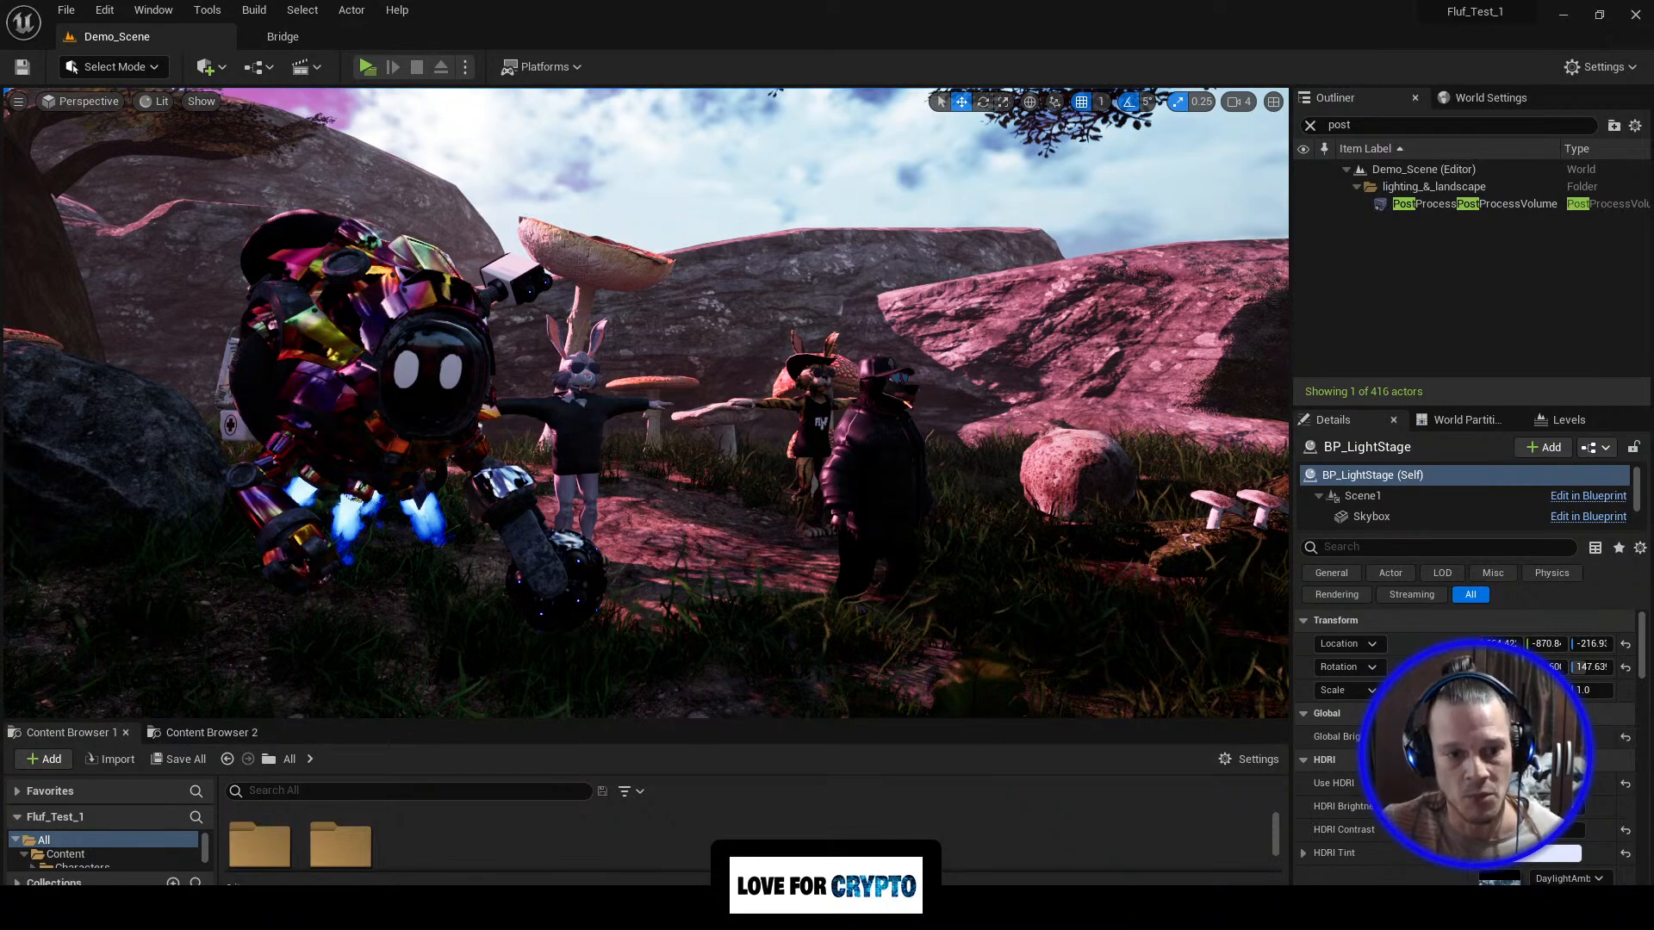
Step: Switch from the Unreal Demo_Scene to the seeker_33794 scene in Blender and view the robot model closely
{"action": "mouse_move", "coordinate": [646, 402]}
{"action": "right_mouse_down"}
{"action": "mouse_move", "coordinate": [595, 398]}
{"action": "mouse_move", "coordinate": [654, 404]}
{"action": "right_mouse_up"}
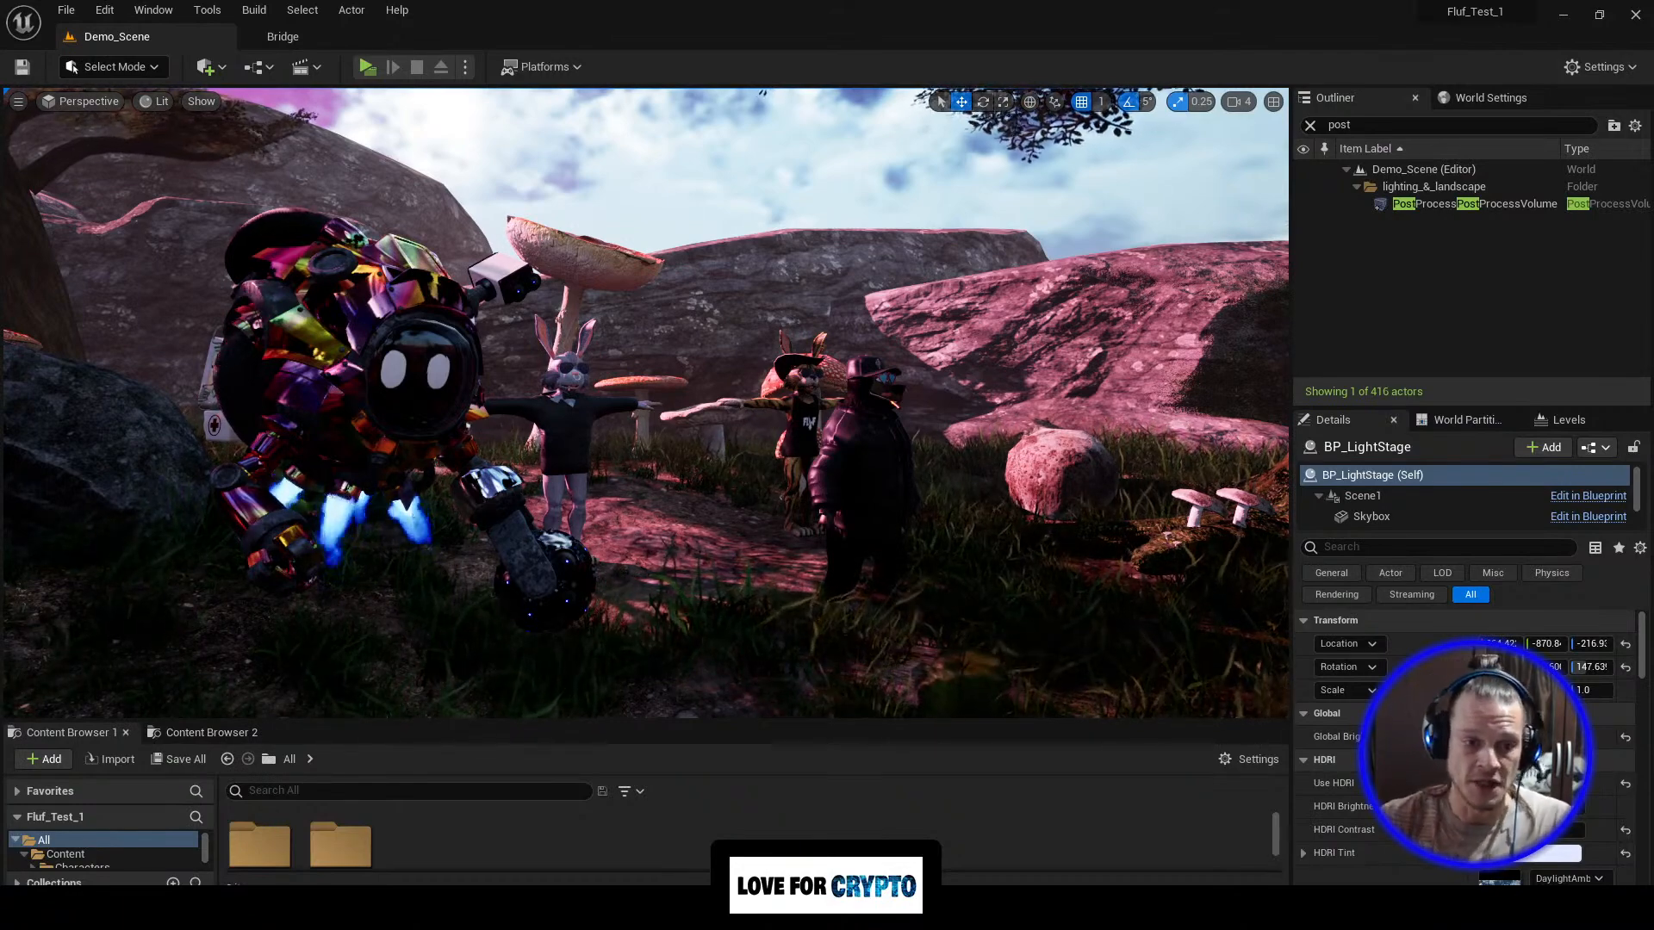
{"action": "mouse_move", "coordinate": [646, 402]}
{"action": "right_mouse_down"}
{"action": "mouse_move", "coordinate": [560, 414]}
{"action": "mouse_move", "coordinate": [616, 413]}
{"action": "right_mouse_up"}
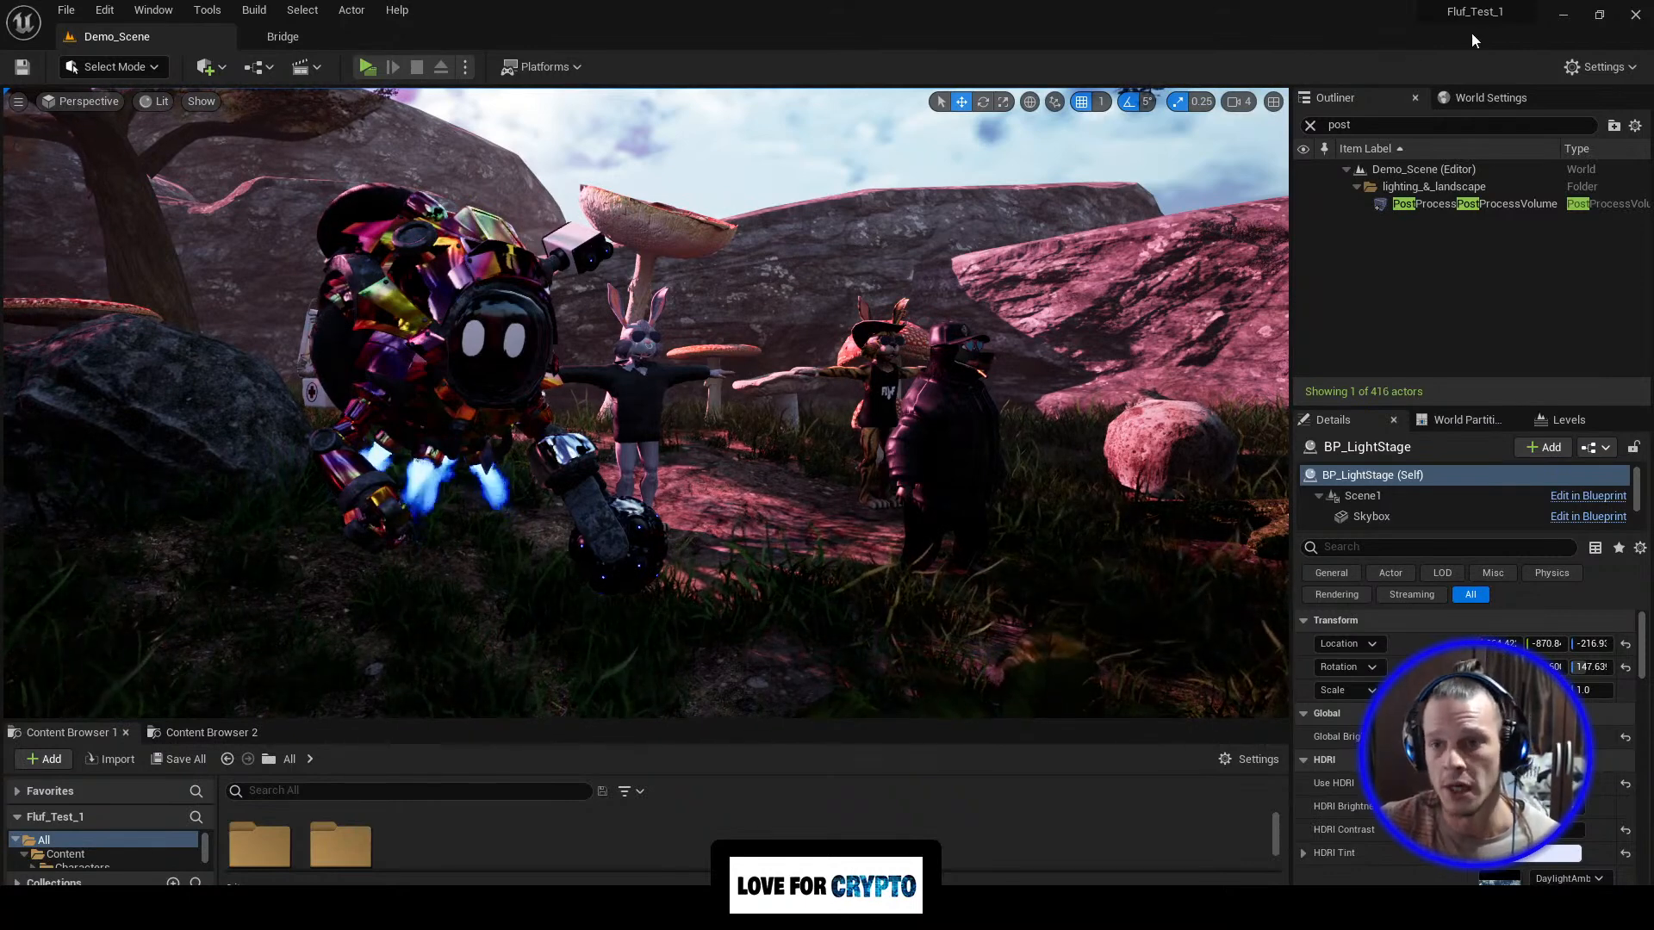
{"action": "left_click", "coordinate": [1565, 17]}
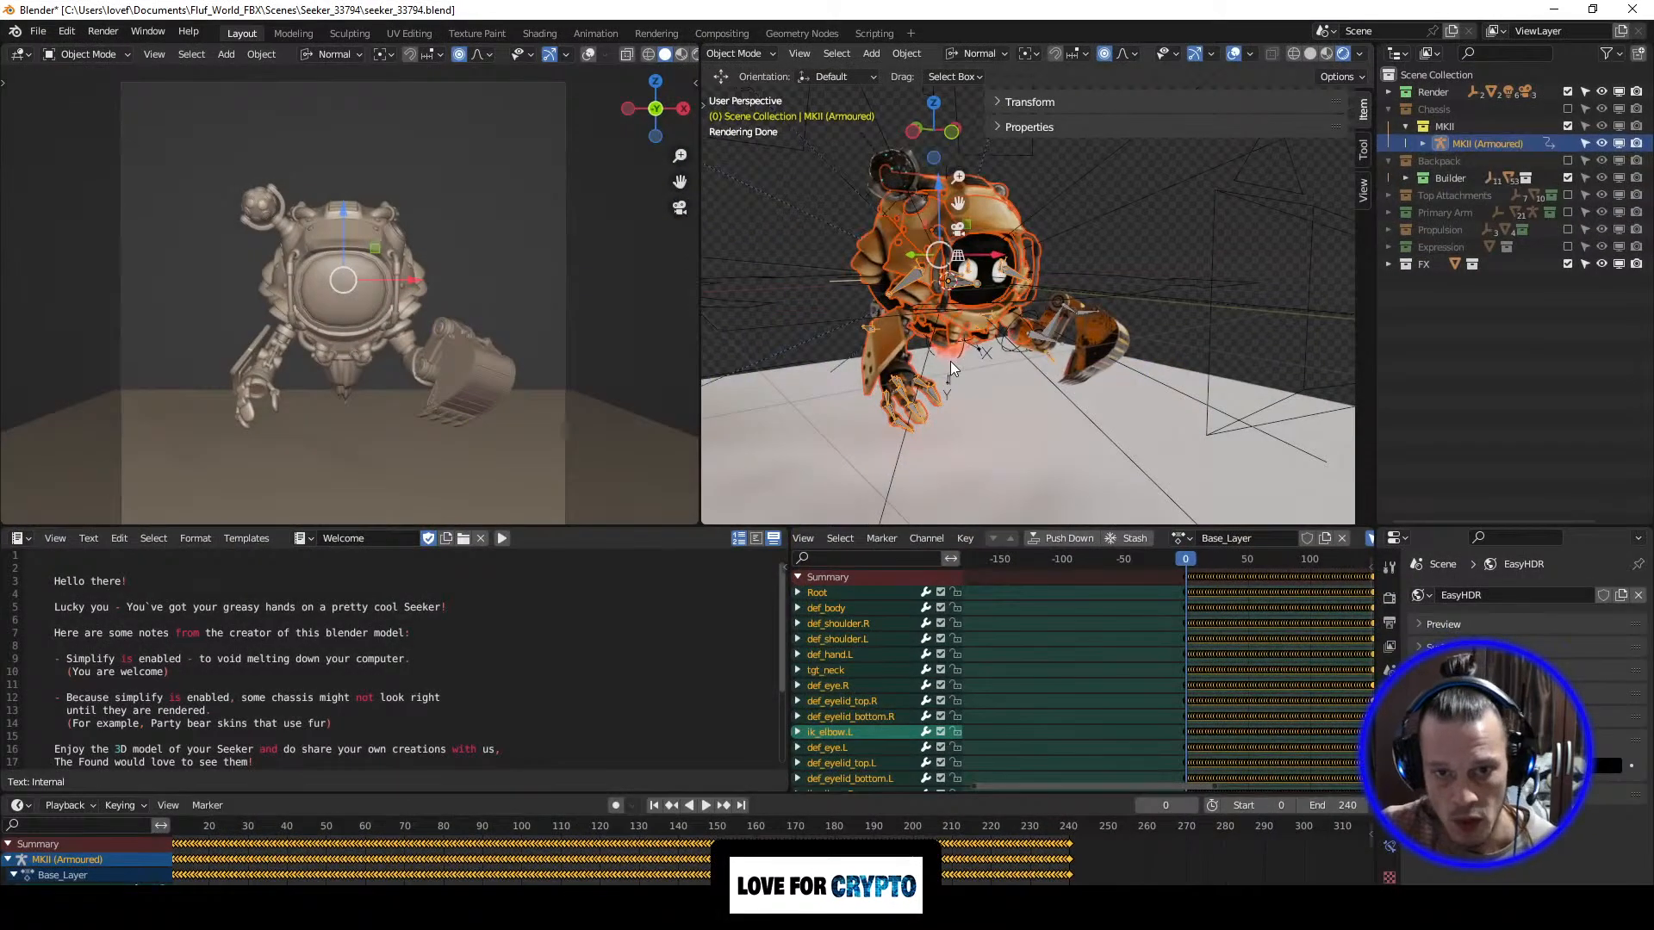
{"action": "scroll", "coordinate": [975, 348], "scroll_direction": "up", "scroll_amount": 3}
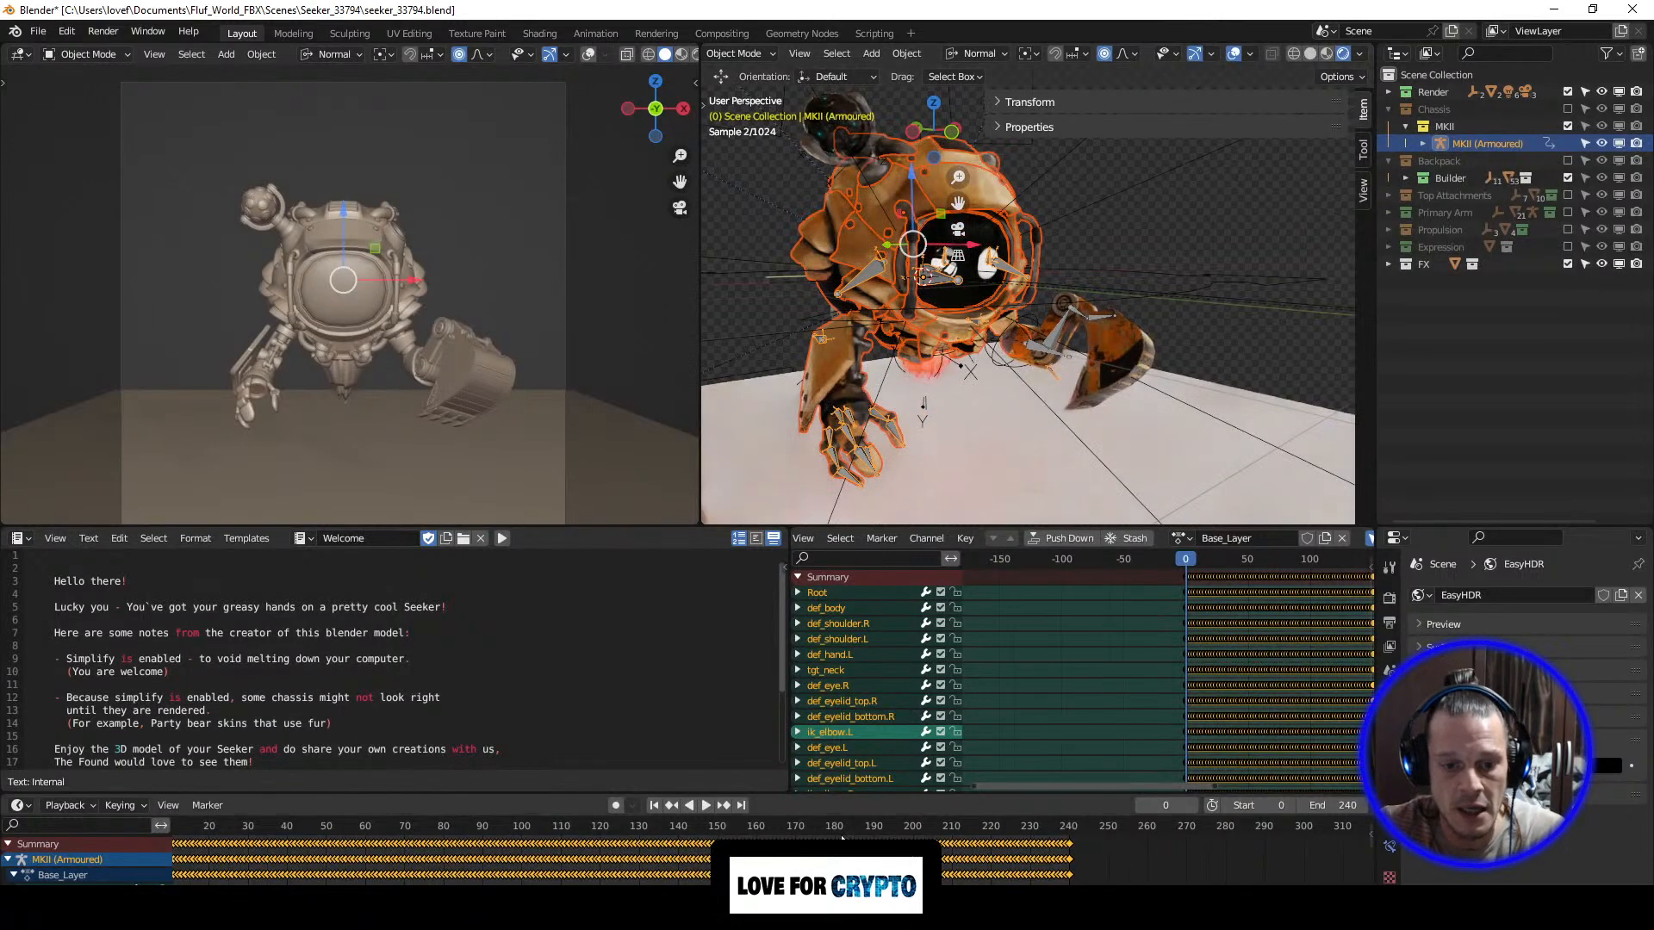
Step: Examine the files in the Seeker_33794 and Seeker_39534 folders under Scenes in File Explorer, and return to Blender
{"action": "left_click", "coordinate": [317, 913]}
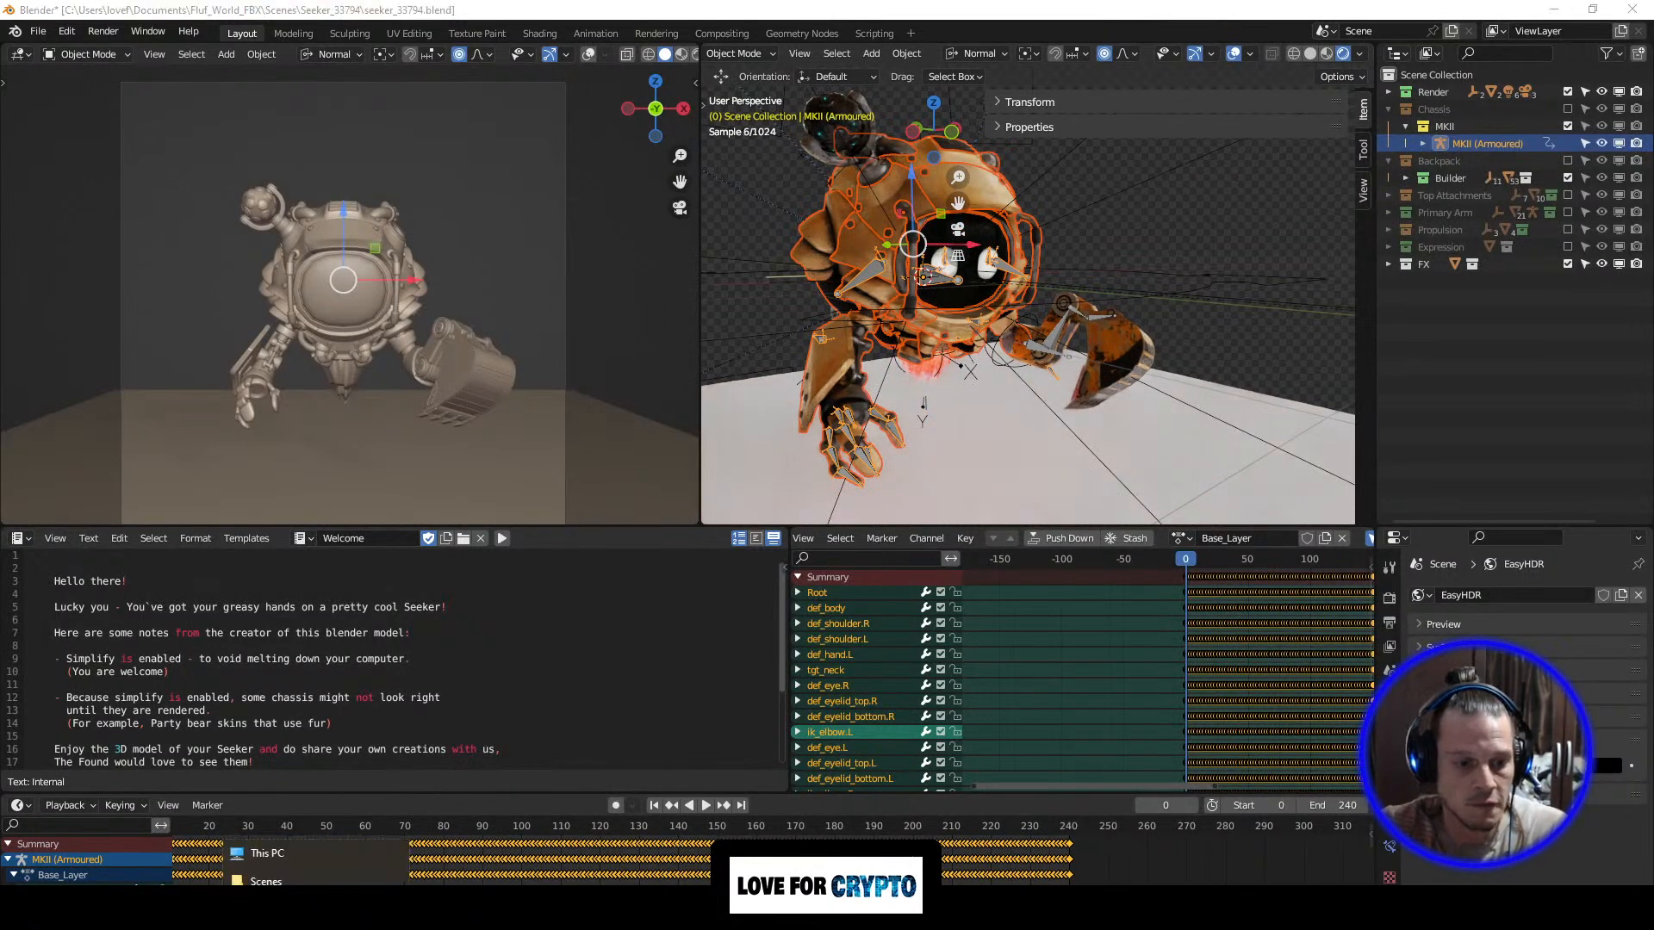
{"action": "left_click", "coordinate": [316, 886]}
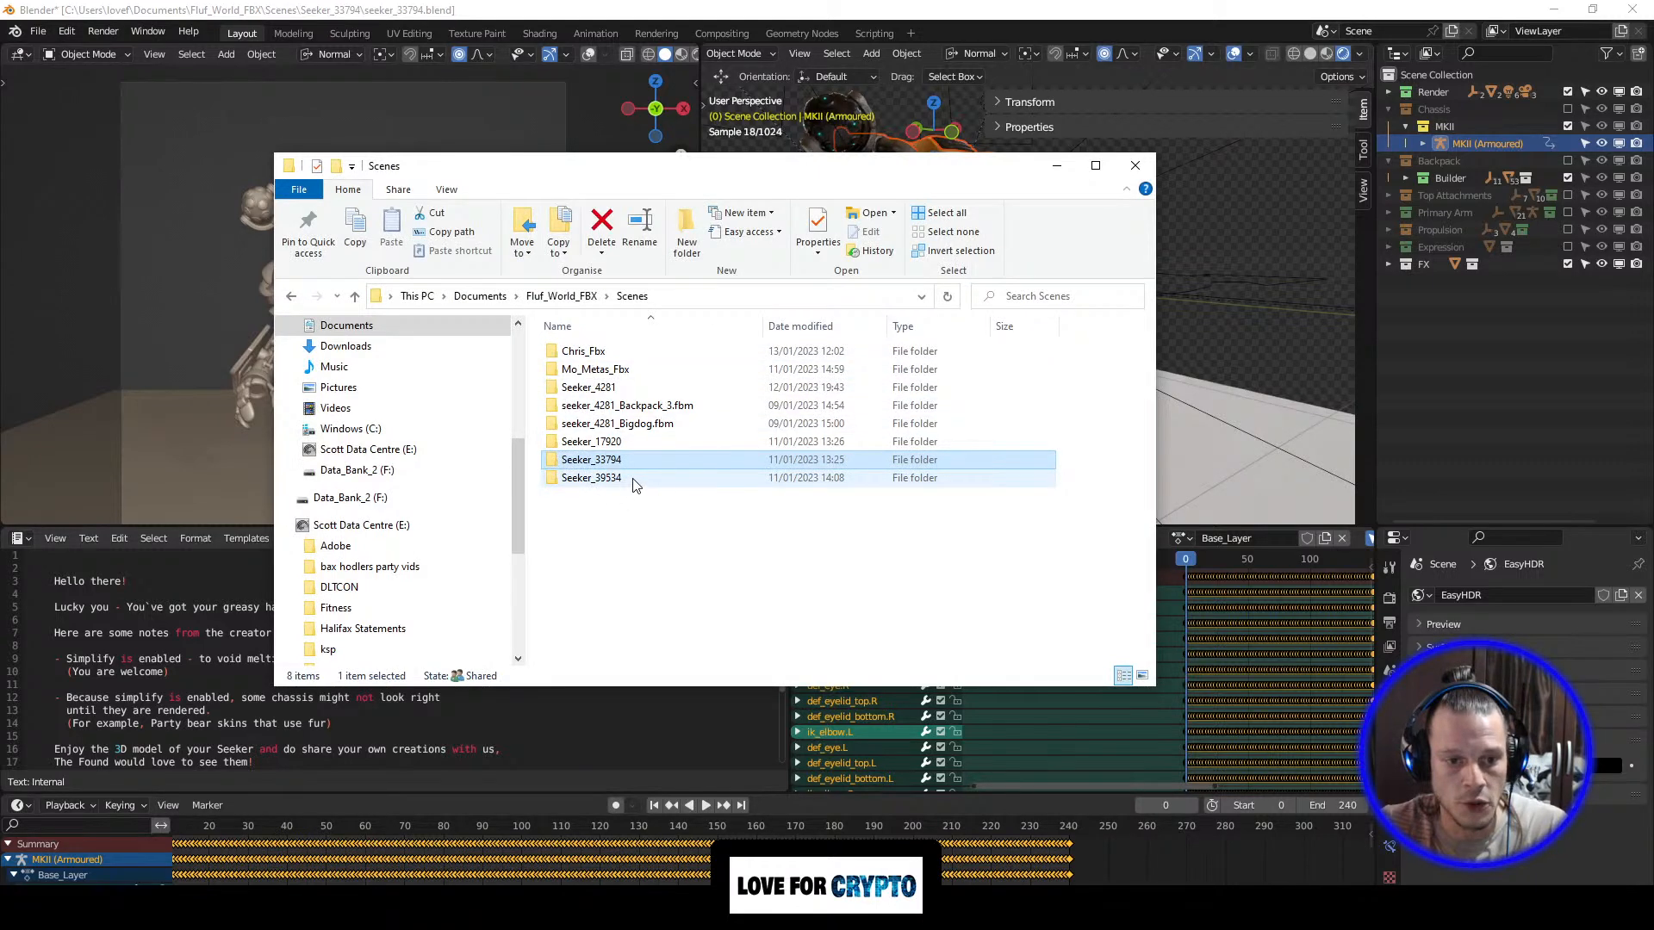
{"action": "double_click", "coordinate": [610, 462]}
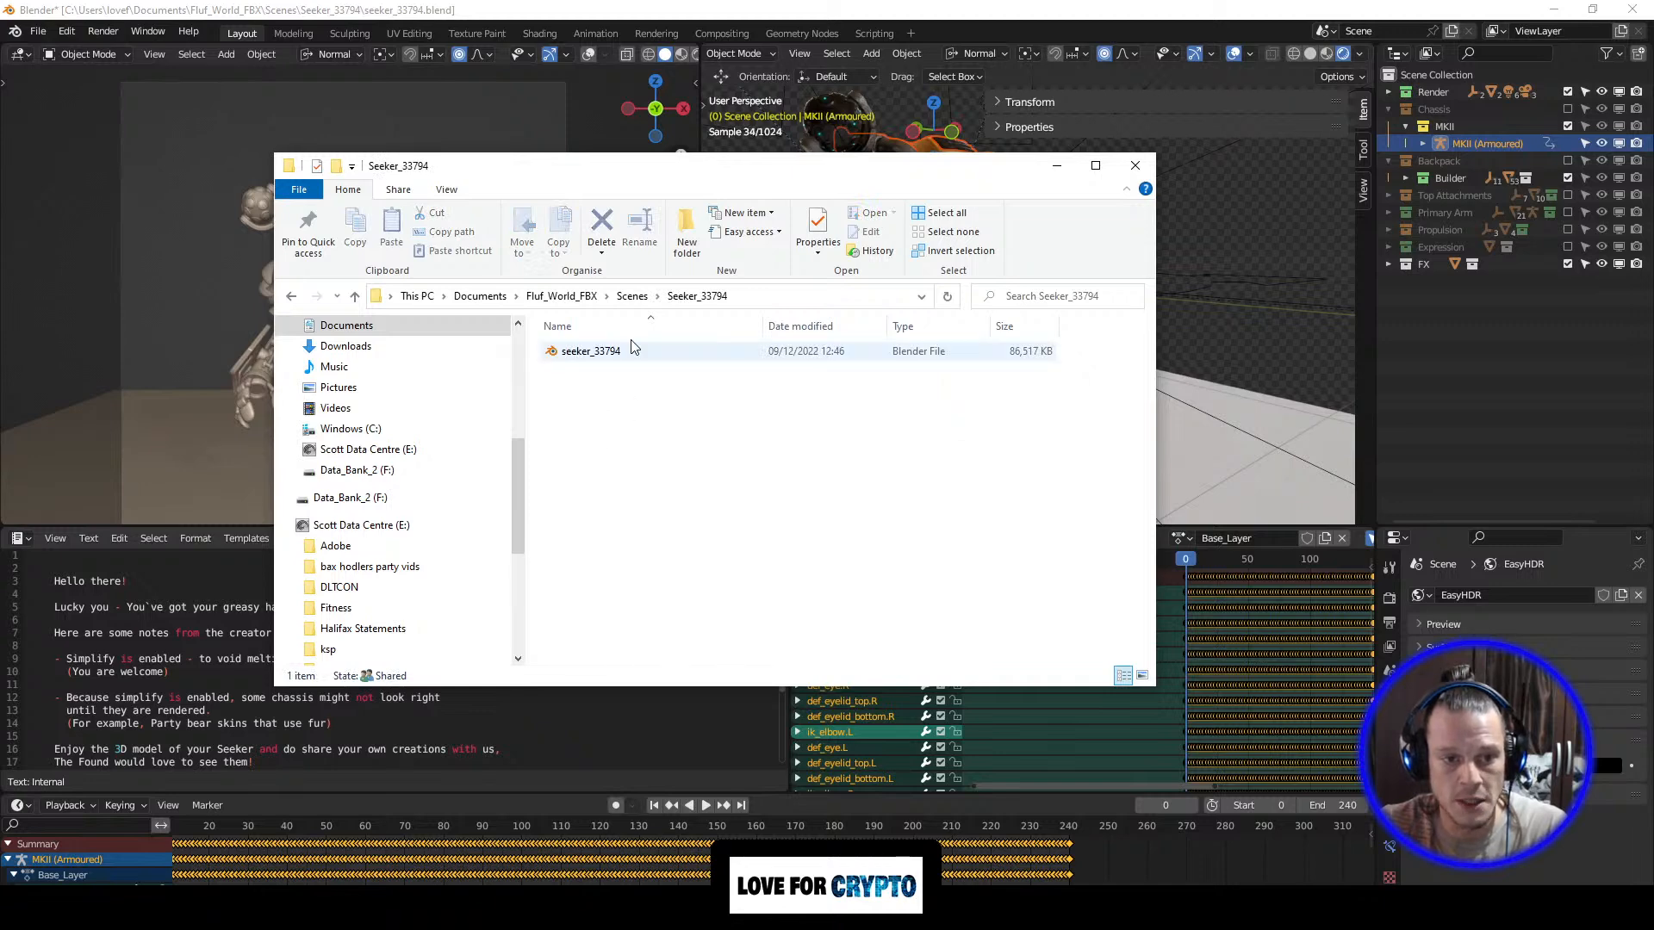
{"action": "key", "text": "alt+Left"}
{"action": "double_click", "coordinate": [635, 465]}
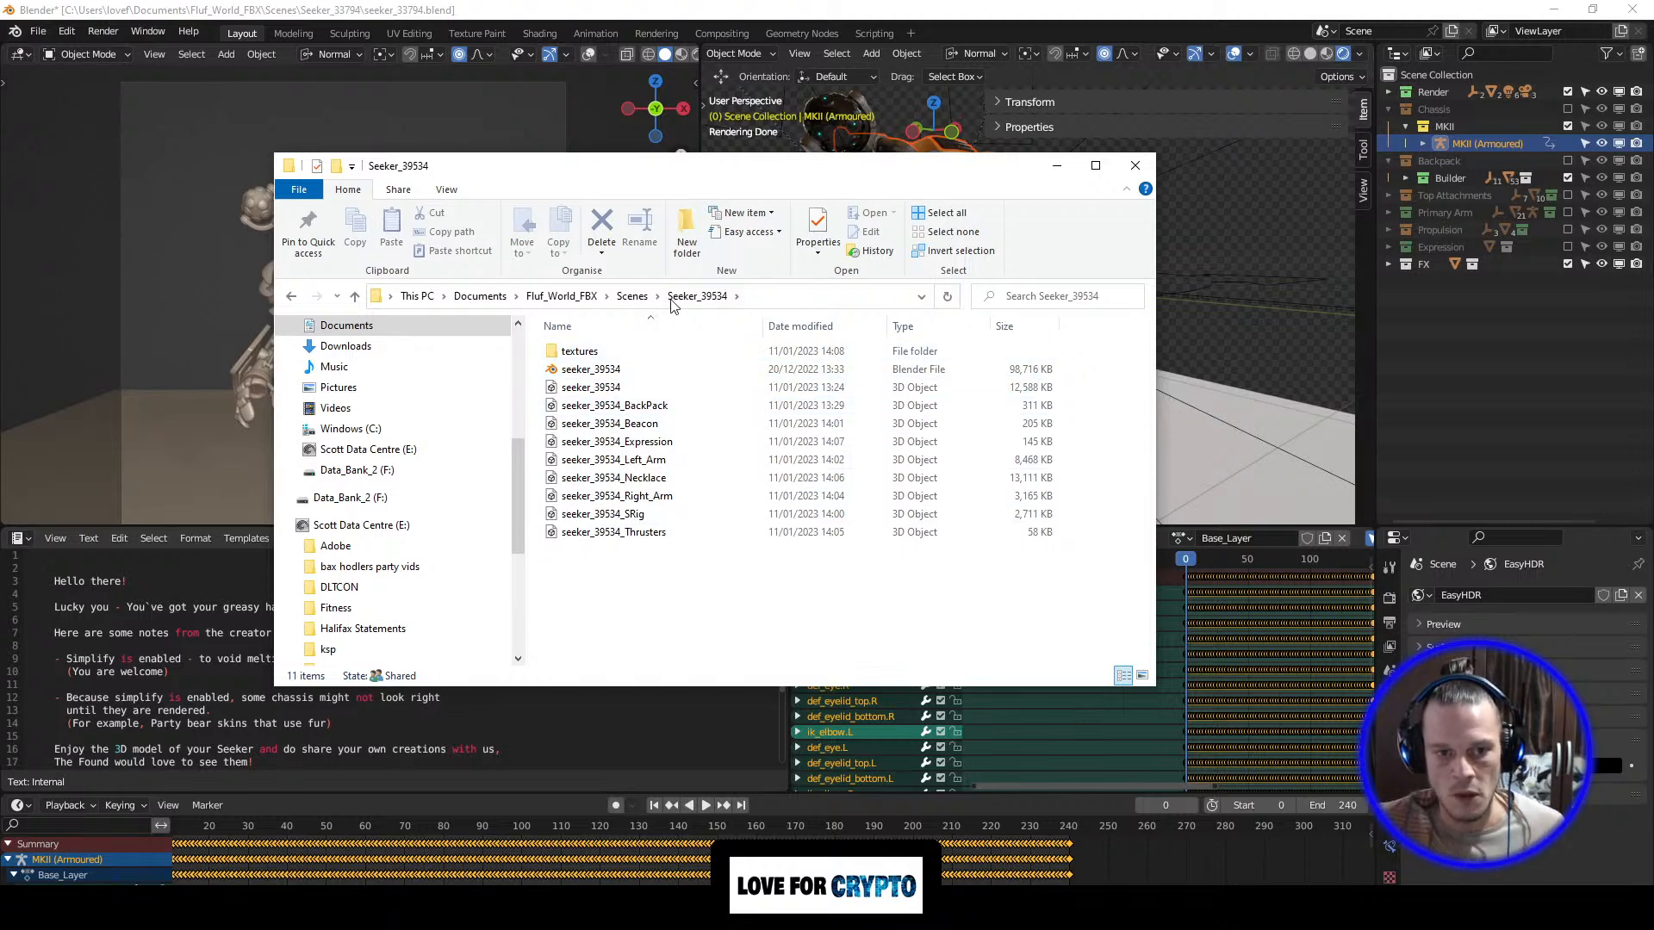
{"action": "left_click", "coordinate": [633, 298]}
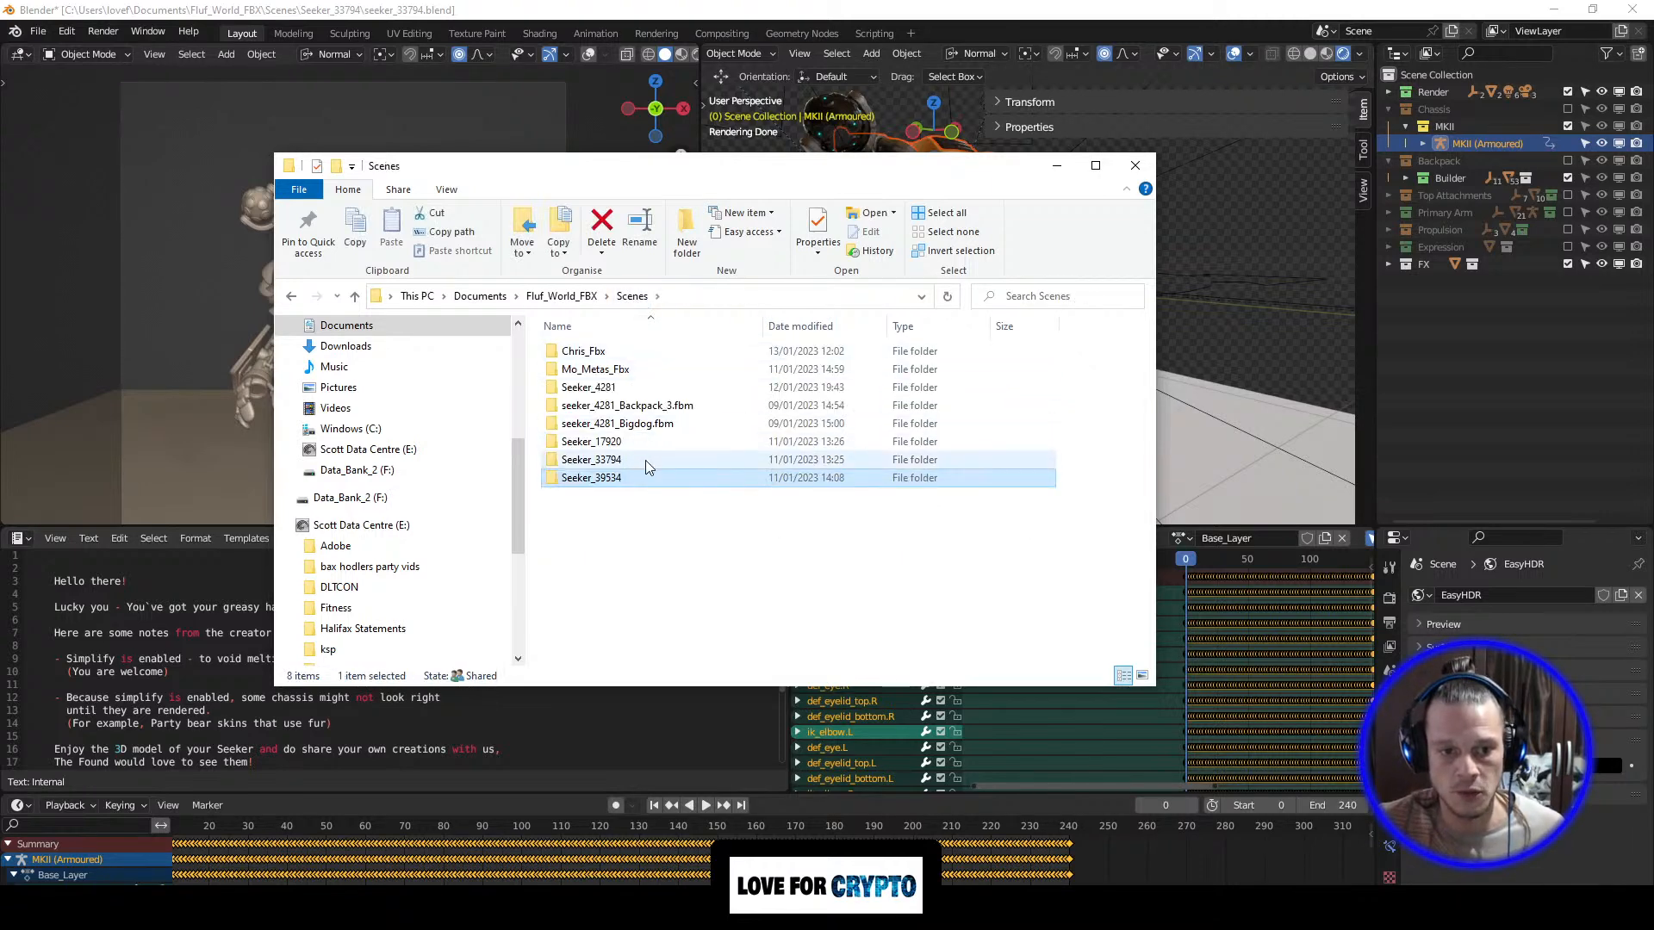
{"action": "double_click", "coordinate": [644, 460]}
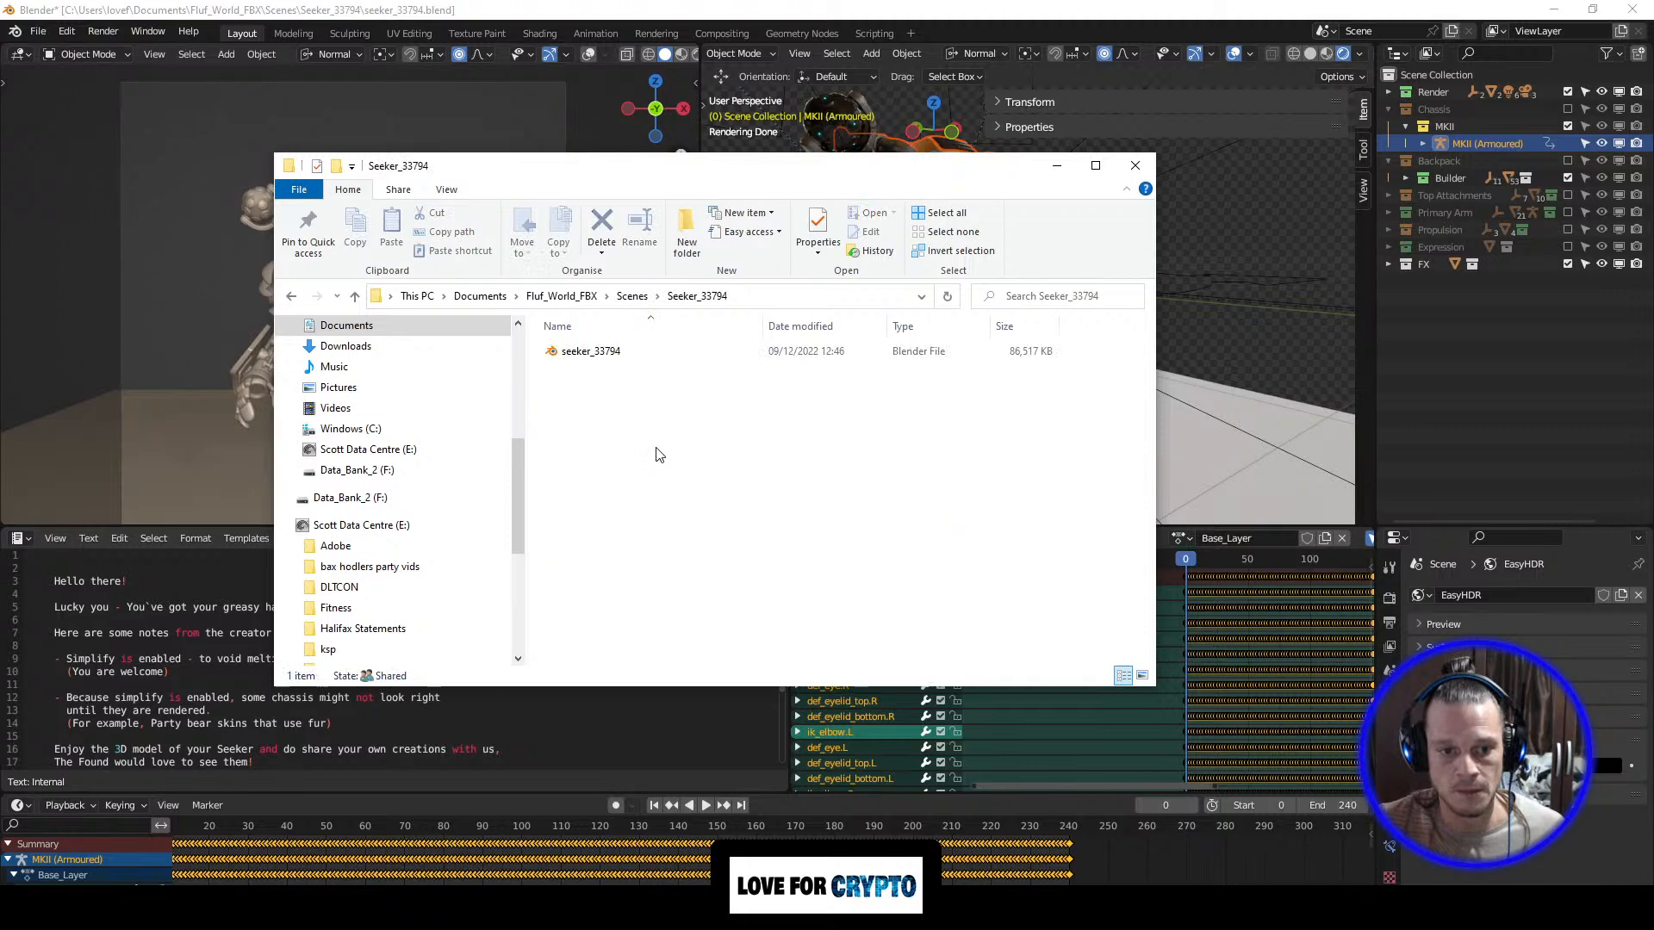
{"action": "left_click", "coordinate": [1057, 169]}
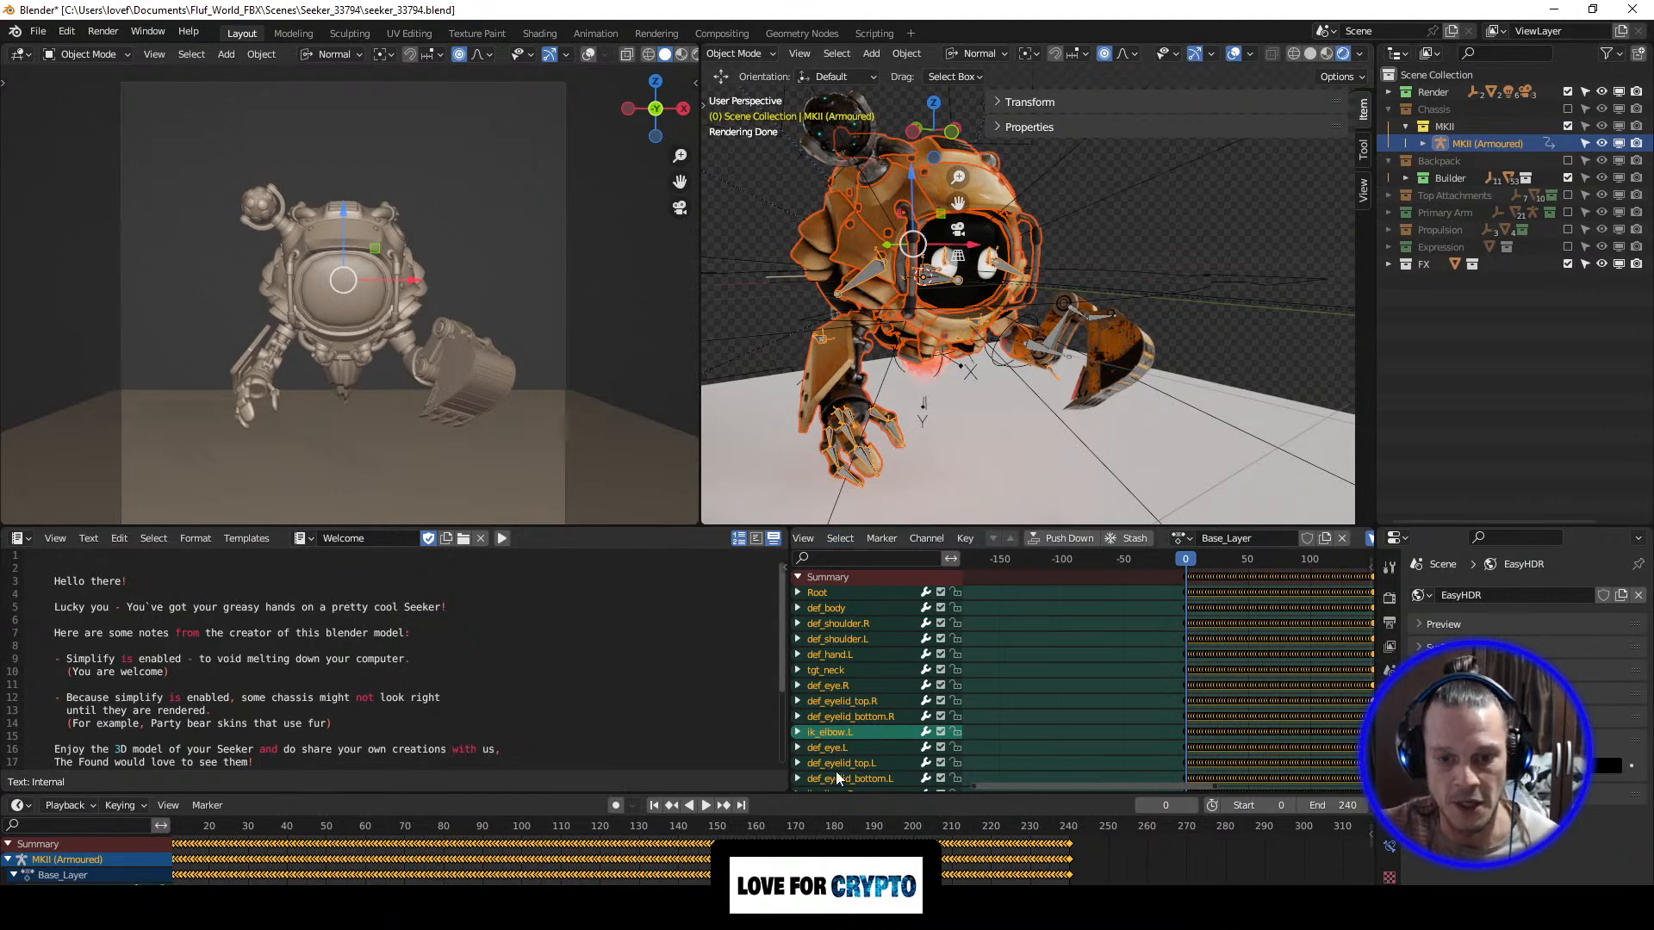
Step: Play the Seeker animation briefly, stop it and set the current frame to 38
{"action": "key", "text": "space"}
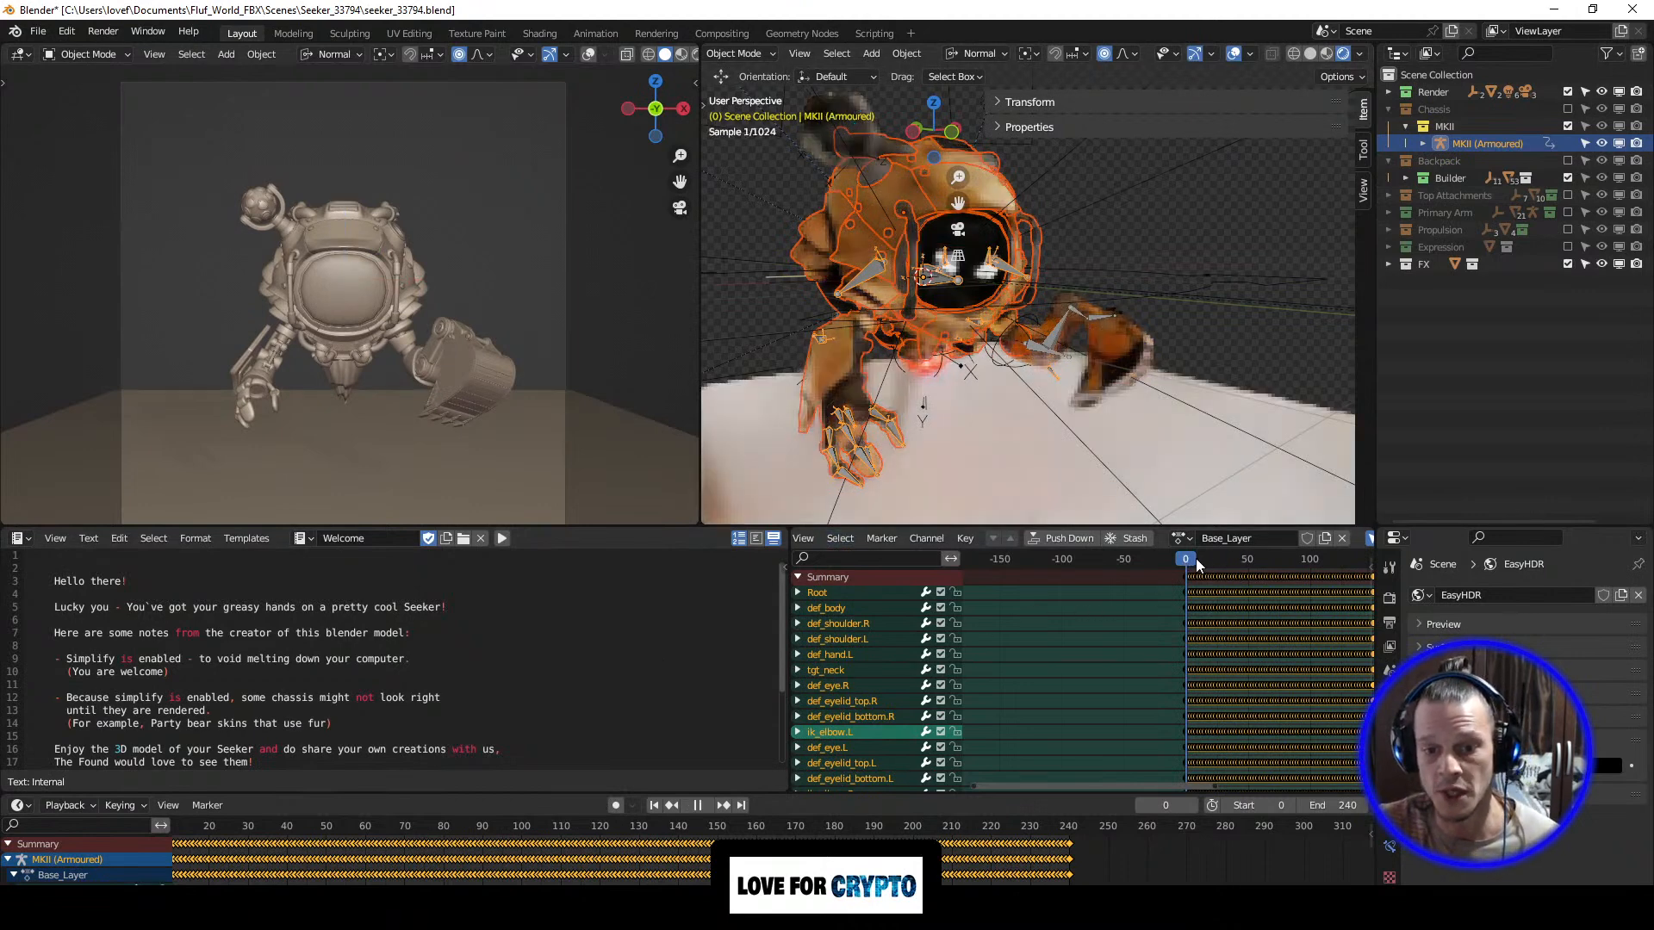
{"action": "key", "text": "space"}
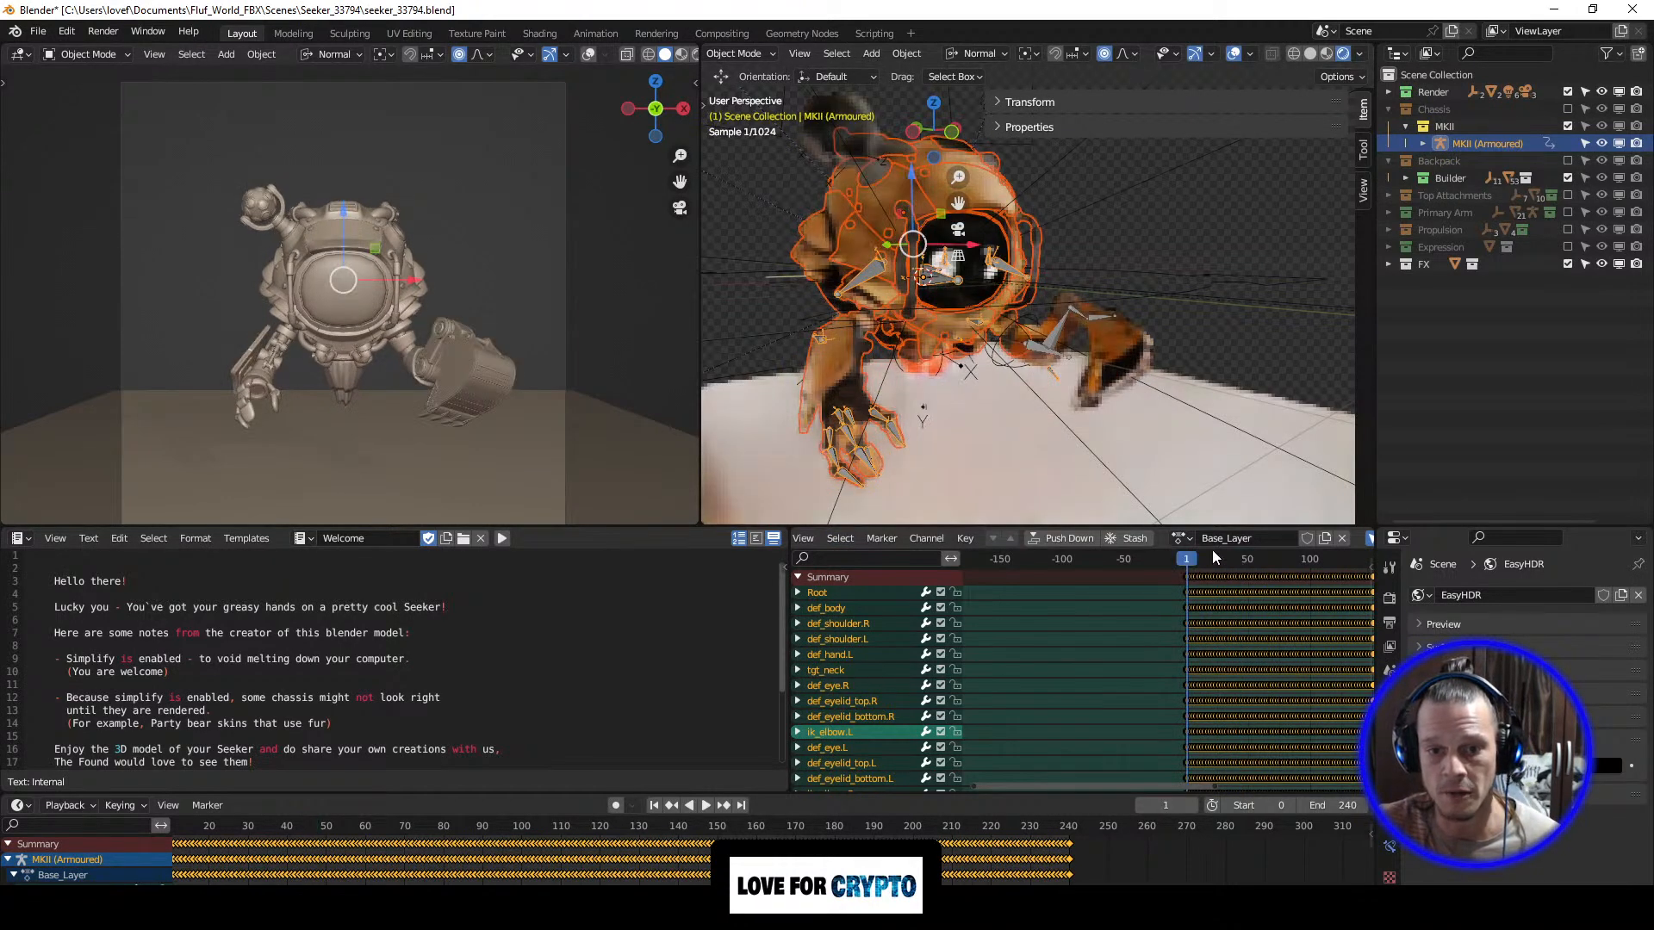
{"action": "left_click", "coordinate": [1233, 557]}
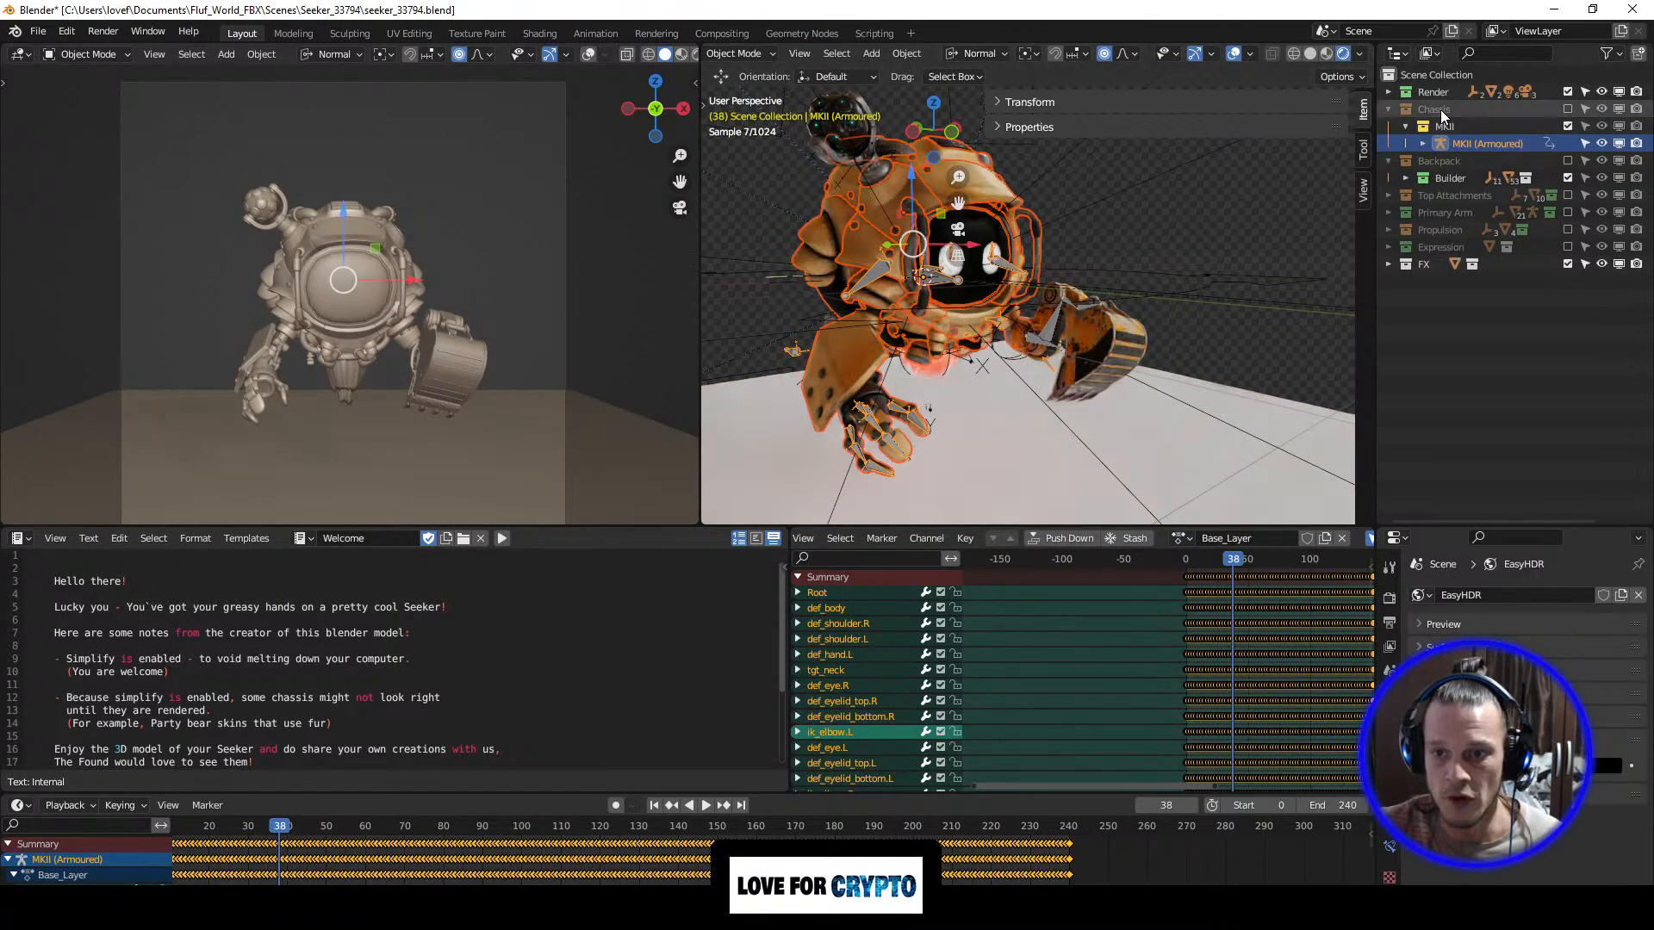
Step: Collapse the Chassis and Backpack collections in the Outliner and select the Chassis collection
{"action": "left_click", "coordinate": [1387, 108]}
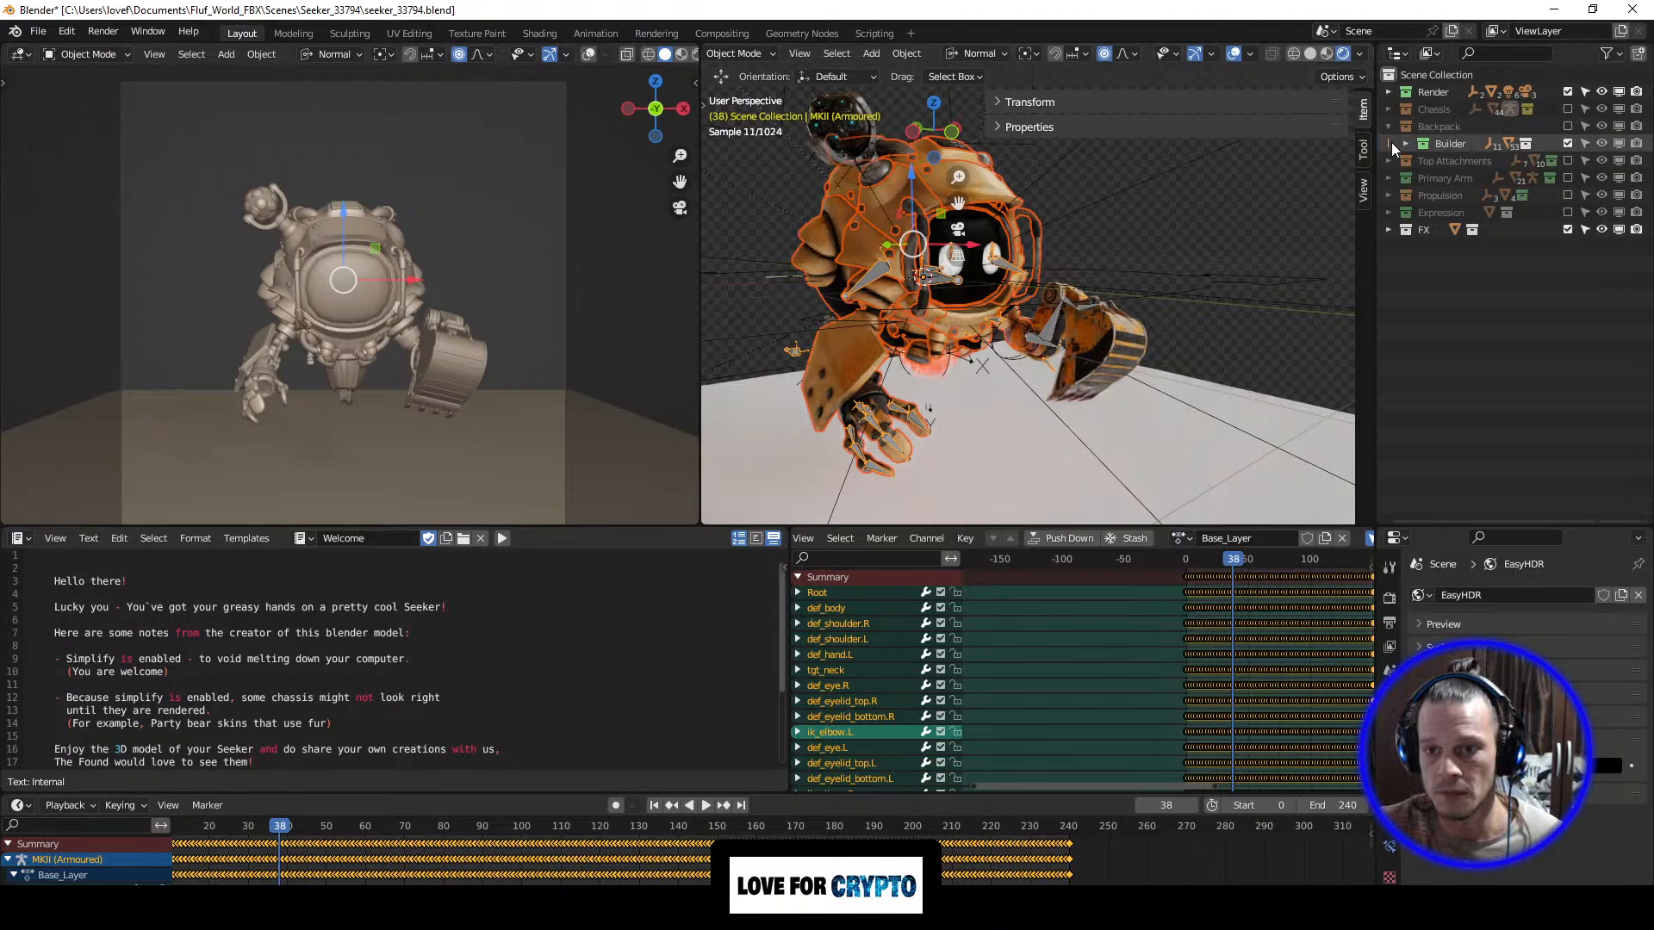
{"action": "left_click", "coordinate": [1387, 127]}
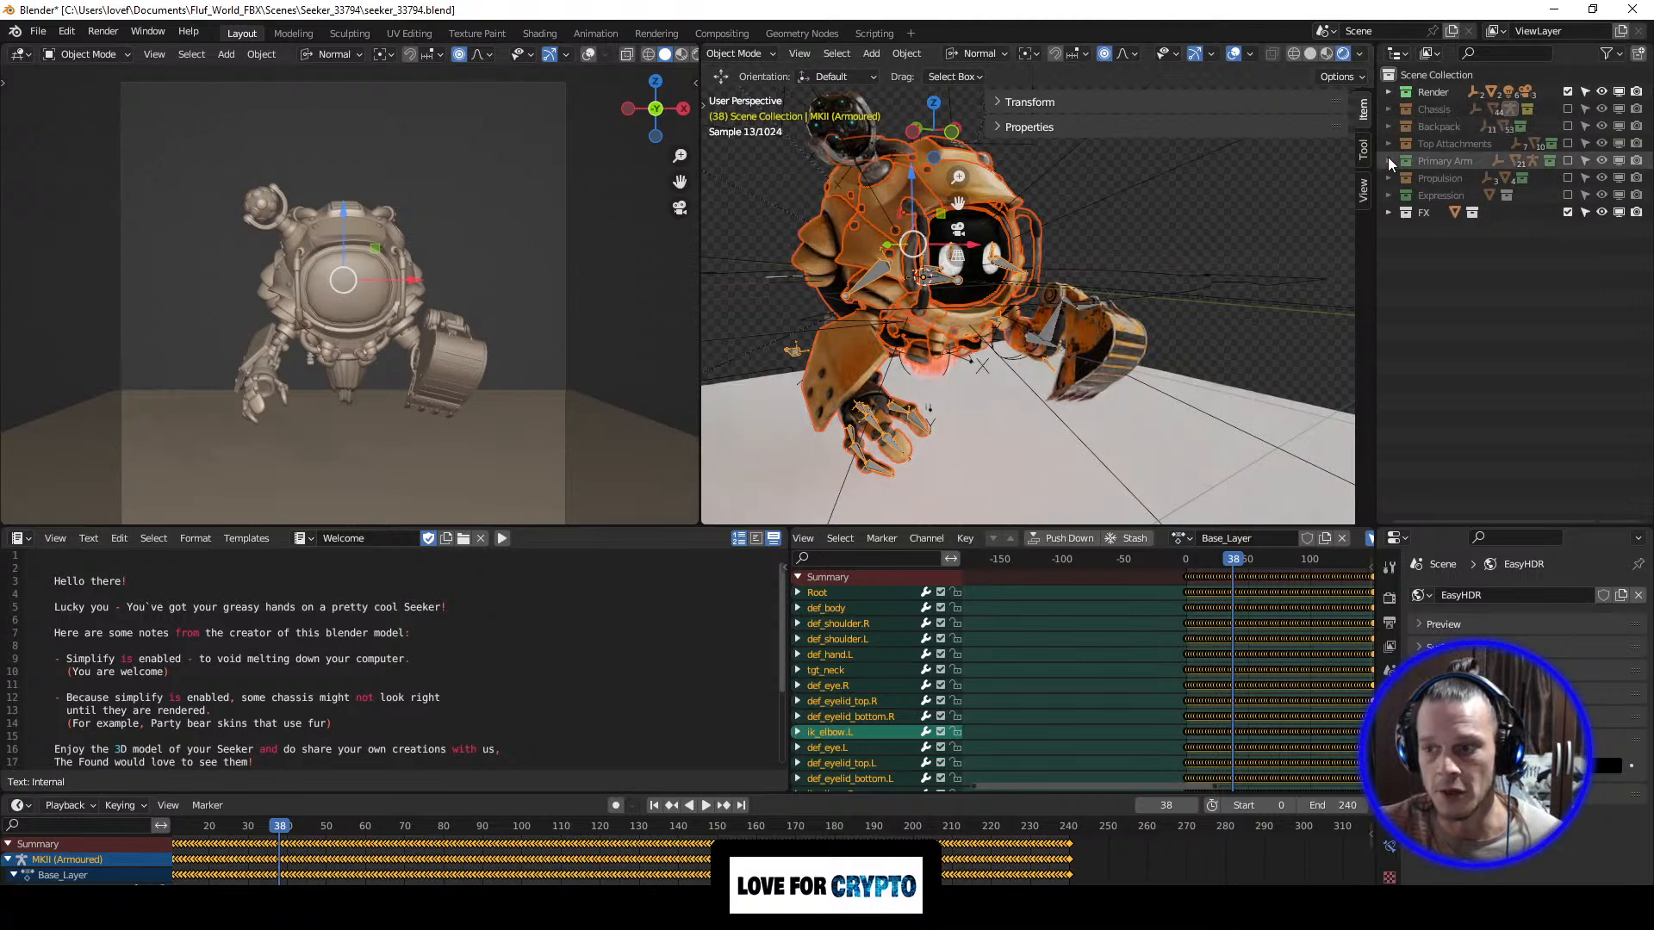
{"action": "left_click", "coordinate": [1438, 107]}
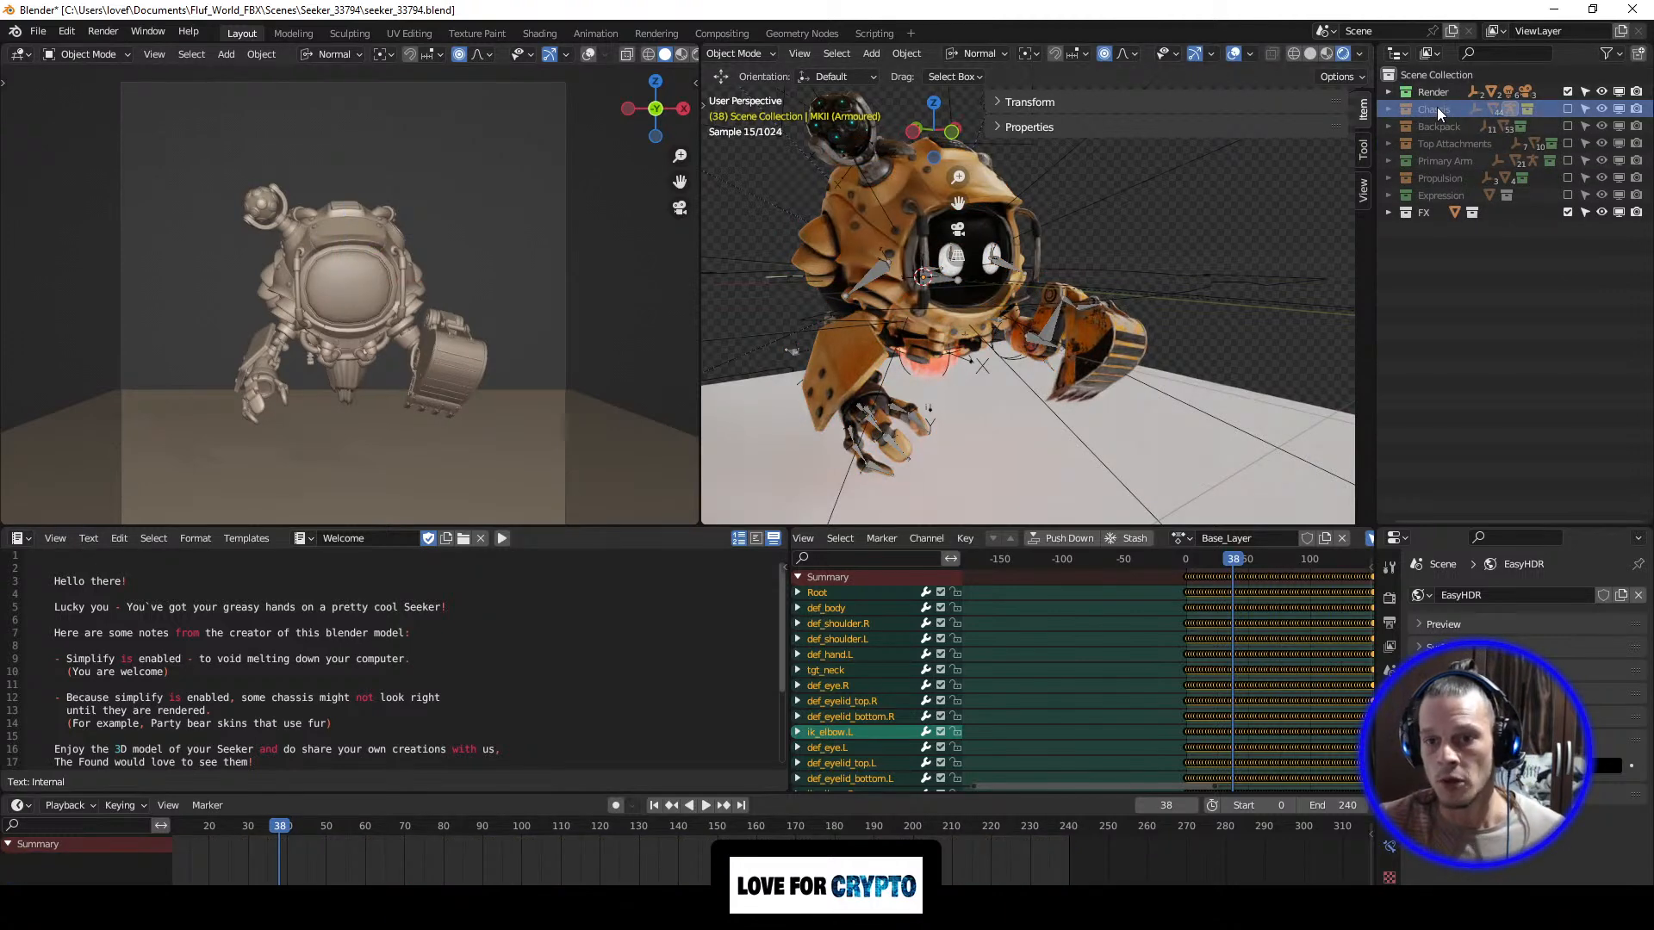
Step: Expand the Chassis collection down to the MKII (Armoured) rig and examine its list of mesh parts
{"action": "left_click", "coordinate": [1387, 108]}
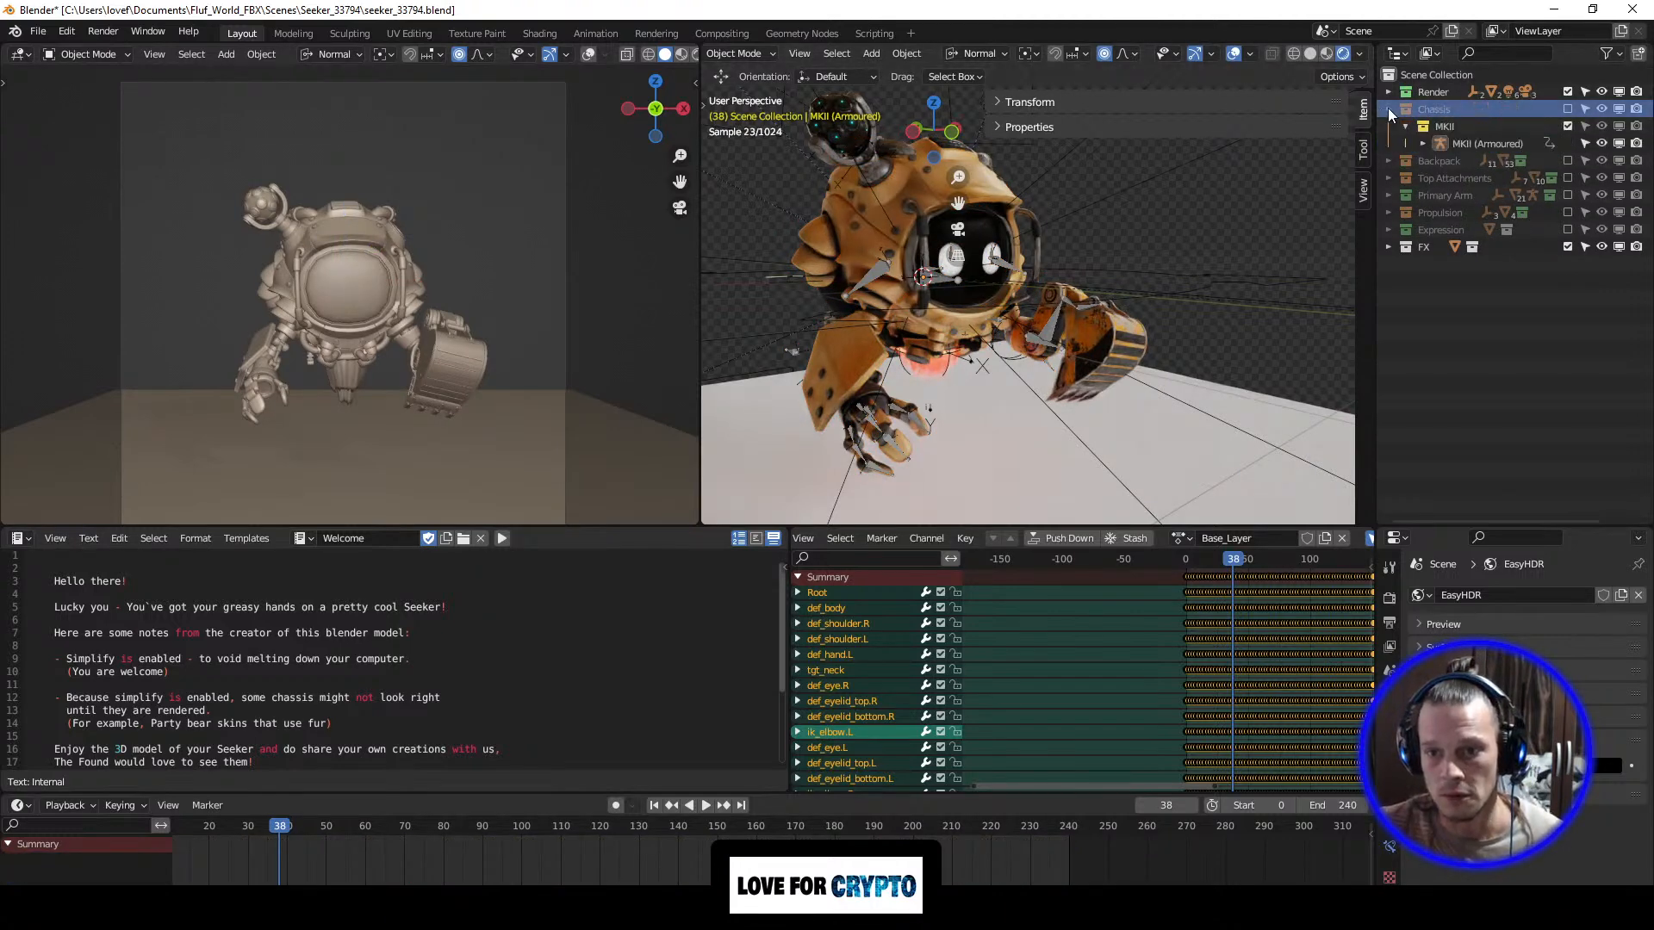
{"action": "left_click", "coordinate": [1422, 143]}
{"action": "scroll", "coordinate": [1497, 411], "scroll_direction": "down", "scroll_amount": 5}
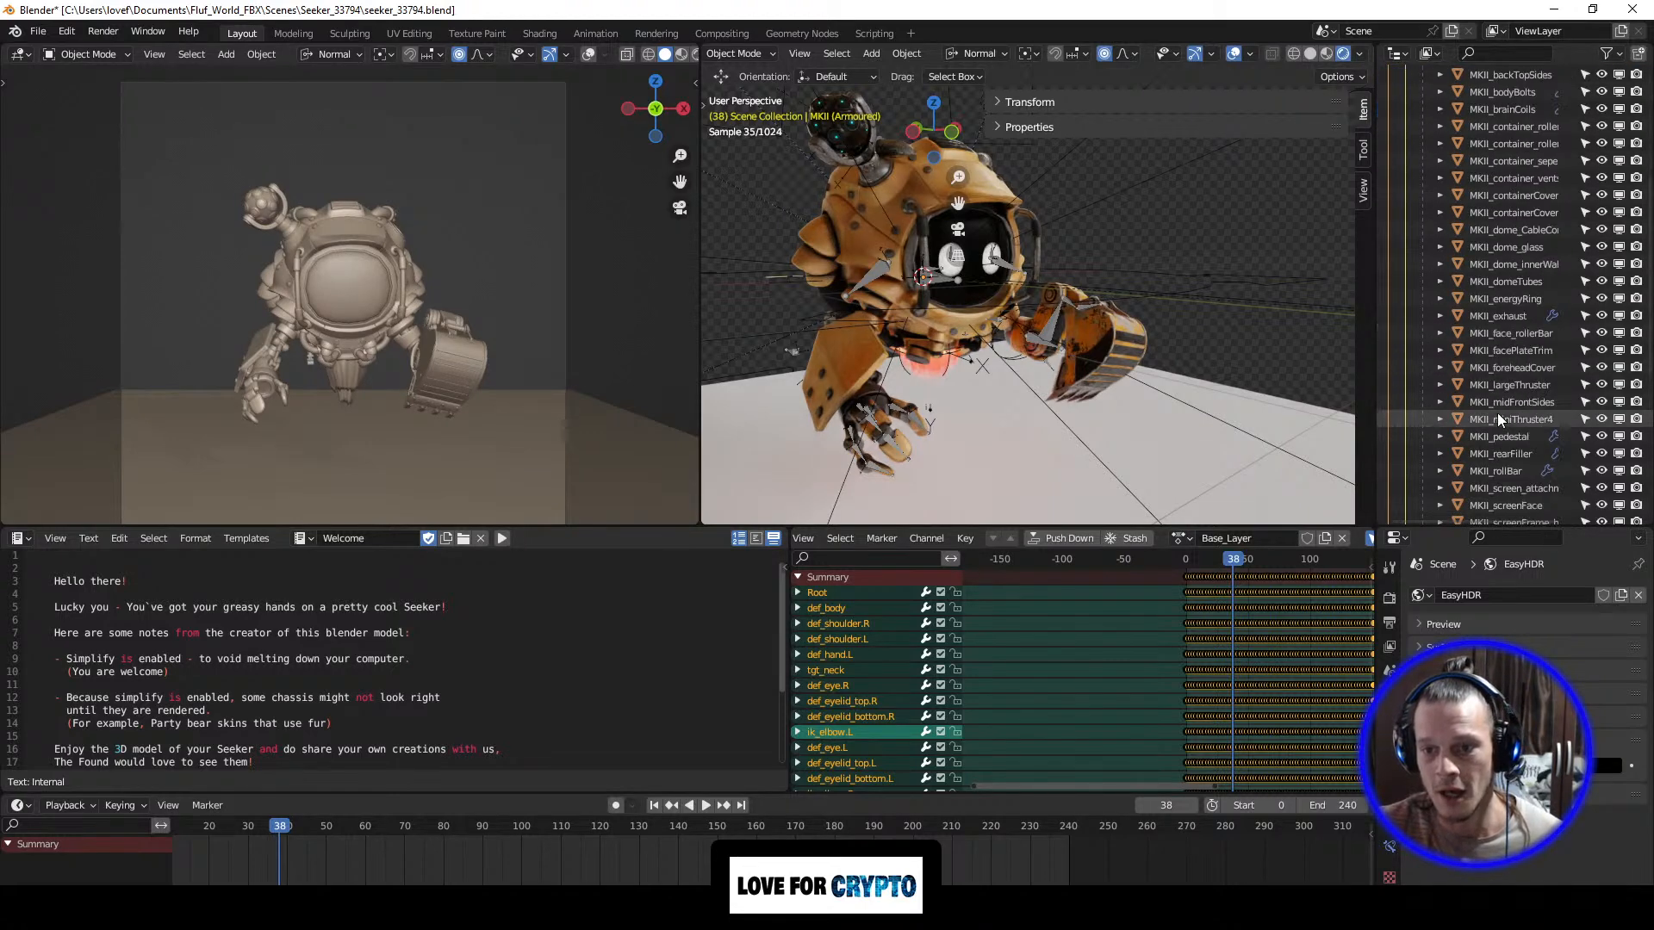
{"action": "scroll", "coordinate": [1497, 414], "scroll_direction": "down", "scroll_amount": 3}
{"action": "scroll", "coordinate": [1499, 422], "scroll_direction": "up", "scroll_amount": 8}
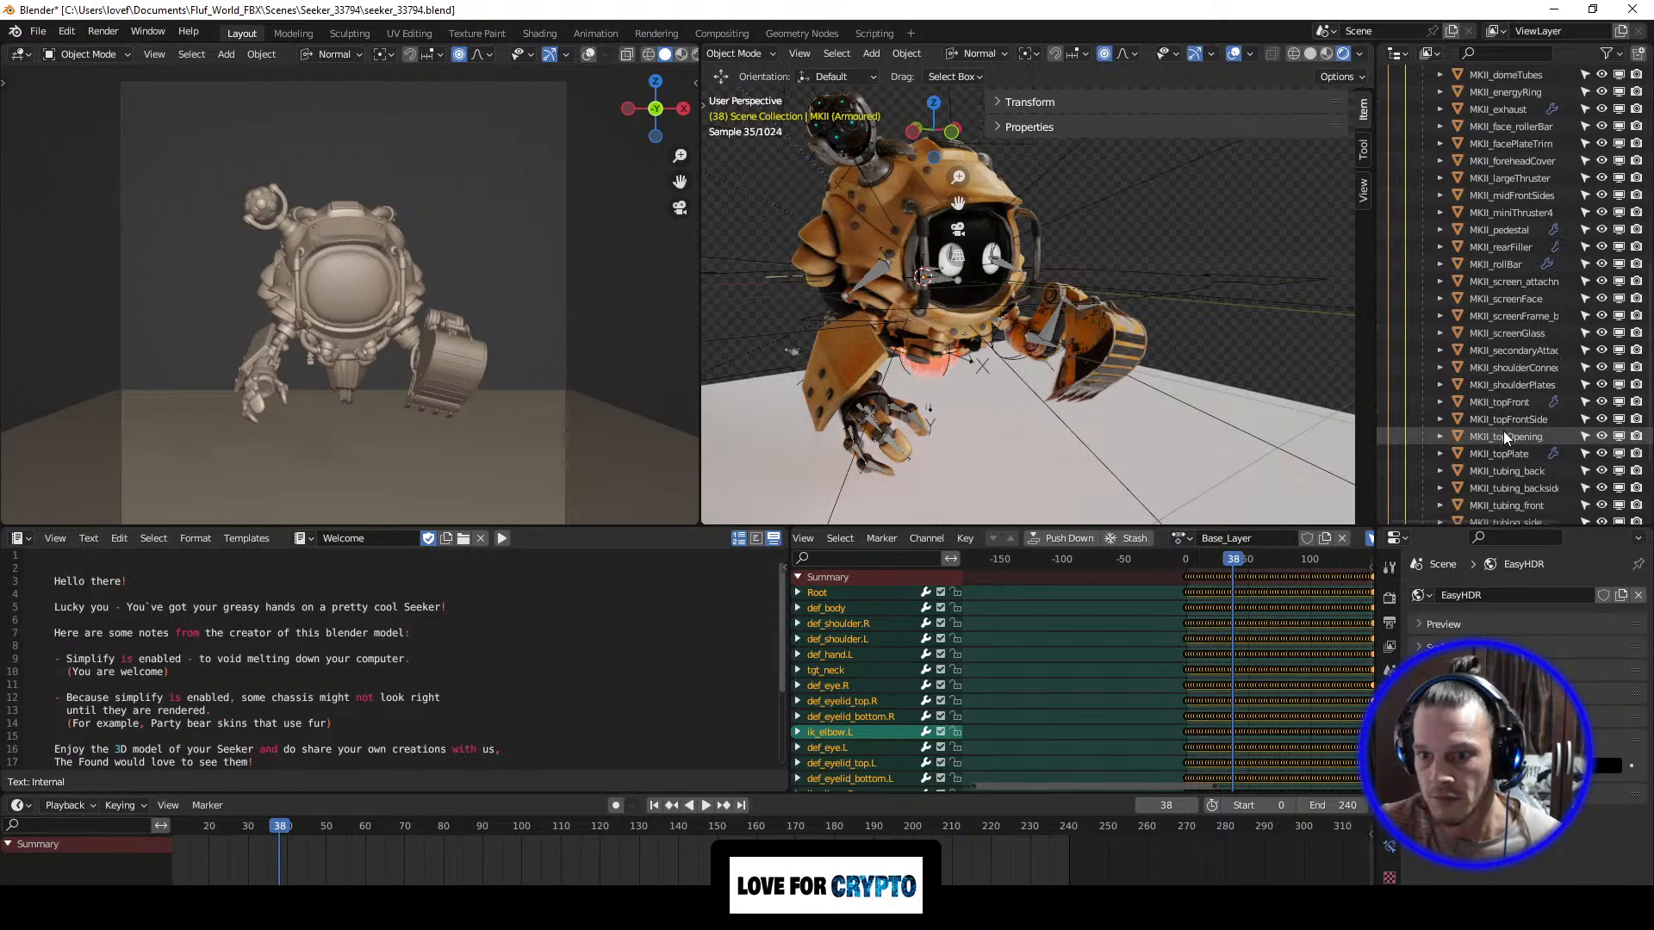
{"action": "scroll", "coordinate": [1504, 431], "scroll_direction": "down", "scroll_amount": 12}
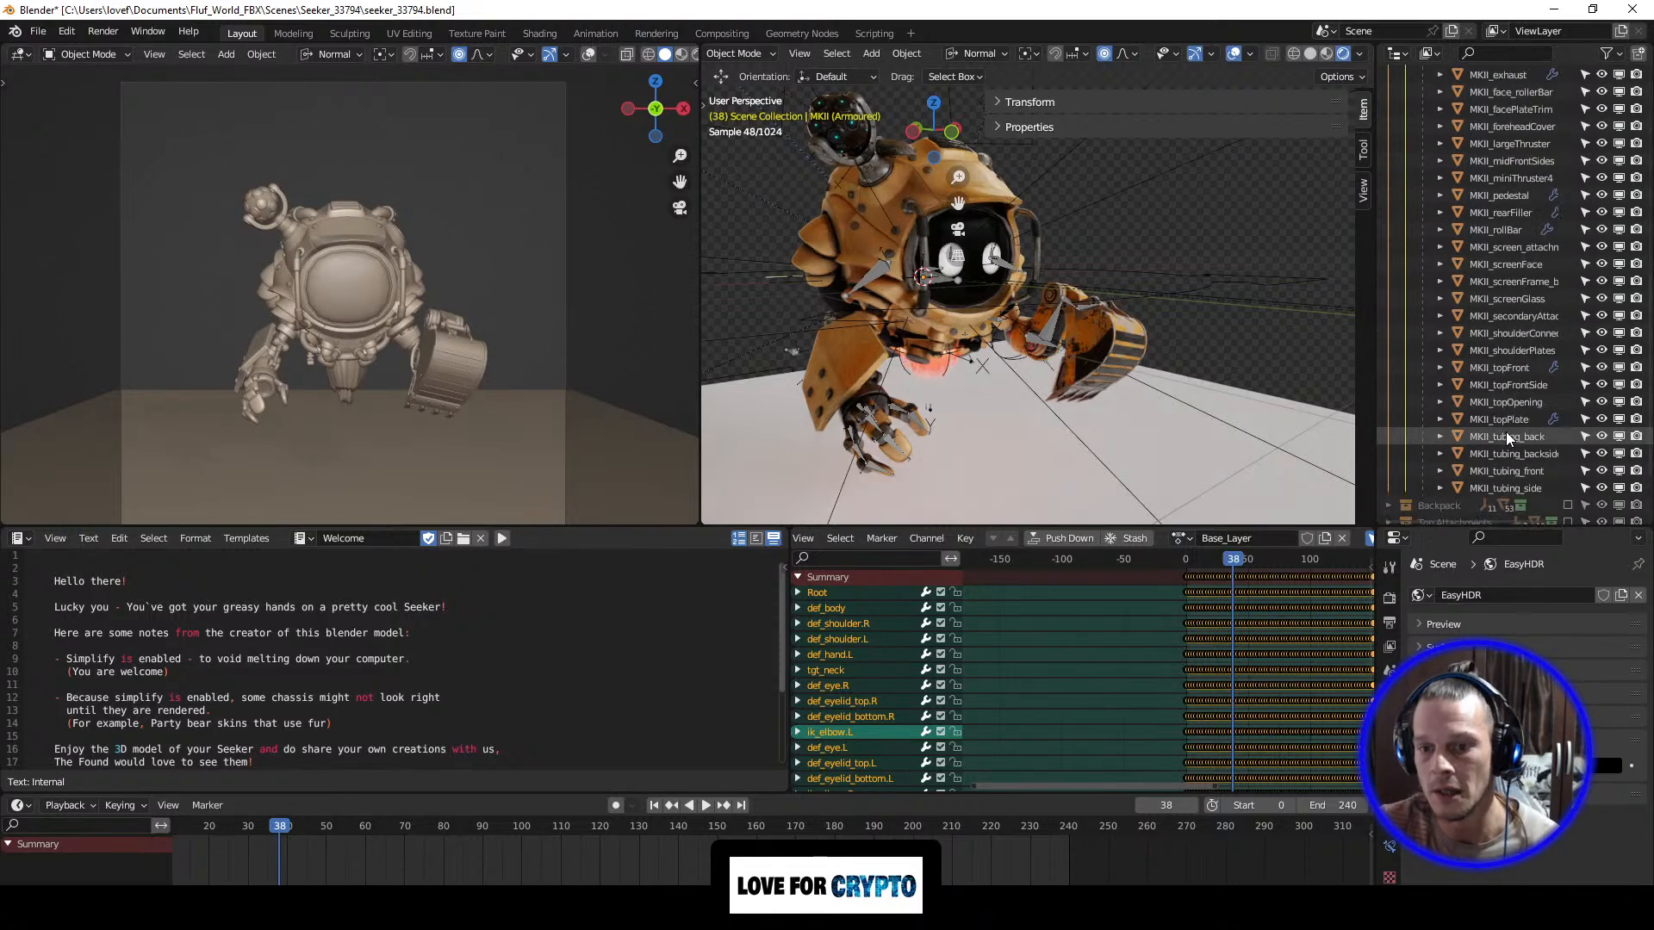
Step: Expand the Backpack, Propulsion and Expression collections to examine the Red Rocket thruster hierarchy and the Armature modifier of Eyes_Standard
{"action": "left_click", "coordinate": [1388, 421]}
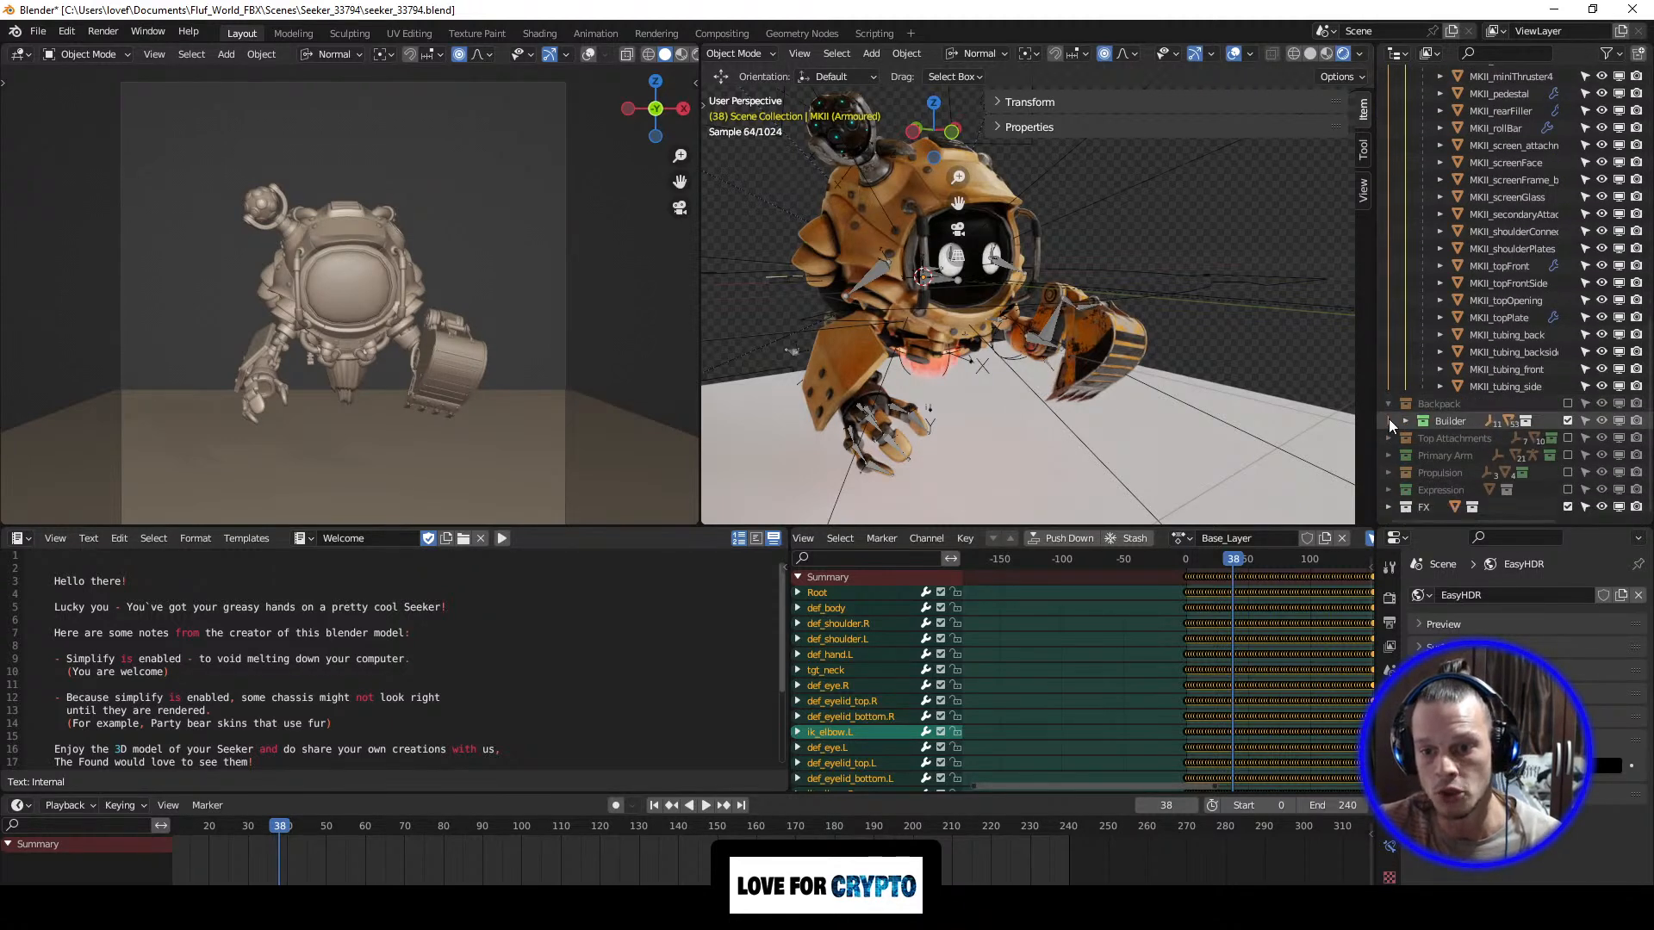
{"action": "left_click", "coordinate": [1387, 473]}
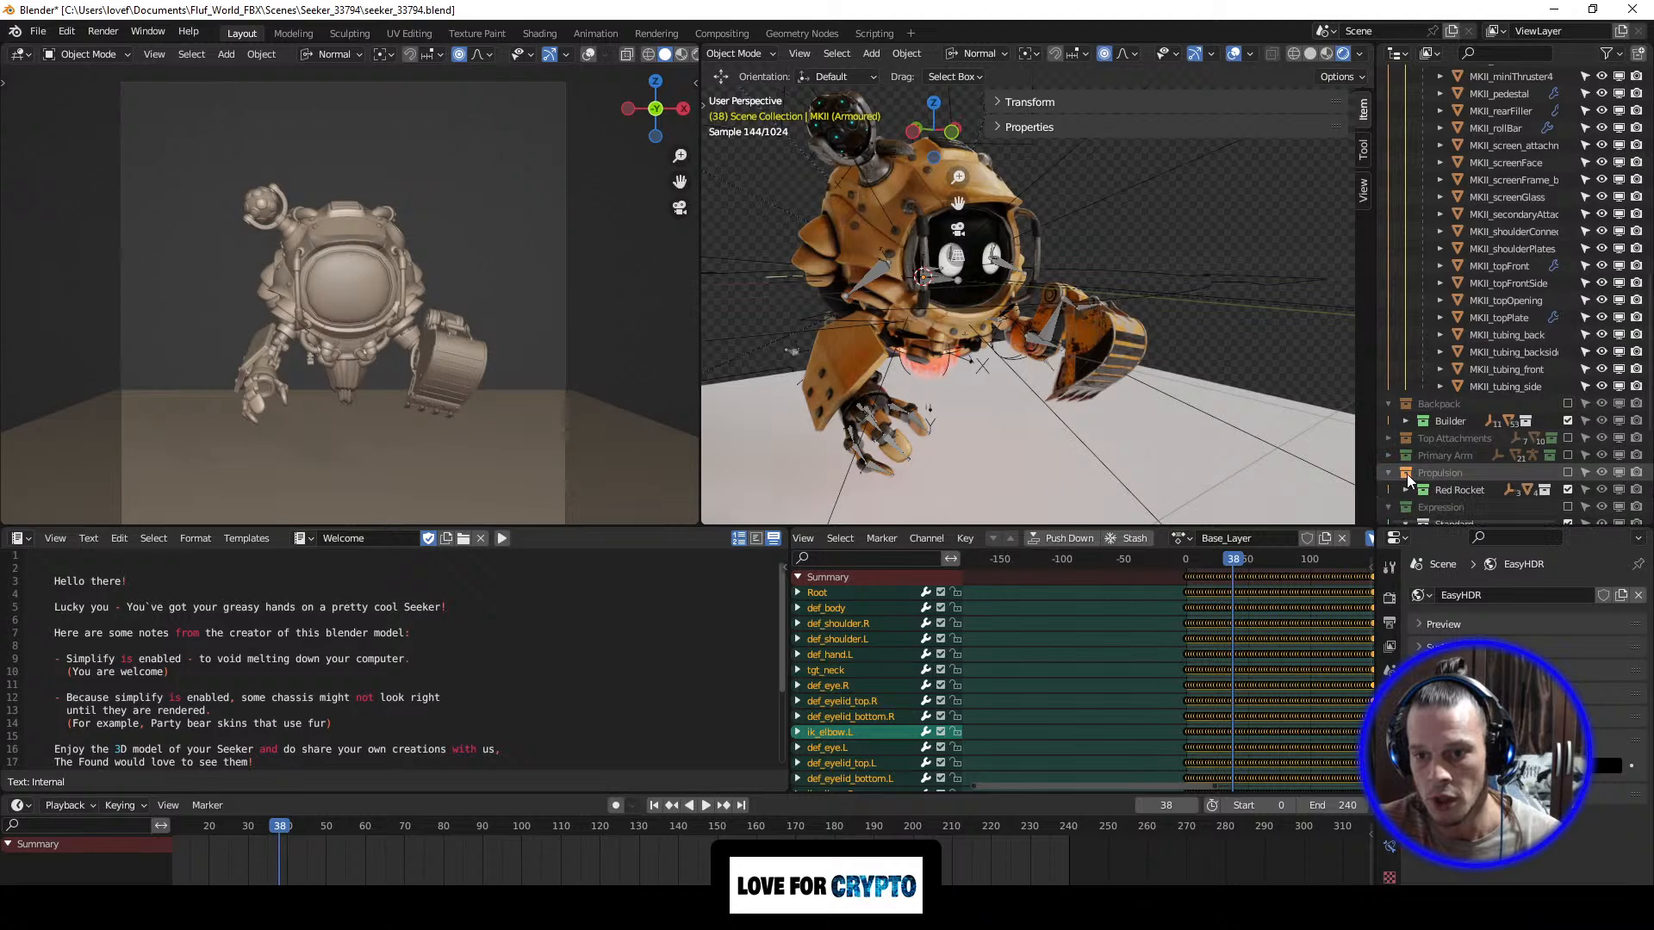
{"action": "scroll", "coordinate": [1417, 467], "scroll_direction": "down", "scroll_amount": 2}
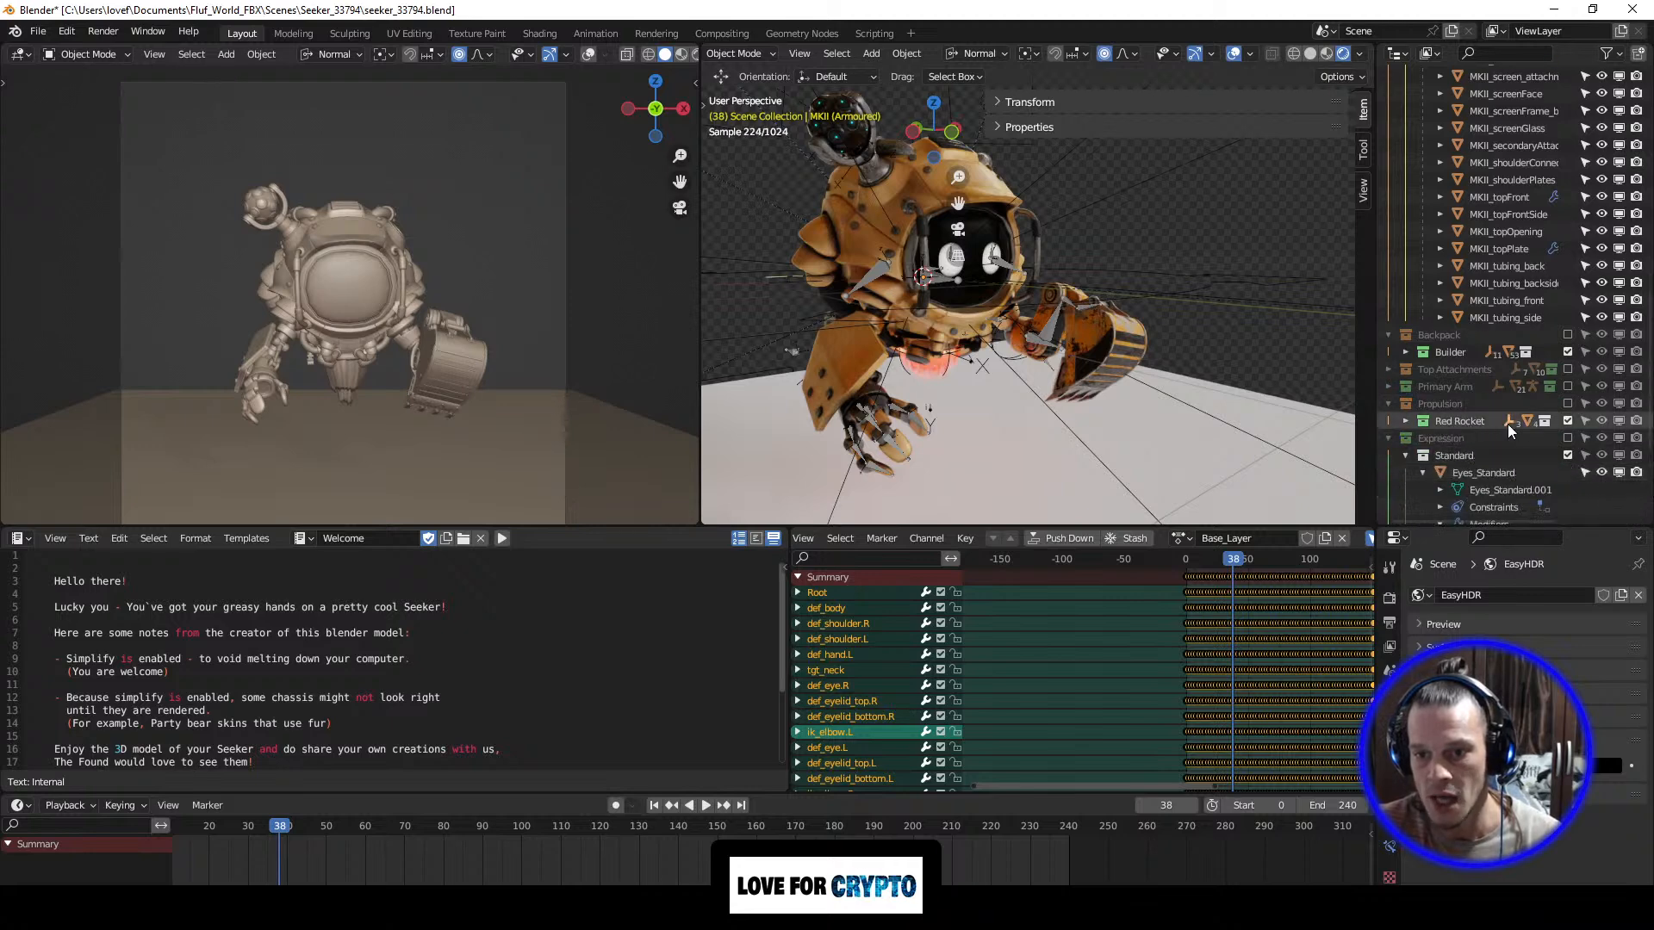
{"action": "left_click", "coordinate": [1406, 420]}
{"action": "scroll", "coordinate": [1440, 441], "scroll_direction": "down", "scroll_amount": 3}
{"action": "left_click", "coordinate": [1423, 352]}
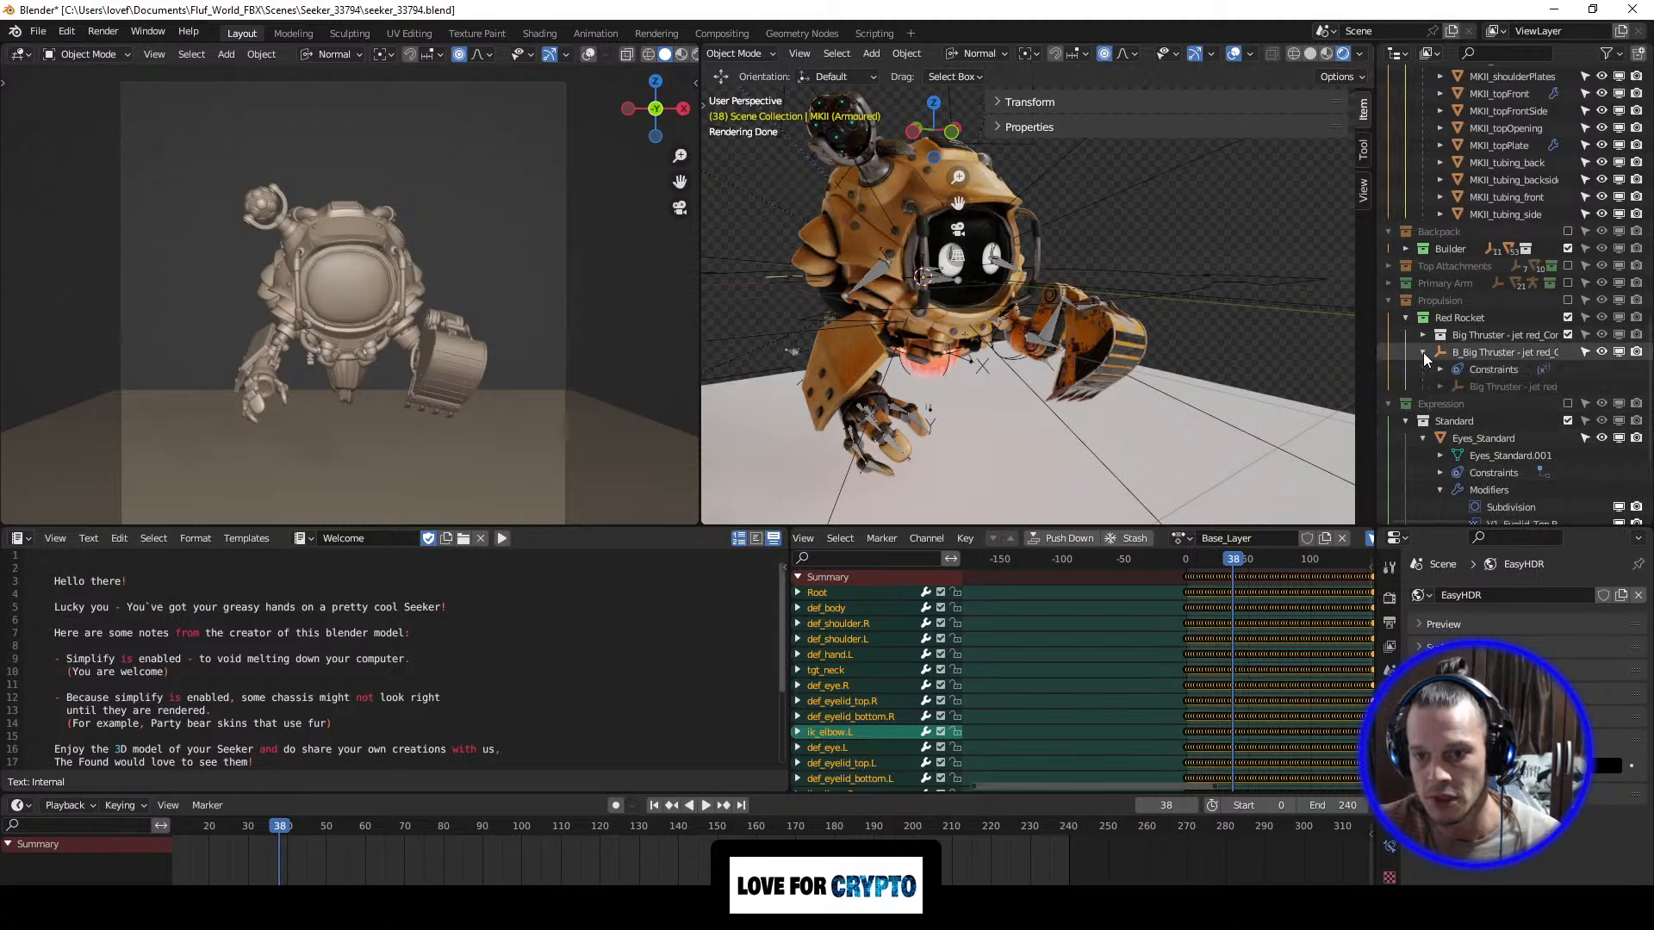
{"action": "left_click", "coordinate": [1440, 387]}
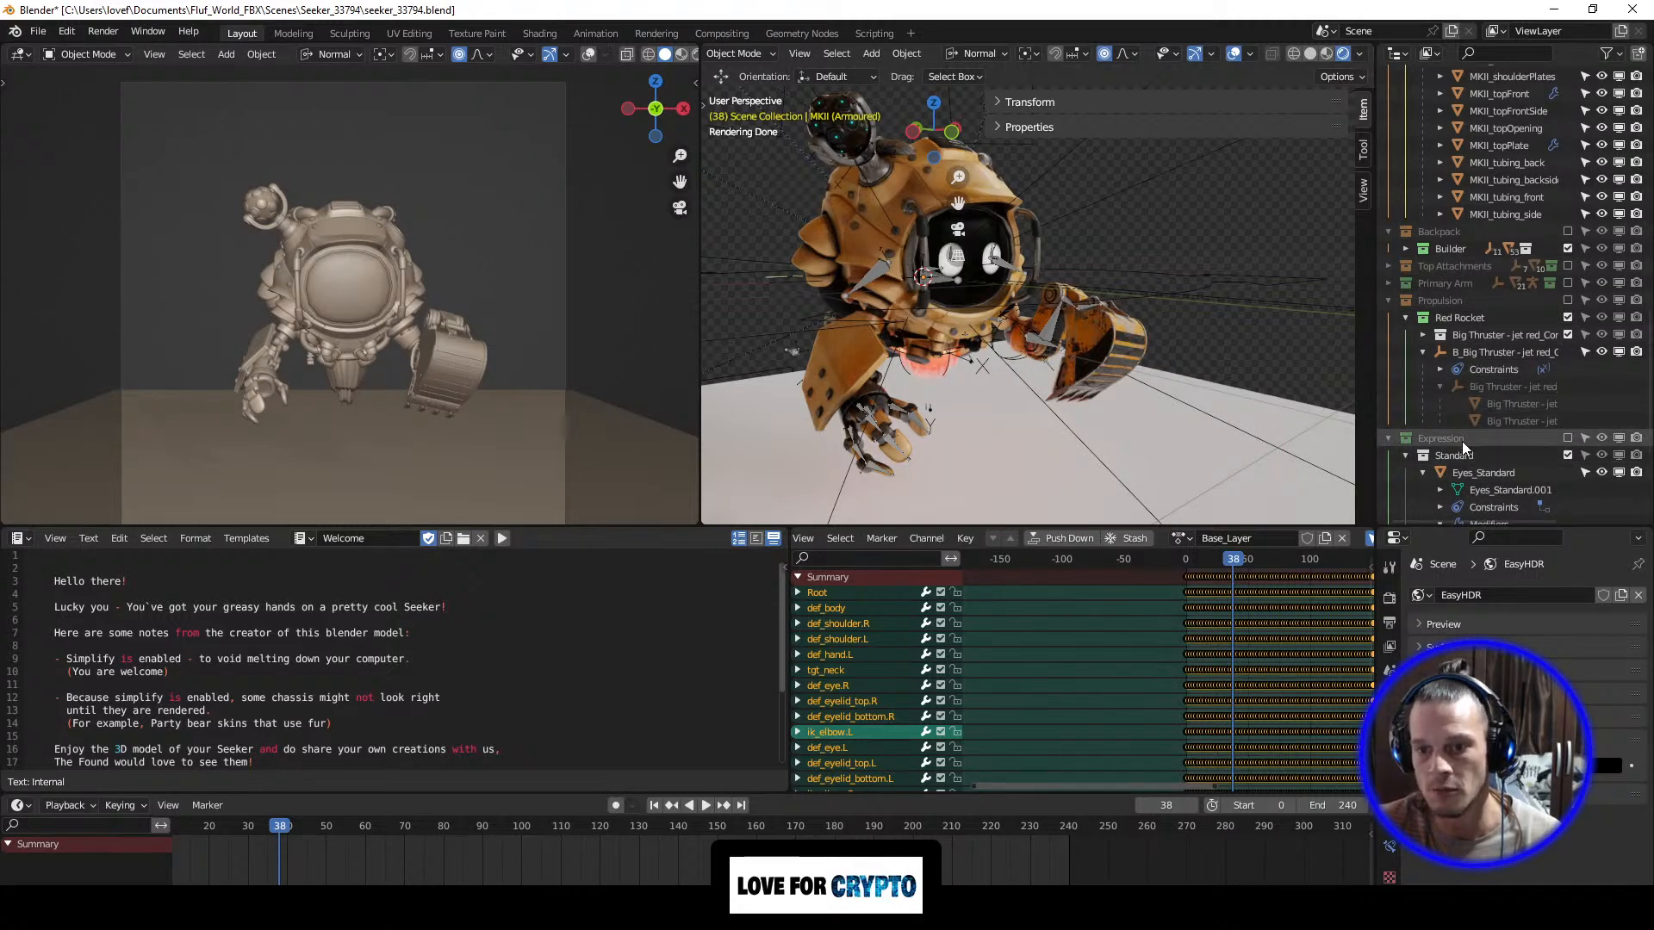
{"action": "scroll", "coordinate": [1461, 439], "scroll_direction": "down", "scroll_amount": 5}
{"action": "left_click", "coordinate": [1458, 438]}
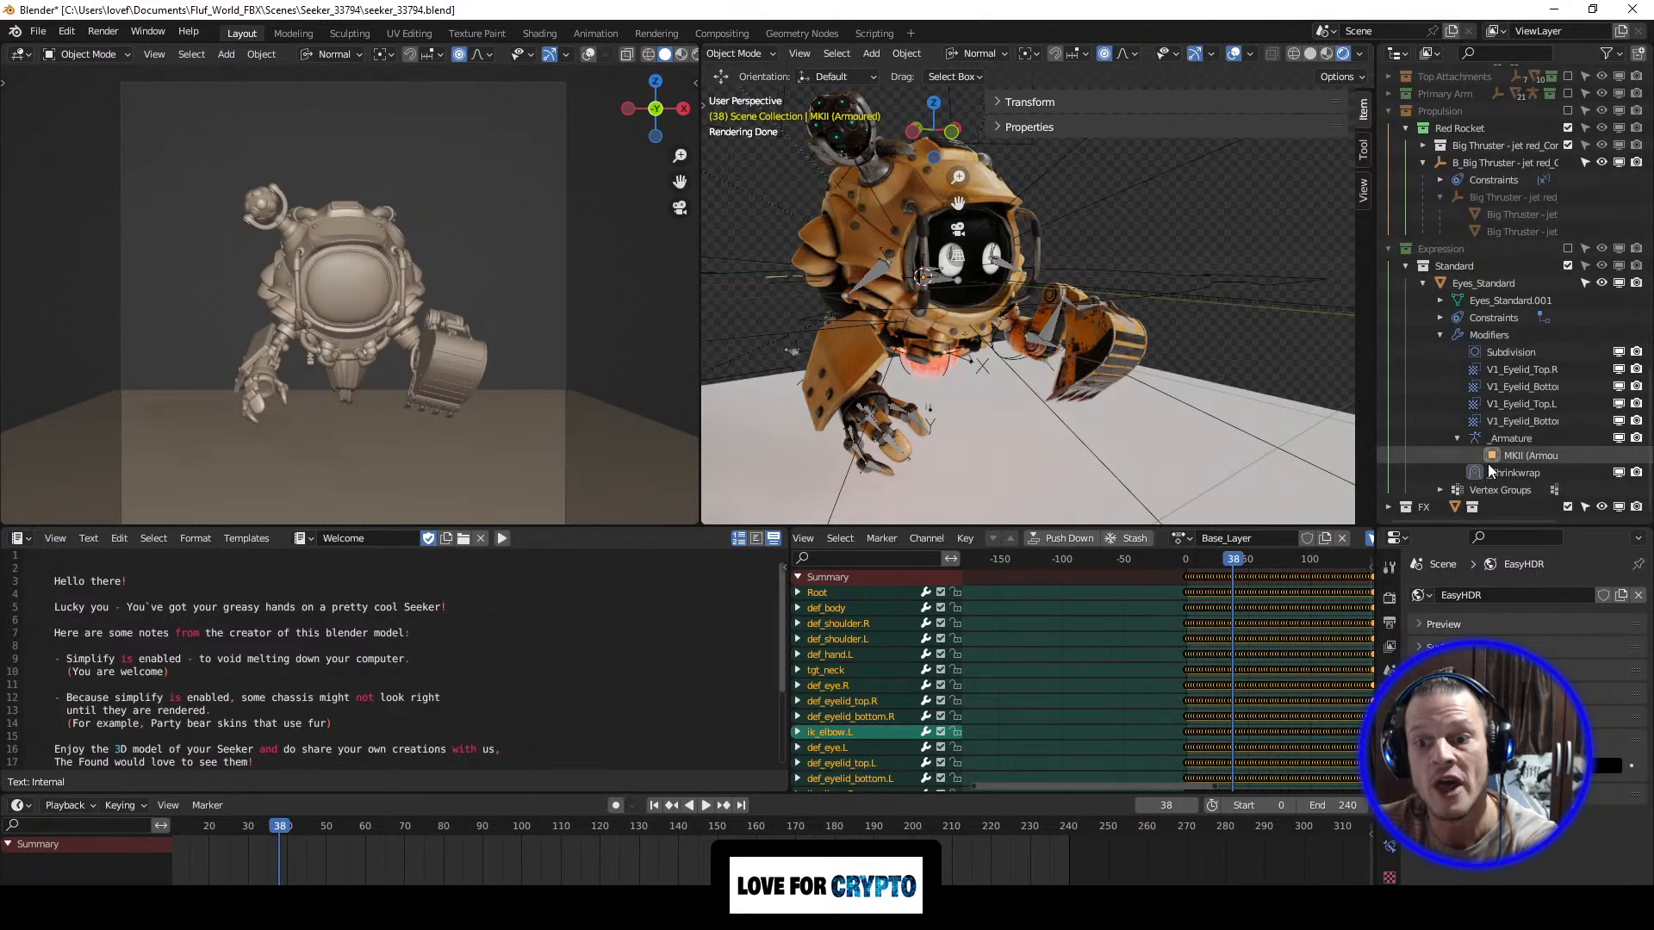
Step: Collapse the Chassis, Backpack, Propulsion and Expression collections in the Outliner
{"action": "scroll", "coordinate": [1487, 494], "scroll_direction": "down", "scroll_amount": 8}
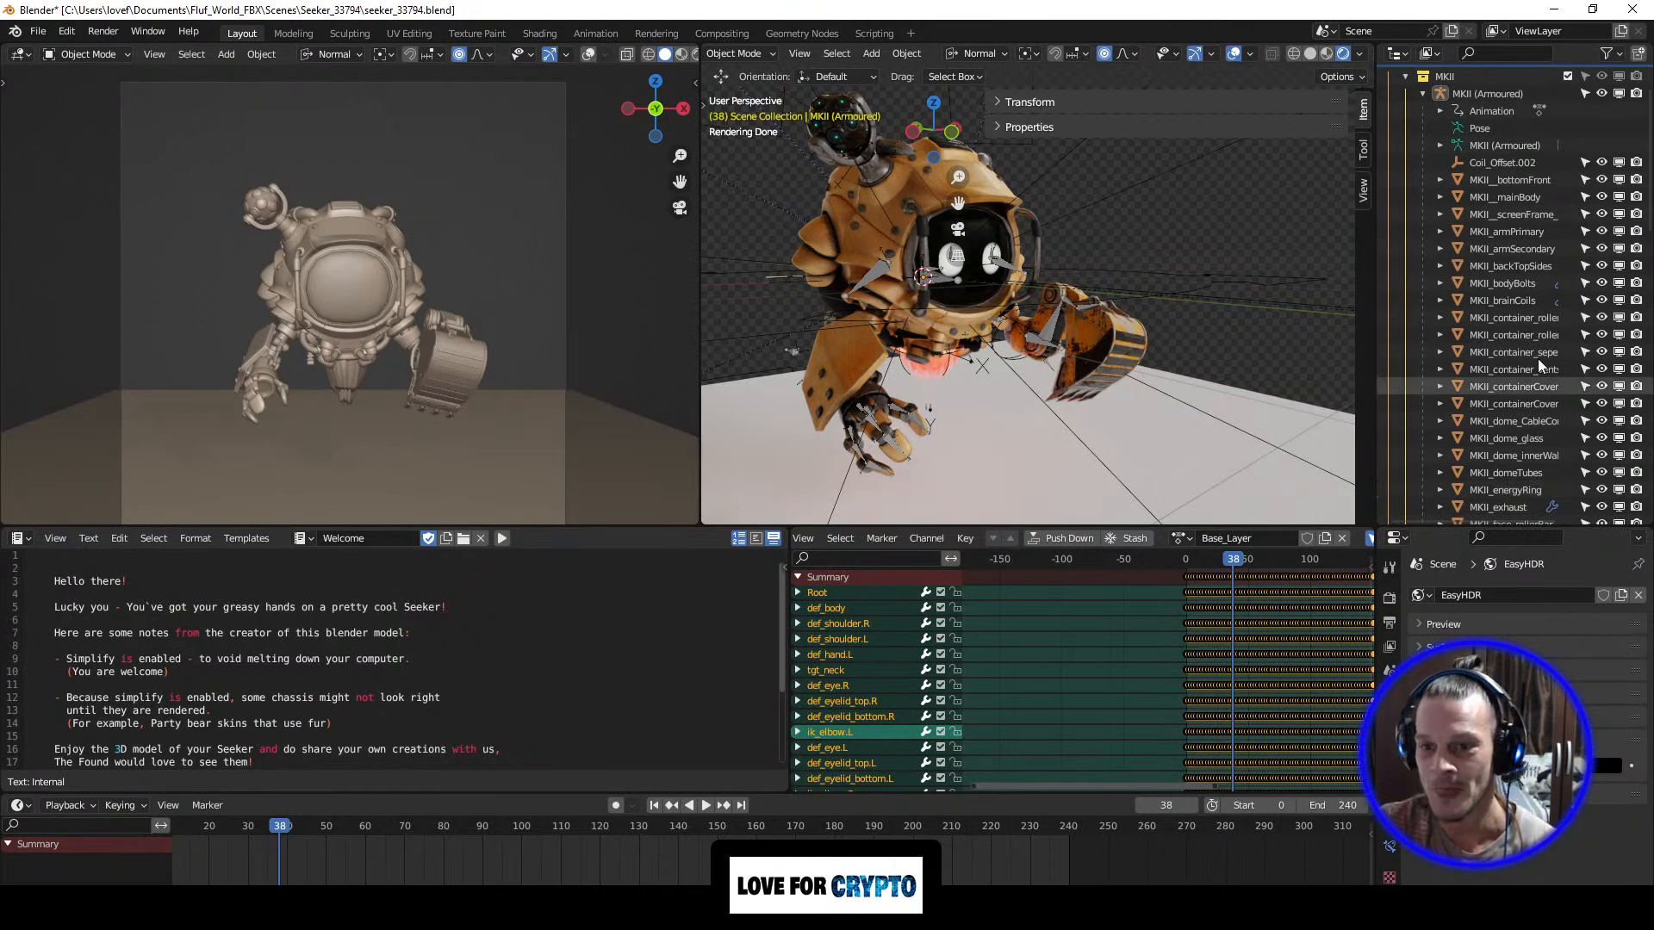
{"action": "scroll", "coordinate": [1499, 344], "scroll_direction": "up", "scroll_amount": 3}
{"action": "left_click", "coordinate": [1390, 106]}
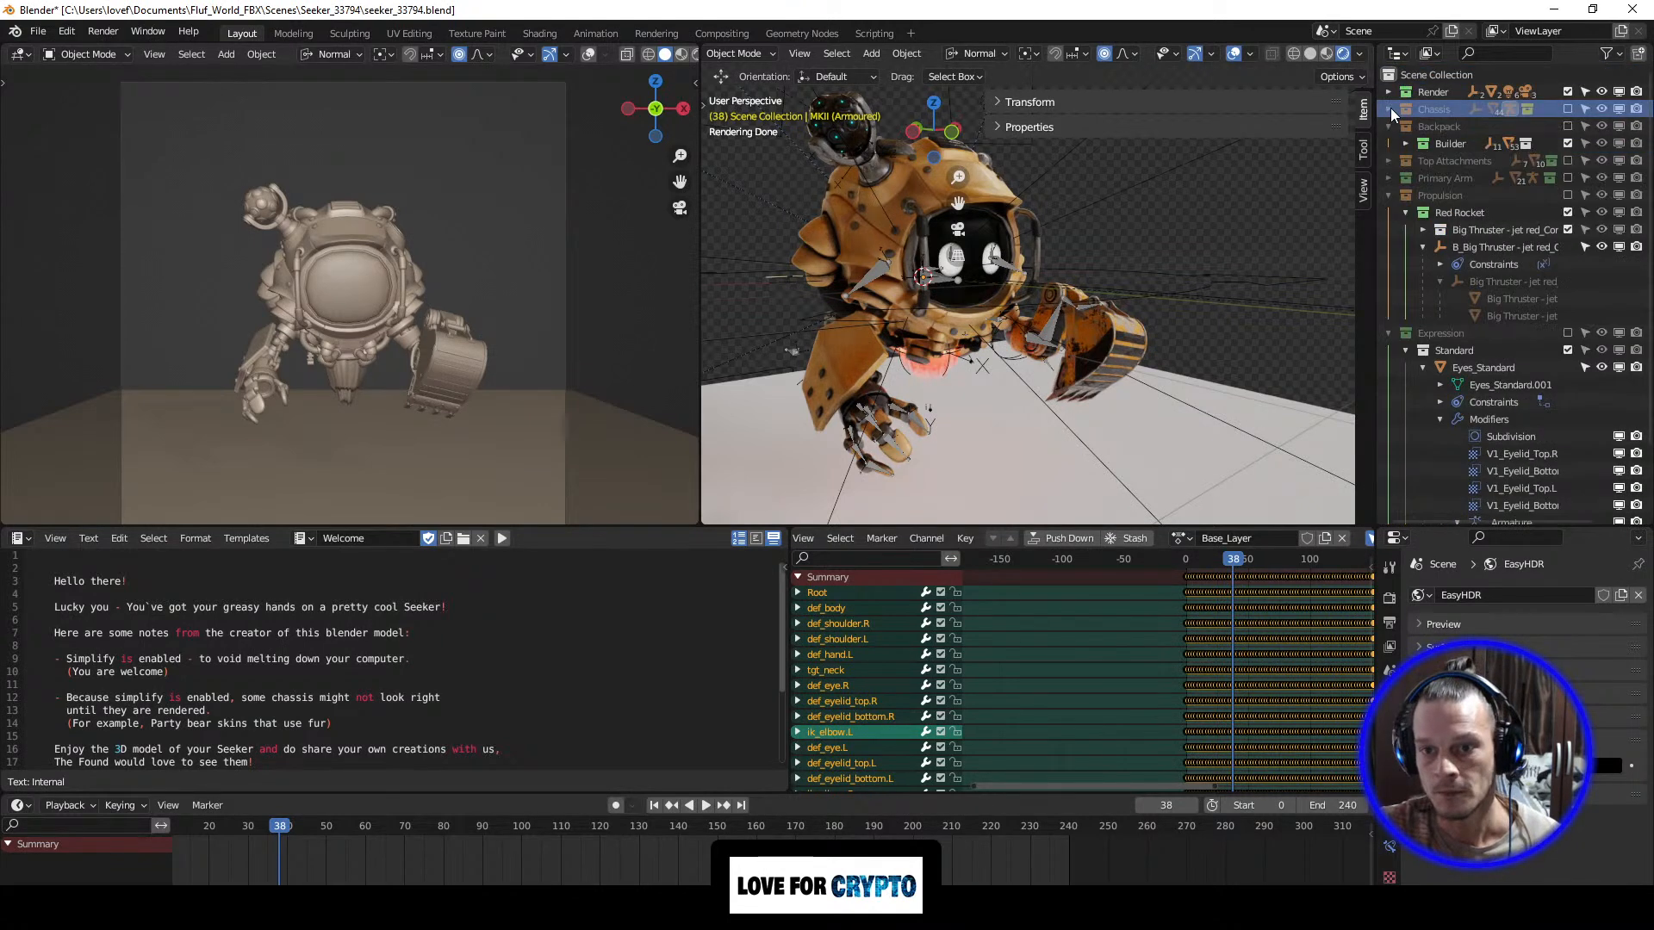
{"action": "left_click", "coordinate": [1389, 131]}
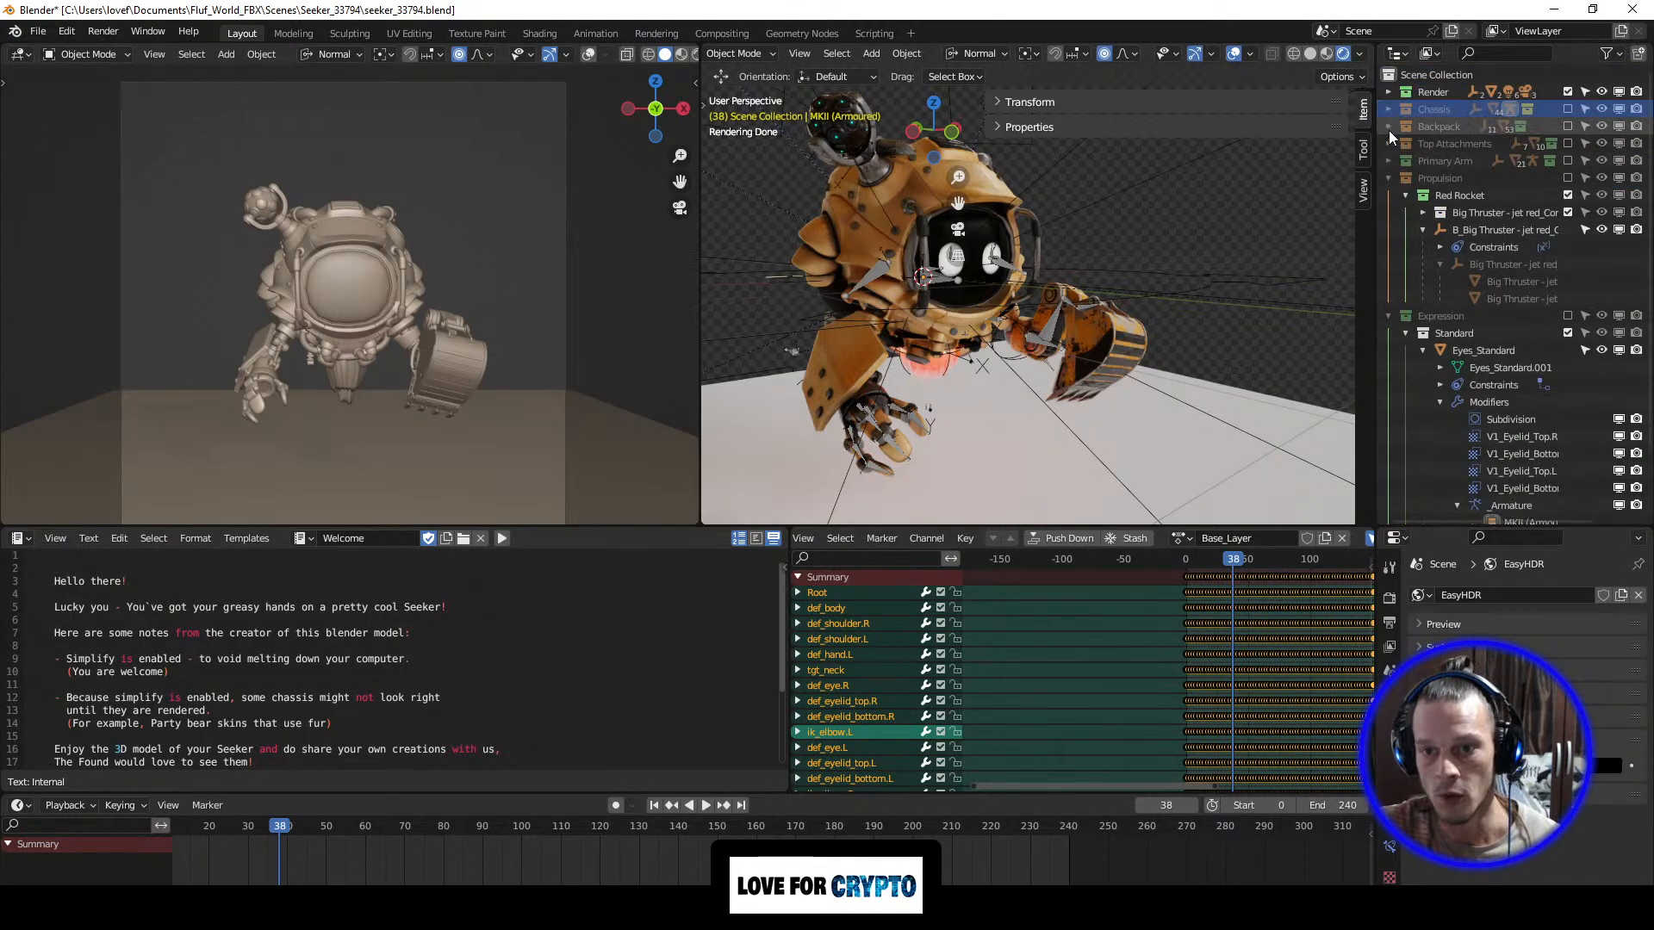
{"action": "left_click", "coordinate": [1389, 178]}
{"action": "left_click", "coordinate": [1387, 197]}
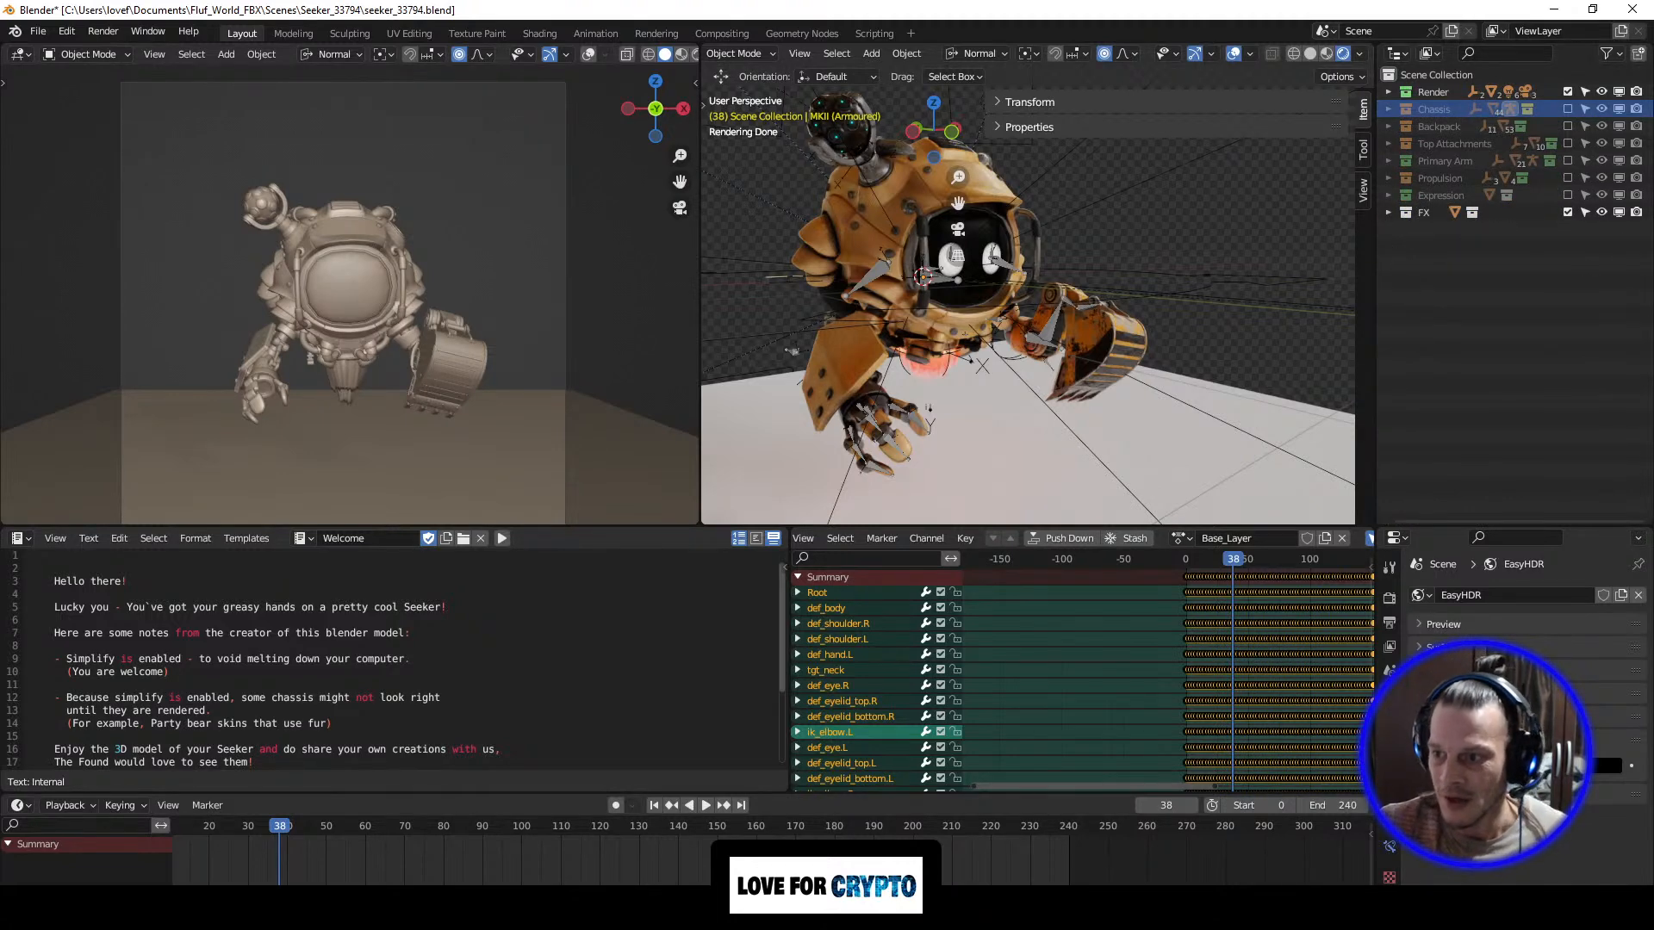
Step: Select all objects in the Chassis collection and inspect the selected chassis from another angle
{"action": "right_click", "coordinate": [1441, 106]}
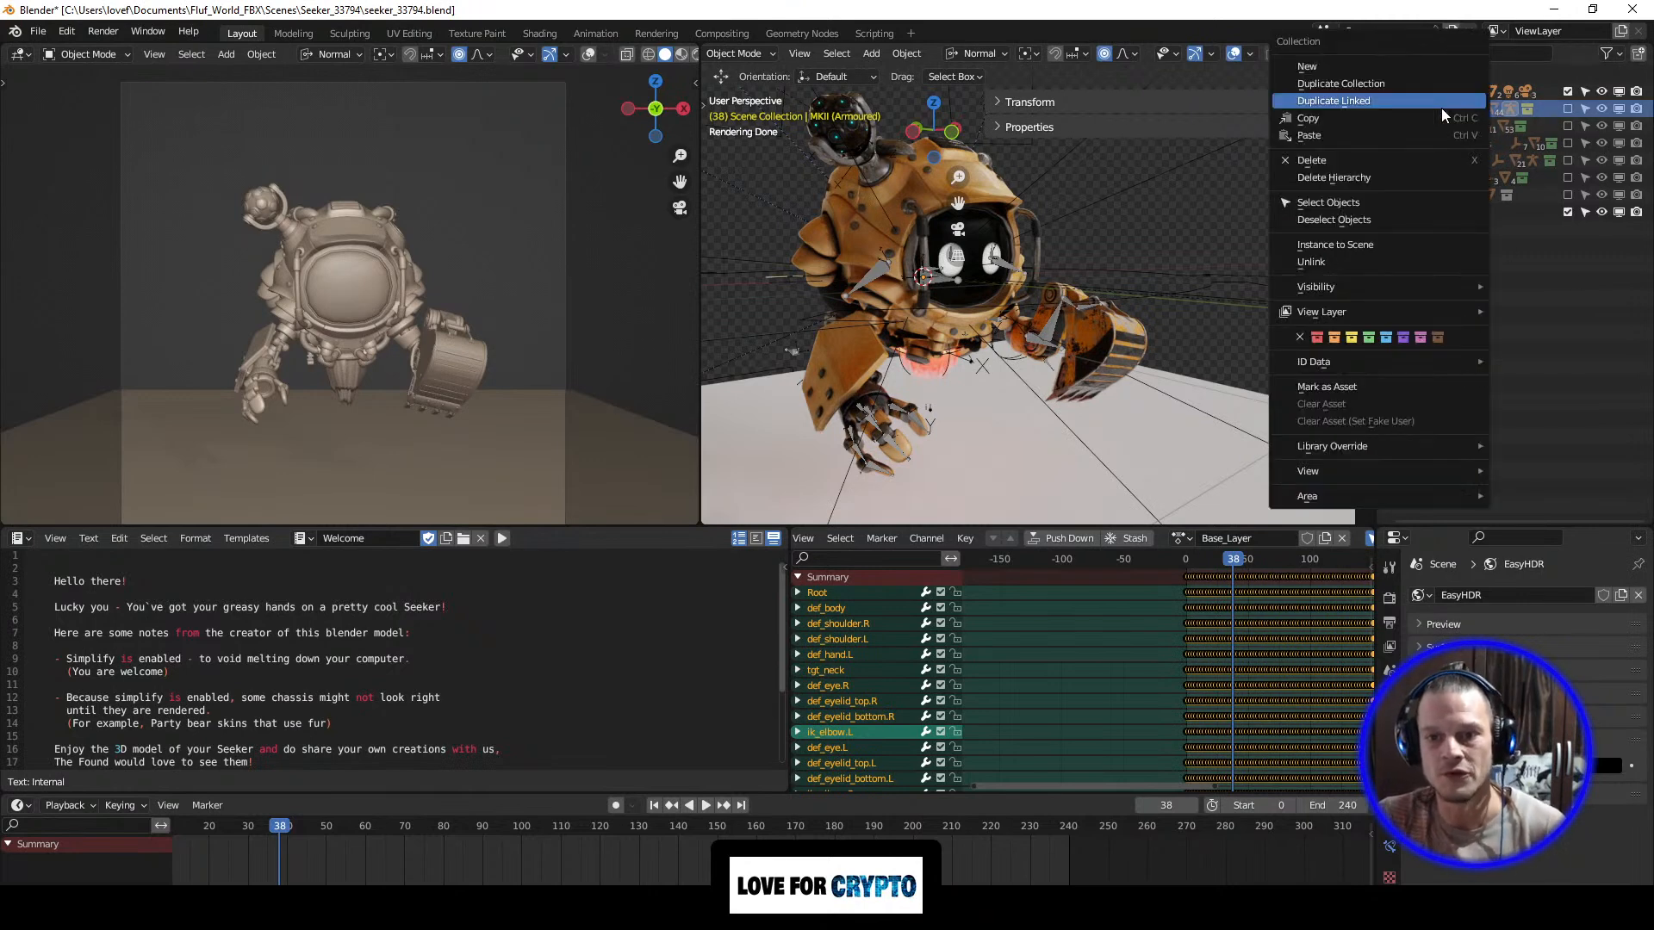
{"action": "left_click", "coordinate": [1377, 203]}
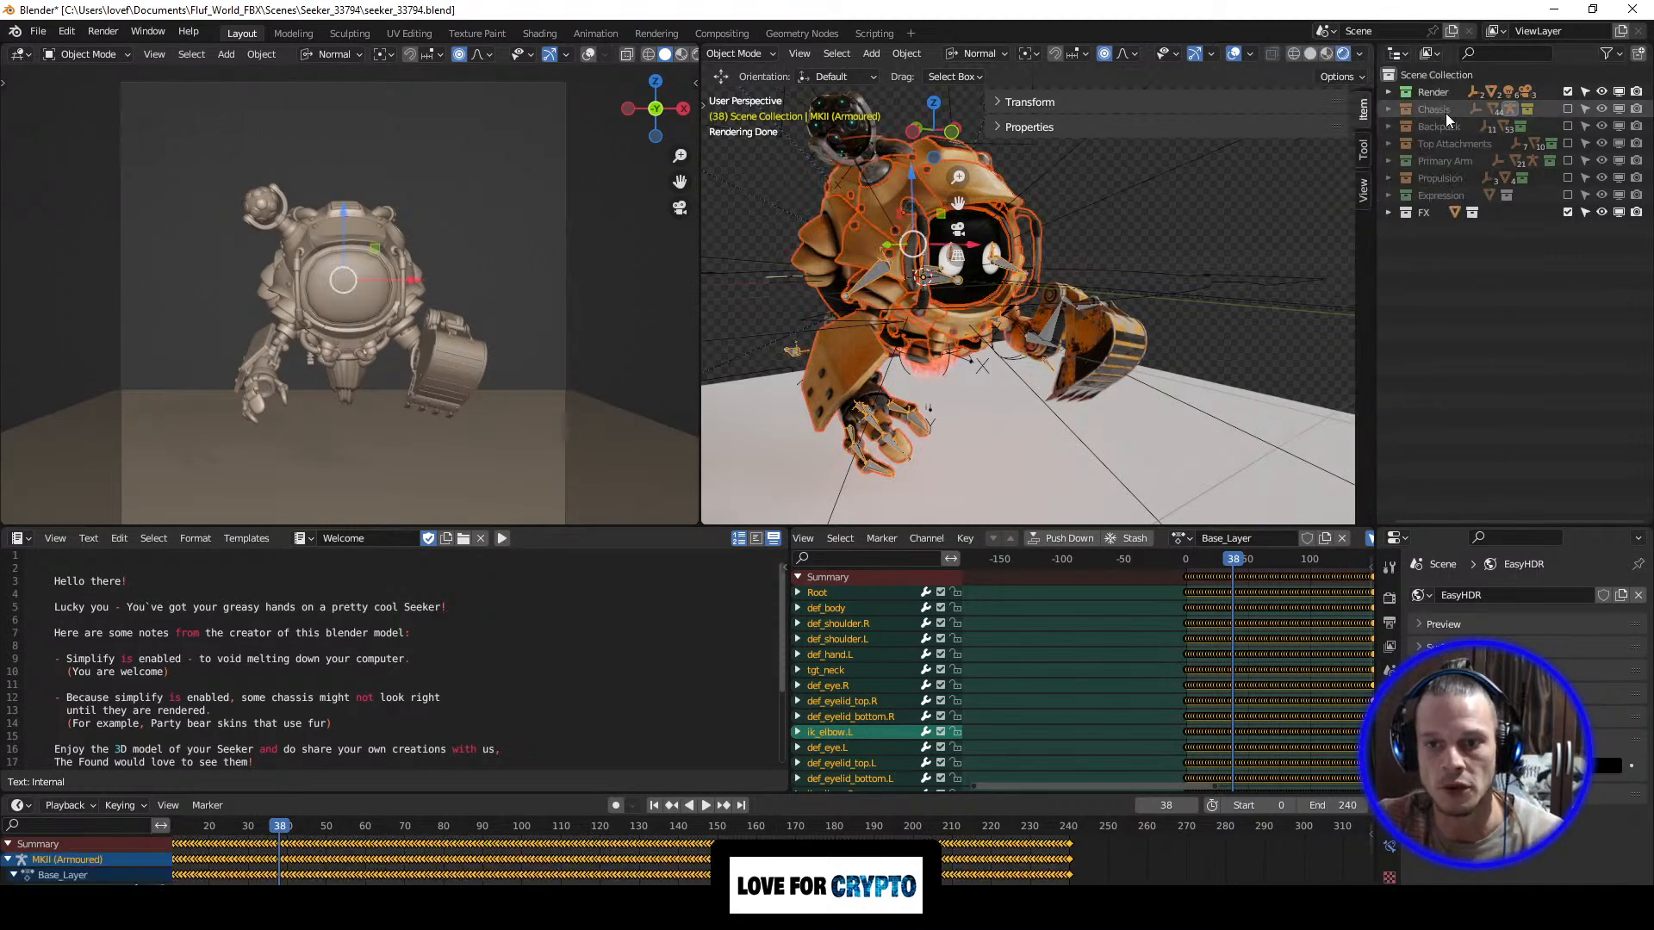
{"action": "middle_click_drag", "start_coordinate": [866, 267], "coordinate": [906, 282]}
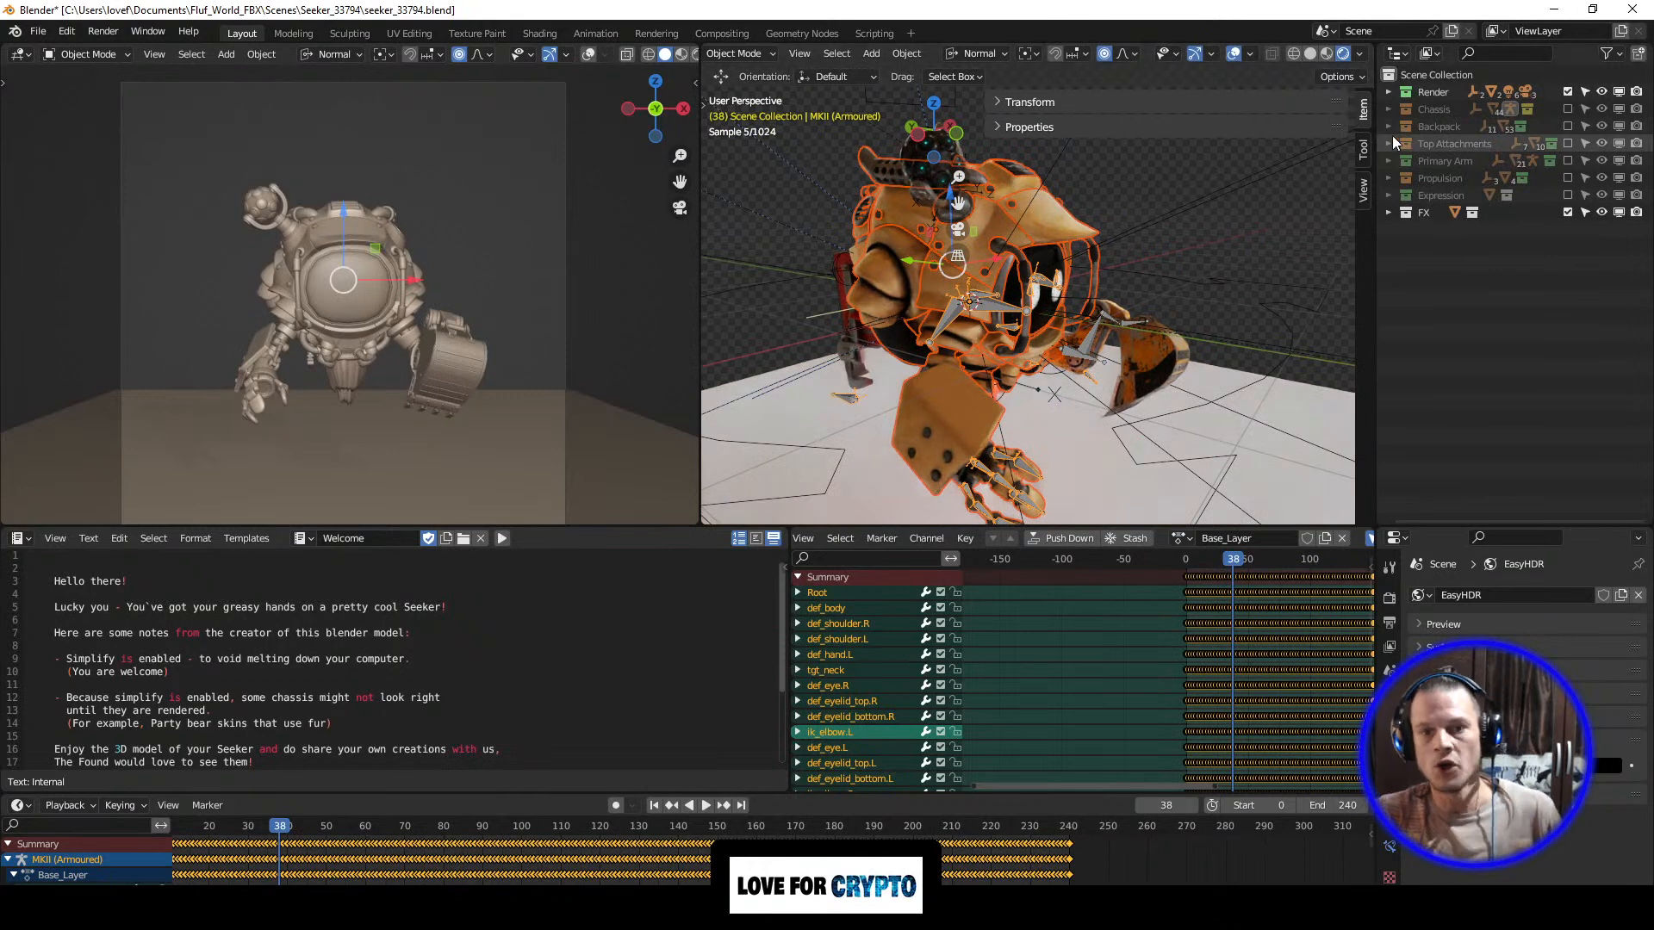
Step: Select all objects in the Chassis collection and start an FBX export
{"action": "right_click", "coordinate": [1430, 112]}
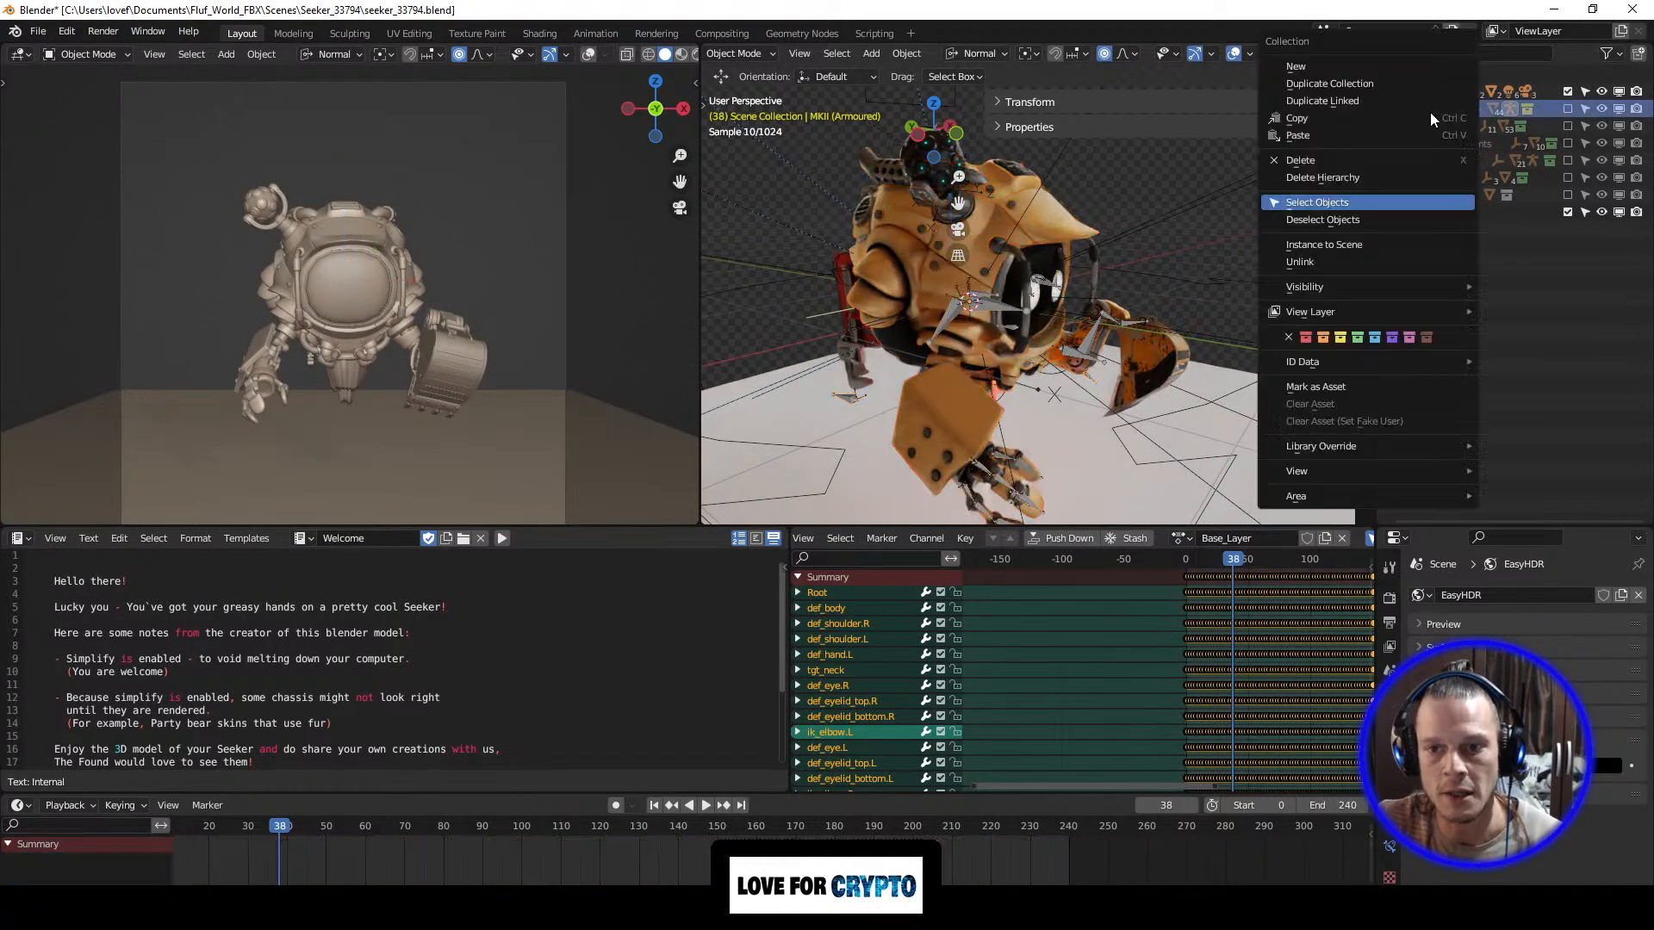
{"action": "left_click", "coordinate": [1373, 202]}
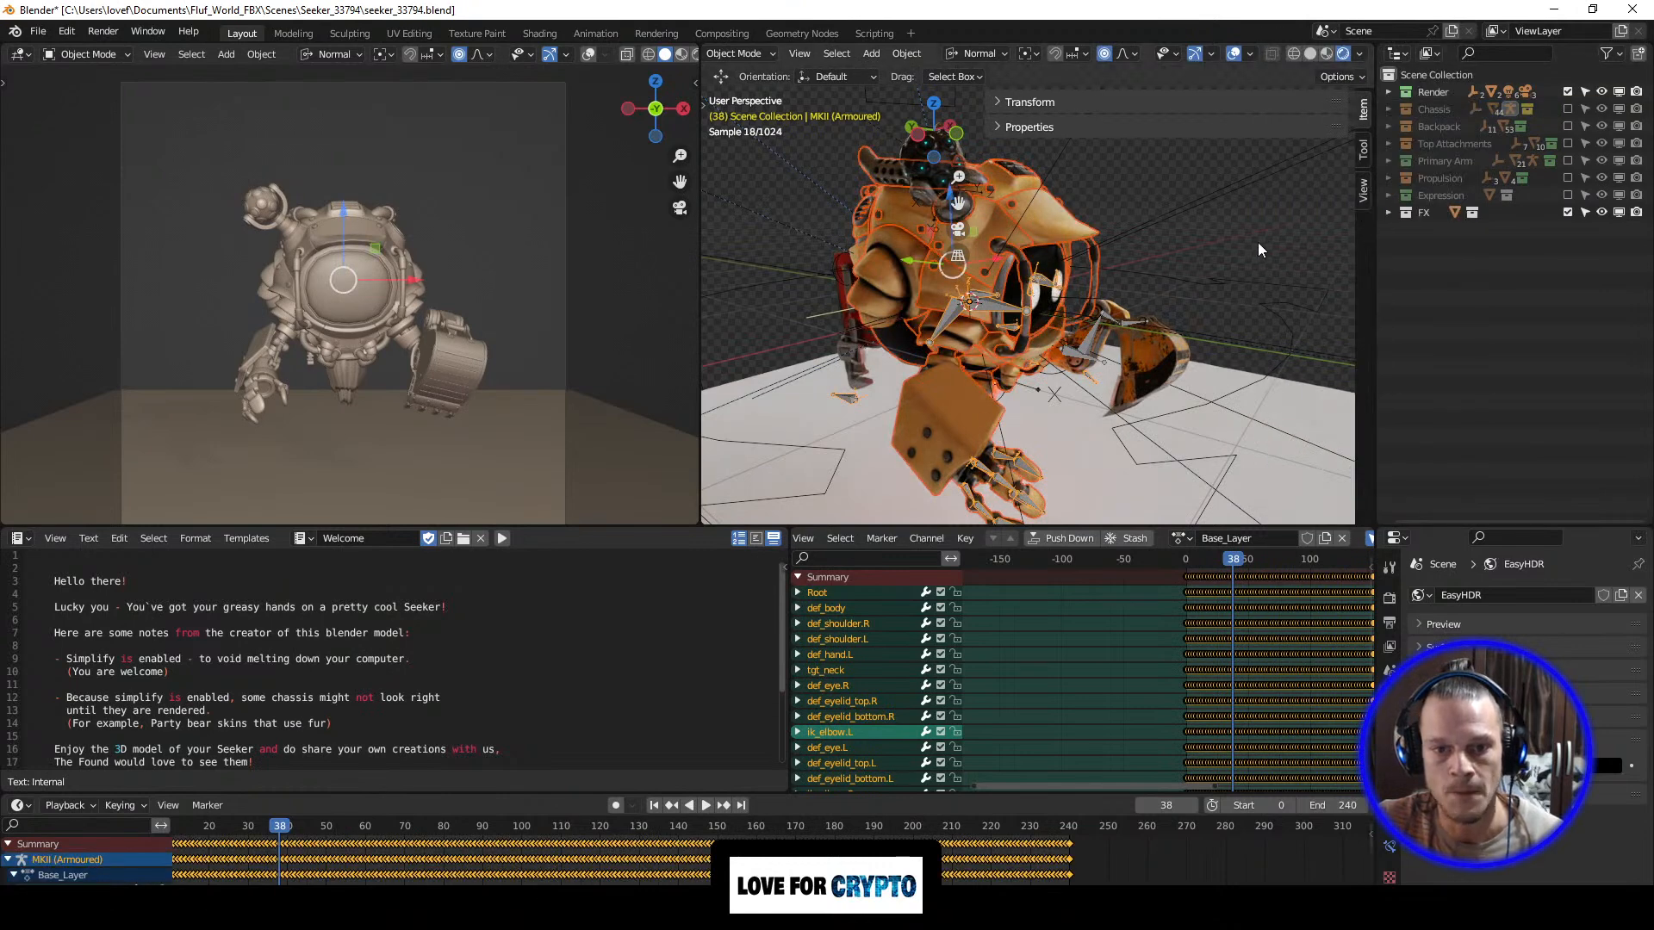
{"action": "left_click", "coordinate": [38, 31]}
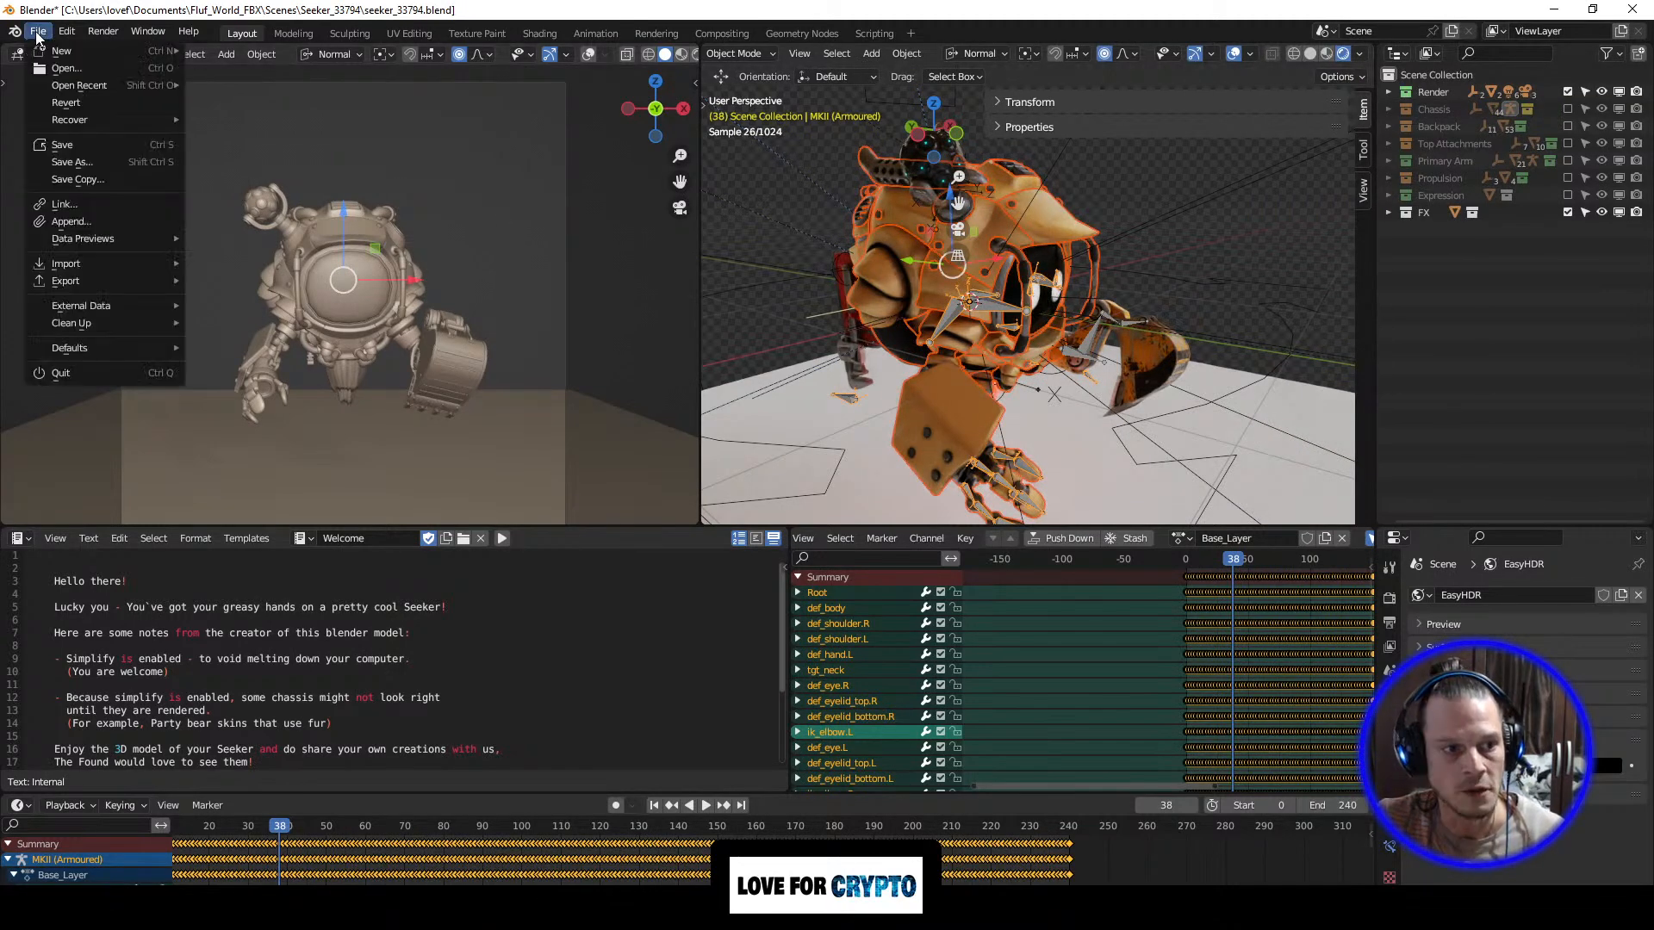
{"action": "mouse_move", "coordinate": [95, 279]}
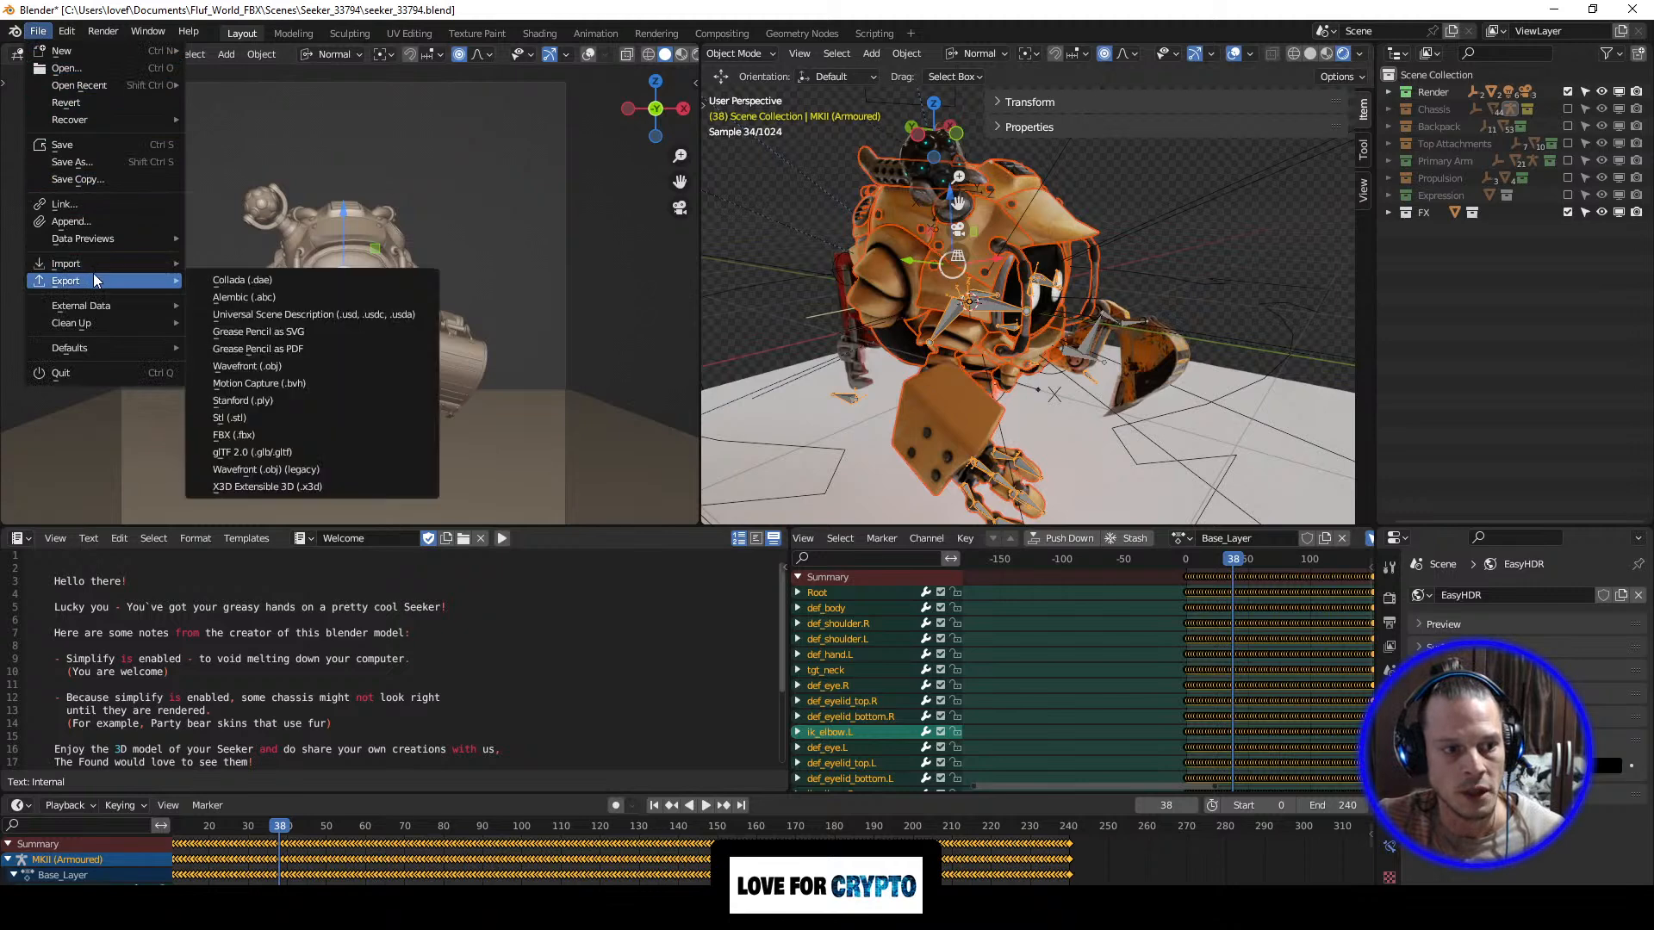
{"action": "left_click", "coordinate": [265, 435]}
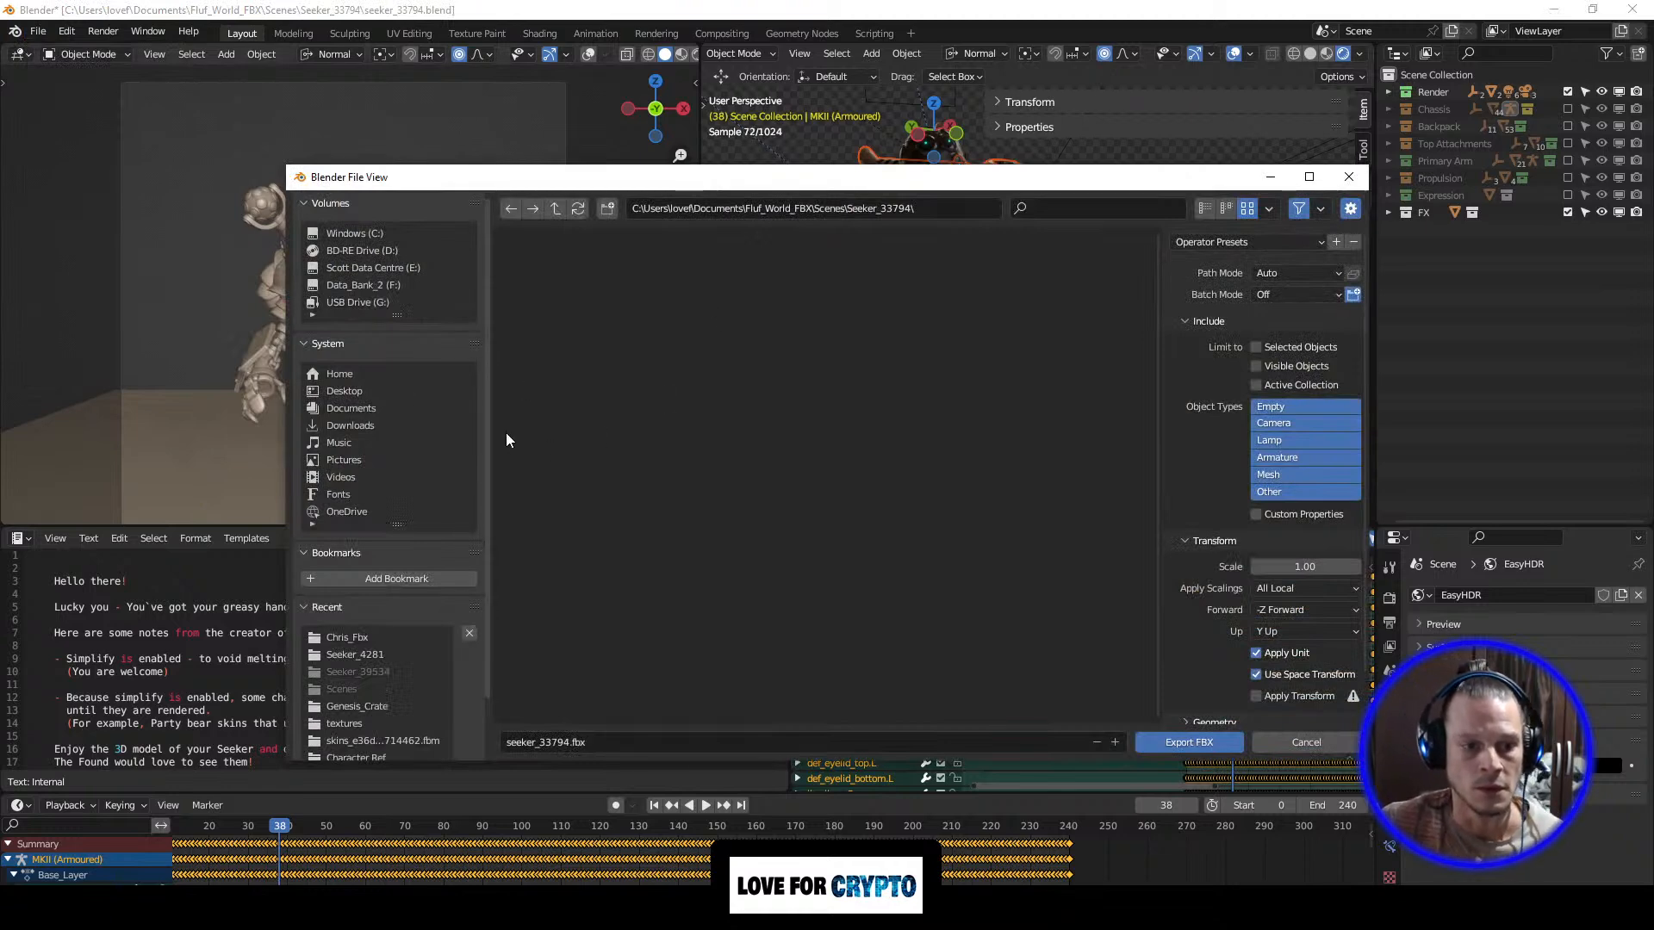
Step: Examine the exported part files in the Seeker_4281 and Seeker_39534 folders, and return to the Seeker_33794 folder
{"action": "scroll", "coordinate": [373, 420], "scroll_direction": "down", "scroll_amount": 2}
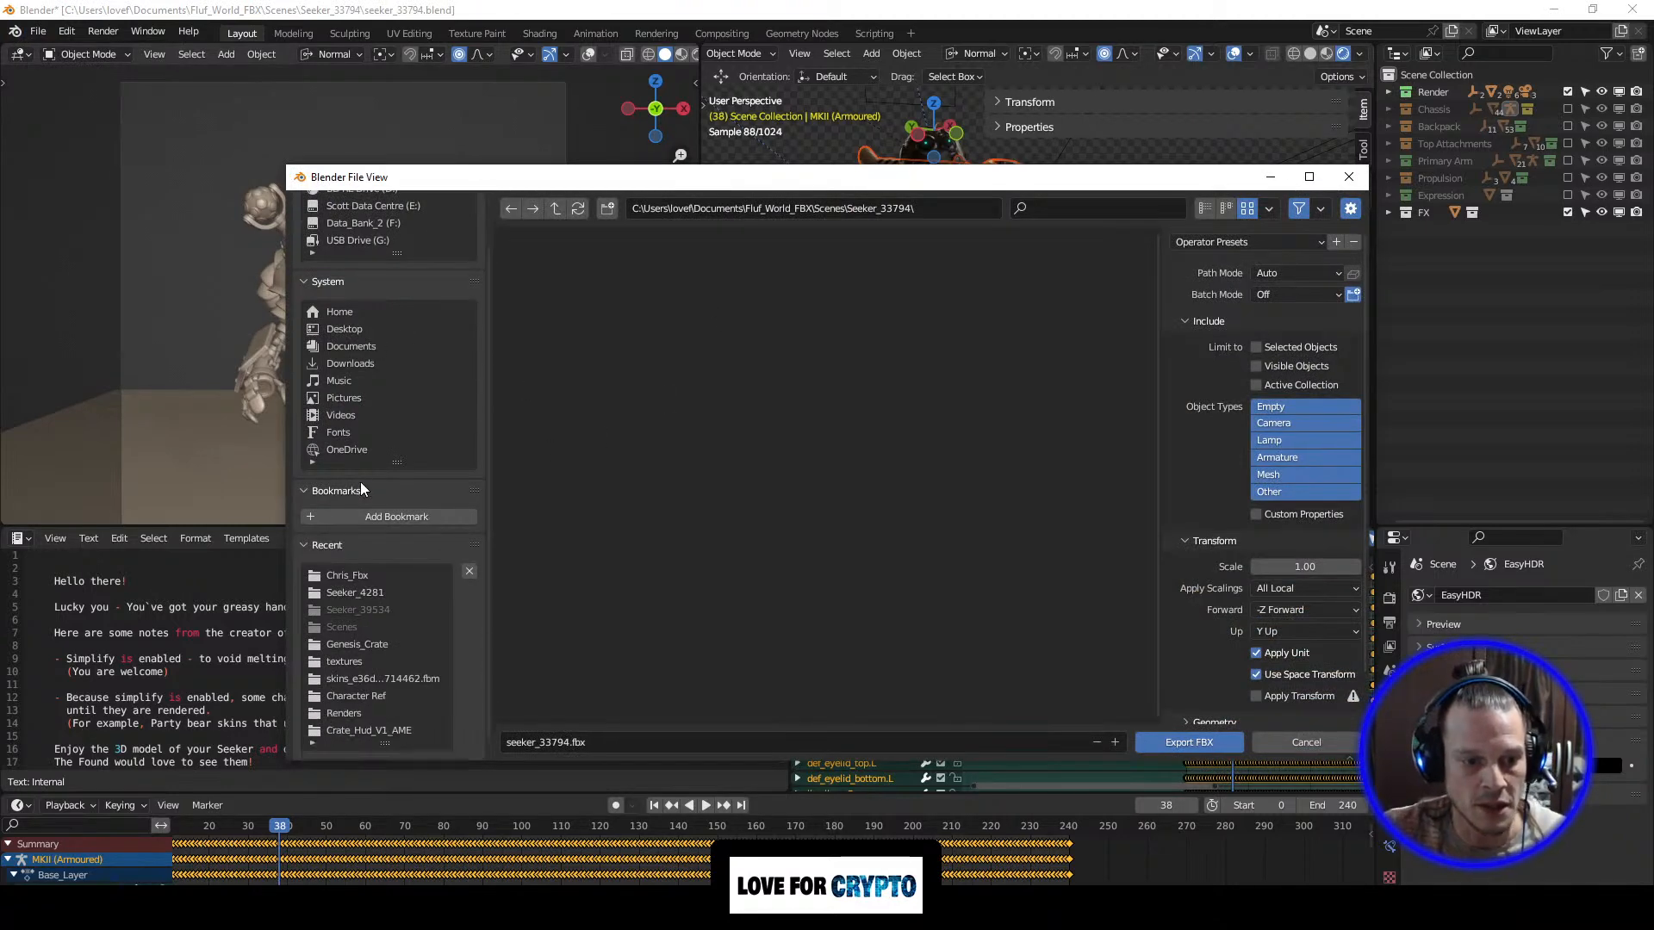
{"action": "left_click", "coordinate": [371, 592]}
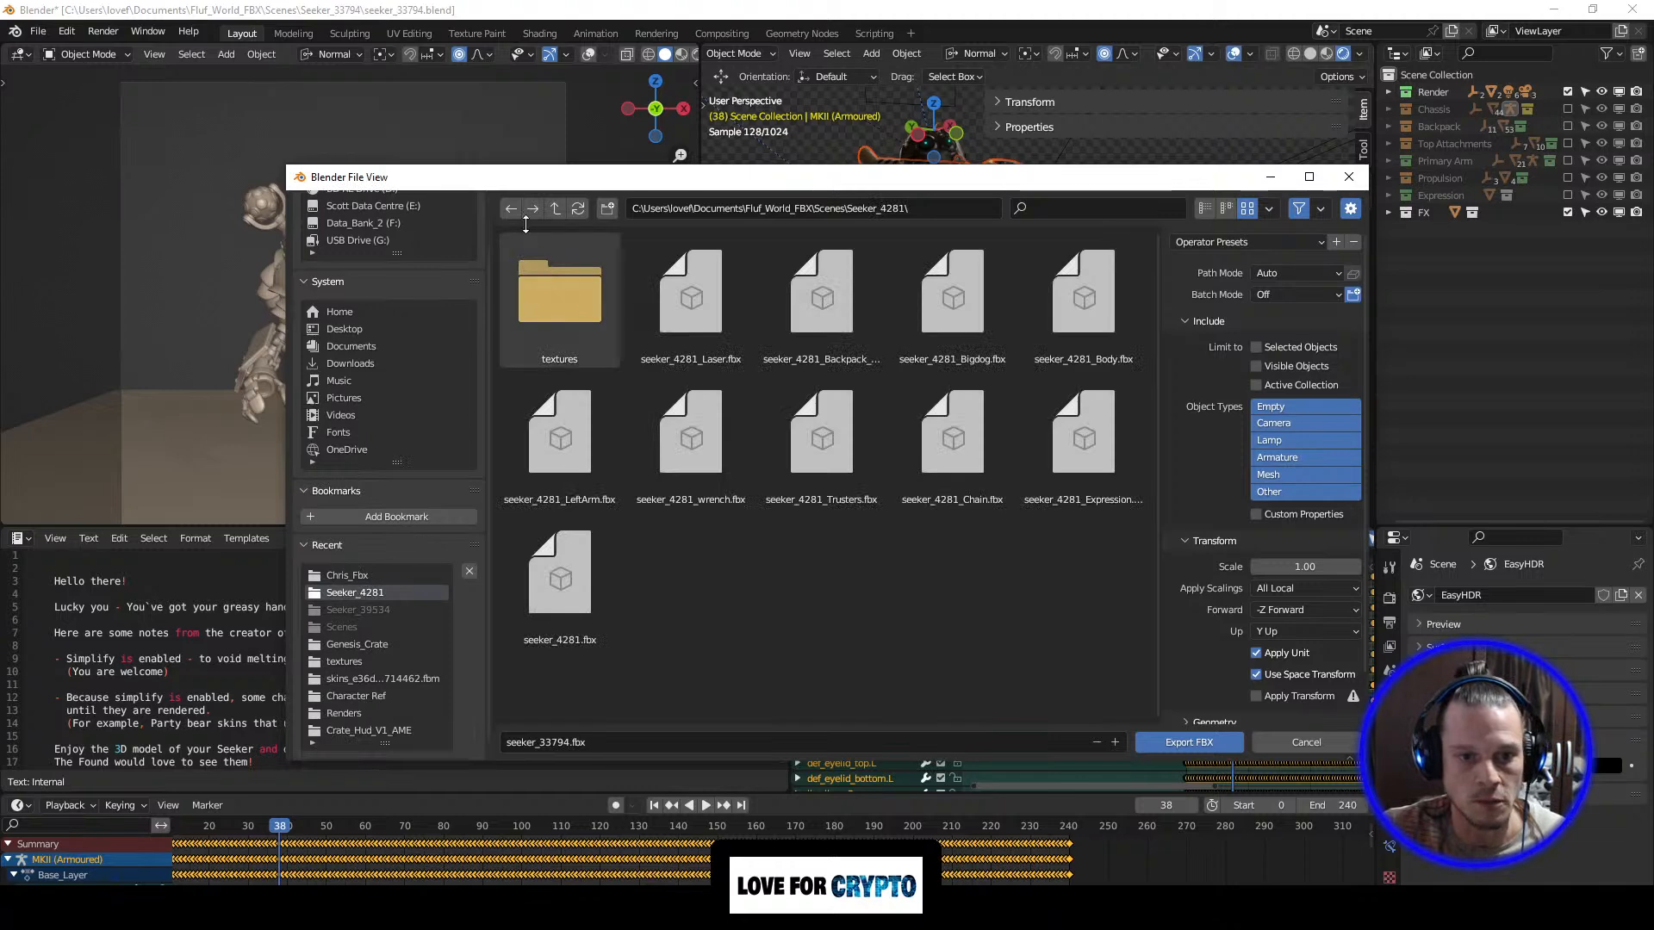
{"action": "left_click", "coordinate": [815, 208]}
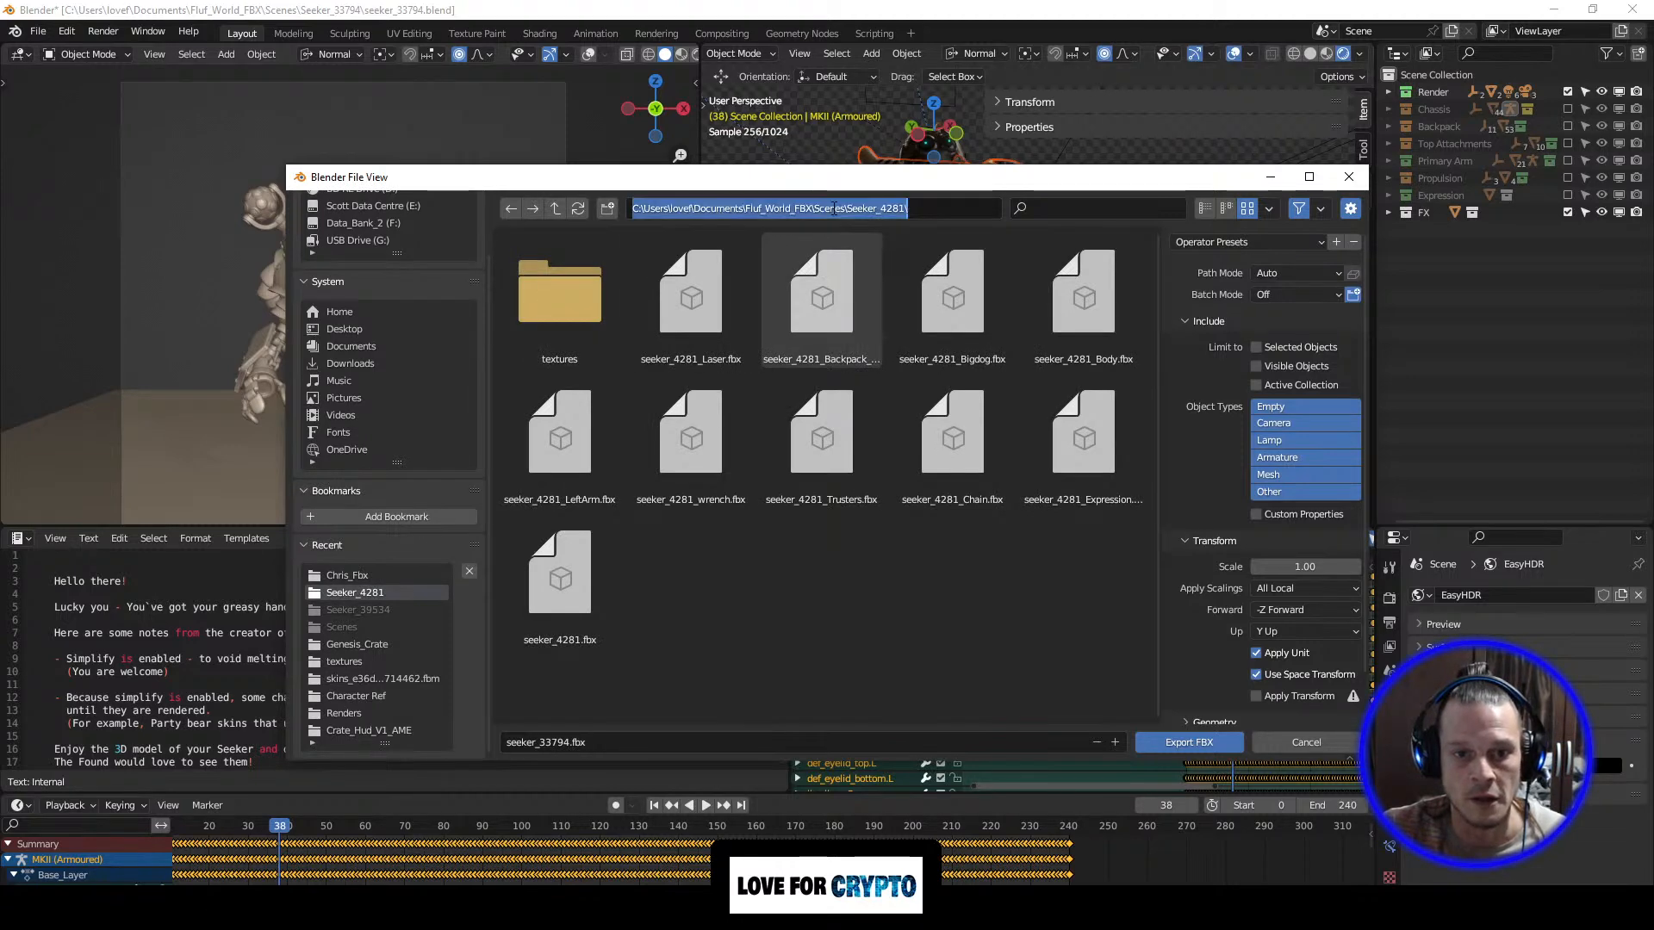
{"action": "left_click", "coordinate": [555, 208]}
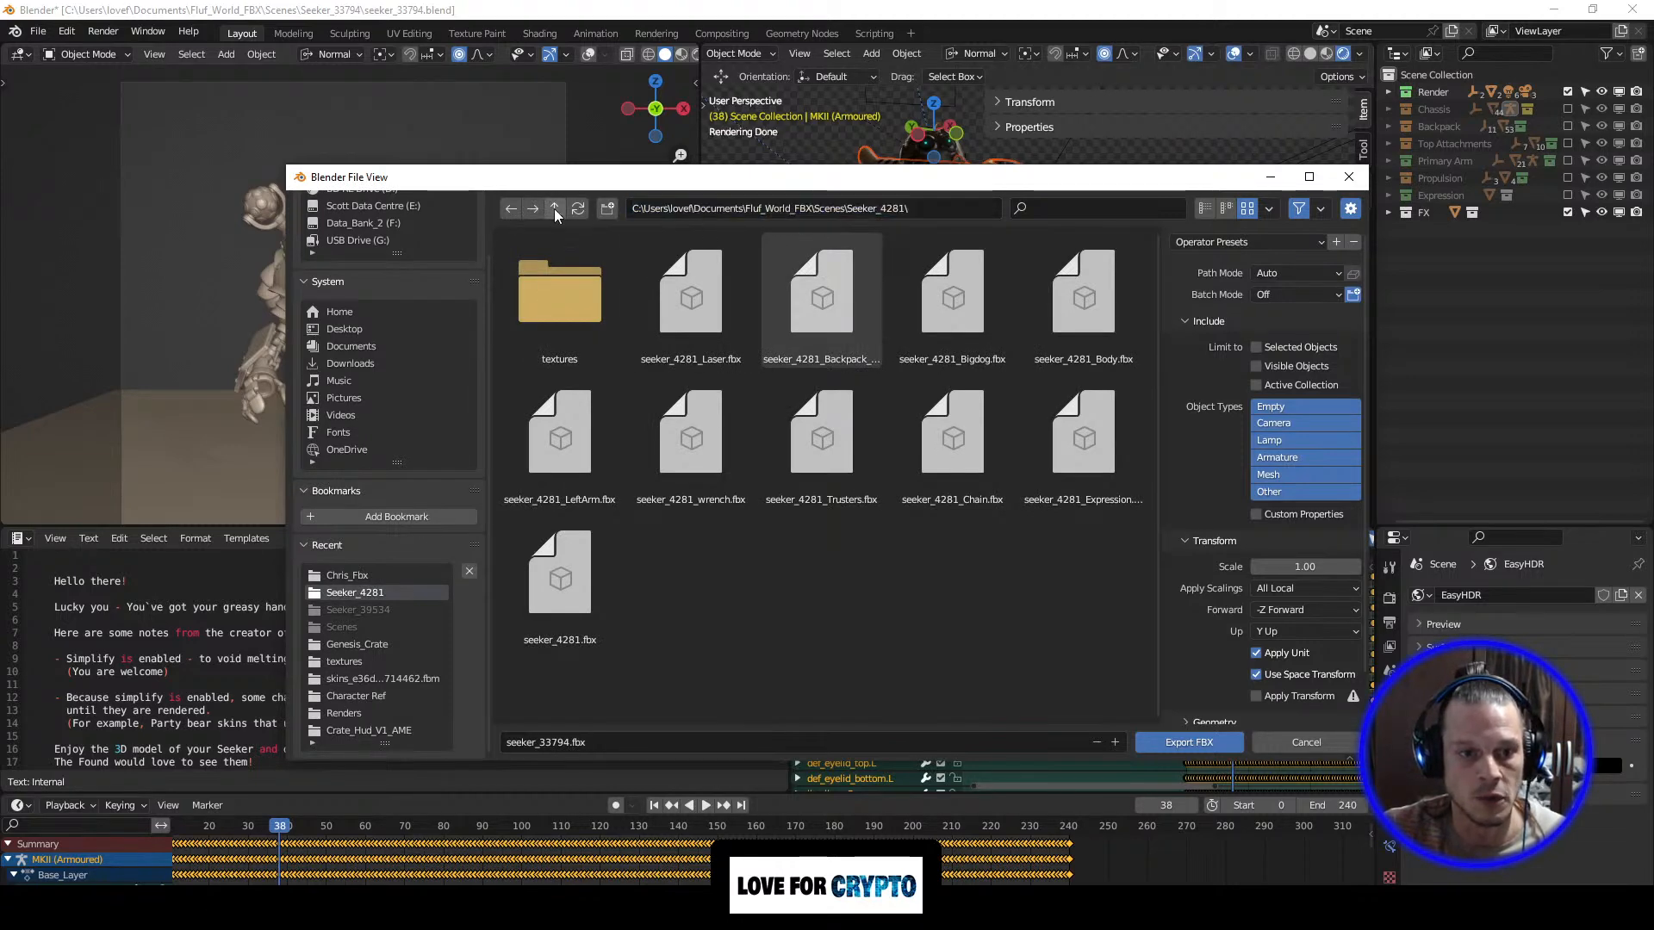
{"action": "left_click", "coordinate": [555, 209]}
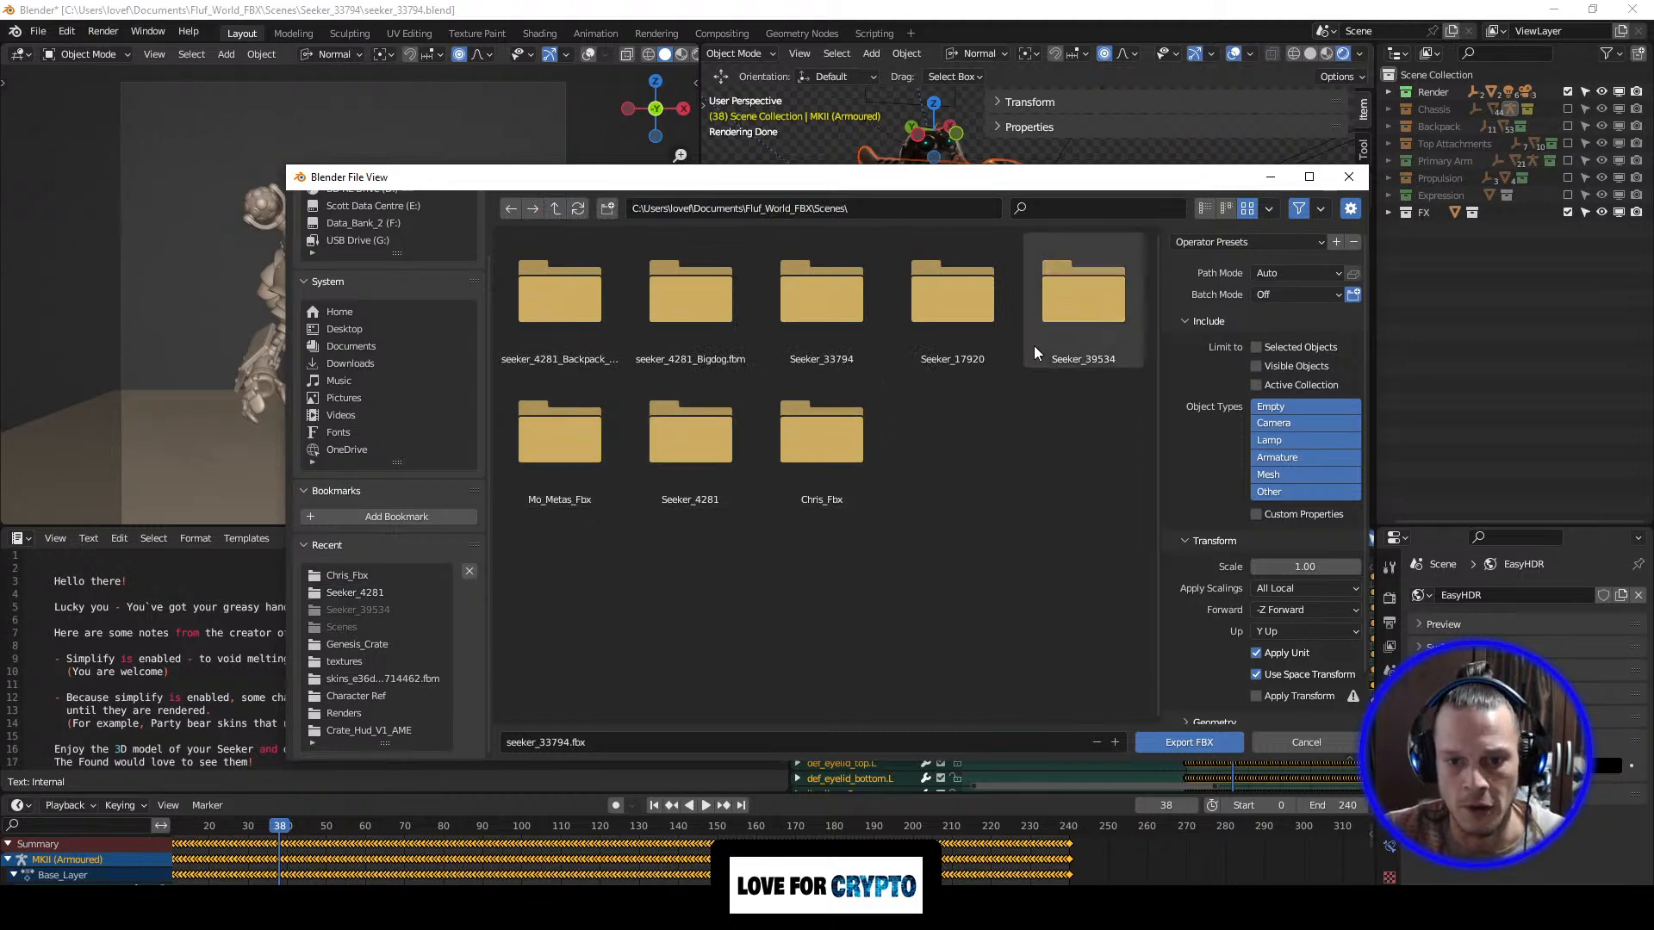
{"action": "double_click", "coordinate": [1078, 297]}
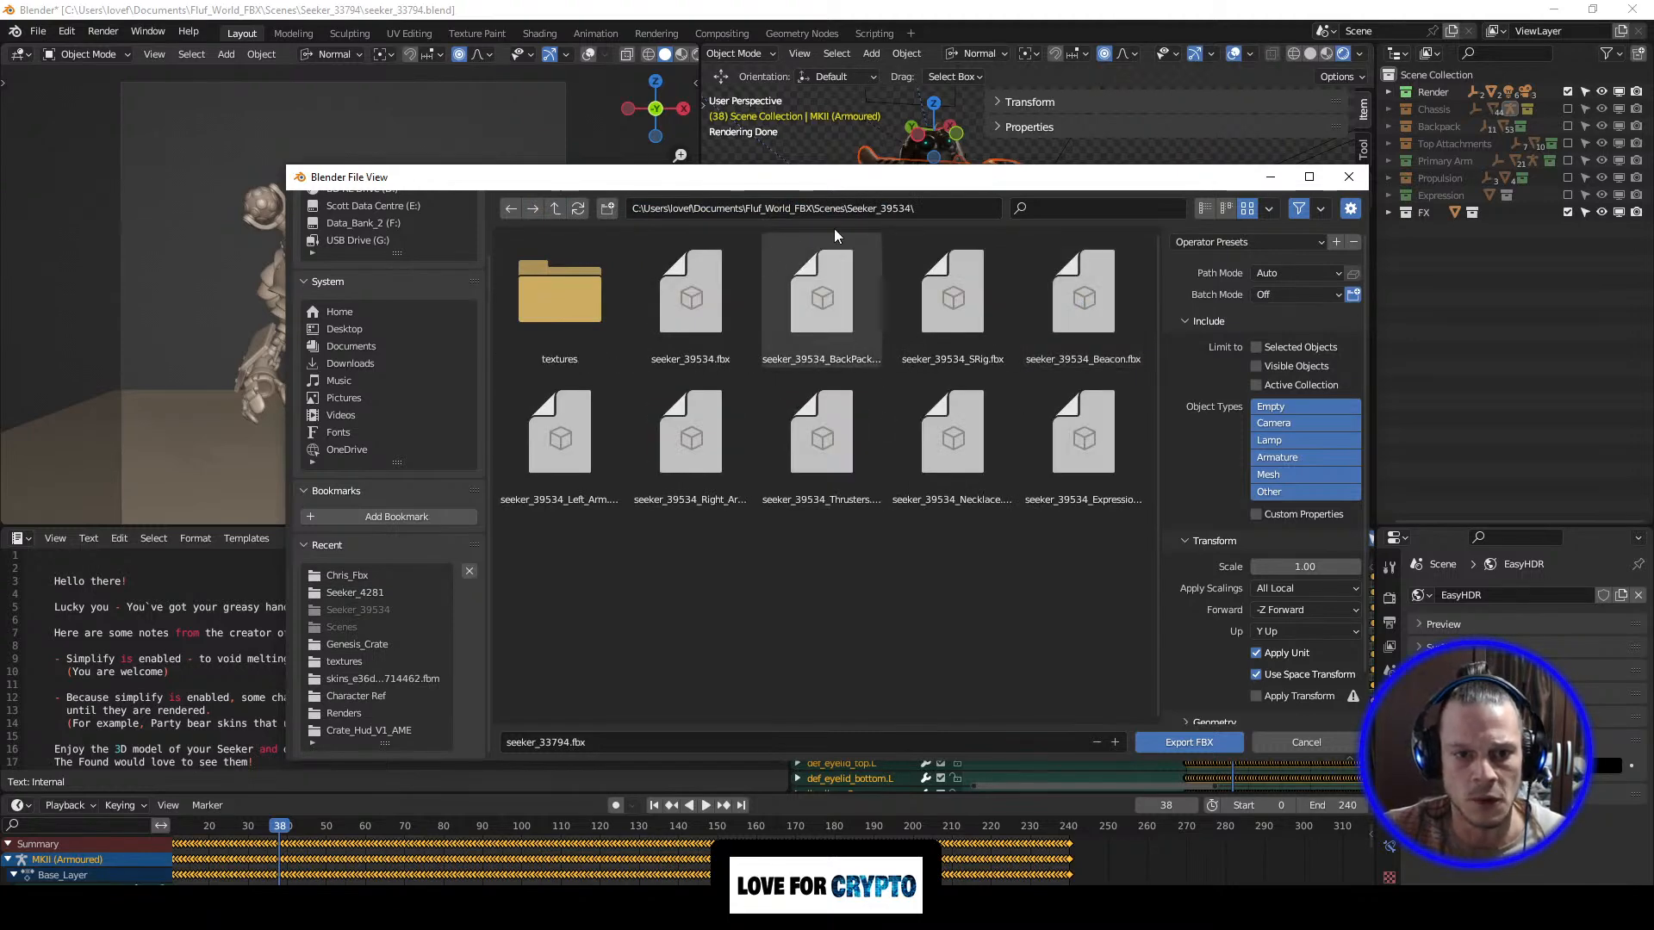
{"action": "left_click", "coordinate": [555, 209]}
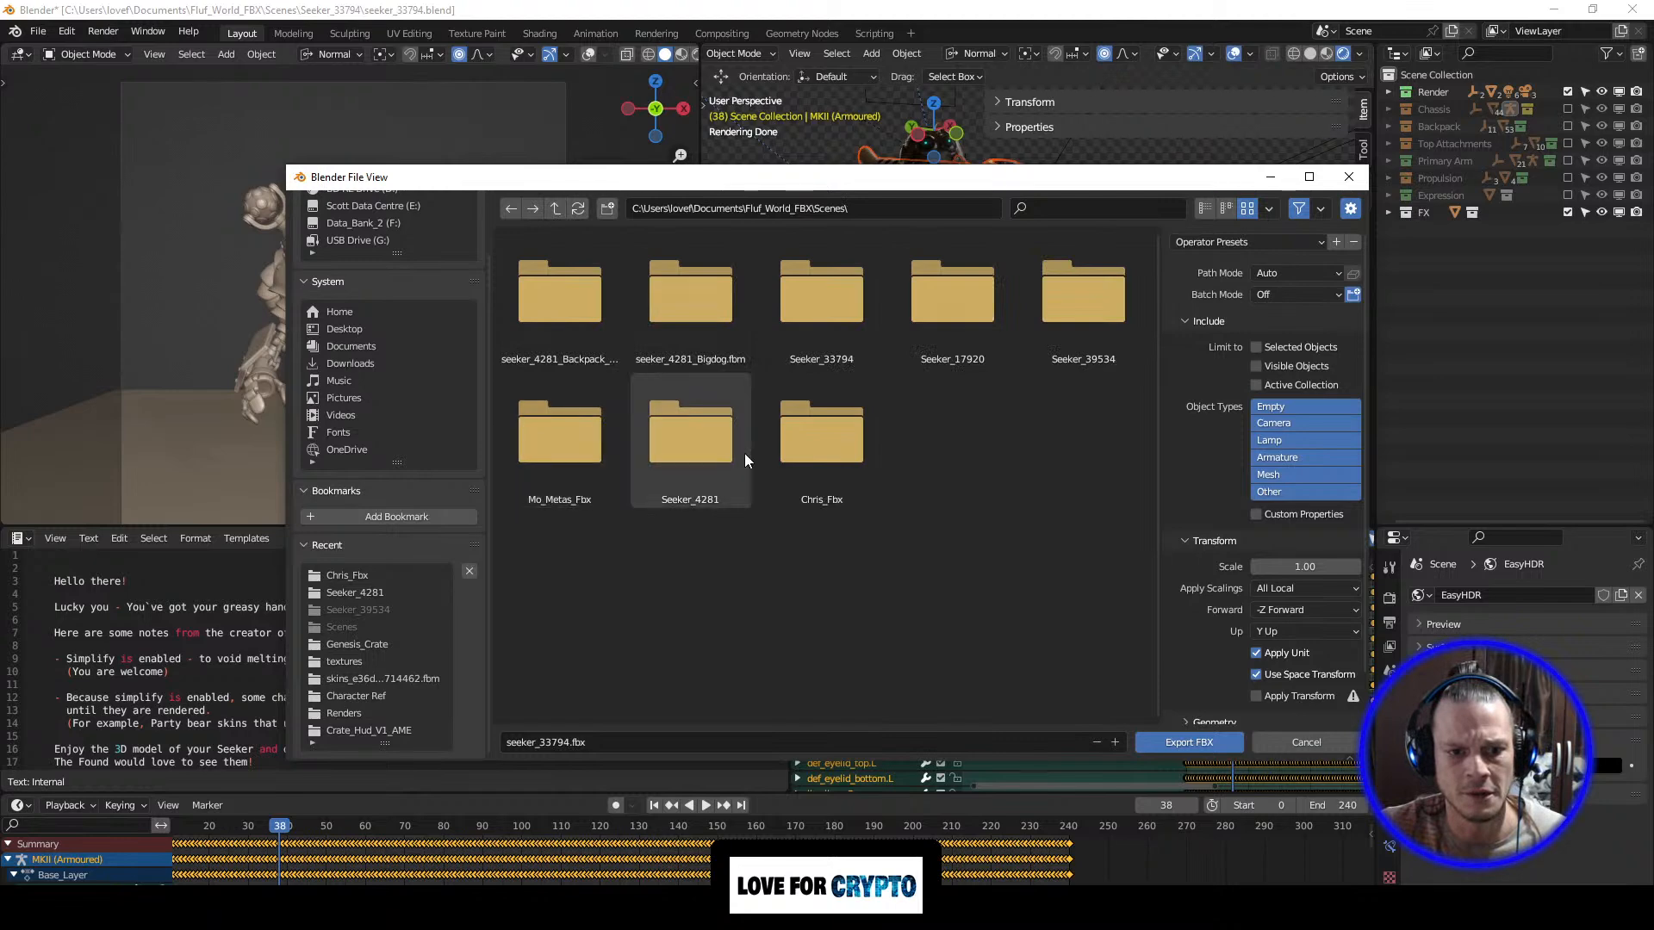
{"action": "double_click", "coordinate": [820, 313]}
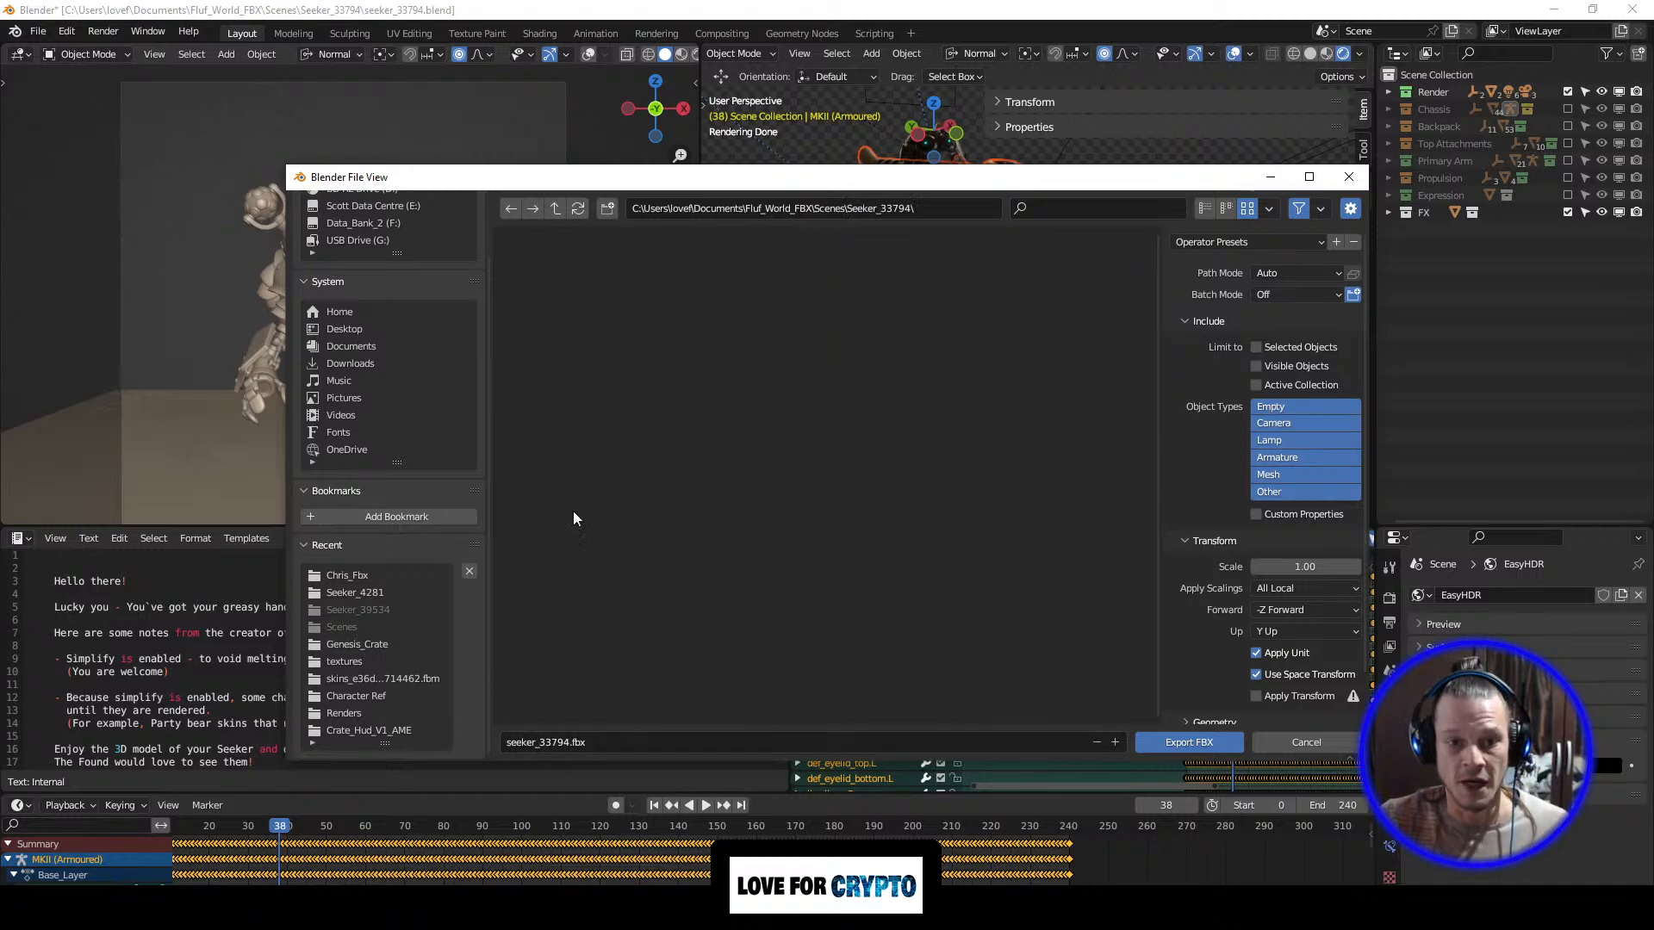
Step: Name the export file Orange_Body_33794.fbx
{"action": "left_click", "coordinate": [548, 745]}
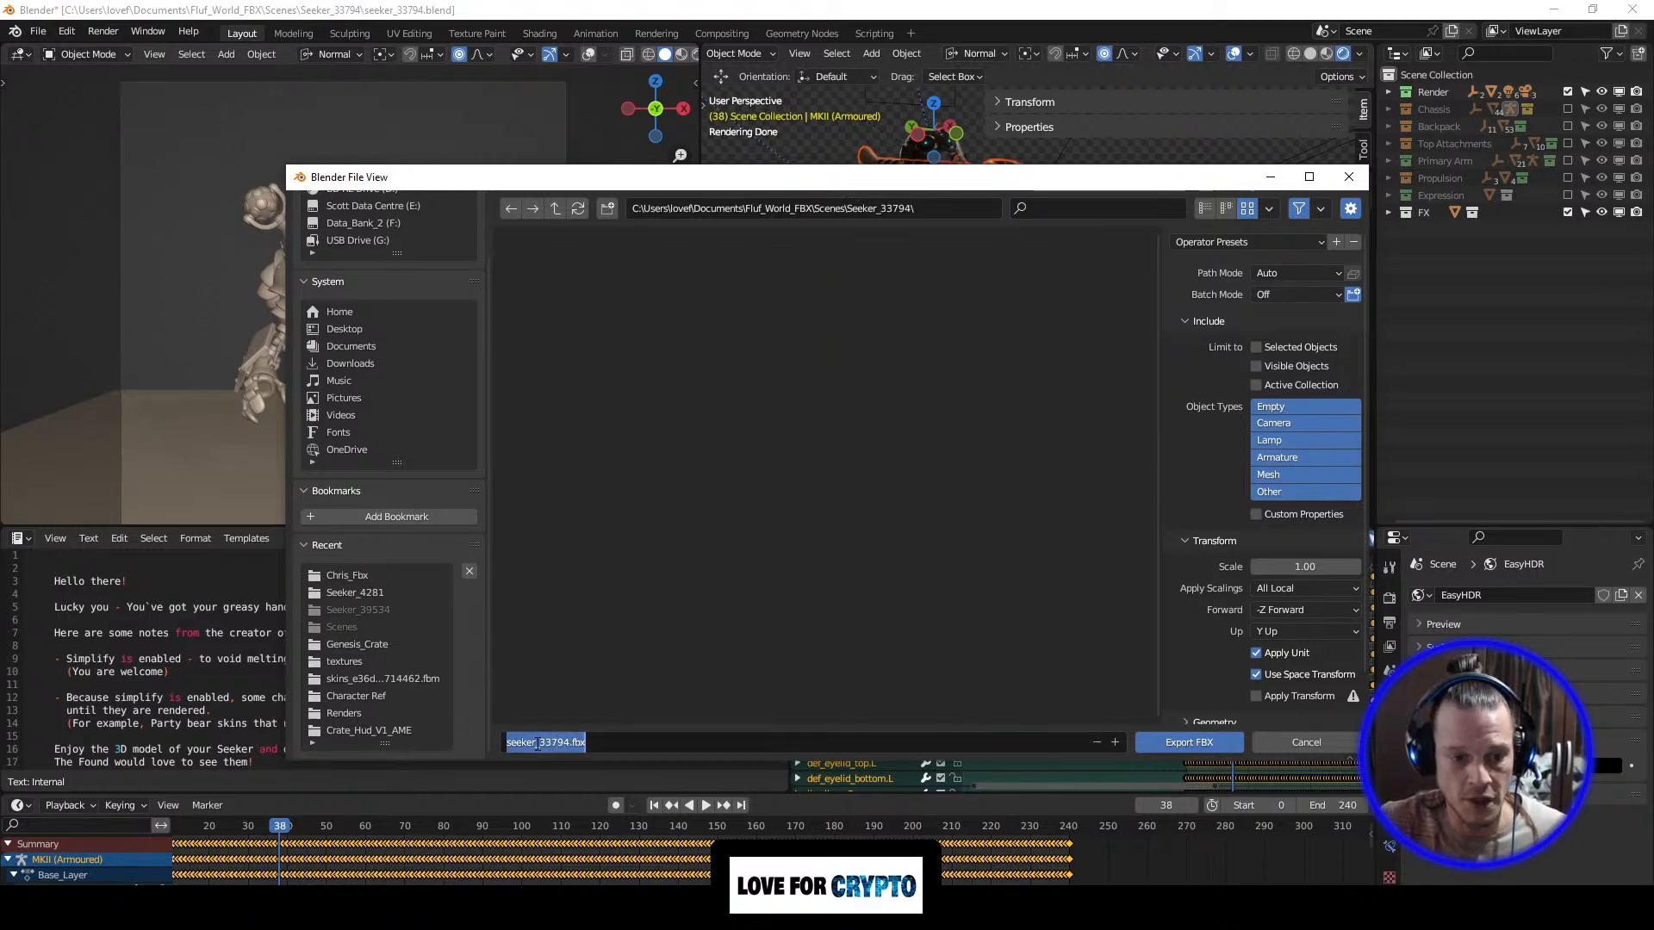
{"action": "left_click", "coordinate": [534, 746]}
{"action": "key", "text": "BackSpace"}
{"action": "key", "text": "BackSpace"}
{"action": "key", "text": "BackSpace"}
{"action": "key", "text": "BackSpace"}
{"action": "key", "text": "BackSpace"}
{"action": "key", "text": "BackSpace"}
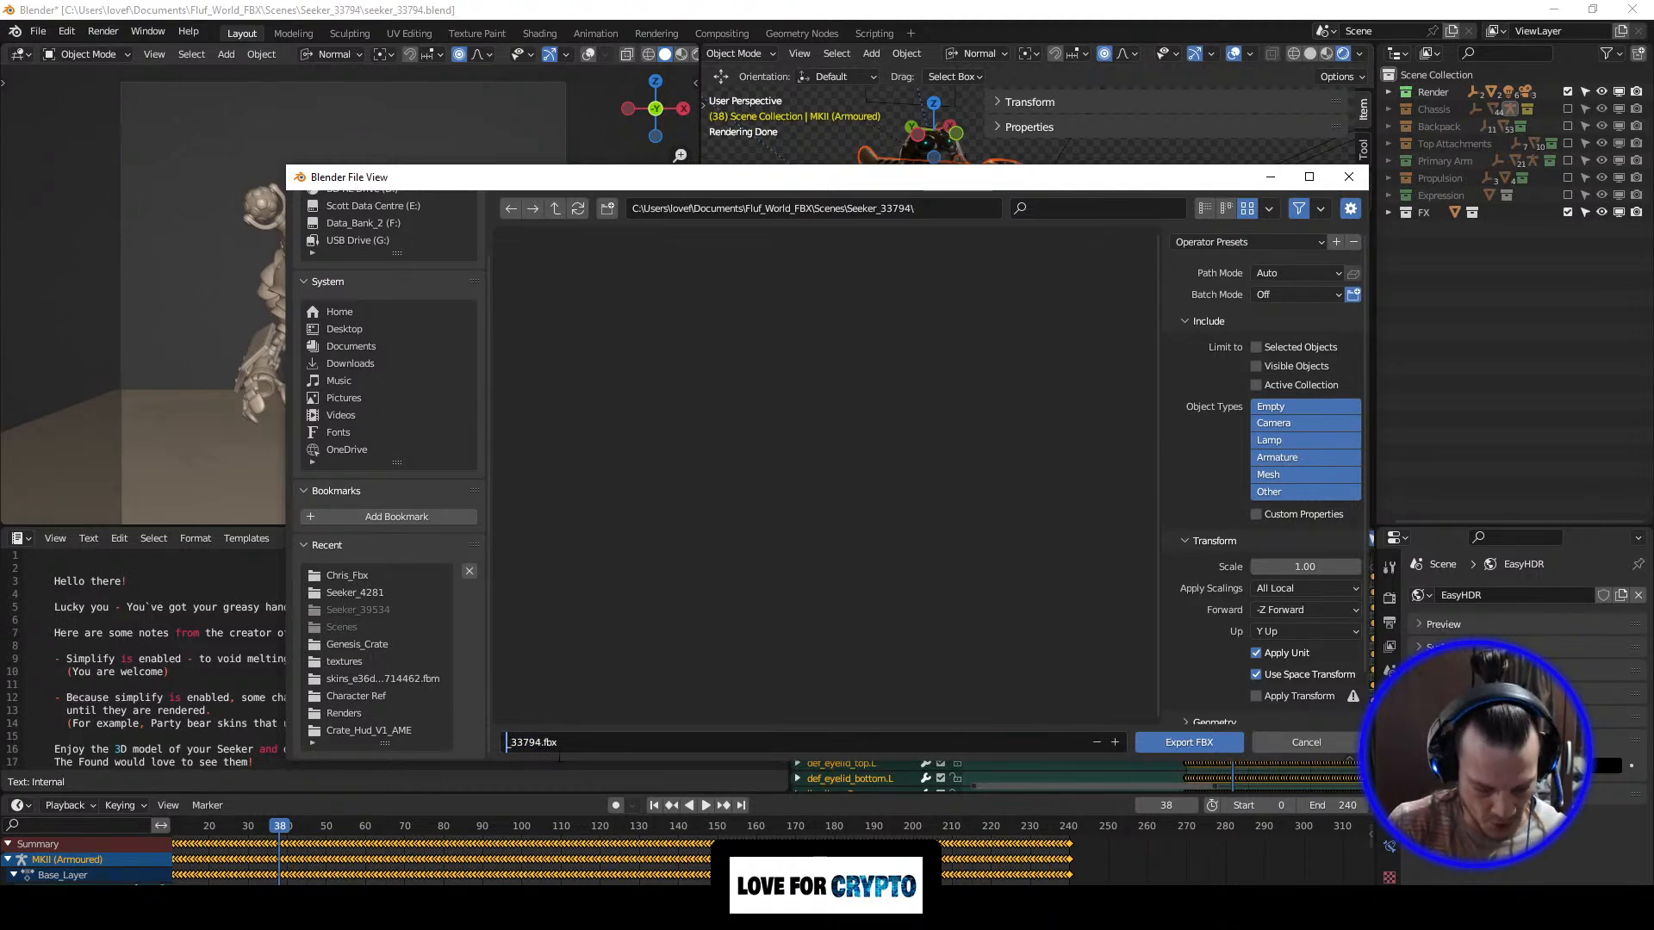
{"action": "type", "text": "Orange"}
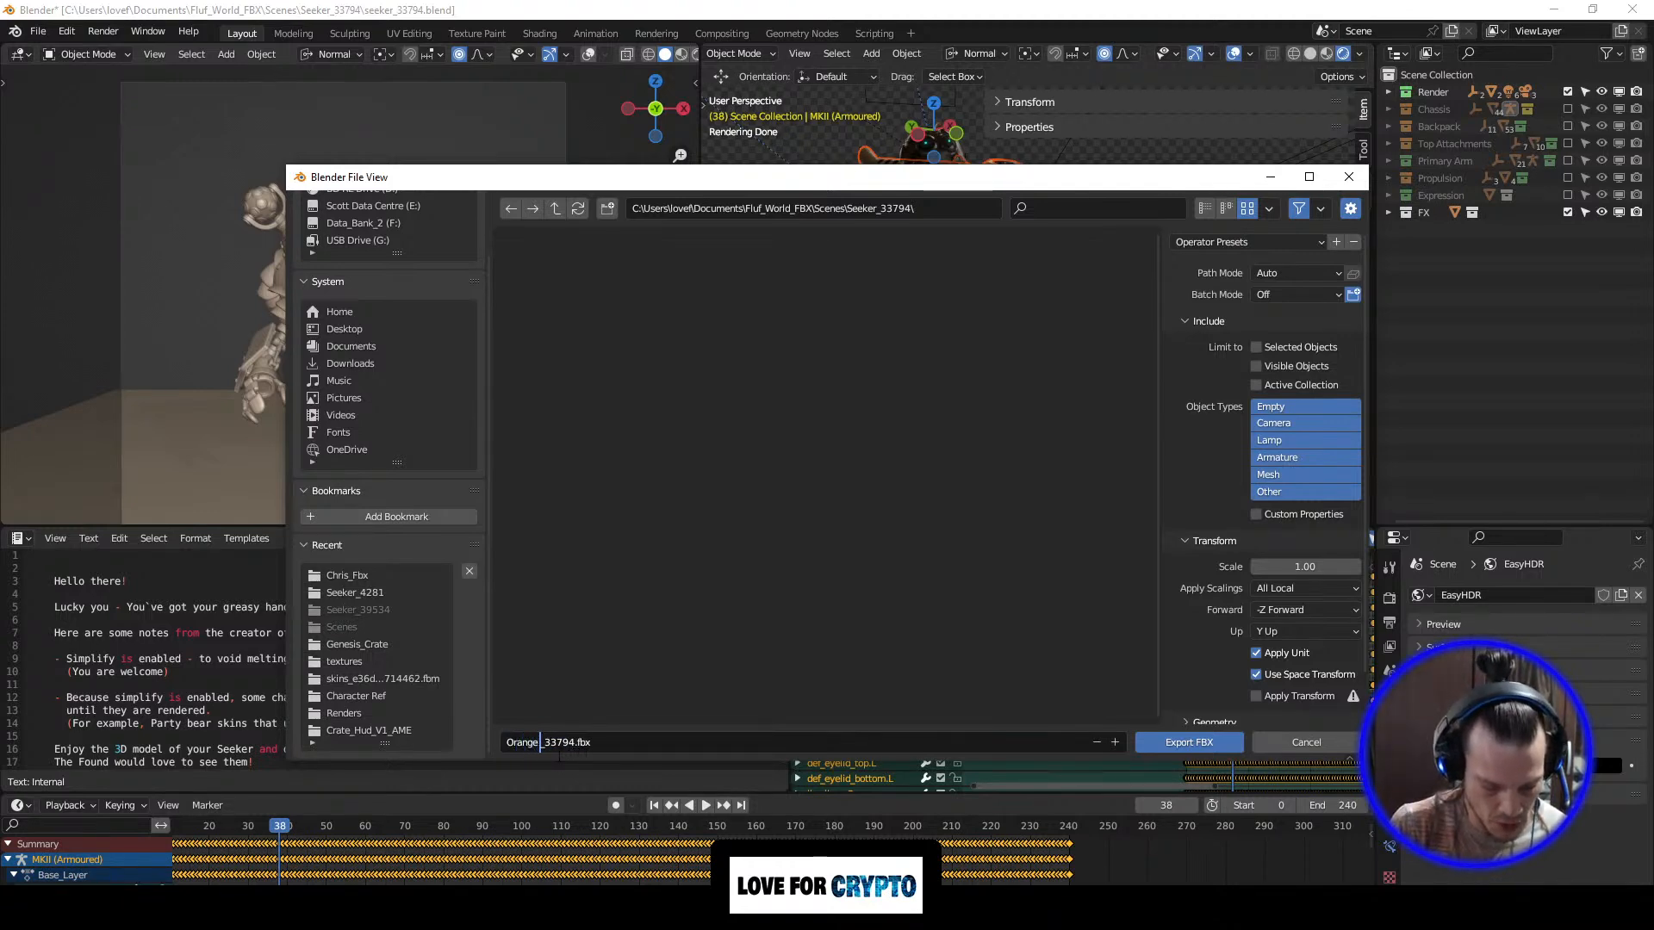
{"action": "type", "text": "_Build"}
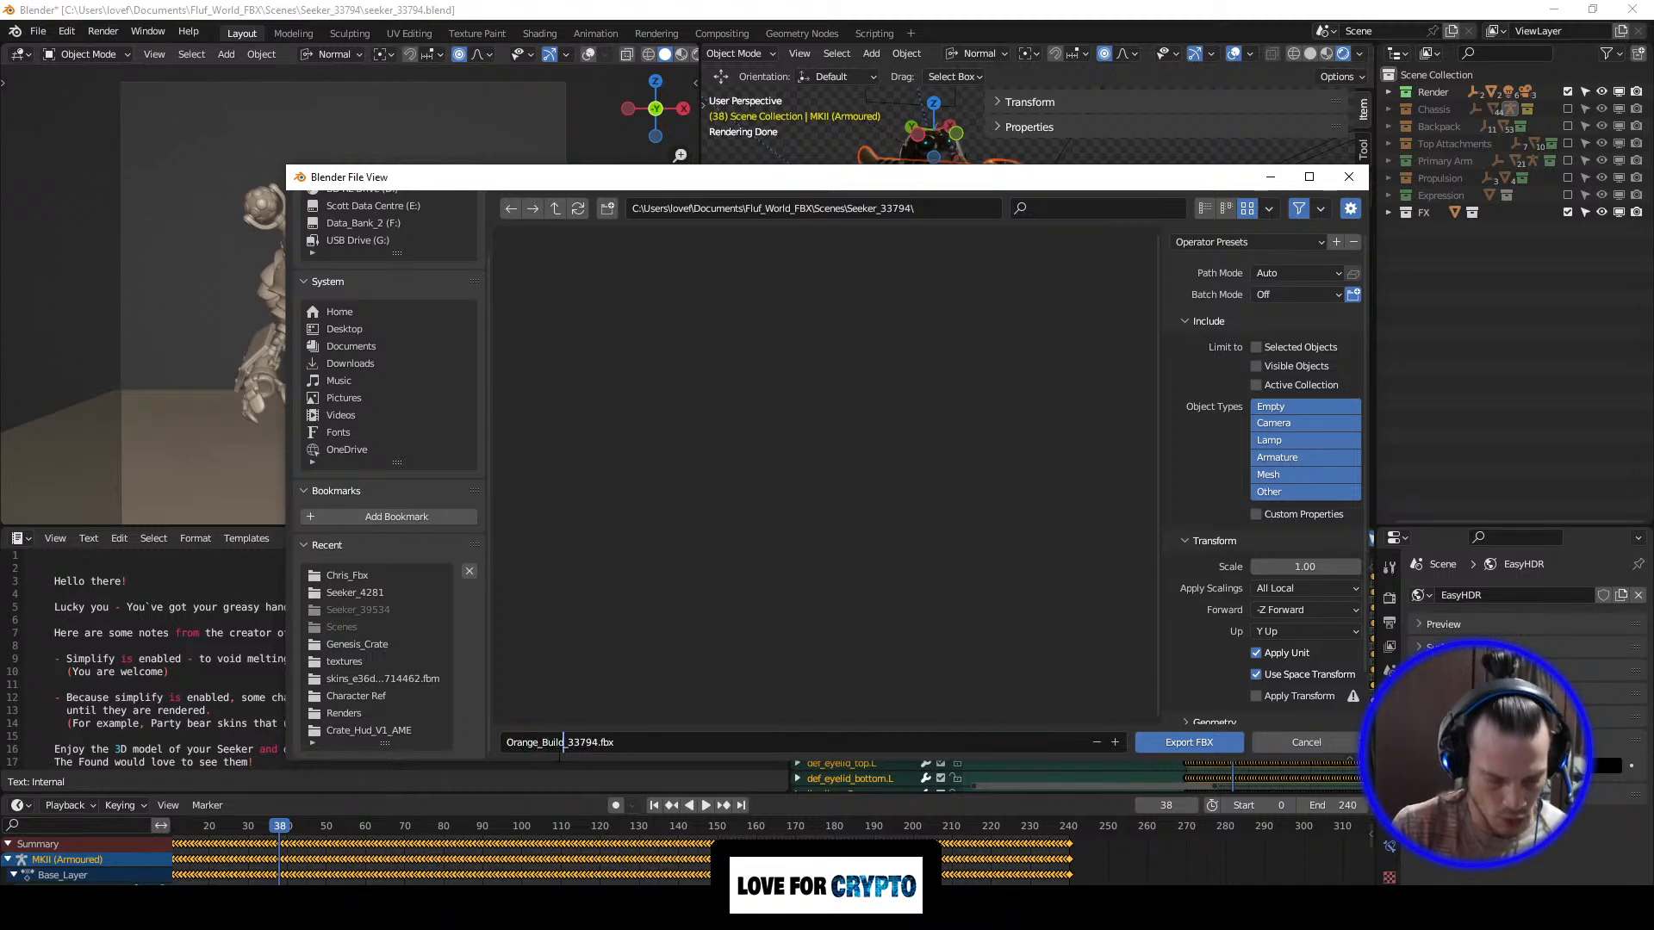
{"action": "type", "text": "er"}
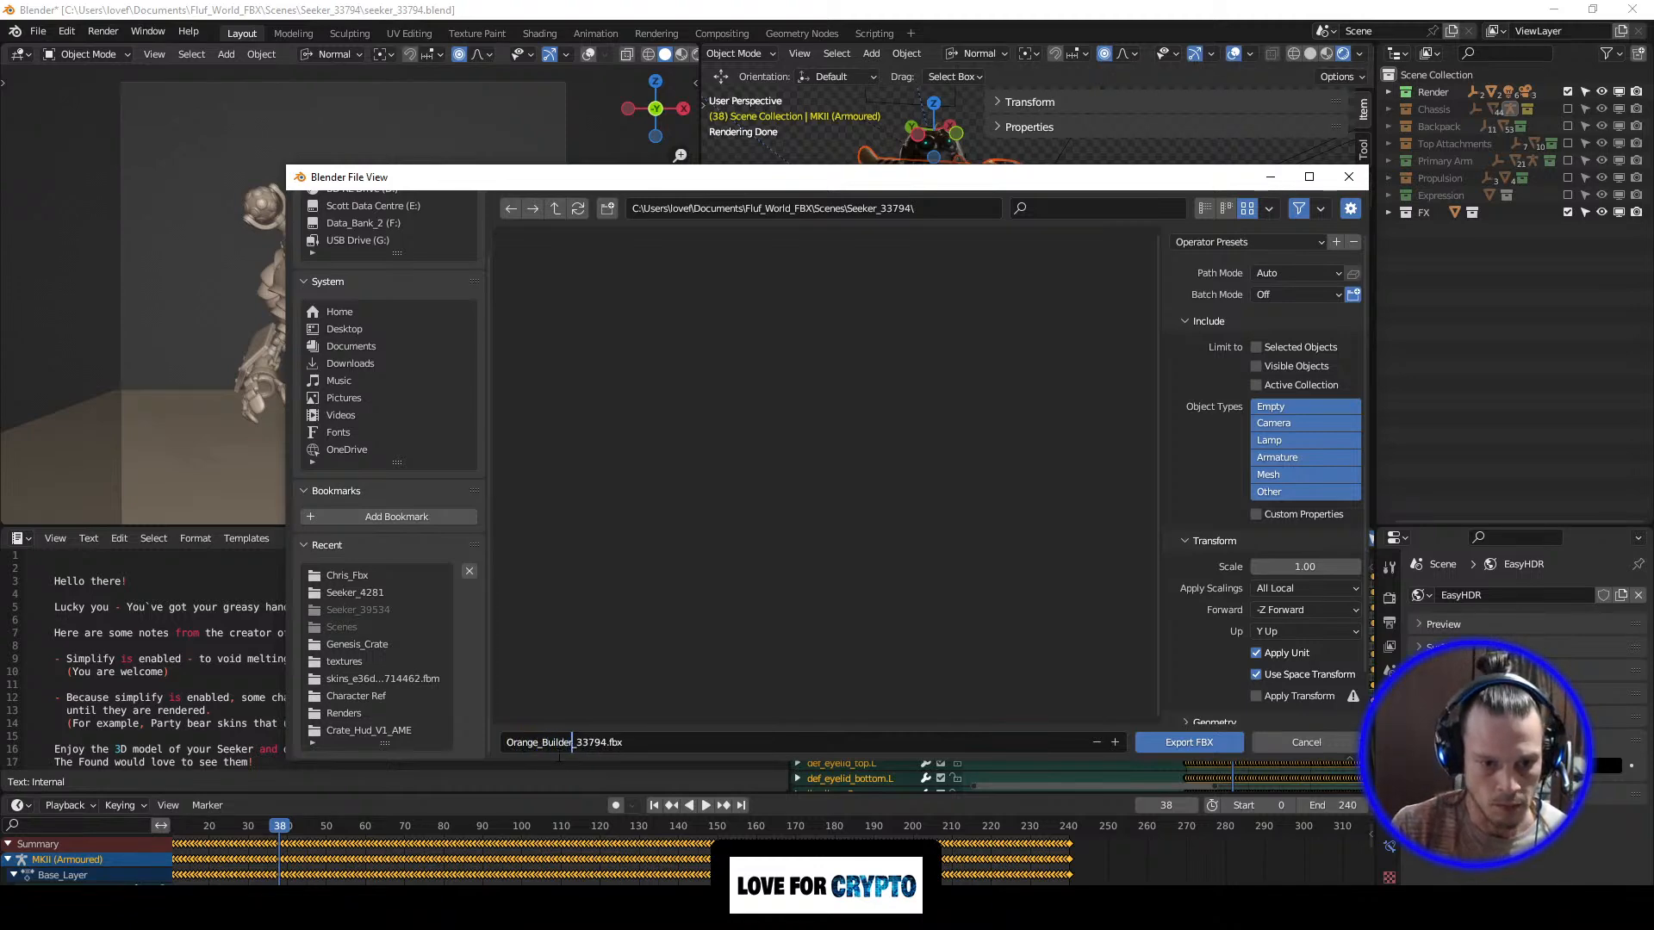
{"action": "key", "text": "BackSpace"}
{"action": "key", "text": "BackSpace"}
{"action": "key", "text": "BackSpace"}
{"action": "key", "text": "BackSpace"}
{"action": "key", "text": "BackSpace"}
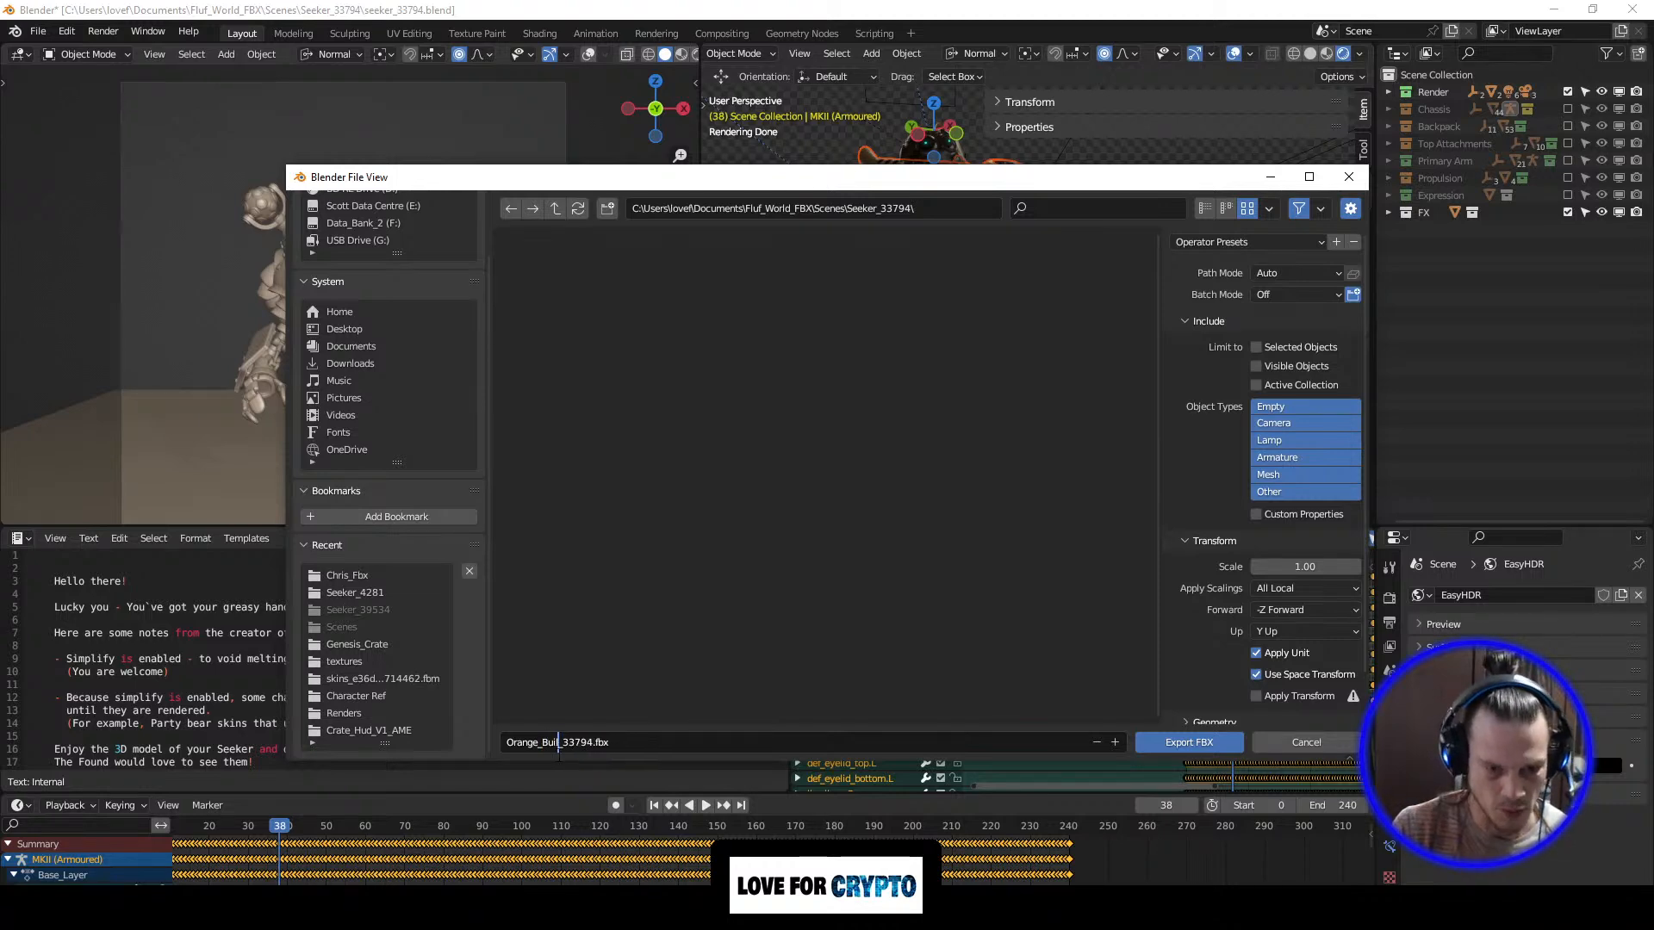
{"action": "key", "text": "BackSpace"}
{"action": "type", "text": "ody"}
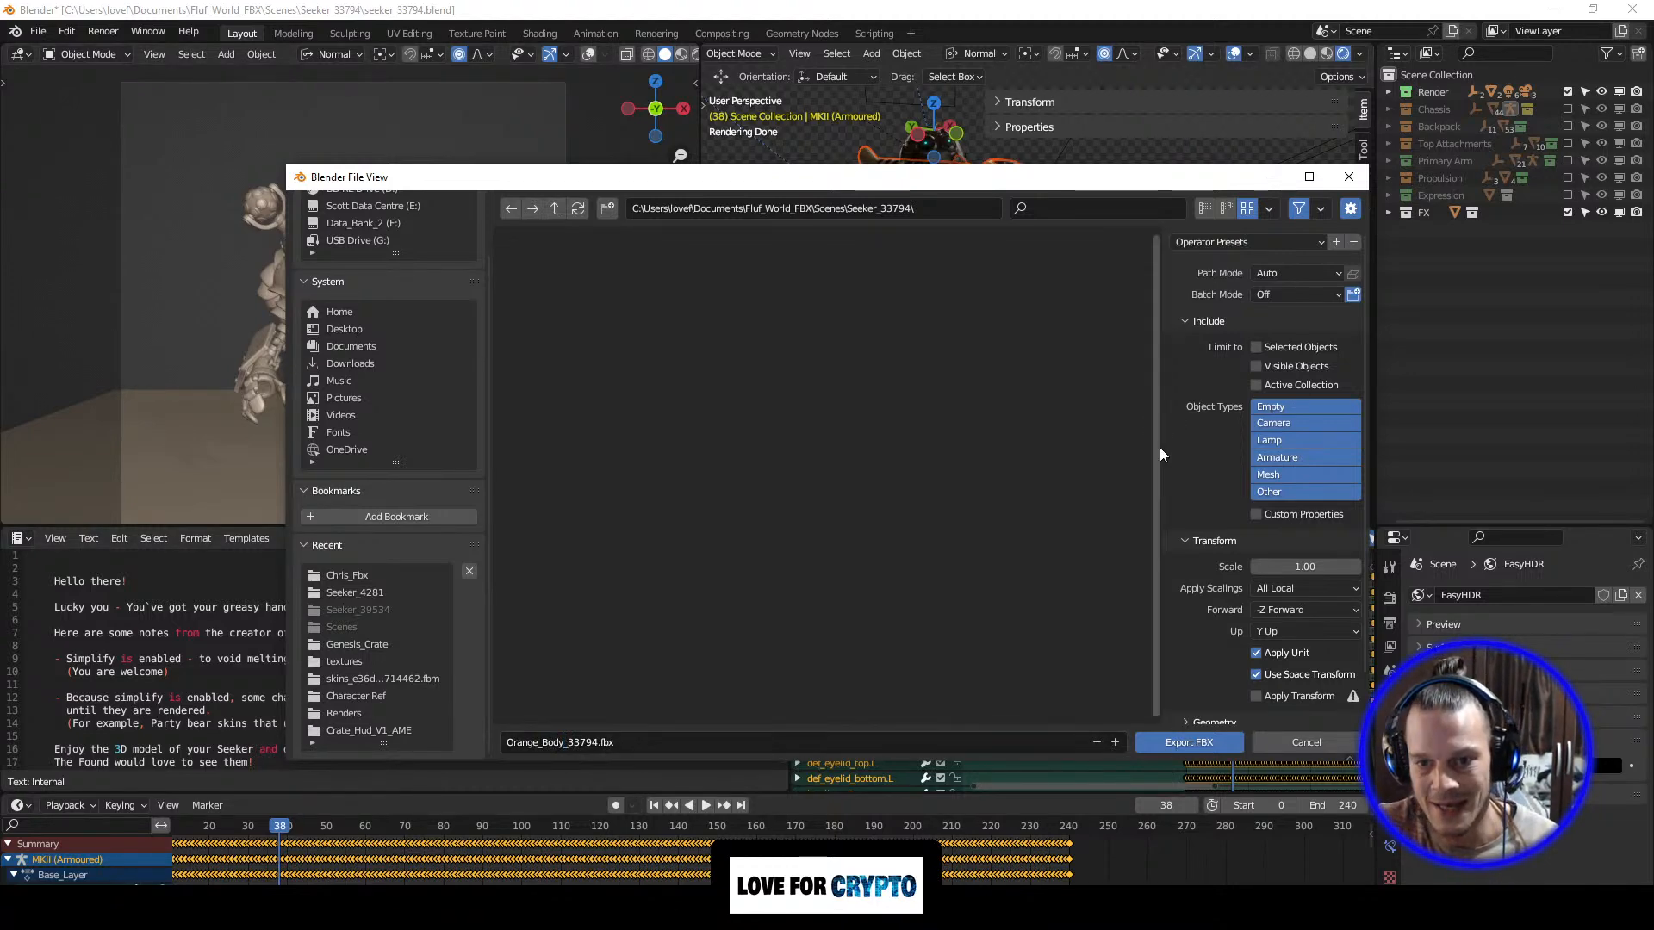
Step: Limit the FBX export to selected objects and include only the Armature and Mesh object types
{"action": "left_click_drag", "start_coordinate": [1159, 448], "coordinate": [1027, 459]}
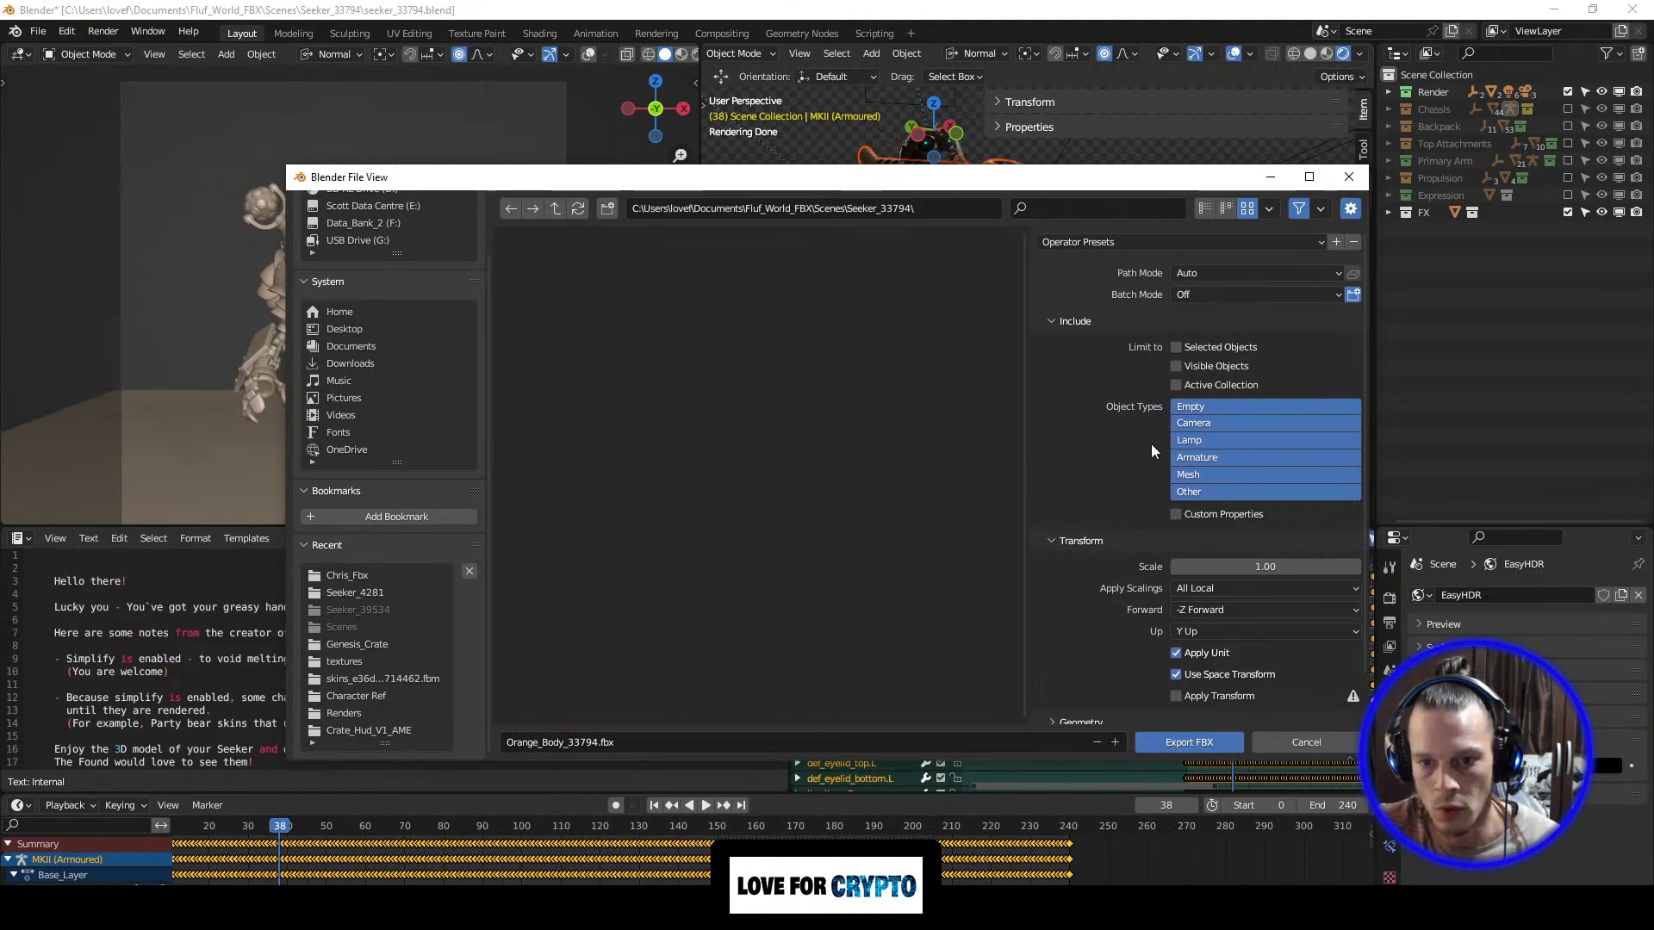
{"action": "left_click", "coordinate": [1238, 458]}
{"action": "left_click", "coordinate": [1237, 474], "text": "shift"}
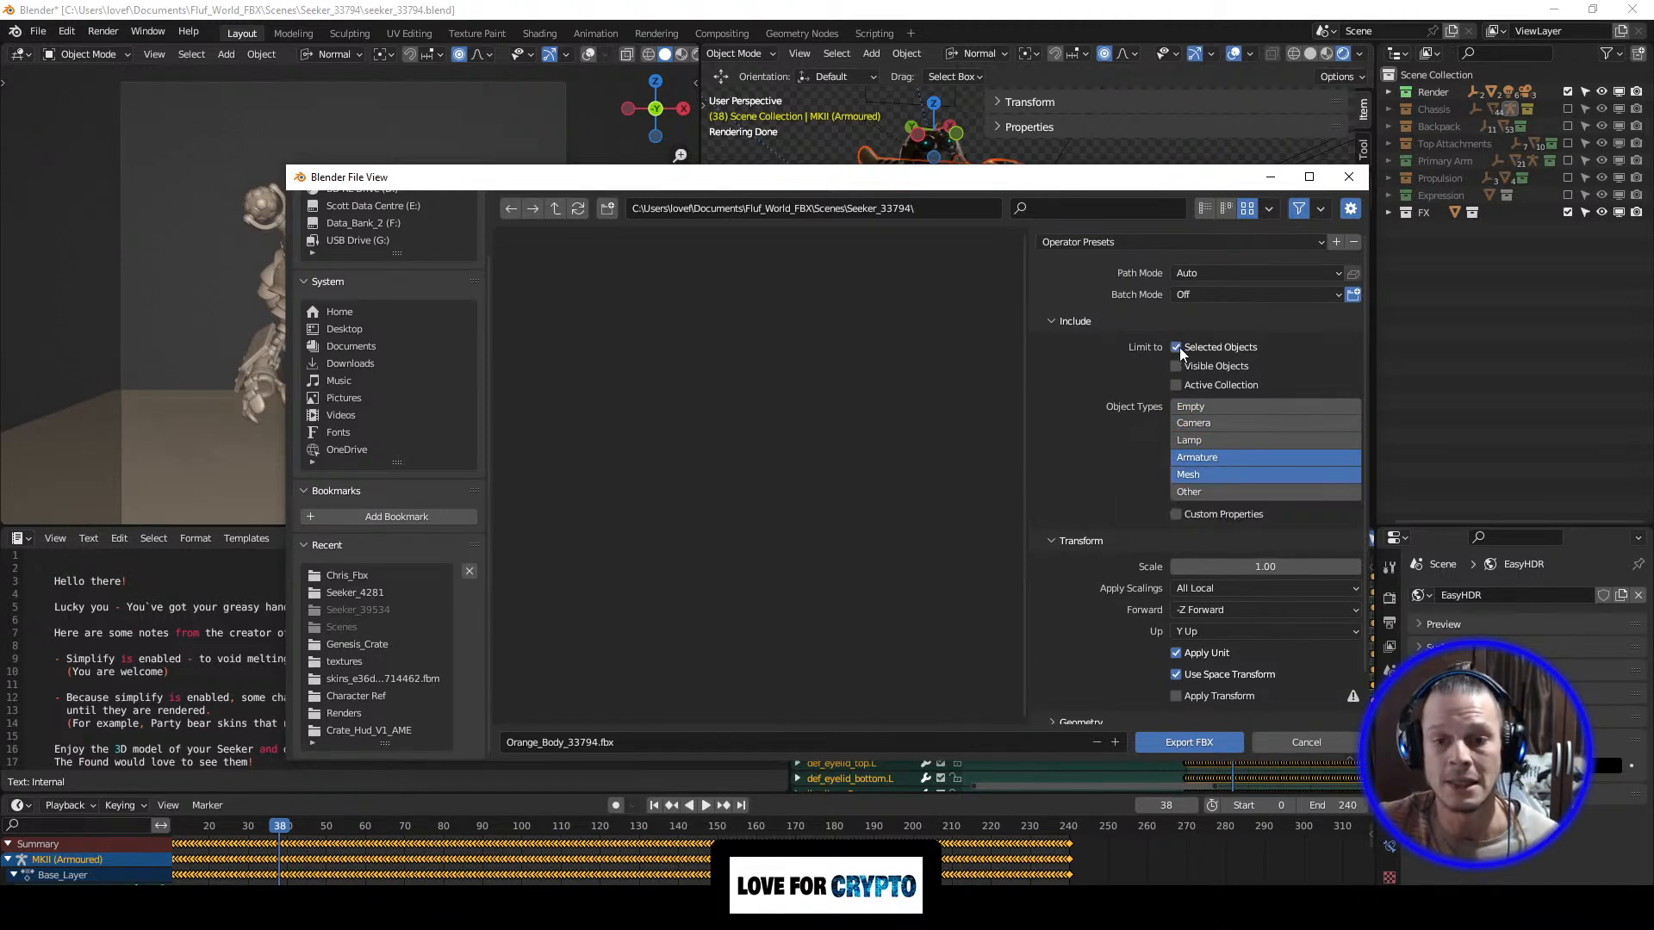
Step: Set the geometry smoothing of the FBX export to Face
{"action": "scroll", "coordinate": [1111, 431], "scroll_direction": "down", "scroll_amount": 2}
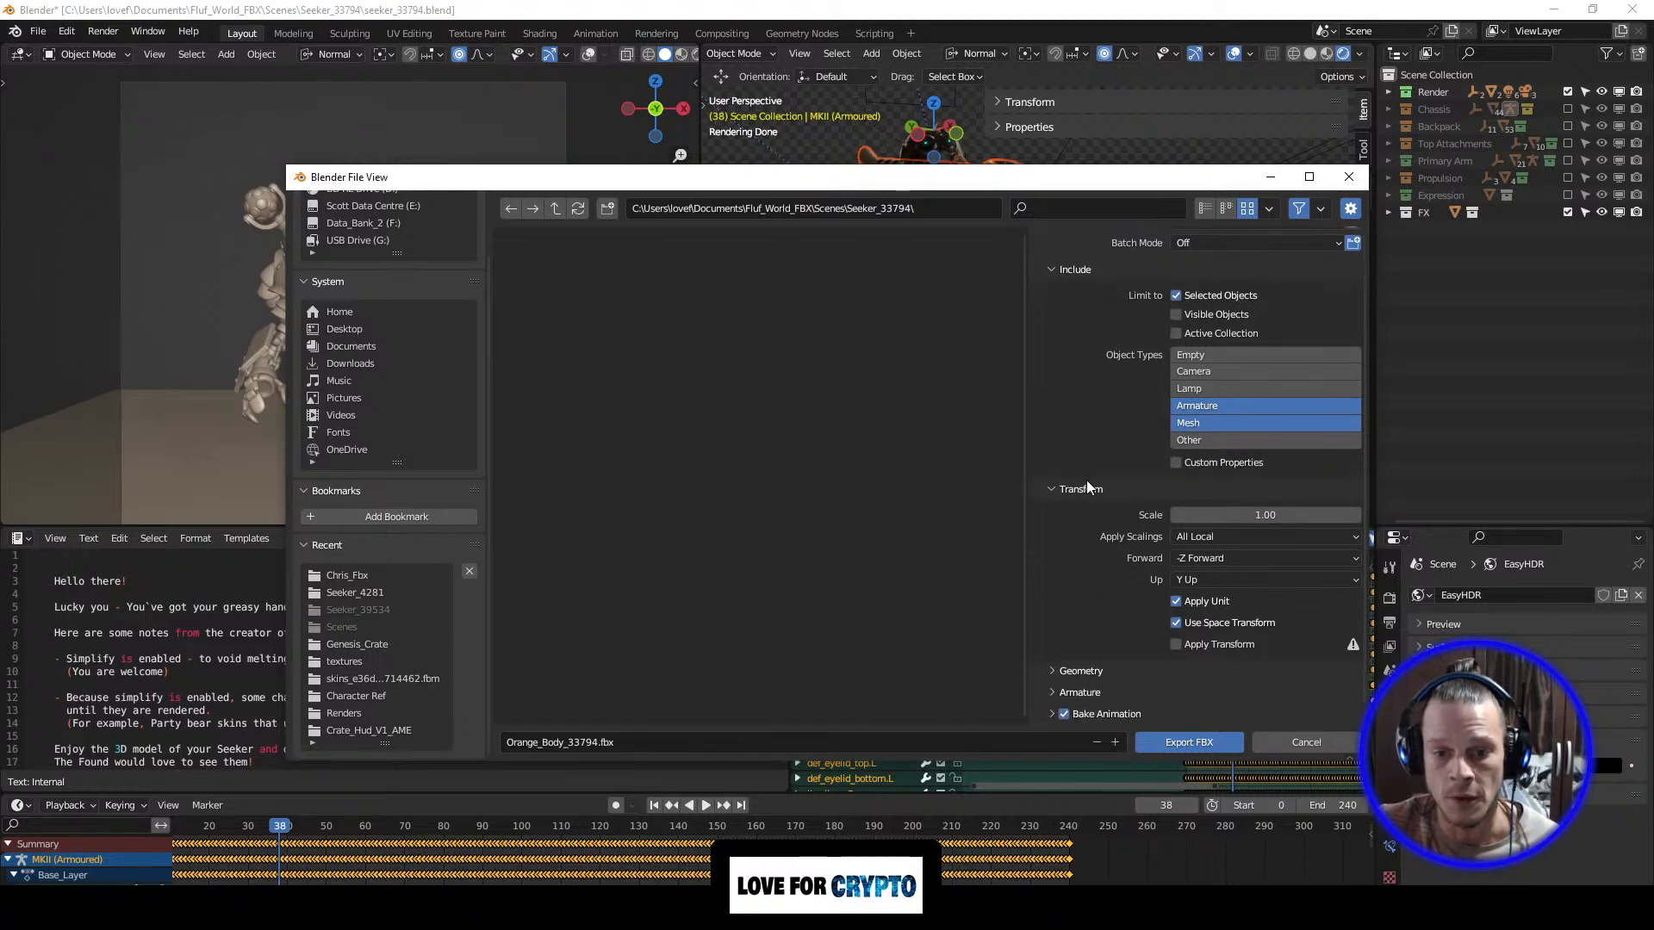
{"action": "left_click", "coordinate": [1049, 670]}
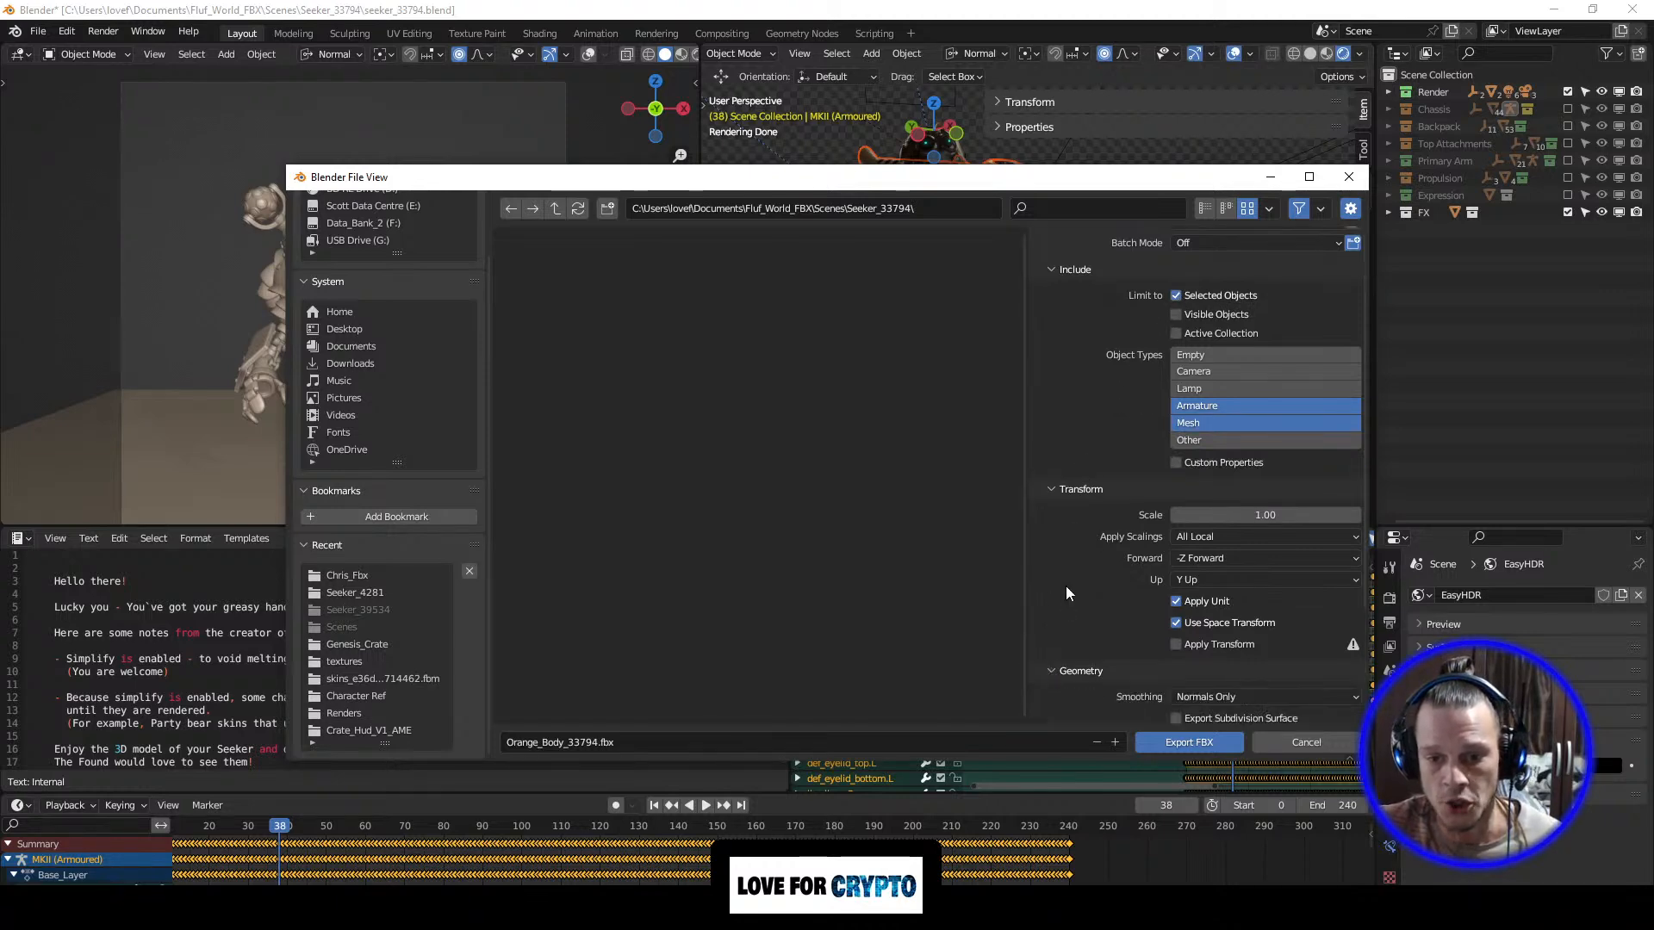
{"action": "scroll", "coordinate": [1066, 586], "scroll_direction": "down", "scroll_amount": 5}
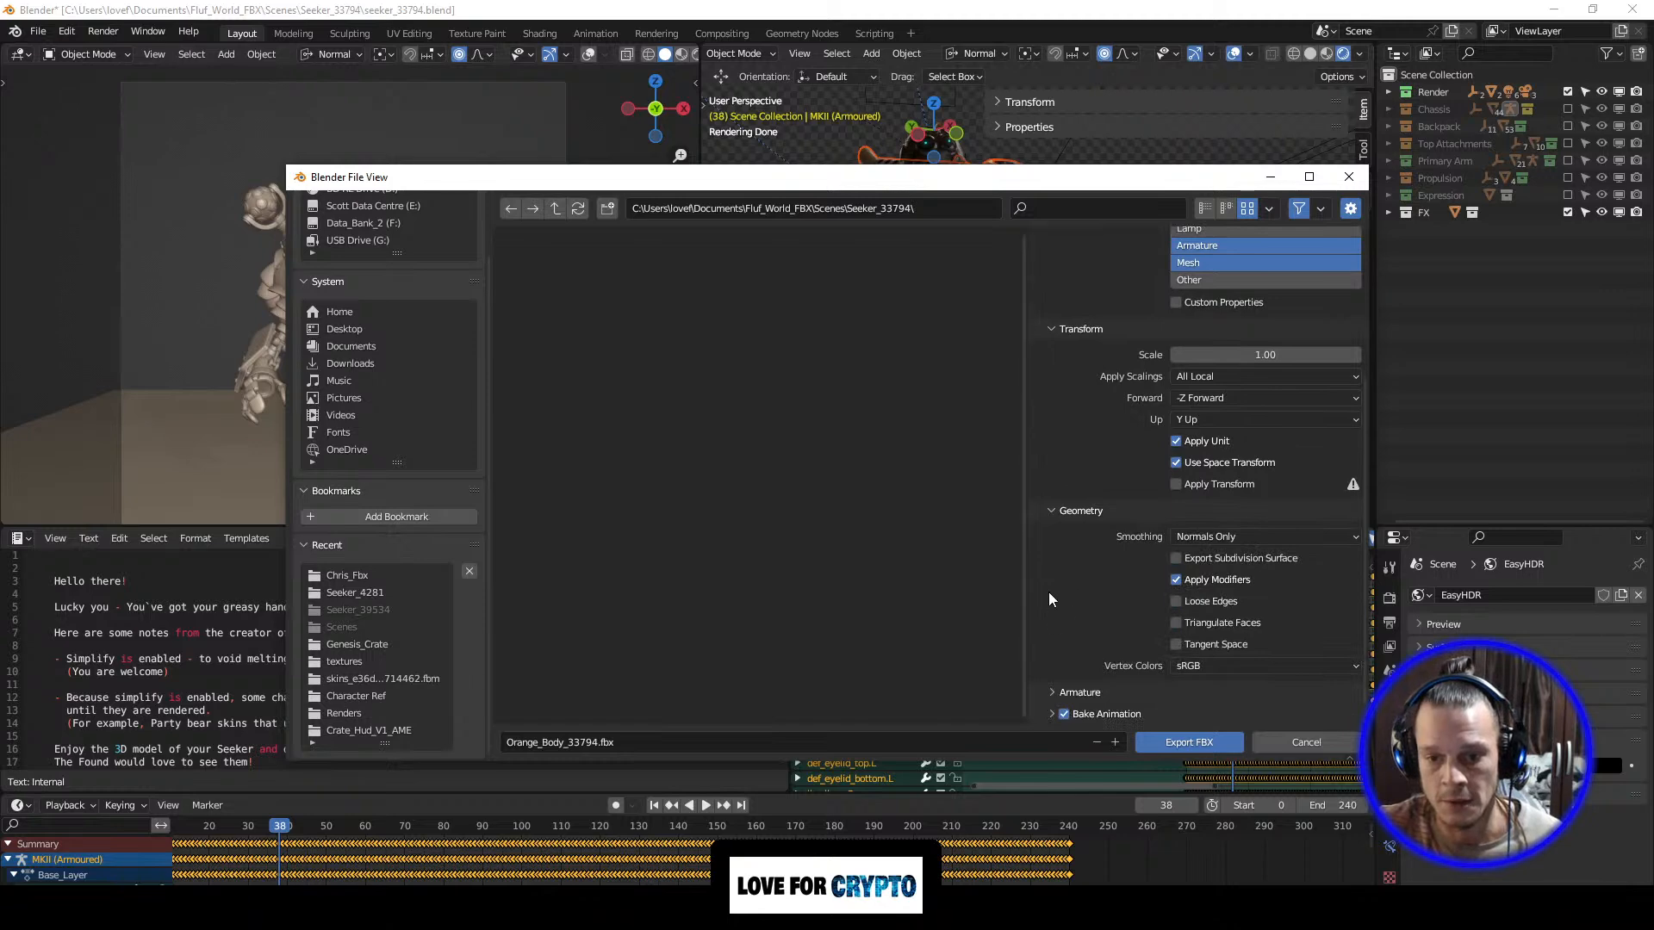
{"action": "left_click", "coordinate": [1352, 537]}
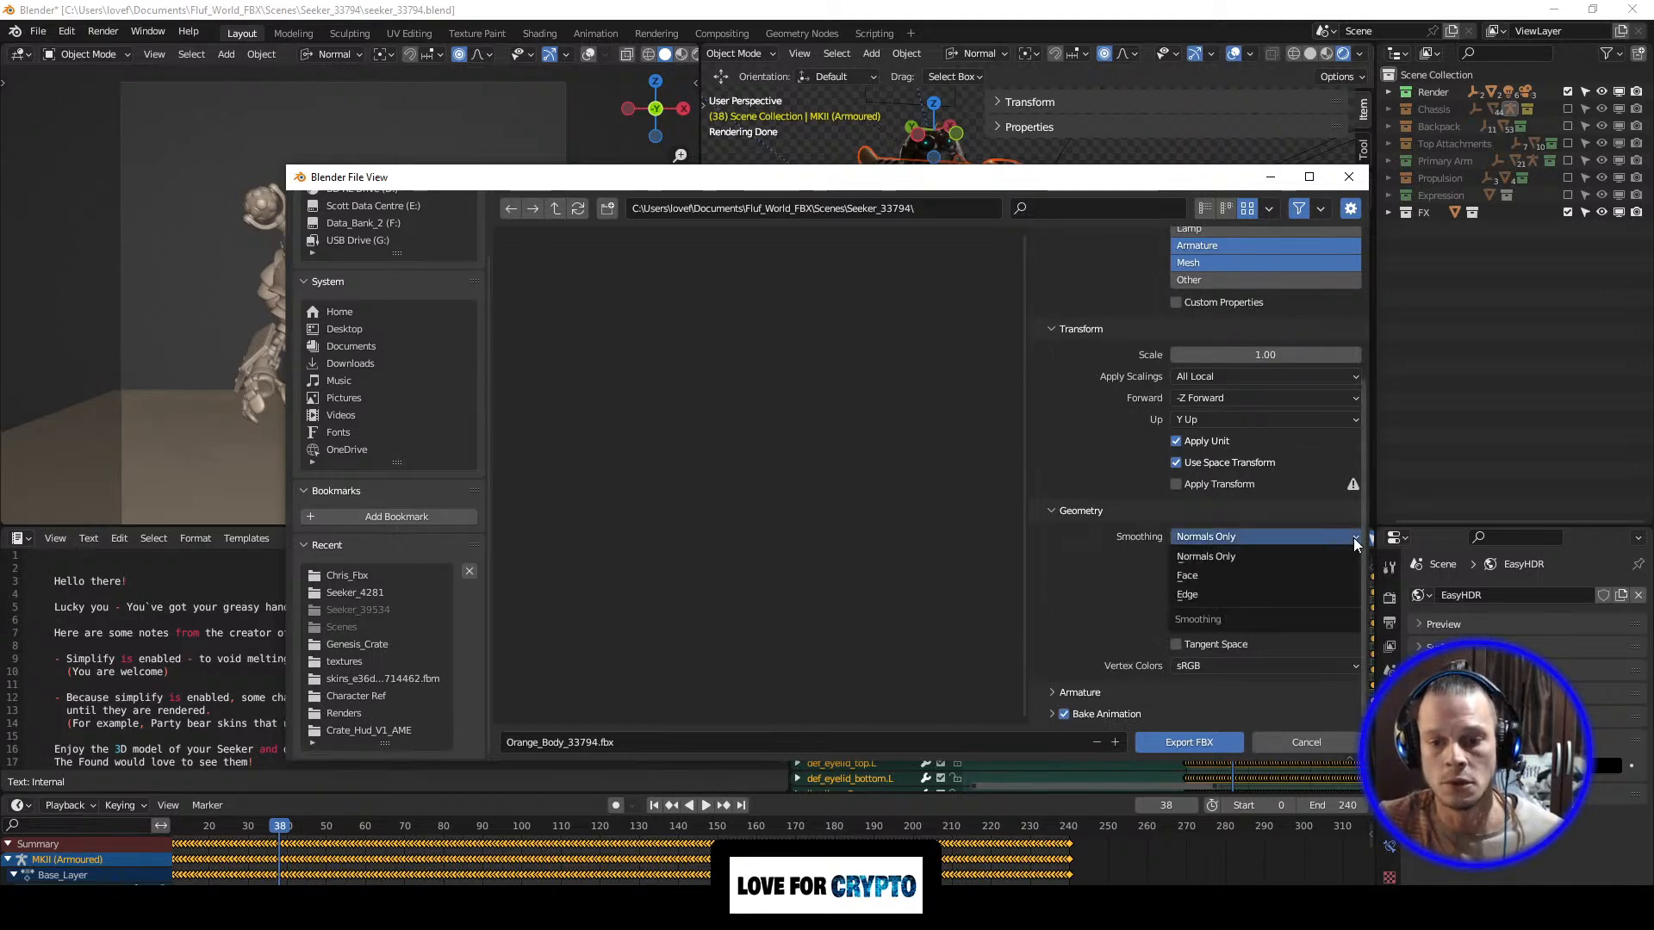
{"action": "left_click", "coordinate": [1259, 576]}
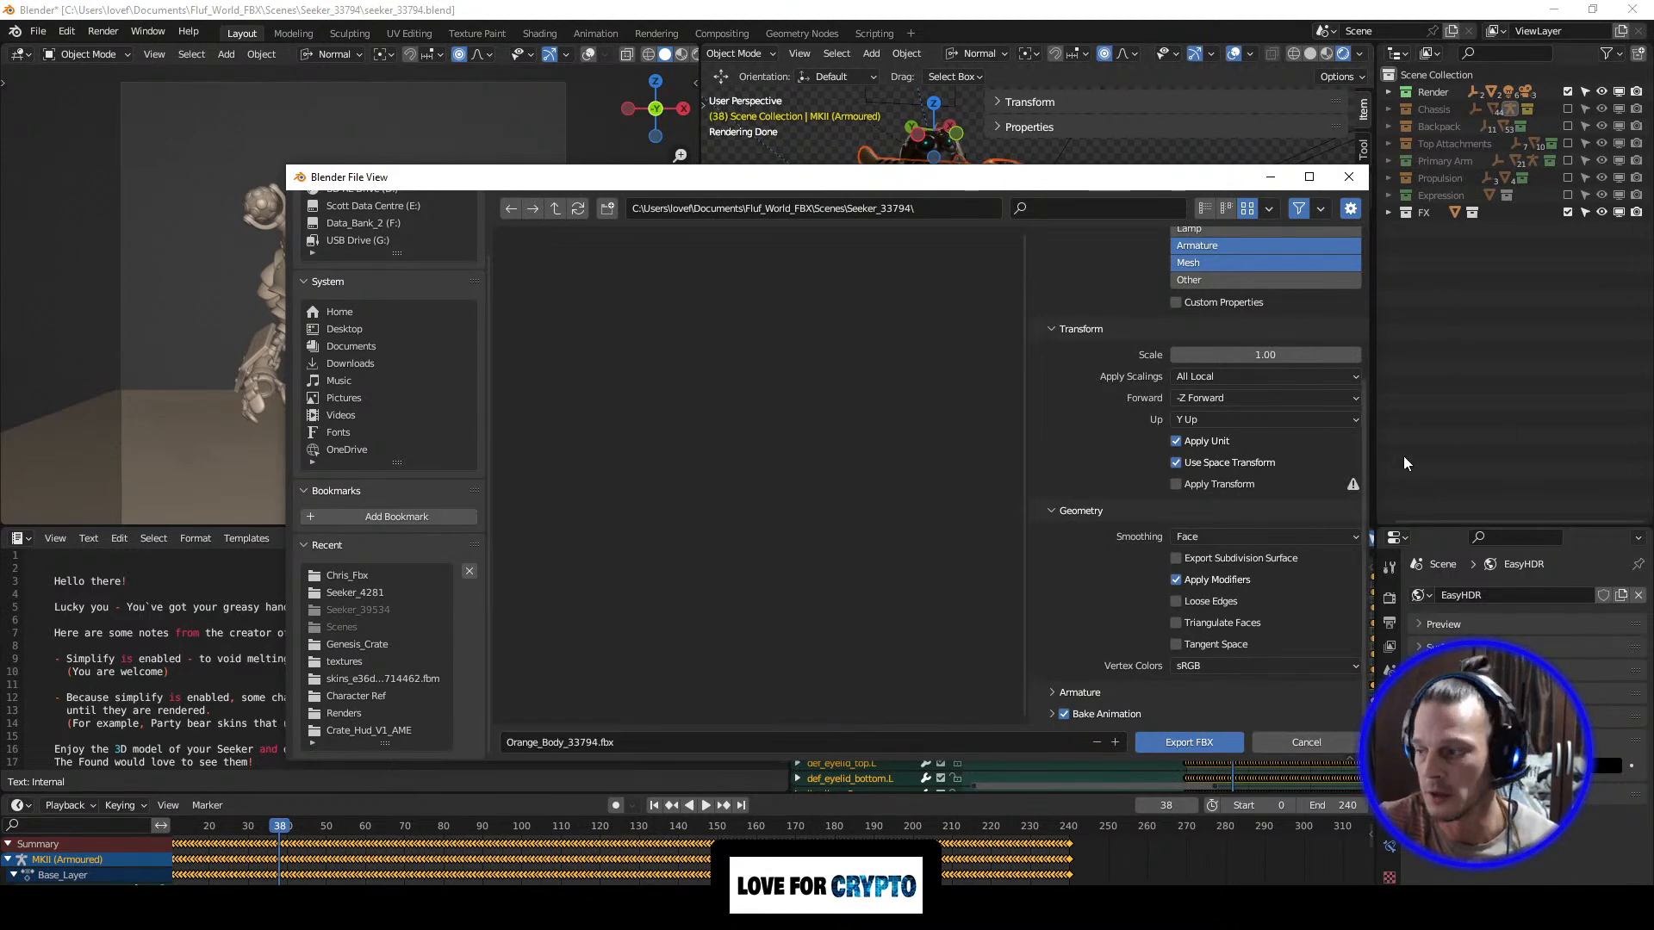
Step: Set the armature export to Only Deform Bones and turn off Add Leaf Bones
{"action": "left_click_drag", "start_coordinate": [1105, 181], "coordinate": [993, 161]}
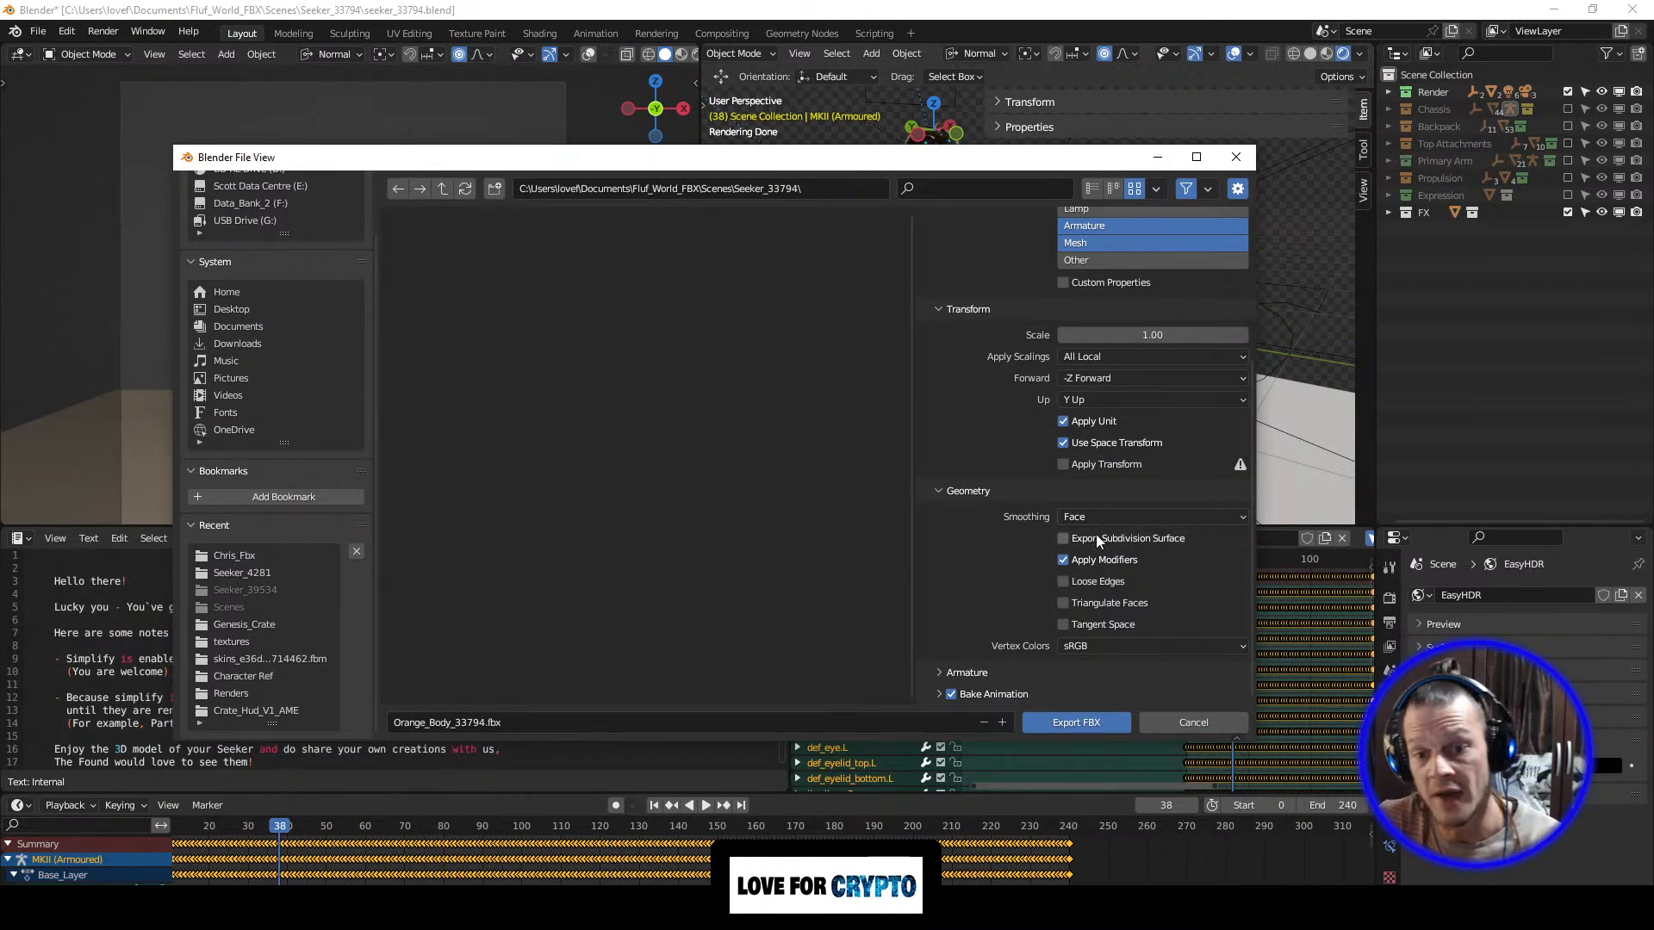
{"action": "left_click", "coordinate": [936, 671]}
{"action": "scroll", "coordinate": [933, 612], "scroll_direction": "down", "scroll_amount": 3}
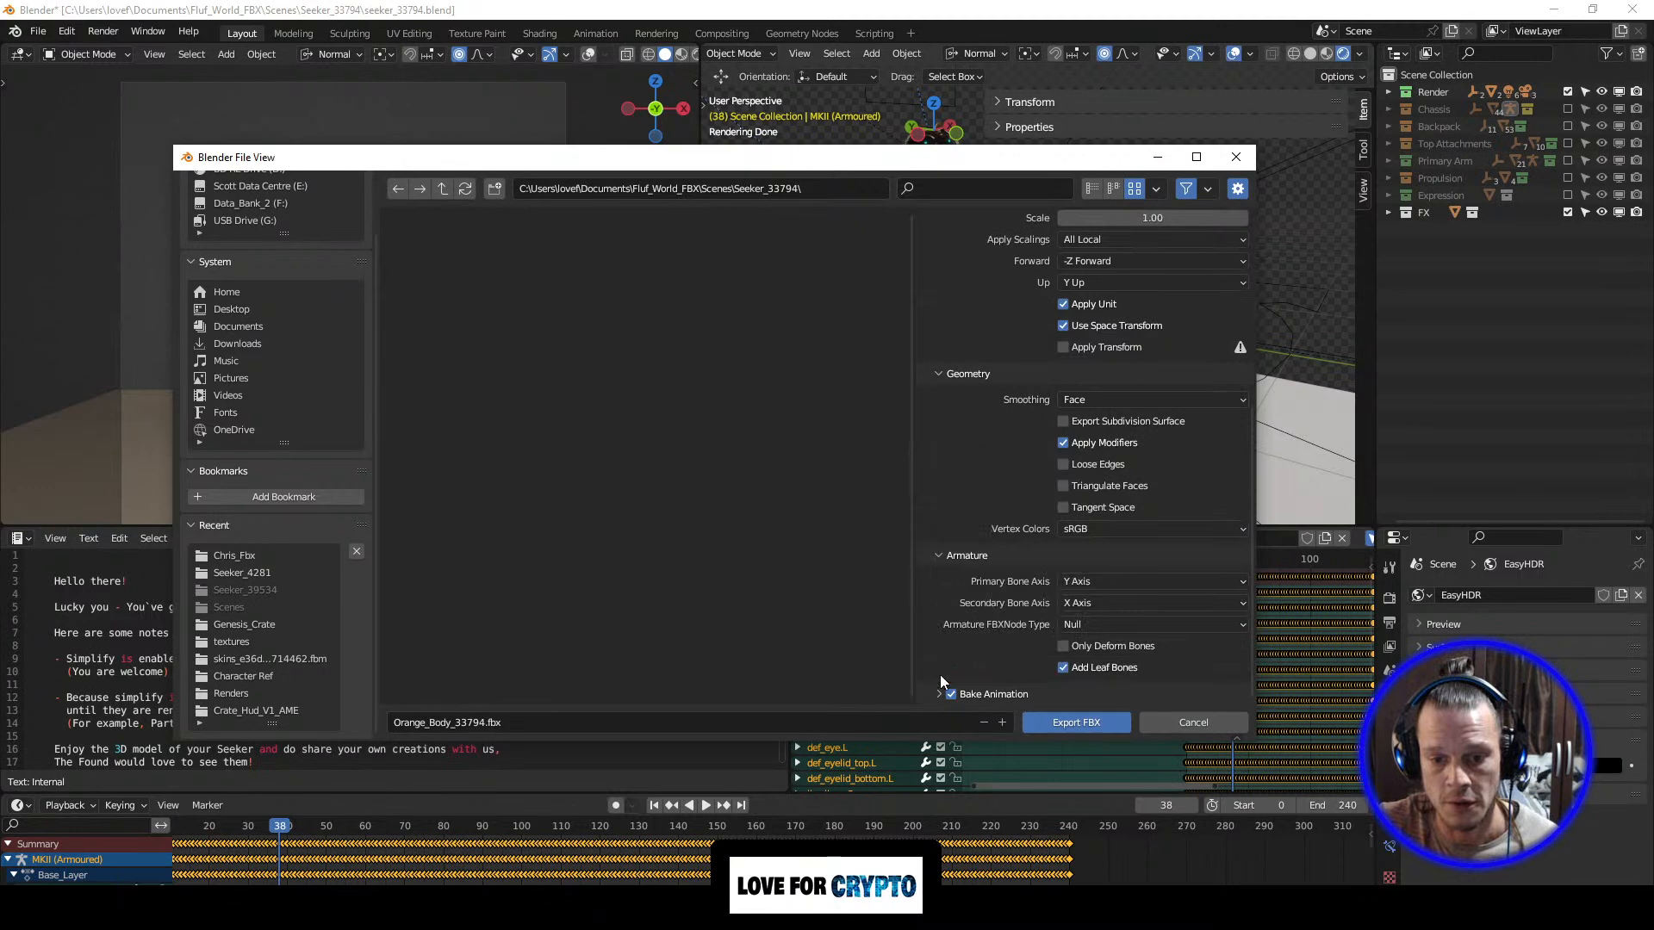
{"action": "left_click", "coordinate": [1064, 668]}
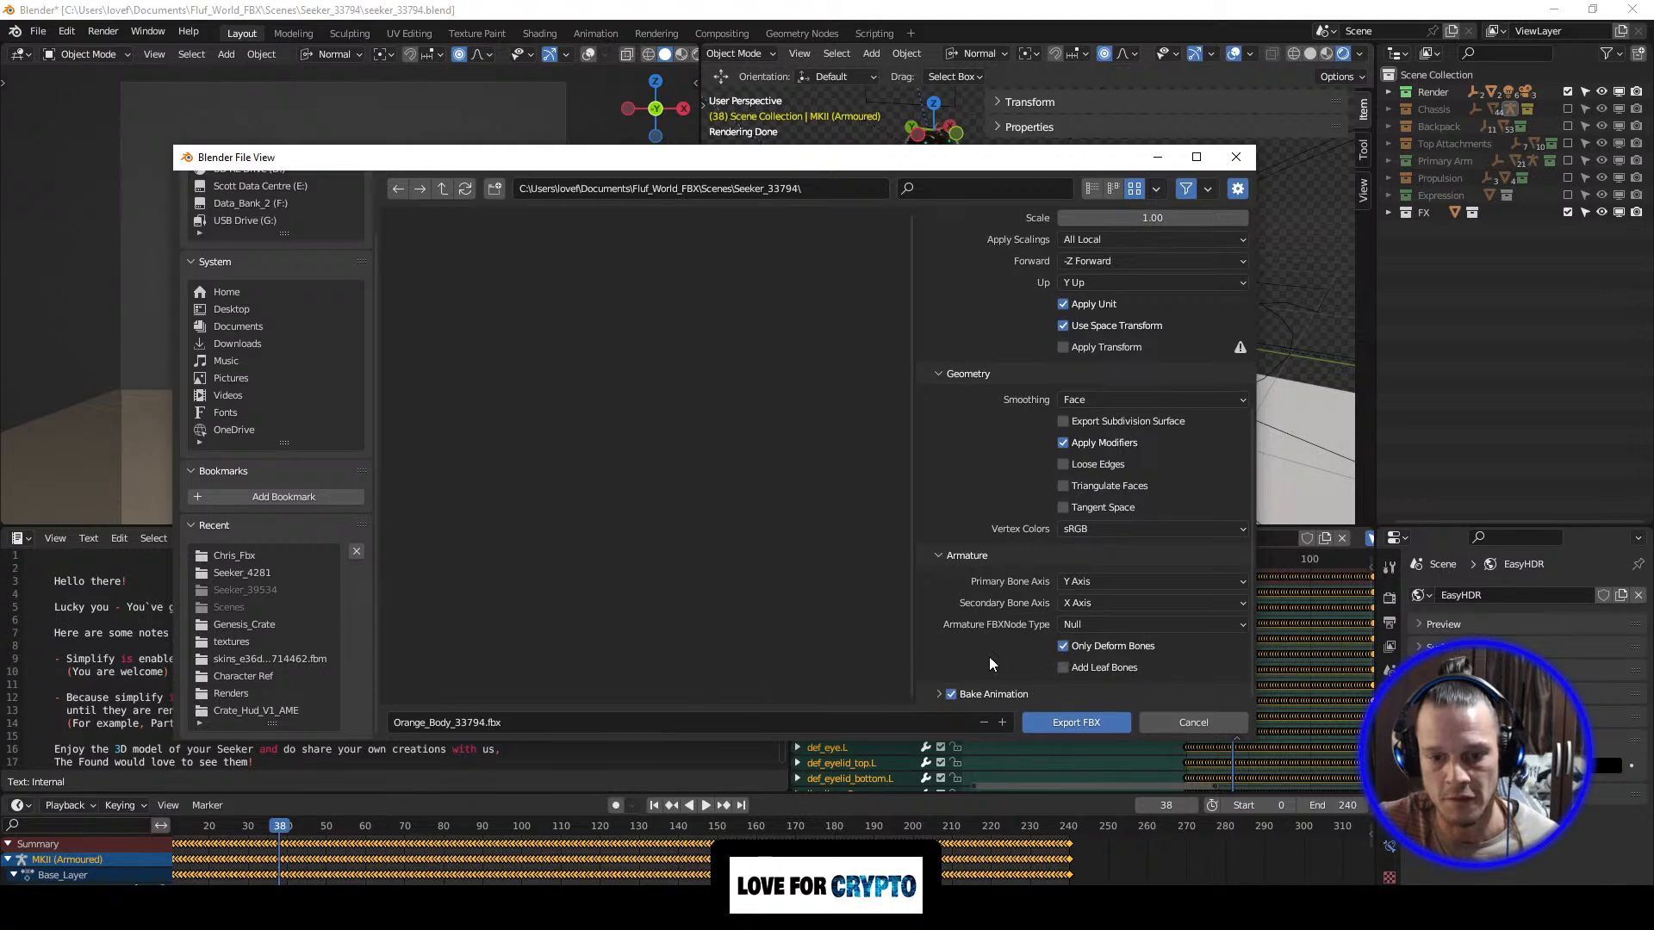
Step: Exclude NLA Strips from the baked animation and export the chassis as FBX
{"action": "left_click", "coordinate": [937, 695]}
{"action": "scroll", "coordinate": [950, 650], "scroll_direction": "down", "scroll_amount": 4}
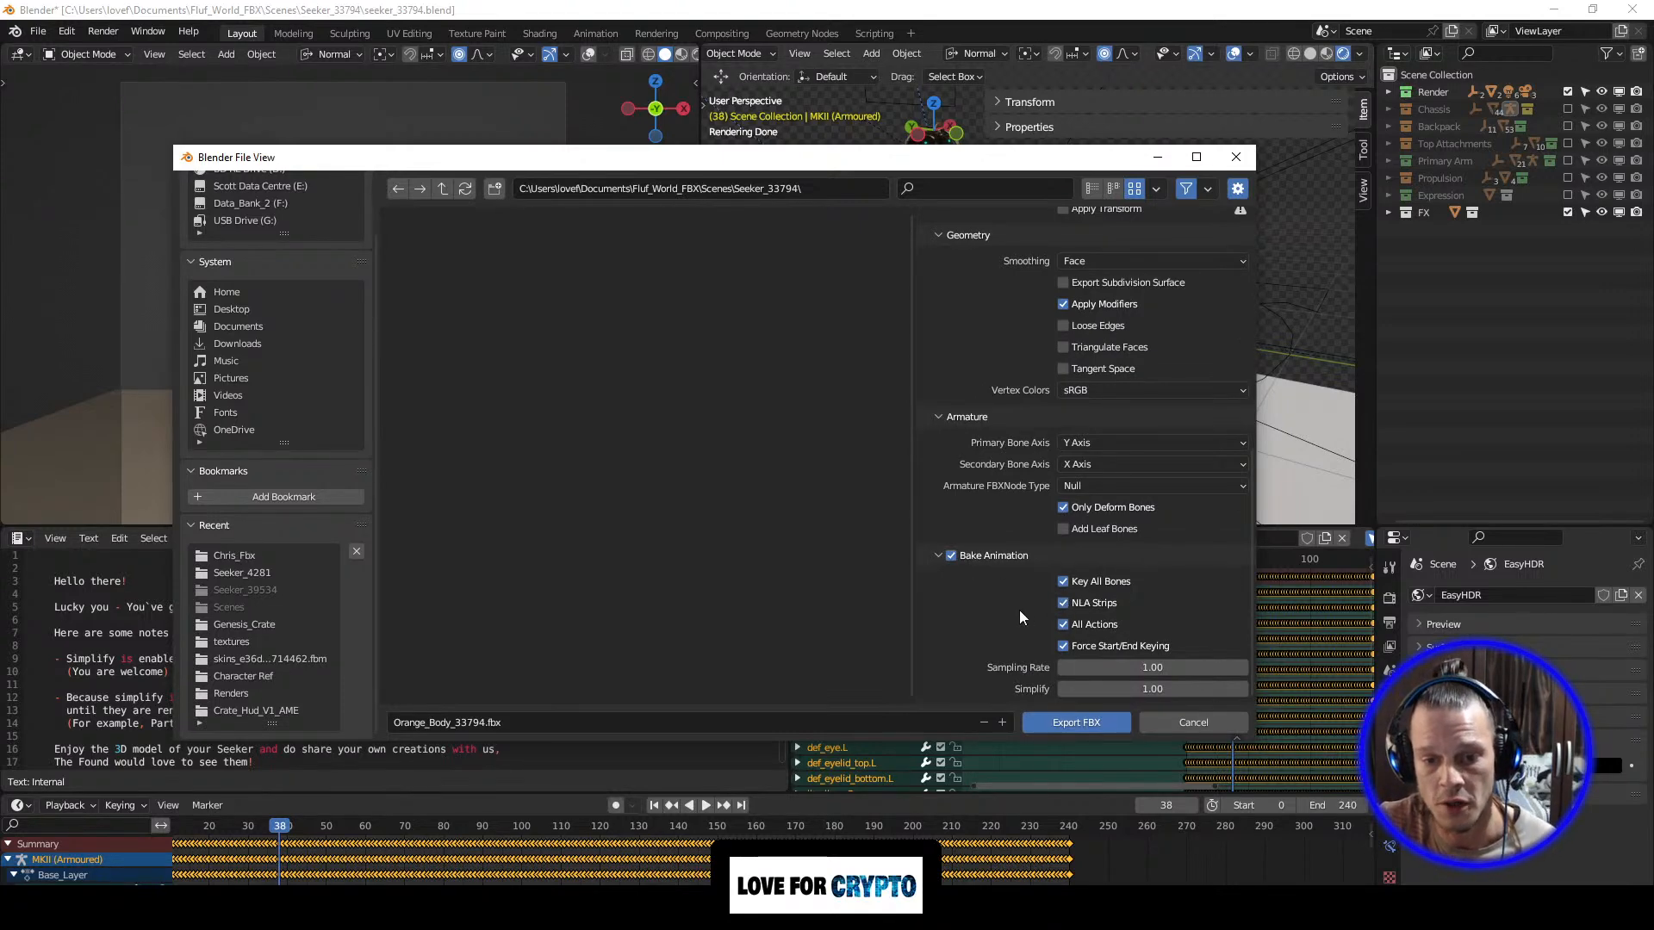
{"action": "left_click", "coordinate": [1064, 604]}
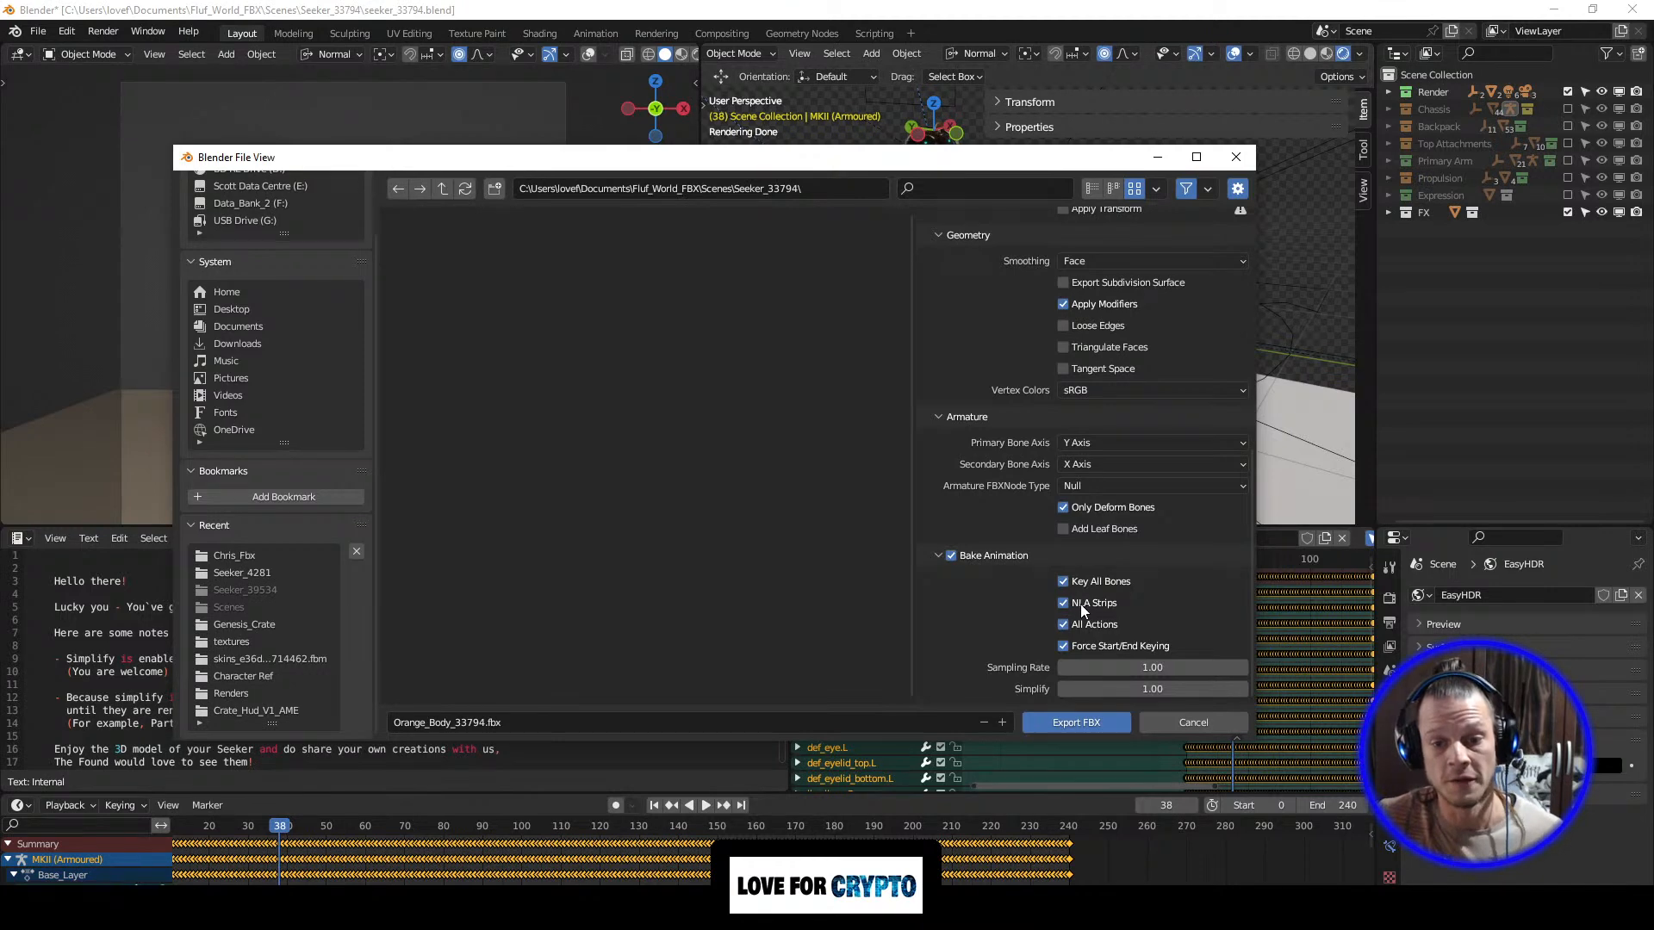
{"action": "left_click", "coordinate": [1064, 604]}
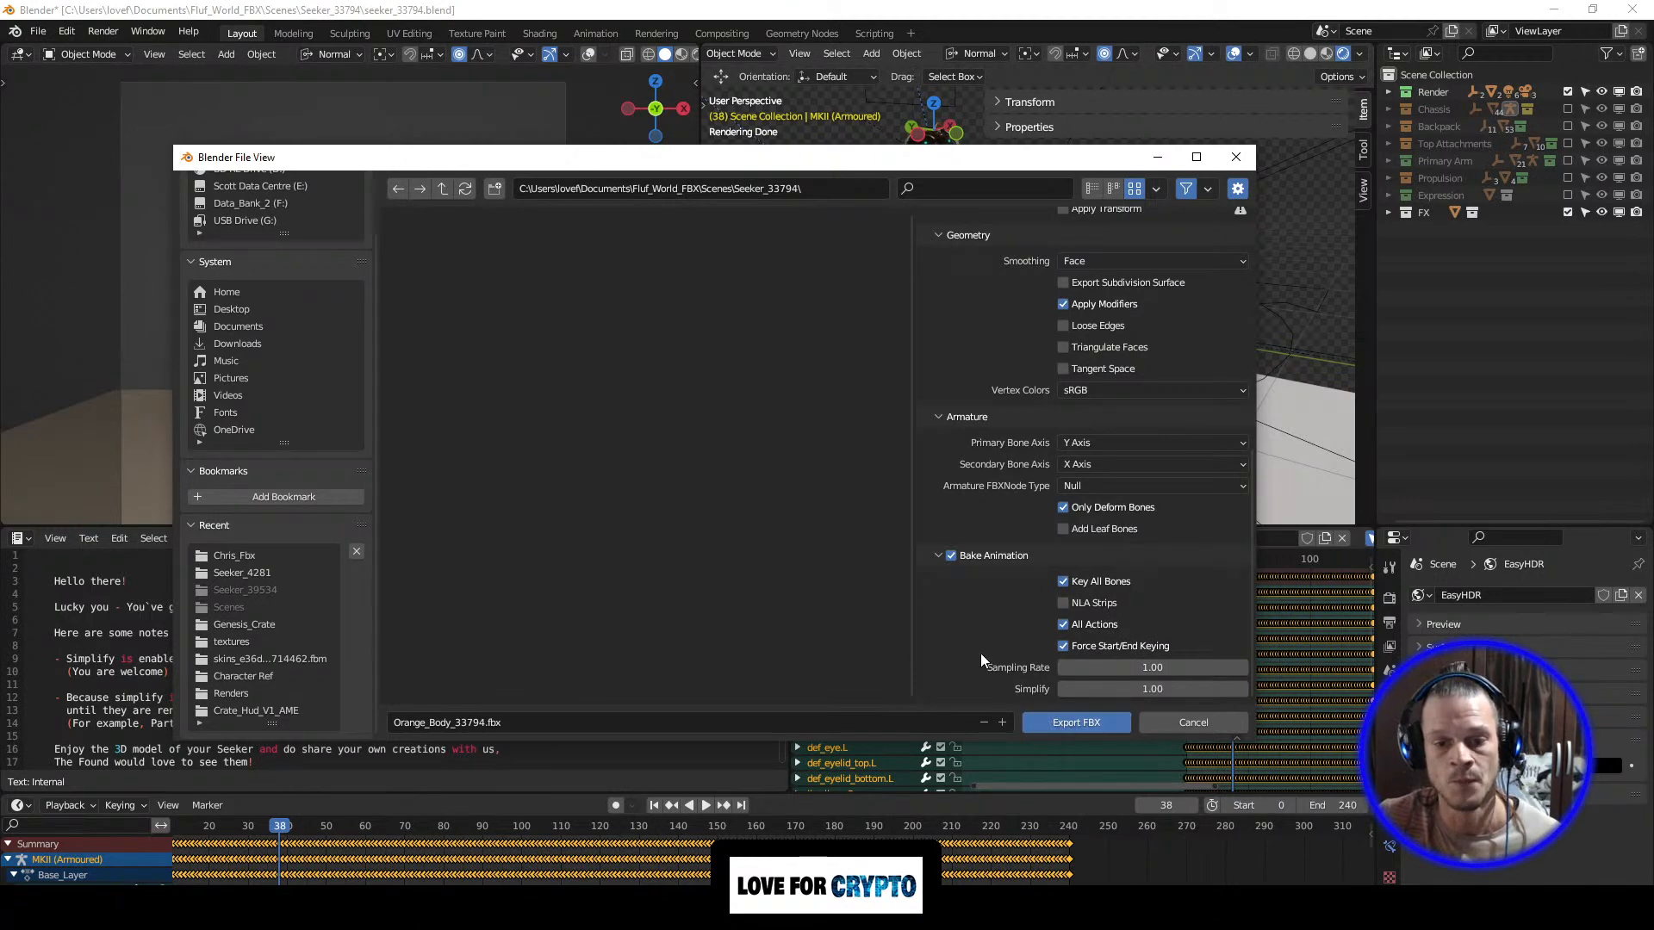
{"action": "left_click", "coordinate": [1077, 723]}
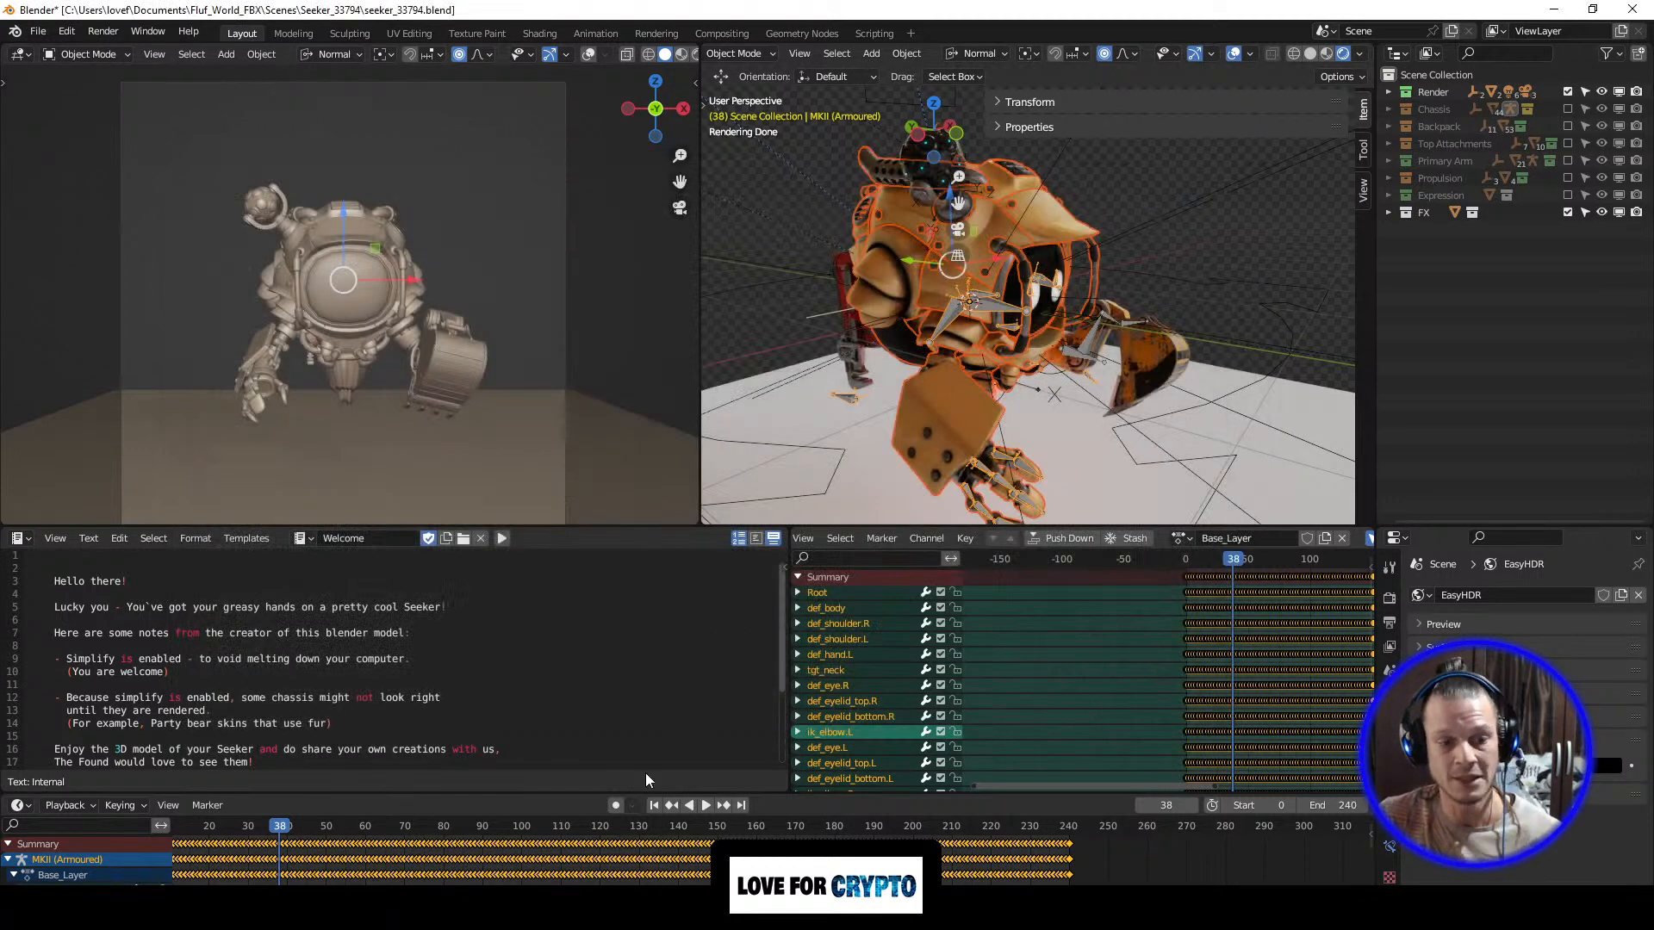
Step: Switch to File Explorer and browse the Scenes folder, then reopen its Seeker_33794 subfolder
{"action": "left_click", "coordinate": [316, 910]}
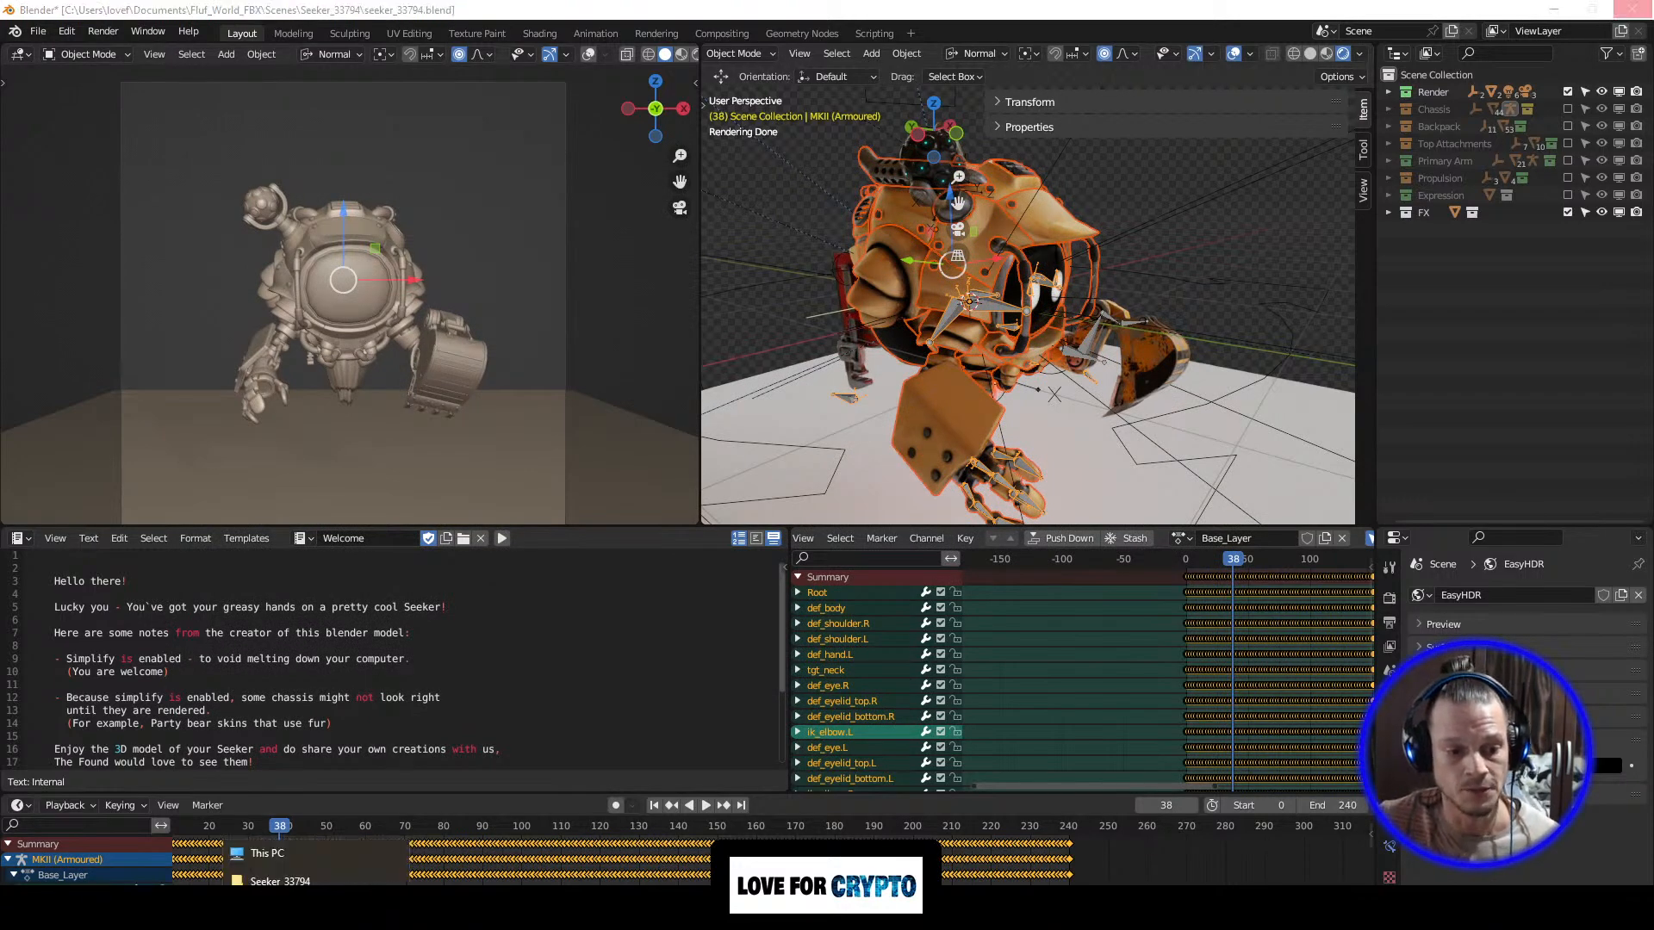
{"action": "left_click", "coordinate": [284, 880]}
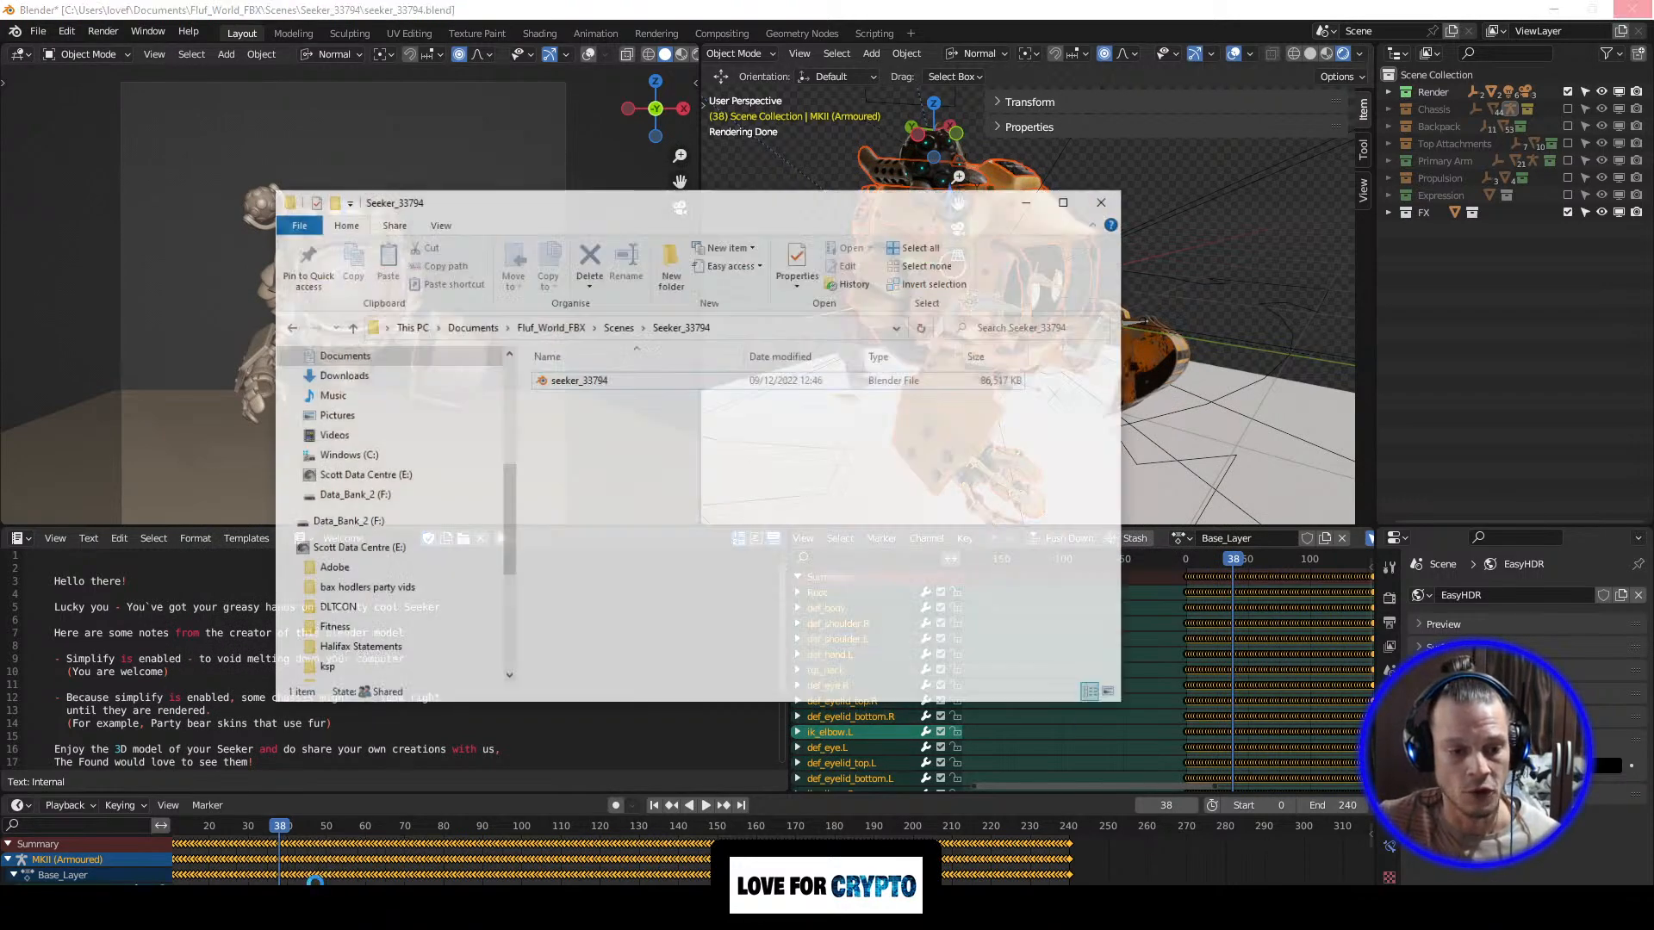
{"action": "left_click_drag", "start_coordinate": [743, 166], "coordinate": [791, 152]}
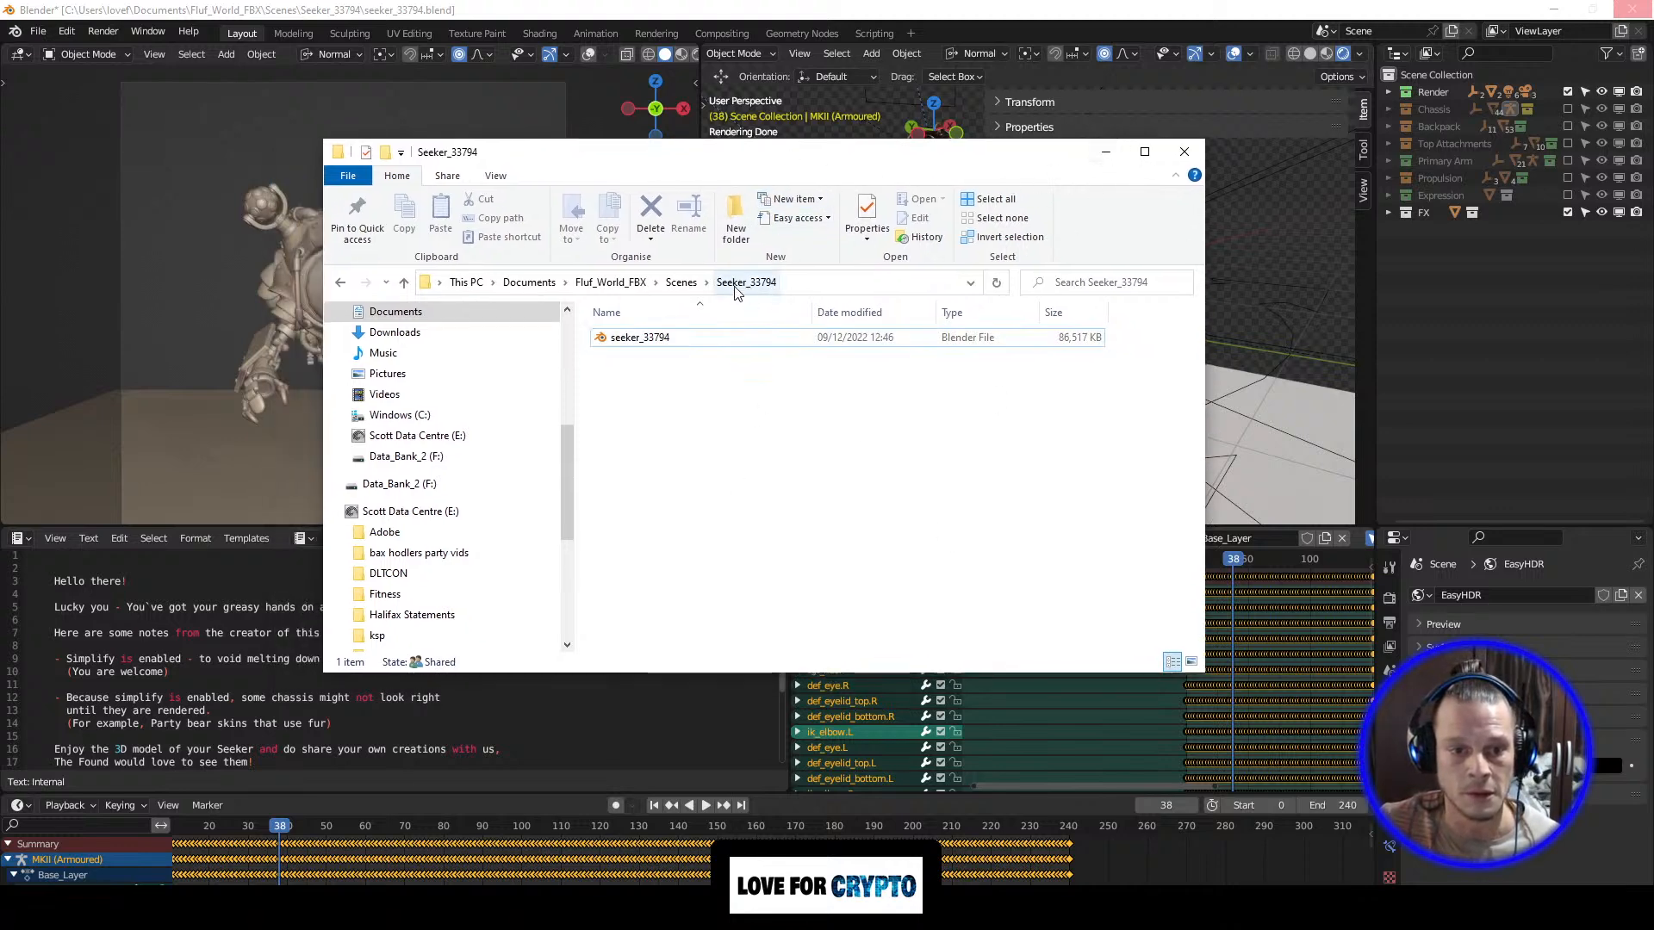
{"action": "left_click", "coordinate": [681, 282]}
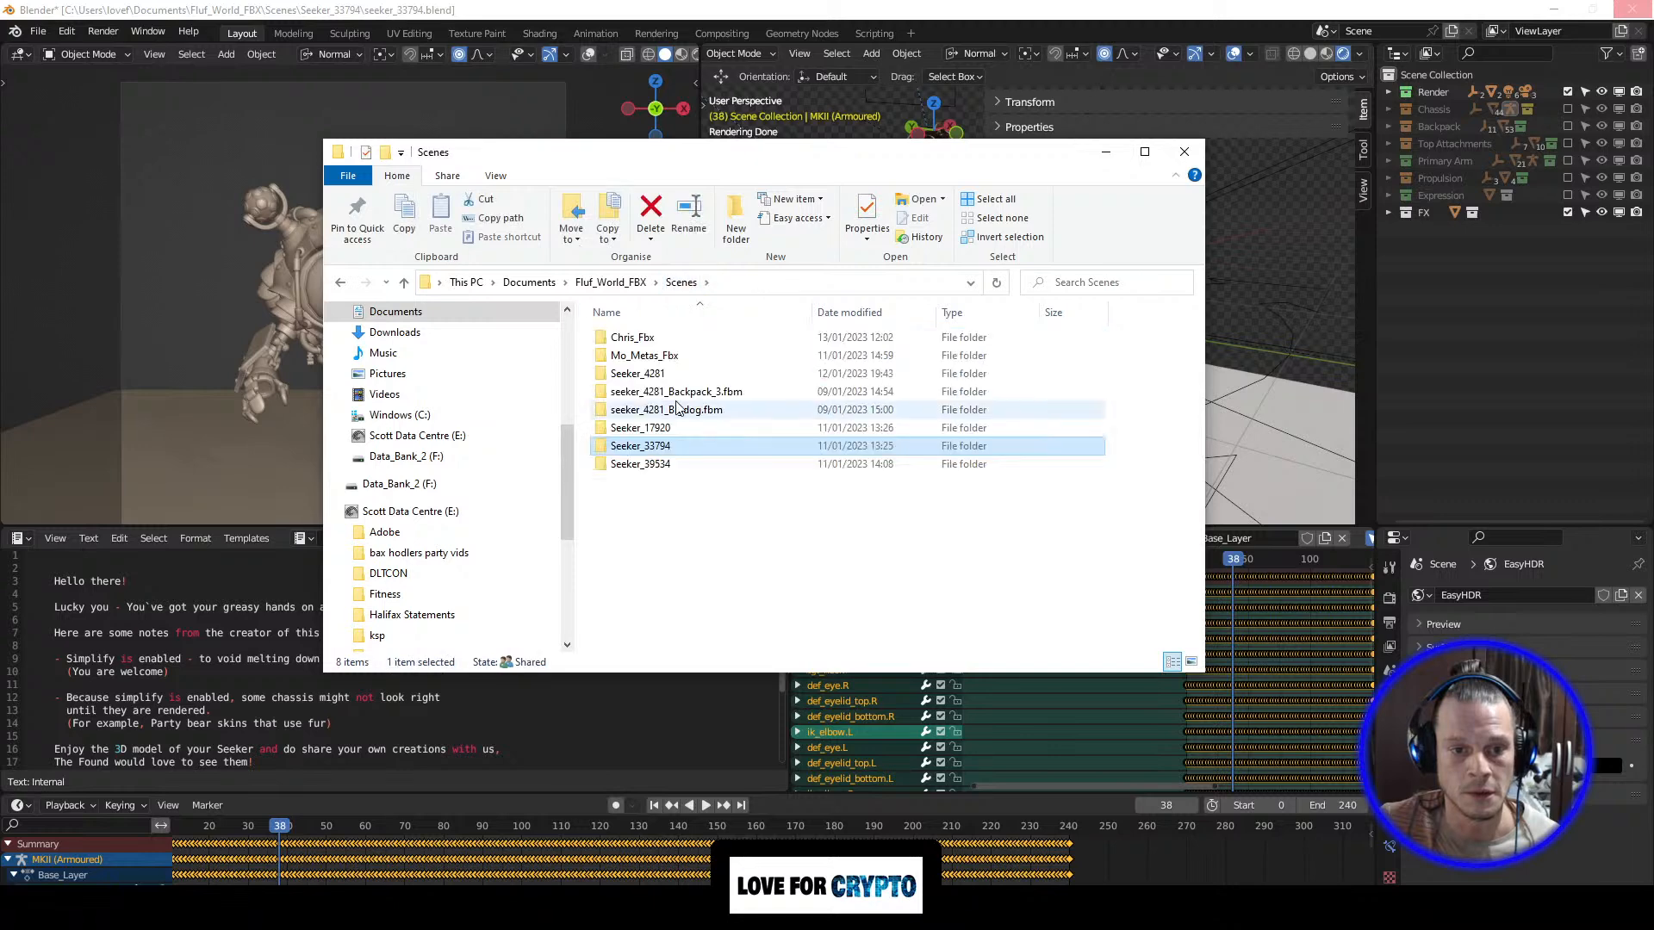
{"action": "double_click", "coordinate": [683, 451]}
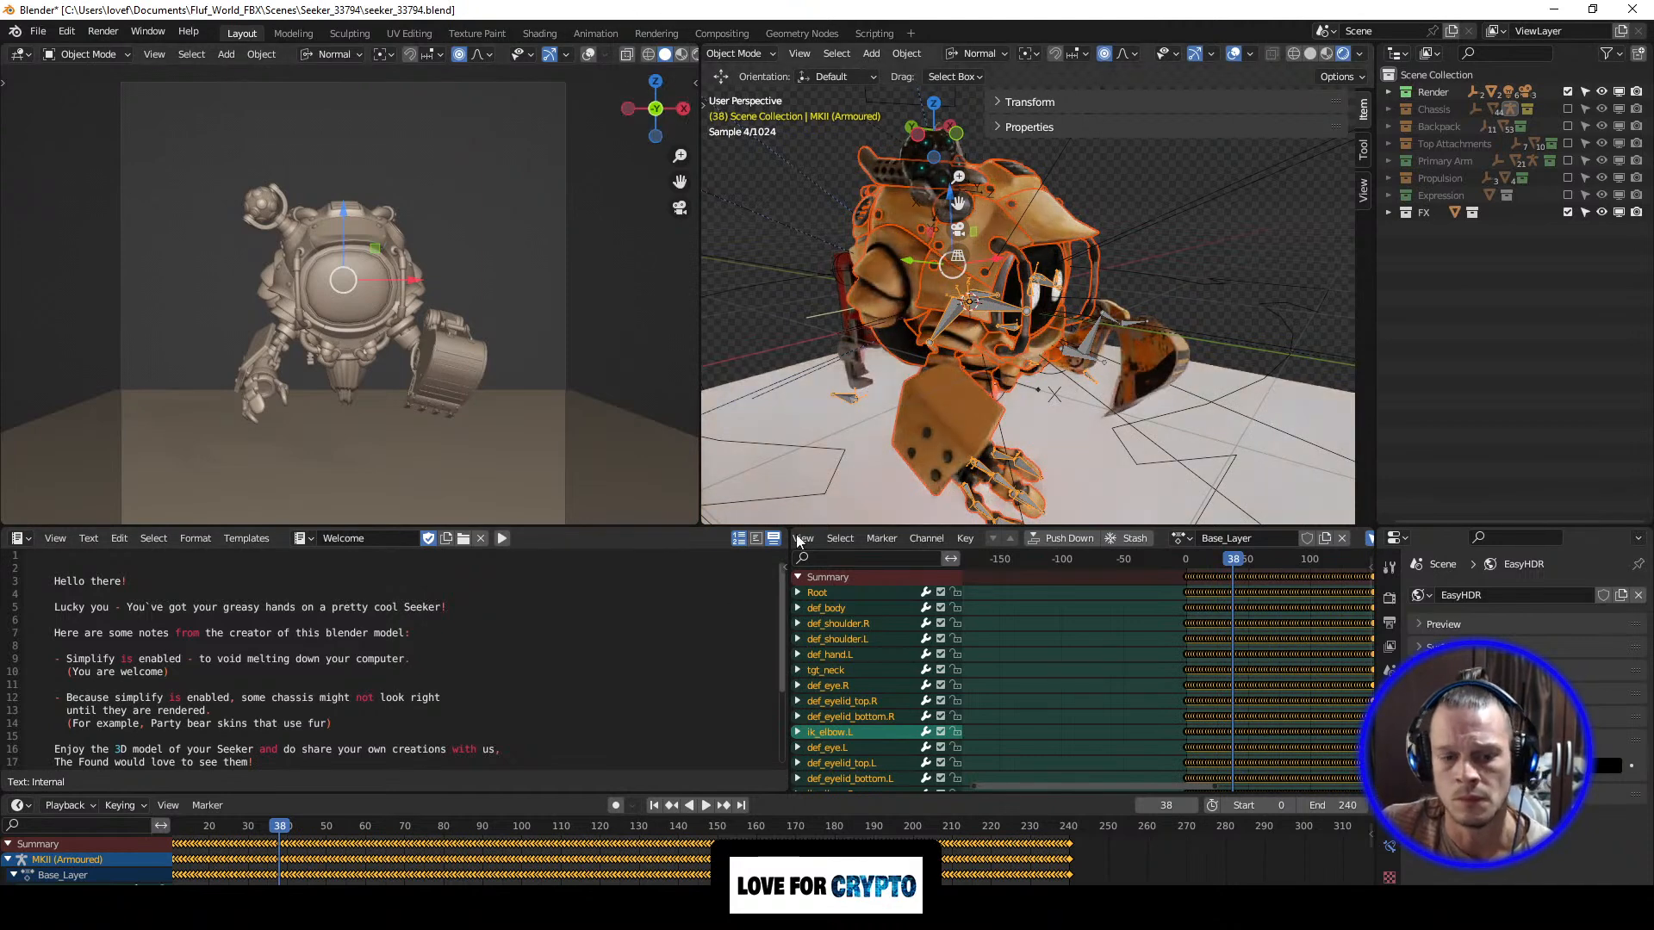
Step: Check the Seeker_33794 folder in File Explorer for the exported chassis FBX, then return to Blender
{"action": "mouse_move", "coordinate": [485, 909]}
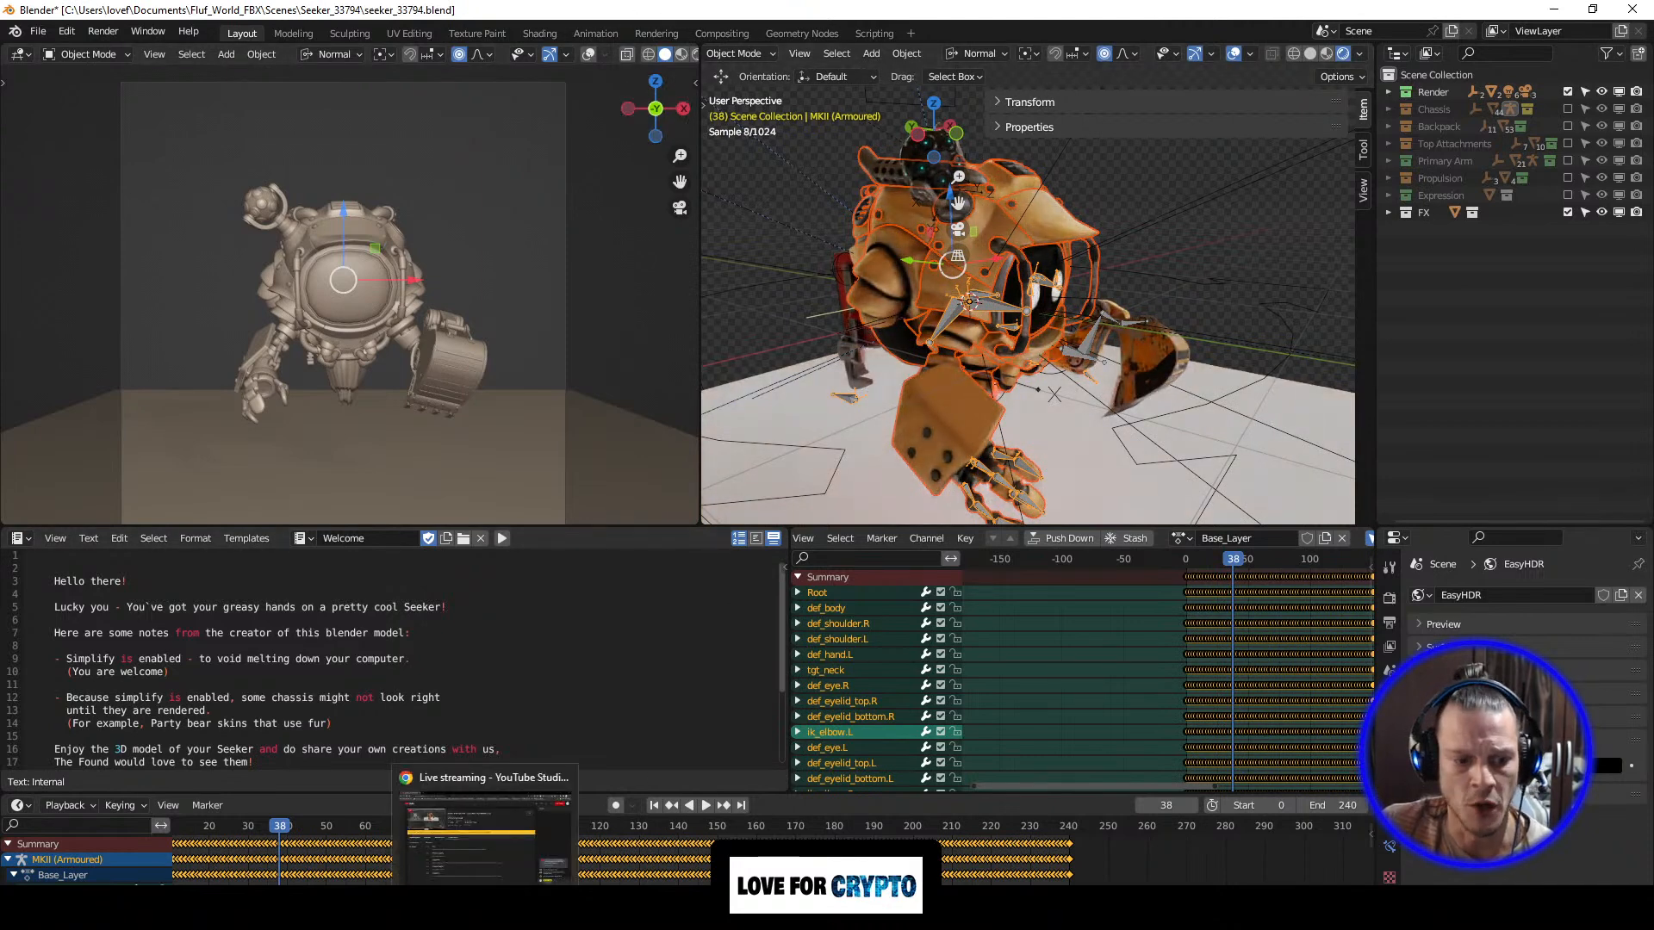
{"action": "left_click", "coordinate": [316, 909]}
{"action": "left_click", "coordinate": [317, 880]}
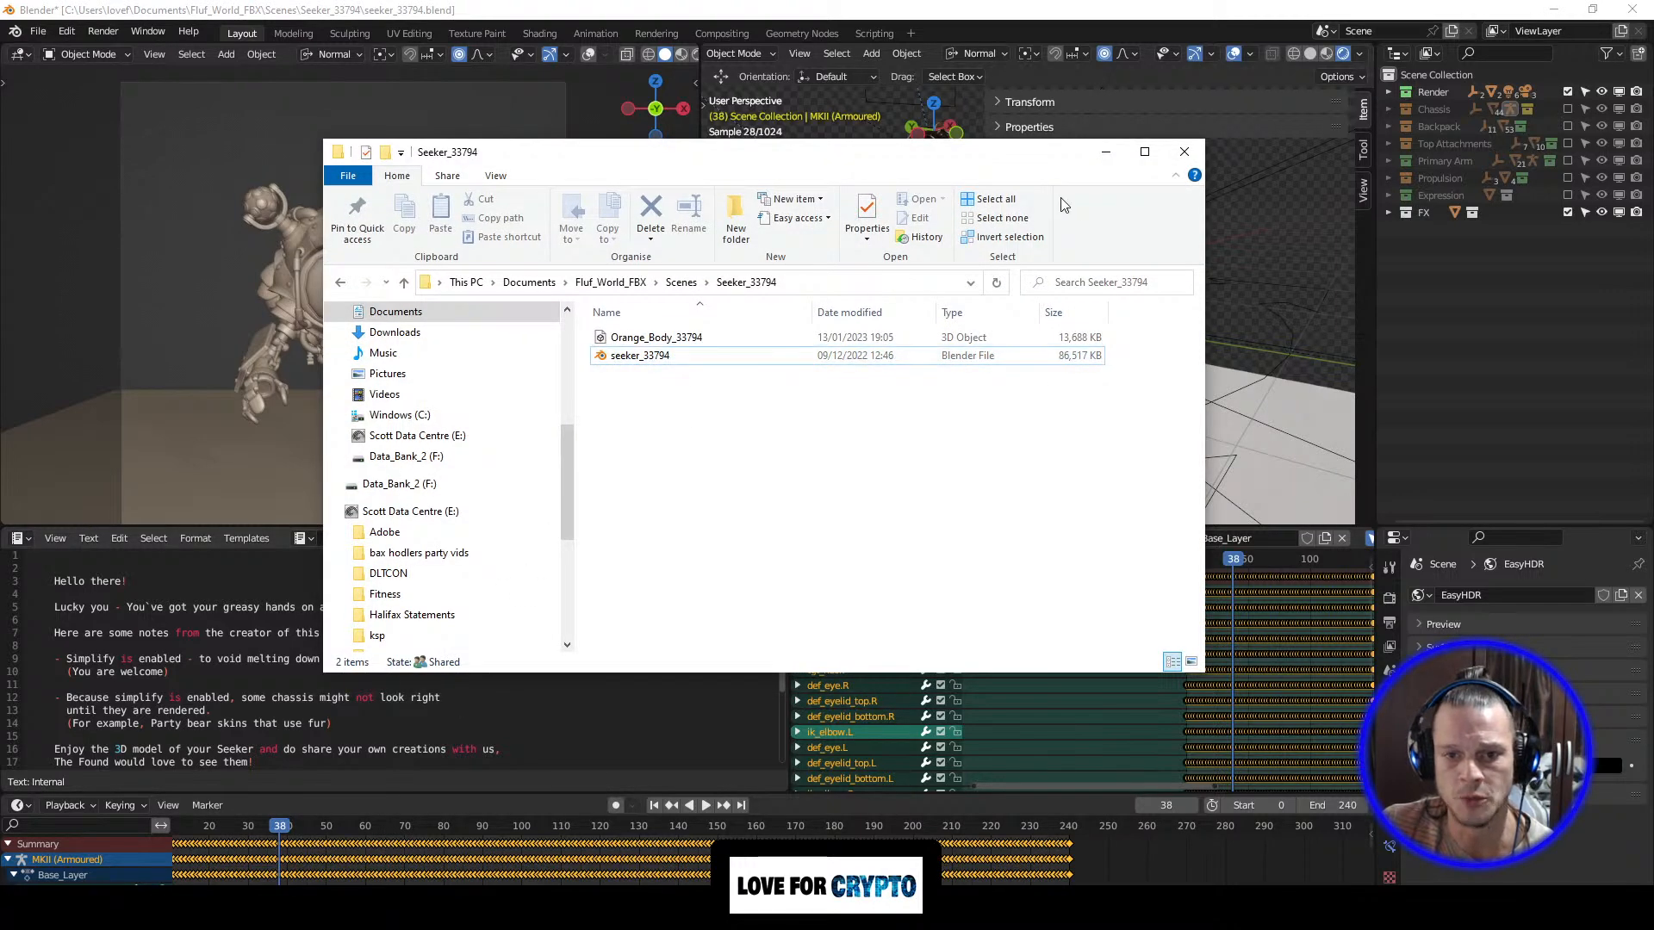
{"action": "left_click", "coordinate": [1105, 156]}
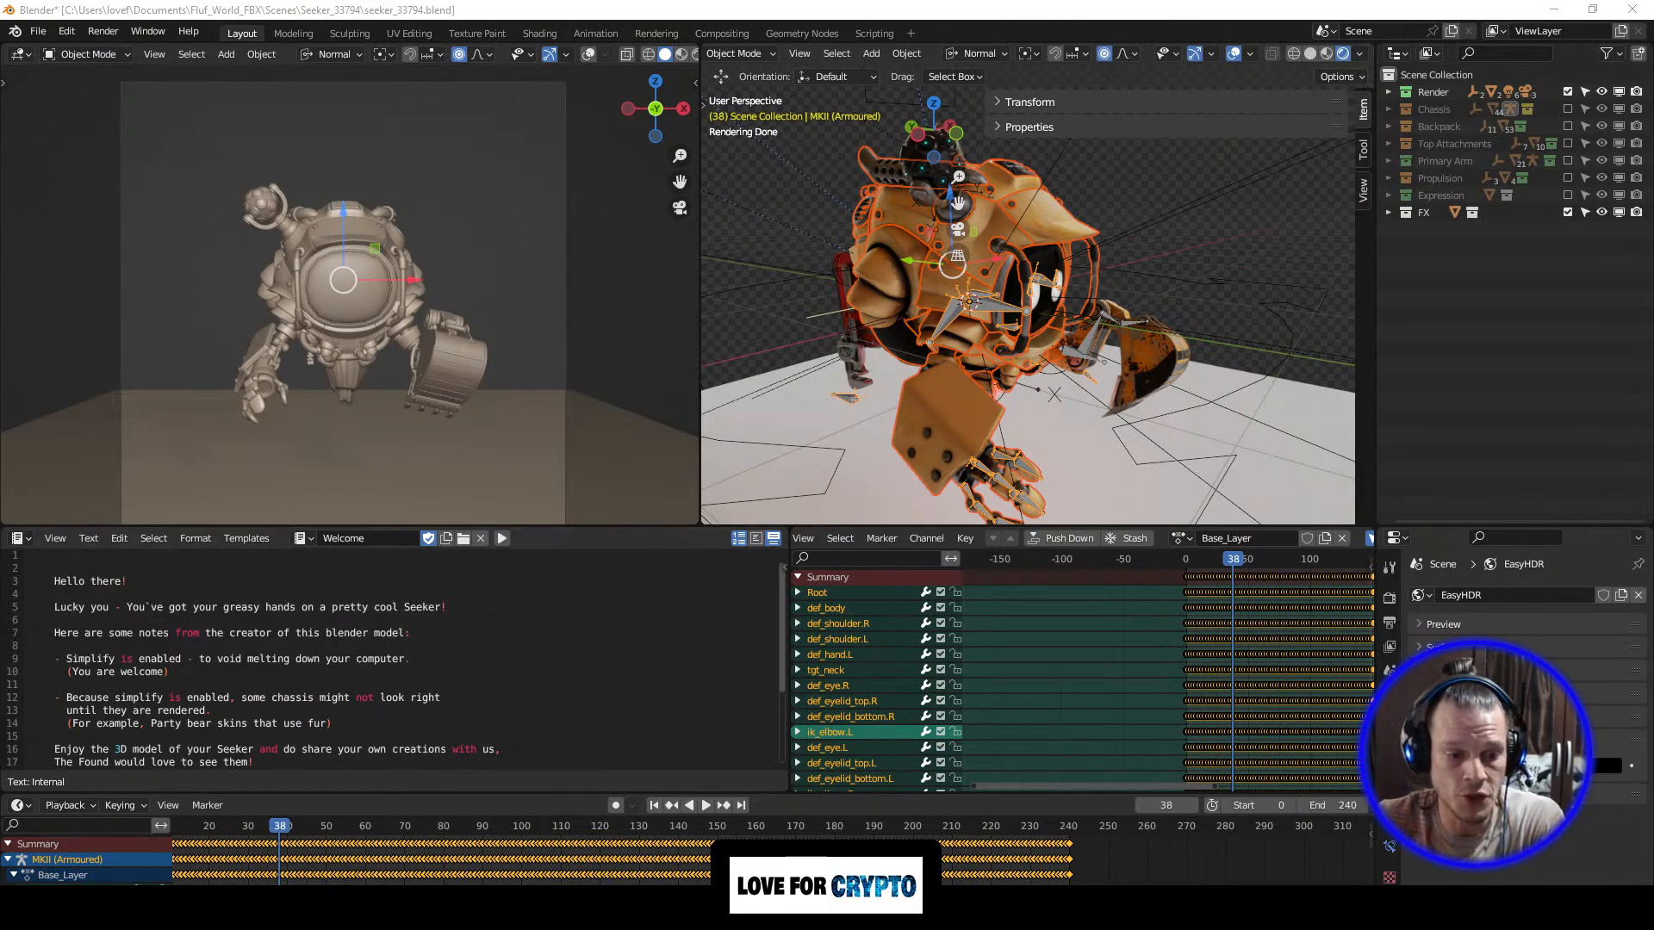
{"action": "mouse_move", "coordinate": [317, 911]}
{"action": "left_click", "coordinate": [319, 864]}
{"action": "left_click", "coordinate": [641, 360]}
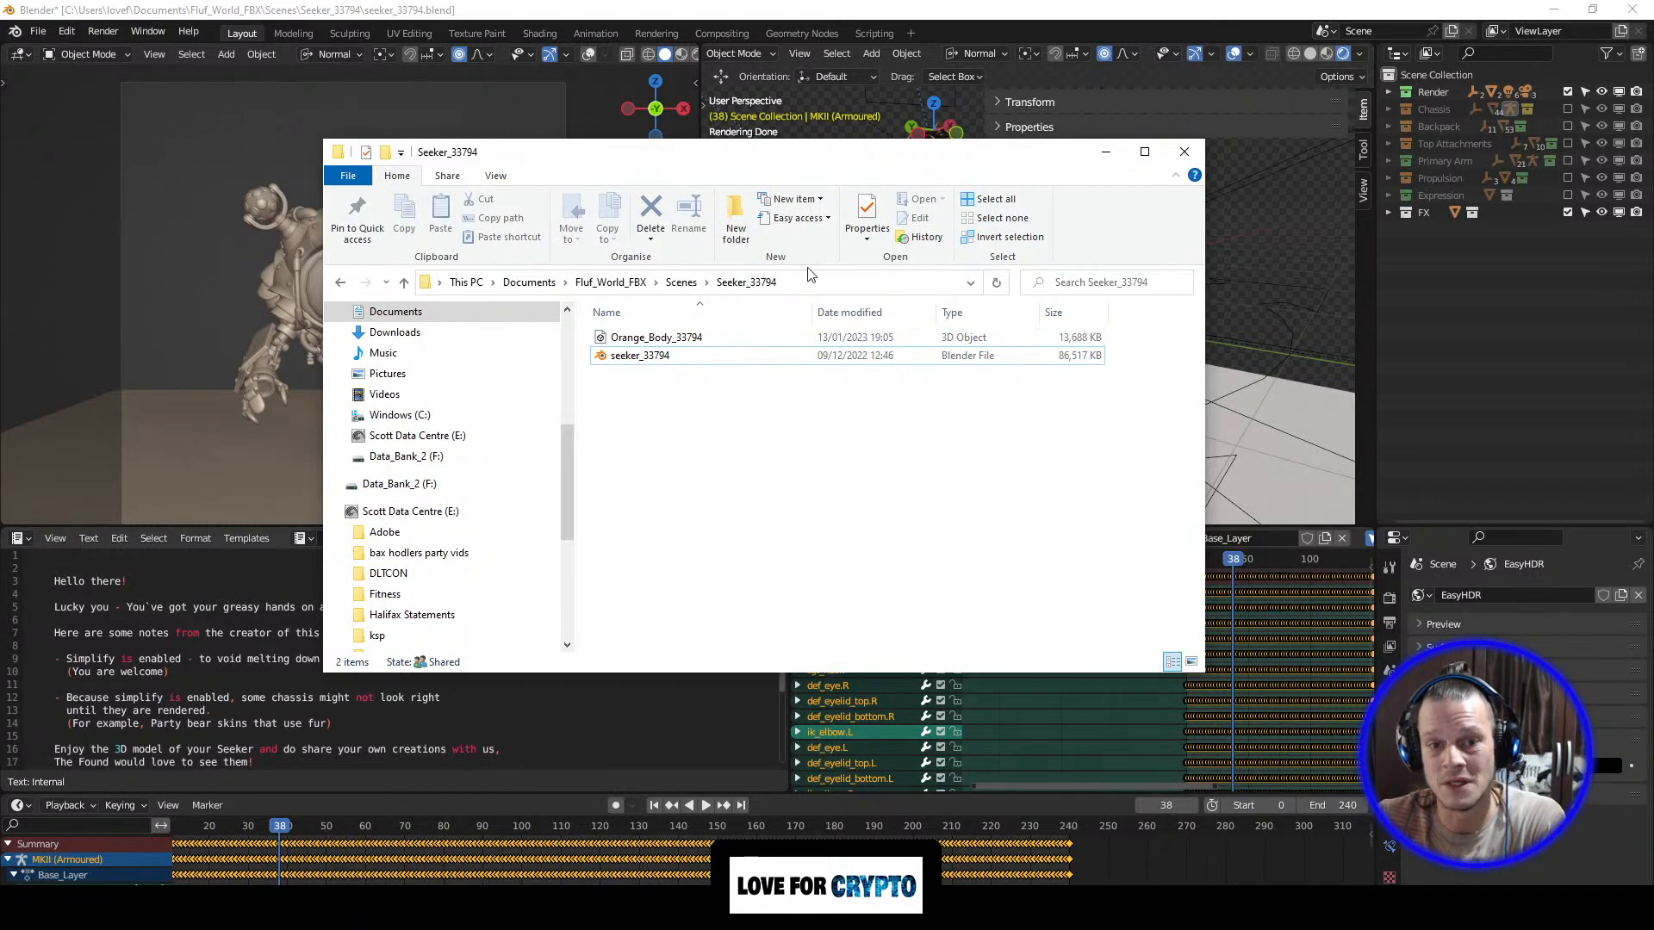
{"action": "left_click", "coordinate": [1112, 153]}
Step: Select all objects in the Backpack collection and frame them in the 3D viewport
{"action": "left_click", "coordinate": [1443, 126]}
{"action": "right_click", "coordinate": [1445, 126]}
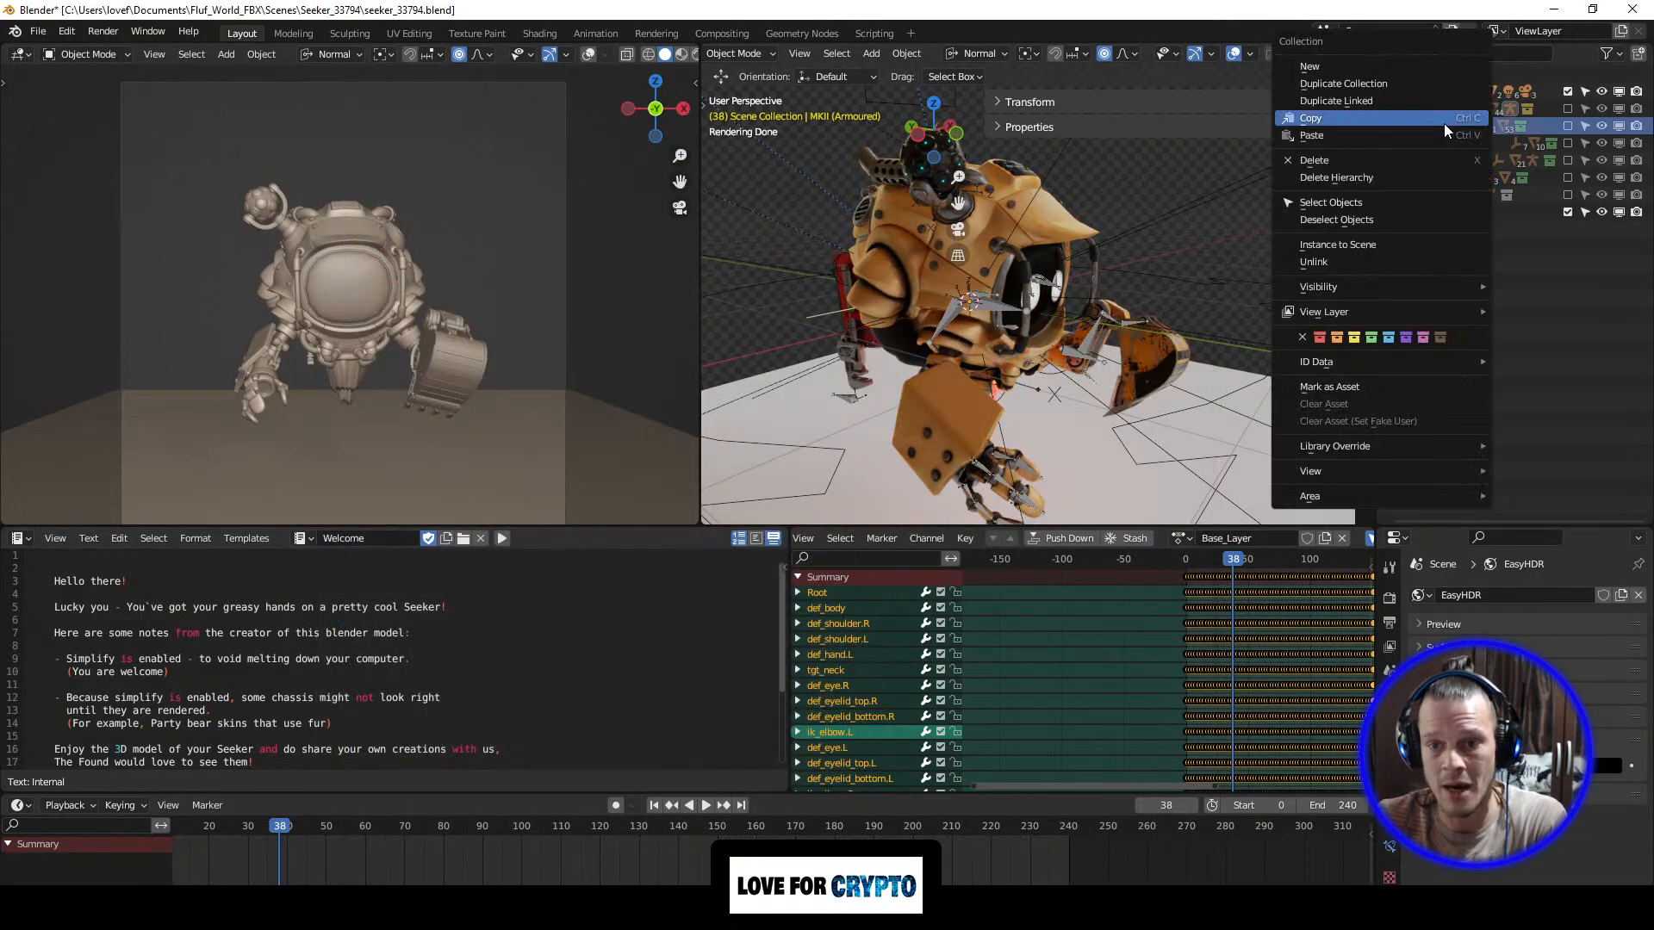
{"action": "left_click", "coordinate": [1384, 205]}
{"action": "key", "text": "KP_Decimal"}
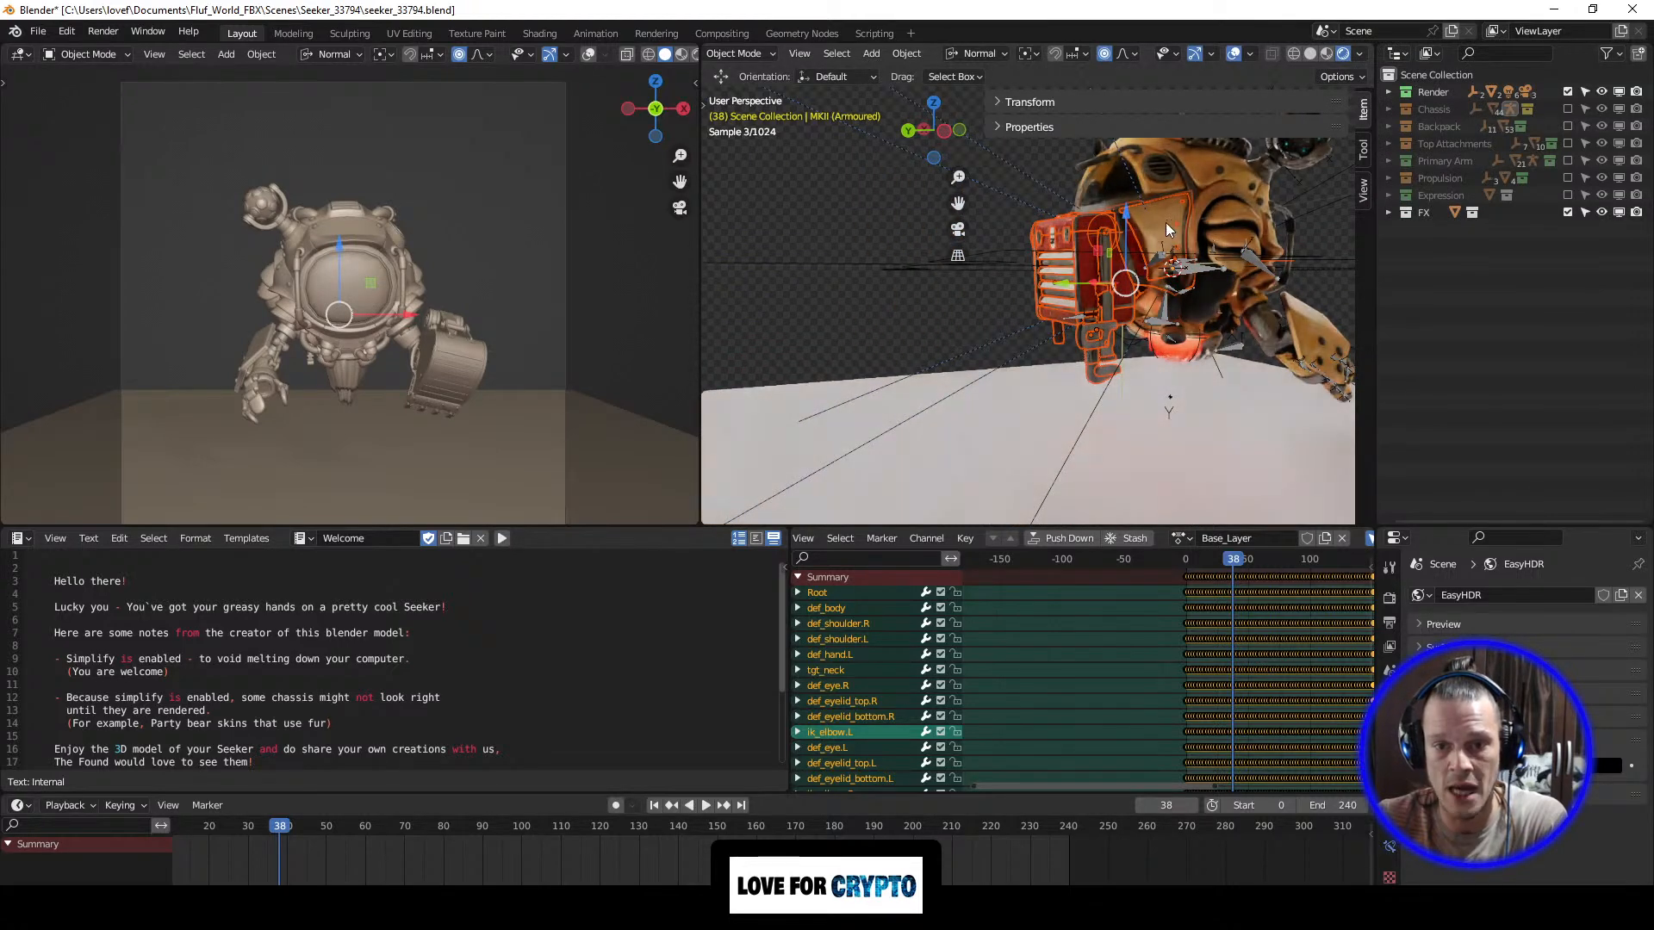
Step: Export the selected backpack objects as an FBX file named Orange_Backpack_33794.fbx in the Seeker_33794 folder
{"action": "left_click", "coordinate": [38, 32]}
{"action": "mouse_move", "coordinate": [84, 283]}
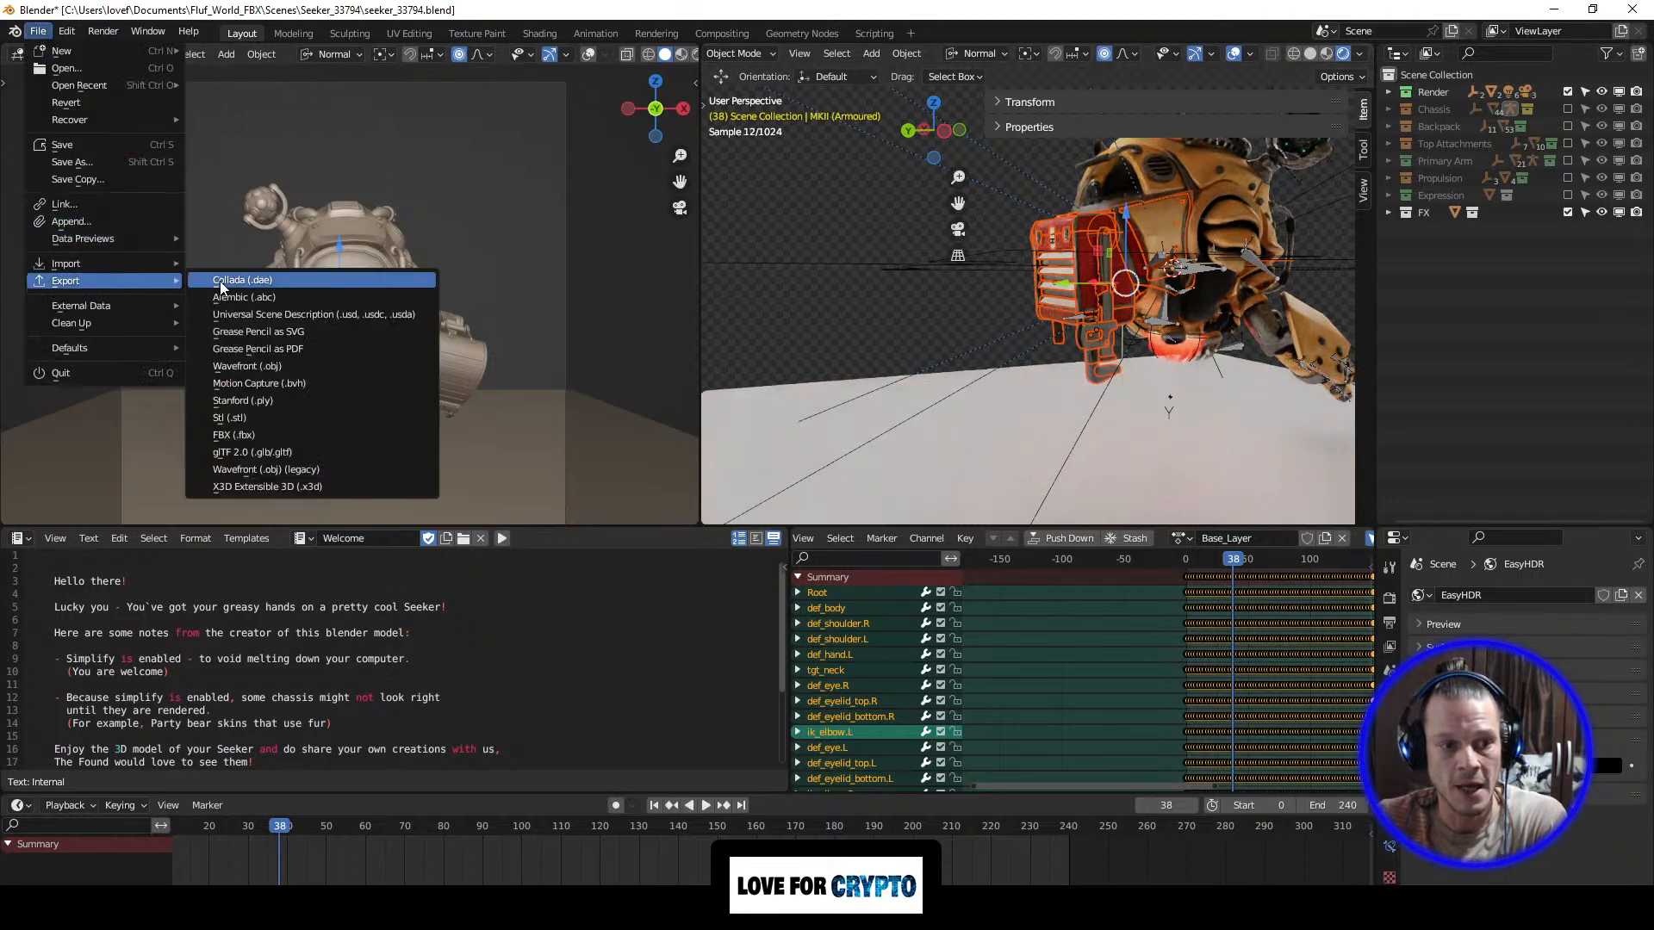
{"action": "left_click", "coordinate": [255, 433]}
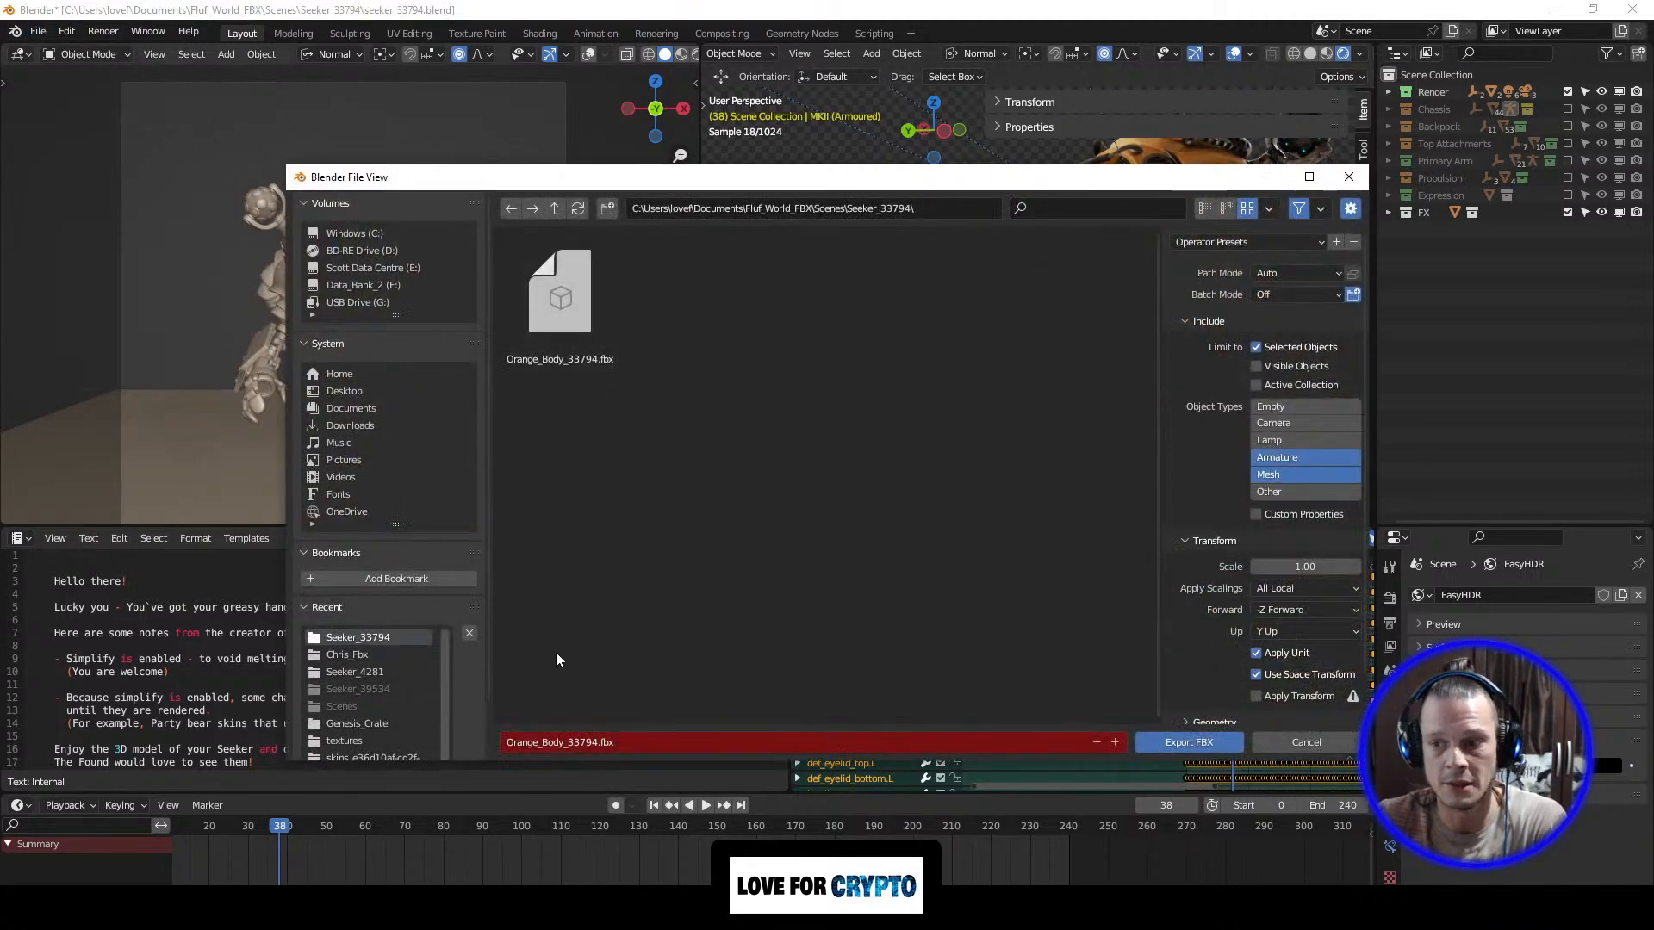
{"action": "left_click", "coordinate": [553, 746]}
{"action": "left_click", "coordinate": [553, 746]}
{"action": "key", "text": "Delete"}
{"action": "key", "text": "Delete"}
{"action": "key", "text": "BackSpace"}
{"action": "type", "text": "ackpa"}
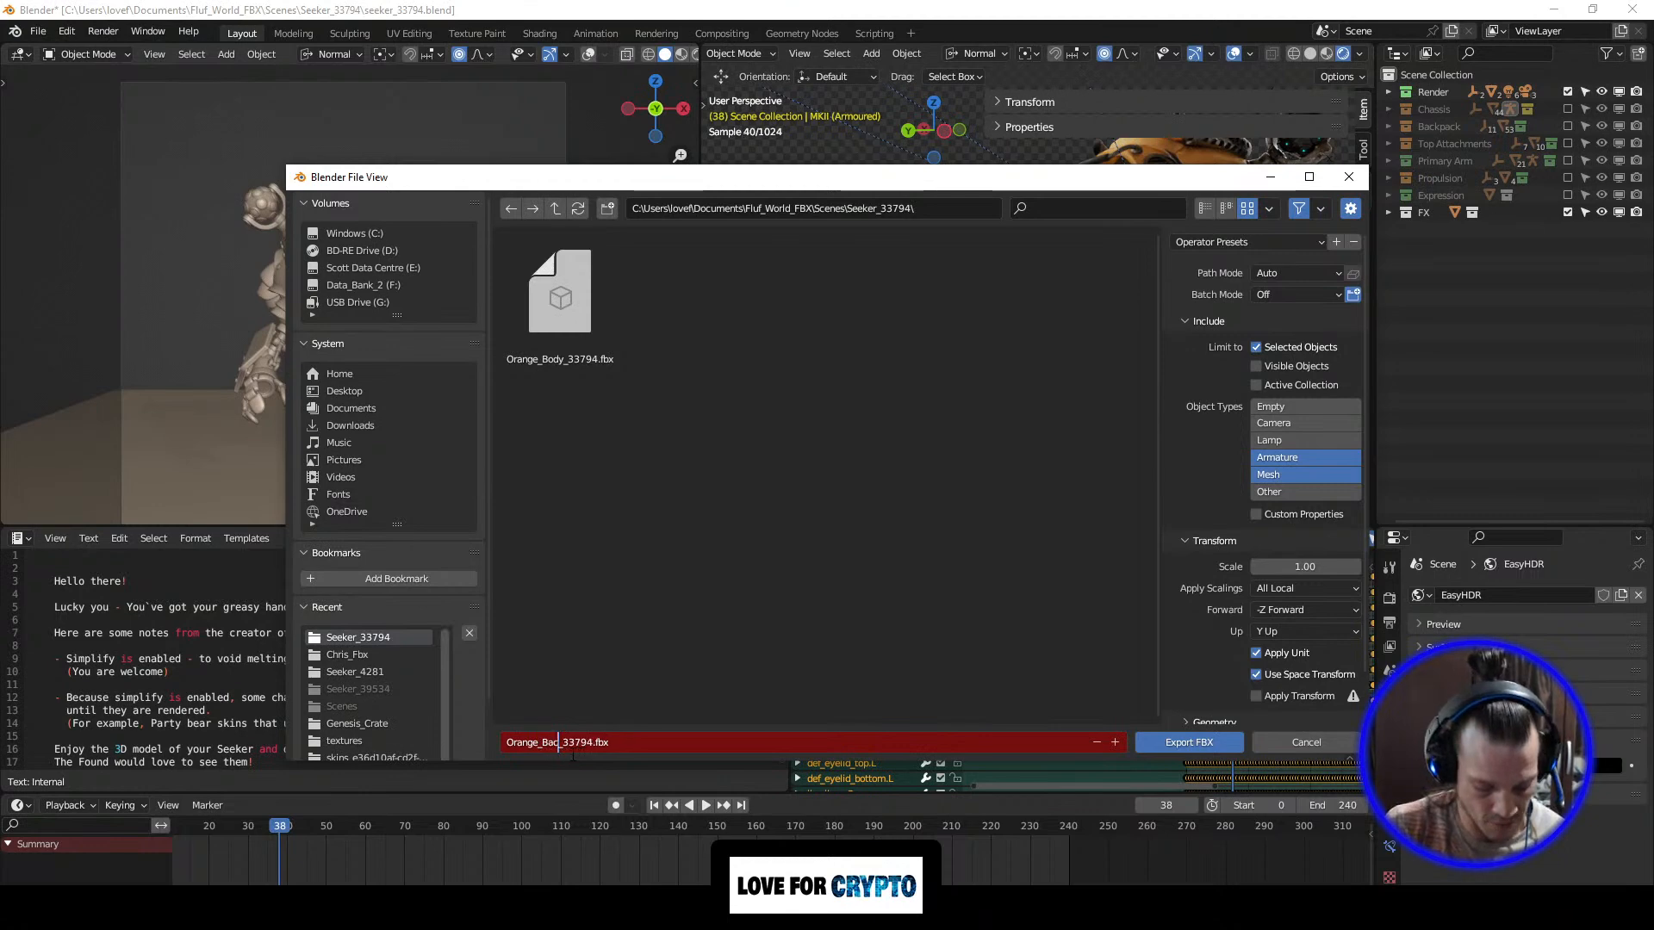
{"action": "type", "text": "ck"}
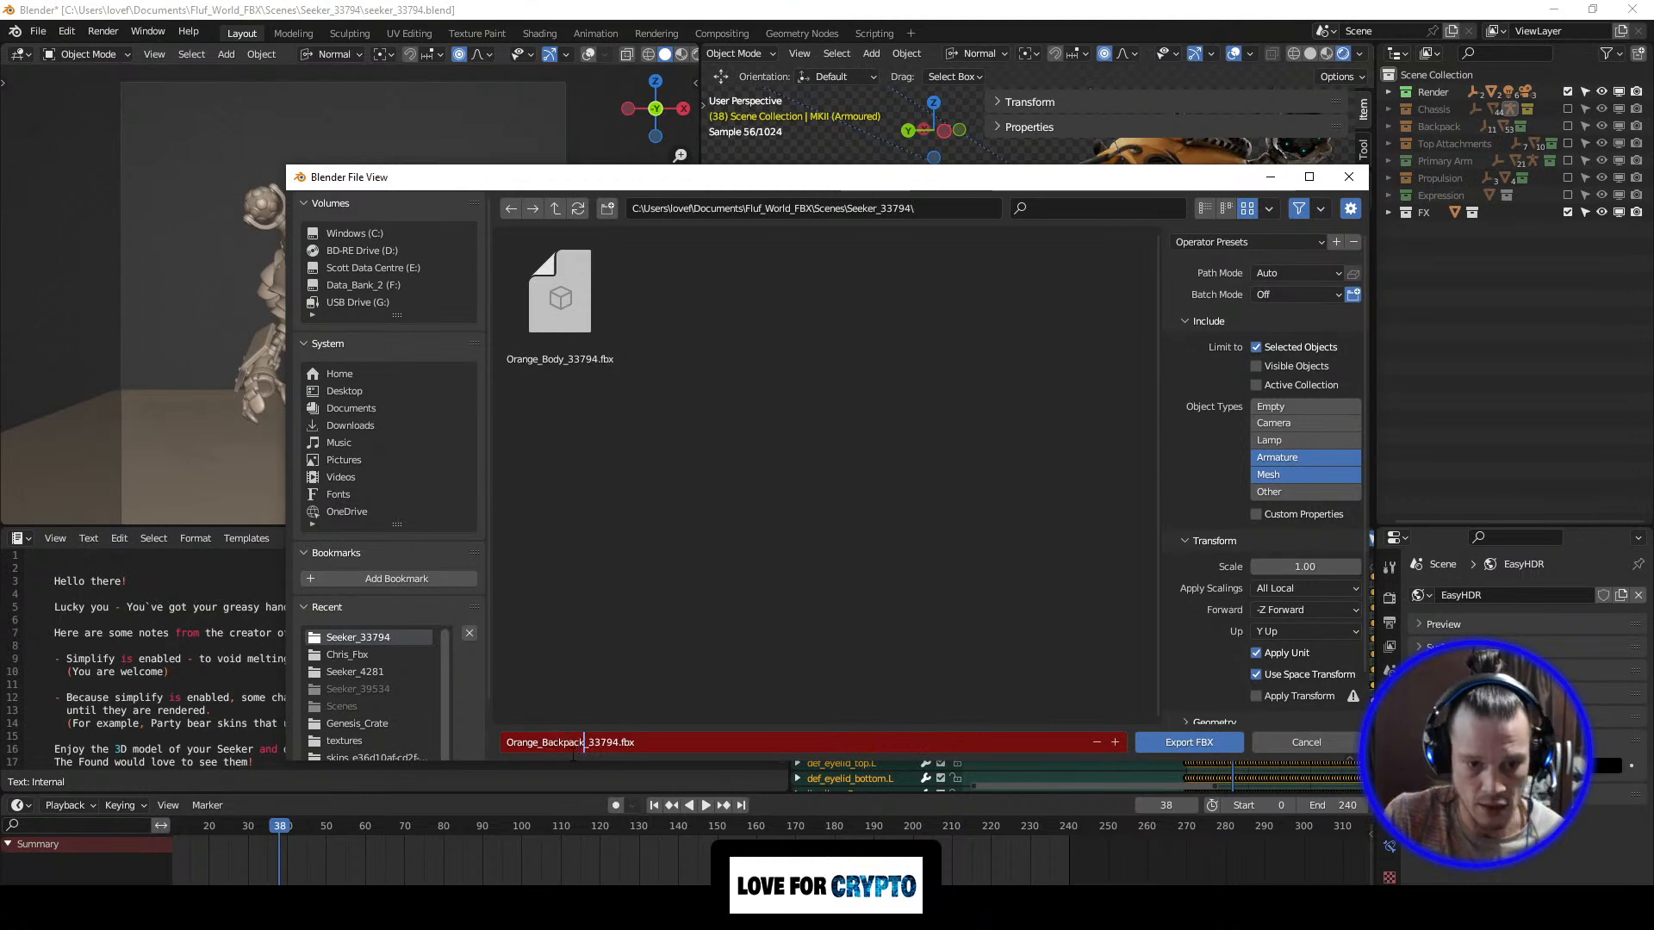
{"action": "key", "text": "Return"}
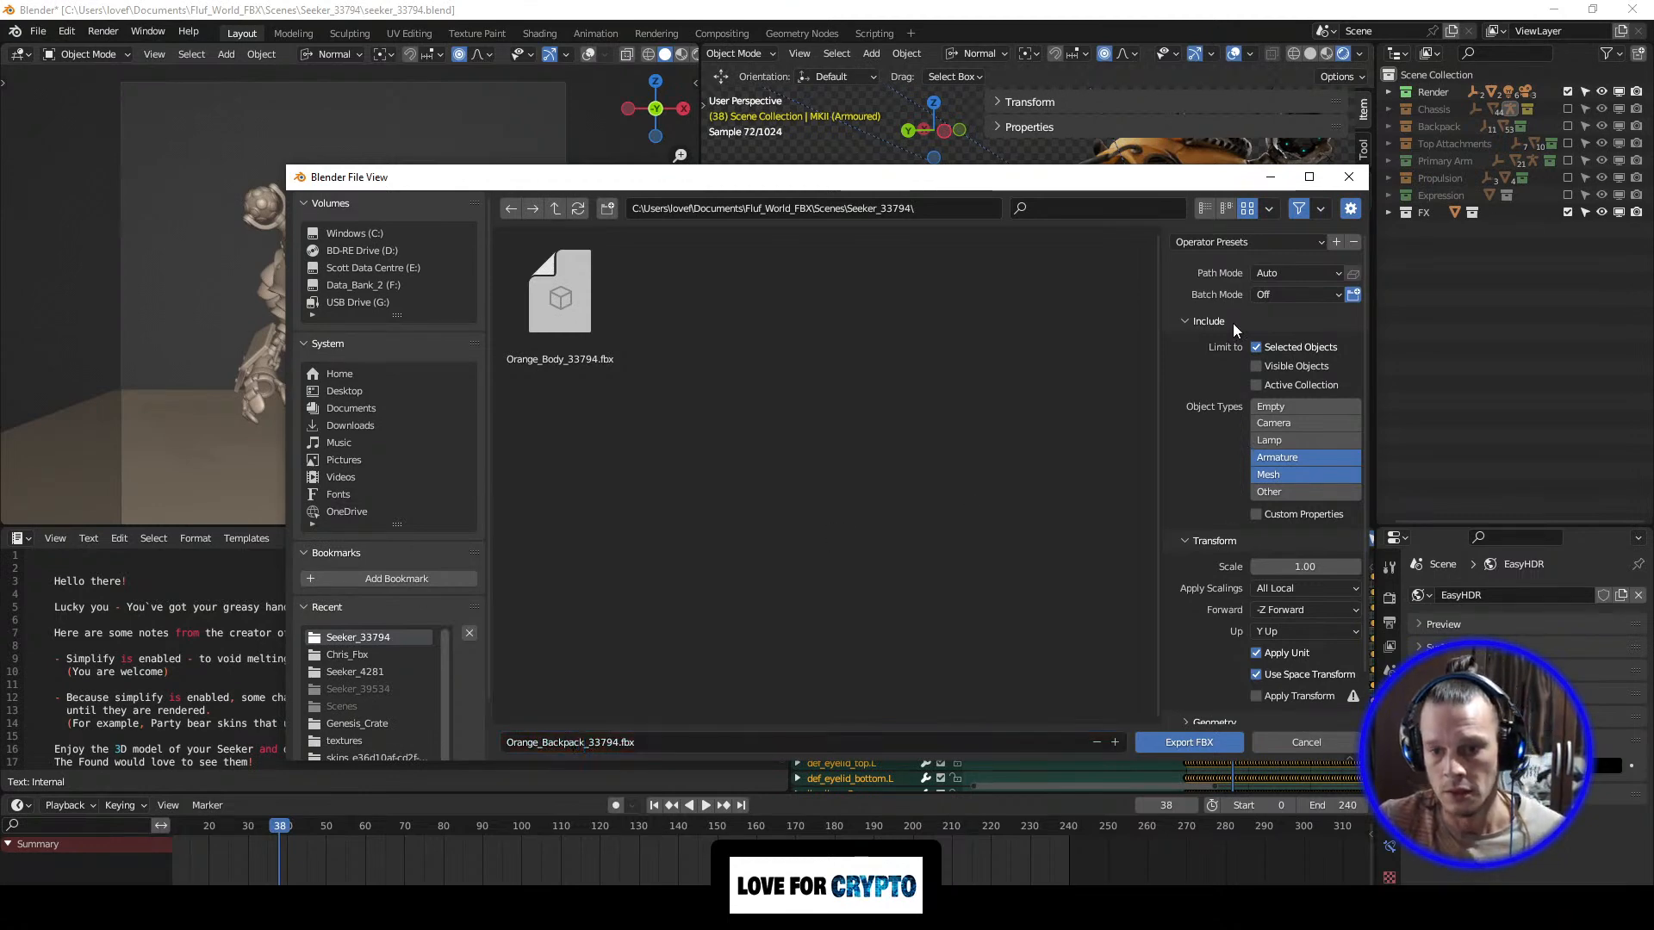
{"action": "left_click", "coordinate": [1194, 742]}
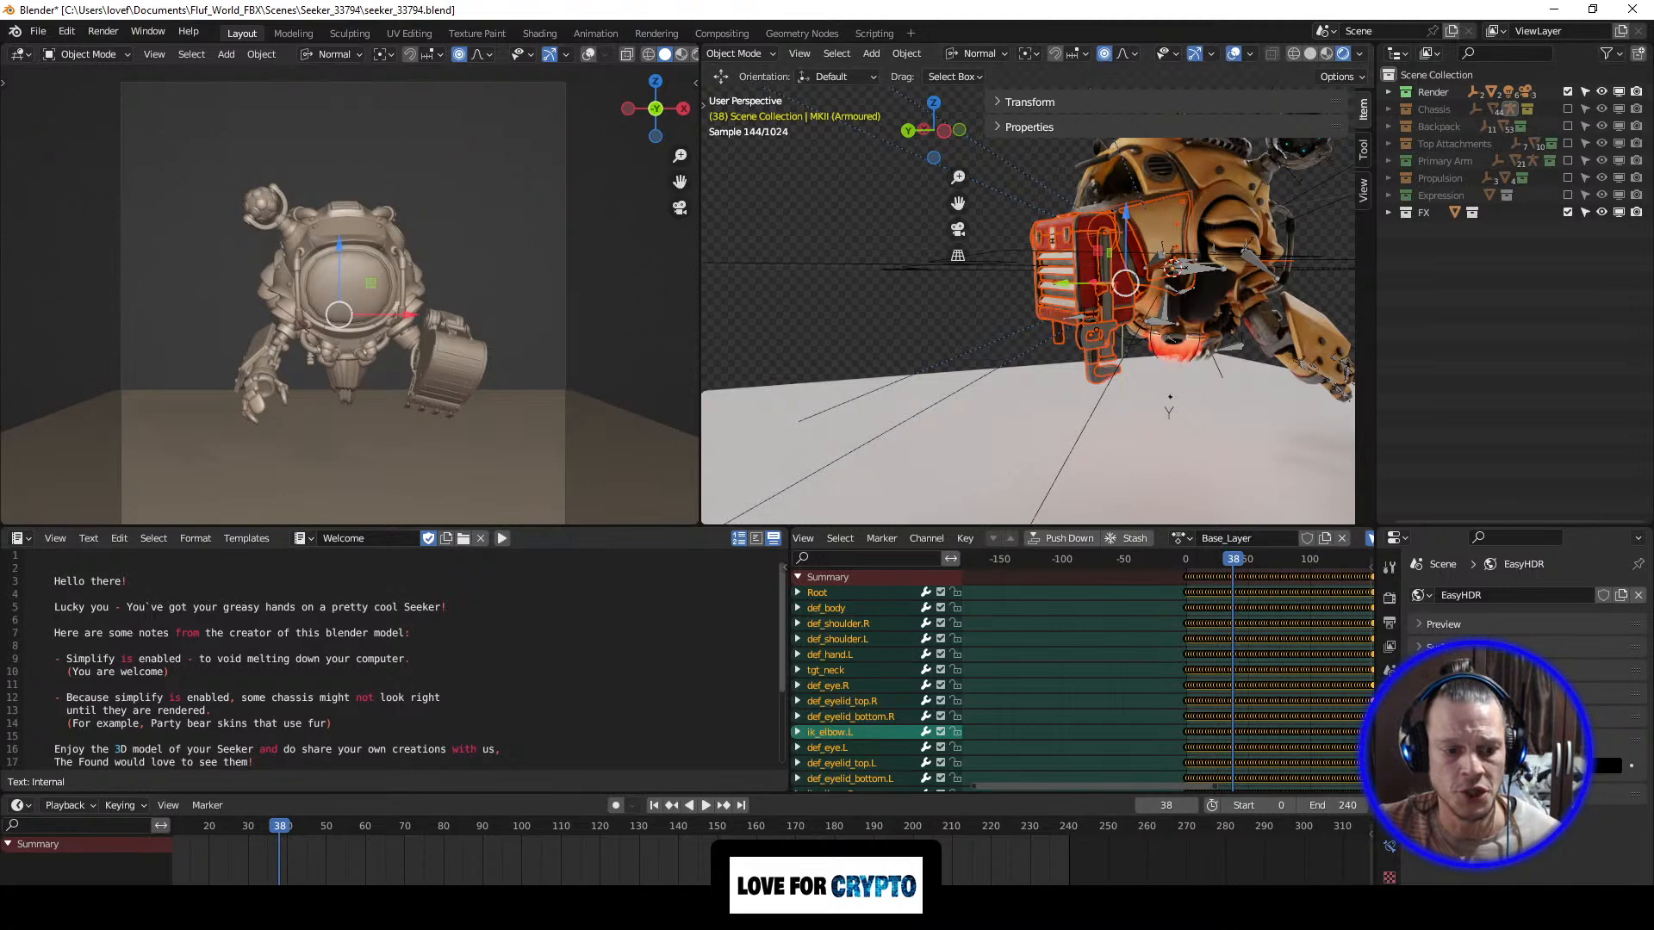
Step: Check in File Explorer that the backpack FBX is in the Seeker_33794 folder, then return to Blender
{"action": "left_click", "coordinate": [316, 914]}
{"action": "left_click", "coordinate": [316, 881]}
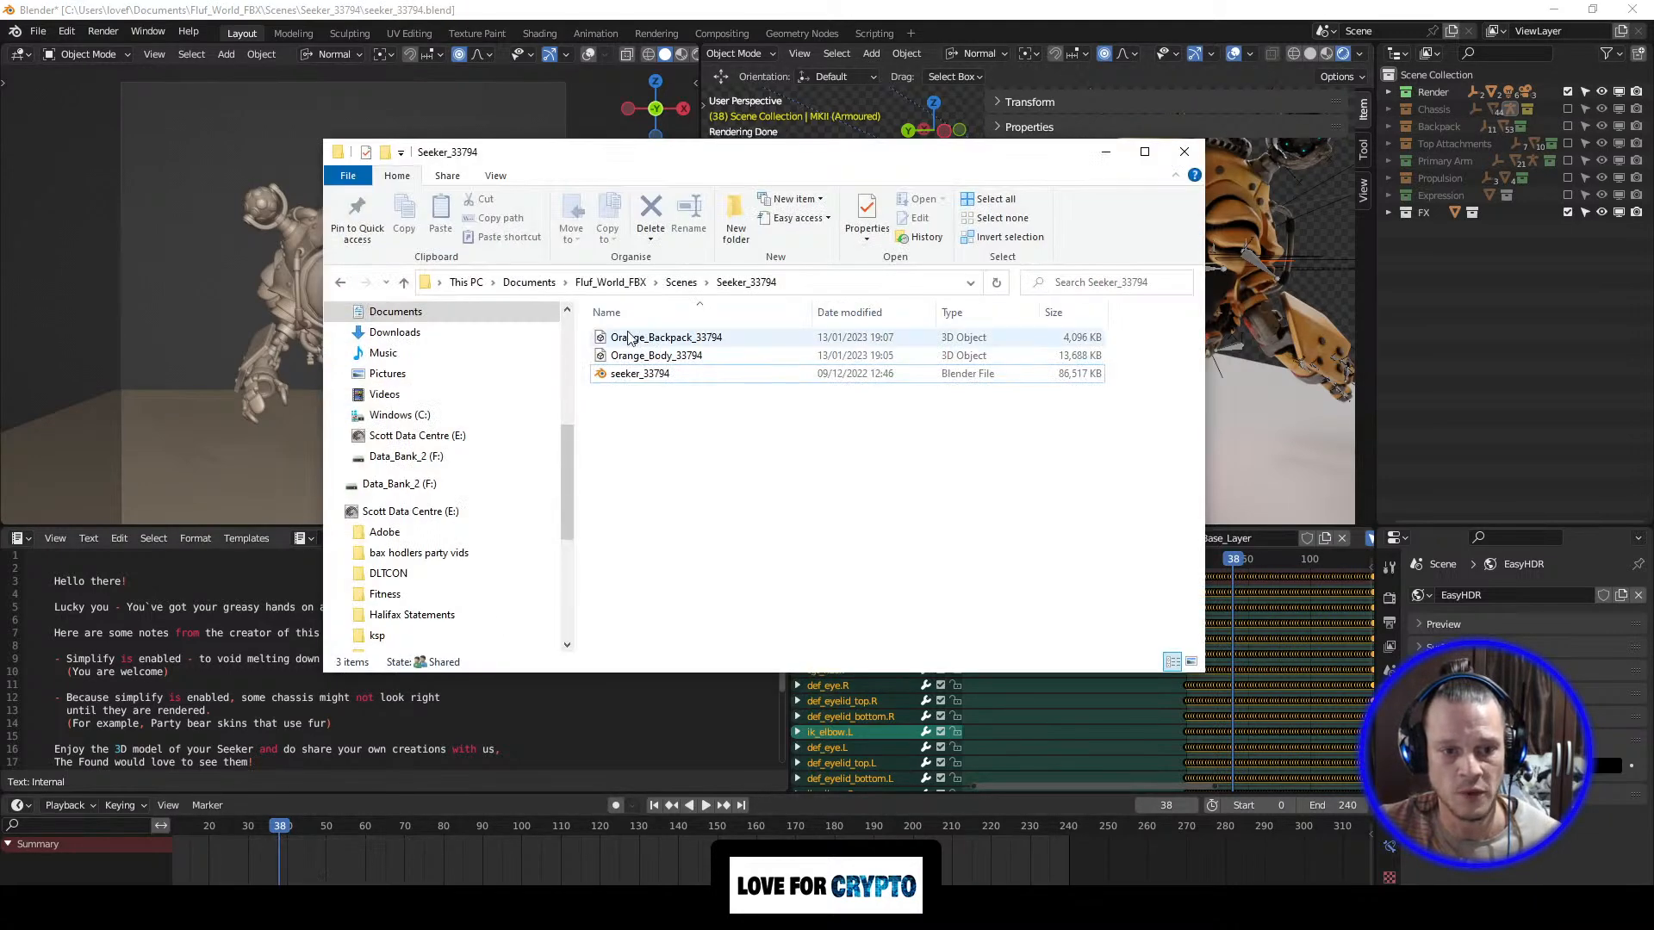
{"action": "left_click", "coordinate": [1106, 152]}
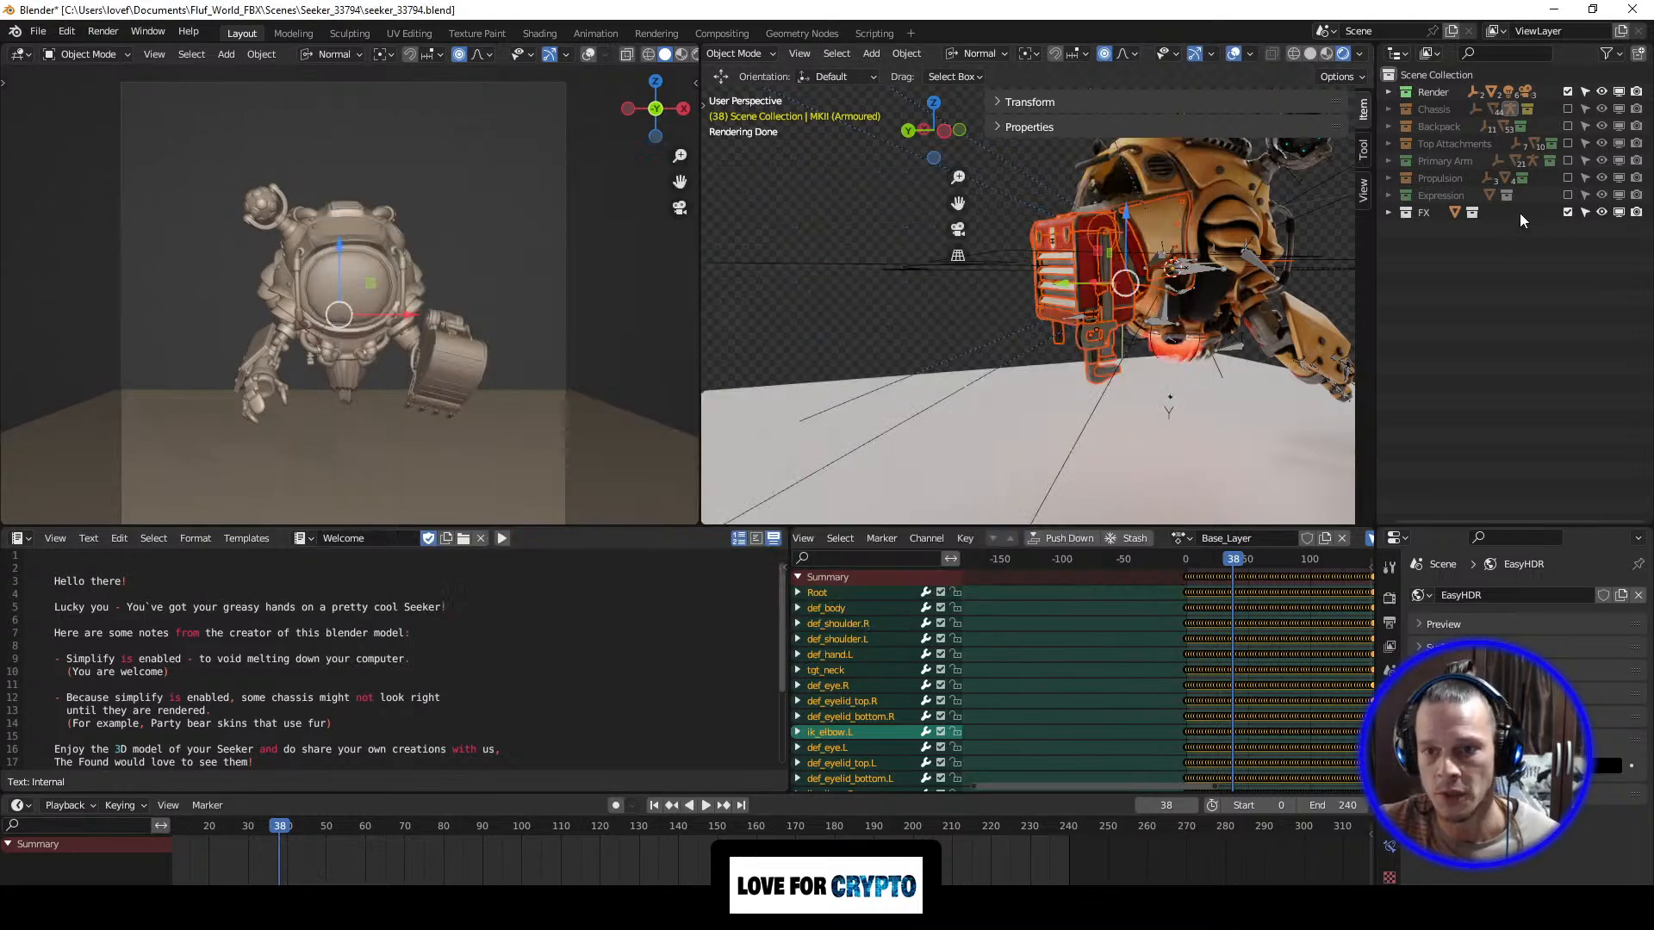
Step: Expand the Top Attachments collection and select all objects in its Mini Meta-Scanner collection
{"action": "right_click", "coordinate": [1454, 146]}
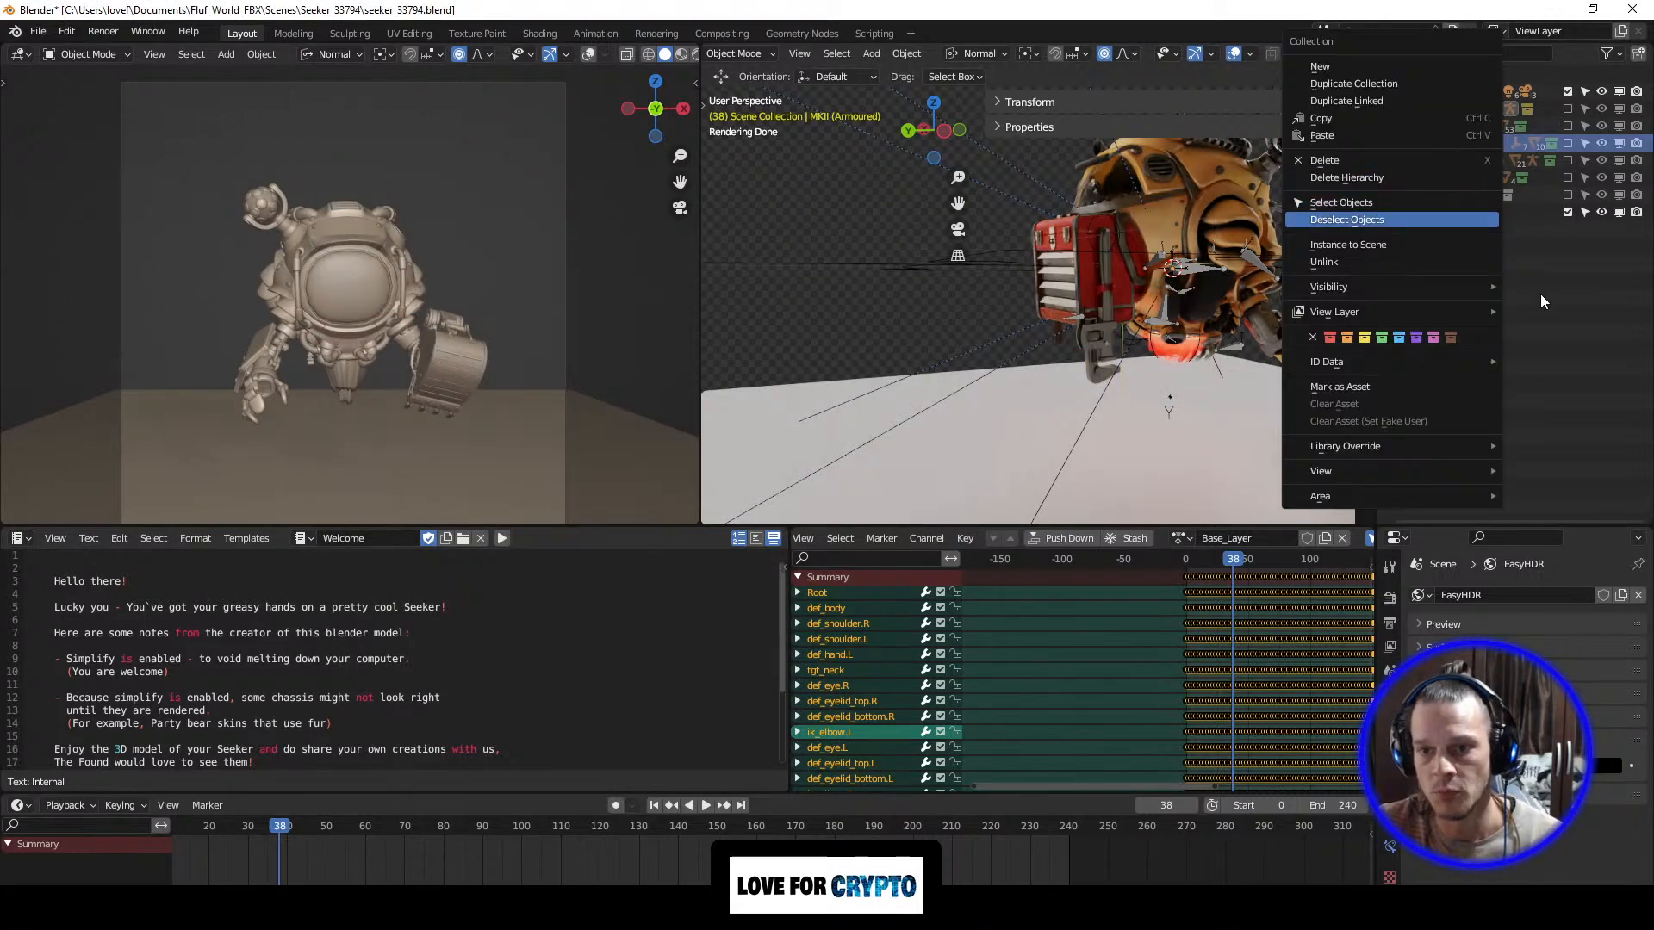
{"action": "left_click", "coordinate": [1389, 143]}
{"action": "middle_click_drag", "start_coordinate": [1189, 276], "coordinate": [865, 259]}
{"action": "left_click", "coordinate": [1404, 161]}
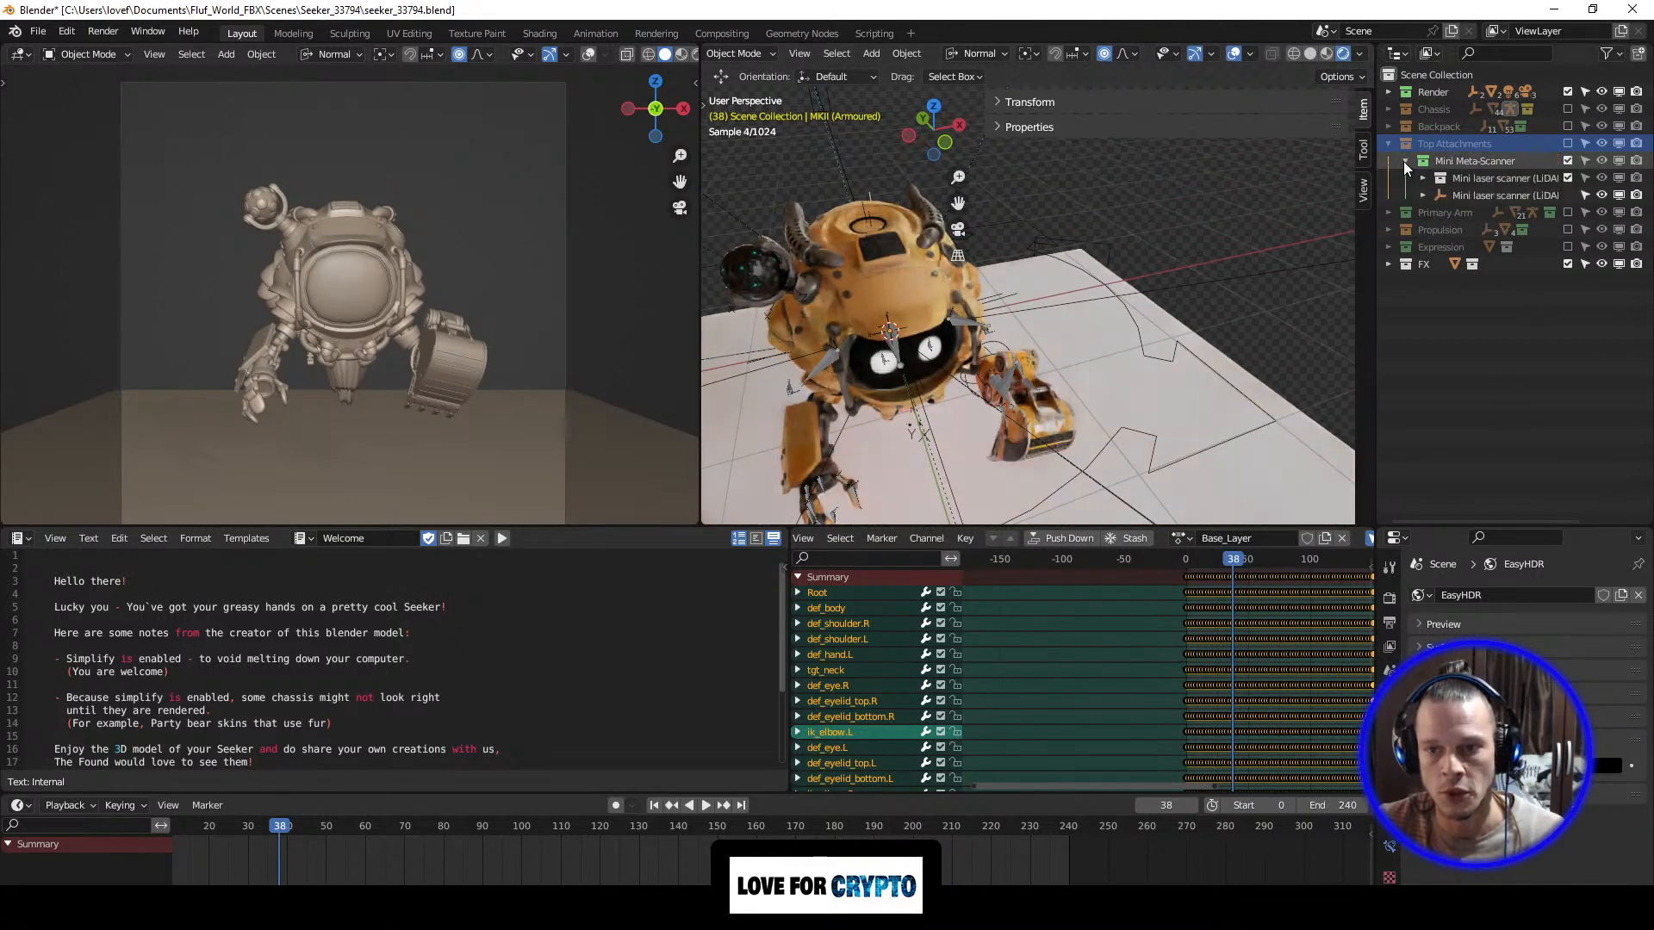
{"action": "left_click", "coordinate": [1460, 163]}
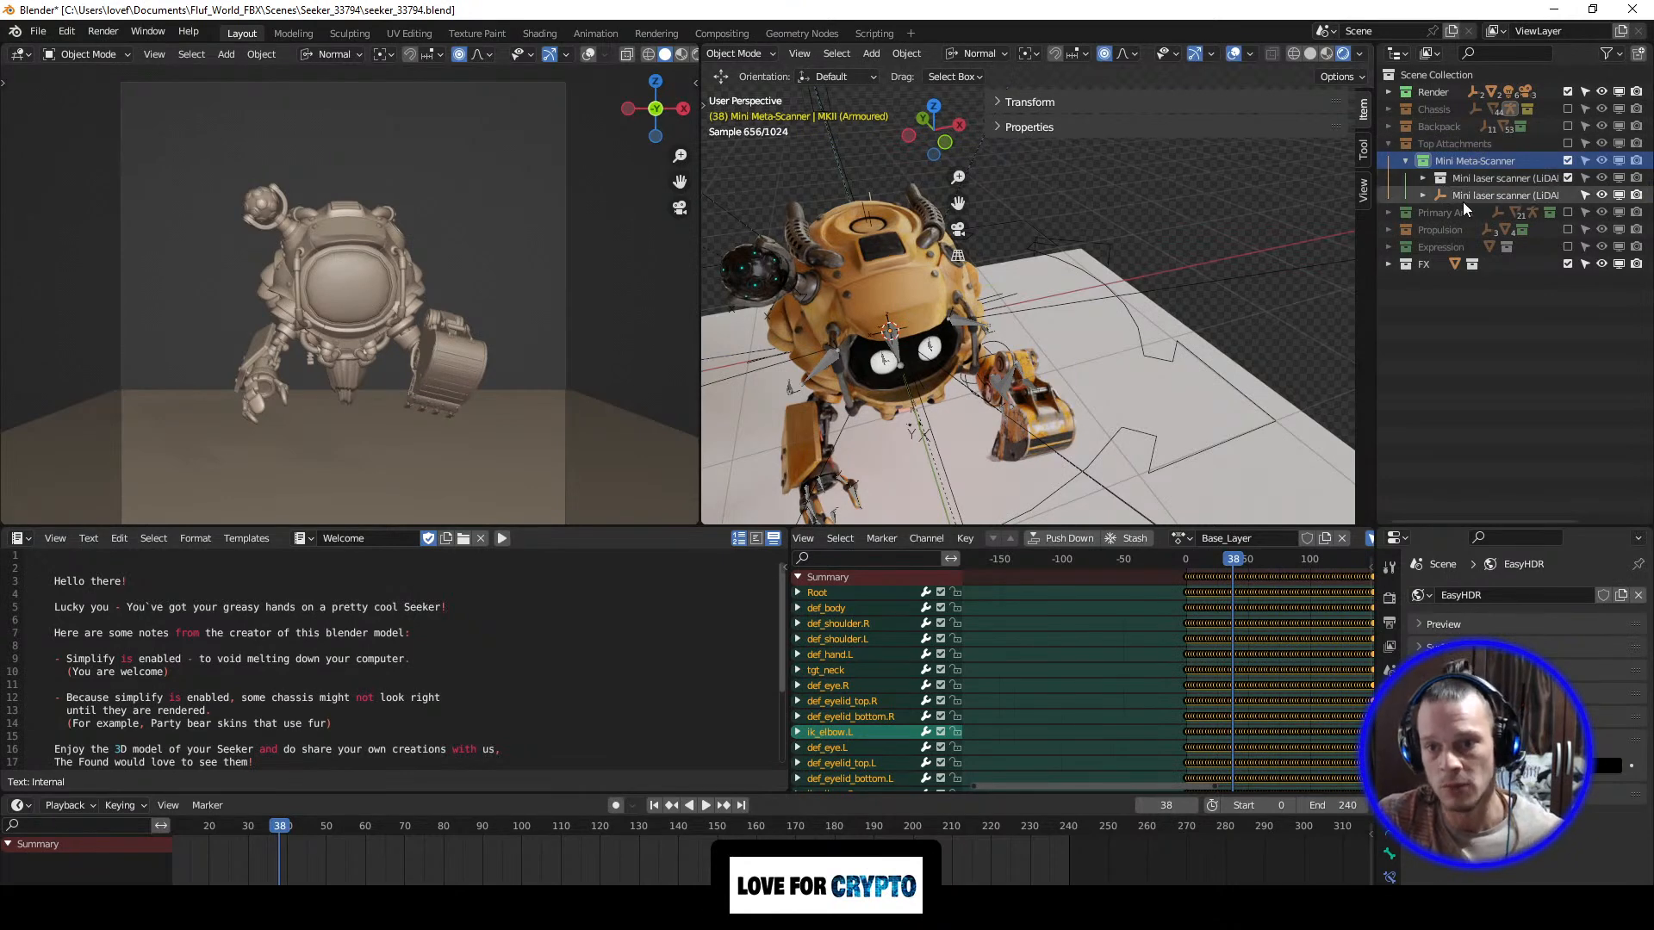
{"action": "right_click", "coordinate": [1476, 161]}
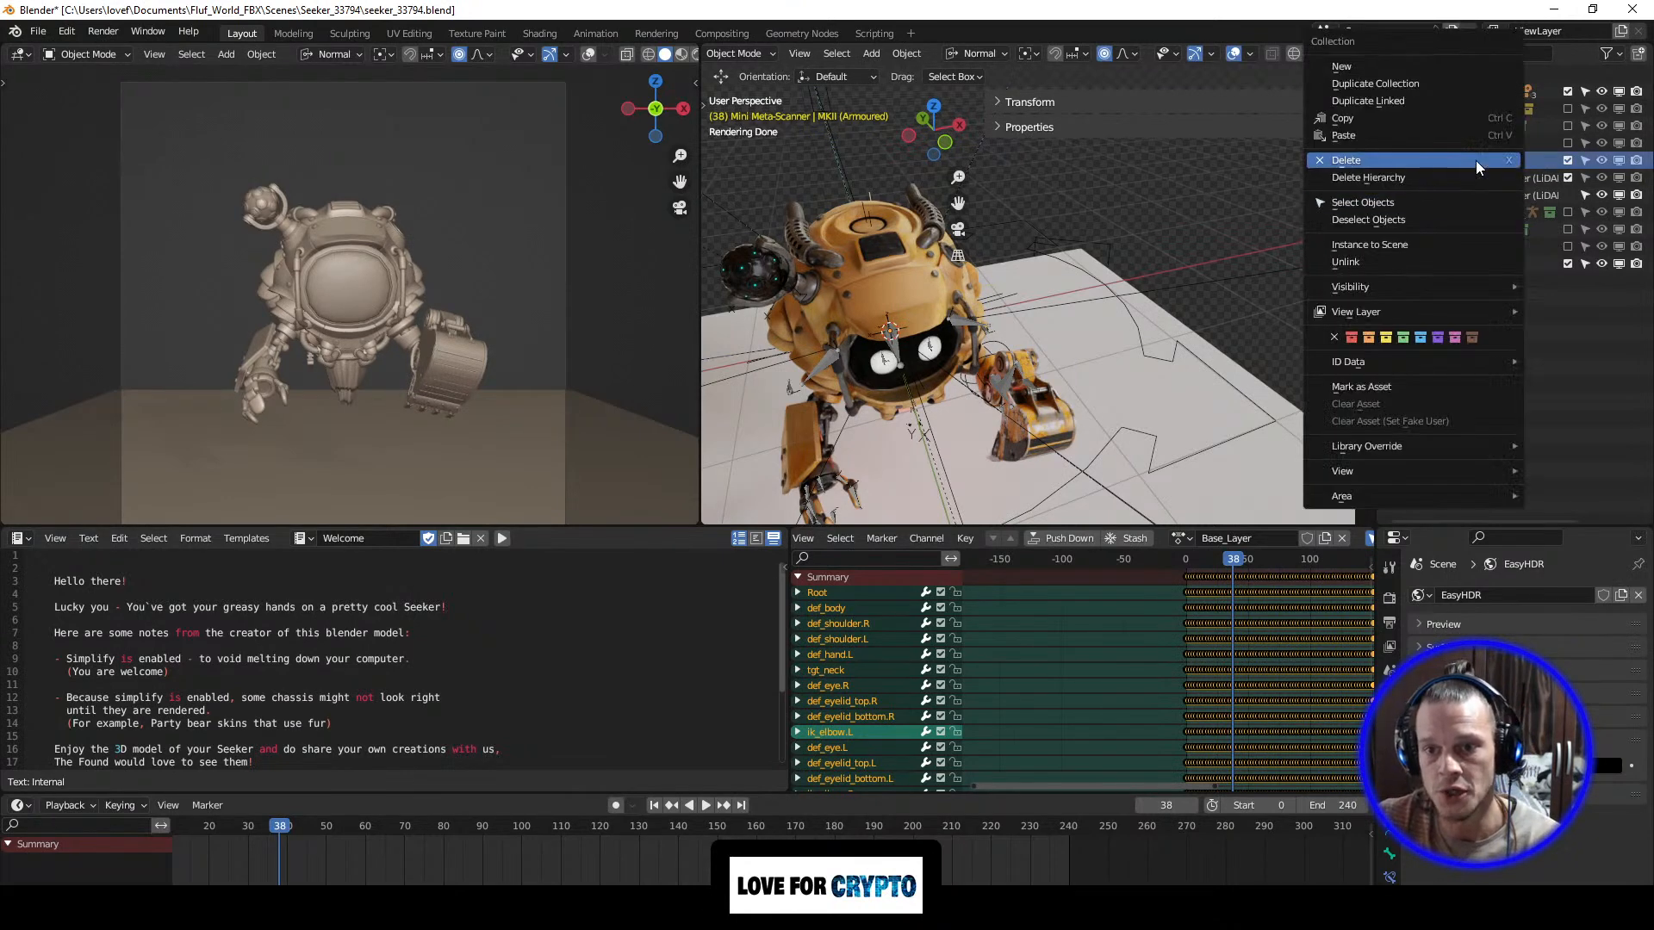
{"action": "left_click", "coordinate": [1425, 204]}
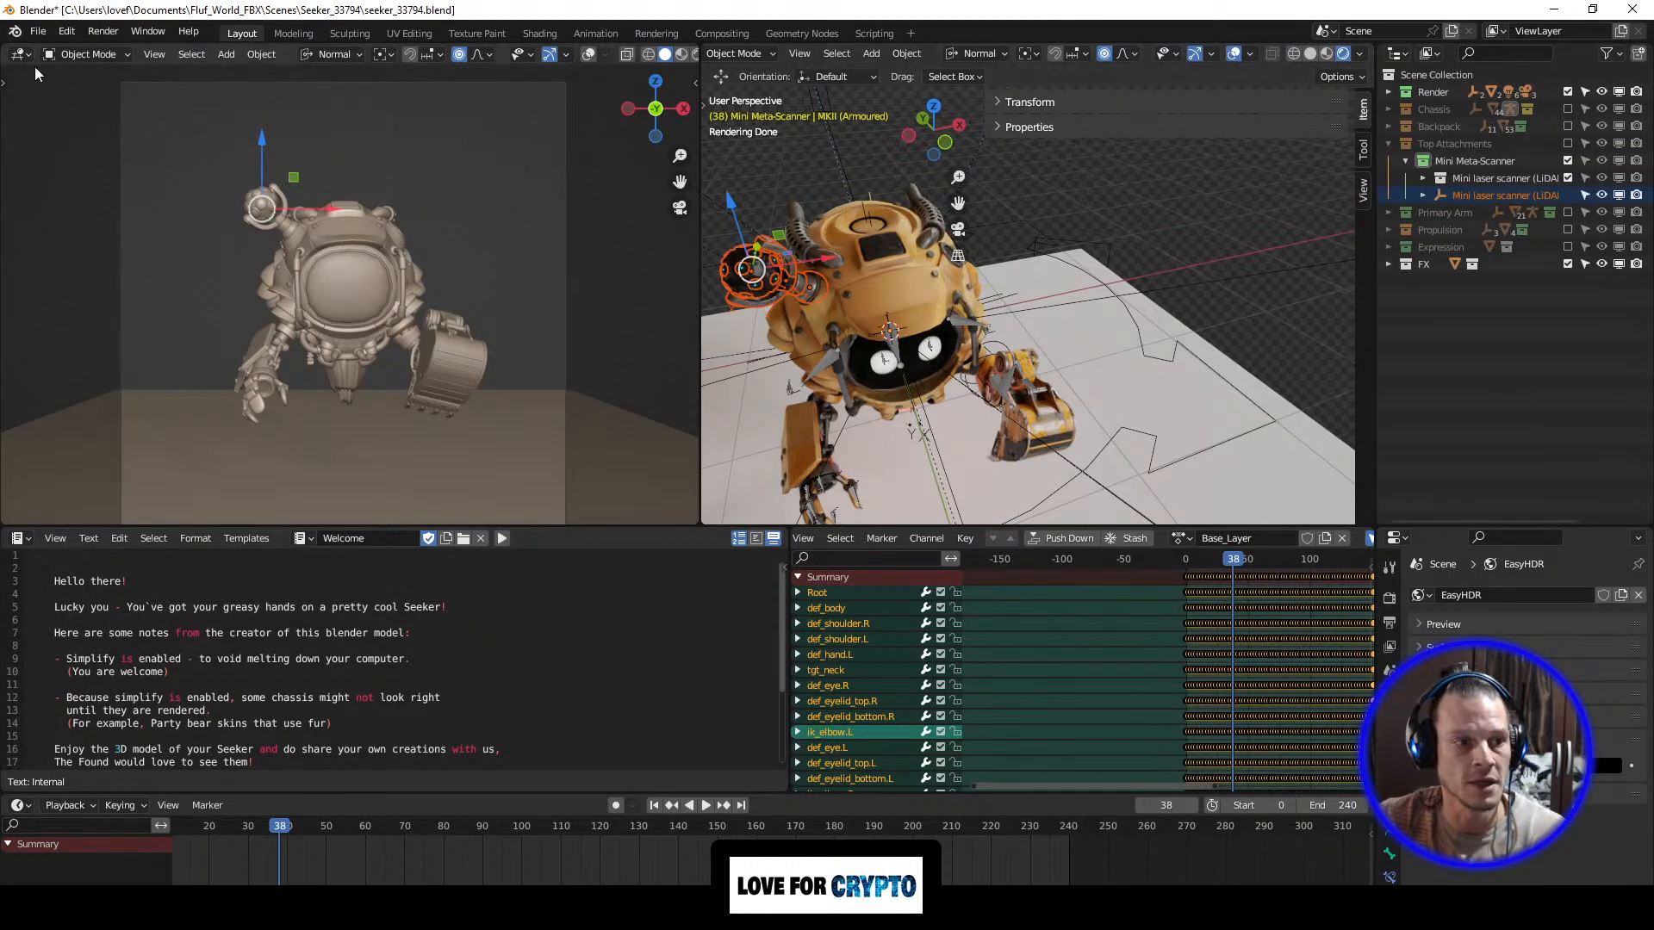
Step: Export the selected scanner objects as an FBX file named Orange_Metal_Scanner_33794.fbx in the Seeker_33794 folder
{"action": "left_click", "coordinate": [38, 32]}
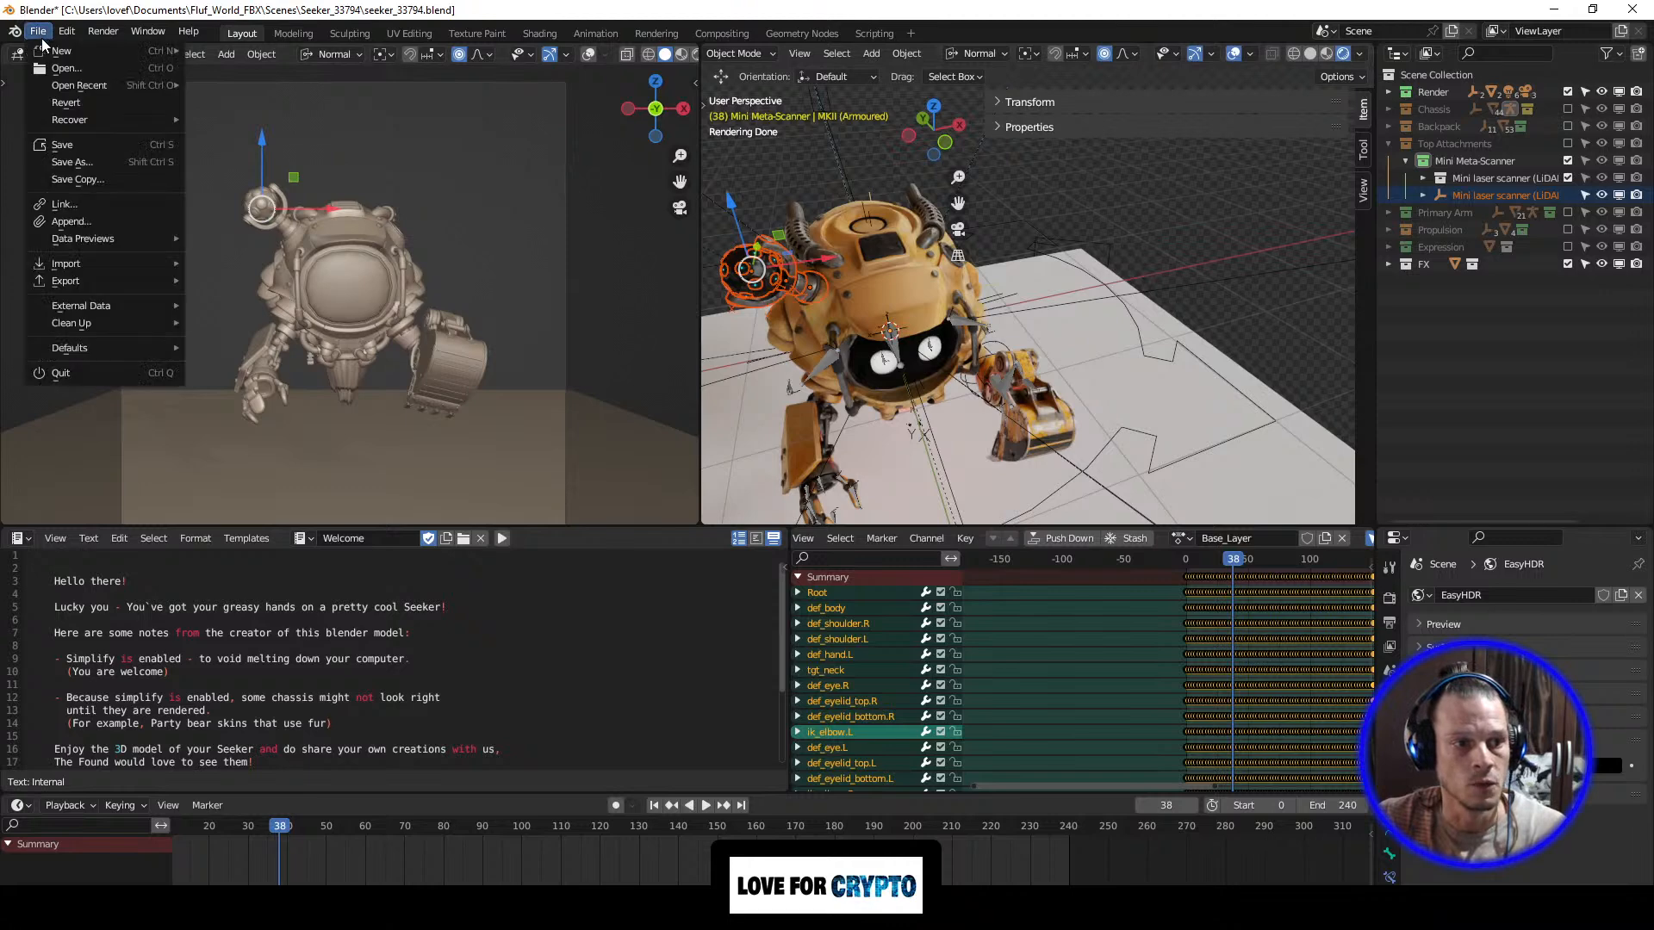
{"action": "mouse_move", "coordinate": [91, 278]}
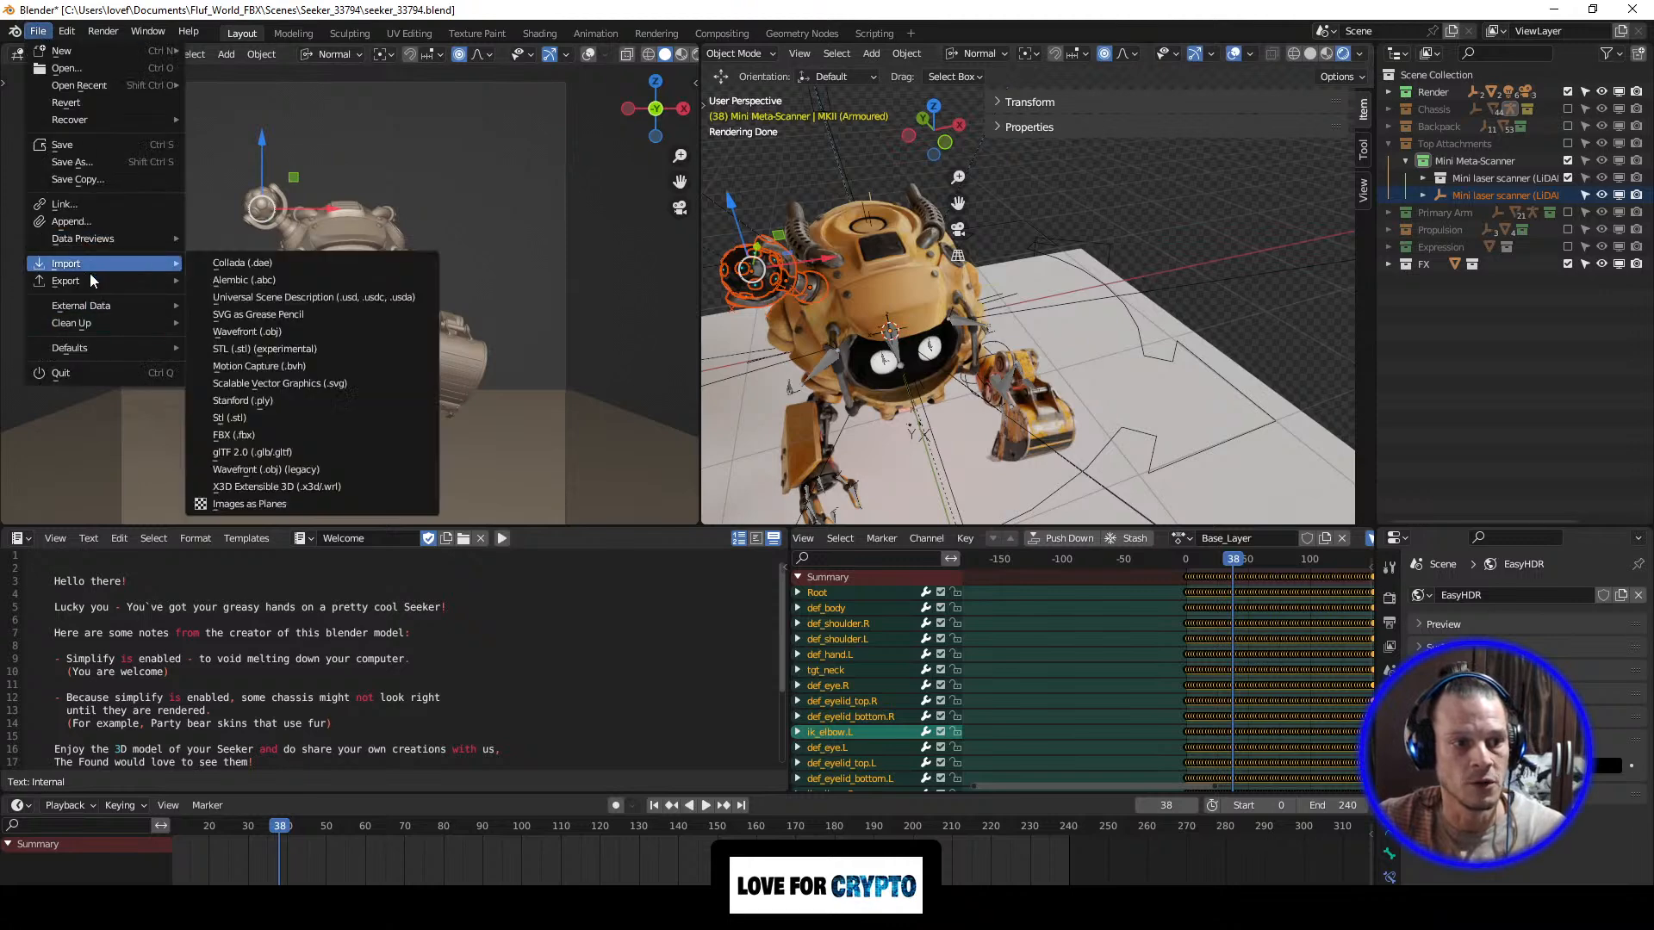
{"action": "left_click", "coordinate": [272, 434]}
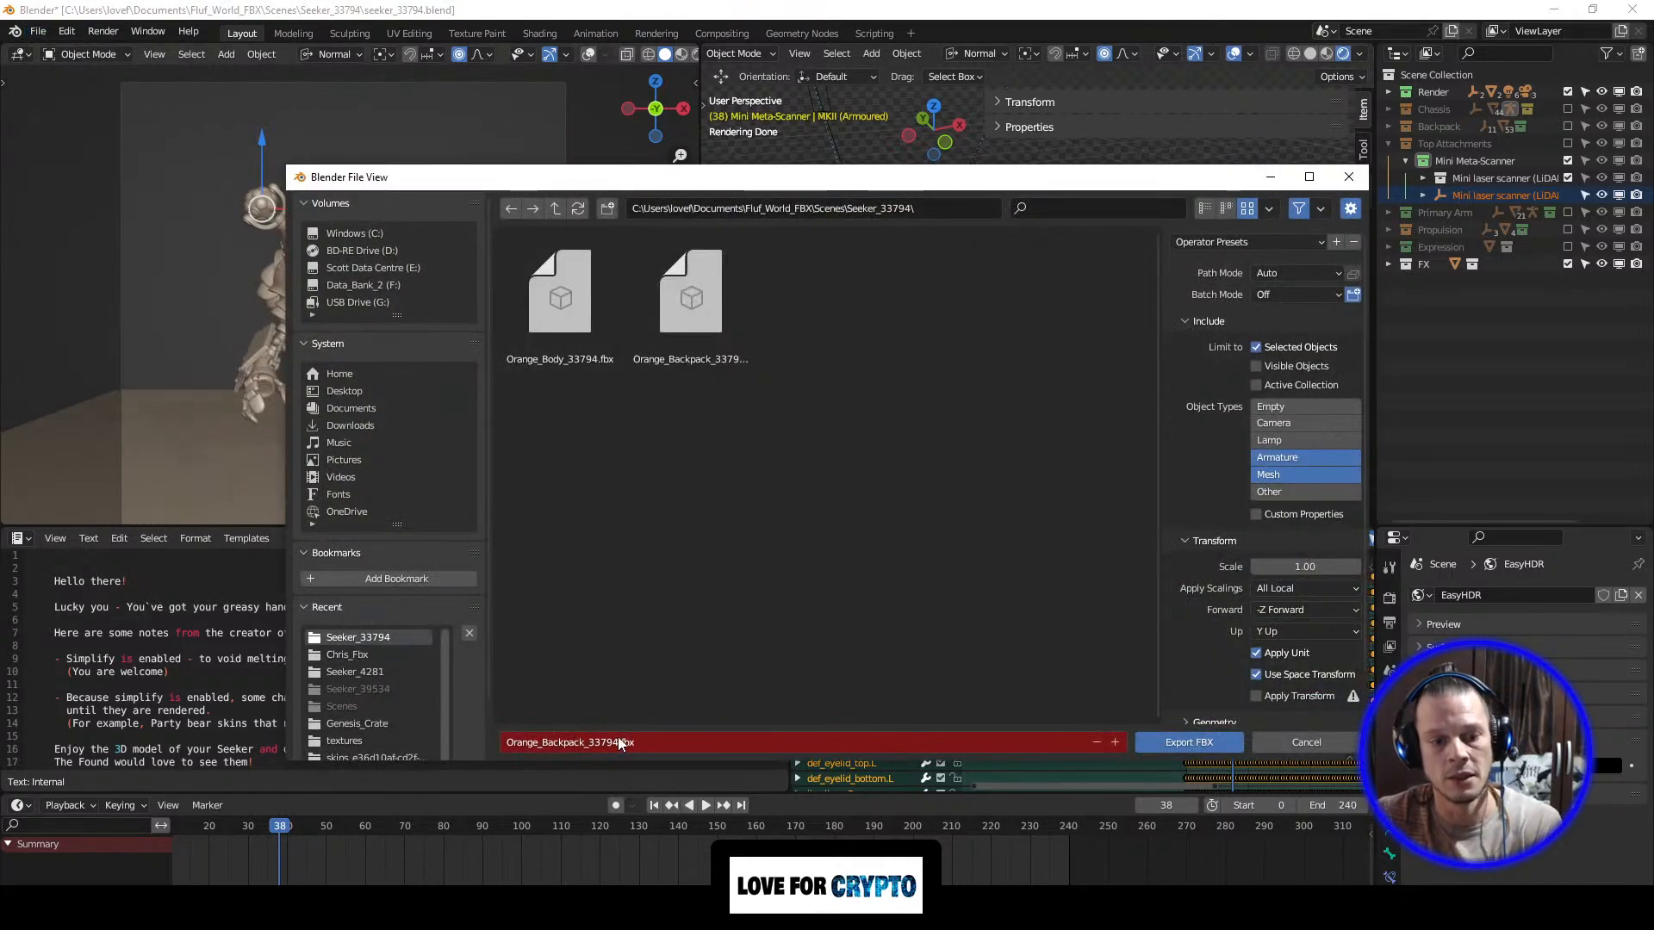
{"action": "key", "text": "Delete"}
{"action": "key", "text": "Delete"}
{"action": "key", "text": "Delete"}
{"action": "key", "text": "Delete"}
{"action": "key", "text": "BackSpace"}
{"action": "key", "text": "BackSpace"}
{"action": "key", "text": "BackSpace"}
{"action": "key", "text": "BackSpace"}
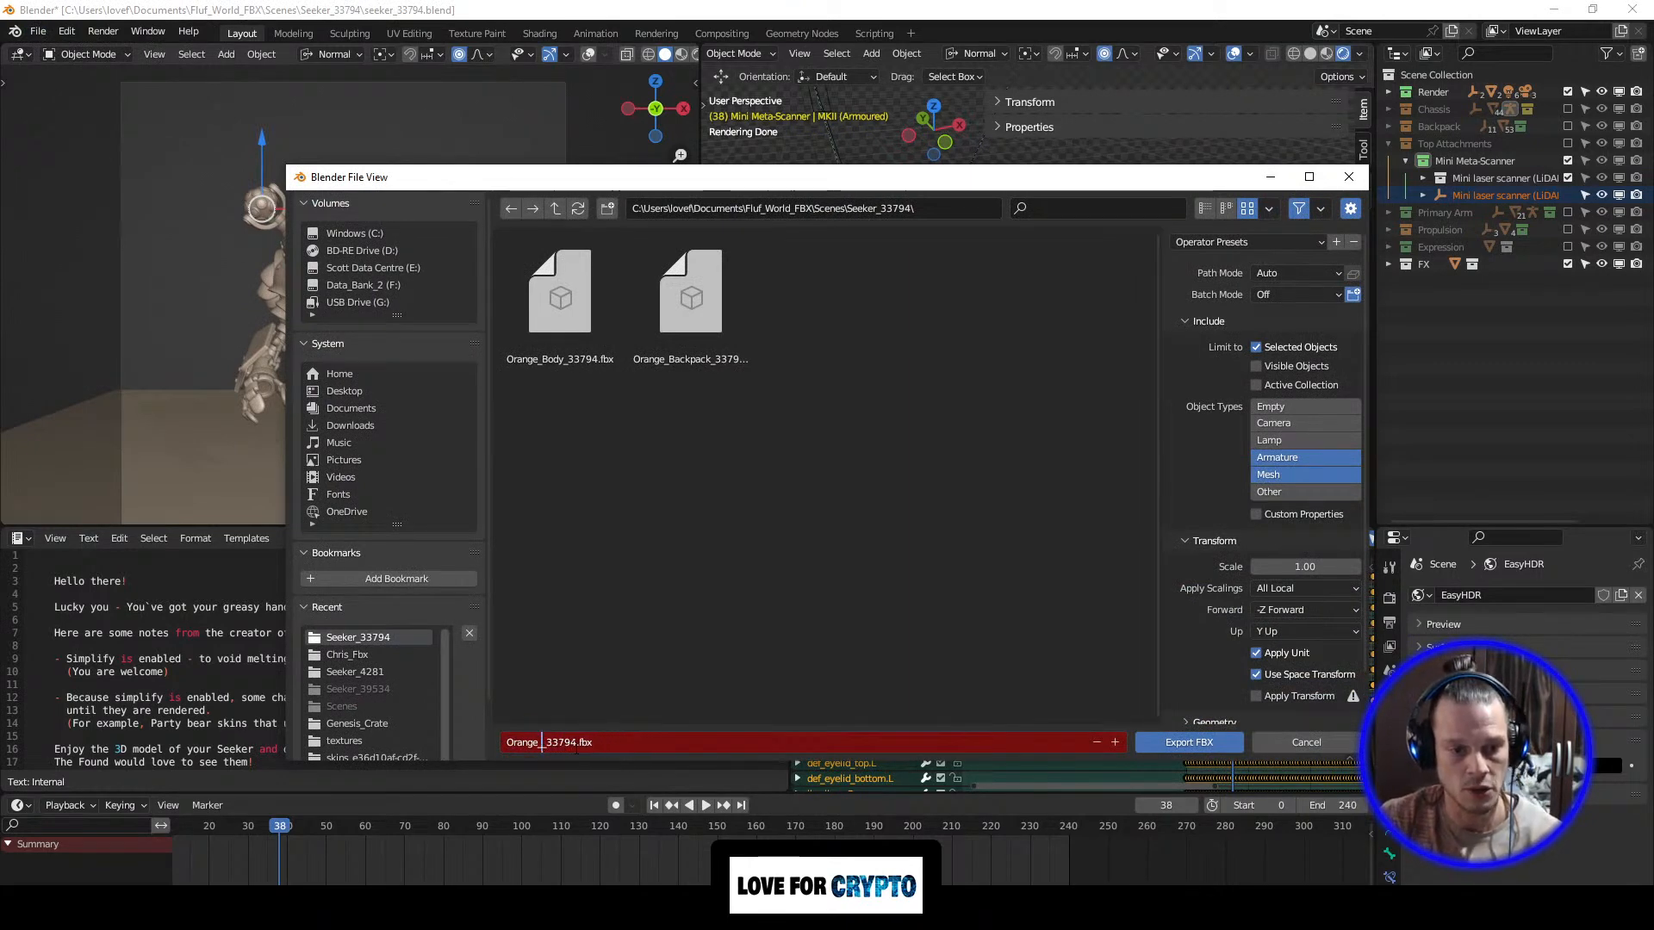
{"action": "type", "text": "Metal"}
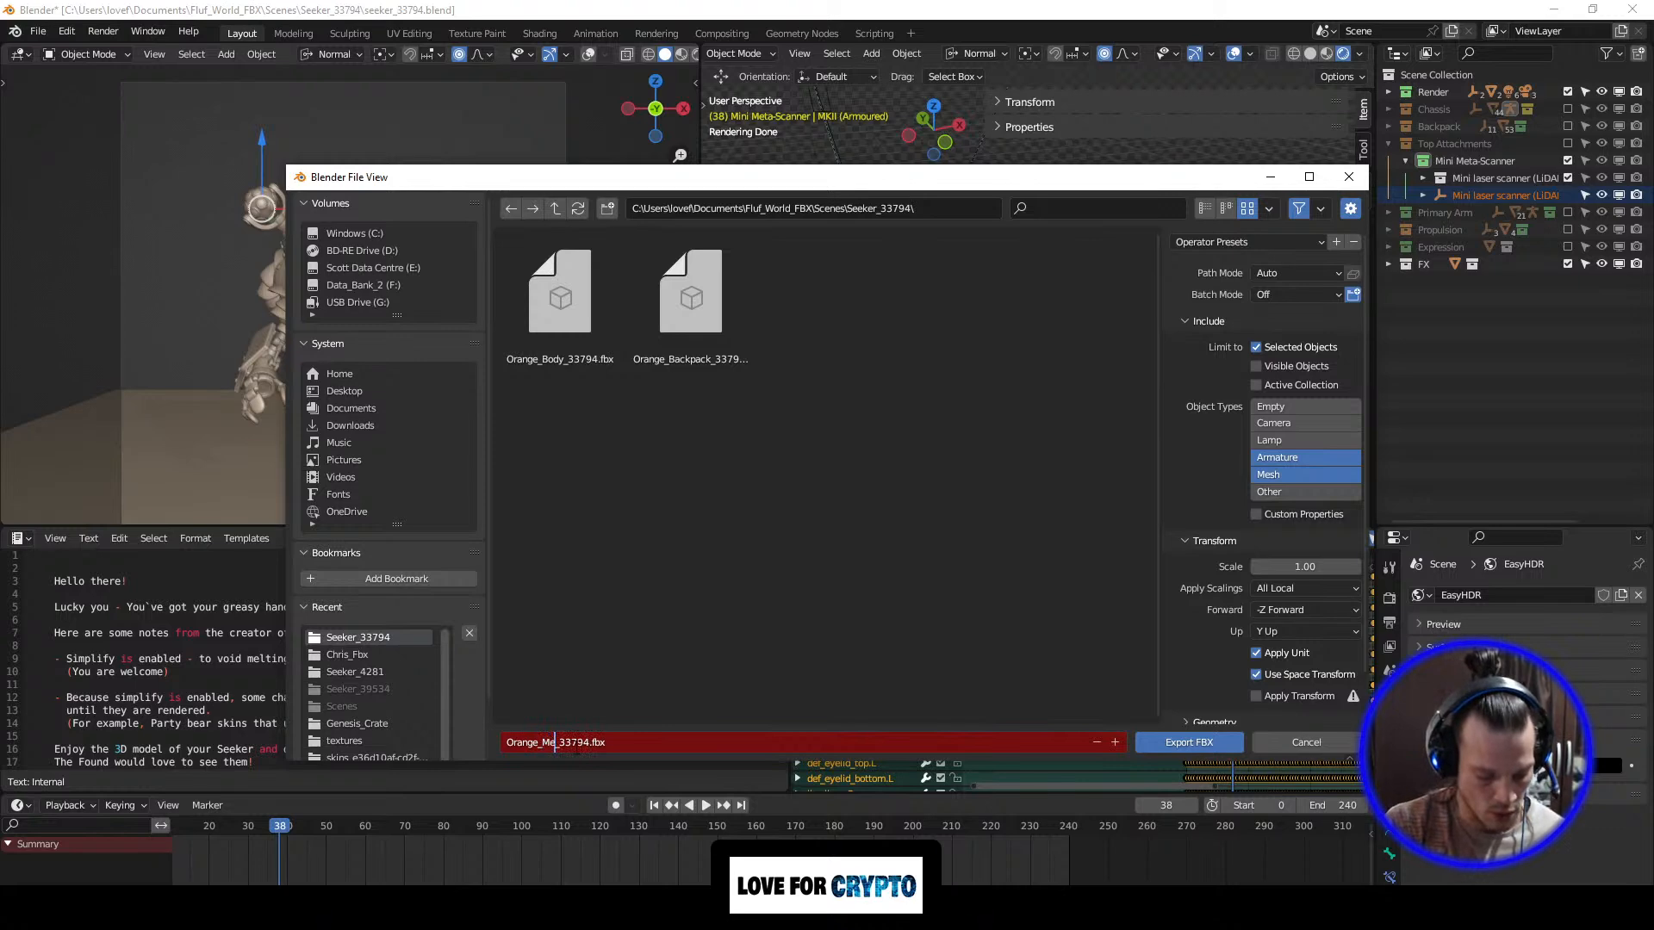
{"action": "type", "text": "_Scanner"}
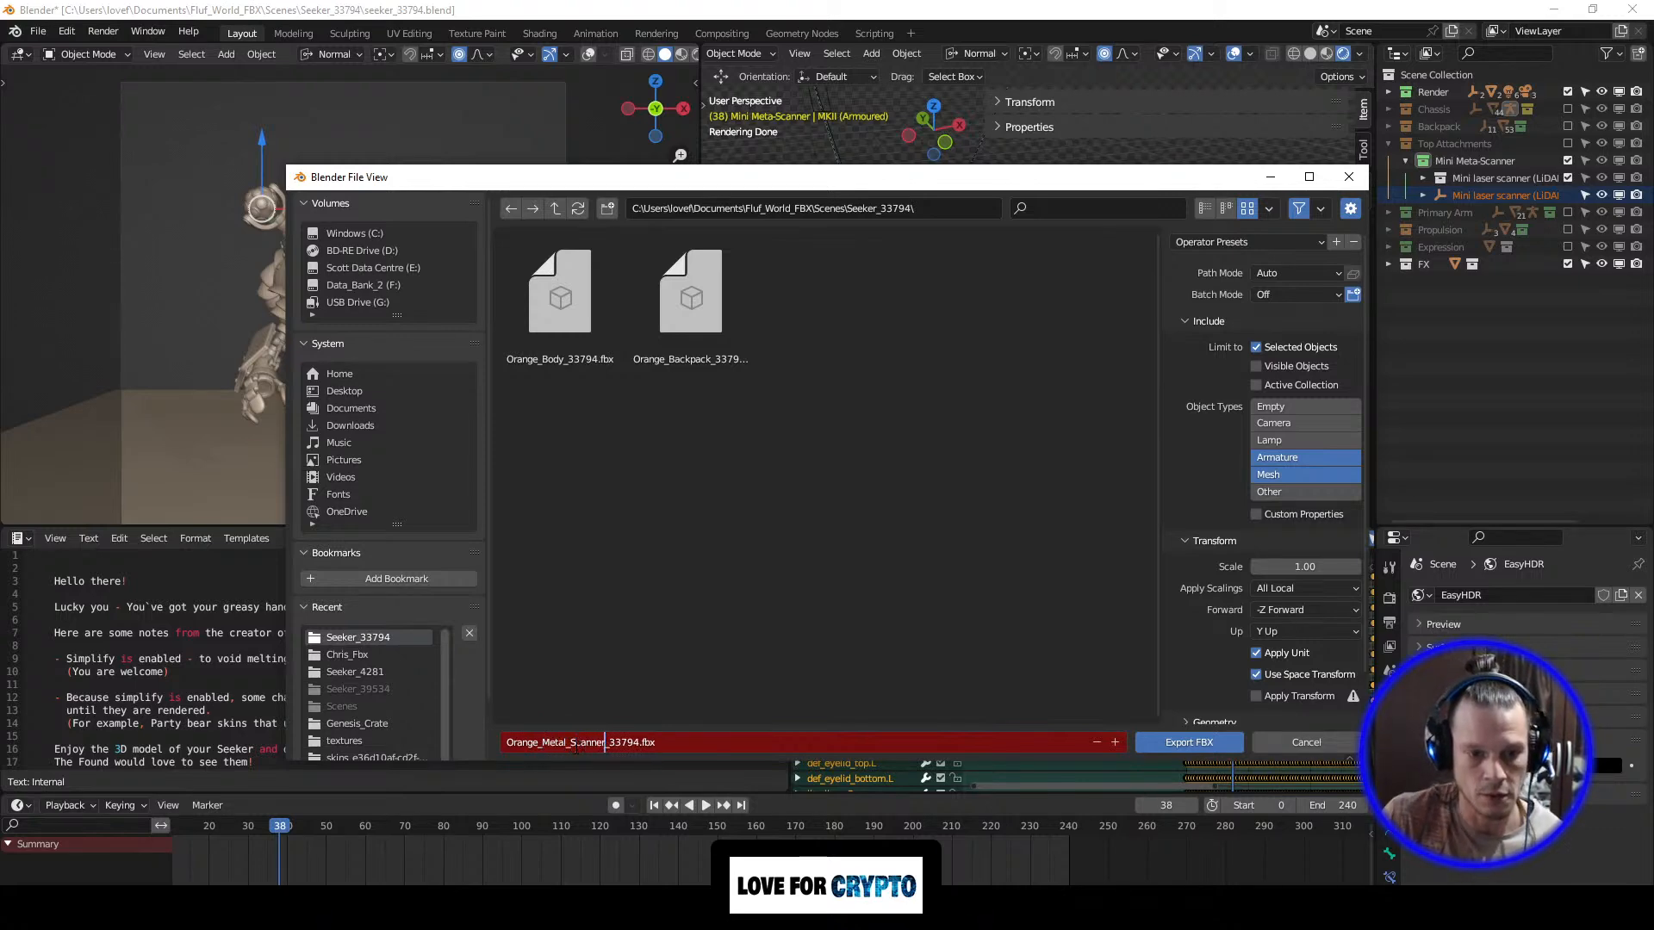
{"action": "left_click", "coordinate": [974, 563]}
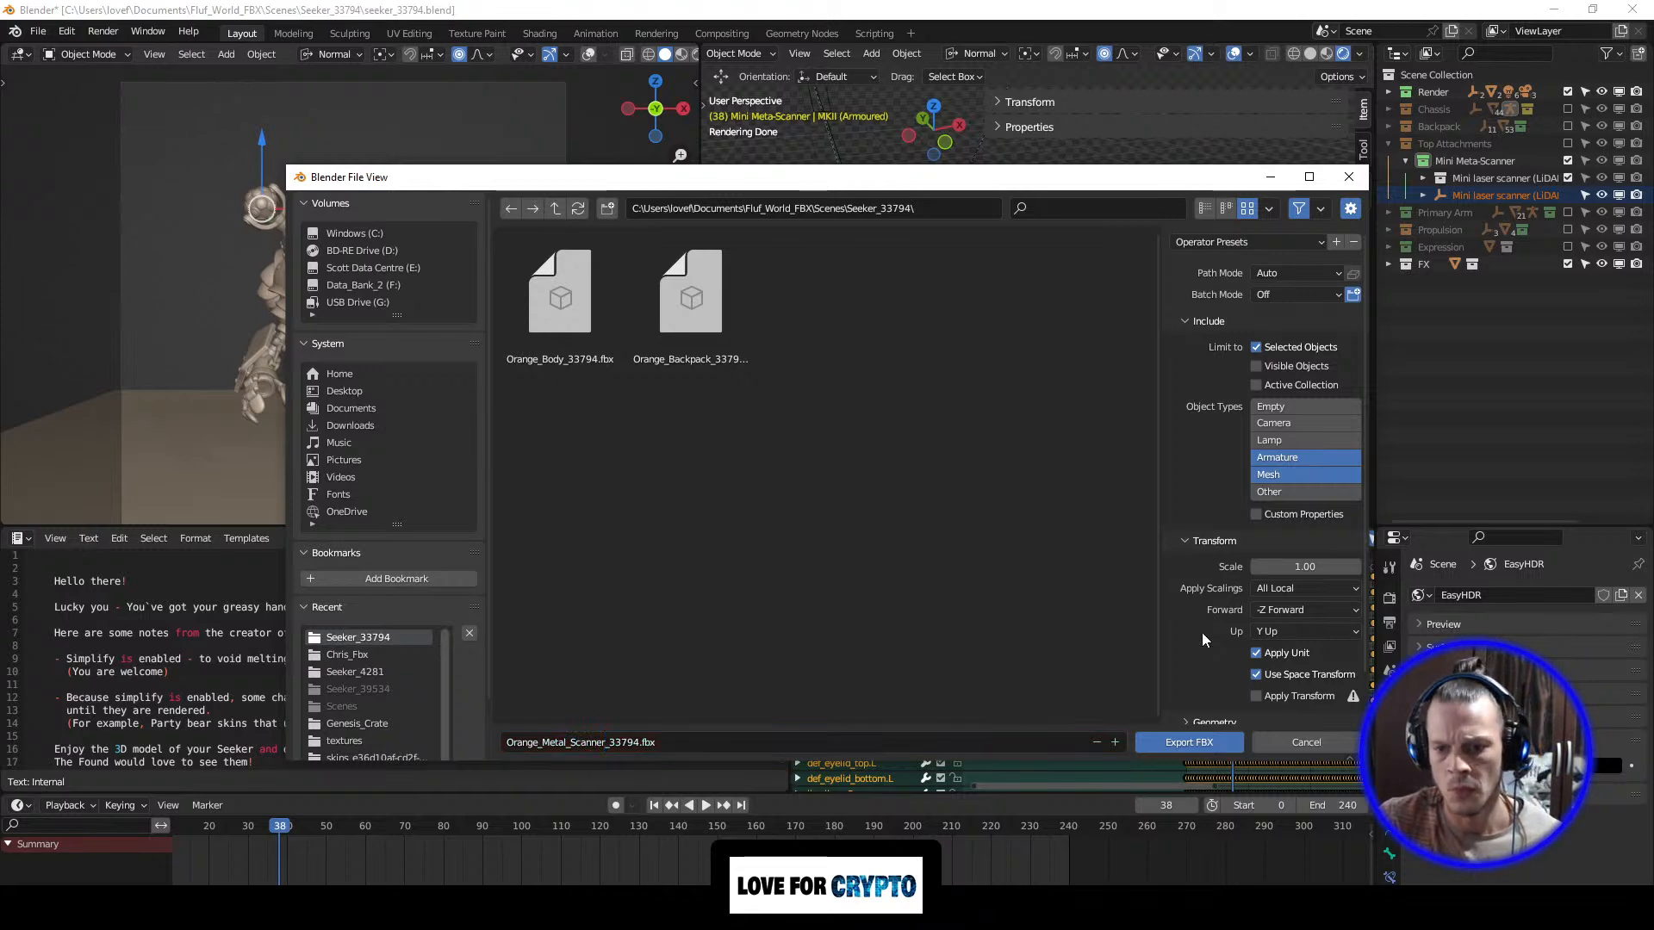
{"action": "left_click", "coordinate": [1195, 746]}
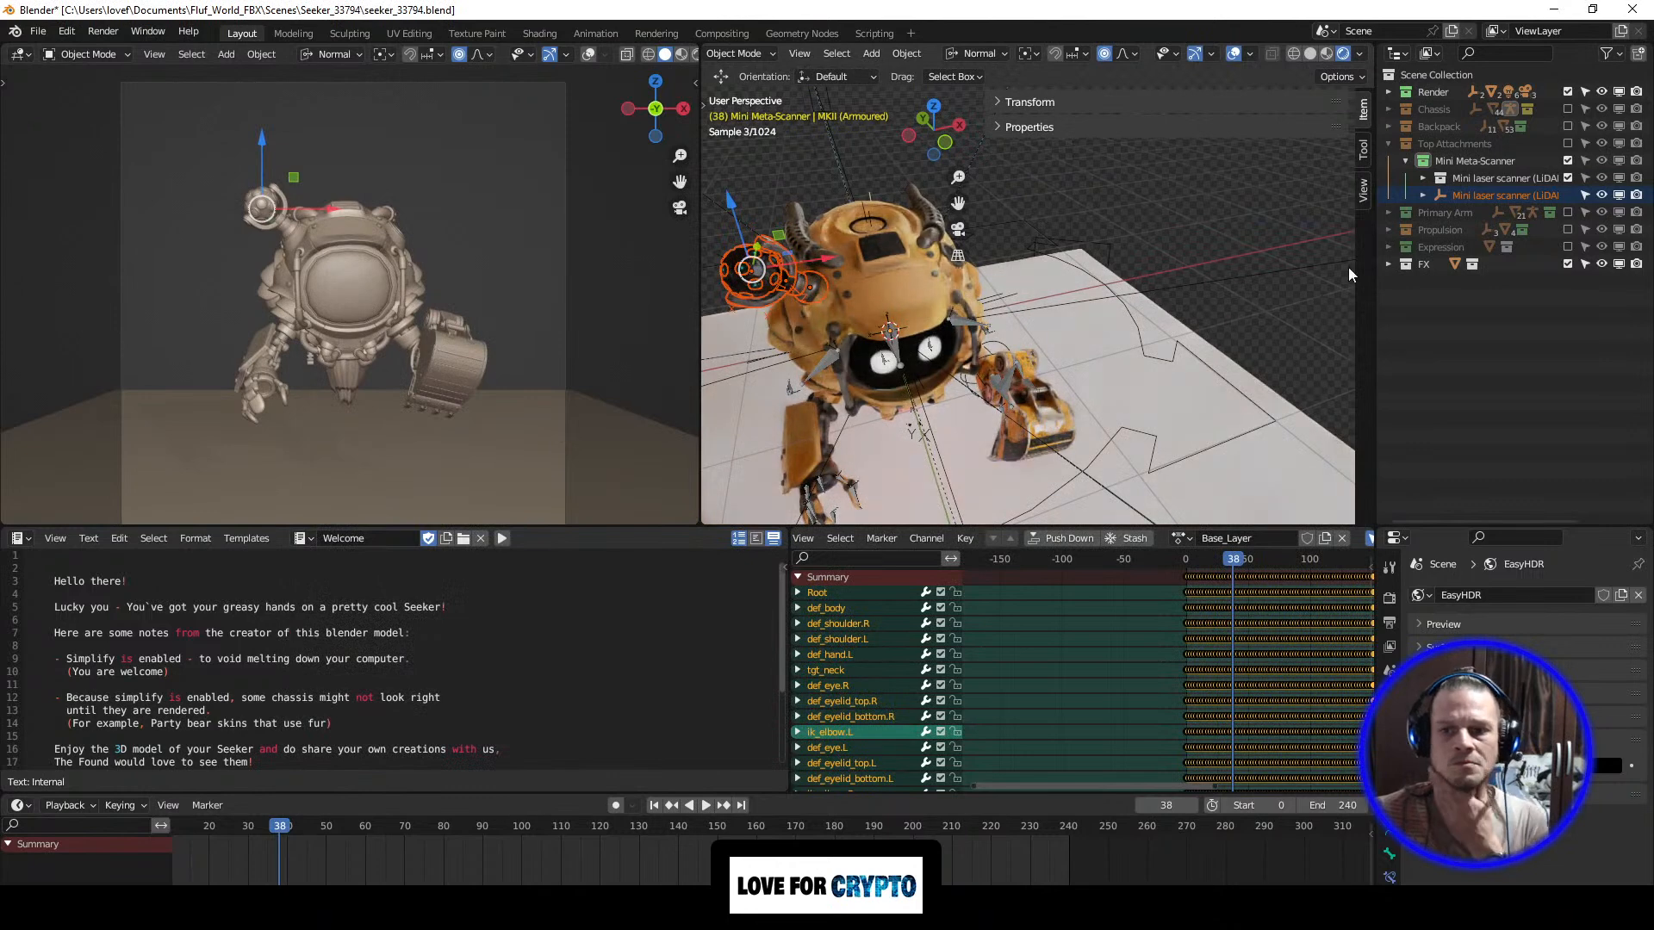
Step: Select all objects in the Primary Arm collection and export them as Orange_Left_Arm_33794.fbx in the Seeker_33794 folder
{"action": "right_click", "coordinate": [1429, 215]}
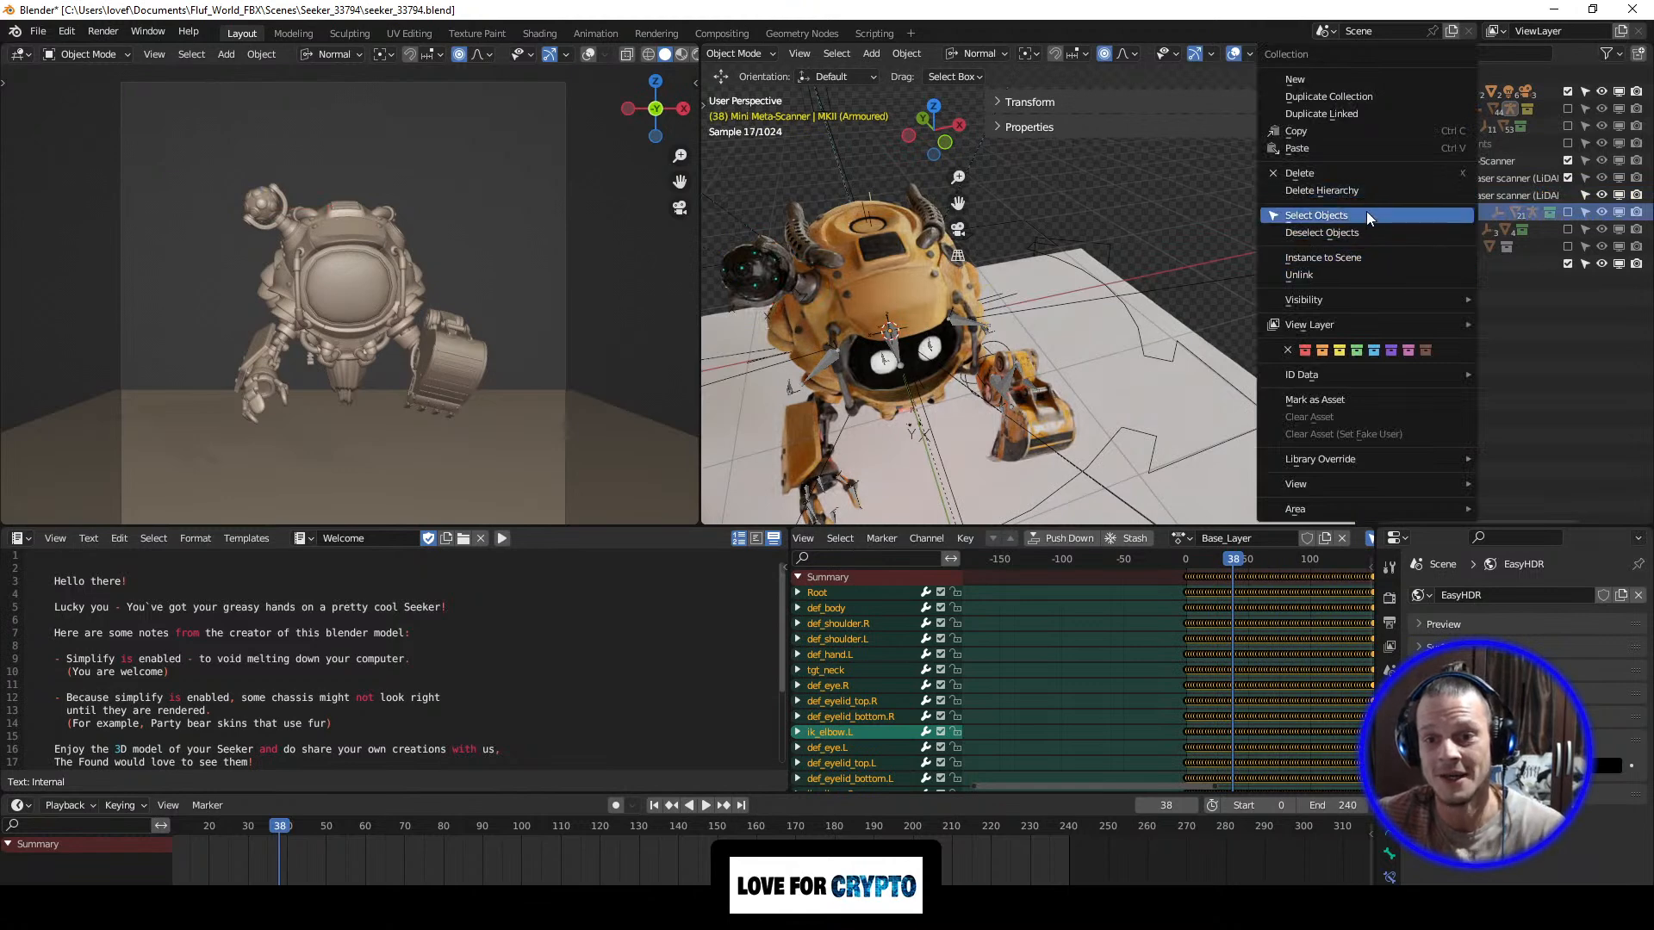
{"action": "left_click", "coordinate": [1368, 215]}
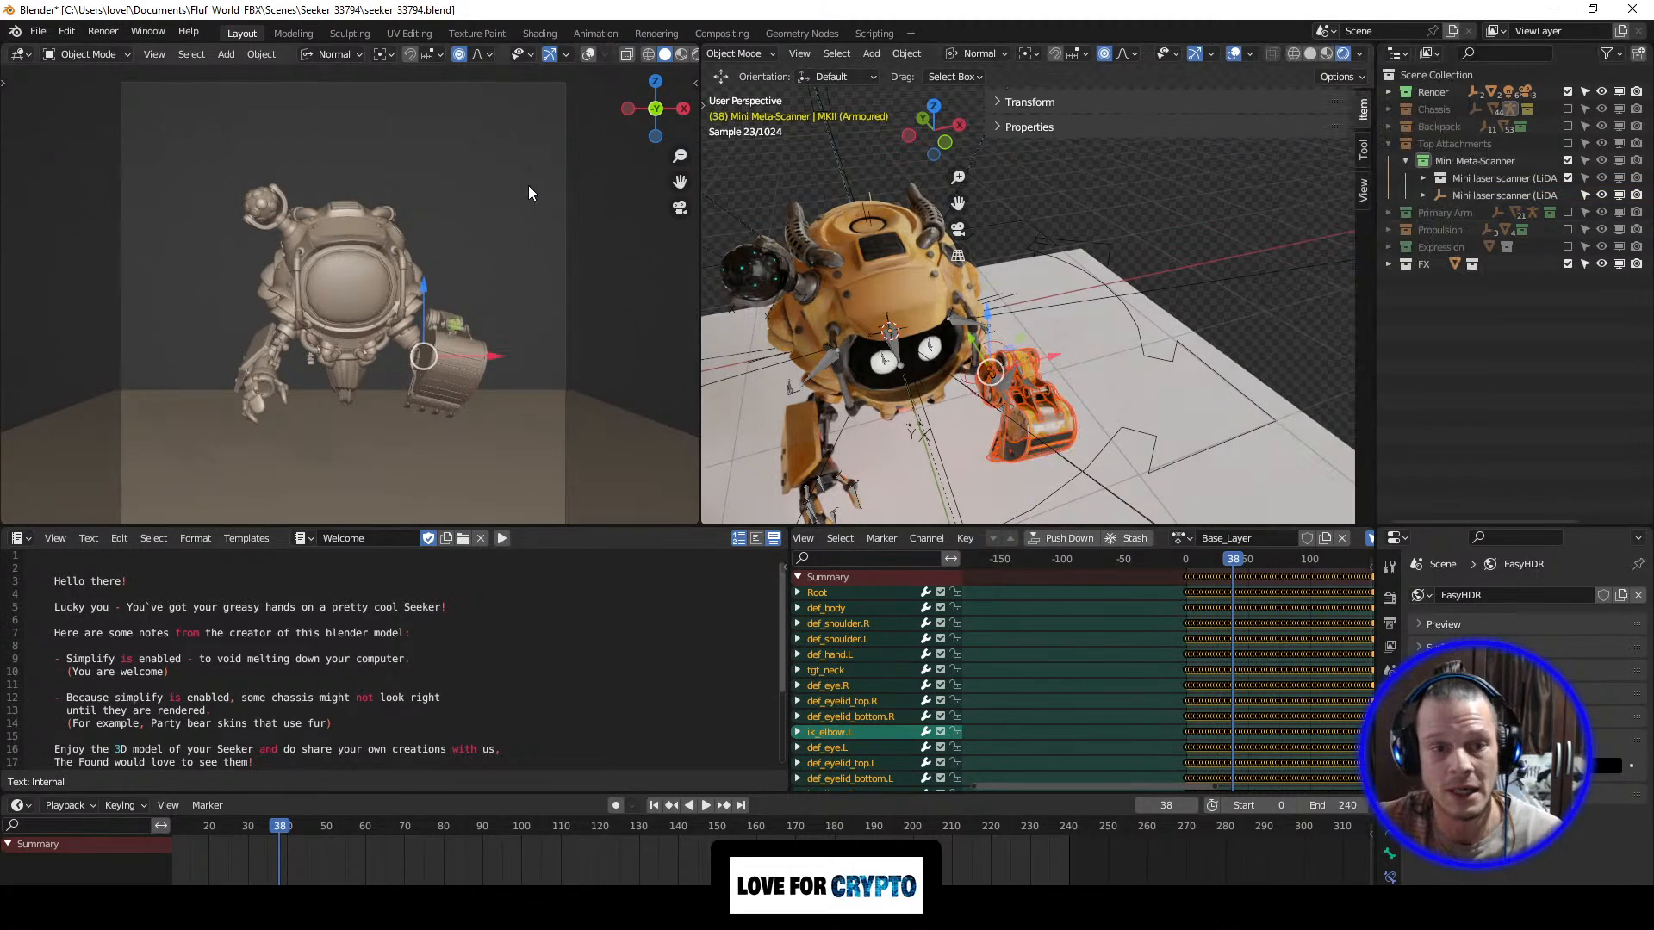
{"action": "left_click", "coordinate": [38, 31]}
{"action": "mouse_move", "coordinate": [97, 283]}
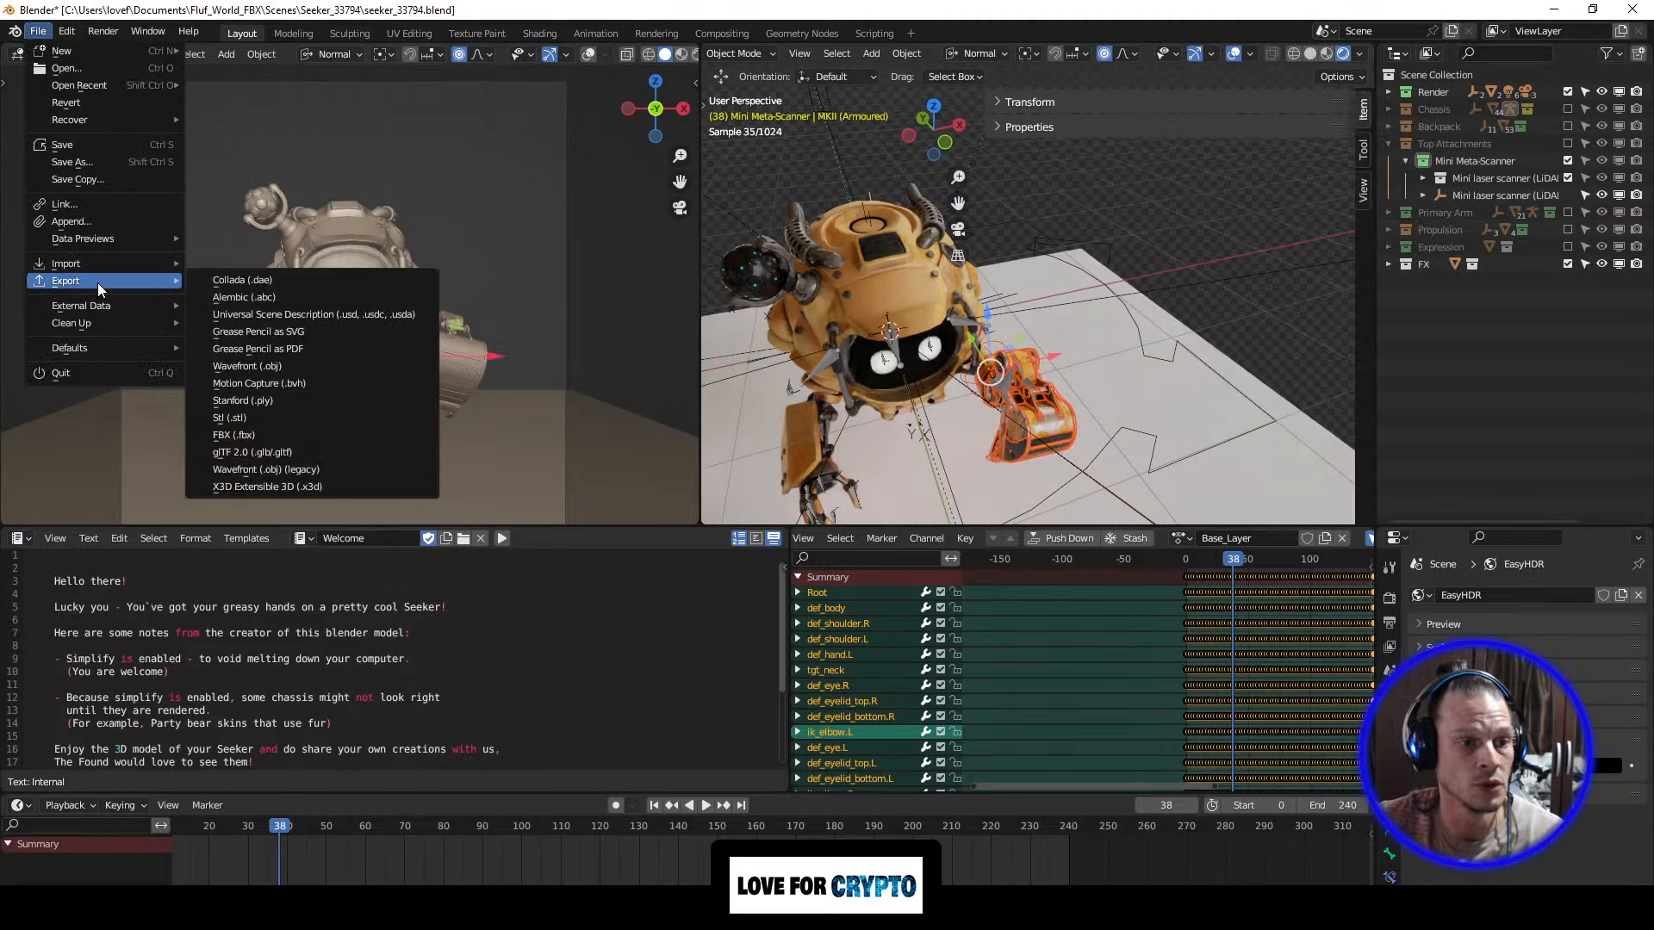
{"action": "left_click", "coordinate": [279, 435]}
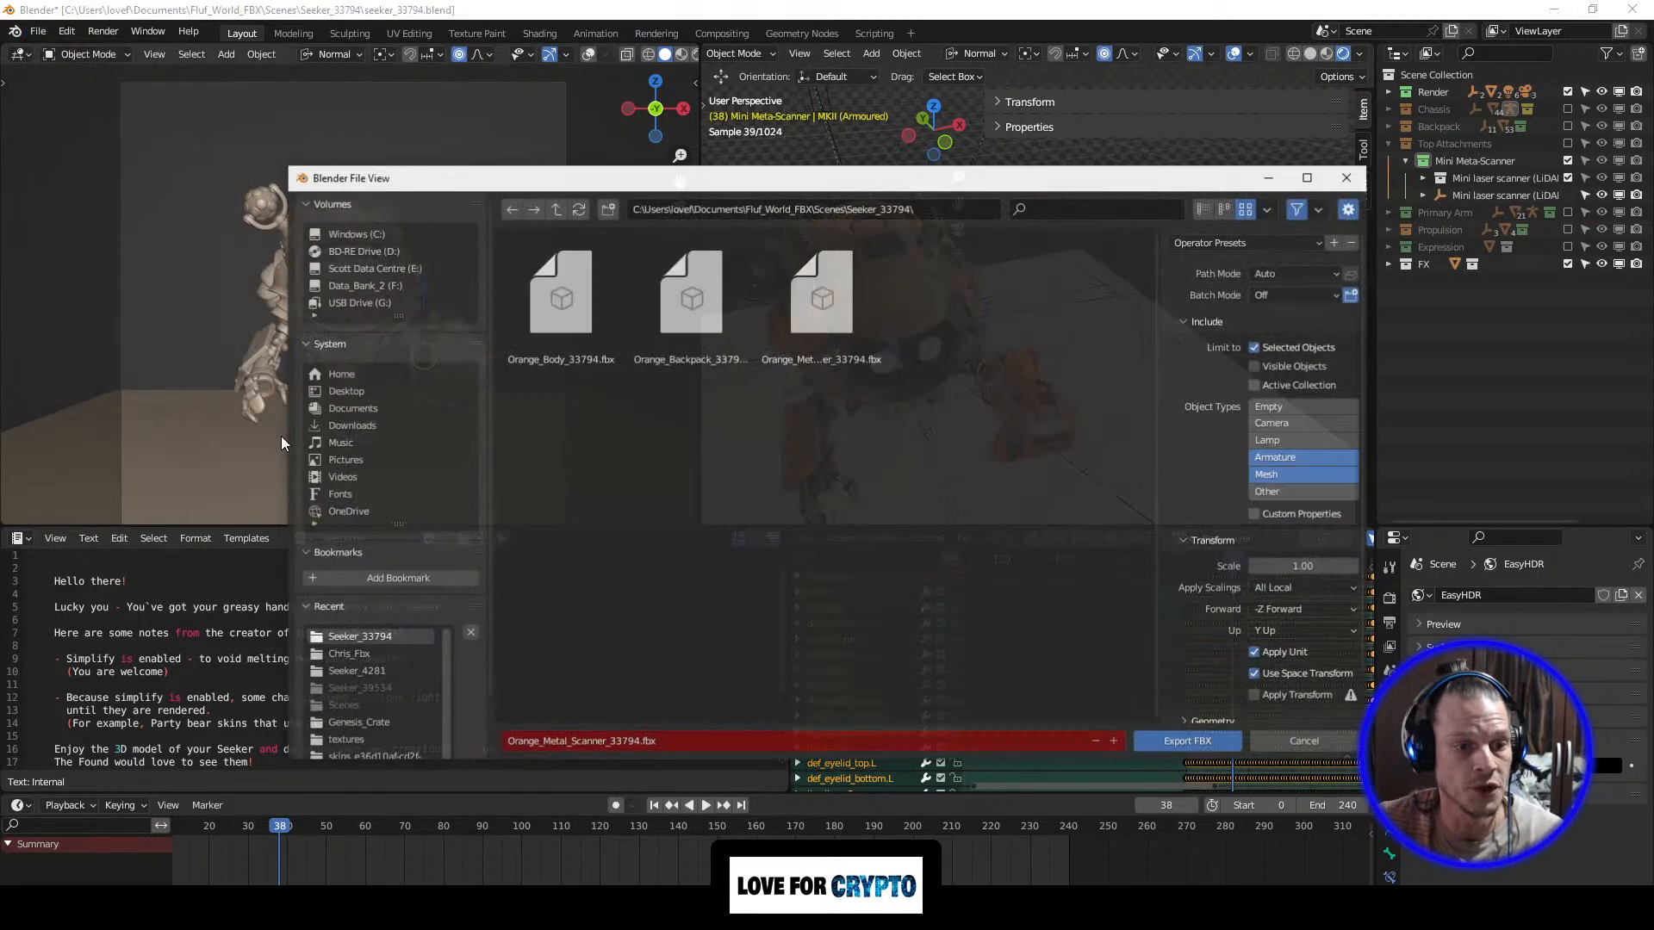
{"action": "left_click", "coordinate": [586, 743]}
{"action": "left_click", "coordinate": [592, 743]}
{"action": "key", "text": "BackSpace"}
{"action": "key", "text": "BackSpace"}
{"action": "key", "text": "BackSpace"}
{"action": "key", "text": "BackSpace"}
{"action": "key", "text": "BackSpace"}
{"action": "key", "text": "BackSpace"}
{"action": "key", "text": "BackSpace"}
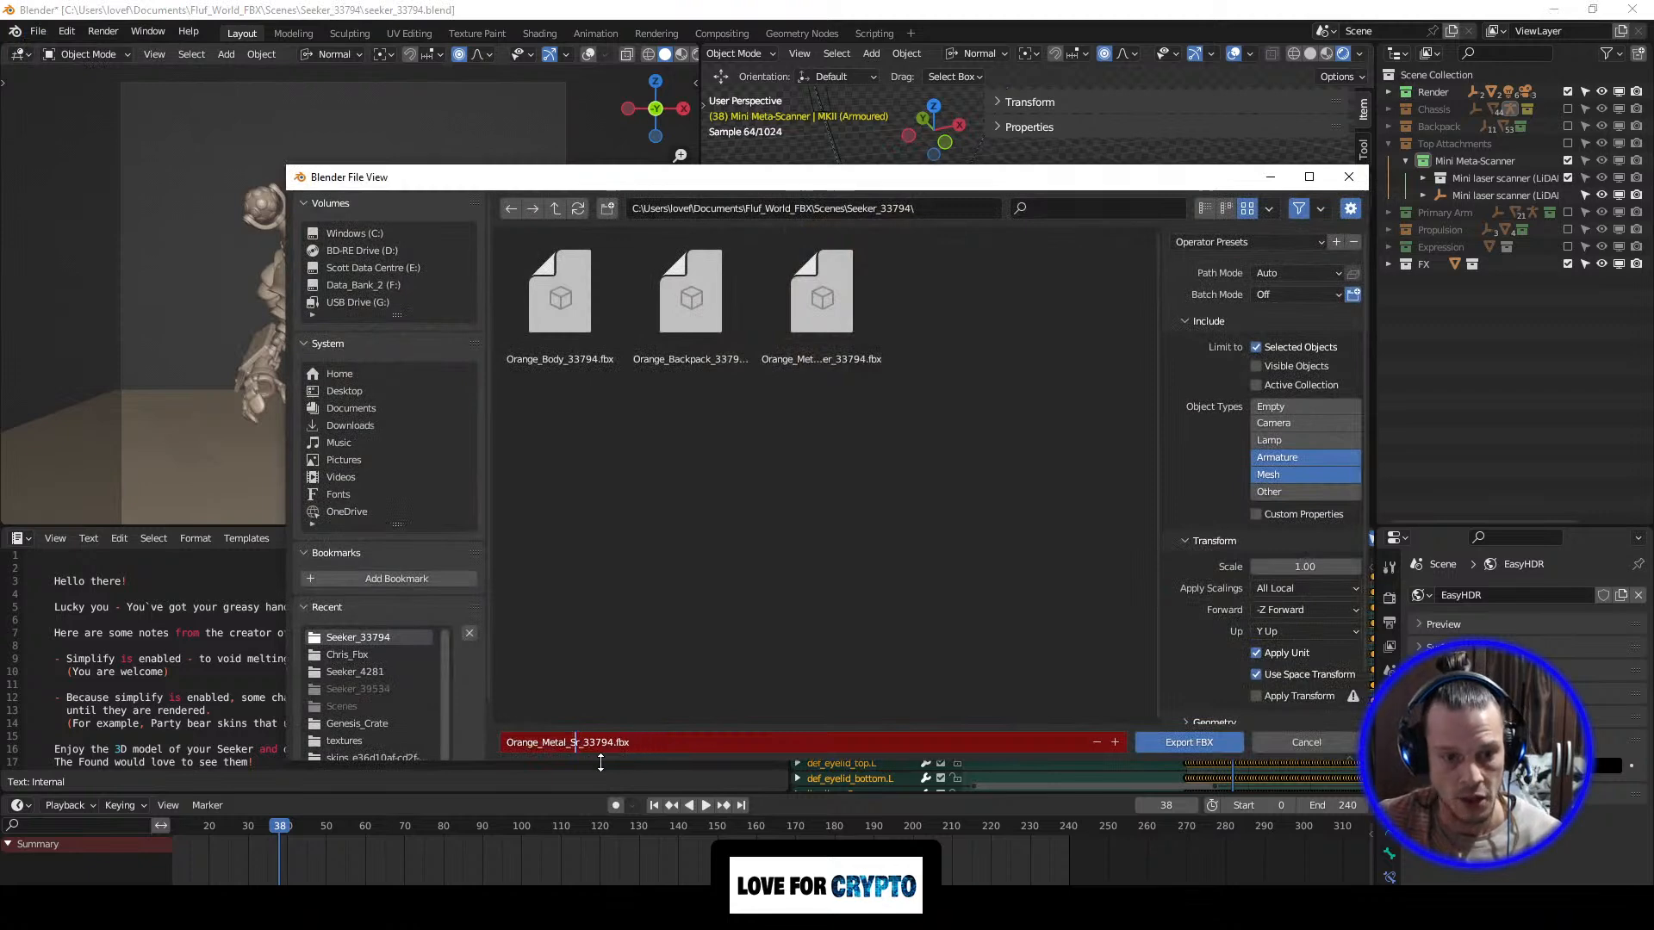
{"action": "key", "text": "Delete"}
{"action": "key", "text": "Delete"}
{"action": "key", "text": "Delete"}
{"action": "key", "text": "BackSpace"}
{"action": "key", "text": "BackSpace"}
{"action": "key", "text": "BackSpace"}
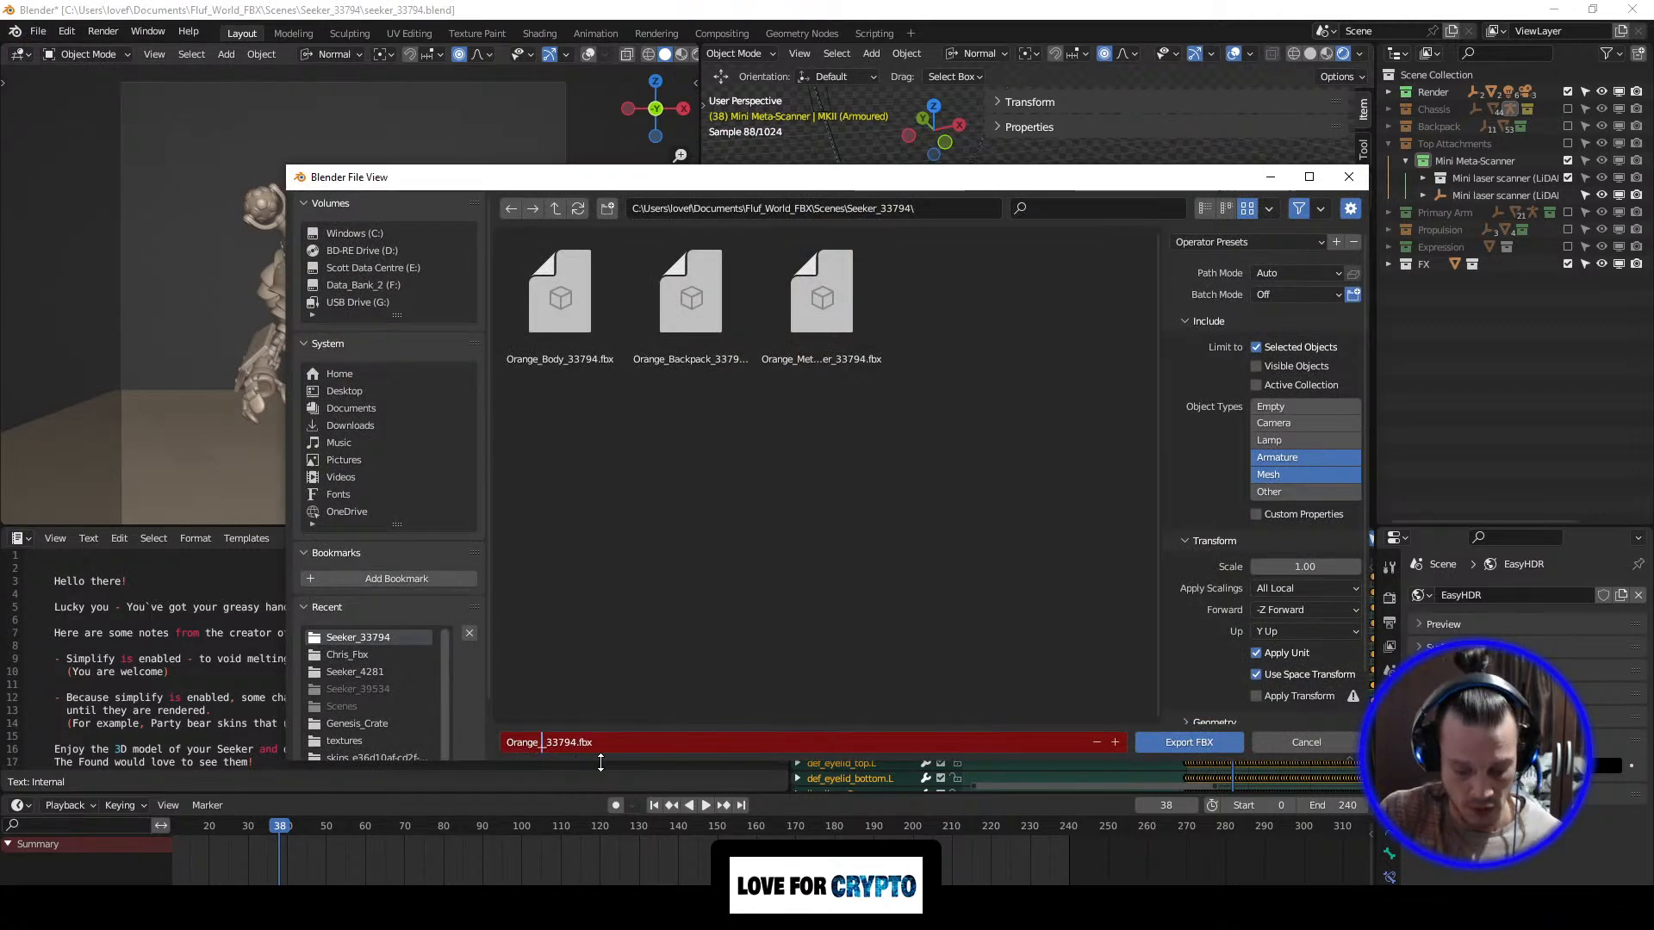
{"action": "type", "text": "Left_Arm"}
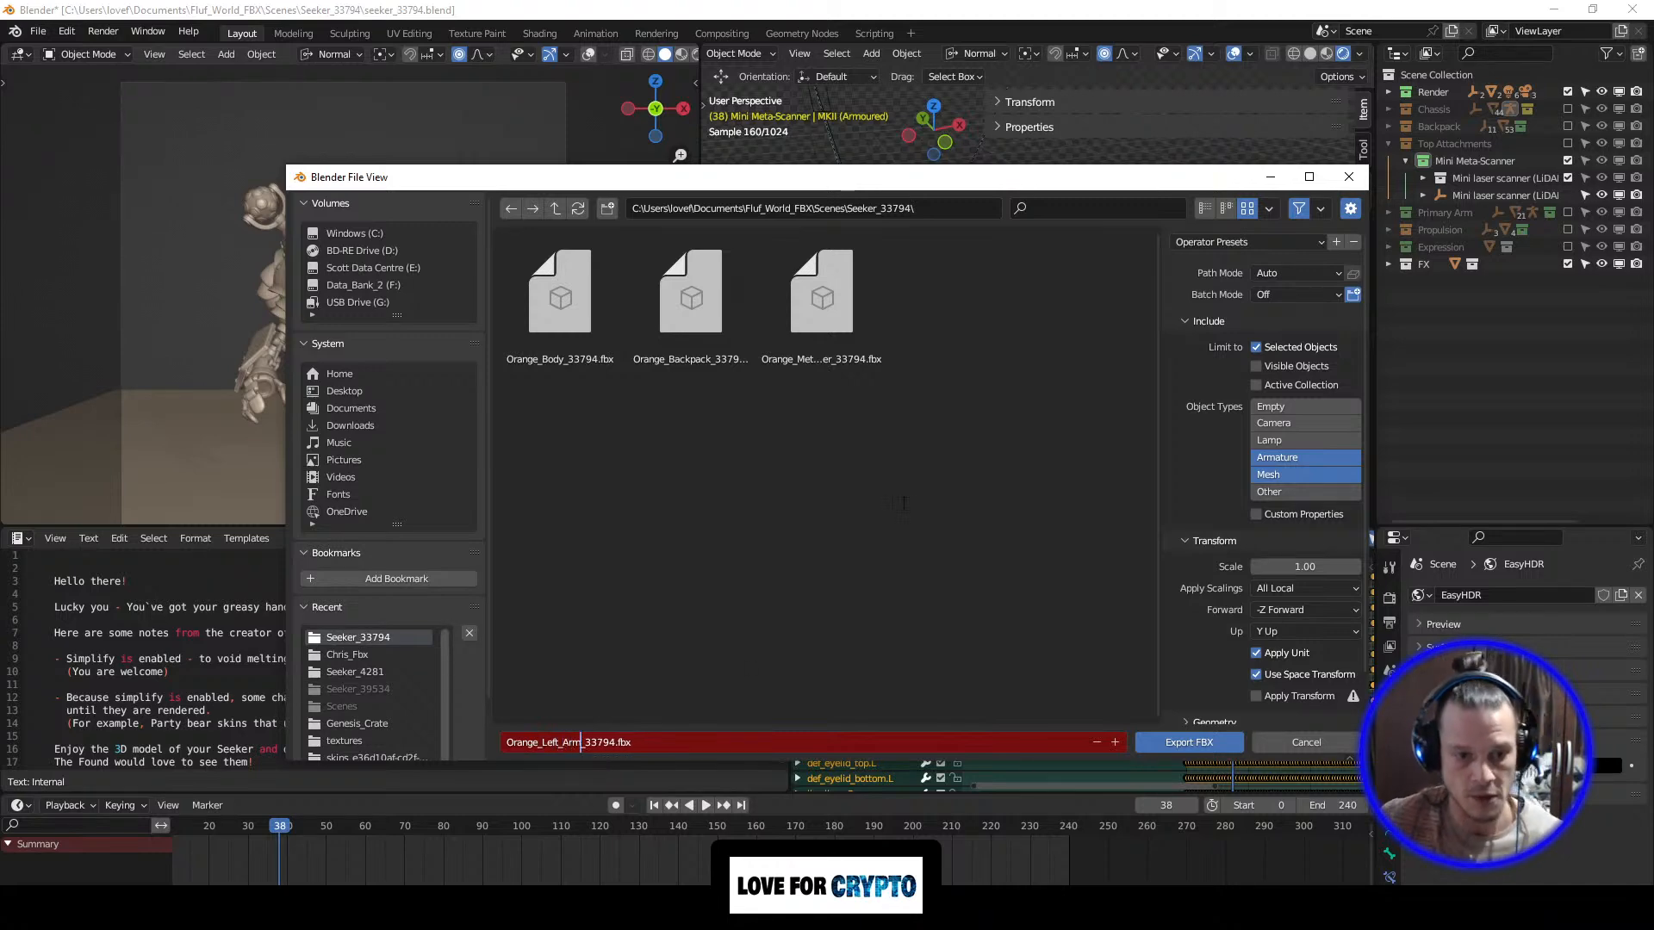
{"action": "key", "text": "Return"}
{"action": "left_click", "coordinate": [1180, 743]}
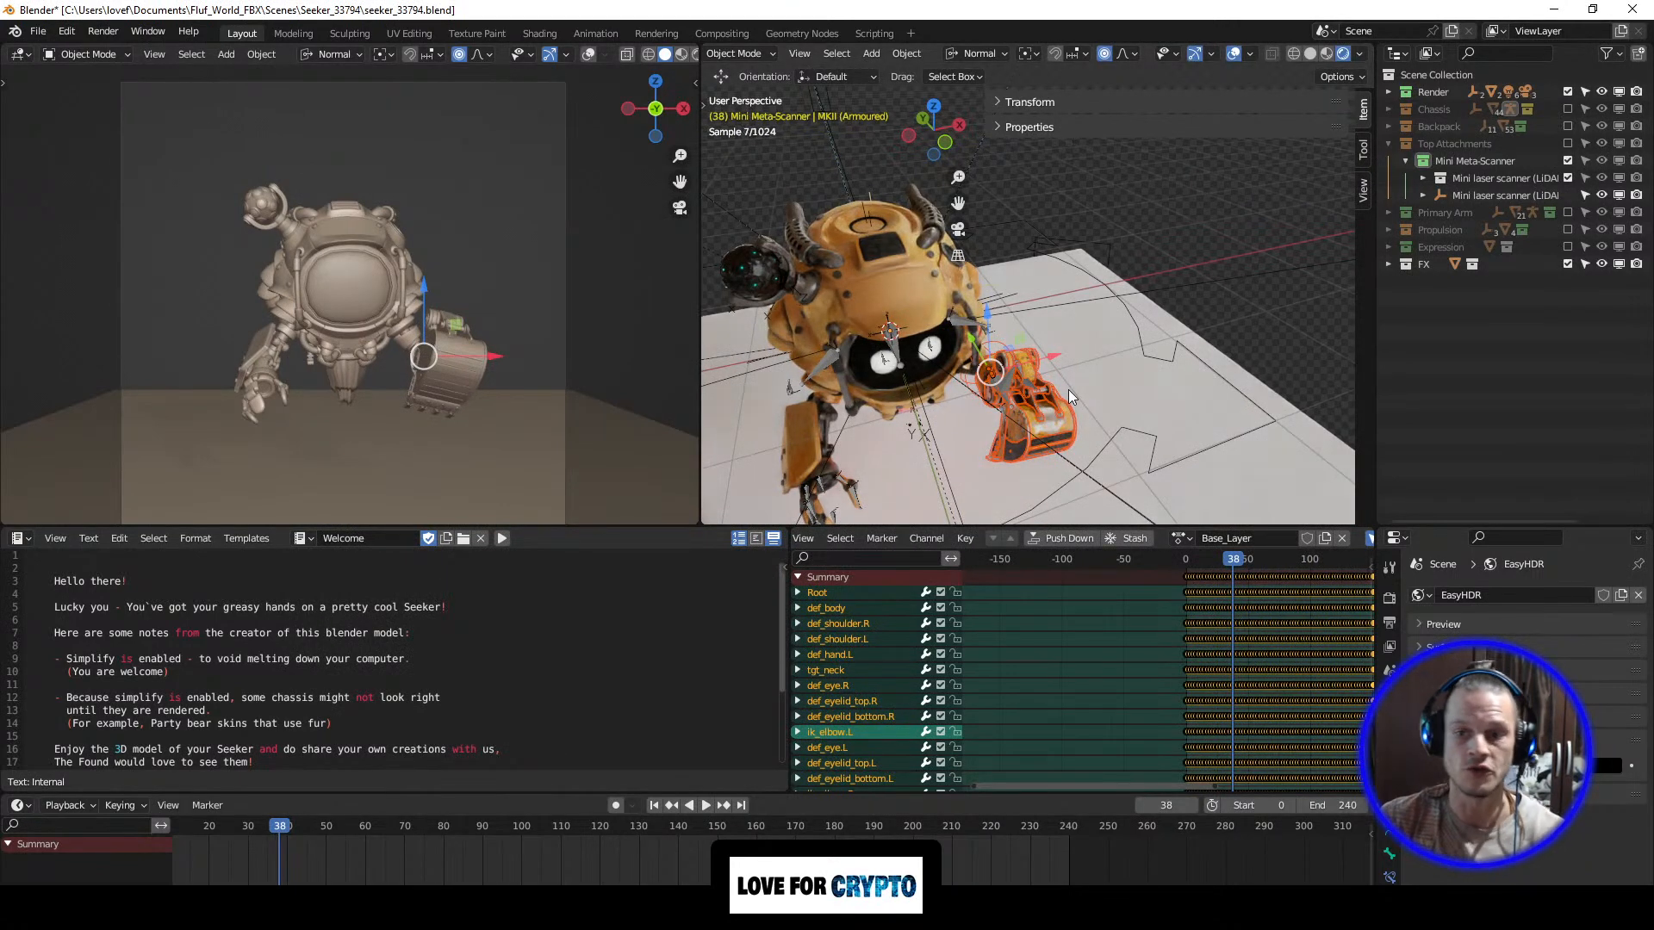
Step: Expand the Propulsion collection and select all of its objects, including the Red Rocket thruster
{"action": "left_click", "coordinate": [1389, 228]}
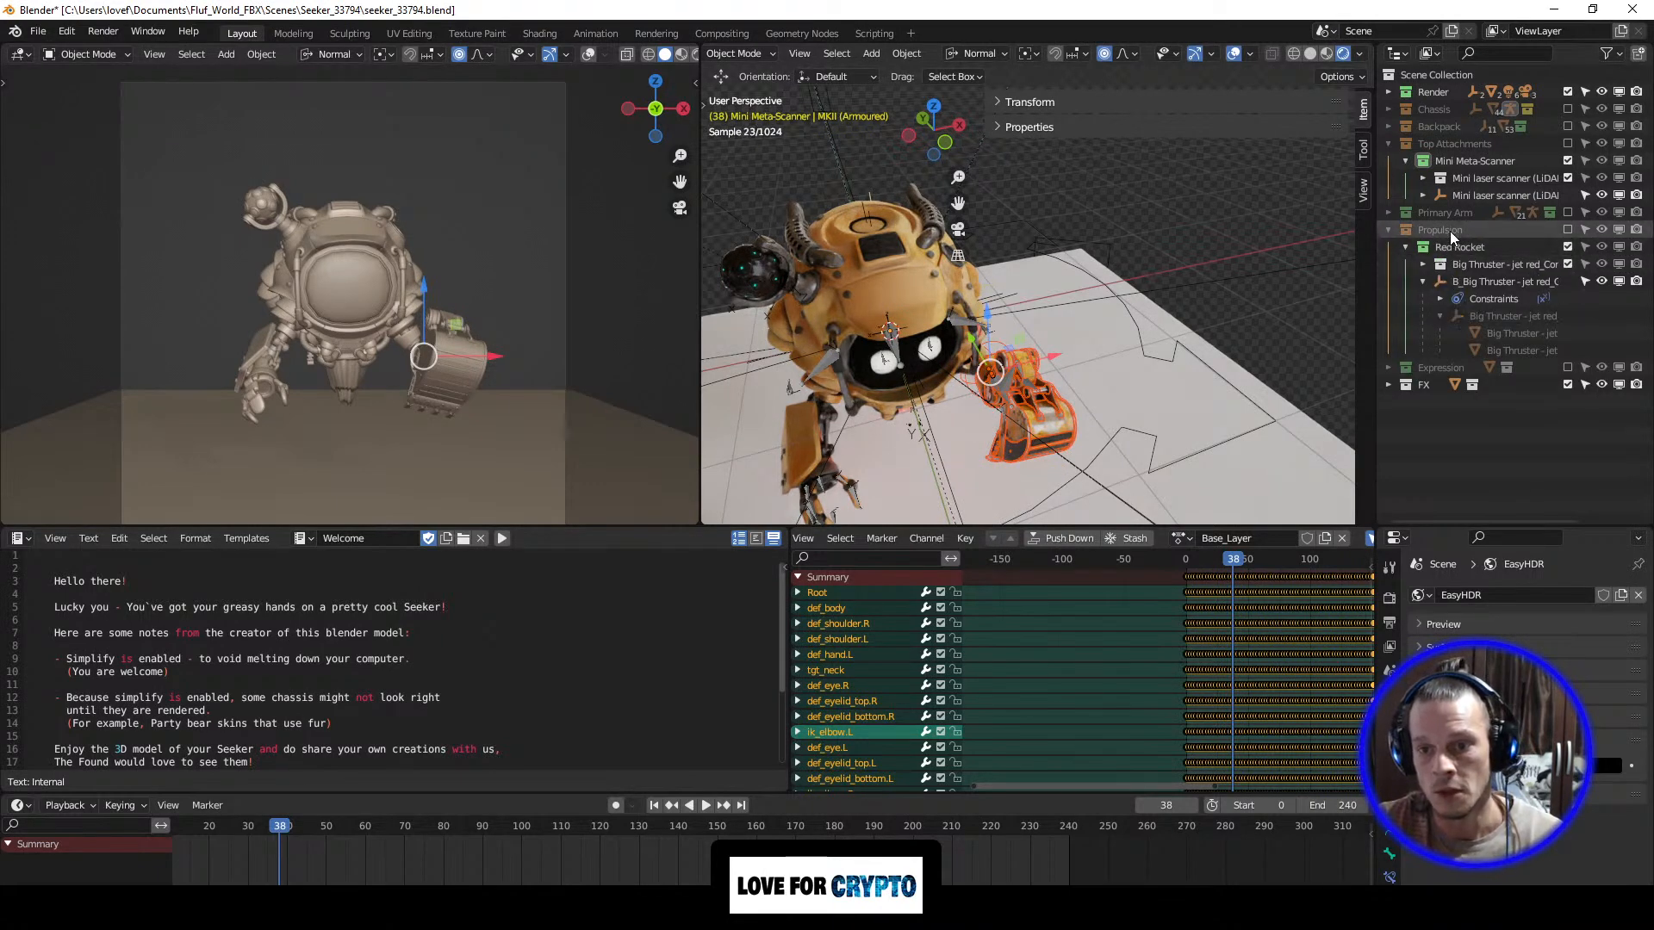
{"action": "right_click", "coordinate": [1450, 230]}
{"action": "left_click", "coordinate": [1387, 232]}
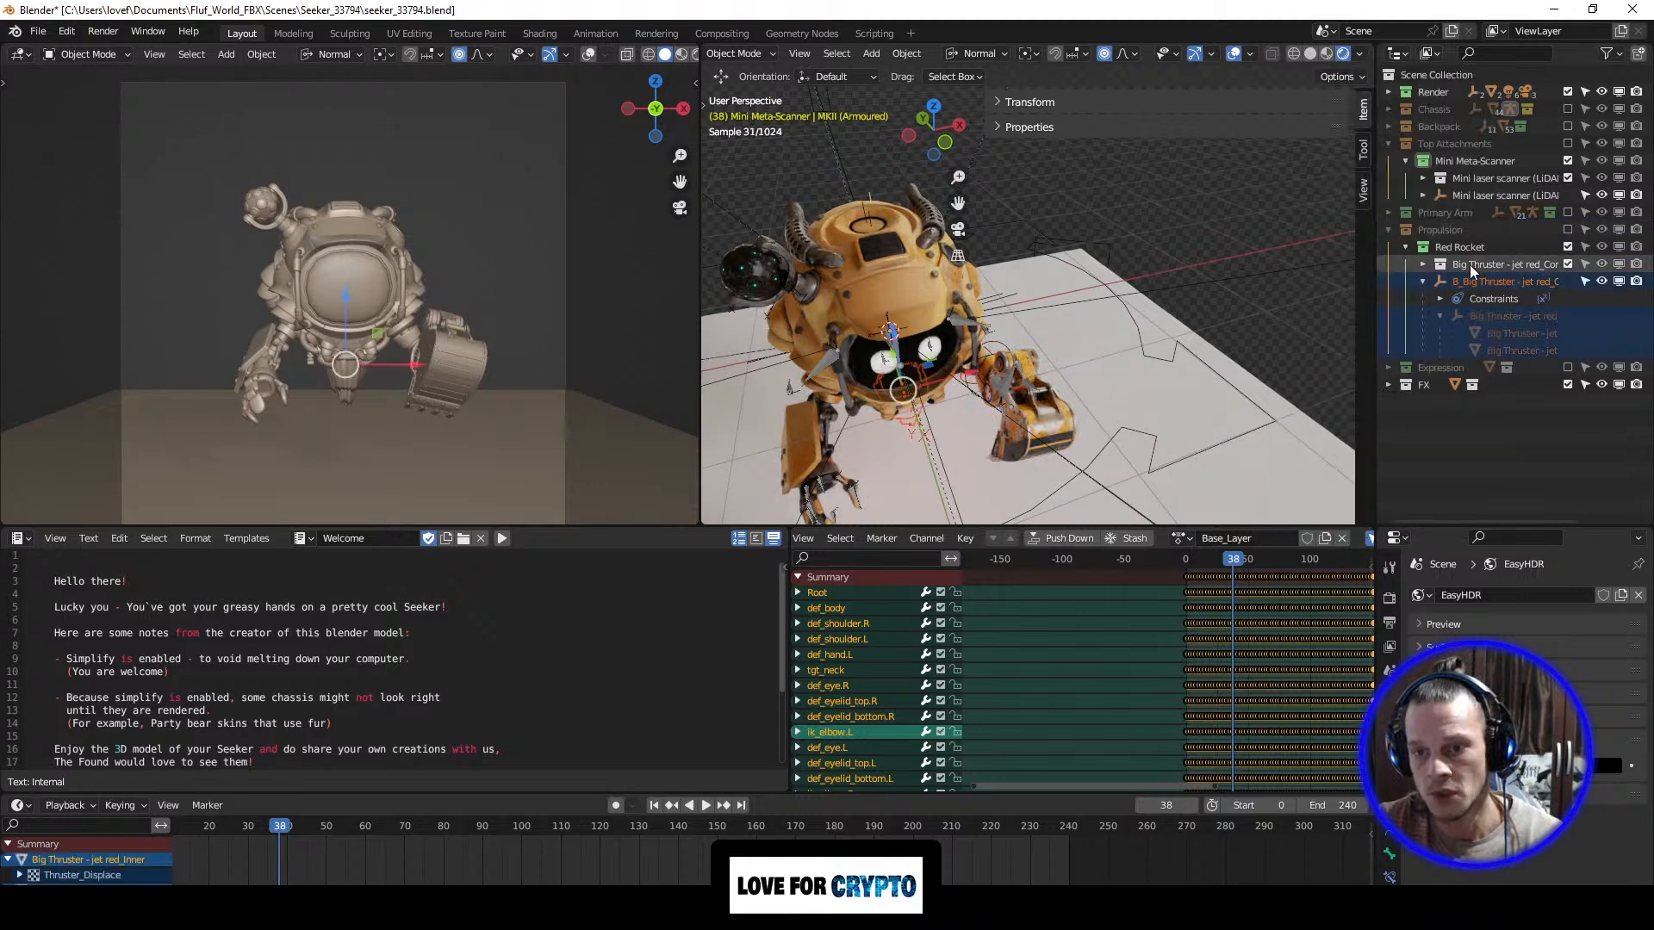
{"action": "left_click", "coordinate": [1423, 265]}
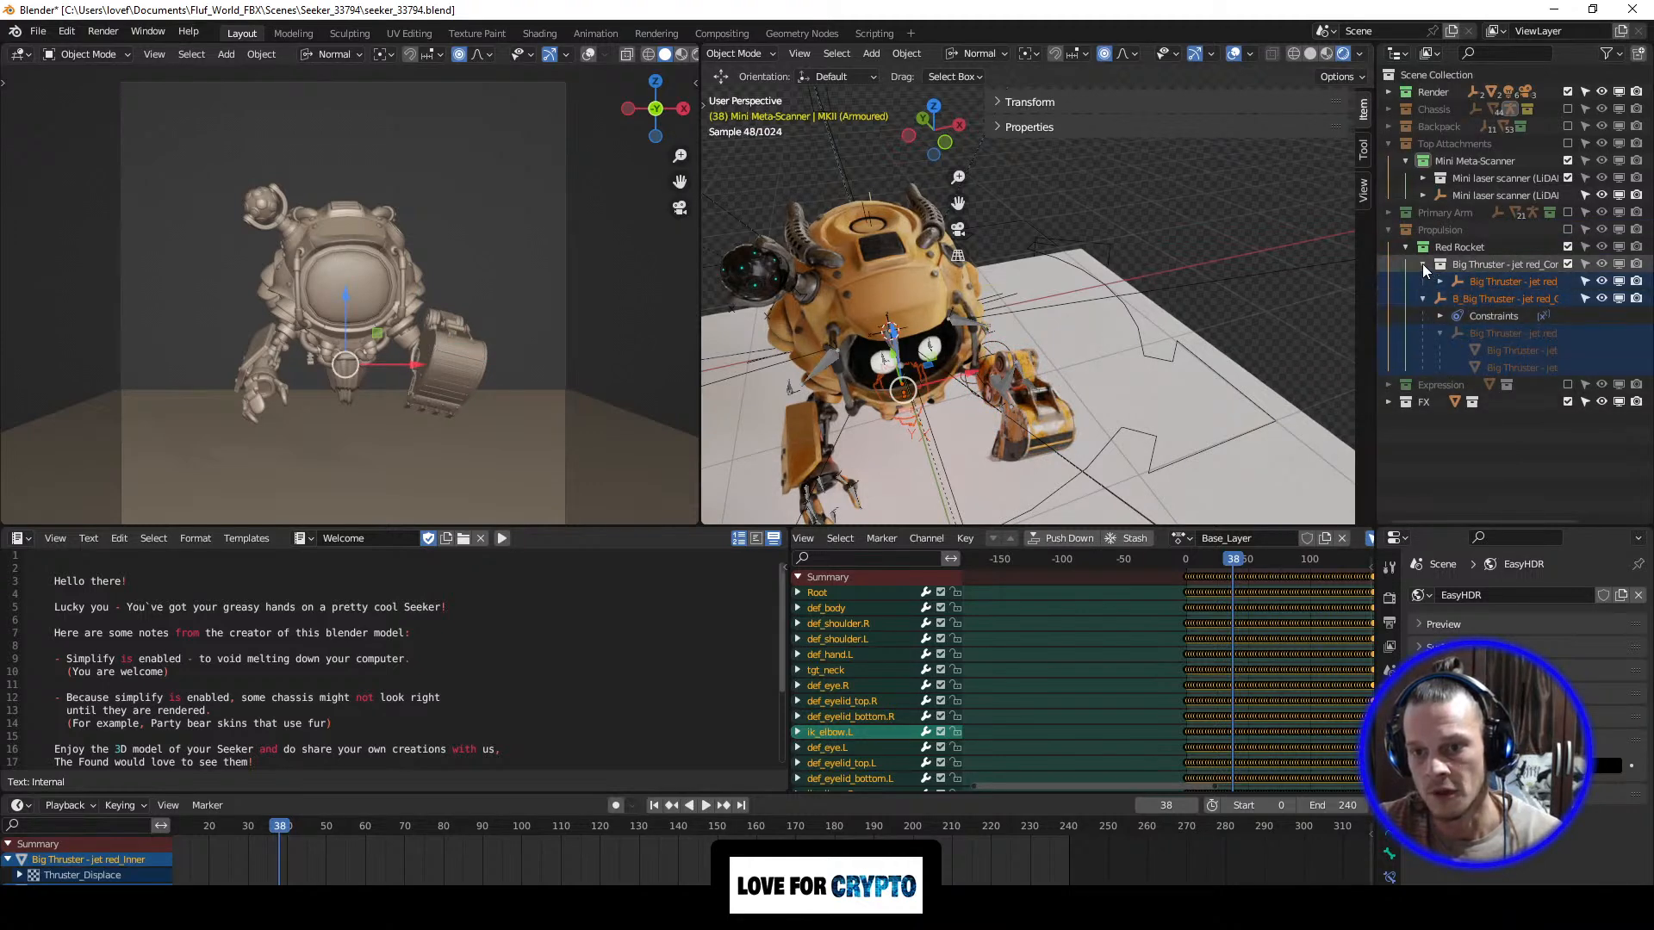
{"action": "left_click", "coordinate": [1423, 265]}
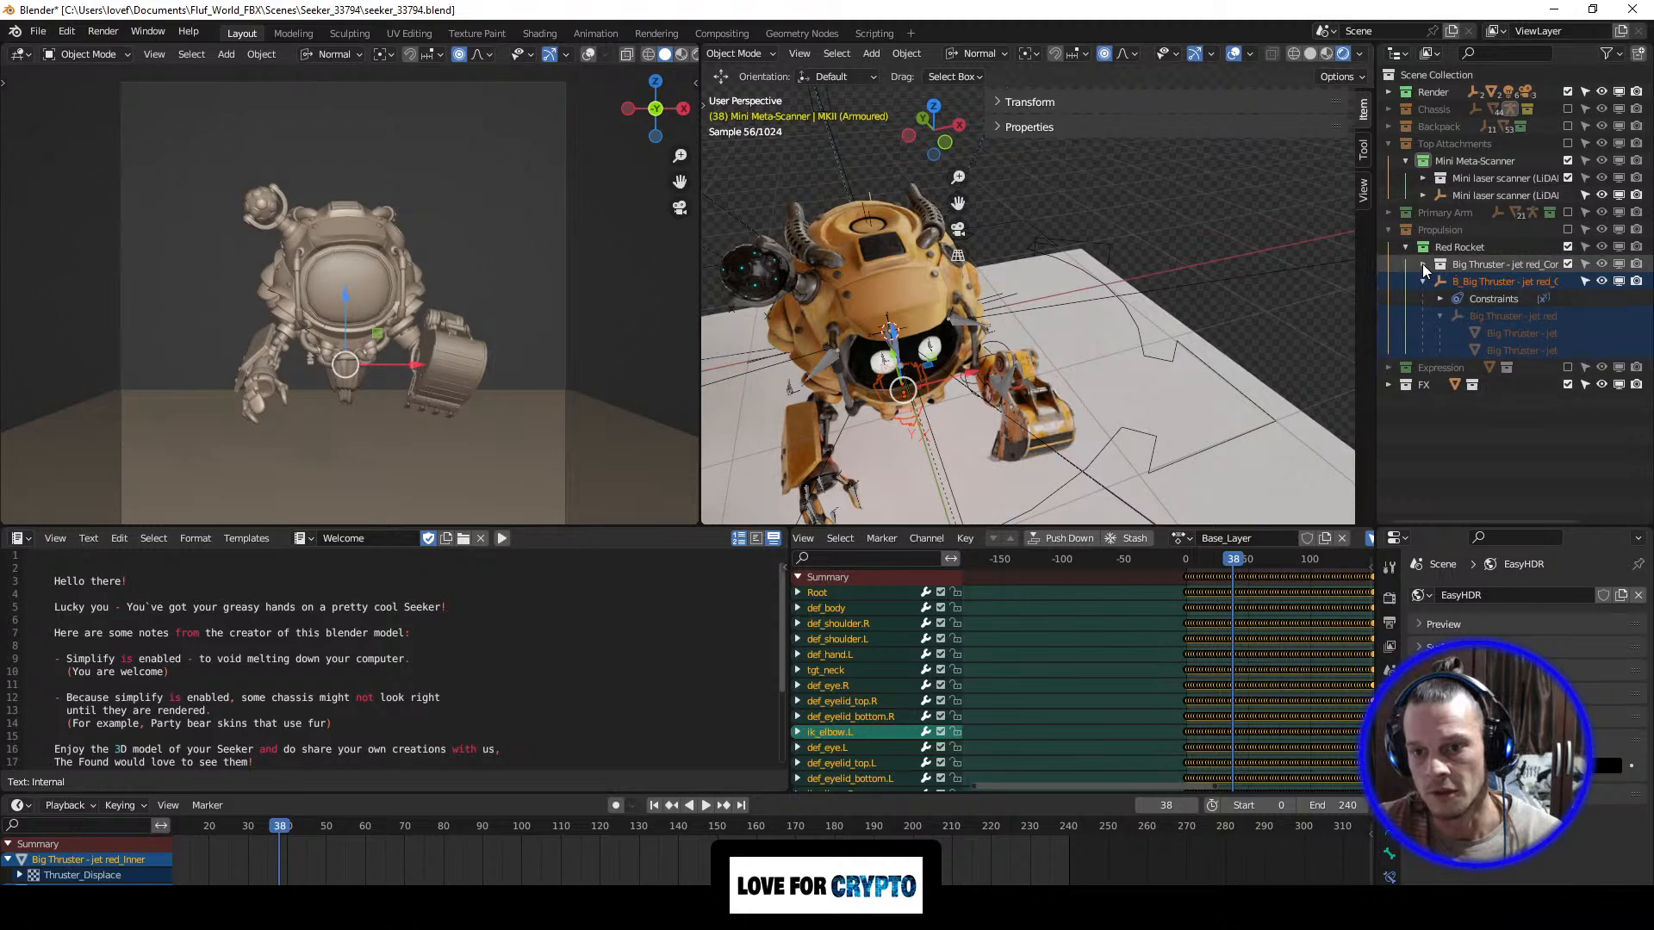
Step: Export the selected thruster objects as an FBX file named Orange_Thruster_33794.fbx in the Seeker_33794 folder
{"action": "left_click", "coordinate": [47, 34]}
{"action": "mouse_move", "coordinate": [91, 282]}
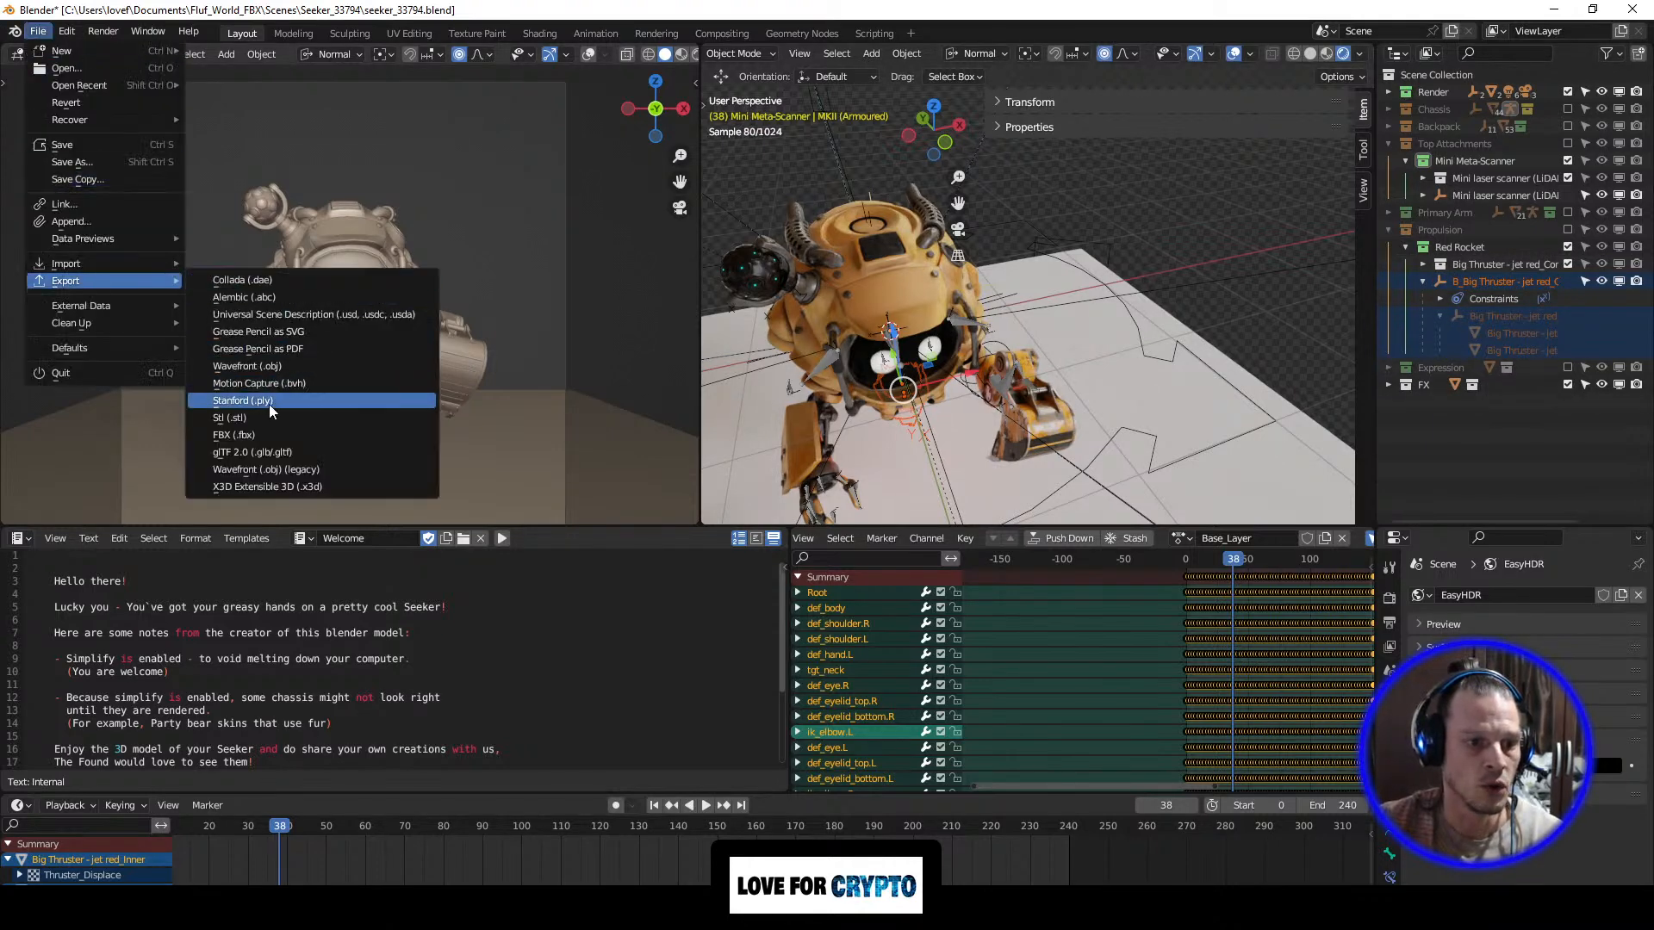
{"action": "left_click", "coordinate": [267, 431]}
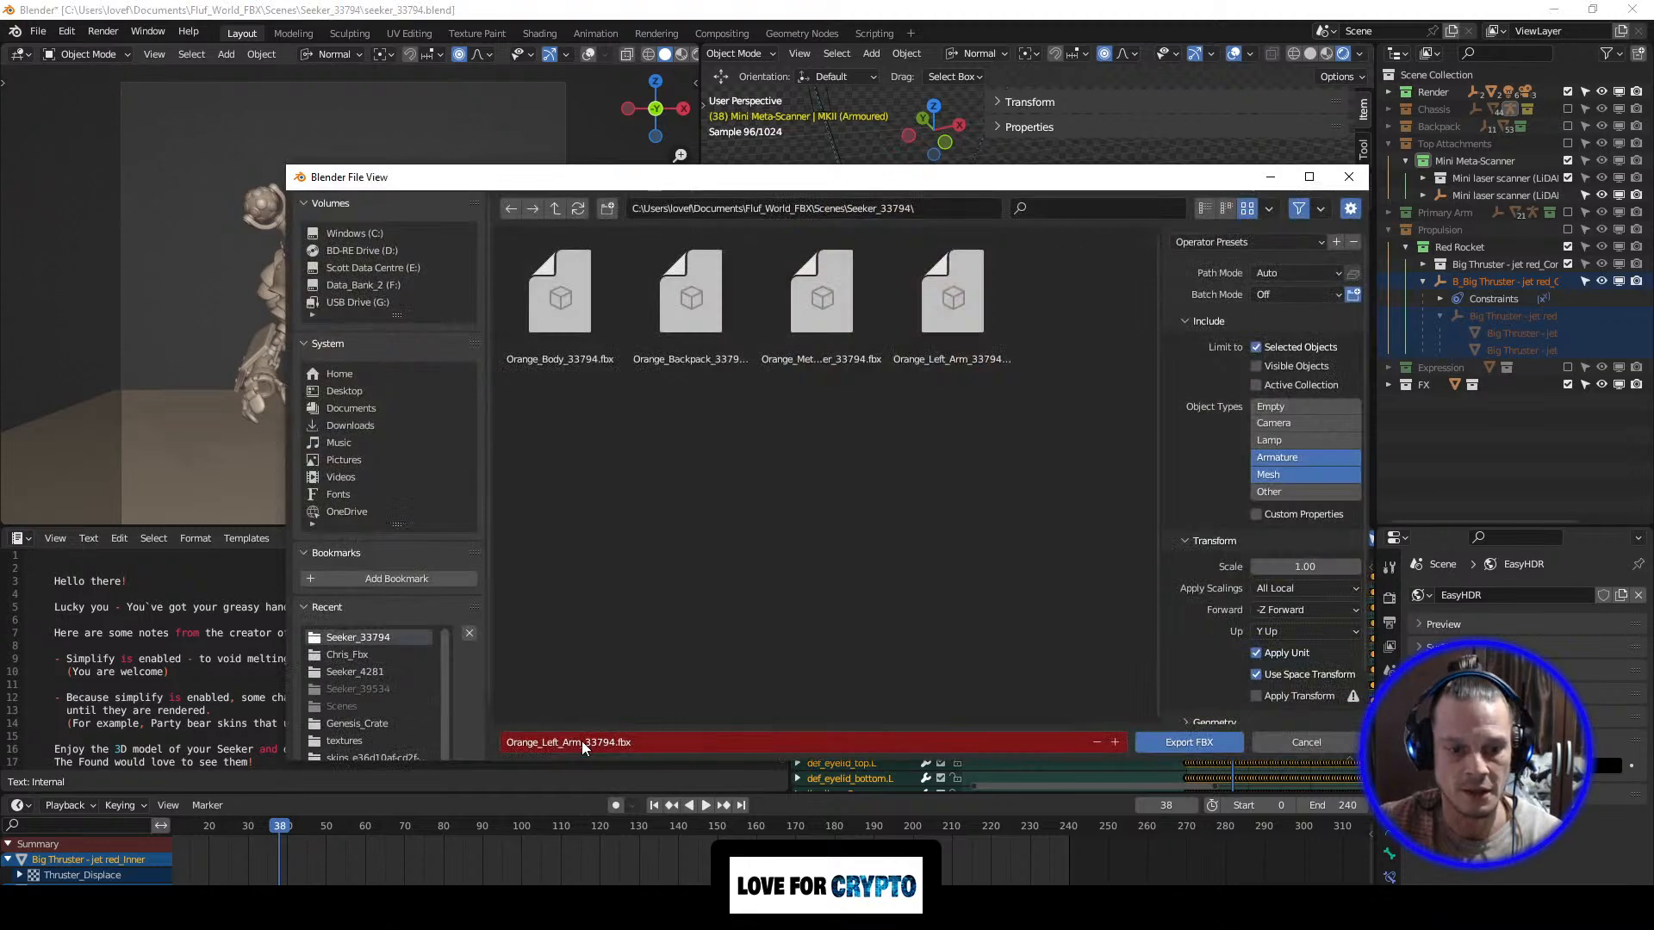
{"action": "left_click", "coordinate": [569, 742]}
{"action": "key", "text": "Delete"}
{"action": "key", "text": "Delete"}
{"action": "key", "text": "BackSpace"}
{"action": "key", "text": "BackSpace"}
{"action": "key", "text": "BackSpace"}
{"action": "key", "text": "BackSpace"}
{"action": "key", "text": "BackSpace"}
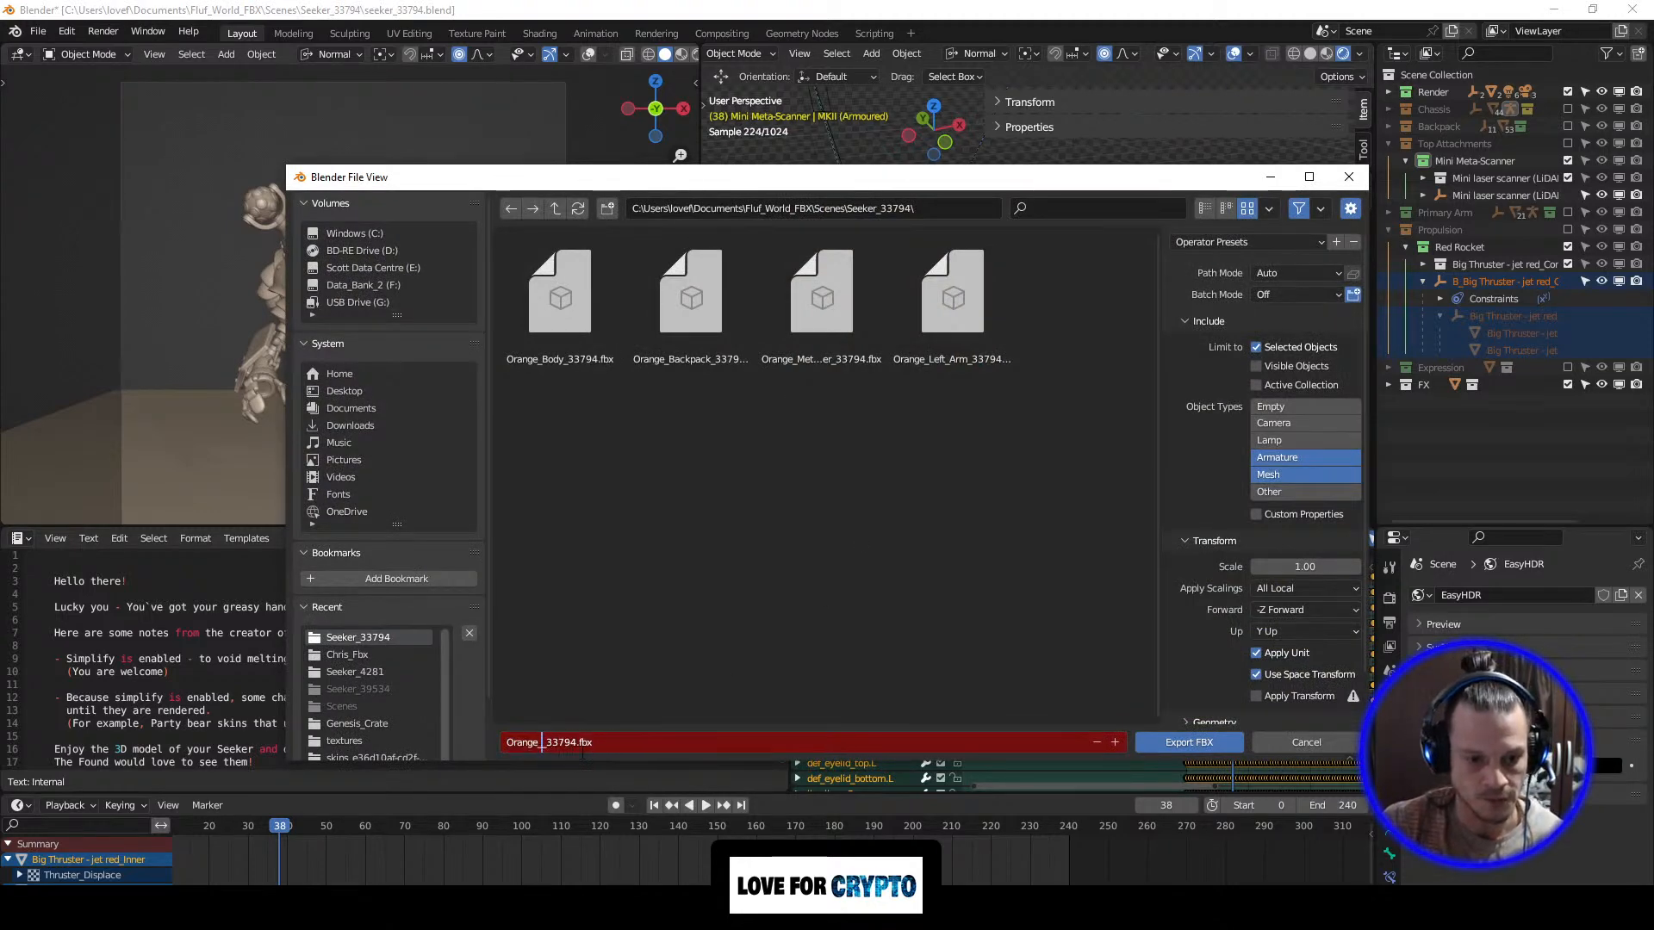
{"action": "key", "text": "BackSpace"}
{"action": "type", "text": "Thruster"}
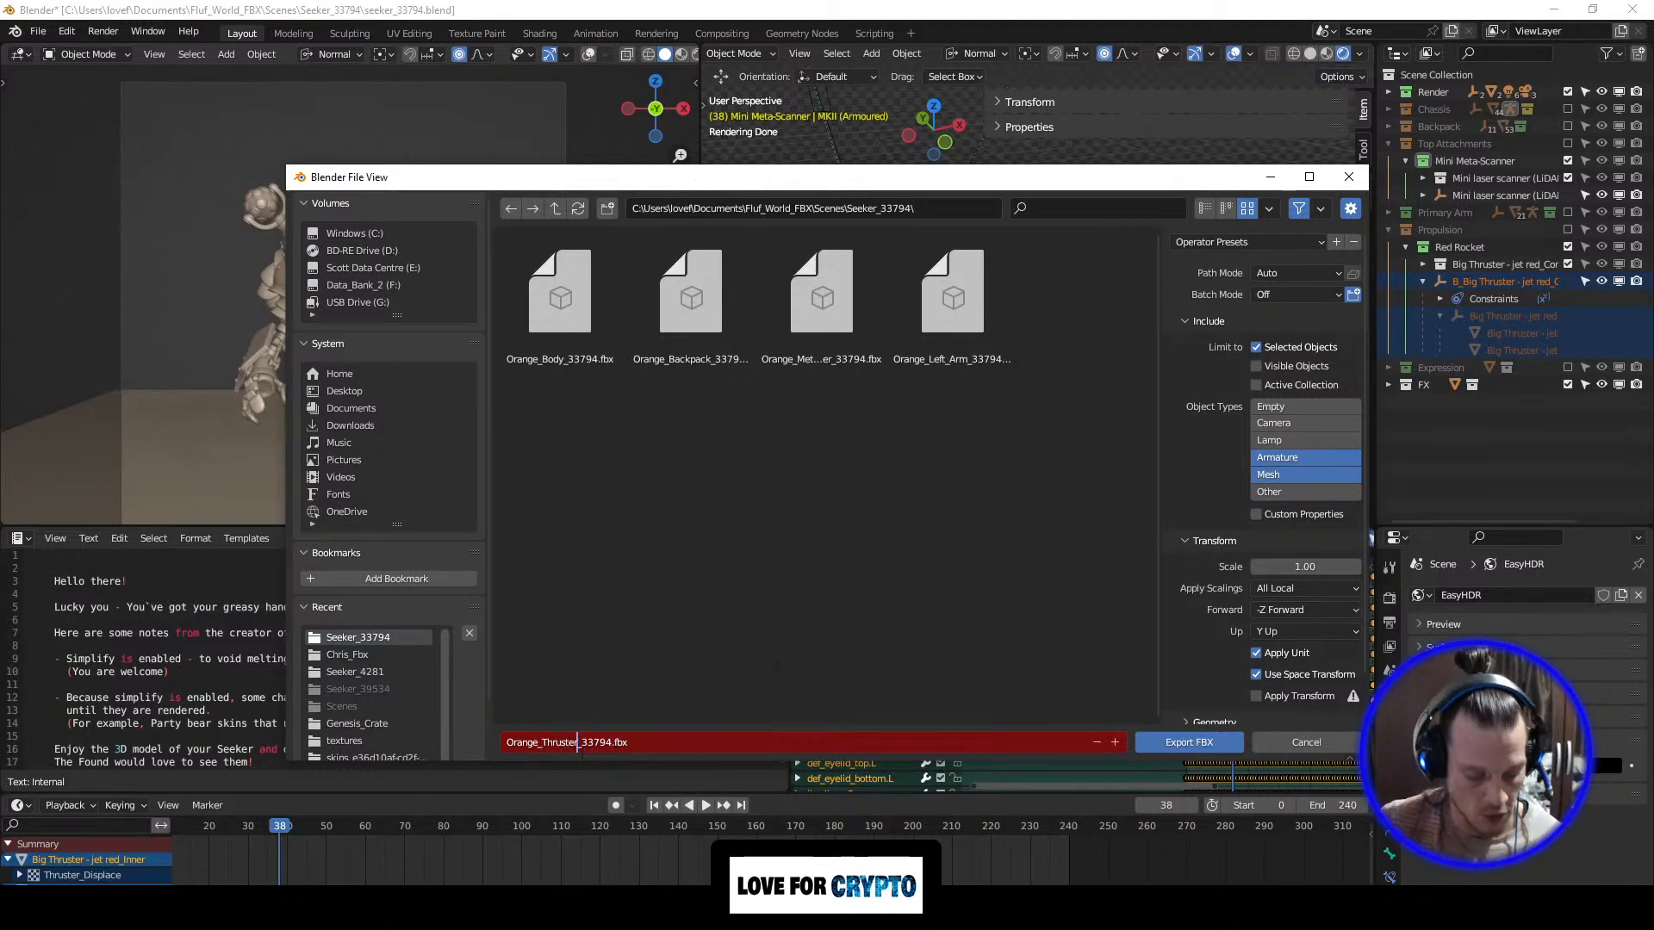
{"action": "key", "text": "Return"}
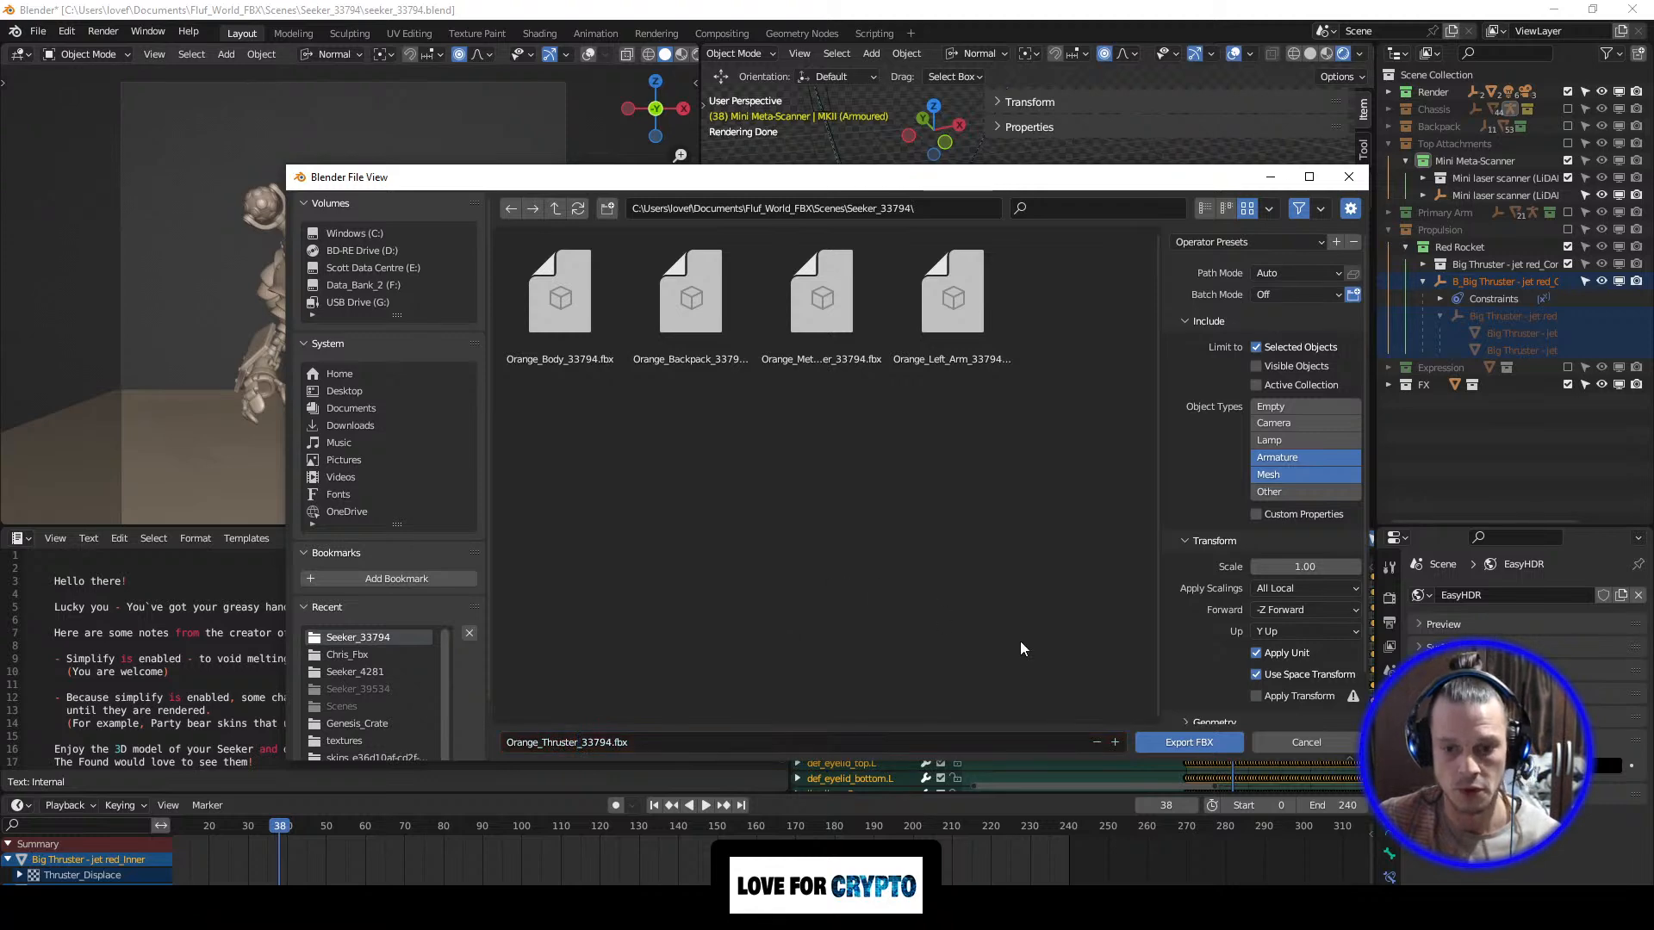
{"action": "left_click", "coordinate": [1189, 742]}
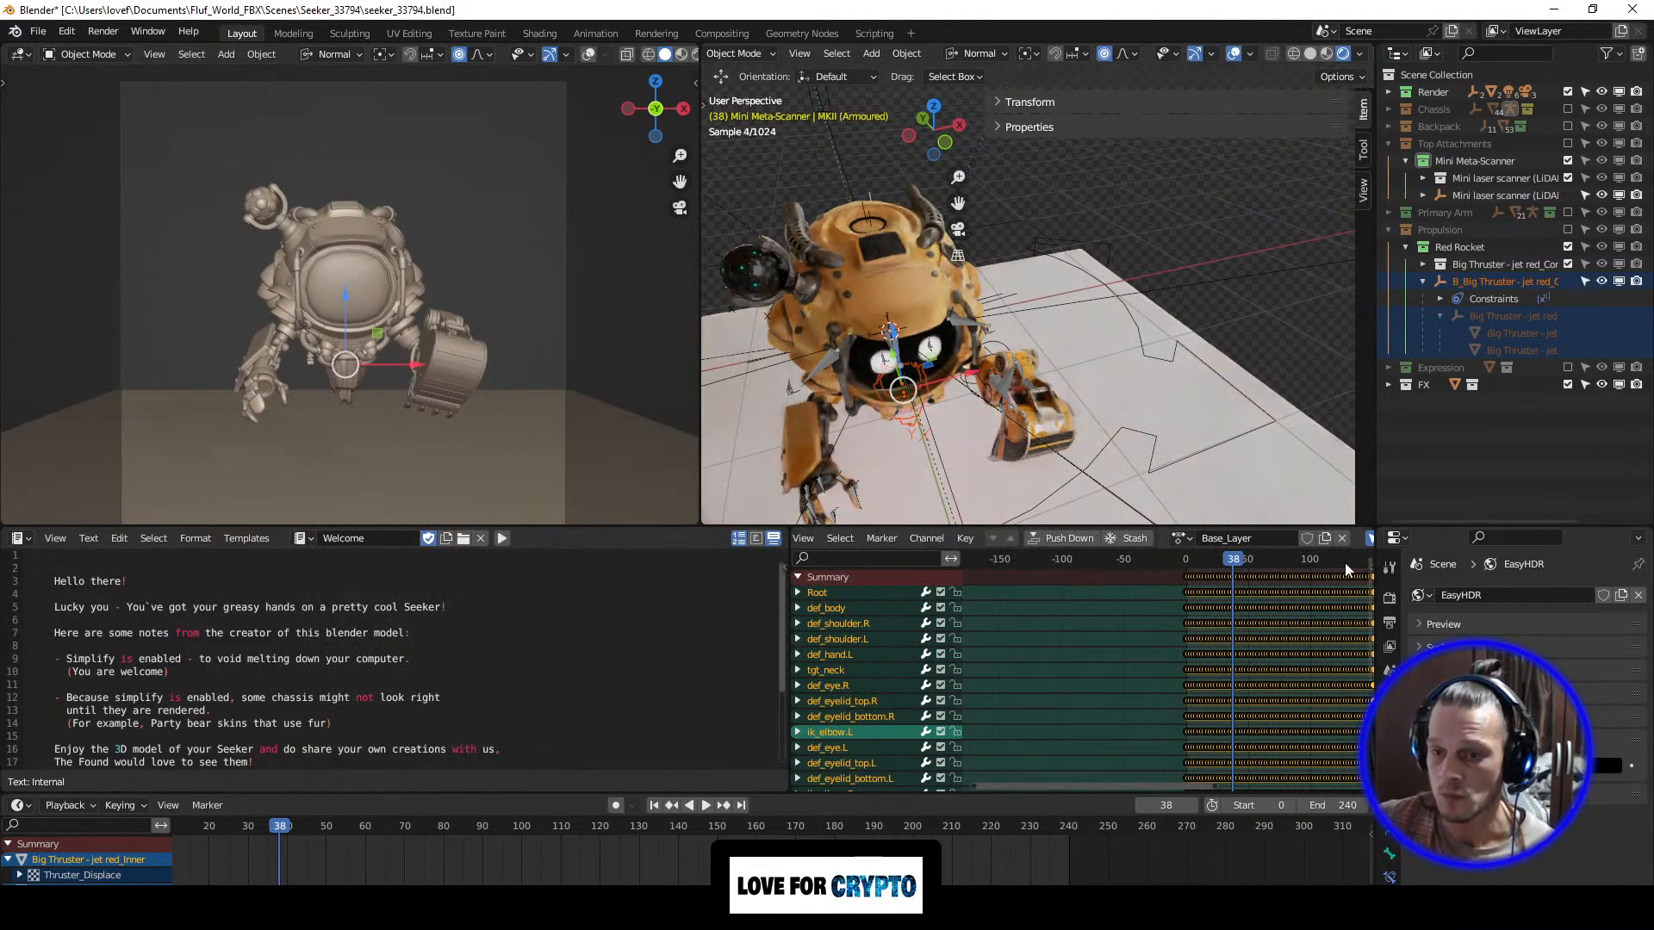
Step: Expand the Expression collection and select all of its objects, including Eyes_Standard
{"action": "left_click", "coordinate": [1390, 368]}
{"action": "scroll", "coordinate": [1395, 430], "scroll_direction": "down", "scroll_amount": 3}
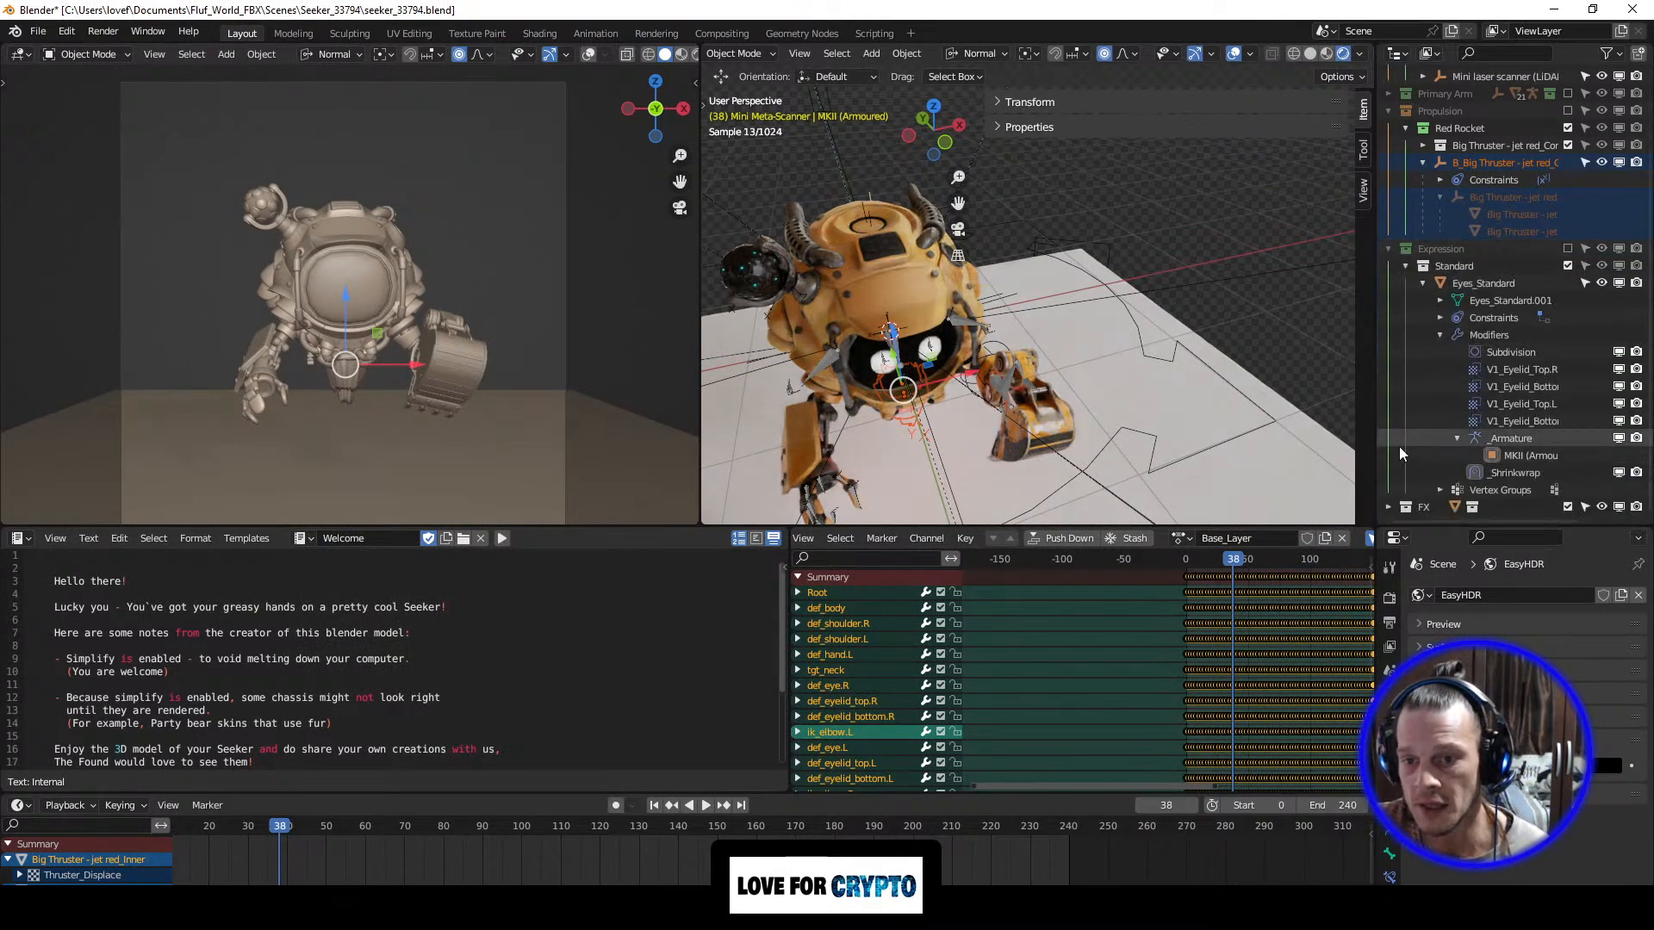
{"action": "scroll", "coordinate": [1437, 405], "scroll_direction": "up", "scroll_amount": 2}
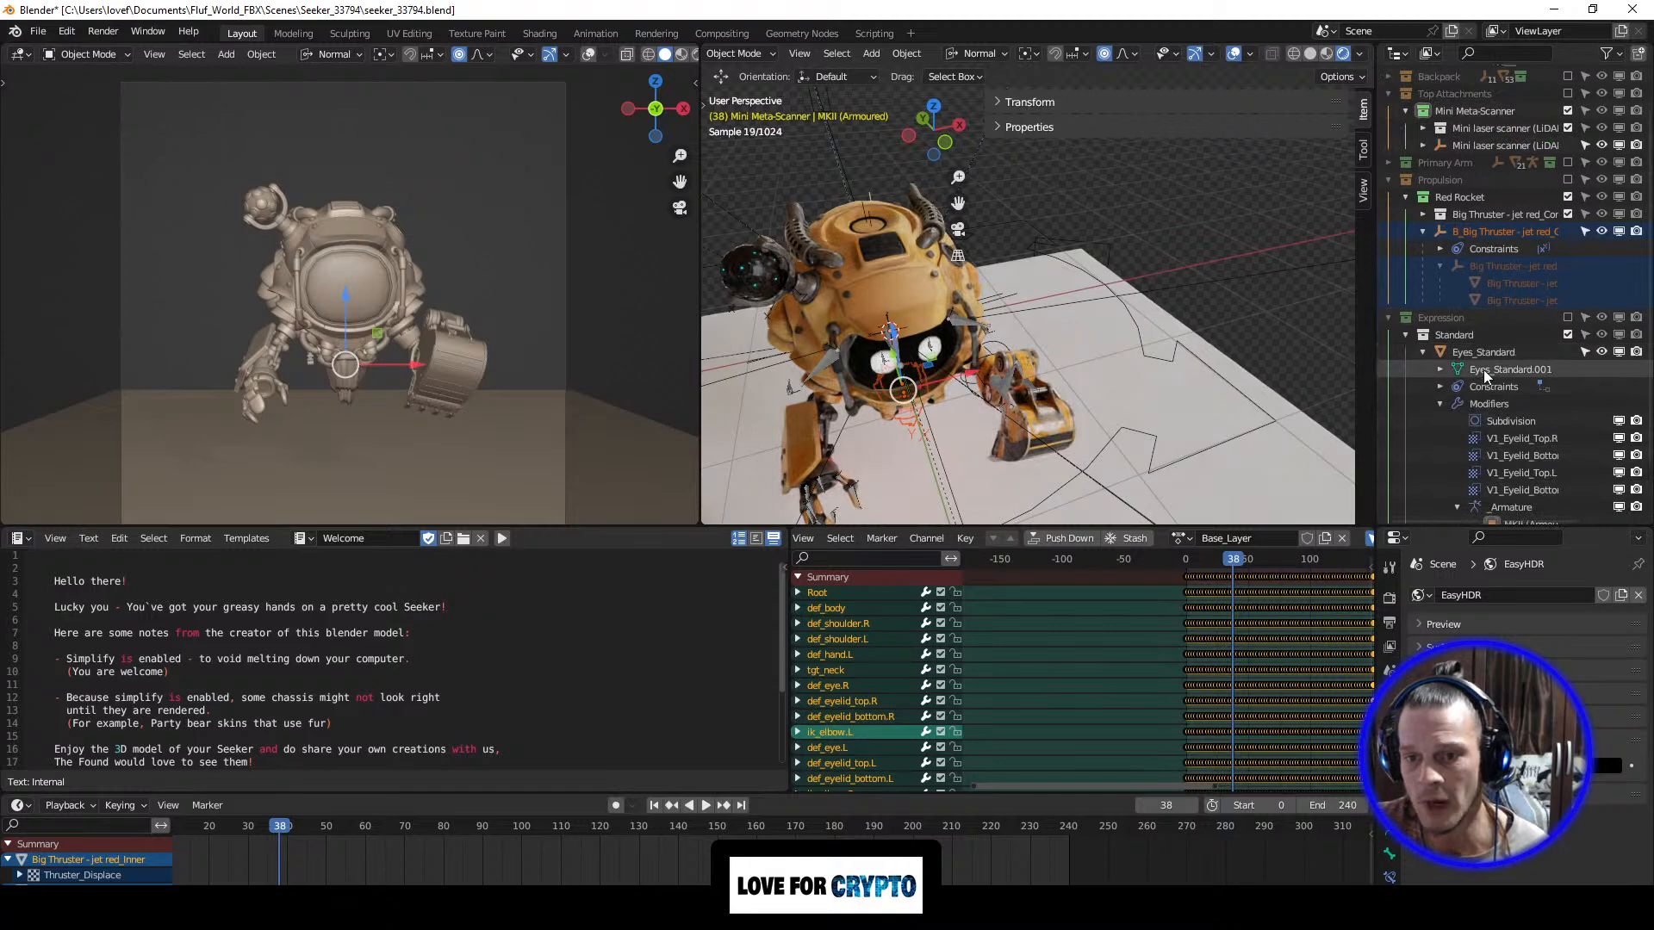
{"action": "right_click", "coordinate": [1458, 317]}
{"action": "left_click", "coordinate": [1423, 315]}
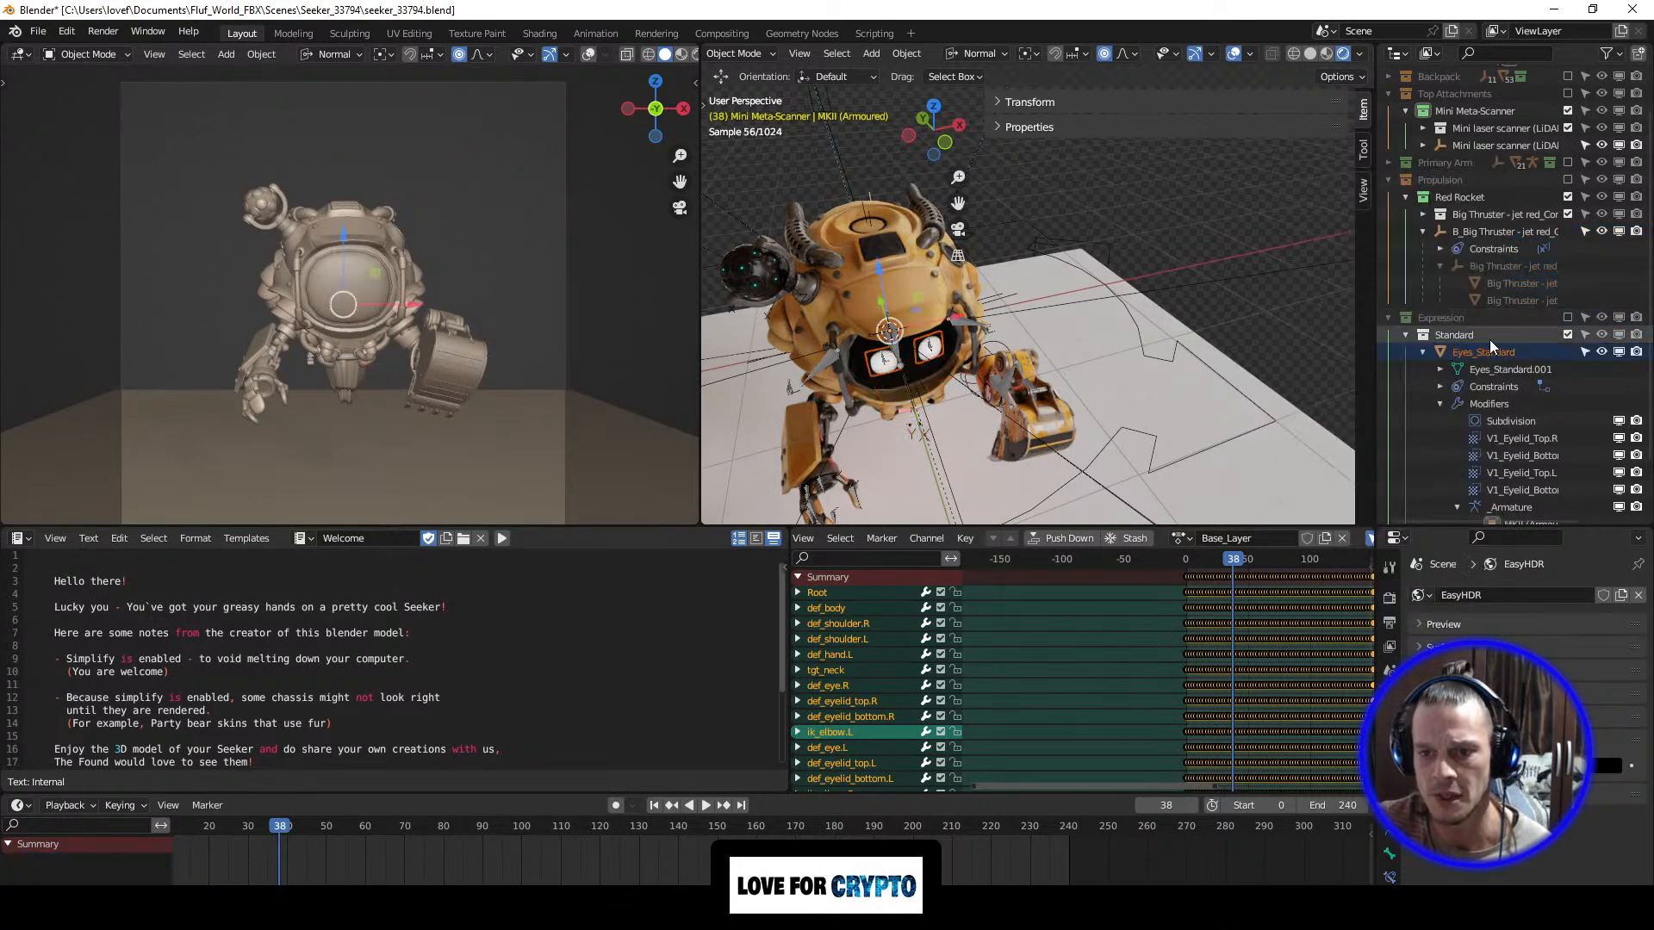
{"action": "scroll", "coordinate": [1463, 410], "scroll_direction": "up", "scroll_amount": 2}
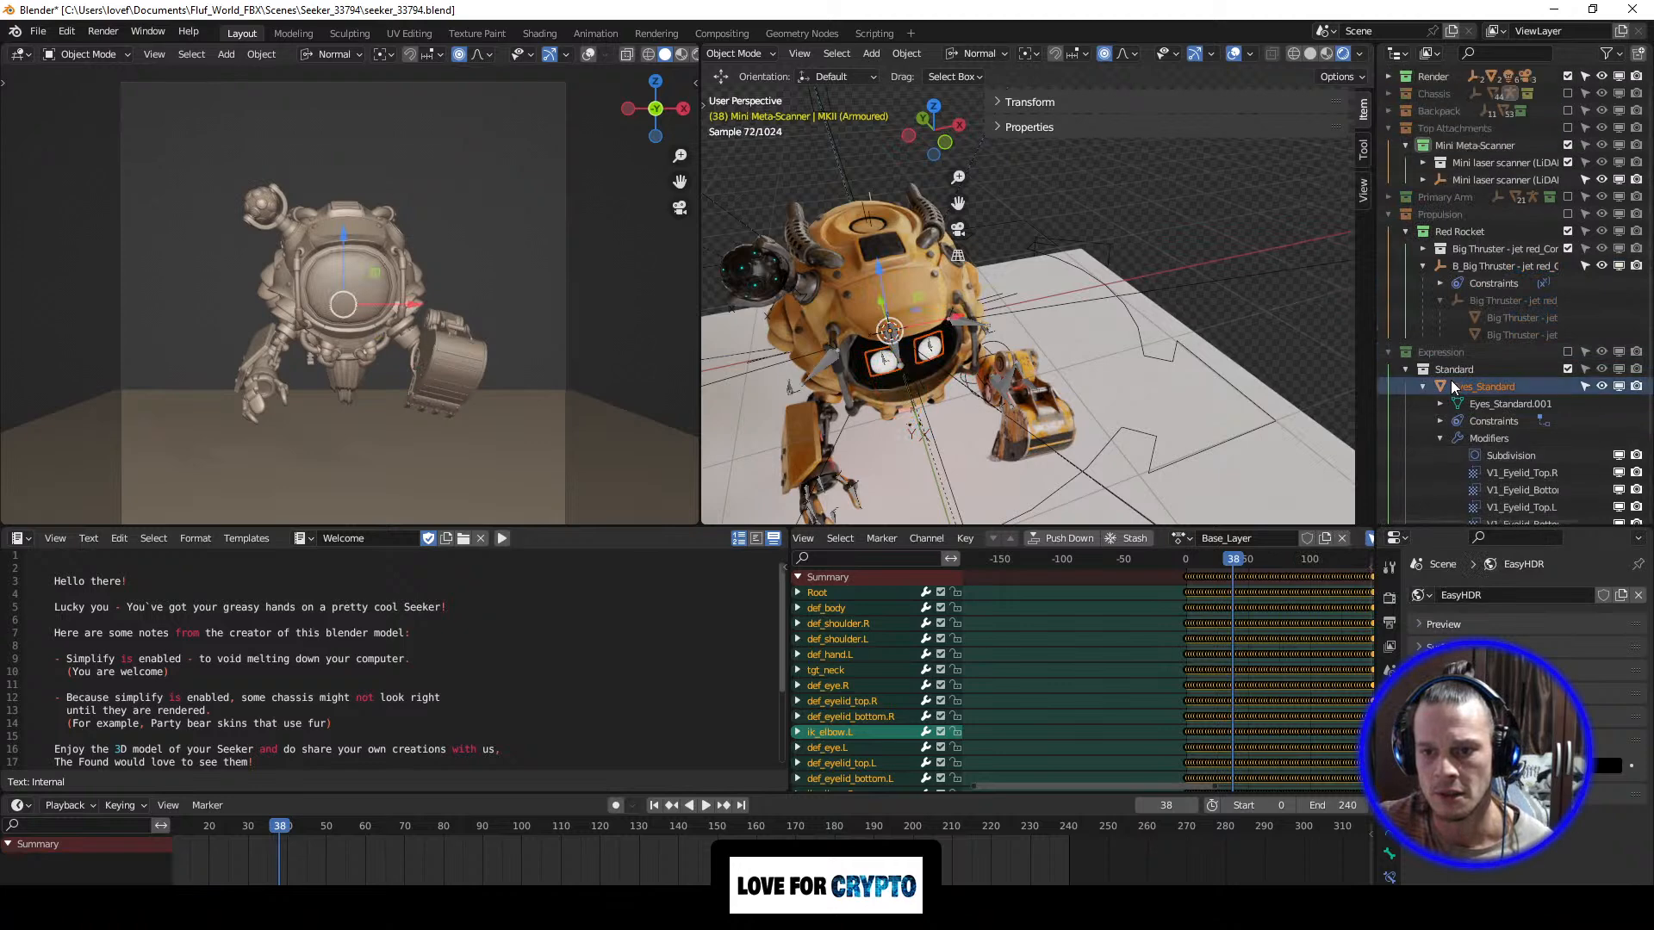
{"action": "scroll", "coordinate": [1437, 455], "scroll_direction": "down", "scroll_amount": 3}
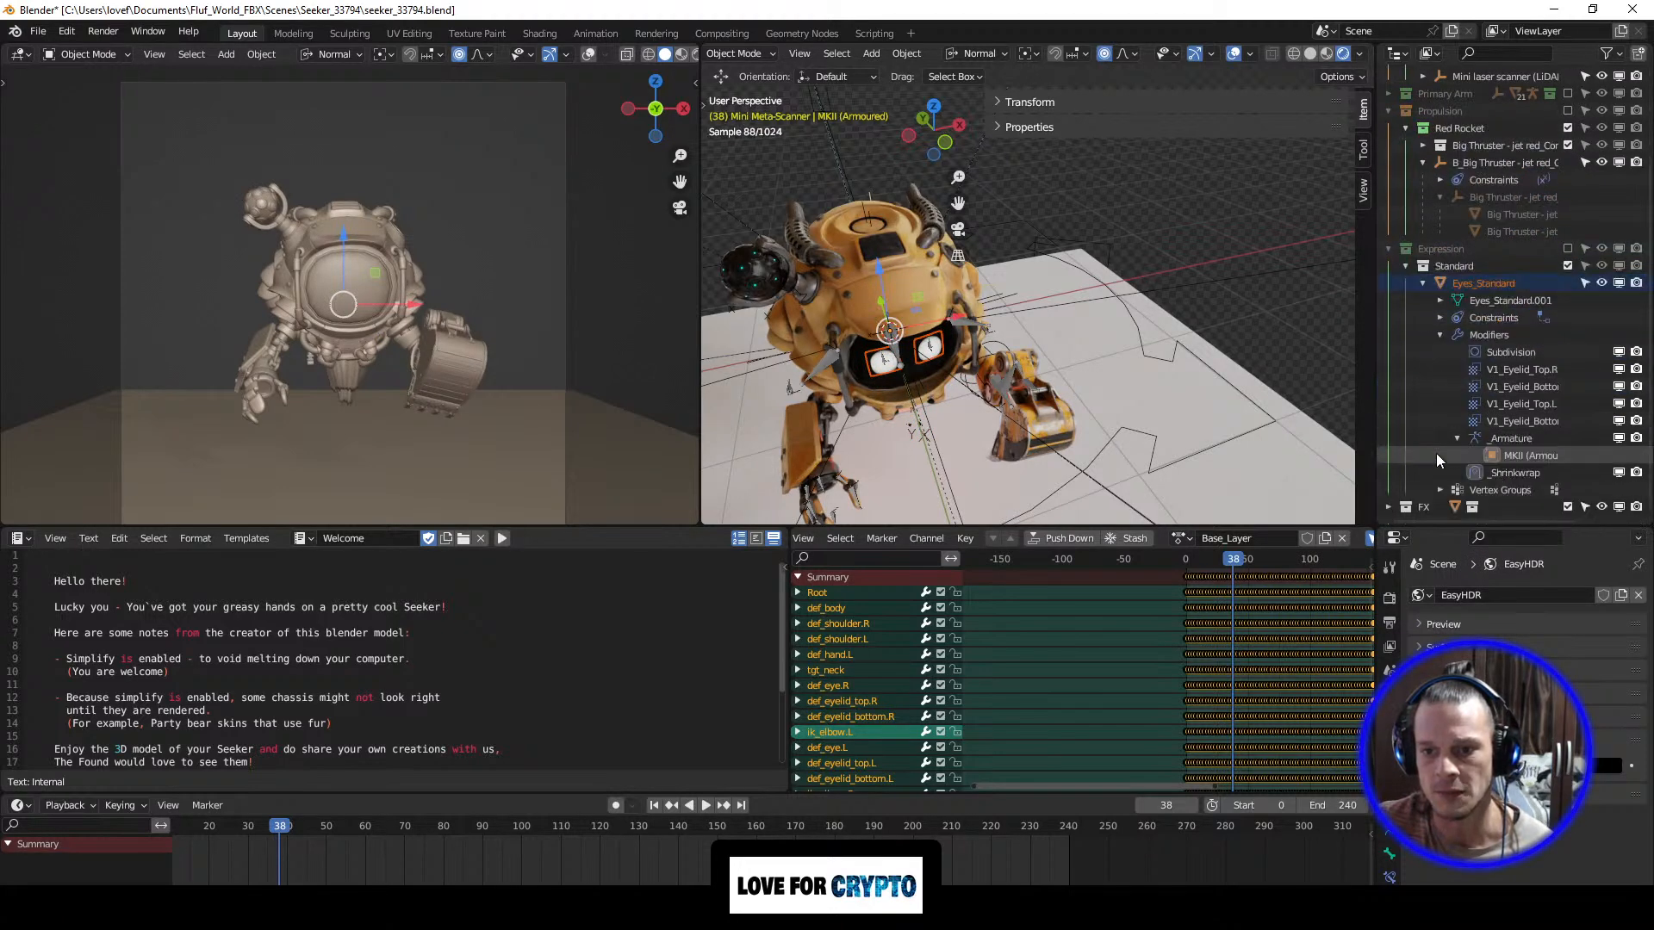
{"action": "scroll", "coordinate": [1437, 454], "scroll_direction": "up", "scroll_amount": 3}
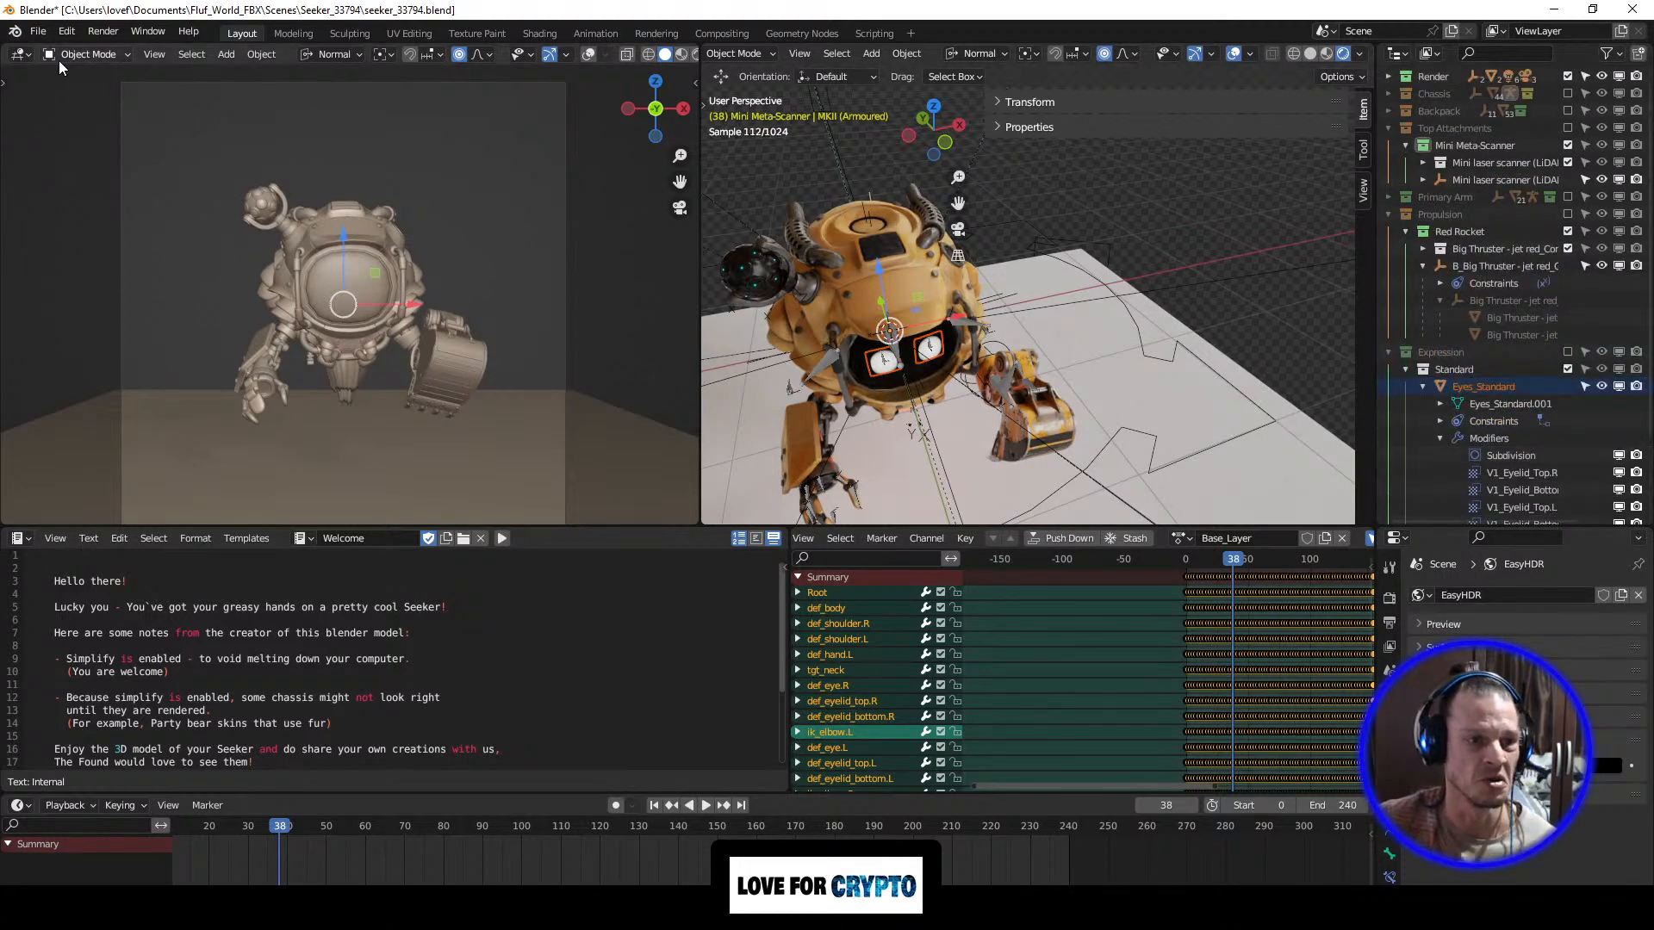
Step: Export the selected eyes as an FBX file named Orange_Eyes_33794.fbx in the Seeker_33794 folder
{"action": "left_click", "coordinate": [39, 32]}
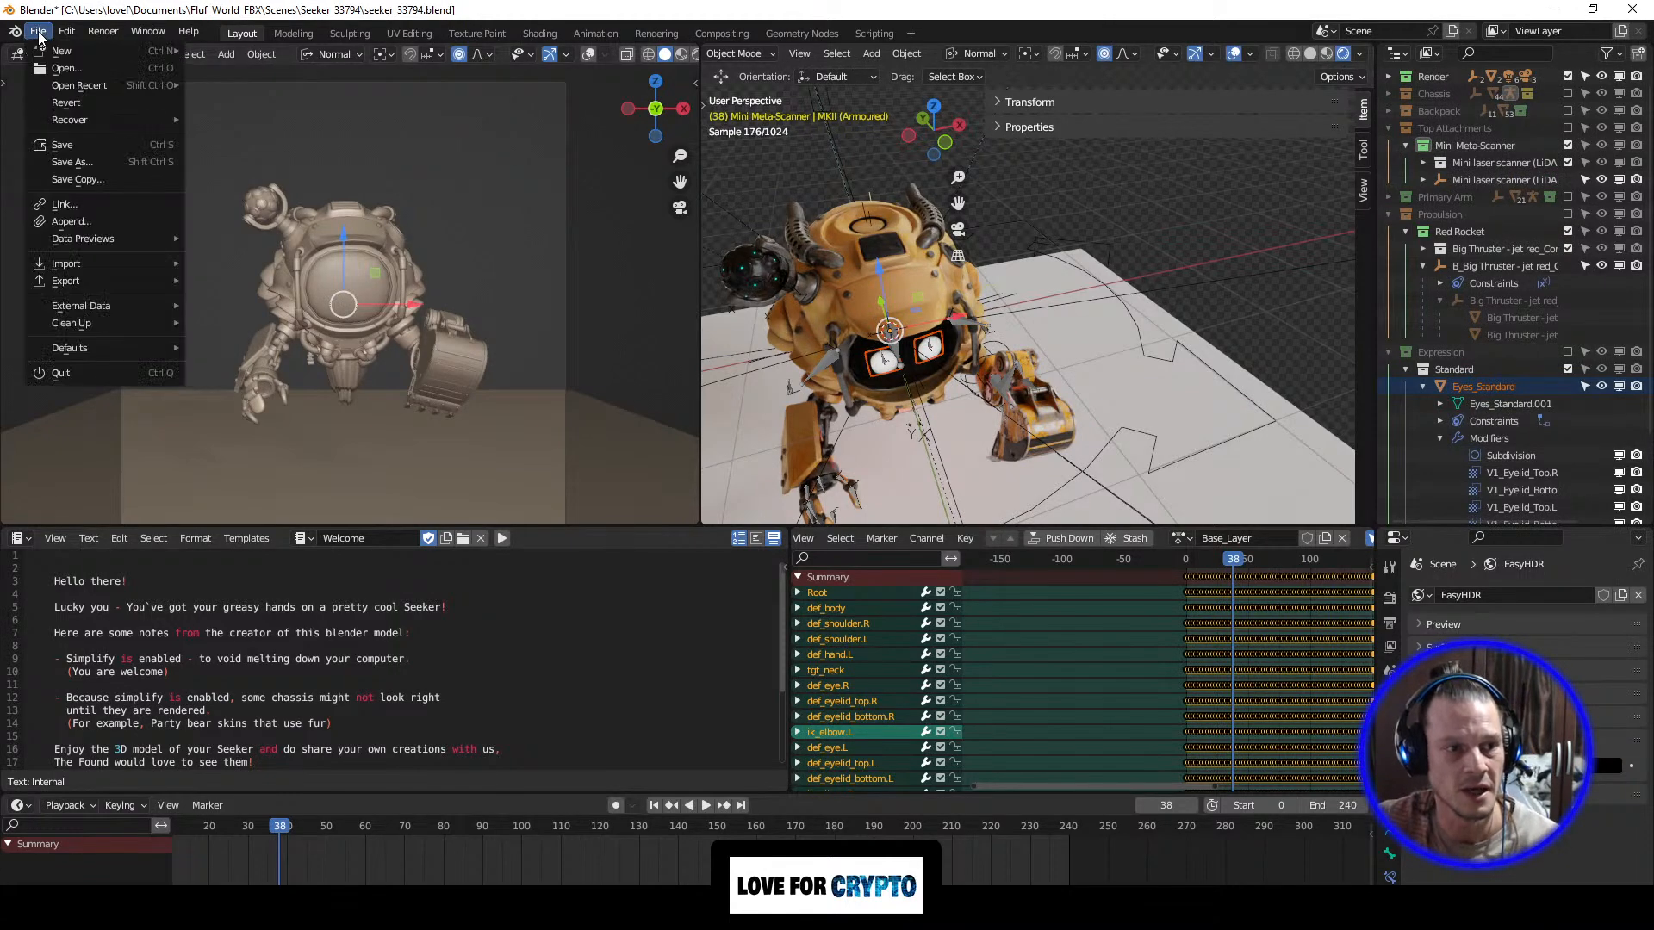
{"action": "mouse_move", "coordinate": [89, 282]}
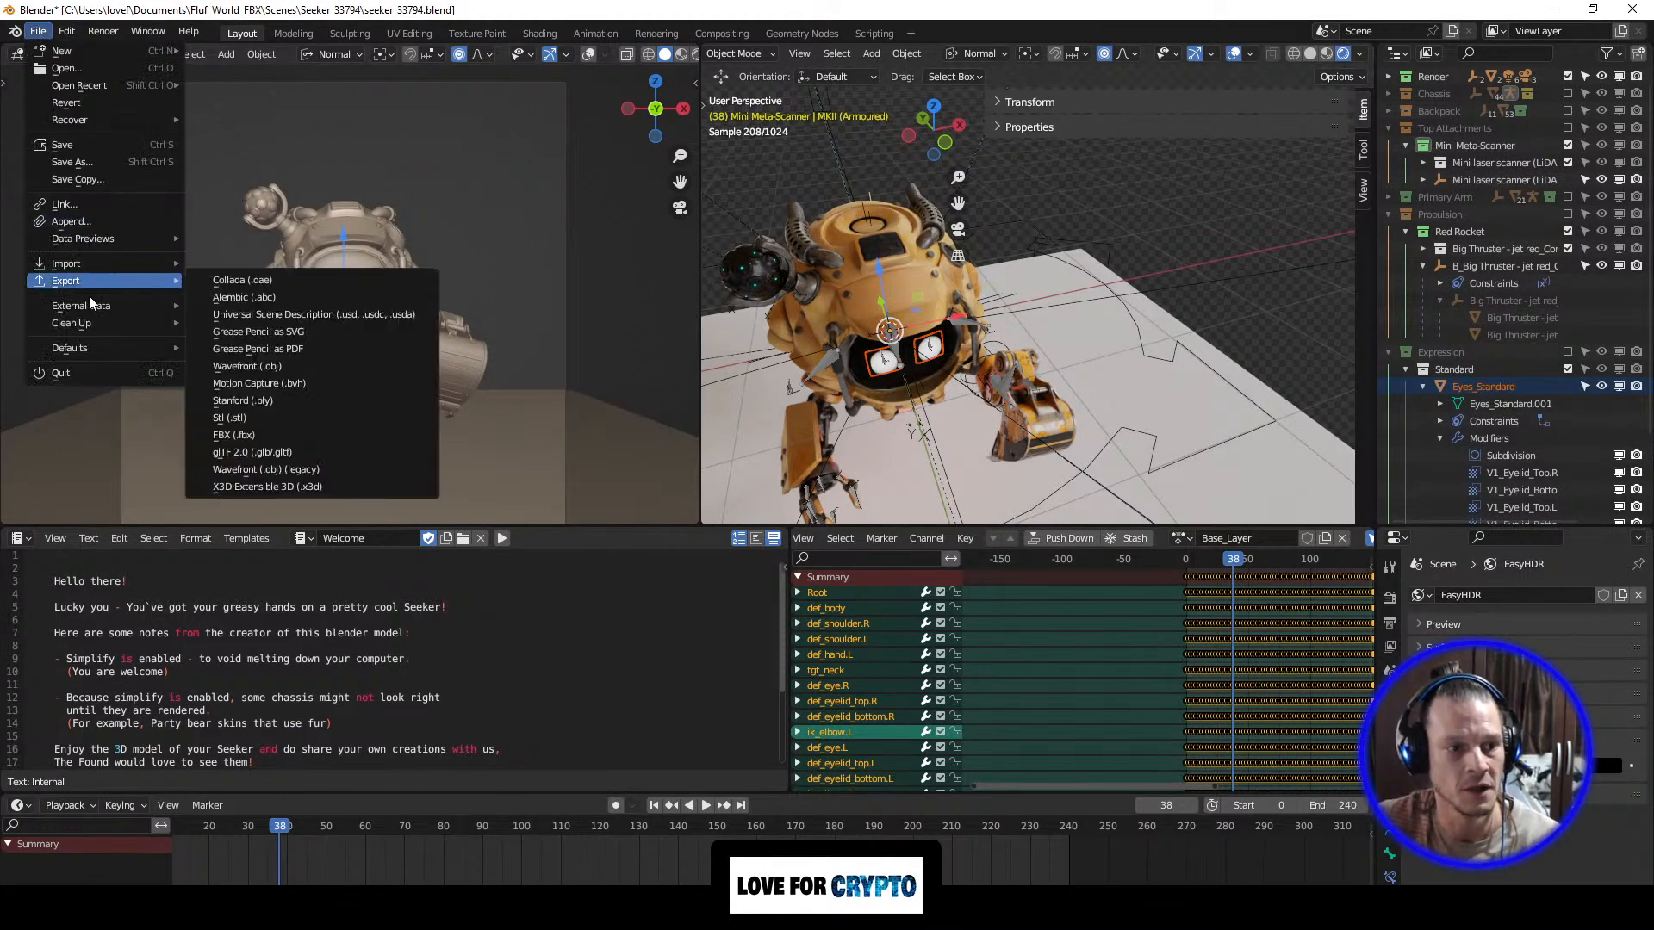
{"action": "left_click", "coordinate": [259, 434]}
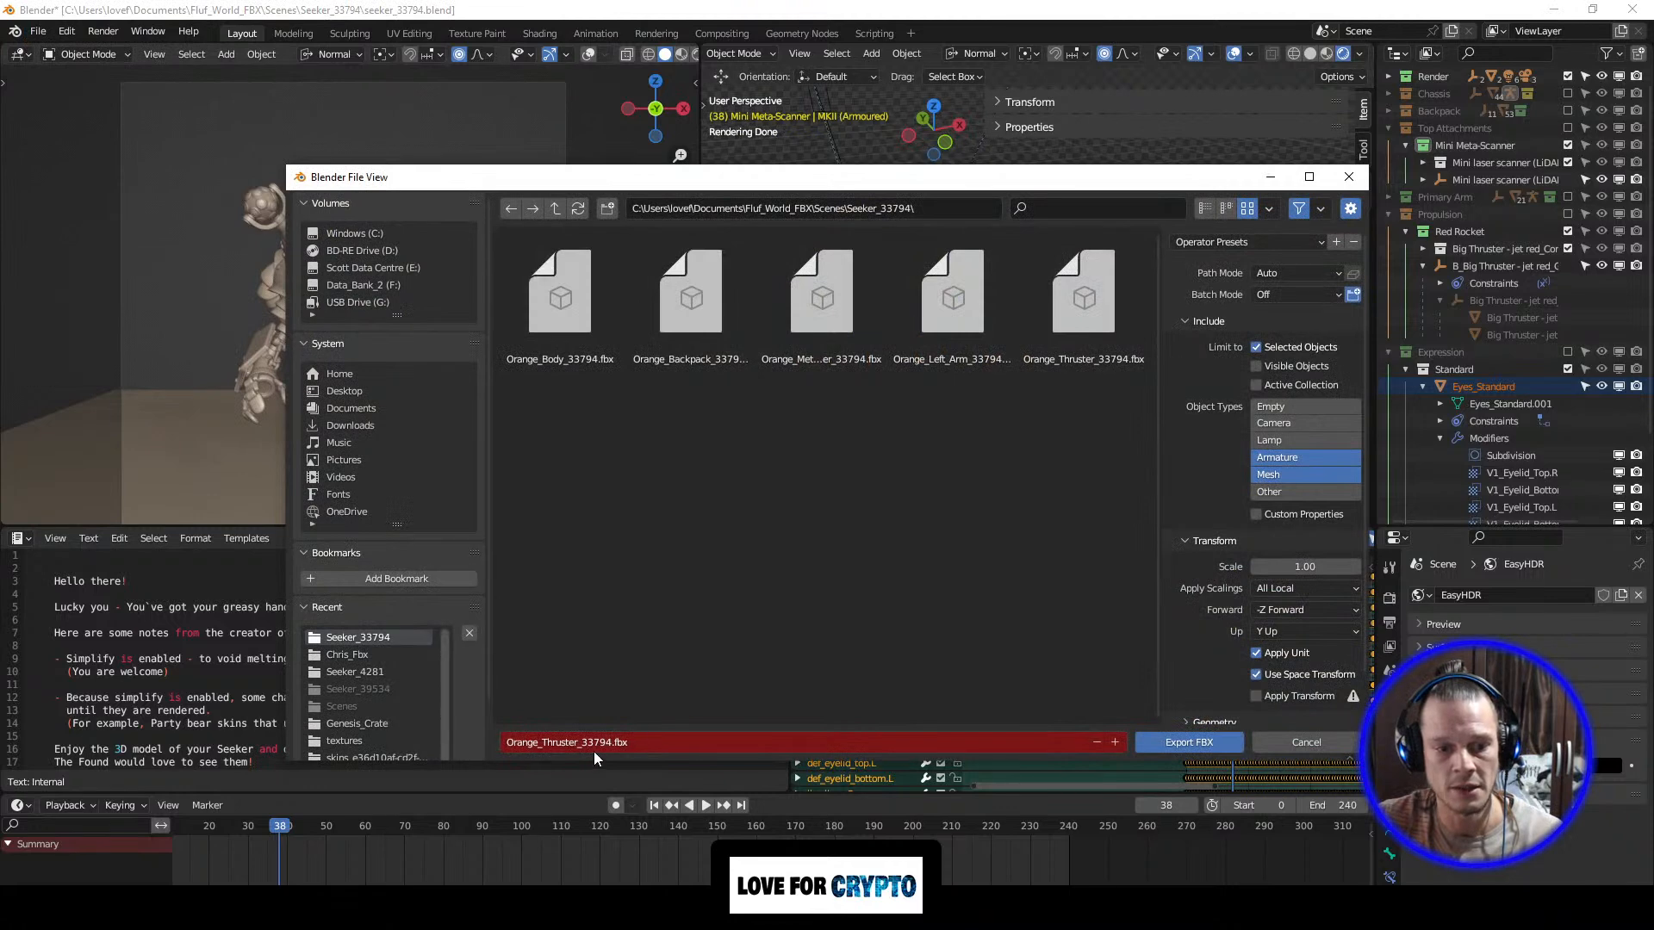
{"action": "left_click", "coordinate": [565, 742]}
{"action": "key", "text": "Delete"}
{"action": "key", "text": "Delete"}
{"action": "key", "text": "Delete"}
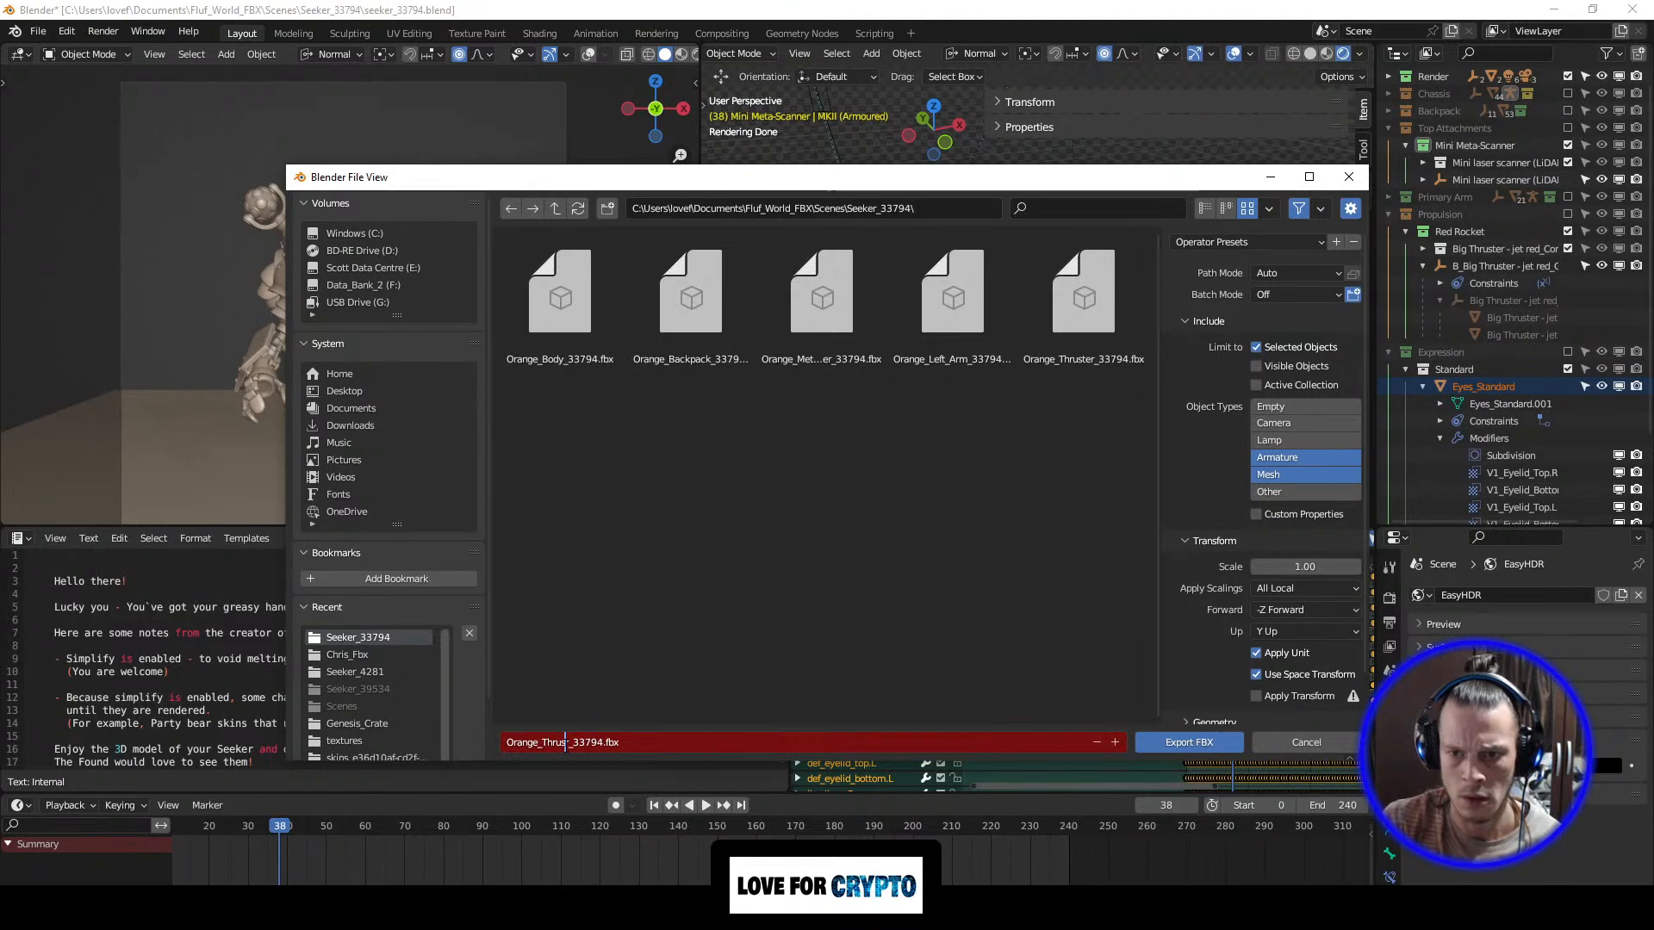
{"action": "key", "text": "BackSpace"}
{"action": "key", "text": "BackSpace"}
{"action": "key", "text": "BackSpace"}
{"action": "key", "text": "BackSpace"}
{"action": "key", "text": "BackSpace"}
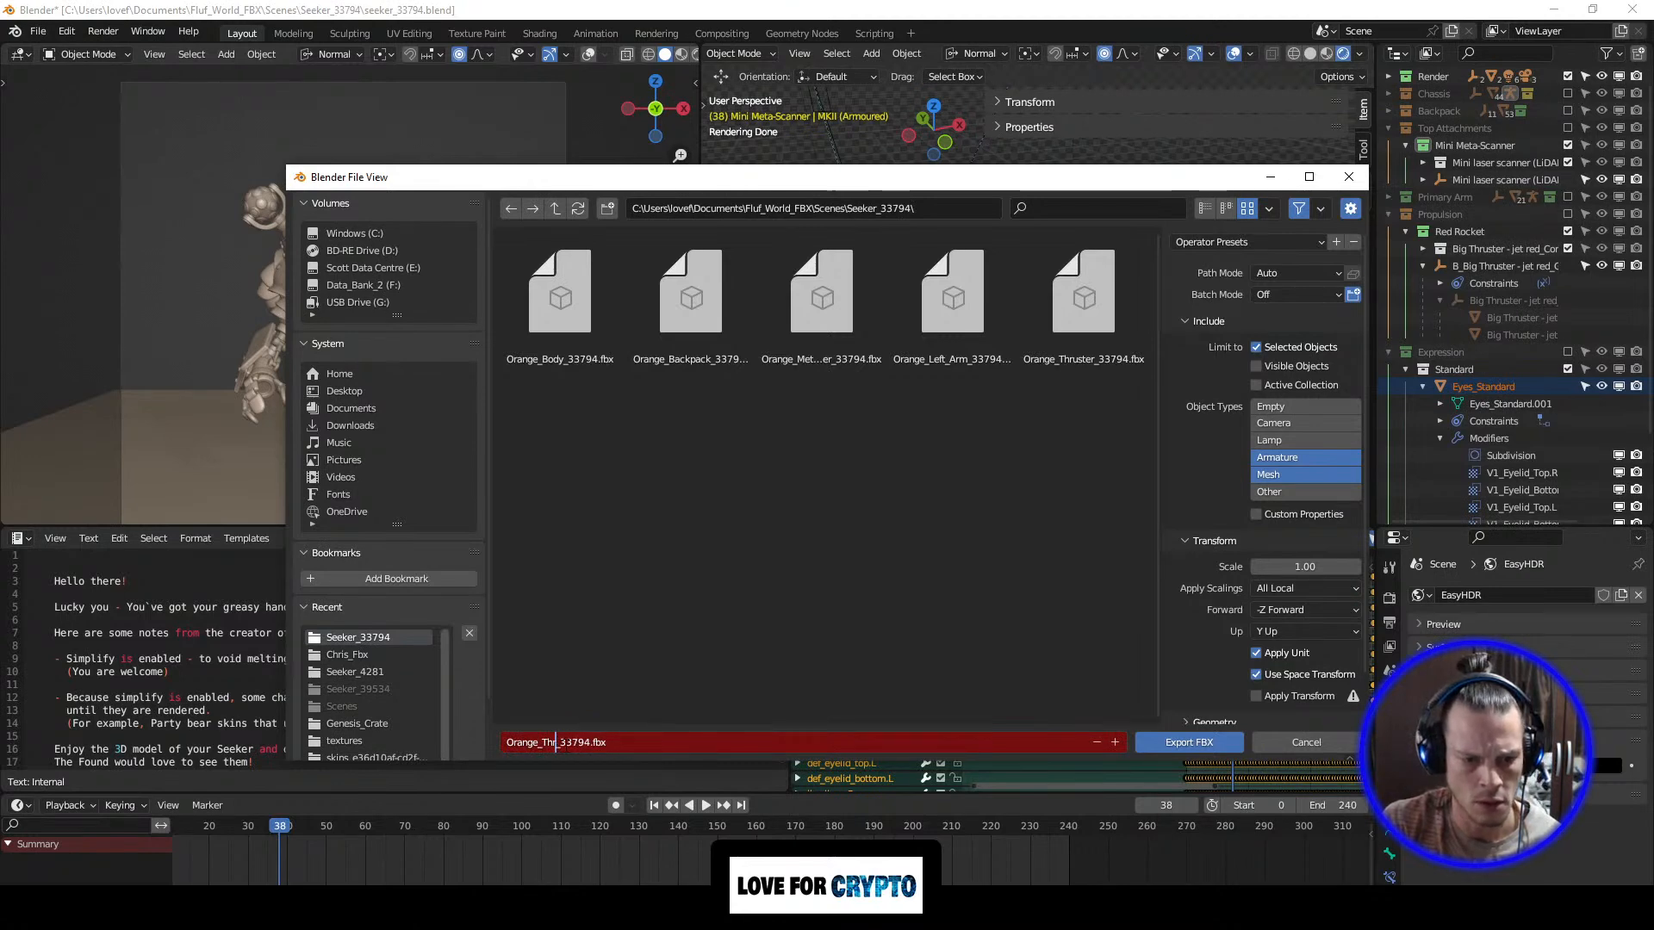
{"action": "type", "text": "Eyes"}
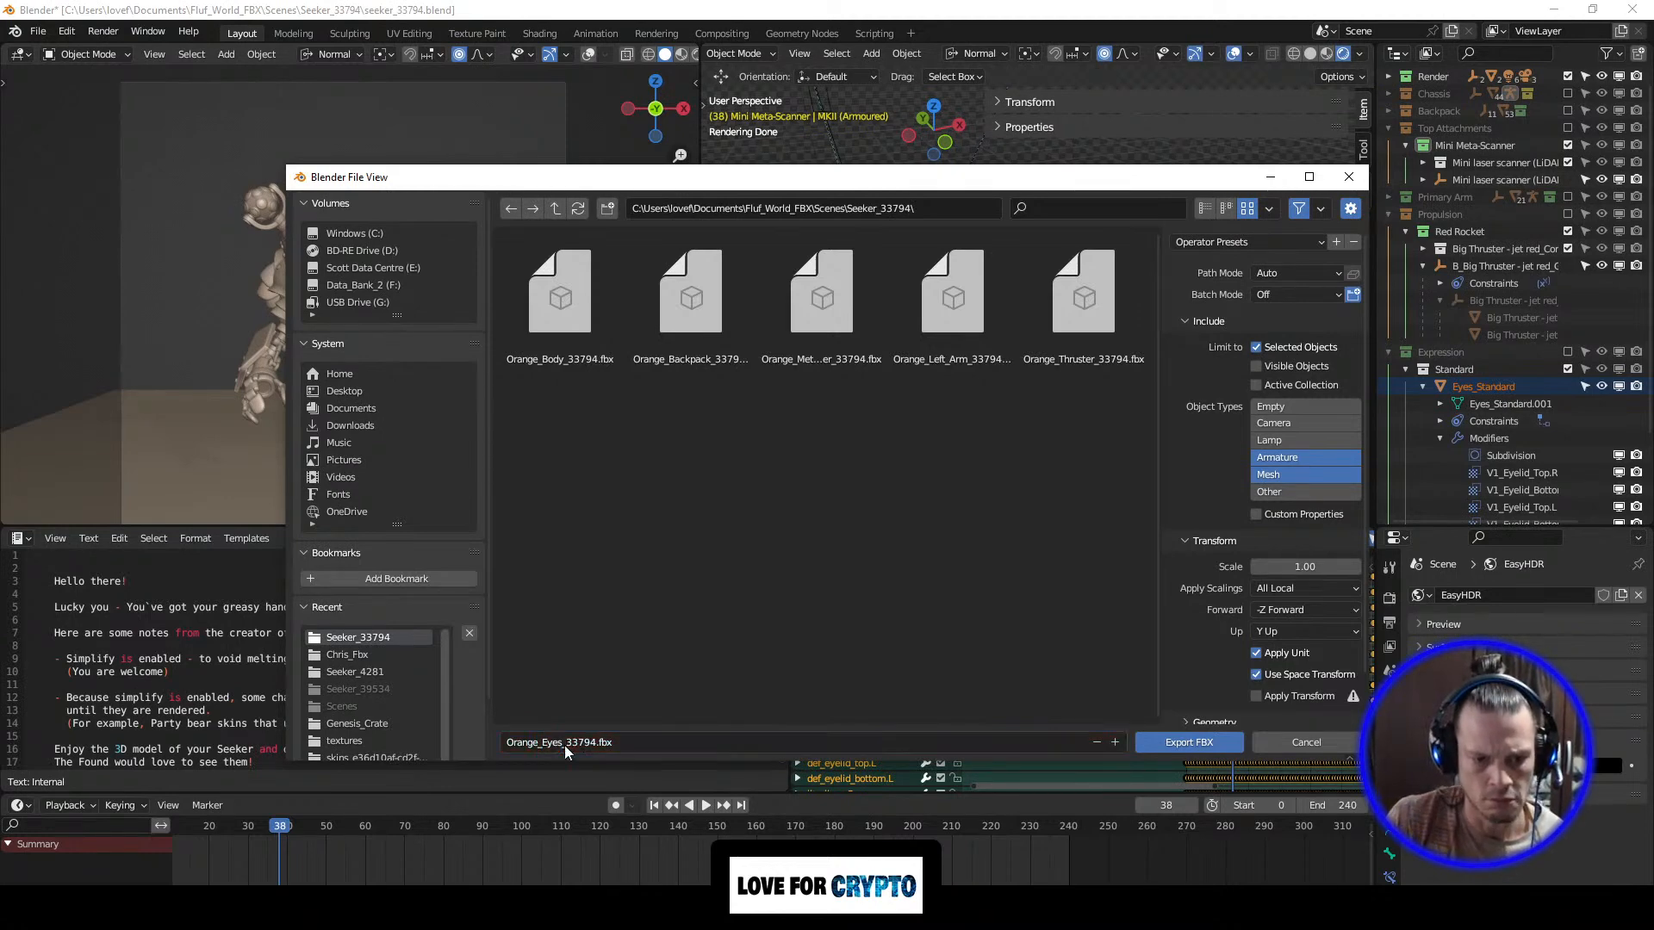
{"action": "left_click", "coordinate": [1172, 746]}
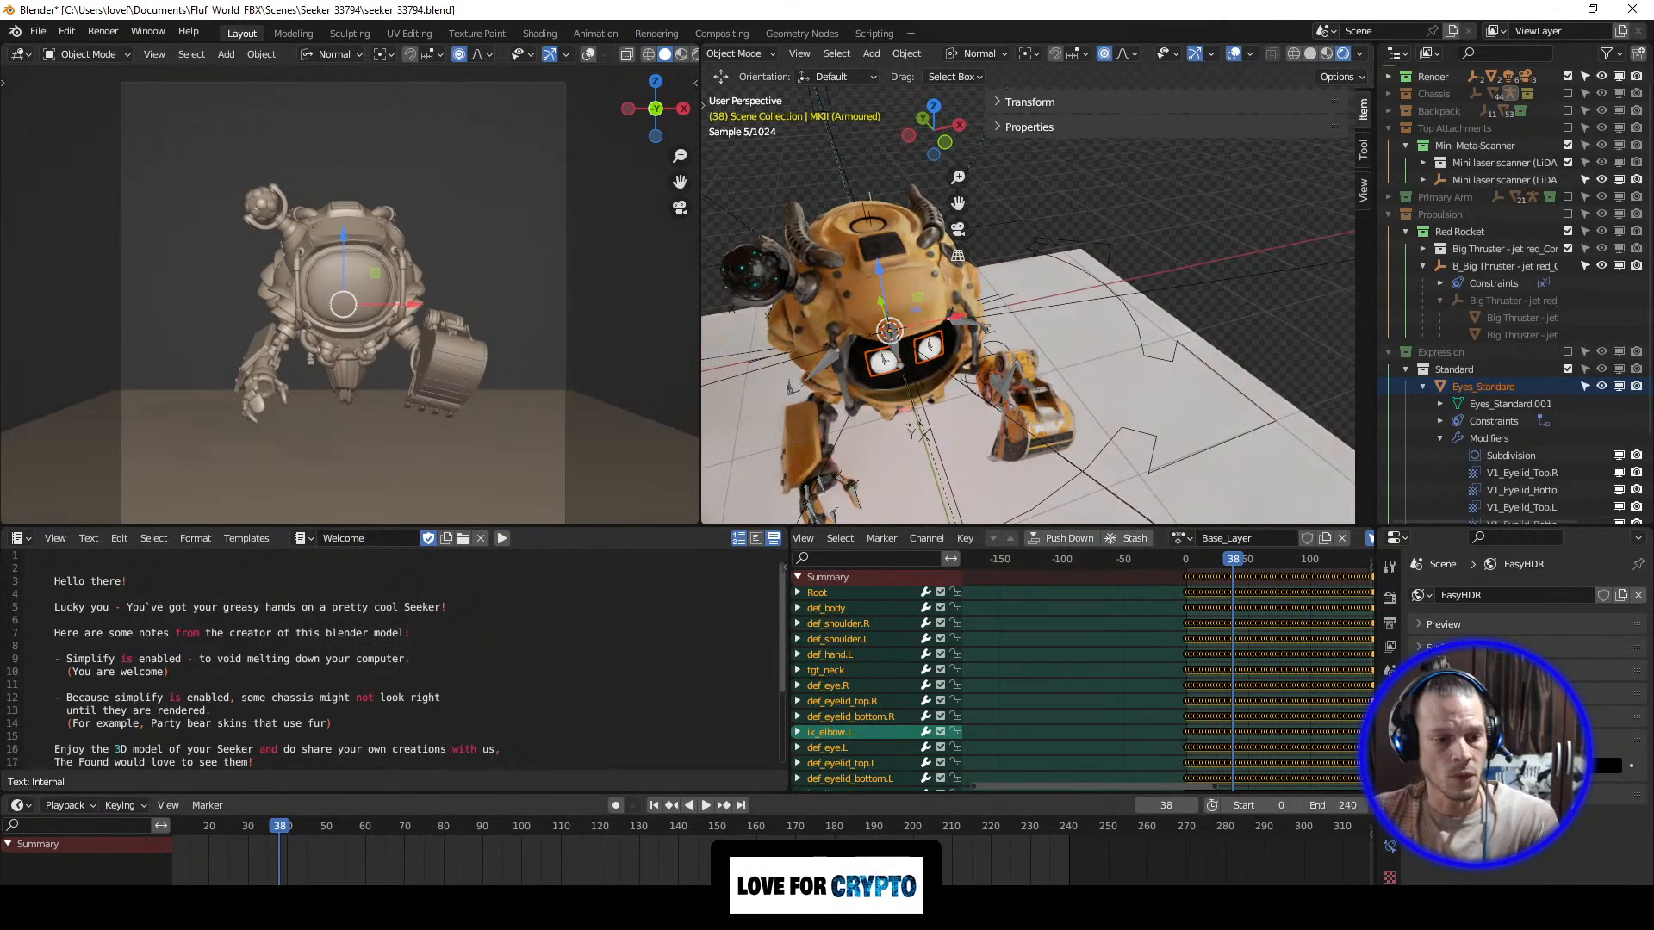
Step: Check in File Explorer that all exported FBX parts are in the Seeker_33794 folder, then return to Blender
{"action": "left_click", "coordinate": [316, 911]}
{"action": "left_click", "coordinate": [315, 882]}
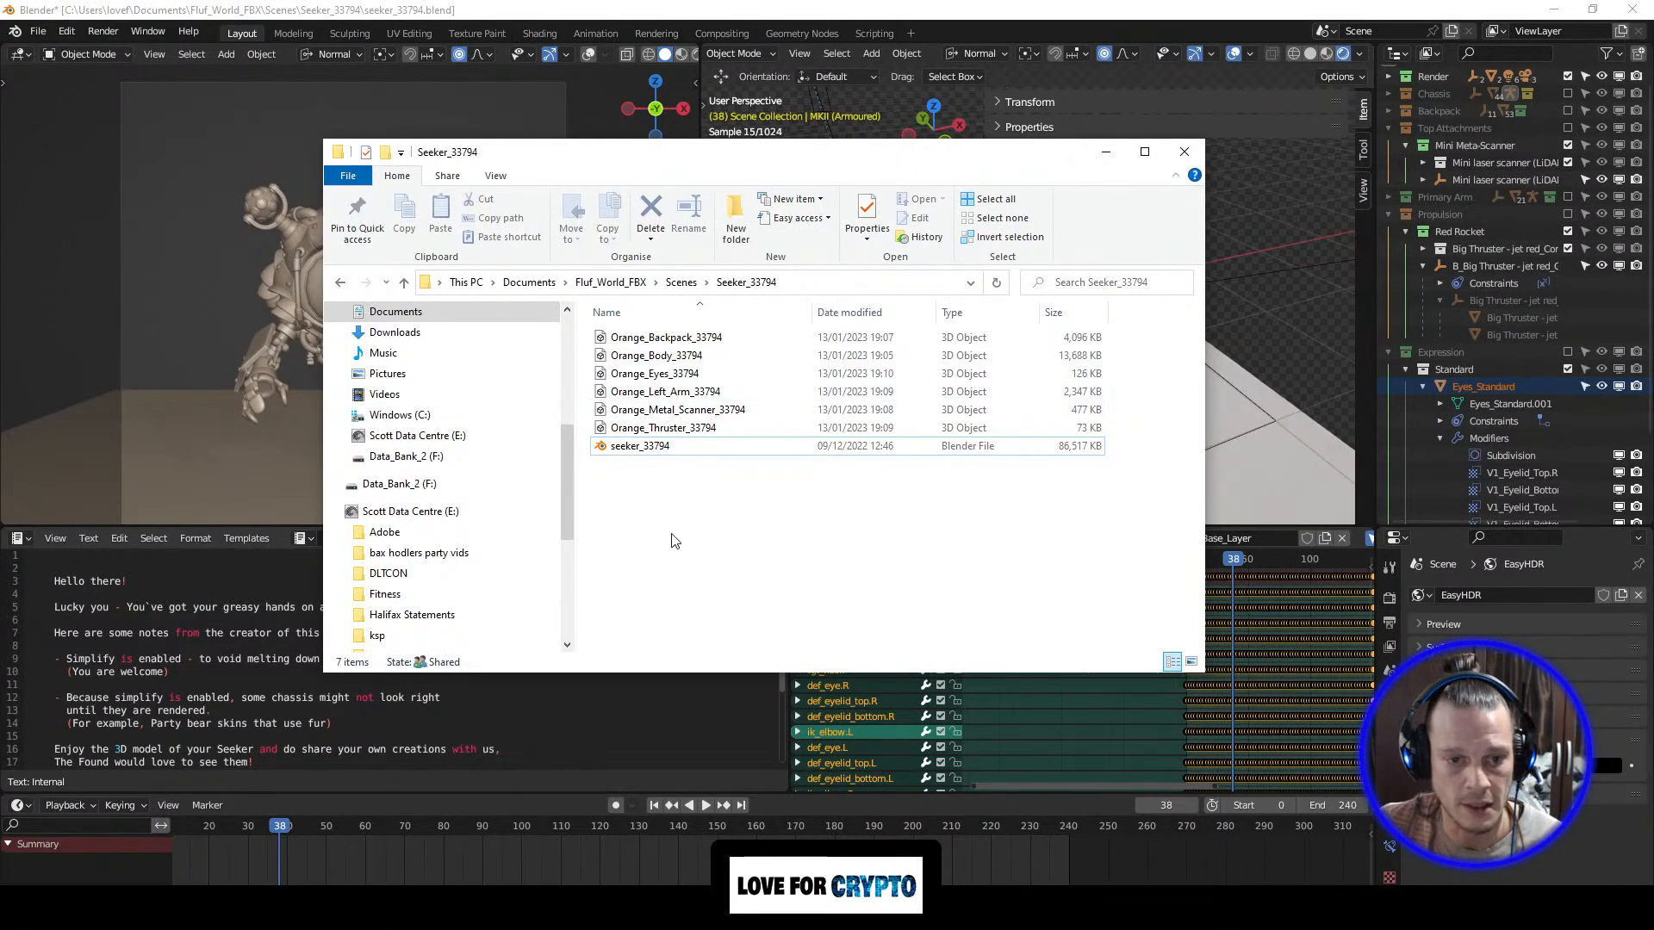
{"action": "left_click_drag", "start_coordinate": [927, 155], "coordinate": [1088, 207]}
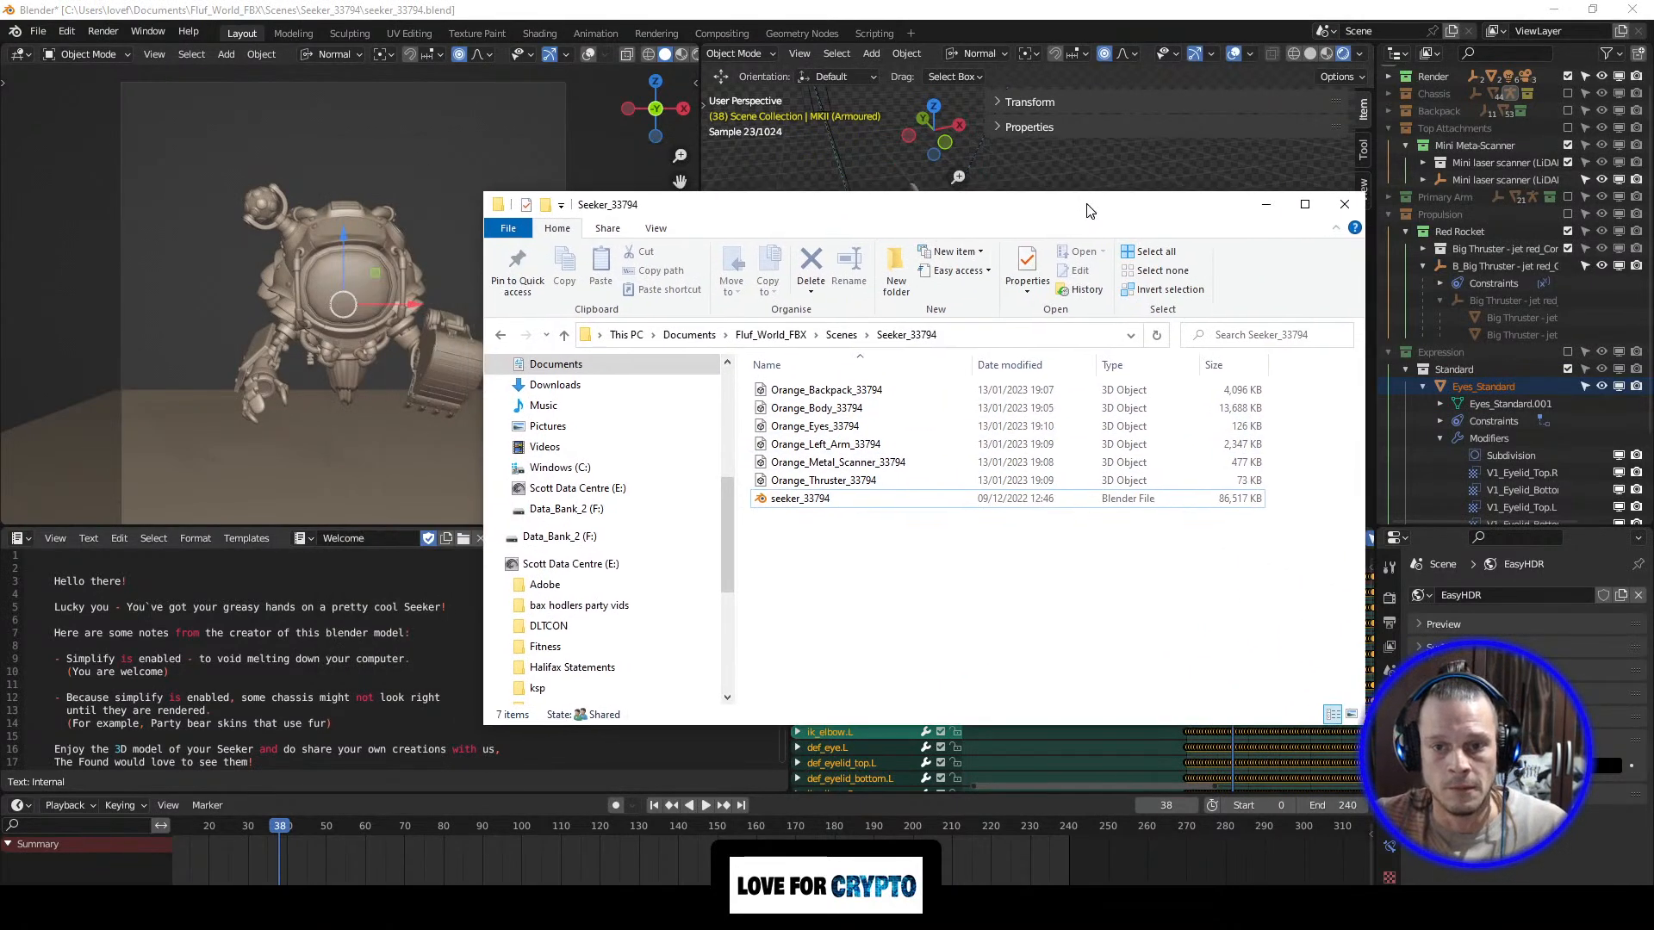
{"action": "left_click", "coordinate": [1265, 204]}
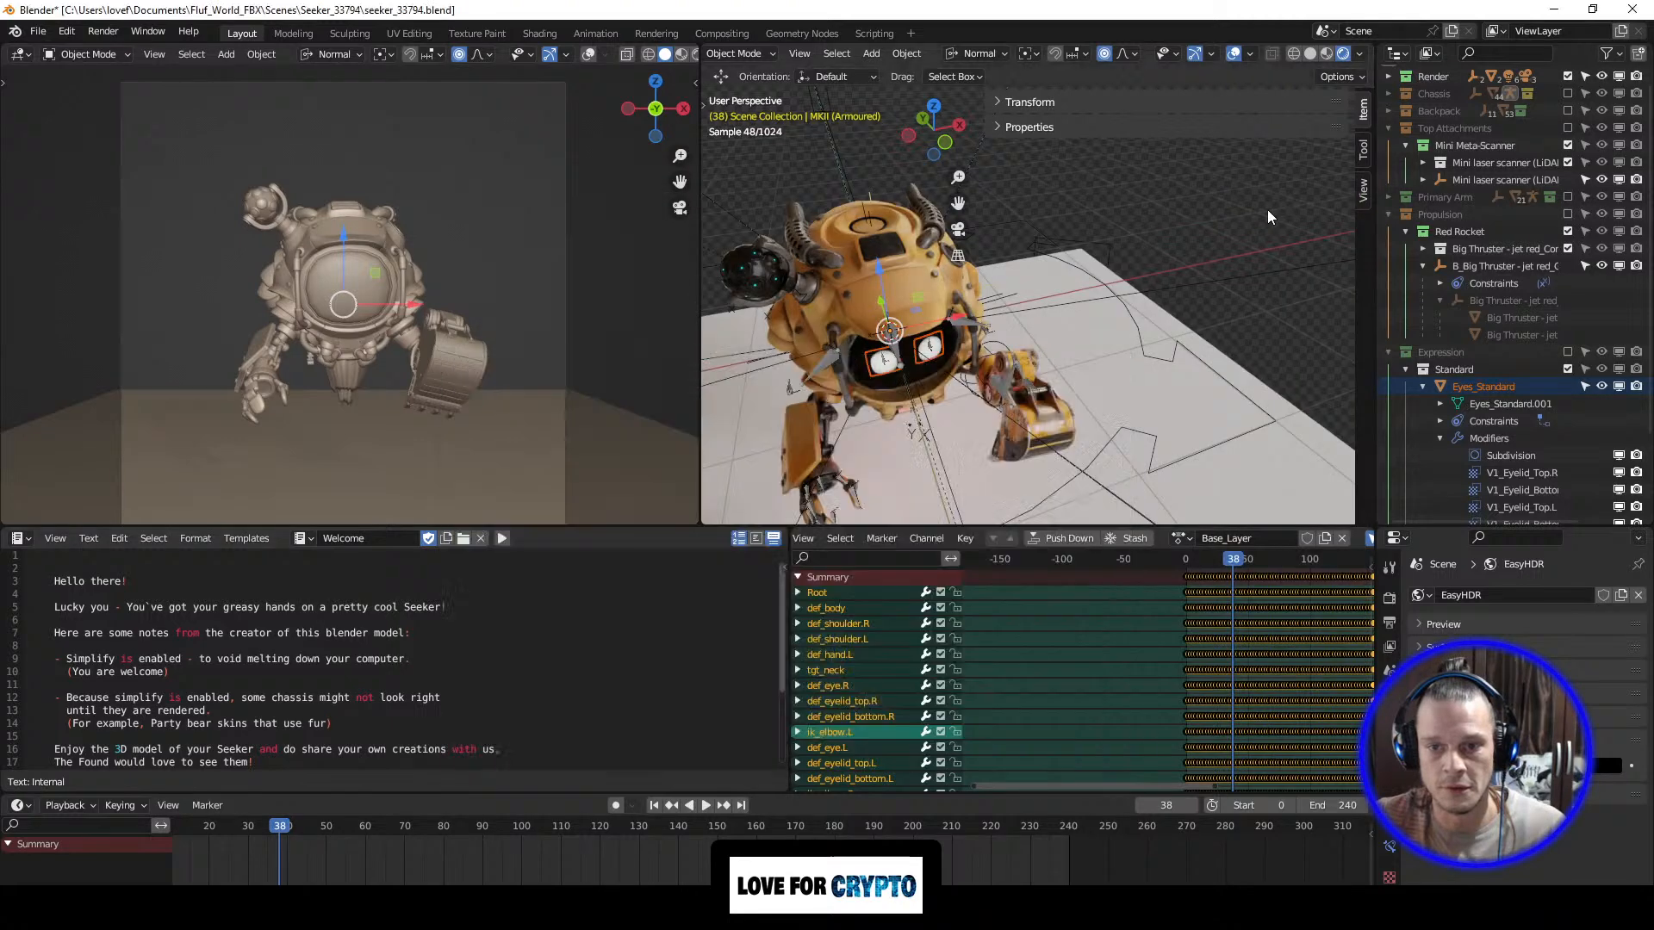
{"action": "left_click", "coordinate": [38, 31]}
{"action": "mouse_move", "coordinate": [76, 38]}
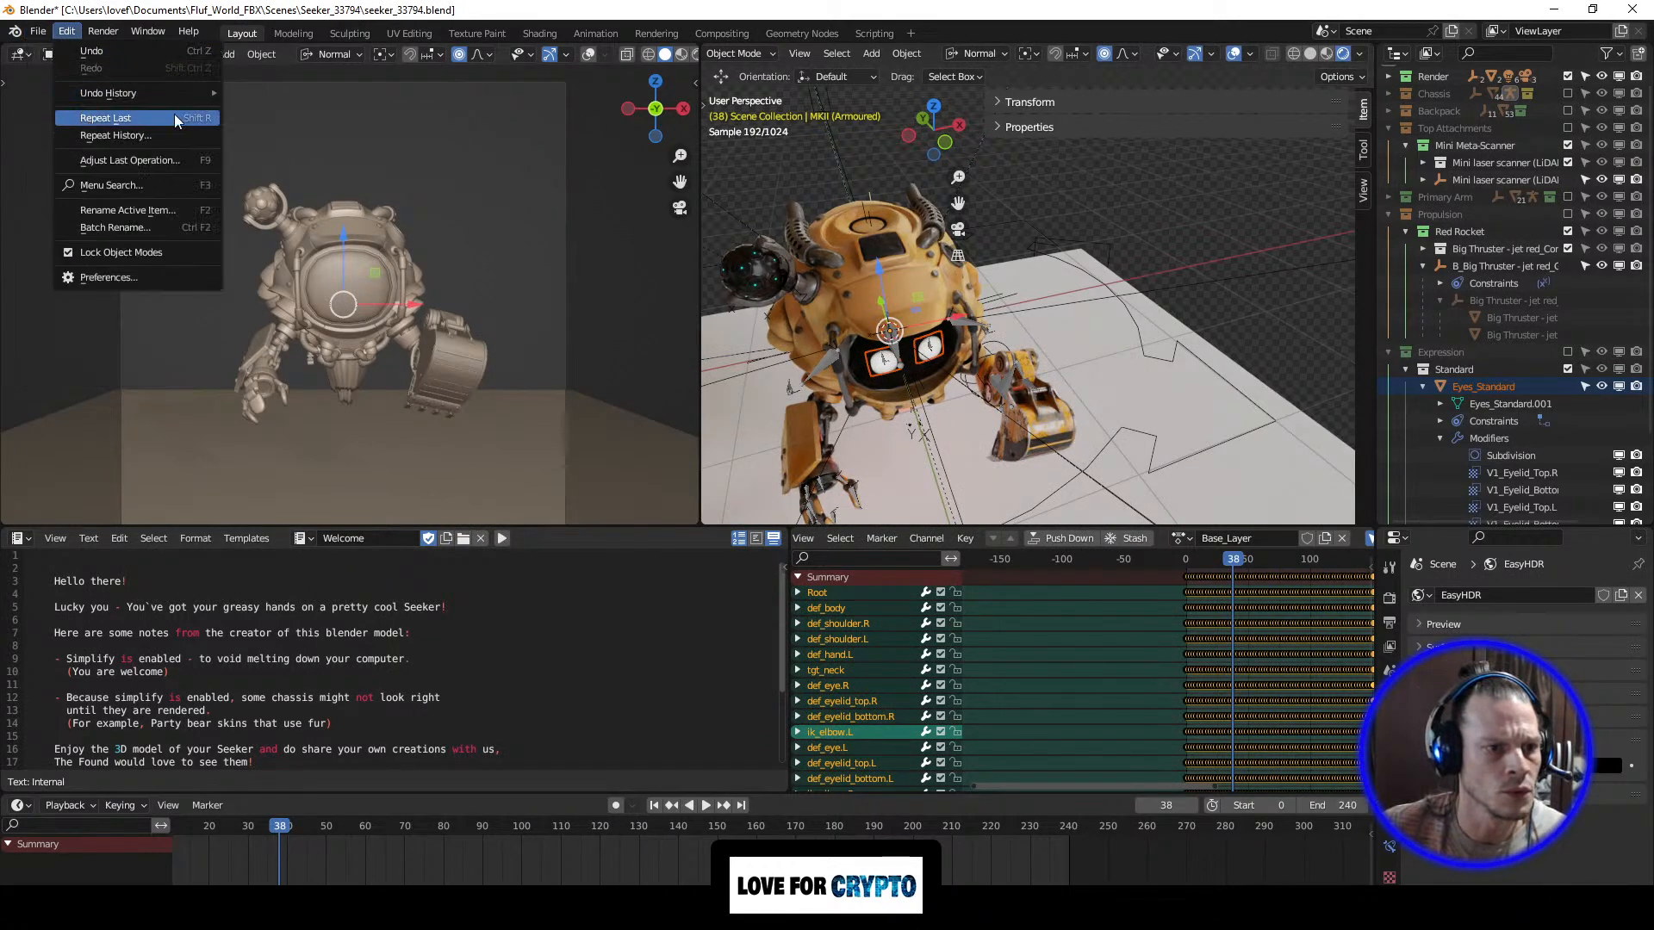
Step: Save the seeker_33794 scene file with the exports completed
{"action": "mouse_move", "coordinate": [199, 92]}
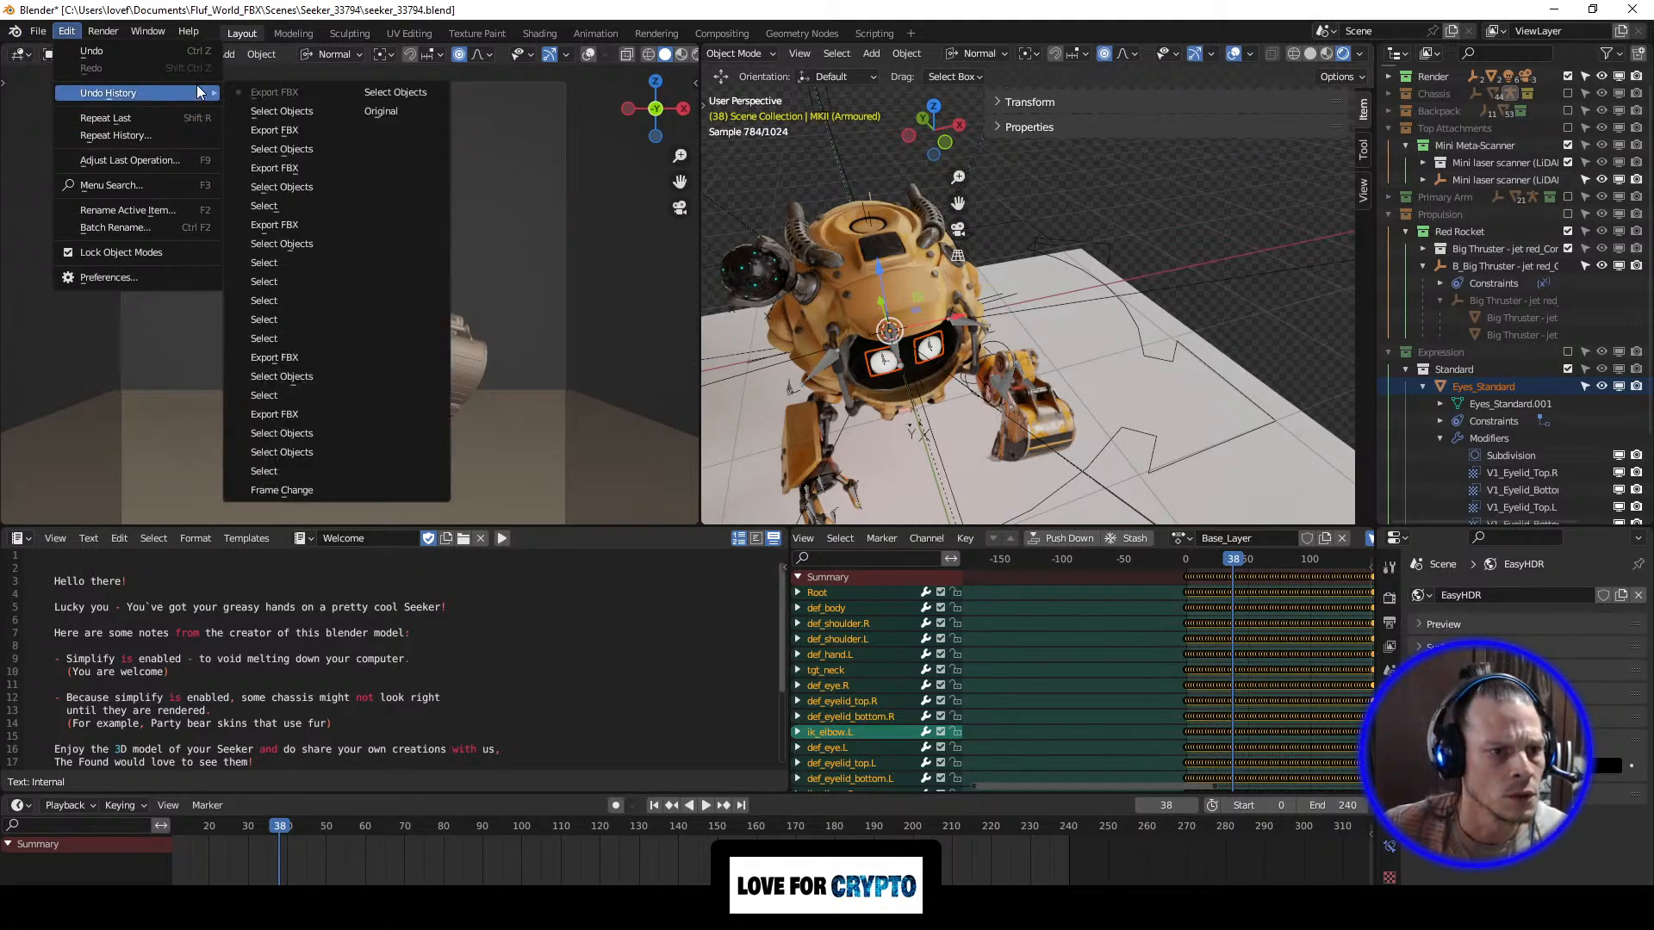
{"action": "left_click", "coordinate": [38, 35]}
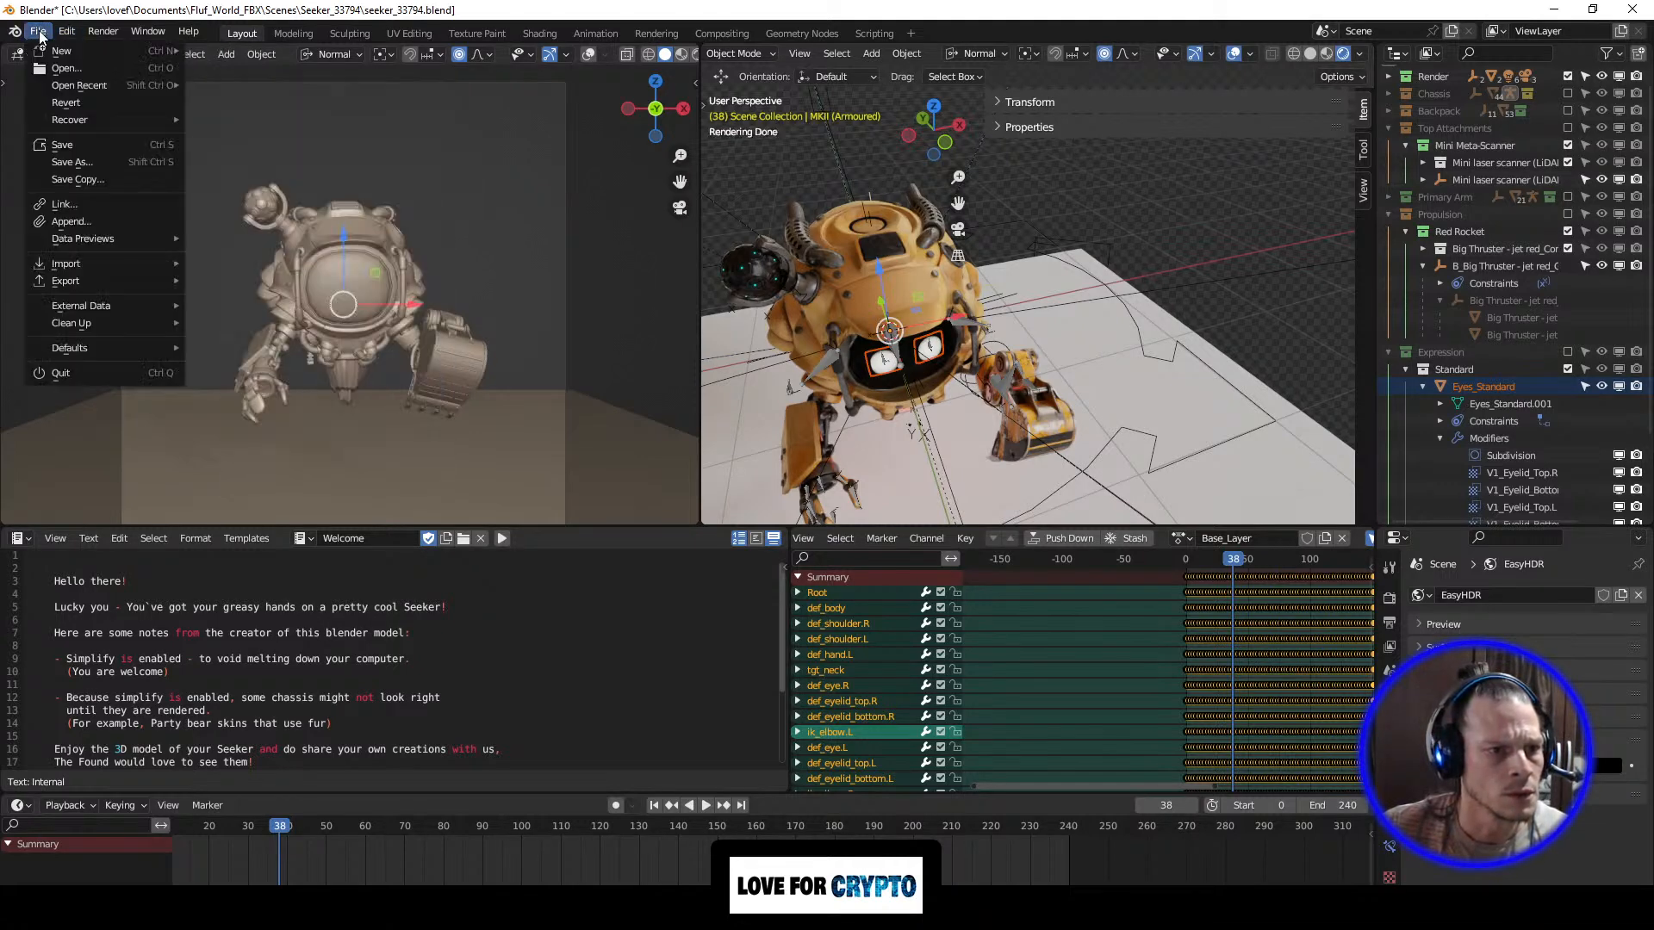
{"action": "left_click", "coordinate": [72, 146]}
{"action": "left_click", "coordinate": [38, 32]}
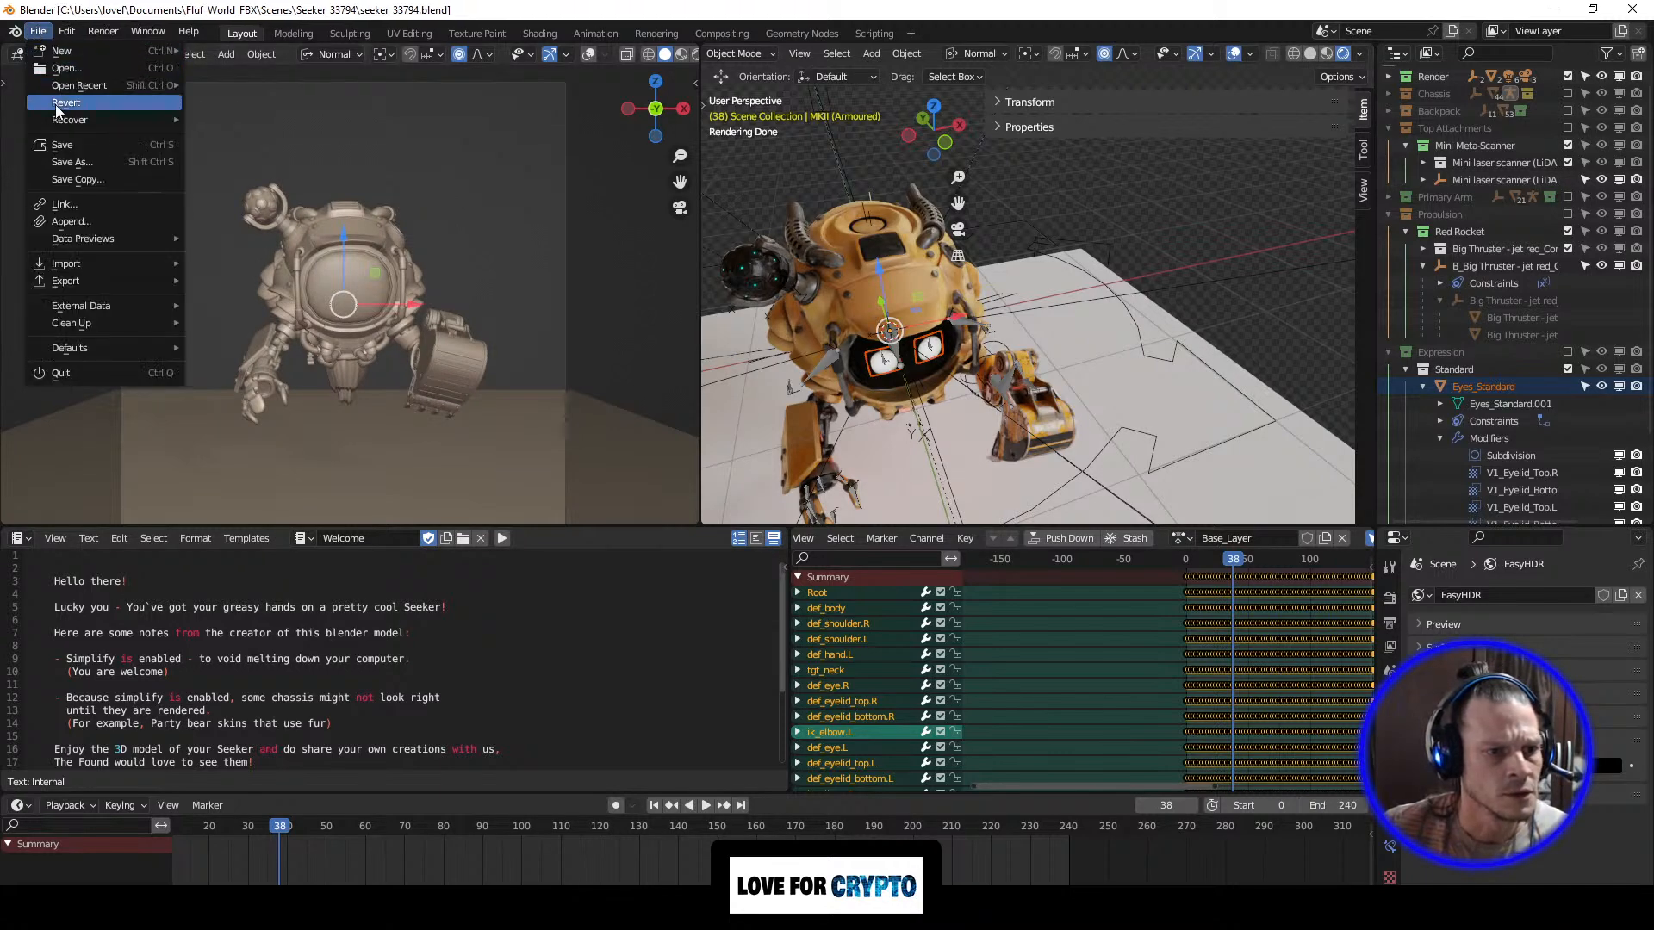
{"action": "mouse_move", "coordinate": [112, 241]}
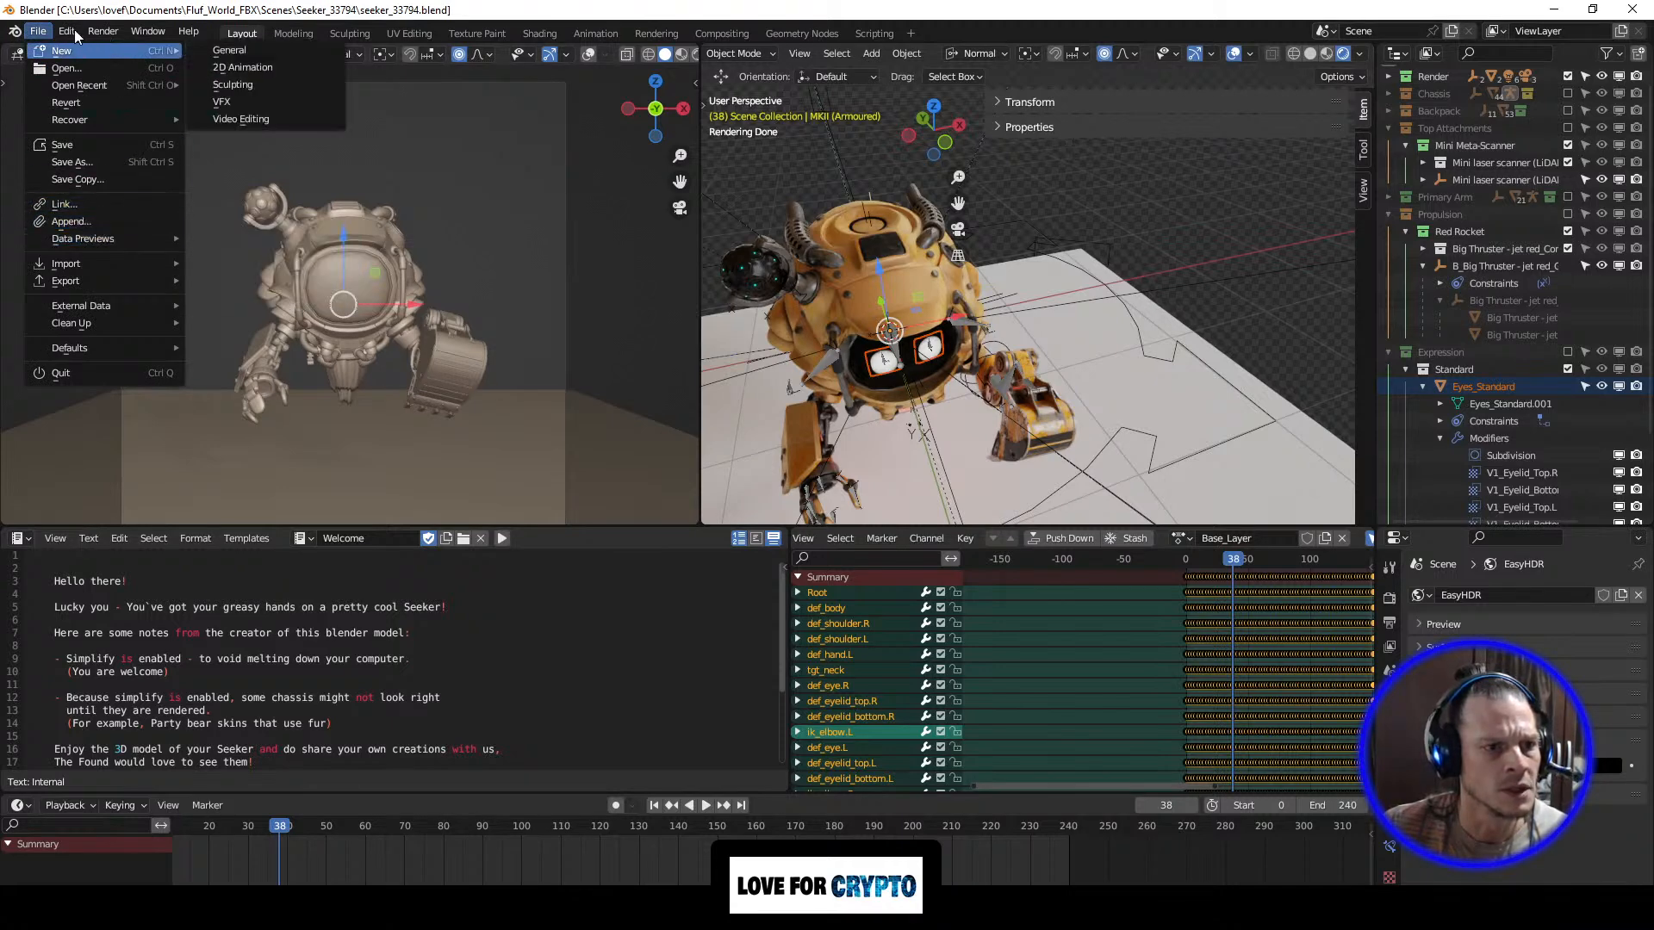
{"action": "mouse_move", "coordinate": [74, 31]}
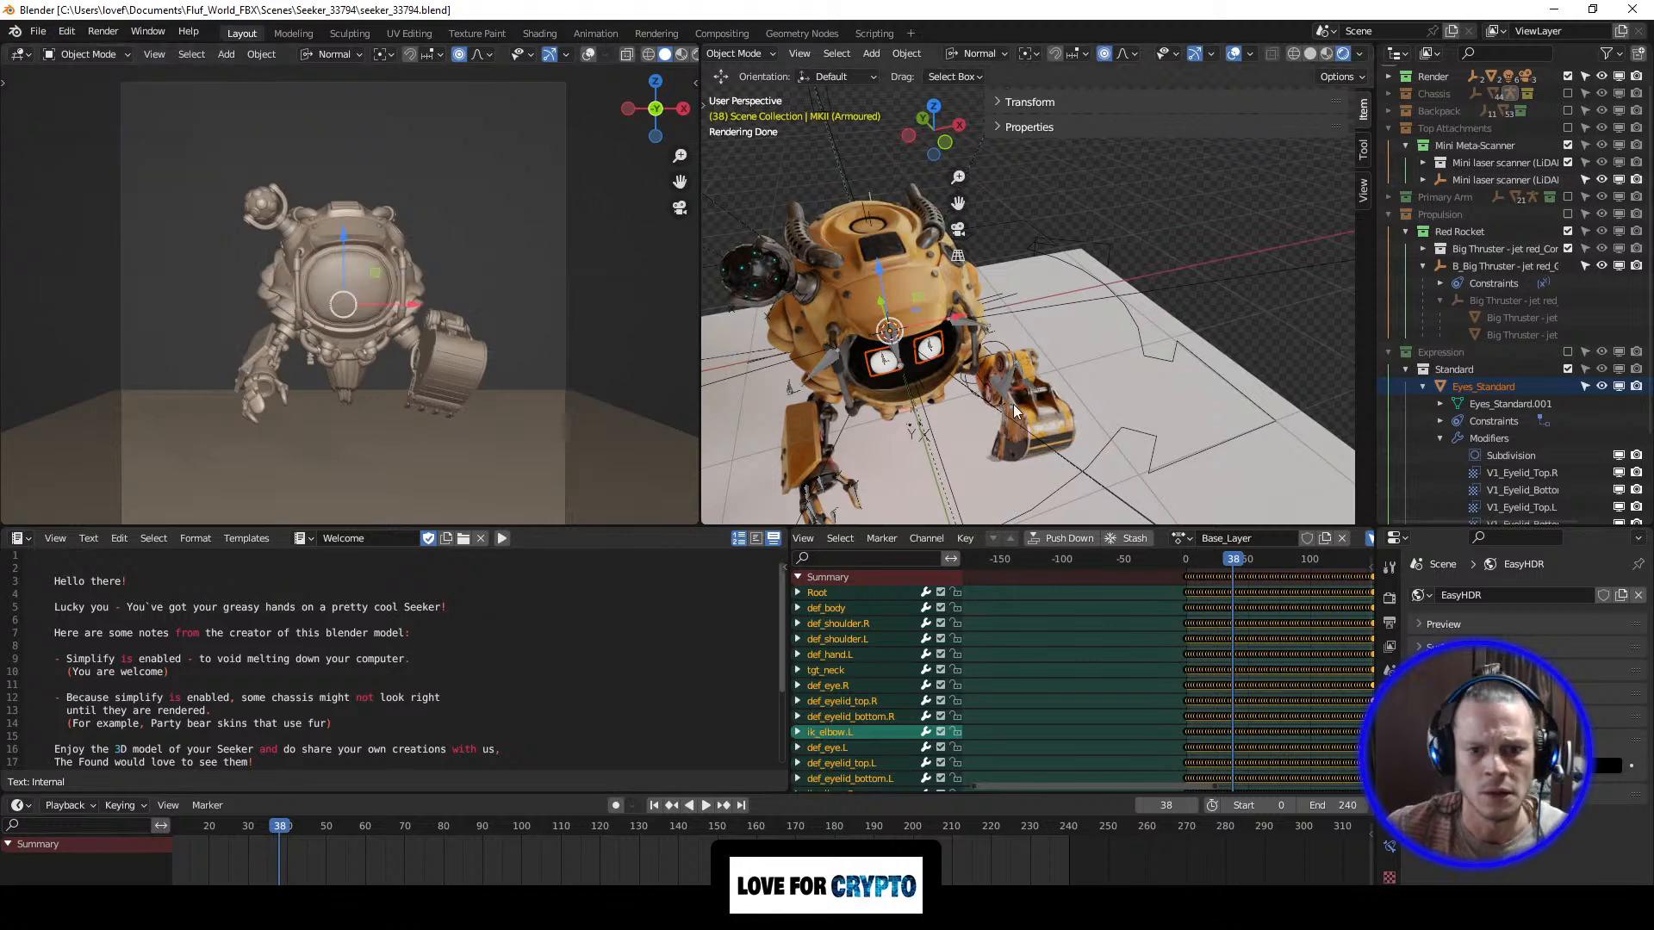
{"action": "scroll", "coordinate": [887, 442], "scroll_direction": "down", "scroll_amount": 3}
{"action": "right_click", "coordinate": [883, 442]}
{"action": "mouse_move", "coordinate": [881, 443]}
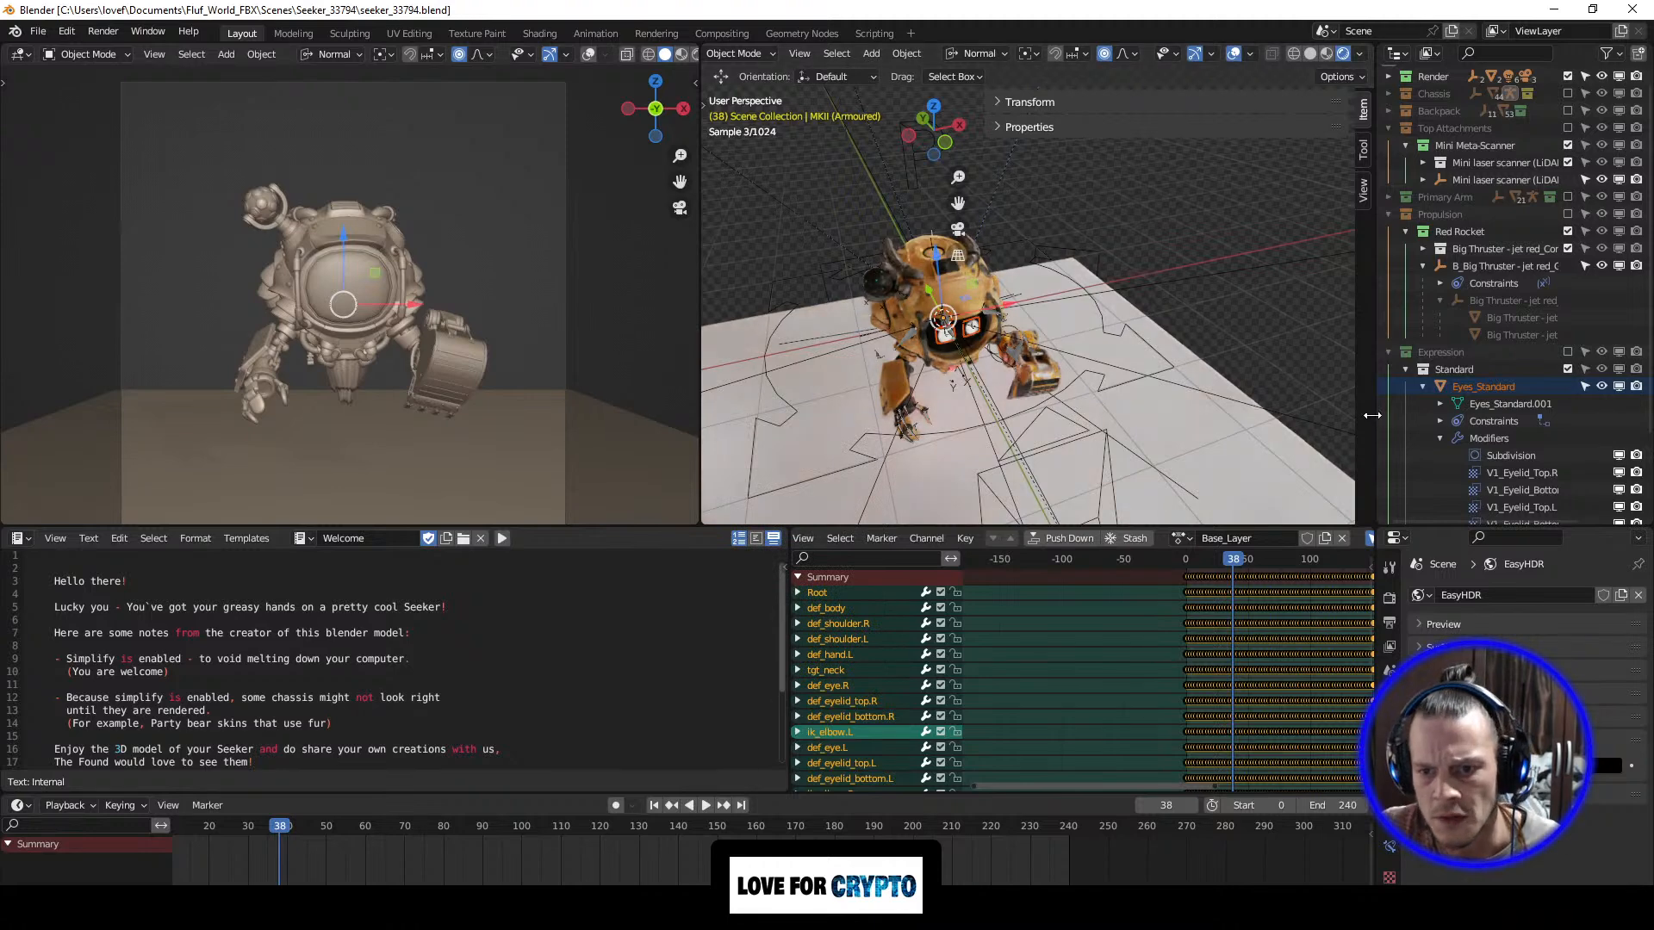
{"action": "scroll", "coordinate": [1449, 243], "scroll_direction": "up", "scroll_amount": 1}
{"action": "left_click", "coordinate": [1429, 111]}
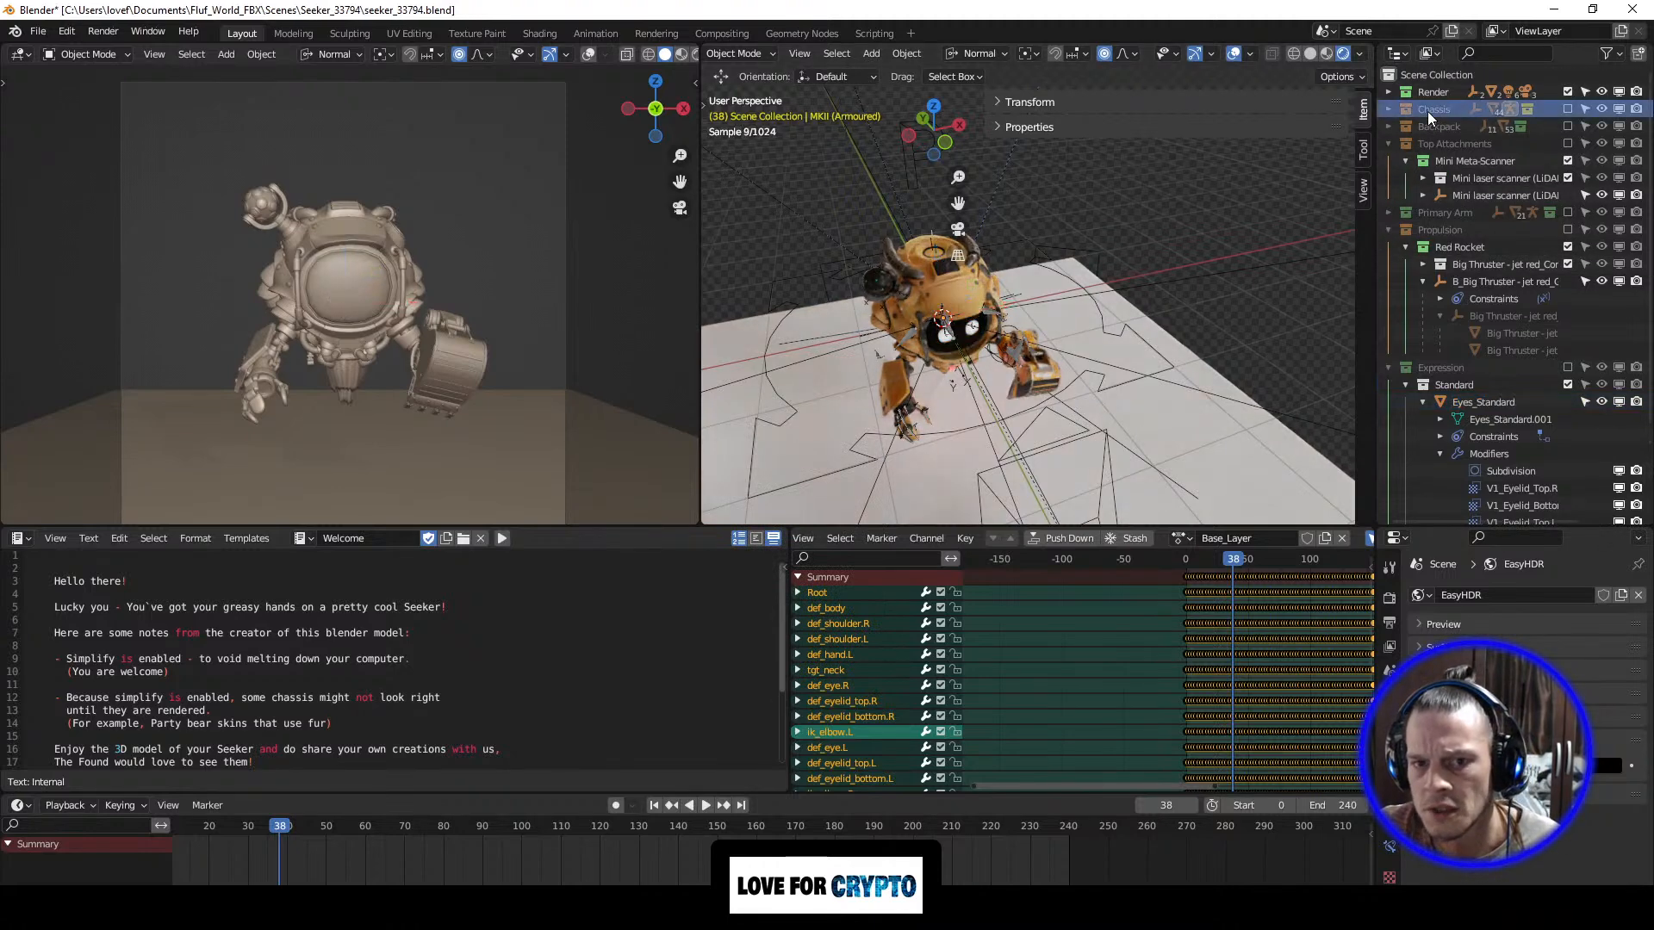
{"action": "left_click", "coordinate": [66, 32]}
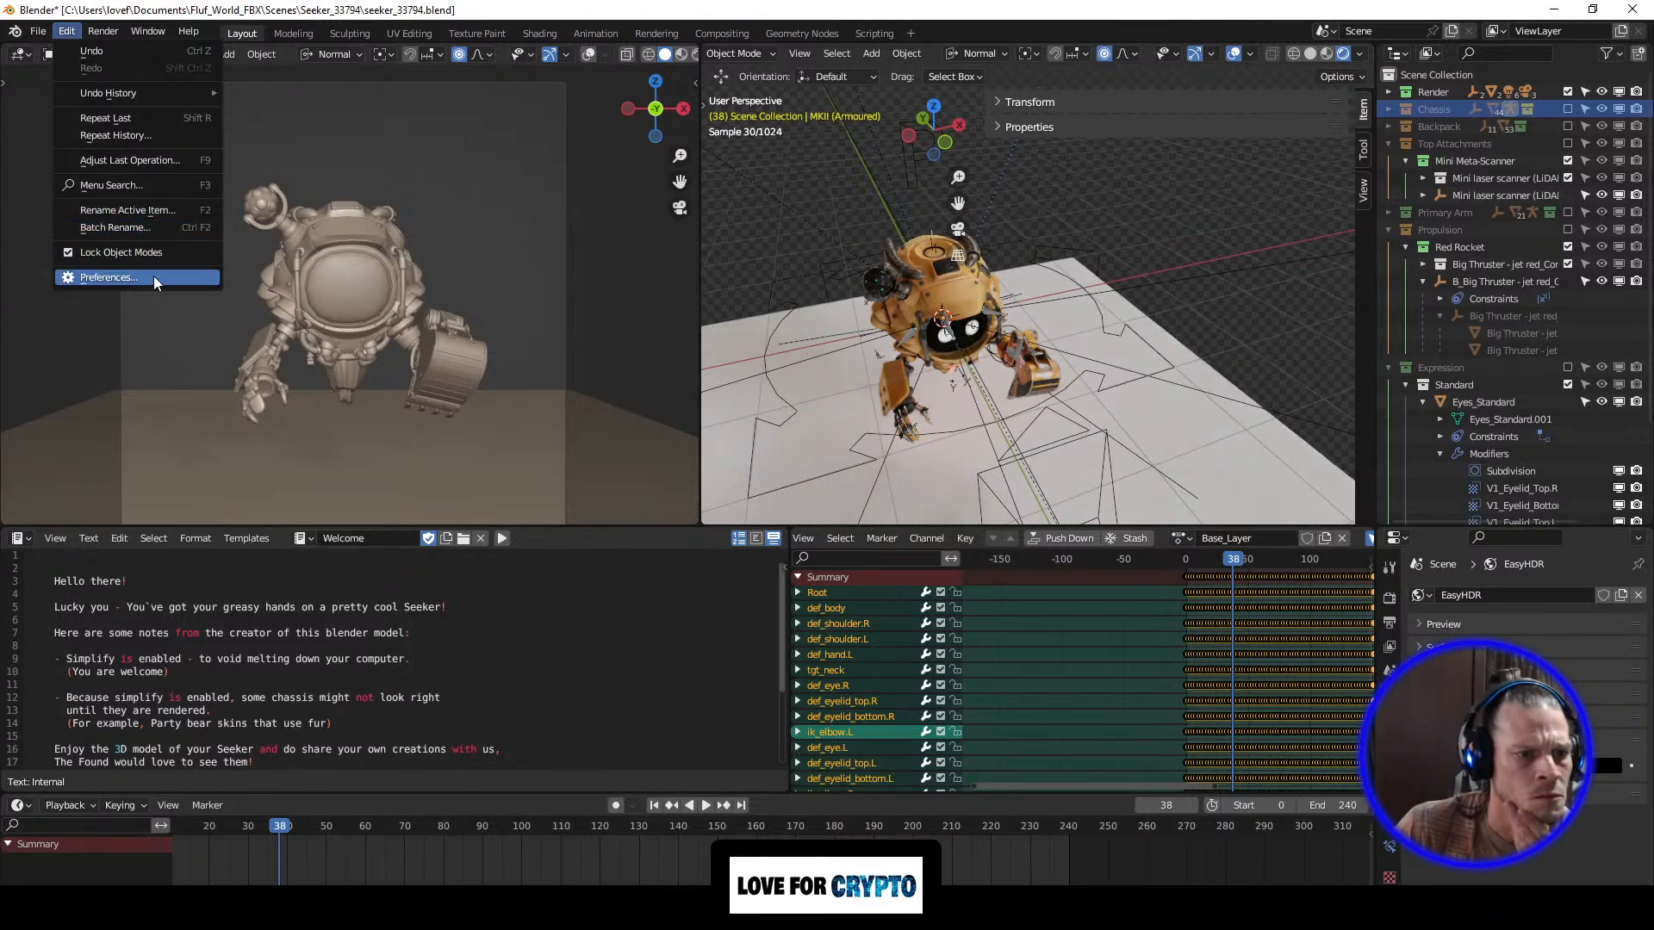
{"action": "left_click", "coordinate": [107, 33]}
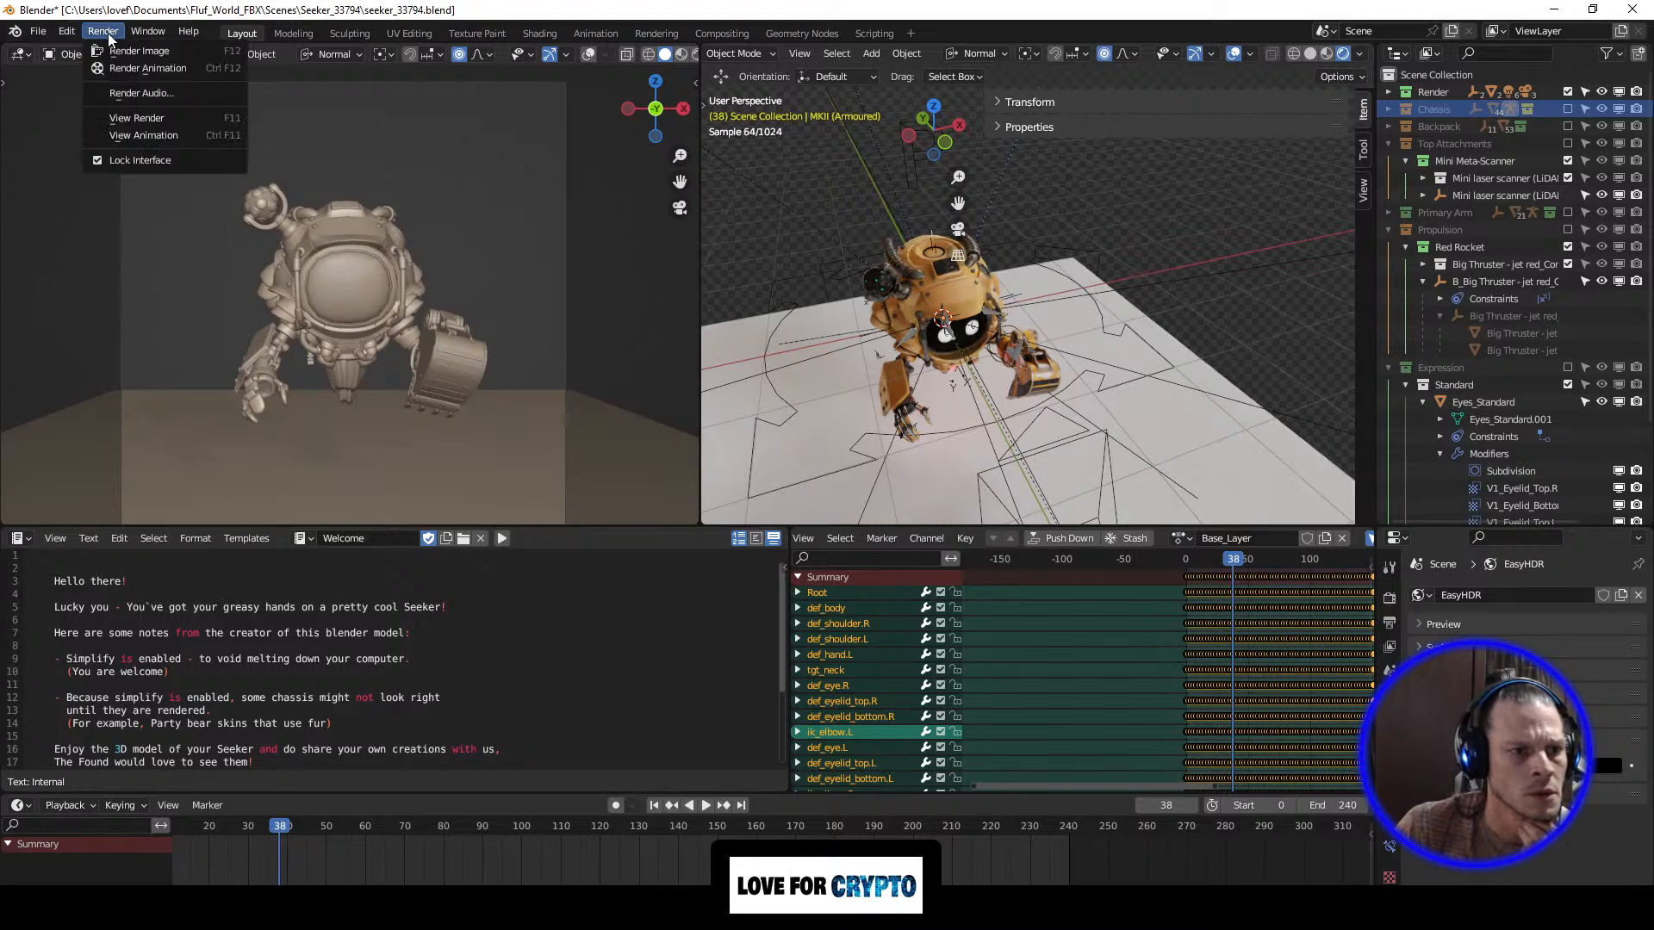
{"action": "mouse_move", "coordinate": [137, 31]}
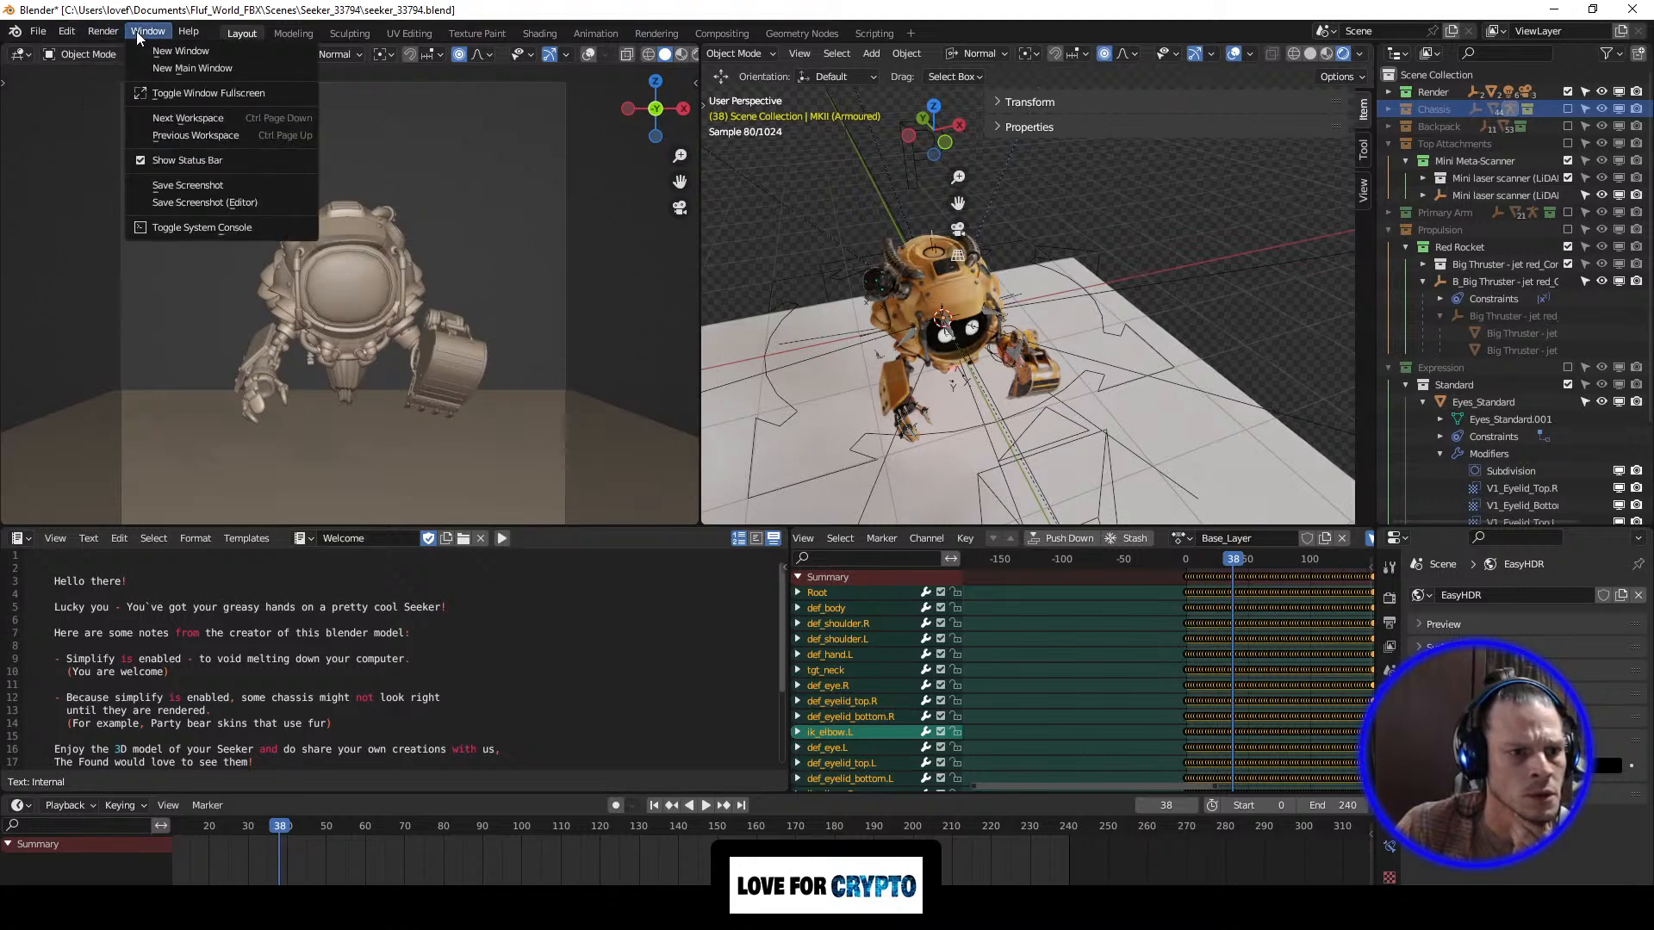
Step: Unpack all external resources packed in the scene, using files in the current directory and creating them when necessary
{"action": "mouse_move", "coordinate": [39, 33]}
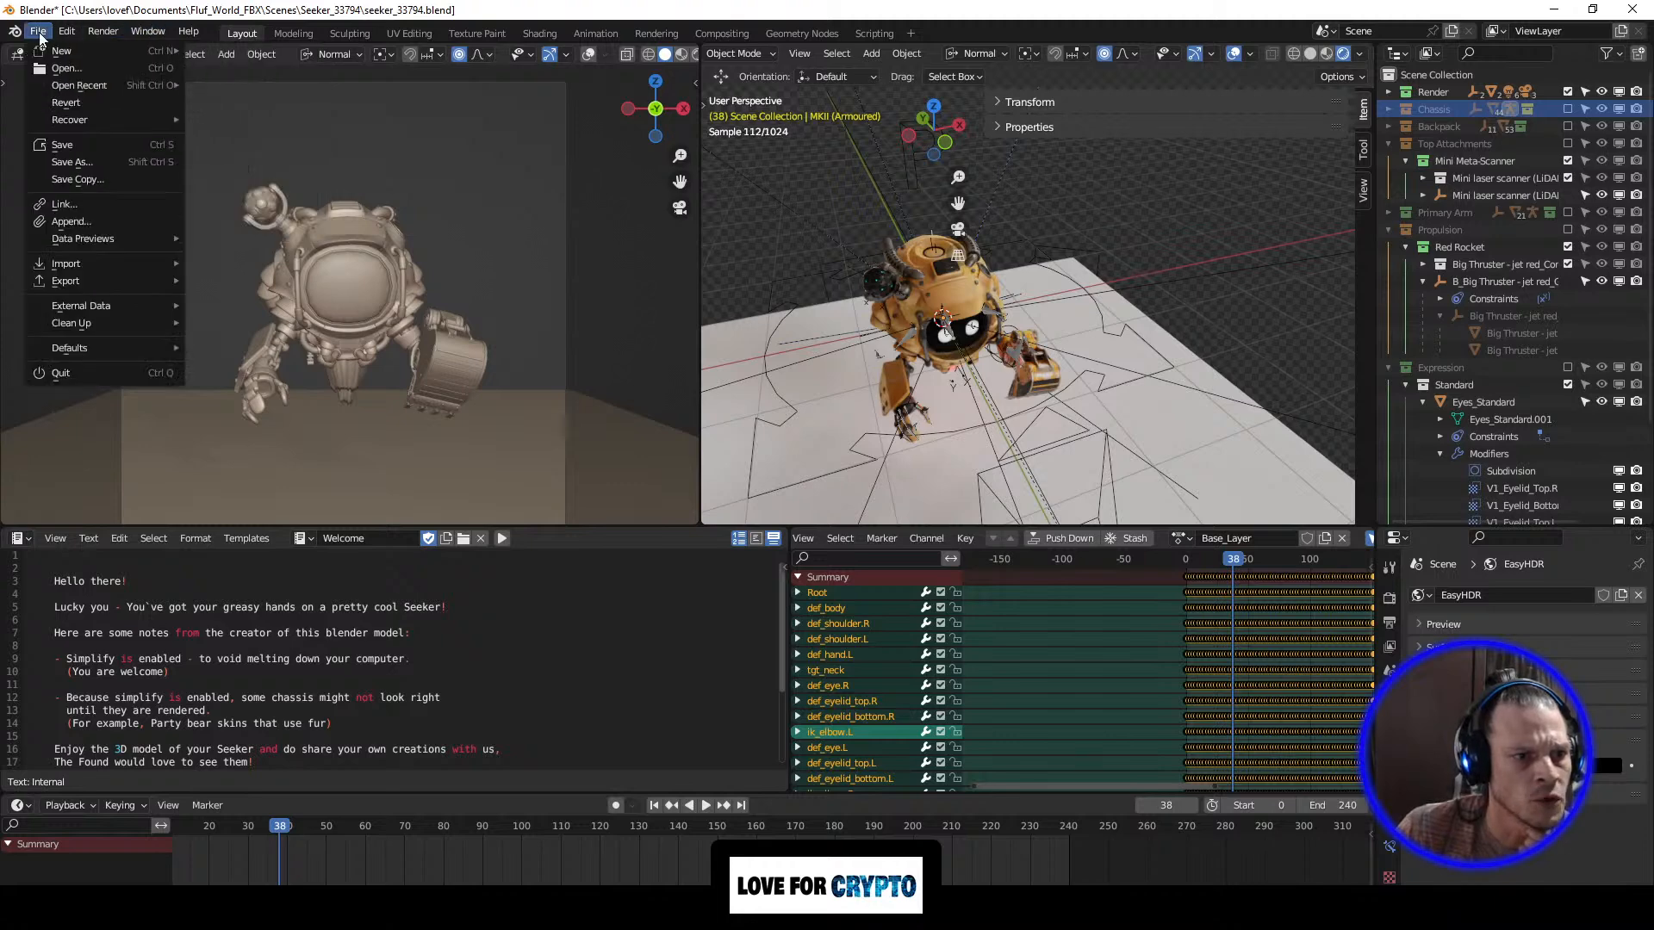
{"action": "mouse_move", "coordinate": [102, 303]}
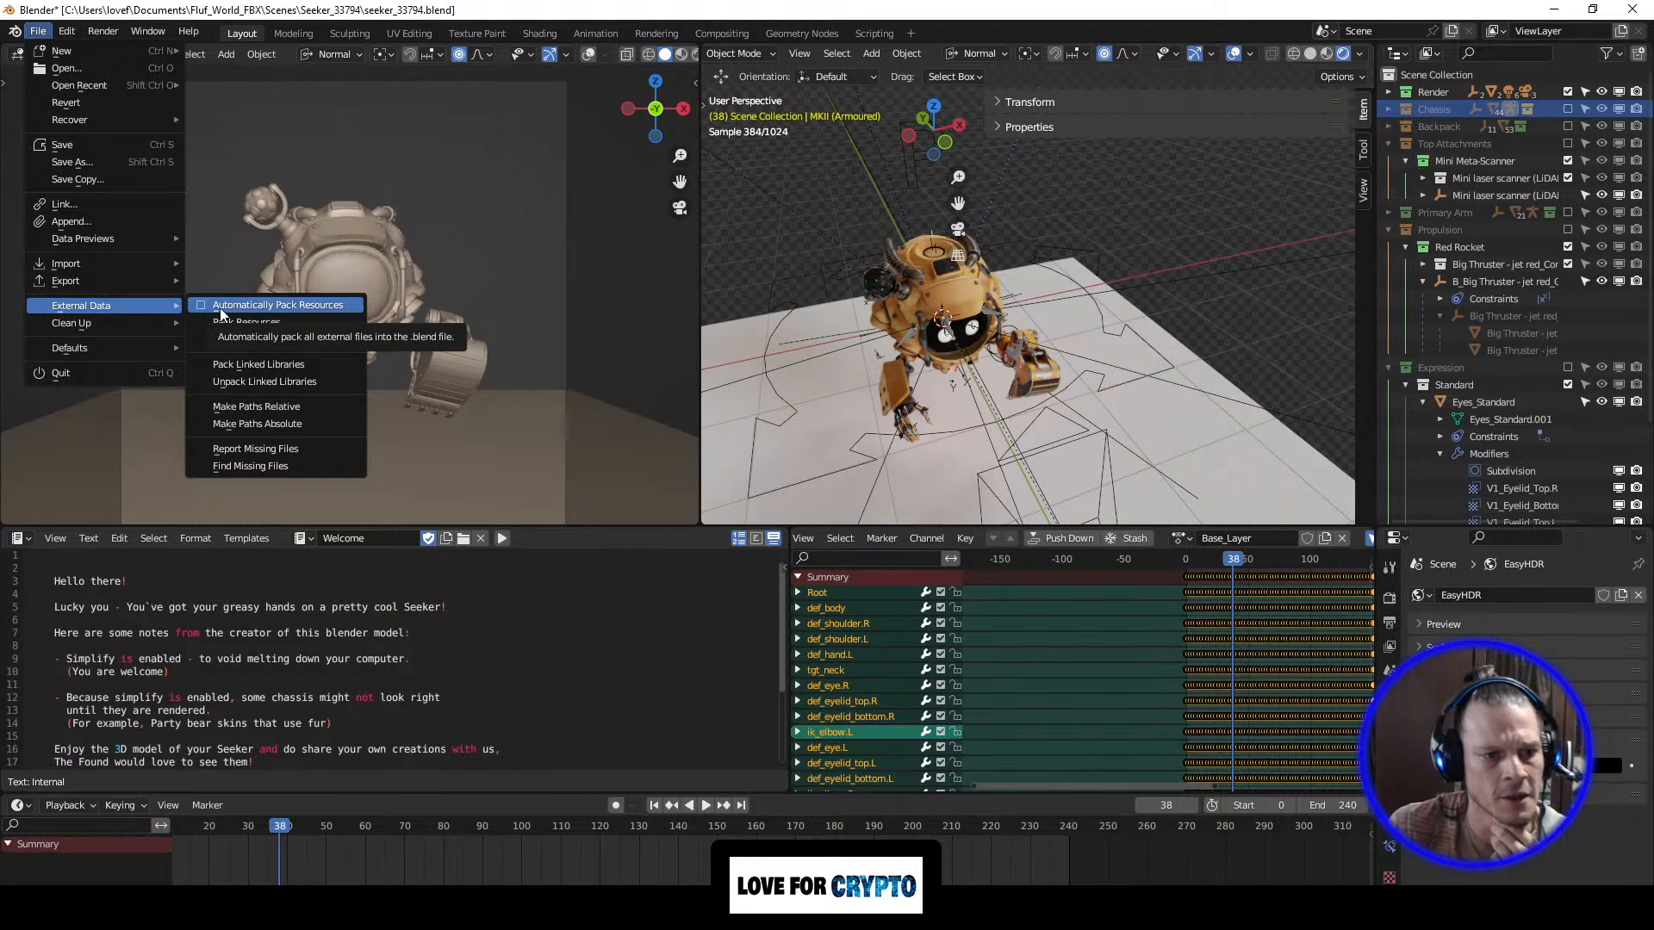
{"action": "left_click", "coordinate": [220, 339]}
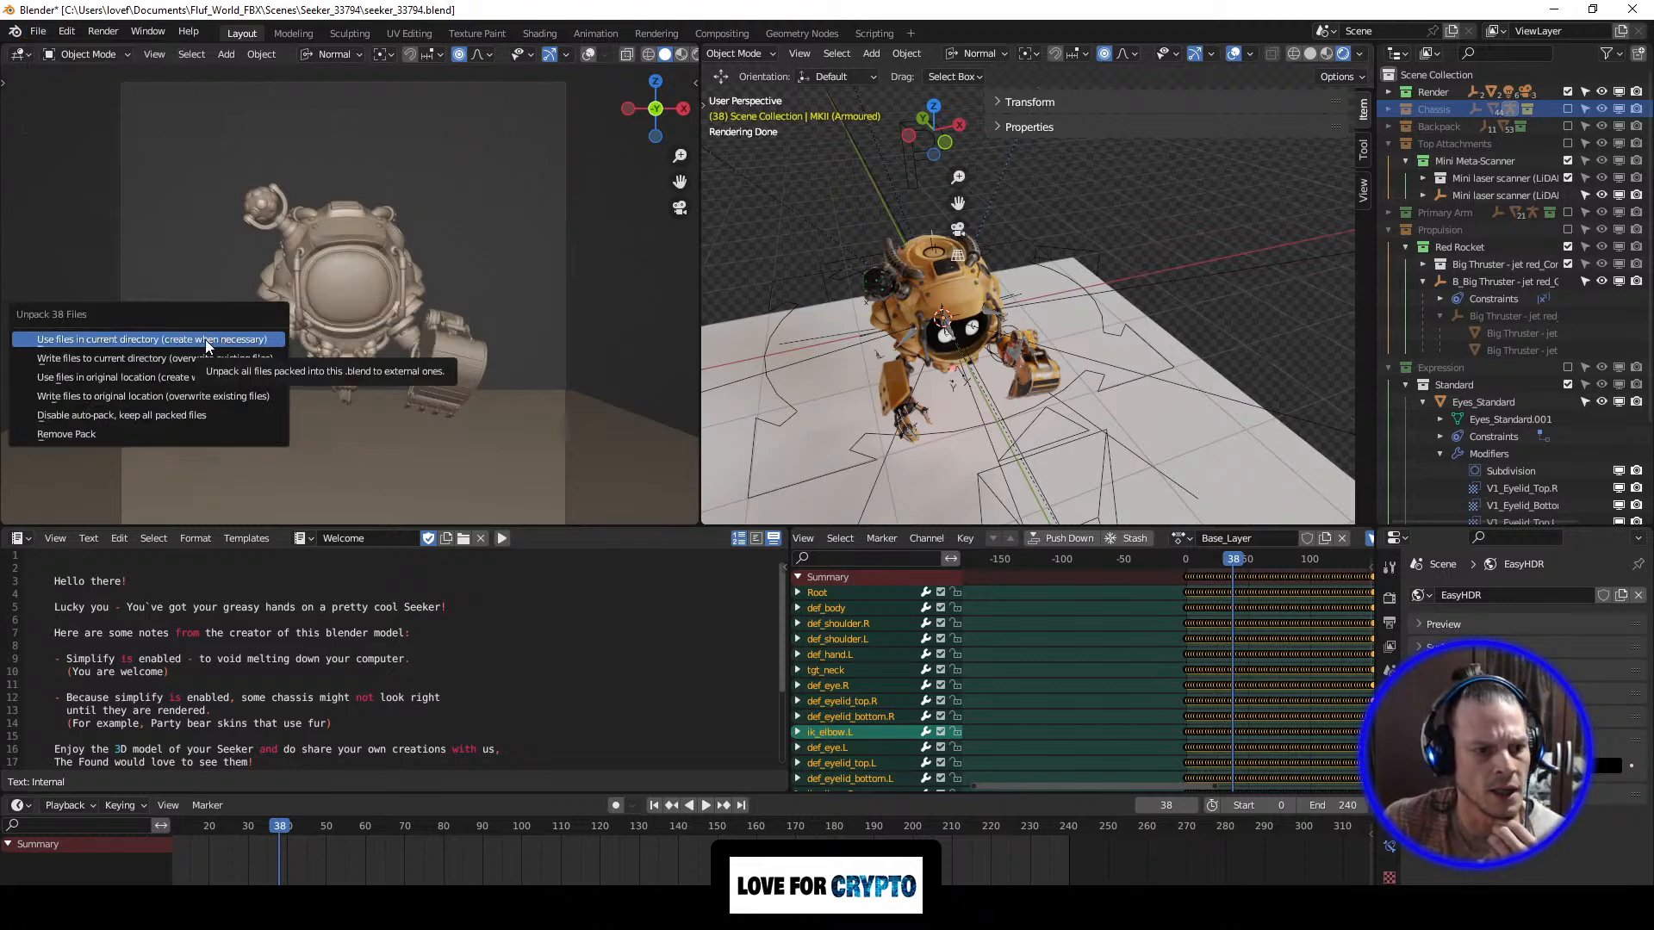
{"action": "left_click", "coordinate": [129, 339]}
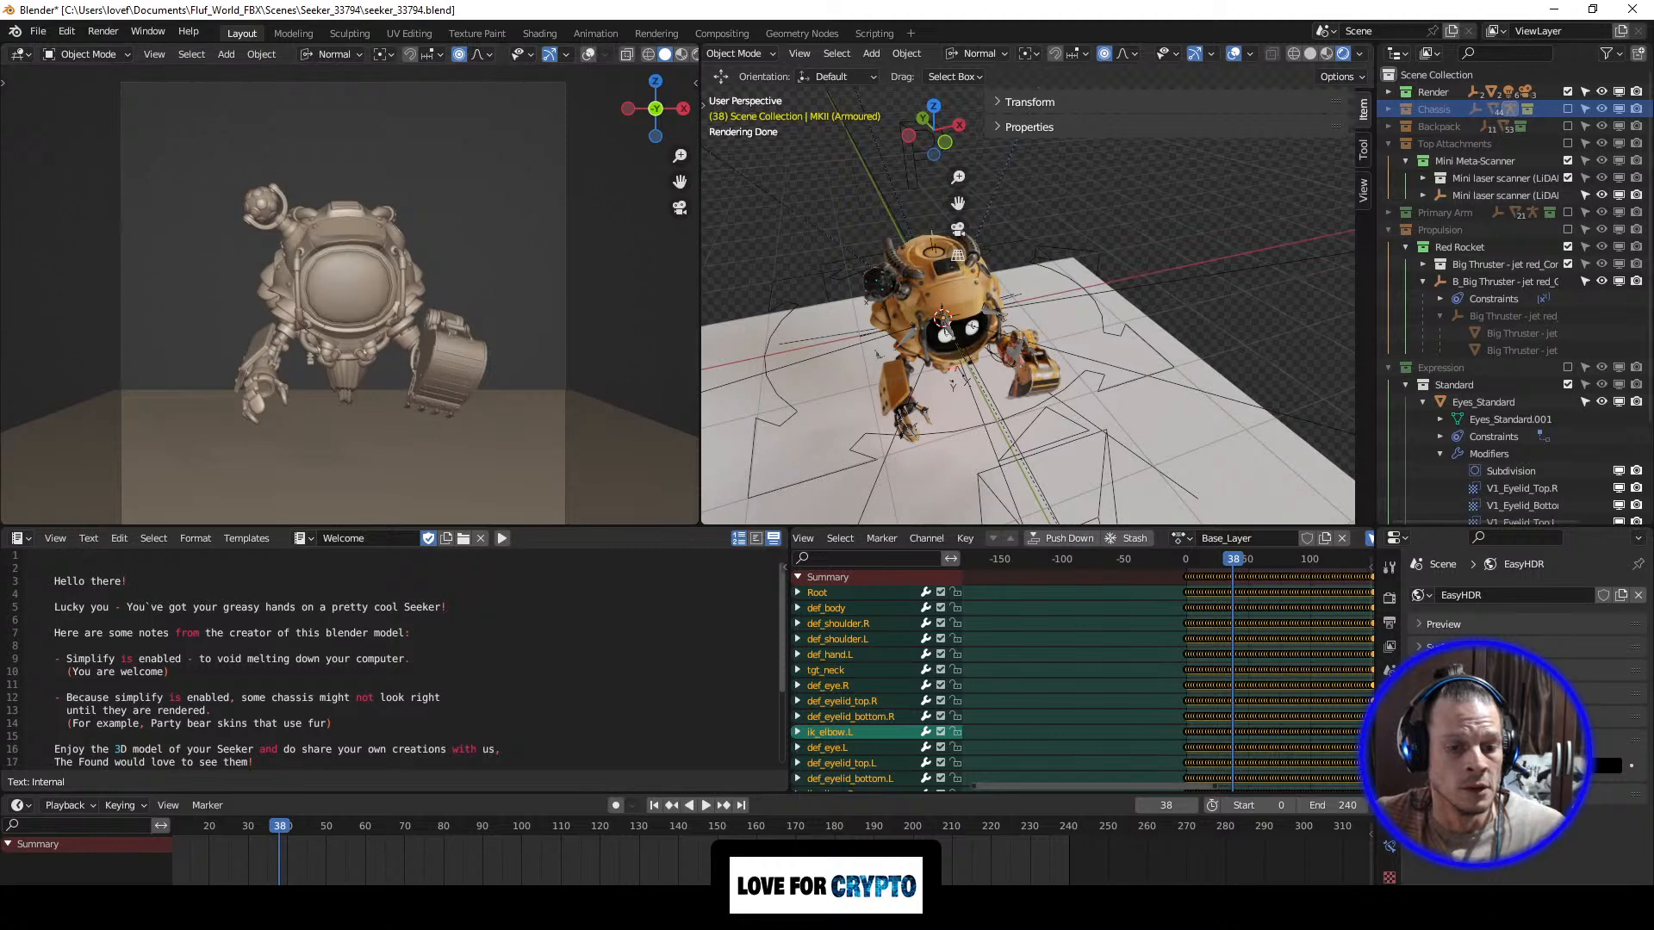
Step: Check the Seeker_33794 folder in File Explorer for the unpacked textures, then return to Blender
{"action": "left_click", "coordinate": [316, 910]}
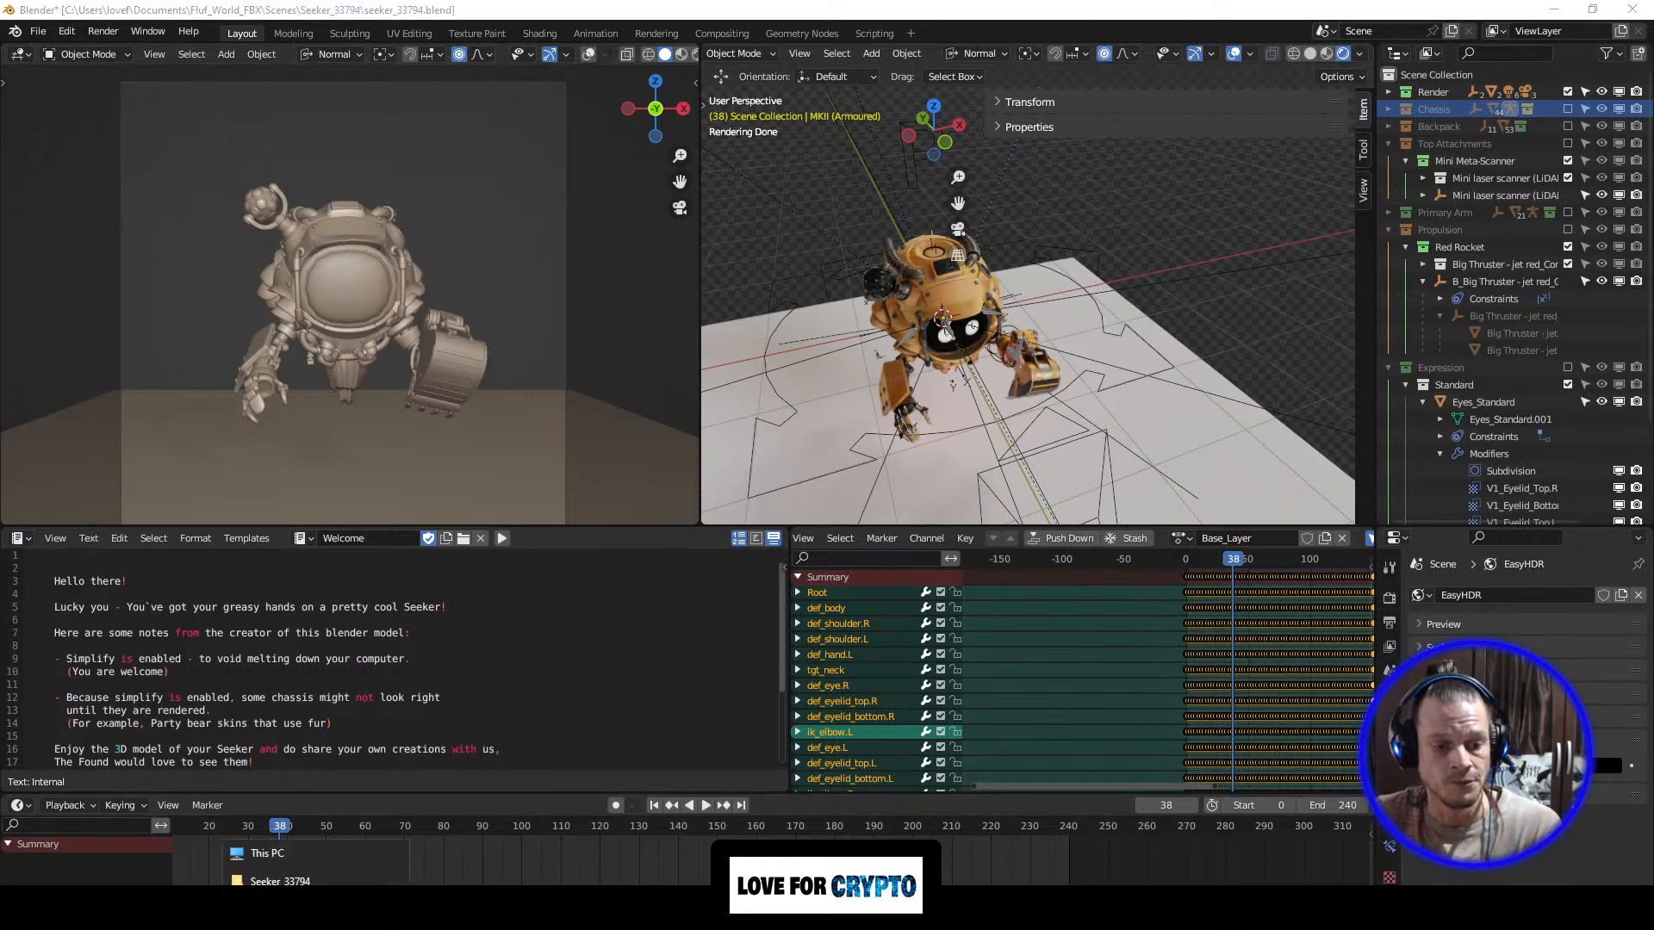
{"action": "left_click", "coordinate": [345, 877]}
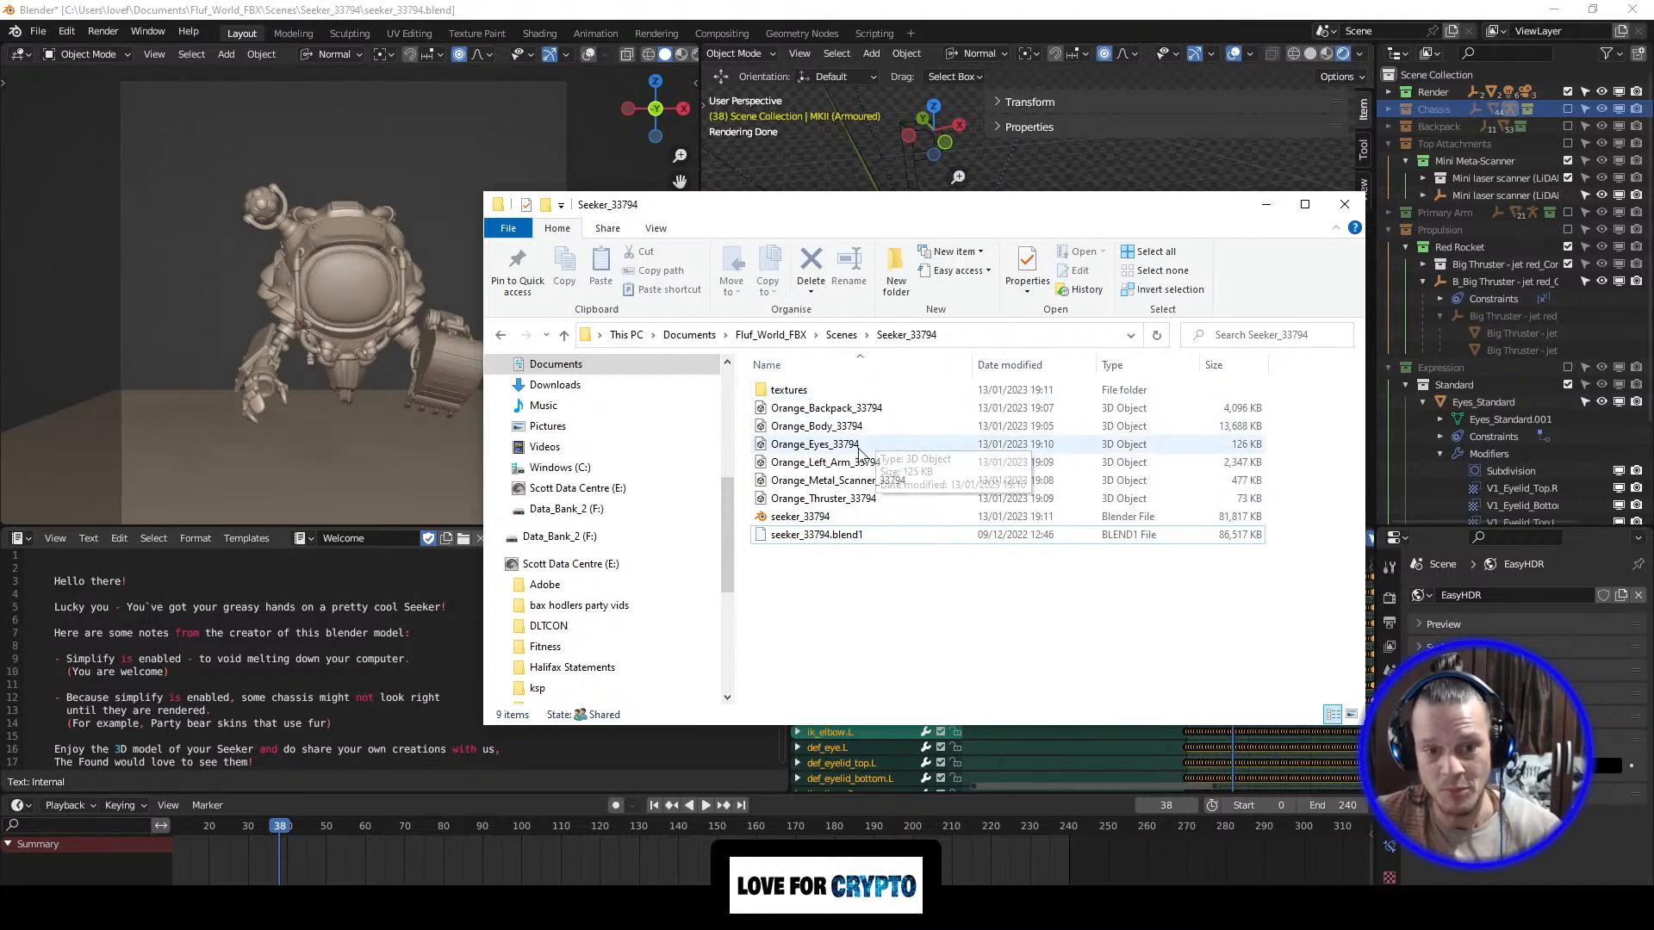
{"action": "left_click", "coordinate": [1267, 207]}
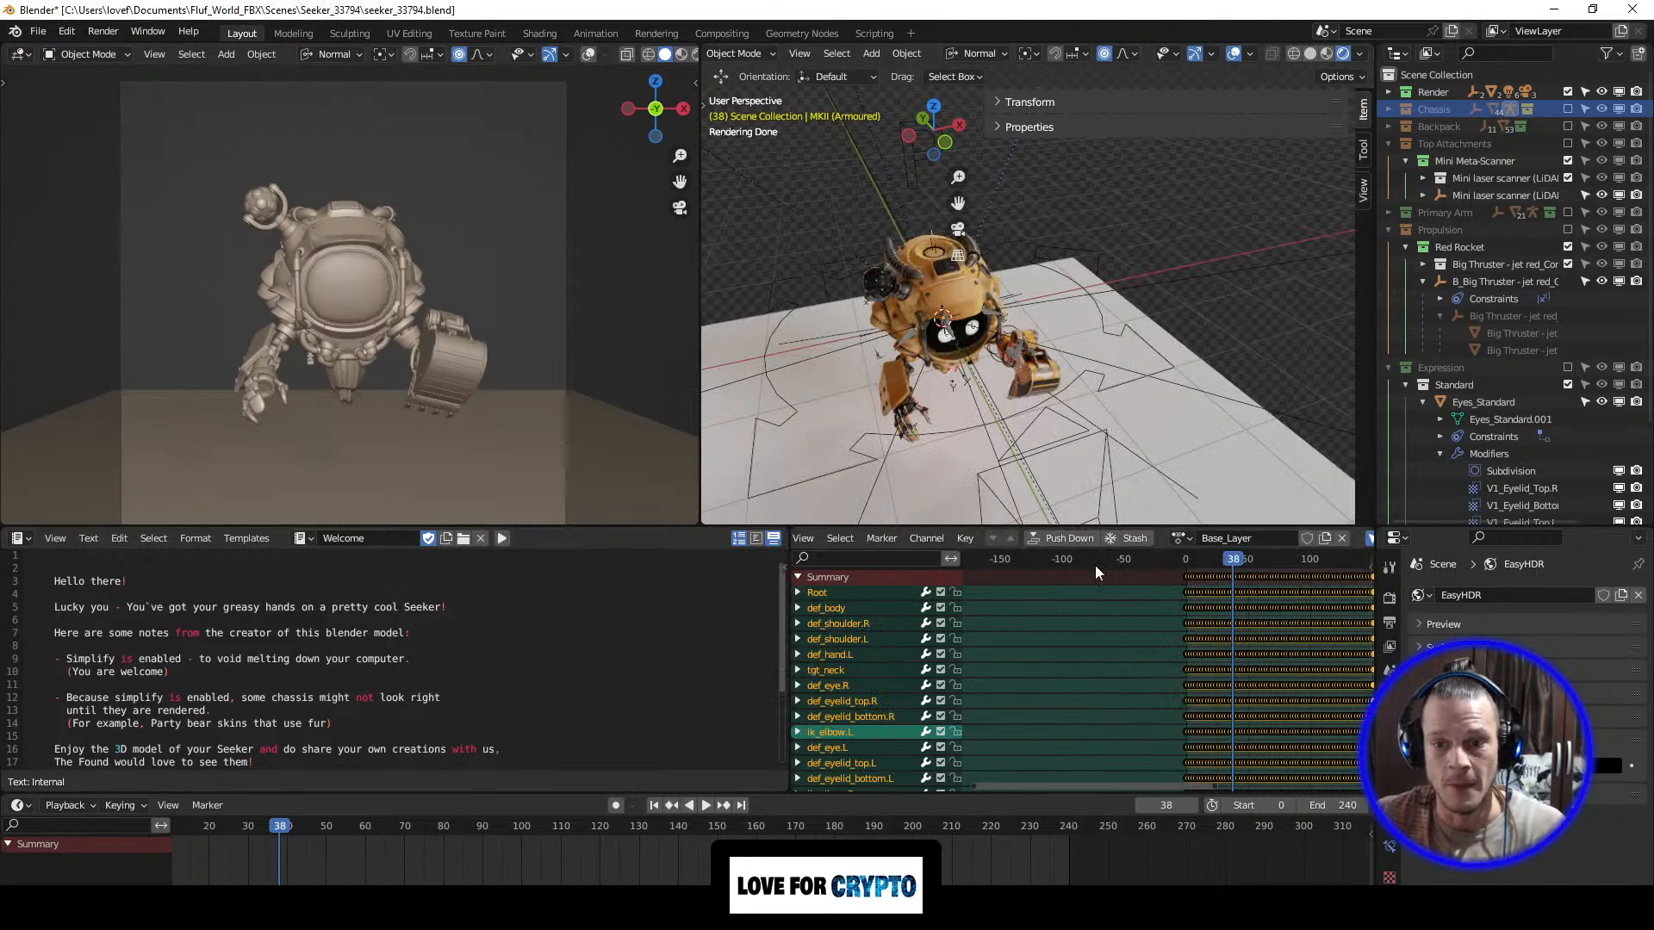
Step: Enlarge the two 3D viewports by shrinking the editors below them, and save the seeker_33794 scene again
{"action": "left_click_drag", "start_coordinate": [1159, 525], "coordinate": [1159, 652]}
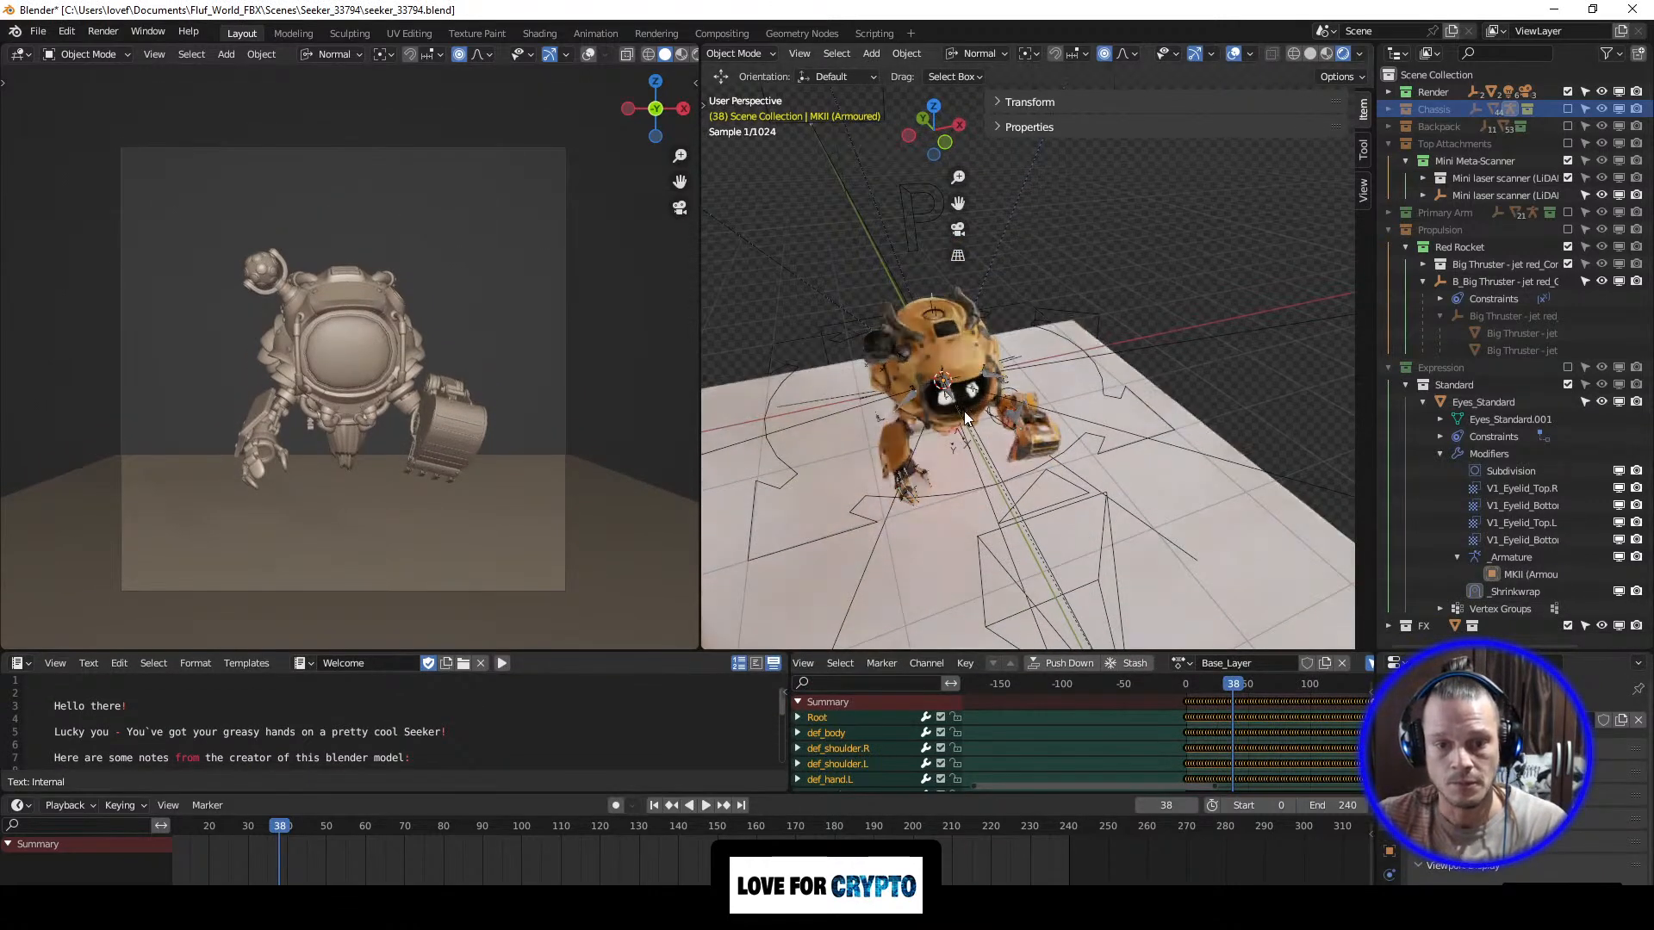
{"action": "left_click", "coordinate": [36, 33]}
{"action": "mouse_move", "coordinate": [84, 263]}
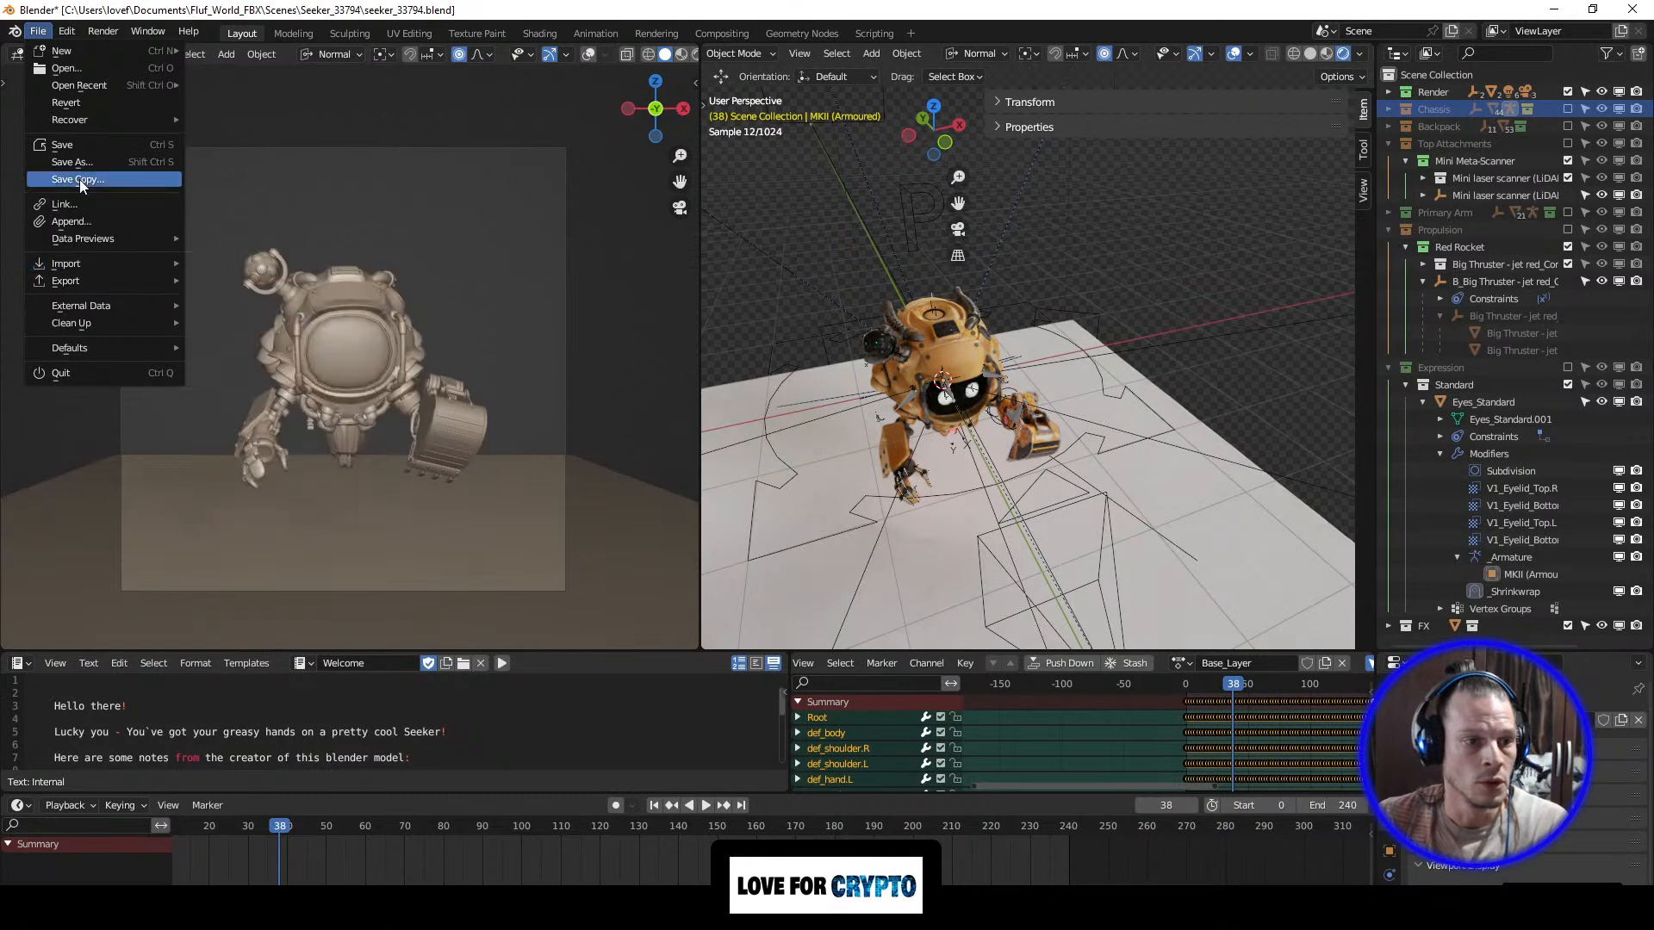
{"action": "left_click", "coordinate": [85, 146]}
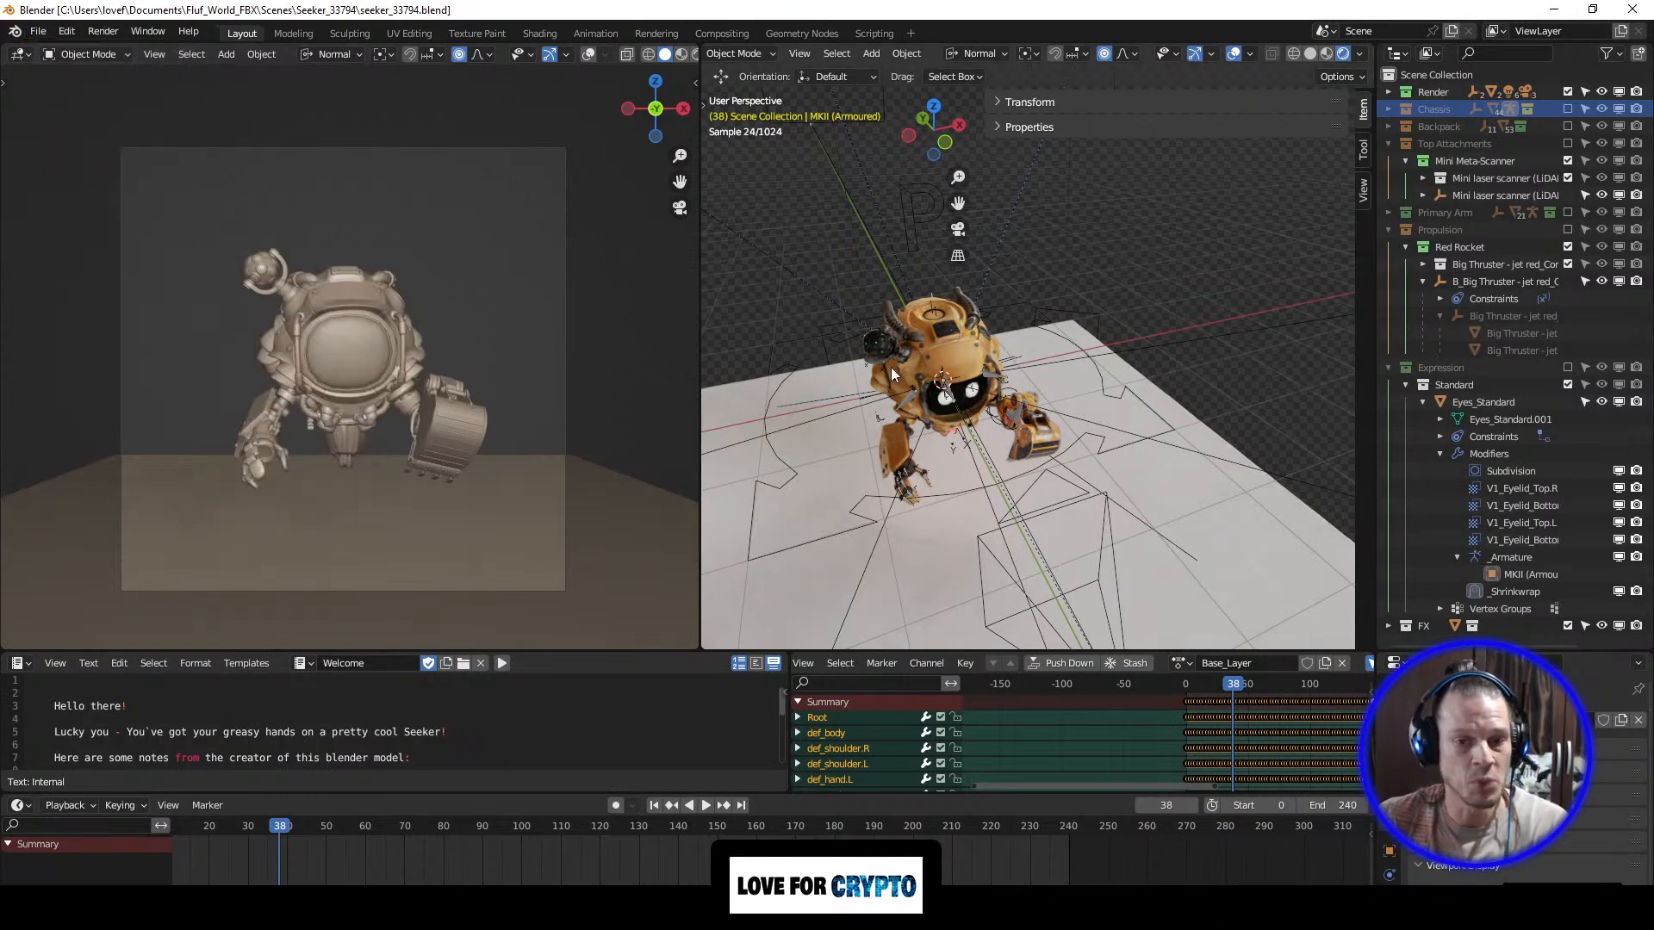
Step: Create a new General scene and delete its default cube
{"action": "left_click", "coordinate": [39, 33]}
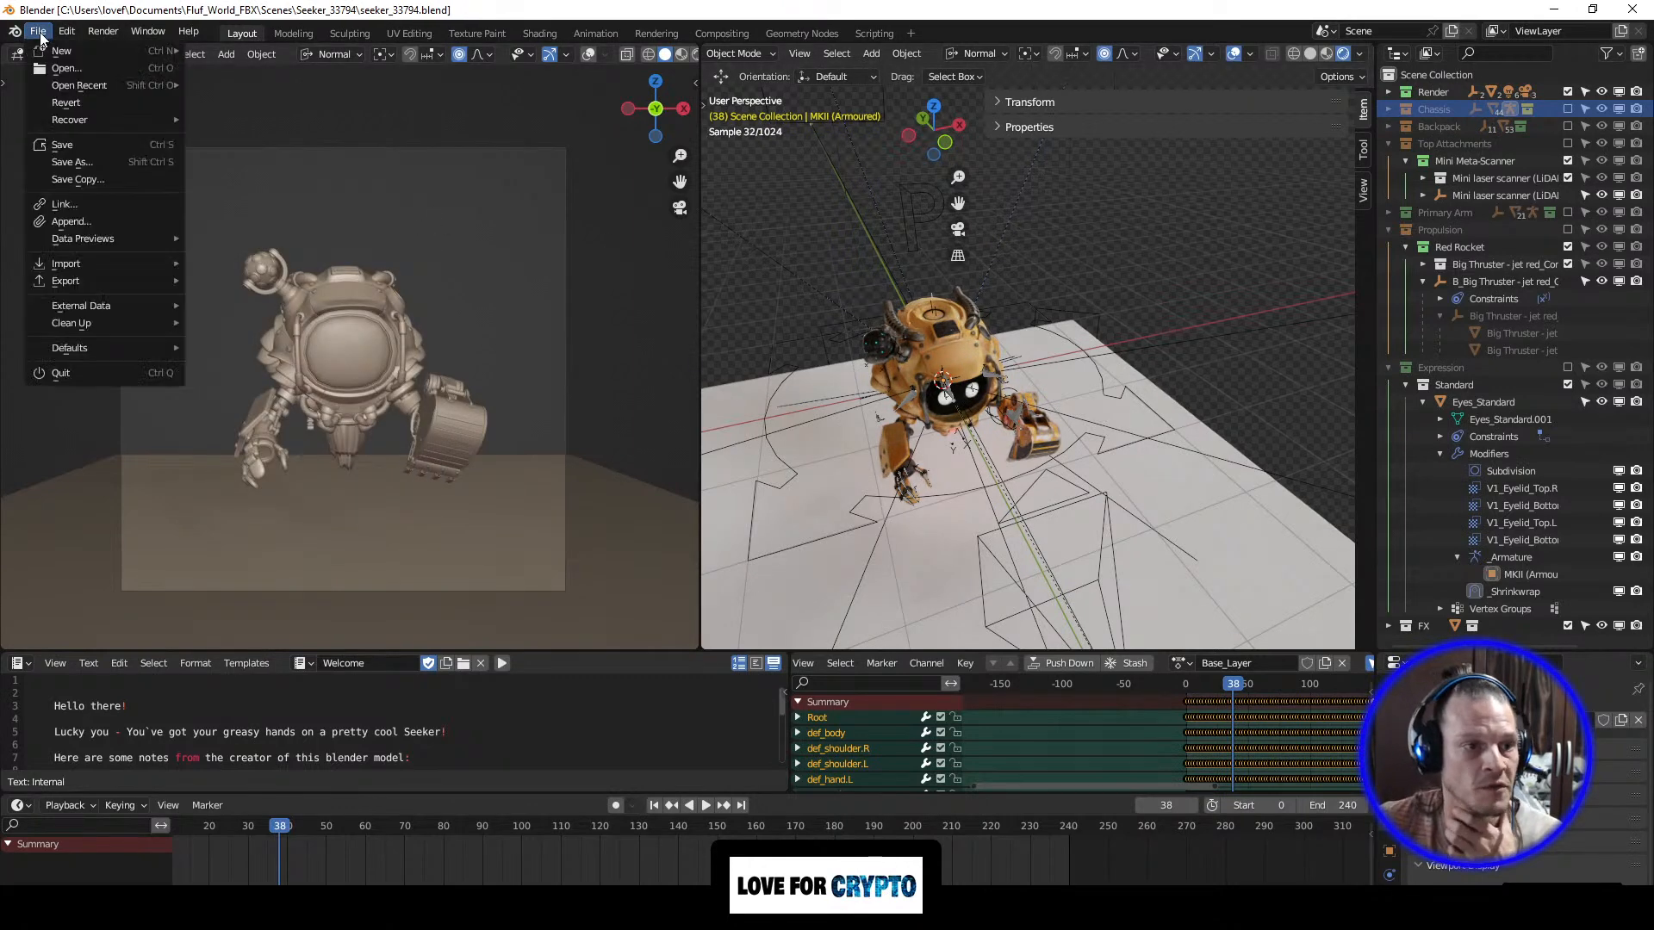
{"action": "mouse_move", "coordinate": [57, 53]}
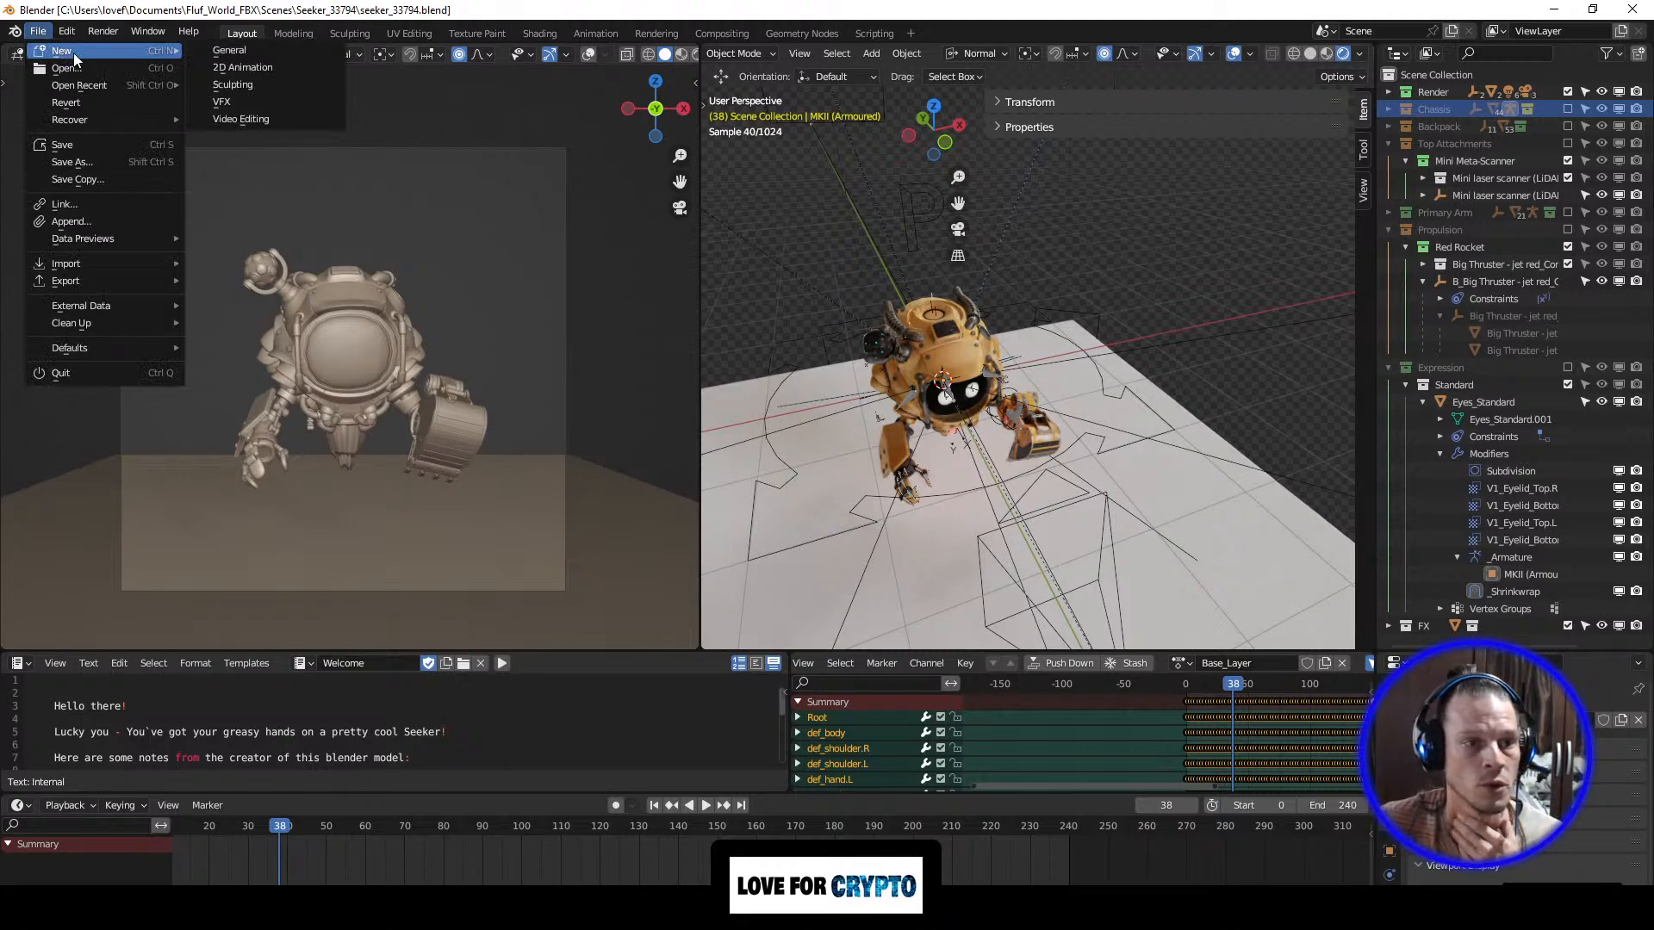
{"action": "left_click", "coordinate": [228, 51]}
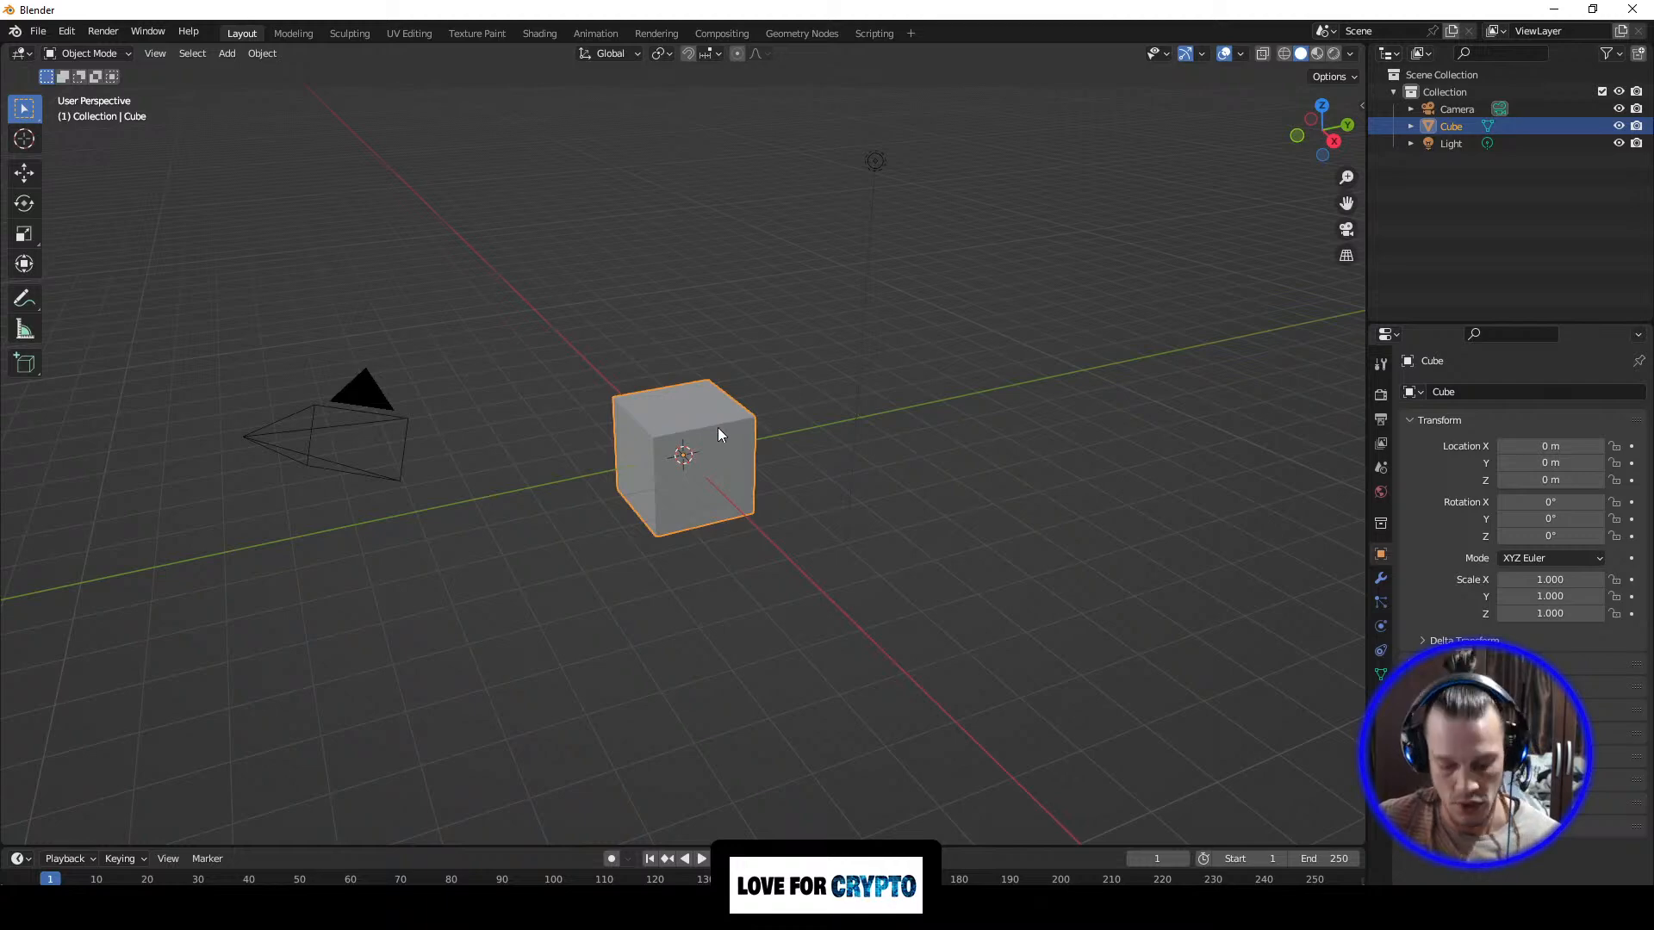
{"action": "key", "text": "Delete"}
Step: Switch to File Explorer, locate the 6708 model in the Chris_Fbx folder under Scenes, and move the window aside
{"action": "left_click", "coordinate": [316, 911]}
{"action": "left_click", "coordinate": [313, 881]}
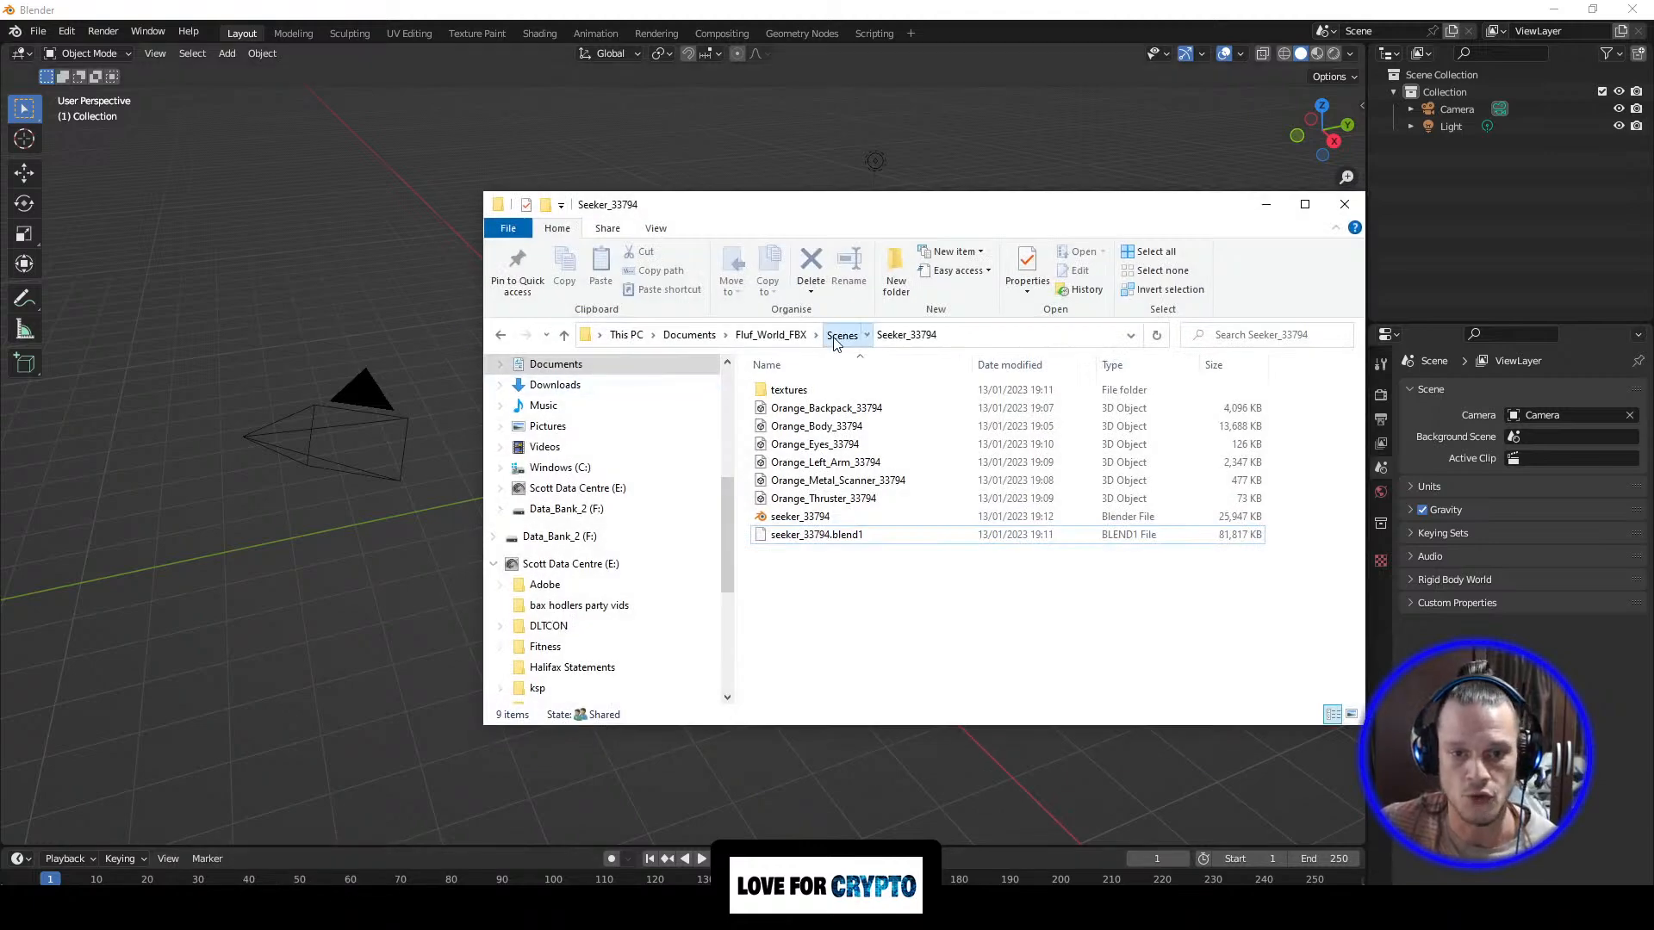
{"action": "left_click", "coordinate": [834, 338]}
{"action": "left_click", "coordinate": [813, 397]}
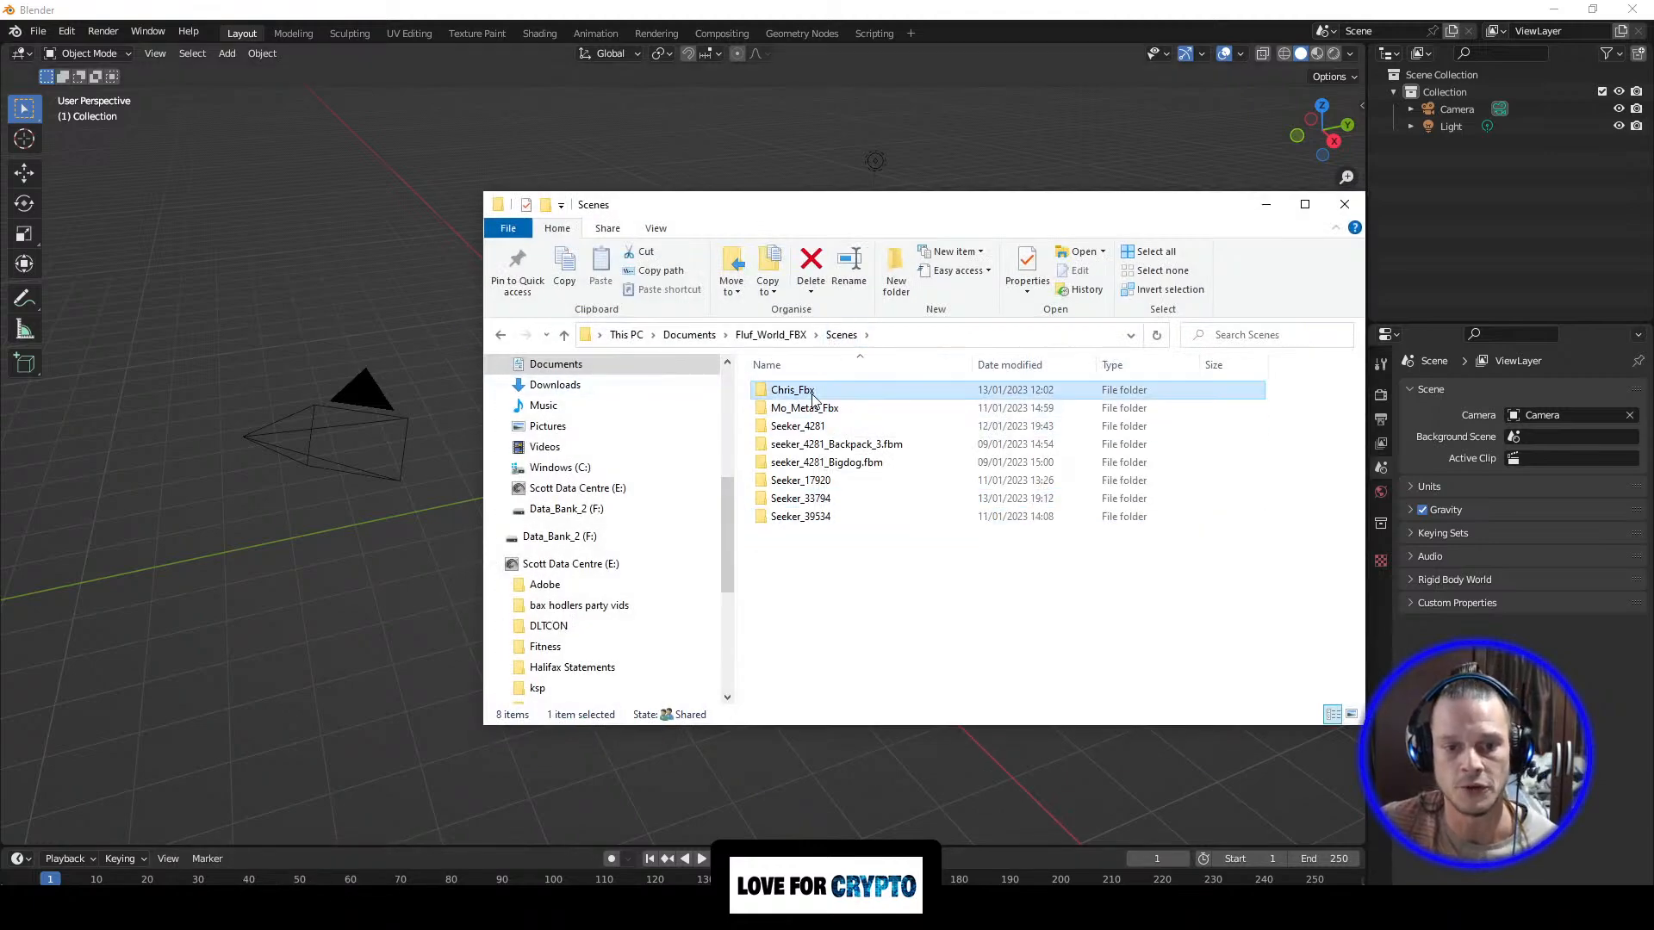
{"action": "double_click", "coordinate": [812, 396]}
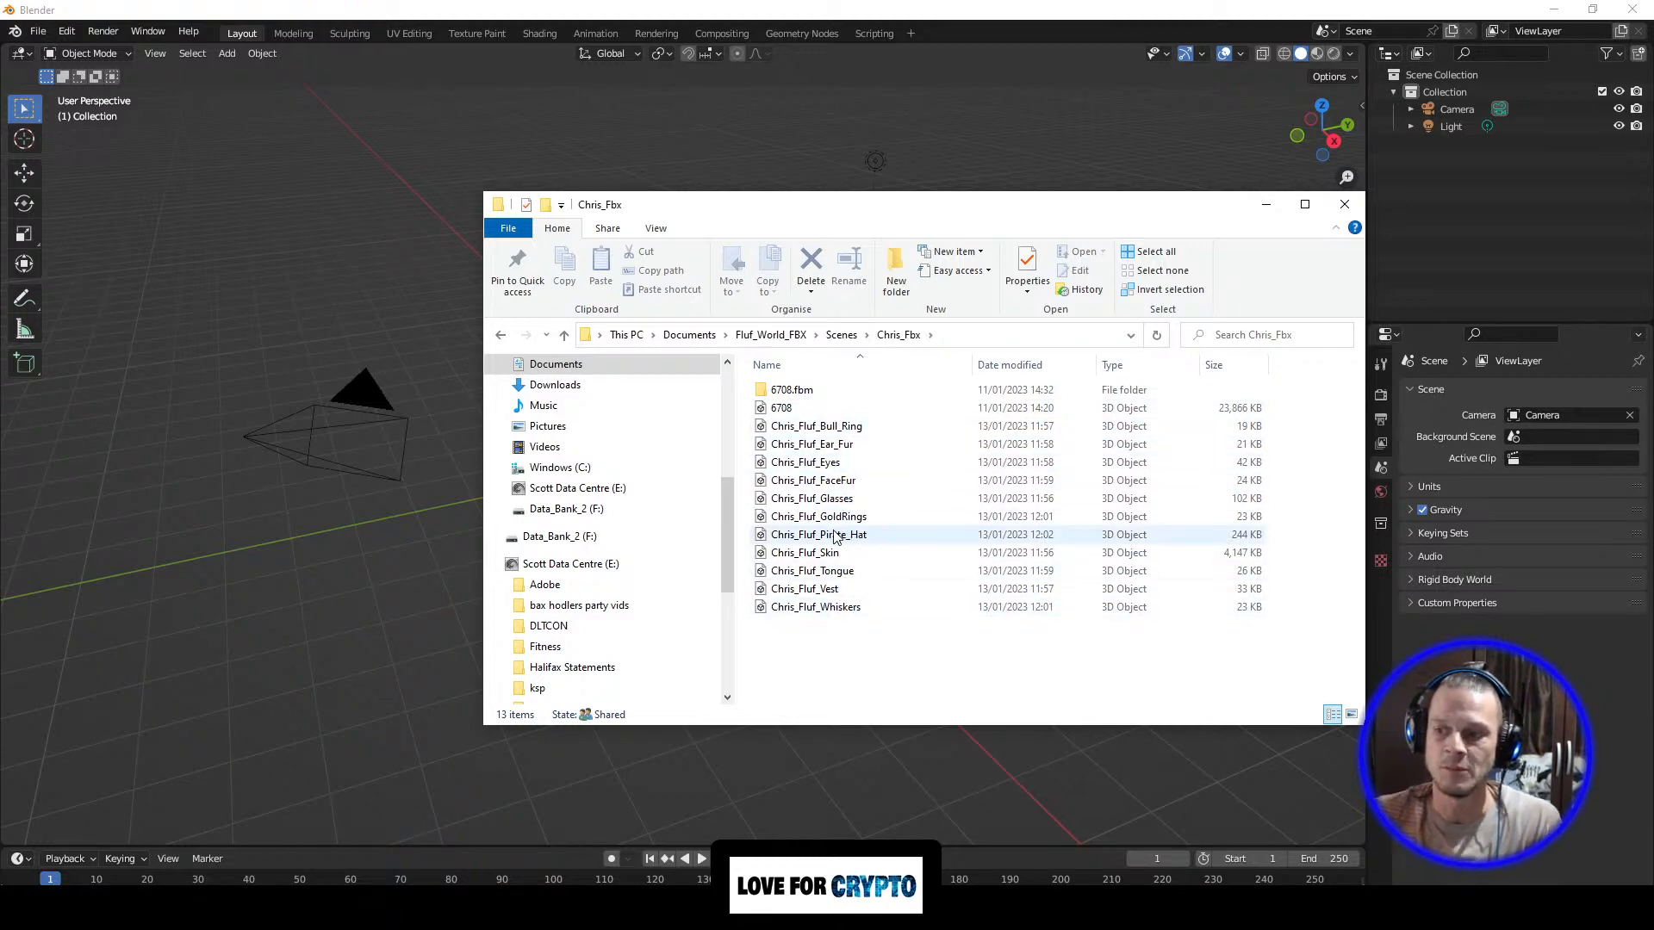
{"action": "left_click", "coordinate": [791, 409]}
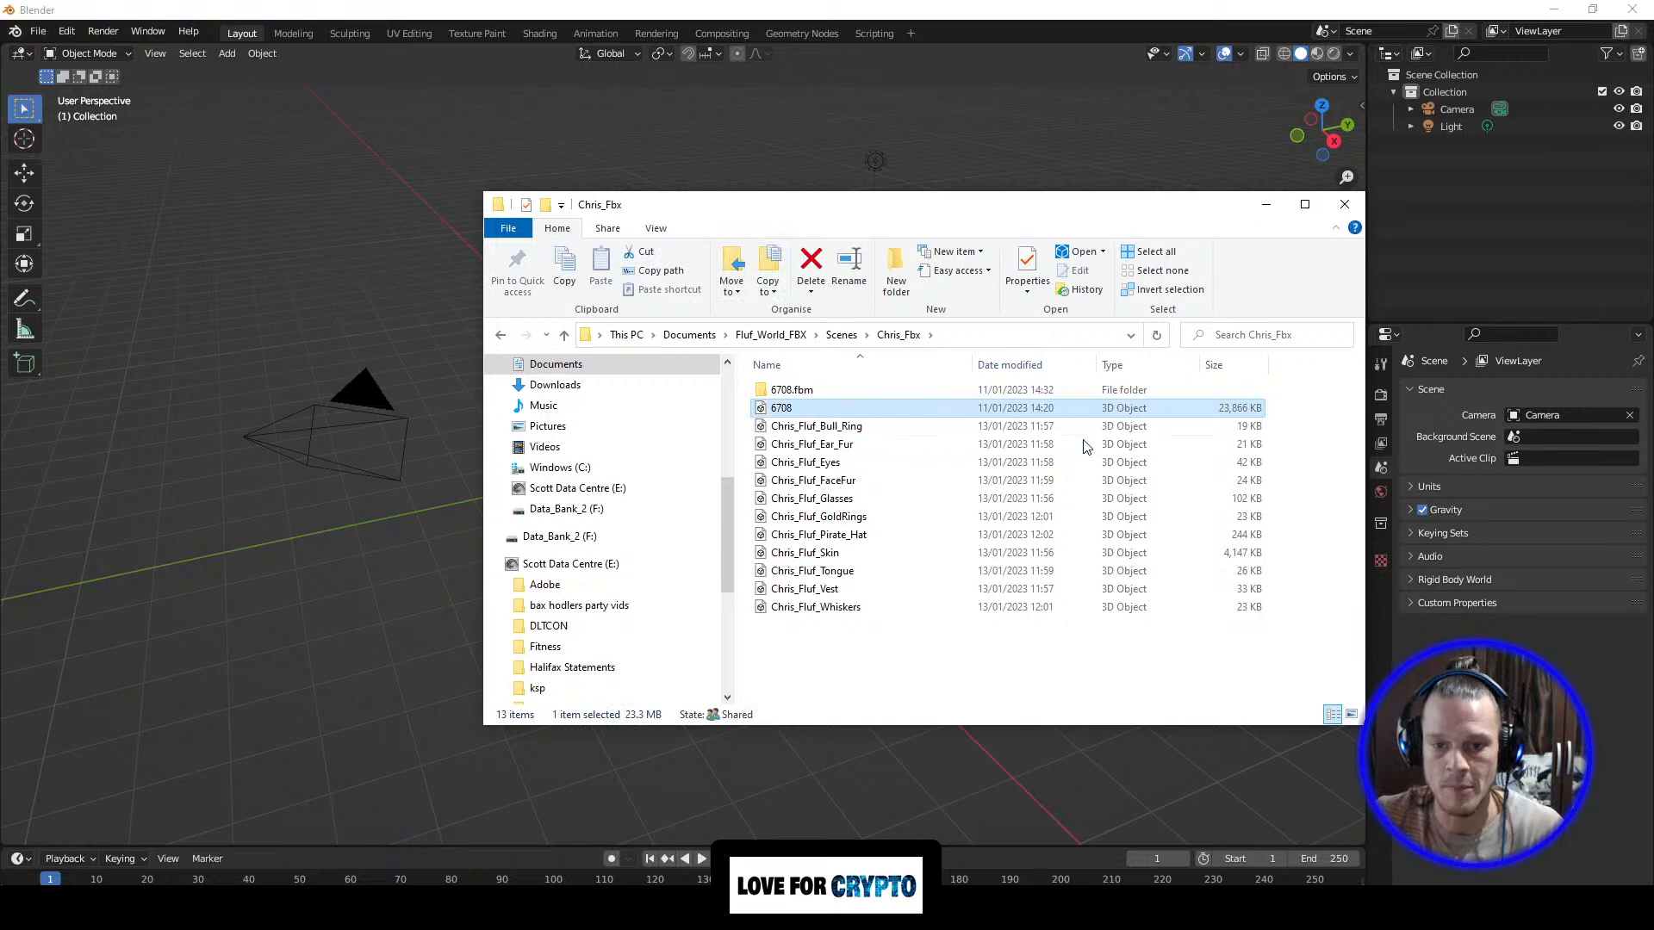
{"action": "left_click_drag", "start_coordinate": [1053, 214], "coordinate": [1653, 215]}
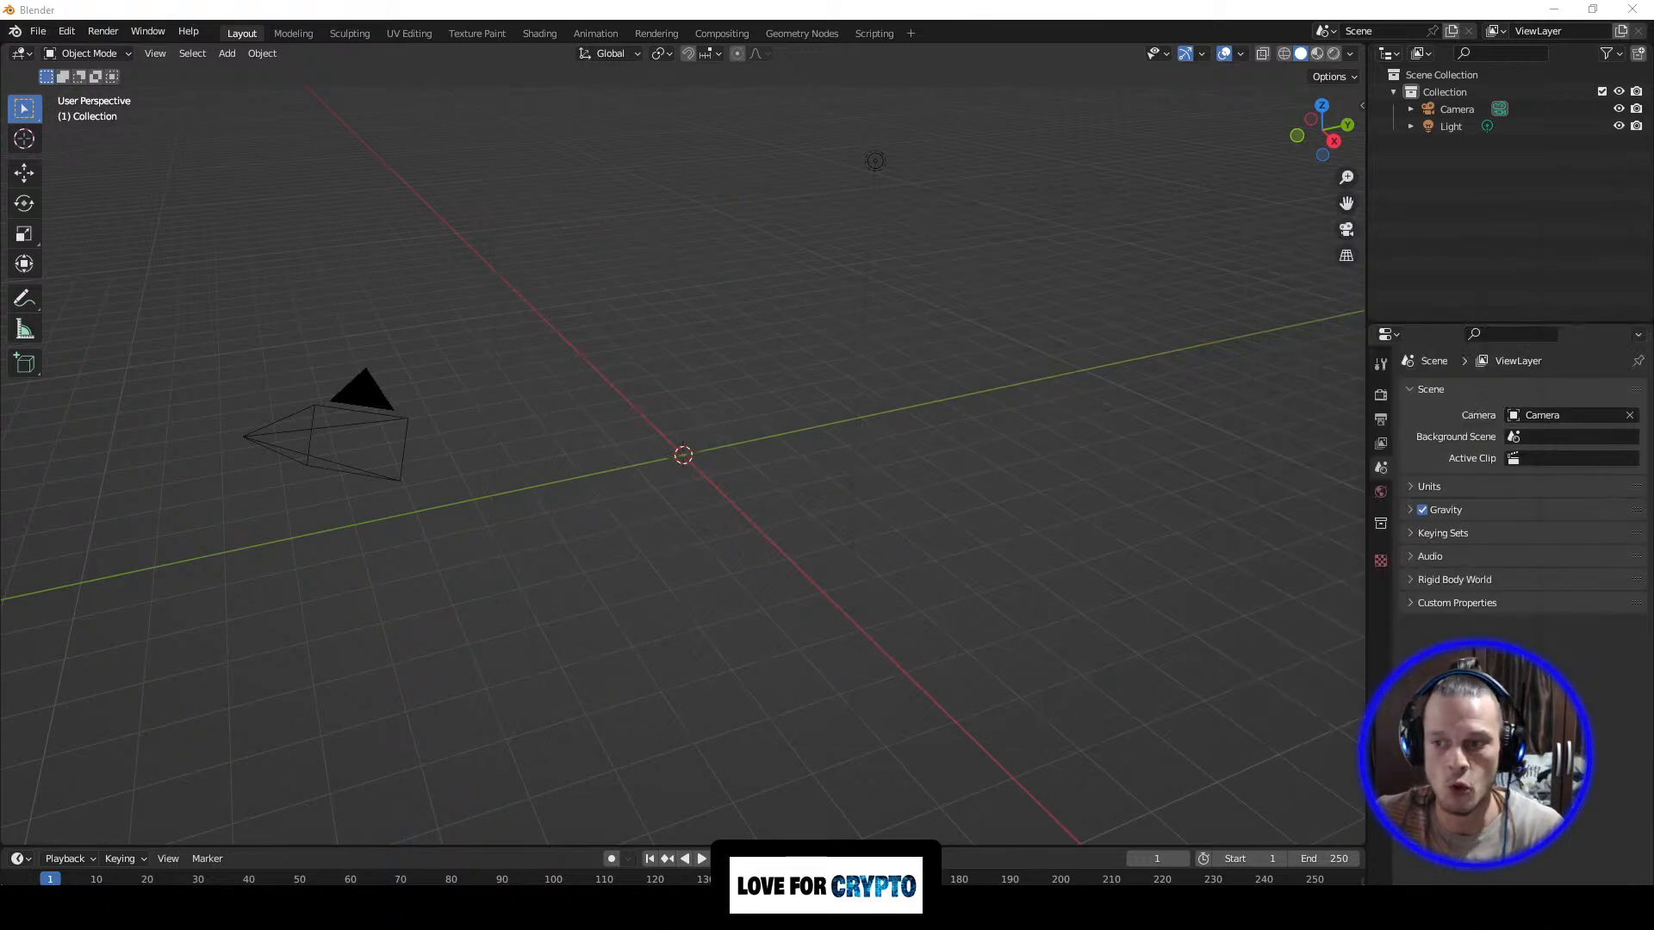
Step: Import 6708.fbx from the Chris_Fbx folder into the empty Blender scene and view the whole character from the front
{"action": "left_click", "coordinate": [38, 31]}
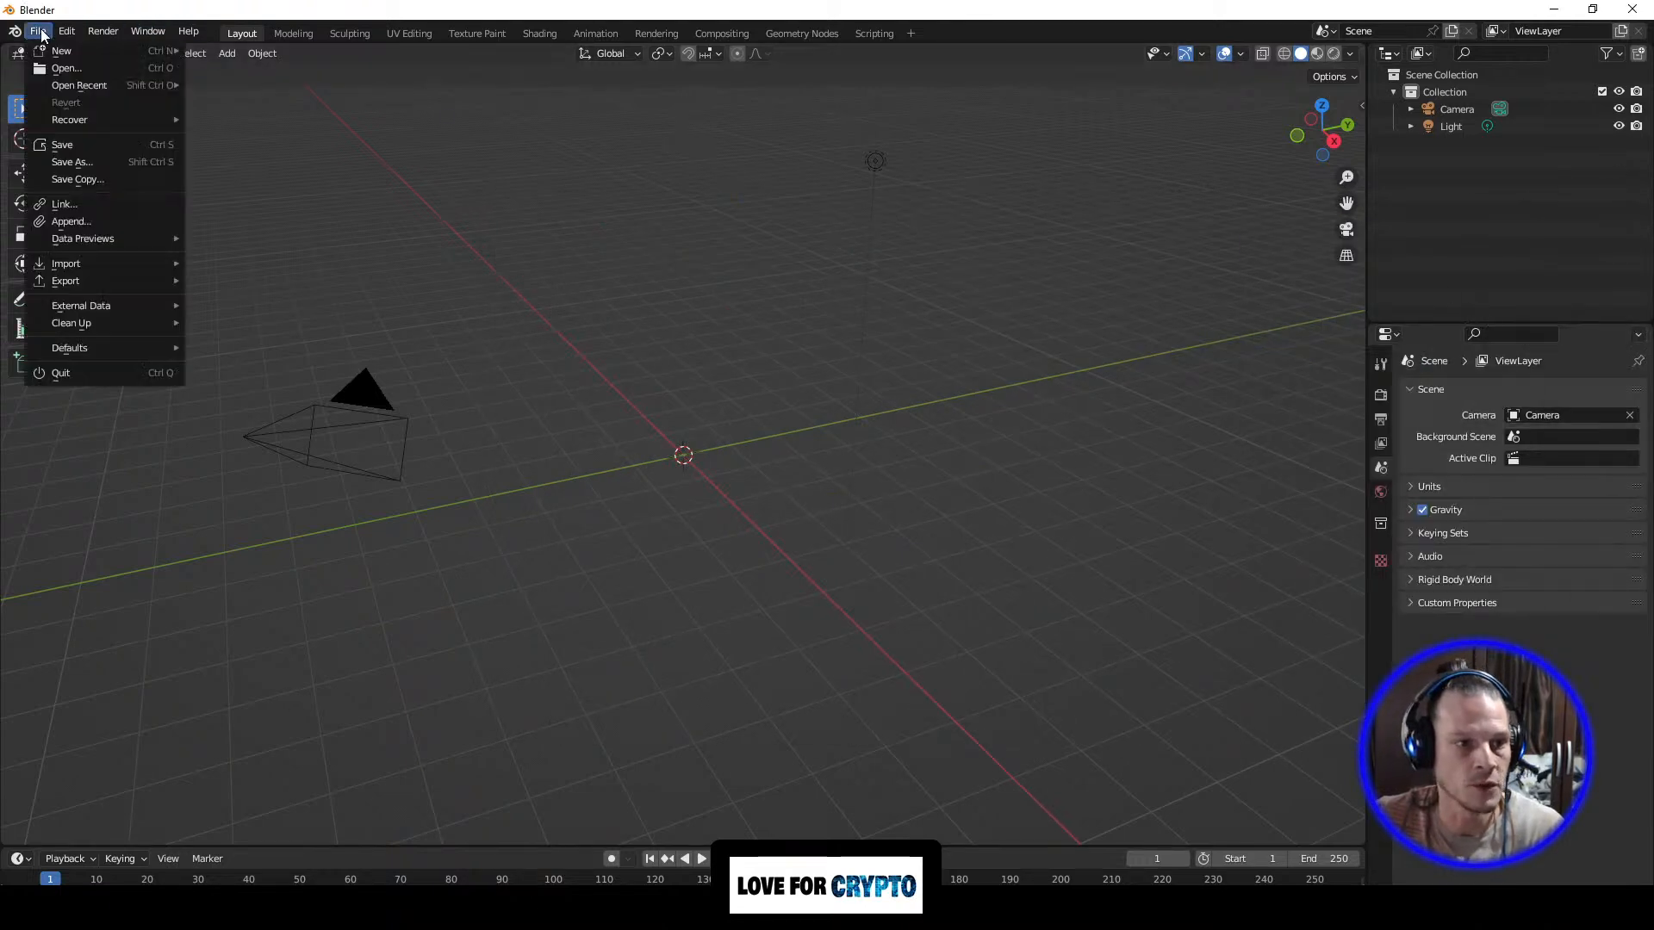
{"action": "mouse_move", "coordinate": [79, 262]}
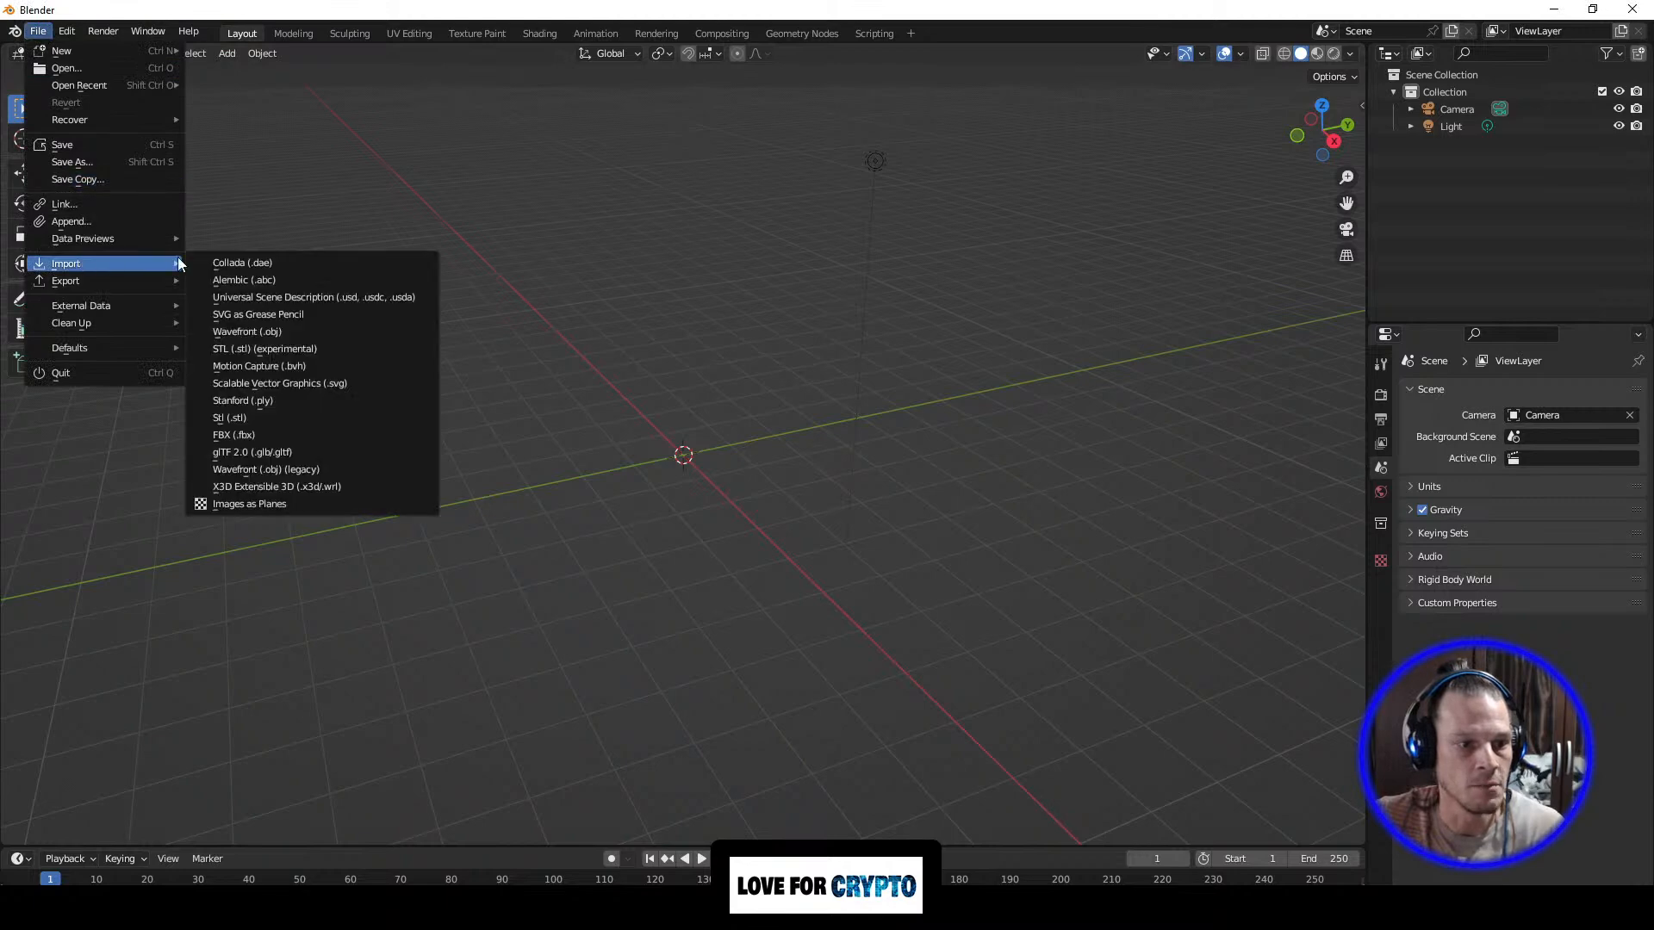
{"action": "left_click", "coordinate": [270, 439]}
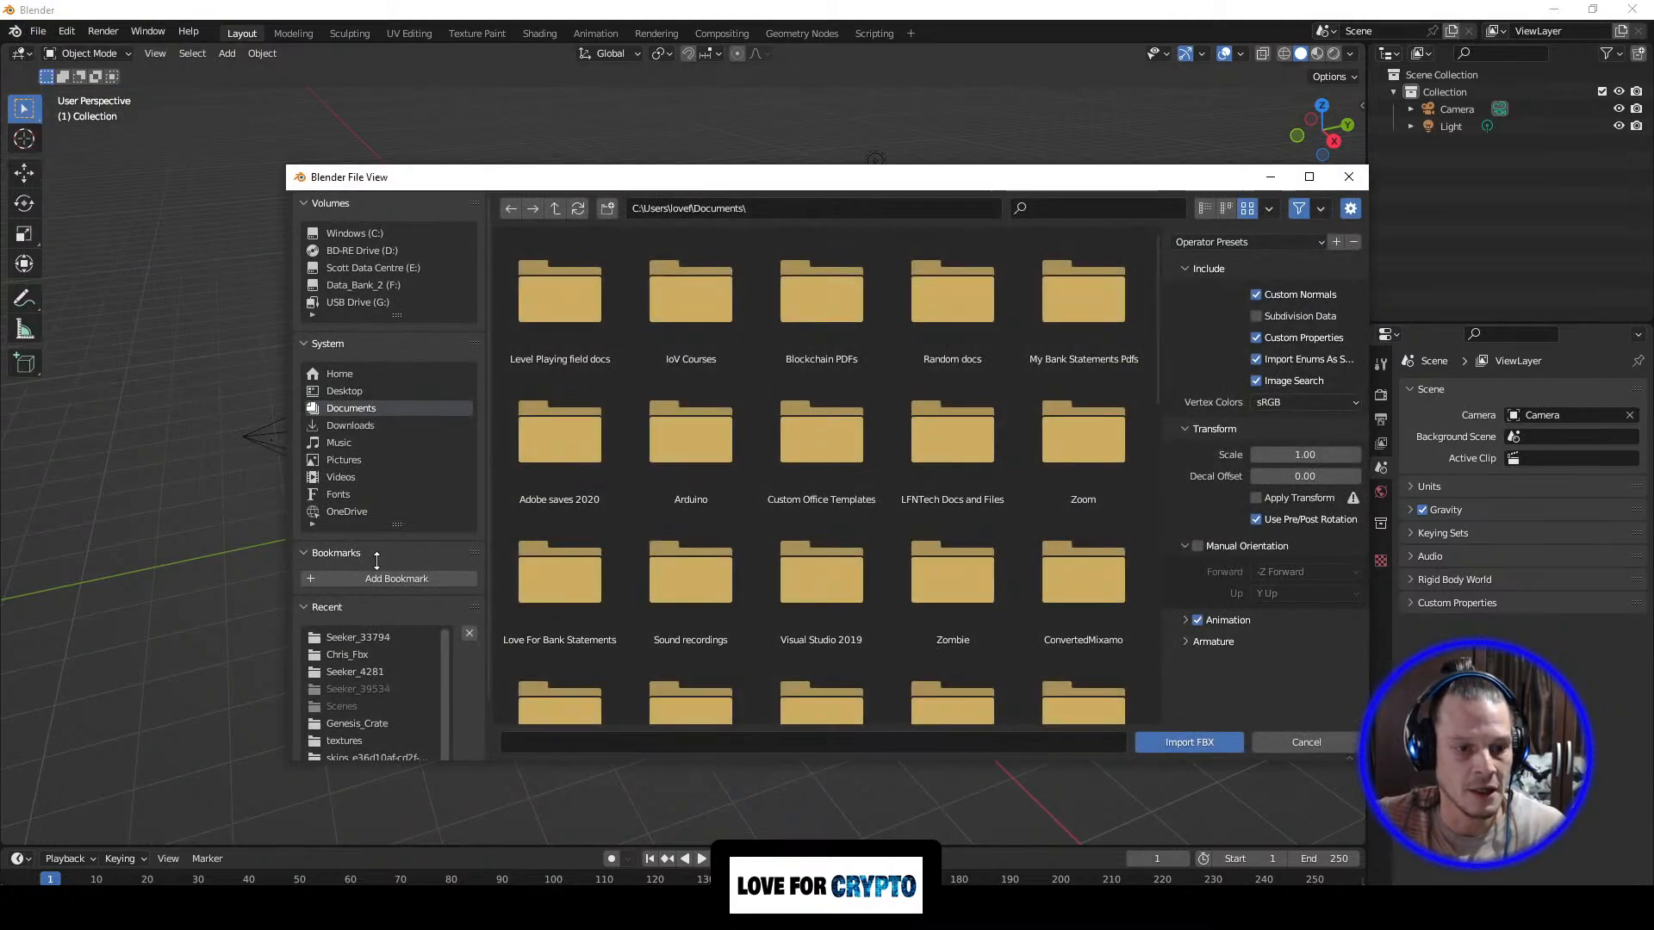
{"action": "left_click", "coordinate": [355, 655]}
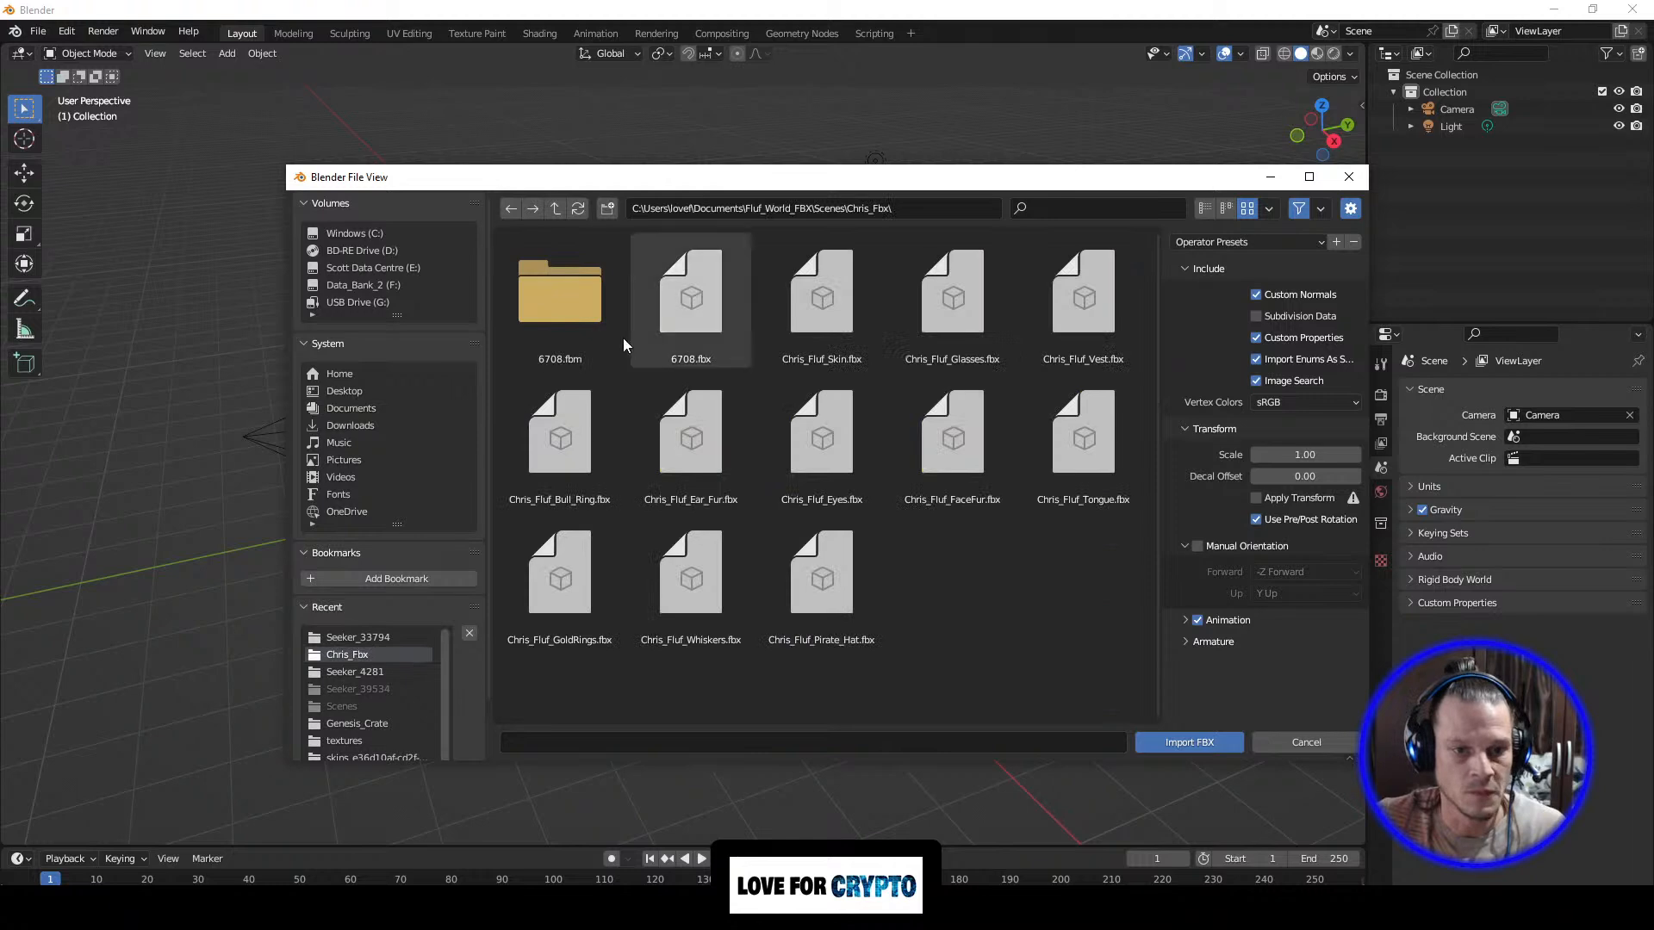
{"action": "left_click", "coordinate": [689, 307]}
{"action": "left_click", "coordinate": [1207, 744]}
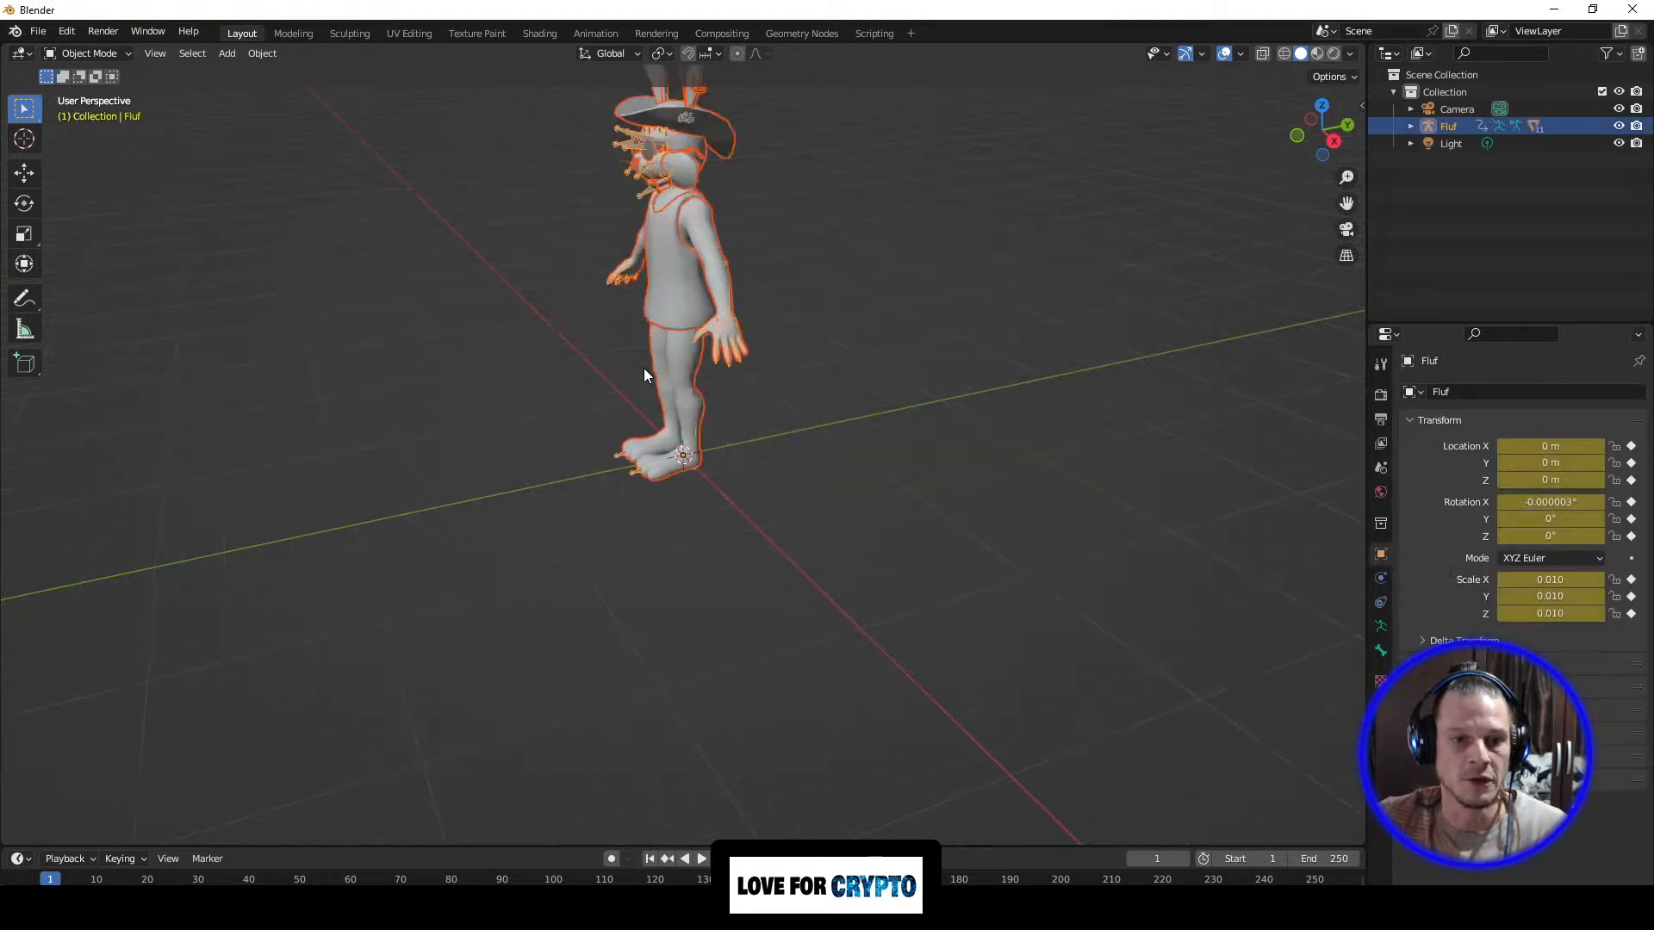
{"action": "middle_click_drag", "start_coordinate": [589, 354], "coordinate": [845, 328]}
{"action": "scroll", "coordinate": [782, 412], "scroll_direction": "up", "scroll_amount": 4}
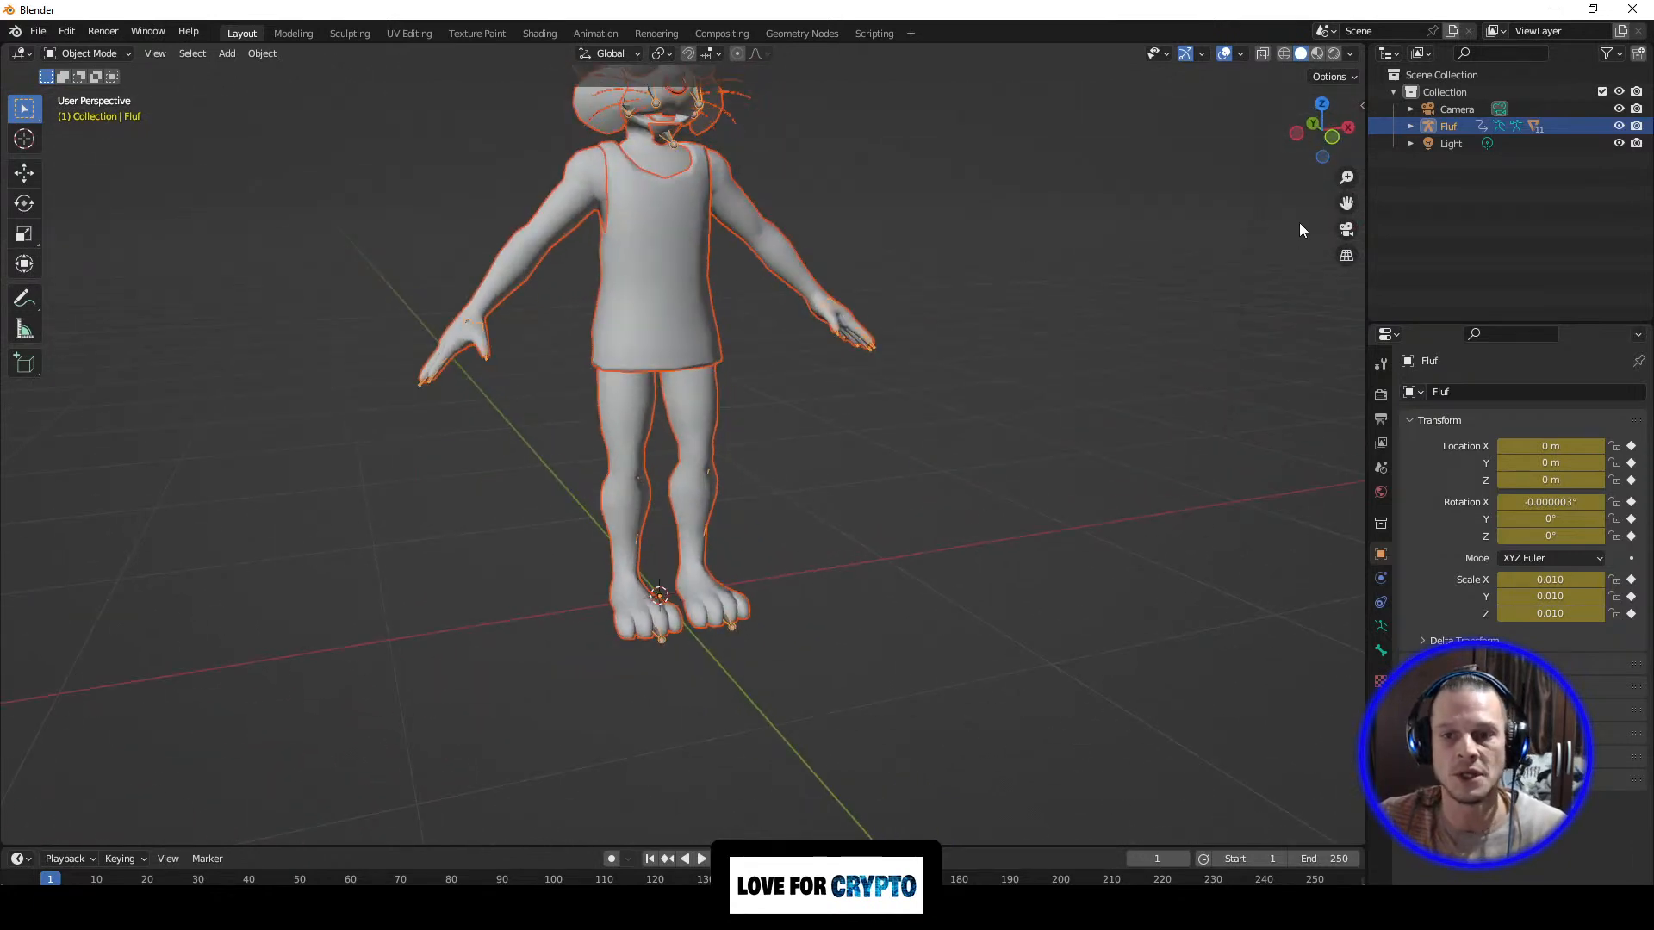
{"action": "left_click_drag", "start_coordinate": [1343, 203], "coordinate": [1344, 396]}
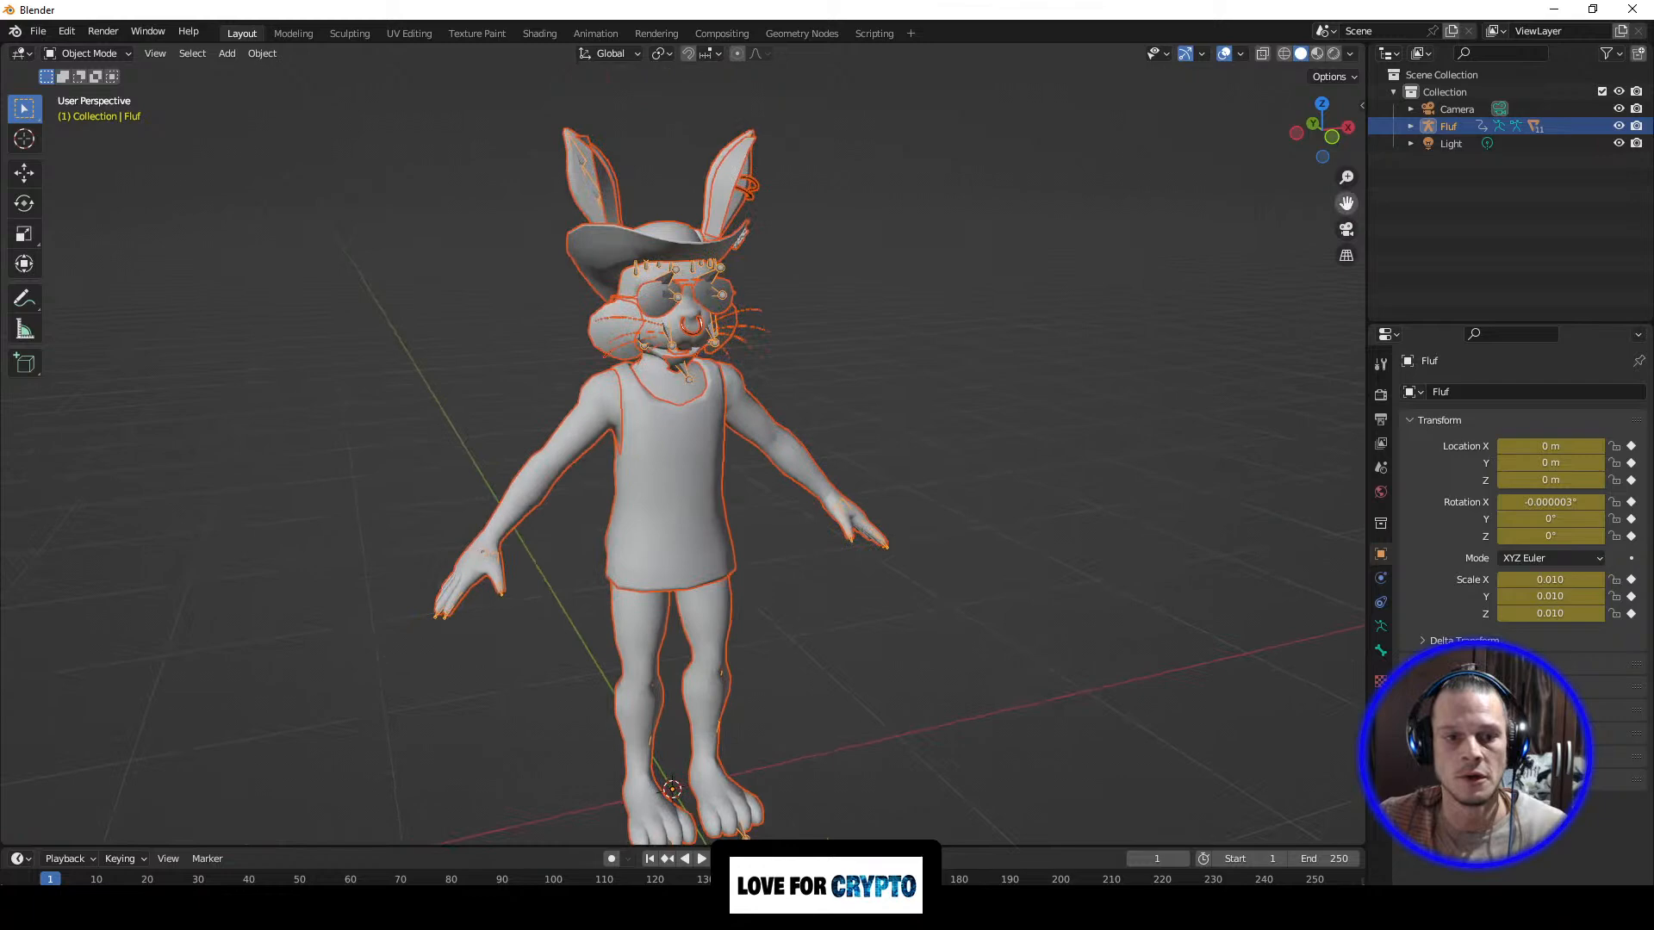
Step: Expand the Fluf object's hierarchy in the Outliner to review its meshes, and close Blender
{"action": "left_click", "coordinate": [1411, 143]}
{"action": "left_click", "coordinate": [1410, 128]}
{"action": "scroll", "coordinate": [1428, 211], "scroll_direction": "down", "scroll_amount": 3}
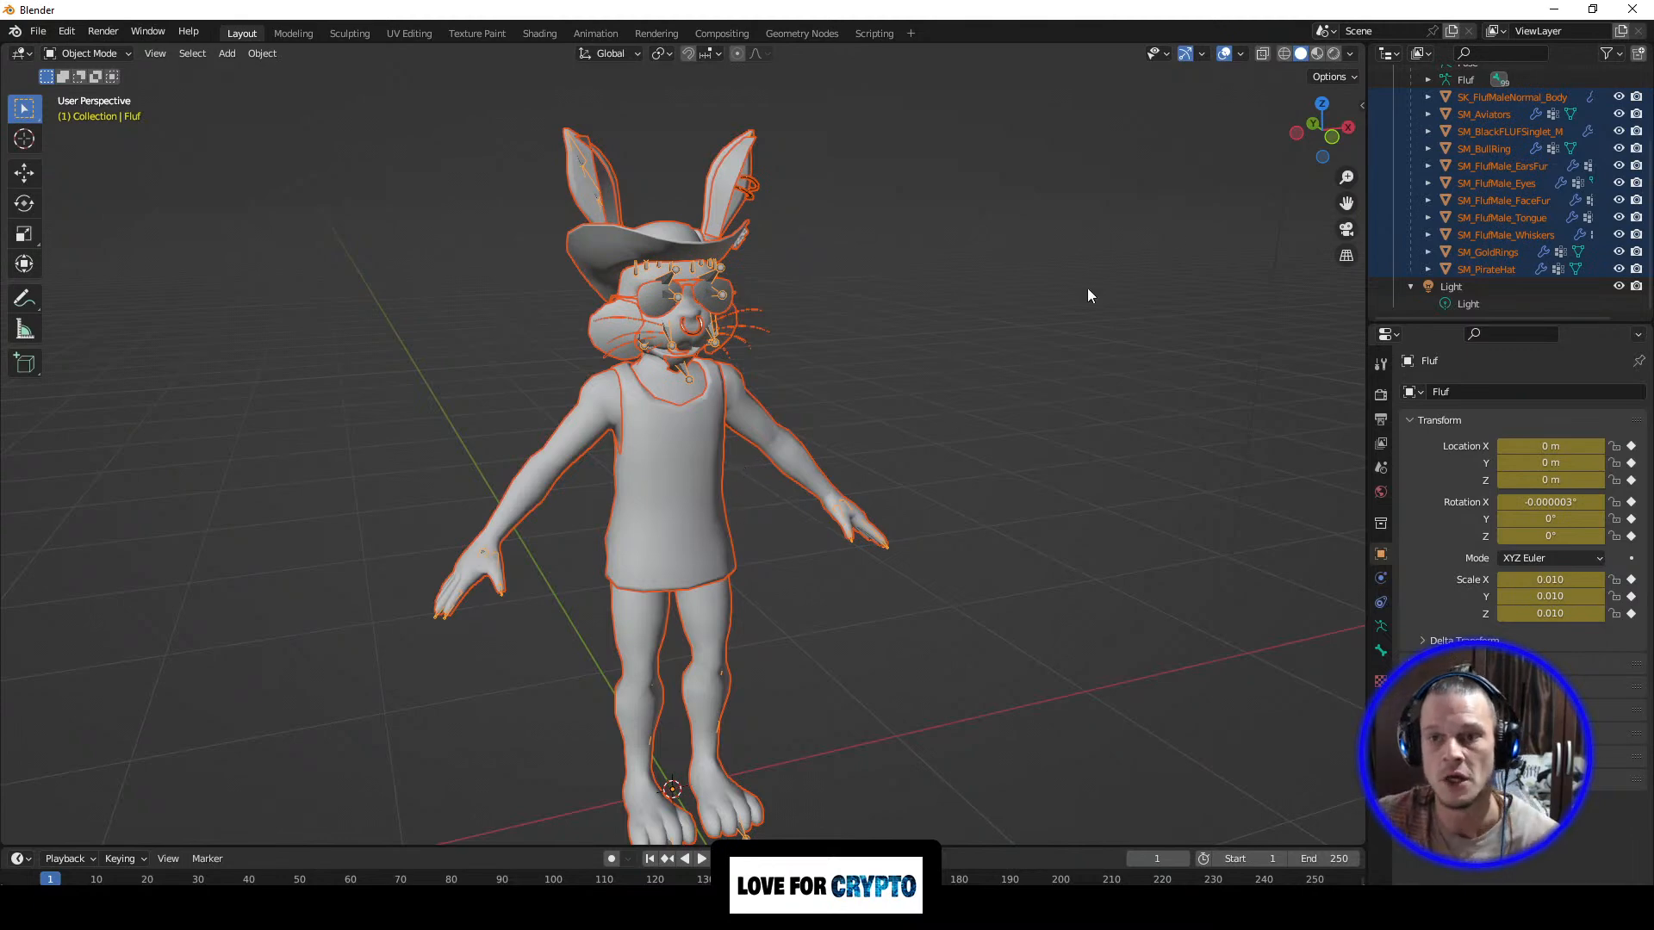
{"action": "left_click", "coordinate": [1632, 10]}
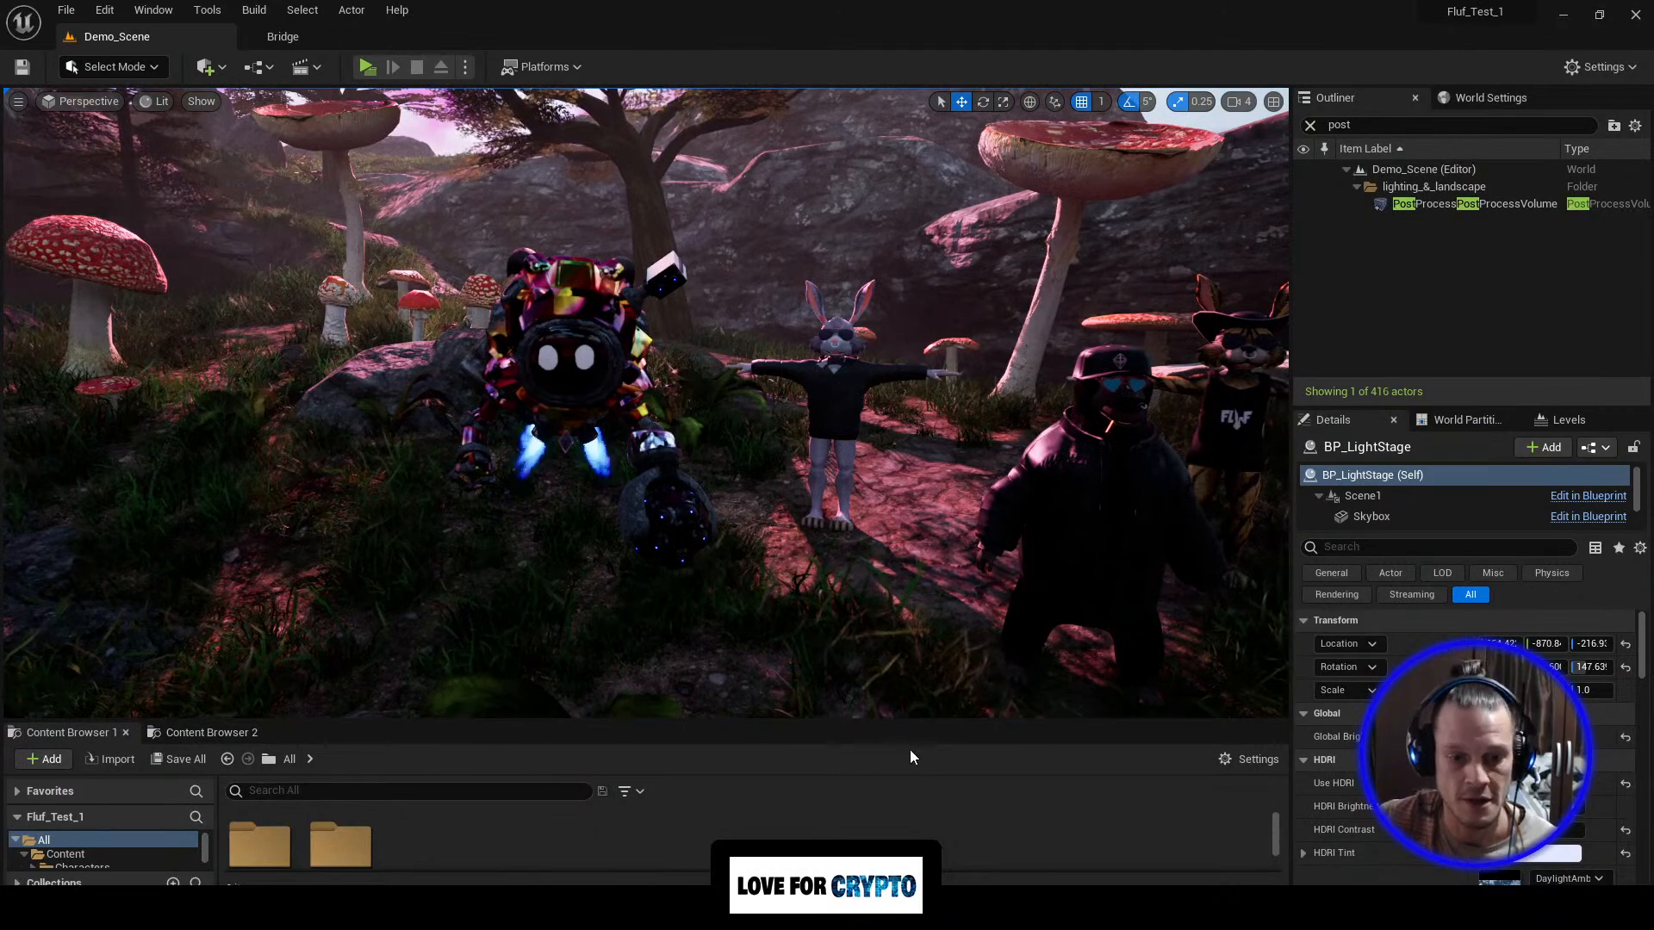
Step: Switch to the Fluf_Test_1 project in Unreal Engine, enlarge the Content Browser, and open the Content folder
{"action": "left_click_drag", "start_coordinate": [921, 721], "coordinate": [896, 495]}
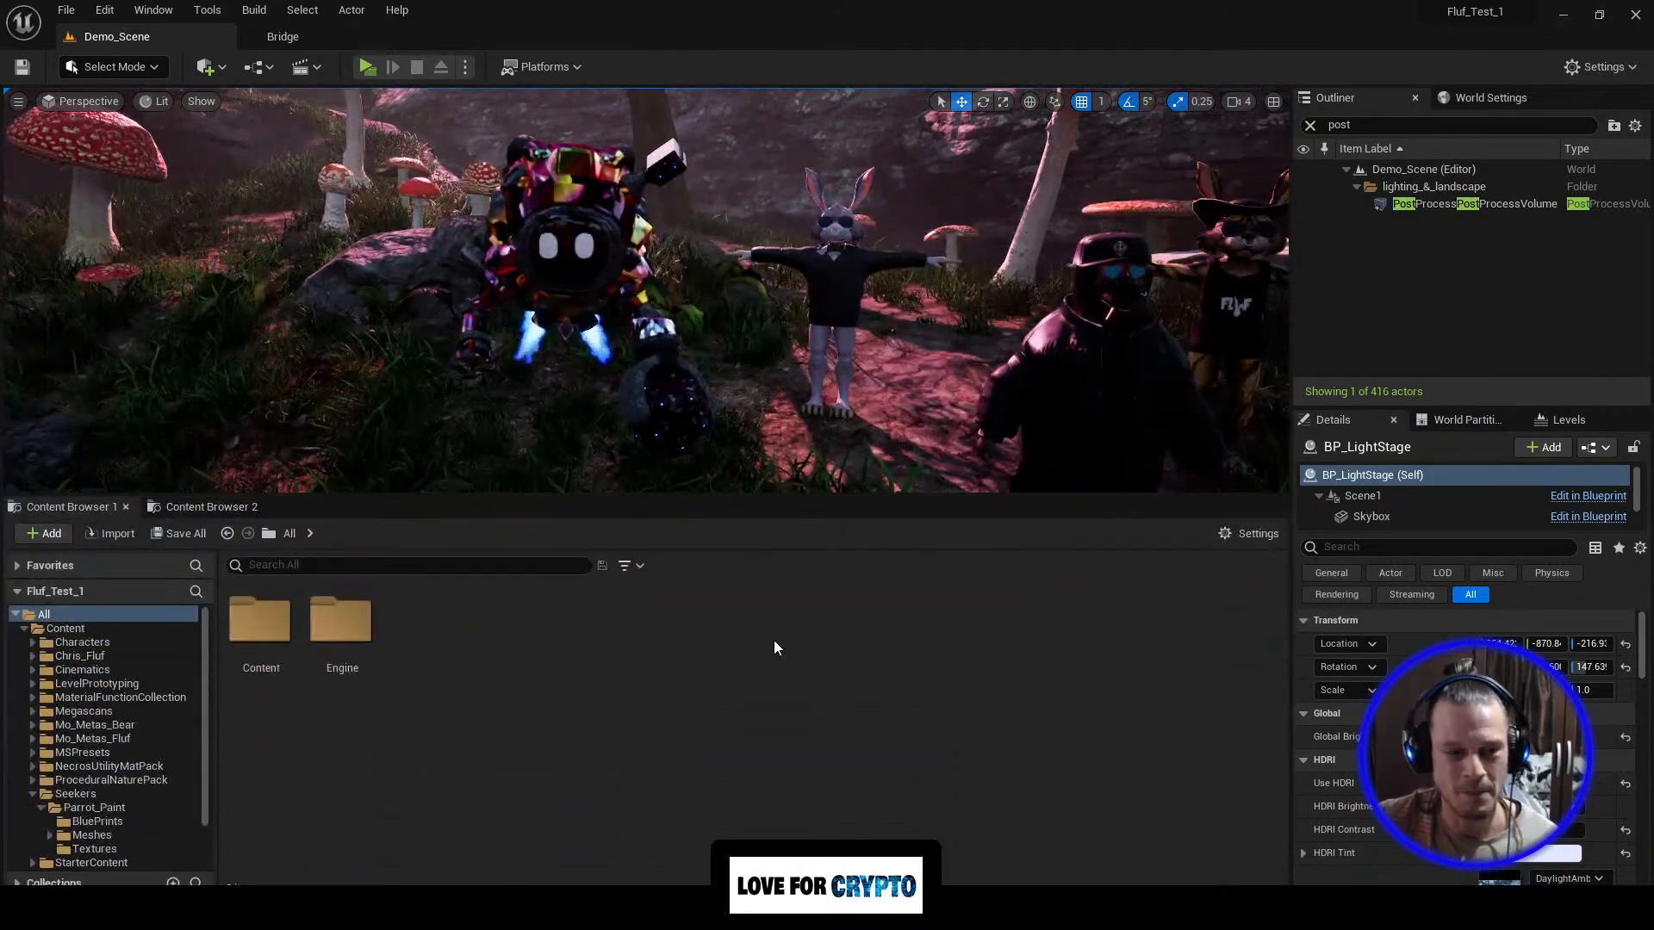
{"action": "left_click", "coordinate": [187, 508]}
{"action": "left_click", "coordinate": [95, 508]}
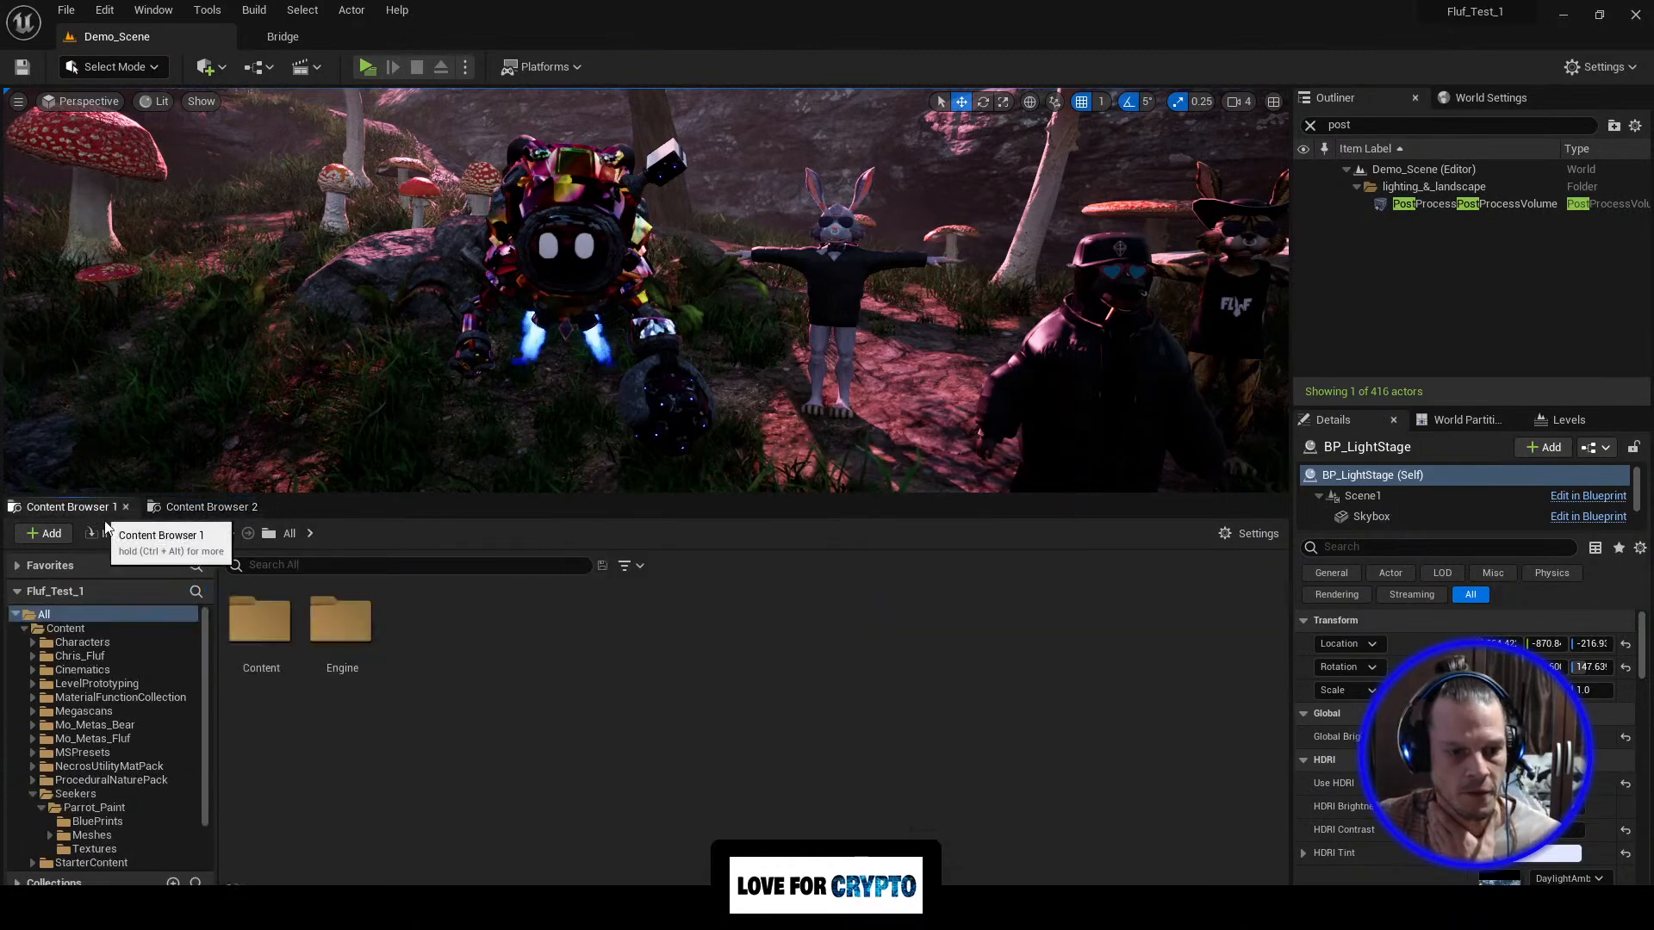
{"action": "double_click", "coordinate": [286, 646]}
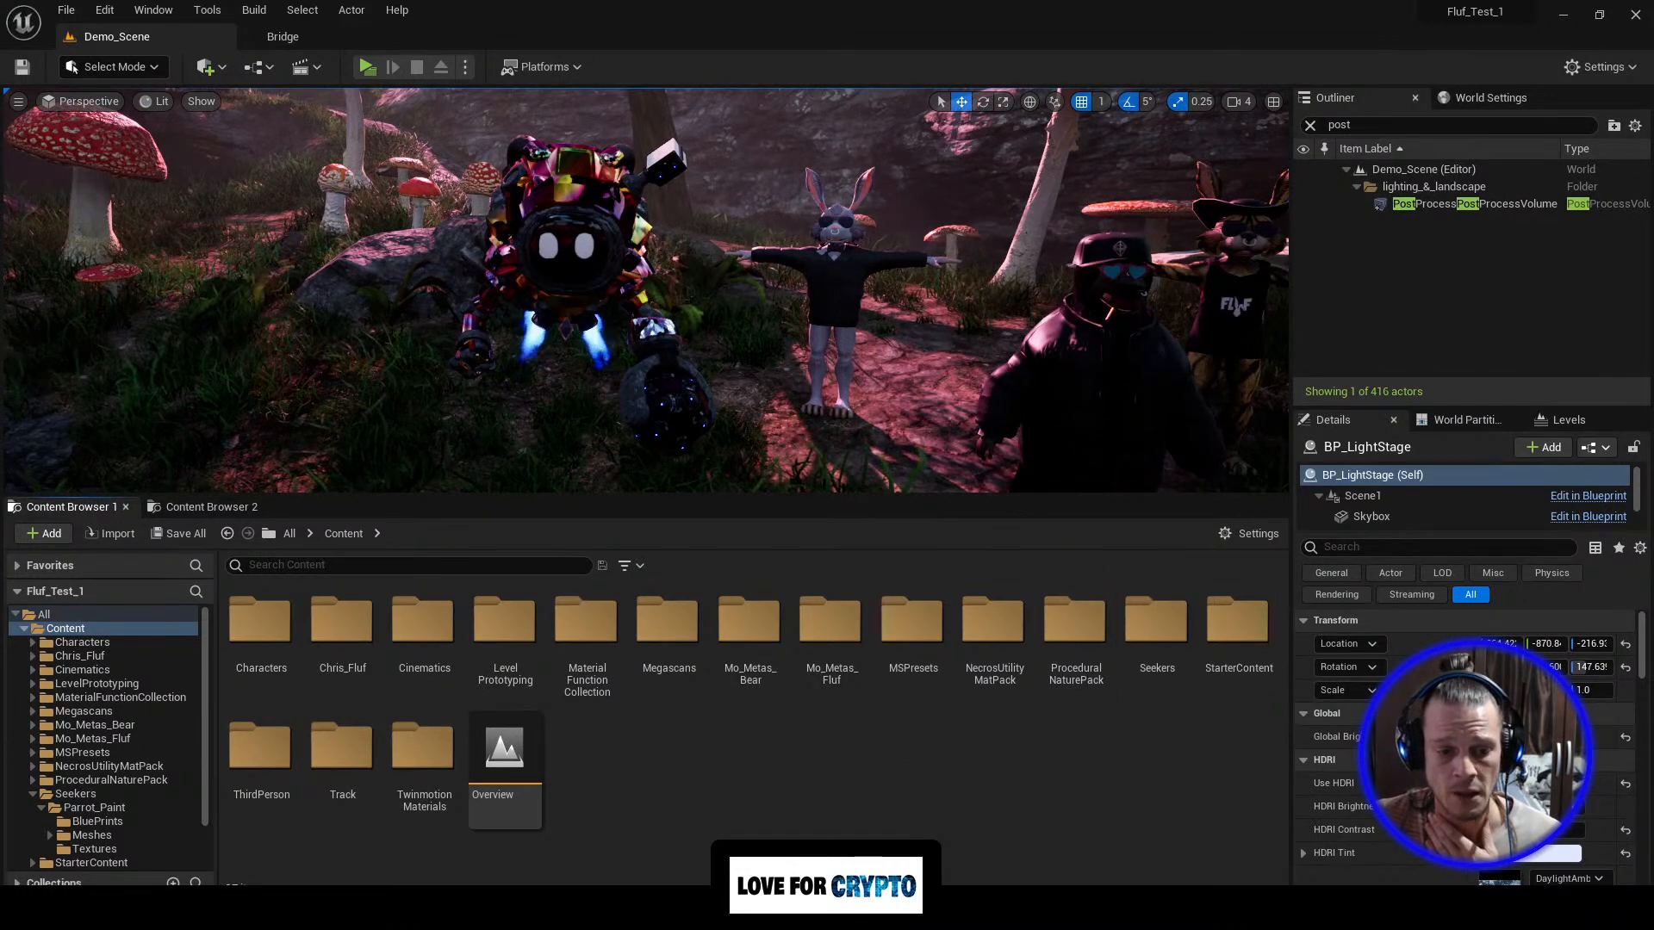
Step: Switch to the Epic Games Launcher, search the library's Vault for "proc", and minimize the launcher
{"action": "left_click", "coordinate": [792, 908]}
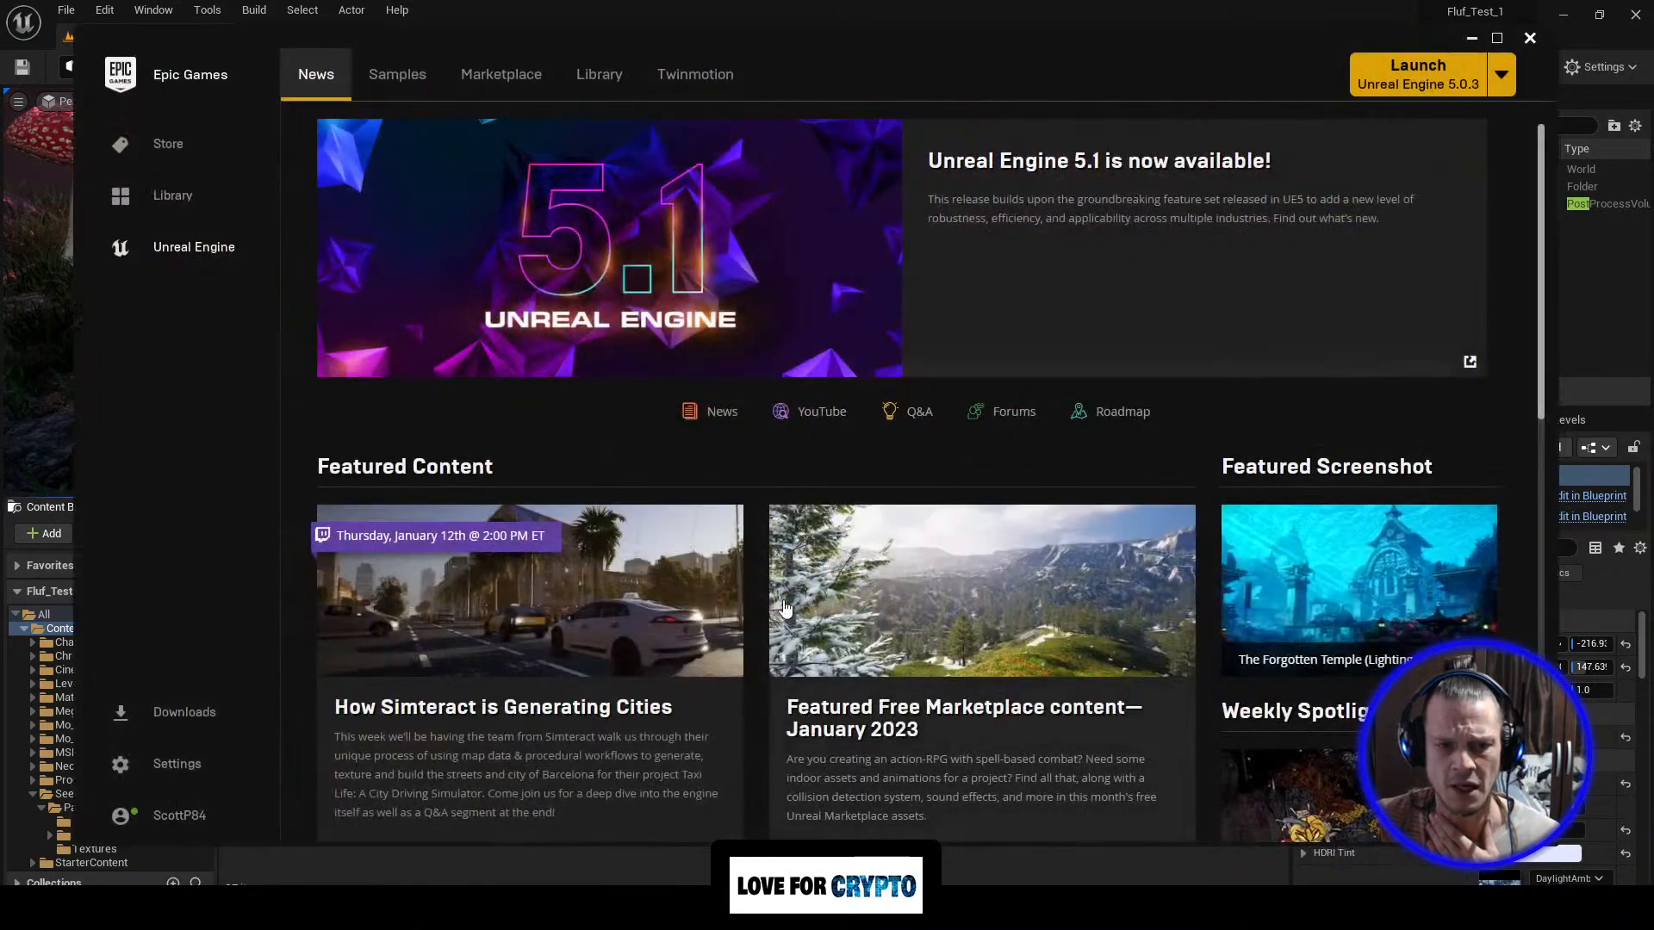
{"action": "left_click", "coordinate": [595, 76]}
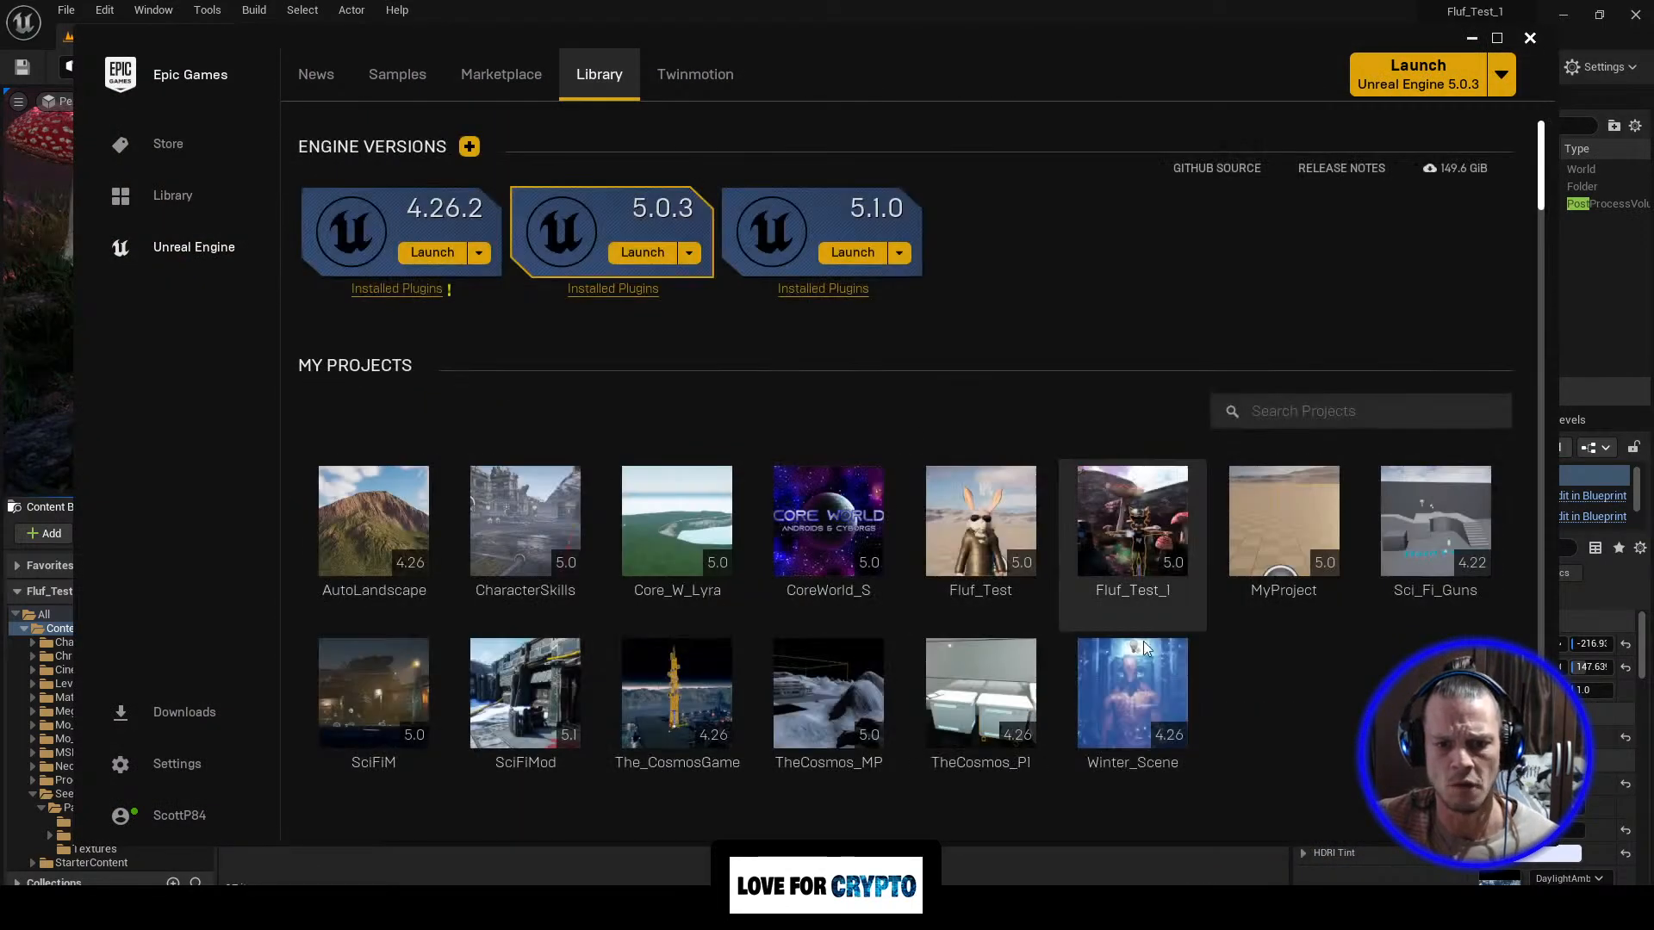
{"action": "scroll", "coordinate": [1111, 575], "scroll_direction": "down", "scroll_amount": 7}
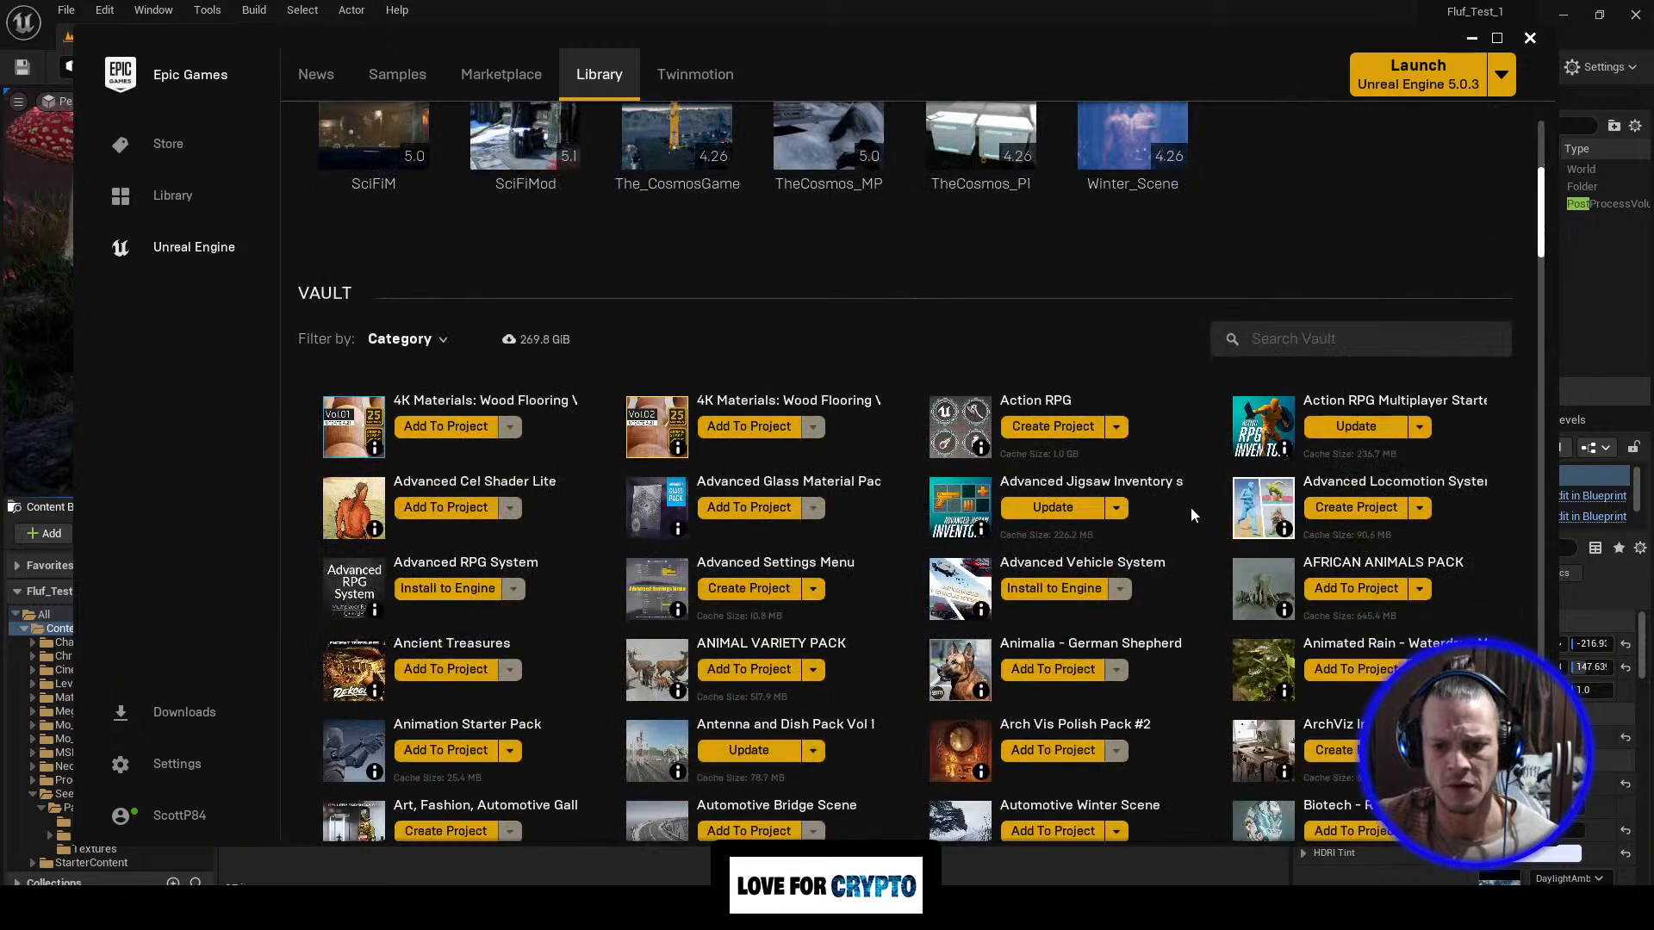
{"action": "left_click", "coordinate": [1277, 343]}
{"action": "type", "text": "p"}
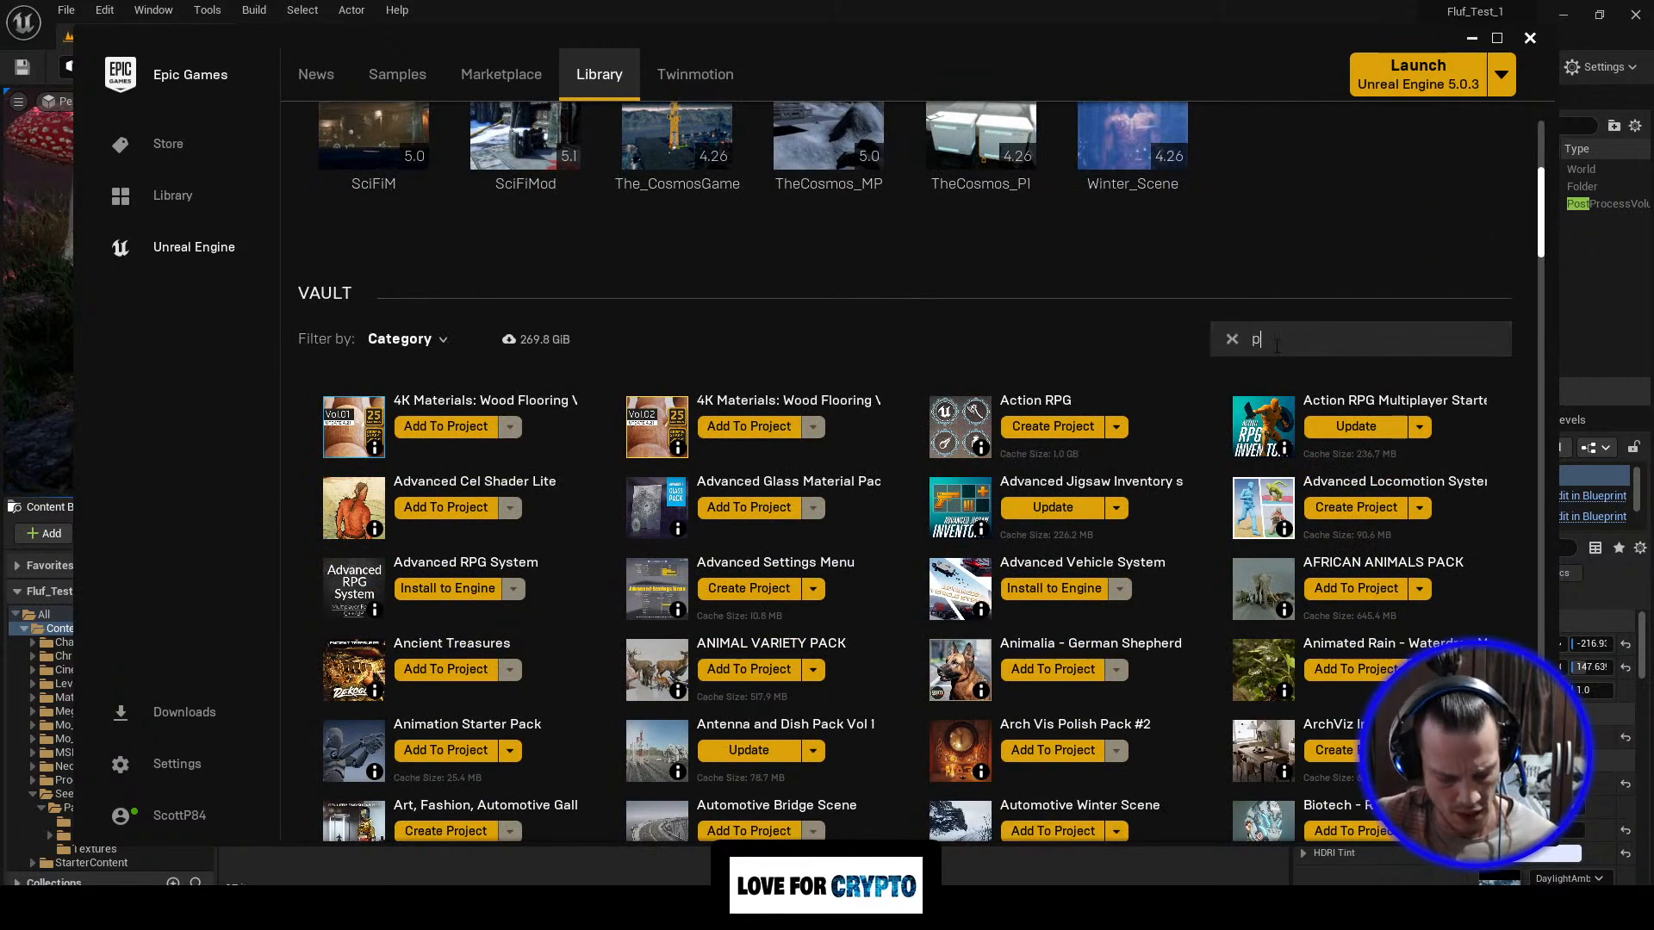
{"action": "type", "text": "roc"}
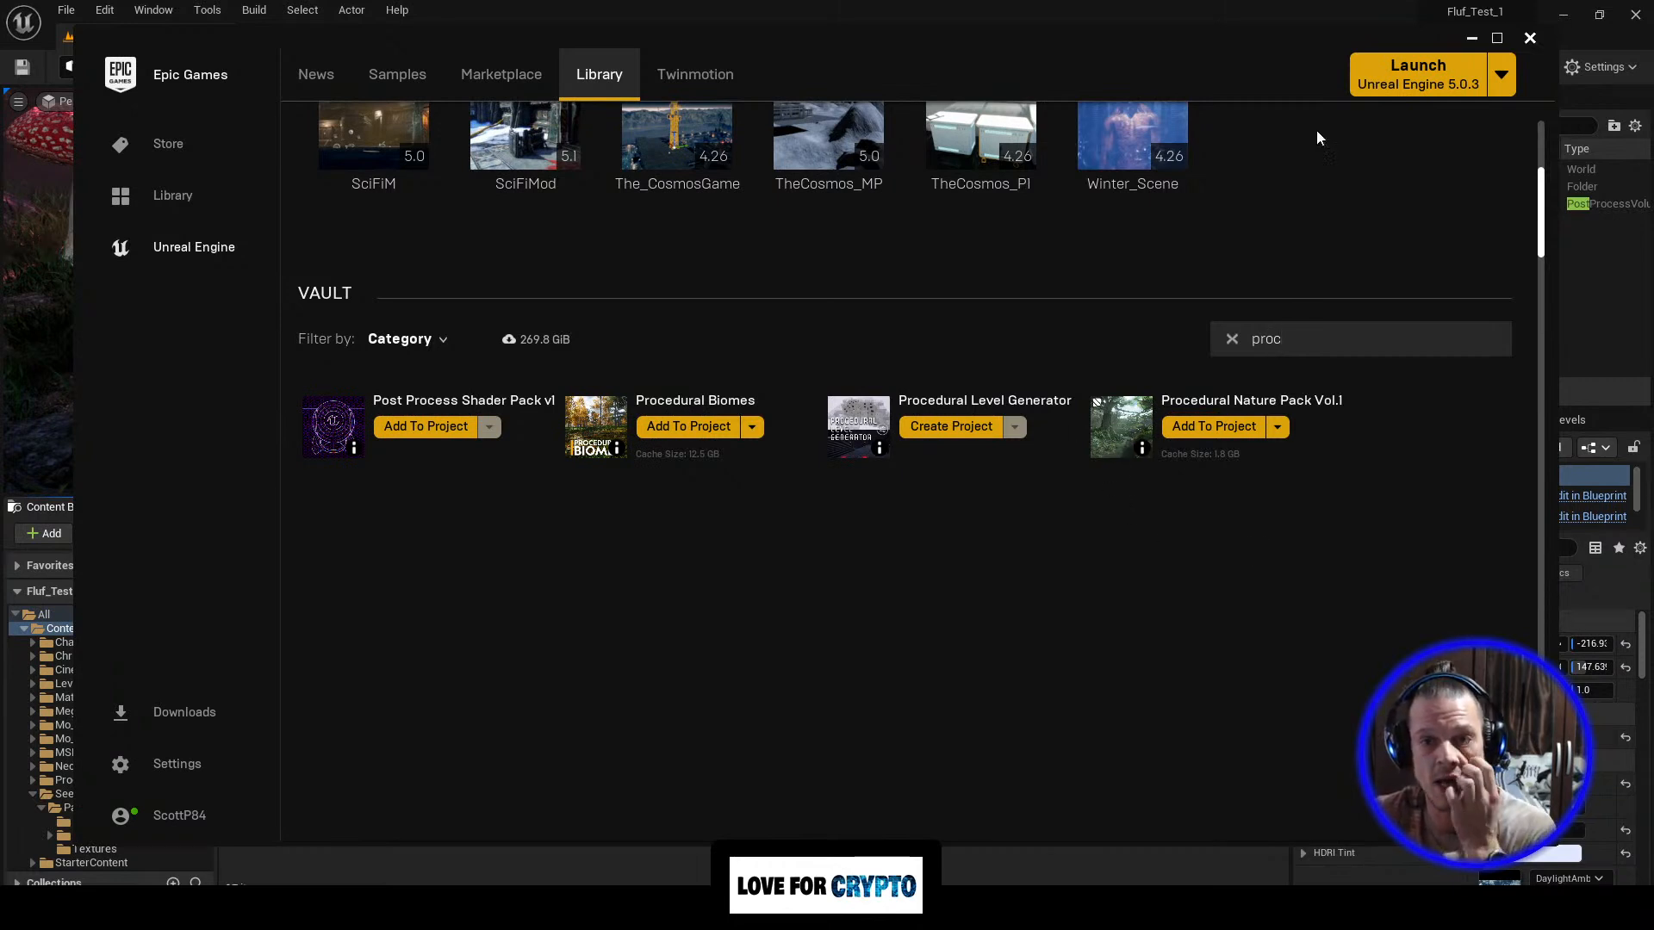
{"action": "left_click", "coordinate": [1471, 39]}
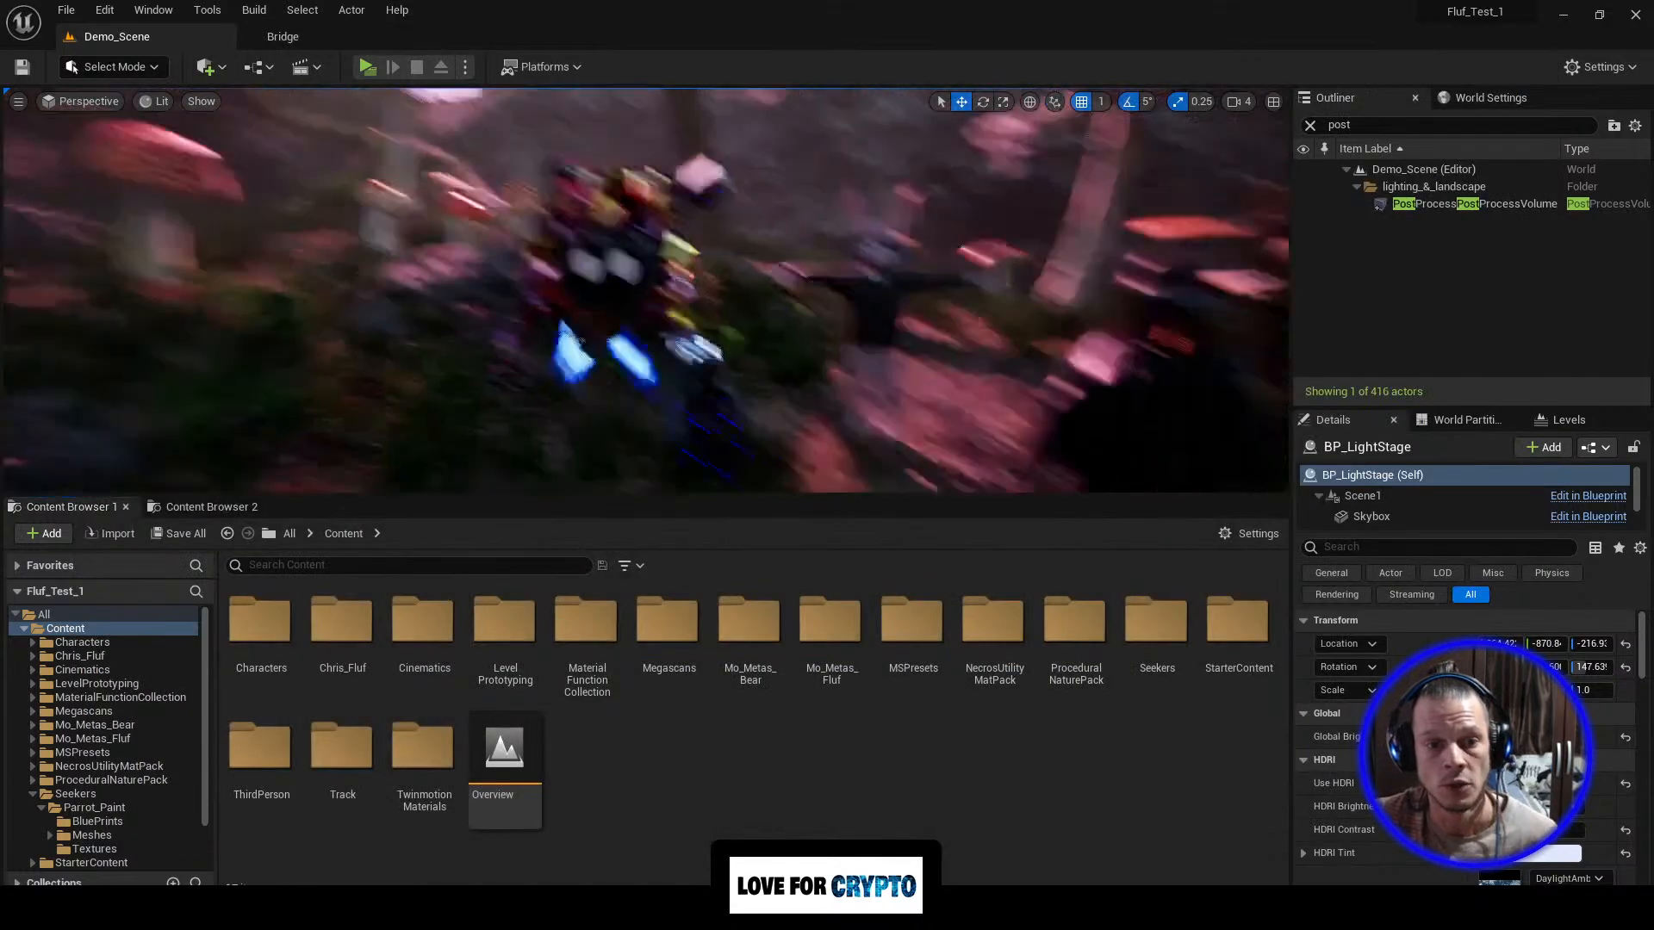
Step: Browse the 3D Assets categories in Quixel Bridge and return to the Demo_Scene level
{"action": "right_click_drag", "start_coordinate": [646, 290], "coordinate": [837, 362]}
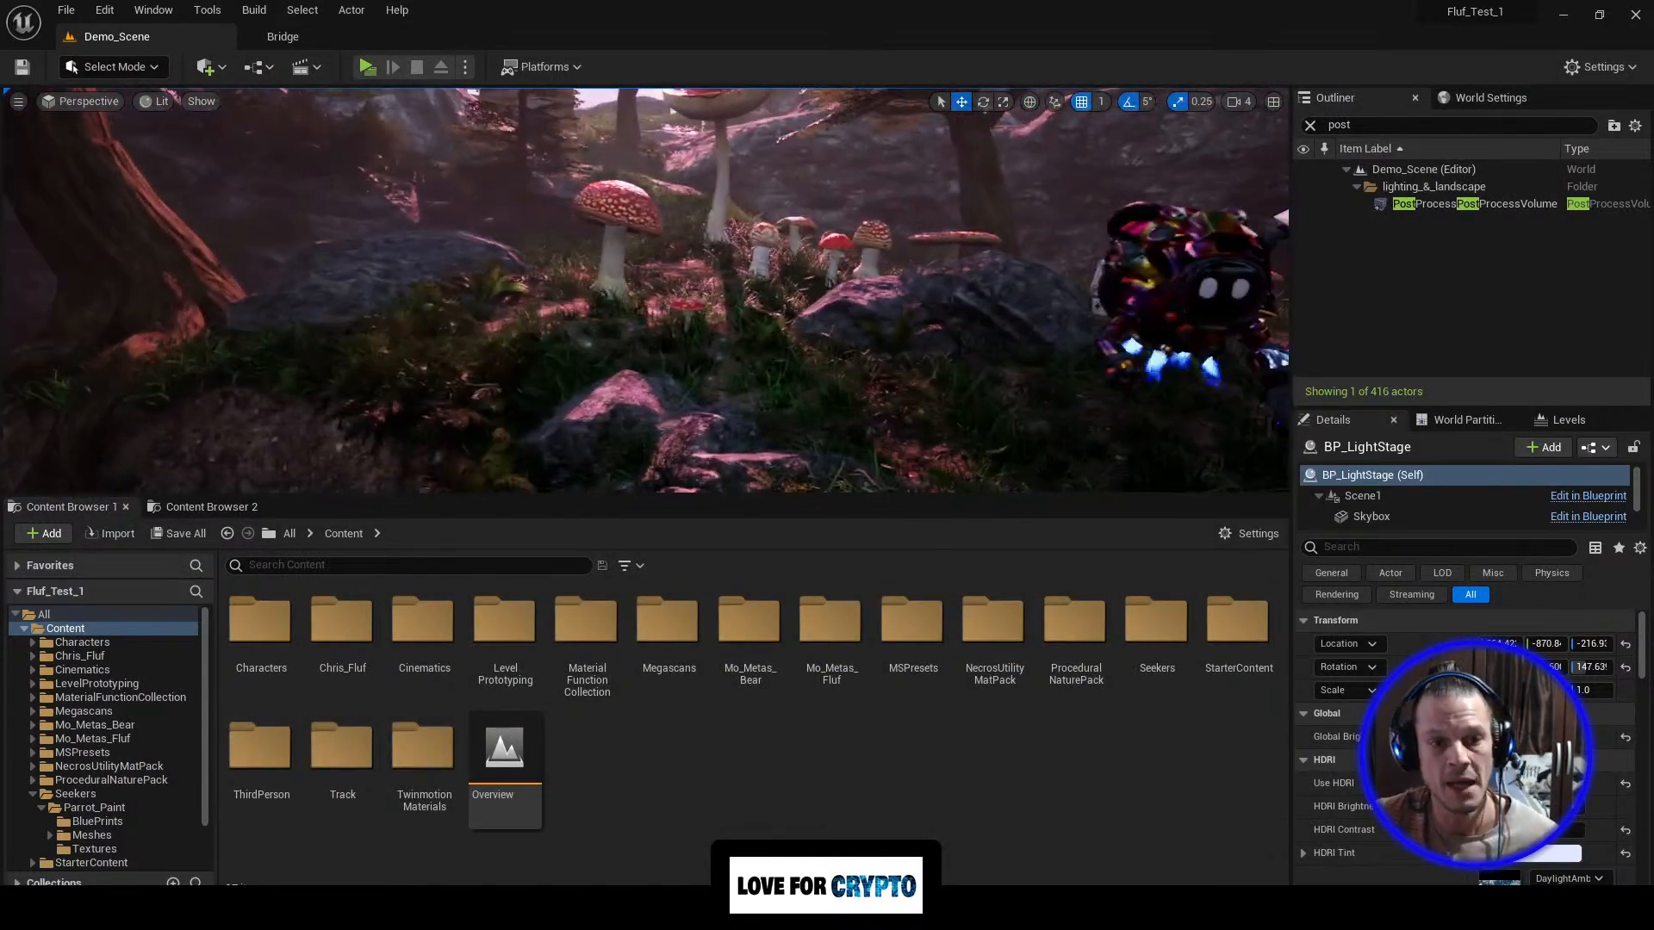
{"action": "left_click", "coordinate": [153, 9]}
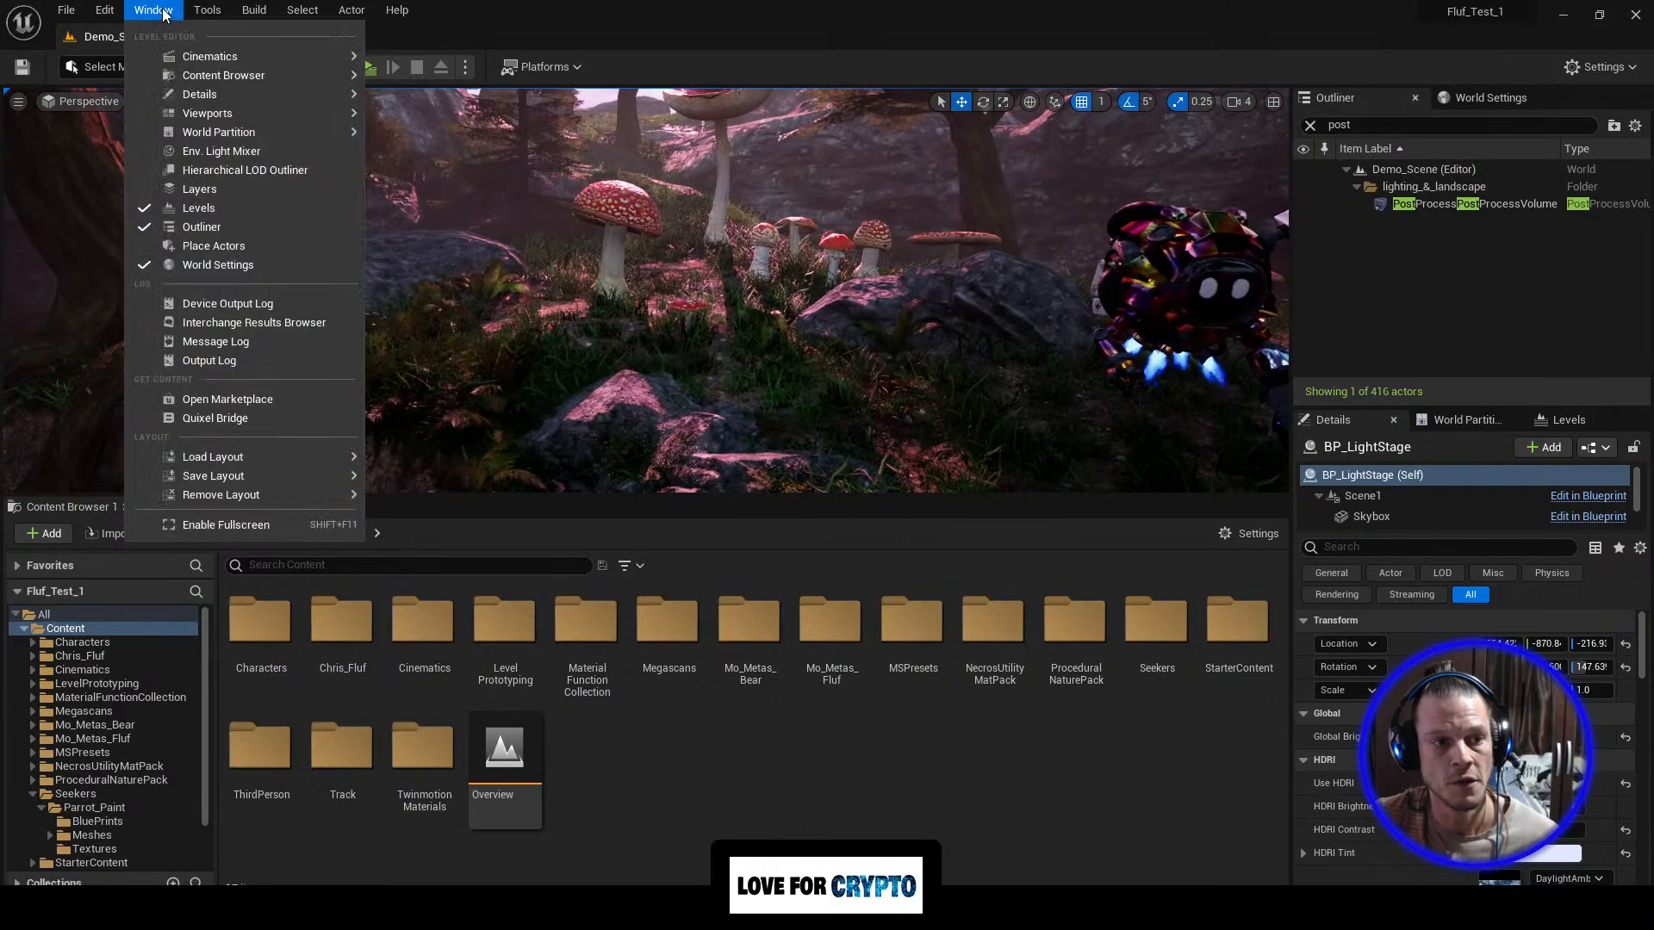
{"action": "left_click", "coordinate": [260, 419]}
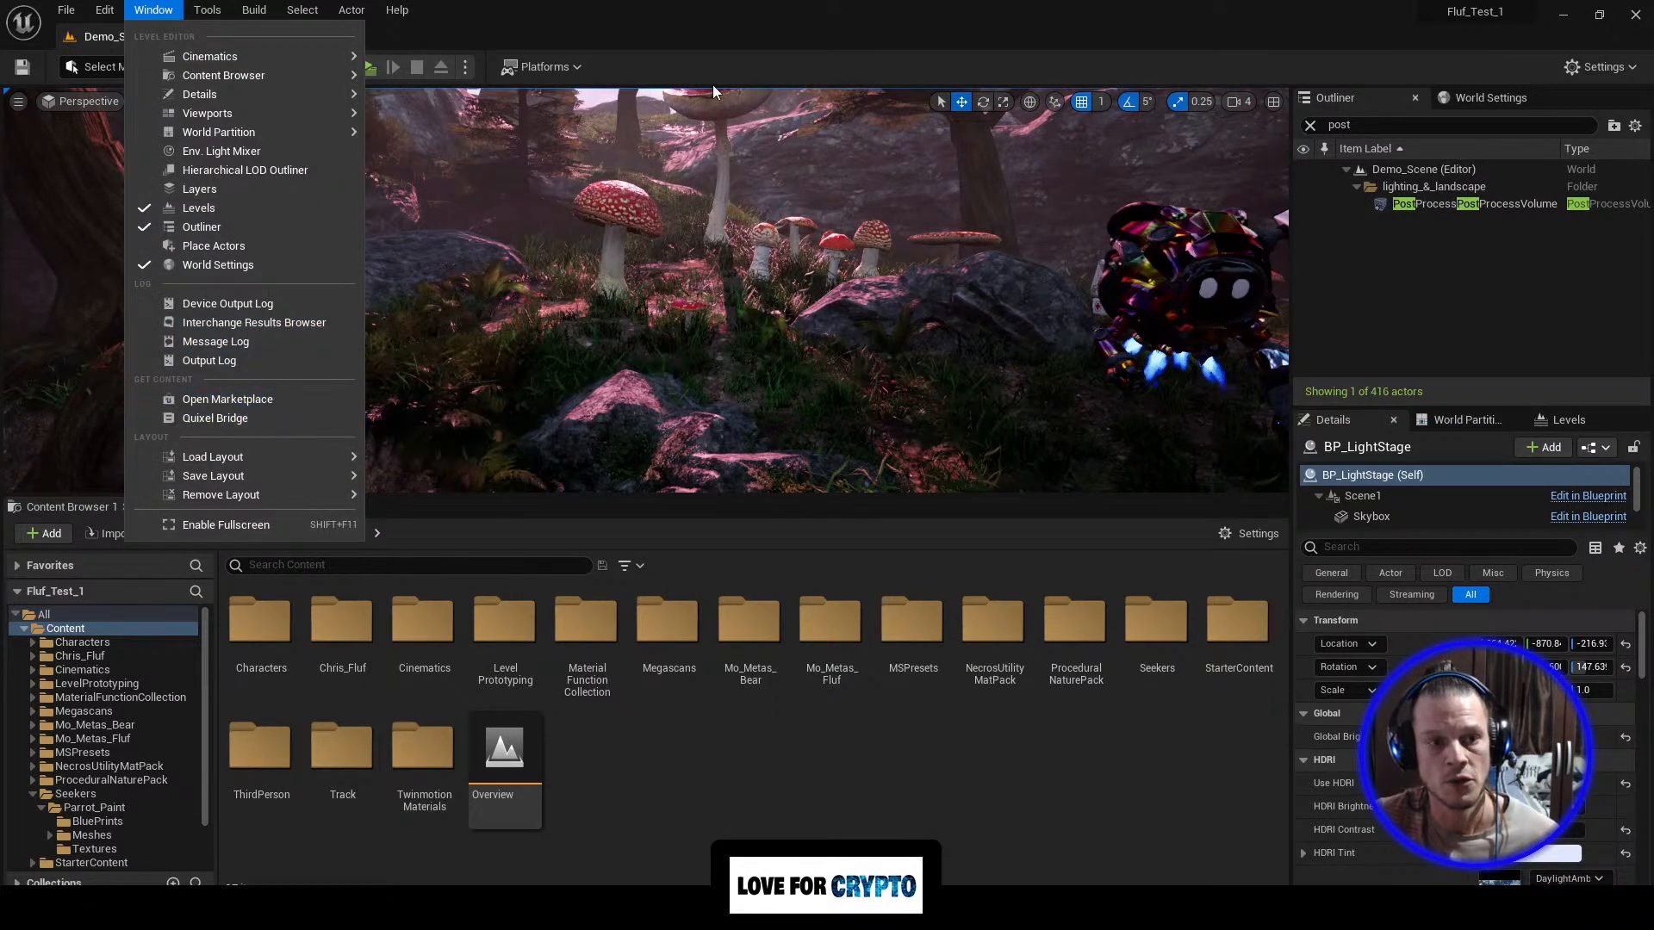
{"action": "left_click", "coordinate": [277, 34]}
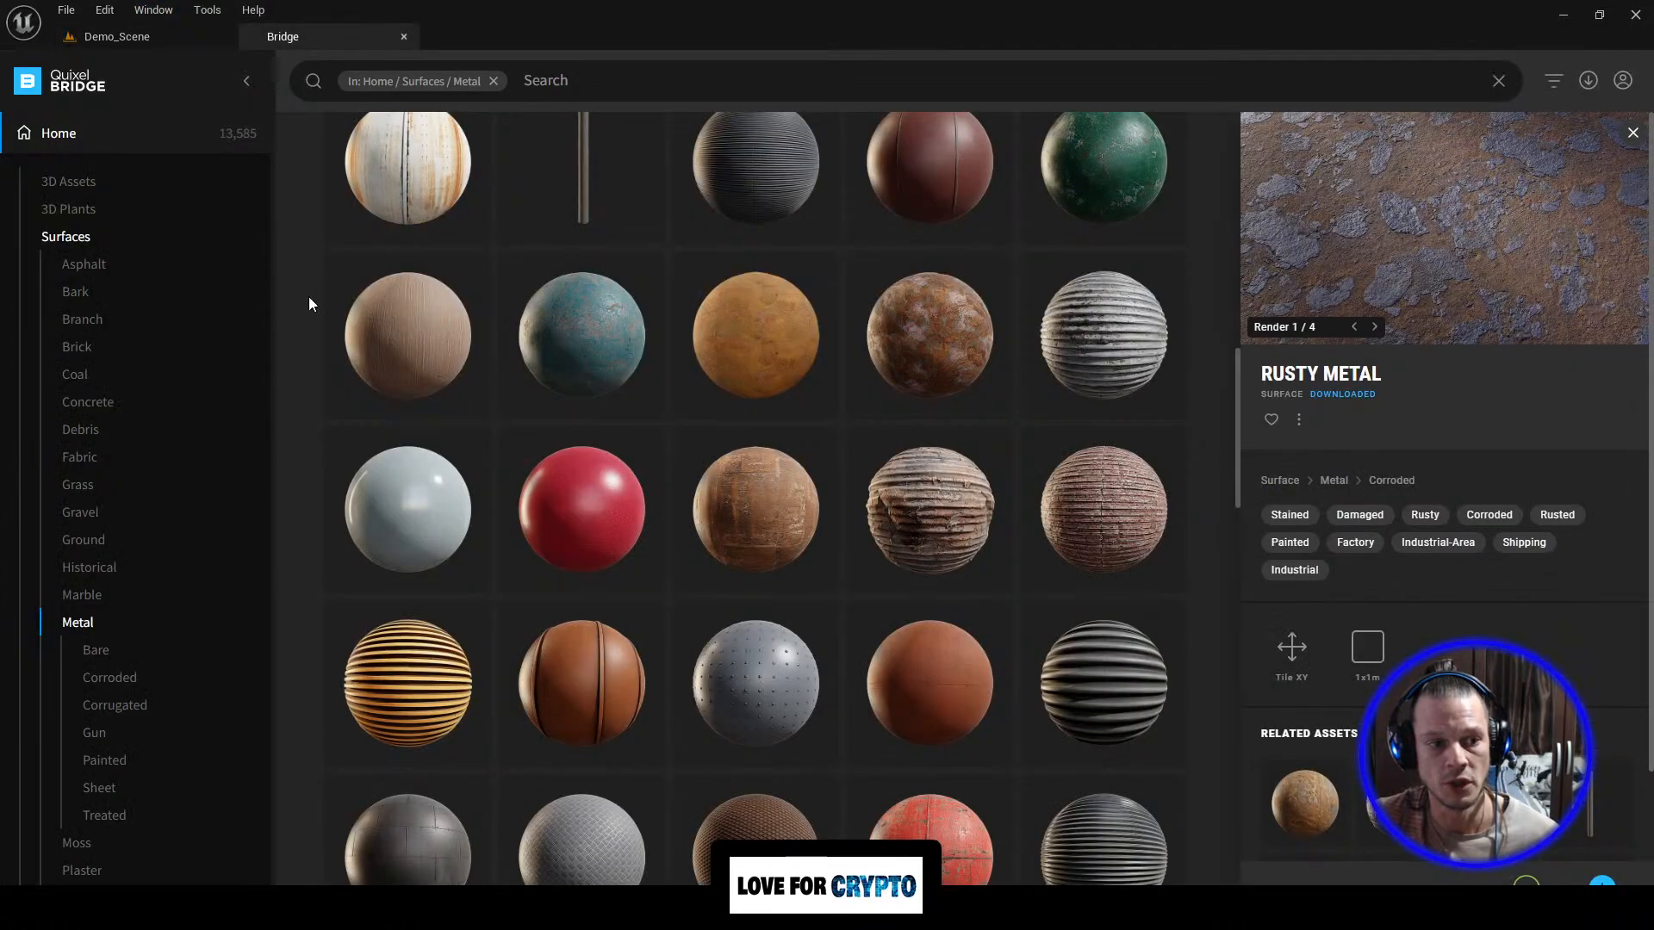
{"action": "scroll", "coordinate": [103, 228], "scroll_direction": "down", "scroll_amount": 2}
{"action": "scroll", "coordinate": [112, 231], "scroll_direction": "up", "scroll_amount": 2}
{"action": "left_click", "coordinate": [86, 186]}
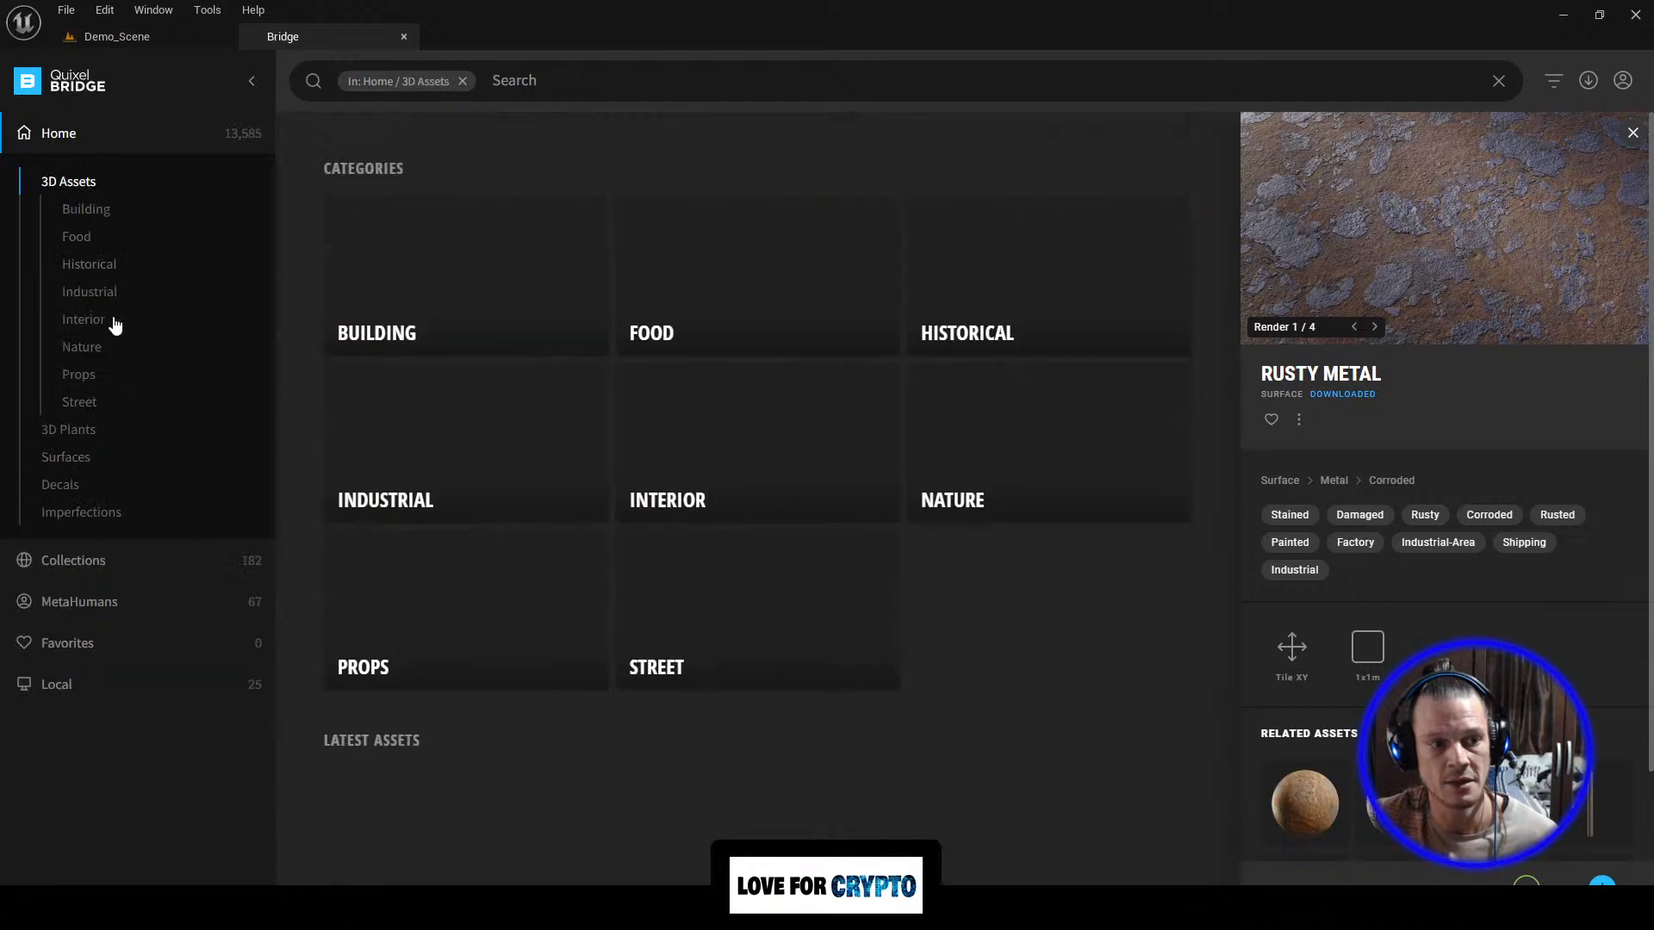
{"action": "scroll", "coordinate": [1042, 564], "scroll_direction": "down", "scroll_amount": 3}
{"action": "scroll", "coordinate": [1029, 594], "scroll_direction": "up", "scroll_amount": 3}
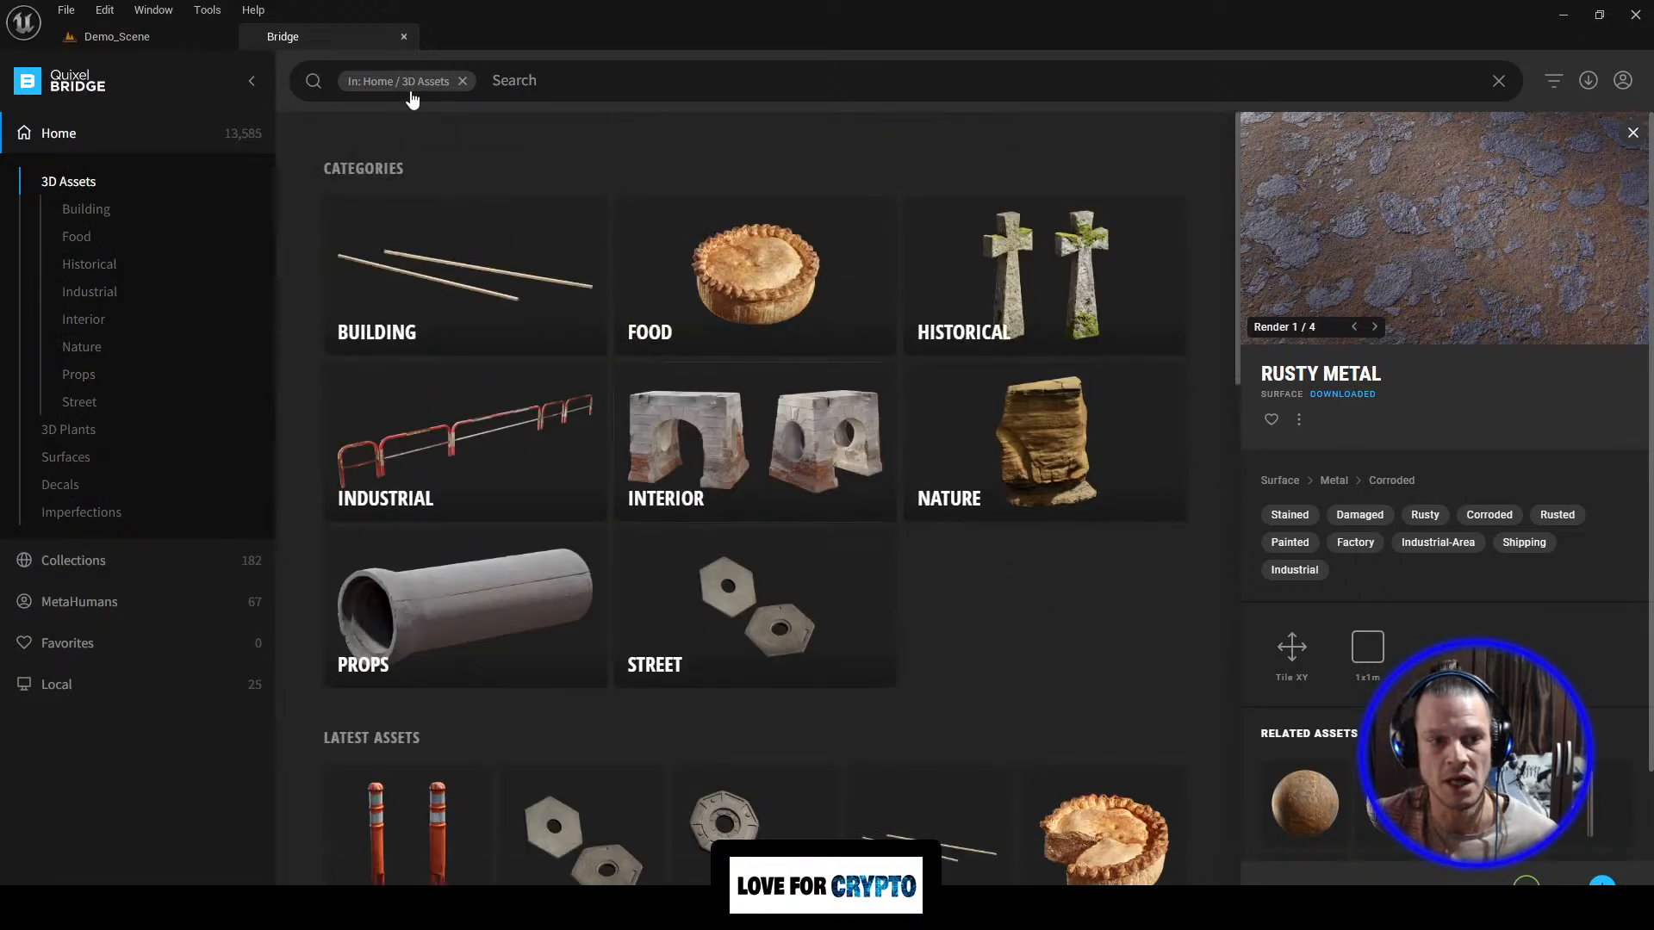
{"action": "left_click", "coordinate": [183, 34]}
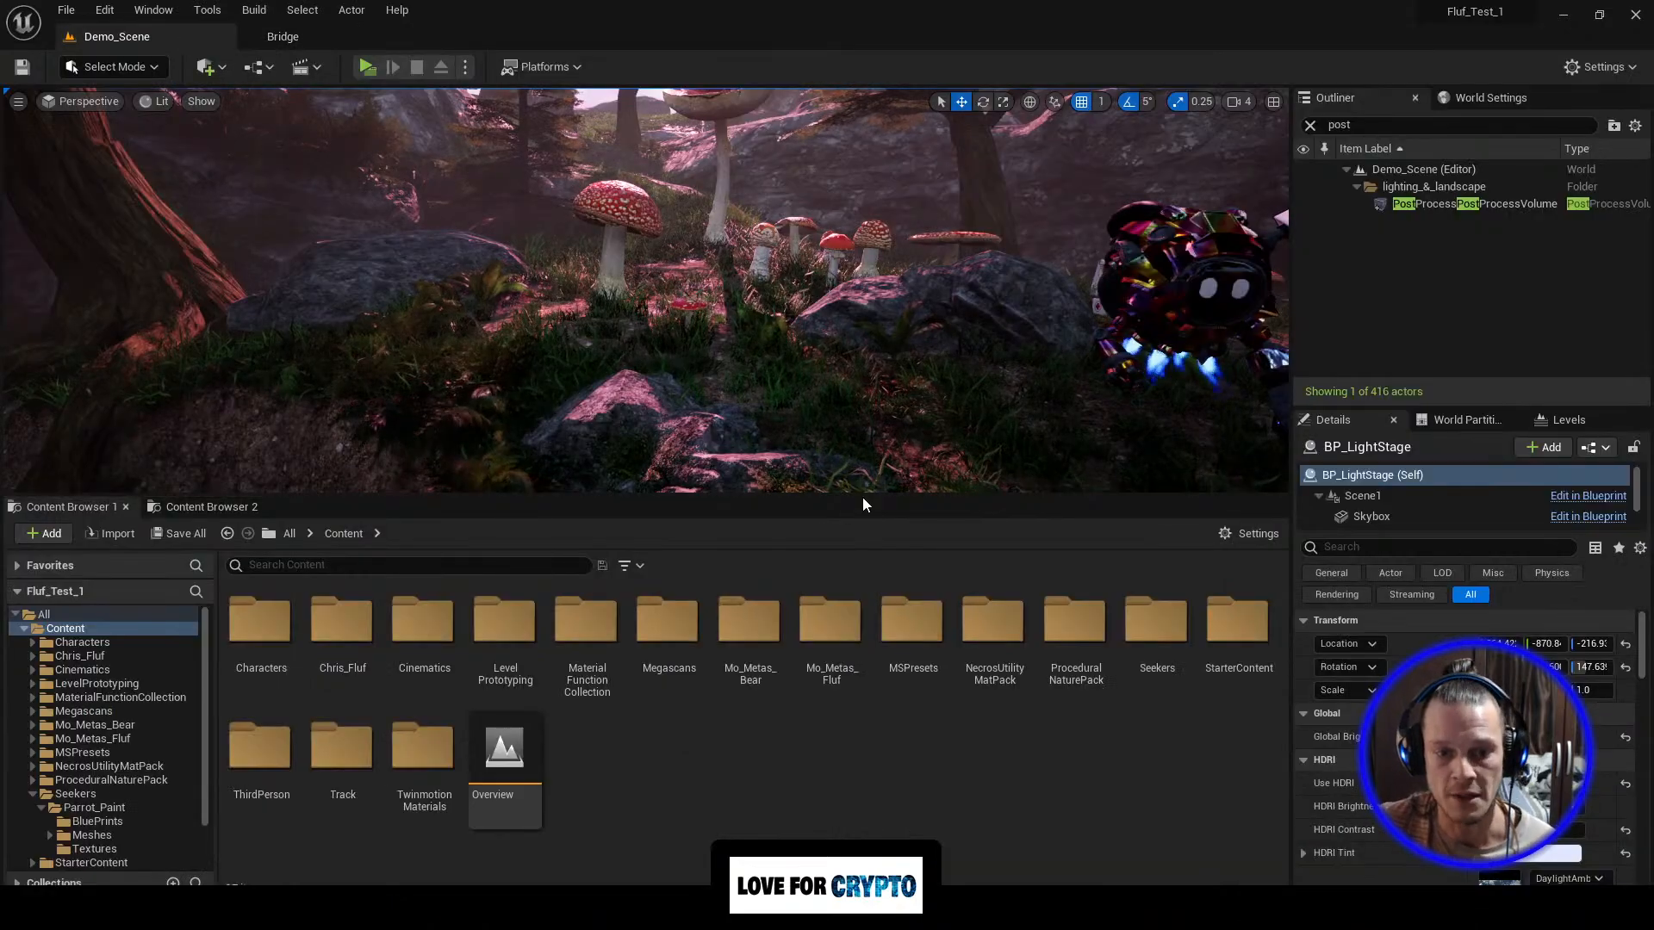
Step: Frame the robot and the other characters in the viewport, and enlarge the Content Browser beneath it
{"action": "left_click_drag", "start_coordinate": [862, 497], "coordinate": [859, 679]}
{"action": "right_click_drag", "start_coordinate": [801, 431], "coordinate": [1111, 430]}
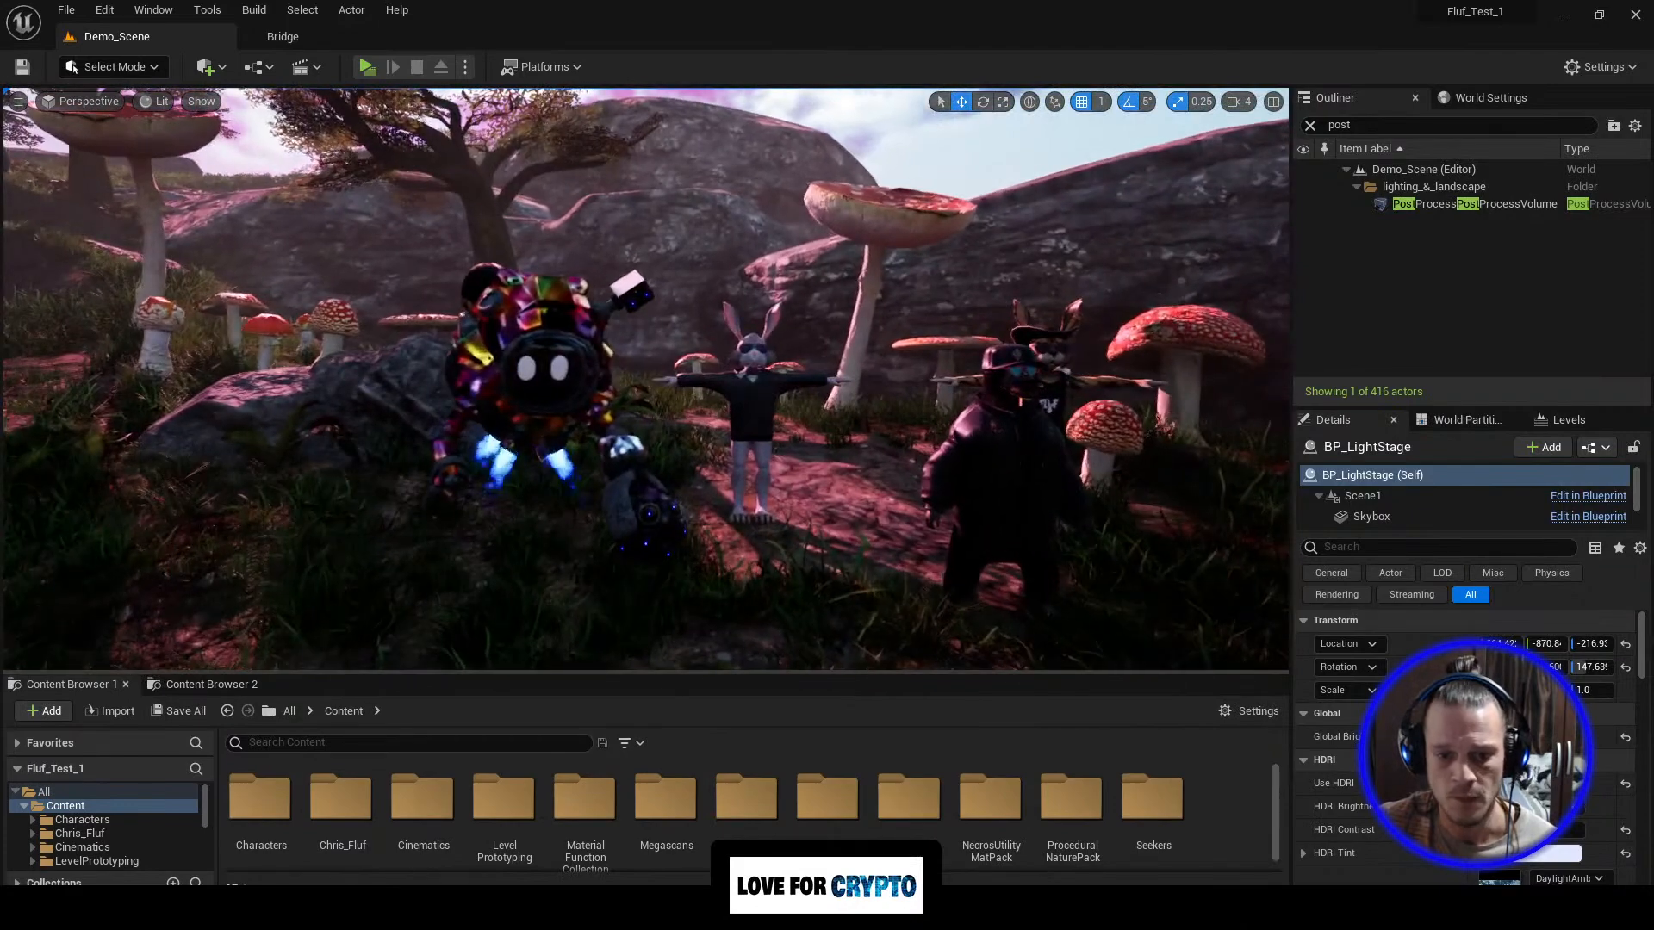
{"action": "left_click_drag", "start_coordinate": [1051, 674], "coordinate": [1046, 534]}
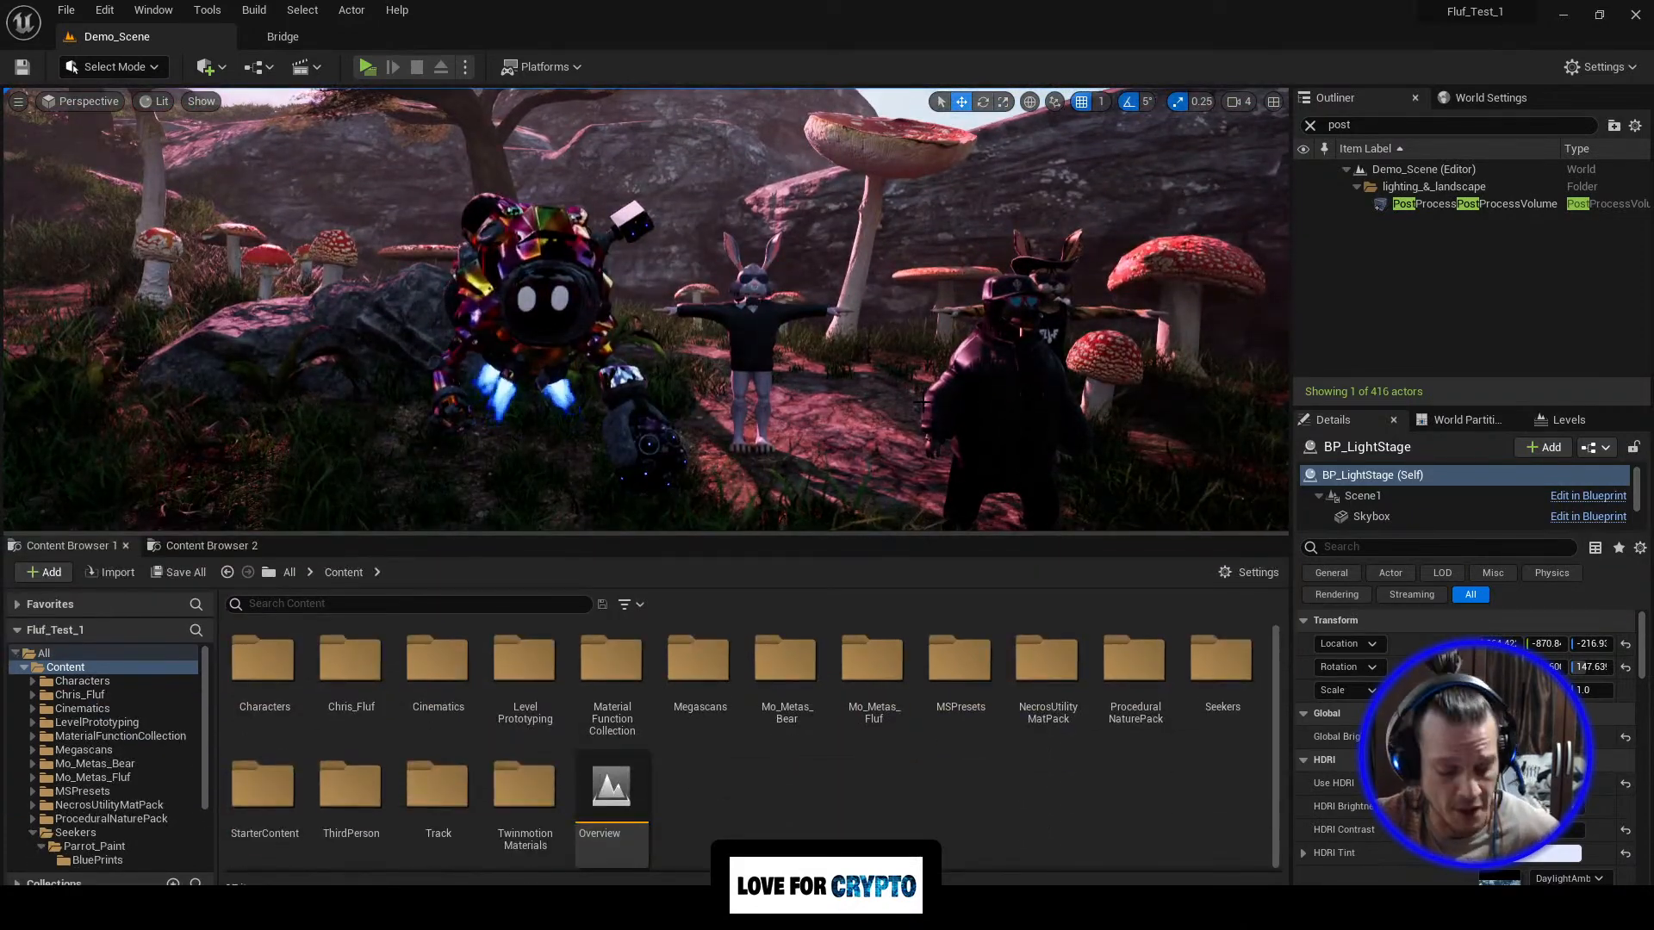
Step: Open the Body folder under Seekers/Parrot_Paint/Meshes to examine how the existing seeker's assets are organized
{"action": "left_click", "coordinate": [1216, 680]}
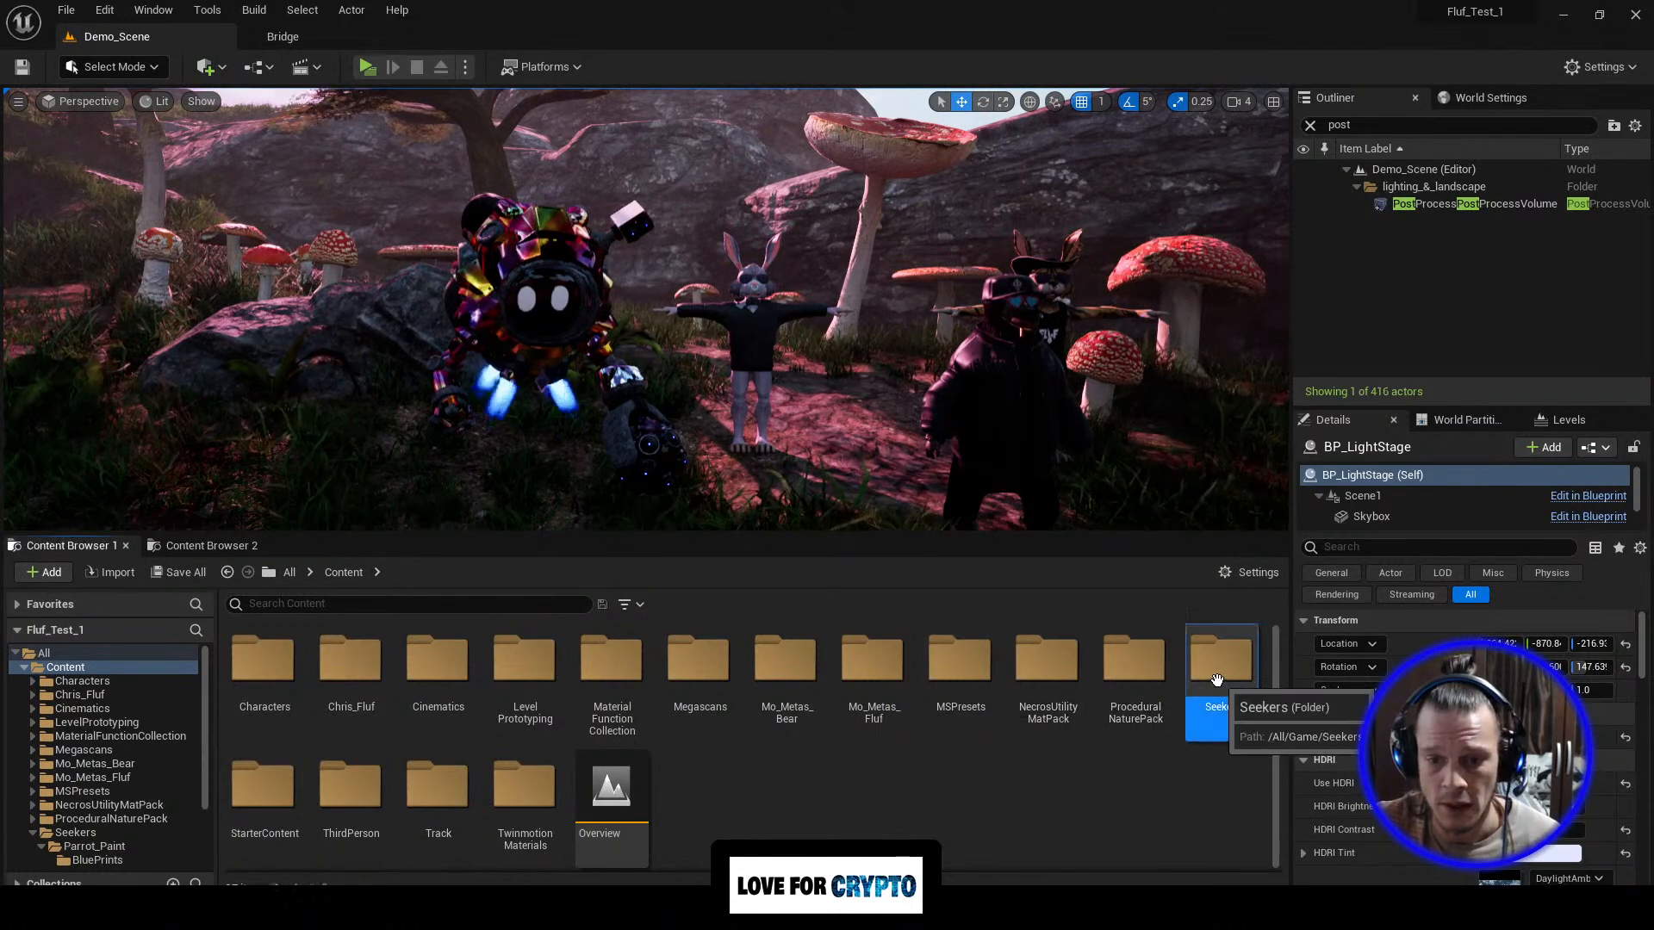
{"action": "double_click", "coordinate": [1217, 680]}
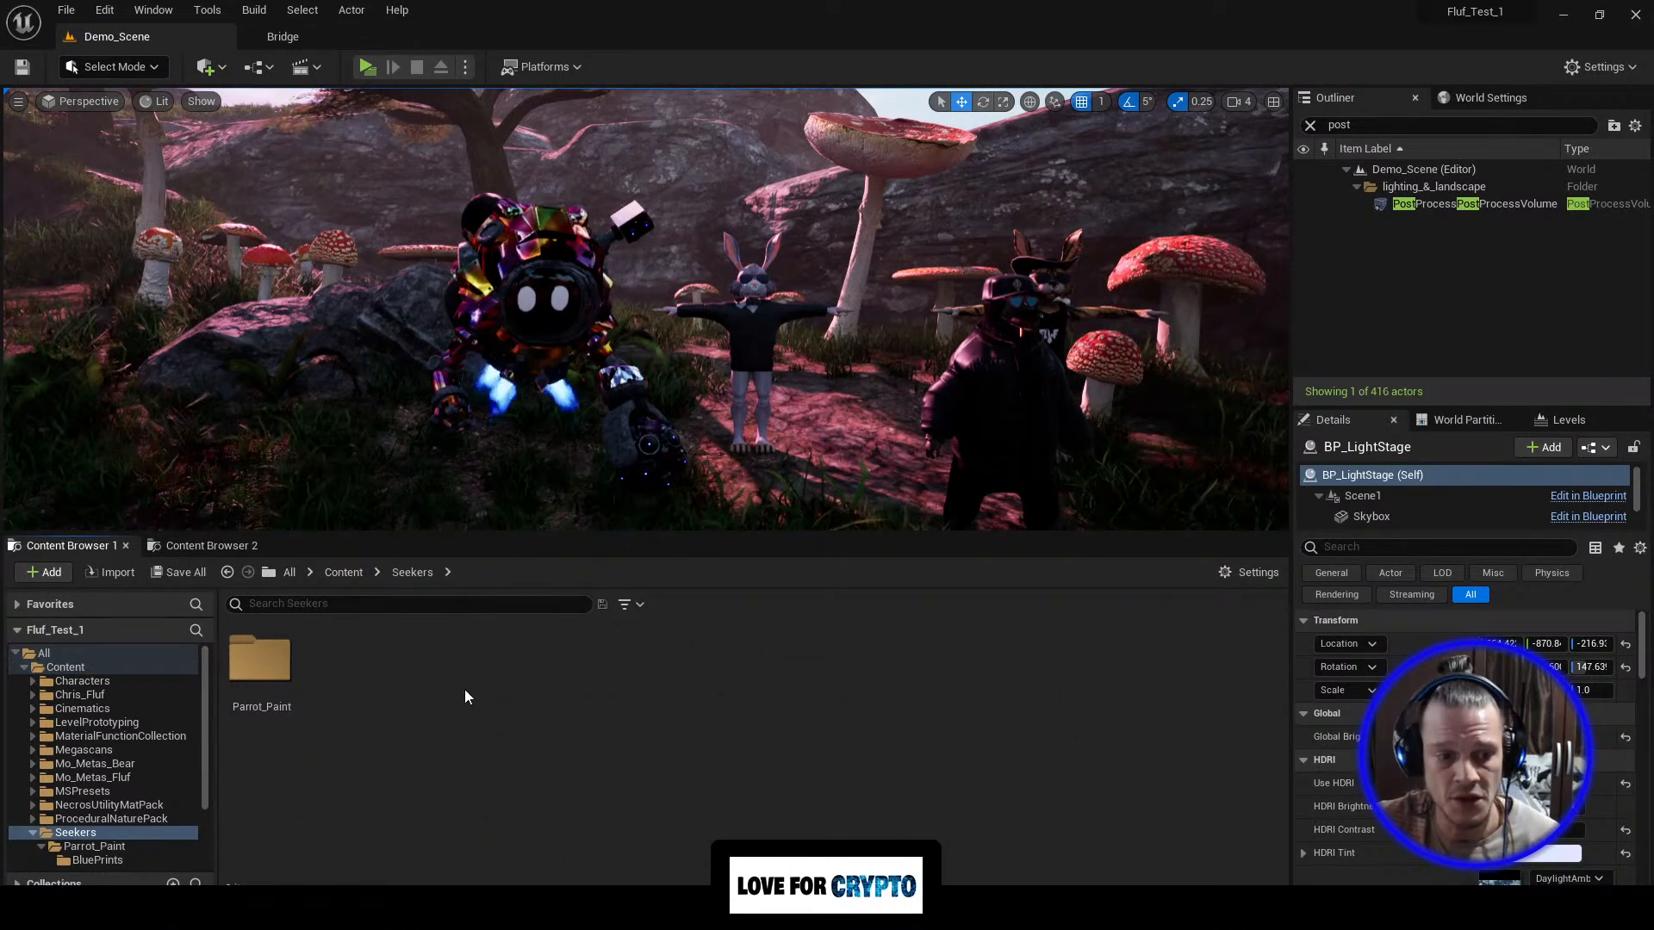
{"action": "double_click", "coordinate": [265, 670]}
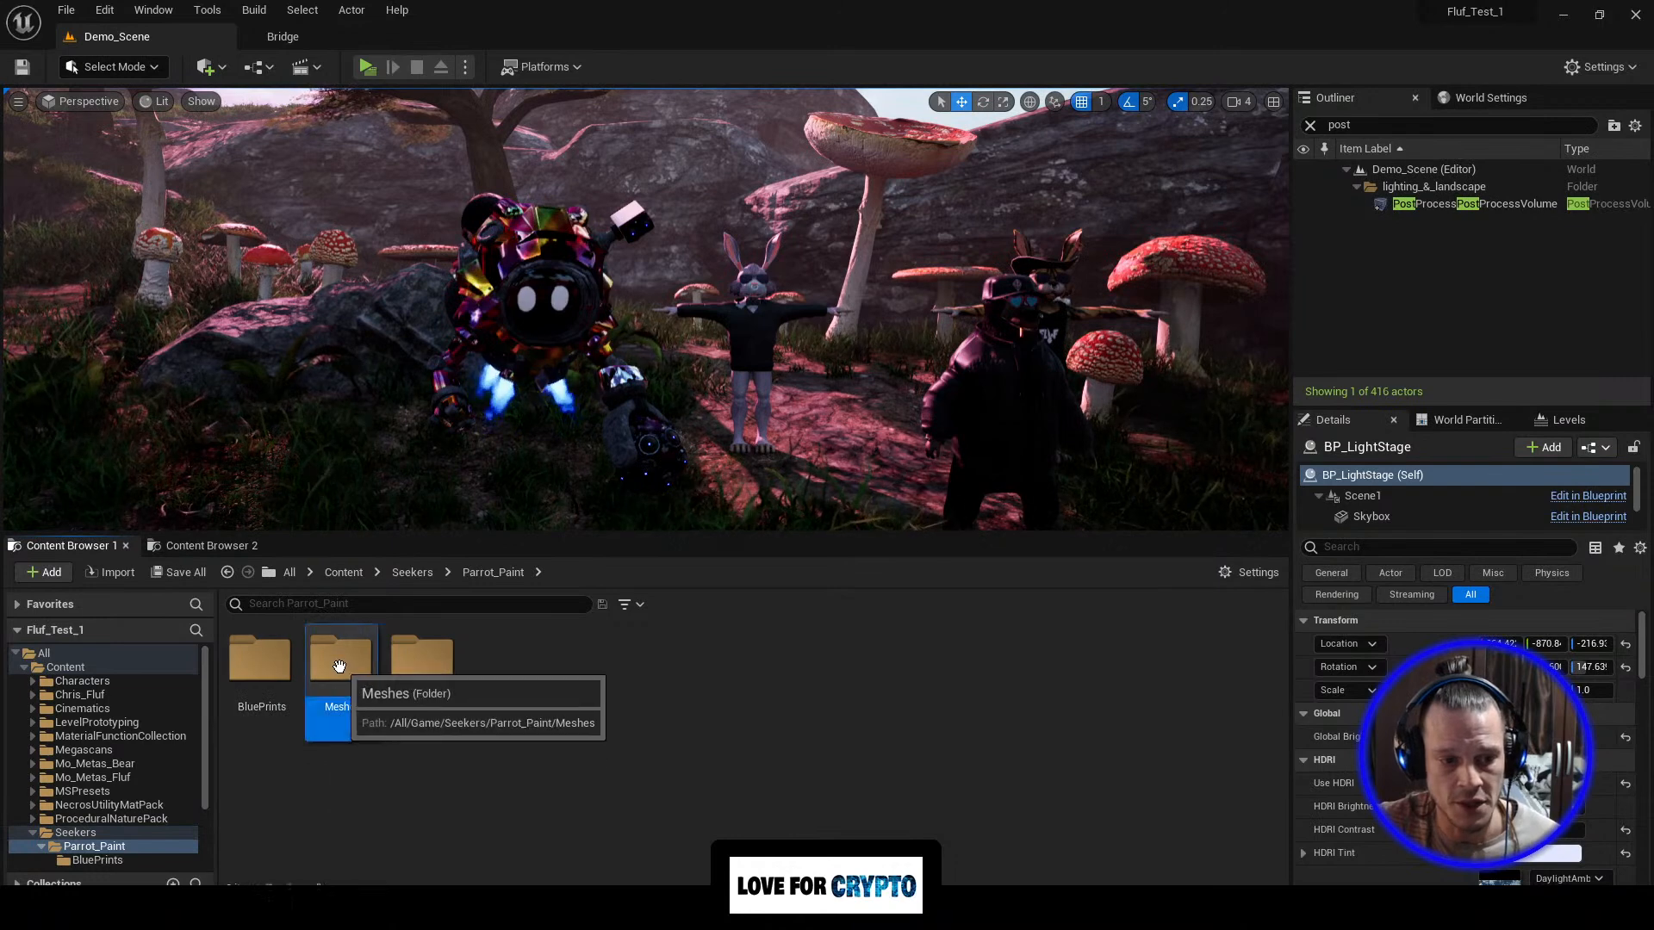
{"action": "double_click", "coordinate": [338, 666]}
{"action": "double_click", "coordinate": [426, 676]}
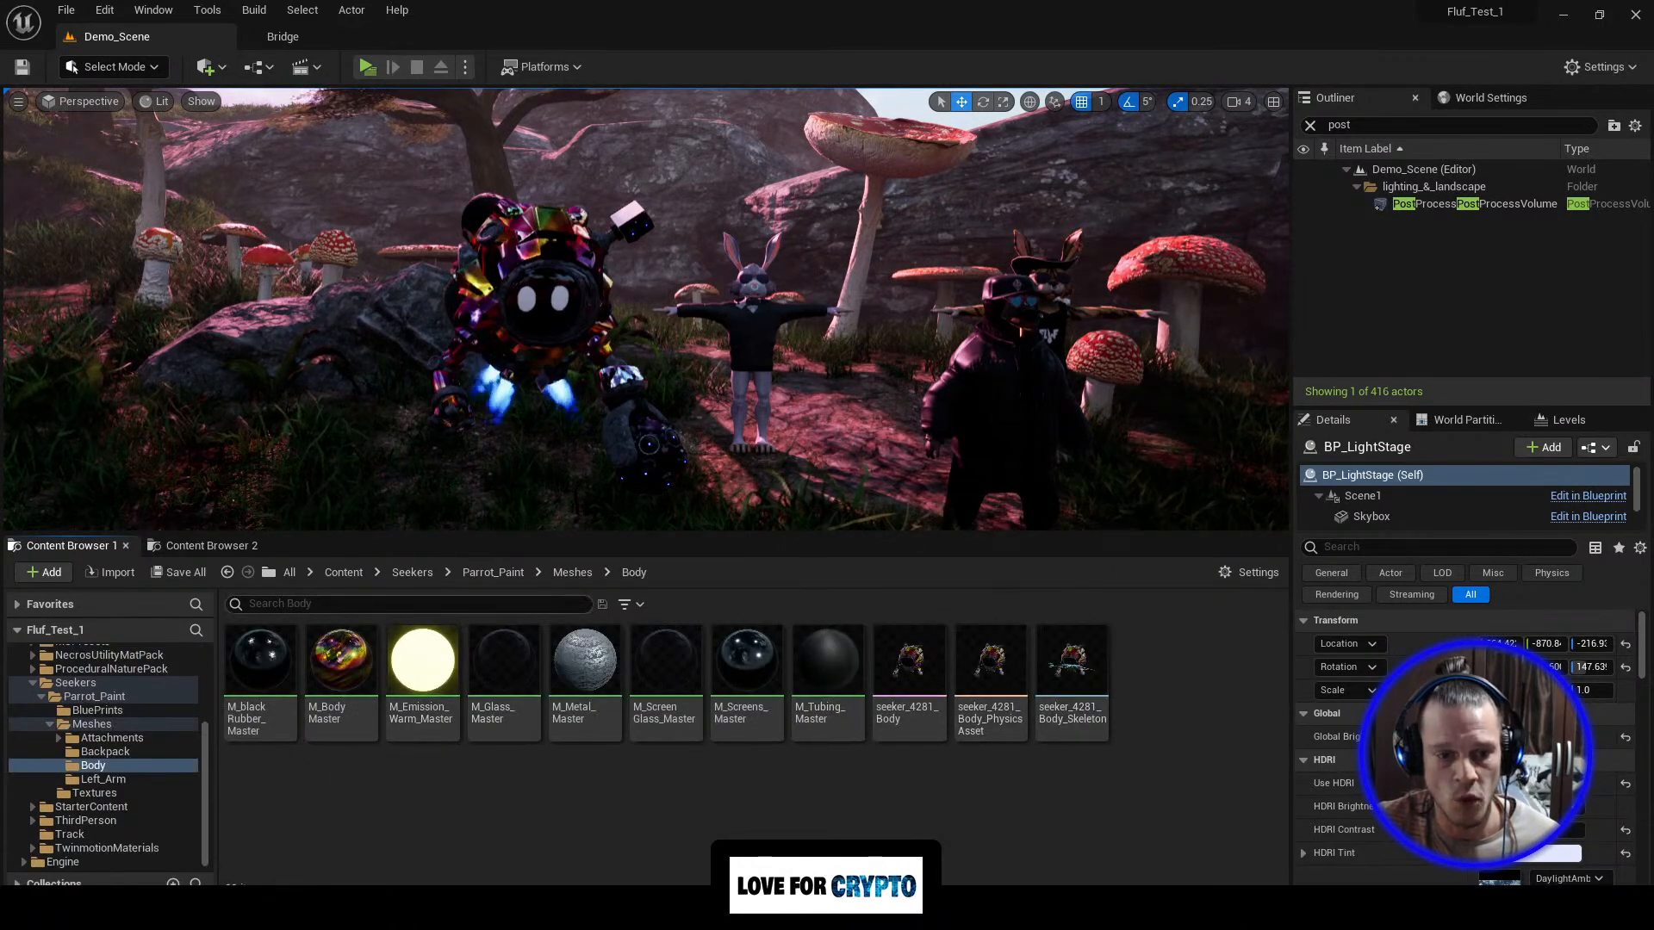
Step: Go back to the Seekers folder and create a new folder in it named Orange_Seeker
{"action": "left_click", "coordinate": [504, 571]}
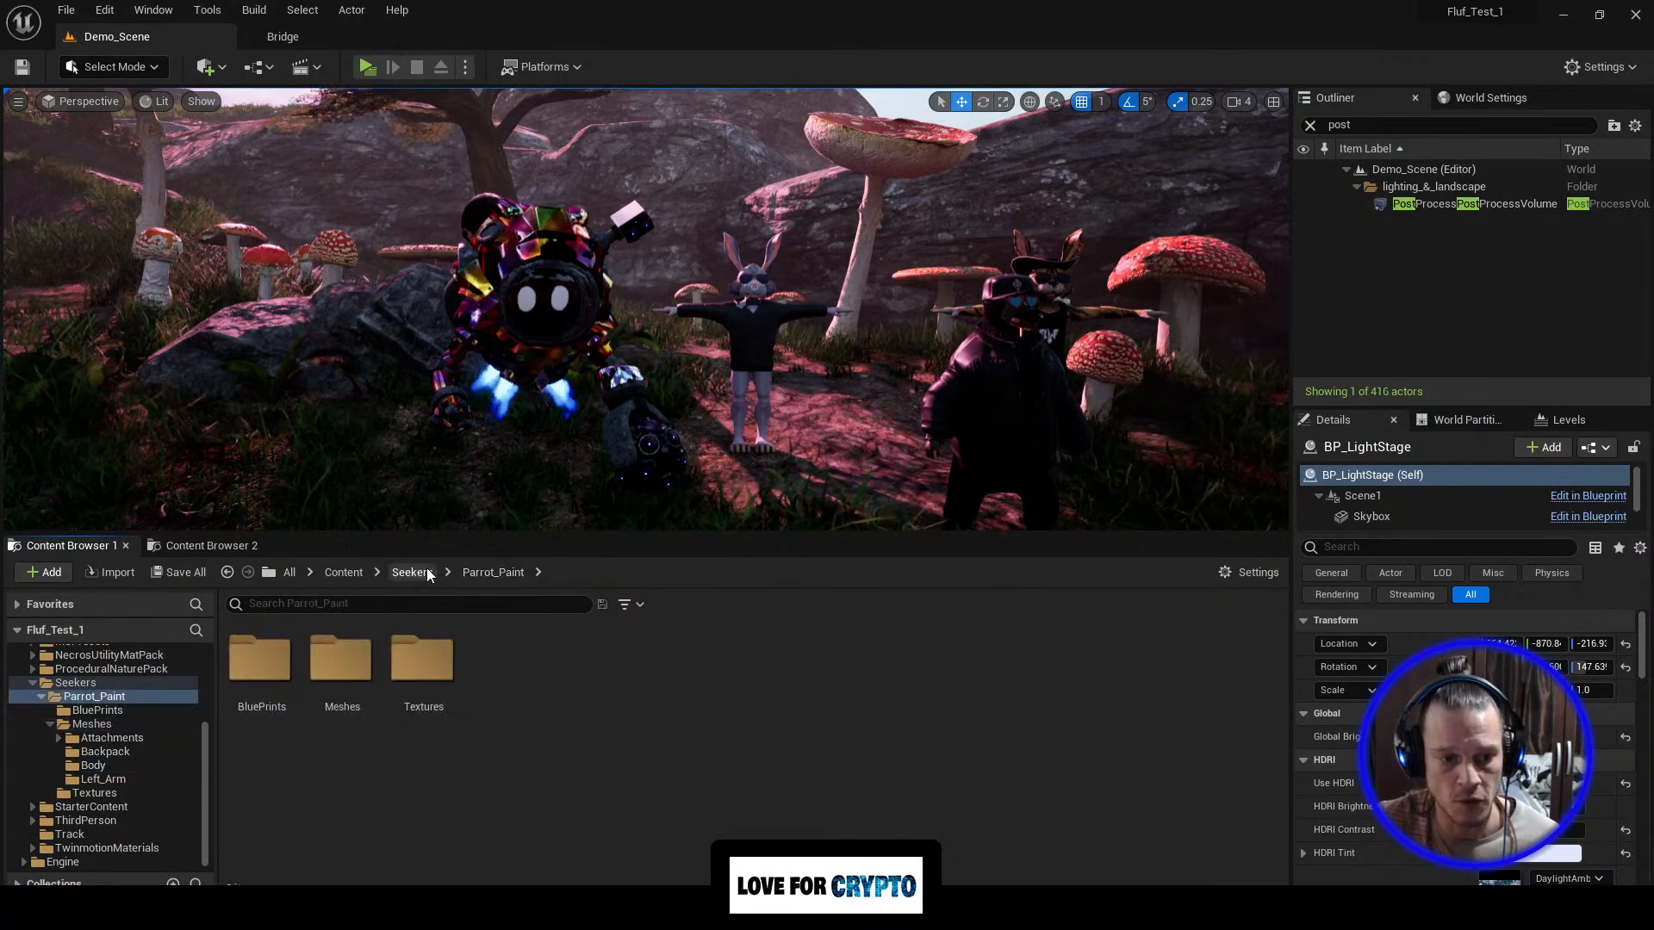
{"action": "left_click", "coordinate": [427, 574]}
{"action": "right_click", "coordinate": [514, 677]}
{"action": "mouse_move", "coordinate": [596, 550]}
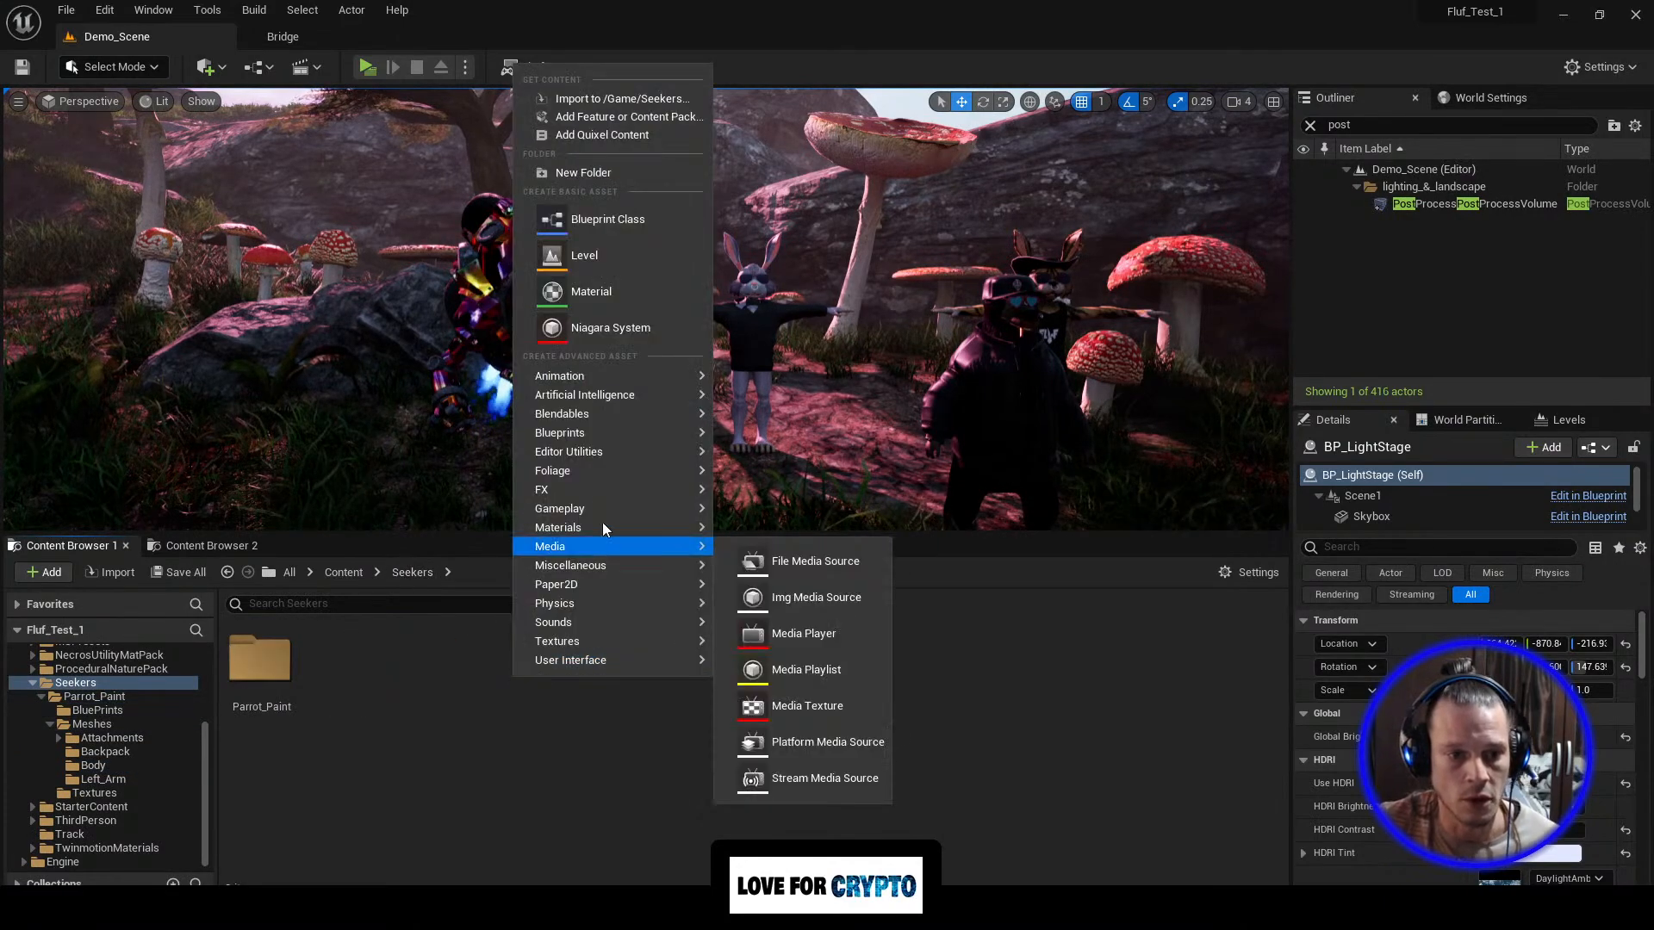
{"action": "left_click", "coordinate": [584, 173]}
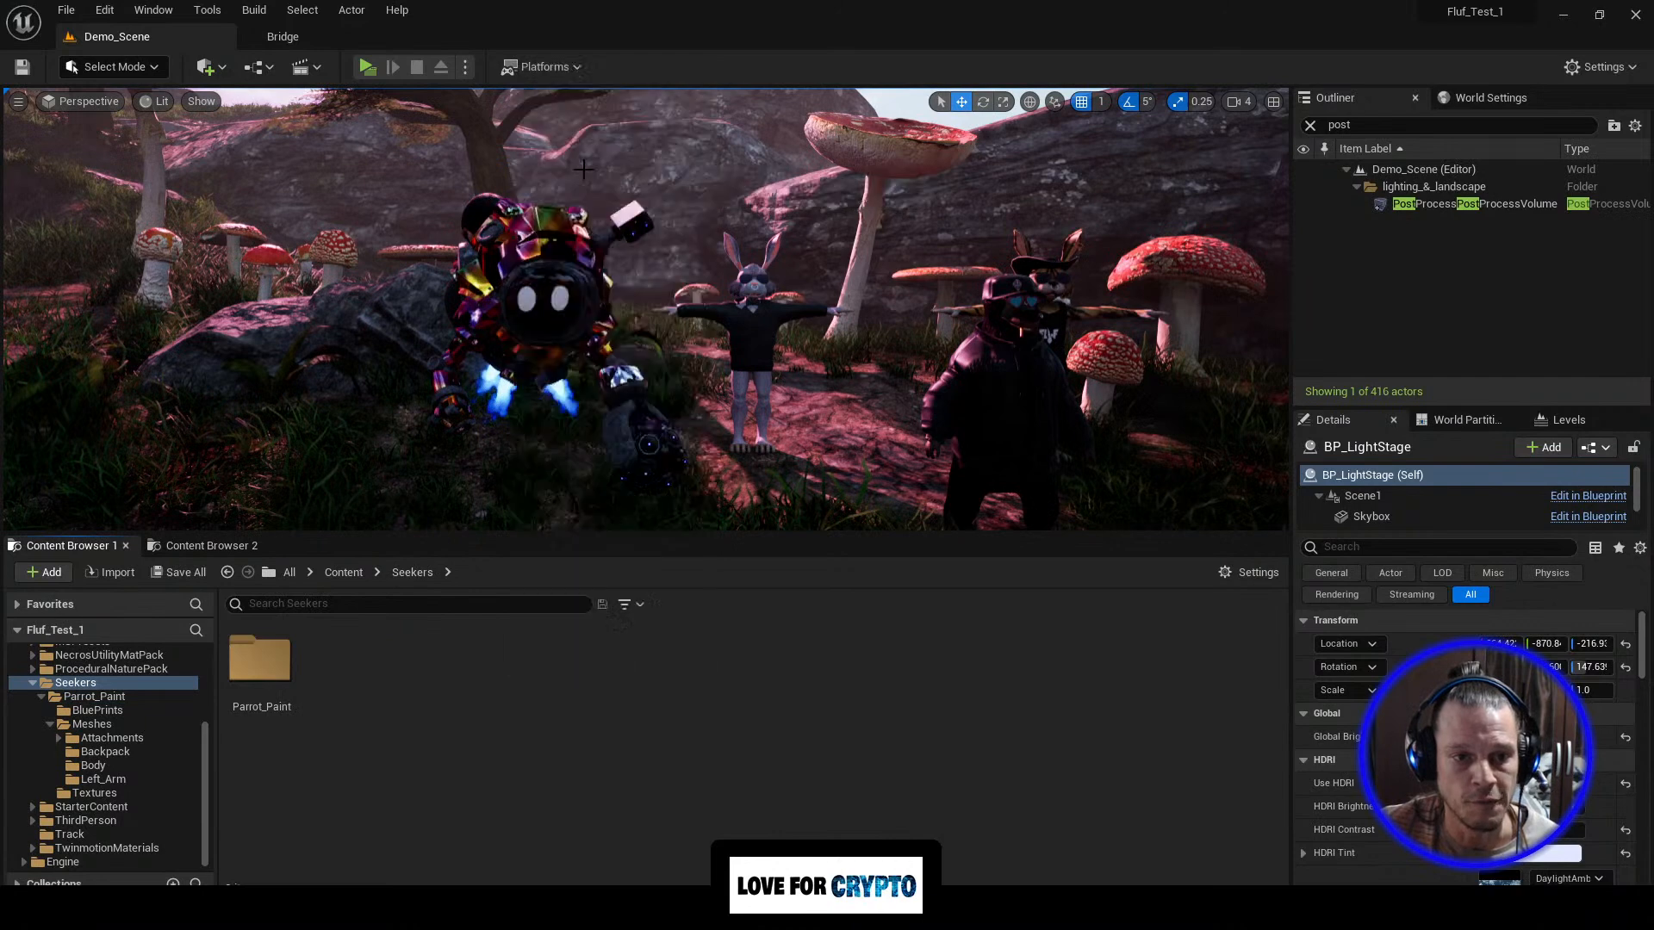
{"action": "type", "text": "Orange"}
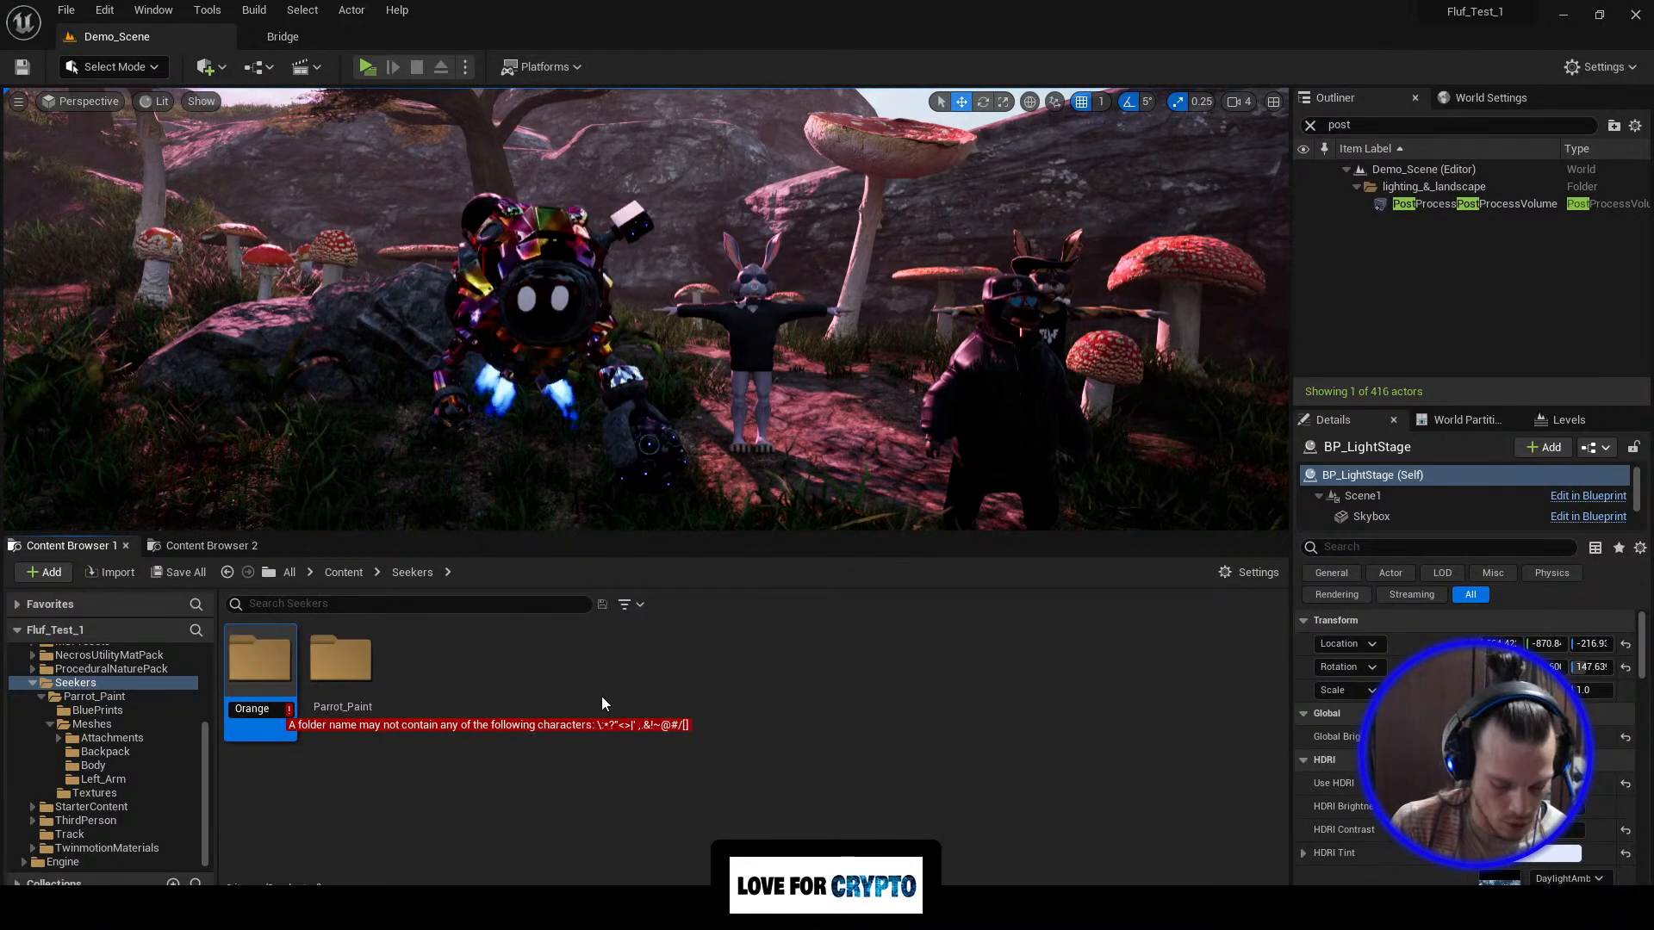
{"action": "key", "text": "BackSpace"}
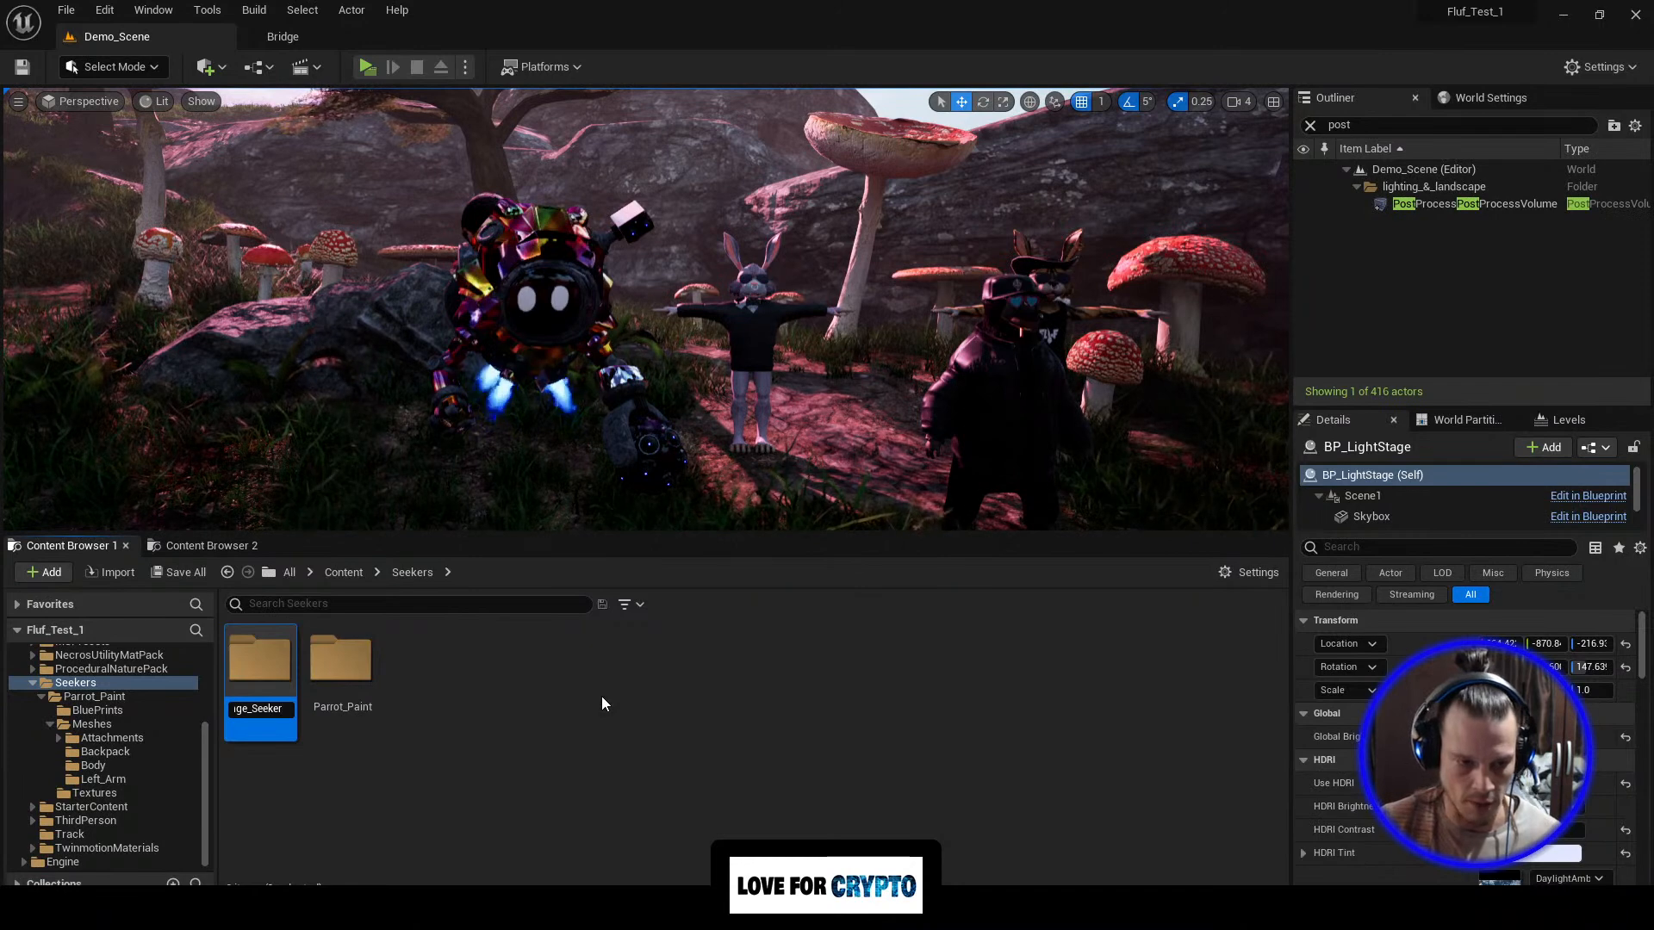
{"action": "key", "text": "Return"}
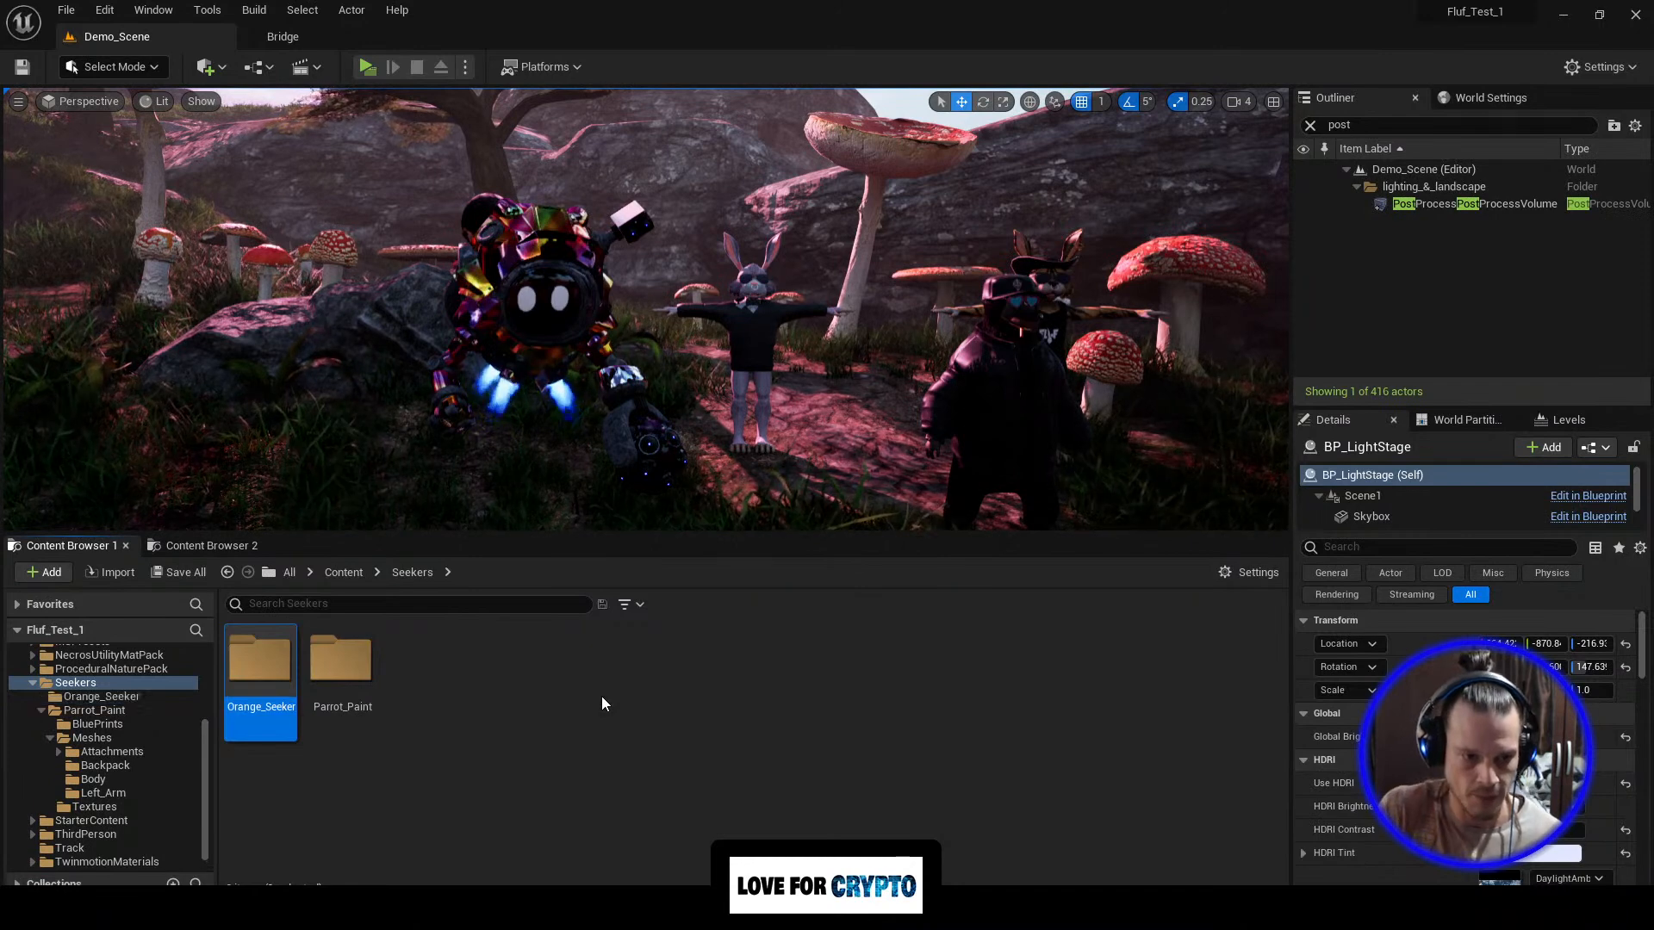
Step: Create a subfolder inside the Orange_Seeker folder, leaving its default name in place
{"action": "double_click", "coordinate": [259, 665]}
{"action": "right_click", "coordinate": [363, 690]}
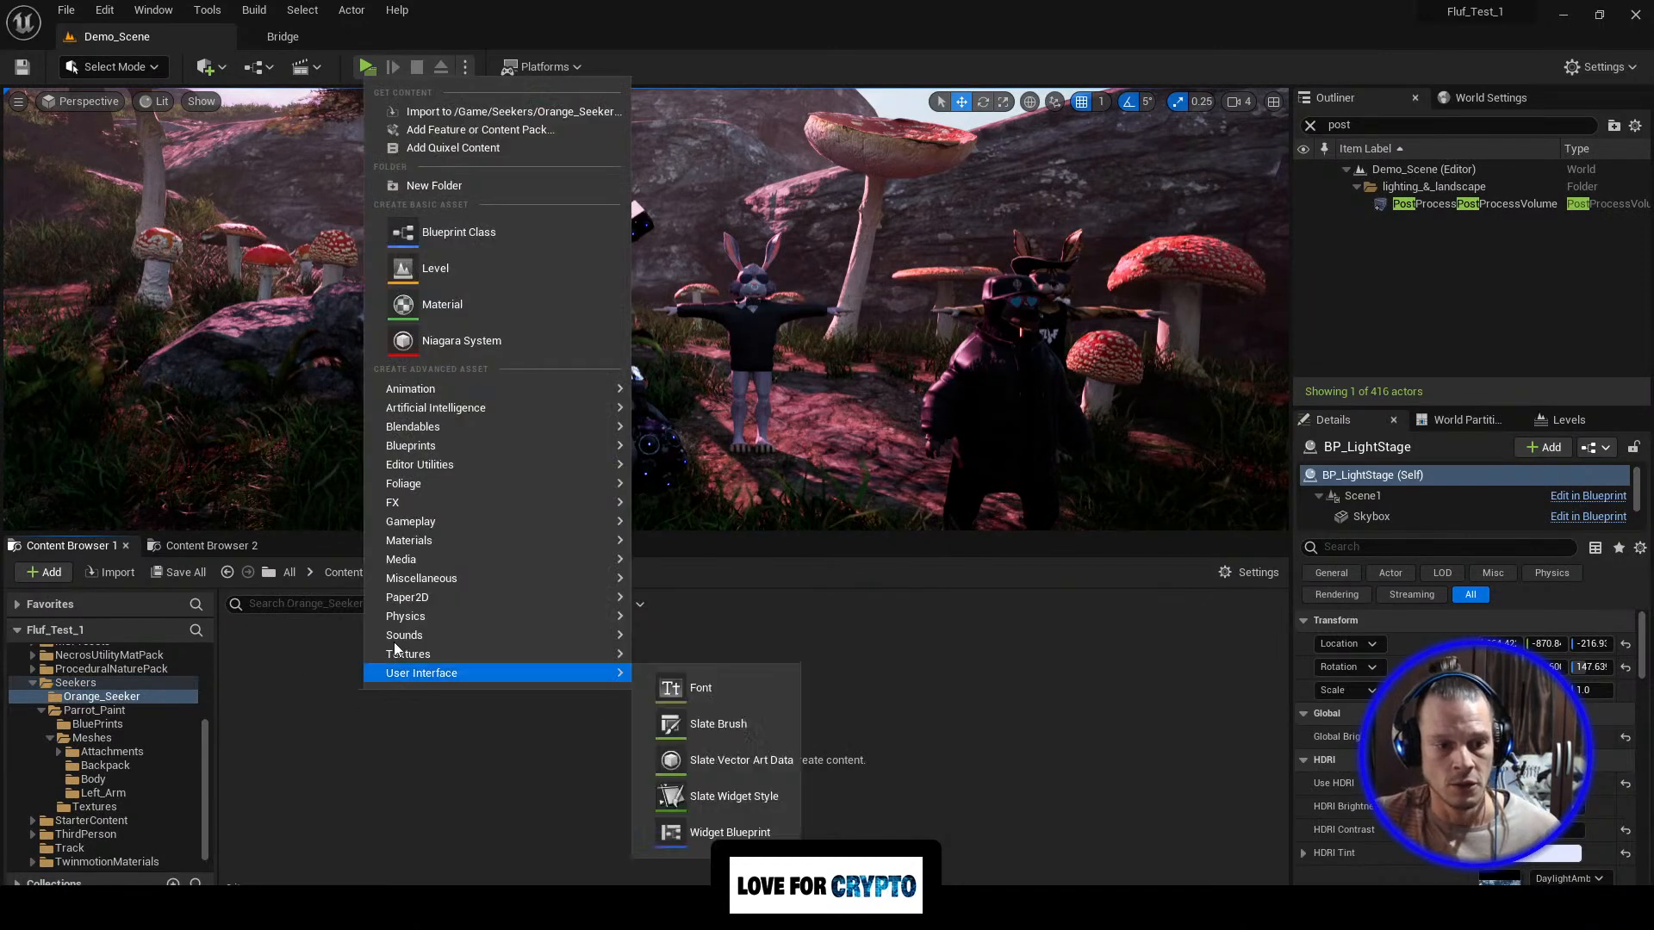
{"action": "left_click", "coordinate": [454, 185]}
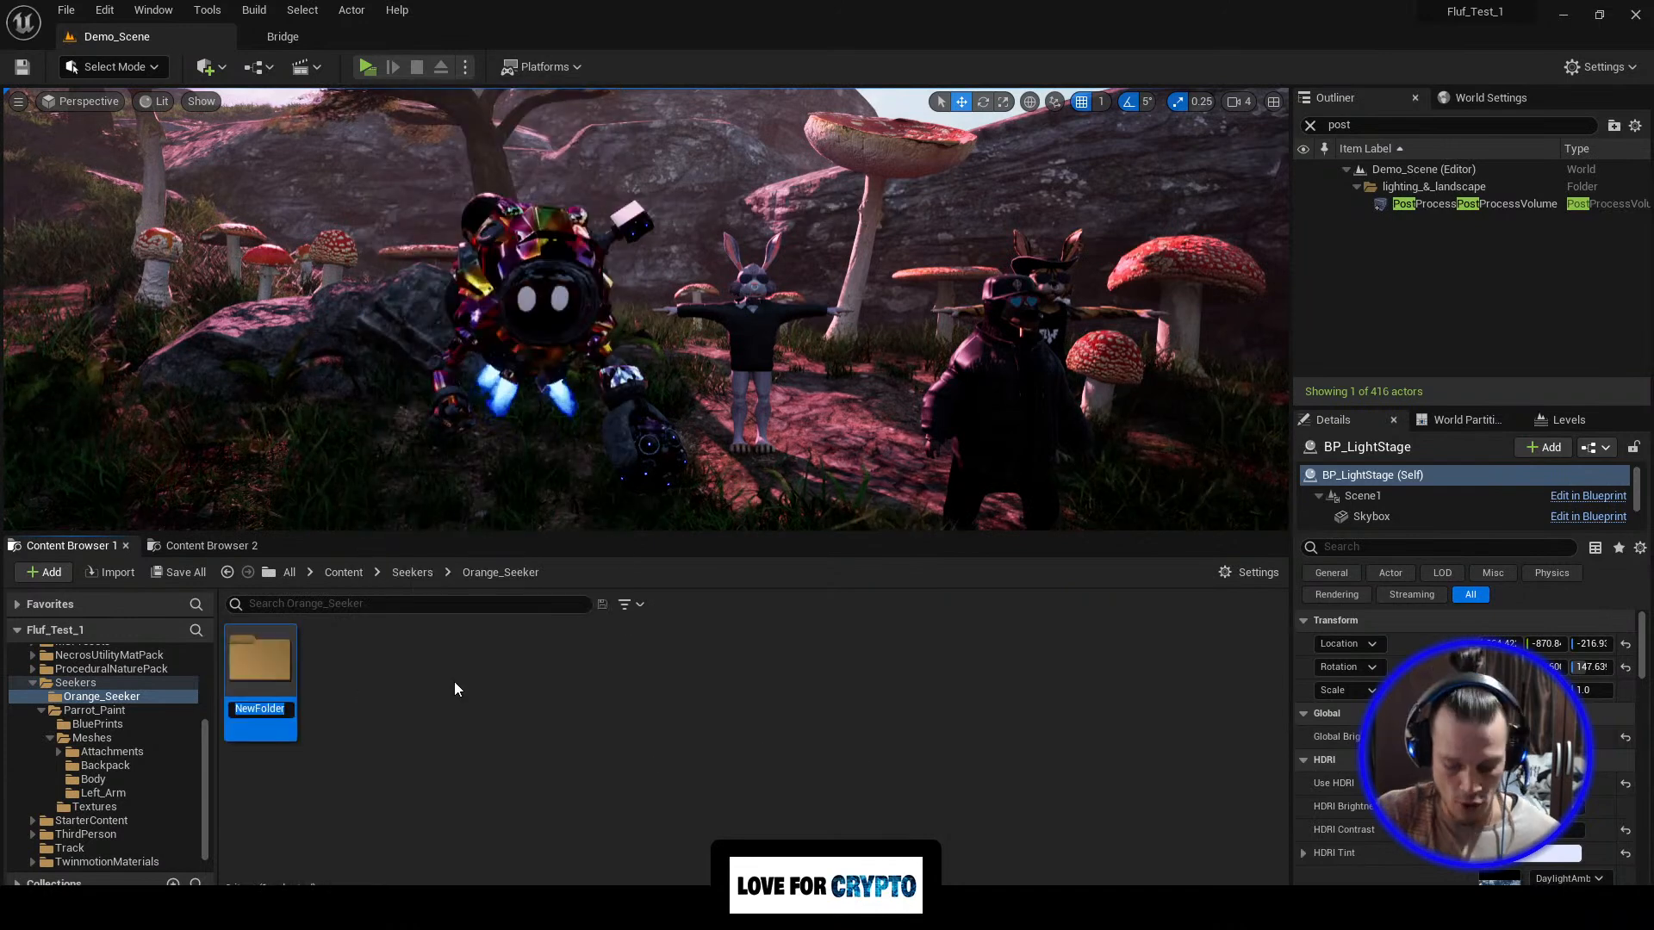
{"action": "key", "text": "BackSpace"}
{"action": "type", "text": "Bod"}
{"action": "key", "text": "BackSpace"}
{"action": "key", "text": "BackSpace"}
{"action": "key", "text": "BackSpace"}
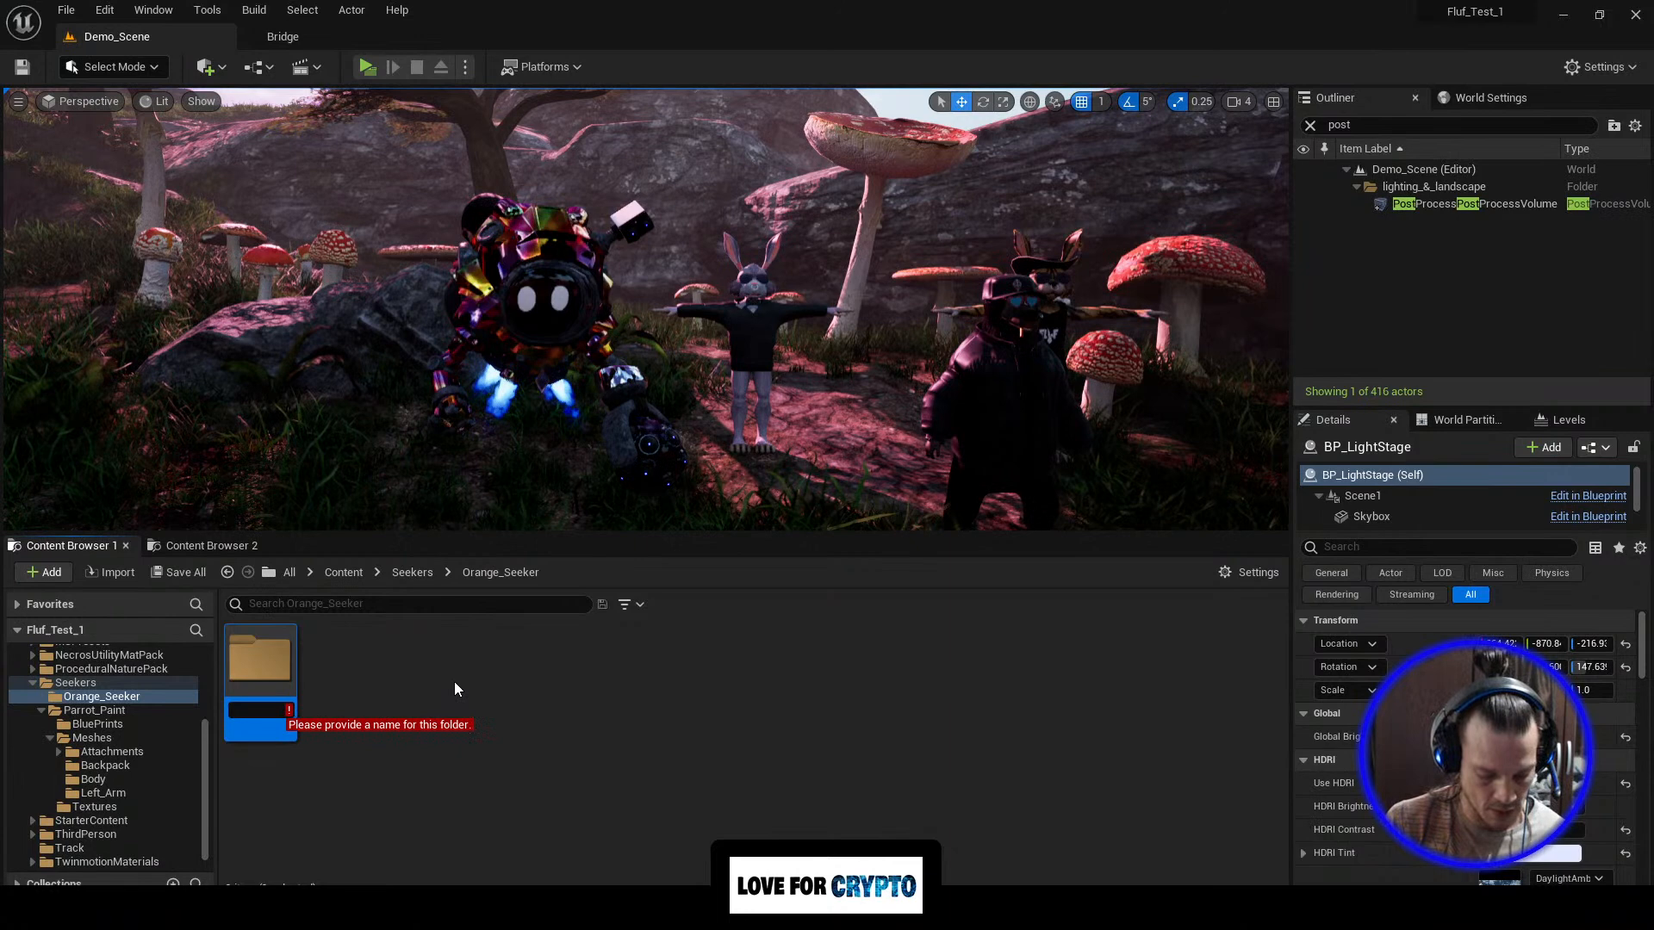
{"action": "key", "text": "Escape"}
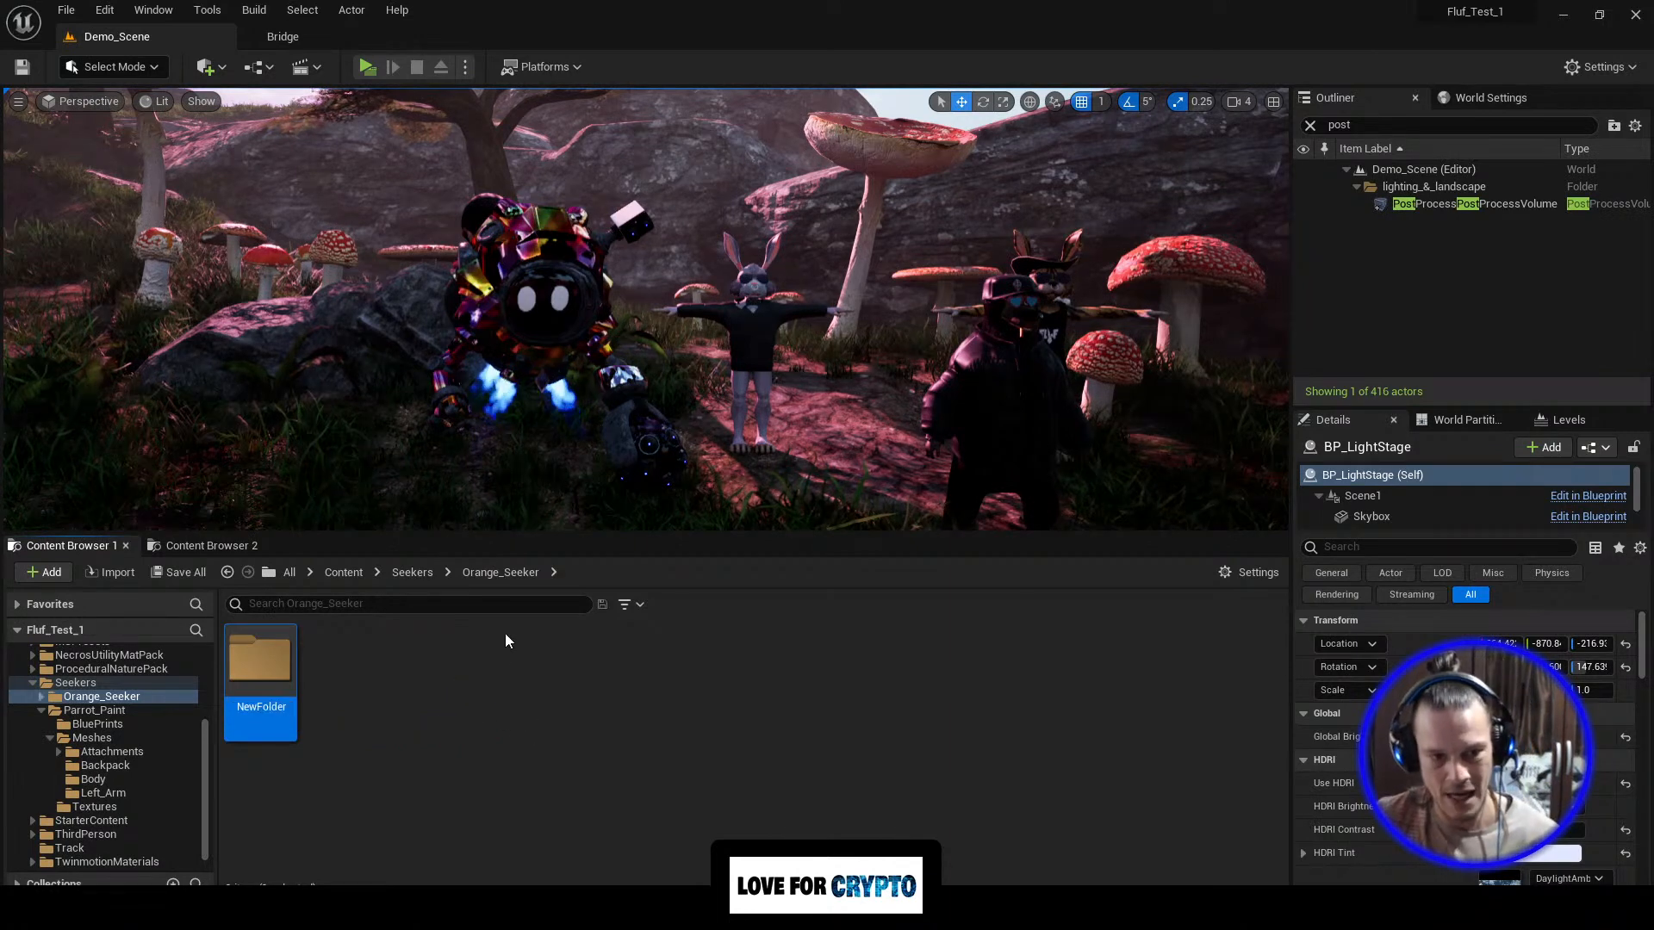
{"action": "right_click", "coordinate": [256, 661]}
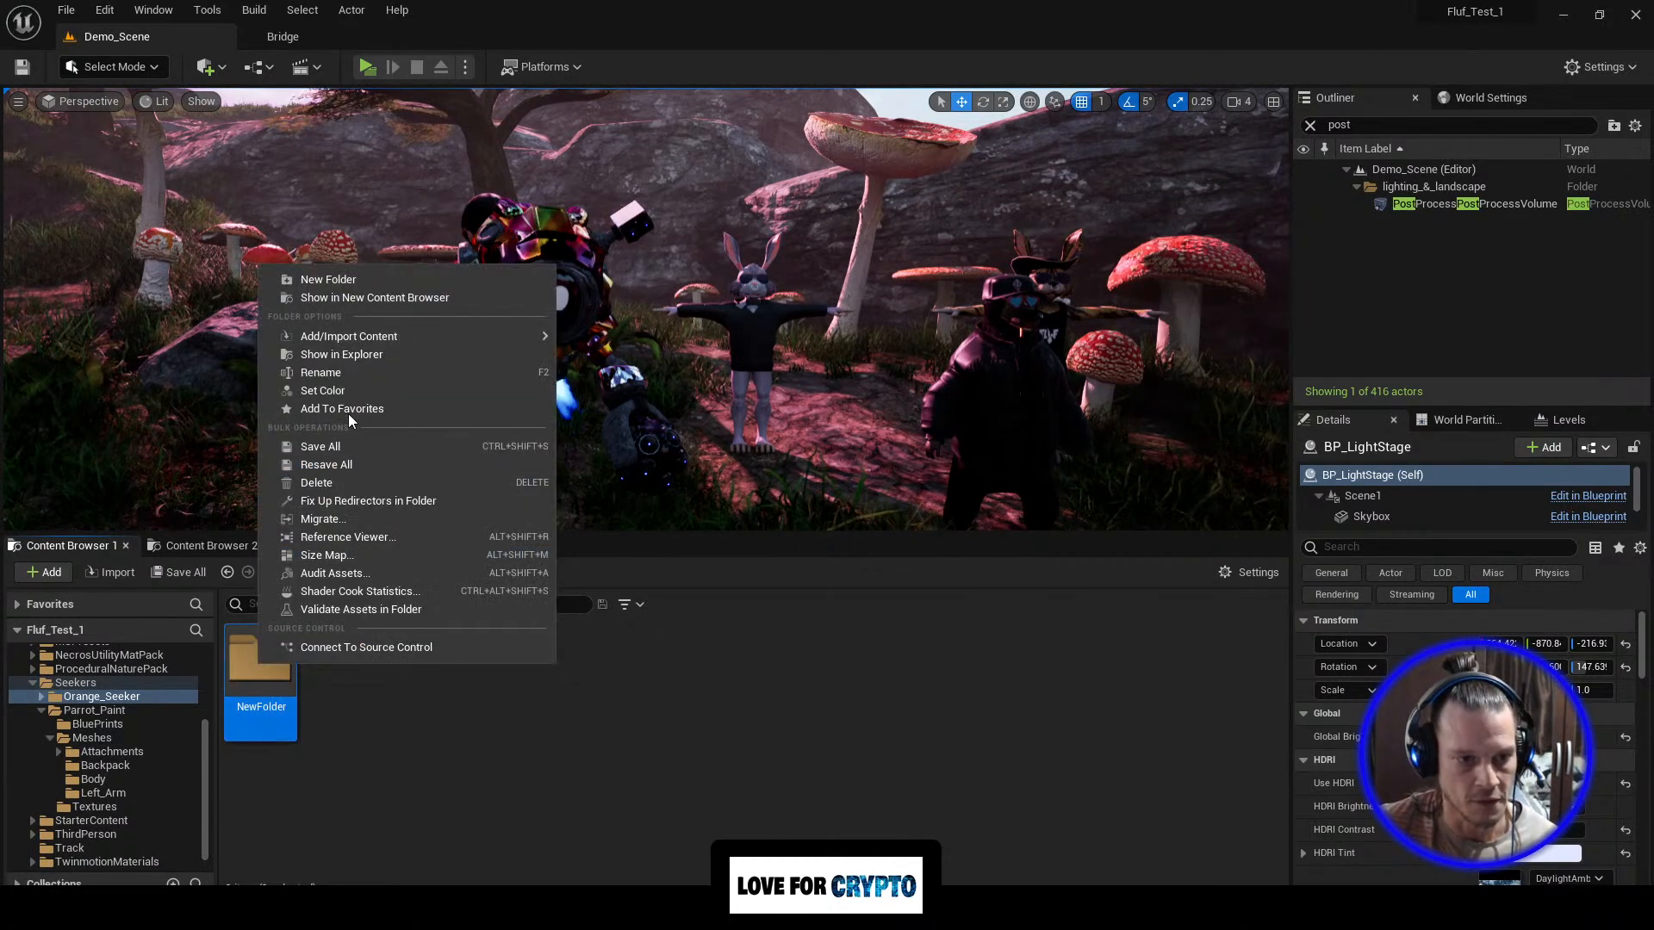
{"action": "left_click", "coordinate": [490, 726]}
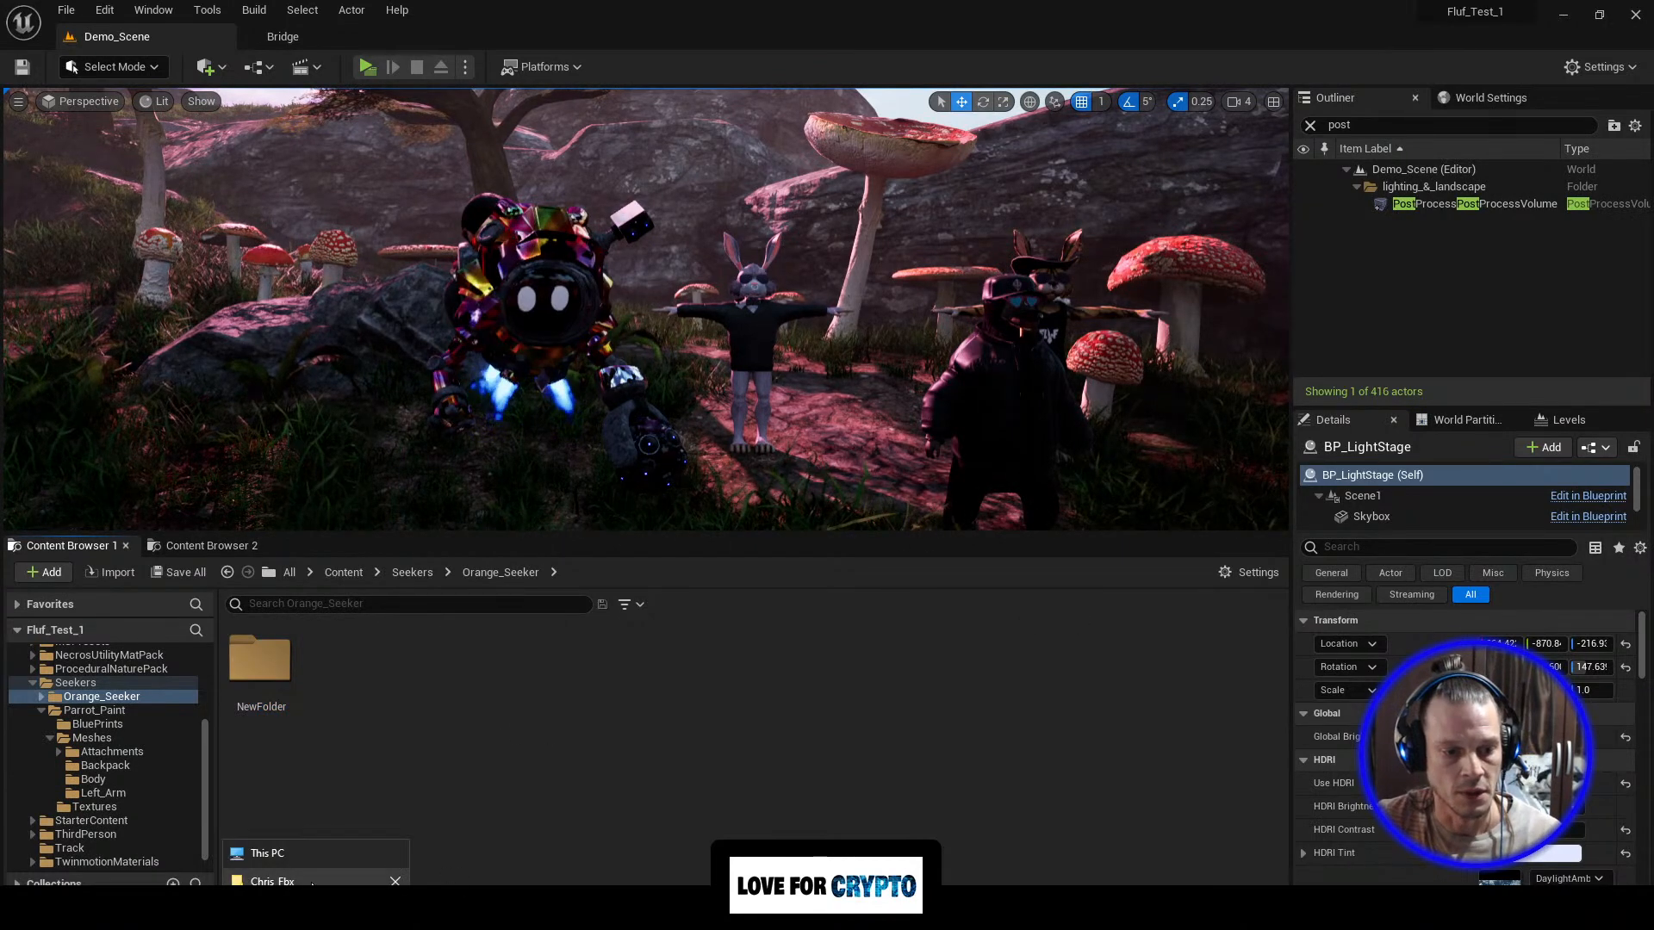
Step: Switch to File Explorer, open the Seeker_33794 folder under Scenes, and start importing Orange_Body_33794 into the Orange_Seeker folder
{"action": "left_click_drag", "start_coordinate": [1653, 280], "coordinate": [945, 276]}
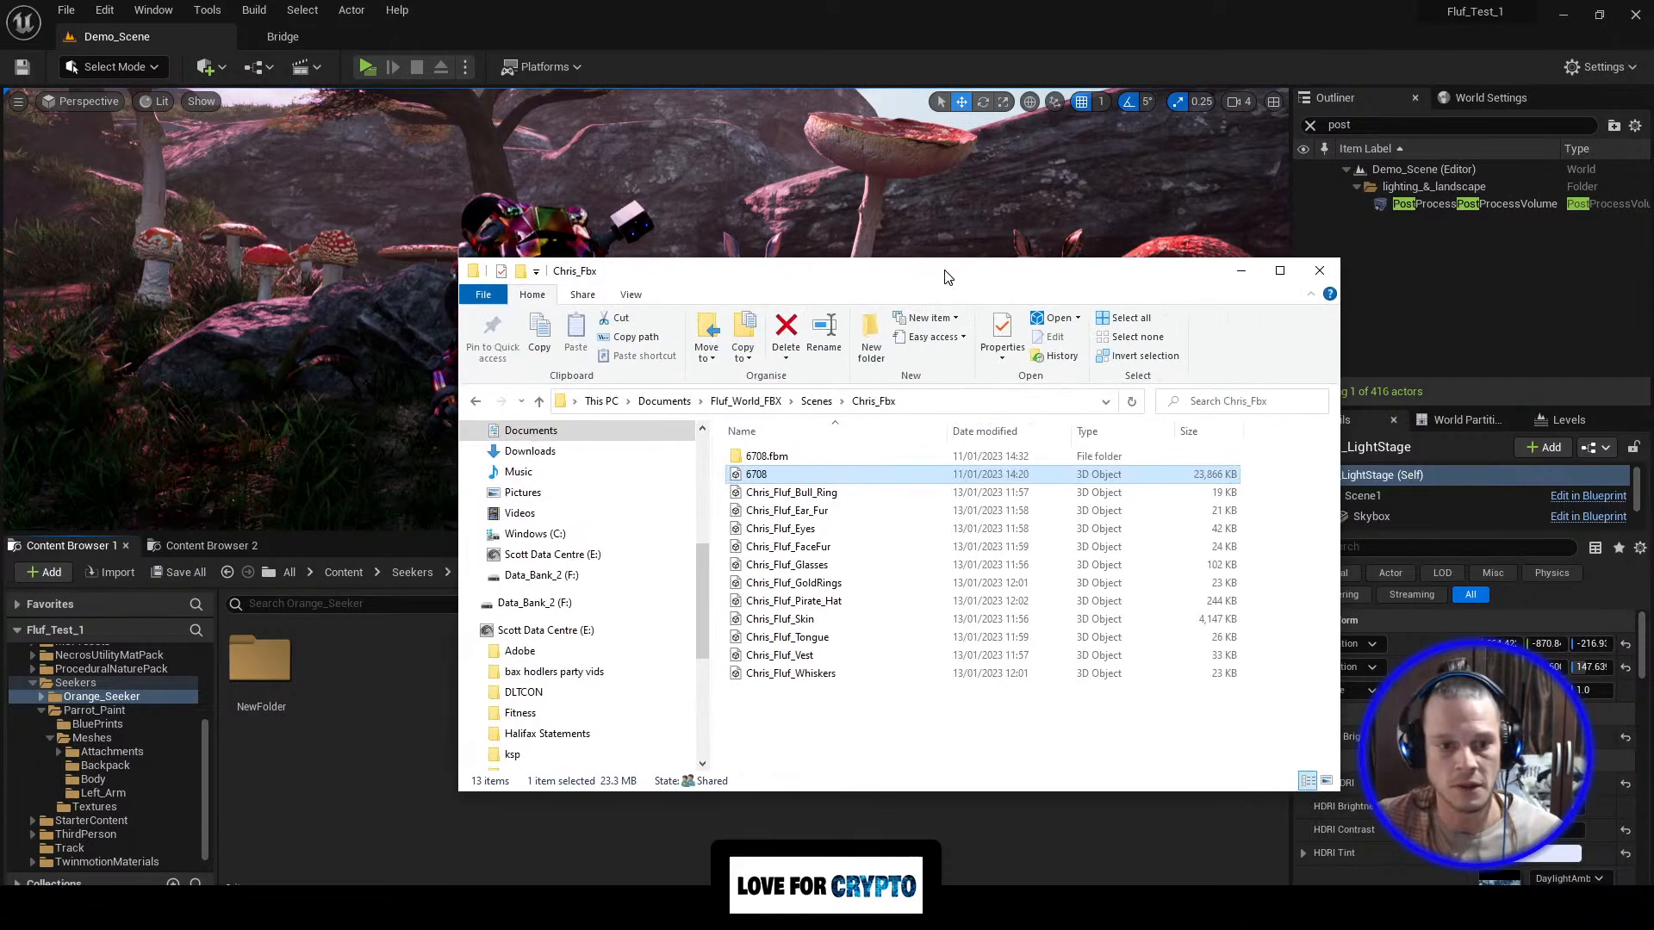
{"action": "left_click", "coordinate": [816, 403]}
{"action": "double_click", "coordinate": [831, 564]}
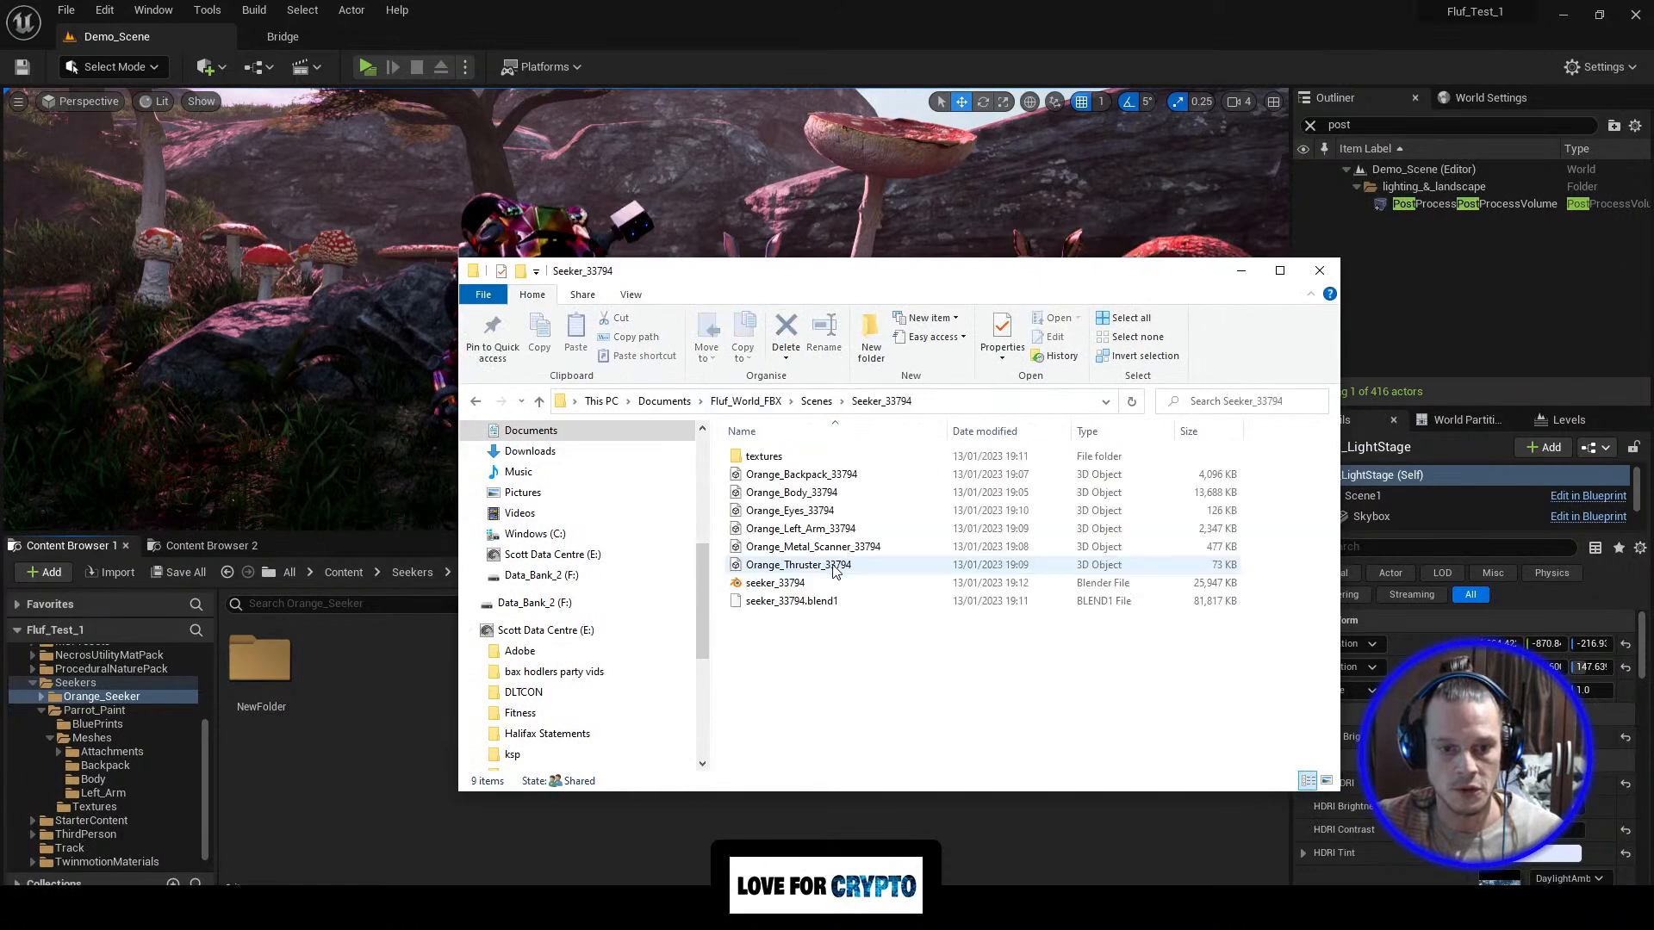
{"action": "left_click", "coordinate": [855, 496]}
{"action": "left_click_drag", "start_coordinate": [940, 274], "coordinate": [1179, 90]}
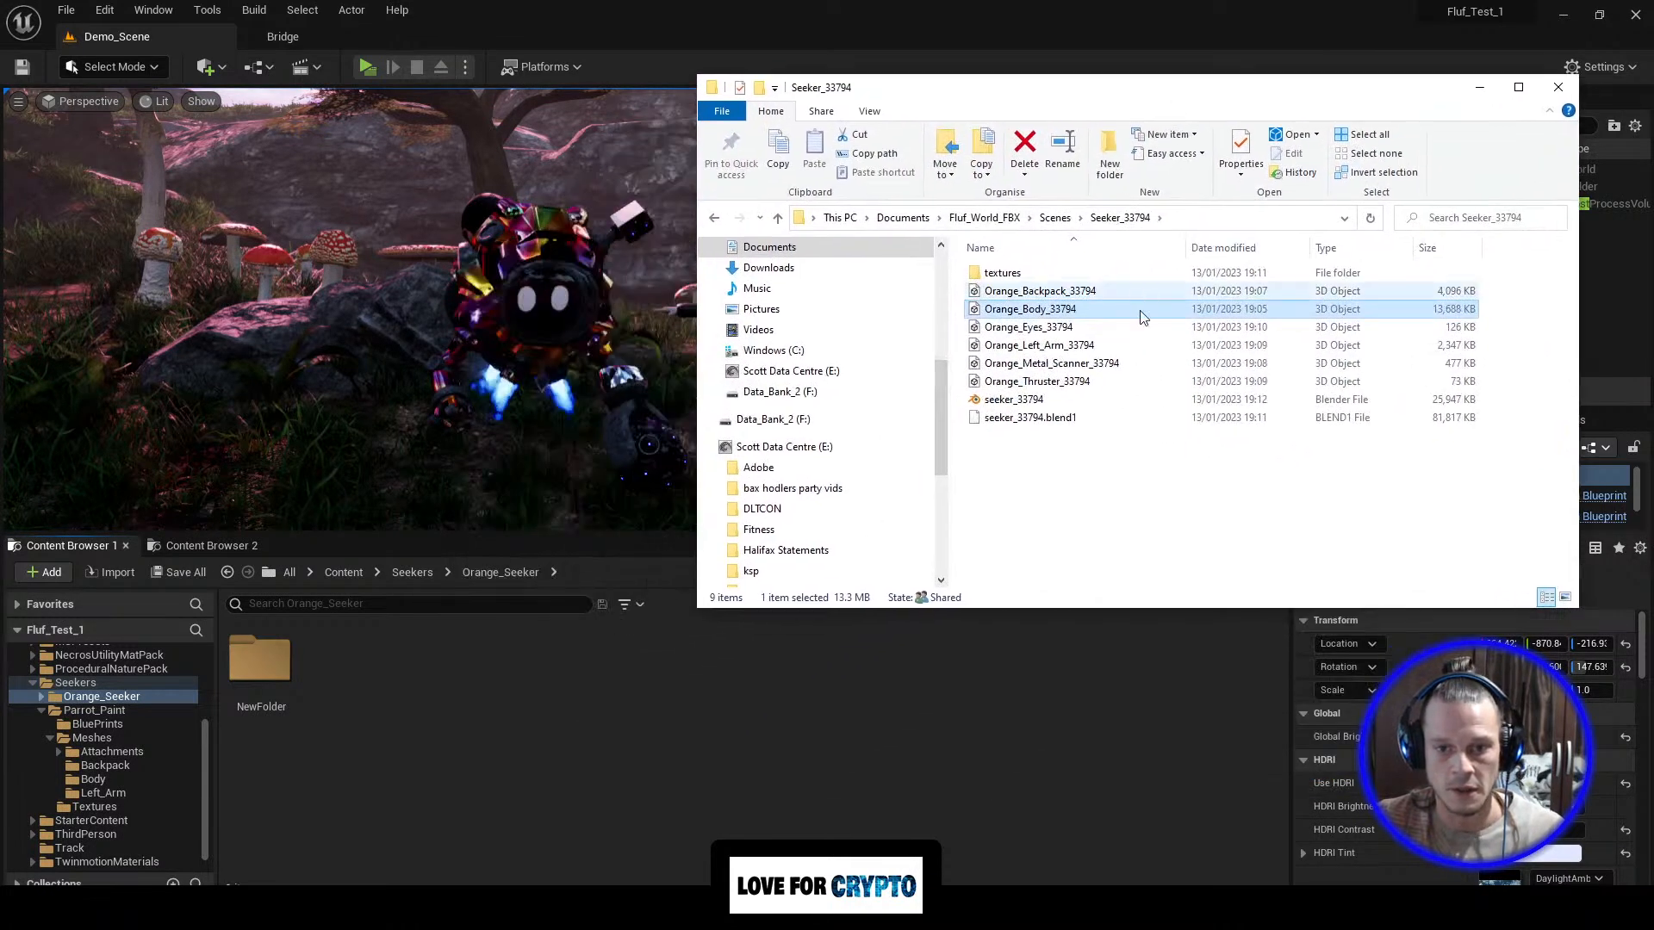
{"action": "left_click_drag", "start_coordinate": [640, 741], "coordinate": [589, 736]}
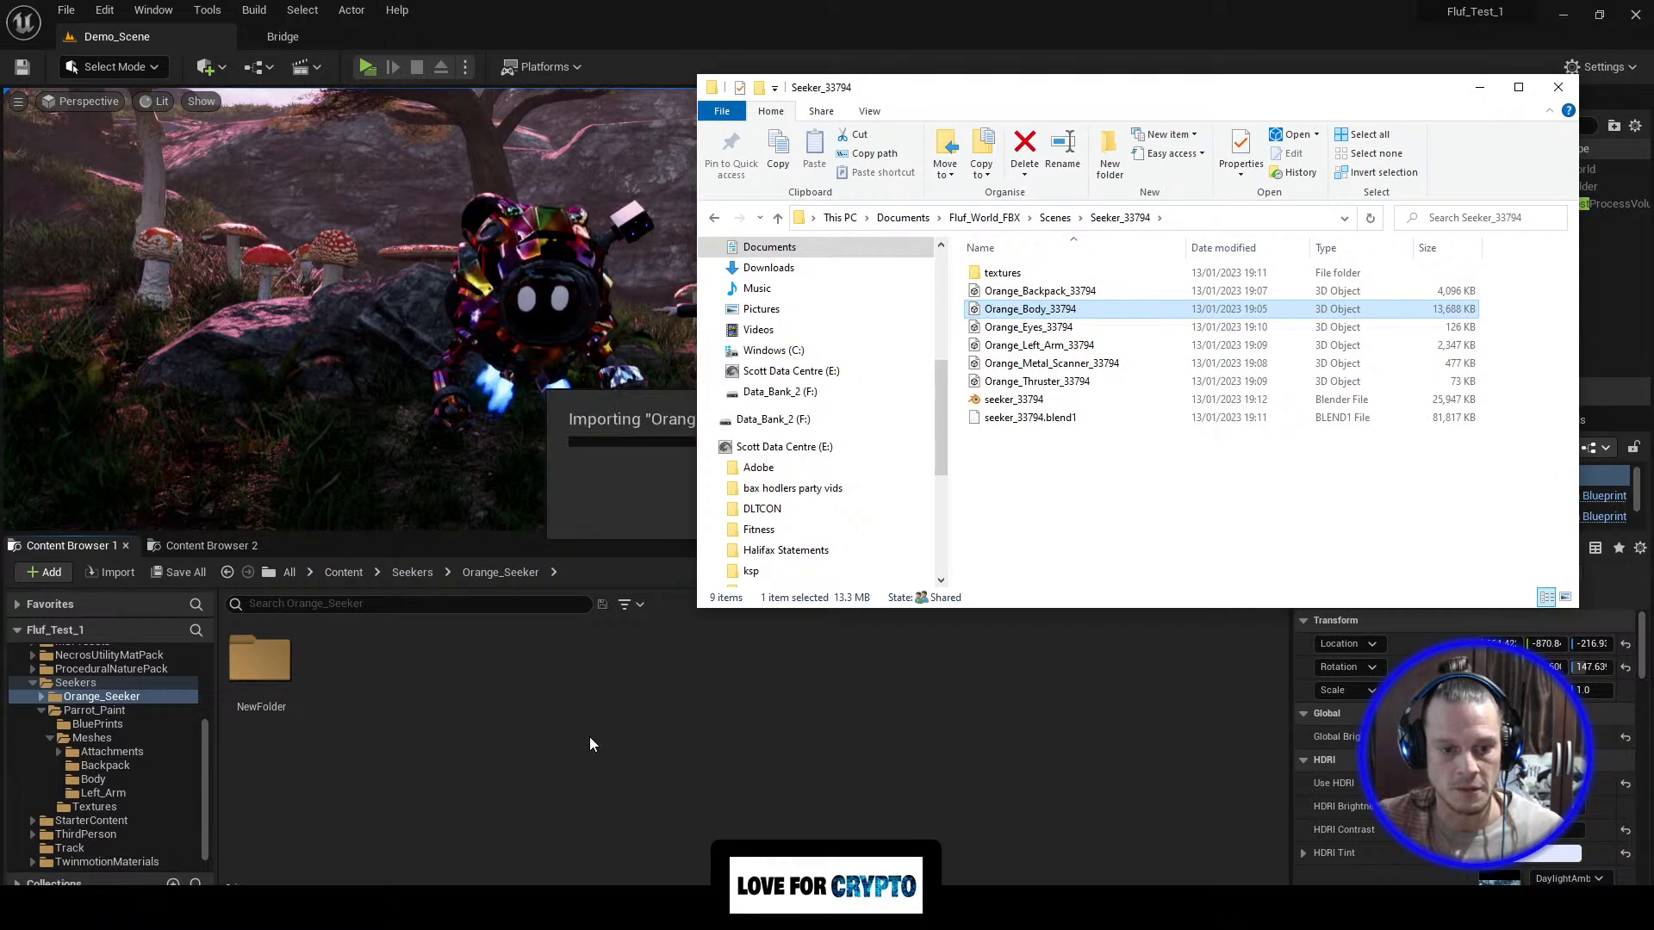
{"action": "left_click", "coordinate": [1479, 90]}
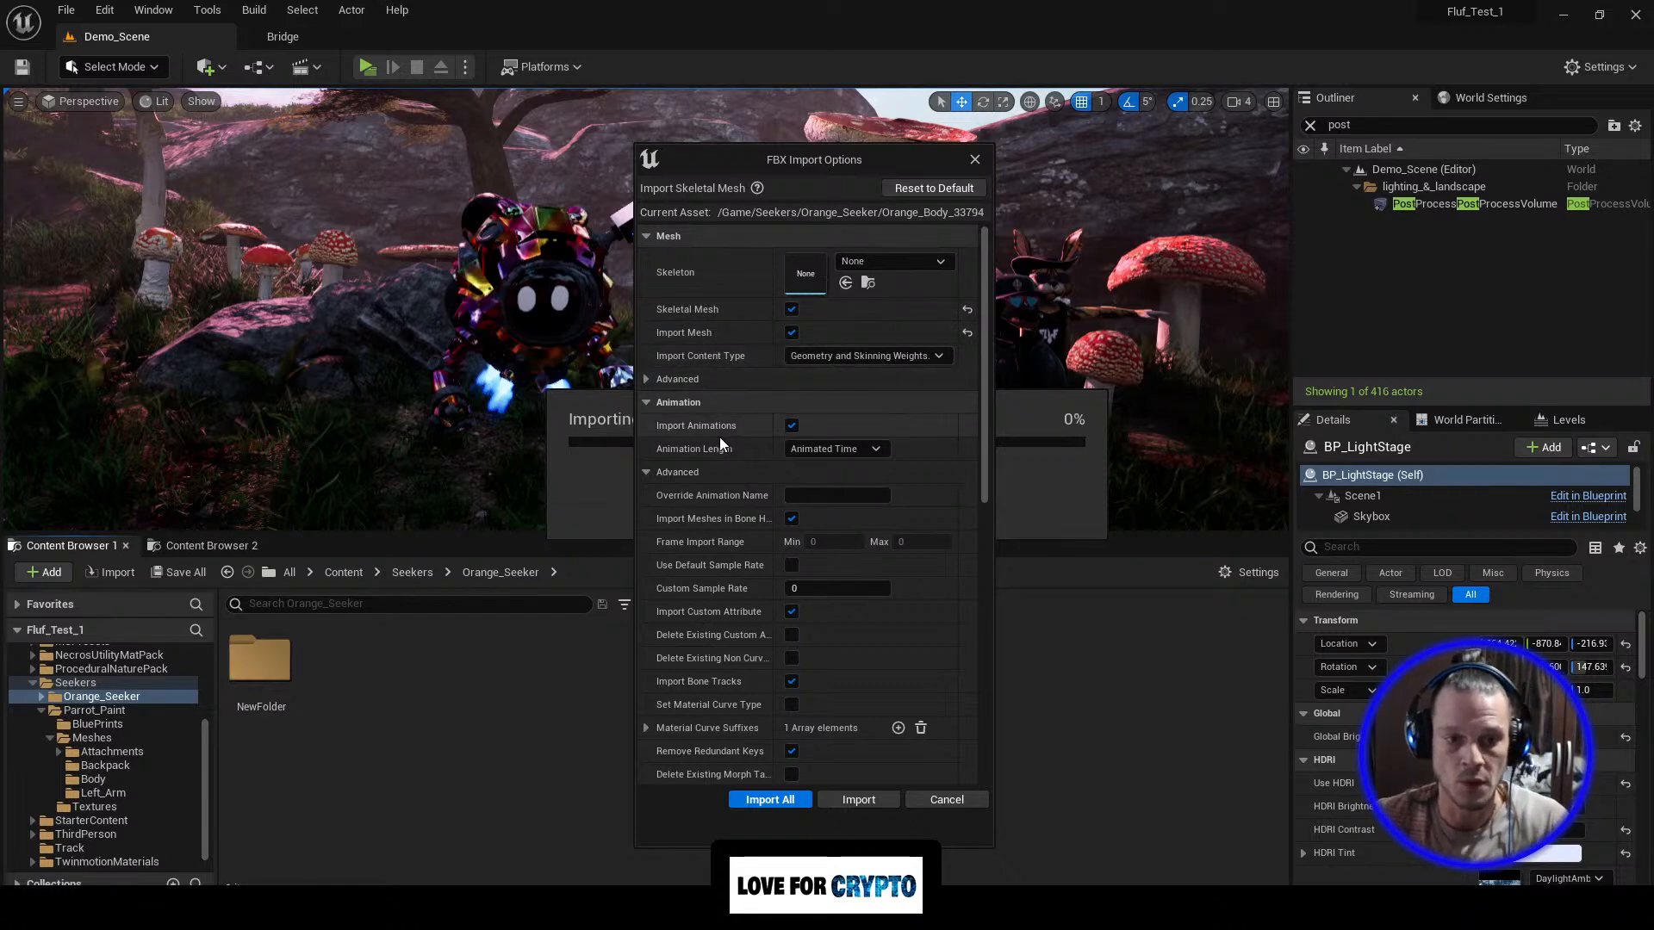
Step: Turn off Import Animations in the FBX options and import Orange_Body_33794 as a skeletal mesh
{"action": "left_click", "coordinate": [791, 427]}
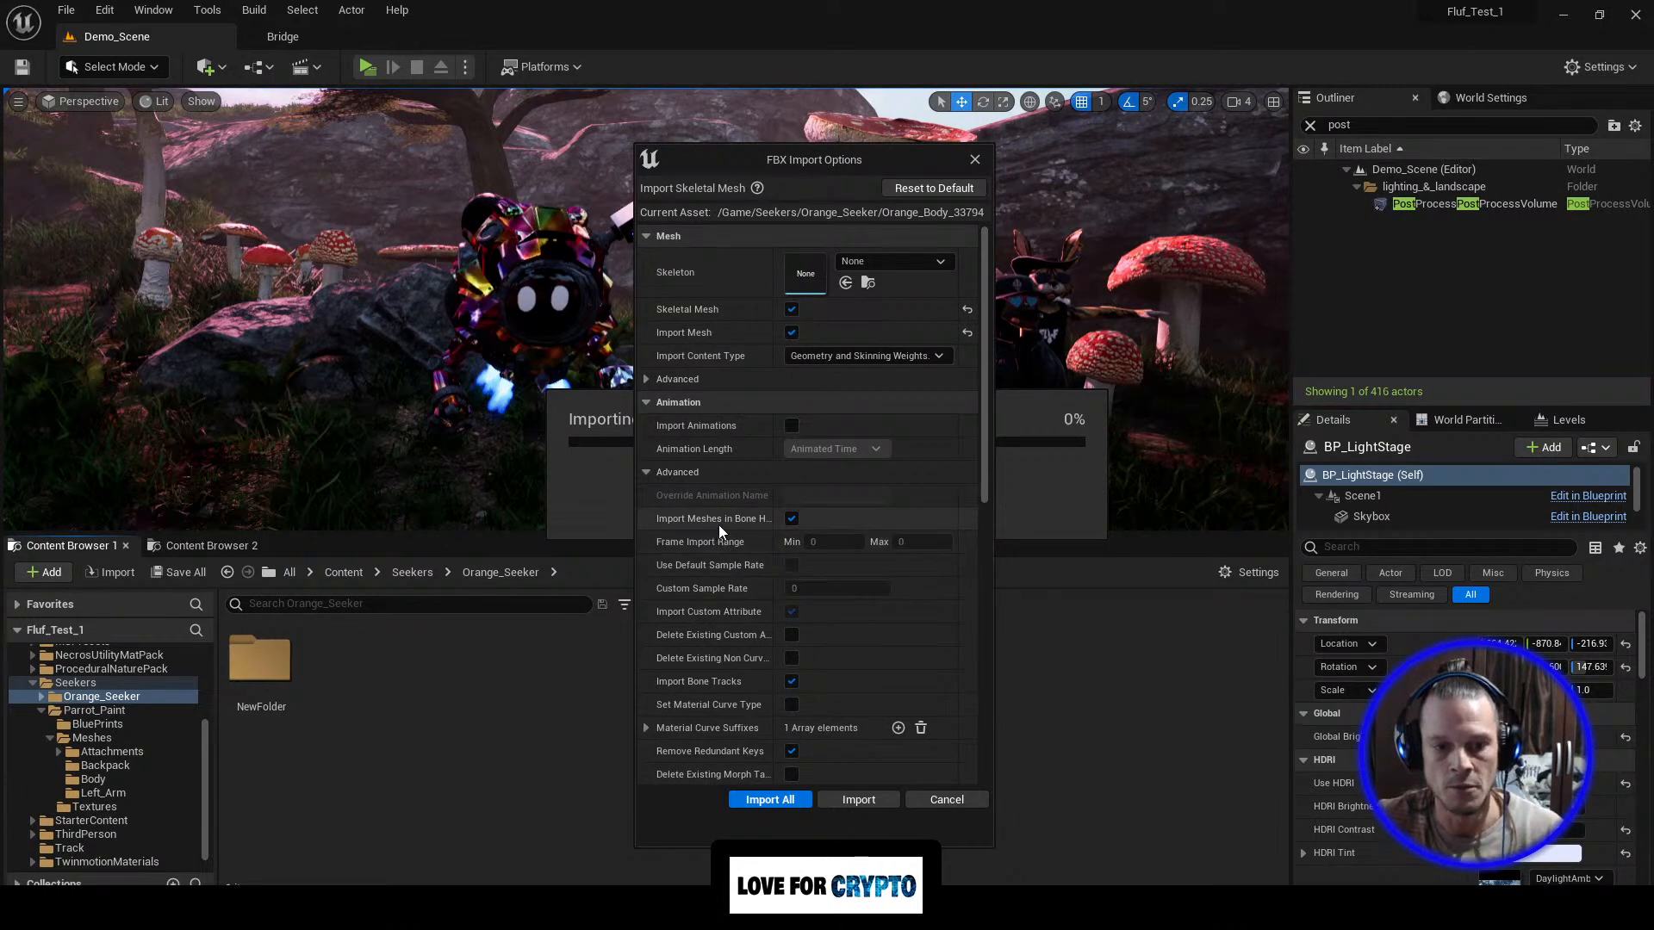
{"action": "scroll", "coordinate": [719, 524], "scroll_direction": "down", "scroll_amount": 10}
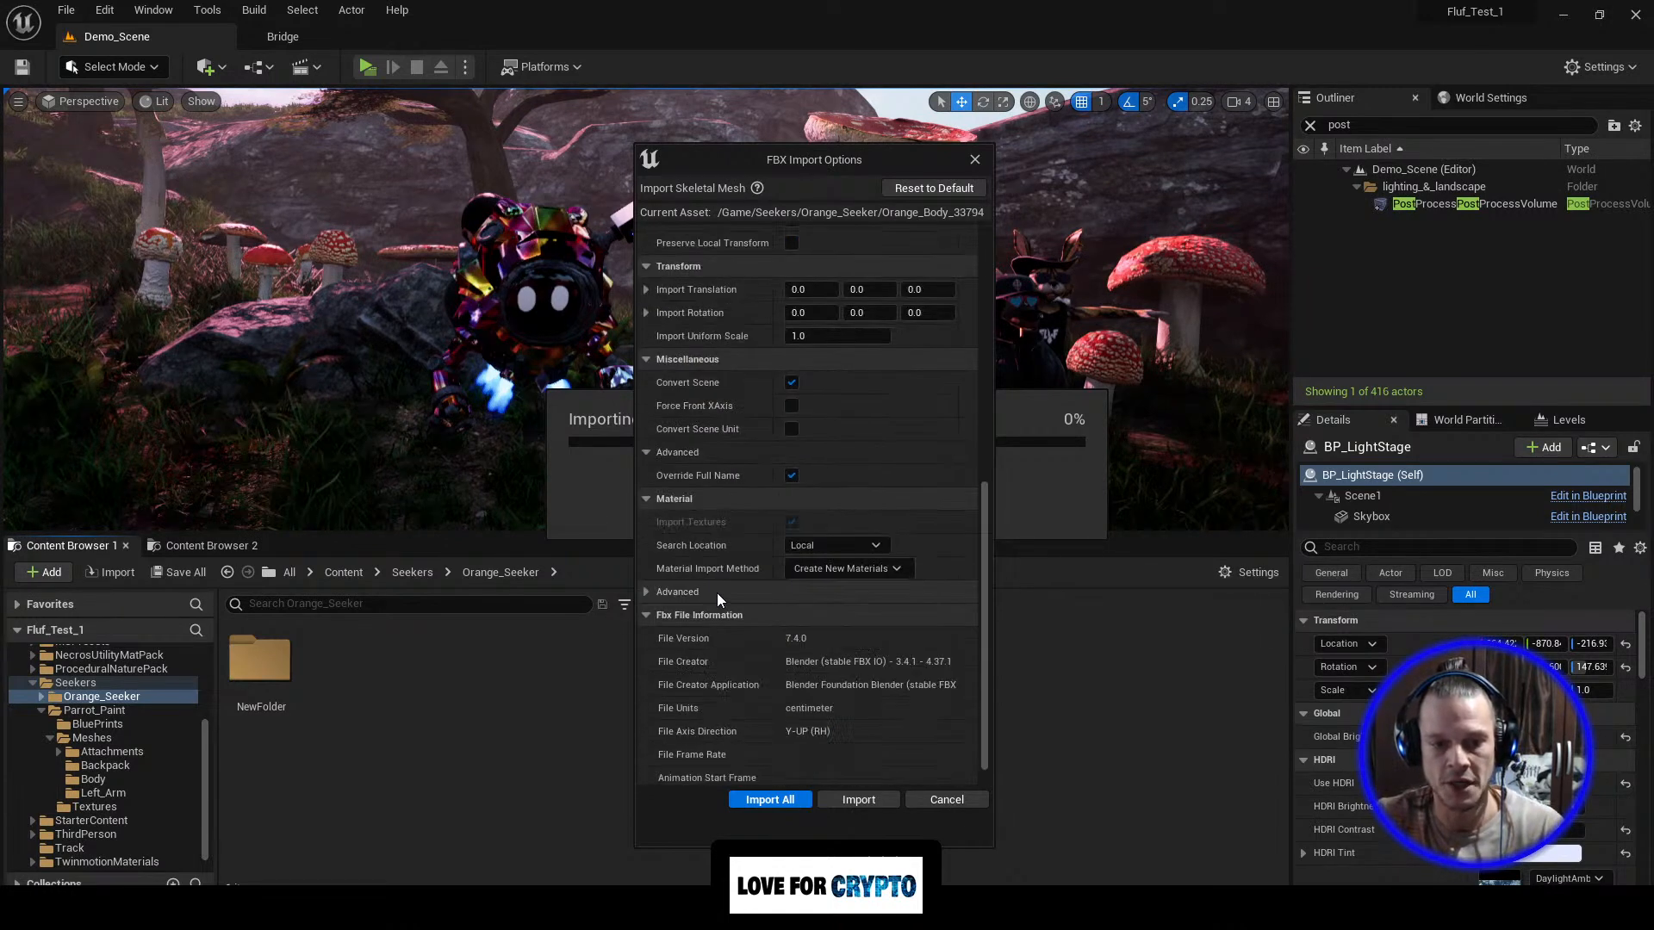
{"action": "scroll", "coordinate": [746, 645], "scroll_direction": "down", "scroll_amount": 1}
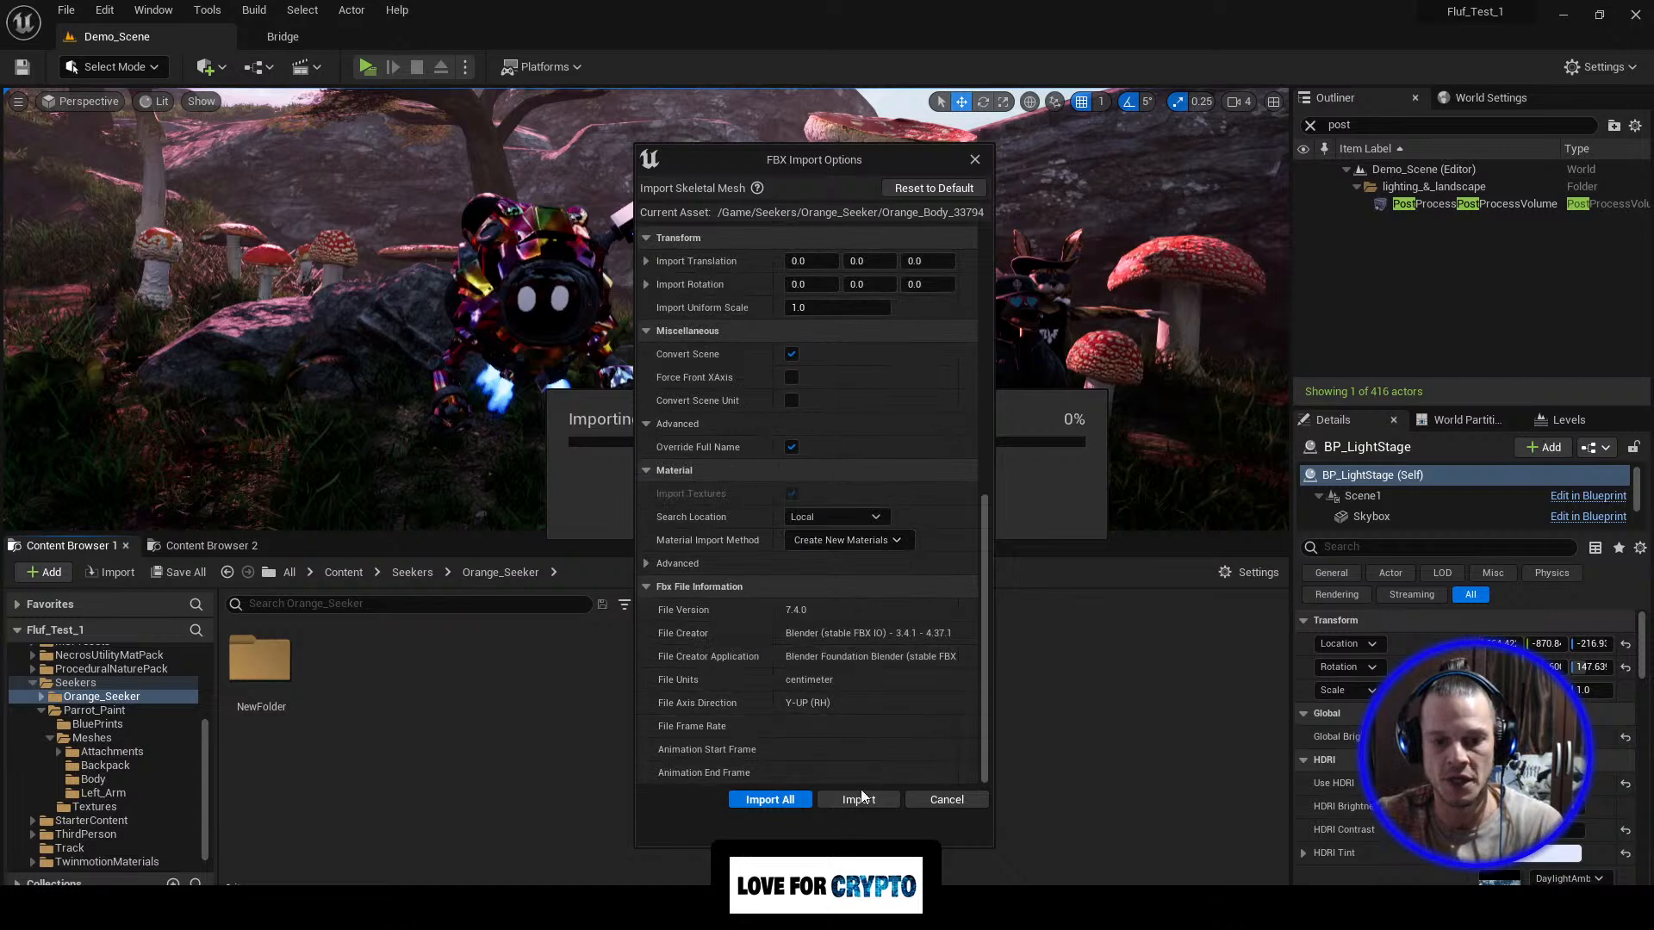
{"action": "scroll", "coordinate": [732, 582], "scroll_direction": "up", "scroll_amount": 4}
{"action": "scroll", "coordinate": [722, 558], "scroll_direction": "up", "scroll_amount": 5}
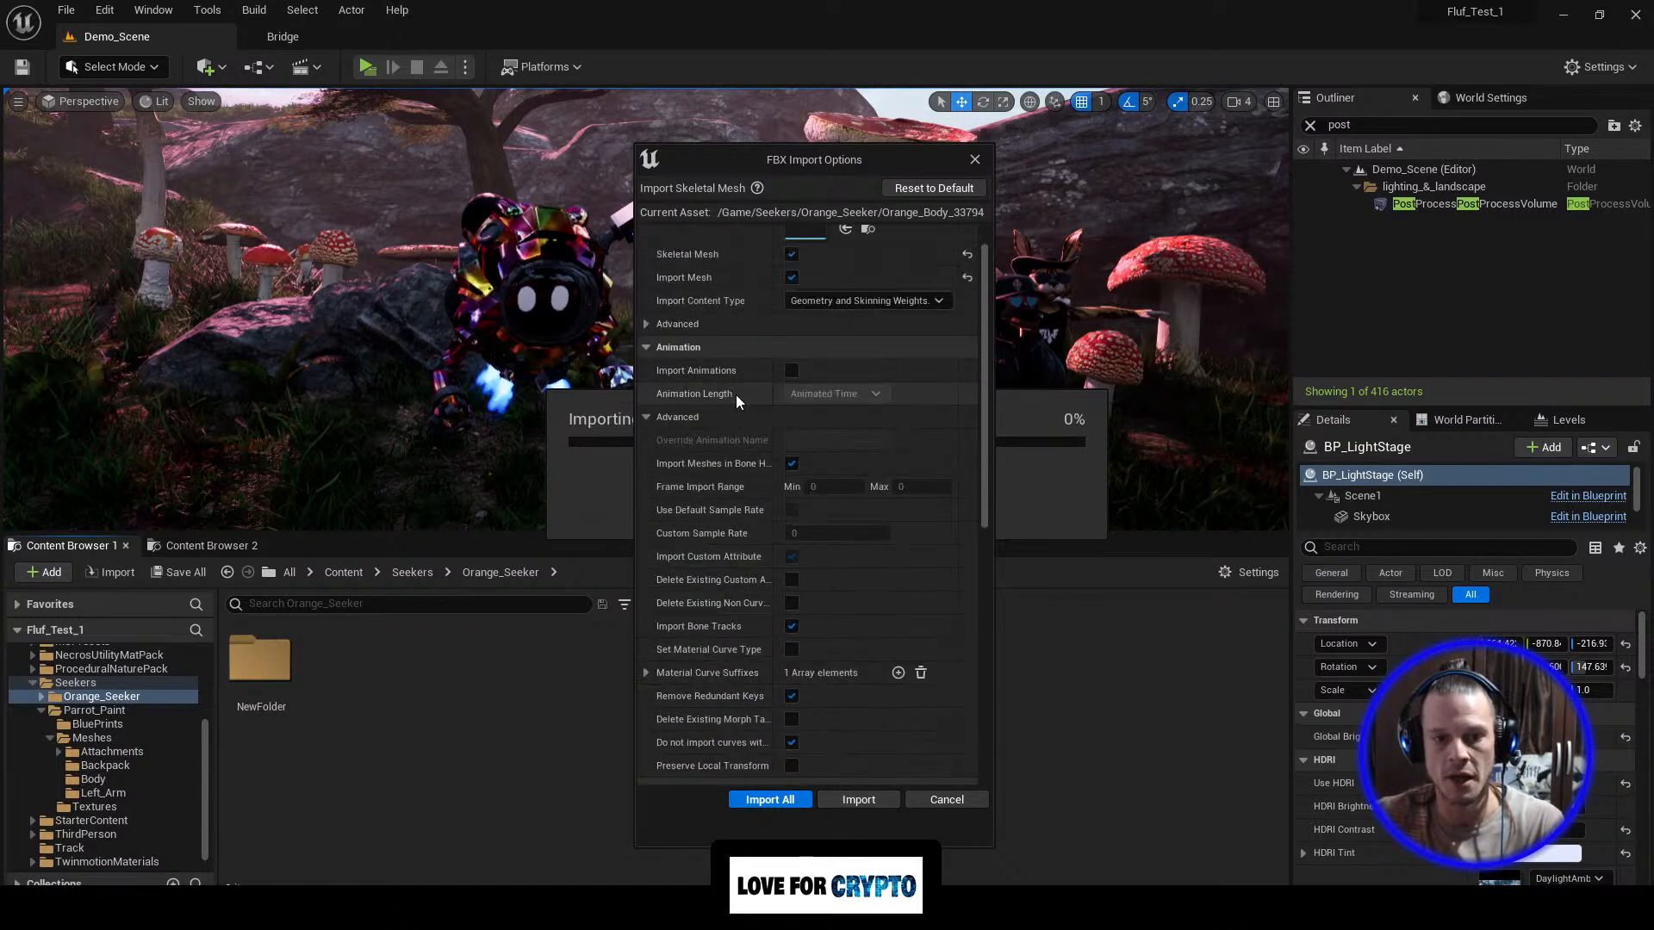
{"action": "scroll", "coordinate": [726, 376], "scroll_direction": "up", "scroll_amount": 2}
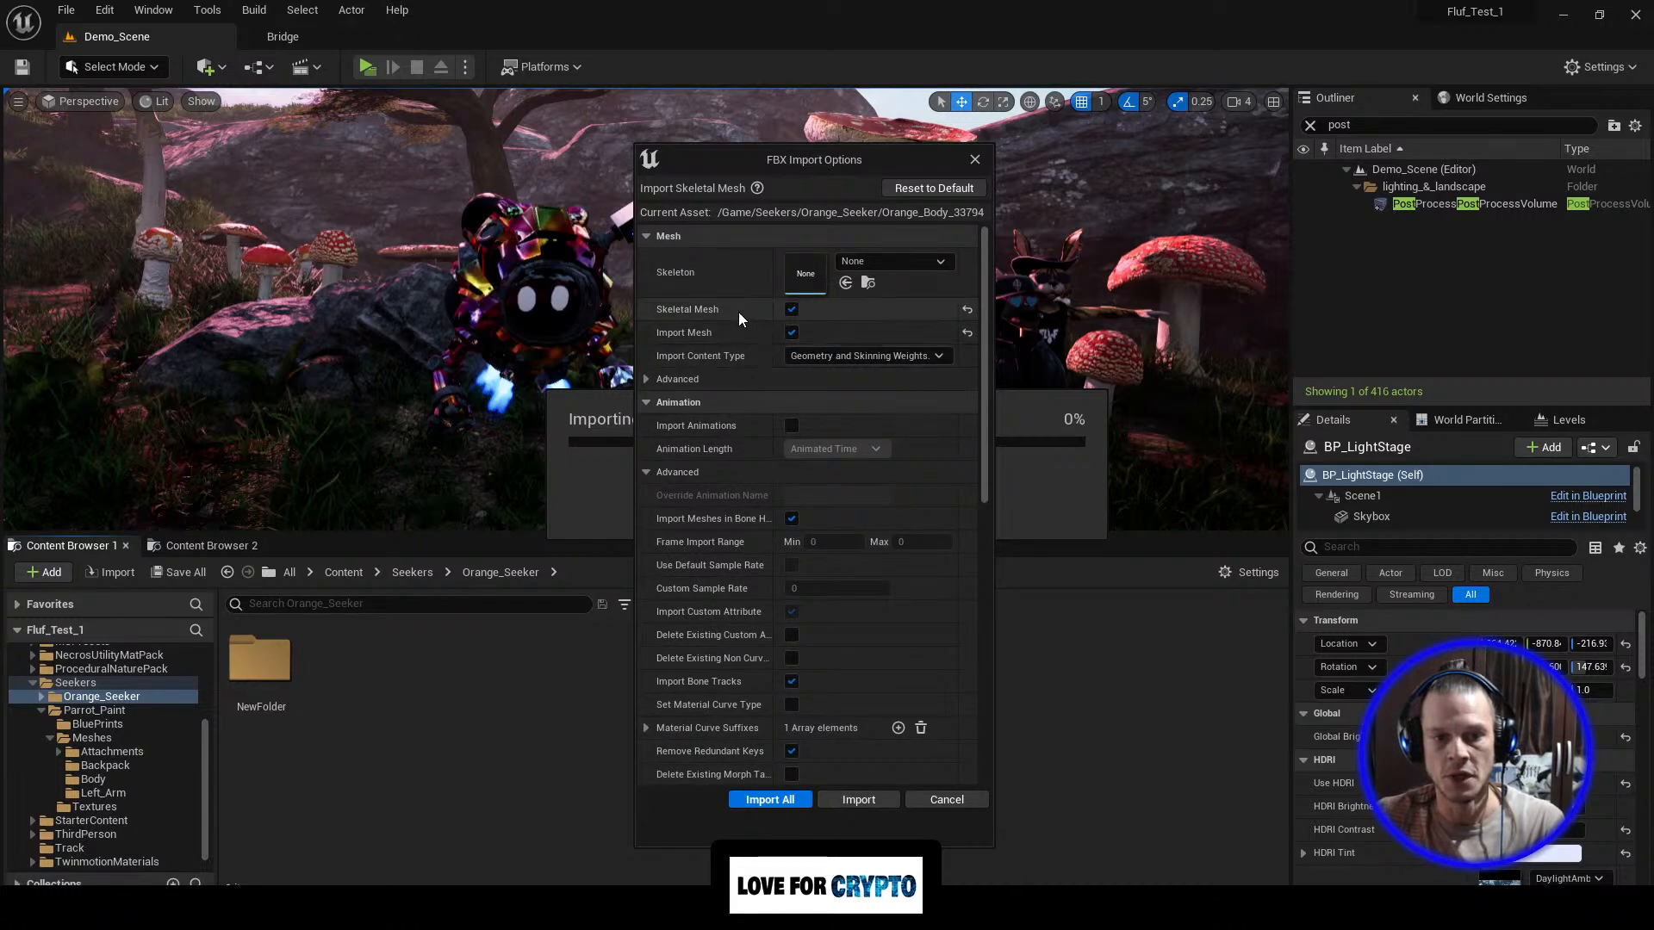
{"action": "scroll", "coordinate": [713, 638], "scroll_direction": "down", "scroll_amount": 2}
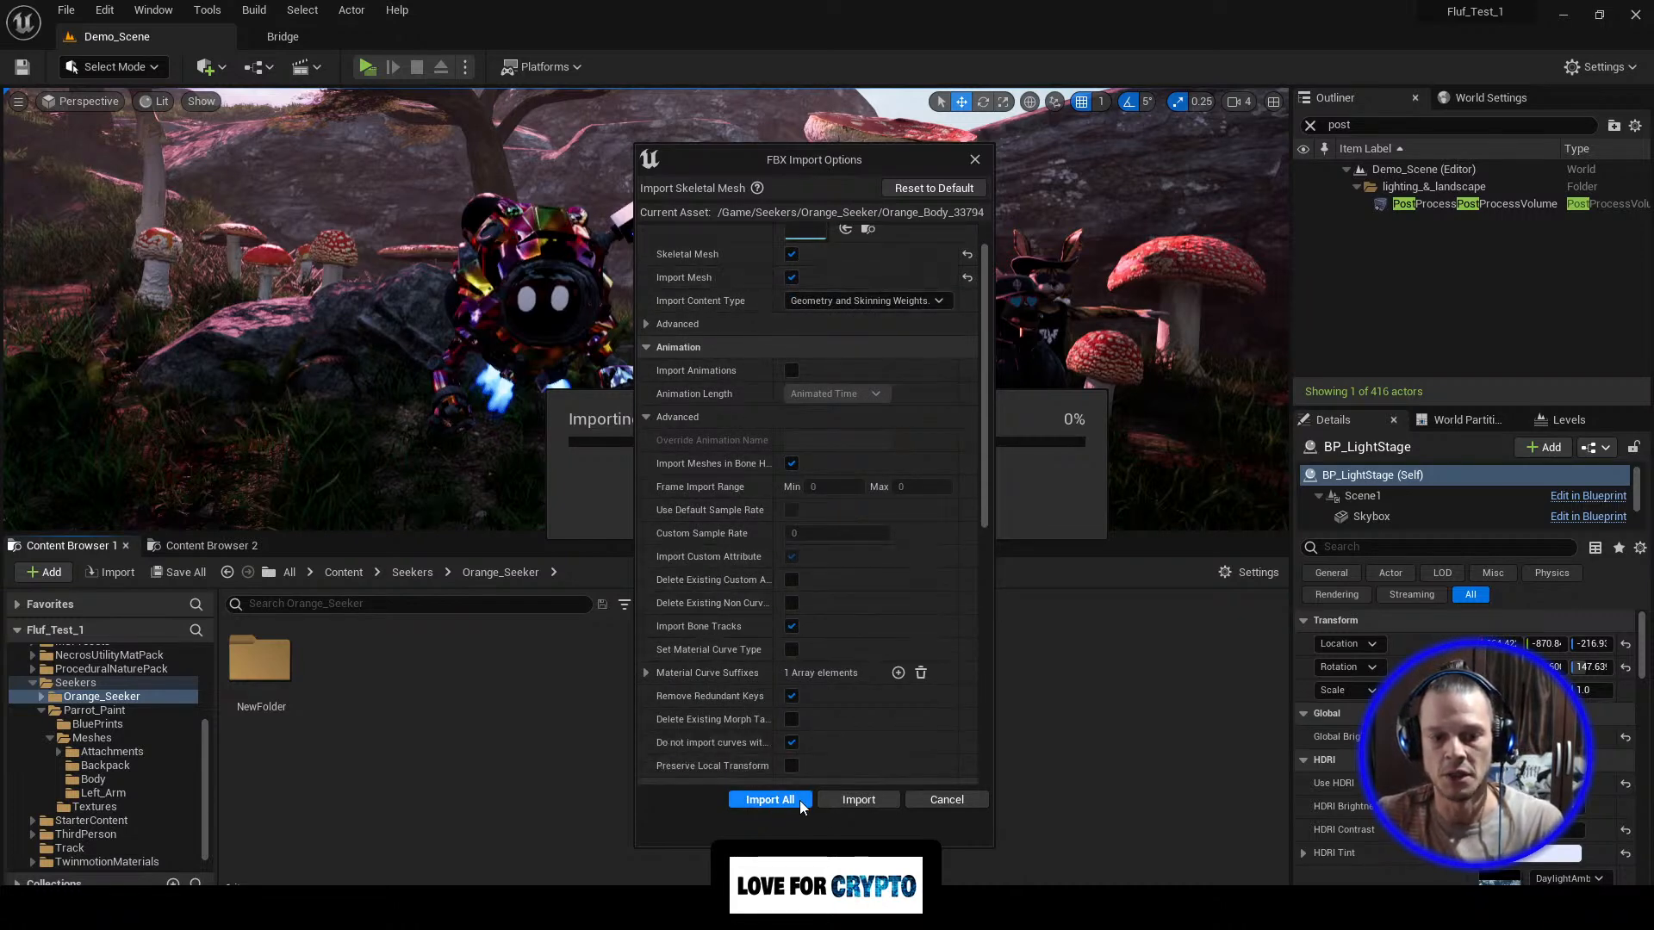
{"action": "left_click", "coordinate": [865, 803]}
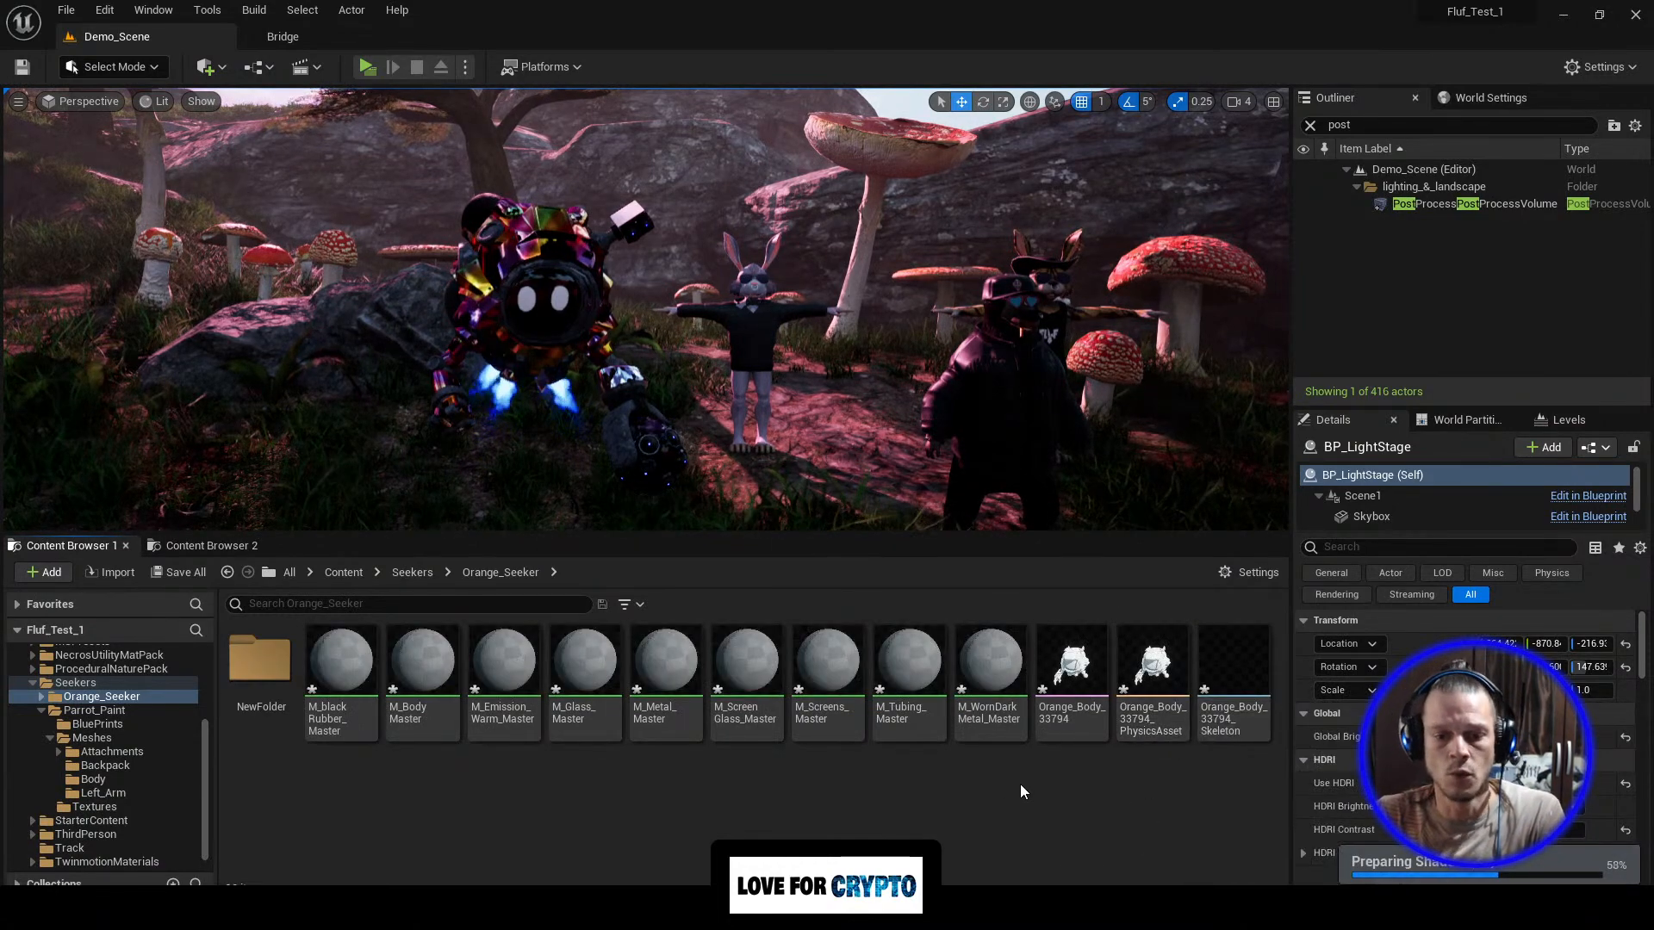
Step: Open the Orange_Body_33794_Skeleton asset and examine the robot's body and arm in the preview
{"action": "mouse_move", "coordinate": [1063, 721]}
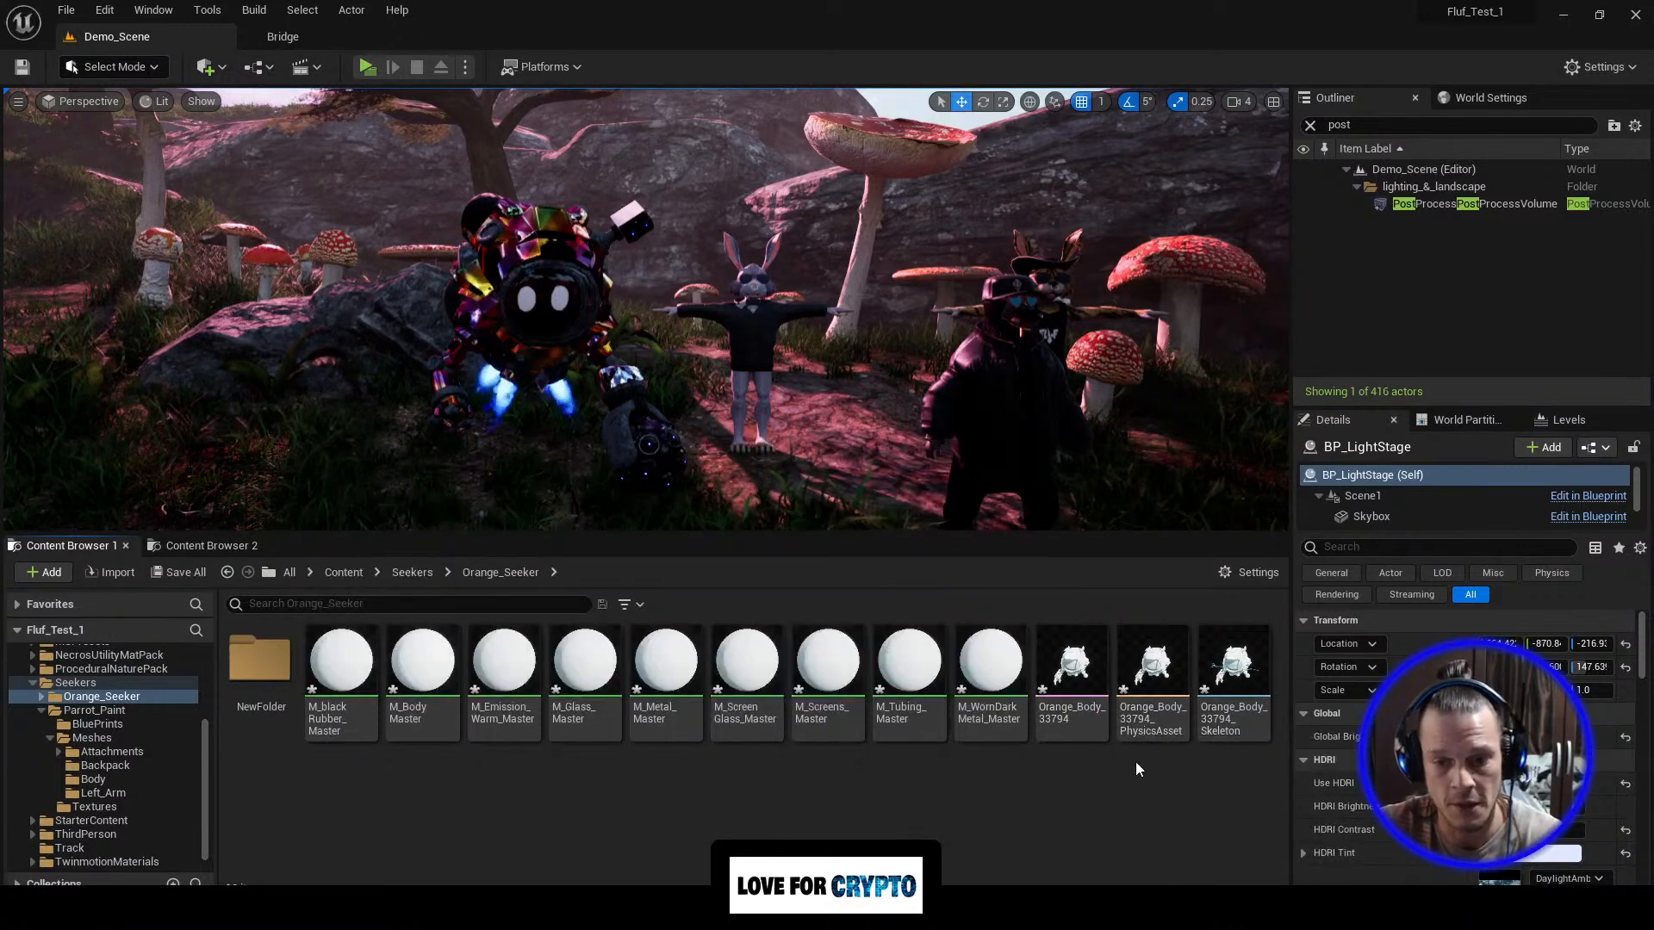
{"action": "left_click", "coordinate": [1233, 728]}
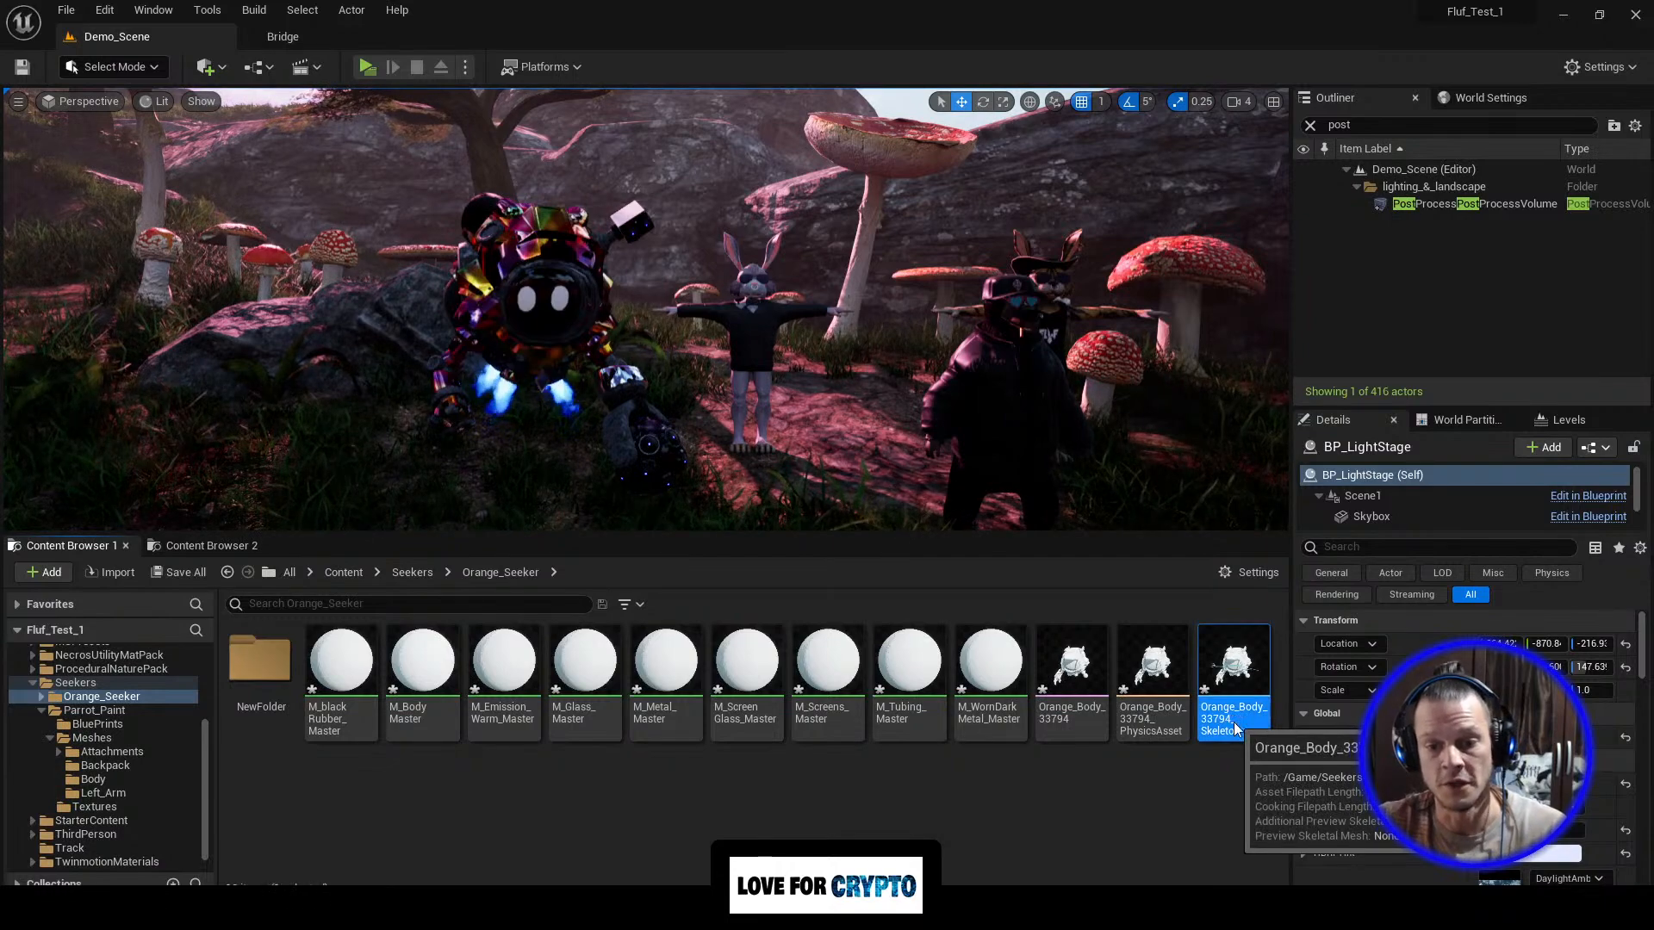
{"action": "double_click", "coordinate": [1217, 728]}
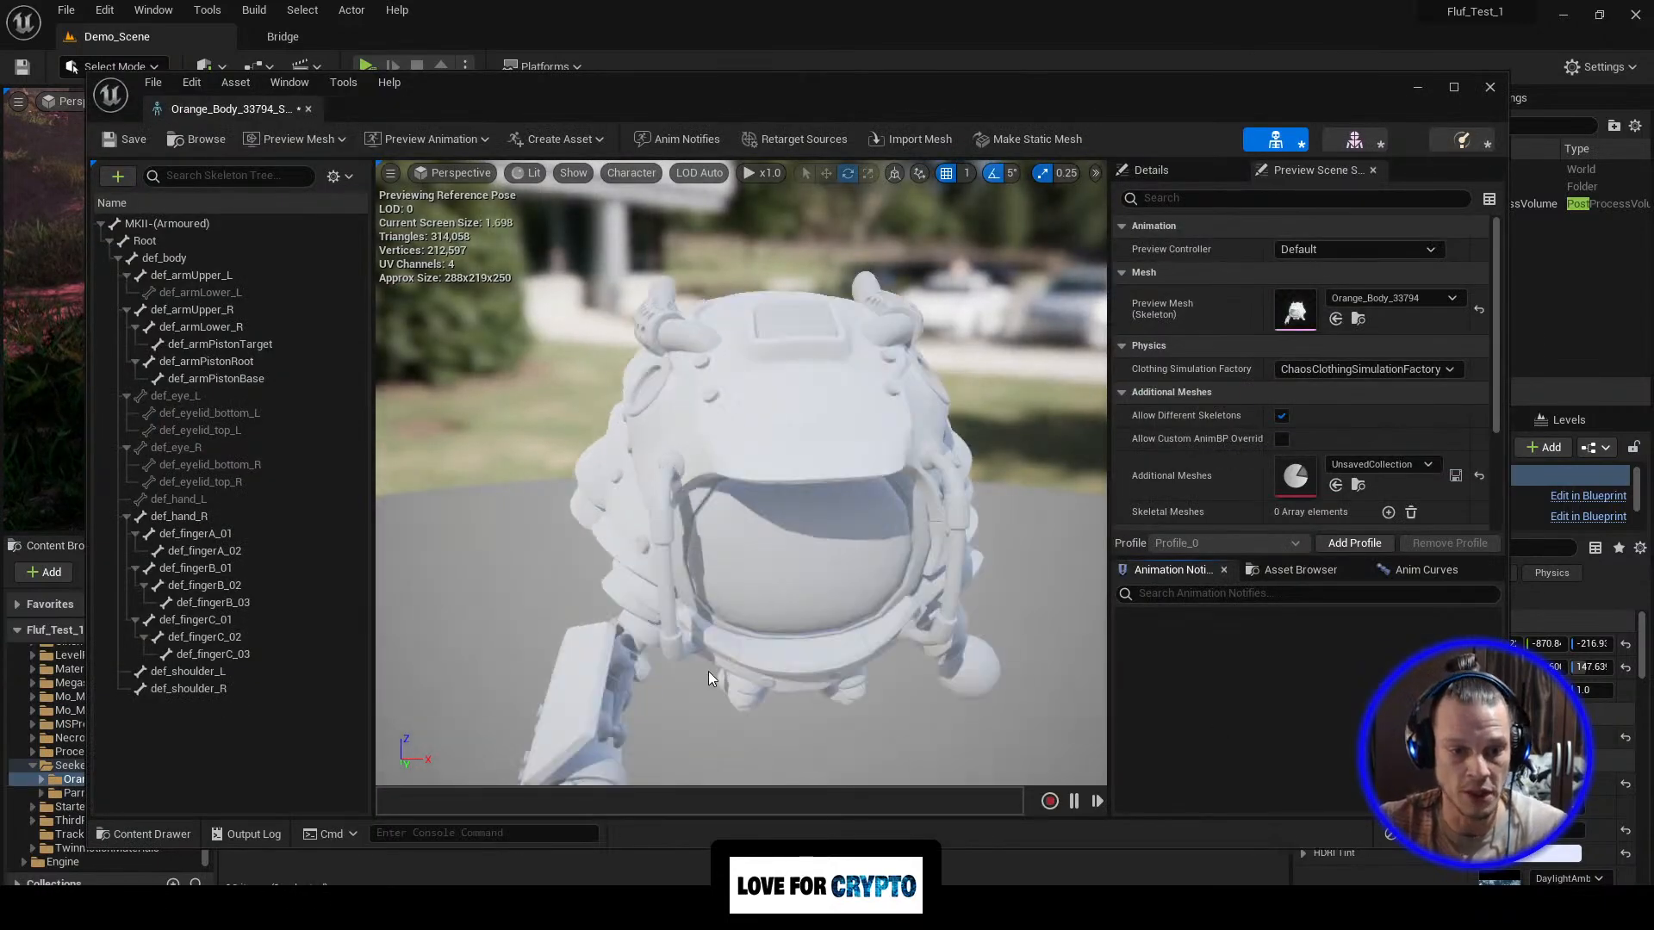
{"action": "left_click_drag", "start_coordinate": [696, 684], "coordinate": [683, 660]}
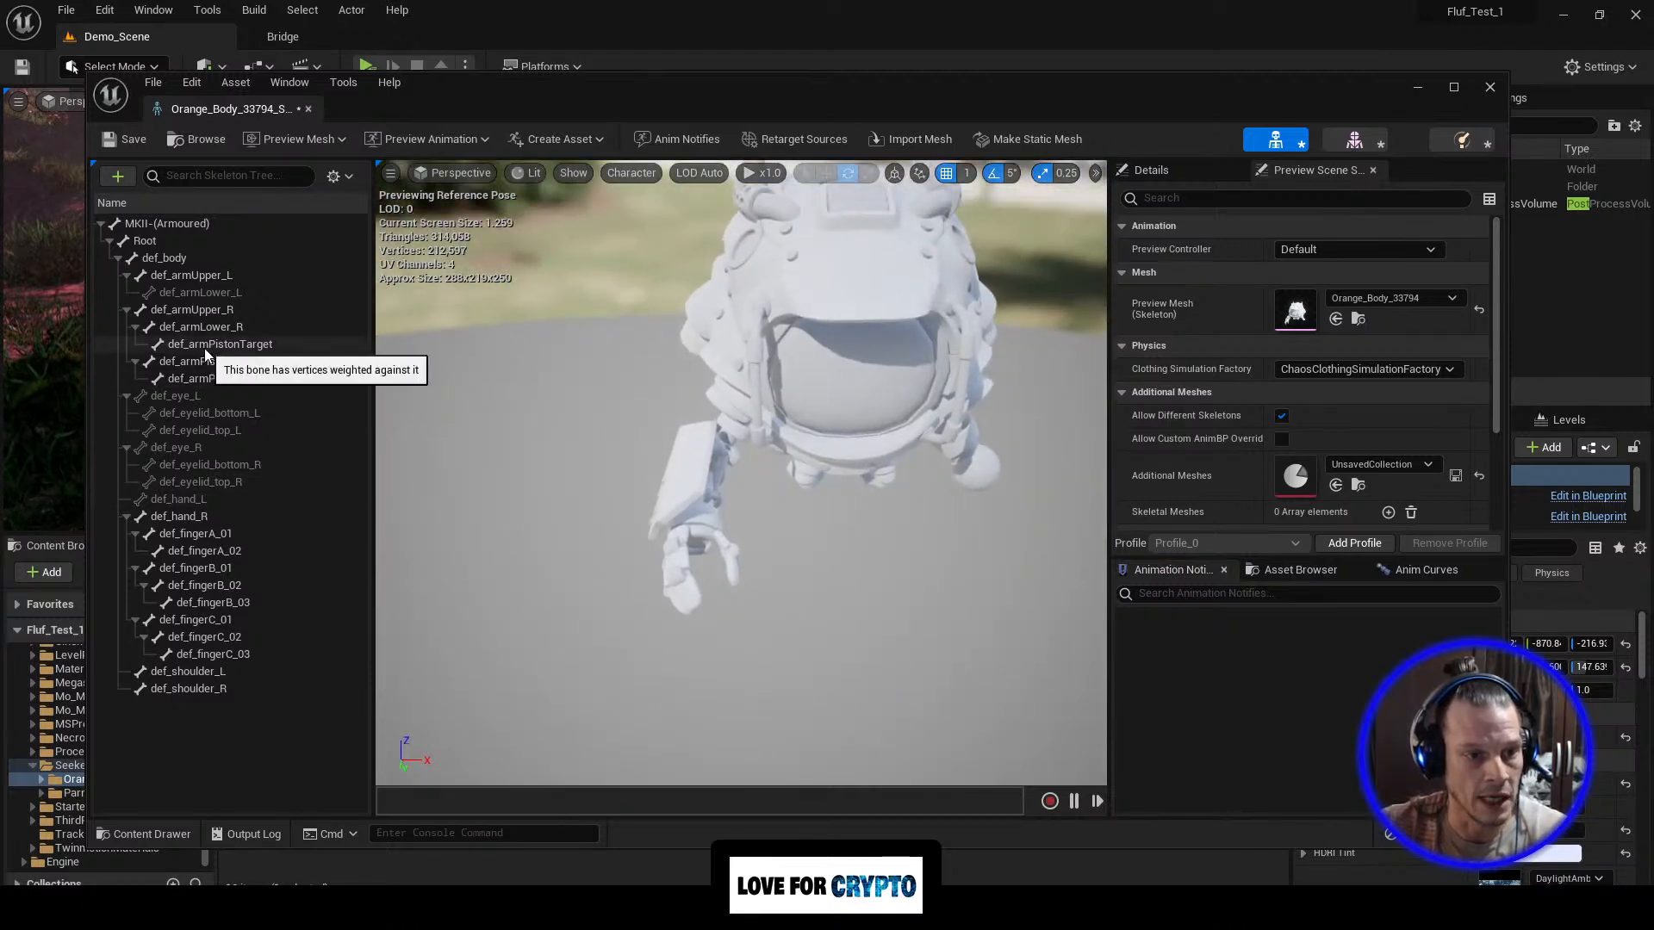
Step: Test the rig by rotating the def_armLower_R bone, undo the rotation, and close the skeleton editor
{"action": "left_click", "coordinate": [195, 329]}
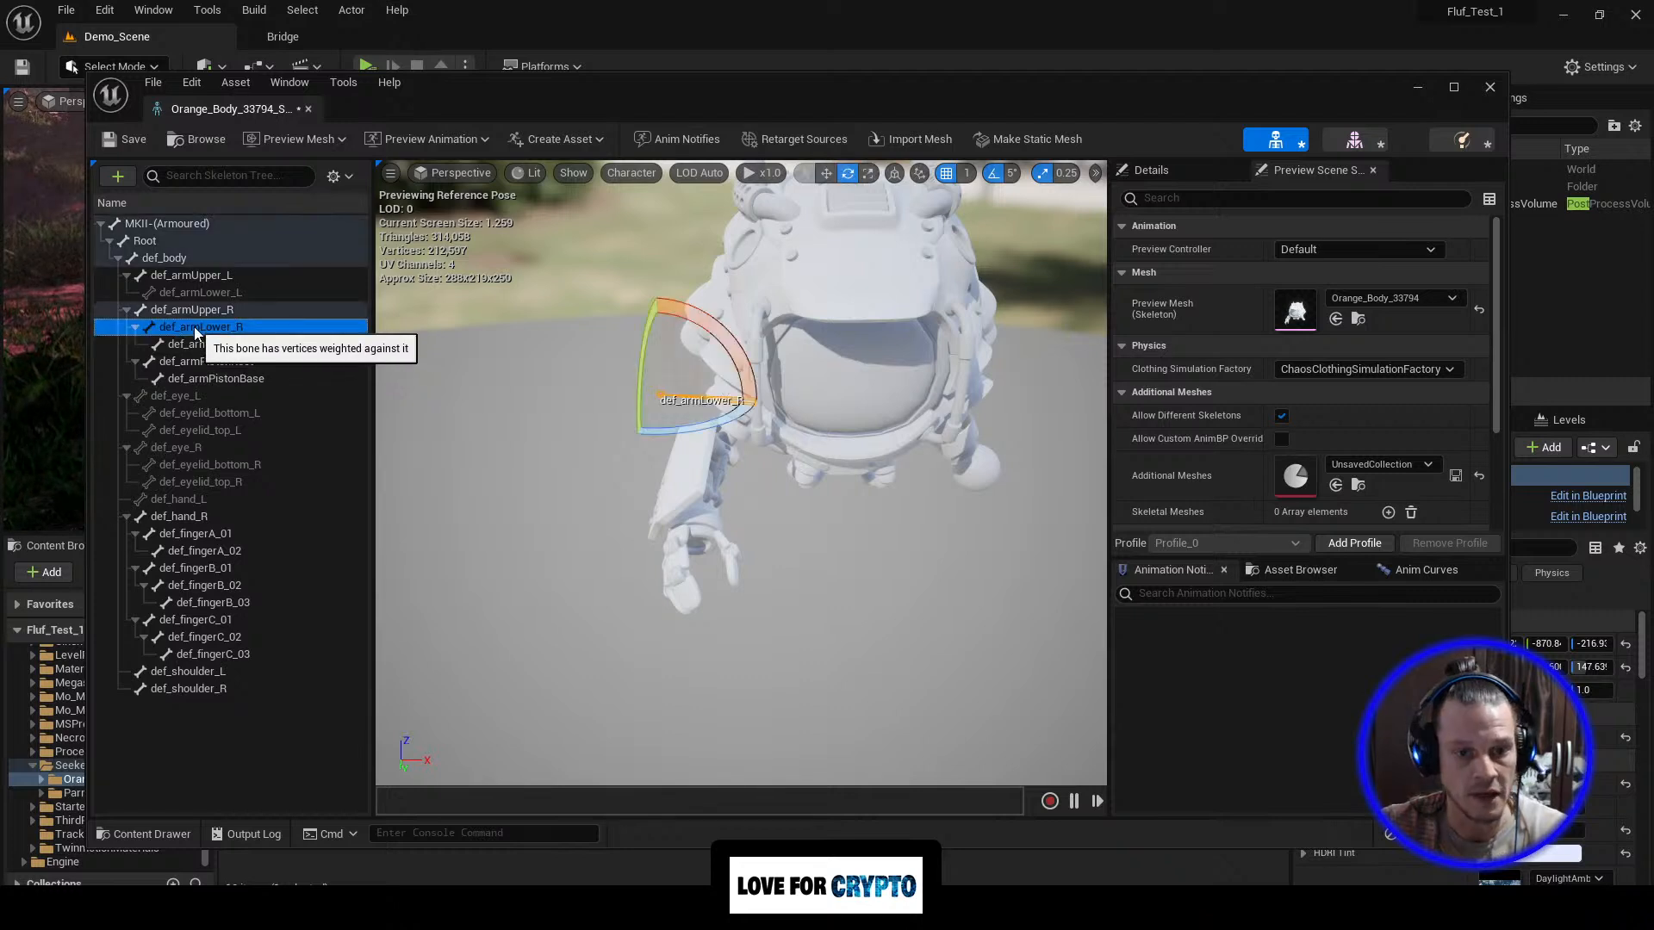
{"action": "mouse_move", "coordinate": [735, 410]}
{"action": "left_mouse_down"}
{"action": "mouse_move", "coordinate": [752, 389]}
{"action": "mouse_move", "coordinate": [683, 377]}
{"action": "mouse_move", "coordinate": [726, 422]}
{"action": "left_mouse_up"}
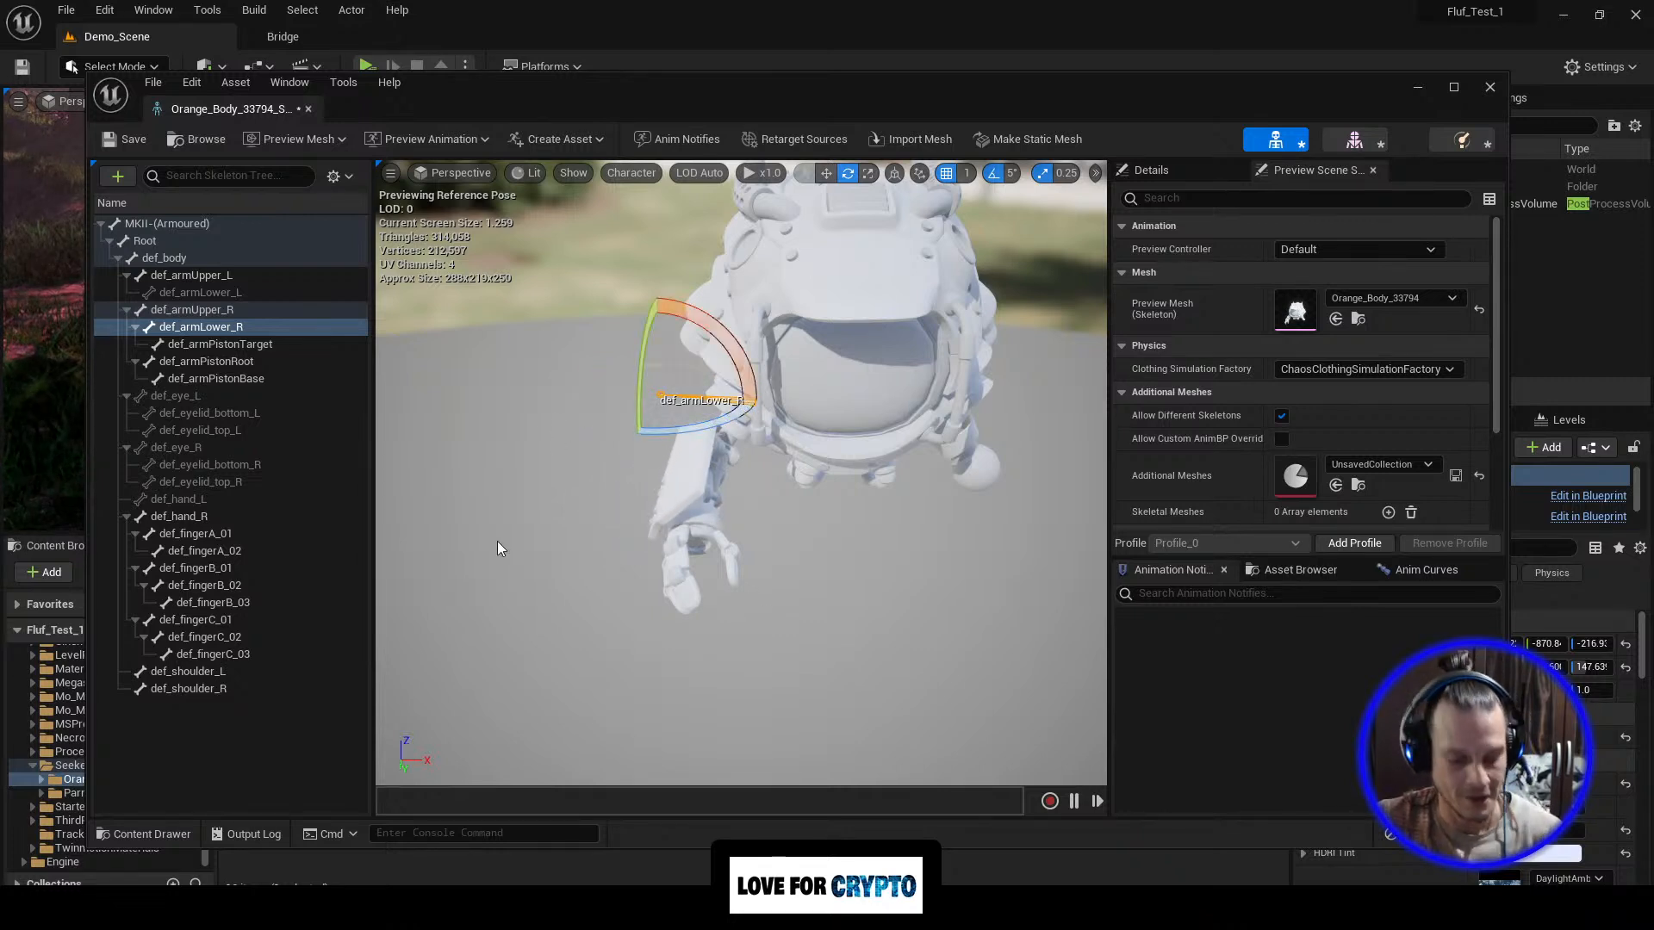
{"action": "left_click_drag", "start_coordinate": [731, 417], "coordinate": [927, 523]}
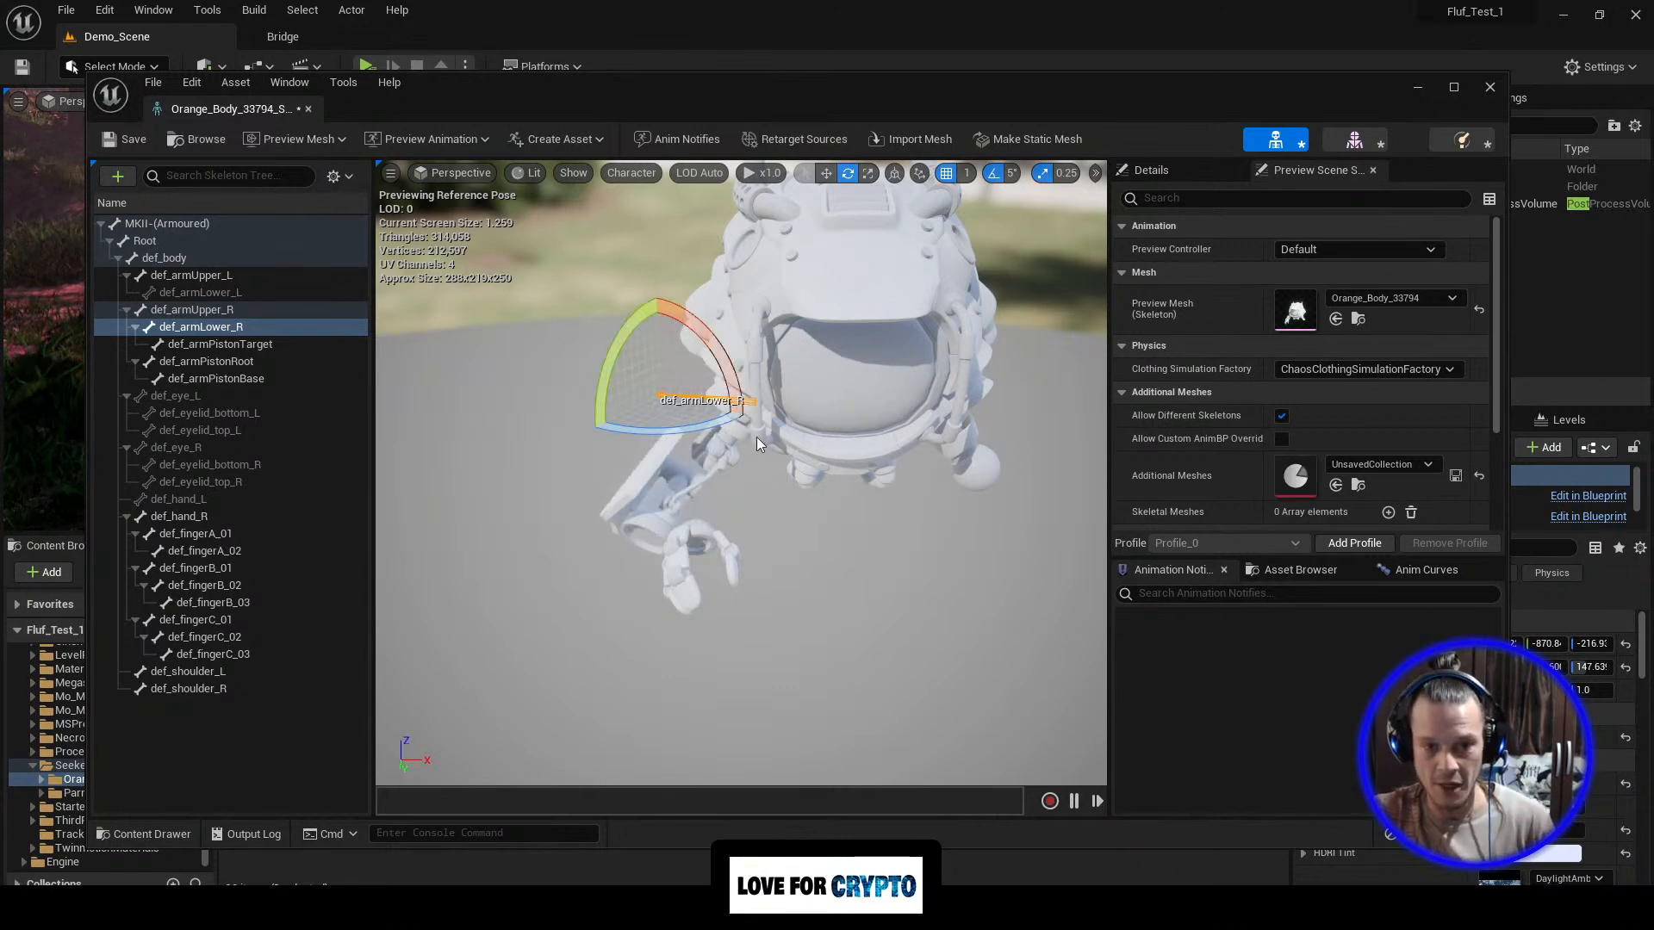
{"action": "key", "text": "ctrl+z"}
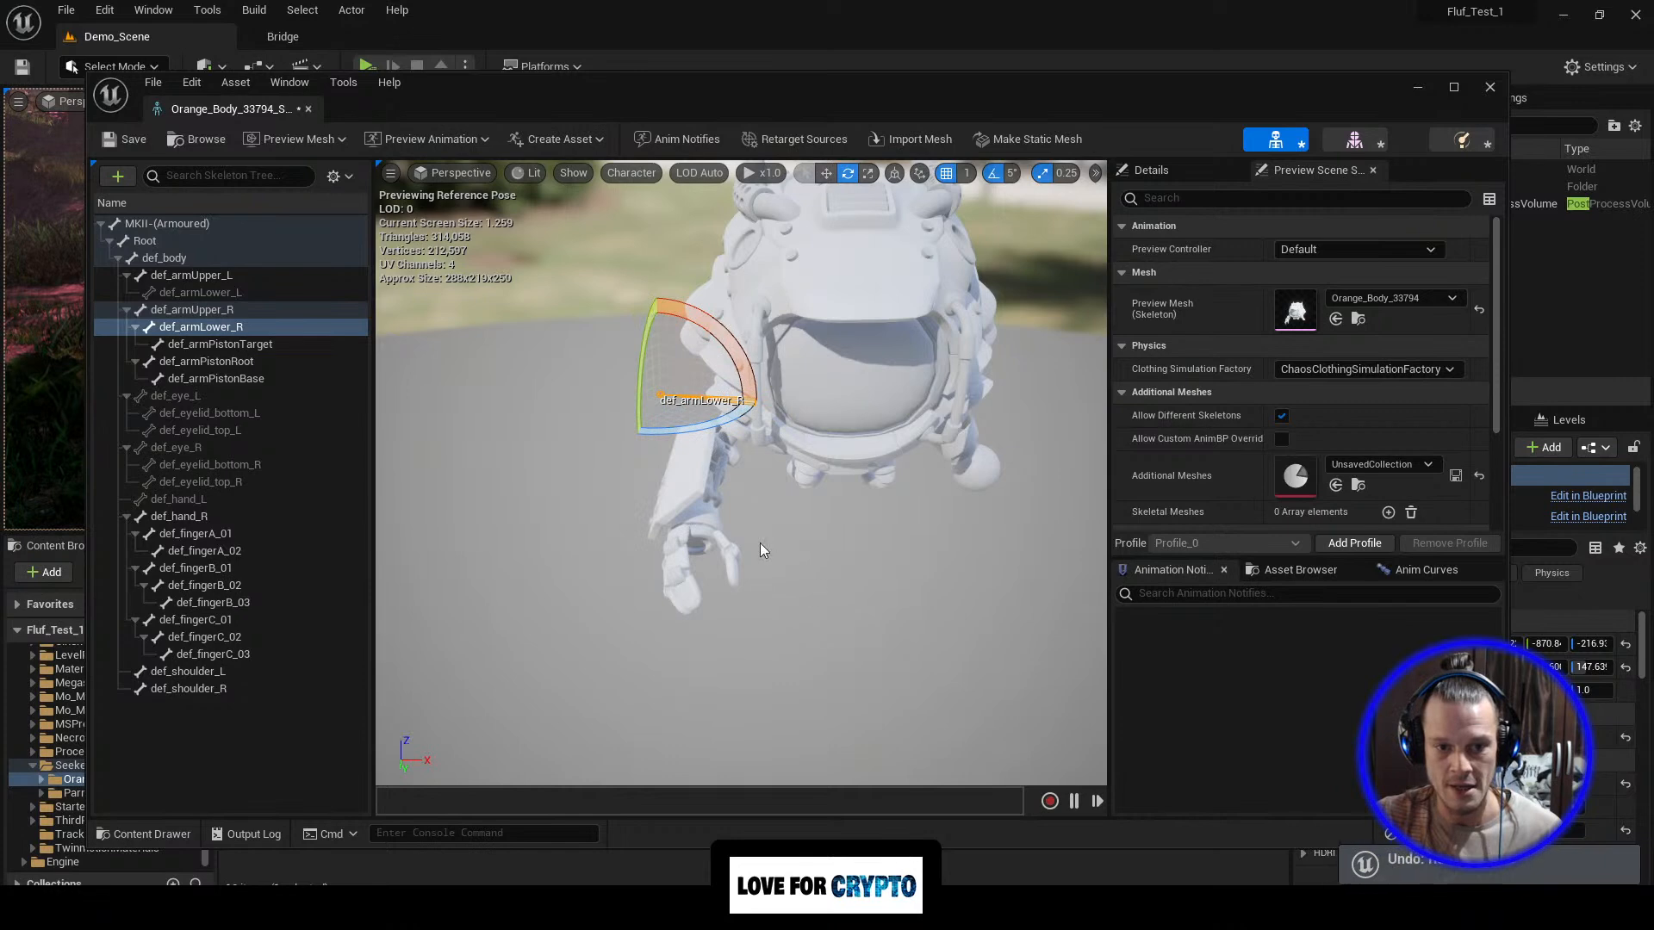
{"action": "left_click", "coordinate": [190, 82]}
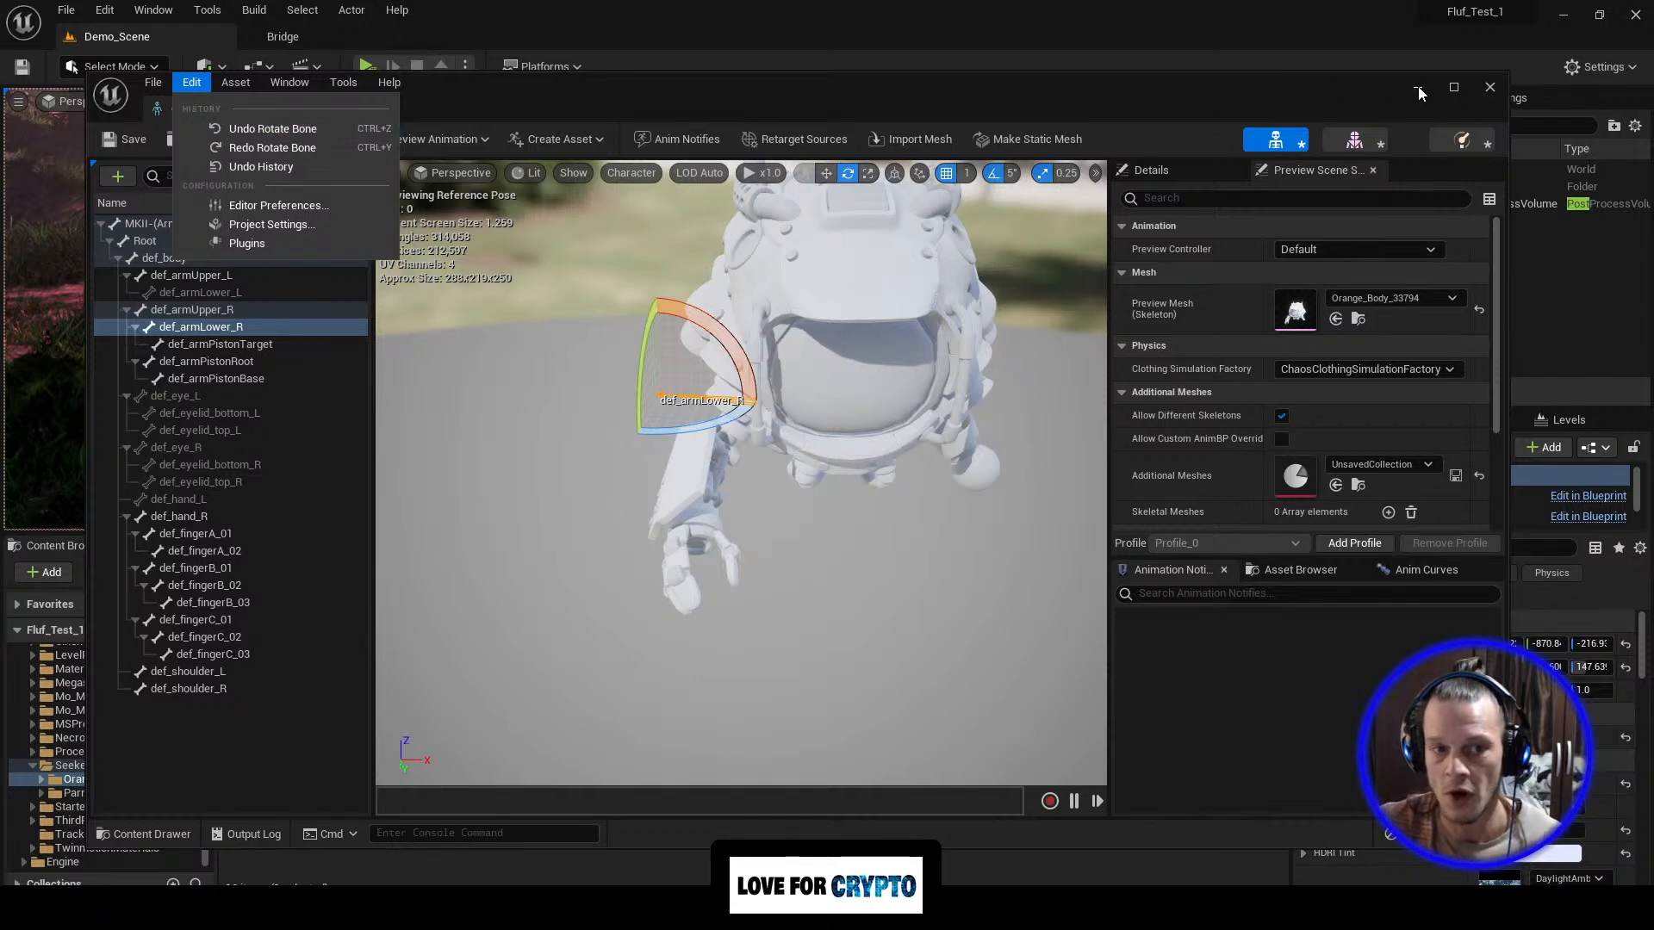
{"action": "left_click", "coordinate": [1490, 88]}
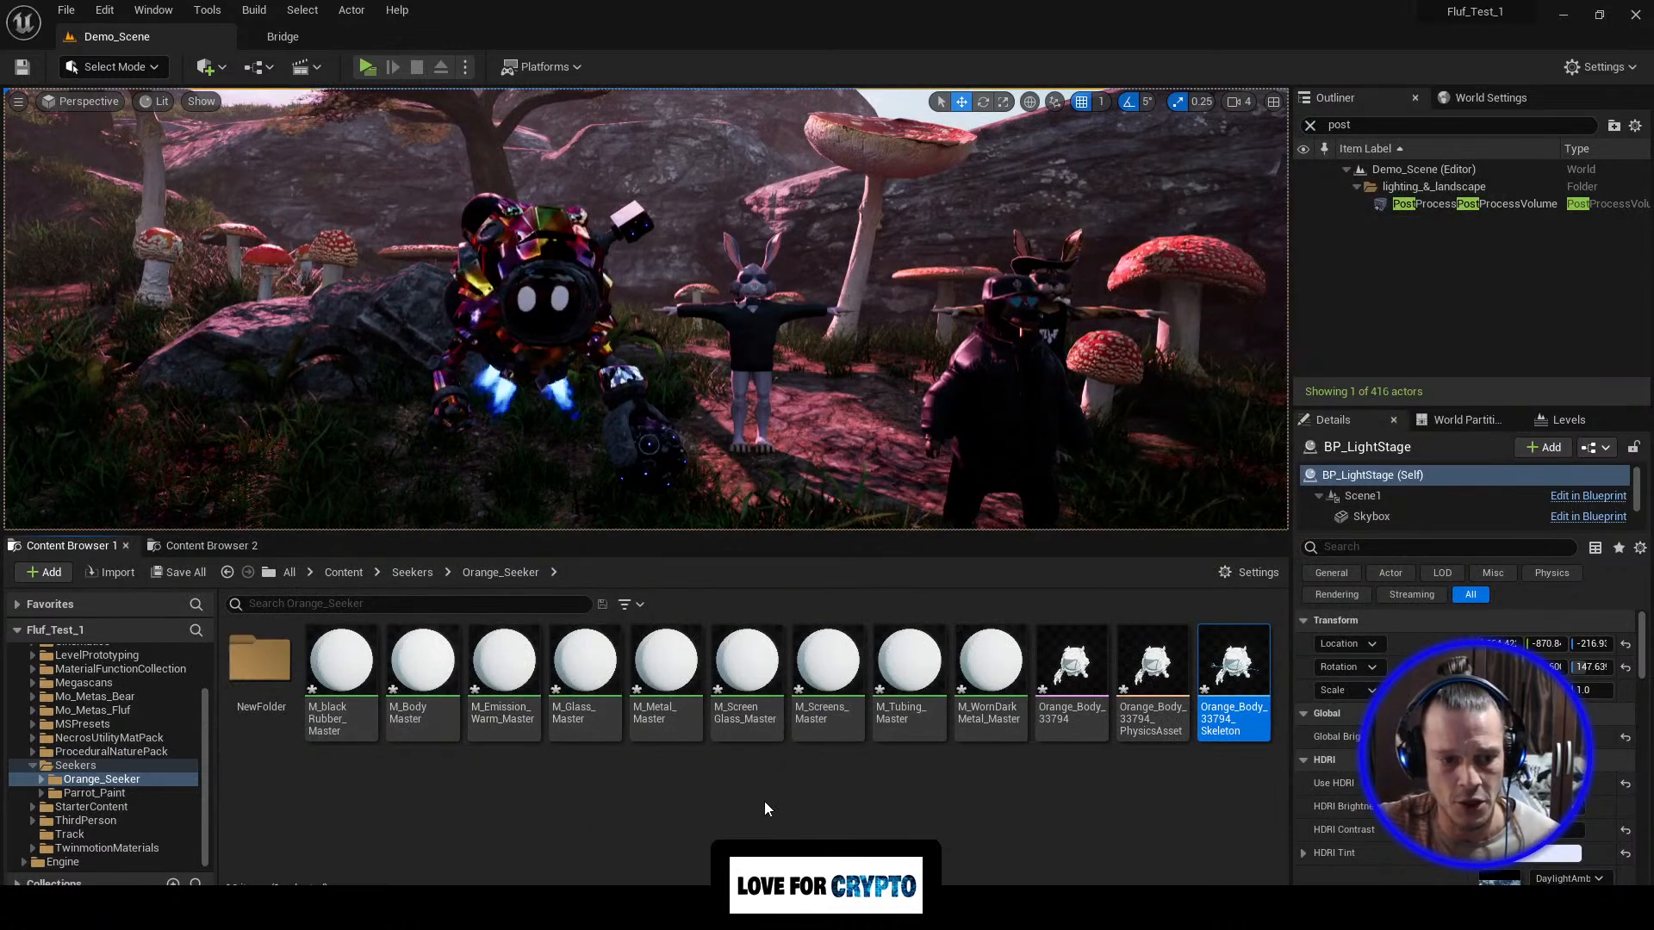
Step: Rename the subfolder in Orange_Seeker as Body
{"action": "right_click", "coordinate": [245, 703]}
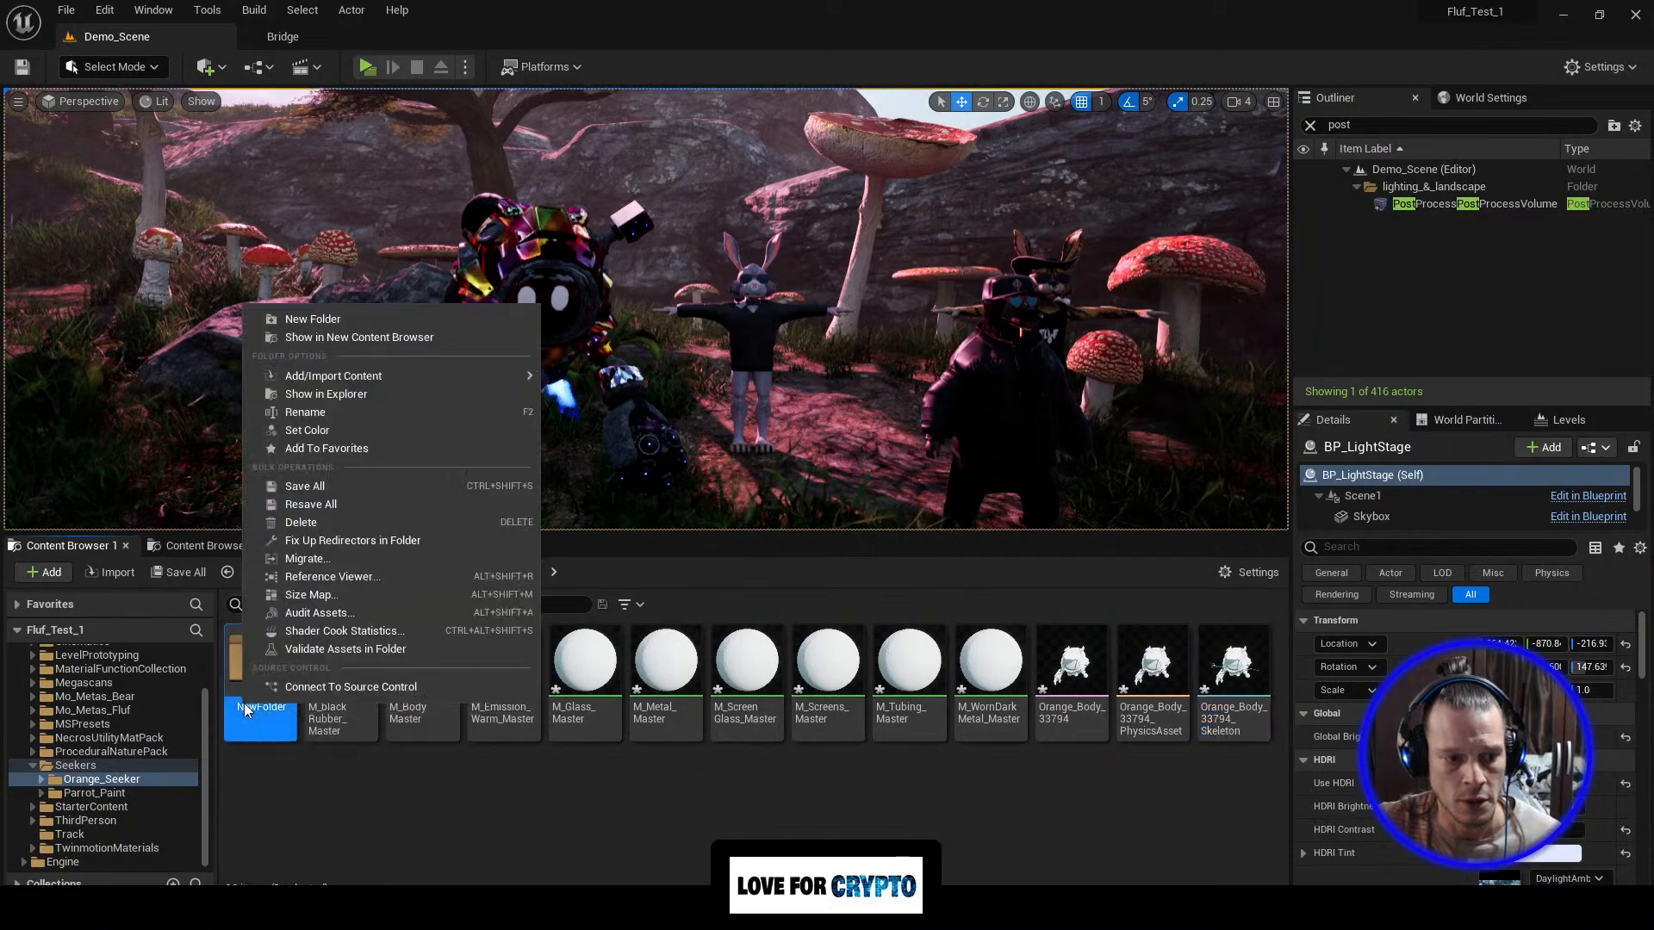
{"action": "left_click", "coordinate": [354, 410]}
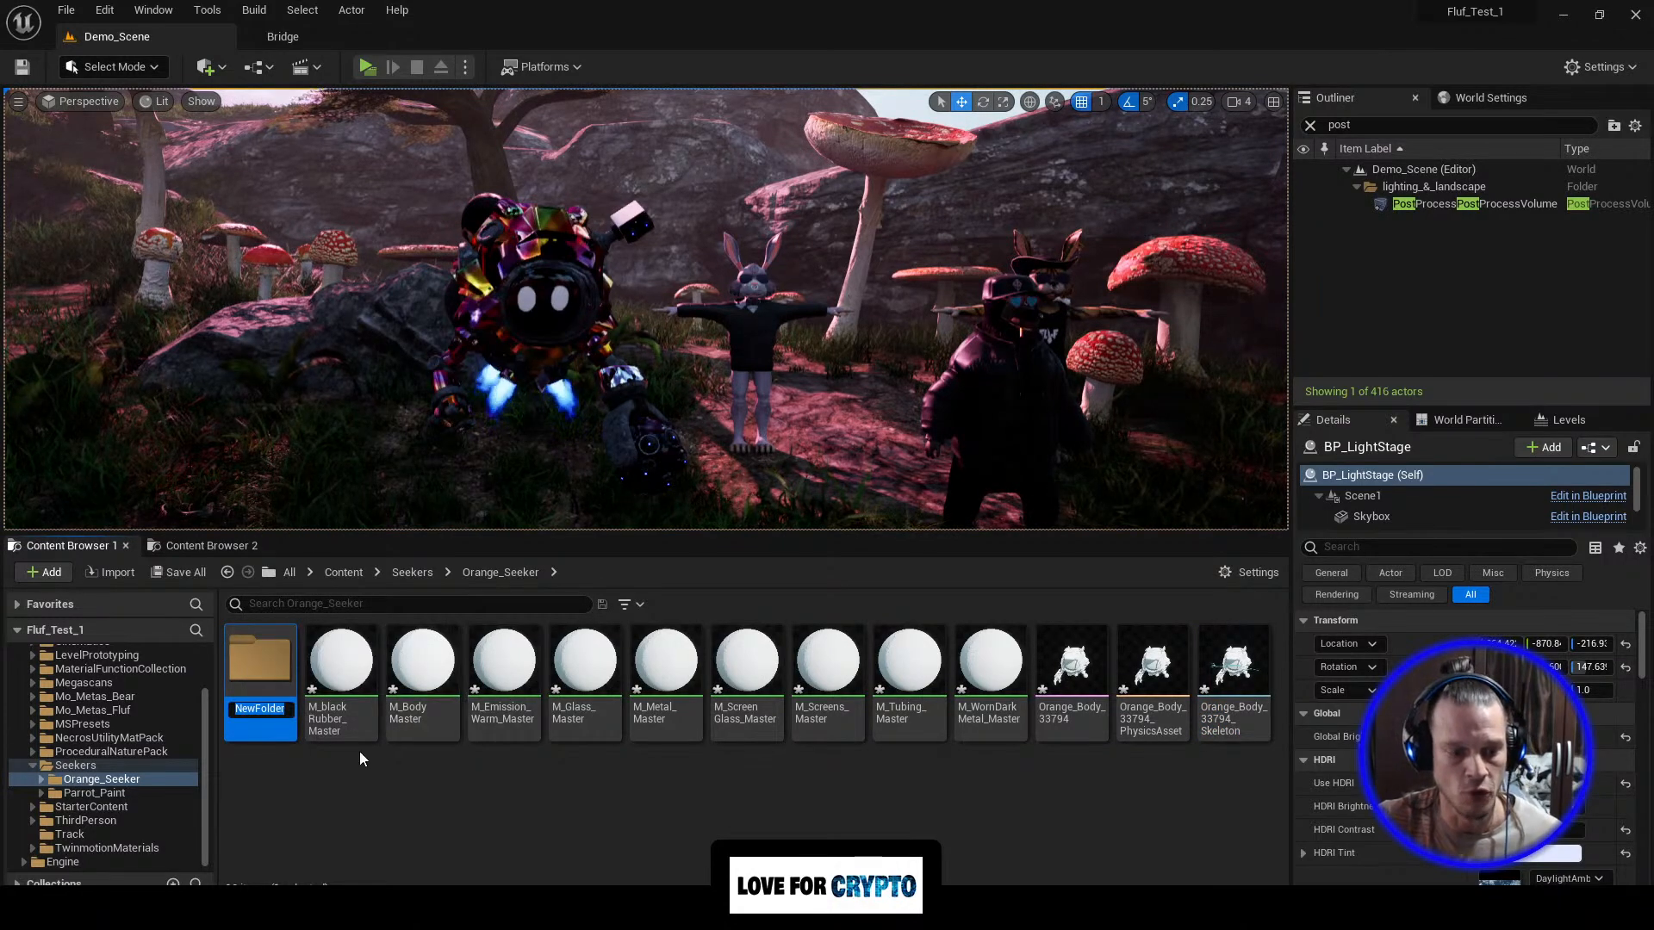
{"action": "type", "text": "B"}
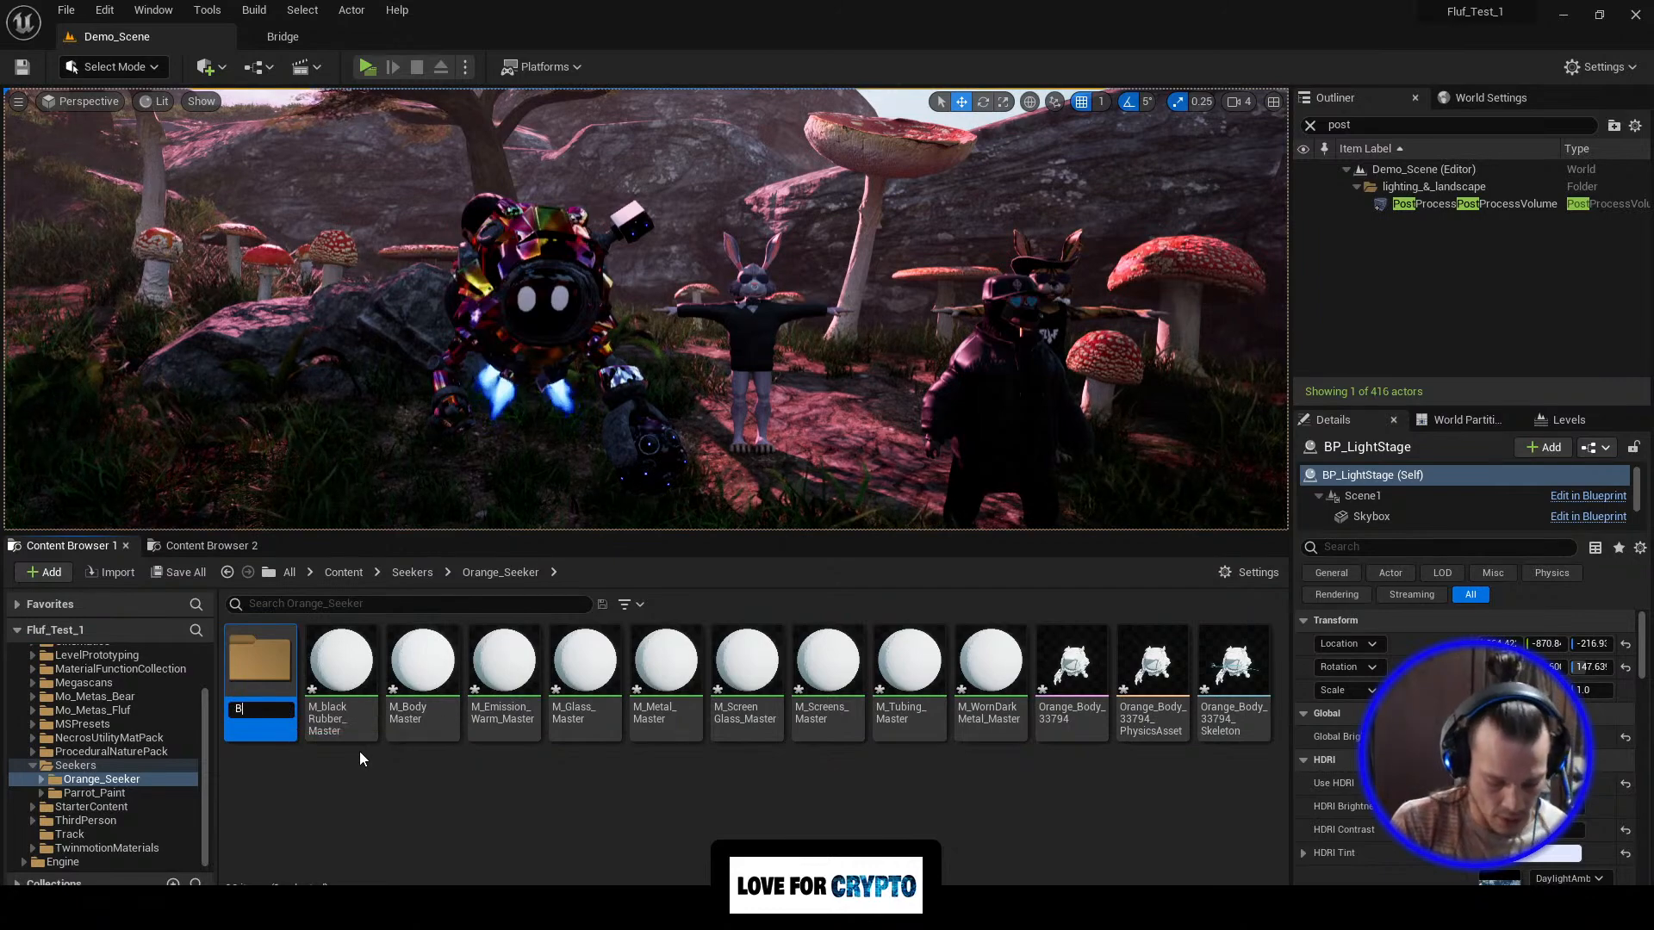
{"action": "type", "text": "ody"}
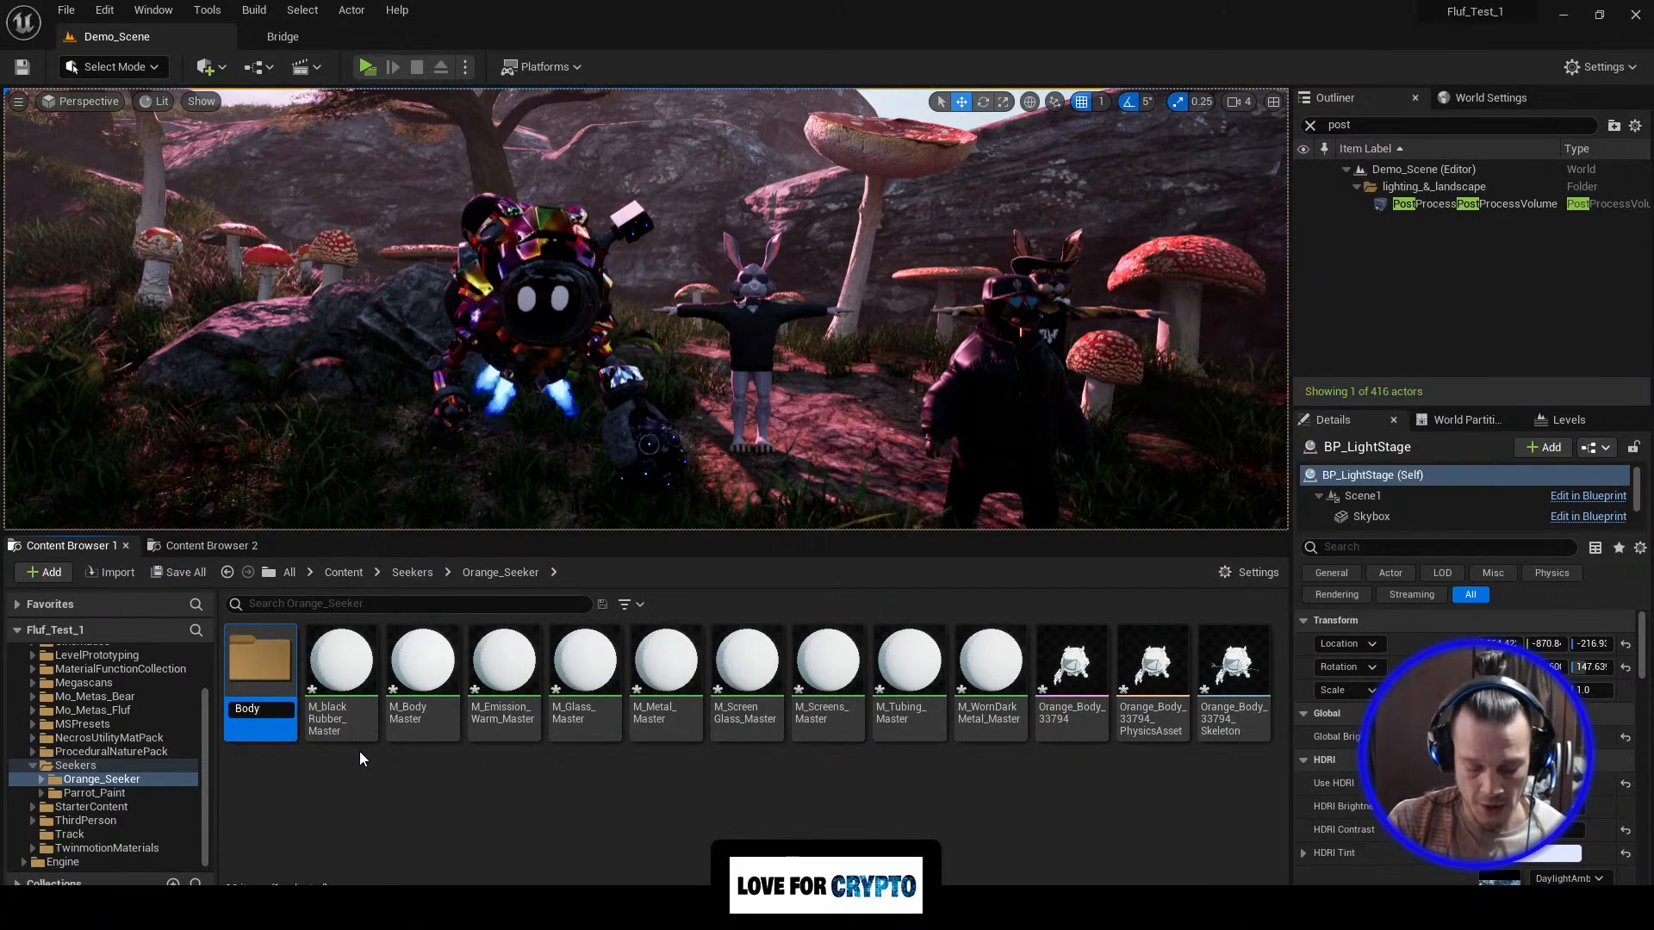
{"action": "key", "text": "Return"}
Step: Move all the imported materials and the Orange_Body_33794 mesh, physics and skeleton assets into the Body folder
{"action": "left_click", "coordinate": [368, 711]}
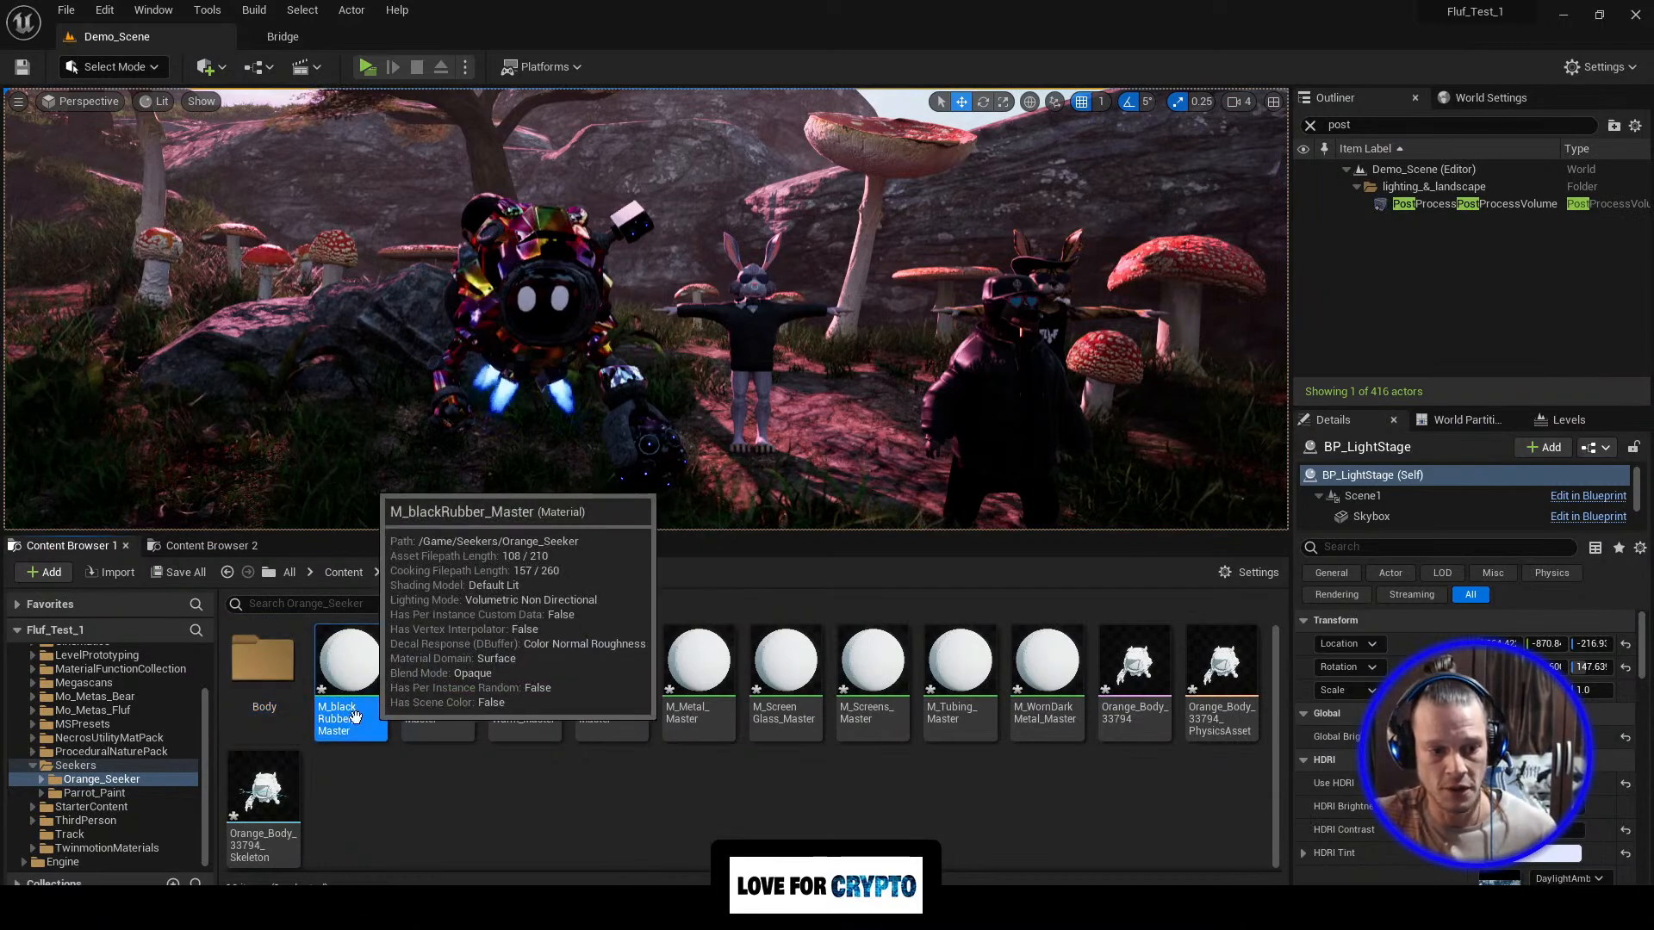
{"action": "left_click", "coordinate": [260, 853], "text": "shift"}
{"action": "left_click_drag", "start_coordinate": [260, 853], "coordinate": [259, 682]}
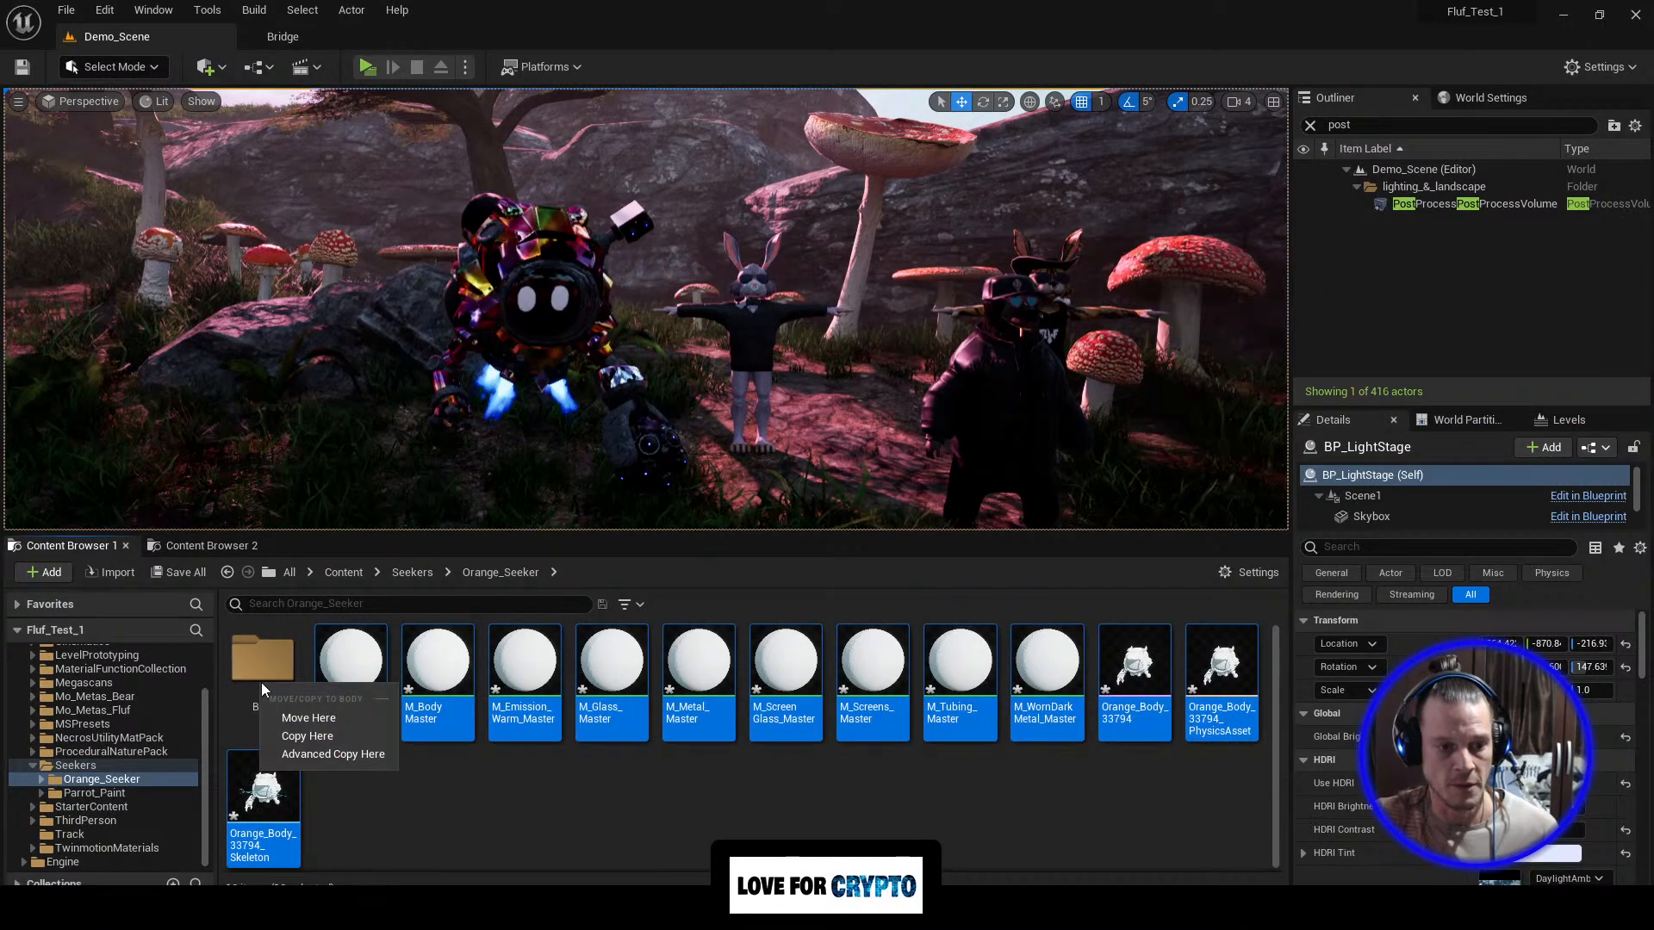
{"action": "left_click", "coordinate": [310, 719]}
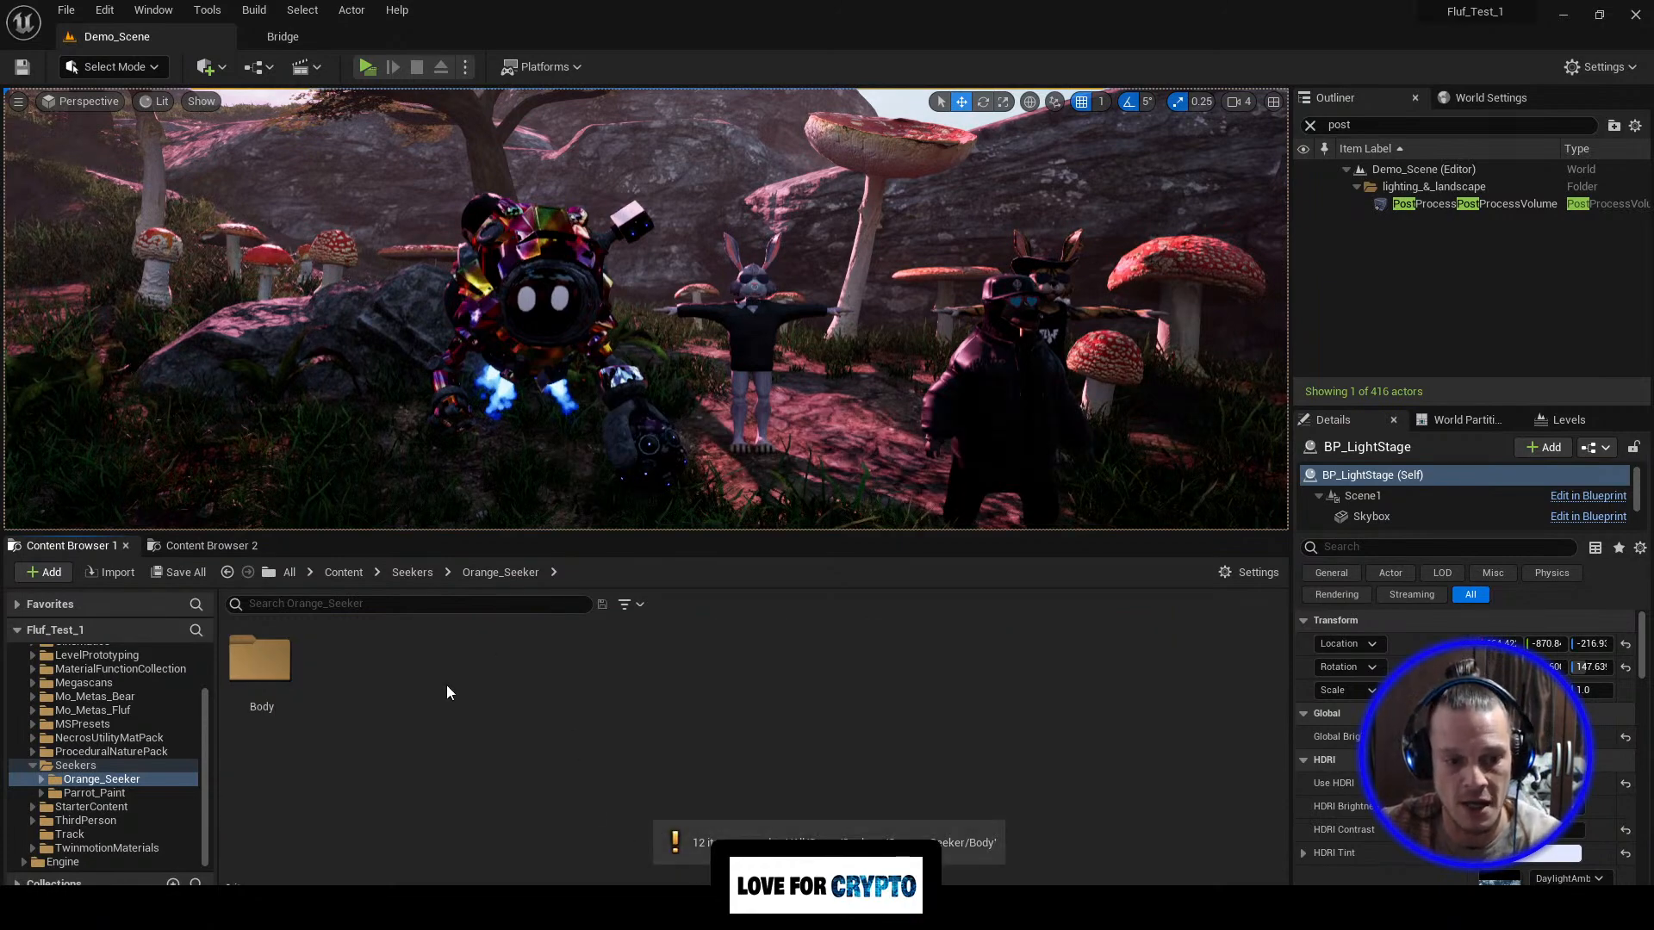
Step: Create a folder named Left_Arm inside Orange_Seeker
{"action": "right_click", "coordinate": [448, 686]}
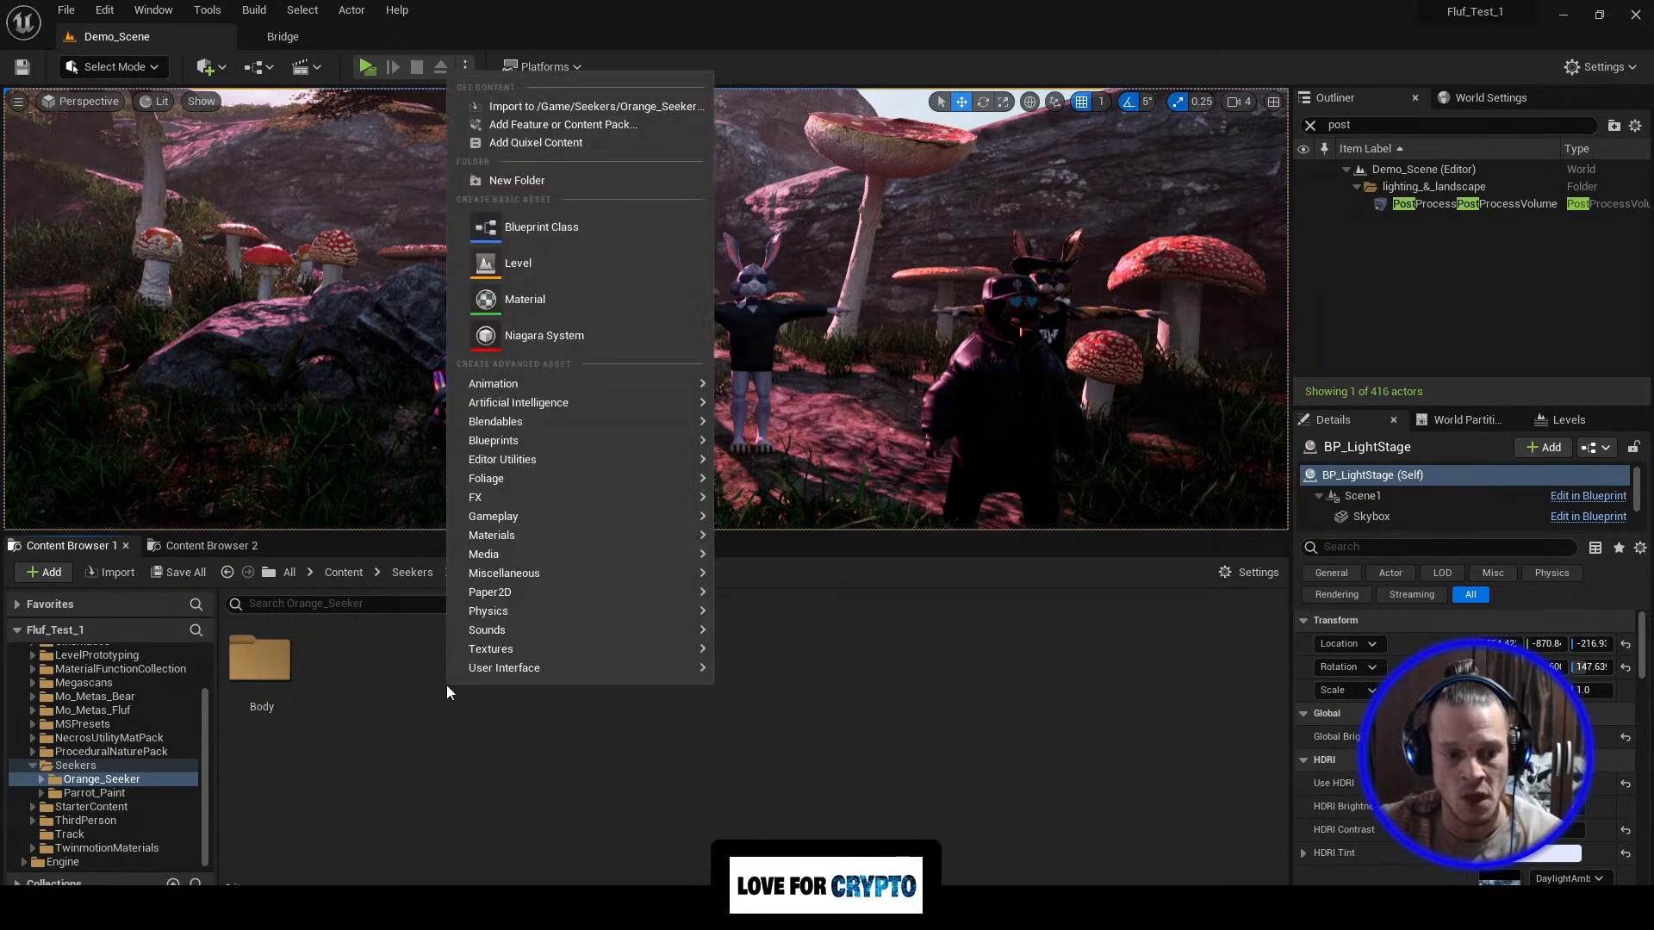
{"action": "left_click", "coordinate": [529, 179]}
{"action": "key", "text": "BackSpace"}
{"action": "type", "text": "Left_Arm"}
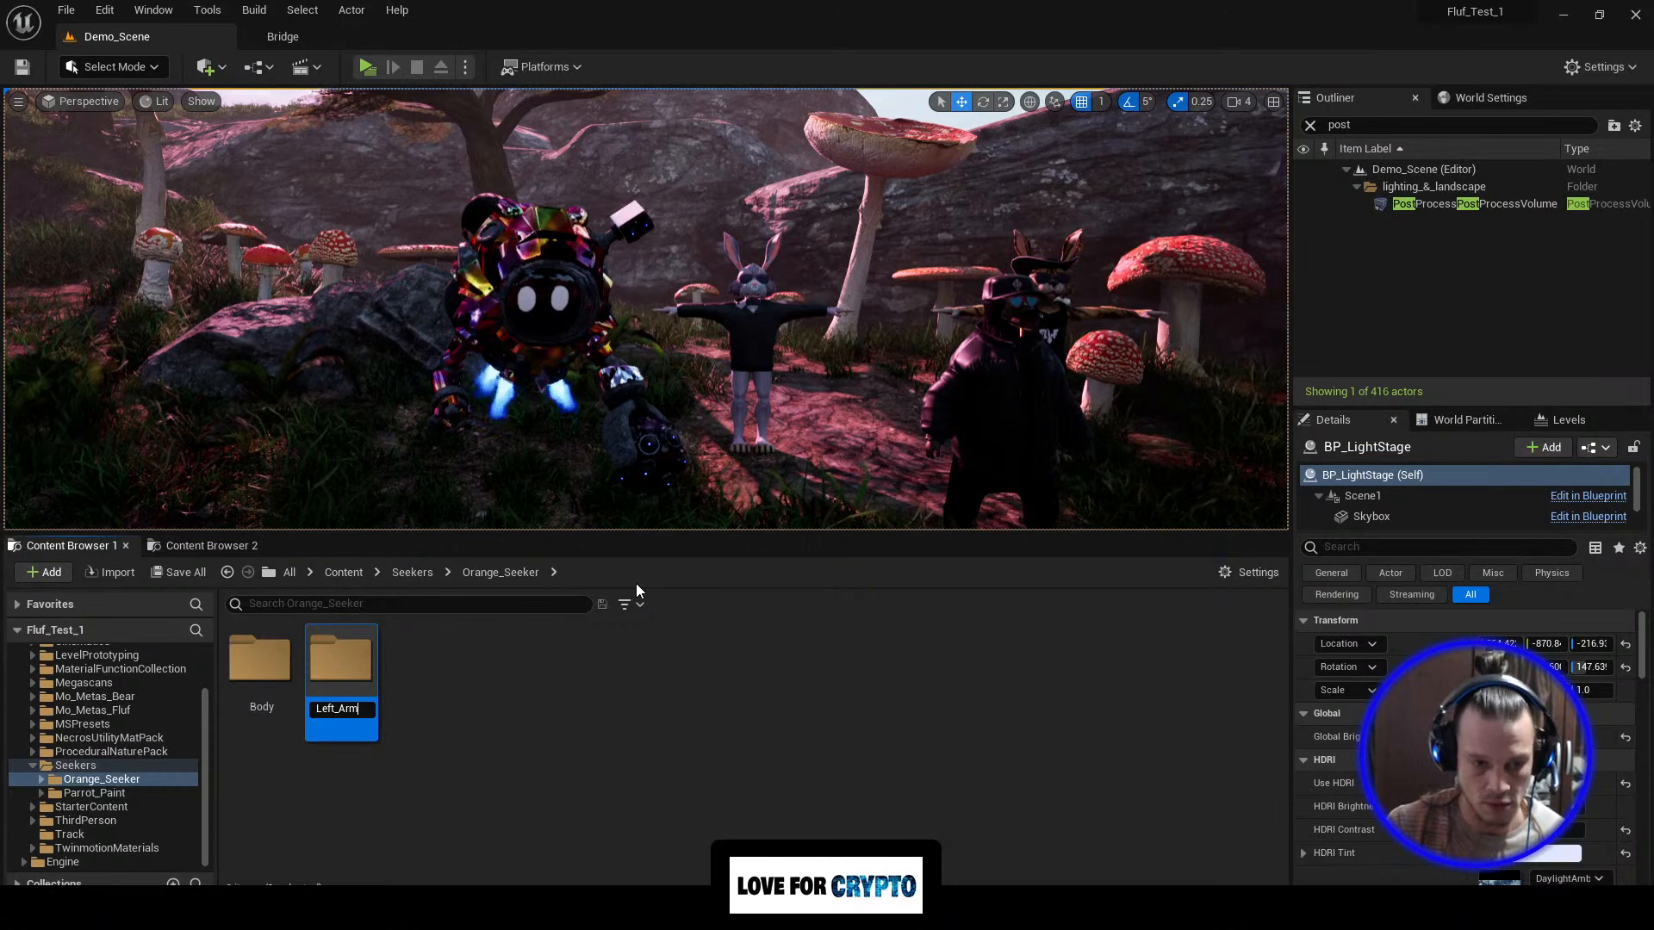
{"action": "key", "text": "Return"}
Step: Import the Orange_Left_Arm_33794 file from the Seeker_33794 folder as a skeletal mesh into the Left_Arm folder
{"action": "double_click", "coordinate": [342, 684]}
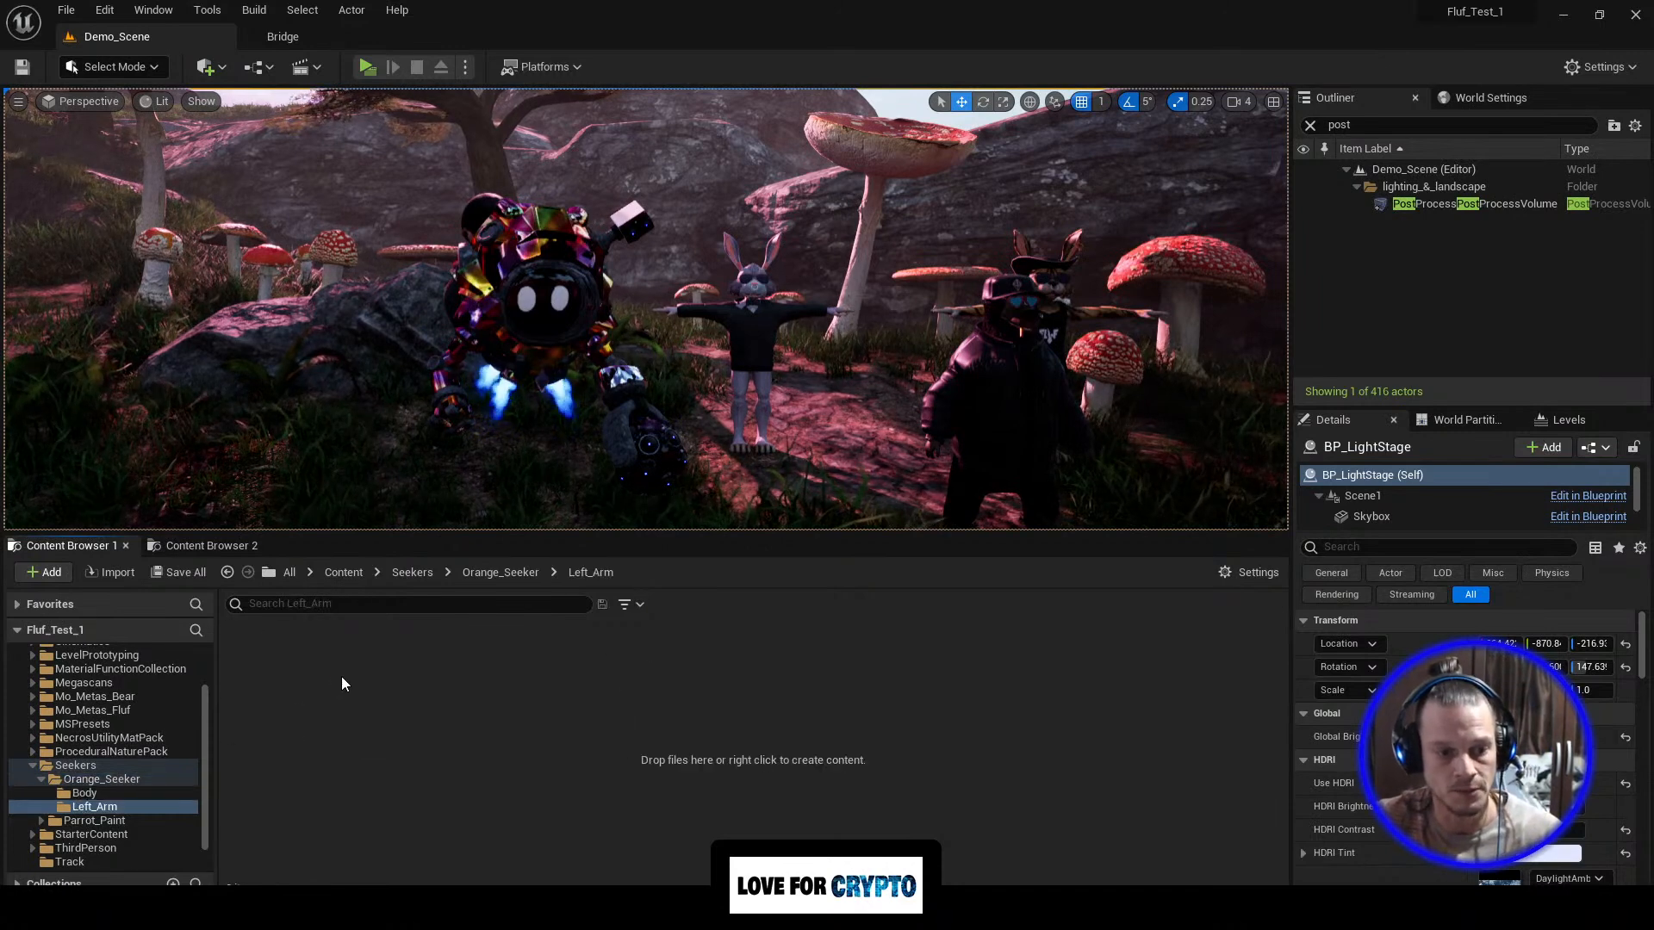
{"action": "mouse_move", "coordinate": [316, 914]}
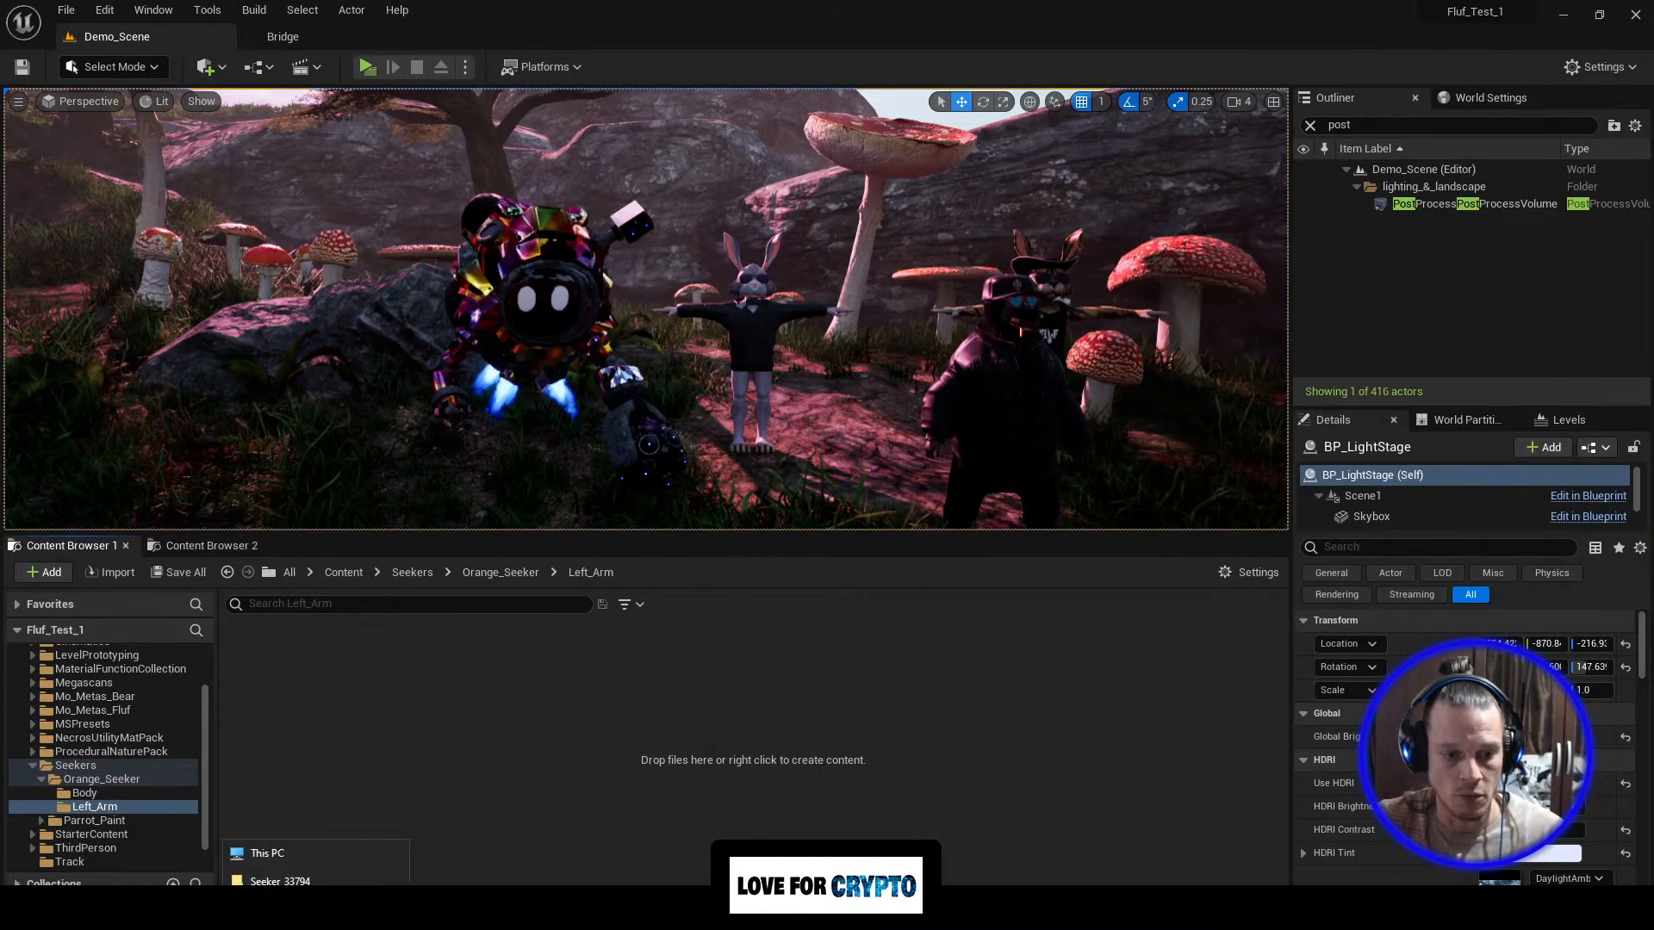
{"action": "left_click", "coordinate": [280, 880]}
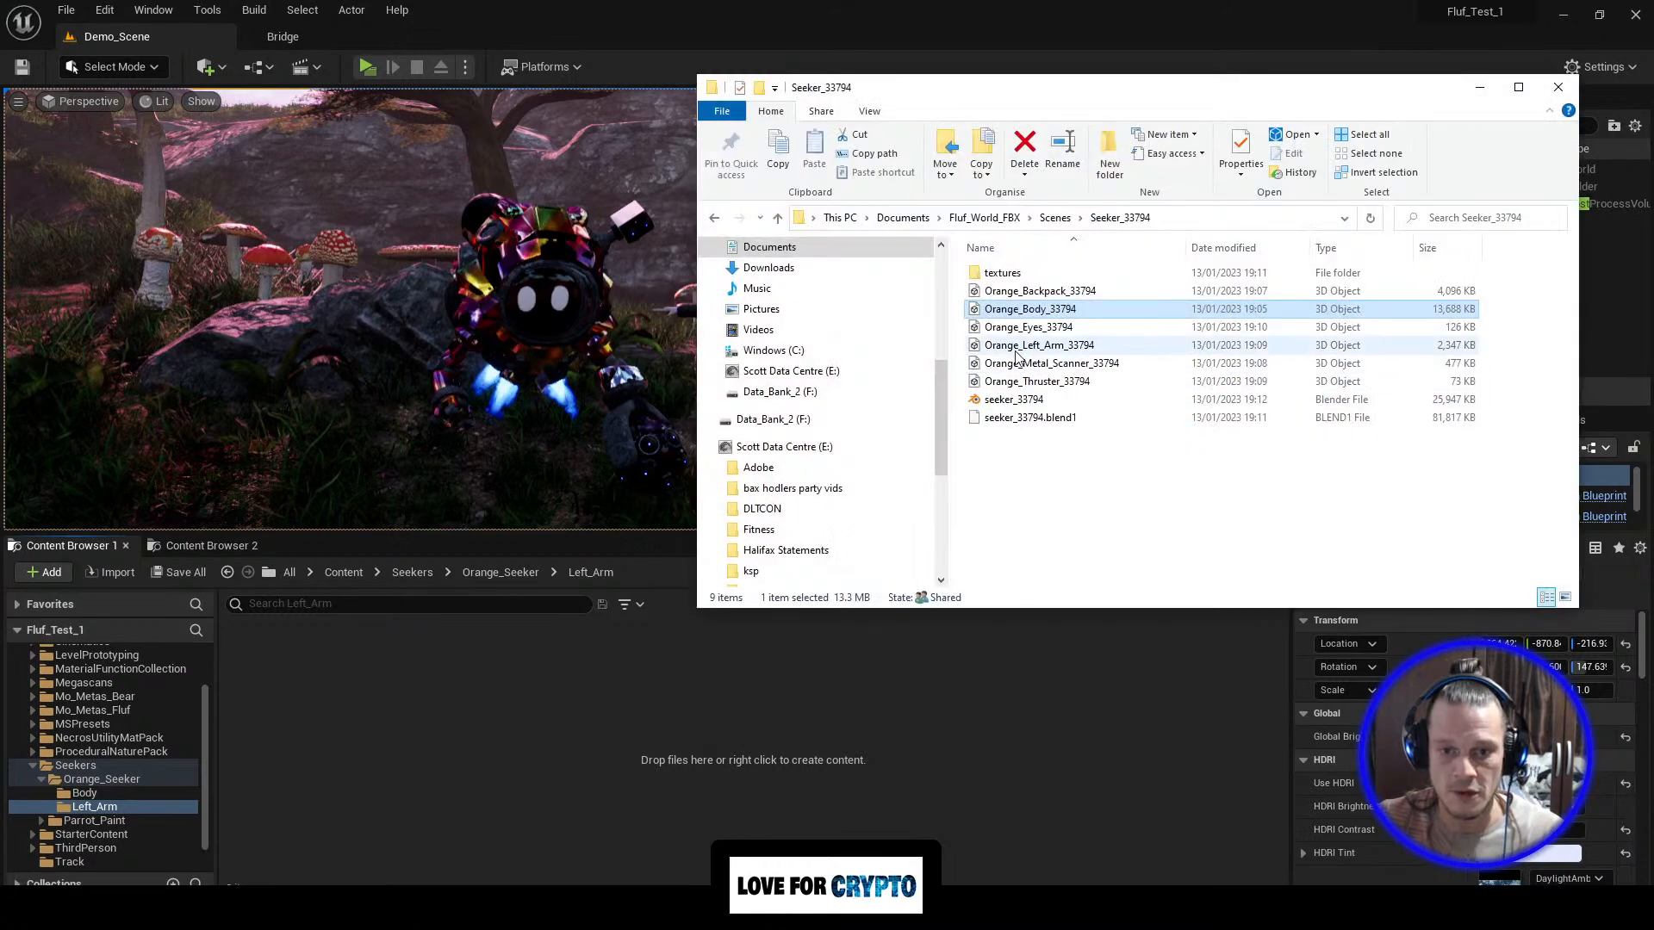
{"action": "left_click", "coordinate": [1039, 346]}
{"action": "left_click_drag", "start_coordinate": [1131, 349], "coordinate": [466, 735]}
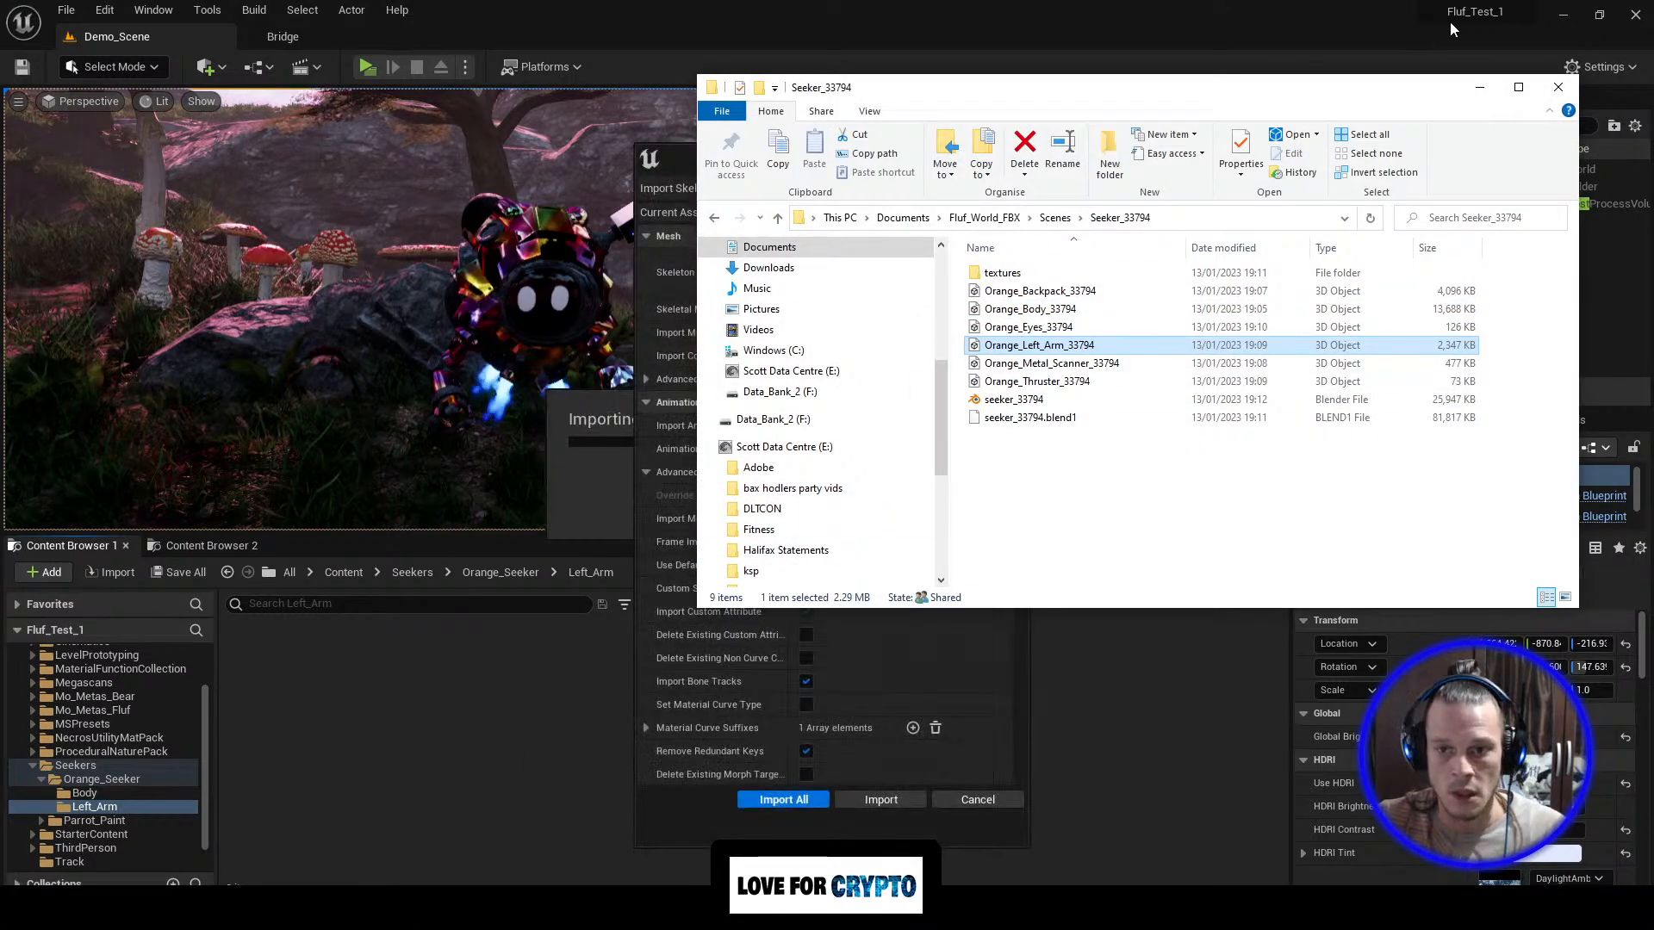
{"action": "left_click", "coordinate": [1480, 87]}
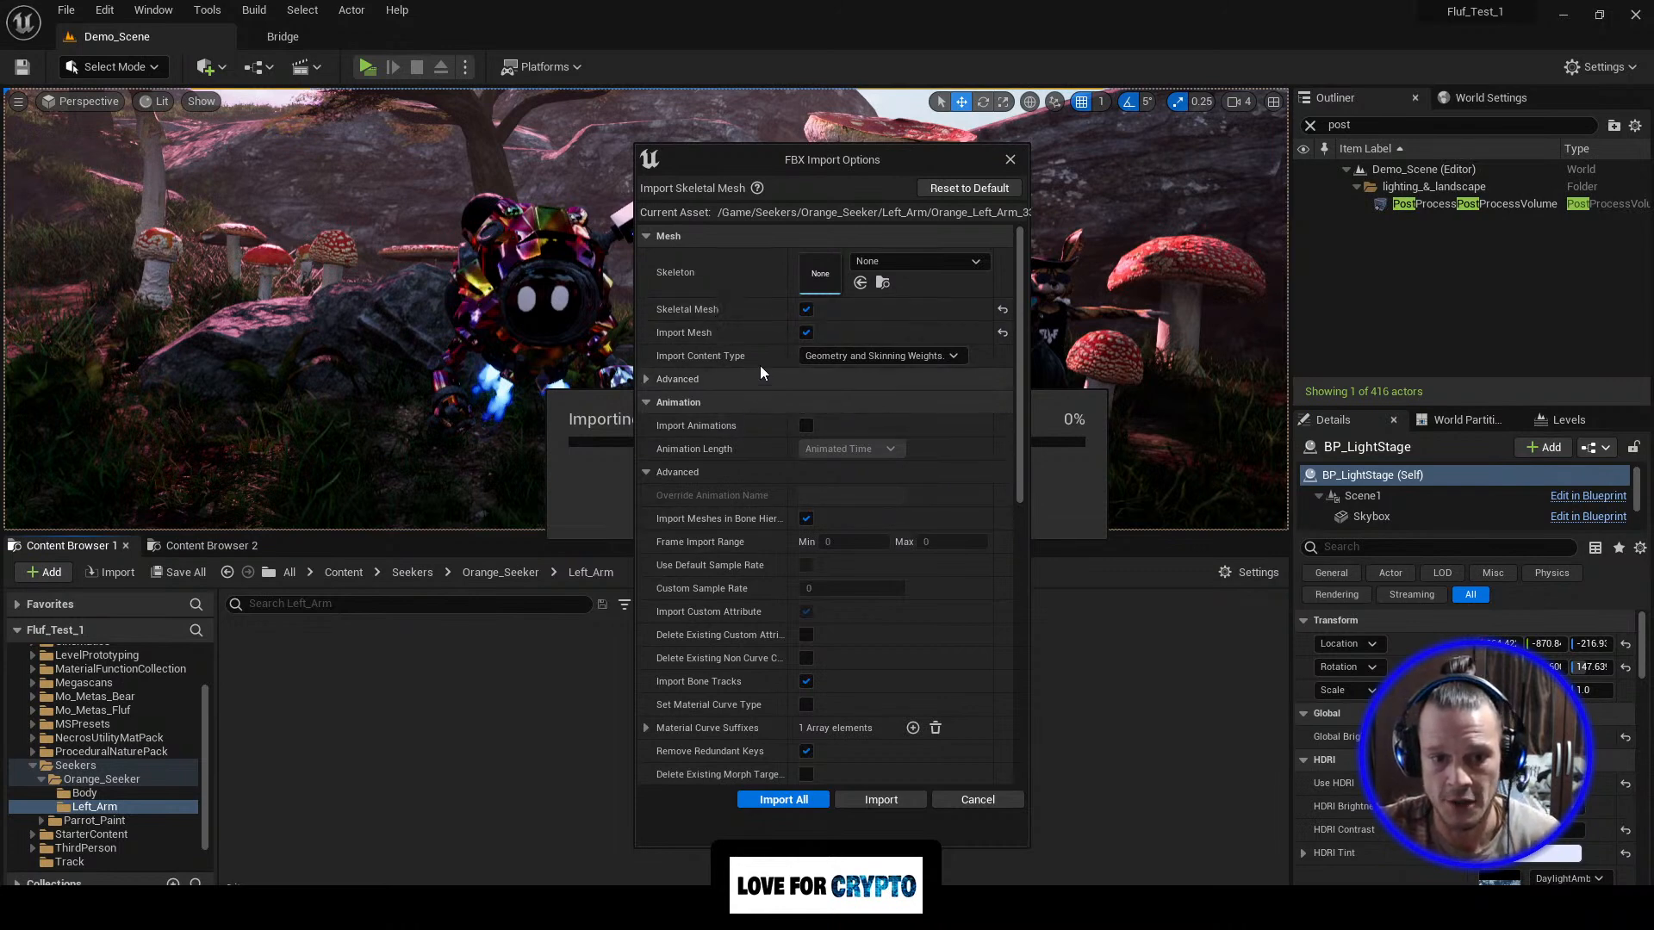
{"action": "left_click", "coordinate": [881, 799]}
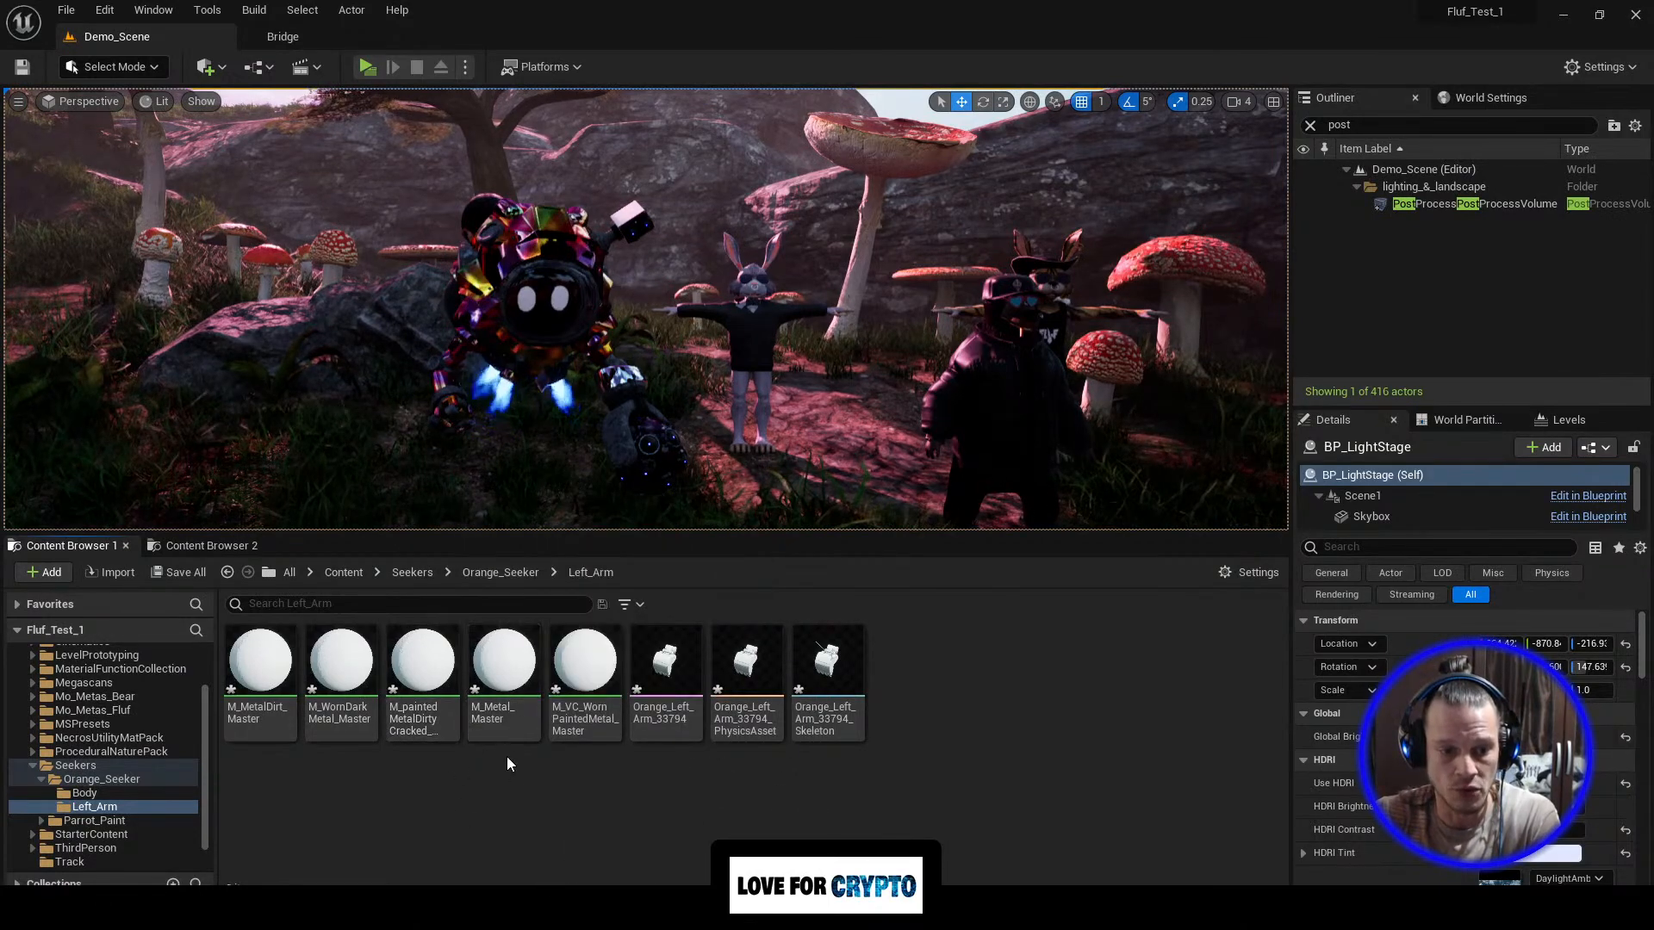
Step: Compare the imported materials in the Body and Left_Arm folders, and return to the Orange_Seeker folder
{"action": "left_click", "coordinate": [500, 572]}
{"action": "double_click", "coordinate": [251, 671]}
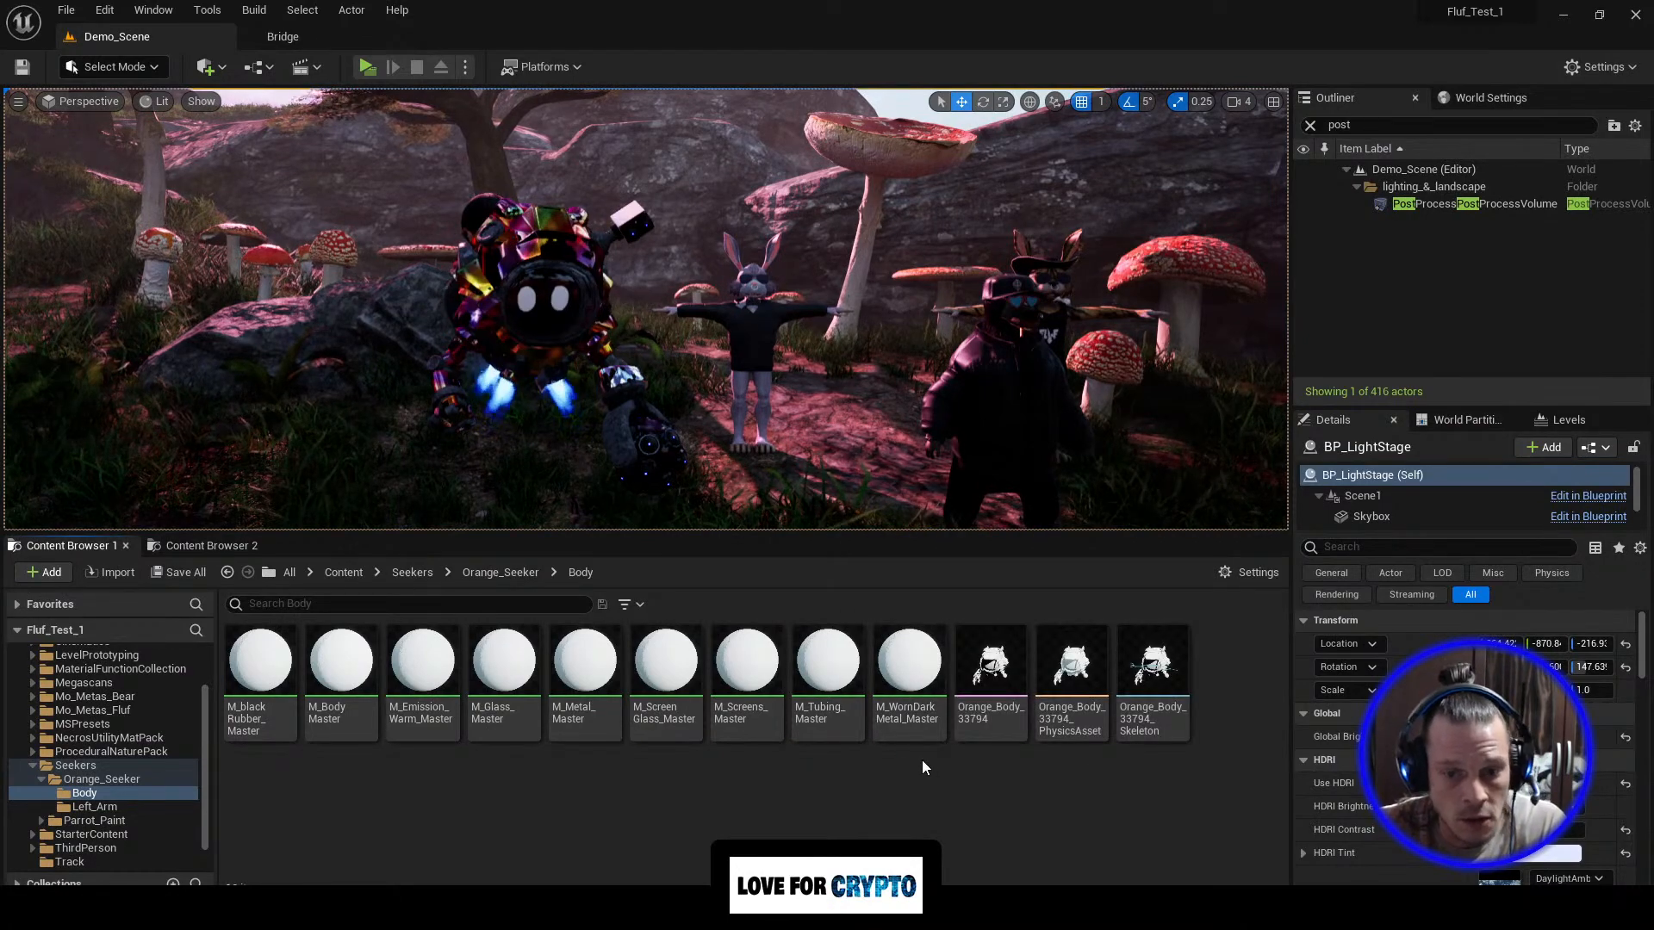
{"action": "left_click", "coordinate": [516, 572]}
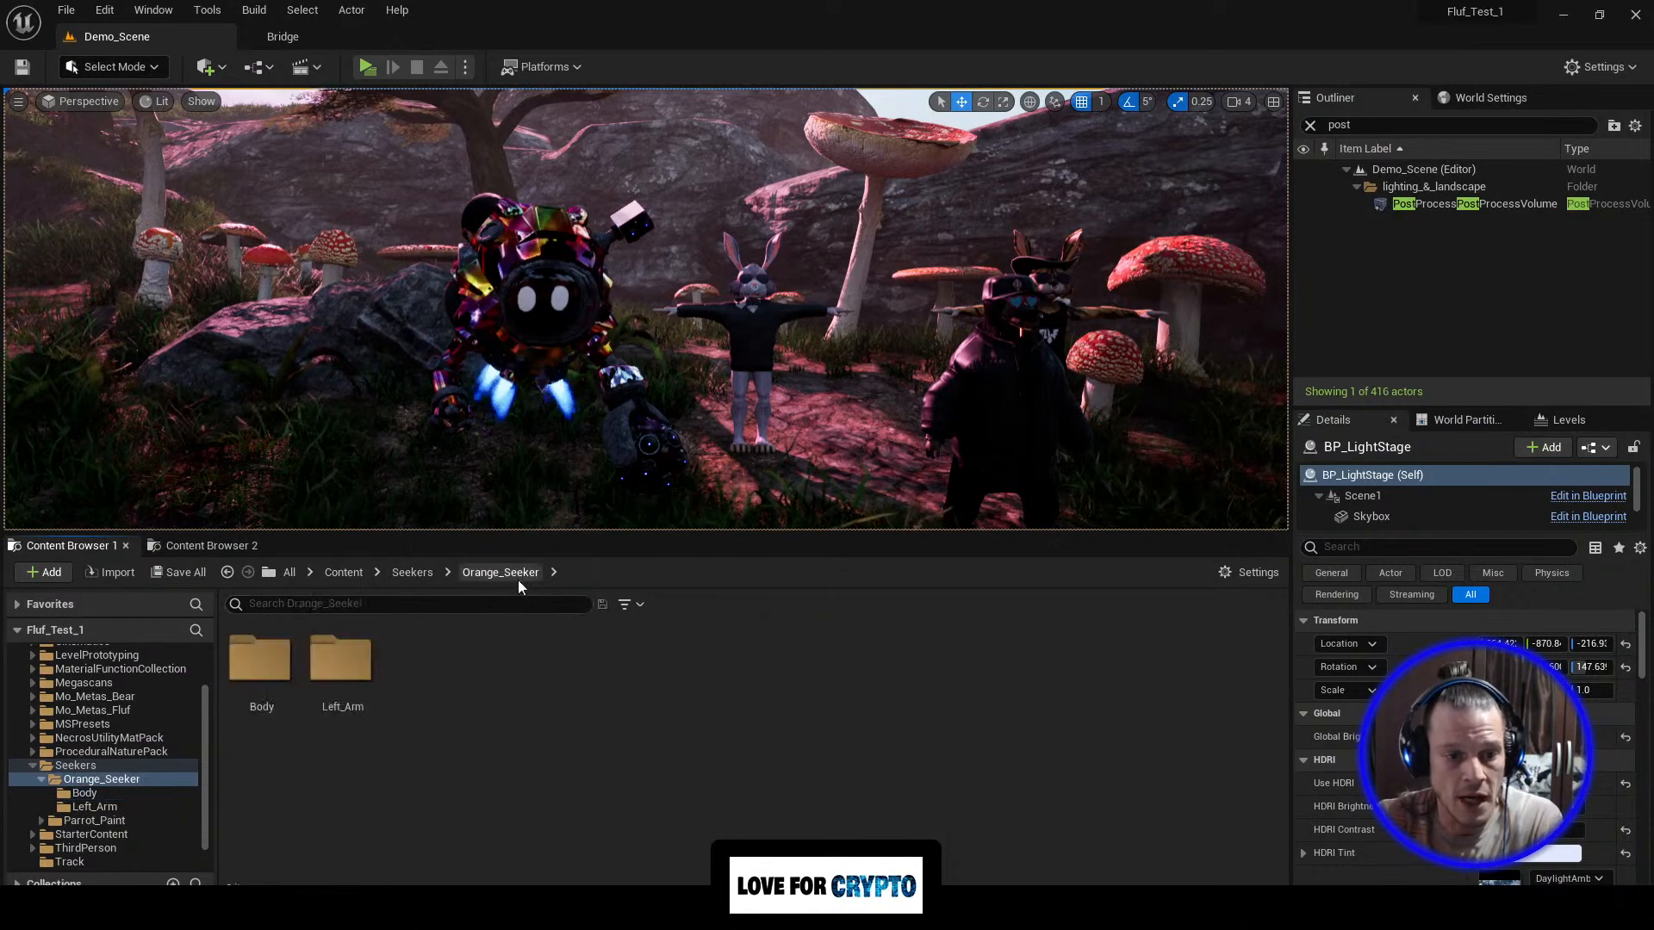
{"action": "double_click", "coordinate": [377, 648]}
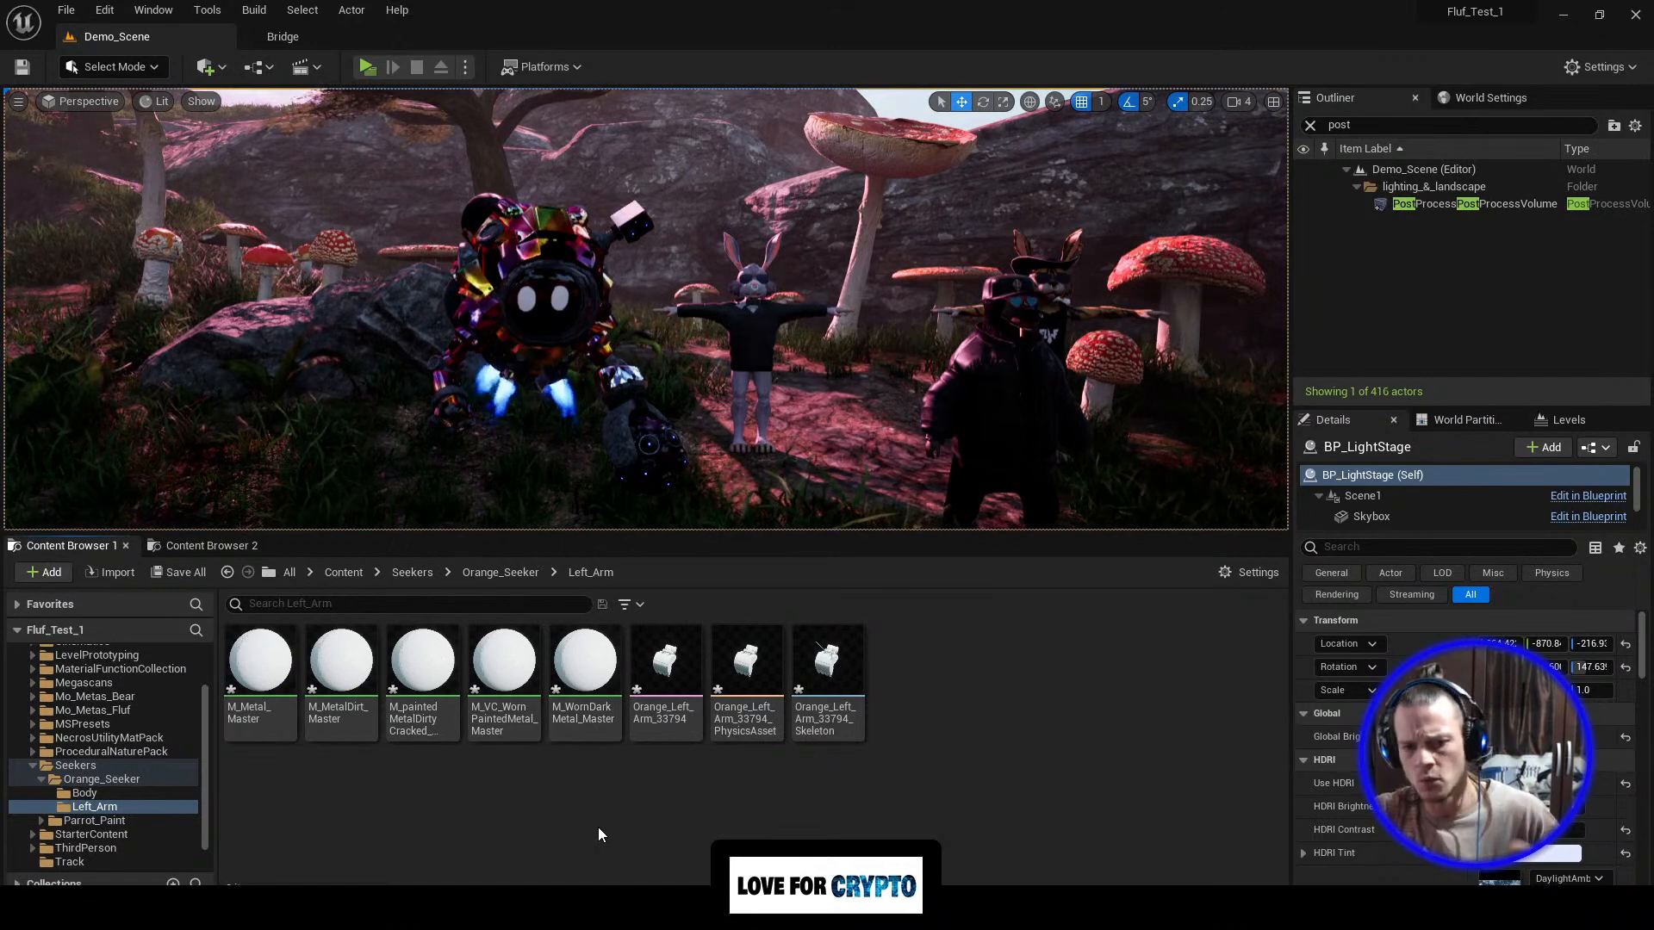
{"action": "left_click", "coordinate": [488, 572]}
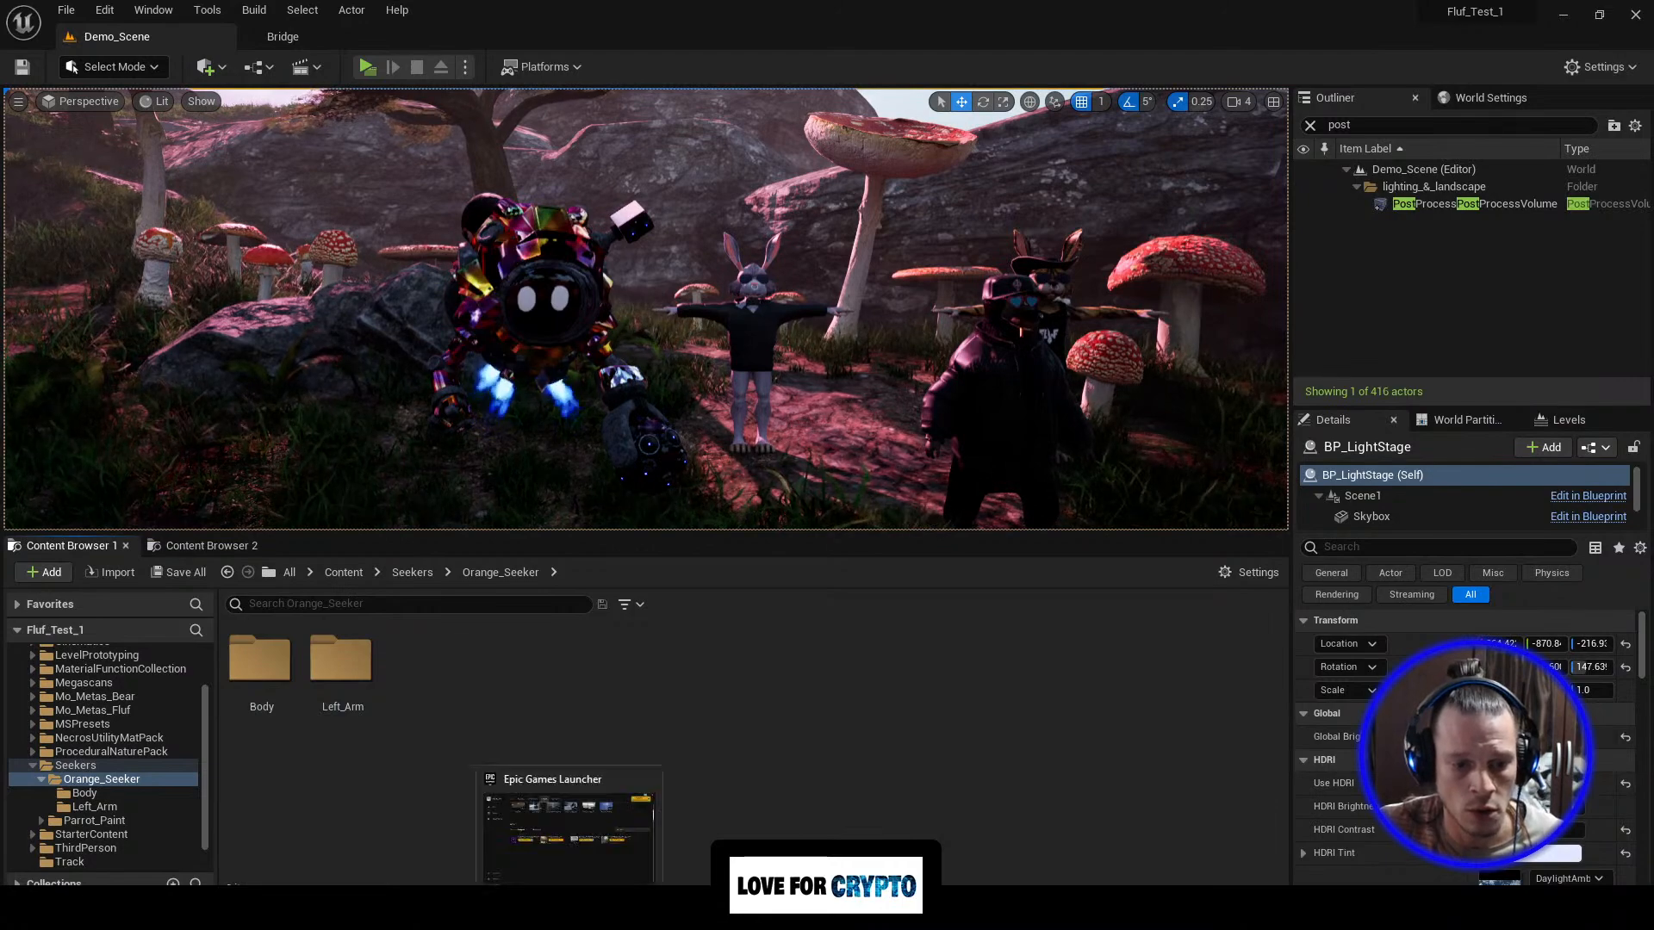
{"action": "mouse_move", "coordinate": [316, 913]}
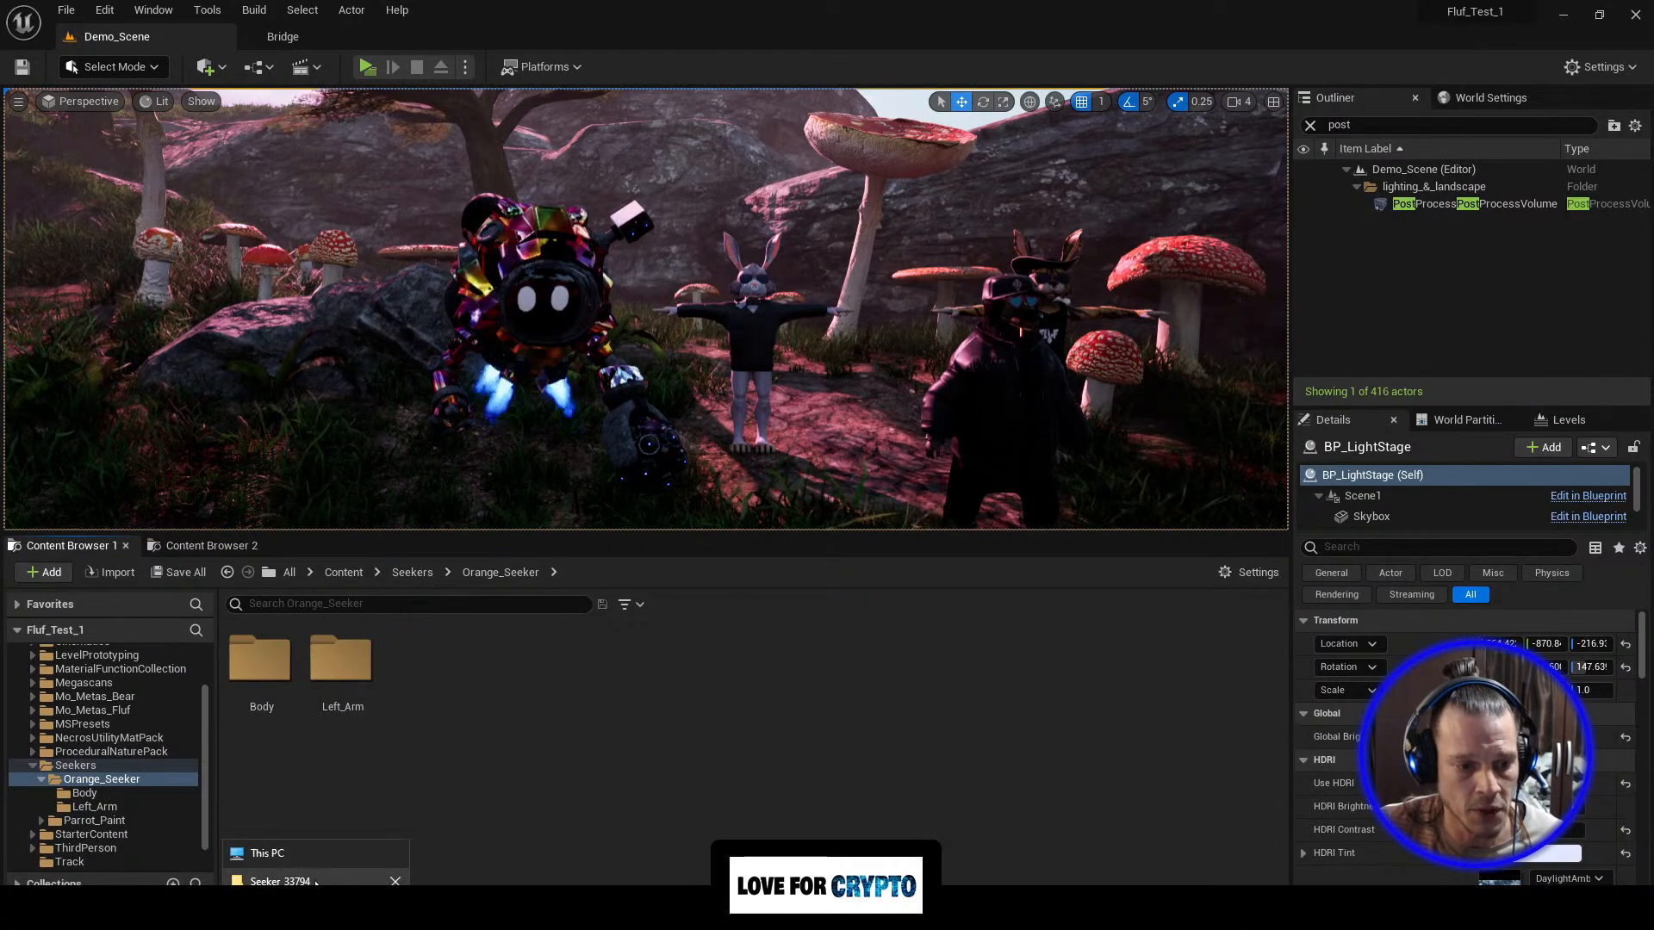
{"action": "left_click", "coordinate": [280, 881]}
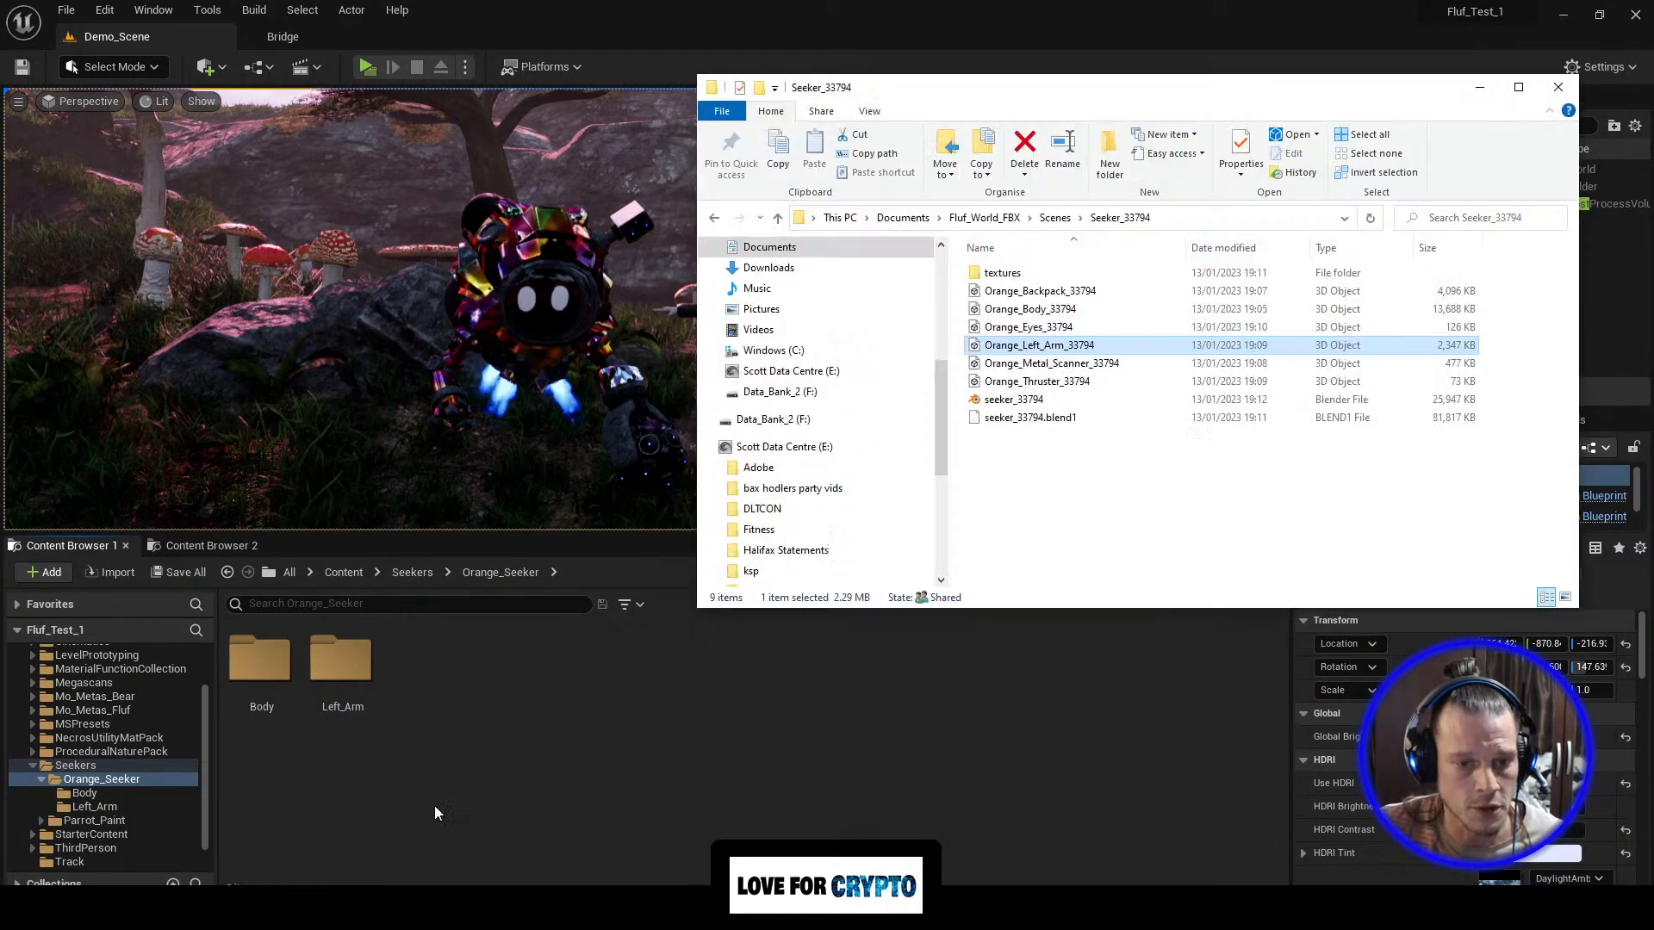
{"action": "left_click", "coordinate": [1065, 292]}
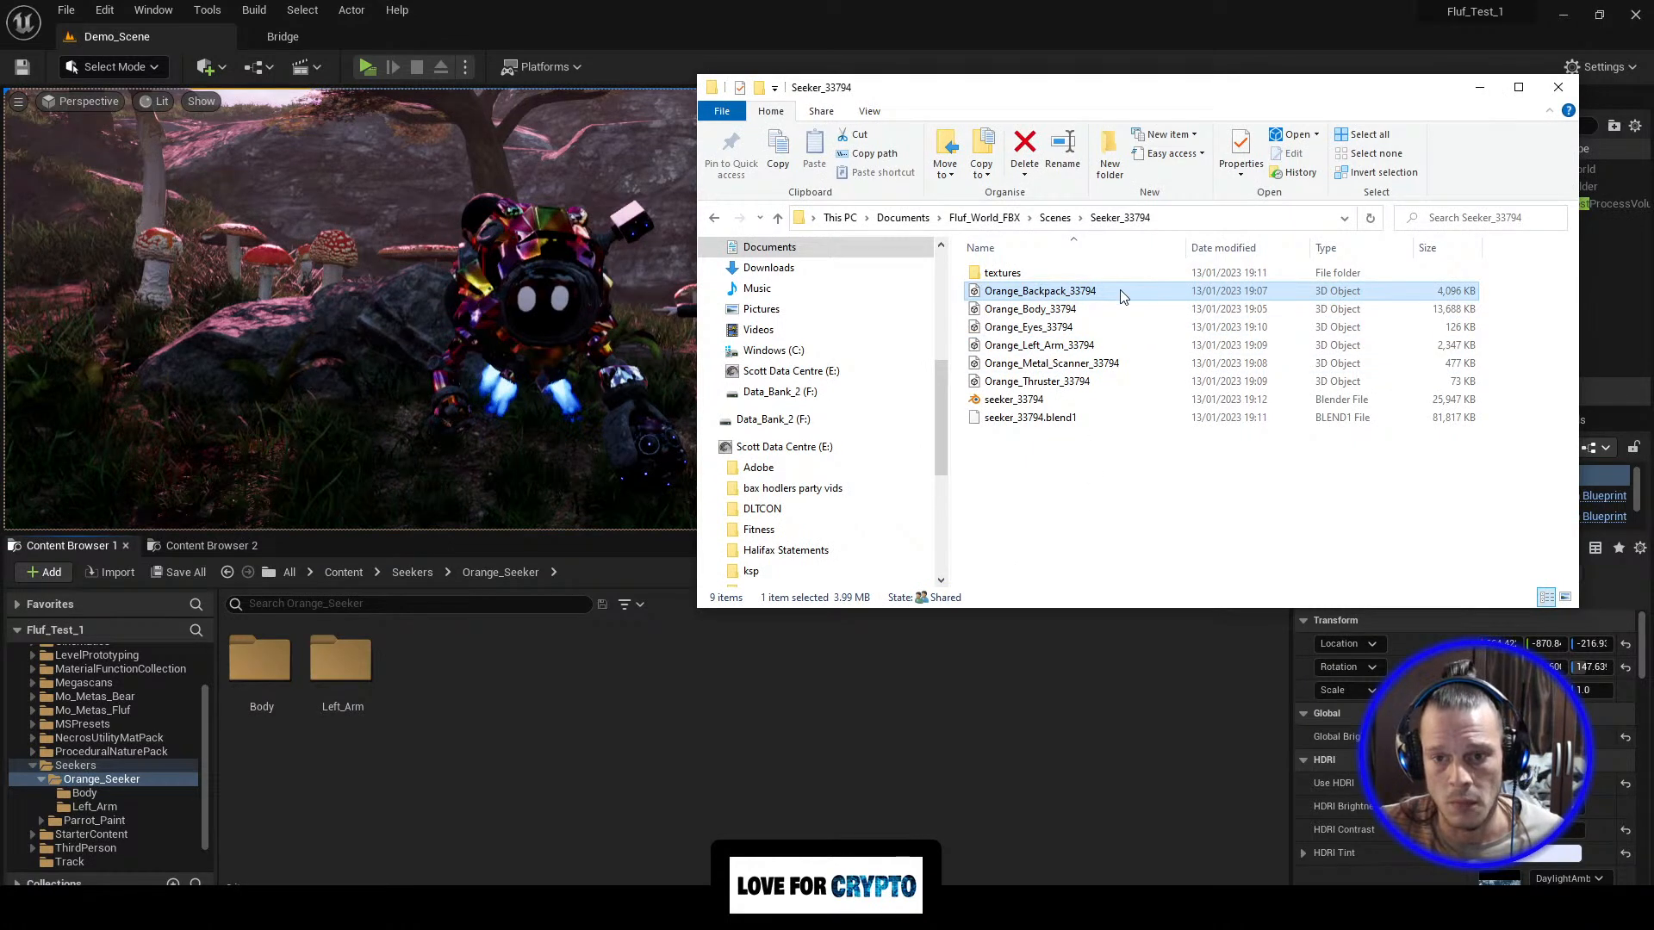
{"action": "left_click_drag", "start_coordinate": [1120, 293], "coordinate": [600, 684]}
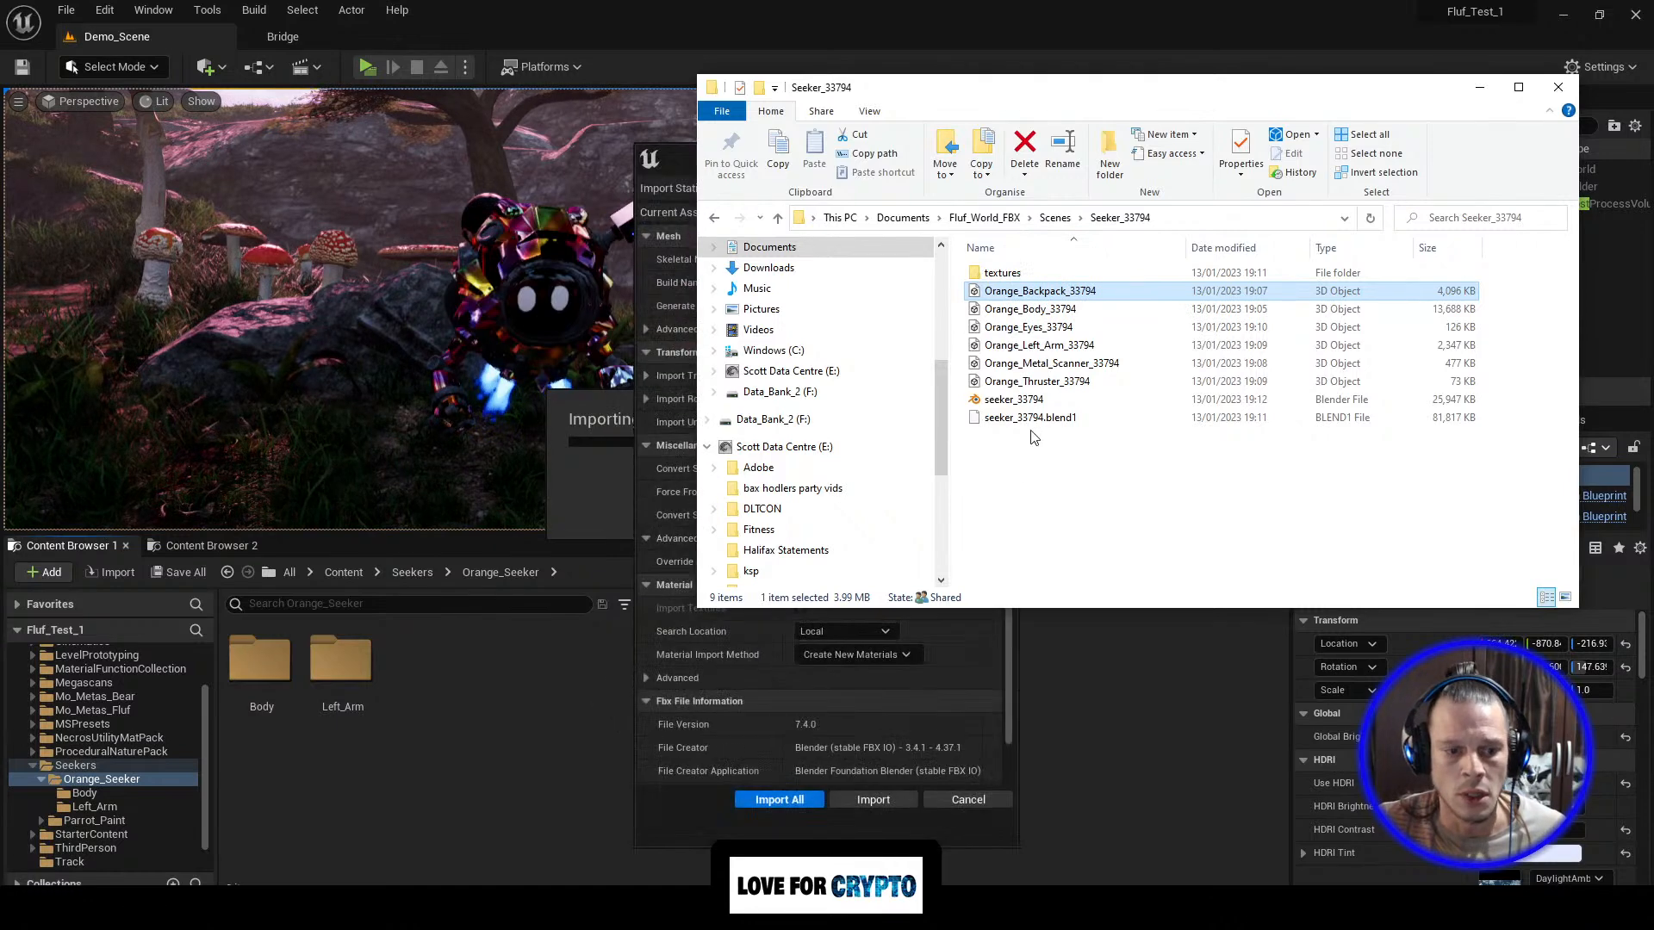
{"action": "left_click", "coordinate": [972, 802]}
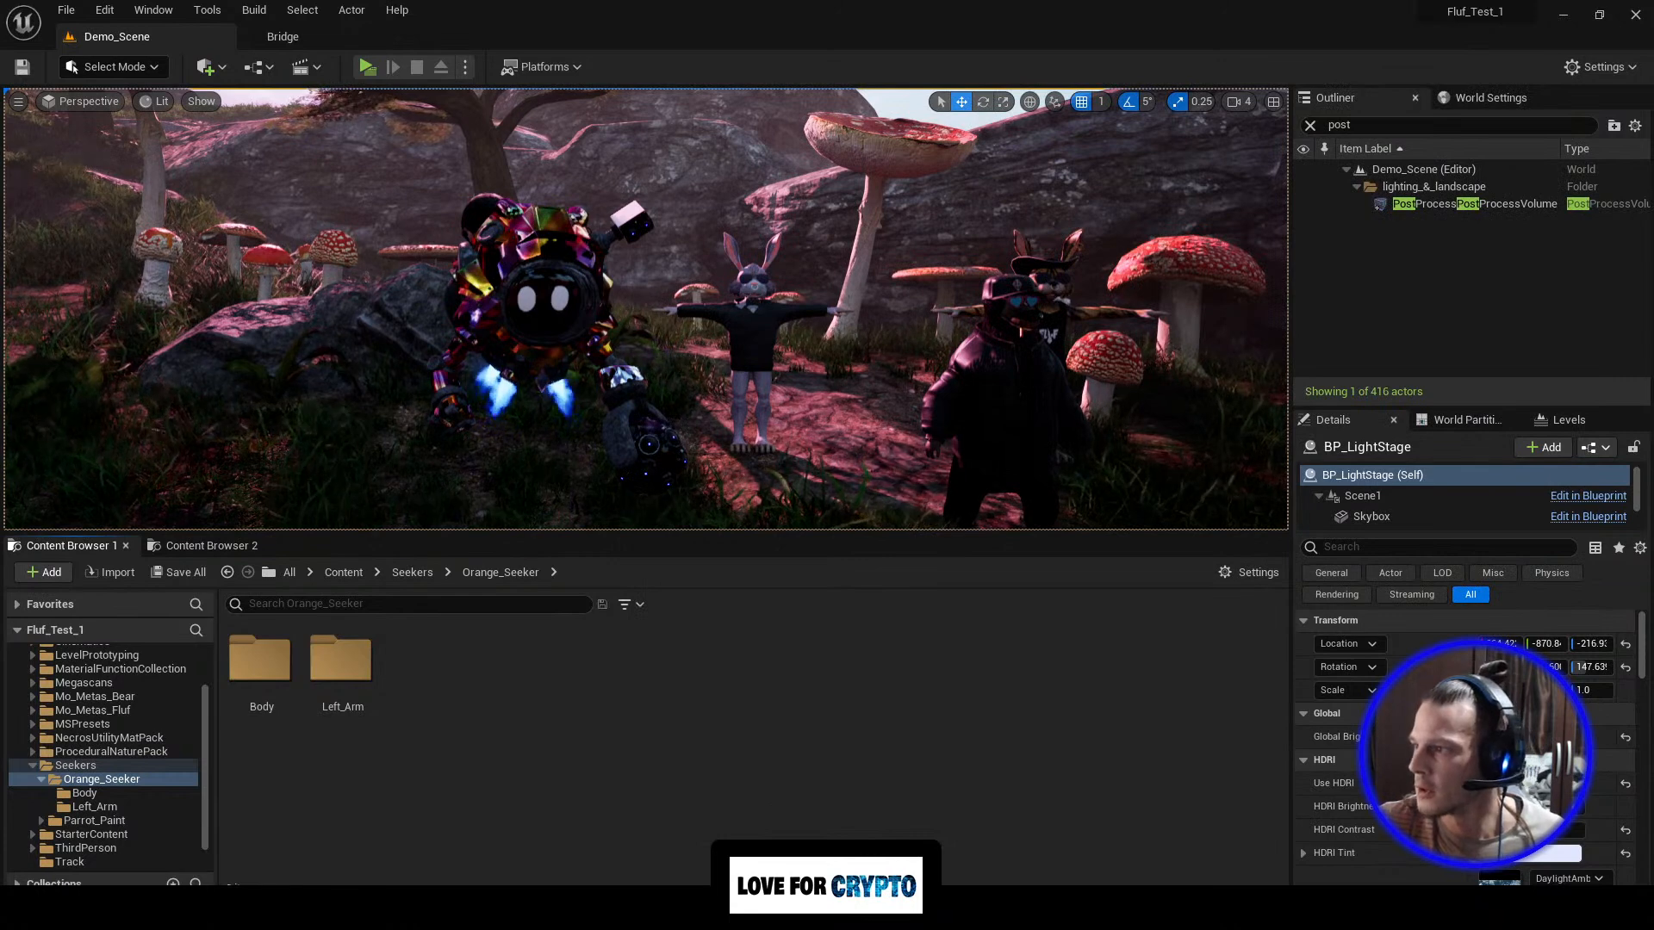
Step: Create a folder named Backpack inside Orange_Seeker
{"action": "right_click", "coordinate": [555, 696]}
{"action": "left_click", "coordinate": [649, 188]}
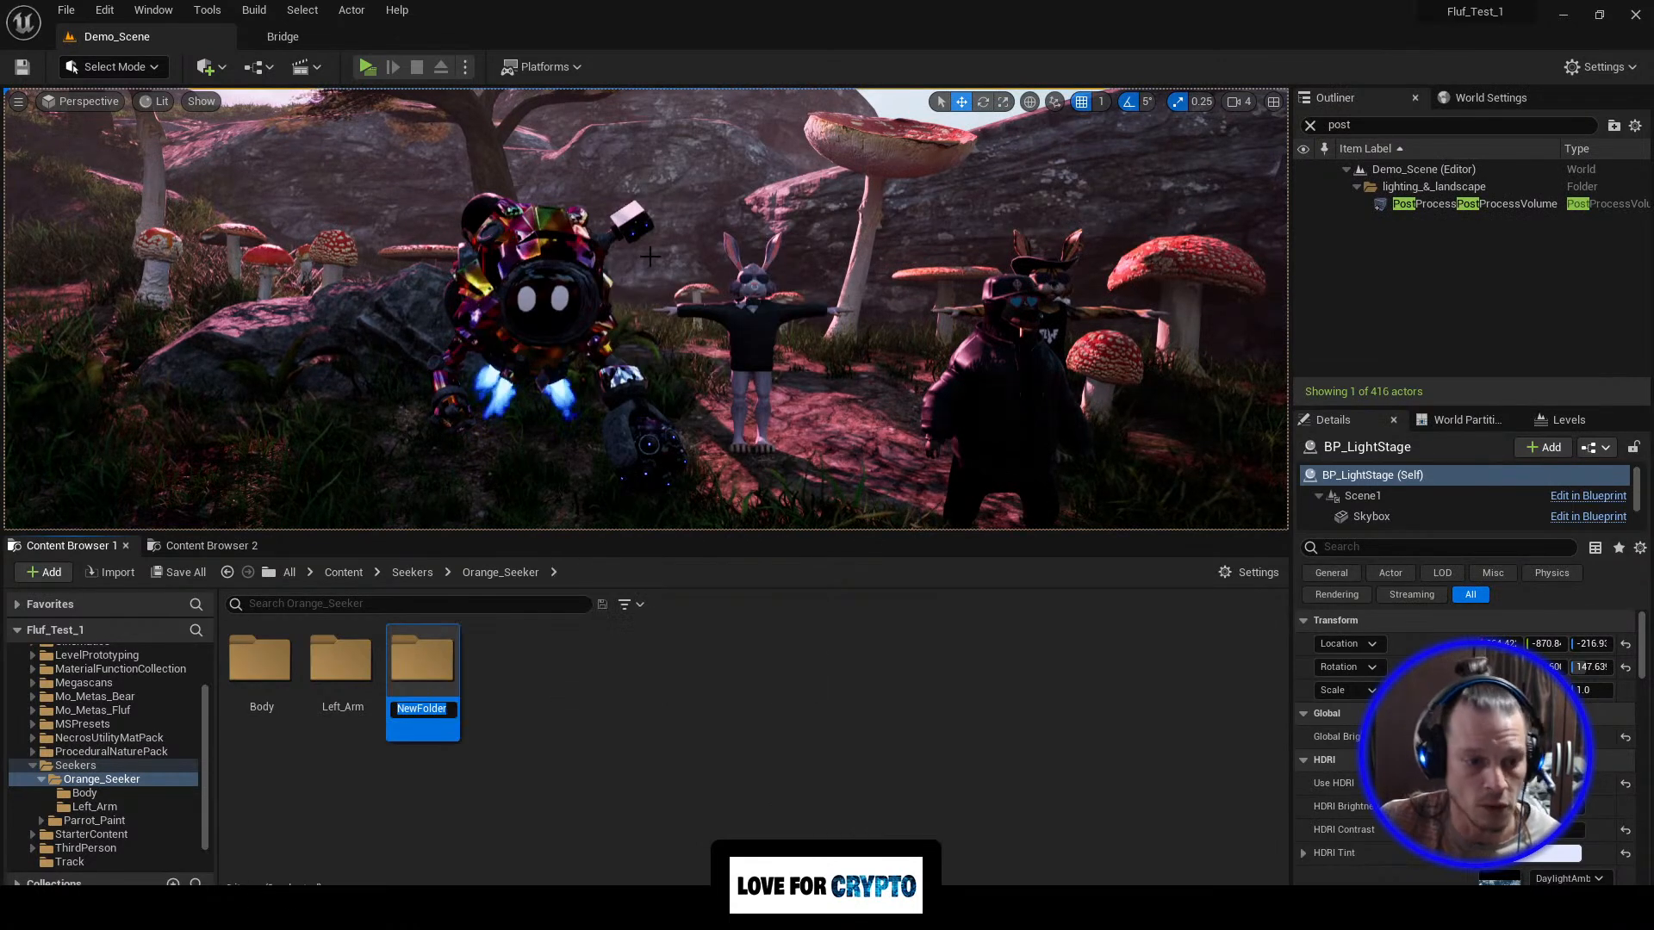
{"action": "type", "text": "Backpack"}
{"action": "key", "text": "Return"}
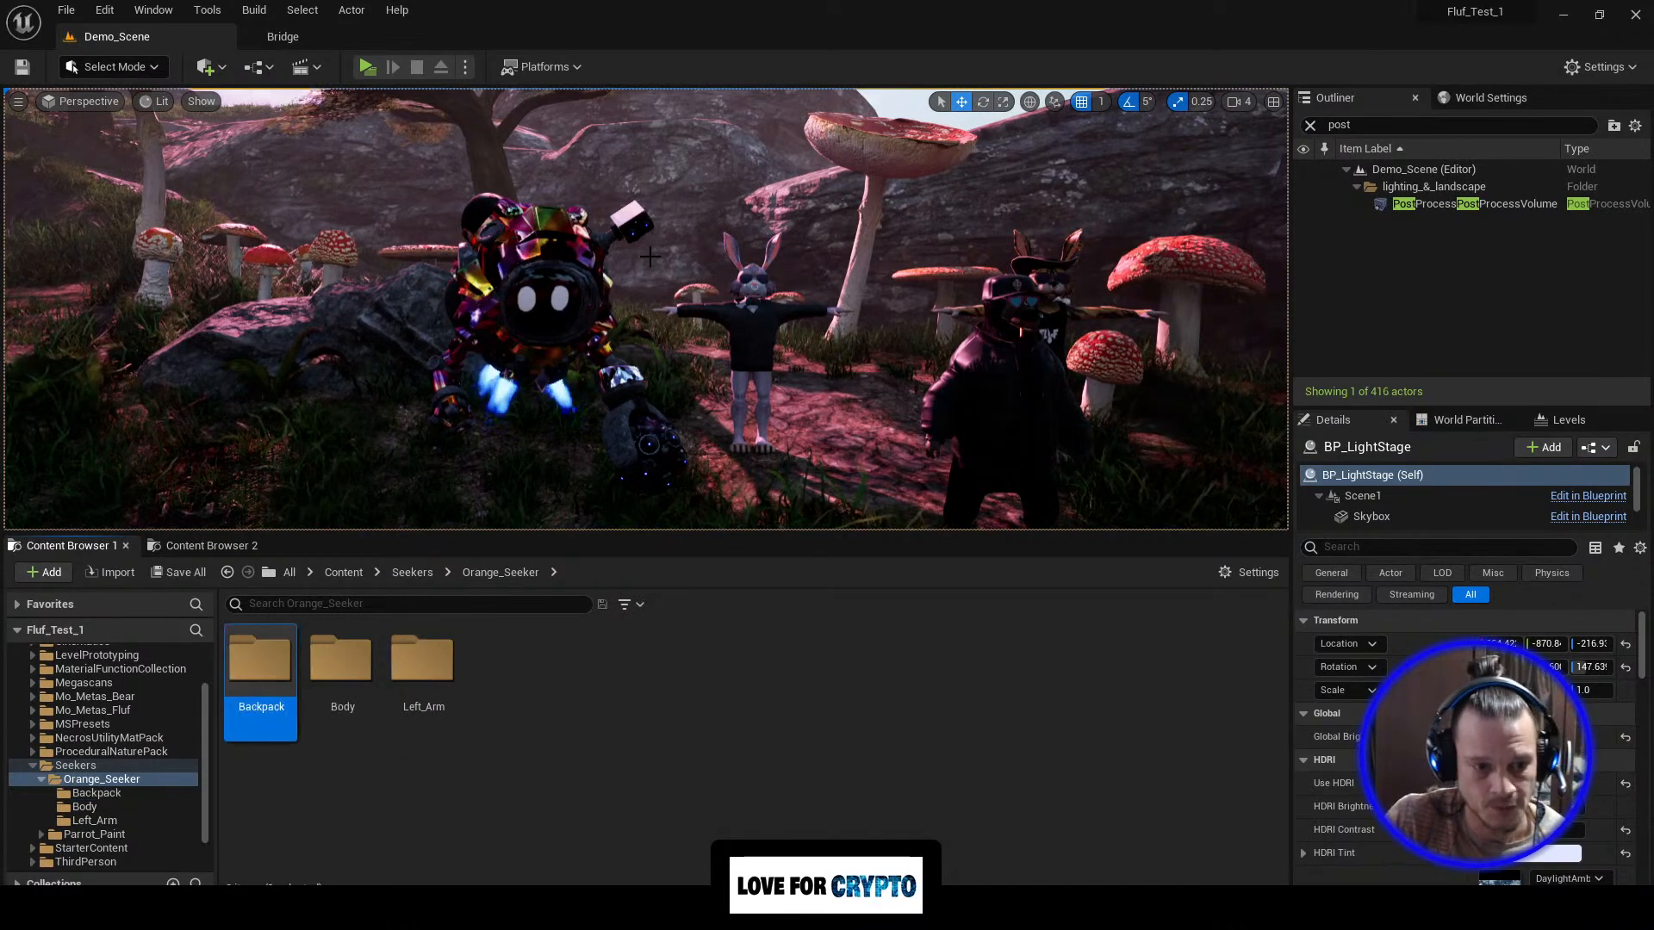
Step: Import the Orange_Backpack_33794 file from the Seeker_33794 folder as static meshes into the Backpack folder
{"action": "double_click", "coordinate": [256, 670]}
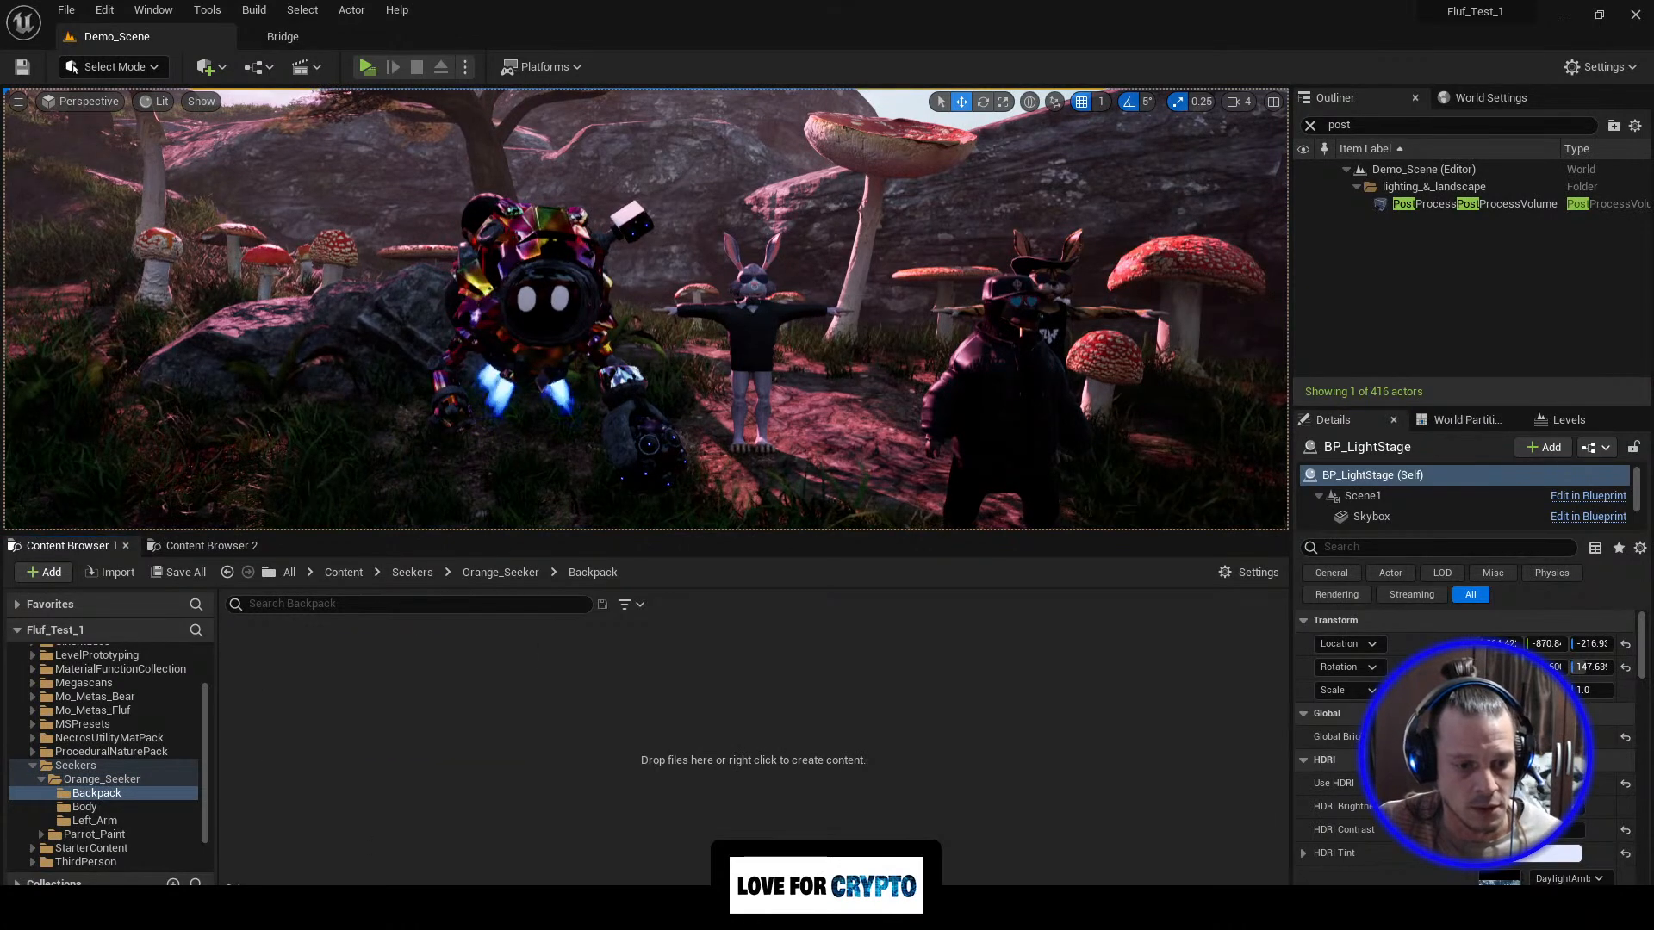
{"action": "mouse_move", "coordinate": [316, 910]}
{"action": "left_click", "coordinate": [334, 882]}
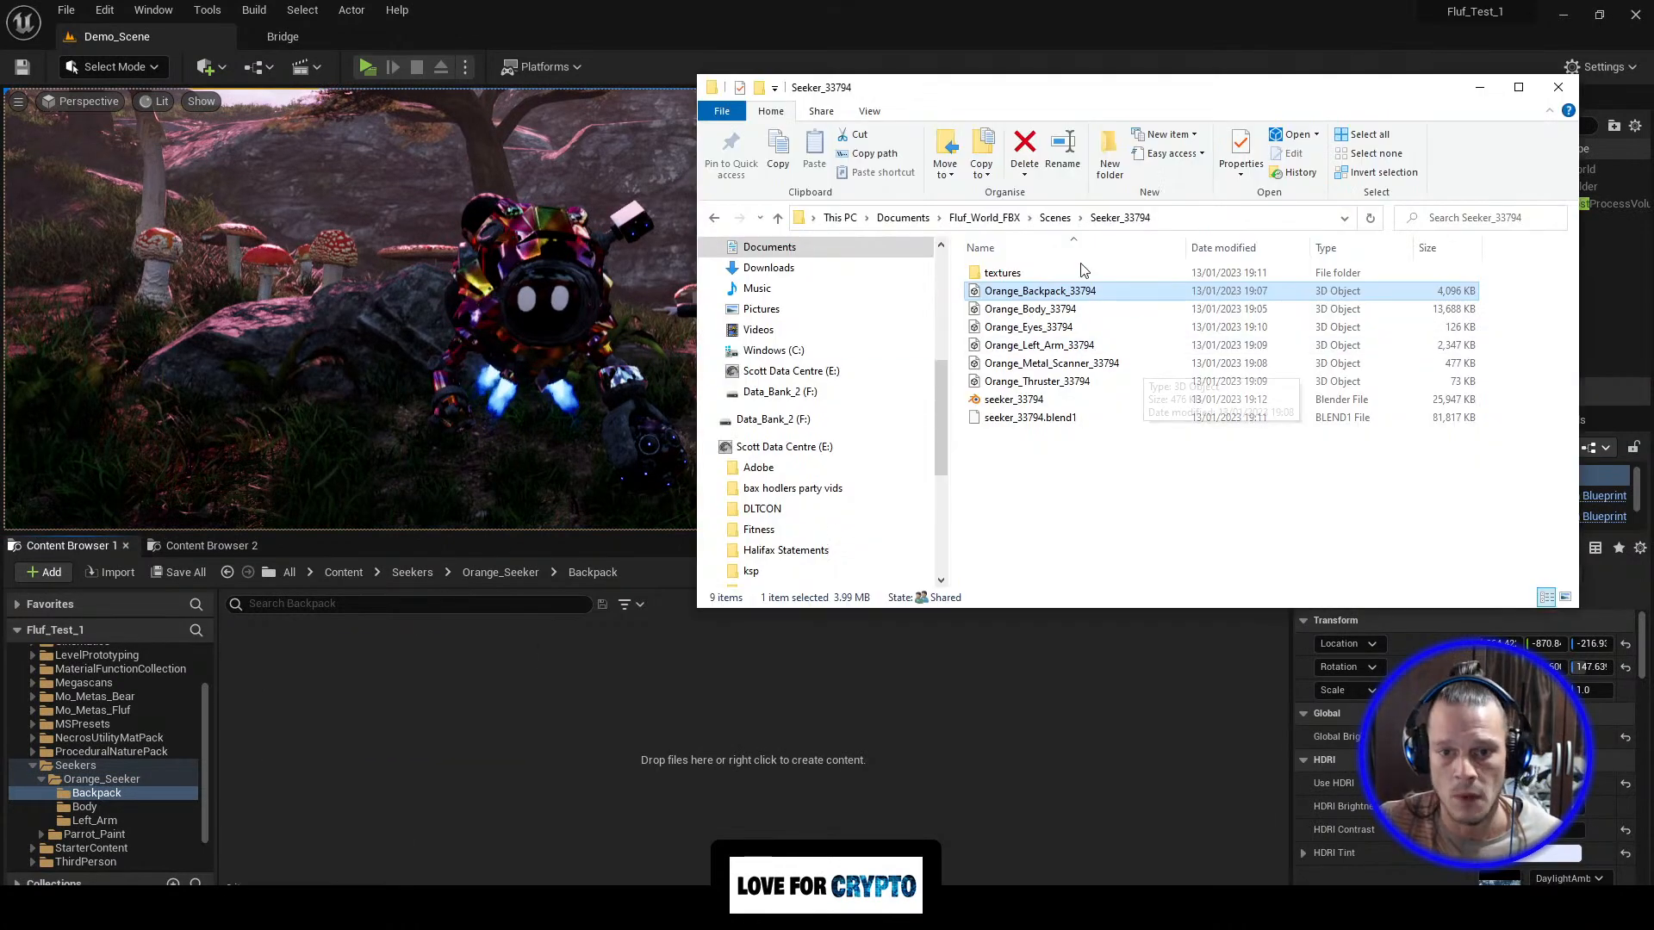
{"action": "left_click_drag", "start_coordinate": [548, 829], "coordinate": [544, 679]}
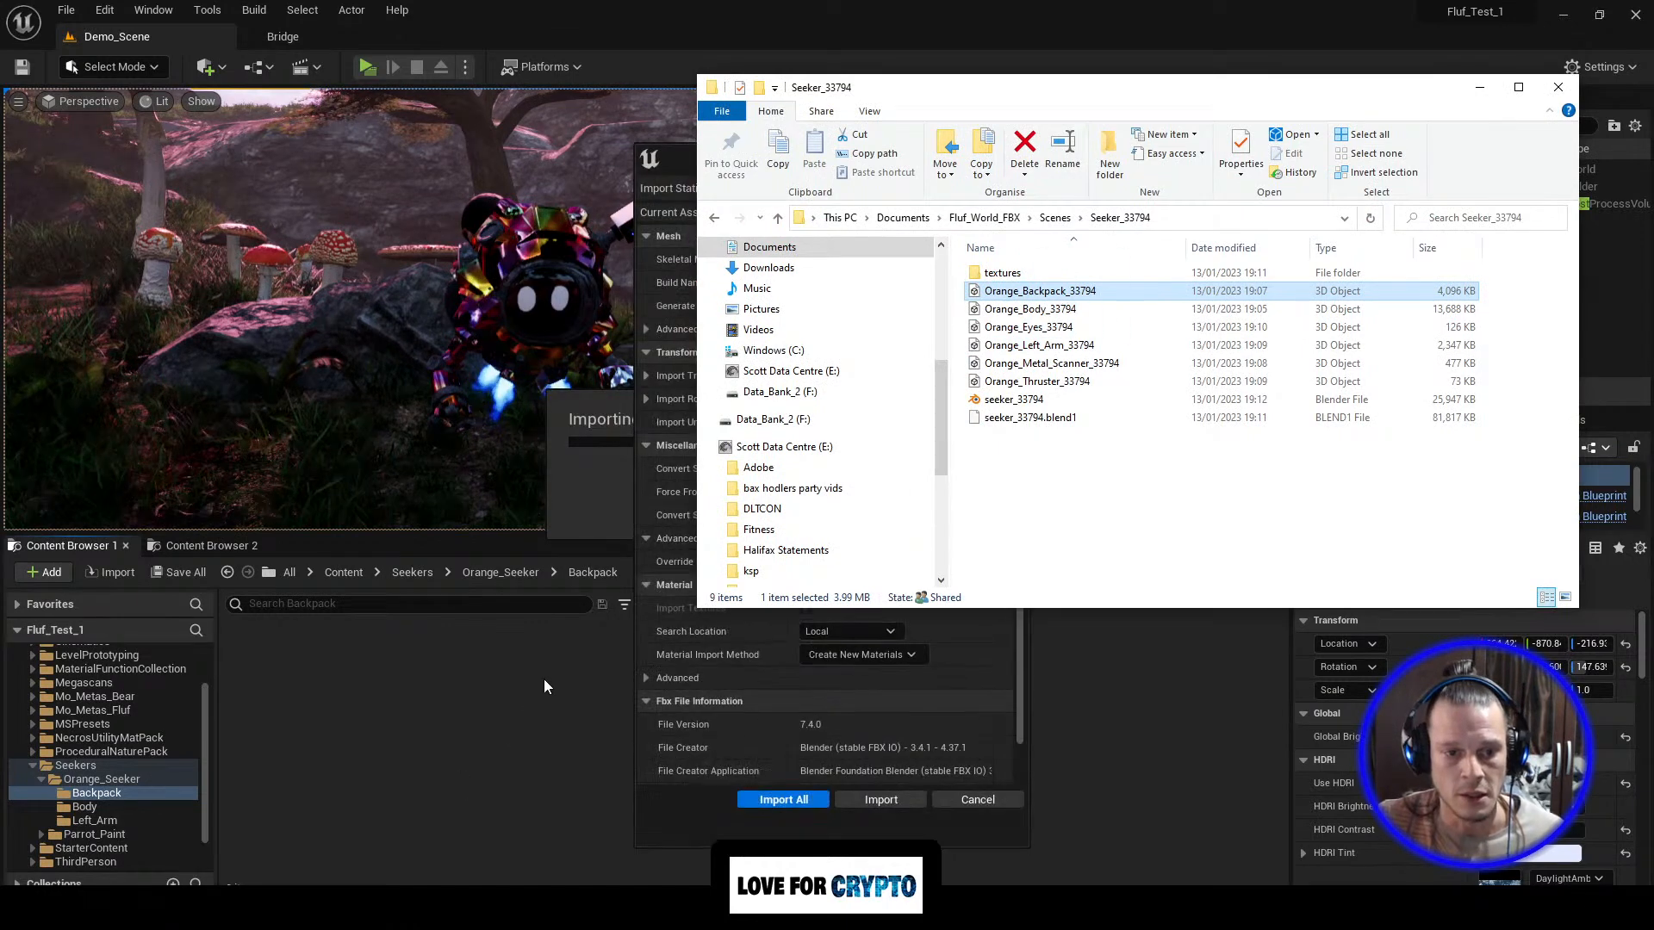
{"action": "left_click", "coordinate": [1480, 87]}
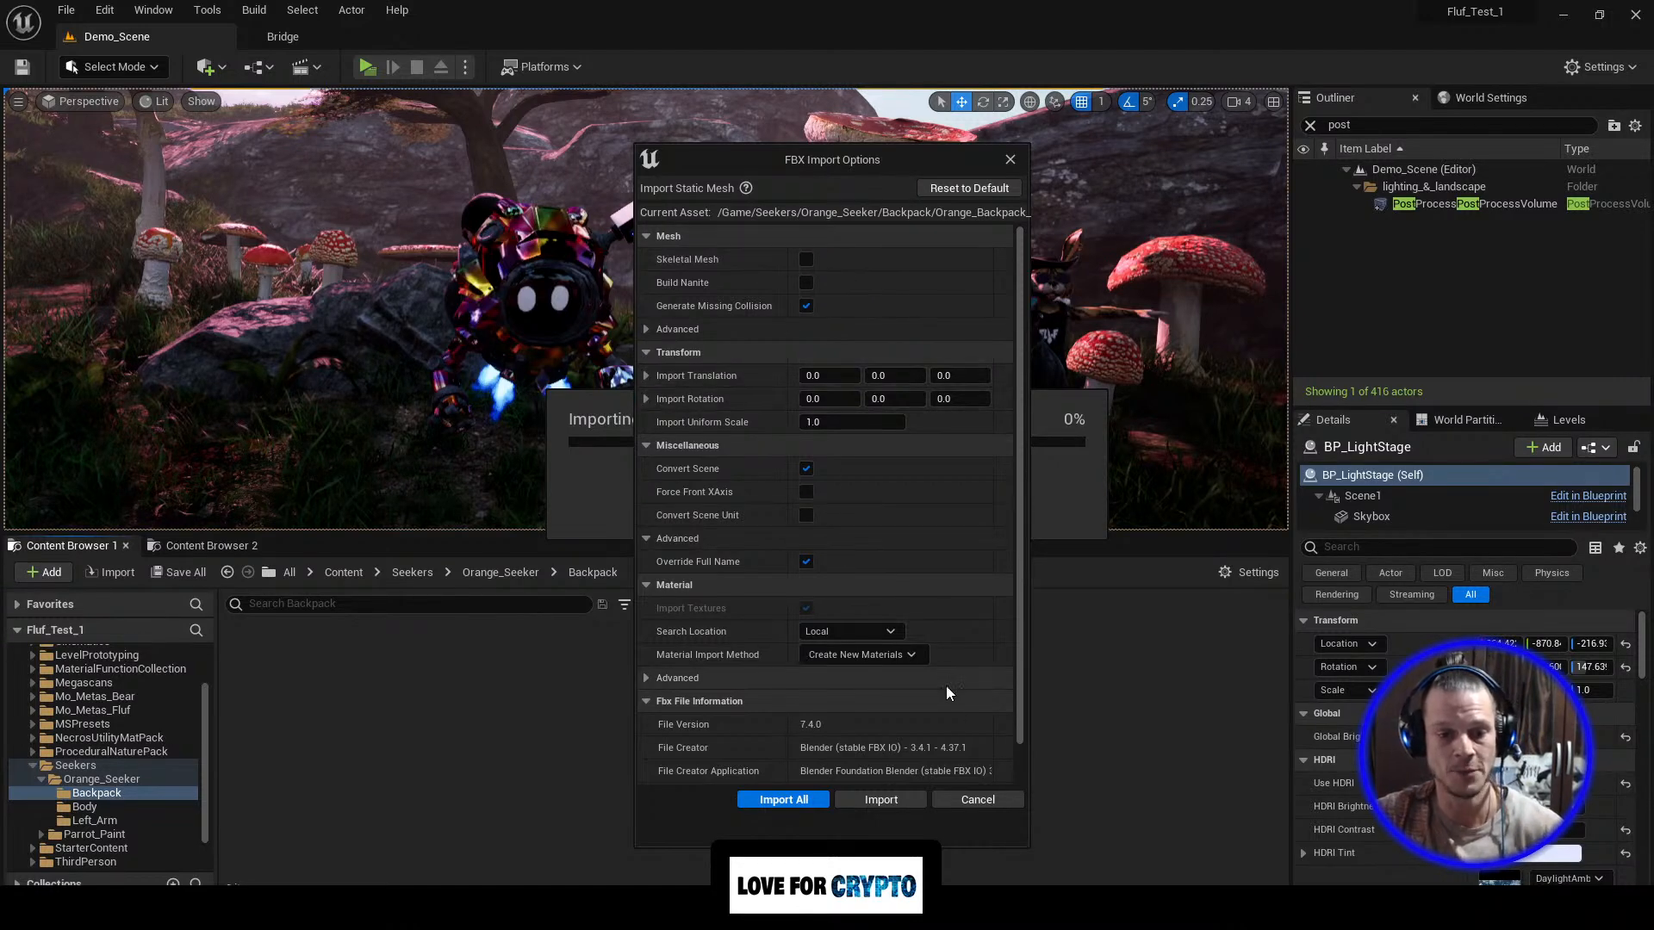
{"action": "left_click", "coordinate": [908, 801]}
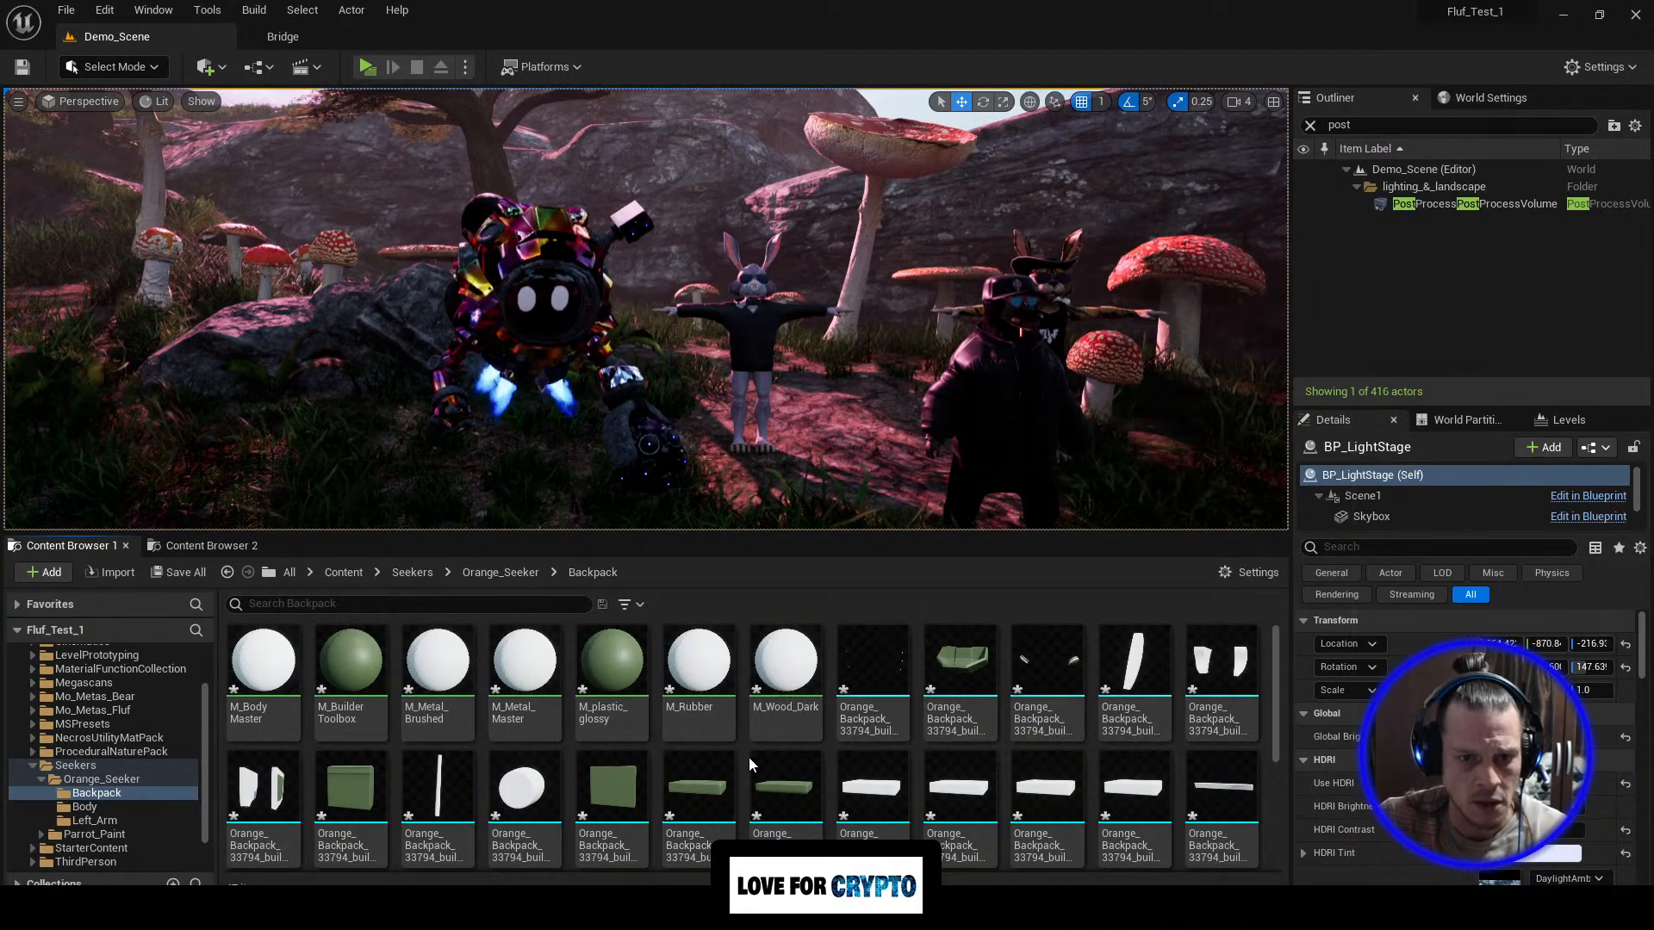
Step: Examine the materials and separate static mesh pieces imported into the Backpack folder
{"action": "scroll", "coordinate": [973, 740], "scroll_direction": "down", "scroll_amount": 2}
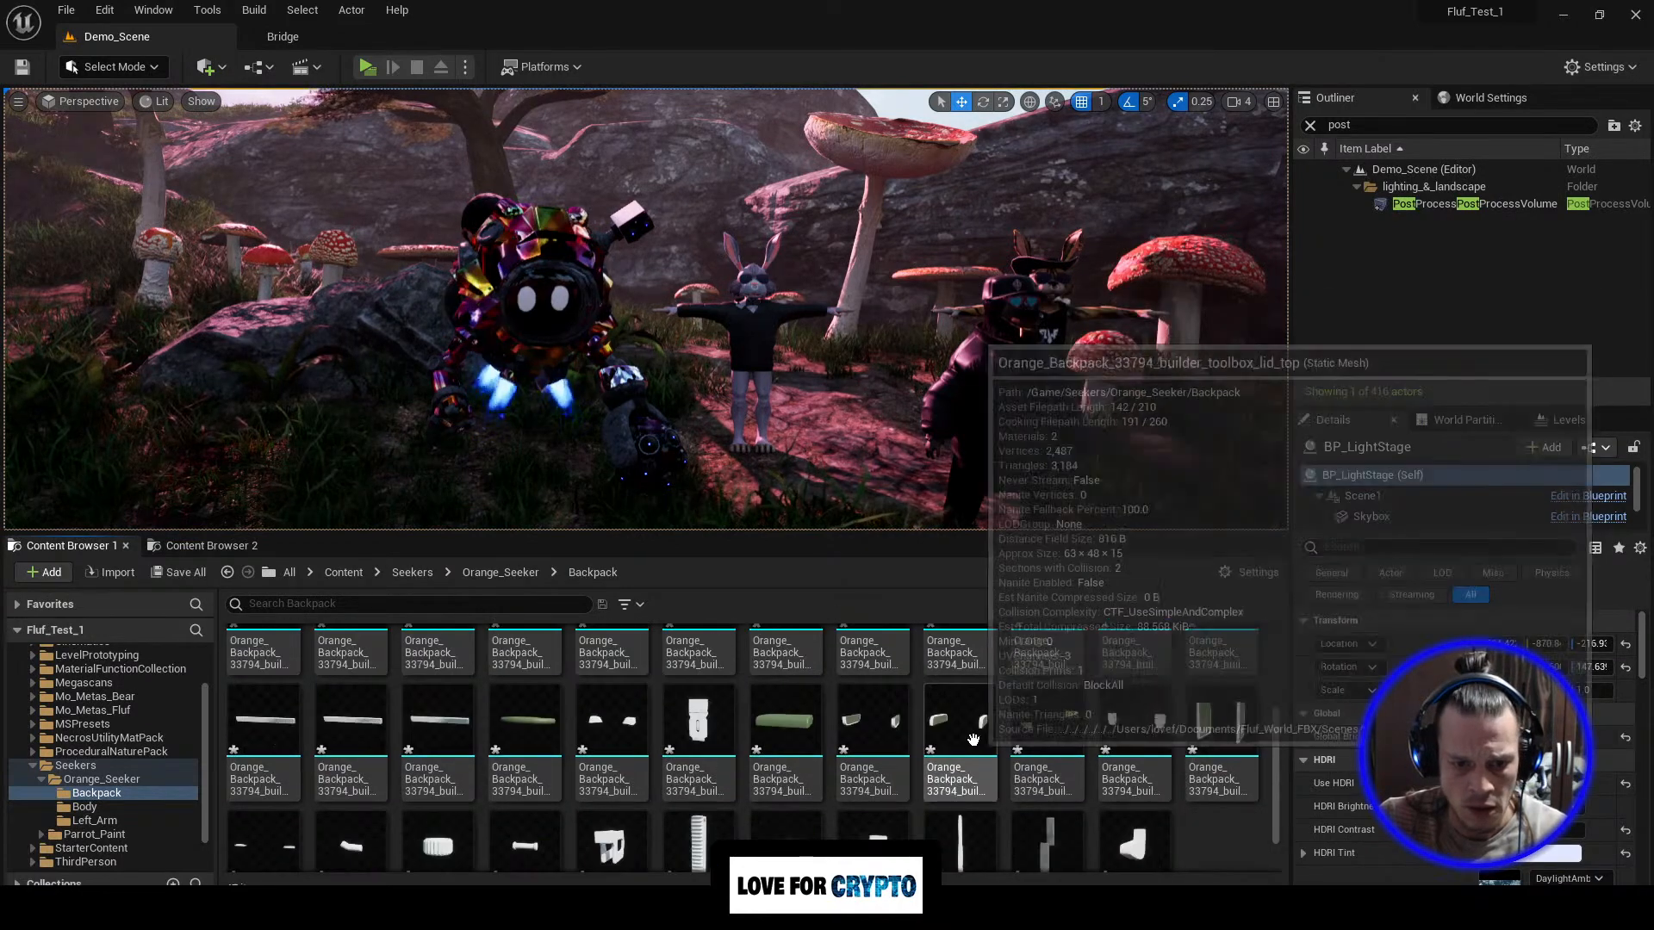
{"action": "scroll", "coordinate": [991, 796], "scroll_direction": "down", "scroll_amount": 1}
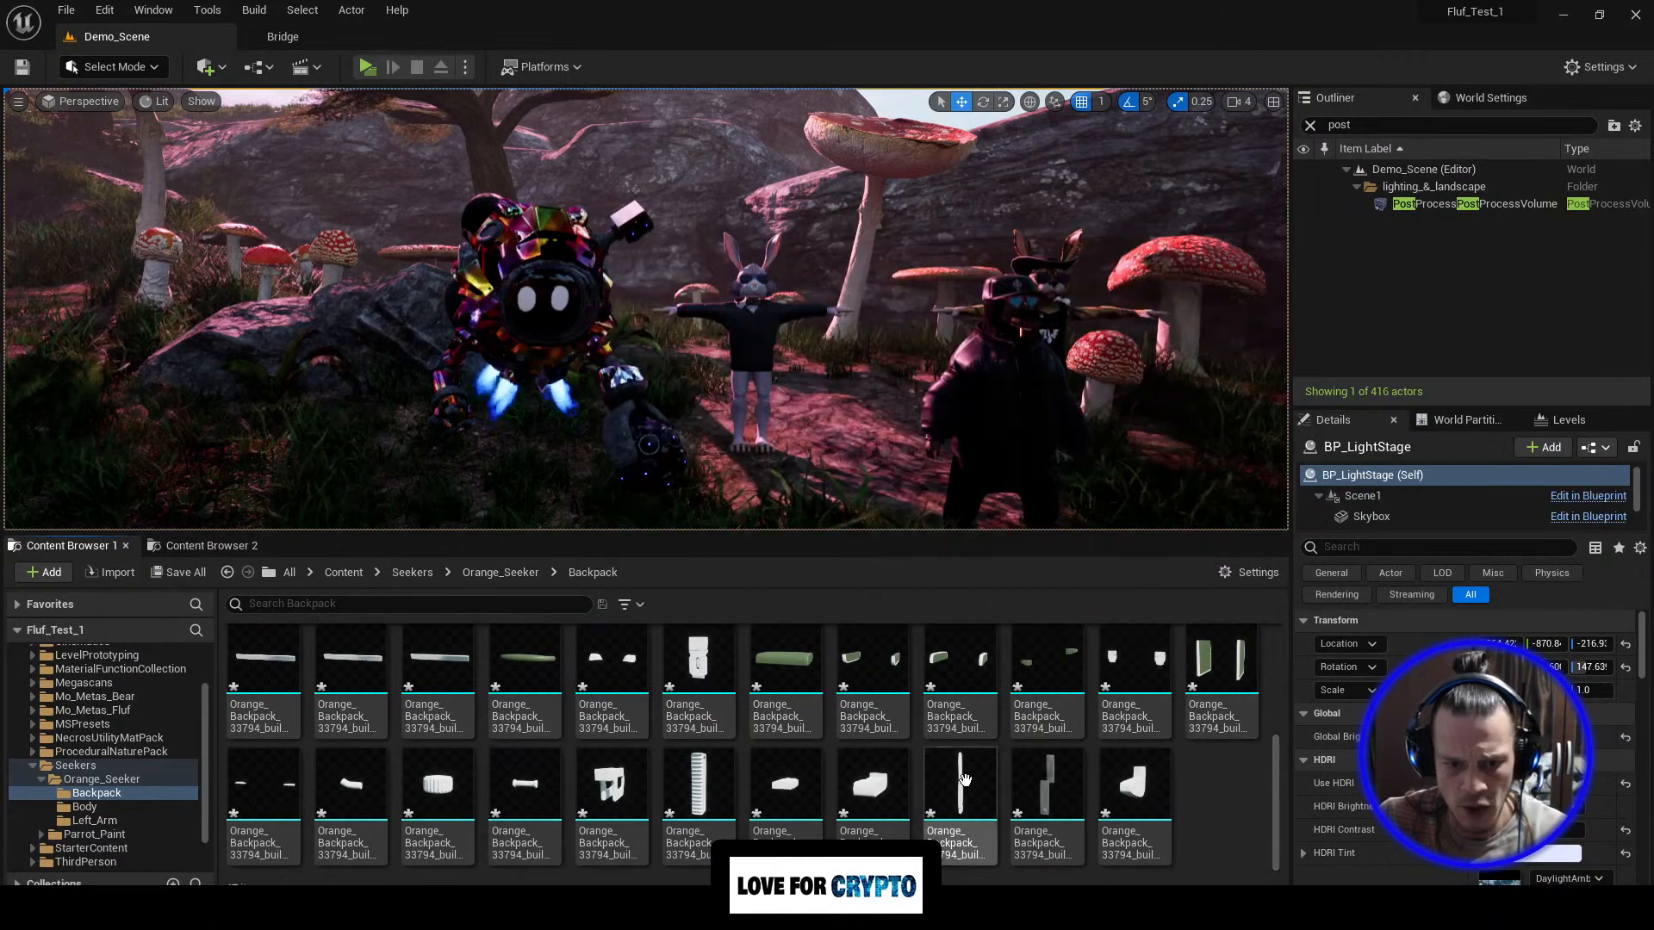
{"action": "scroll", "coordinate": [964, 779], "scroll_direction": "up", "scroll_amount": 2}
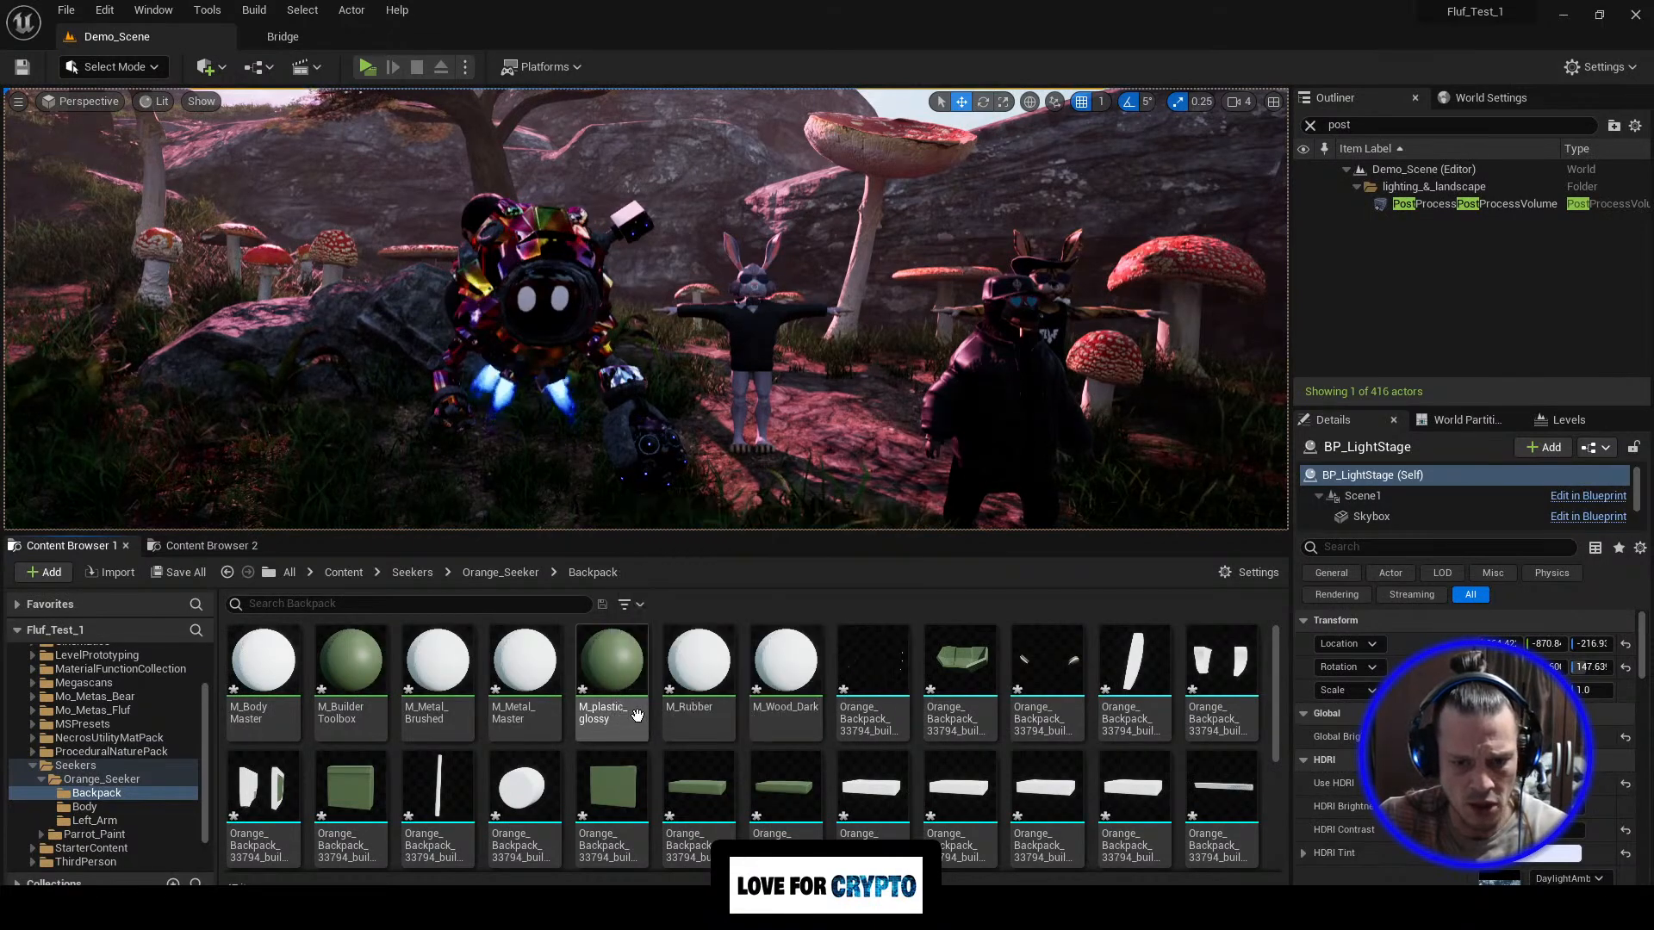
{"action": "scroll", "coordinate": [957, 765], "scroll_direction": "down", "scroll_amount": 2}
{"action": "scroll", "coordinate": [930, 732], "scroll_direction": "up", "scroll_amount": 2}
{"action": "scroll", "coordinate": [907, 707], "scroll_direction": "down", "scroll_amount": 2}
{"action": "scroll", "coordinate": [907, 707], "scroll_direction": "down", "scroll_amount": 2}
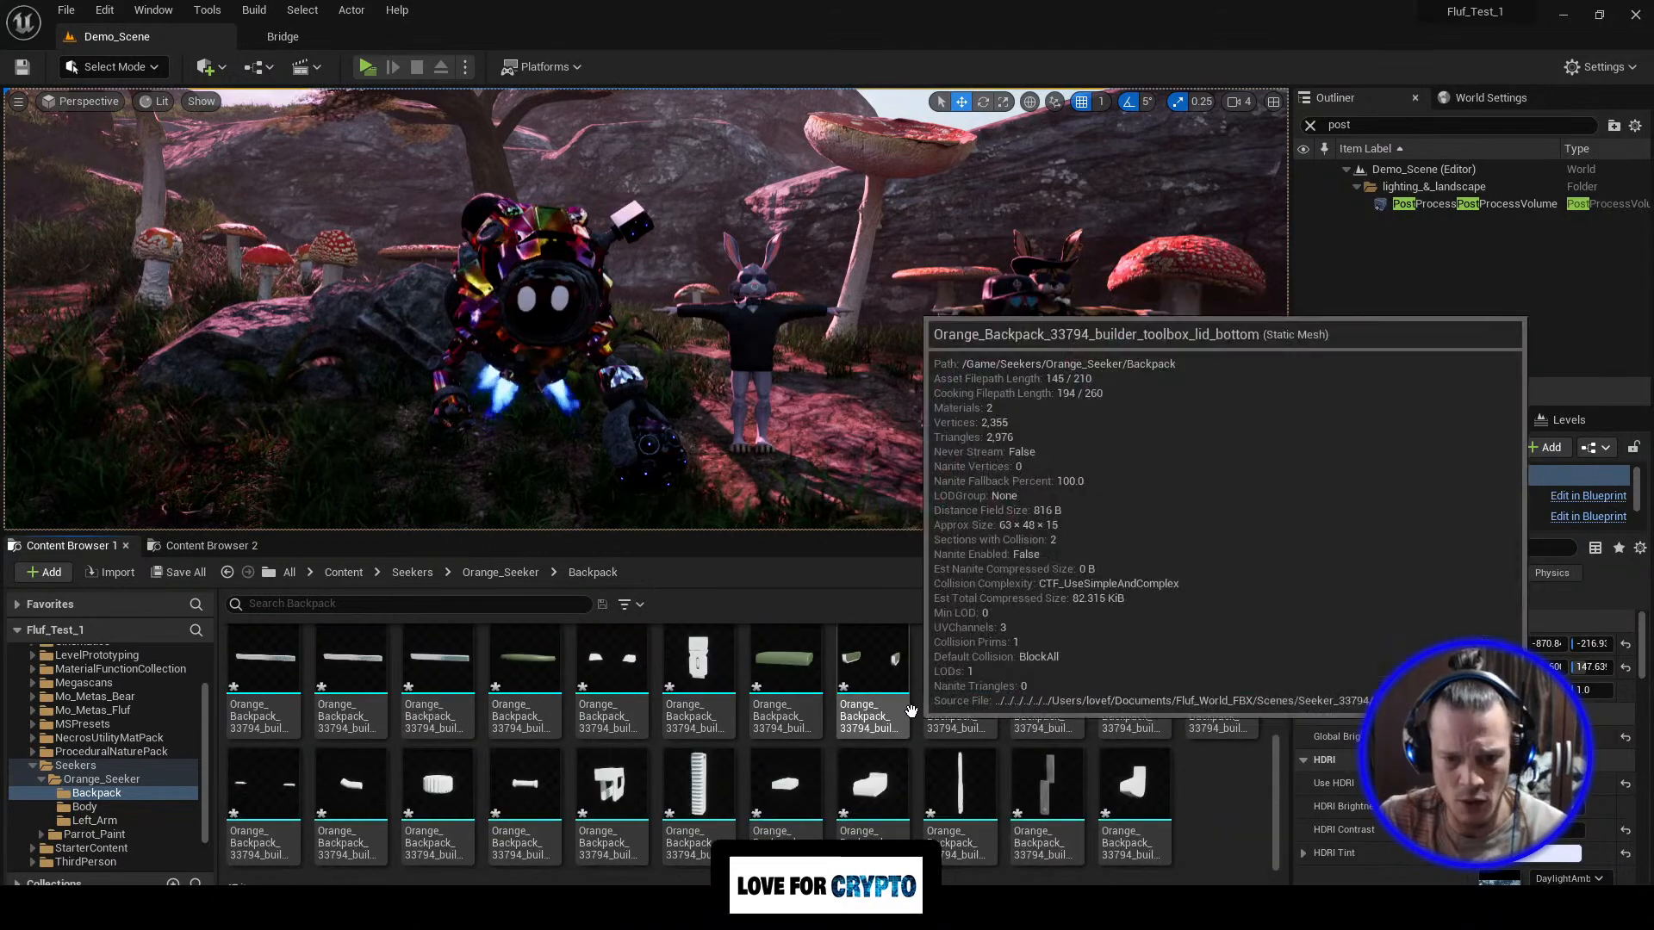
{"action": "left_click_drag", "start_coordinate": [941, 533], "coordinate": [946, 464]}
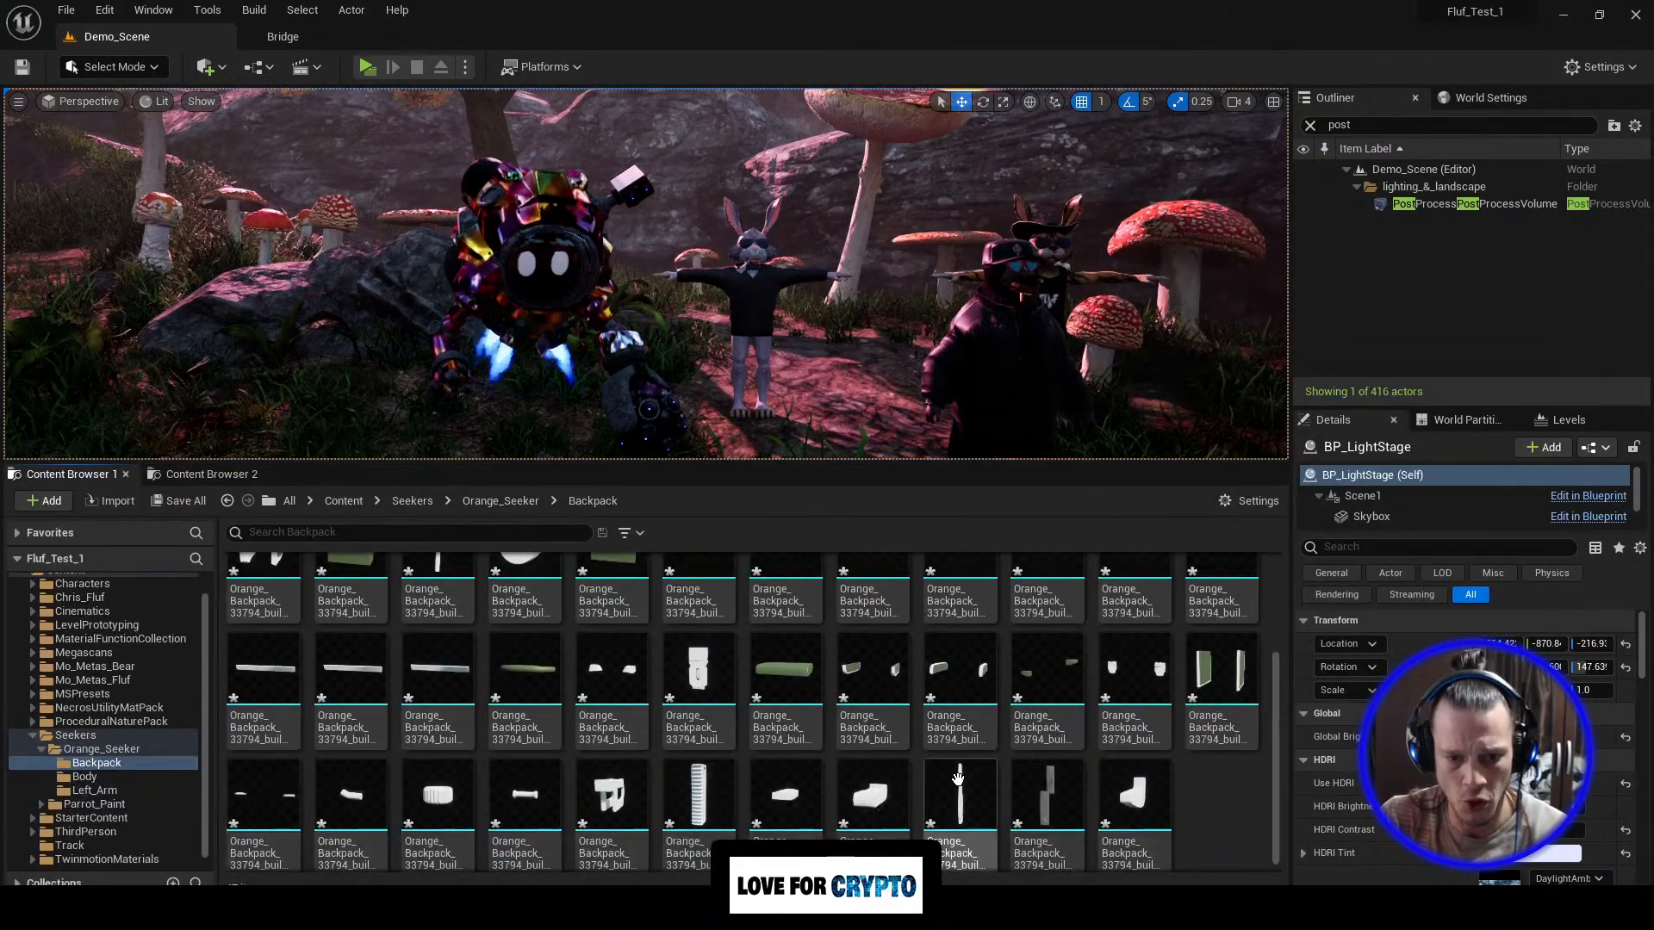
{"action": "scroll", "coordinate": [959, 784], "scroll_direction": "up", "scroll_amount": 1}
{"action": "scroll", "coordinate": [959, 784], "scroll_direction": "down", "scroll_amount": 1}
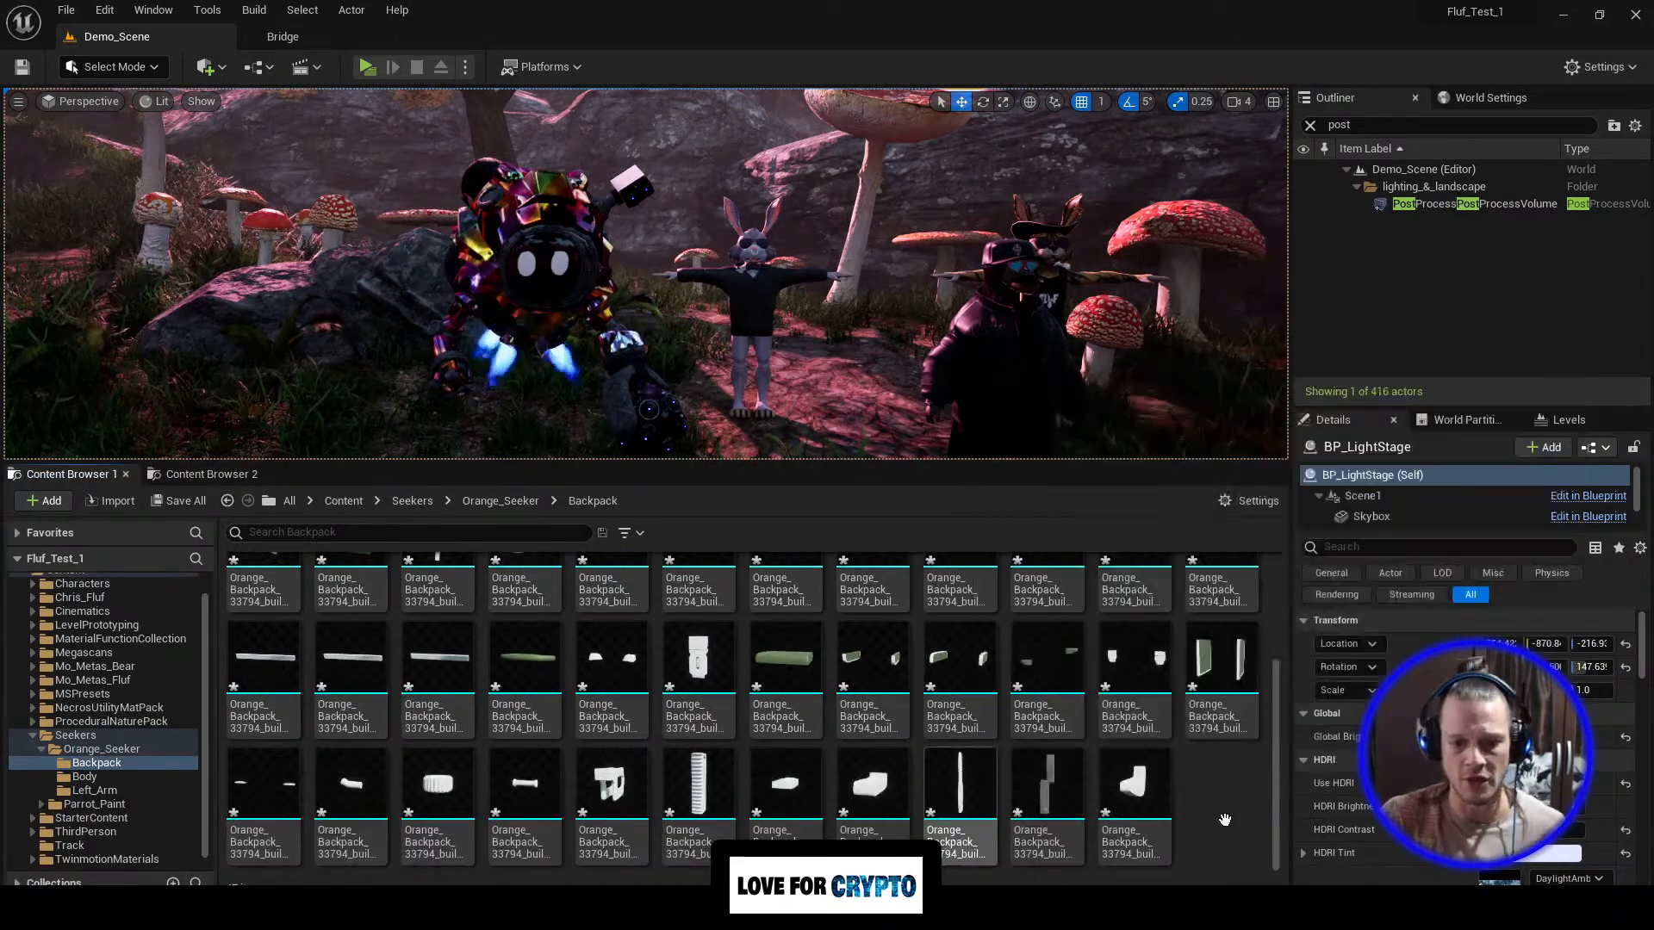
Step: Place all the Orange_Backpack_33794 static mesh pieces together in the level on the boulder
{"action": "left_click", "coordinate": [1132, 840]}
{"action": "scroll", "coordinate": [849, 644], "scroll_direction": "up", "scroll_amount": 4}
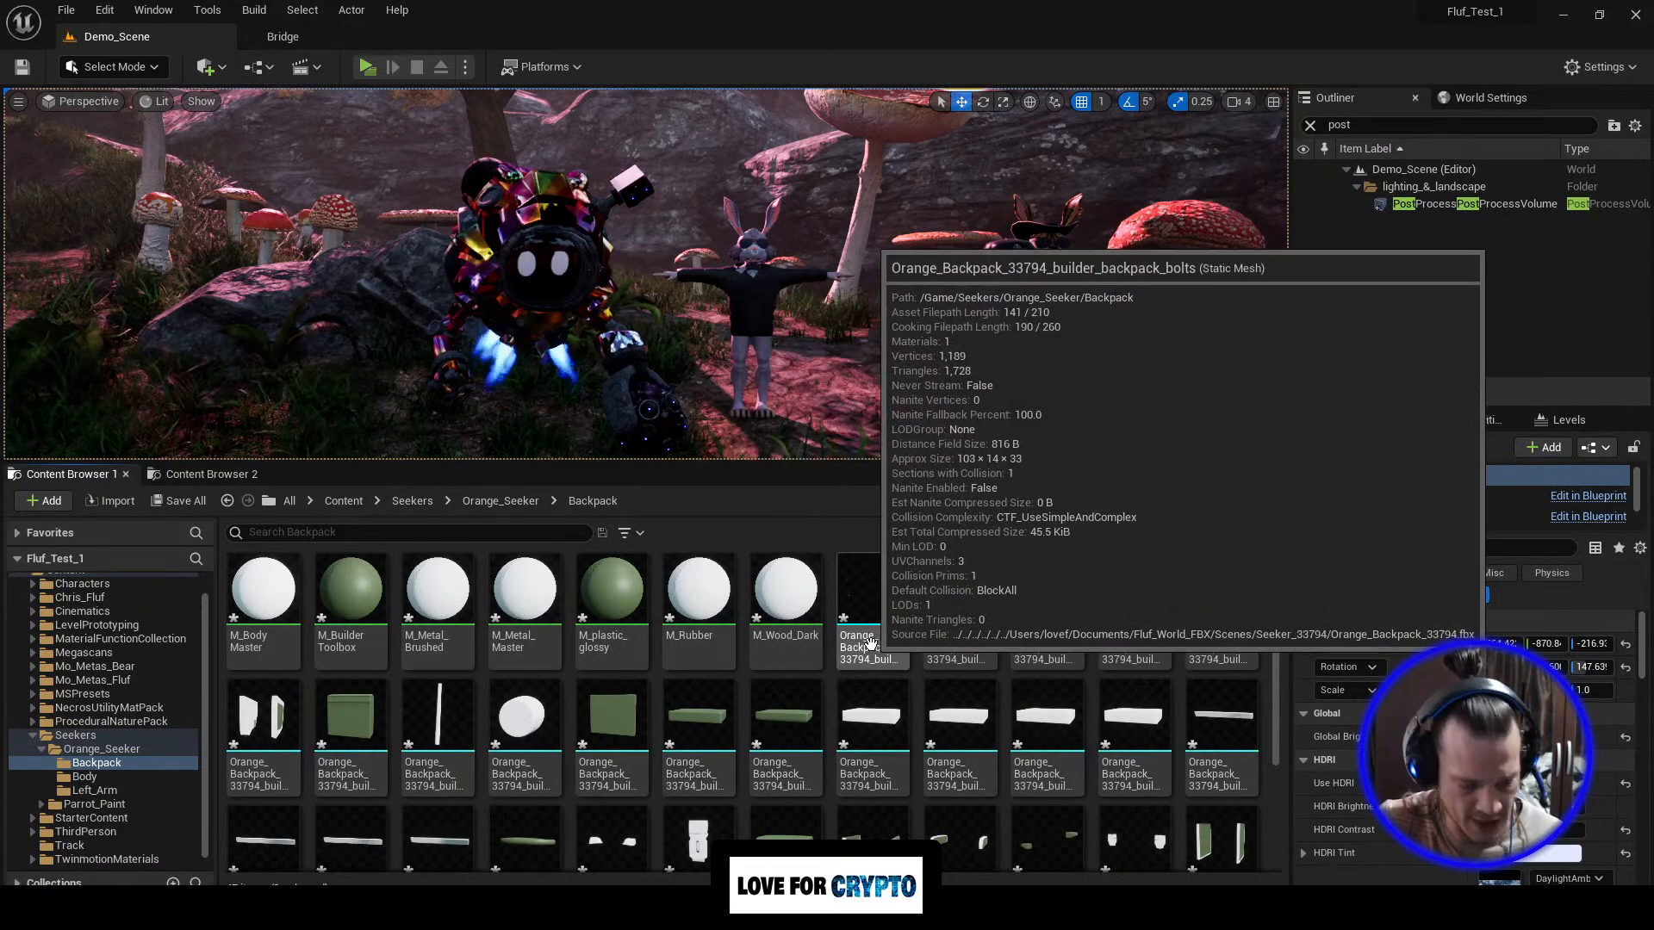
{"action": "left_click", "coordinate": [866, 646], "text": "shift"}
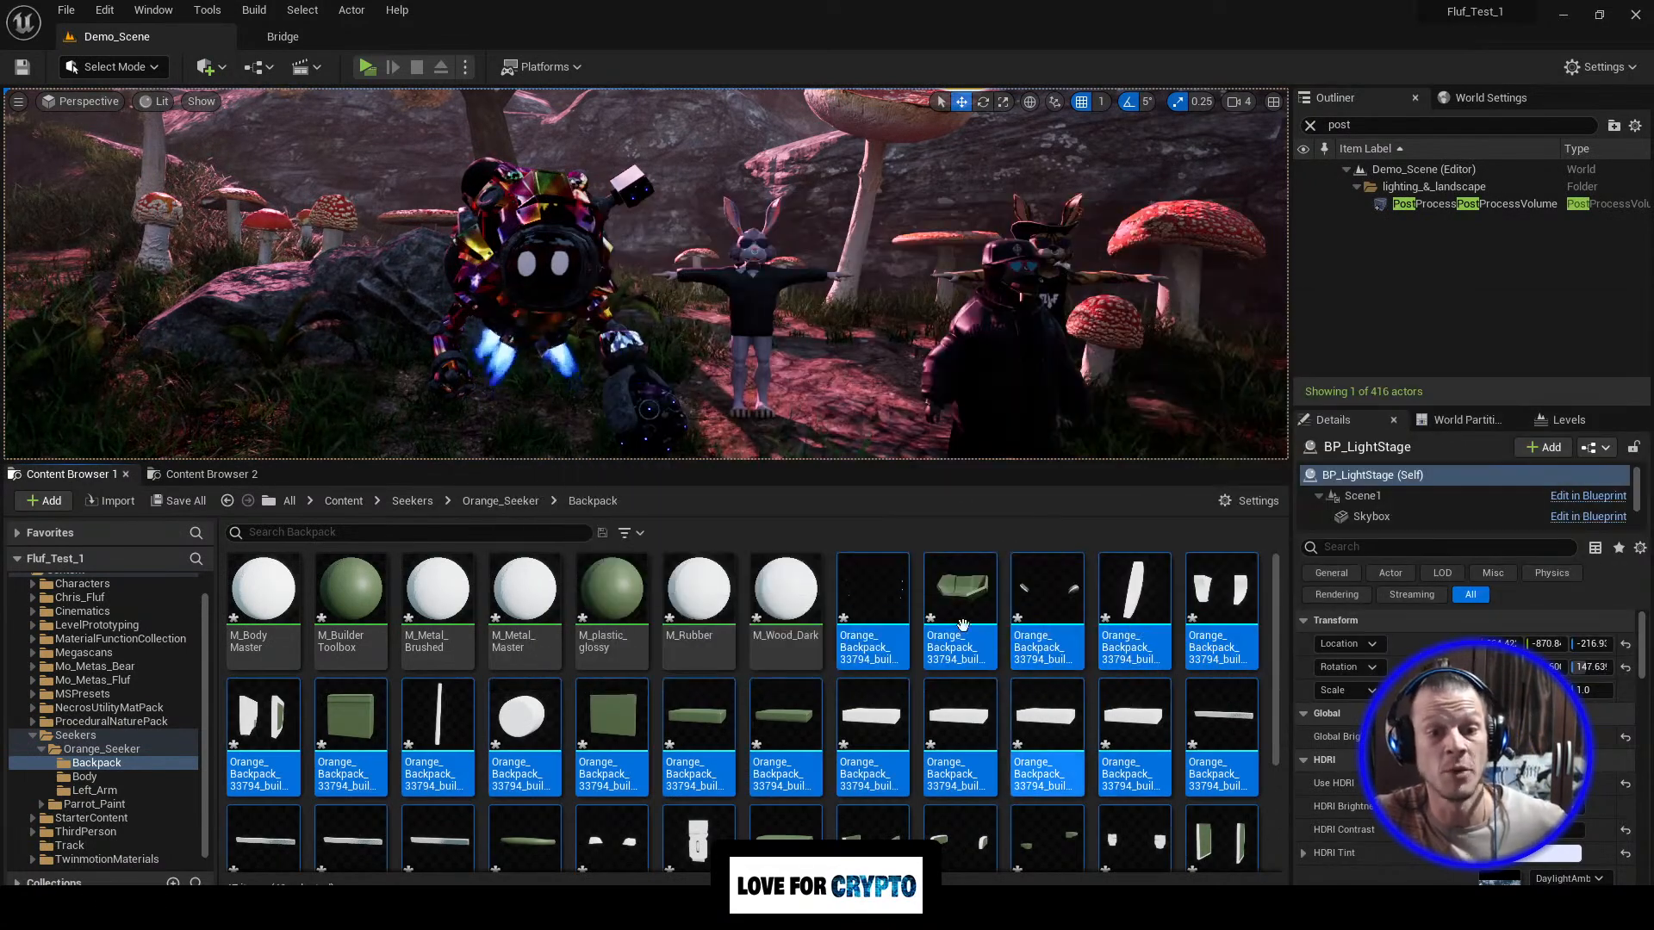
{"action": "key", "text": "s"}
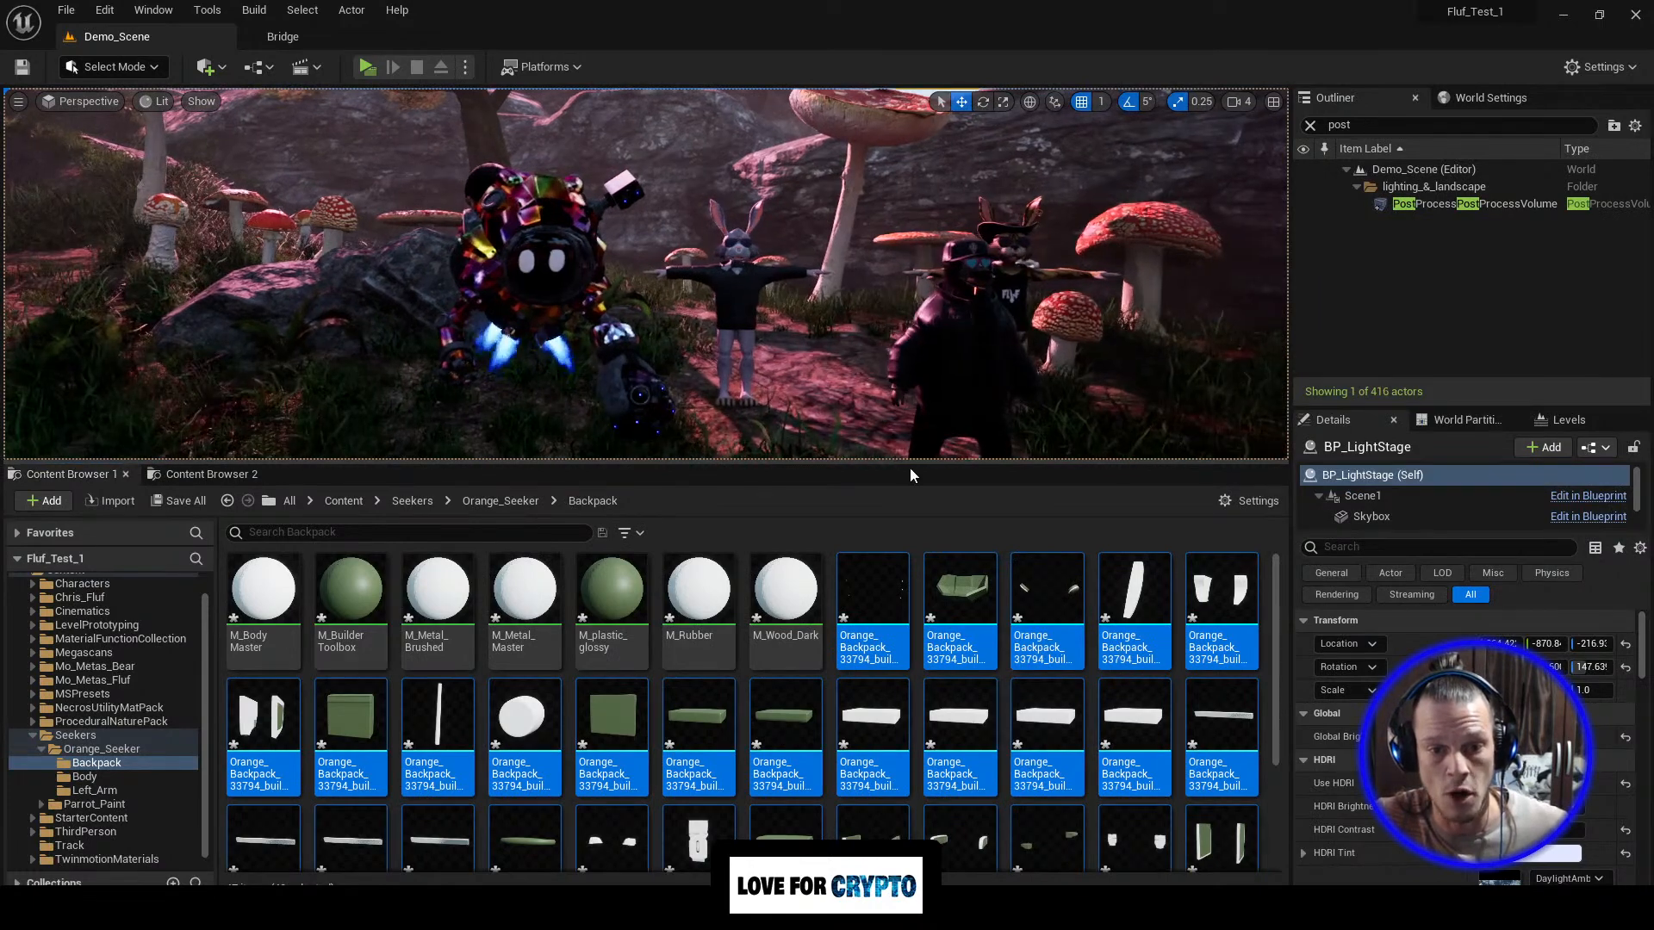
{"action": "left_click_drag", "start_coordinate": [914, 461], "coordinate": [914, 646]}
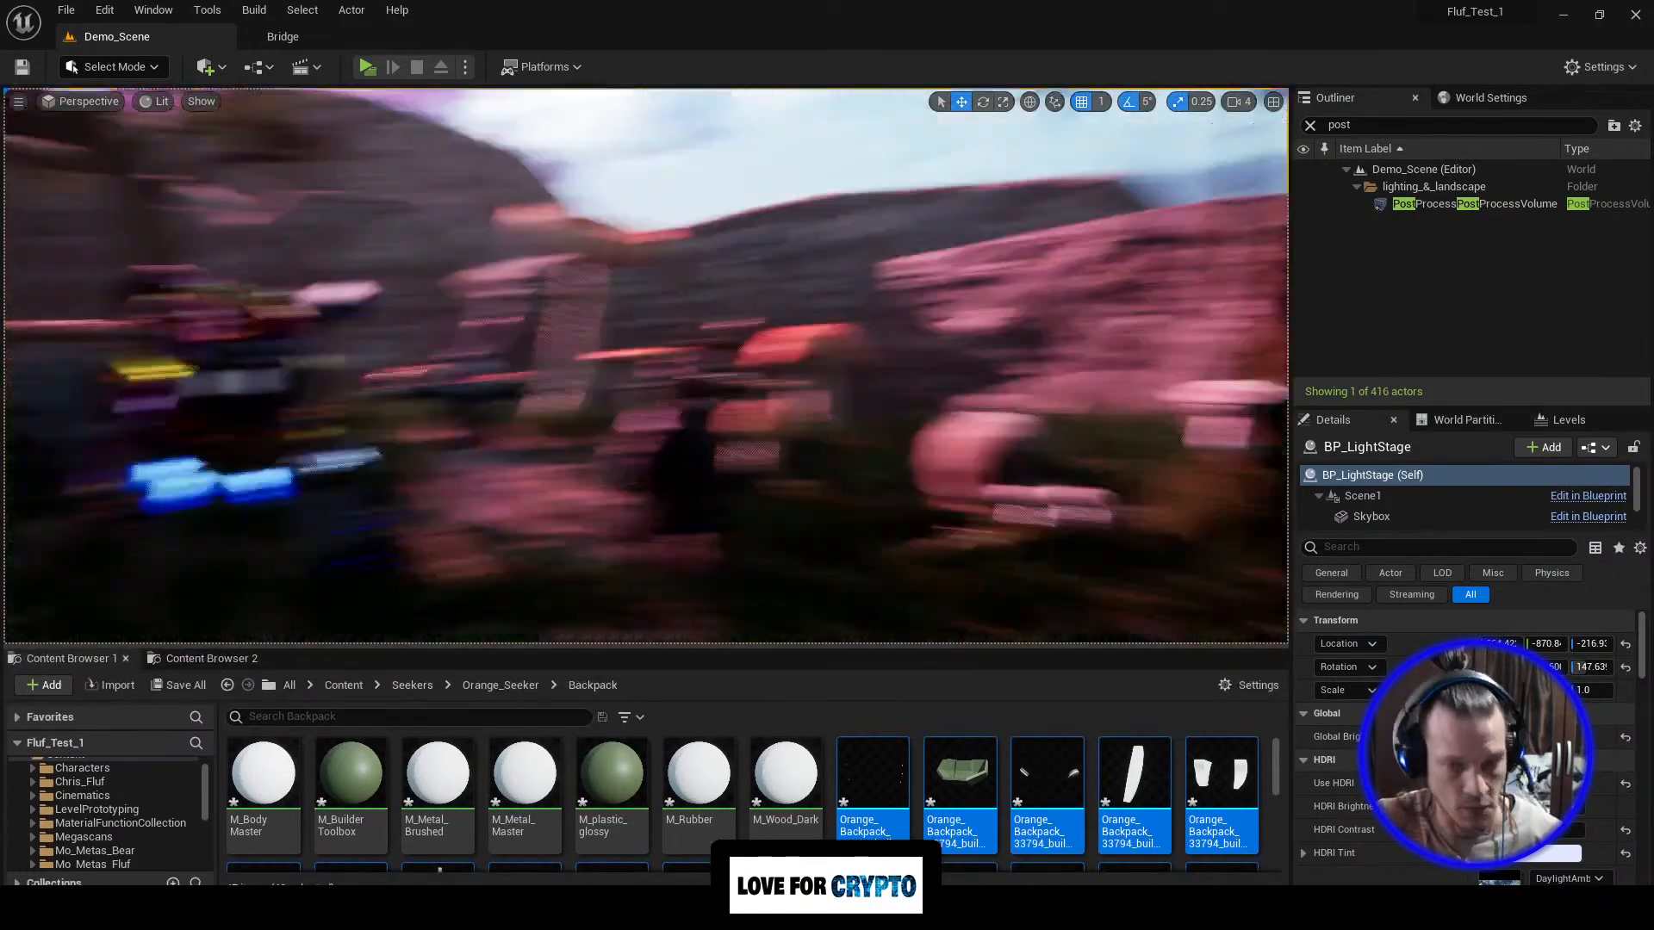
{"action": "mouse_move", "coordinate": [646, 366]}
{"action": "right_mouse_down"}
{"action": "mouse_move", "coordinate": [775, 366]}
{"action": "mouse_move", "coordinate": [715, 362]}
{"action": "mouse_move", "coordinate": [728, 358]}
{"action": "mouse_move", "coordinate": [719, 387]}
{"action": "mouse_move", "coordinate": [634, 358]}
{"action": "mouse_move", "coordinate": [659, 353]}
{"action": "right_mouse_up"}
{"action": "key", "text": "w"}
{"action": "key", "text": "w"}
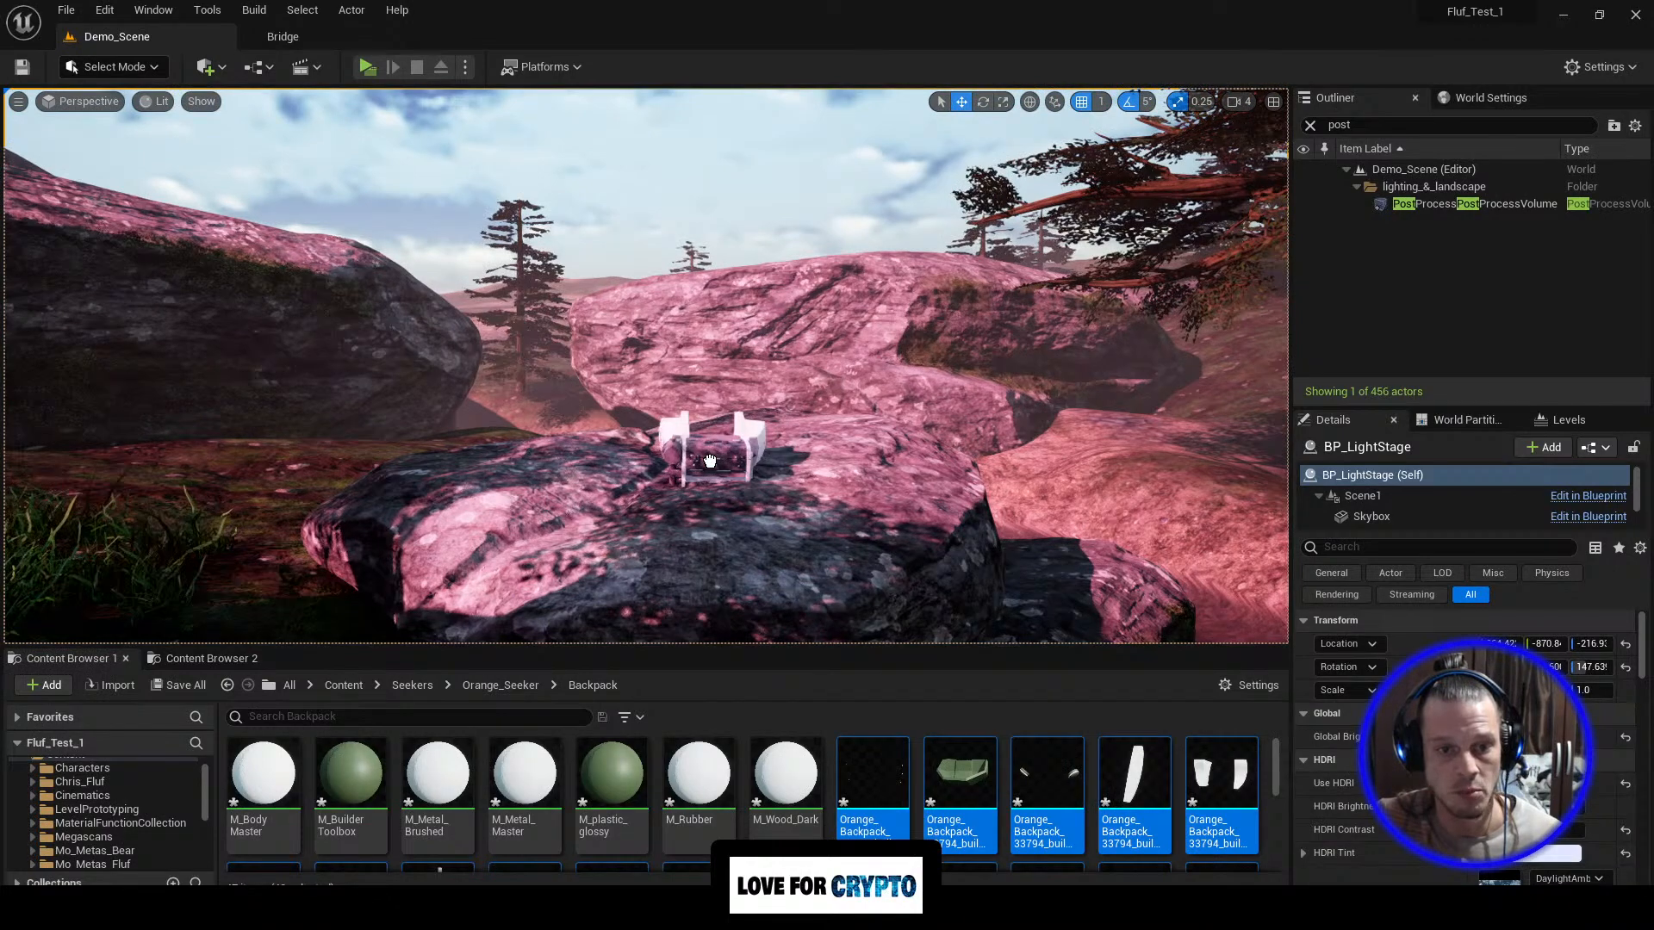
{"action": "left_click", "coordinate": [748, 447]}
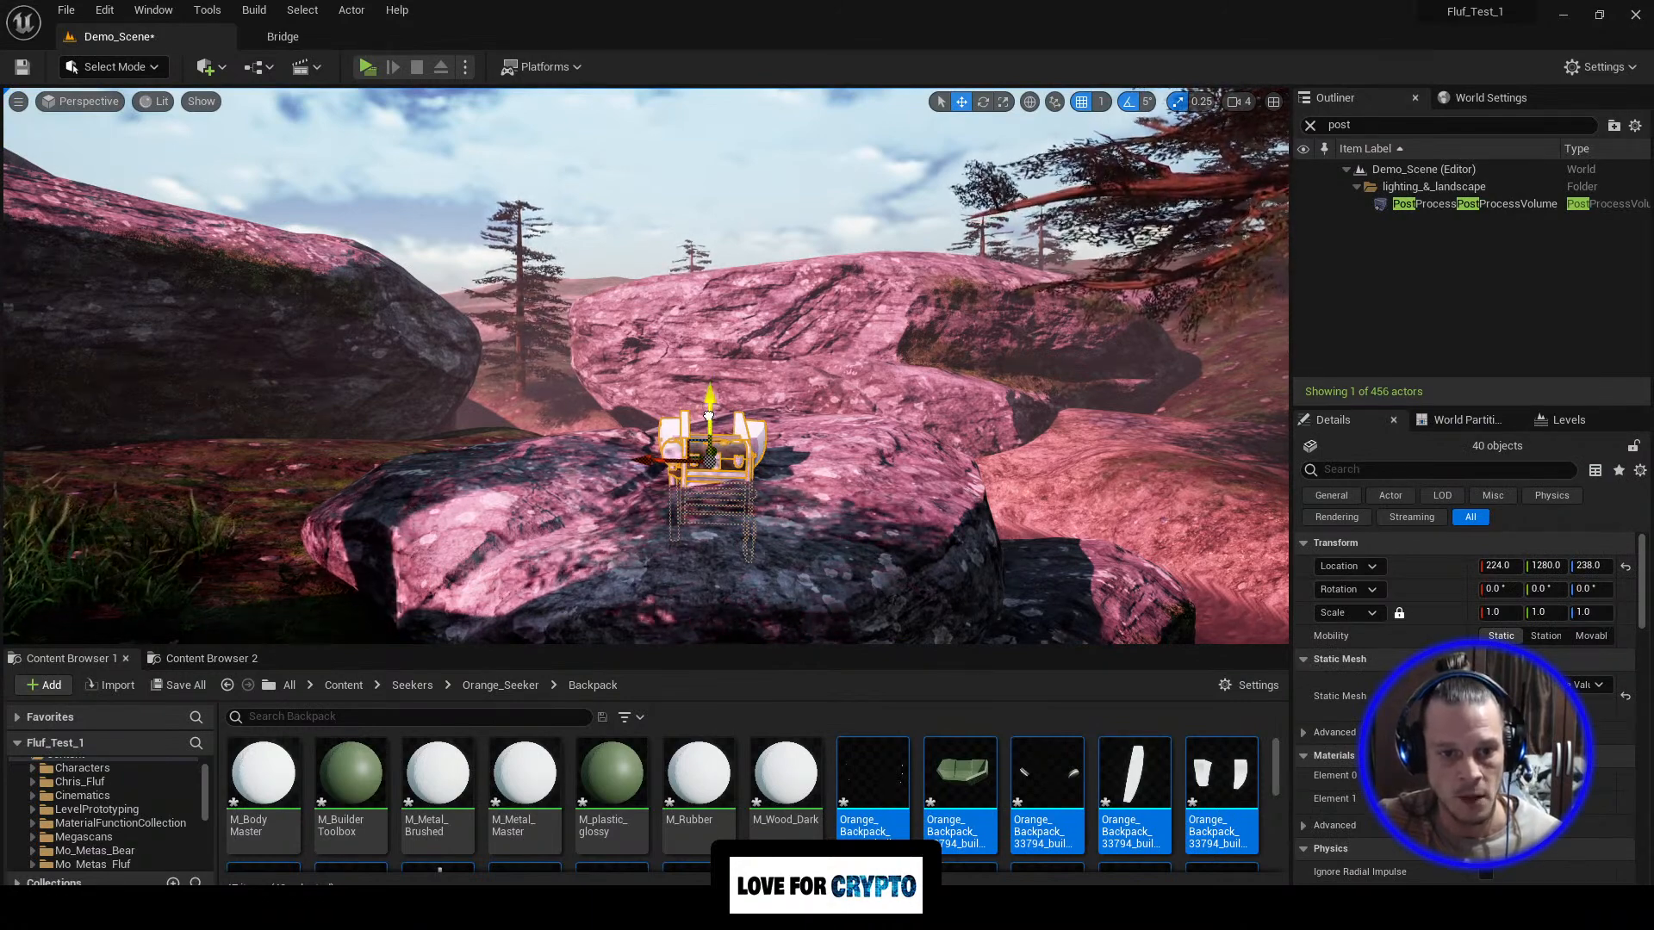
Step: Raise the placed backpack pieces to a Z location of 363 and inspect the assembled backpack from the side
{"action": "key", "text": "w"}
{"action": "right_click_drag", "start_coordinate": [718, 525], "coordinate": [1232, 501]}
{"action": "key", "text": "w"}
{"action": "key", "text": "a"}
{"action": "key", "text": "w"}
{"action": "key", "text": "s"}
{"action": "key", "text": "a"}
{"action": "key", "text": "w"}
{"action": "key", "text": "s"}
{"action": "key", "text": "a"}
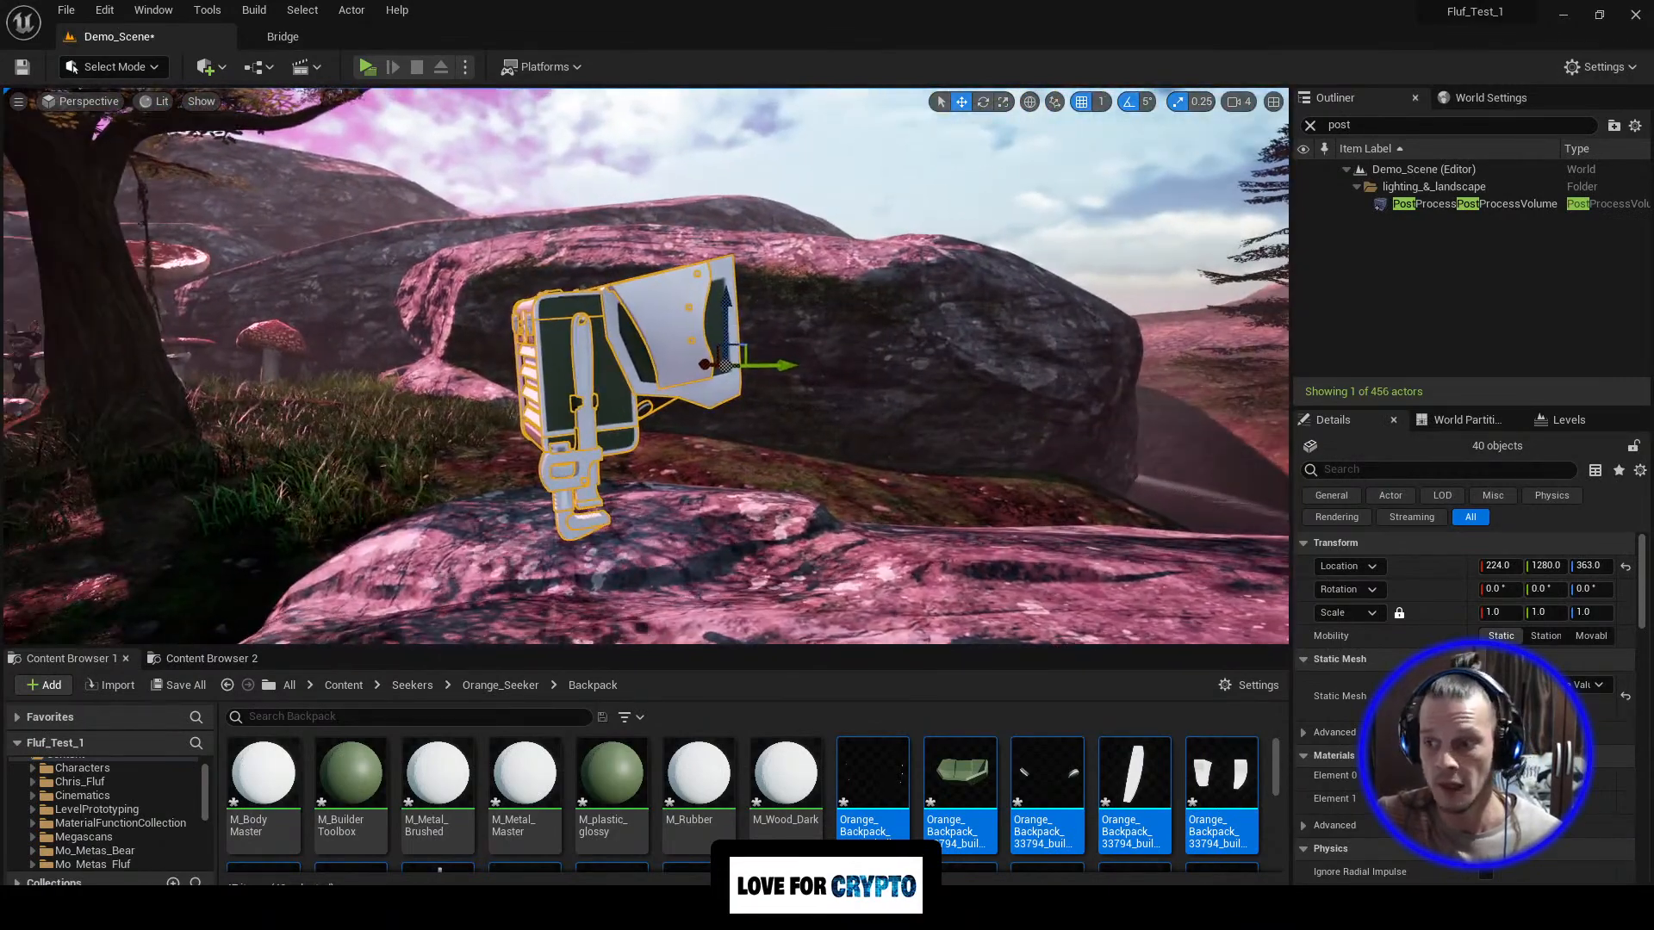
{"action": "right_click_drag", "start_coordinate": [1232, 501], "coordinate": [1099, 510]}
{"action": "key", "text": "d"}
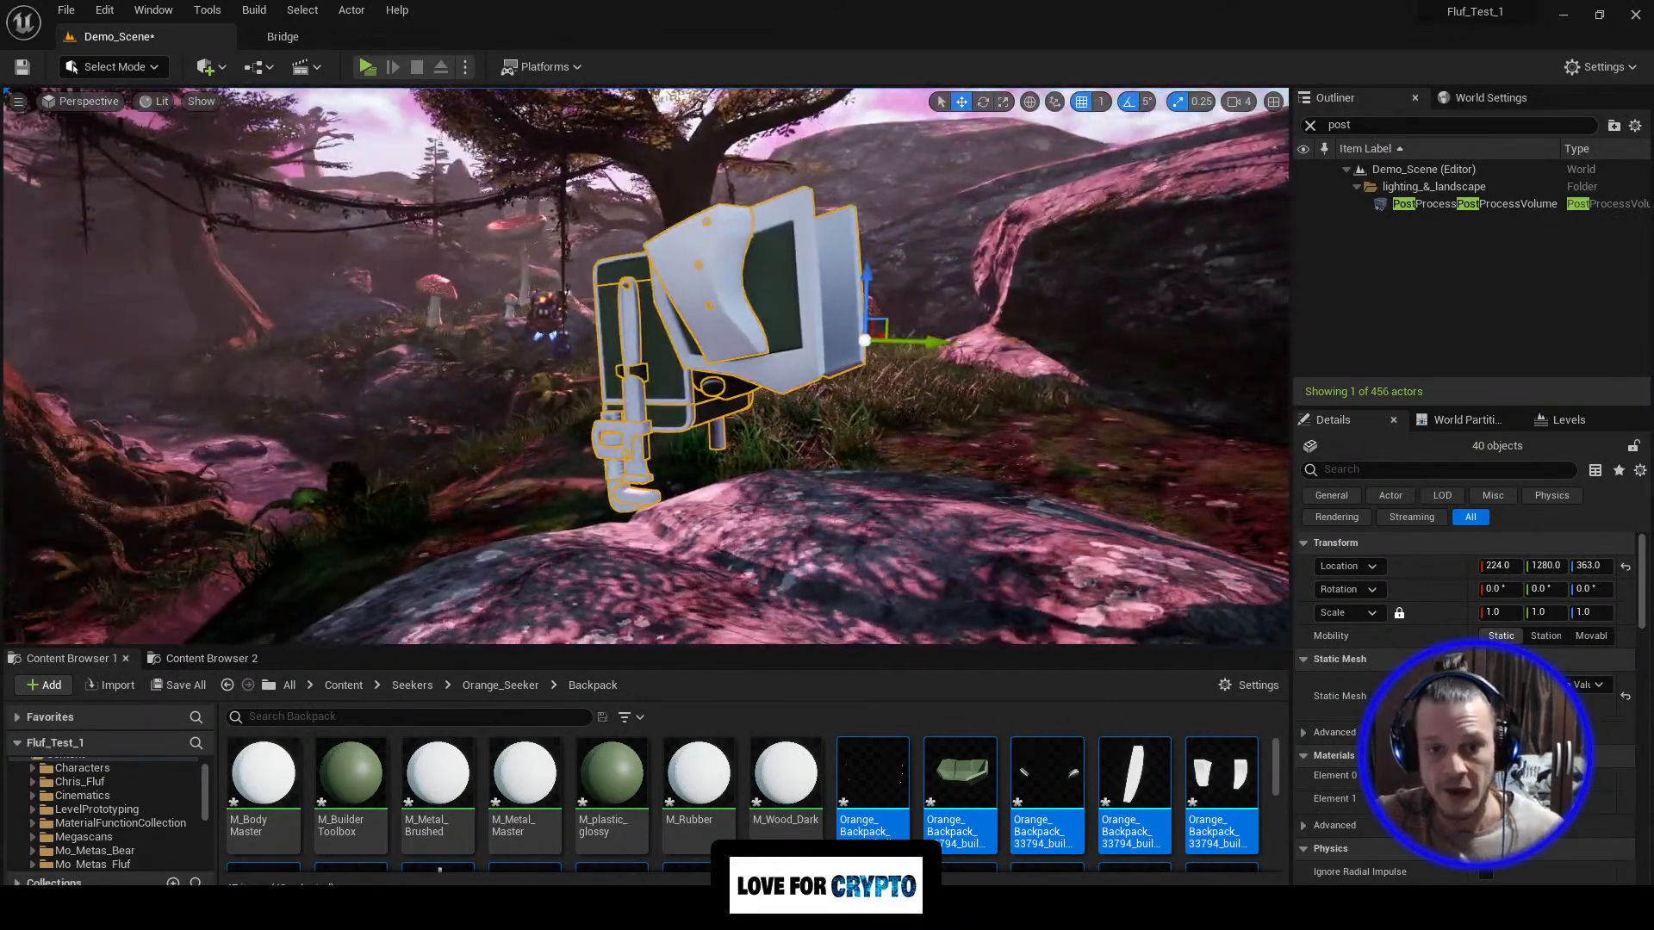
Step: Try moving only the backpack's side panels along Y to 1347, and undo back to having all its pieces selected
{"action": "left_click", "coordinate": [957, 520]}
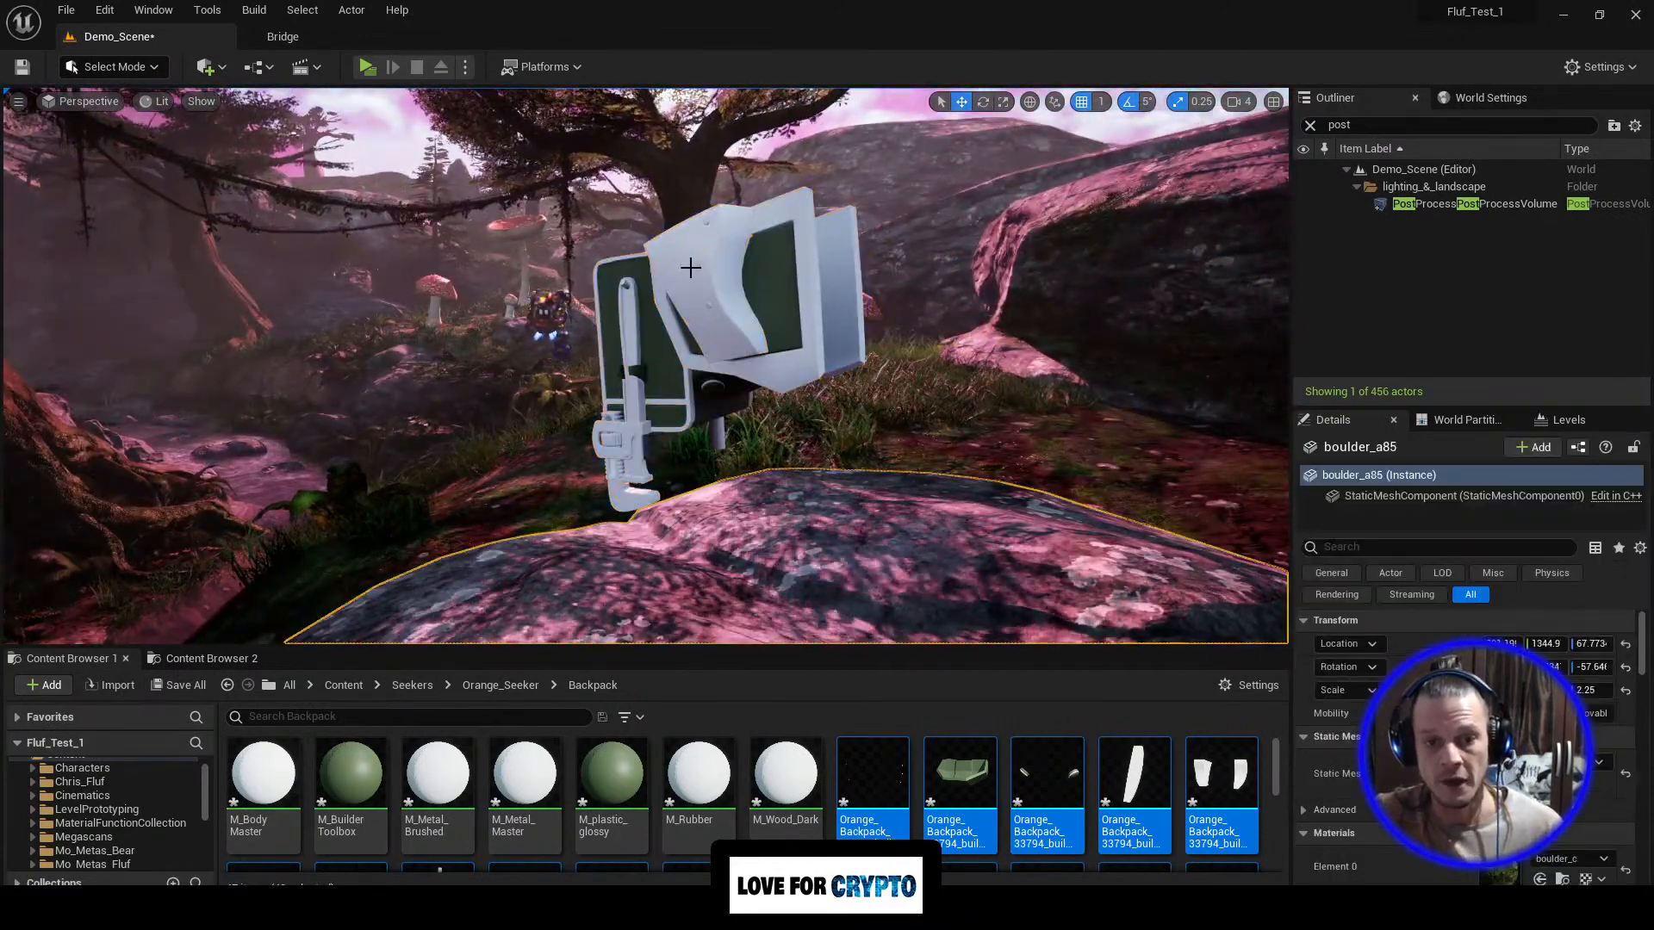
{"action": "left_click", "coordinate": [740, 285]}
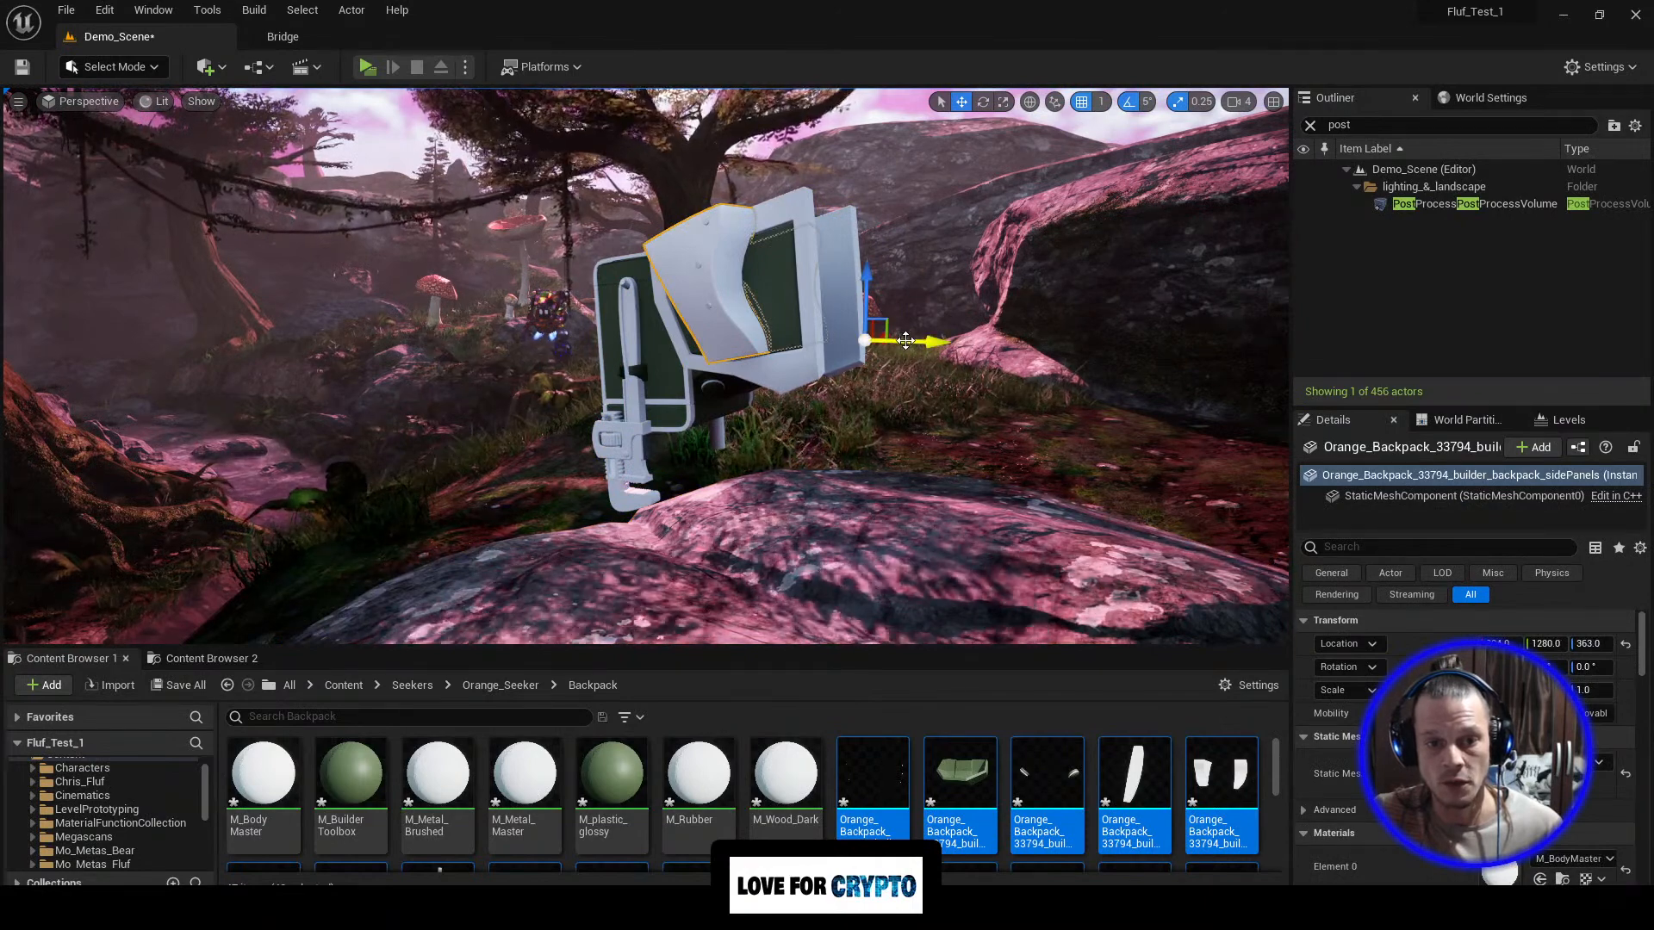
{"action": "left_click_drag", "start_coordinate": [917, 342], "coordinate": [1144, 341]}
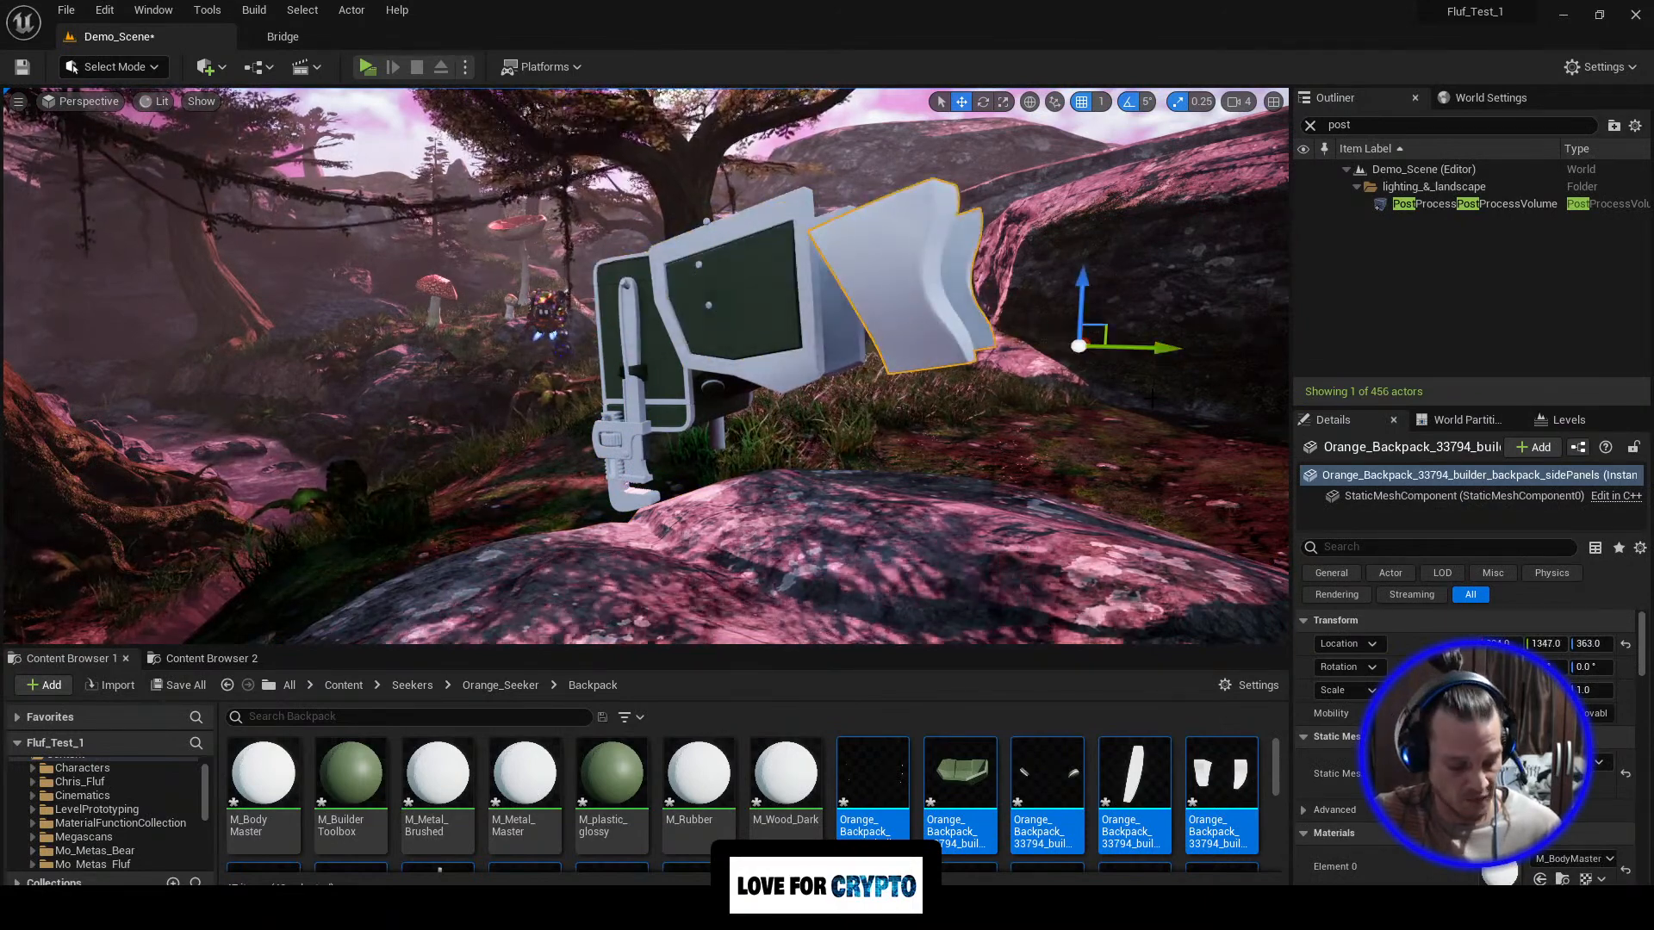
{"action": "key", "text": "ctrl+z"}
{"action": "key", "text": "ctrl+z"}
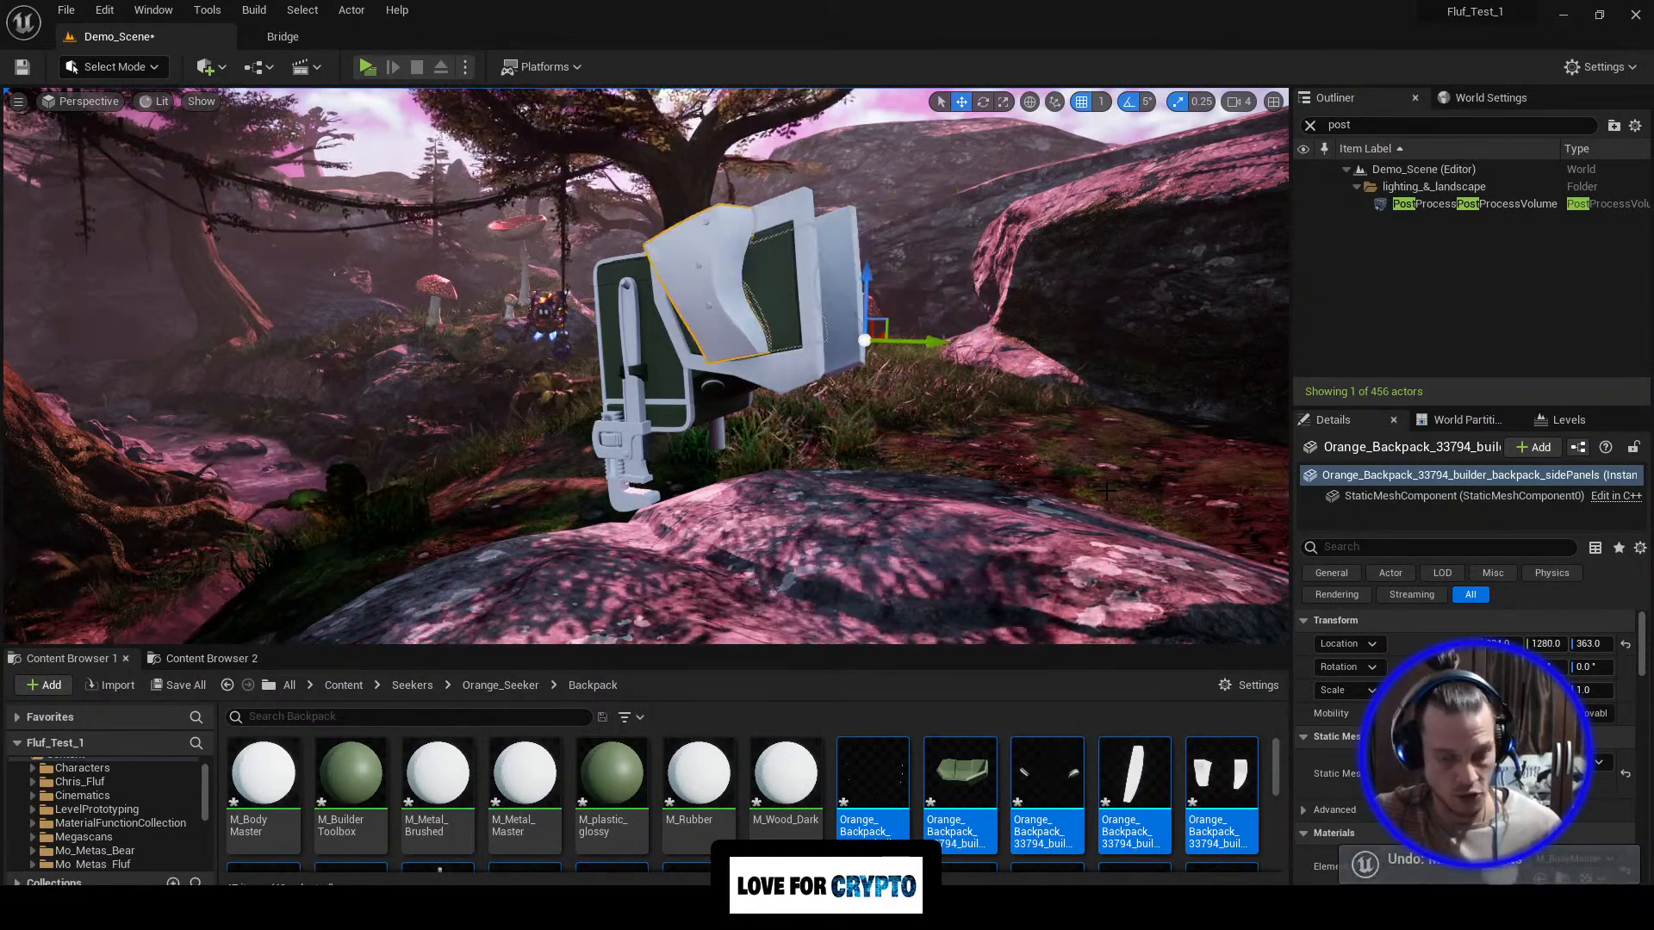
{"action": "key", "text": "ctrl+z"}
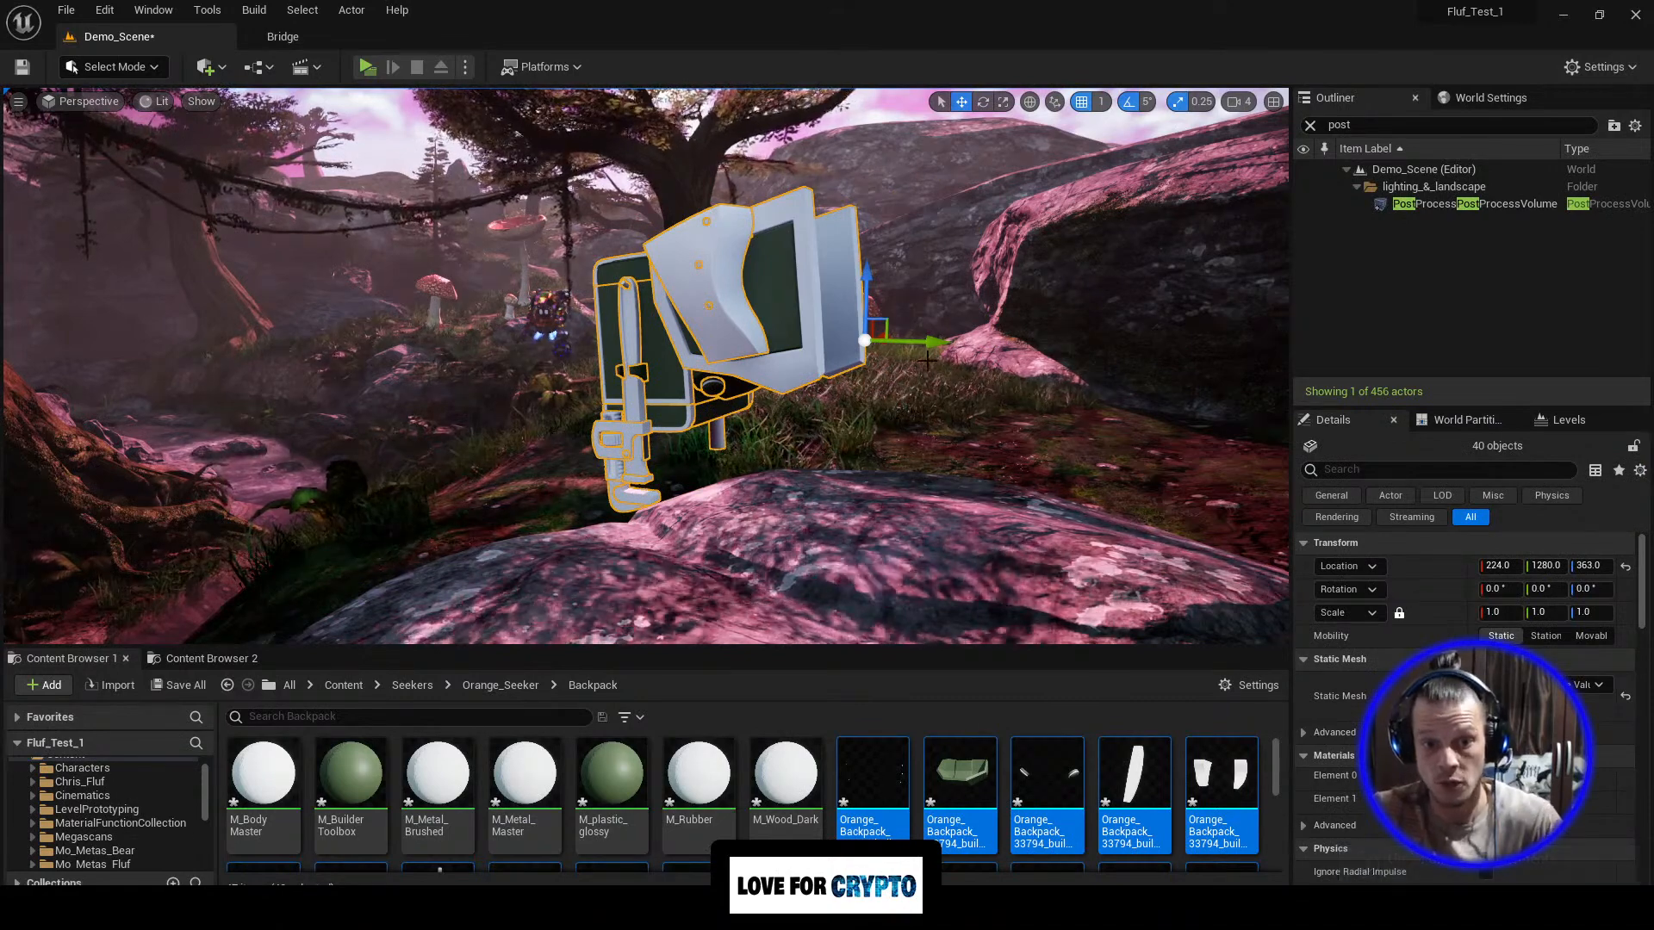
Step: Shift the whole backpack along Y to 1327 and delete all its pieces from the level
{"action": "left_click_drag", "start_coordinate": [924, 342], "coordinate": [1077, 381]}
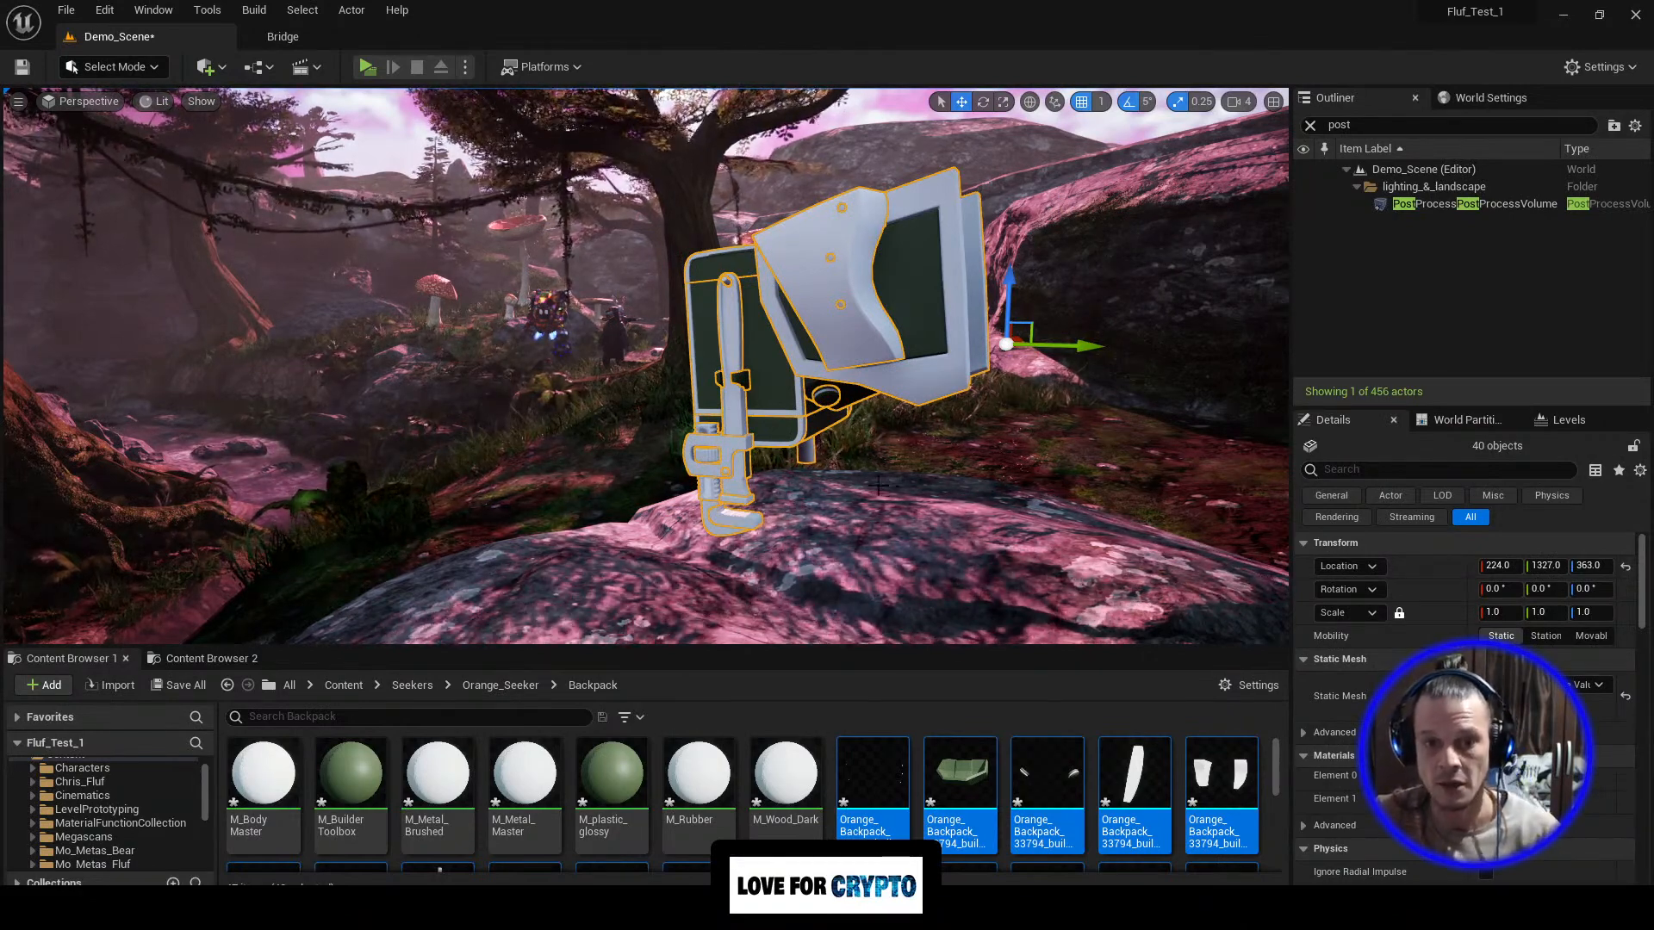
{"action": "key", "text": "Delete"}
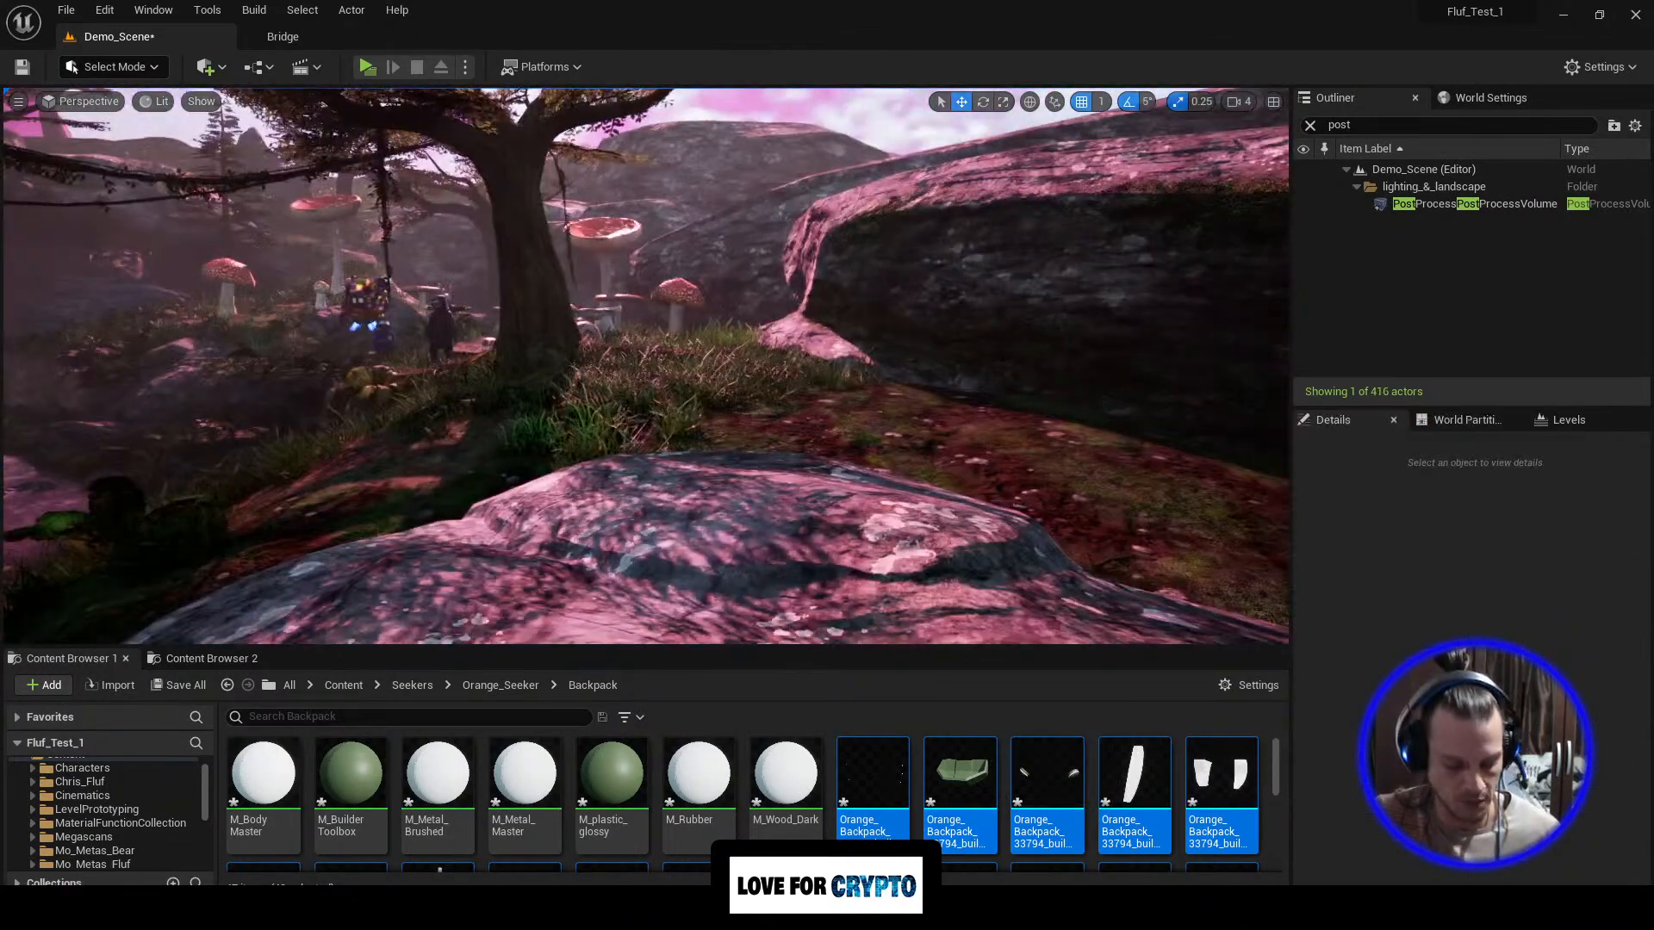
{"action": "right_click_drag", "start_coordinate": [646, 367], "coordinate": [874, 342]}
{"action": "key", "text": "s"}
{"action": "right_click_drag", "start_coordinate": [812, 505], "coordinate": [797, 526]}
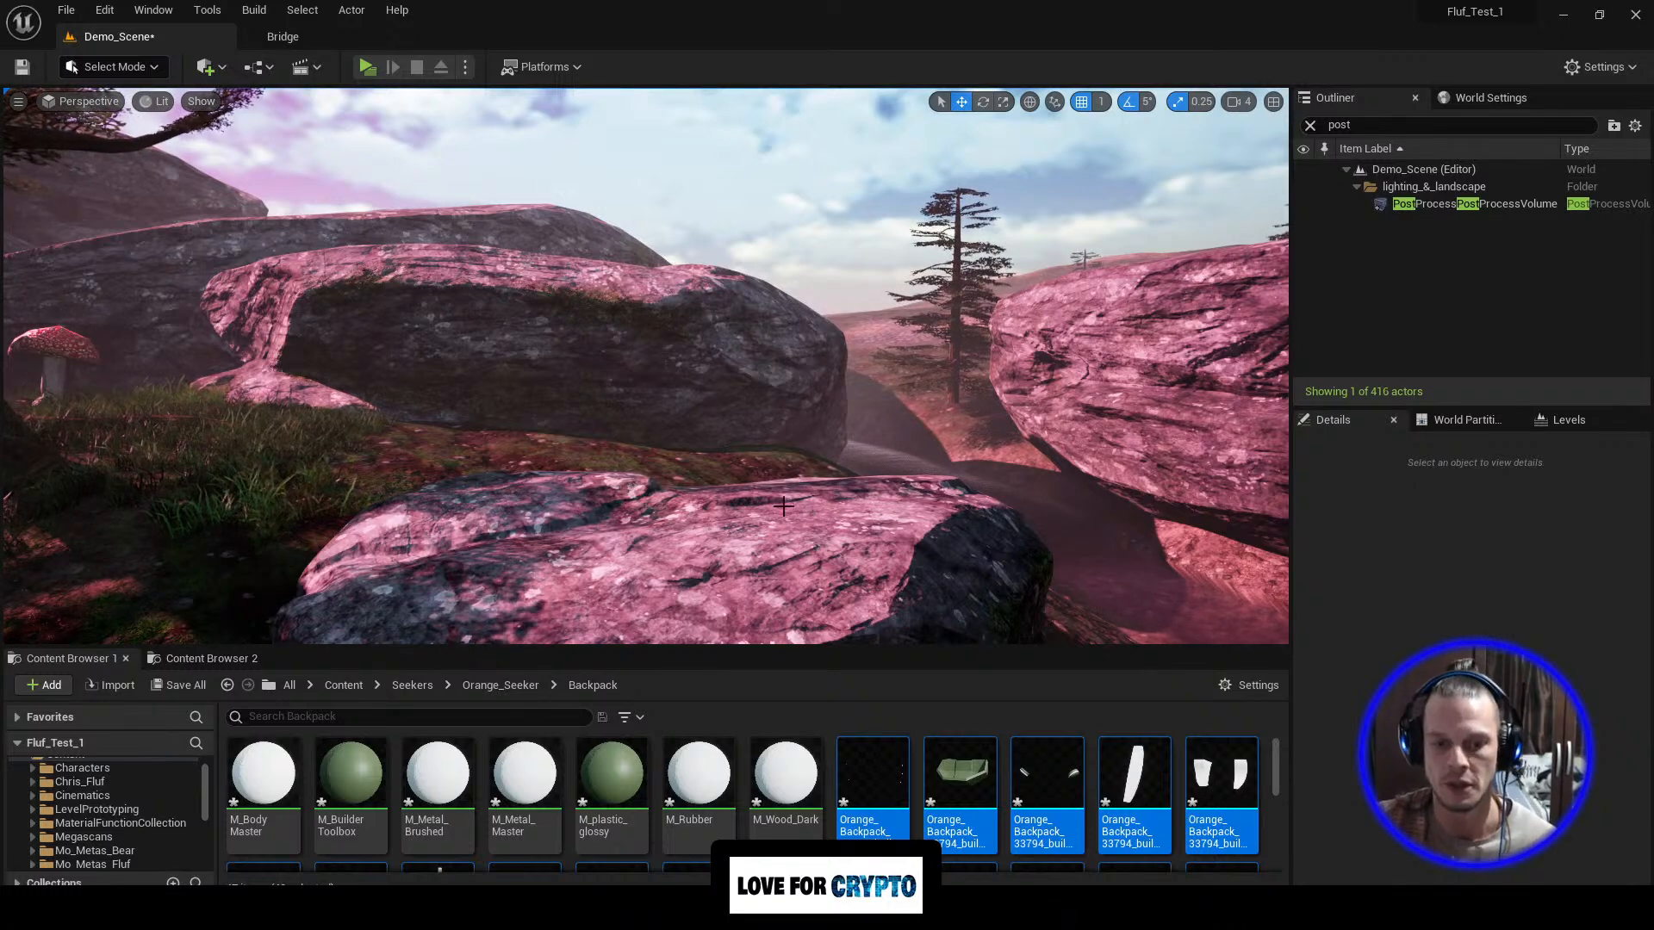
Step: Create a folder named Meshes inside Seekers/Orange_Seeker
{"action": "left_click_drag", "start_coordinate": [1008, 648], "coordinate": [1003, 342]}
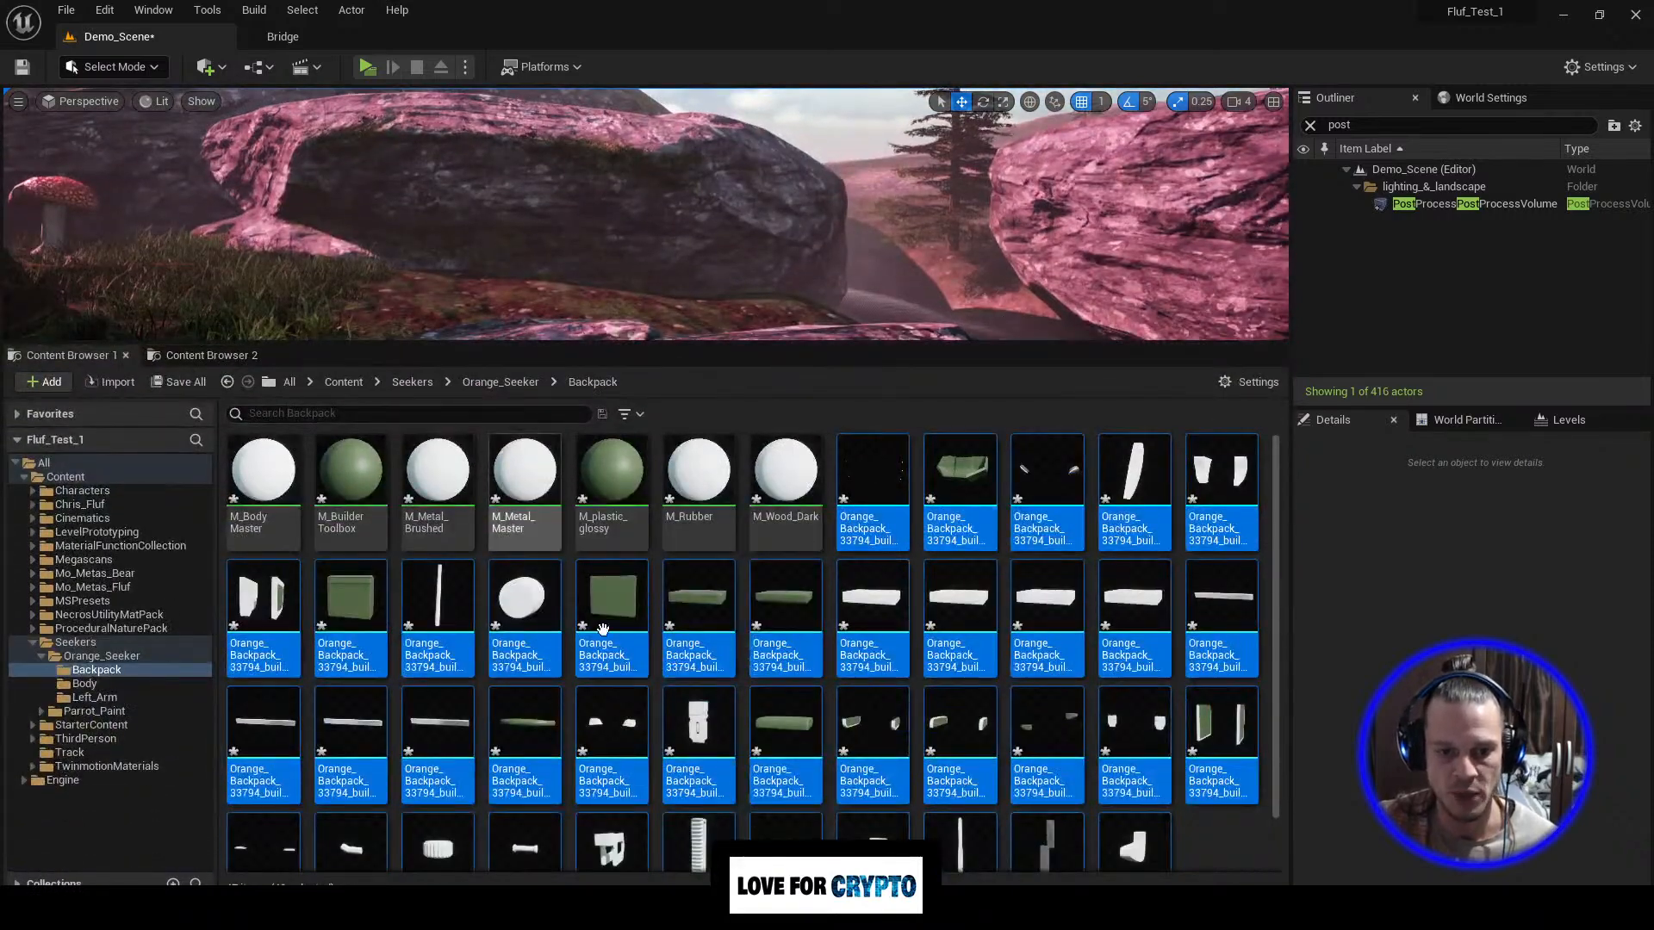
{"action": "left_click", "coordinate": [413, 384]}
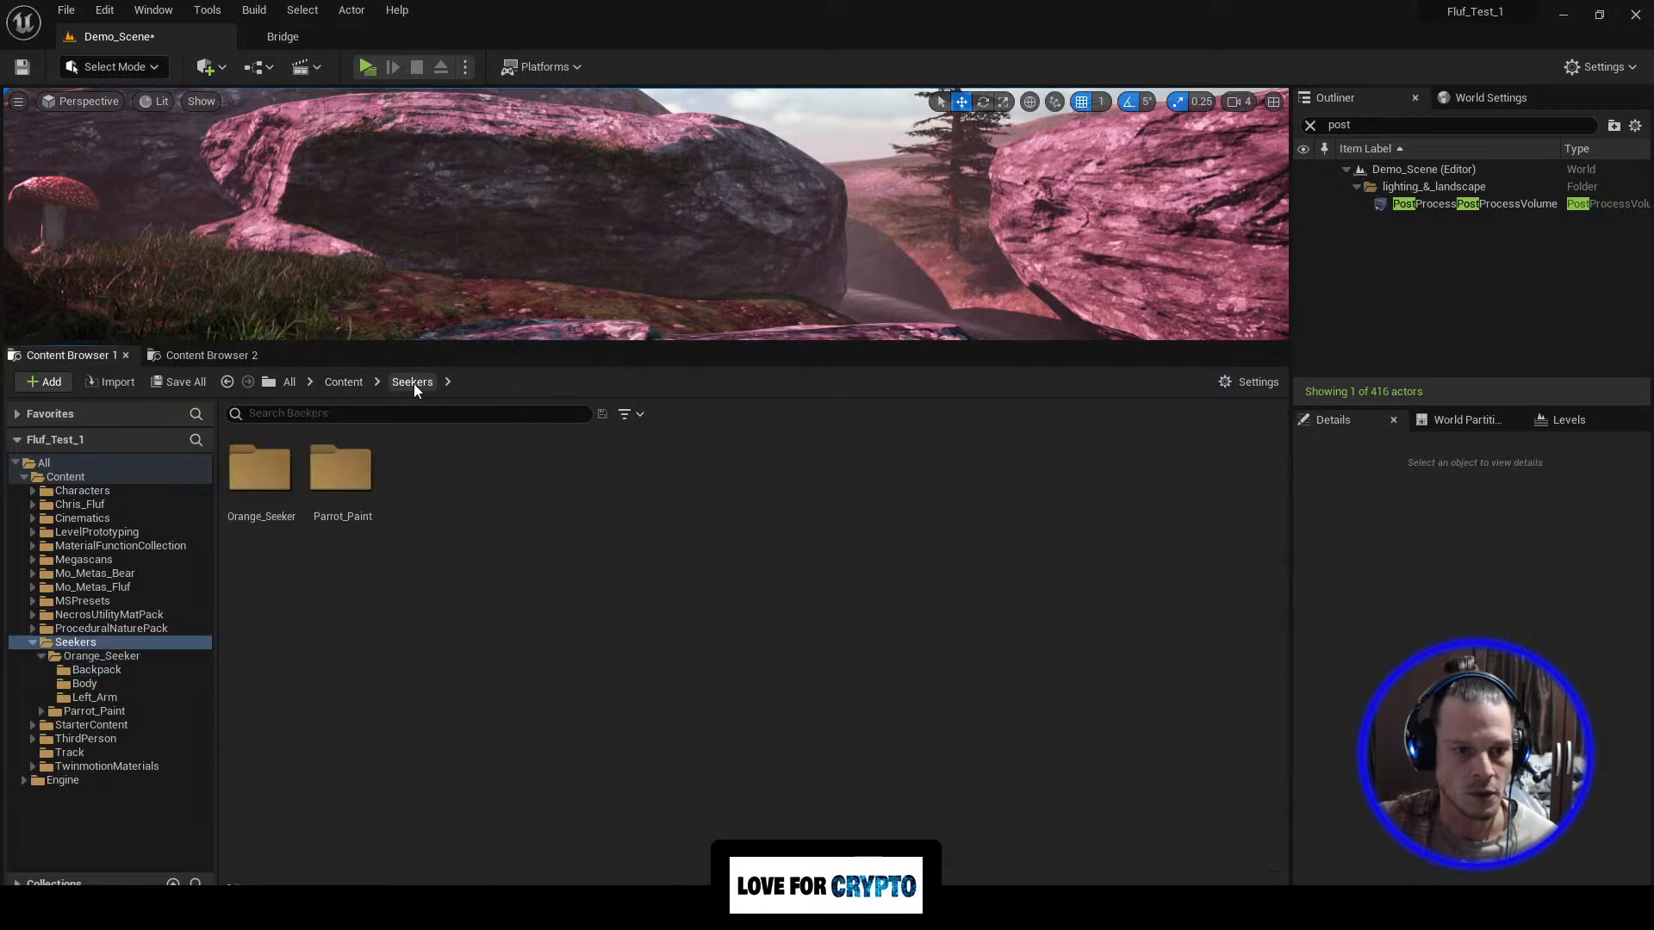
{"action": "double_click", "coordinate": [263, 474]}
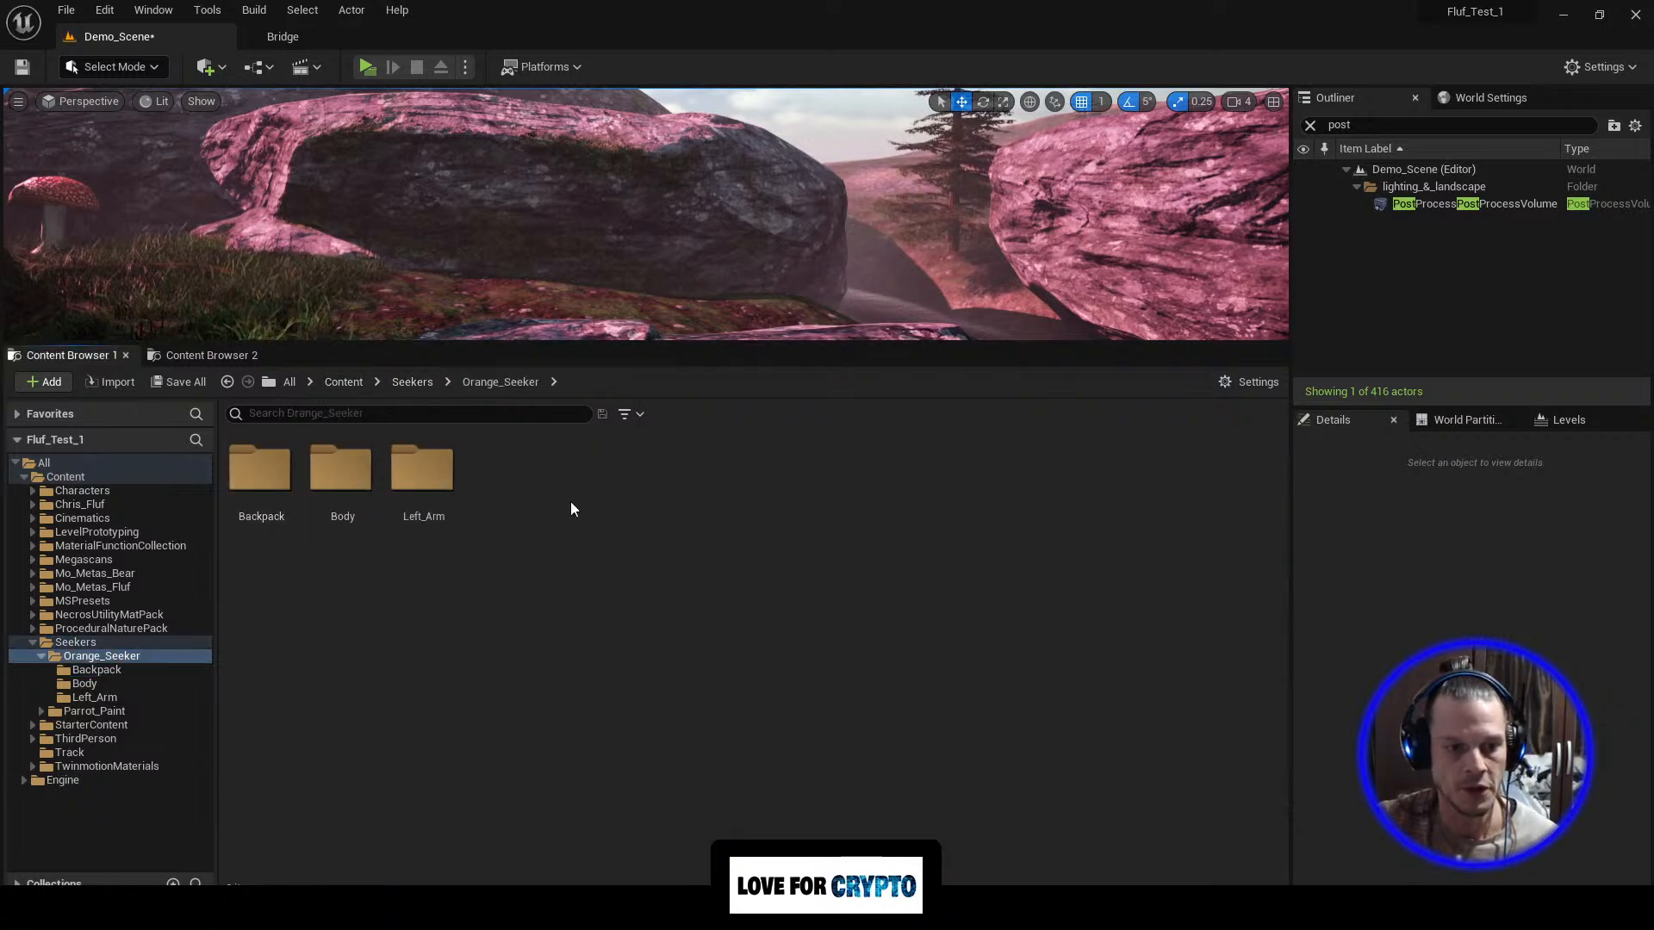
{"action": "right_click", "coordinate": [527, 487]}
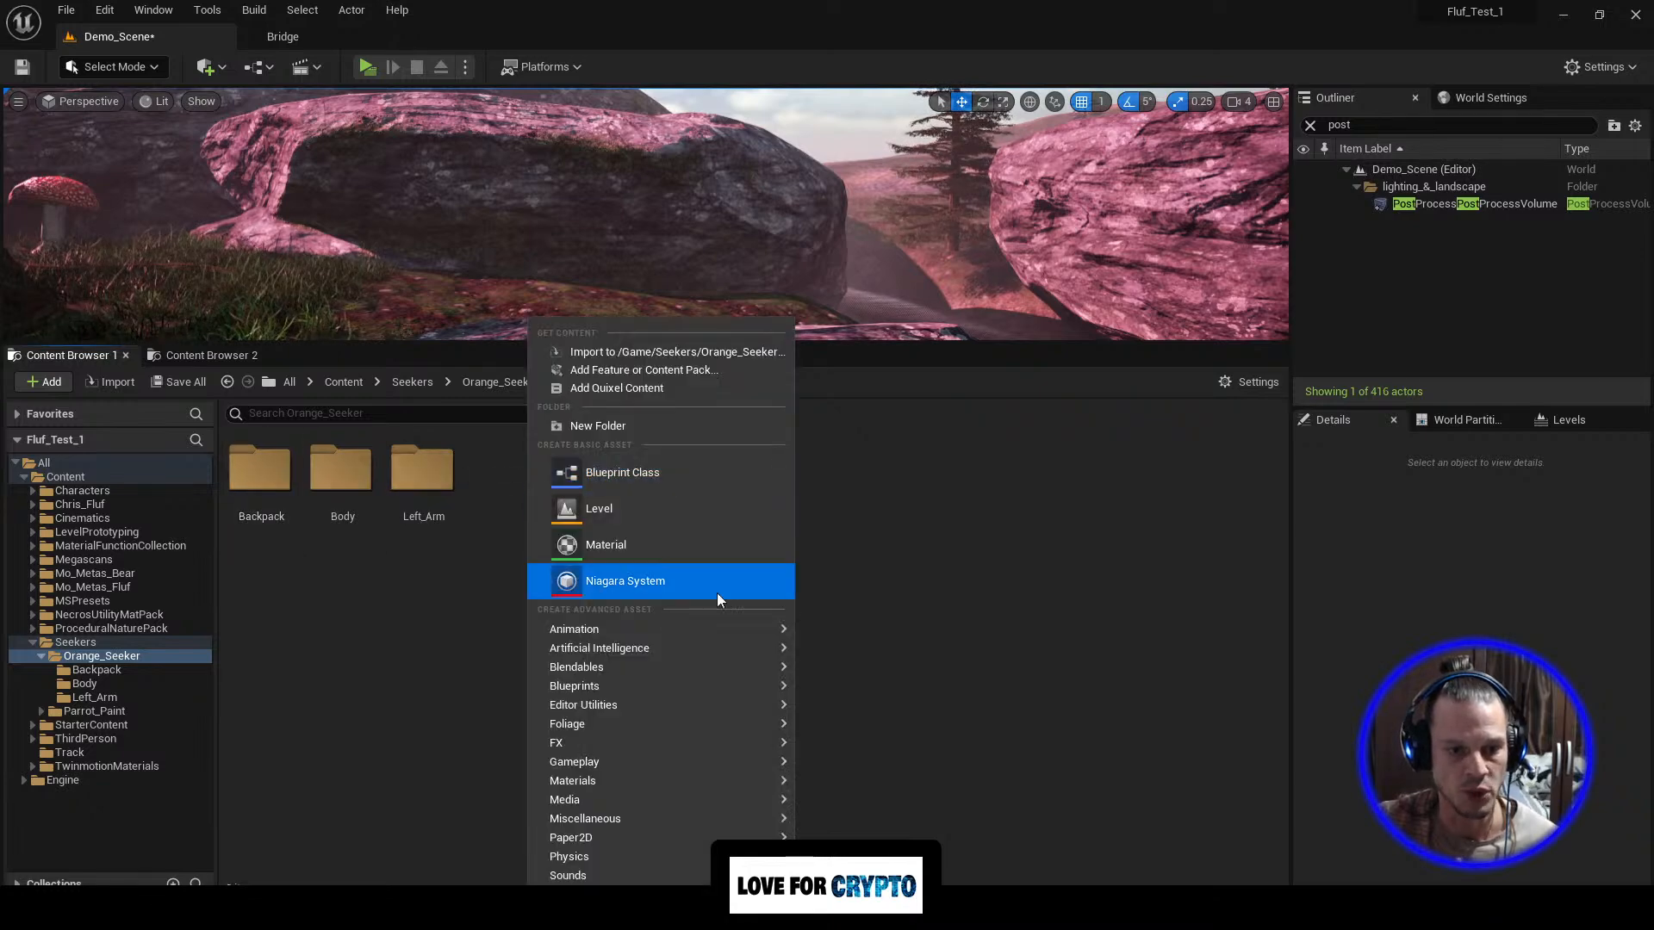
{"action": "left_click", "coordinate": [639, 424]}
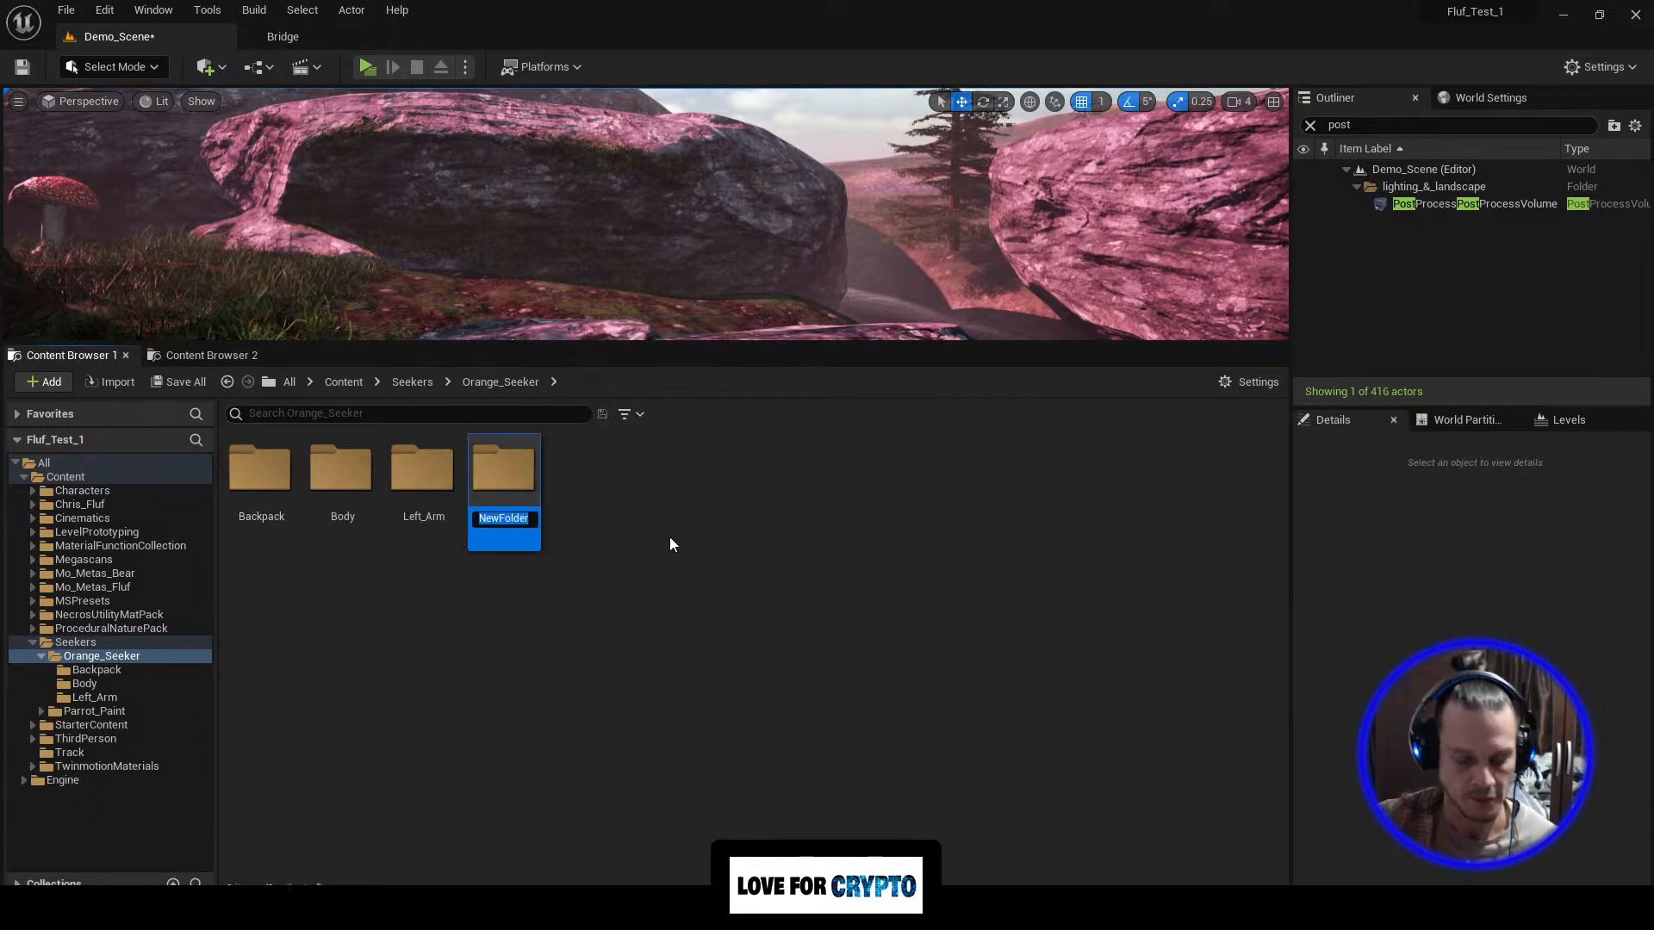
{"action": "type", "text": "Meshes"}
{"action": "key", "text": "Return"}
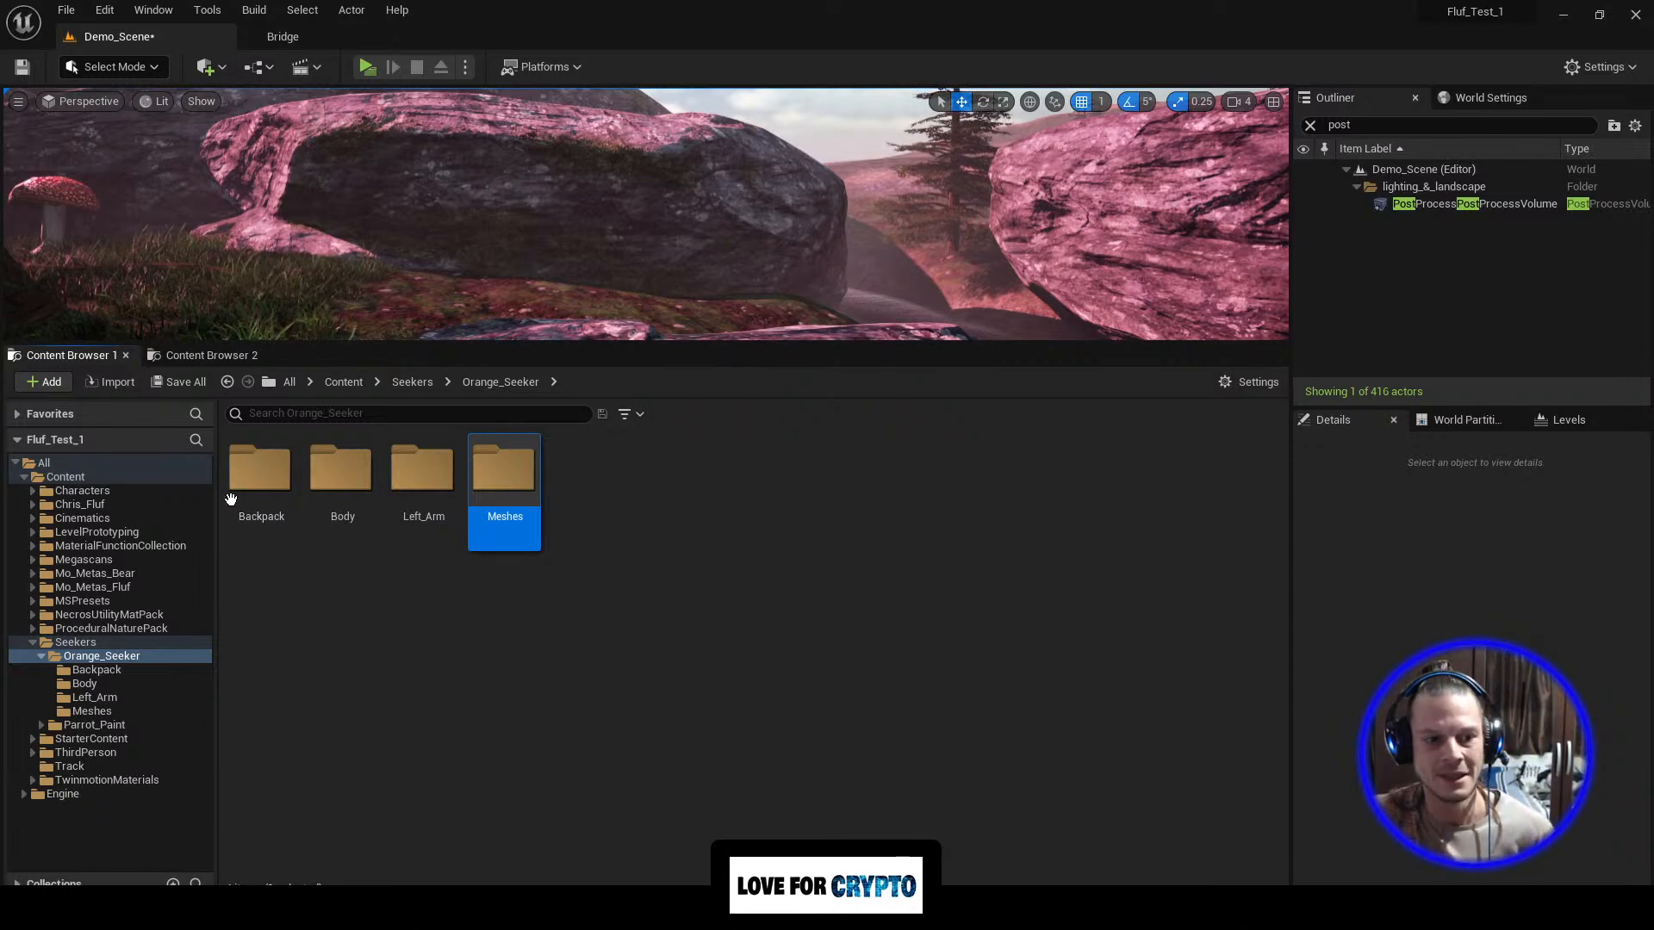
Step: Move the Backpack, Body and Left_Arm folders into the Meshes folder
{"action": "left_click", "coordinate": [281, 476]}
{"action": "left_click", "coordinate": [426, 474], "text": "shift"}
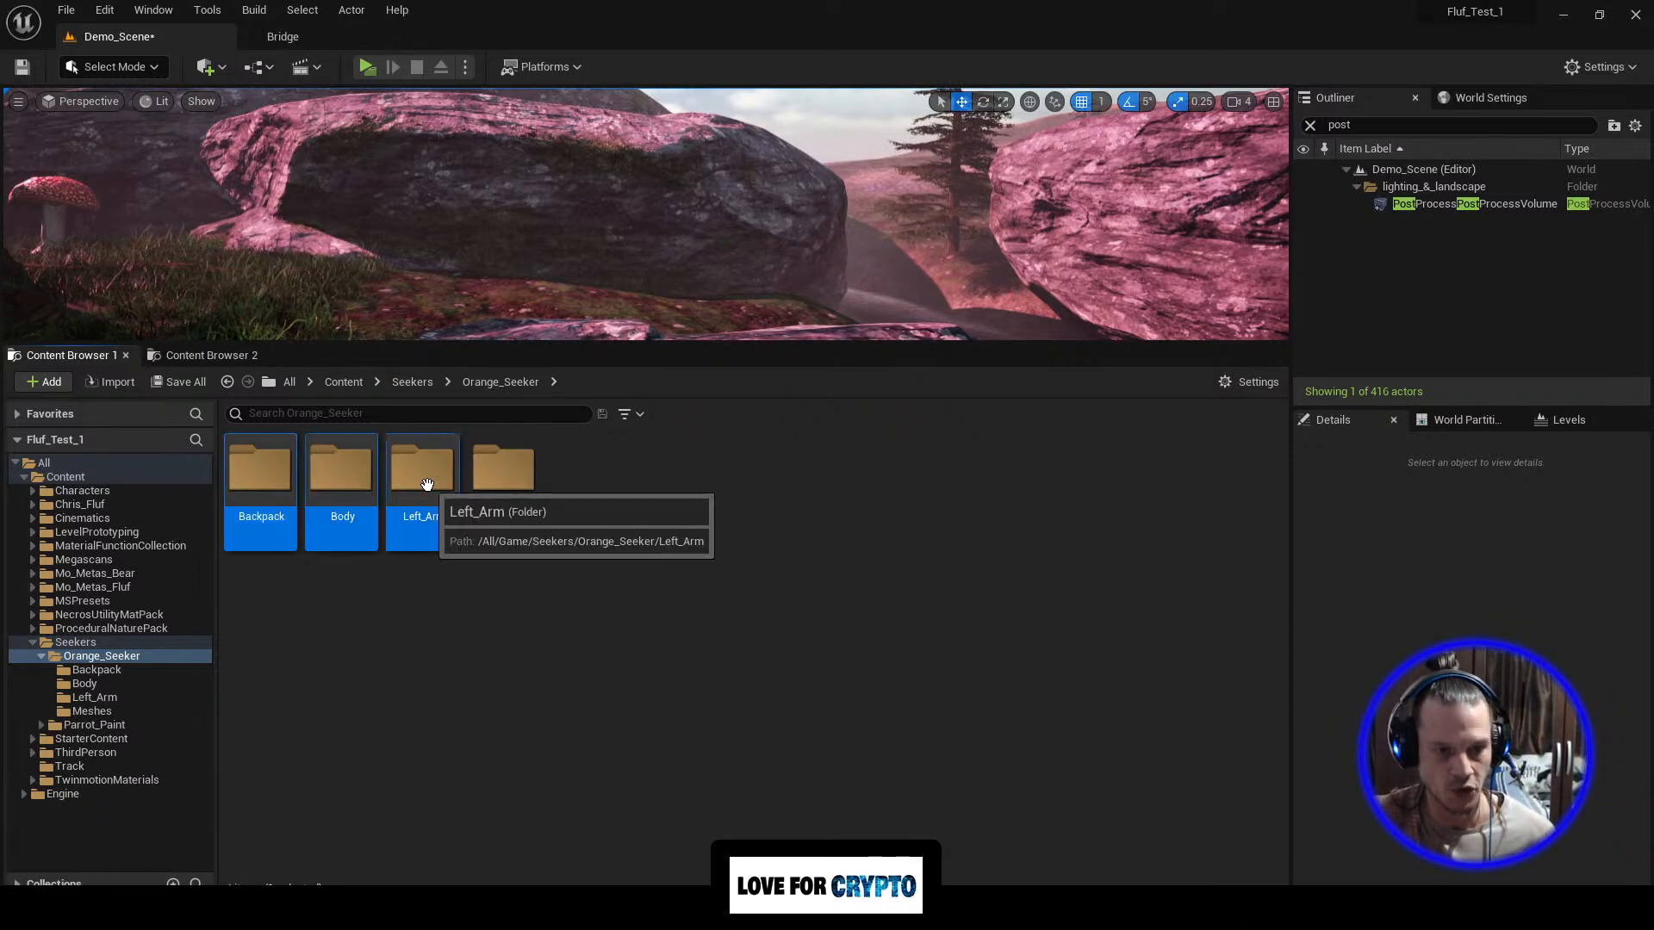
{"action": "left_click_drag", "start_coordinate": [358, 465], "coordinate": [491, 486]}
{"action": "left_click", "coordinate": [556, 516]}
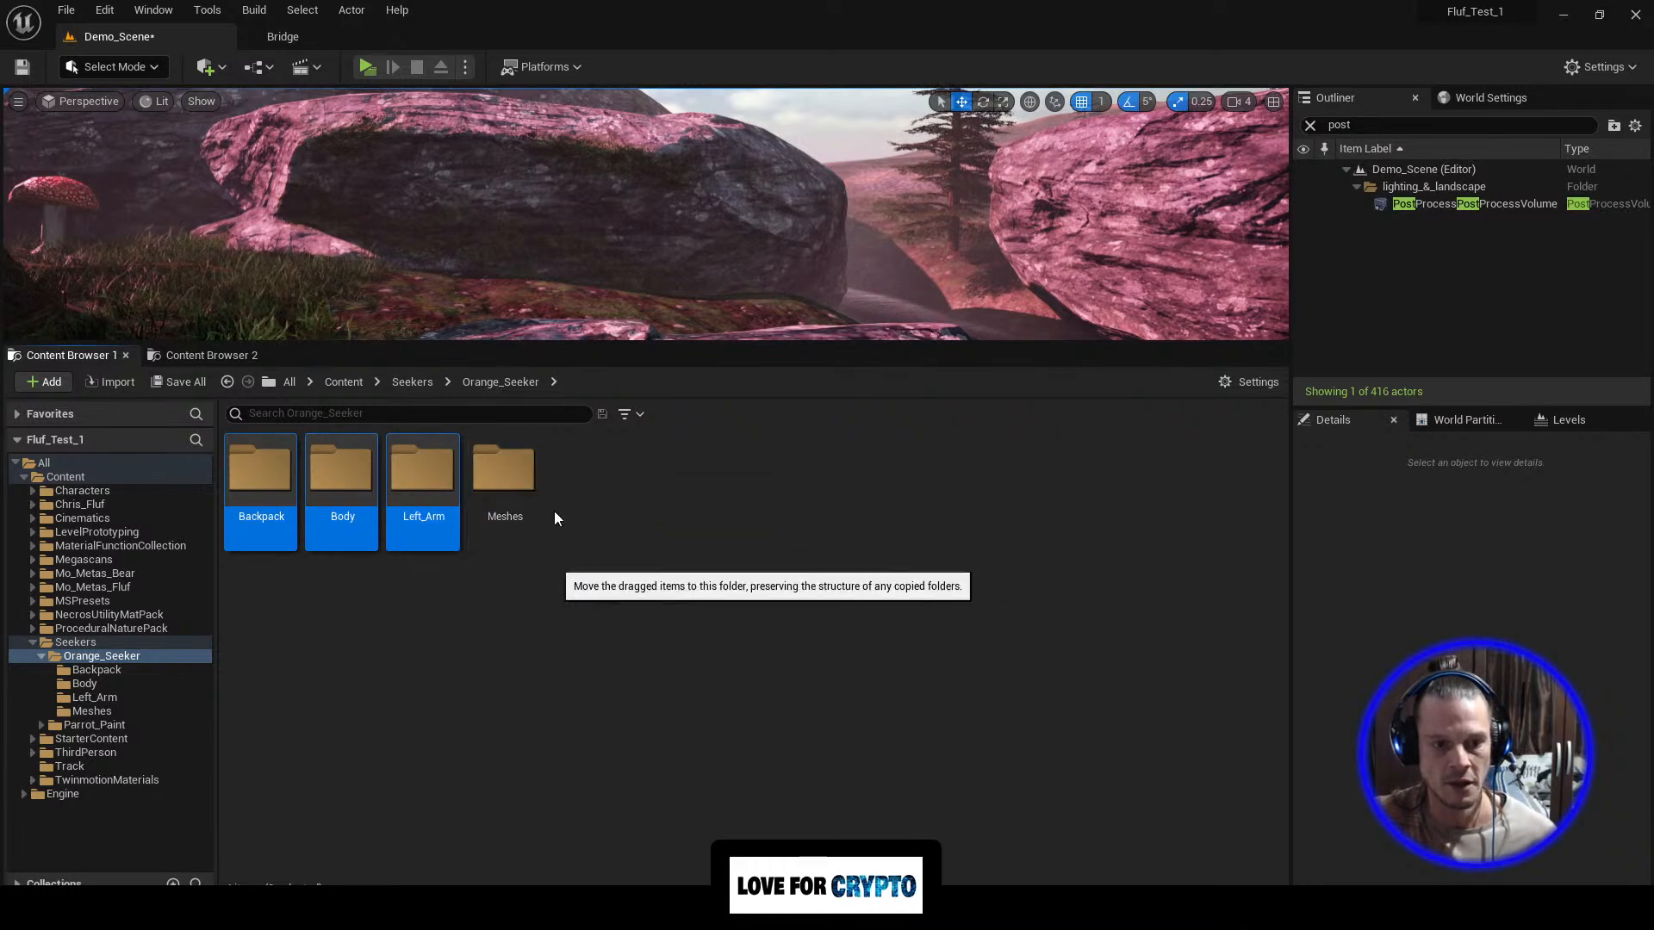
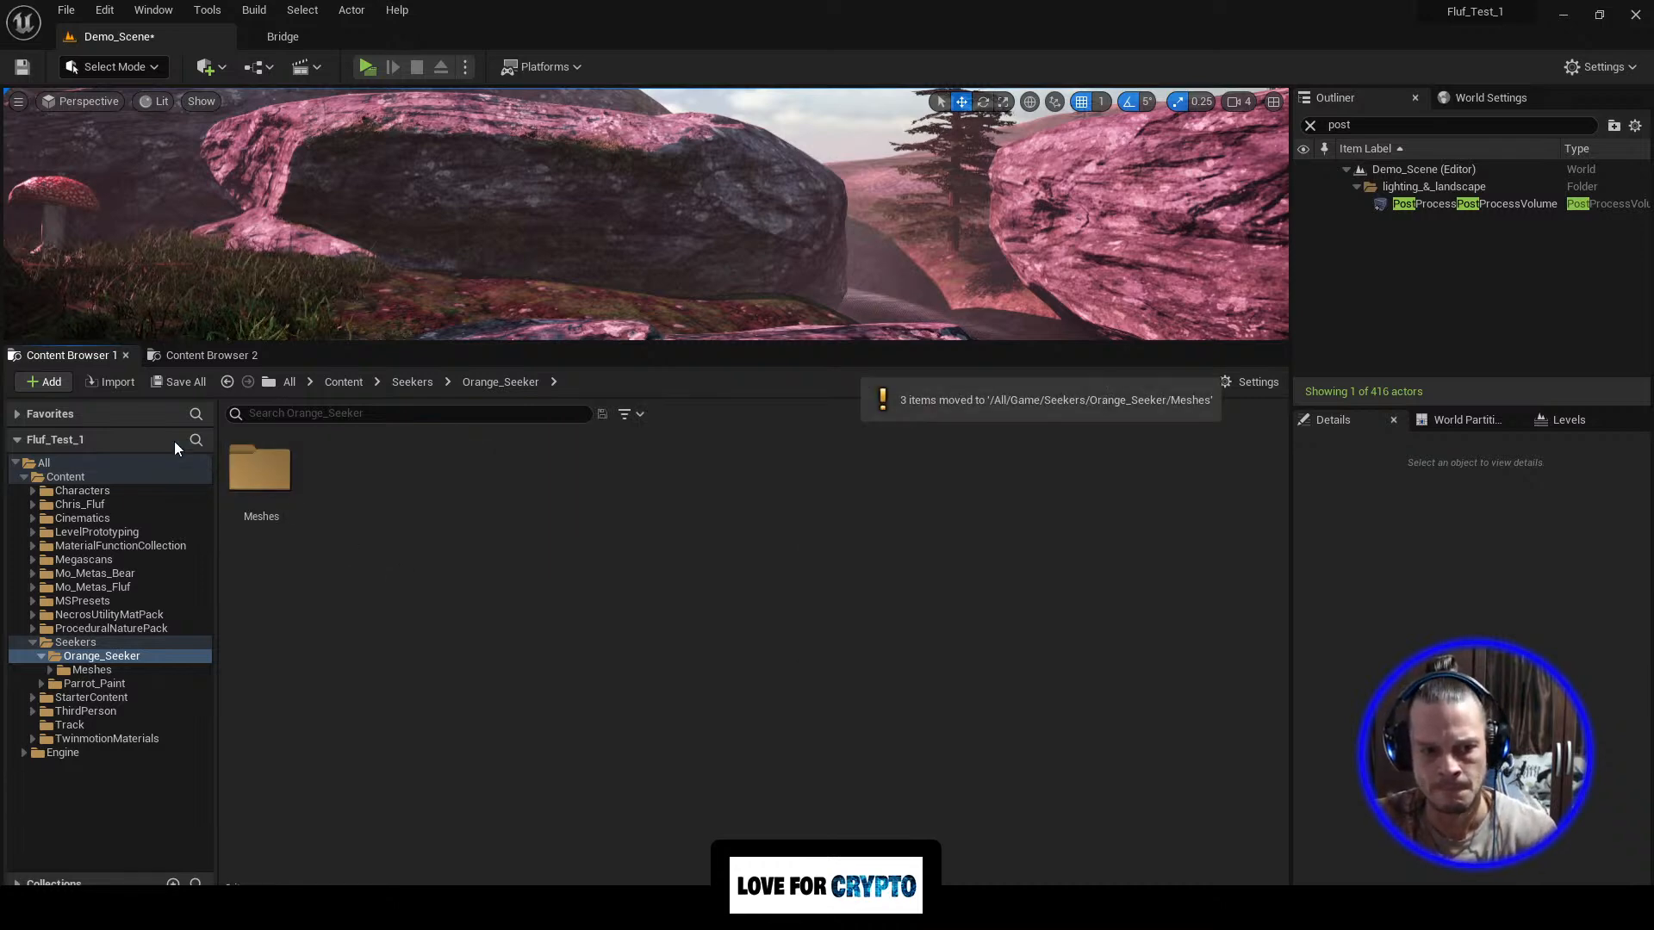
Step: Place all static mesh pieces from Meshes/Backpack together above the boulder at about X 112, Y 1225, Z 372
{"action": "right_click", "coordinate": [397, 467]}
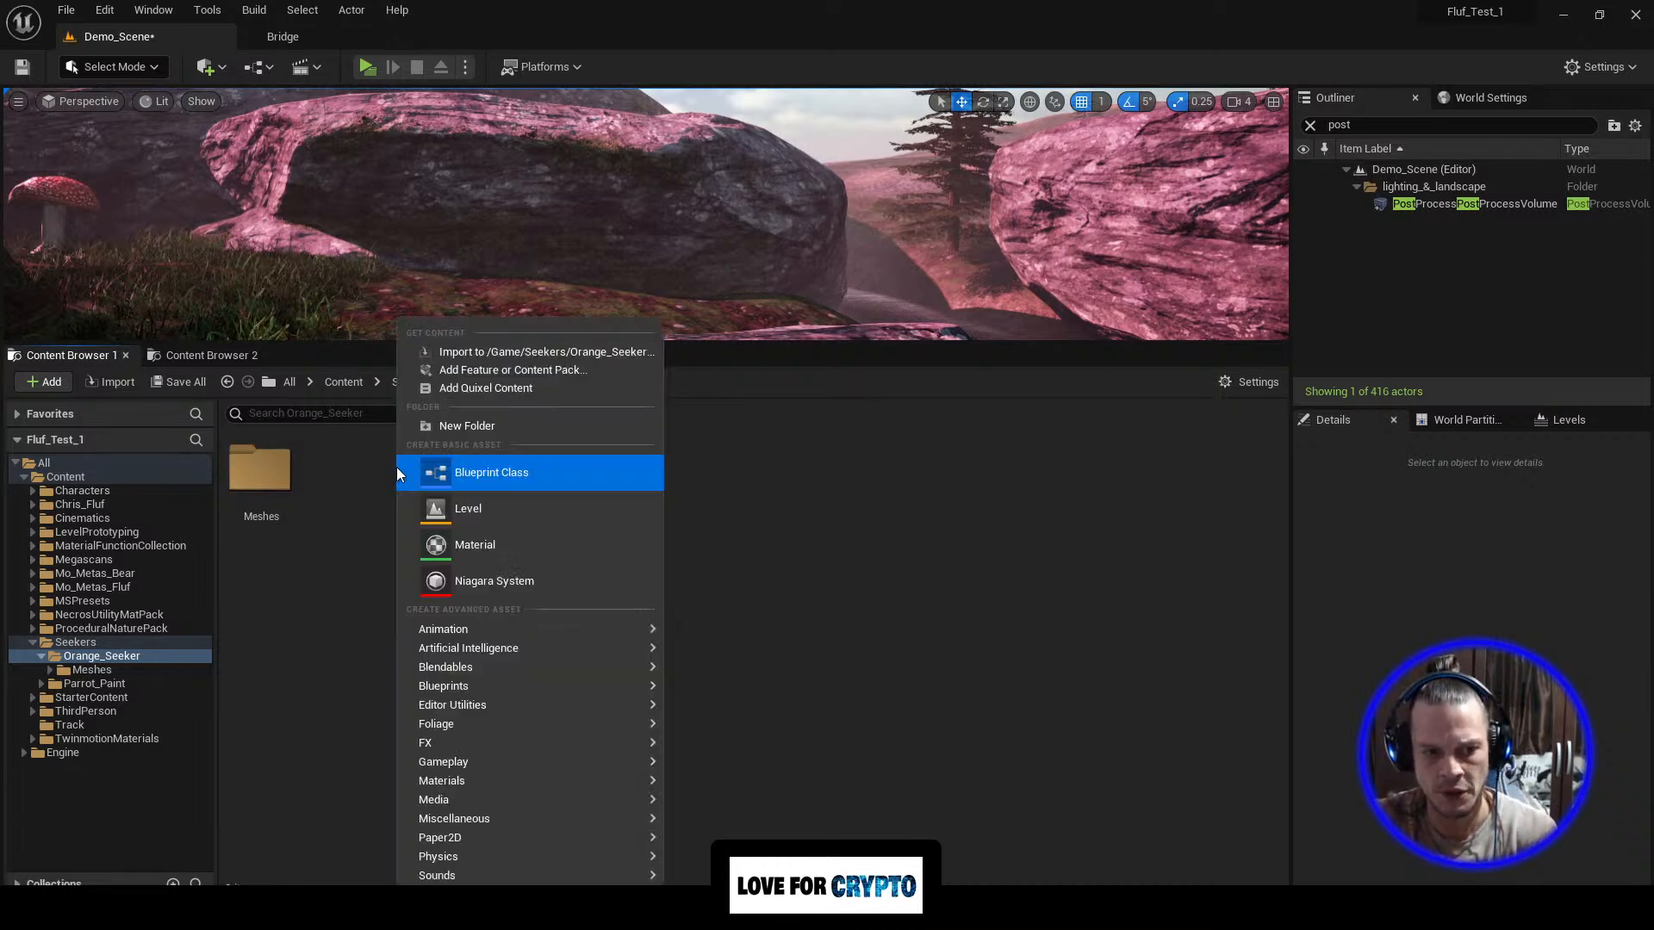
{"action": "left_click", "coordinate": [741, 489]}
{"action": "left_click_drag", "start_coordinate": [803, 340], "coordinate": [804, 613]}
{"action": "double_click", "coordinate": [259, 737]}
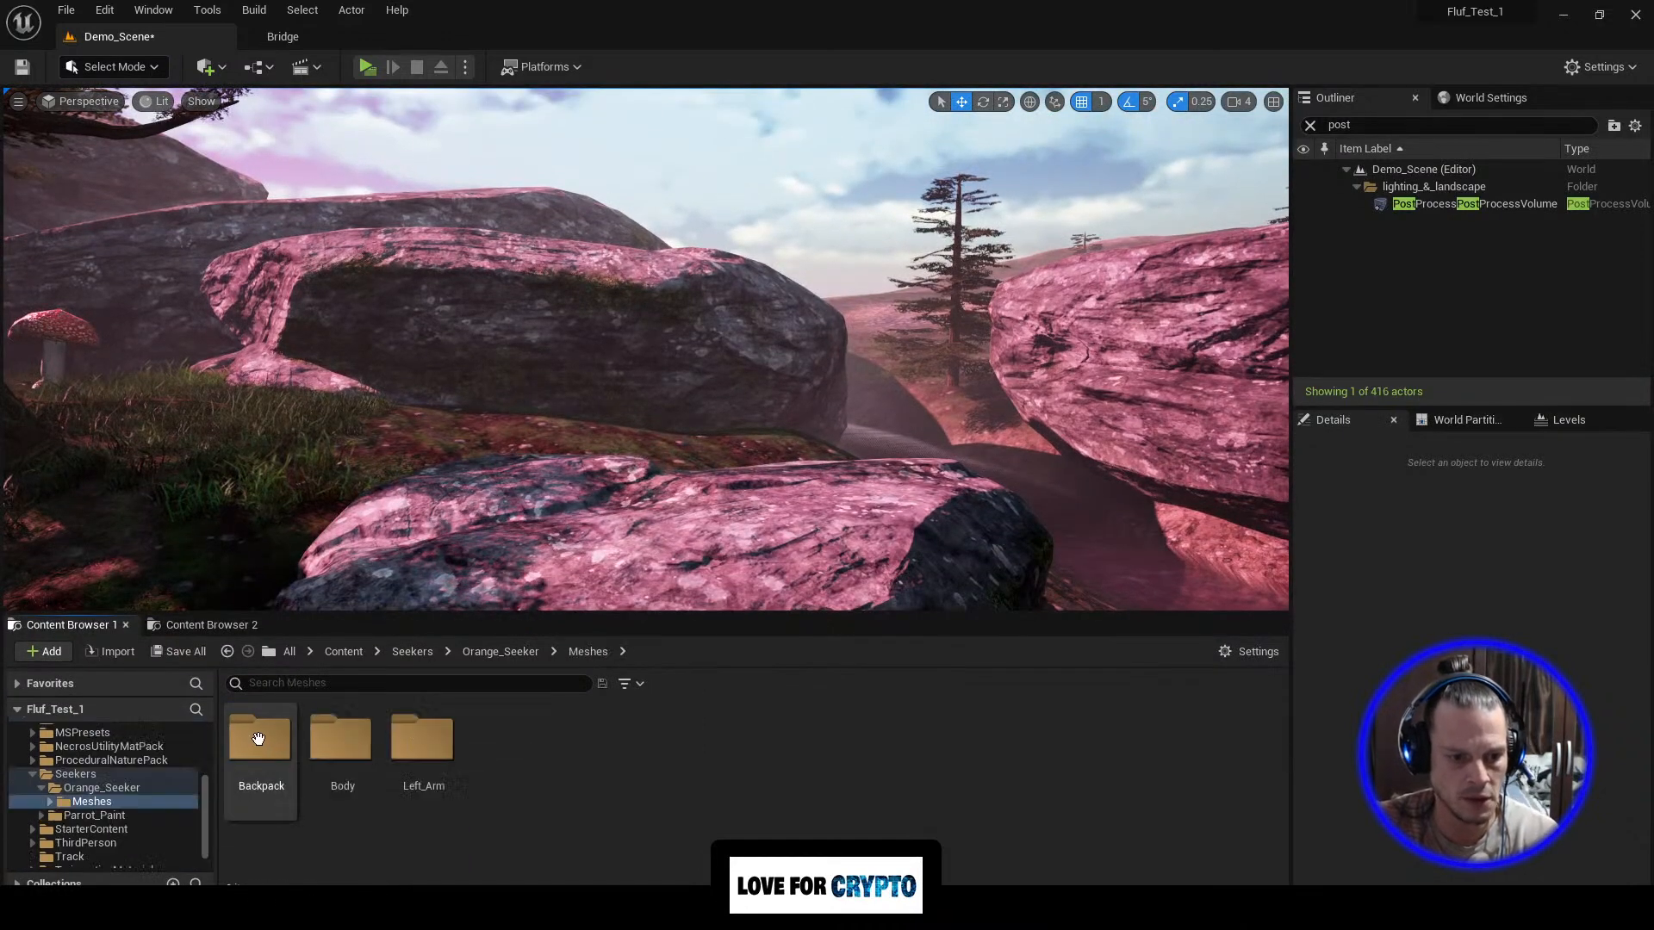
{"action": "left_click", "coordinate": [248, 757]}
{"action": "double_click", "coordinate": [248, 757]}
{"action": "scroll", "coordinate": [857, 734], "scroll_direction": "down", "scroll_amount": 1}
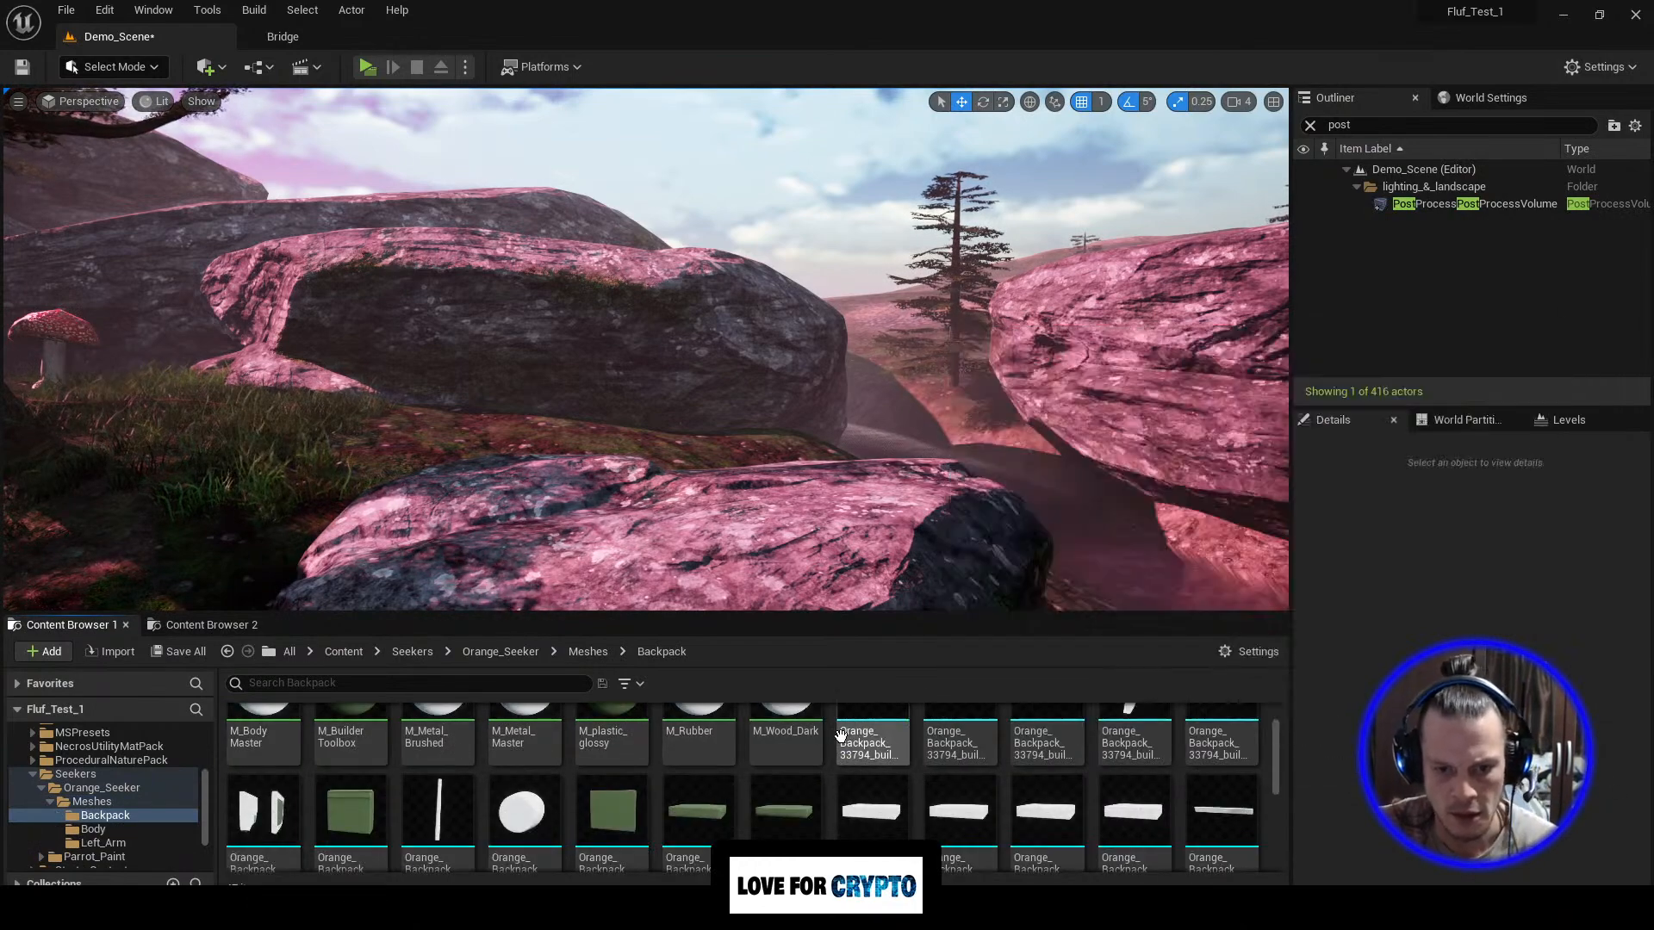
{"action": "scroll", "coordinate": [922, 769], "scroll_direction": "down", "scroll_amount": 5}
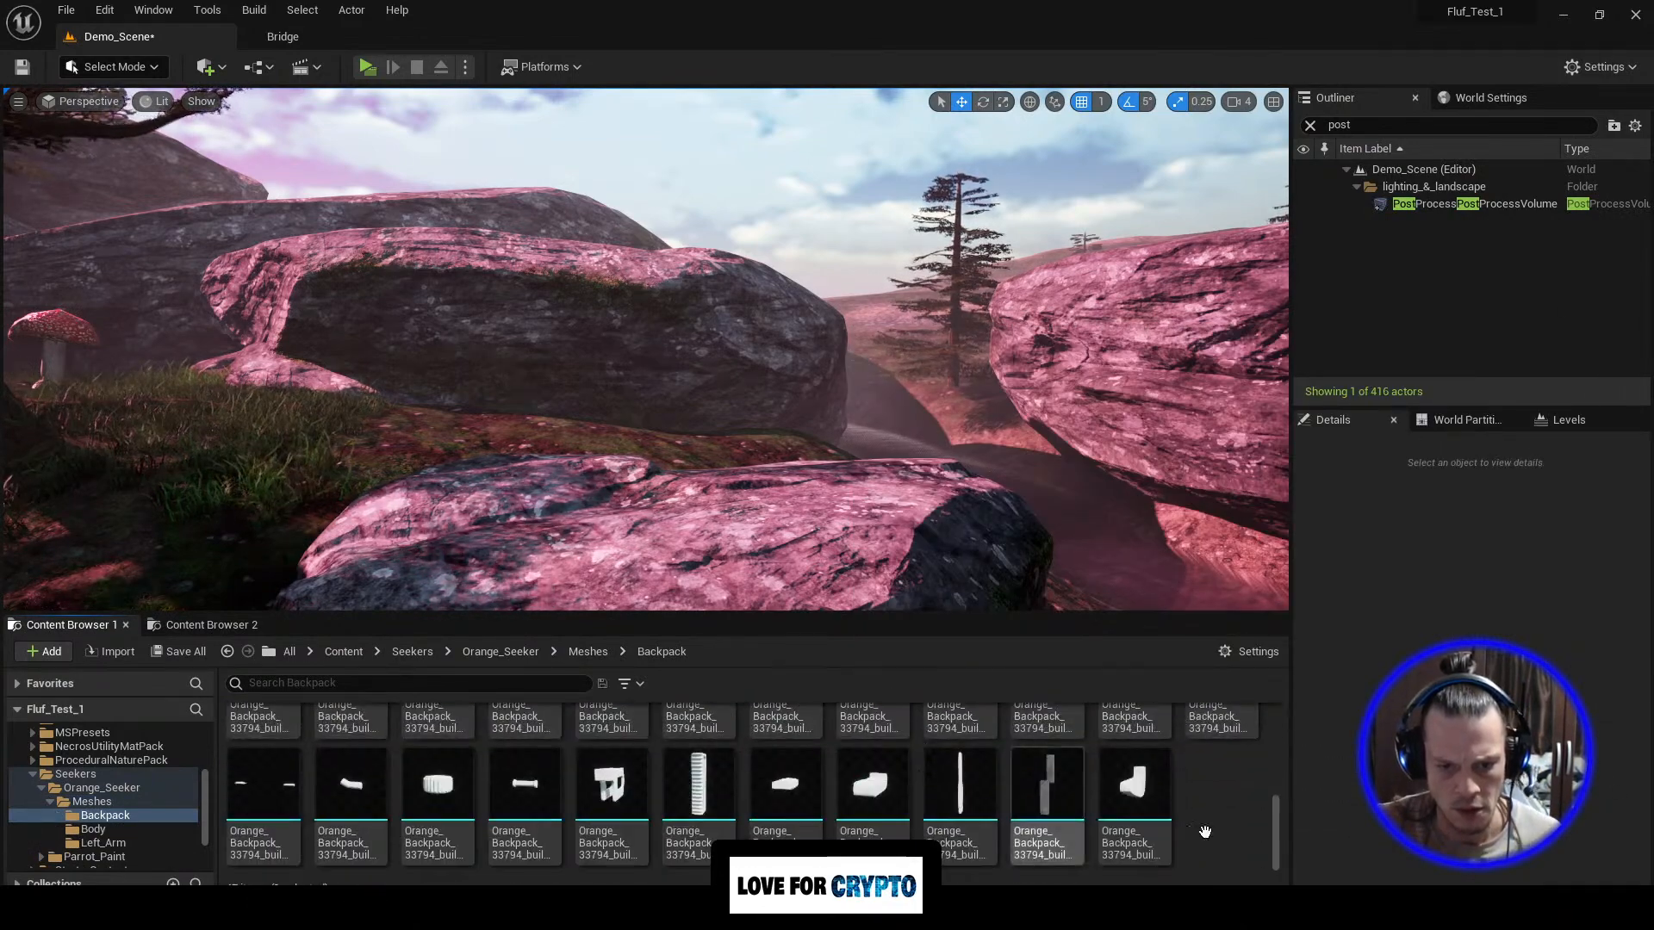
{"action": "key", "text": "ctrl+a"}
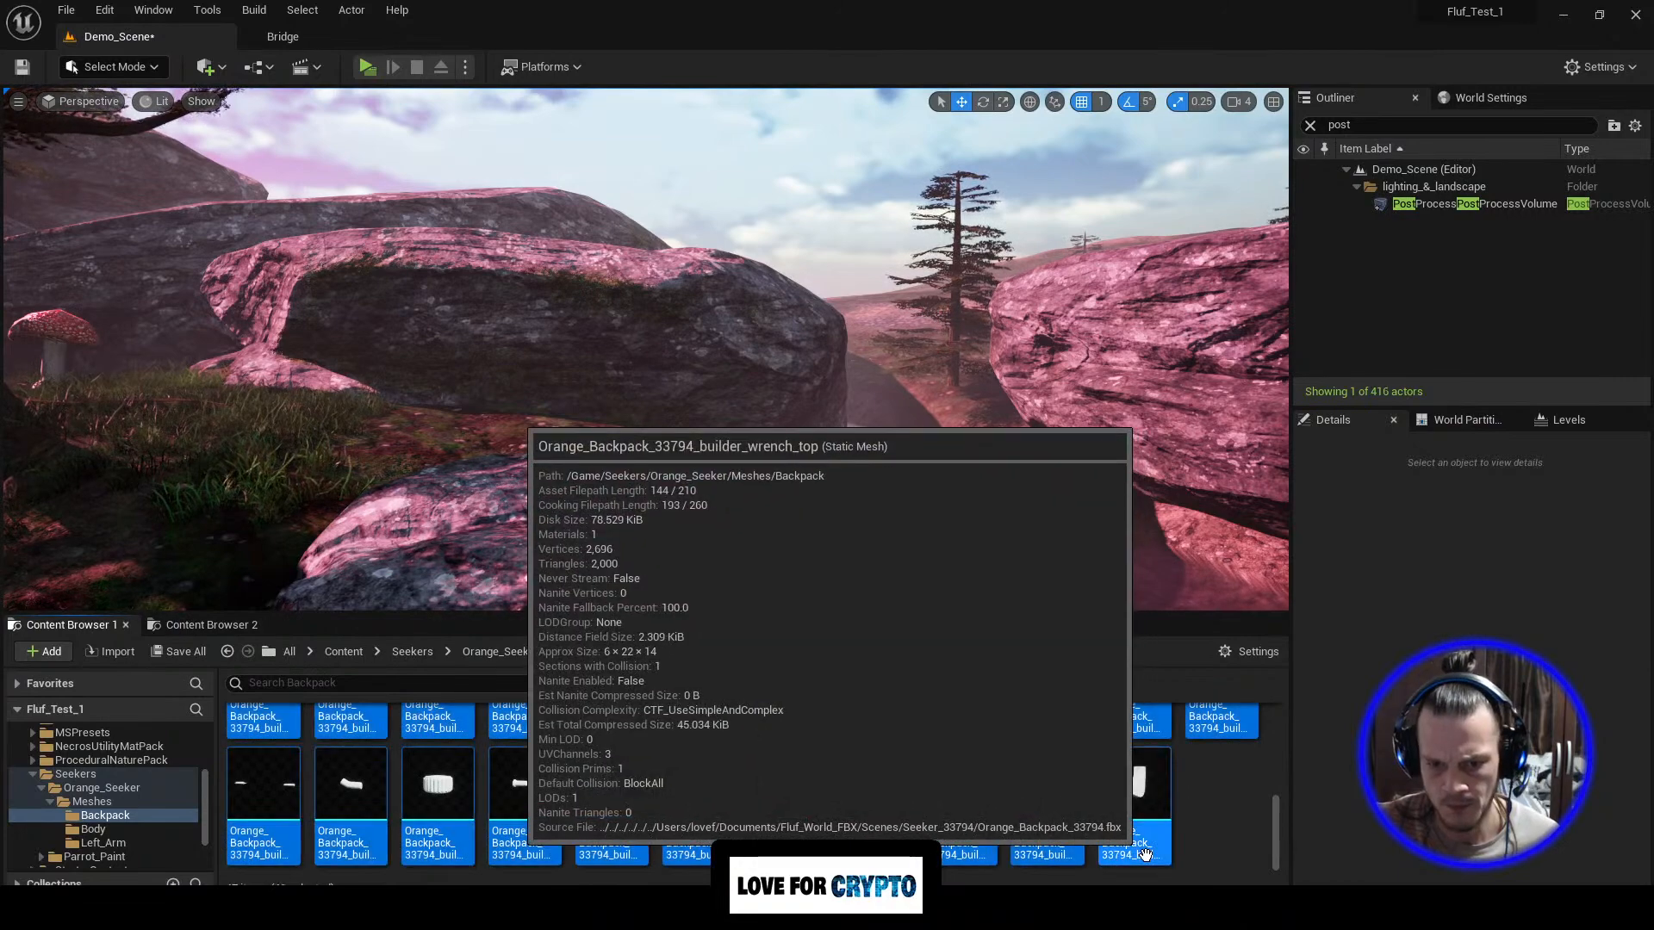
{"action": "left_click_drag", "start_coordinate": [1139, 848], "coordinate": [625, 343]}
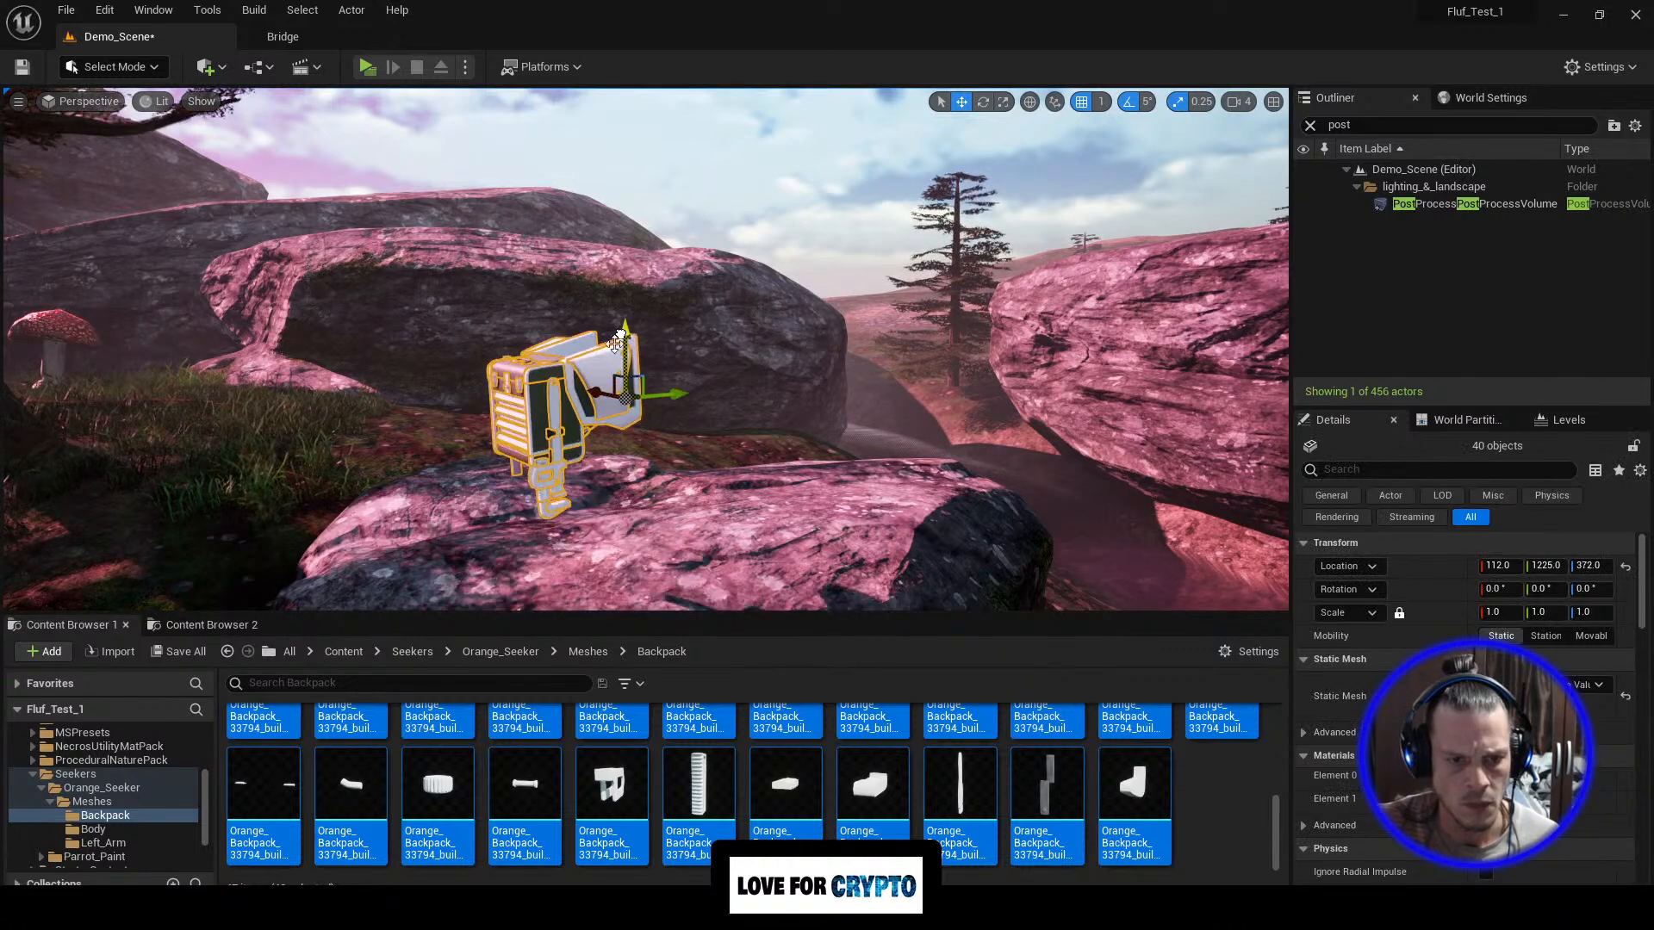
{"action": "right_click", "coordinate": [544, 399]}
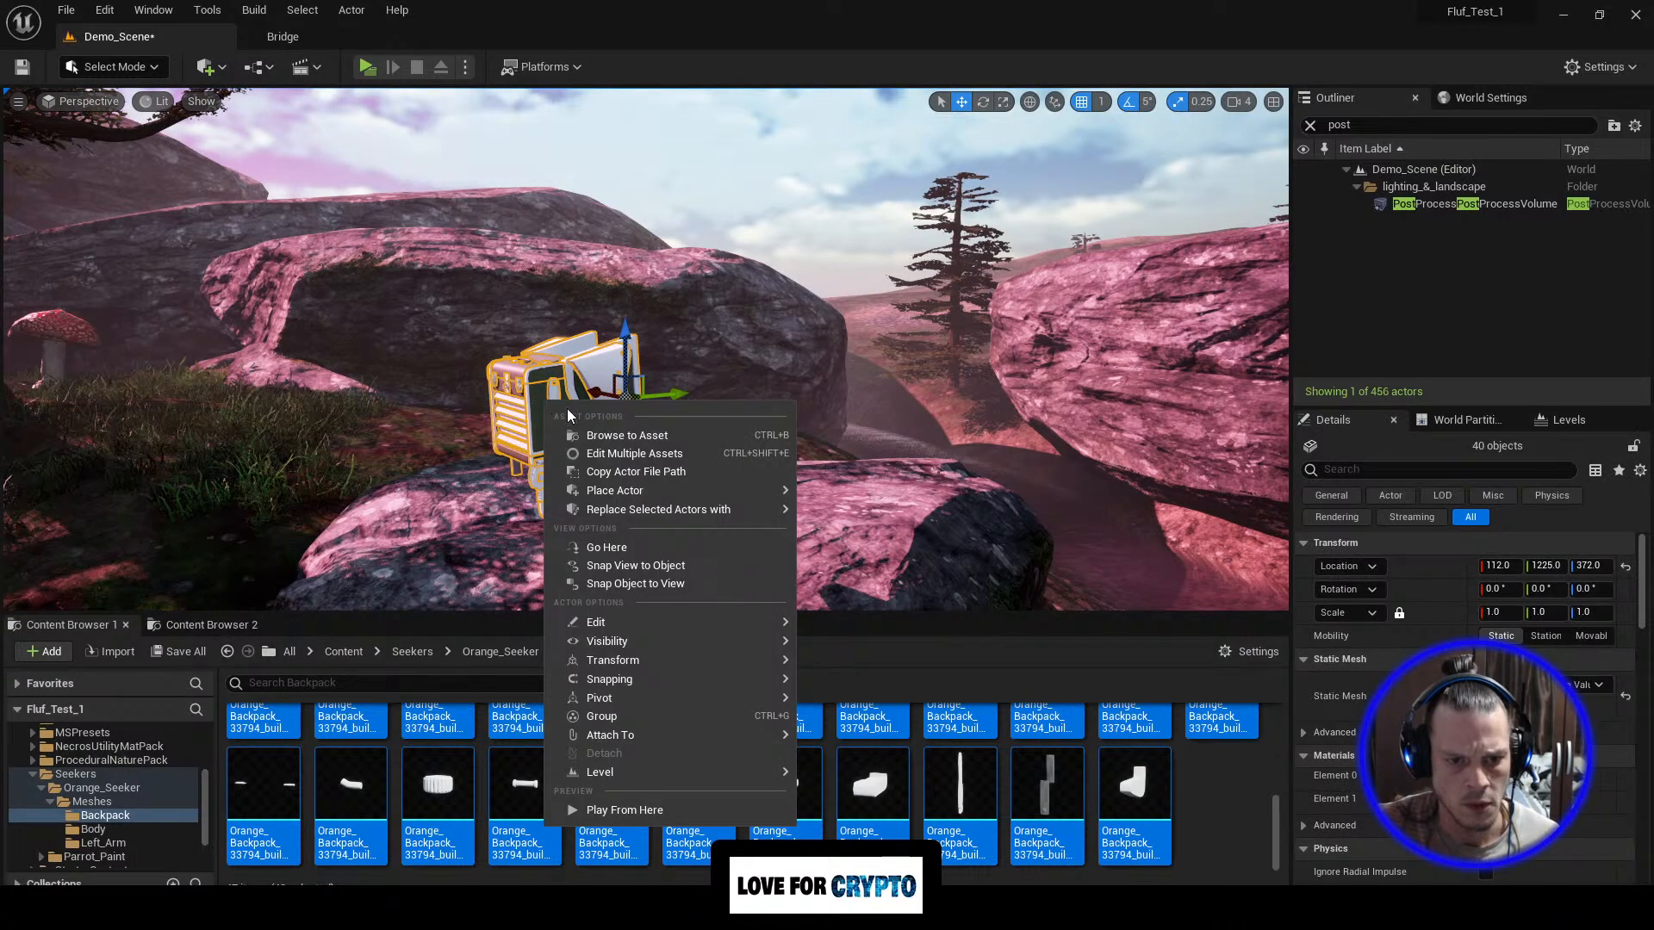
{"action": "mouse_move", "coordinate": [655, 638]}
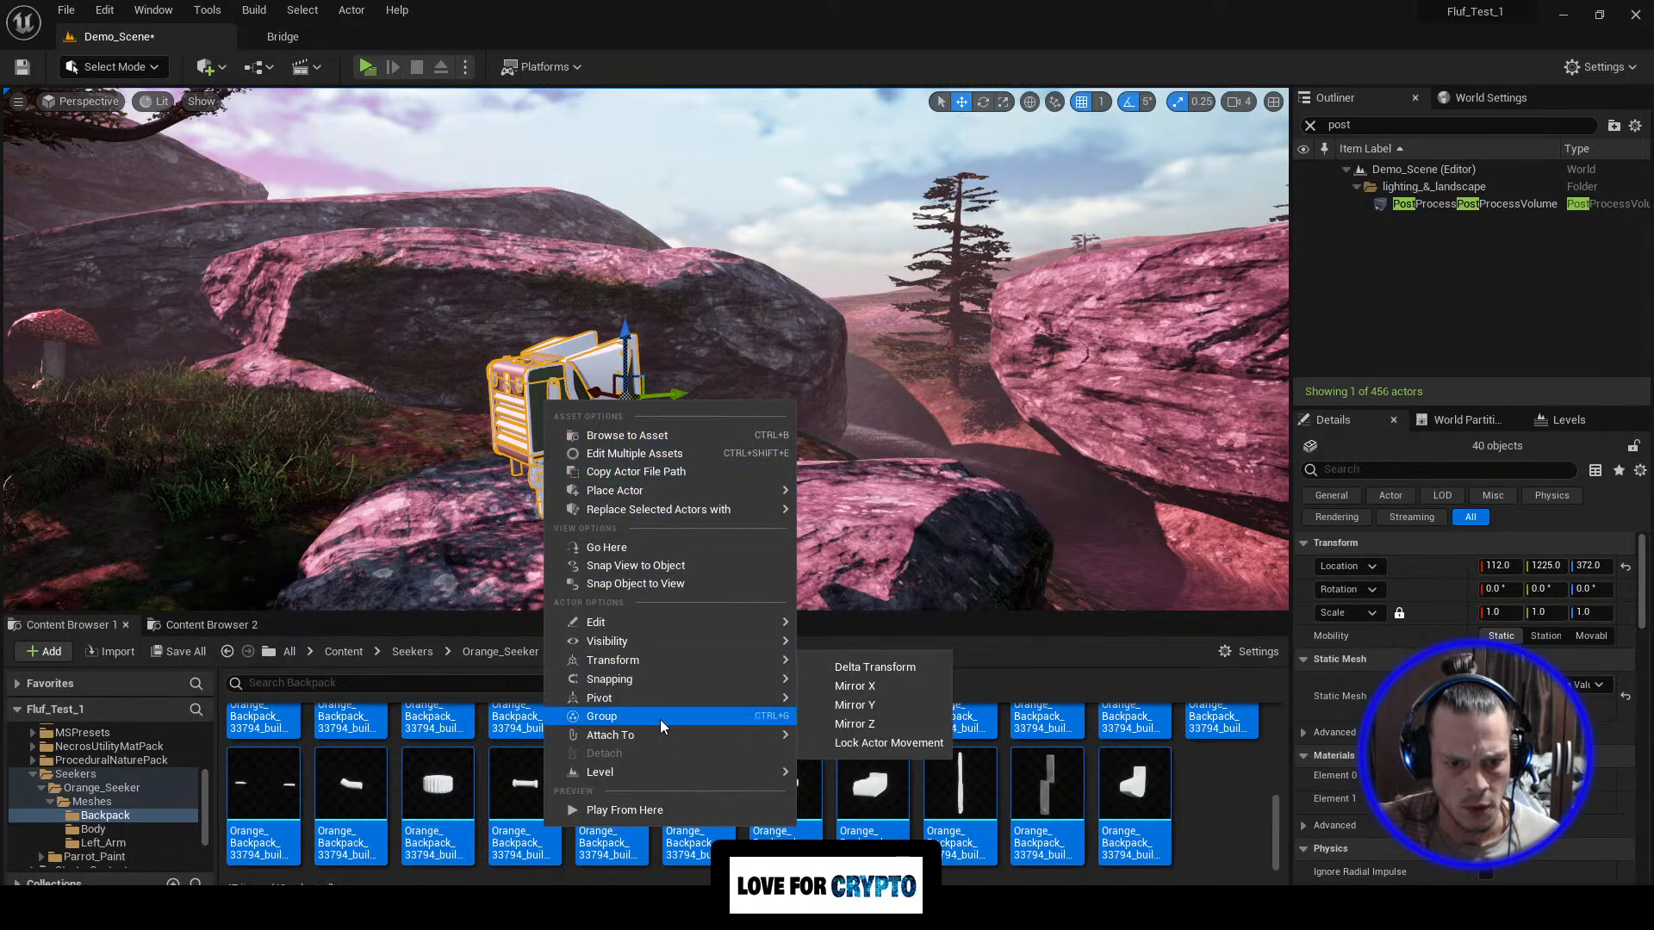
{"action": "left_click", "coordinate": [239, 17]}
Step: Open Merge Actors for the selected backpack pieces and check the list of mesh components to include
{"action": "left_click", "coordinate": [214, 11]}
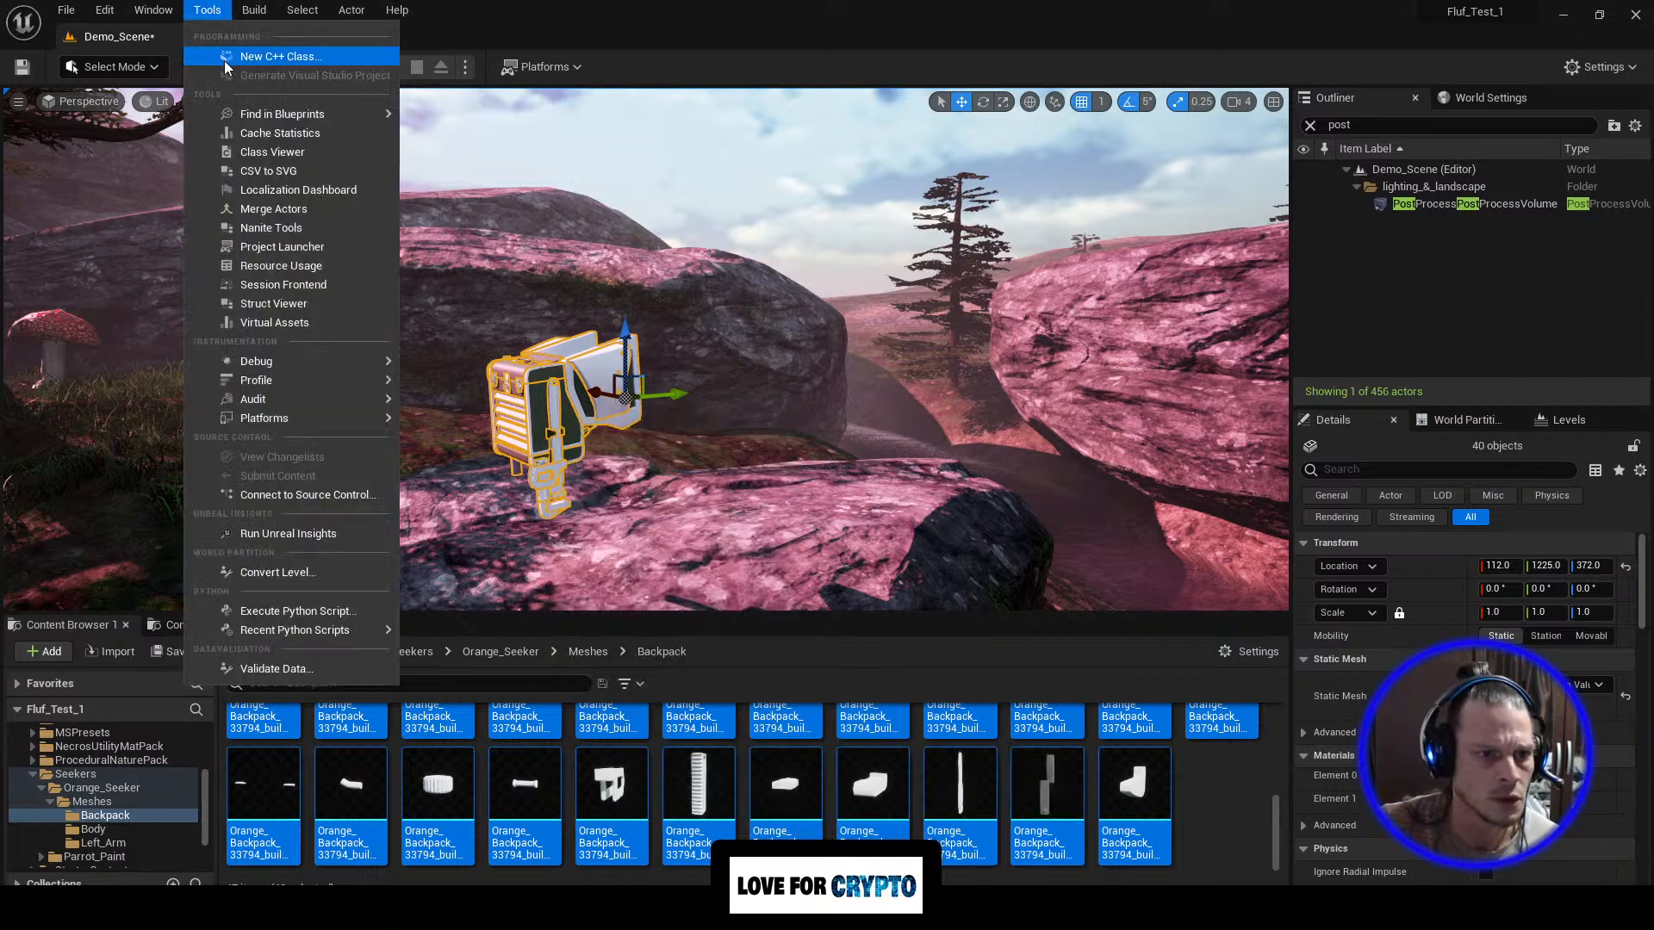
{"action": "mouse_move", "coordinate": [281, 118]}
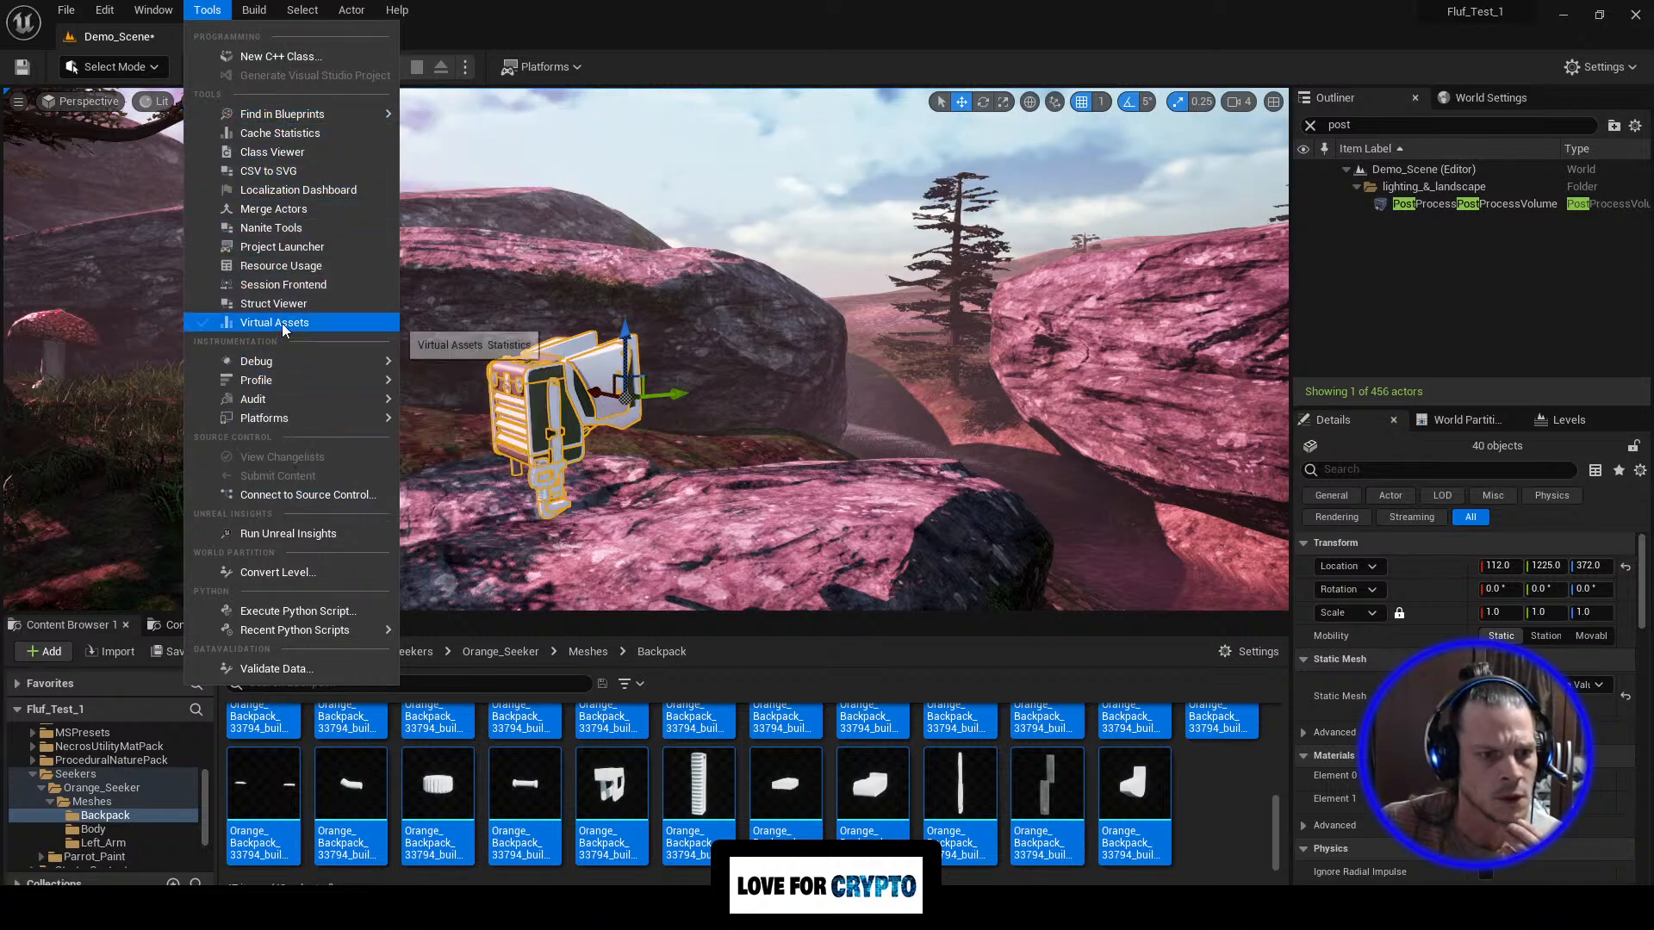
{"action": "left_click", "coordinate": [299, 214]}
{"action": "left_click_drag", "start_coordinate": [879, 229], "coordinate": [1140, 76]}
{"action": "scroll", "coordinate": [939, 349], "scroll_direction": "down", "scroll_amount": 5}
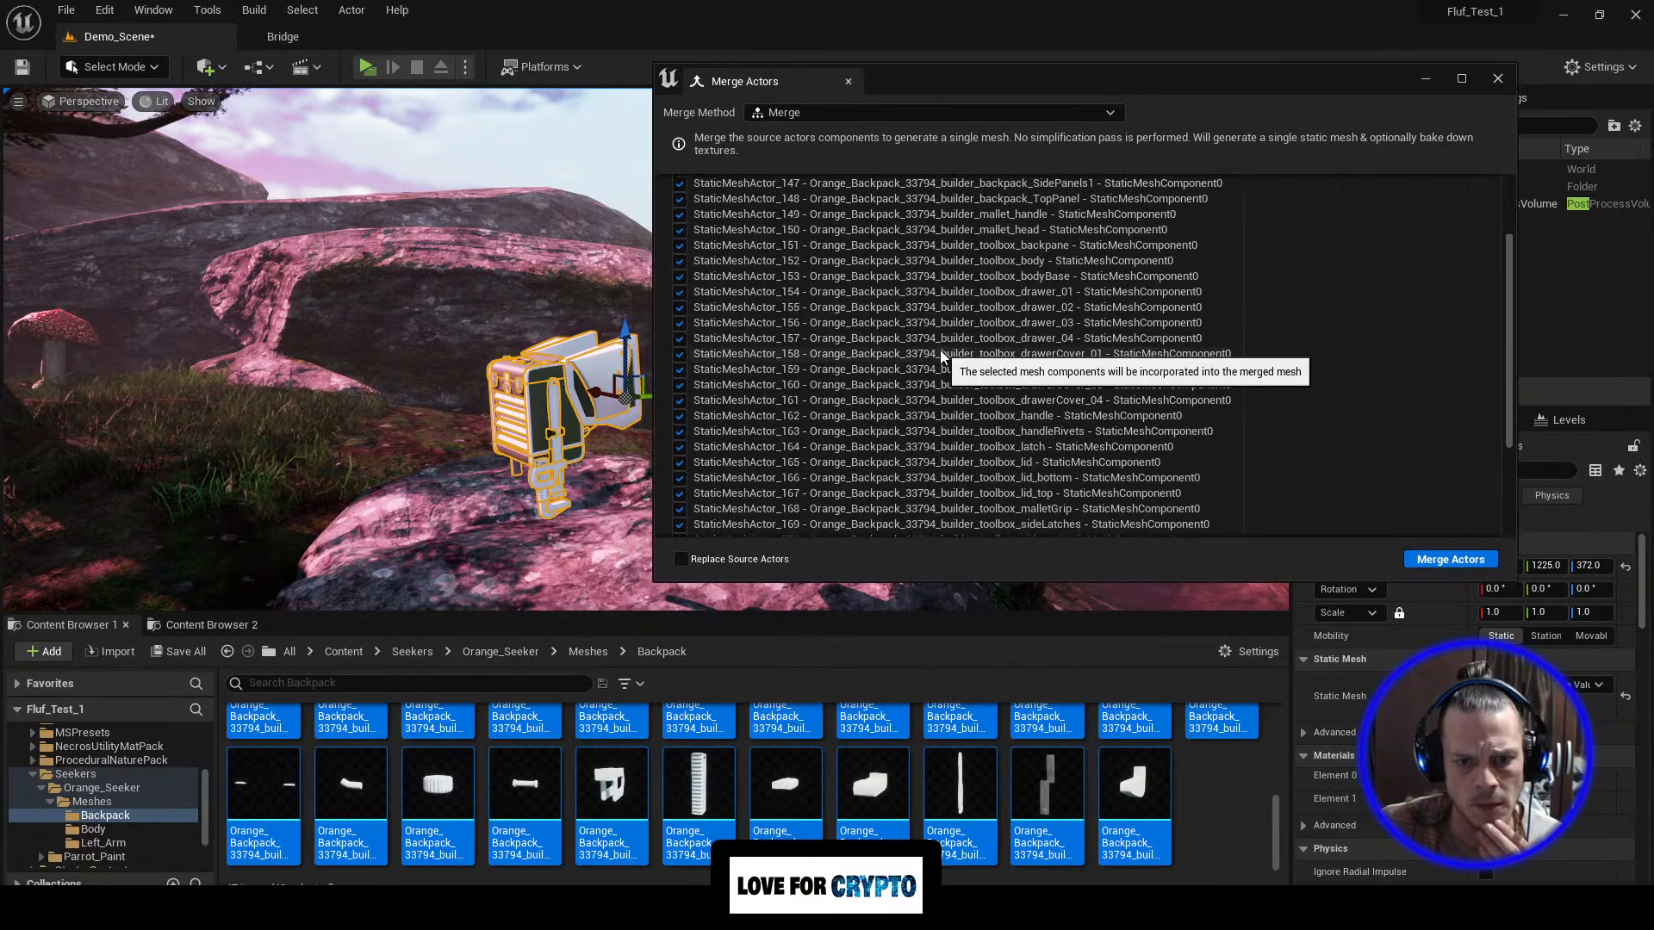
{"action": "scroll", "coordinate": [886, 469], "scroll_direction": "down", "scroll_amount": 2}
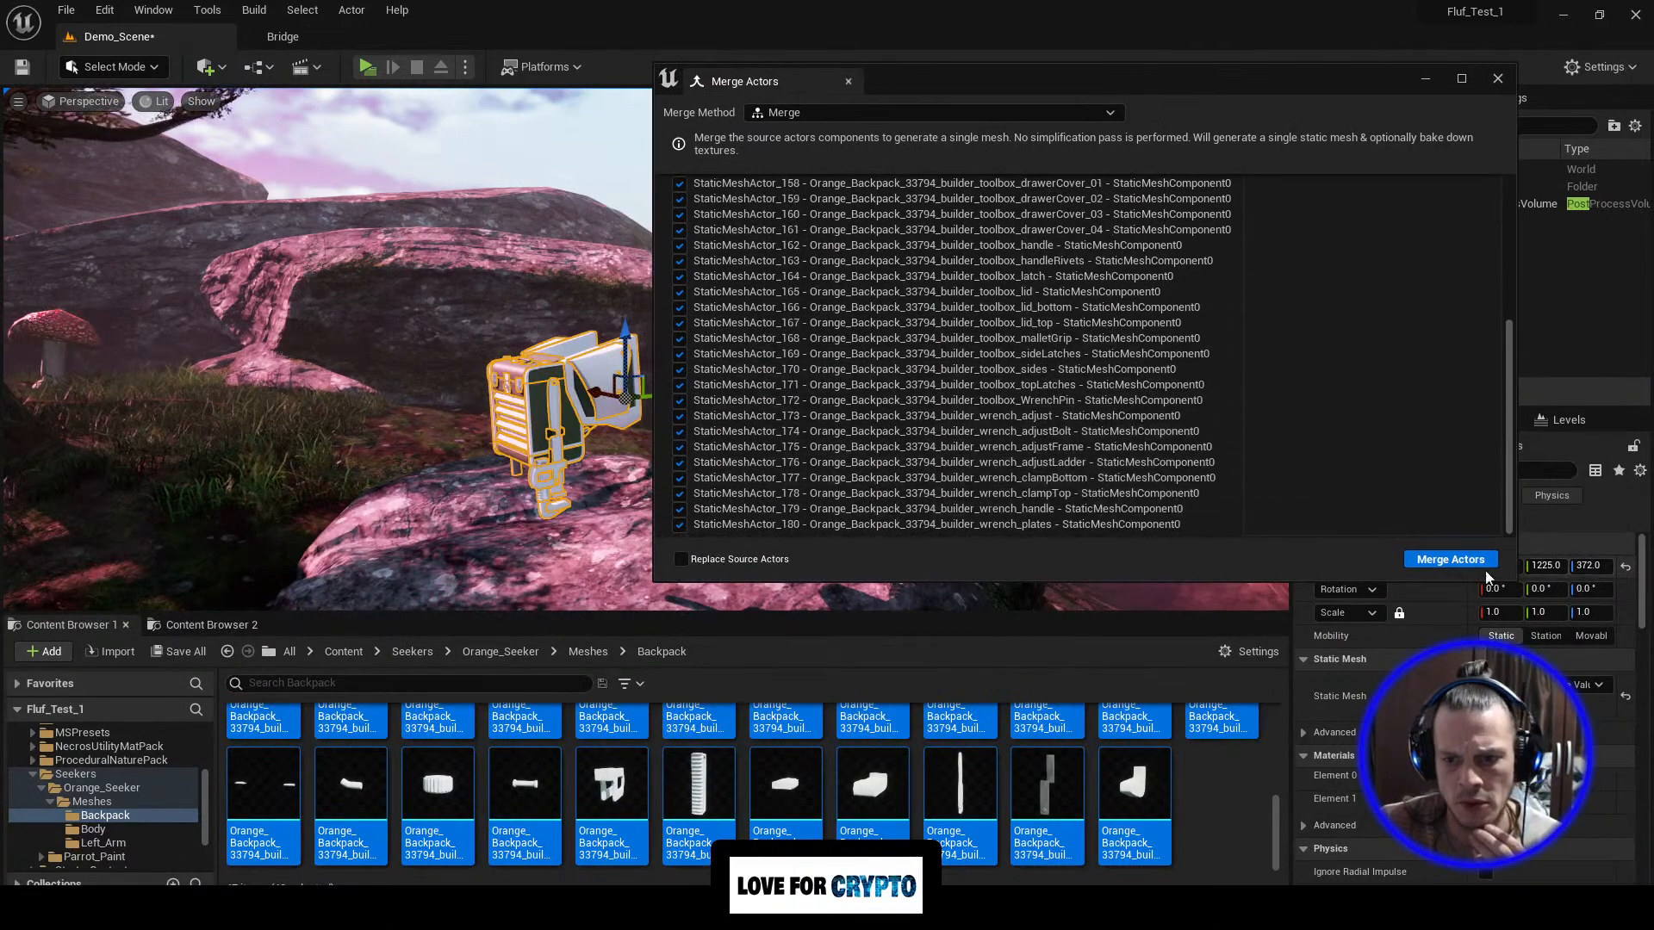
Step: Merge the backpack pieces into one static mesh saved under the suggested name in Seekers/Orange_Seeker/Meshes/Backpack, and close Merge Actors
{"action": "left_click", "coordinate": [1442, 562]}
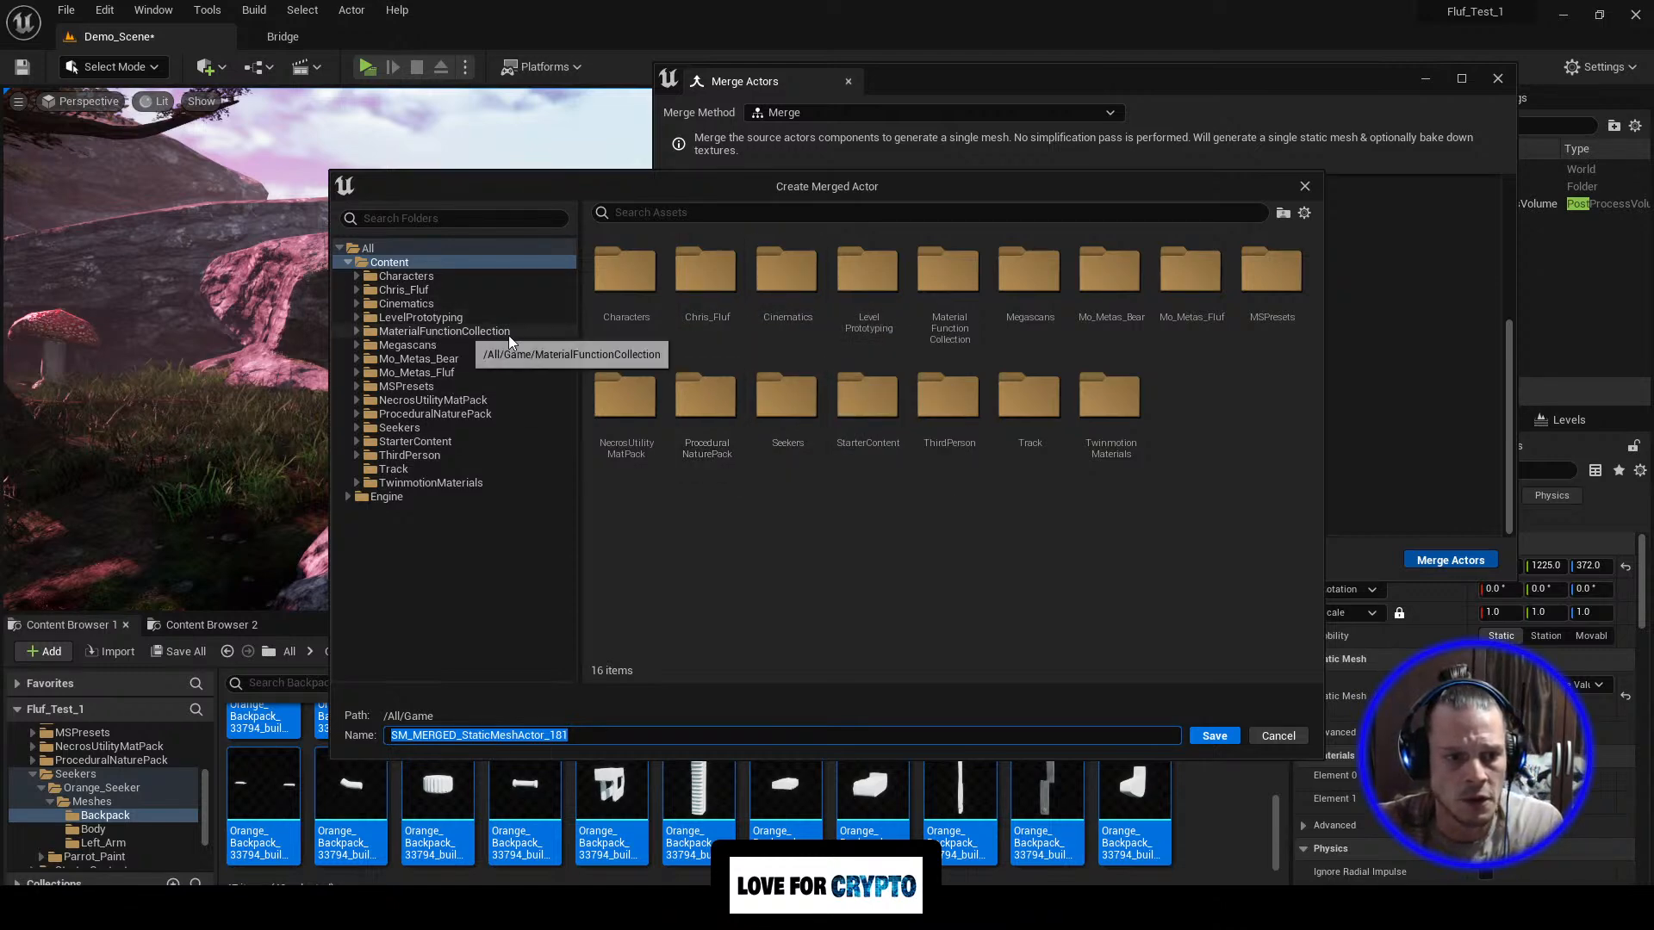
{"action": "double_click", "coordinate": [786, 402]}
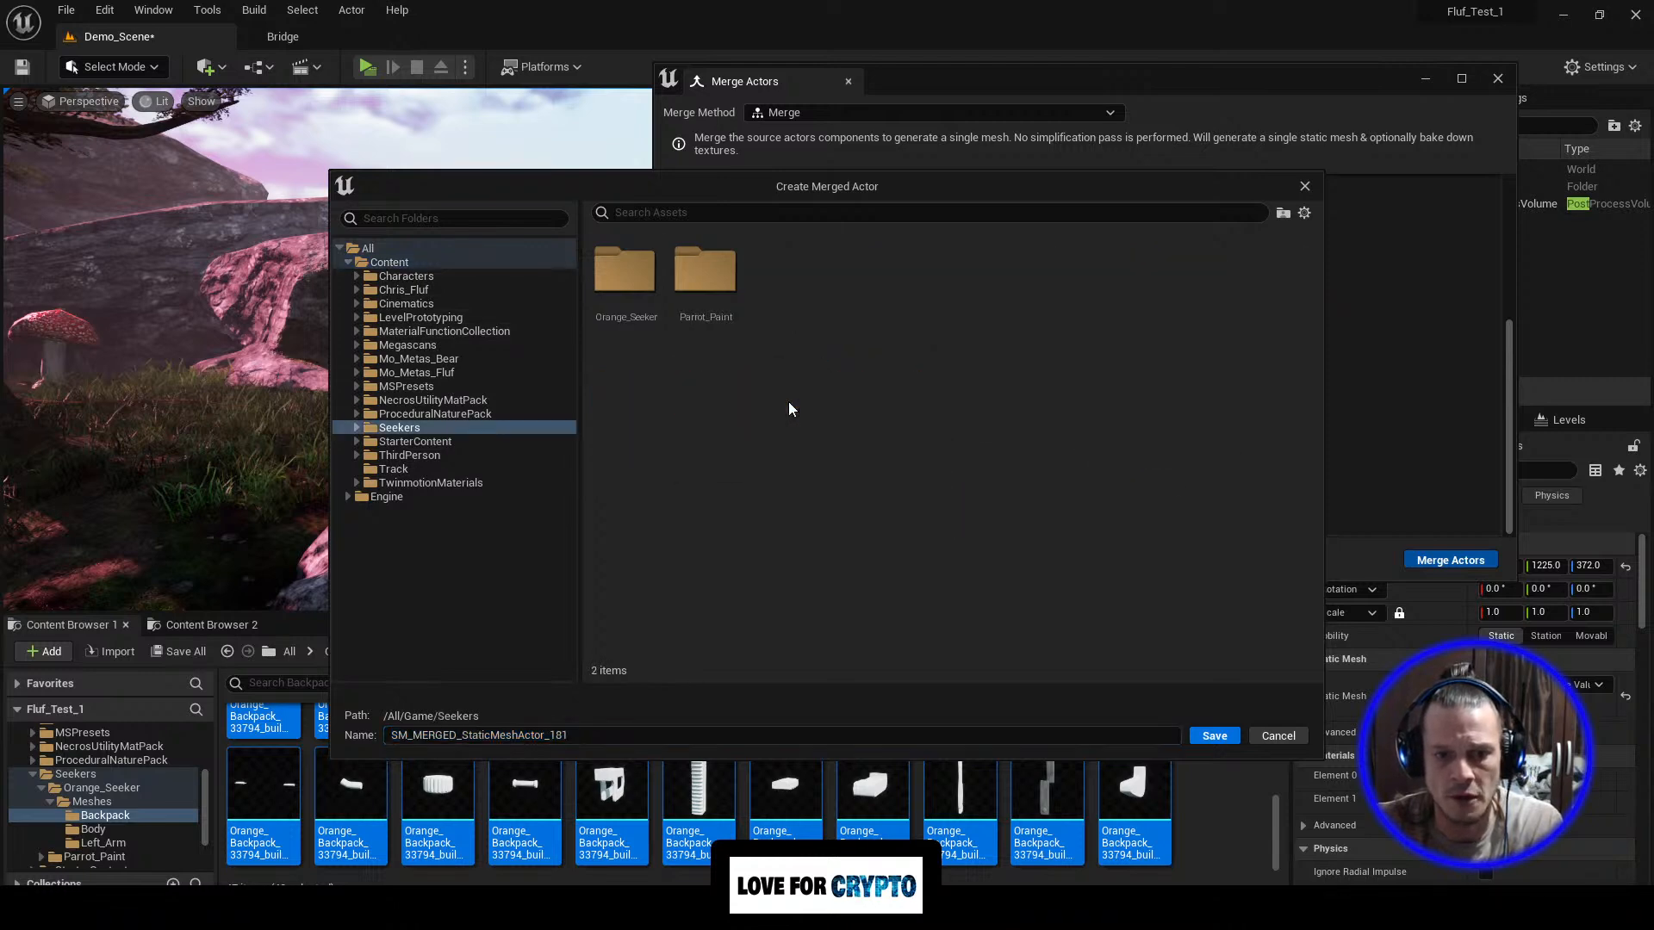
{"action": "double_click", "coordinate": [624, 268]}
{"action": "double_click", "coordinate": [636, 279]}
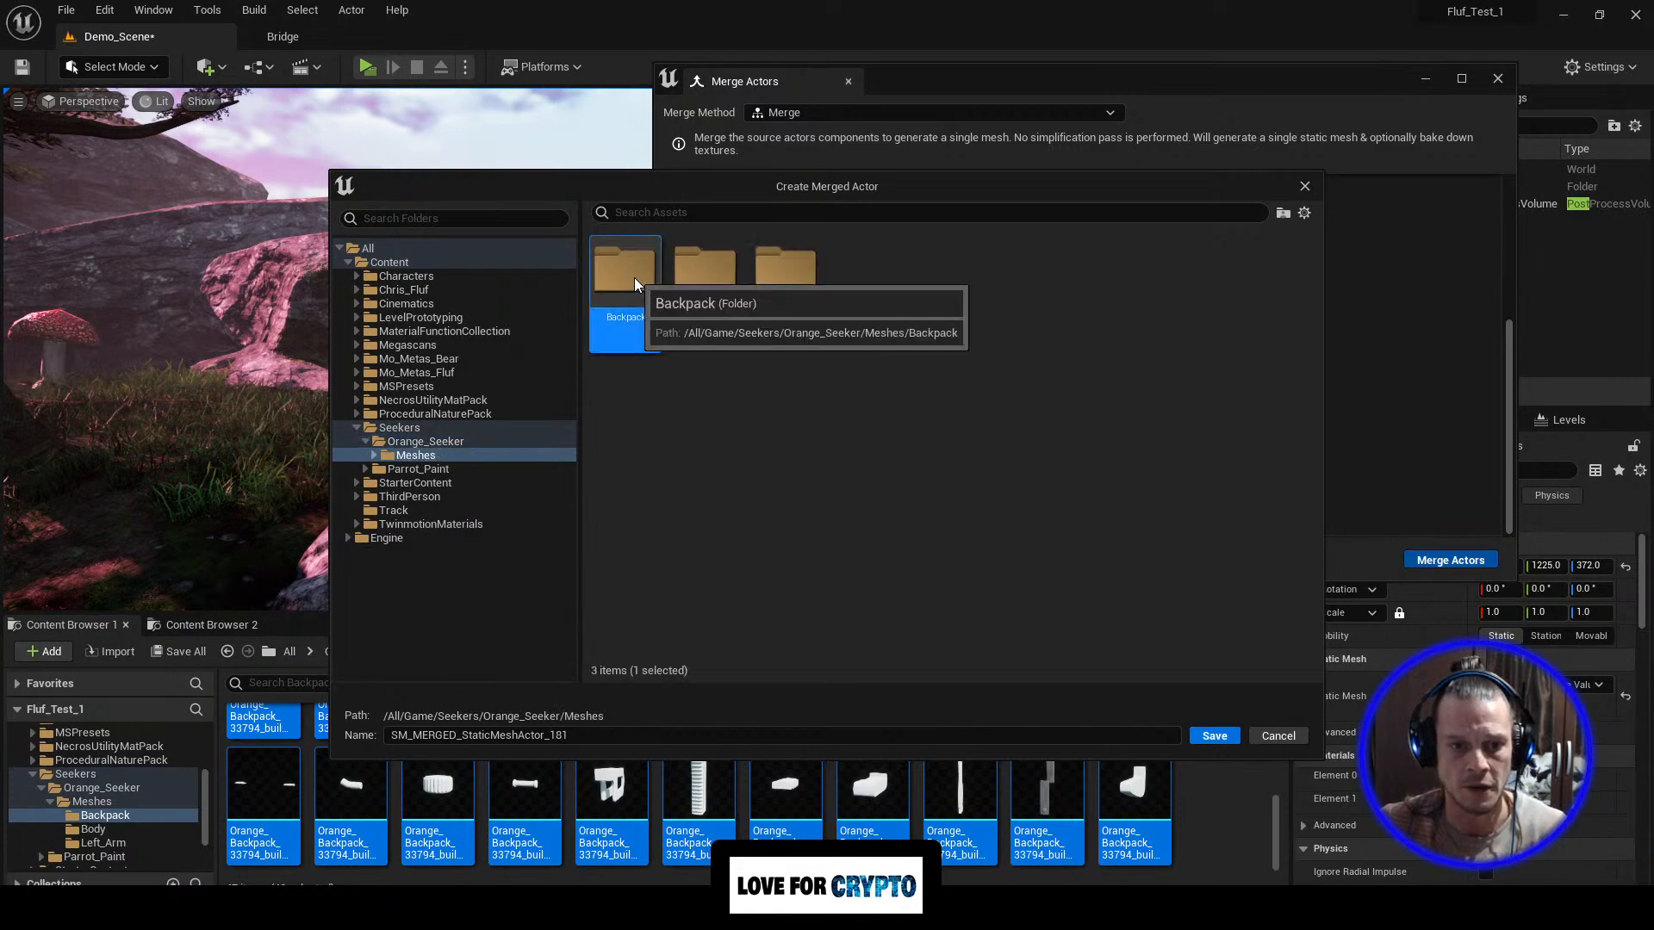
{"action": "double_click", "coordinate": [634, 277]}
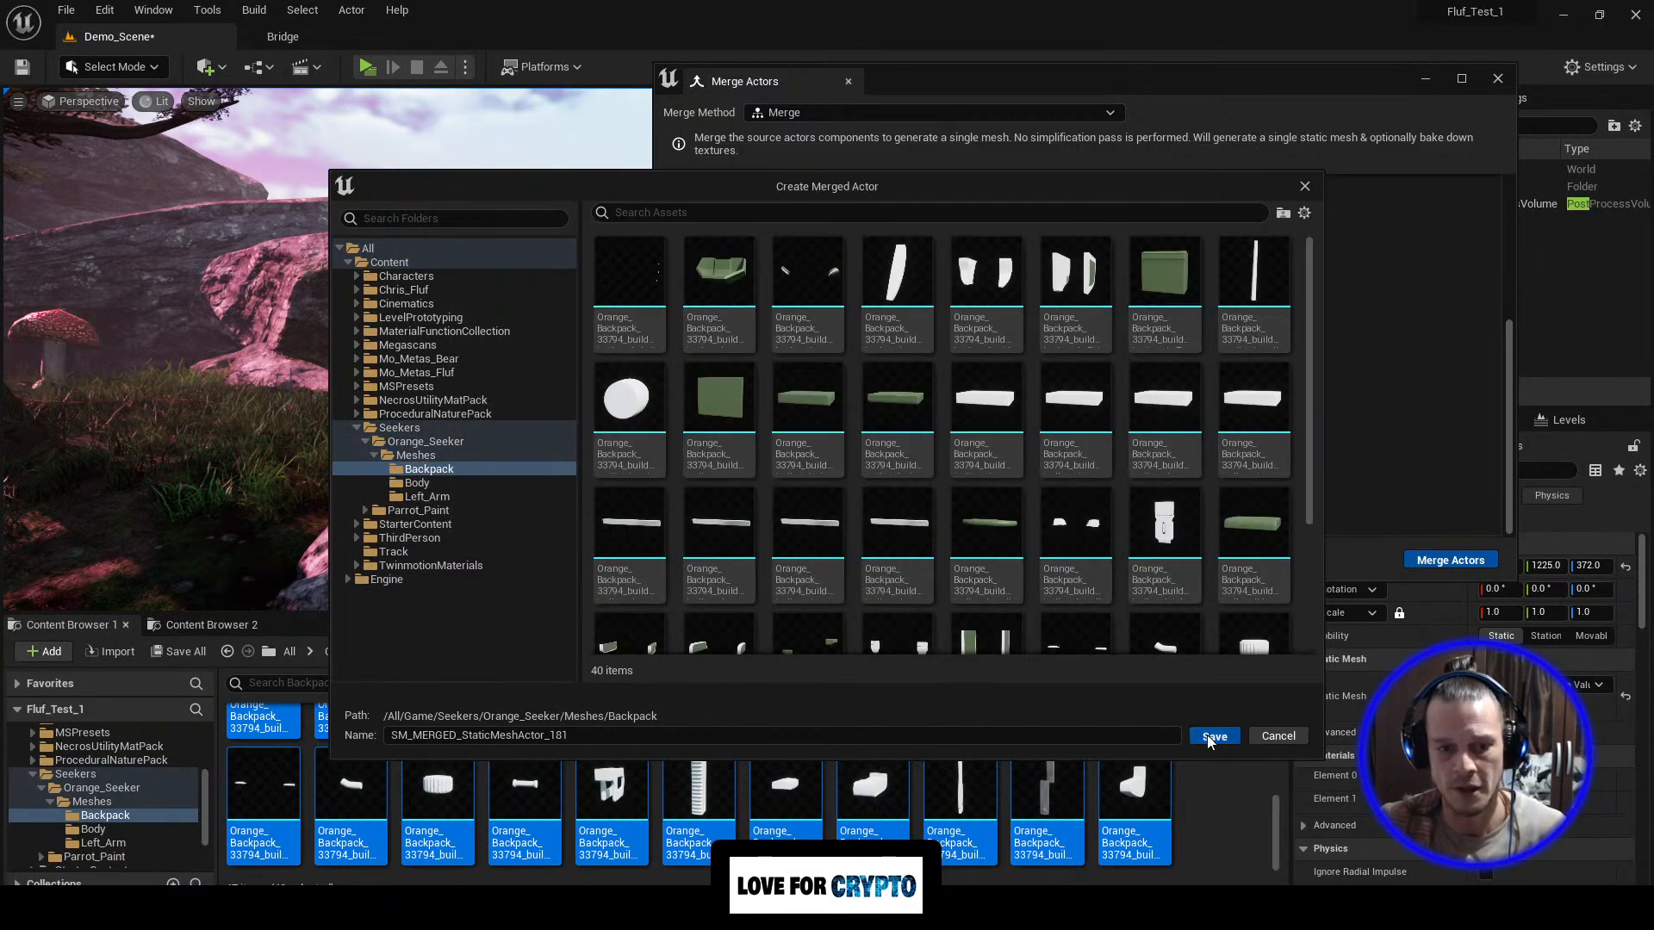
{"action": "left_click", "coordinate": [1214, 736]}
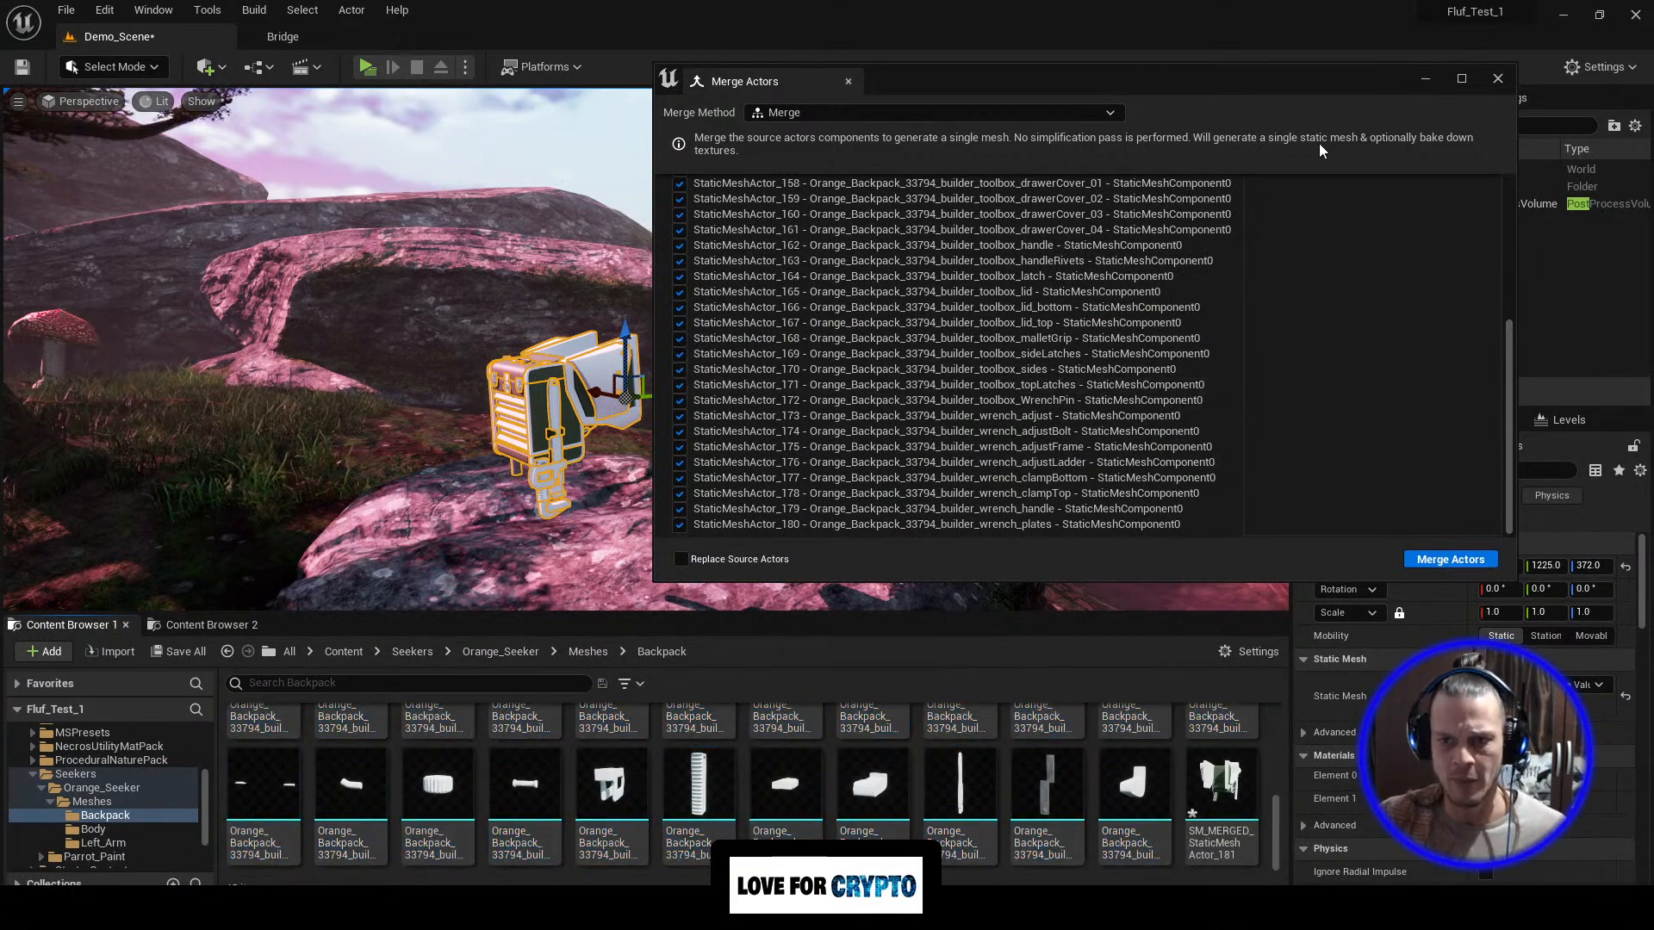
{"action": "left_click", "coordinate": [1498, 80]}
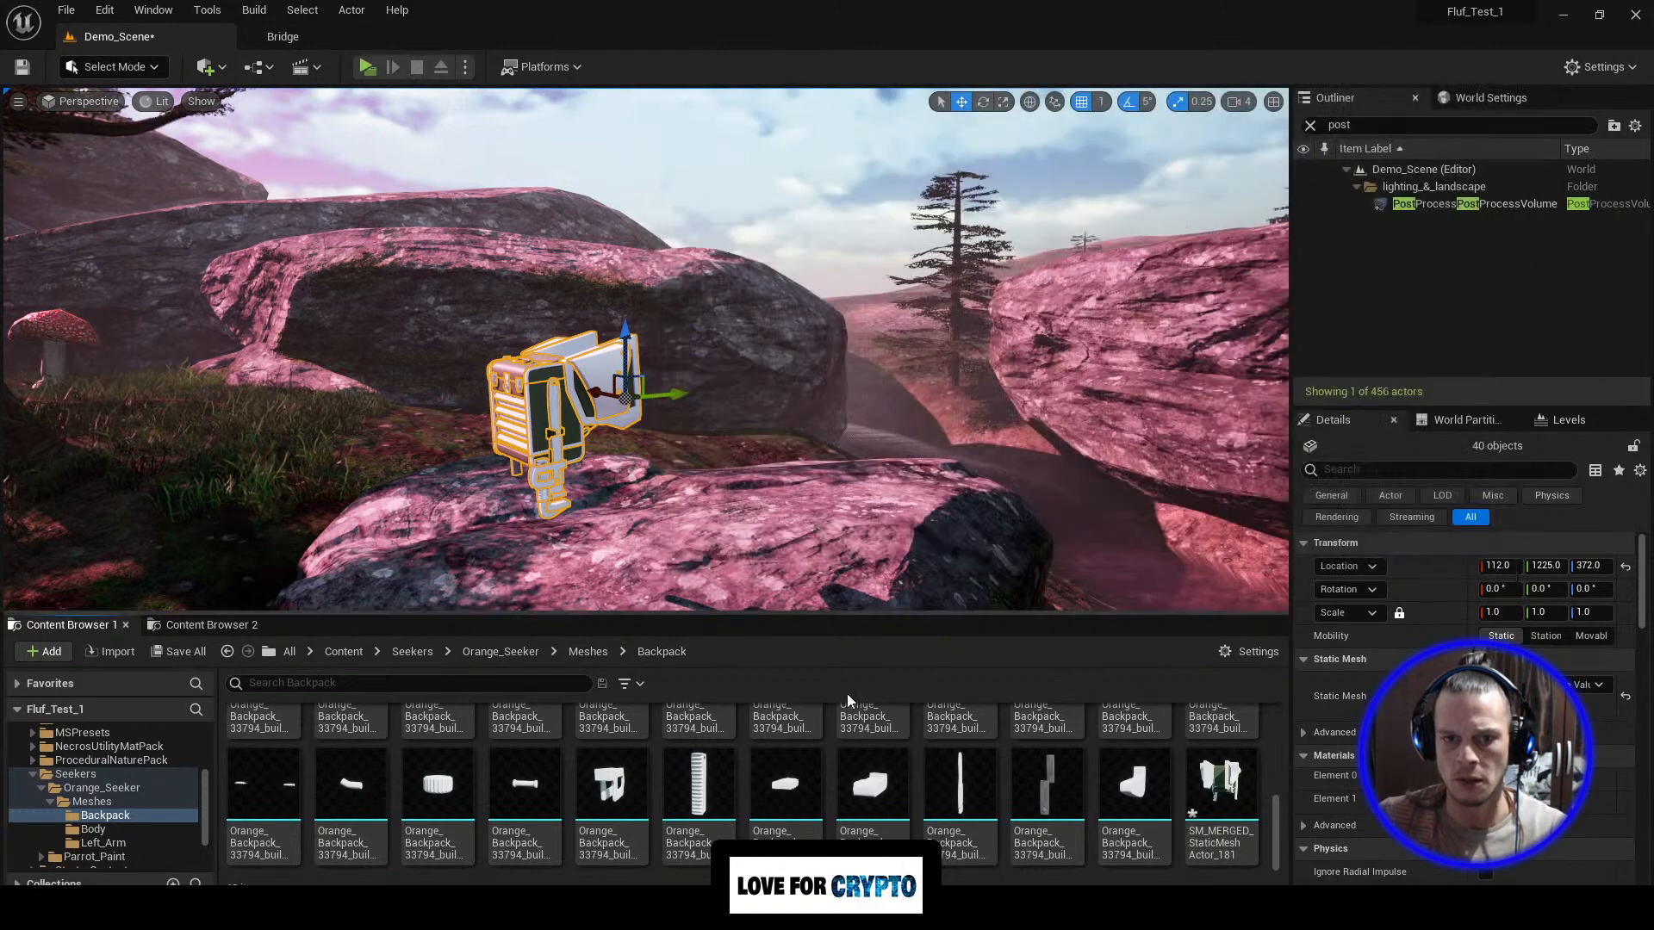
Step: Delete the separate backpack pieces from the level
{"action": "right_click_drag", "start_coordinate": [1004, 480], "coordinate": [965, 490]}
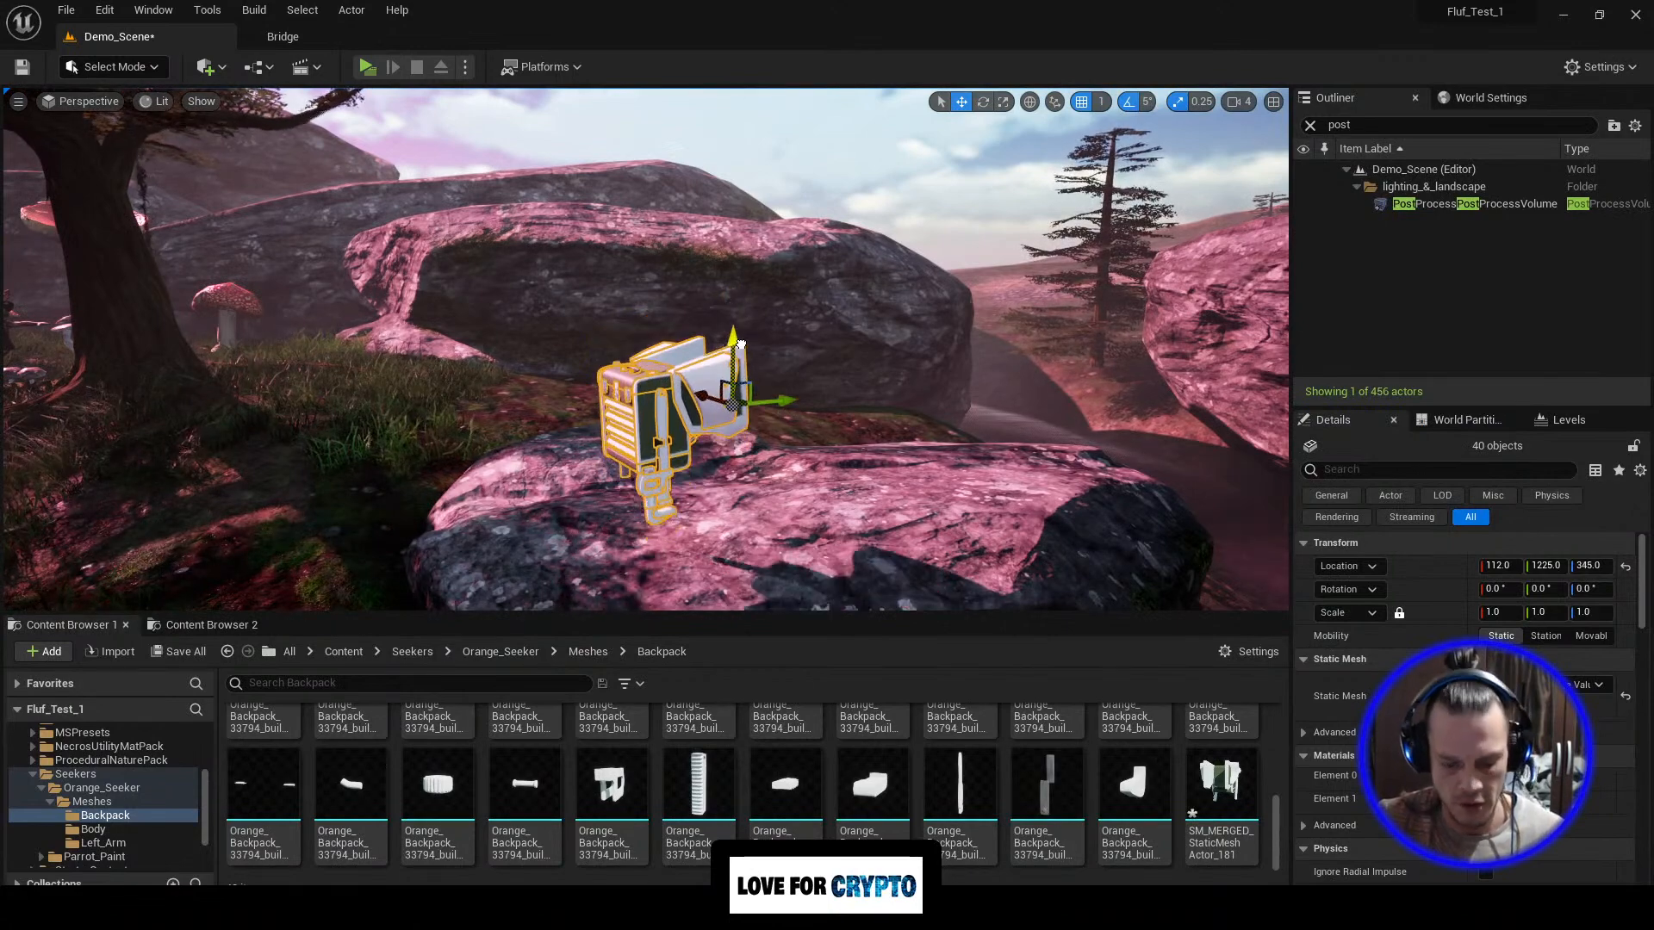
{"action": "key", "text": "Delete"}
{"action": "right_click_drag", "start_coordinate": [932, 447], "coordinate": [827, 452]}
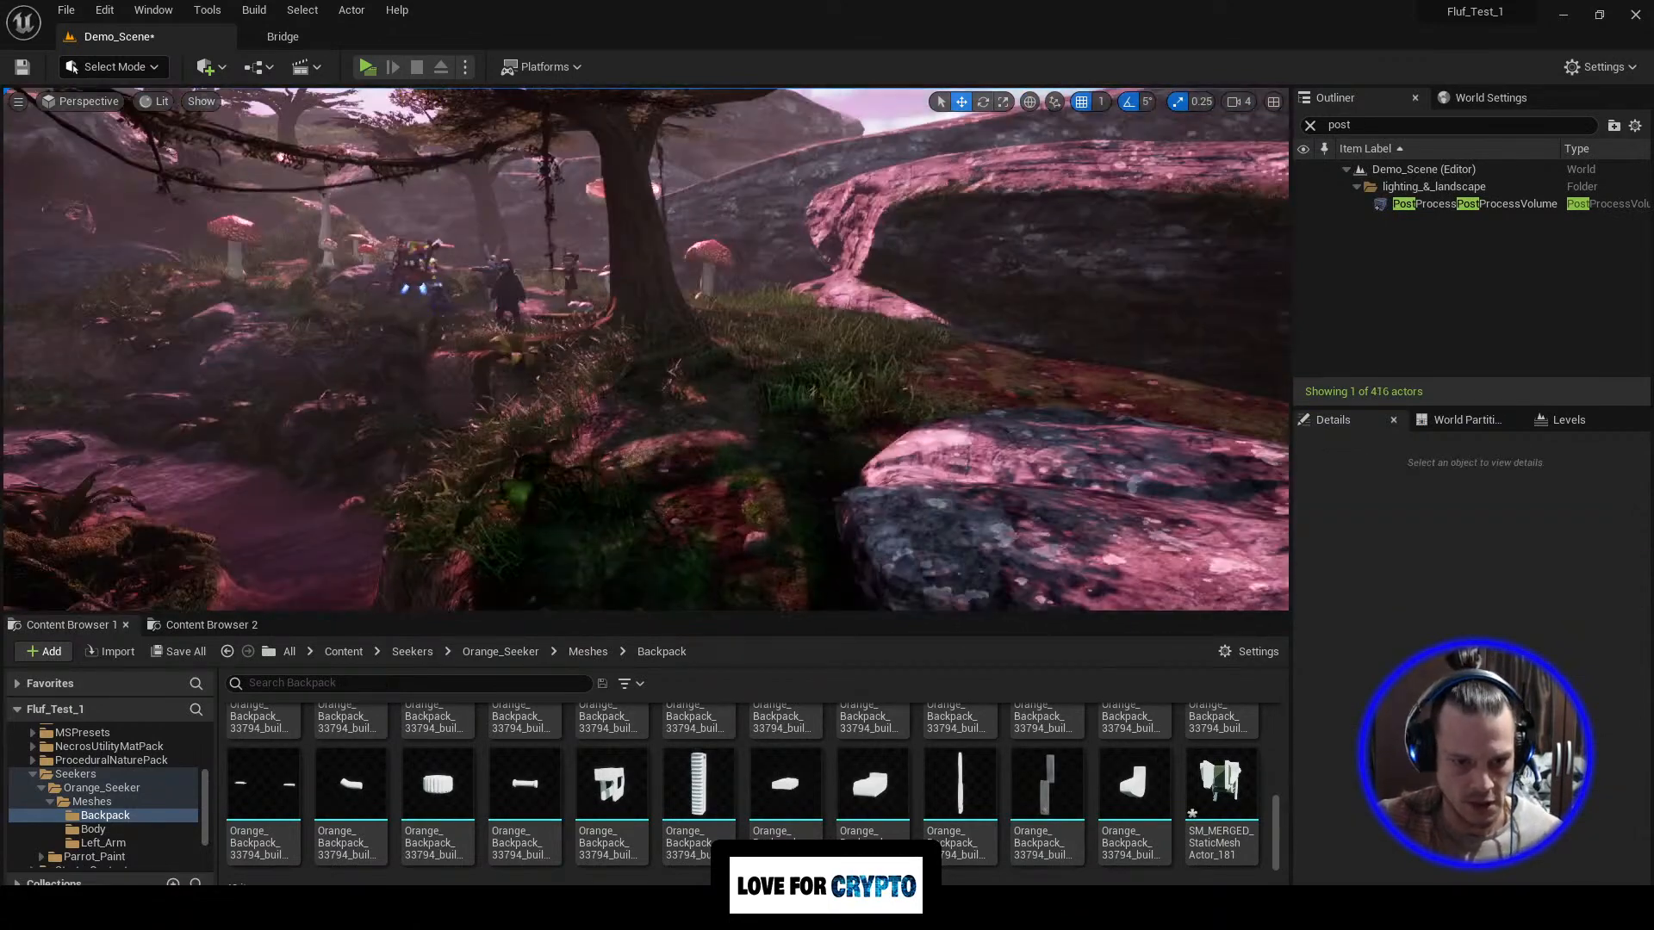
Step: Enlarge the content browser to find the merged backpack mesh, and save it together with the Demo_Scene level
{"action": "scroll", "coordinate": [903, 831], "scroll_direction": "up", "scroll_amount": 2}
{"action": "scroll", "coordinate": [903, 832], "scroll_direction": "up", "scroll_amount": 7}
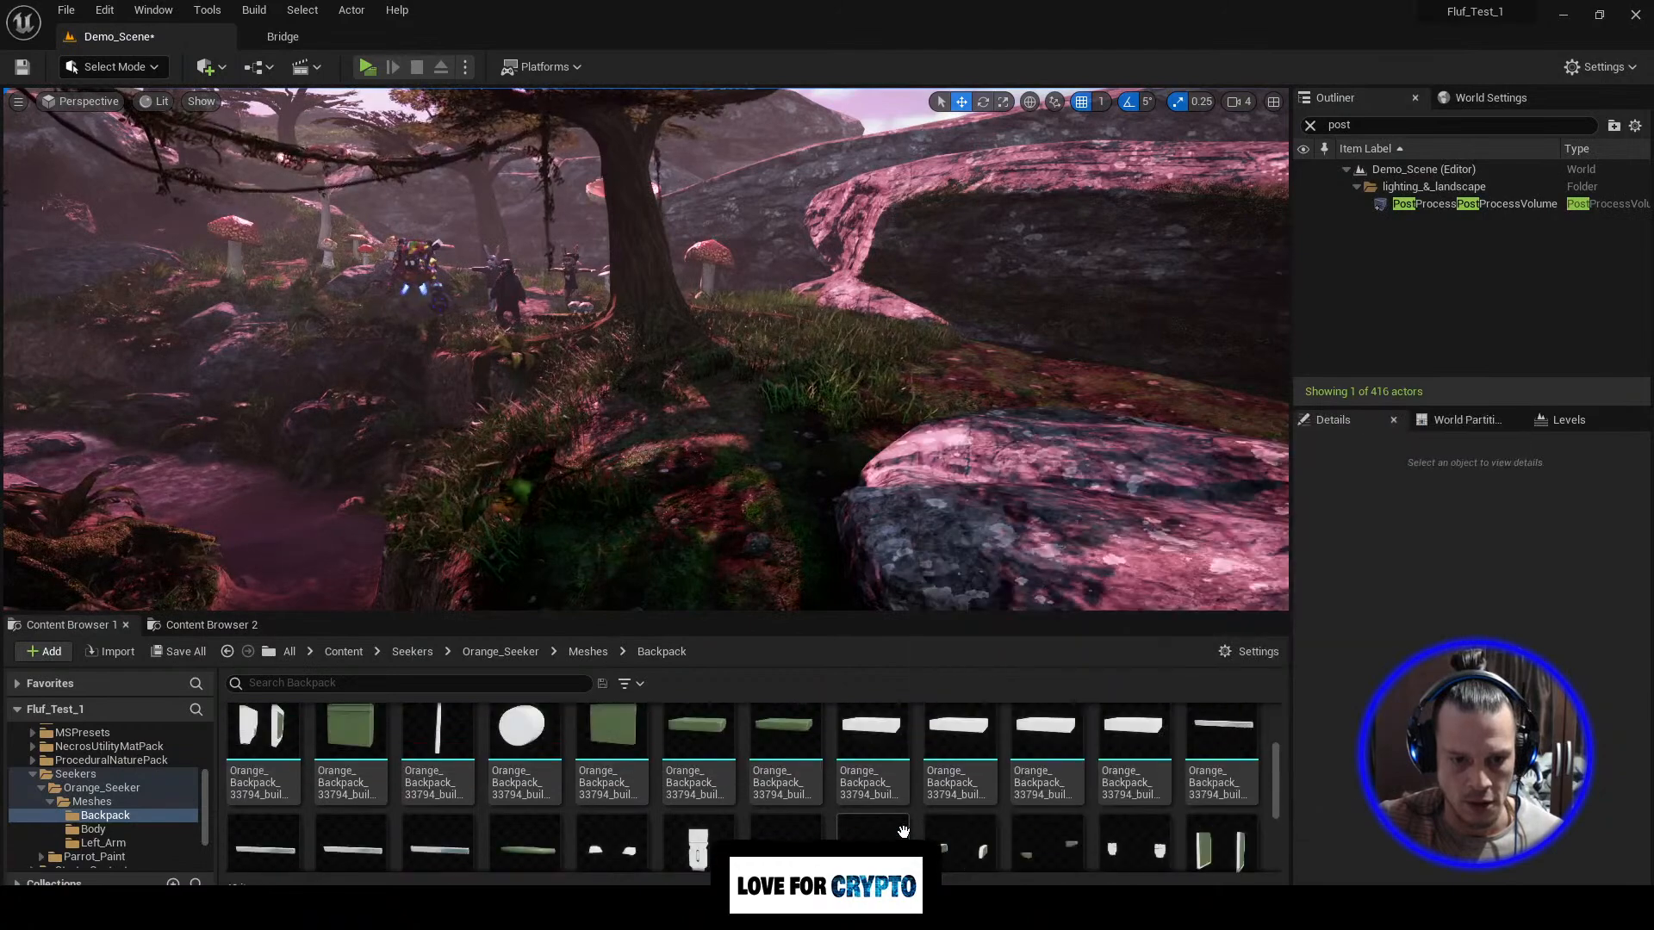
{"action": "scroll", "coordinate": [903, 832], "scroll_direction": "down", "scroll_amount": 4}
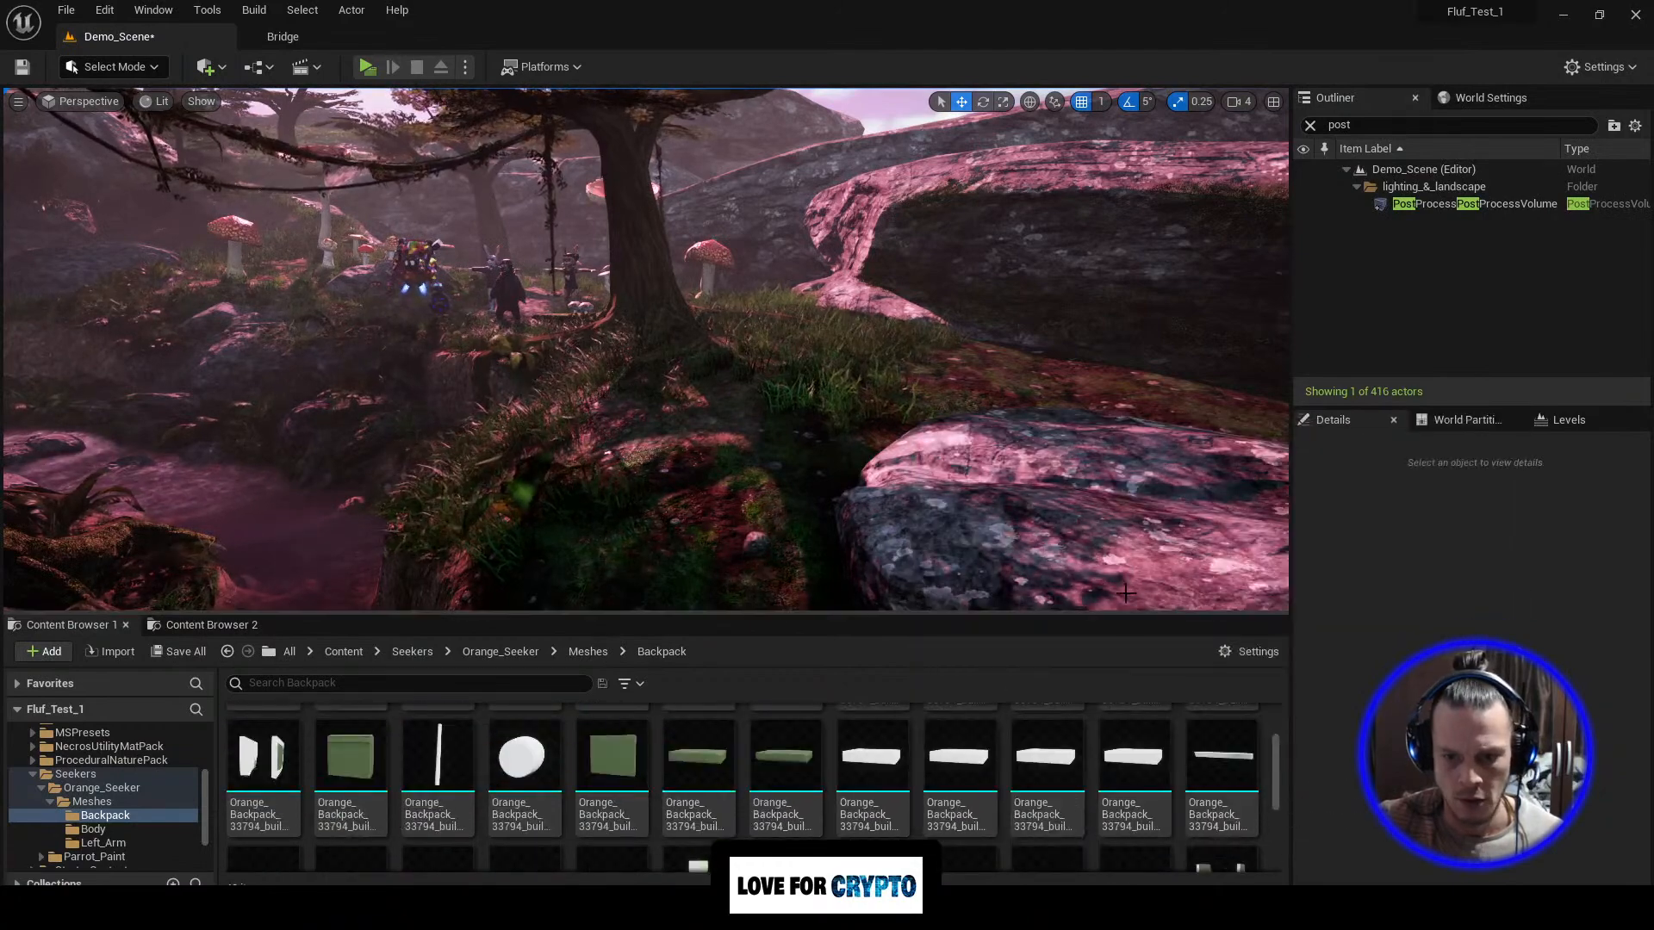
{"action": "left_click_drag", "start_coordinate": [1111, 614], "coordinate": [1107, 155]}
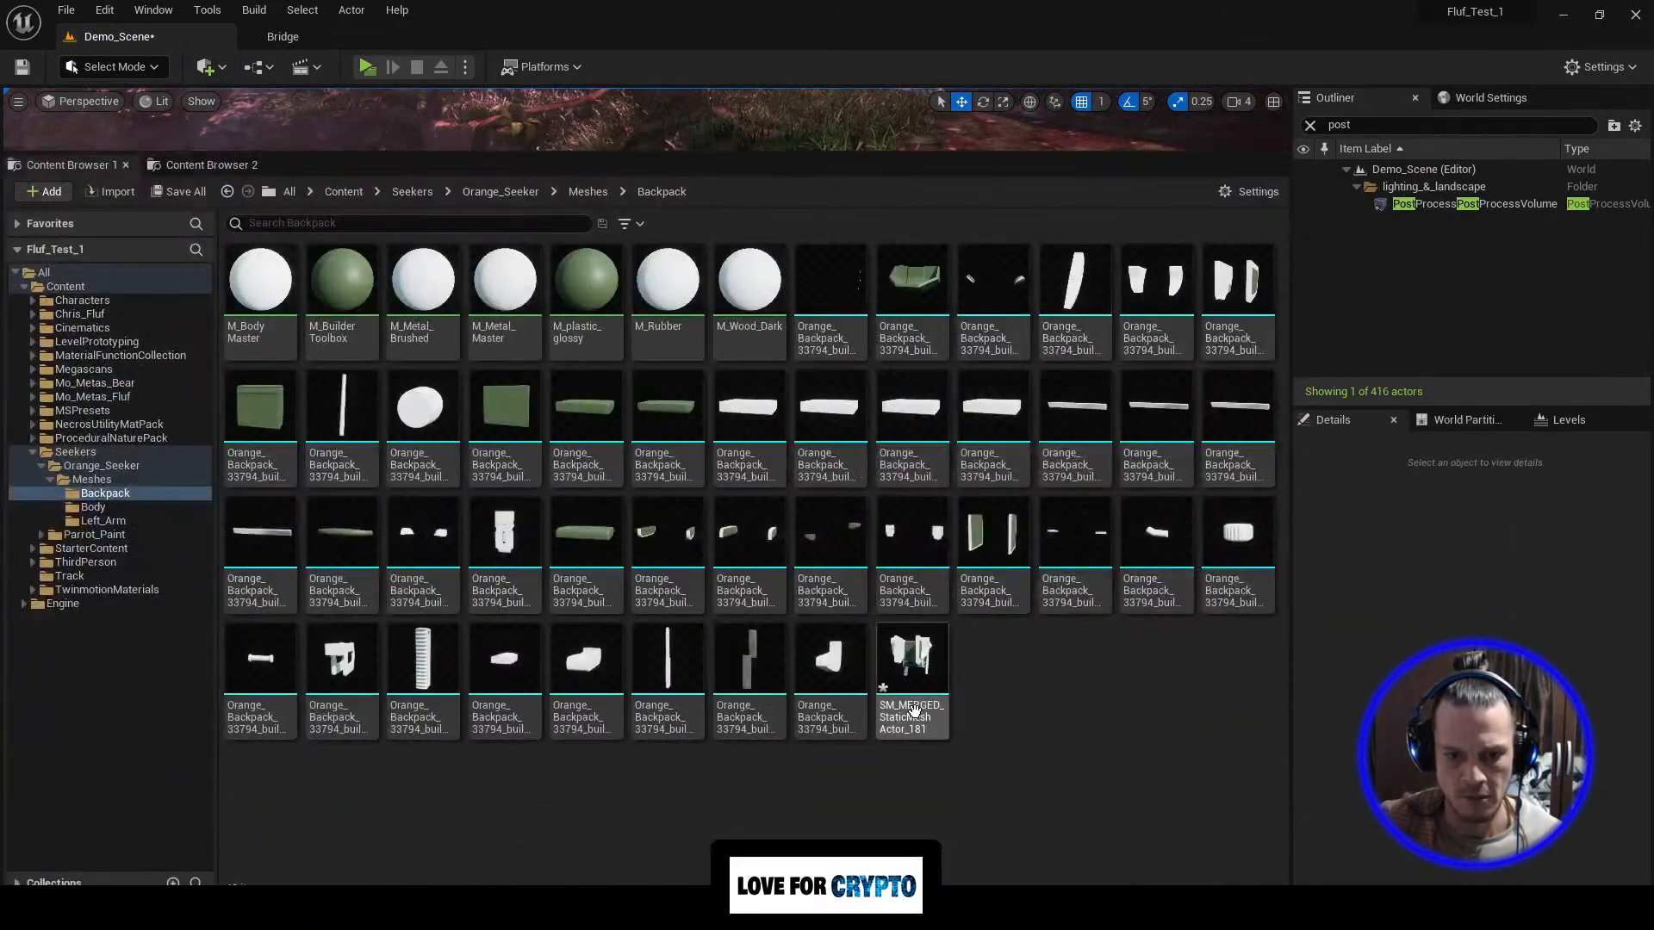
{"action": "mouse_move", "coordinate": [919, 659]}
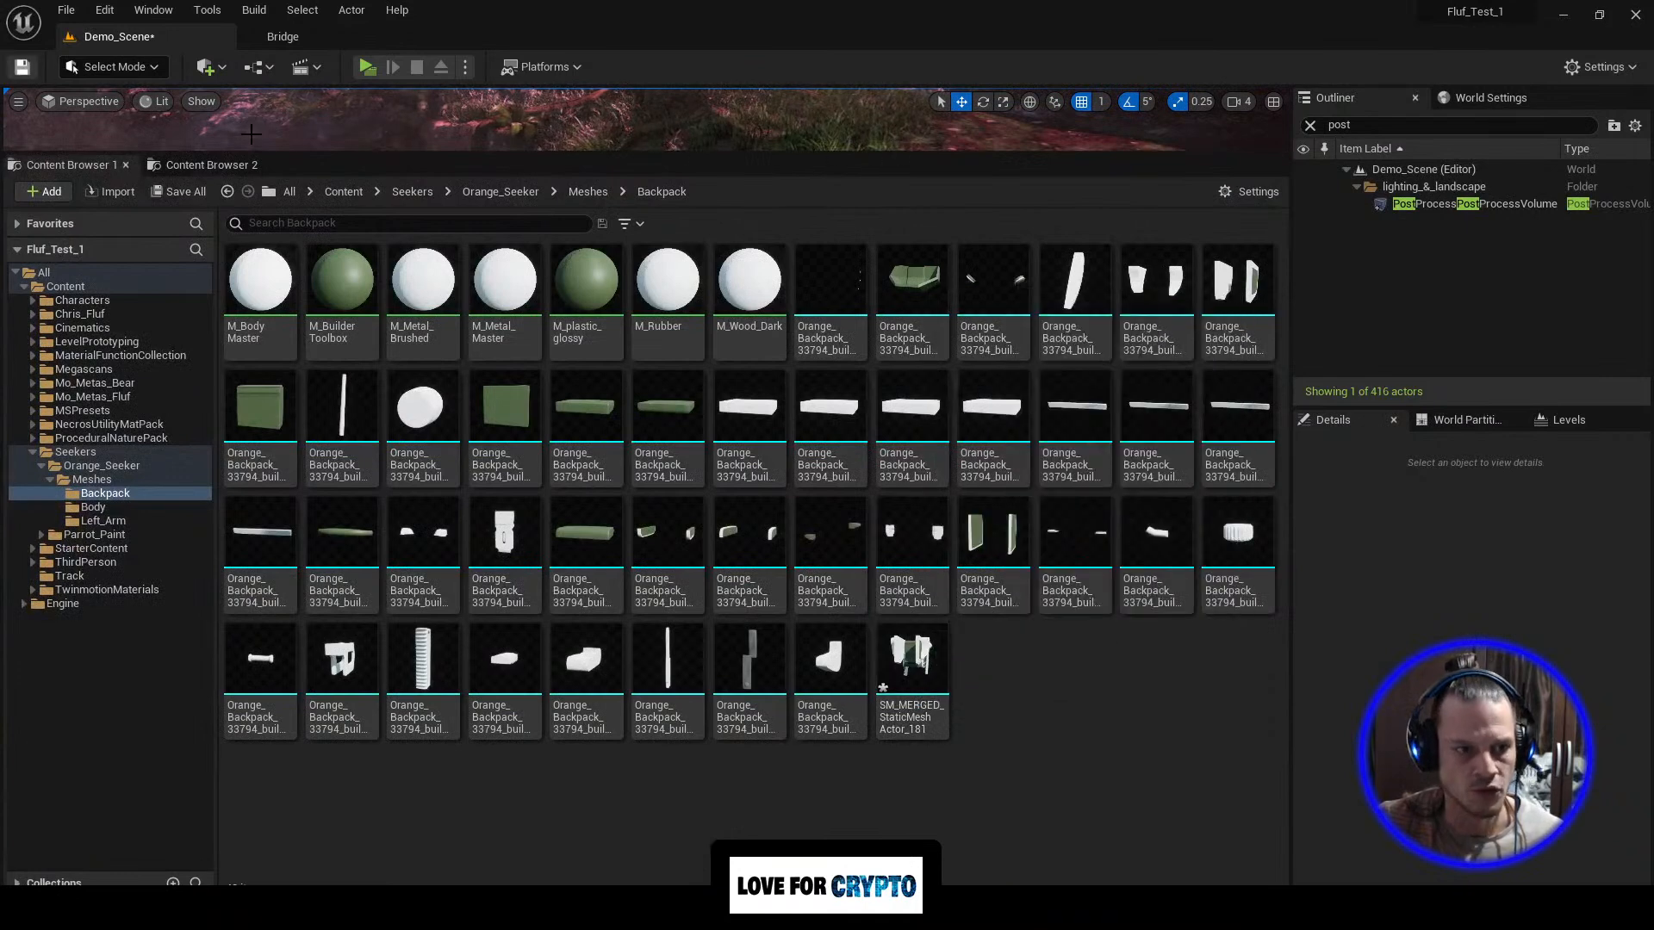
{"action": "left_click", "coordinate": [179, 191]}
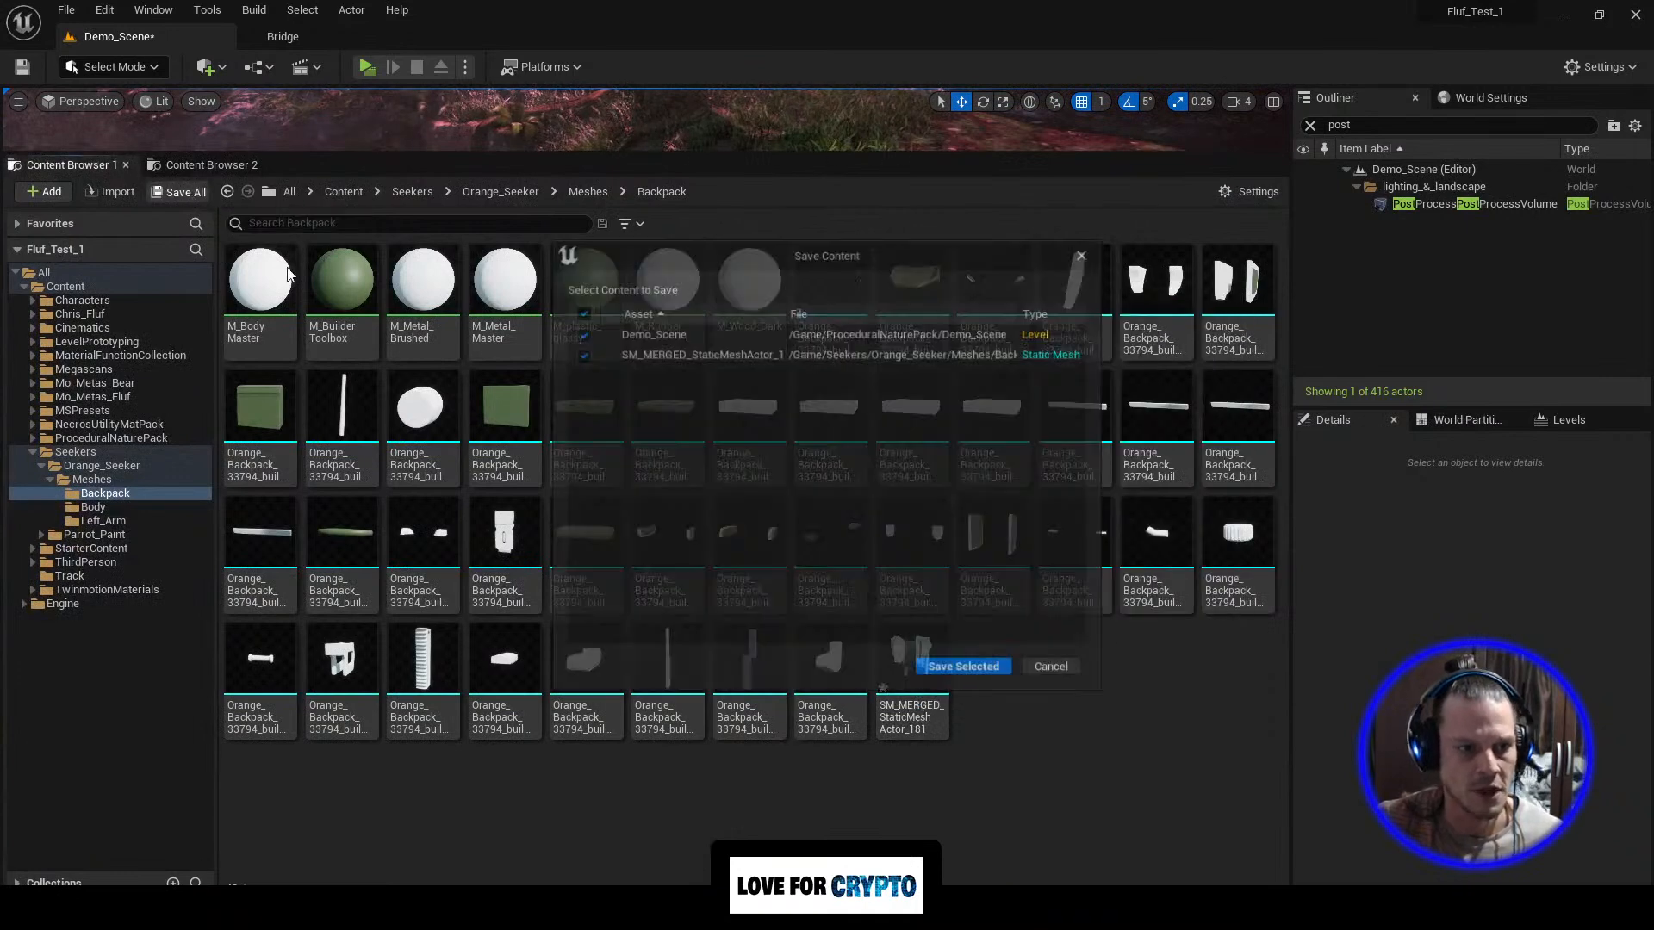
{"action": "left_click", "coordinate": [965, 669]}
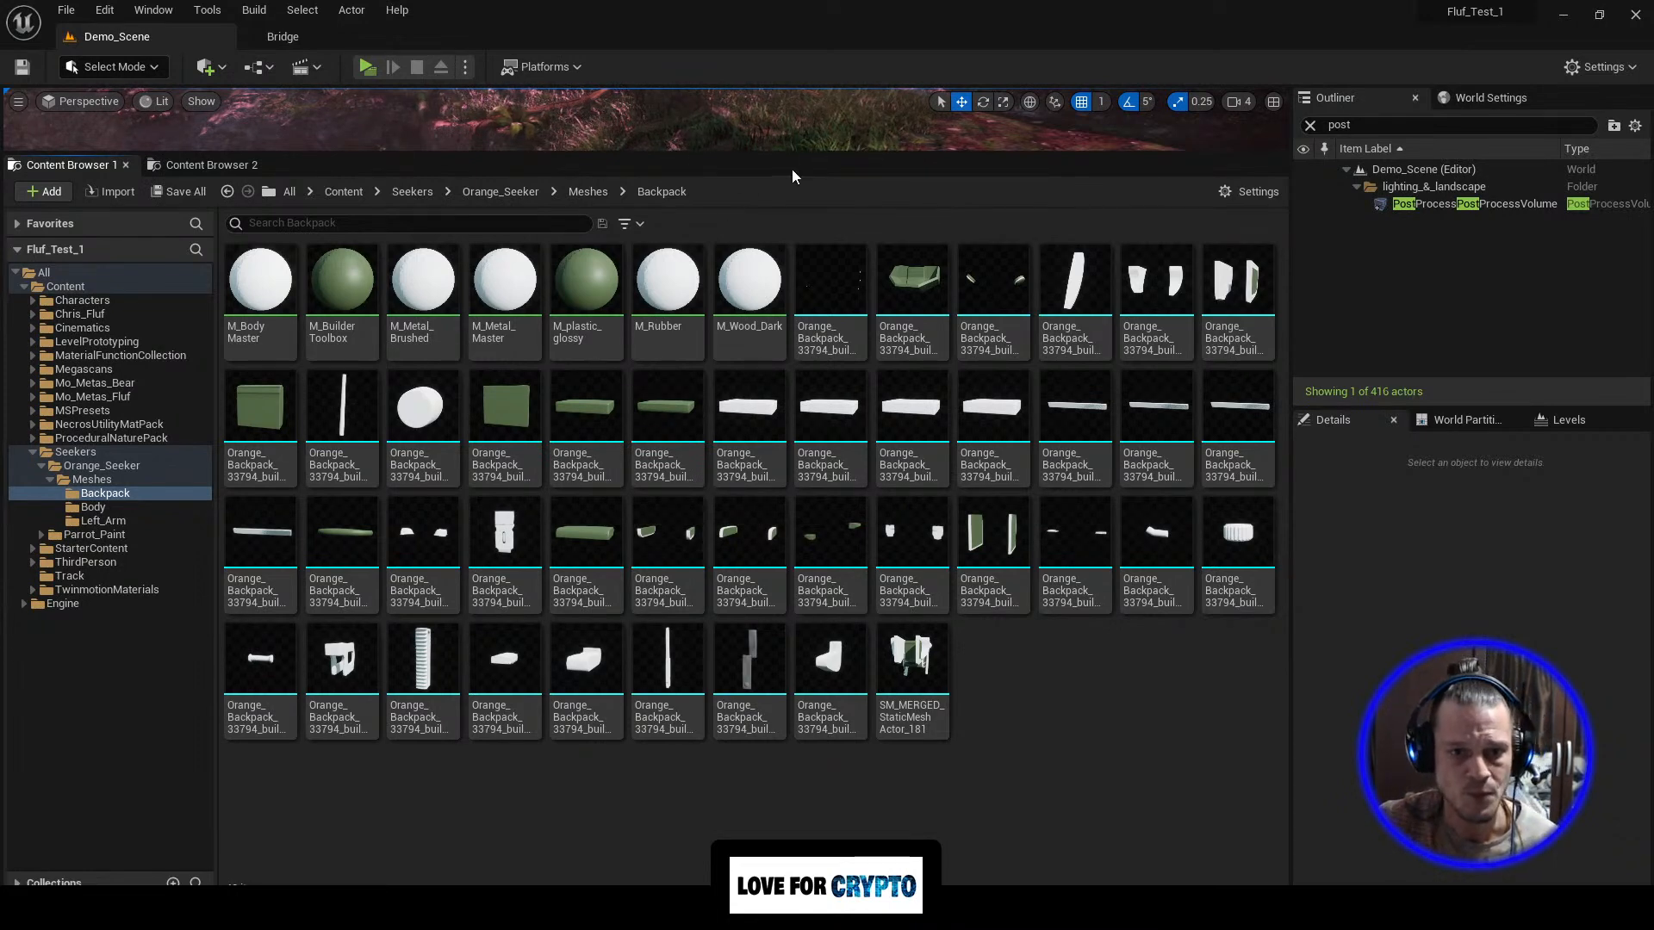
Step: Create a folder named Character inside Seekers/Orange_Seeker
{"action": "left_click_drag", "start_coordinate": [803, 151], "coordinate": [803, 315]}
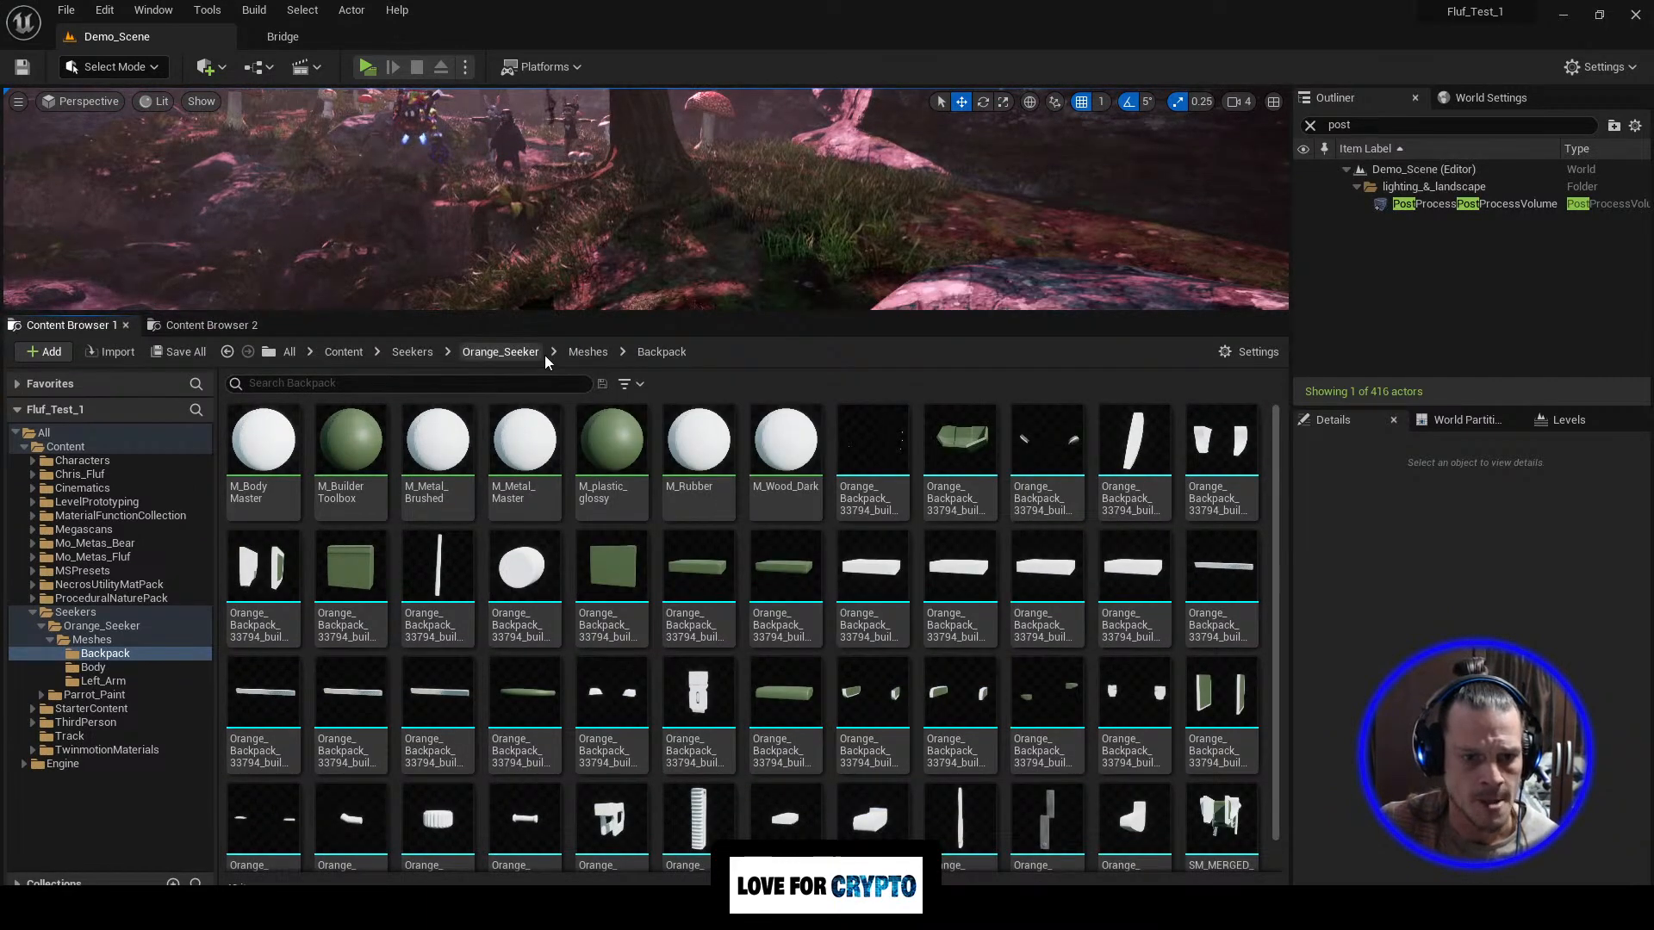
{"action": "left_click", "coordinate": [520, 351]}
{"action": "right_click", "coordinate": [510, 469]}
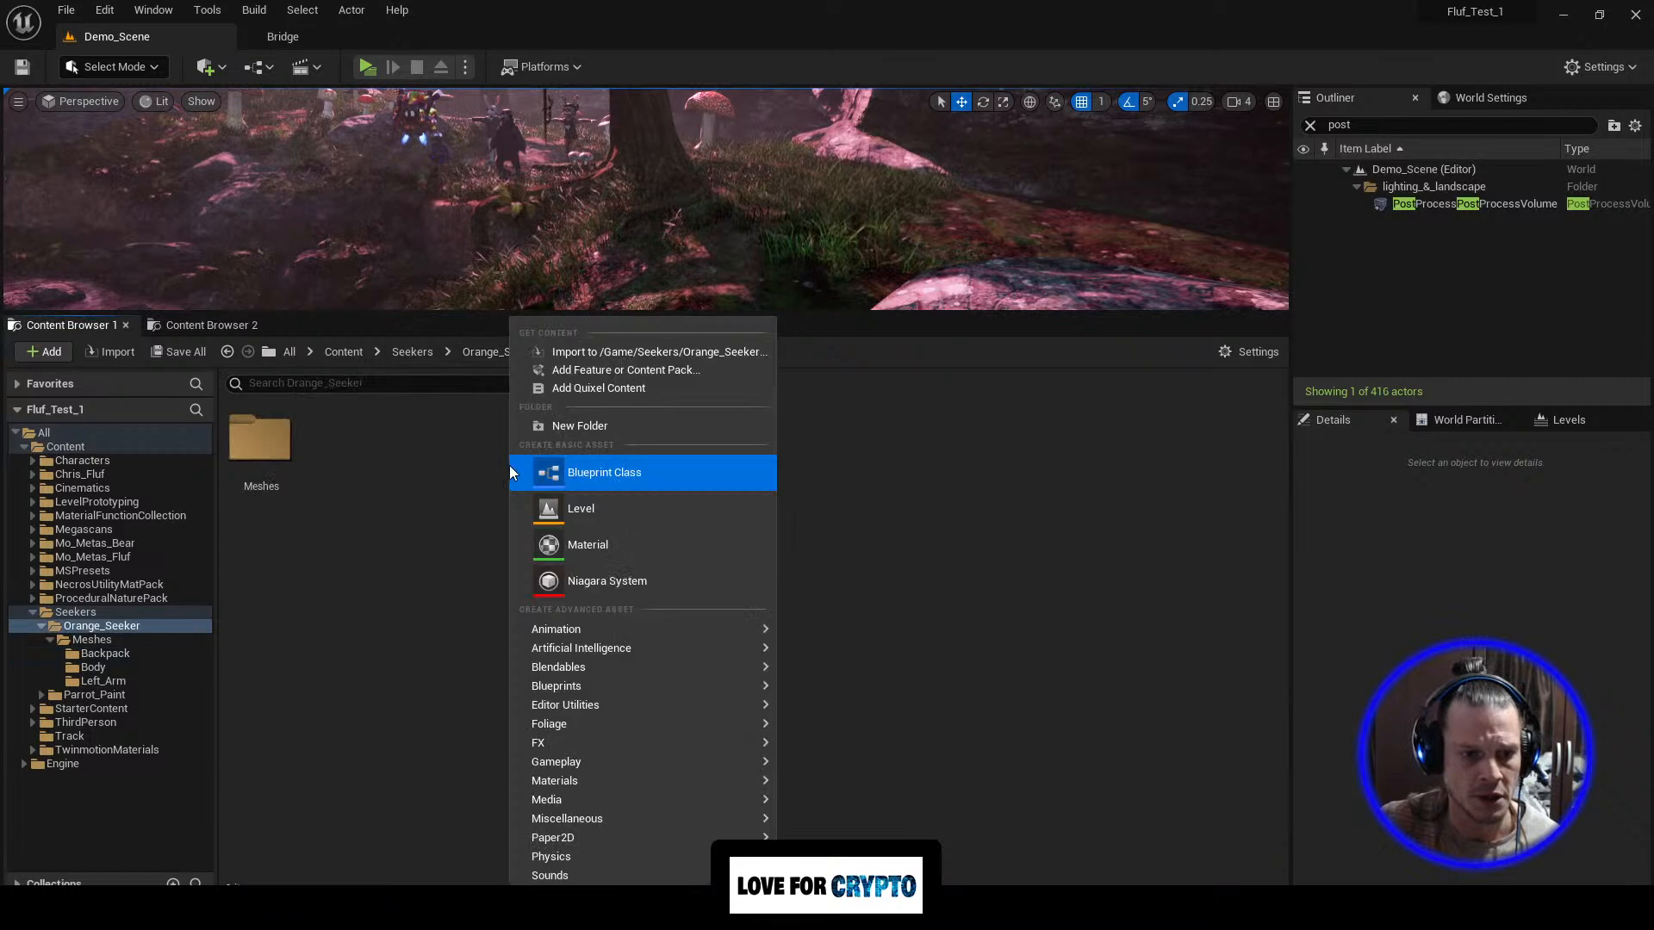
{"action": "left_click", "coordinate": [637, 425]}
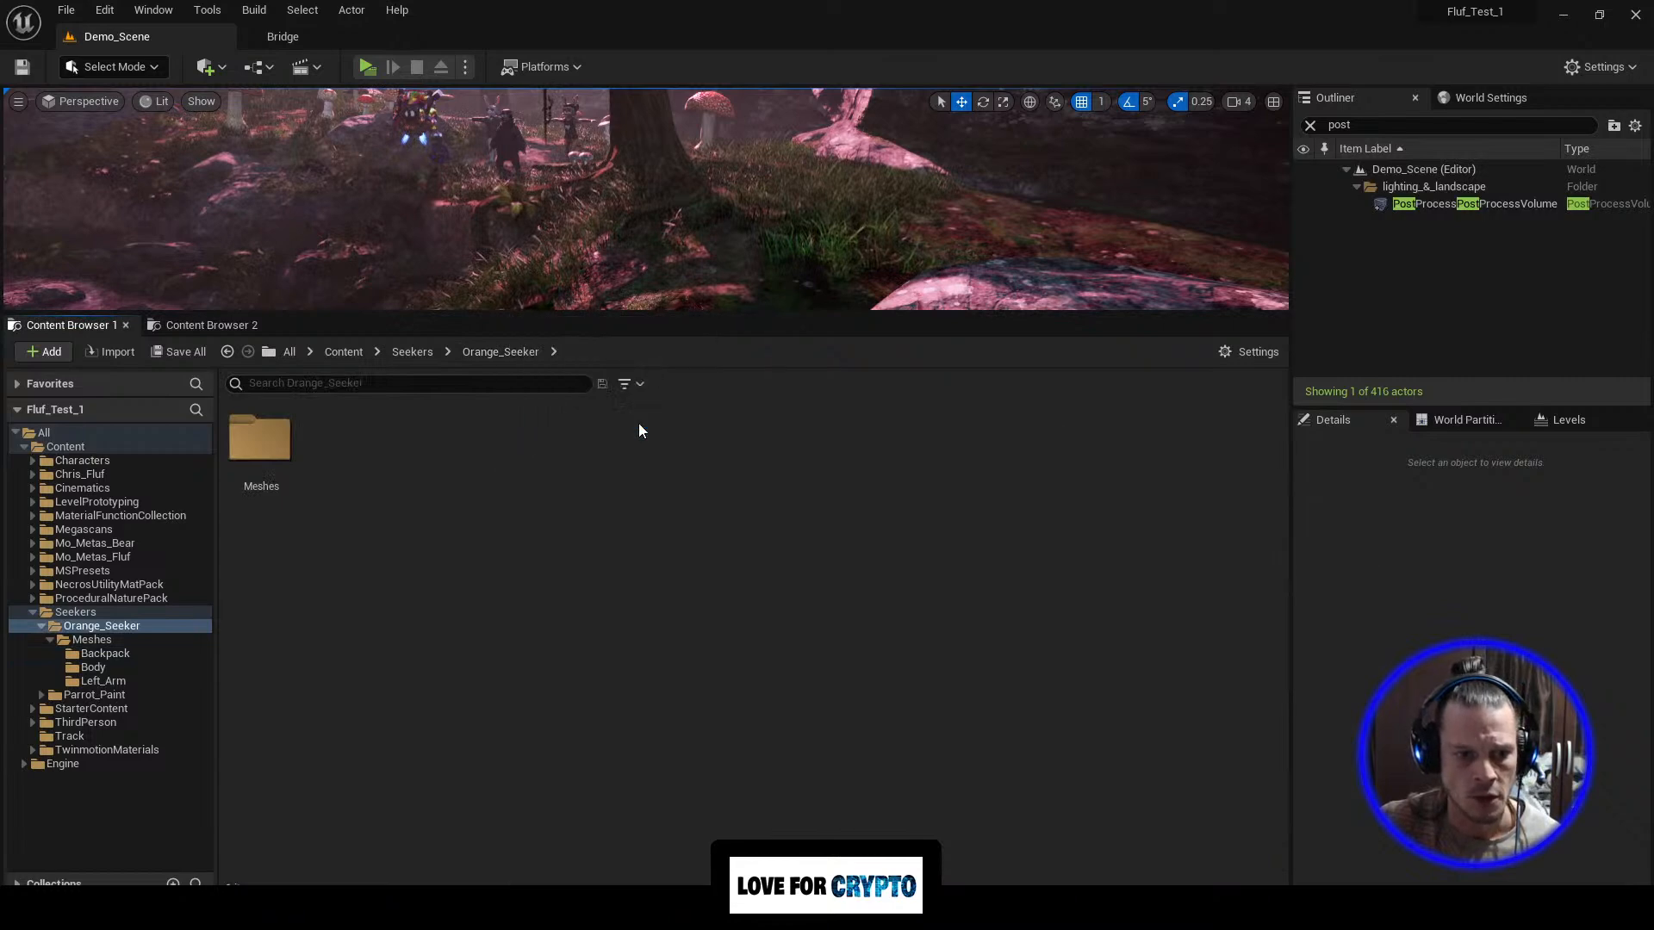
{"action": "key", "text": "BackSpace"}
{"action": "type", "text": "Character"}
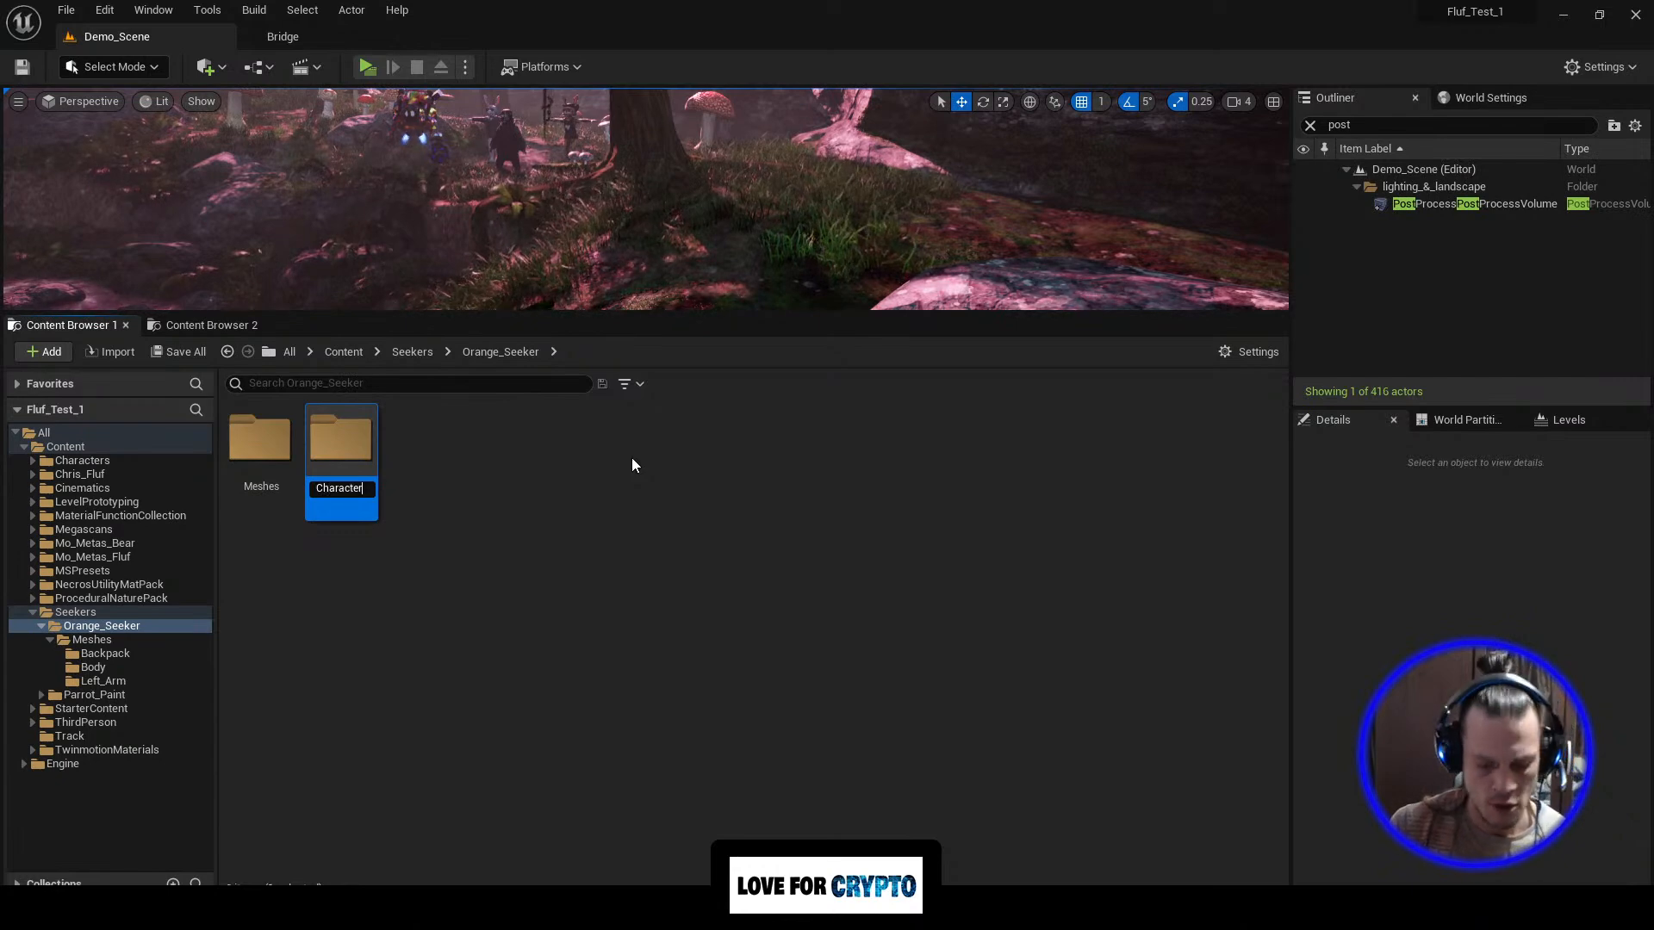
{"action": "key", "text": "Return"}
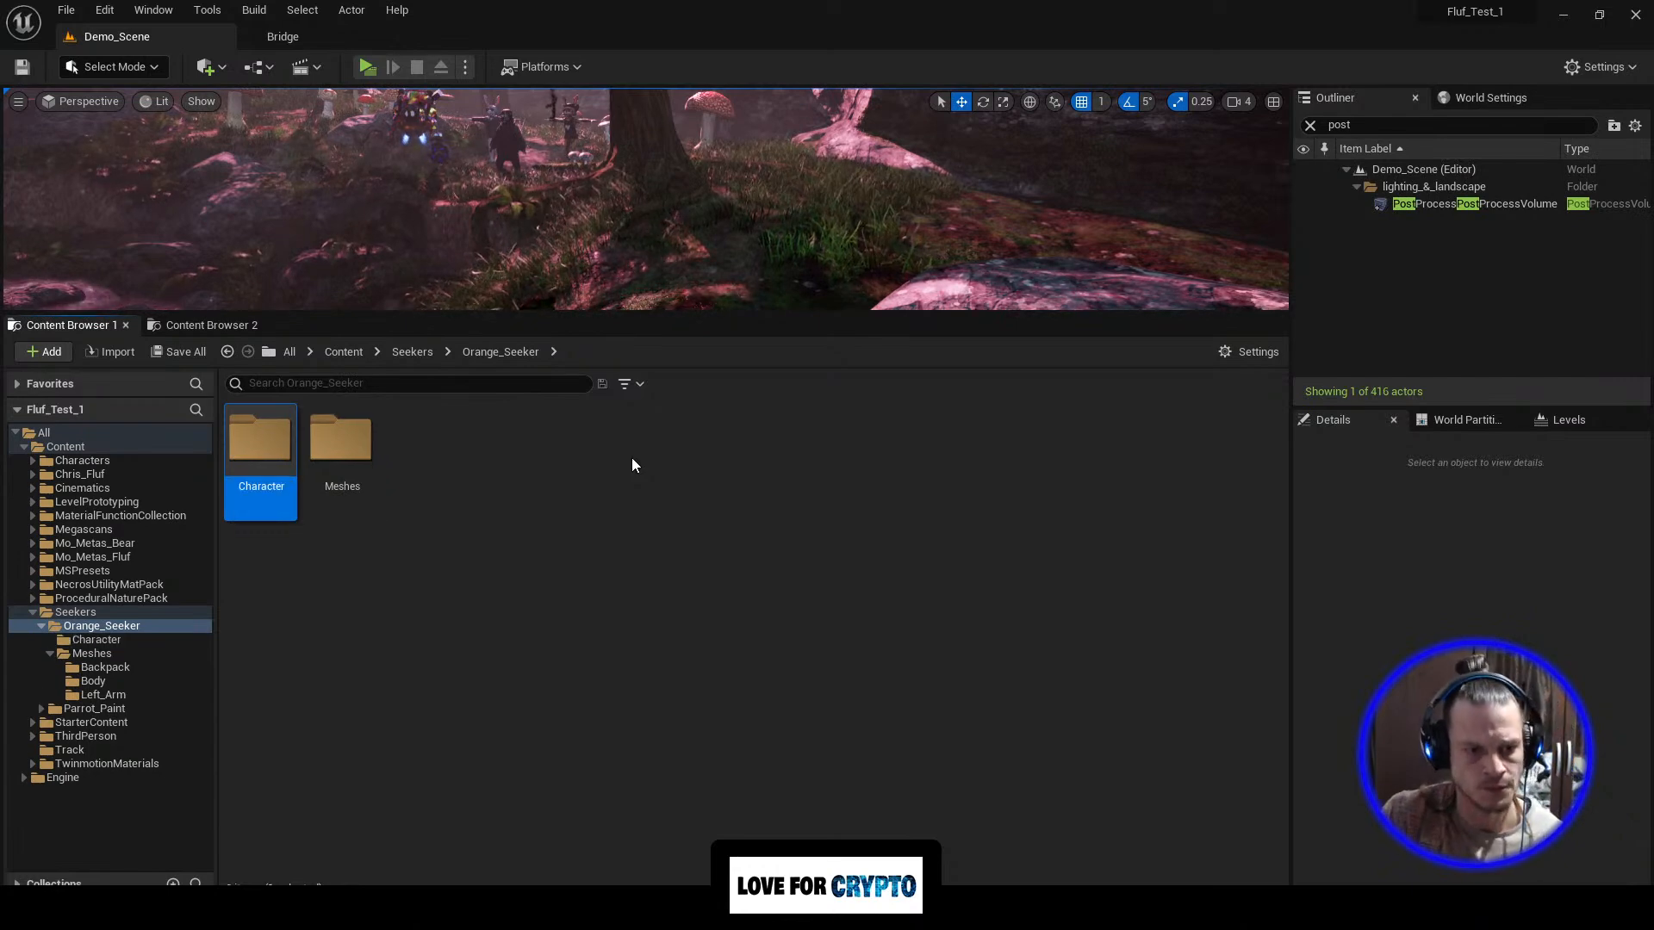
Step: Start creating a Blueprint Class in the Orange_Seeker/Character folder
{"action": "double_click", "coordinate": [272, 442]}
{"action": "right_click", "coordinate": [372, 480]}
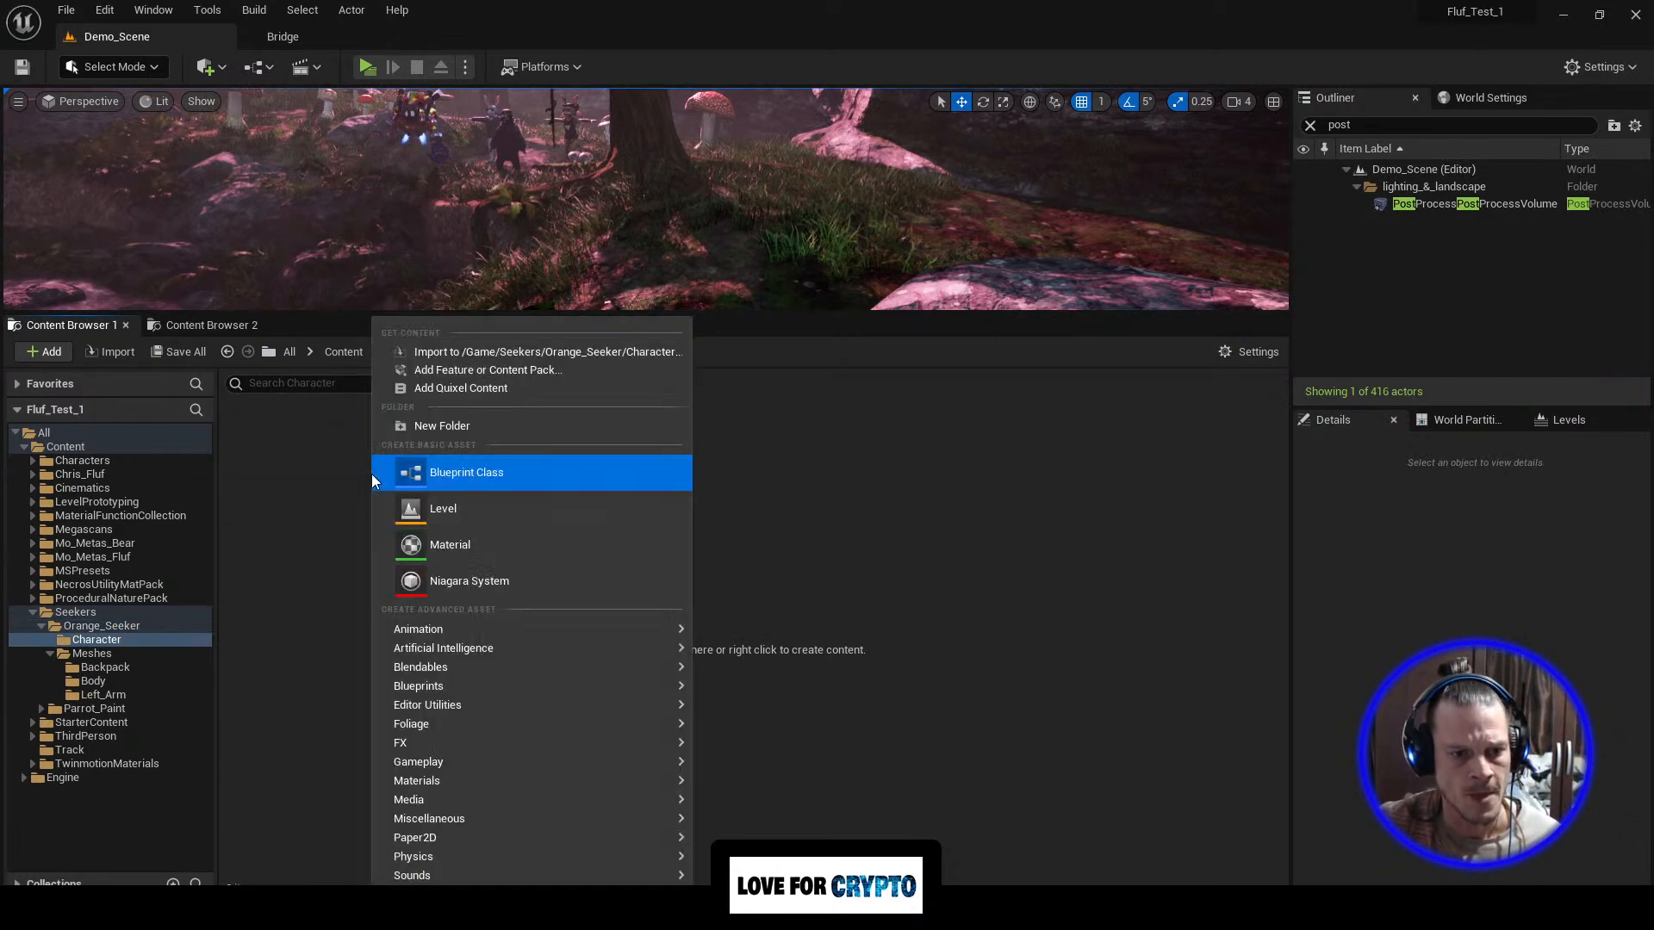
{"action": "left_click", "coordinate": [560, 472]}
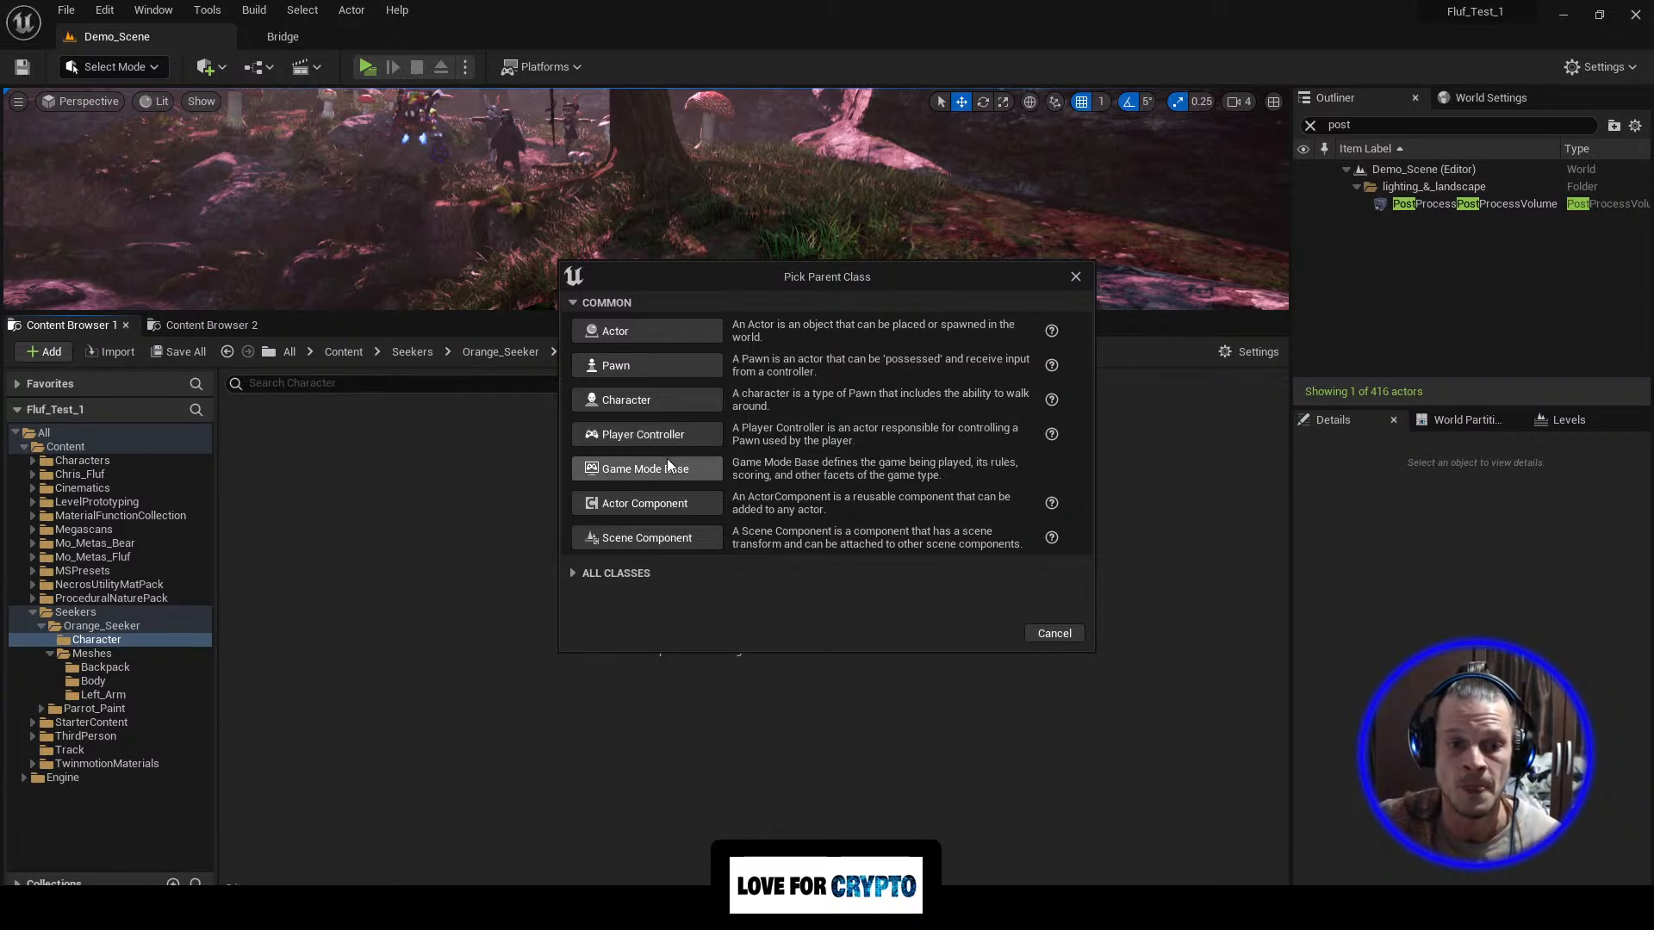
Step: Create a Blueprint class with Character as its parent and name it BP_Orange_Seeker
{"action": "left_click", "coordinate": [665, 399]}
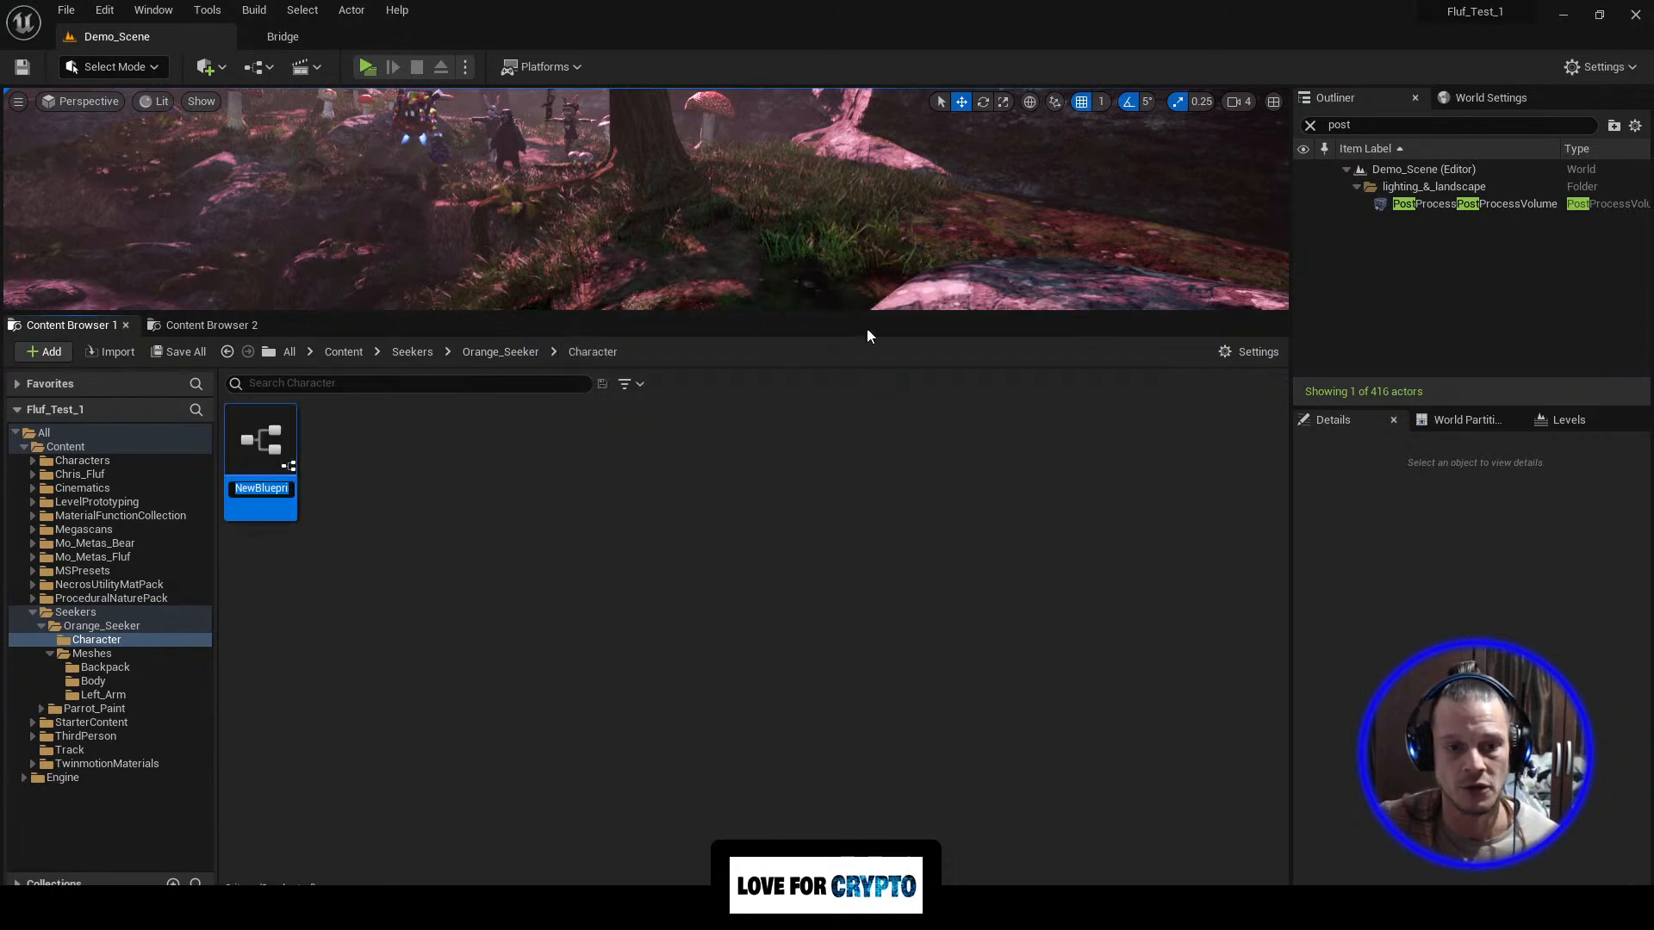
{"action": "key", "text": "BackSpace"}
{"action": "type", "text": "BP_"}
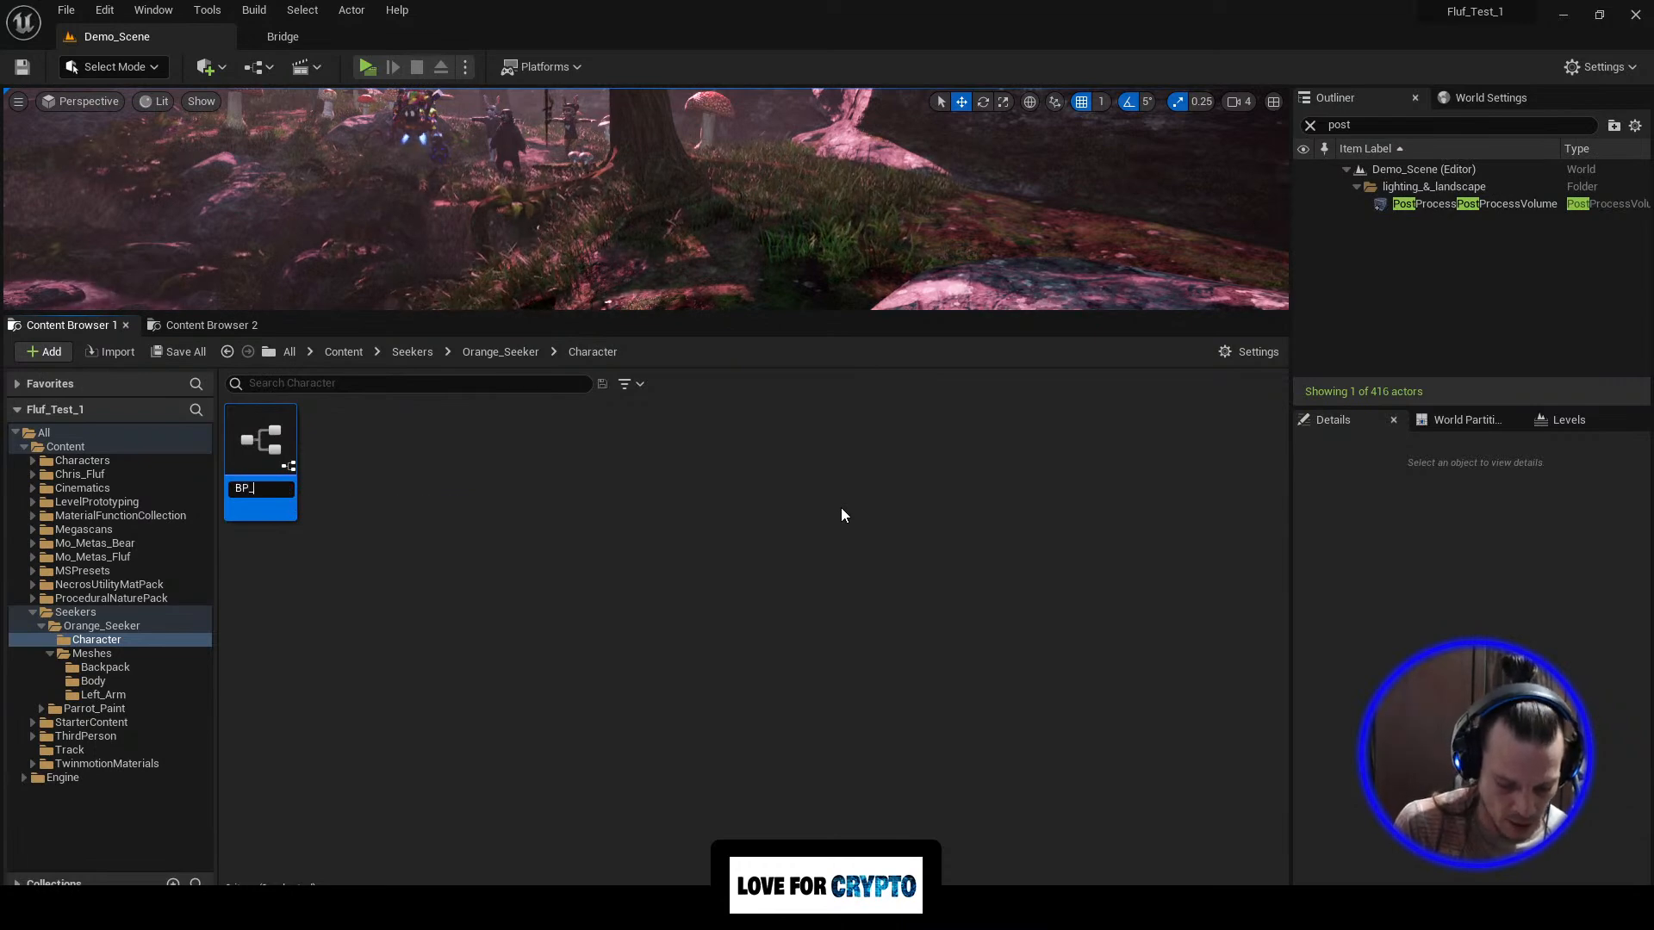
{"action": "type", "text": "Or"}
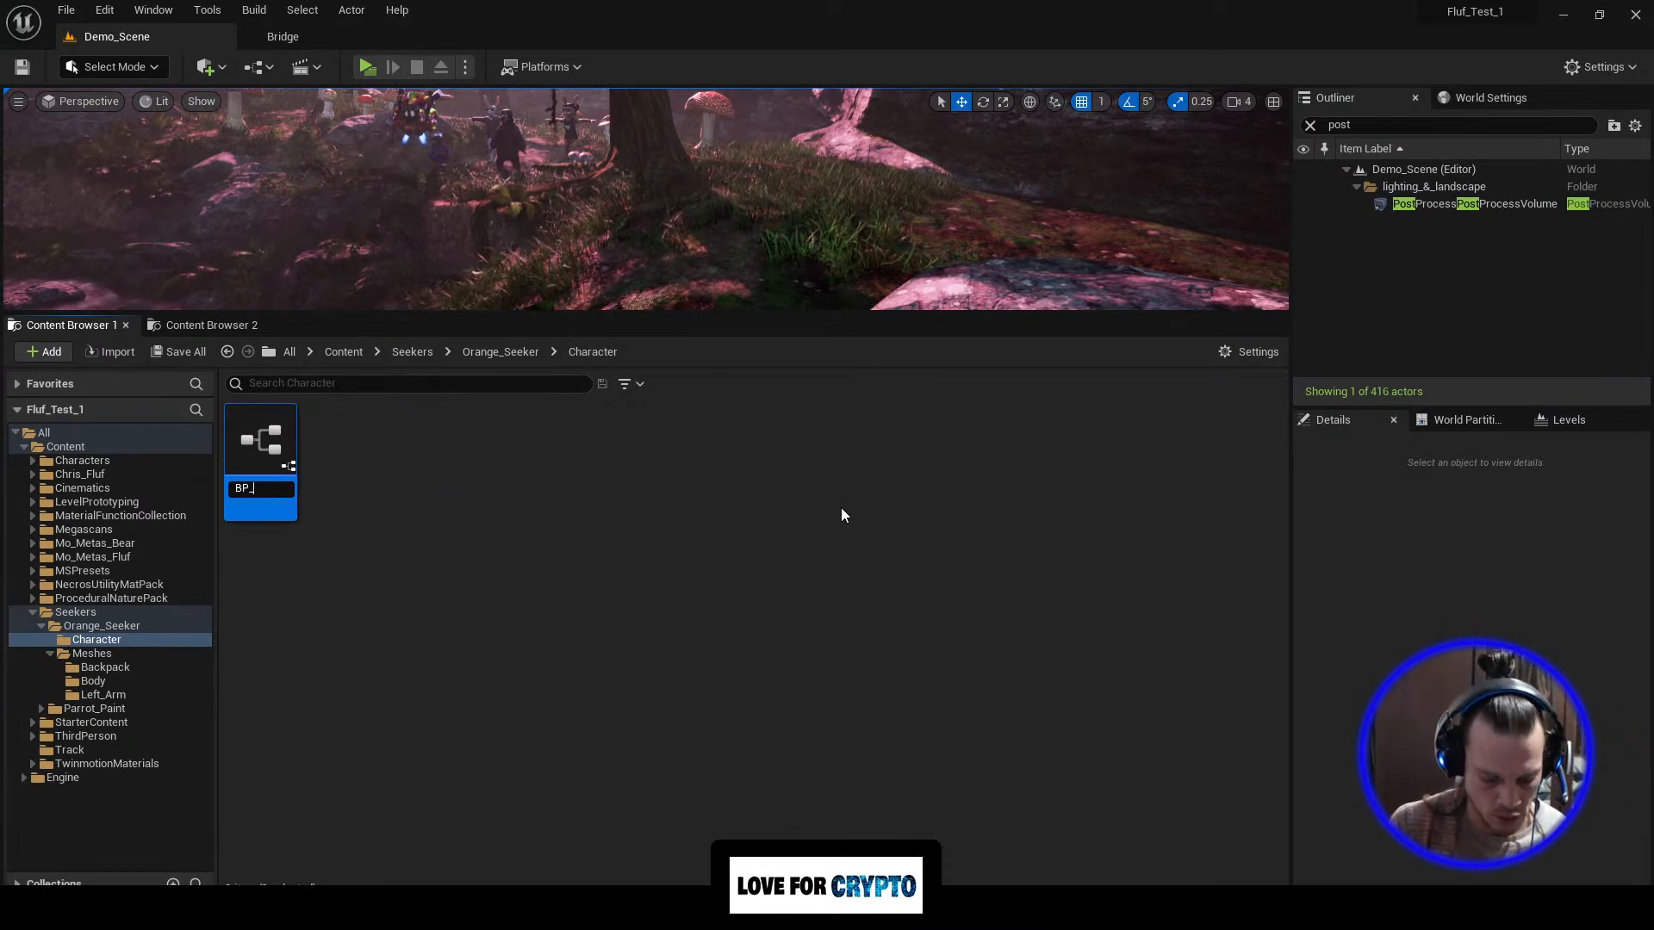
{"action": "type", "text": "ange"}
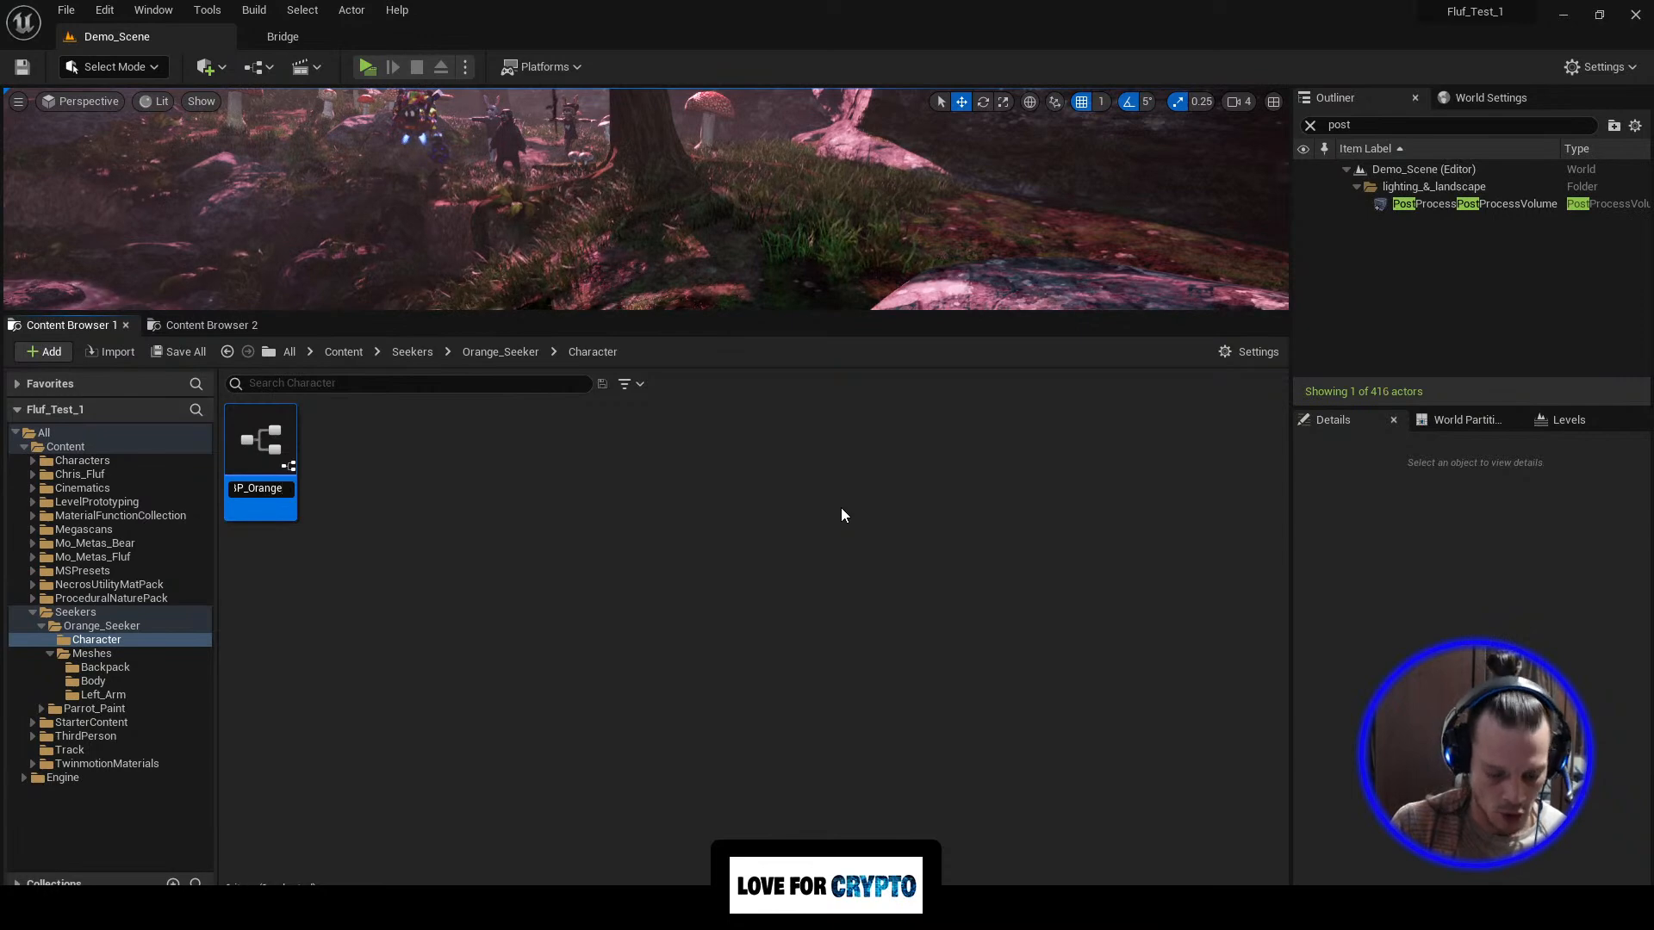
{"action": "type", "text": "_Seeker"}
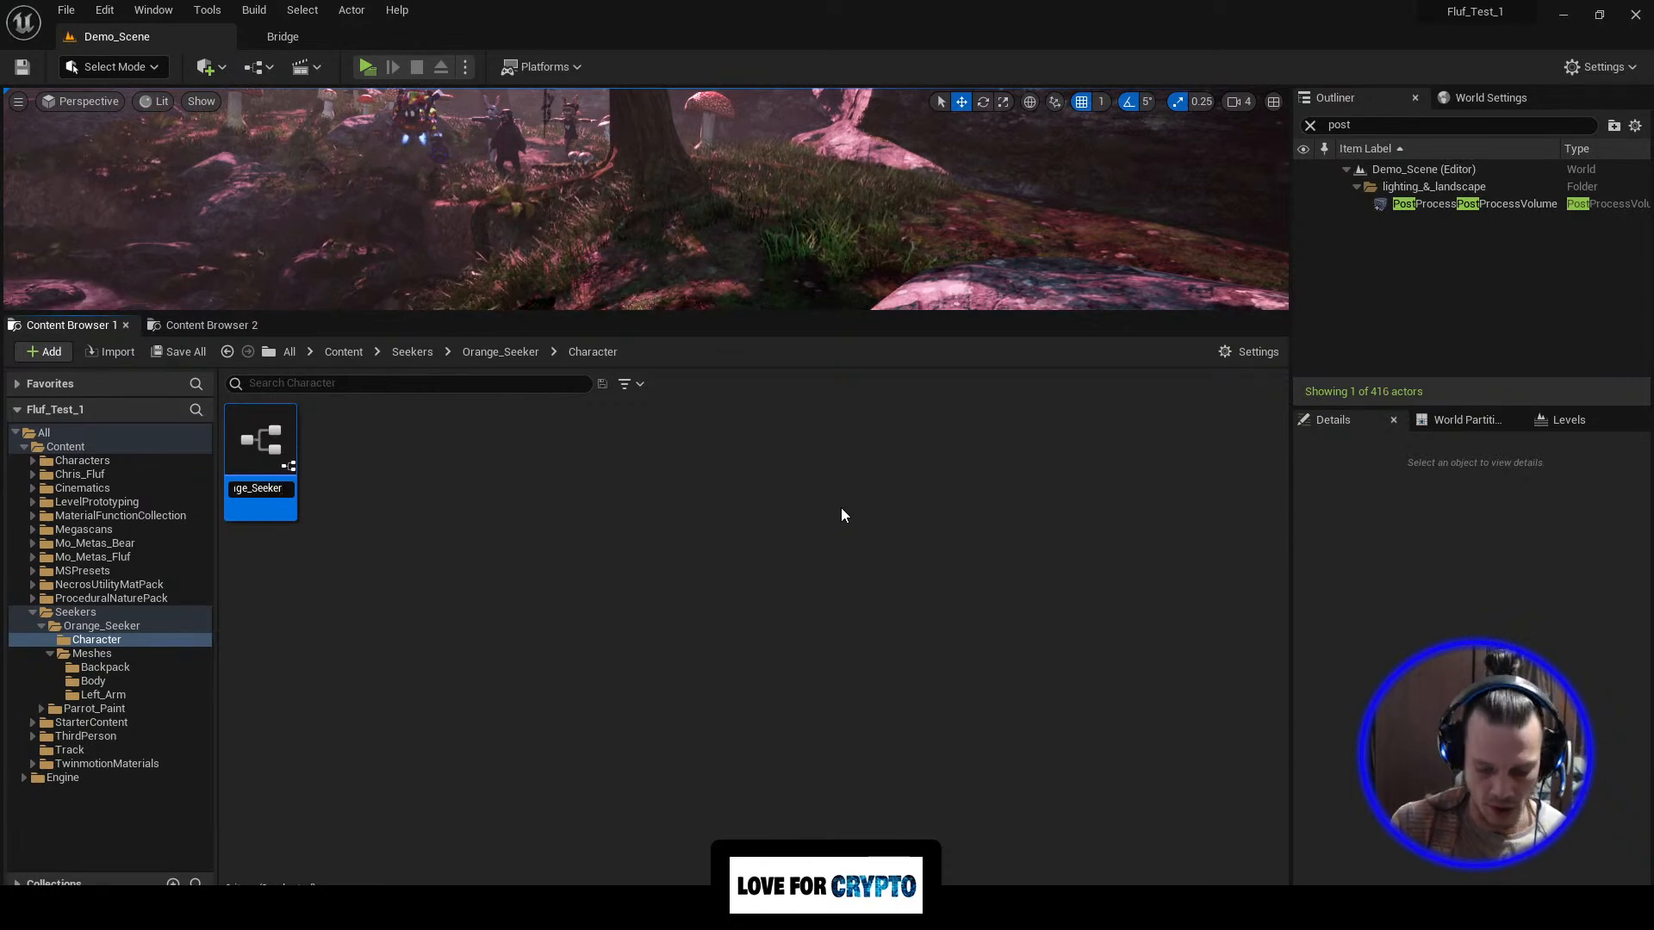
{"action": "key", "text": "Return"}
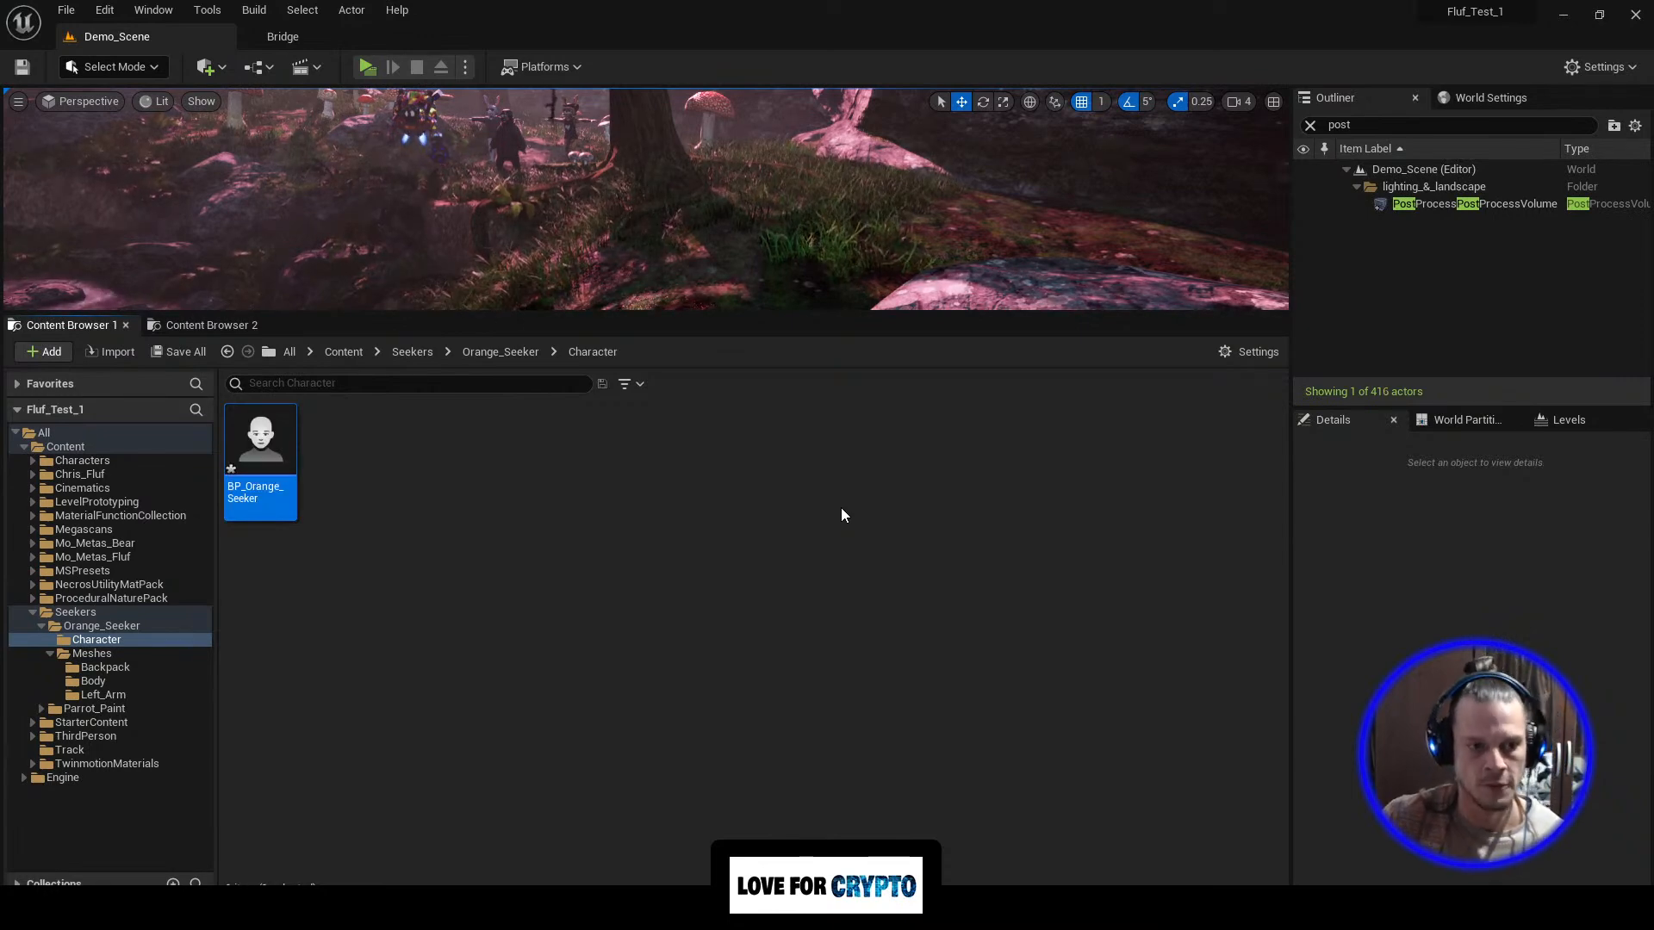
{"action": "left_click", "coordinate": [396, 615]}
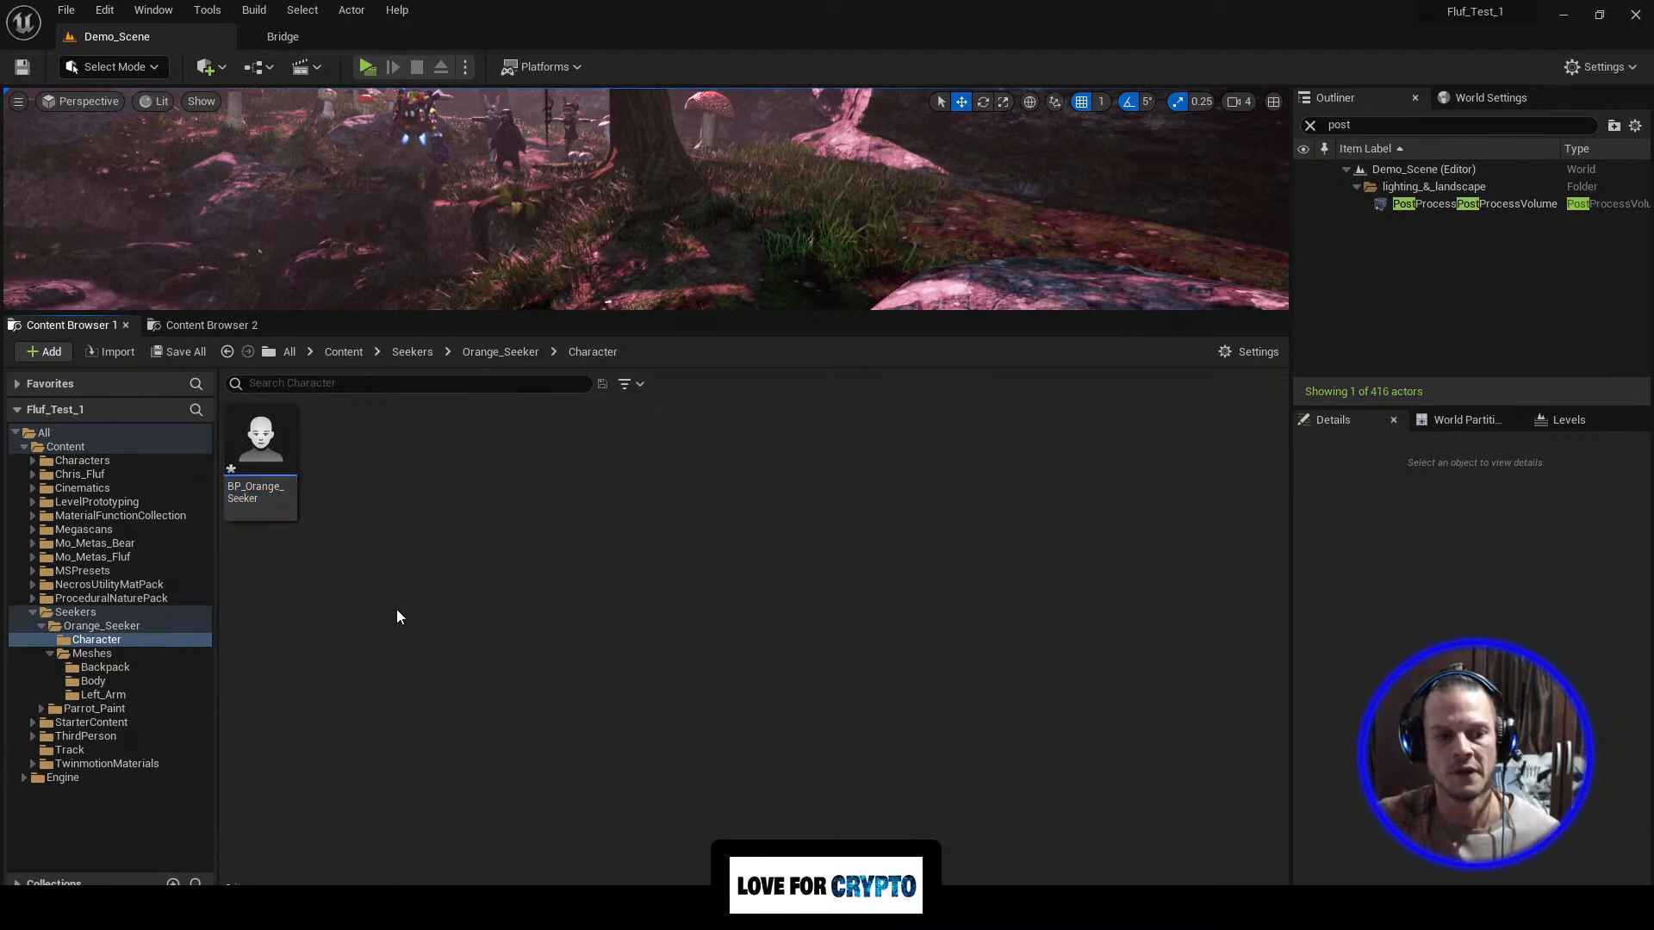
Step: Look through the available Default Pawn Class options in the world settings without changing the selection
{"action": "left_click", "coordinate": [1490, 98]}
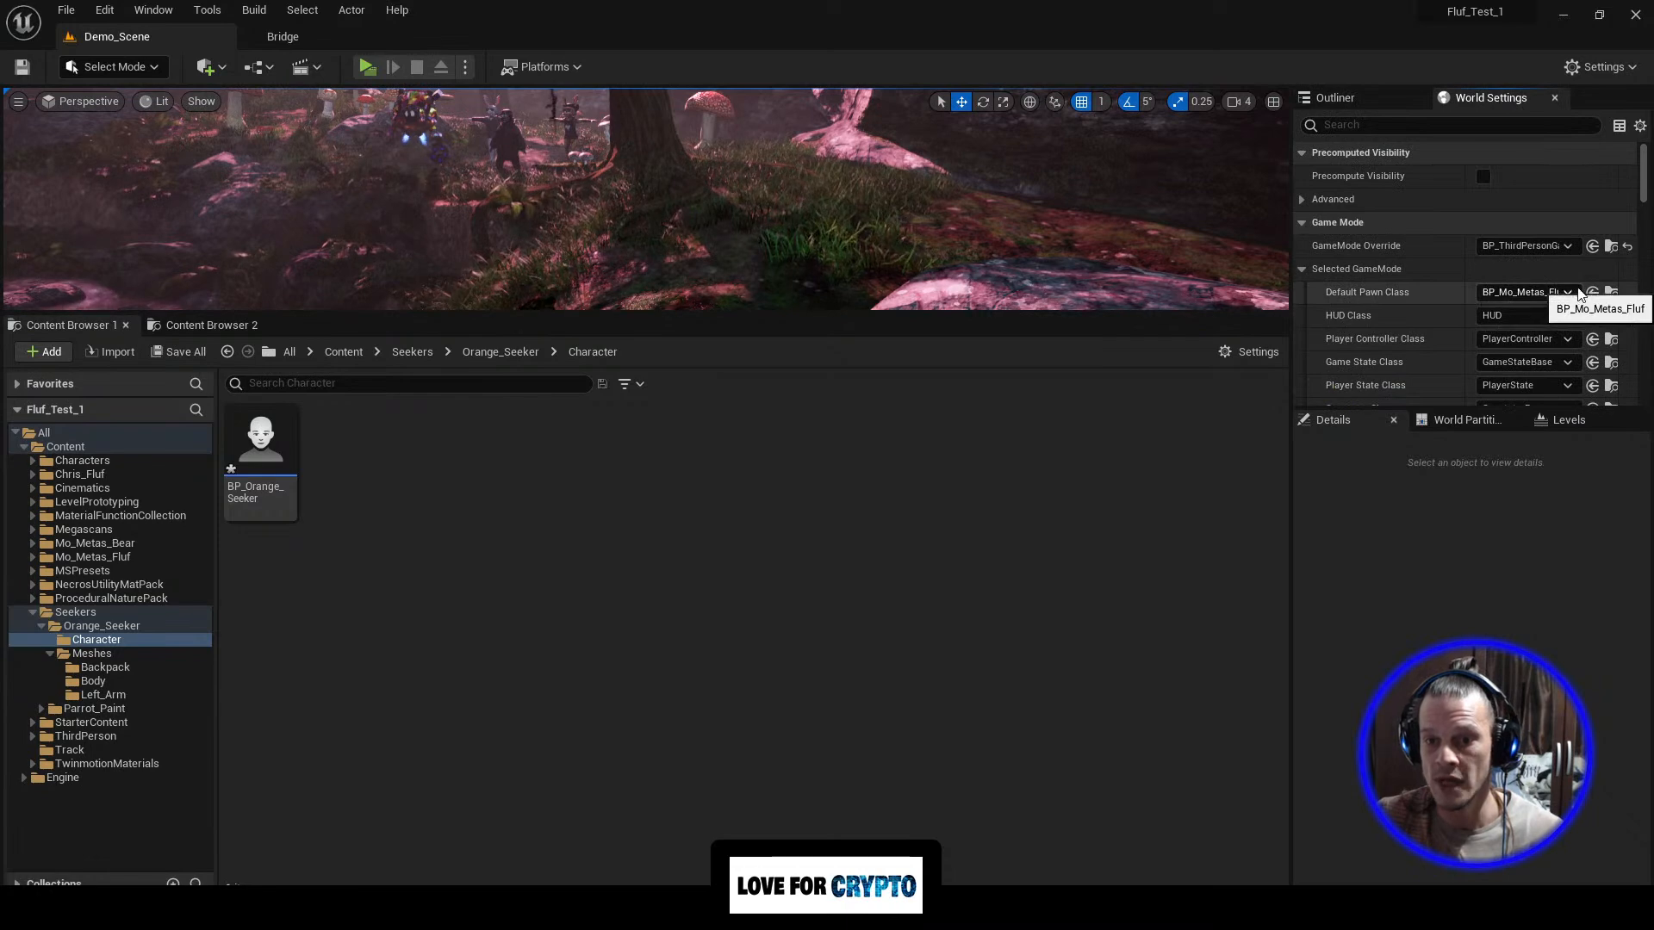
{"action": "scroll", "coordinate": [1579, 293], "scroll_direction": "down", "scroll_amount": 1}
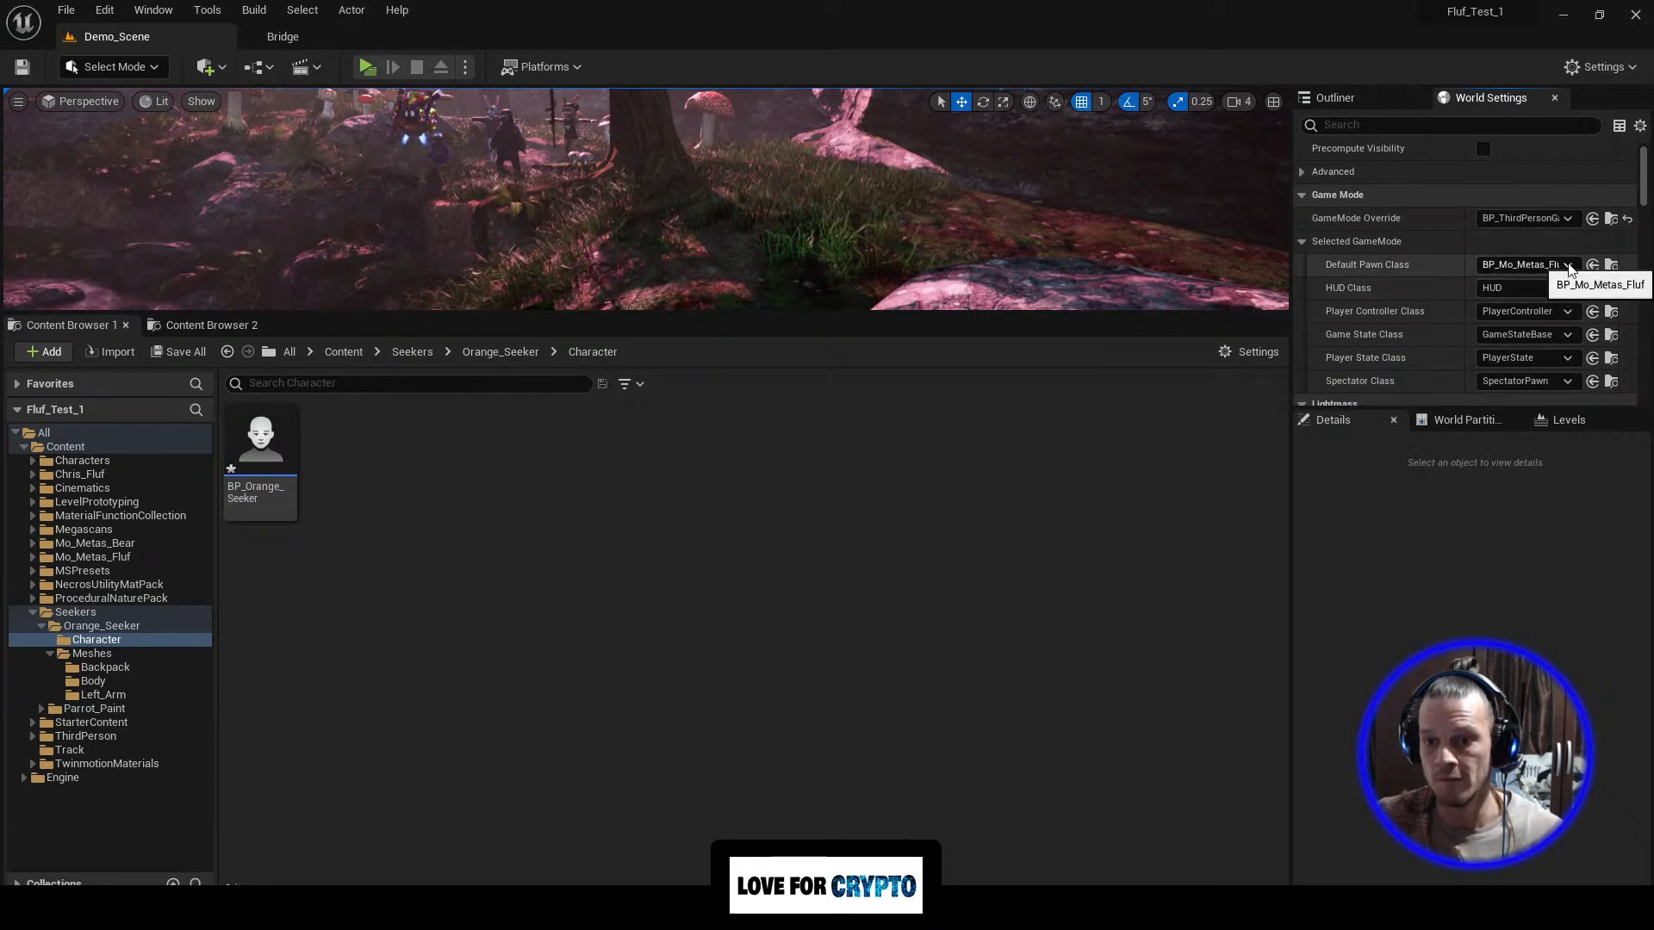
{"action": "left_click", "coordinate": [1568, 266]}
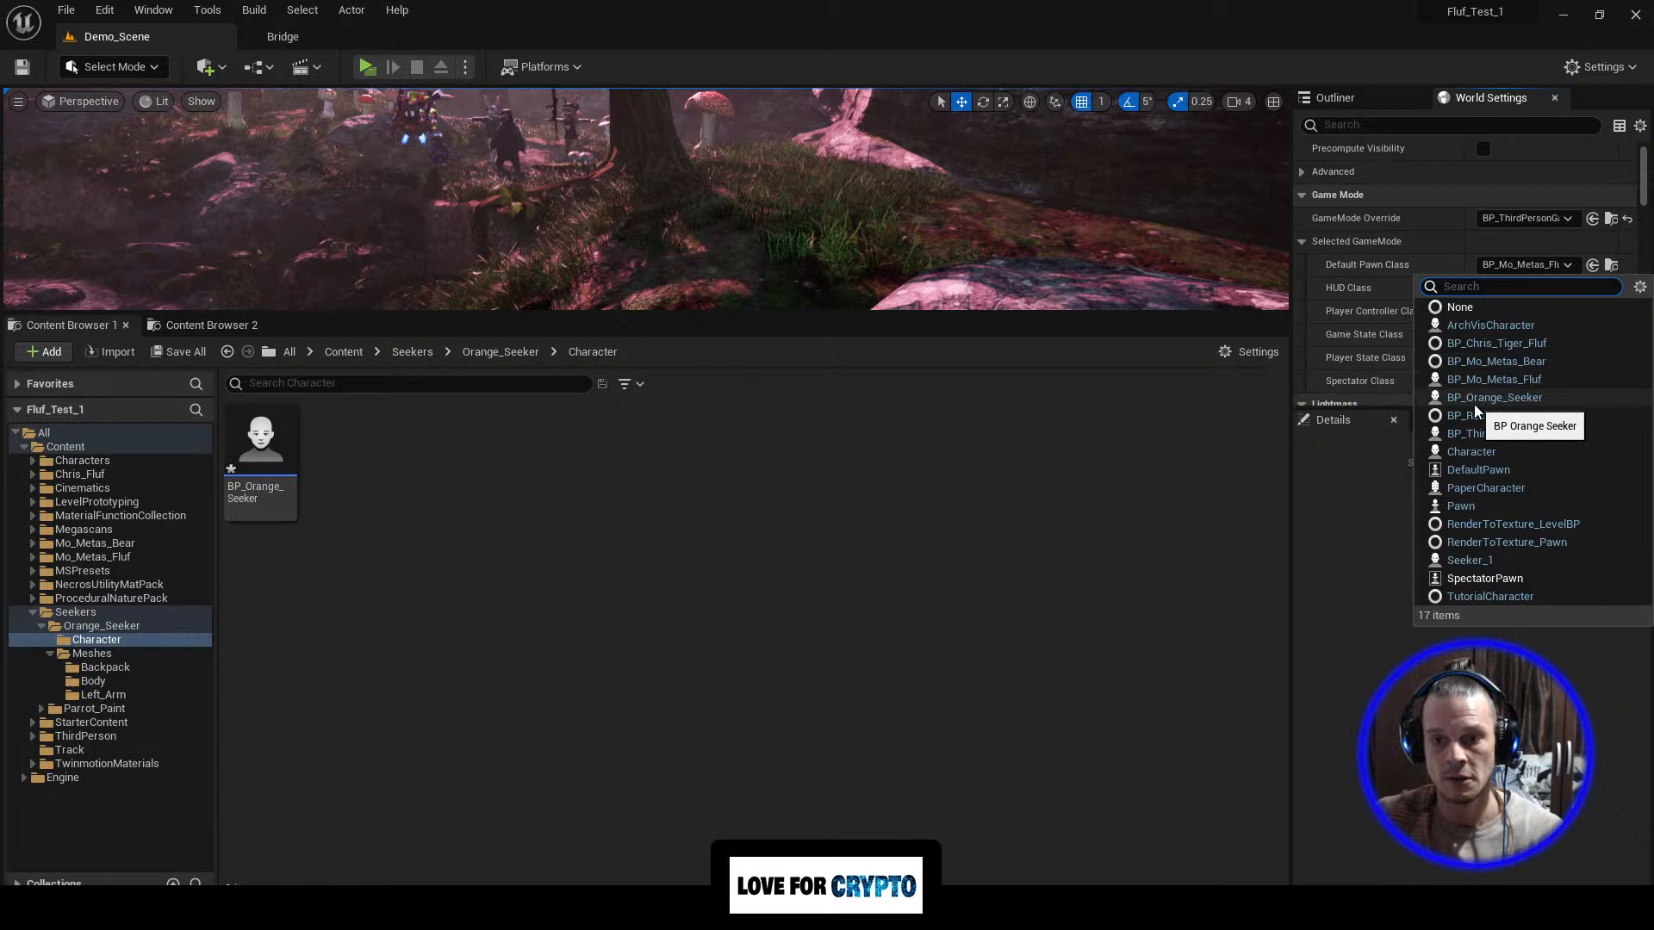
{"action": "left_click", "coordinate": [1370, 541]}
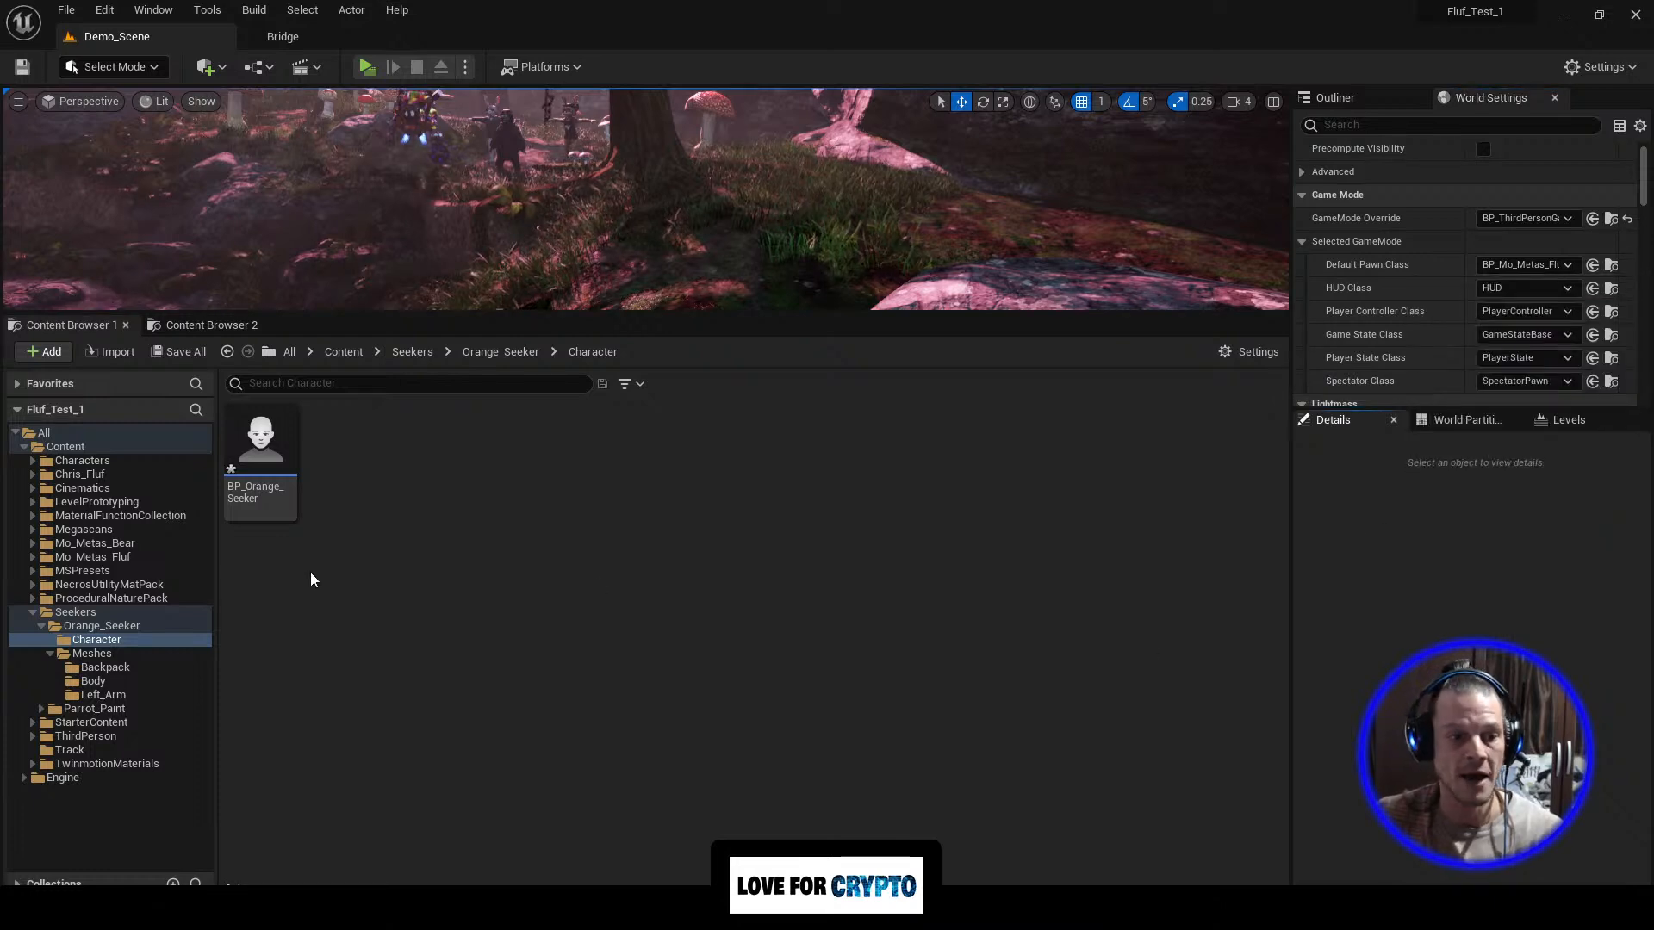
Step: Open the BP_Orange_Seeker blueprint for editing and select its Capsule Component
{"action": "mouse_move", "coordinate": [261, 498]}
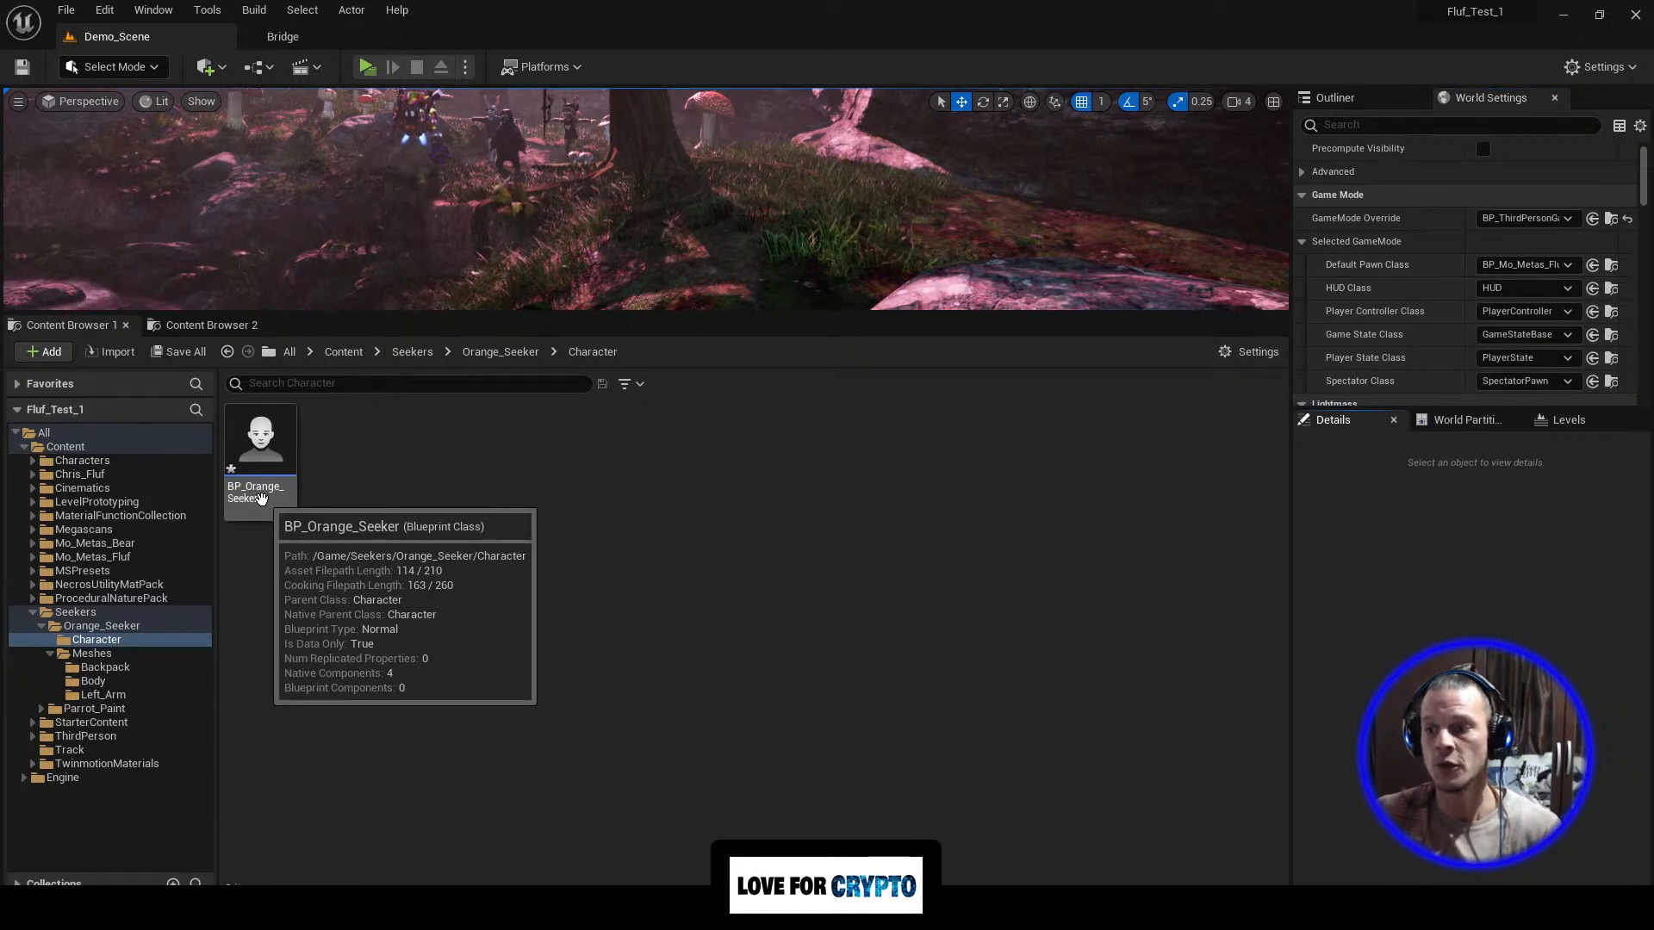
{"action": "left_click", "coordinate": [262, 501]}
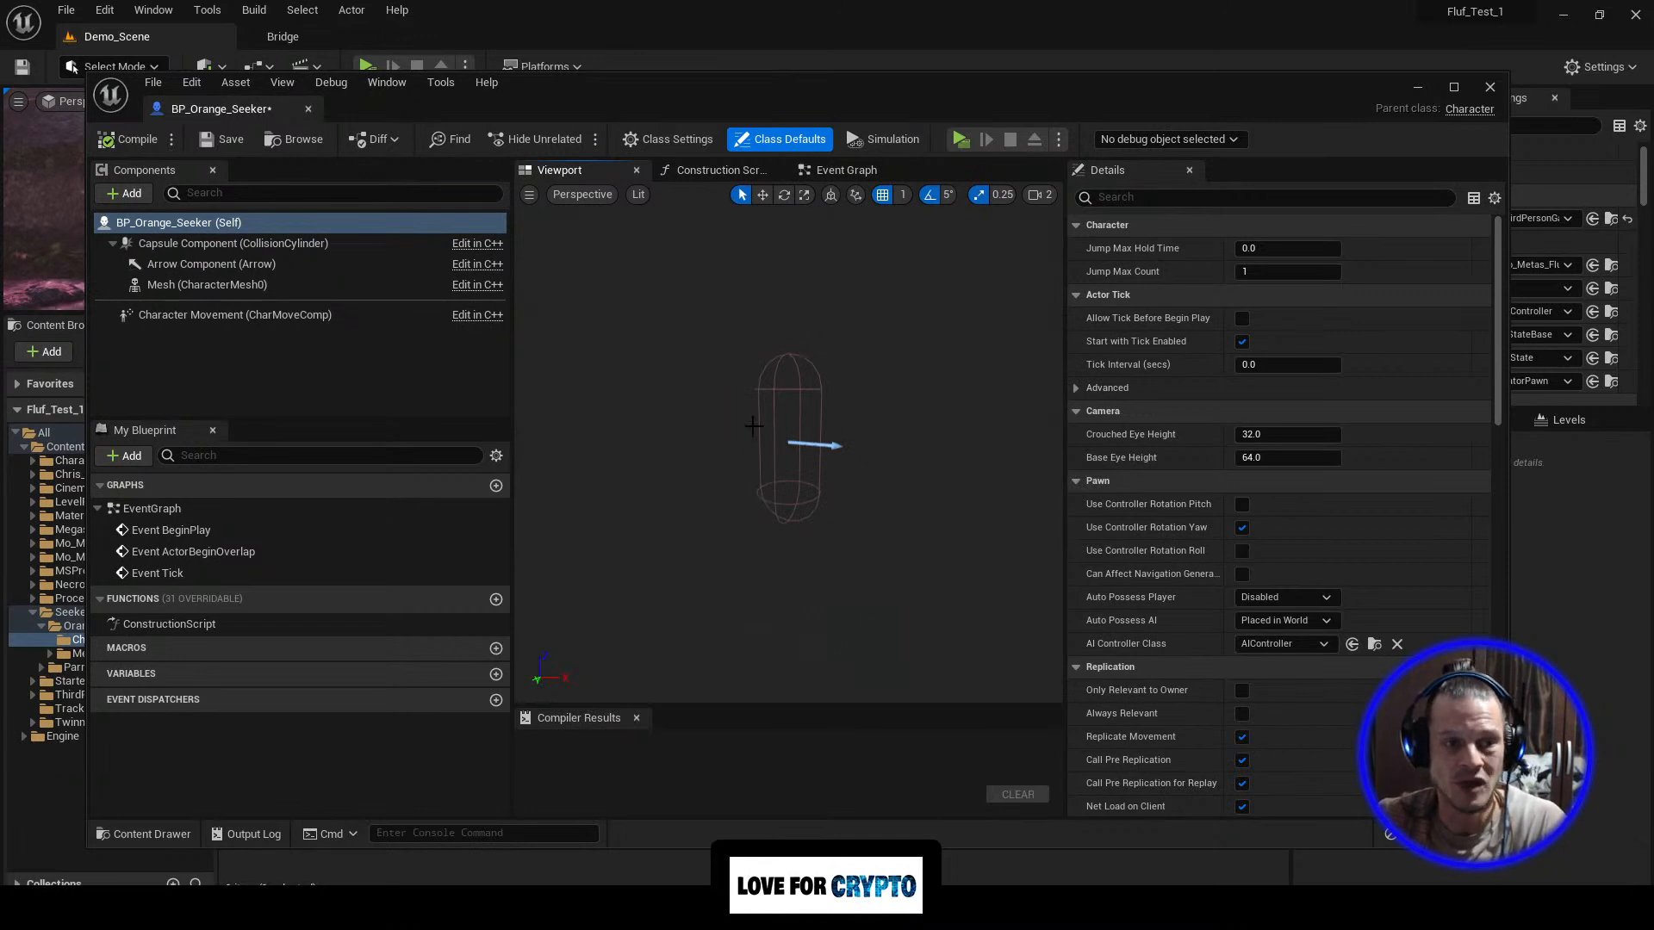
{"action": "left_click", "coordinate": [199, 246]}
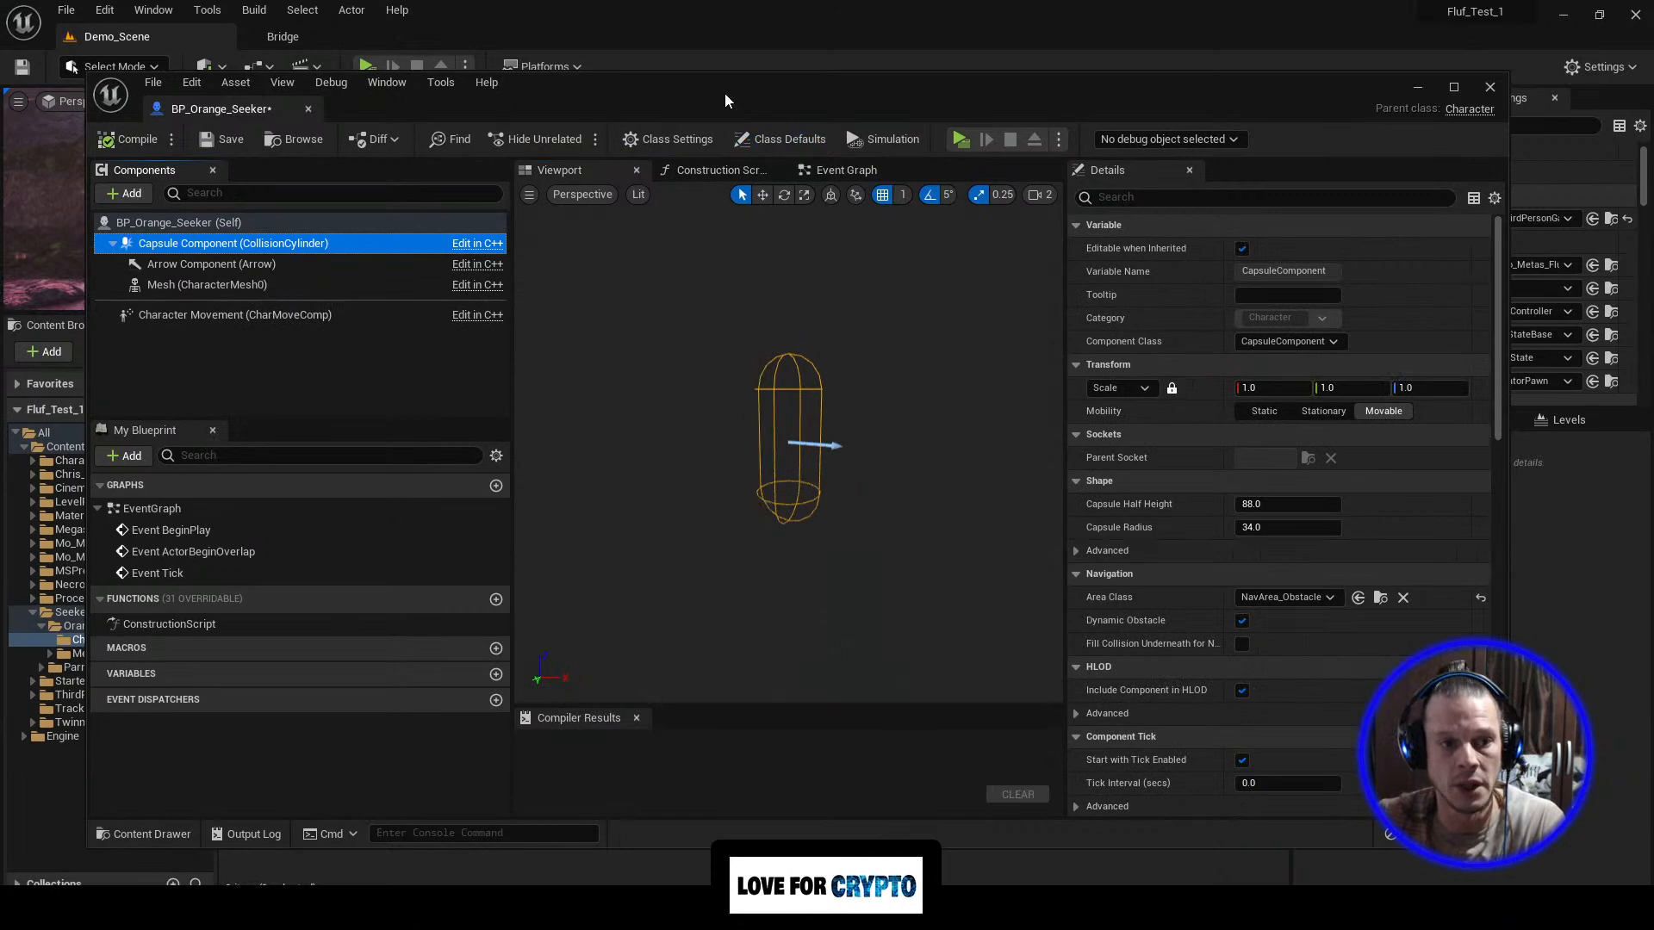
{"action": "left_click_drag", "start_coordinate": [715, 82], "coordinate": [754, 51]}
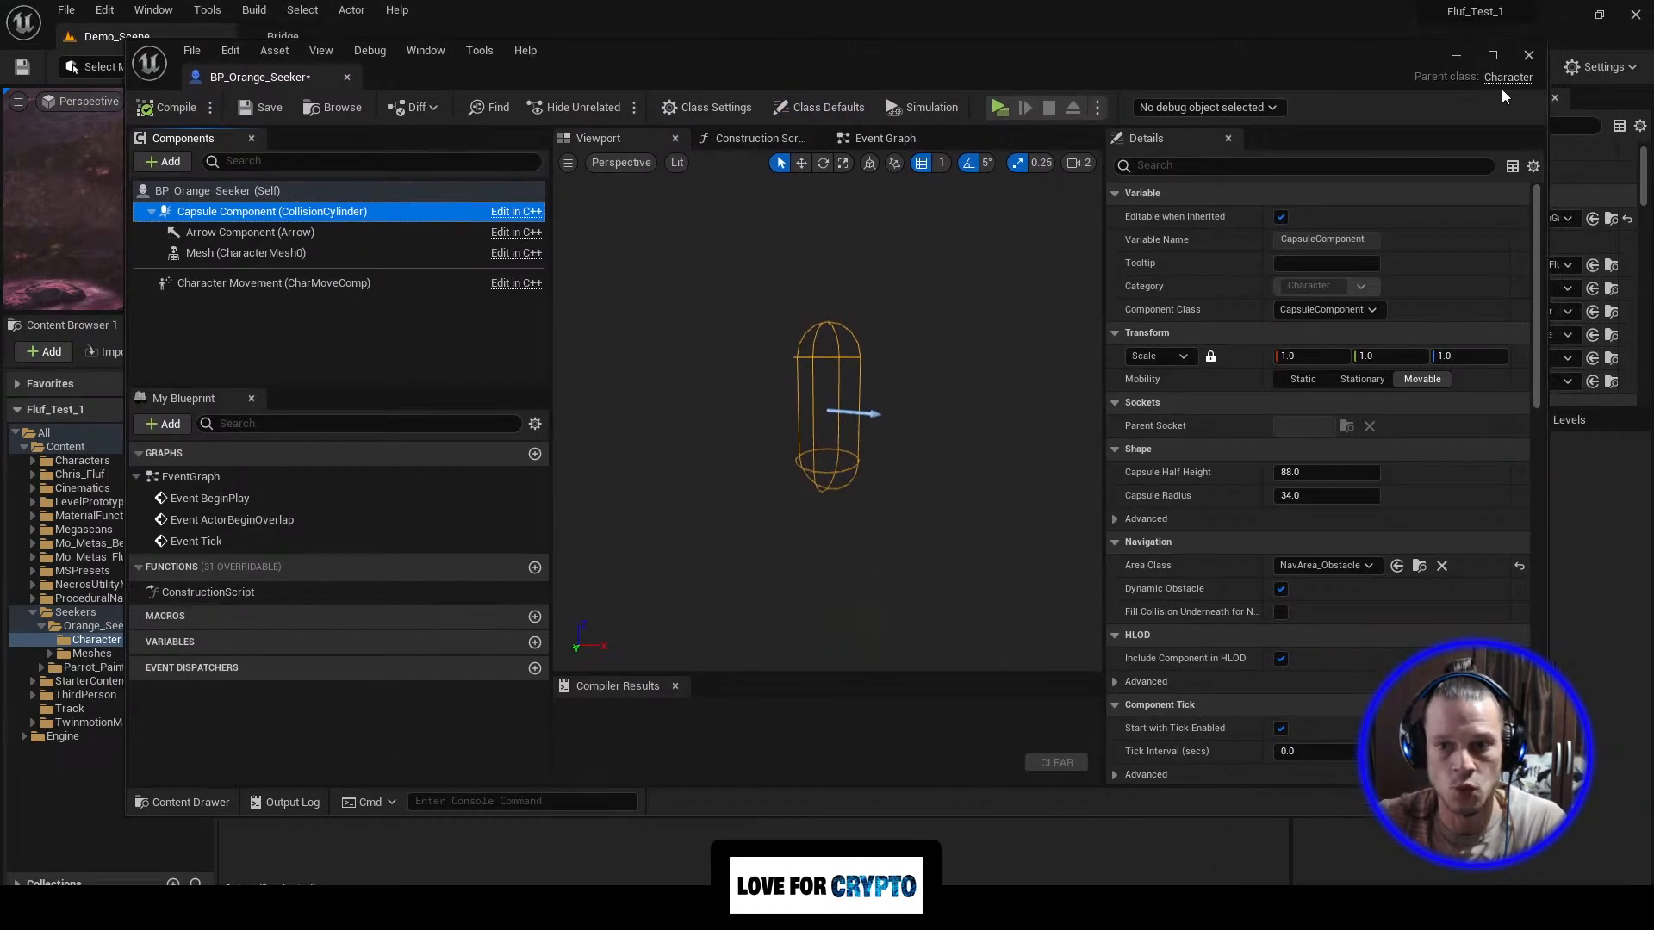
Step: Select the Orange_Body_33794 skeletal mesh in the Body folder of Orange_Seeker's Meshes
{"action": "left_click", "coordinate": [1455, 56]}
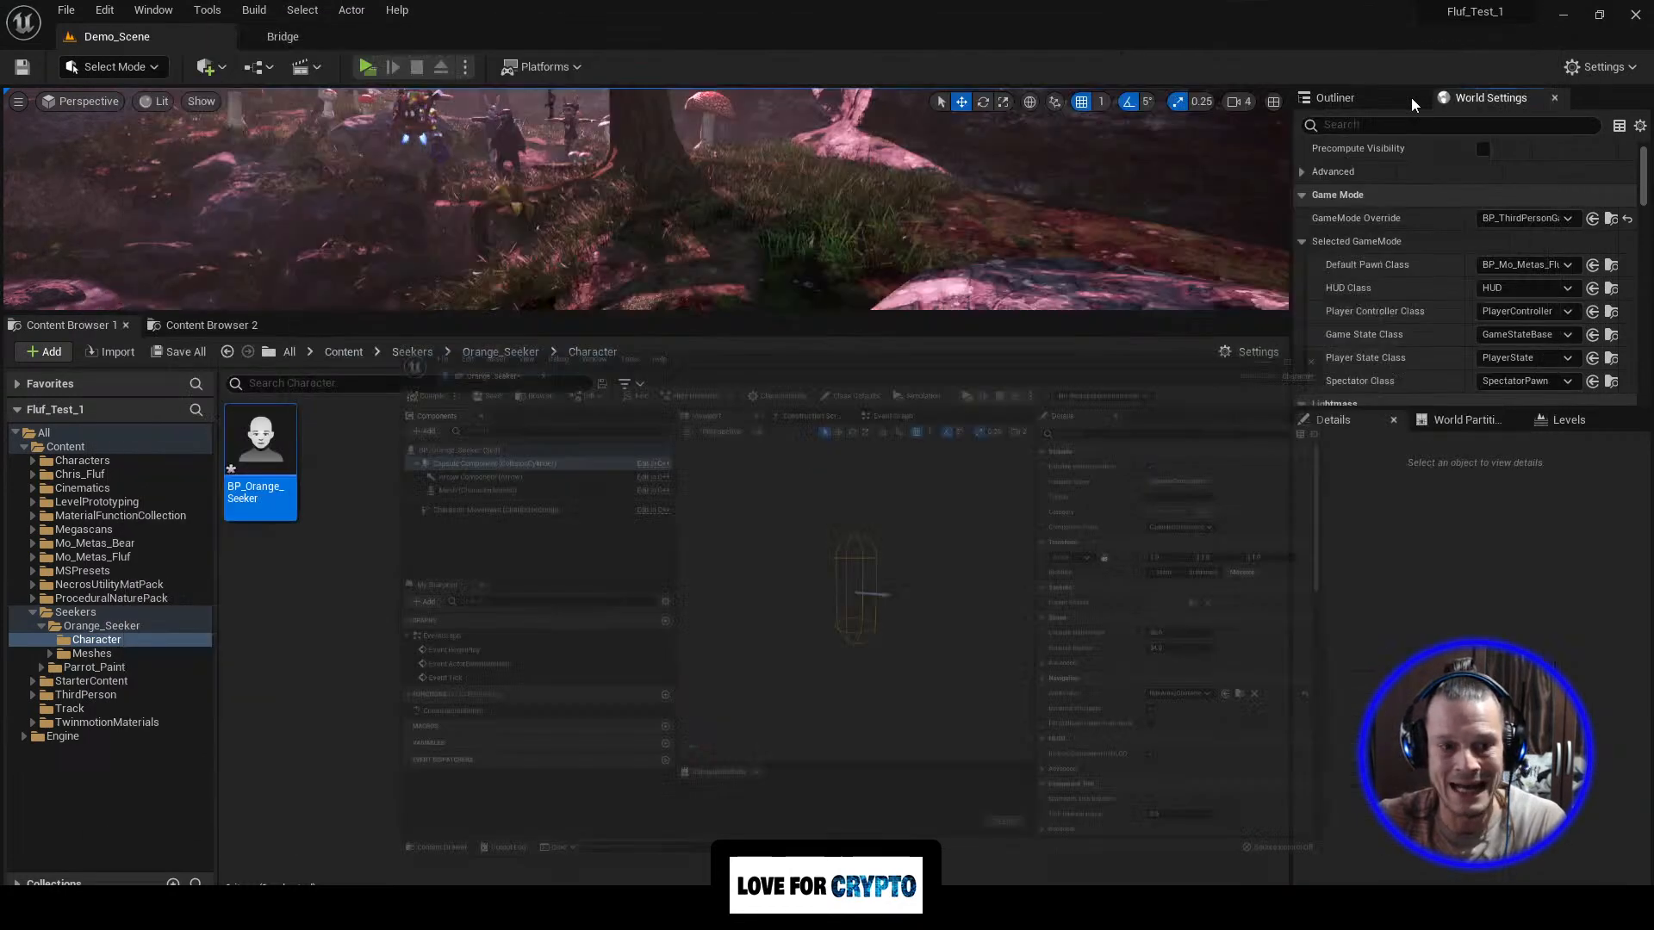
{"action": "left_click", "coordinate": [484, 353]}
{"action": "double_click", "coordinate": [336, 444]}
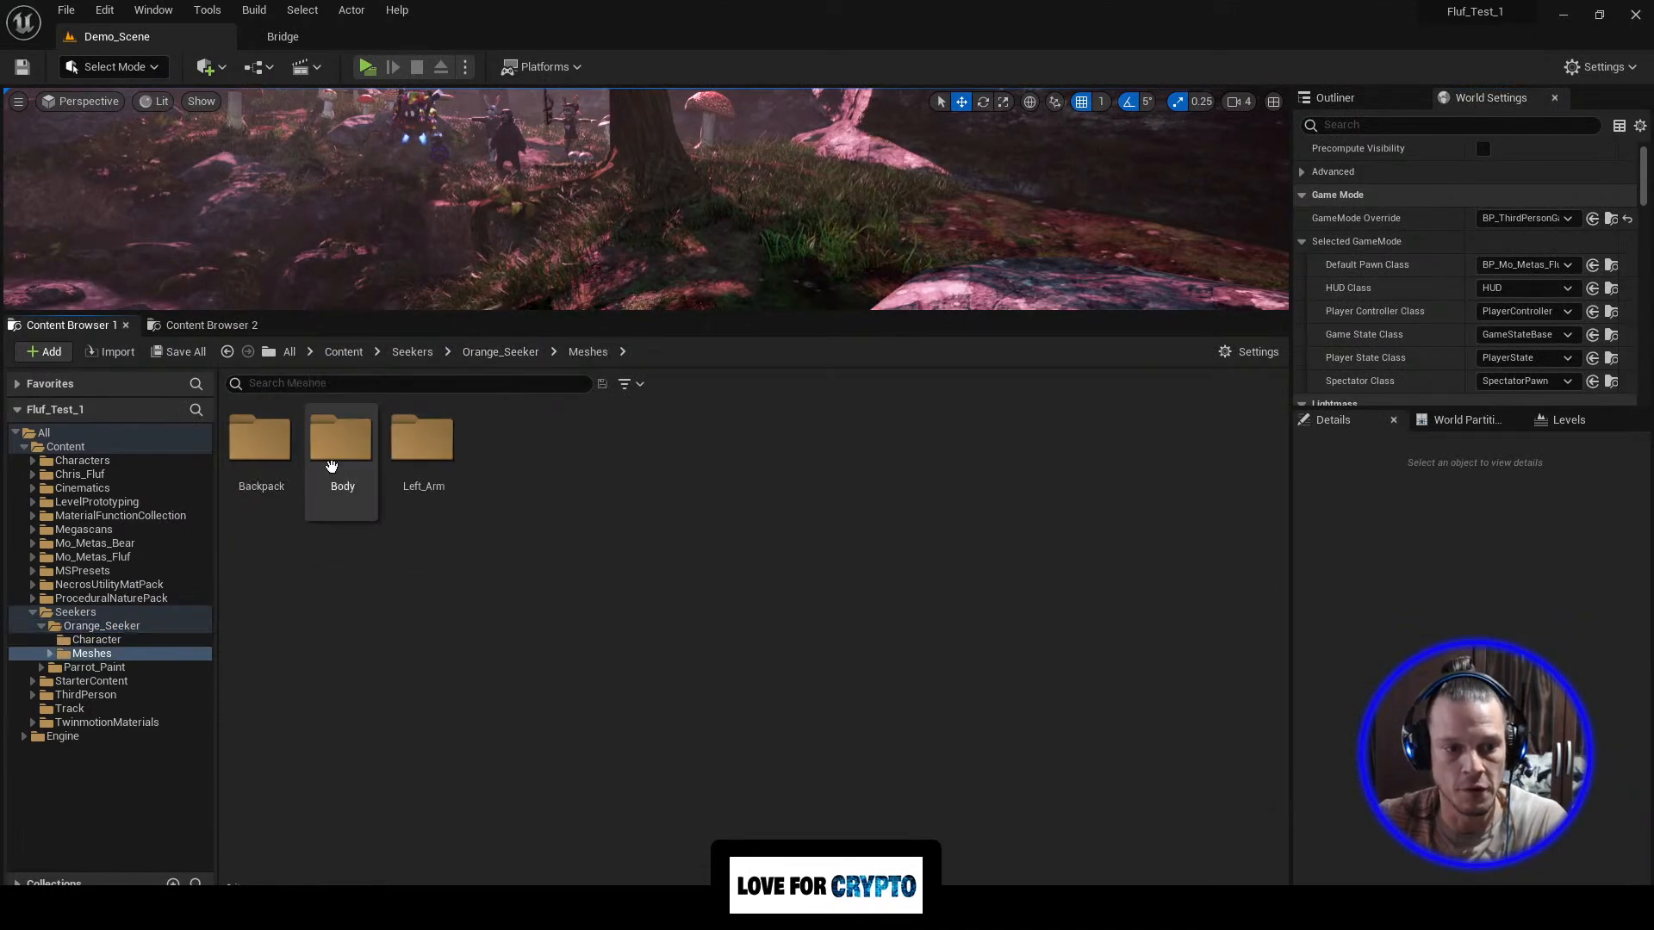
{"action": "double_click", "coordinate": [341, 444]}
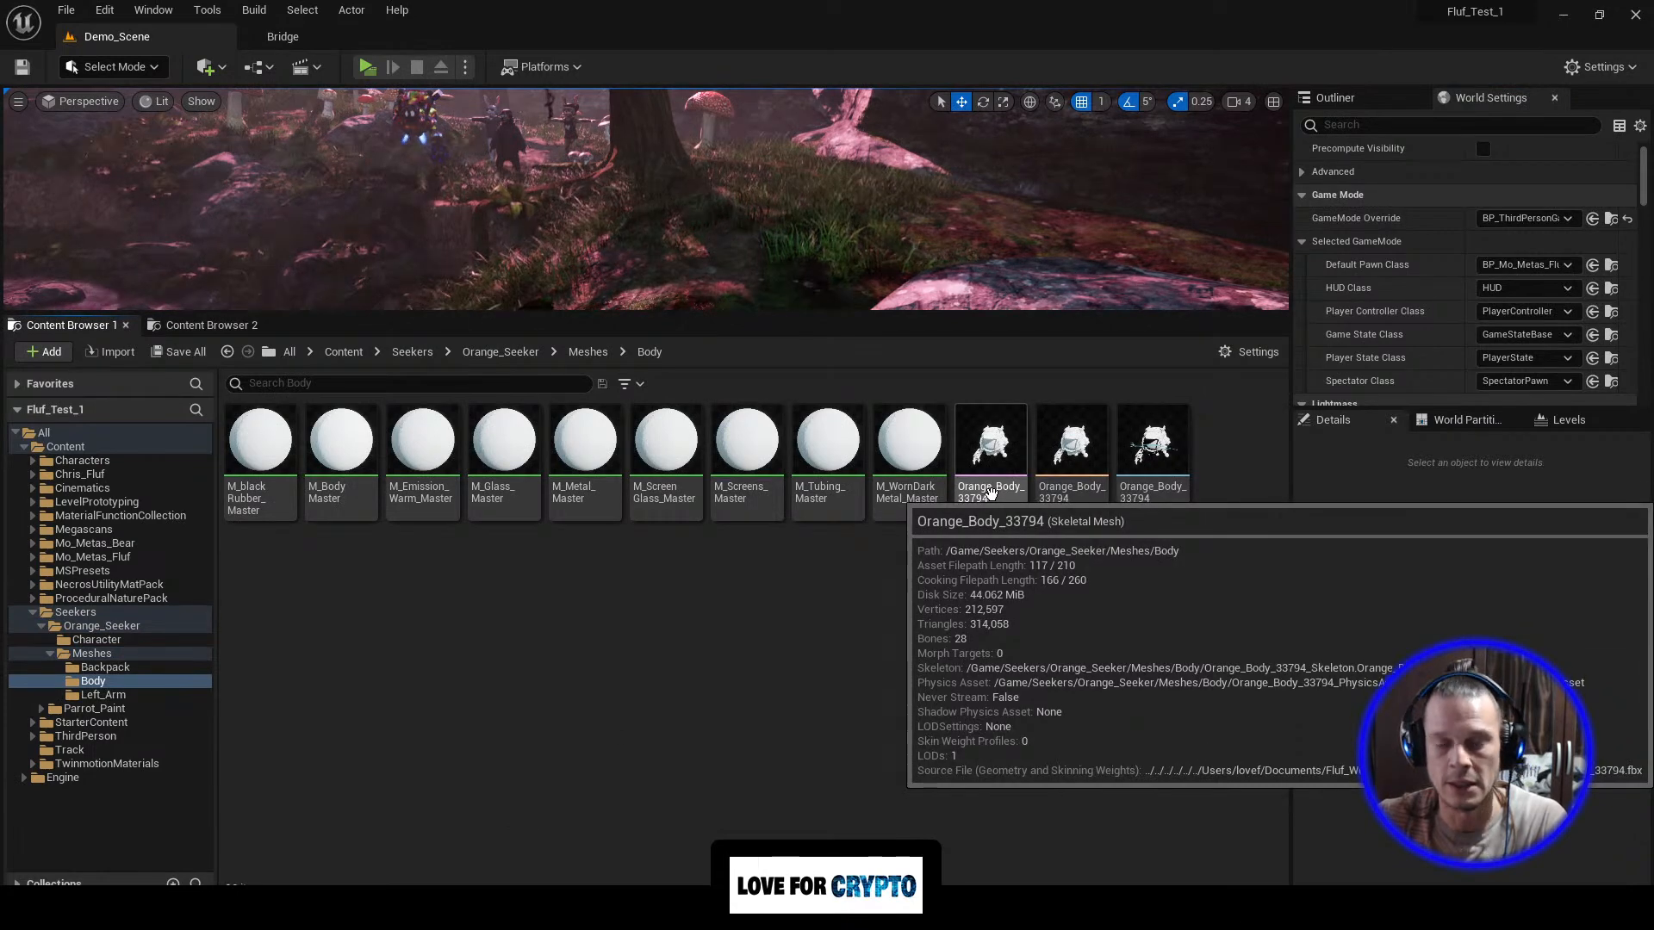
{"action": "left_click", "coordinate": [990, 492]}
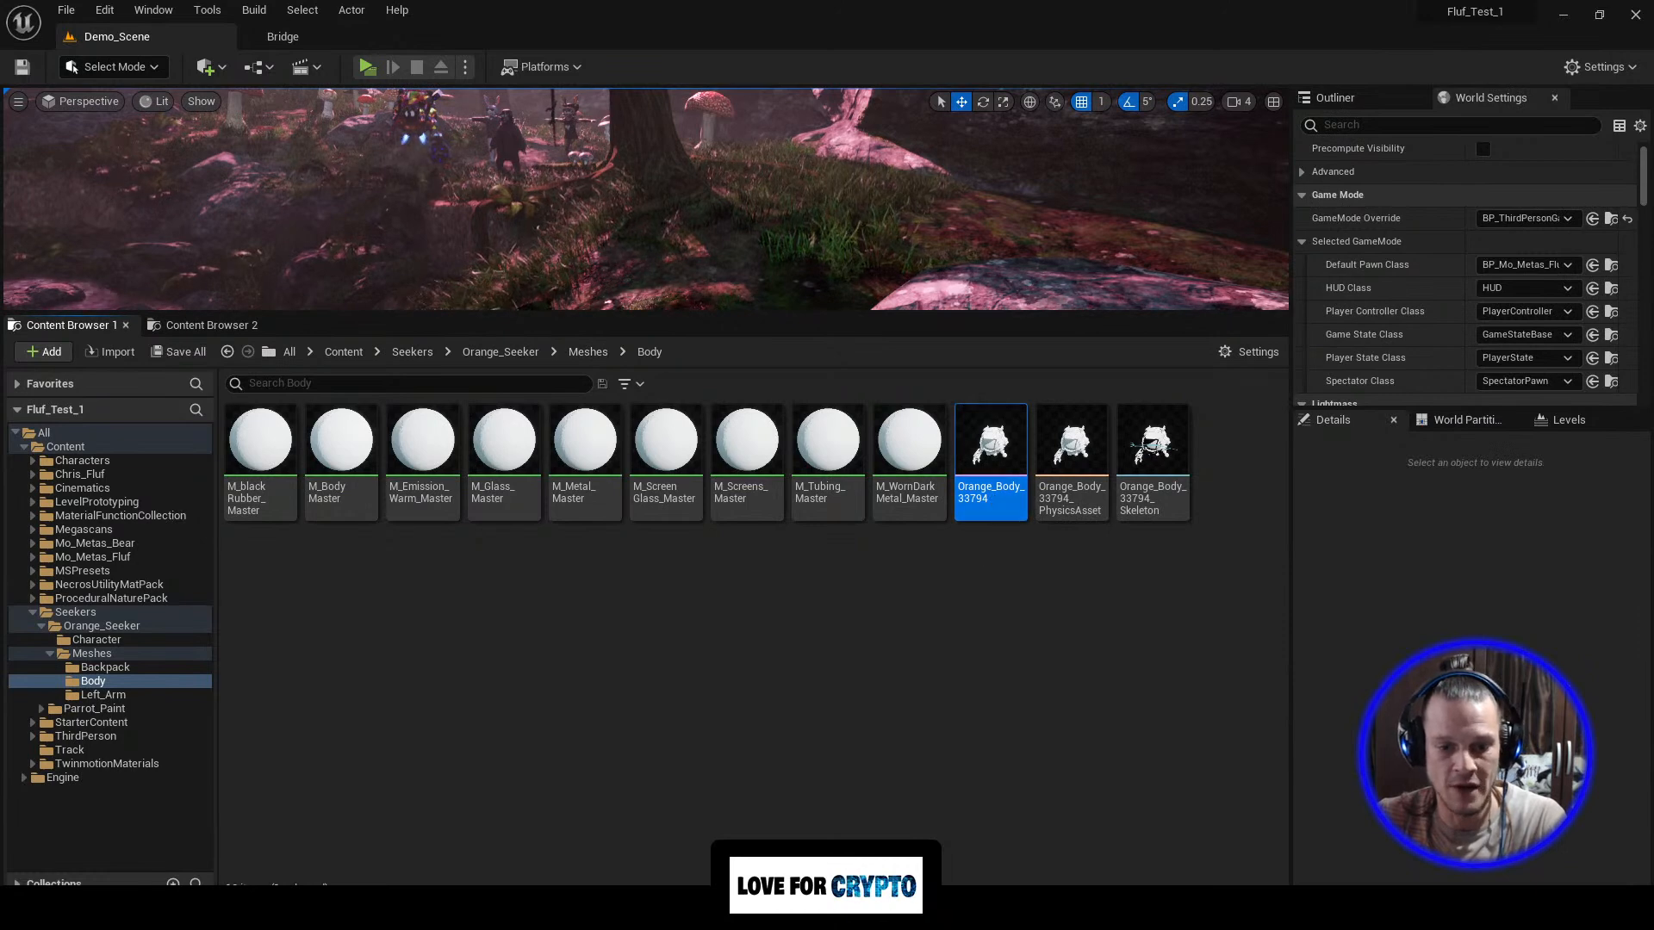
Step: Add the selected Orange_Body_33794 mesh to BP_Orange_Seeker as a skeletal mesh component under the capsule, keeping its default name
{"action": "mouse_move", "coordinate": [909, 907]}
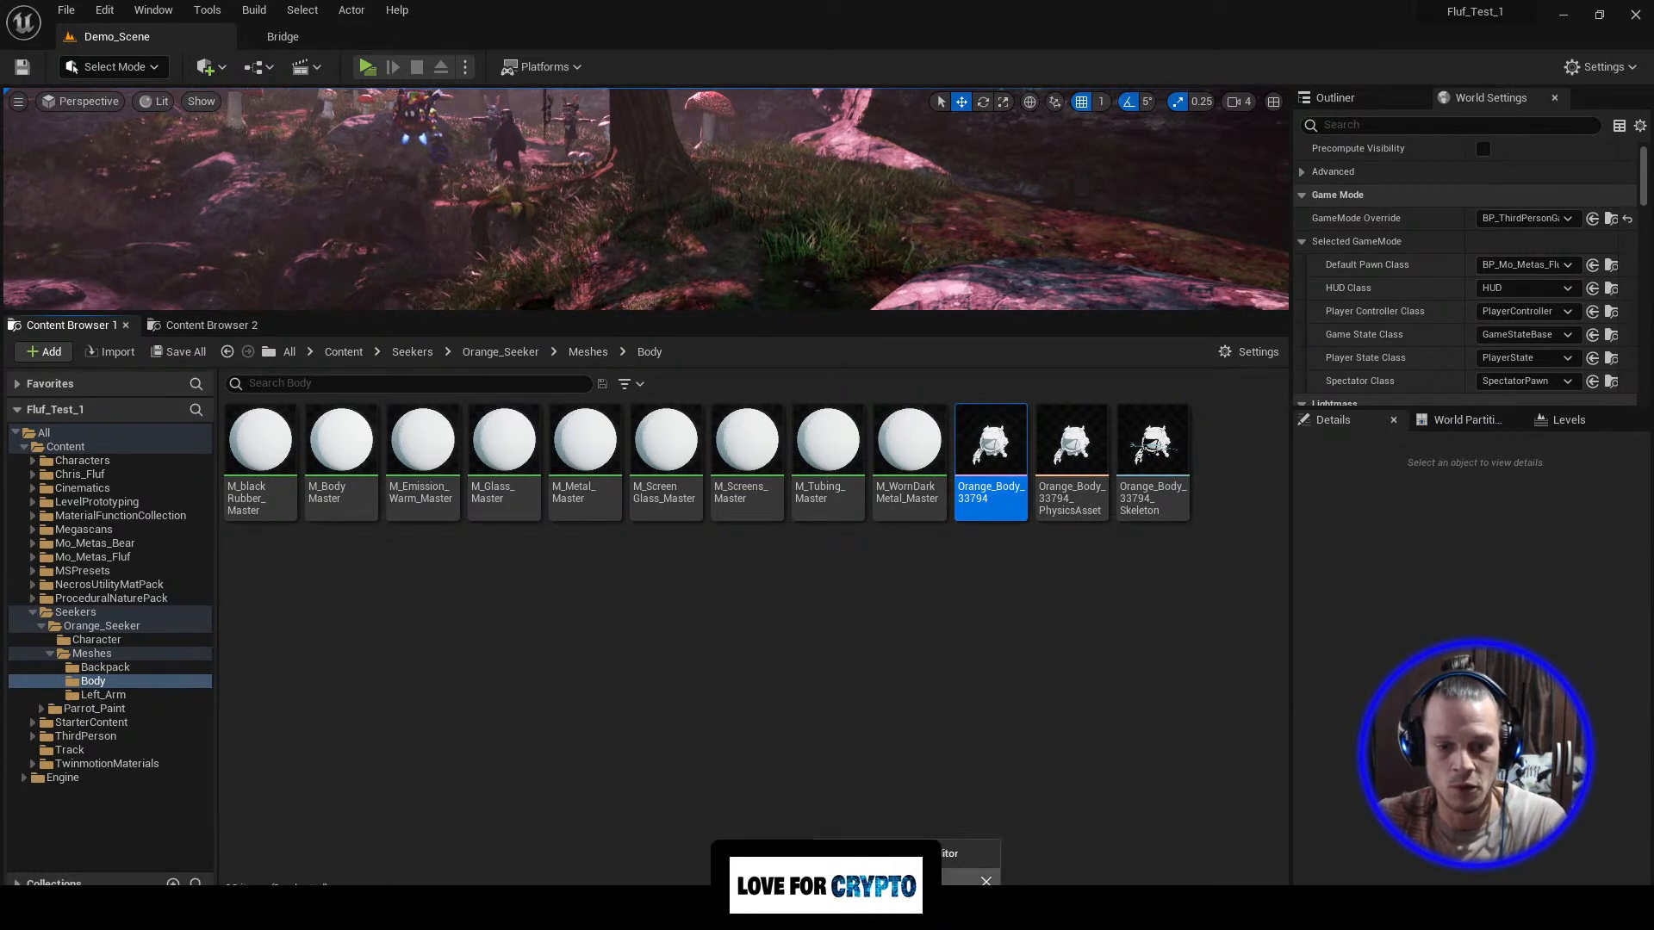
{"action": "left_click", "coordinate": [908, 875]}
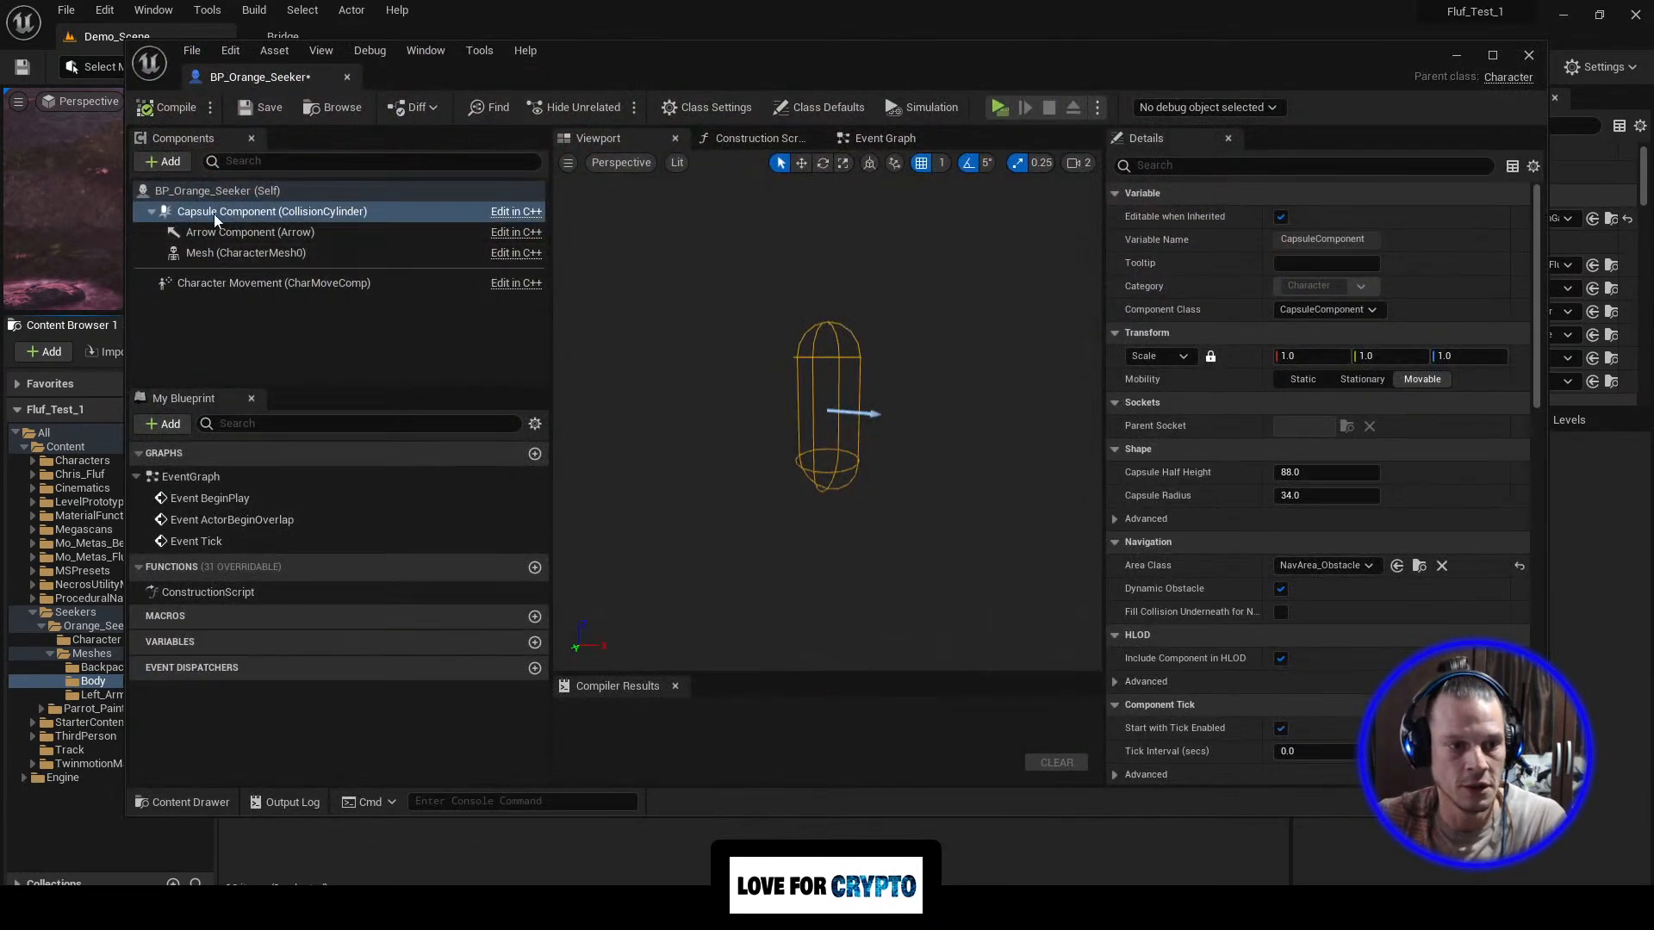
{"action": "left_click", "coordinate": [168, 163]}
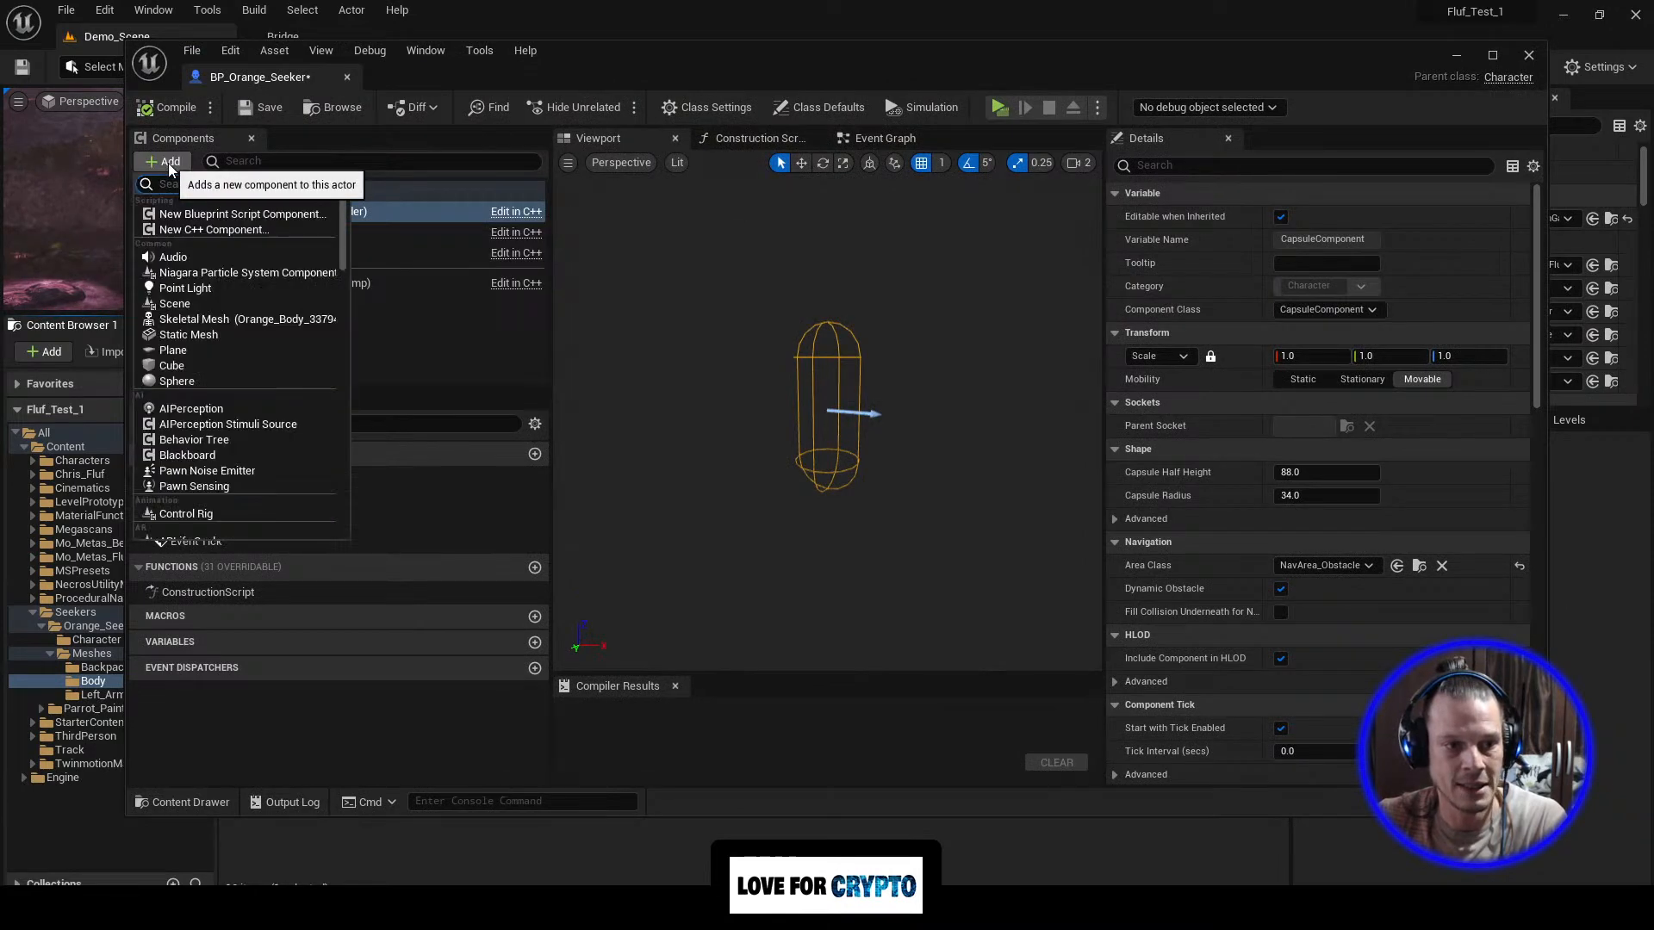
{"action": "left_click", "coordinate": [282, 320]}
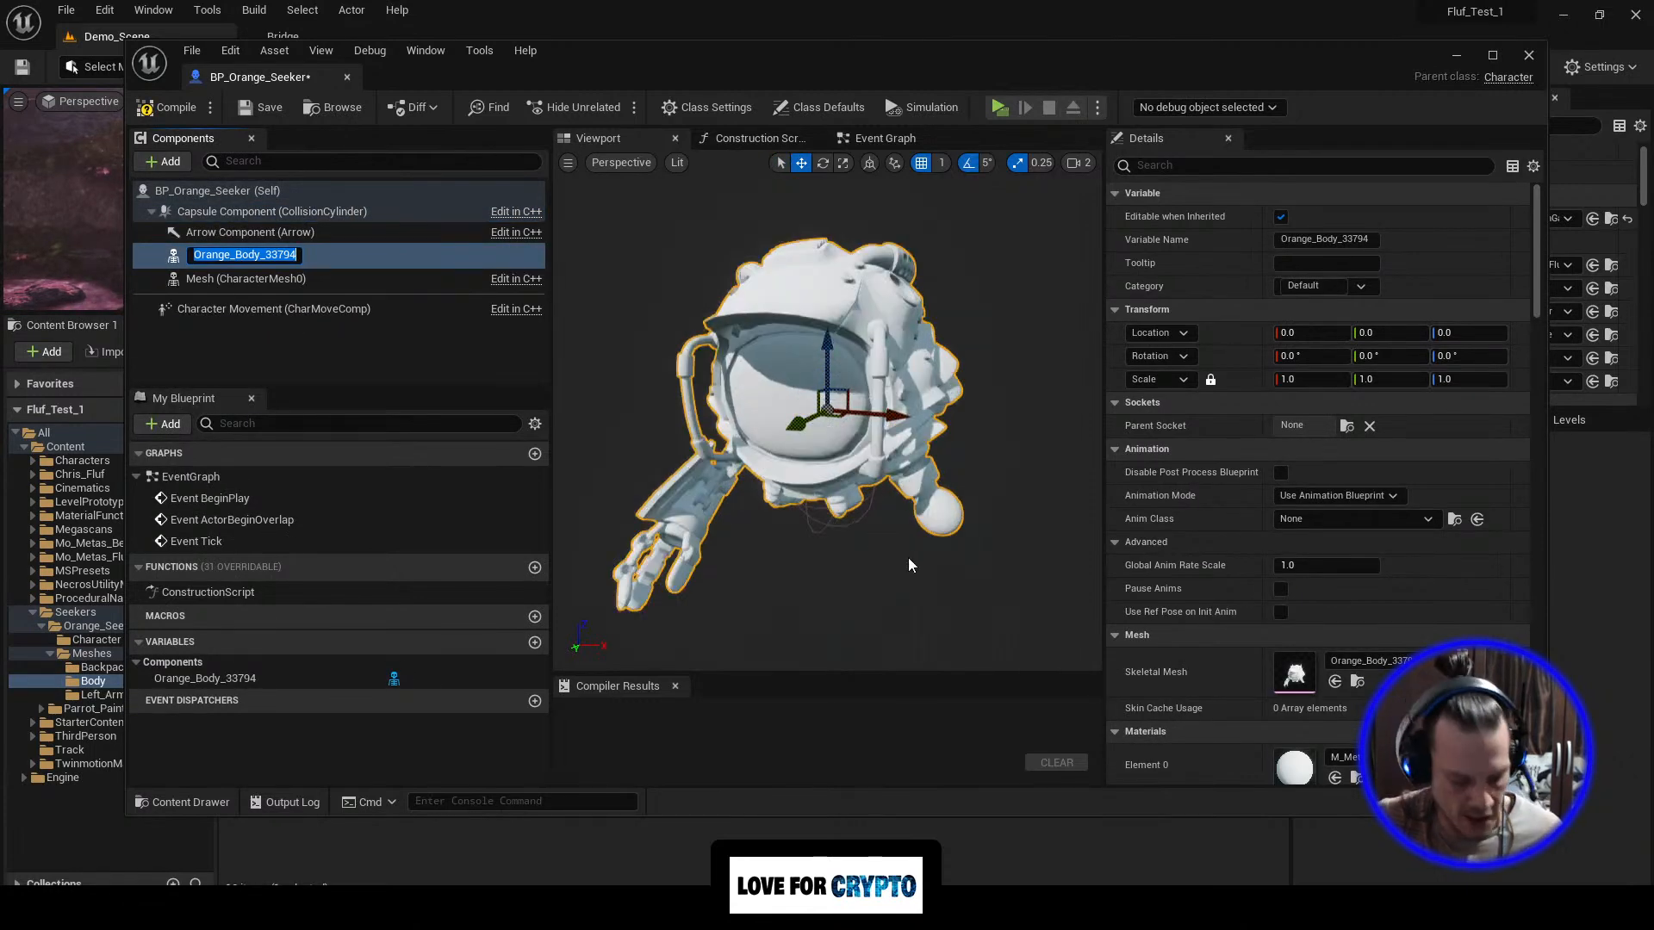
{"action": "key", "text": "Return"}
Step: Inspect the body mesh from the front, and compile and save the BP_Orange_Seeker blueprint
{"action": "middle_click_drag", "start_coordinate": [879, 497], "coordinate": [1095, 462]}
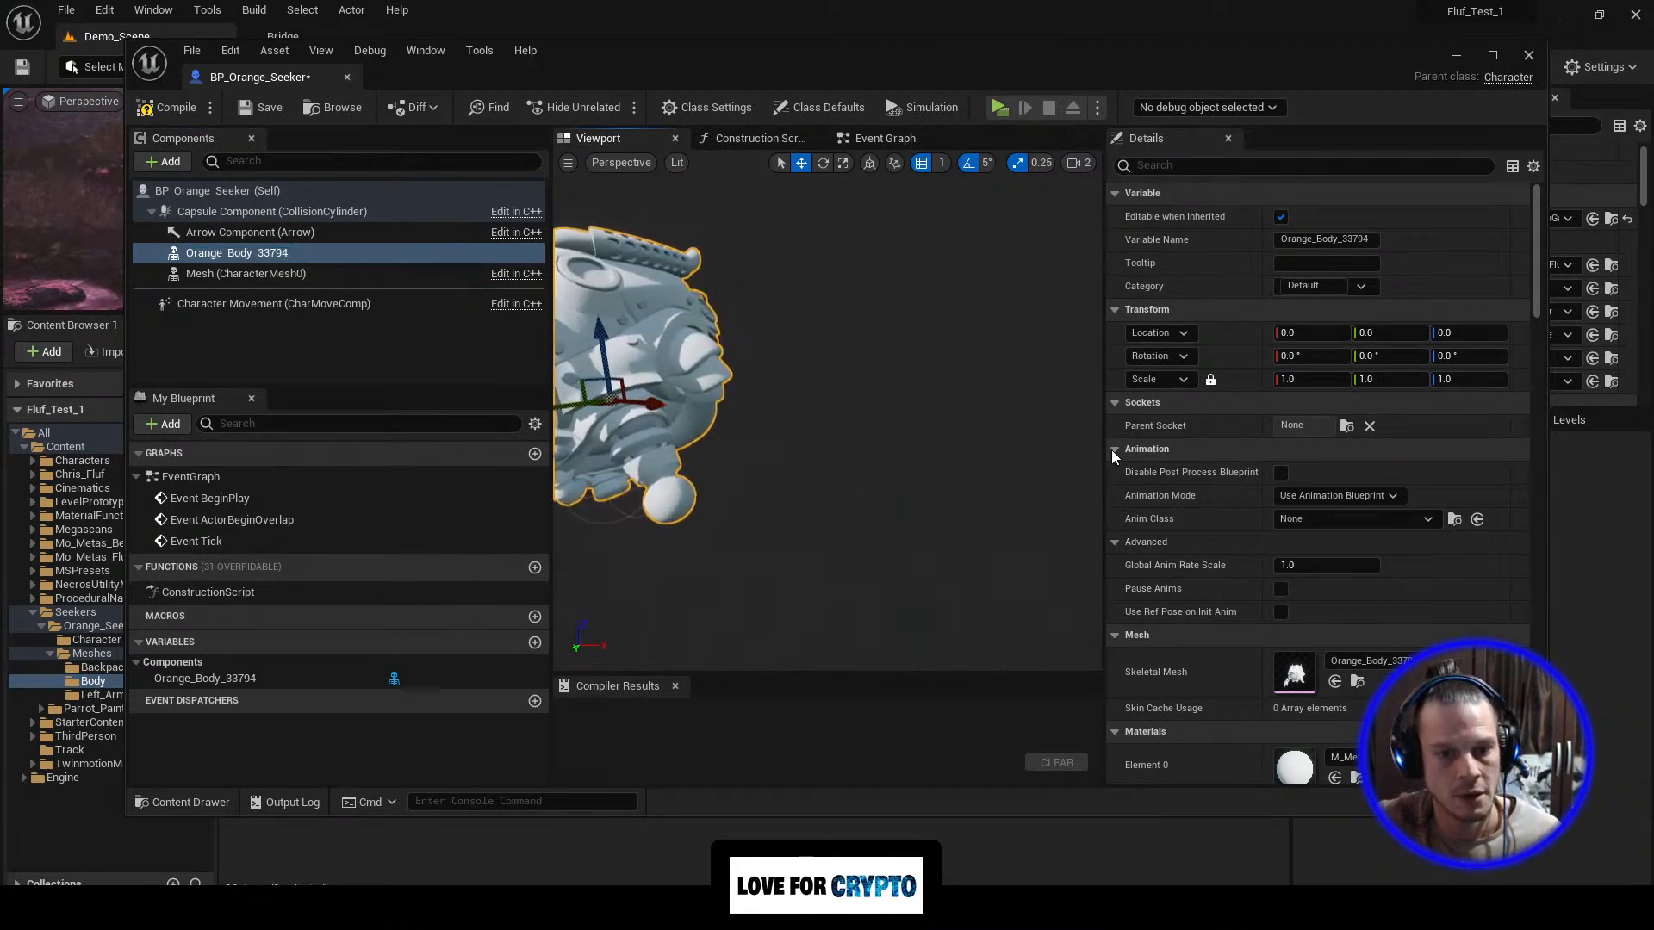
{"action": "right_click_drag", "start_coordinate": [990, 456], "coordinate": [897, 425]}
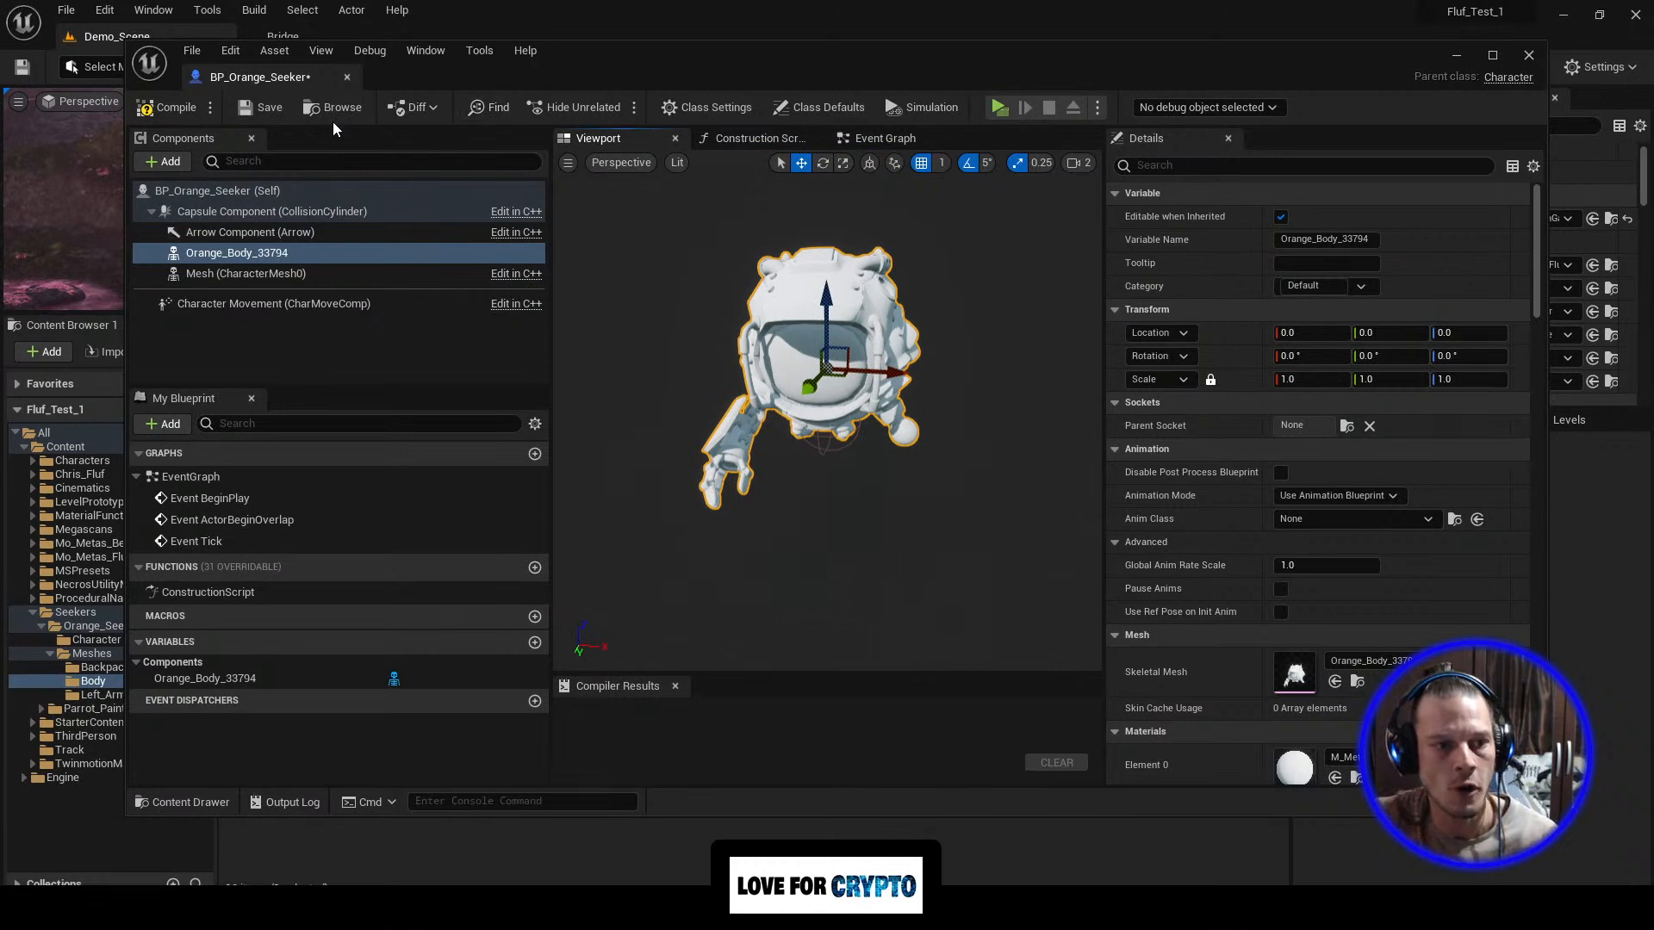
{"action": "left_click", "coordinate": [173, 106]}
{"action": "left_click", "coordinate": [261, 107]}
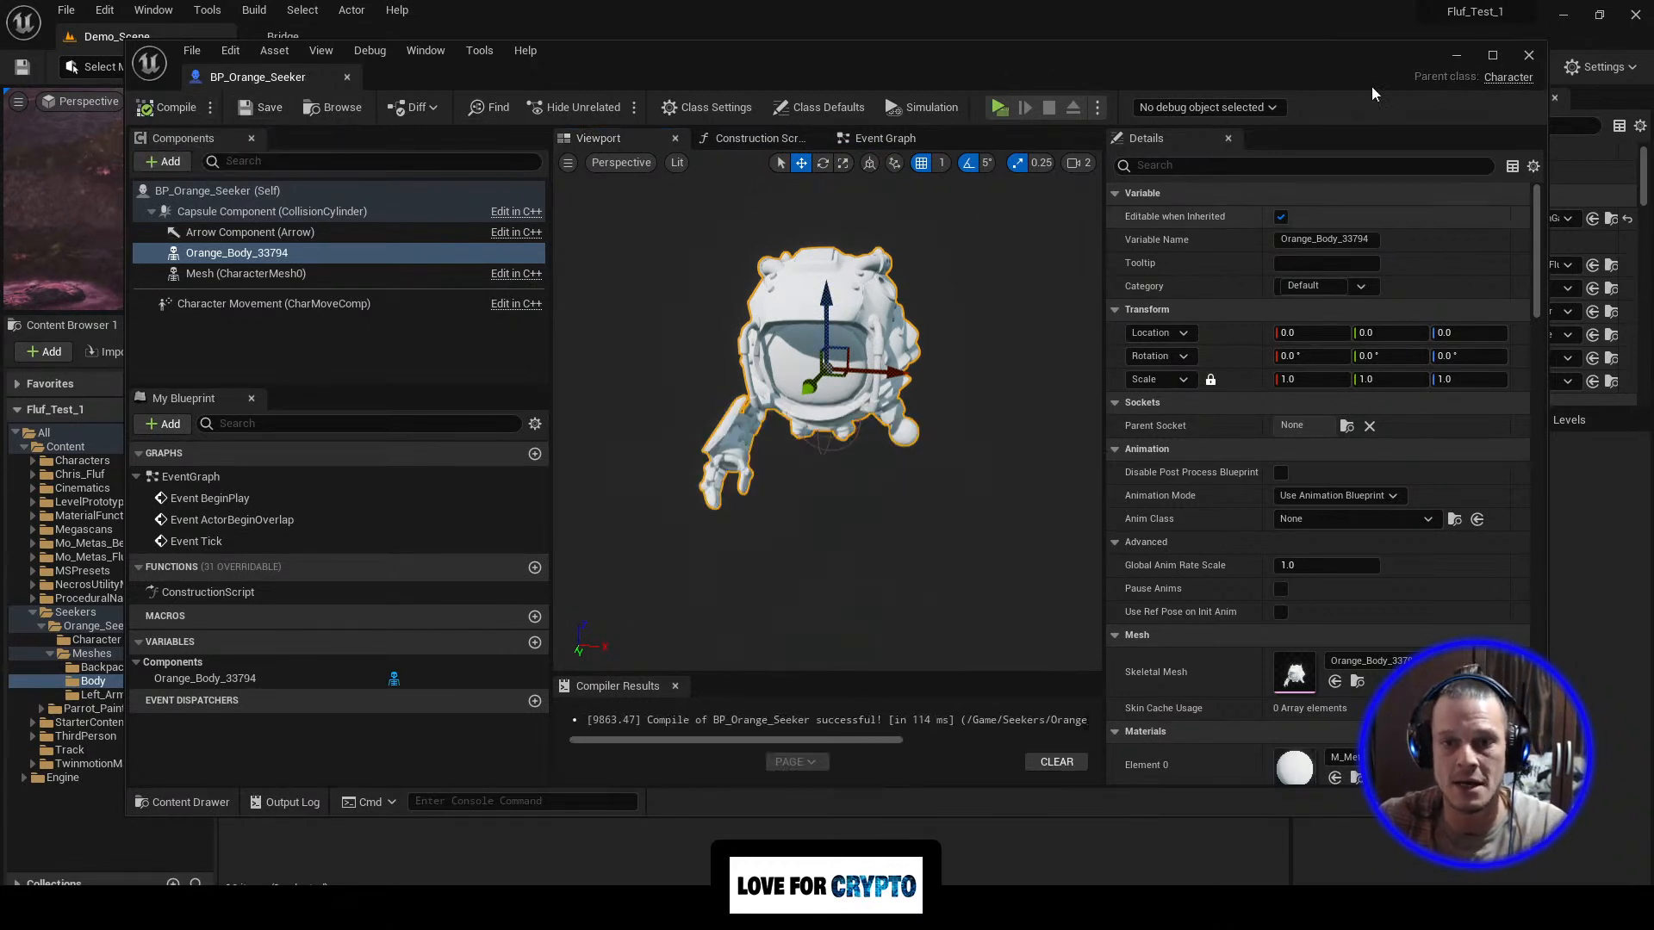
Step: Select the Orange_Left_Arm_33794 skeletal mesh in the Left_Arm folder of Orange_Seeker's Meshes
{"action": "left_click", "coordinate": [1457, 55]}
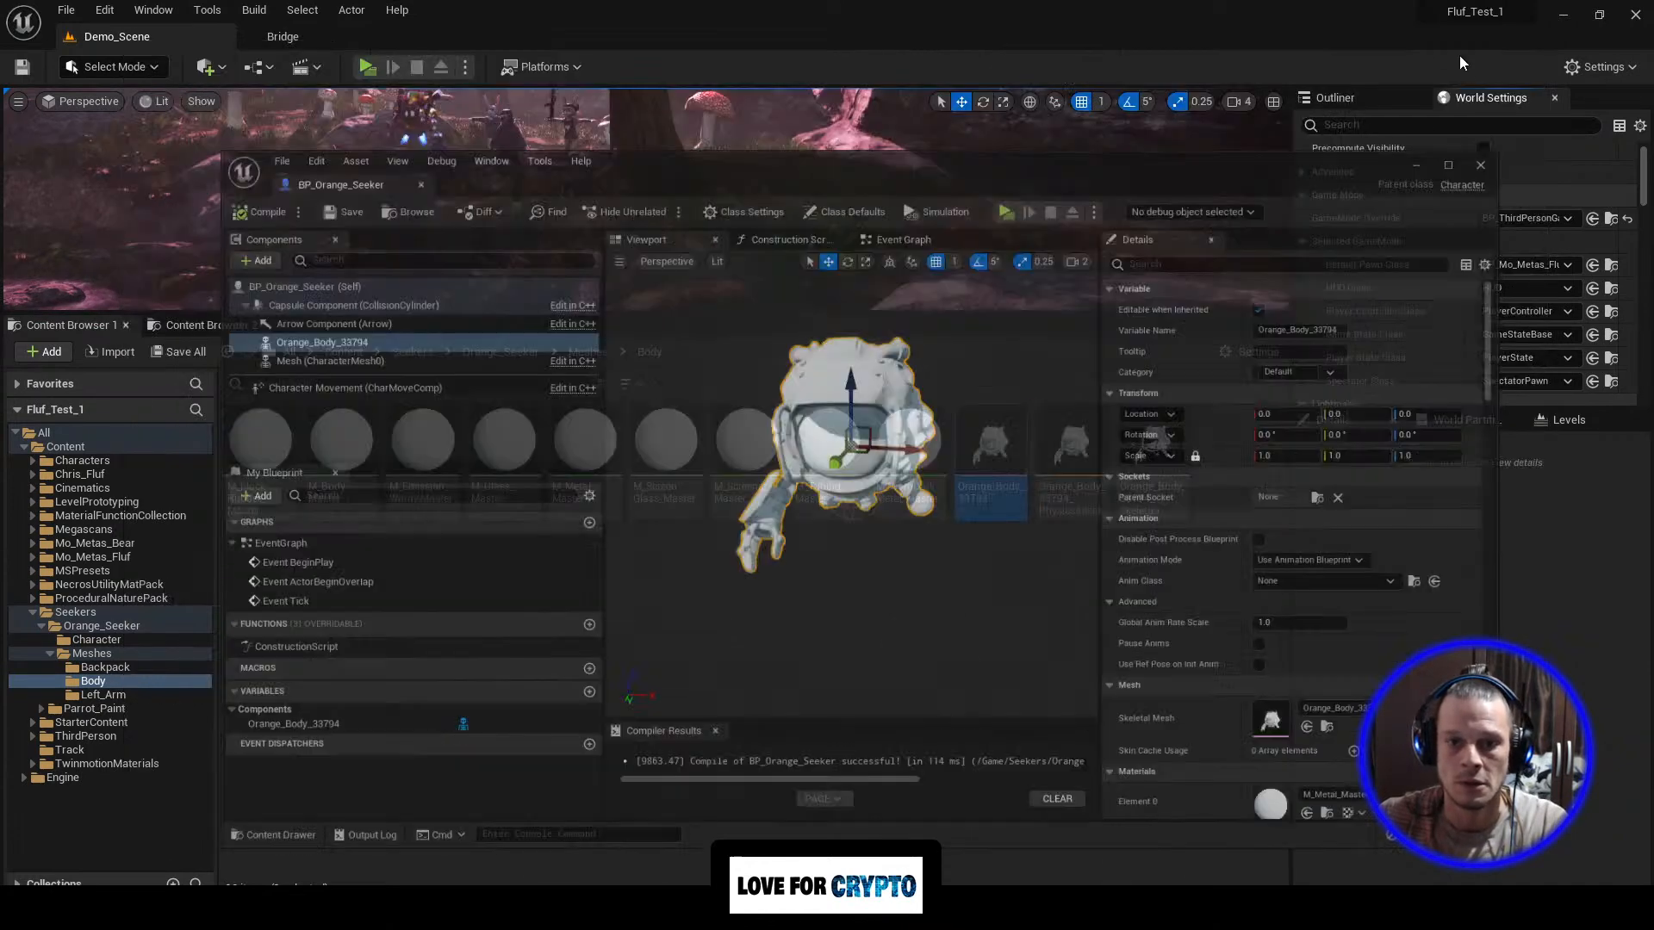
{"action": "left_click", "coordinate": [588, 353]}
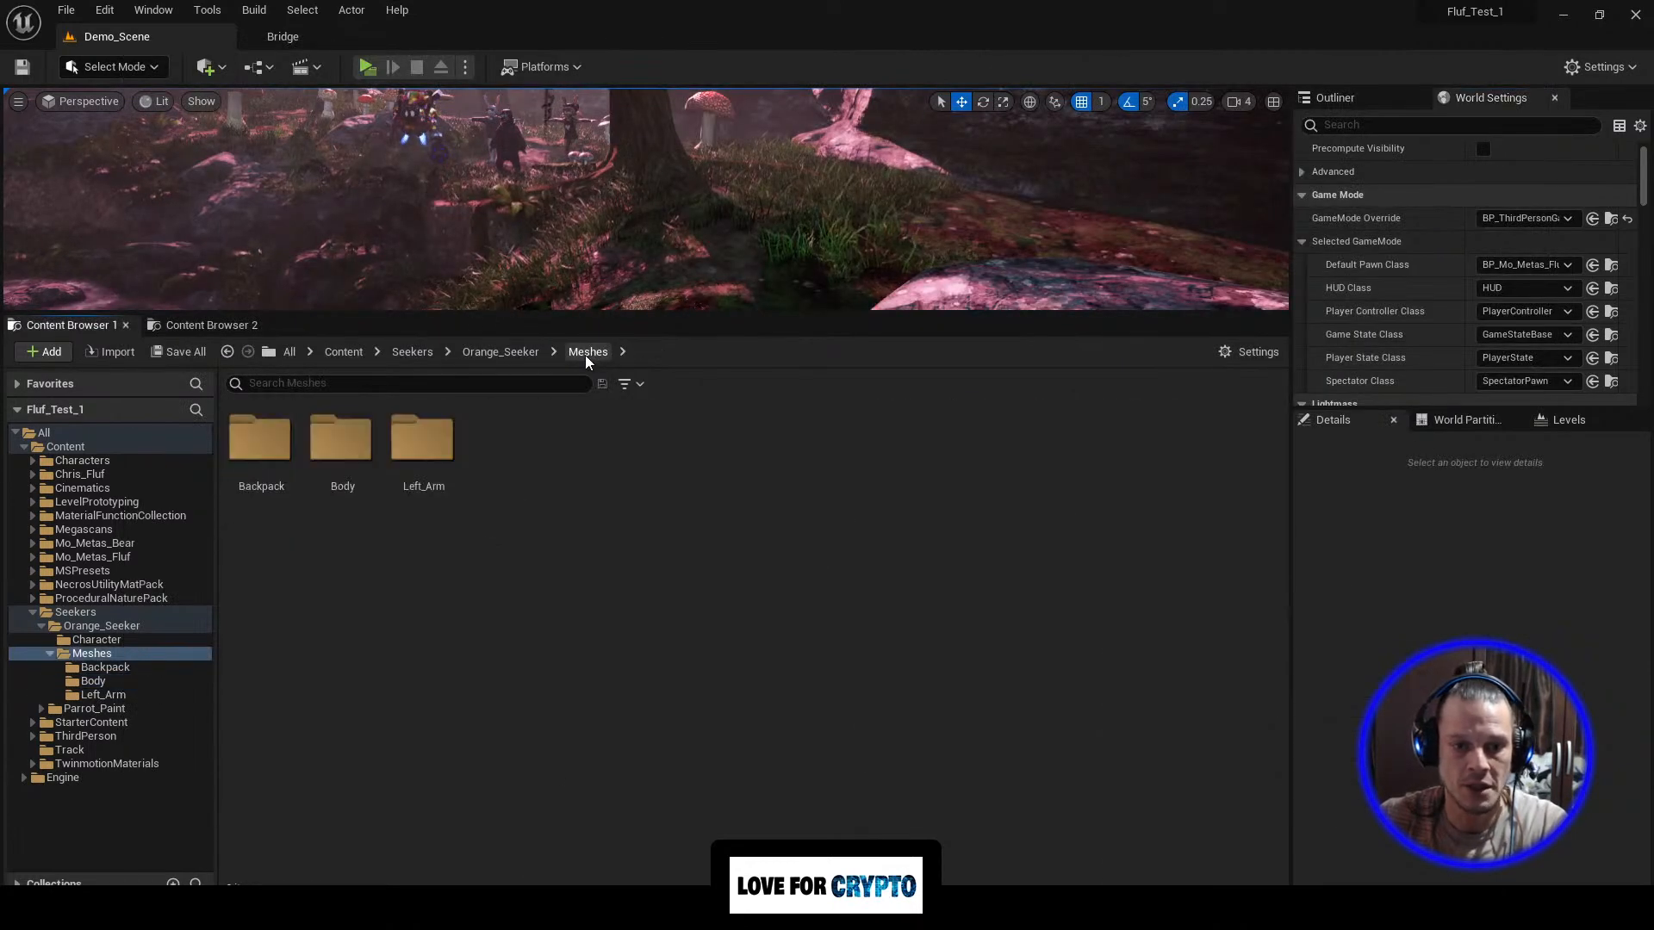
{"action": "double_click", "coordinate": [422, 441]}
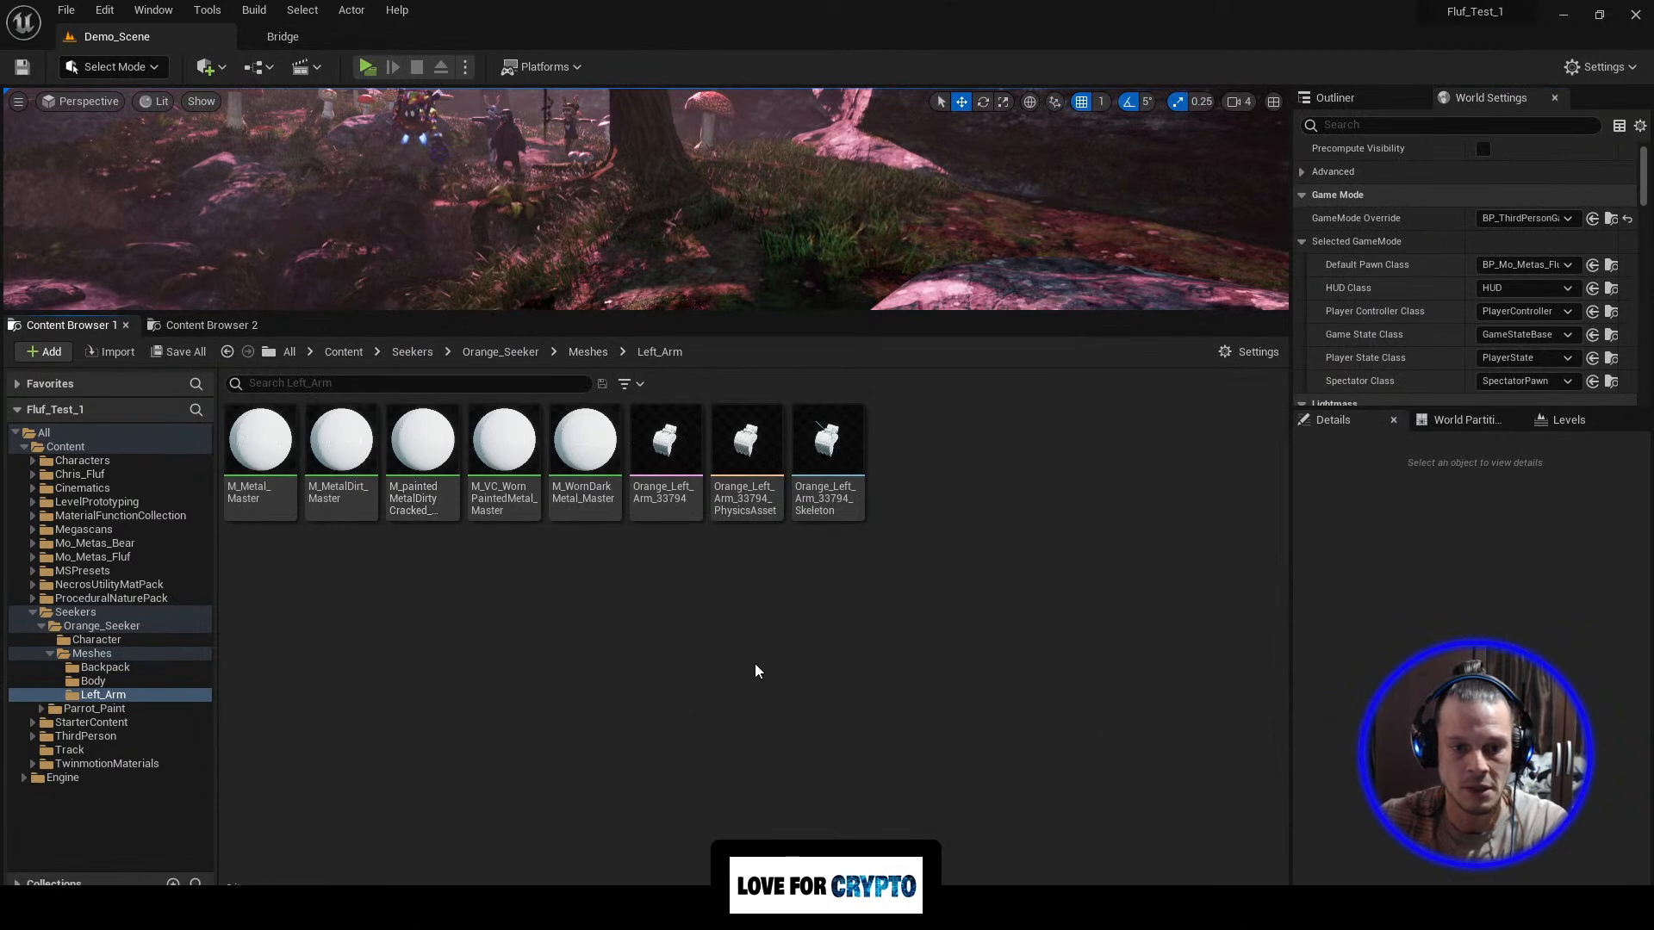
{"action": "left_click", "coordinate": [675, 497]}
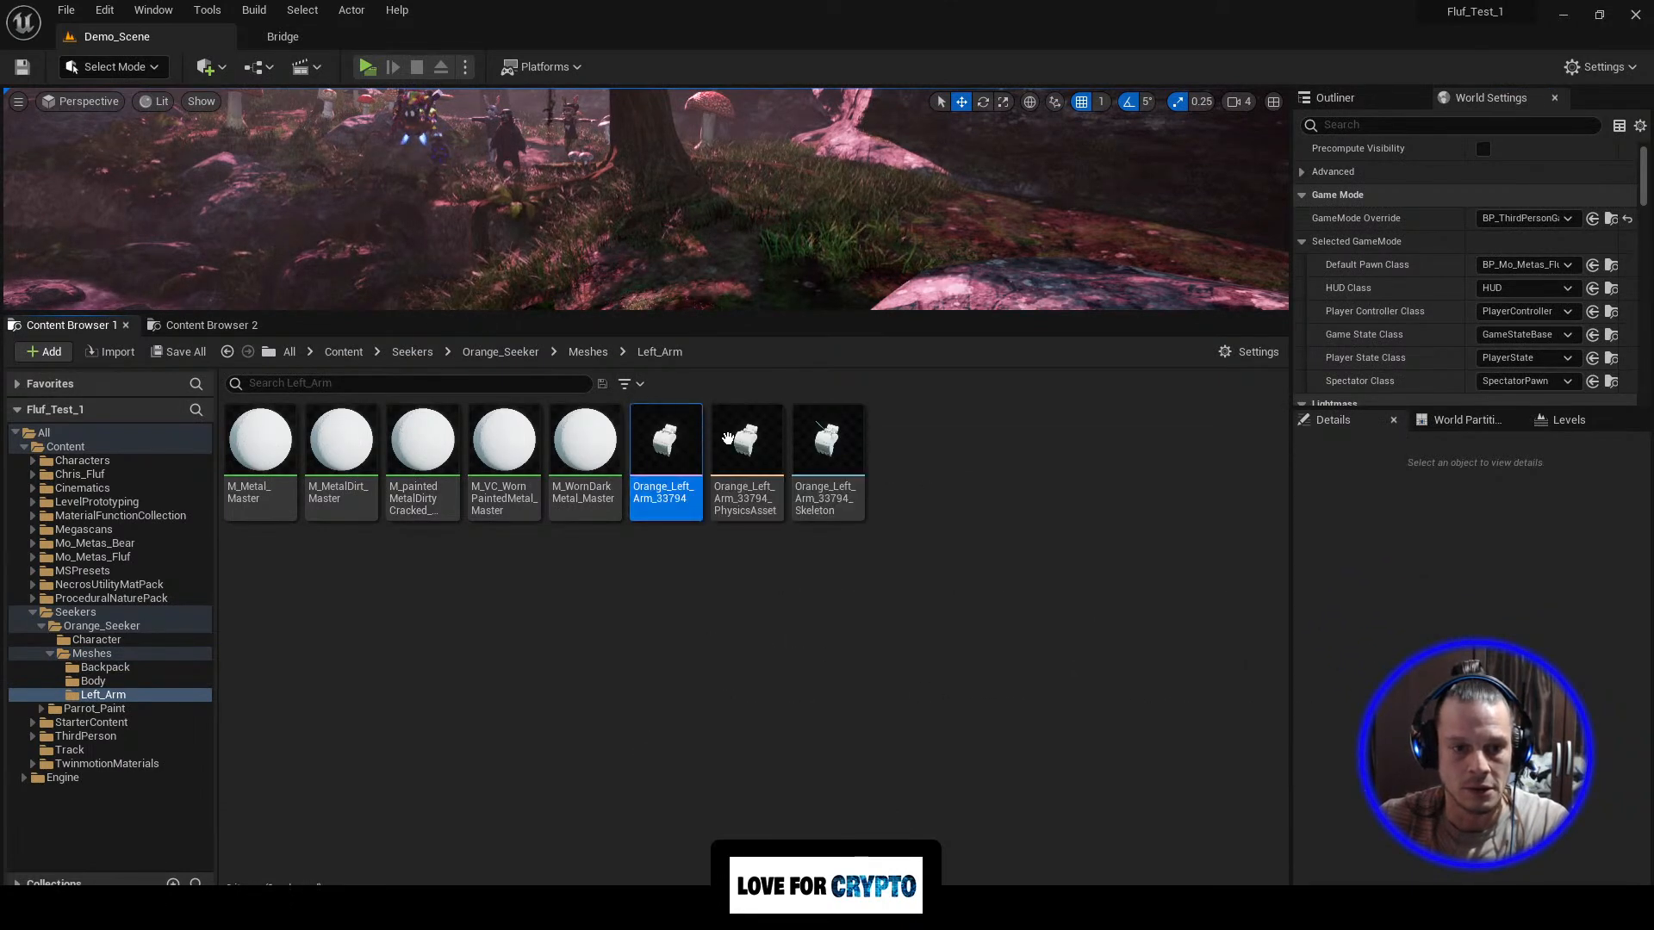
Step: Add the selected Orange_Left_Arm_33794 mesh to BP_Orange_Seeker as a skeletal mesh component parented to Orange_Body_33794
{"action": "mouse_move", "coordinate": [908, 913]}
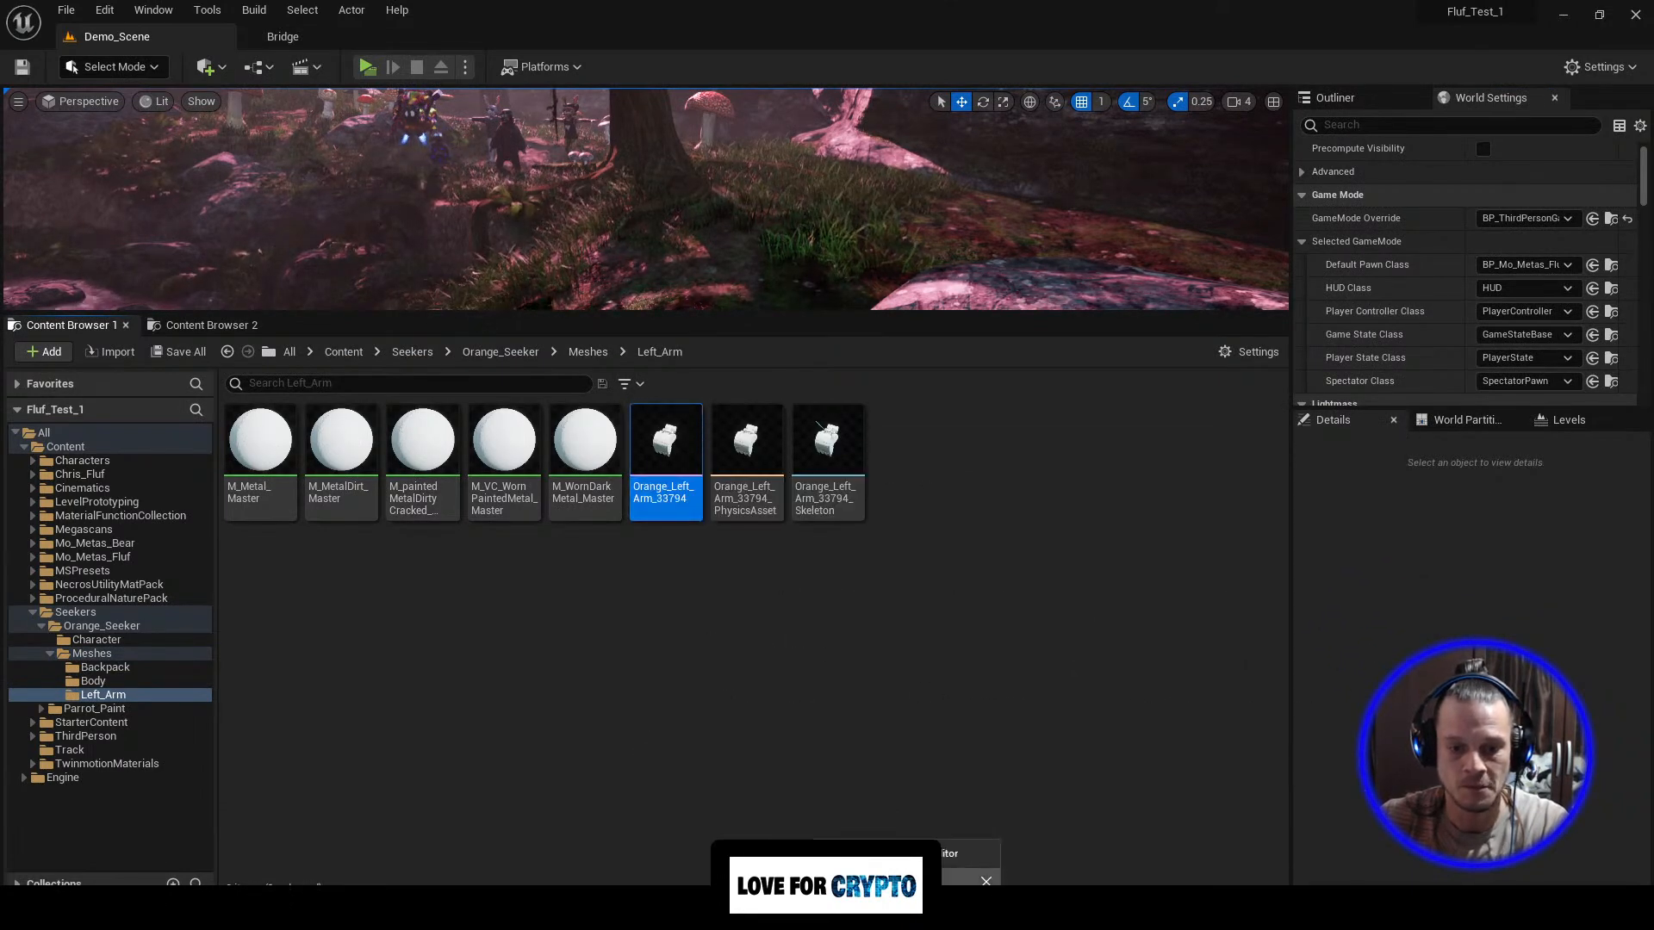
{"action": "left_click", "coordinate": [908, 878]}
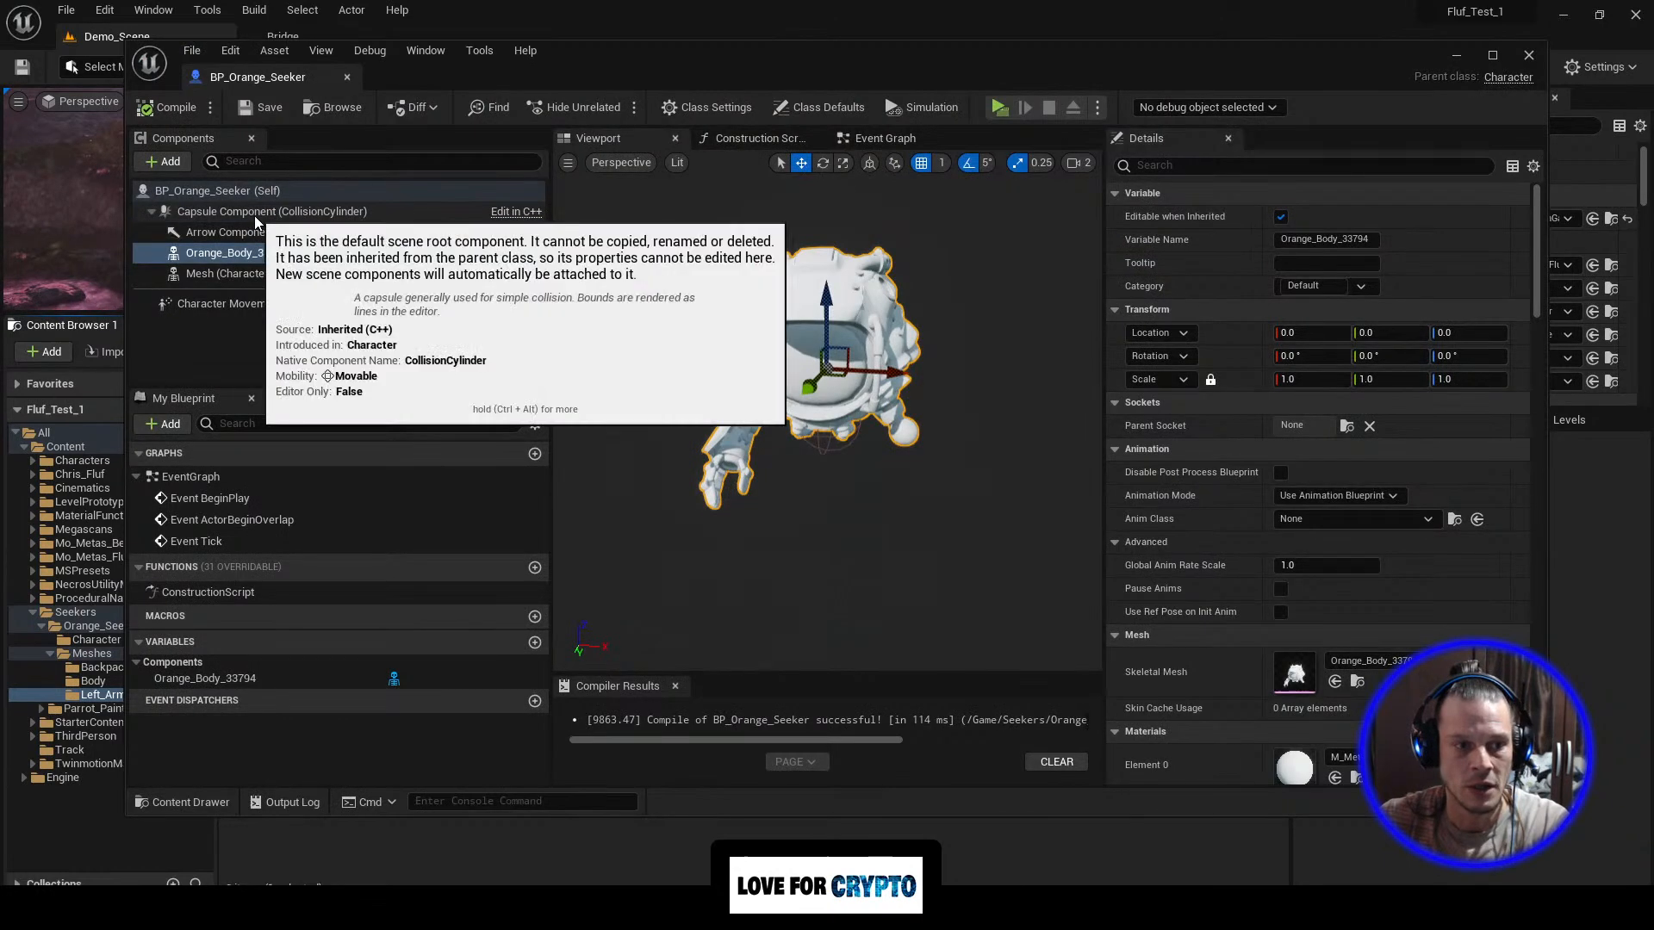
{"action": "left_click", "coordinate": [260, 253]}
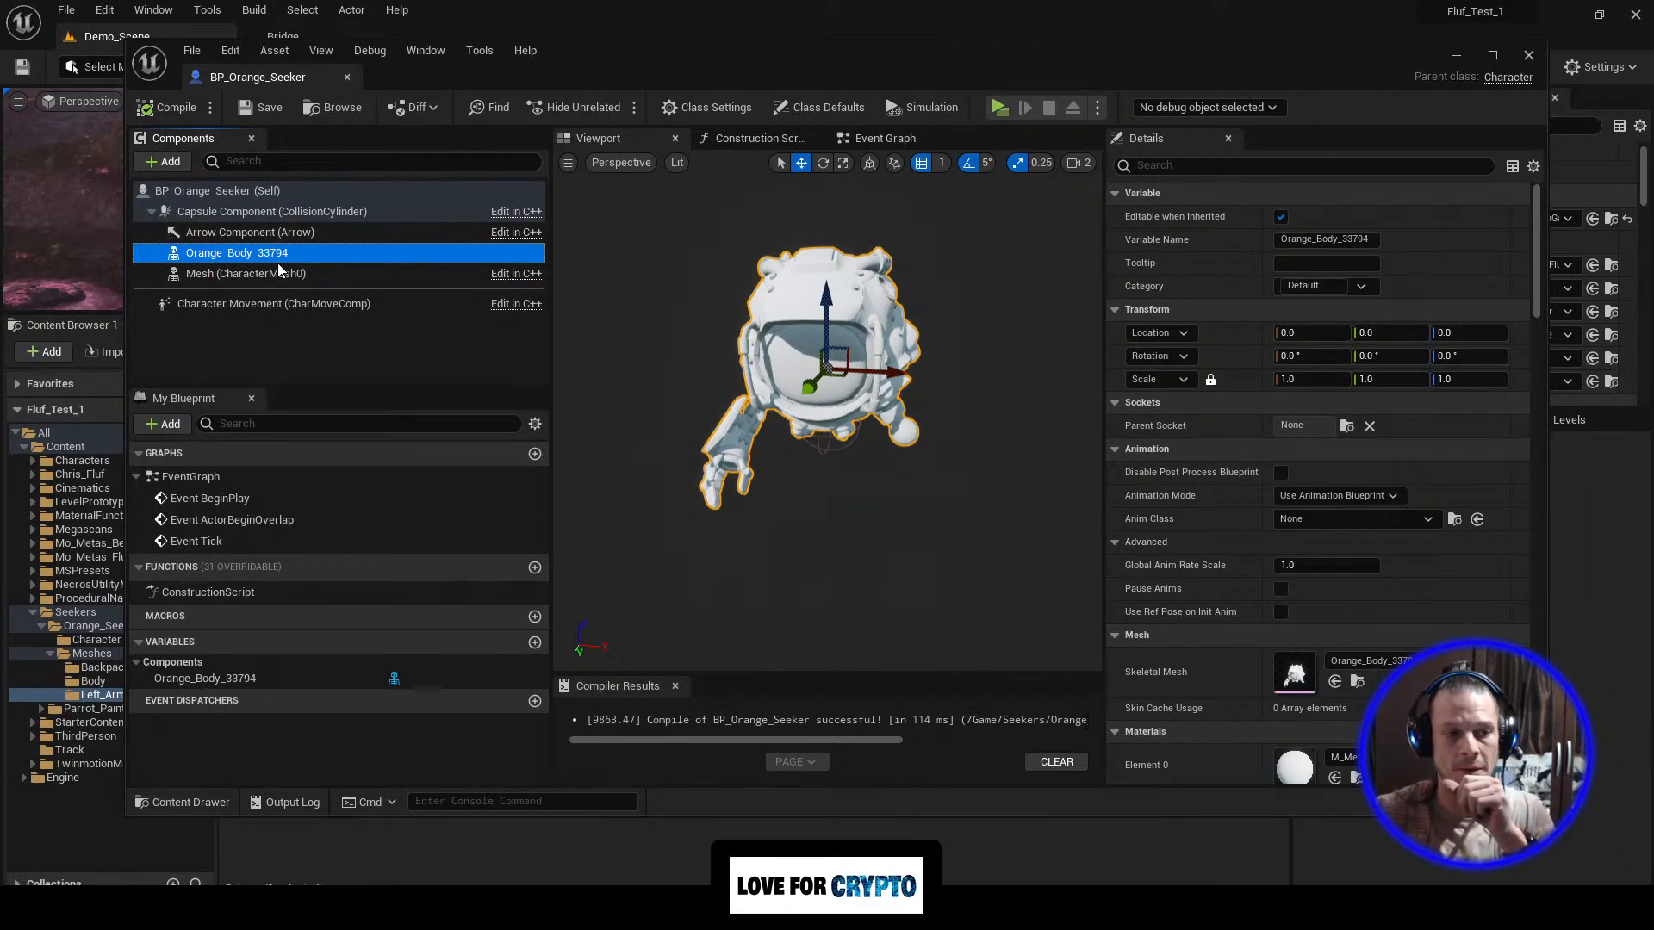
{"action": "left_click", "coordinate": [178, 162]}
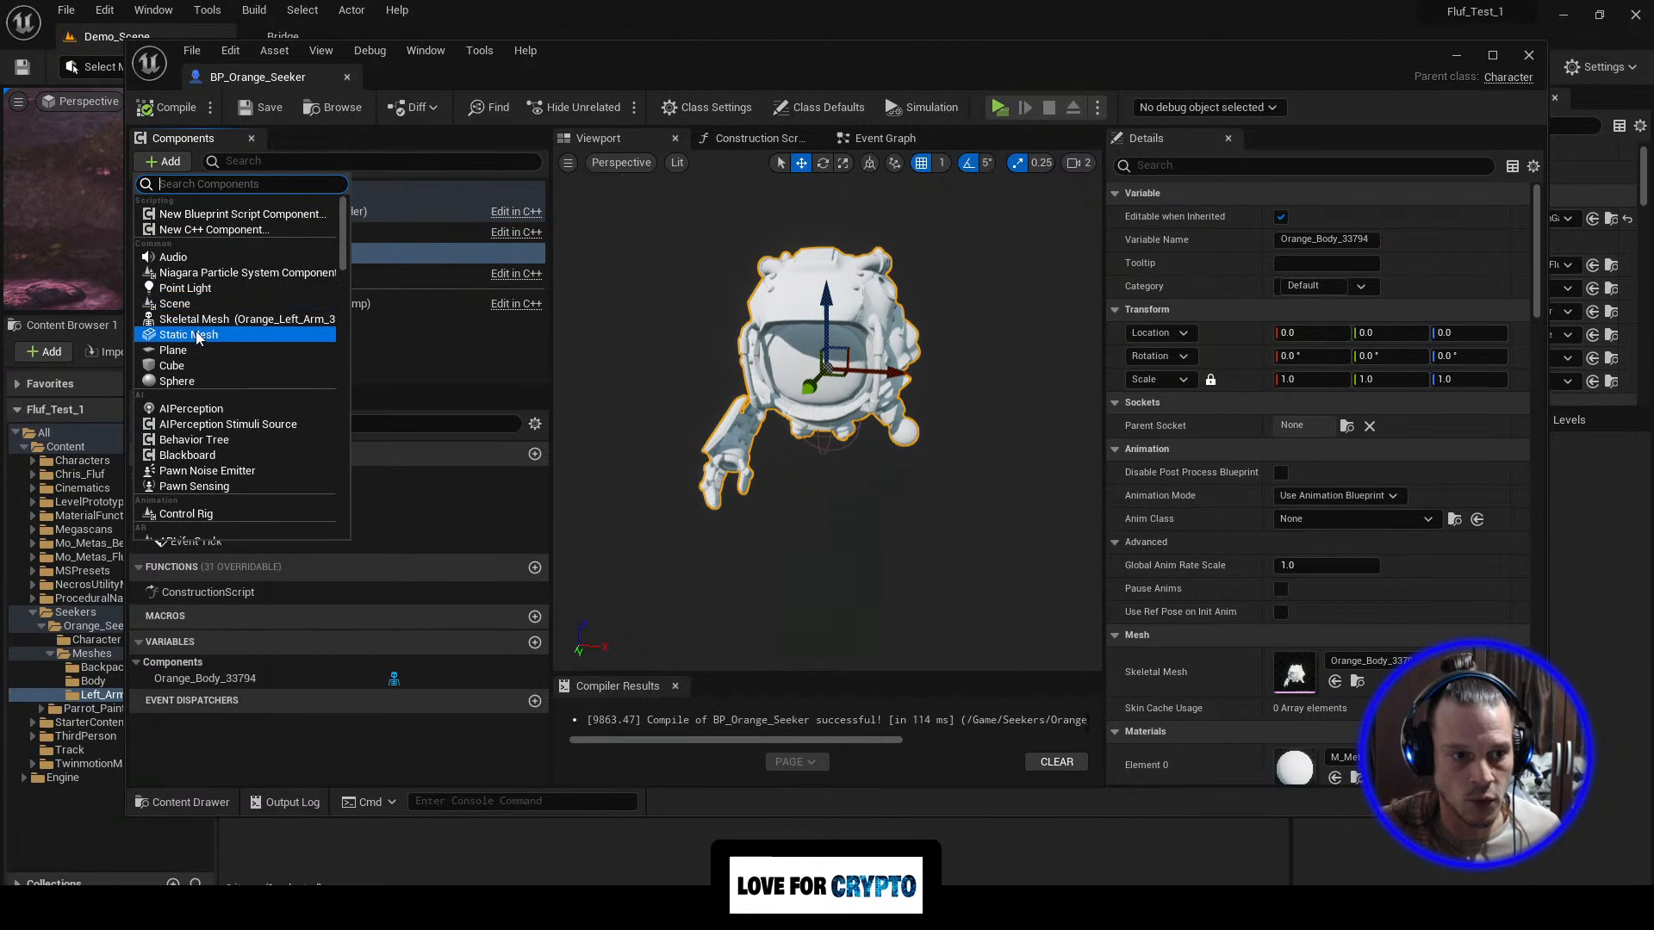
{"action": "left_click", "coordinate": [237, 318]}
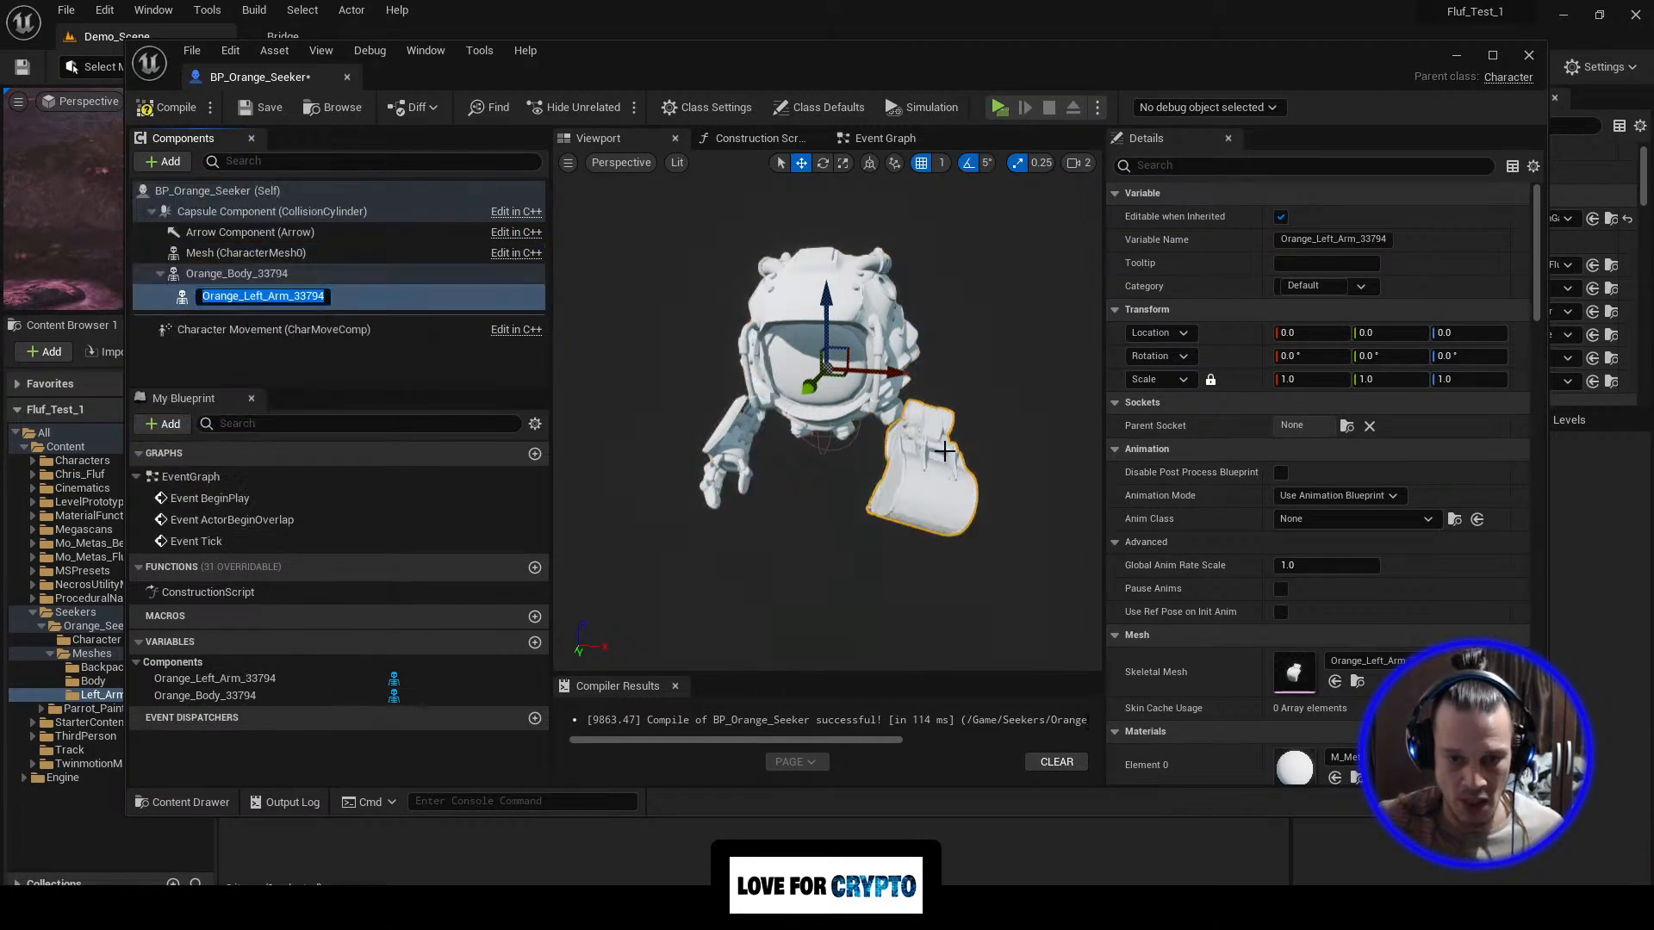
Step: Keep the left arm component's default name, and compile and save the BP_Orange_Seeker blueprint
{"action": "key", "text": "Return"}
{"action": "right_click_drag", "start_coordinate": [945, 452], "coordinate": [1006, 446]}
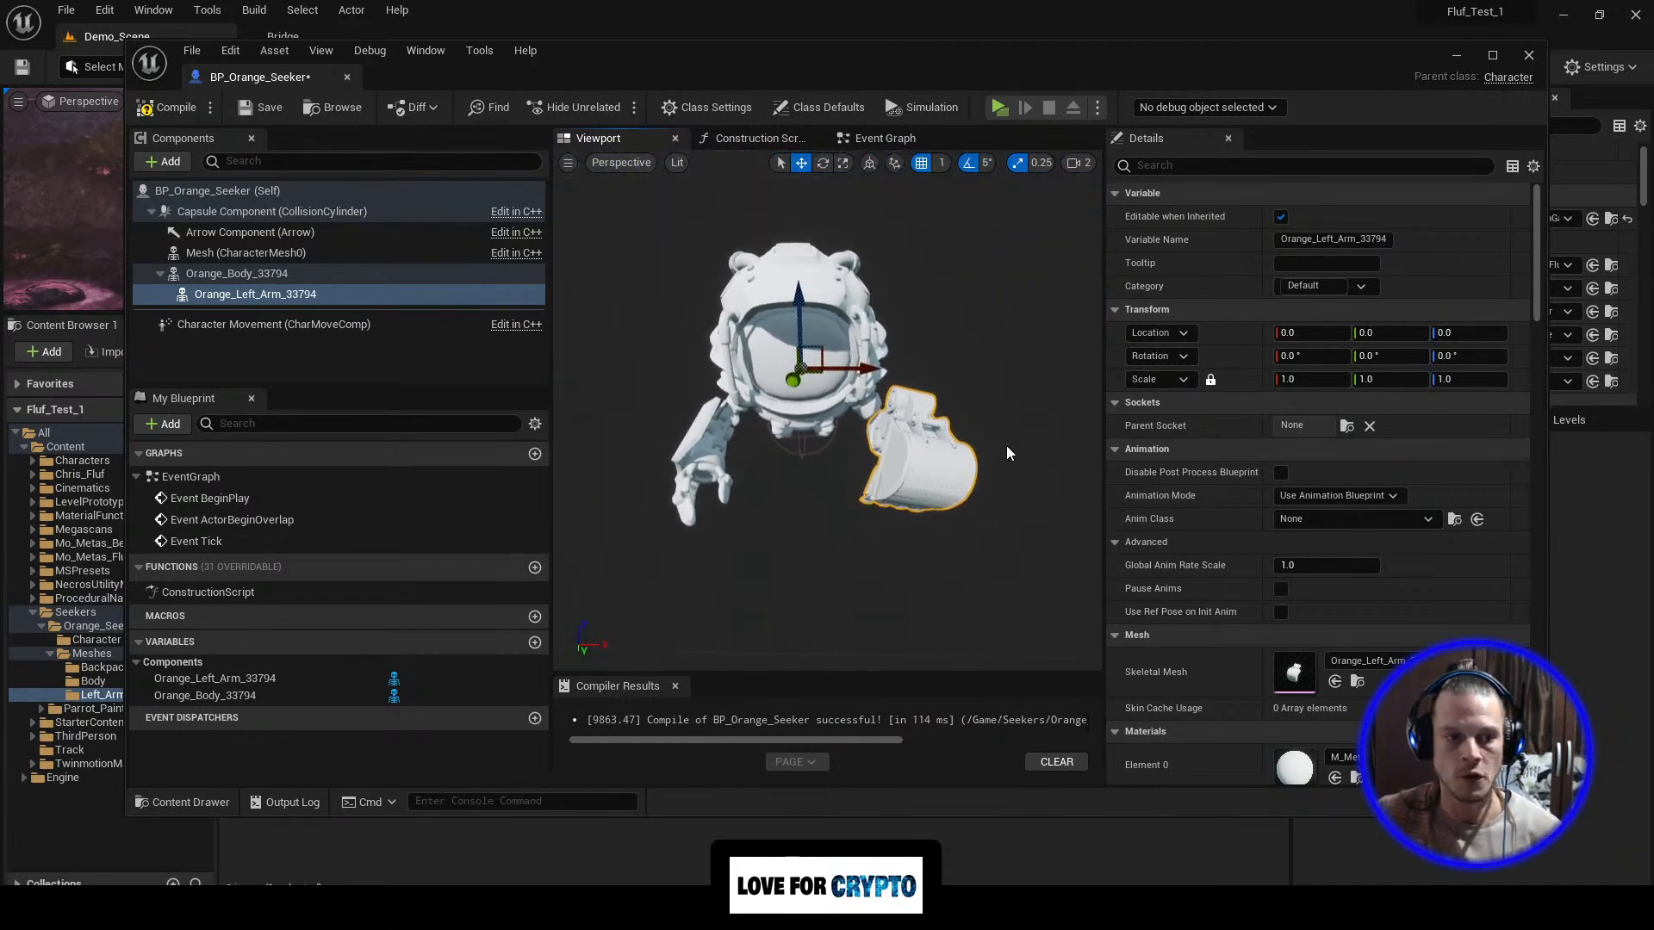
{"action": "left_click", "coordinate": [158, 107]}
{"action": "left_click", "coordinate": [267, 107]}
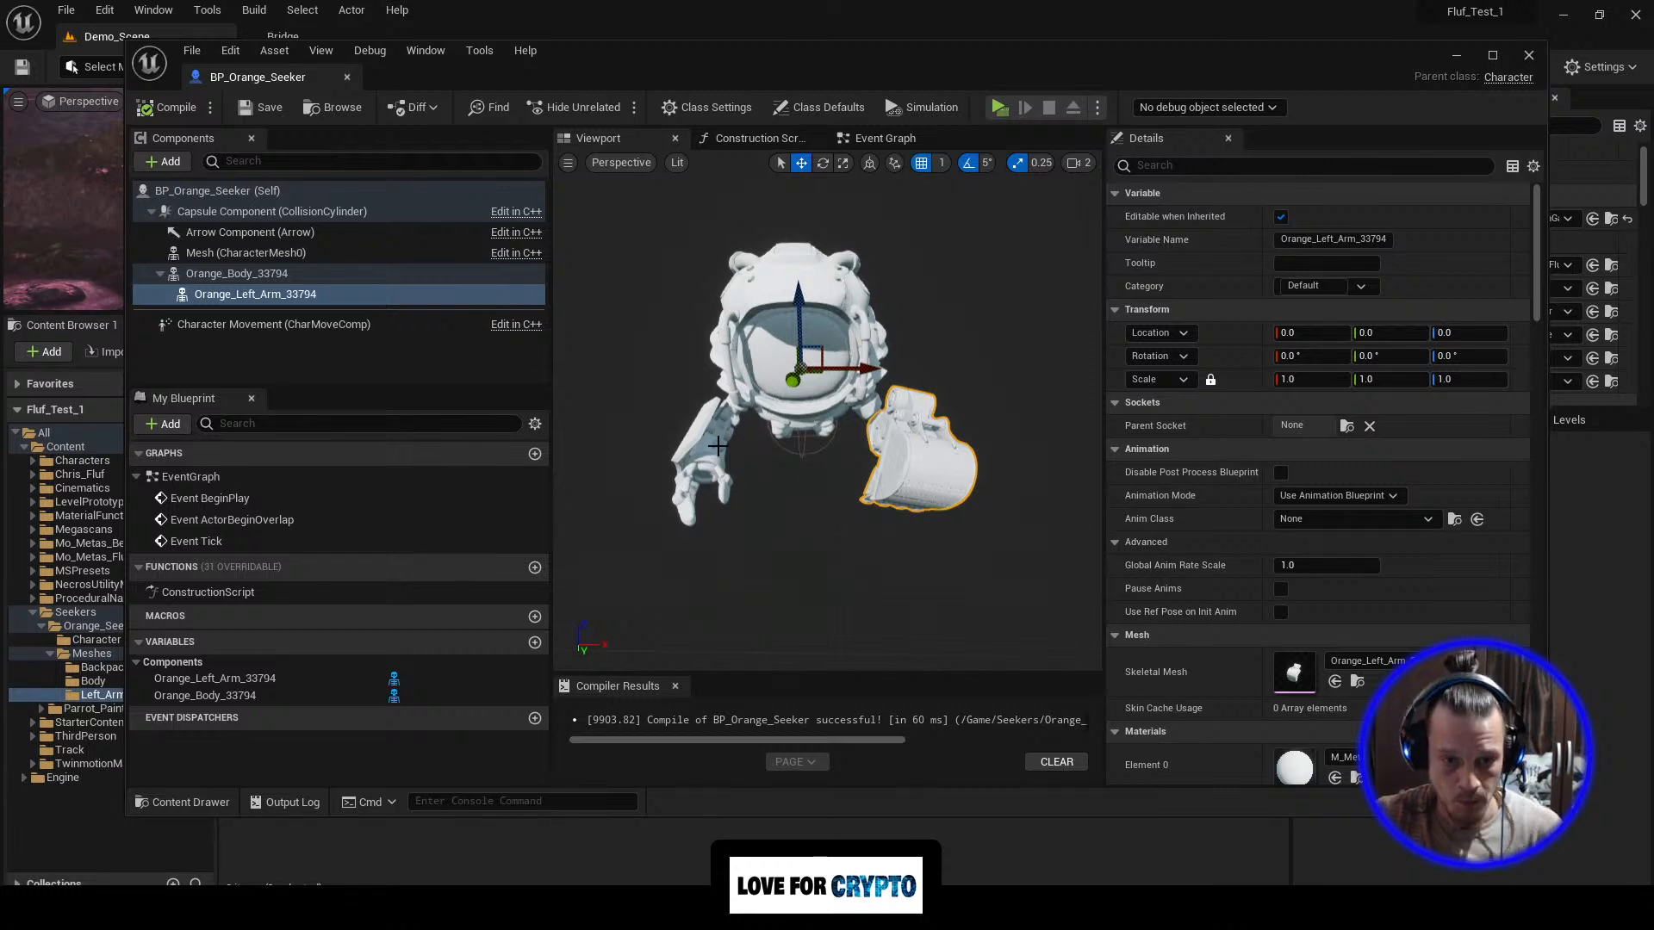
Step: Select the Orange_Body_33794 component as parent, and select SM_MERGED_StaticMeshActor_181 in the Backpack folder of Orange_Seeker's Meshes
{"action": "left_click", "coordinate": [250, 273]}
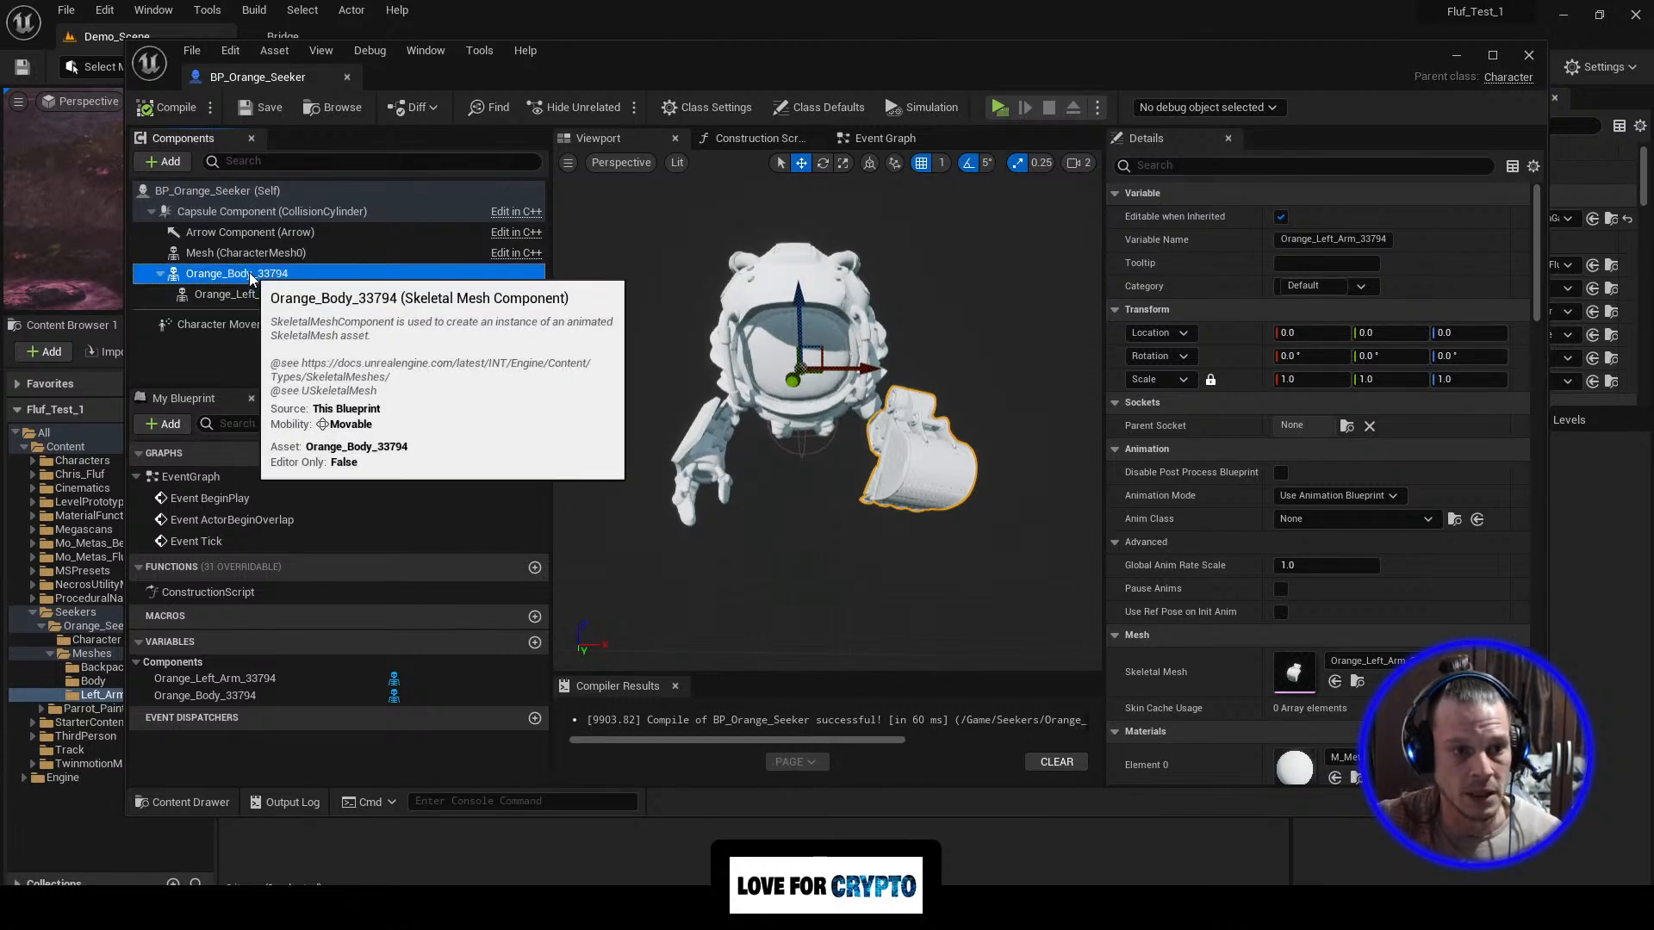
{"action": "left_click", "coordinate": [1456, 55]}
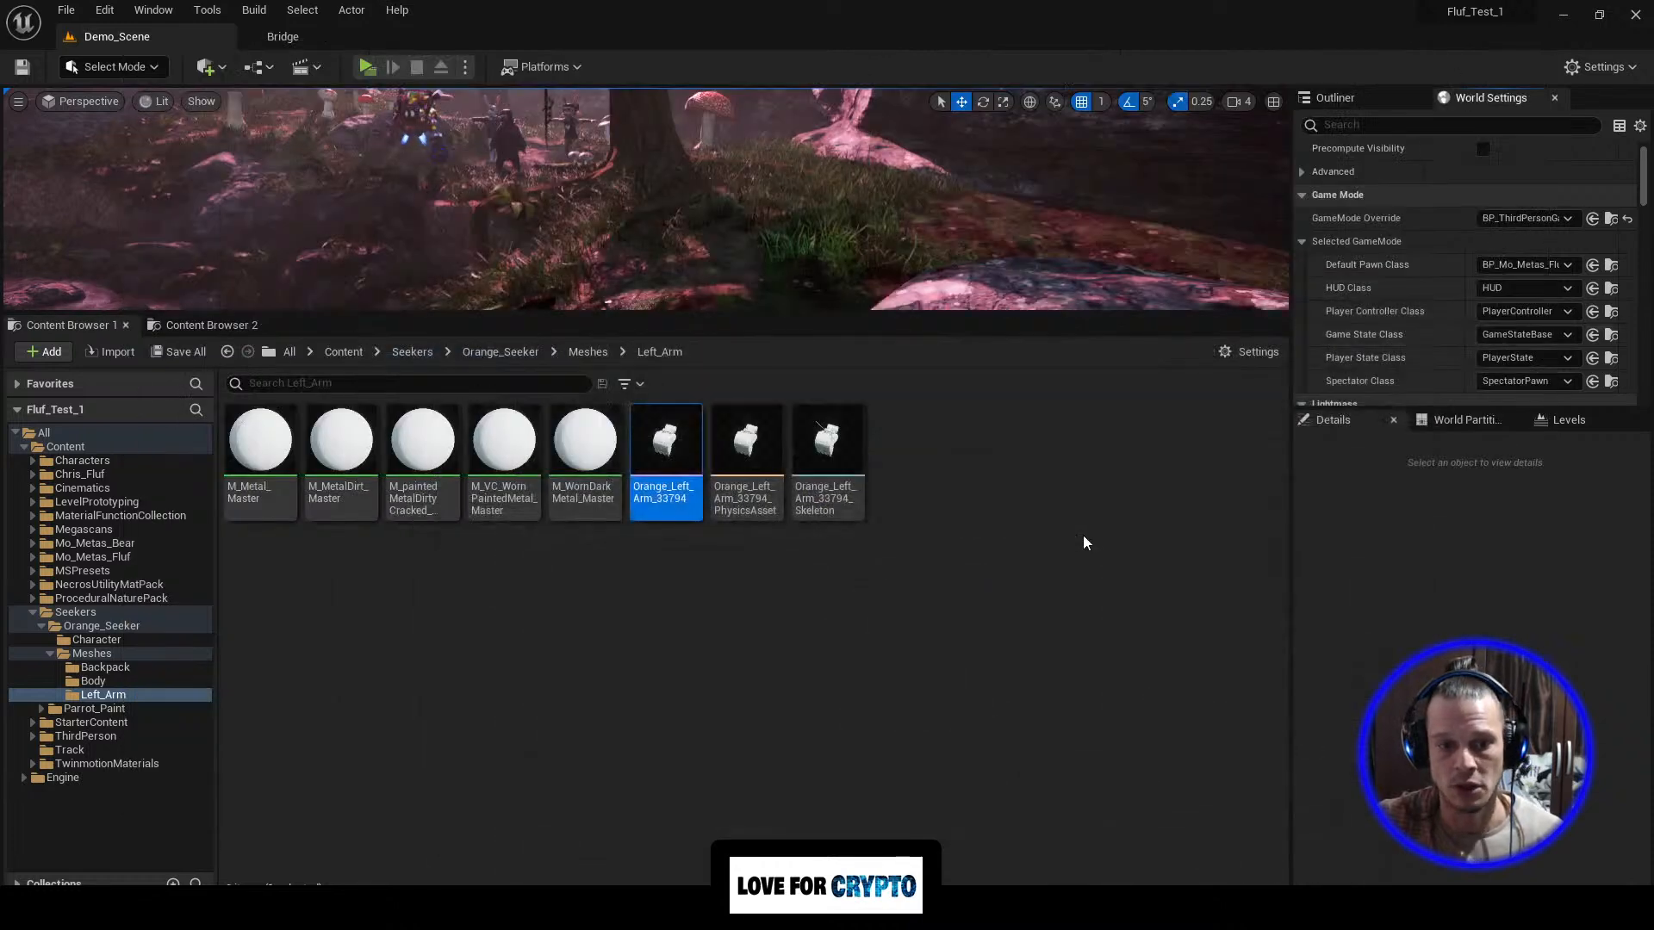
{"action": "left_click", "coordinate": [586, 352]}
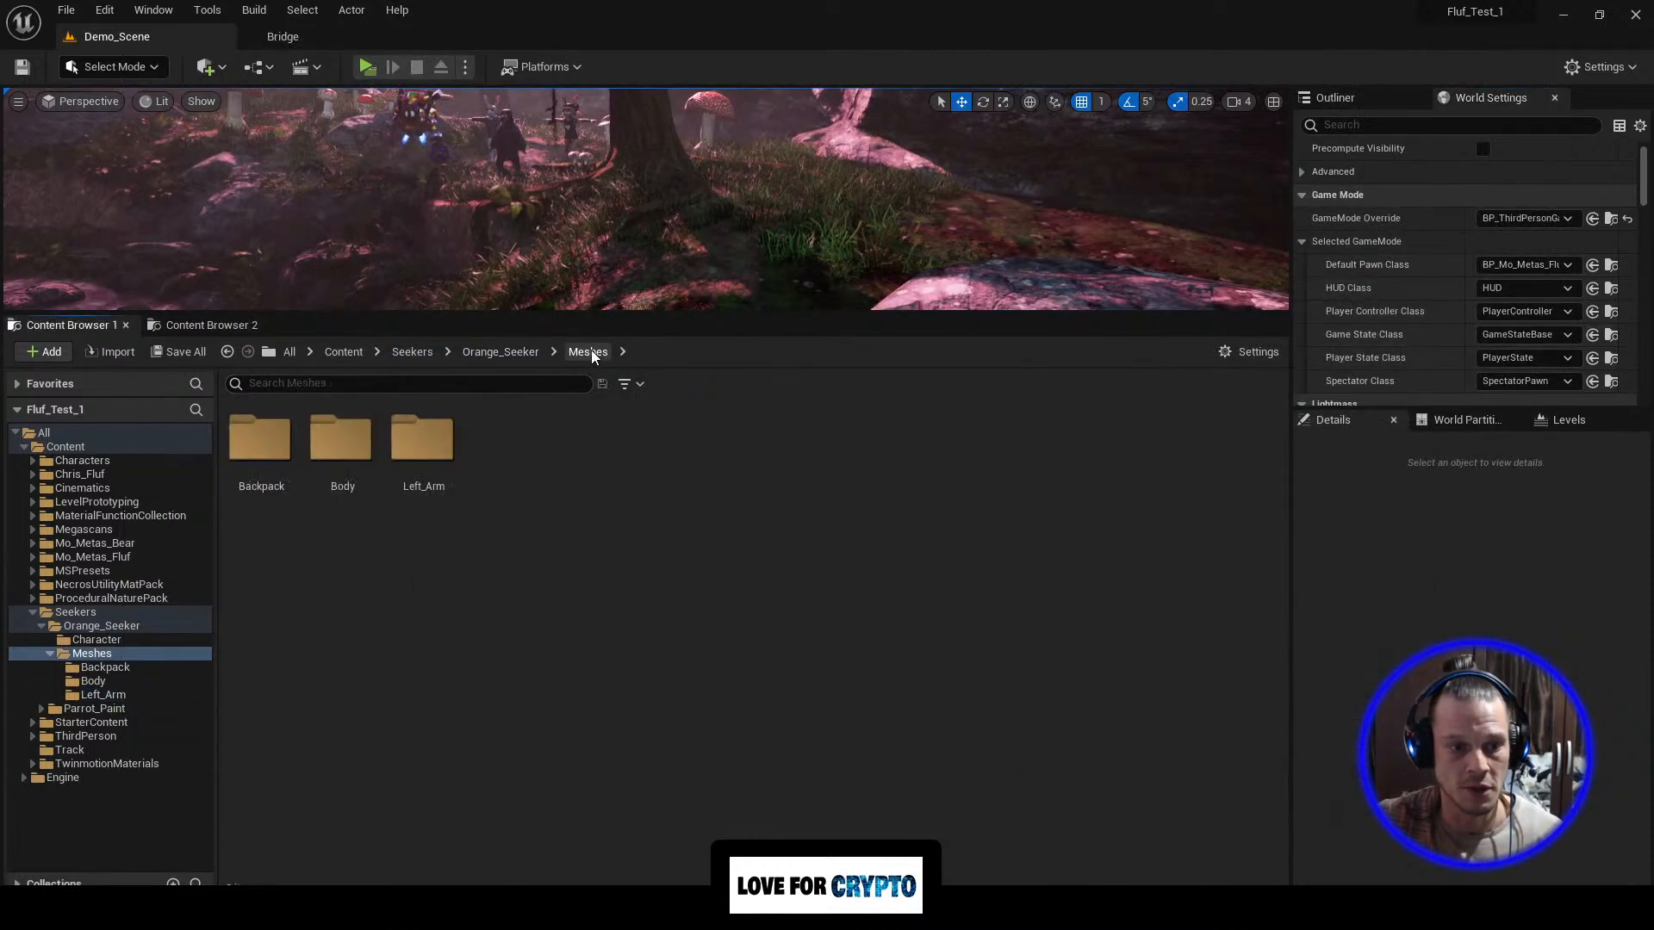
{"action": "double_click", "coordinate": [285, 463]}
{"action": "scroll", "coordinate": [1073, 537], "scroll_direction": "down", "scroll_amount": 1}
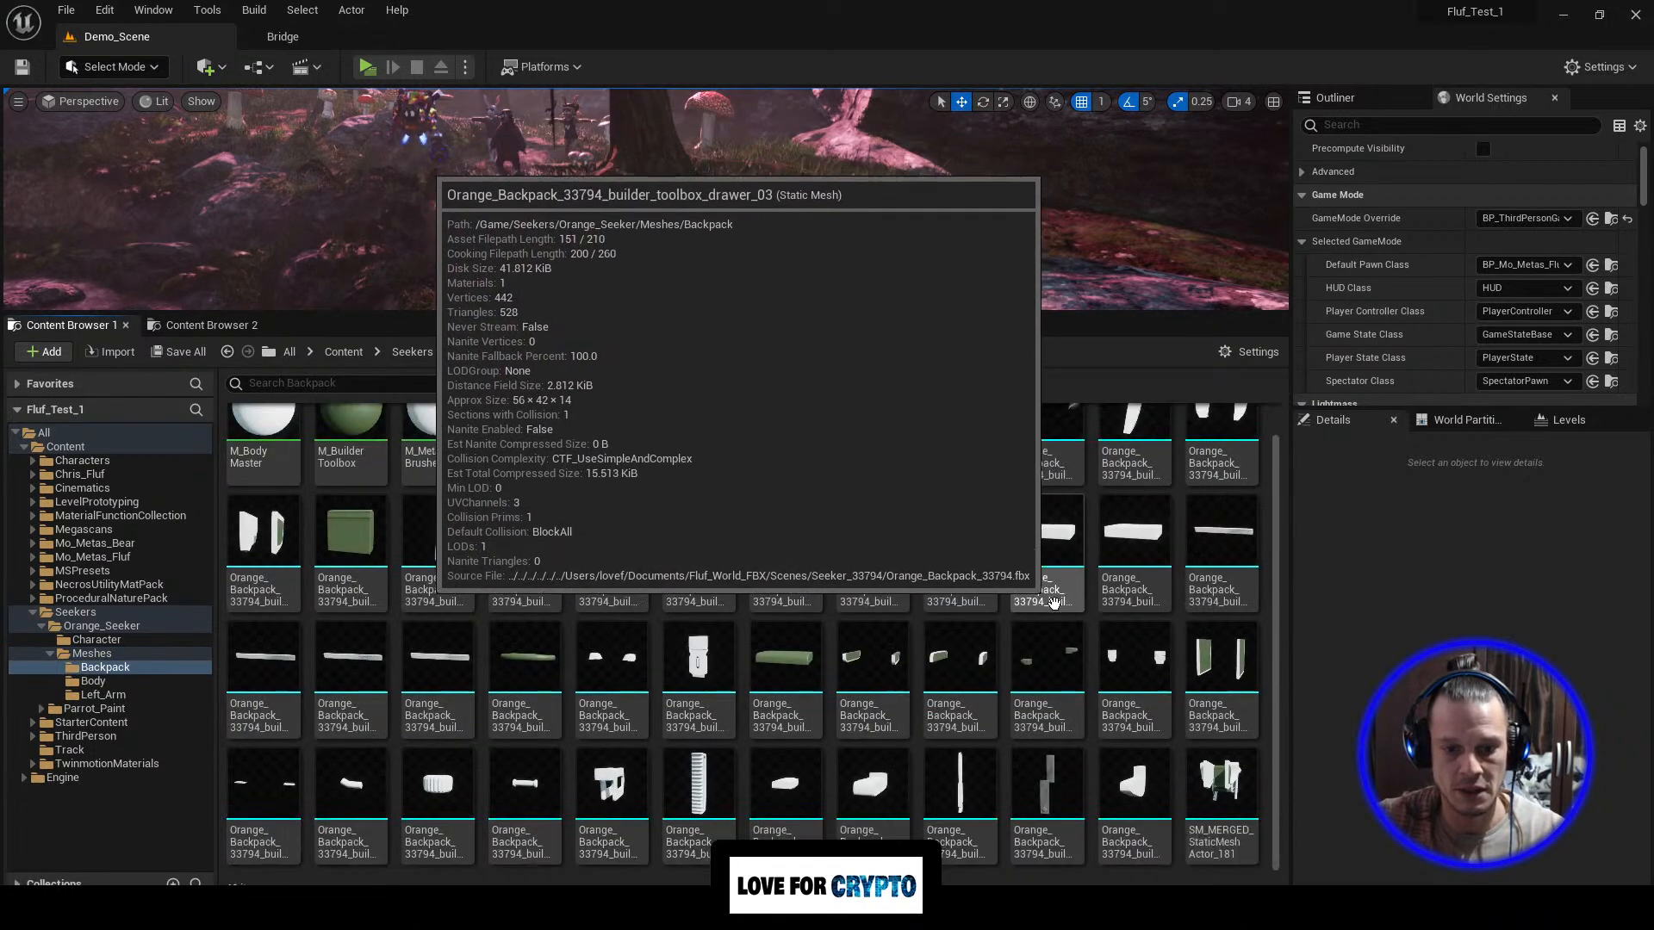
{"action": "left_click", "coordinate": [1234, 854]}
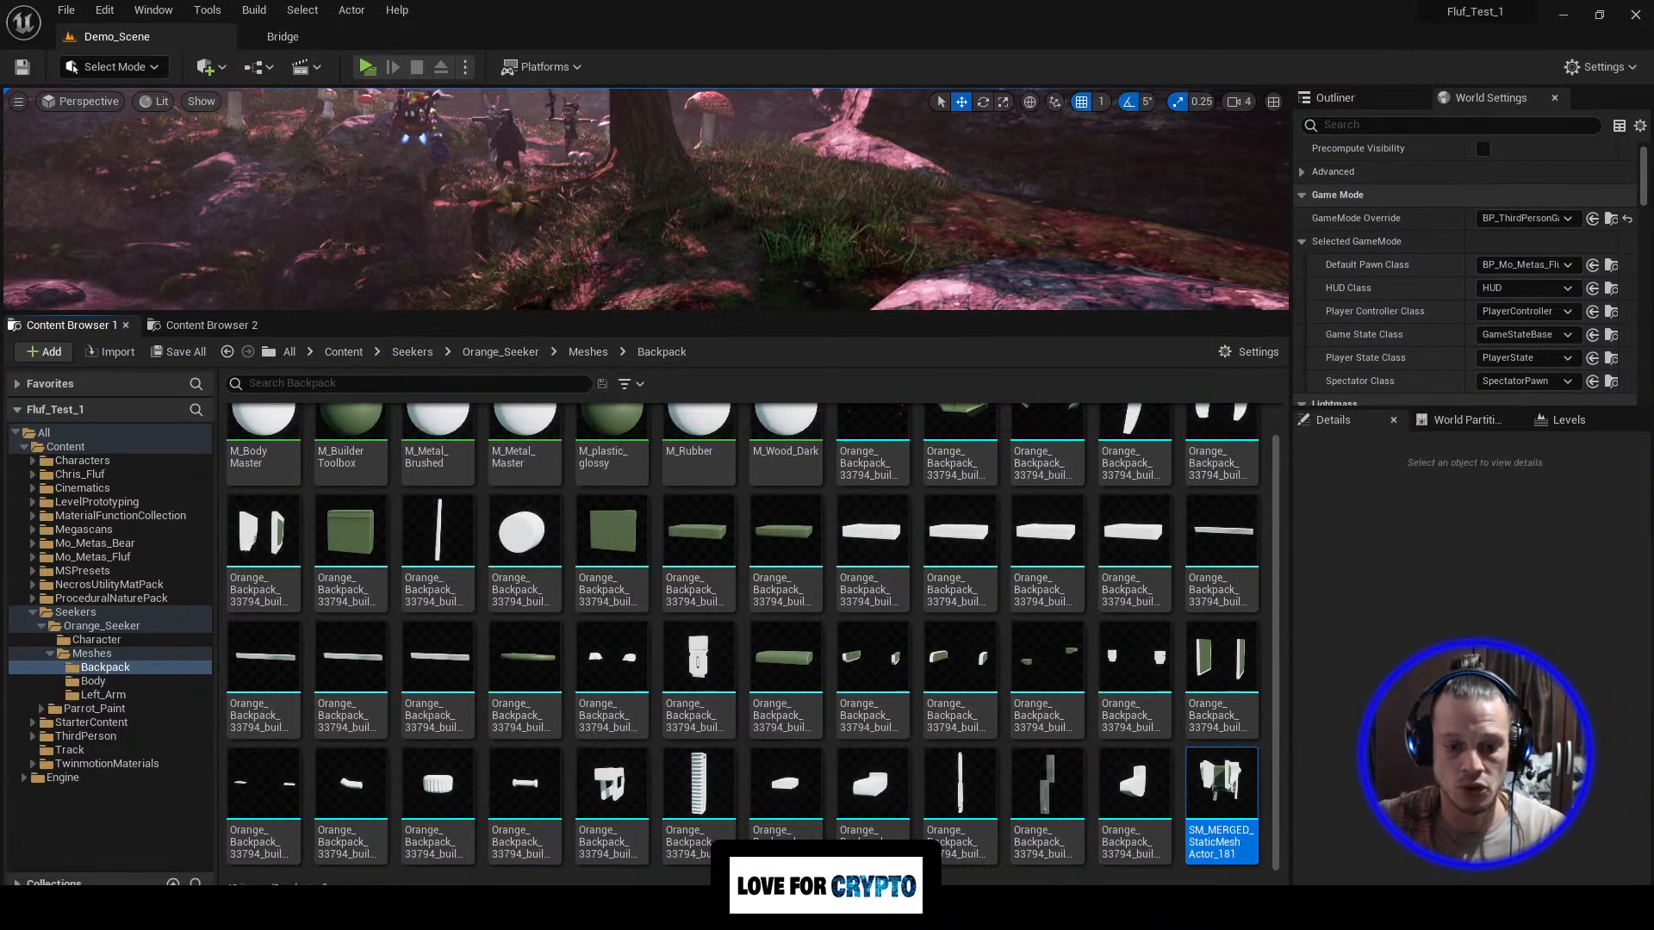
Step: Return to the BP_Orange_Seeker blueprint and examine the body mesh from behind
{"action": "left_click", "coordinate": [910, 909]}
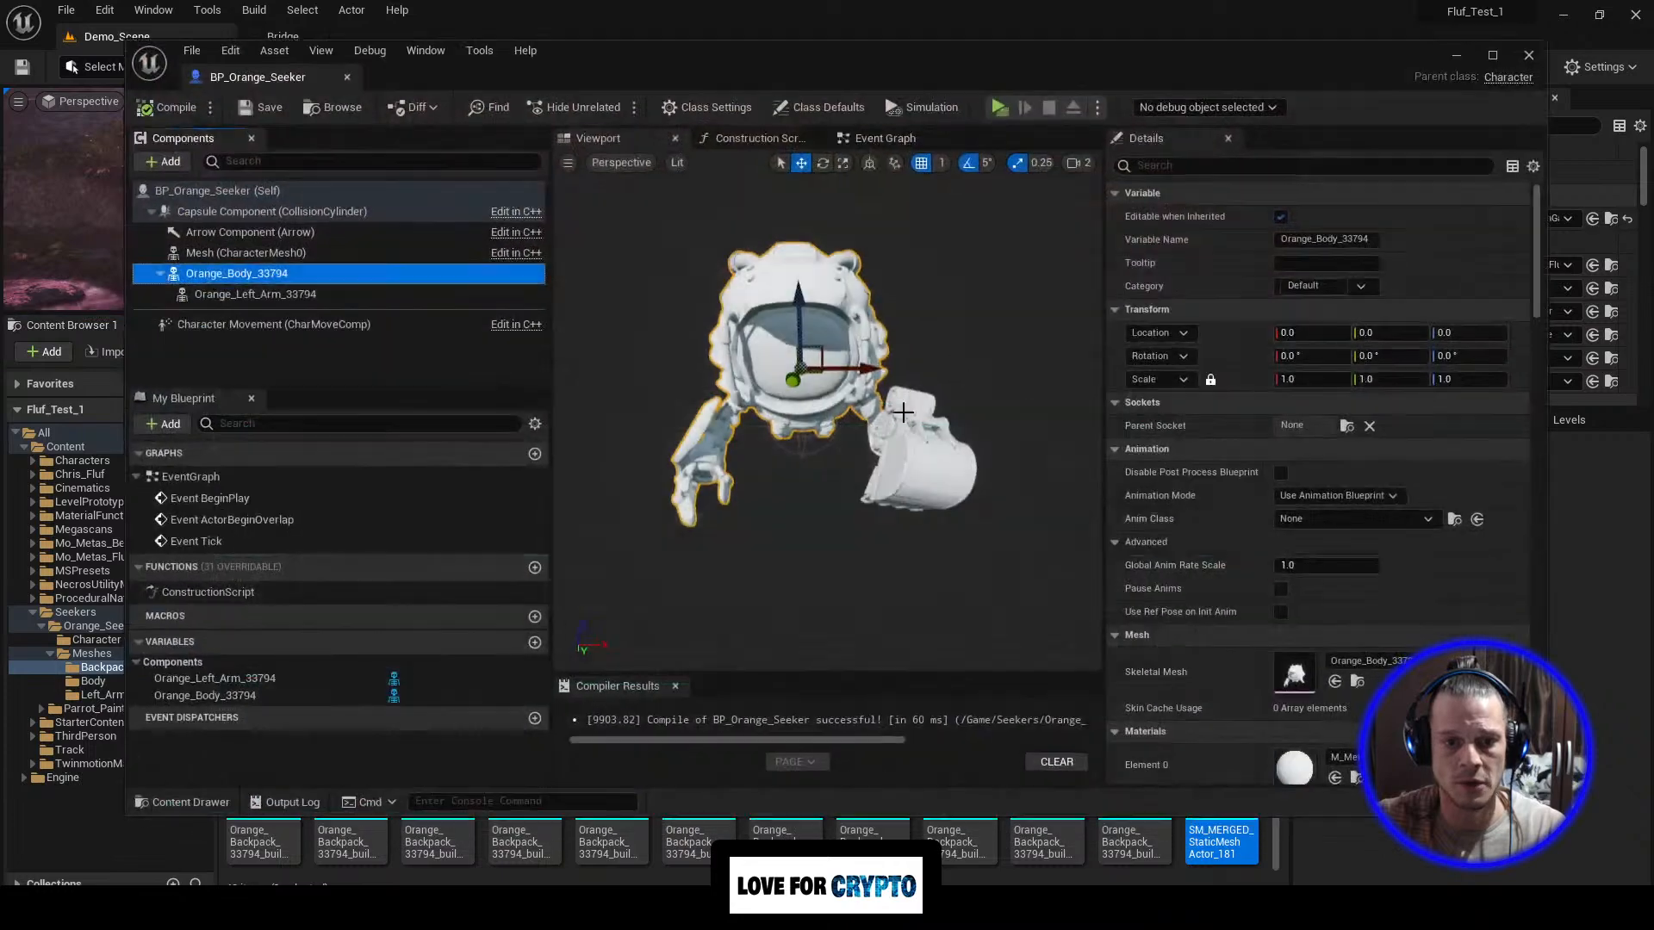
{"action": "right_click_drag", "start_coordinate": [664, 378], "coordinate": [1172, 372]}
{"action": "key", "text": "a"}
{"action": "key", "text": "s"}
{"action": "key", "text": "w"}
{"action": "key", "text": "s"}
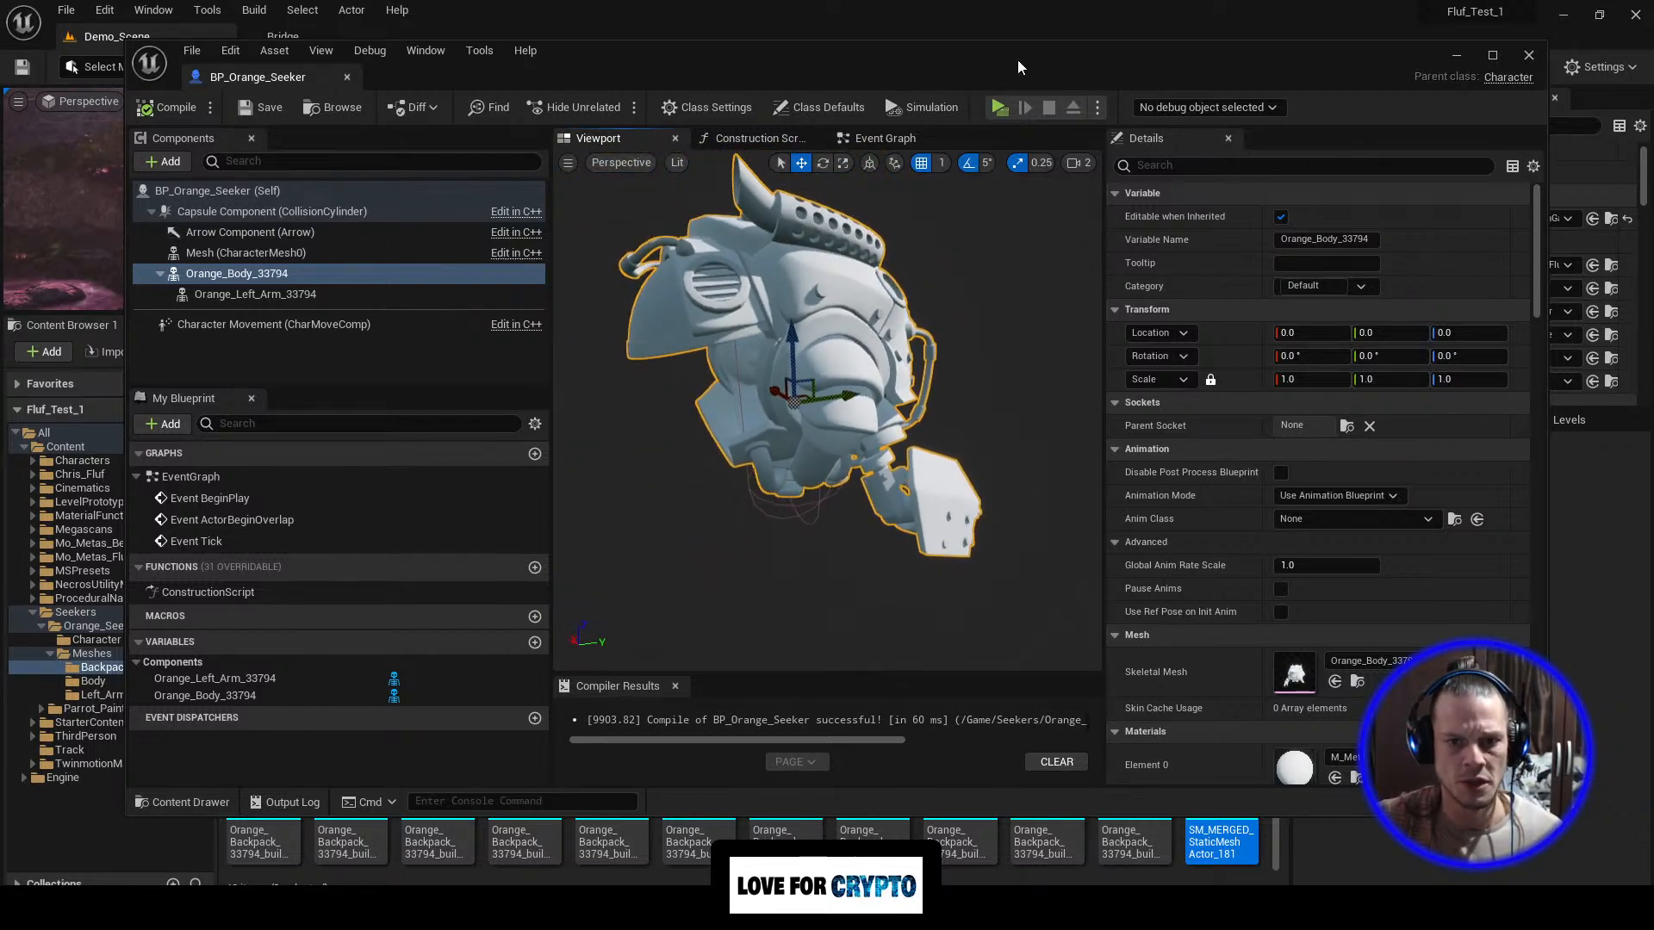
Step: Try a much faster viewport camera speed around the body mesh, and set the speed back to 2
{"action": "left_click", "coordinate": [1082, 166]}
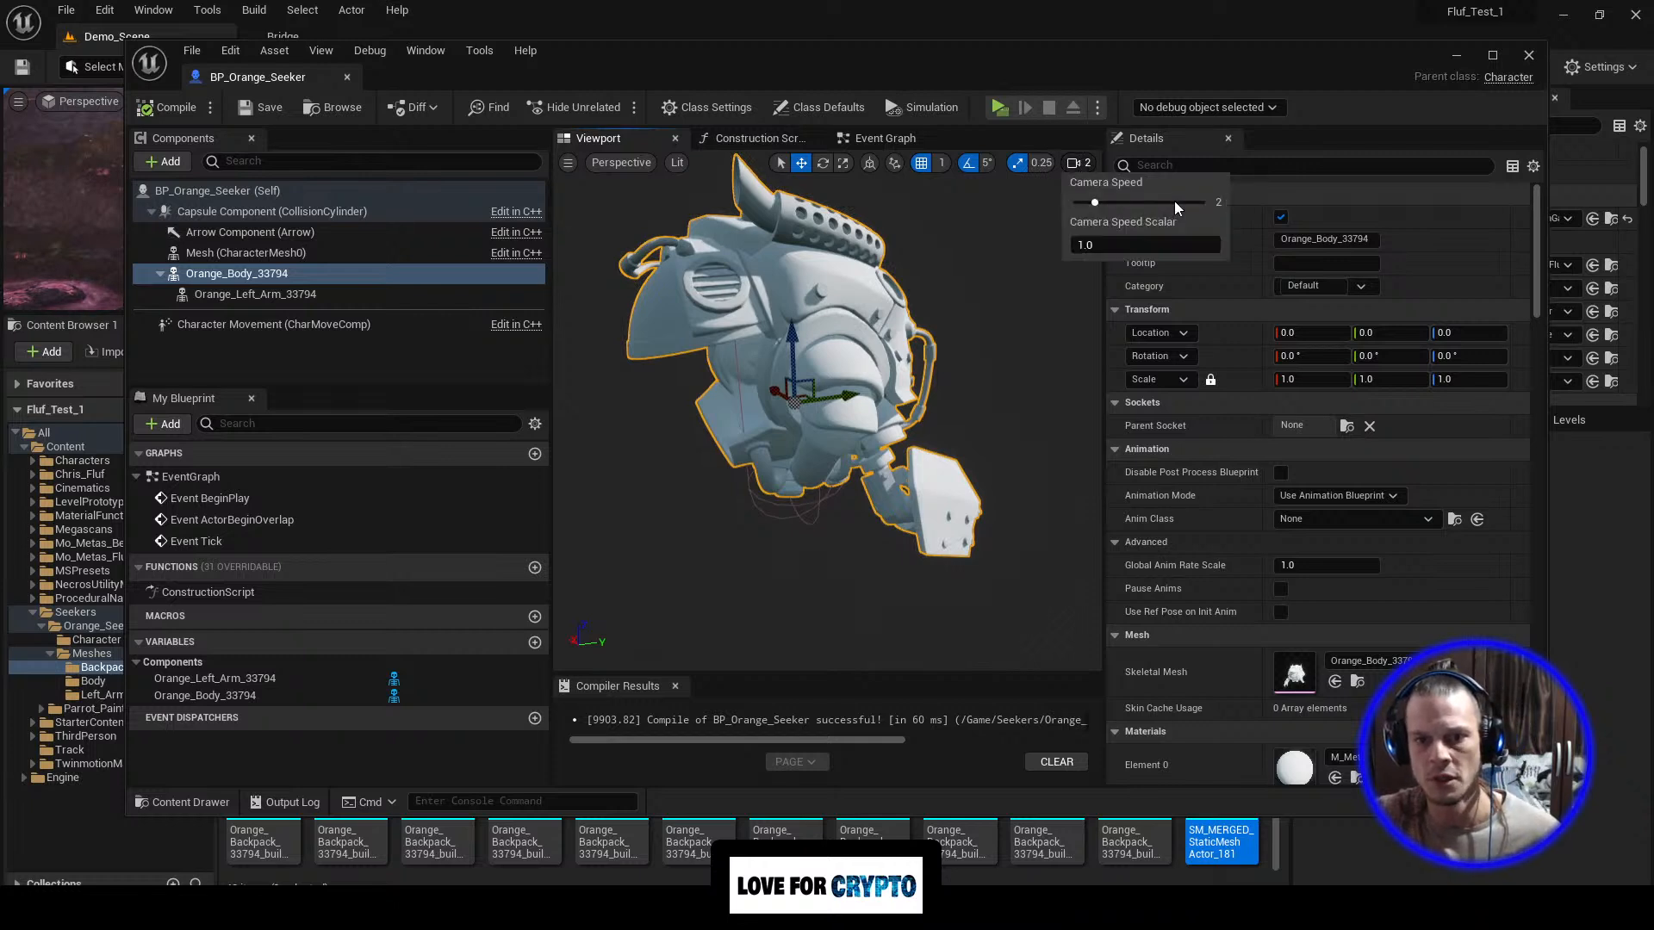
{"action": "left_click", "coordinate": [1200, 205]}
{"action": "right_click_drag", "start_coordinate": [929, 347], "coordinate": [987, 254]}
{"action": "key", "text": "s"}
{"action": "key", "text": "w"}
{"action": "left_click", "coordinate": [1082, 164]}
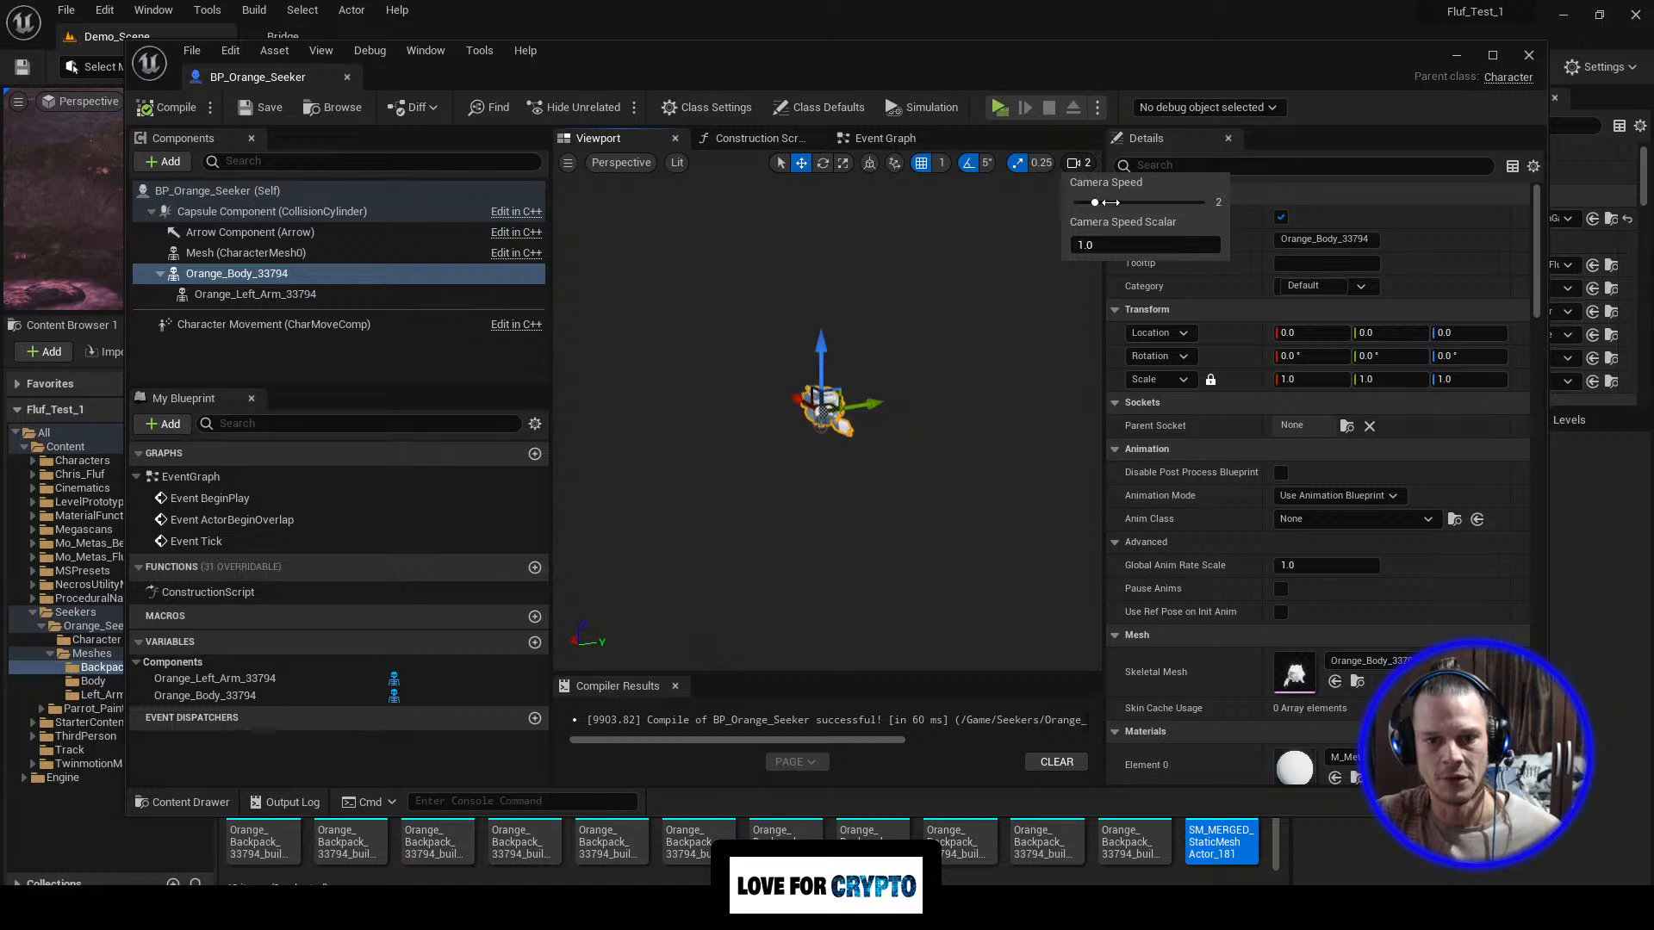
{"action": "right_click_drag", "start_coordinate": [977, 392], "coordinate": [976, 392]}
{"action": "key", "text": "w"}
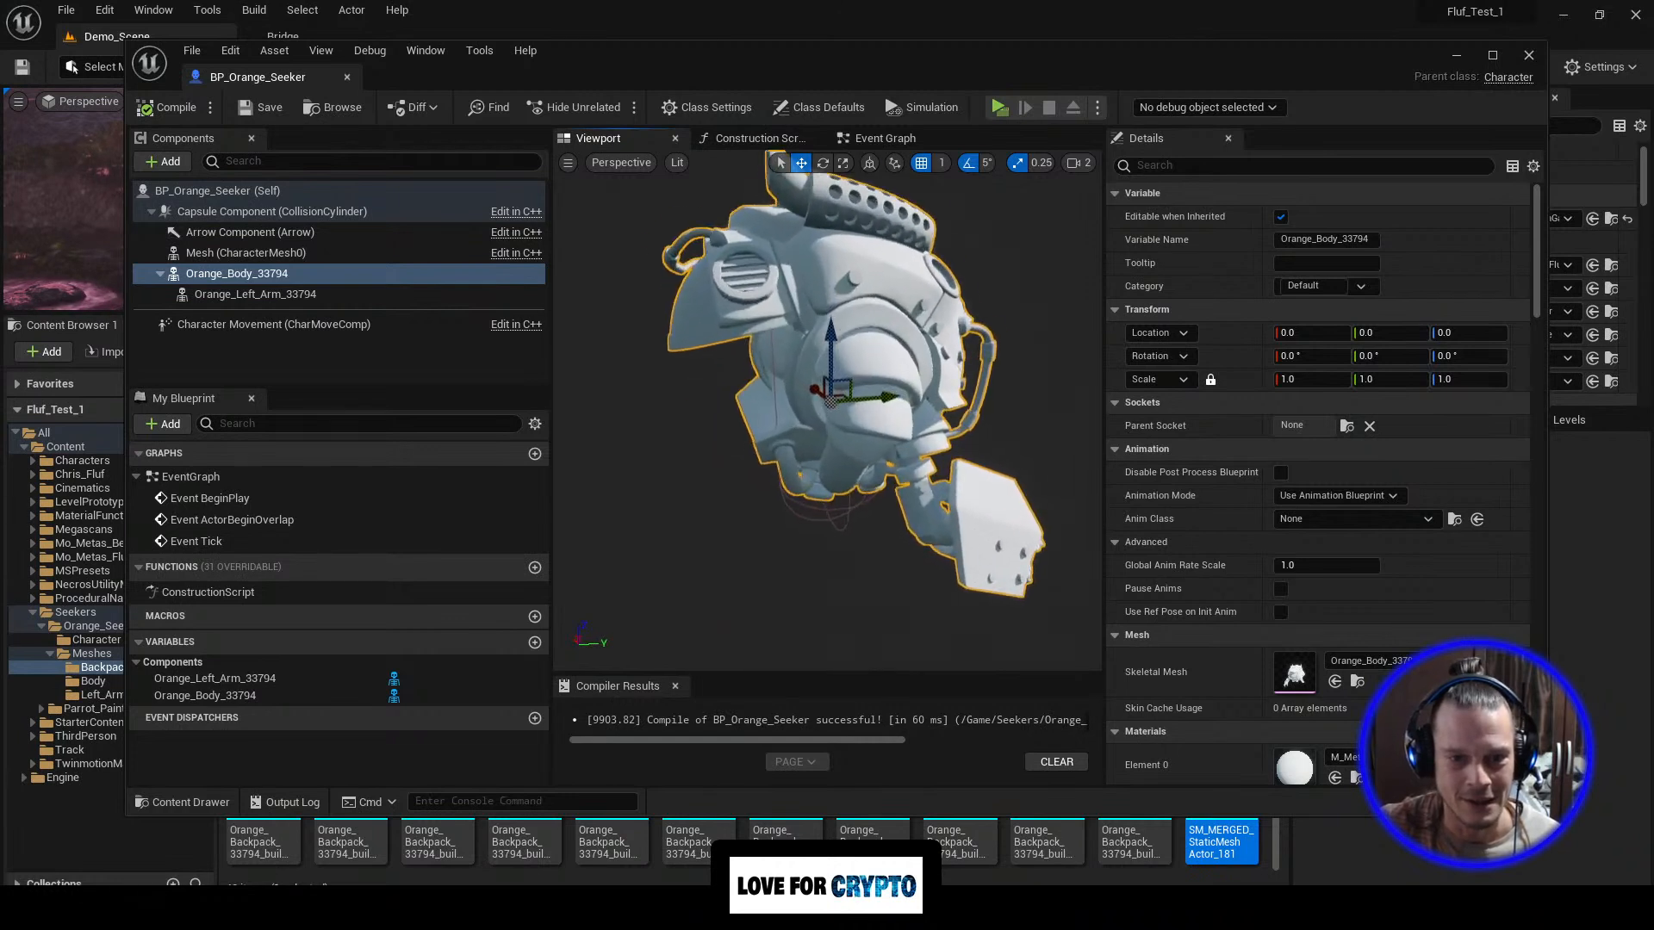
{"action": "right_click_drag", "start_coordinate": [580, 281], "coordinate": [581, 280]}
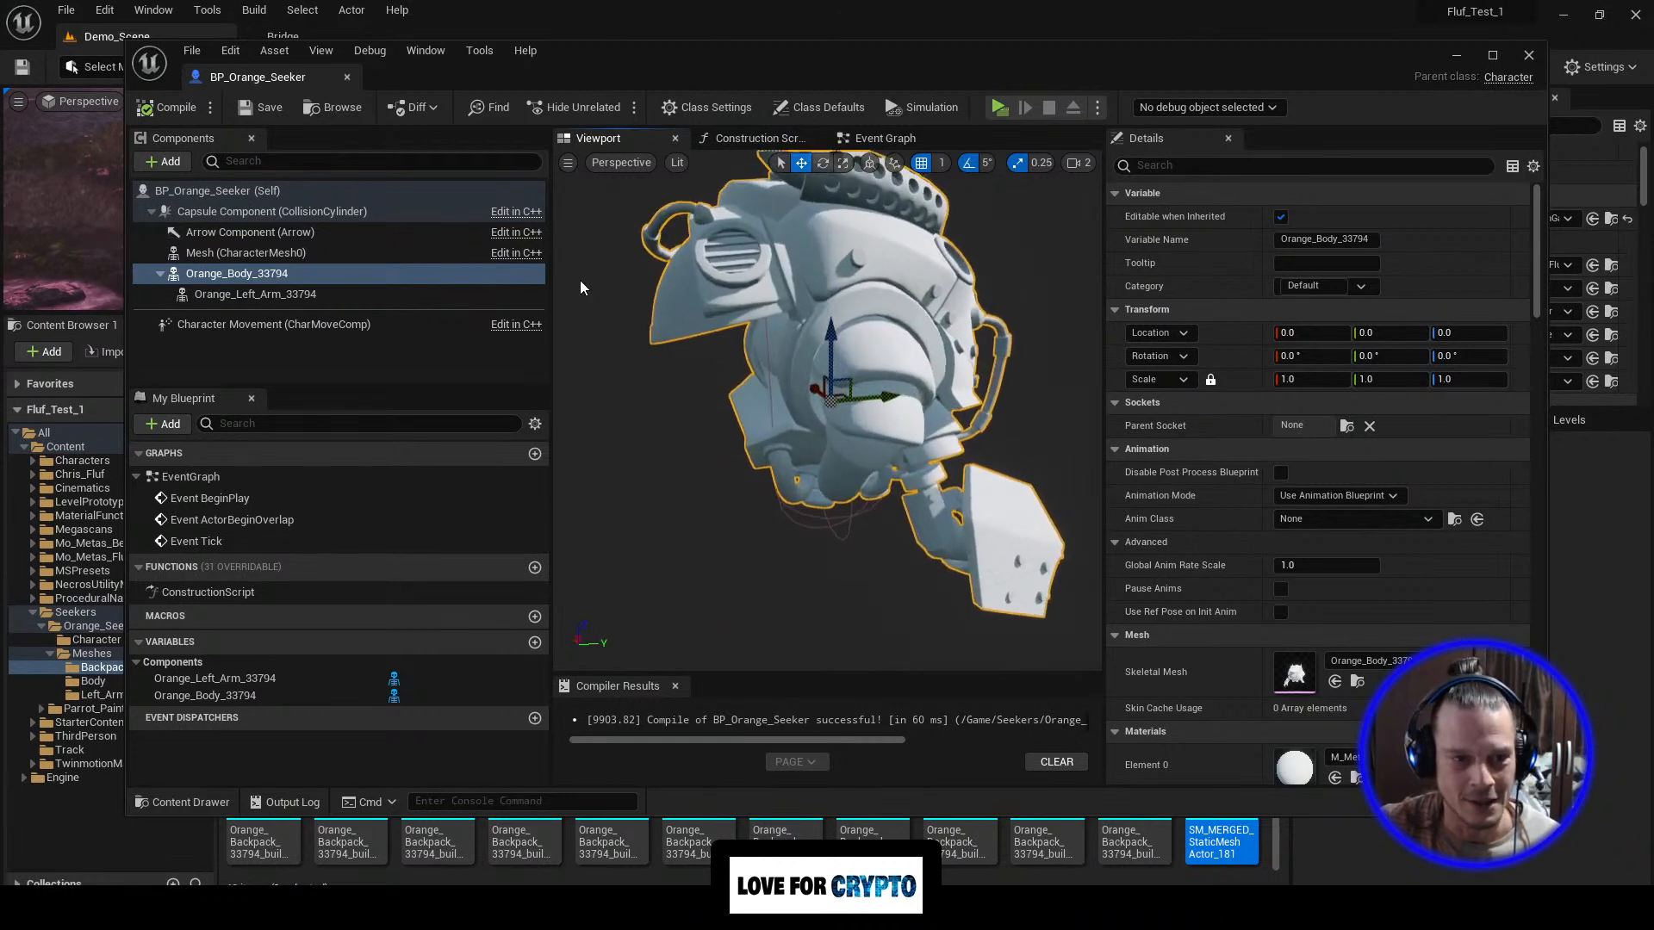
Step: Add the selected SM_MERGED_StaticMeshActor_181 as a static mesh component under Orange_Body_33794, keep its default name, and inspect its fit on the back
{"action": "left_click", "coordinate": [294, 277]}
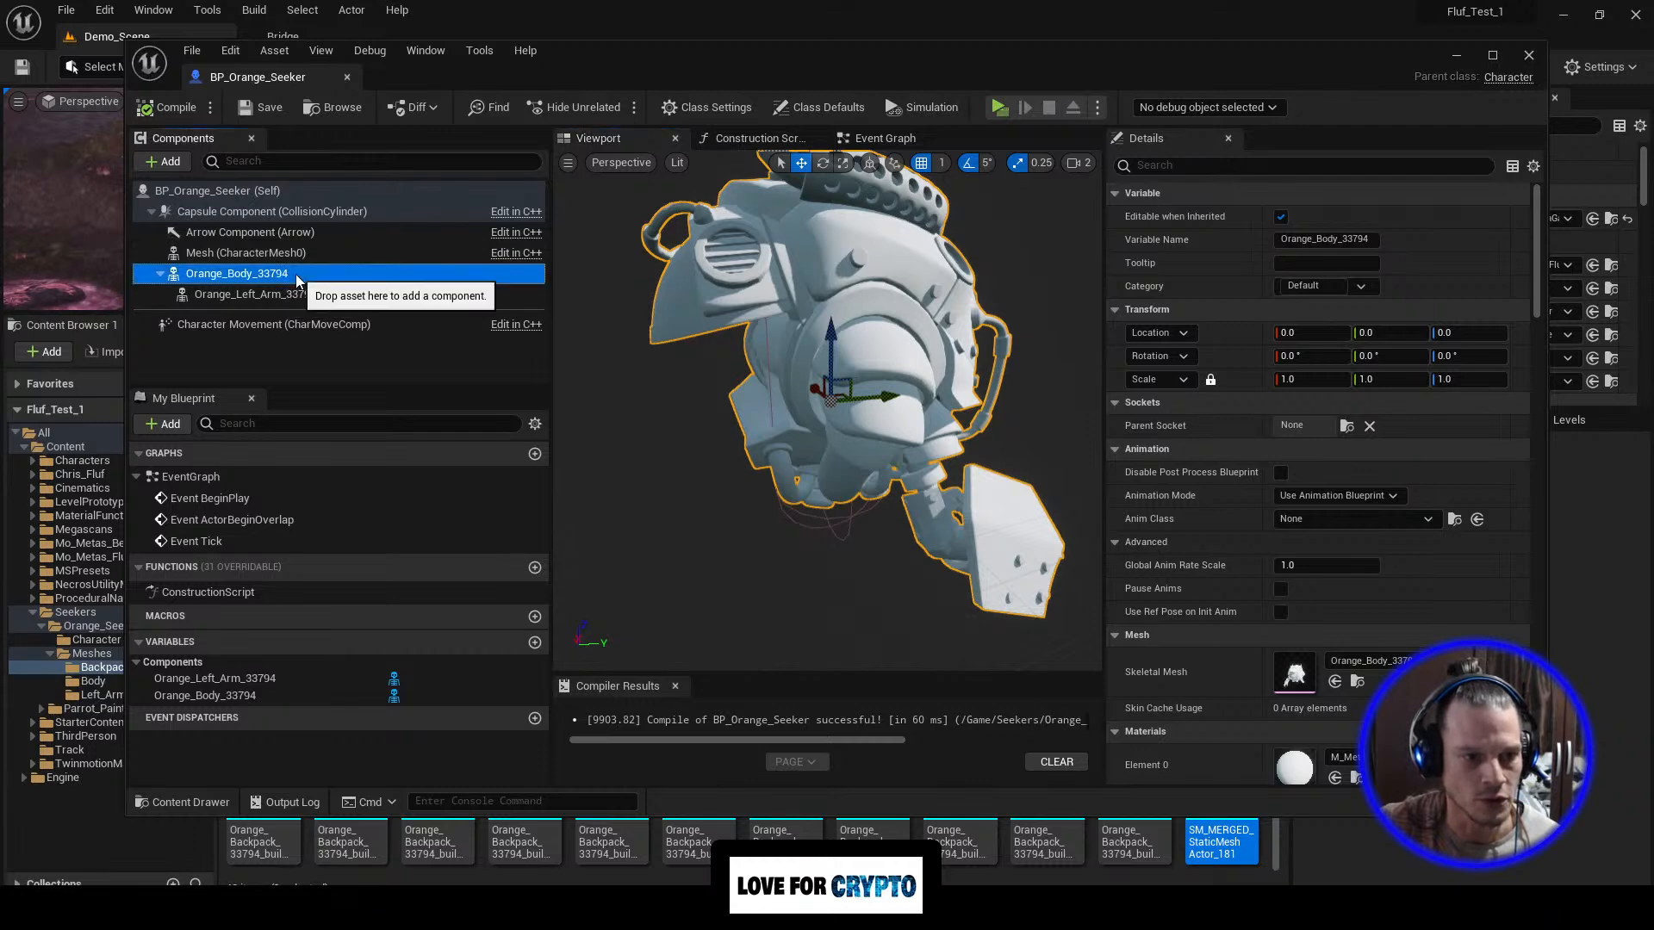
{"action": "left_click", "coordinate": [170, 162]}
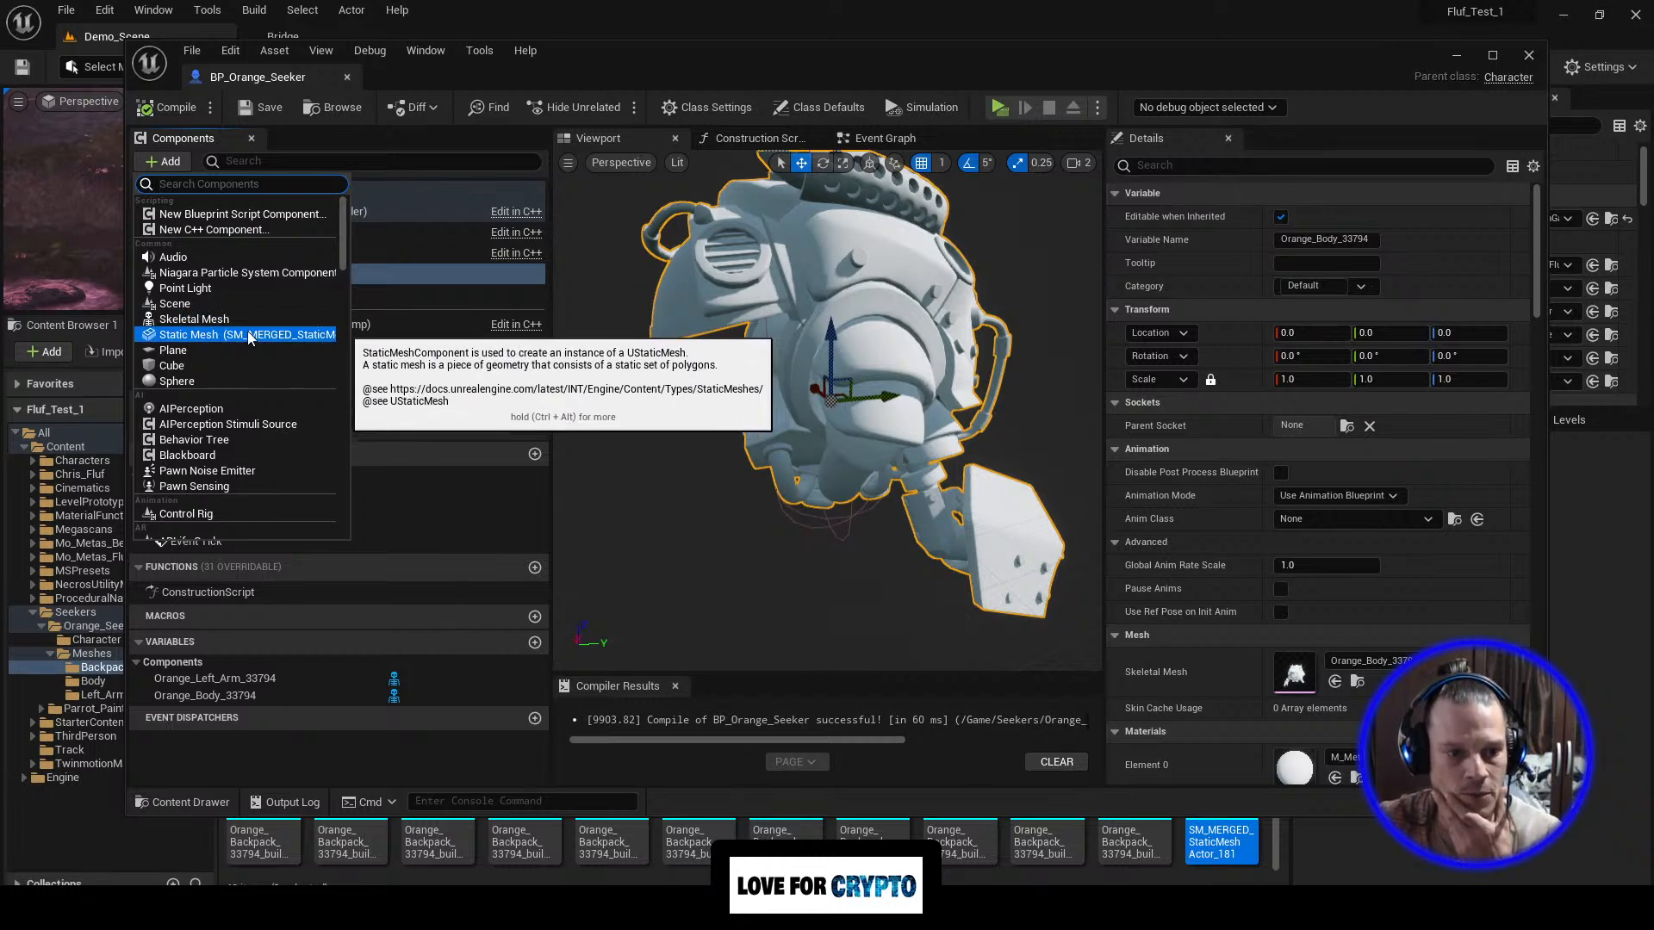
{"action": "key", "text": "Escape"}
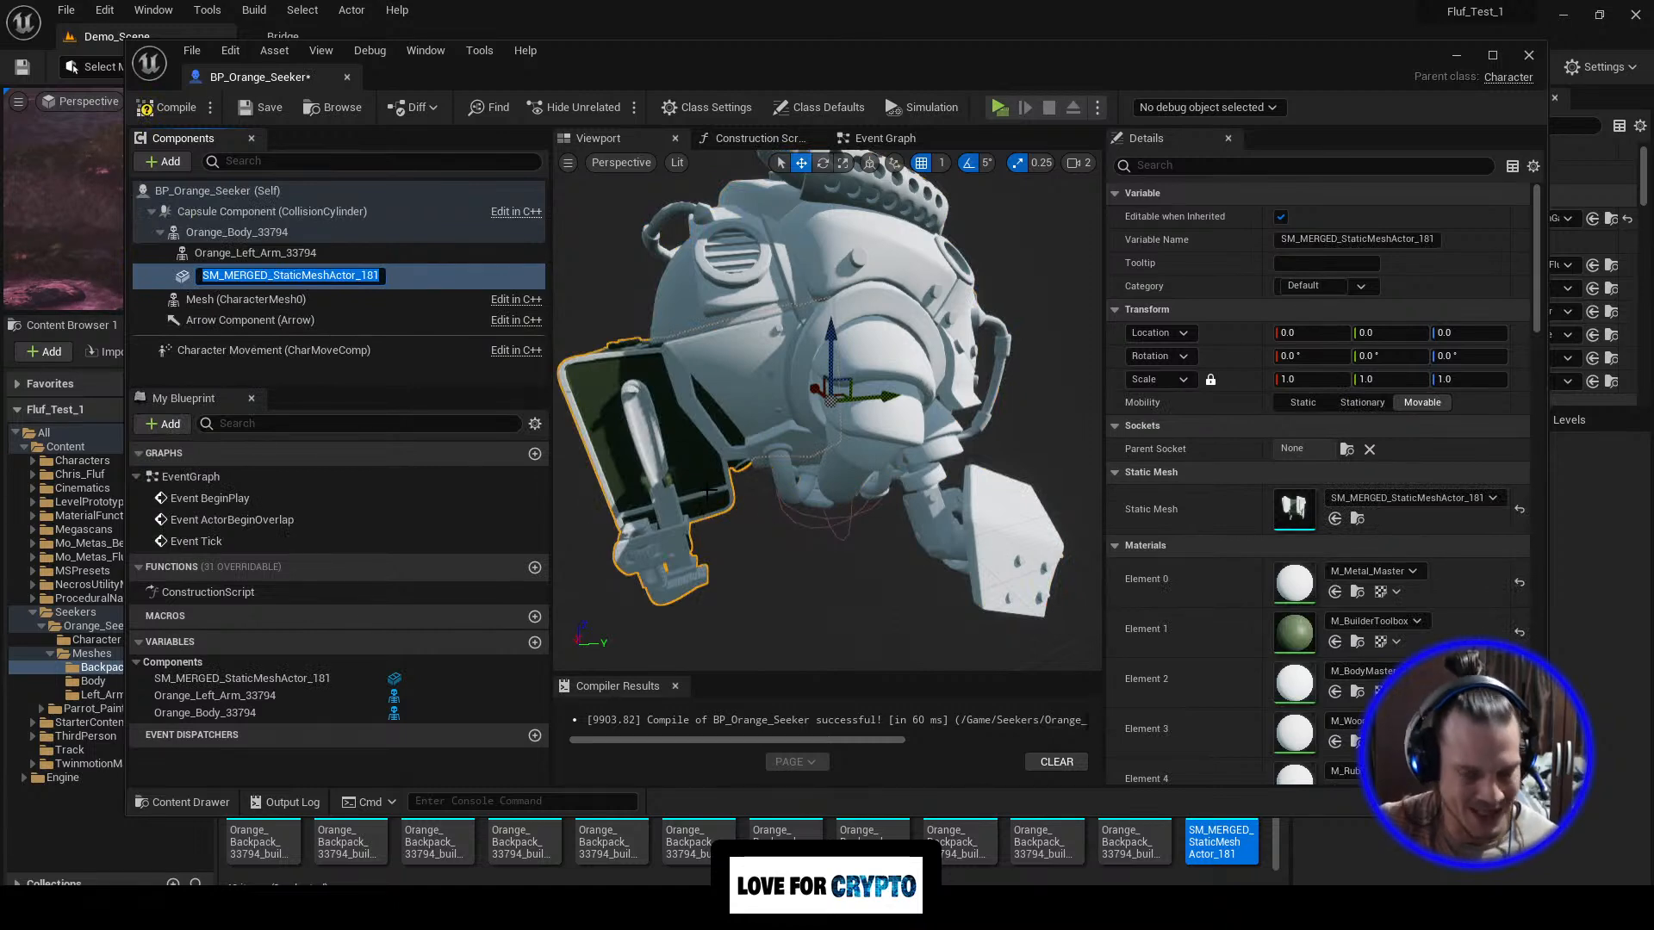
{"action": "key", "text": "Return"}
{"action": "mouse_move", "coordinate": [728, 489]}
{"action": "right_mouse_down"}
{"action": "mouse_move", "coordinate": [1094, 482]}
{"action": "mouse_move", "coordinate": [801, 474]}
{"action": "mouse_move", "coordinate": [741, 500]}
{"action": "mouse_move", "coordinate": [724, 479]}
{"action": "mouse_move", "coordinate": [827, 465]}
{"action": "mouse_move", "coordinate": [722, 493]}
{"action": "right_mouse_up"}
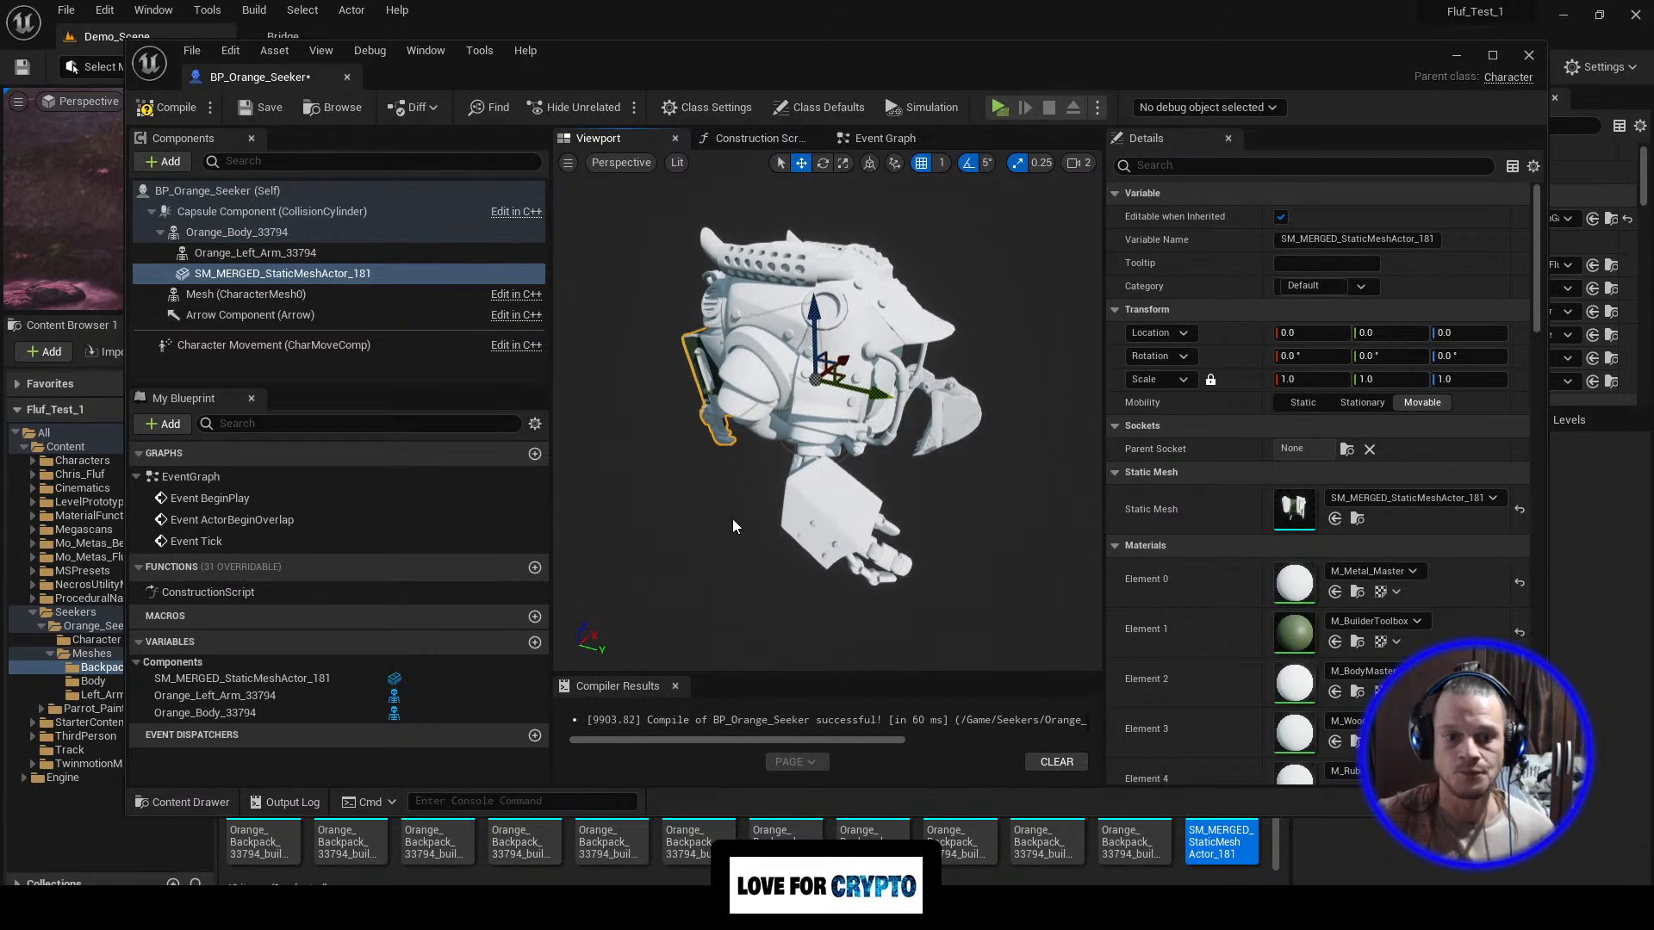
{"action": "right_click_drag", "start_coordinate": [892, 419], "coordinate": [827, 434]}
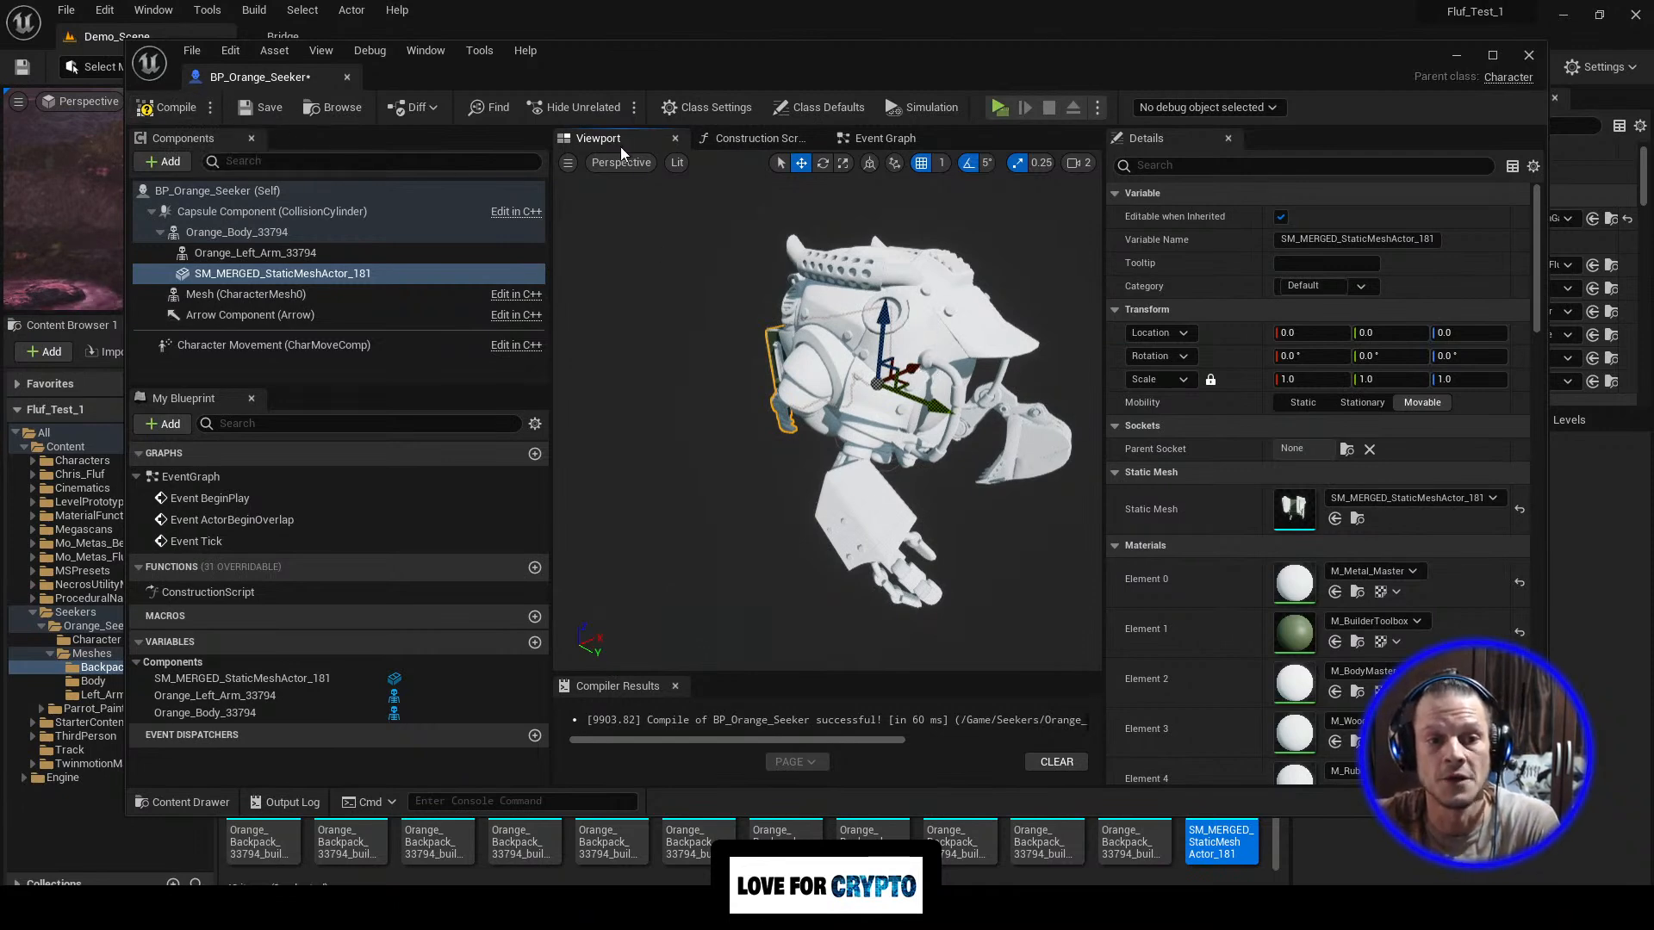
Step: Look over the blueprint's construction script and event graph, and return to its 3D preview
{"action": "left_click", "coordinate": [750, 137]}
{"action": "left_click", "coordinate": [886, 140]}
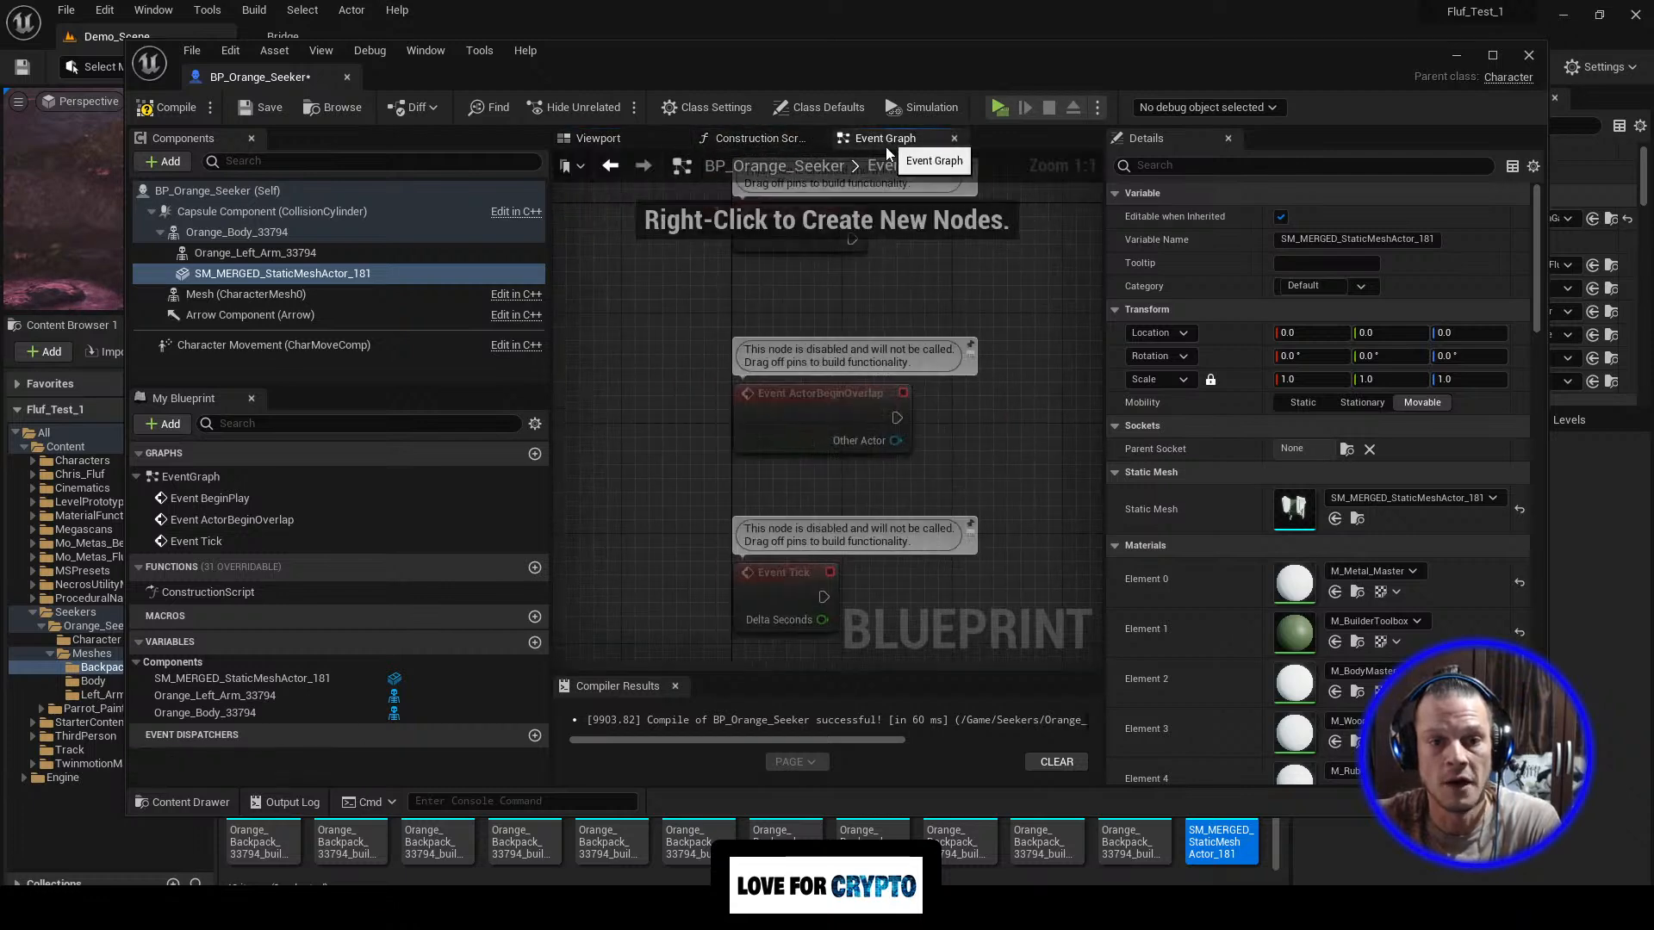
{"action": "scroll", "coordinate": [960, 302], "scroll_direction": "down", "scroll_amount": 3}
{"action": "right_click_drag", "start_coordinate": [999, 286], "coordinate": [753, 326]}
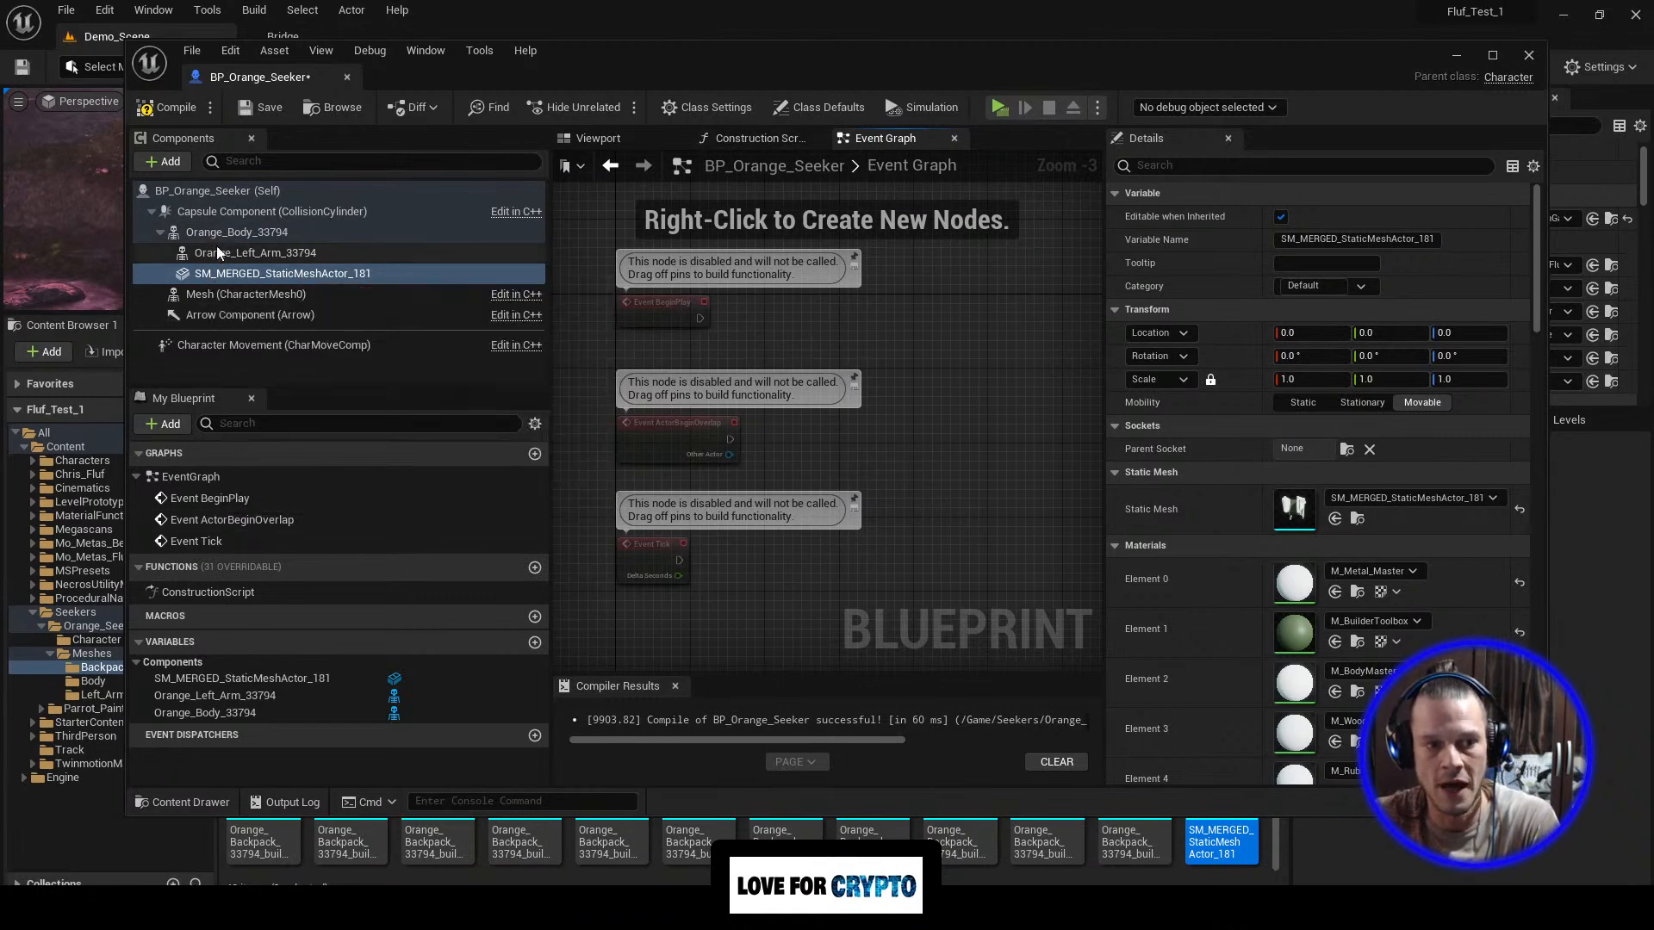
{"action": "left_click", "coordinate": [758, 136]}
{"action": "left_click", "coordinate": [622, 137]}
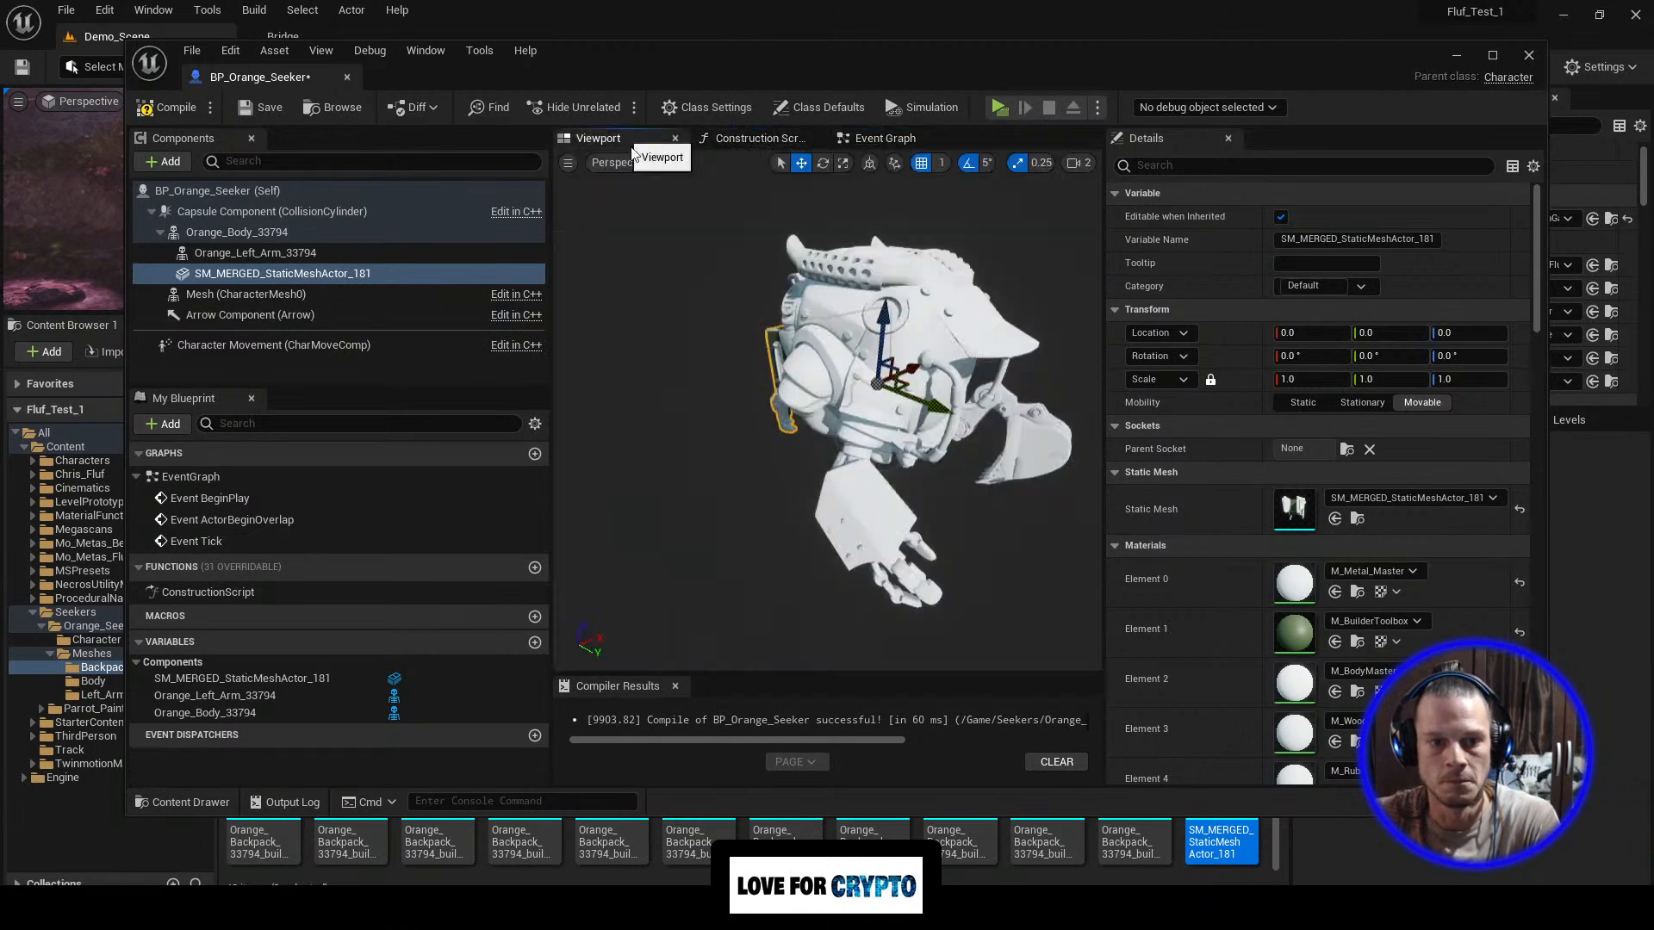
Step: Compile and save BP_Orange_Seeker with the backpack mesh attached
{"action": "right_click_drag", "start_coordinate": [793, 412], "coordinate": [828, 399]}
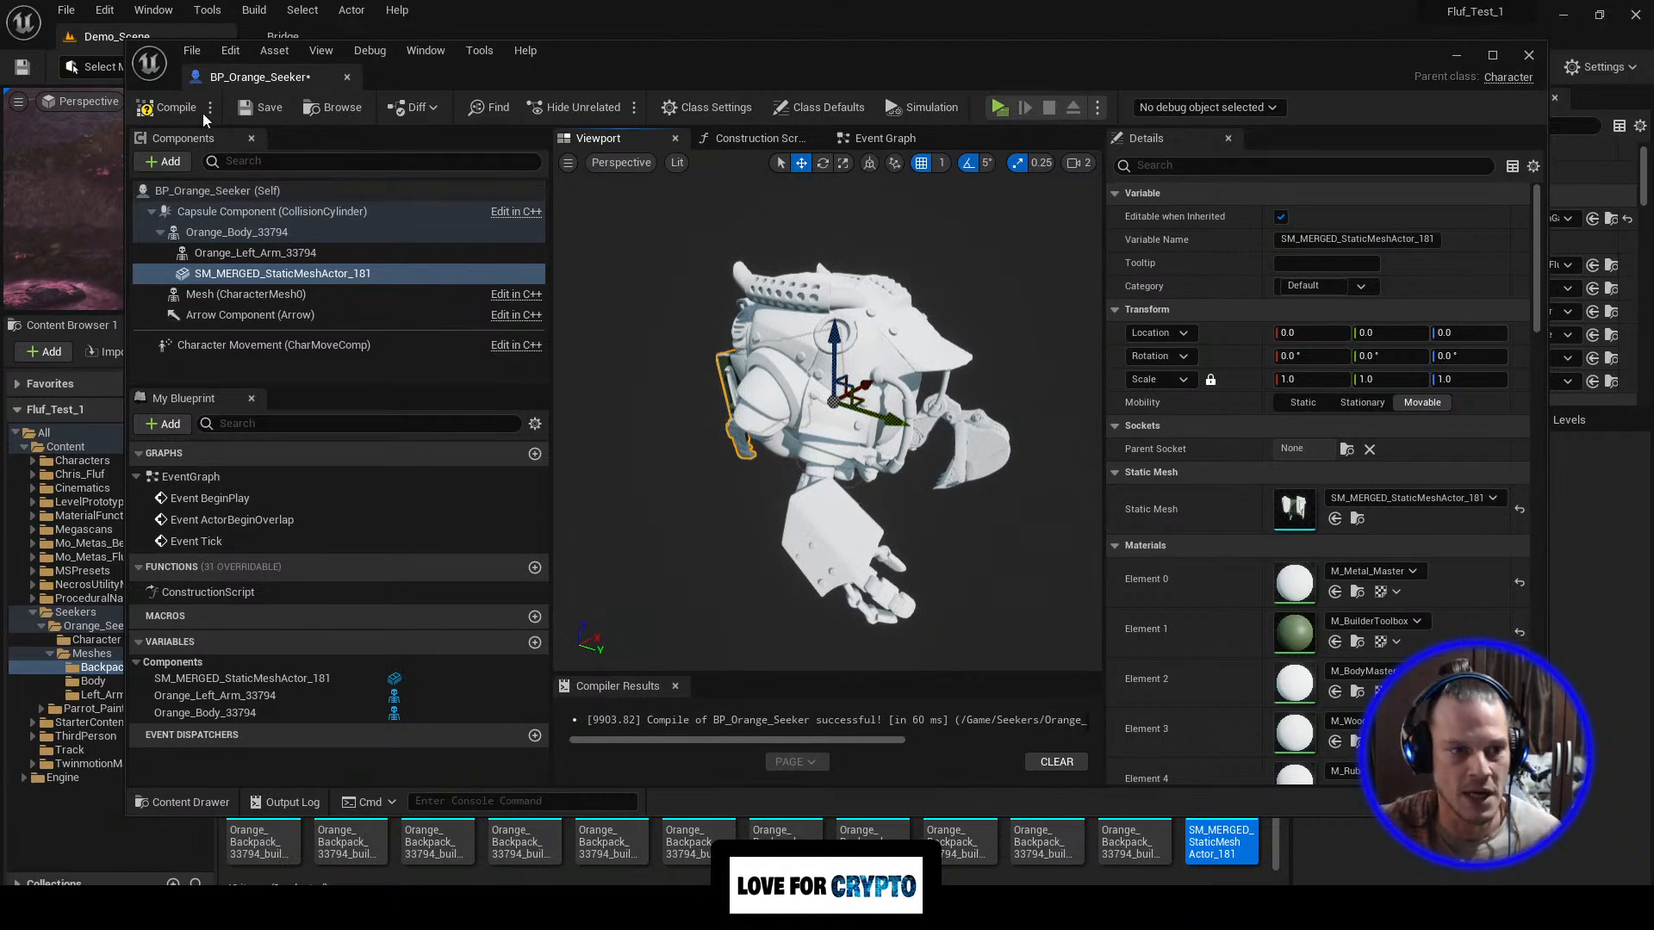
{"action": "left_click", "coordinate": [176, 107]}
{"action": "left_click", "coordinate": [269, 106]}
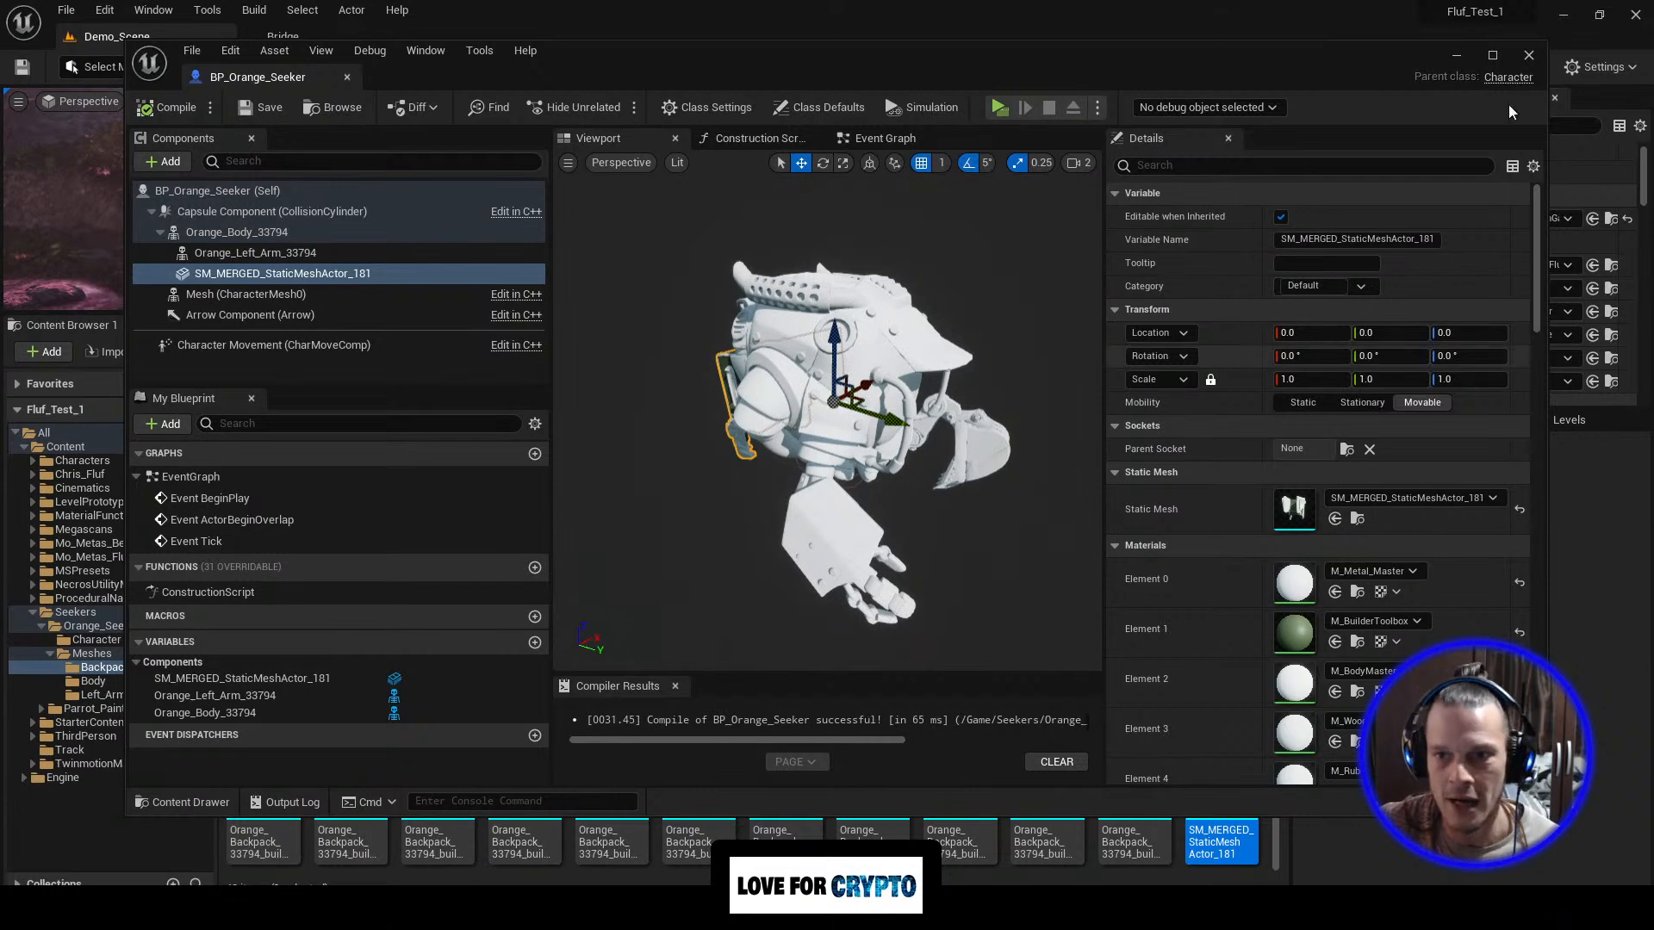
Step: Open the Seeker_1 blueprint from Parrot_Paint's BluePrints folder and show its 3D preview
{"action": "left_click", "coordinate": [1456, 55]}
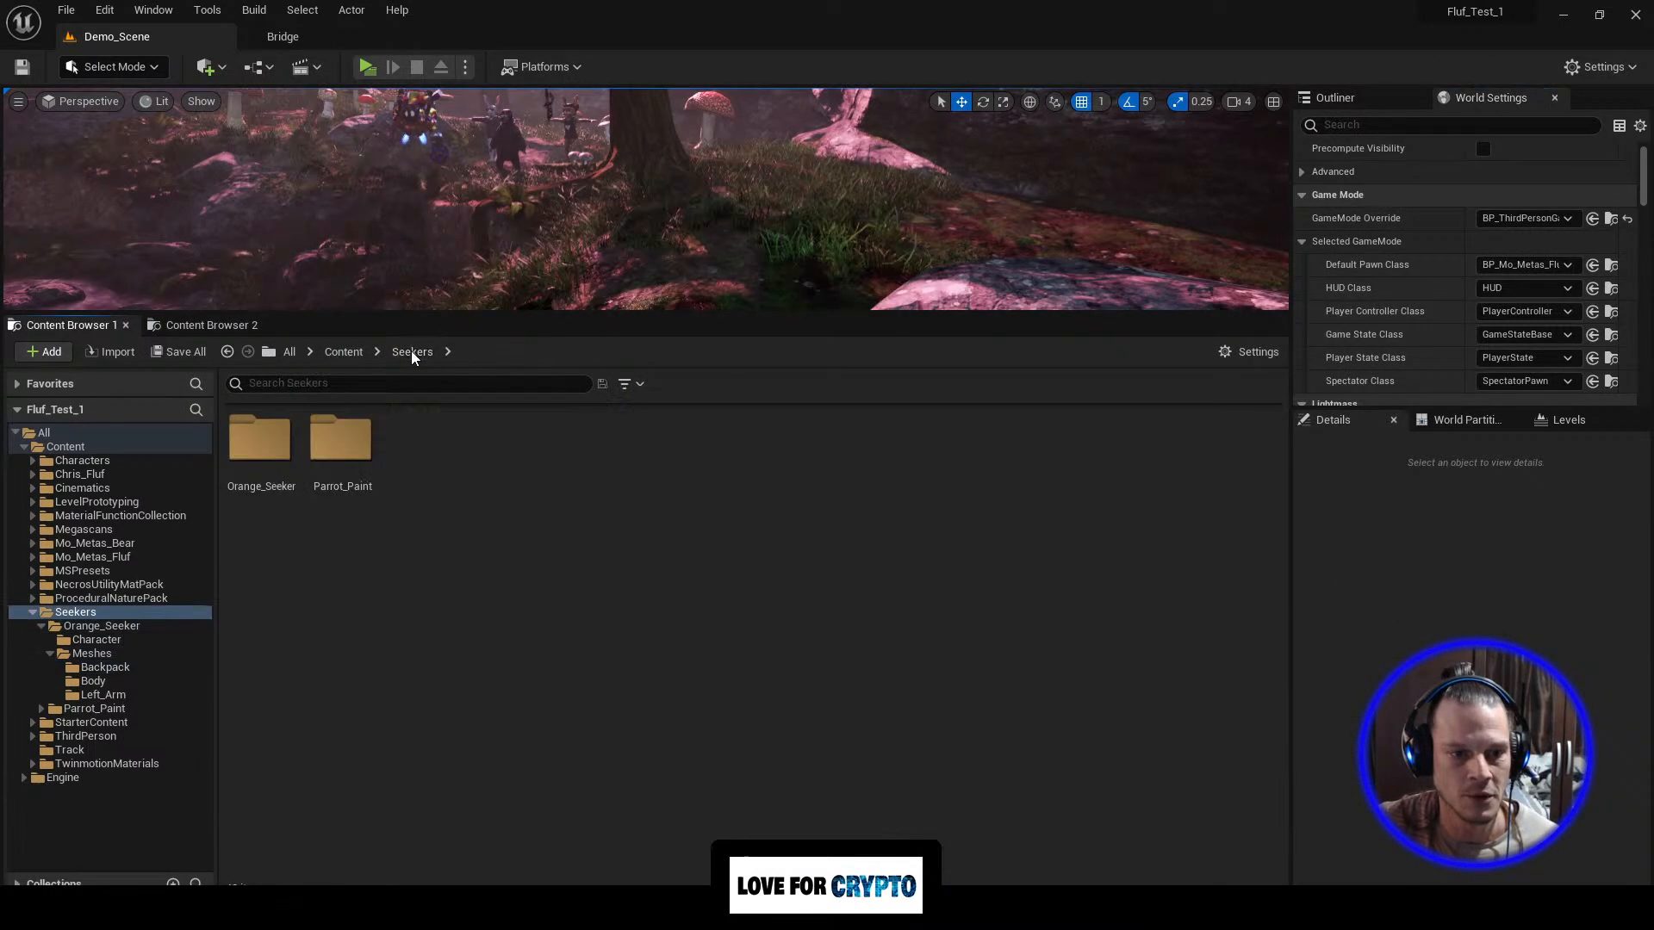
{"action": "double_click", "coordinate": [343, 452]}
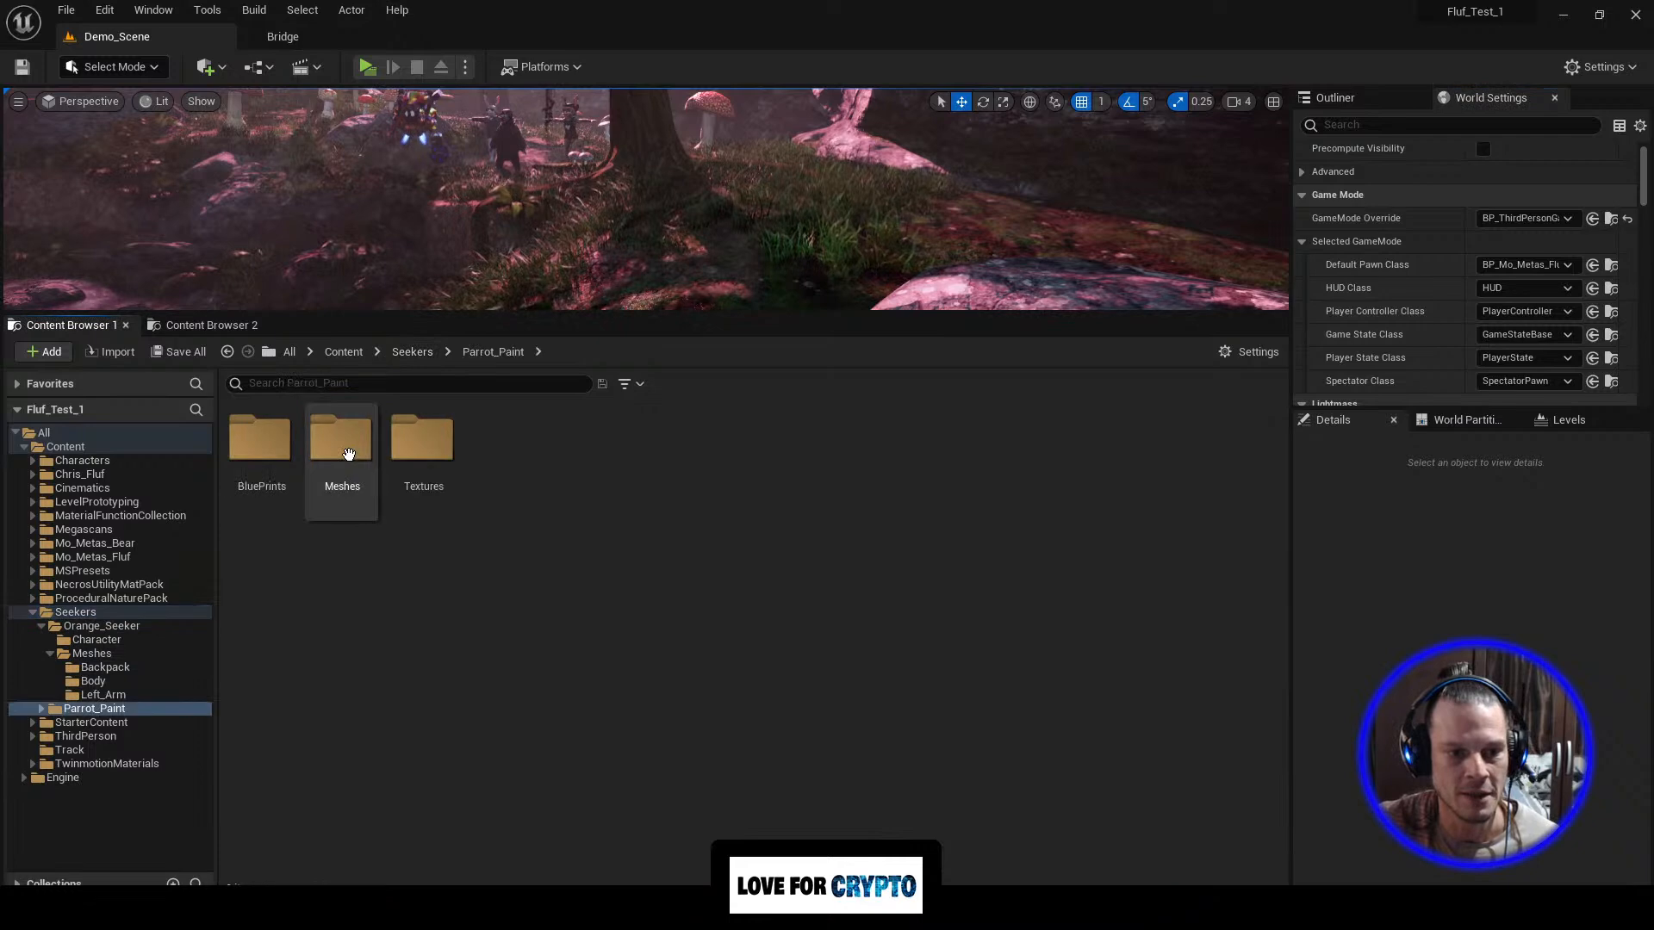
{"action": "double_click", "coordinate": [277, 465]}
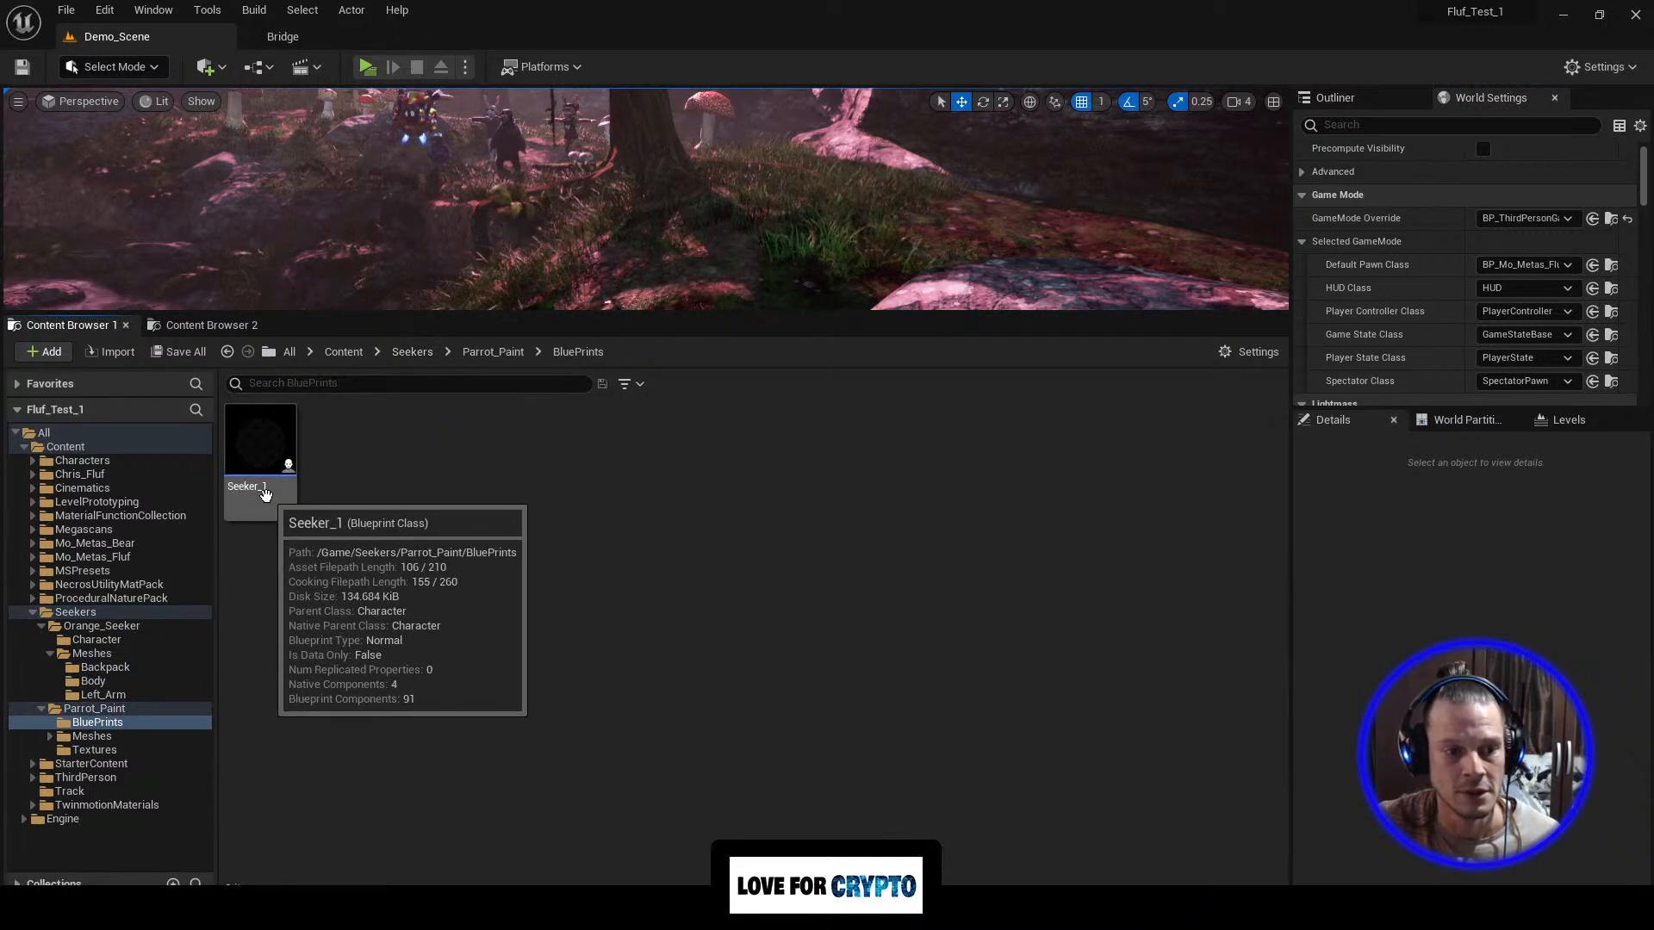
{"action": "double_click", "coordinate": [262, 465]}
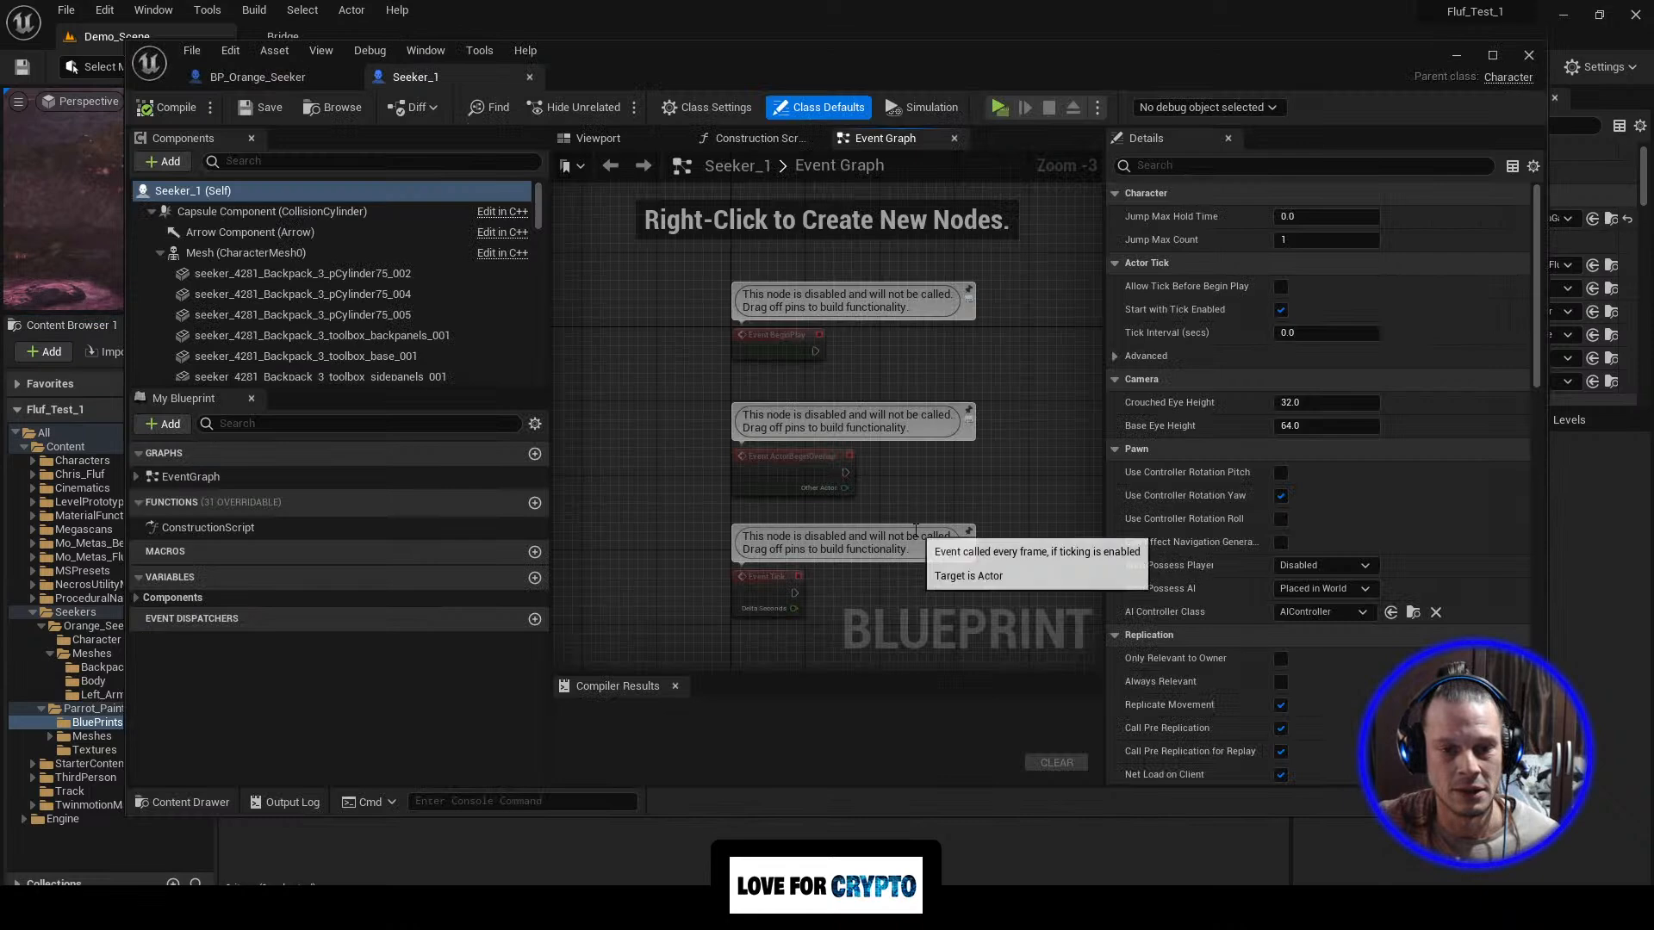
{"action": "left_click", "coordinate": [599, 136]}
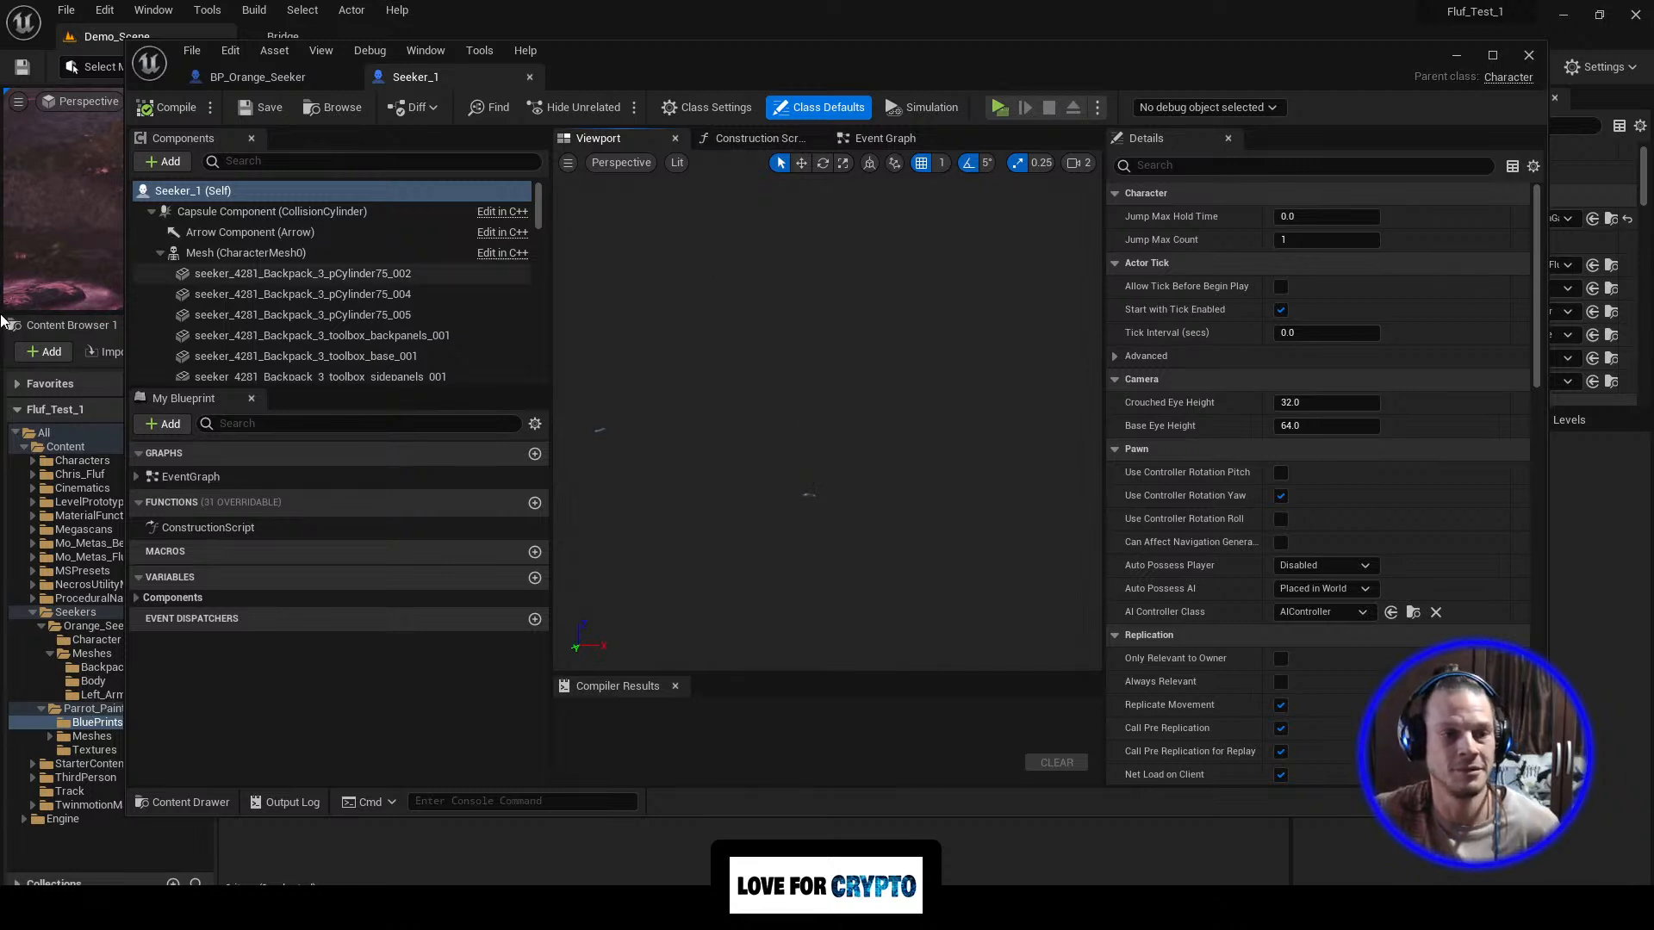
Step: Examine the component hierarchy of Seeker_1, from its backpack parts through its thrusters, chains and lasers
{"action": "scroll", "coordinate": [296, 310], "scroll_direction": "down", "scroll_amount": 2}
{"action": "scroll", "coordinate": [296, 308], "scroll_direction": "down", "scroll_amount": 5}
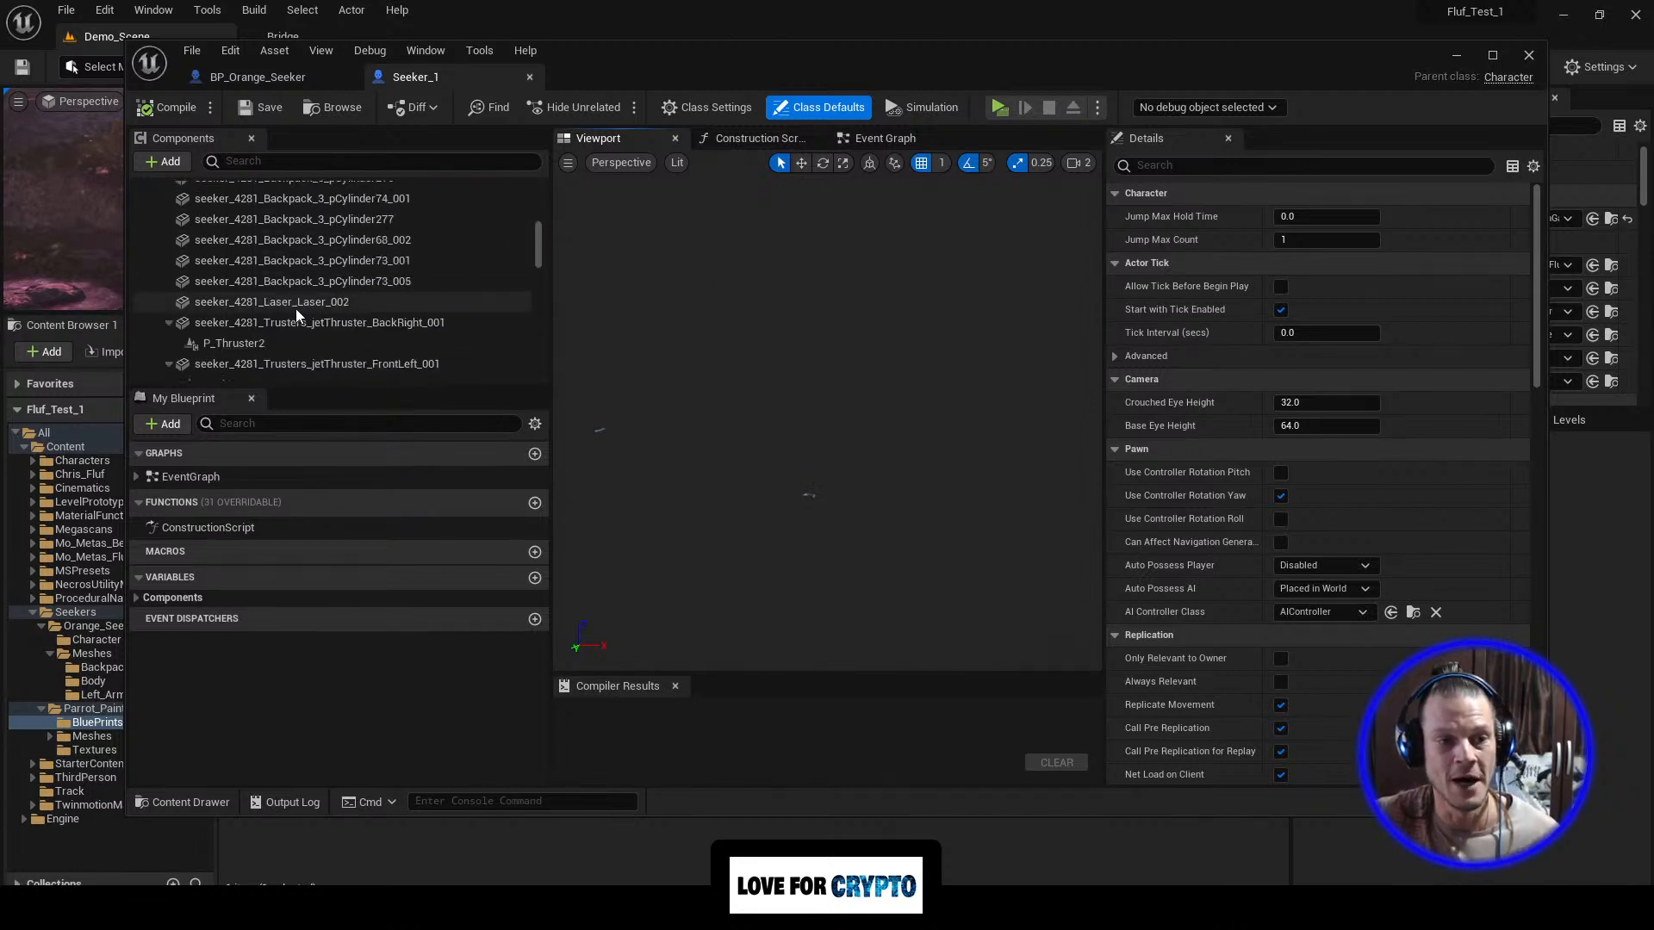
{"action": "scroll", "coordinate": [297, 310], "scroll_direction": "down", "scroll_amount": 6}
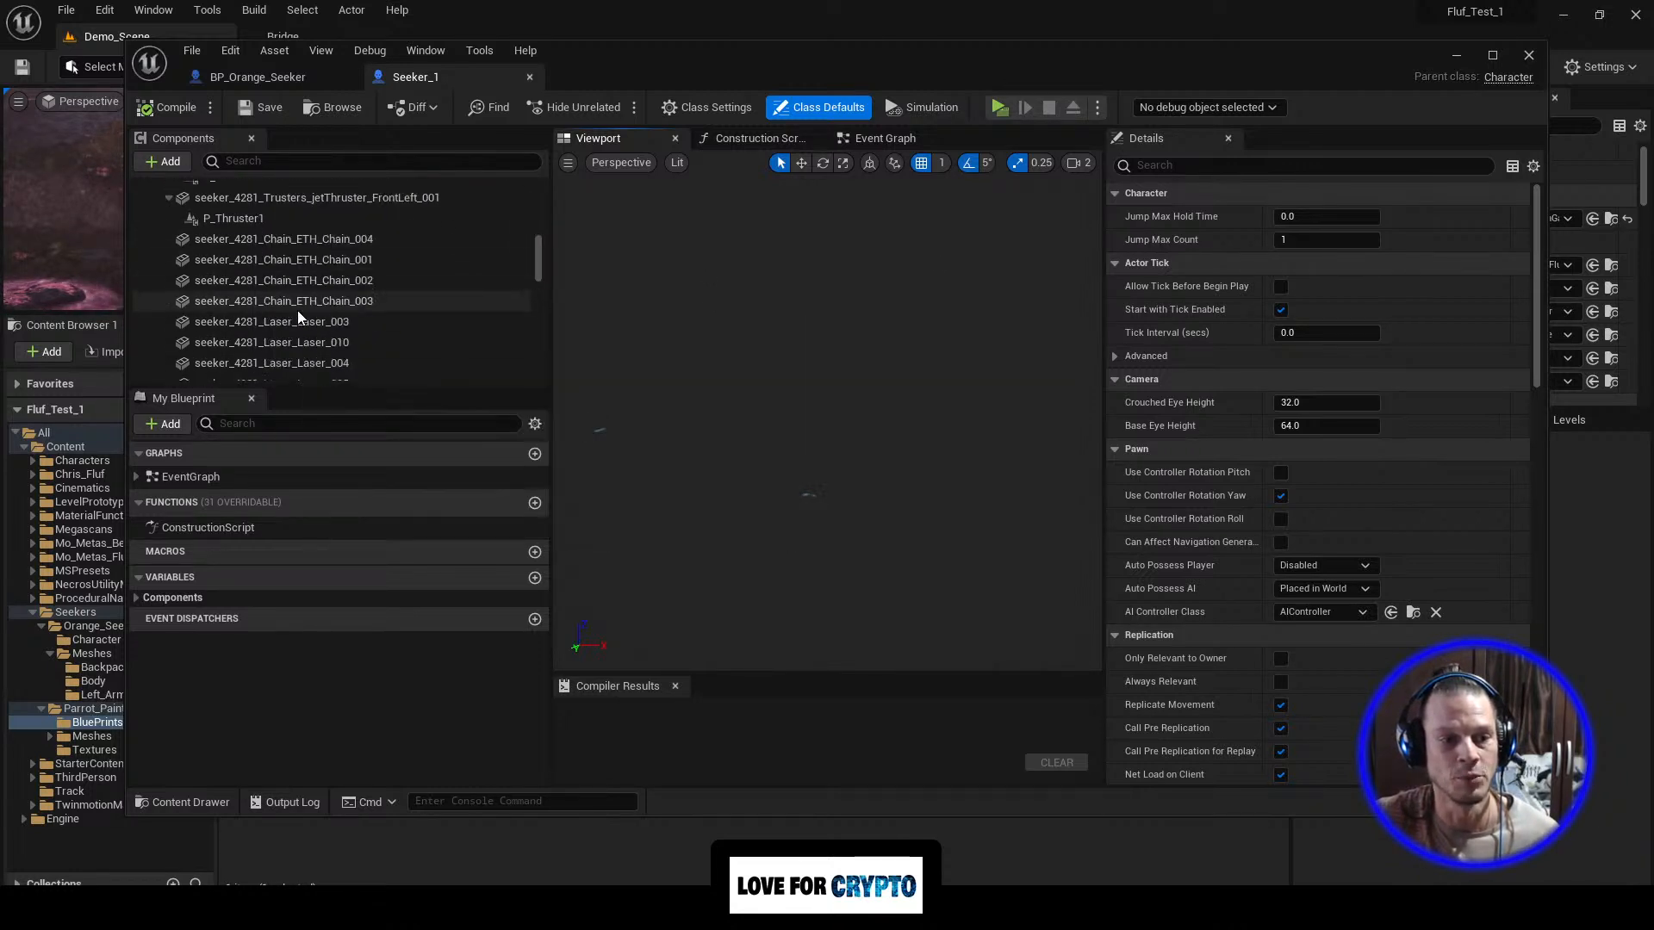
{"action": "scroll", "coordinate": [301, 274], "scroll_direction": "down", "scroll_amount": 6}
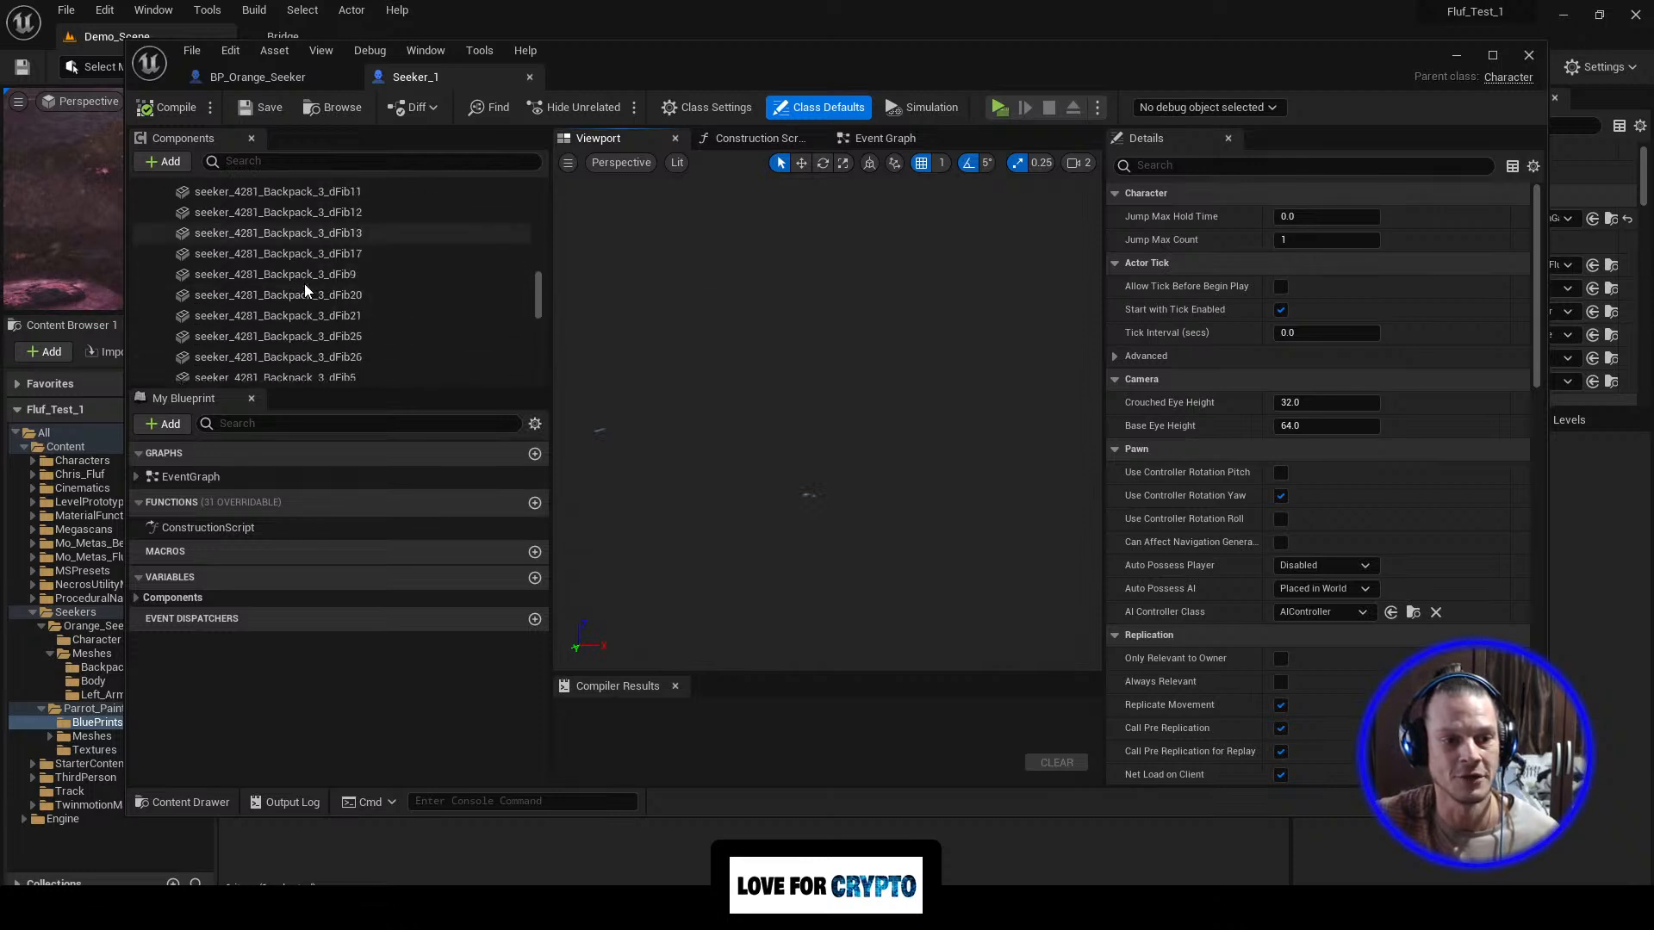
{"action": "scroll", "coordinate": [336, 340], "scroll_direction": "down", "scroll_amount": 2}
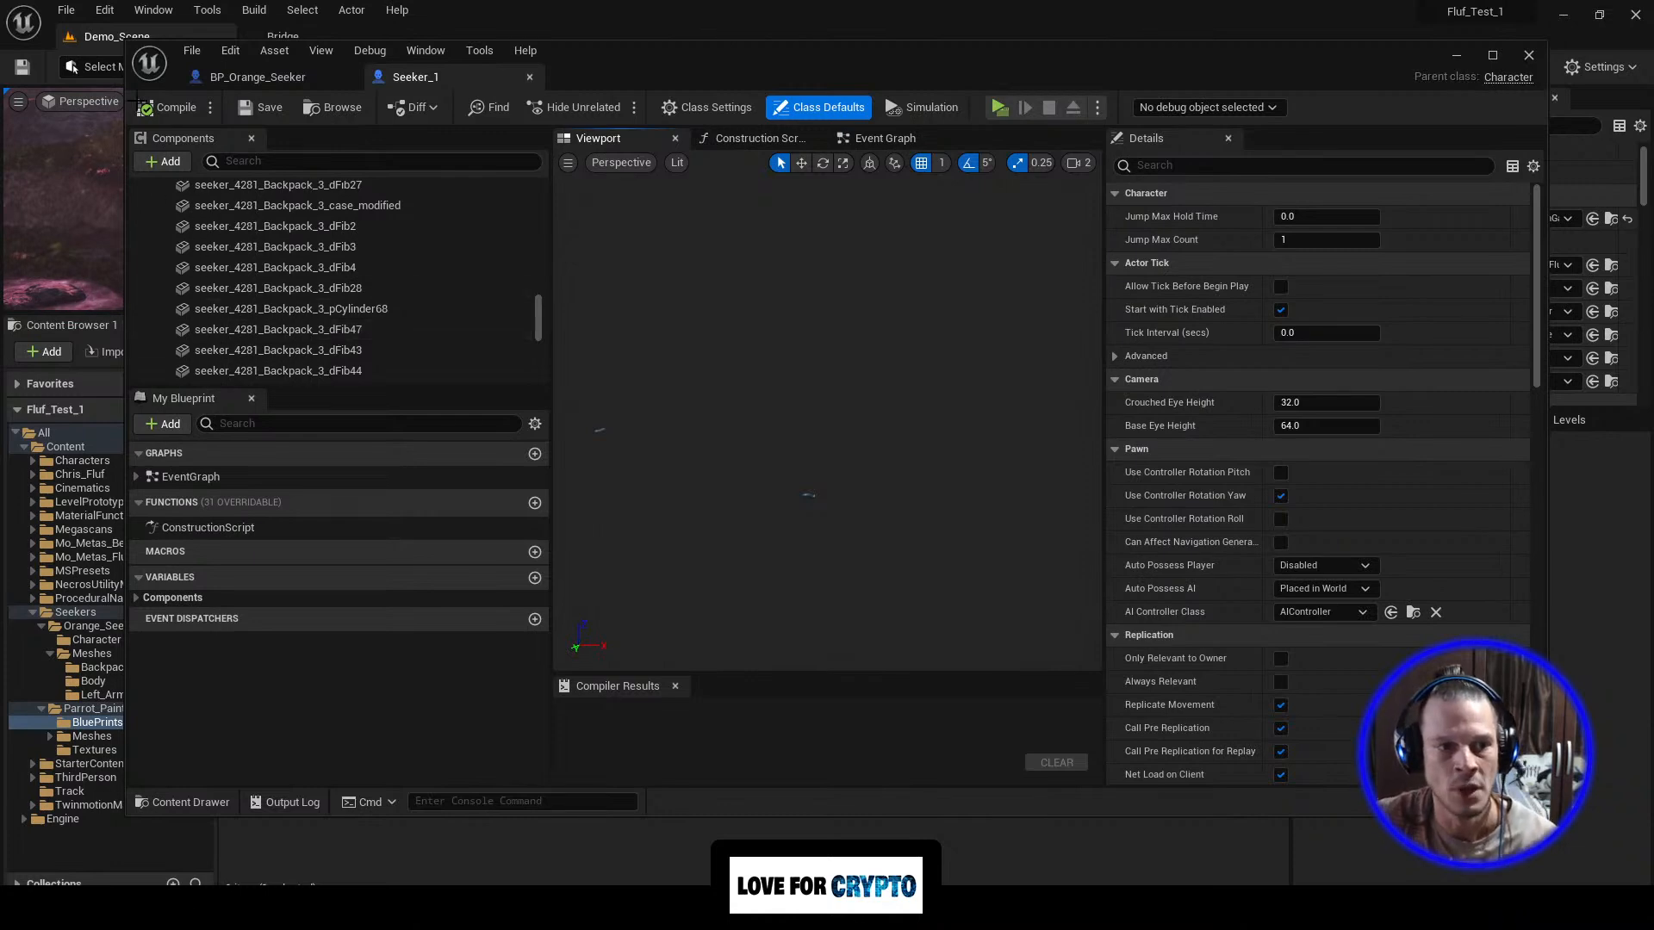
Step: Check the assembled BP_Orange_Seeker model from the side and return to the level editor
{"action": "left_click", "coordinate": [295, 78]}
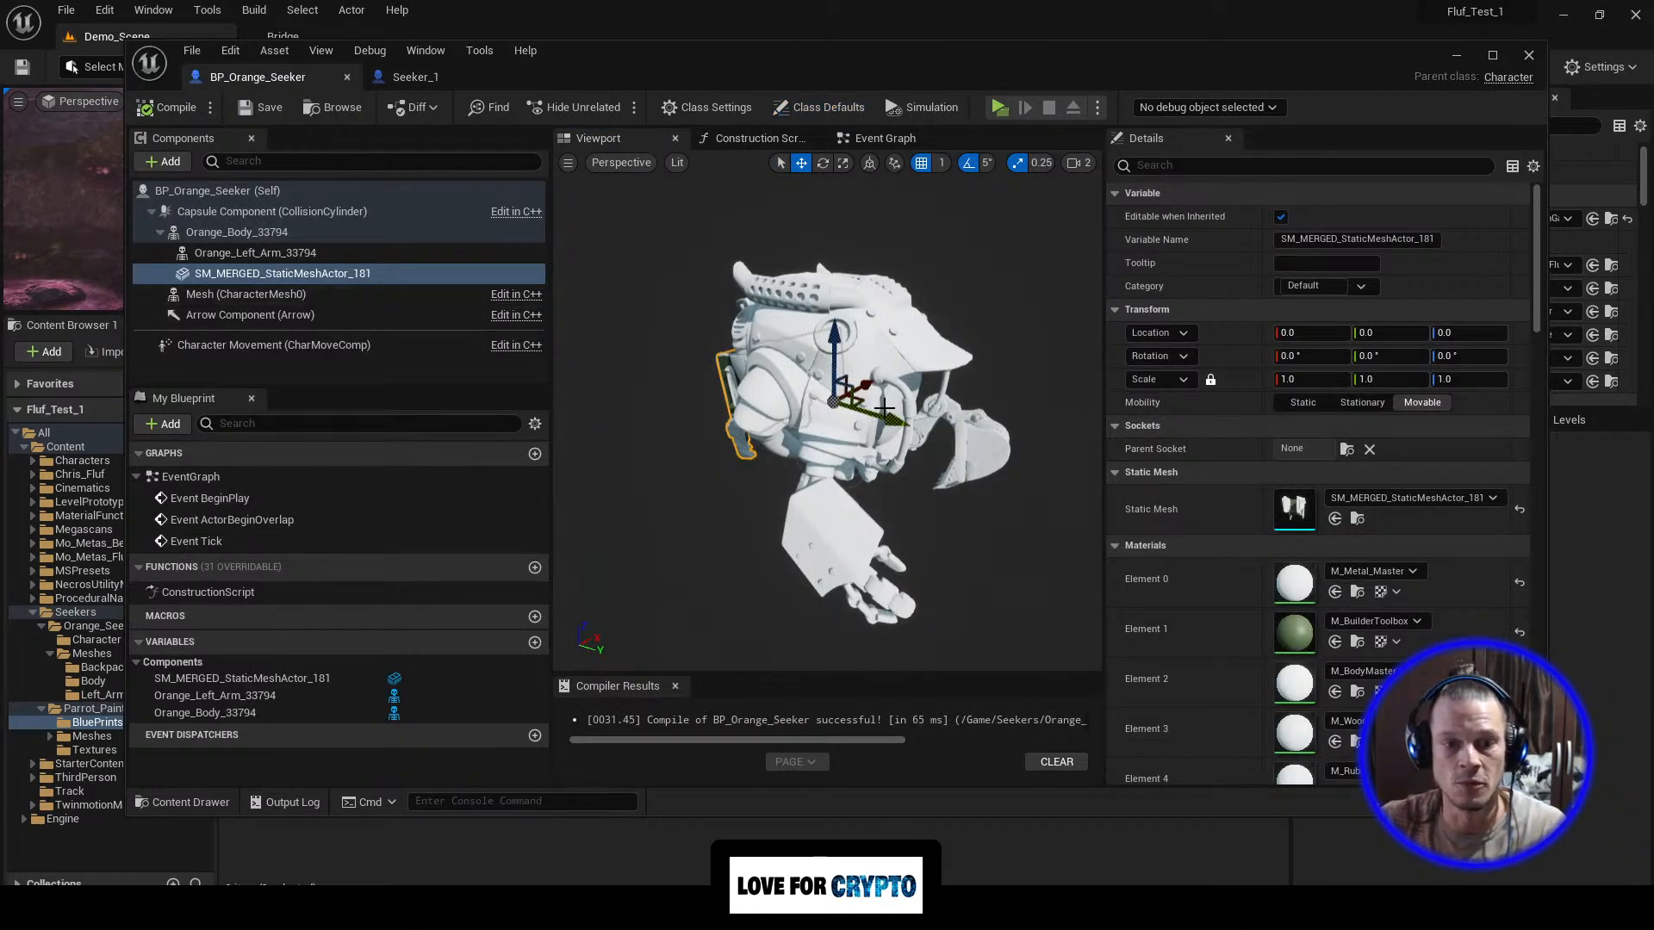
{"action": "mouse_move", "coordinate": [713, 451]}
{"action": "right_mouse_down"}
{"action": "mouse_move", "coordinate": [810, 470]}
{"action": "mouse_move", "coordinate": [725, 427]}
{"action": "right_mouse_up"}
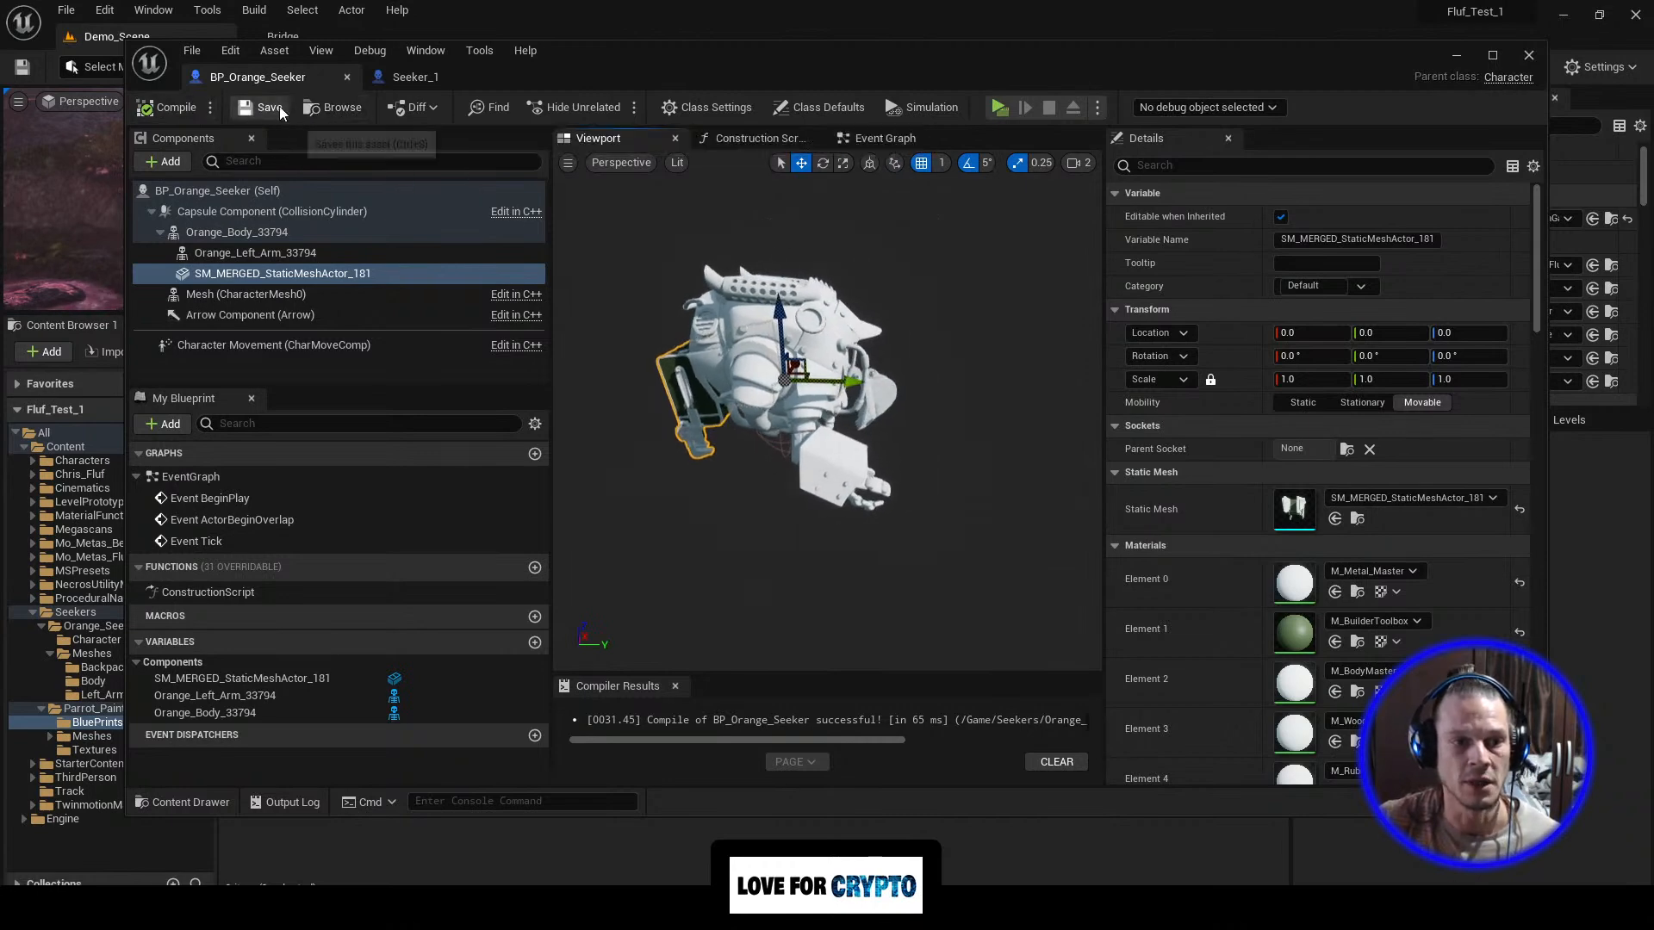
{"action": "left_click", "coordinate": [1456, 57]}
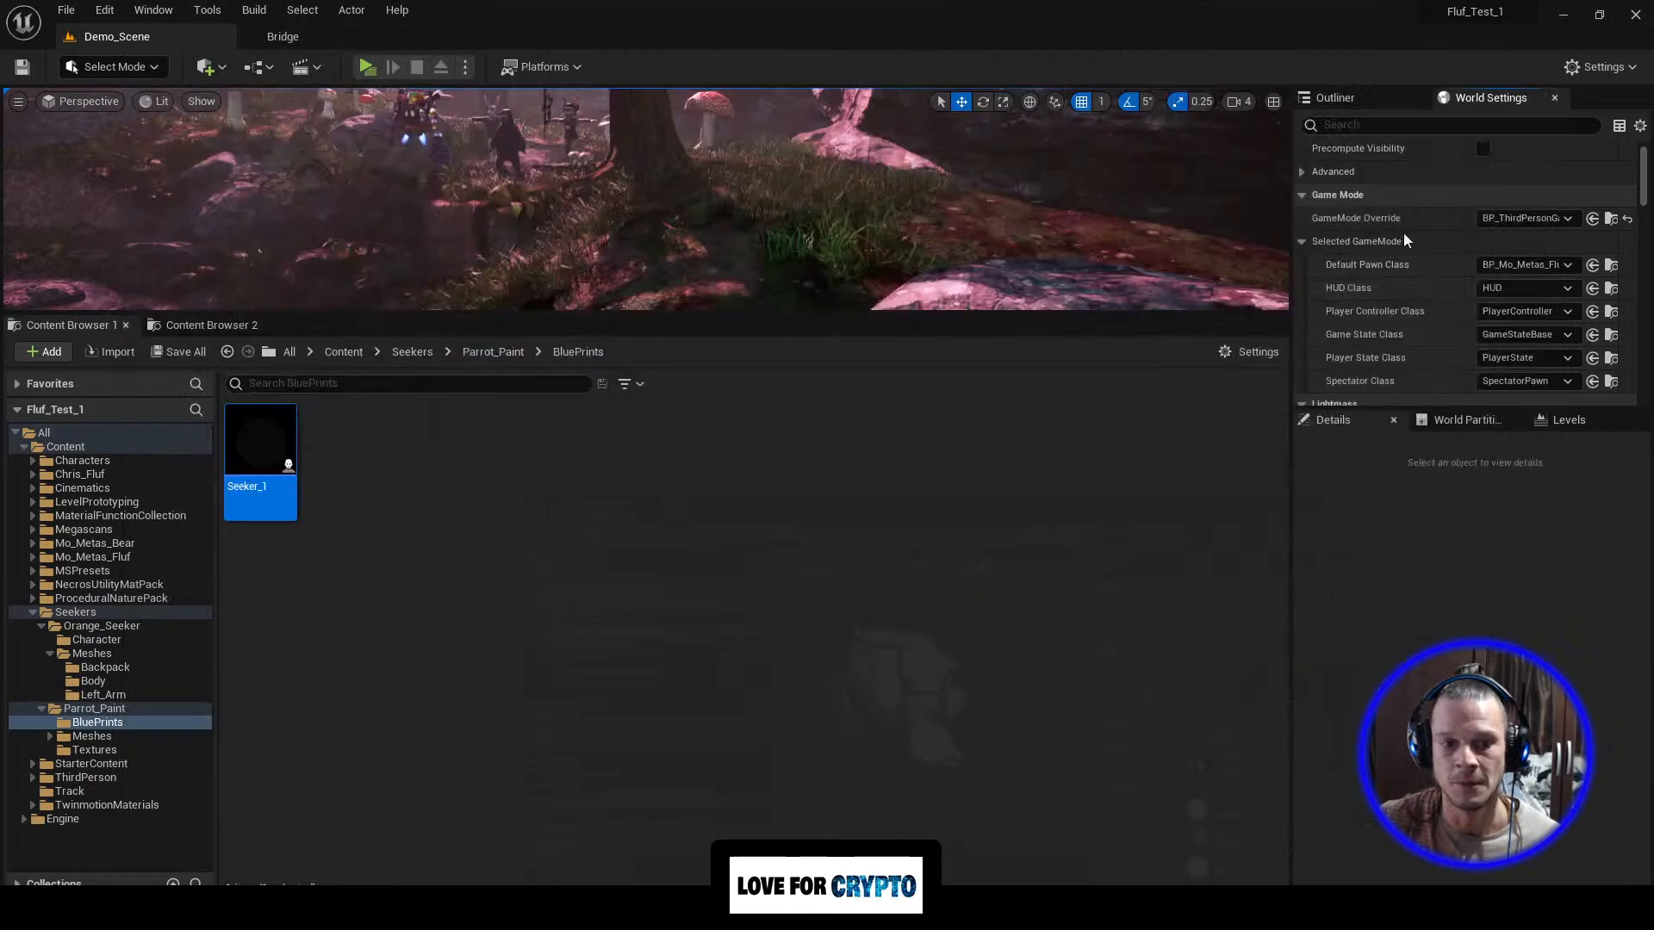
Step: Enlarge the level viewport and reposition the Seeker_1 character near the other characters in Demo_Scene
{"action": "left_click", "coordinate": [980, 297]}
{"action": "left_click_drag", "start_coordinate": [979, 317], "coordinate": [963, 576]}
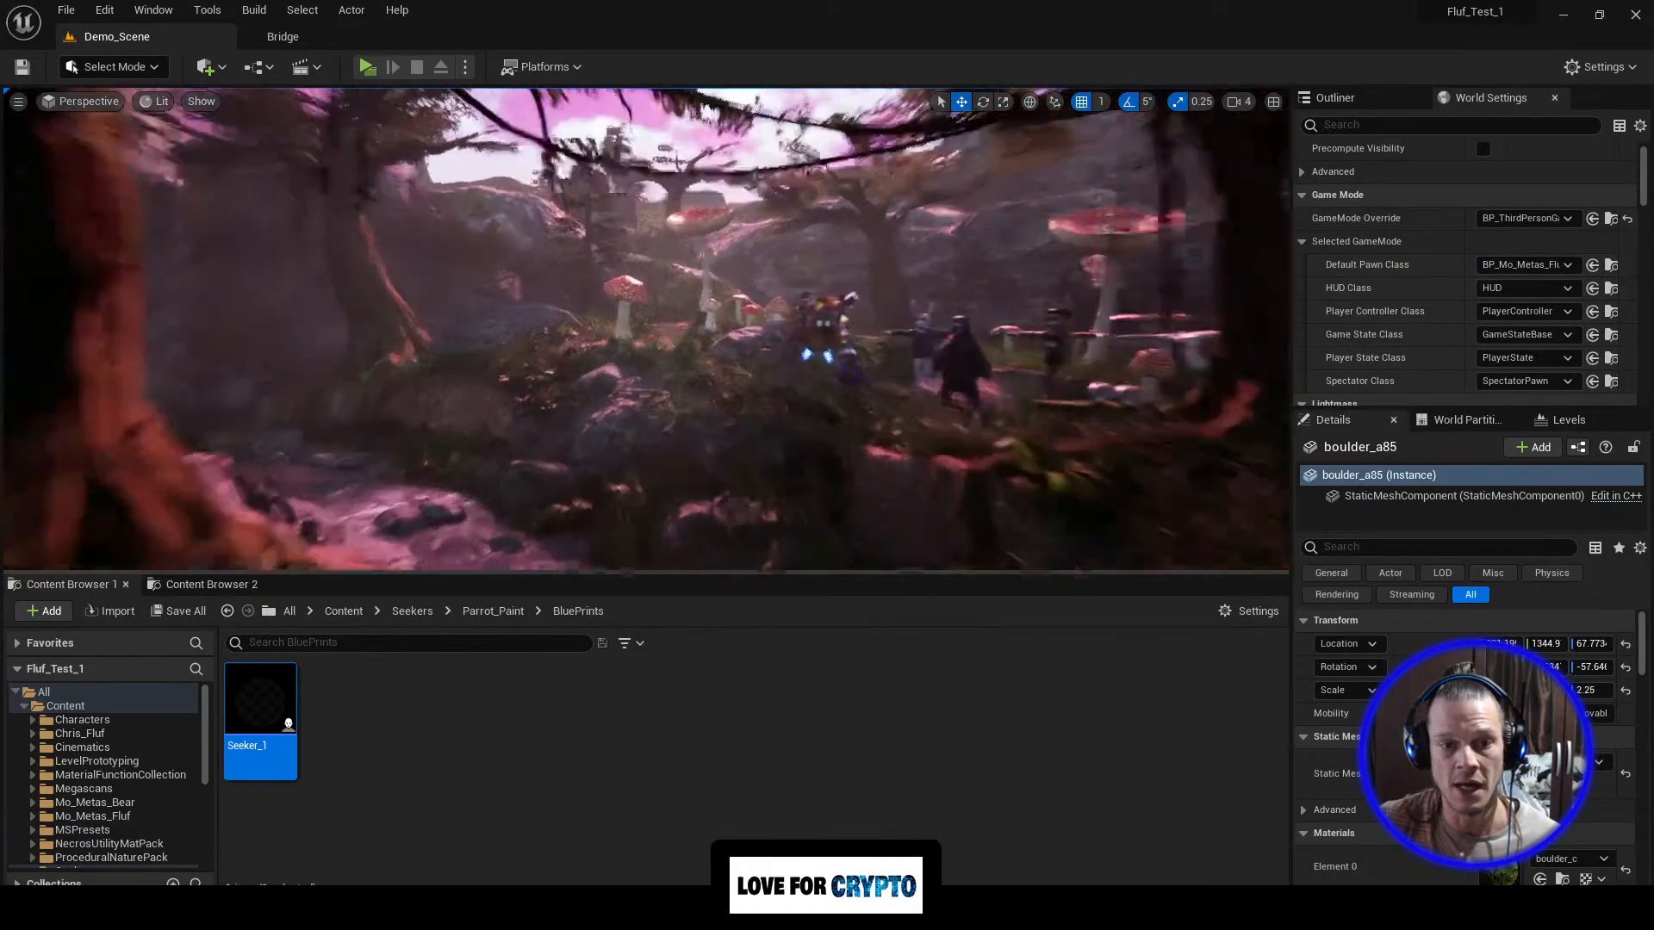
{"action": "key", "text": "w"}
{"action": "right_click_drag", "start_coordinate": [647, 329], "coordinate": [728, 315]}
{"action": "key", "text": "s"}
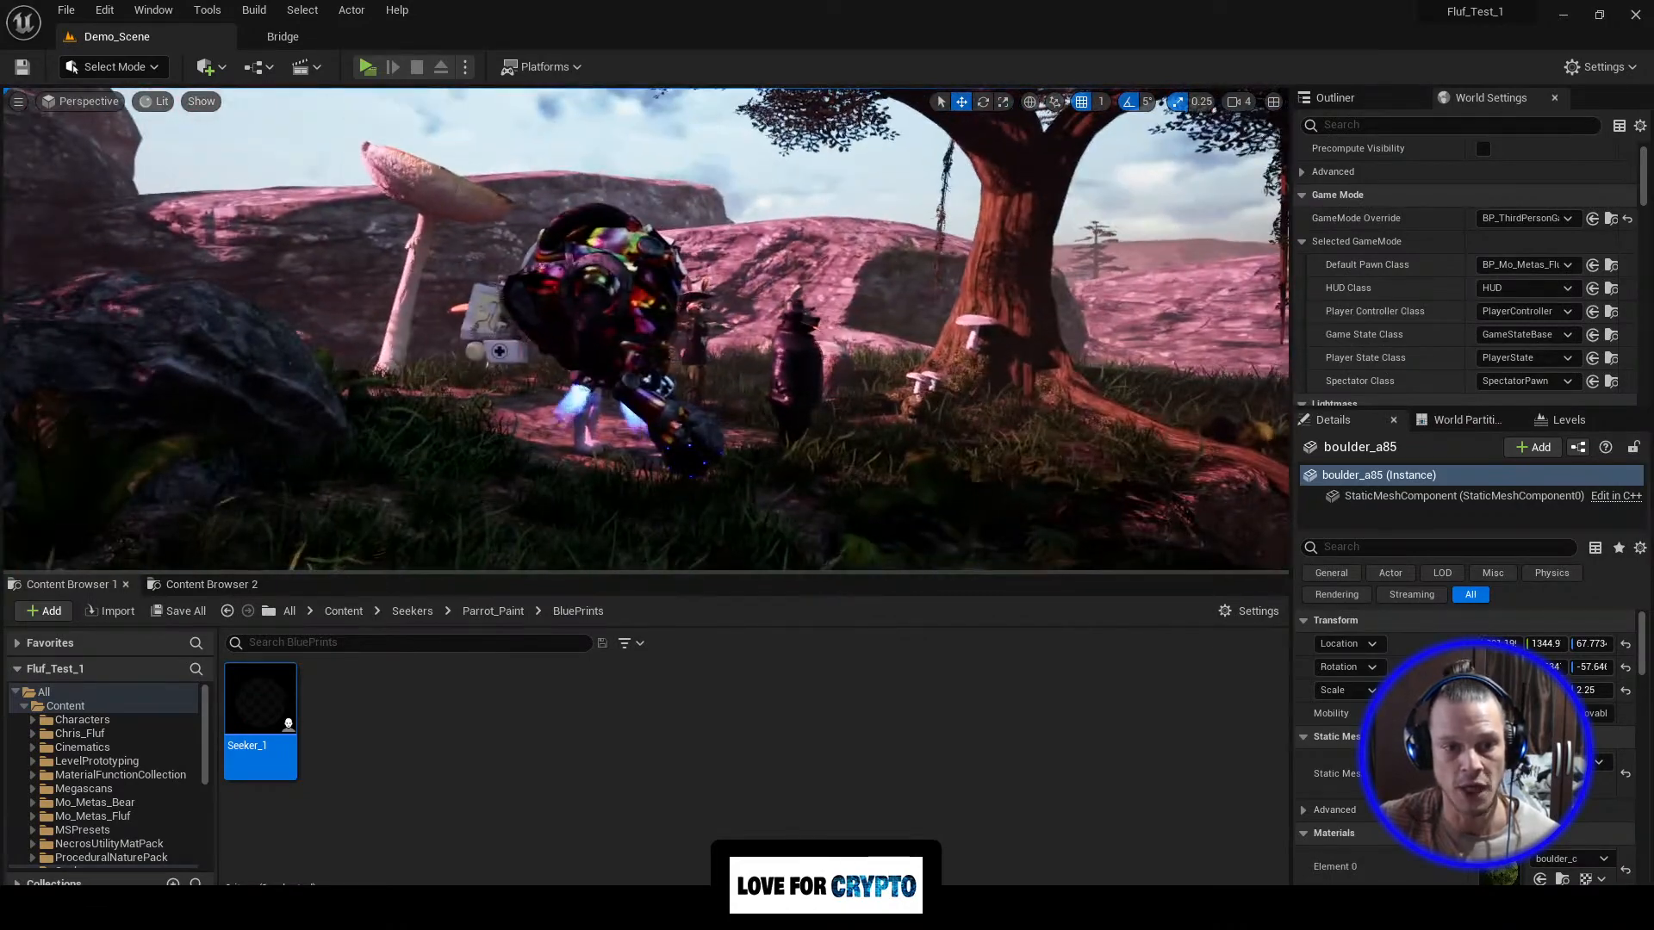
{"action": "left_click", "coordinate": [639, 341]}
{"action": "left_click_drag", "start_coordinate": [559, 351], "coordinate": [627, 365]}
{"action": "right_click_drag", "start_coordinate": [626, 364], "coordinate": [301, 361]}
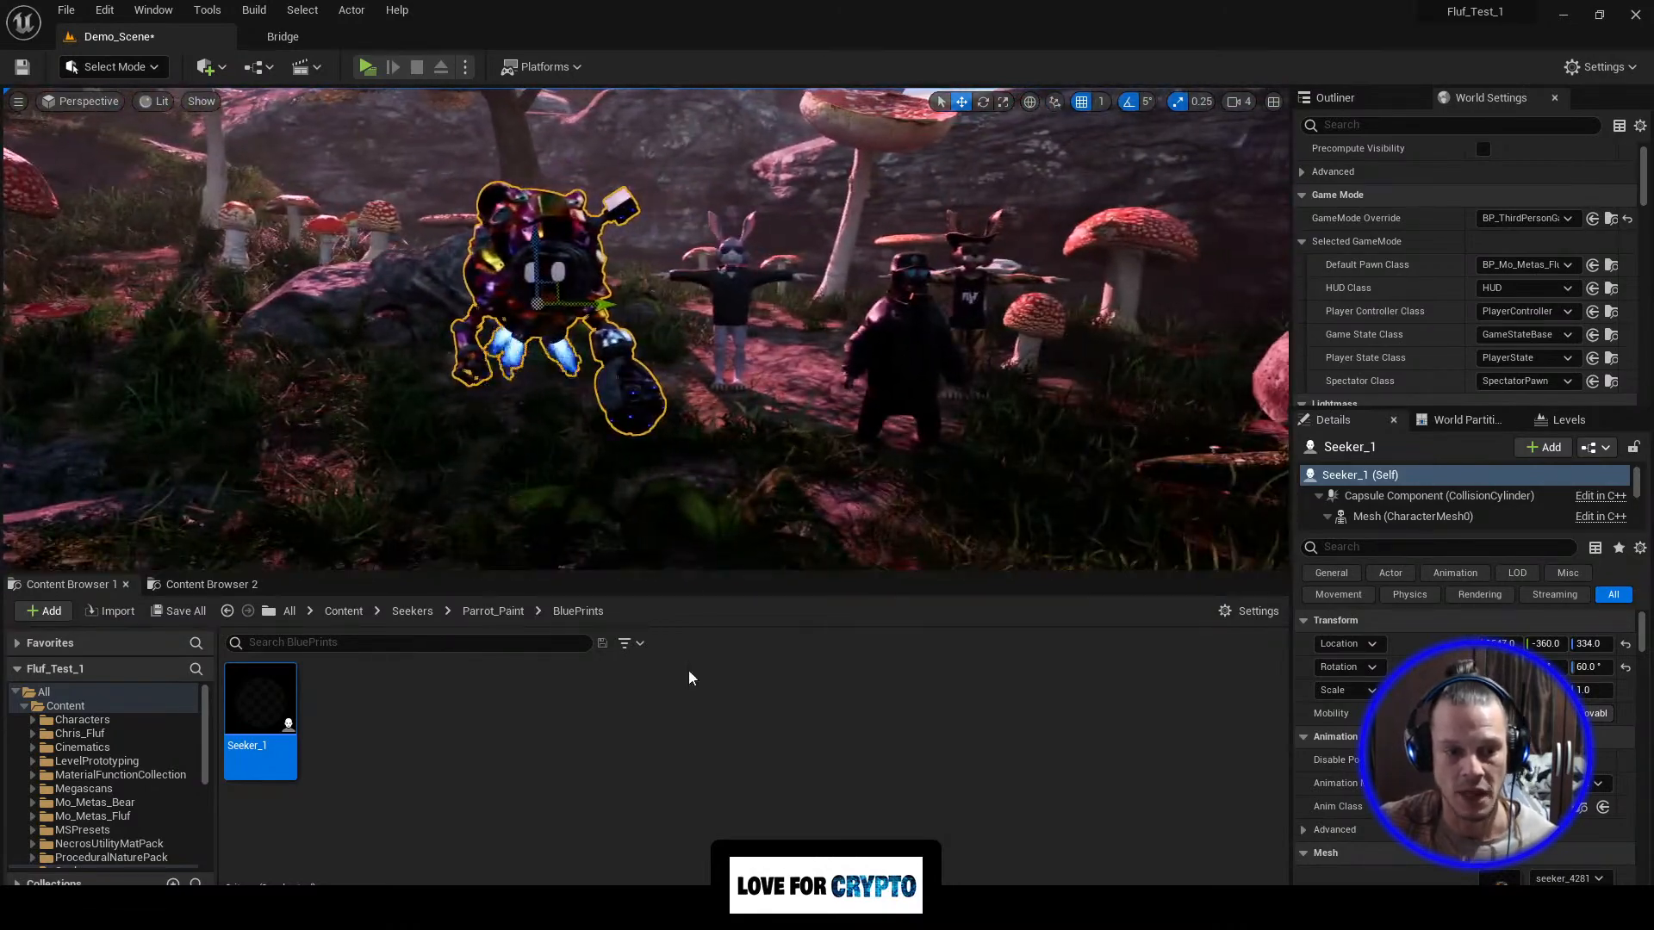
Step: Place BP_Orange_Seeker from Orange_Seeker's Character folder into the level in front of the other characters
{"action": "left_click", "coordinate": [415, 611]}
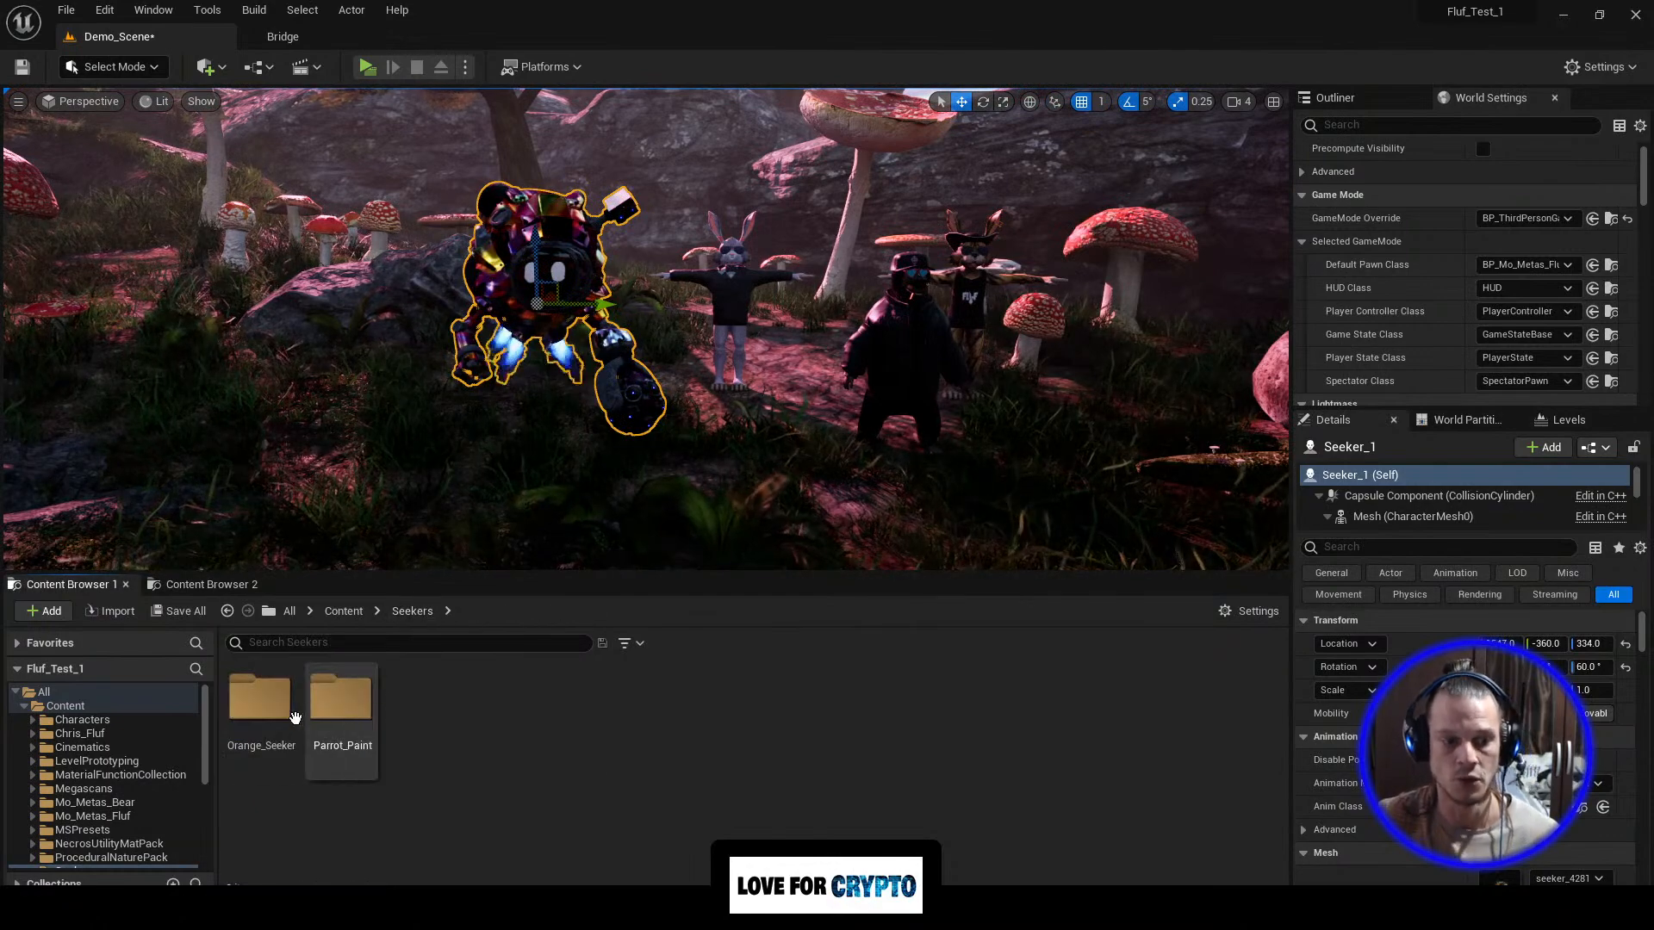
{"action": "left_click", "coordinate": [274, 745]}
{"action": "double_click", "coordinate": [275, 747]}
{"action": "double_click", "coordinate": [278, 747]}
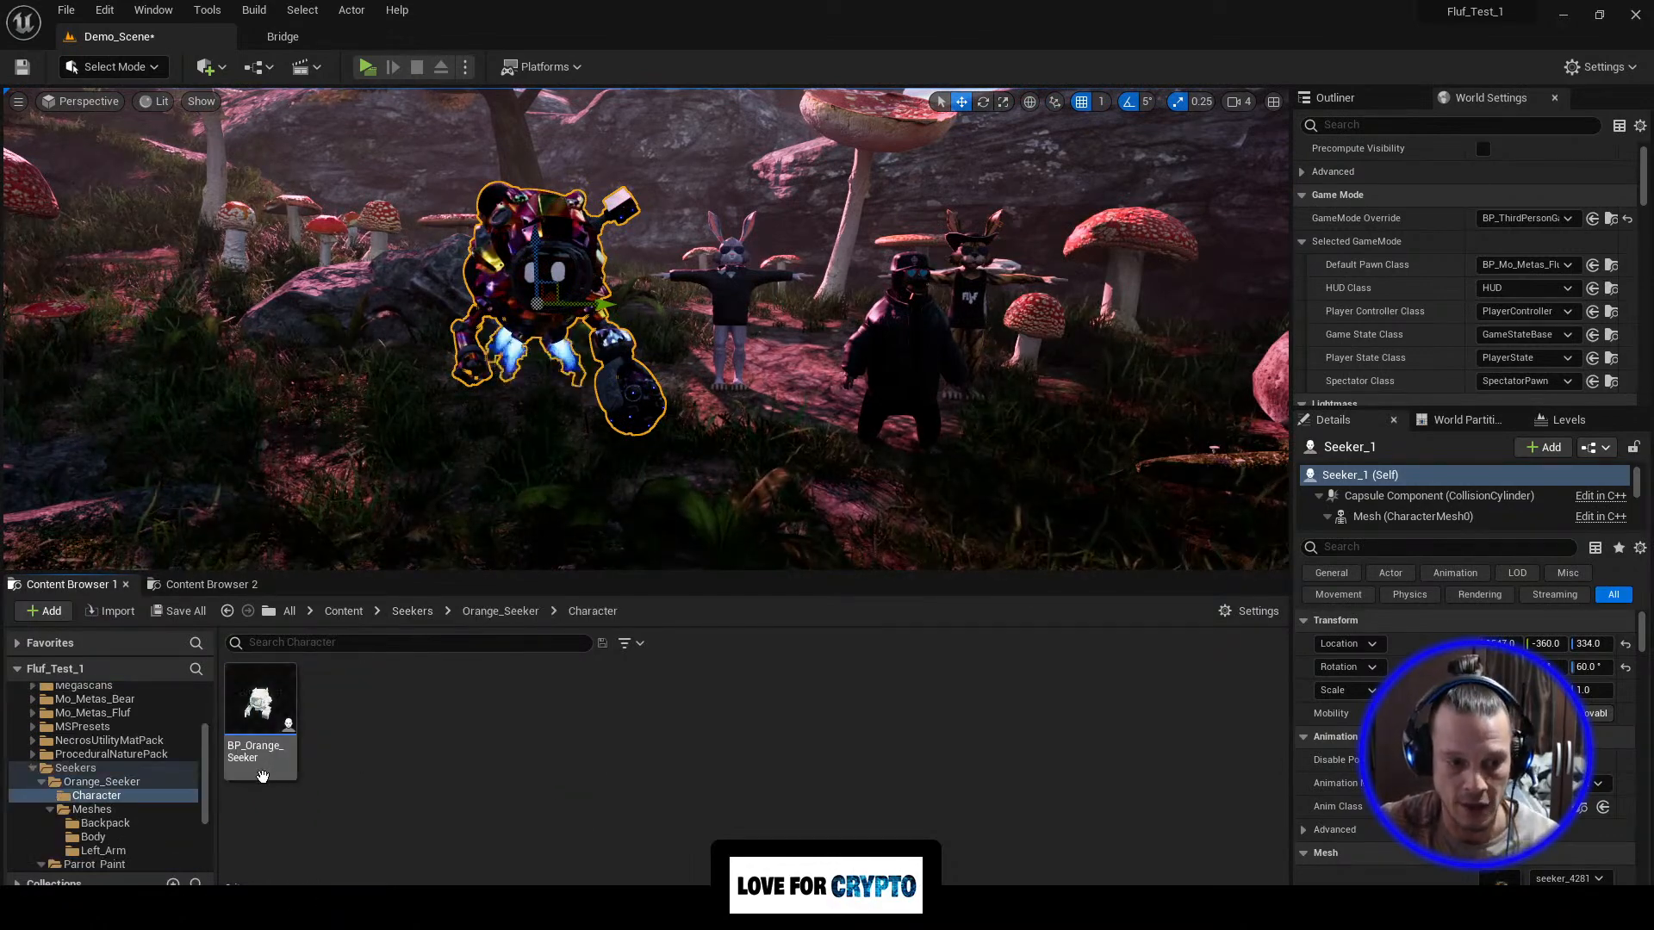
{"action": "left_click", "coordinate": [259, 758]}
{"action": "left_click_drag", "start_coordinate": [260, 757], "coordinate": [764, 388]}
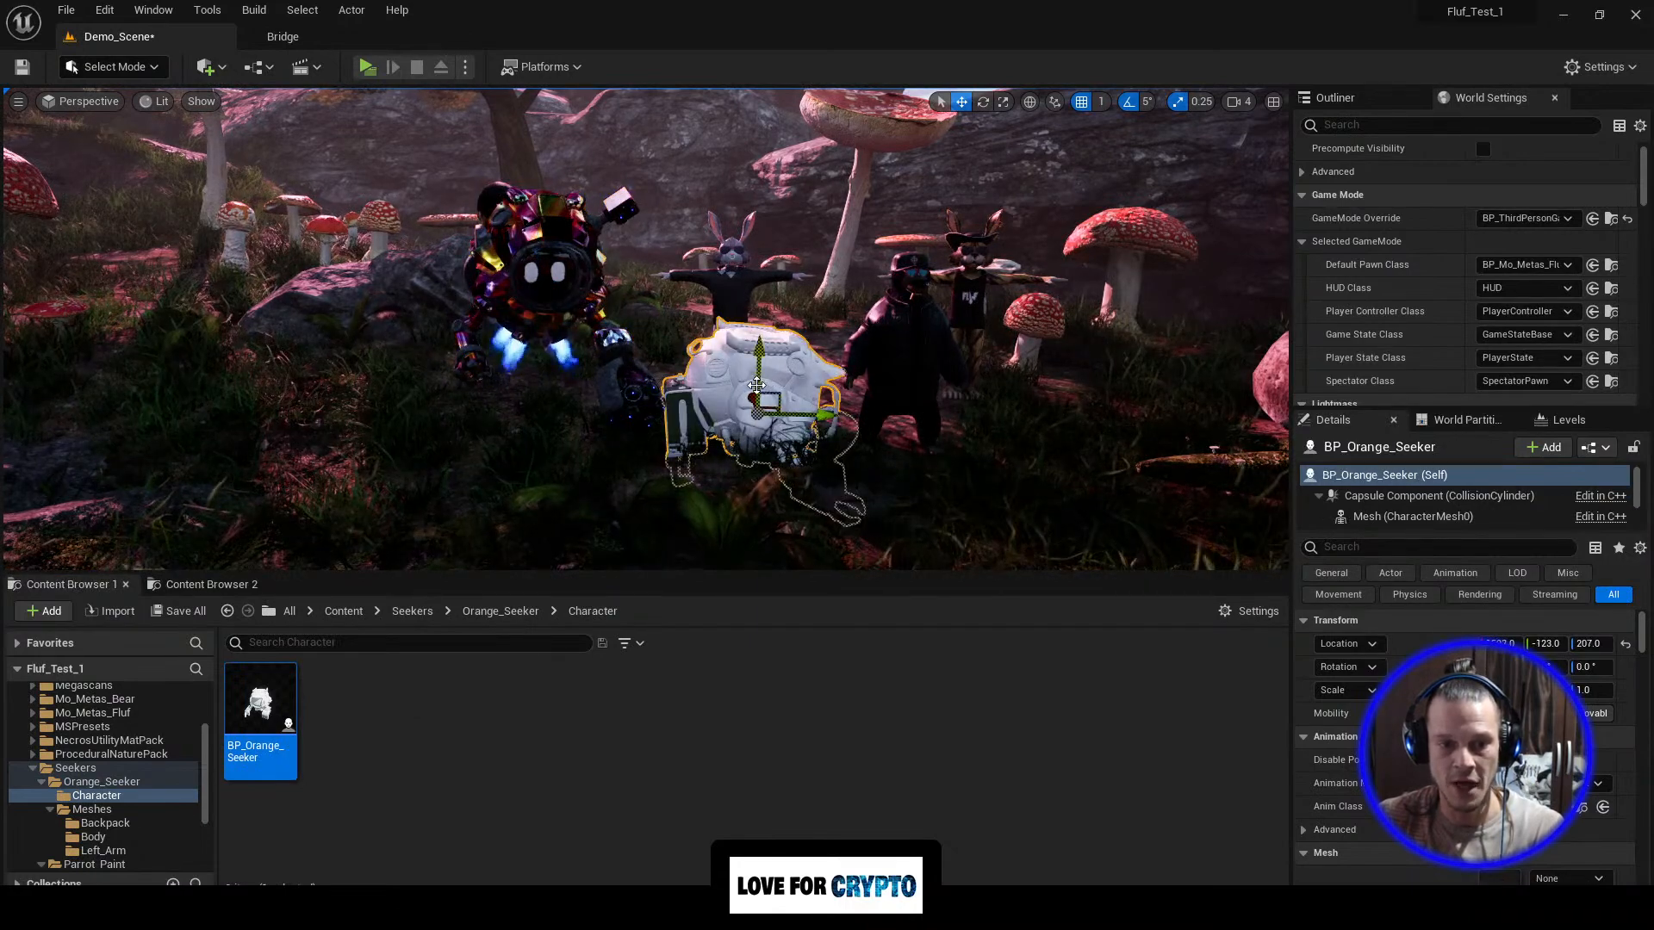
Step: Raise BP_Orange_Seeker above the ground beside Seeker_1 and rotate it about 70° around its vertical axis
{"action": "left_click_drag", "start_coordinate": [758, 331], "coordinate": [946, 415]}
{"action": "left_click", "coordinate": [1084, 455]}
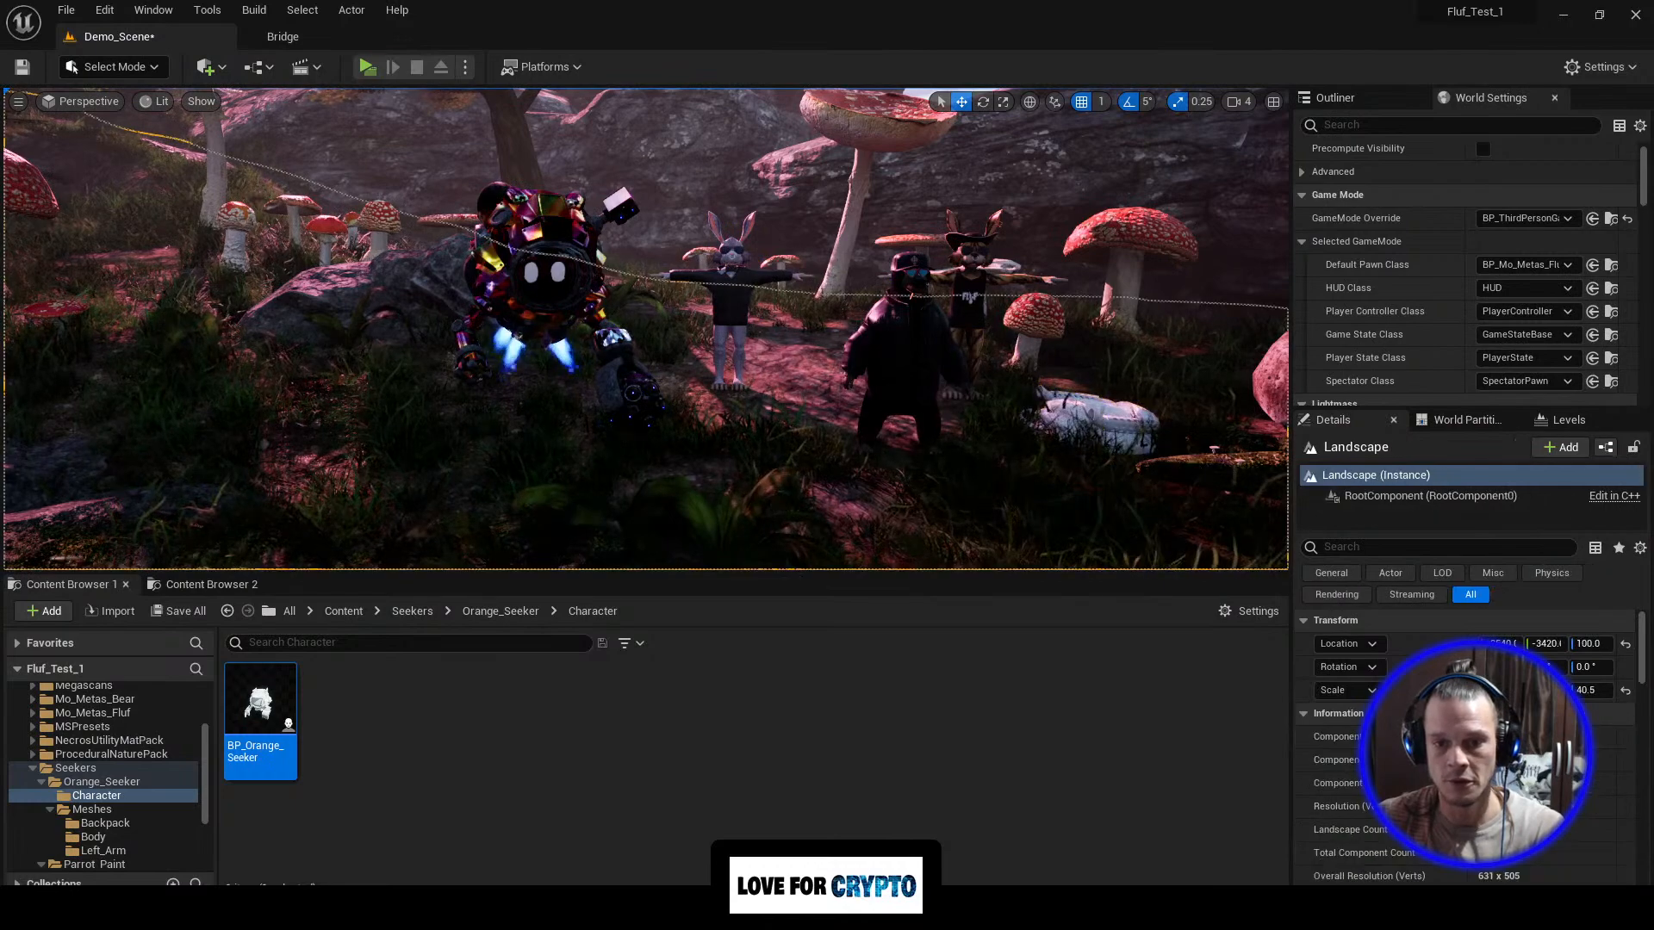
{"action": "left_click", "coordinate": [1098, 429]}
{"action": "left_click_drag", "start_coordinate": [1097, 449], "coordinate": [810, 421]}
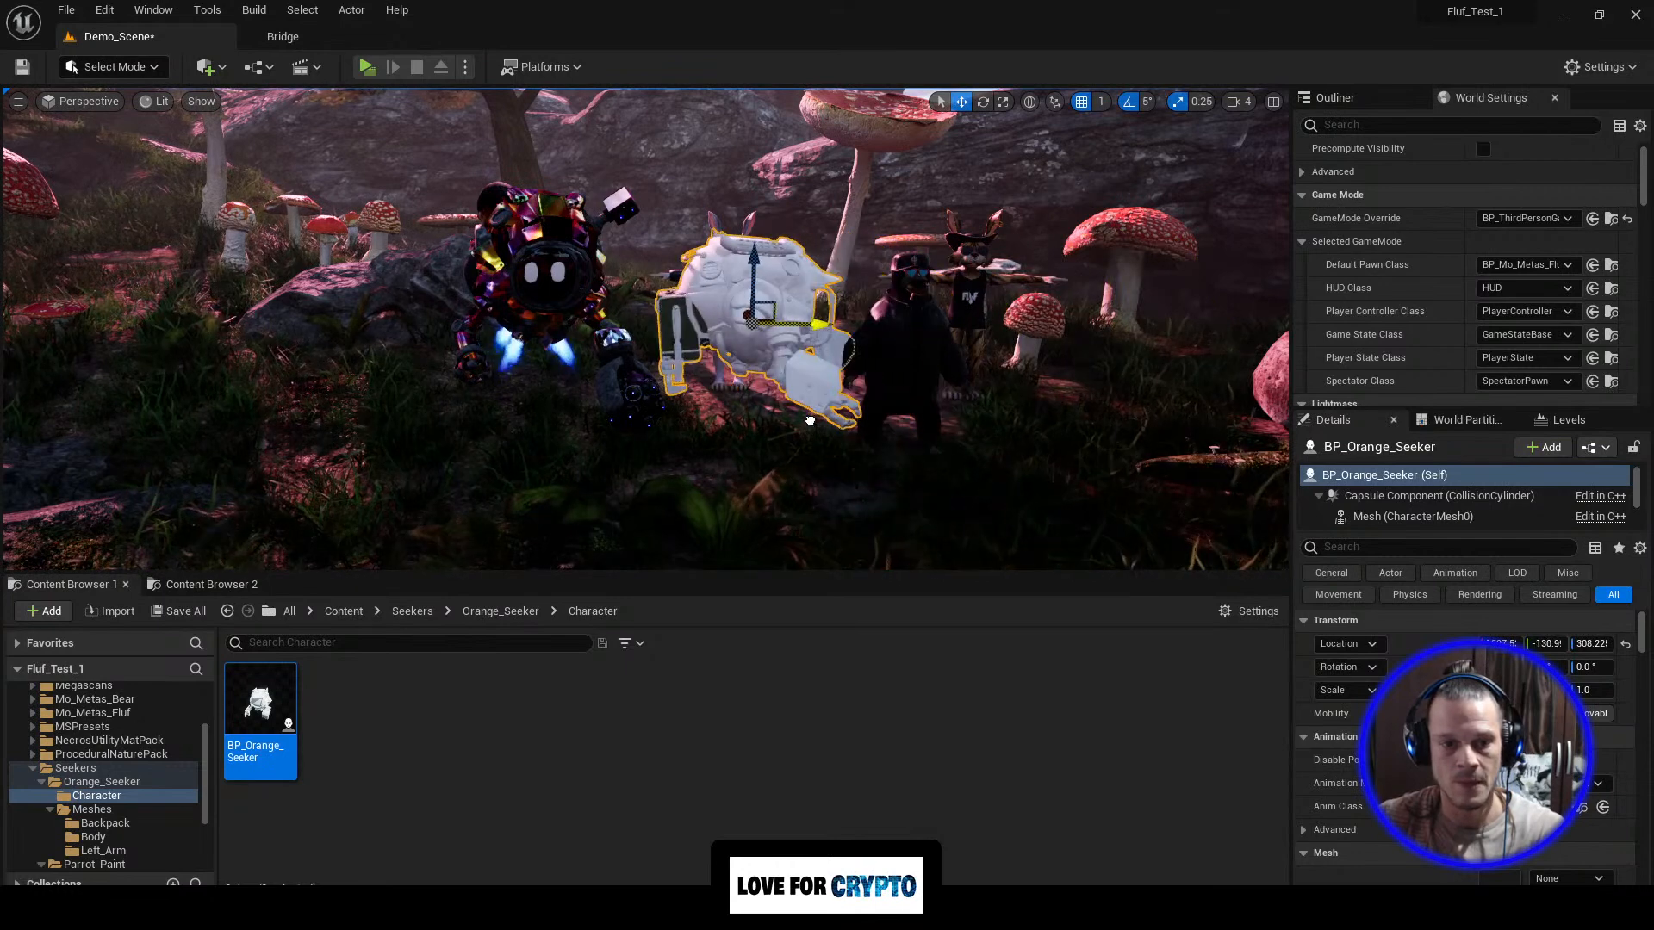
{"action": "left_click", "coordinate": [983, 103]}
{"action": "left_click_drag", "start_coordinate": [746, 341], "coordinate": [853, 344]}
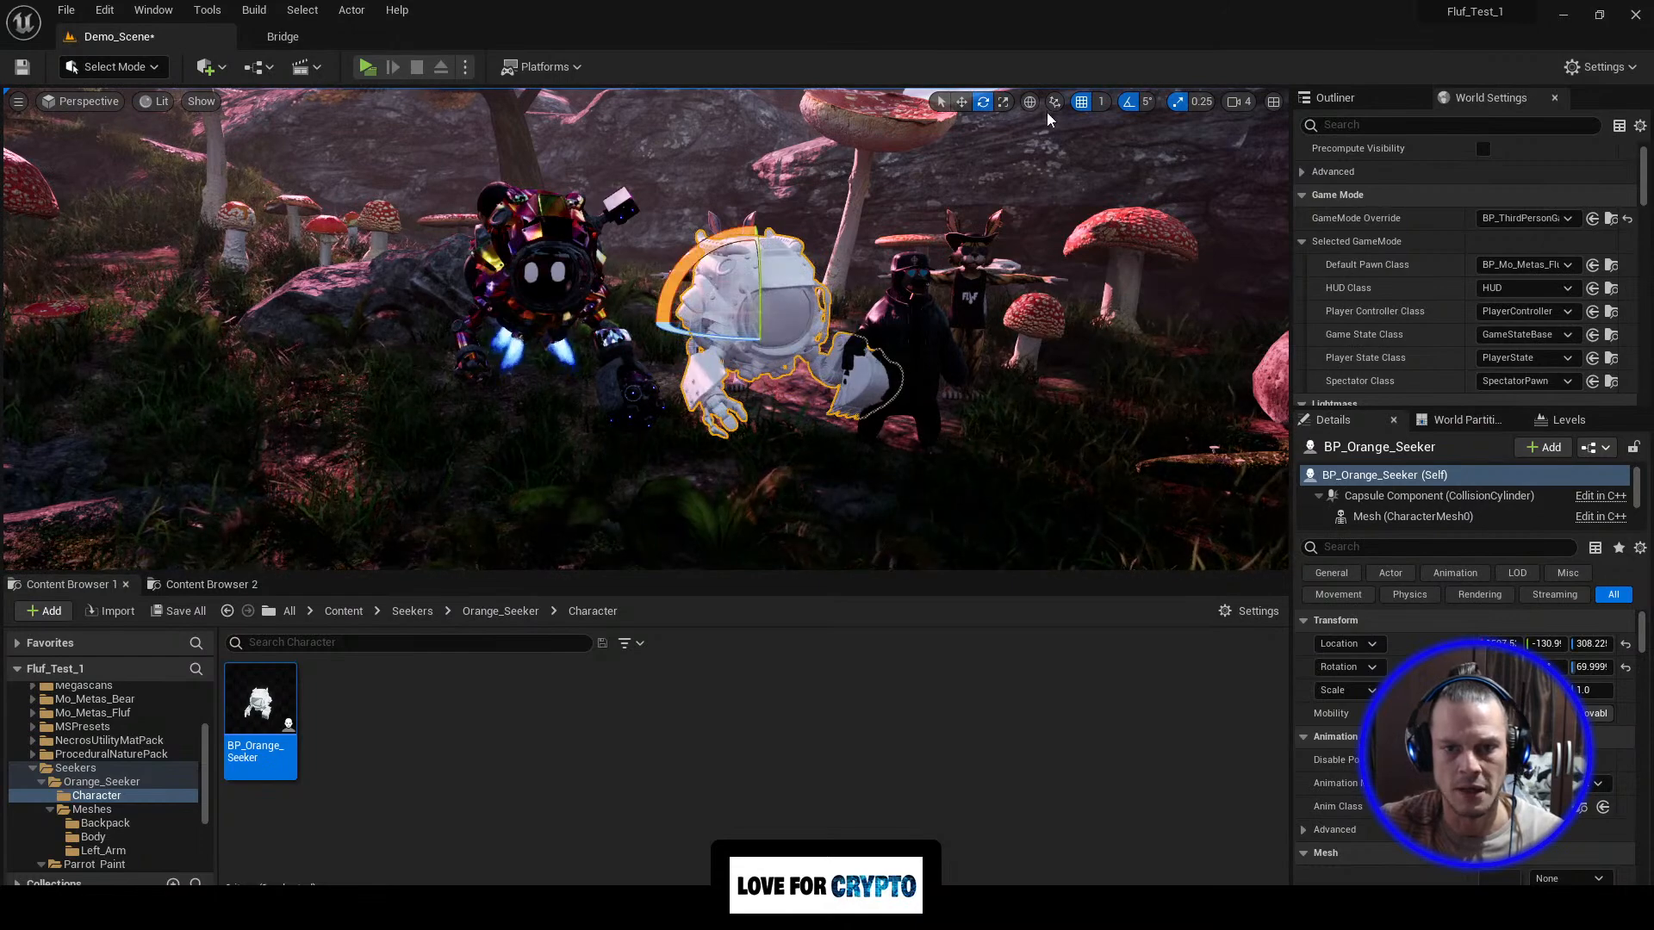
Step: Move BP_Orange_Seeker away from the other characters to just above the large flat-topped boulder
{"action": "left_click", "coordinate": [961, 101]}
{"action": "right_click_drag", "start_coordinate": [646, 327], "coordinate": [802, 365]}
{"action": "key", "text": "s"}
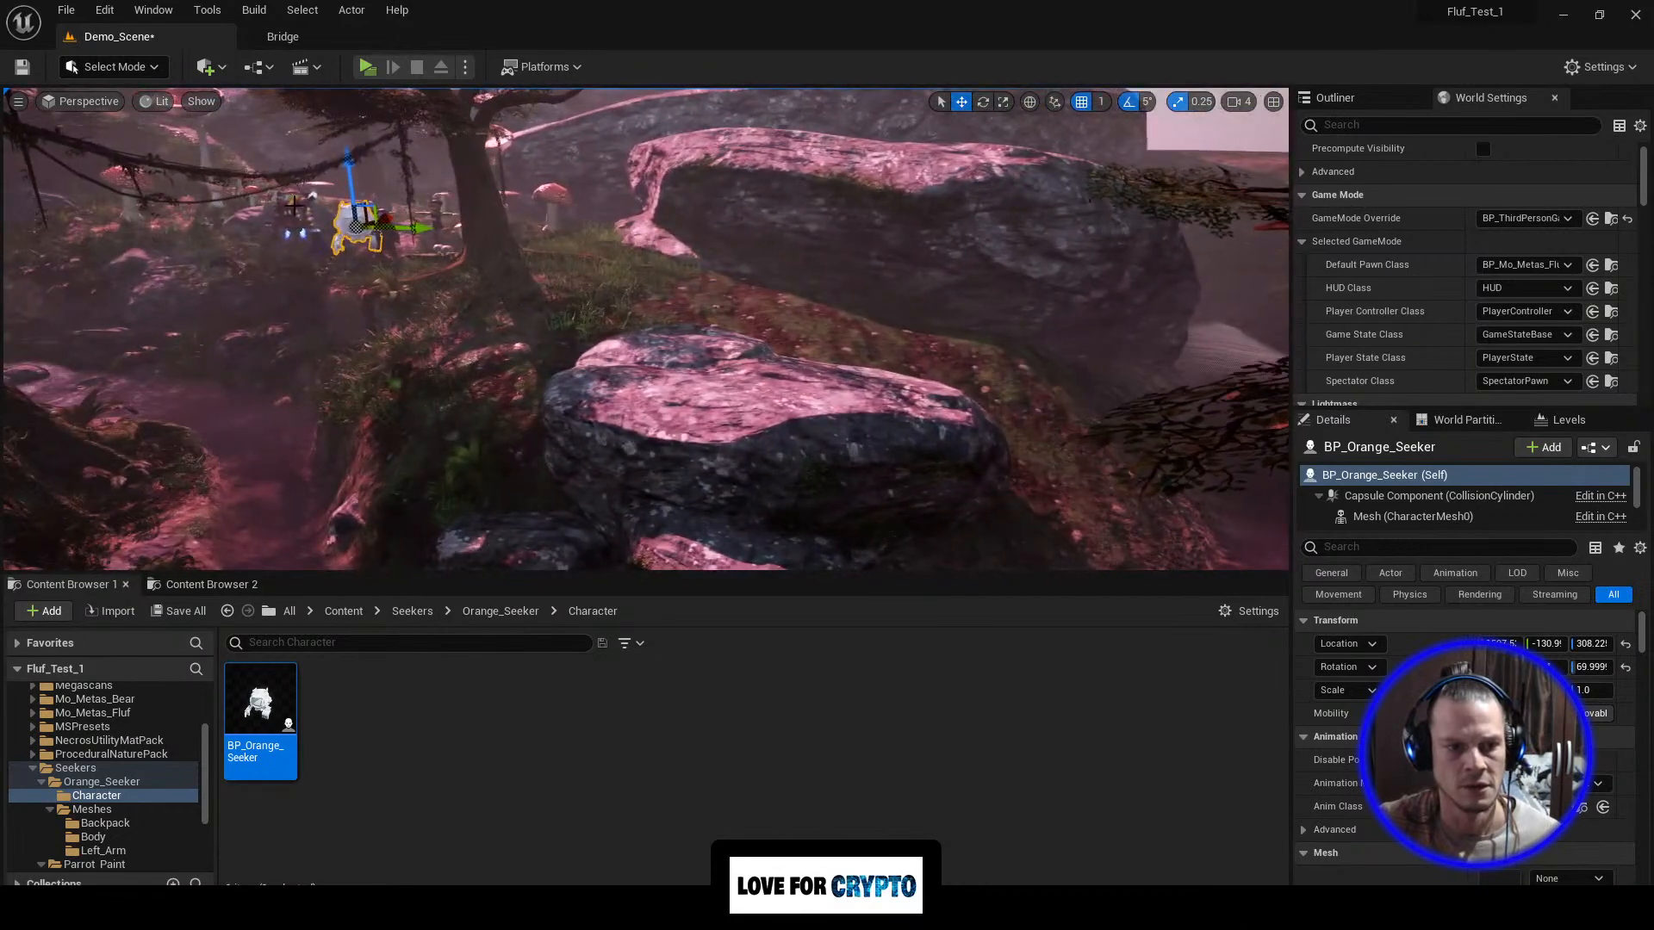
{"action": "left_click_drag", "start_coordinate": [364, 228], "coordinate": [748, 457]}
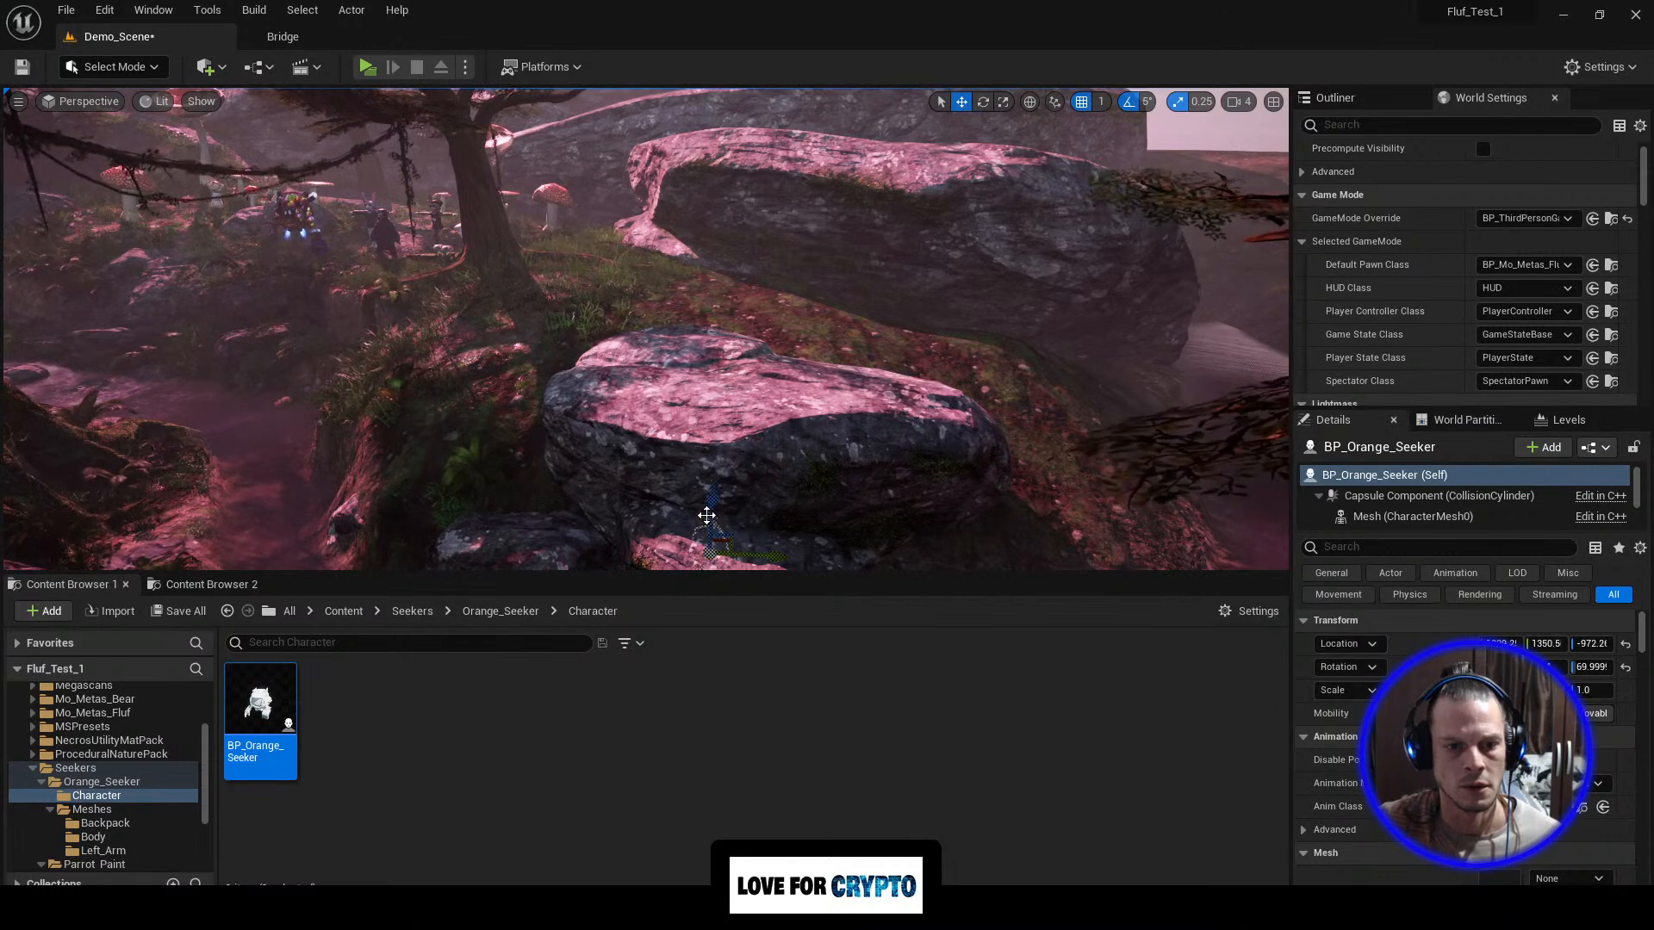
{"action": "left_click_drag", "start_coordinate": [685, 173], "coordinate": [714, 348]}
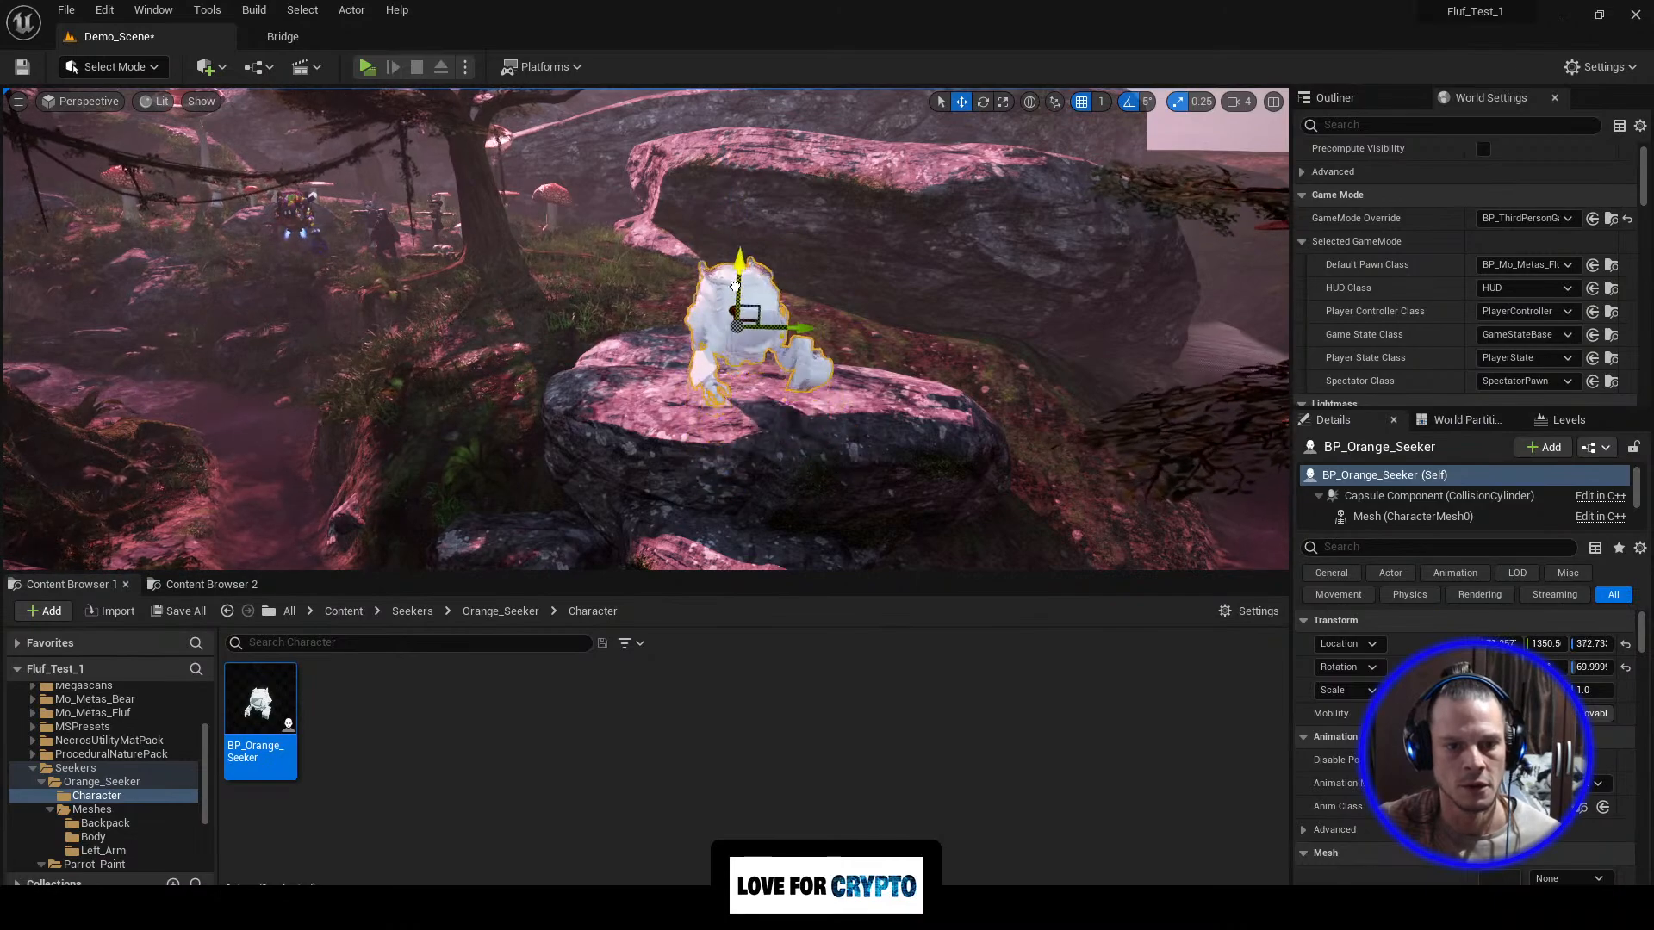
Step: Examine the placed BP_Orange_Seeker up close from the front, including its arms and backpack
{"action": "key", "text": "w"}
{"action": "right_click_drag", "start_coordinate": [765, 363], "coordinate": [648, 356]}
{"action": "key", "text": "s"}
{"action": "key", "text": "w"}
{"action": "key", "text": "d"}
{"action": "key", "text": "s"}
{"action": "key", "text": "w"}
{"action": "key", "text": "s"}
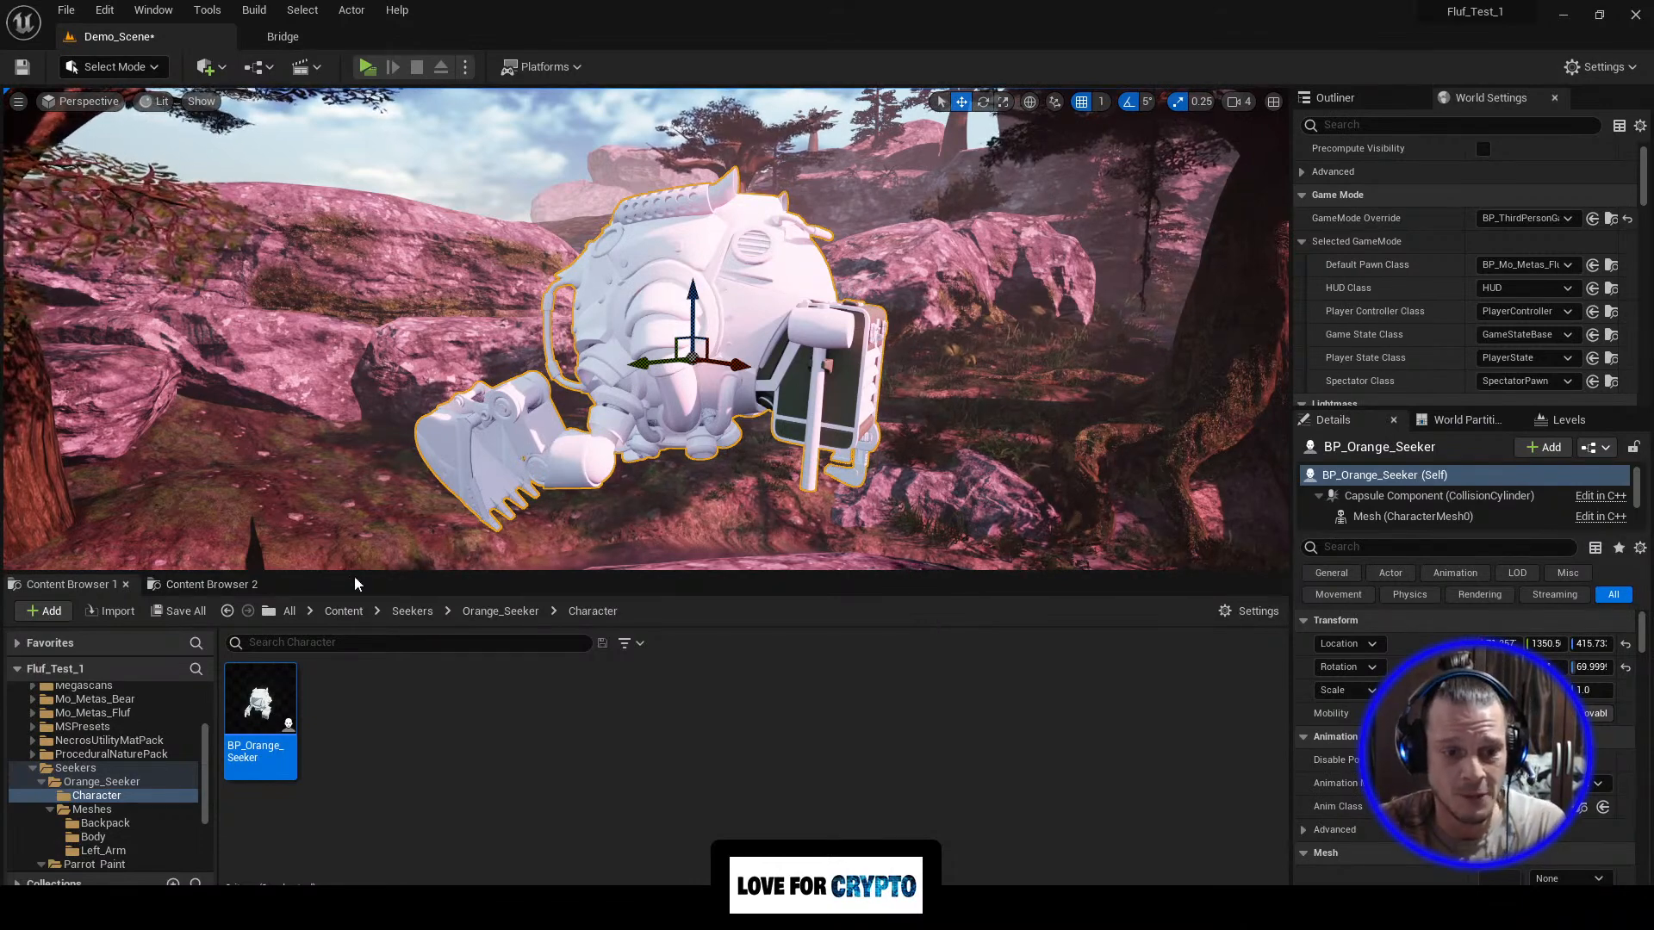
Step: Create a folder named Textures in the Orange_Seeker content folder
{"action": "left_click", "coordinate": [487, 611]}
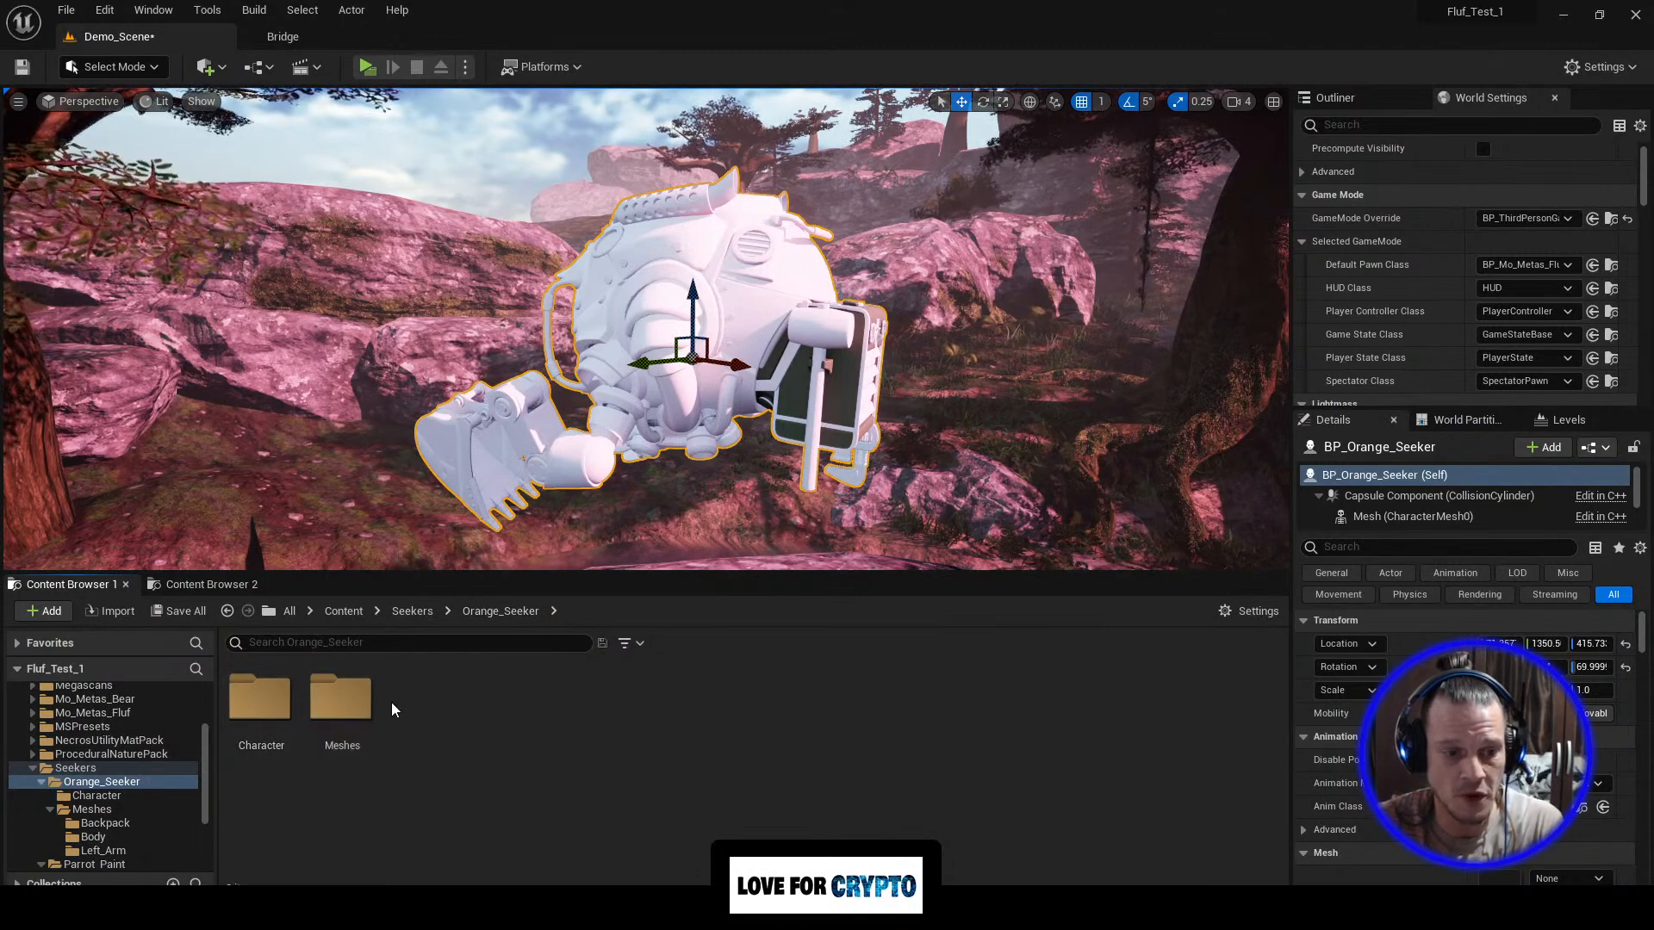
{"action": "double_click", "coordinate": [340, 705]}
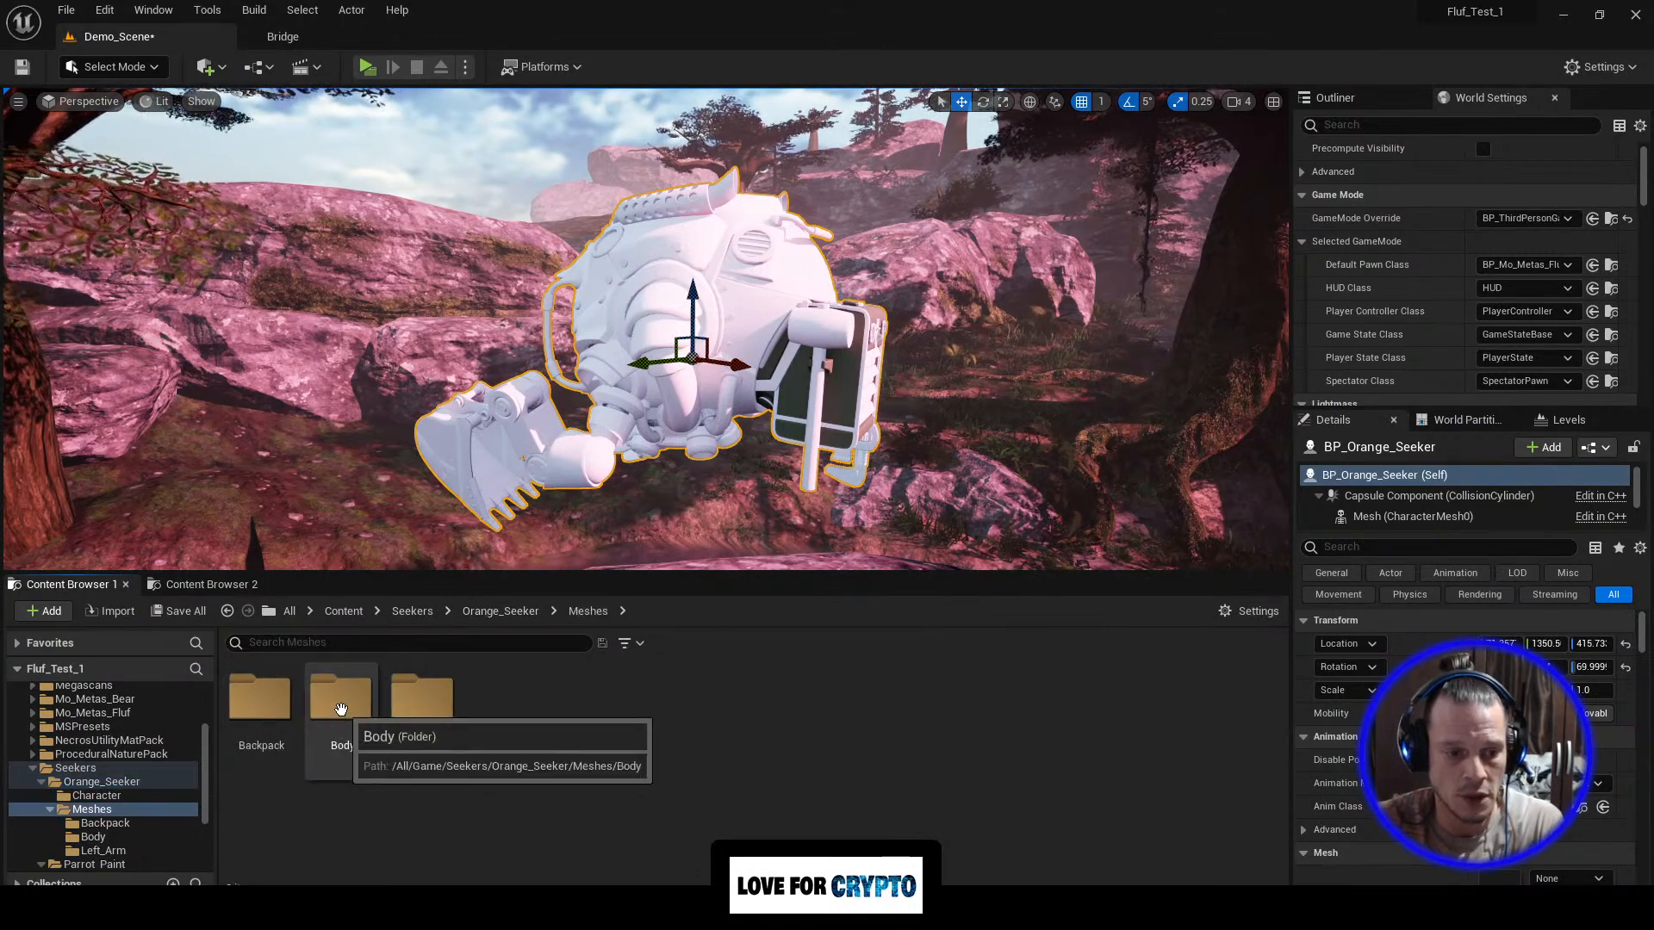
{"action": "double_click", "coordinate": [340, 708]}
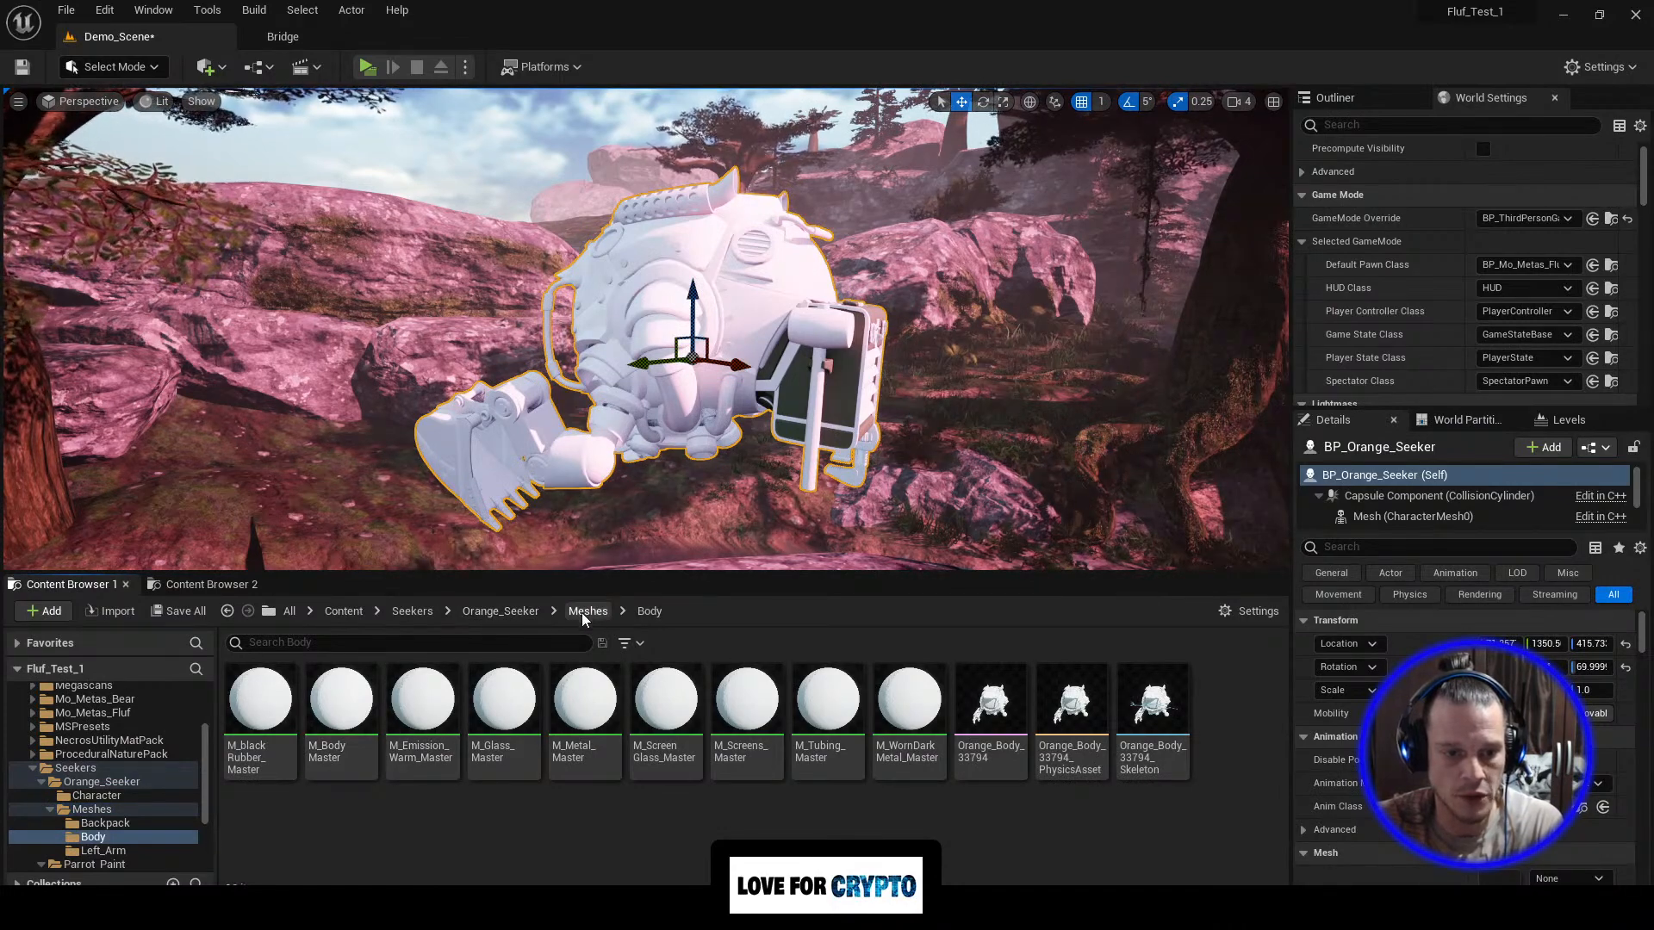
{"action": "left_click", "coordinate": [517, 612]}
{"action": "right_click", "coordinate": [493, 712]}
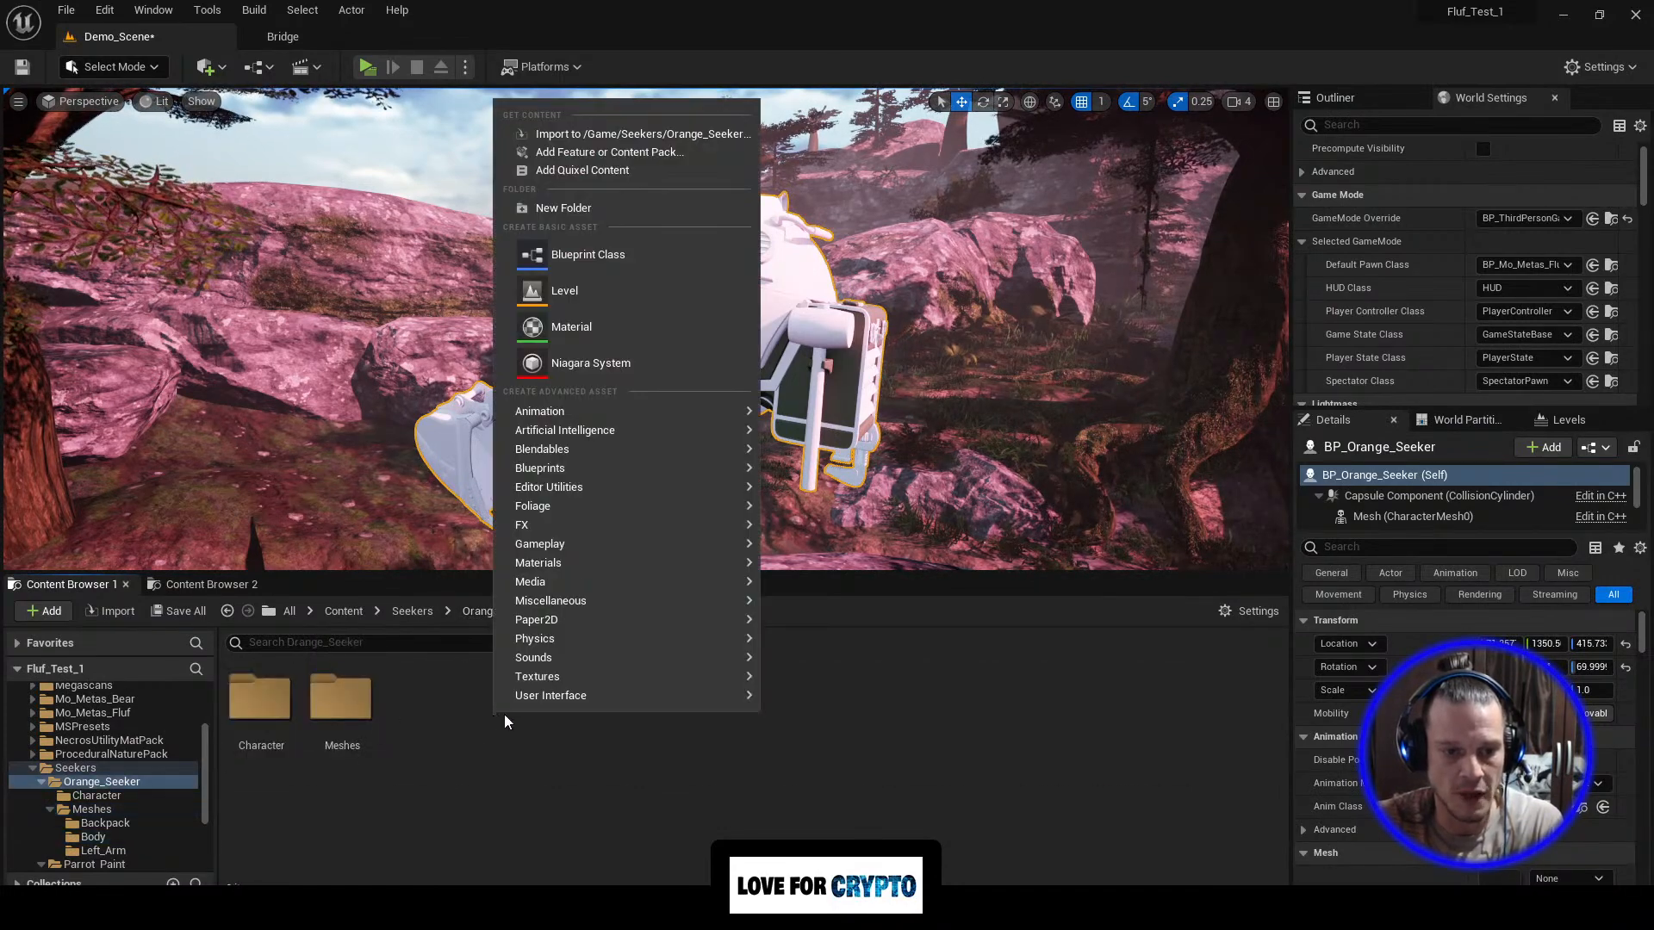
{"action": "left_click", "coordinate": [596, 207]}
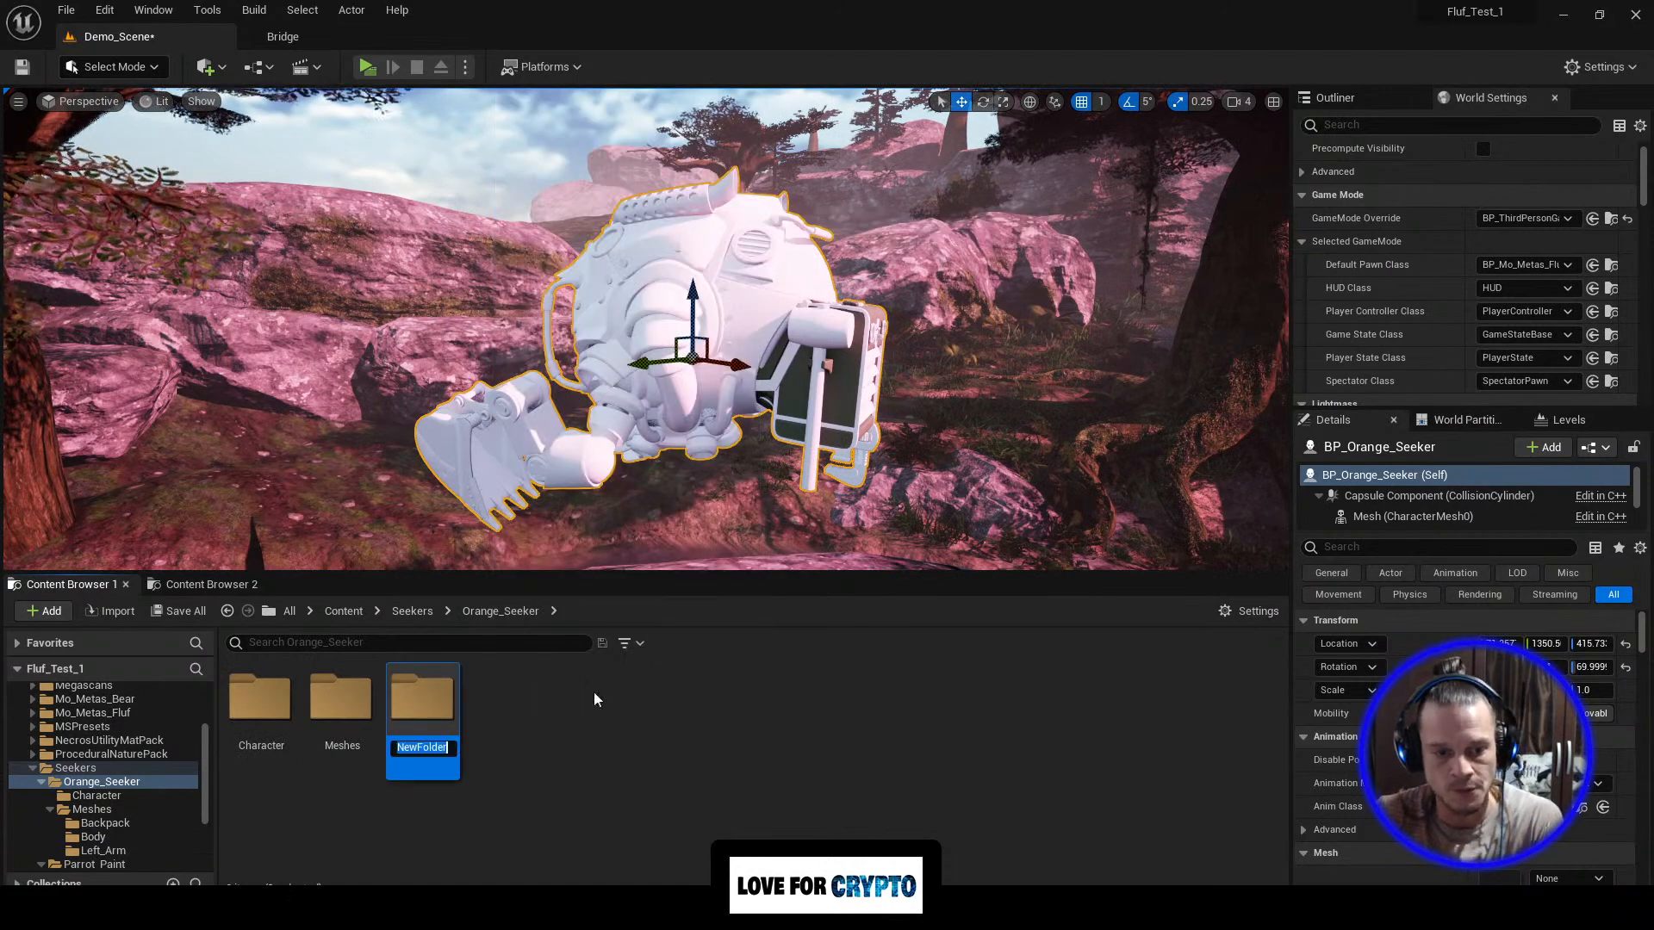
{"action": "type", "text": "Textures"}
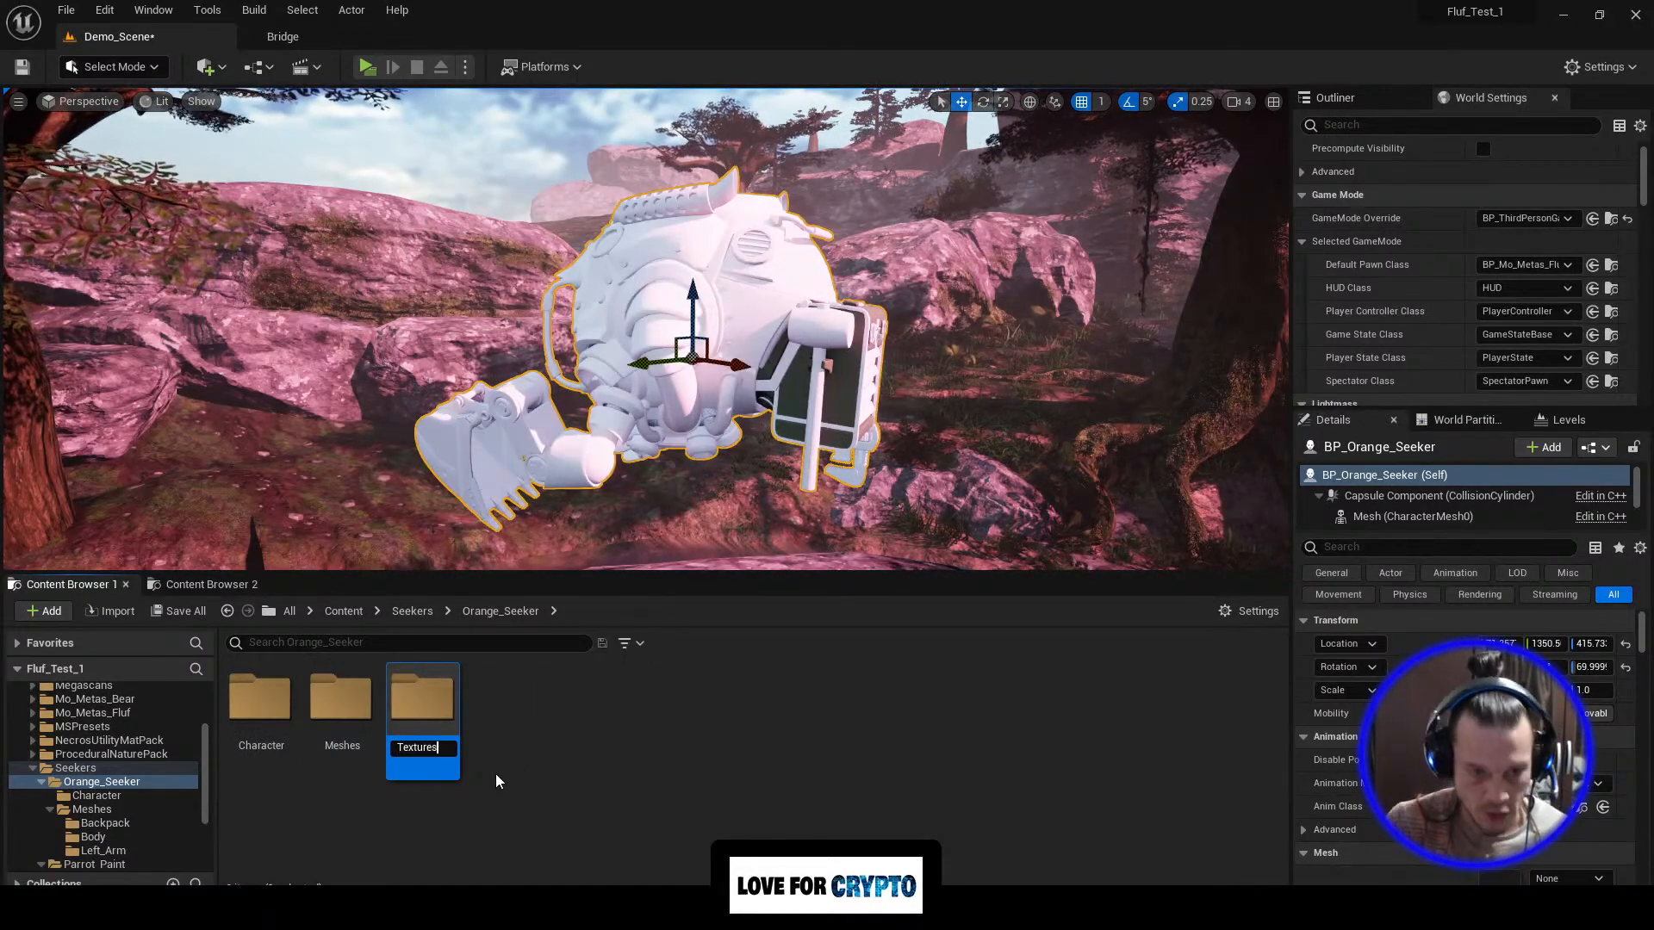
{"action": "key", "text": "Return"}
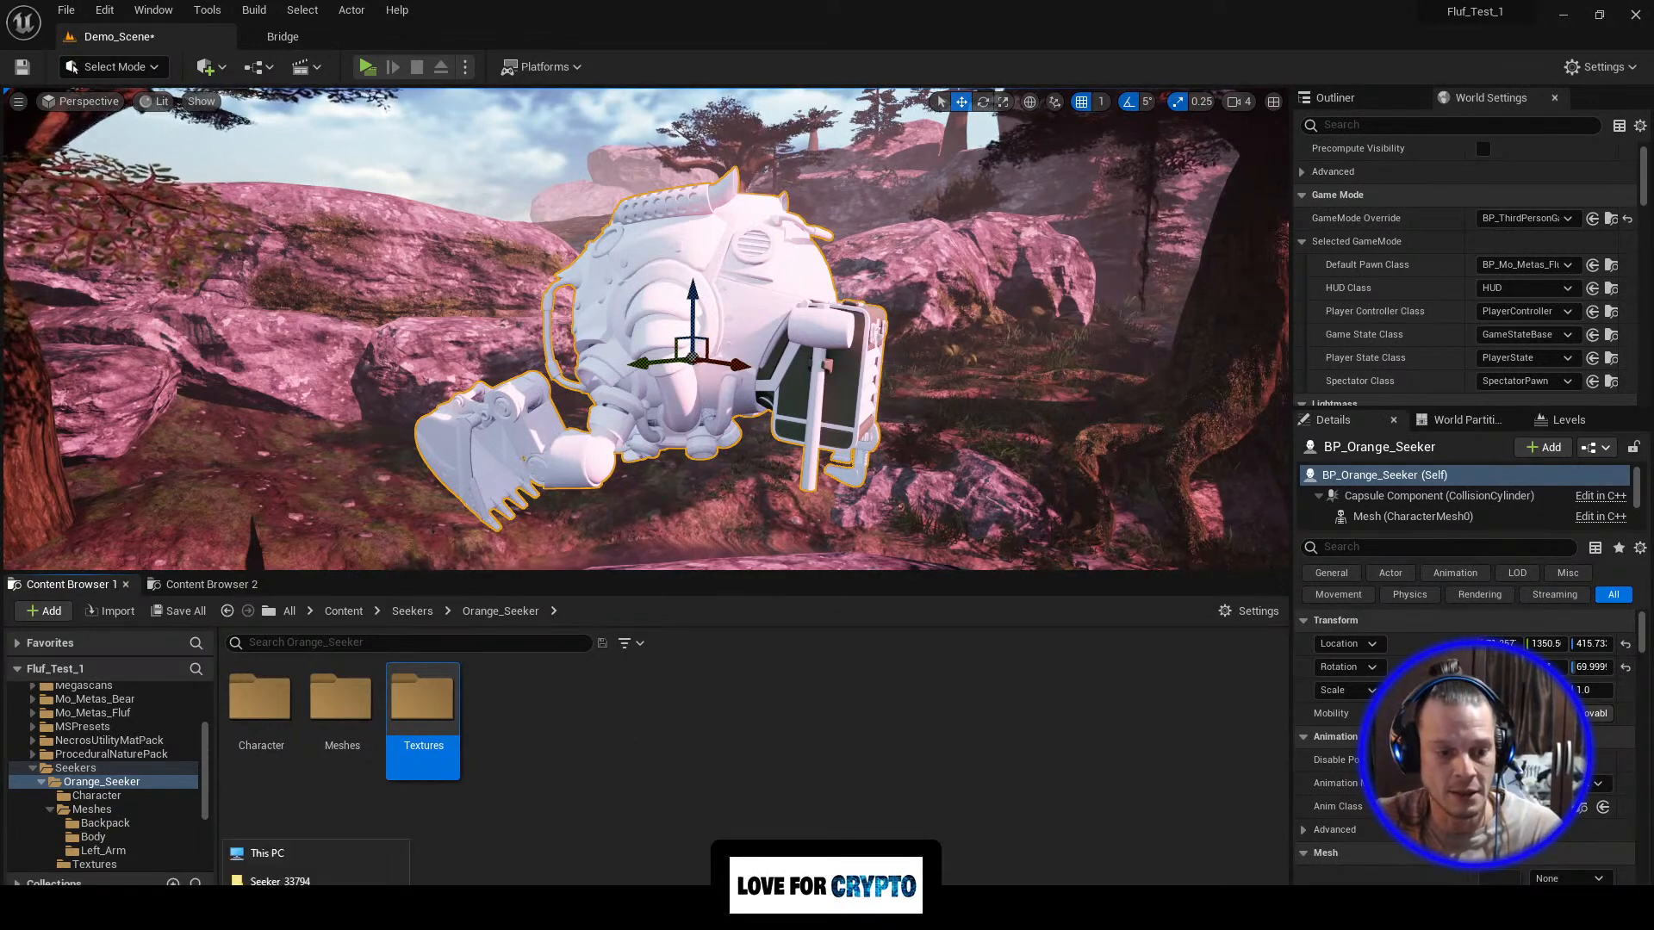
Step: Import all files from the Seeker_33794 textures folder on disk into Orange_Seeker's Textures folder
{"action": "left_click", "coordinate": [310, 888]}
{"action": "double_click", "coordinate": [1068, 272]}
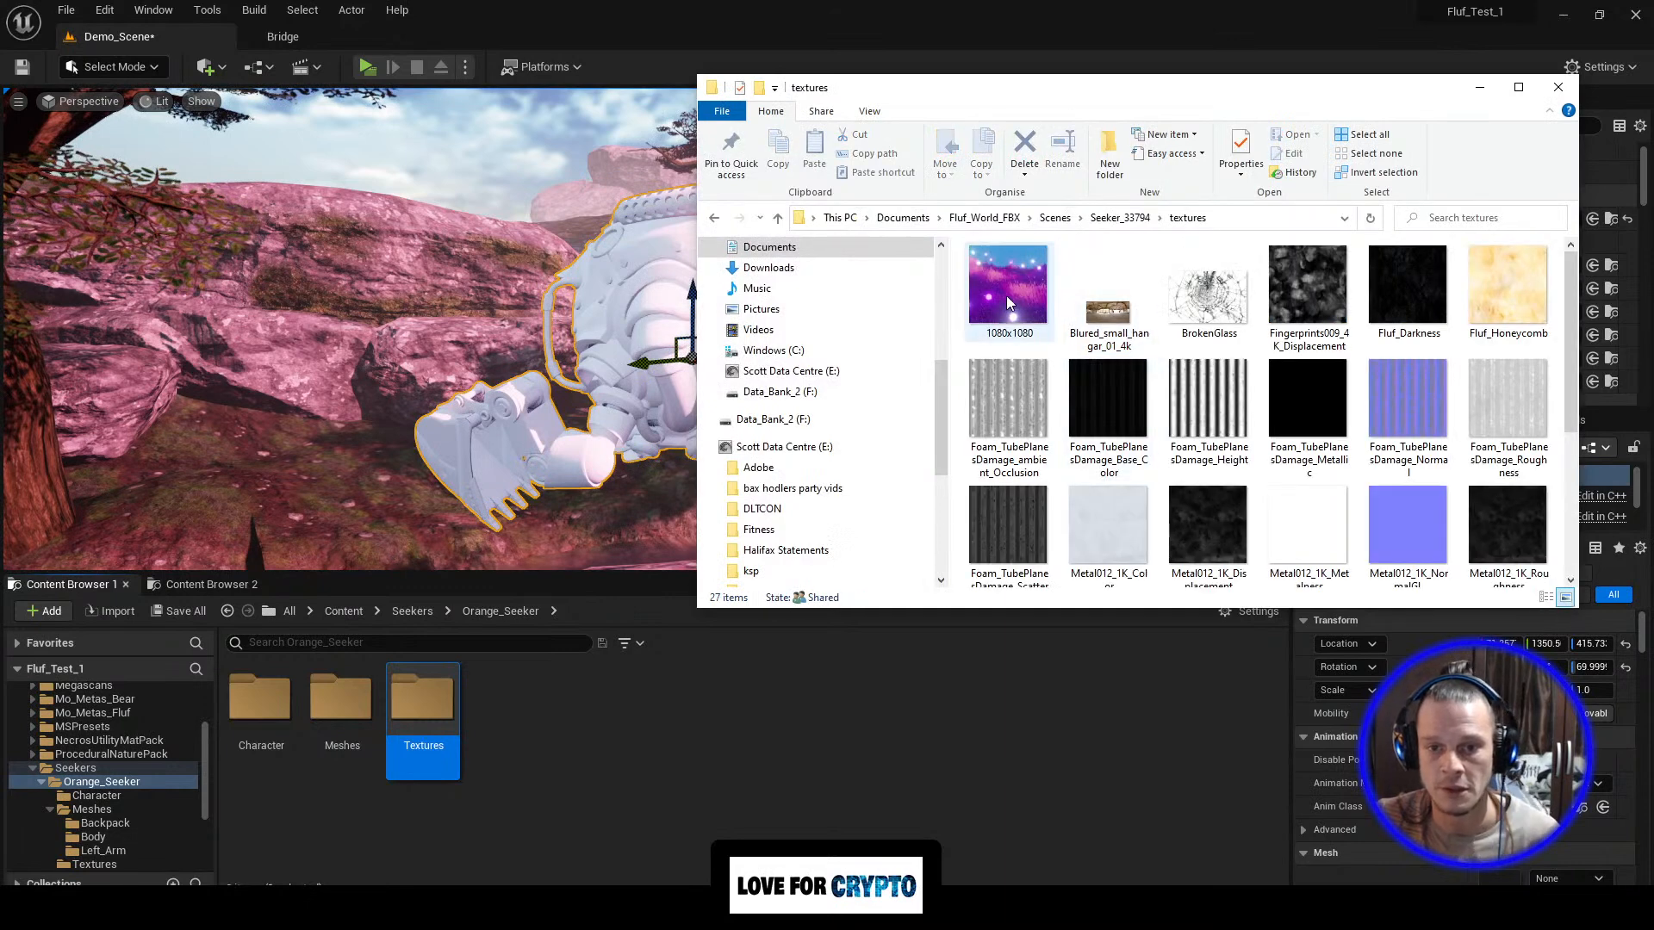
{"action": "left_click", "coordinate": [1006, 296]}
{"action": "scroll", "coordinate": [1163, 380], "scroll_direction": "down", "scroll_amount": 3}
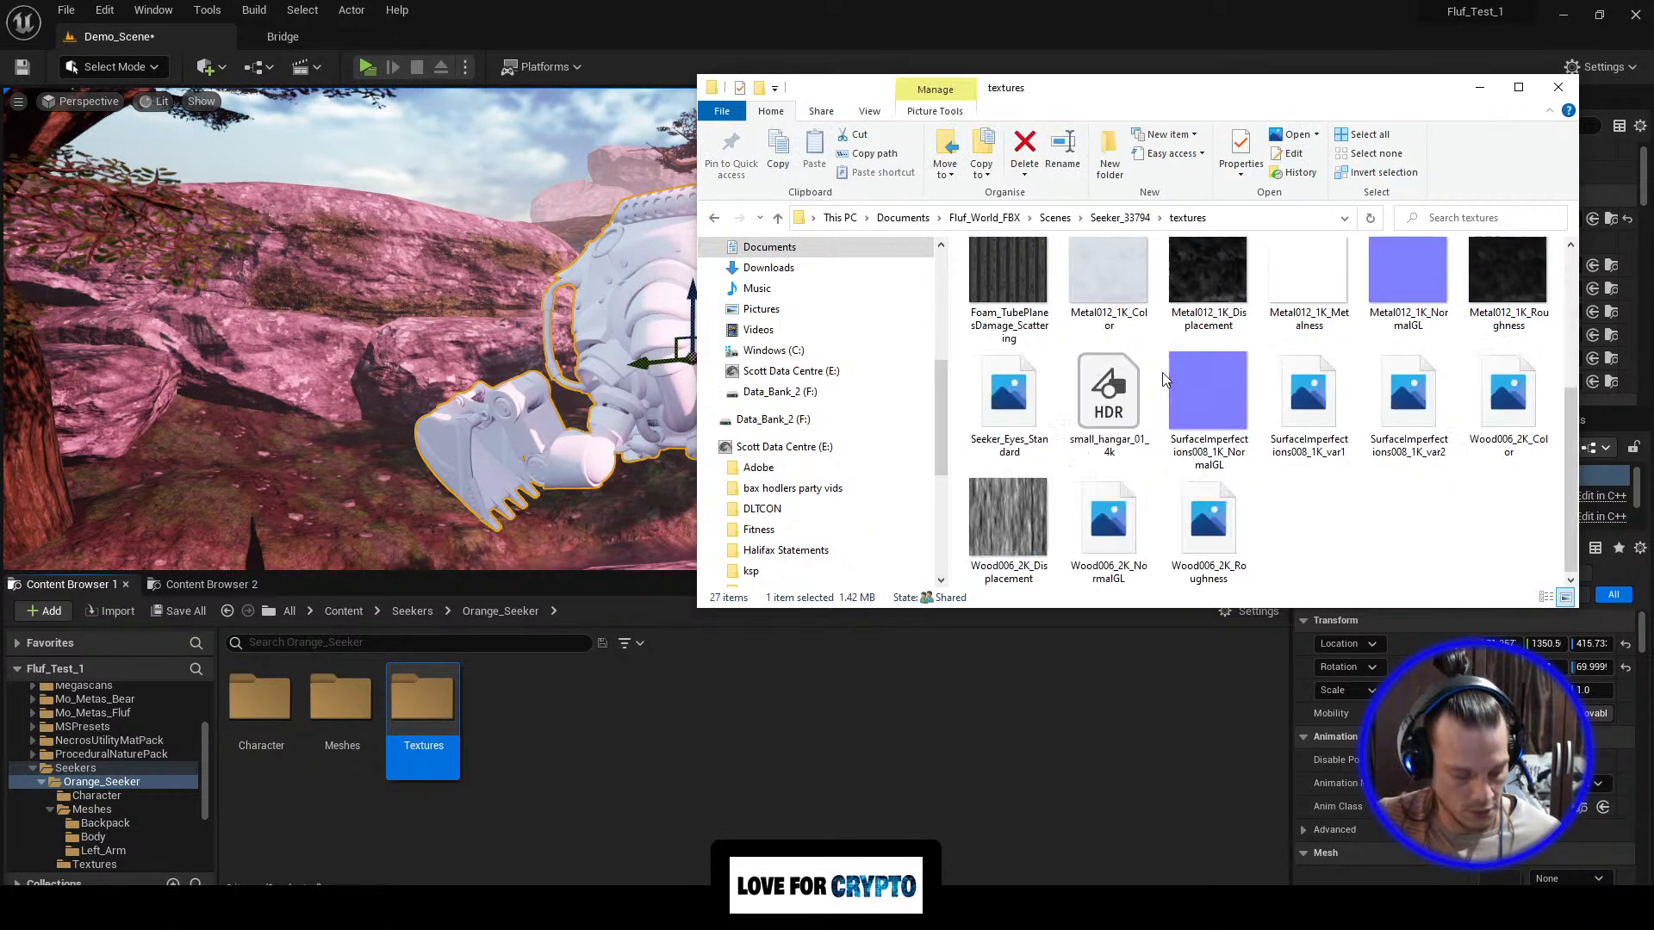
{"action": "left_click", "coordinate": [1222, 527], "text": "shift"}
{"action": "left_click_drag", "start_coordinate": [1206, 386], "coordinate": [743, 752]}
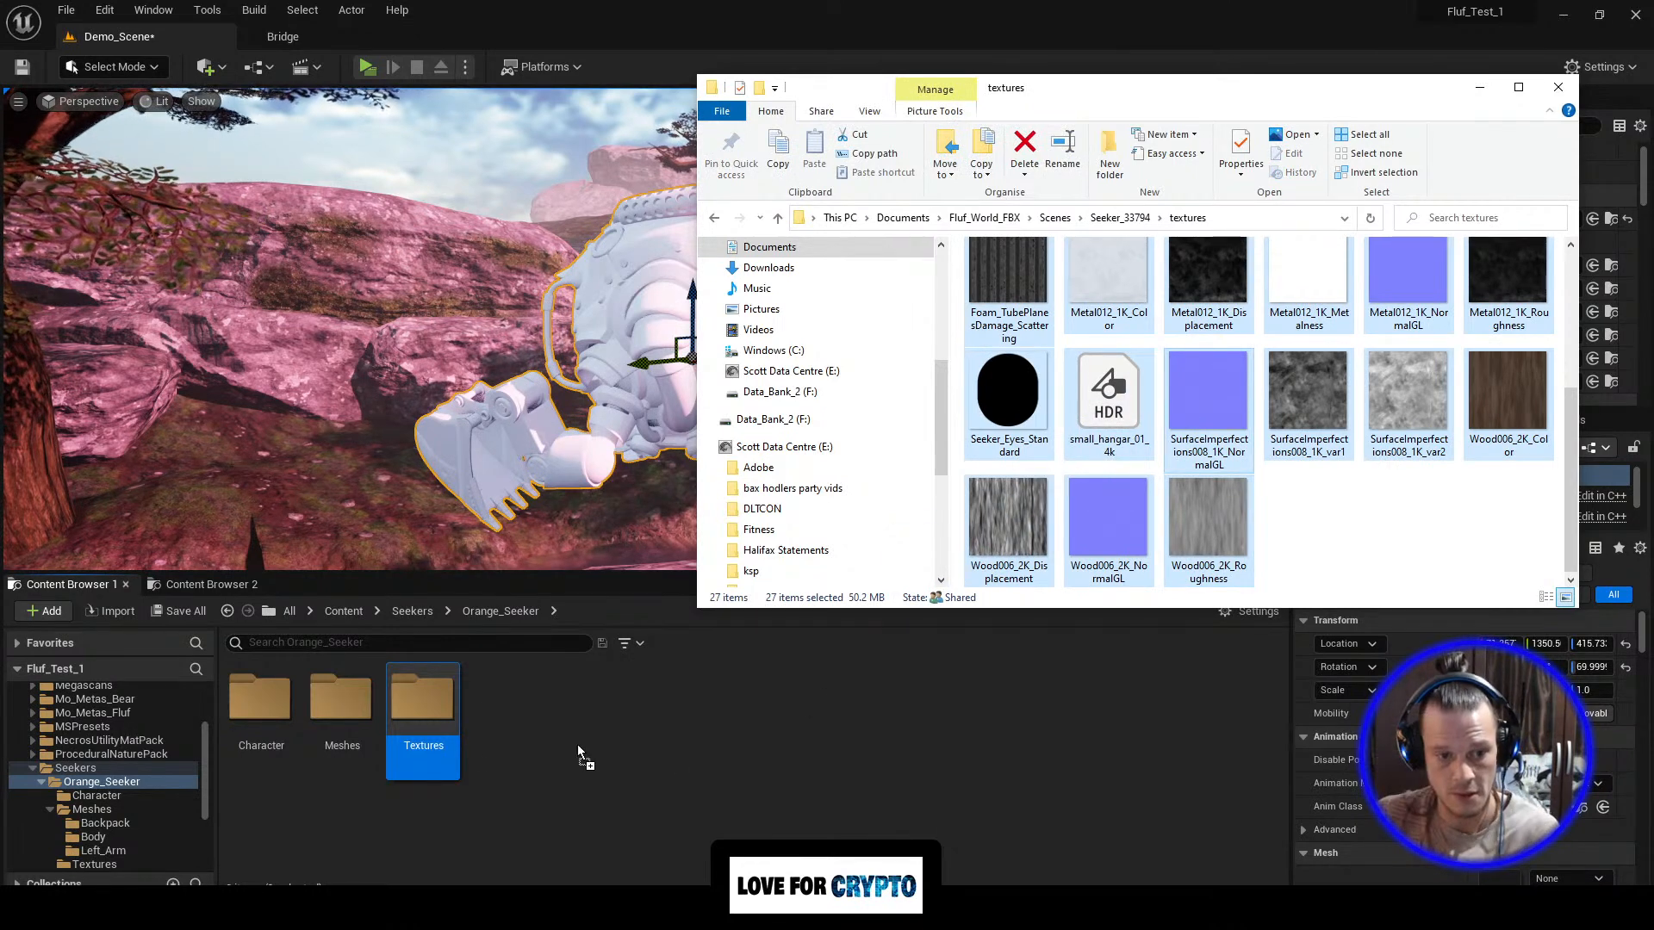
{"action": "left_click_drag", "start_coordinate": [415, 711], "coordinate": [420, 701]}
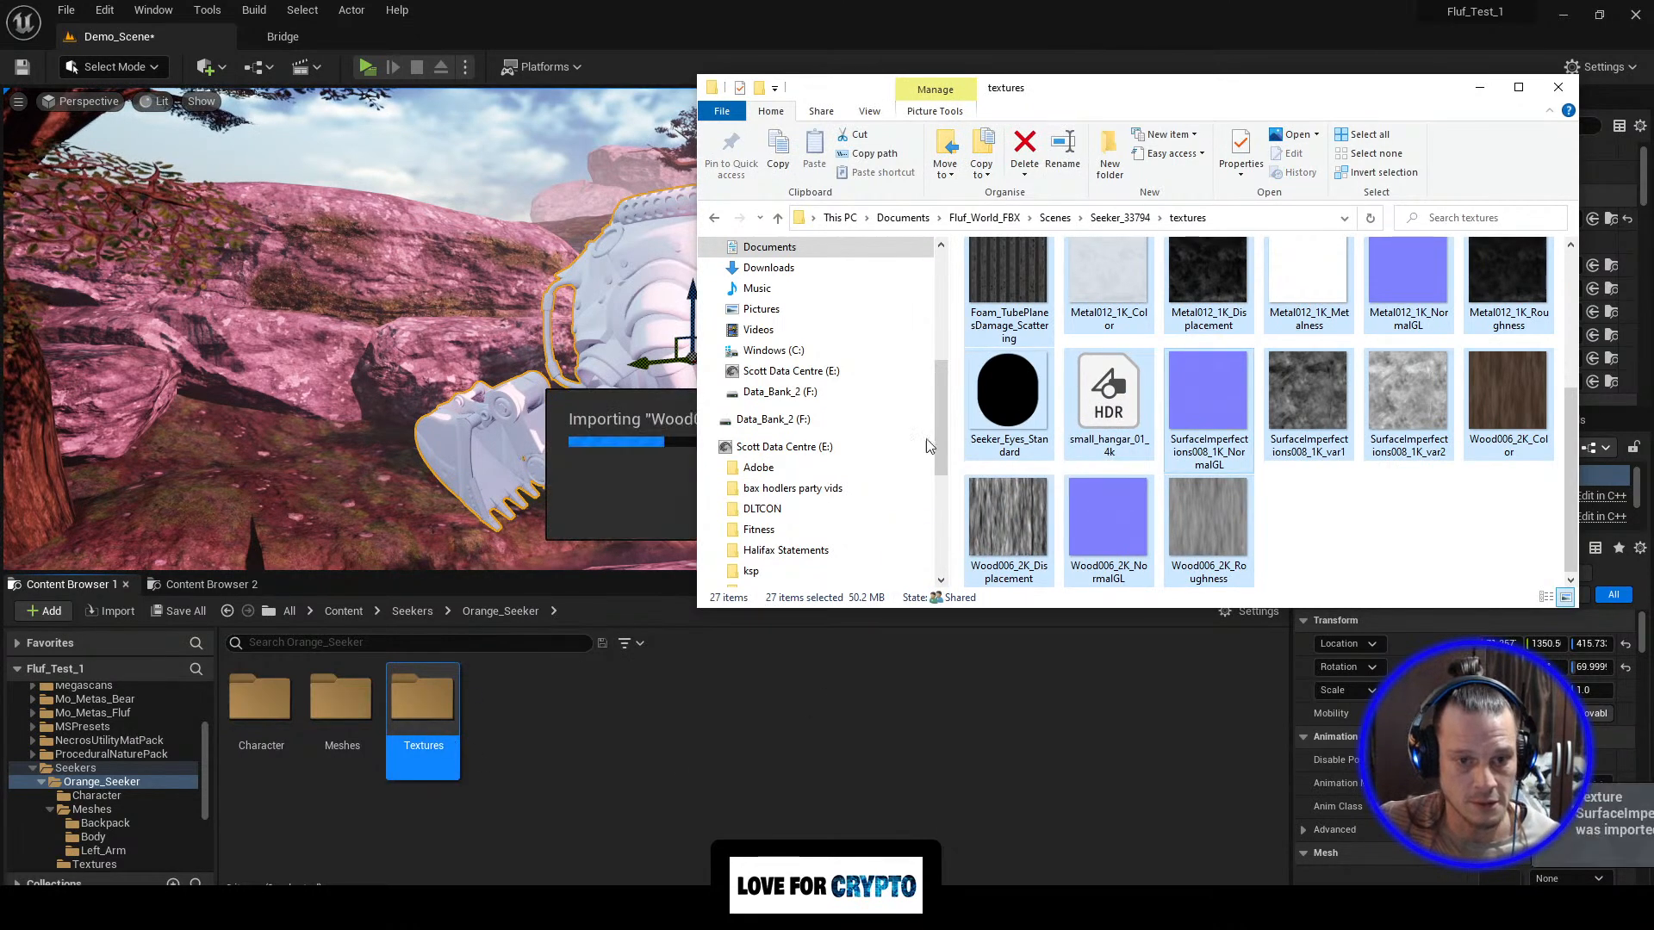
{"action": "left_click", "coordinate": [1480, 91]}
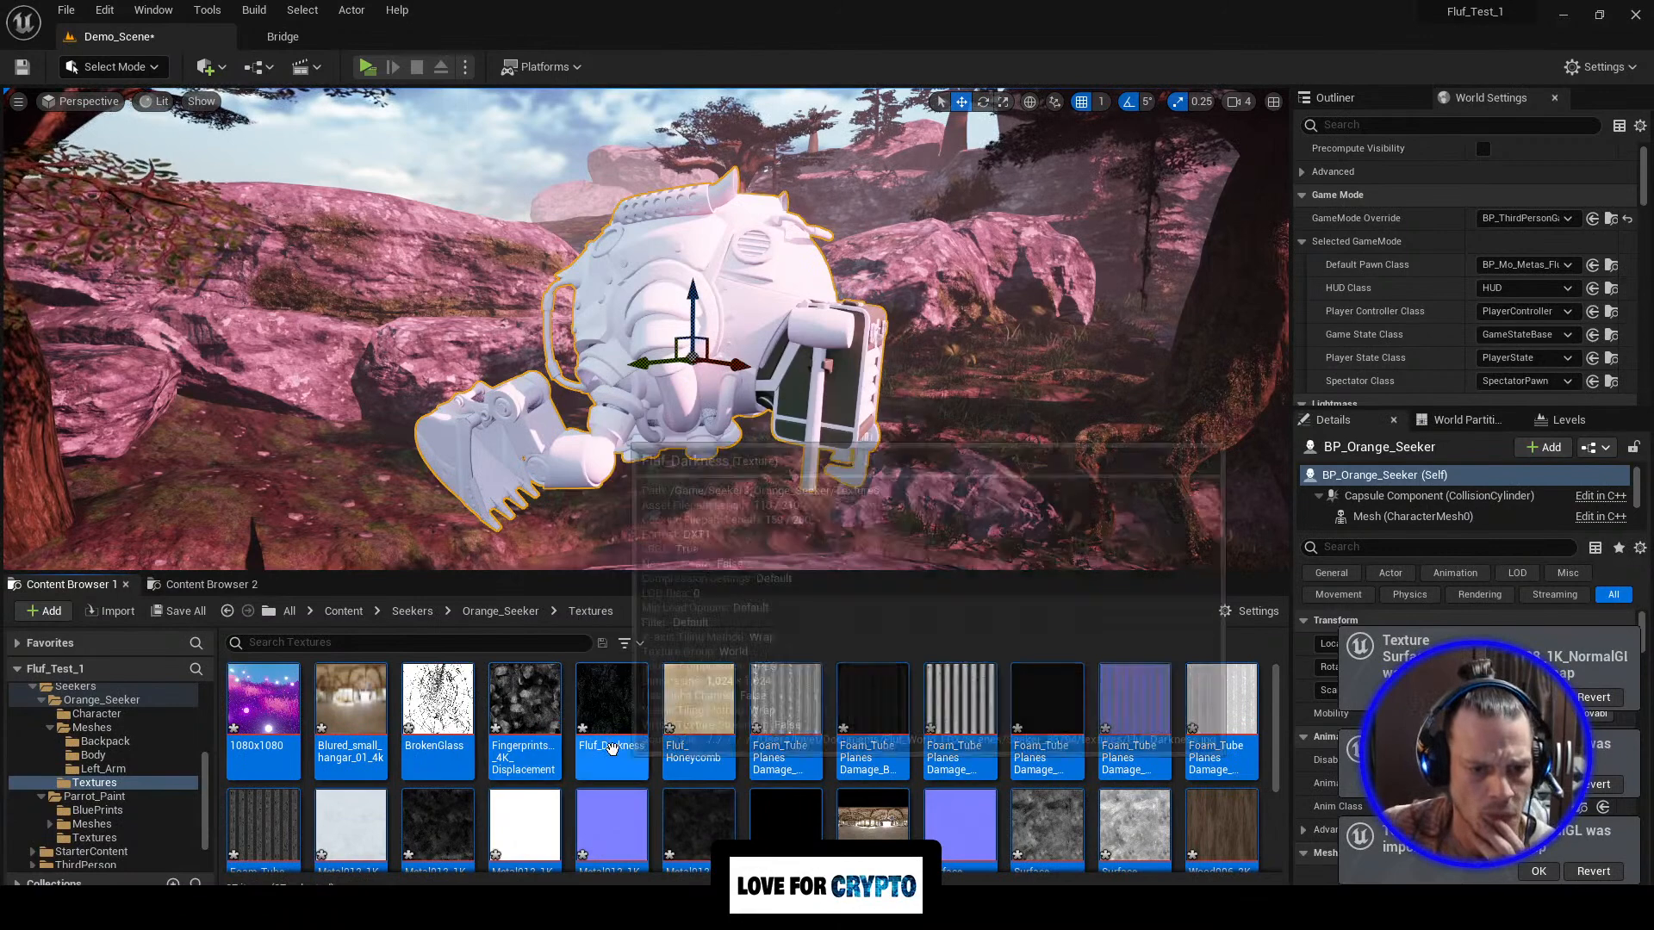
Step: Save all imported textures together with the Demo_Scene level
{"action": "scroll", "coordinate": [642, 746], "scroll_direction": "down", "scroll_amount": 2}
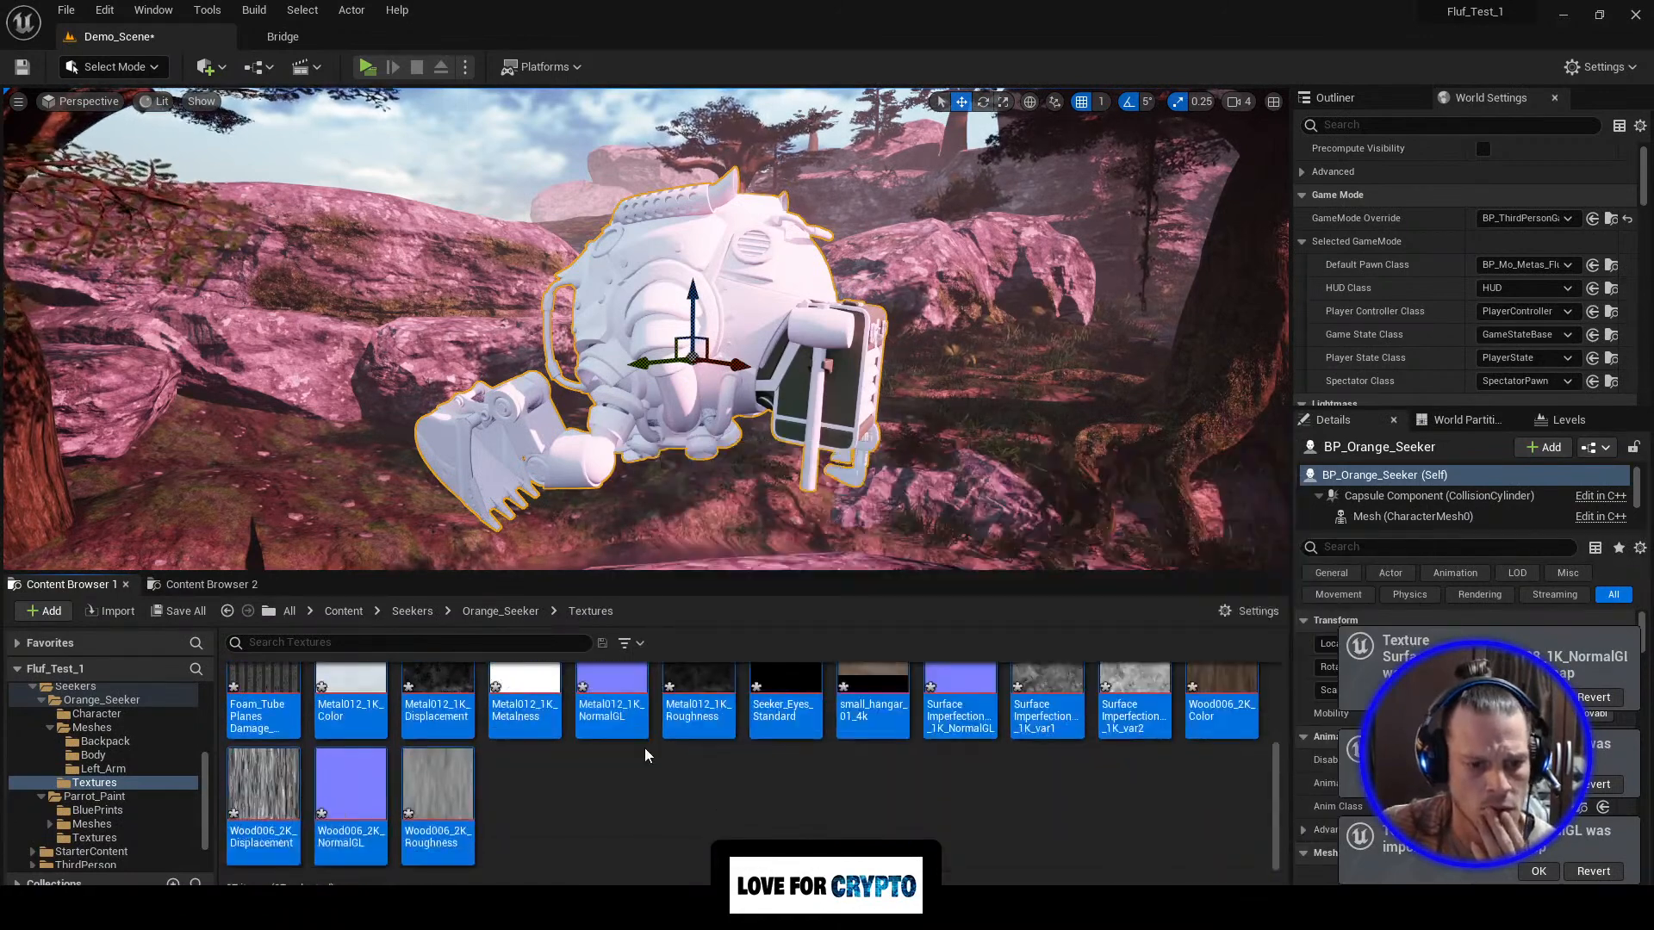
{"action": "scroll", "coordinate": [645, 748], "scroll_direction": "up", "scroll_amount": 2}
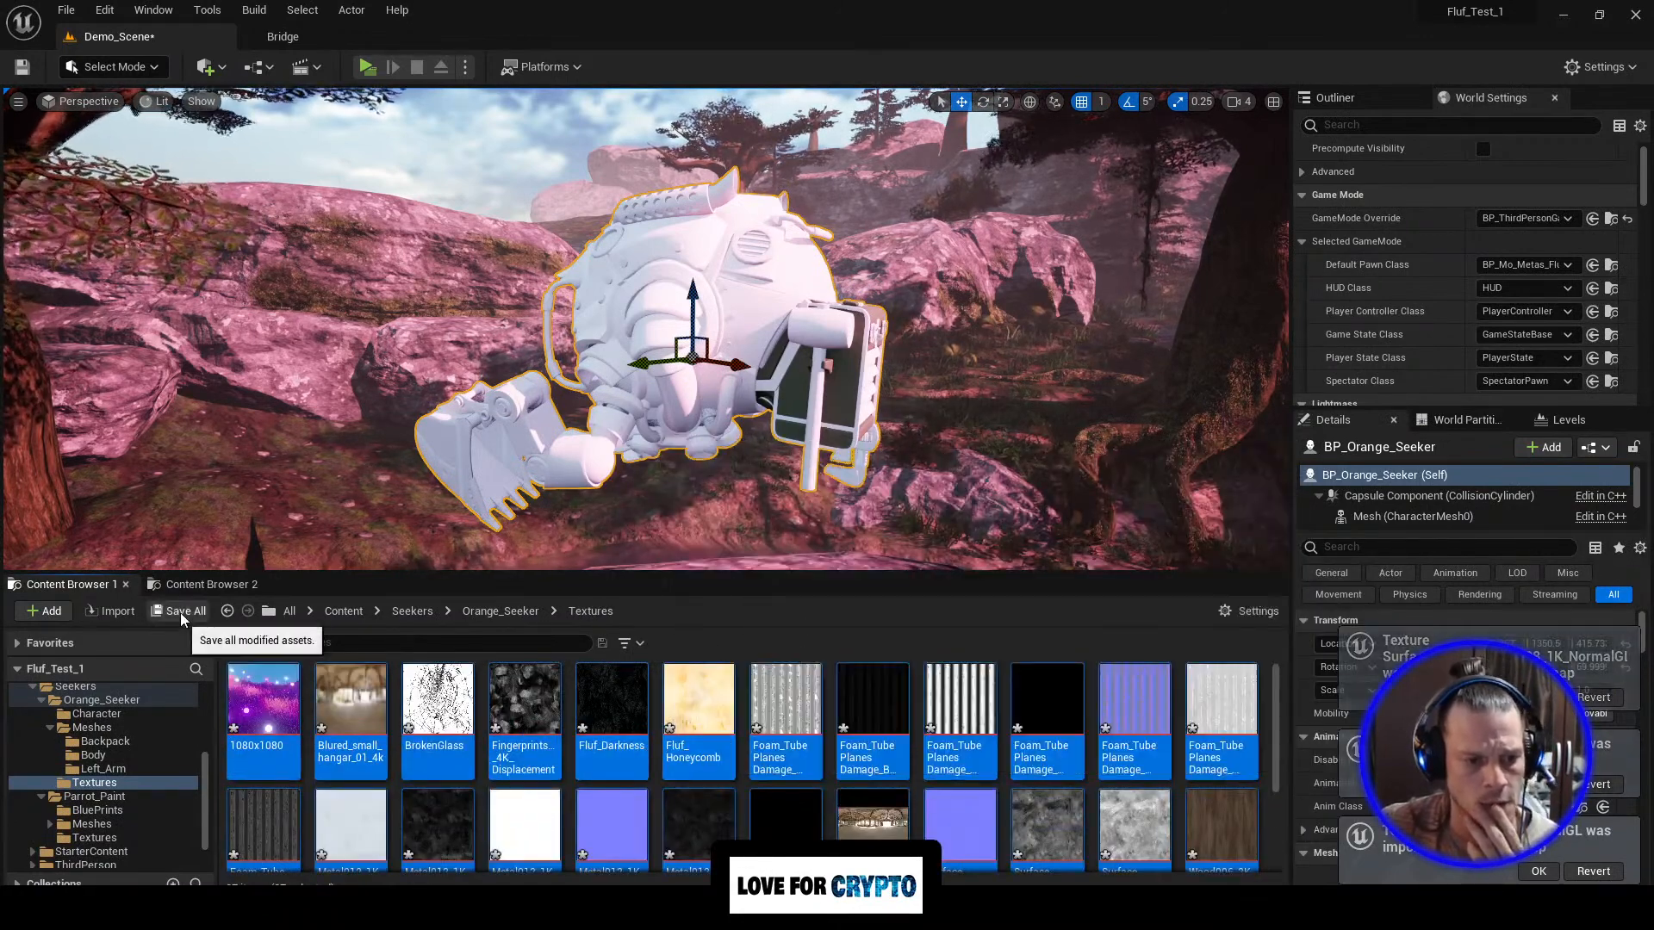
{"action": "left_click", "coordinate": [179, 612]}
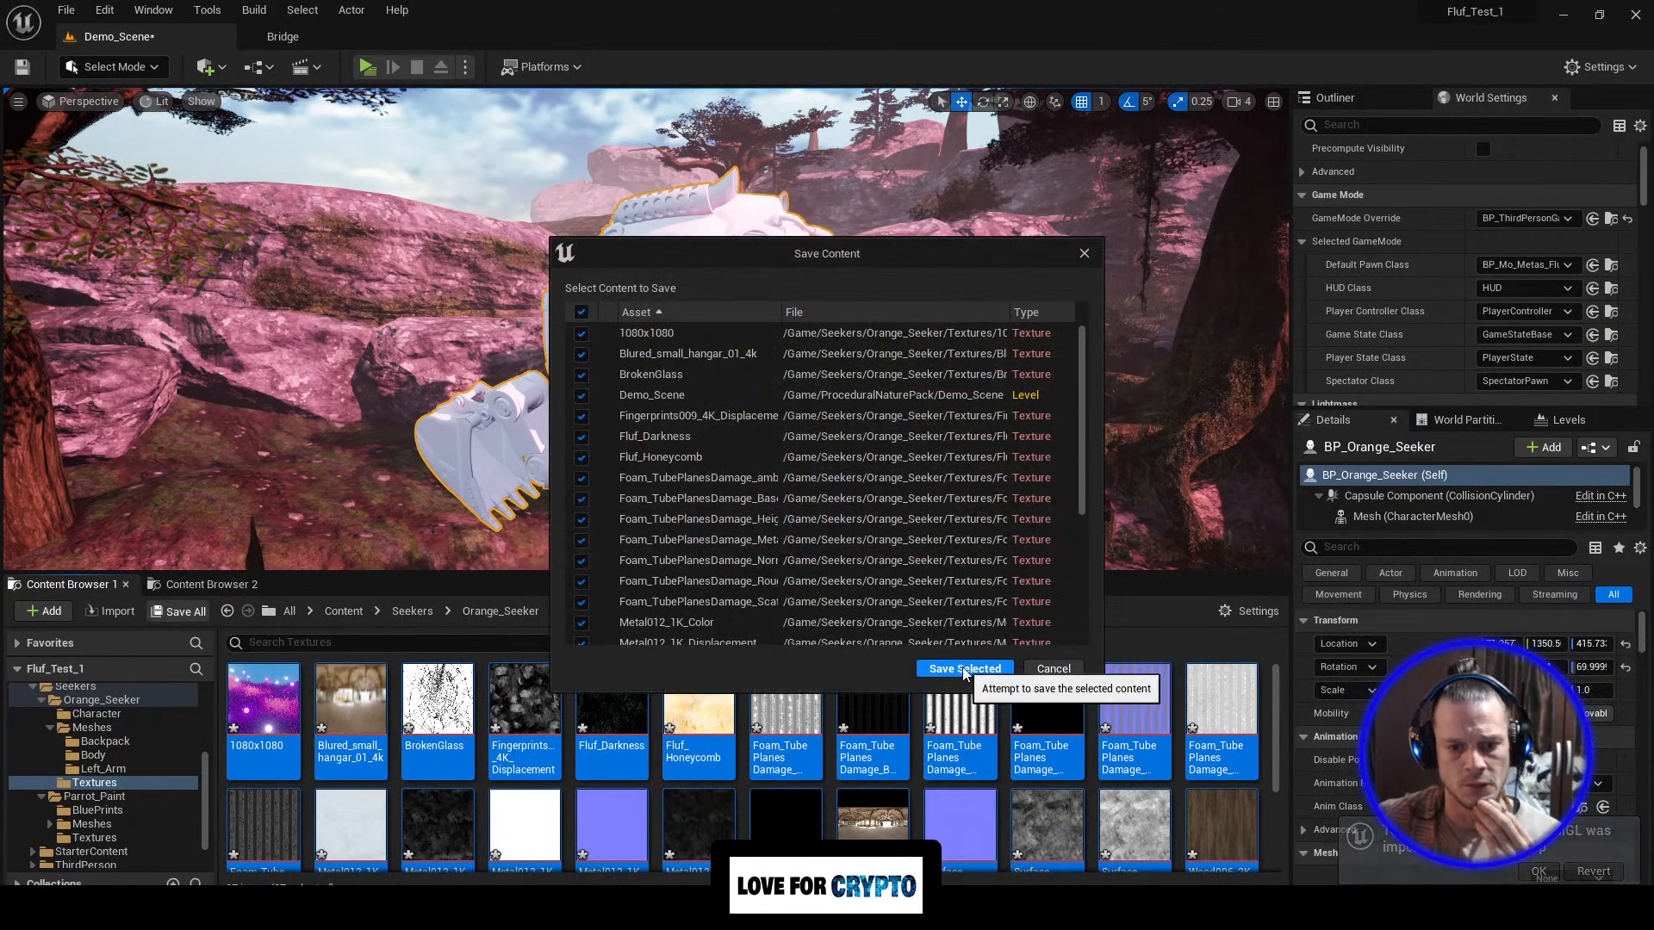
{"action": "left_click", "coordinate": [962, 669]}
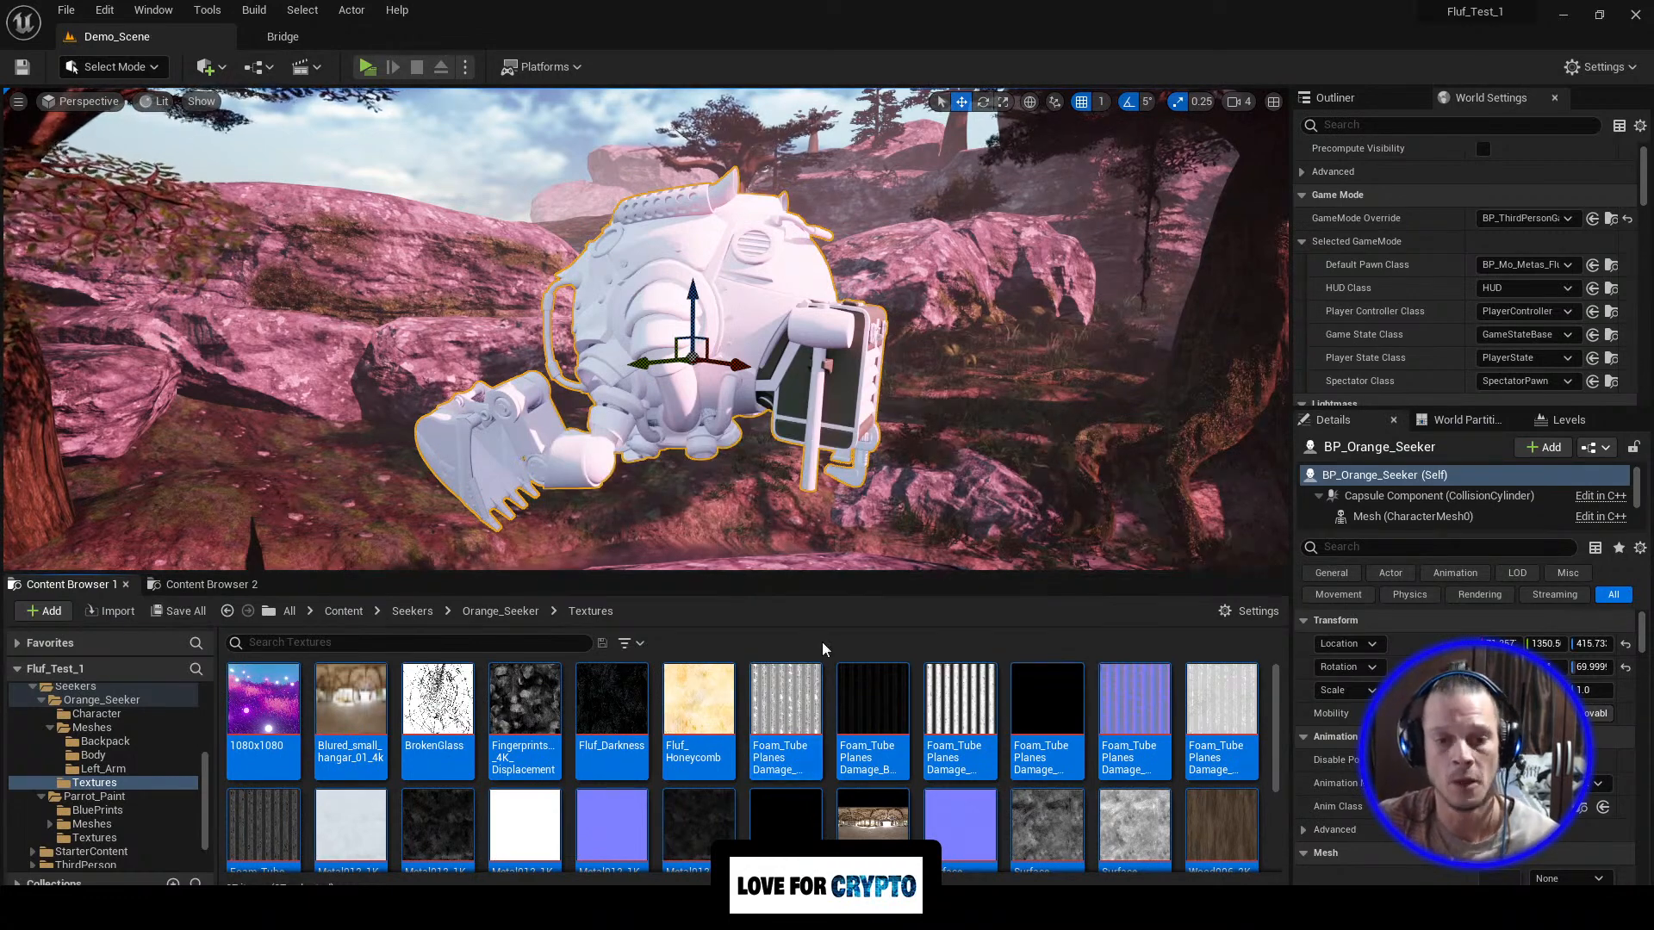
Step: Enlarge the Content Browser and open the Body folder within Orange_Seeker's Meshes
{"action": "left_click_drag", "start_coordinate": [937, 546], "coordinate": [934, 533]}
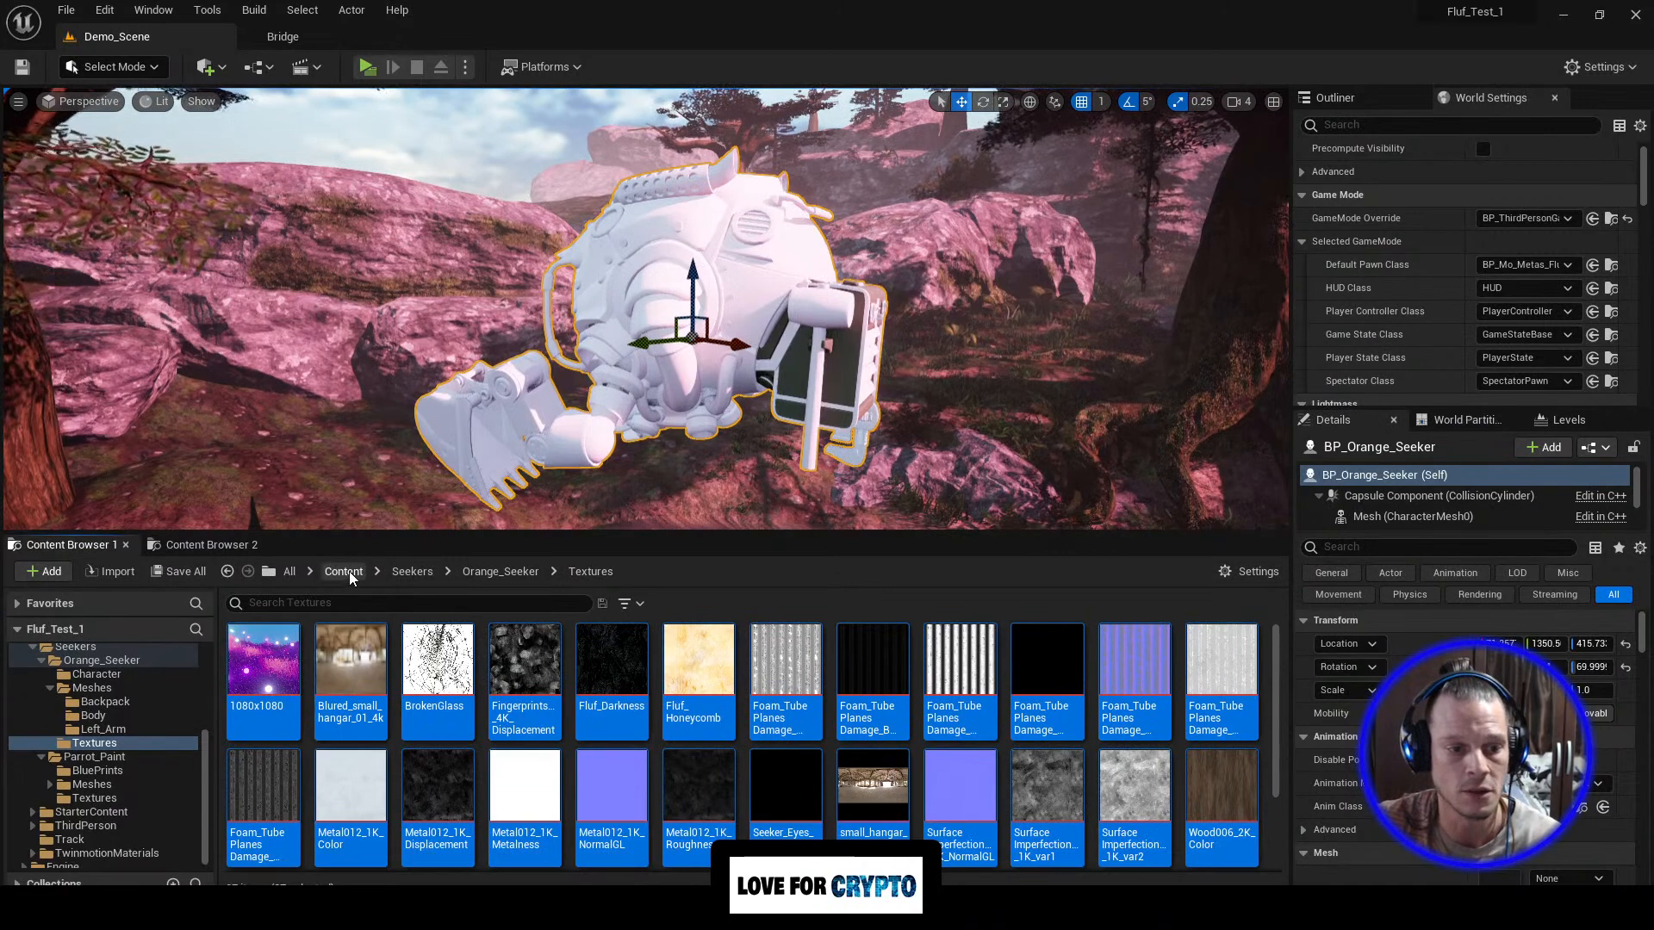
{"action": "left_click", "coordinate": [497, 570]}
{"action": "double_click", "coordinate": [344, 665]}
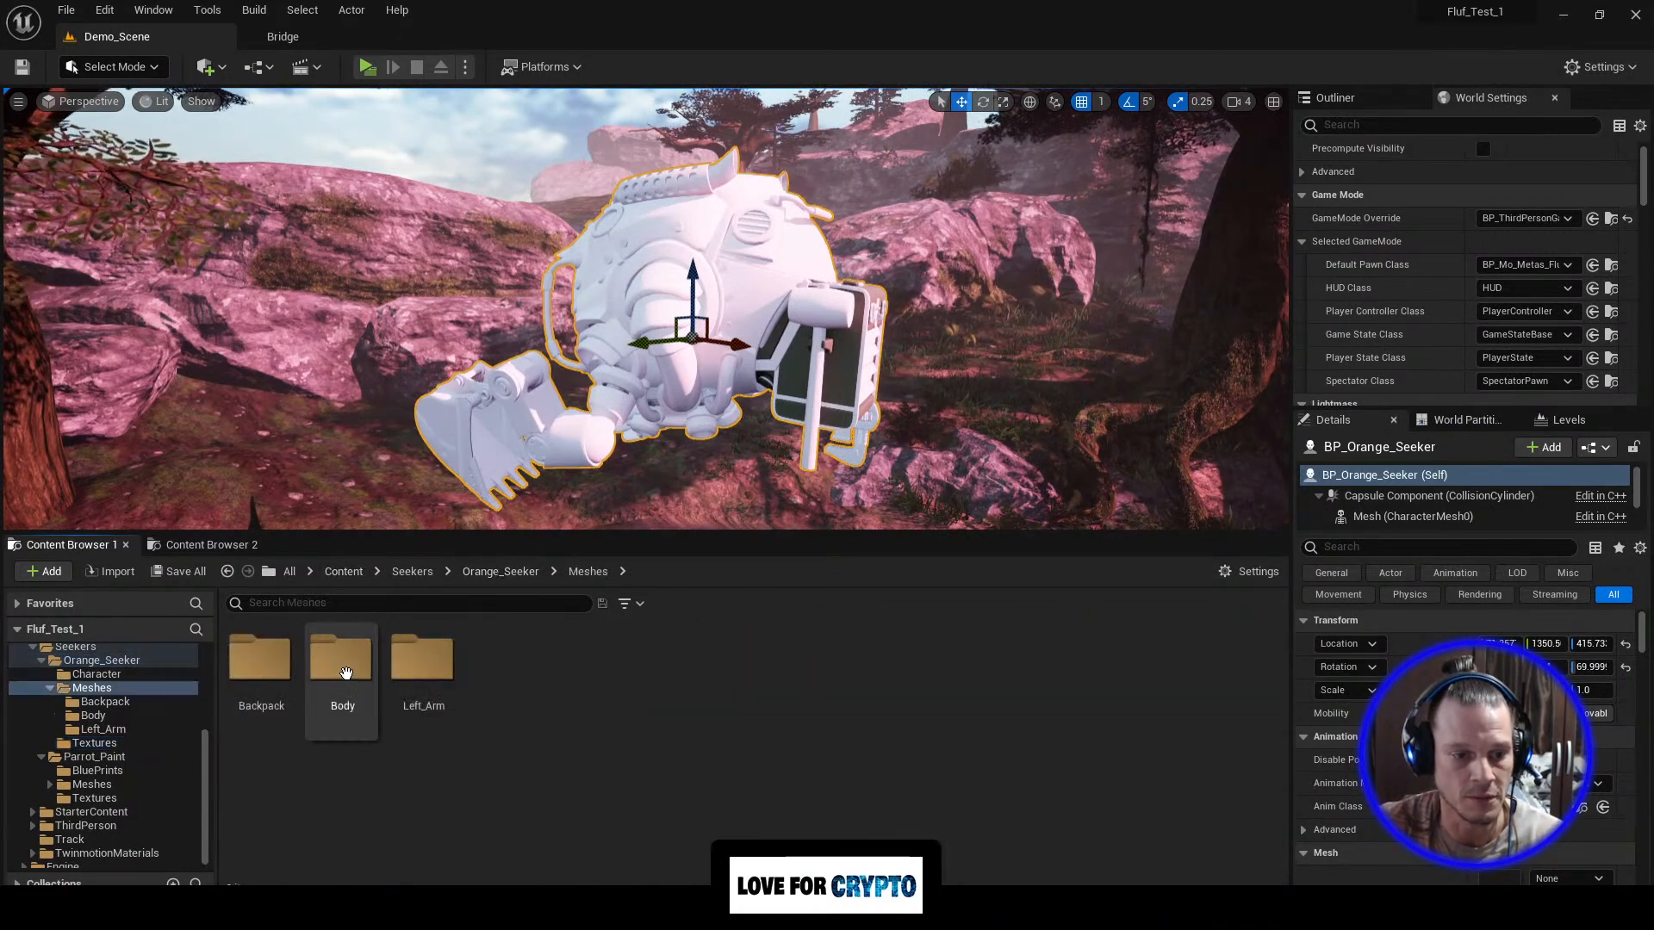
{"action": "double_click", "coordinate": [343, 665]}
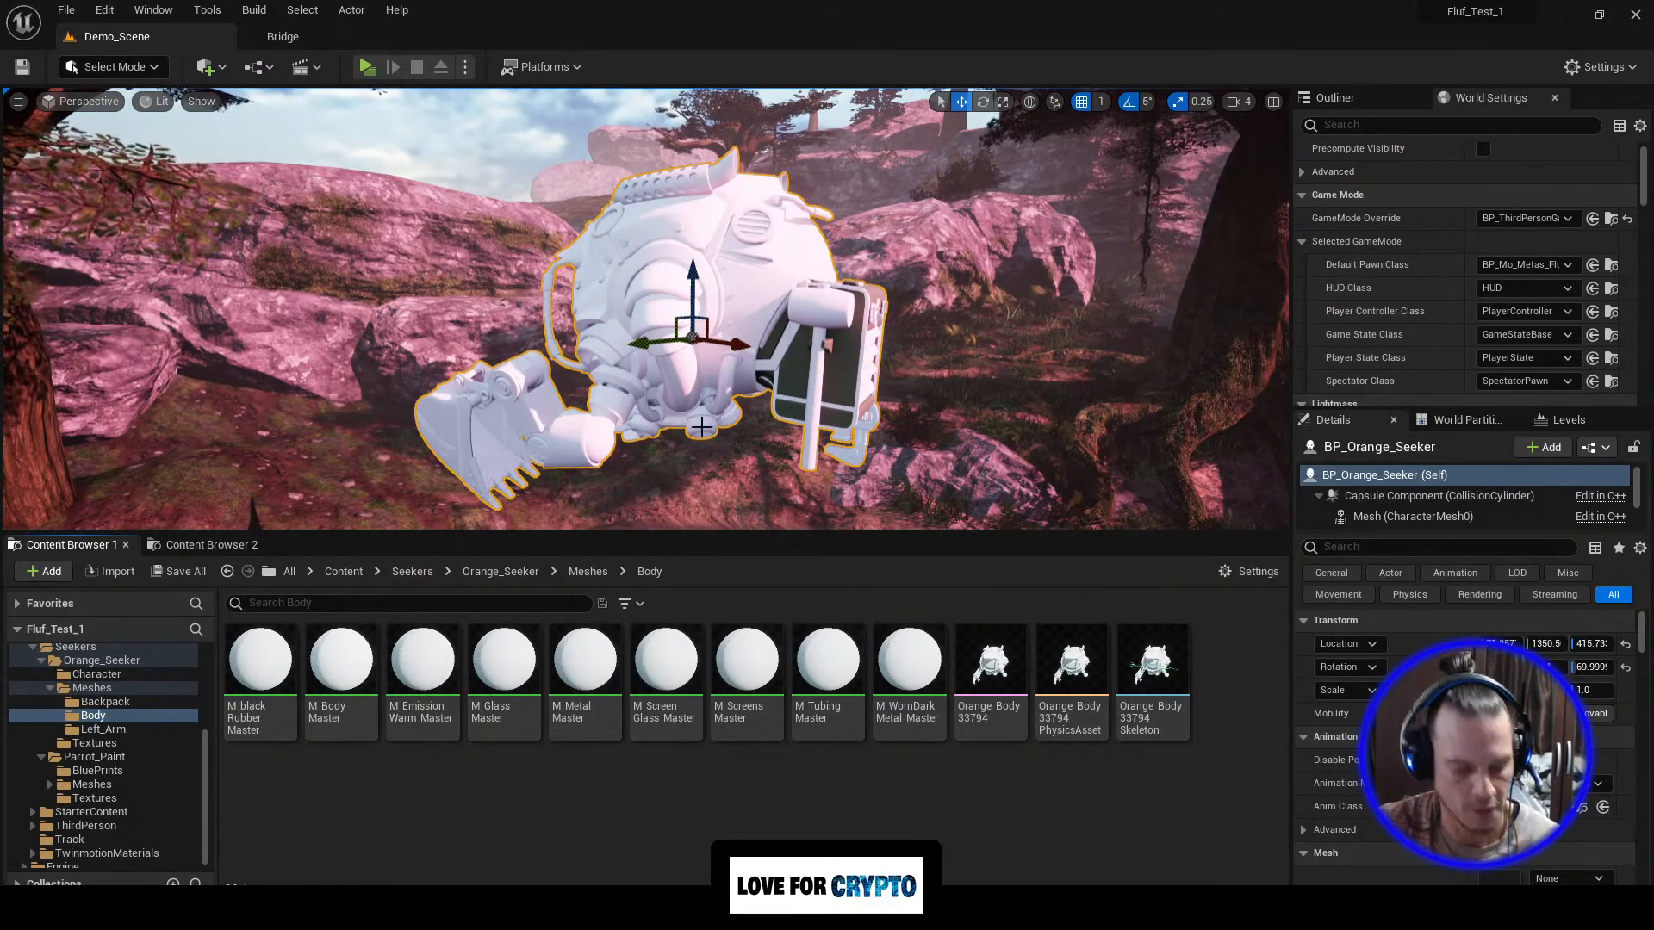
Step: Open the M_Glass_Master material from the Body folder and bring its whole material graph into view
{"action": "key", "text": "d"}
{"action": "right_click_drag", "start_coordinate": [702, 422], "coordinate": [491, 450]}
{"action": "key", "text": "w"}
{"action": "key", "text": "d"}
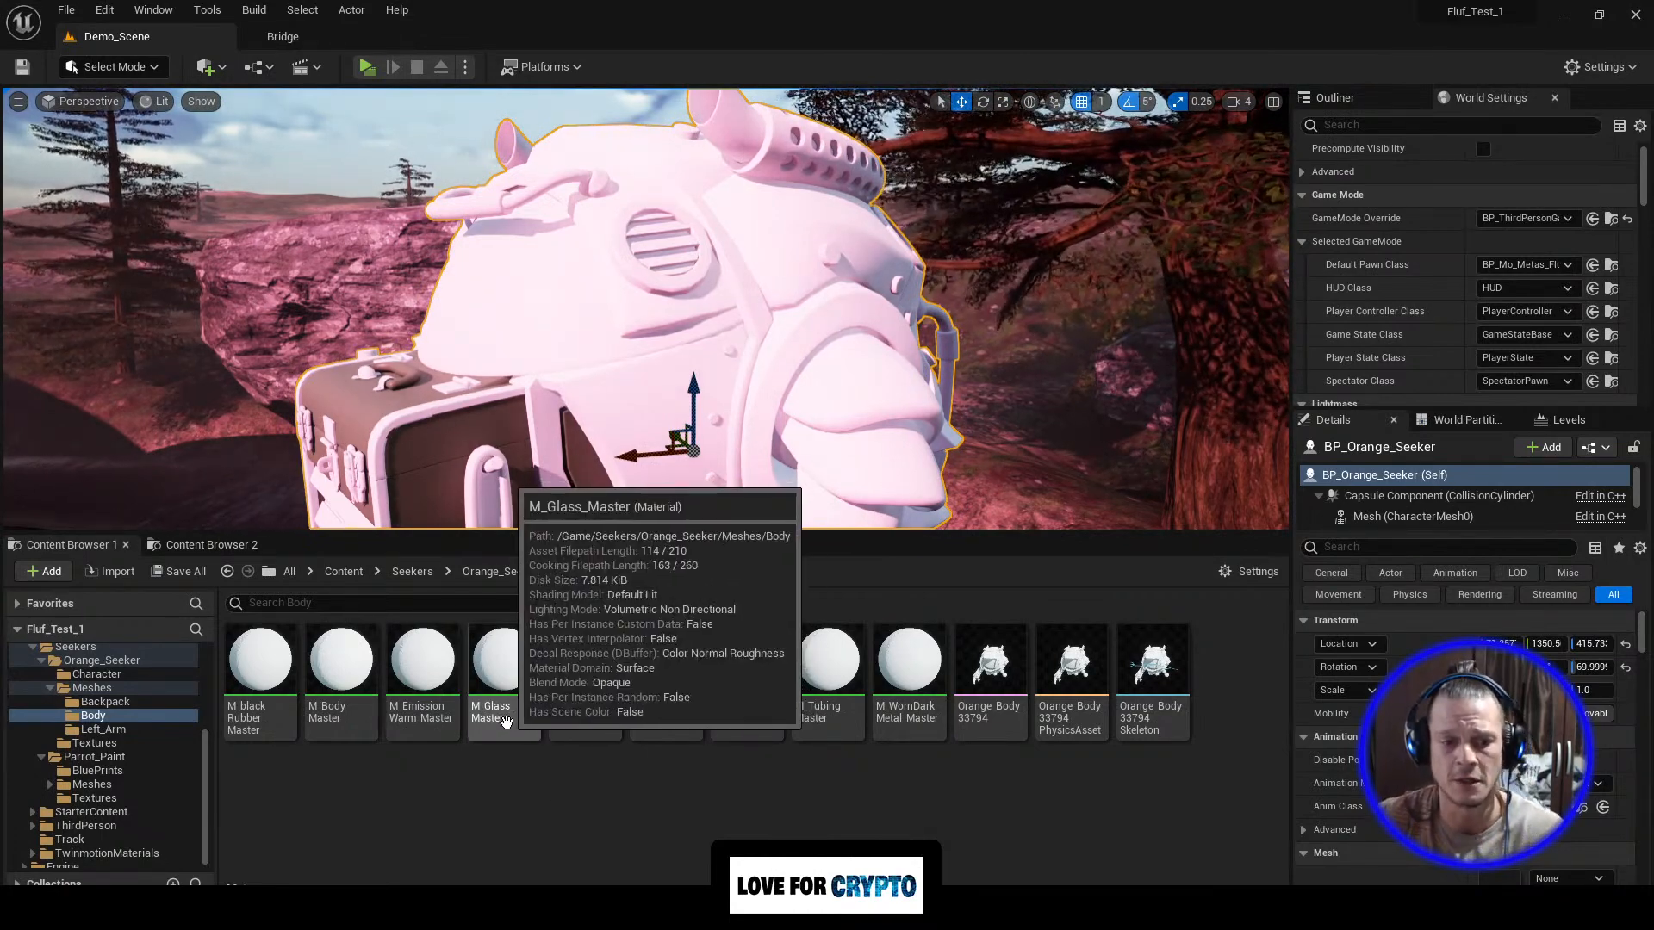
{"action": "double_click", "coordinate": [505, 721]}
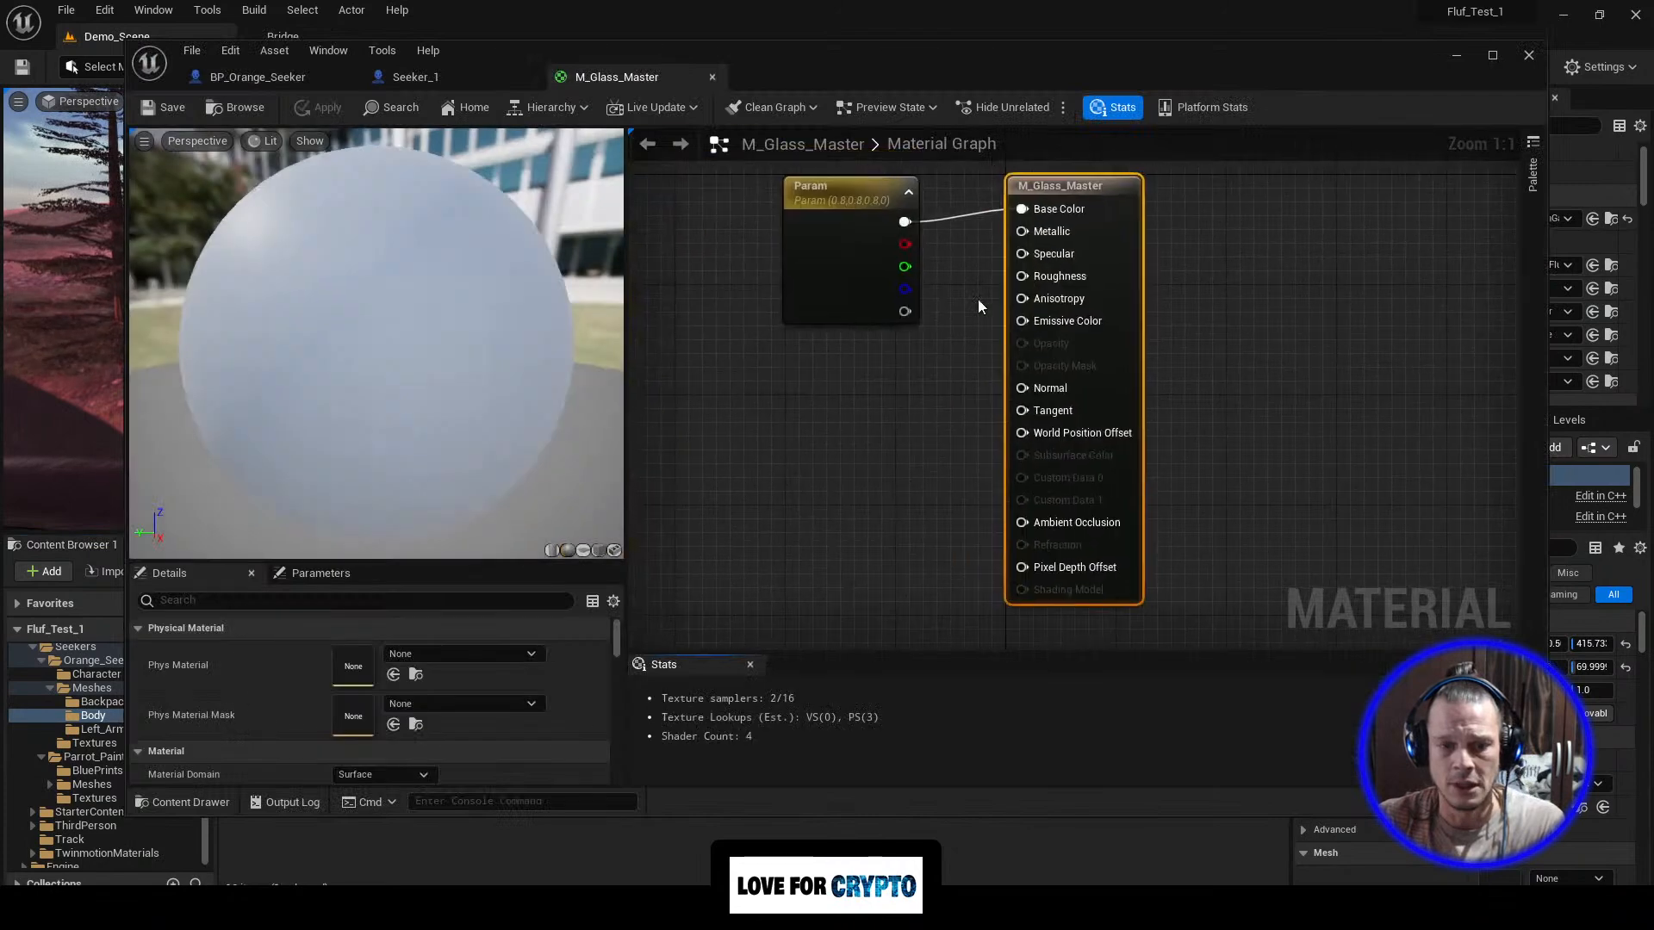
{"action": "right_click_drag", "start_coordinate": [961, 491], "coordinate": [980, 456]}
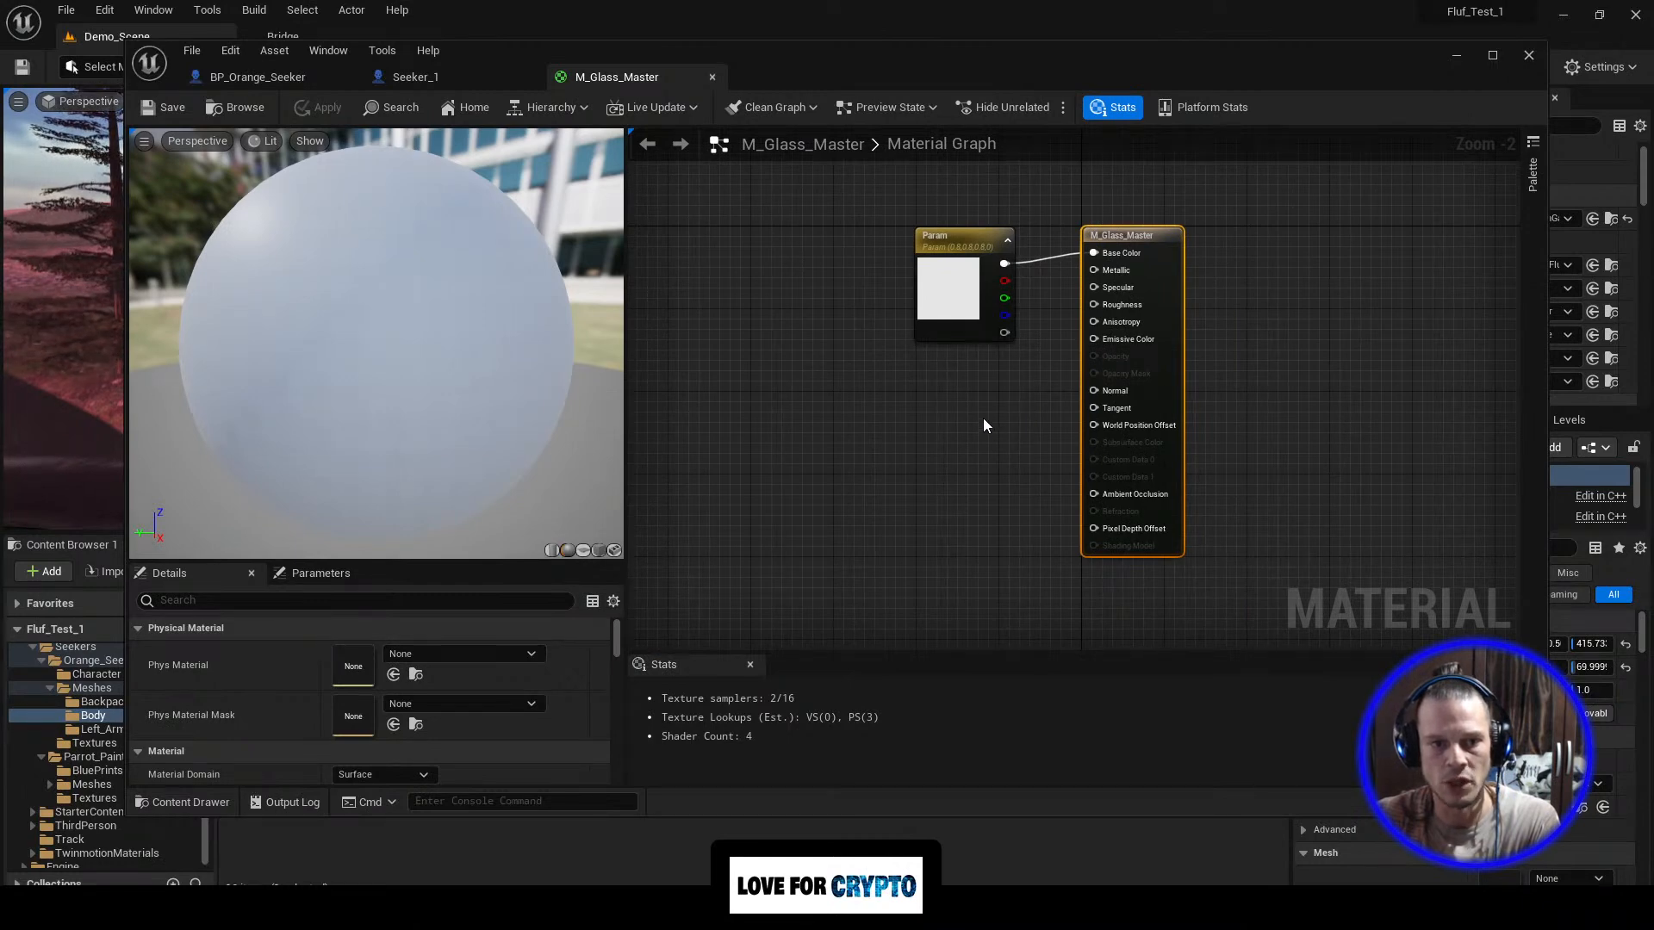
Step: Open the Orange_Body_33794 skeletal mesh, show its material slots, and arrange its editor beside the Body folder's materials
{"action": "left_click", "coordinate": [1457, 55]}
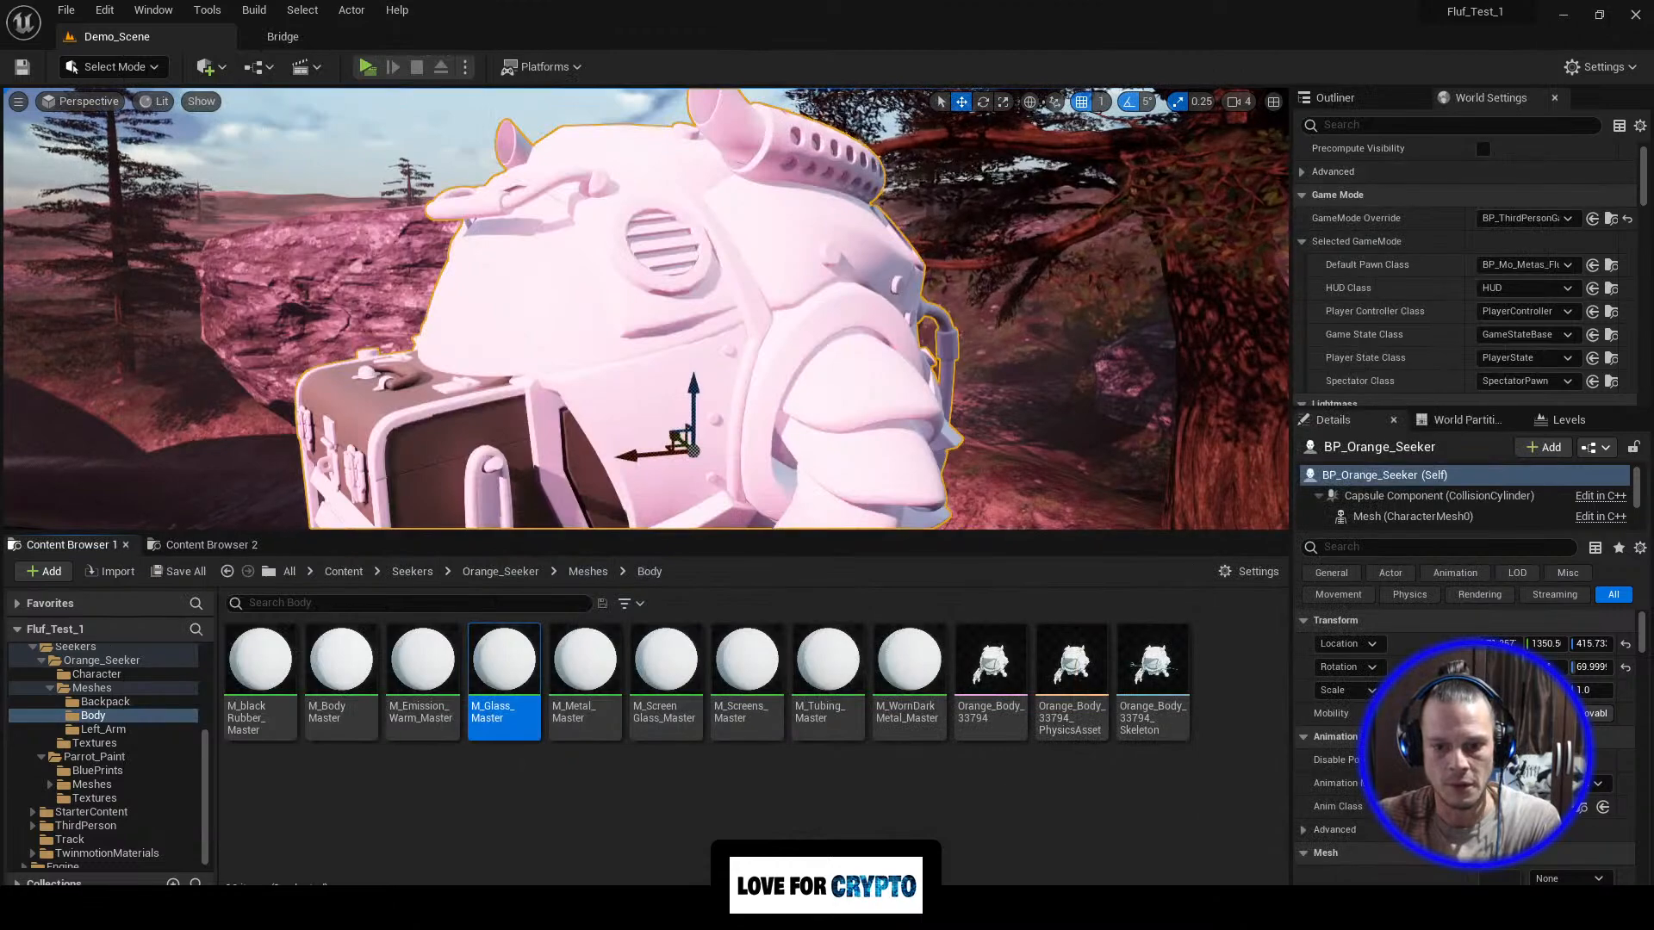
{"action": "scroll", "coordinate": [1309, 813], "scroll_direction": "down", "scroll_amount": 3}
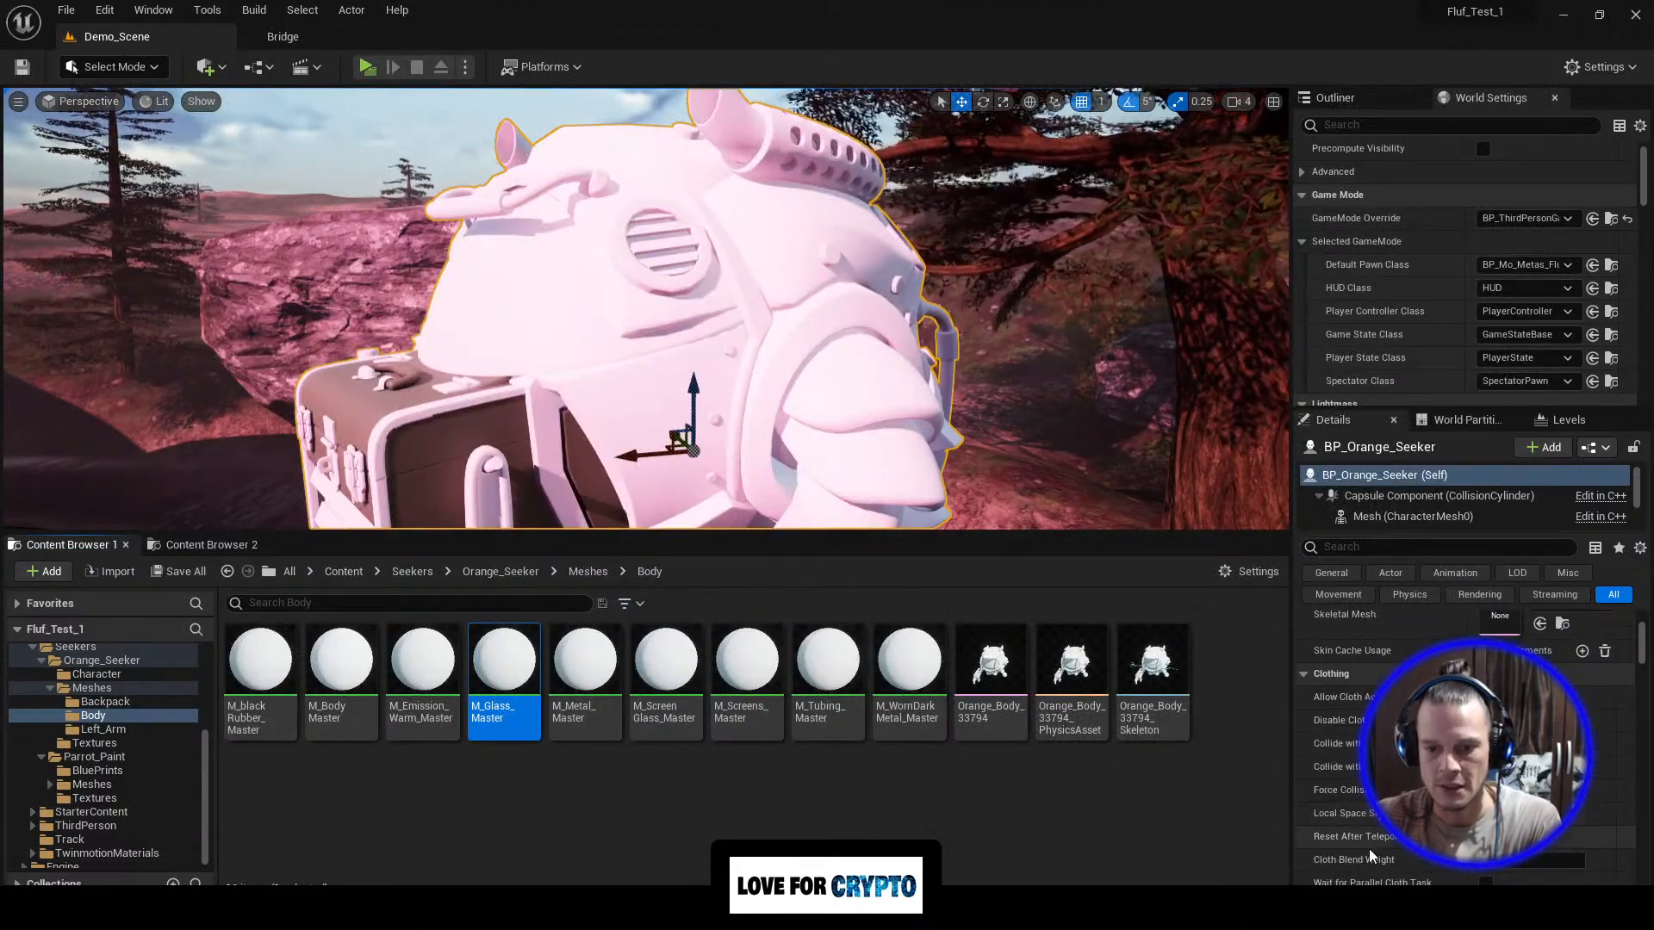
{"action": "double_click", "coordinate": [991, 714]}
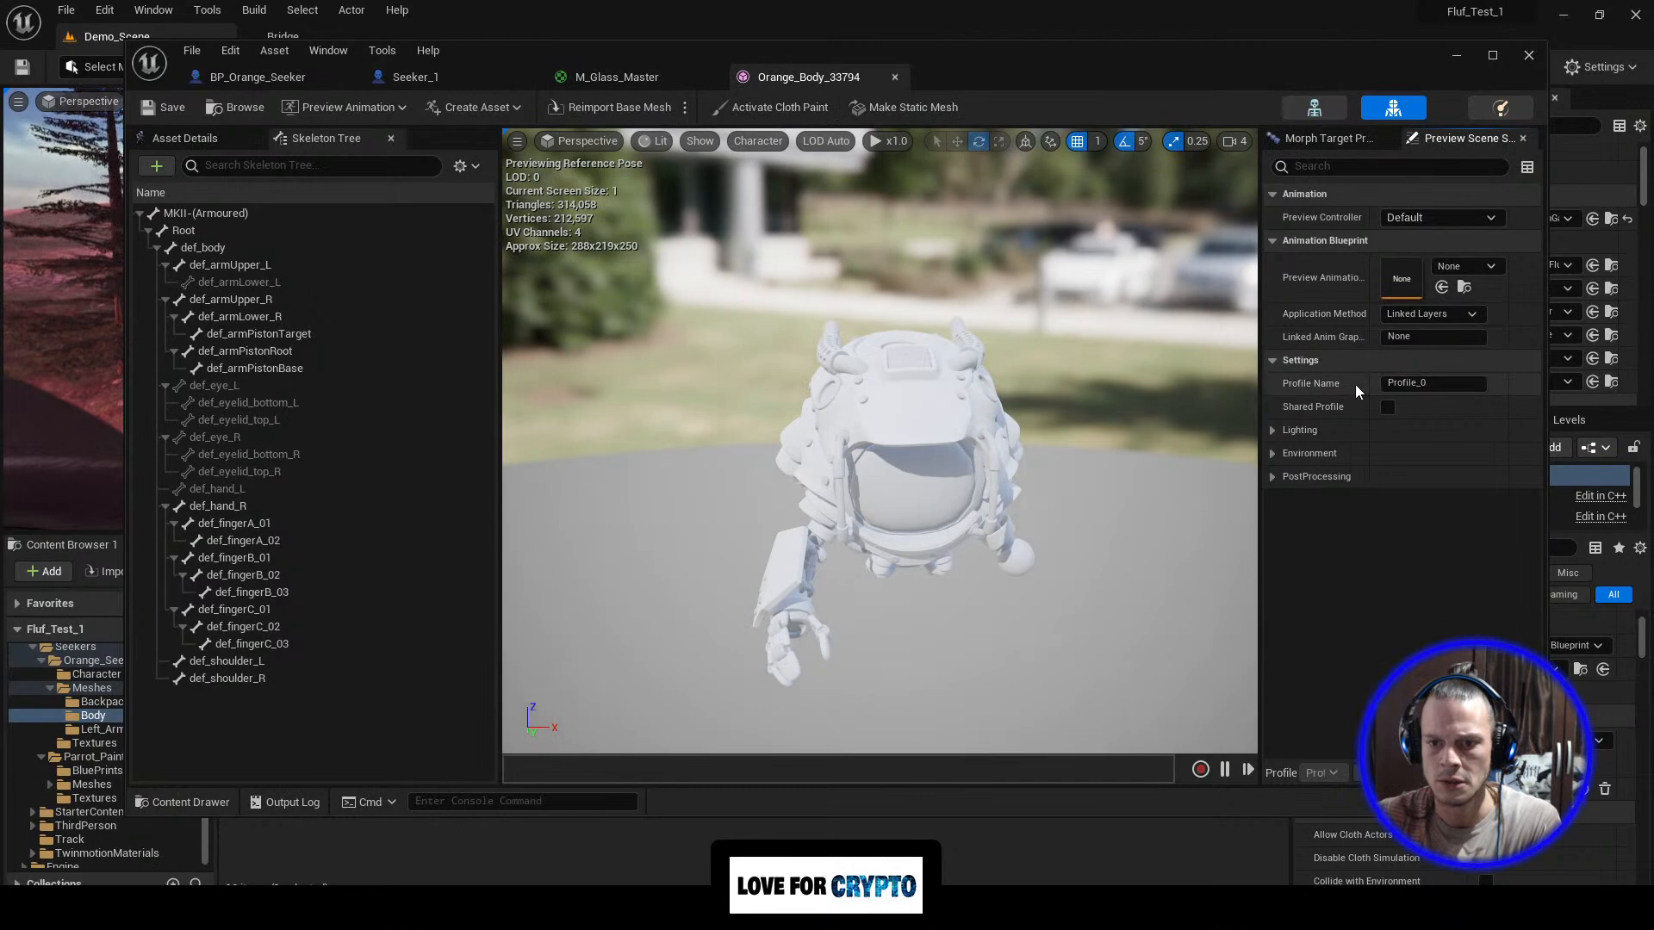
{"action": "left_click", "coordinate": [217, 141]}
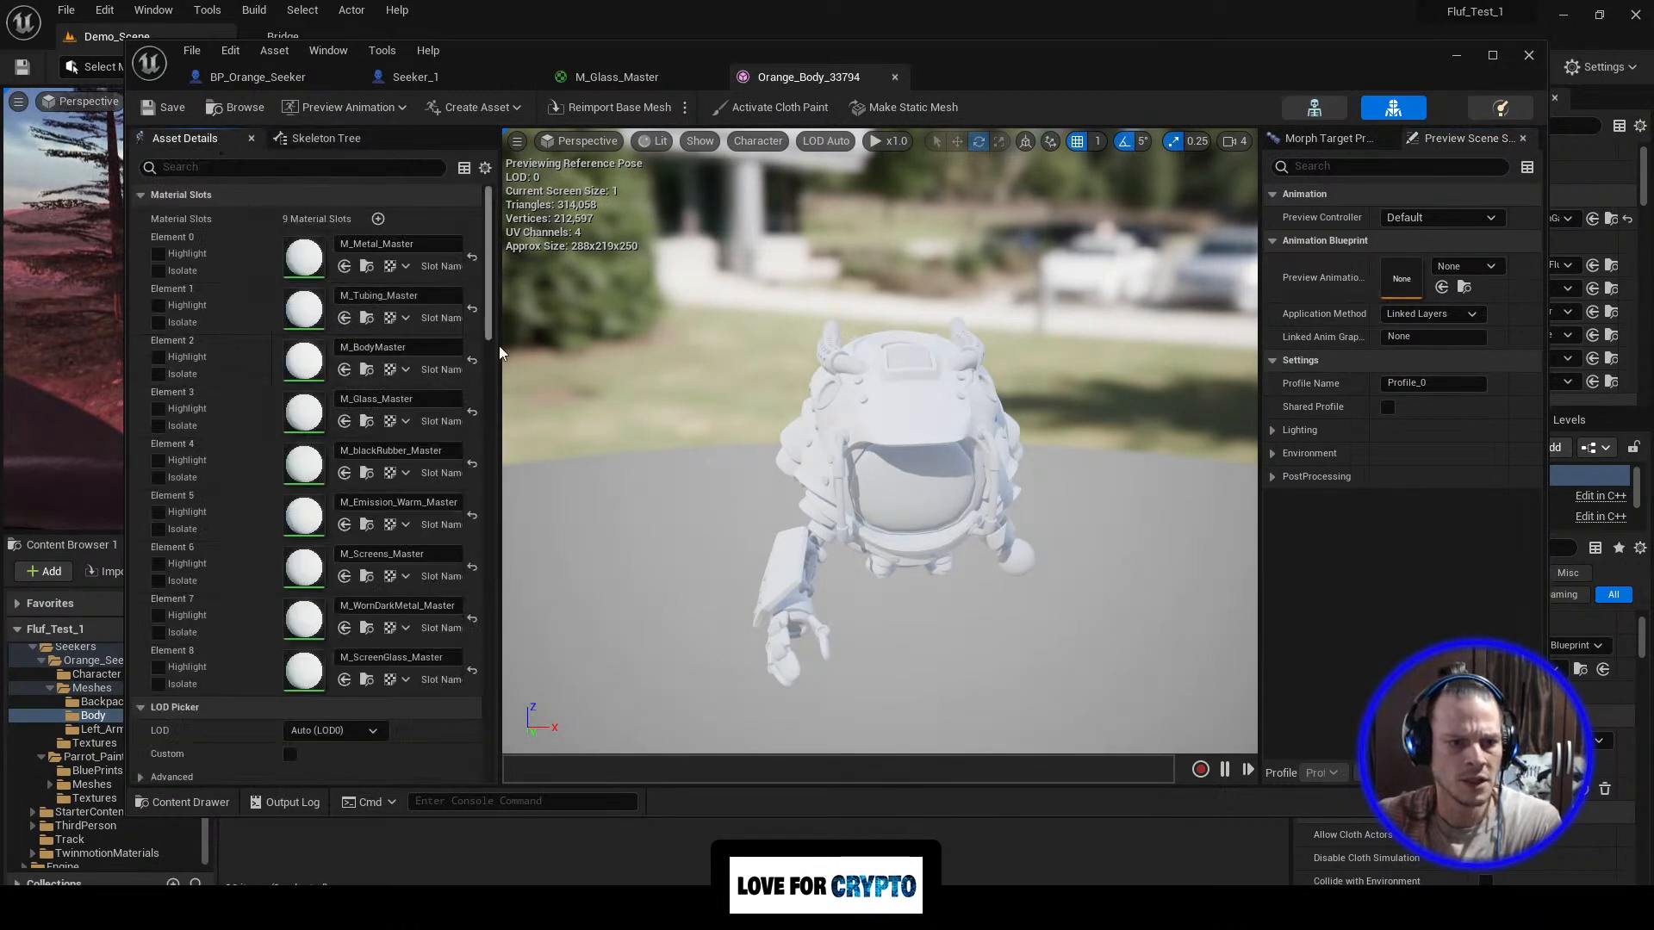
{"action": "left_click_drag", "start_coordinate": [501, 354], "coordinate": [689, 349]}
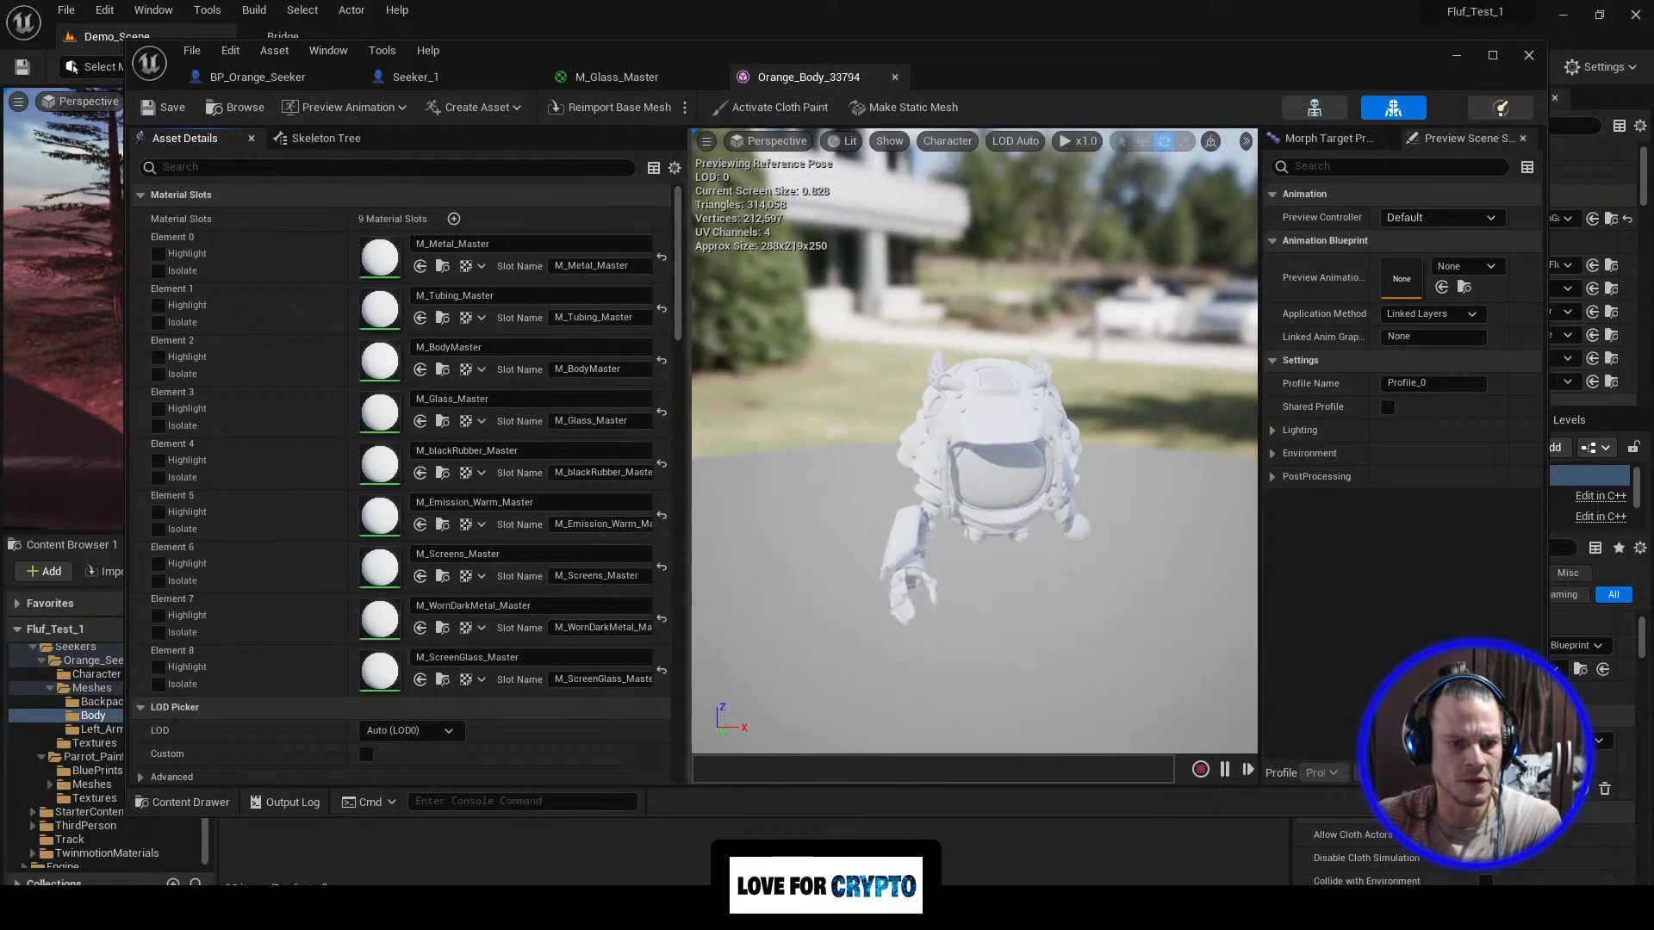
{"action": "left_click_drag", "start_coordinate": [127, 381], "coordinate": [35, 381]}
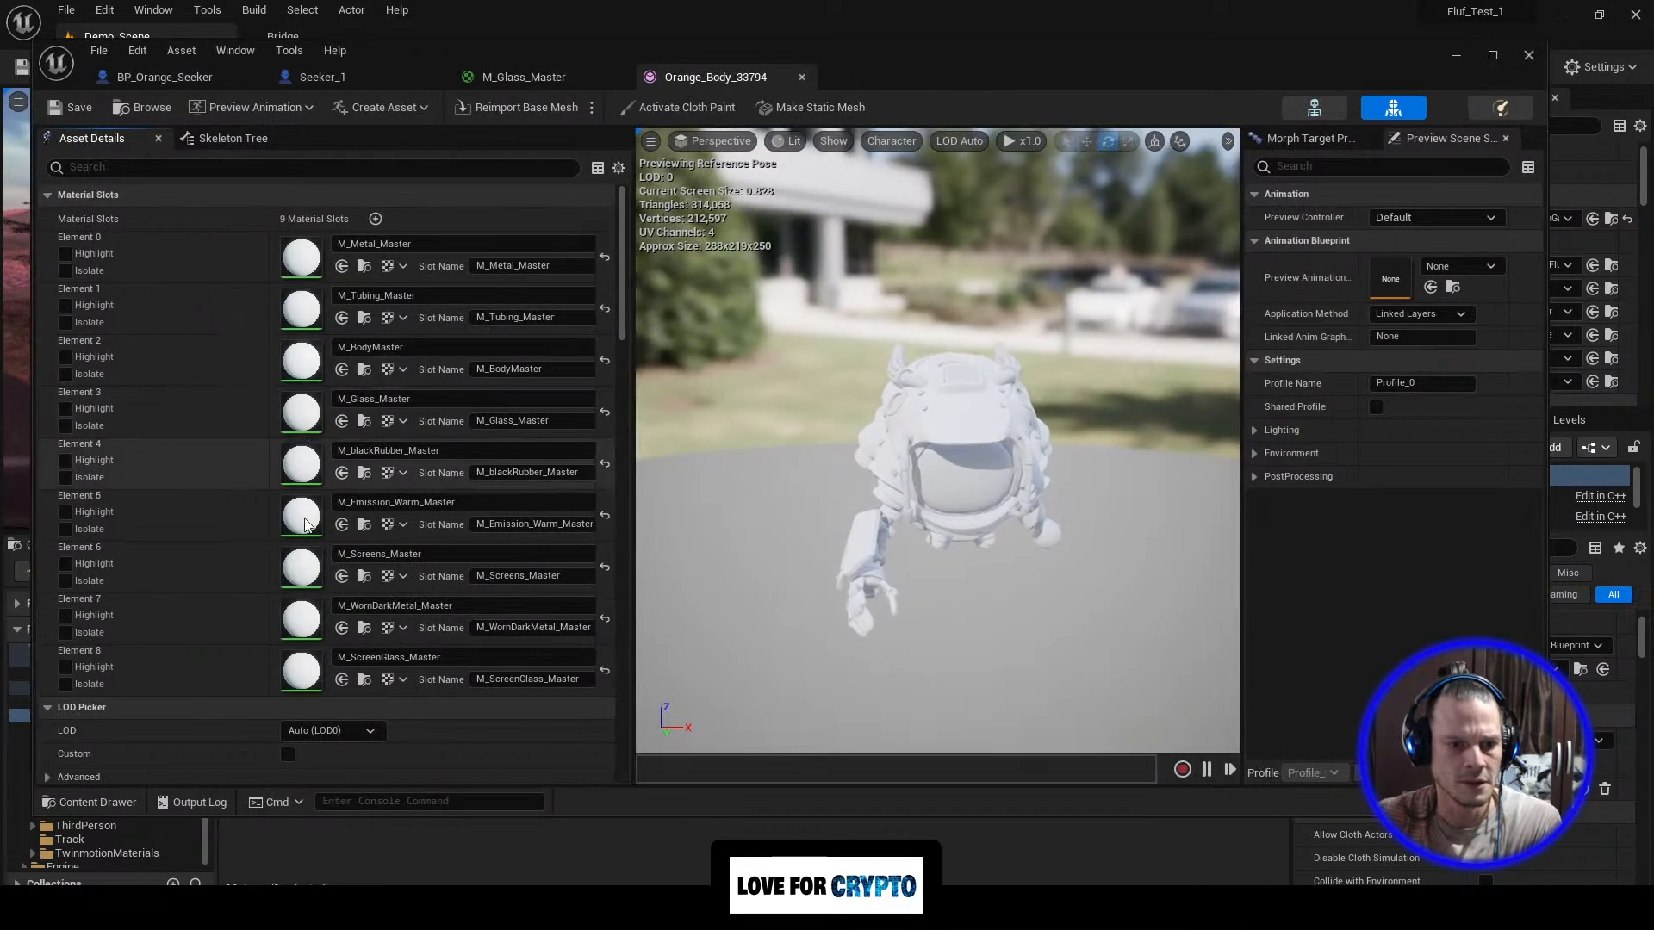
{"action": "scroll", "coordinate": [348, 484], "scroll_direction": "down", "scroll_amount": 3}
{"action": "scroll", "coordinate": [348, 491], "scroll_direction": "up", "scroll_amount": 3}
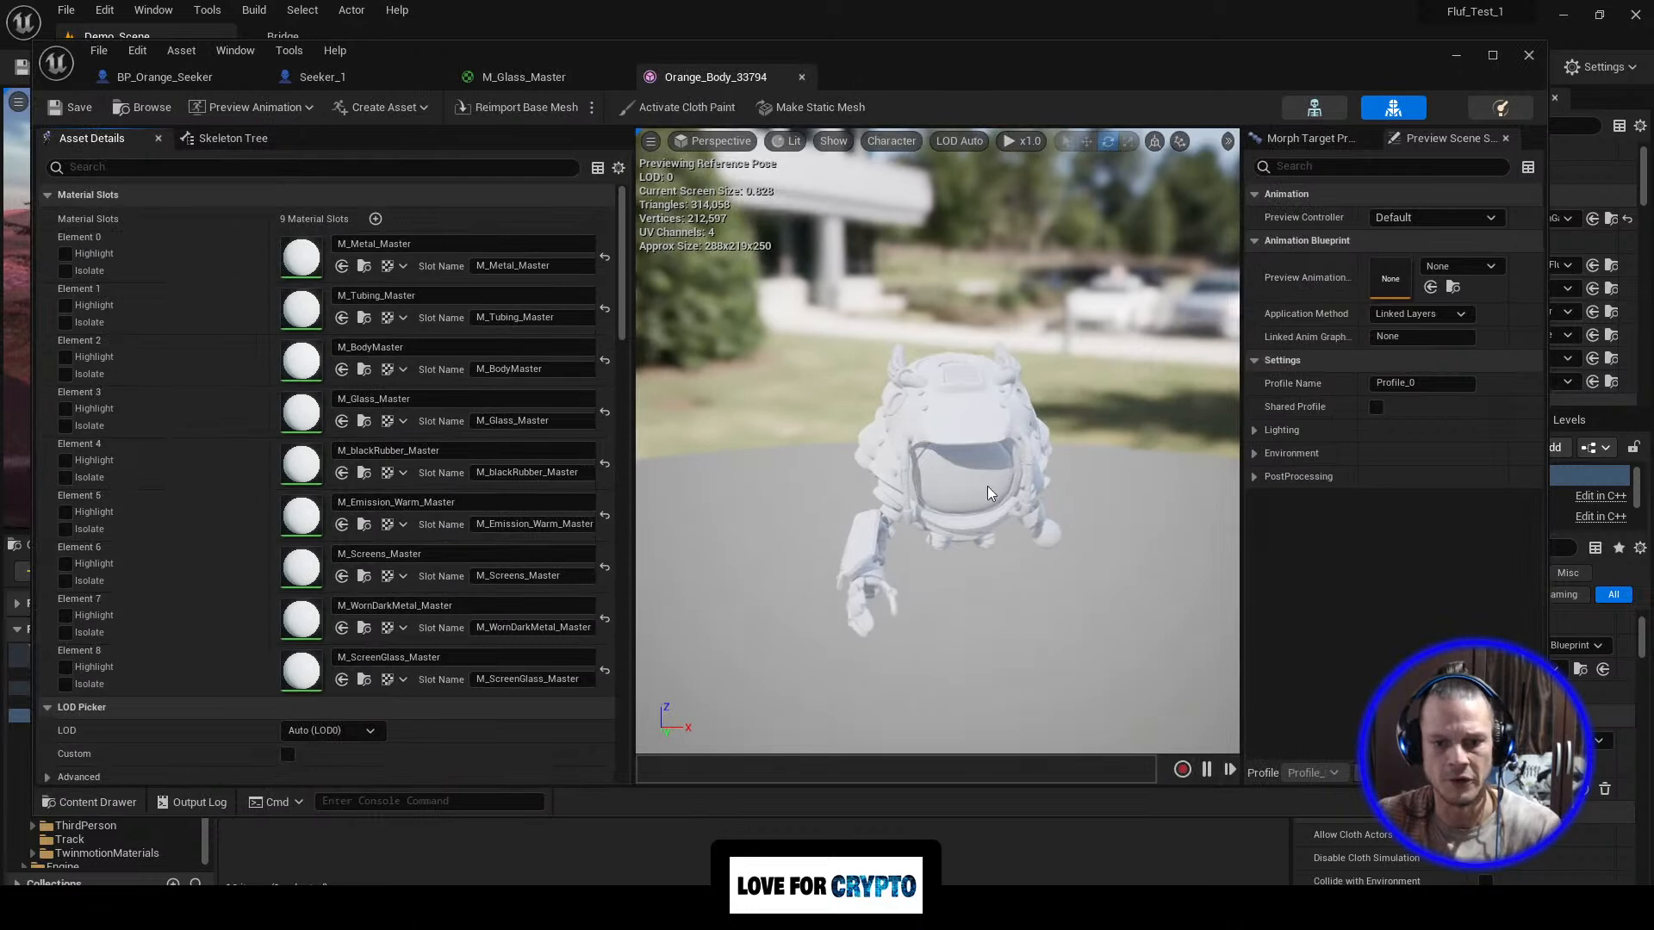
{"action": "left_click_drag", "start_coordinate": [30, 406], "coordinate": [693, 406]}
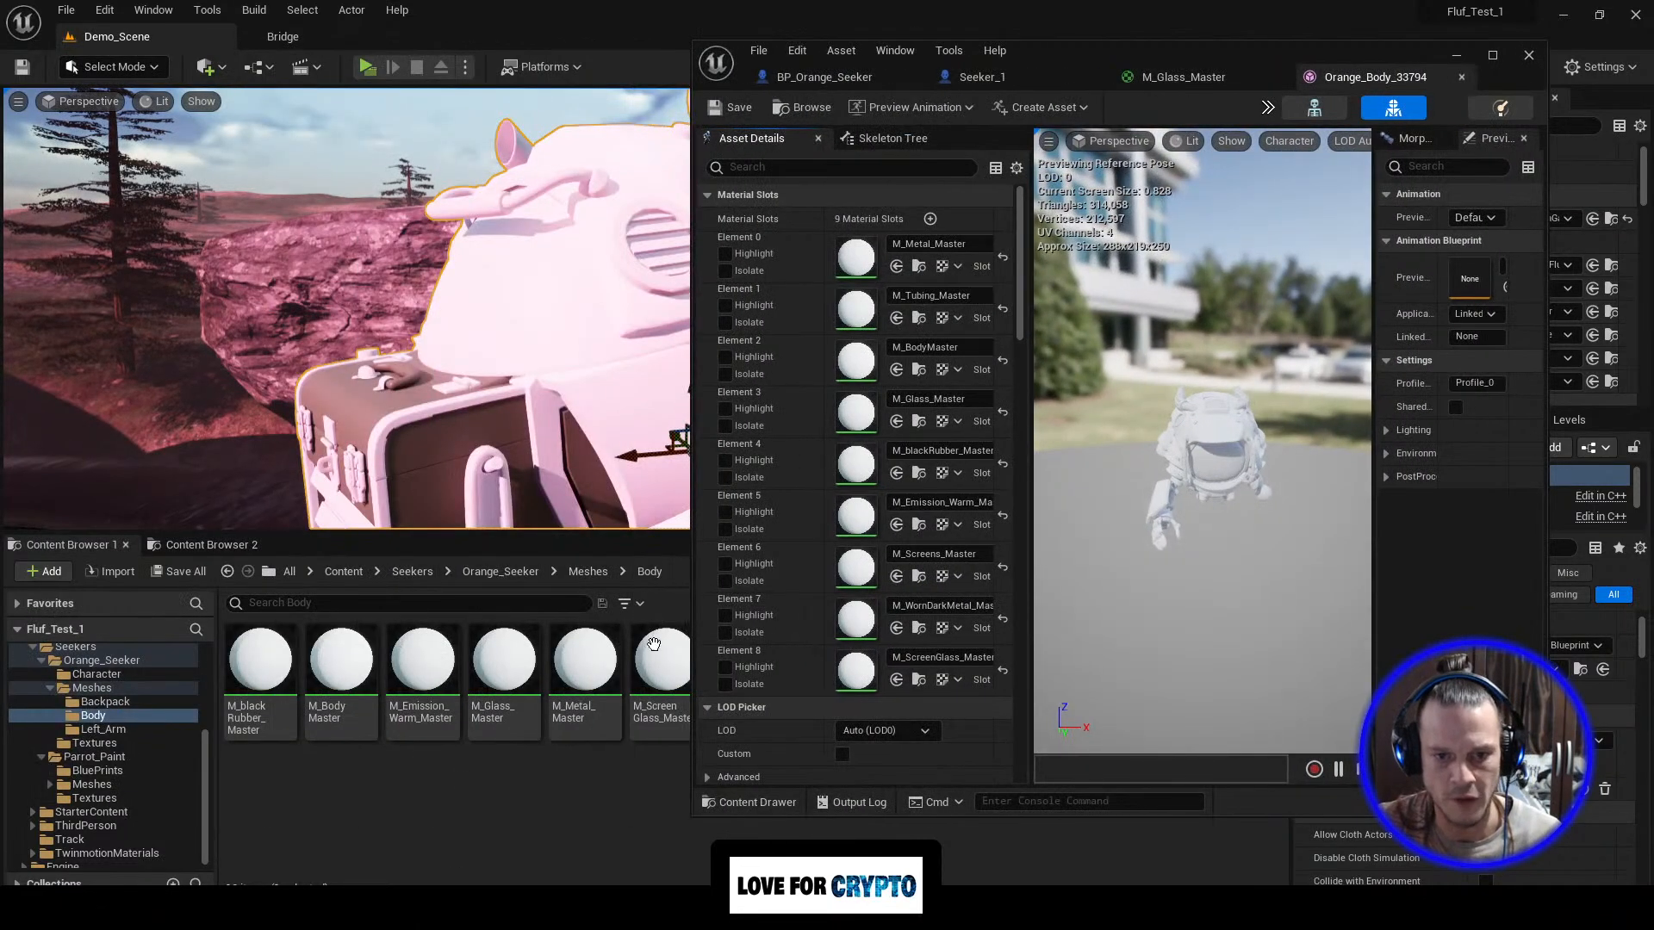
{"action": "scroll", "coordinate": [929, 435], "scroll_direction": "down", "scroll_amount": 1}
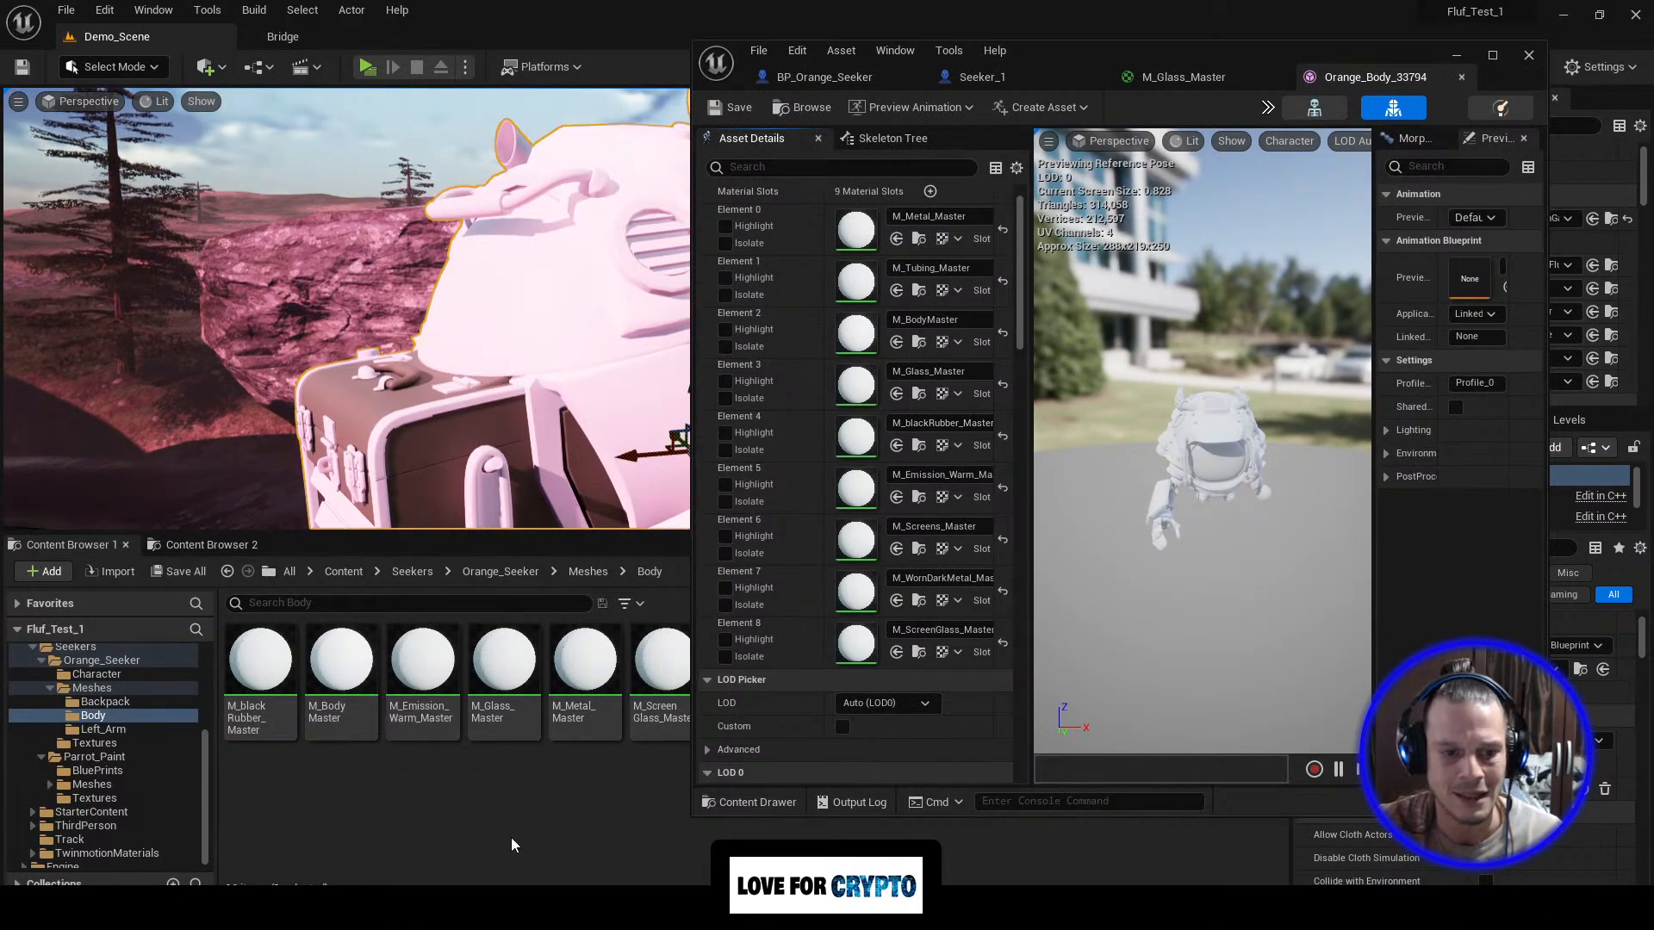
Step: Look through the Masters folder of TwinmotionMaterials for a ready-made glass material
{"action": "left_click", "coordinate": [1456, 57]}
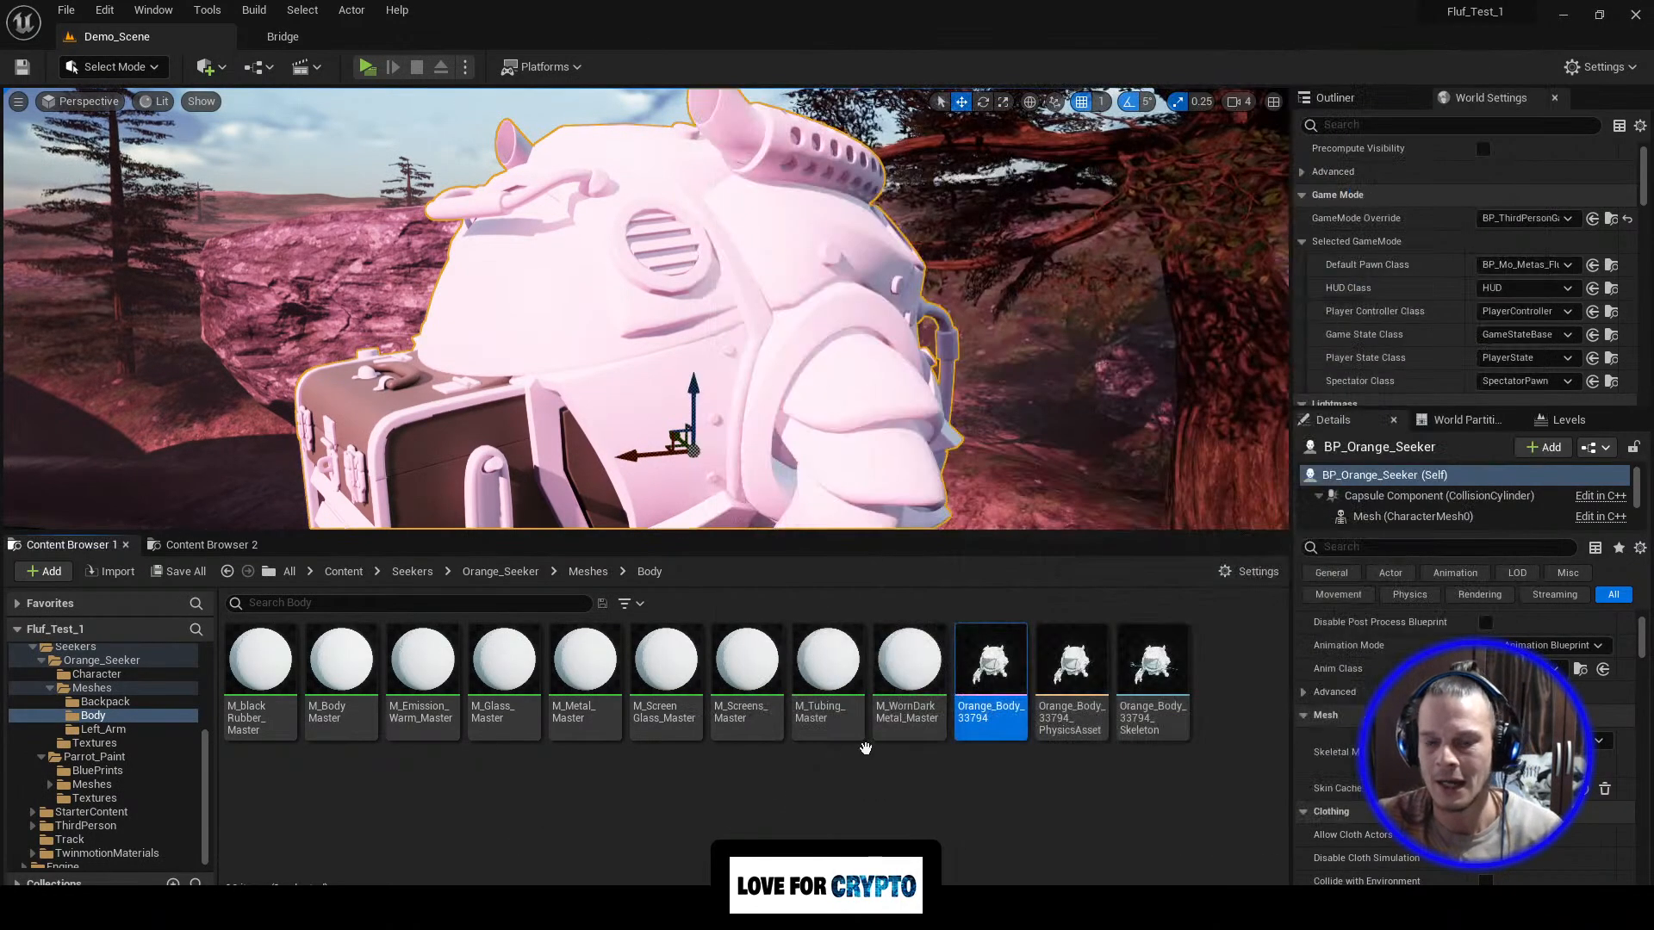
{"action": "left_click", "coordinate": [342, 572]}
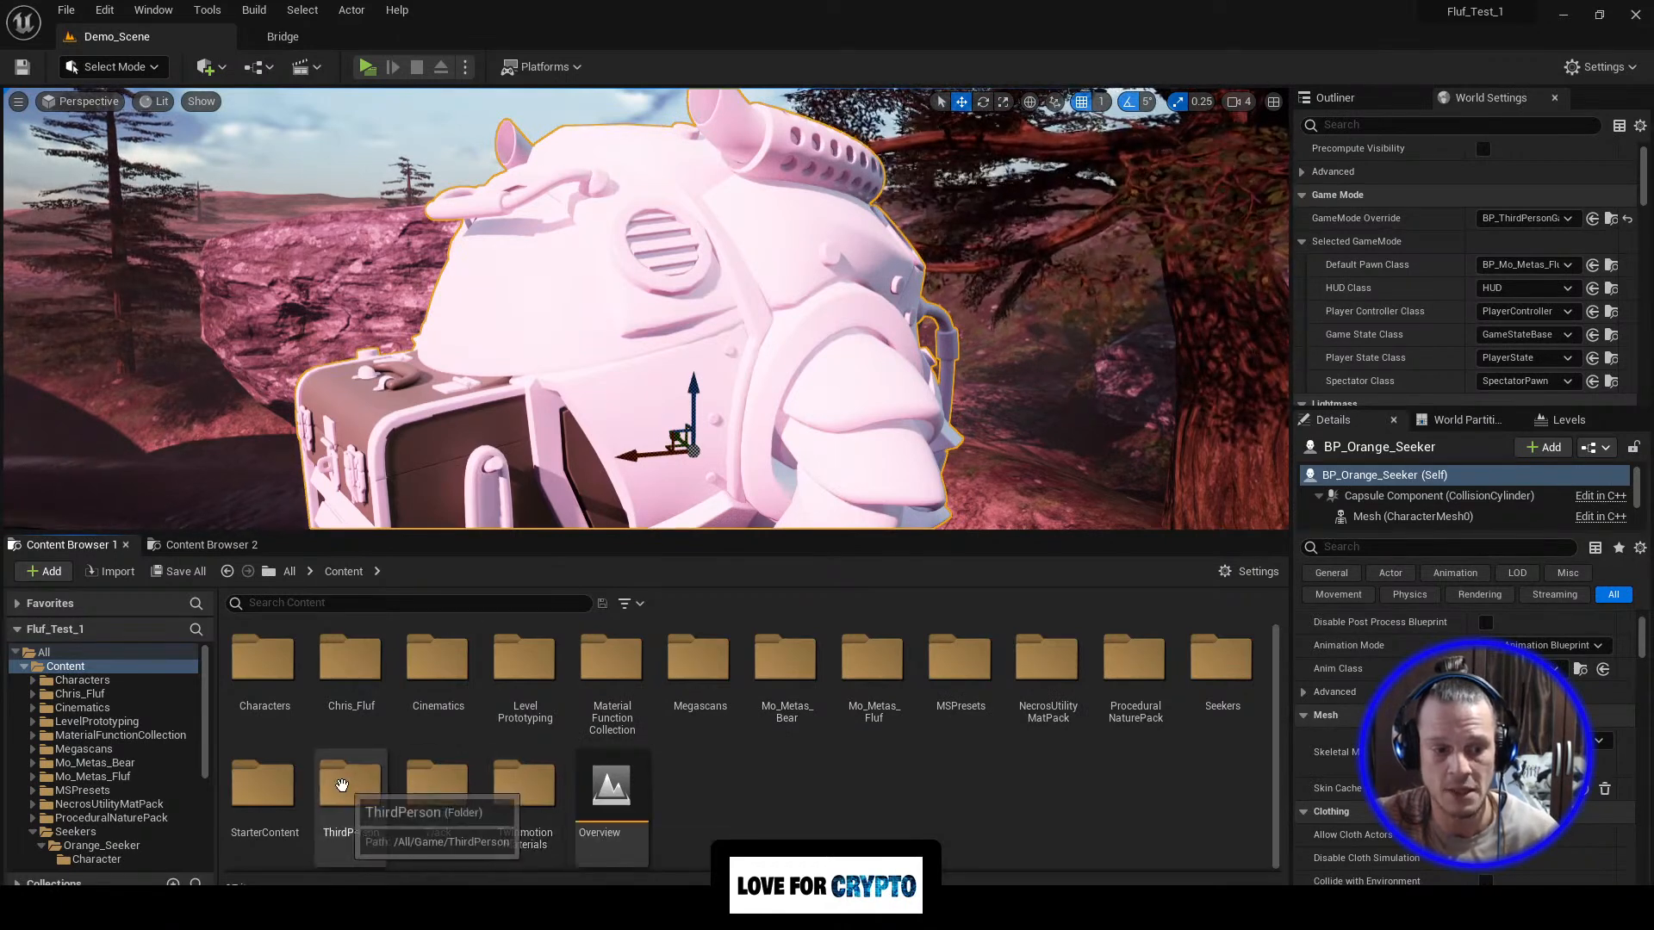
{"action": "double_click", "coordinate": [518, 786]}
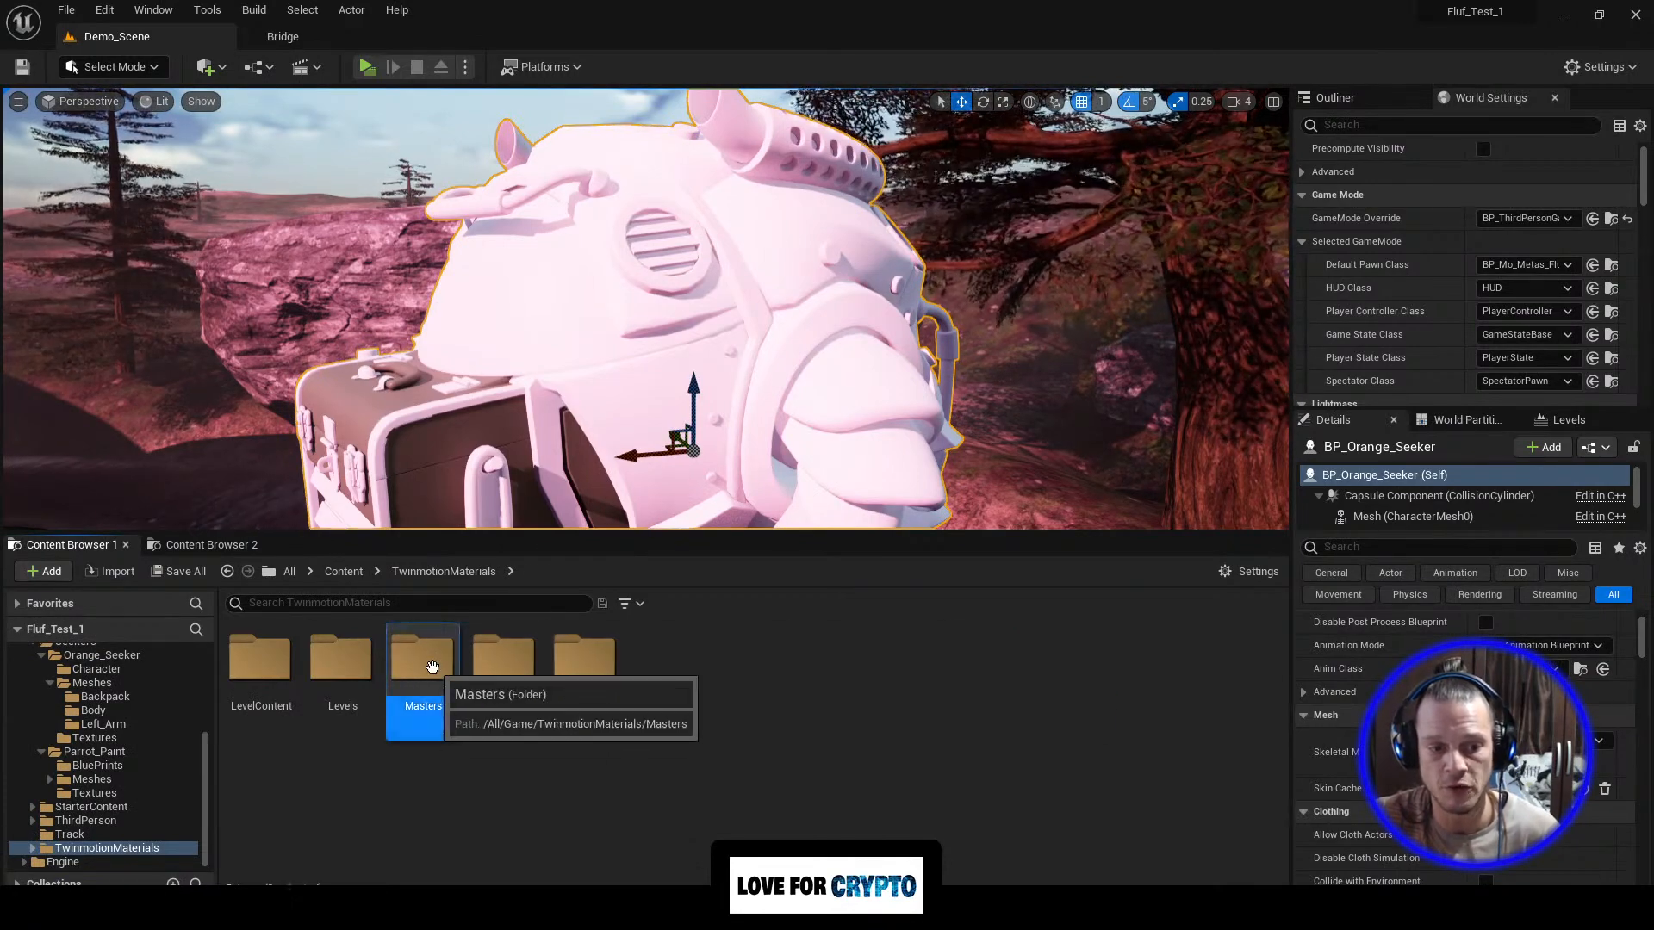
{"action": "double_click", "coordinate": [423, 695]}
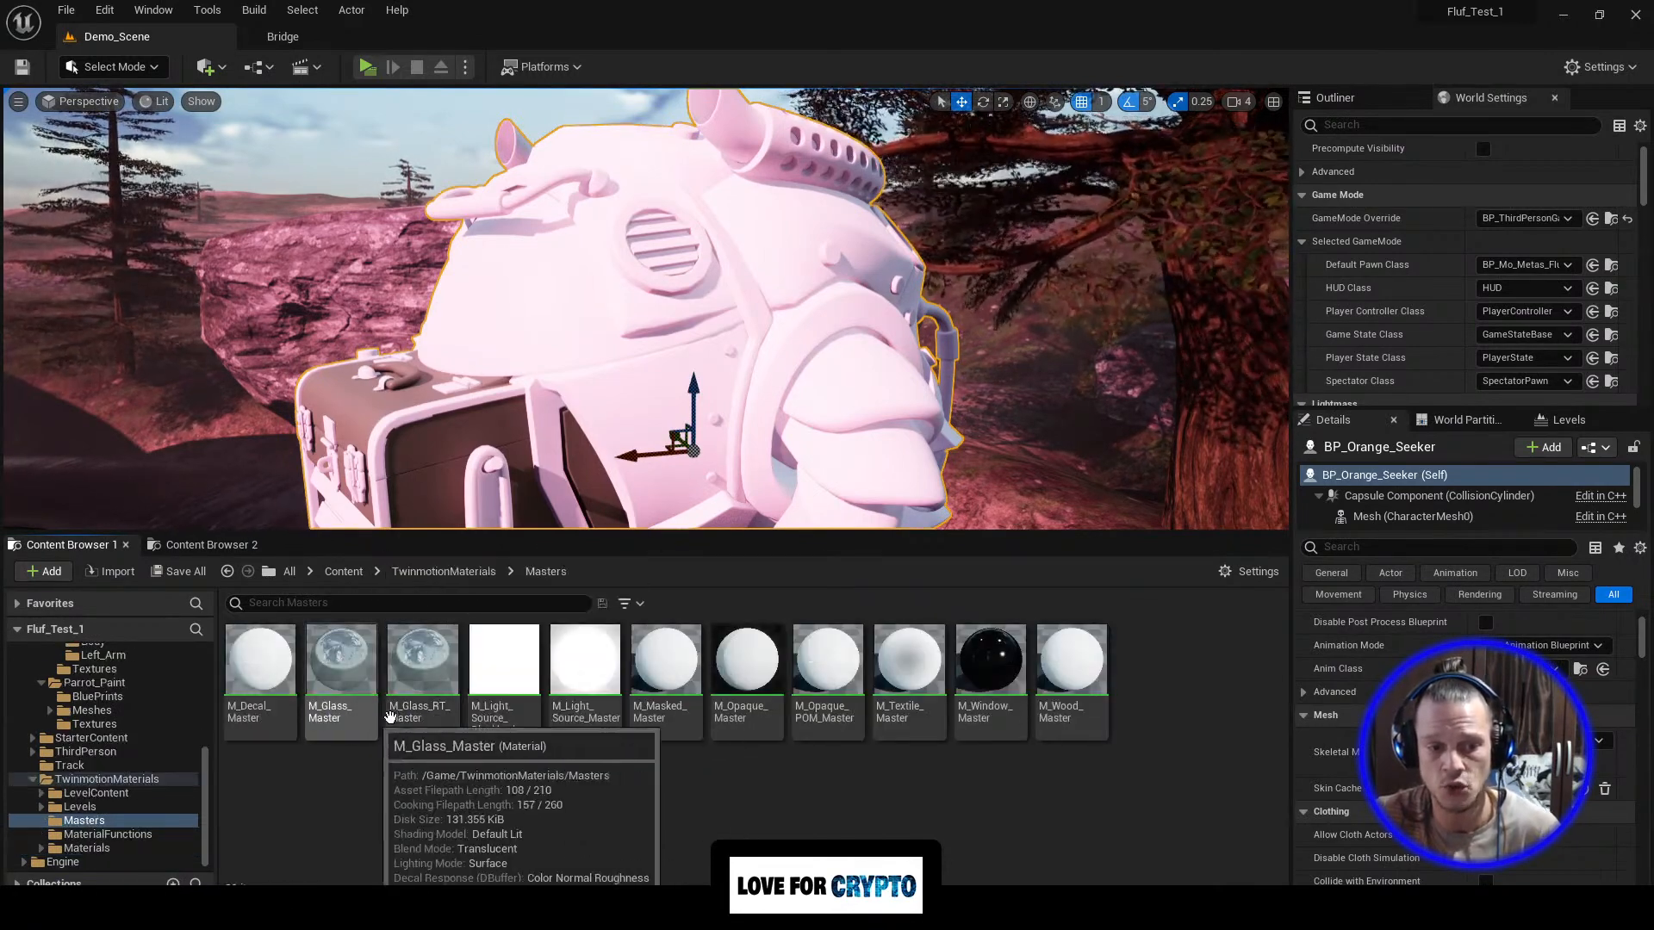
{"action": "left_click", "coordinate": [441, 572]}
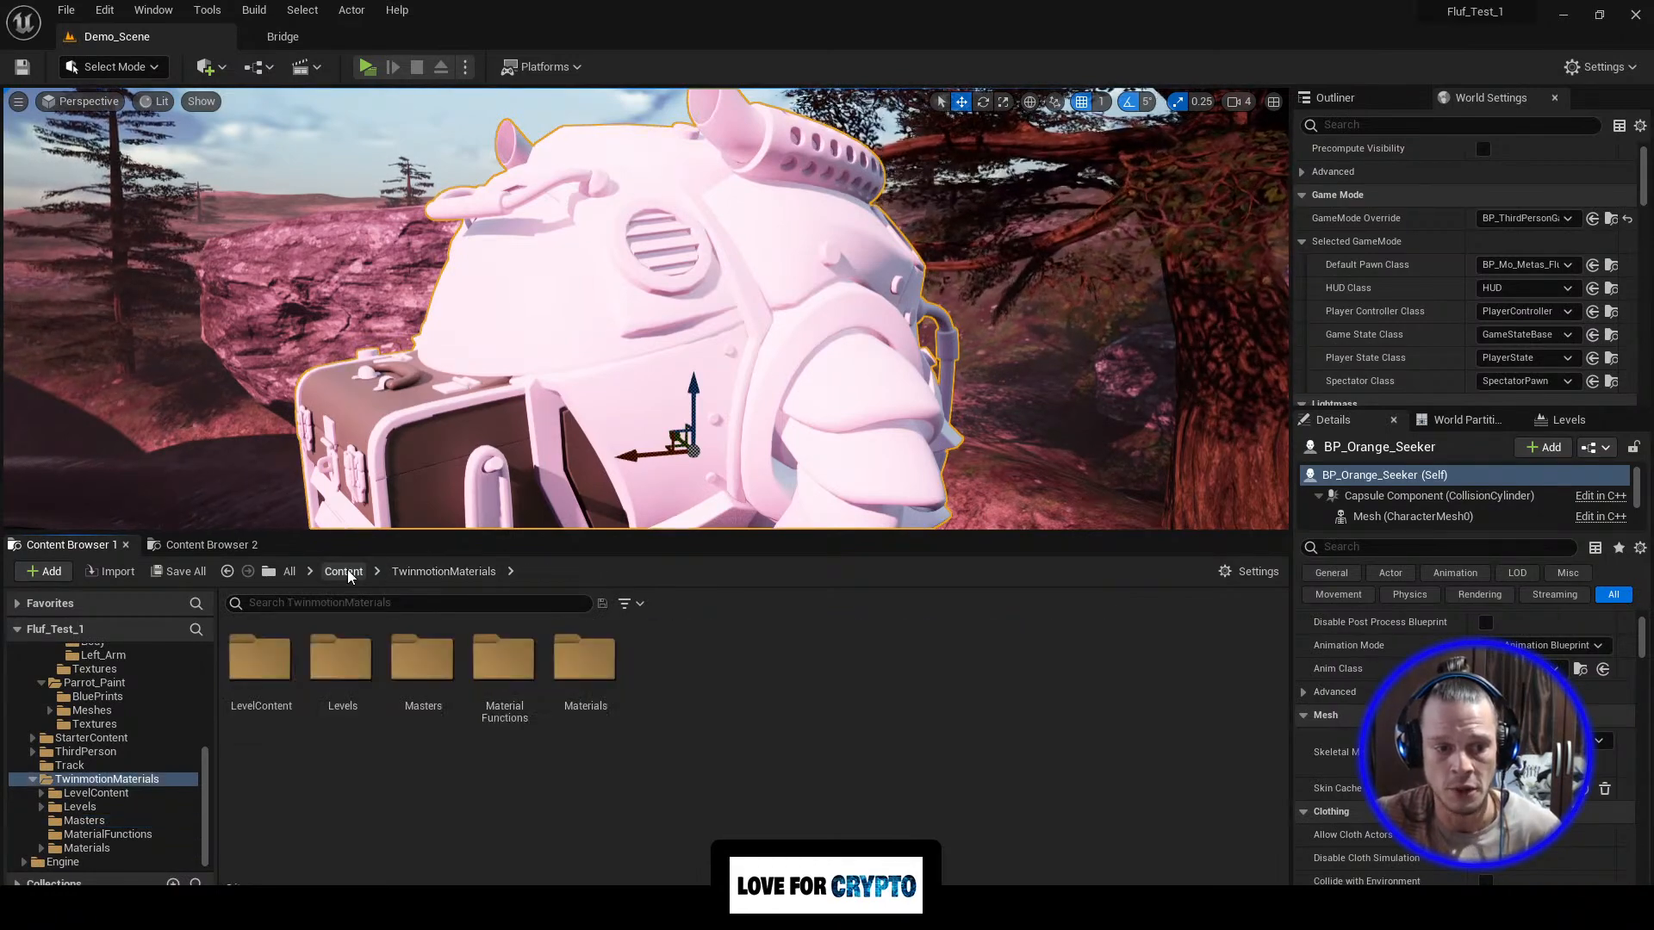
{"action": "left_click", "coordinate": [344, 571]}
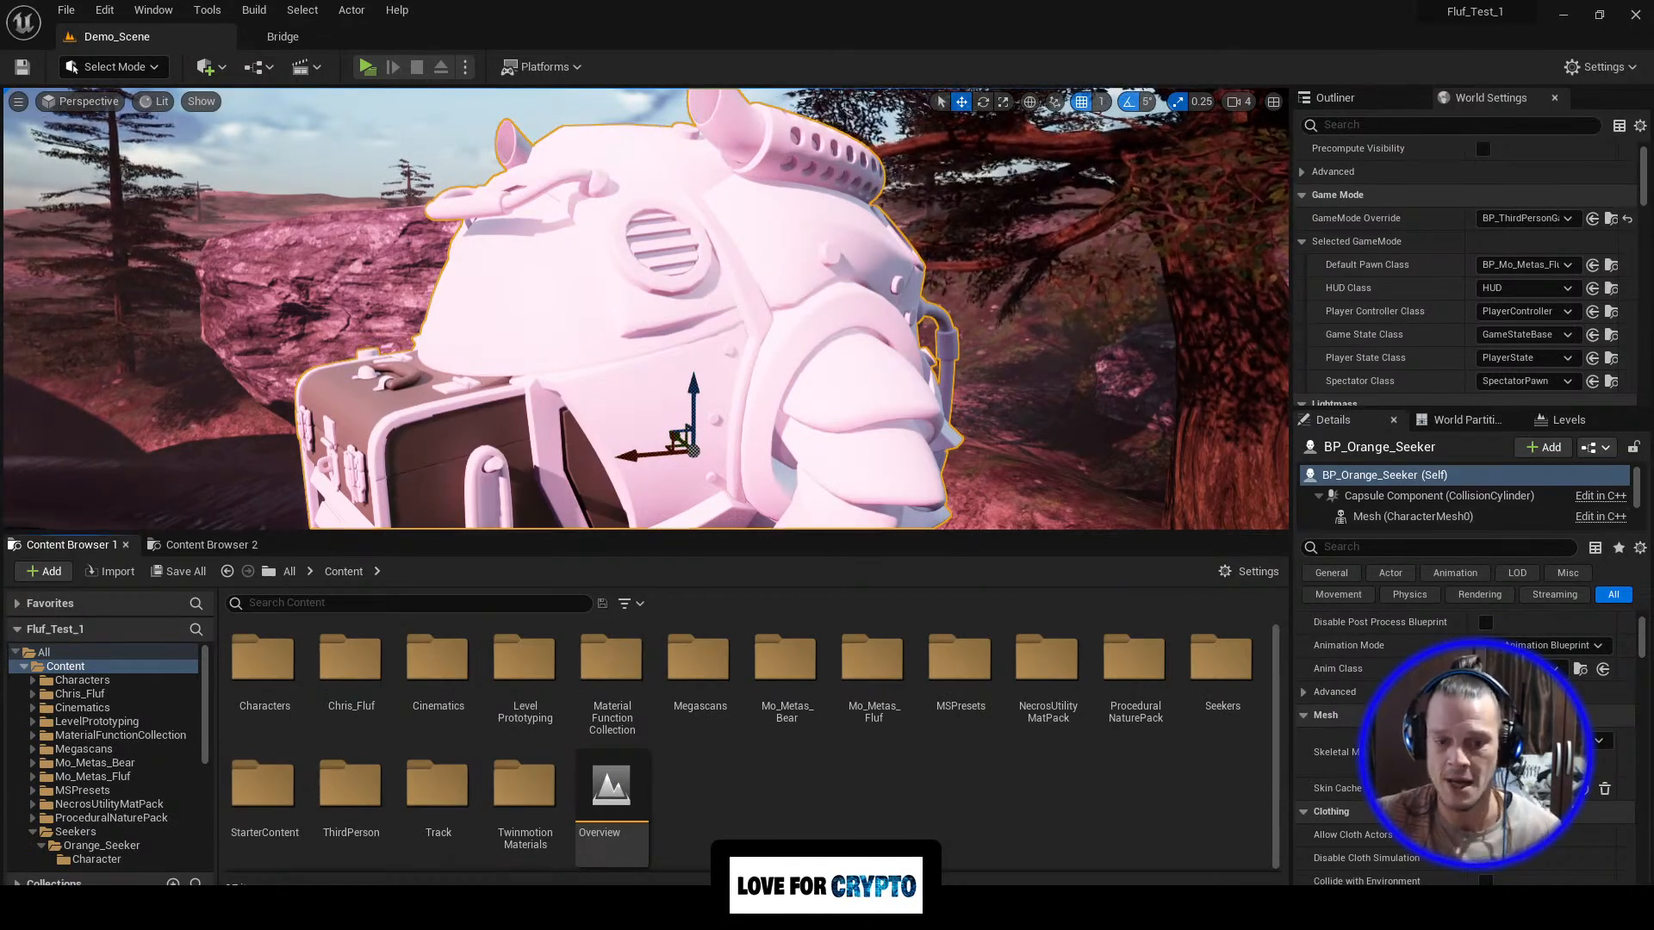
Step: Assign the translucent M_Glass_Master from TwinmotionMaterials to material slot Element 3 of Orange_Body_33794
{"action": "left_click", "coordinate": [900, 882]}
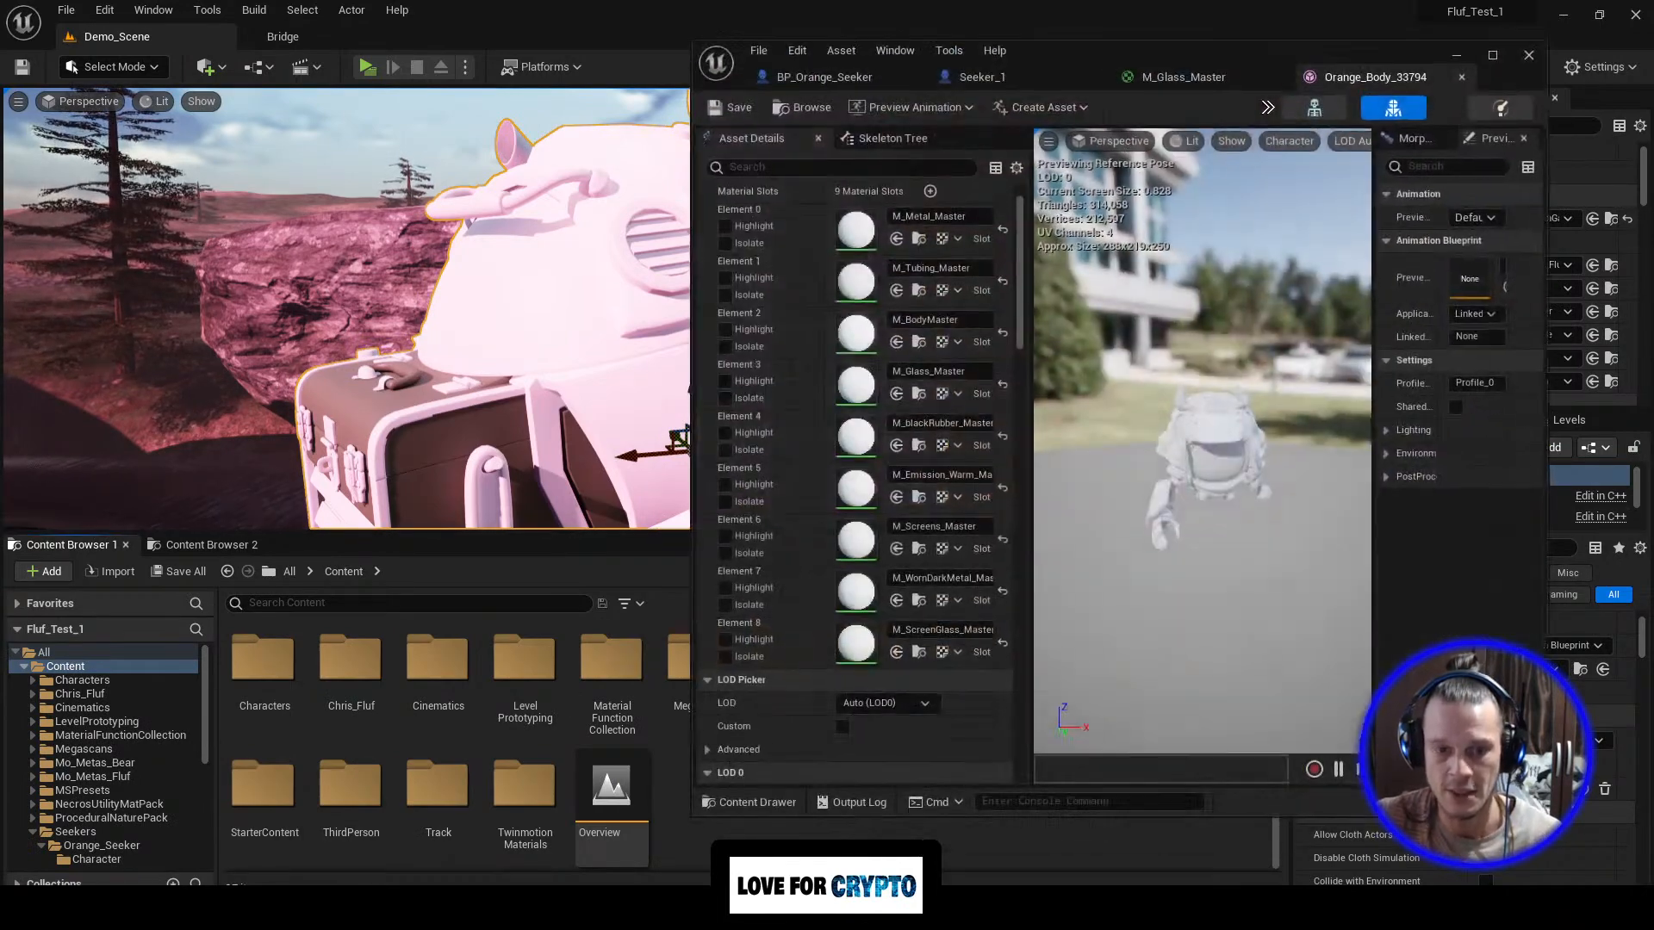
{"action": "left_click", "coordinate": [965, 370]}
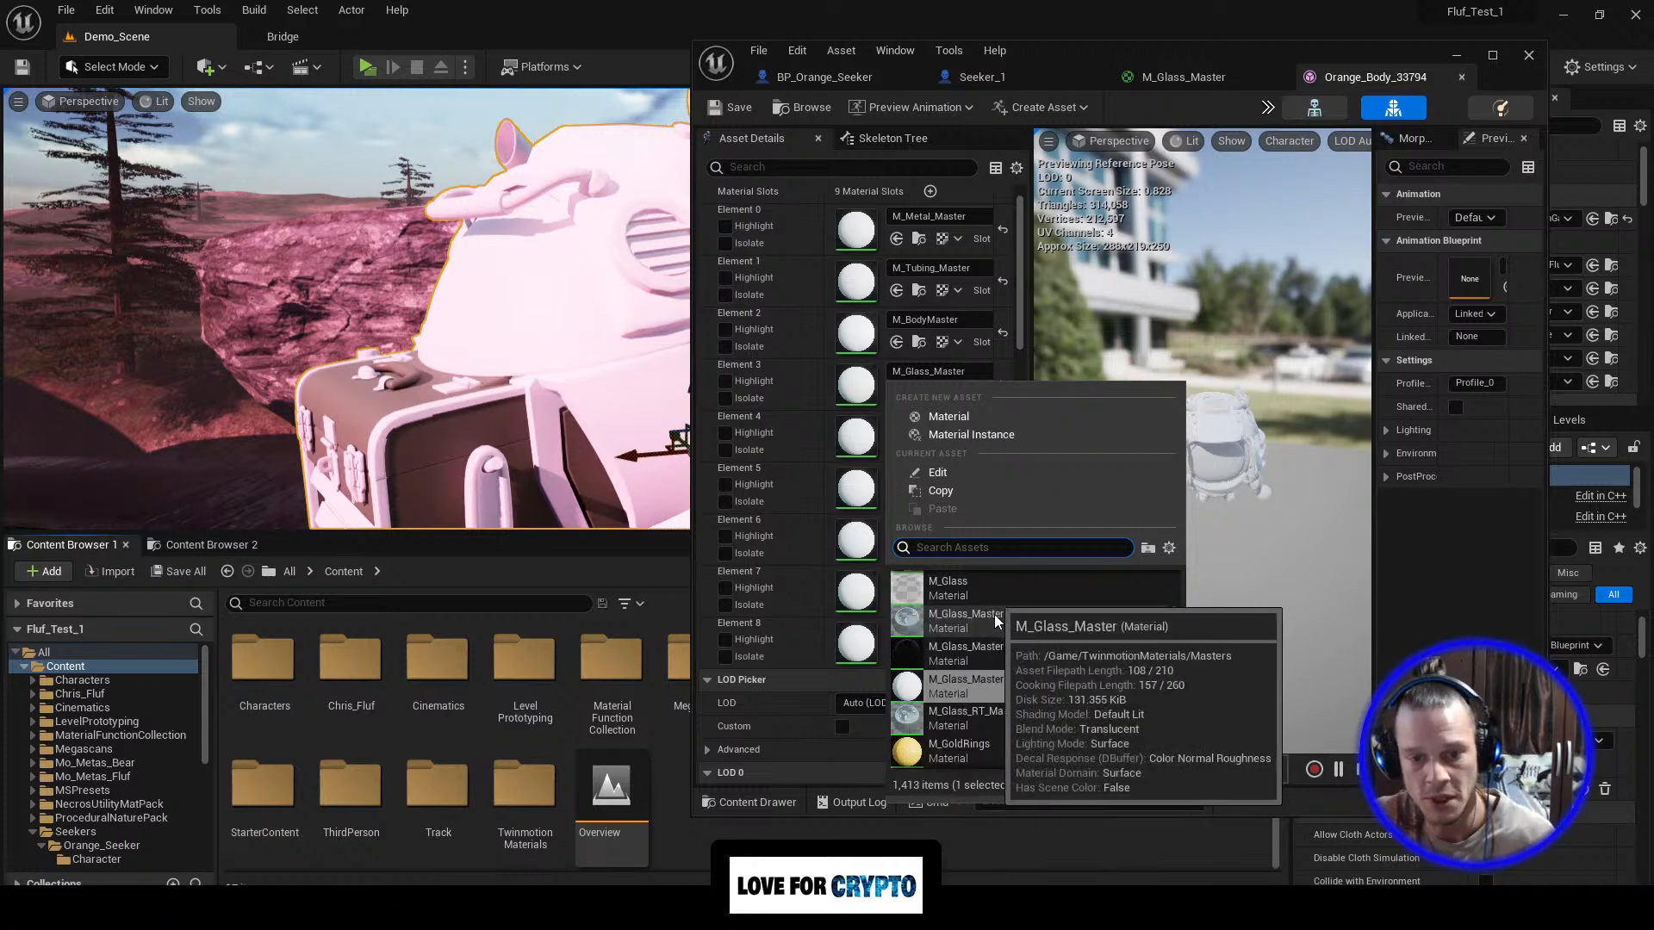
{"action": "scroll", "coordinate": [1026, 666], "scroll_direction": "up", "scroll_amount": 1}
{"action": "scroll", "coordinate": [1025, 665], "scroll_direction": "down", "scroll_amount": 2}
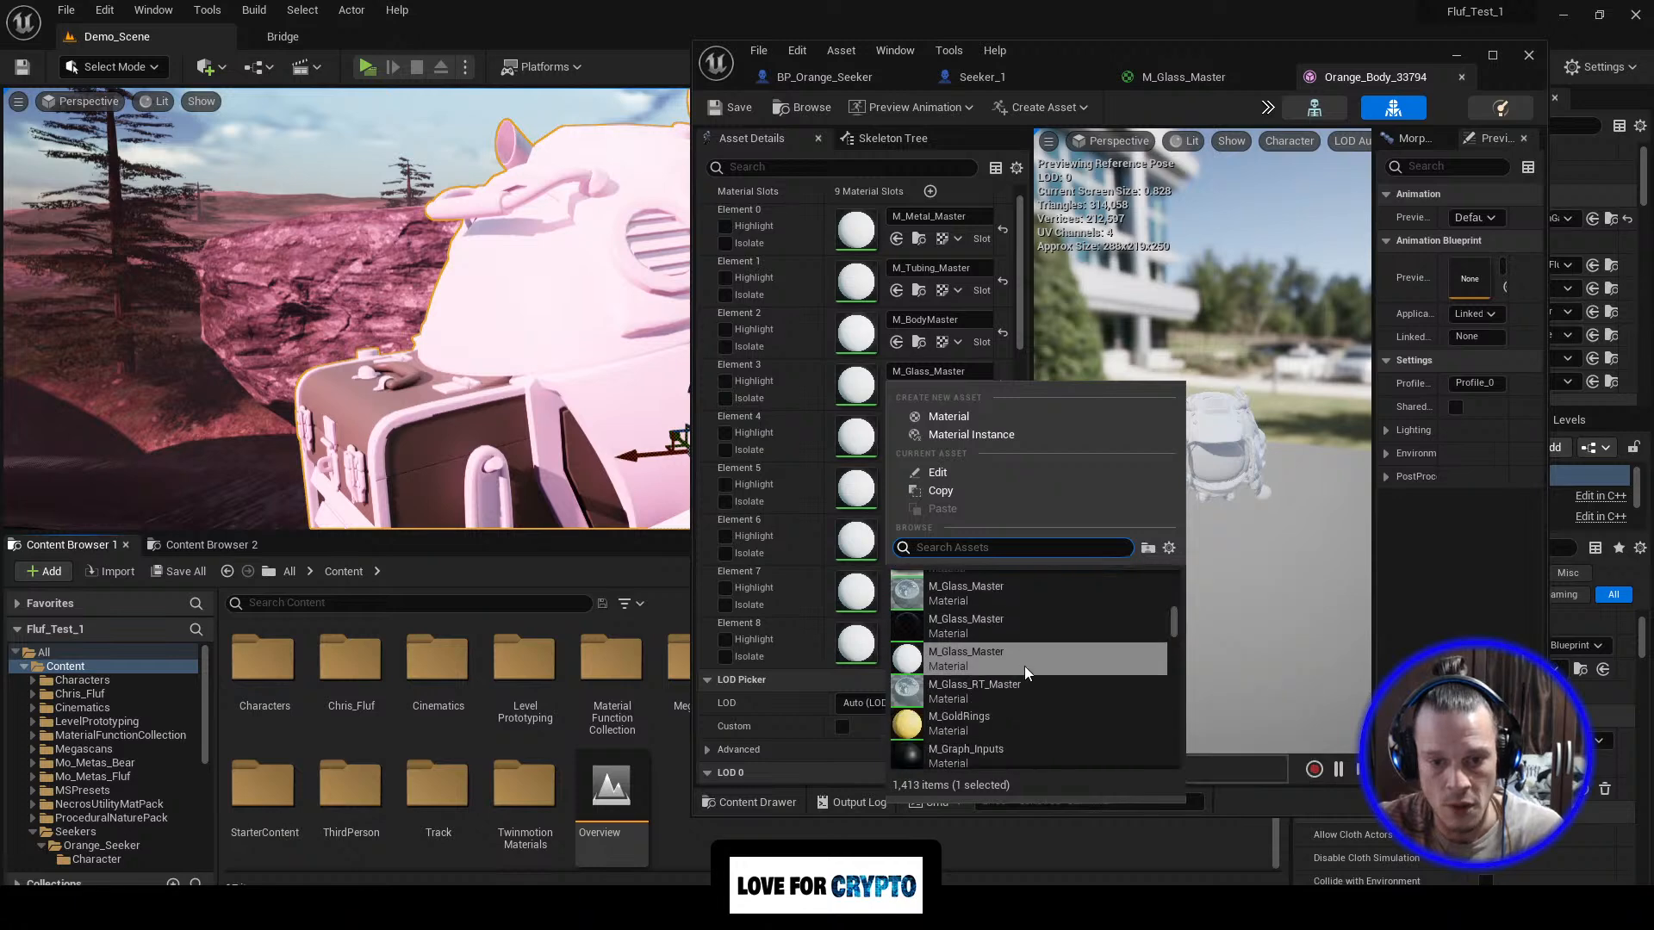
{"action": "scroll", "coordinate": [985, 688], "scroll_direction": "down", "scroll_amount": 2}
{"action": "scroll", "coordinate": [985, 687], "scroll_direction": "up", "scroll_amount": 4}
{"action": "scroll", "coordinate": [985, 682], "scroll_direction": "up", "scroll_amount": 7}
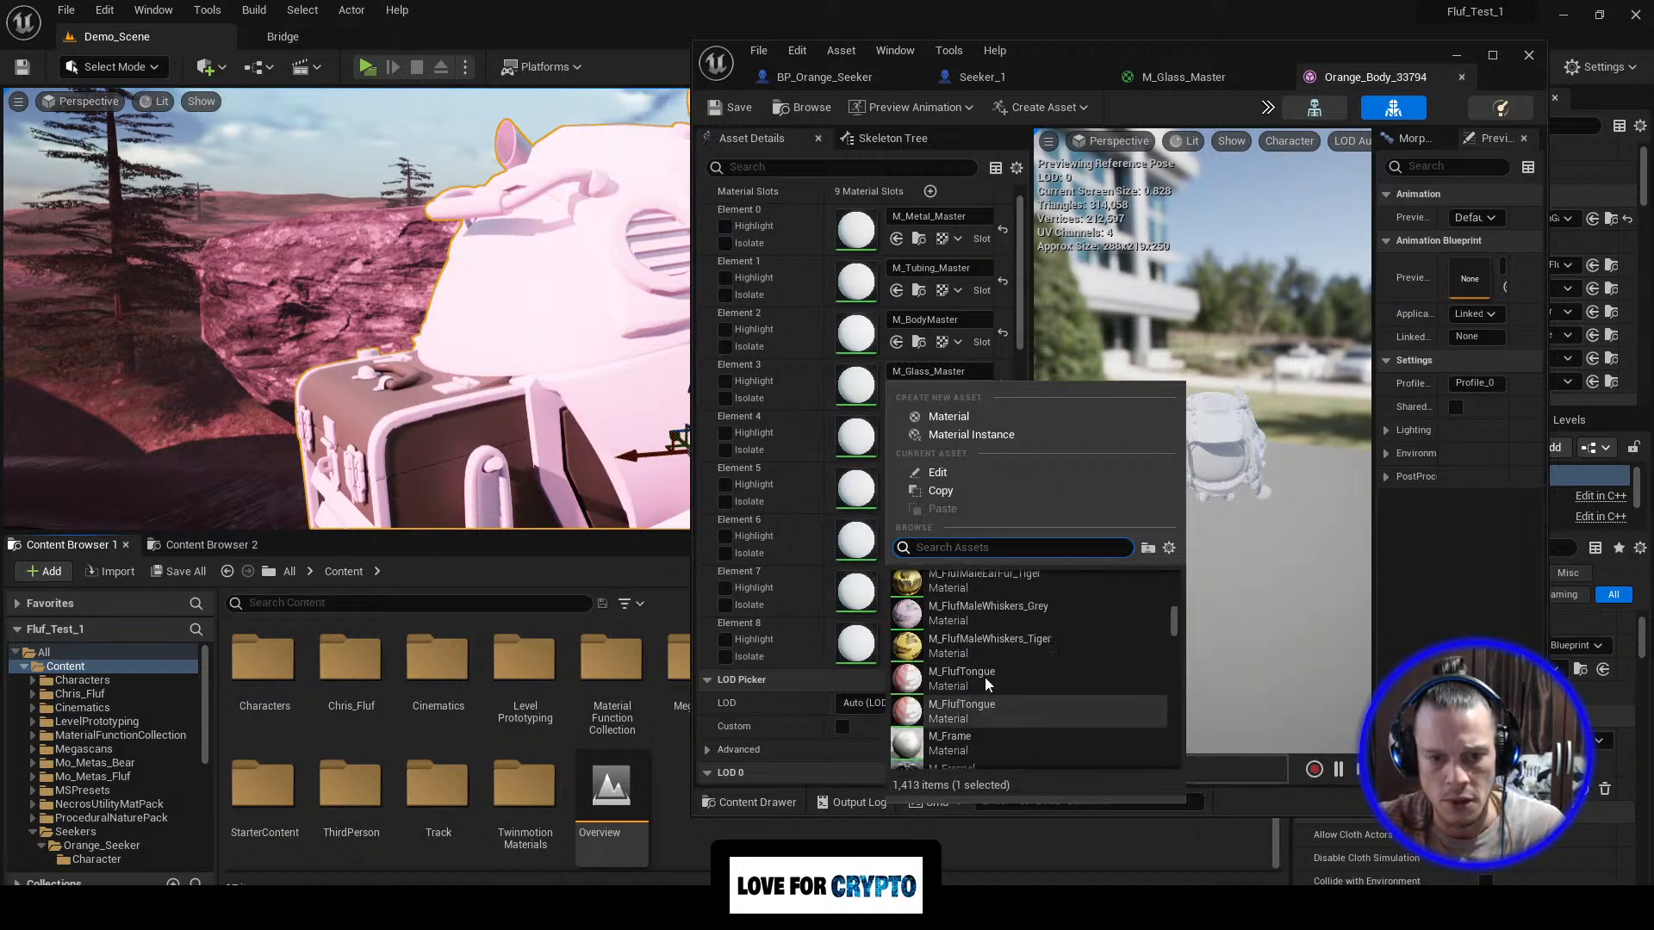
{"action": "scroll", "coordinate": [985, 681], "scroll_direction": "down", "scroll_amount": 8}
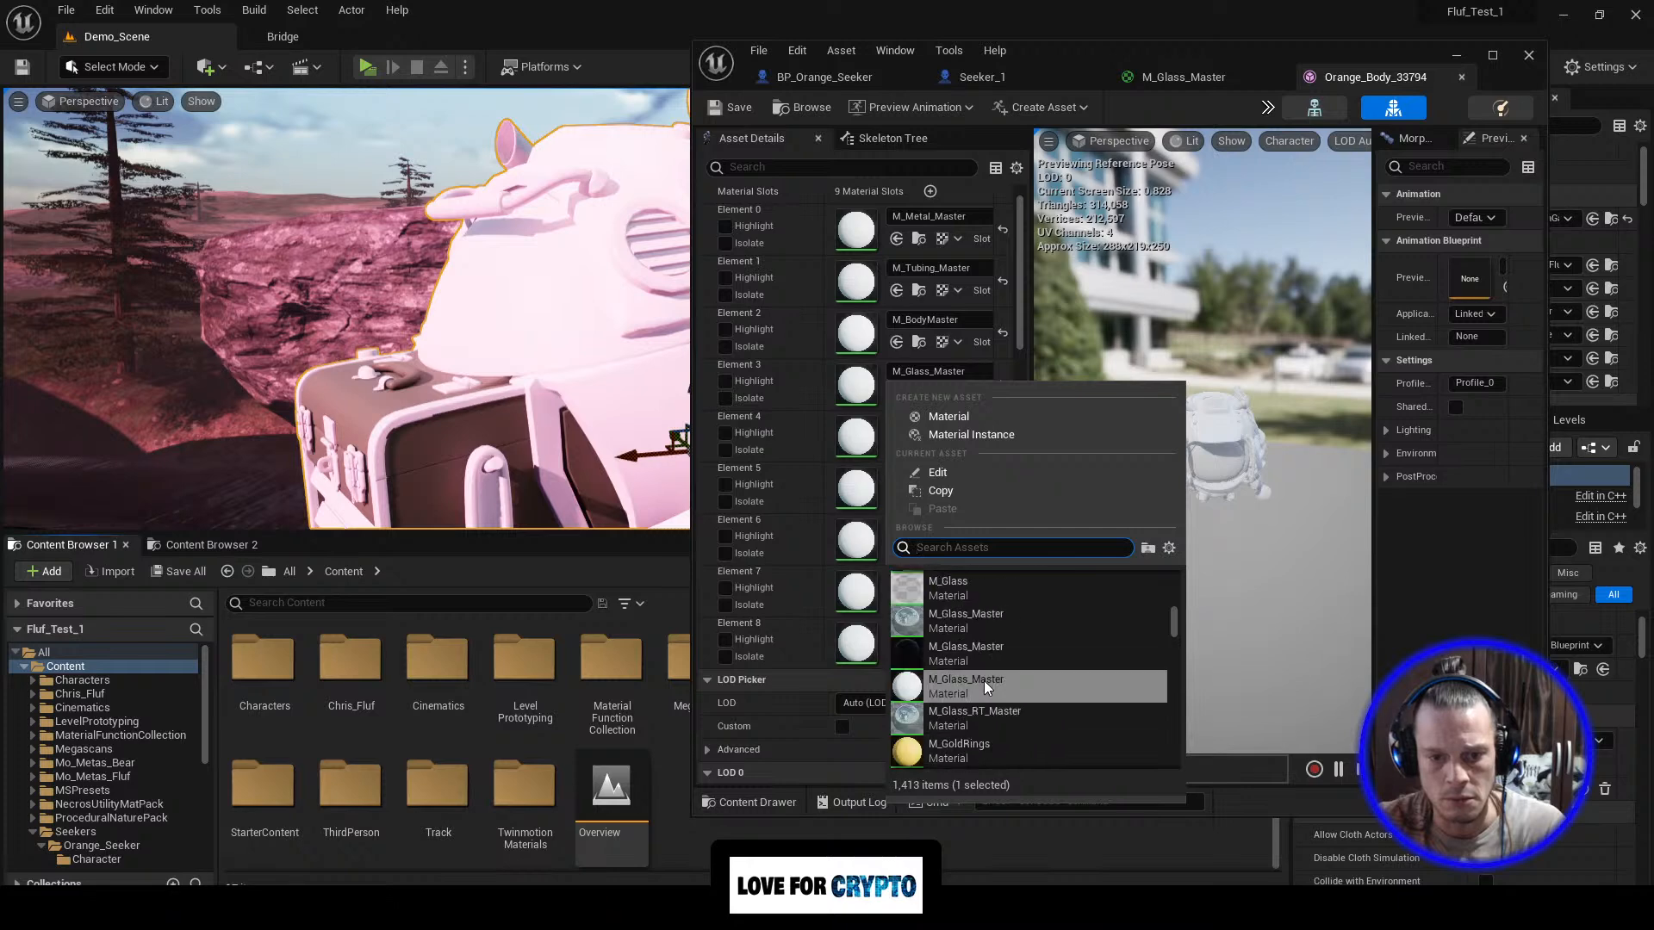
{"action": "left_click", "coordinate": [984, 622]}
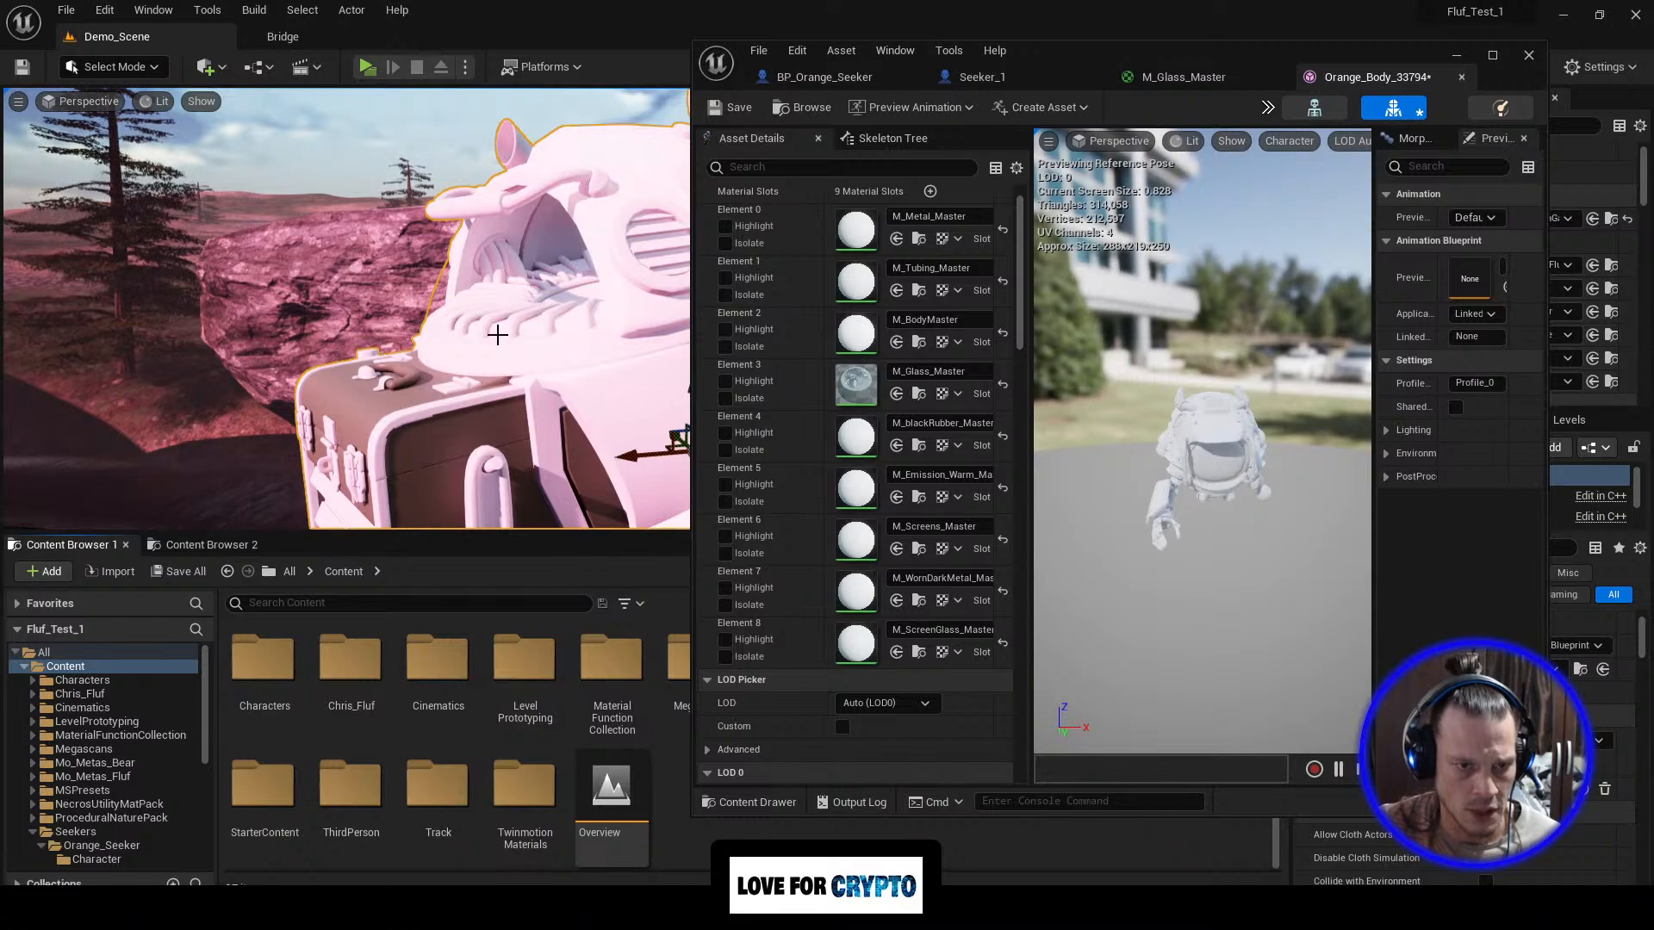
Step: Inspect the glass on the seeker in the level, and browse the MaterialFunctions and Masters folders of TwinmotionMaterials
{"action": "right_click_drag", "start_coordinate": [346, 308], "coordinate": [455, 434]}
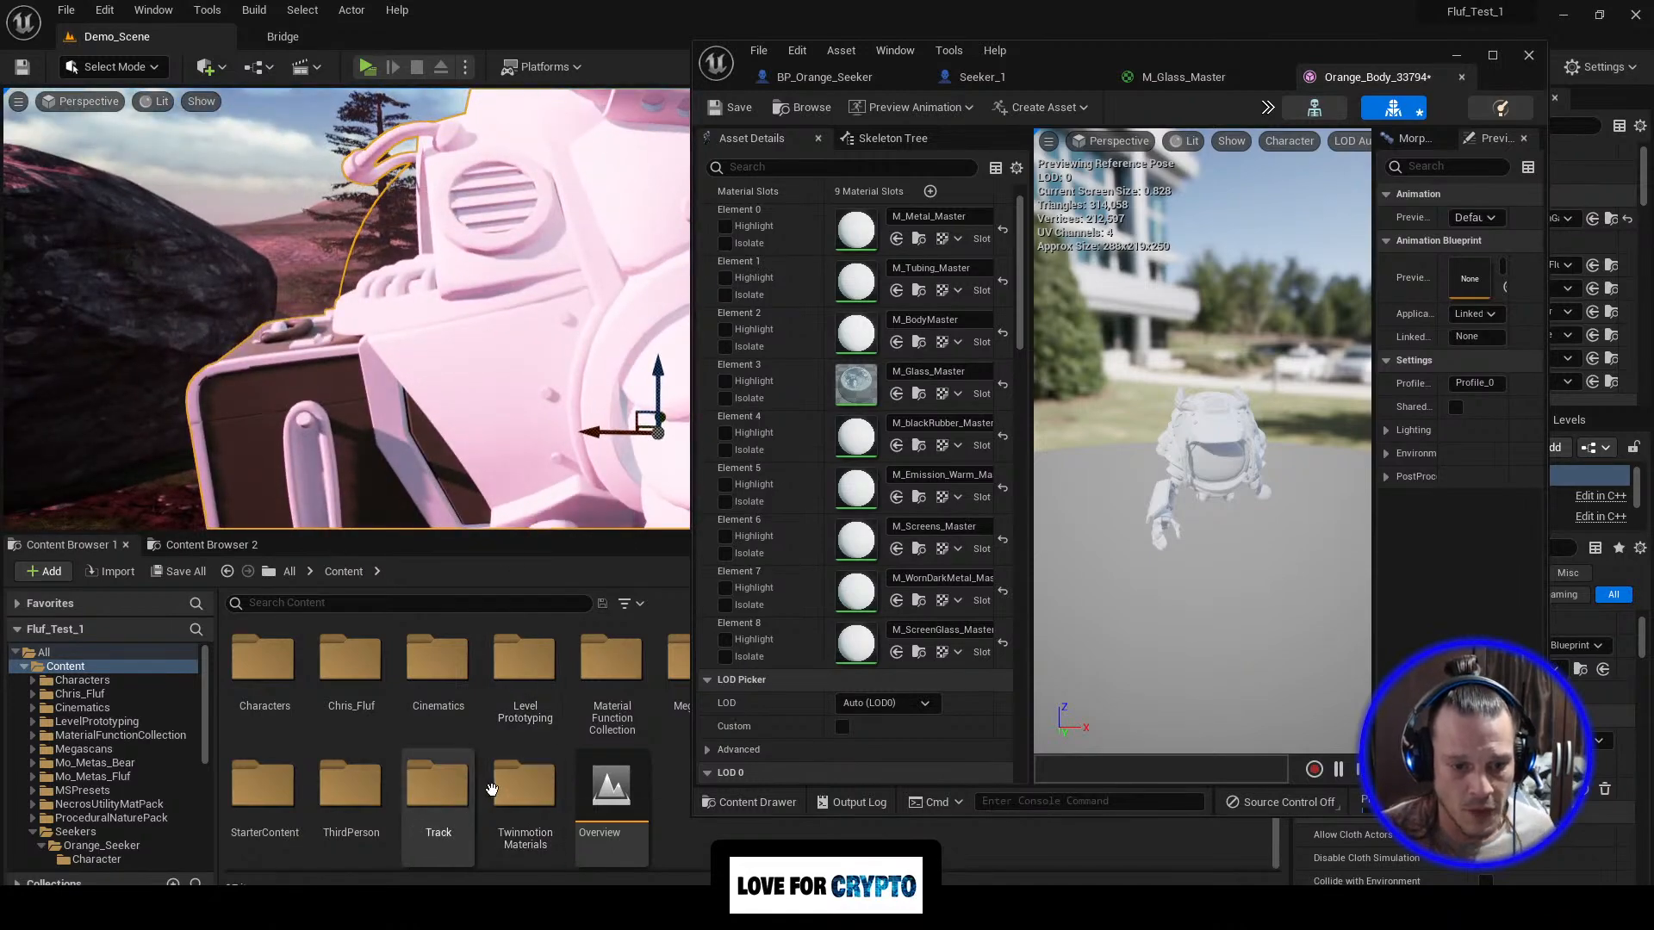
{"action": "double_click", "coordinate": [525, 784]}
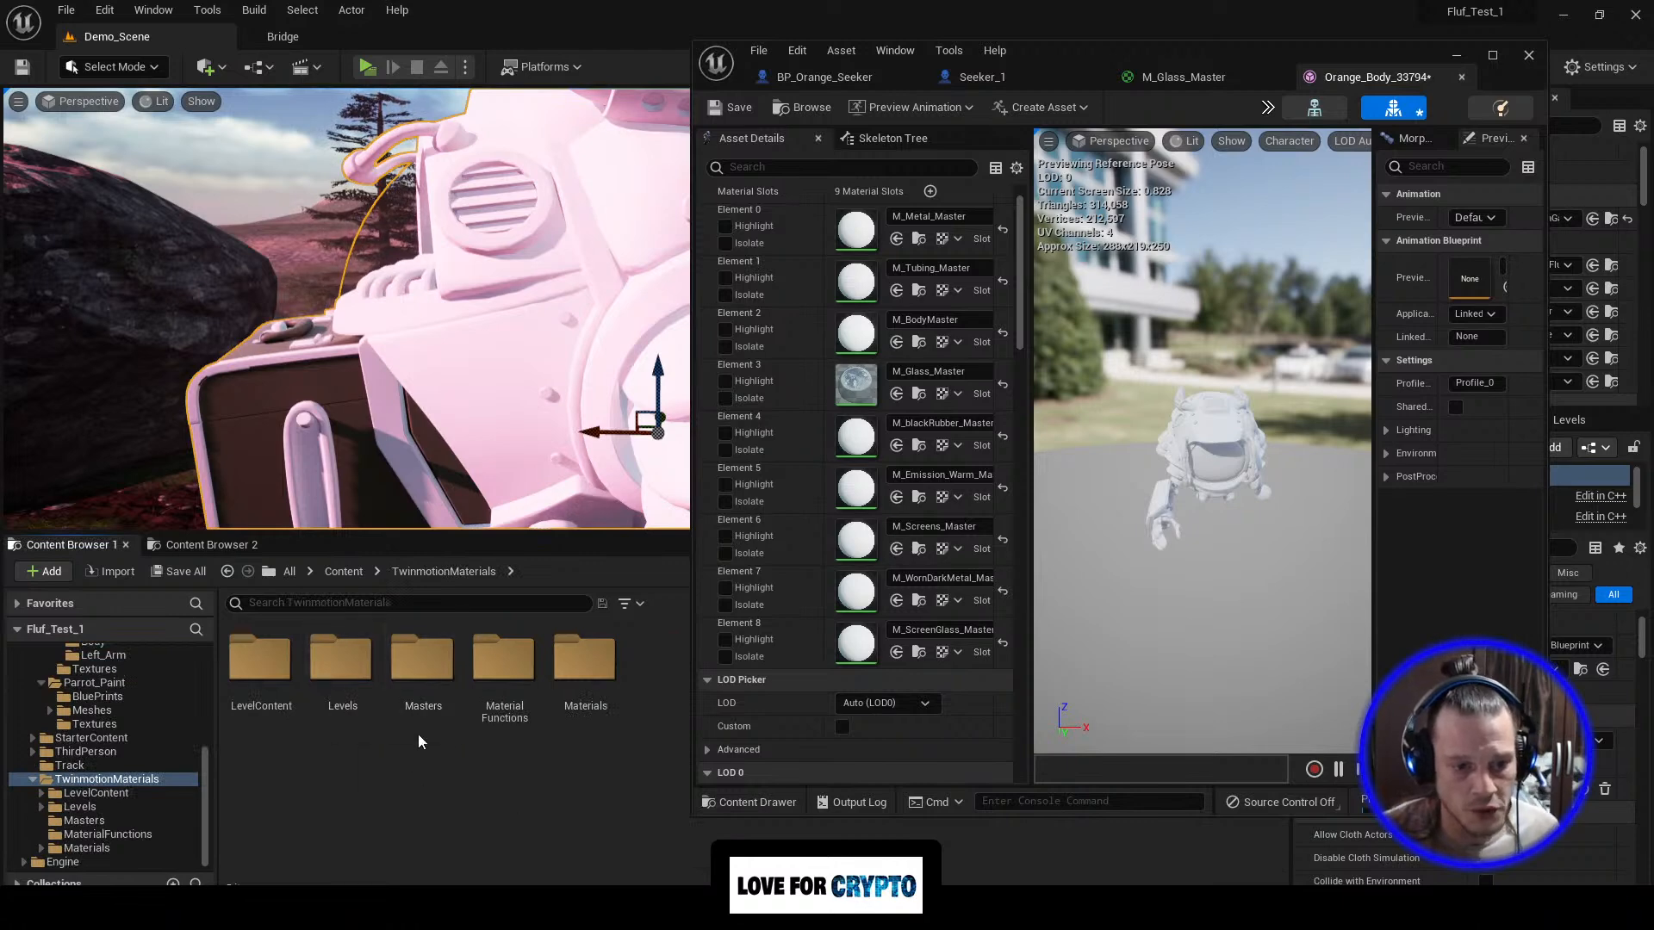
{"action": "double_click", "coordinate": [504, 685]}
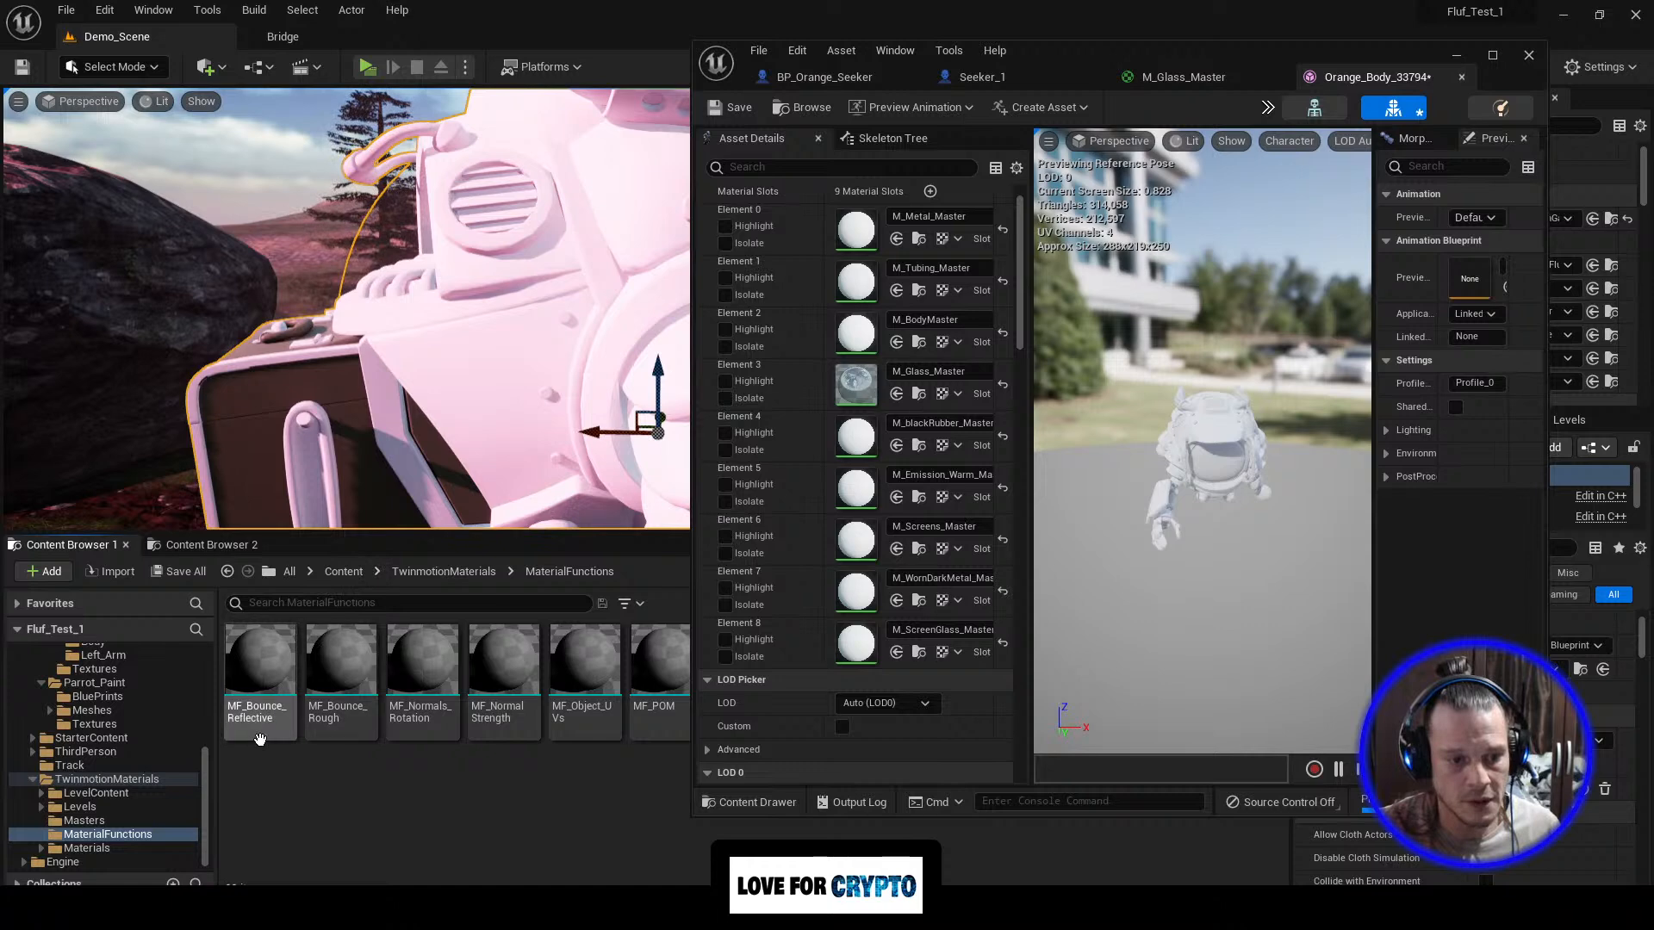
{"action": "left_click", "coordinate": [443, 571]}
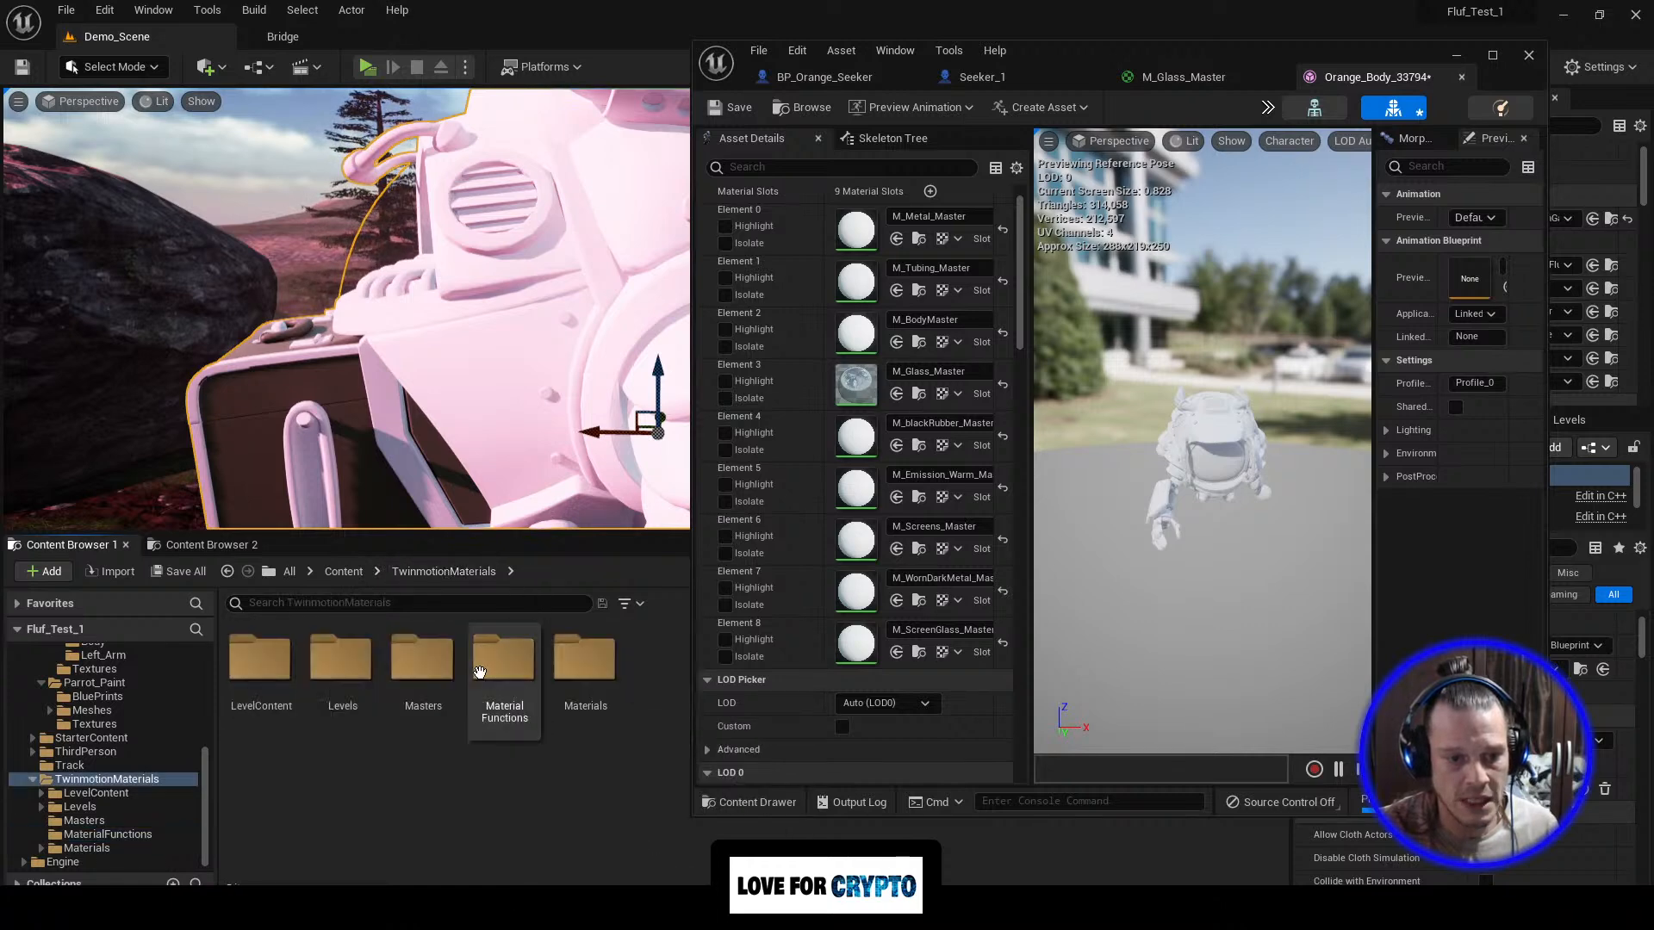
{"action": "double_click", "coordinate": [504, 674]}
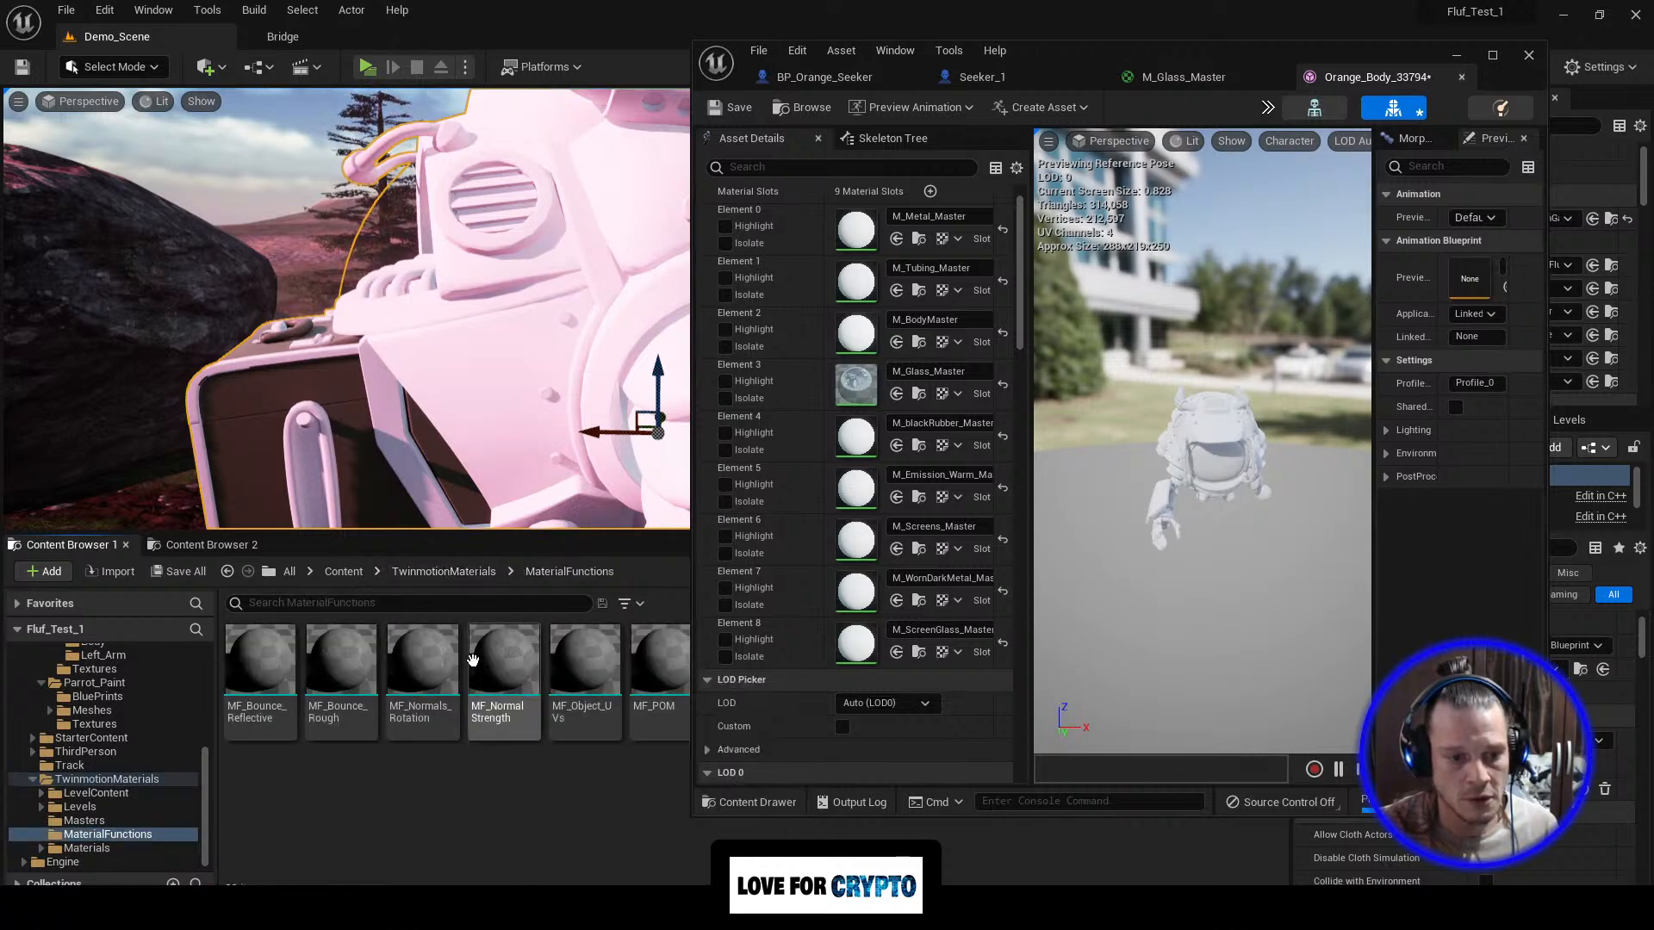
{"action": "left_click", "coordinate": [431, 579]}
{"action": "double_click", "coordinate": [421, 648]}
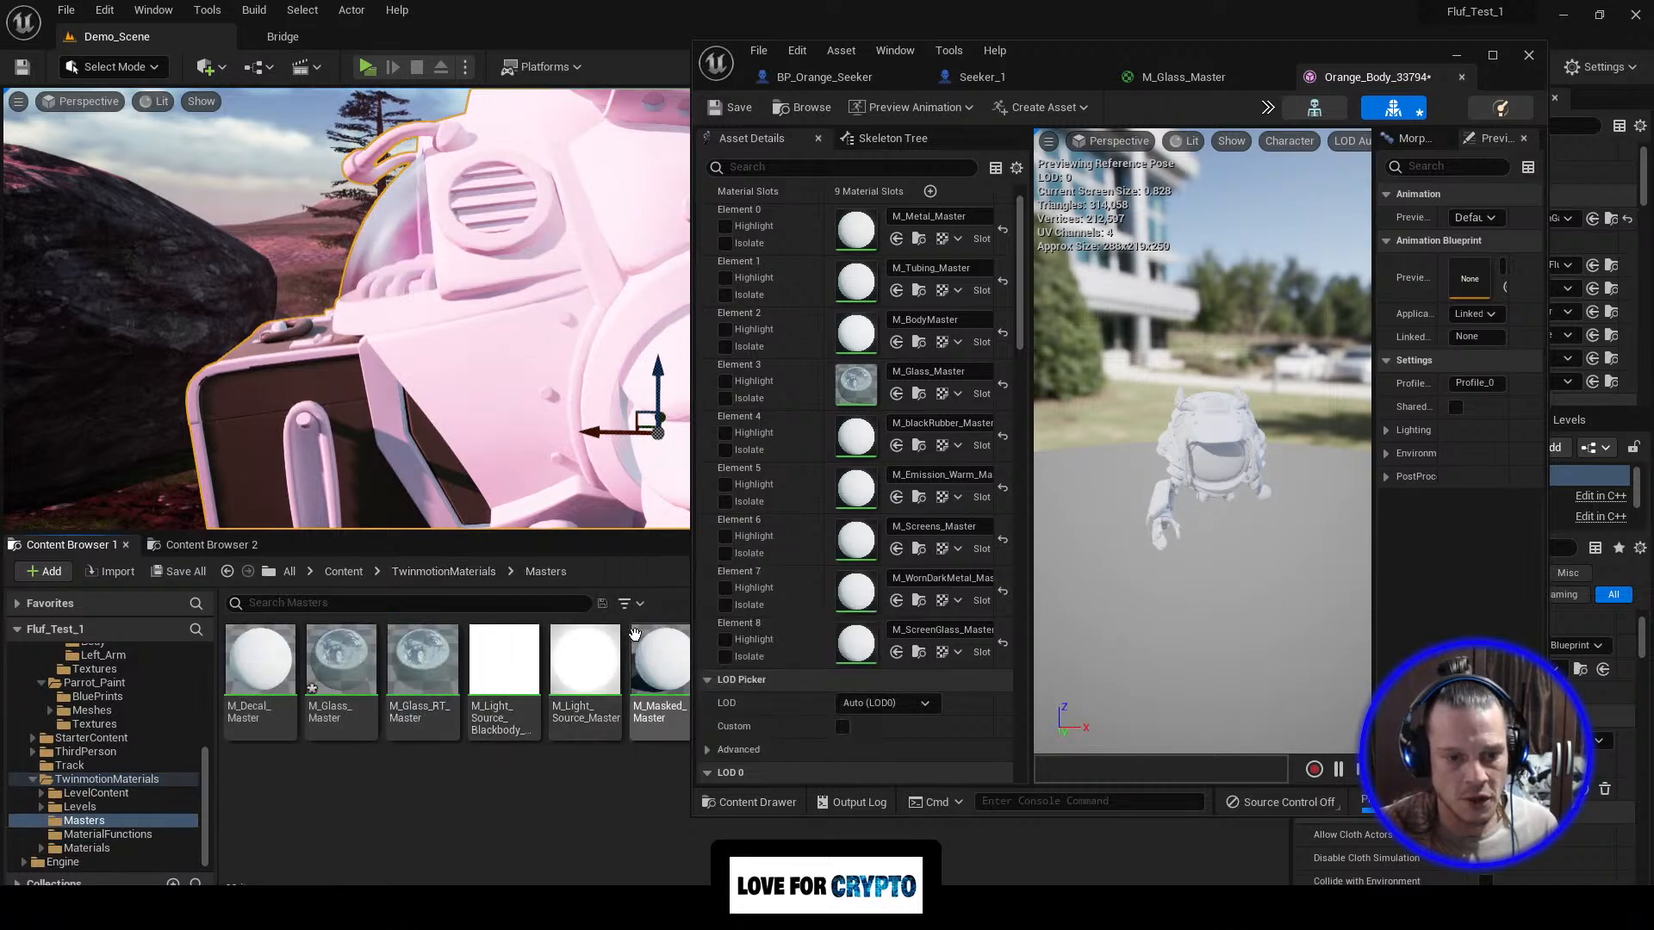
{"action": "left_click", "coordinate": [345, 571]}
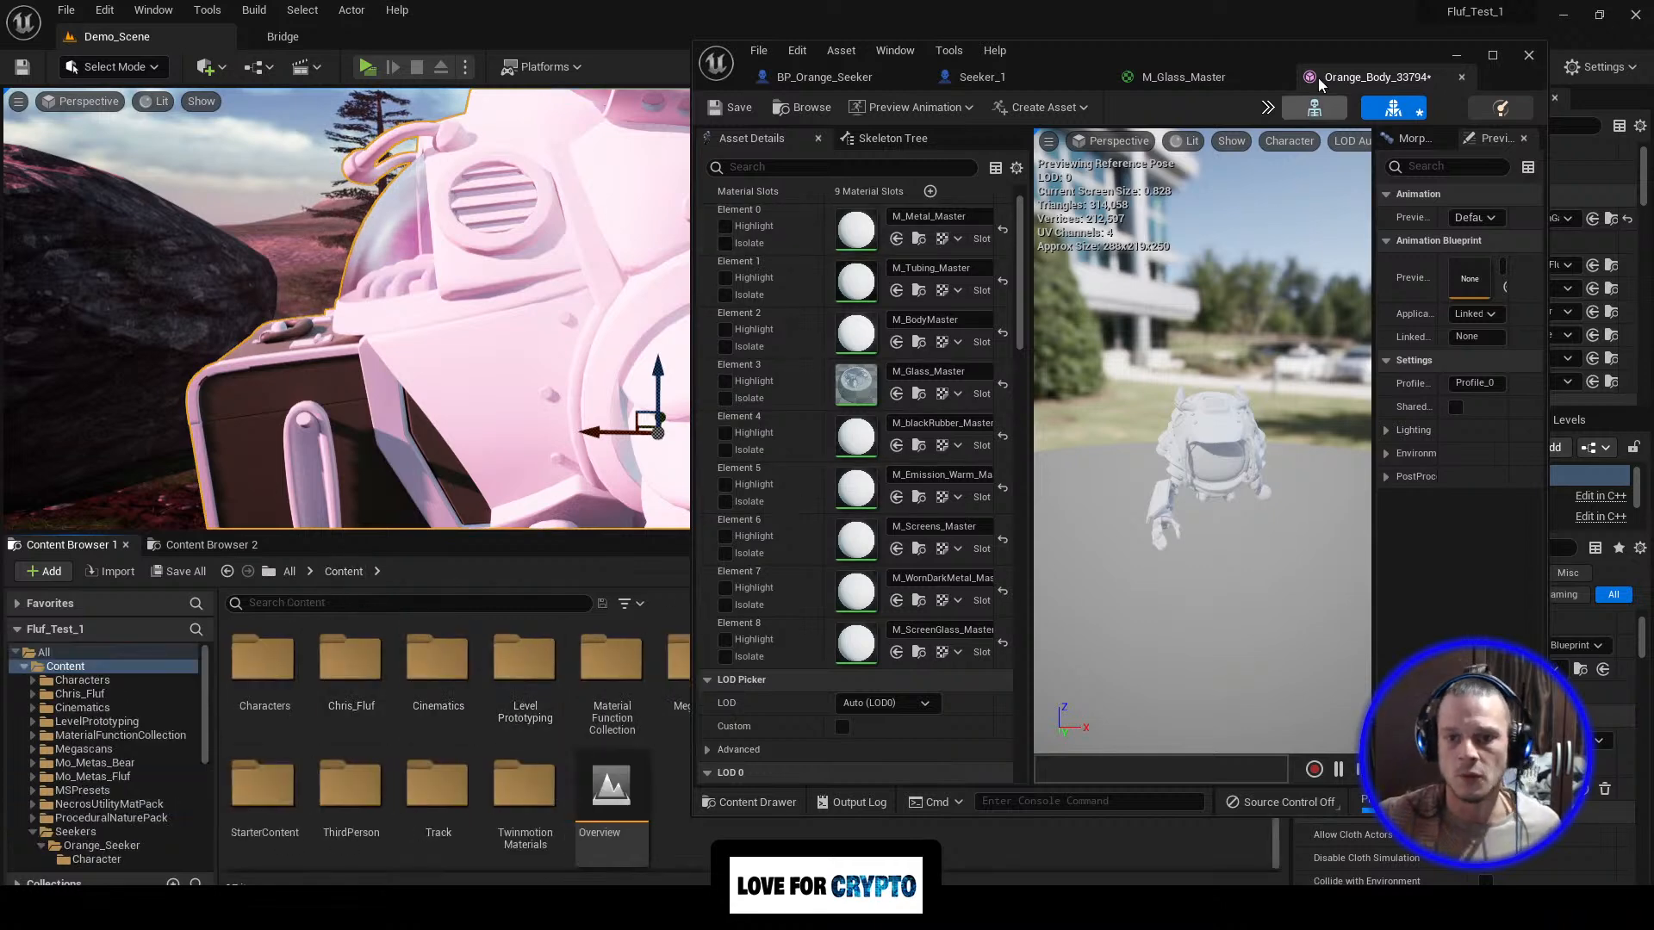
Step: Locate the M_Metal_Master material of slot Element 0 in the Body folder and open it for editing
{"action": "left_click_drag", "start_coordinate": [1263, 55], "coordinate": [1129, 79]}
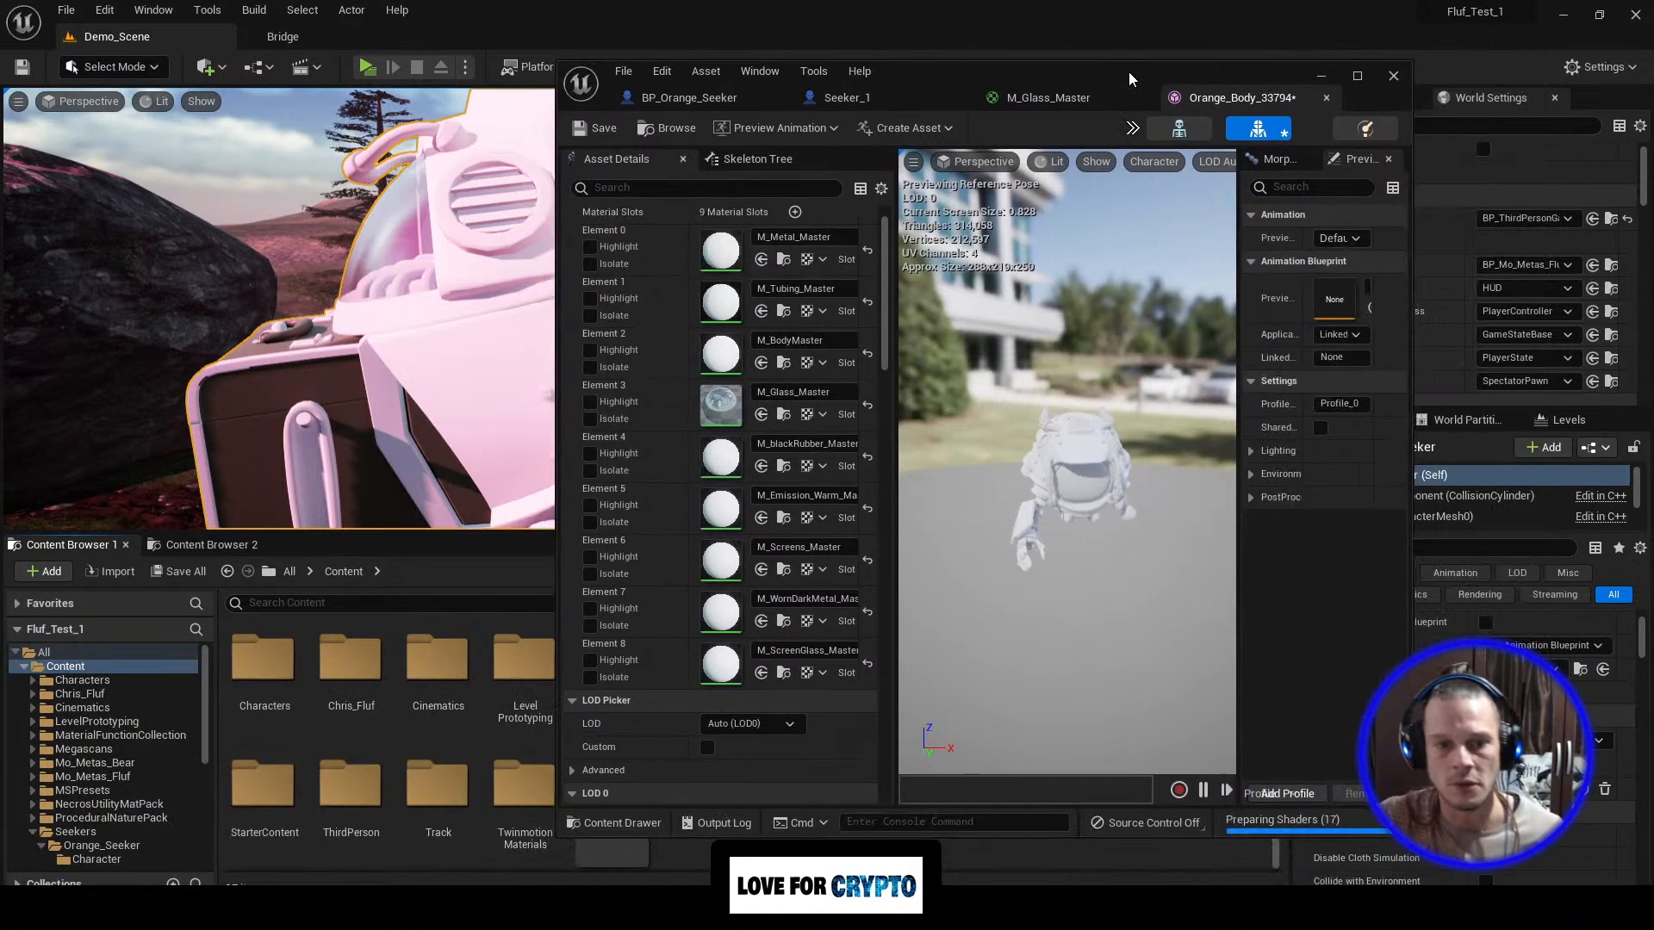
{"action": "left_click", "coordinate": [784, 260]}
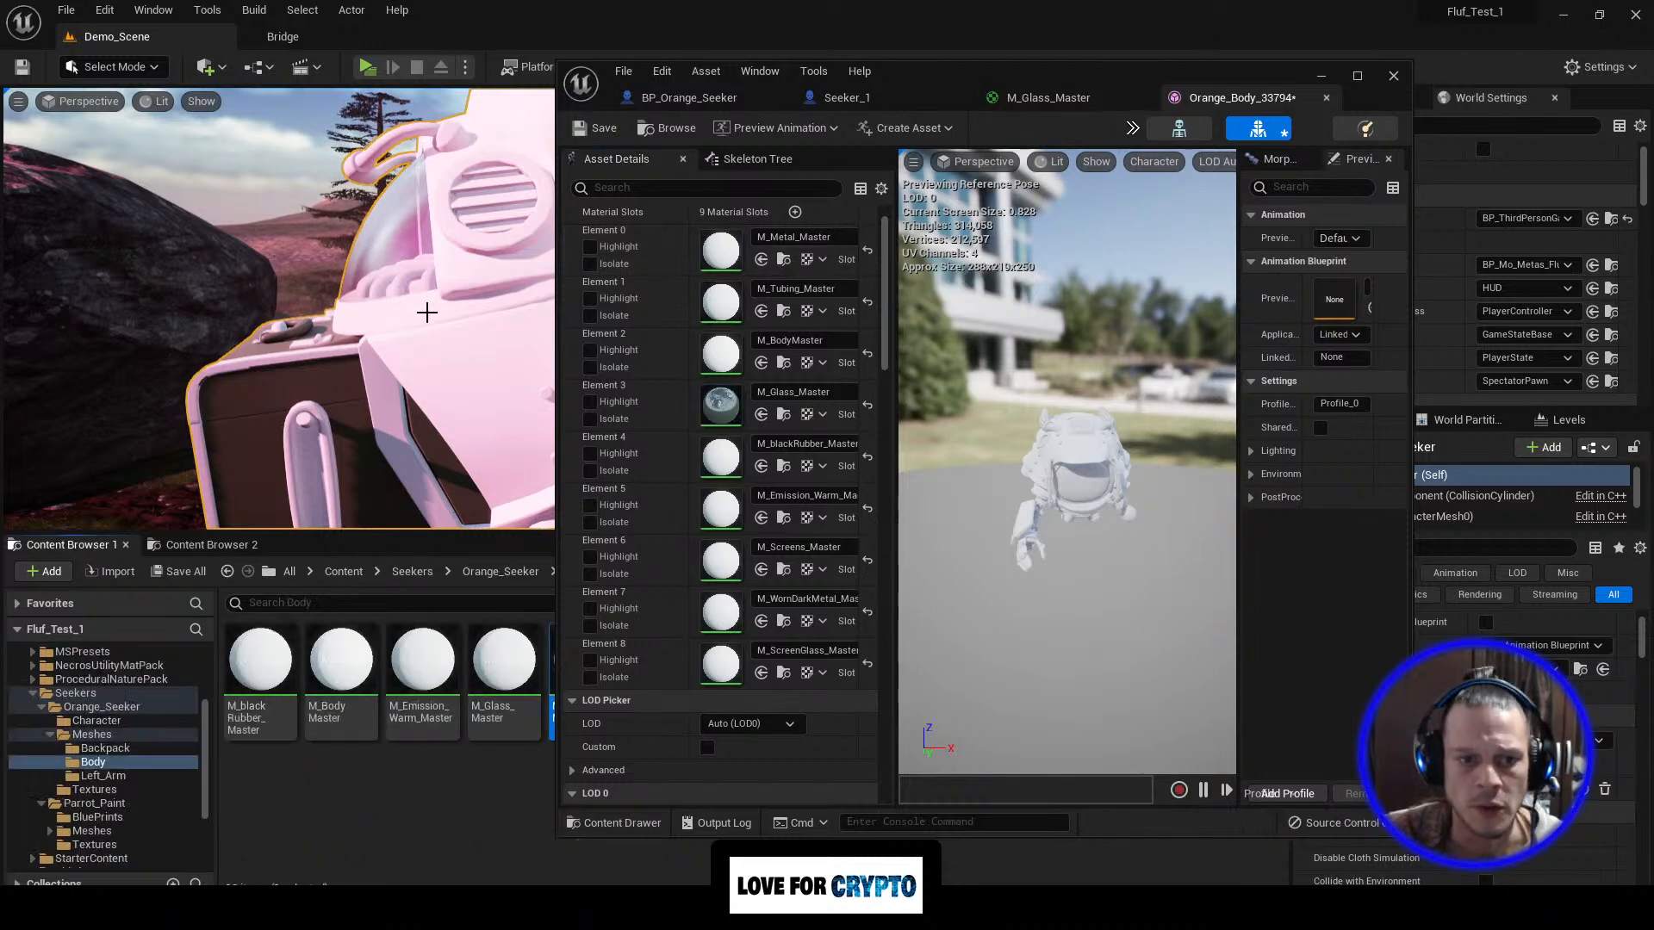
{"action": "left_click_drag", "start_coordinate": [561, 318], "coordinate": [801, 323]}
{"action": "left_click_drag", "start_coordinate": [1041, 286], "coordinate": [1377, 47]}
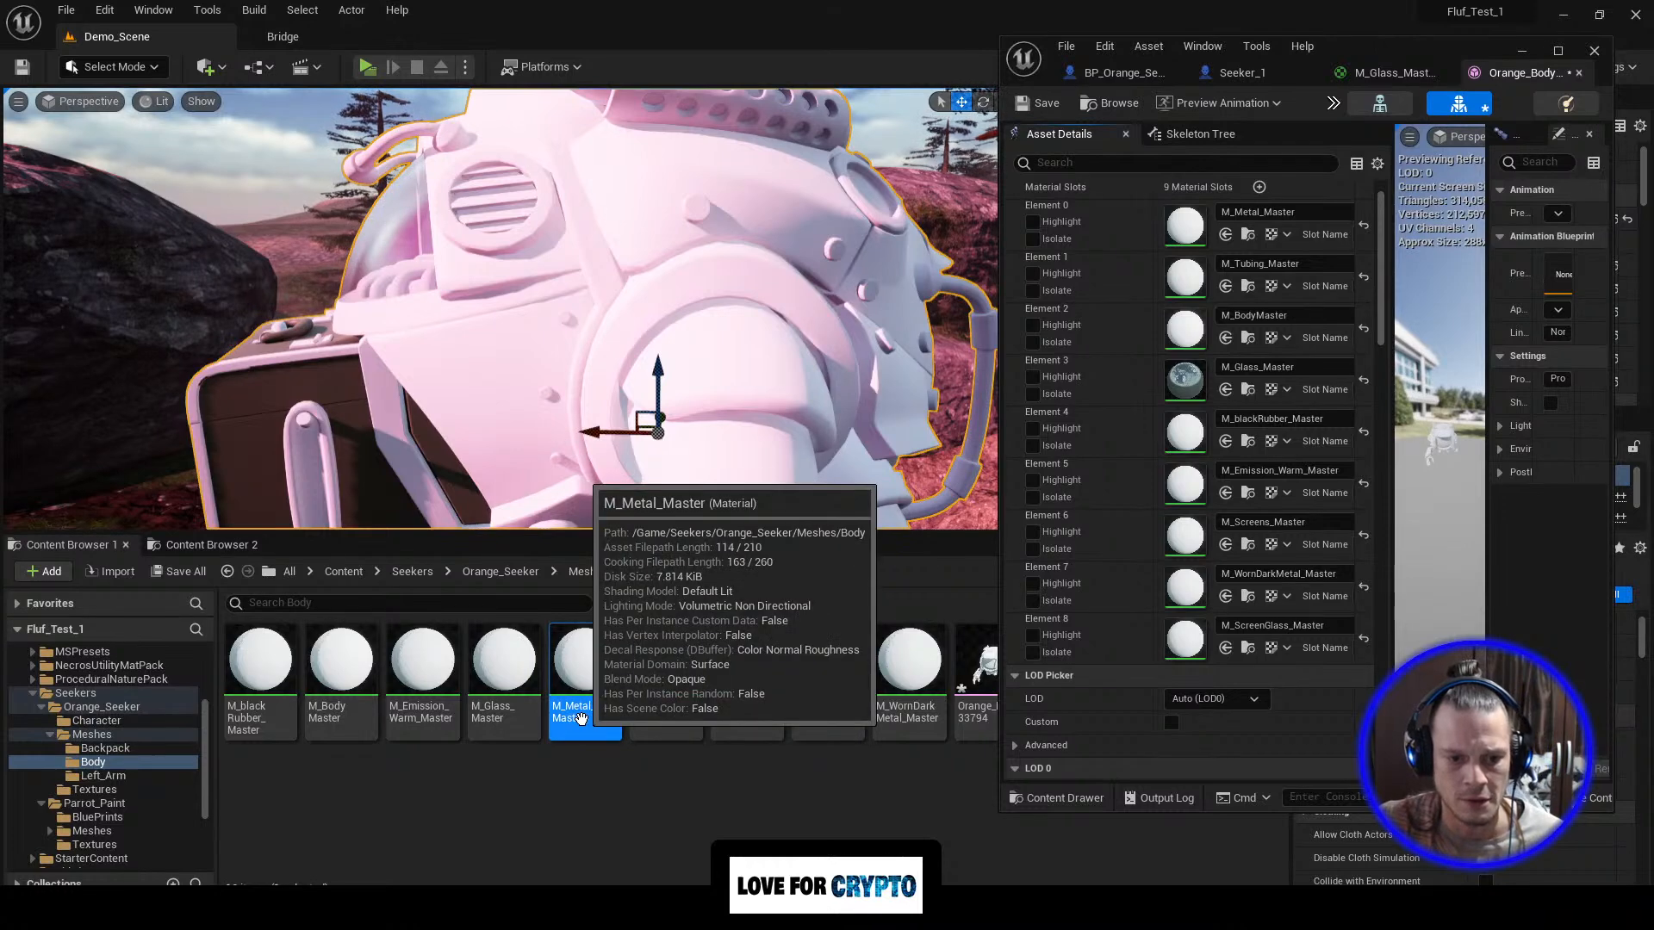
{"action": "double_click", "coordinate": [584, 726]}
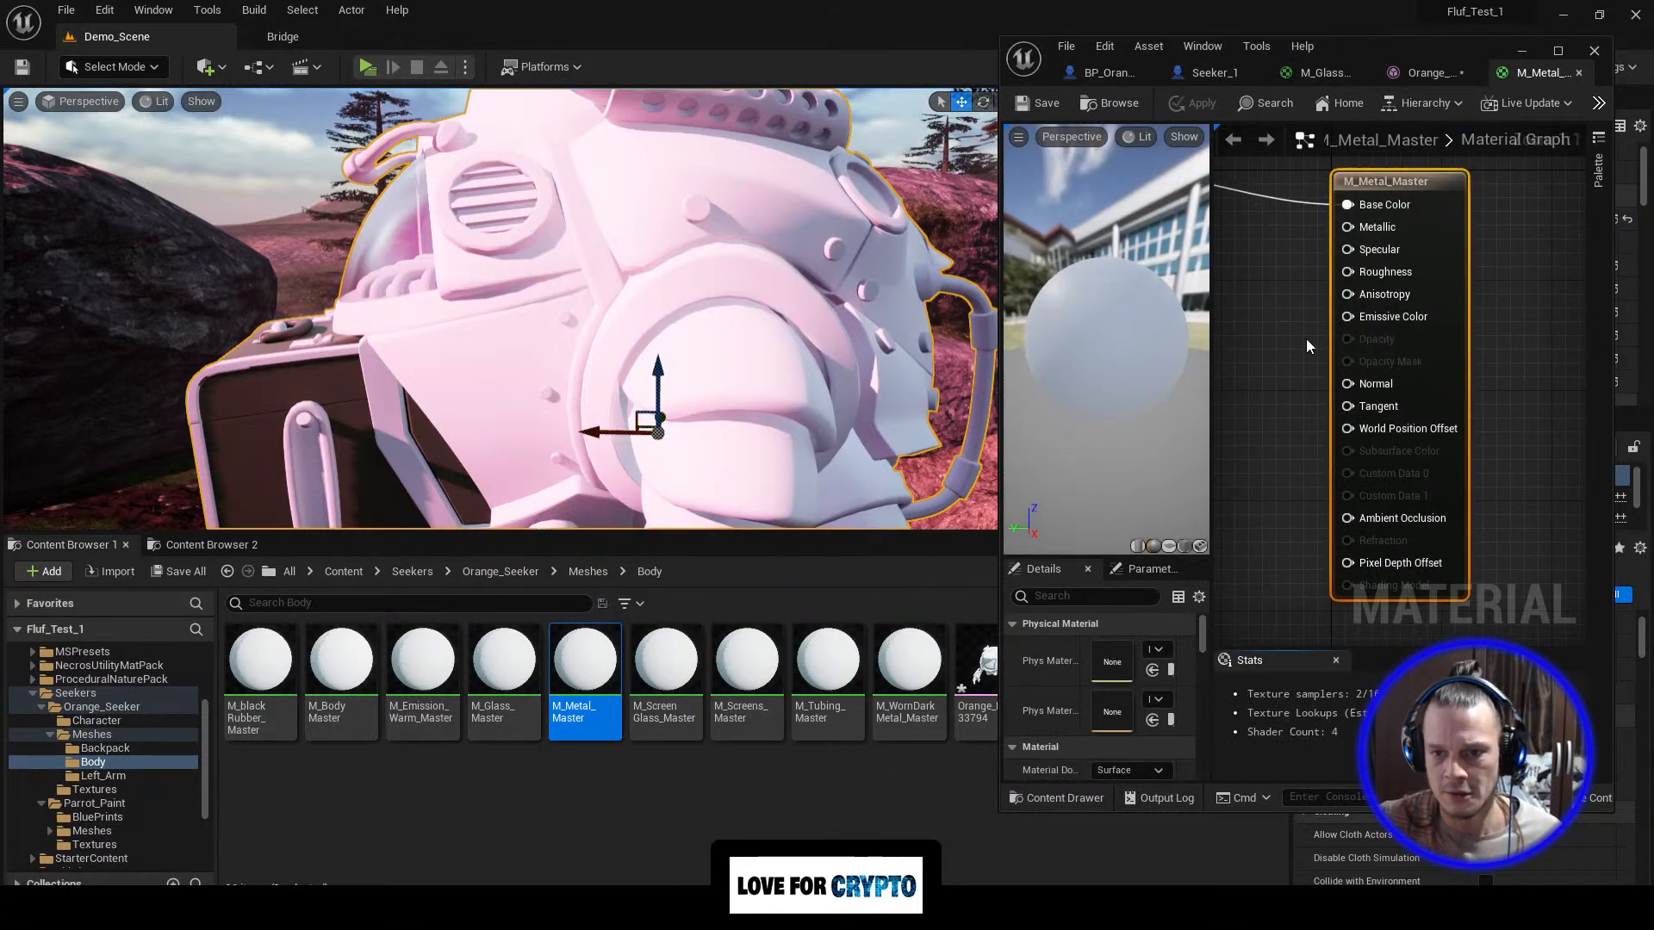
Step: Move the Param node further away from the M_Metal_Master output node and rename the parameter to Colour
{"action": "left_click_drag", "start_coordinate": [998, 370], "coordinate": [342, 371]}
{"action": "right_click_drag", "start_coordinate": [1154, 349], "coordinate": [1305, 355]}
{"action": "right_click_drag", "start_coordinate": [1056, 421], "coordinate": [1116, 410]}
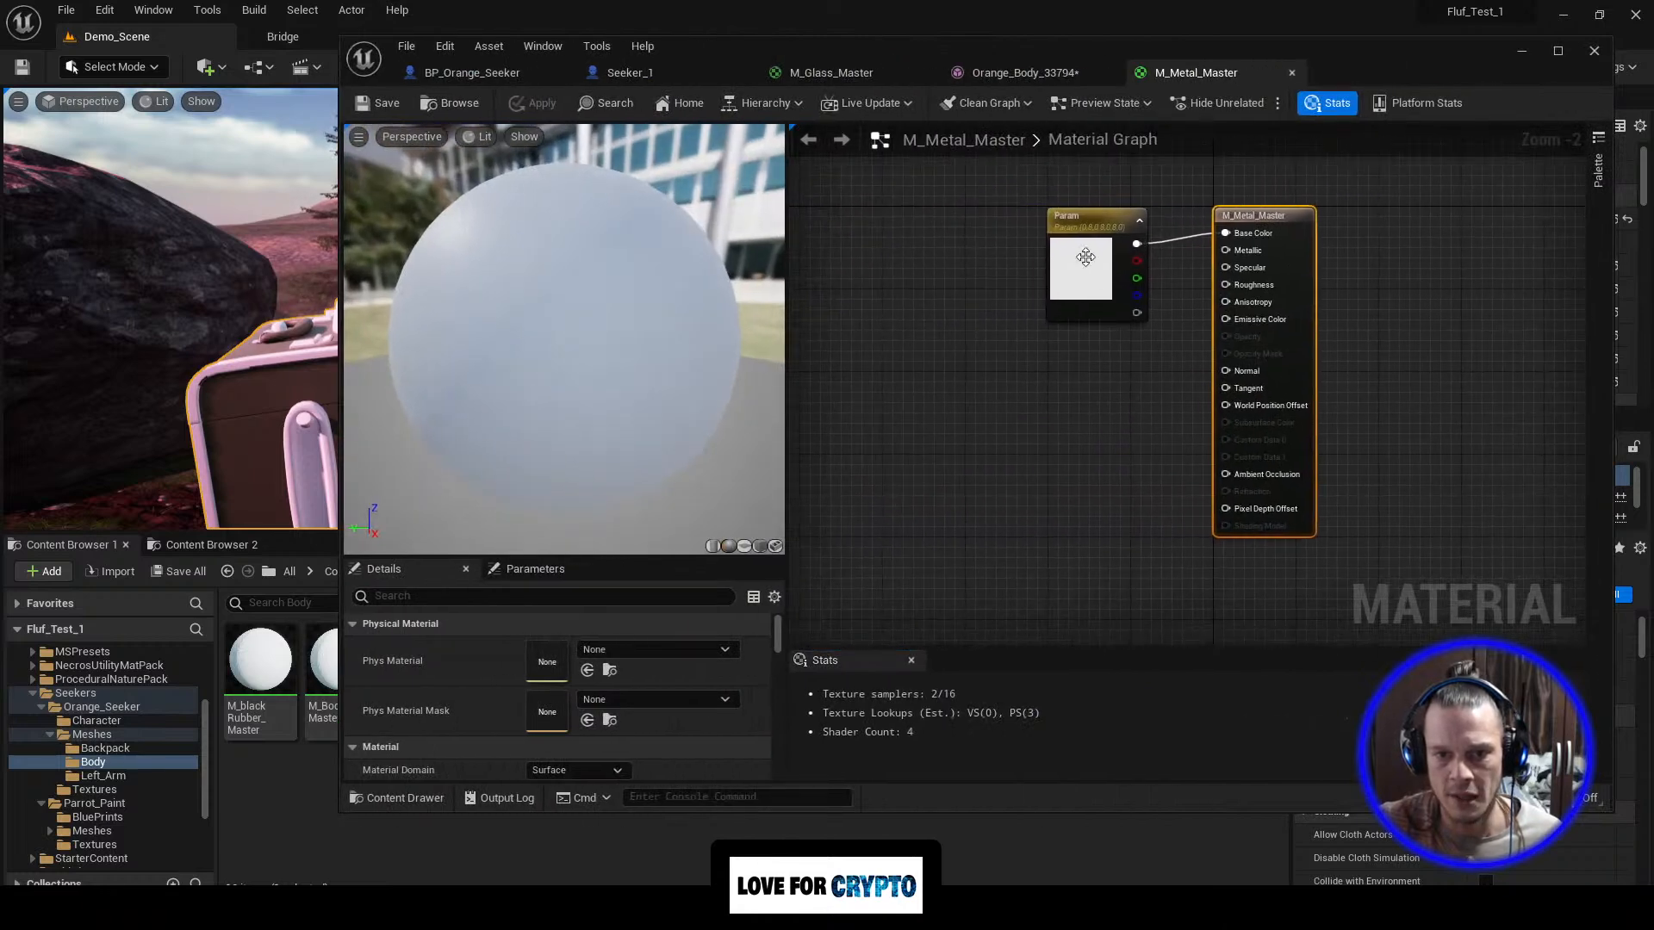
{"action": "left_click_drag", "start_coordinate": [1093, 225], "coordinate": [962, 184]}
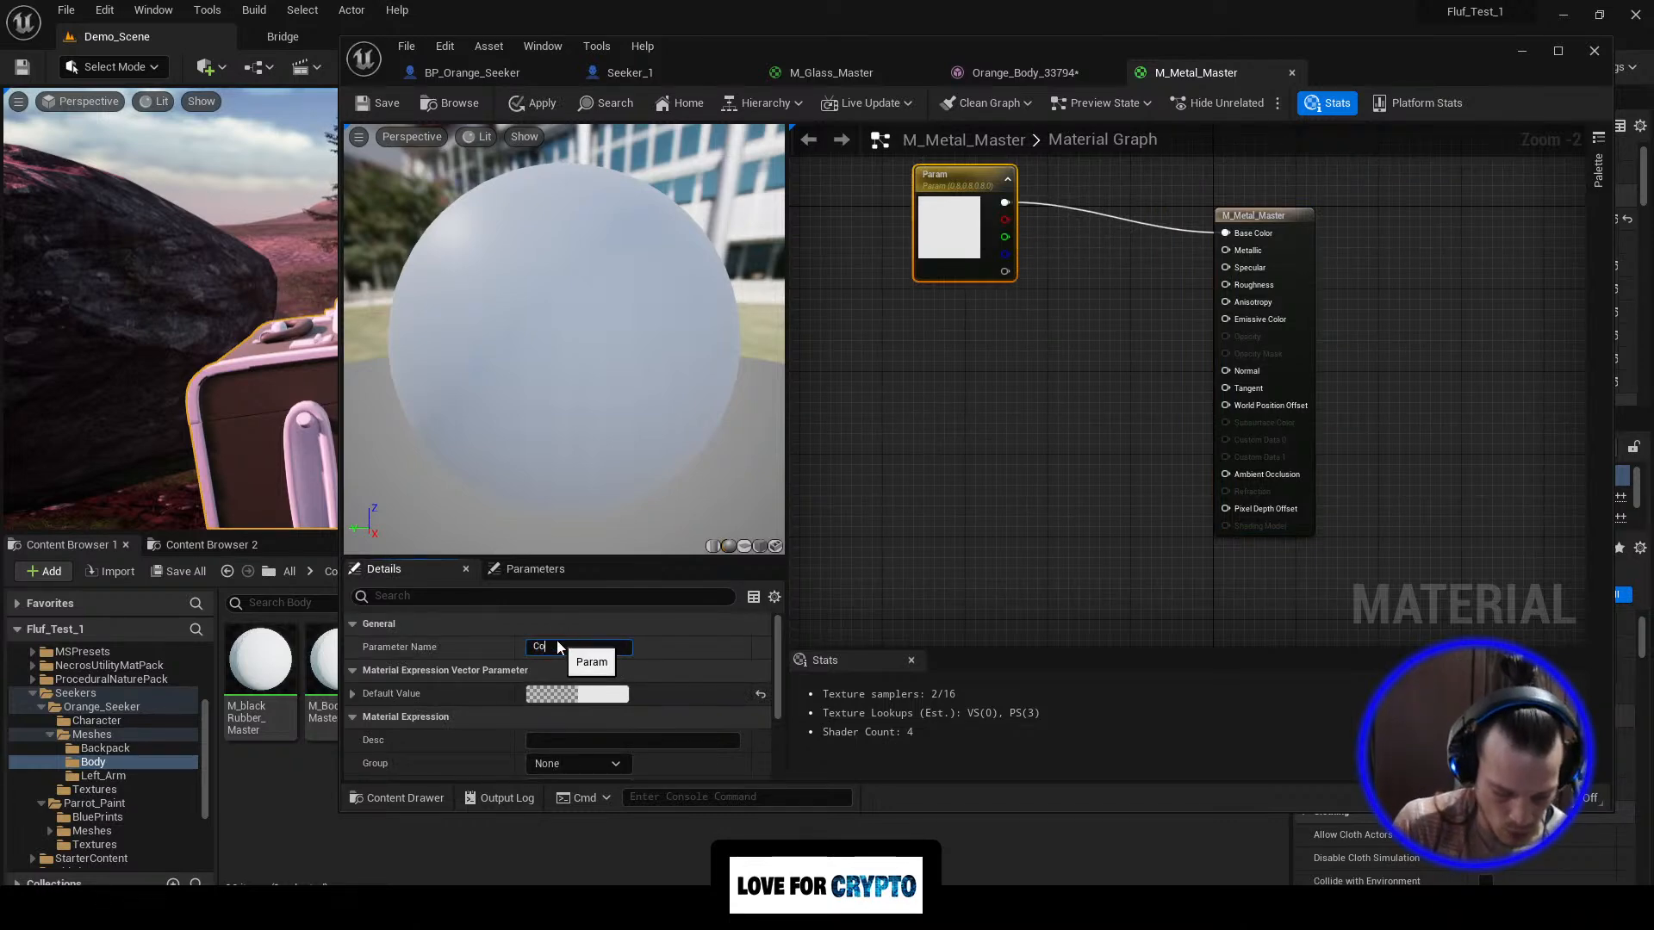
{"action": "left_click", "coordinate": [901, 438]}
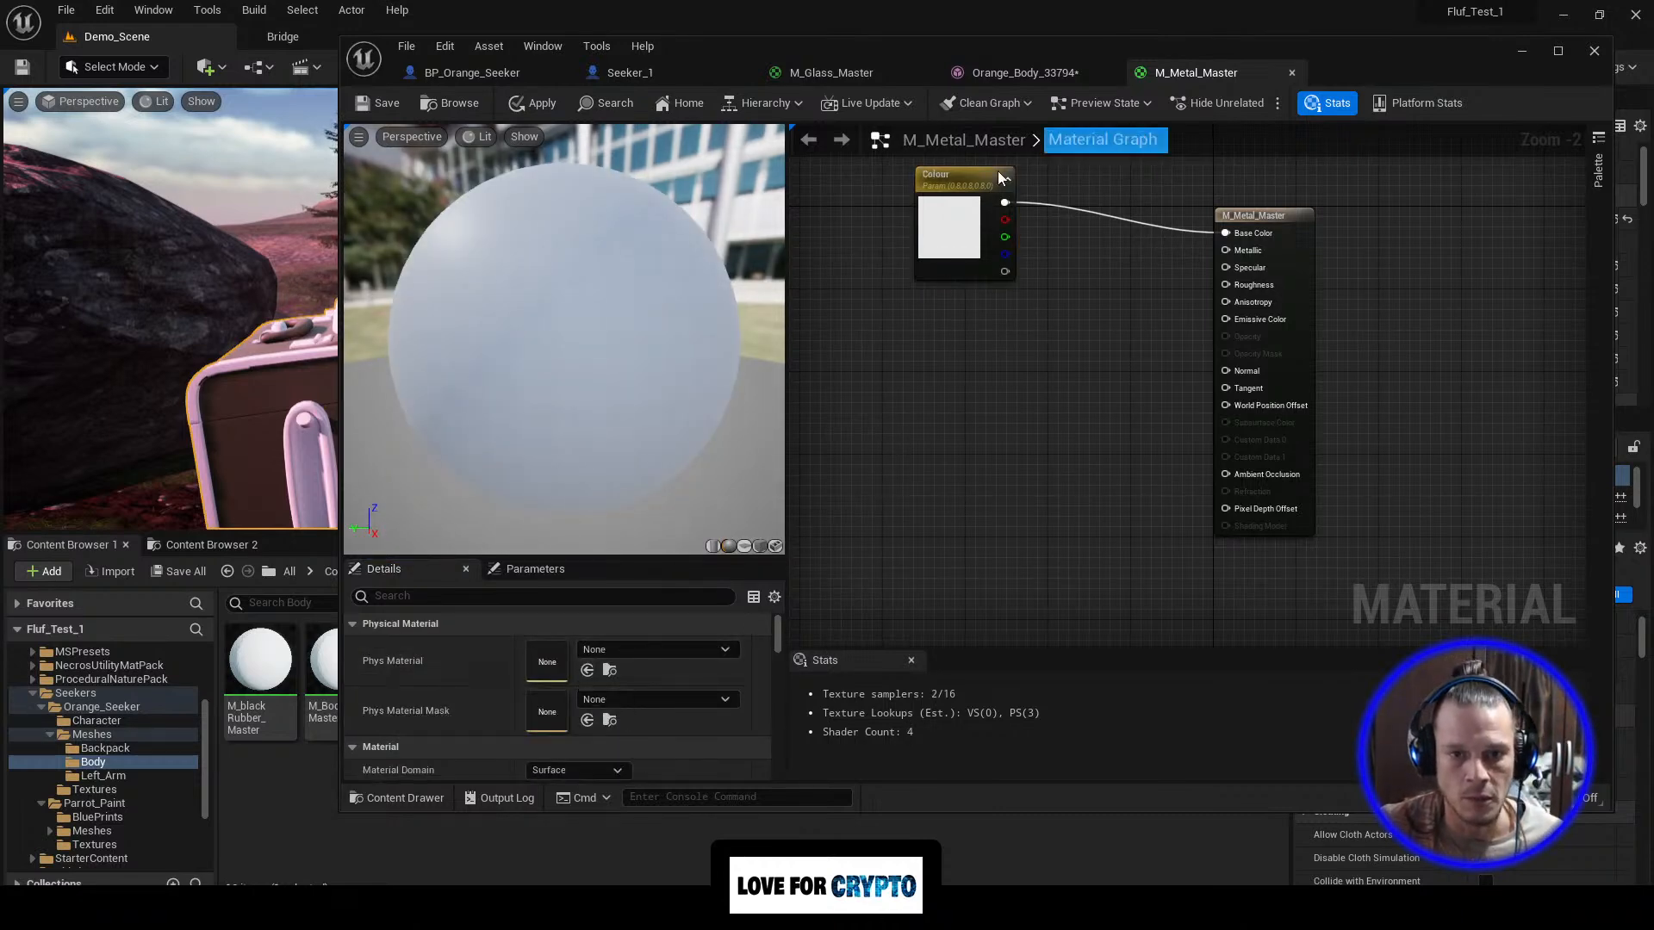
Step: Open the Orange_Seeker Textures folder in the second content browser and select the five Metal012_1K textures from Color through Roughness
{"action": "left_click", "coordinate": [974, 181]}
{"action": "right_click_drag", "start_coordinate": [877, 488], "coordinate": [1012, 396]}
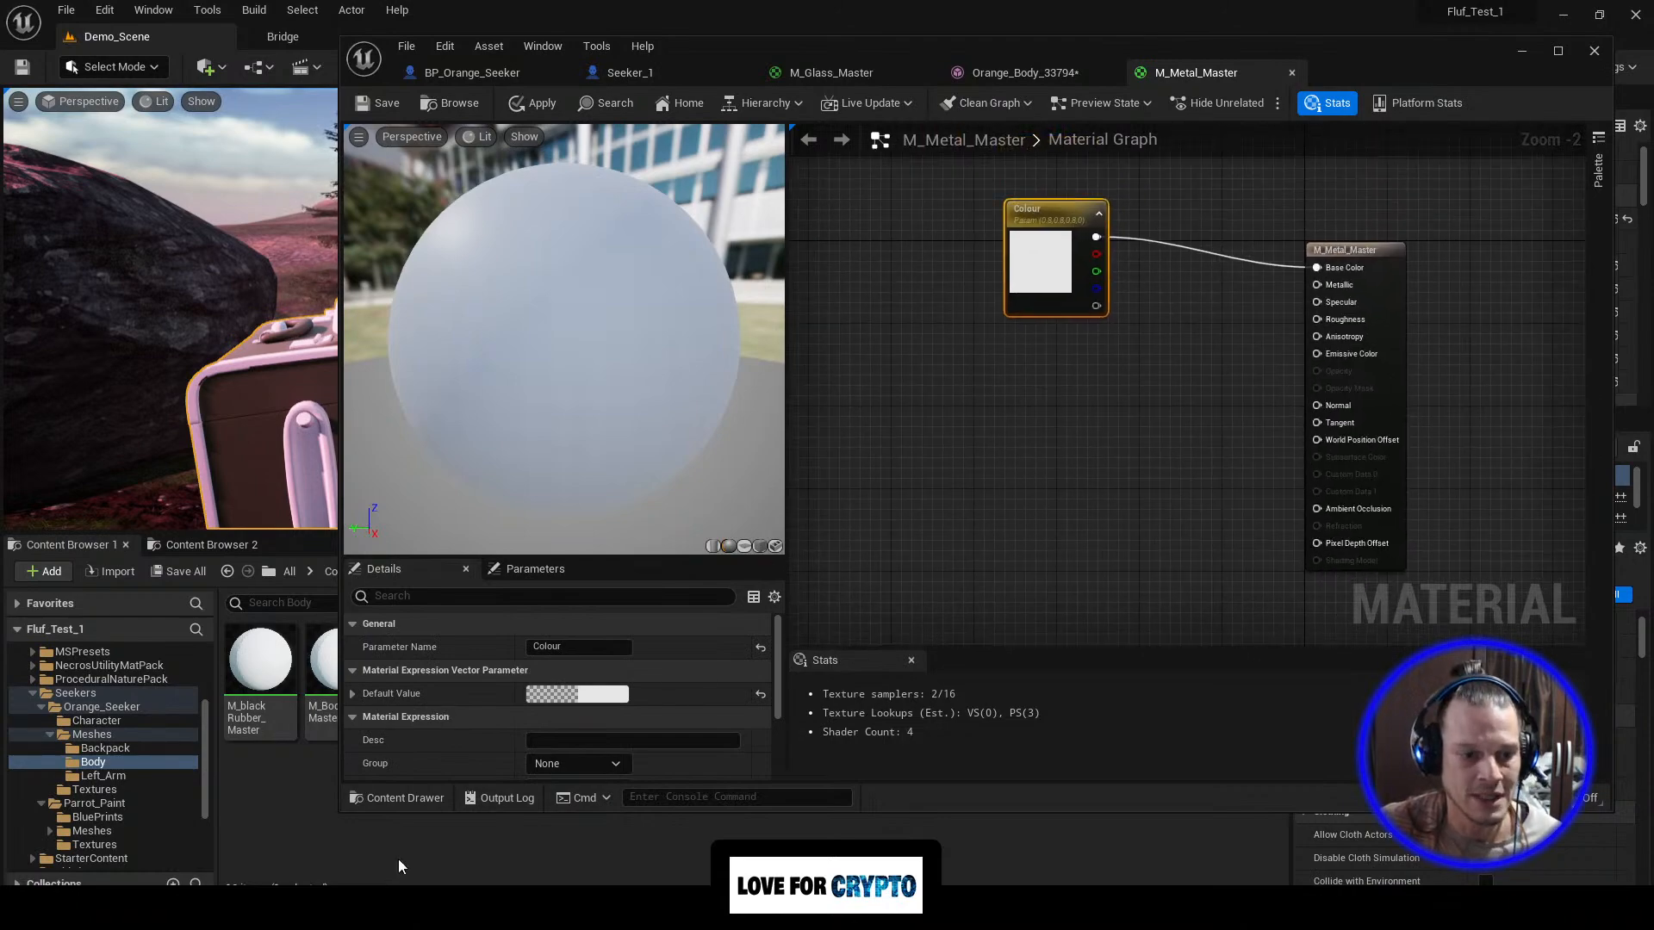
{"action": "left_click", "coordinate": [200, 544]}
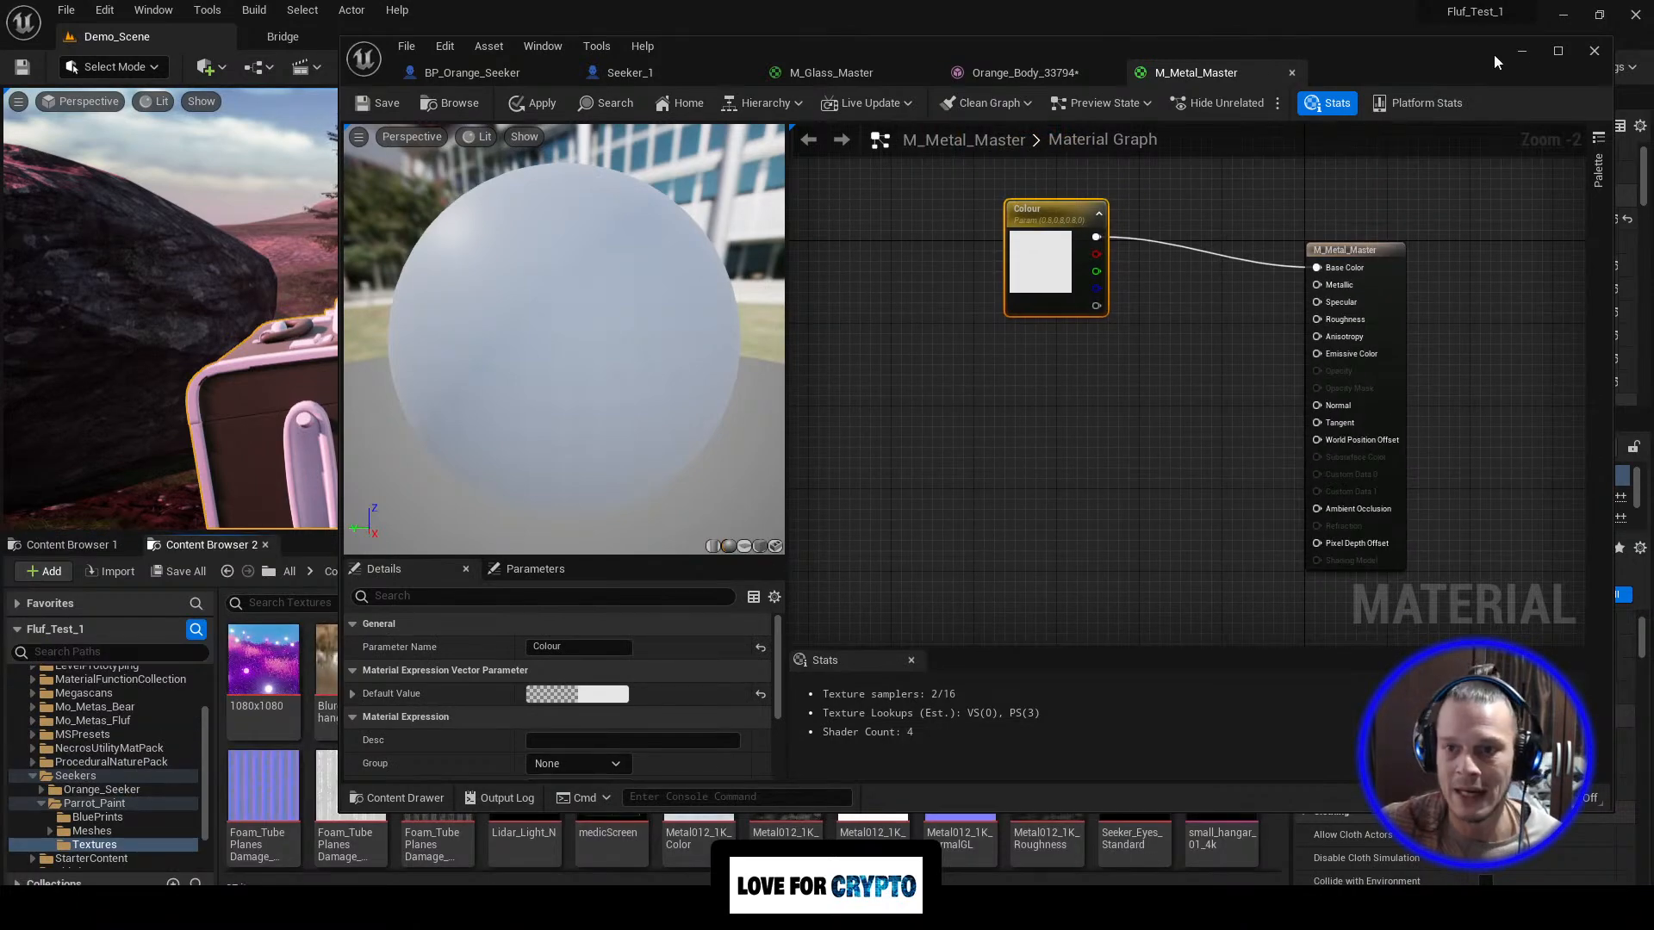
{"action": "left_click", "coordinate": [1522, 52]}
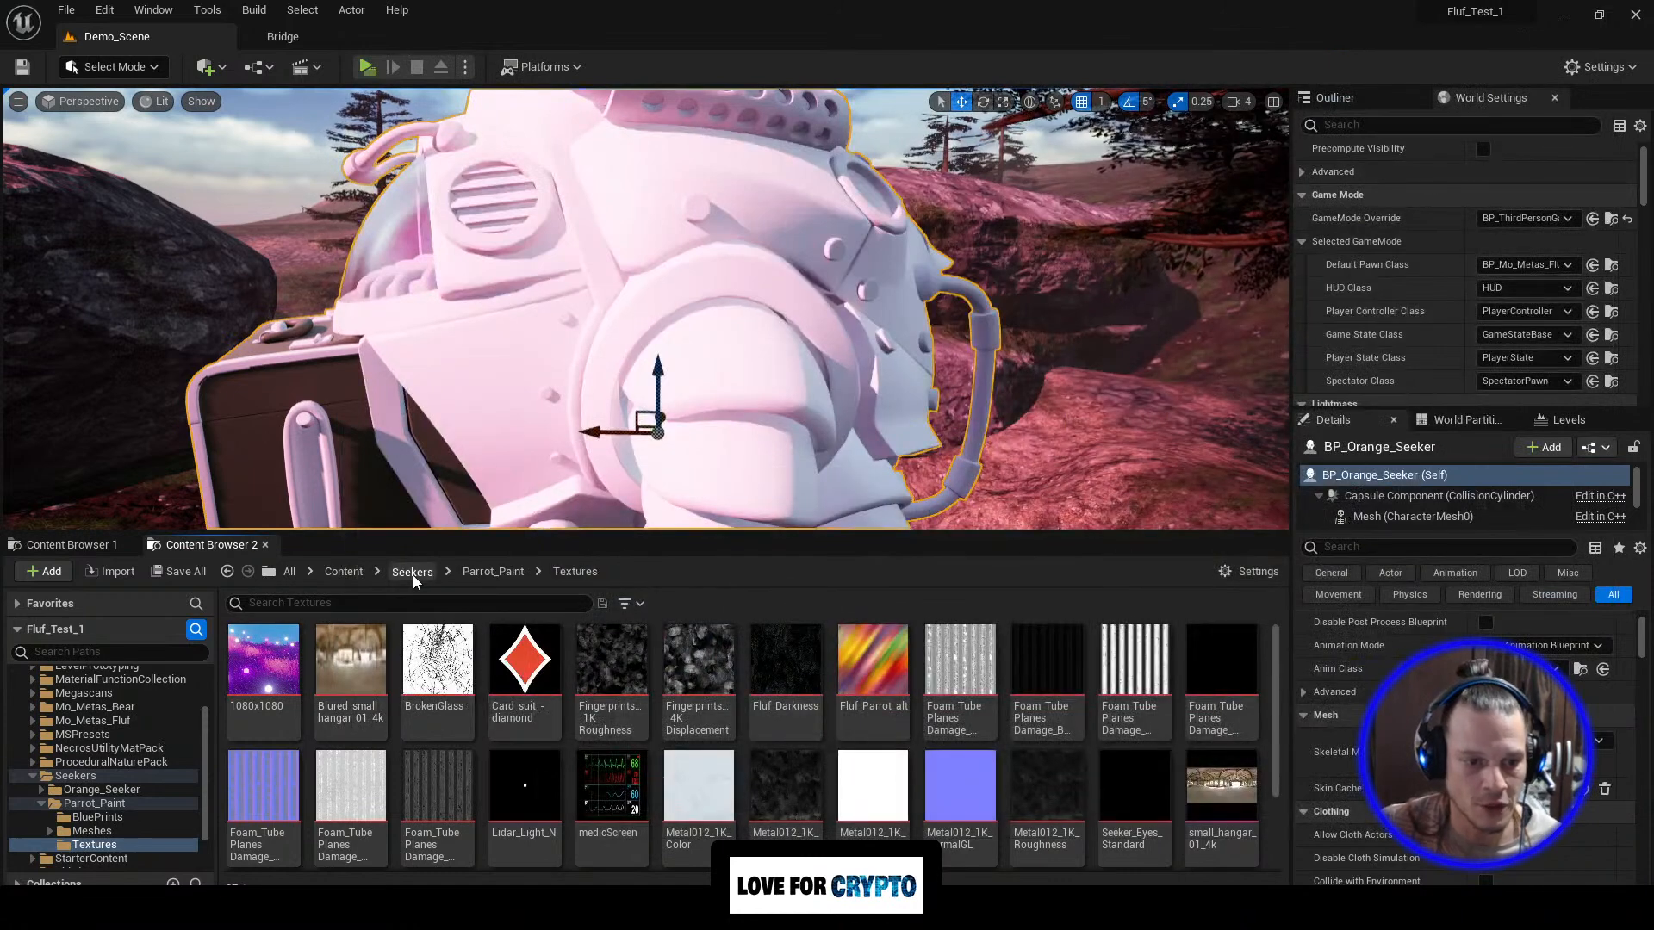
{"action": "left_click", "coordinate": [412, 573]}
{"action": "double_click", "coordinate": [274, 661]}
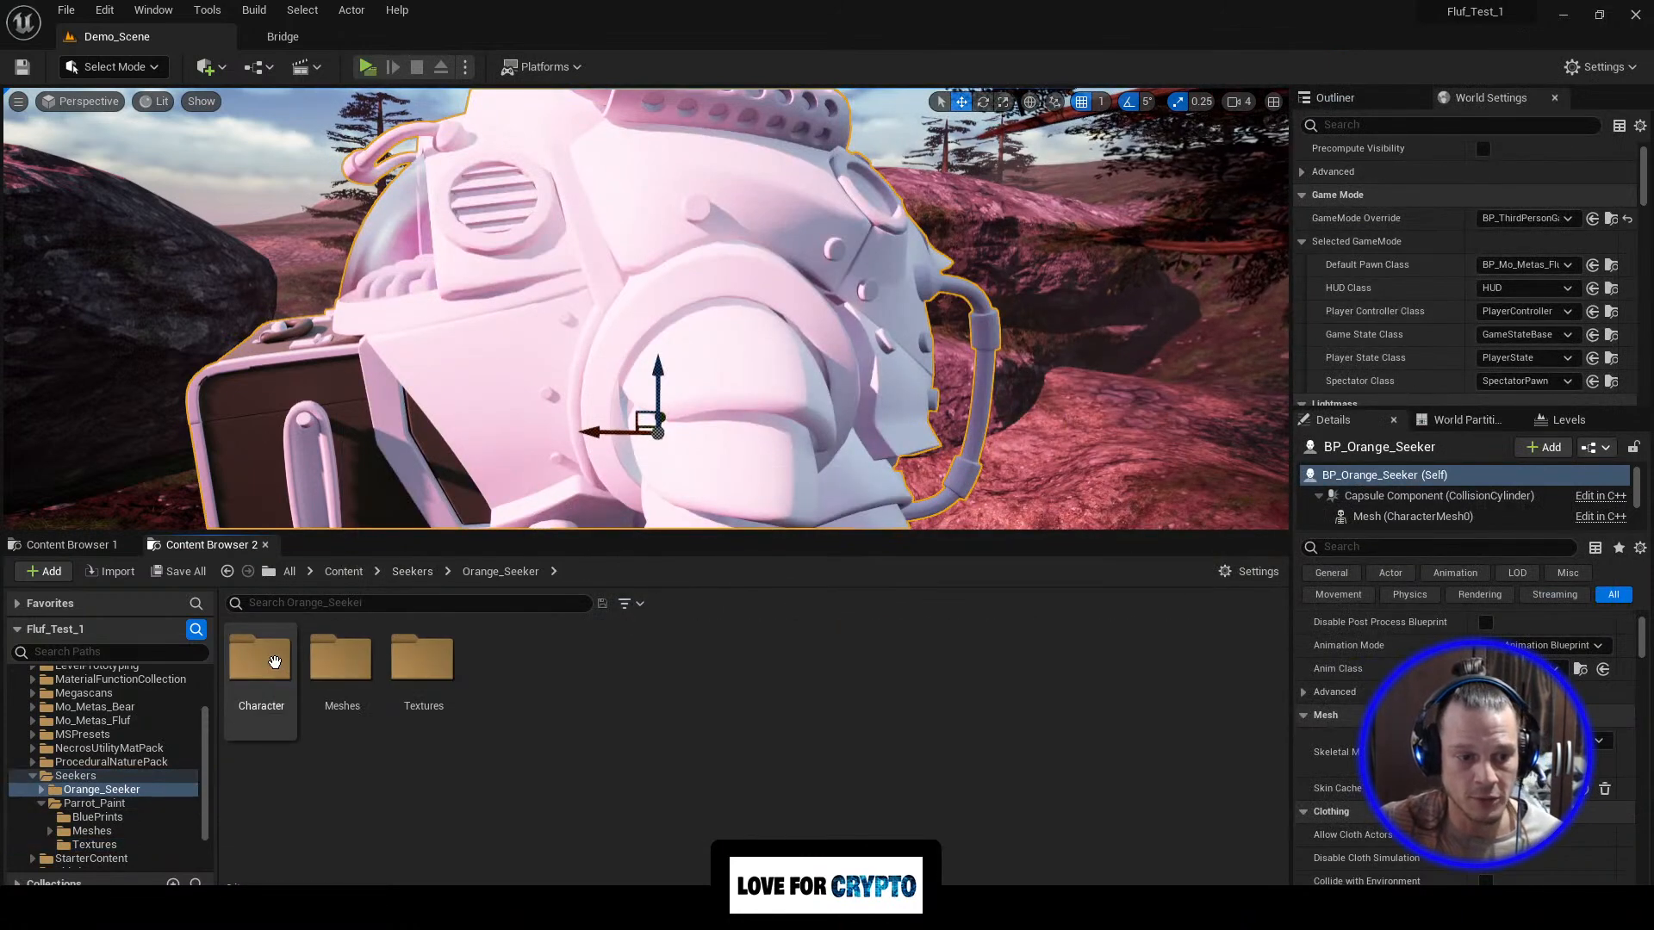
{"action": "double_click", "coordinate": [421, 657]}
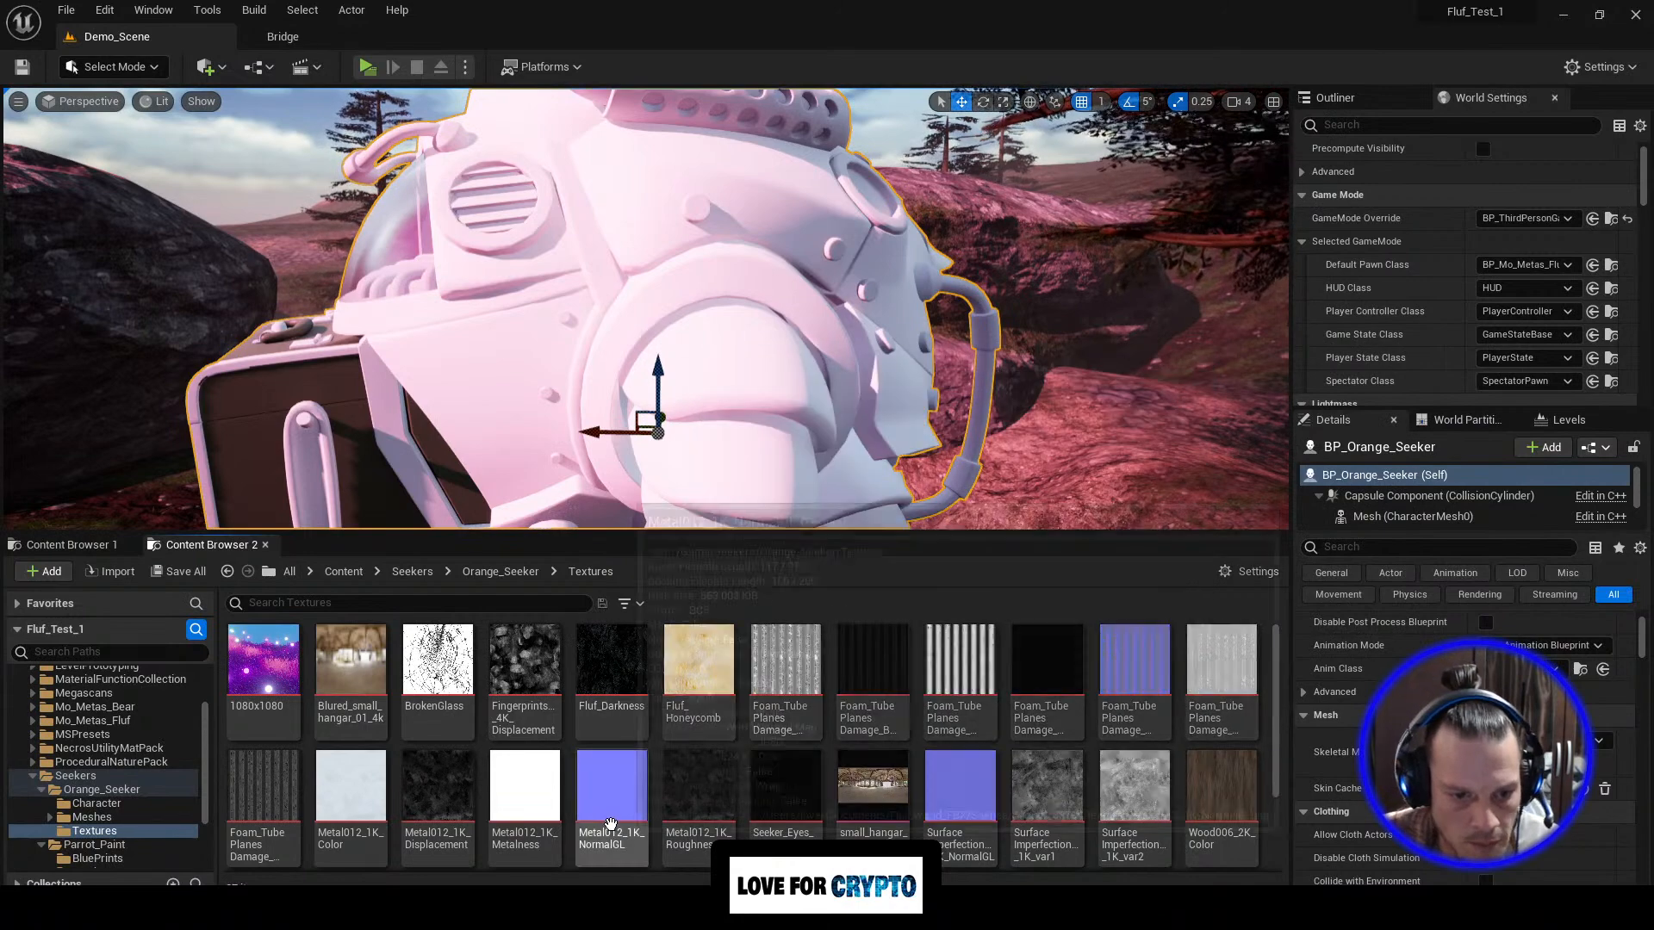
{"action": "scroll", "coordinate": [529, 835], "scroll_direction": "down", "scroll_amount": 1}
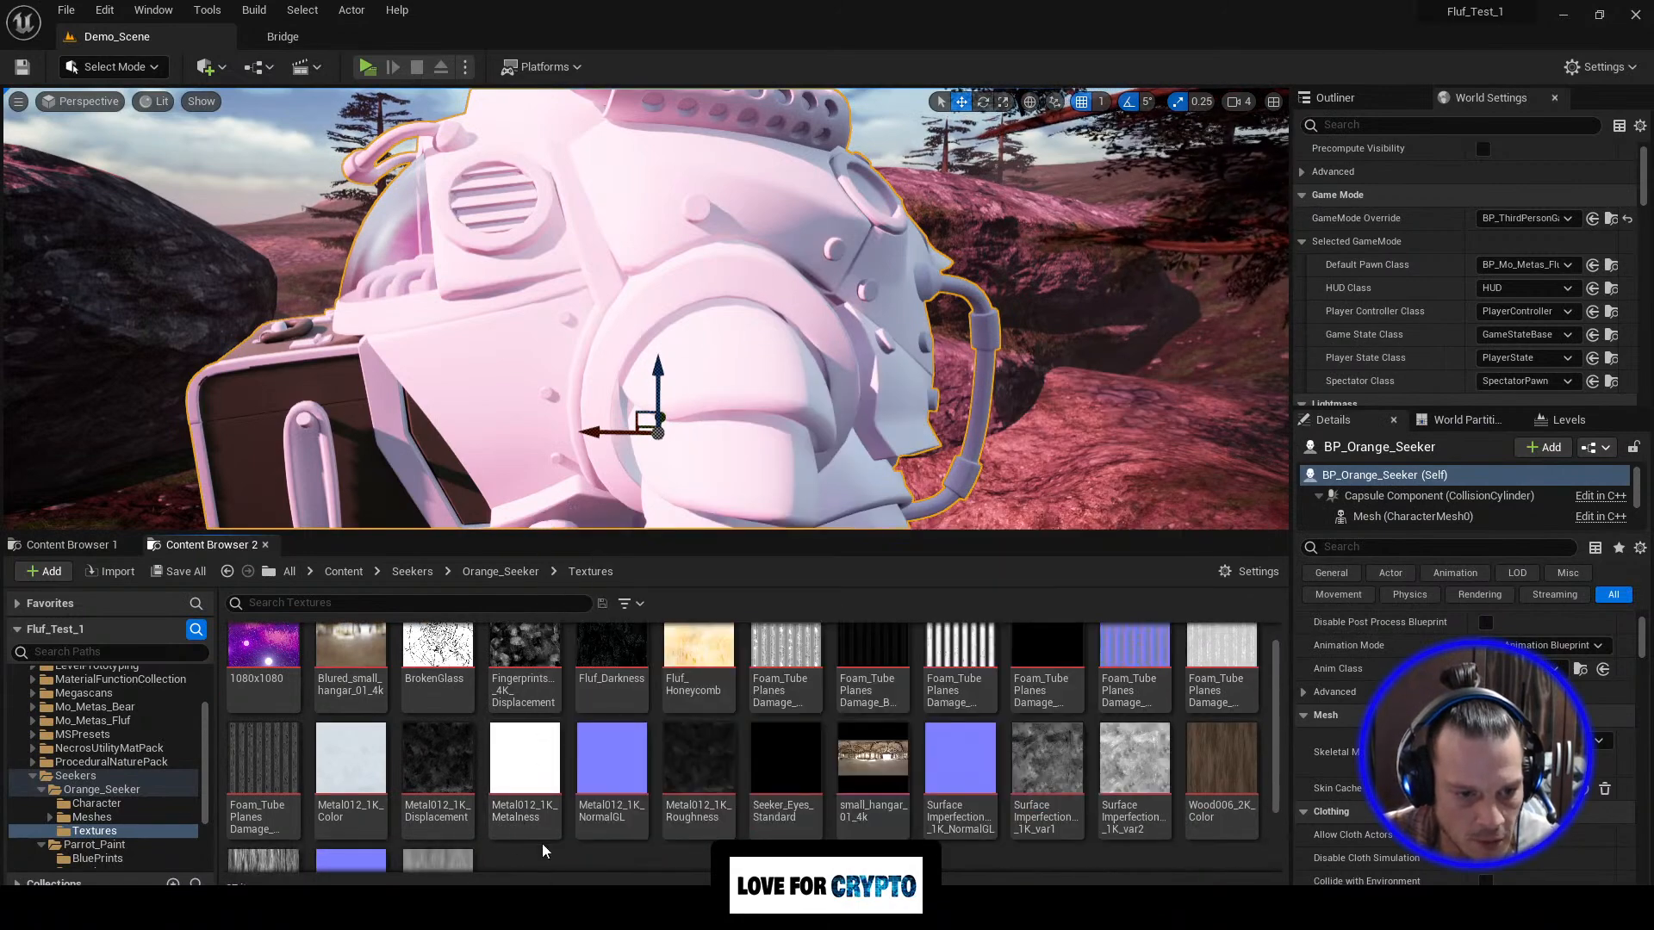
{"action": "left_click", "coordinate": [350, 771]}
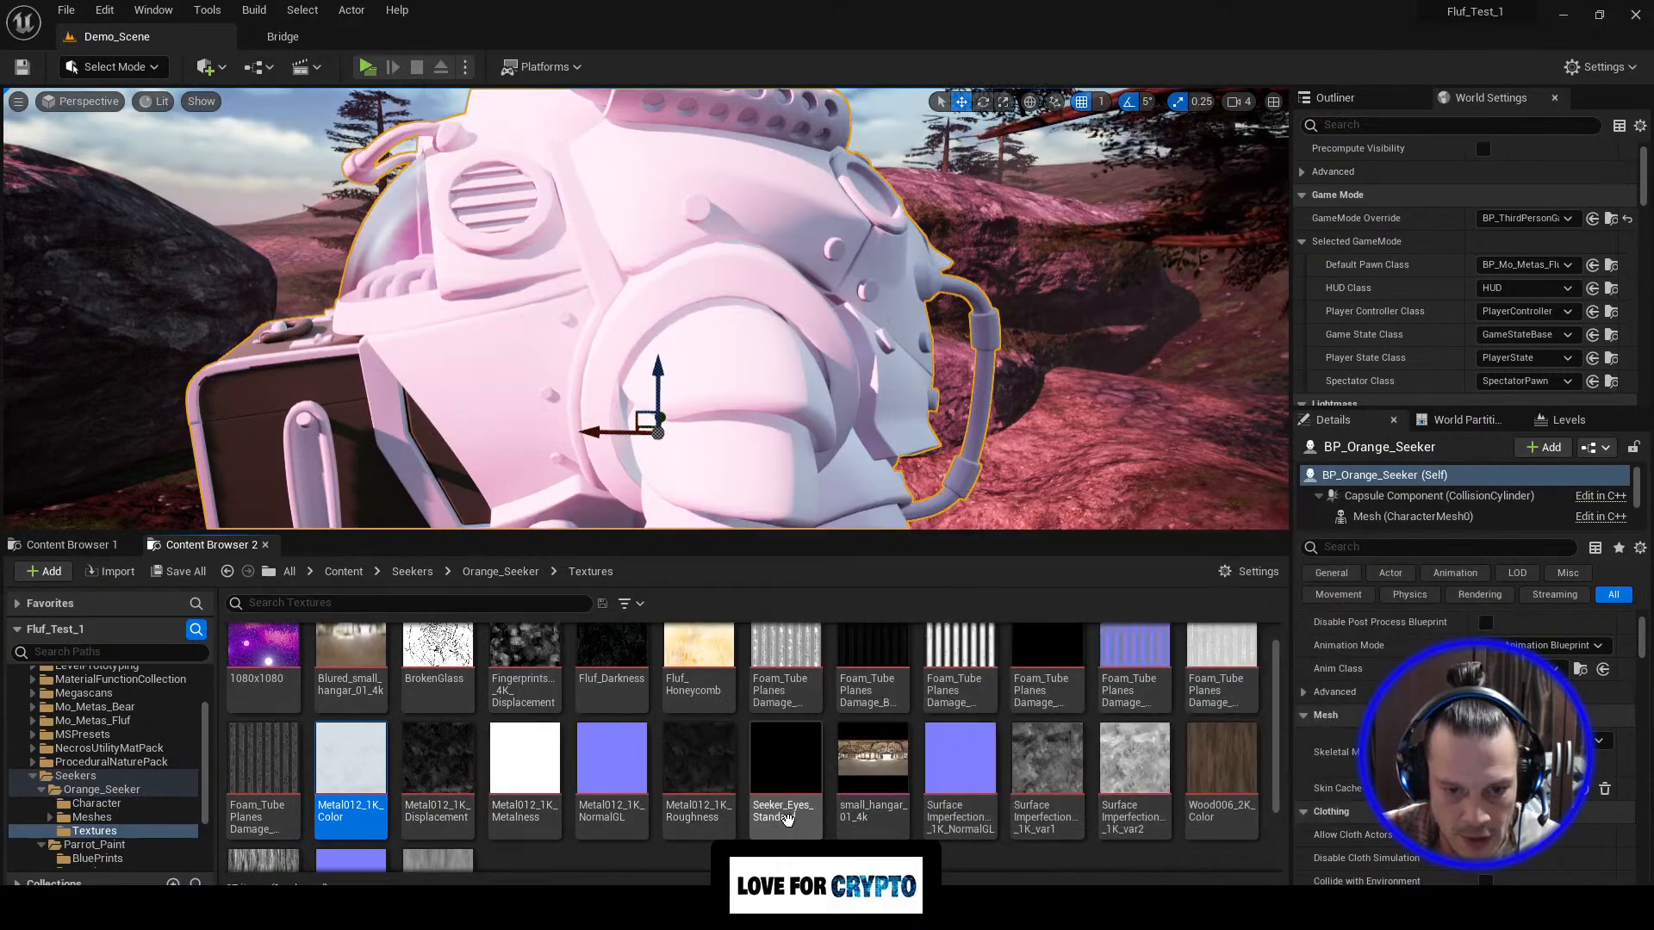
{"action": "left_click", "coordinate": [702, 814], "text": "shift"}
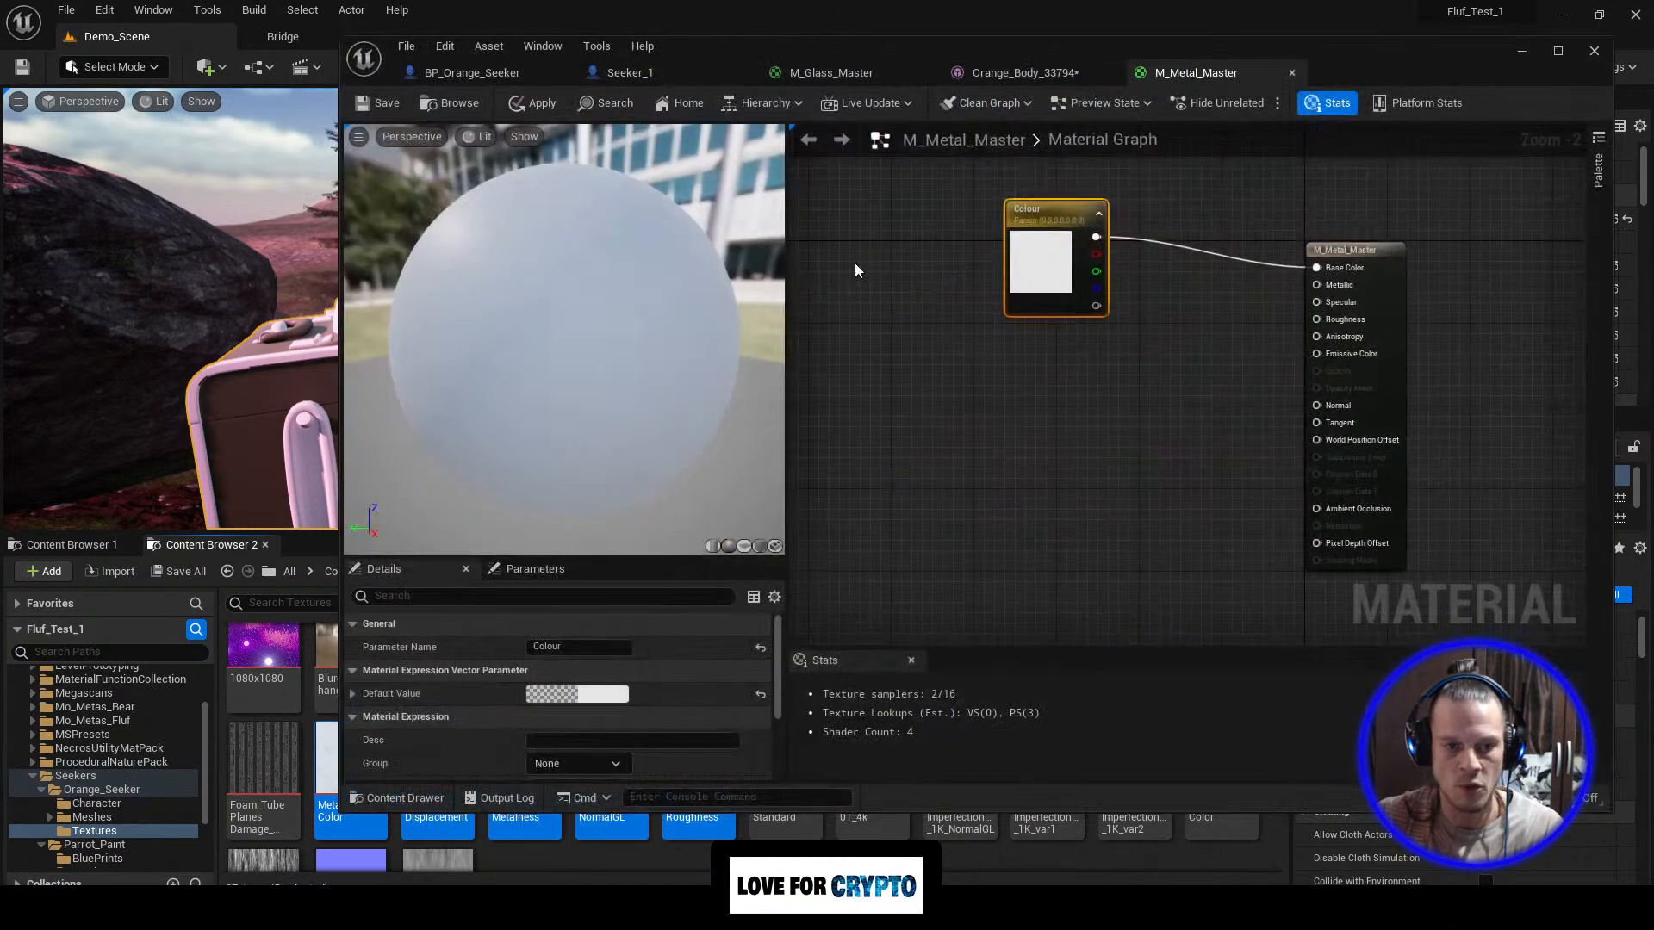
Step: Add the five selected Metal012_1K textures to the M_Metal_Master graph as texture samples below the Colour node
{"action": "left_click_drag", "start_coordinate": [342, 387], "coordinate": [659, 368]}
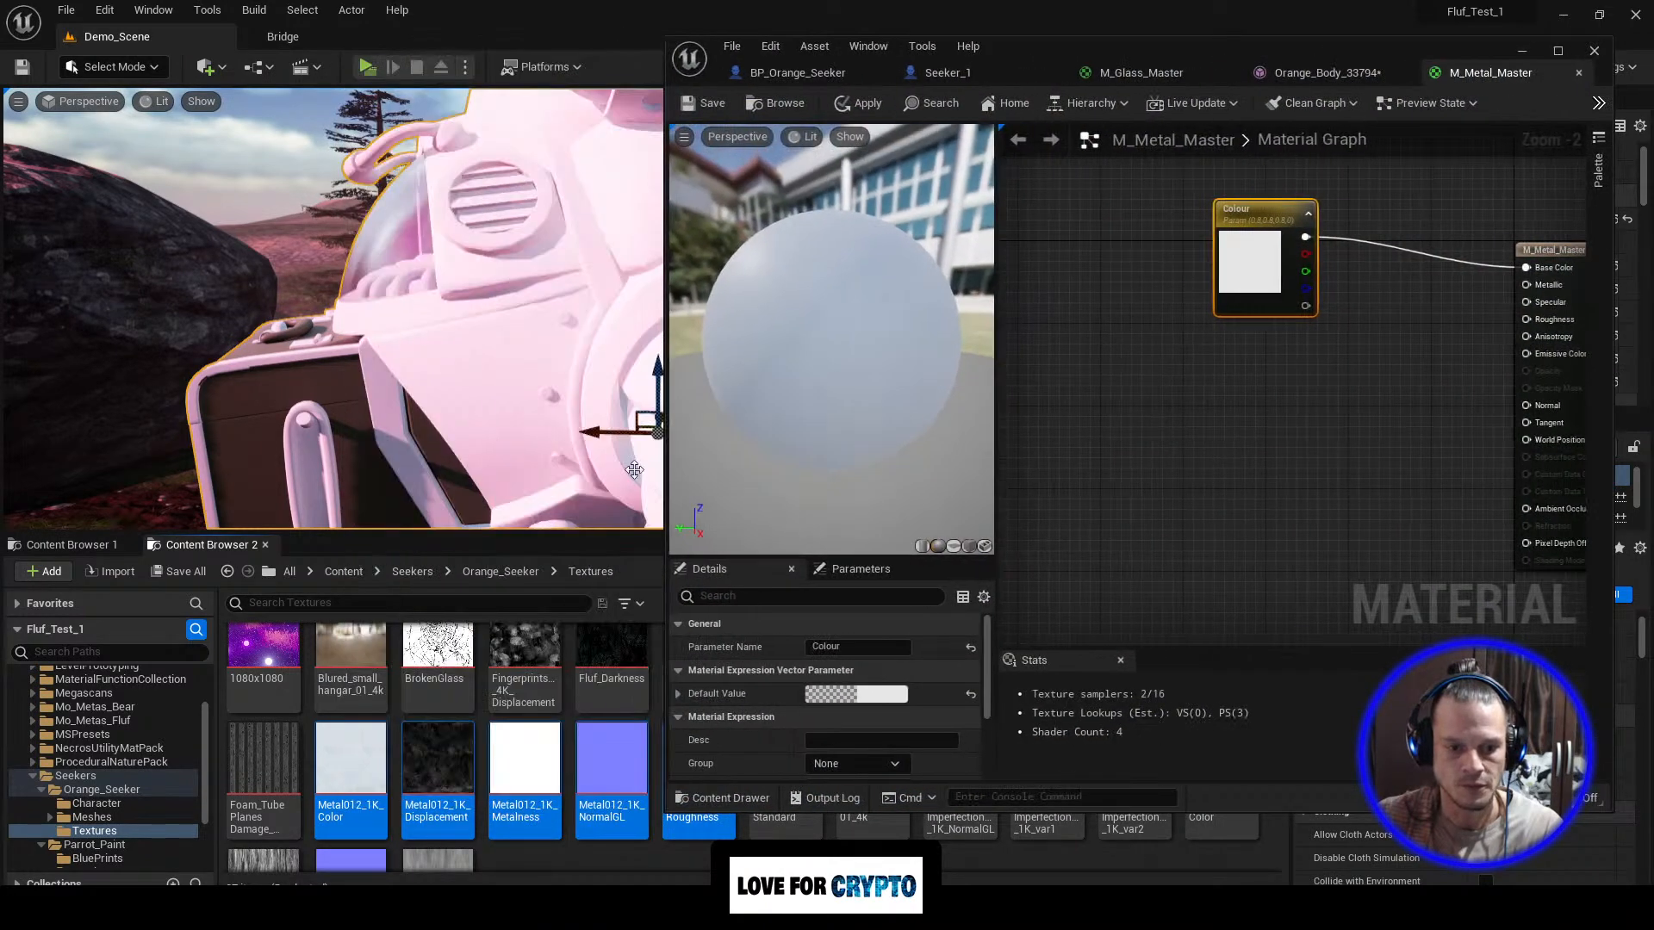
{"action": "left_click_drag", "start_coordinate": [465, 819], "coordinate": [1134, 394]}
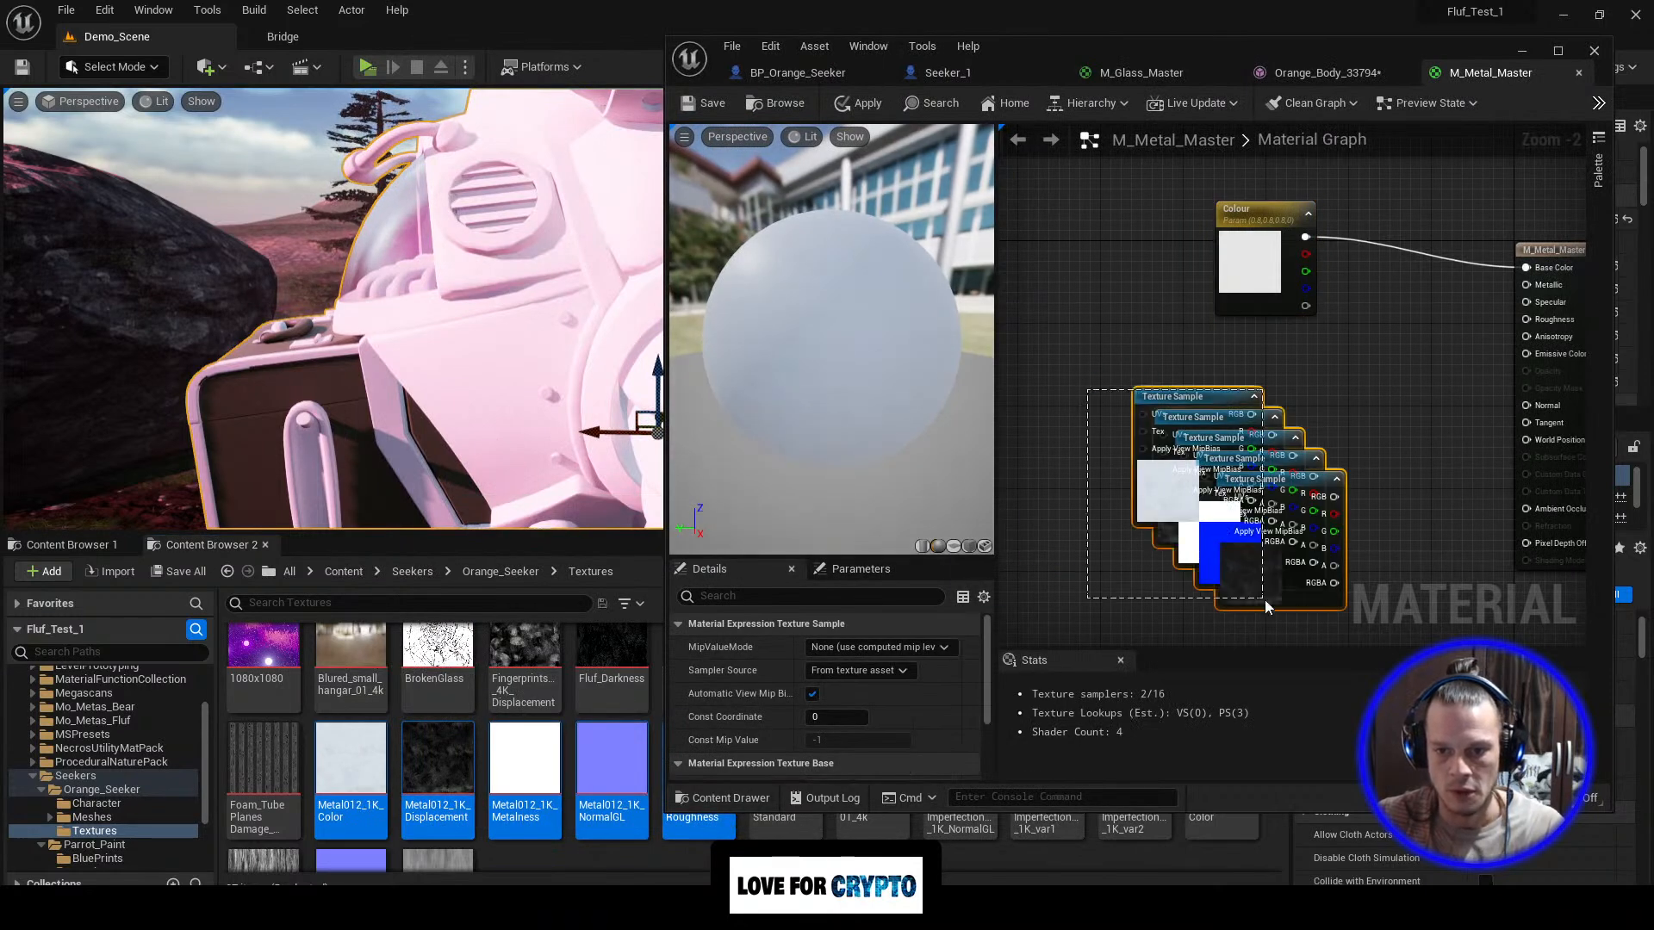
{"action": "left_click_drag", "start_coordinate": [1279, 609], "coordinate": [1277, 606]}
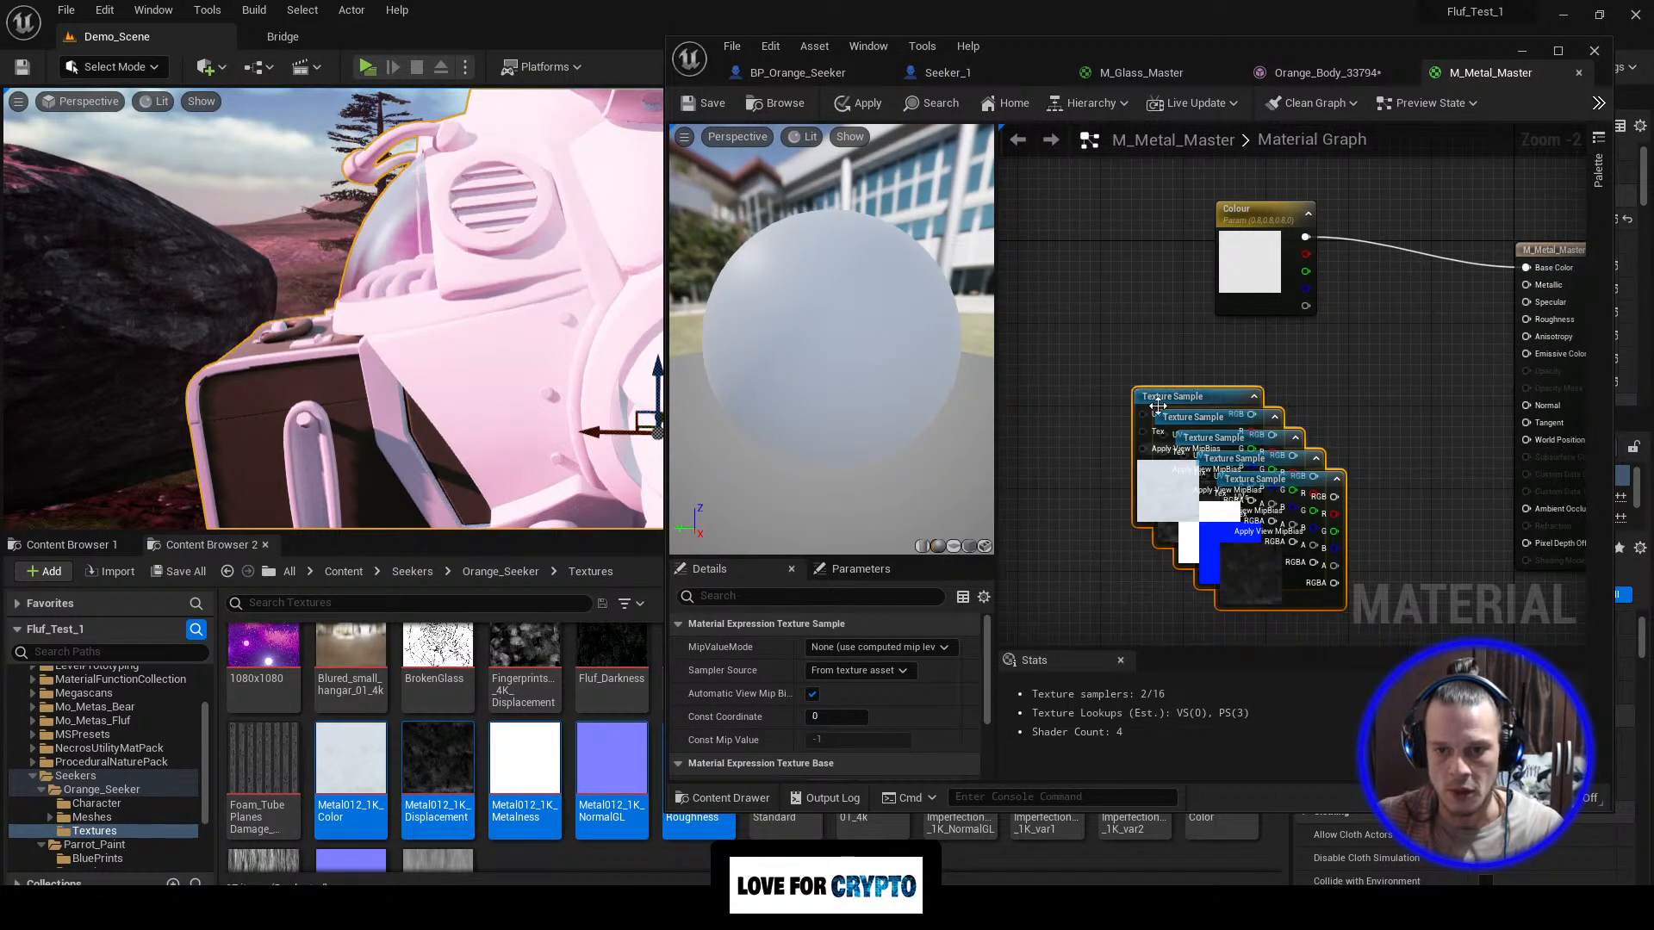
Step: Set the sampler source of all five new texture samples to Shared: Wrap
{"action": "left_click", "coordinate": [898, 671]}
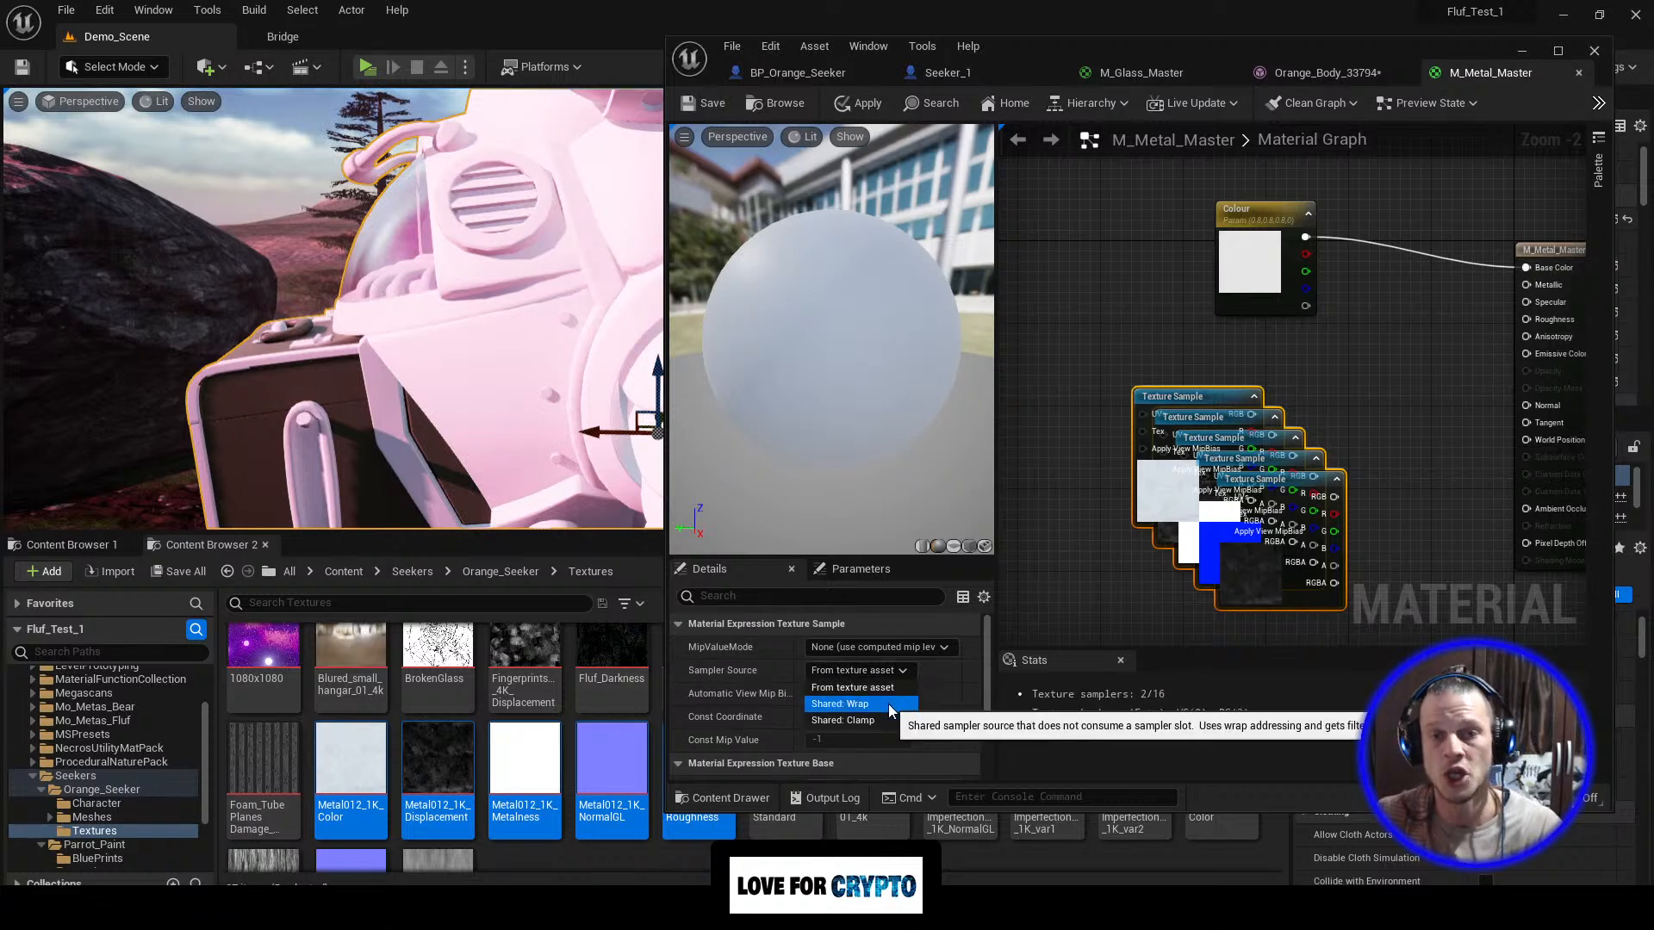
{"action": "left_click", "coordinate": [887, 704]}
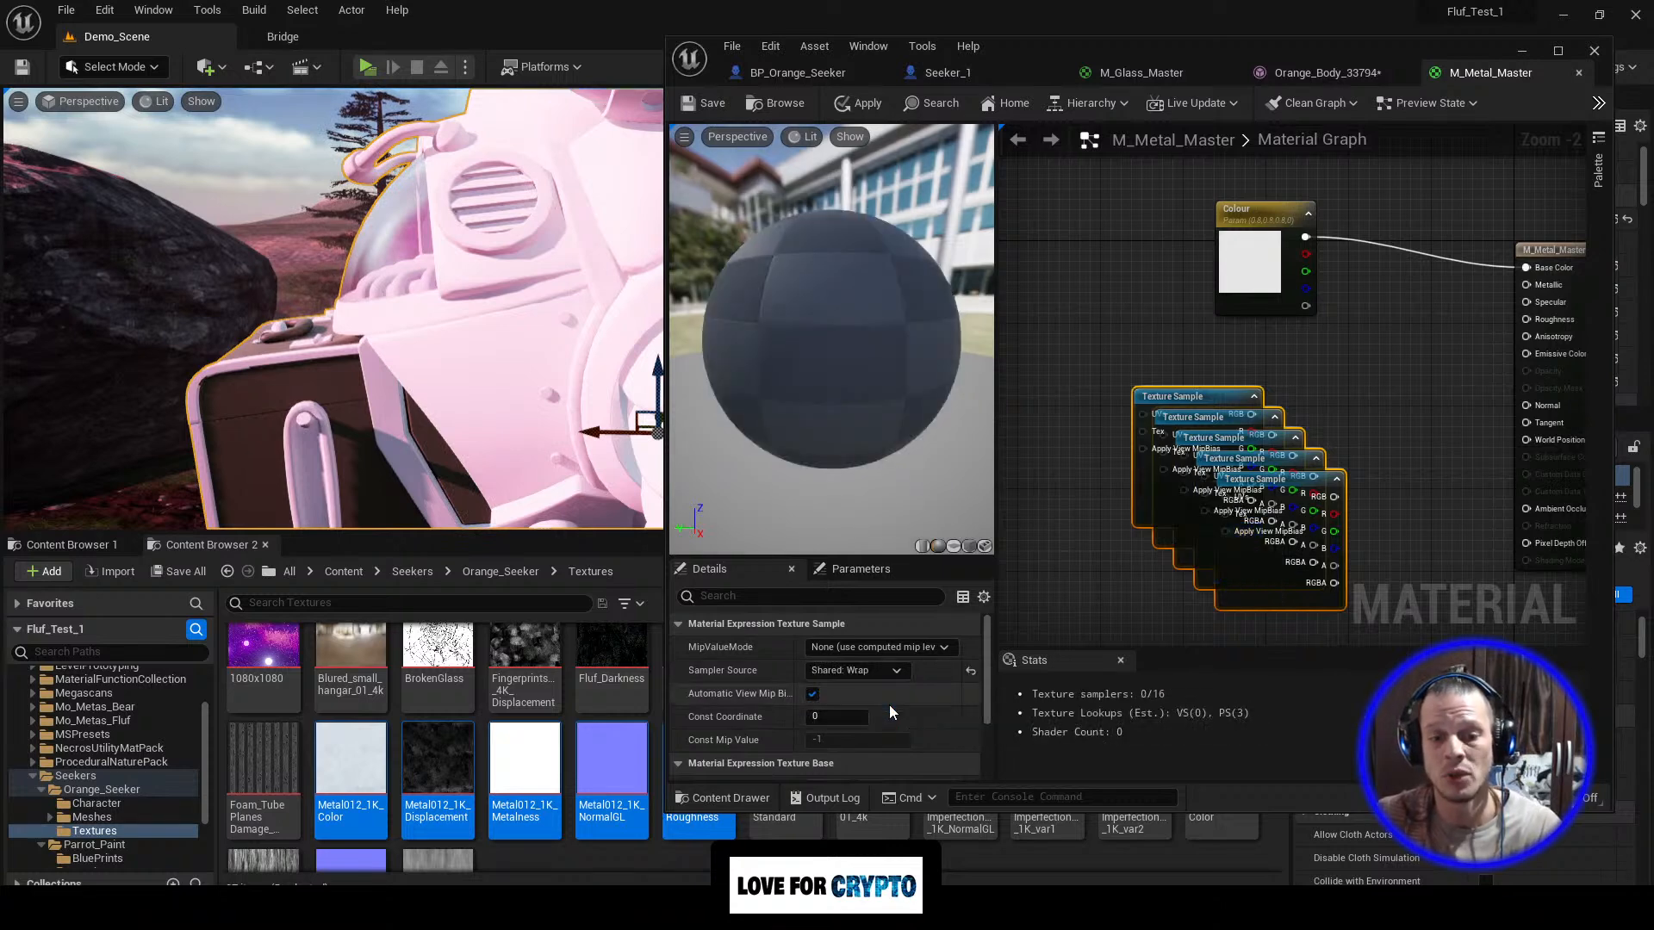
{"action": "left_click", "coordinate": [1099, 466]}
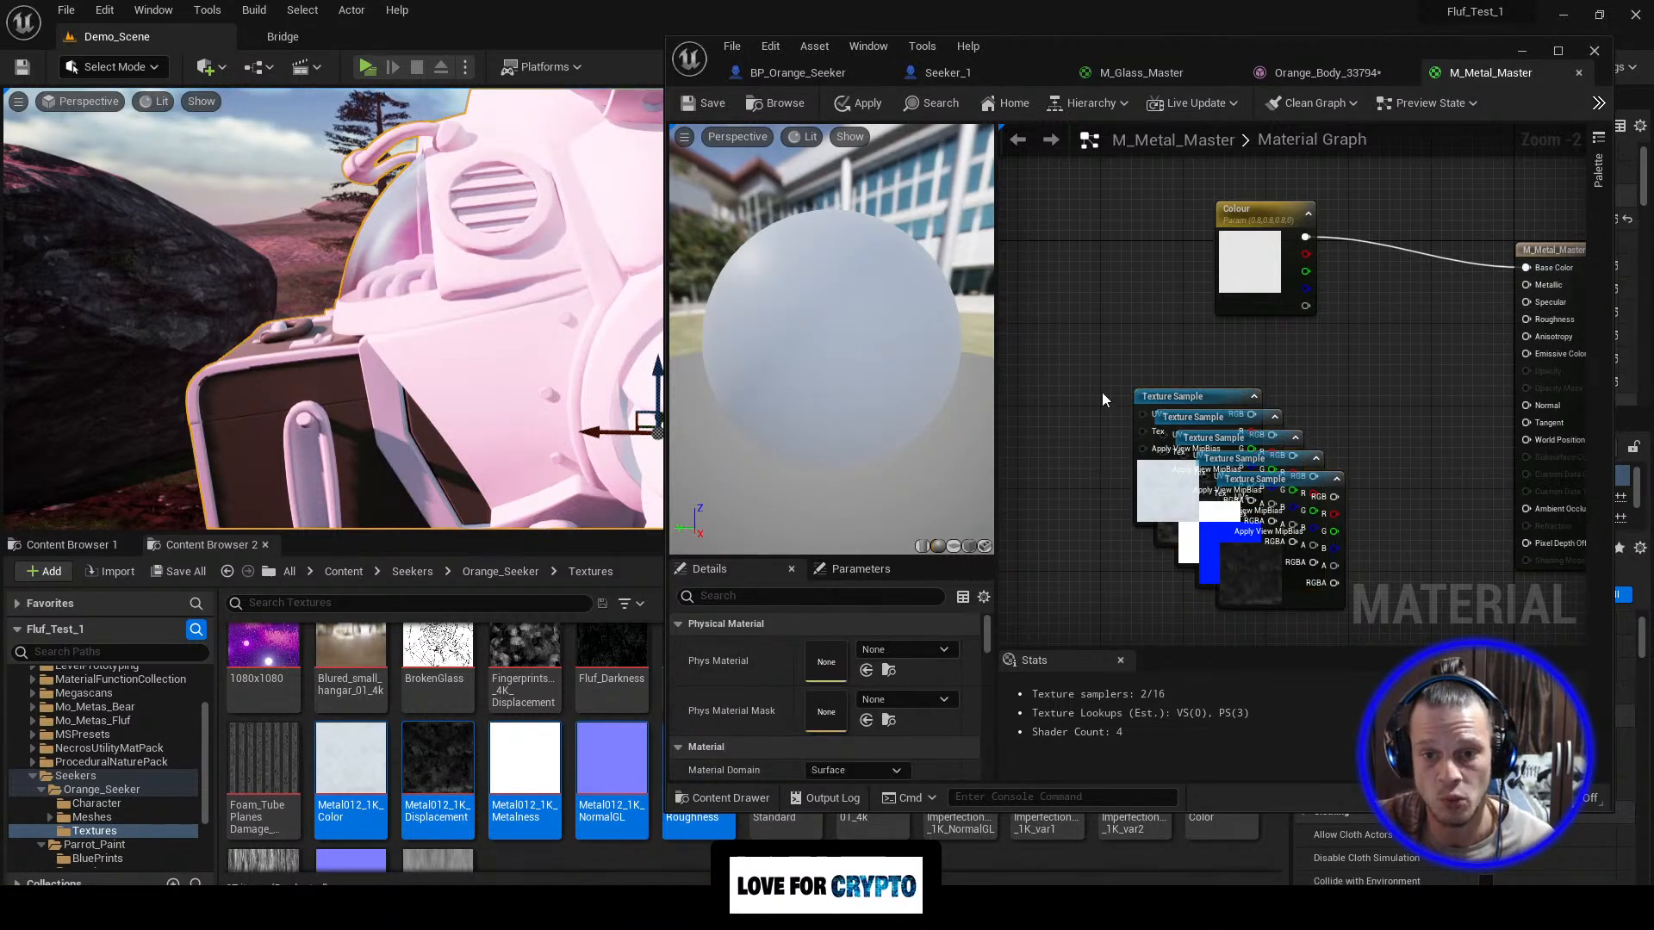
{"action": "left_click_drag", "start_coordinate": [667, 348], "coordinate": [327, 379]}
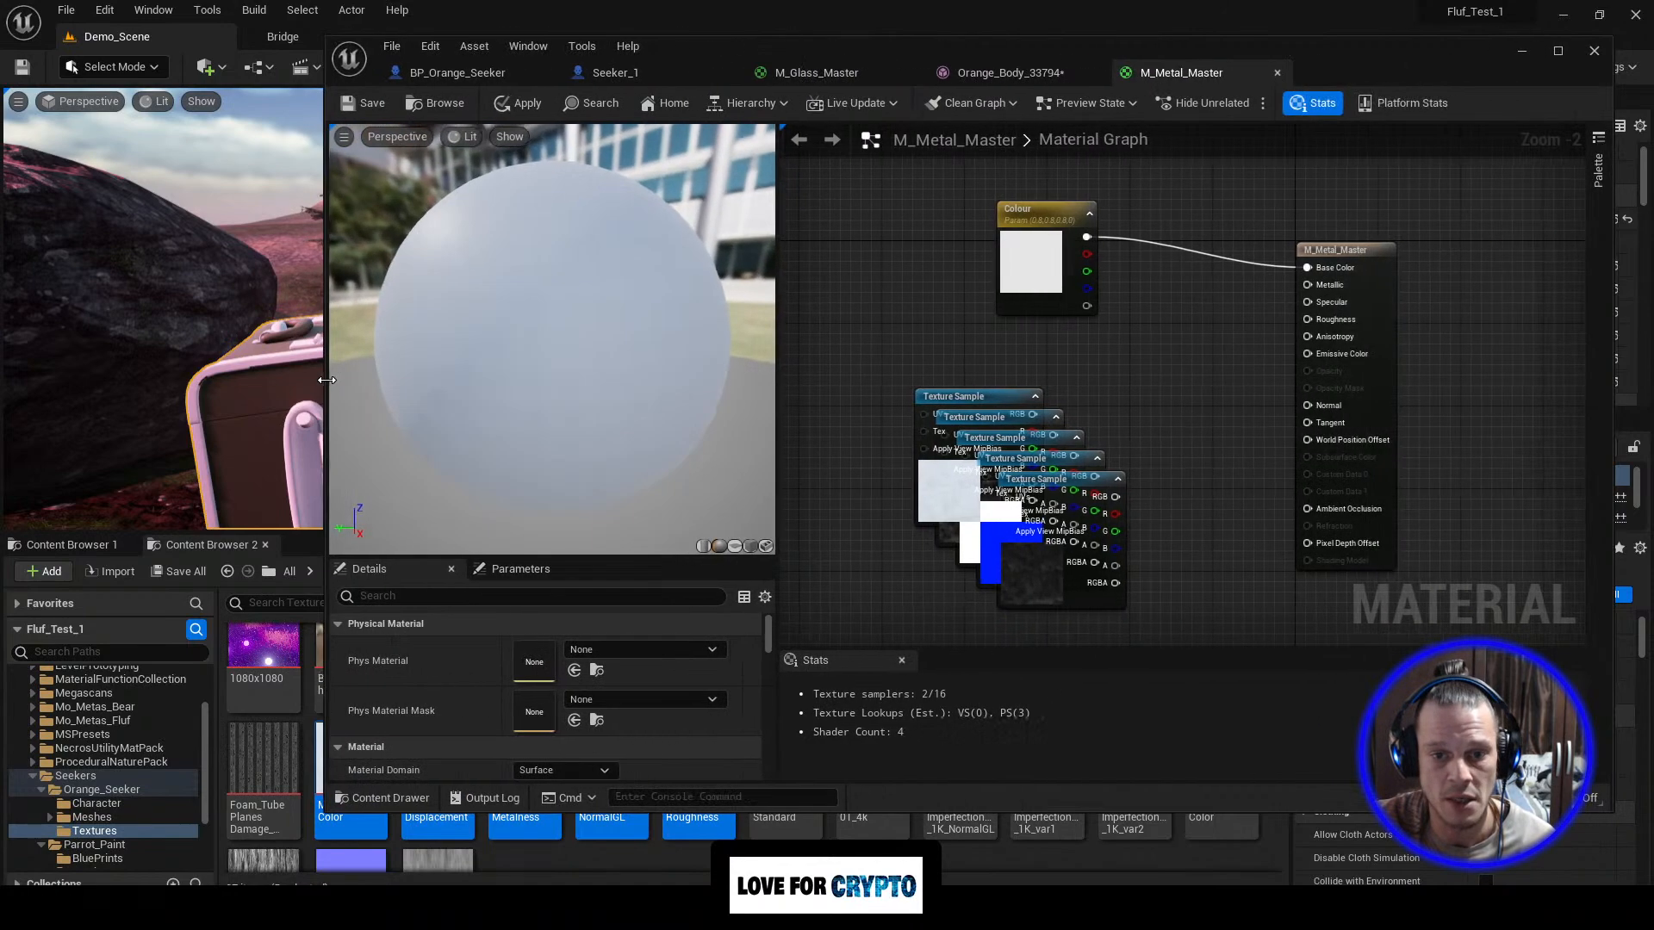
Step: Set the Colour parameter's default value to orange, about R 0.8, G 0.467, B 0.081, and move its node further from the output node
{"action": "right_click_drag", "start_coordinate": [889, 365], "coordinate": [849, 402]}
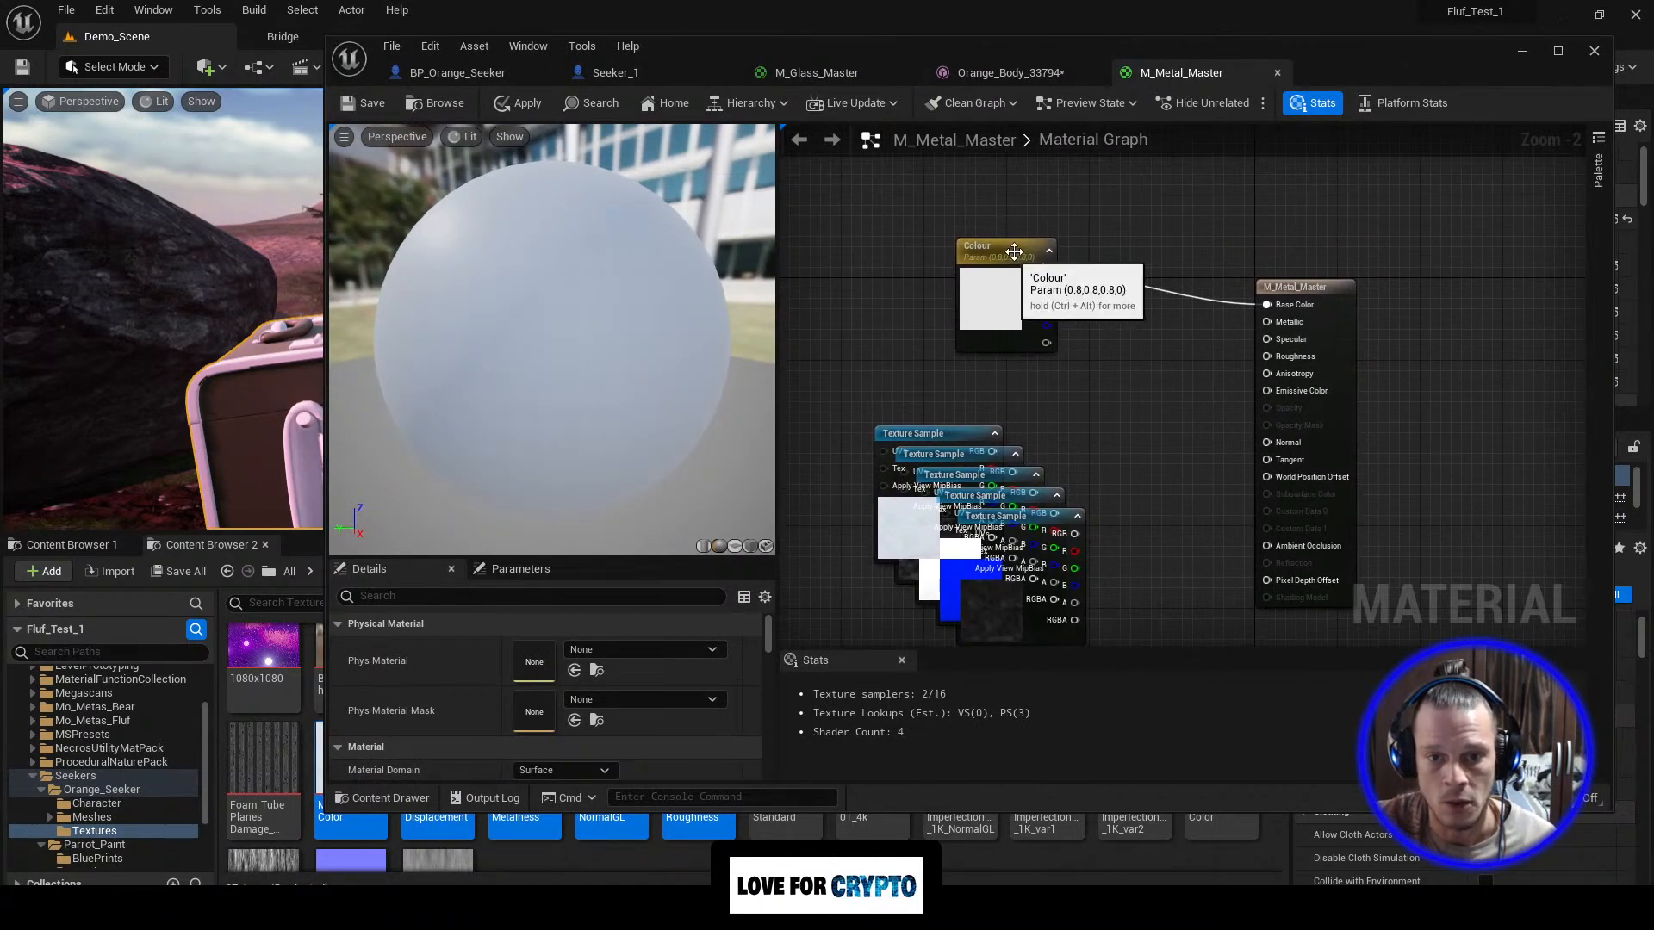
{"action": "left_click", "coordinate": [1013, 246]}
{"action": "left_click", "coordinate": [593, 703]}
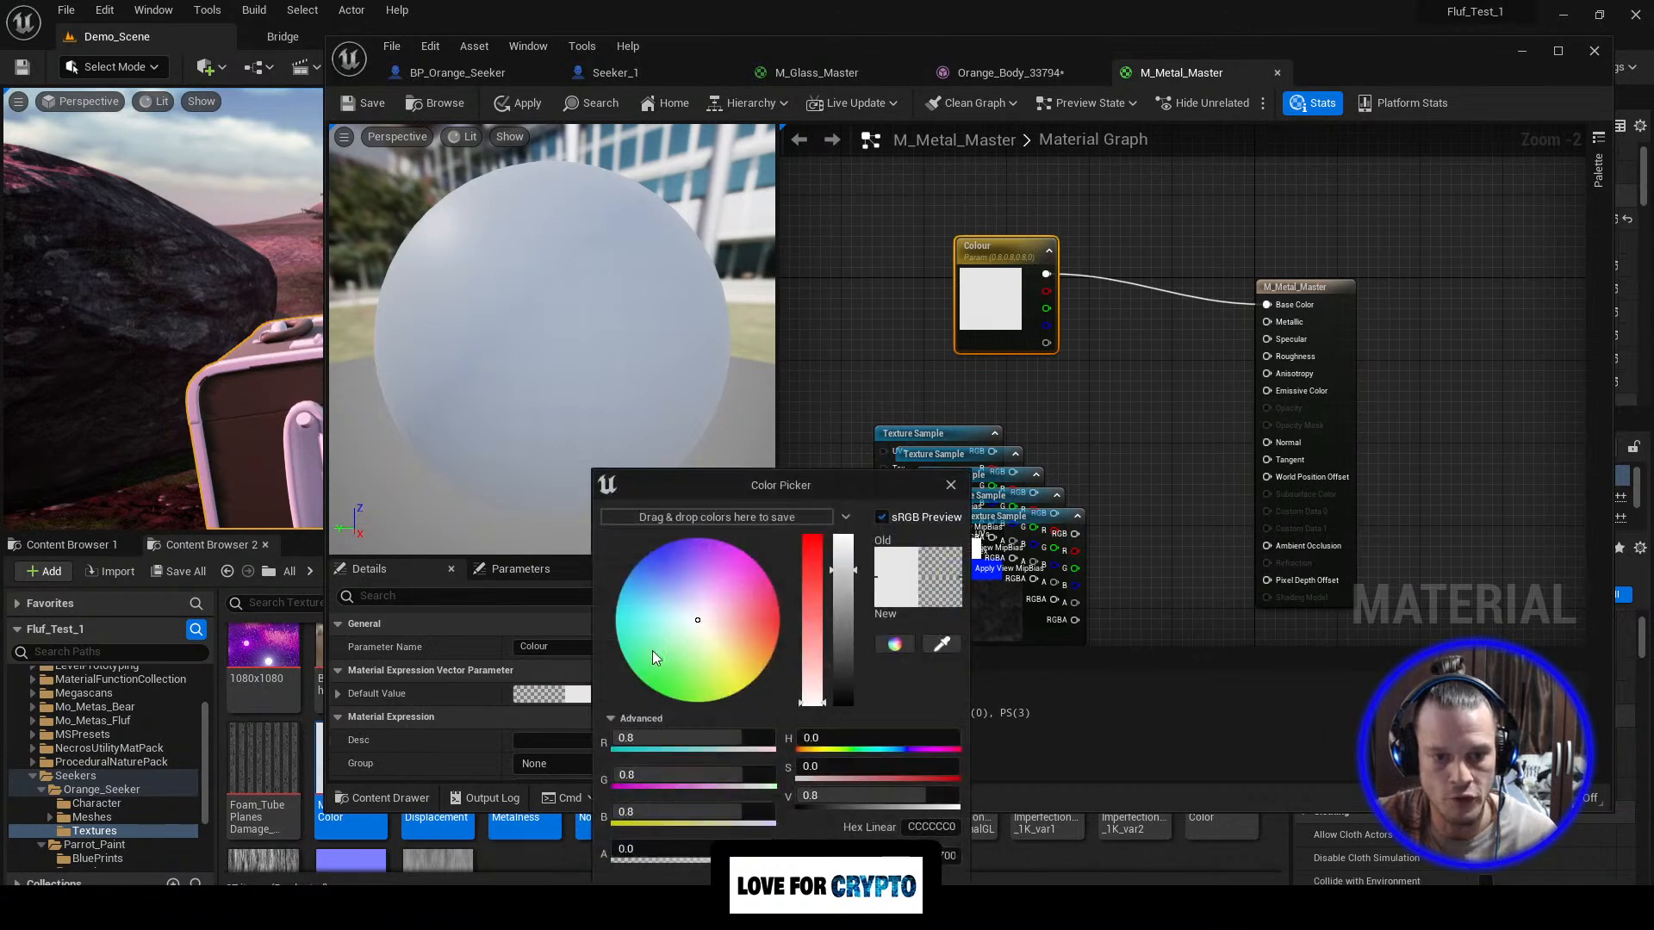
{"action": "left_click_drag", "start_coordinate": [721, 643], "coordinate": [760, 660]}
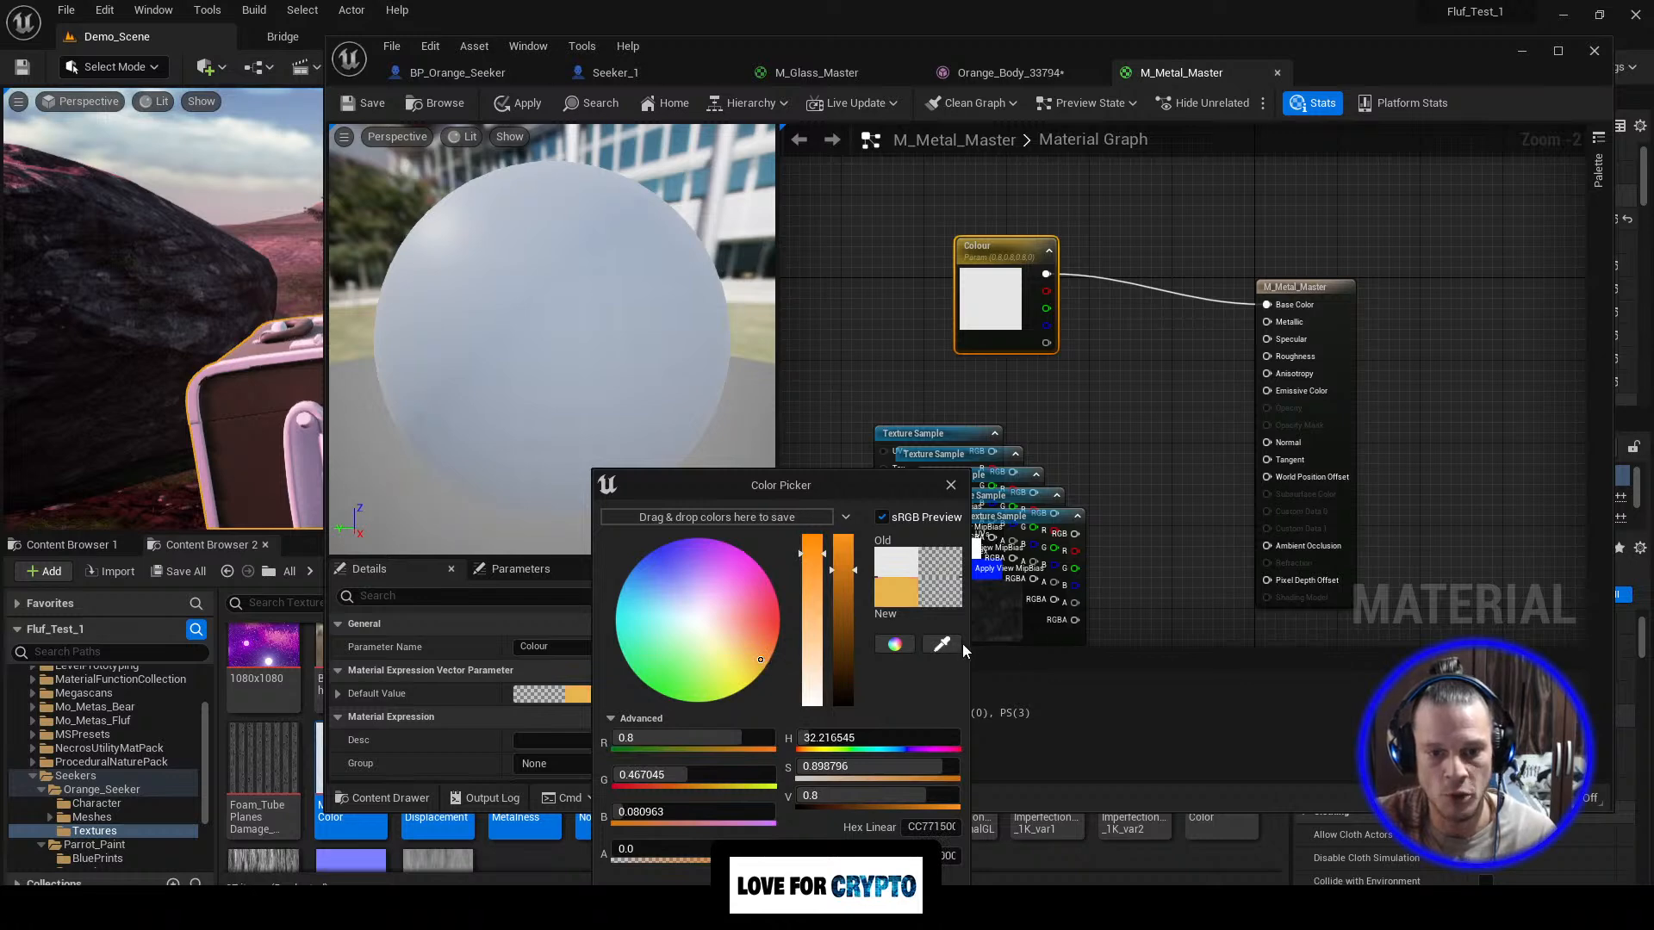
{"action": "left_click", "coordinate": [1049, 167]}
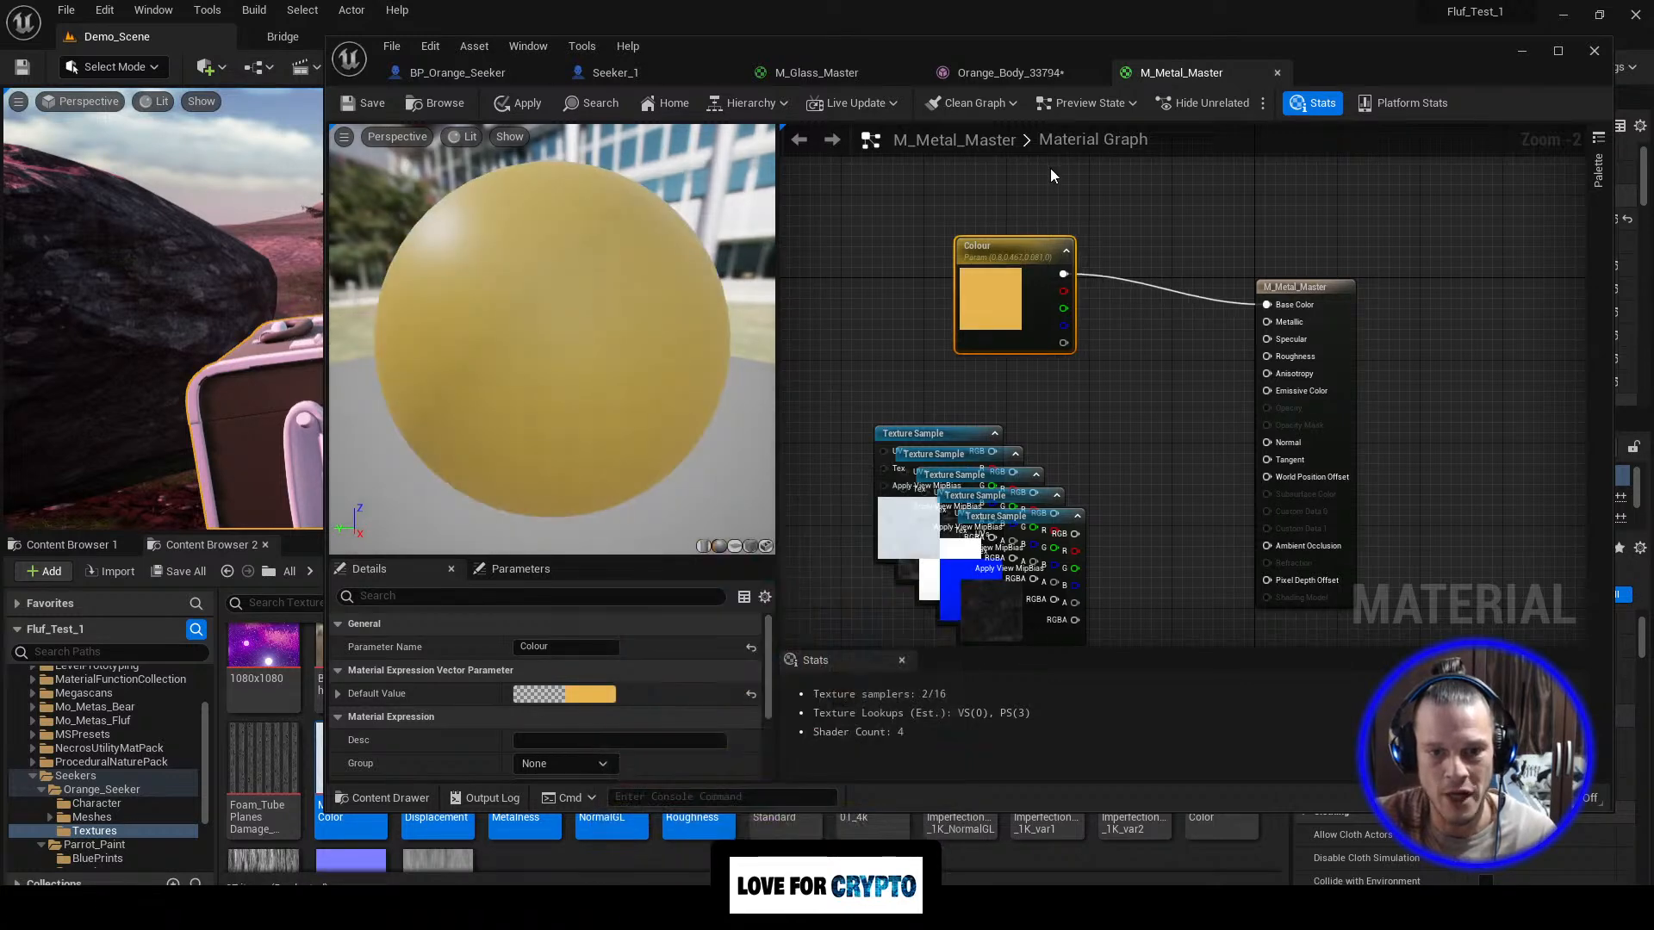
{"action": "left_click_drag", "start_coordinate": [1029, 255], "coordinate": [944, 224]}
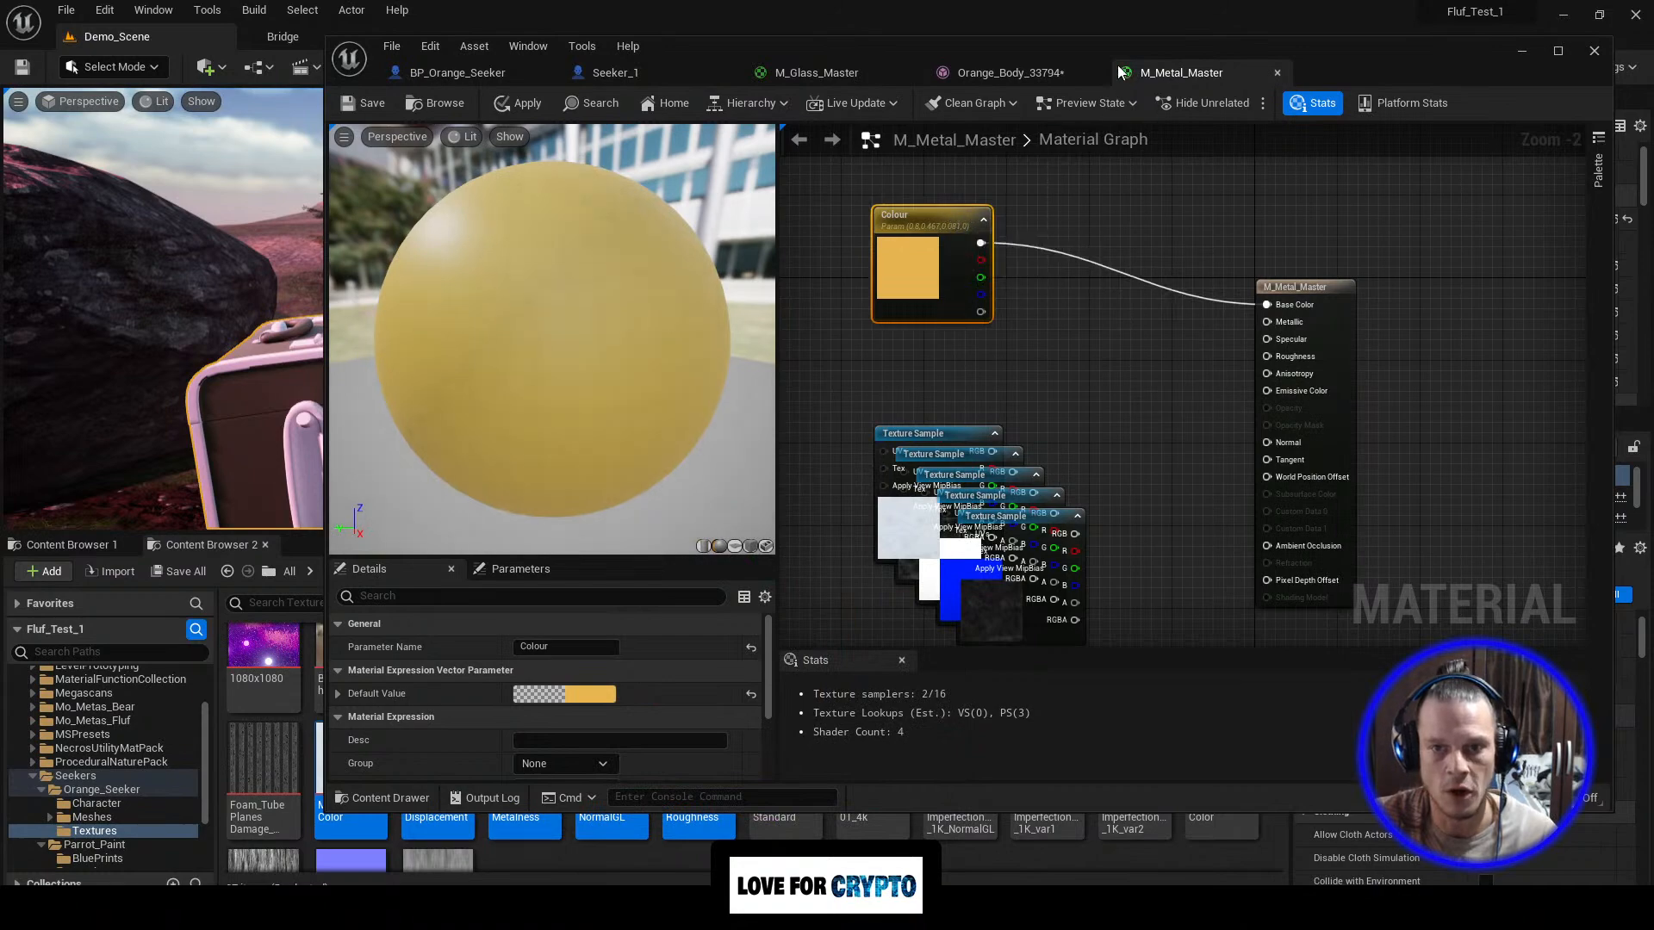
Step: Apply the M_Metal_Master changes and move the editor window aside to check the metal colour on the seeker in the level
{"action": "left_click_drag", "start_coordinate": [1069, 42], "coordinate": [1653, 258]}
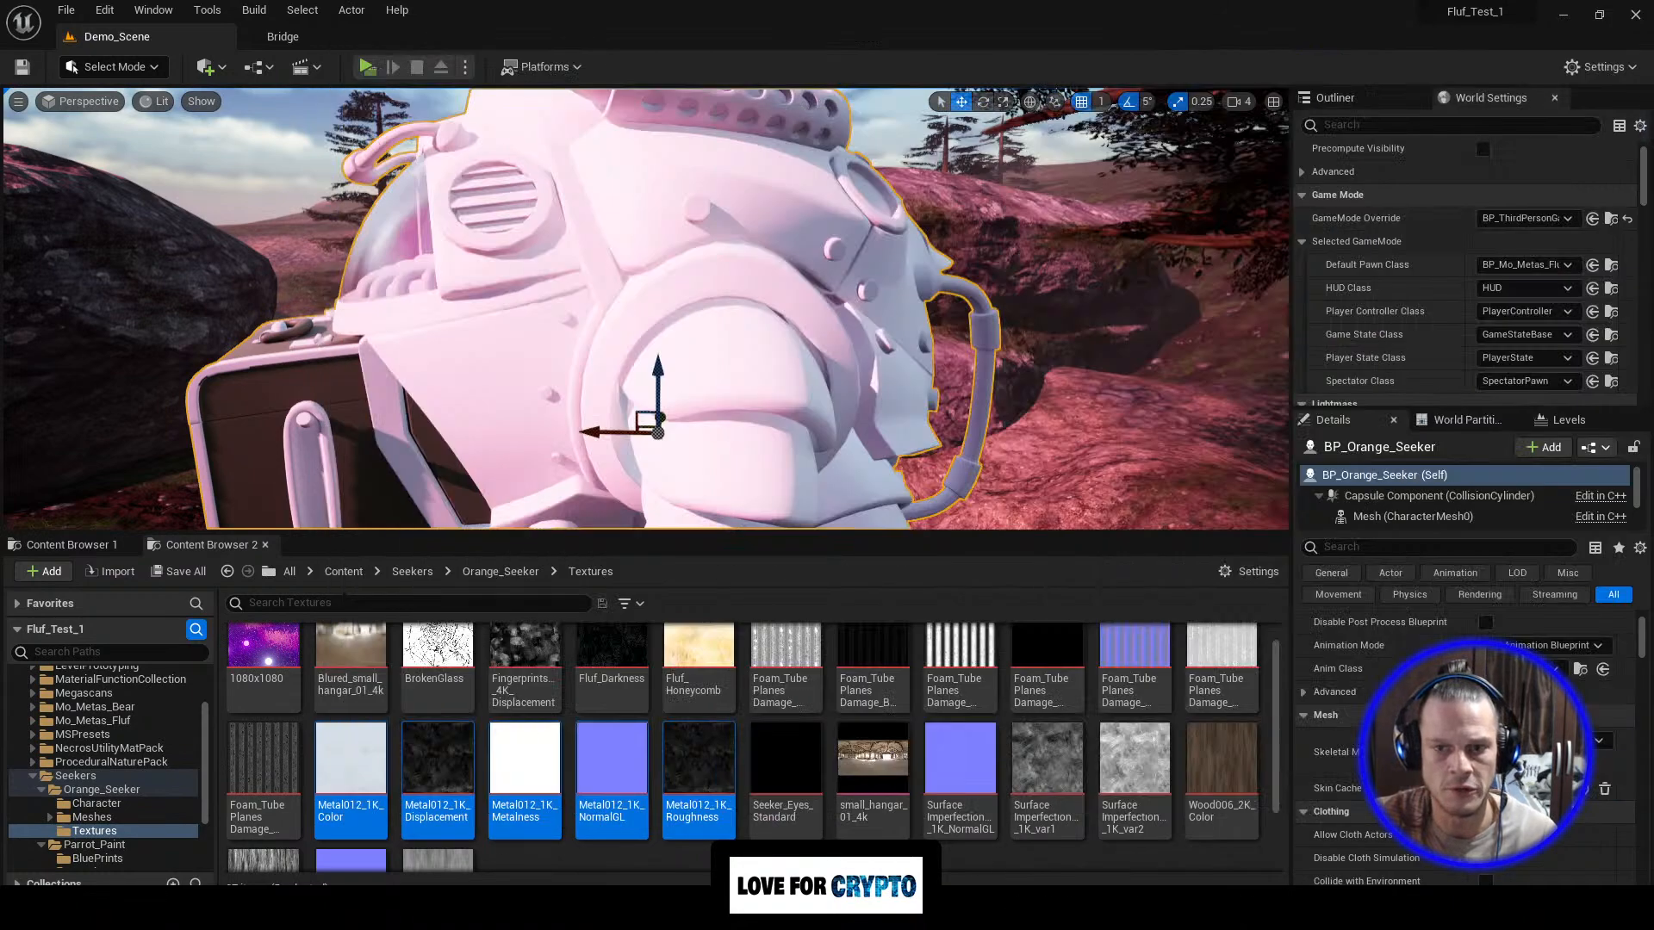
{"action": "left_click_drag", "start_coordinate": [1653, 172], "coordinate": [972, 126]}
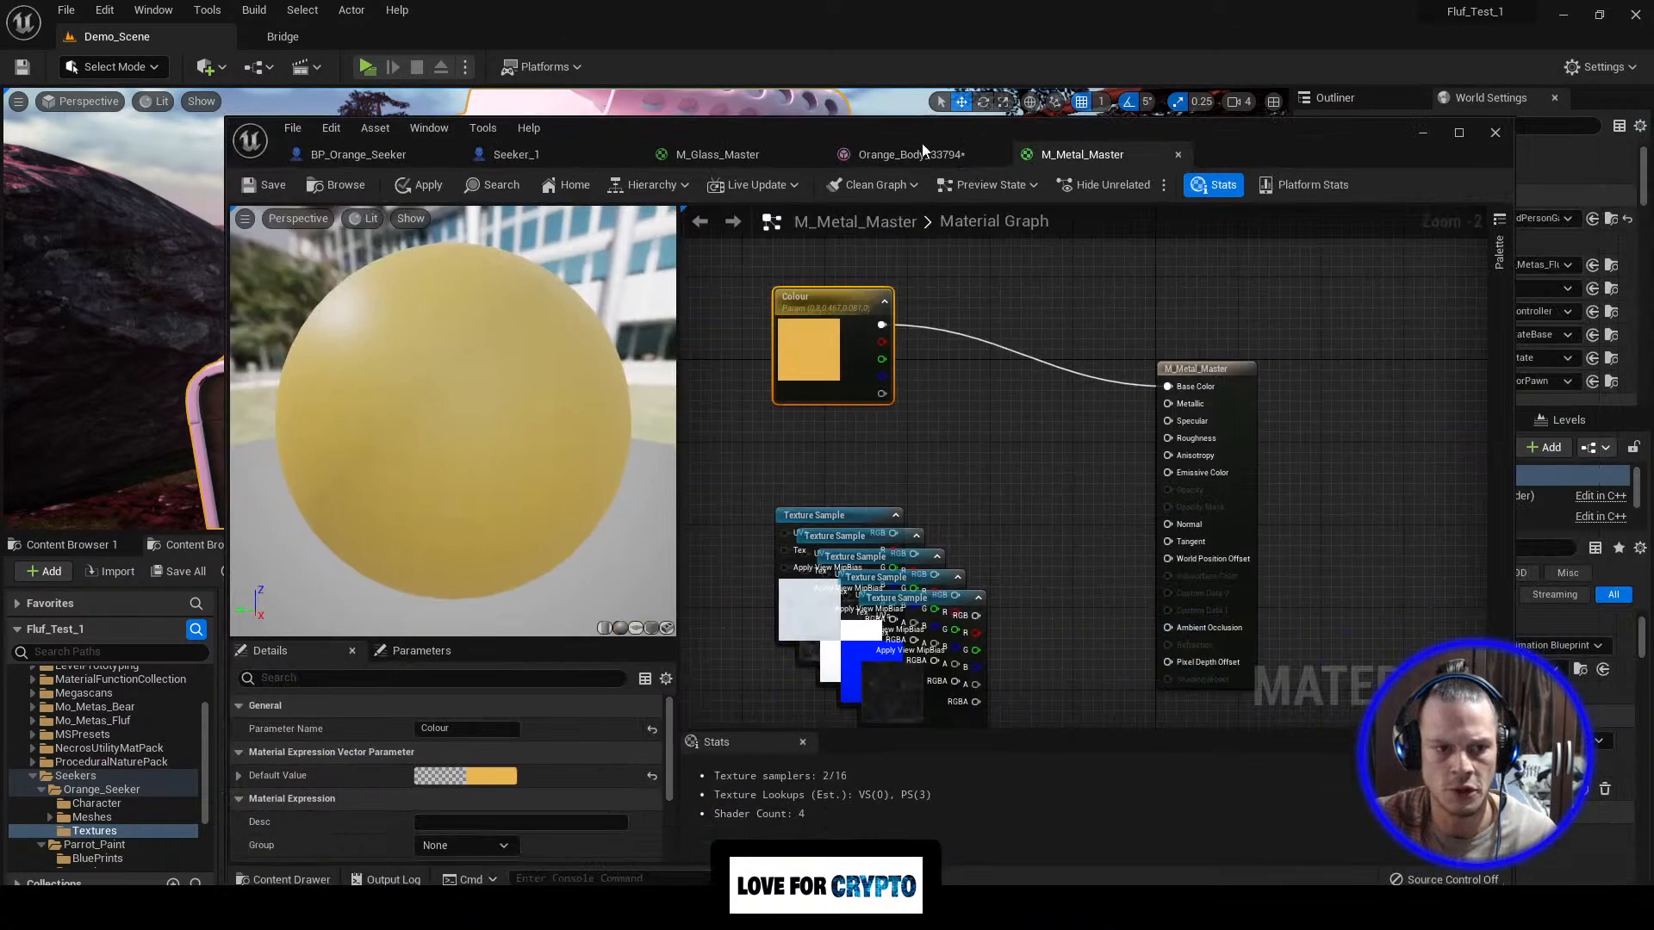
{"action": "left_click", "coordinate": [436, 184]}
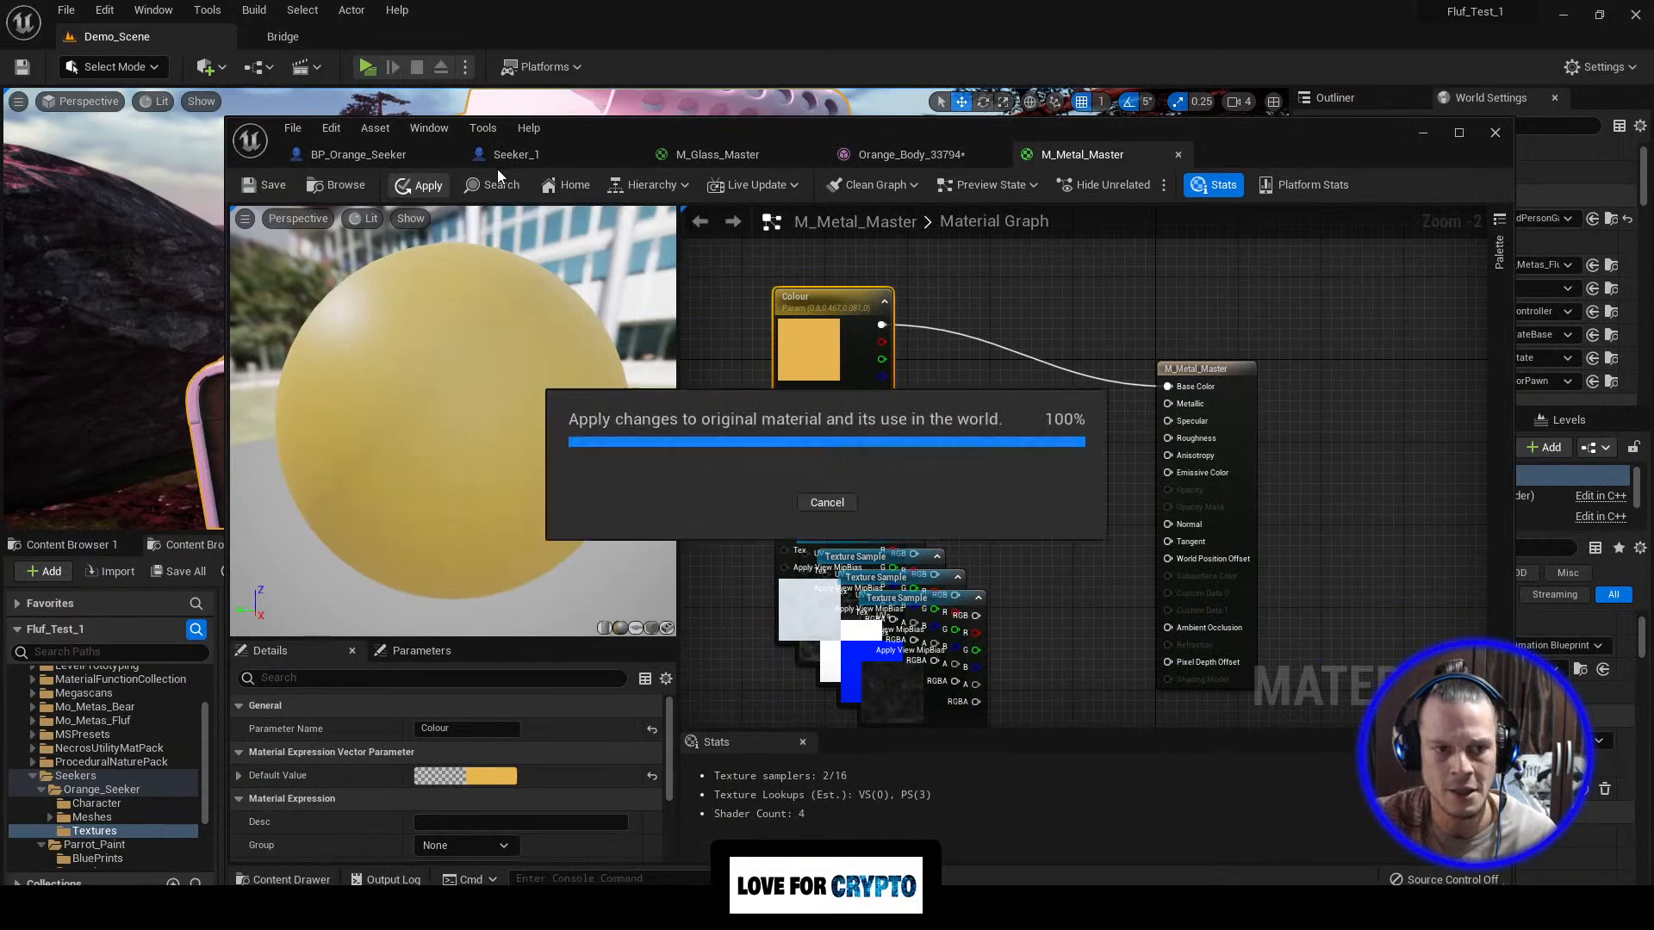
{"action": "left_click_drag", "start_coordinate": [850, 122], "coordinate": [886, 192]}
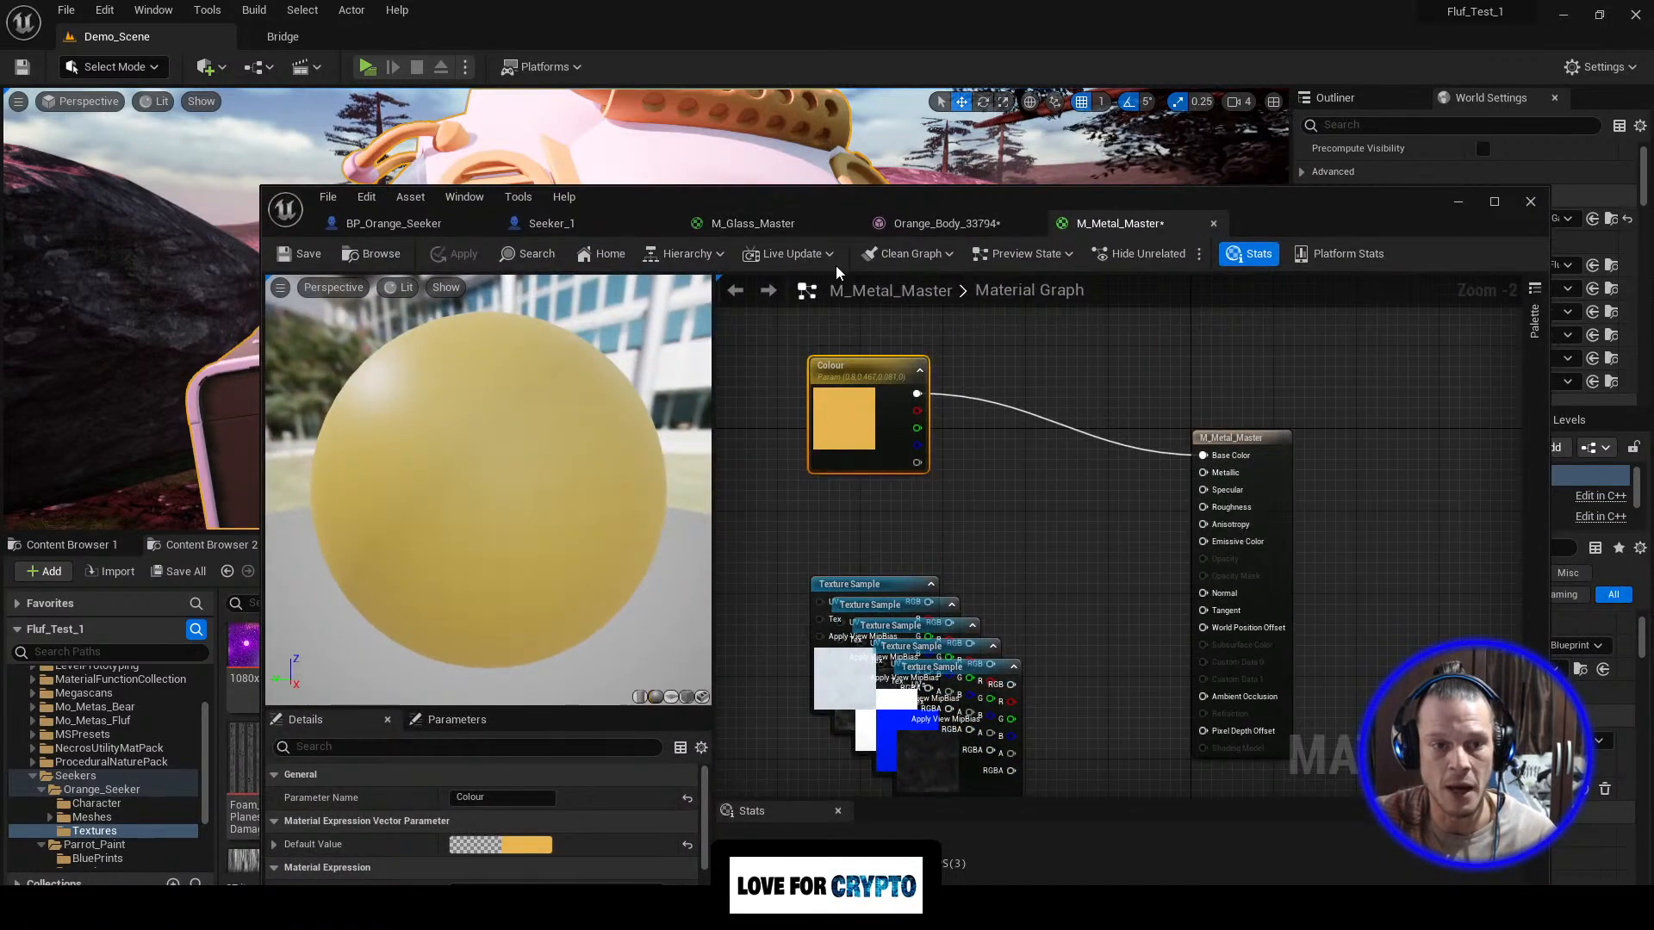
Step: Disconnect the Colour parameter from Base Color and move its node up, clear of the texture samples
{"action": "left_click", "coordinate": [1204, 456], "text": "alt"}
{"action": "left_click_drag", "start_coordinate": [881, 362], "coordinate": [995, 313]}
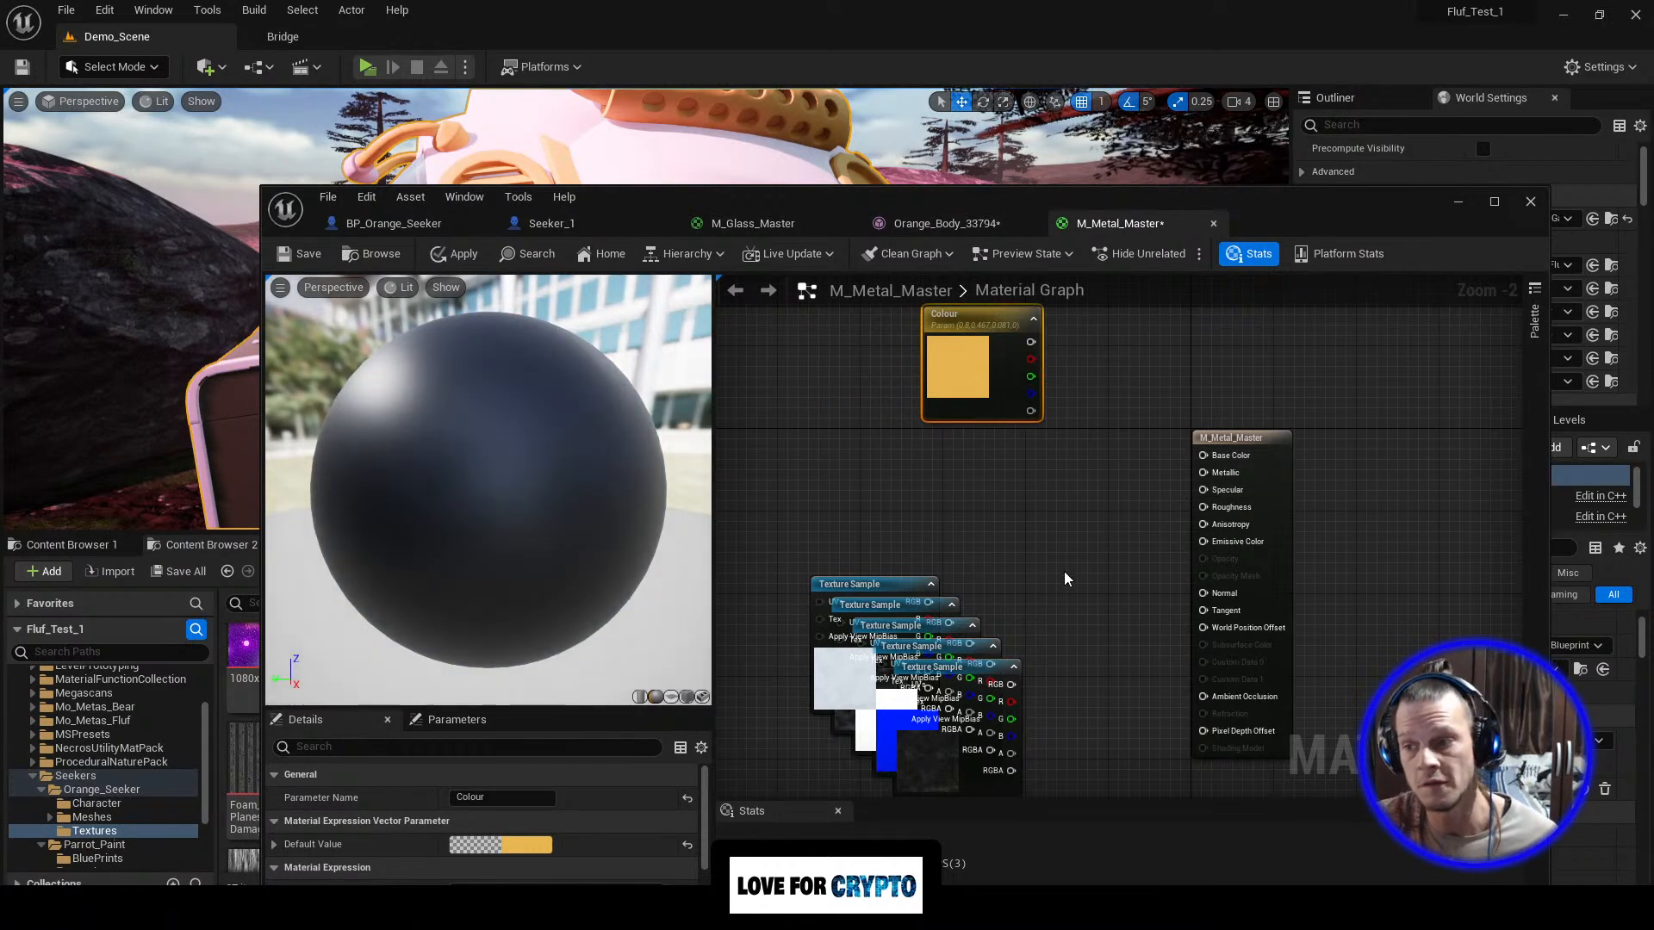
{"action": "right_click_drag", "start_coordinate": [1071, 540], "coordinate": [1065, 489]}
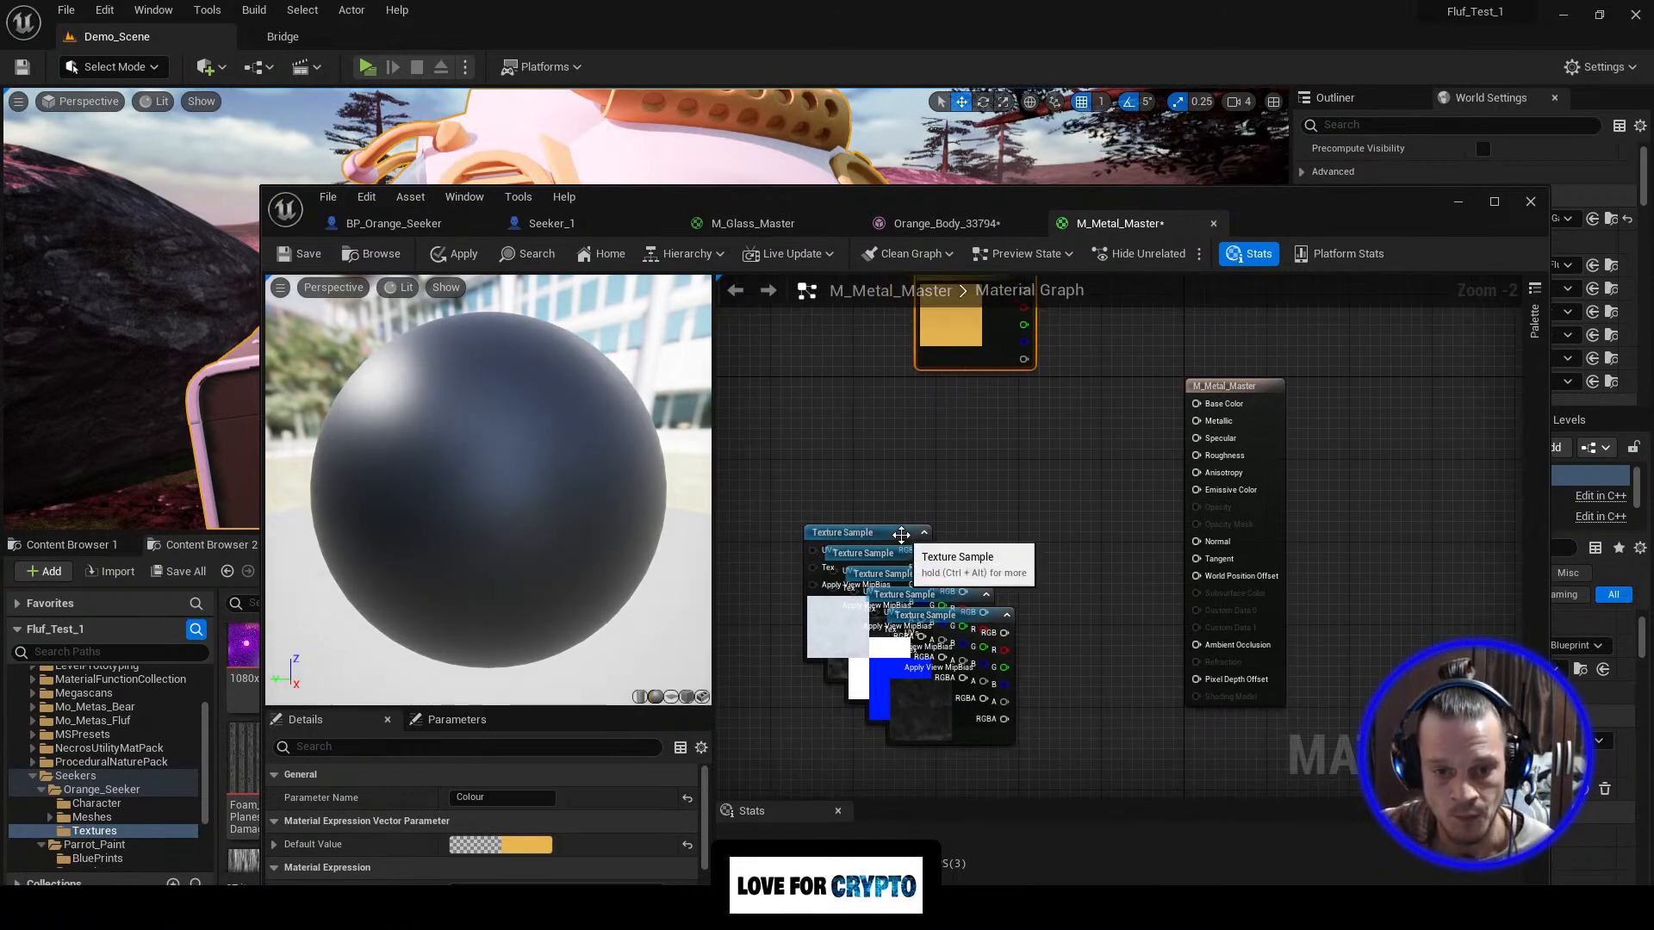
Step: Separate the Metal012_1K_Color sample from the stack and connect its RGB output to Base Color
{"action": "left_click_drag", "start_coordinate": [877, 535], "coordinate": [898, 409]}
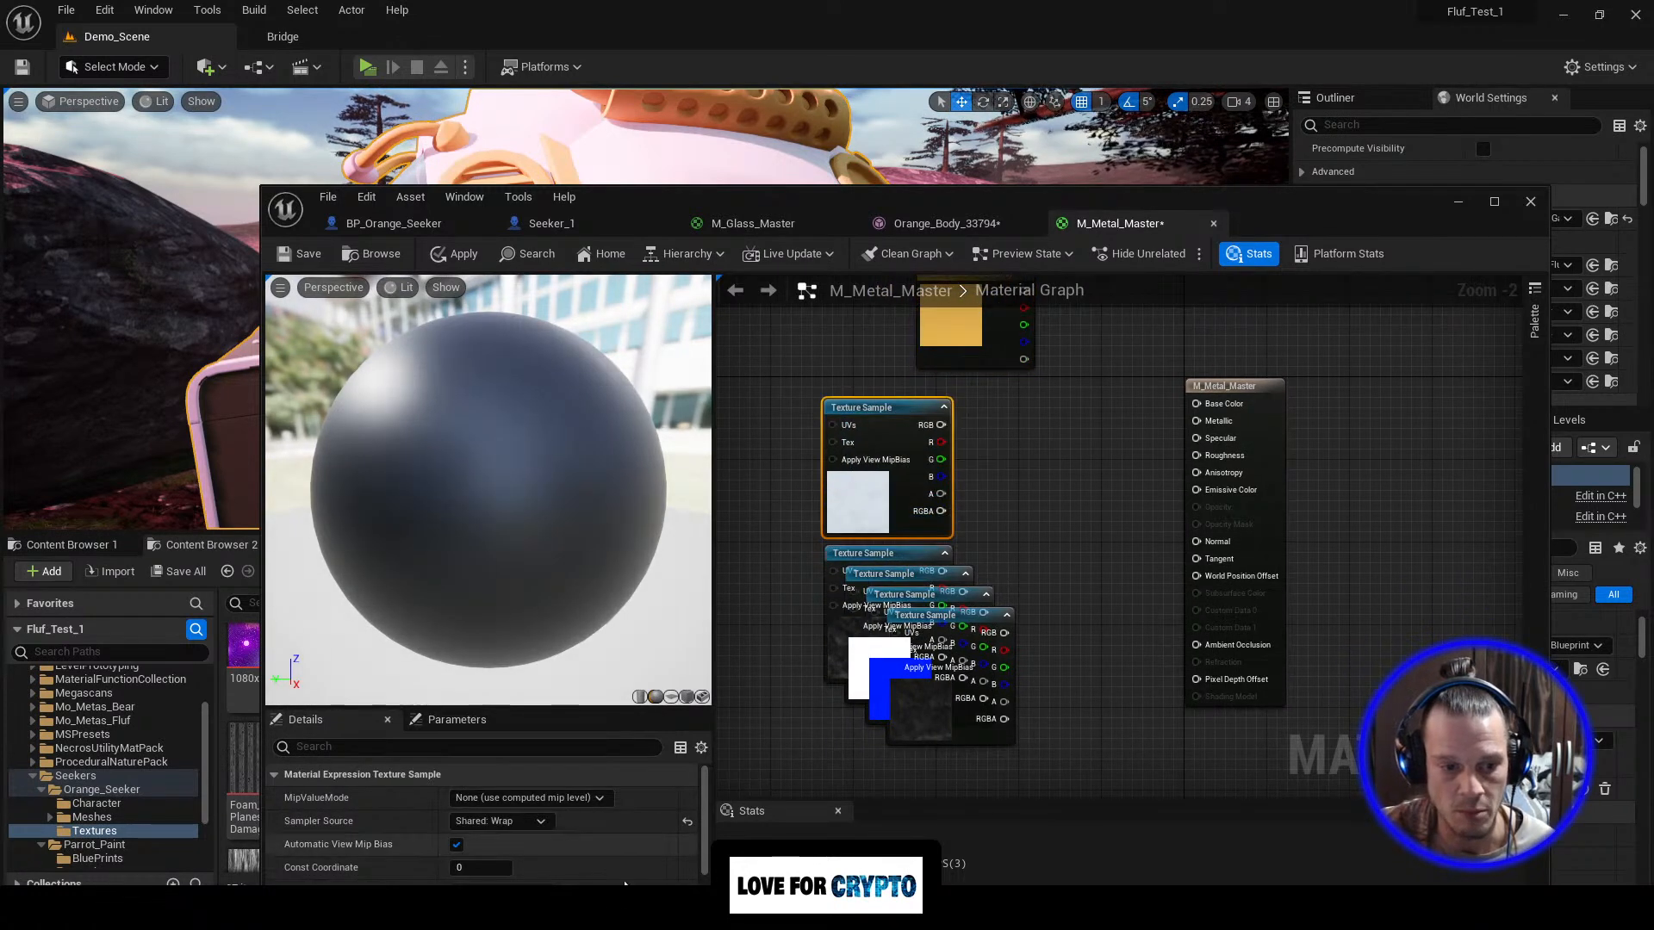
{"action": "scroll", "coordinate": [605, 859], "scroll_direction": "down", "scroll_amount": 3}
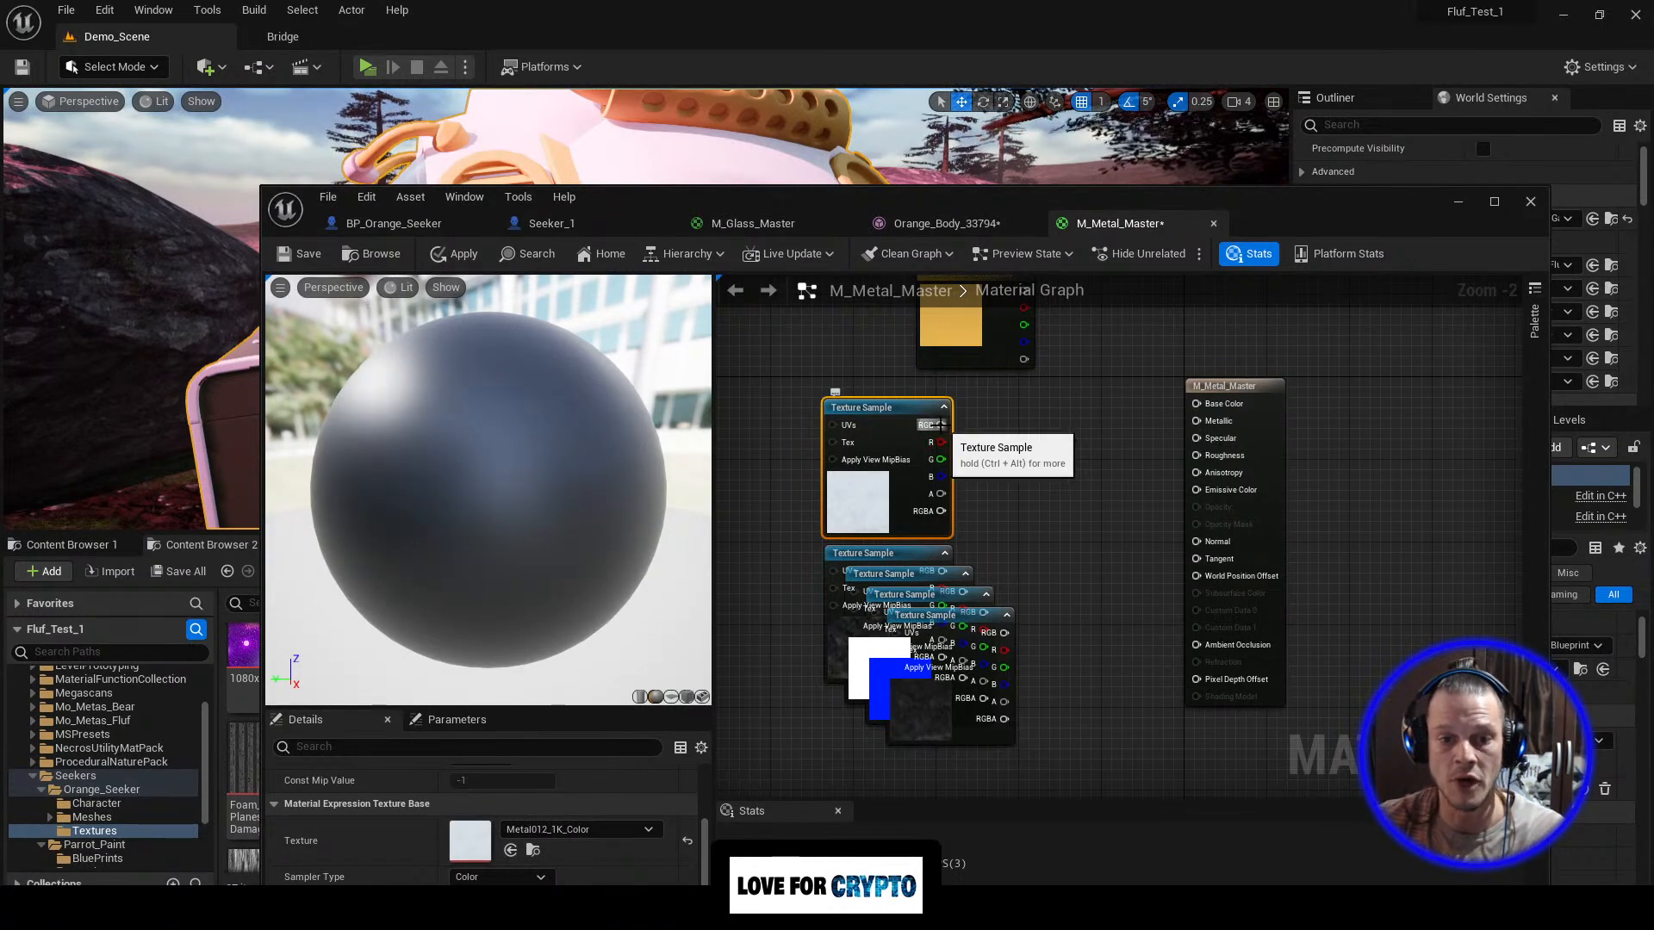
{"action": "left_click_drag", "start_coordinate": [938, 426], "coordinate": [939, 472]}
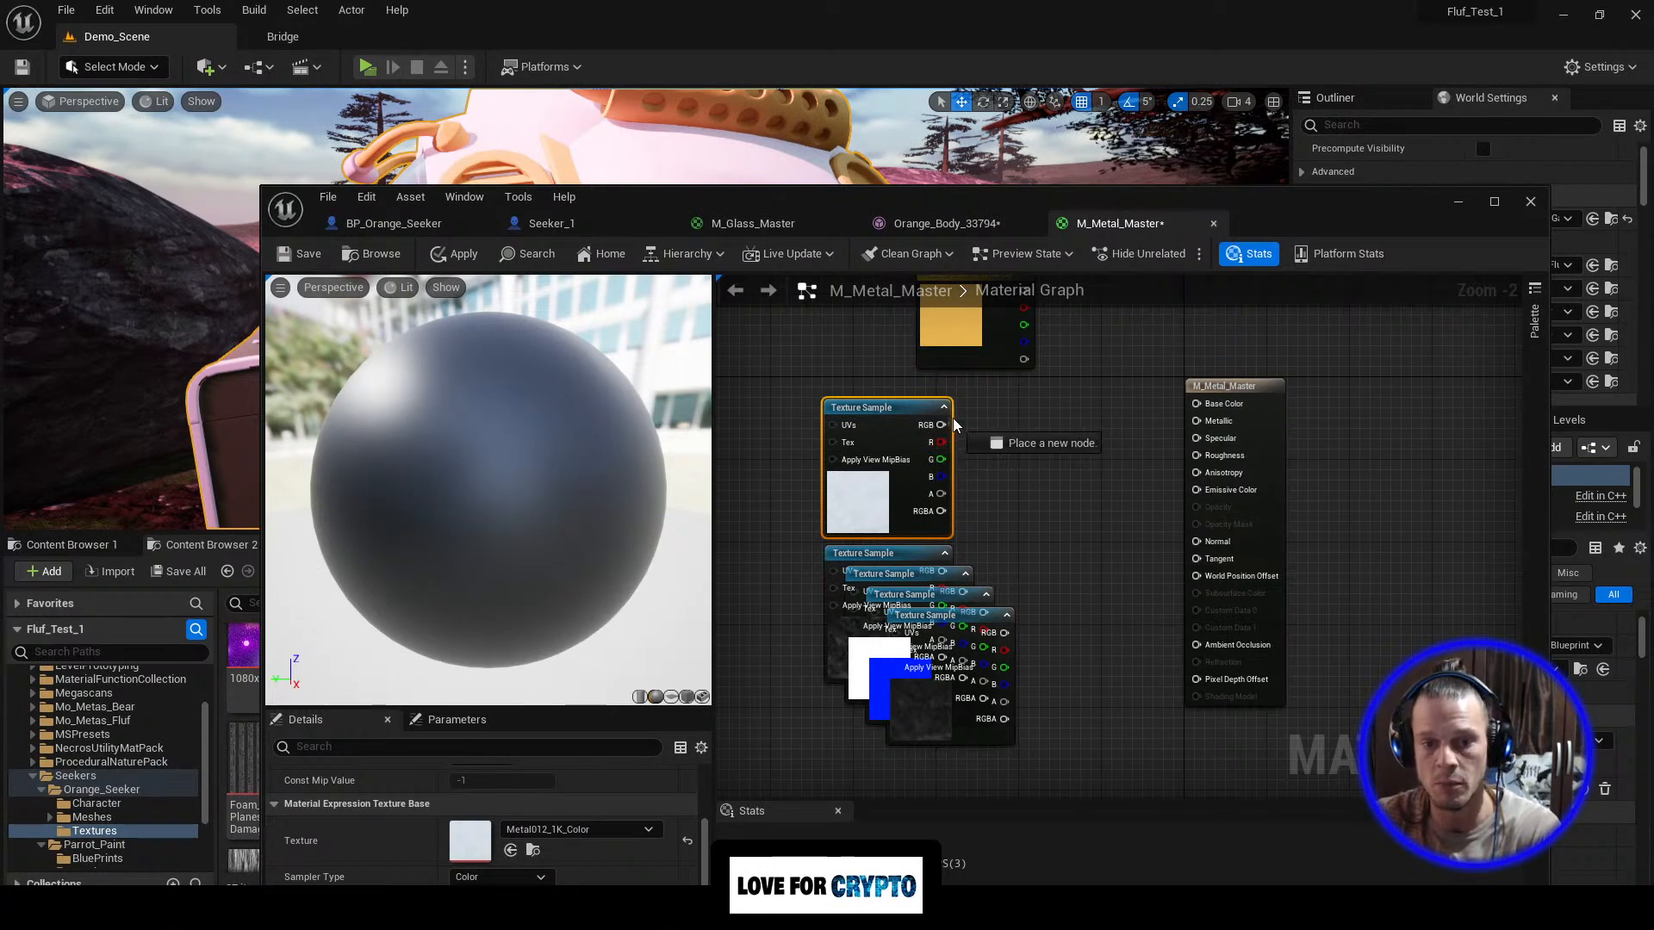
{"action": "left_click_drag", "start_coordinate": [1196, 405], "coordinate": [1194, 421]}
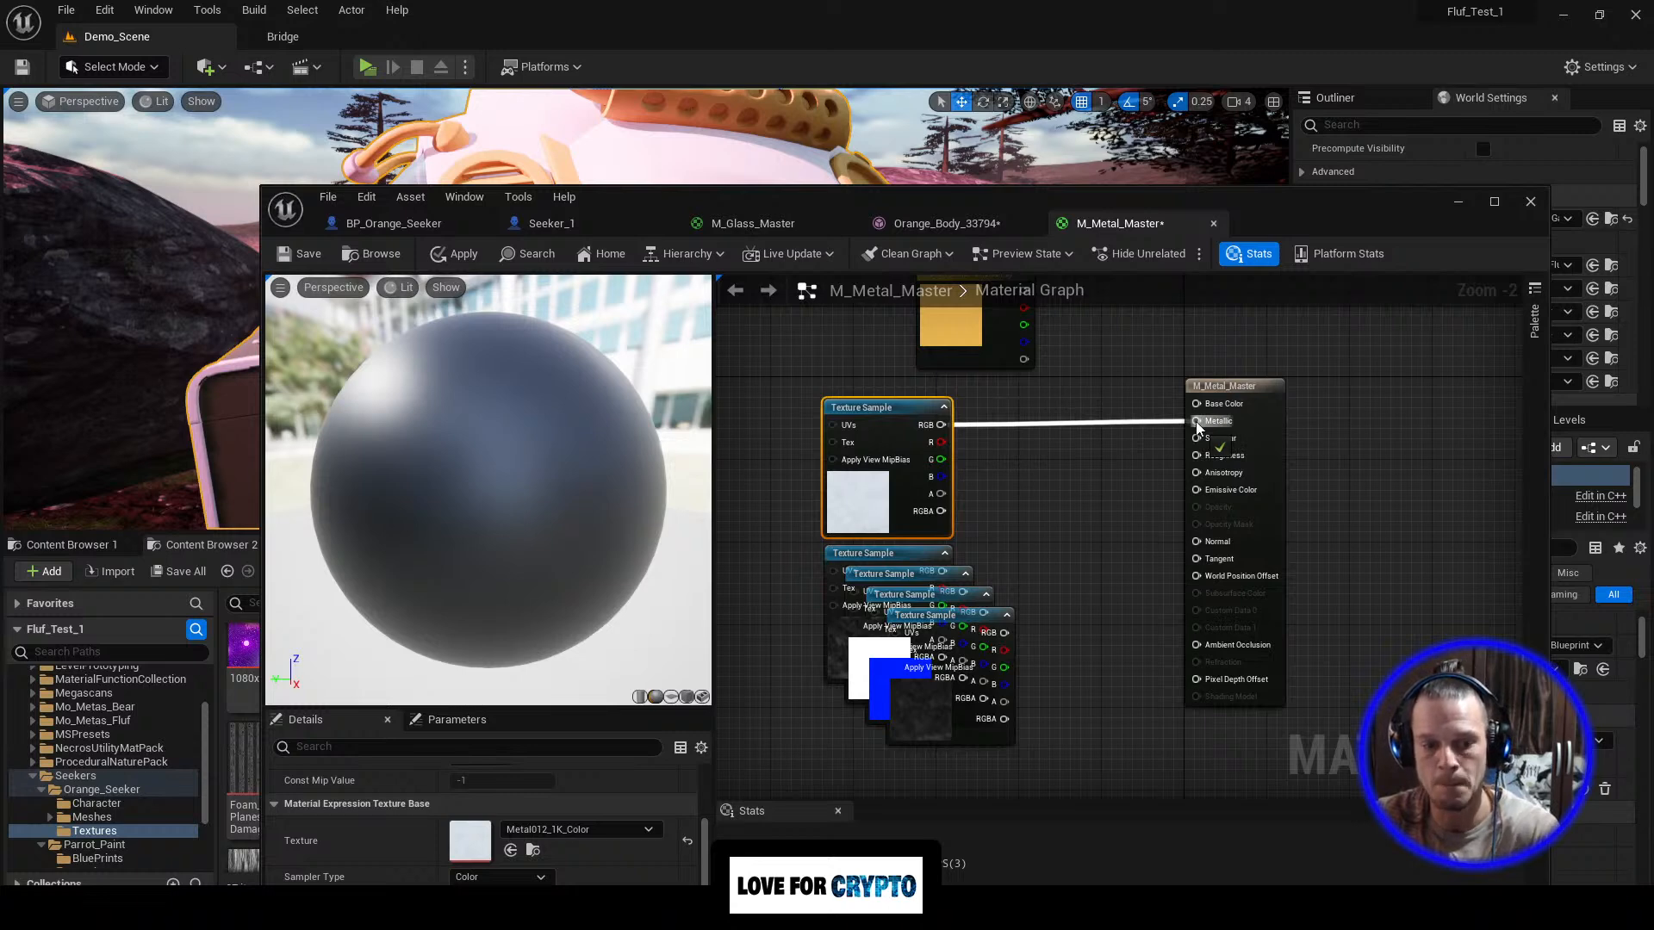
{"action": "left_click_drag", "start_coordinate": [1196, 422], "coordinate": [1196, 402]}
Step: Move the Color and Displacement samples aside and connect the RGB output of the Metal012_1K_Metalness sample to Metallic
{"action": "left_click_drag", "start_coordinate": [911, 413], "coordinate": [851, 383]}
{"action": "left_click_drag", "start_coordinate": [912, 556], "coordinate": [1091, 447]}
{"action": "left_click_drag", "start_coordinate": [1197, 420], "coordinate": [1198, 421]}
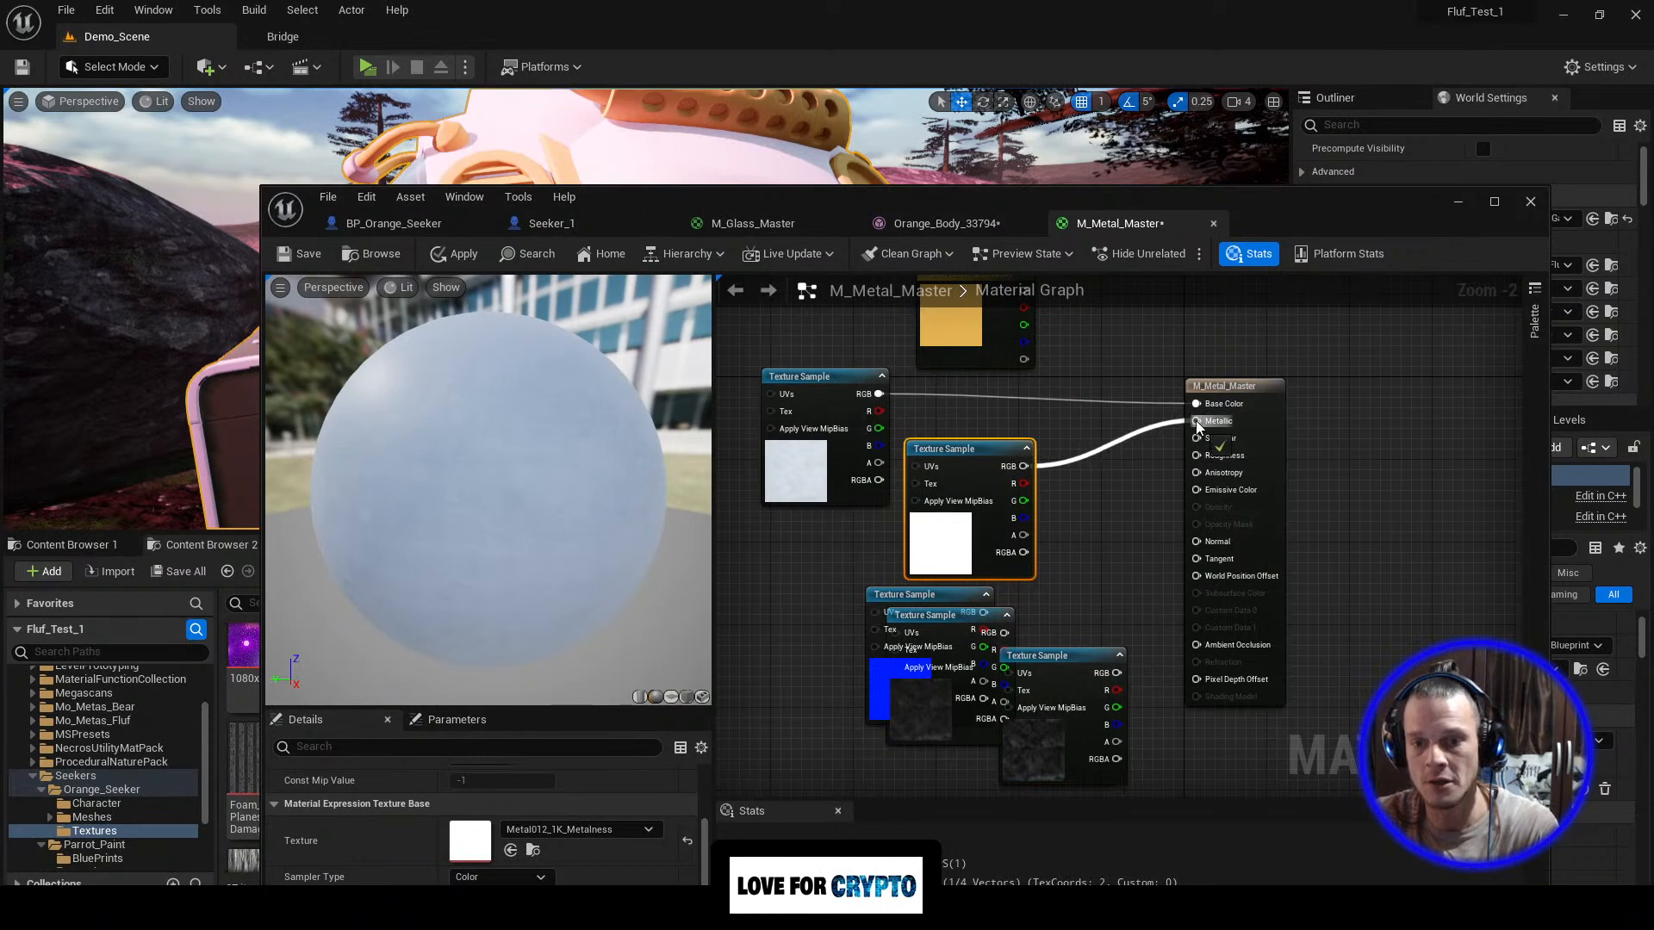
Step: Spread out the Metalness, Color and NormalGL texture samples so they no longer overlap in the material graph
{"action": "left_click_drag", "start_coordinate": [999, 450], "coordinate": [820, 534]}
{"action": "left_click_drag", "start_coordinate": [843, 379], "coordinate": [819, 348]}
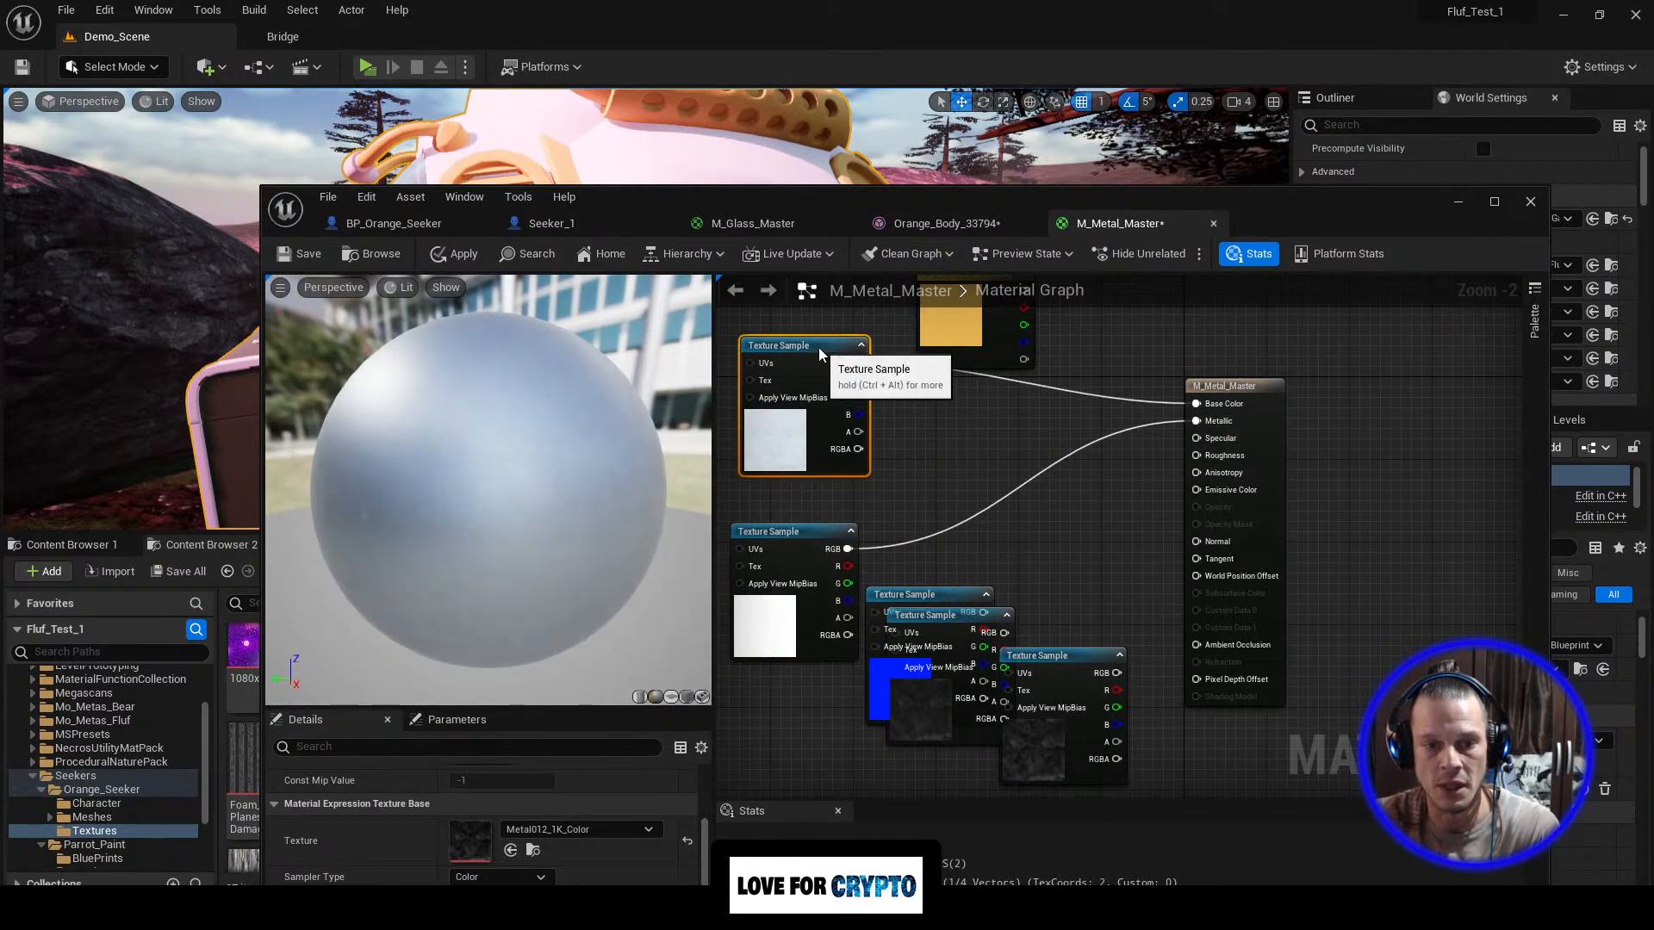
{"action": "left_click_drag", "start_coordinate": [817, 540], "coordinate": [815, 517]}
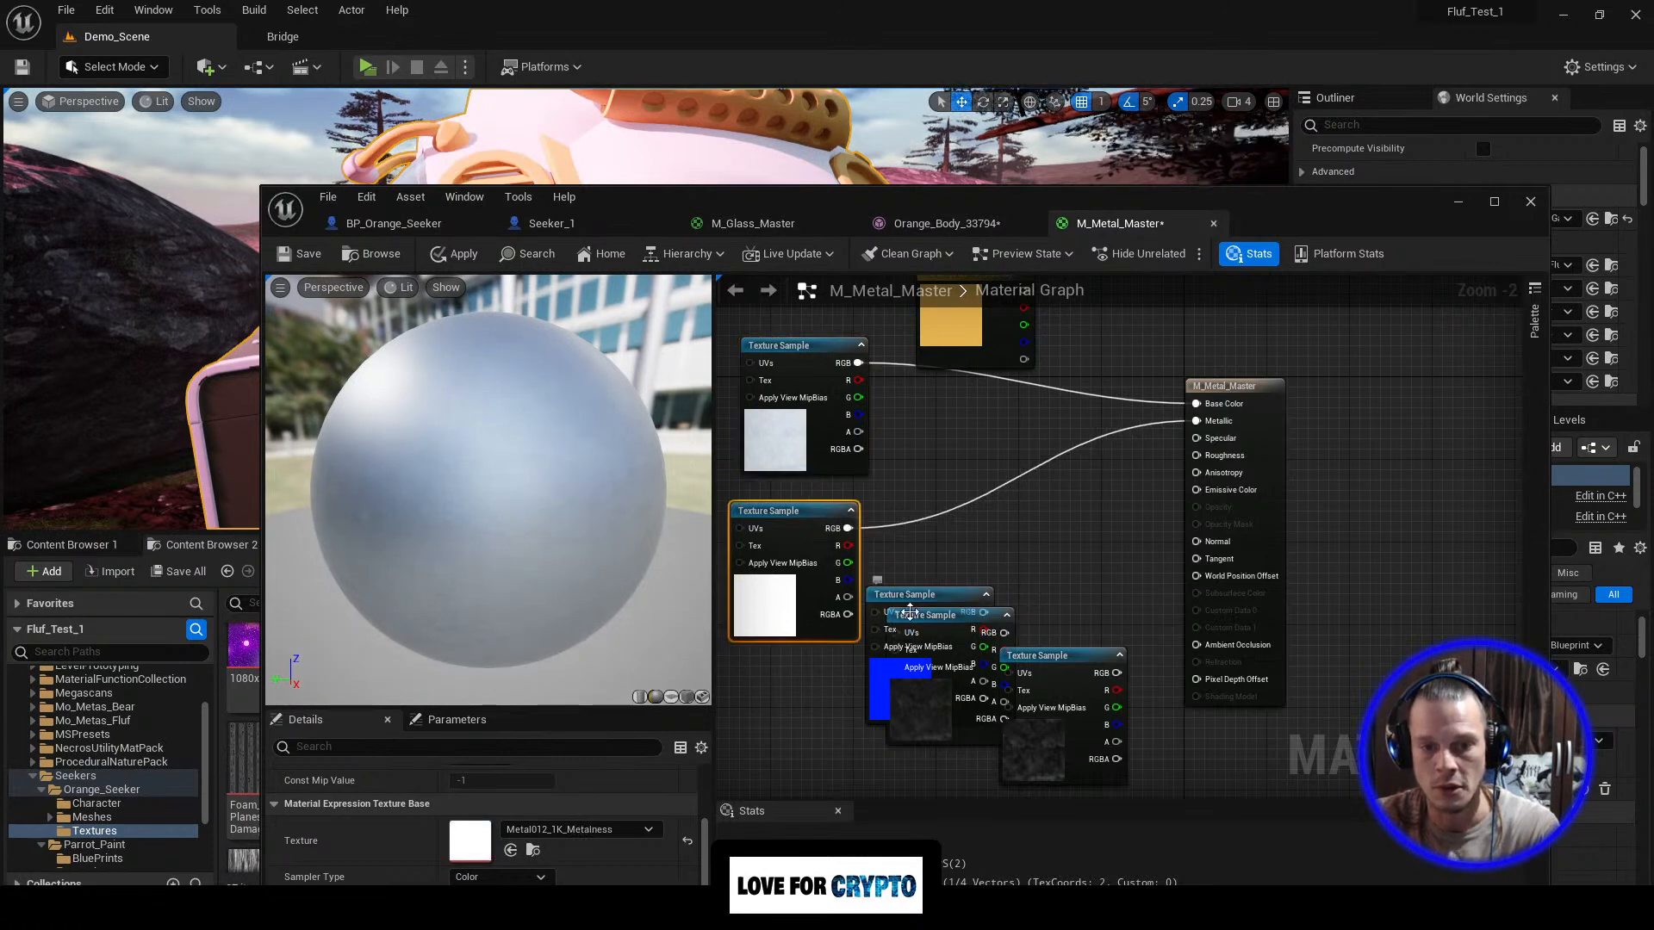
{"action": "left_click_drag", "start_coordinate": [941, 591], "coordinate": [831, 772]}
{"action": "right_click_drag", "start_coordinate": [1077, 531], "coordinate": [1190, 419]}
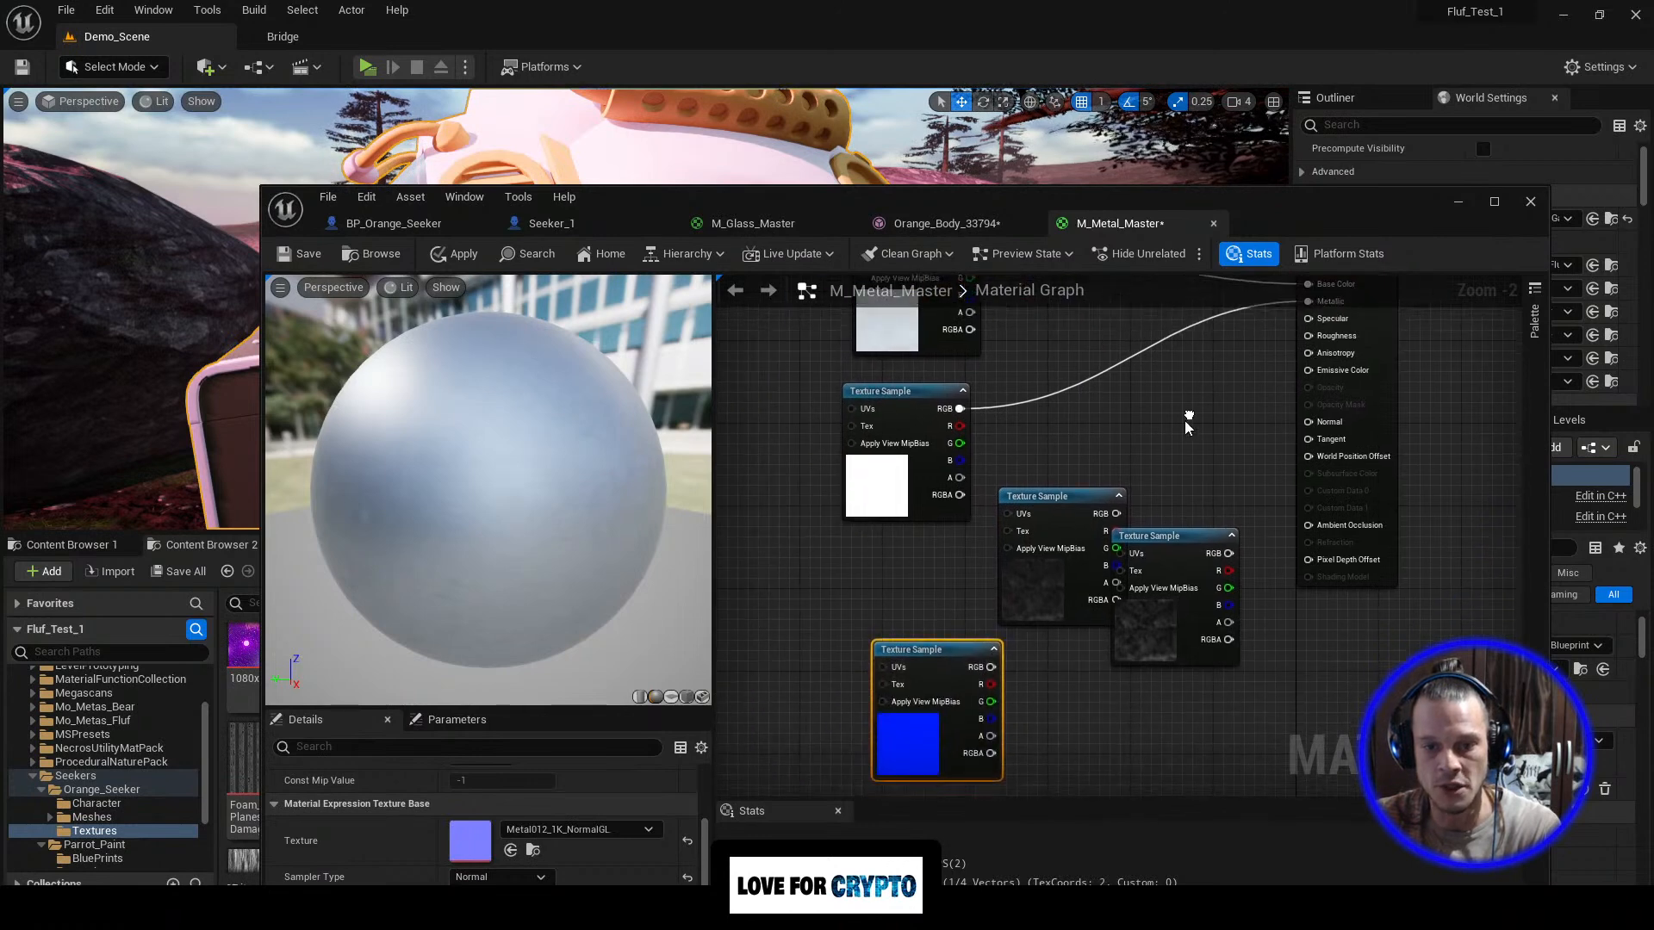
Step: Move the Displacement sample clear of the stack and connect the RGB output of the Metal012_1K_Roughness sample to Roughness
{"action": "left_click", "coordinate": [1064, 517]}
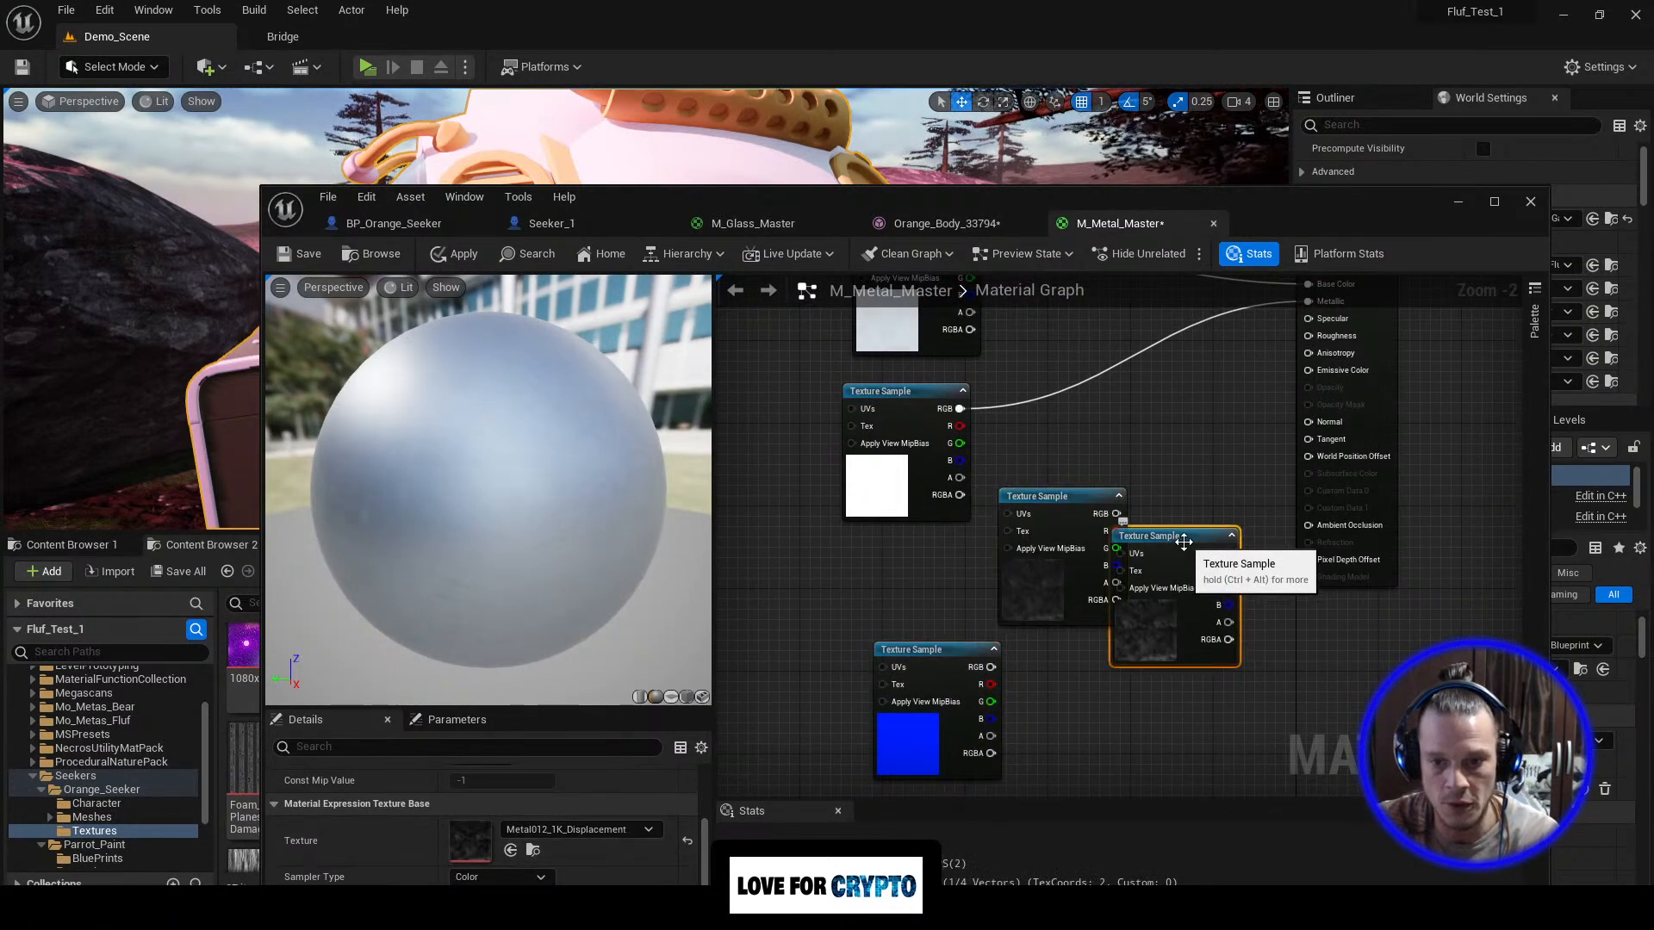
{"action": "left_click_drag", "start_coordinate": [1182, 548], "coordinate": [1306, 684]}
{"action": "left_click_drag", "start_coordinate": [1068, 494], "coordinate": [1307, 336]}
{"action": "right_click_drag", "start_coordinate": [1264, 358], "coordinate": [1048, 520]}
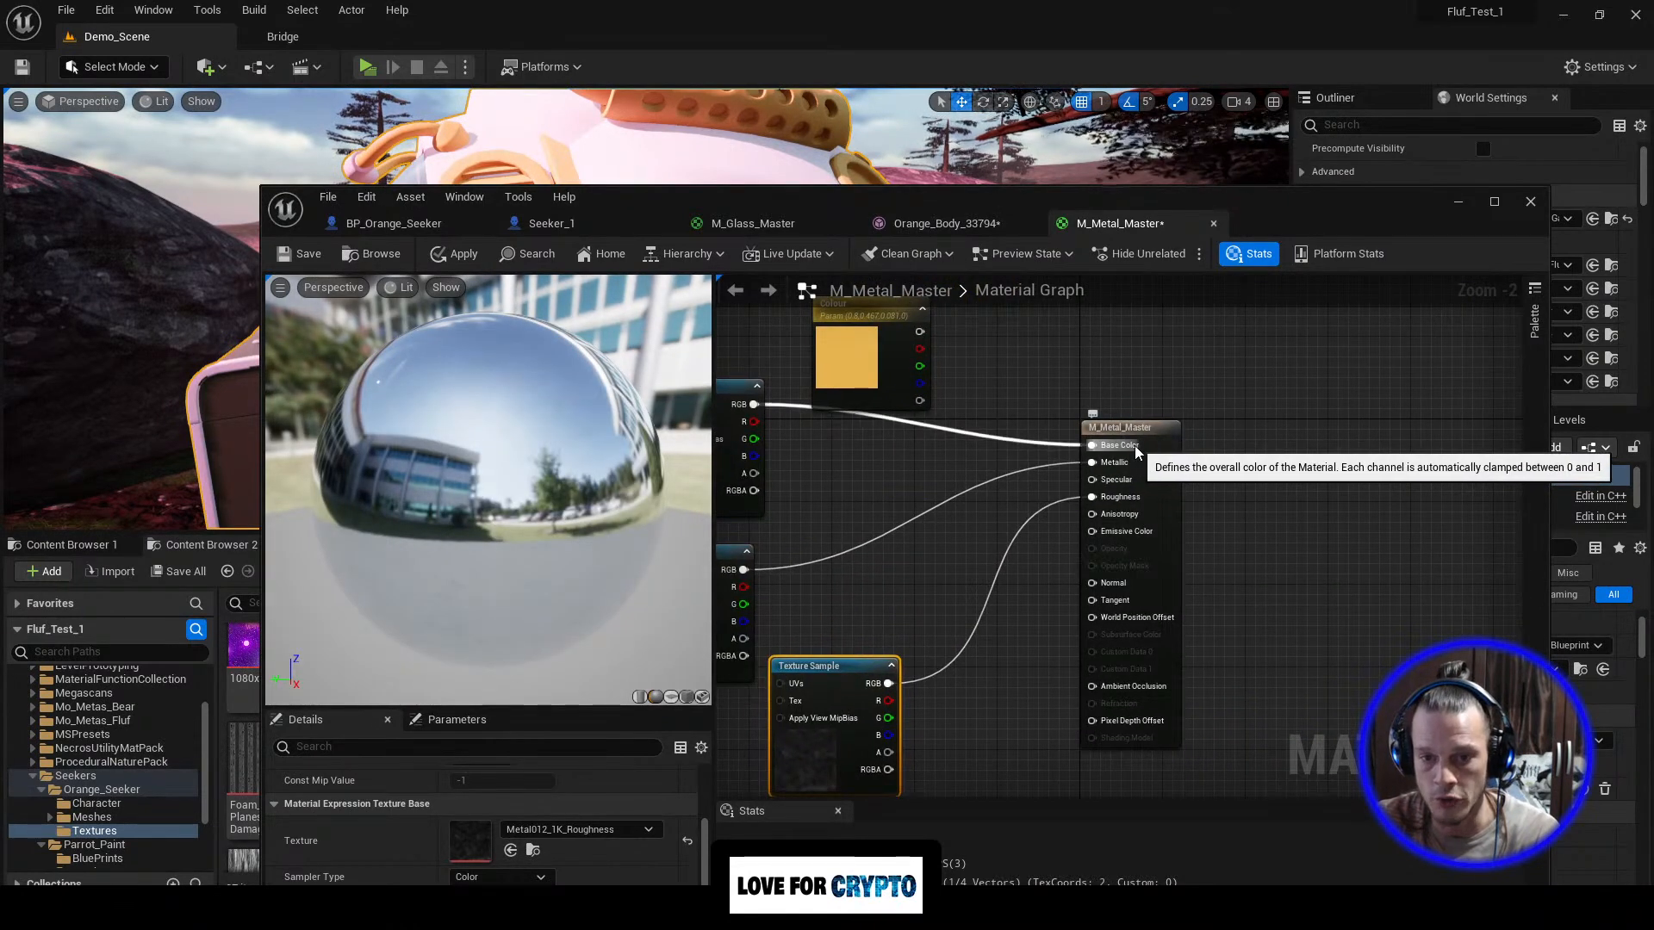
Step: Connect the RGB output of the Metal012_1K_NormalGL sample to Normal
{"action": "right_click_drag", "start_coordinate": [860, 589], "coordinate": [1211, 463]}
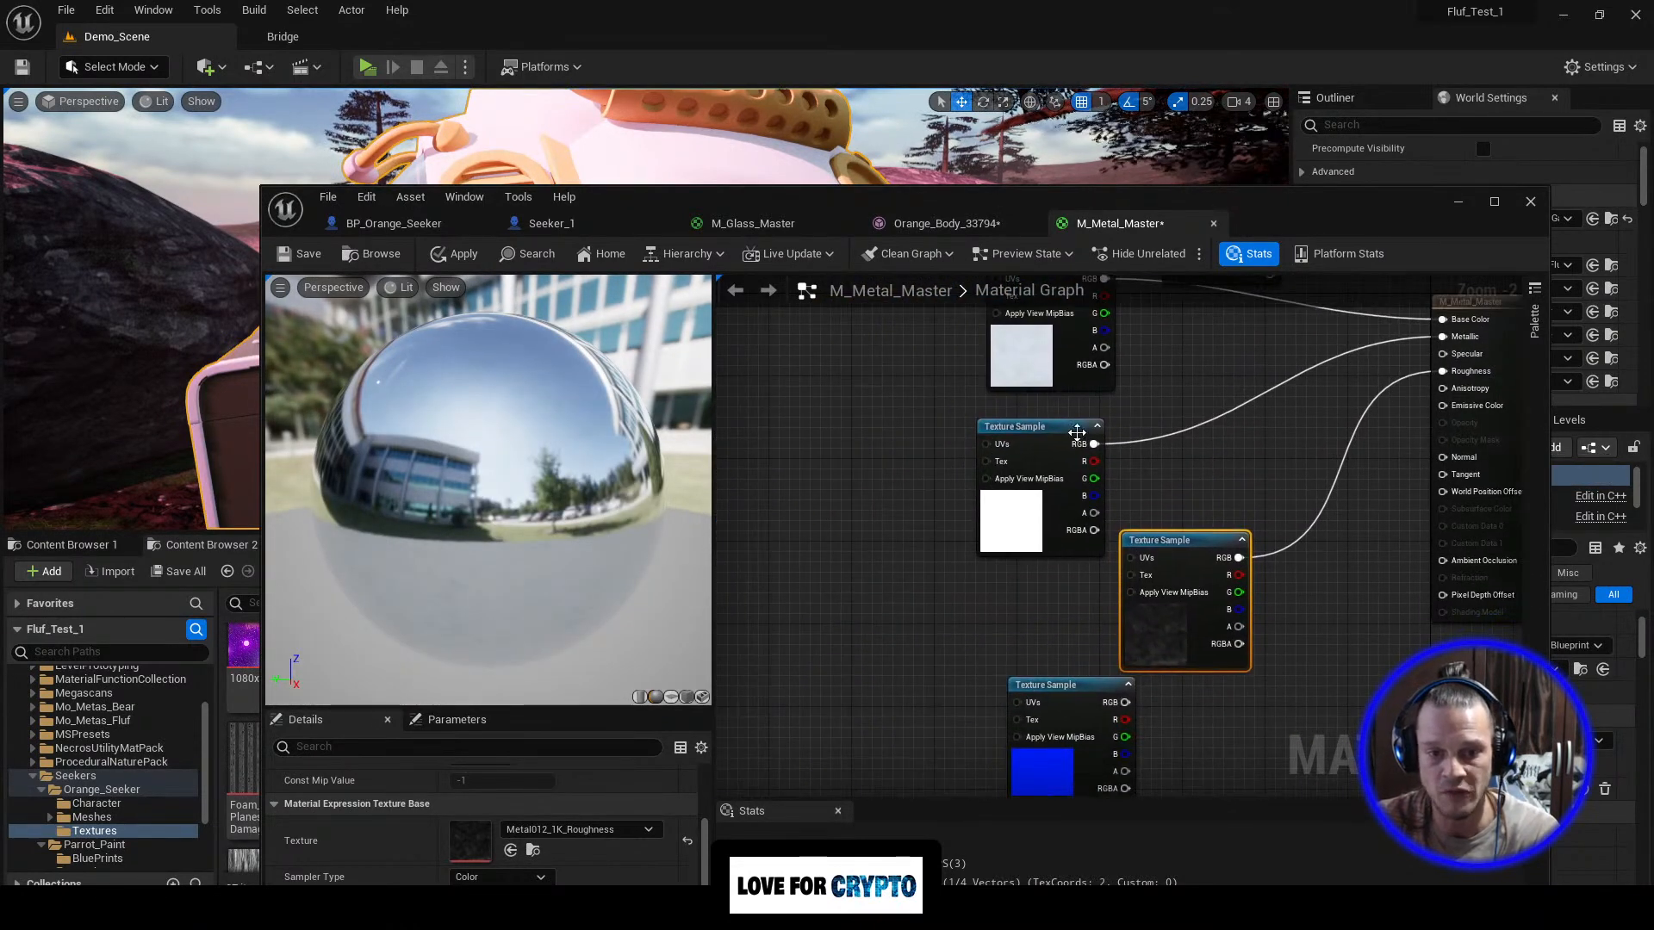
{"action": "left_click", "coordinate": [1047, 430]}
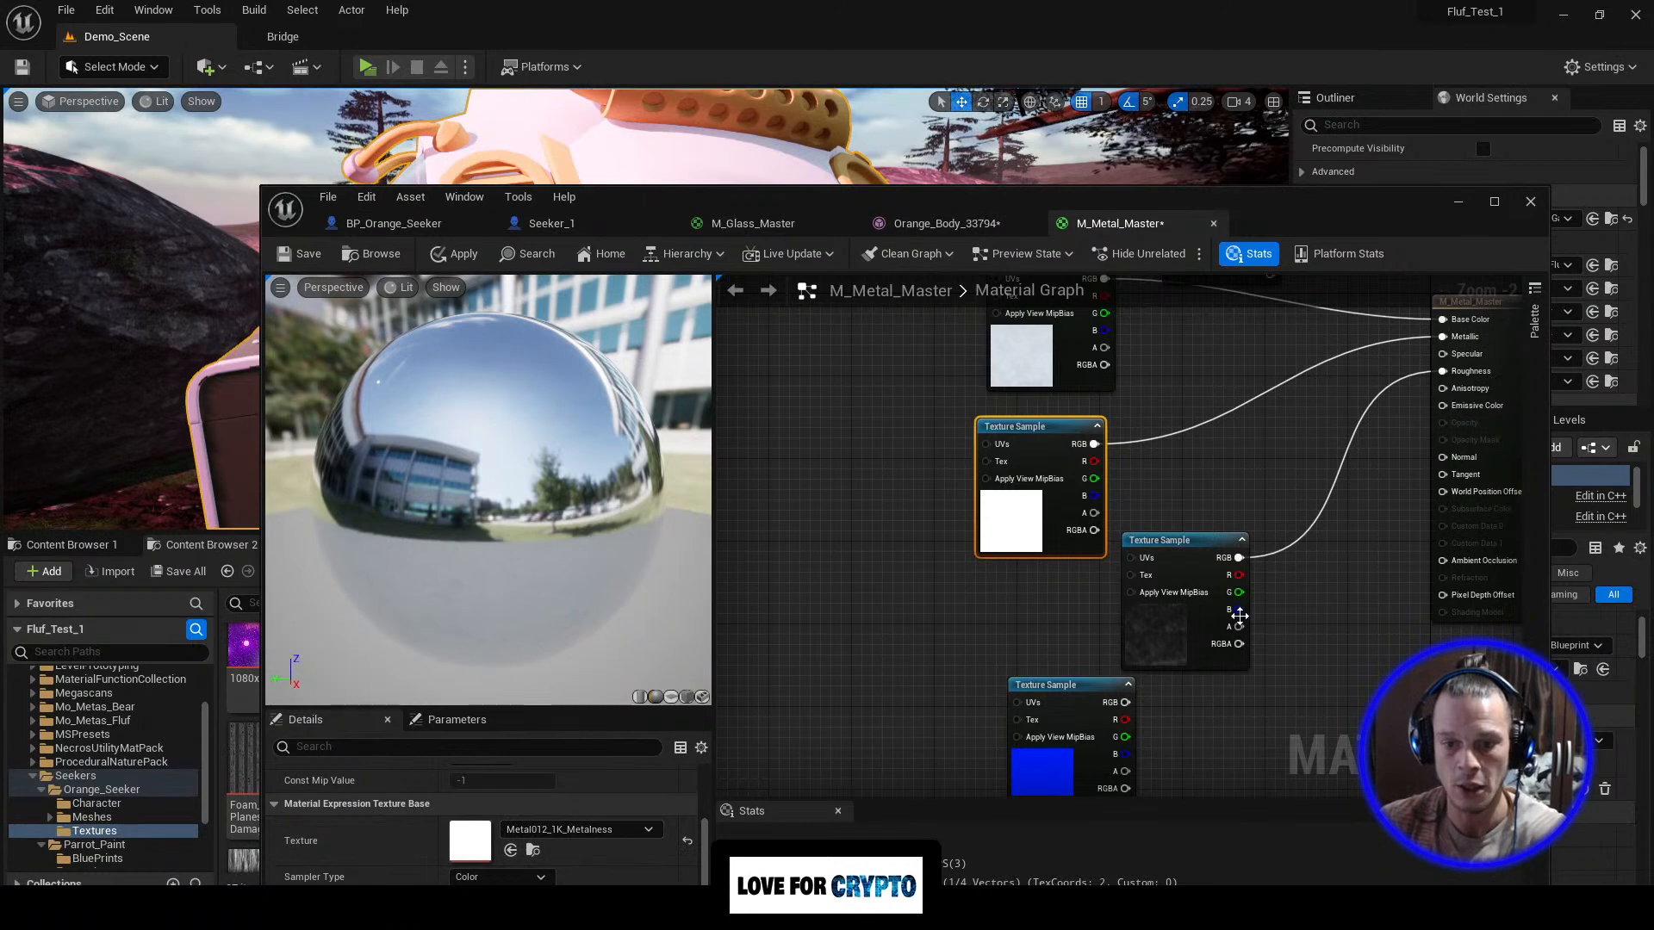
{"action": "right_click_drag", "start_coordinate": [1358, 587], "coordinate": [1226, 494]}
{"action": "left_click", "coordinate": [960, 588]}
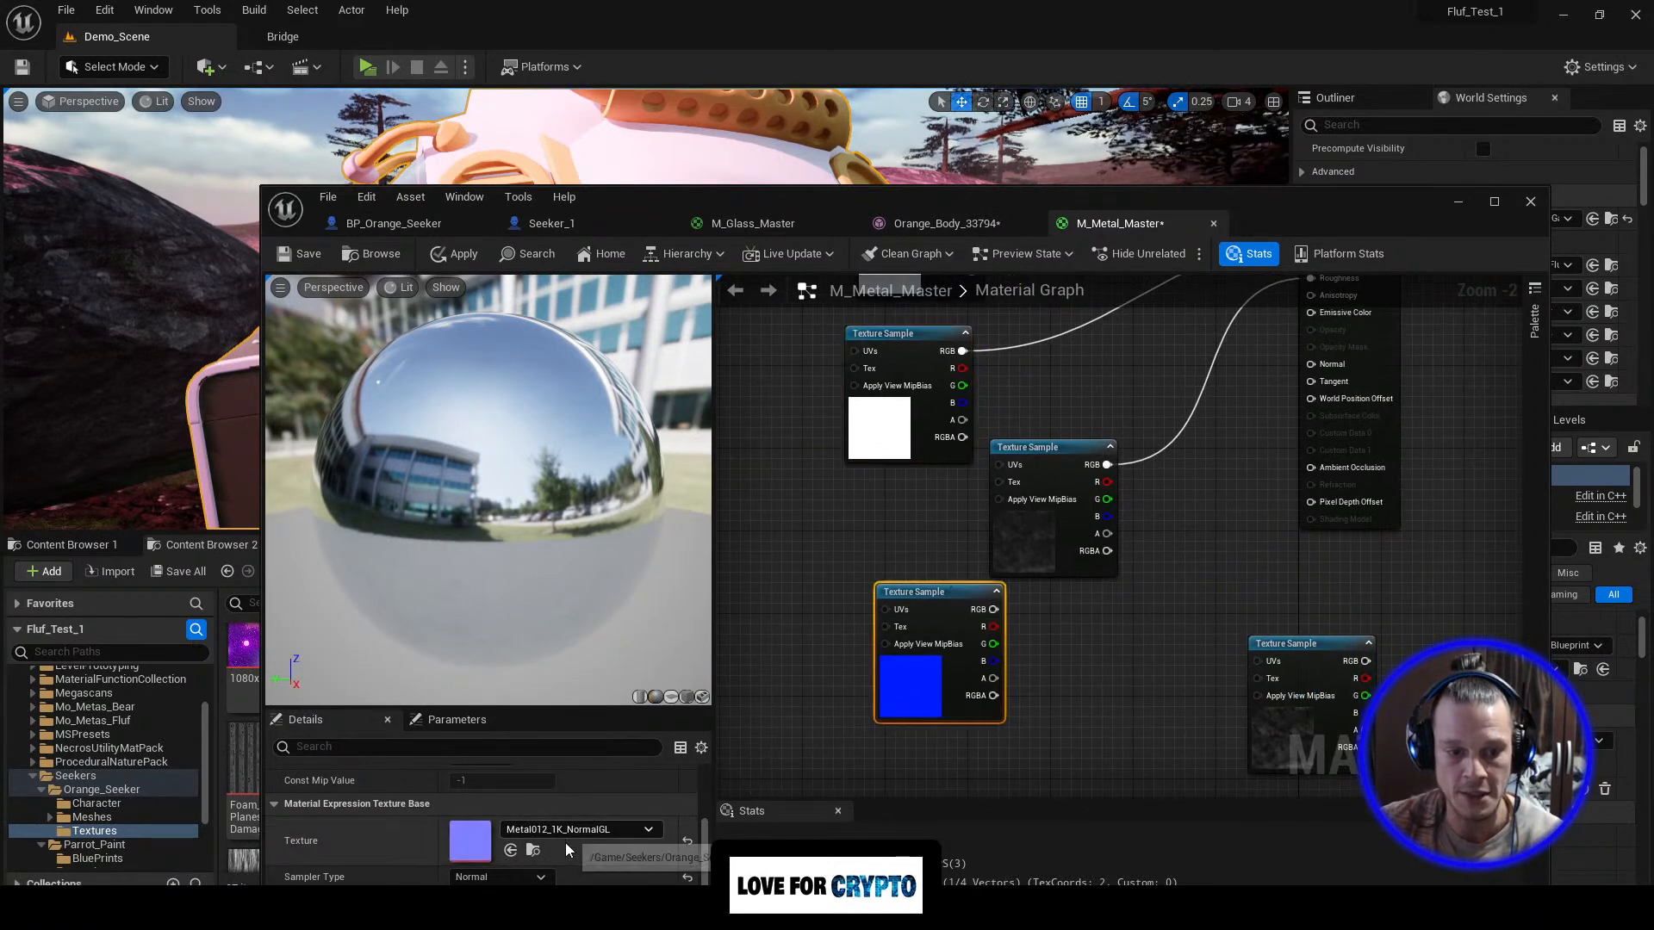
{"action": "left_click_drag", "start_coordinate": [993, 609], "coordinate": [1310, 364]}
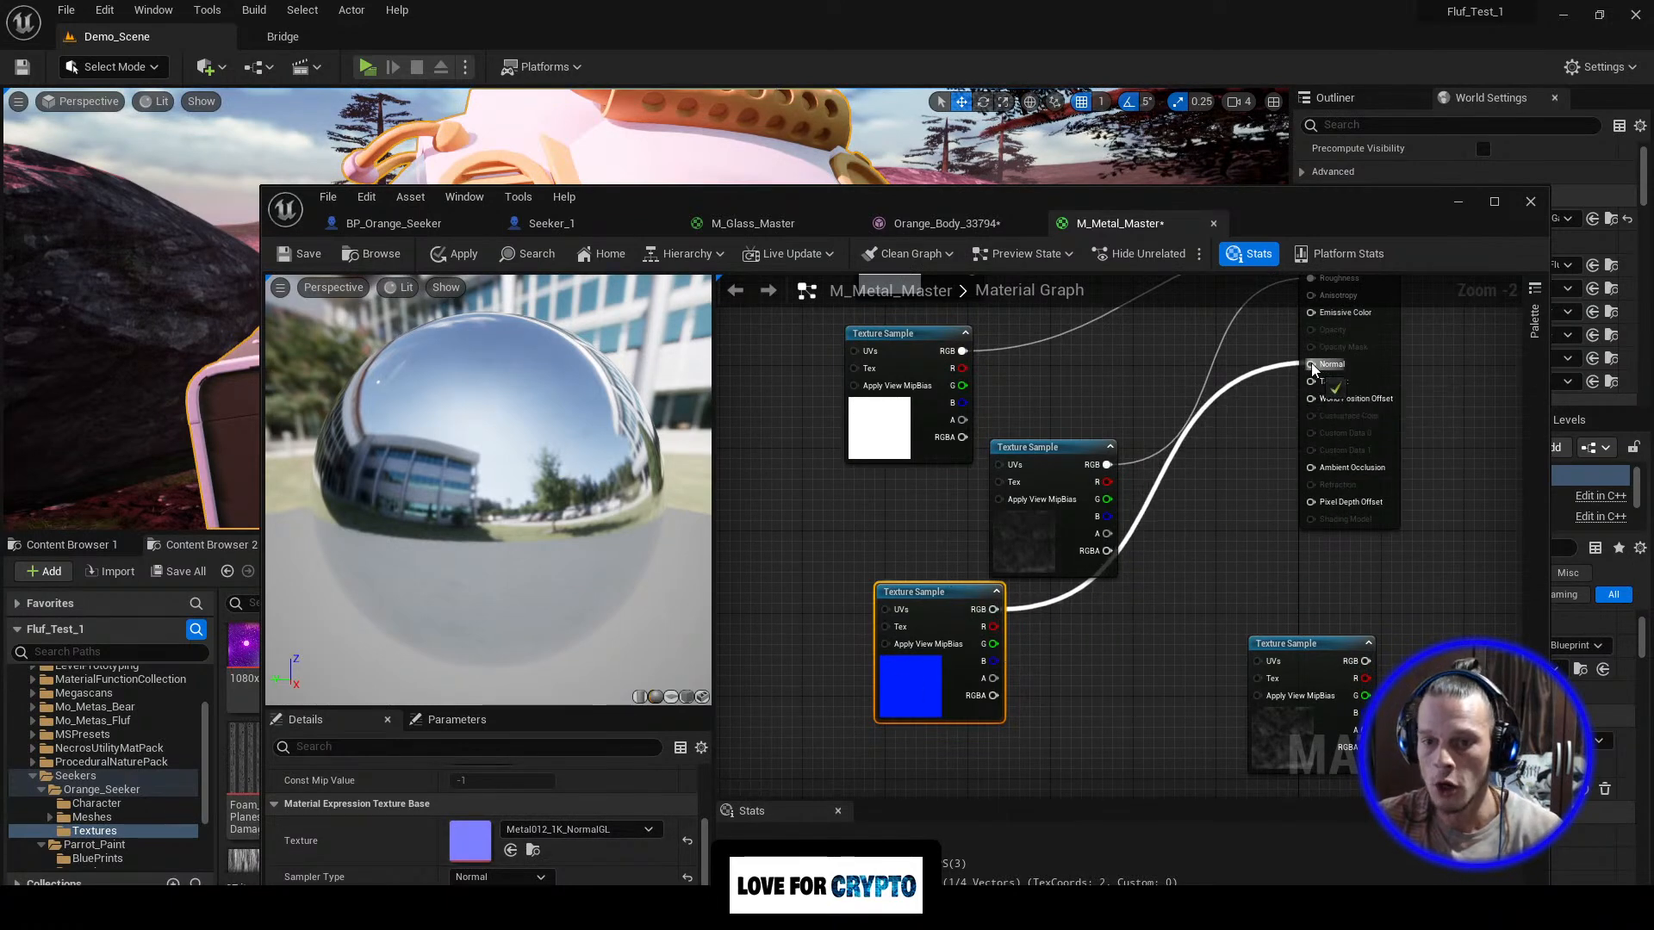
Step: Reposition the Roughness and Color samples to tidy the connected nodes around the material output
{"action": "left_click", "coordinate": [1076, 456]}
{"action": "scroll", "coordinate": [1080, 472], "scroll_direction": "down", "scroll_amount": 2}
{"action": "right_click_drag", "start_coordinate": [1079, 472], "coordinate": [1043, 493]}
{"action": "left_click", "coordinate": [1019, 459]}
{"action": "left_click_drag", "start_coordinate": [1019, 460], "coordinate": [998, 474]}
{"action": "left_click", "coordinate": [926, 371]}
{"action": "left_click_drag", "start_coordinate": [925, 371], "coordinate": [944, 375]}
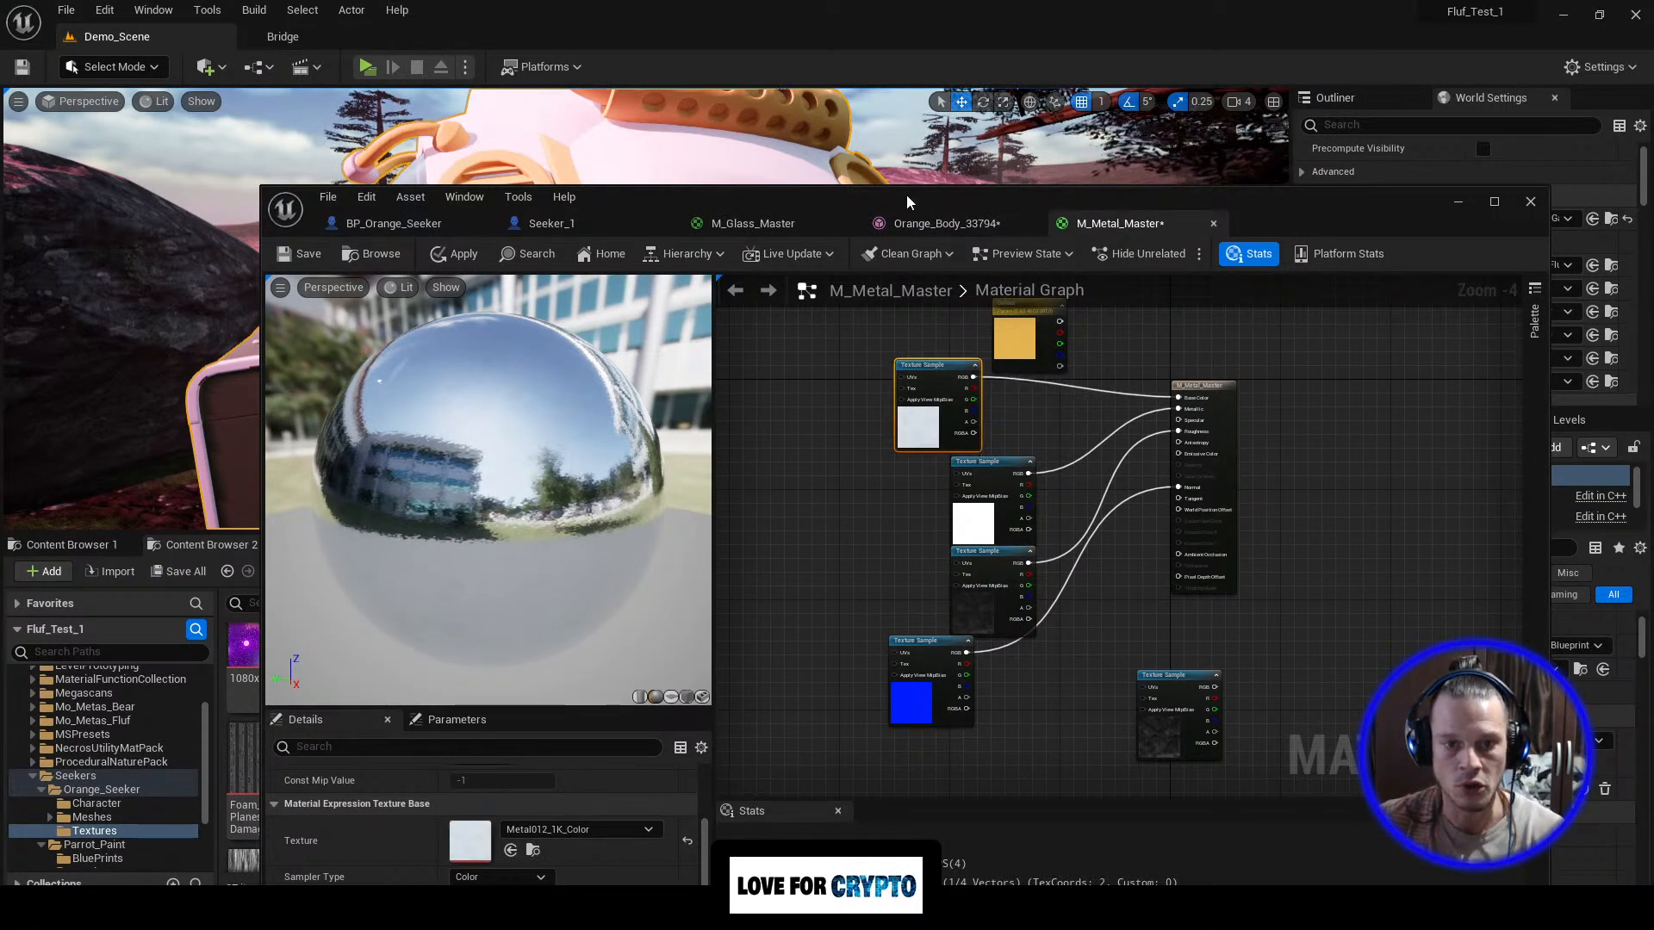
Step: Apply the M_Metal_Master changes and move the editor window aside to inspect the metal parts on the seeker in the level
{"action": "left_click_drag", "start_coordinate": [906, 194], "coordinate": [961, 234]}
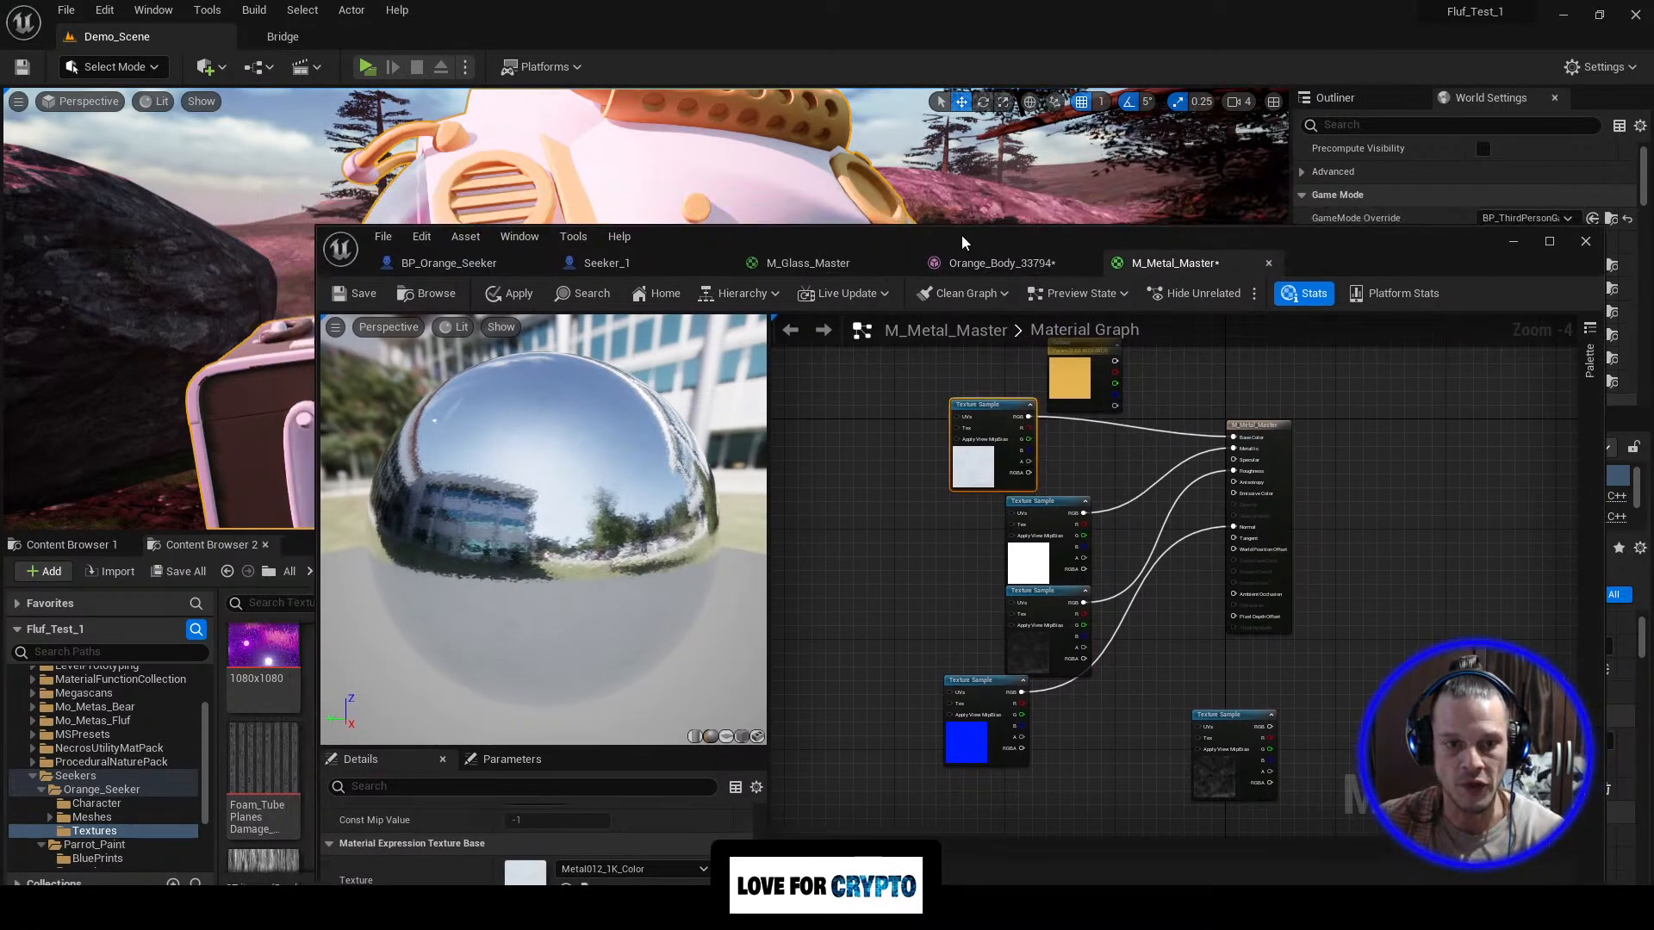
{"action": "left_click", "coordinate": [521, 299]}
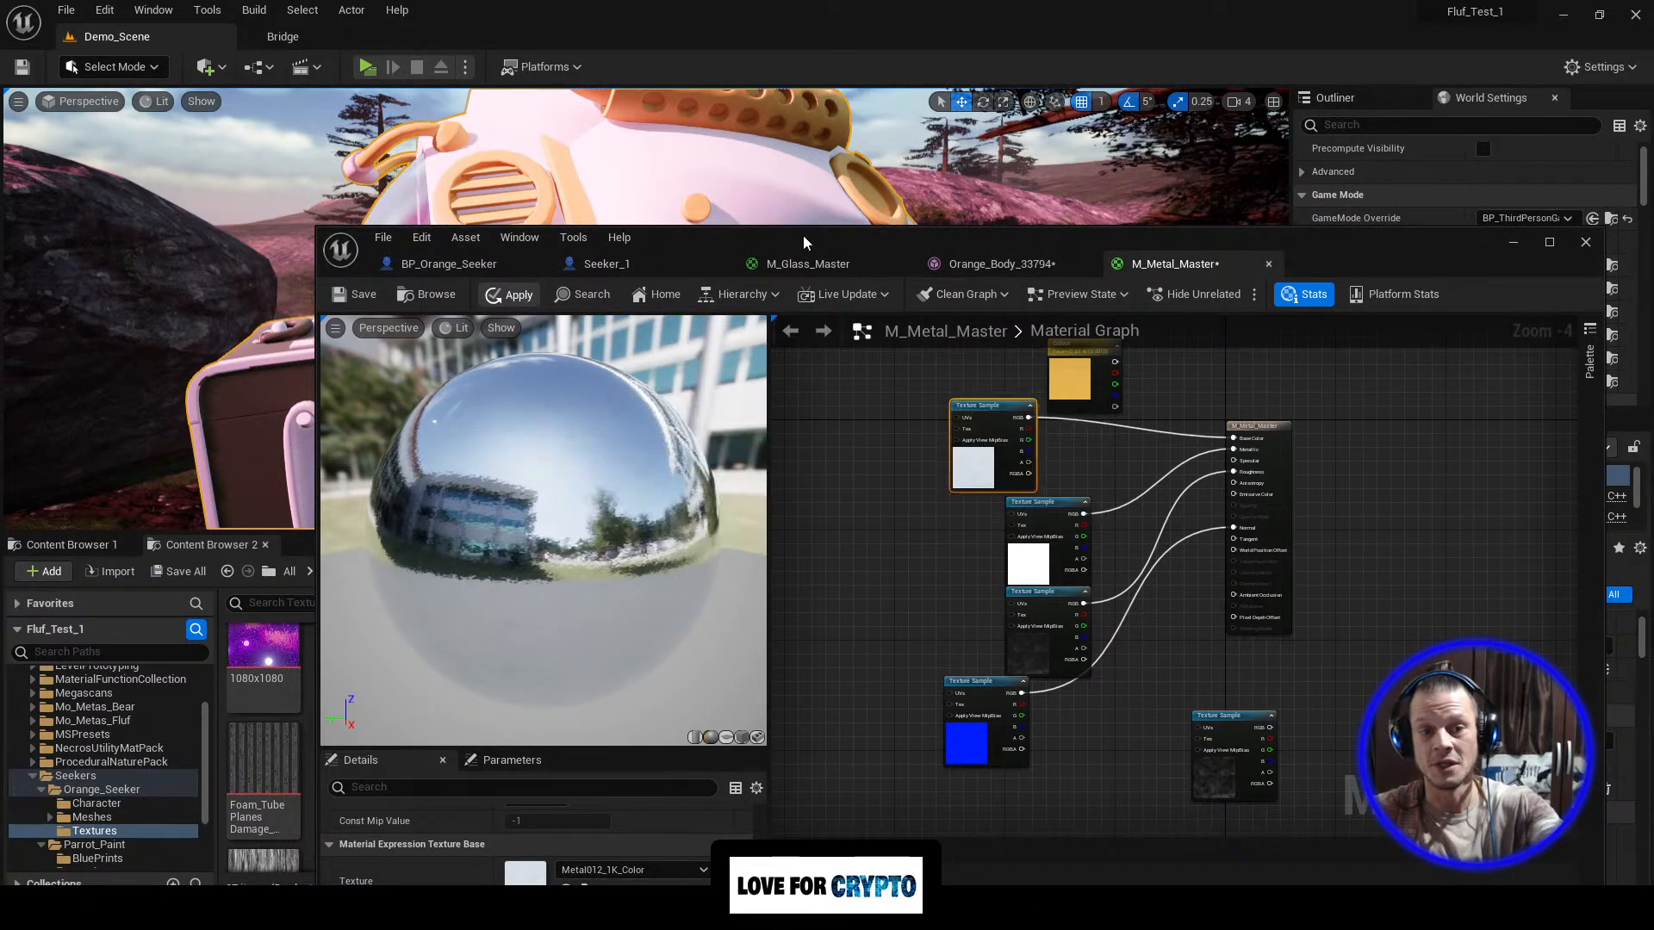
{"action": "left_click_drag", "start_coordinate": [871, 244], "coordinate": [1653, 517]}
{"action": "mouse_move", "coordinate": [544, 234]}
{"action": "right_mouse_down"}
{"action": "mouse_move", "coordinate": [672, 237]}
{"action": "mouse_move", "coordinate": [741, 203]}
{"action": "mouse_move", "coordinate": [741, 245]}
{"action": "mouse_move", "coordinate": [681, 336]}
{"action": "mouse_move", "coordinate": [681, 259]}
{"action": "mouse_move", "coordinate": [828, 250]}
{"action": "mouse_move", "coordinate": [870, 276]}
{"action": "mouse_move", "coordinate": [741, 275]}
{"action": "mouse_move", "coordinate": [775, 267]}
{"action": "mouse_move", "coordinate": [723, 302]}
{"action": "mouse_move", "coordinate": [776, 276]}
{"action": "mouse_move", "coordinate": [732, 267]}
{"action": "mouse_move", "coordinate": [784, 280]}
{"action": "mouse_move", "coordinate": [554, 261]}
{"action": "right_mouse_up"}
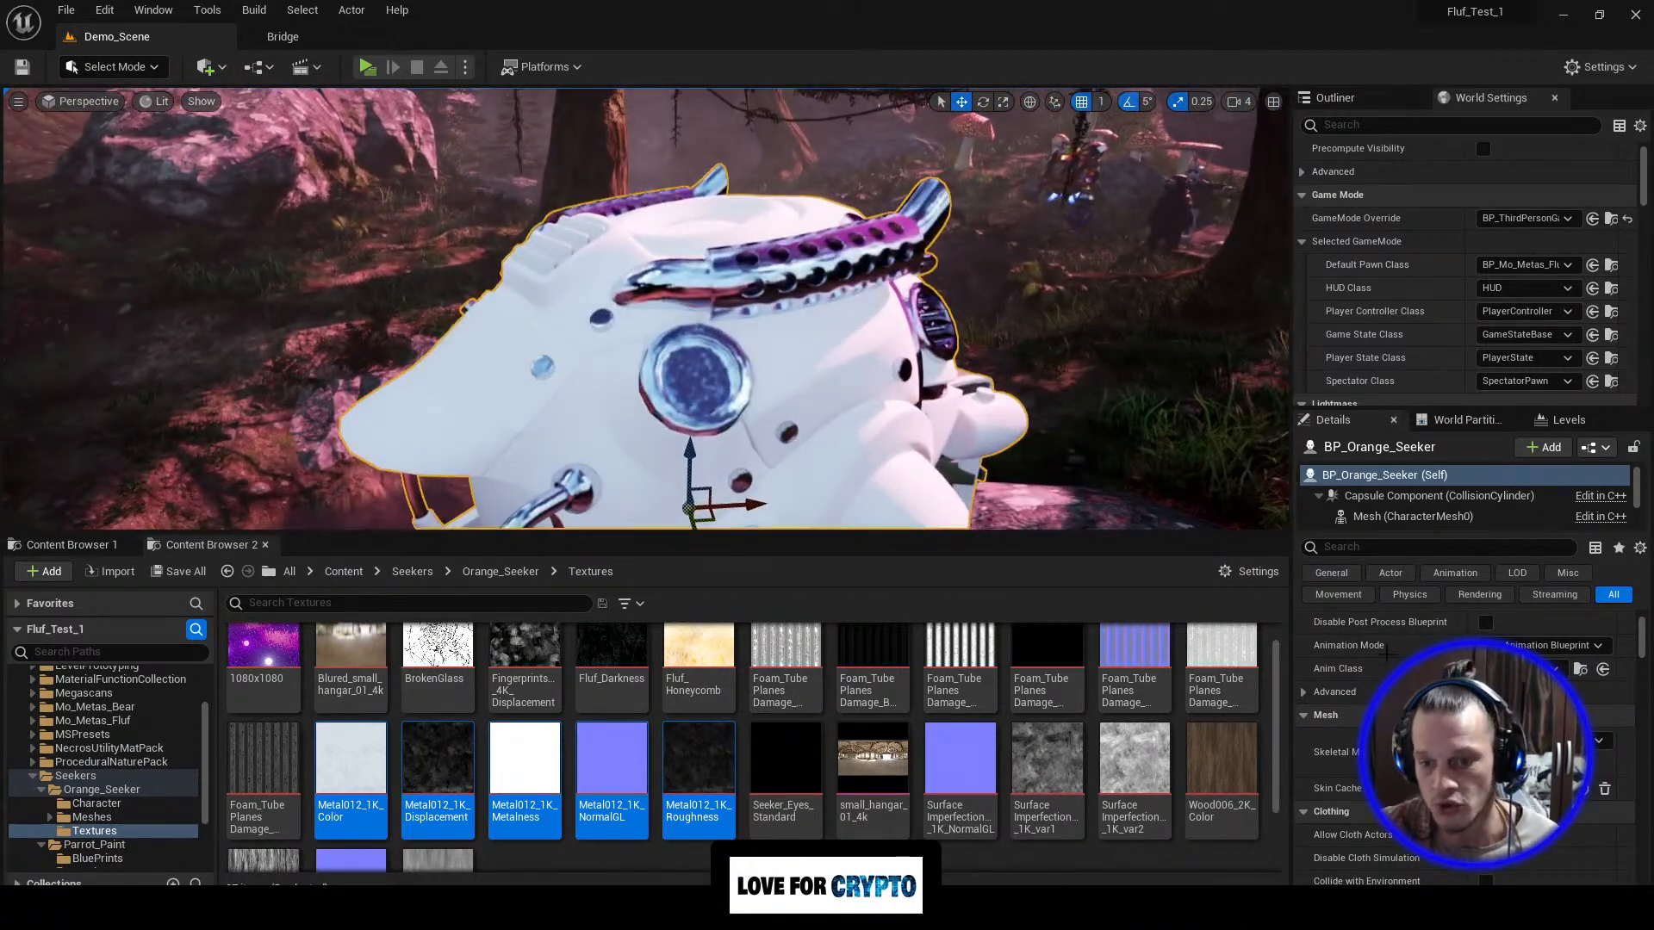
Step: Search the Outliner for the level's lighting actors using "post" and "sky"
{"action": "left_click", "coordinate": [1335, 98]}
{"action": "left_click", "coordinate": [1379, 124]}
{"action": "type", "text": "post"}
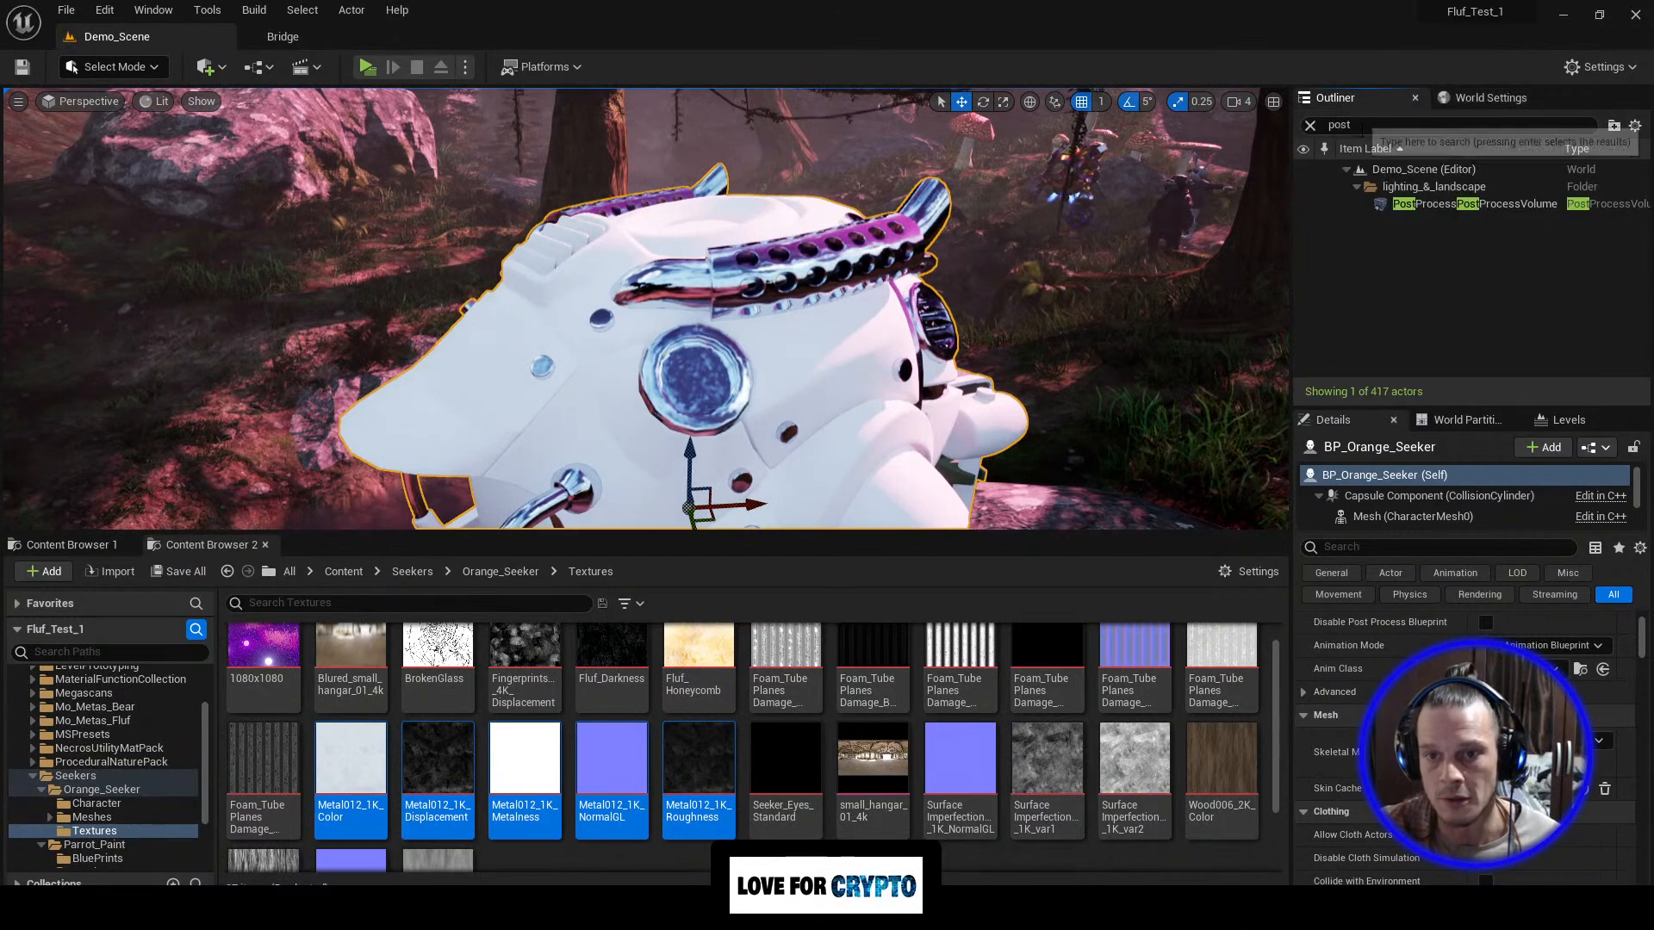
{"action": "left_click", "coordinate": [1310, 126]}
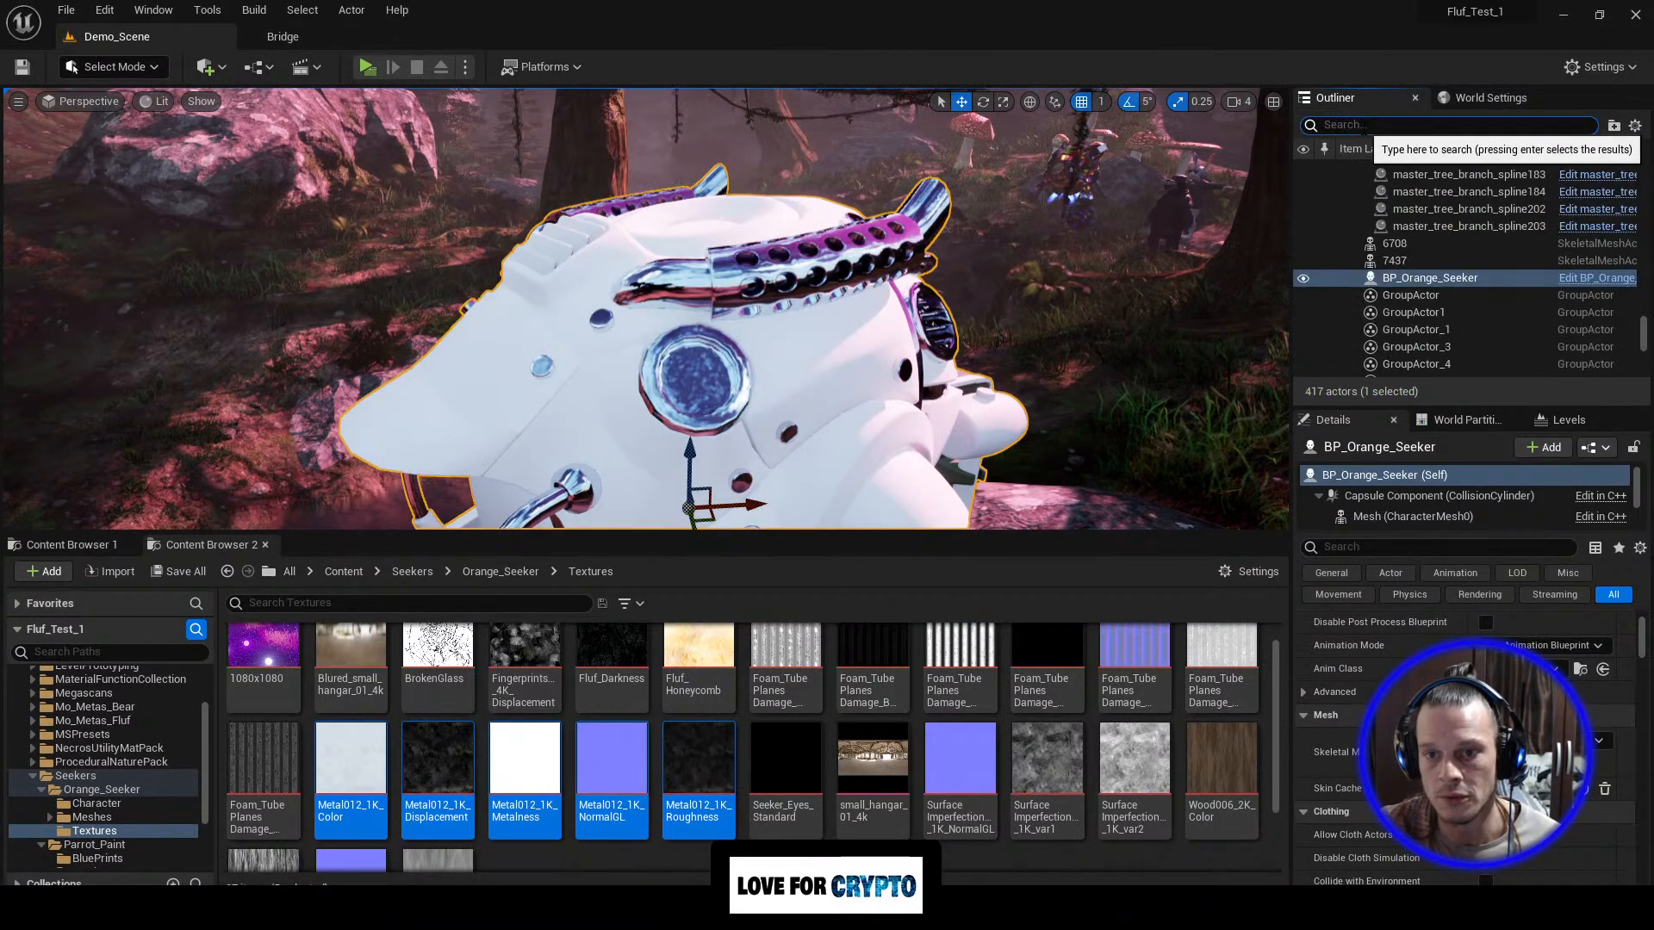
{"action": "type", "text": "sky"}
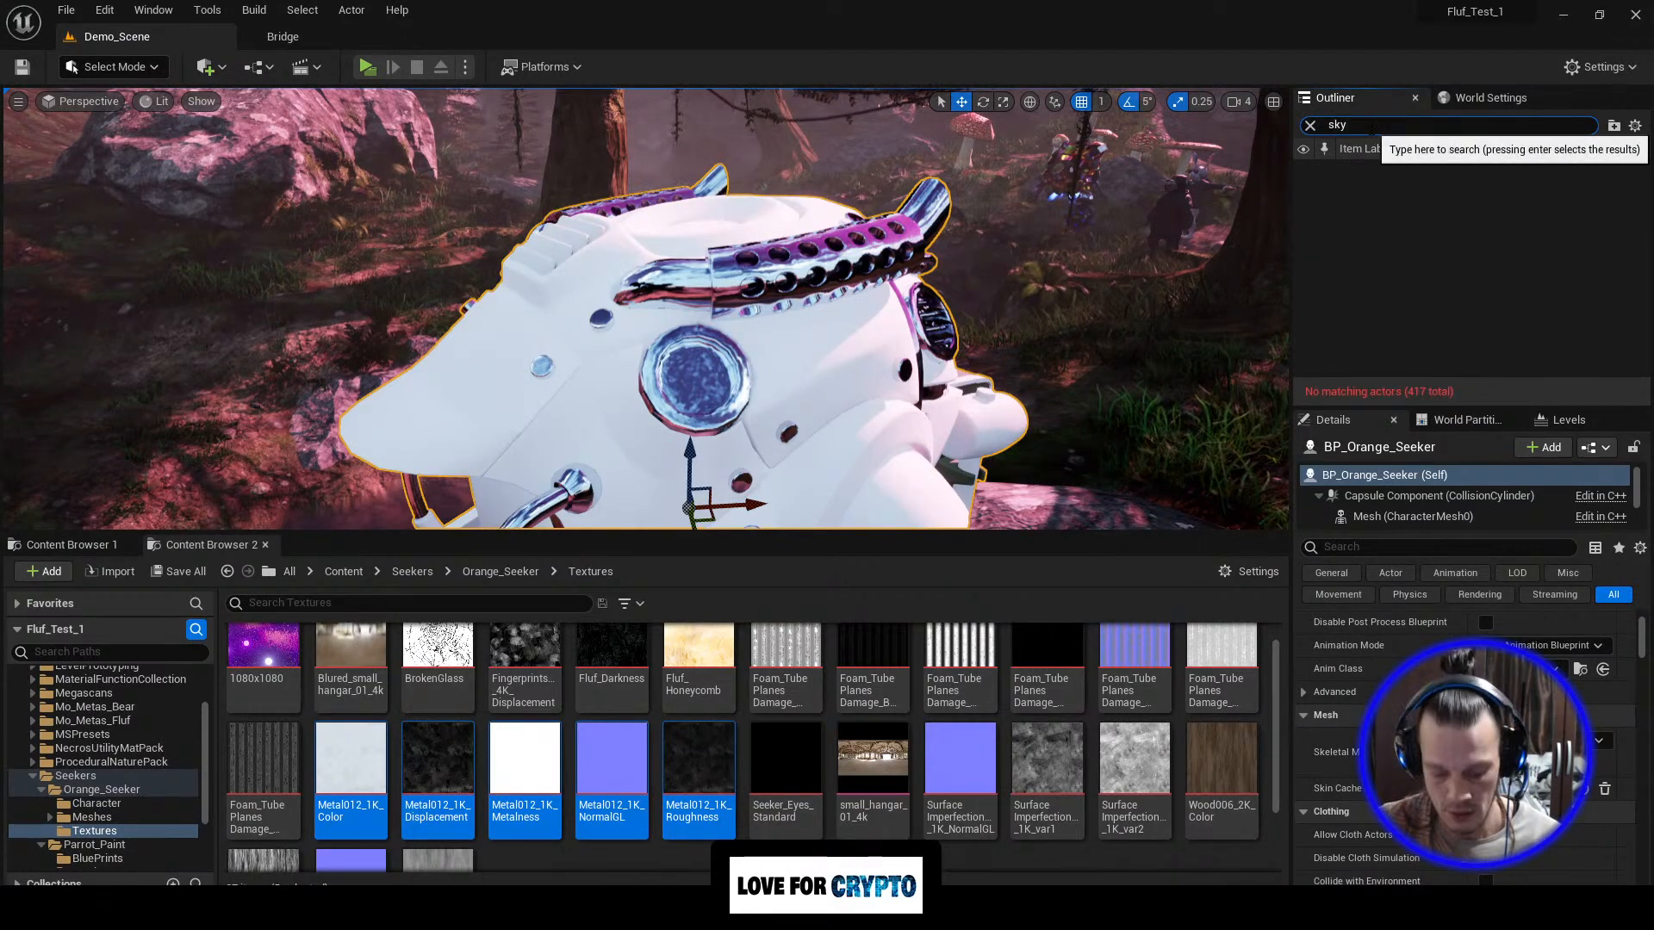
{"action": "key", "text": "BackSpace"}
{"action": "key", "text": "BackSpace"}
{"action": "key", "text": "BackSpace"}
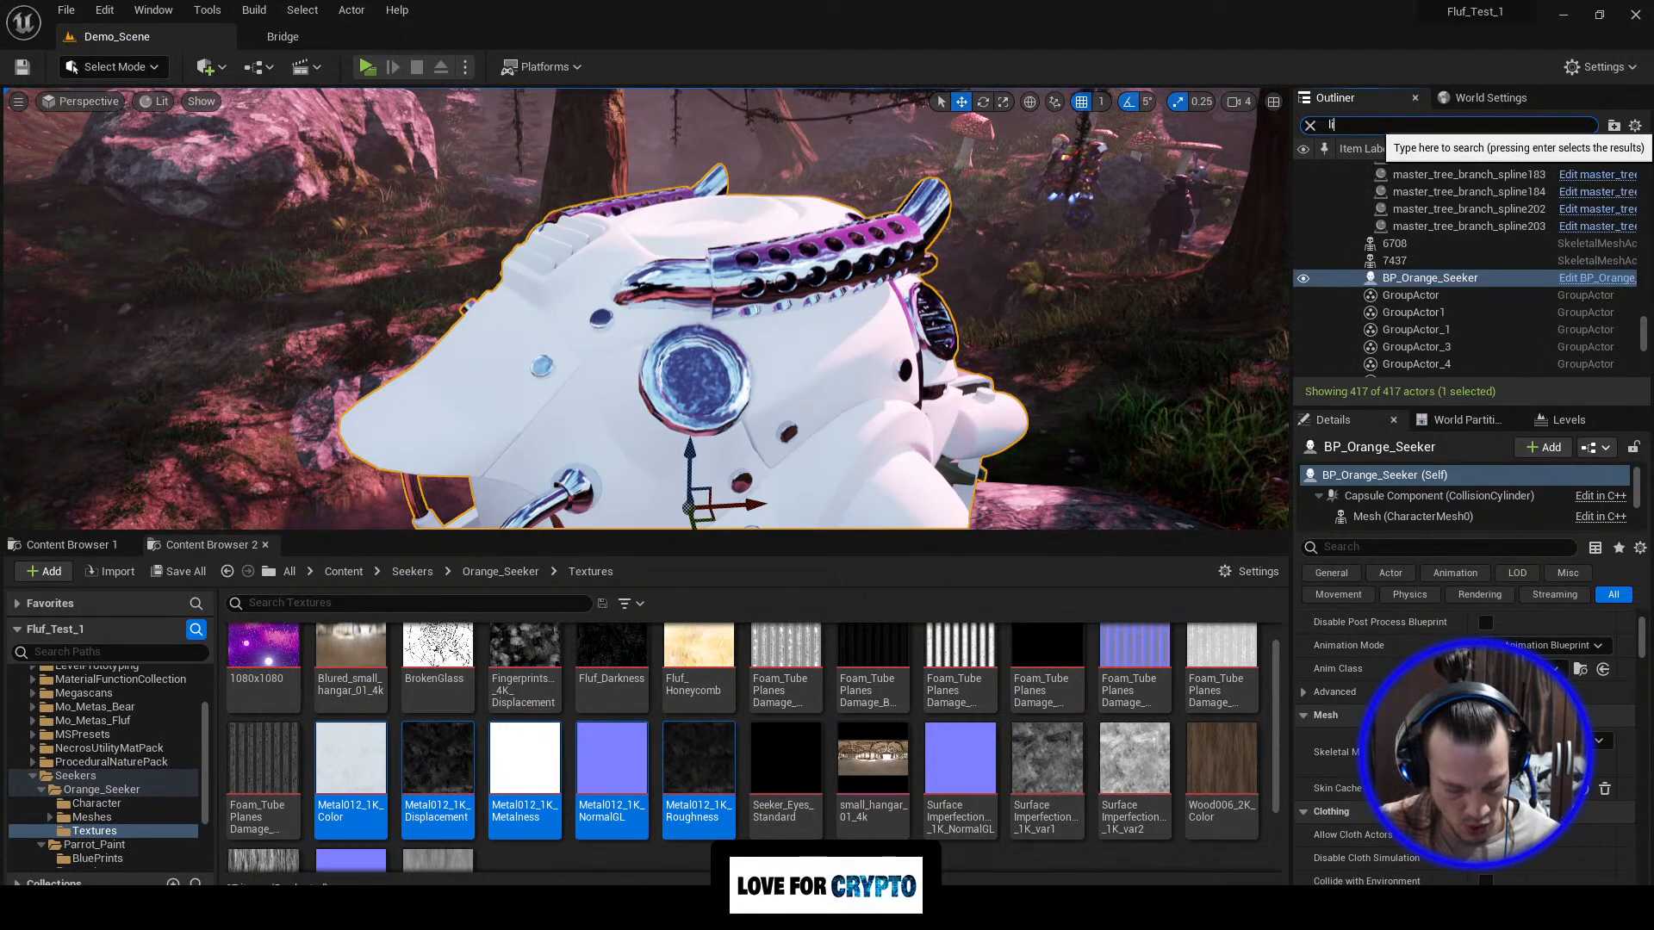
Step: Find BP_LightStage by filtering the Outliner for "light" and set its sun tint to near white (R 0.983455, G 1.0, B 0.946885)
{"action": "type", "text": "light"}
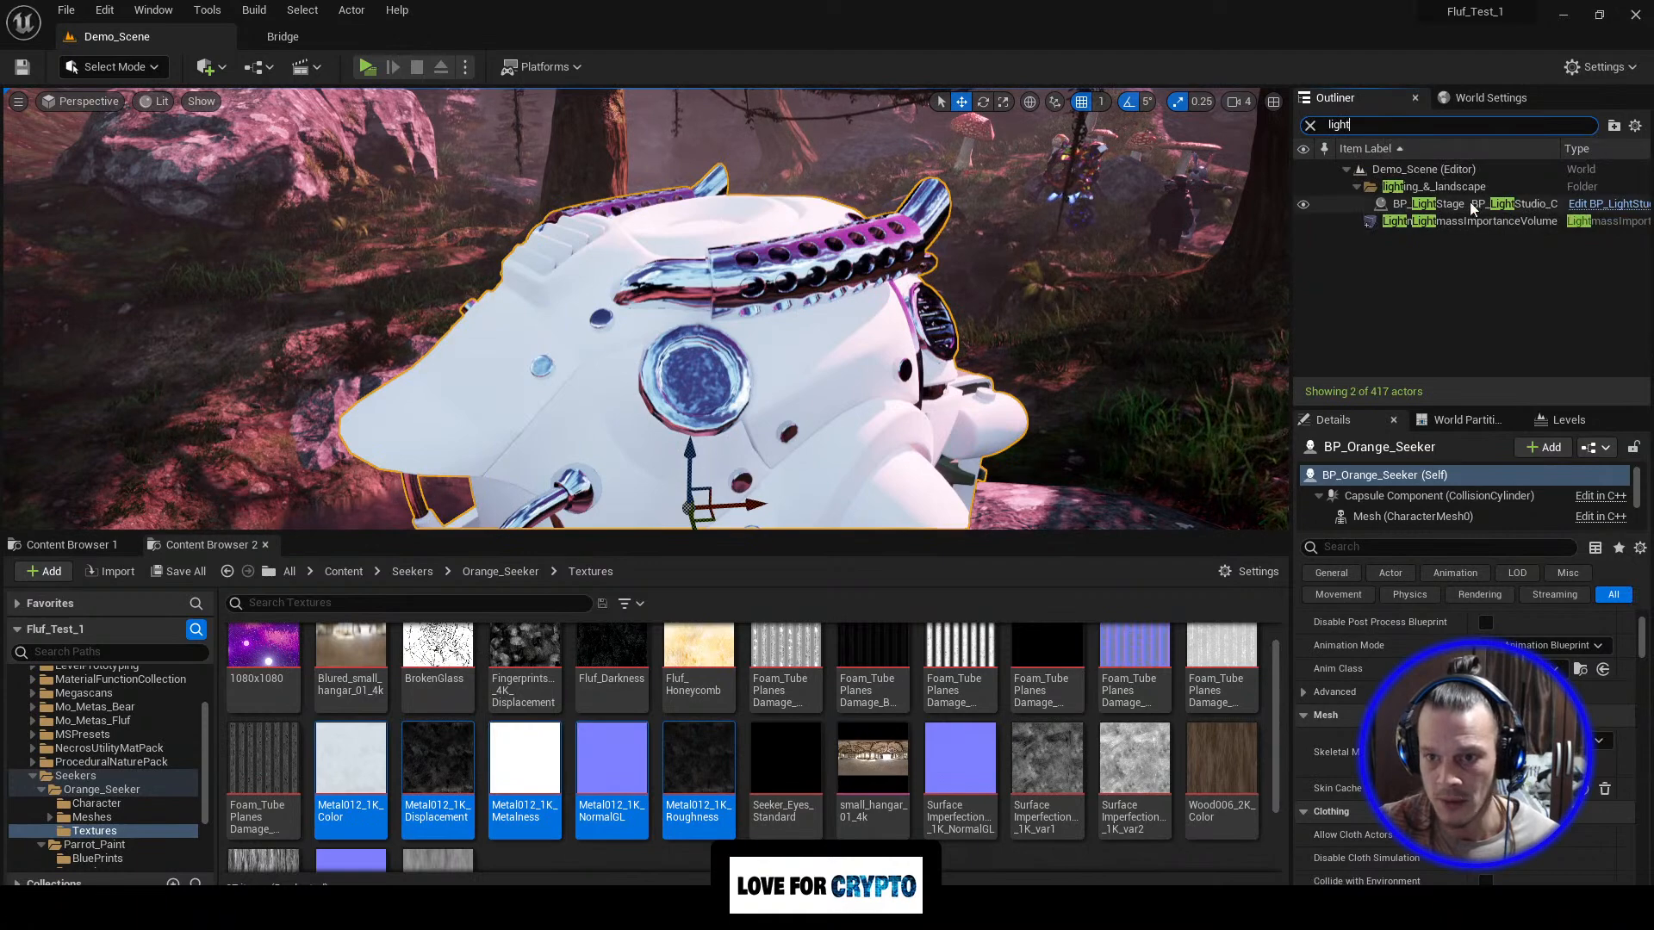
{"action": "left_click", "coordinate": [1455, 210]}
{"action": "scroll", "coordinate": [1464, 741], "scroll_direction": "down", "scroll_amount": 3}
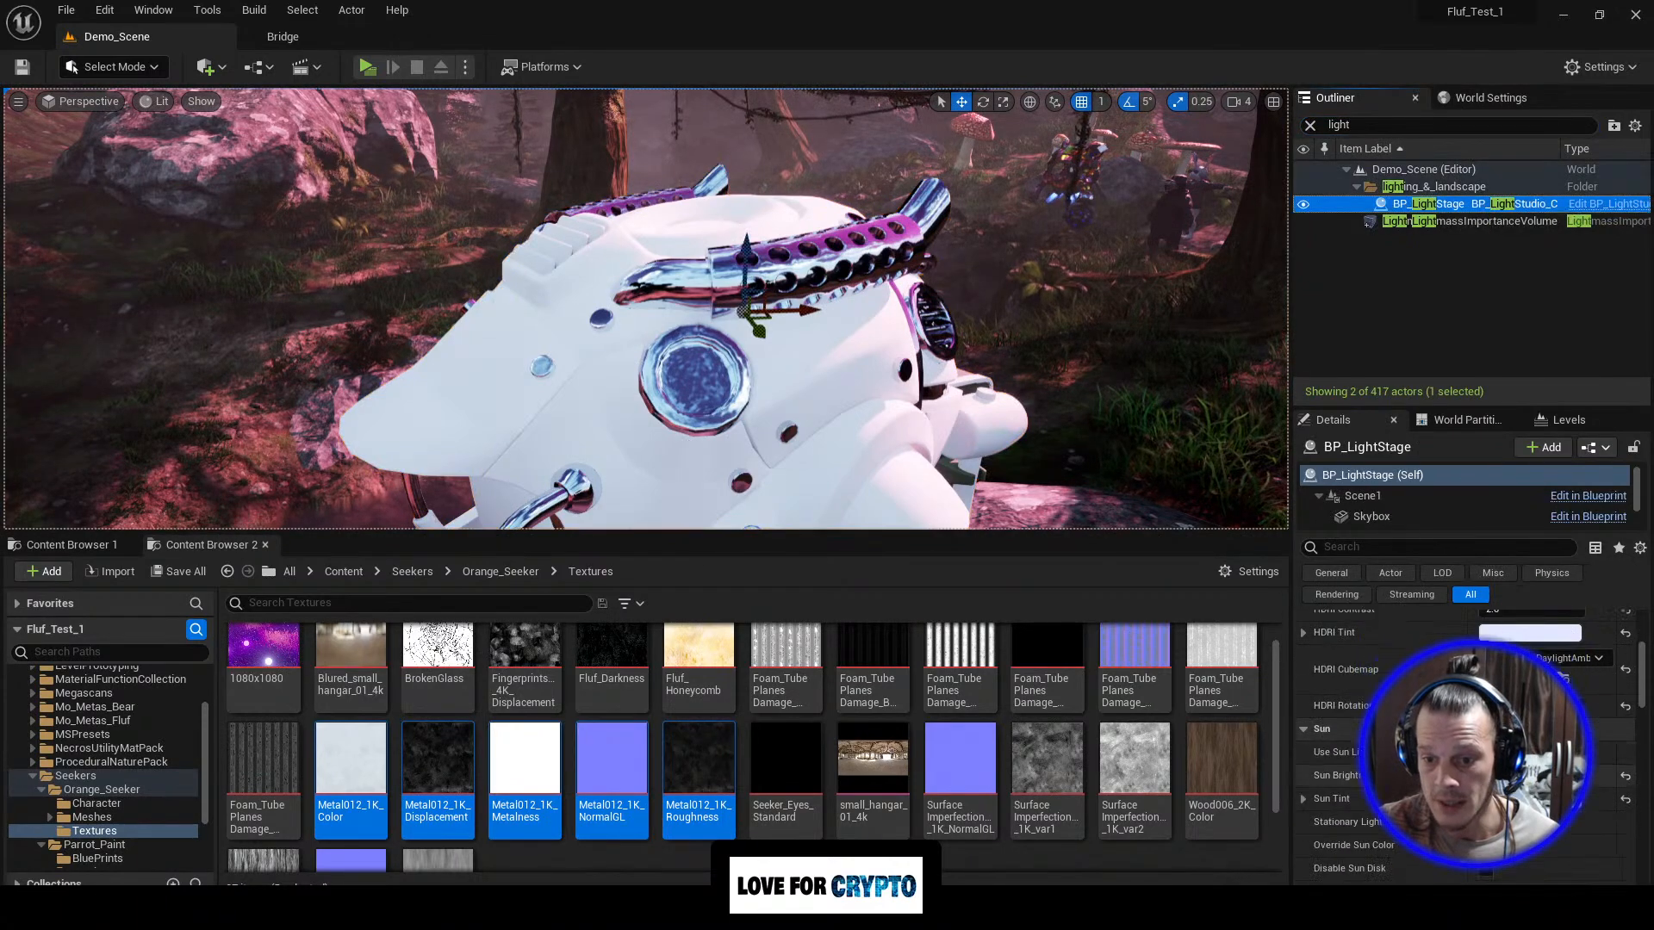
{"action": "left_click", "coordinate": [1514, 745]}
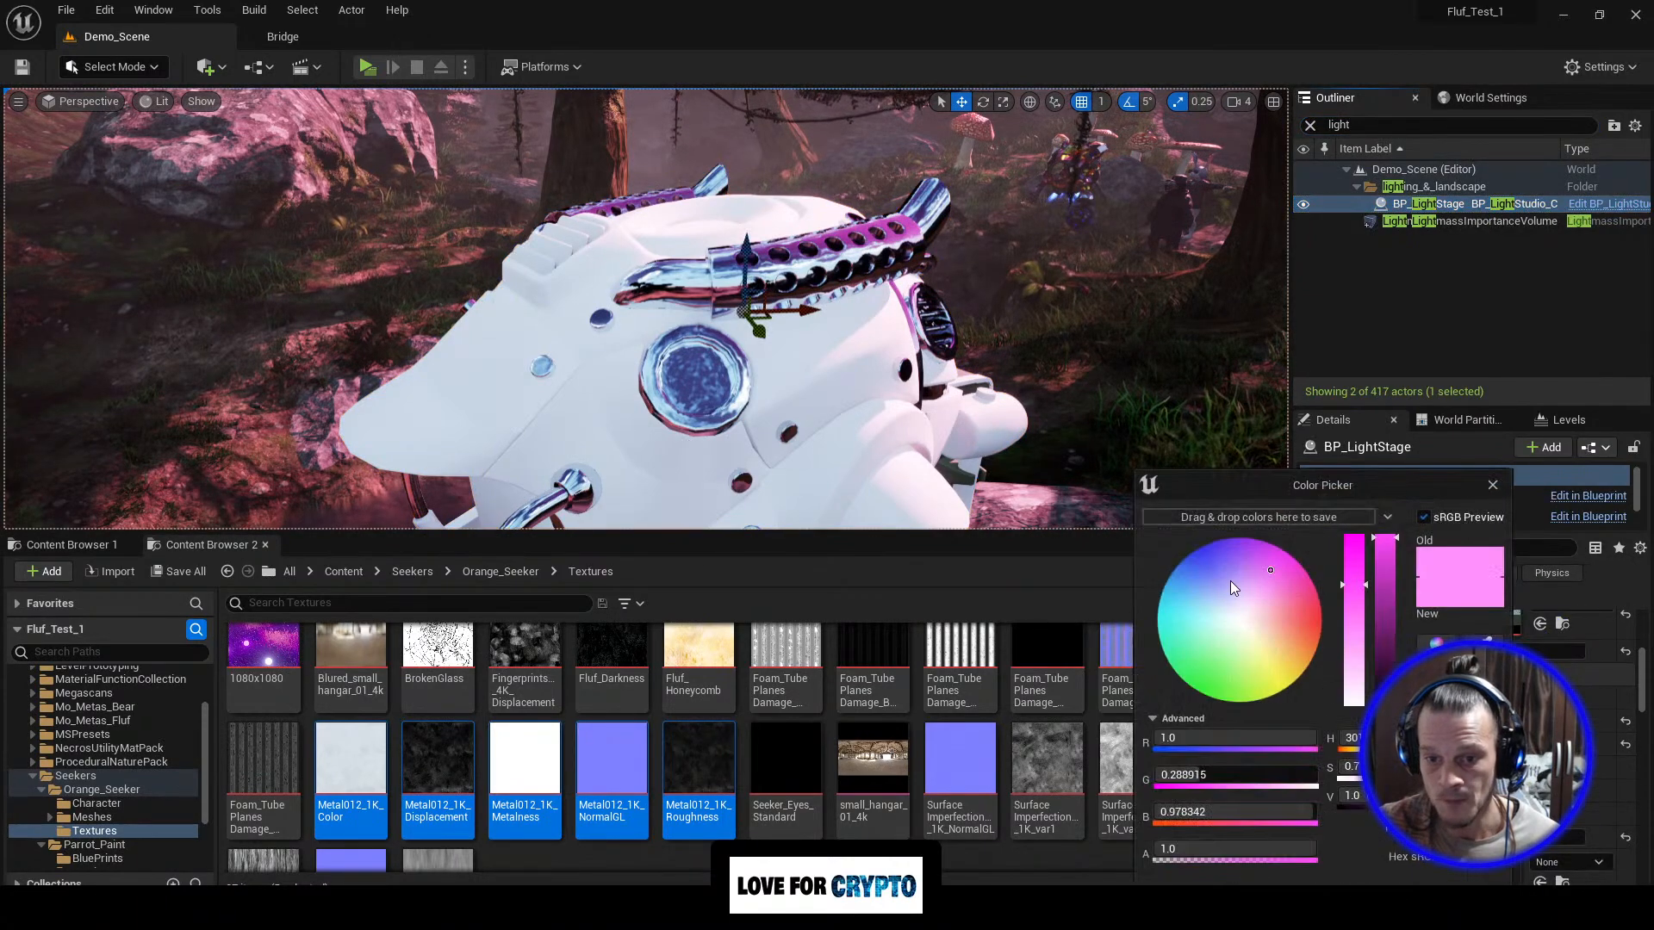
{"action": "left_click", "coordinate": [1241, 628]}
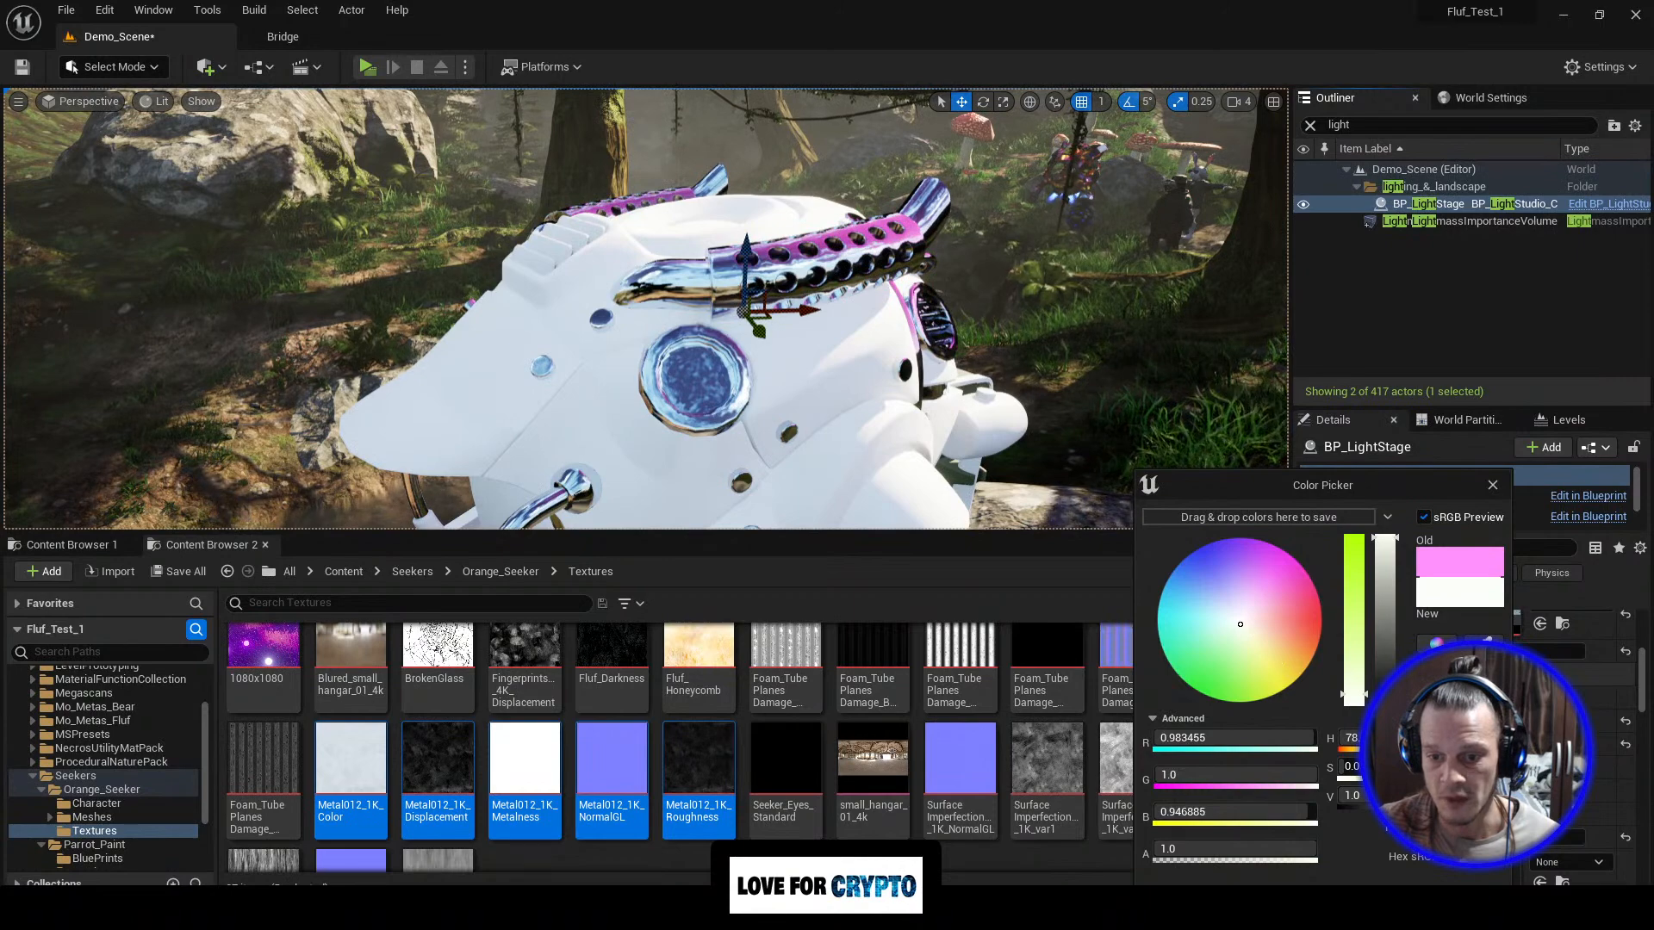
{"action": "left_click", "coordinate": [1240, 458]}
{"action": "mouse_move", "coordinate": [1056, 325]}
{"action": "right_mouse_down"}
{"action": "mouse_move", "coordinate": [987, 248]}
{"action": "mouse_move", "coordinate": [934, 272]}
{"action": "mouse_move", "coordinate": [1068, 289]}
{"action": "mouse_move", "coordinate": [1111, 366]}
{"action": "mouse_move", "coordinate": [1038, 332]}
{"action": "mouse_move", "coordinate": [1180, 315]}
{"action": "mouse_move", "coordinate": [1073, 388]}
{"action": "mouse_move", "coordinate": [1142, 319]}
{"action": "mouse_move", "coordinate": [1064, 306]}
{"action": "mouse_move", "coordinate": [1034, 314]}
{"action": "mouse_move", "coordinate": [1068, 328]}
{"action": "mouse_move", "coordinate": [1016, 332]}
{"action": "mouse_move", "coordinate": [1077, 328]}
{"action": "mouse_move", "coordinate": [1056, 320]}
{"action": "right_mouse_up"}
Step: Bring the M_Metal_Master editor back and align the Metalness, Roughness and NormalGL samples in one column under the Color sample
{"action": "left_click_drag", "start_coordinate": [1653, 86], "coordinate": [984, 63]}
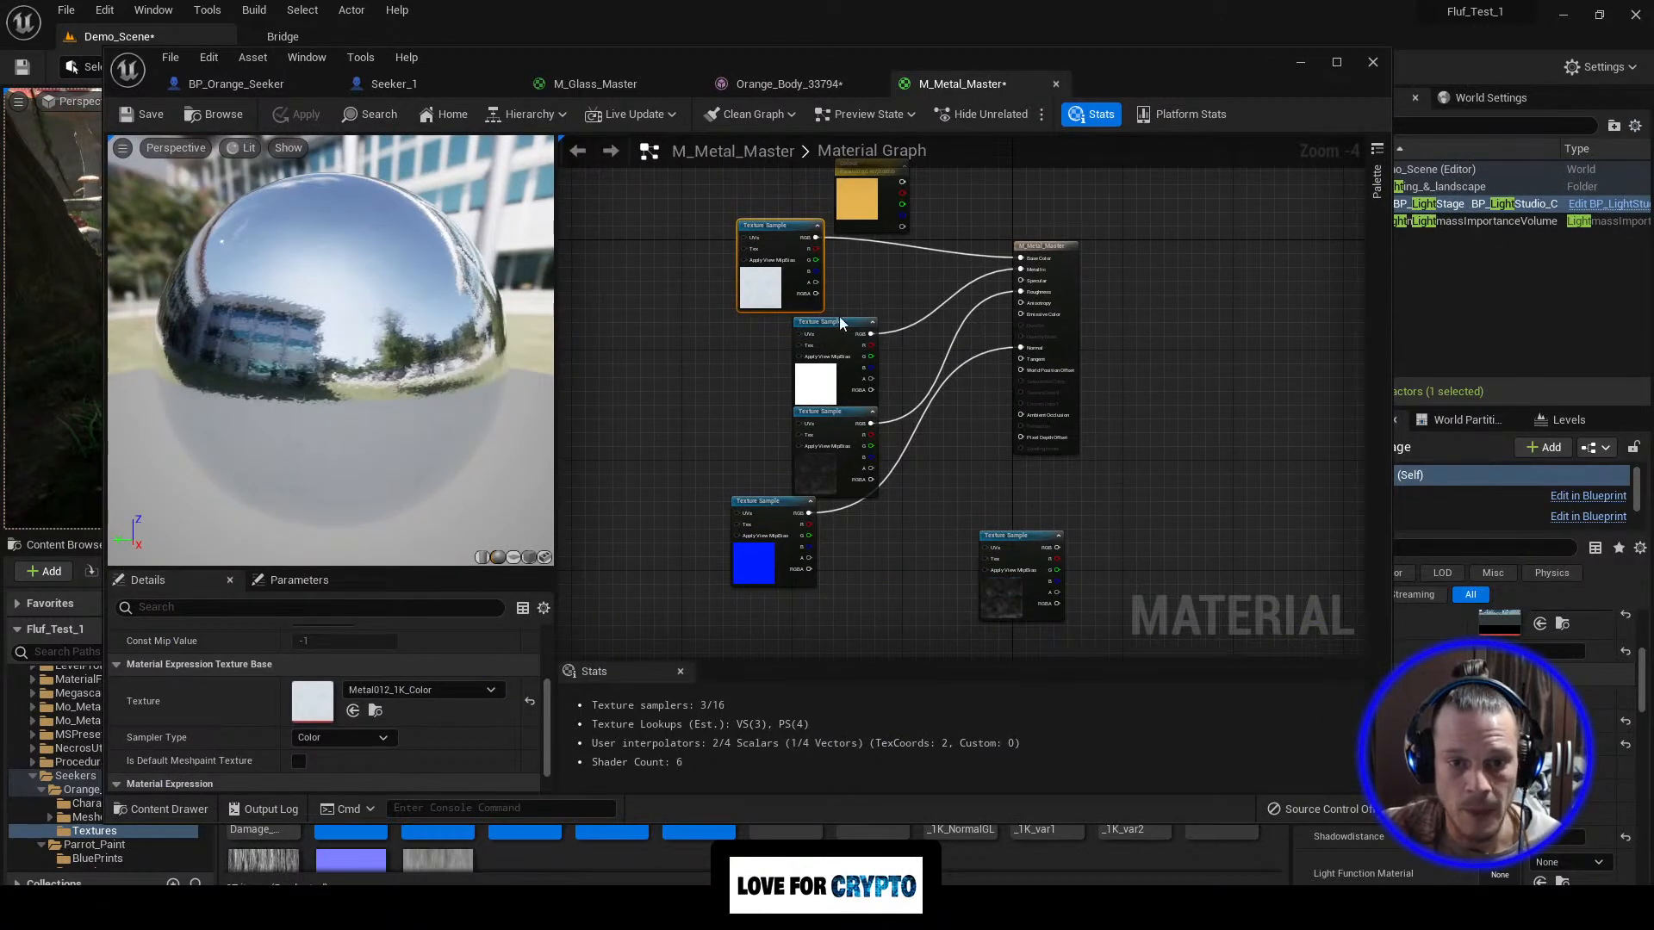
{"action": "left_click_drag", "start_coordinate": [855, 330], "coordinate": [801, 329]}
{"action": "left_click_drag", "start_coordinate": [854, 416], "coordinate": [804, 445]}
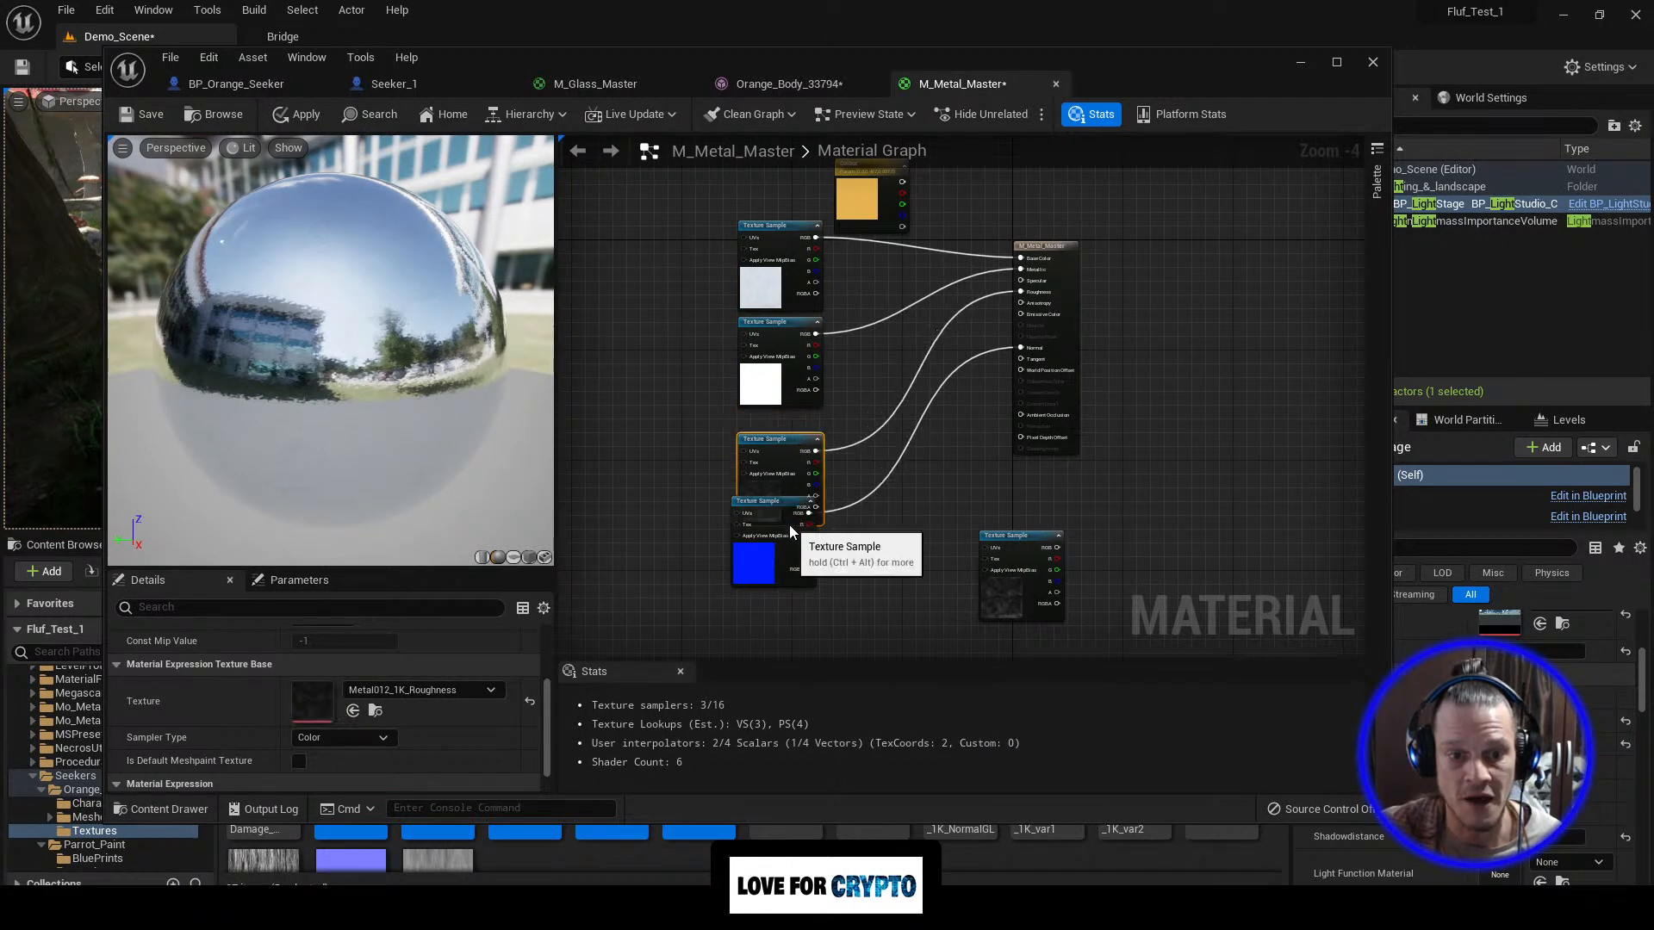
{"action": "left_click_drag", "start_coordinate": [795, 503], "coordinate": [786, 510]}
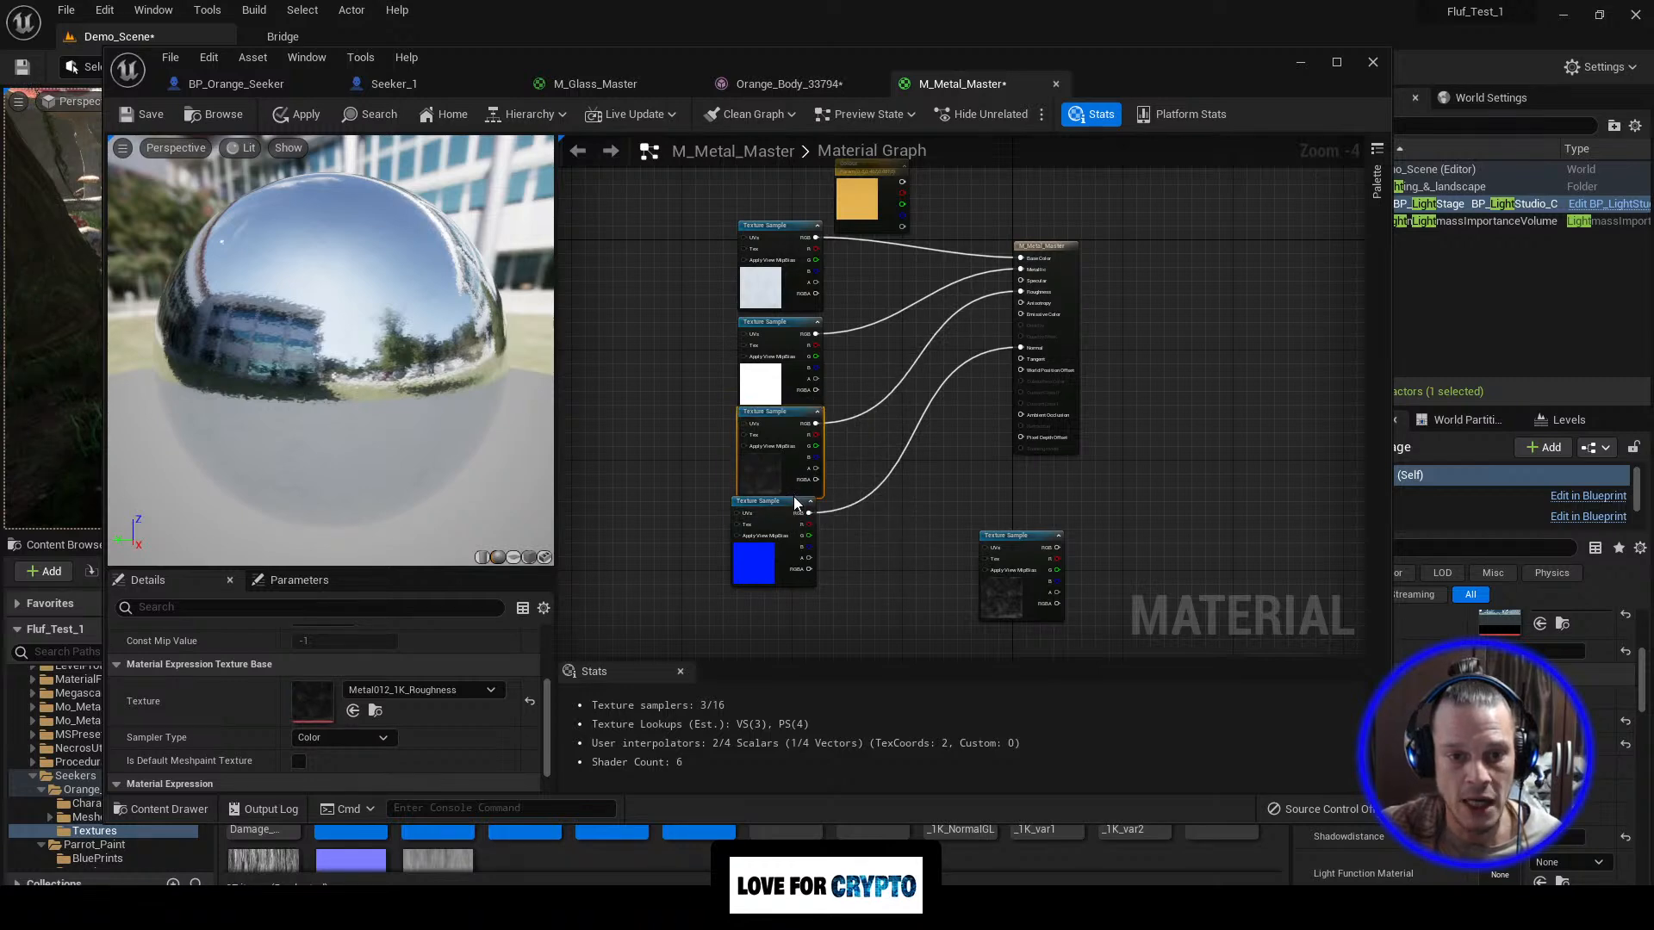
{"action": "key", "text": "Down"}
{"action": "key", "text": "Down"}
{"action": "key", "text": "Up"}
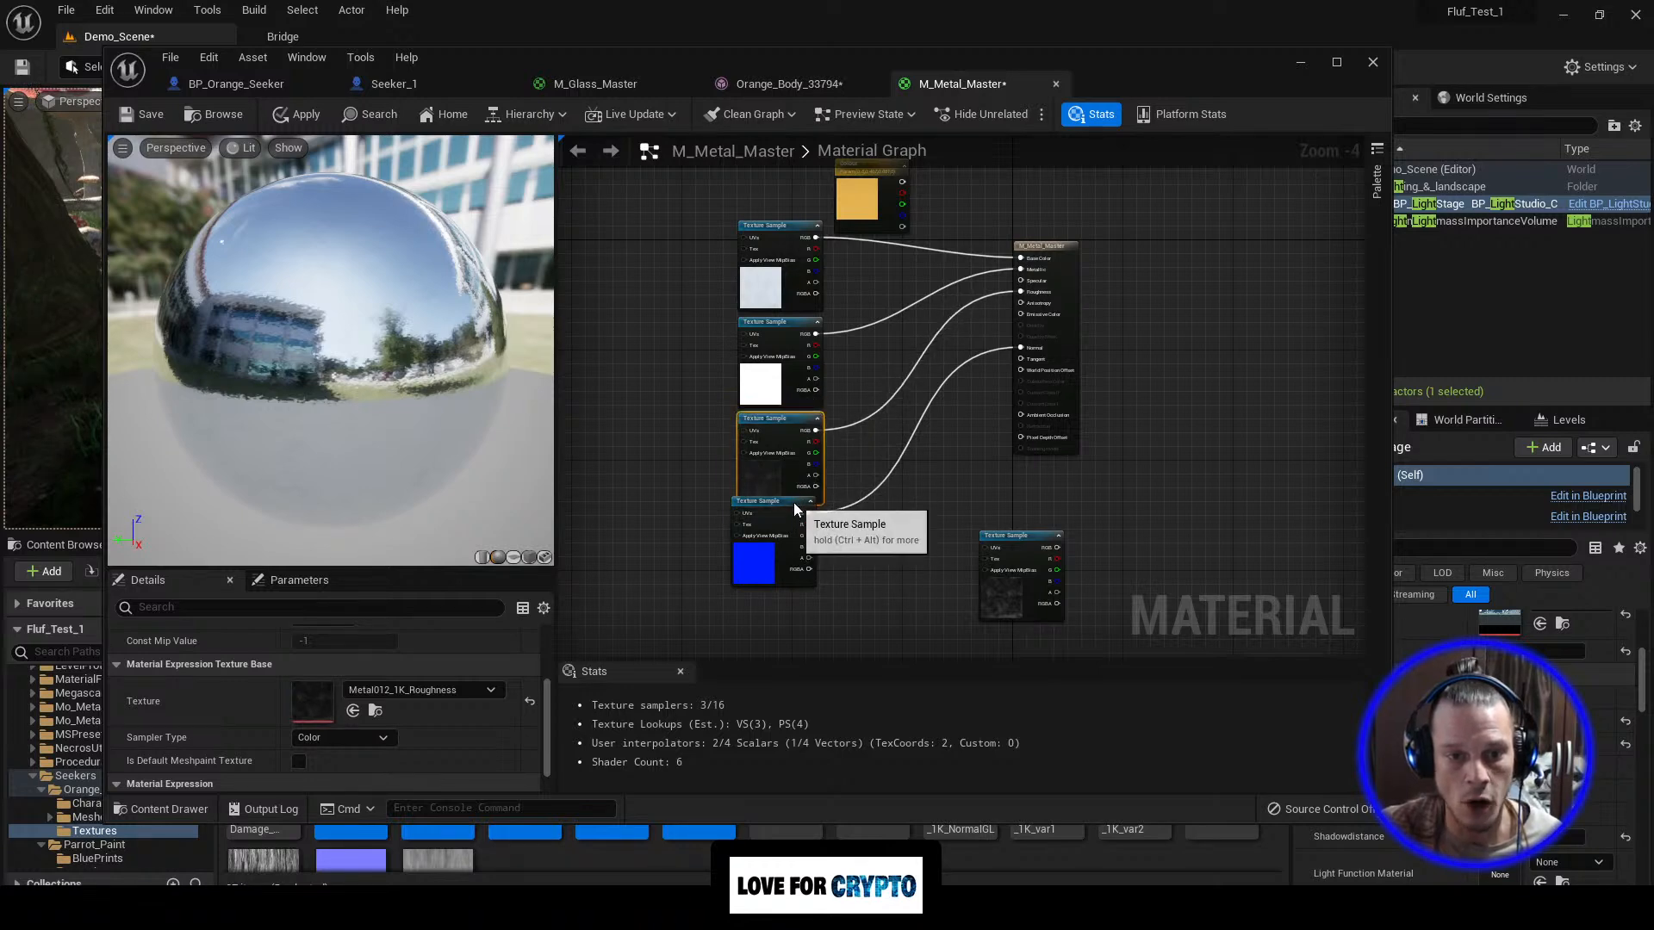
{"action": "left_click", "coordinate": [787, 505]}
{"action": "left_click_drag", "start_coordinate": [788, 504], "coordinate": [773, 535]}
{"action": "left_click", "coordinate": [774, 541]}
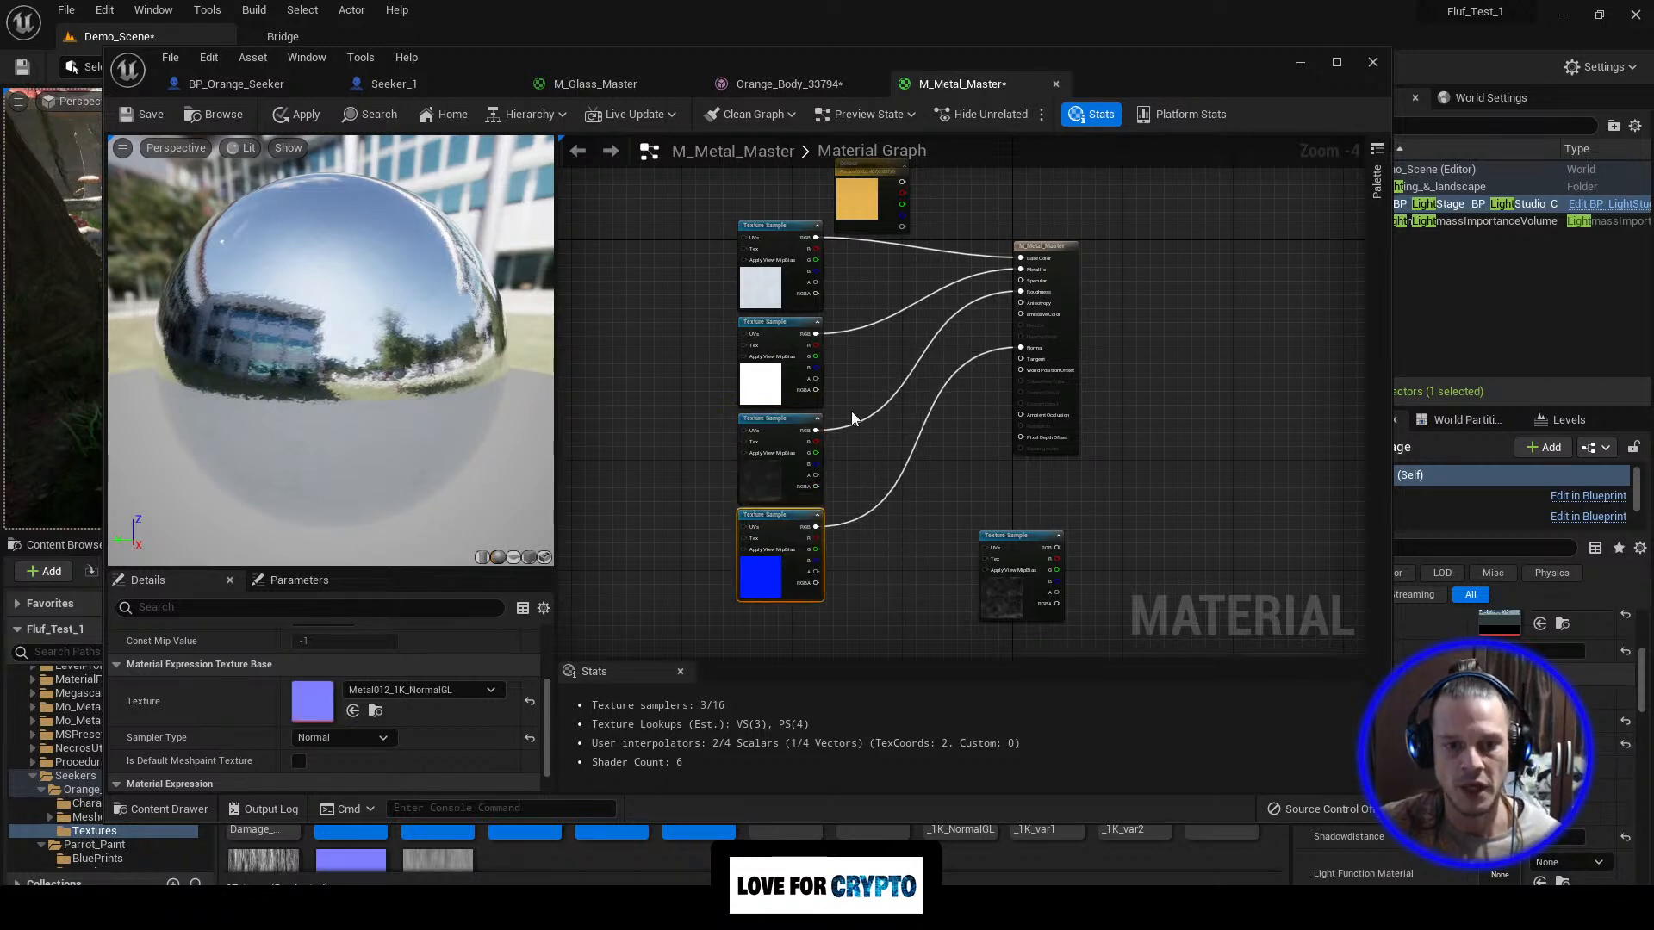
Step: Add a Multiply node between the Roughness sample and the Roughness input, feeding the sample's RGB into A
{"action": "right_click_drag", "start_coordinate": [915, 327], "coordinate": [875, 395]}
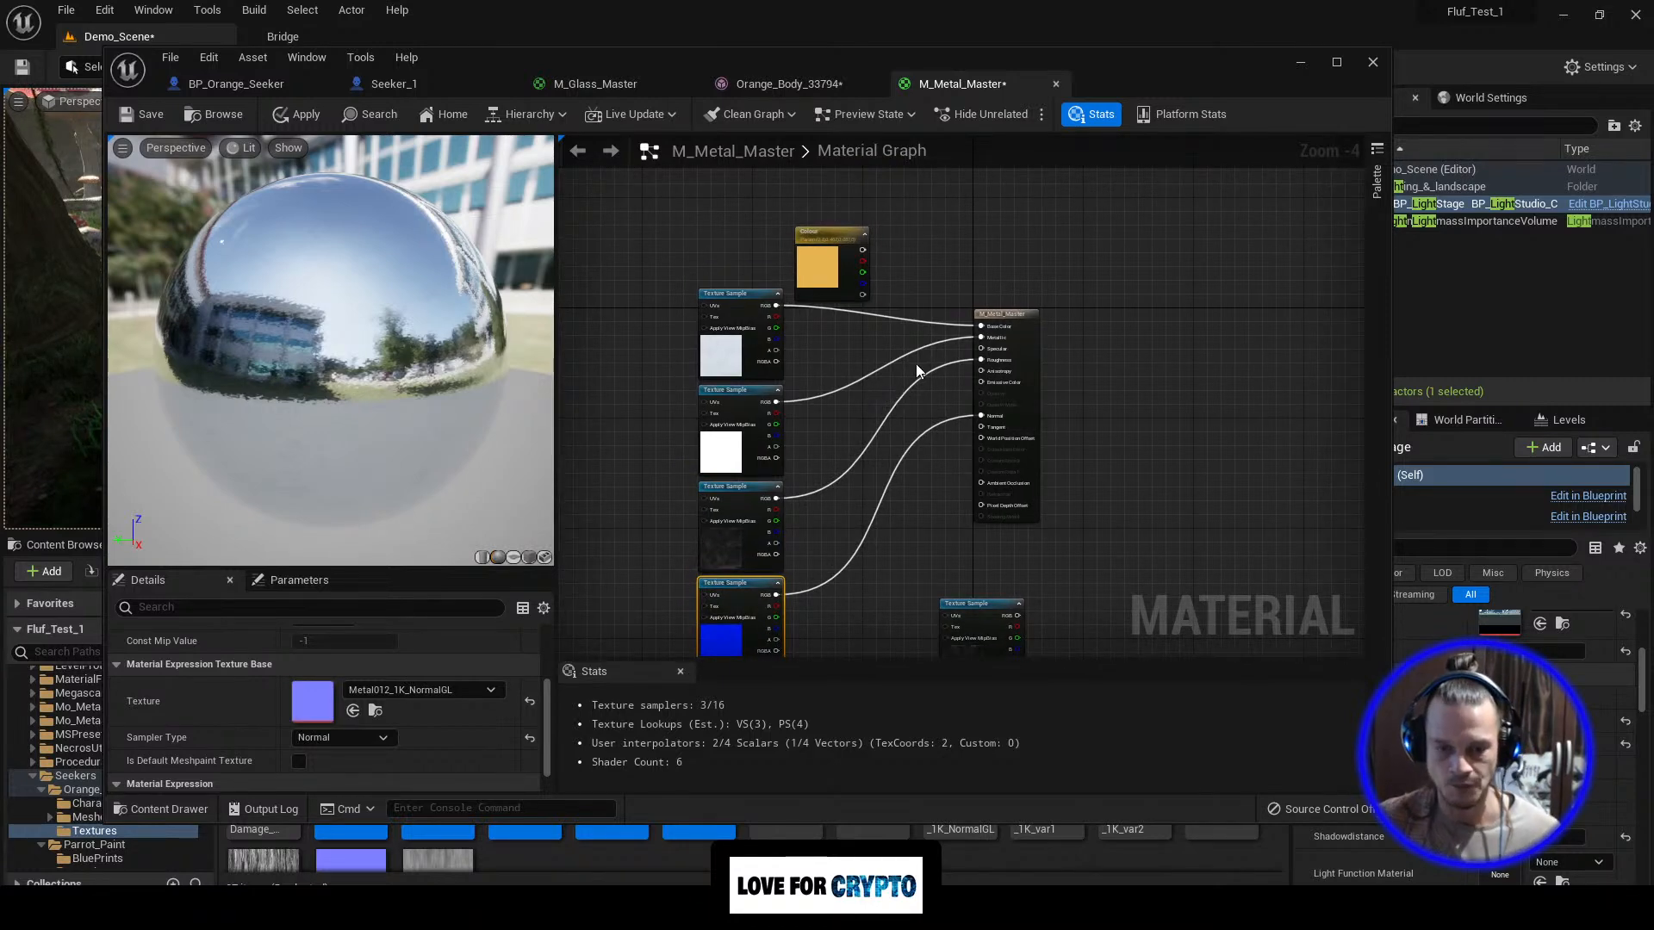
{"action": "left_click", "coordinate": [853, 413]}
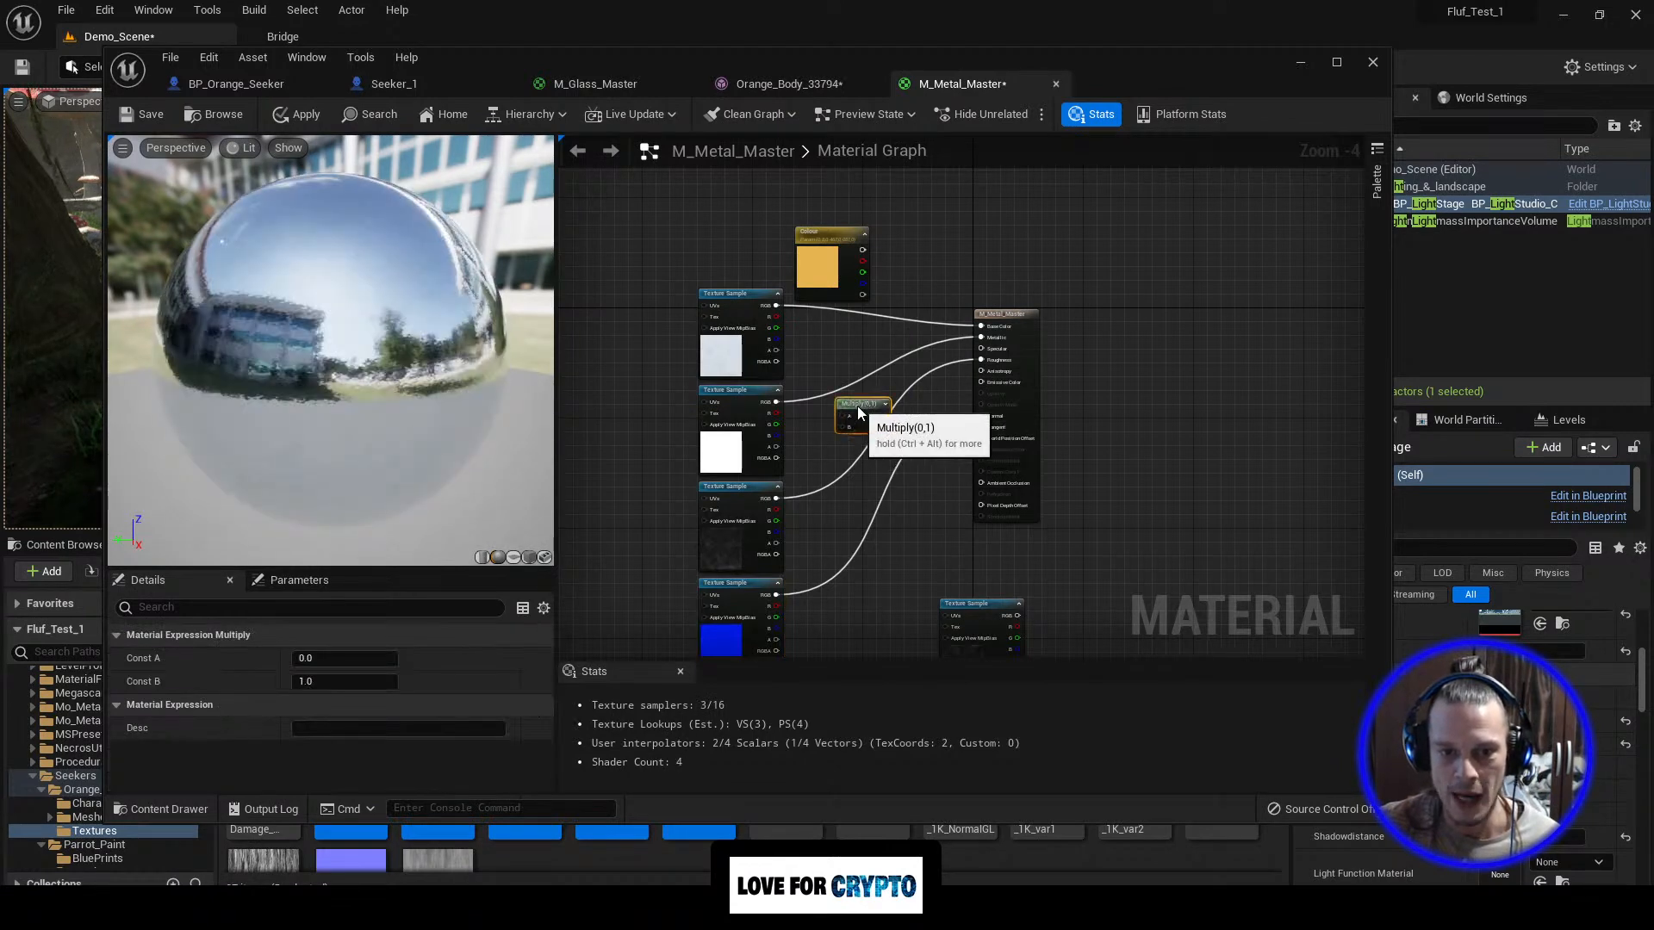
{"action": "left_click_drag", "start_coordinate": [858, 406], "coordinate": [866, 428]}
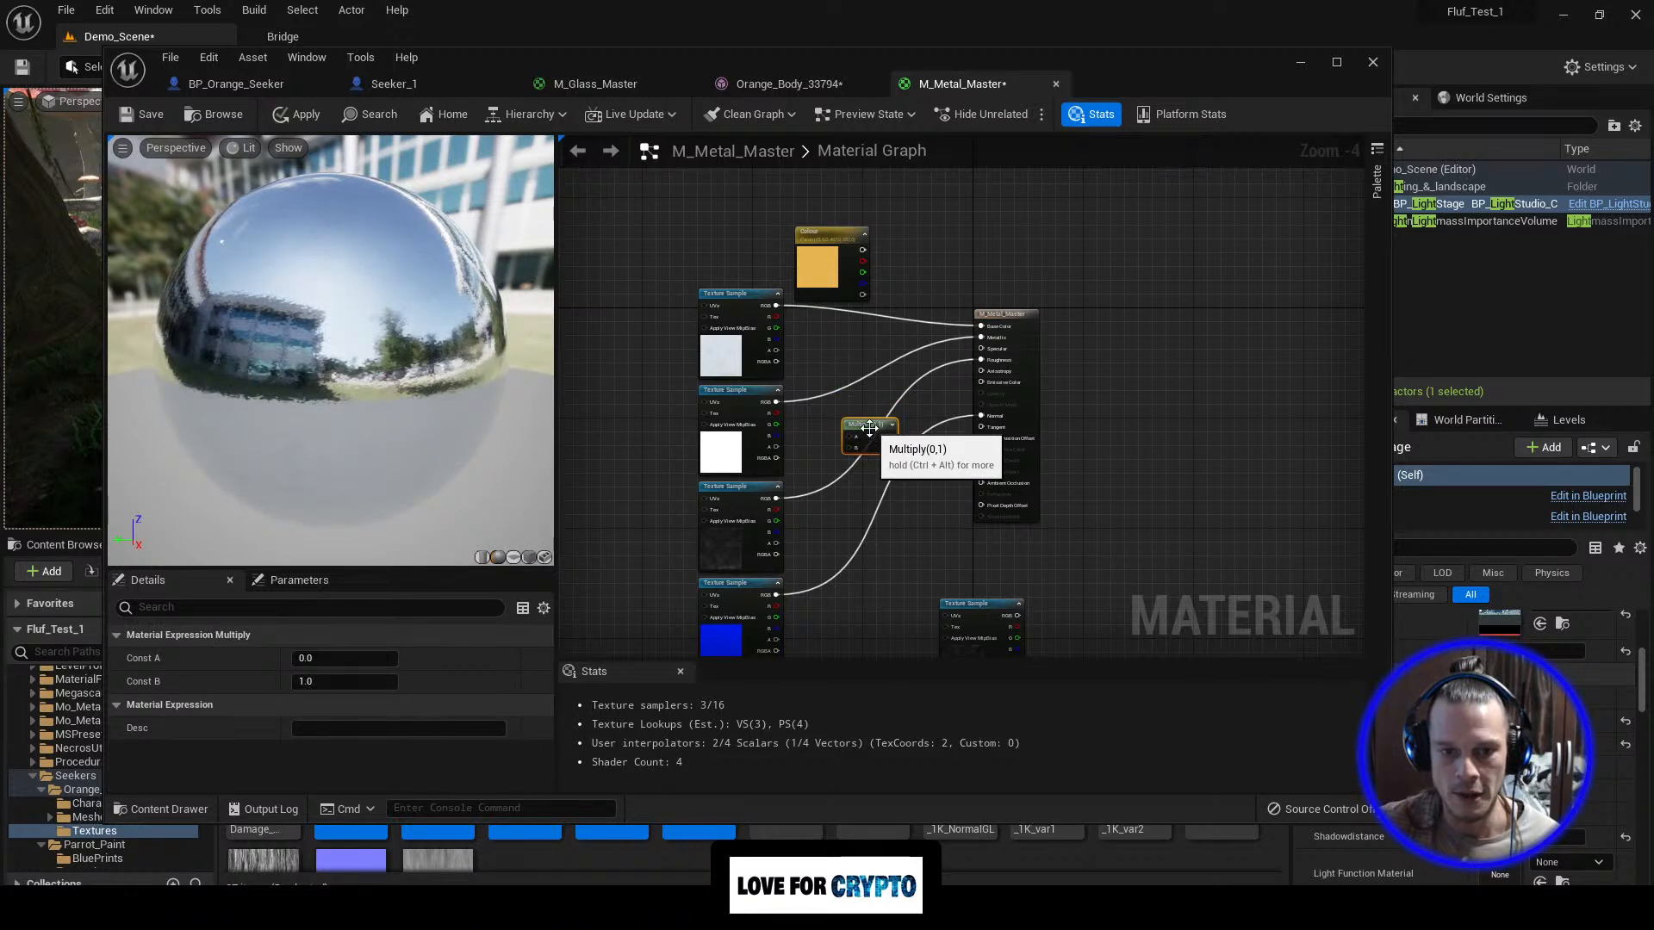
{"action": "left_click_drag", "start_coordinate": [776, 498], "coordinate": [982, 361]}
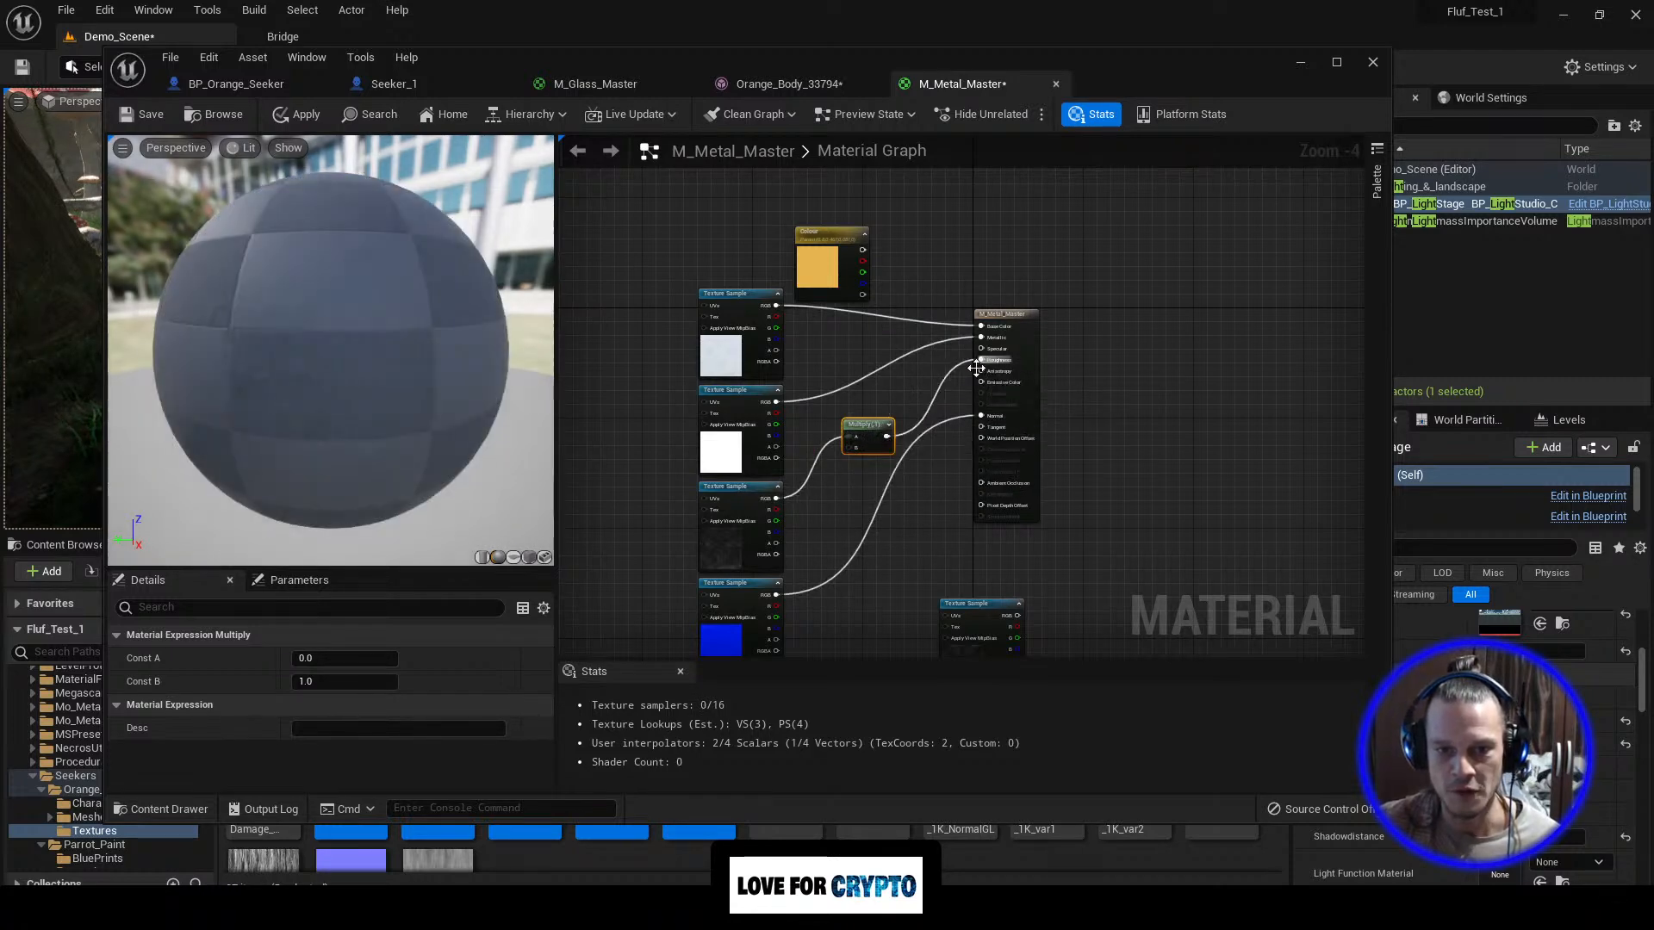
{"action": "left_click_drag", "start_coordinate": [867, 428], "coordinate": [867, 415]}
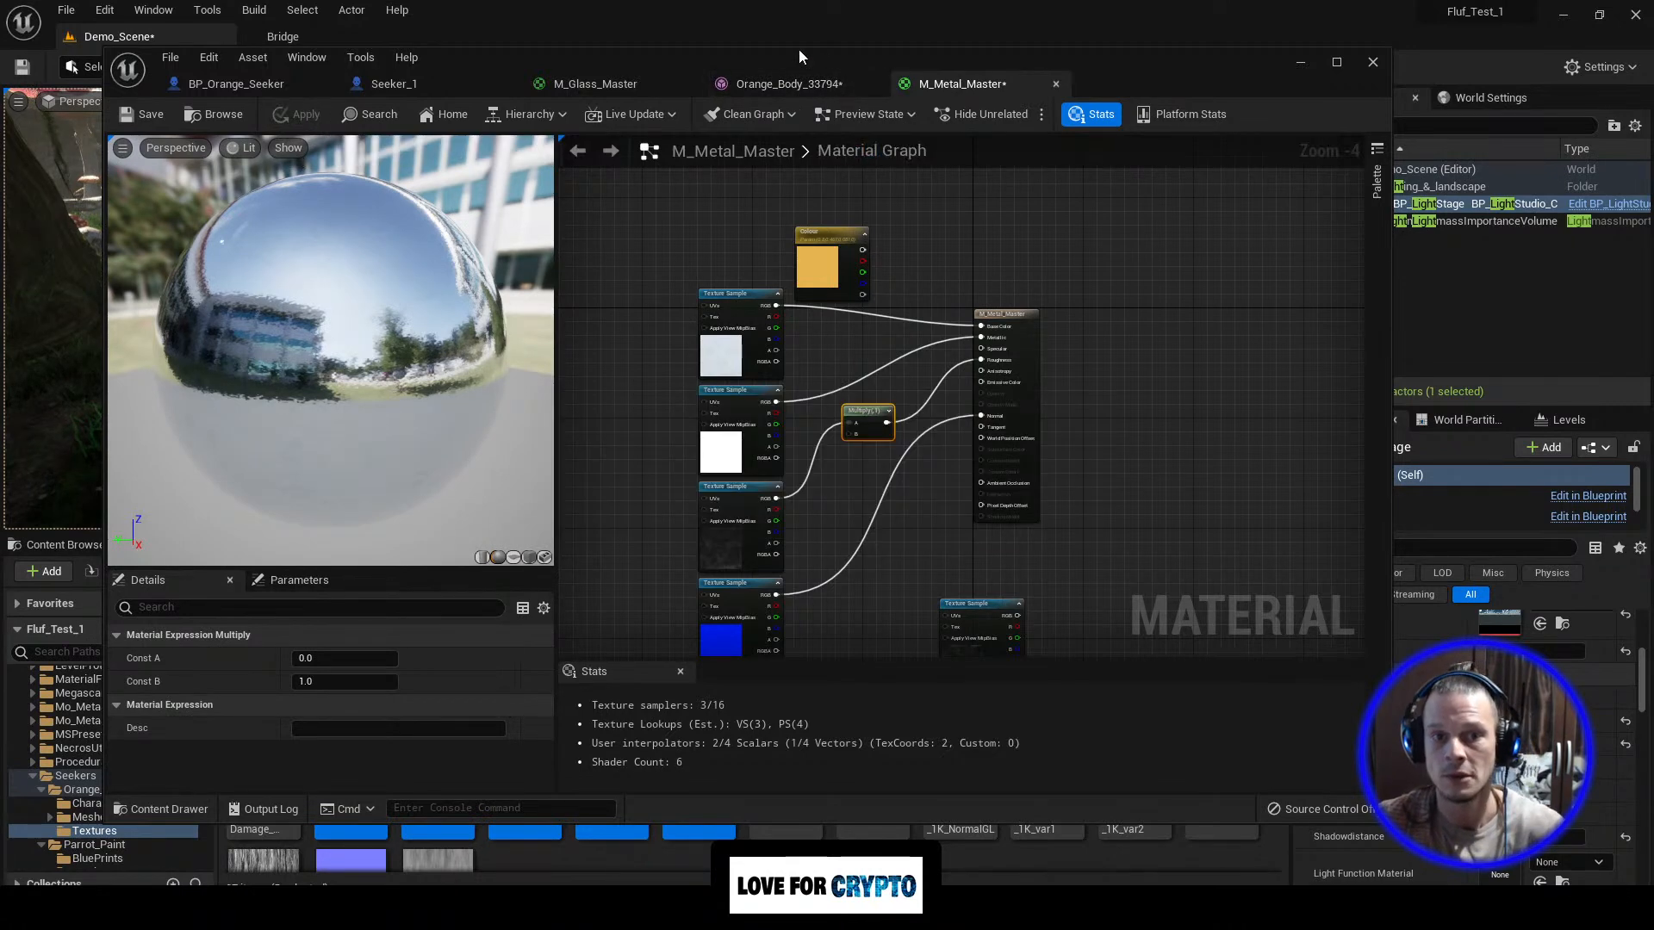
Step: Set Const B of the roughness Multiply node to 10
{"action": "left_click_drag", "start_coordinate": [800, 56], "coordinate": [832, 74]}
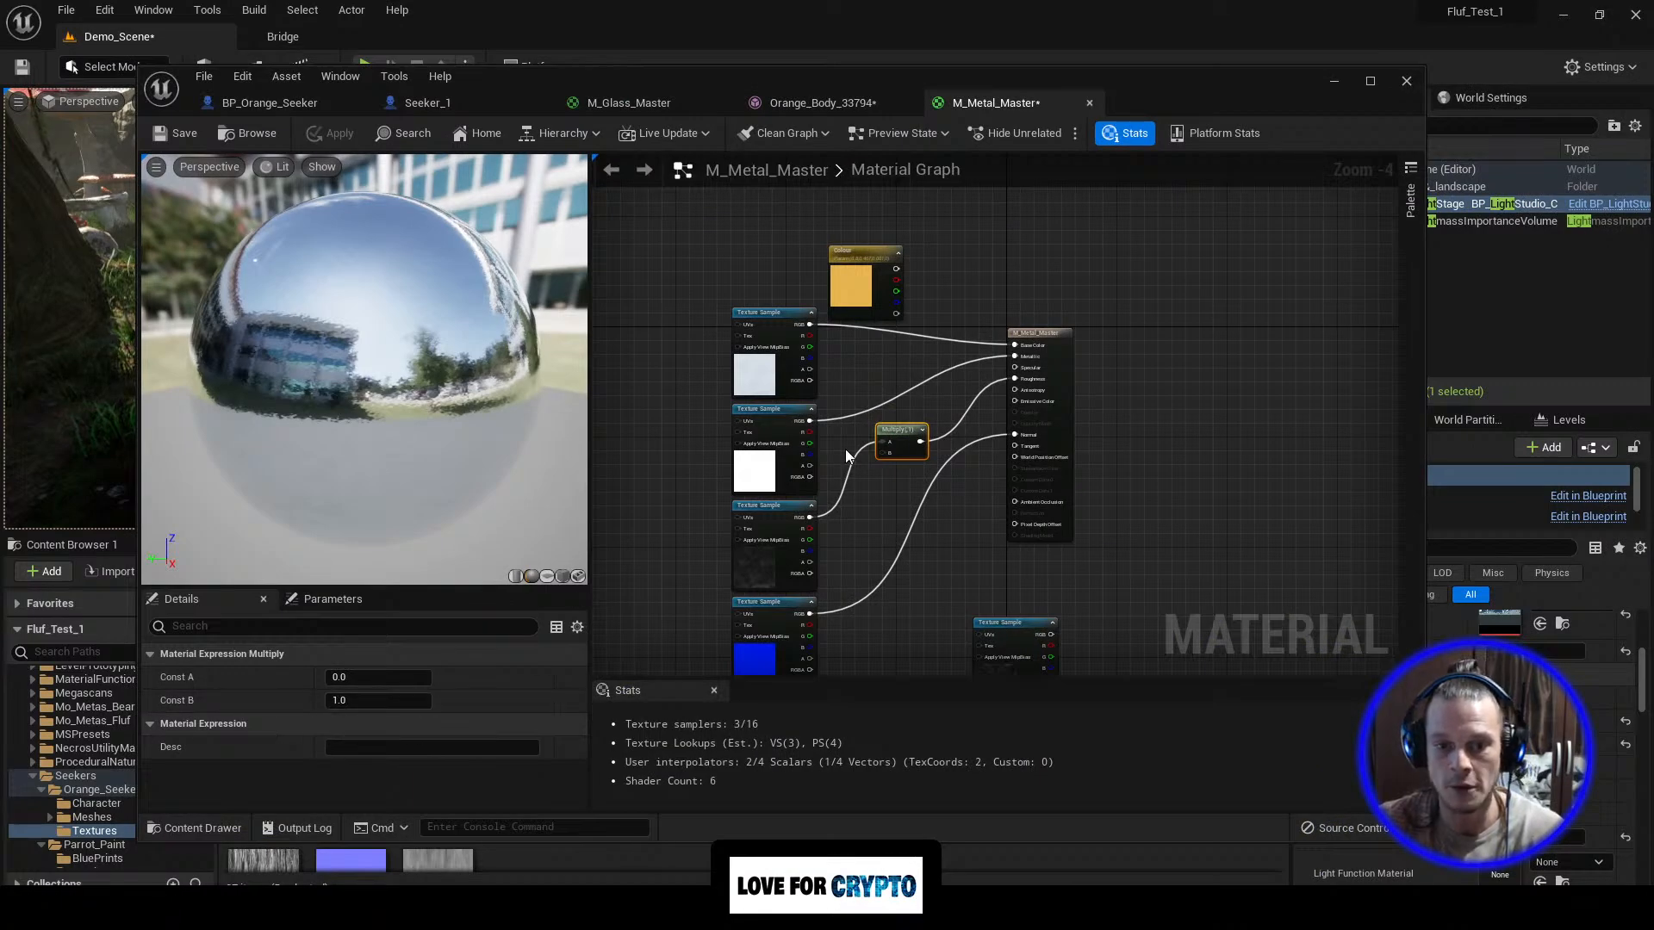
{"action": "scroll", "coordinate": [851, 451], "scroll_direction": "up", "scroll_amount": 4}
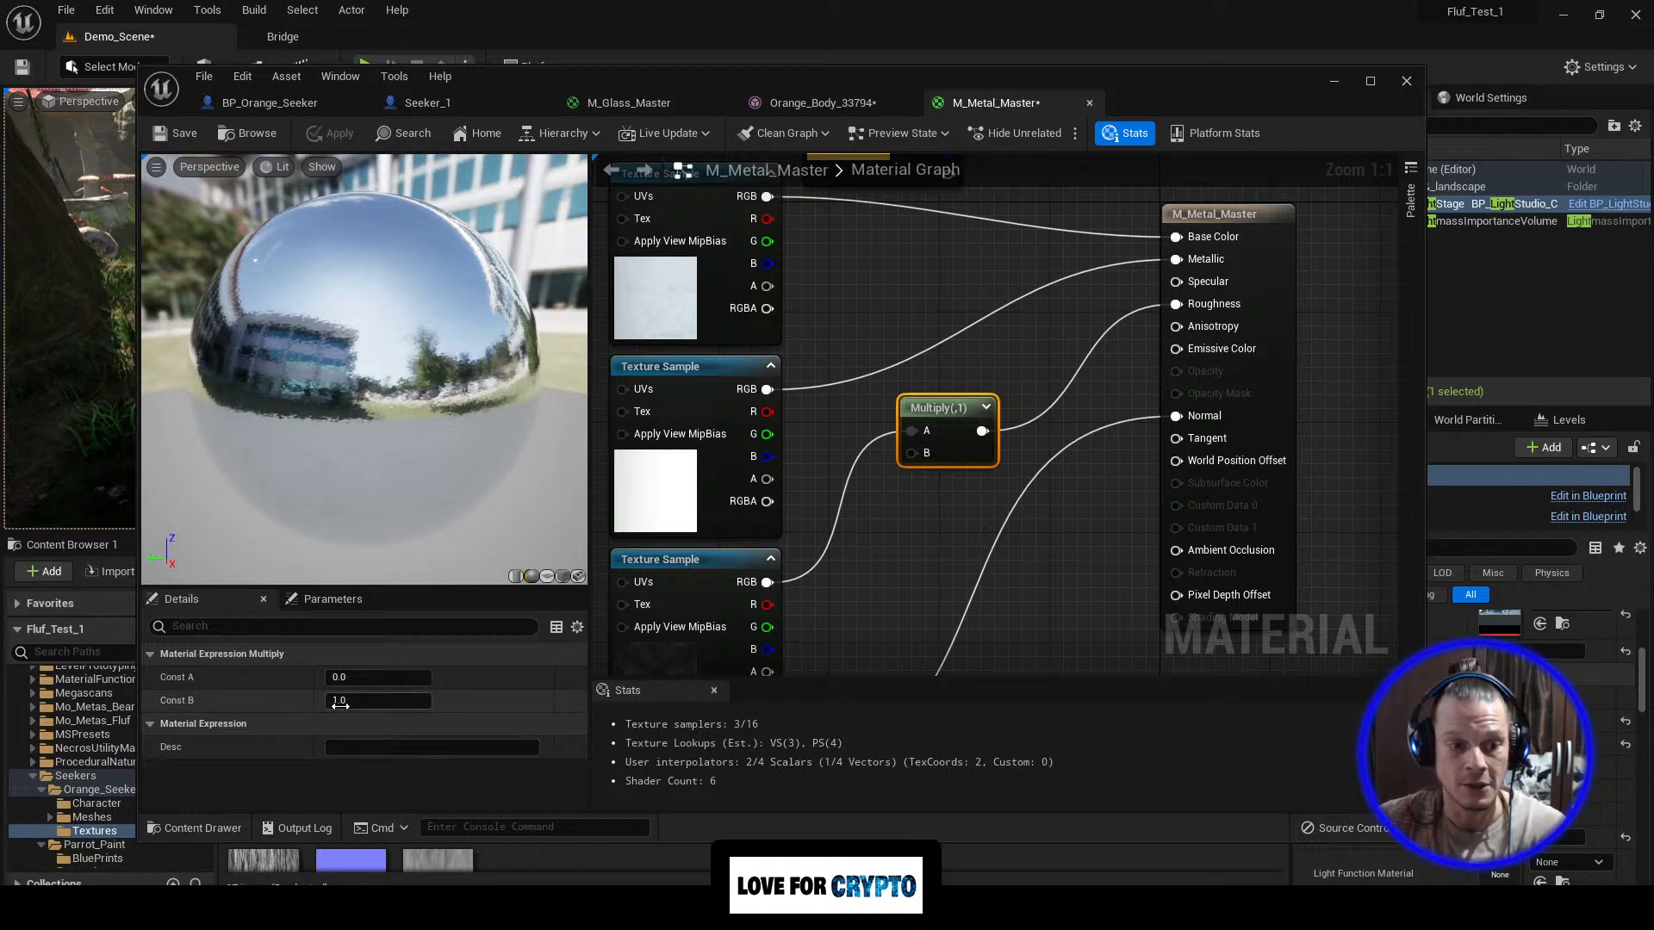
{"action": "type", "text": "10"}
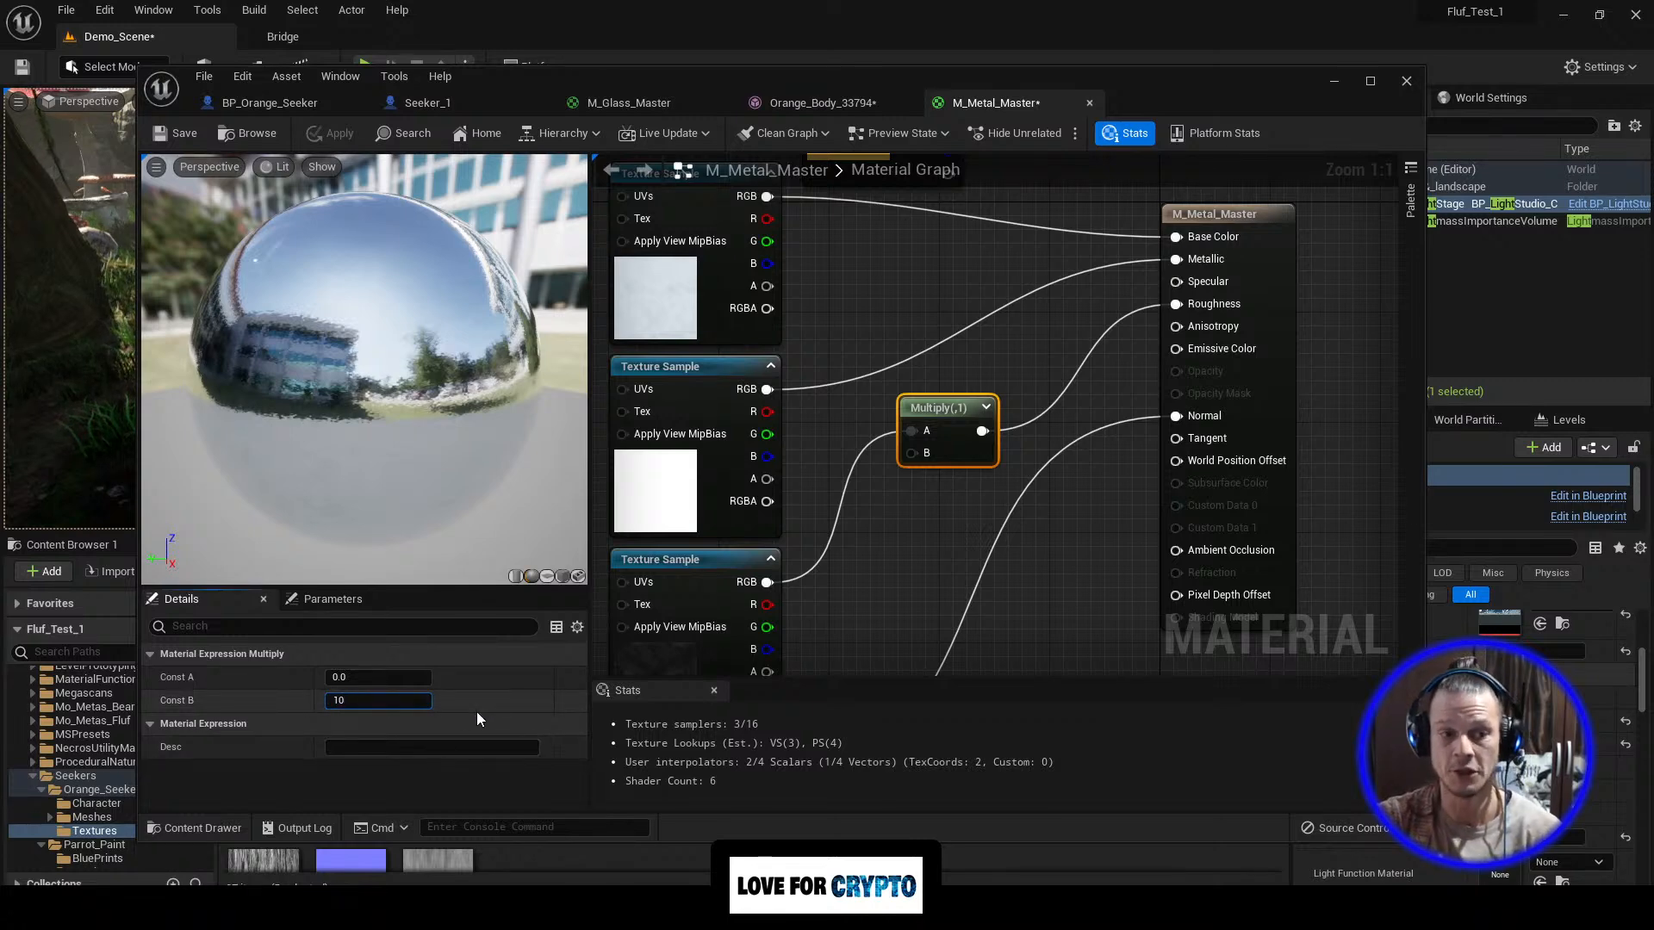
{"action": "key", "text": "Return"}
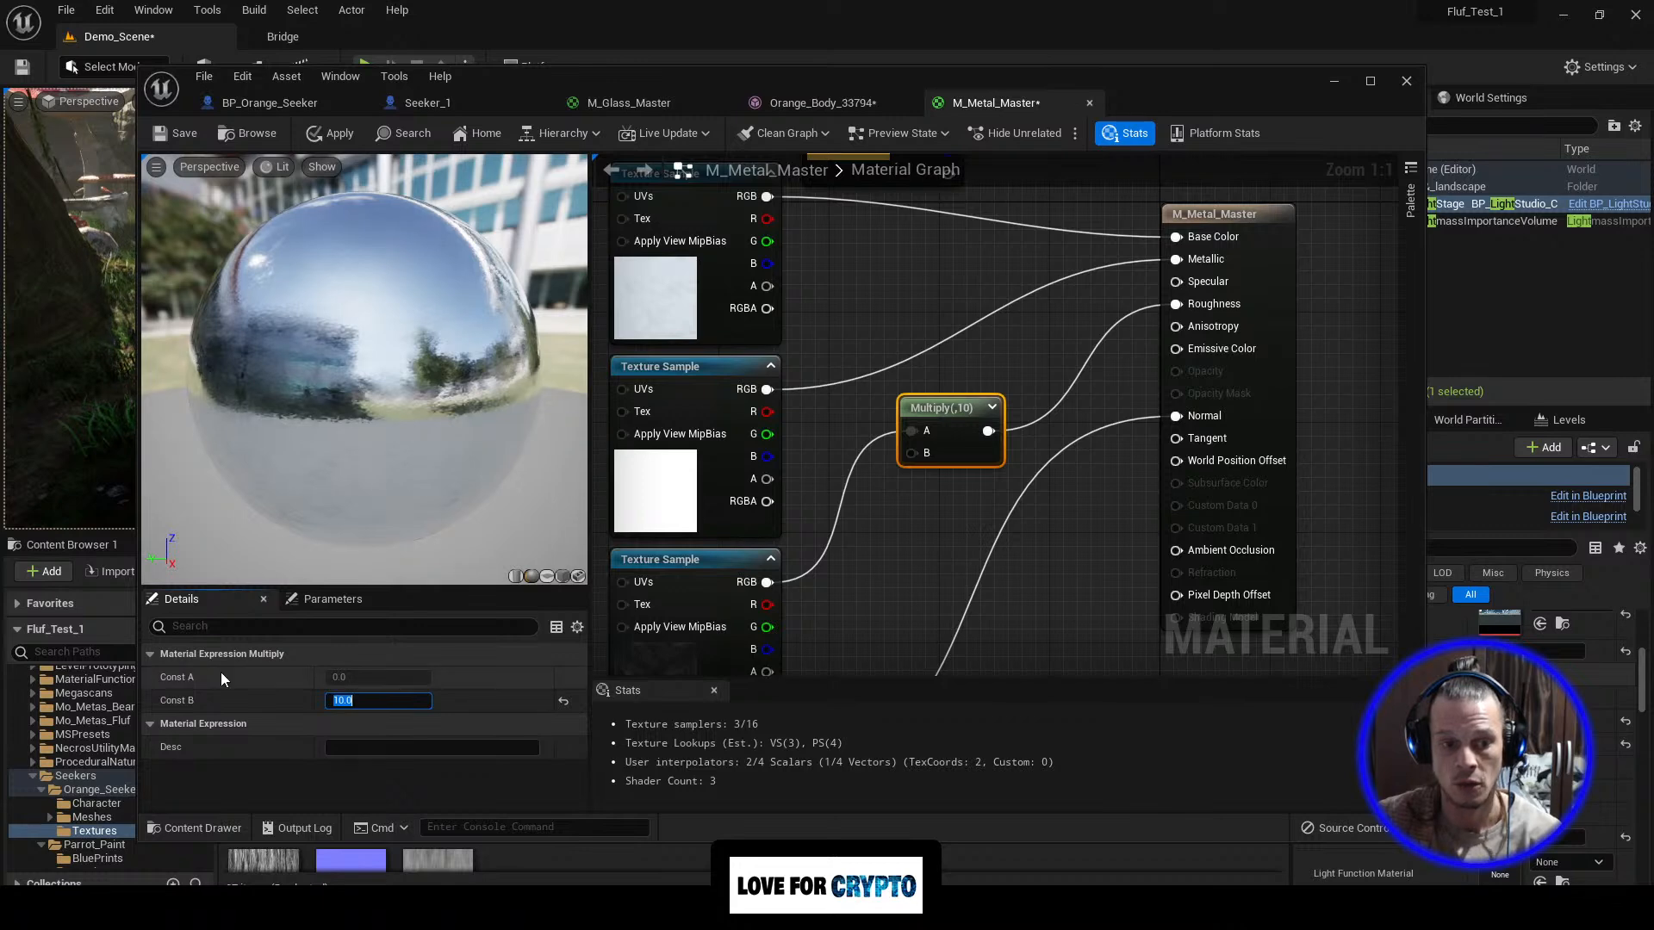
Step: Set Const B of the roughness Multiply node to 100 and inspect the preview sphere from several angles
{"action": "key", "text": "Return"}
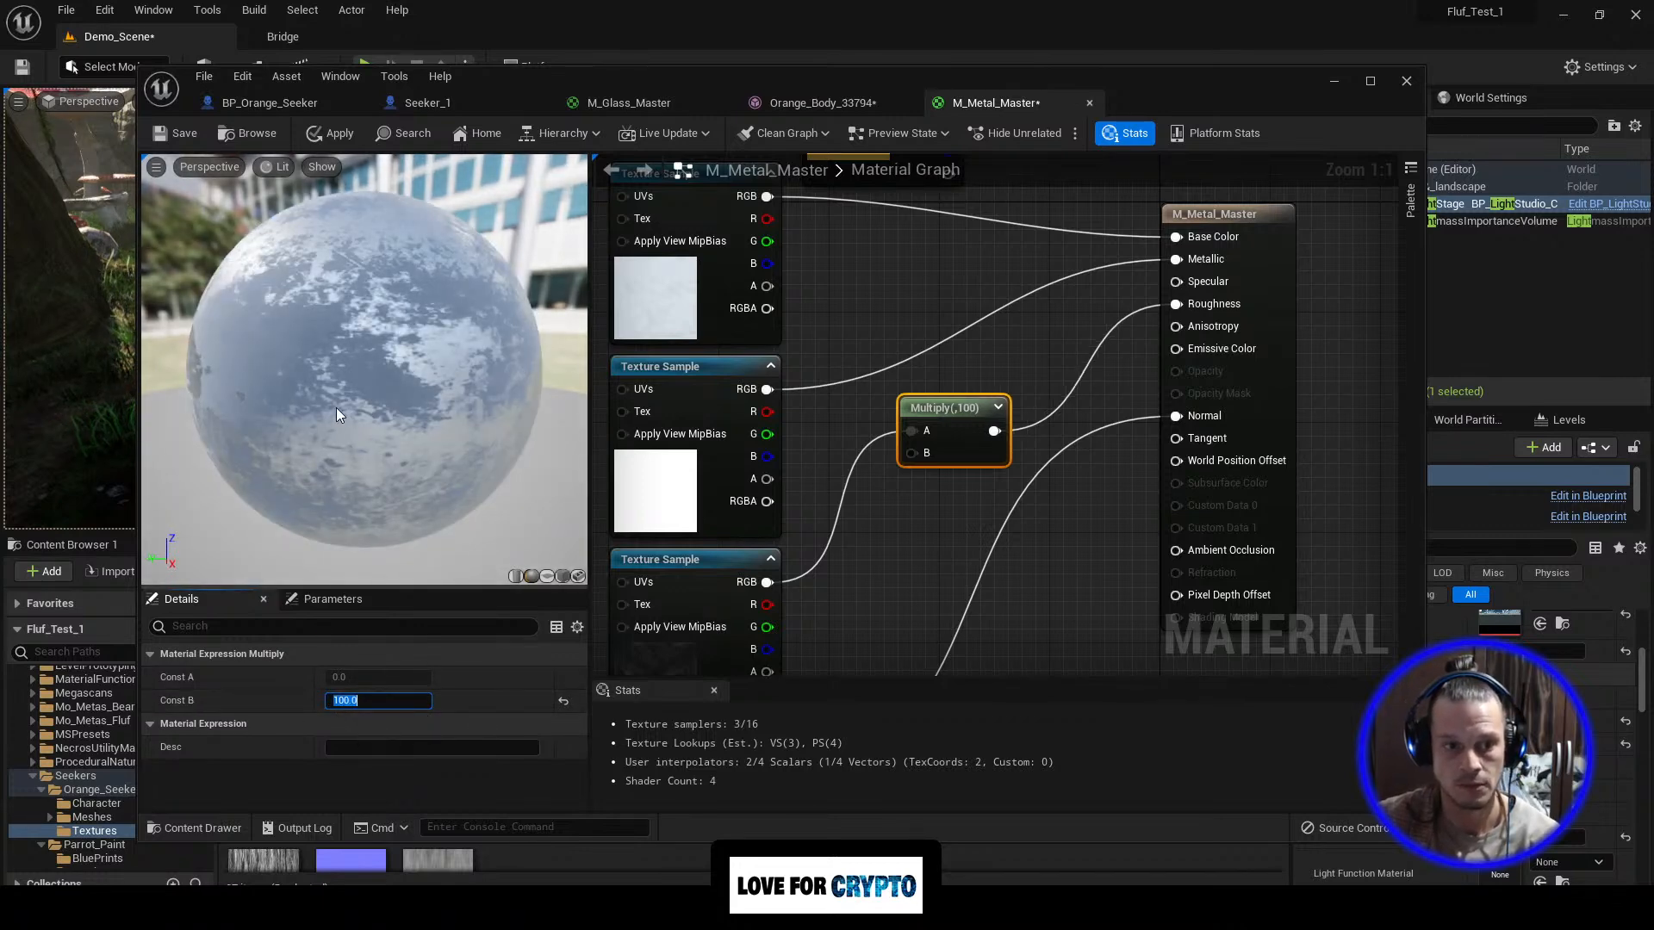
{"action": "scroll", "coordinate": [319, 405], "scroll_direction": "down", "scroll_amount": 3}
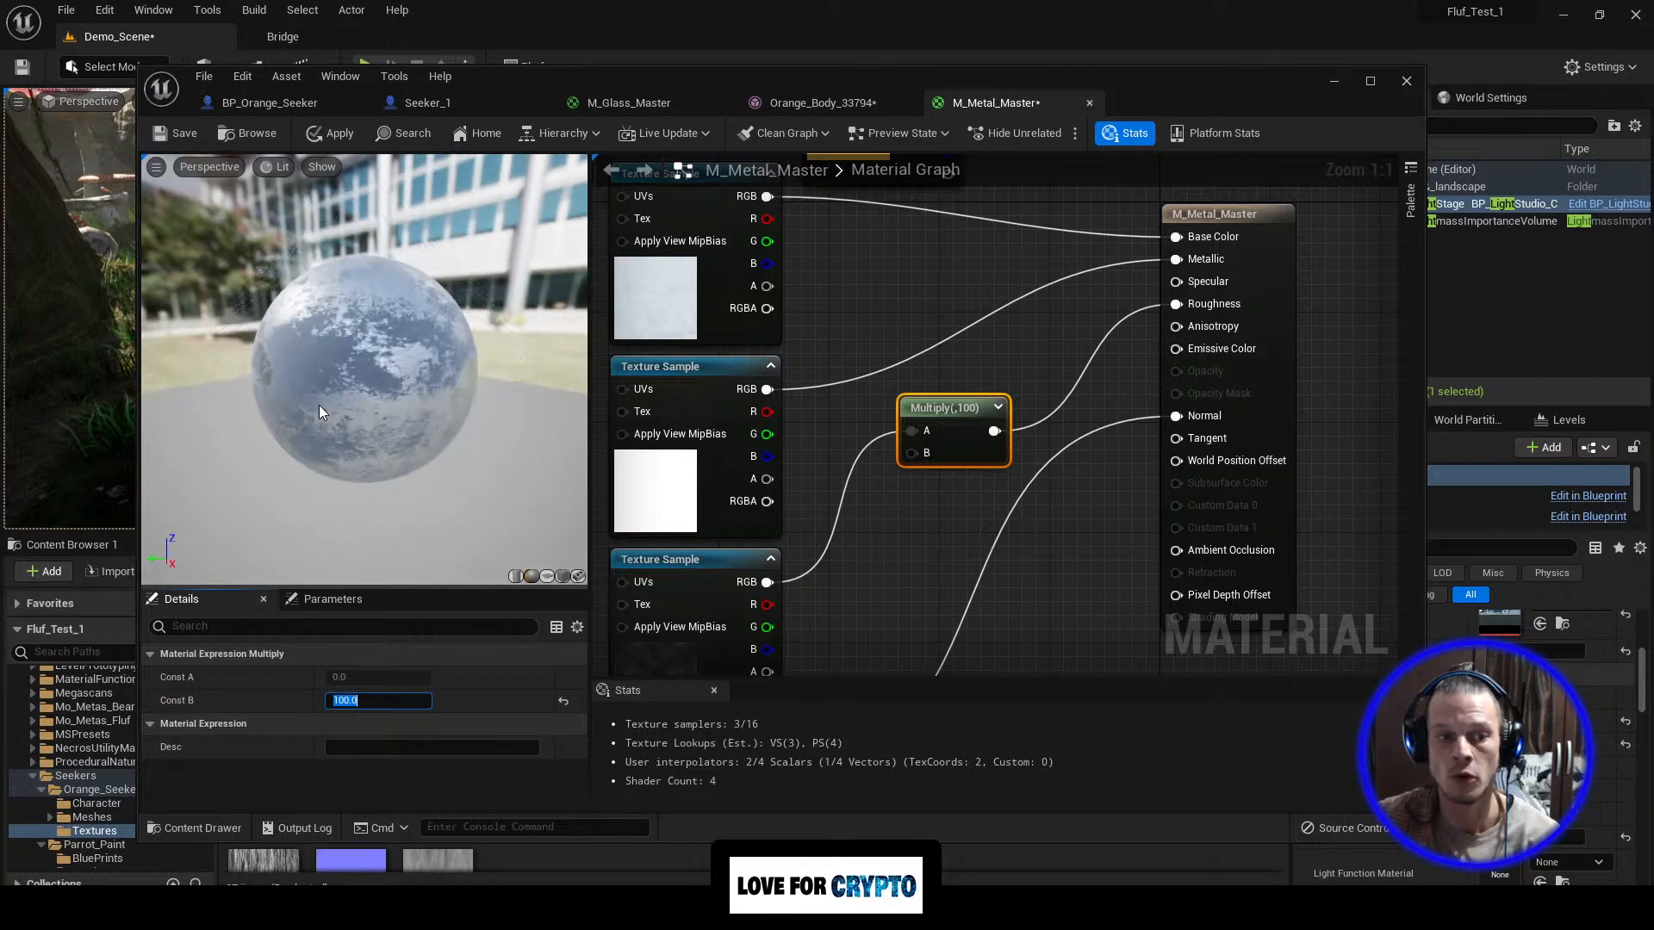
{"action": "left_click_drag", "start_coordinate": [318, 405], "coordinate": [439, 407]}
{"action": "scroll", "coordinate": [322, 405], "scroll_direction": "up", "scroll_amount": 5}
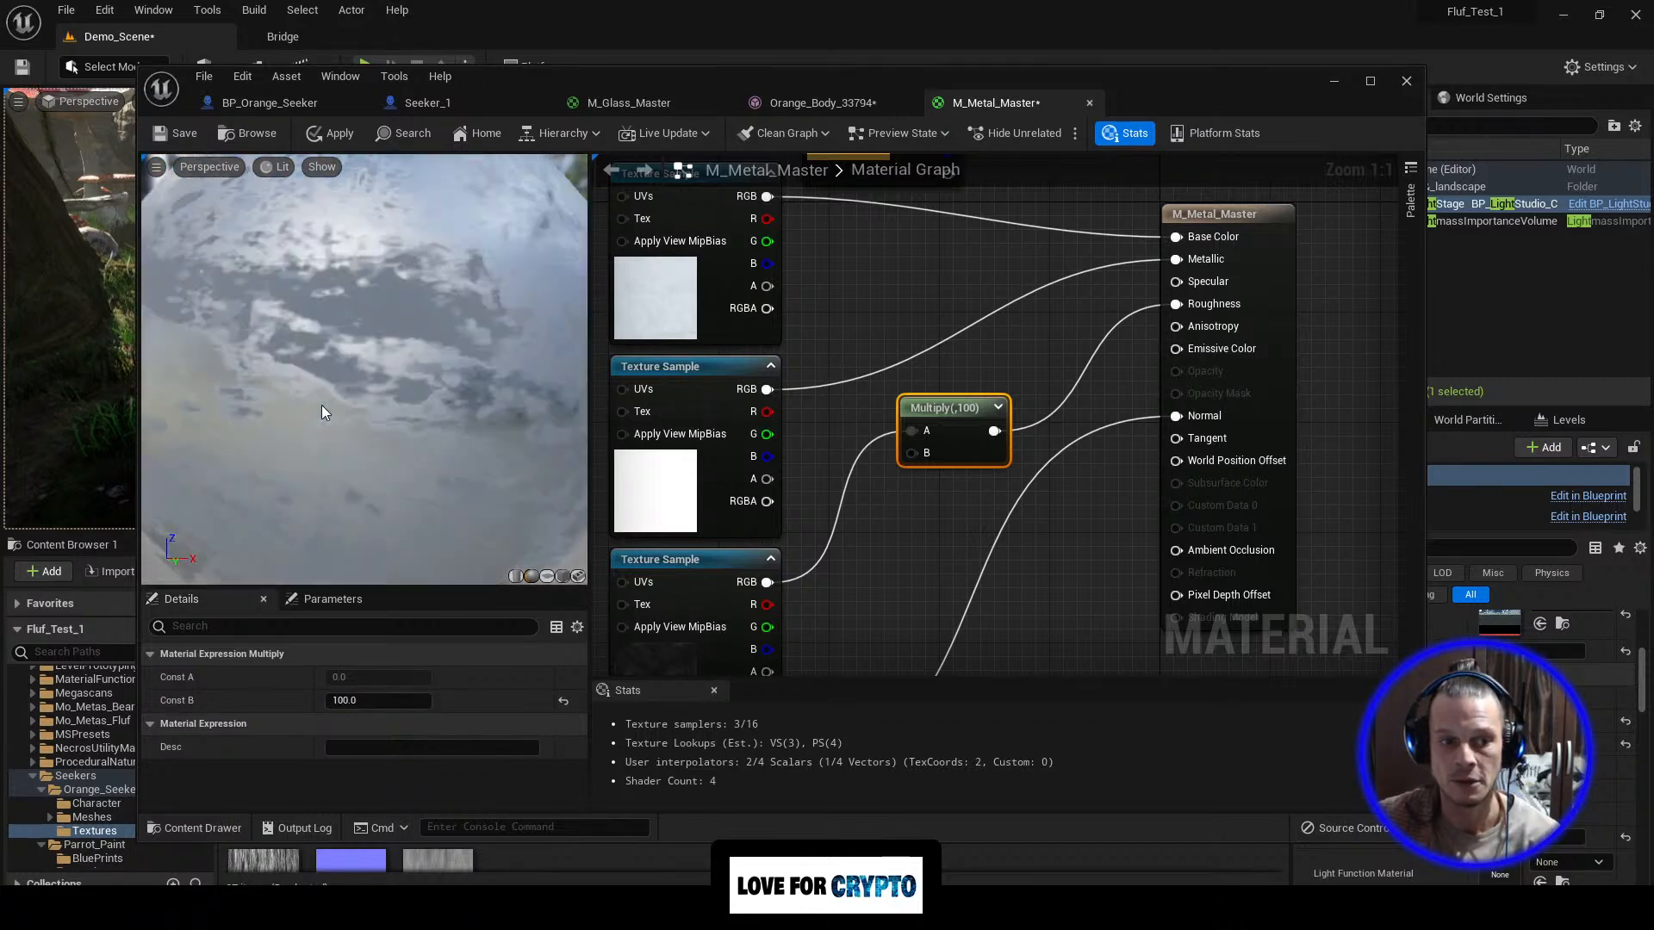
{"action": "left_click_drag", "start_coordinate": [322, 405], "coordinate": [470, 407]}
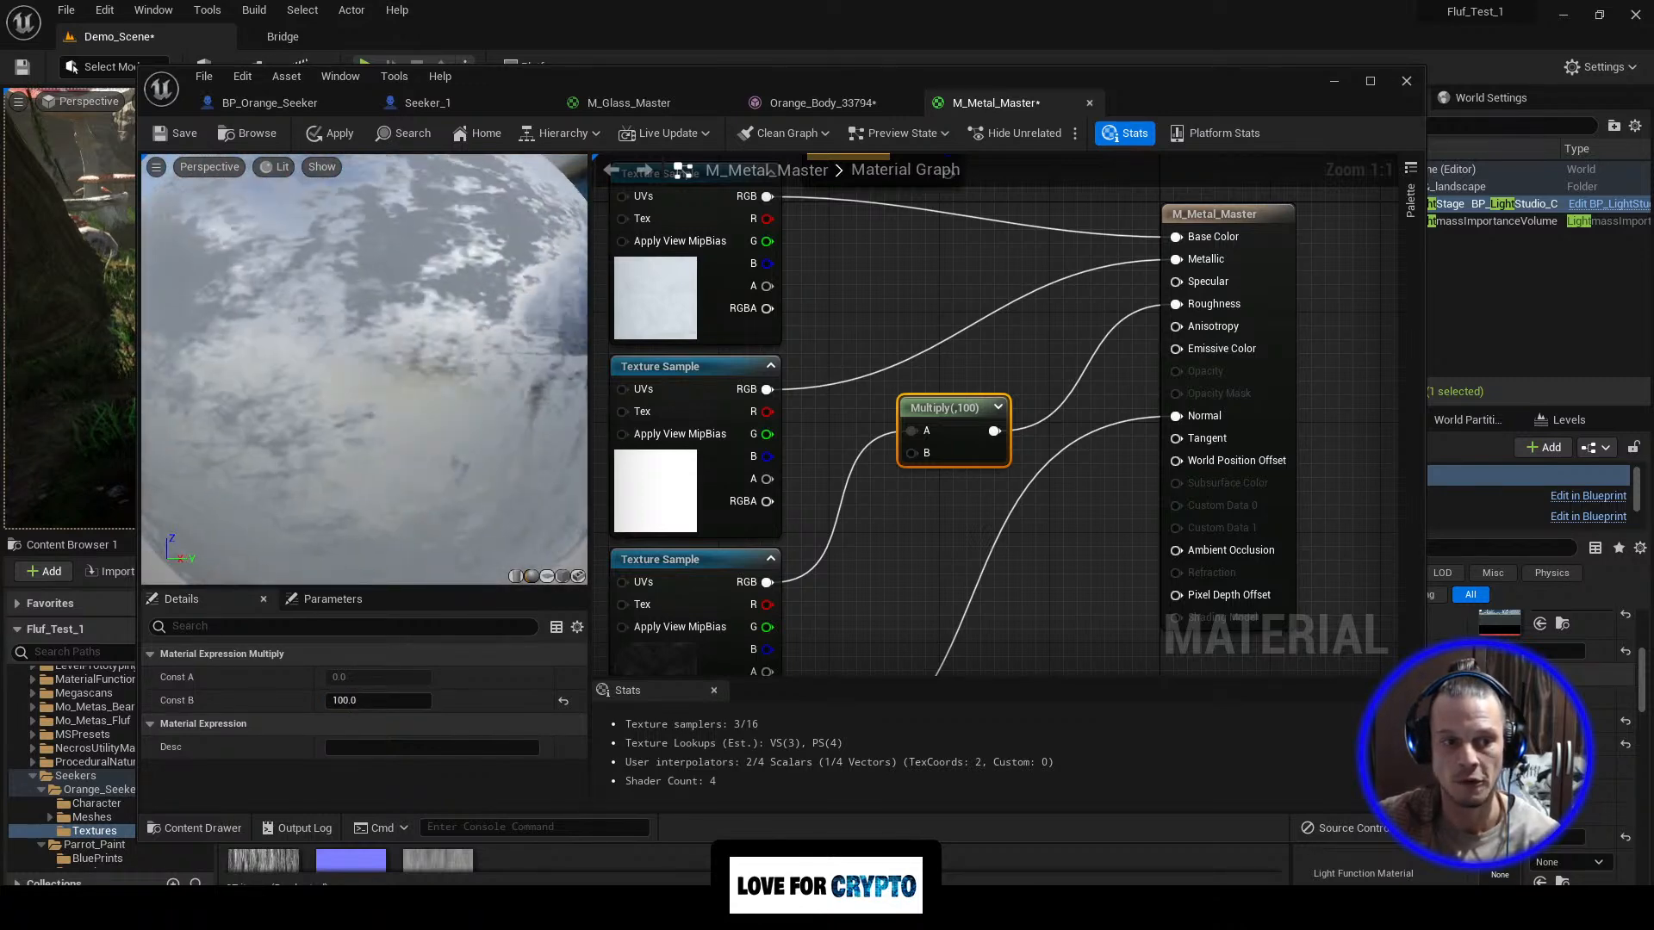
{"action": "scroll", "coordinate": [322, 404], "scroll_direction": "down", "scroll_amount": 5}
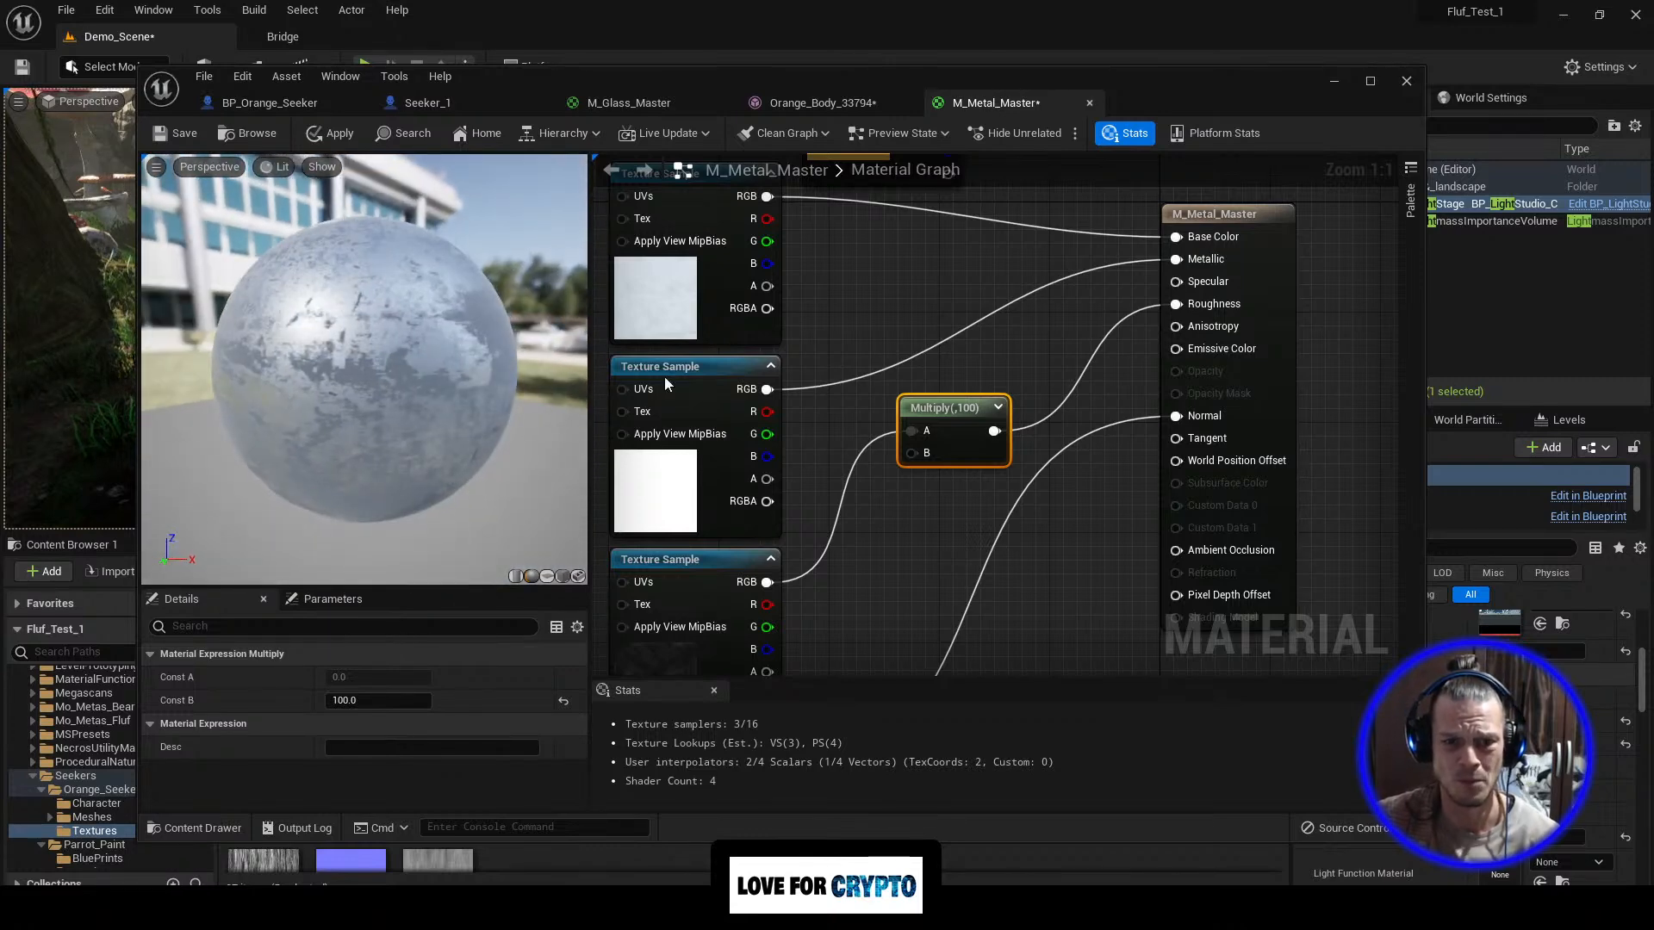
Step: Insert a Divide node between the Color texture sample and the Base Color input, feeding the sample's RGB into A
{"action": "right_click_drag", "start_coordinate": [858, 283], "coordinate": [865, 345]}
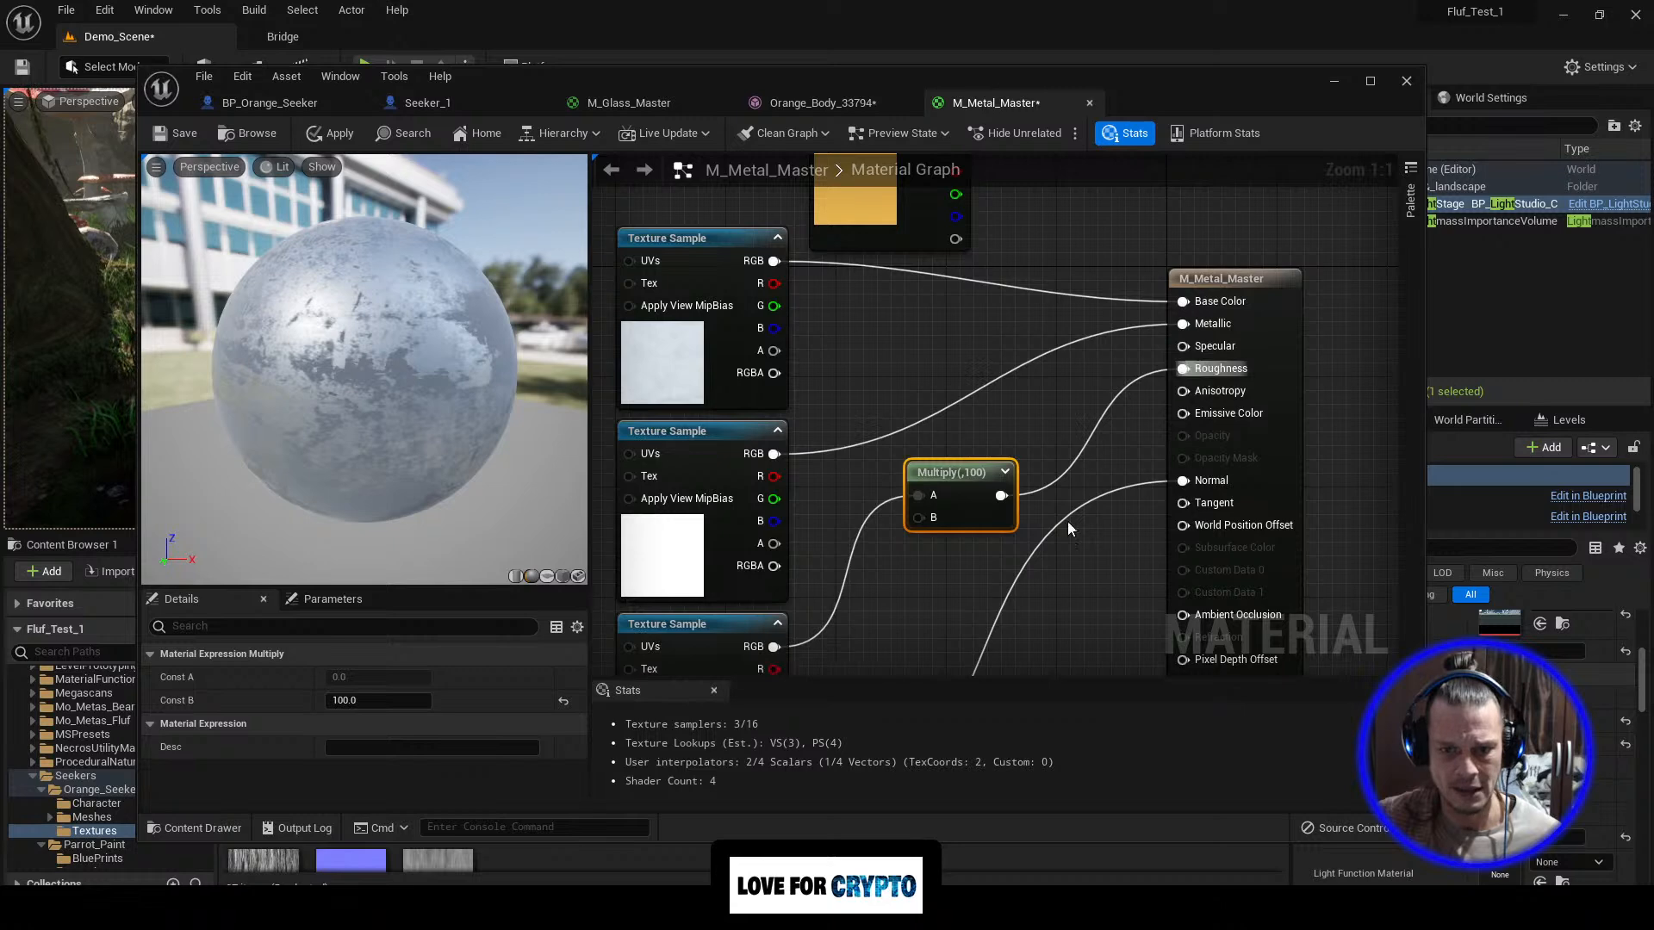
{"action": "right_click_drag", "start_coordinate": [941, 560], "coordinate": [928, 453]}
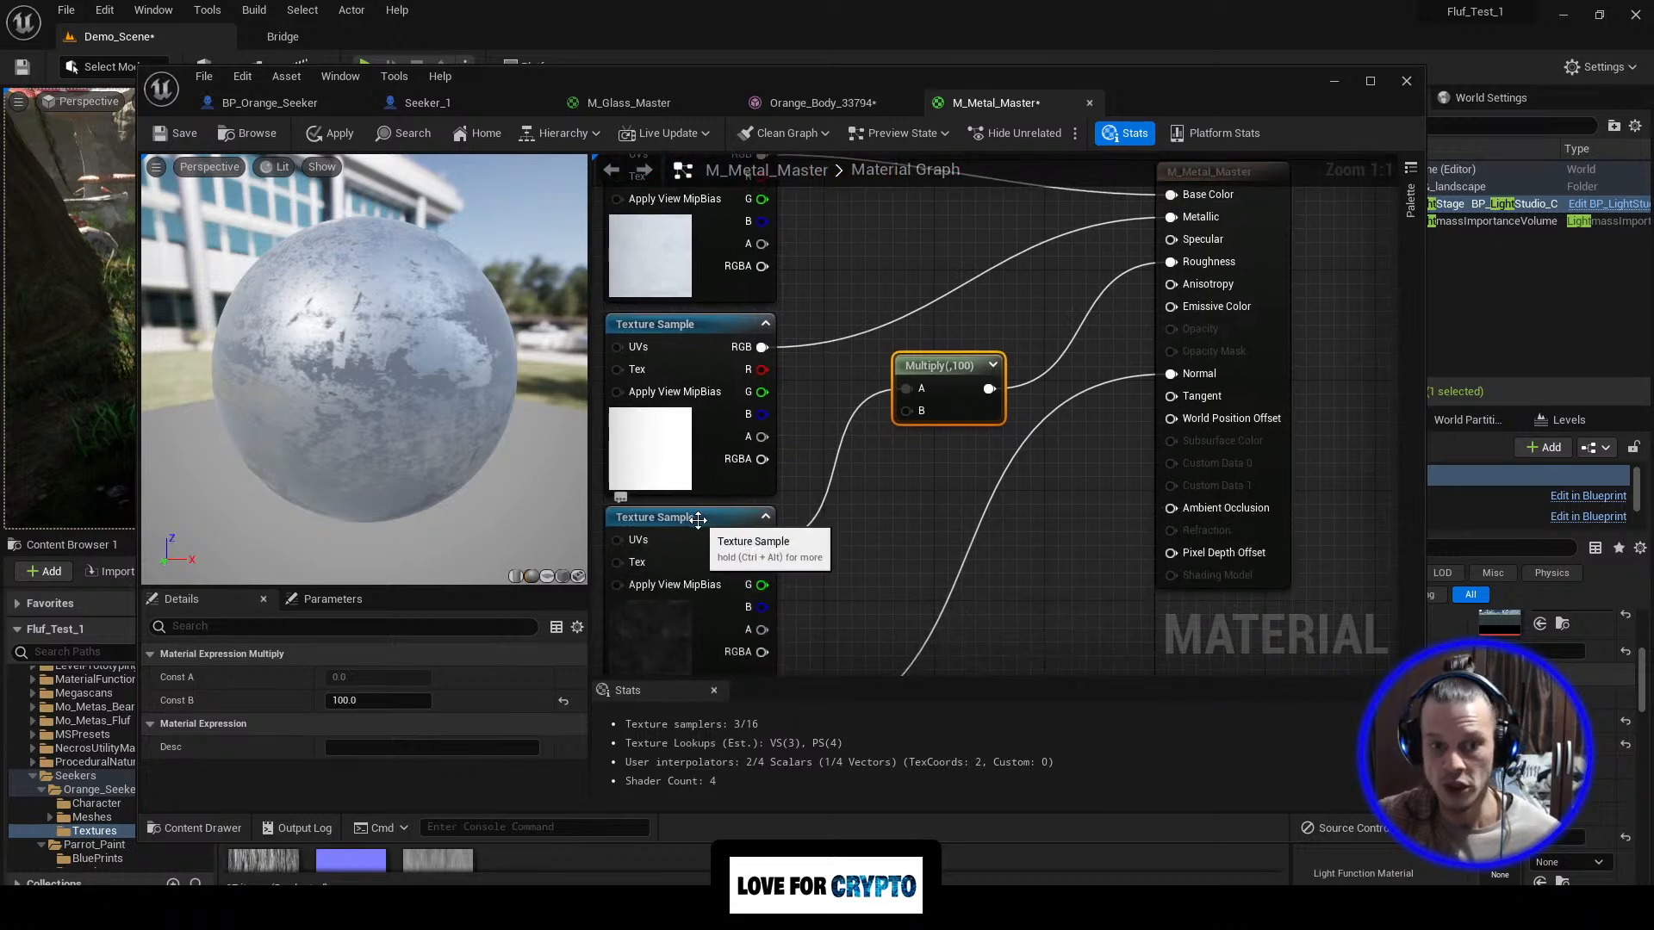
{"action": "right_click_drag", "start_coordinate": [1089, 317], "coordinate": [1107, 448]}
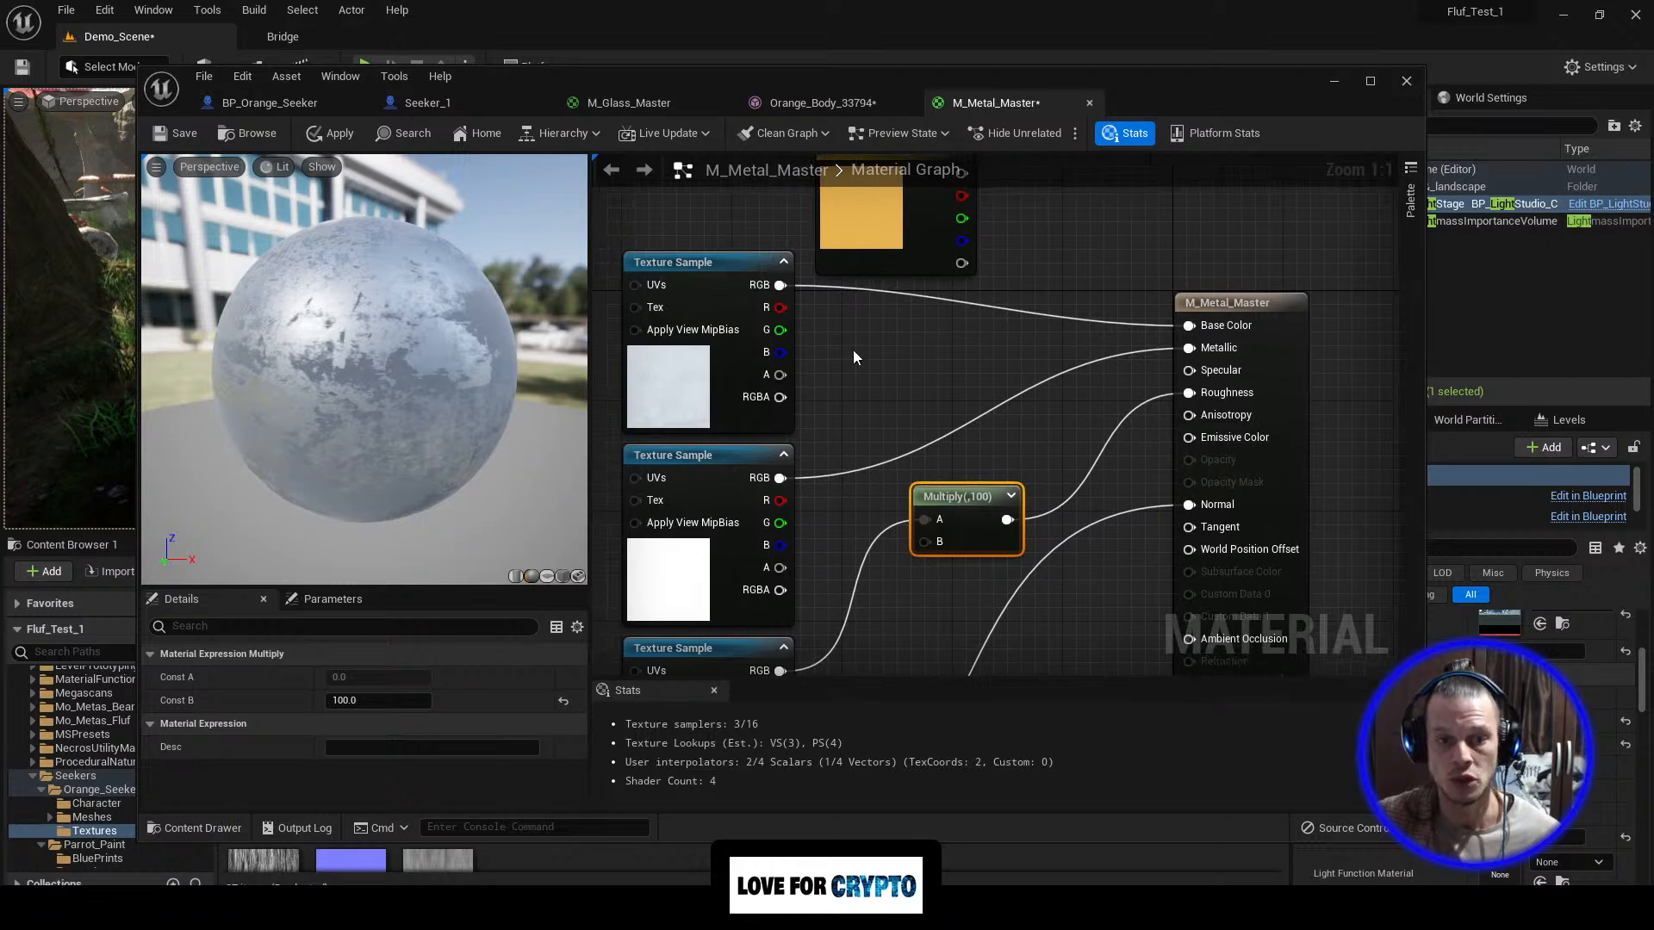
{"action": "left_click", "coordinate": [922, 344]}
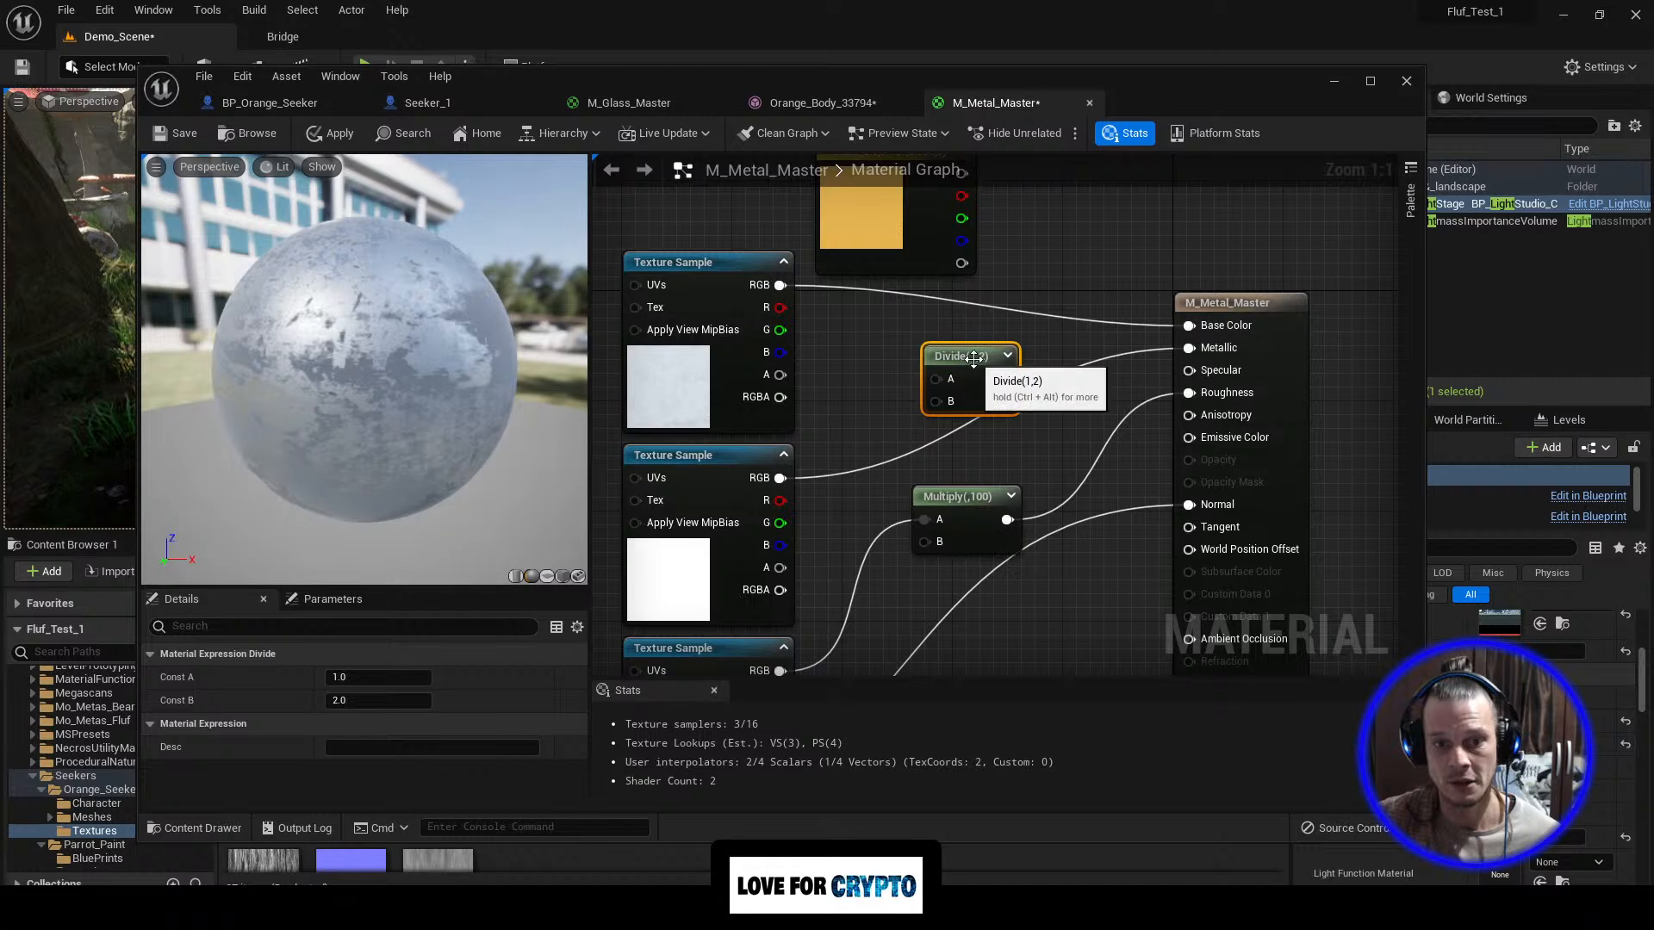
{"action": "left_click_drag", "start_coordinate": [959, 356], "coordinate": [952, 334]}
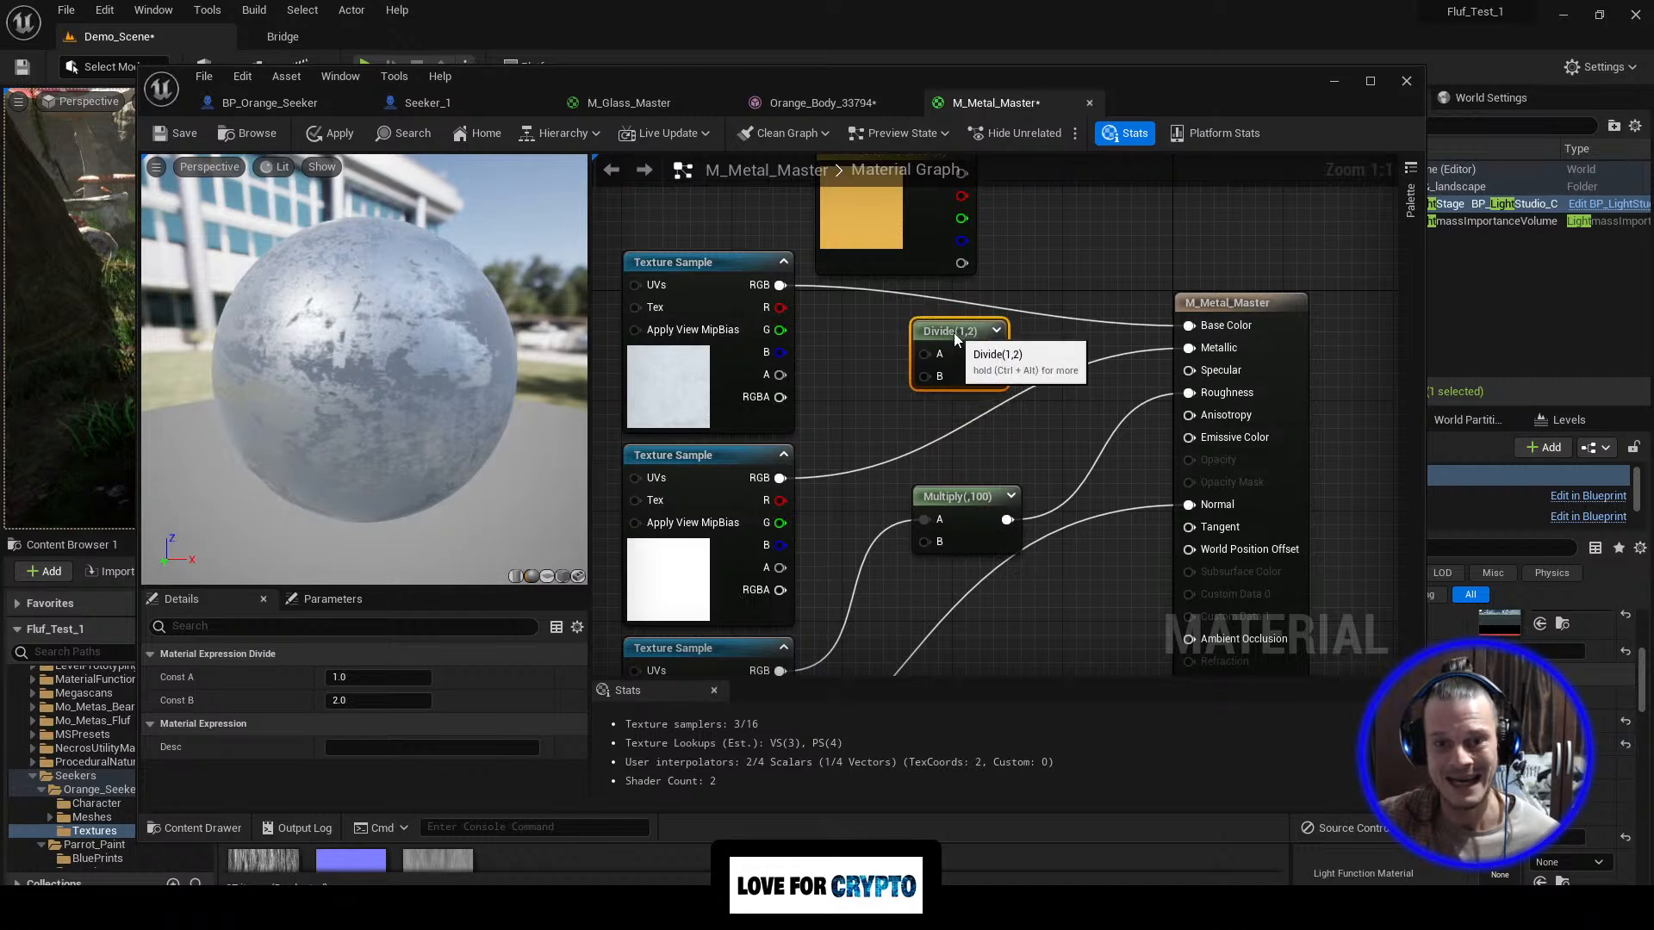
{"action": "left_click_drag", "start_coordinate": [781, 284], "coordinate": [1190, 324]}
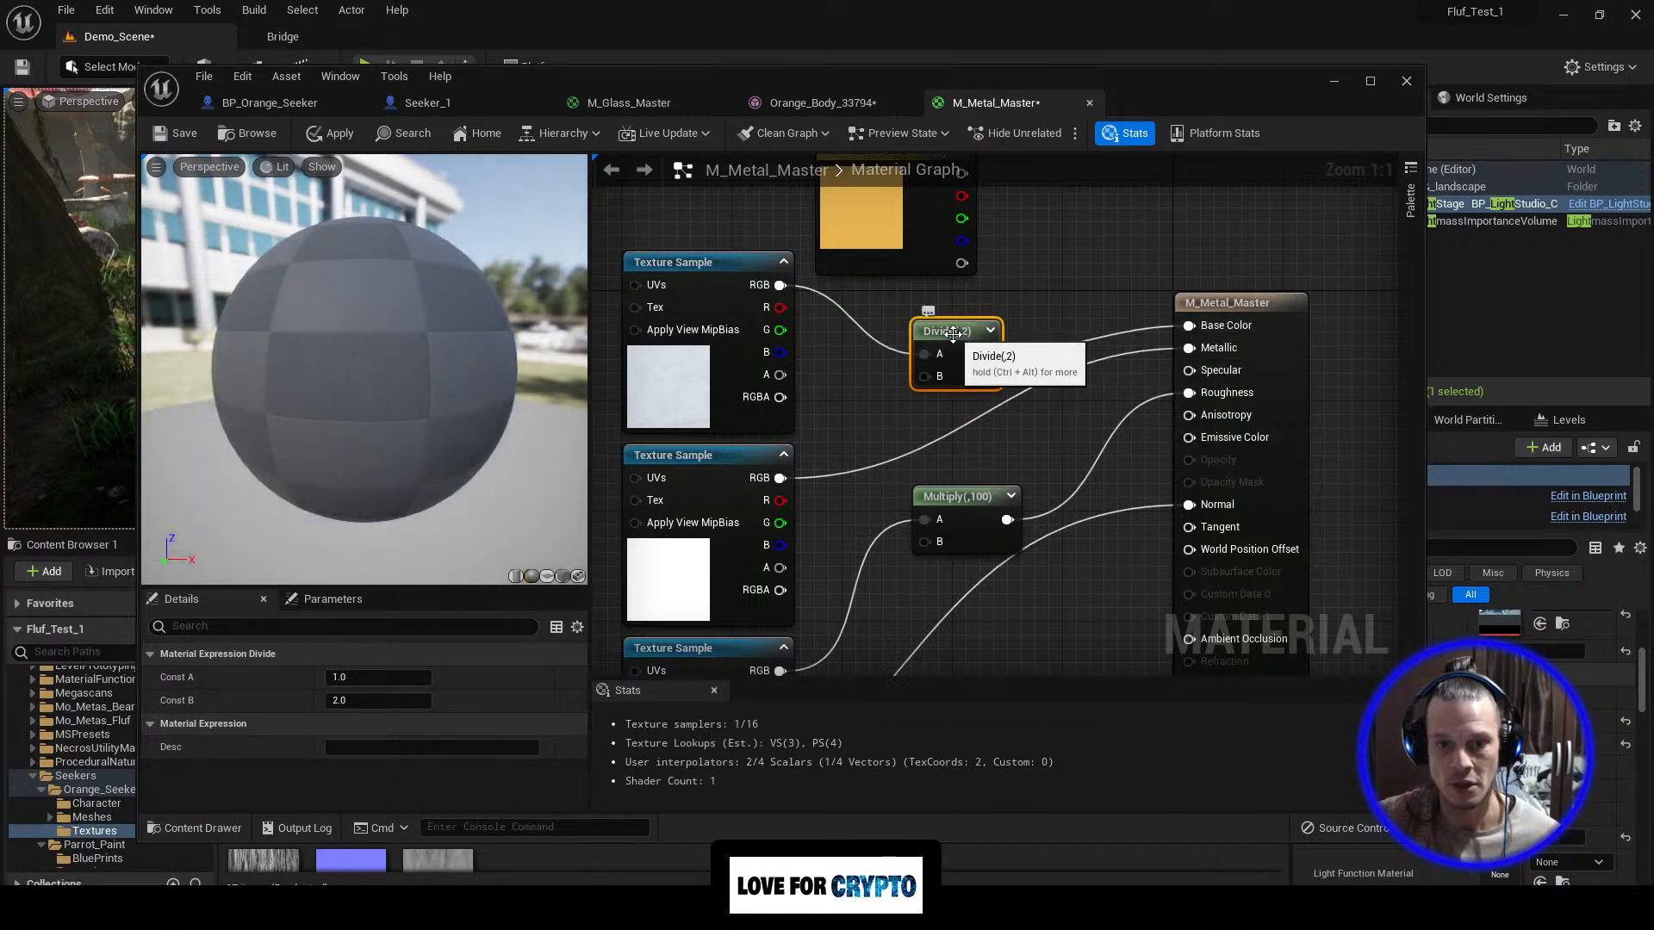
{"action": "left_click_drag", "start_coordinate": [954, 336], "coordinate": [967, 309]}
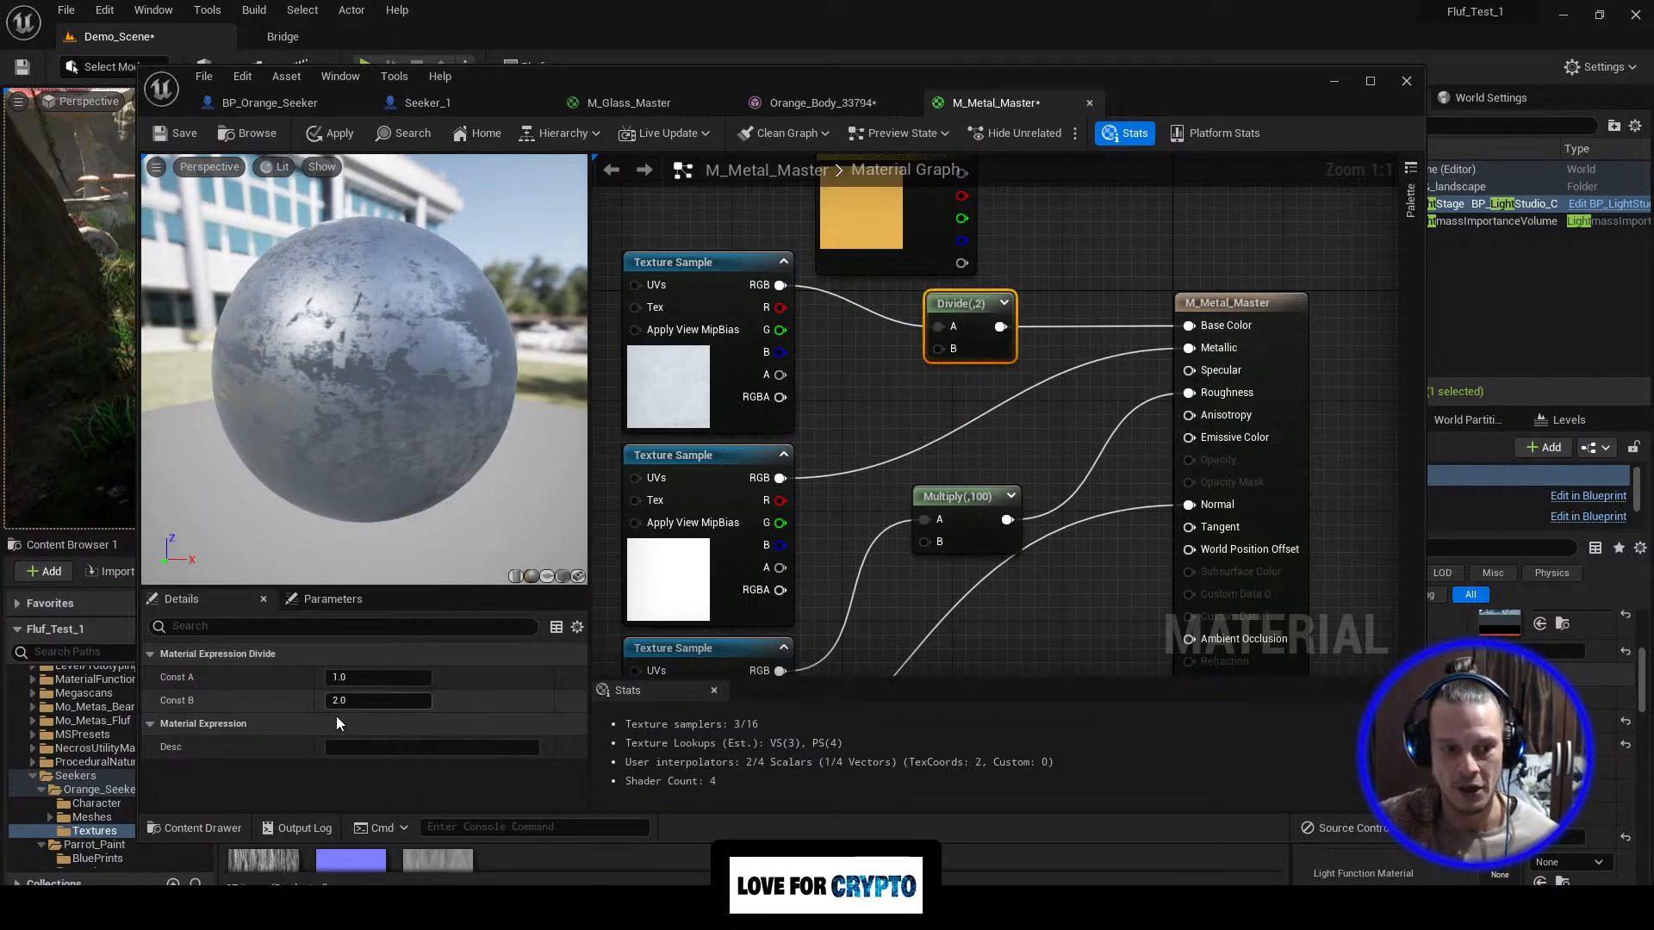
Step: Set Const B of the Divide node to 10 and check the darkening on the preview sphere
{"action": "left_click", "coordinate": [338, 701]}
{"action": "type", "text": "10"}
{"action": "key", "text": "Return"}
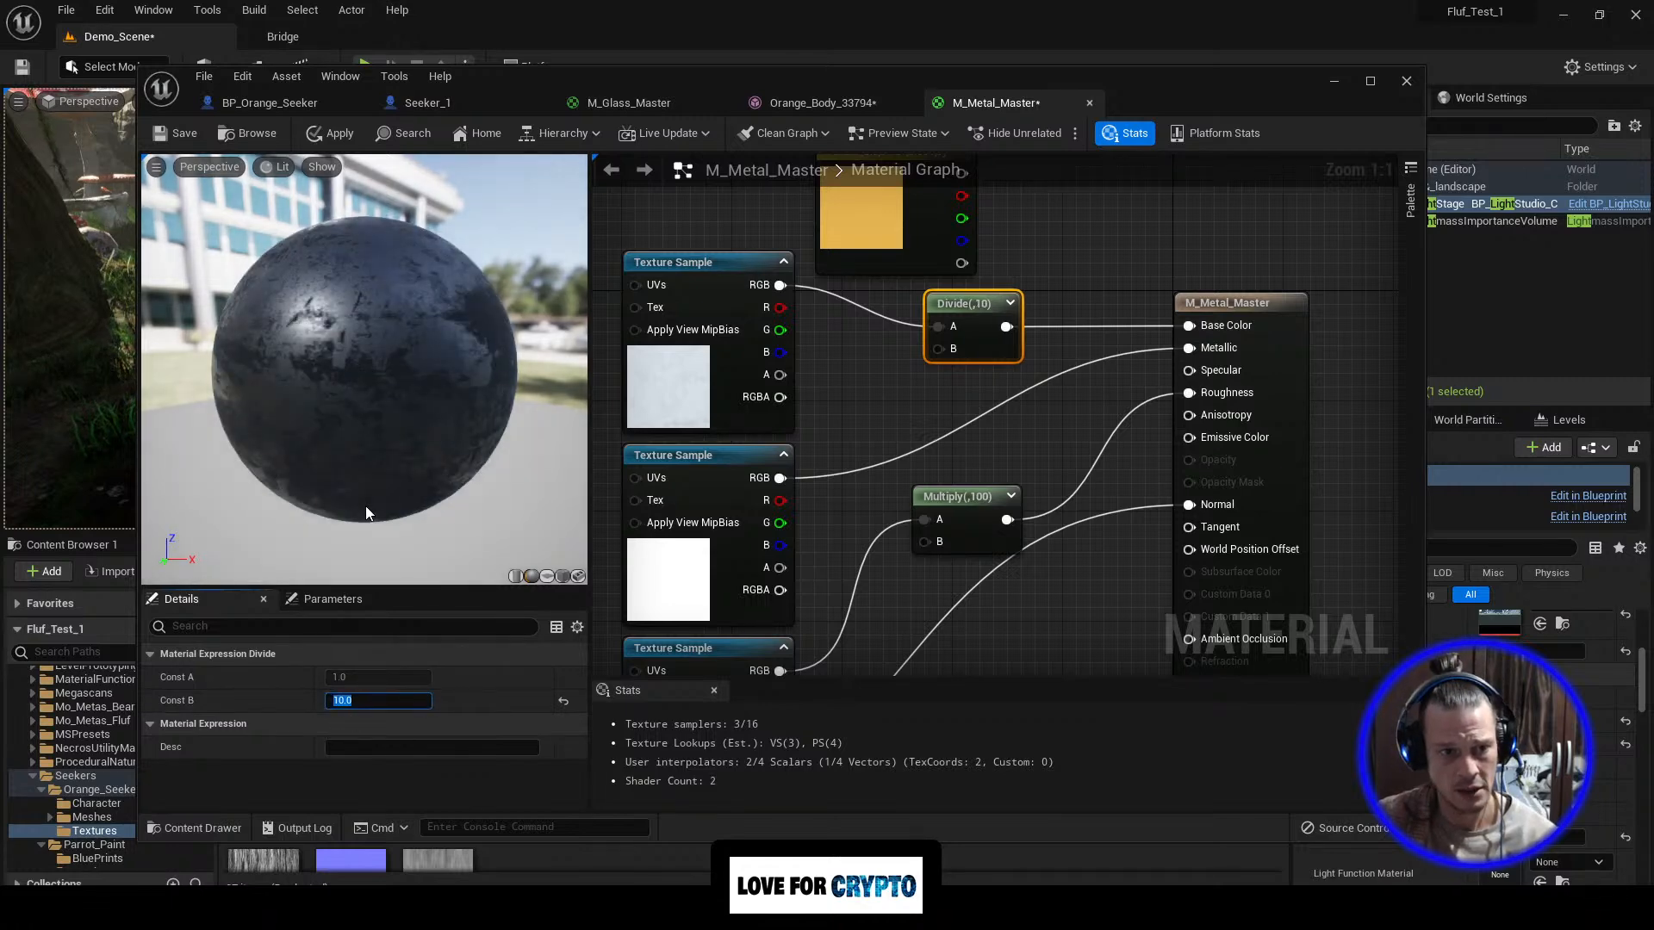
{"action": "left_click_drag", "start_coordinate": [370, 421], "coordinate": [1020, 425]}
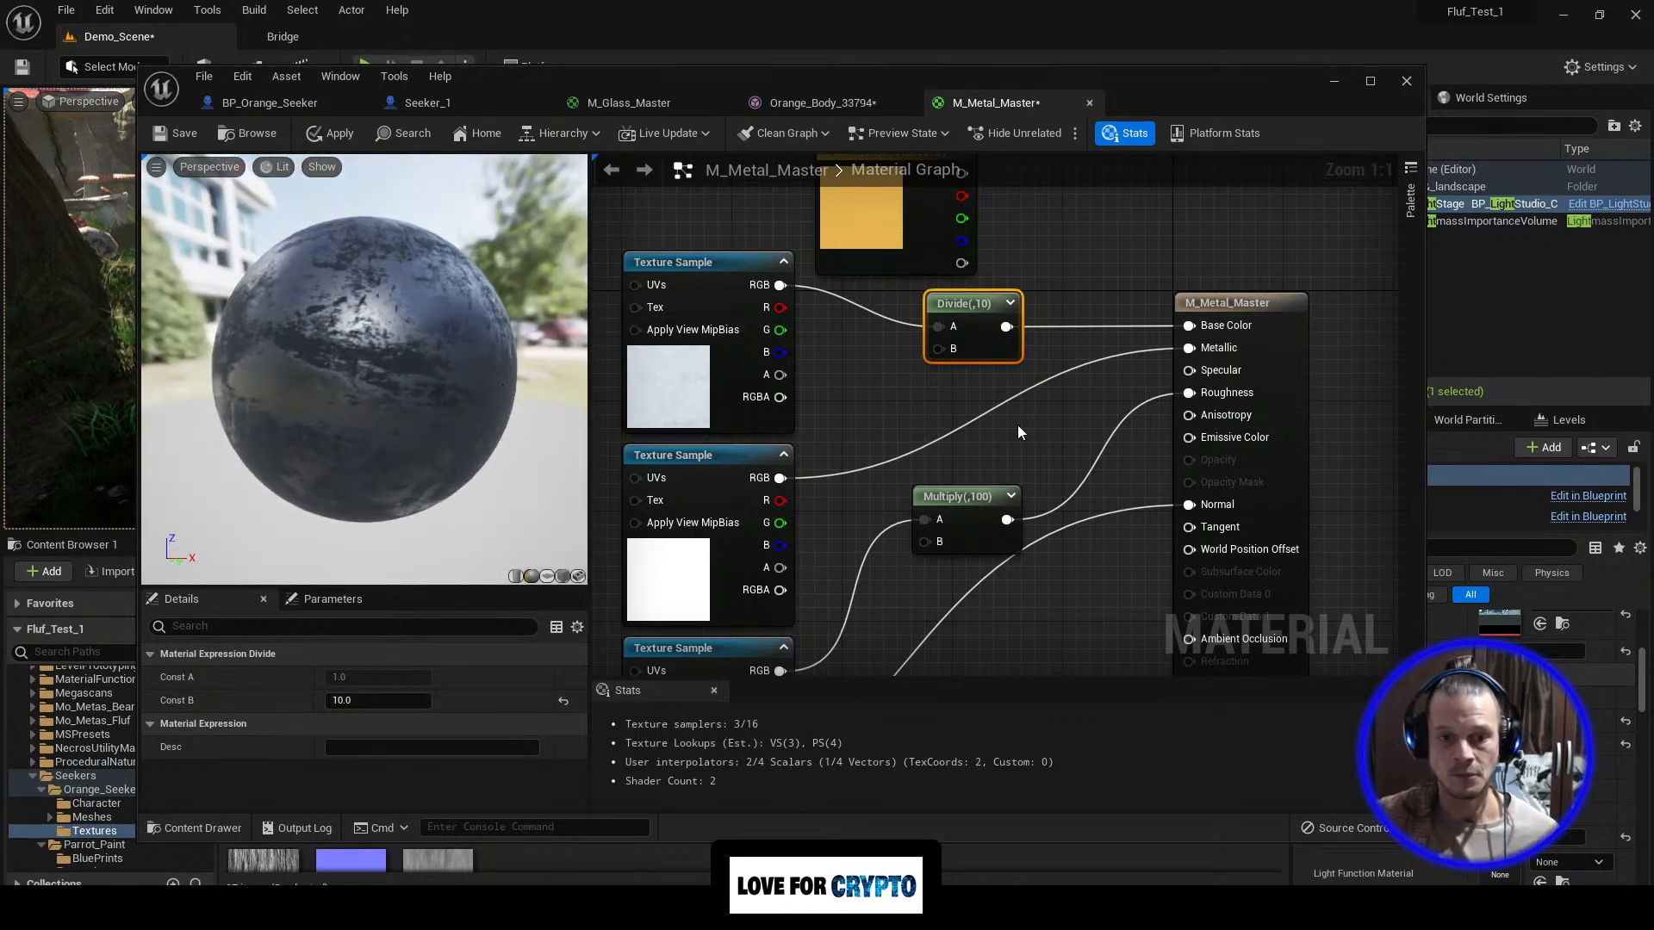
Step: Try feeding the Colour parameter into the Divide node's B input and inspect the effect on the preview sphere
{"action": "scroll", "coordinate": [857, 399], "scroll_direction": "down", "scroll_amount": 4}
{"action": "right_click_drag", "start_coordinate": [860, 396], "coordinate": [943, 355]}
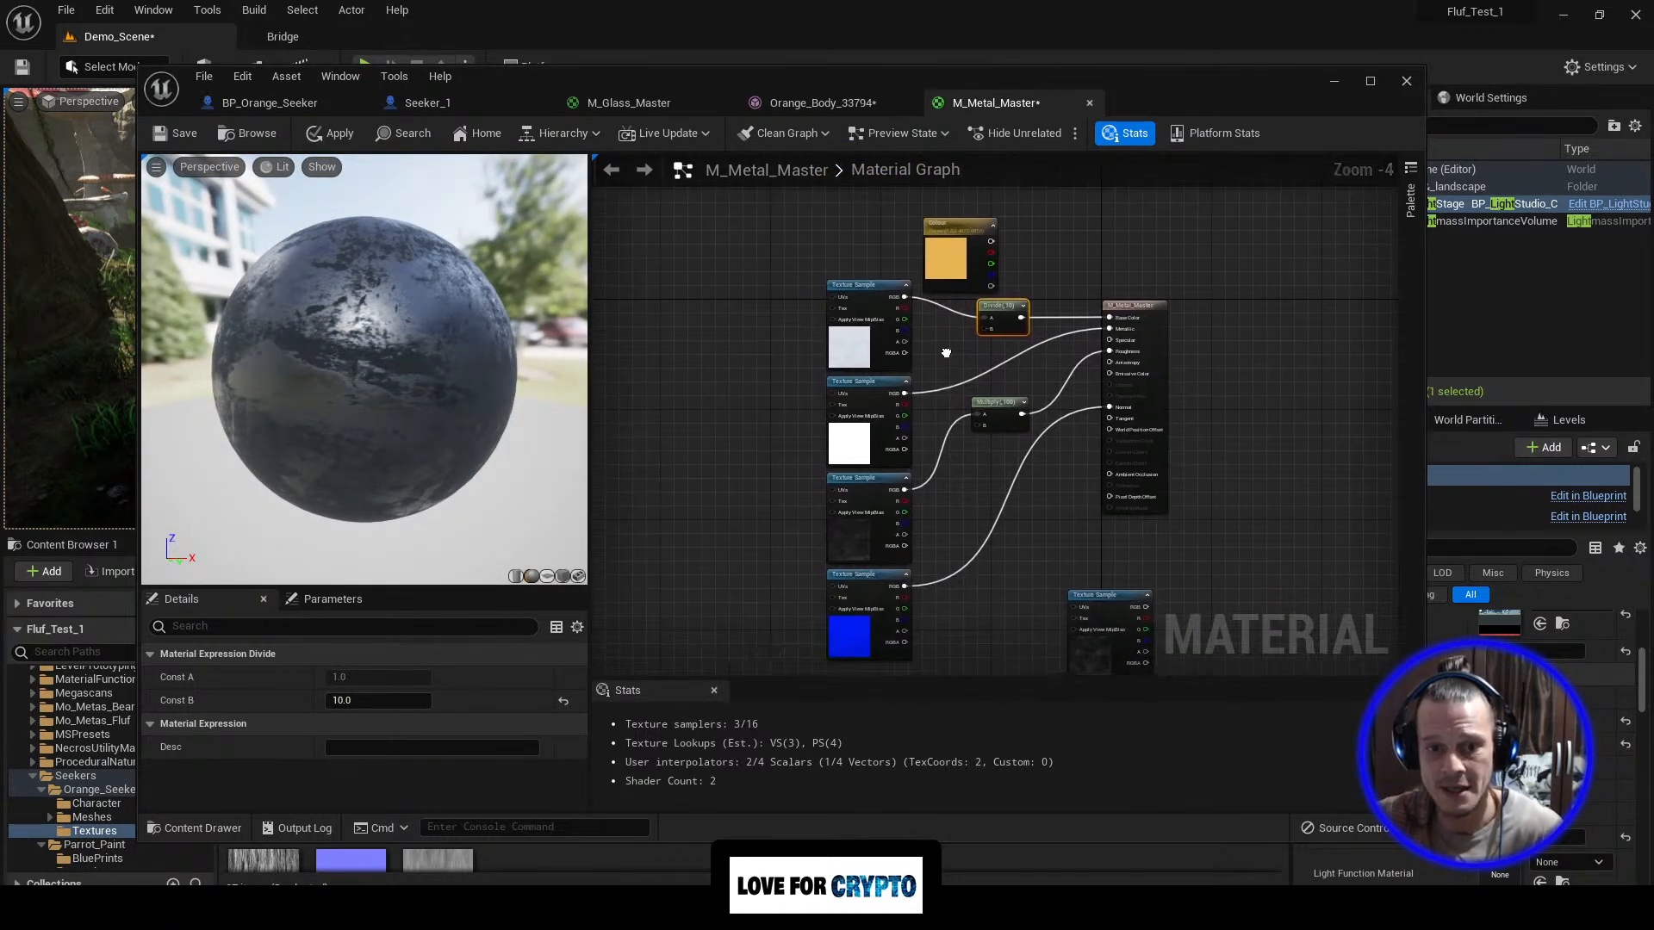
{"action": "left_click_drag", "start_coordinate": [964, 246], "coordinate": [865, 401]}
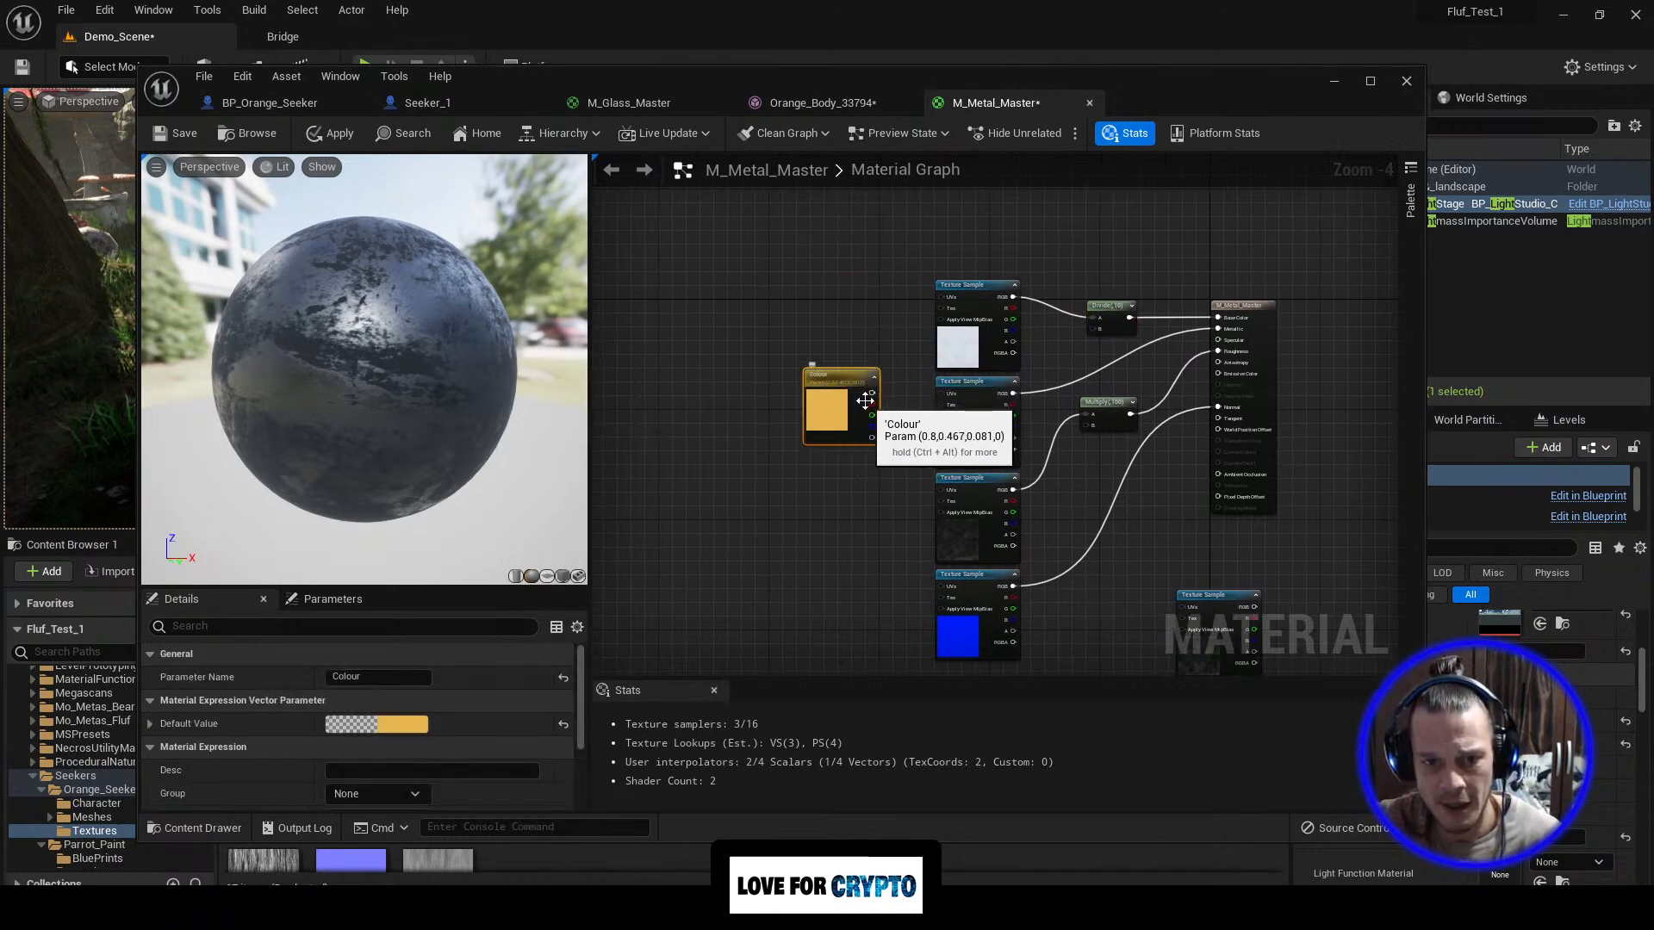
{"action": "left_click_drag", "start_coordinate": [870, 393], "coordinate": [1094, 329]}
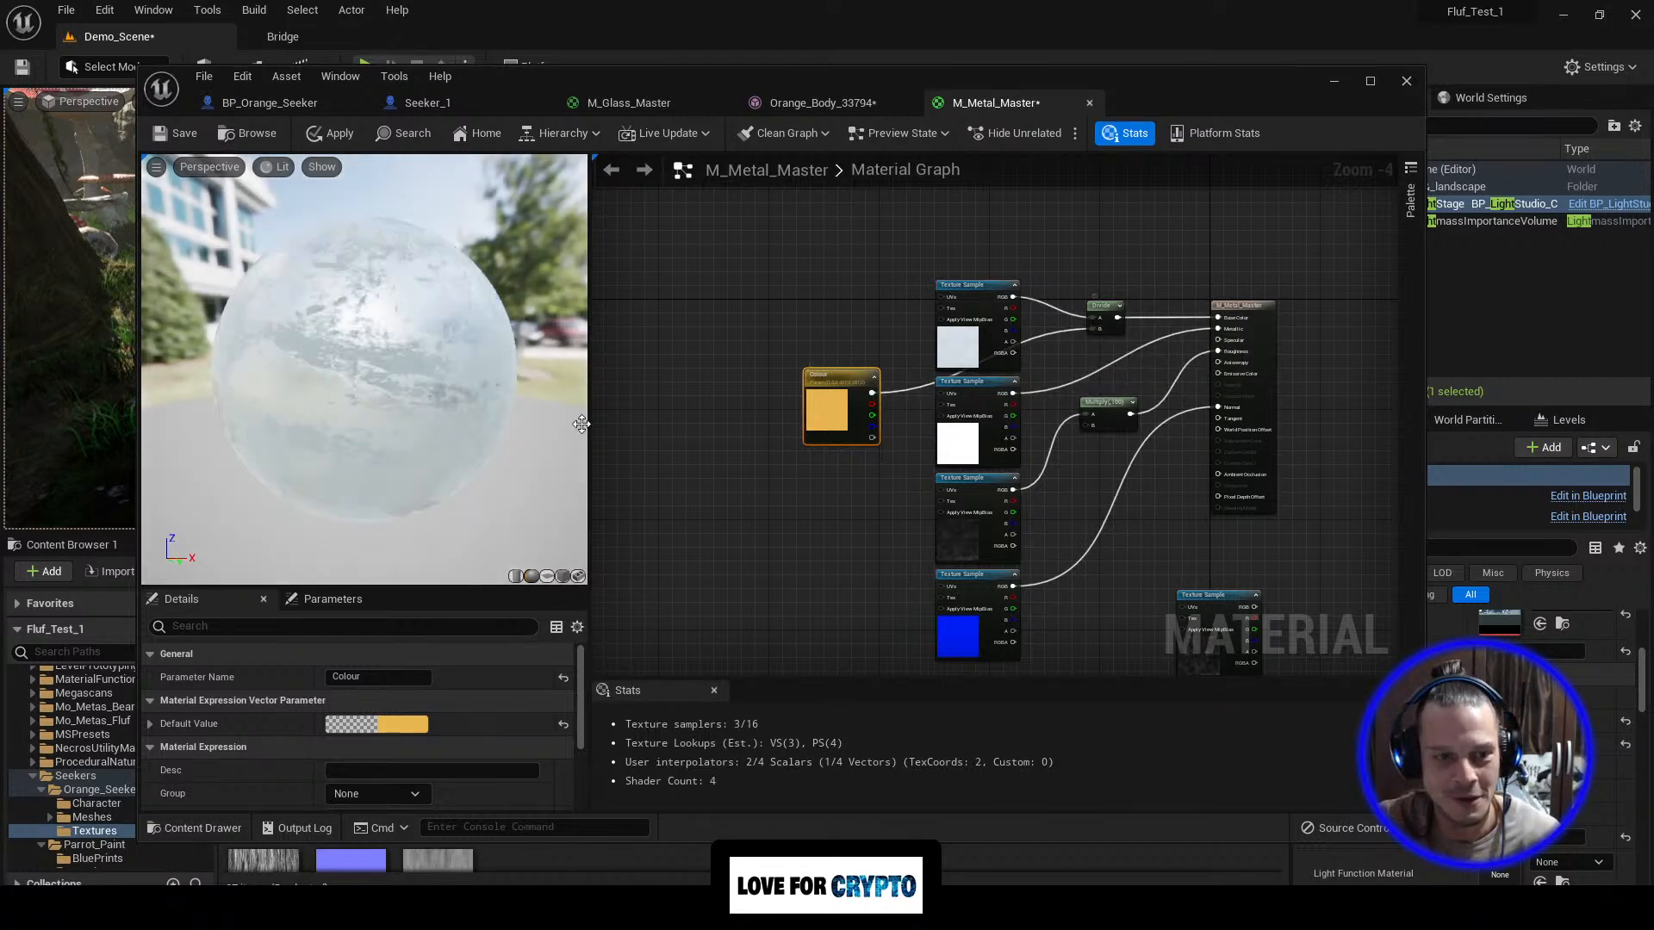
{"action": "mouse_move", "coordinate": [377, 381]}
{"action": "left_mouse_down"}
{"action": "mouse_move", "coordinate": [517, 384]}
{"action": "mouse_move", "coordinate": [378, 381]}
{"action": "left_mouse_up"}
{"action": "scroll", "coordinate": [378, 381], "scroll_direction": "down", "scroll_amount": 2}
{"action": "scroll", "coordinate": [378, 381], "scroll_direction": "up", "scroll_amount": 6}
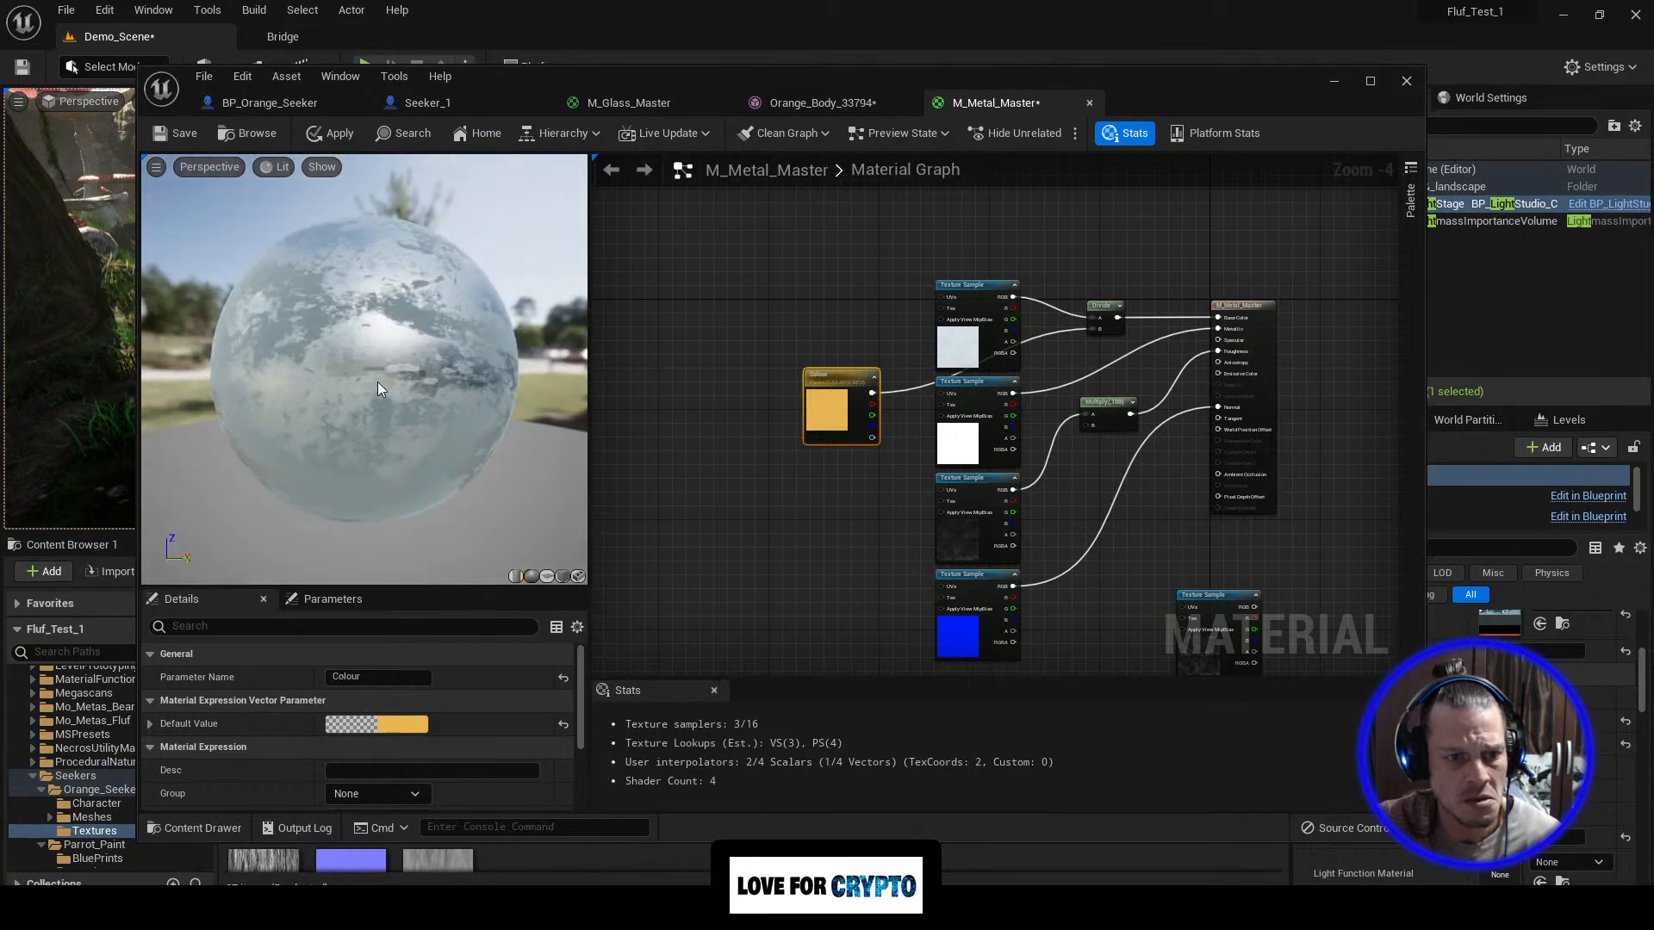
{"action": "scroll", "coordinate": [374, 386], "scroll_direction": "down", "scroll_amount": 4}
{"action": "right_click_drag", "start_coordinate": [374, 386], "coordinate": [369, 353]}
{"action": "mouse_move", "coordinate": [369, 385]}
{"action": "left_mouse_down"}
{"action": "mouse_move", "coordinate": [336, 354]}
{"action": "mouse_move", "coordinate": [362, 368]}
{"action": "mouse_move", "coordinate": [353, 412]}
{"action": "left_mouse_up"}
{"action": "mouse_move", "coordinate": [353, 379]}
{"action": "right_mouse_down"}
{"action": "mouse_move", "coordinate": [354, 422]}
{"action": "mouse_move", "coordinate": [353, 396]}
{"action": "right_mouse_up"}
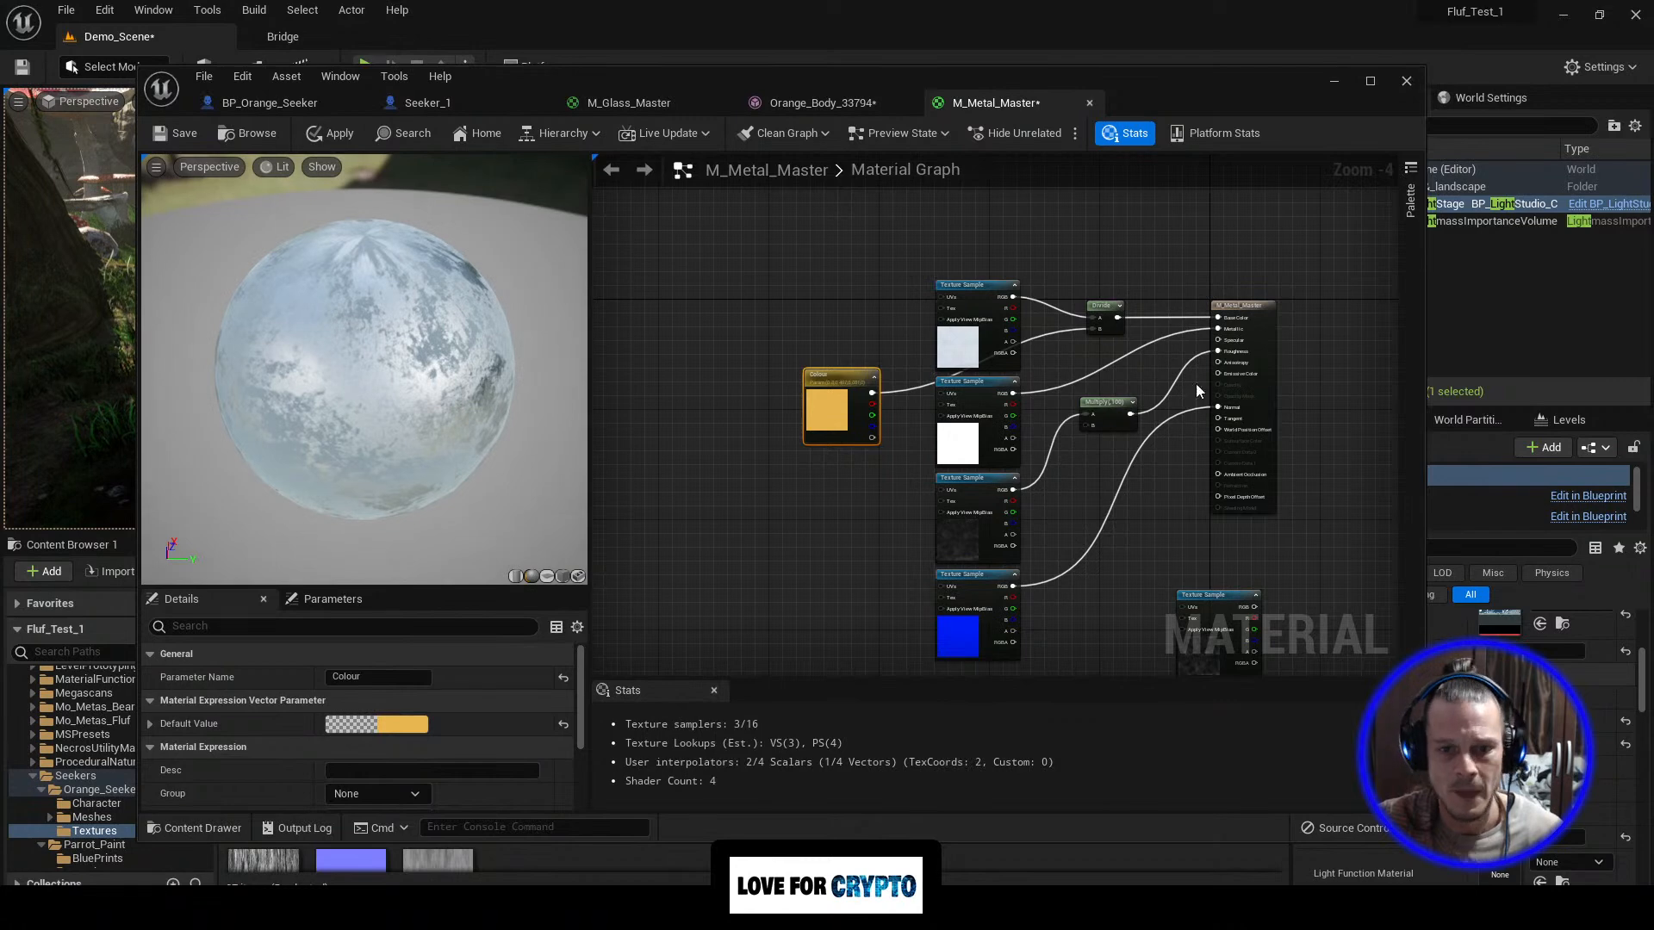
Step: Disconnect the Colour parameter from the Divide node's B input and park it above the texture samples
{"action": "left_click", "coordinate": [1091, 328], "text": "alt"}
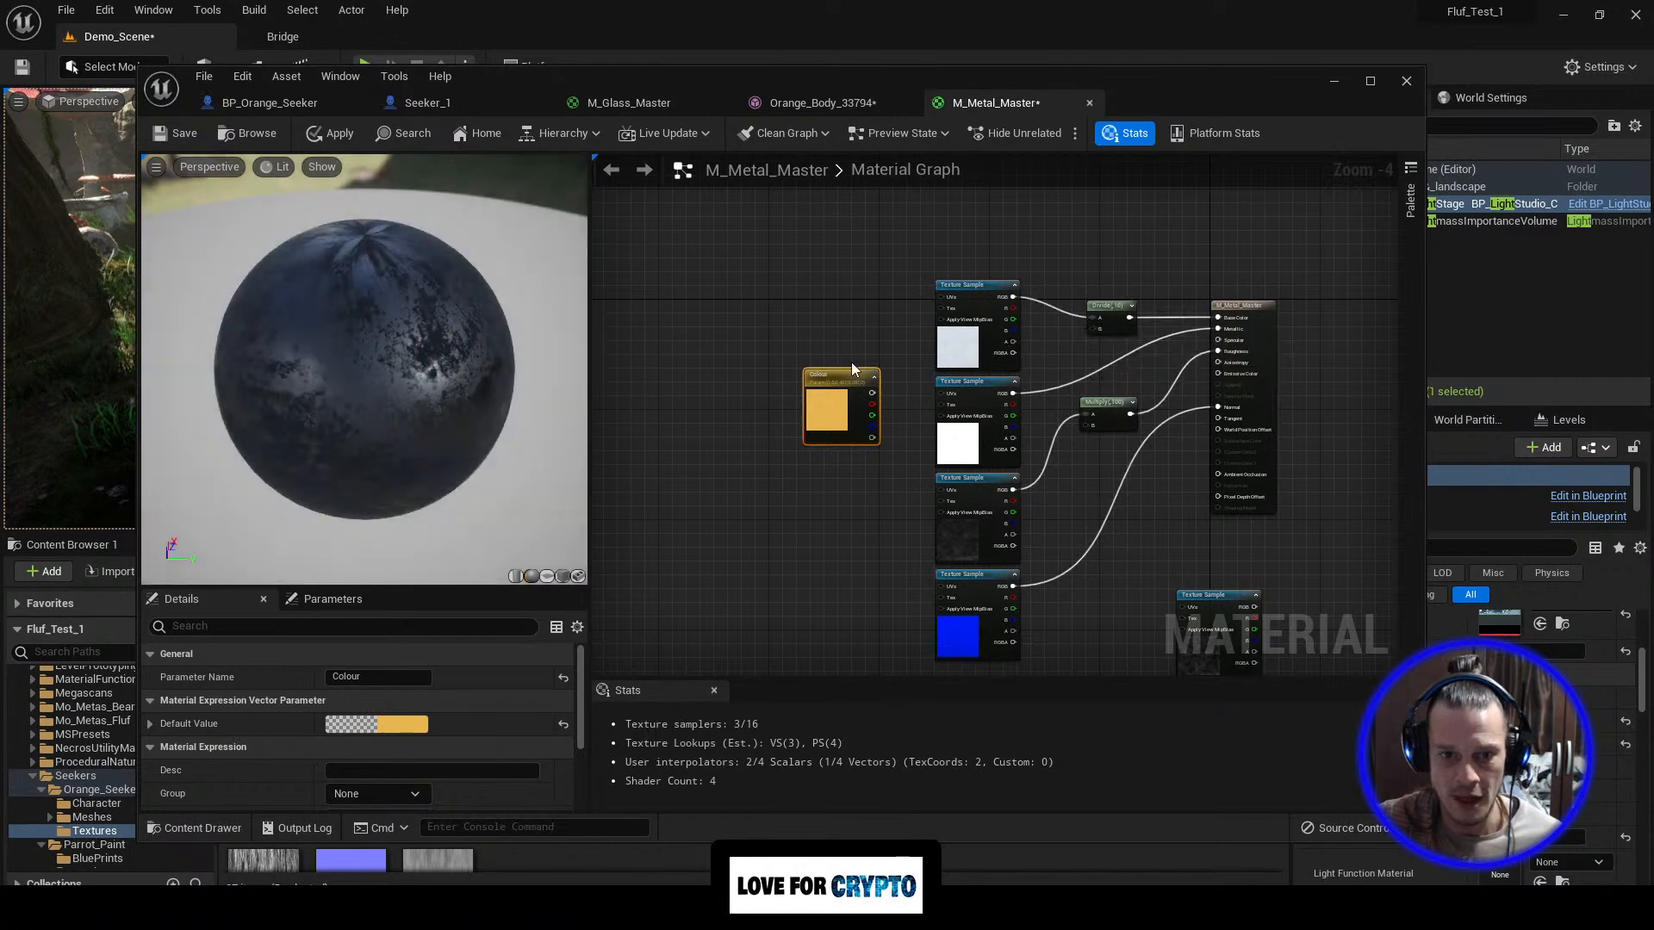
{"action": "left_click_drag", "start_coordinate": [846, 375], "coordinate": [1198, 417]}
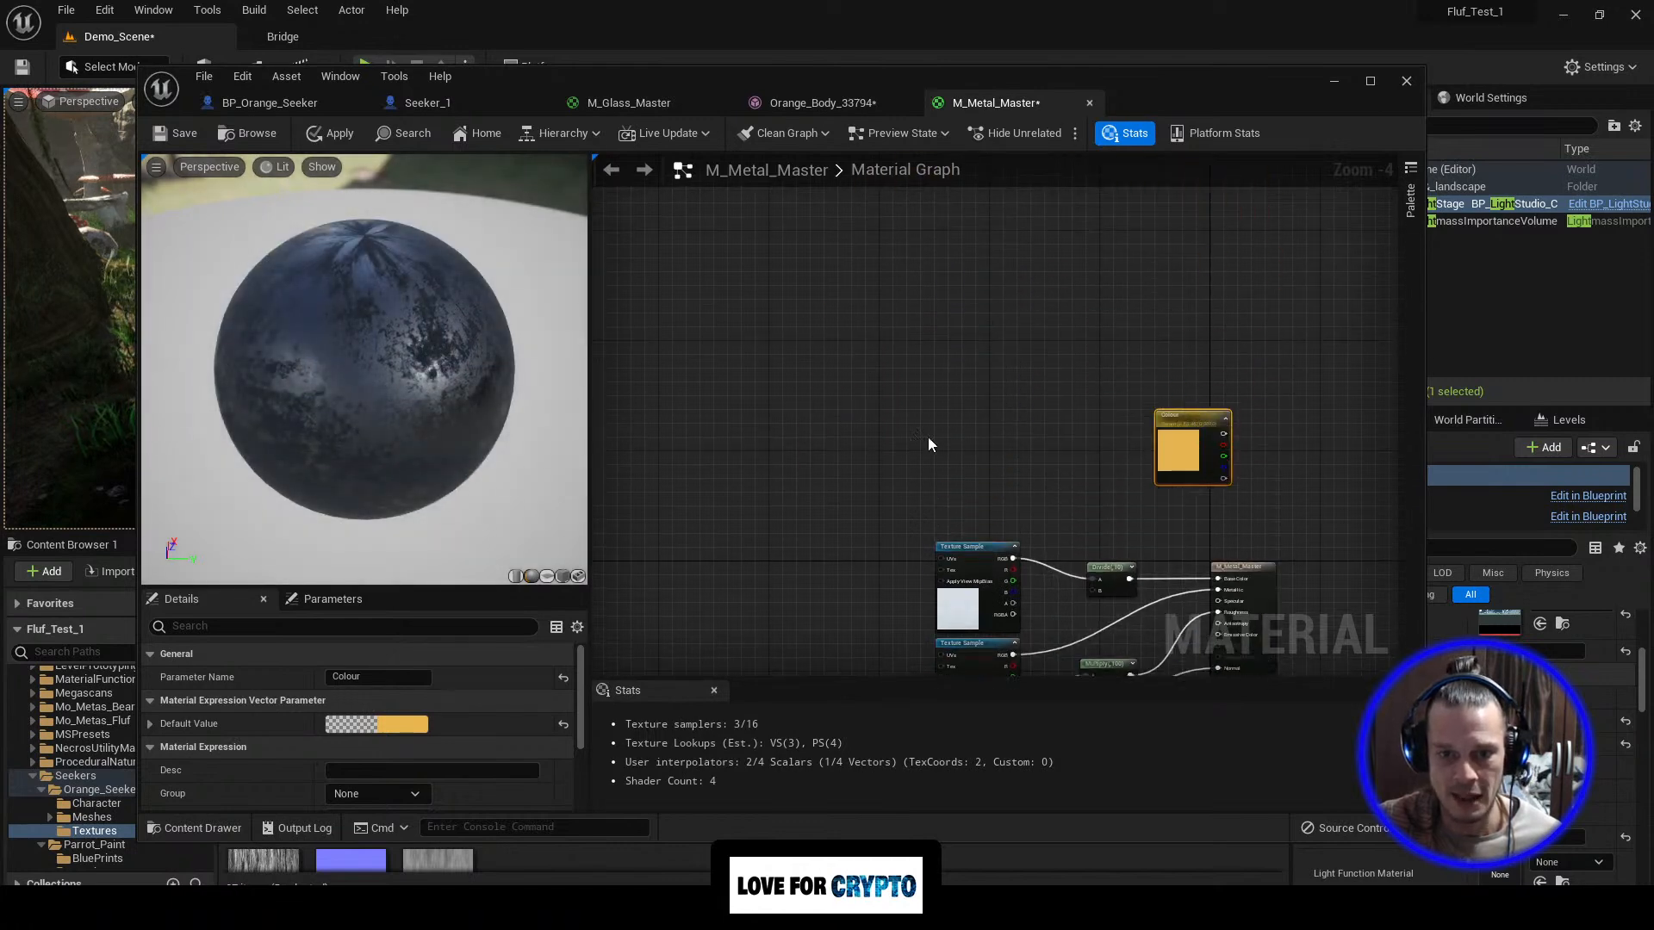
{"action": "right_click_drag", "start_coordinate": [1060, 460], "coordinate": [913, 297]}
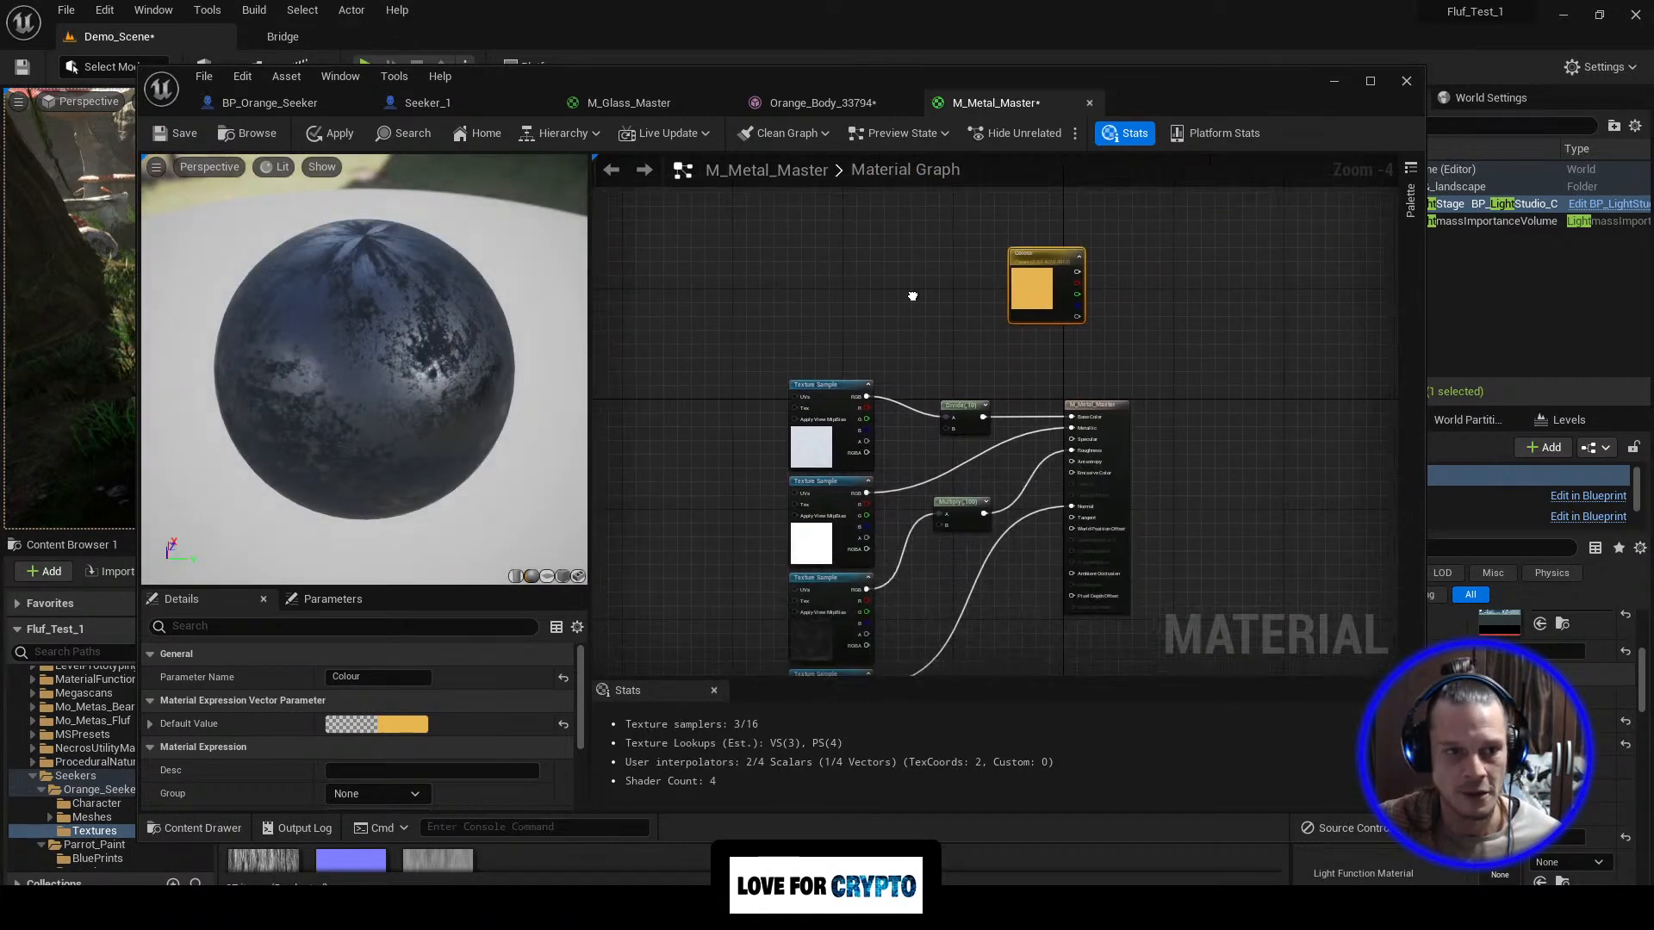
Step: Apply and save the M_Metal_Master changes, and move the editor window off the level viewport
{"action": "left_click", "coordinate": [333, 135]}
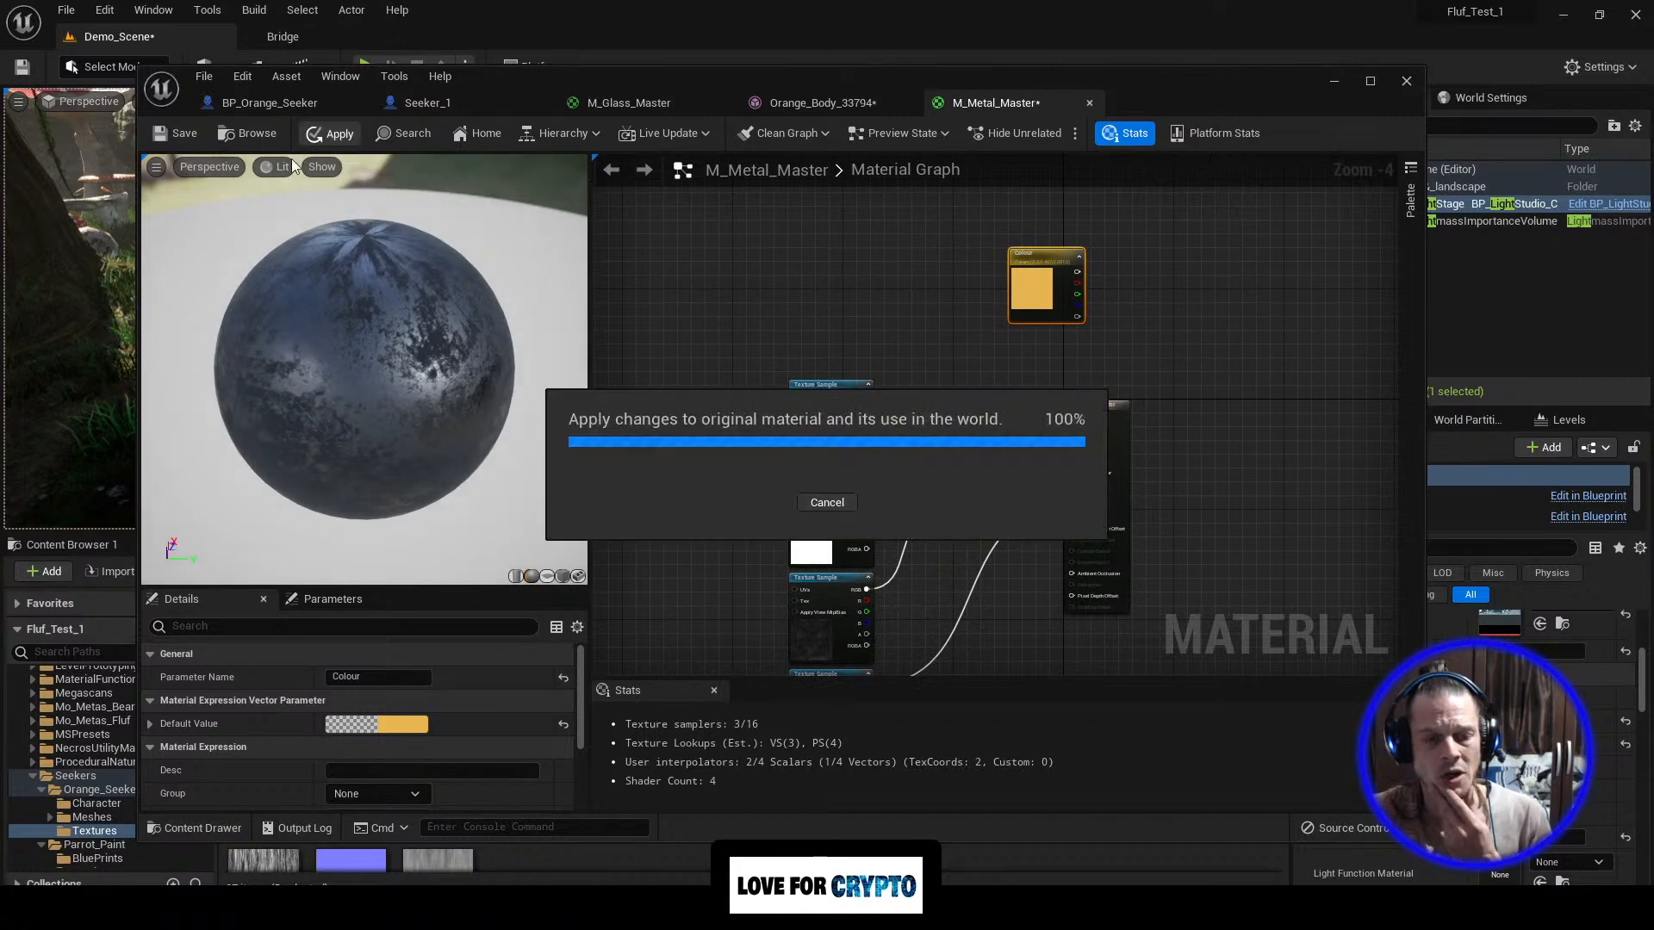
{"action": "left_click", "coordinate": [179, 133]}
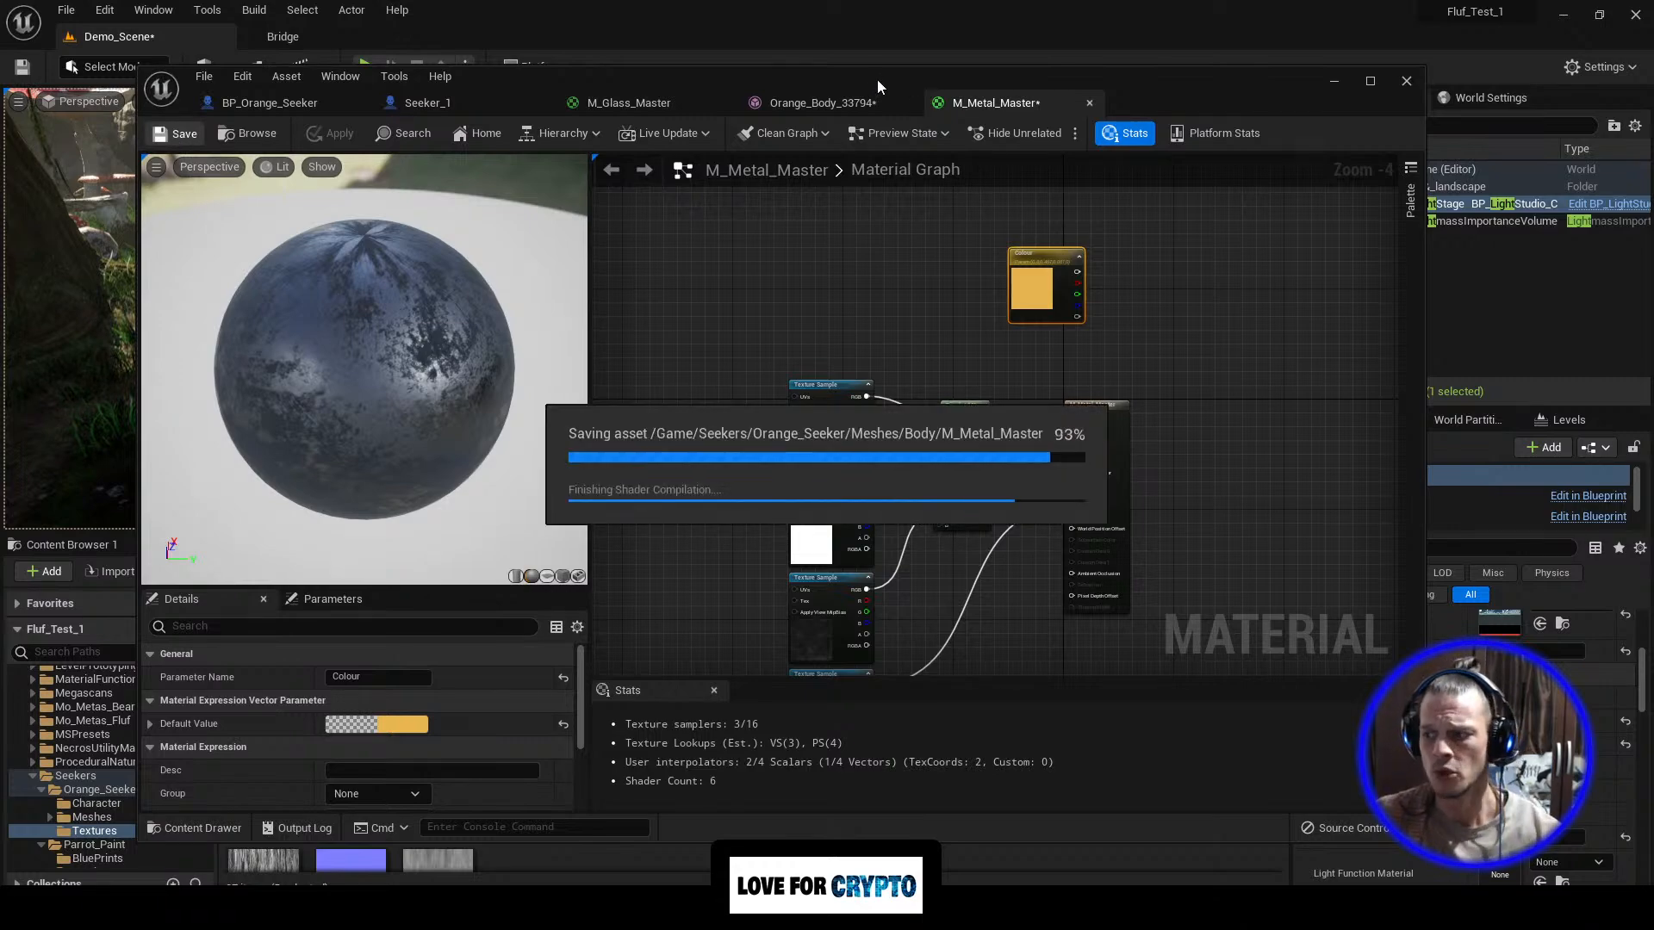
{"action": "left_click_drag", "start_coordinate": [891, 75], "coordinate": [870, 0]}
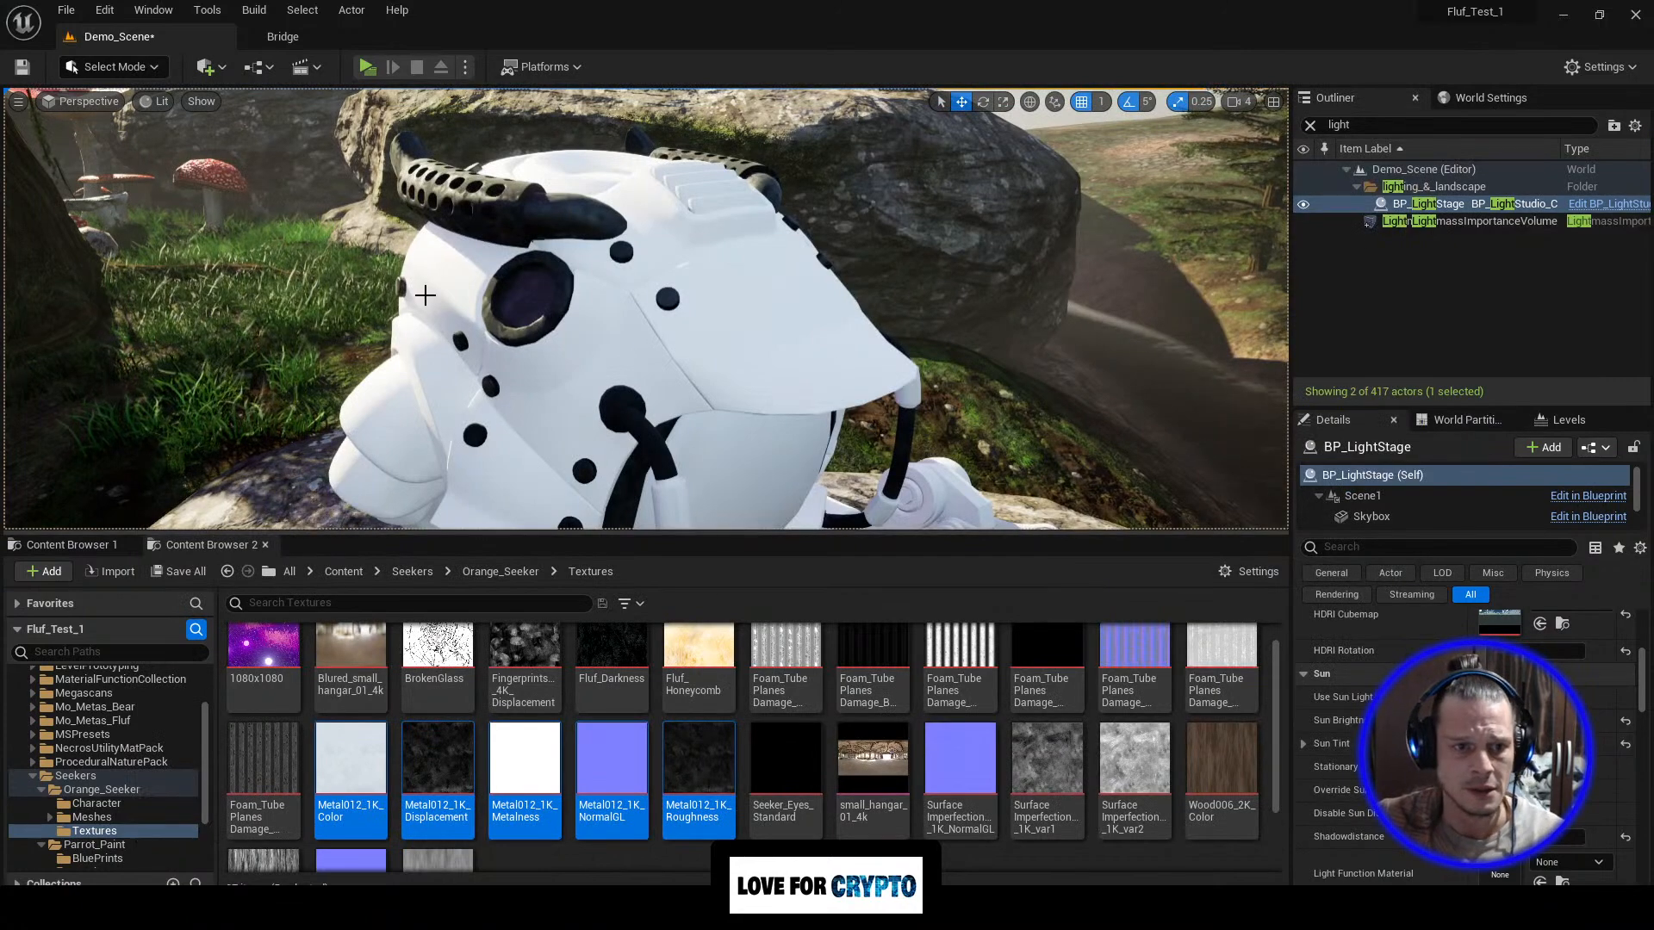
Step: Fly around the seeker character in the level to examine its metal parts from several sides
{"action": "right_click_drag", "start_coordinate": [646, 310], "coordinate": [521, 318]}
{"action": "key", "text": "w"}
{"action": "key", "text": "s"}
{"action": "key", "text": "w"}
{"action": "key", "text": "s"}
{"action": "key", "text": "d"}
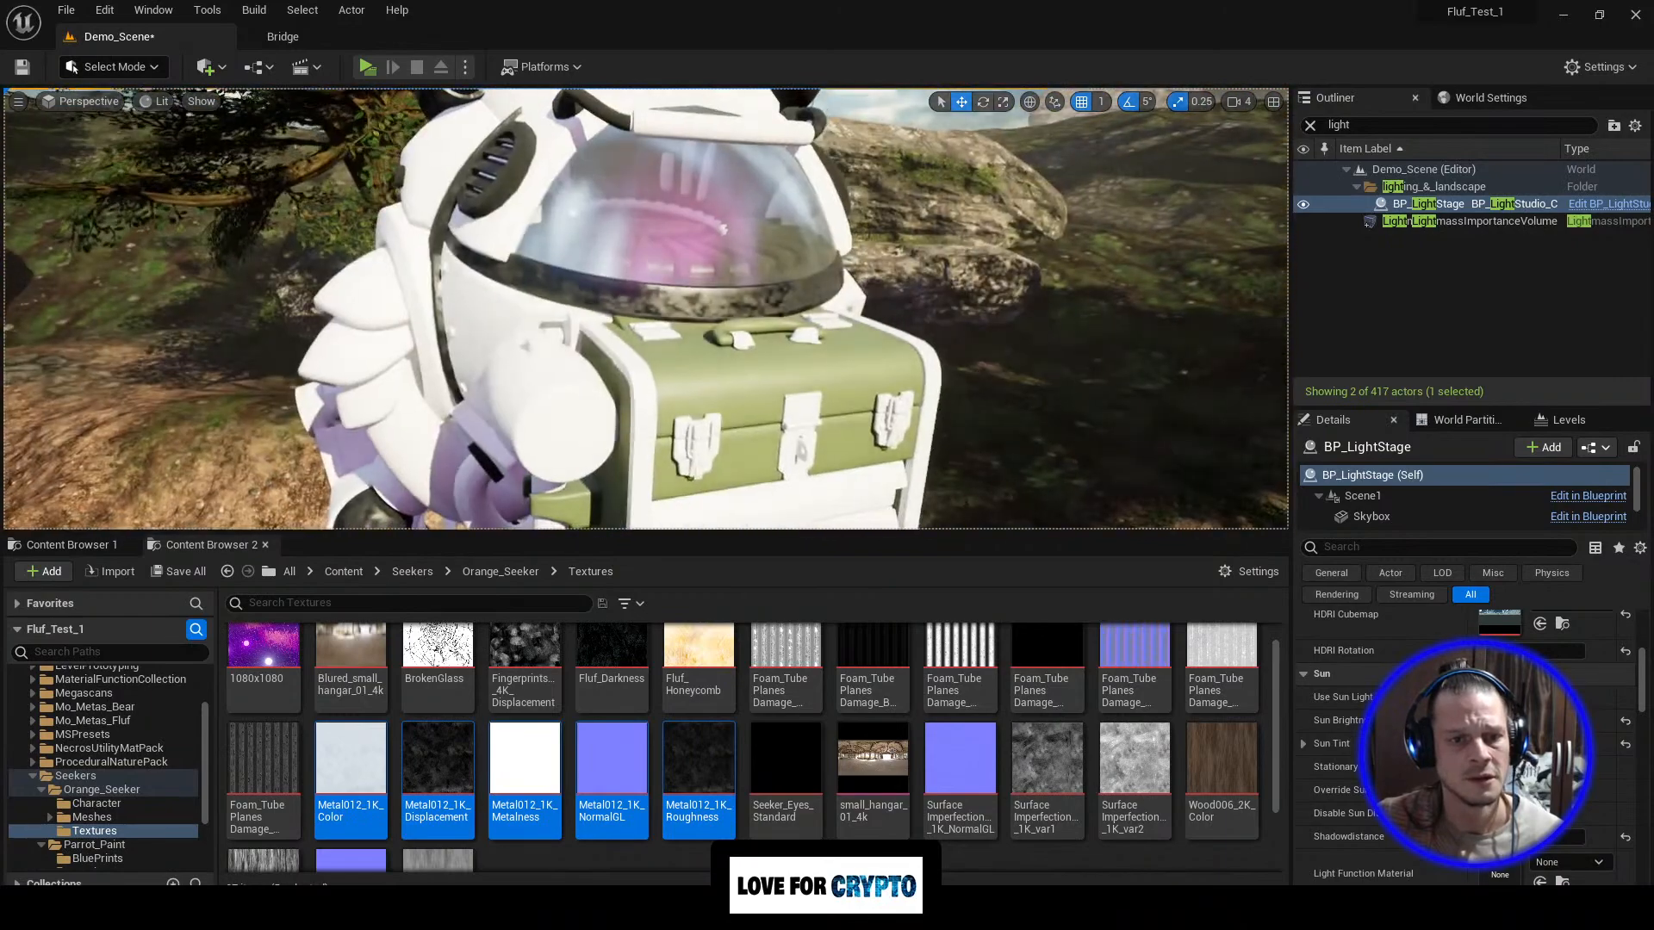
{"action": "right_click_drag", "start_coordinate": [646, 309], "coordinate": [457, 280]}
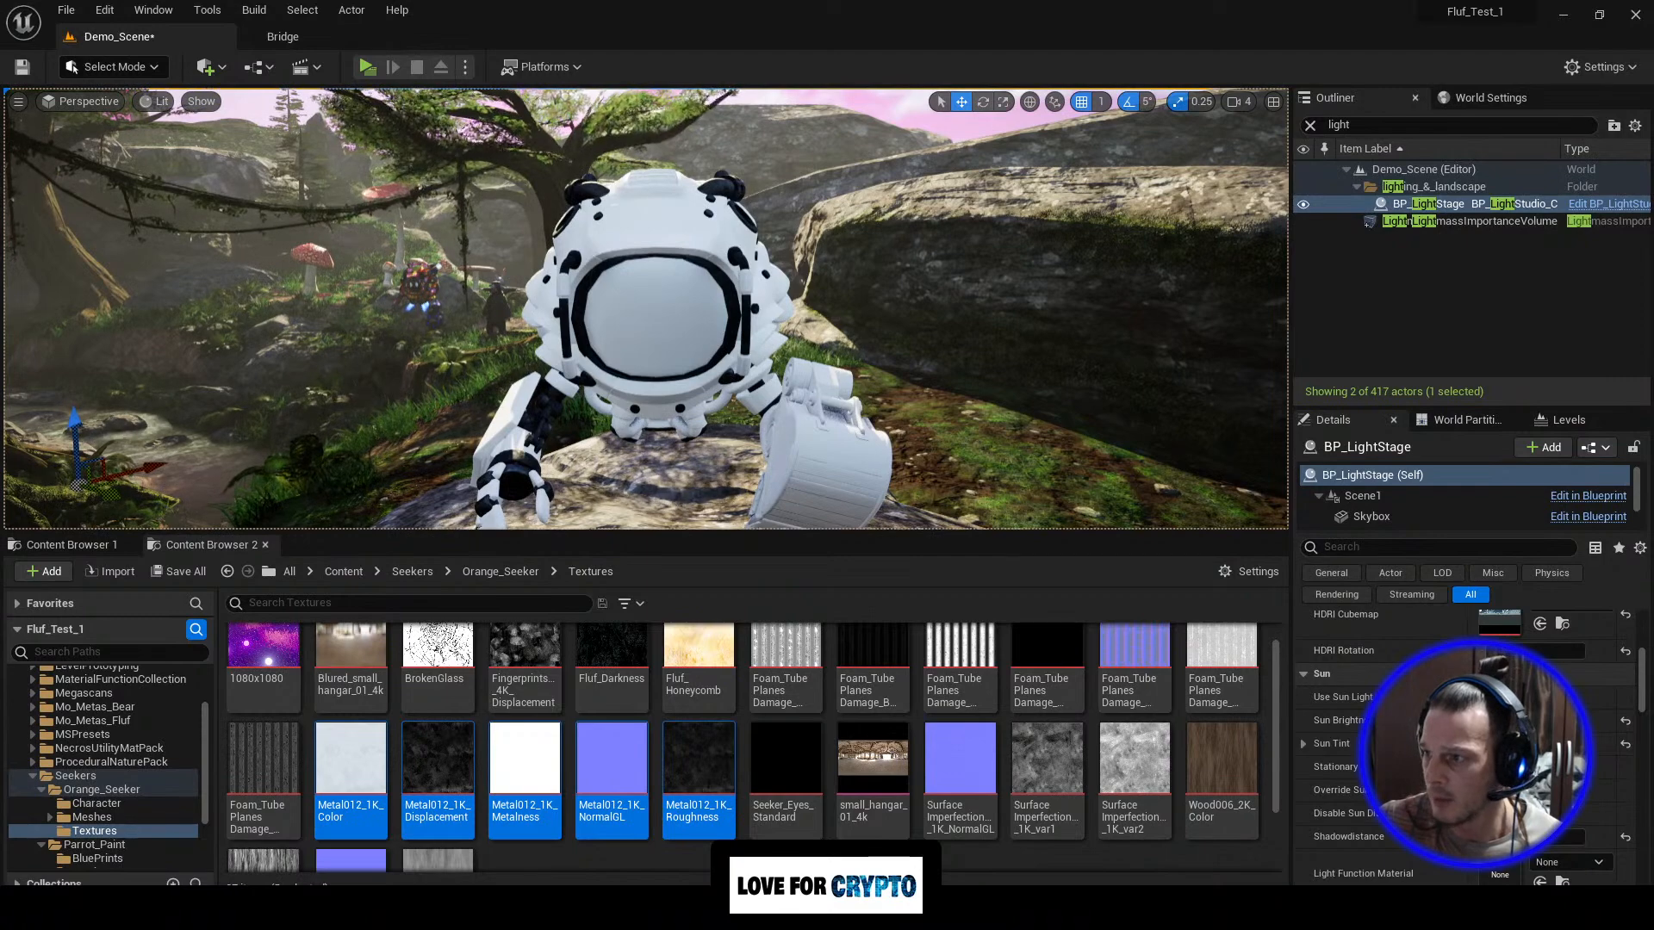
Step: Bring the M_Metal_Master editor back, set the Divide node's Const B to 5, and return to the character in the level
{"action": "left_click_drag", "start_coordinate": [1653, 52], "coordinate": [1008, 33]}
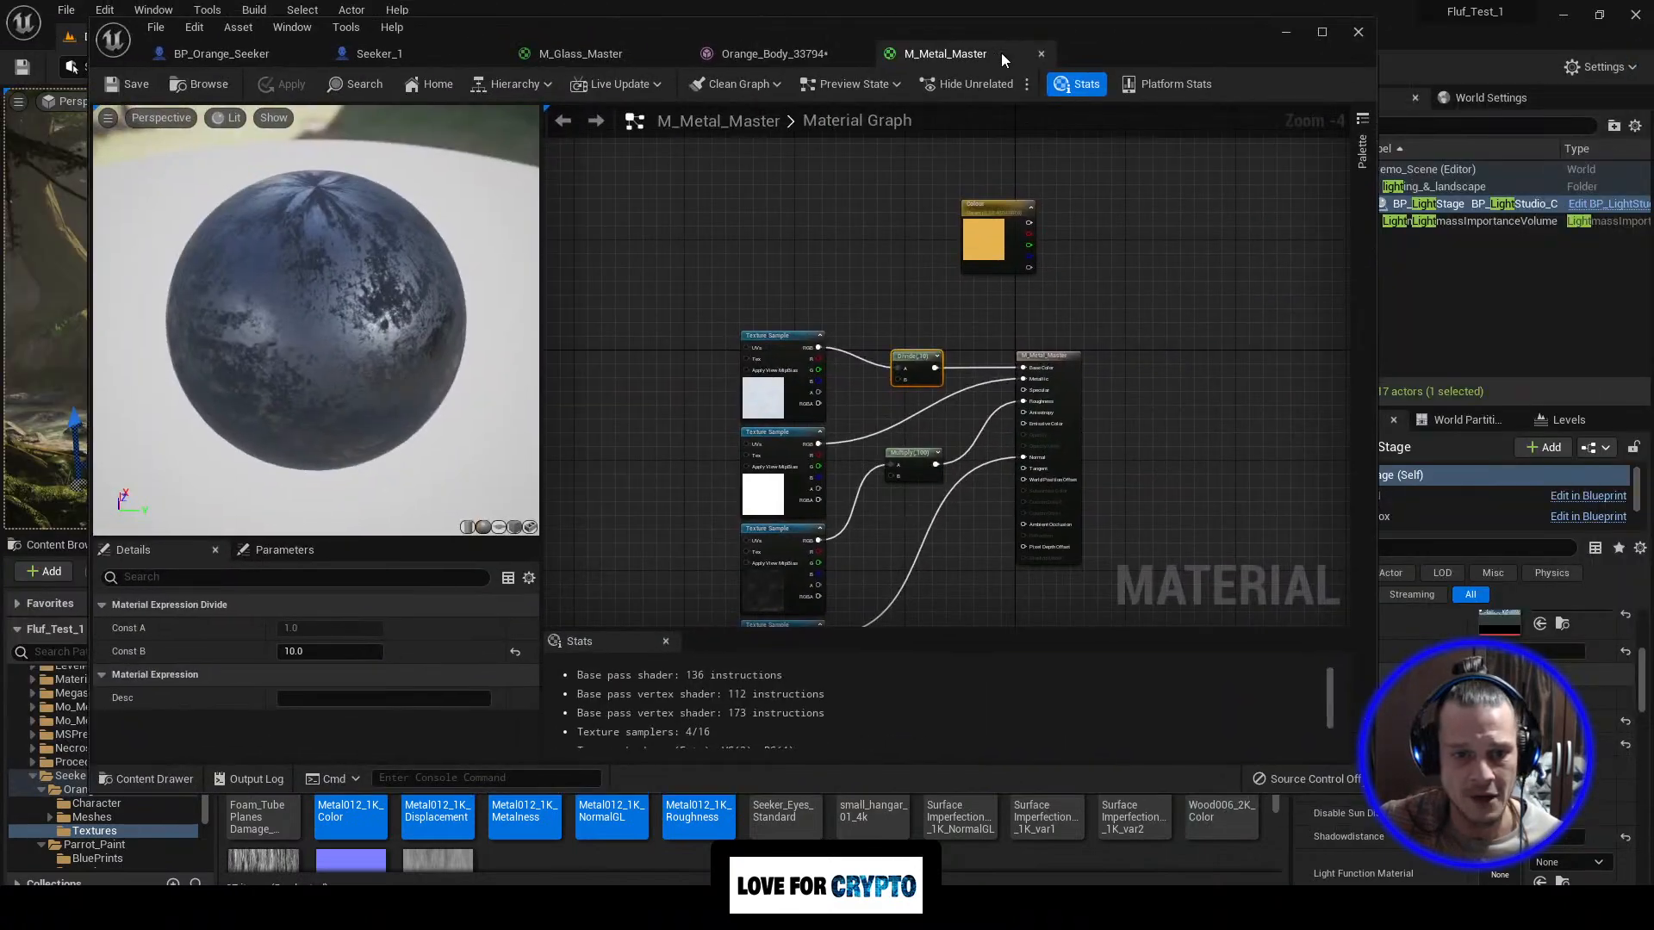
{"action": "left_click", "coordinate": [317, 652]}
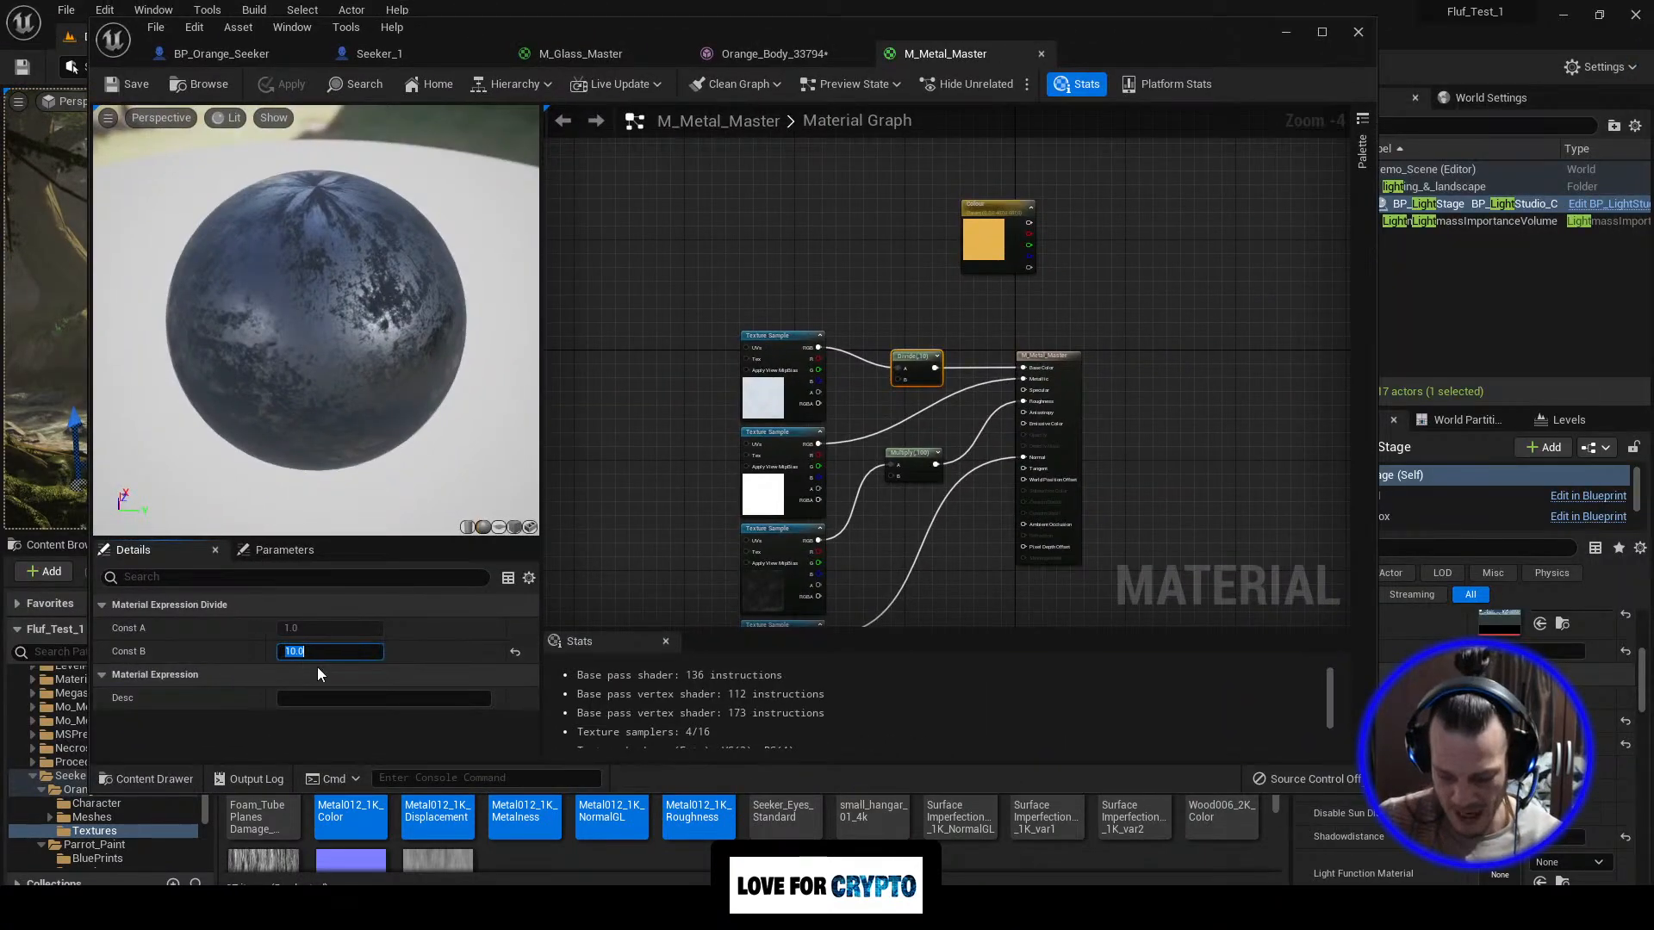
{"action": "type", "text": "5"}
{"action": "key", "text": "Return"}
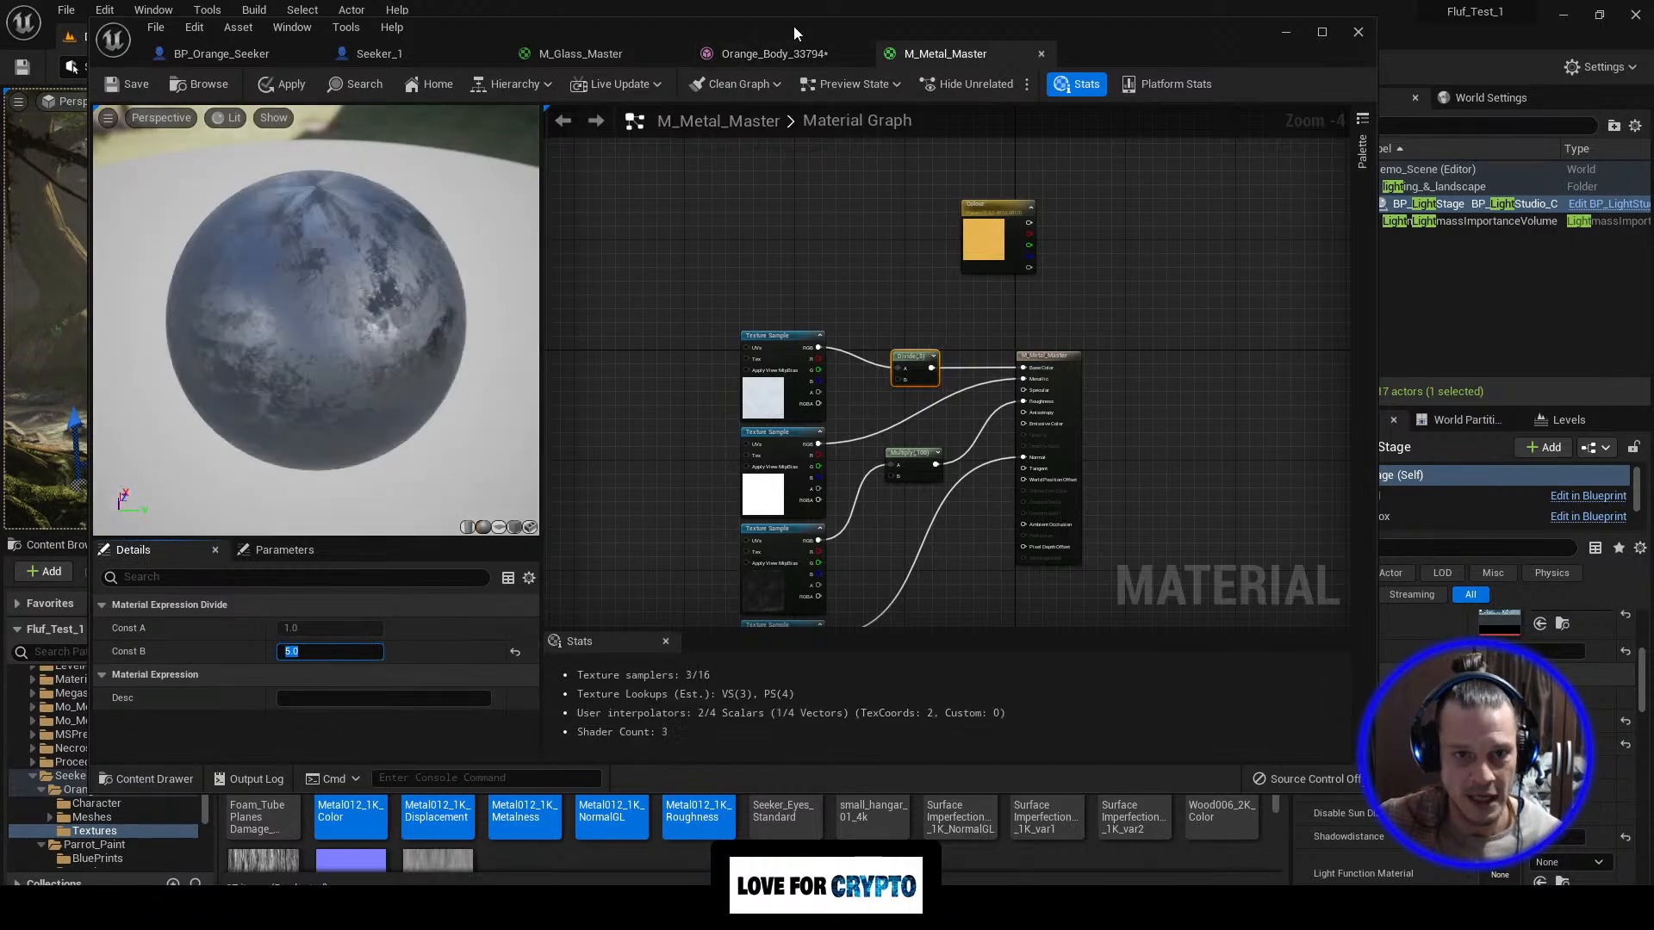
{"action": "left_click_drag", "start_coordinate": [794, 33], "coordinate": [1653, 38]}
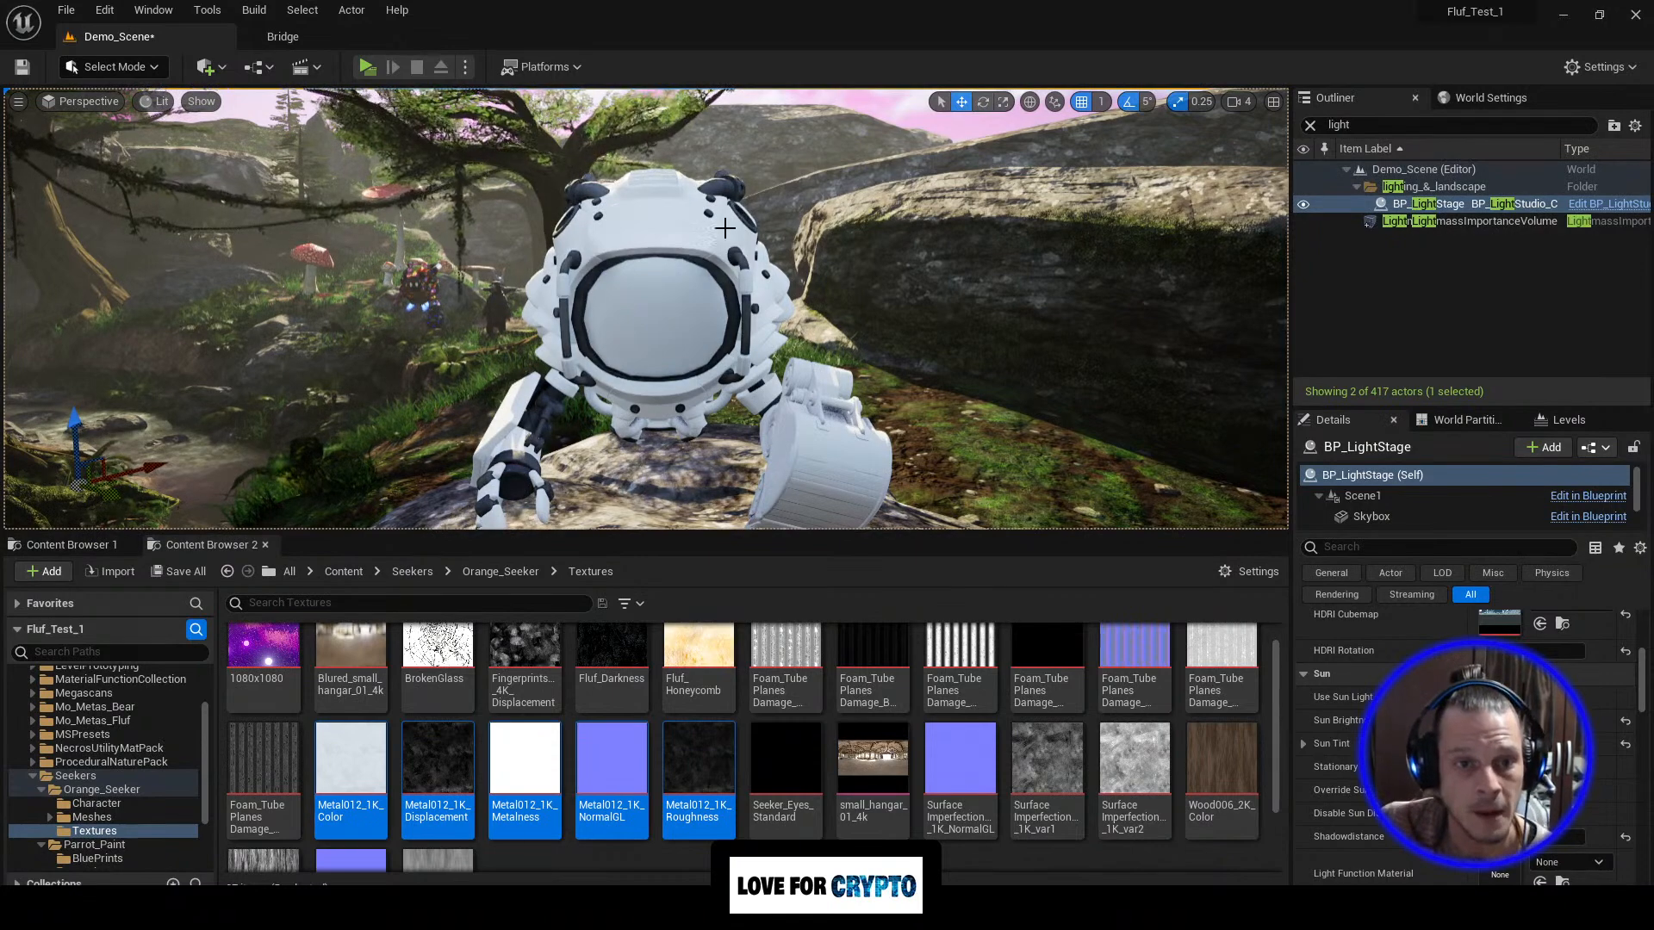
{"action": "right_click_drag", "start_coordinate": [621, 315], "coordinate": [620, 316]}
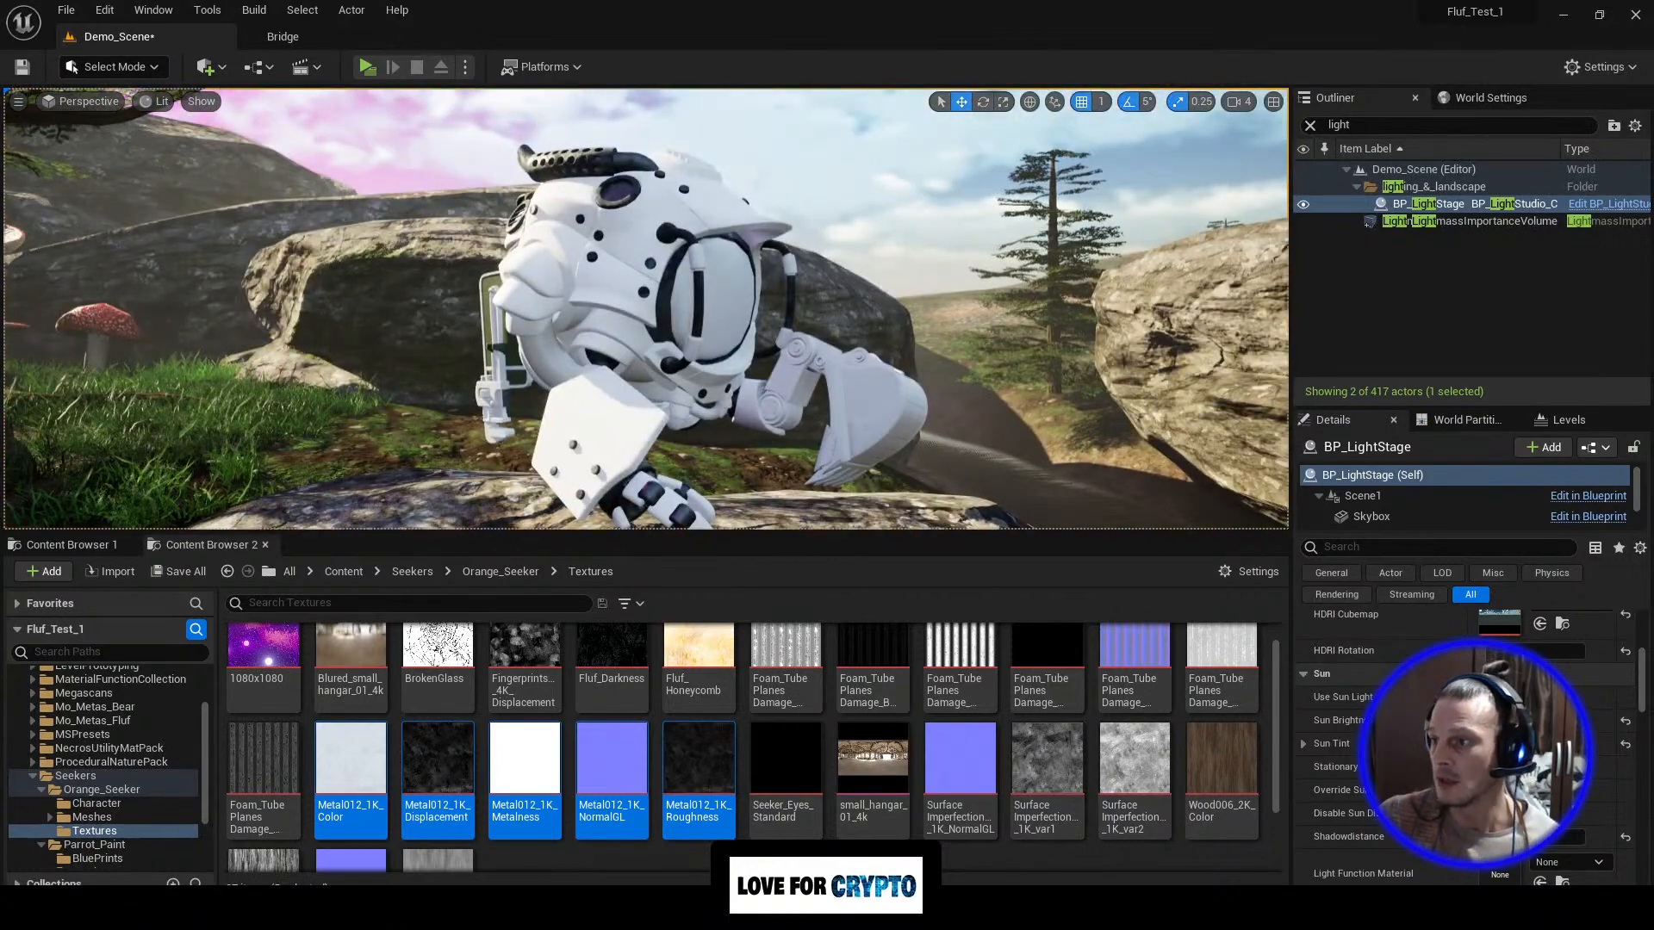
Step: Return to the material editor, save M_Metal_Master and close the M_Glass_Master asset
{"action": "key", "text": "alt+Tab"}
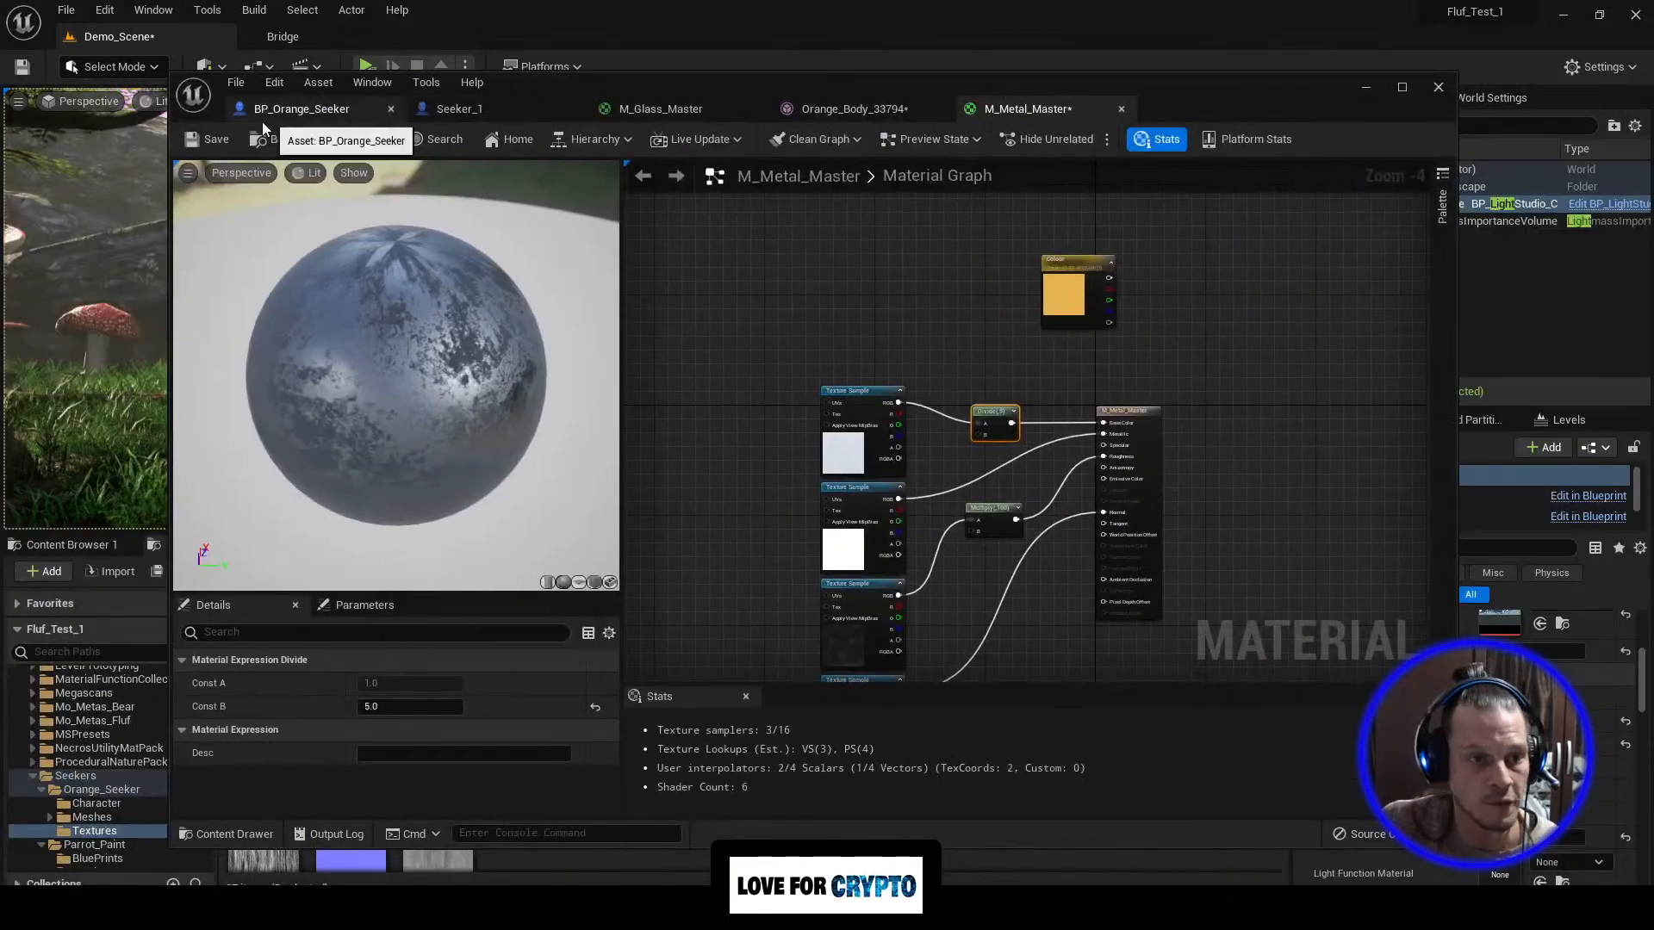
{"action": "left_click", "coordinate": [219, 143]}
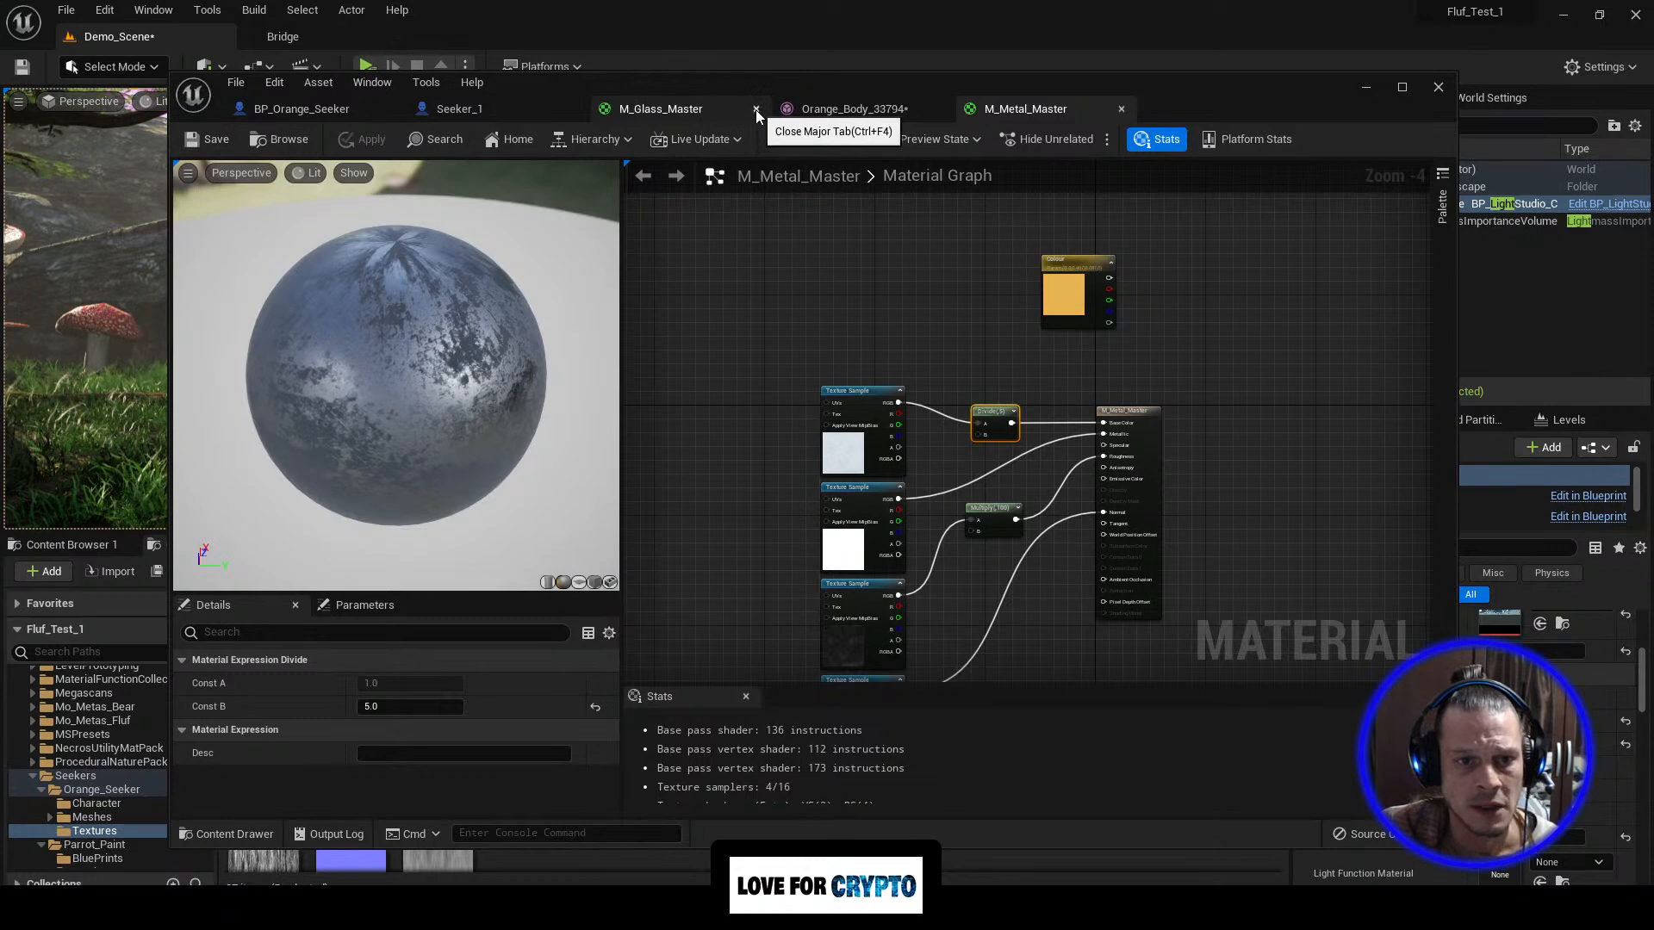
{"action": "left_click", "coordinate": [757, 109]}
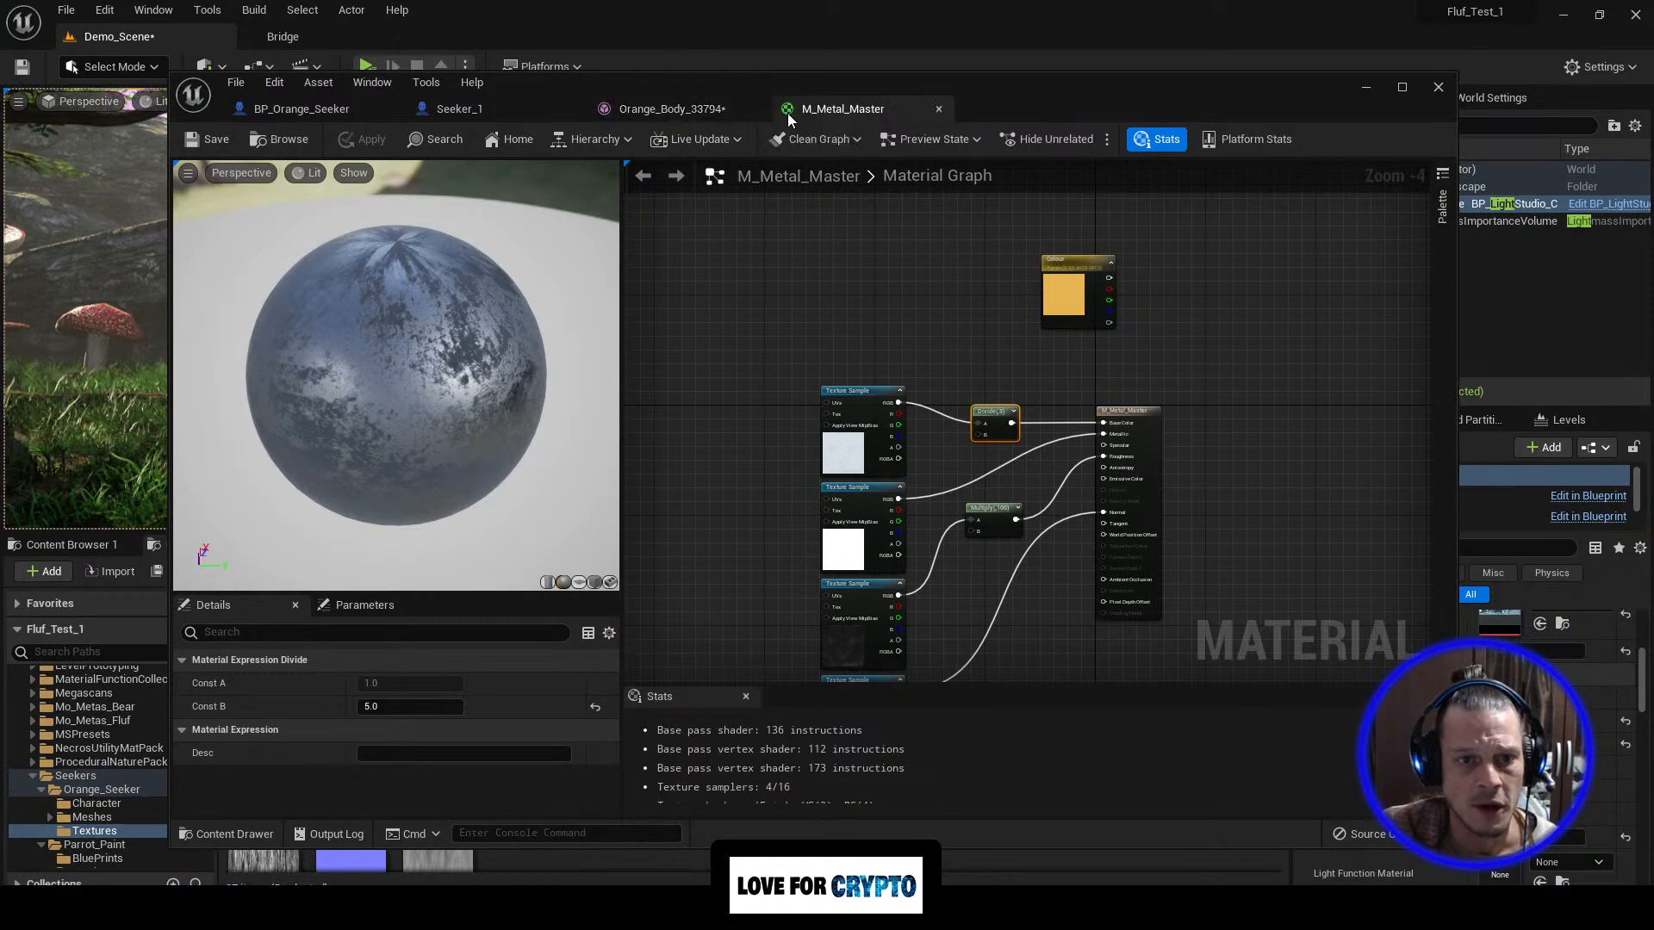
Step: Locate M_Tubing_Master from the Orange_Body mesh's material slots and open it in the material editor
{"action": "left_click", "coordinate": [725, 108]}
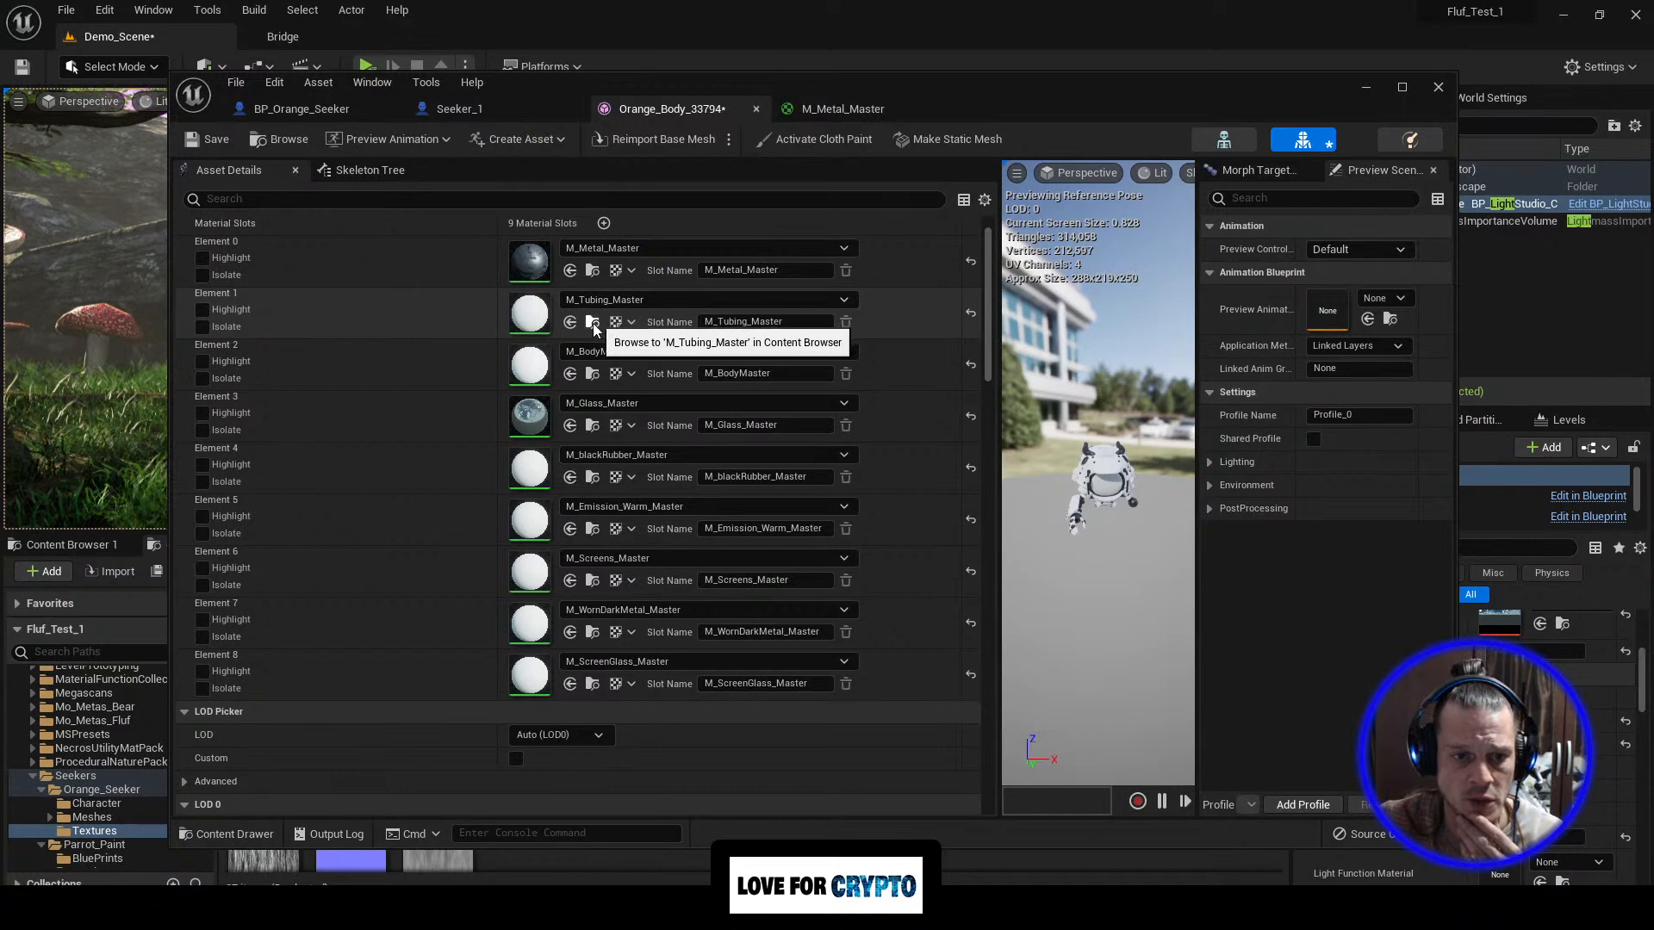
{"action": "left_click", "coordinate": [594, 322]}
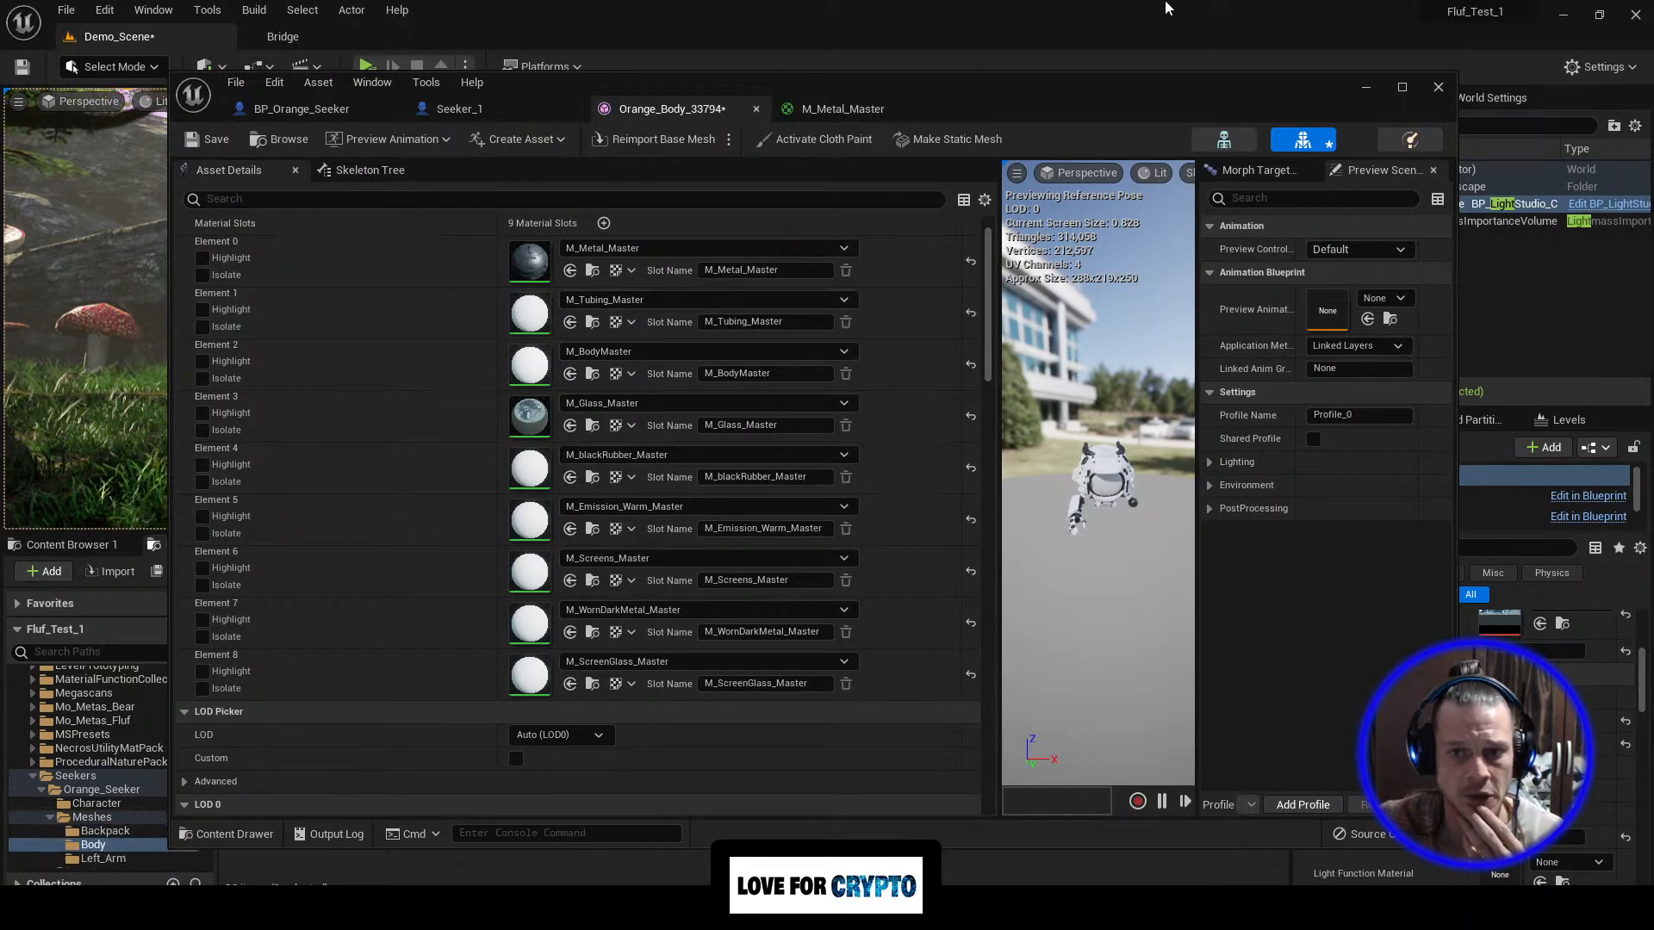
{"action": "left_click", "coordinate": [1366, 87]}
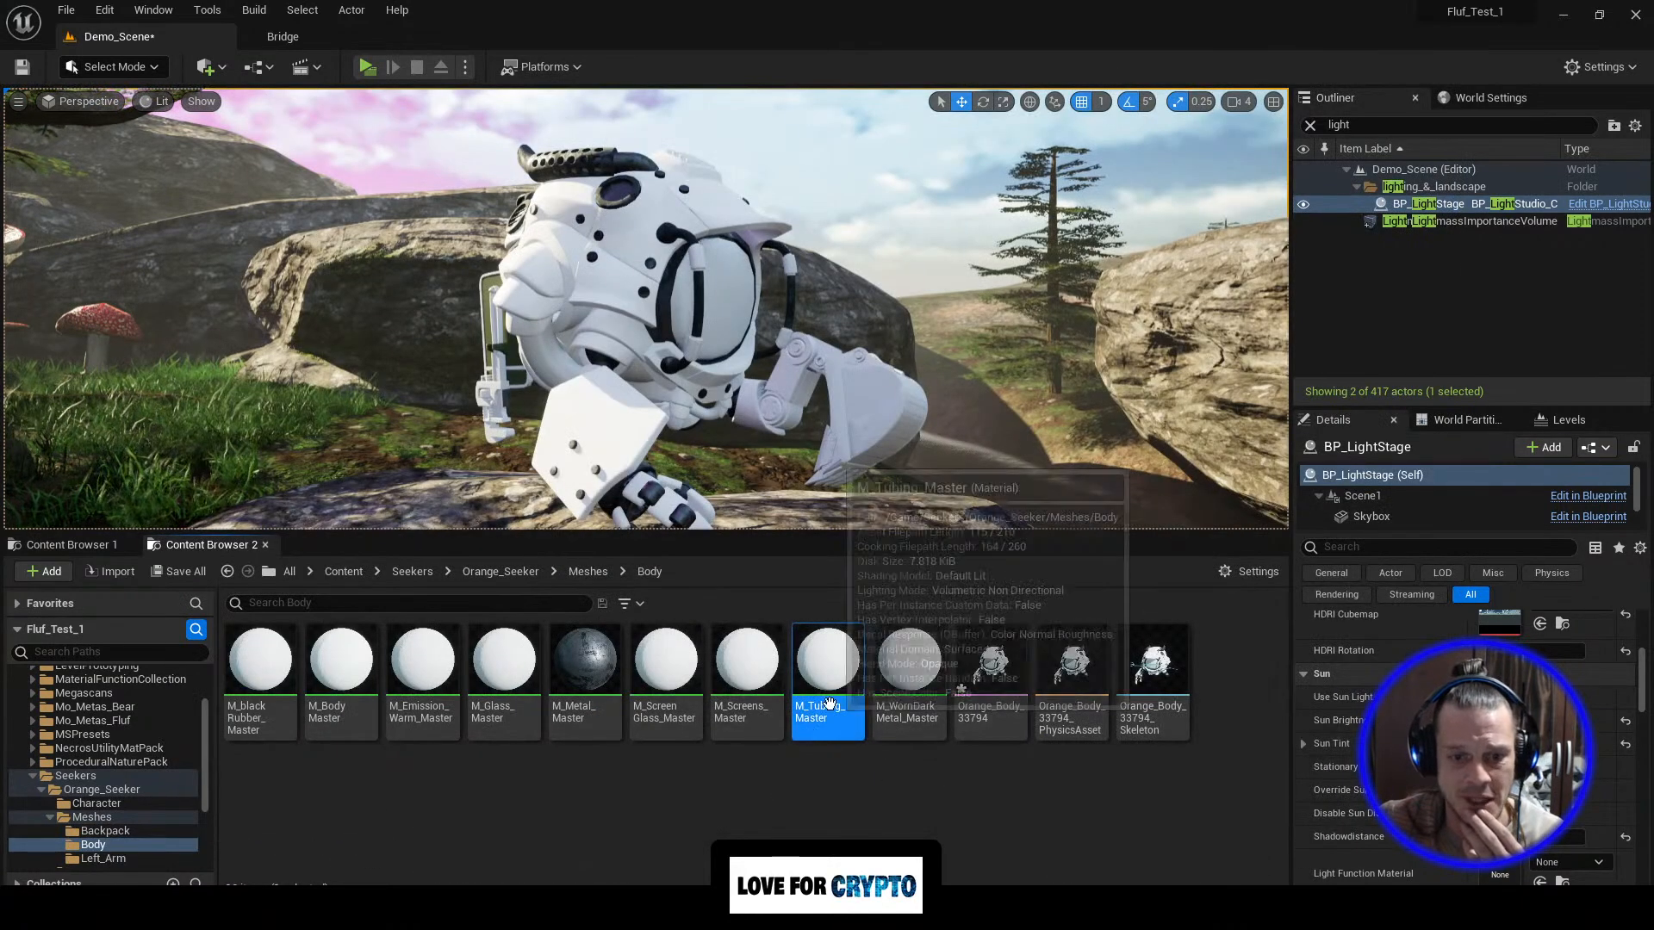
{"action": "double_click", "coordinate": [826, 721]}
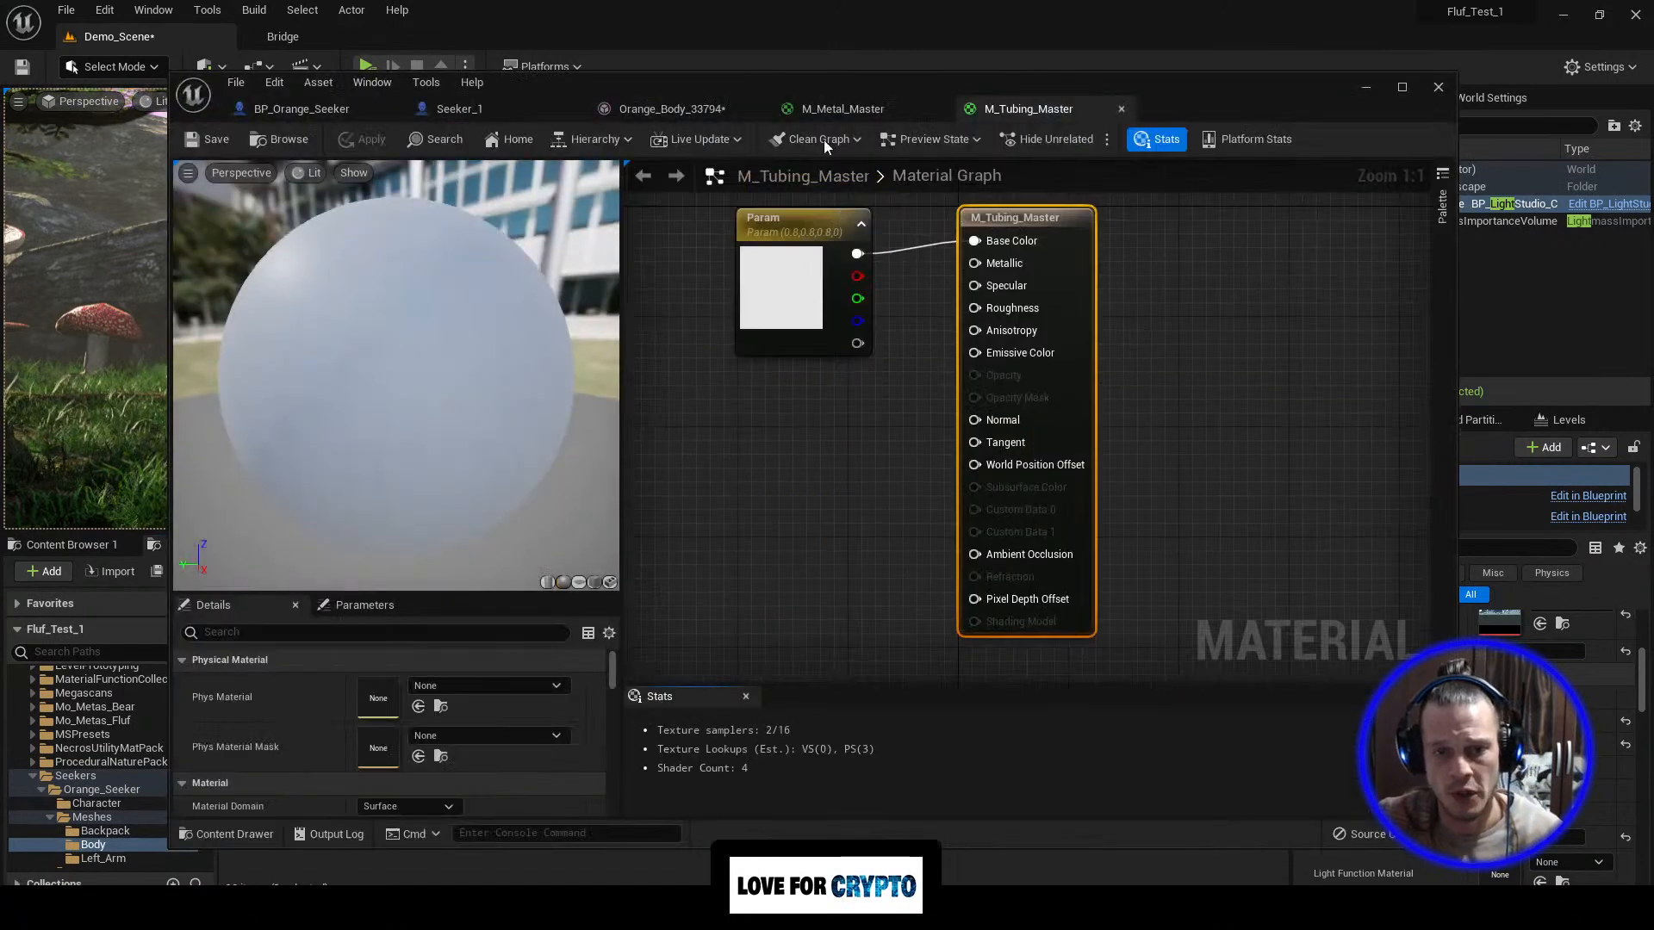
{"action": "right_click_drag", "start_coordinate": [819, 402], "coordinate": [960, 417]}
{"action": "scroll", "coordinate": [948, 430], "scroll_direction": "down", "scroll_amount": 2}
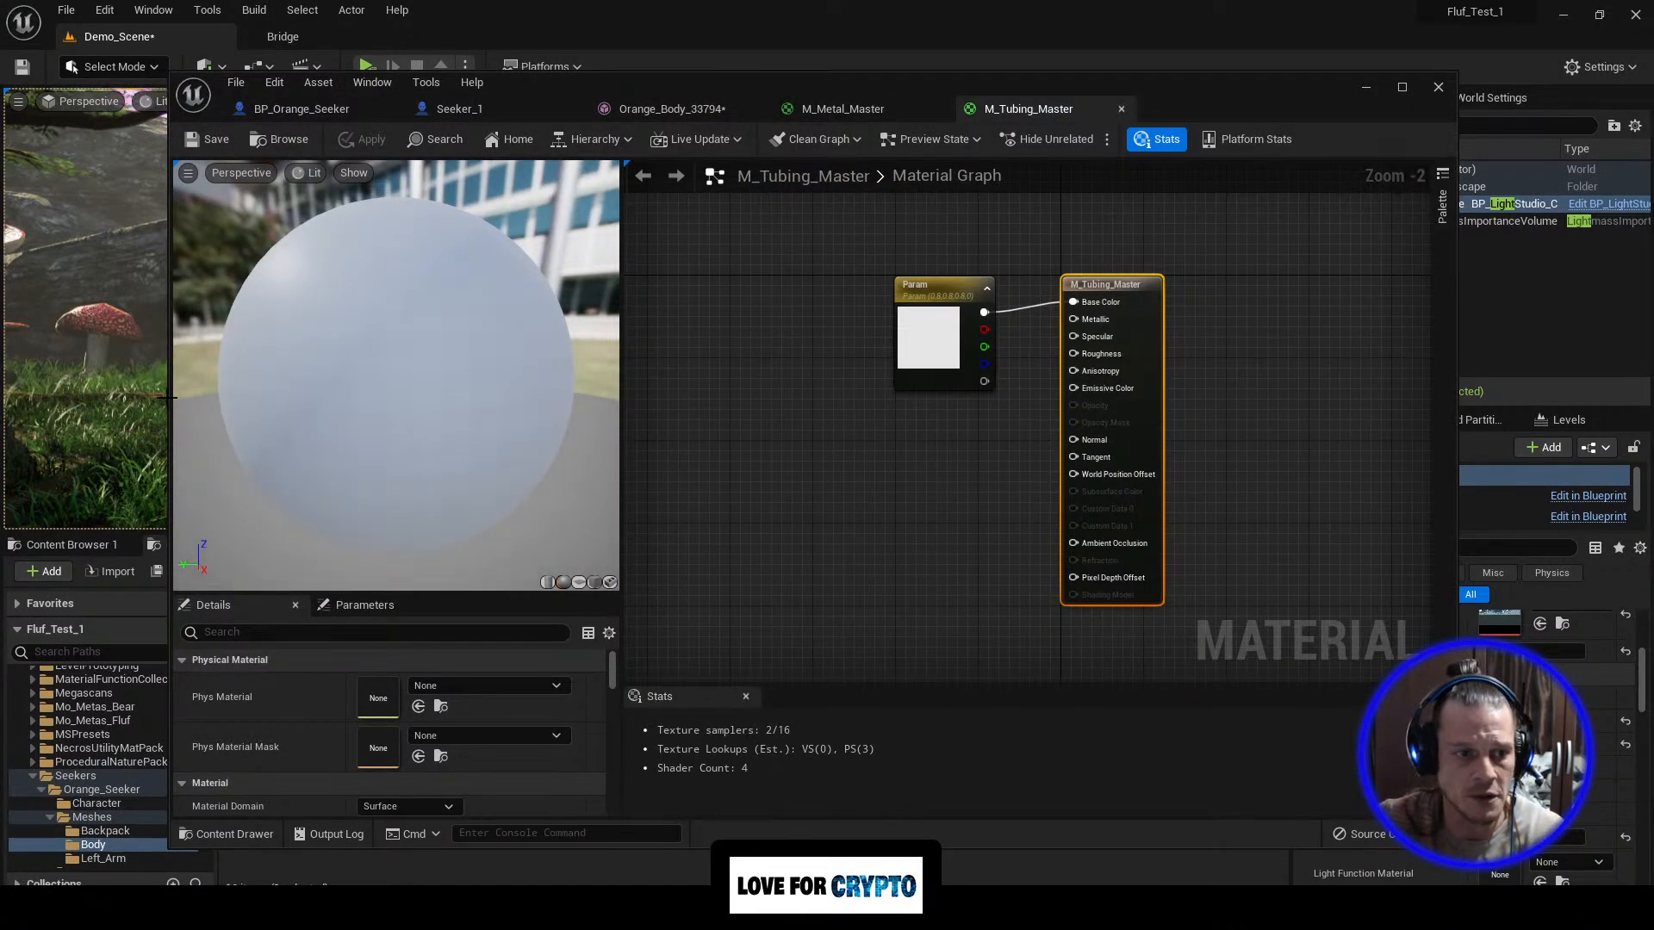
Step: Narrow the material editor window to uncover the content browser and open the Orange_Seeker Textures folder
{"action": "left_click_drag", "start_coordinate": [173, 401], "coordinate": [677, 422]}
{"action": "left_click_drag", "start_coordinate": [947, 440], "coordinate": [895, 439]}
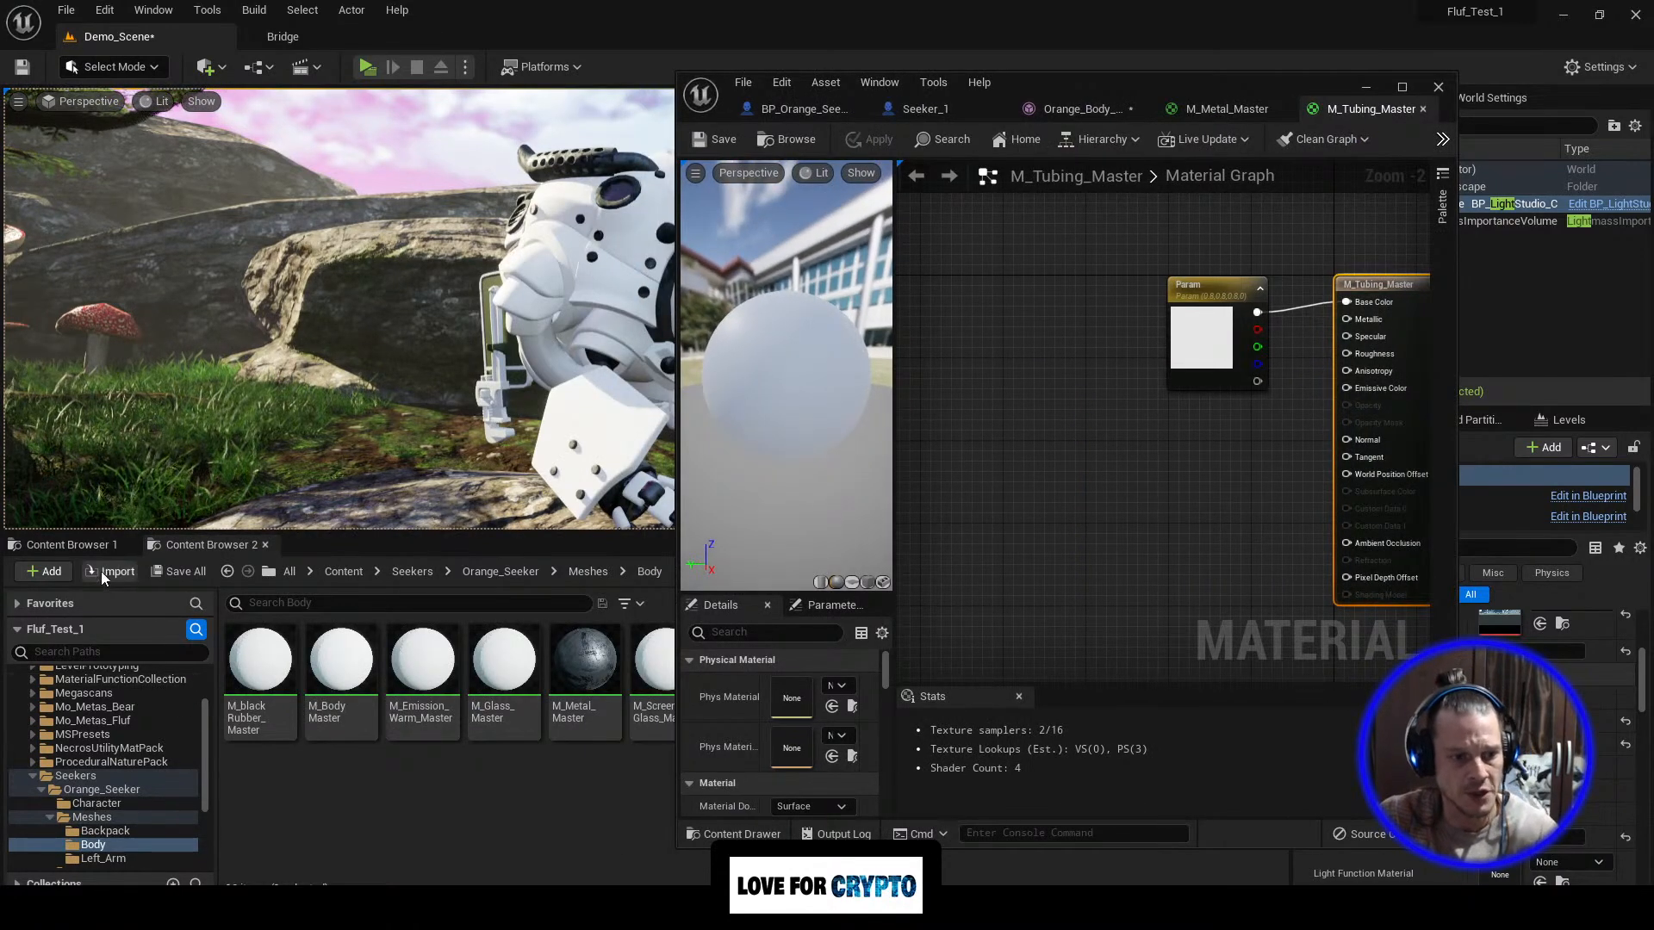
{"action": "left_click", "coordinate": [88, 548]}
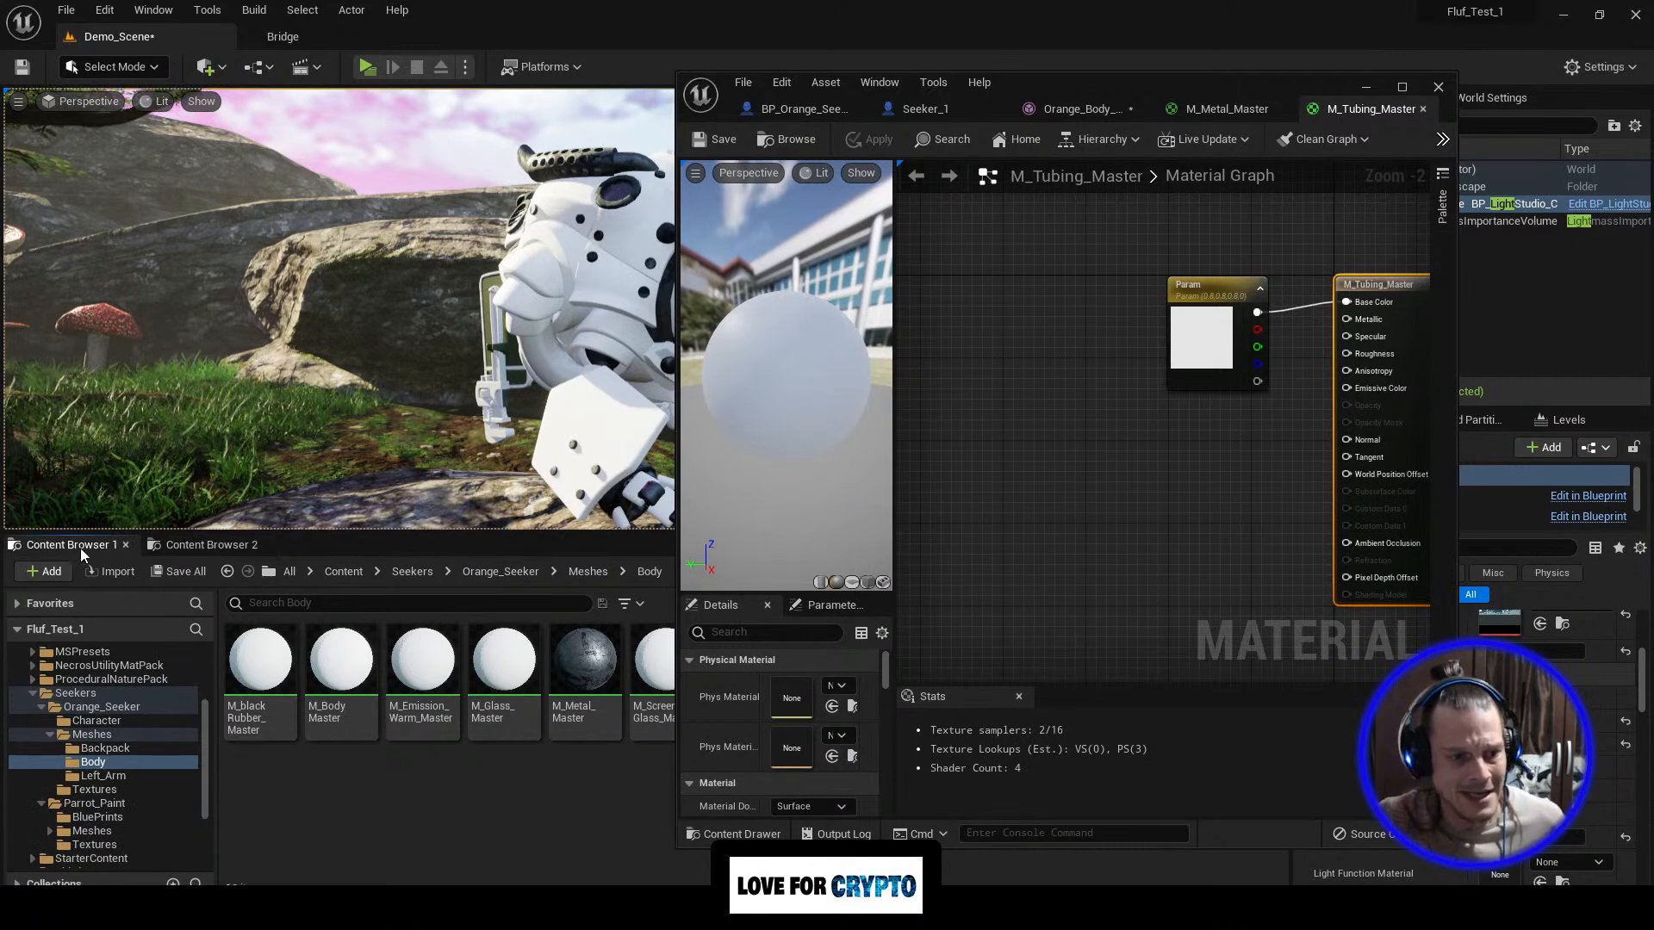
{"action": "left_click", "coordinate": [197, 546]}
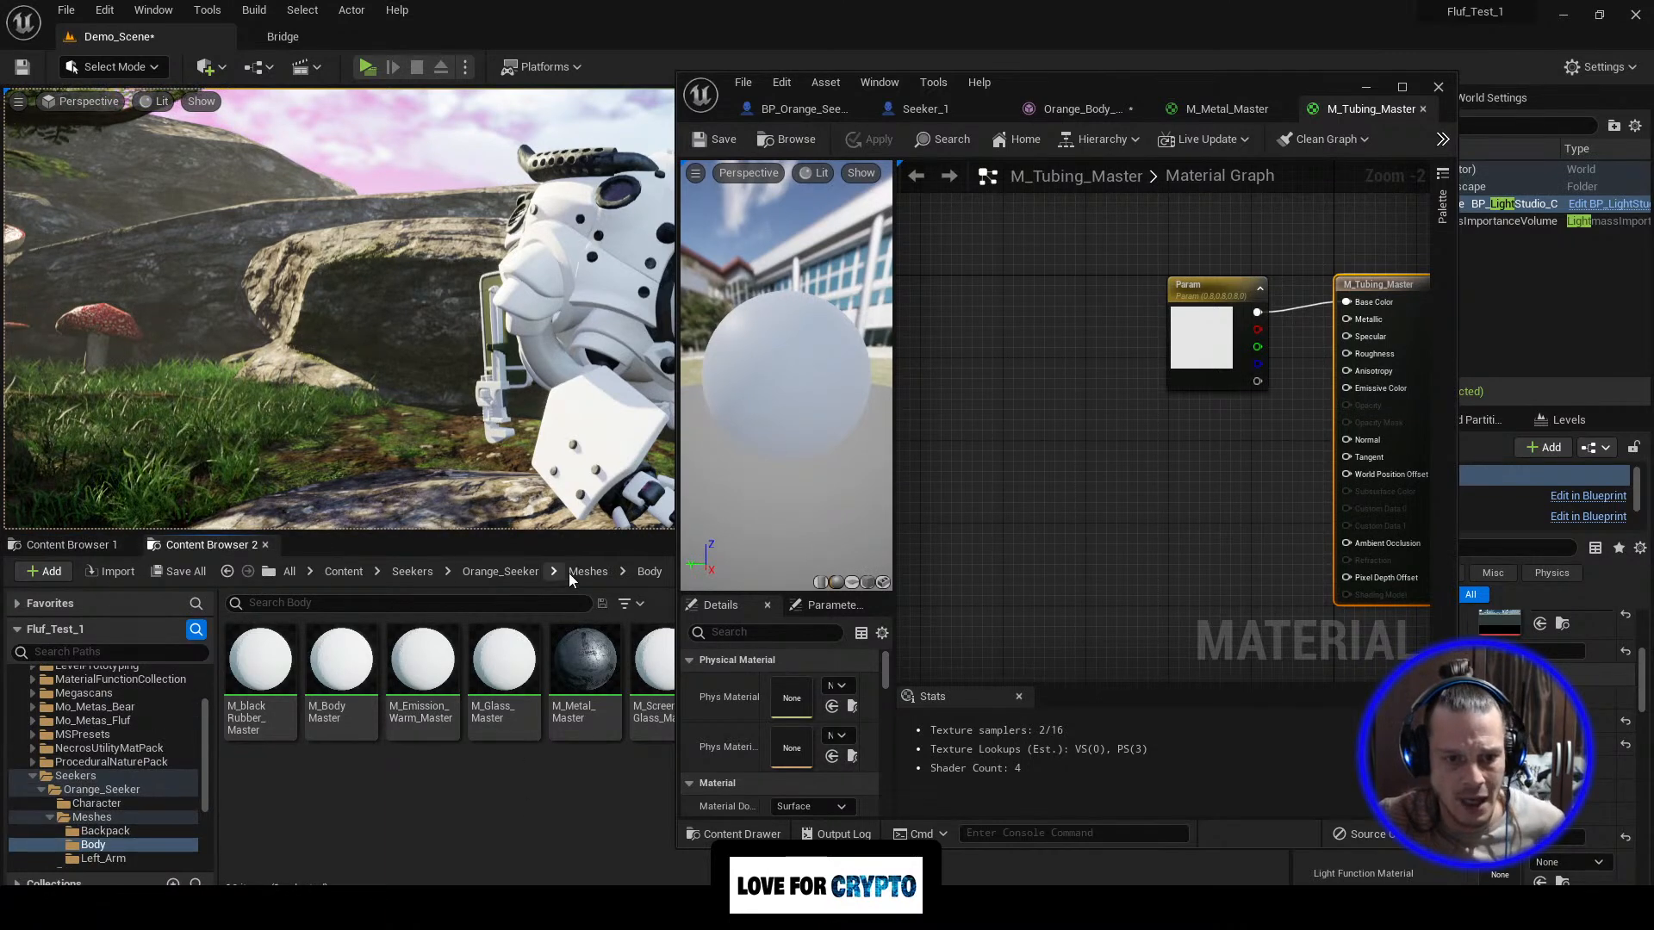
{"action": "left_click", "coordinate": [512, 574]}
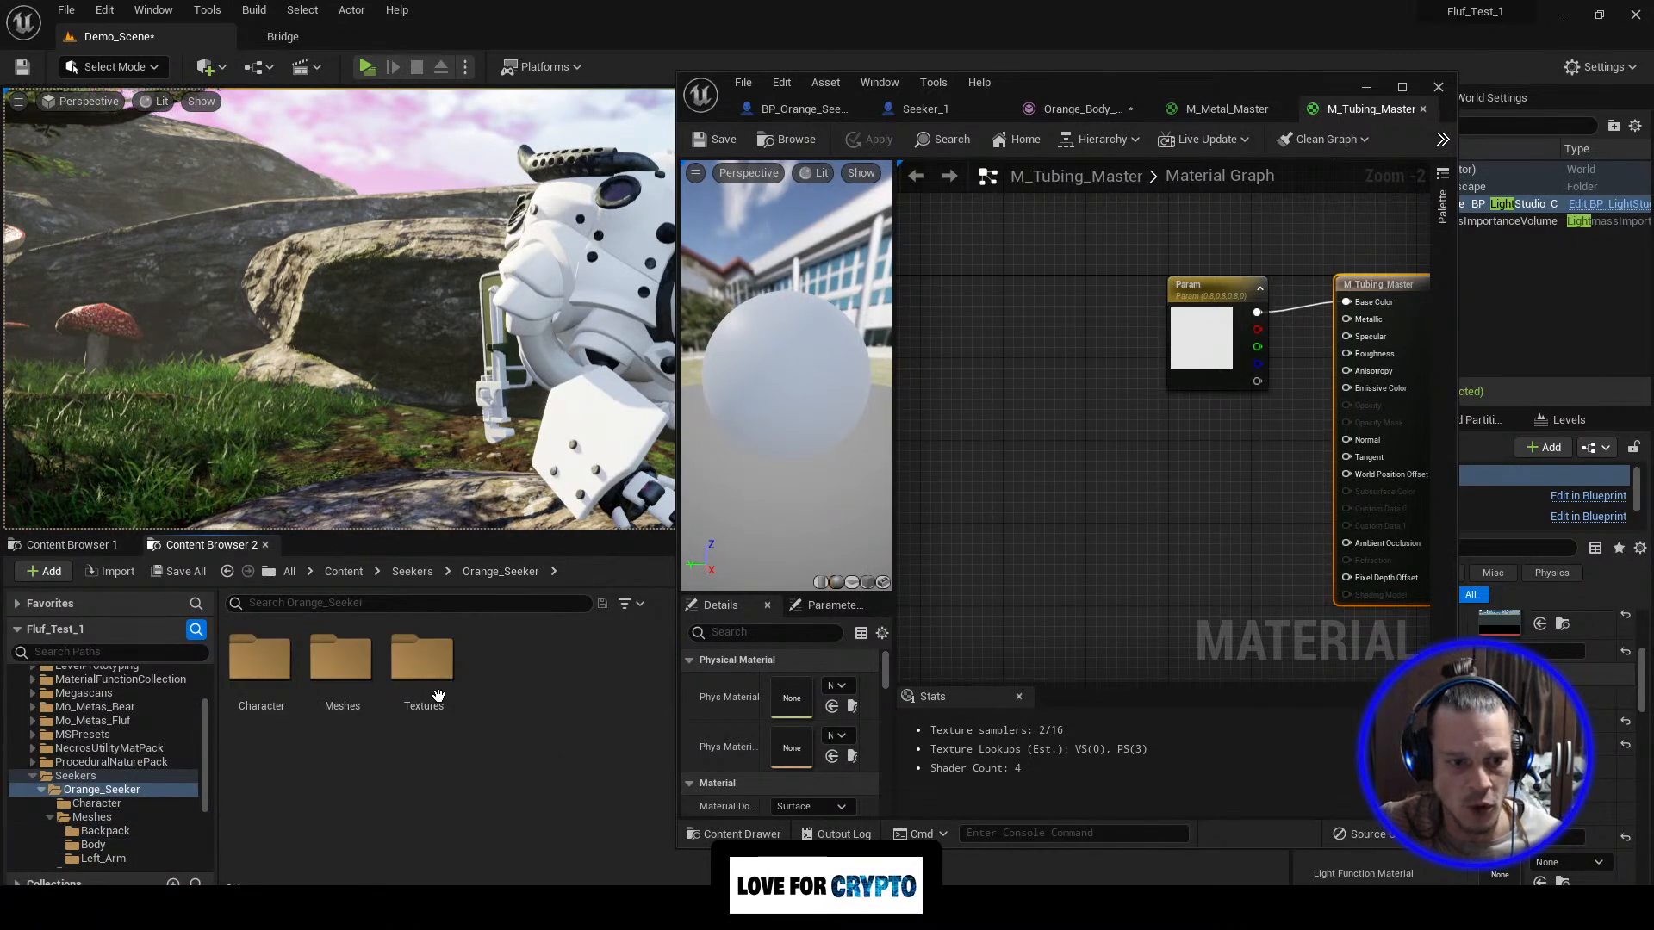
{"action": "double_click", "coordinate": [422, 663]}
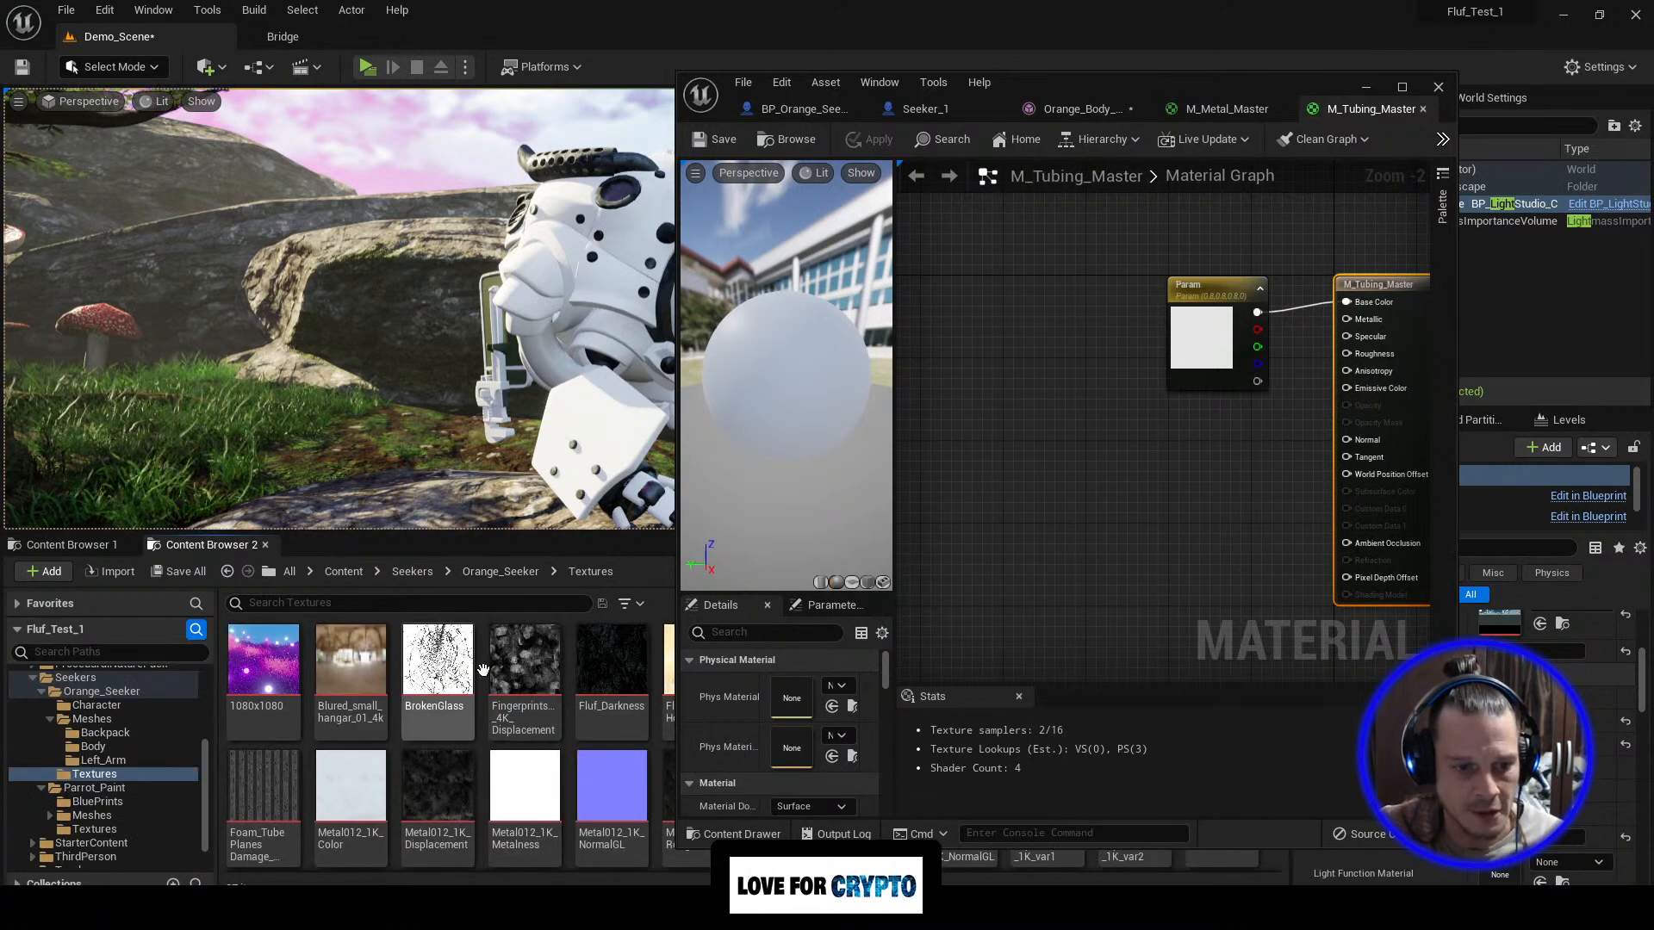
Step: Select all seven Foam_TubePlanesDamage textures and add them to the M_Tubing_Master graph as texture samples
{"action": "left_click", "coordinate": [1365, 87]}
{"action": "scroll", "coordinate": [893, 779], "scroll_direction": "down", "scroll_amount": 2}
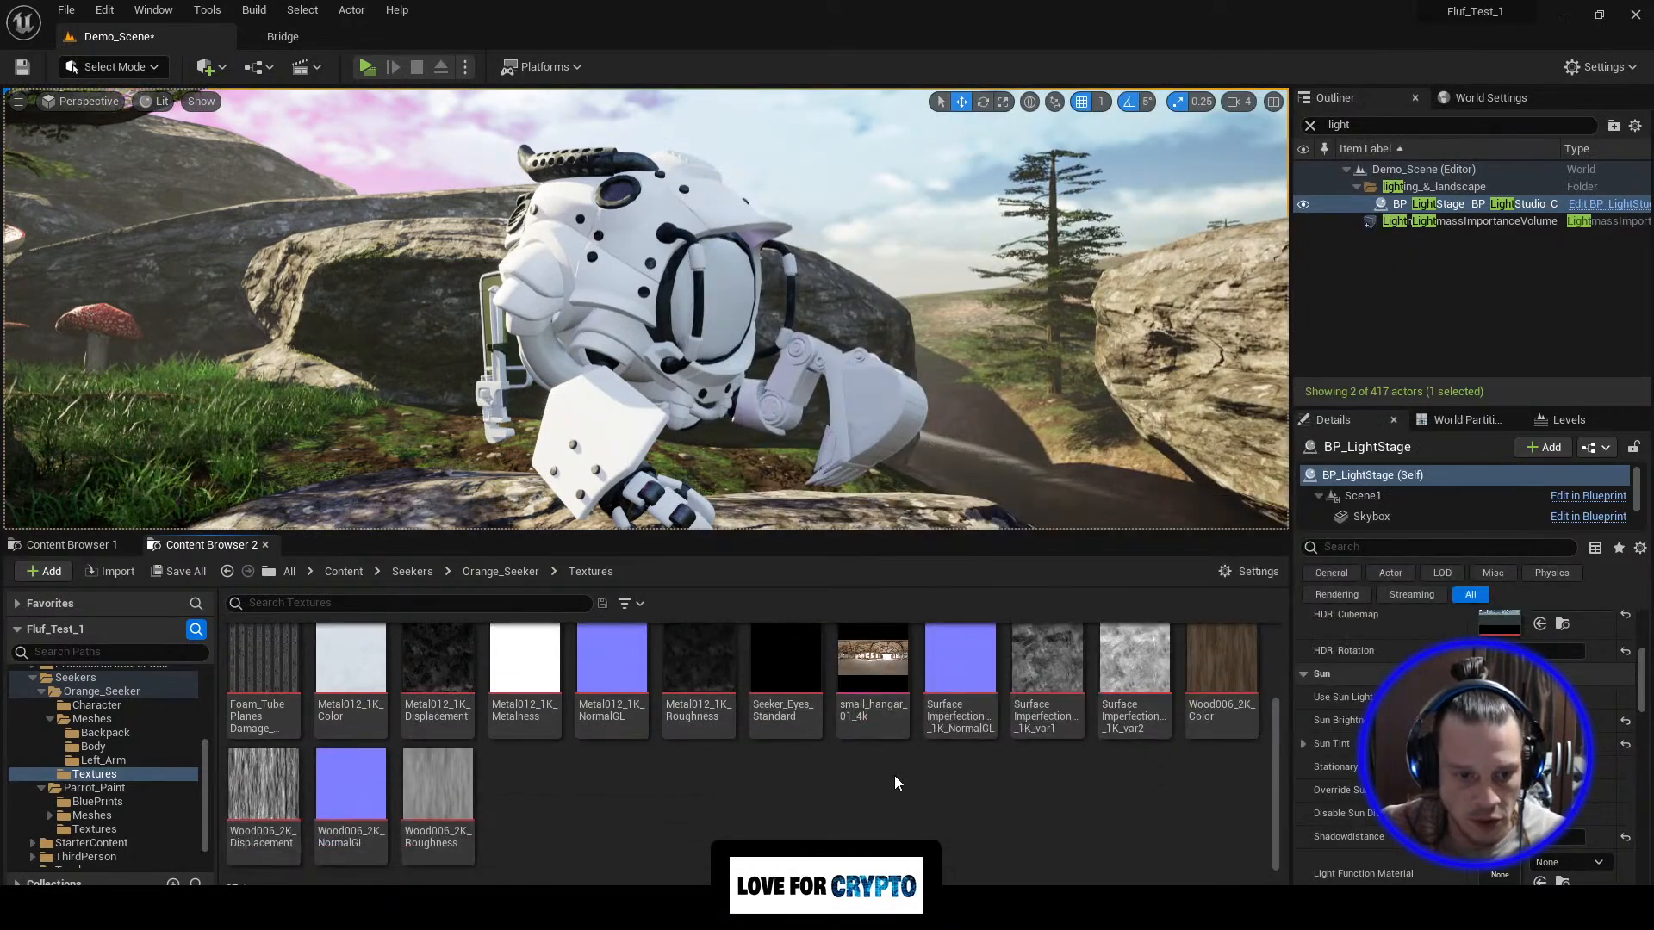
{"action": "scroll", "coordinate": [1237, 718], "scroll_direction": "up", "scroll_amount": 2}
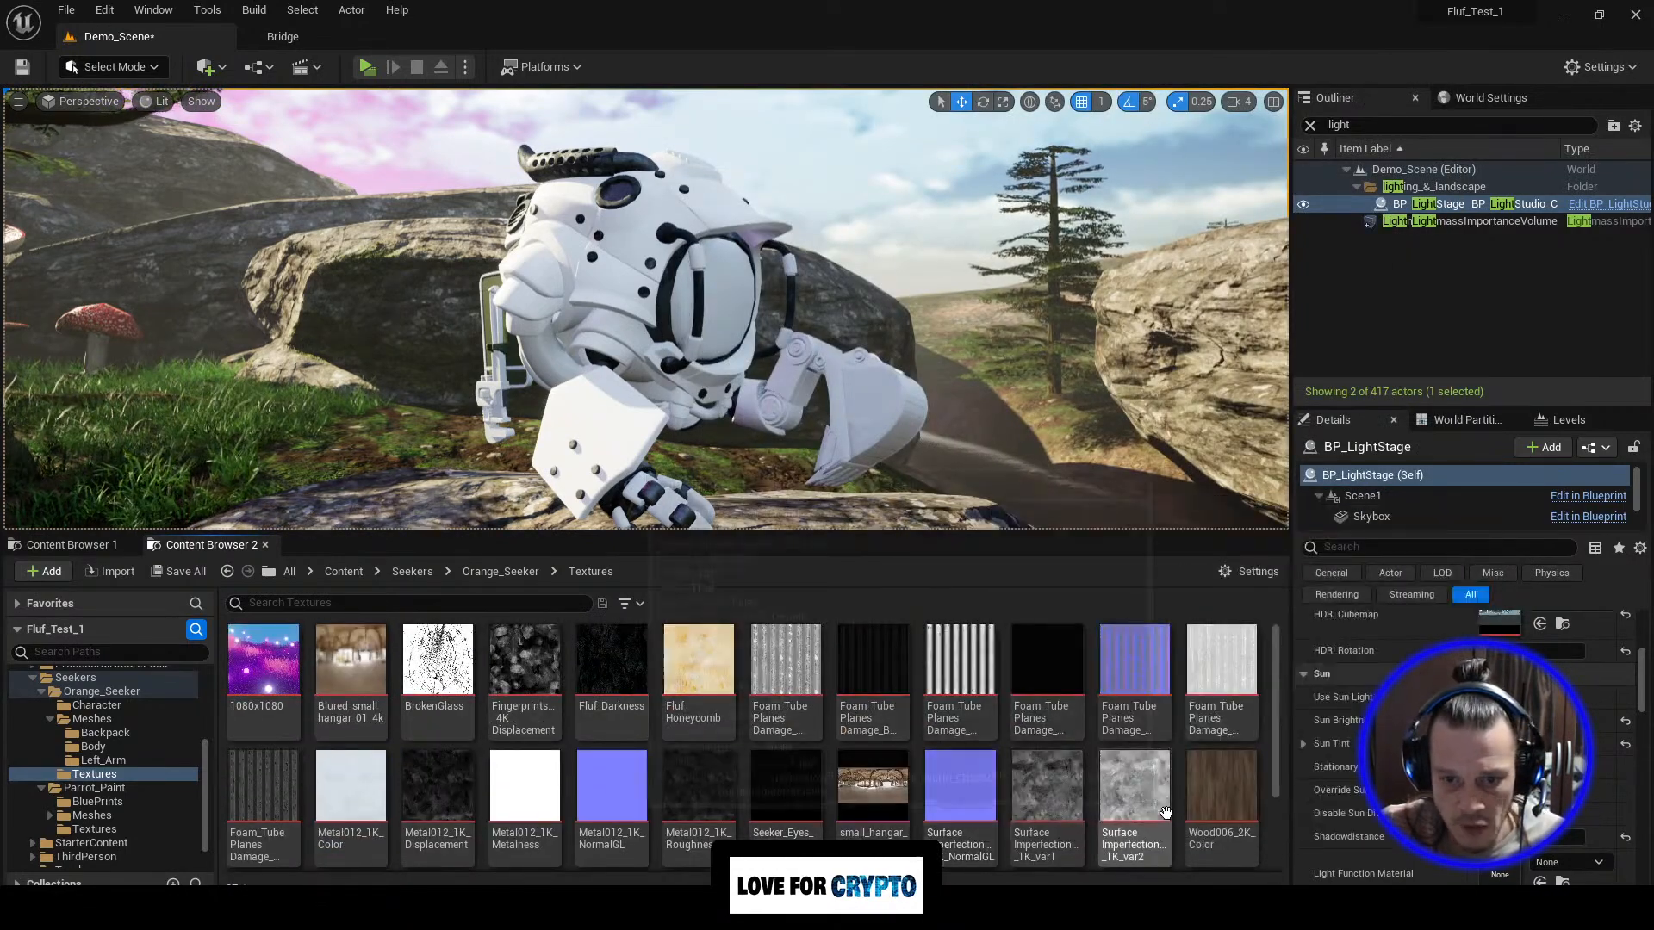
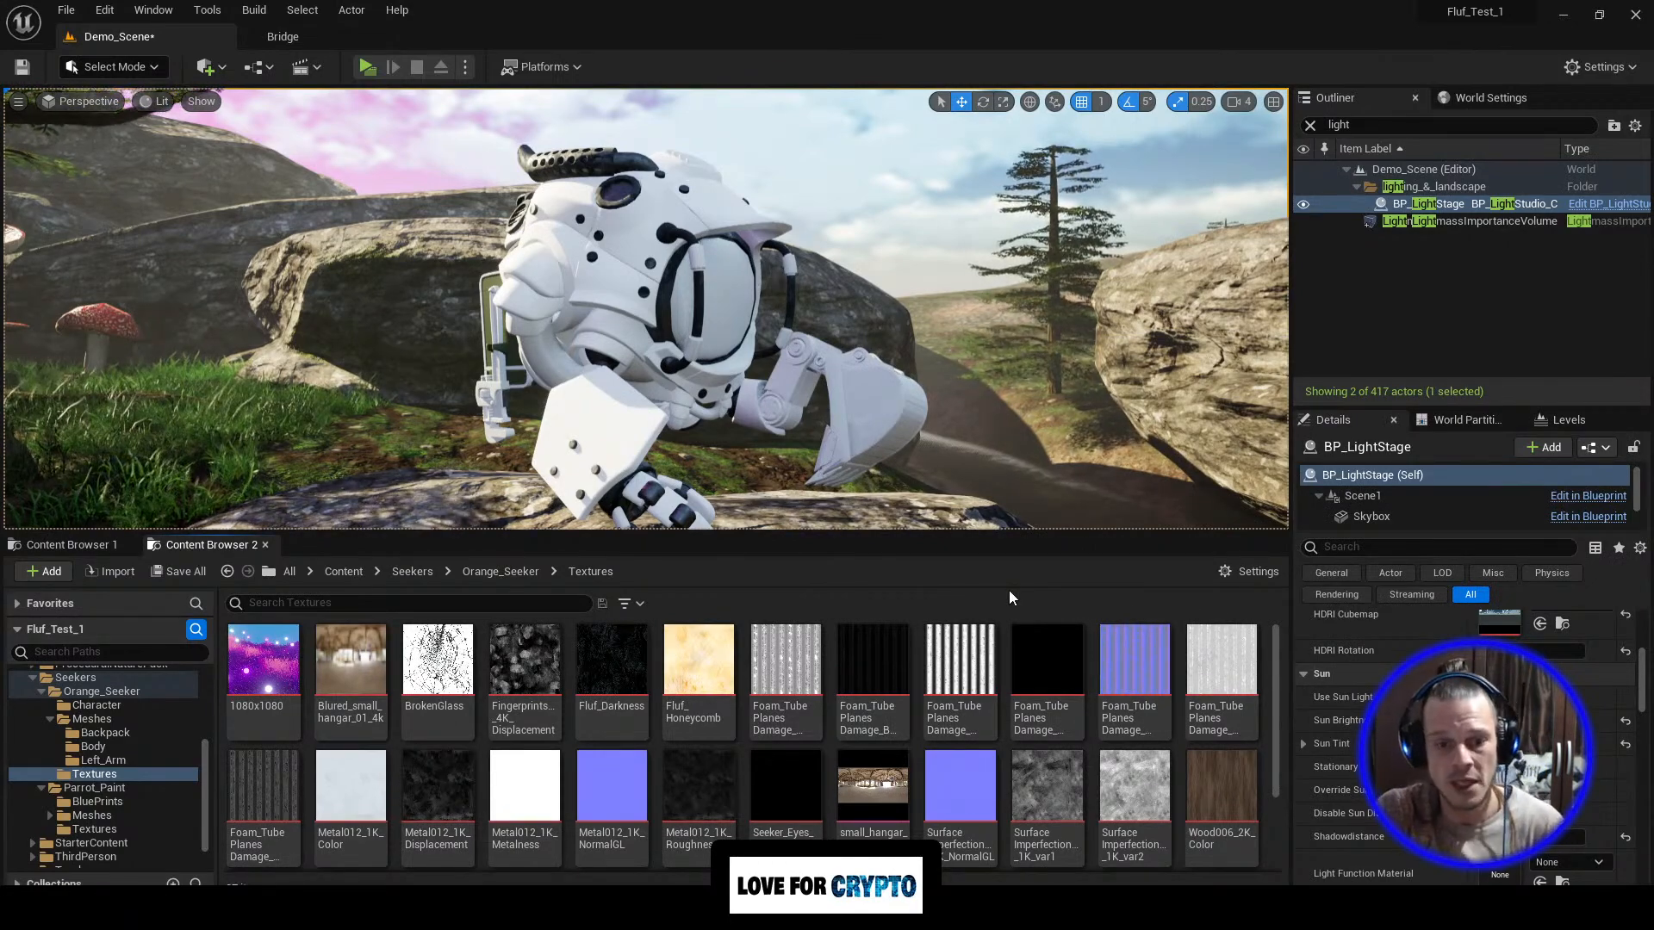
{"action": "left_click", "coordinate": [803, 728]}
{"action": "mouse_move", "coordinate": [262, 841]}
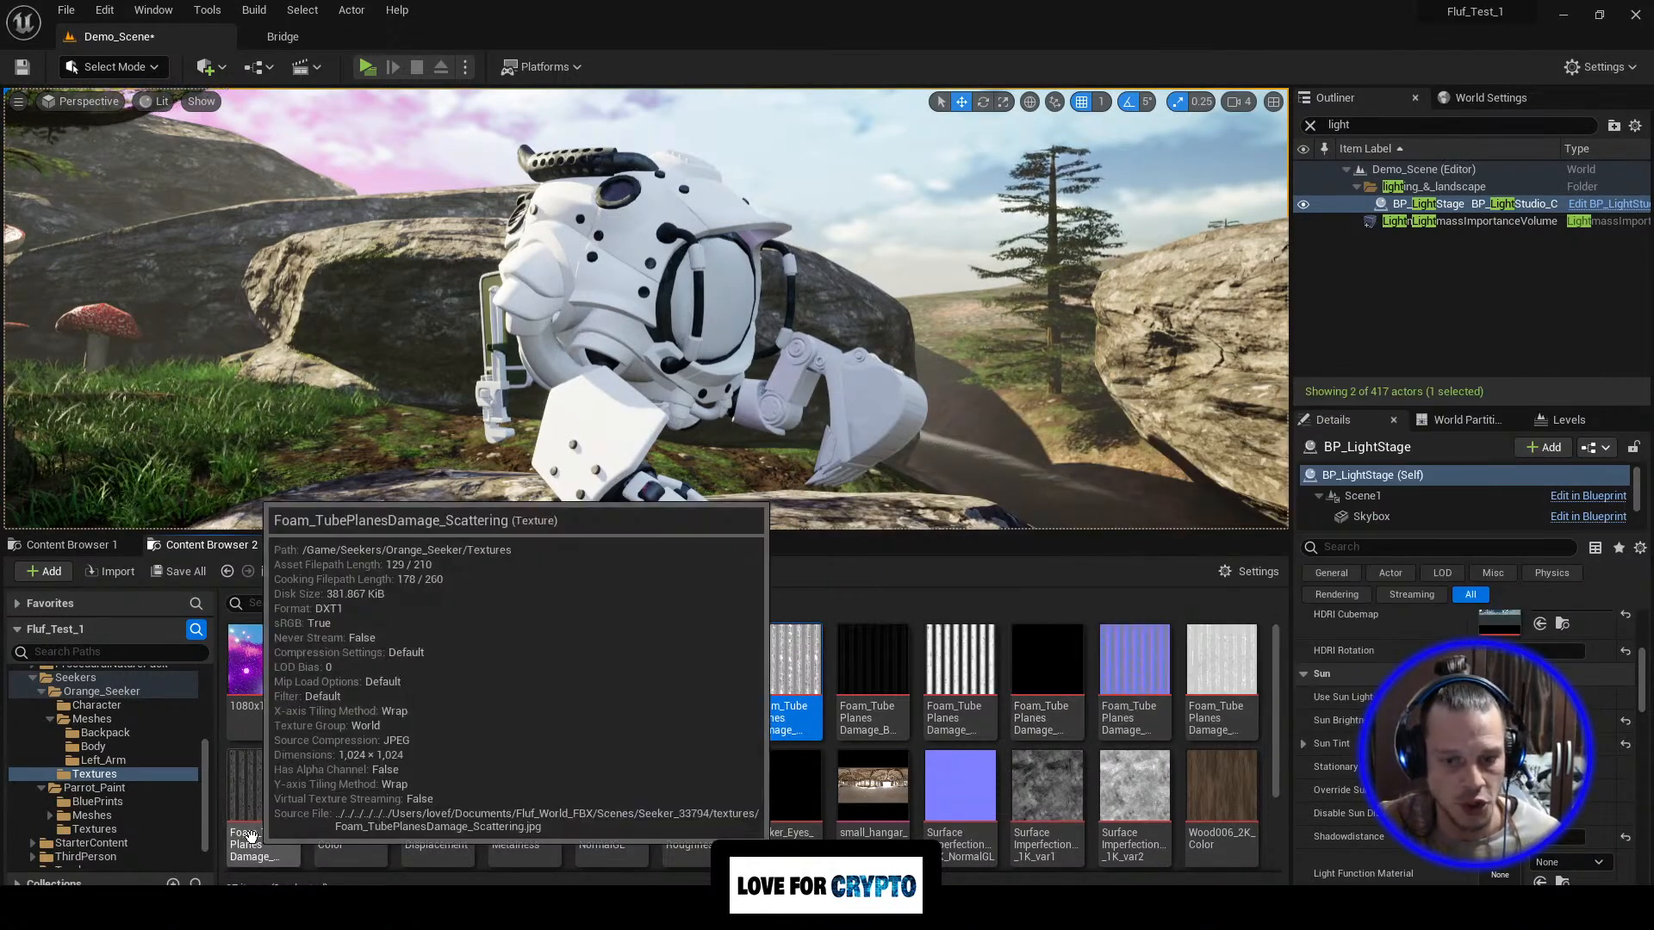
{"action": "left_click", "coordinate": [262, 842], "text": "ctrl"}
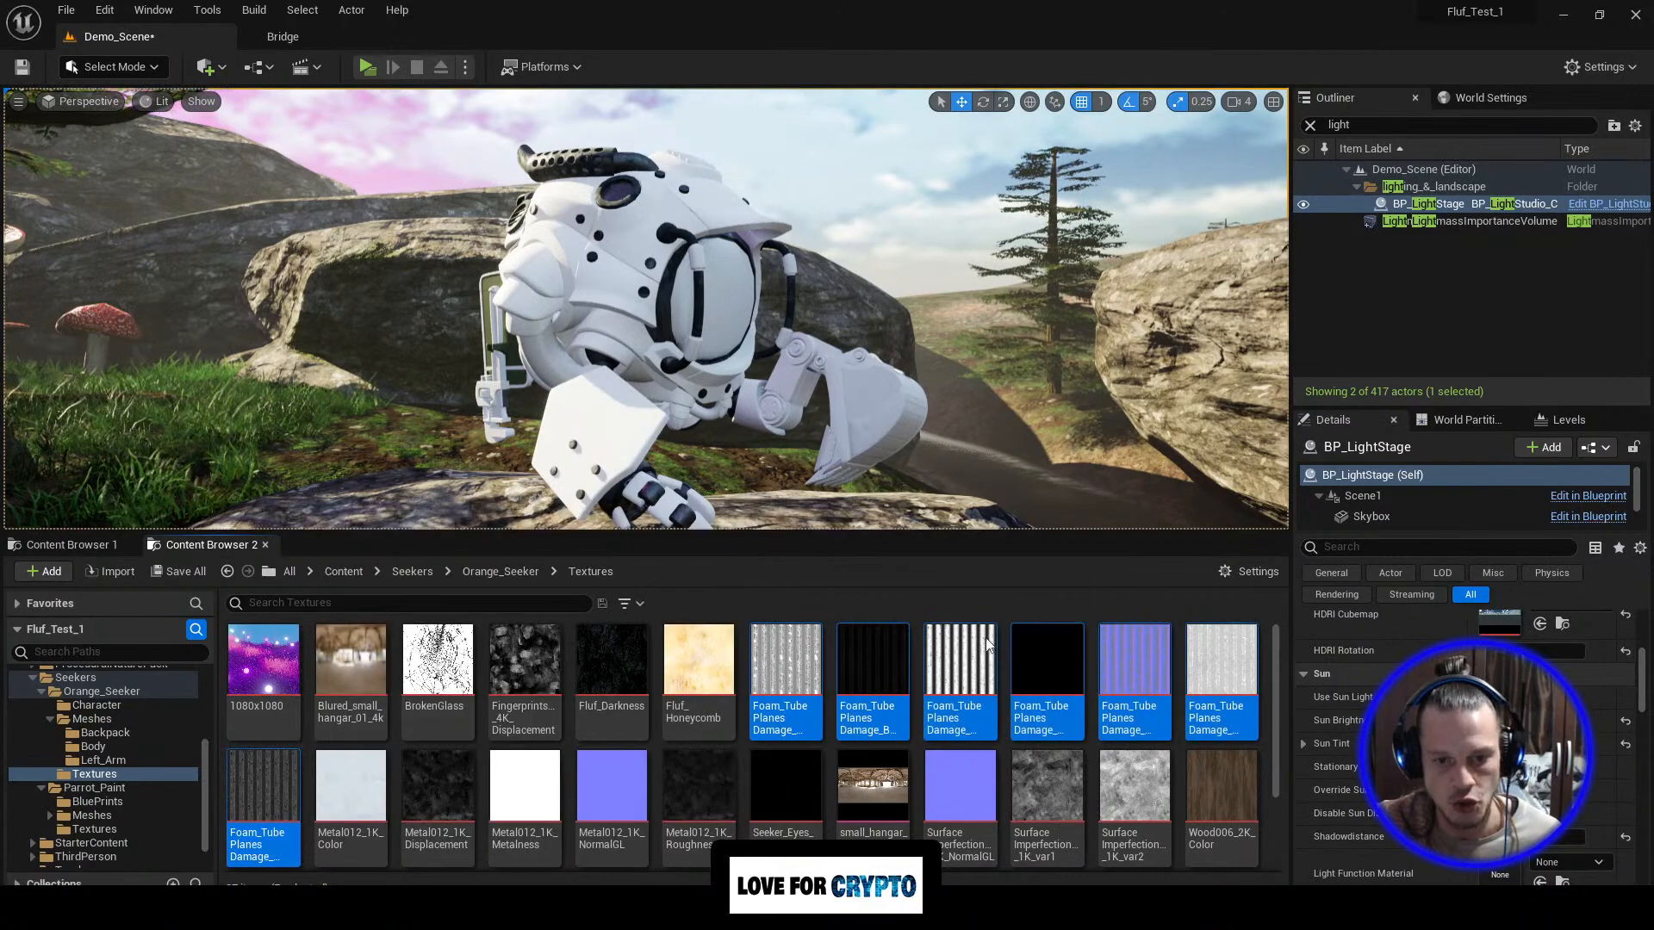
{"action": "left_click", "coordinate": [873, 690], "text": "ctrl"}
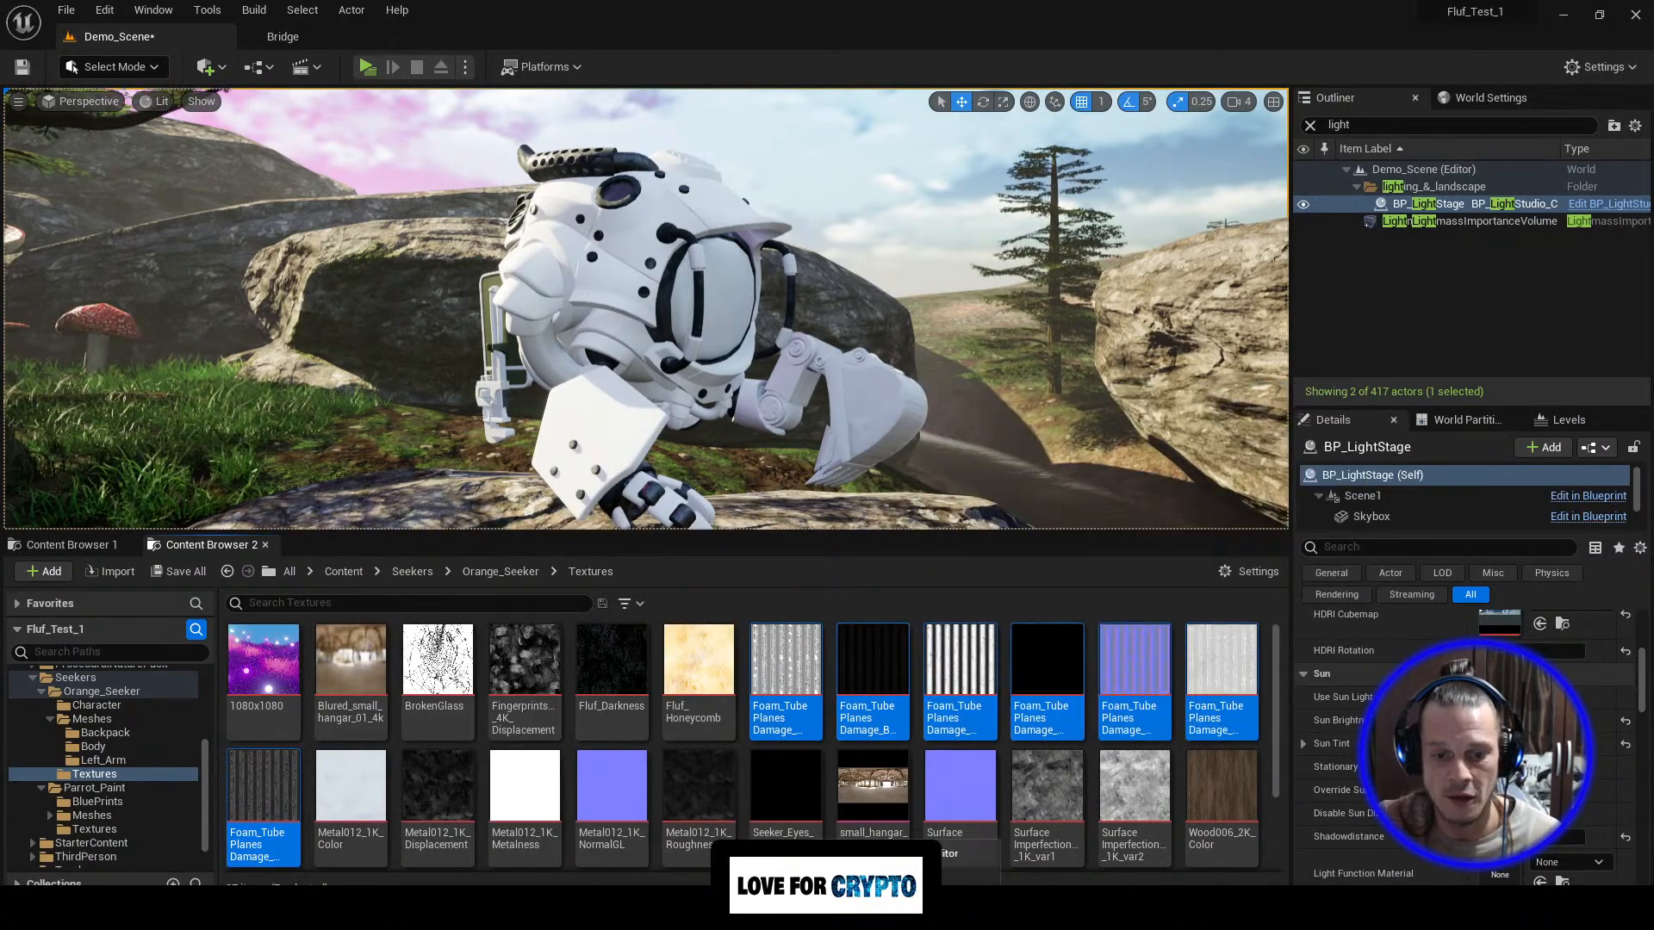
{"action": "left_click", "coordinate": [887, 881]}
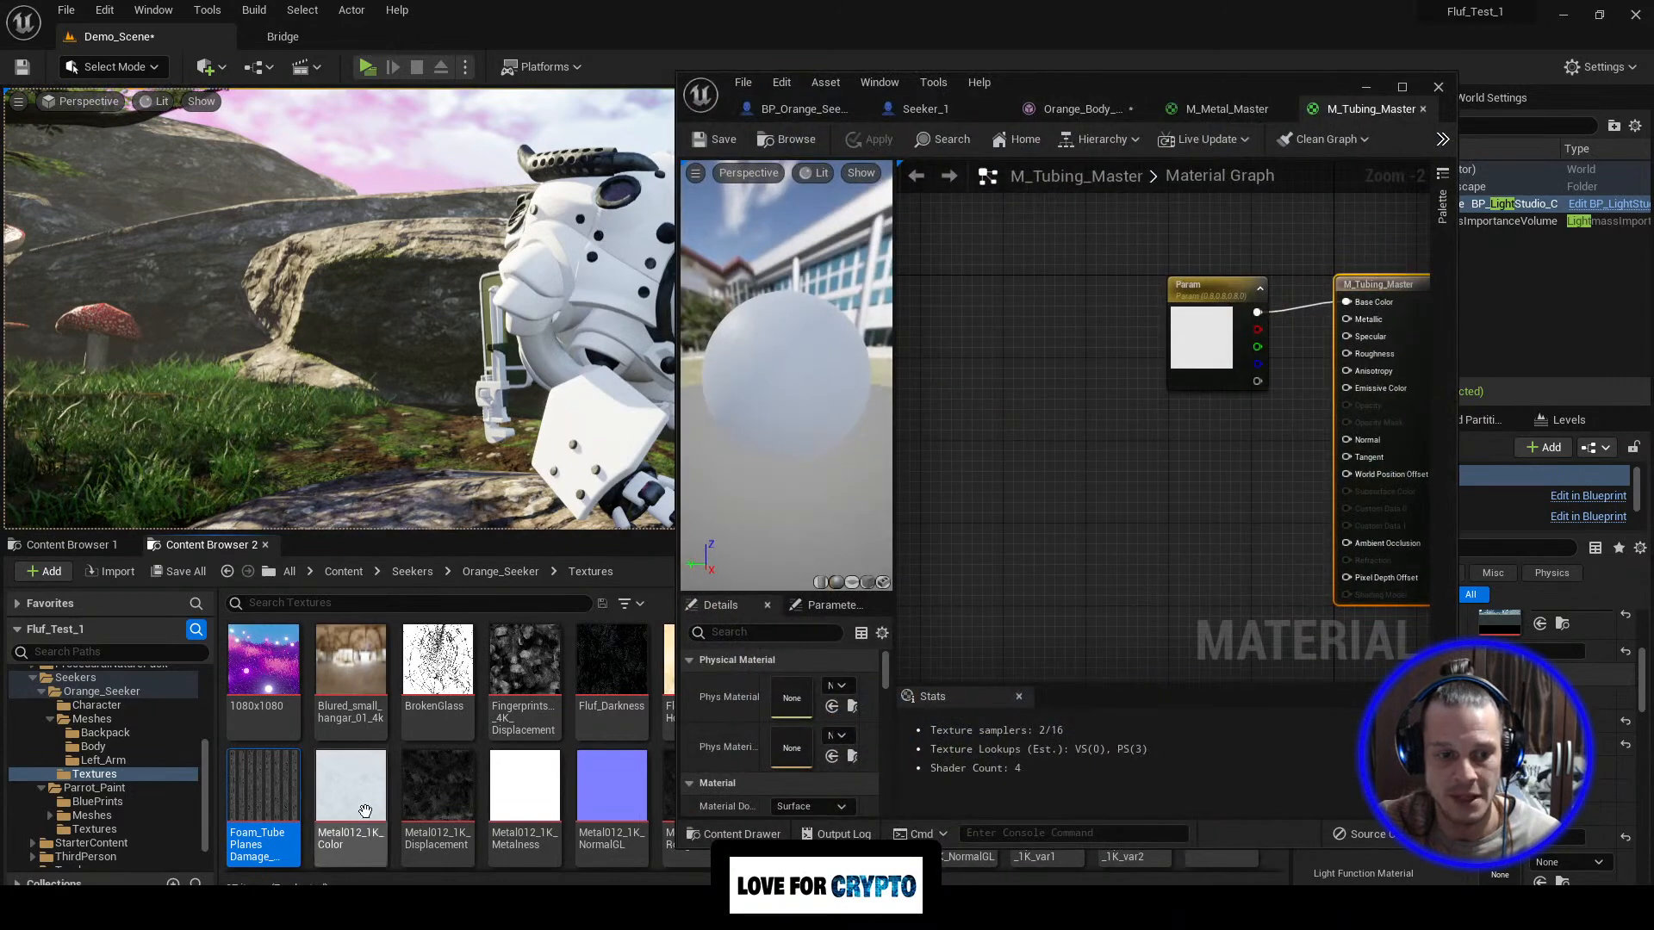
{"action": "left_click_drag", "start_coordinate": [268, 808], "coordinate": [1010, 439]}
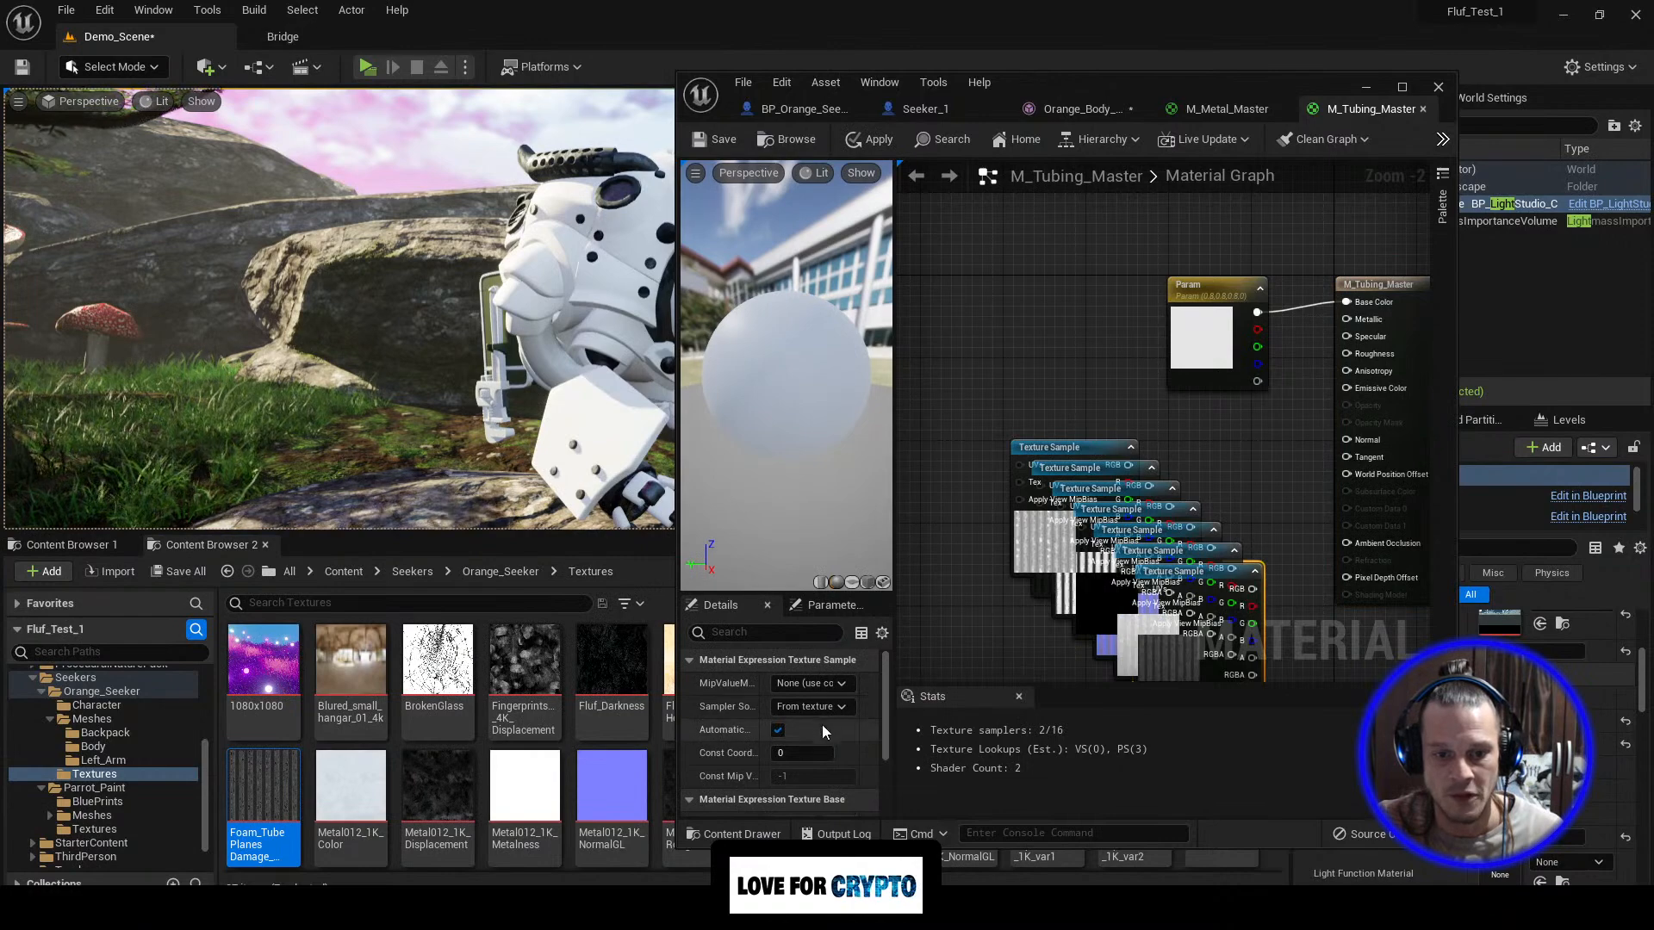
Step: Set the sampler source of all the new texture samples to Shared: Wrap
{"action": "left_click", "coordinate": [844, 705]}
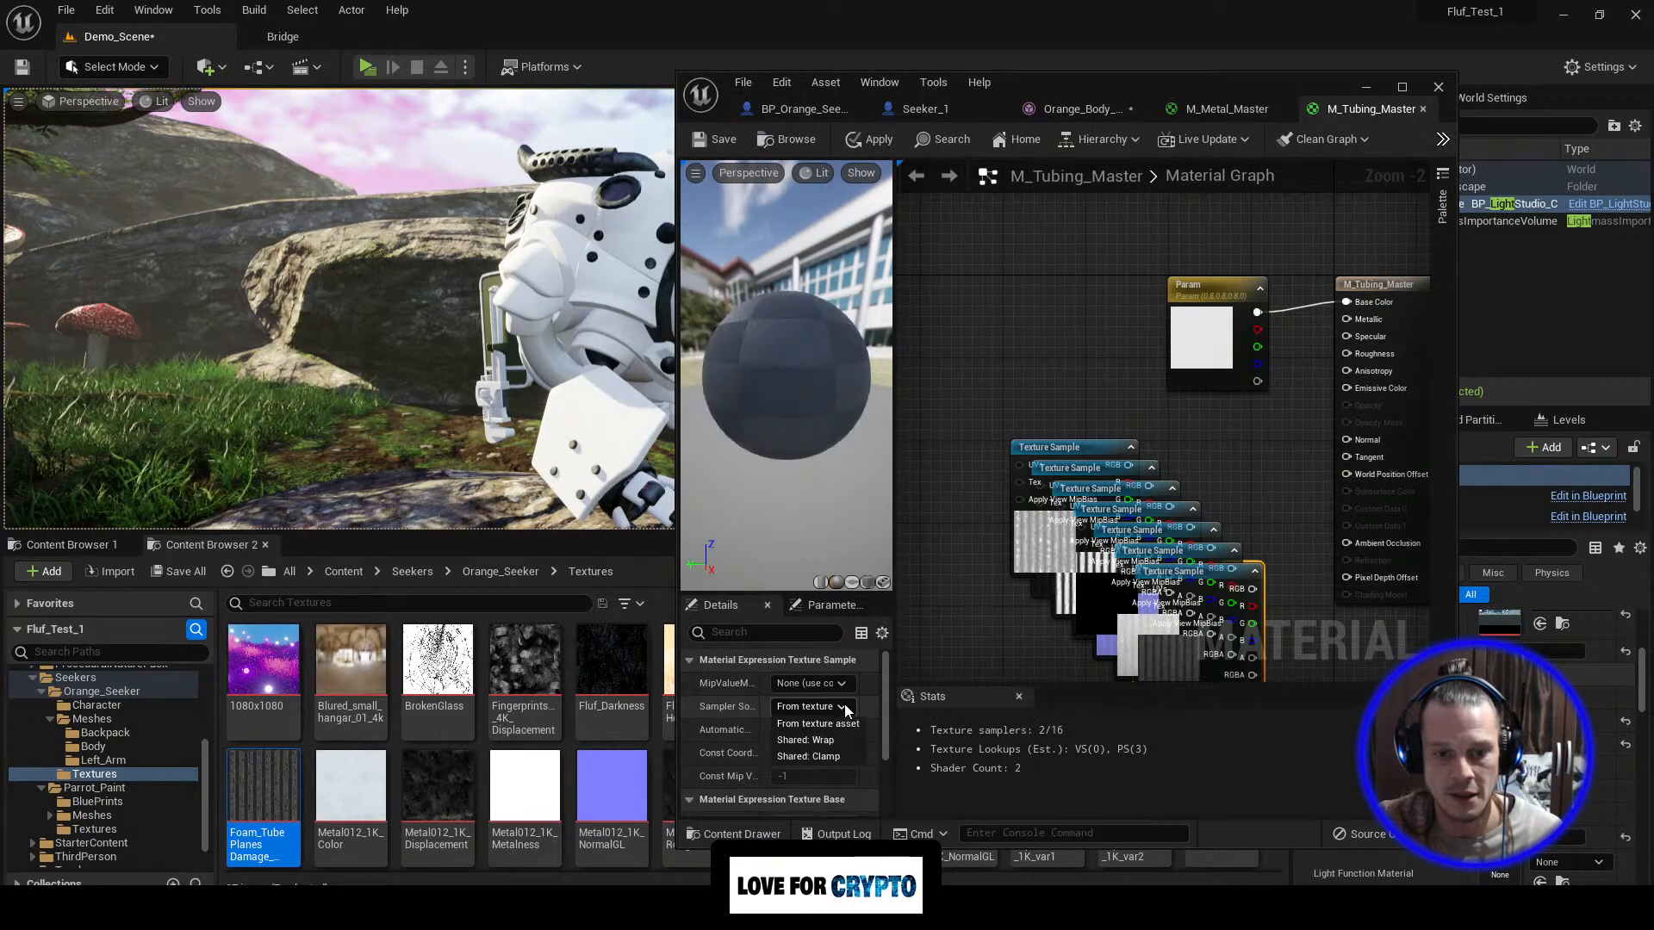
{"action": "left_click", "coordinate": [819, 741]}
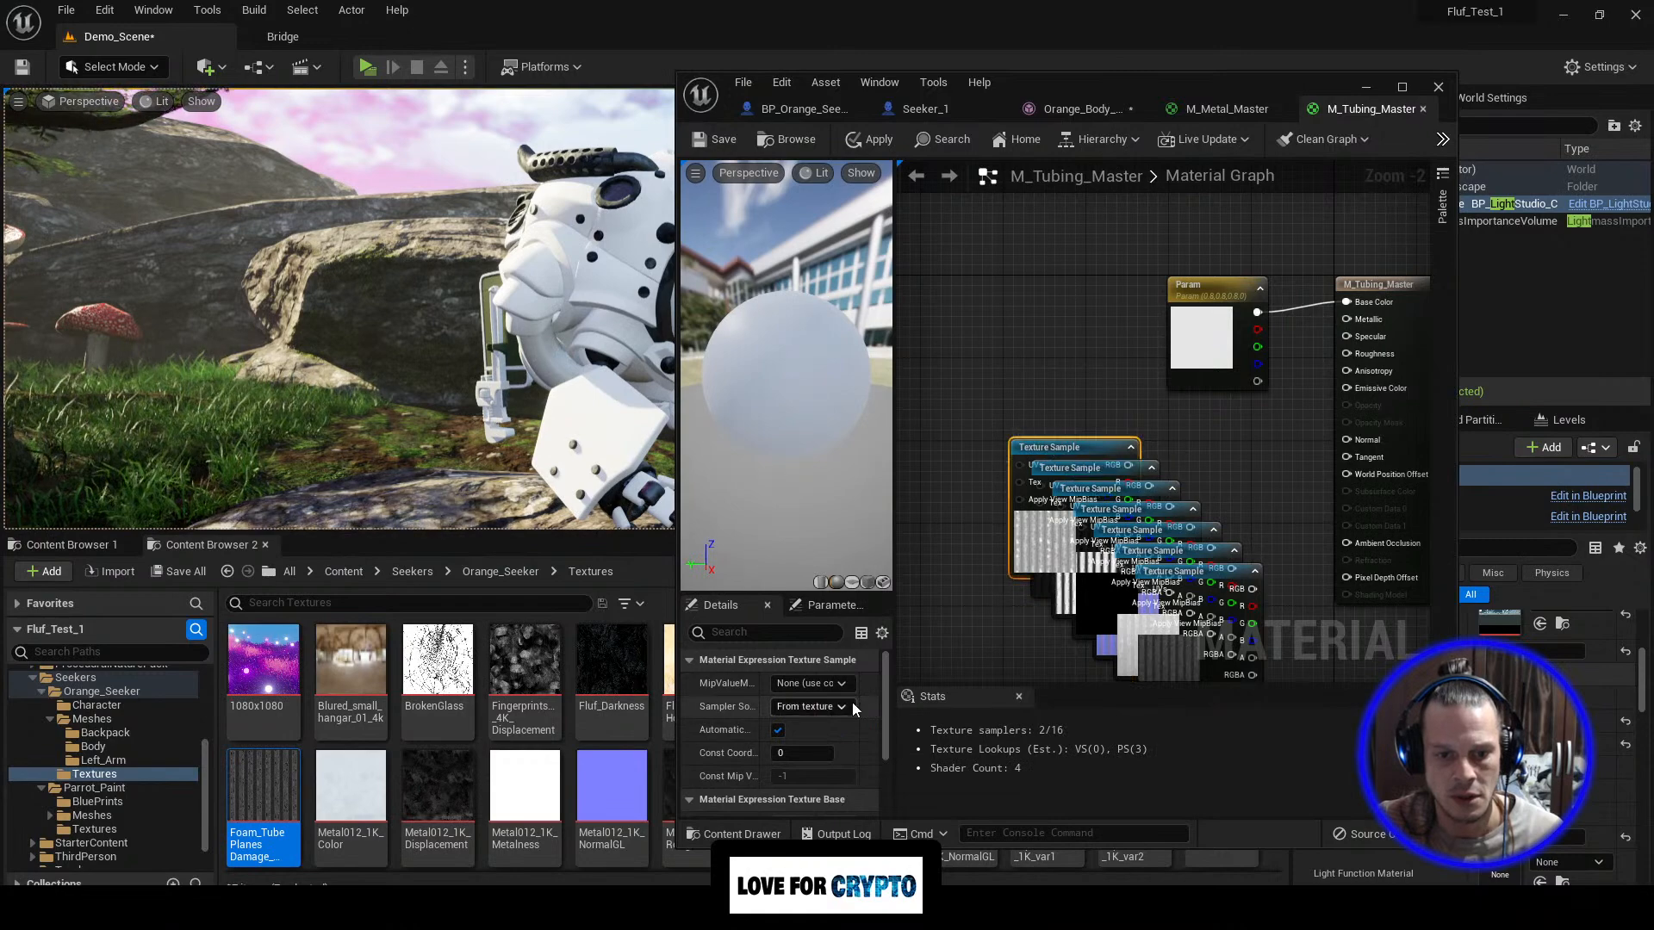
{"action": "left_click_drag", "start_coordinate": [1084, 587], "coordinate": [1156, 655]}
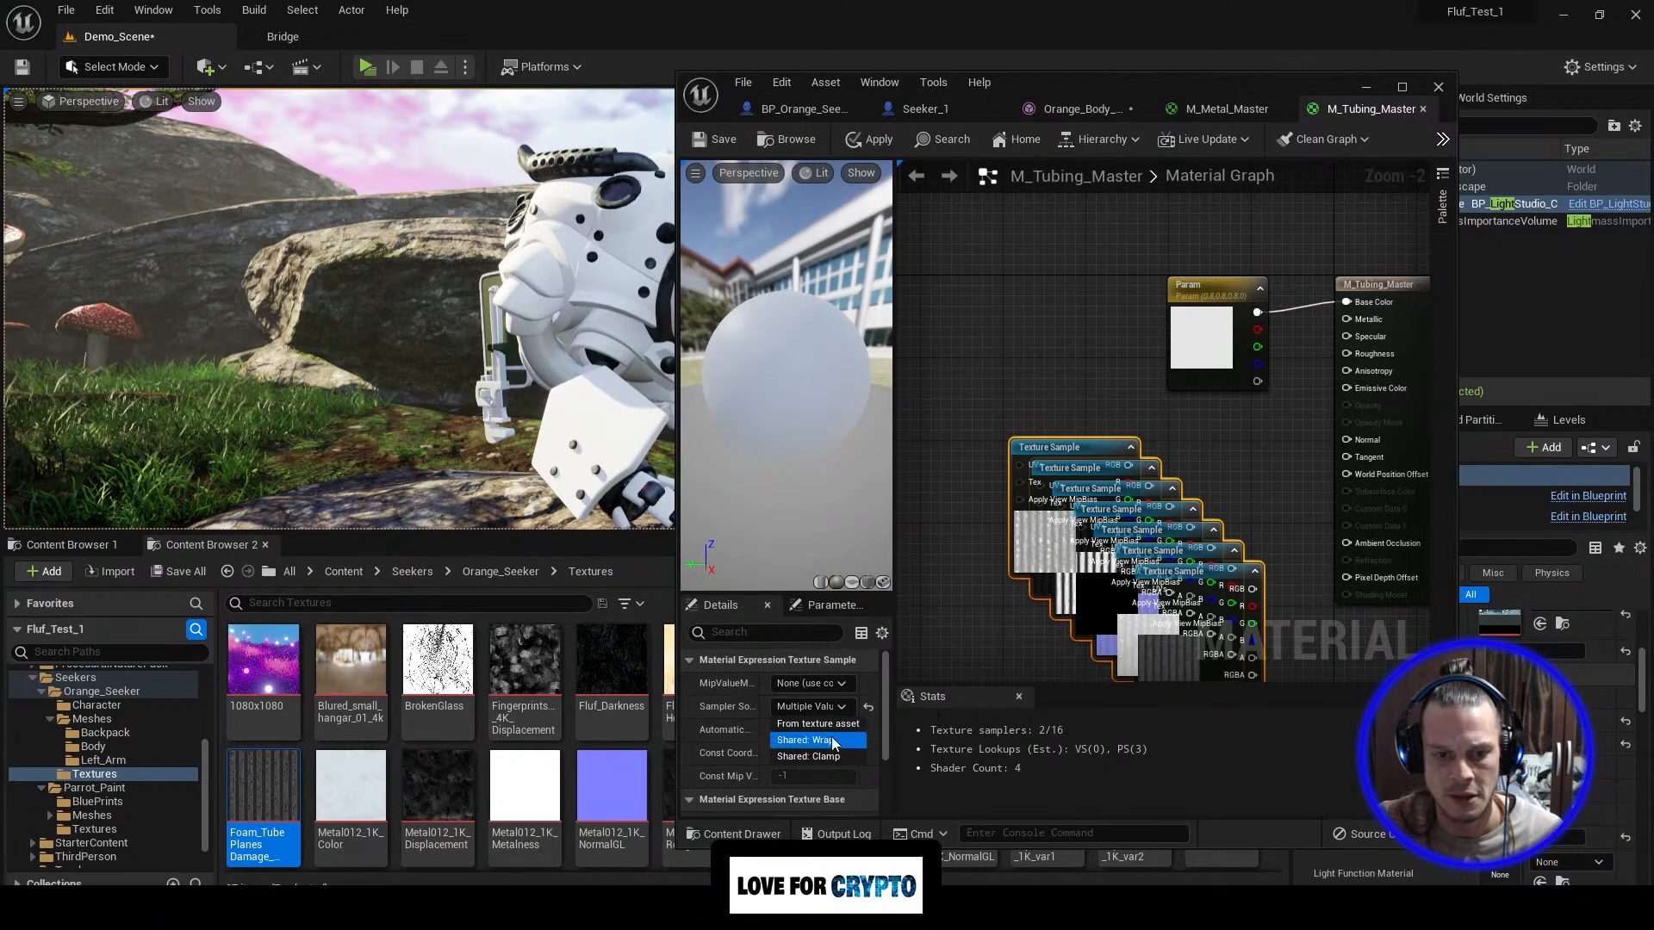
{"action": "left_click", "coordinate": [831, 739]}
{"action": "left_click", "coordinate": [1057, 389]}
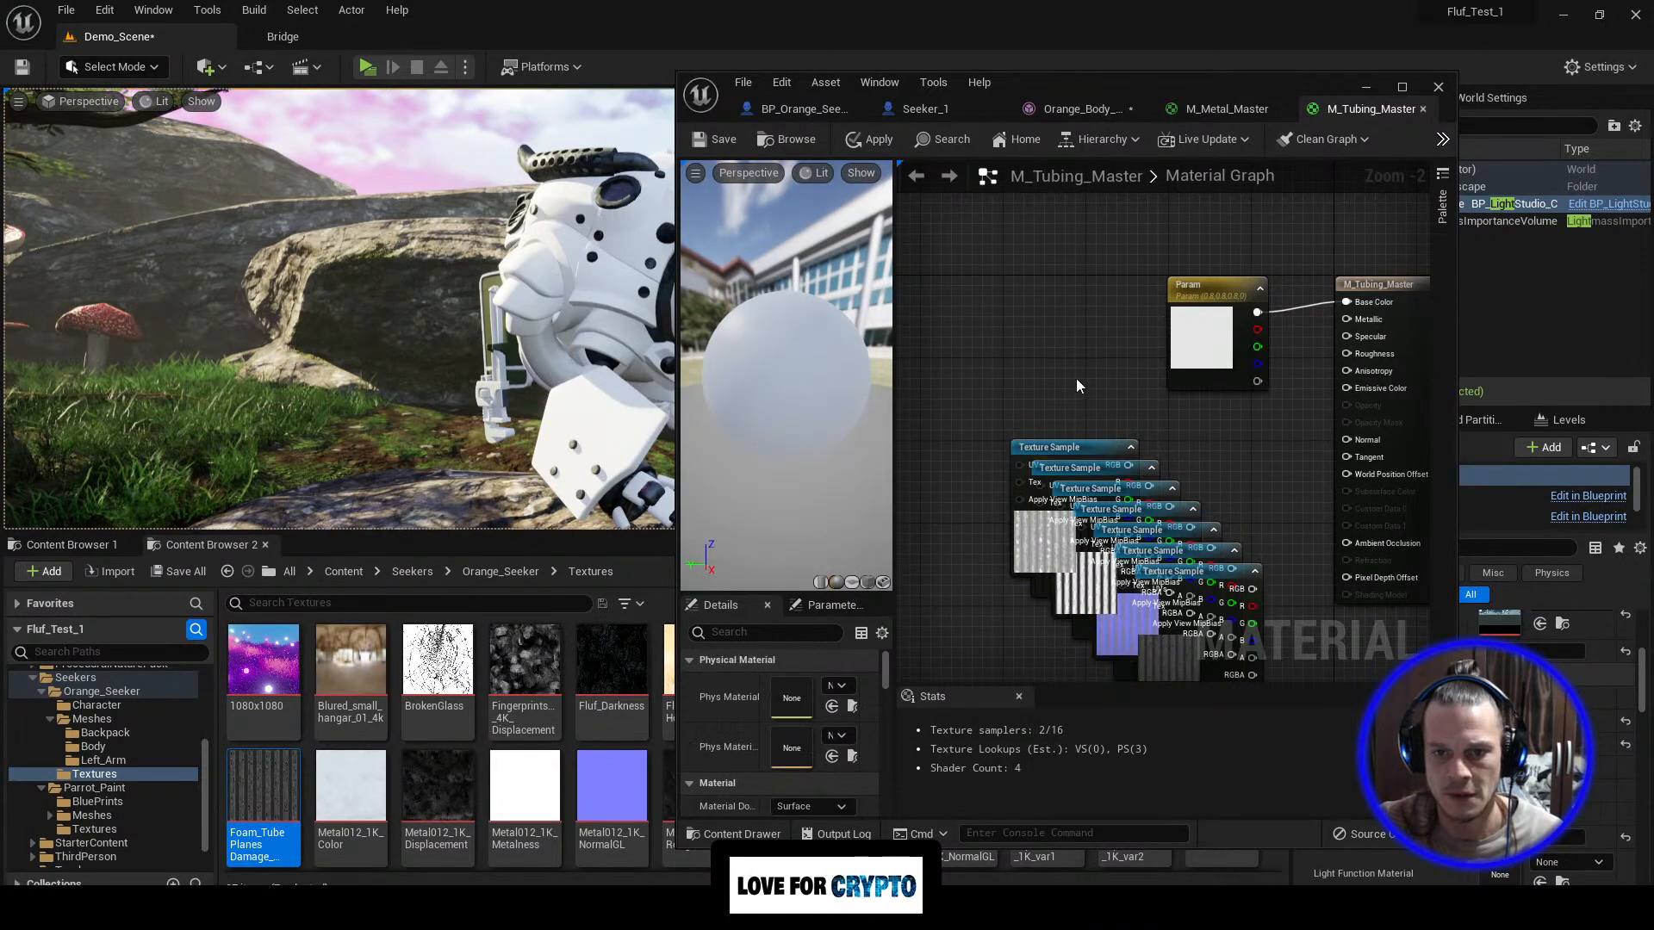
Step: Move the Param node up and away from the M_Tubing_Master result node to free space in the graph
{"action": "right_click_drag", "start_coordinate": [1077, 380], "coordinate": [964, 371]}
{"action": "left_click", "coordinate": [1094, 278]}
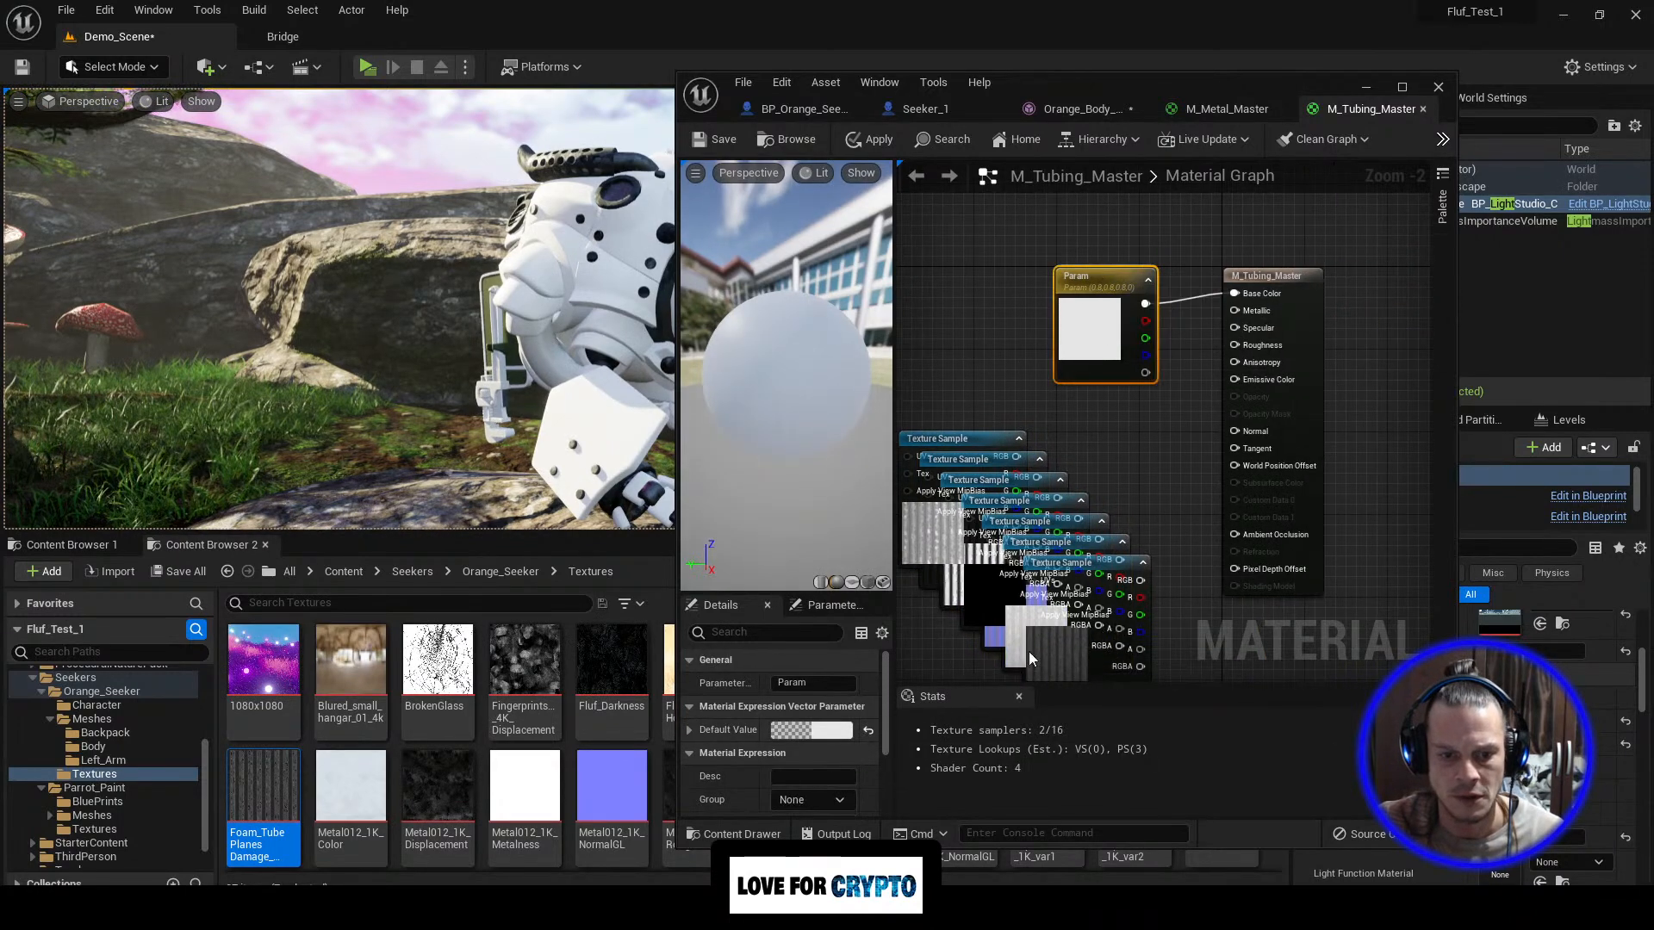
{"action": "left_click_drag", "start_coordinate": [1090, 278], "coordinate": [969, 171]}
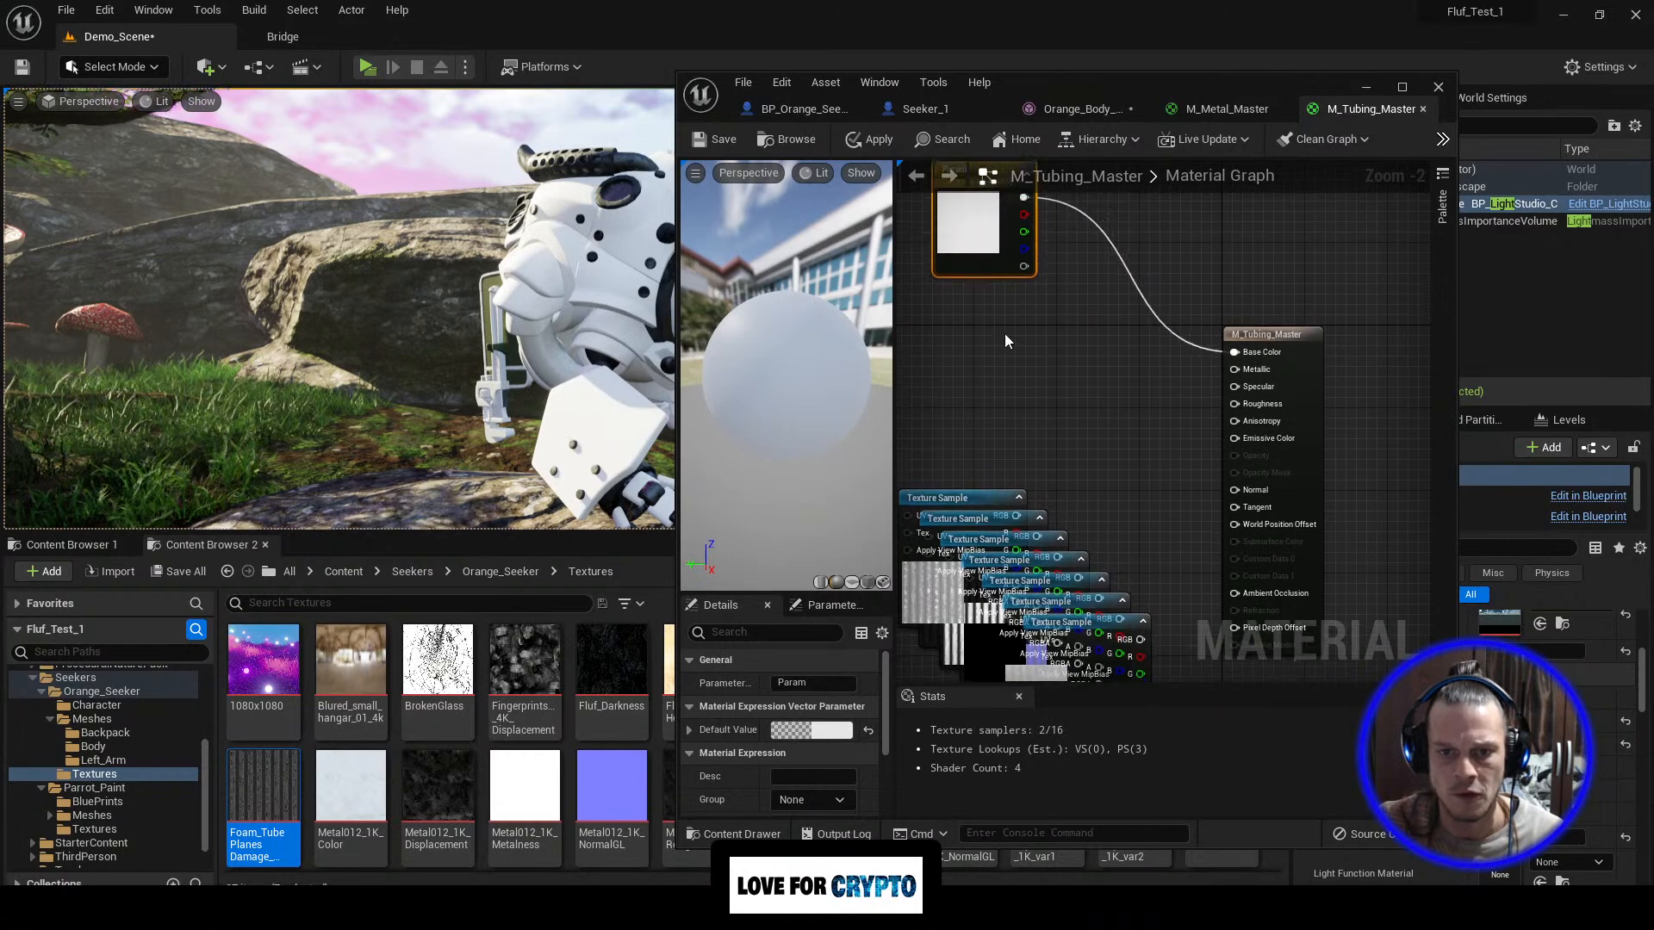
{"action": "right_click_drag", "start_coordinate": [1048, 373], "coordinate": [1107, 322]}
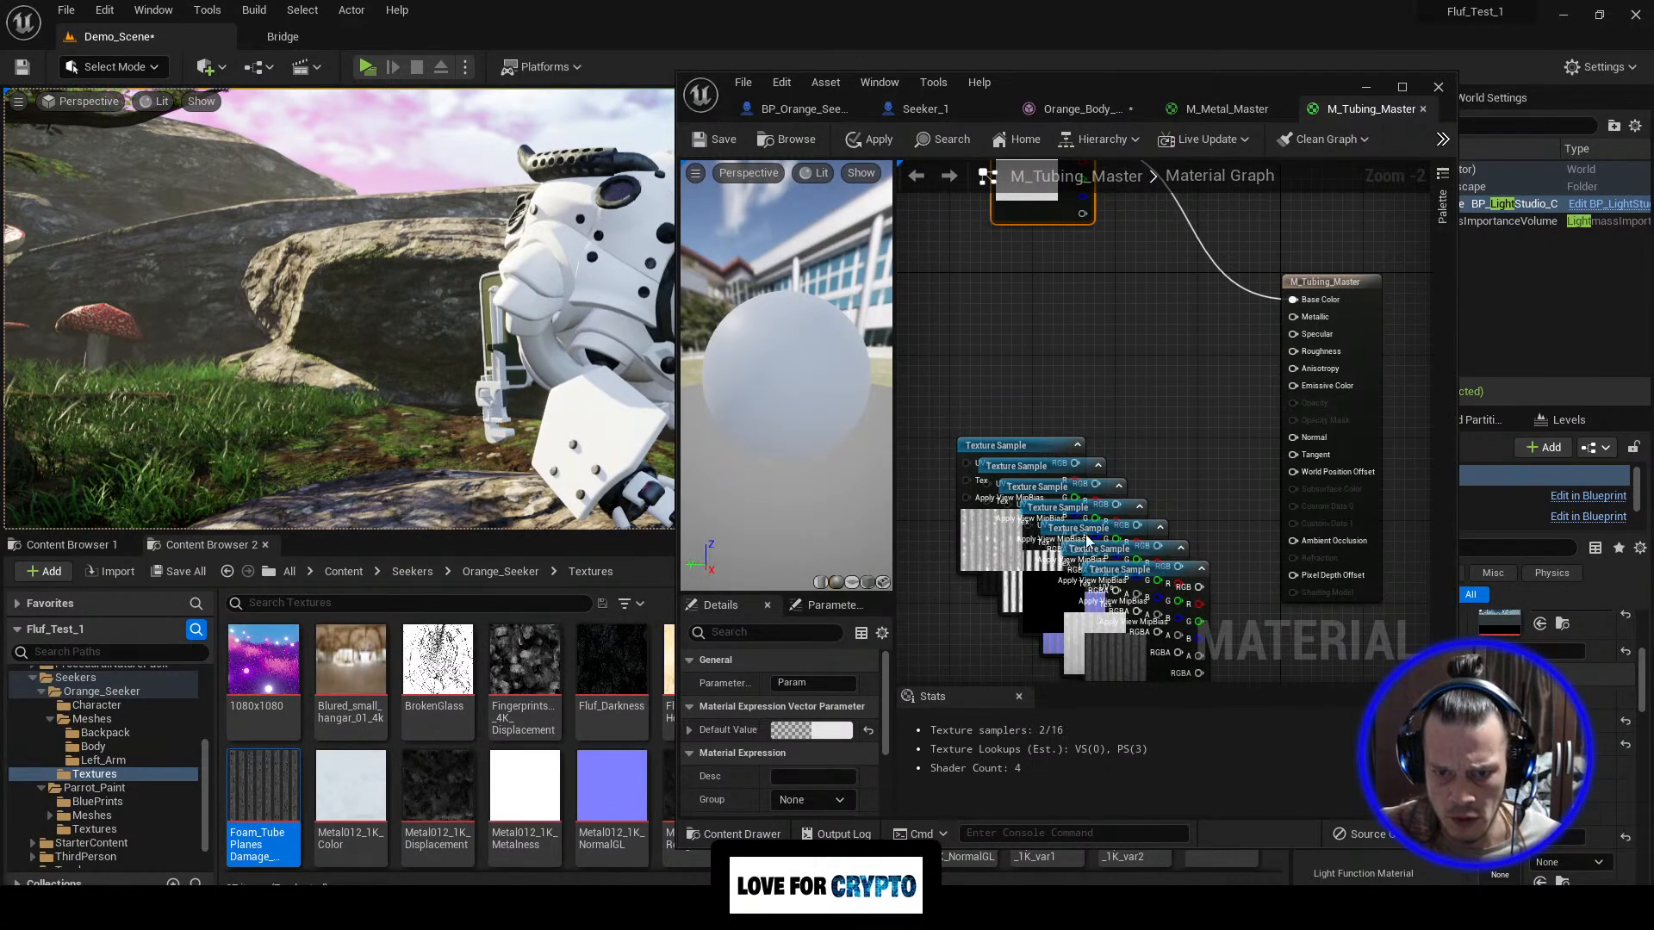
Step: Widen the material editor and move the first foam tube texture sample out of the stack, beyond the result node
{"action": "left_click_drag", "start_coordinate": [1063, 439], "coordinate": [1034, 370]}
{"action": "scroll", "coordinate": [839, 777], "scroll_direction": "down", "scroll_amount": 3}
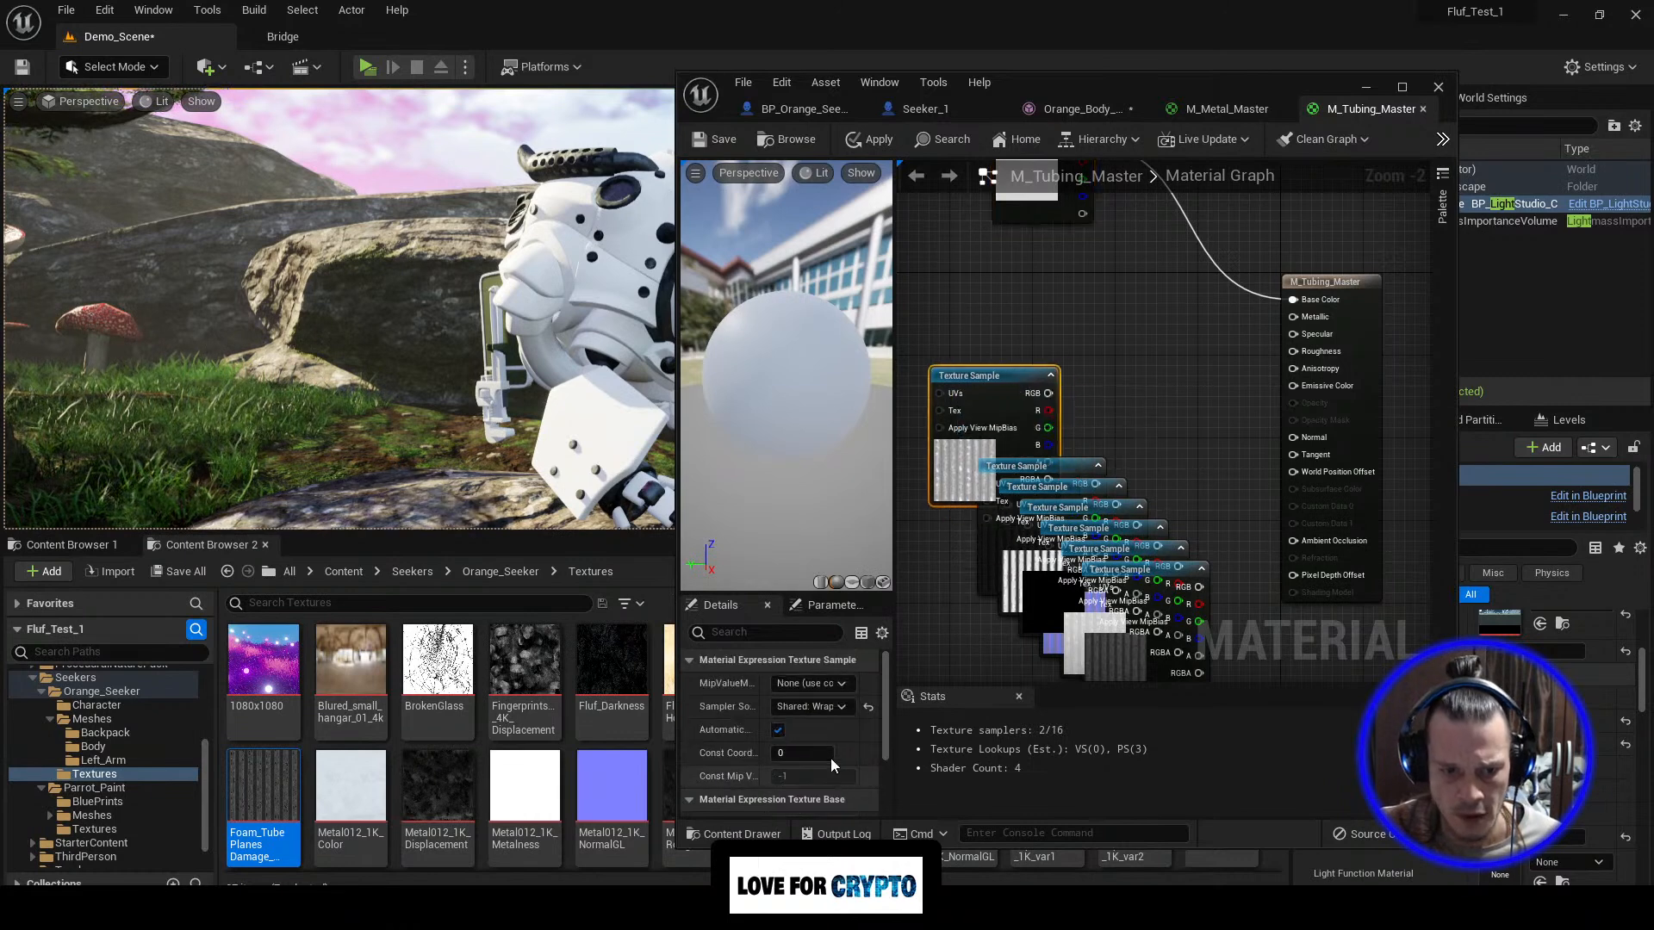
{"action": "scroll", "coordinate": [823, 739], "scroll_direction": "down", "scroll_amount": 1}
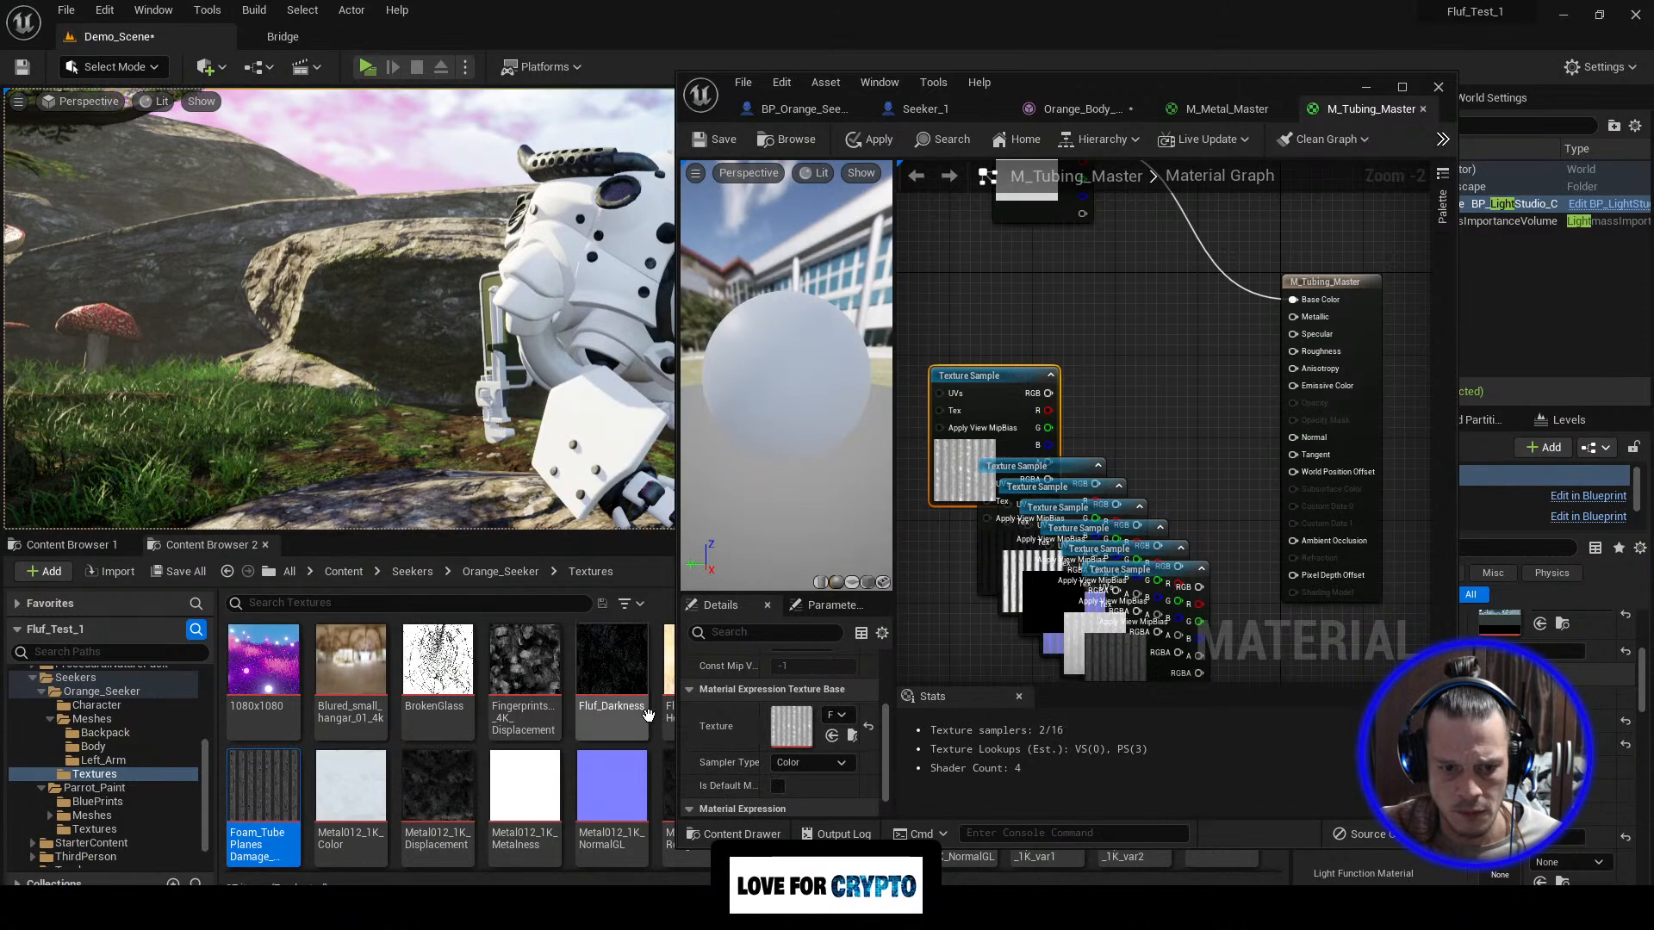
{"action": "left_click_drag", "start_coordinate": [678, 720], "coordinate": [203, 723]}
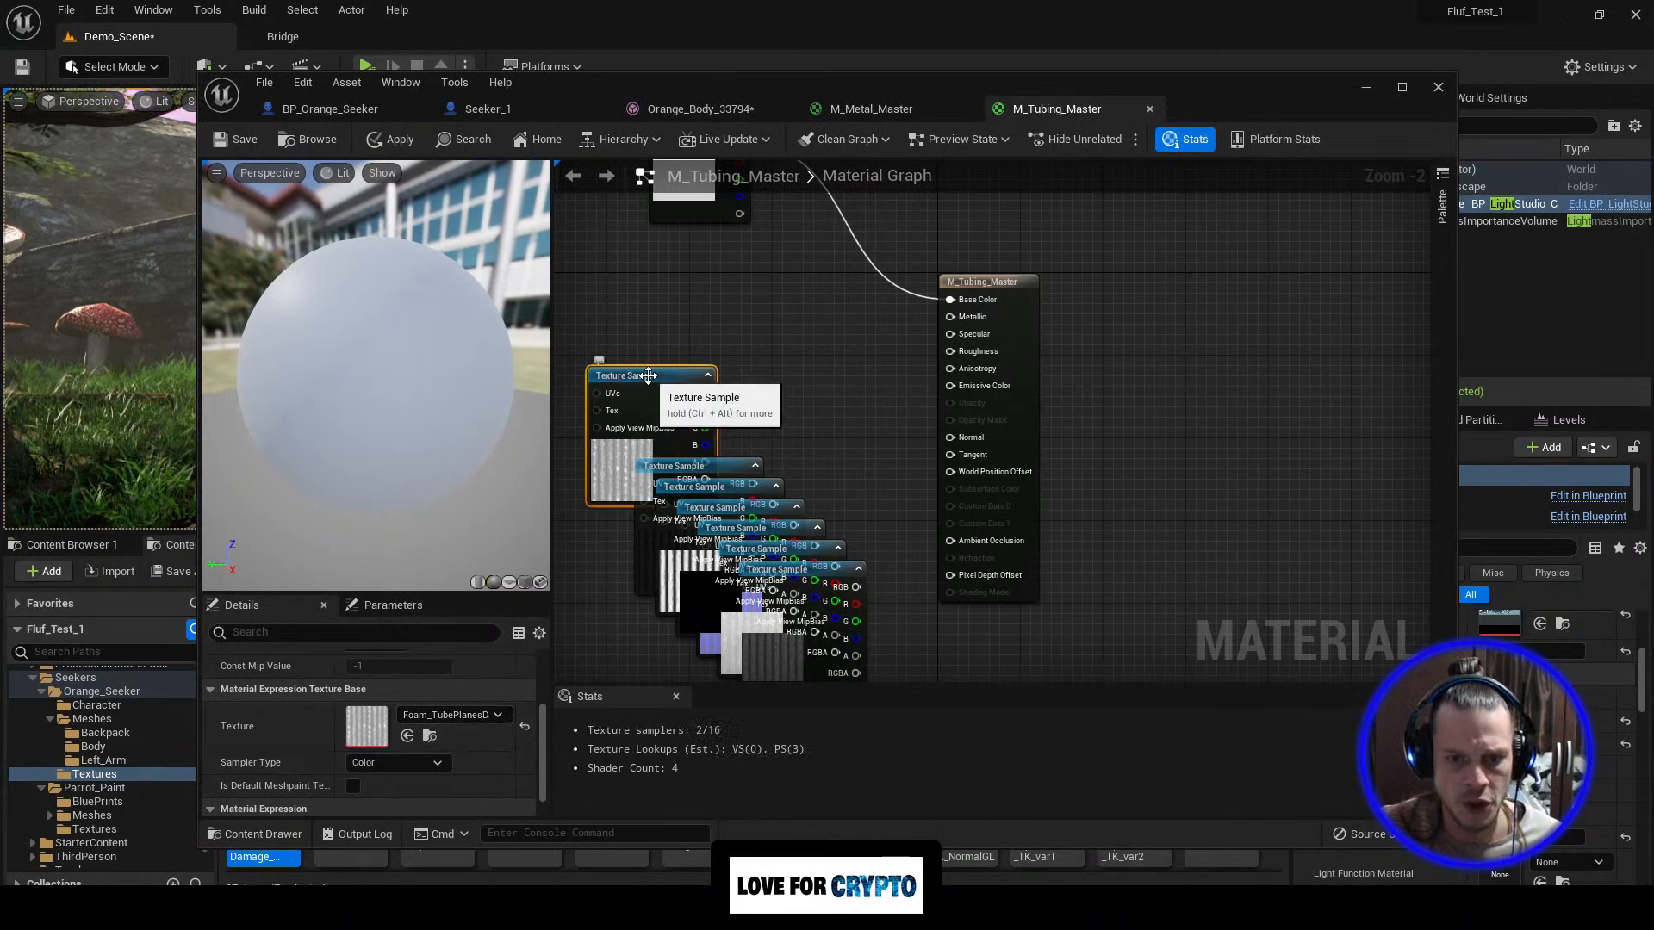
{"action": "left_click_drag", "start_coordinate": [647, 376], "coordinate": [1267, 397]}
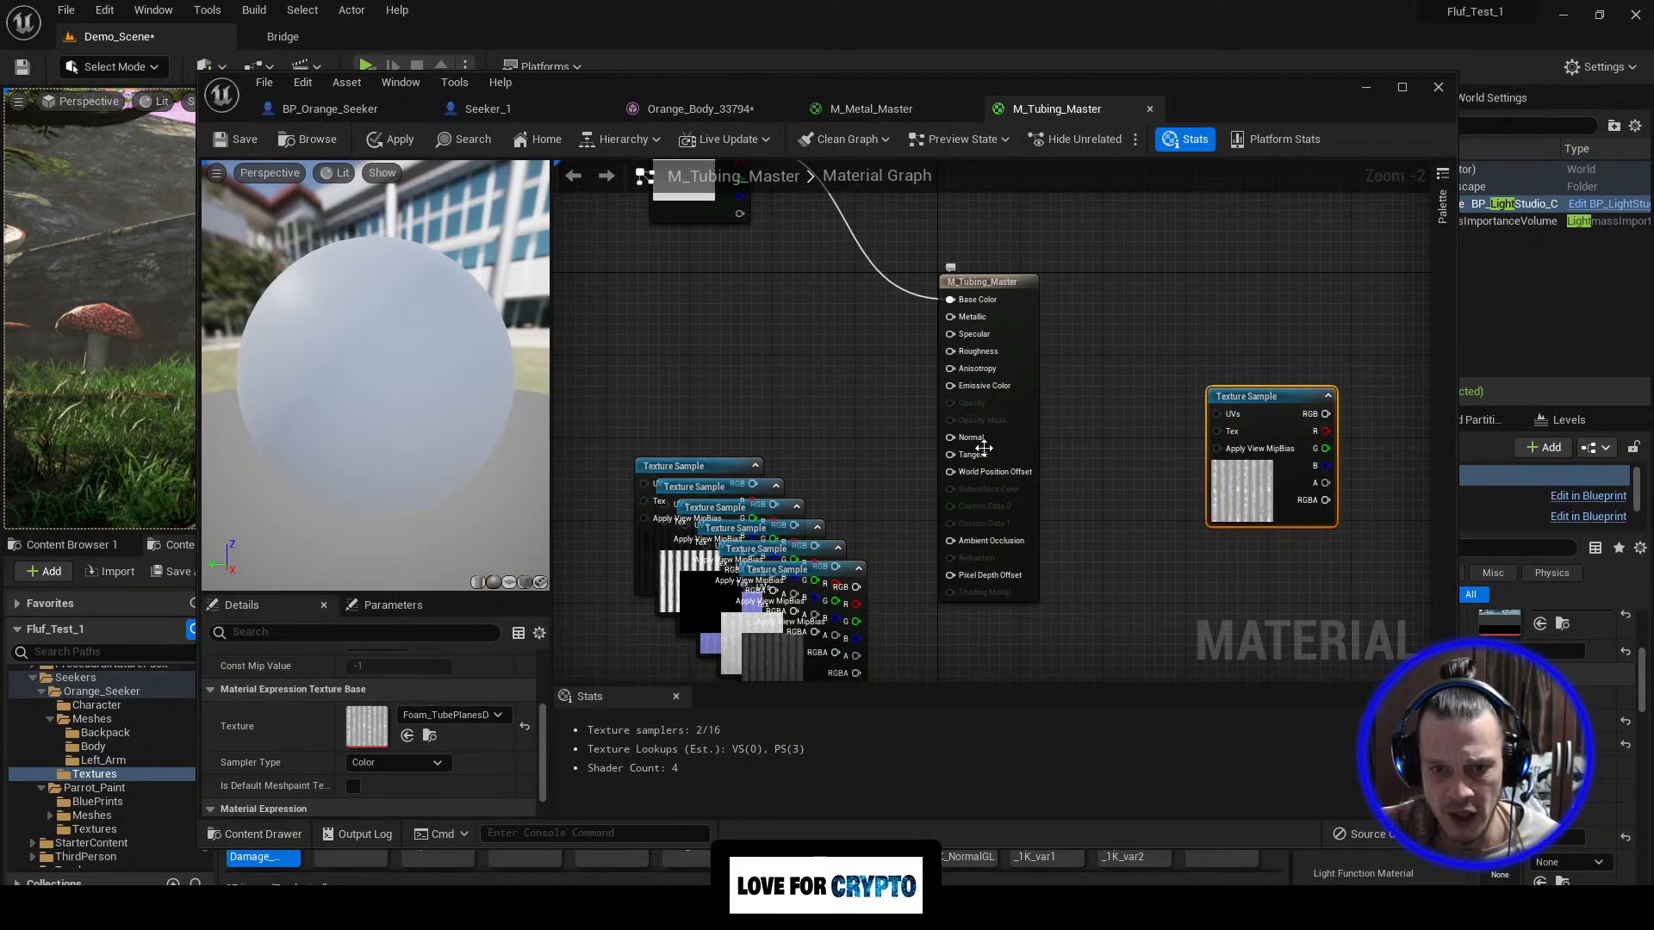
Step: Shift the M_Tubing_Master result node aside and add a MakeMaterialAttributes node between it and the texture samples
{"action": "left_click_drag", "start_coordinate": [982, 281], "coordinate": [1204, 272]}
{"action": "right_click", "coordinate": [965, 344]}
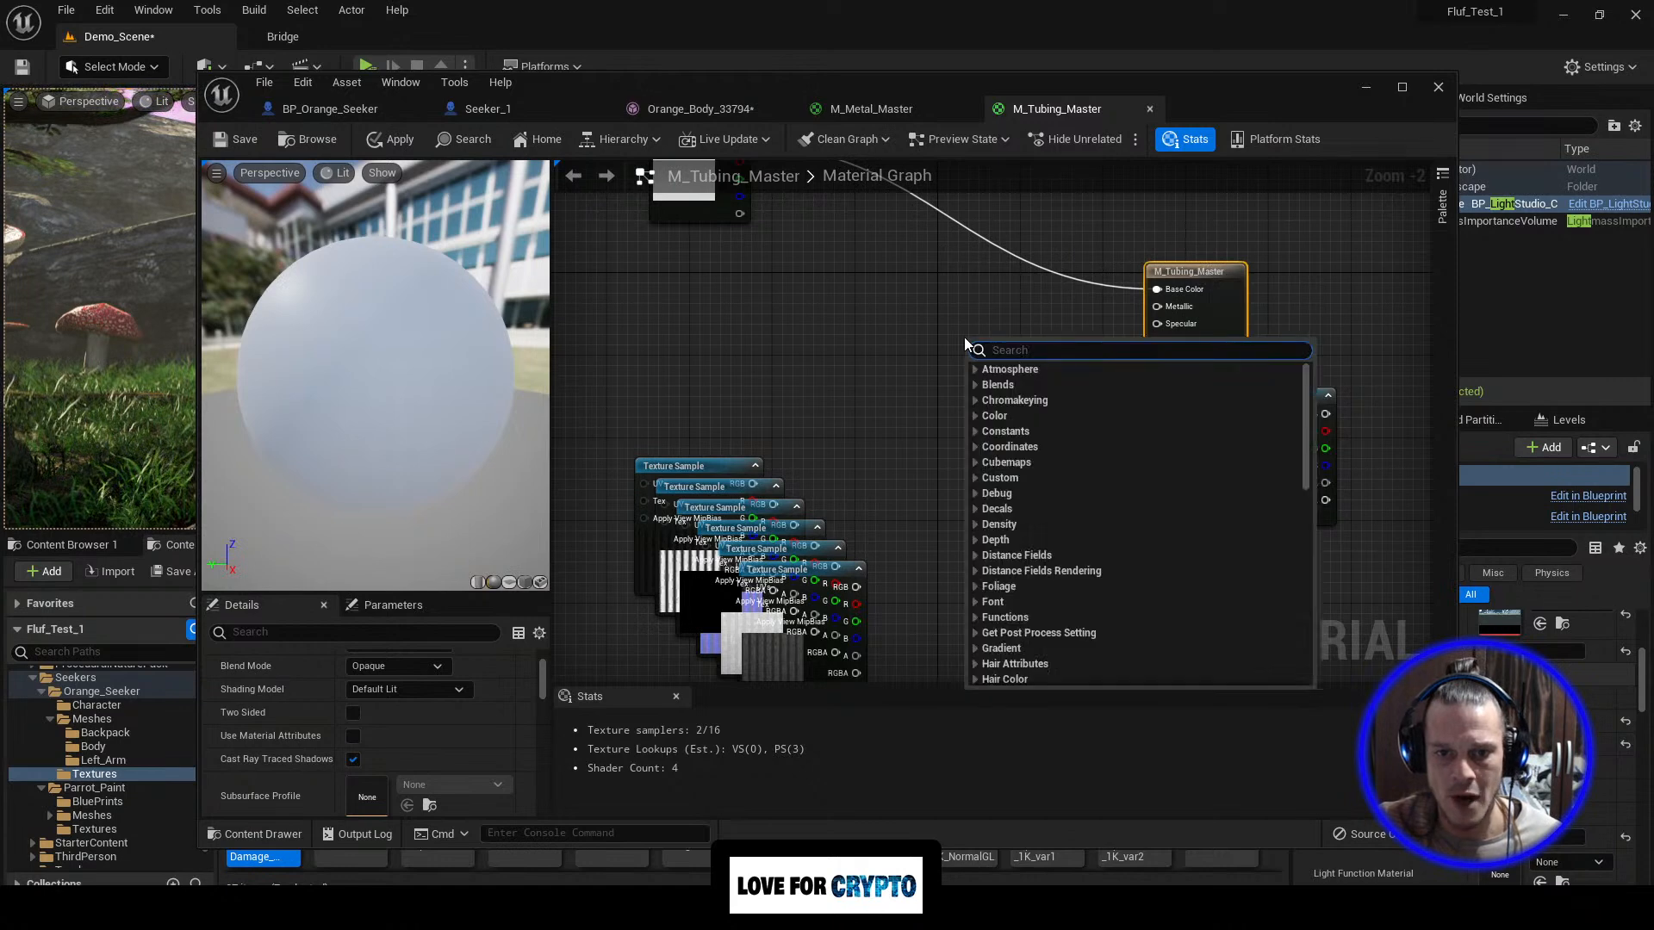
{"action": "type", "text": "make"}
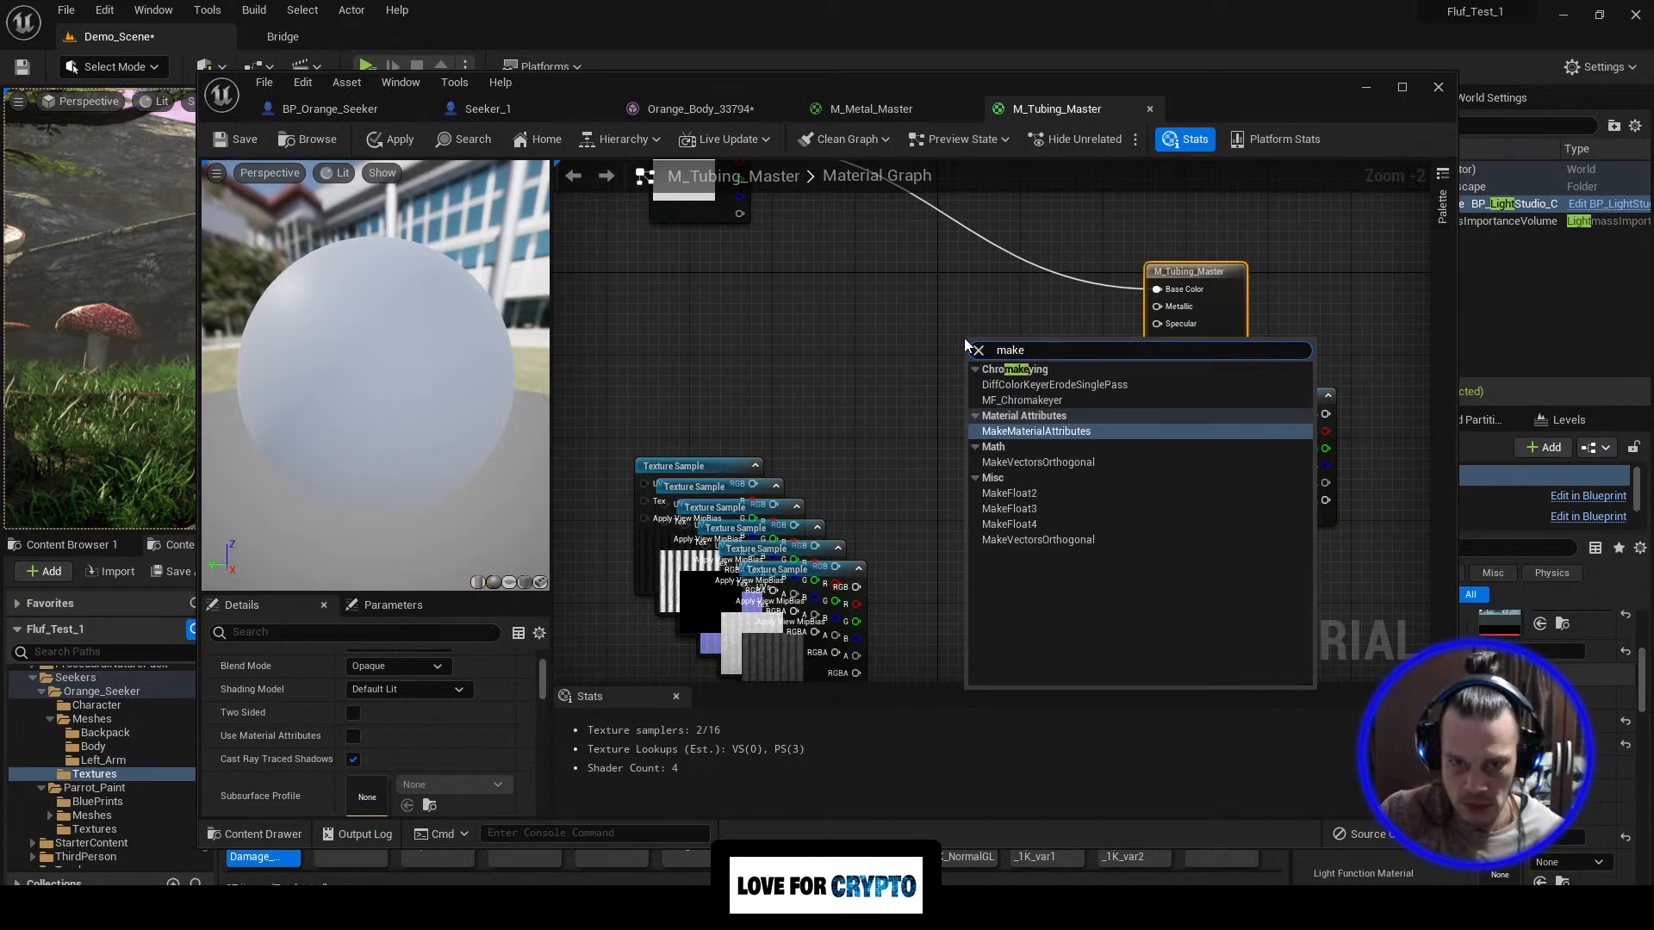
{"action": "left_click", "coordinate": [1051, 441]}
{"action": "left_click_drag", "start_coordinate": [1024, 349], "coordinate": [982, 268]}
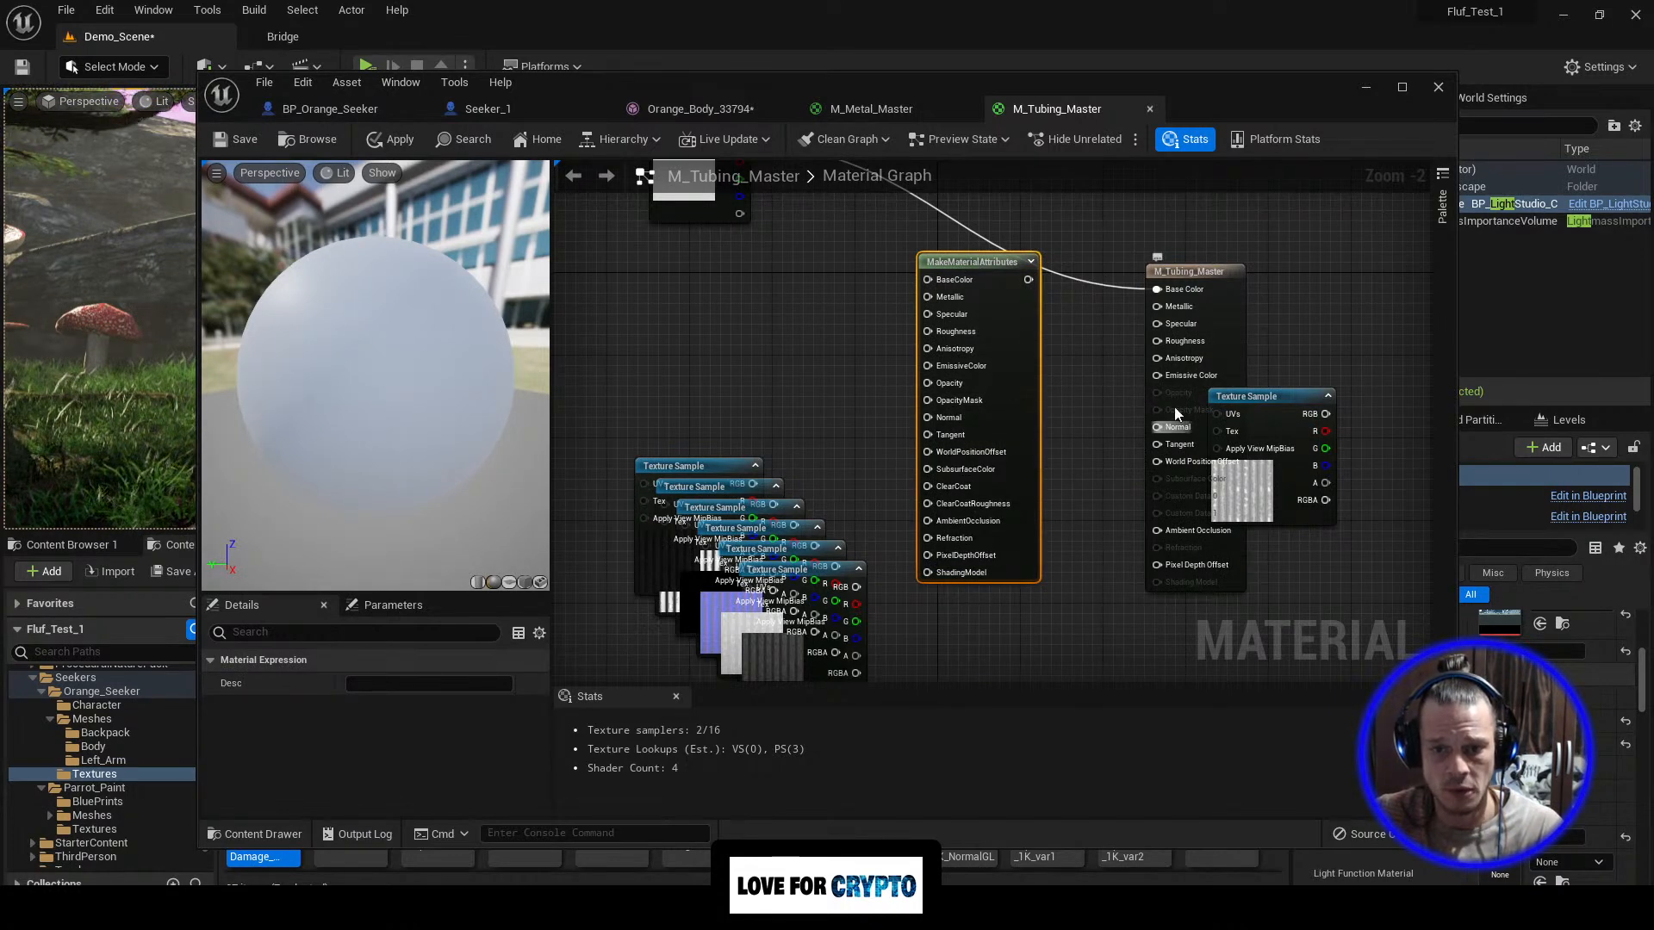
Step: Enable Use Material Attributes on the M_Tubing_Master material
{"action": "left_click", "coordinate": [1192, 272]}
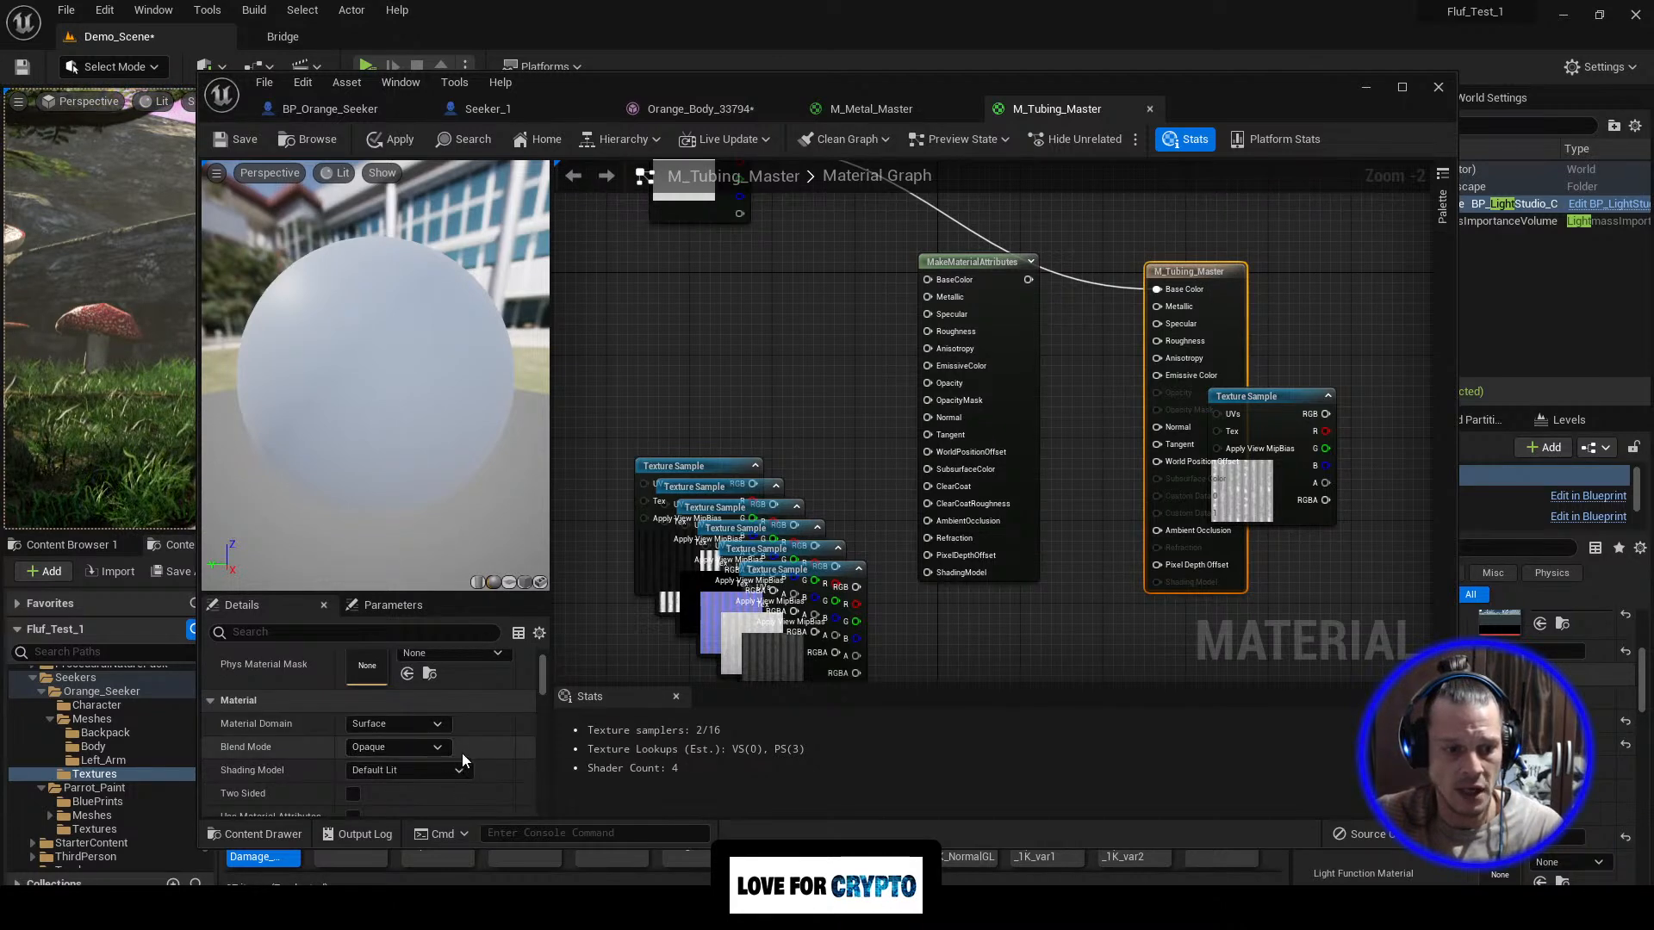
{"action": "scroll", "coordinate": [465, 765], "scroll_direction": "down", "scroll_amount": 5}
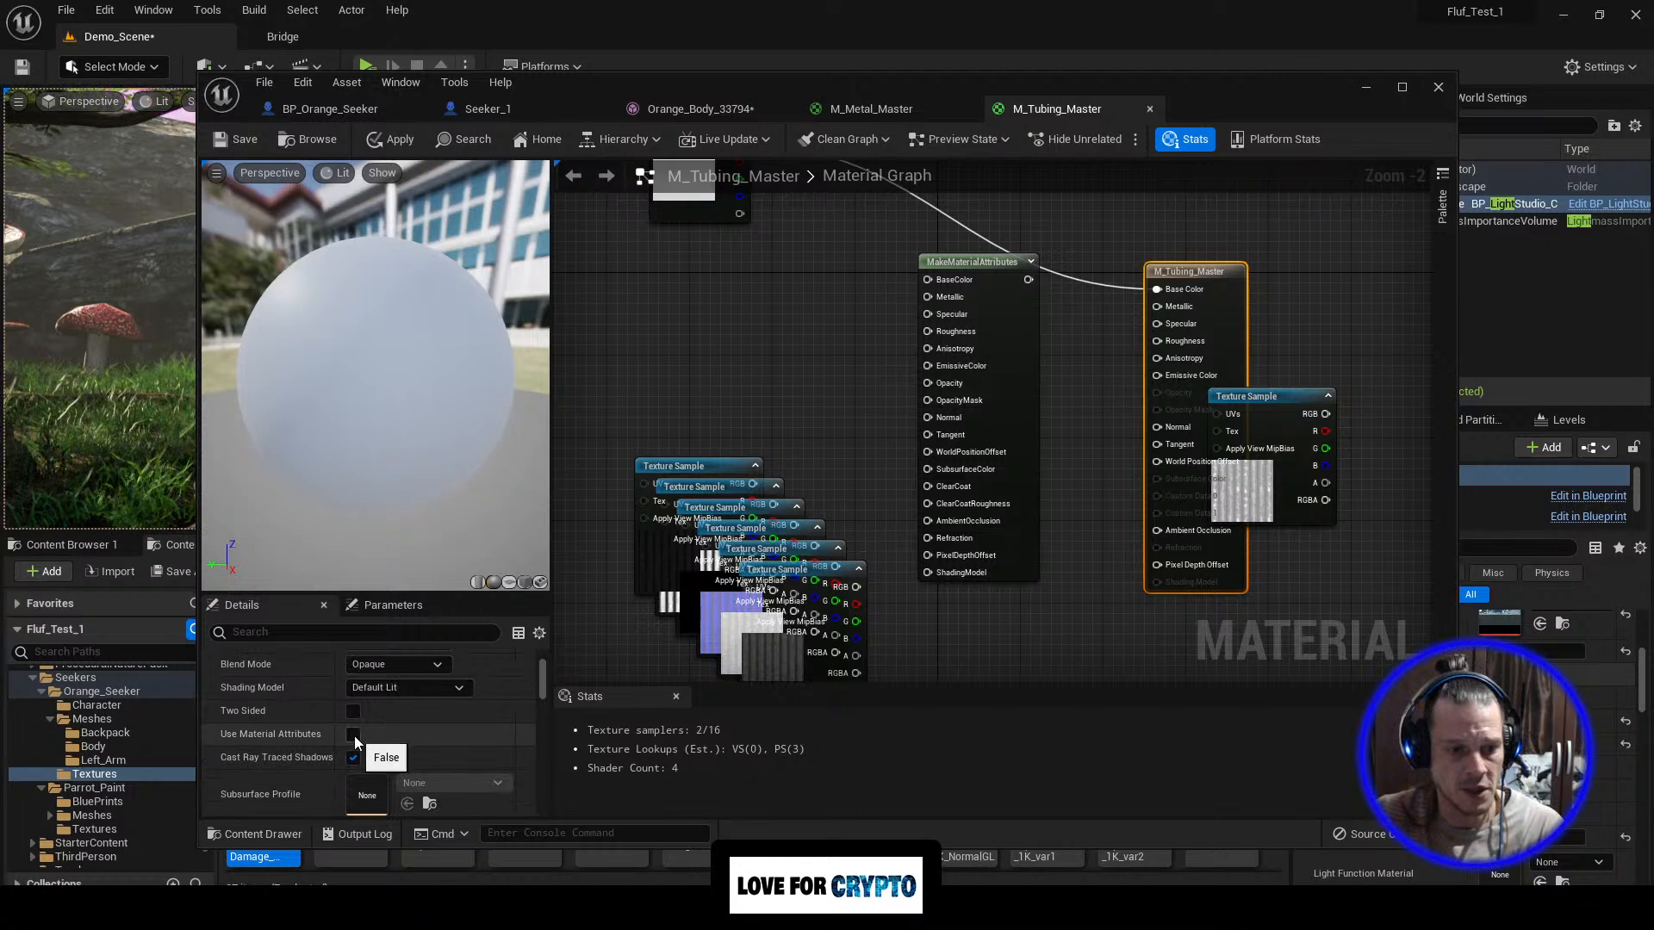
{"action": "left_click", "coordinate": [353, 734]}
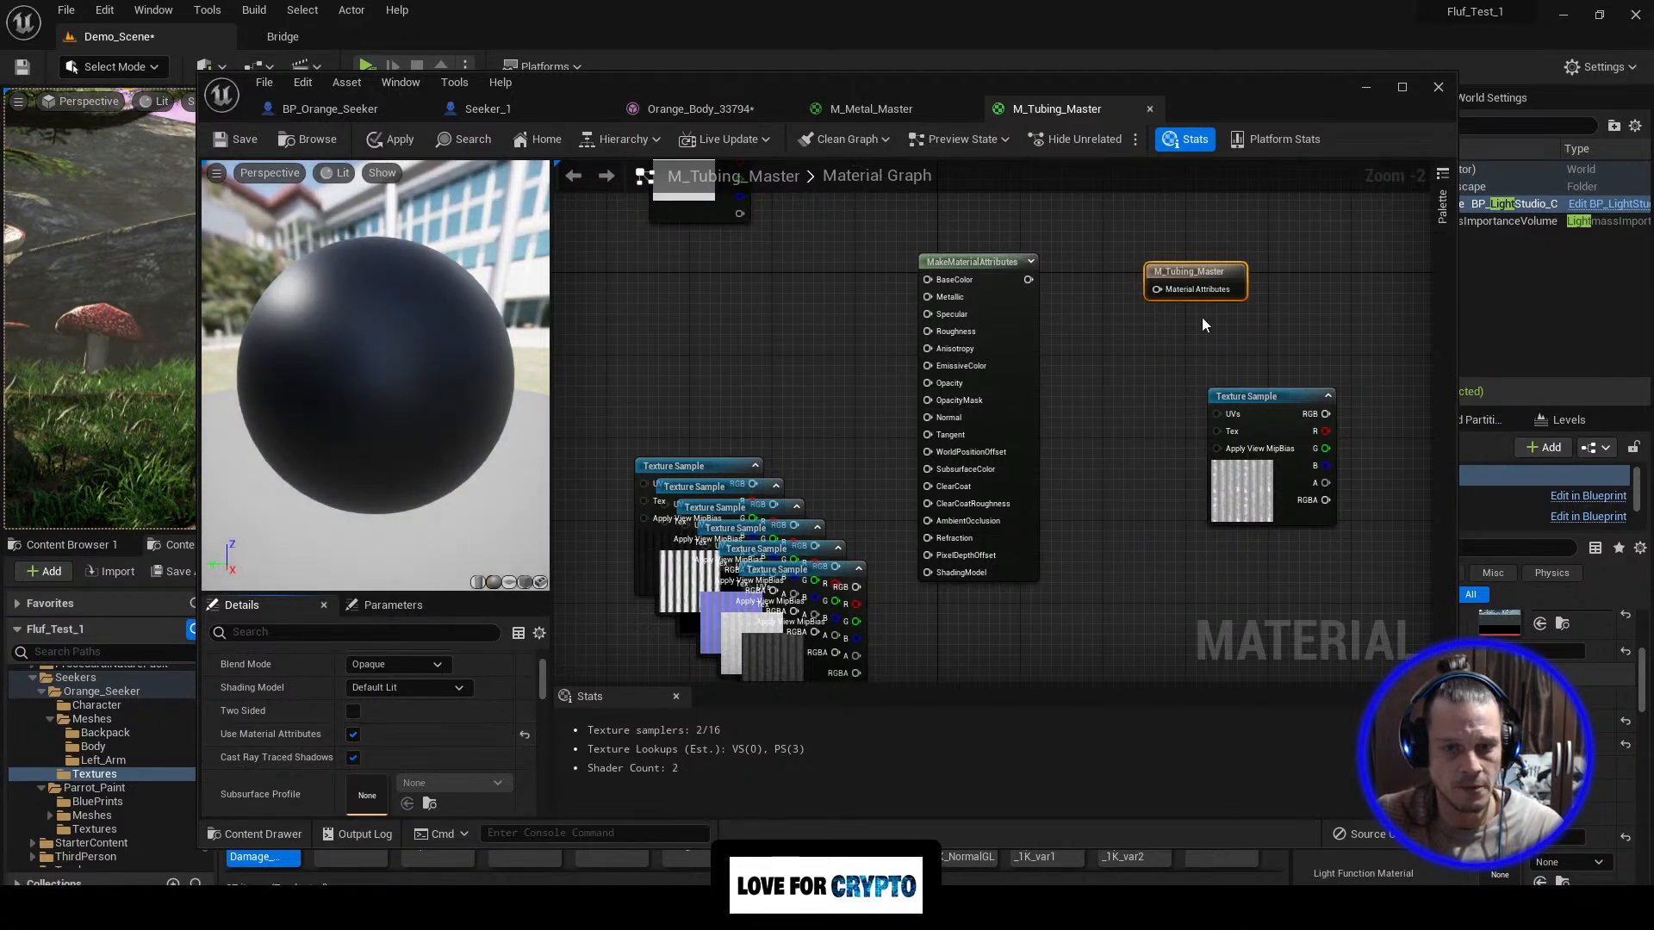
Step: Connect MakeMaterialAttributes to the M_Tubing_Master result node and wire the pulled-out Foam_TubePlanesDamage_Base_Color sample into BaseColor
{"action": "mouse_move", "coordinate": [1157, 290]}
{"action": "left_mouse_down"}
{"action": "mouse_move", "coordinate": [1029, 286]}
{"action": "mouse_move", "coordinate": [1157, 290]}
{"action": "left_mouse_up"}
{"action": "right_click_drag", "start_coordinate": [1087, 336], "coordinate": [1212, 341]}
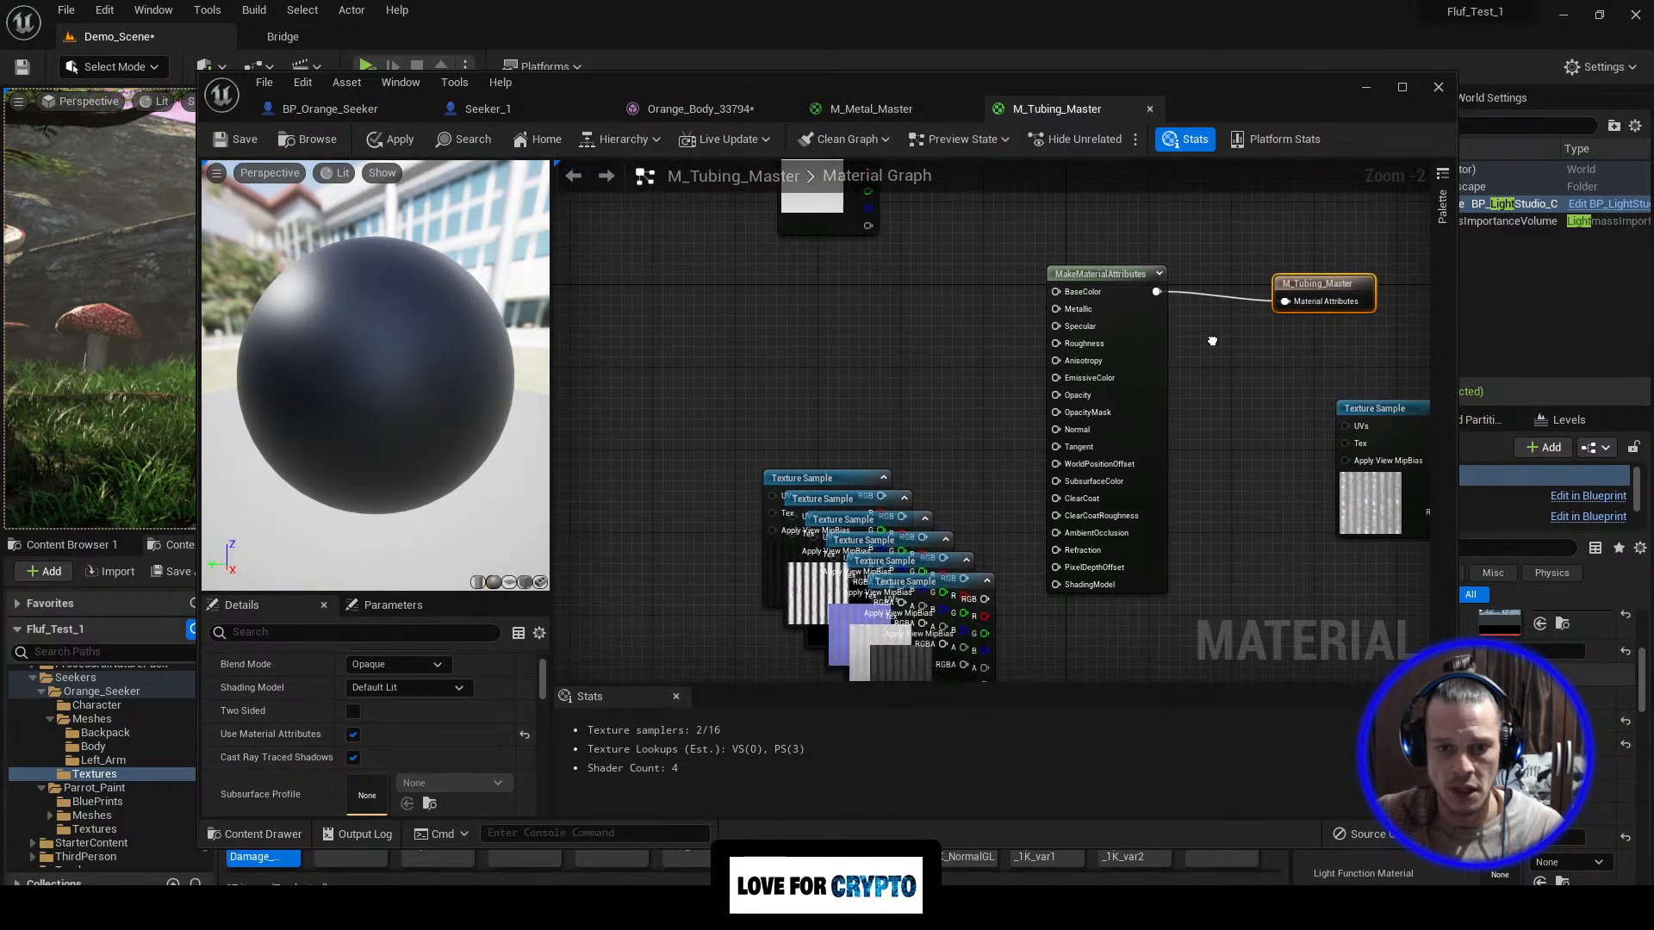
{"action": "left_click_drag", "start_coordinate": [826, 484], "coordinate": [673, 321]}
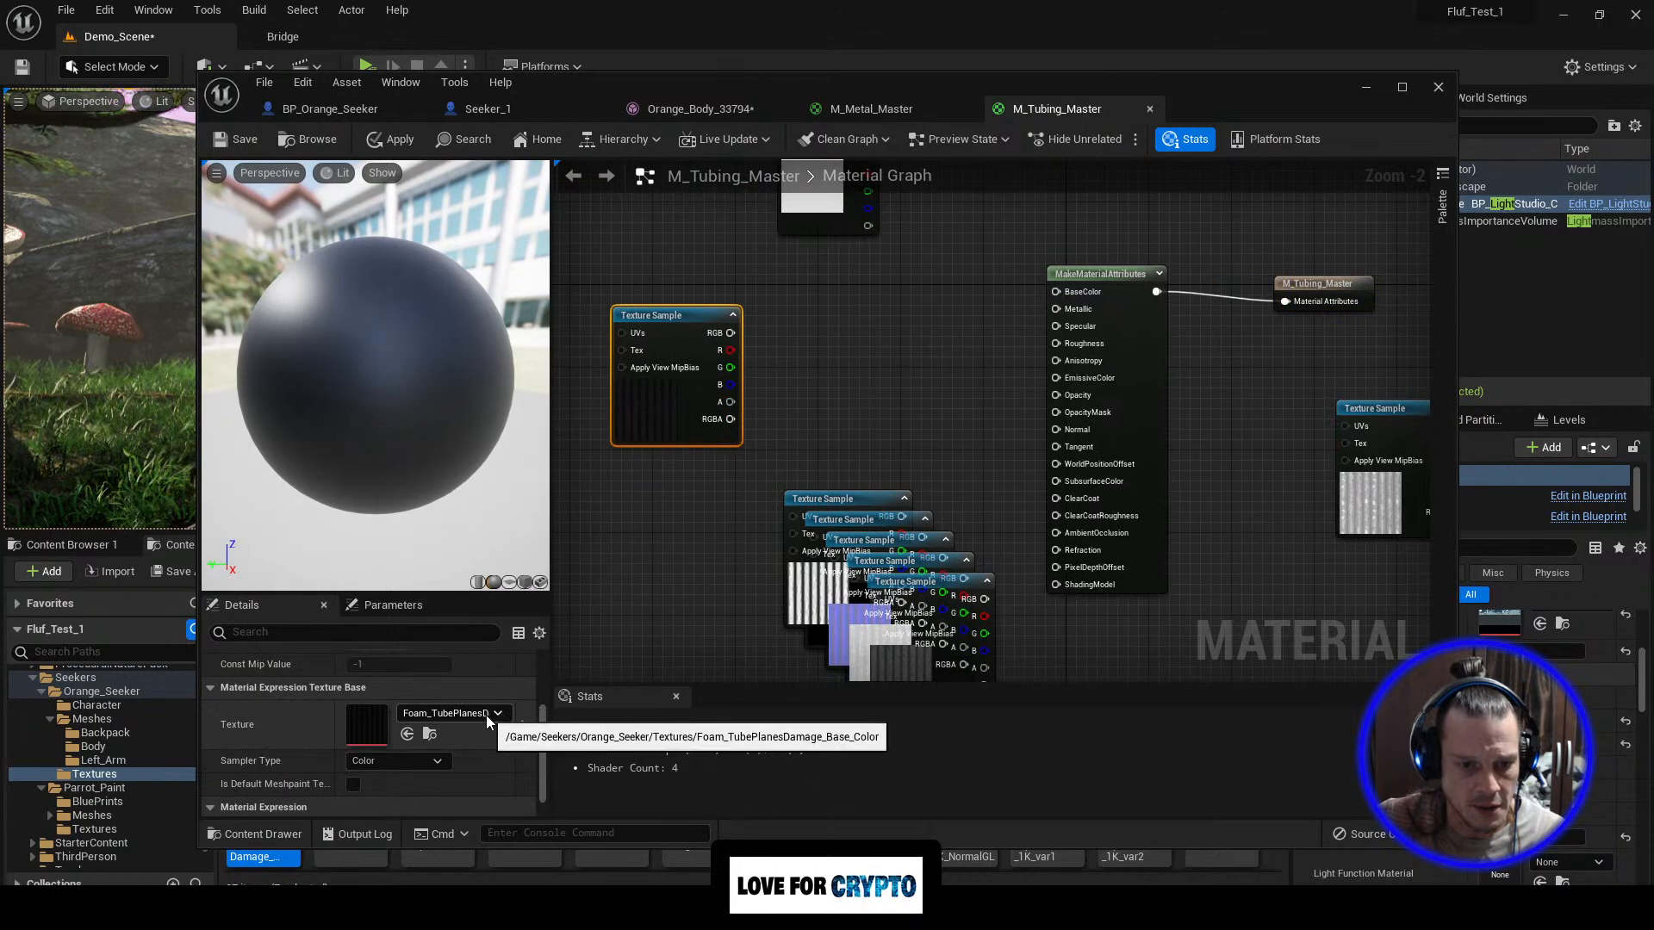
{"action": "left_click_drag", "start_coordinate": [730, 333], "coordinate": [1057, 293]}
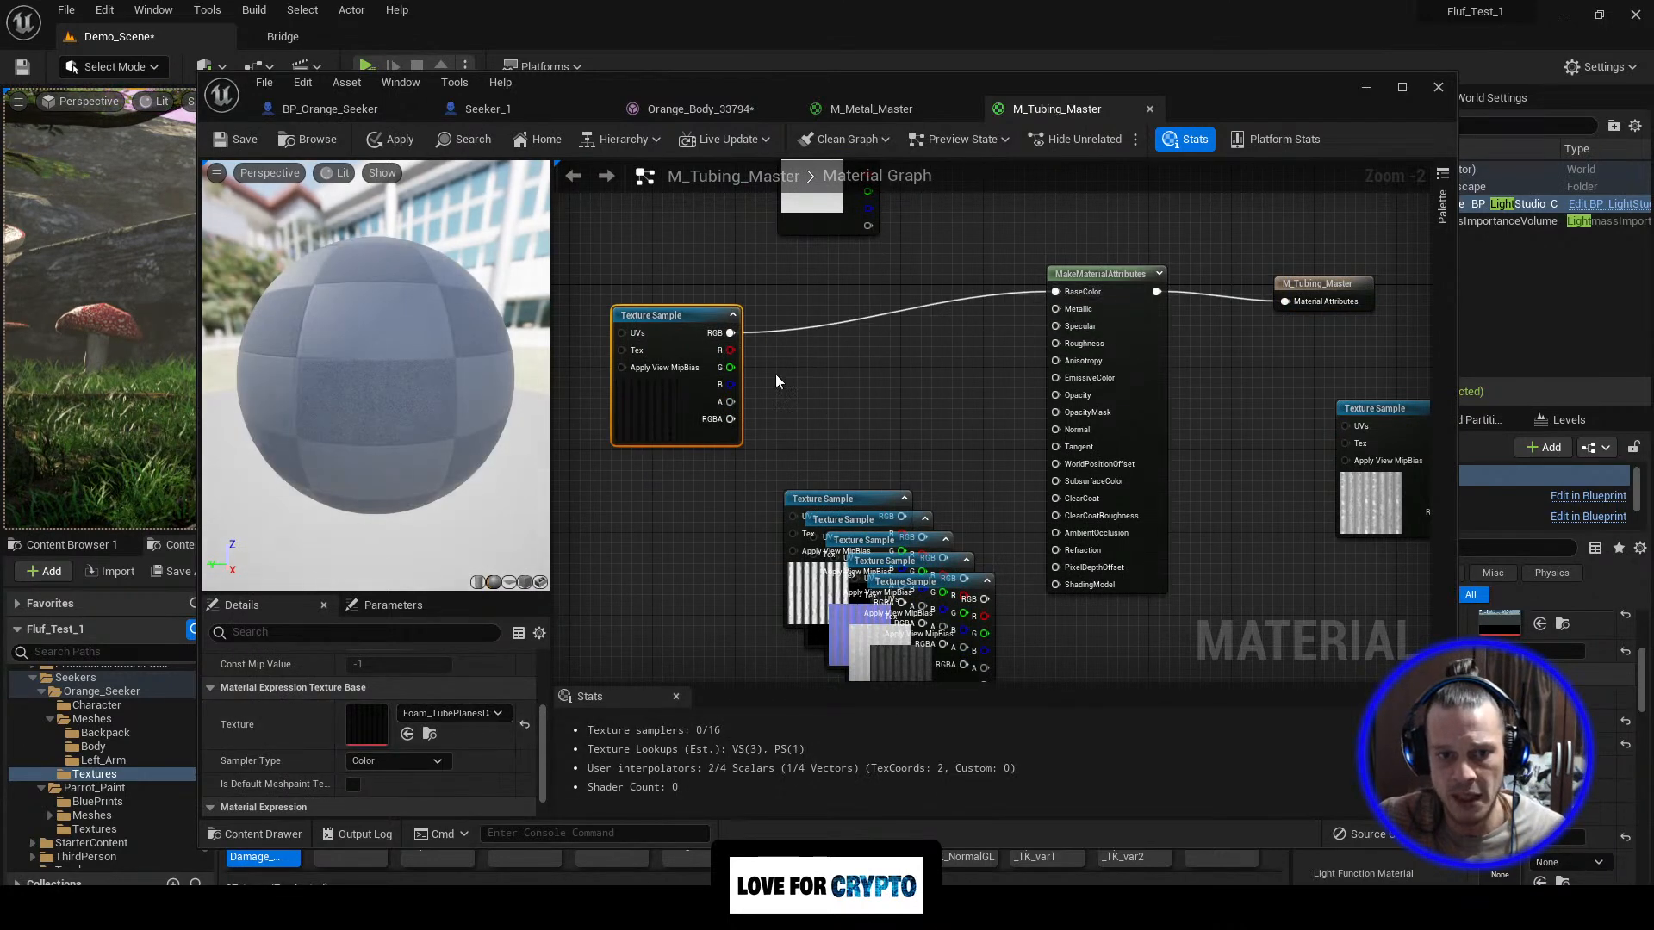
{"action": "left_click_drag", "start_coordinate": [685, 331], "coordinate": [664, 280]}
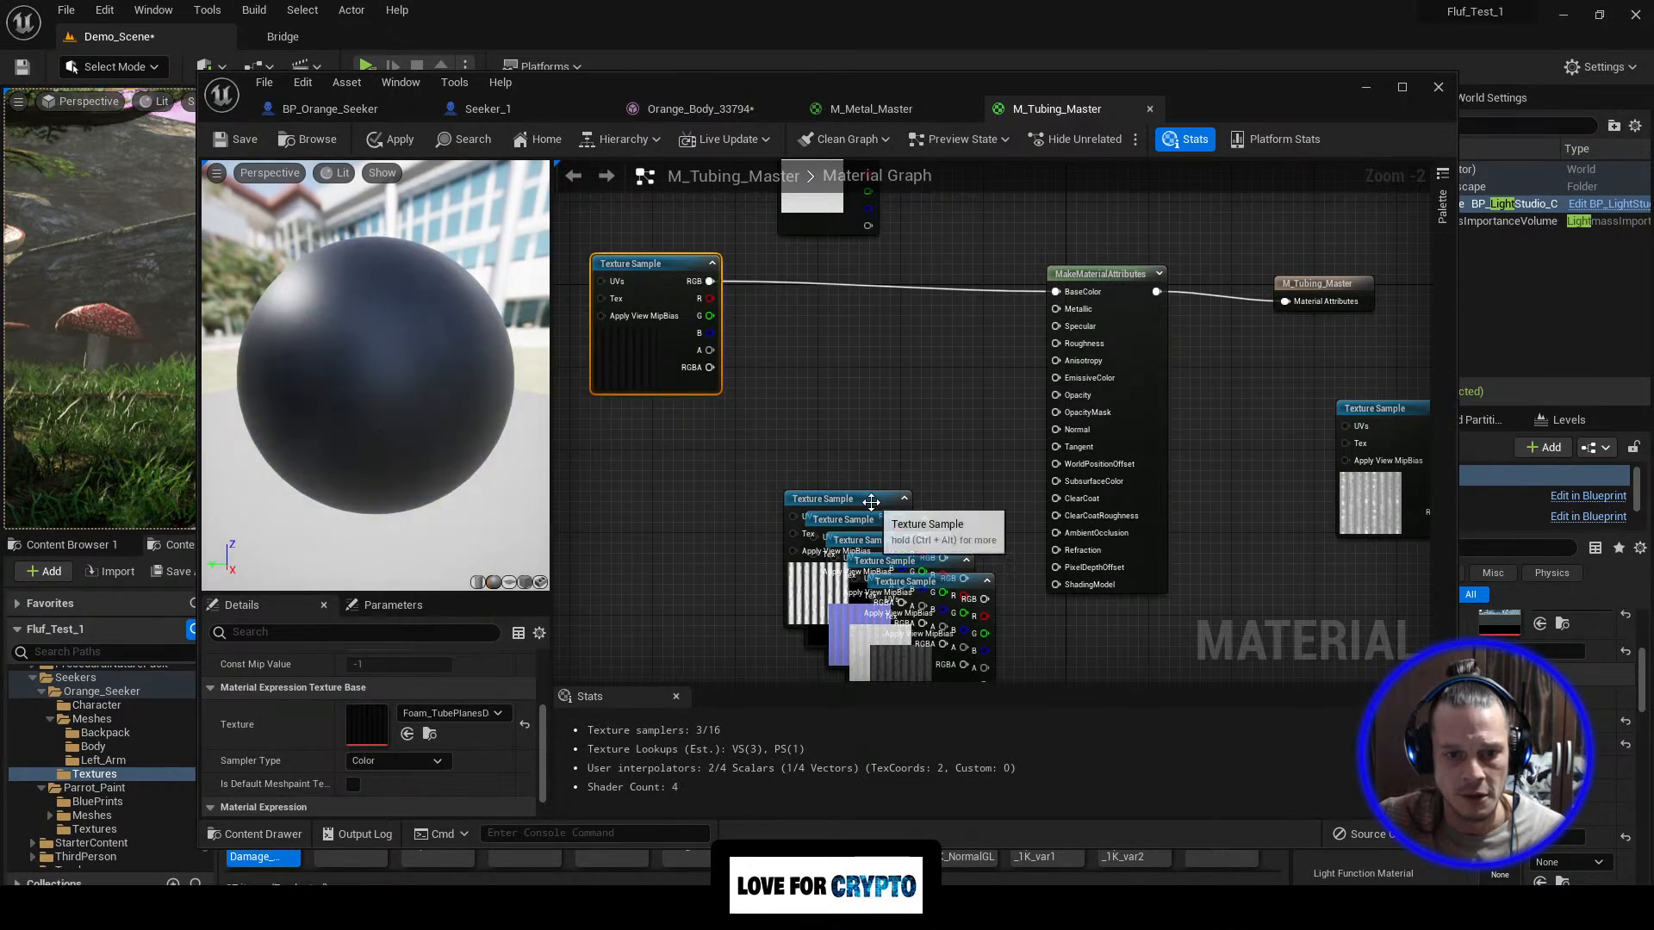
Step: Set the black-and-white striped sample aside, and wire the black texture sample into Metallic and the purple normal map sample into Normal
{"action": "left_click_drag", "start_coordinate": [871, 504], "coordinate": [698, 466]}
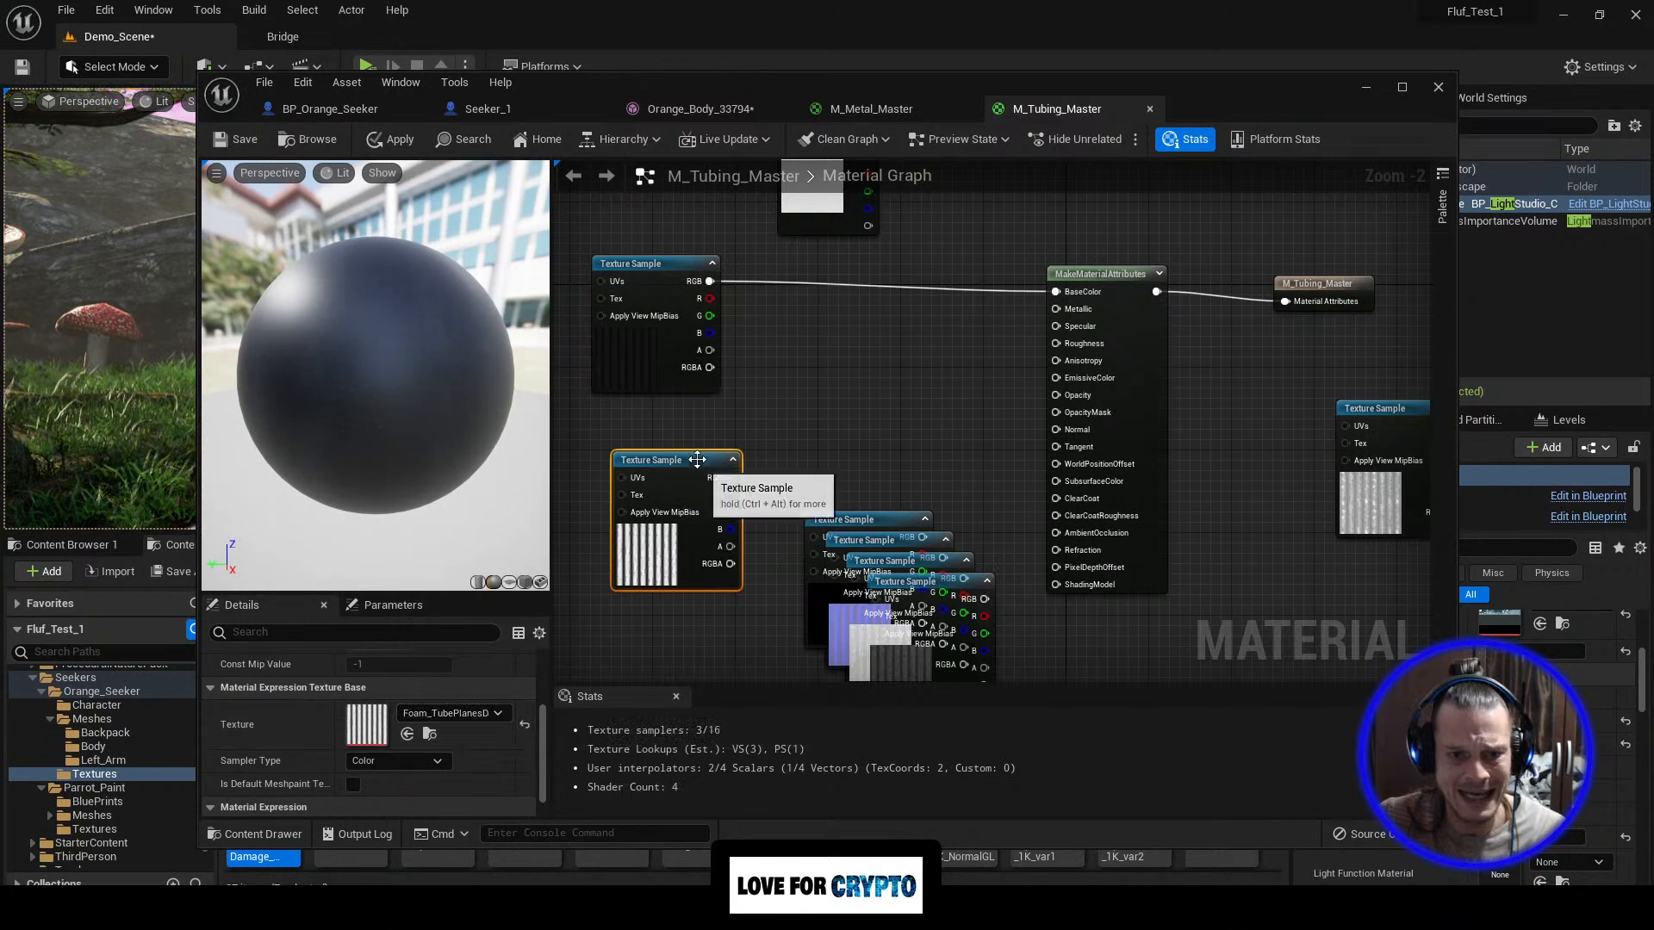
{"action": "left_click_drag", "start_coordinate": [692, 464], "coordinate": [1290, 535]}
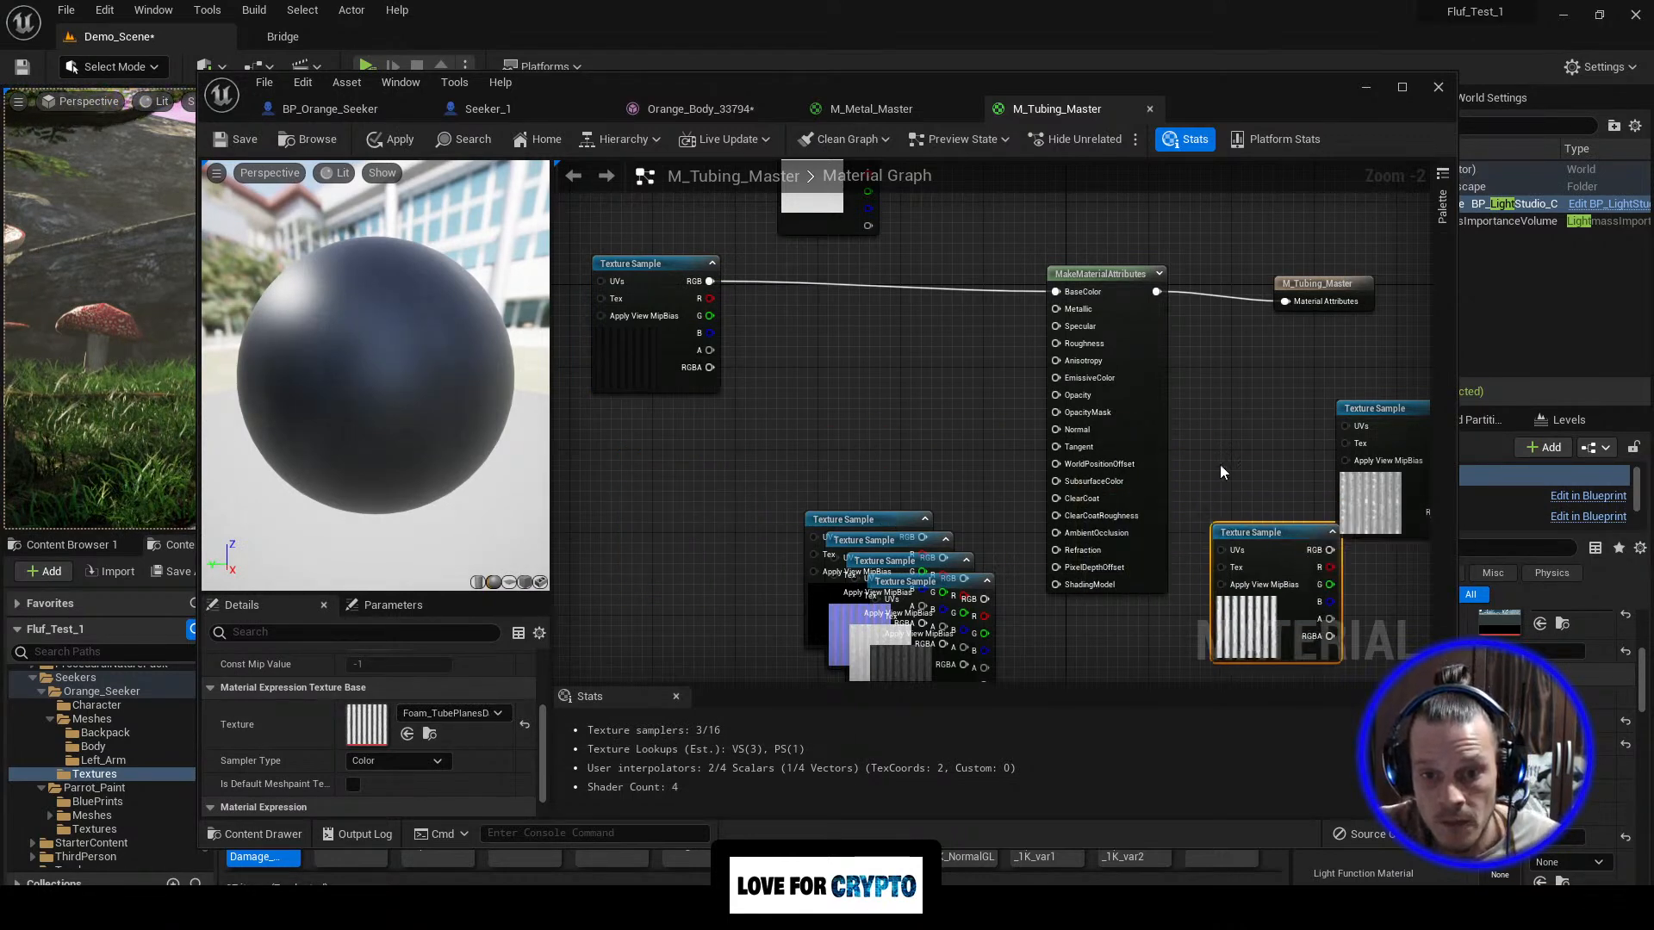
{"action": "left_click_drag", "start_coordinate": [906, 514], "coordinate": [693, 463]}
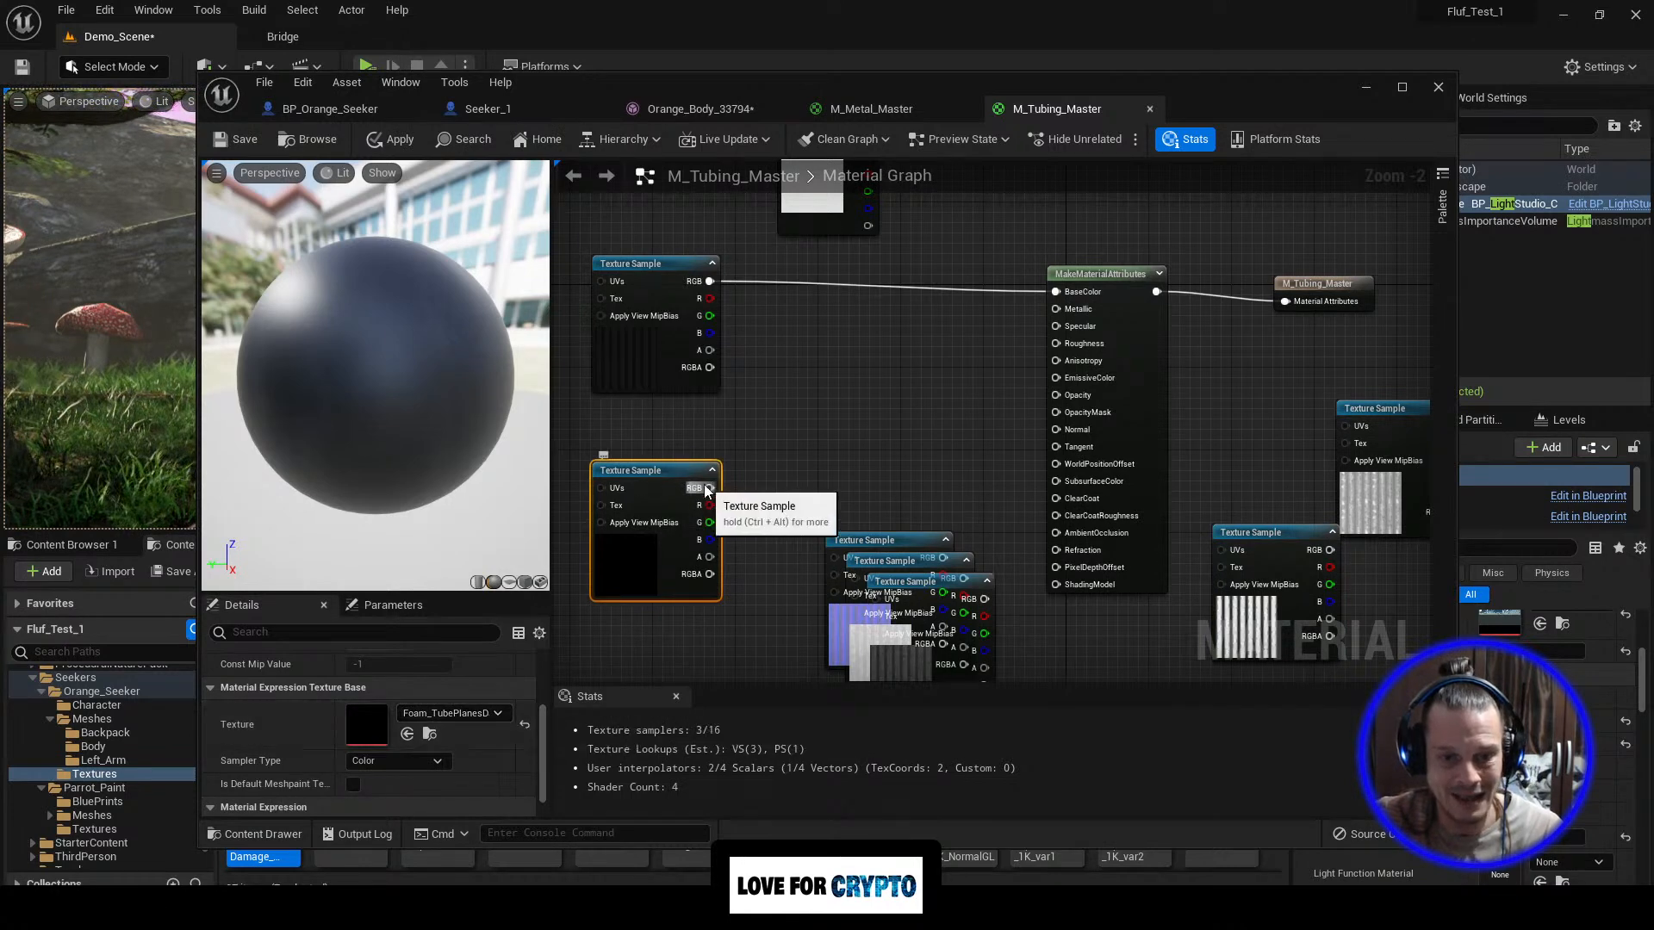
{"action": "left_click_drag", "start_coordinate": [707, 488], "coordinate": [1056, 310]}
{"action": "left_click_drag", "start_coordinate": [670, 465], "coordinate": [670, 403]}
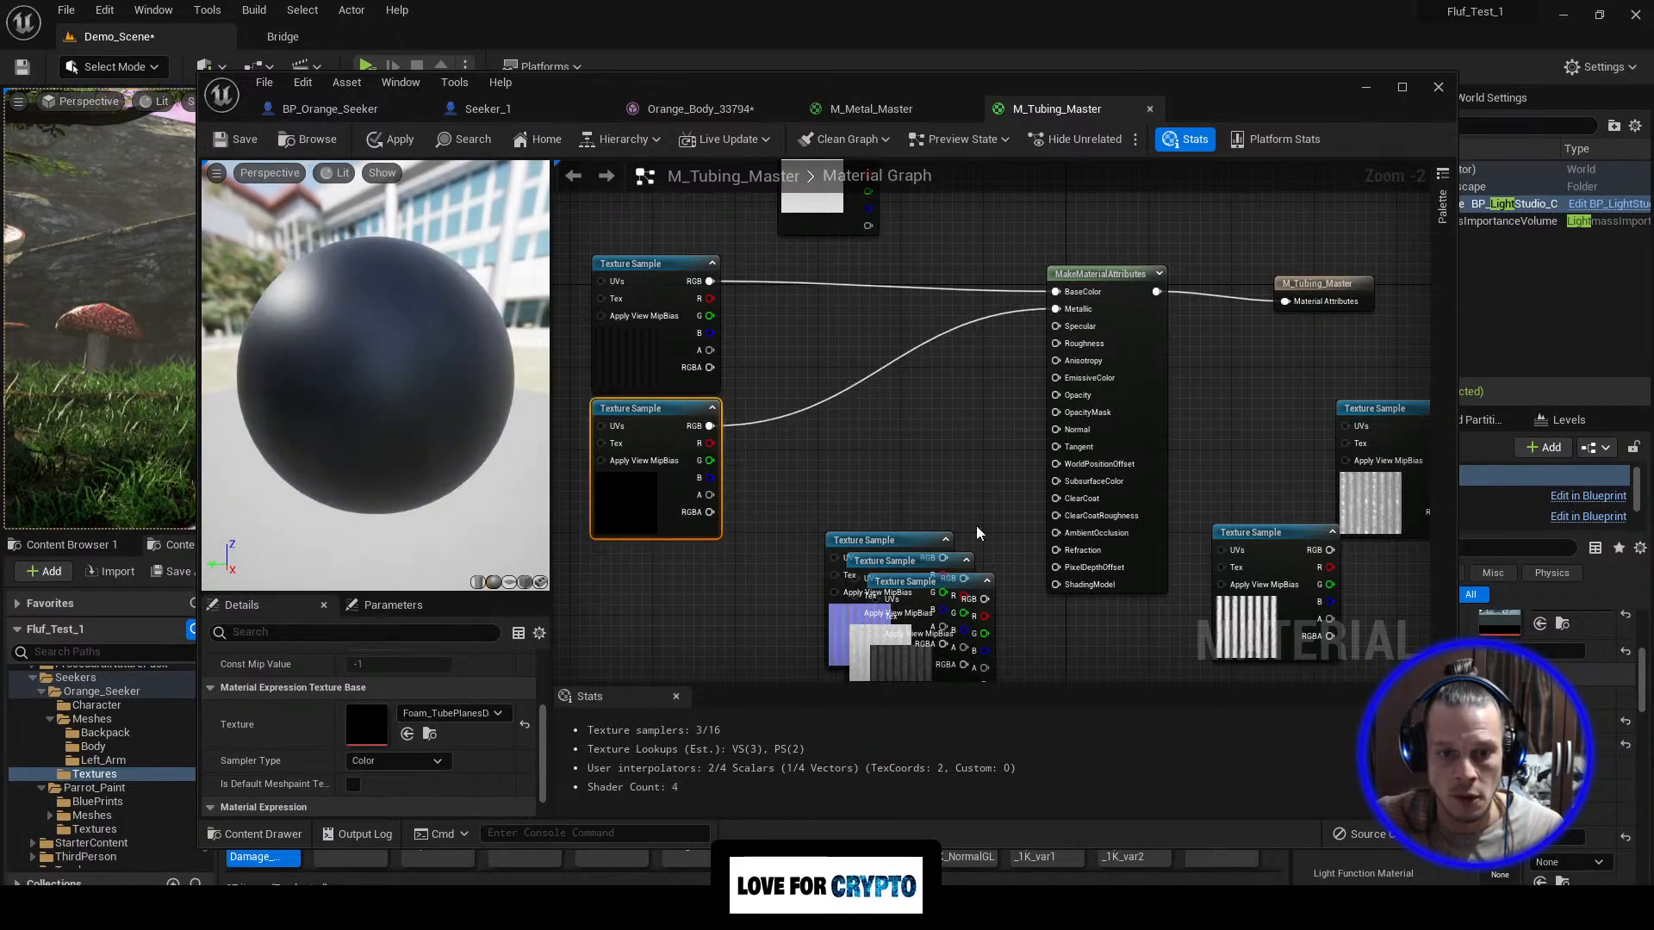
{"action": "left_click_drag", "start_coordinate": [922, 540], "coordinate": [1057, 428]}
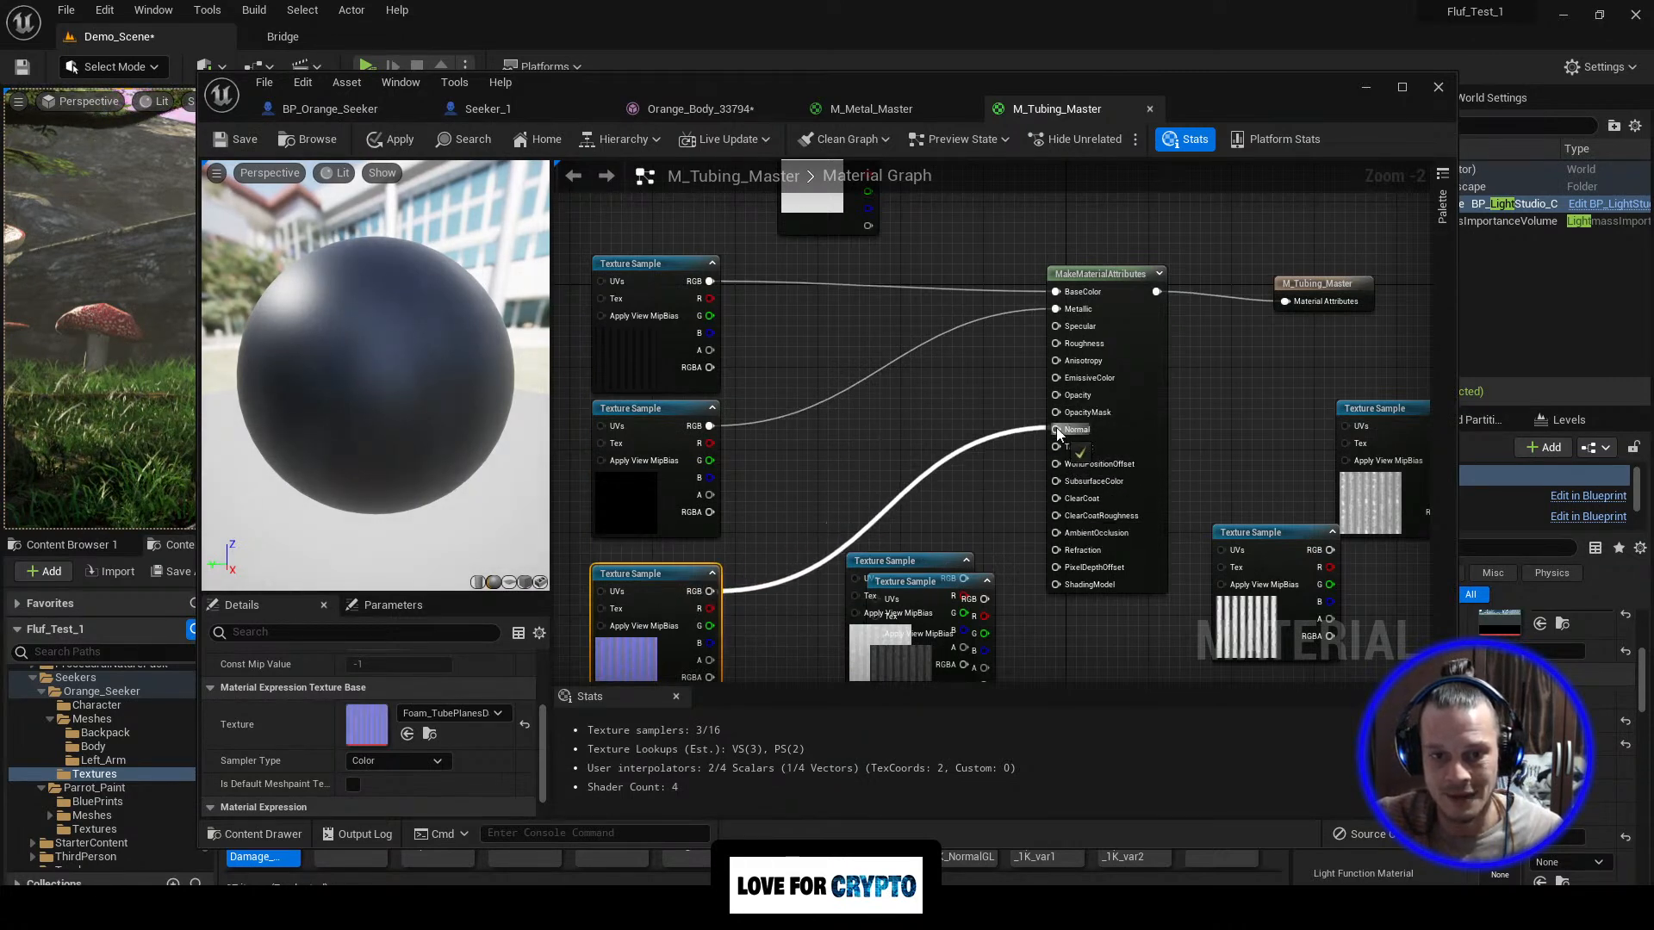
Step: Pull the Roughness and Scattering texture samples out of the stack and place them one above the other before the connected samples
{"action": "left_click_drag", "start_coordinate": [917, 561], "coordinate": [894, 522]}
{"action": "left_click_drag", "start_coordinate": [854, 456], "coordinate": [843, 446]}
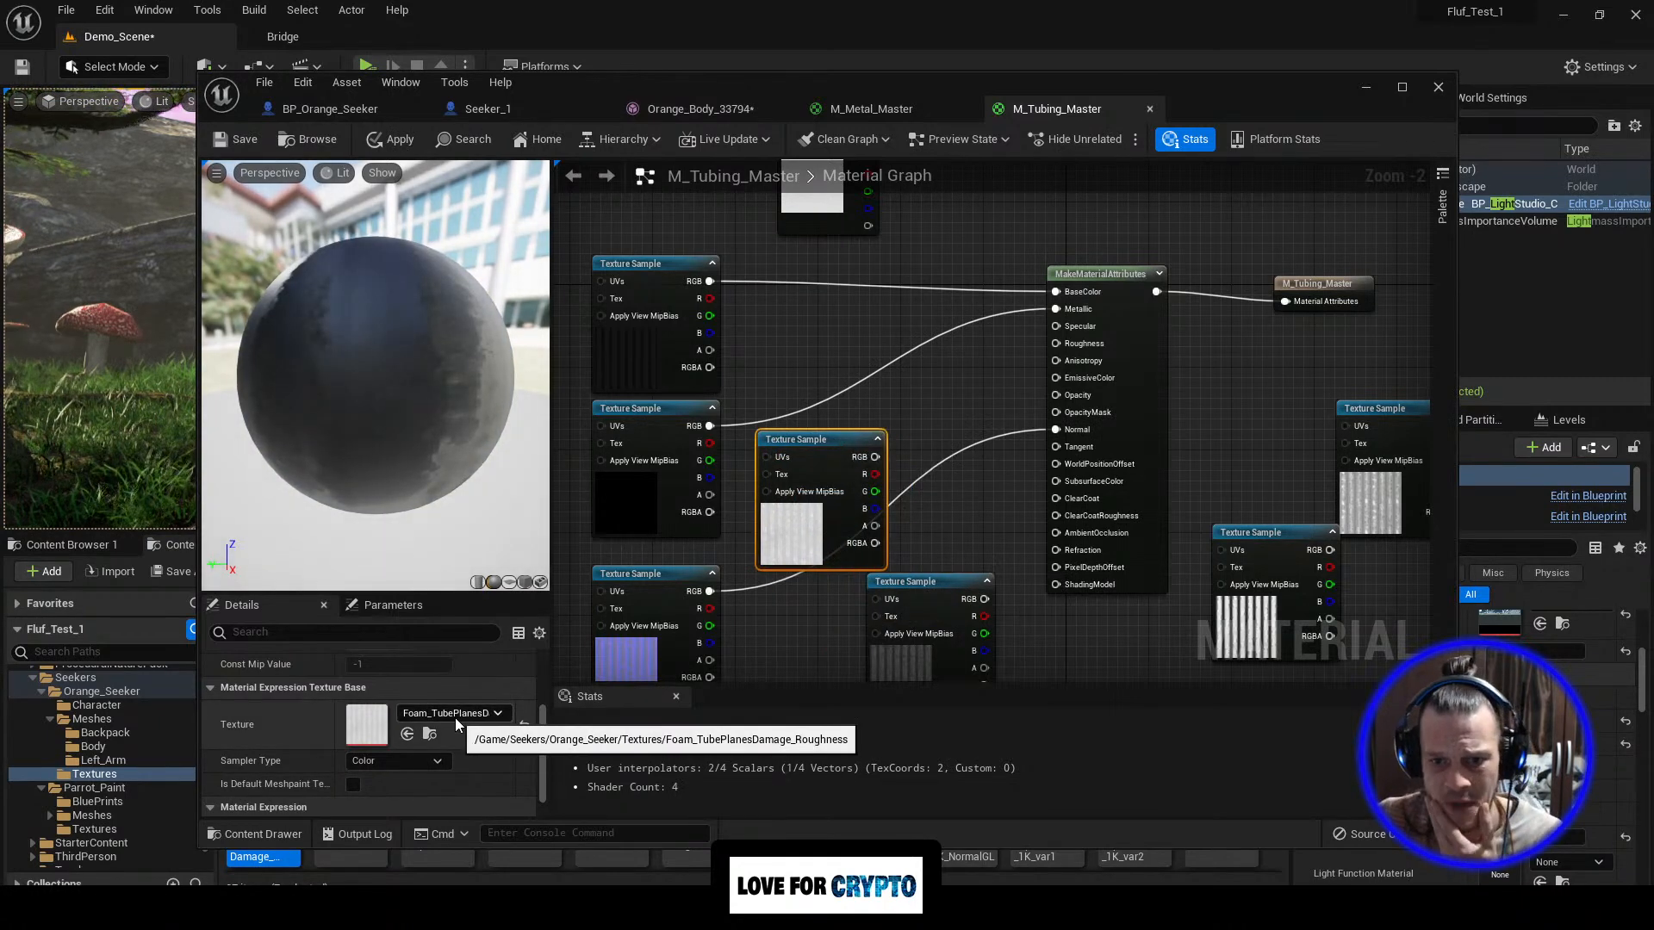
{"action": "left_click", "coordinate": [936, 579]}
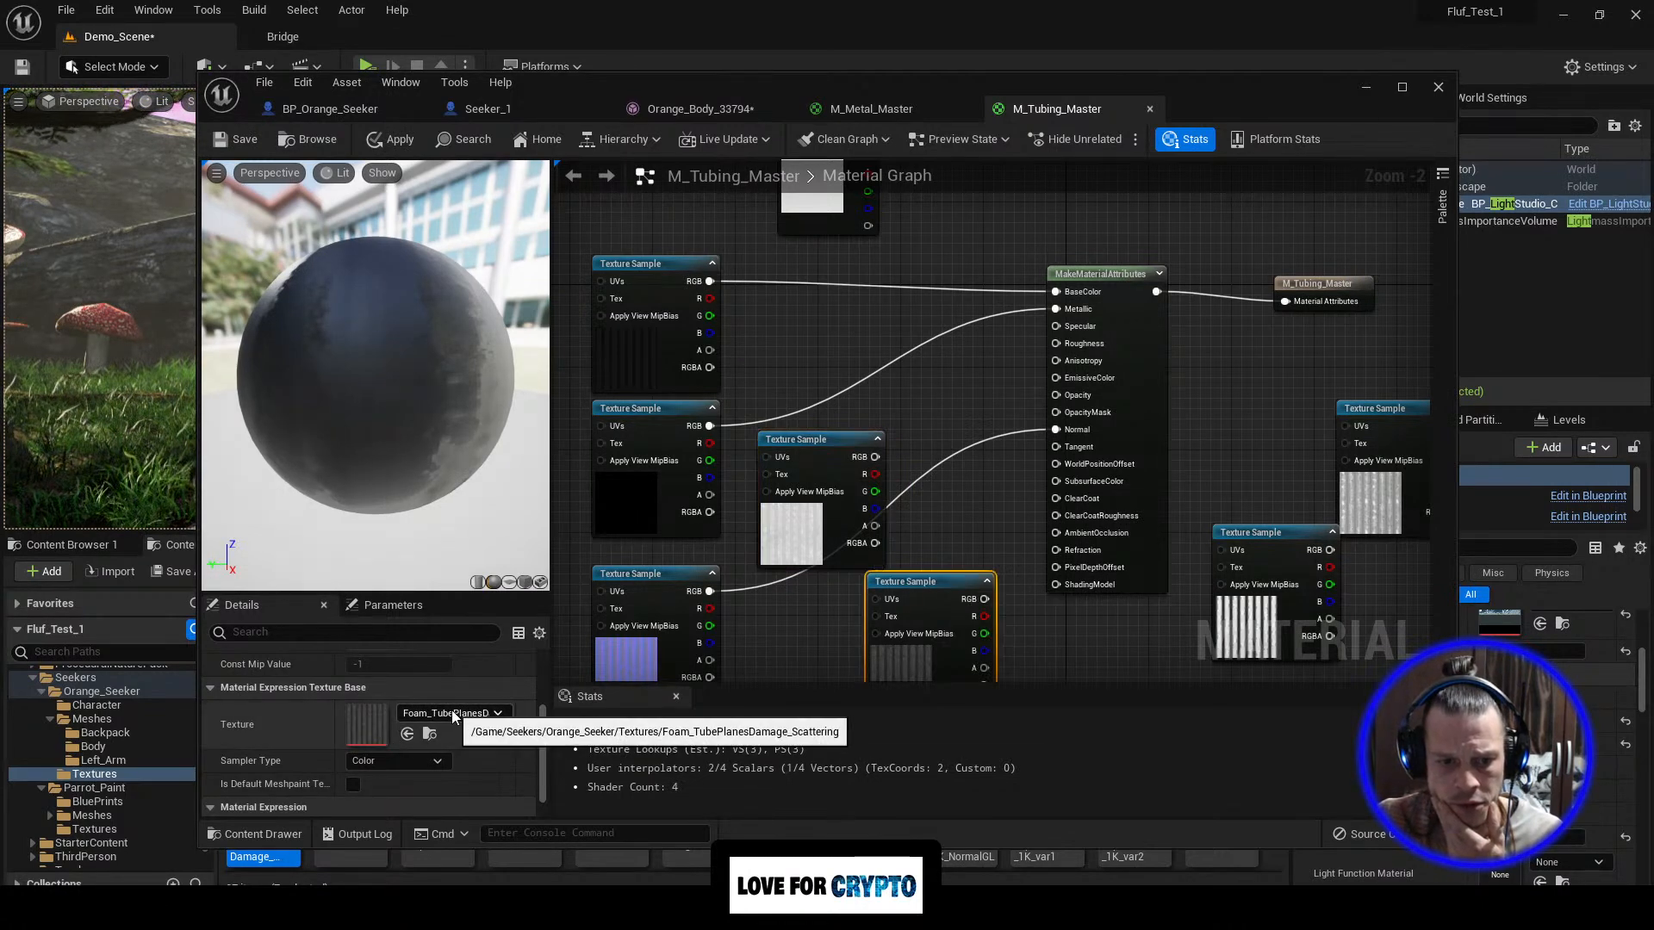
{"action": "right_click_drag", "start_coordinate": [1108, 664], "coordinate": [1024, 580]}
{"action": "left_click_drag", "start_coordinate": [852, 504], "coordinate": [765, 547]}
{"action": "right_click_drag", "start_coordinate": [870, 449], "coordinate": [1192, 466]}
{"action": "left_click_drag", "start_coordinate": [1087, 386], "coordinate": [677, 365]}
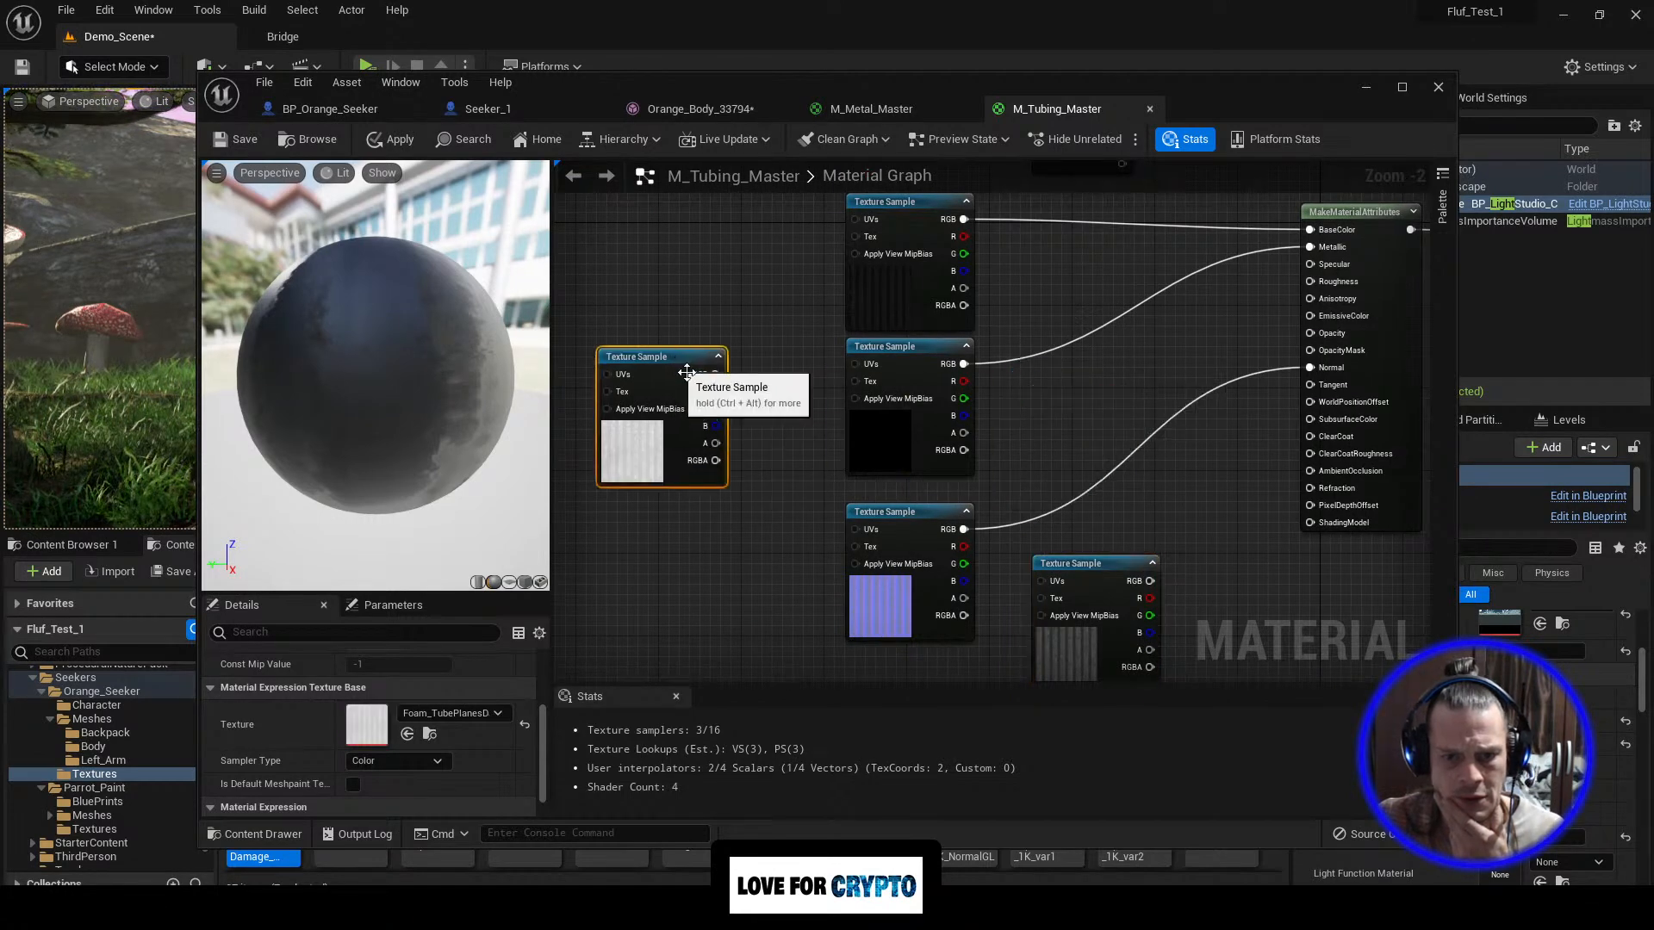
{"action": "left_click_drag", "start_coordinate": [1119, 565], "coordinate": [685, 534]}
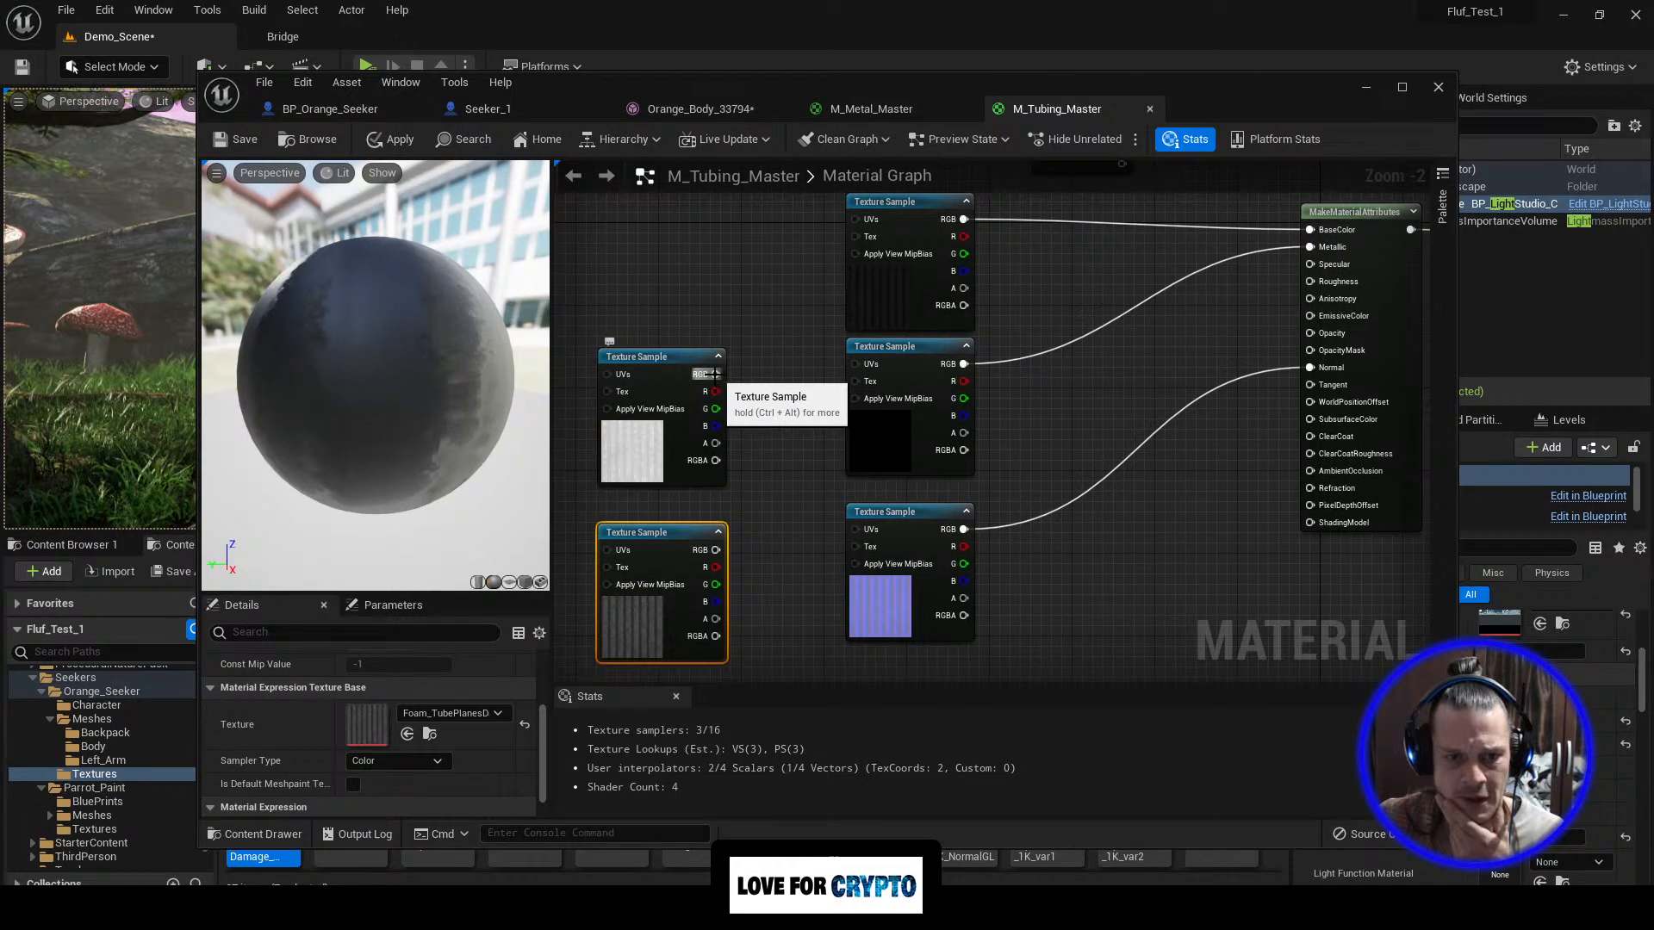
{"action": "right_click_drag", "start_coordinate": [1083, 396], "coordinate": [1045, 391]}
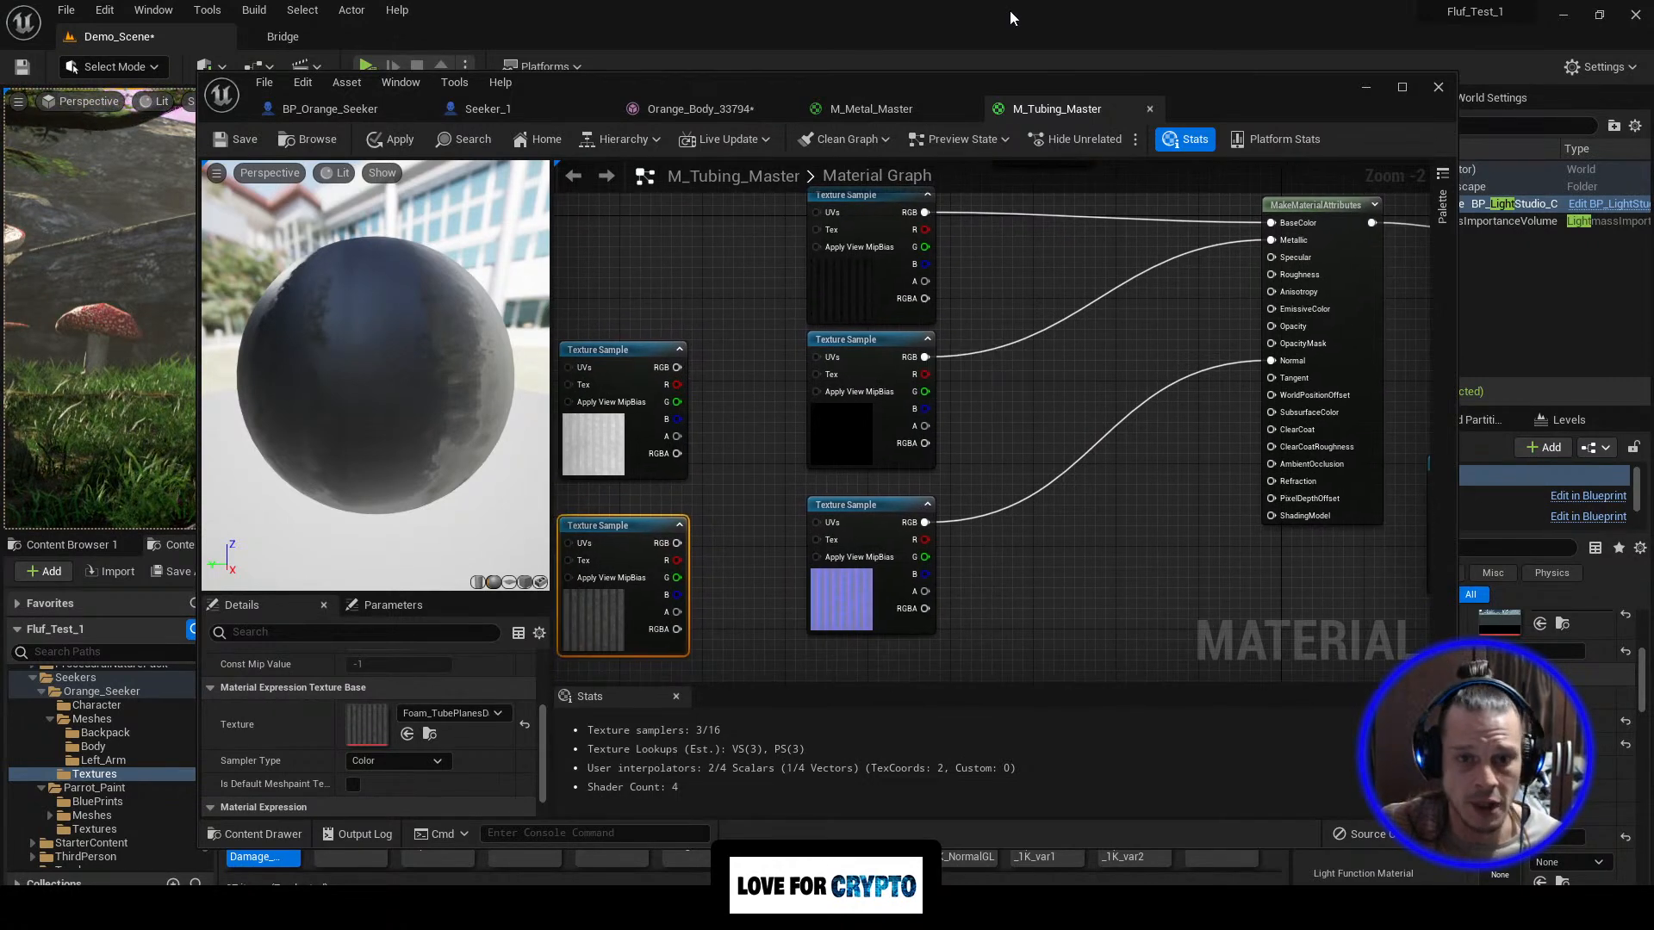
Step: Open the reference M_Tubing_Master material from the Seekers/Parrot_Paint/Meshes/Body folder
{"action": "left_click", "coordinate": [1367, 88]}
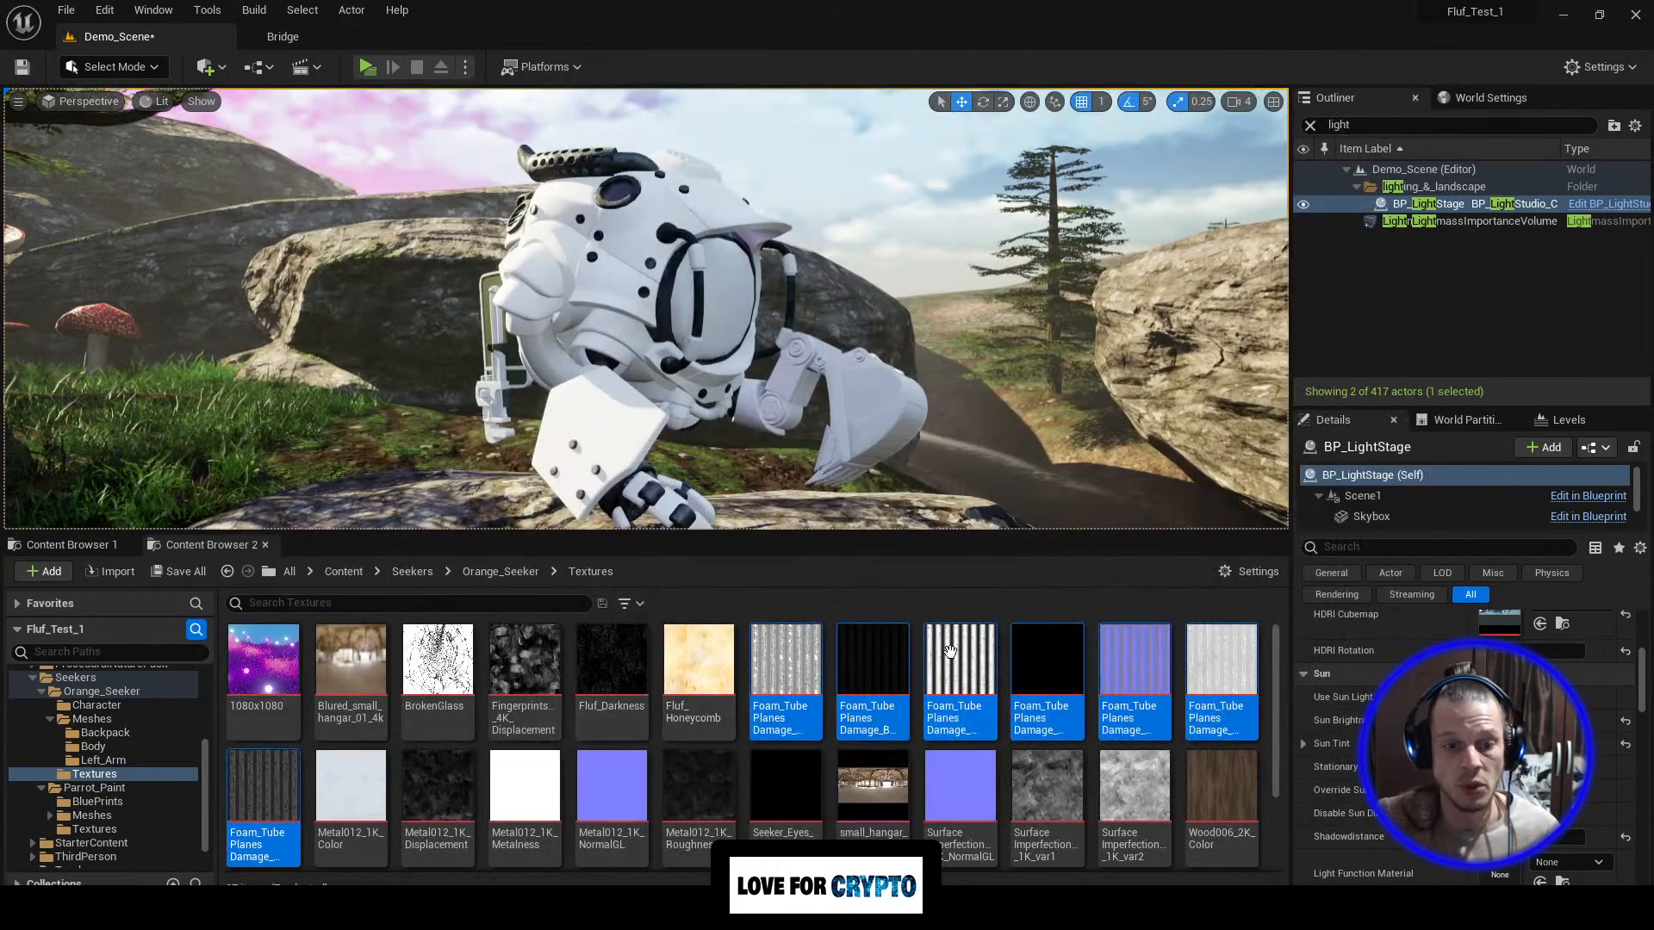
{"action": "left_click", "coordinate": [93, 746]}
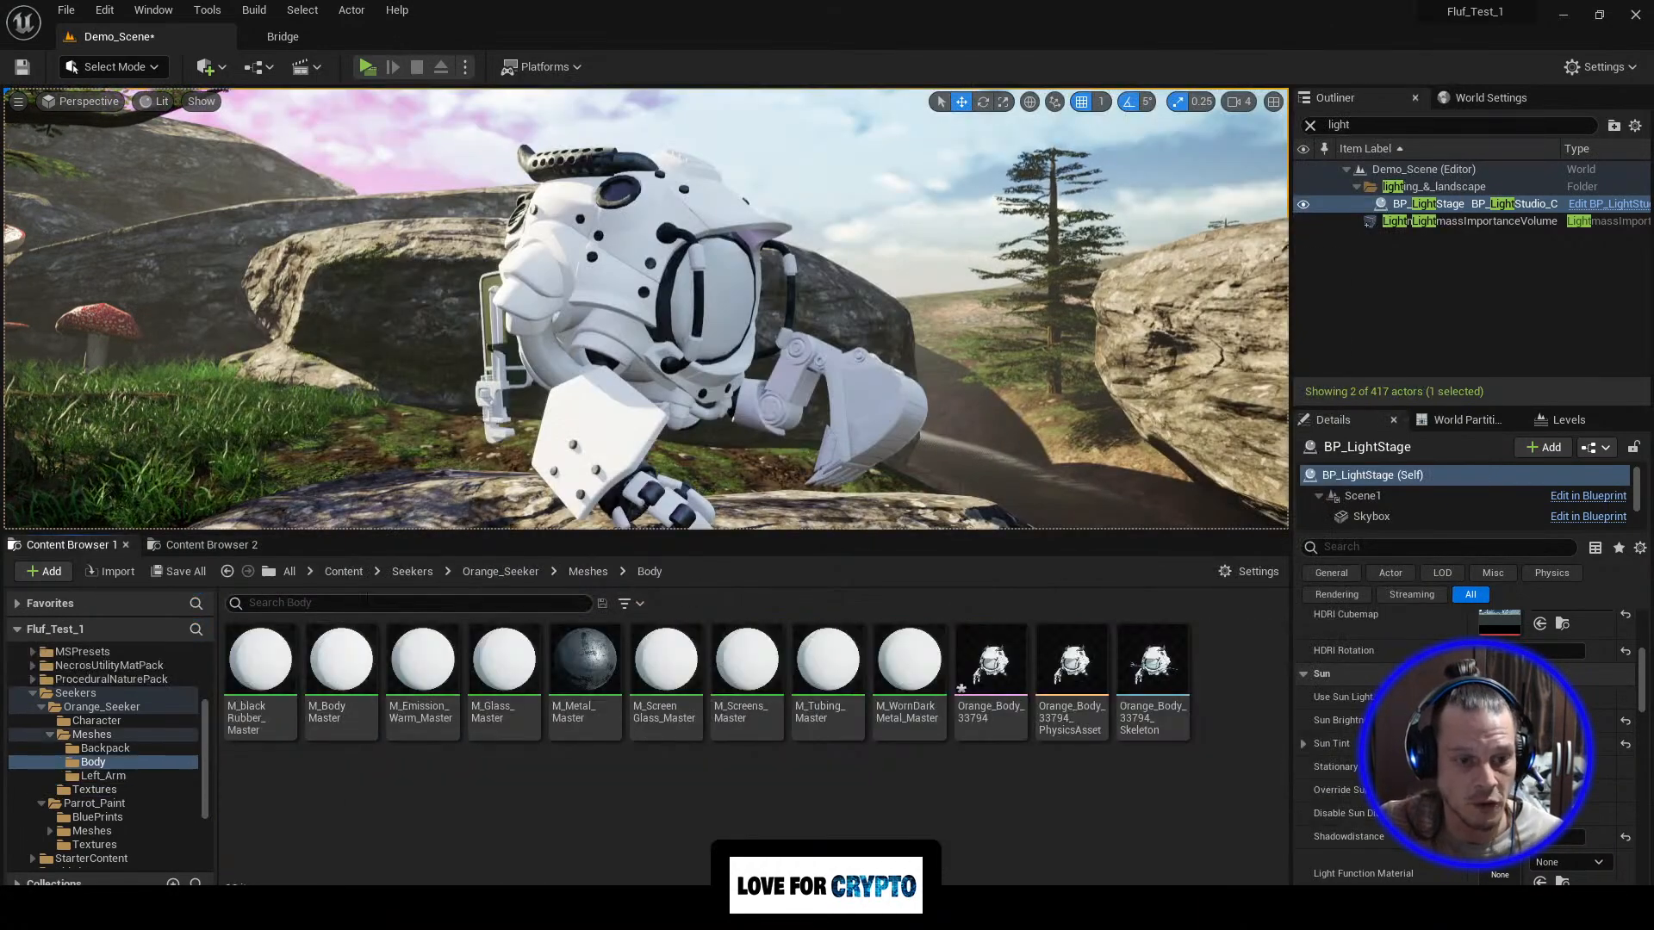
{"action": "left_click", "coordinate": [501, 573]}
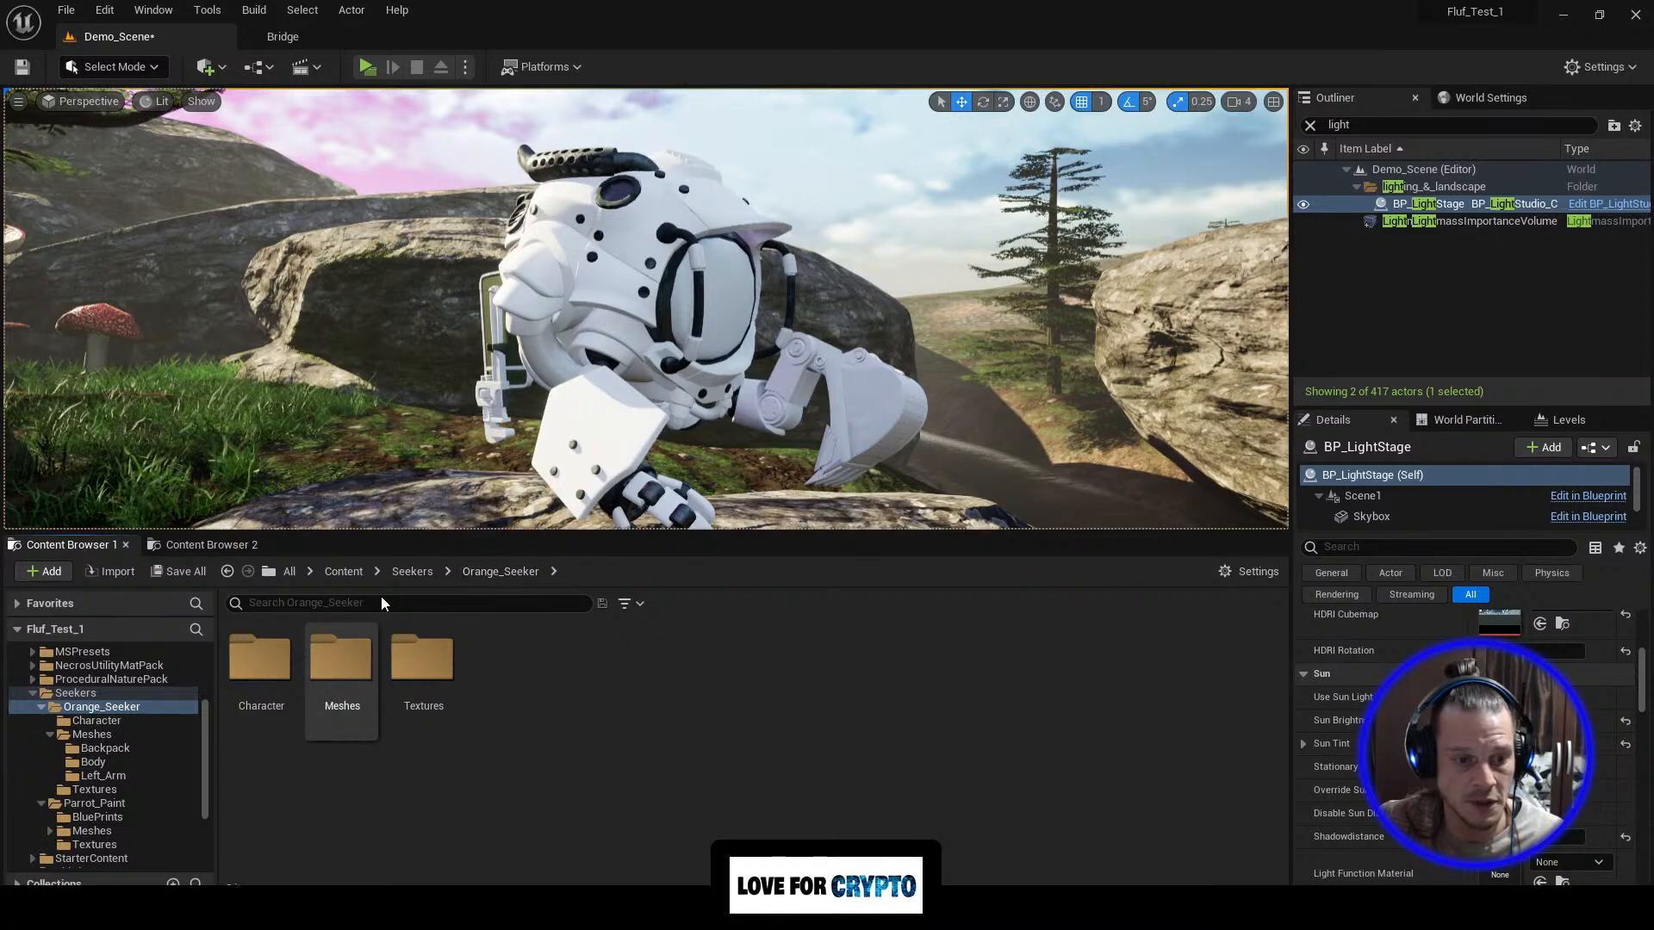
{"action": "left_click", "coordinate": [412, 572]}
{"action": "double_click", "coordinate": [341, 661]}
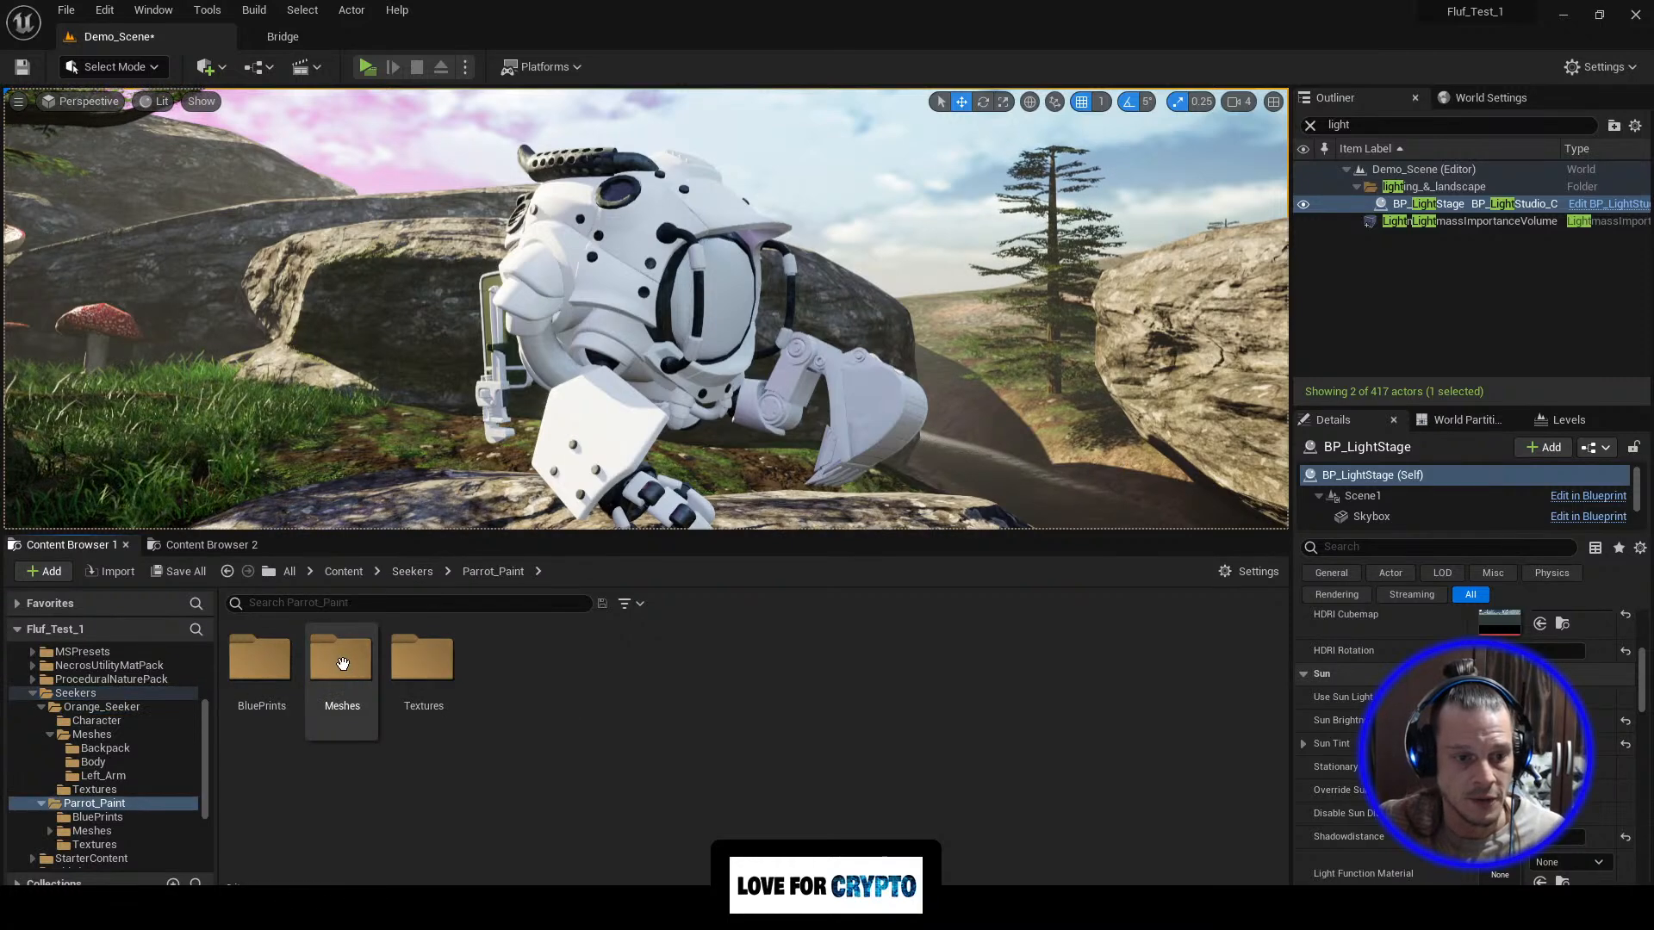
{"action": "double_click", "coordinate": [327, 664]}
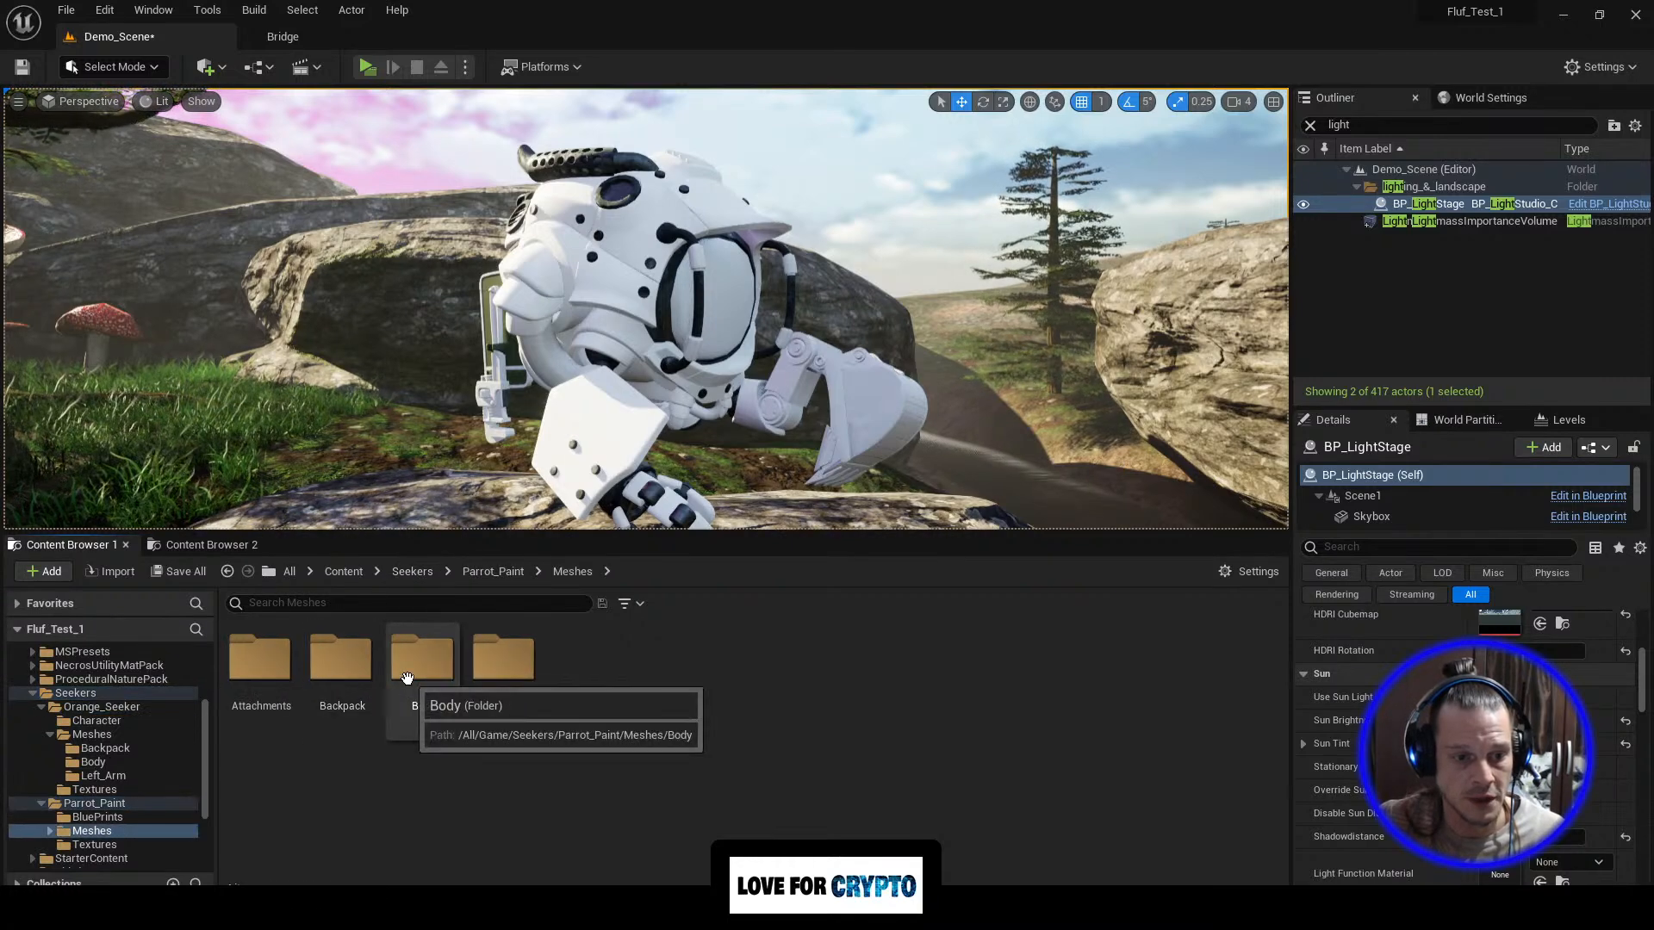
{"action": "double_click", "coordinate": [440, 685]}
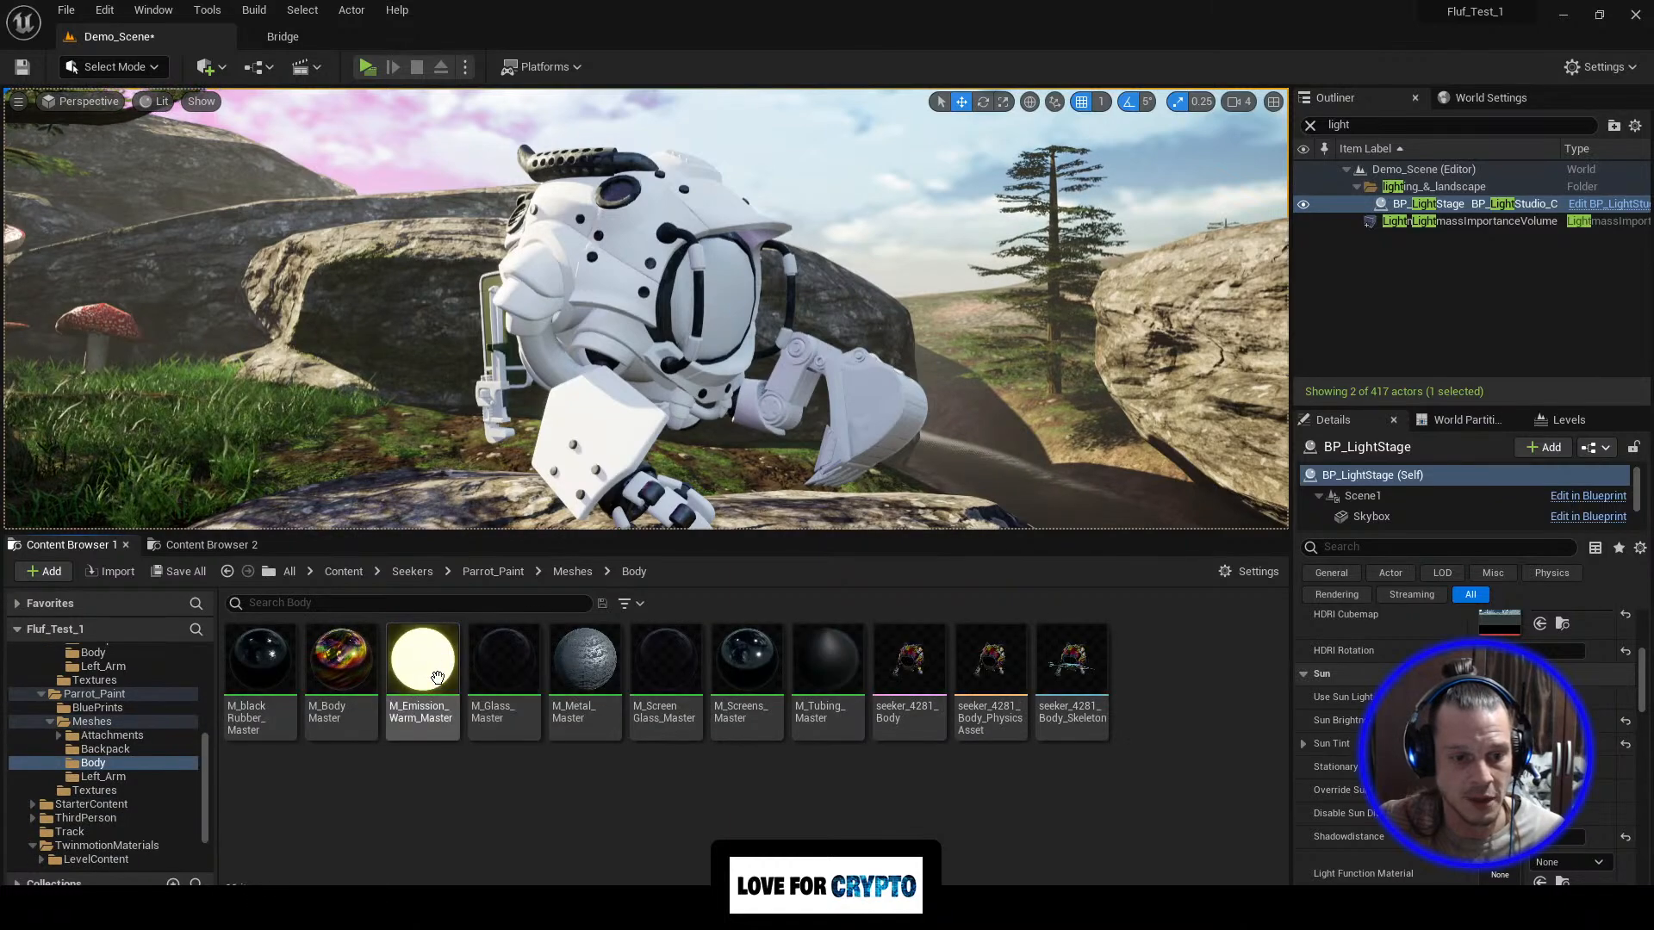
{"action": "double_click", "coordinate": [810, 702]}
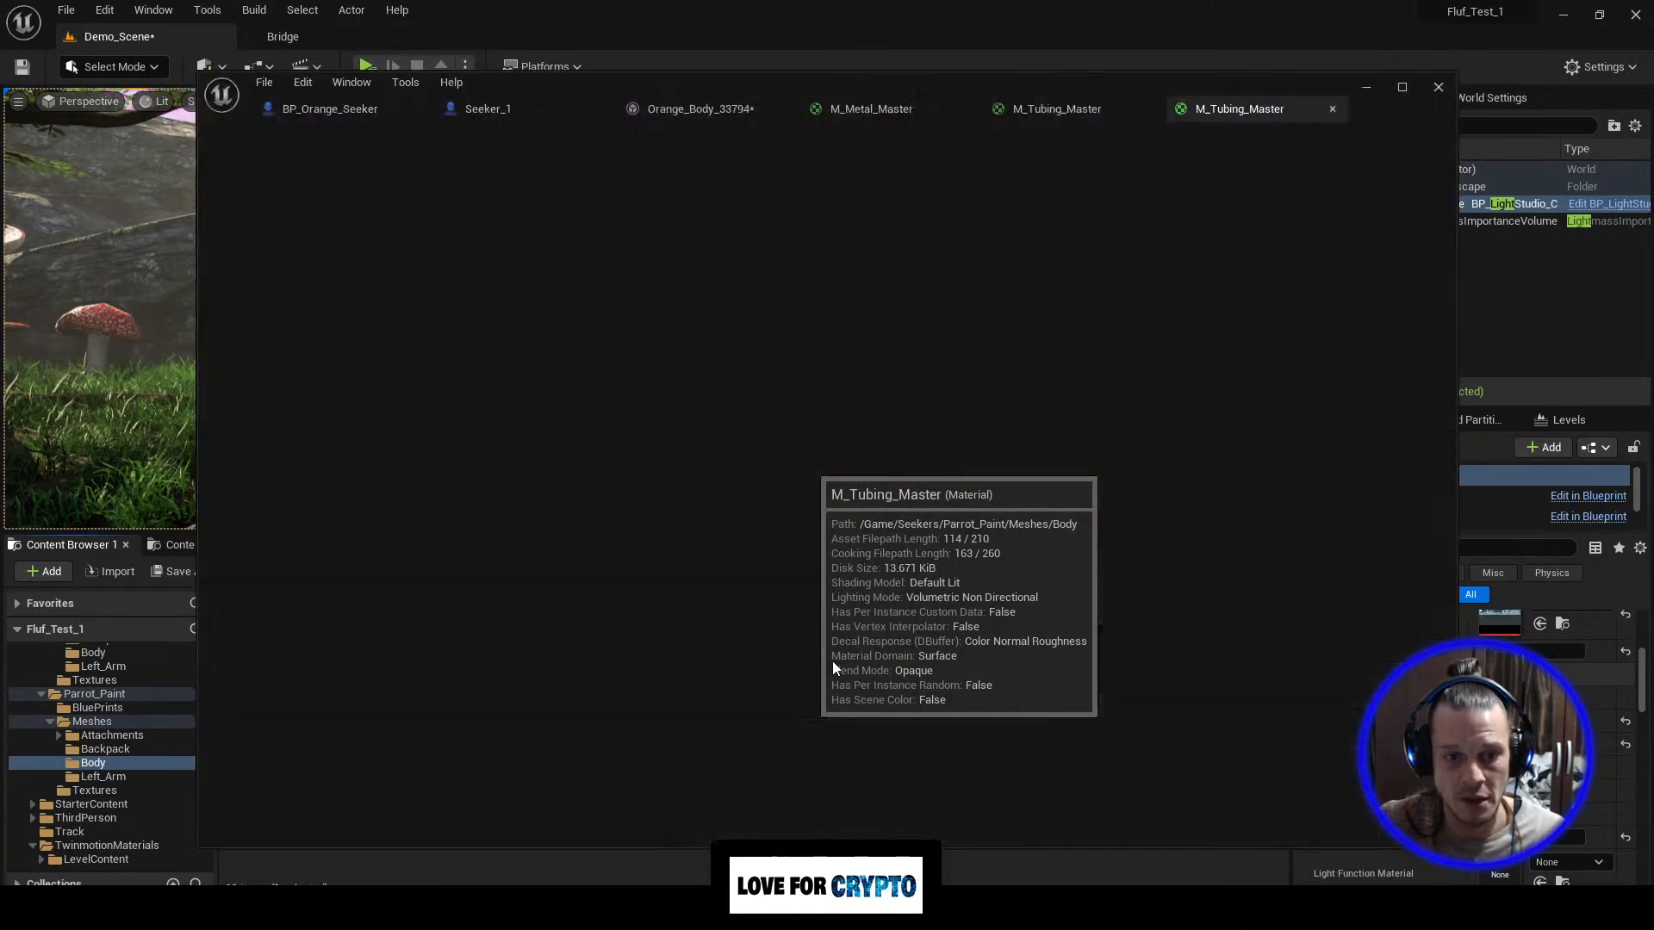
Step: Examine how the reference tubing material wires its texture samples, which texture feeds Roughness, and the Param node's default value
{"action": "right_click_drag", "start_coordinate": [757, 342], "coordinate": [1237, 226]}
{"action": "scroll", "coordinate": [1042, 483], "scroll_direction": "down", "scroll_amount": 3}
{"action": "right_click_drag", "start_coordinate": [949, 468], "coordinate": [1053, 354]}
{"action": "scroll", "coordinate": [1053, 354], "scroll_direction": "down", "scroll_amount": 1}
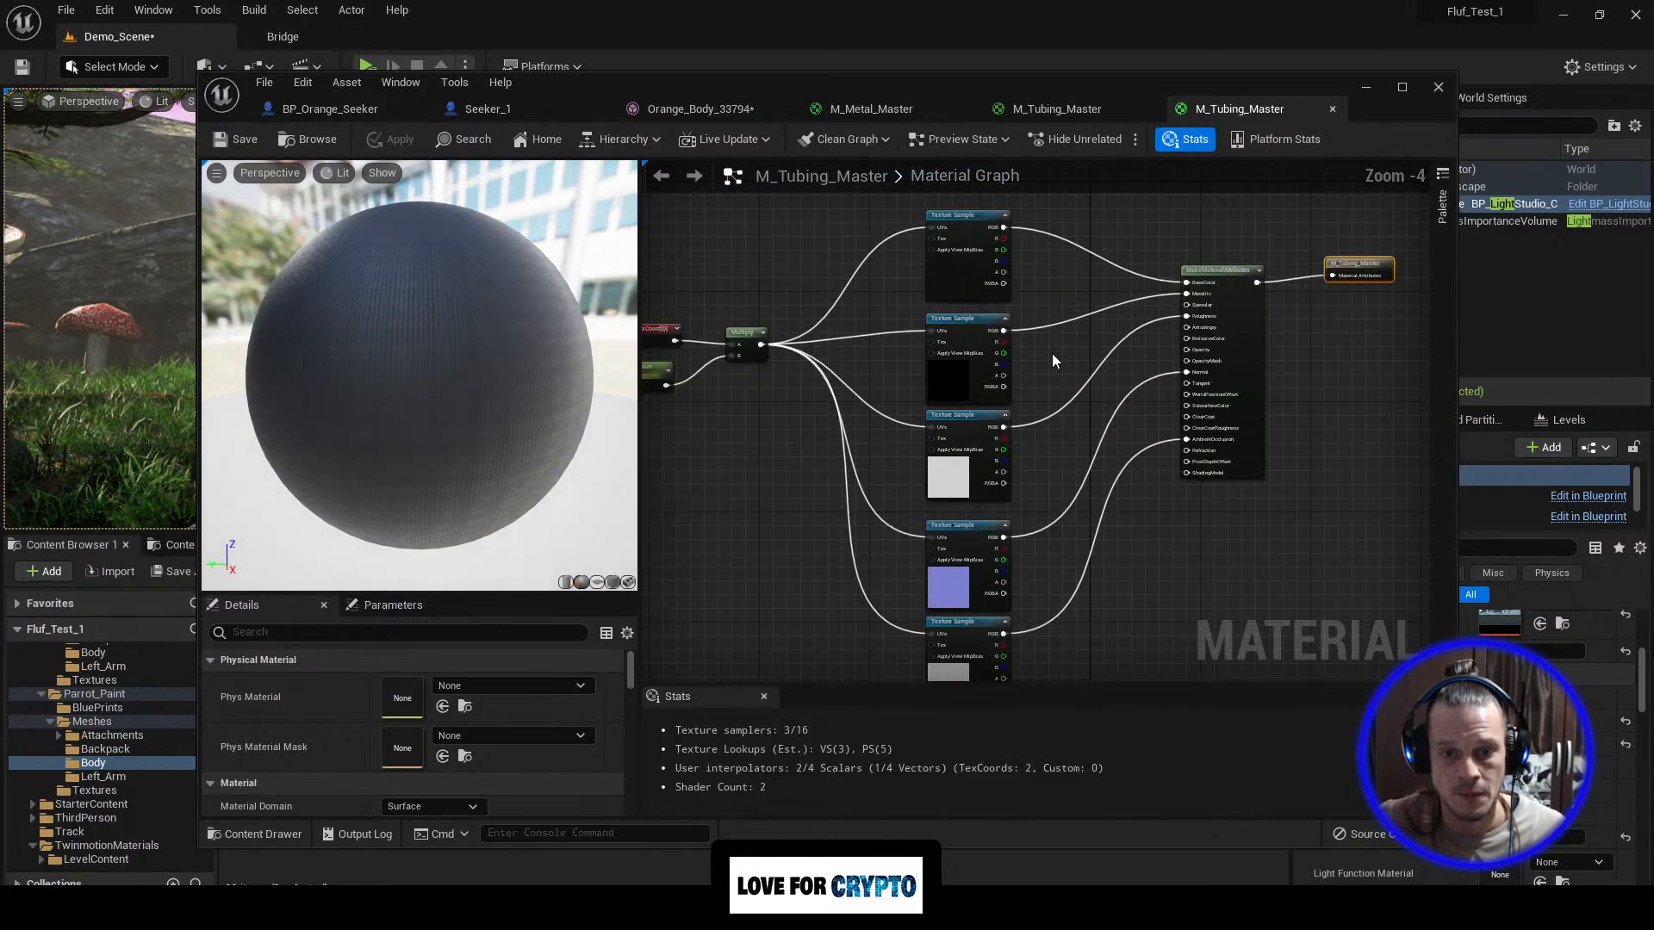
{"action": "left_click", "coordinate": [982, 420]}
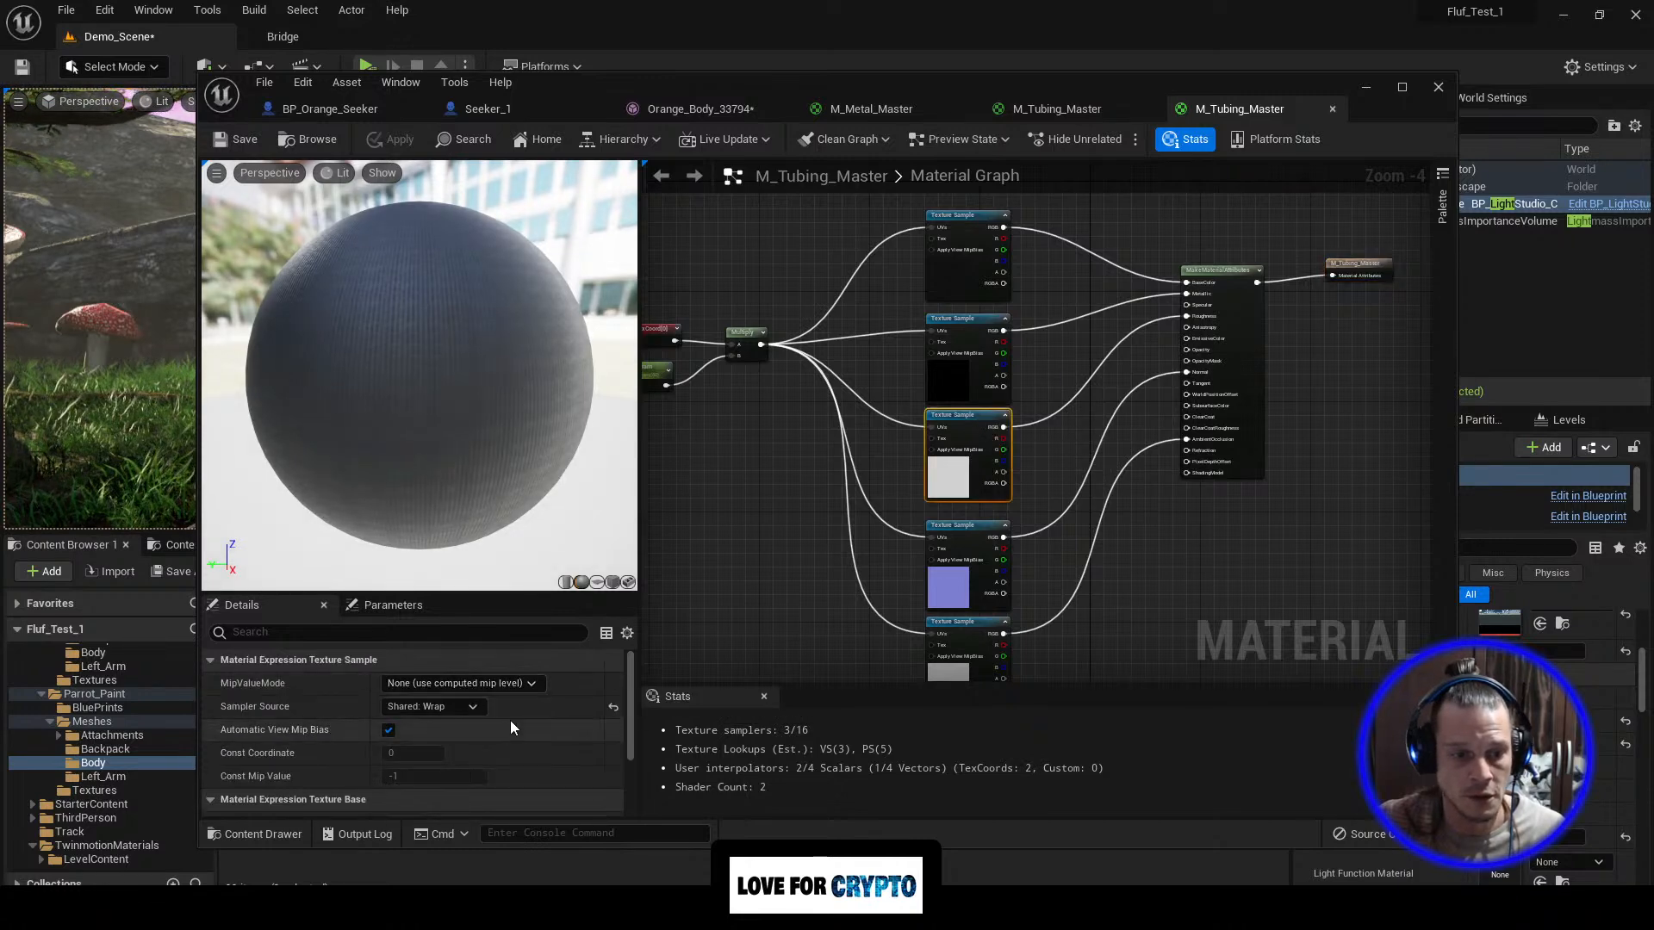
{"action": "scroll", "coordinate": [510, 723], "scroll_direction": "down", "scroll_amount": 3}
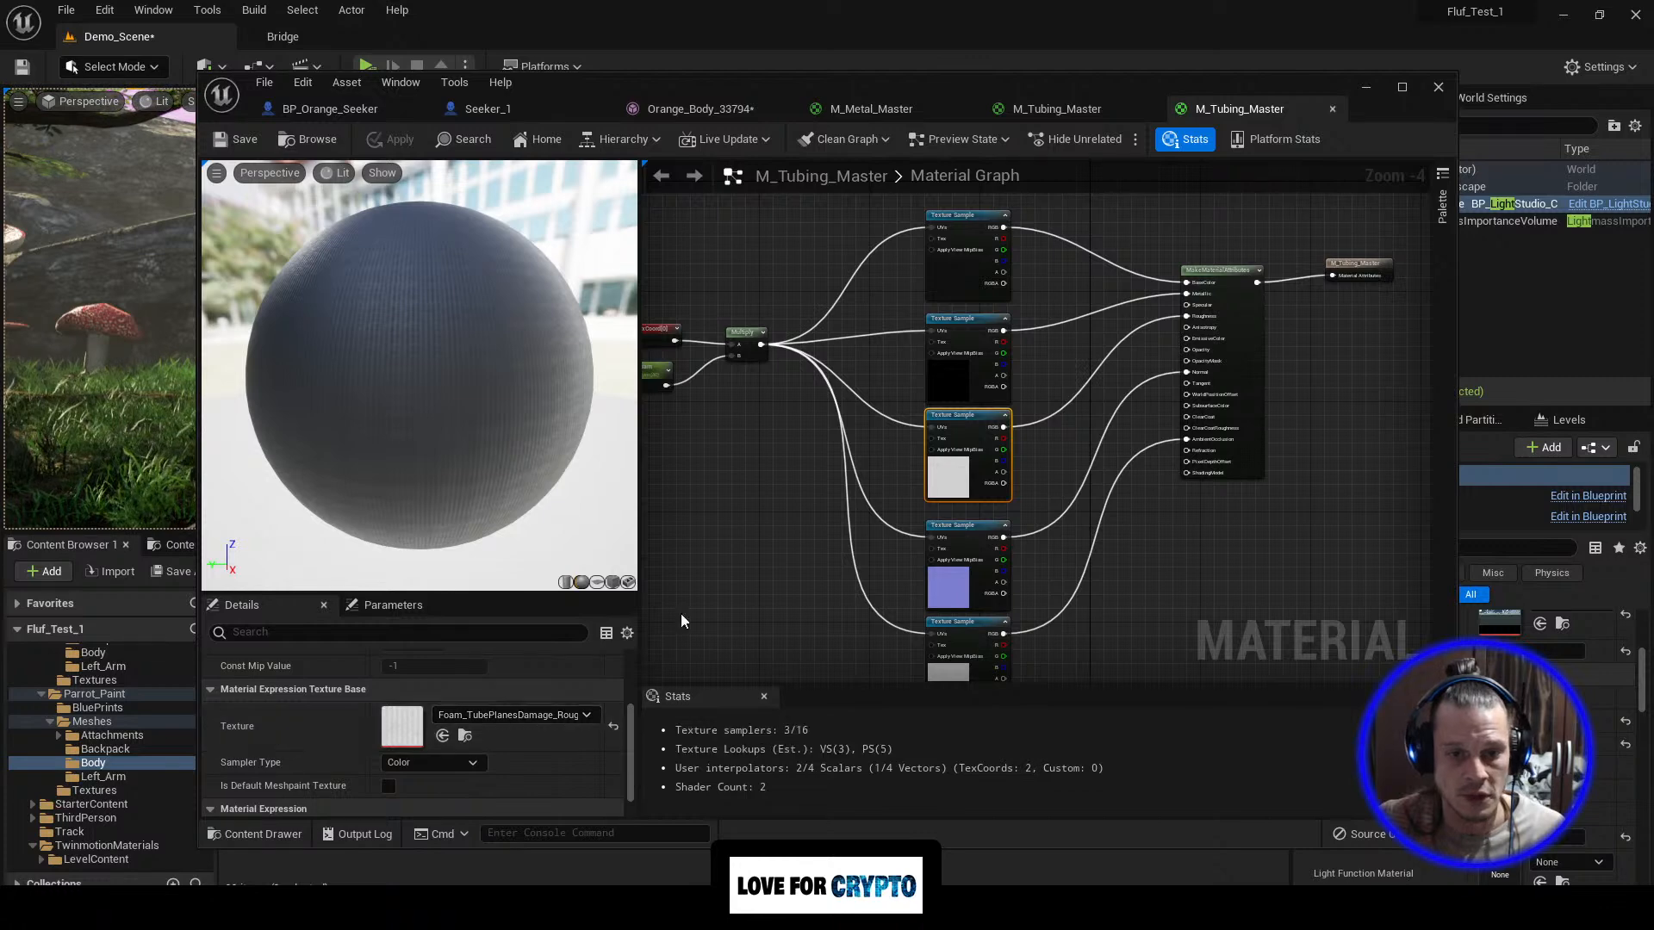
{"action": "scroll", "coordinate": [814, 525], "scroll_direction": "down", "scroll_amount": 1}
{"action": "right_click_drag", "start_coordinate": [806, 635], "coordinate": [783, 584]}
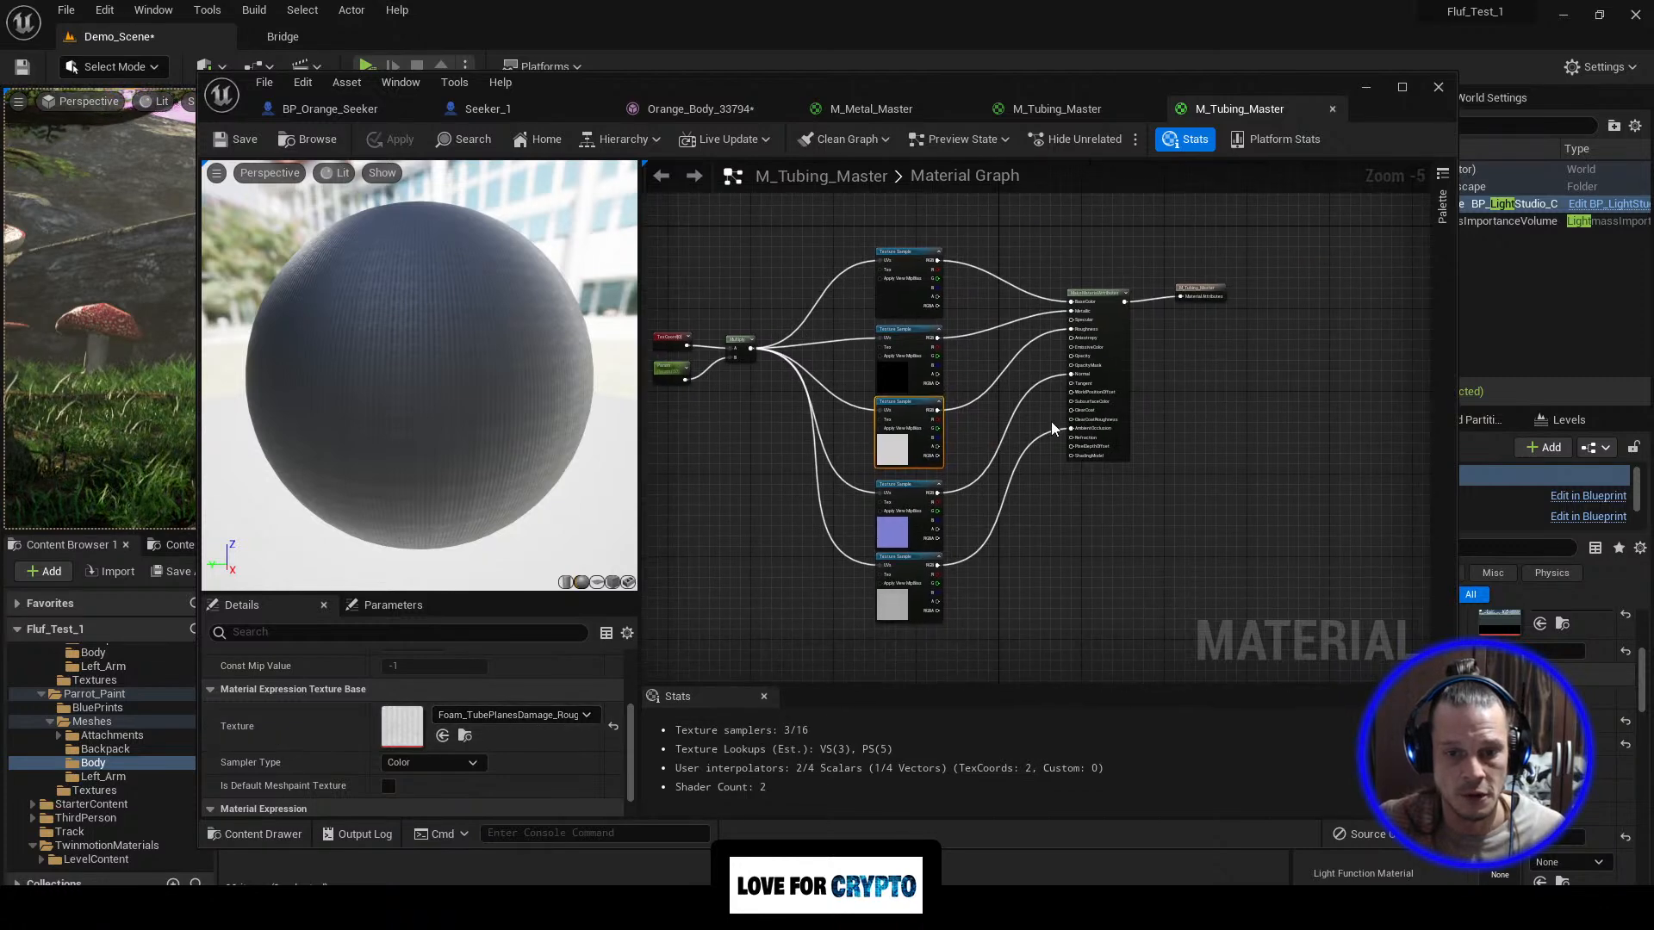
{"action": "scroll", "coordinate": [1051, 422], "scroll_direction": "up", "scroll_amount": 1}
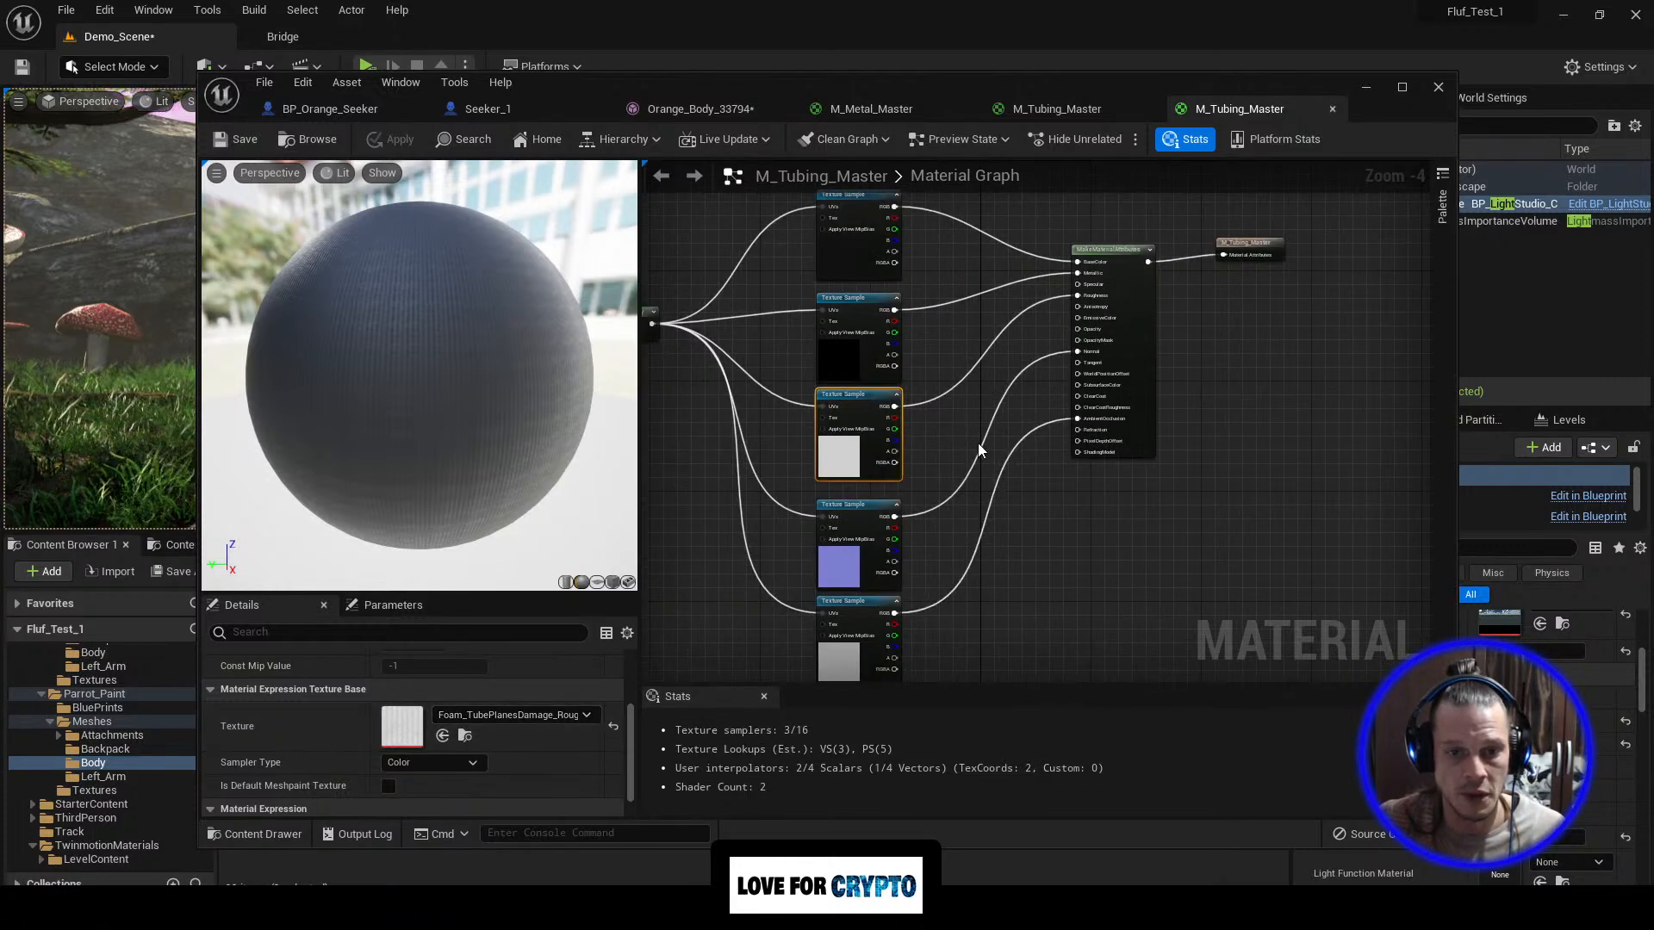
{"action": "right_click_drag", "start_coordinate": [979, 443], "coordinate": [1167, 428]}
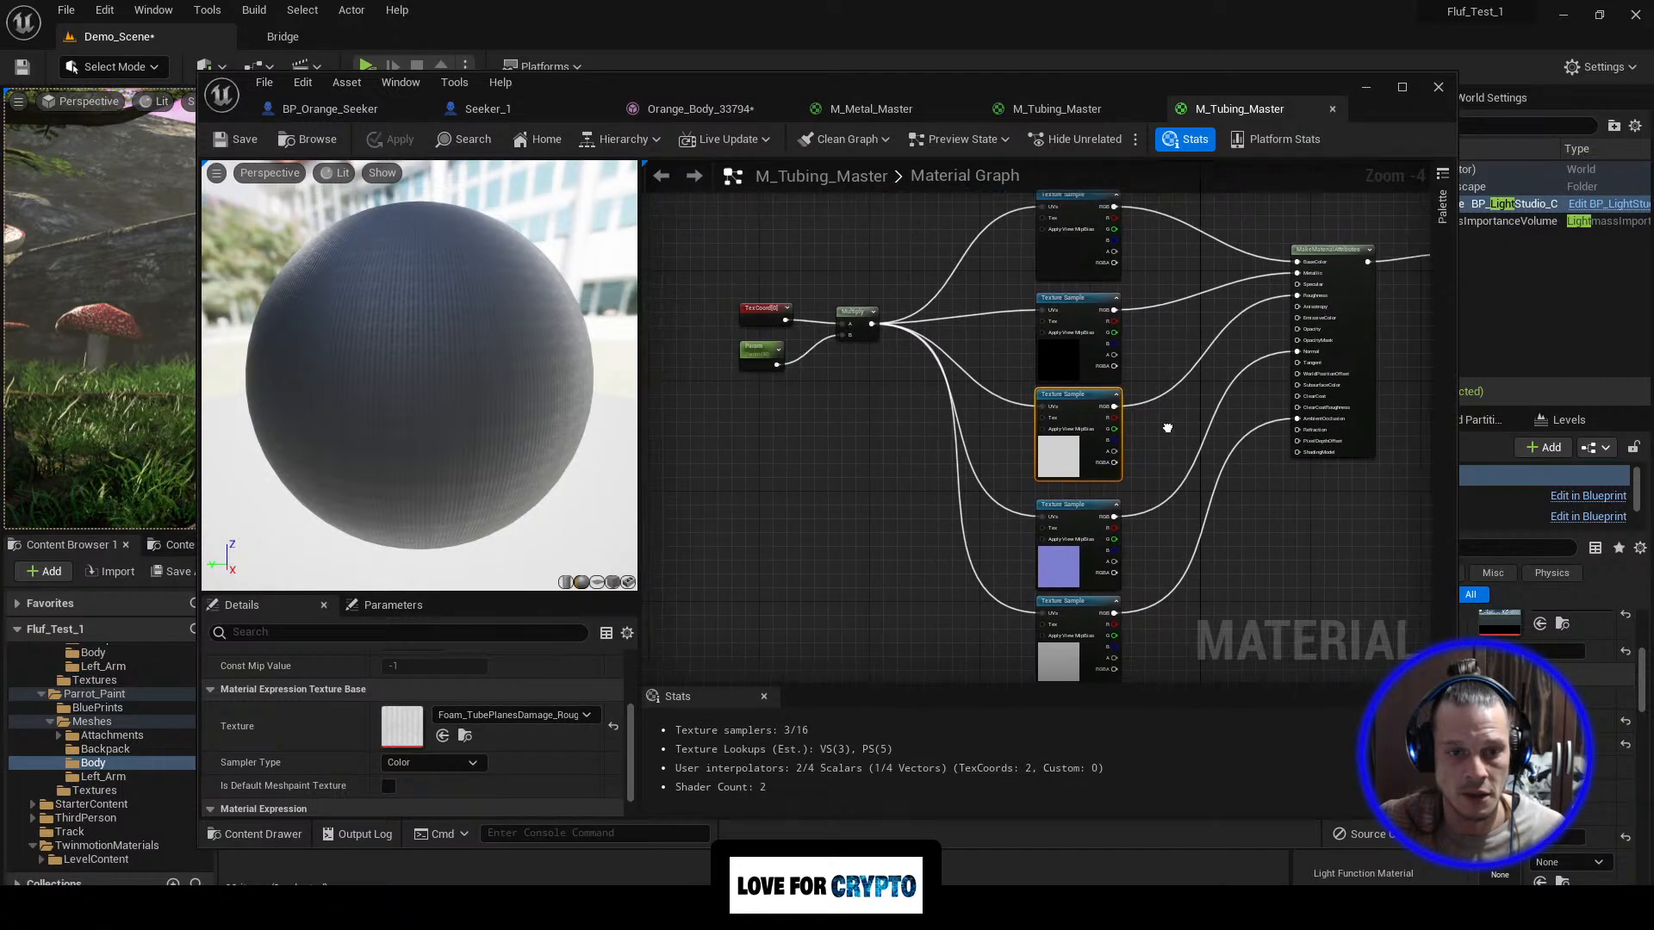
{"action": "left_click", "coordinate": [754, 353]}
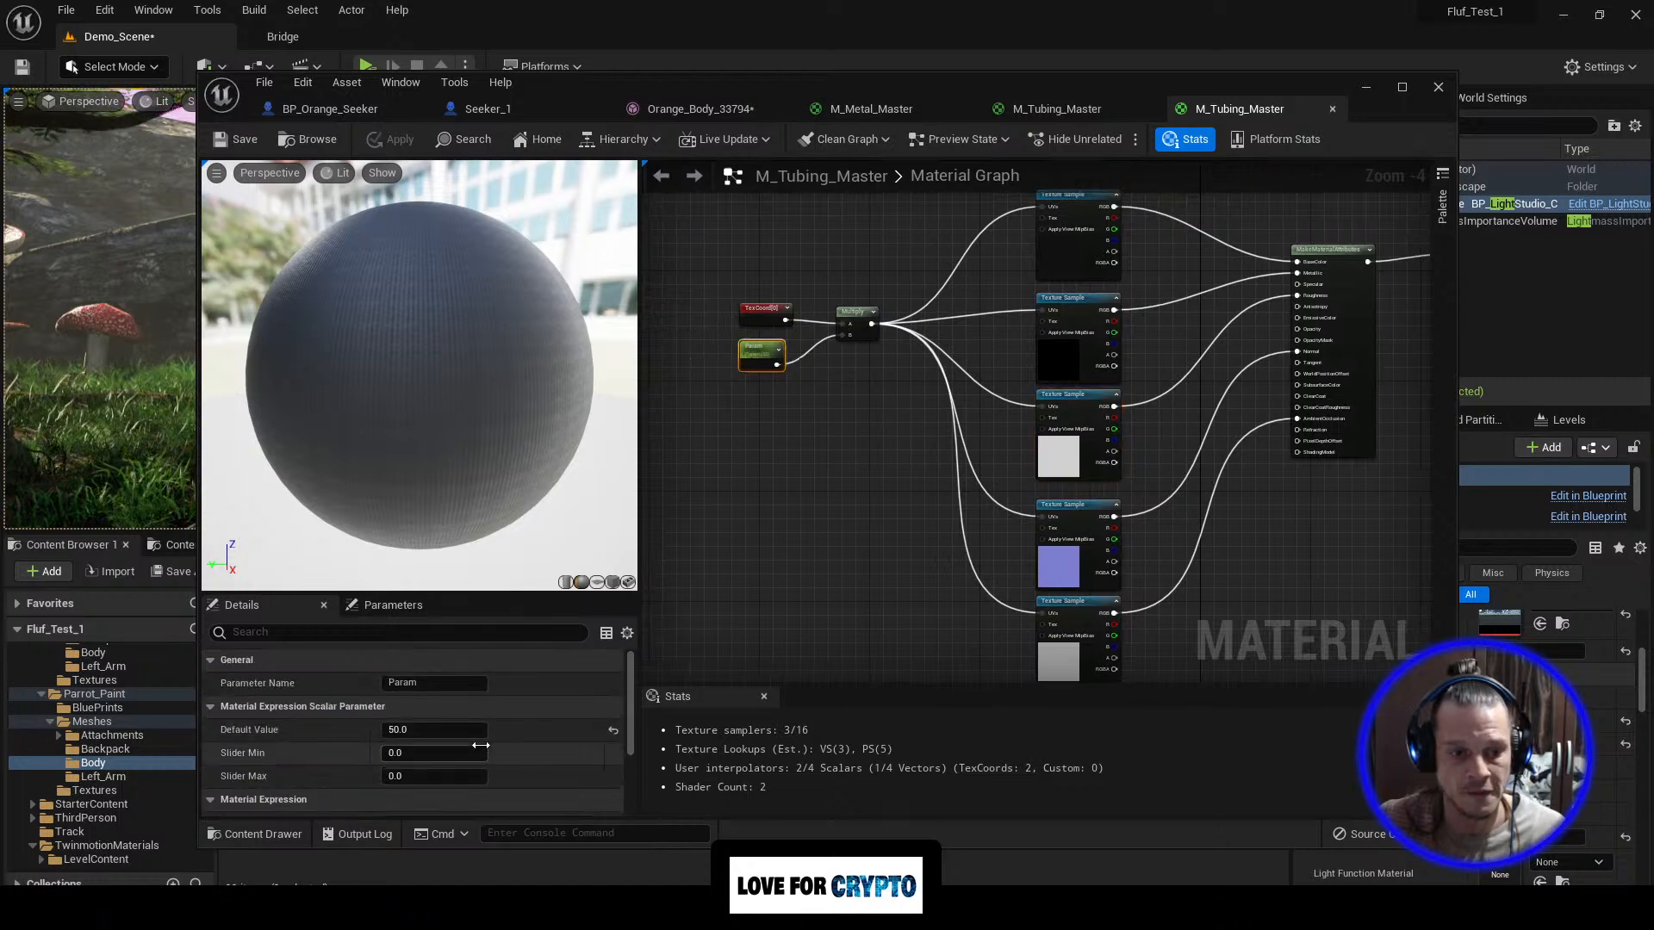
Step: Return to the orange seeker's M_Tubing_Master, wire its Roughness texture sample into Roughness, and set the Scattering sample aside beyond MakeMaterialAttributes
{"action": "left_click", "coordinate": [1068, 110]}
{"action": "left_click_drag", "start_coordinate": [679, 368], "coordinate": [1269, 273]}
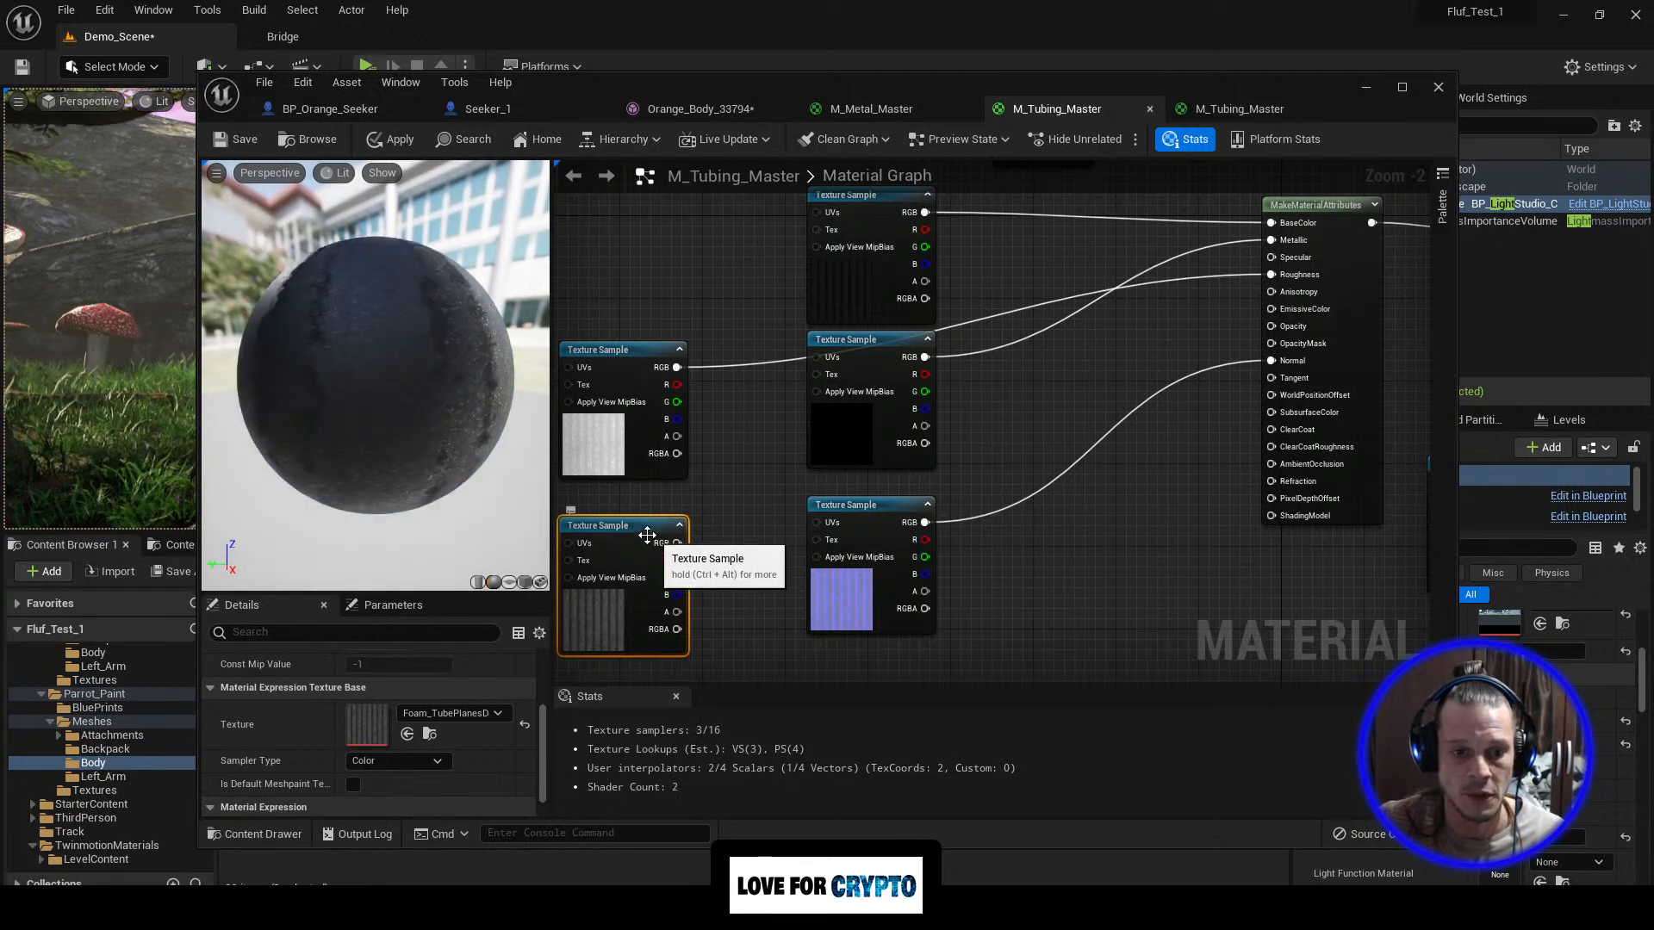
{"action": "left_click_drag", "start_coordinate": [648, 536], "coordinate": [1413, 579]}
Step: Bring the grey foam tube sample back below the normal map sample and wire it into AmbientOcclusion
{"action": "right_click_drag", "start_coordinate": [1110, 590], "coordinate": [921, 426]}
{"action": "left_click_drag", "start_coordinate": [1422, 217], "coordinate": [838, 526]}
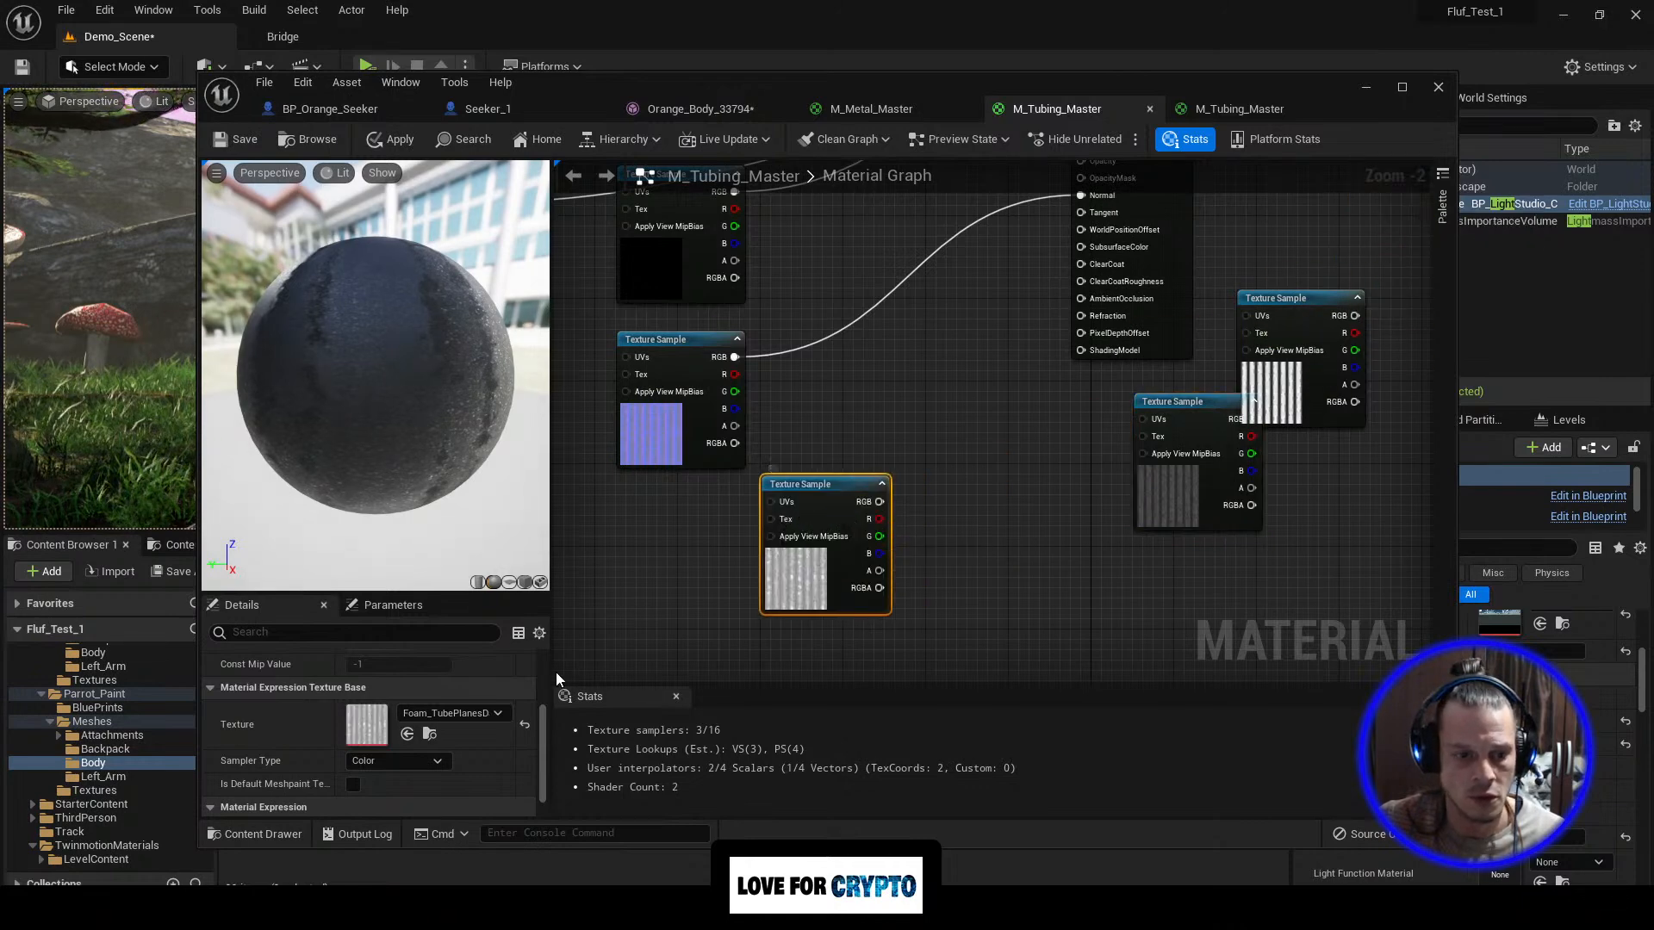
{"action": "left_click_drag", "start_coordinate": [875, 507], "coordinate": [1077, 298]}
Step: Arrange the five connected texture samples in one column, with the Roughness sample between the metallic and normal samples and the AmbientOcclusion sample last
{"action": "scroll", "coordinate": [978, 367], "scroll_direction": "down", "scroll_amount": 3}
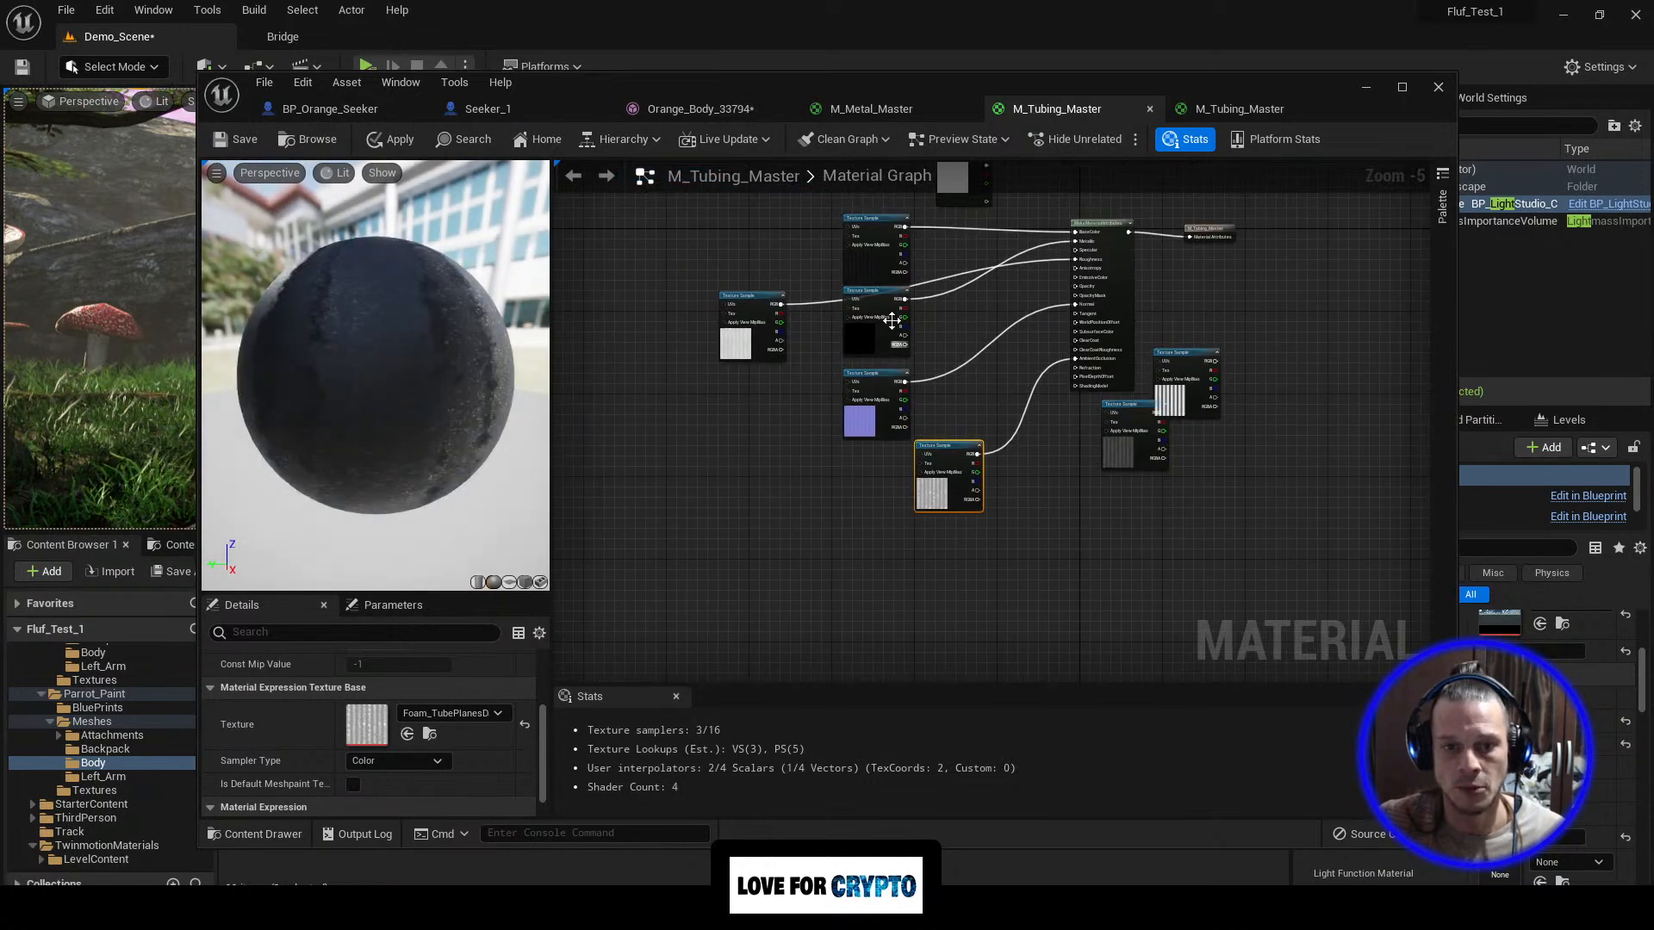
{"action": "left_click_drag", "start_coordinate": [964, 461], "coordinate": [887, 504]}
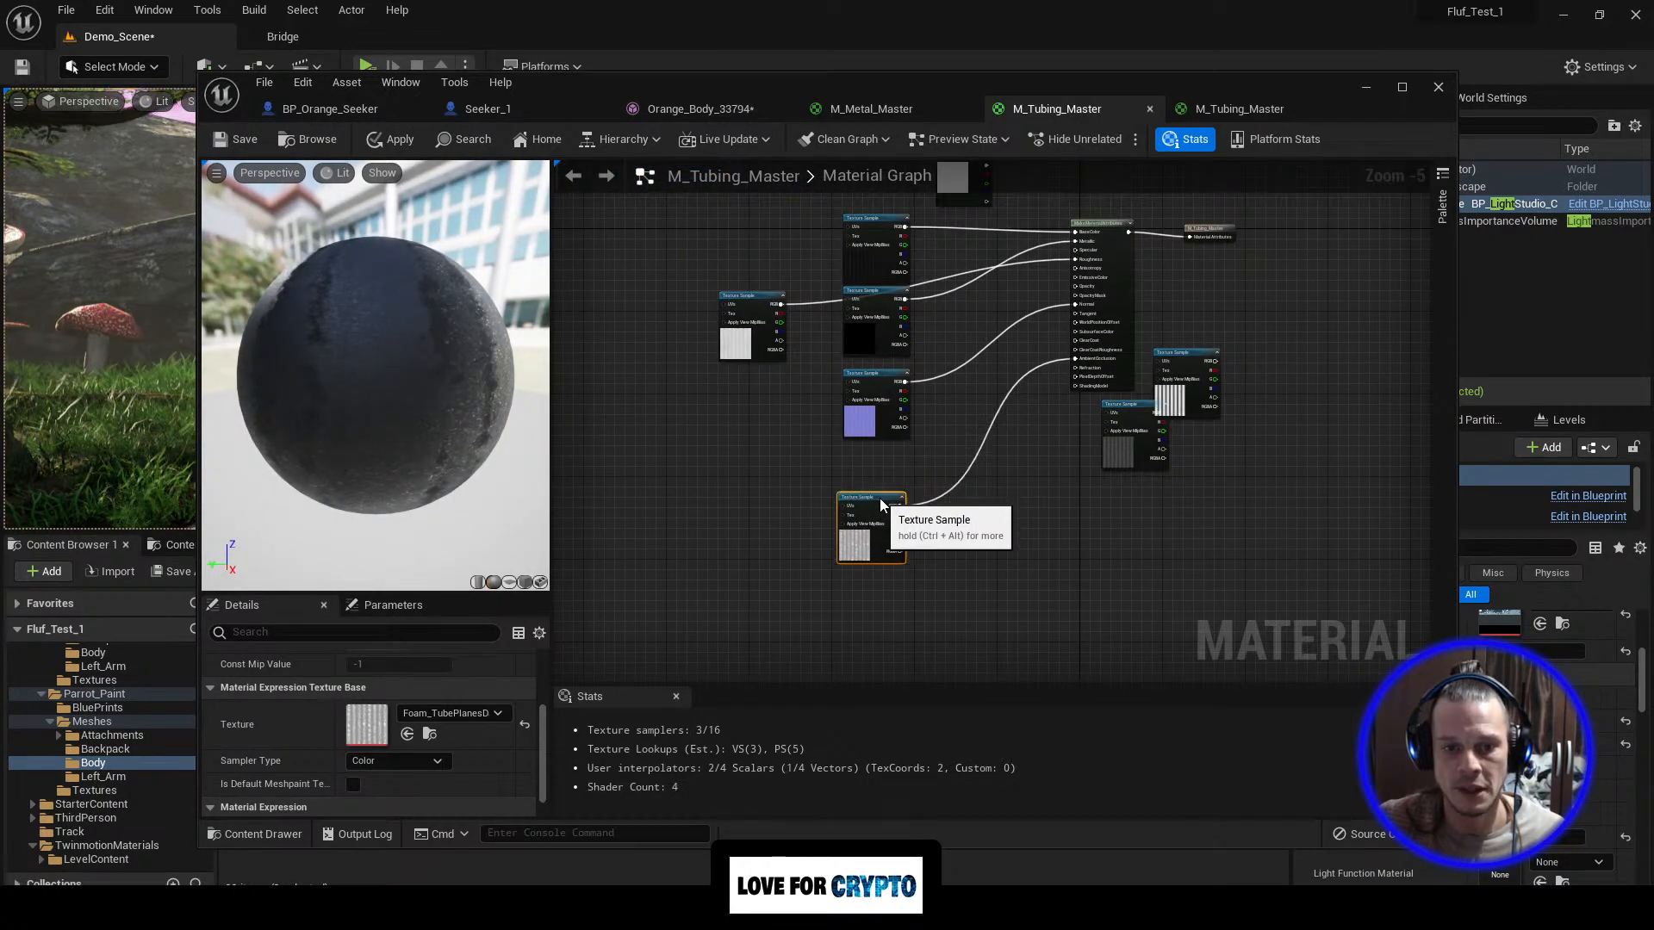
{"action": "left_click_drag", "start_coordinate": [886, 387], "coordinate": [885, 433]}
{"action": "left_click_drag", "start_coordinate": [761, 302], "coordinate": [877, 364]}
{"action": "left_click_drag", "start_coordinate": [883, 428], "coordinate": [882, 549]}
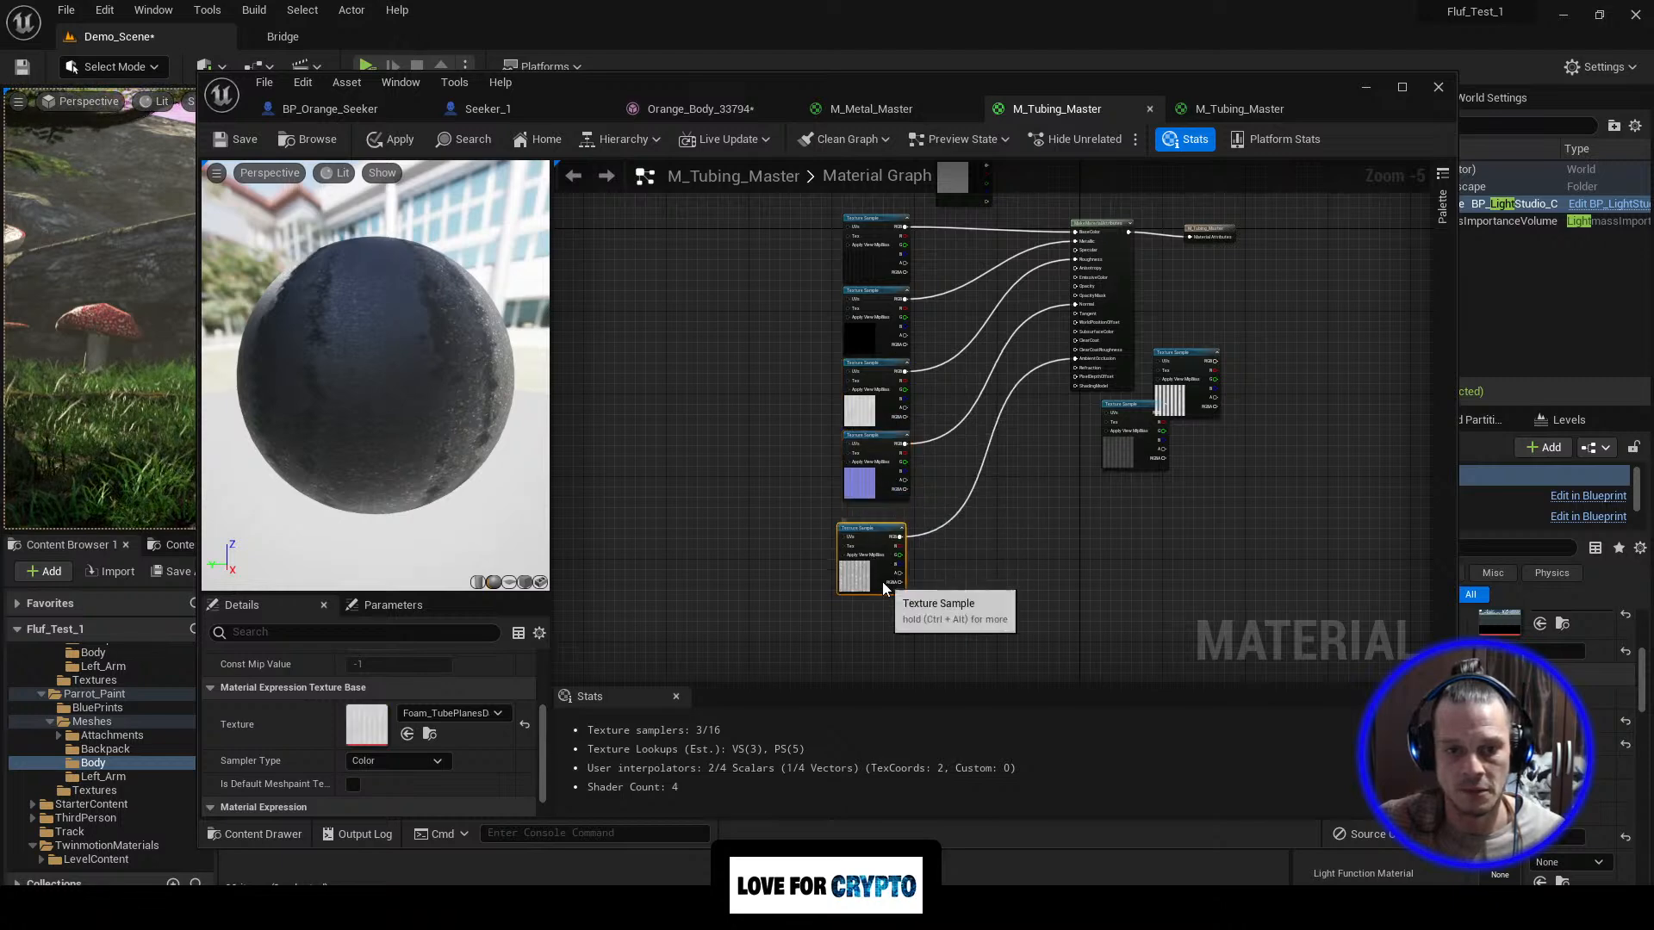
Step: Add a TextureCoordinate node to the M_Tubing_Master graph and place it well ahead of the texture sample column
{"action": "right_click_drag", "start_coordinate": [763, 441], "coordinate": [798, 449]}
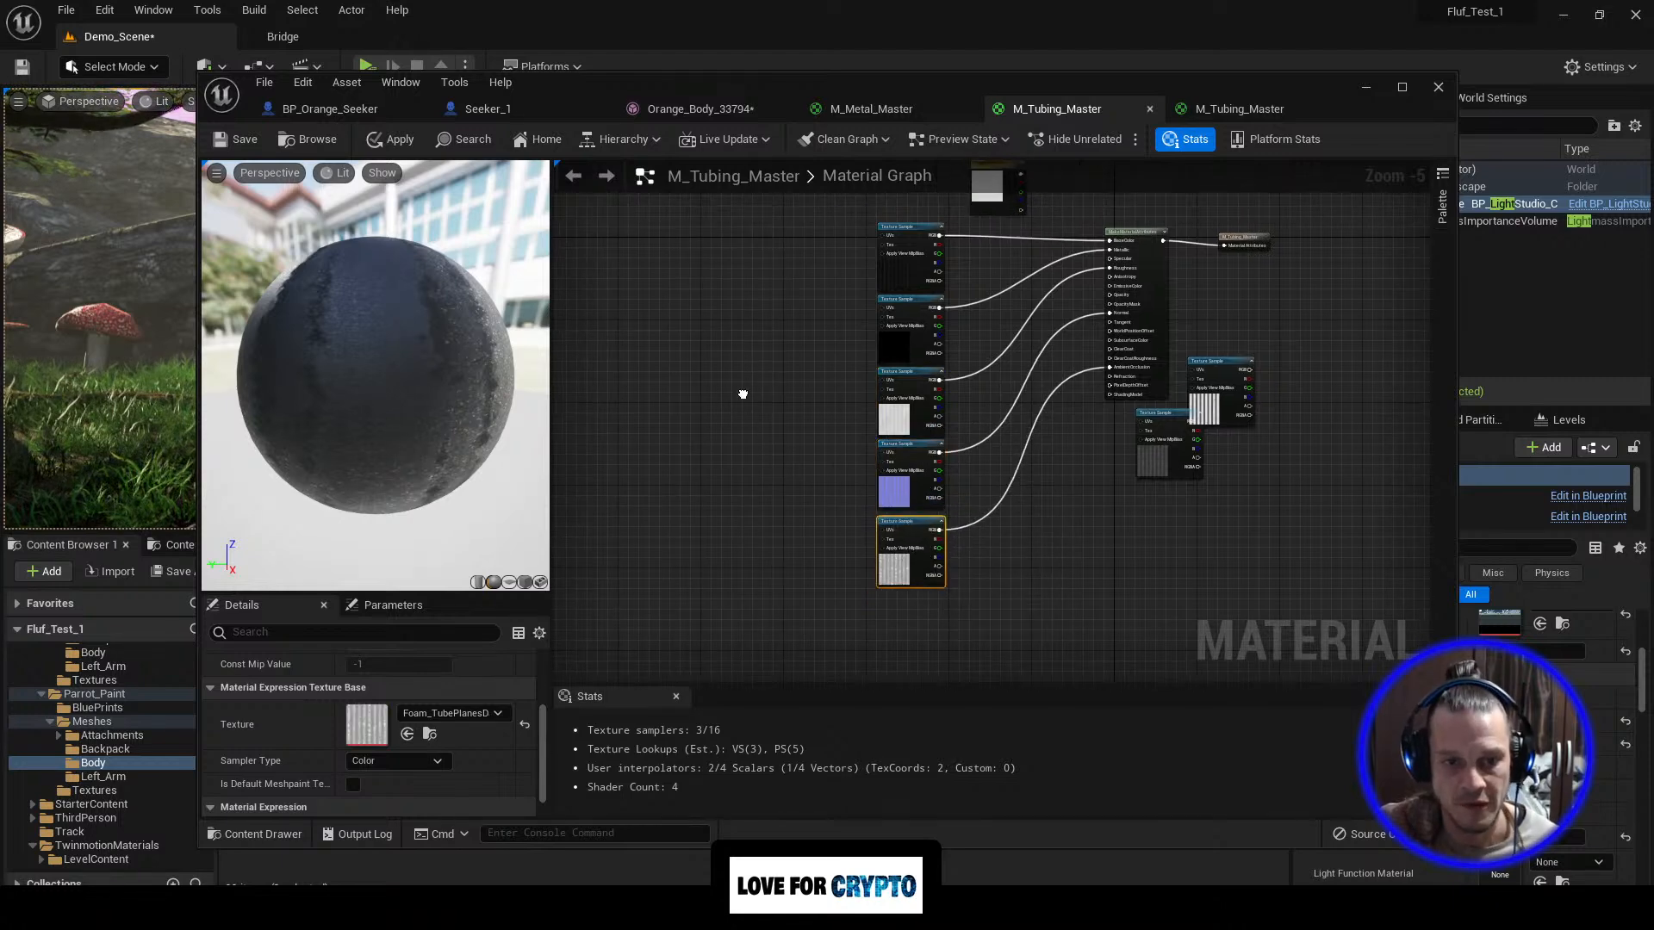
{"action": "right_click", "coordinate": [677, 395]}
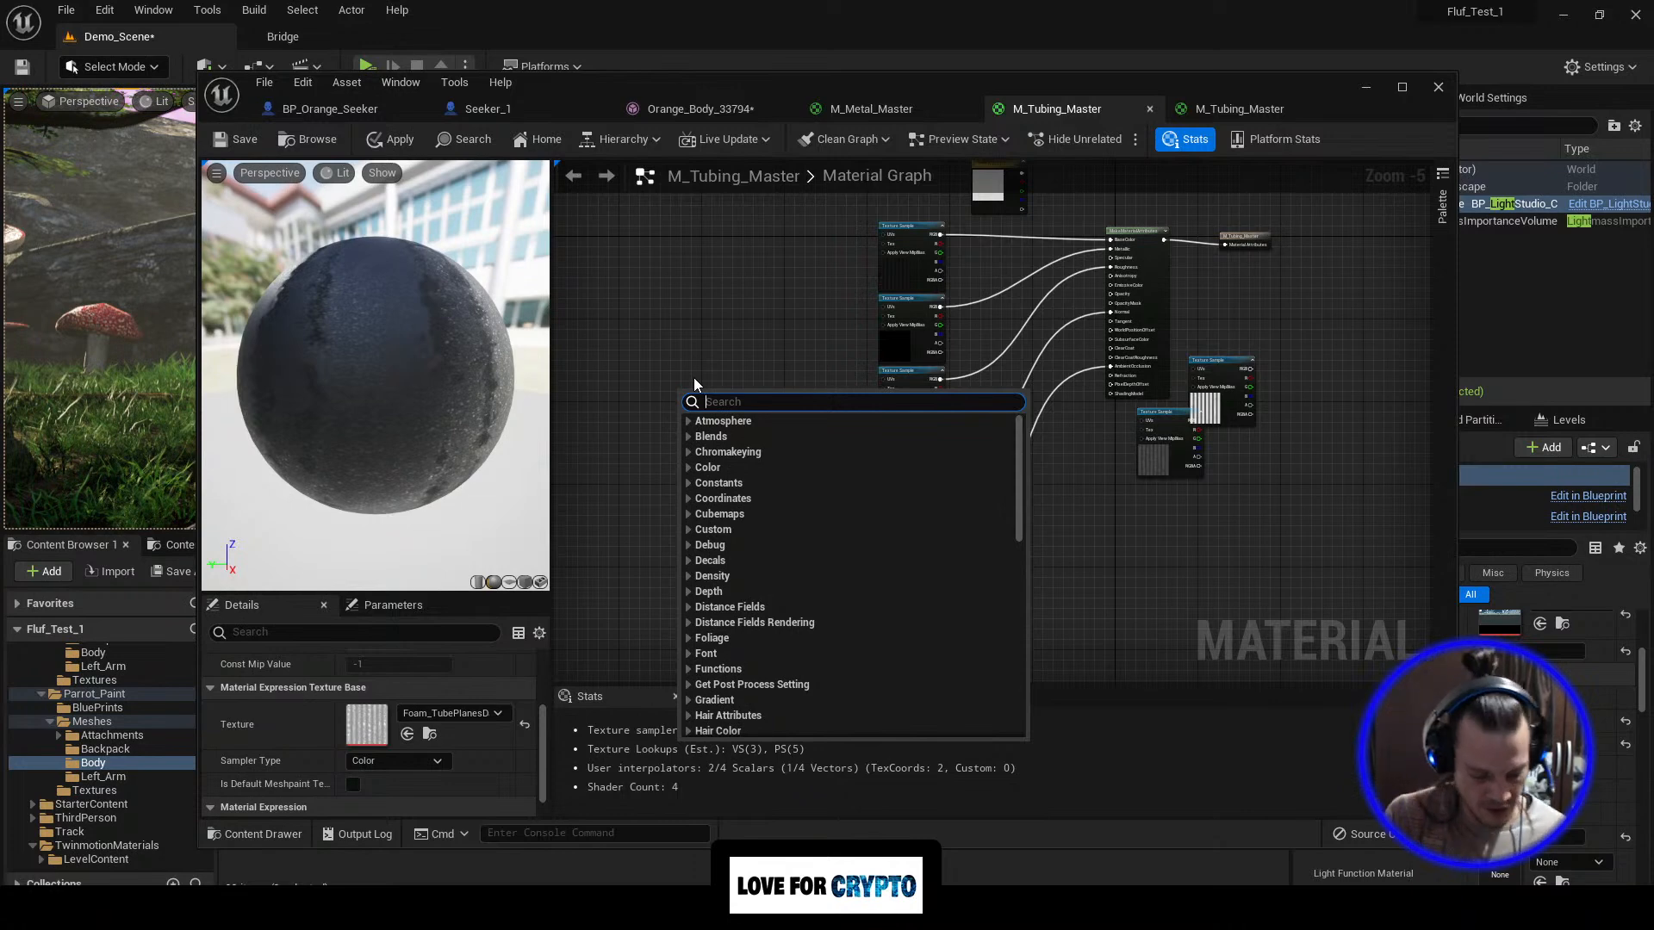
{"action": "type", "text": "Text"}
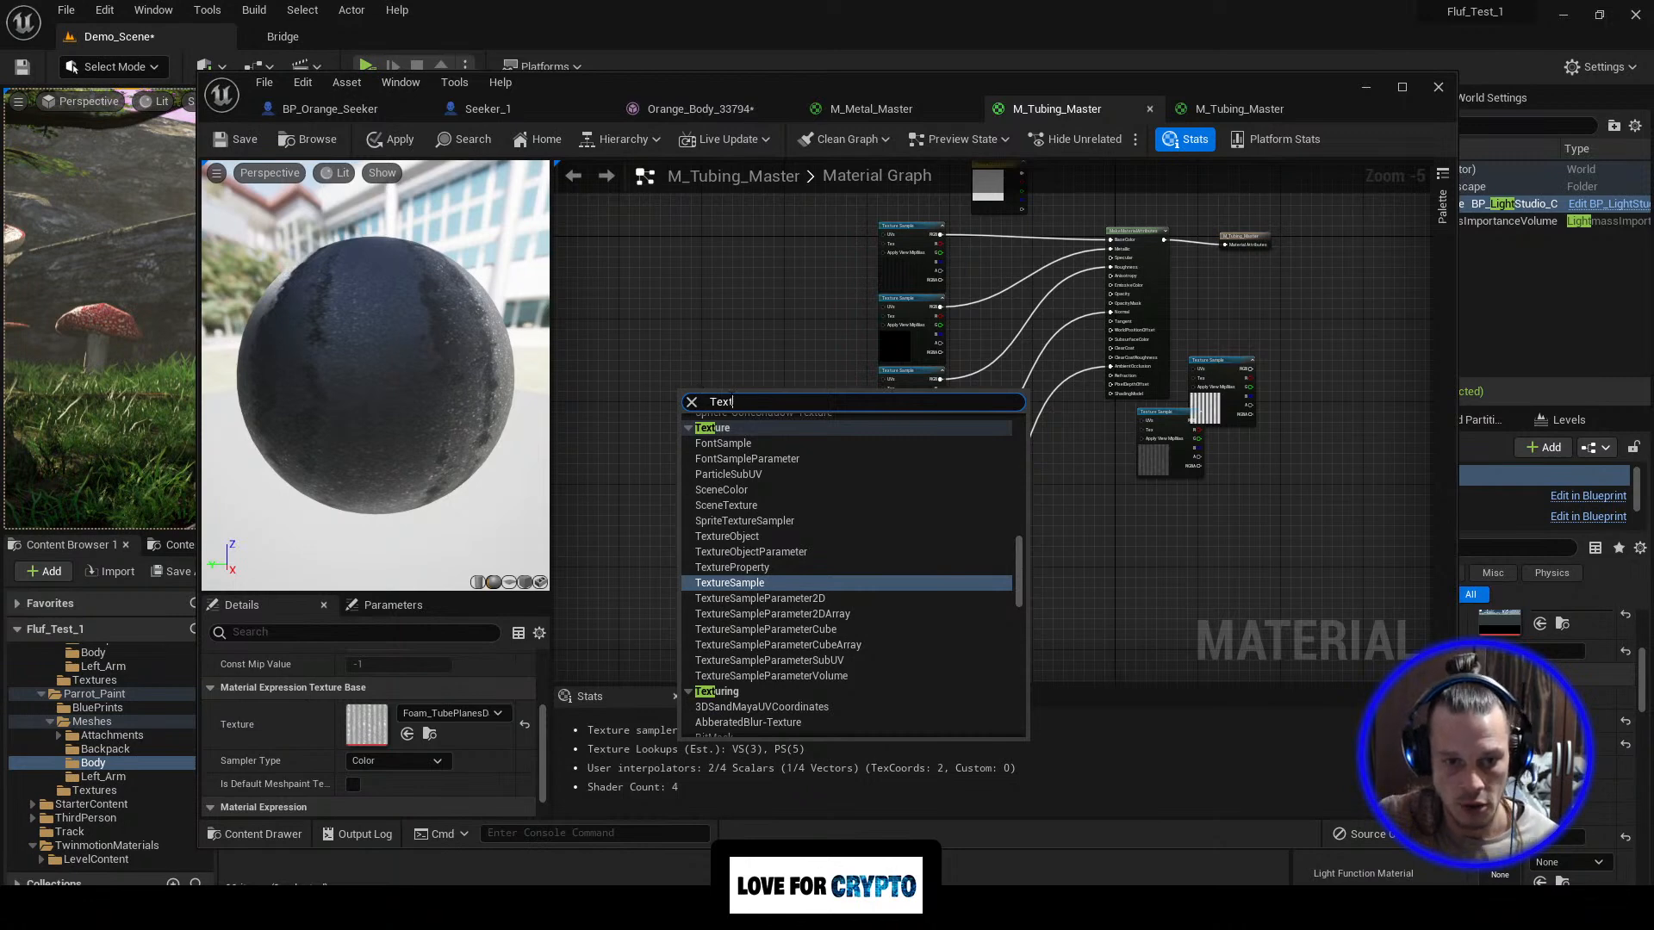
{"action": "key", "text": "BackSpace"}
{"action": "key", "text": "BackSpace"}
{"action": "key", "text": "BackSpace"}
{"action": "type", "text": "coor"}
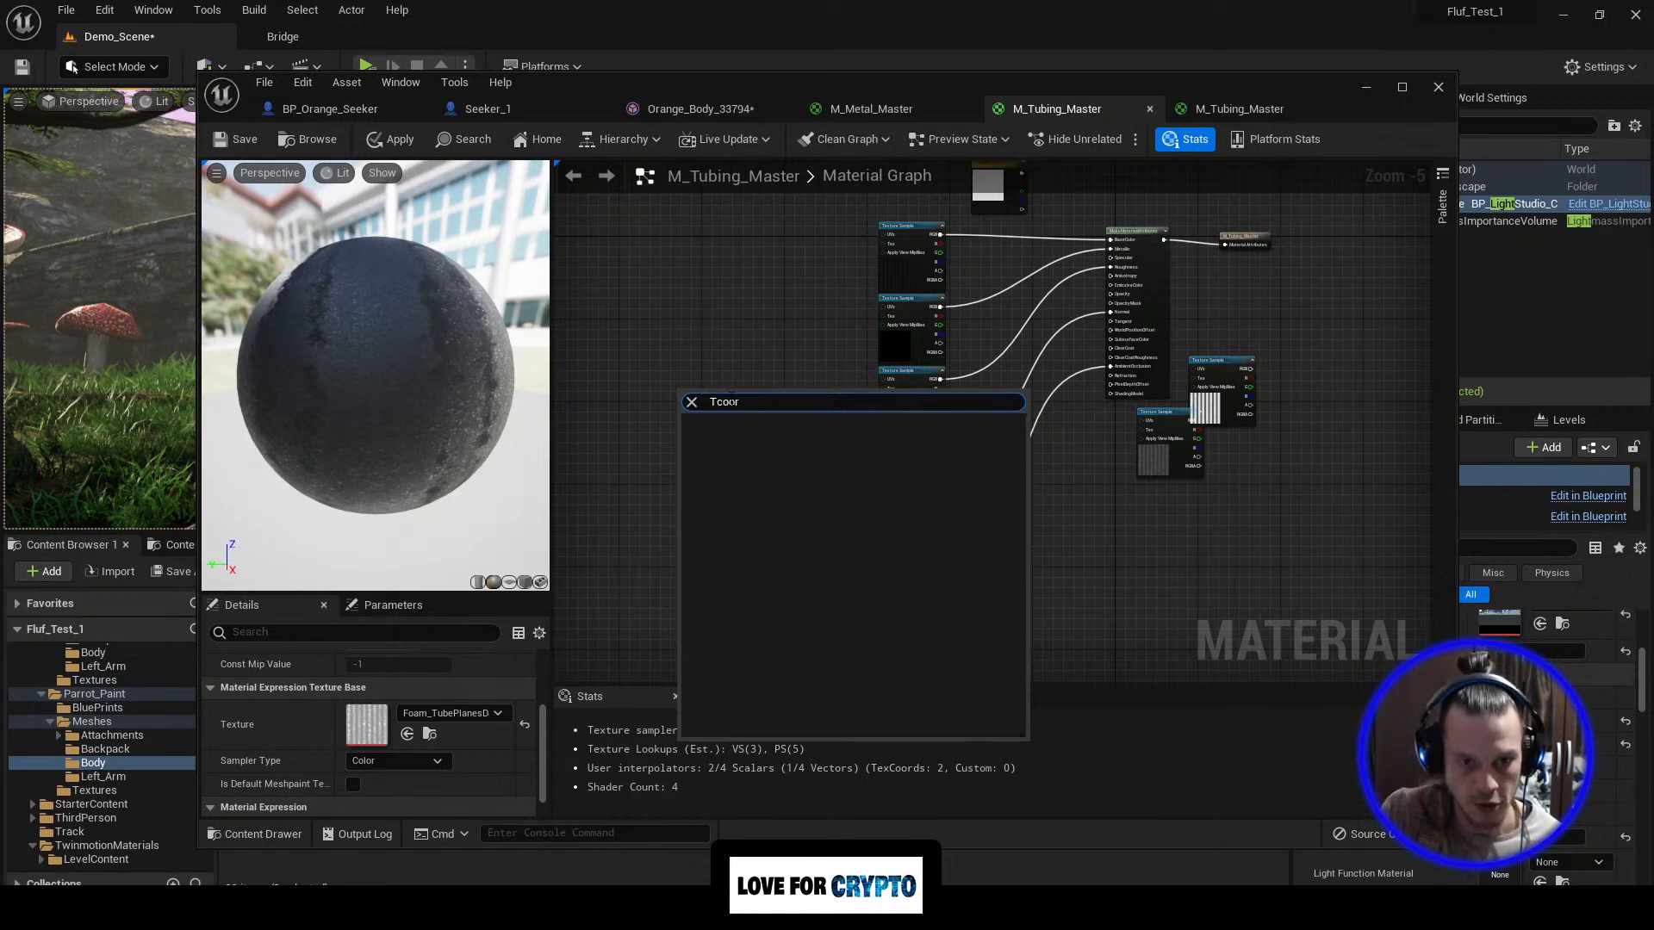
{"action": "key", "text": "BackSpace"}
{"action": "key", "text": "BackSpace"}
{"action": "key", "text": "BackSpace"}
{"action": "key", "text": "BackSpace"}
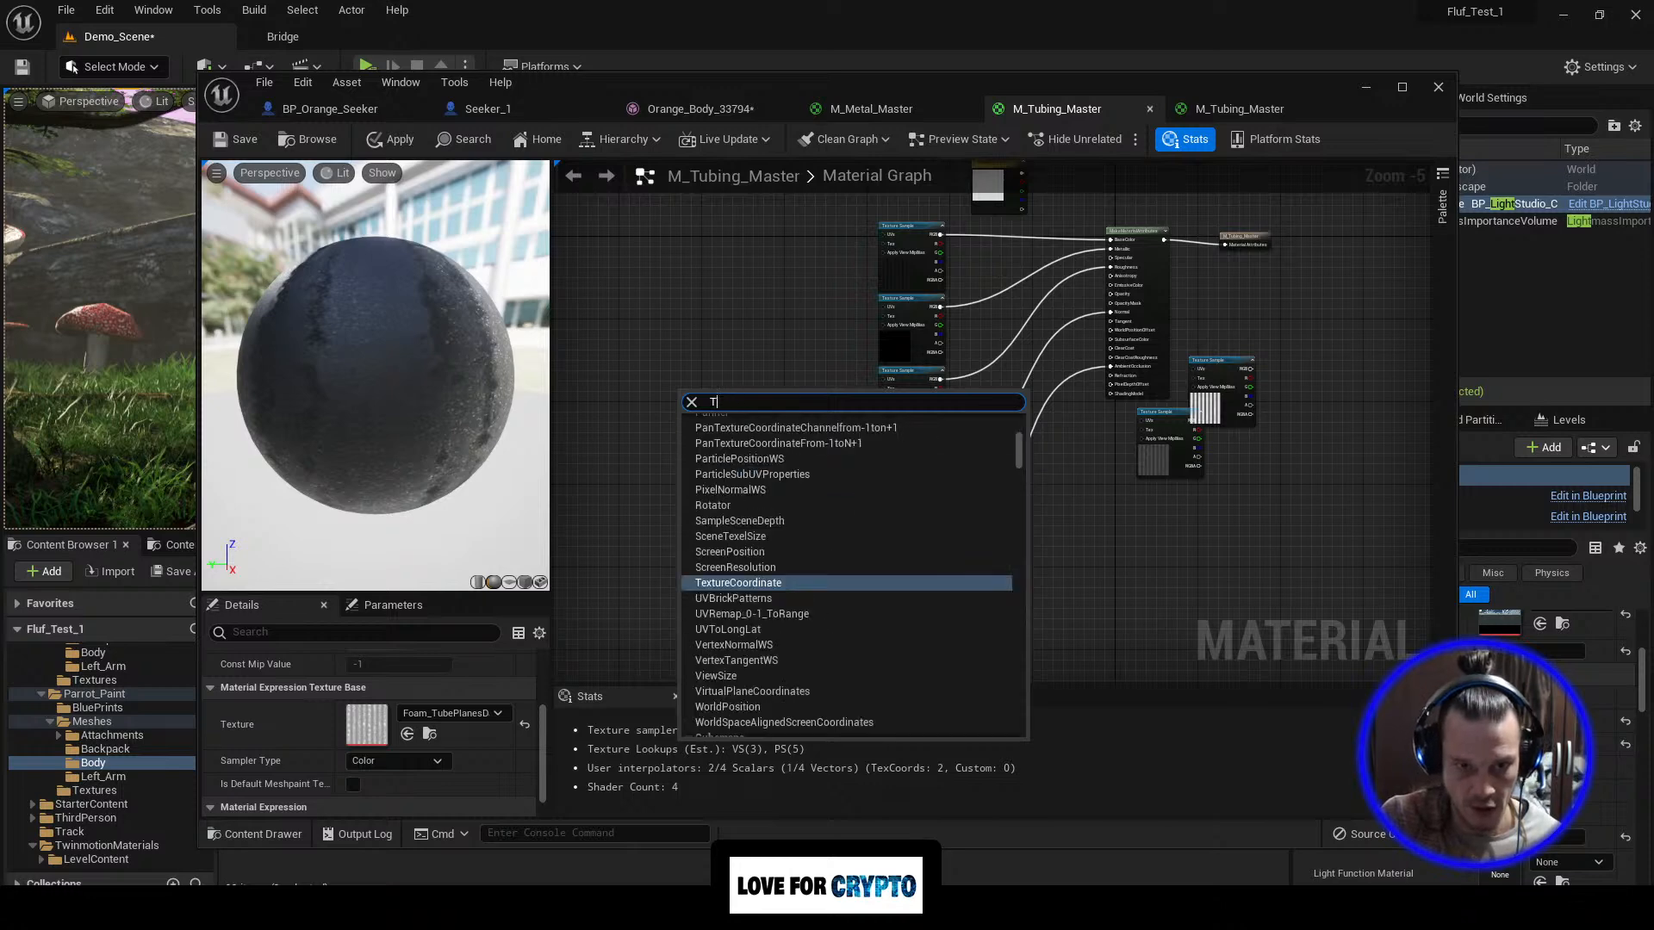
{"action": "type", "text": "coor"}
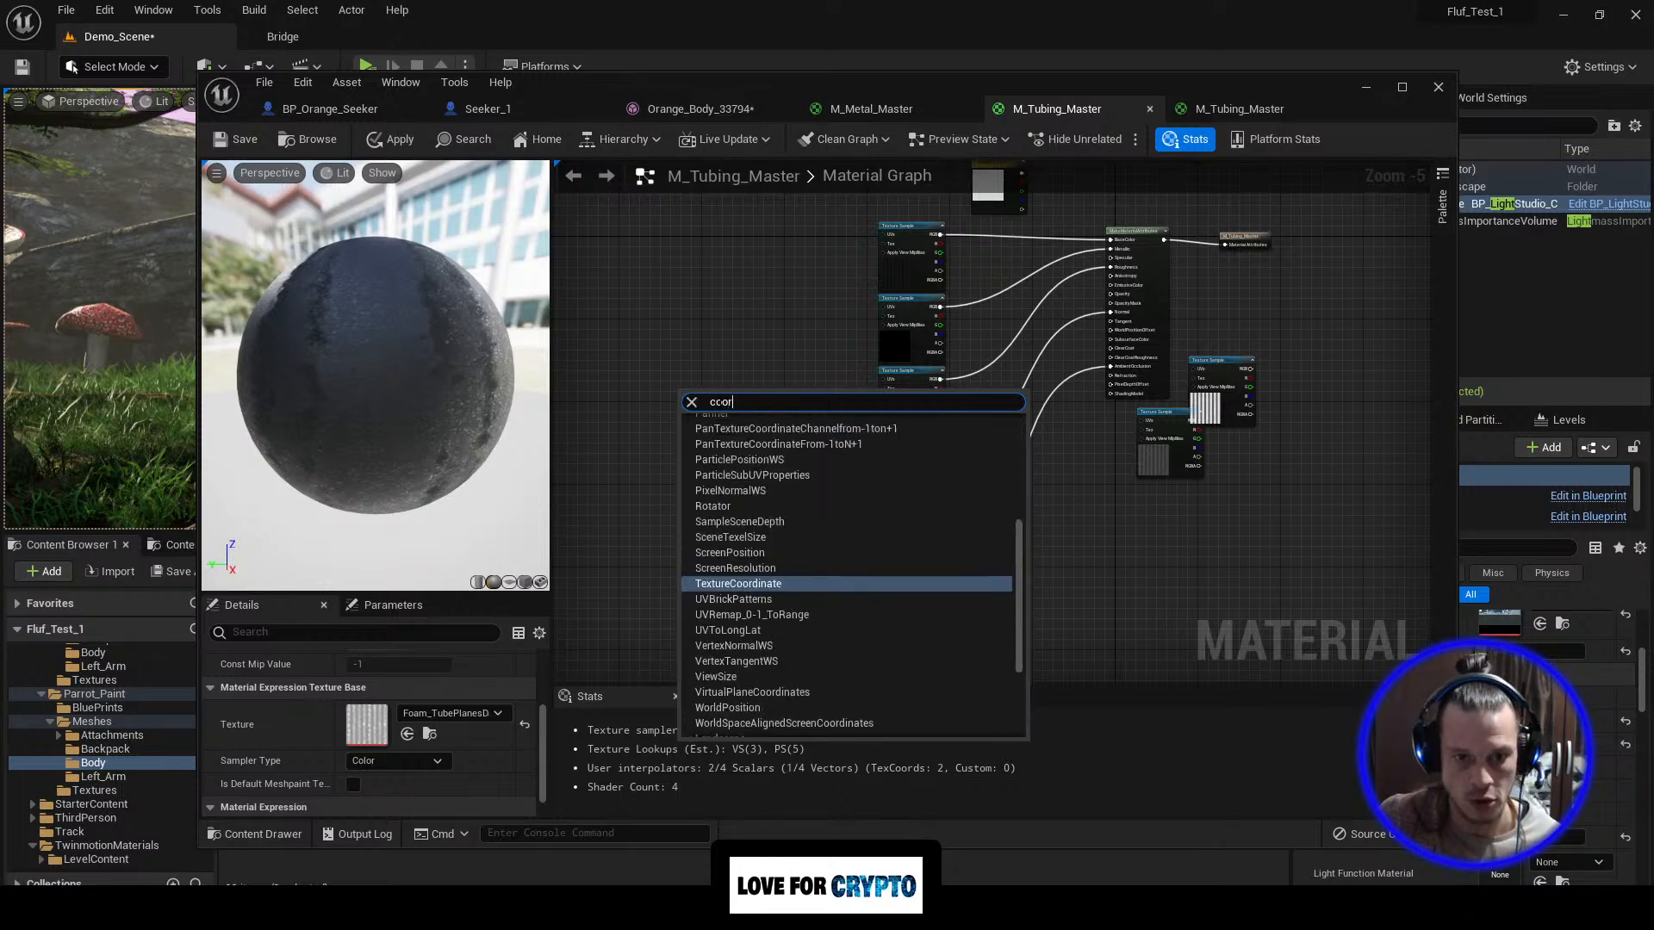
{"action": "left_click", "coordinate": [777, 584]}
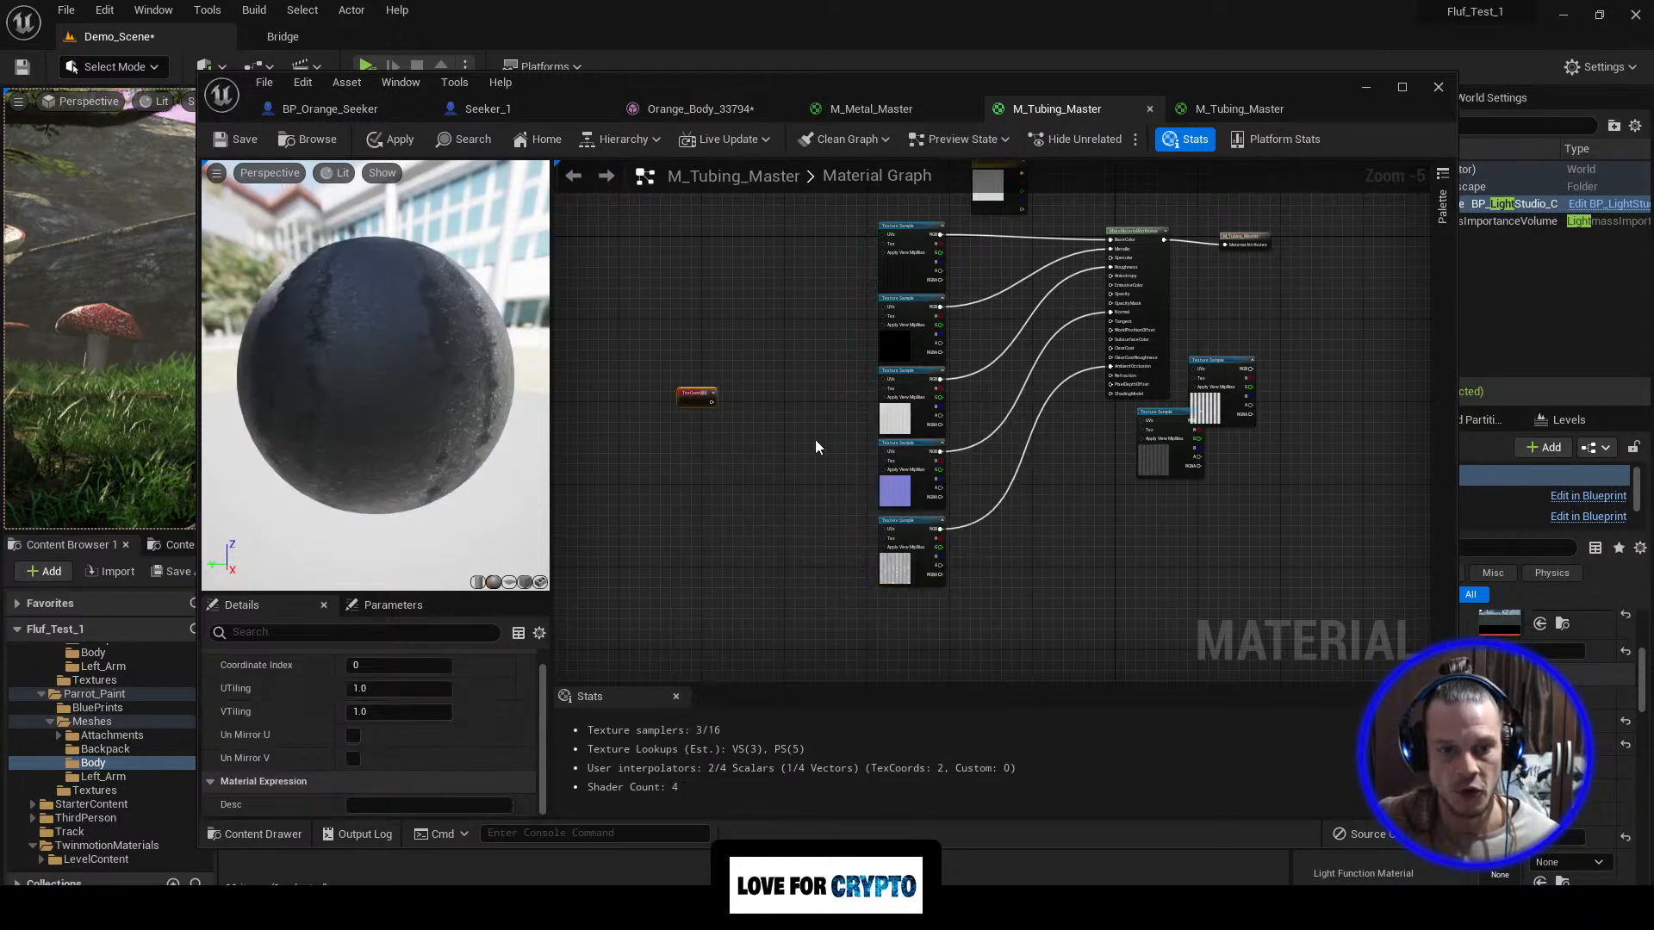
{"action": "left_click_drag", "start_coordinate": [705, 392], "coordinate": [663, 342]}
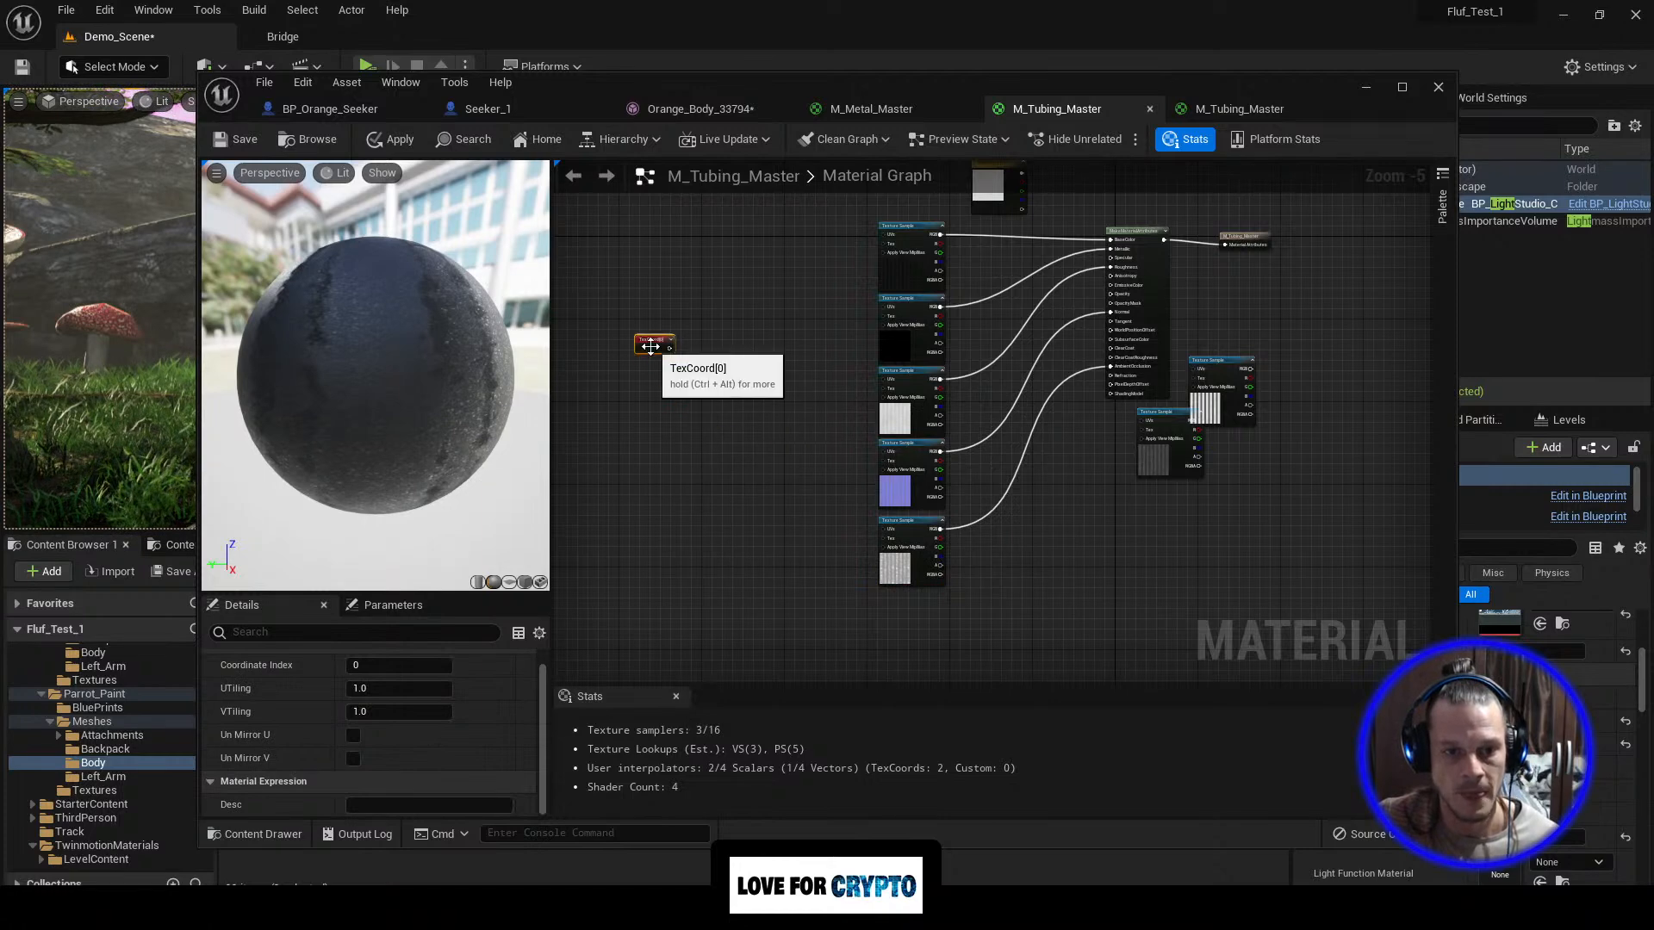
Step: Add a ScalarParameter node just below the texture coordinate node, keeping its default name Param
{"action": "right_click", "coordinate": [678, 419]}
{"action": "type", "text": "scalar"}
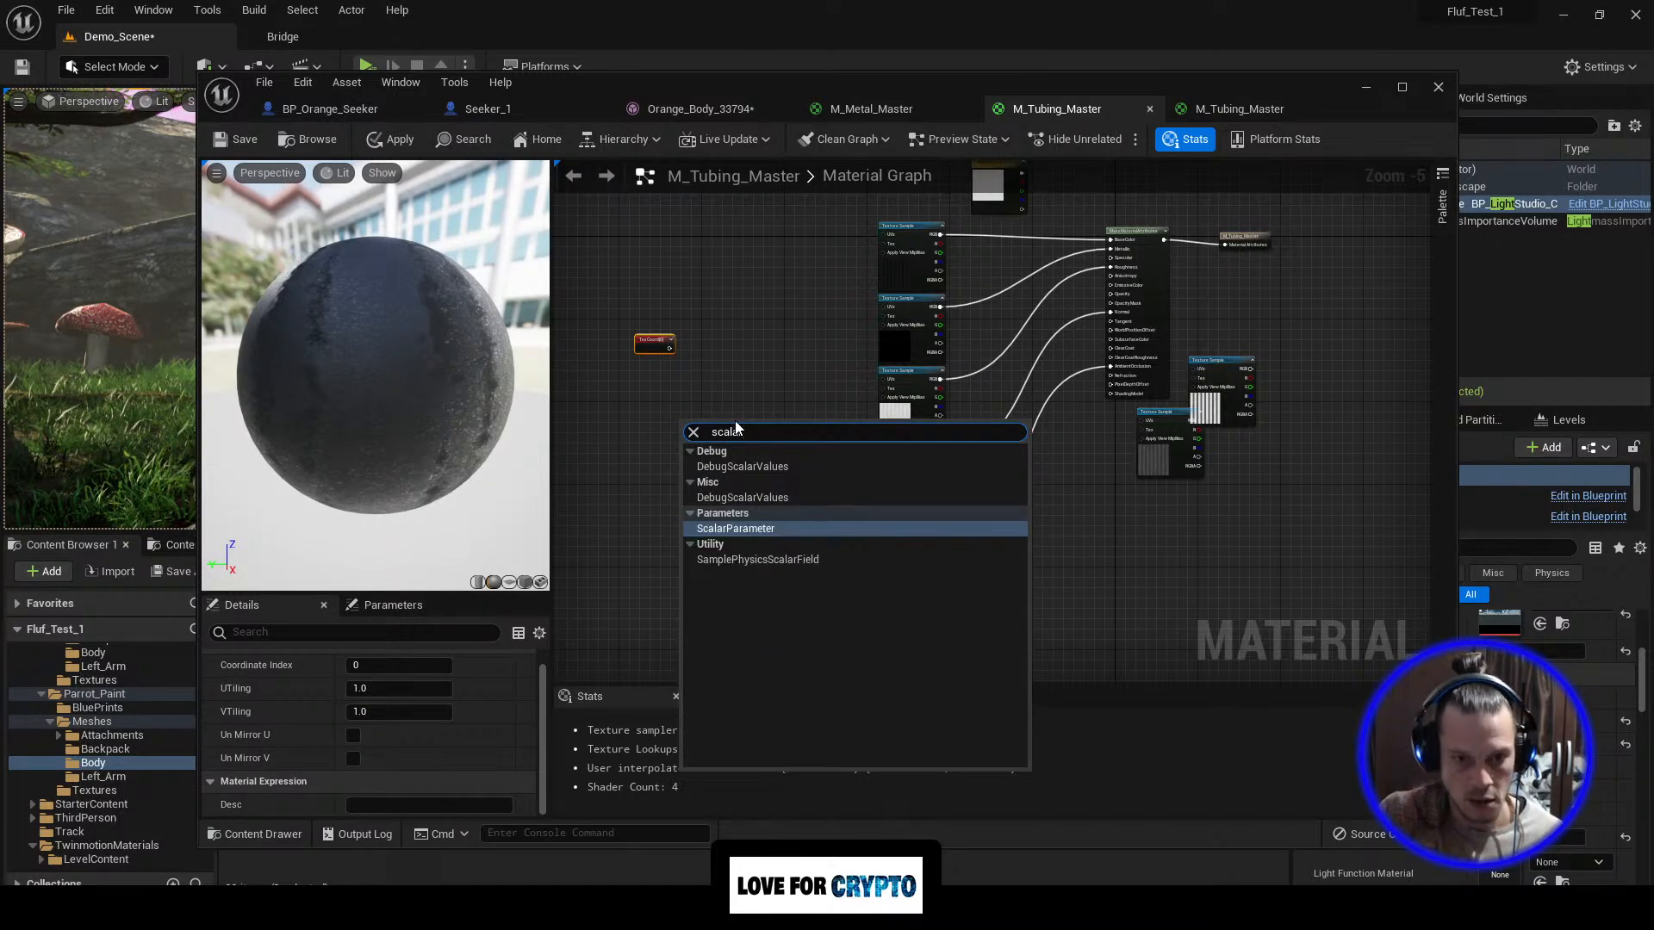
{"action": "left_click", "coordinate": [777, 529]}
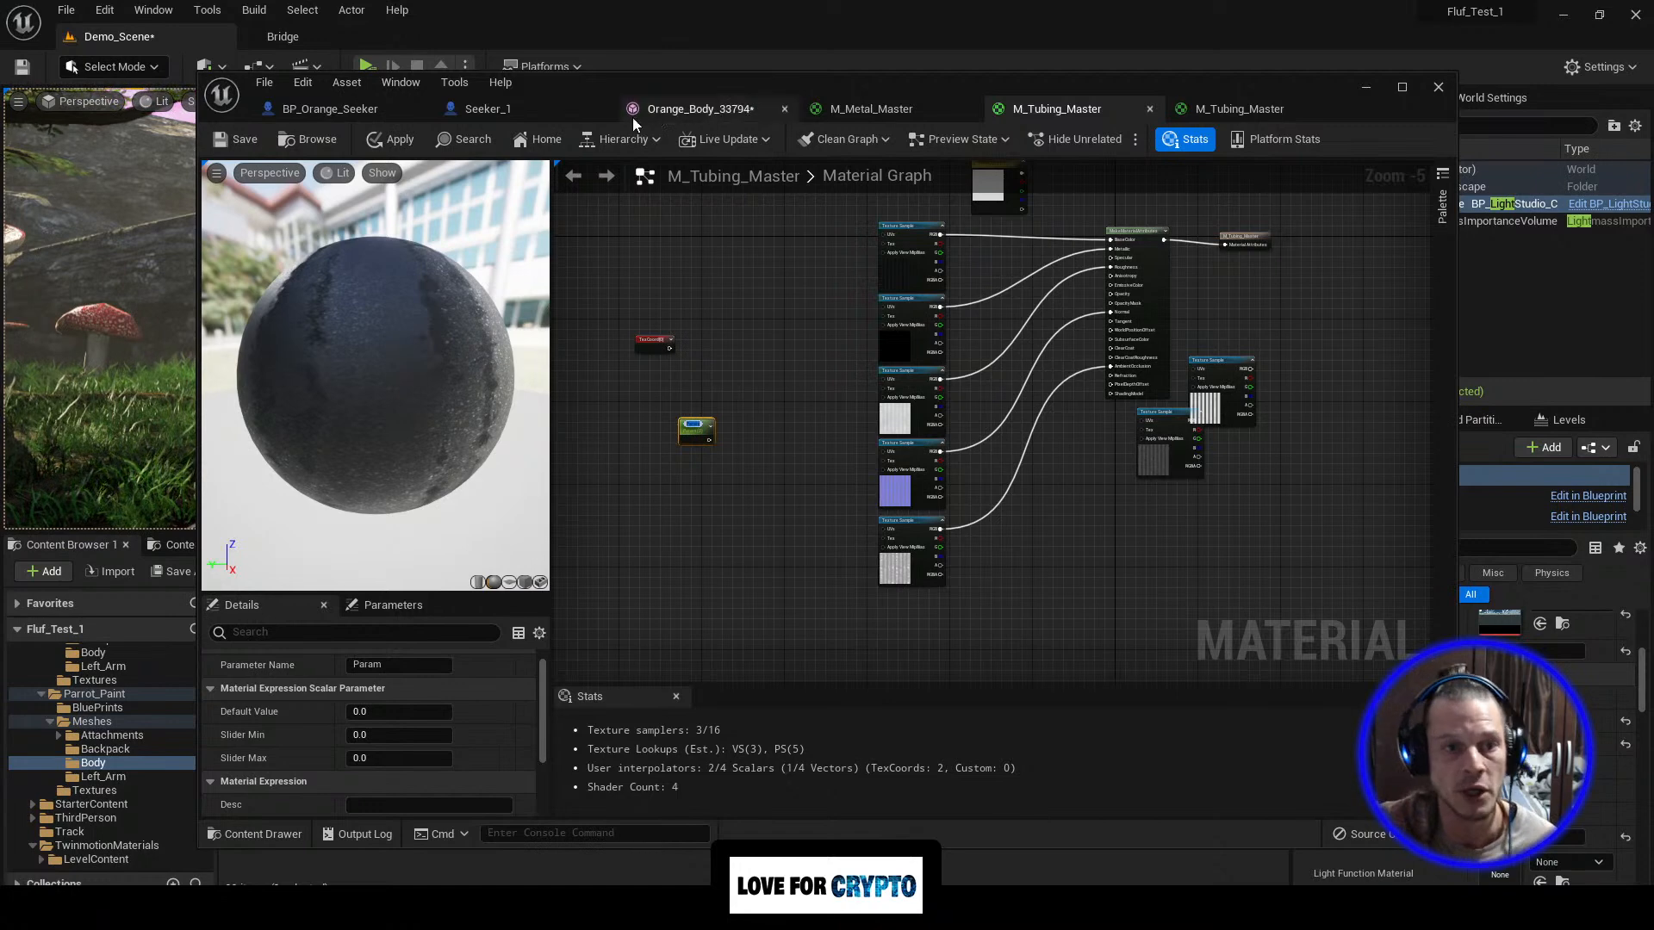
Step: Apply and save the M_Tubing_Master changes, and inspect the tubing on the model in the level viewport
{"action": "left_click", "coordinate": [398, 138]}
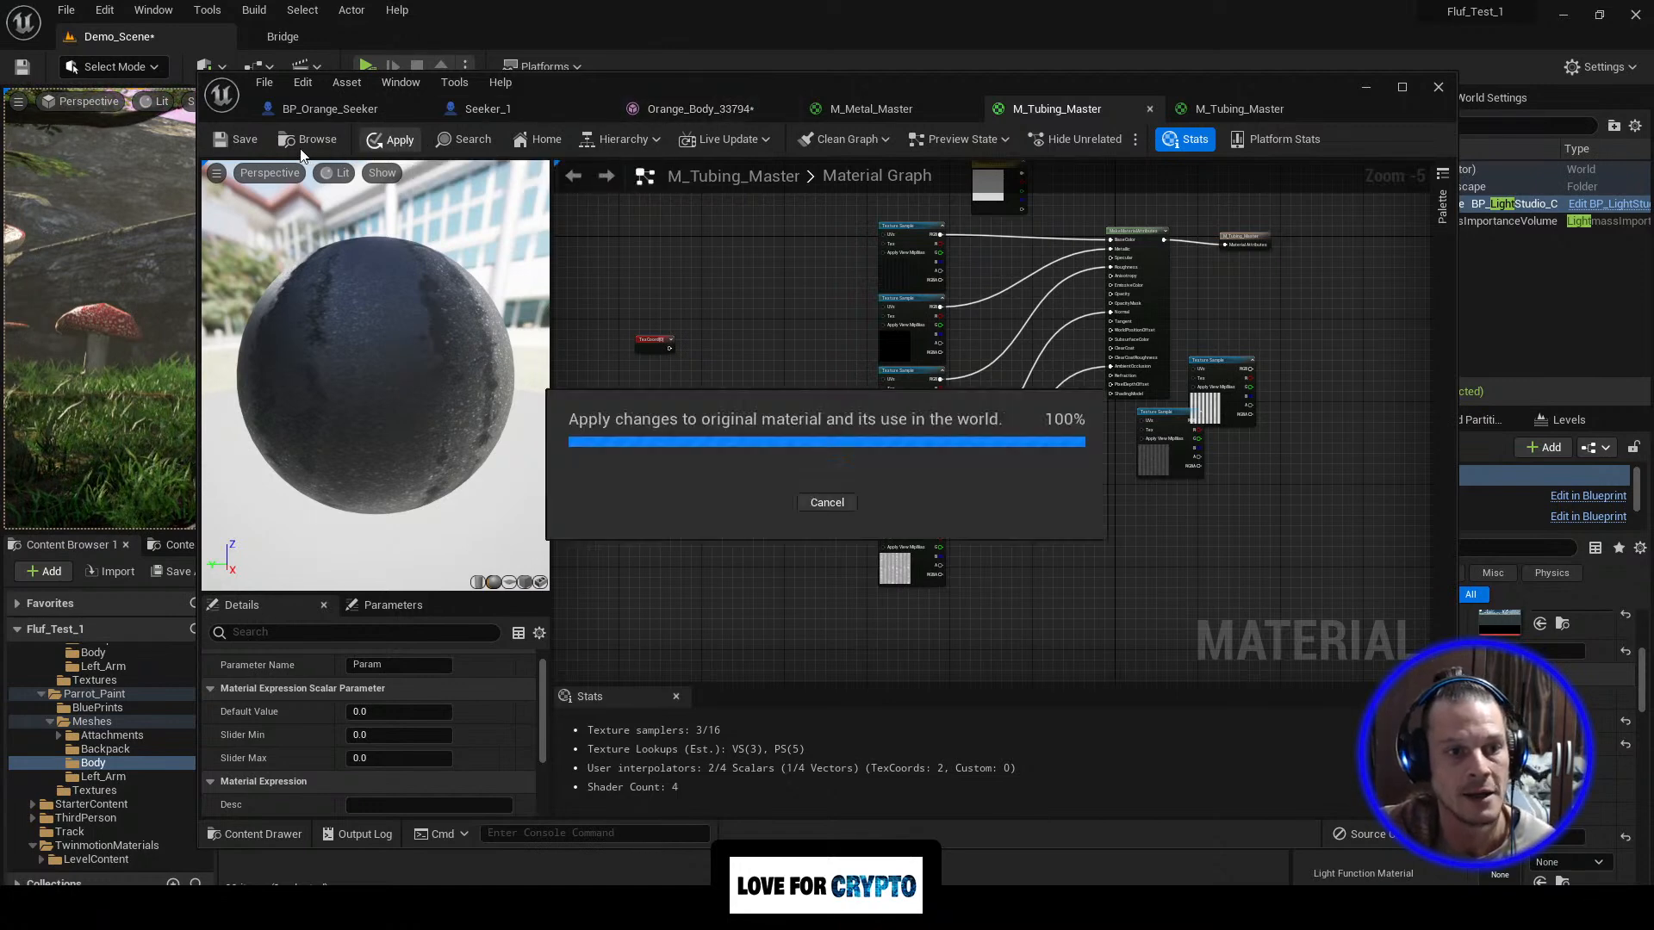
{"action": "left_click", "coordinate": [242, 140]}
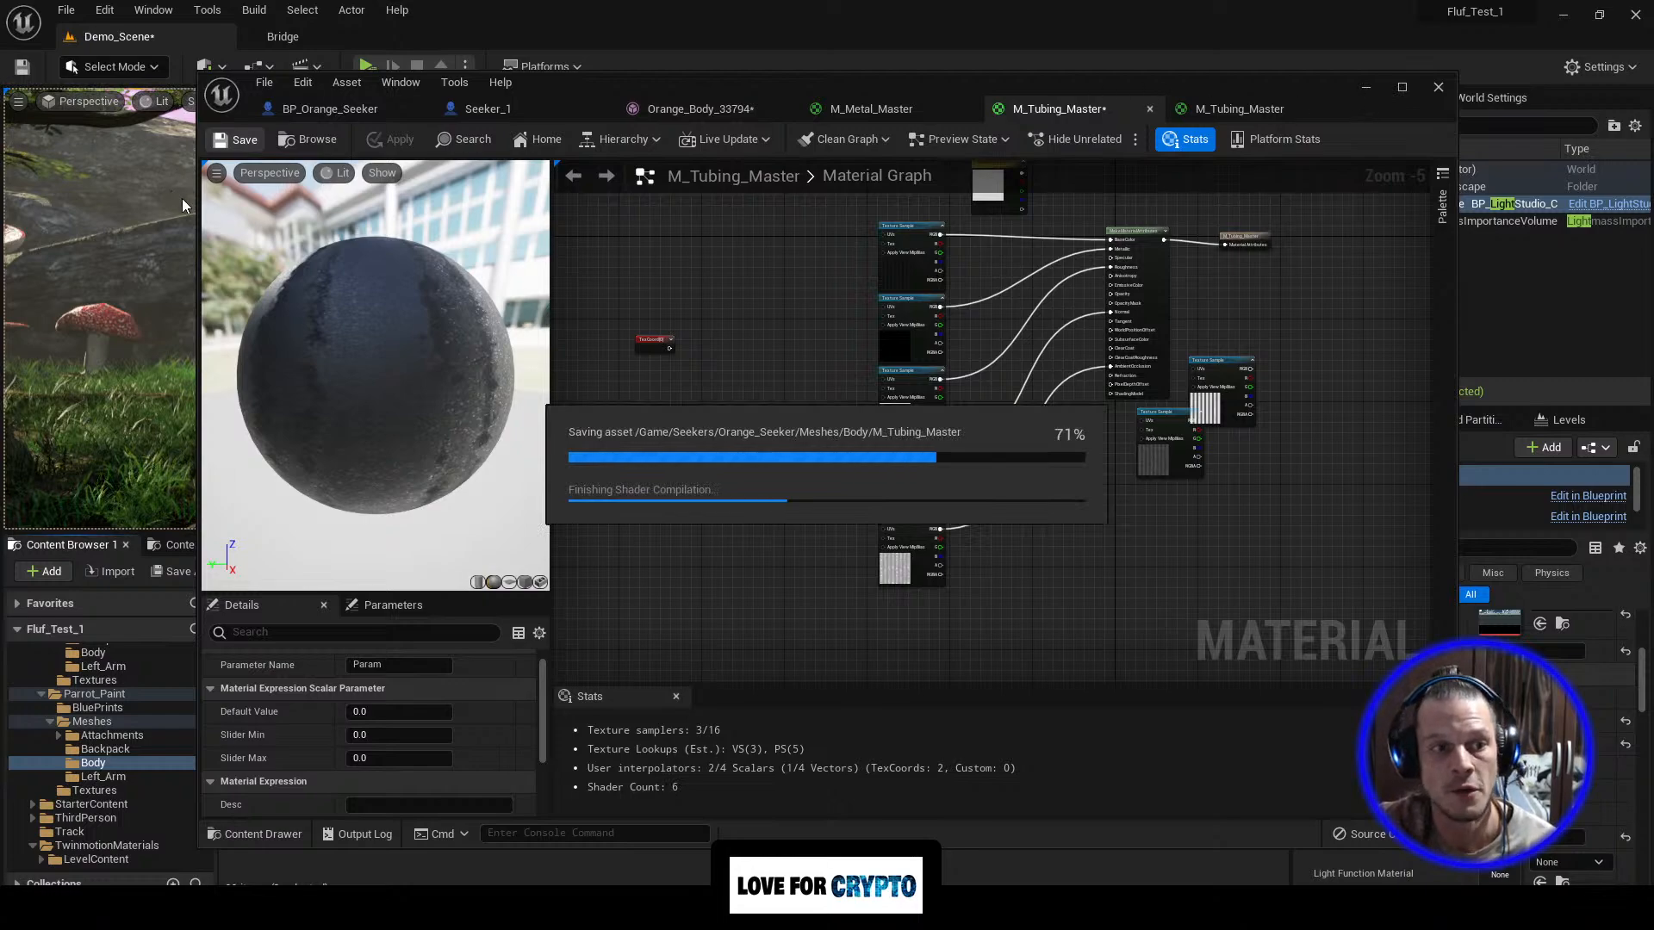
{"action": "left_click", "coordinate": [1364, 87]}
{"action": "right_click_drag", "start_coordinate": [594, 329], "coordinate": [553, 325]}
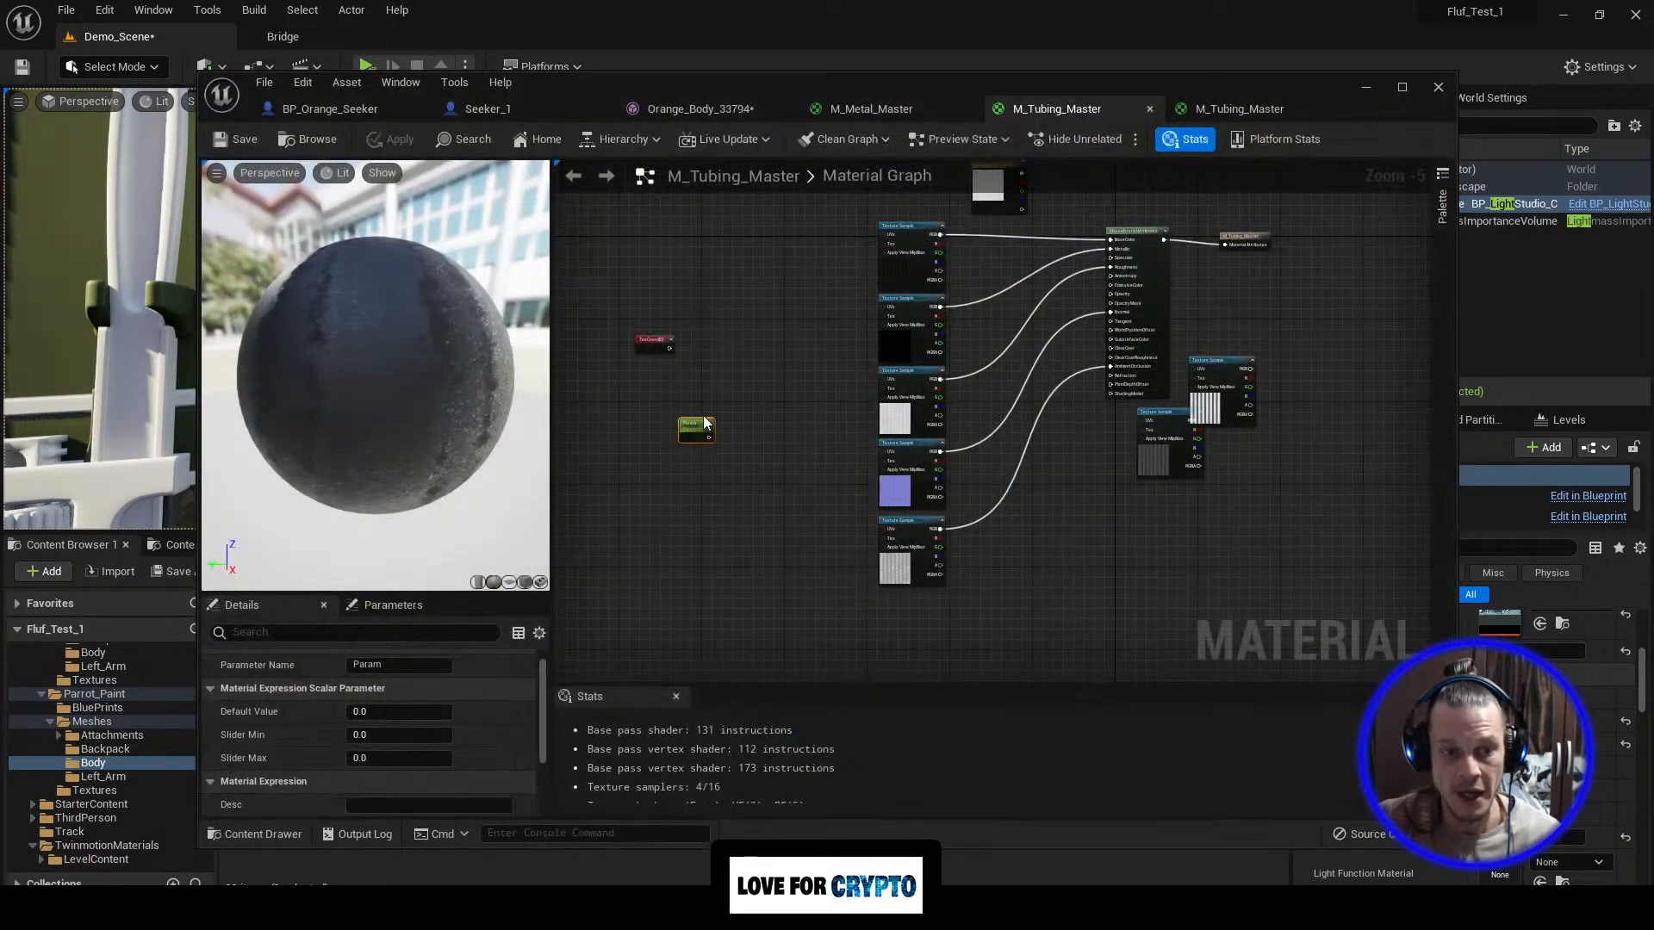
Step: Move the Param node beneath TexCoord in M_Tubing_Master and add a Multiply node beside the two
{"action": "left_click_drag", "start_coordinate": [695, 428], "coordinate": [655, 376]}
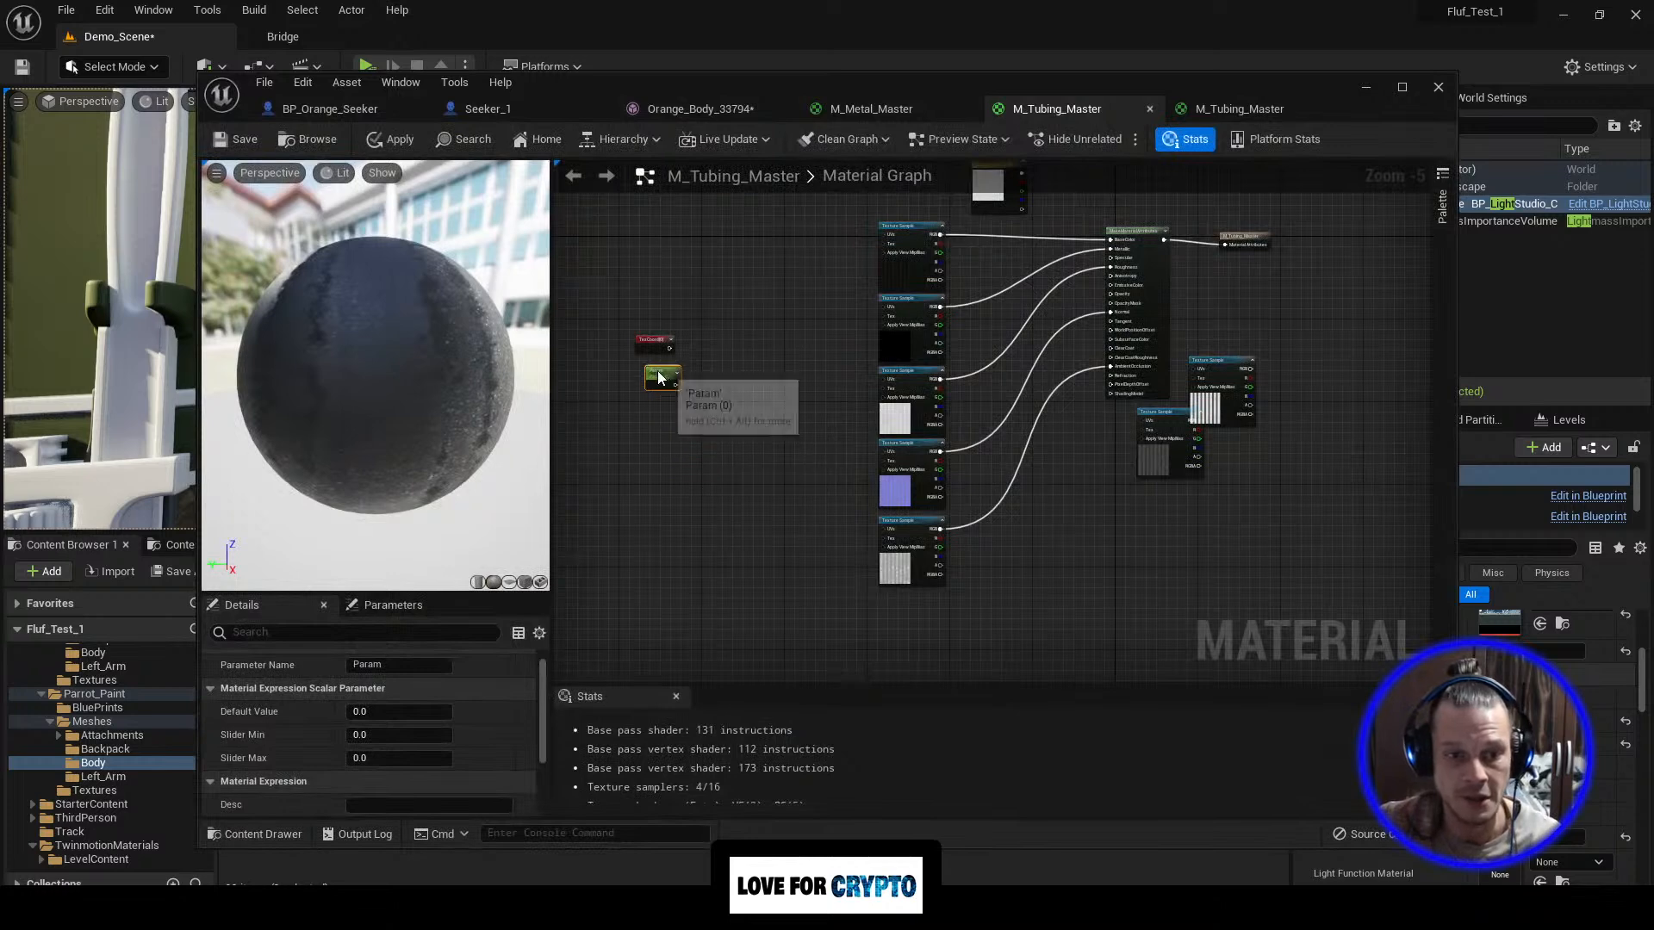
{"action": "right_click", "coordinate": [747, 339]}
{"action": "right_click", "coordinate": [730, 365]}
{"action": "left_click", "coordinate": [737, 381]}
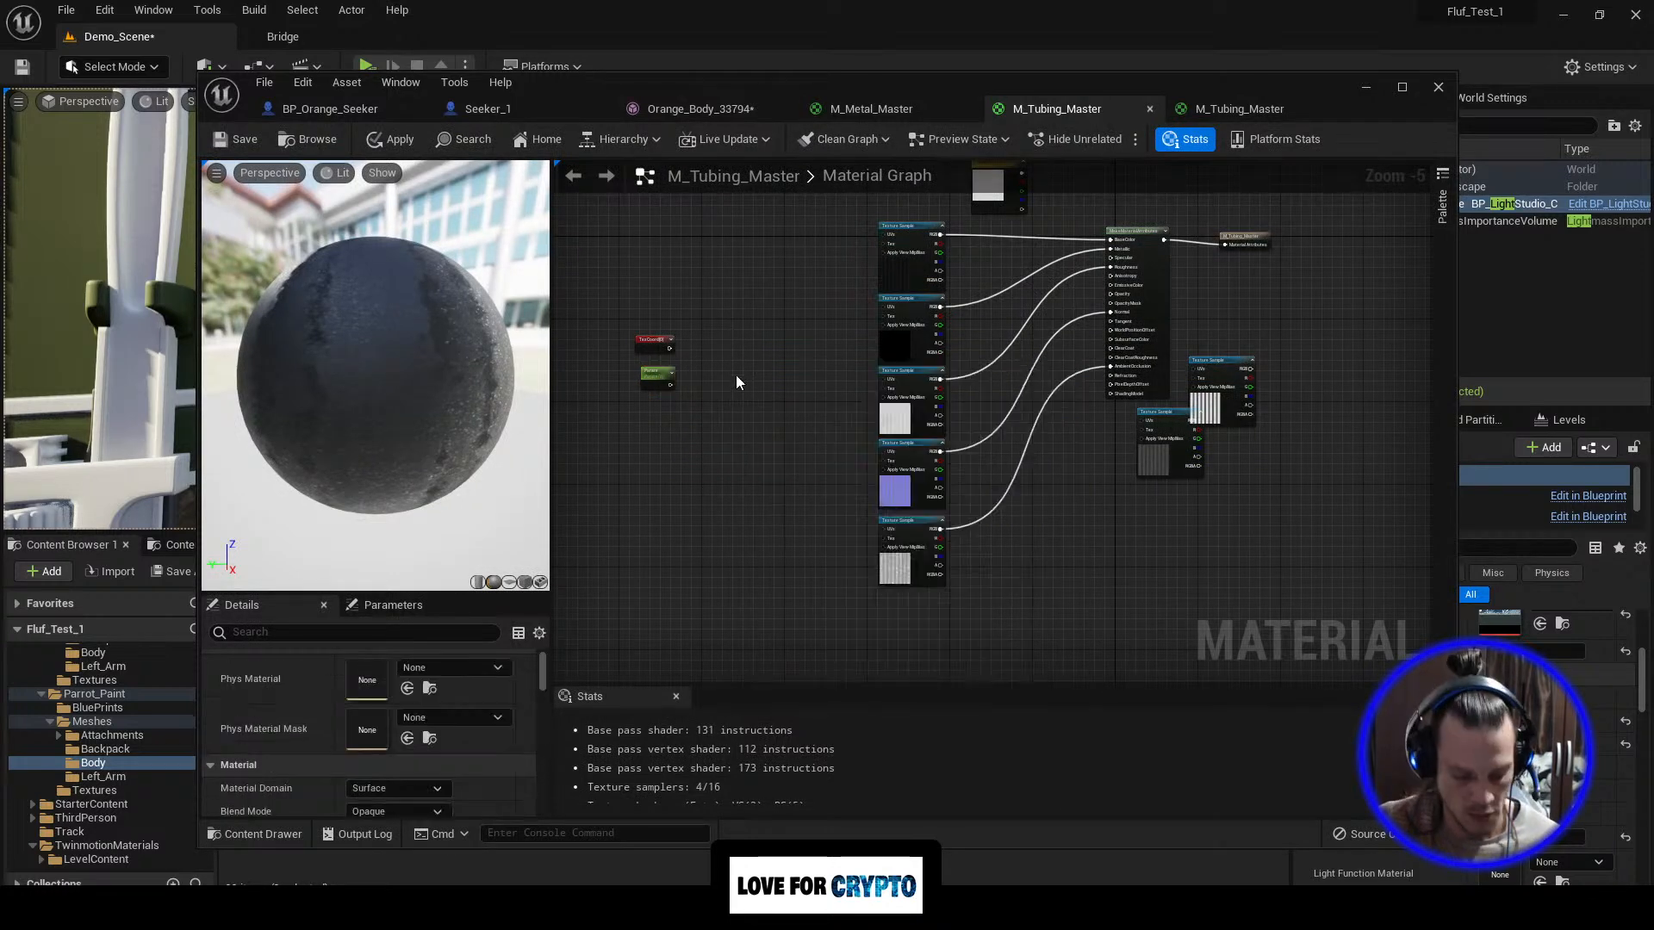
{"action": "left_click", "coordinate": [745, 352]}
{"action": "left_click_drag", "start_coordinate": [766, 355], "coordinate": [729, 347]}
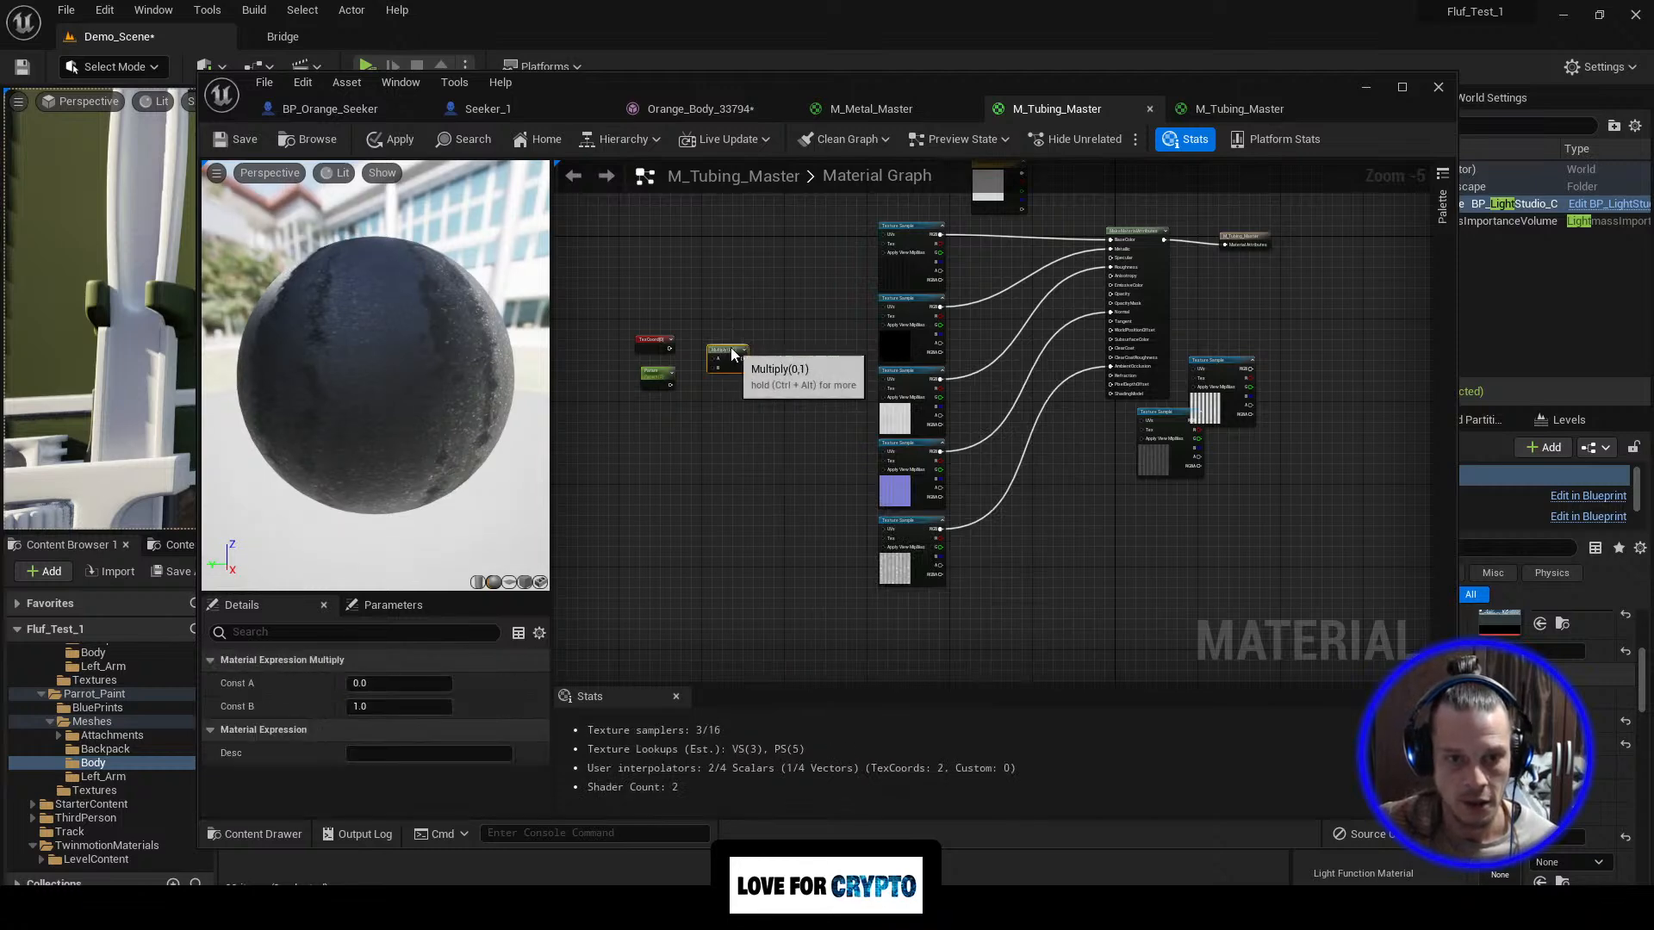
Step: Connect TexCoord to Multiply's A input and Param to its B input, and set Param's default value to 50
{"action": "scroll", "coordinate": [685, 383], "scroll_direction": "up", "scroll_amount": 5}
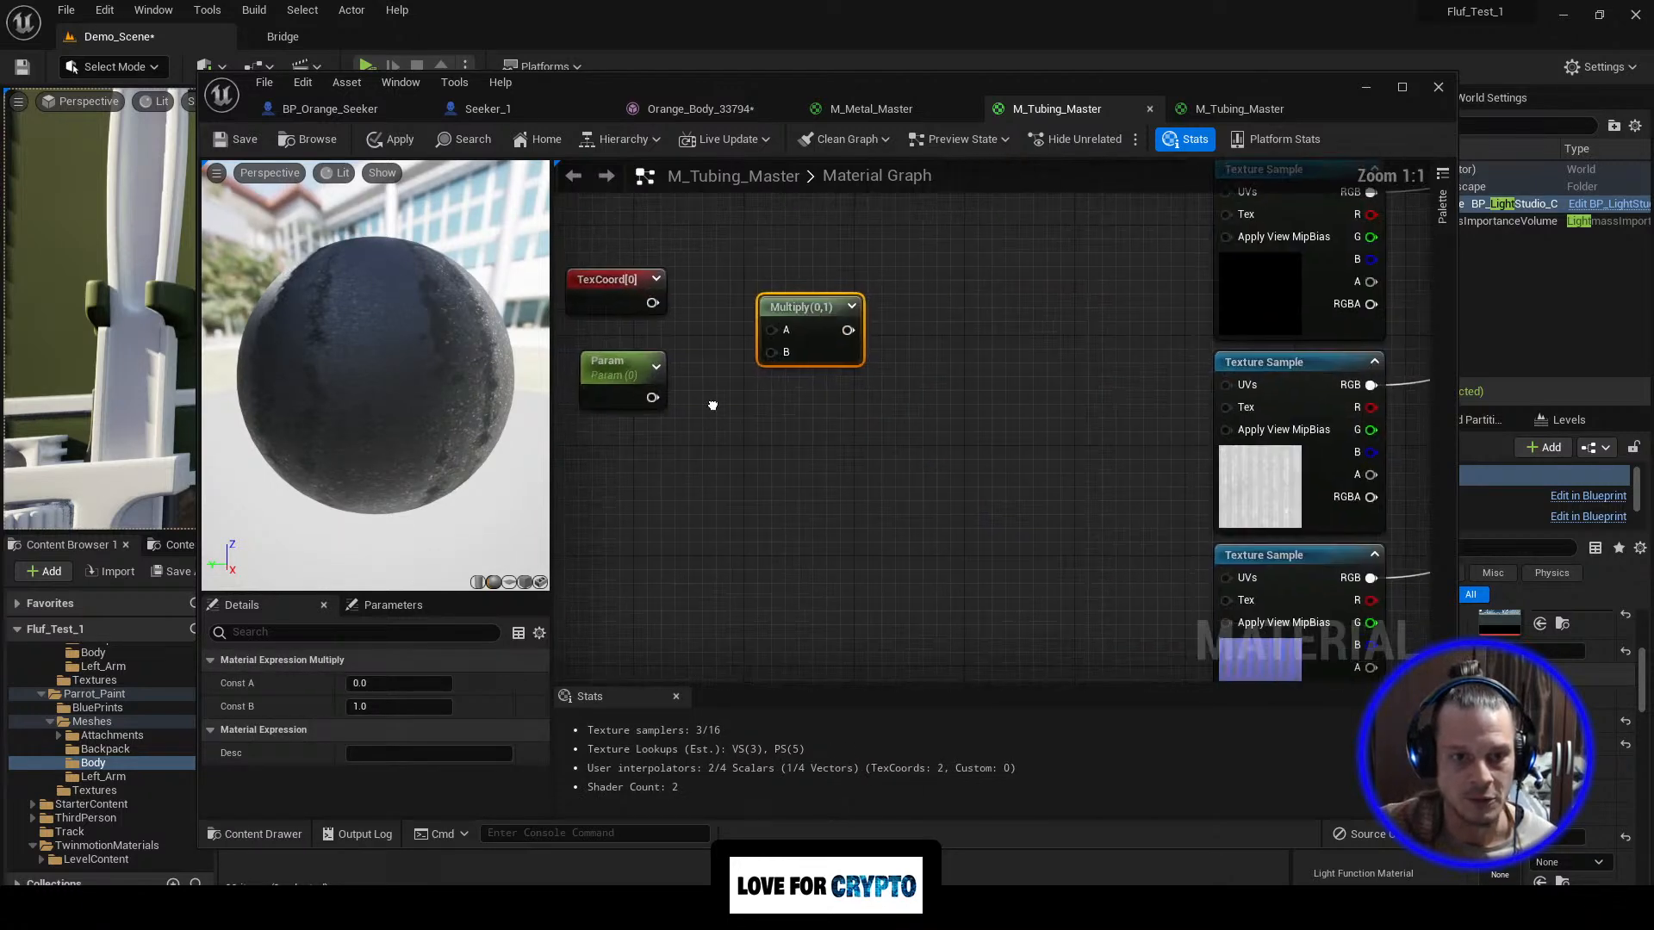
{"action": "left_click_drag", "start_coordinate": [741, 357], "coordinate": [865, 388]}
{"action": "left_click_drag", "start_coordinate": [743, 451], "coordinate": [860, 409]}
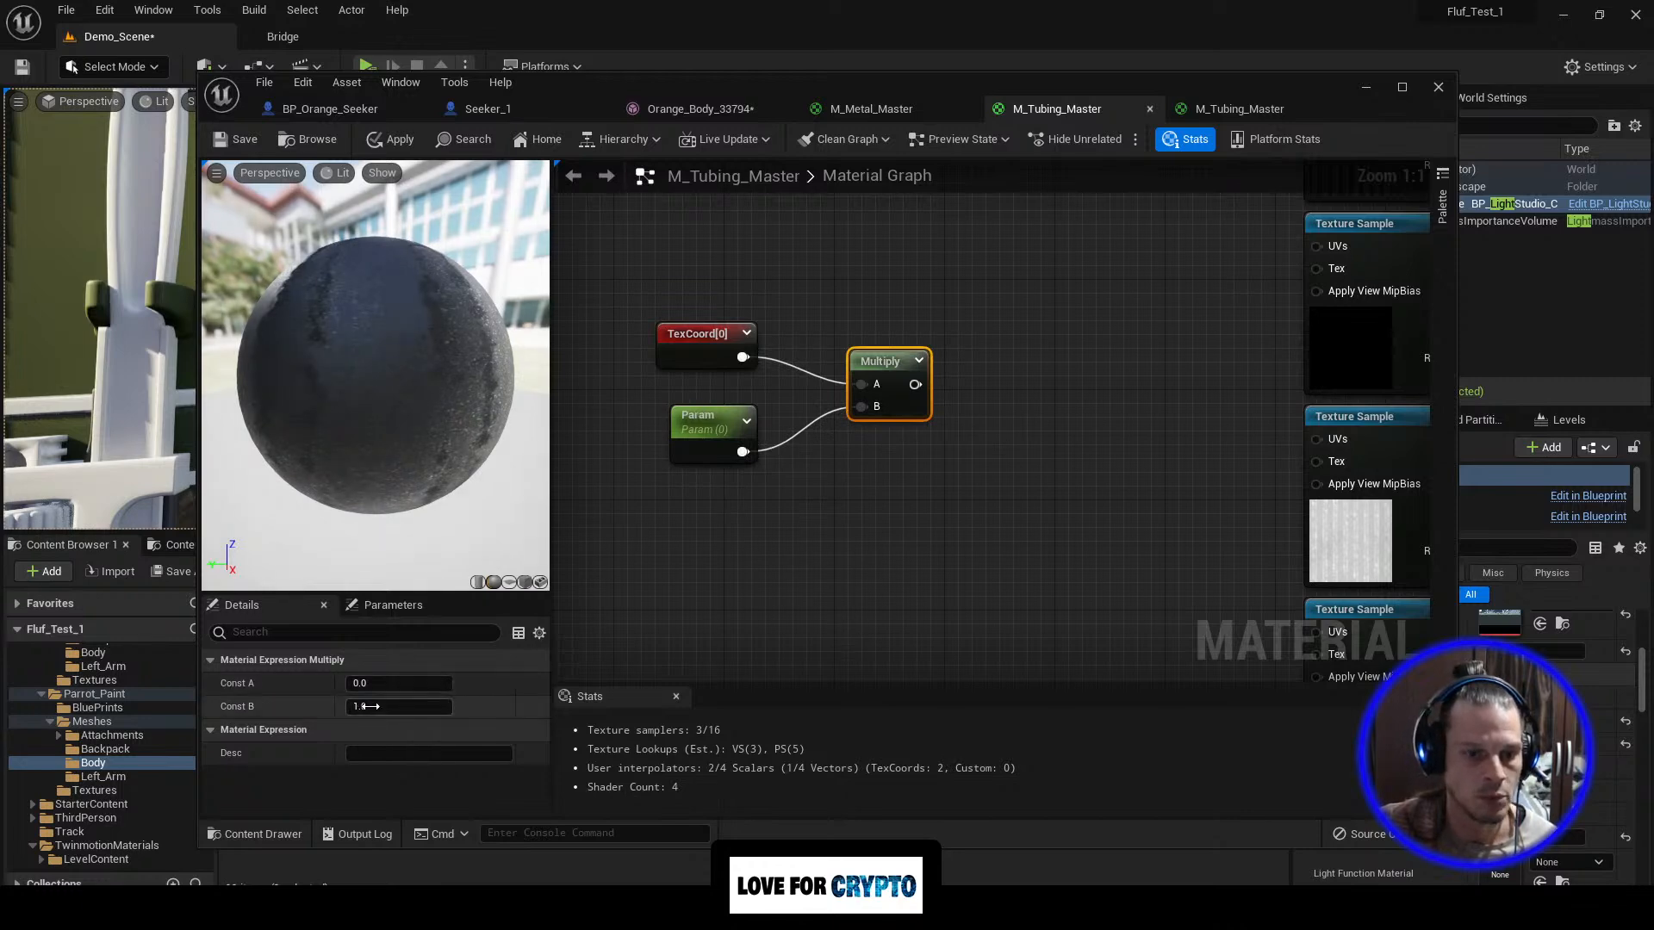
{"action": "left_click", "coordinate": [707, 420]}
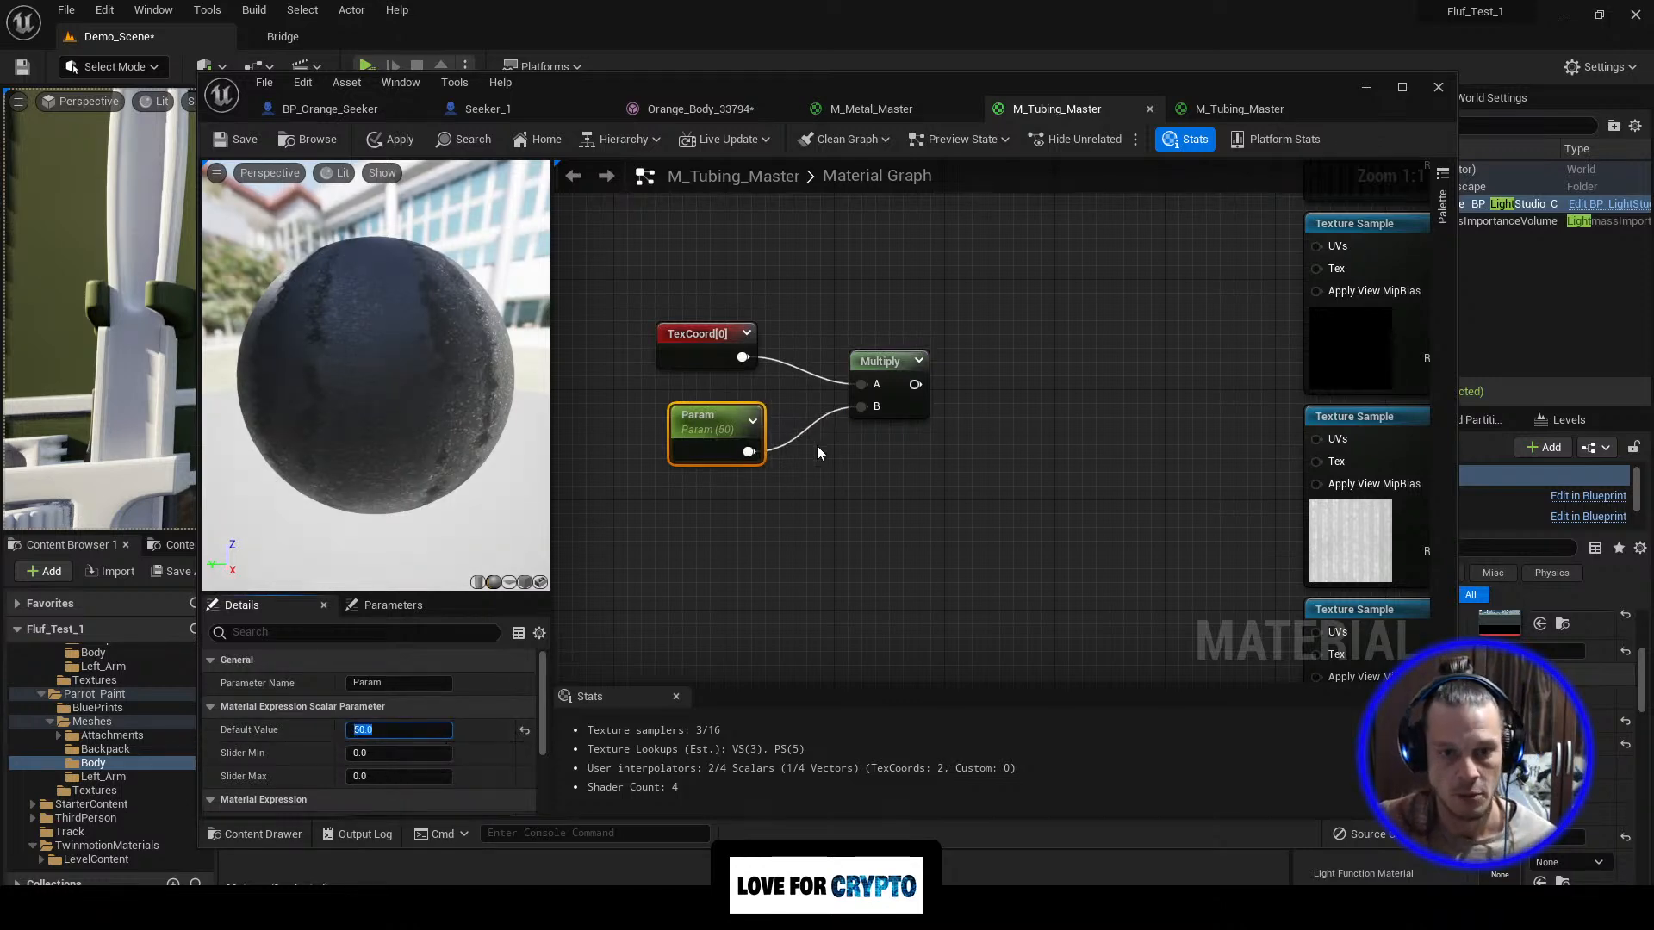
Step: Connect the Multiply output to the UVs inputs of the five Texture Samples feeding the material attributes
{"action": "scroll", "coordinate": [897, 431], "scroll_direction": "down", "scroll_amount": 5}
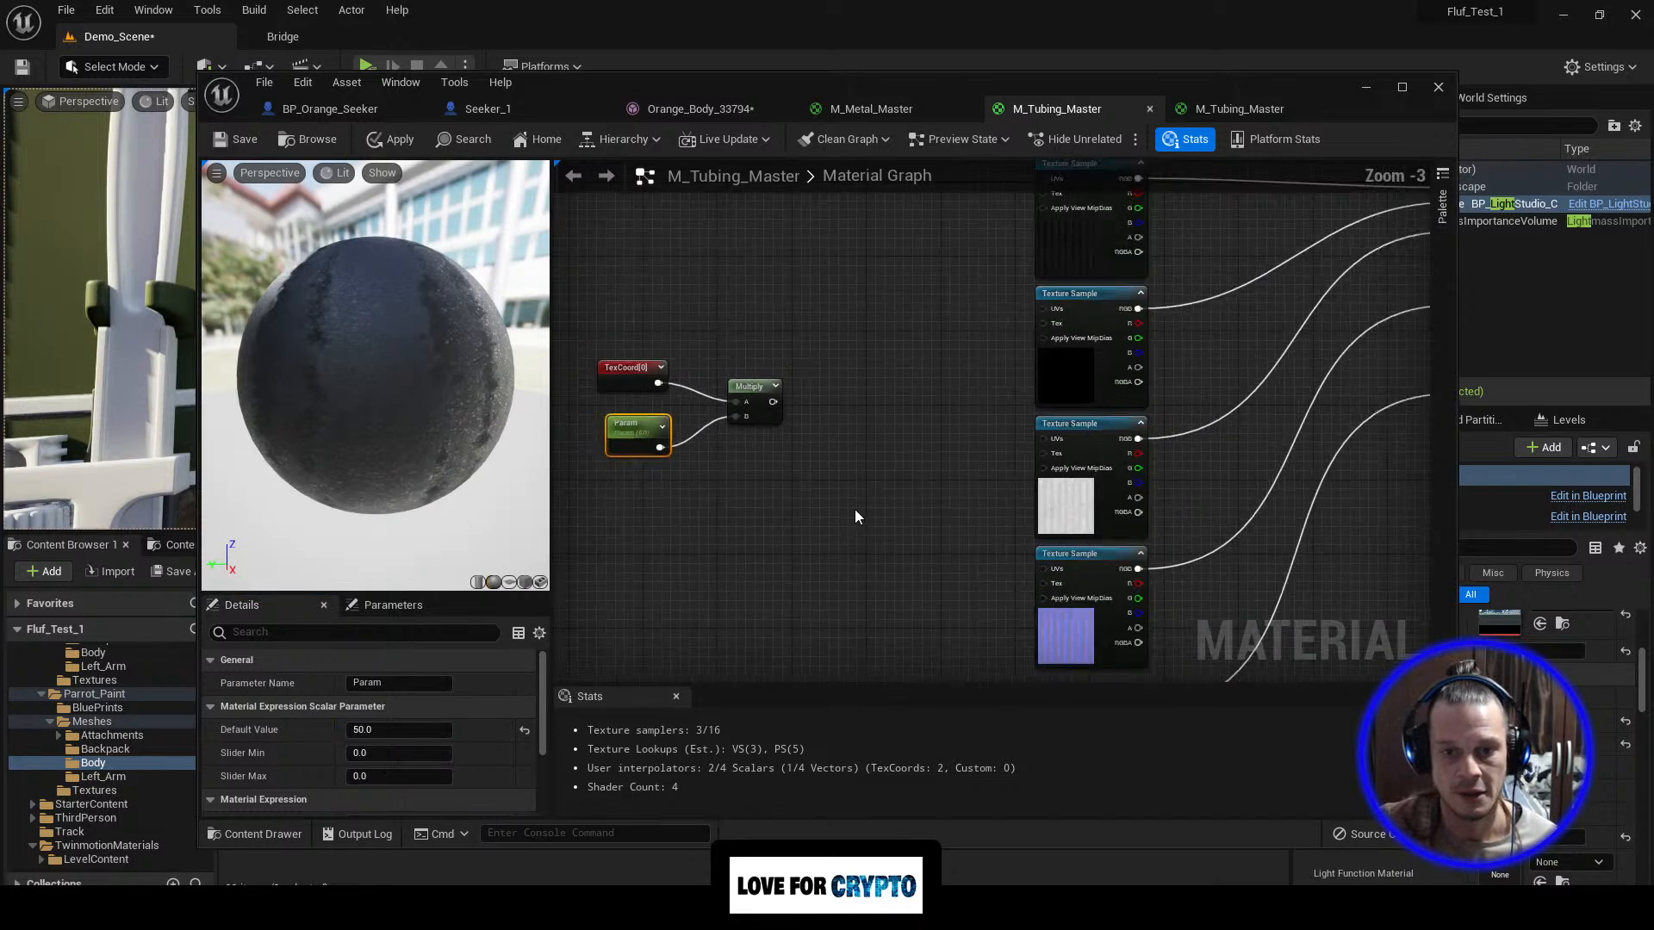
{"action": "right_click_drag", "start_coordinate": [790, 524], "coordinate": [770, 508]}
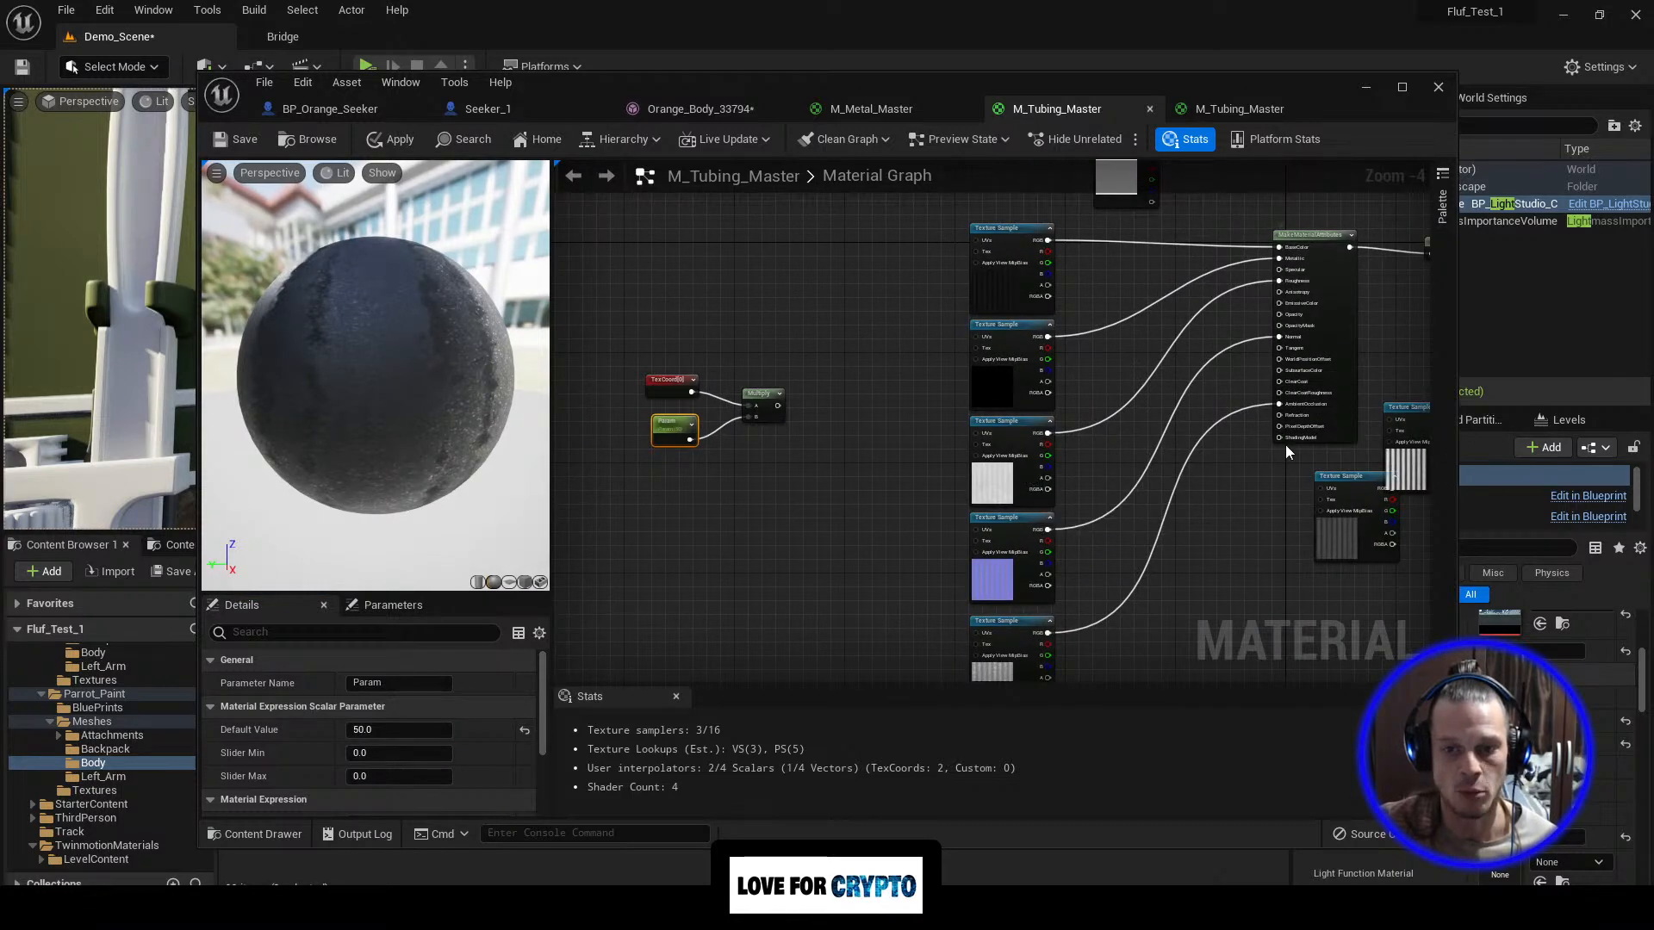
{"action": "scroll", "coordinate": [853, 446], "scroll_direction": "up", "scroll_amount": 1}
{"action": "scroll", "coordinate": [821, 410], "scroll_direction": "down", "scroll_amount": 1}
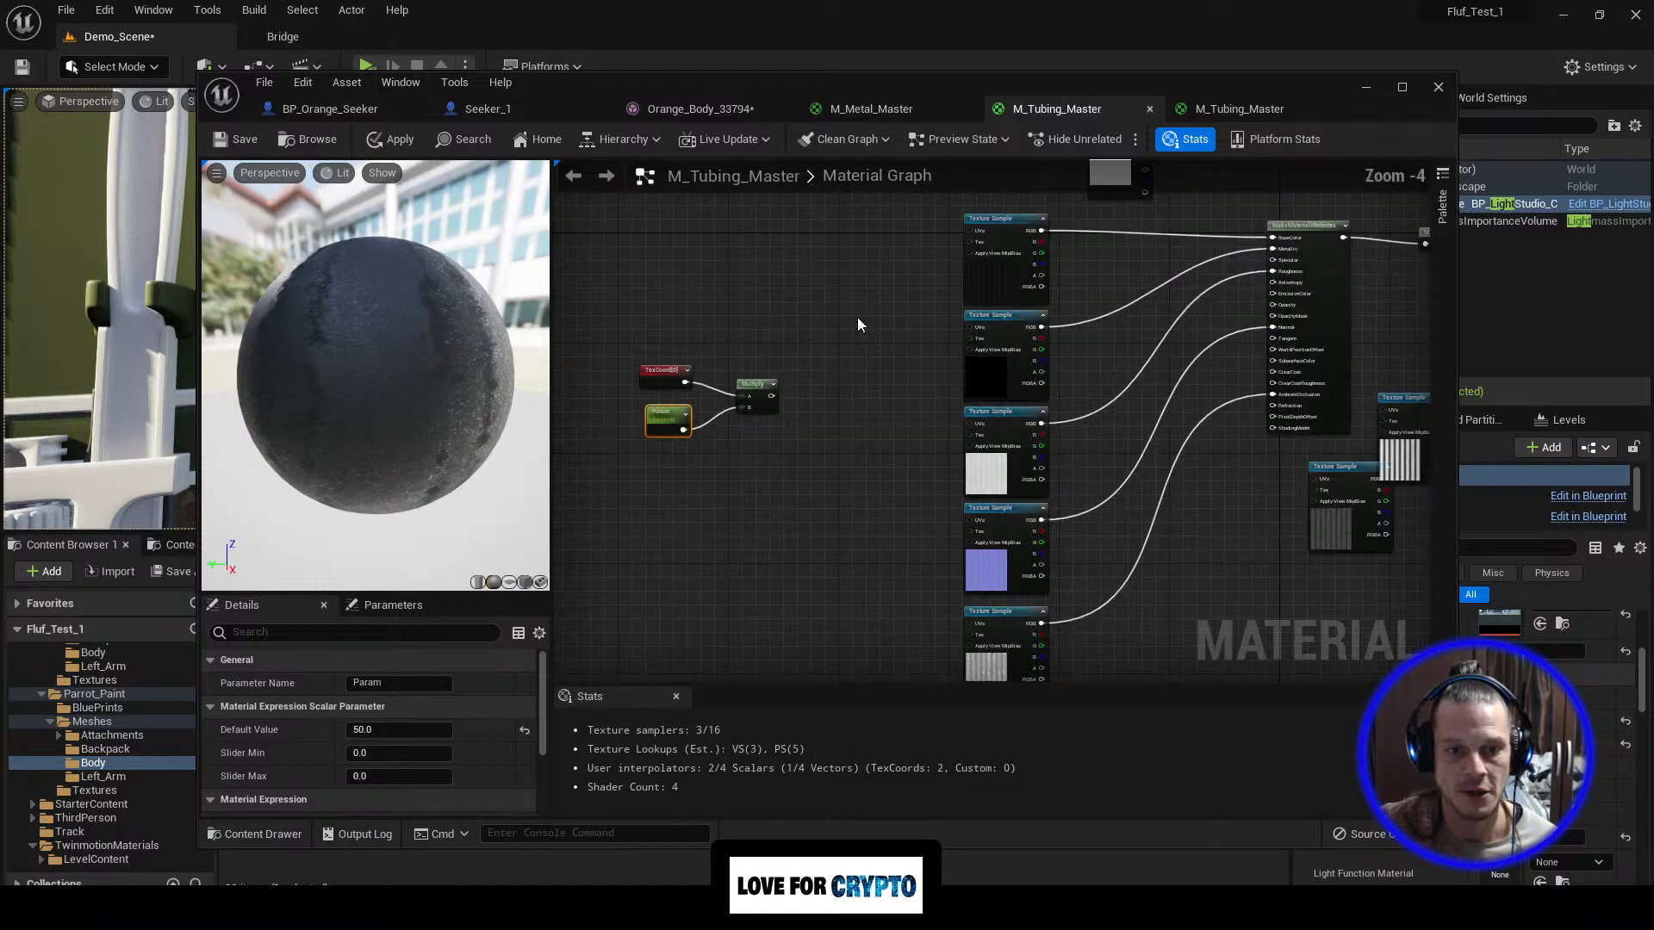
{"action": "right_click_drag", "start_coordinate": [838, 346], "coordinate": [829, 419]}
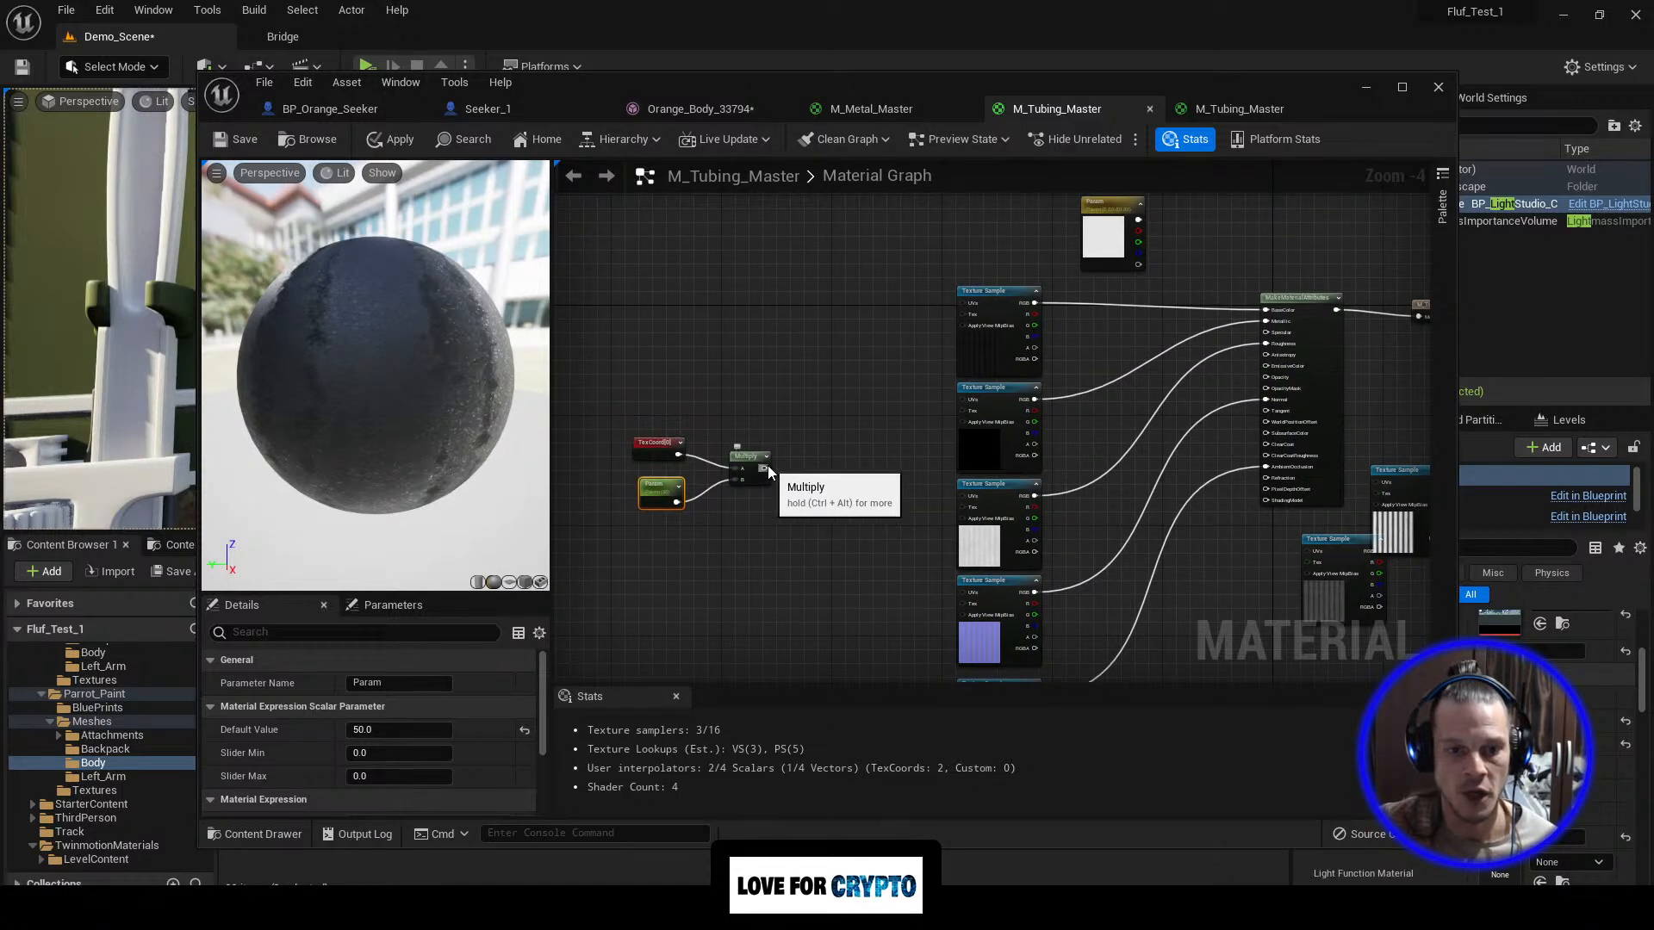
{"action": "left_click_drag", "start_coordinate": [765, 481], "coordinate": [963, 303]}
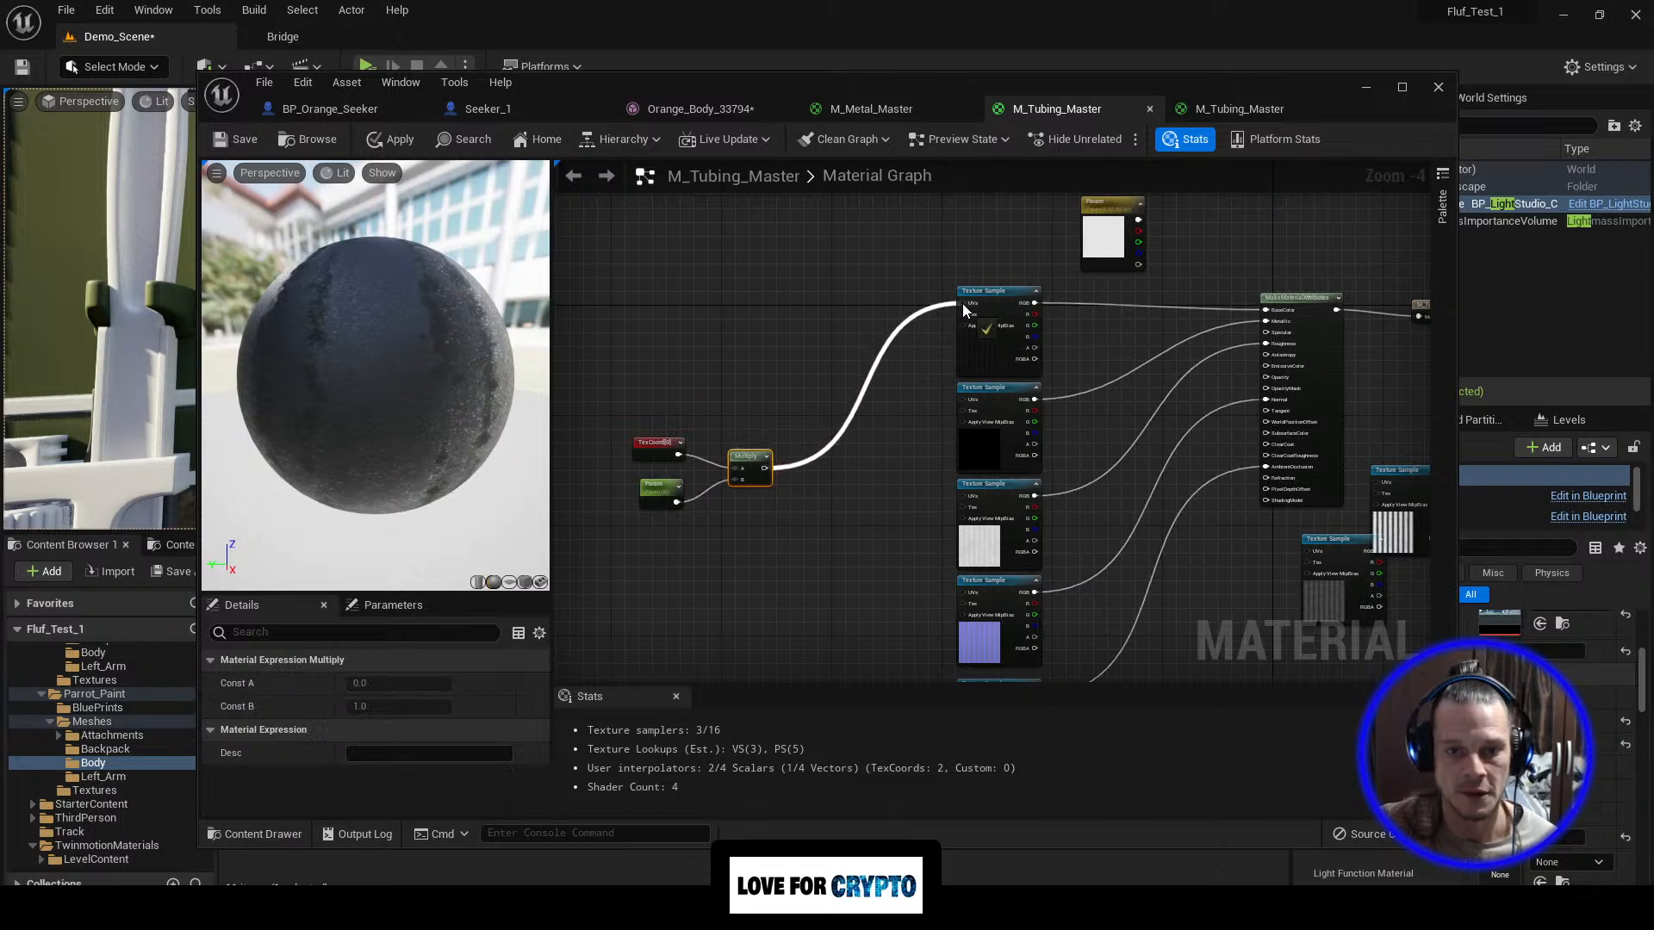
{"action": "left_click_drag", "start_coordinate": [764, 469], "coordinate": [833, 455]}
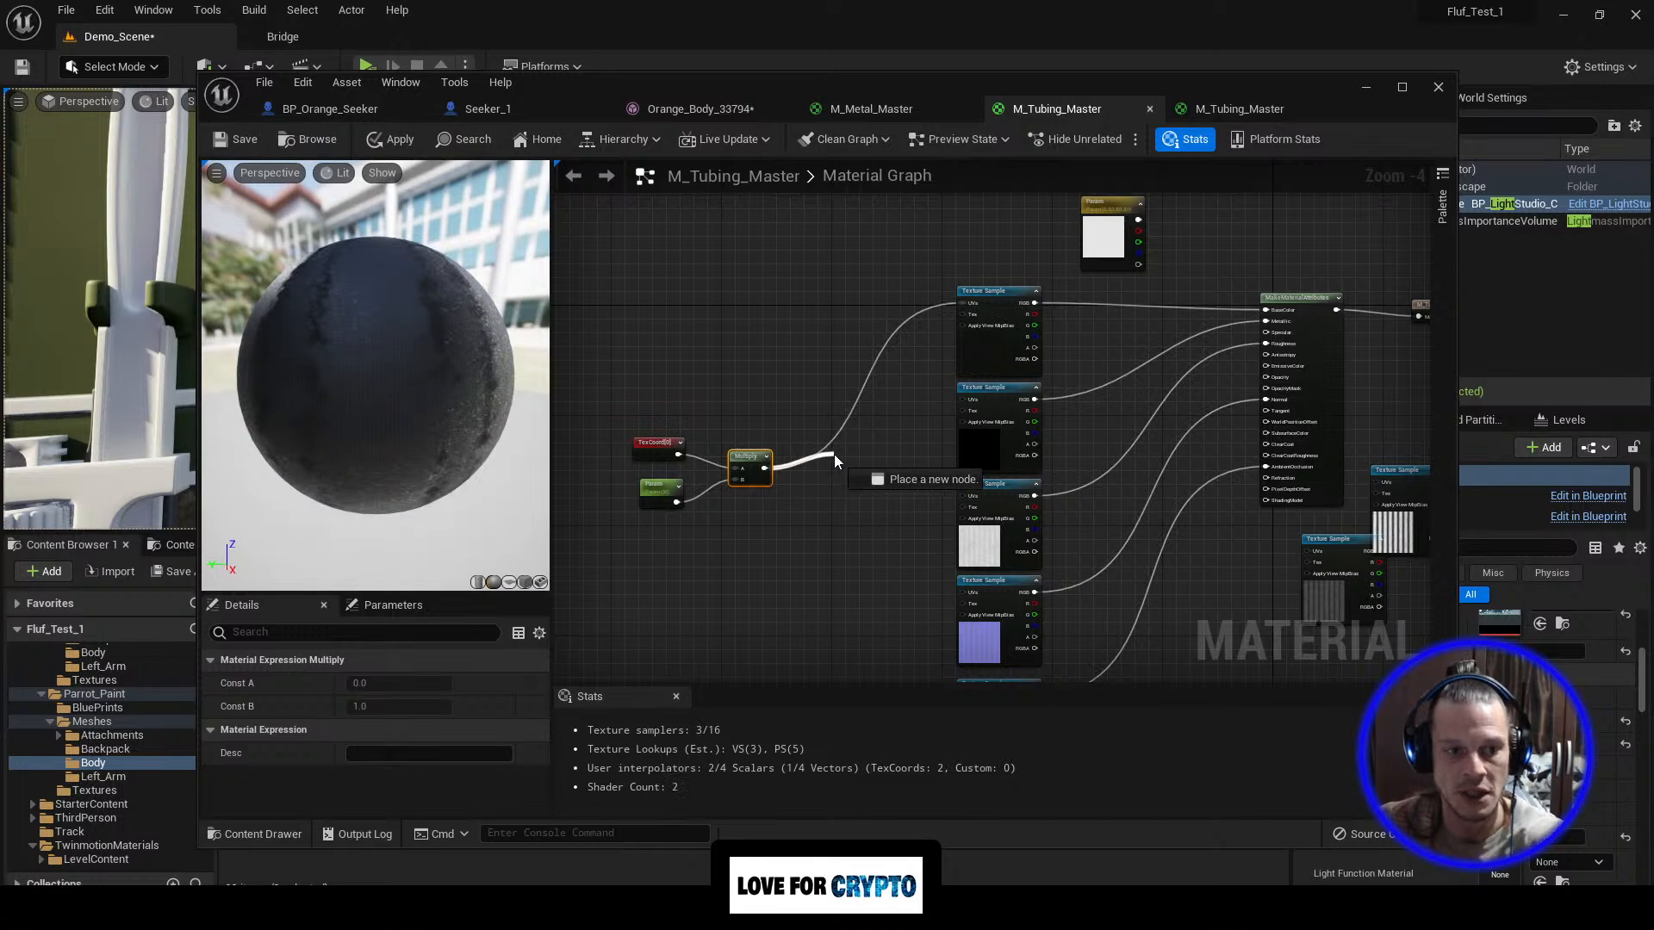
{"action": "left_click_drag", "start_coordinate": [834, 453], "coordinate": [966, 406]}
{"action": "left_click_drag", "start_coordinate": [769, 467], "coordinate": [962, 496]}
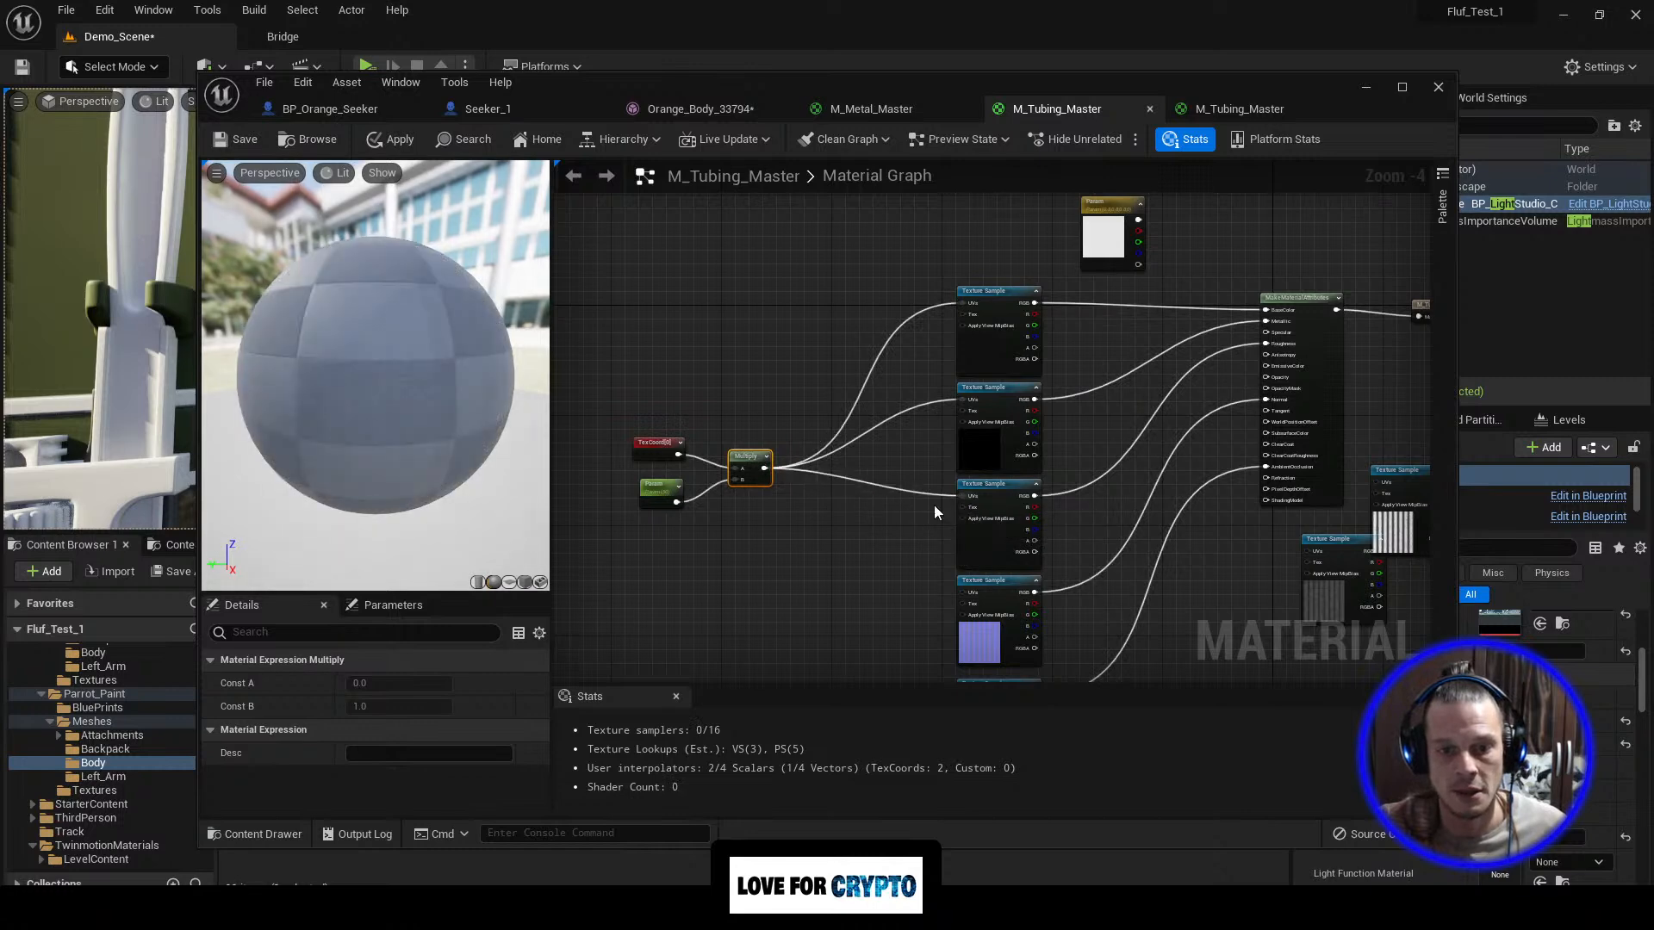
{"action": "left_click_drag", "start_coordinate": [766, 469], "coordinate": [964, 596]}
{"action": "right_click_drag", "start_coordinate": [910, 646], "coordinate": [910, 519]}
{"action": "left_click_drag", "start_coordinate": [764, 342], "coordinate": [962, 569]}
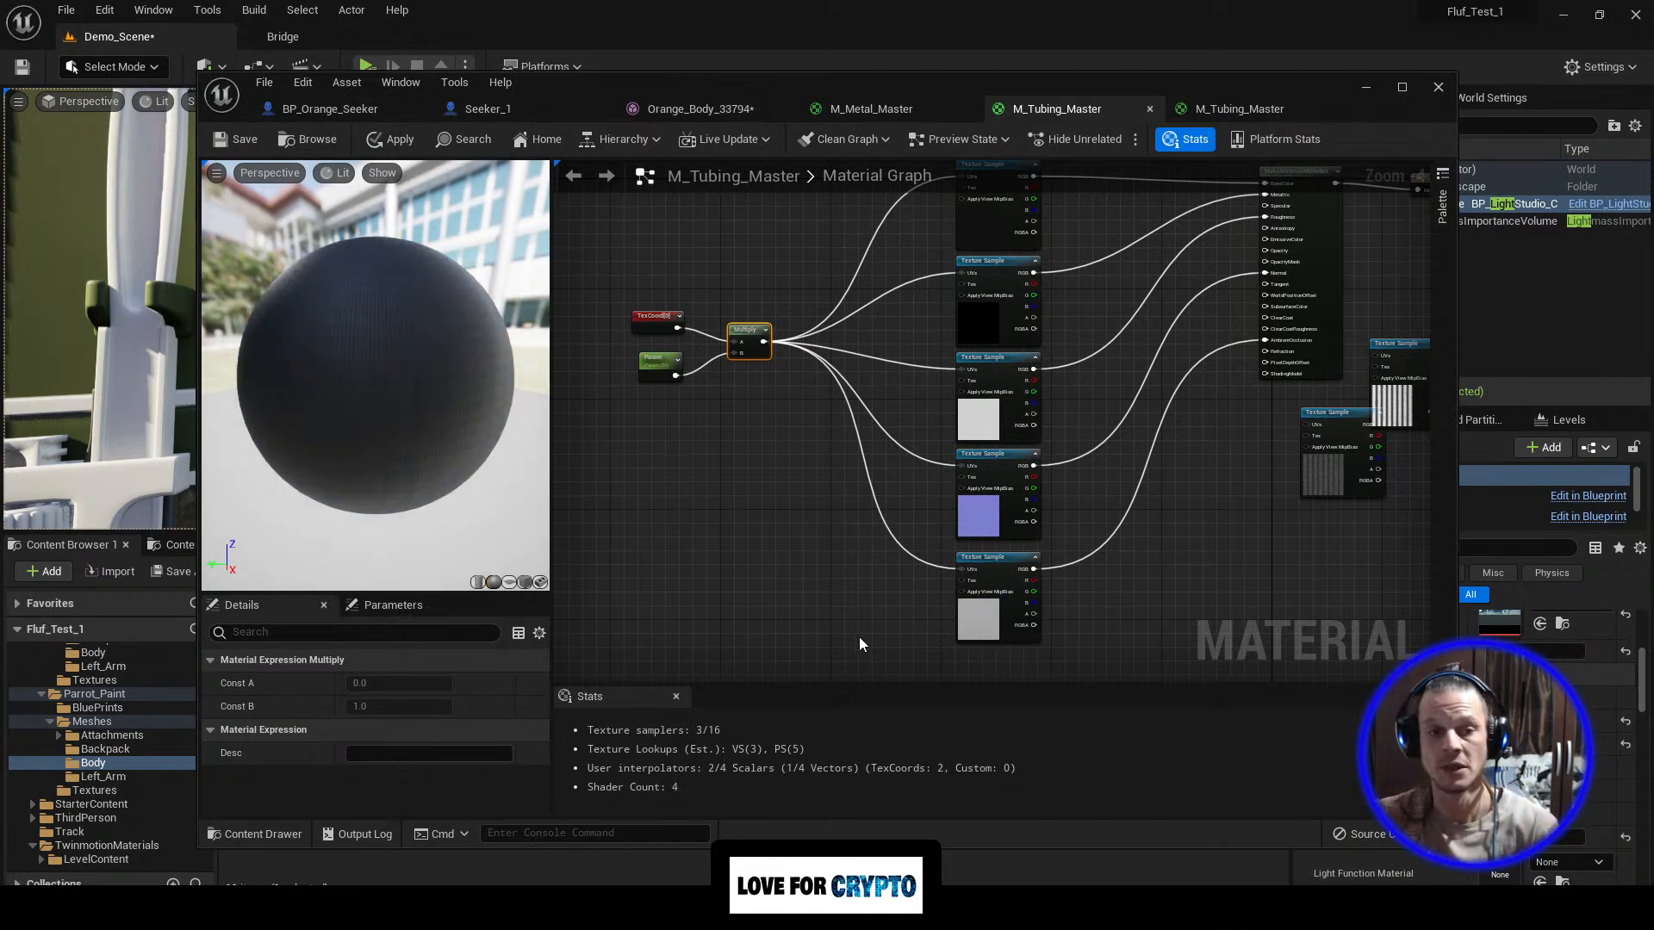
Step: Apply and save the changes to M_Tubing_Master and return to the level
{"action": "left_click", "coordinate": [396, 140]}
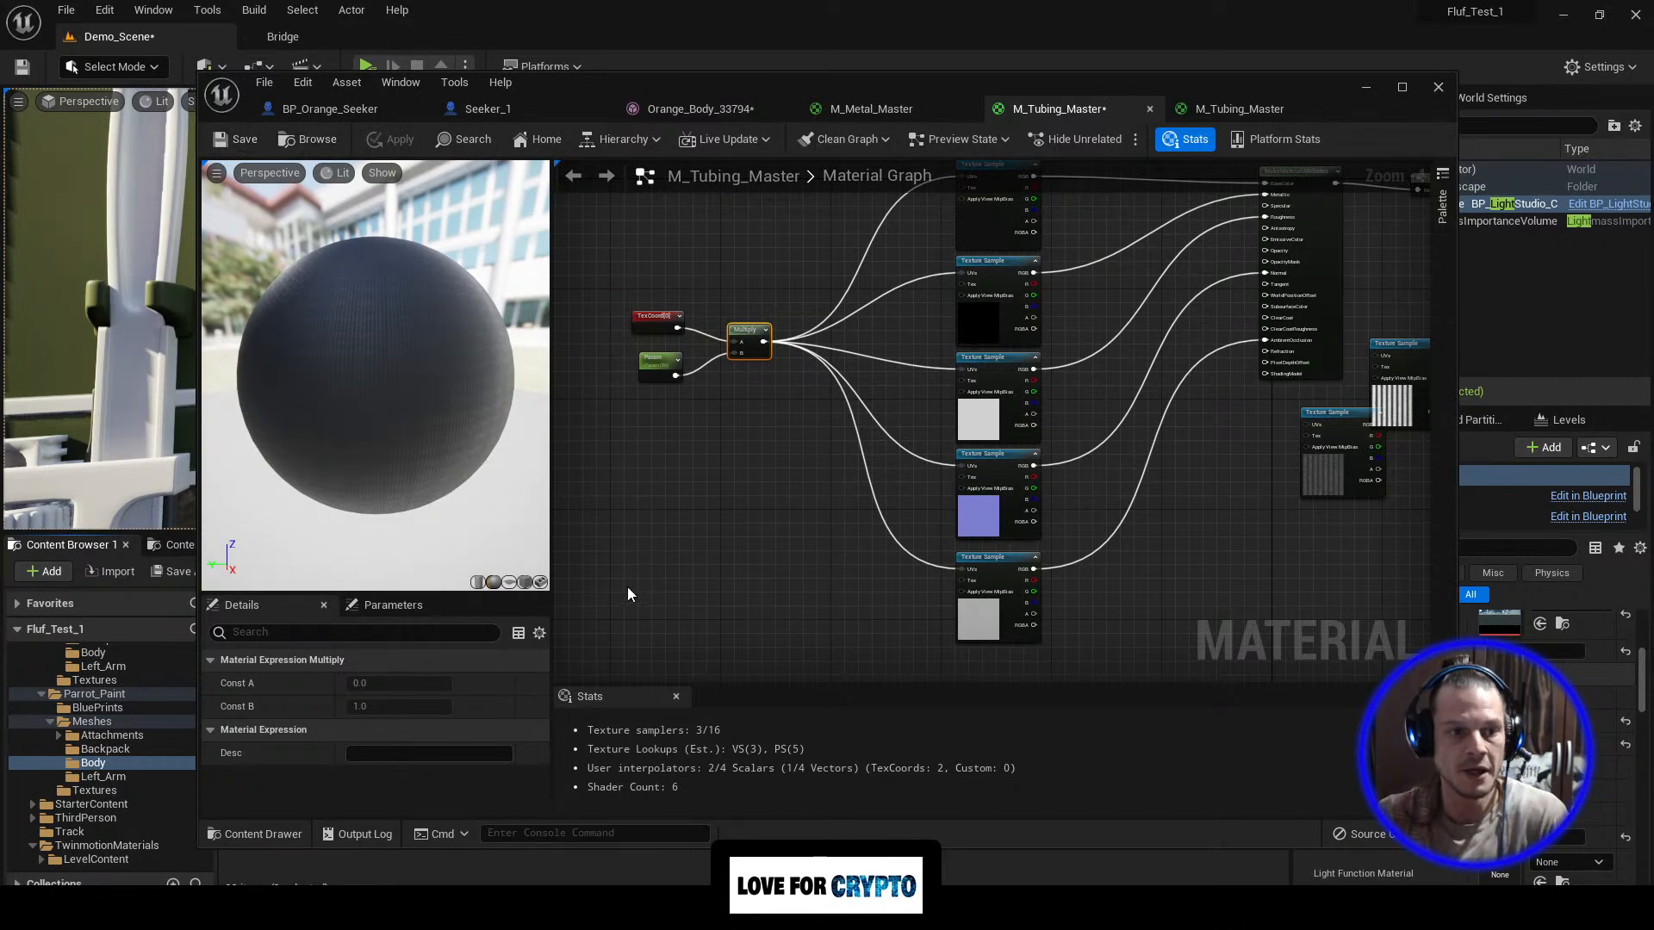
{"action": "left_click", "coordinate": [236, 140]}
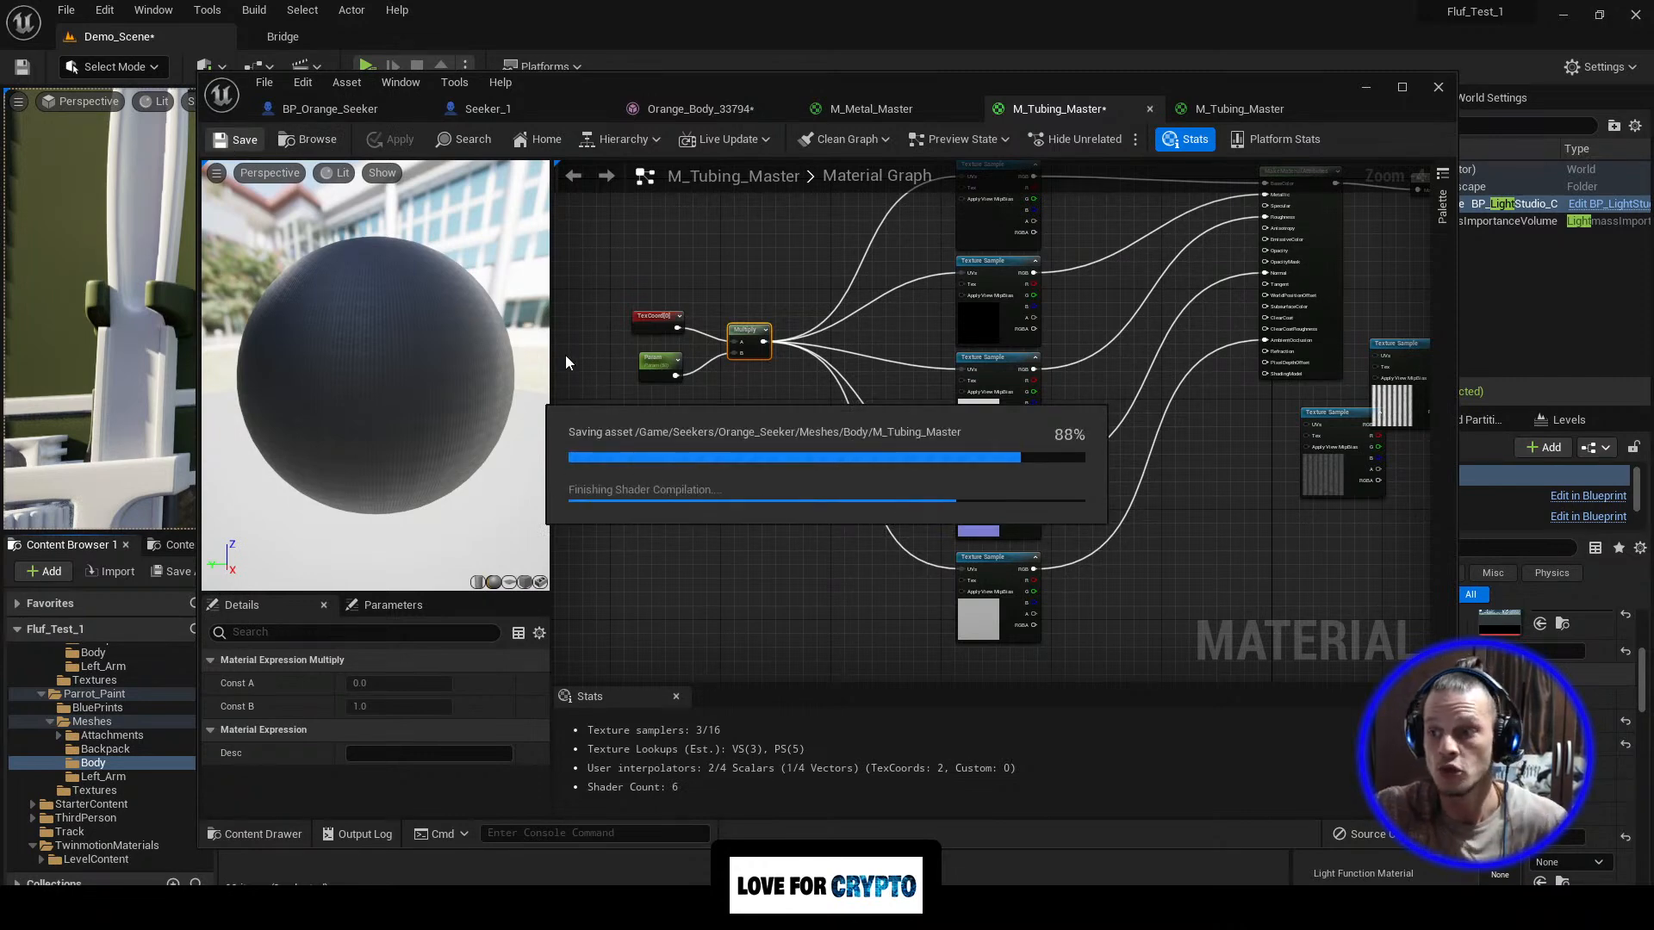
{"action": "left_click", "coordinate": [1368, 88]}
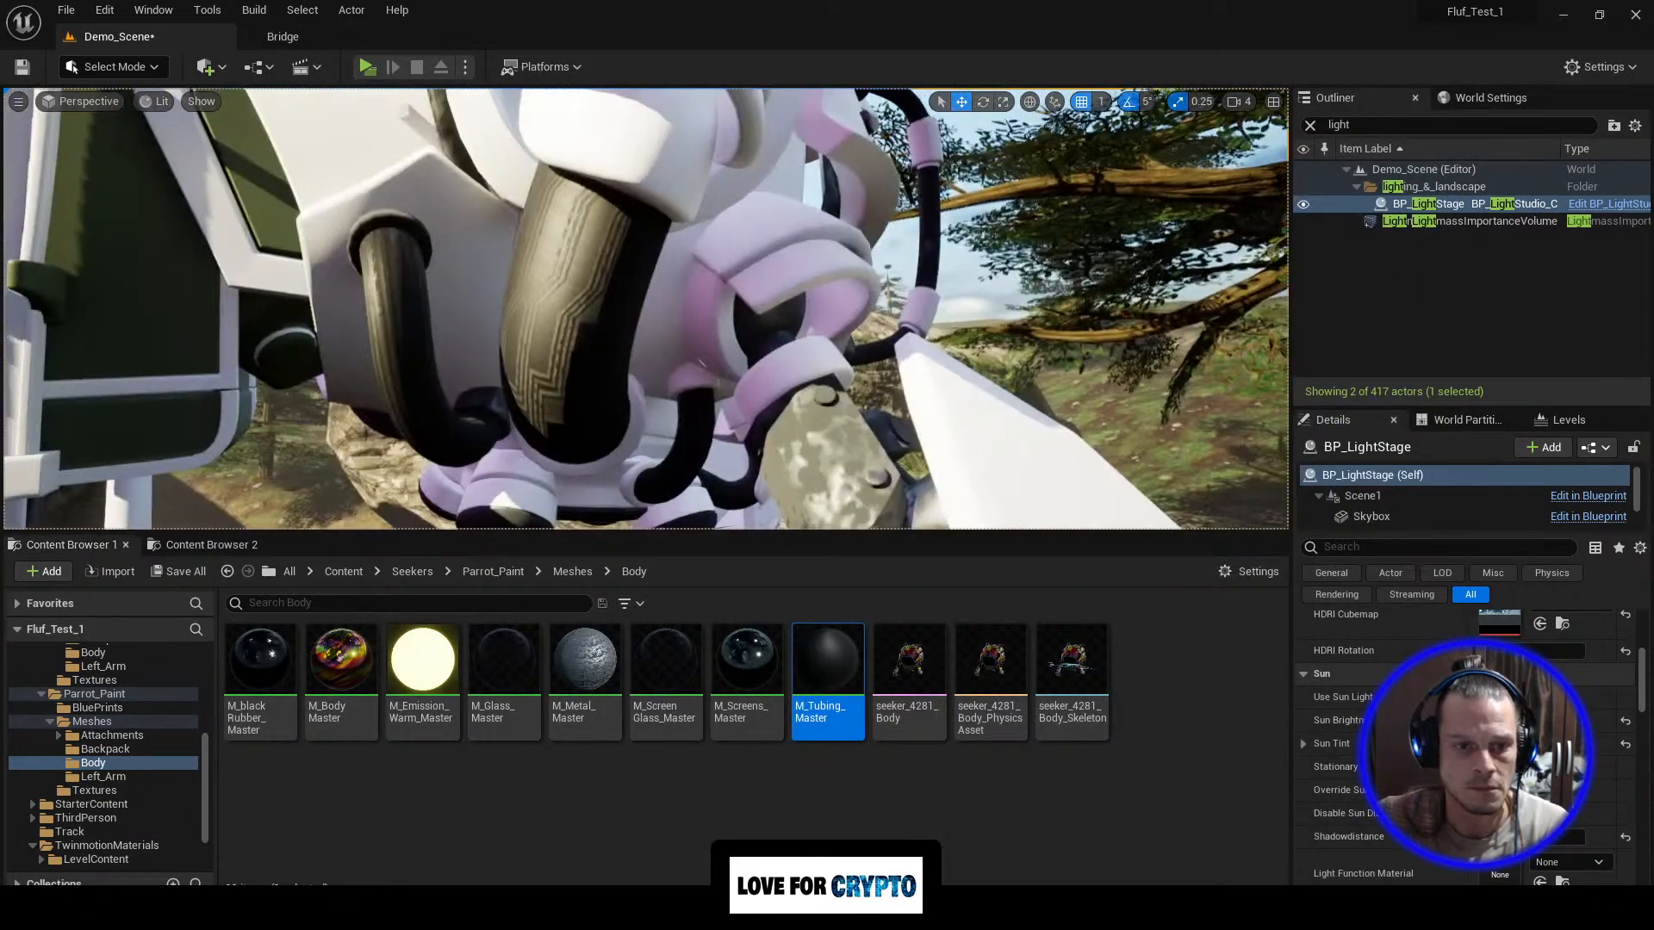
Step: Examine the tubing texture on the seeker up close and look around the surrounding forest scene
{"action": "right_click_drag", "start_coordinate": [702, 362], "coordinate": [457, 367]}
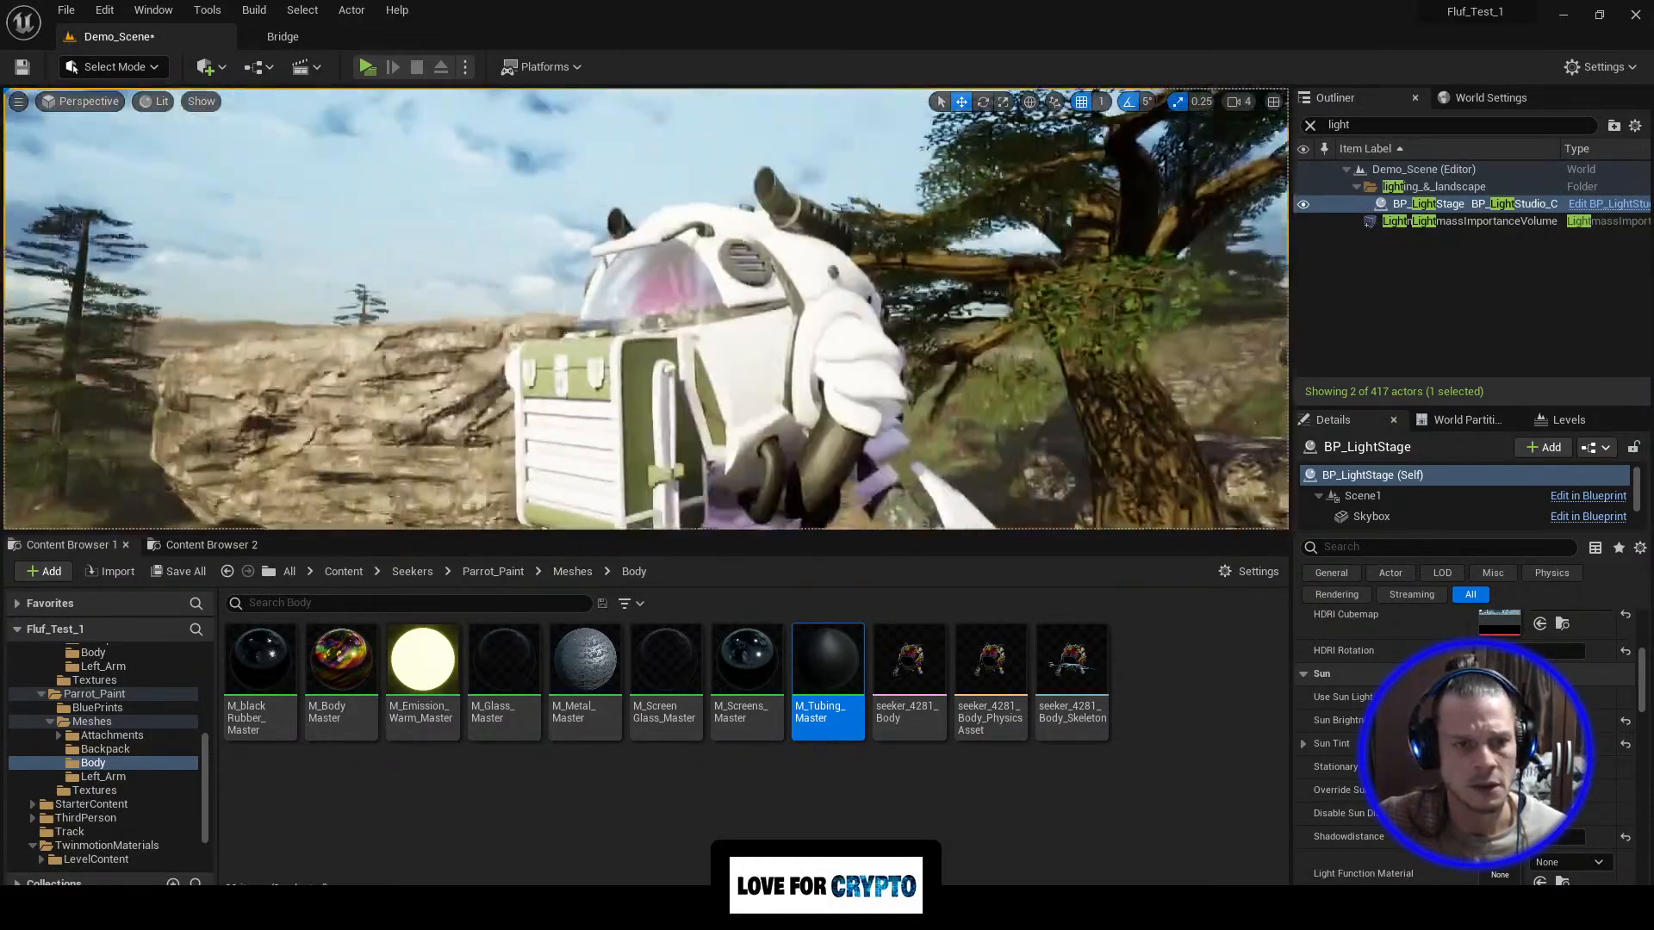
{"action": "right_click_drag", "start_coordinate": [646, 308], "coordinate": [762, 405]}
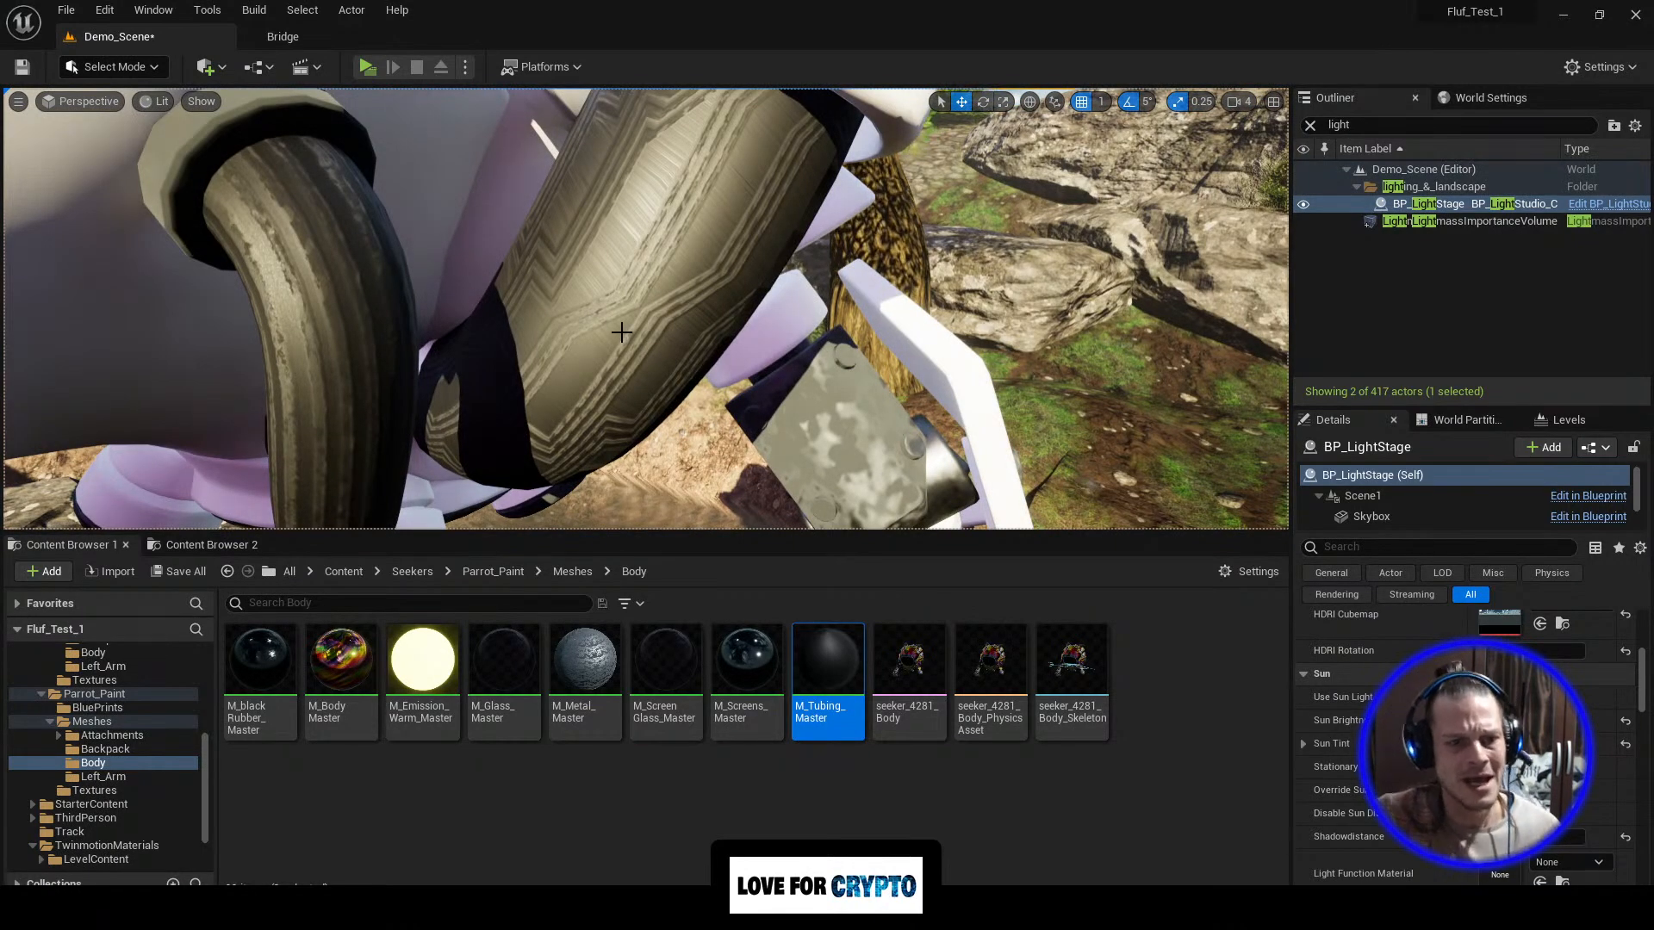
{"action": "scroll", "coordinate": [621, 331], "scroll_direction": "down", "scroll_amount": 5}
{"action": "scroll", "coordinate": [641, 314], "scroll_direction": "up", "scroll_amount": 5}
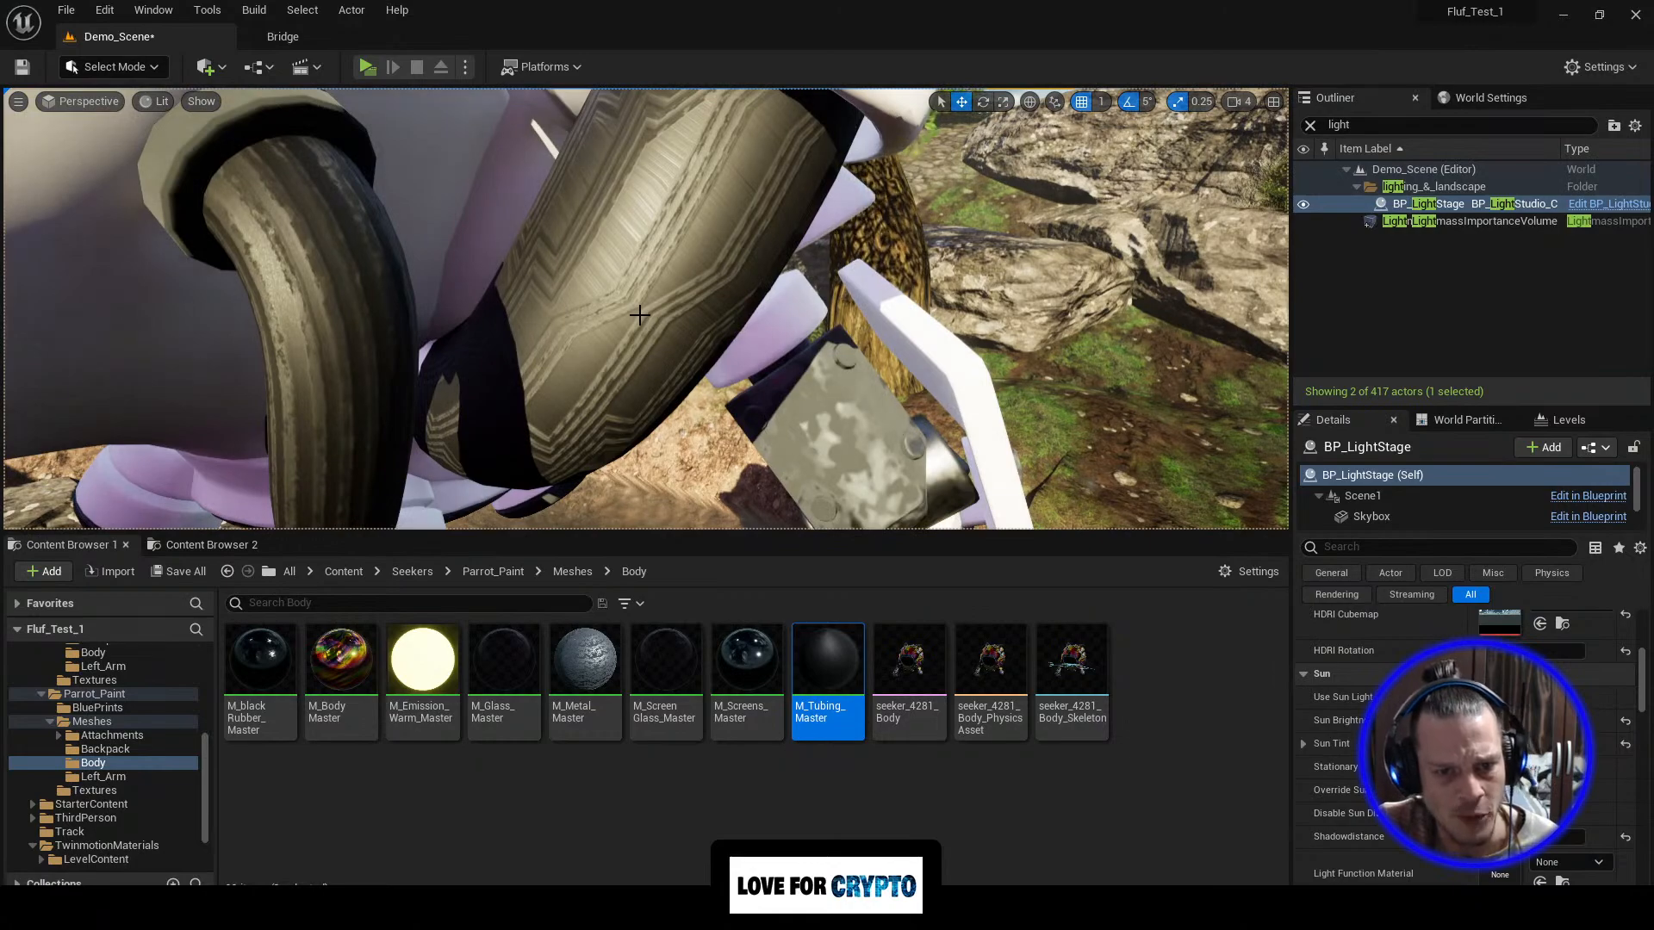
{"action": "scroll", "coordinate": [638, 316], "scroll_direction": "down", "scroll_amount": 5}
{"action": "right_click_drag", "start_coordinate": [552, 368], "coordinate": [470, 310]}
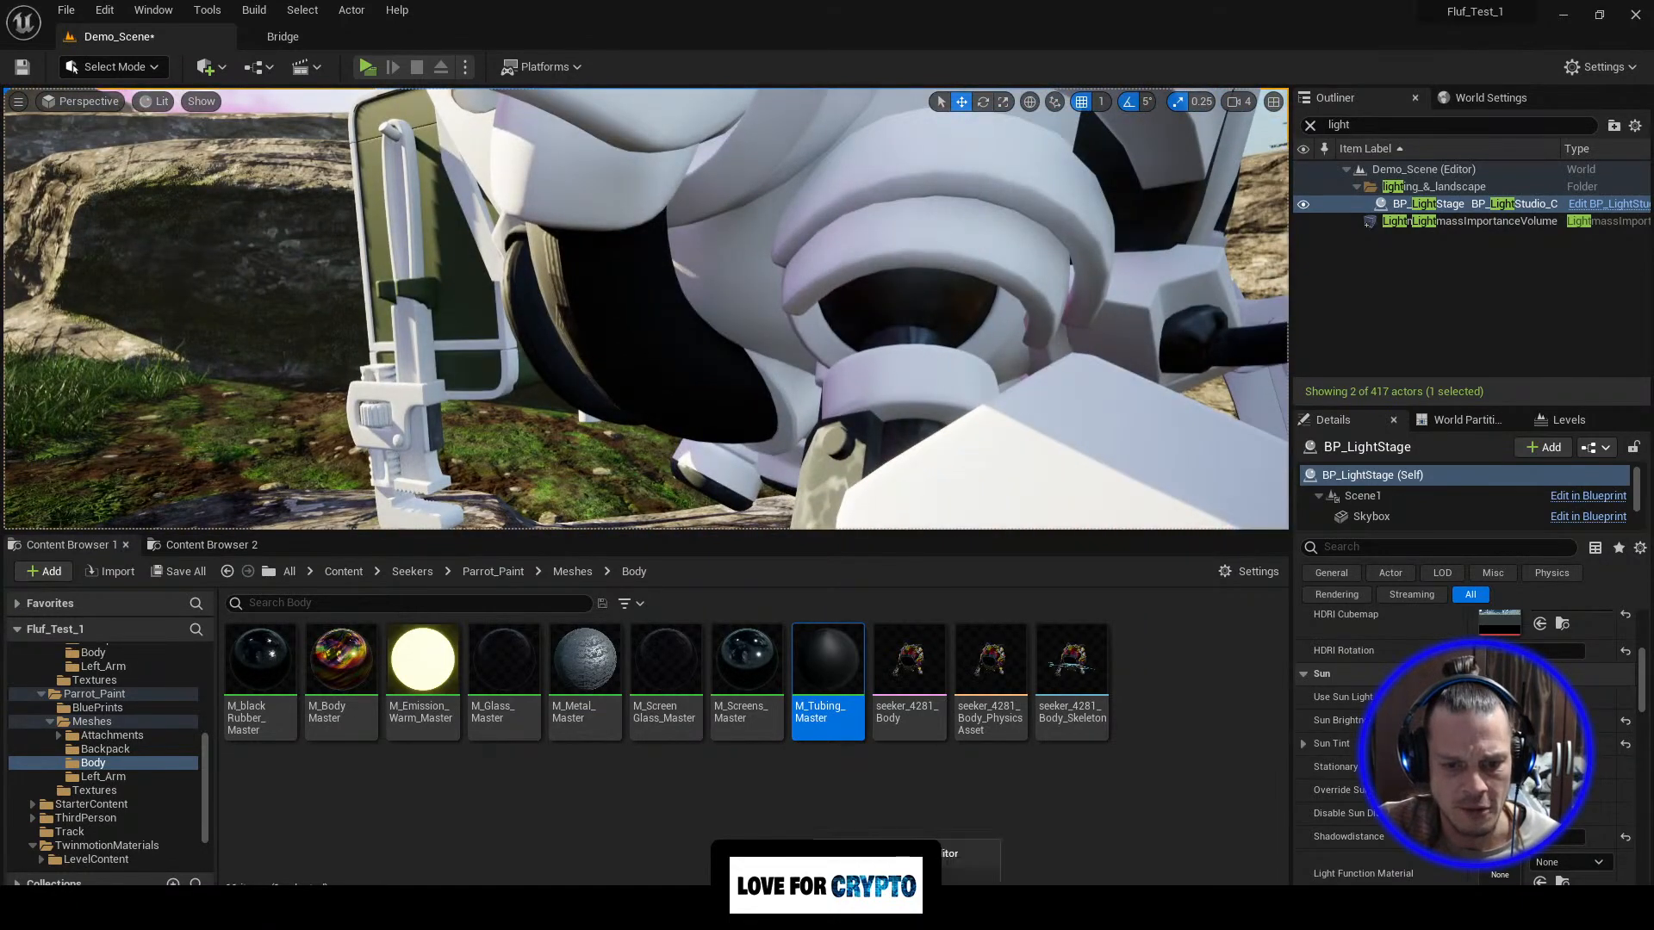
{"action": "left_click", "coordinate": [922, 908]}
{"action": "right_click_drag", "start_coordinate": [1181, 333], "coordinate": [1194, 379]}
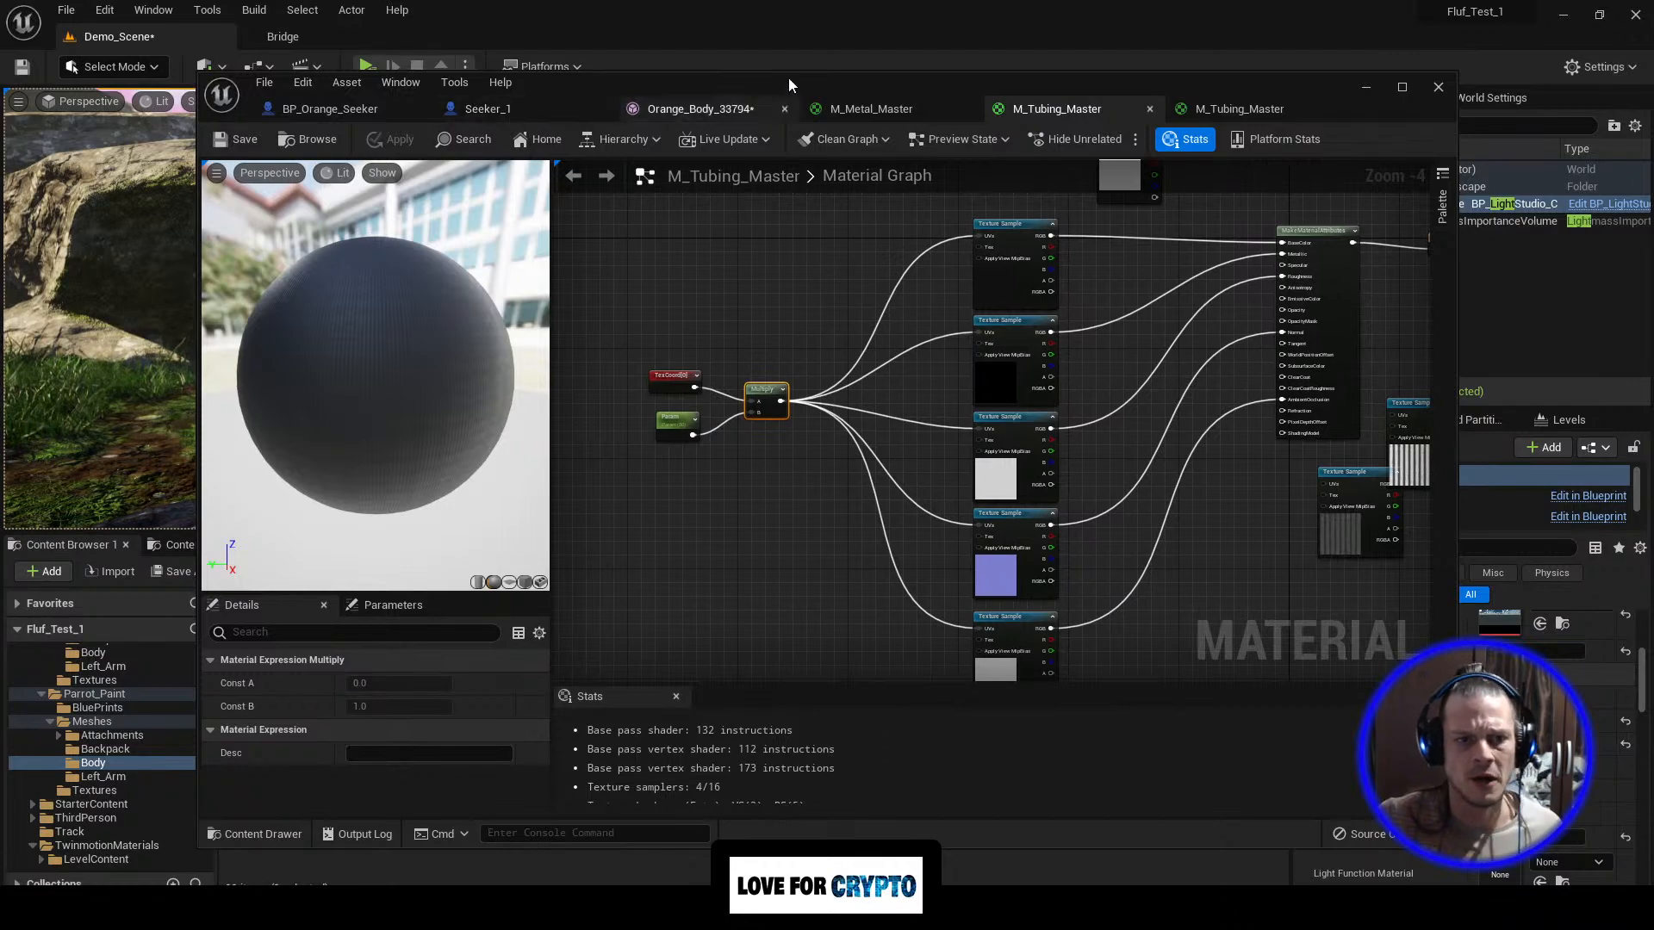
{"action": "left_click", "coordinate": [1368, 92]}
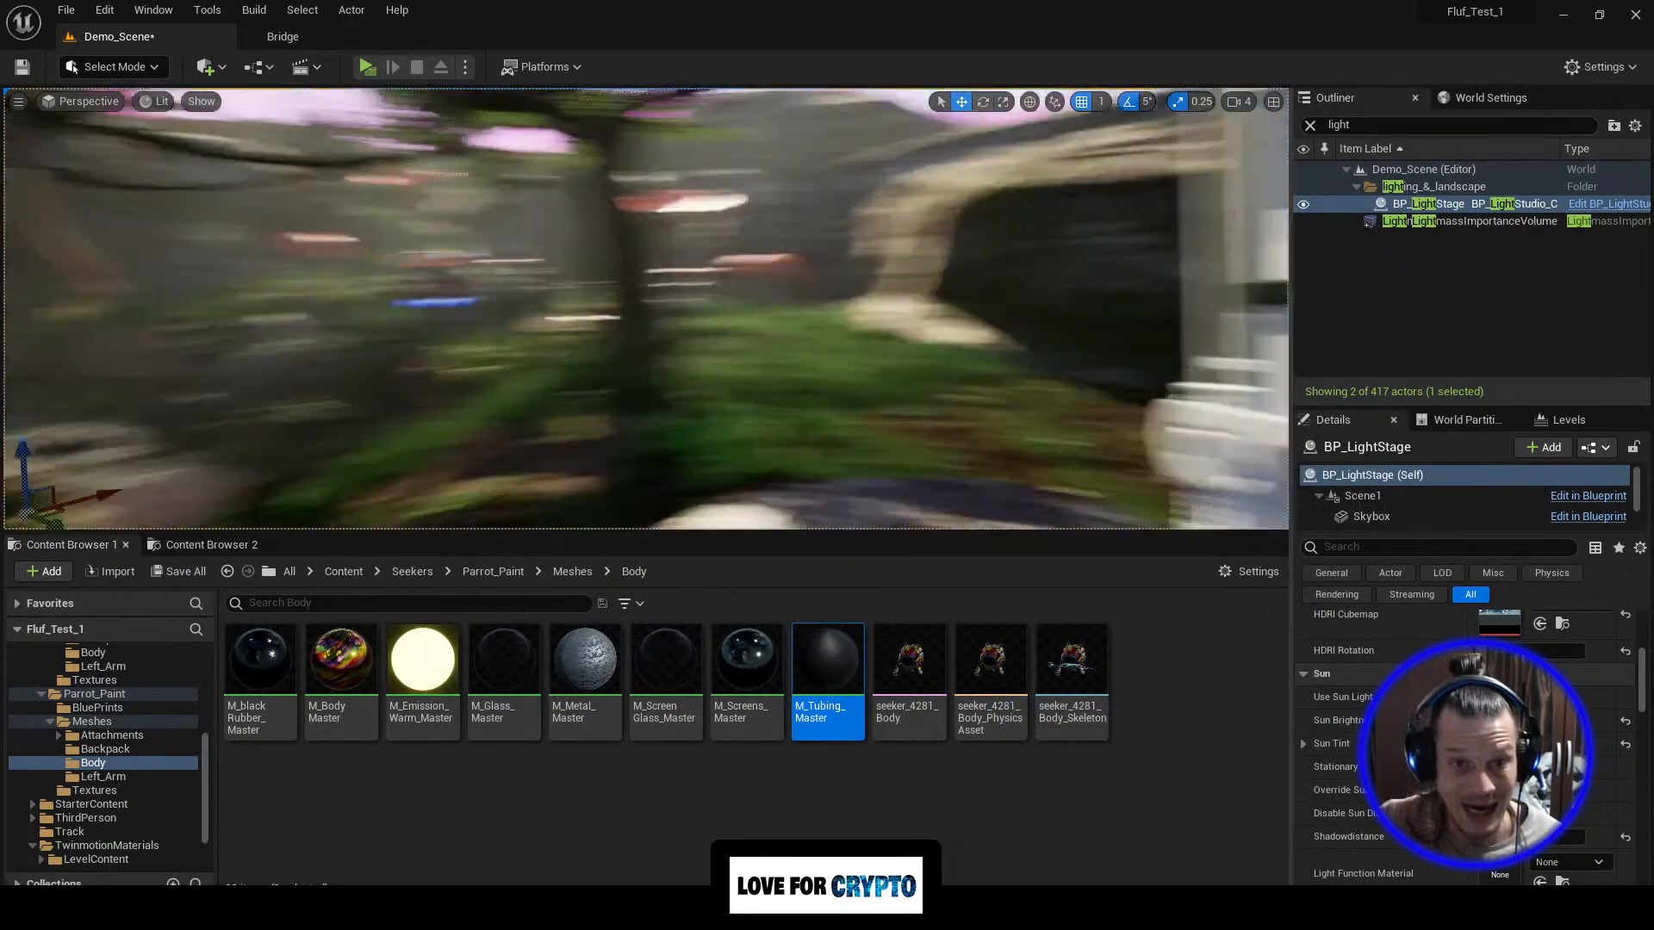
{"action": "right_click_drag", "start_coordinate": [776, 310], "coordinate": [676, 317]}
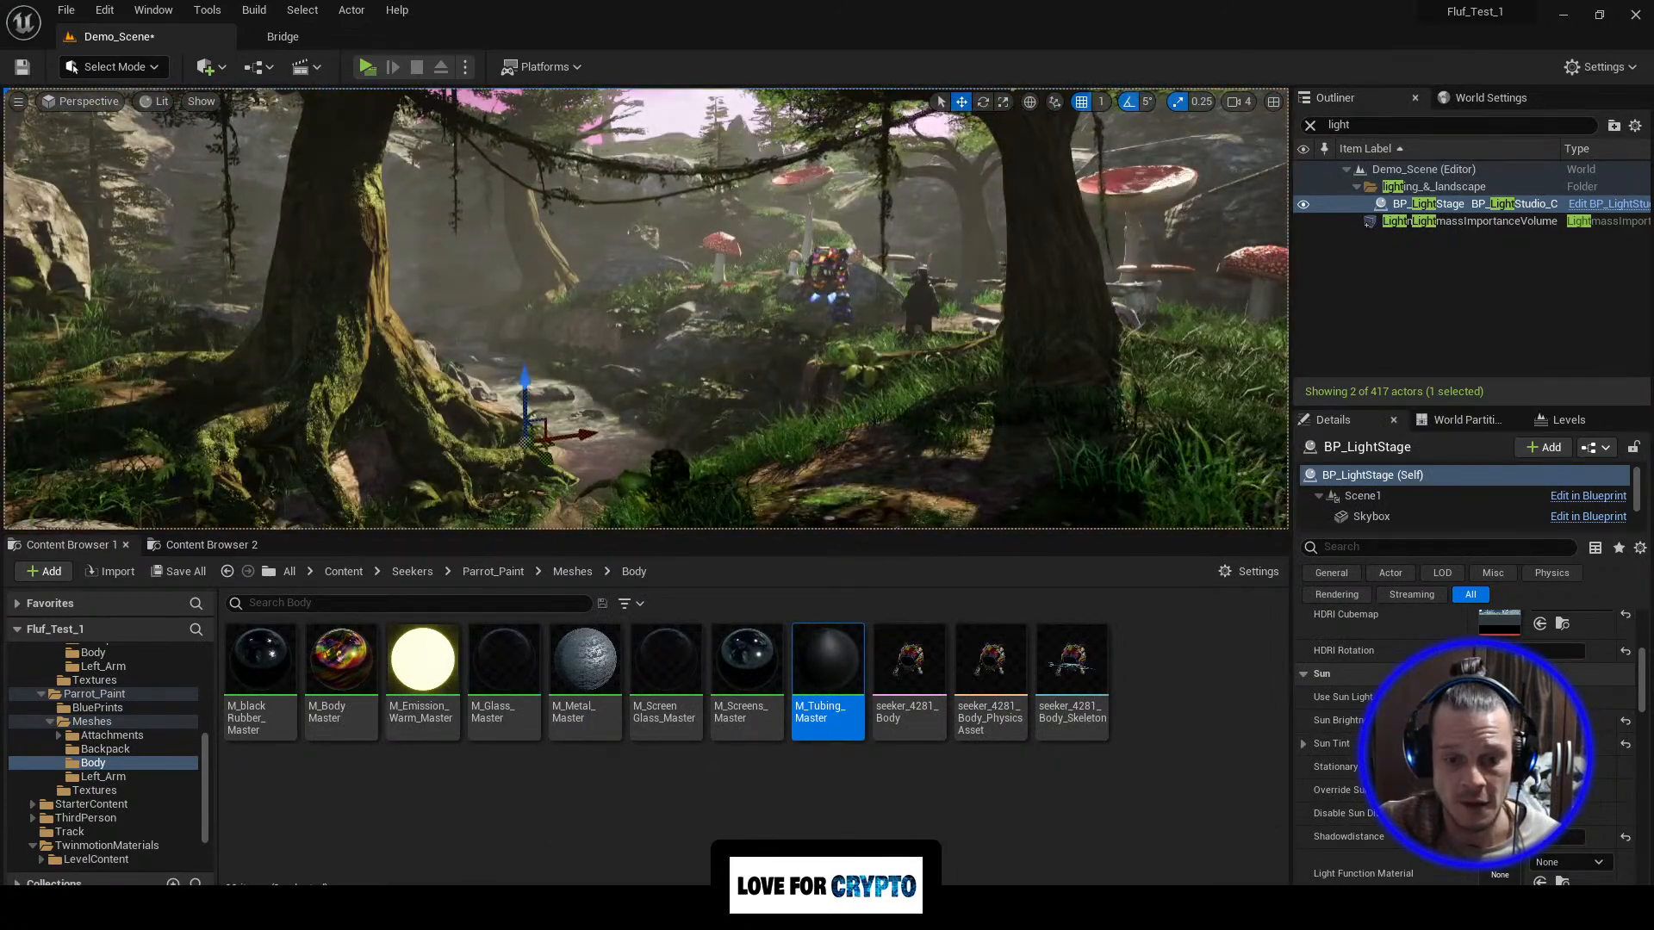
Step: Compare the node graphs of the two open M_Tubing_Master materials
{"action": "left_click", "coordinate": [901, 765]}
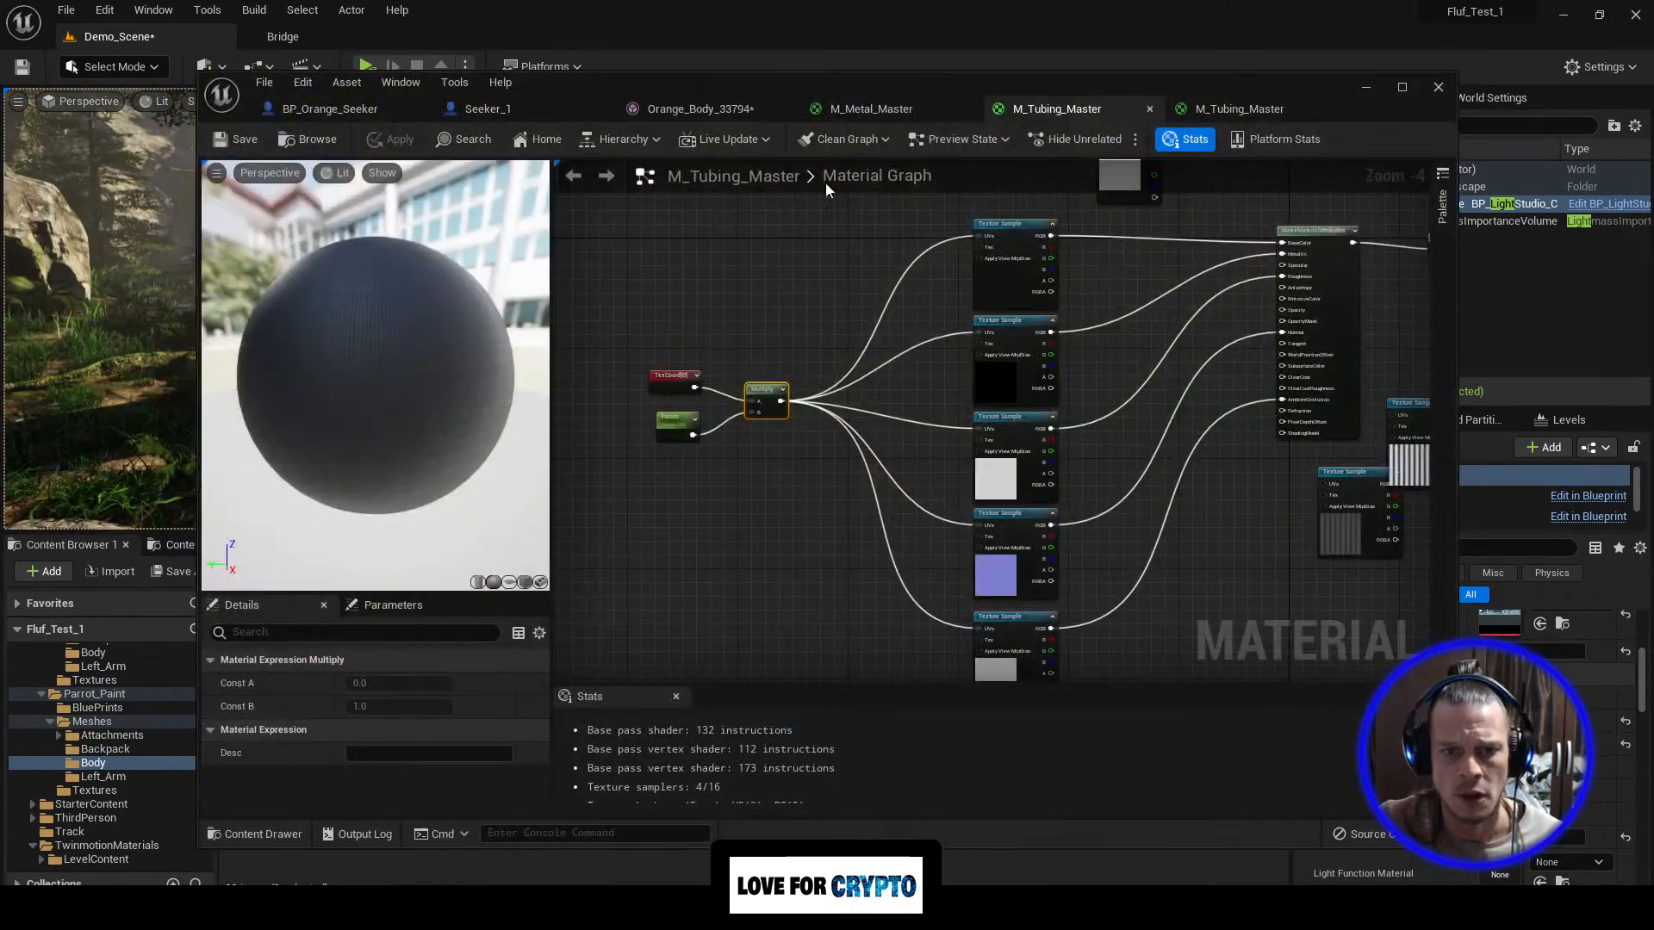
{"action": "left_click", "coordinate": [1263, 110]}
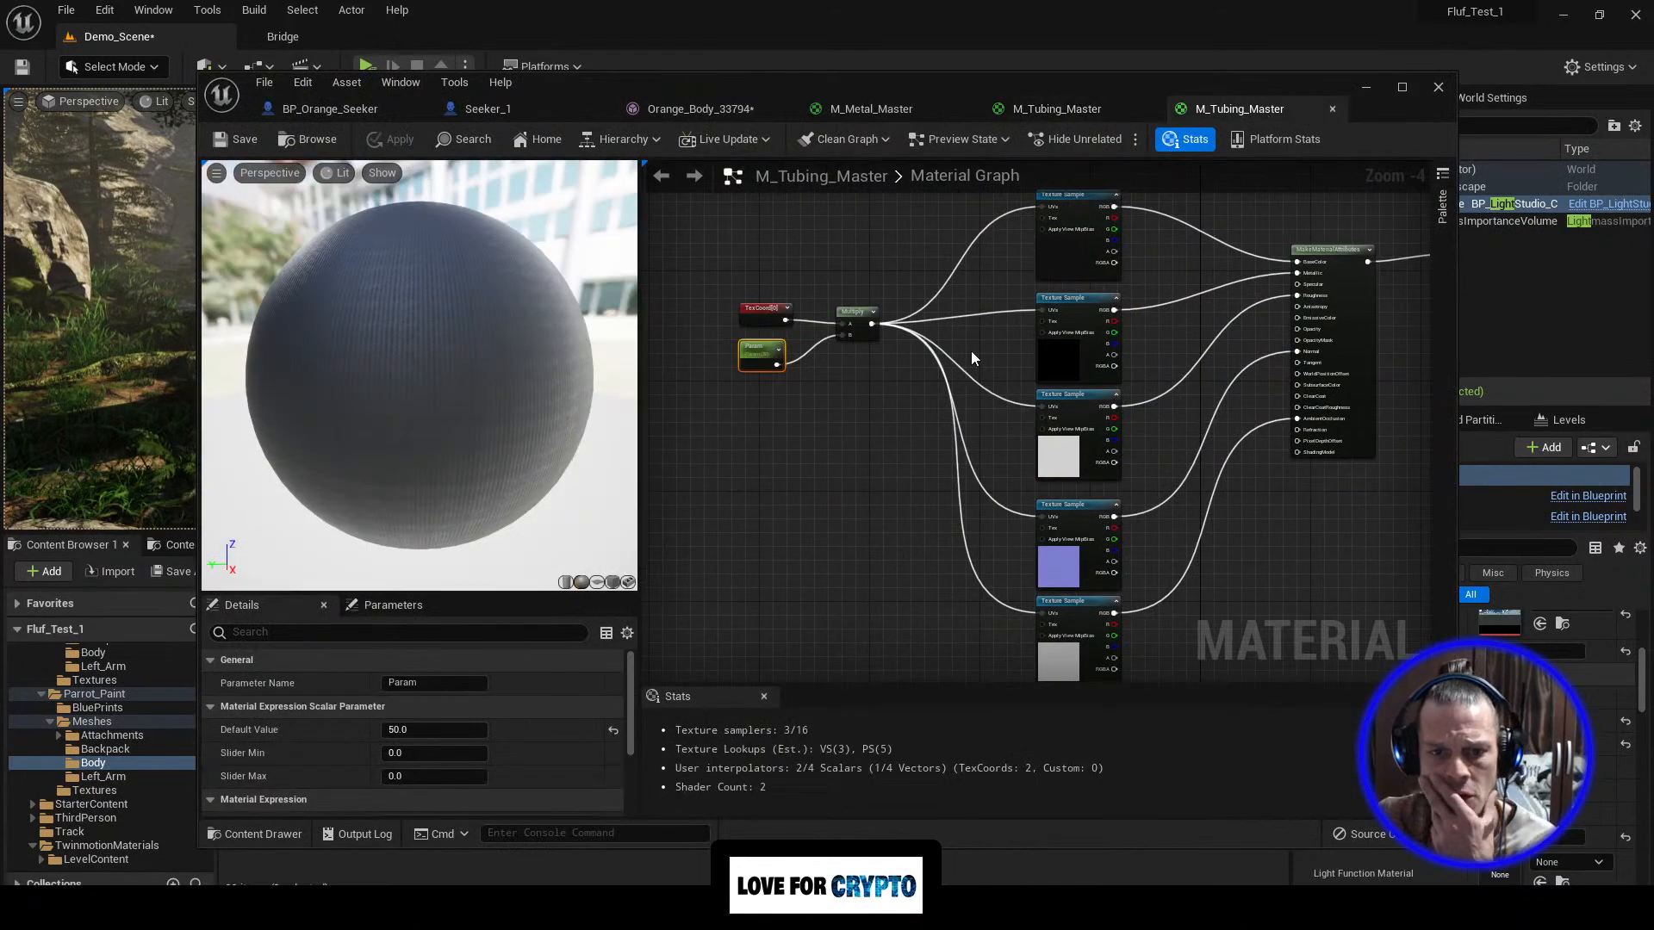
{"action": "scroll", "coordinate": [963, 496], "scroll_direction": "down", "scroll_amount": 1}
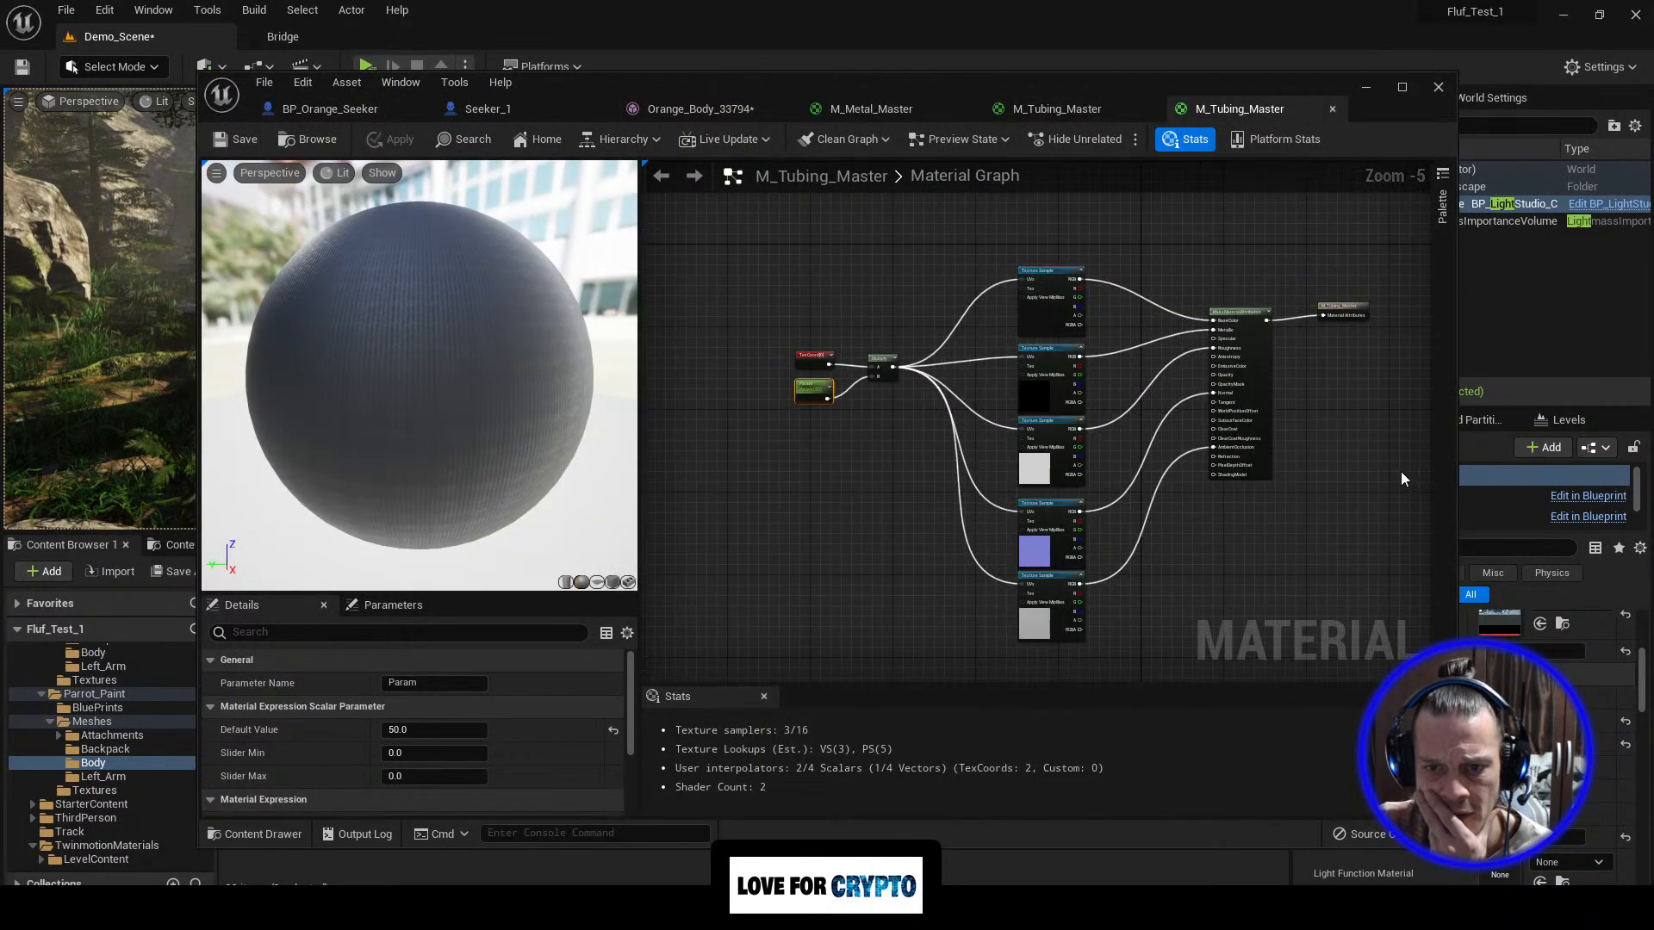
{"action": "right_click_drag", "start_coordinate": [1365, 468], "coordinate": [1336, 465]}
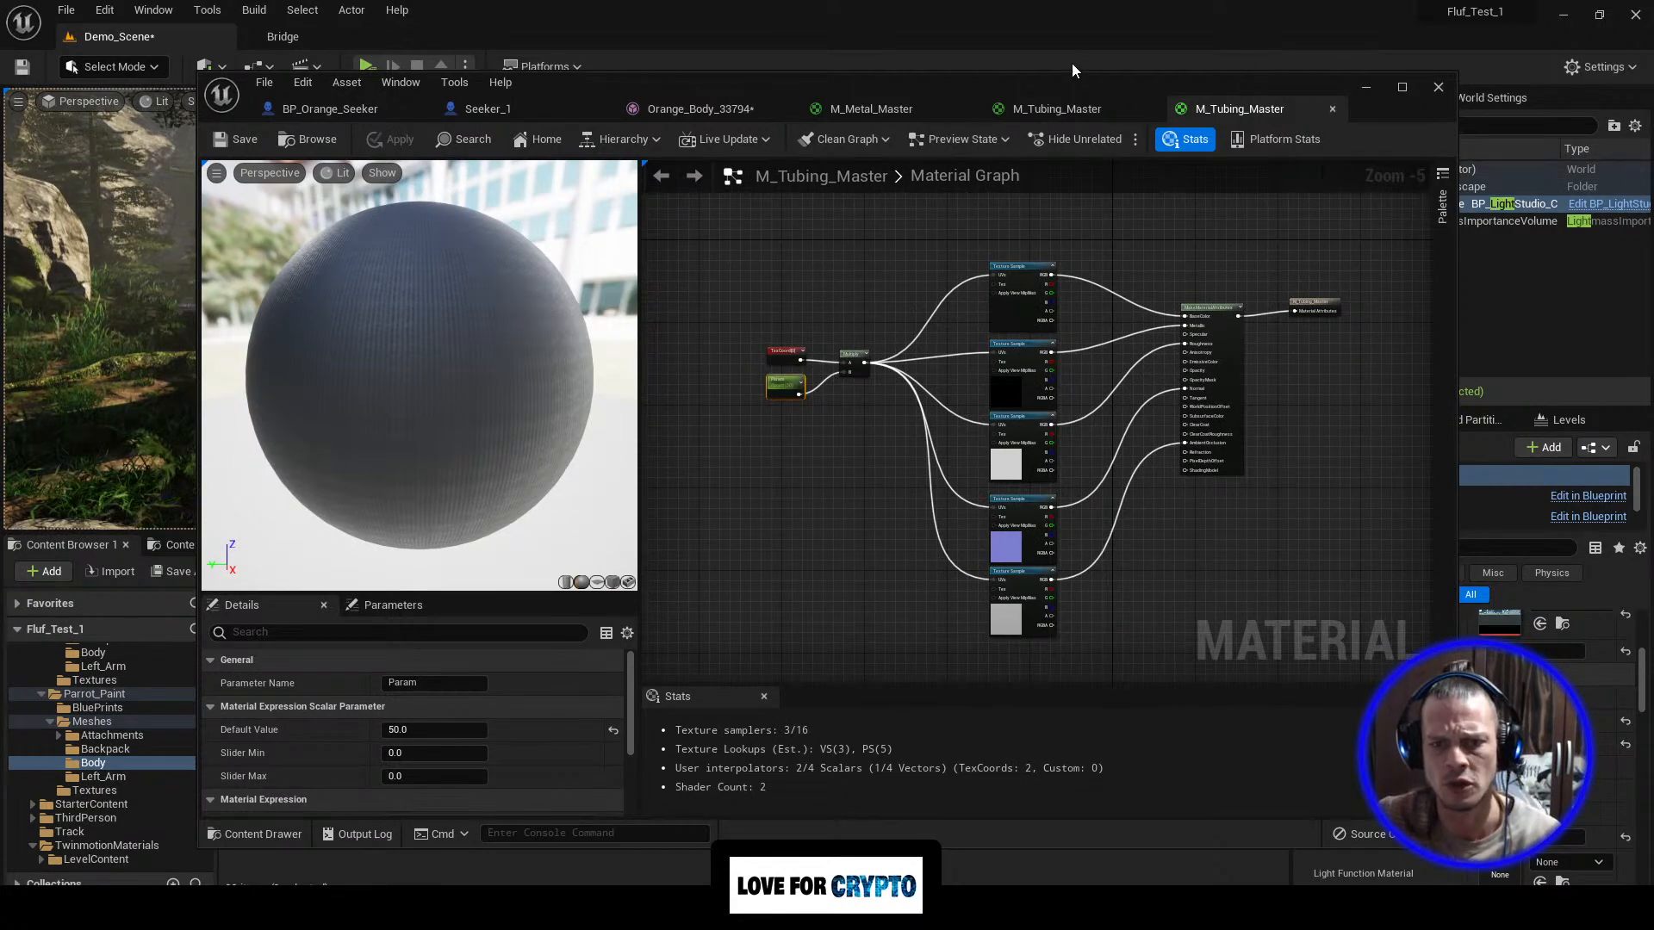
{"action": "left_click", "coordinate": [1073, 111]}
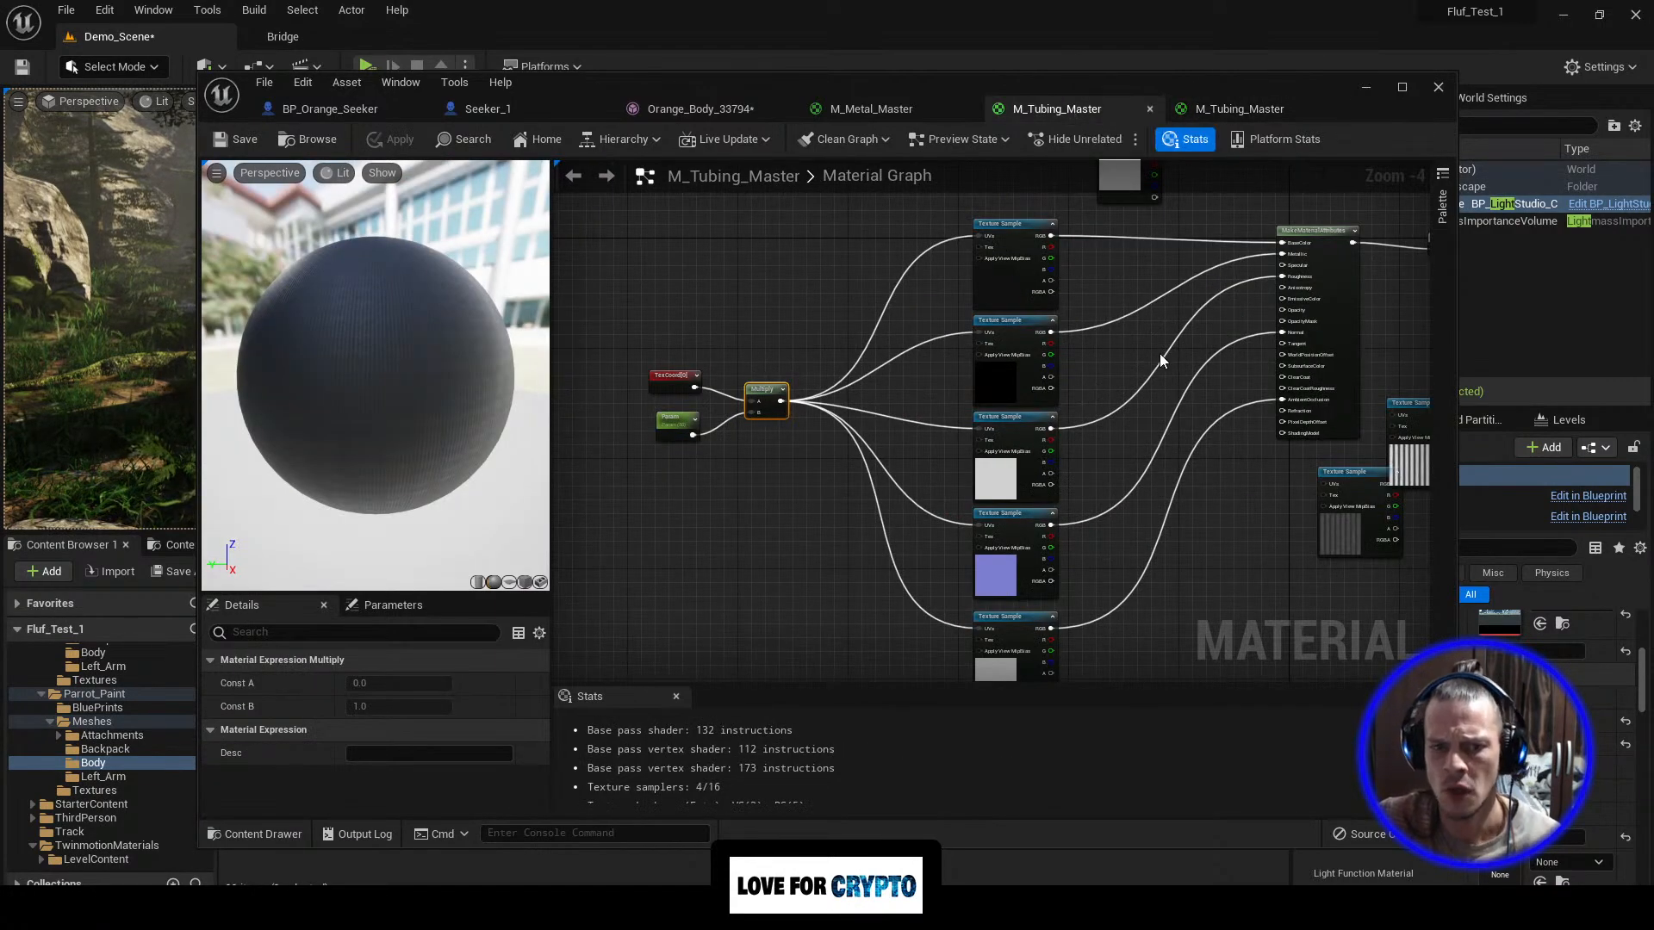
{"action": "scroll", "coordinate": [1155, 357], "scroll_direction": "down", "scroll_amount": 1}
{"action": "right_click_drag", "start_coordinate": [1138, 384], "coordinate": [1043, 397]}
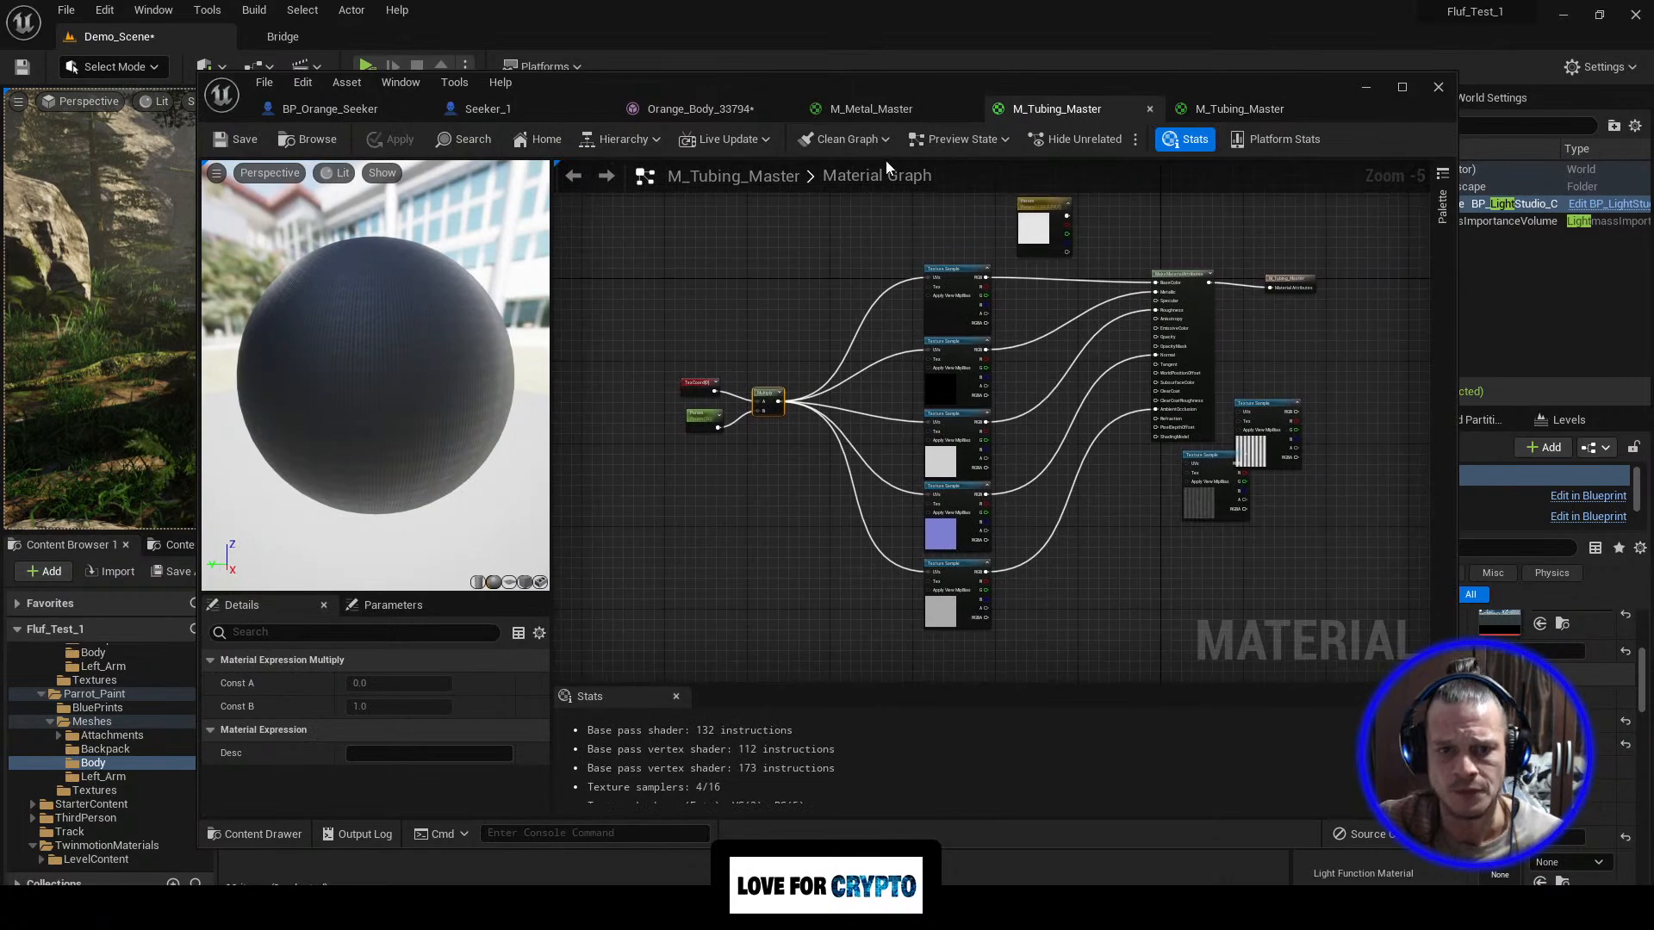
Step: Locate the Element 2 material of the Orange_Body_33794 mesh in the project content and open M_BodyMaster for editing
{"action": "left_click", "coordinate": [887, 106]}
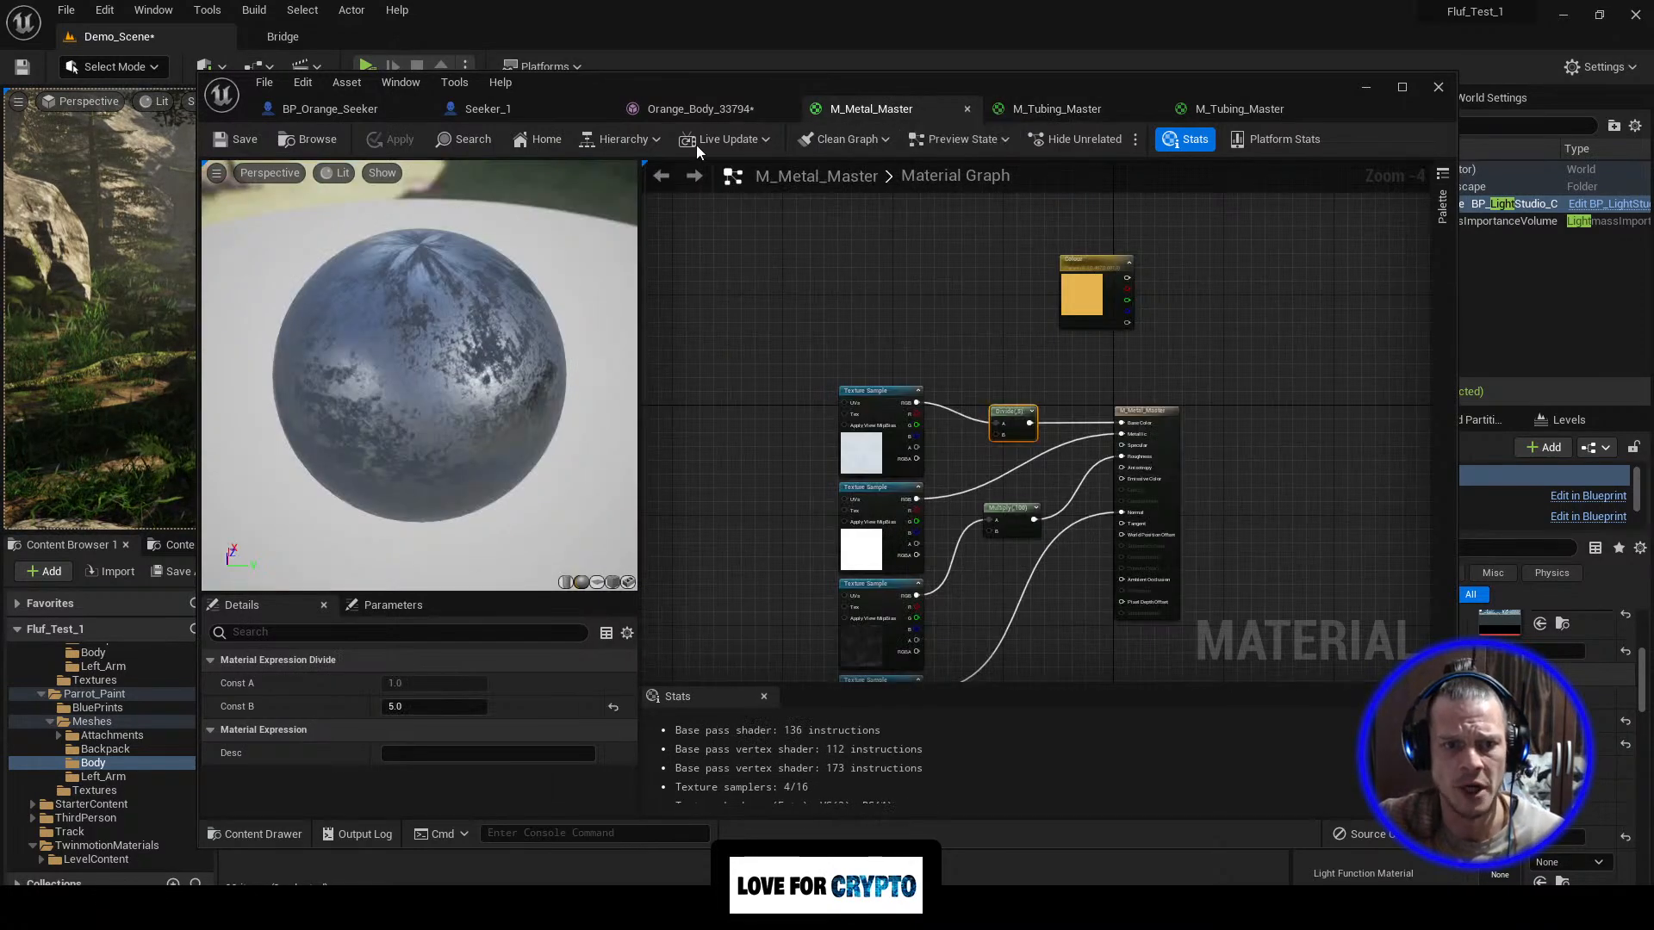
{"action": "left_click", "coordinate": [701, 107]}
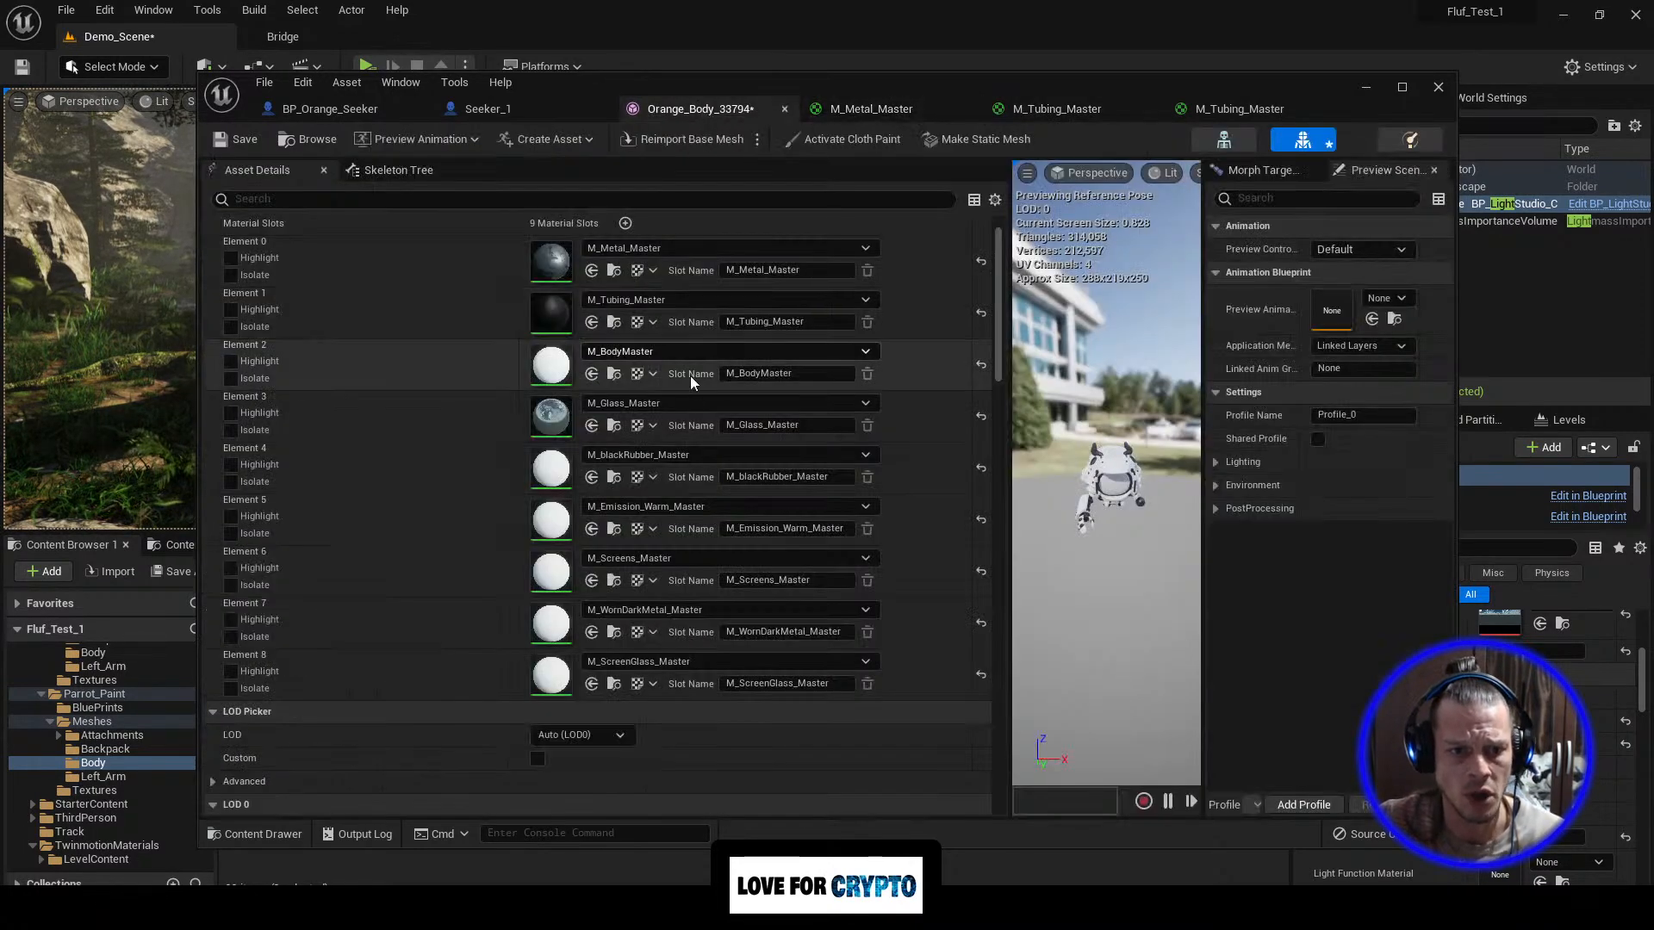
{"action": "left_click", "coordinate": [615, 376]}
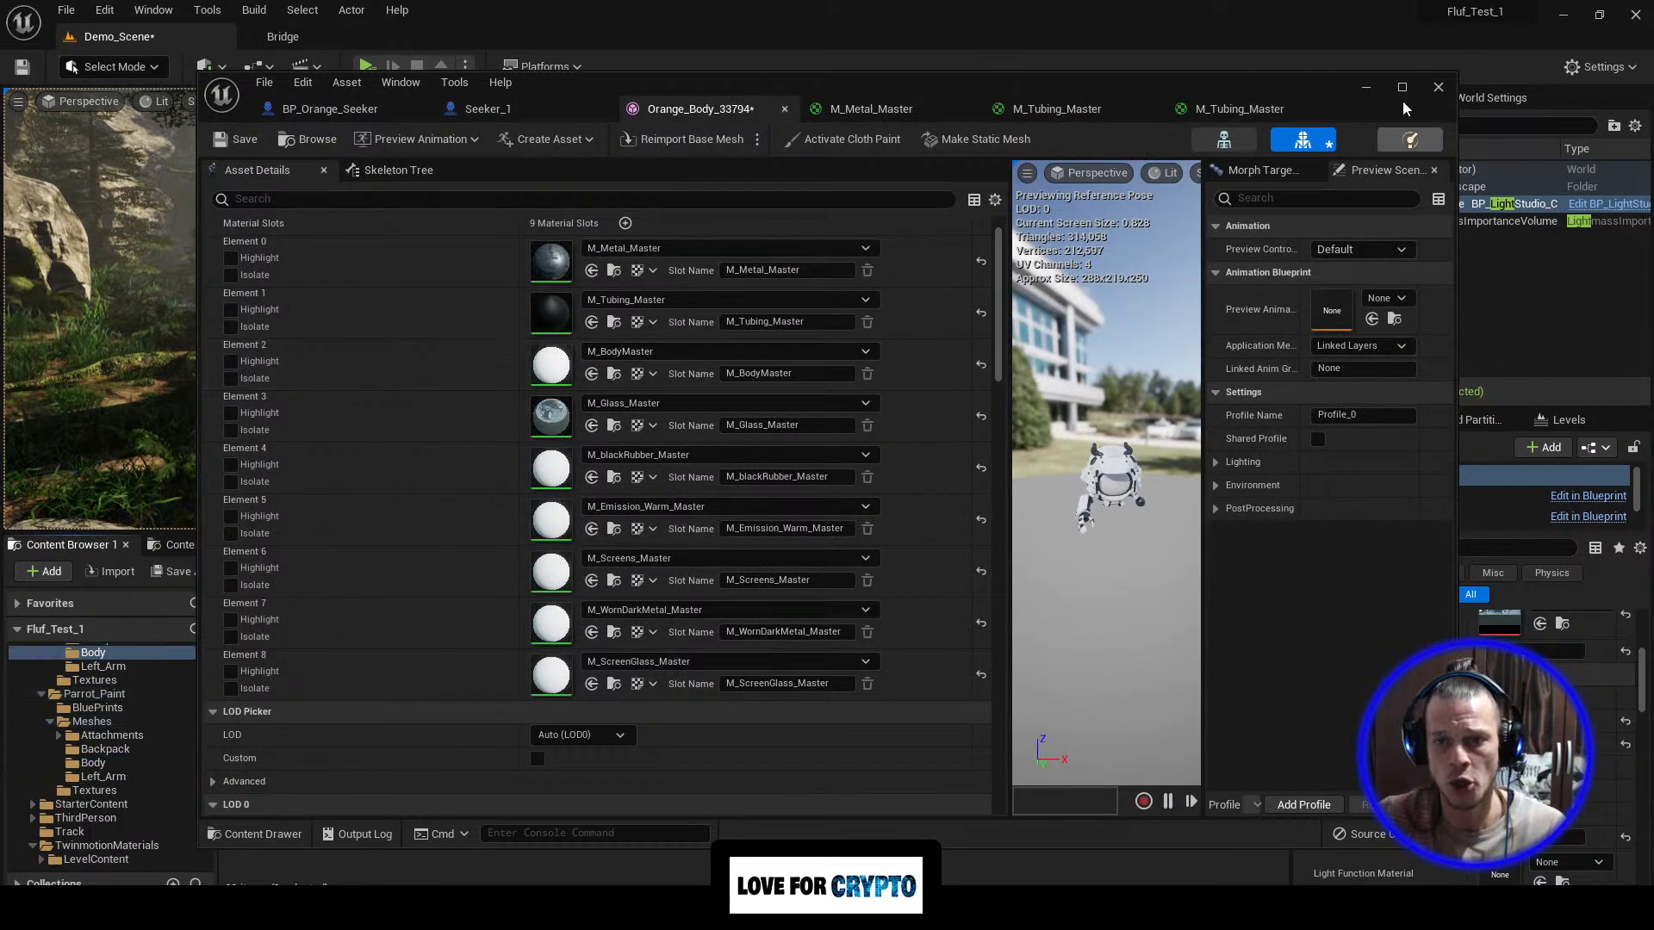
{"action": "left_click", "coordinate": [1368, 87]}
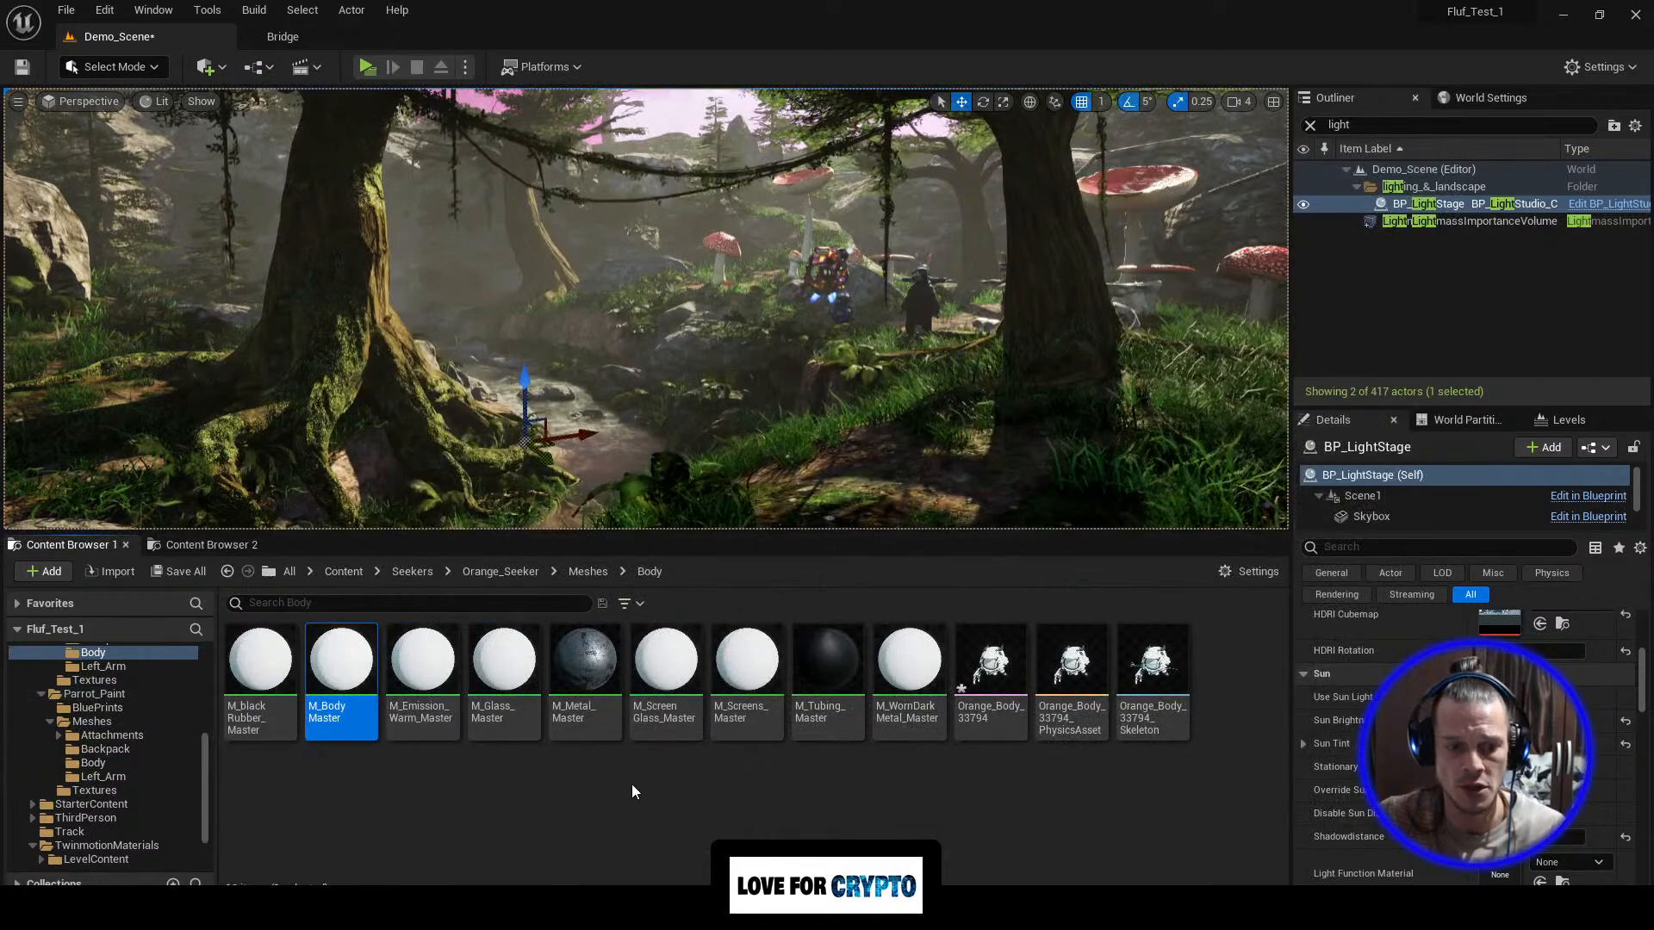
{"action": "double_click", "coordinate": [353, 719]}
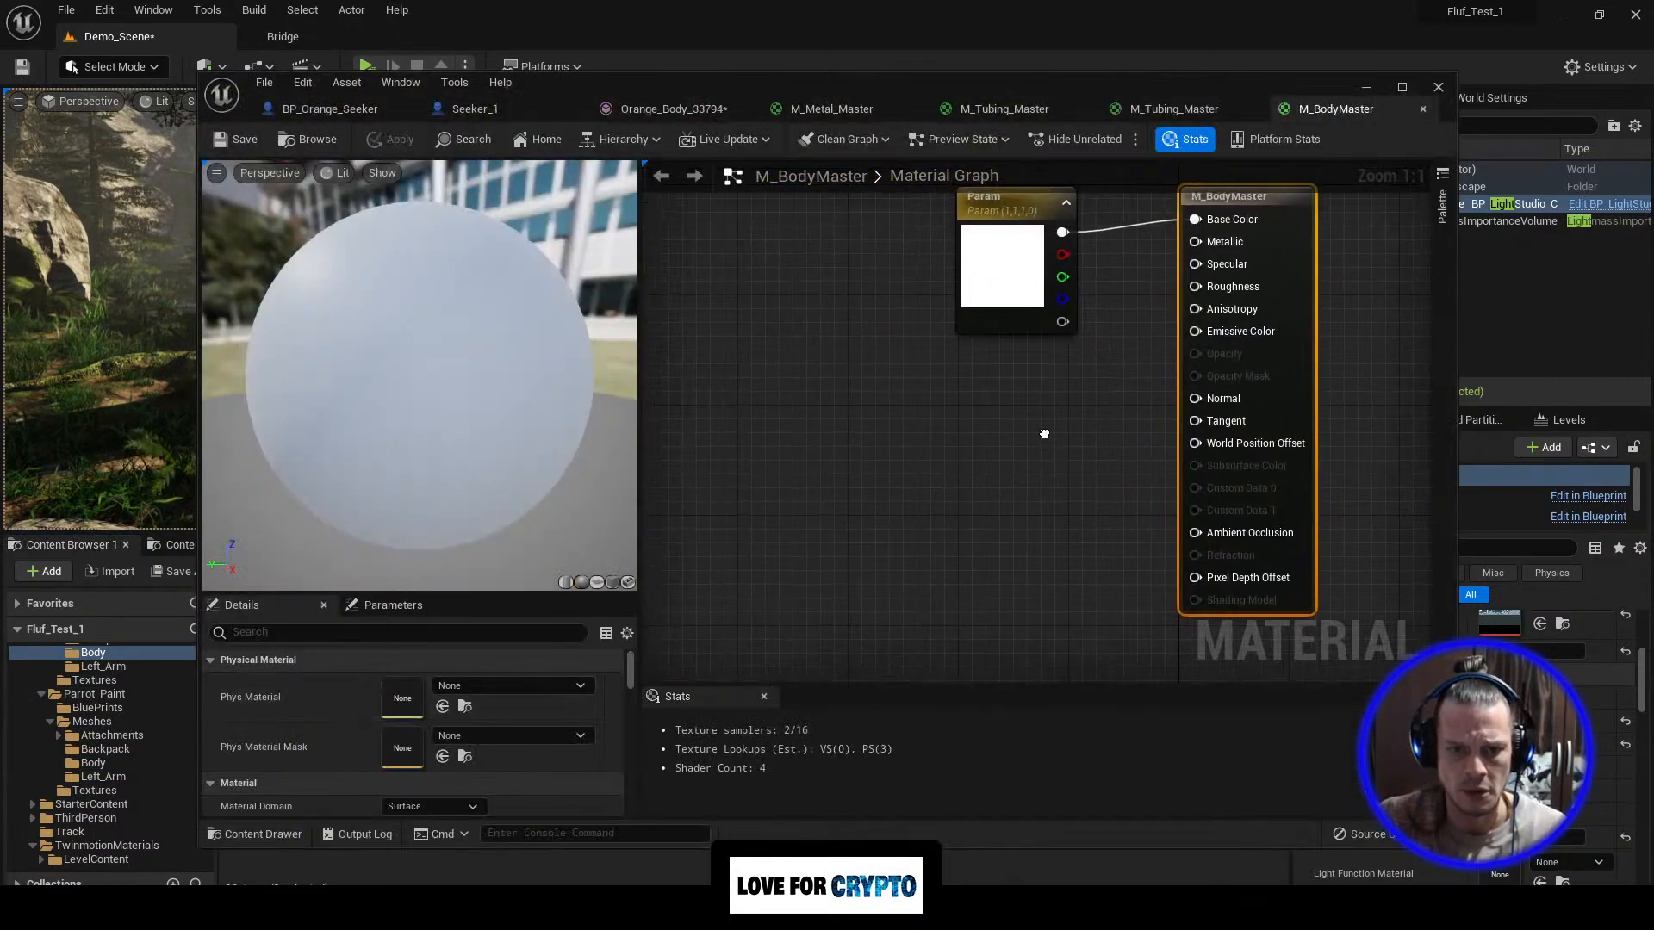
Step: Set the Param node's default color to a golden orange of about R 0.854, G 0.478, B 0.058 and move it away from the material output
{"action": "left_click", "coordinate": [1021, 246]}
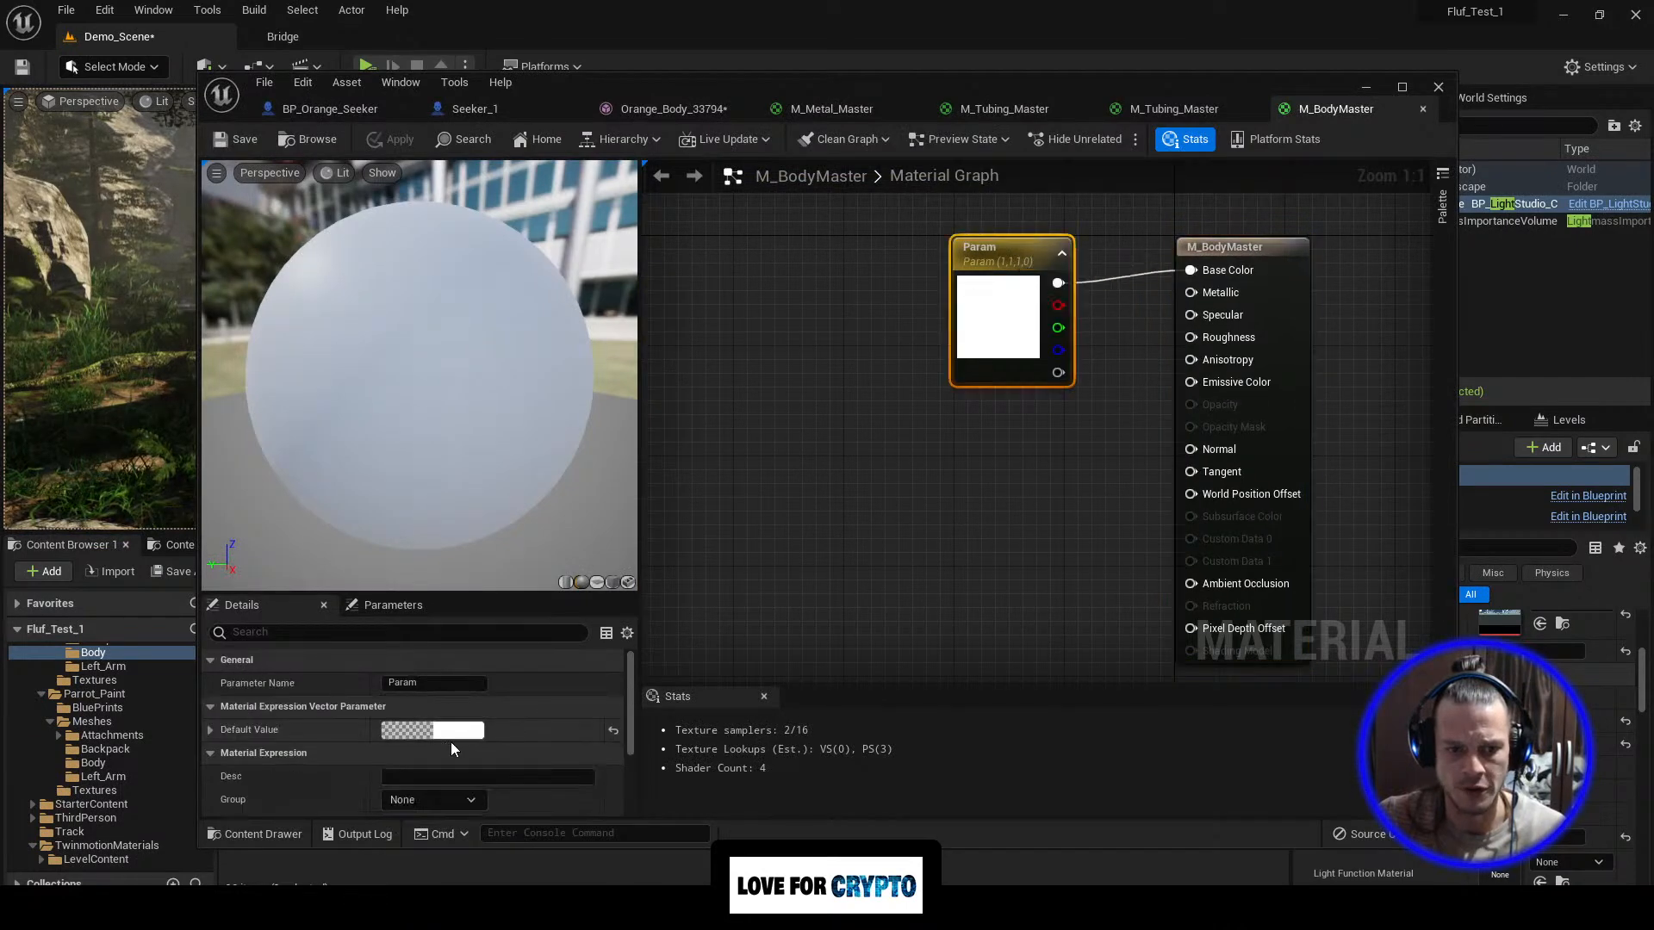
{"action": "left_click", "coordinate": [459, 731]}
{"action": "left_click", "coordinate": [626, 659]}
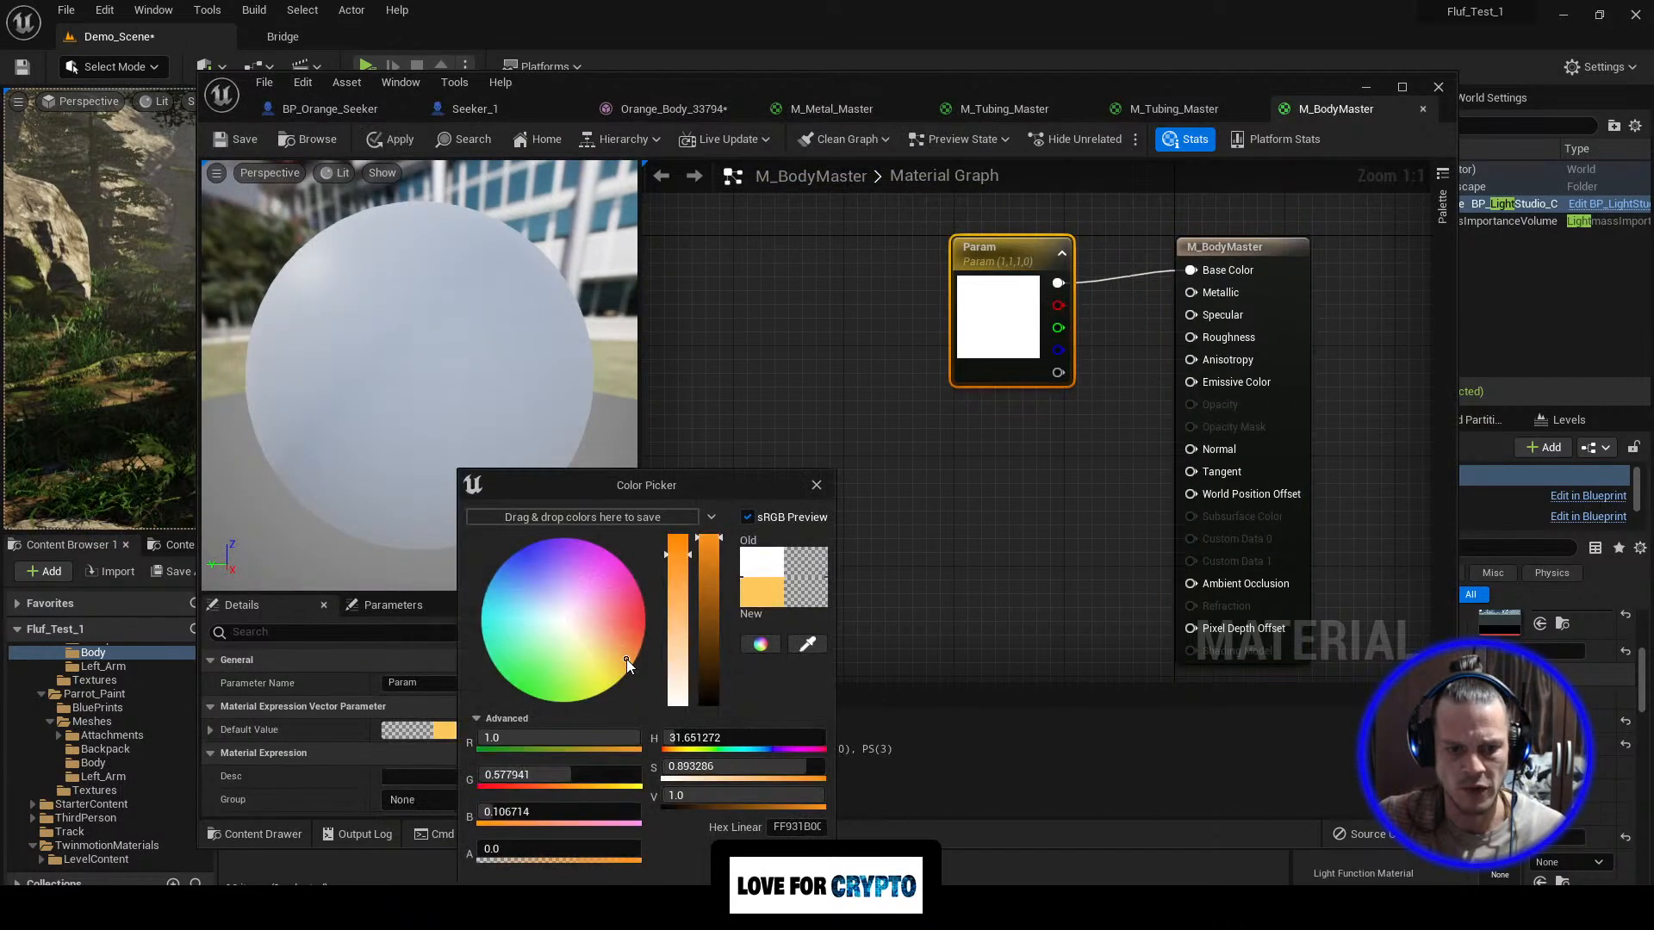
{"action": "mouse_move", "coordinate": [681, 561]}
{"action": "left_mouse_down"}
{"action": "mouse_move", "coordinate": [680, 535]}
{"action": "mouse_move", "coordinate": [706, 569]}
{"action": "mouse_move", "coordinate": [709, 629]}
{"action": "mouse_move", "coordinate": [712, 557]}
{"action": "left_mouse_up"}
{"action": "left_click", "coordinate": [676, 549]}
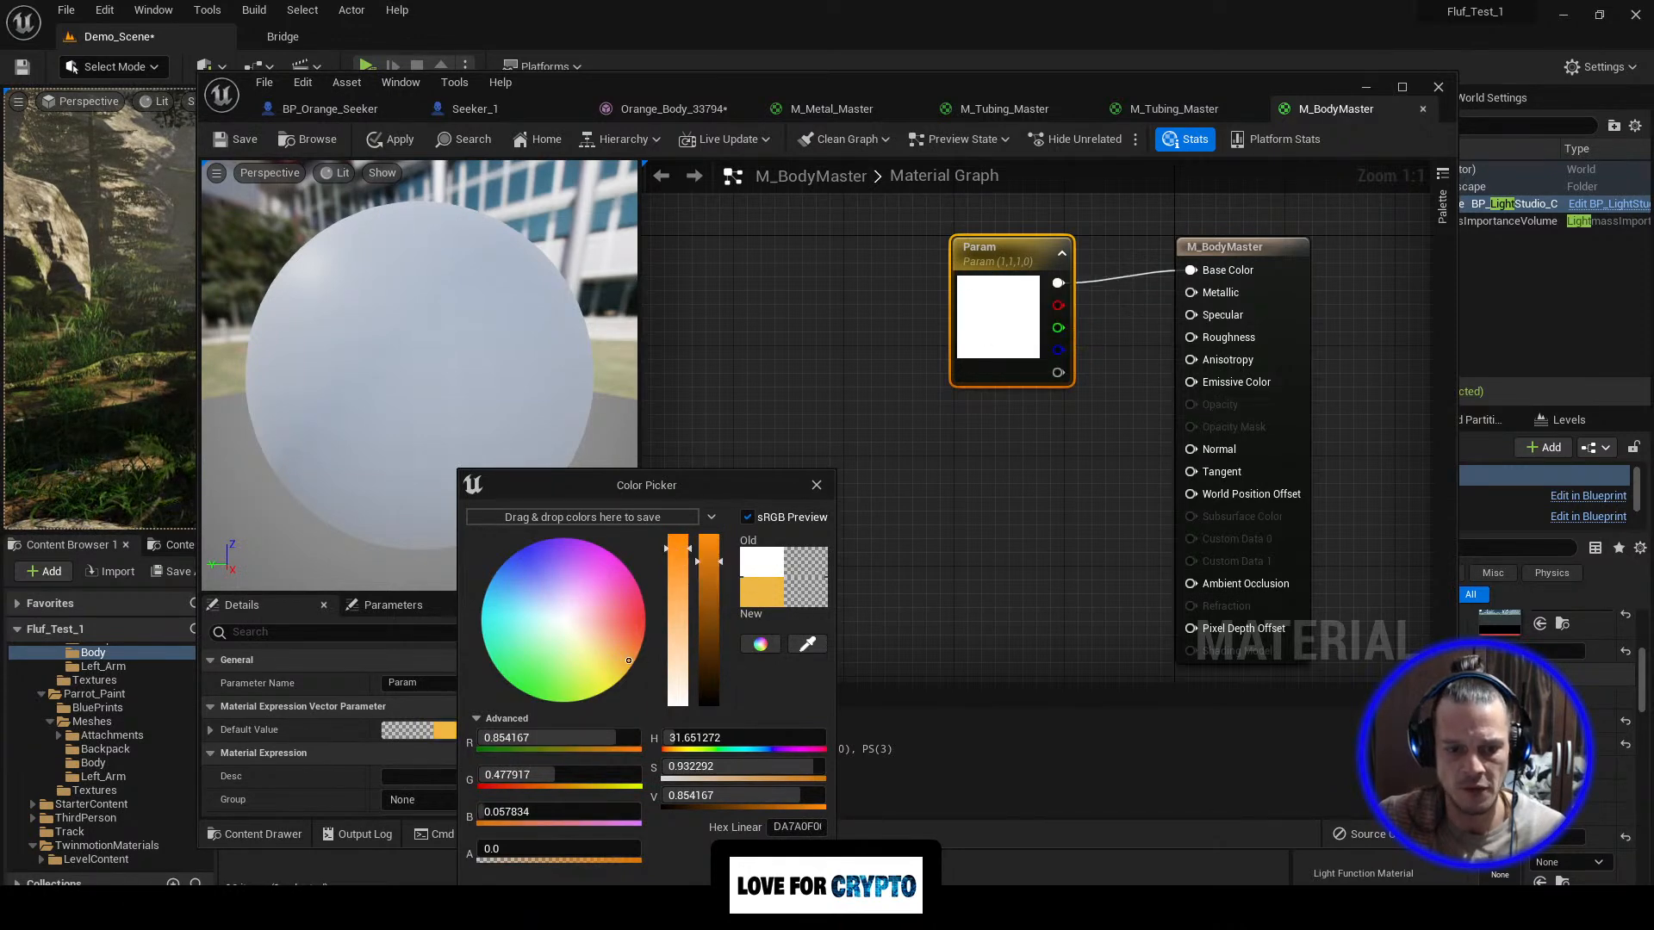
{"action": "left_click", "coordinate": [700, 882]}
{"action": "left_click_drag", "start_coordinate": [1036, 242], "coordinate": [917, 229]}
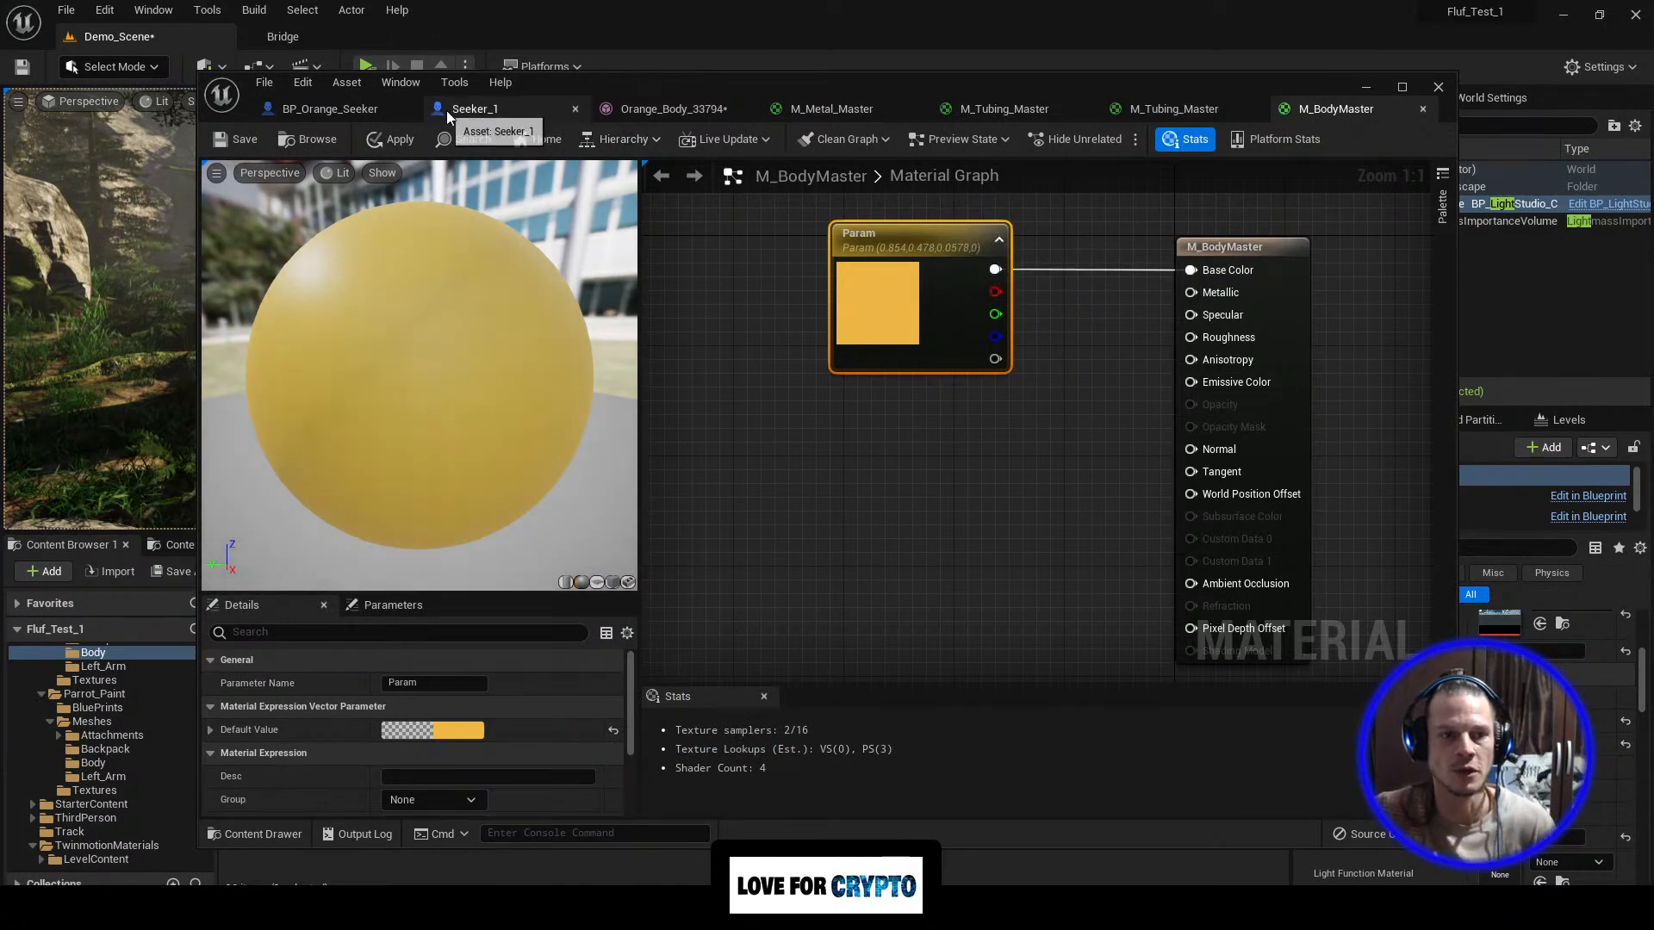
Step: Check the body's current coloring in the BP_Orange_Seeker viewport and return to the M_BodyMaster graph
{"action": "left_click", "coordinate": [473, 113]}
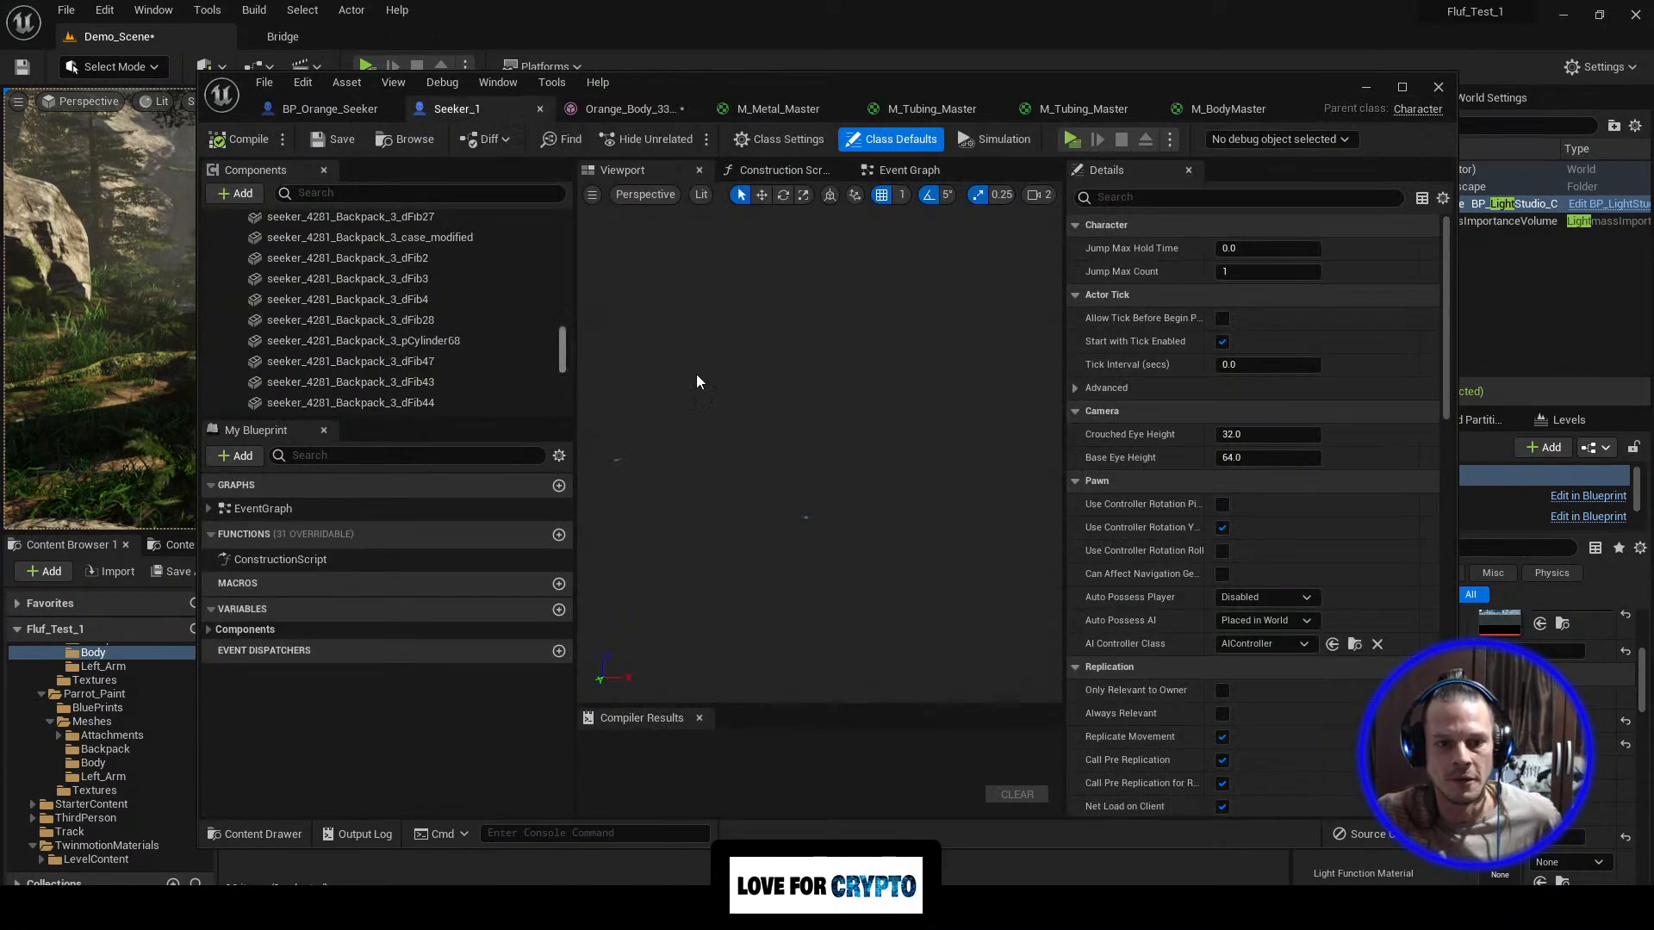
{"action": "left_click", "coordinate": [350, 116]}
{"action": "scroll", "coordinate": [870, 435], "scroll_direction": "up", "scroll_amount": 3}
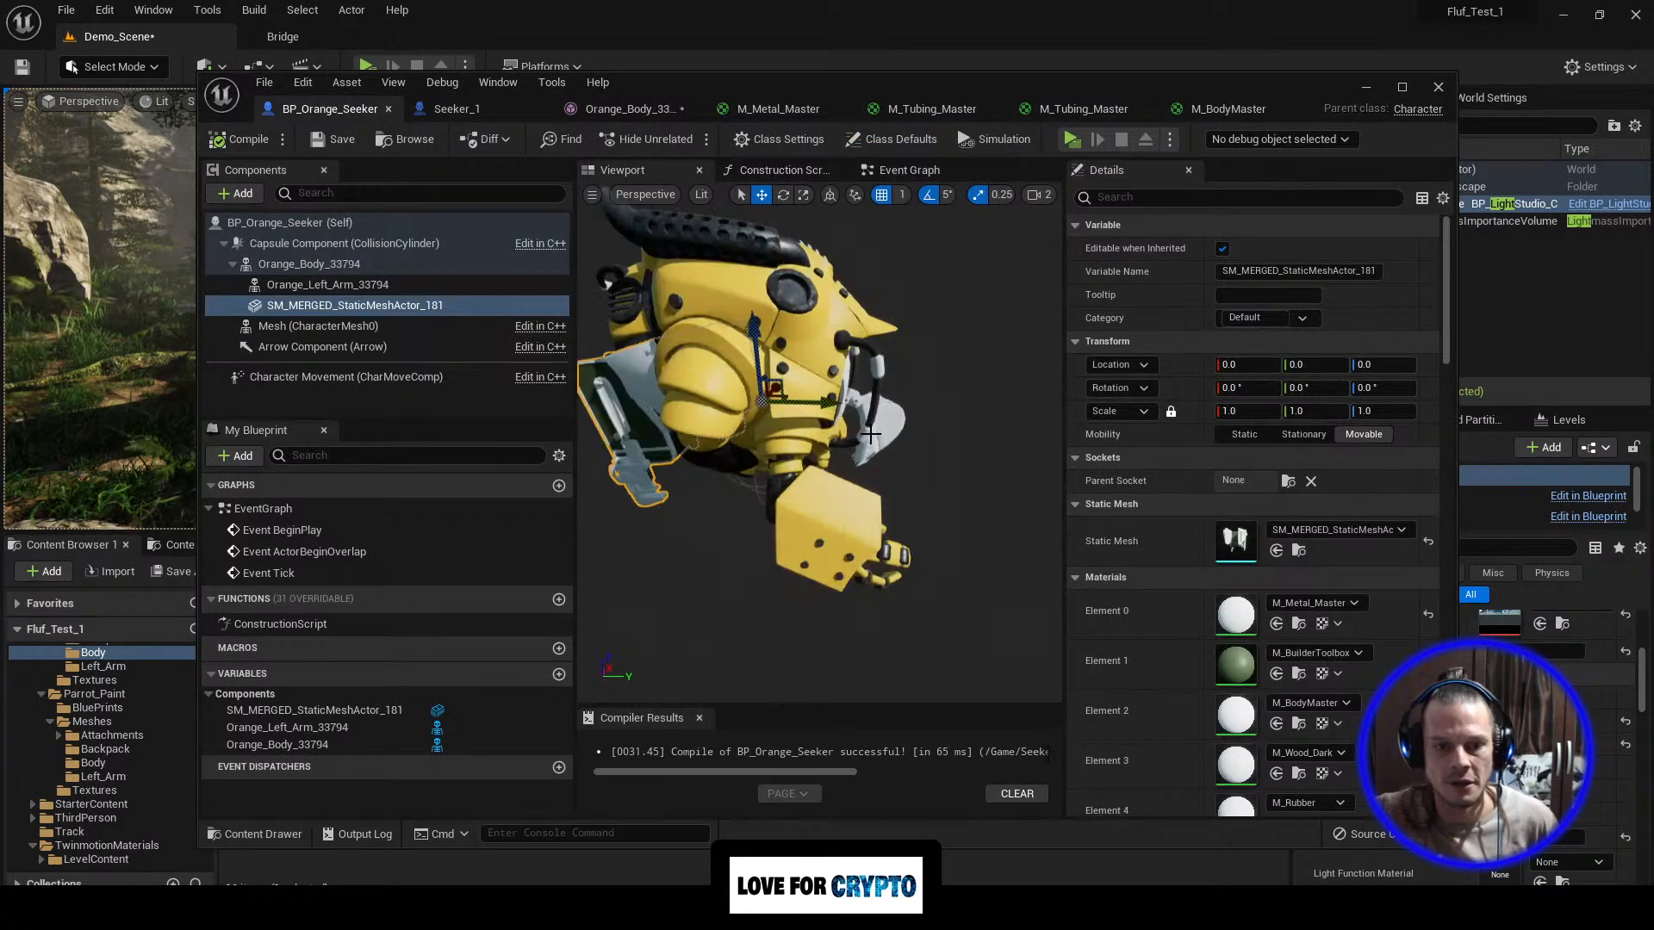
{"action": "left_click", "coordinate": [1214, 108]}
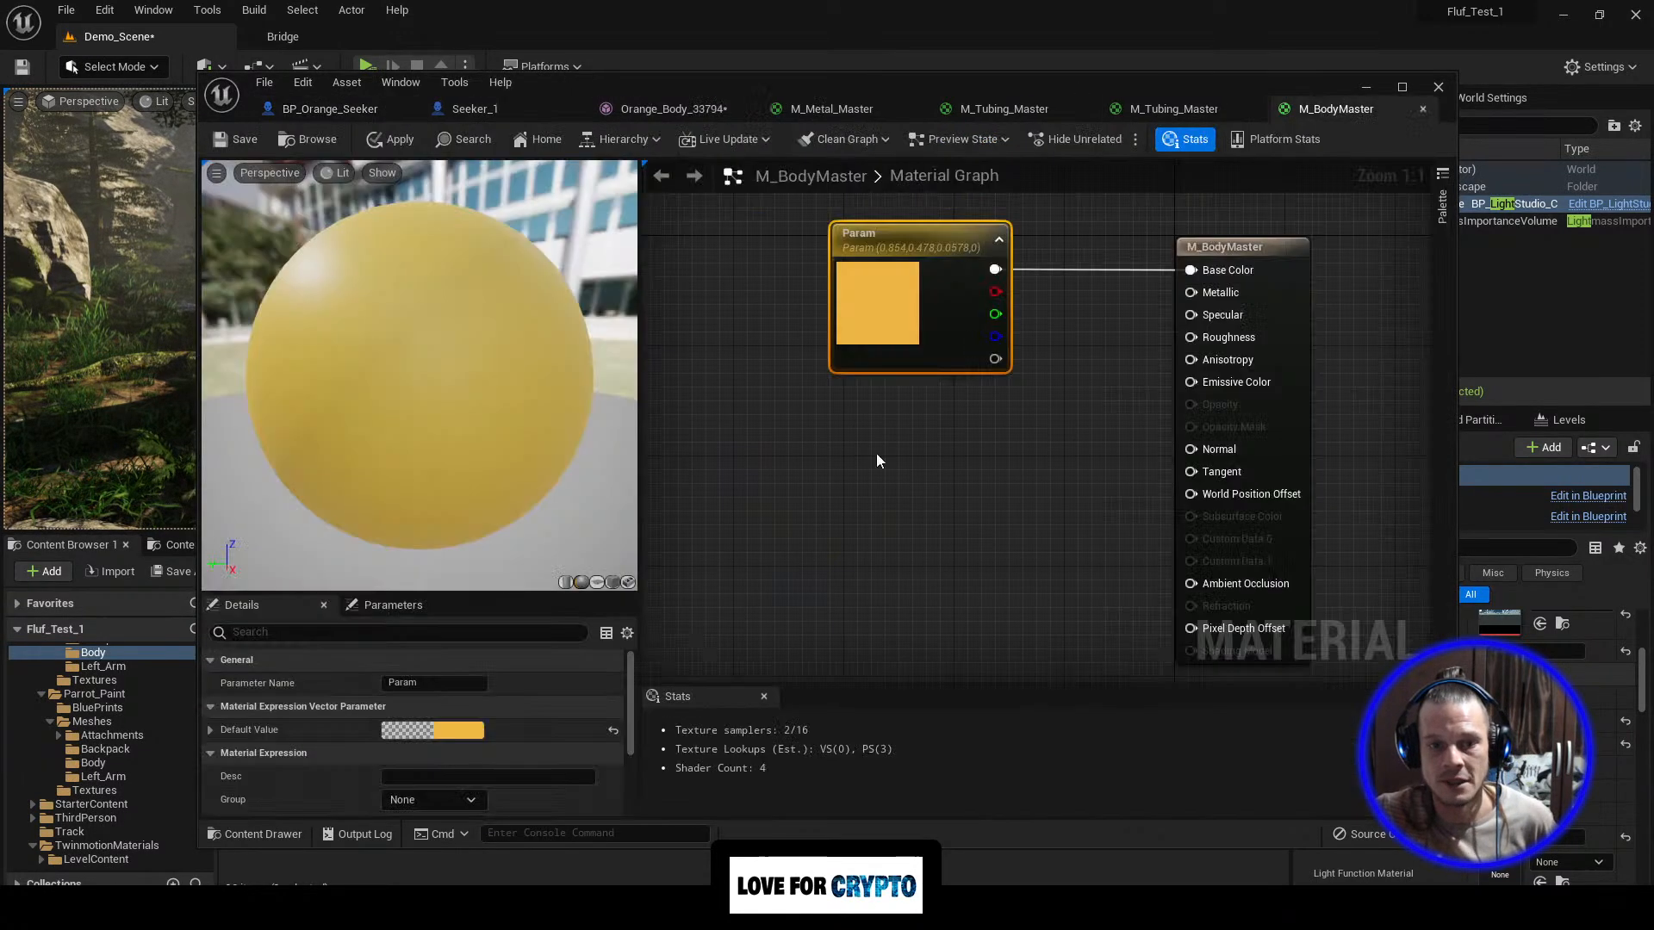
Step: Set the Param node's default color to a darker orange of about R 0.594, G 0.171, B 0.046 and move the node up
{"action": "left_click", "coordinate": [464, 731]}
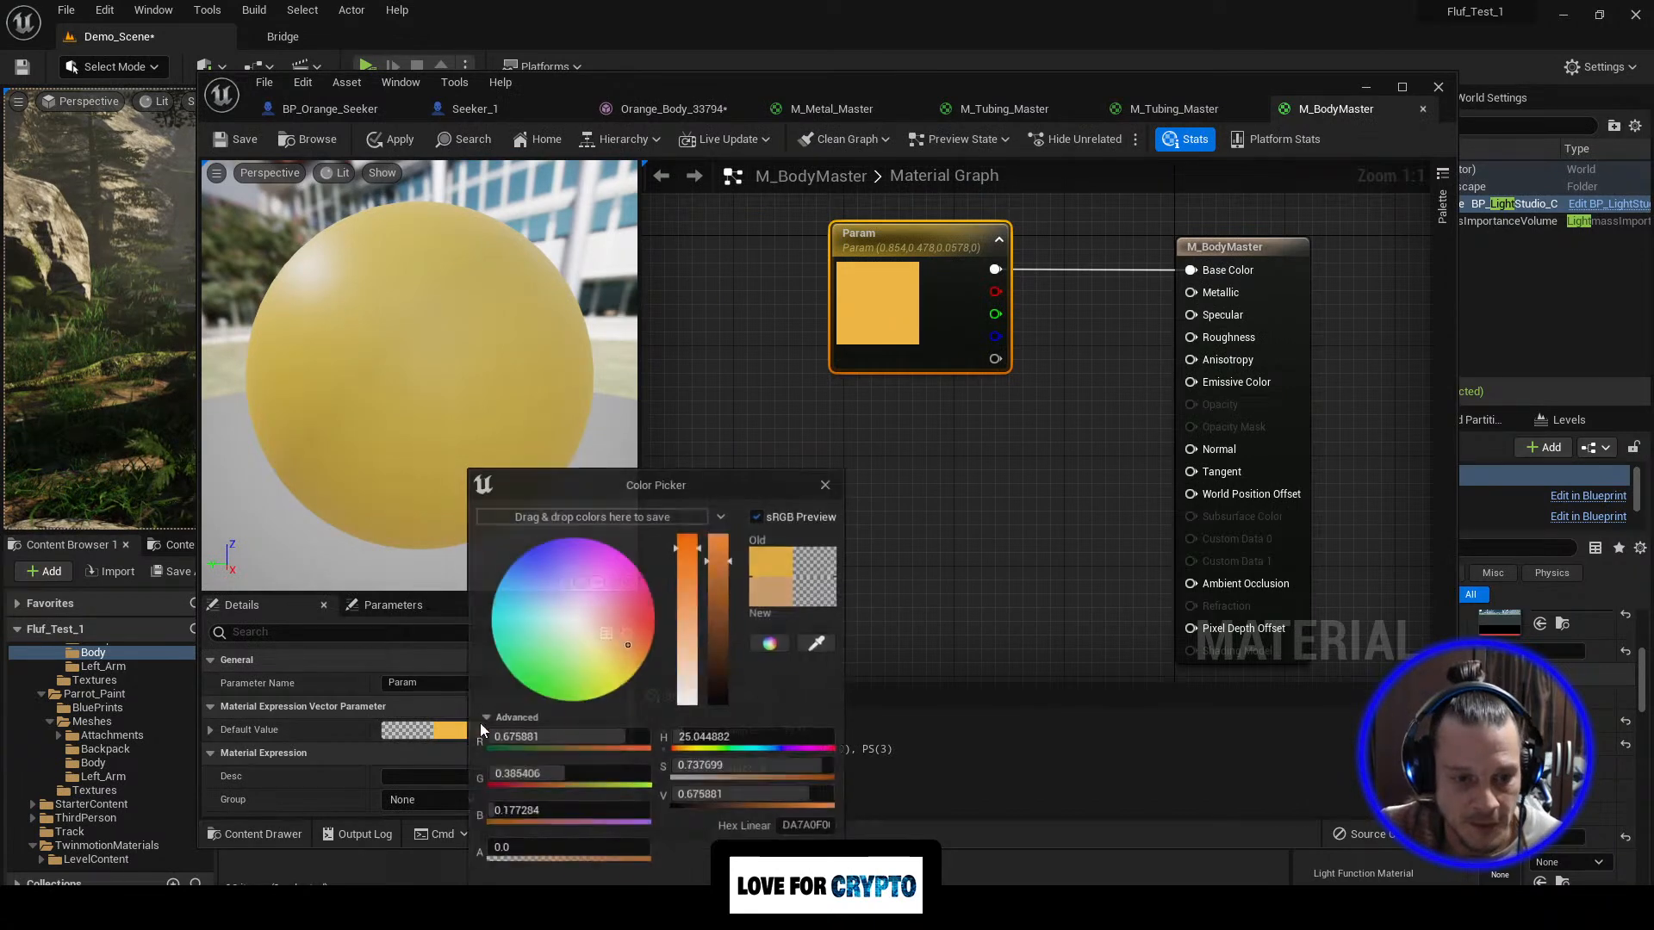
{"action": "left_click", "coordinate": [721, 598]}
{"action": "left_click_drag", "start_coordinate": [721, 617], "coordinate": [721, 606]}
{"action": "left_click_drag", "start_coordinate": [635, 659], "coordinate": [648, 639]}
{"action": "left_click", "coordinate": [743, 886]}
{"action": "left_click_drag", "start_coordinate": [932, 231], "coordinate": [901, 193]}
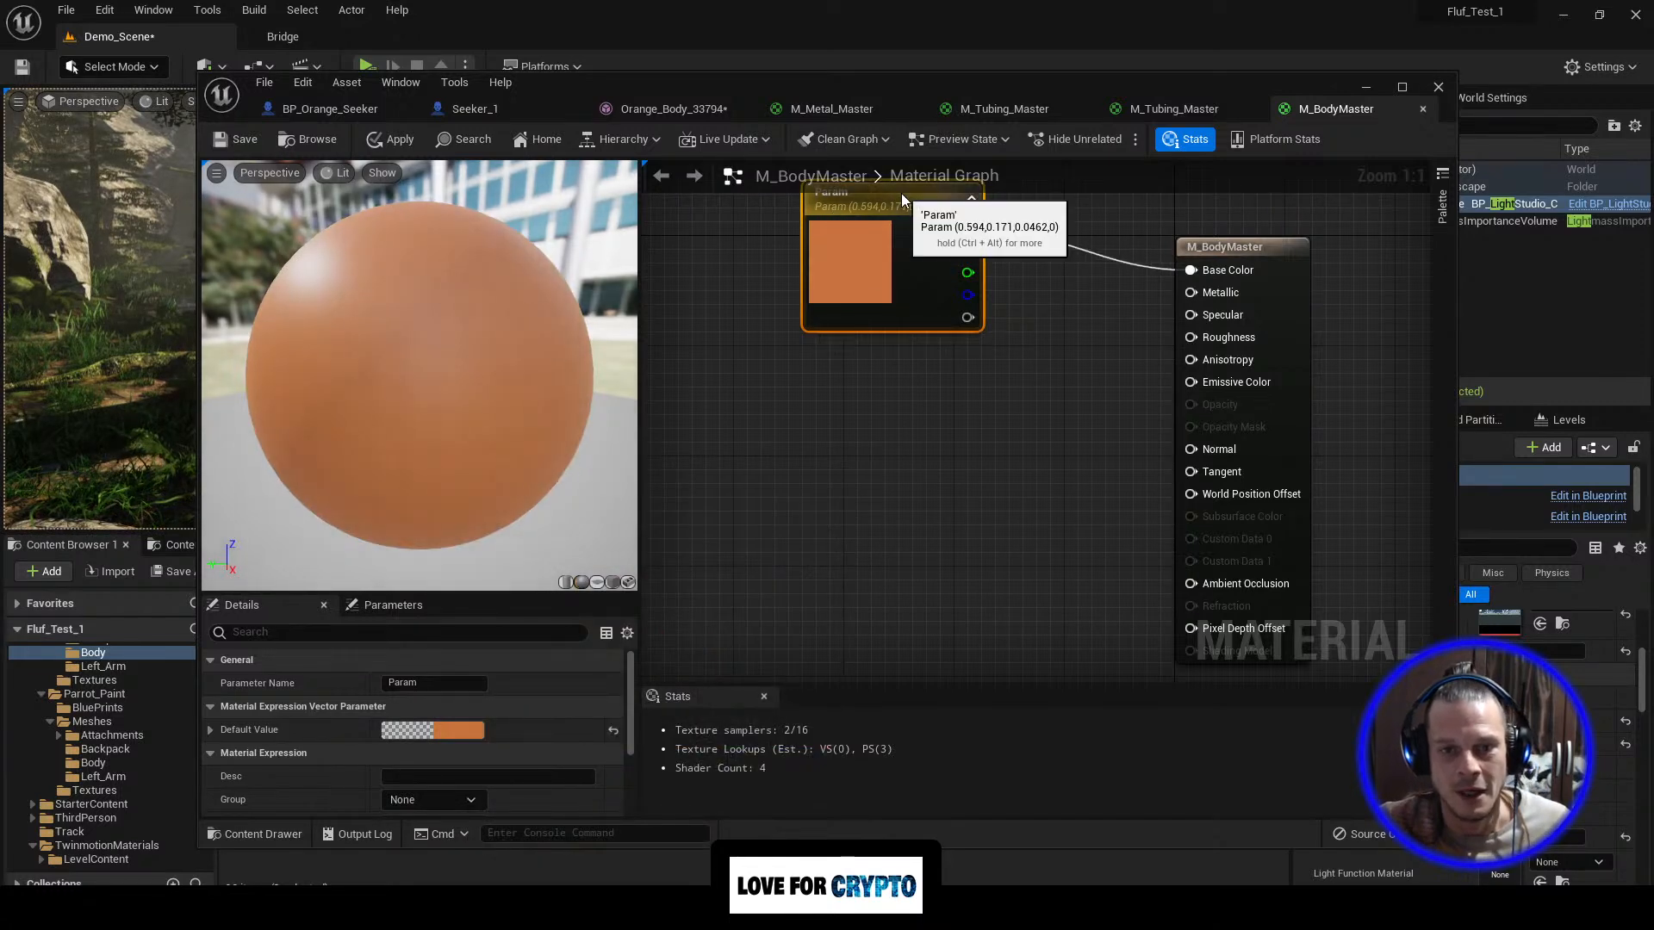
Step: Add the Metal012_1K Color, Metalness, NormalGL and Roughness textures from the Orange_Seeker Textures folder to the M_BodyMaster graph
{"action": "right_click_drag", "start_coordinate": [1063, 442], "coordinate": [1129, 410]}
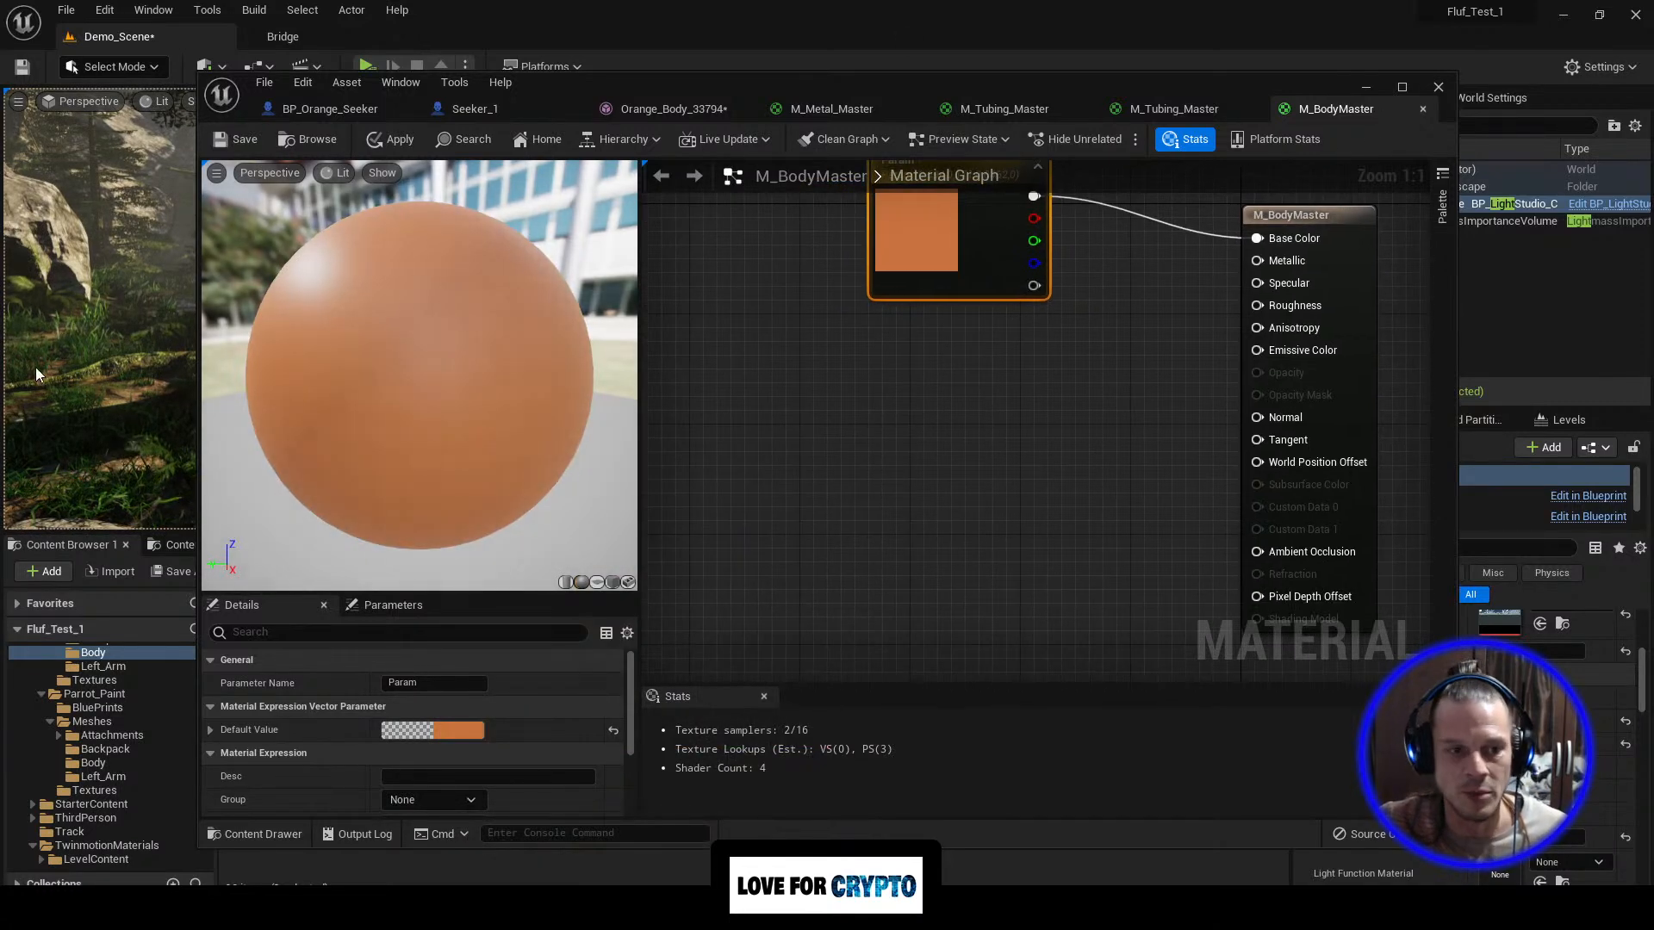
{"action": "left_click_drag", "start_coordinate": [197, 365], "coordinate": [930, 365]}
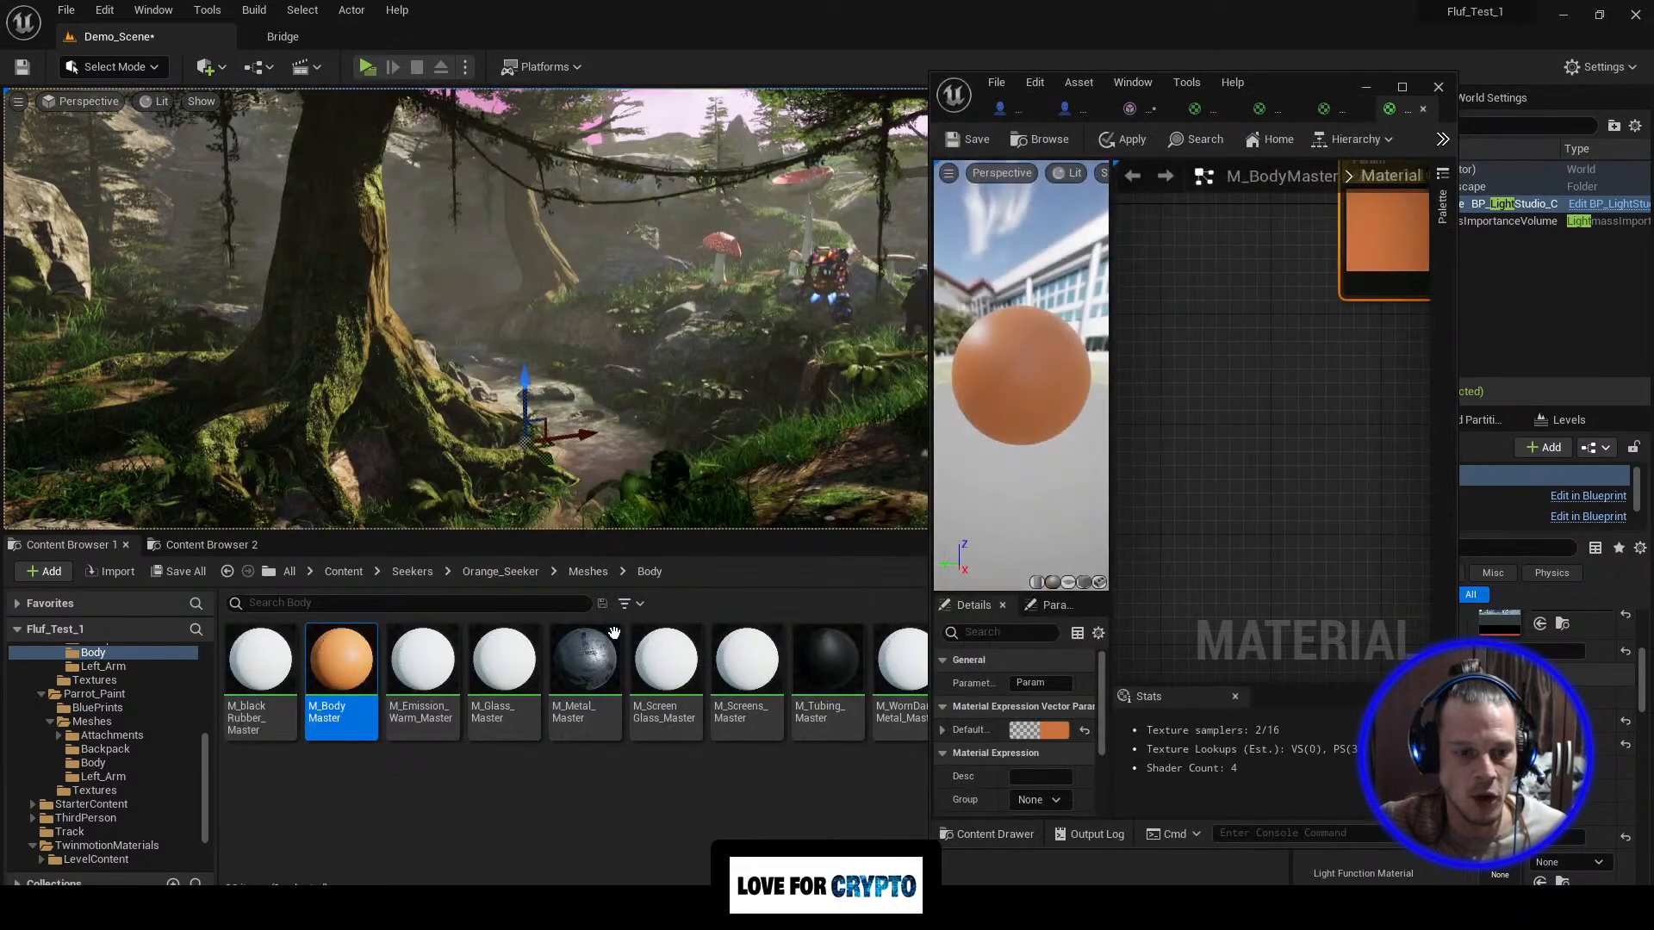
{"action": "left_click", "coordinate": [211, 545]}
{"action": "scroll", "coordinate": [448, 754], "scroll_direction": "up", "scroll_amount": 1}
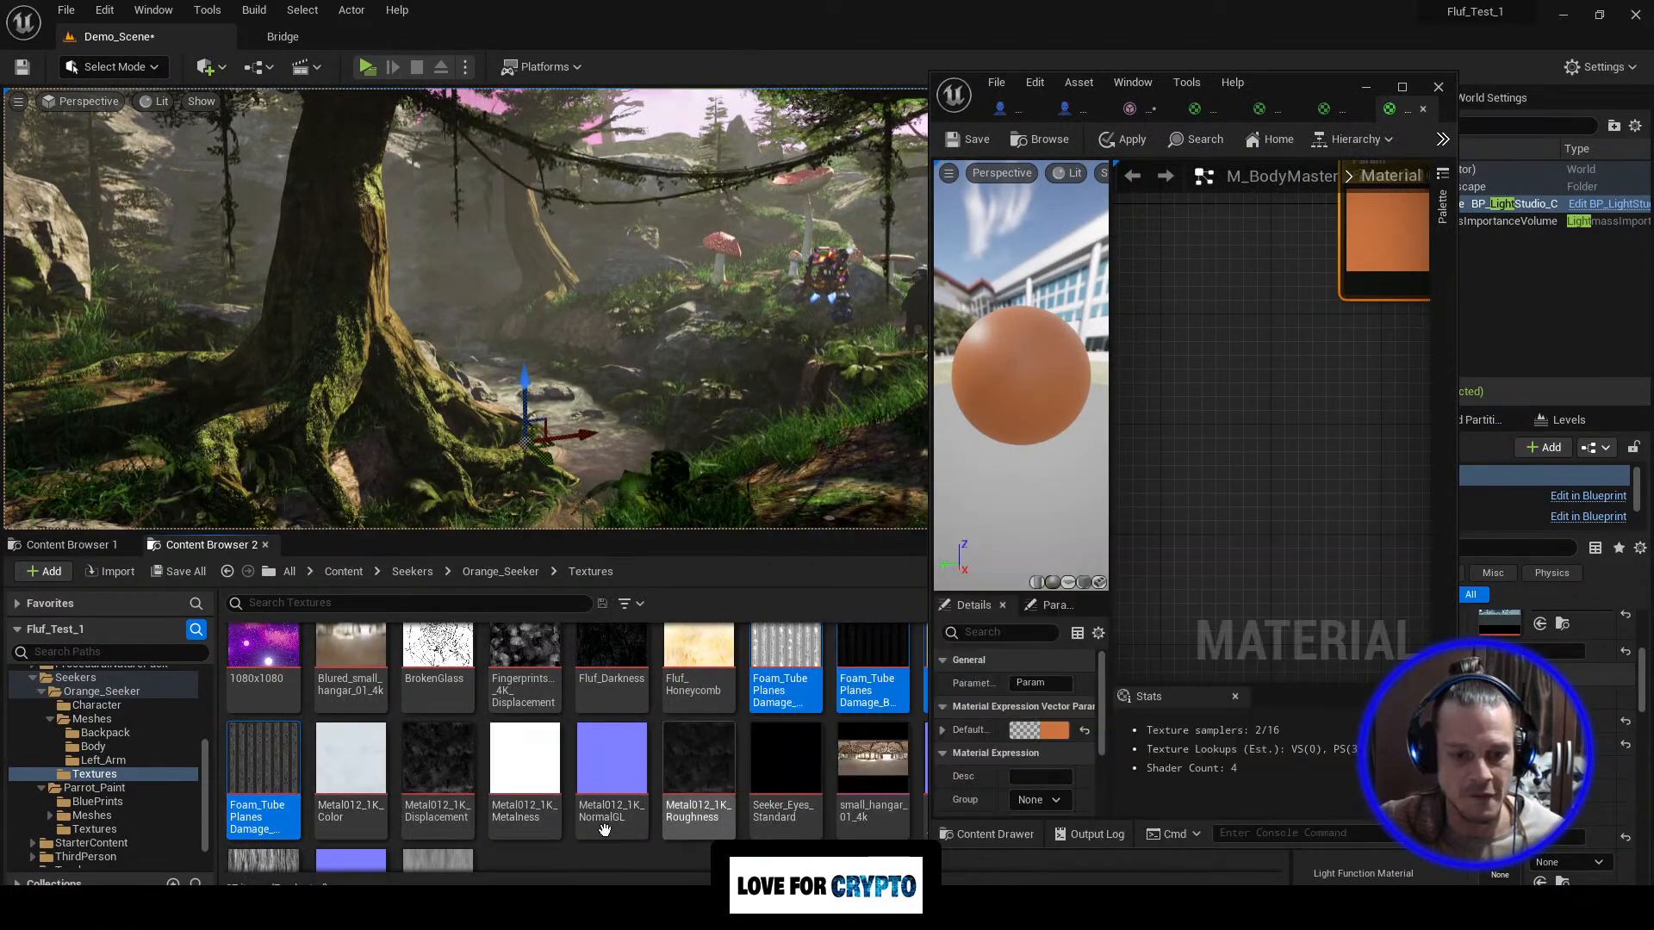
{"action": "left_click", "coordinate": [358, 788]}
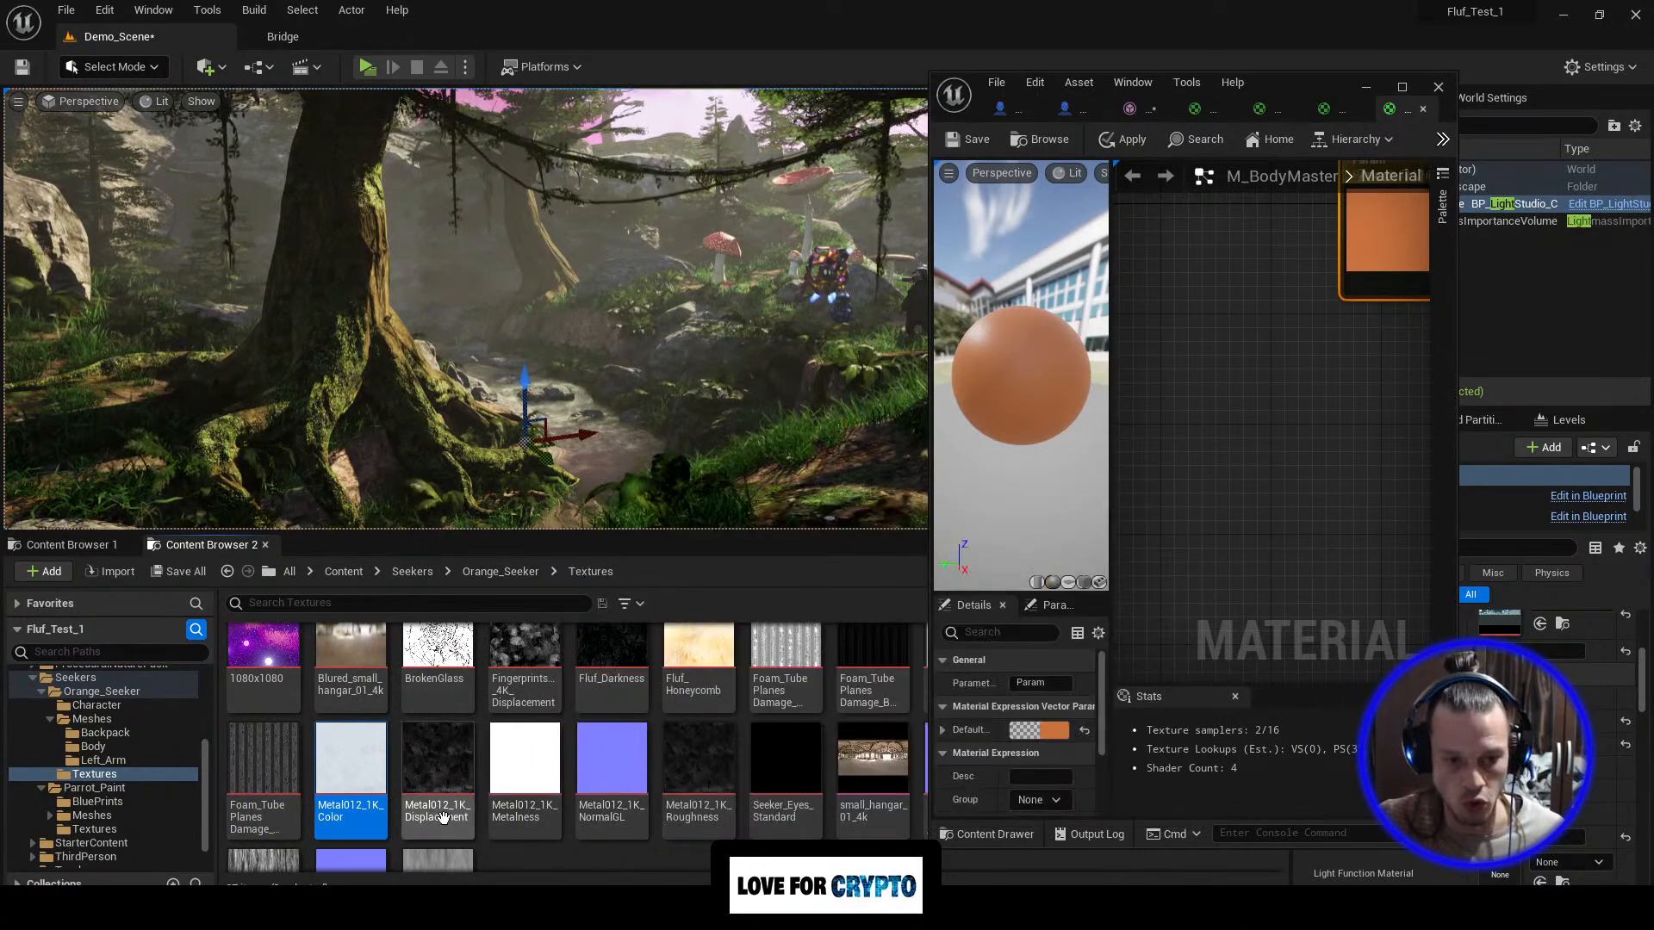
{"action": "left_click", "coordinate": [527, 810], "text": "ctrl"}
{"action": "left_click", "coordinate": [708, 826], "text": "ctrl"}
{"action": "left_click", "coordinate": [613, 824], "text": "ctrl"}
{"action": "left_click_drag", "start_coordinate": [610, 822], "coordinate": [1266, 467]}
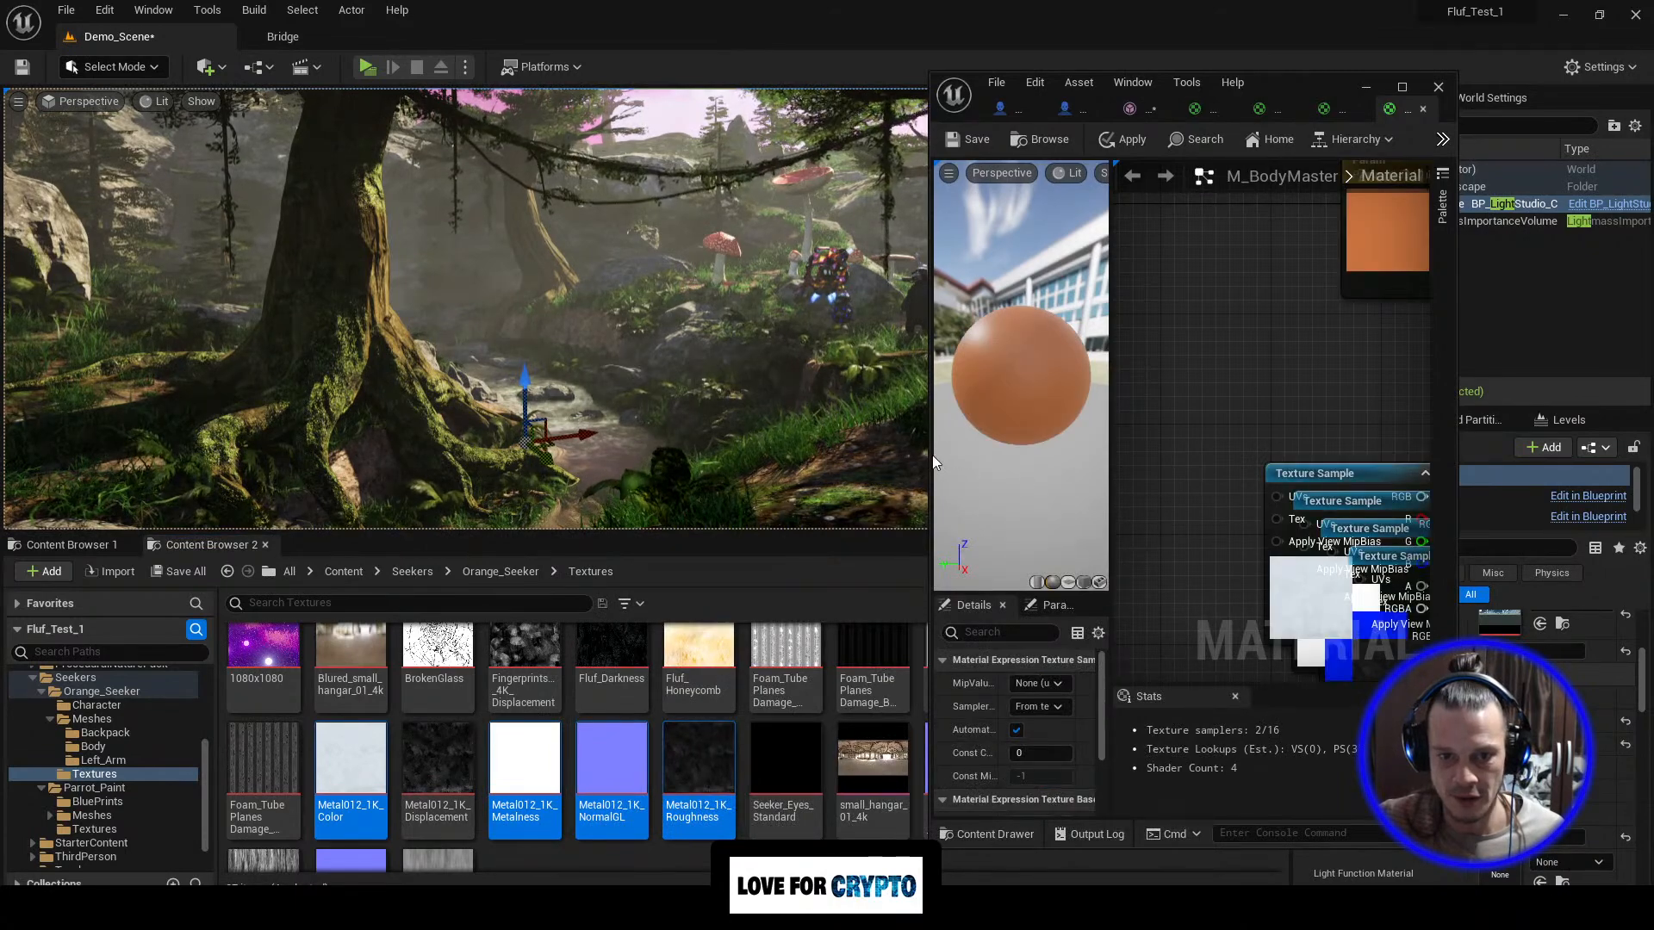
{"action": "left_click_drag", "start_coordinate": [931, 457], "coordinate": [169, 474]}
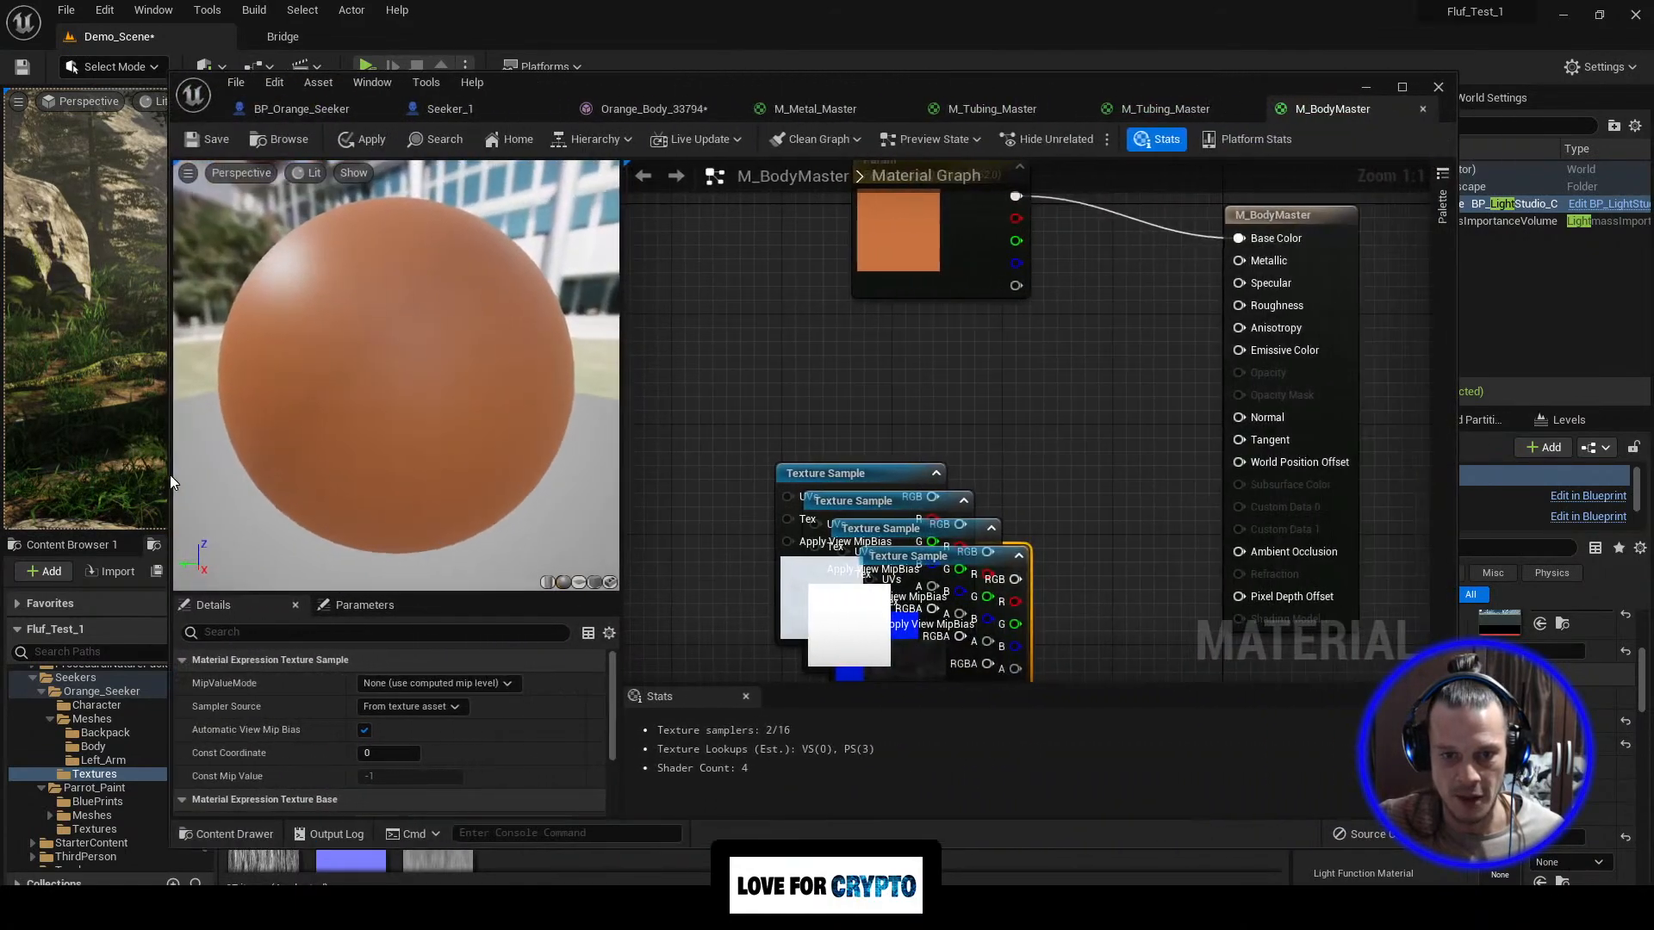
Step: Spread out the Param, Color and Metalness nodes and connect the Metalness texture's RGB output to Metallic
{"action": "scroll", "coordinate": [851, 422], "scroll_direction": "down", "scroll_amount": 3}
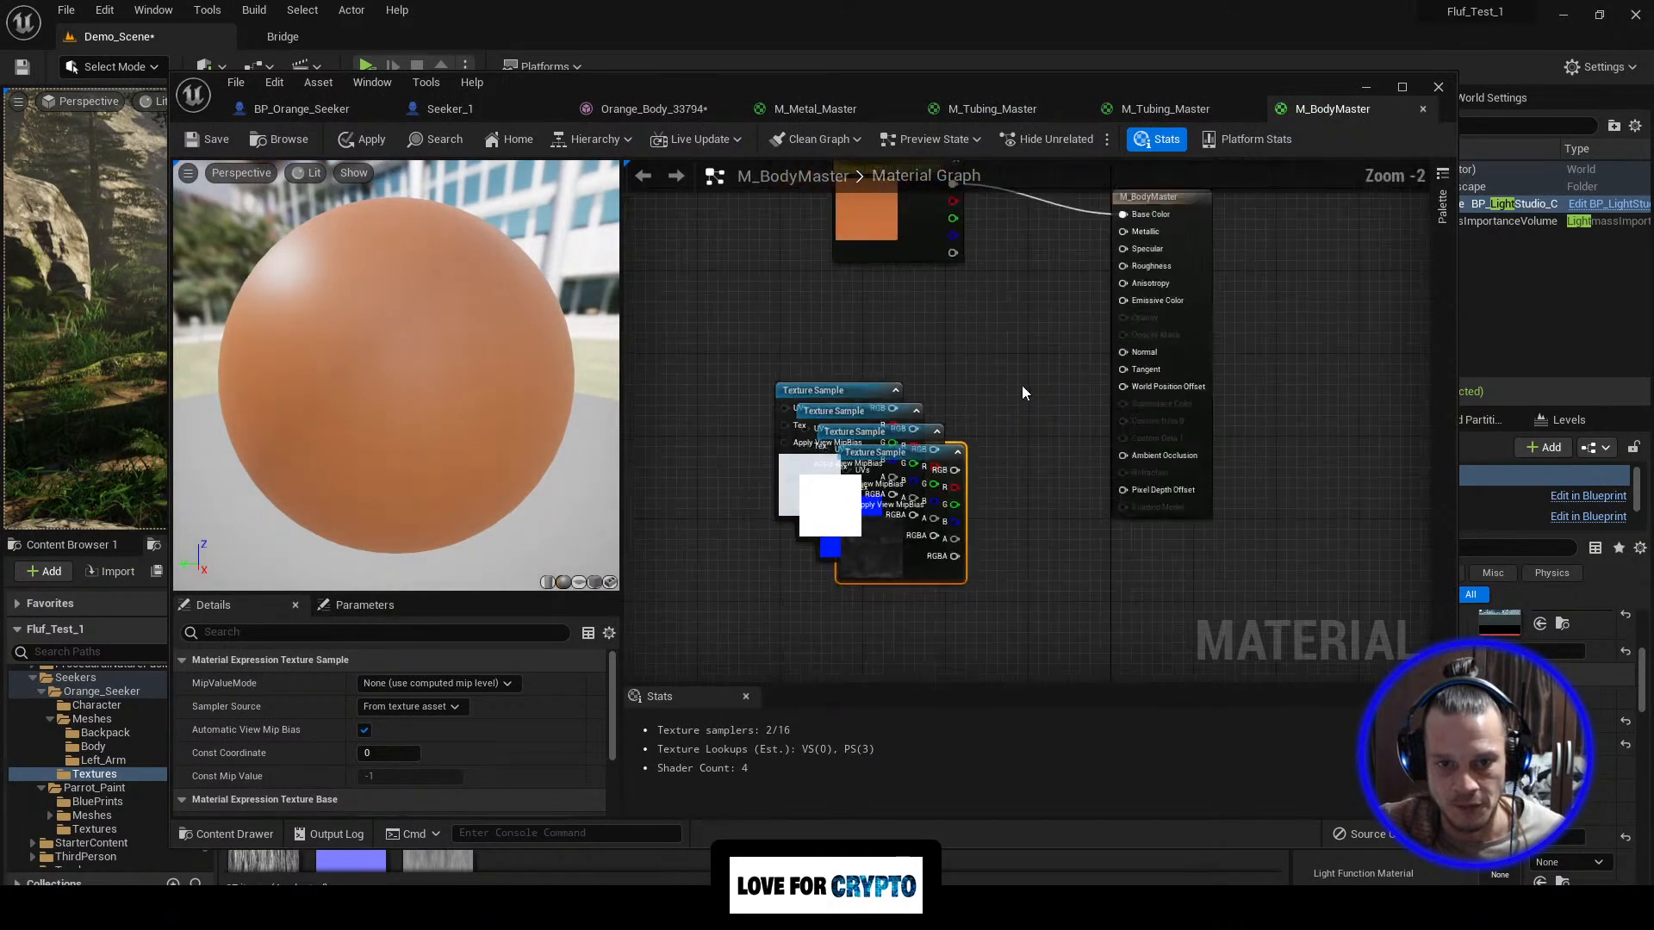
{"action": "left_click_drag", "start_coordinate": [901, 421], "coordinate": [790, 331]}
{"action": "scroll", "coordinate": [540, 682], "scroll_direction": "down", "scroll_amount": 3}
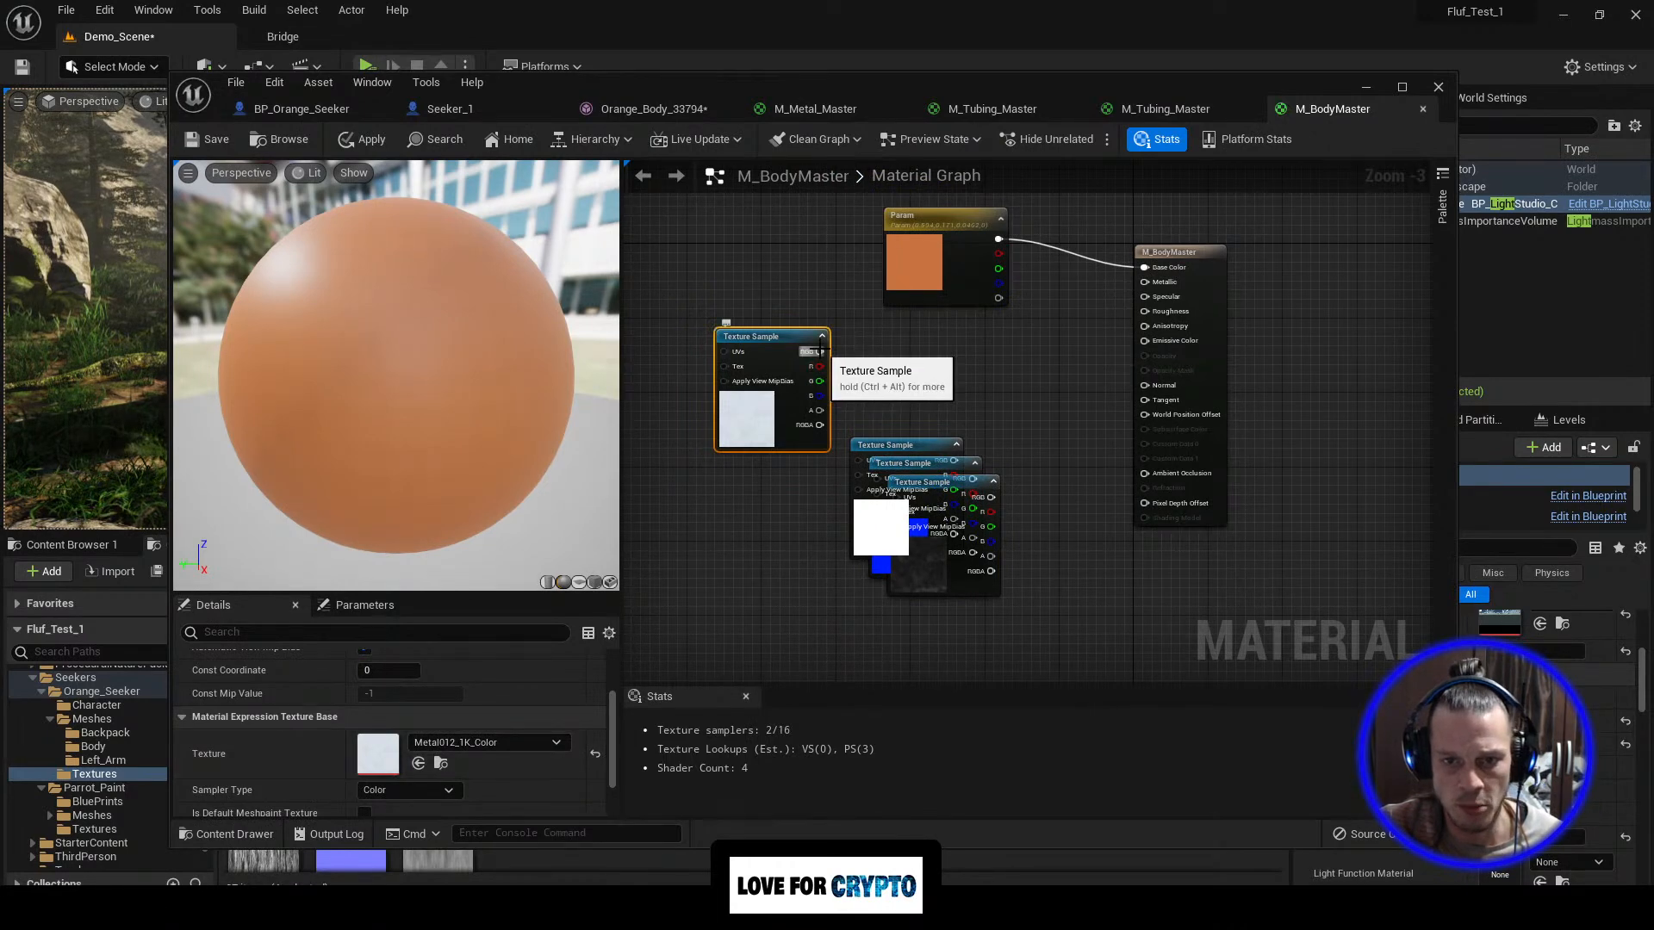
{"action": "left_click_drag", "start_coordinate": [946, 224], "coordinate": [768, 224]}
{"action": "left_click_drag", "start_coordinate": [781, 342], "coordinate": [715, 332]}
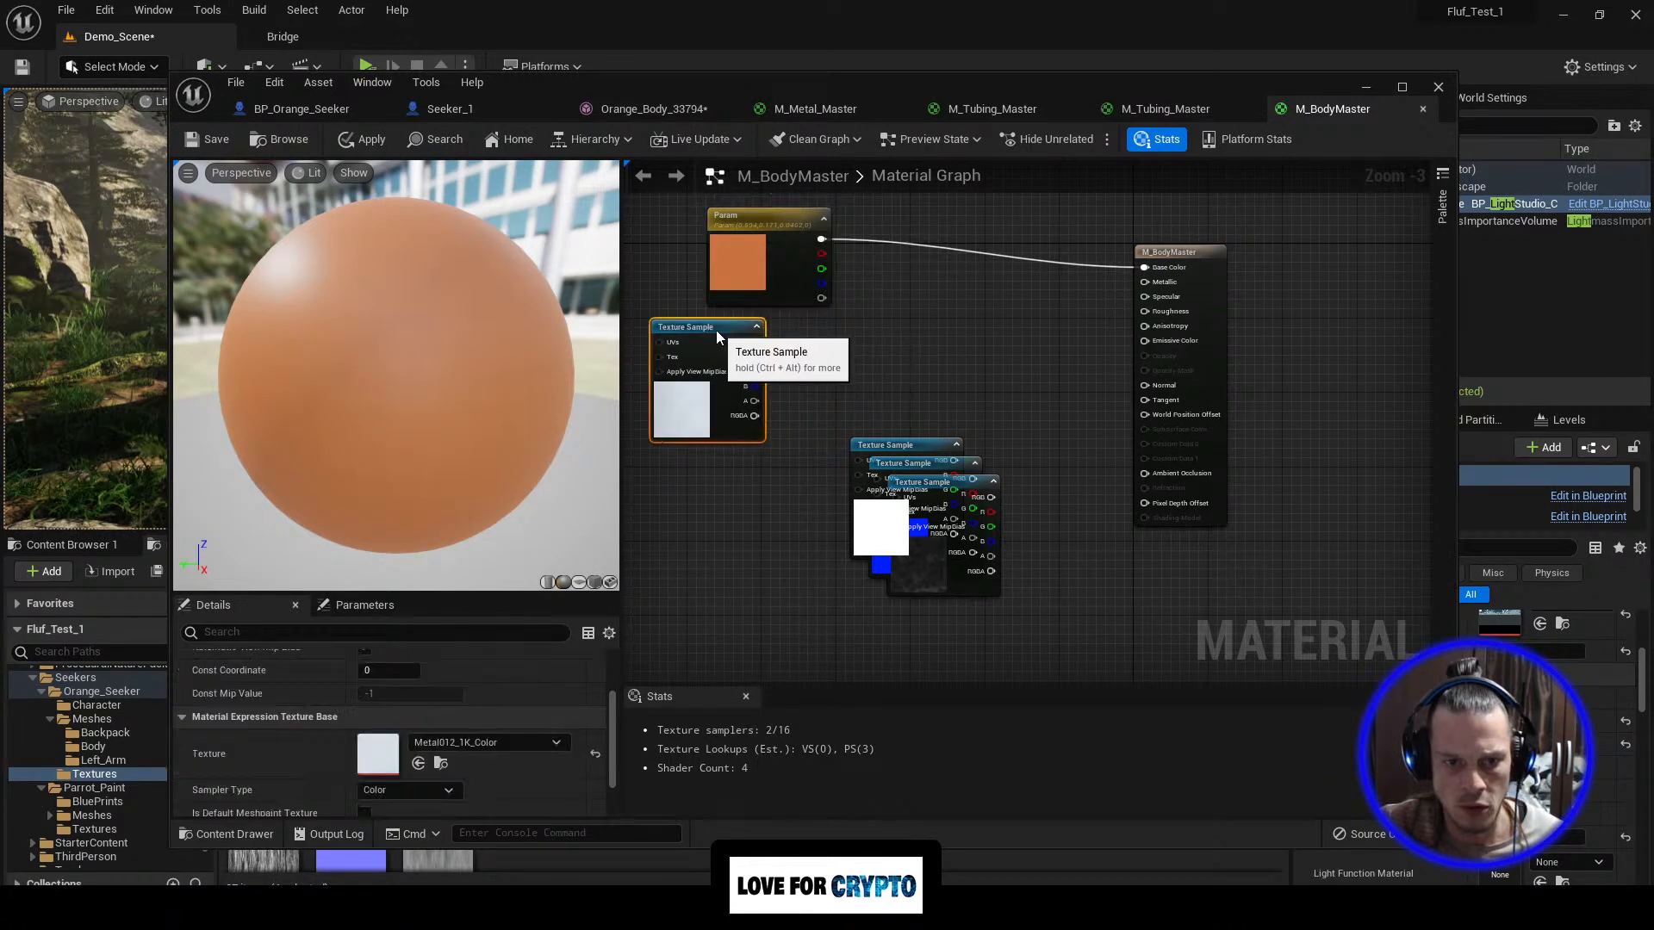
{"action": "left_click_drag", "start_coordinate": [908, 450], "coordinate": [873, 346]}
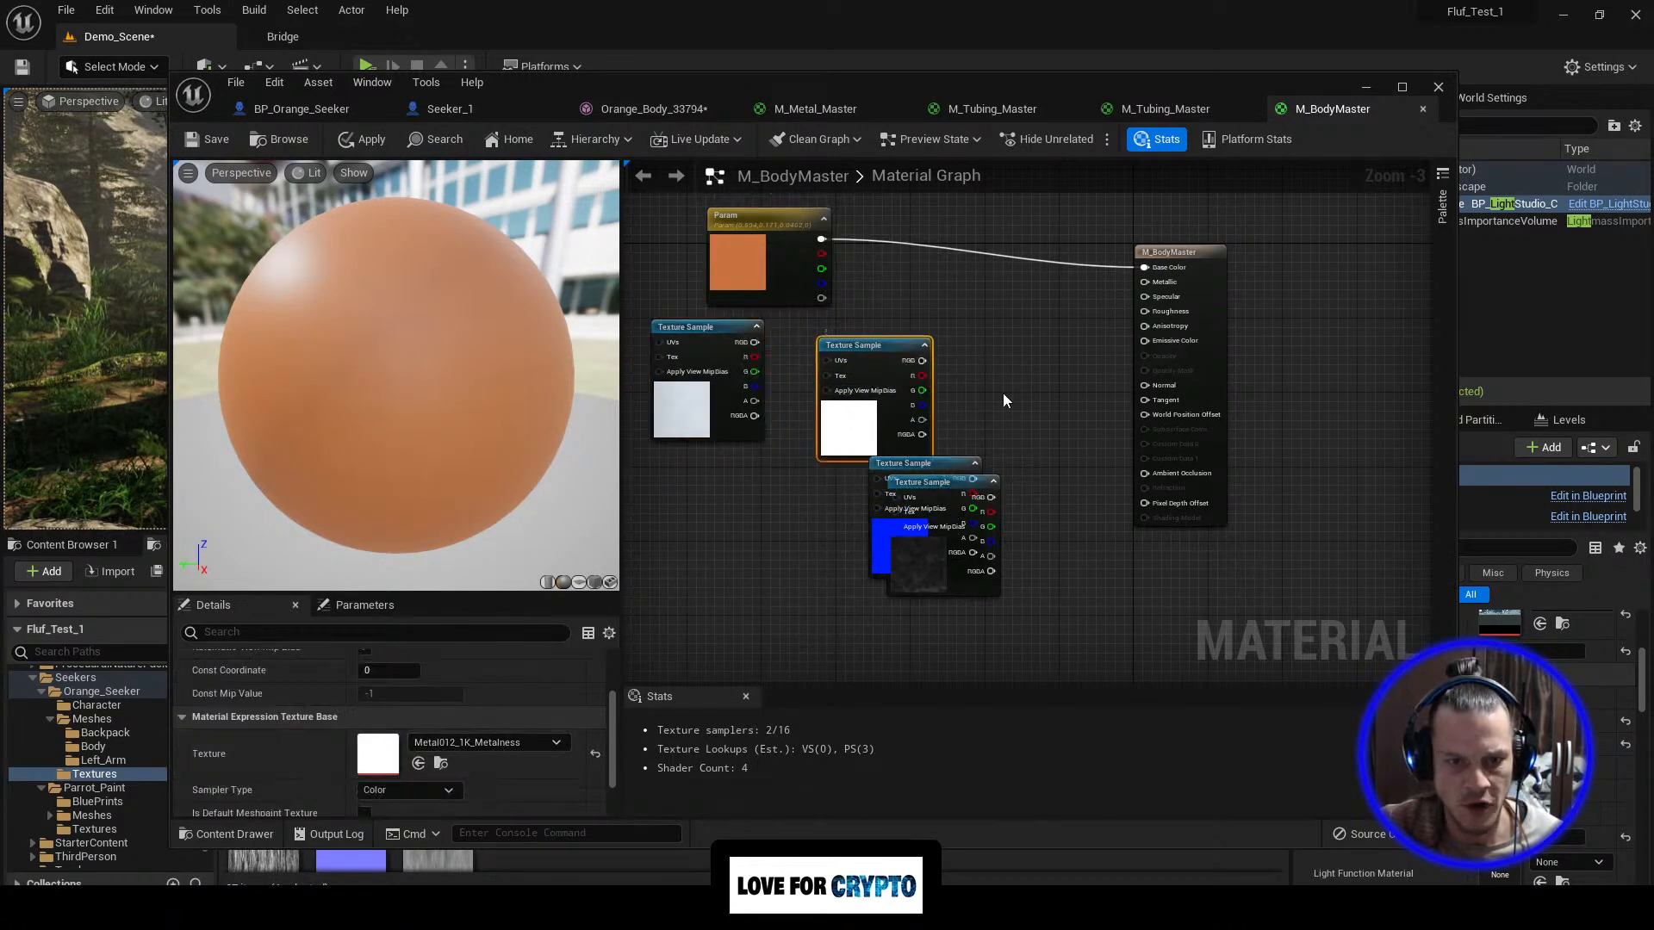
{"action": "left_click_drag", "start_coordinate": [922, 360], "coordinate": [1144, 282]}
Step: Separate the Roughness and NormalGL texture nodes, connect them to the Roughness and Normal inputs, and inspect the preview sphere
{"action": "left_click_drag", "start_coordinate": [946, 464], "coordinate": [870, 483]}
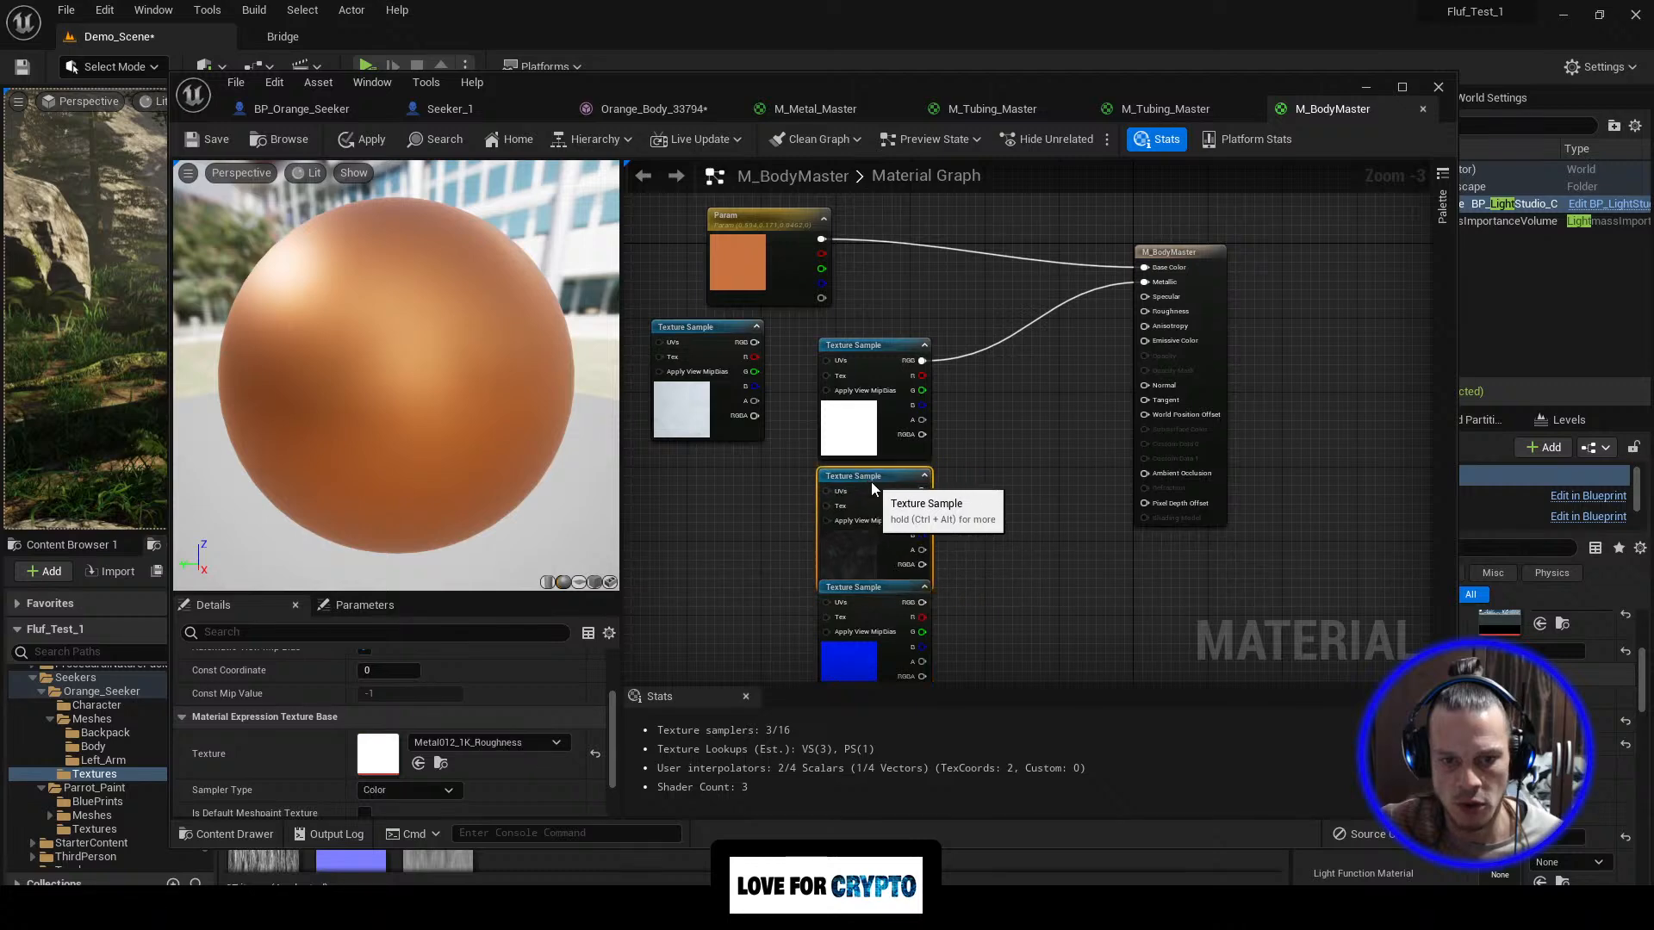
{"action": "left_click_drag", "start_coordinate": [889, 590], "coordinate": [1144, 324]}
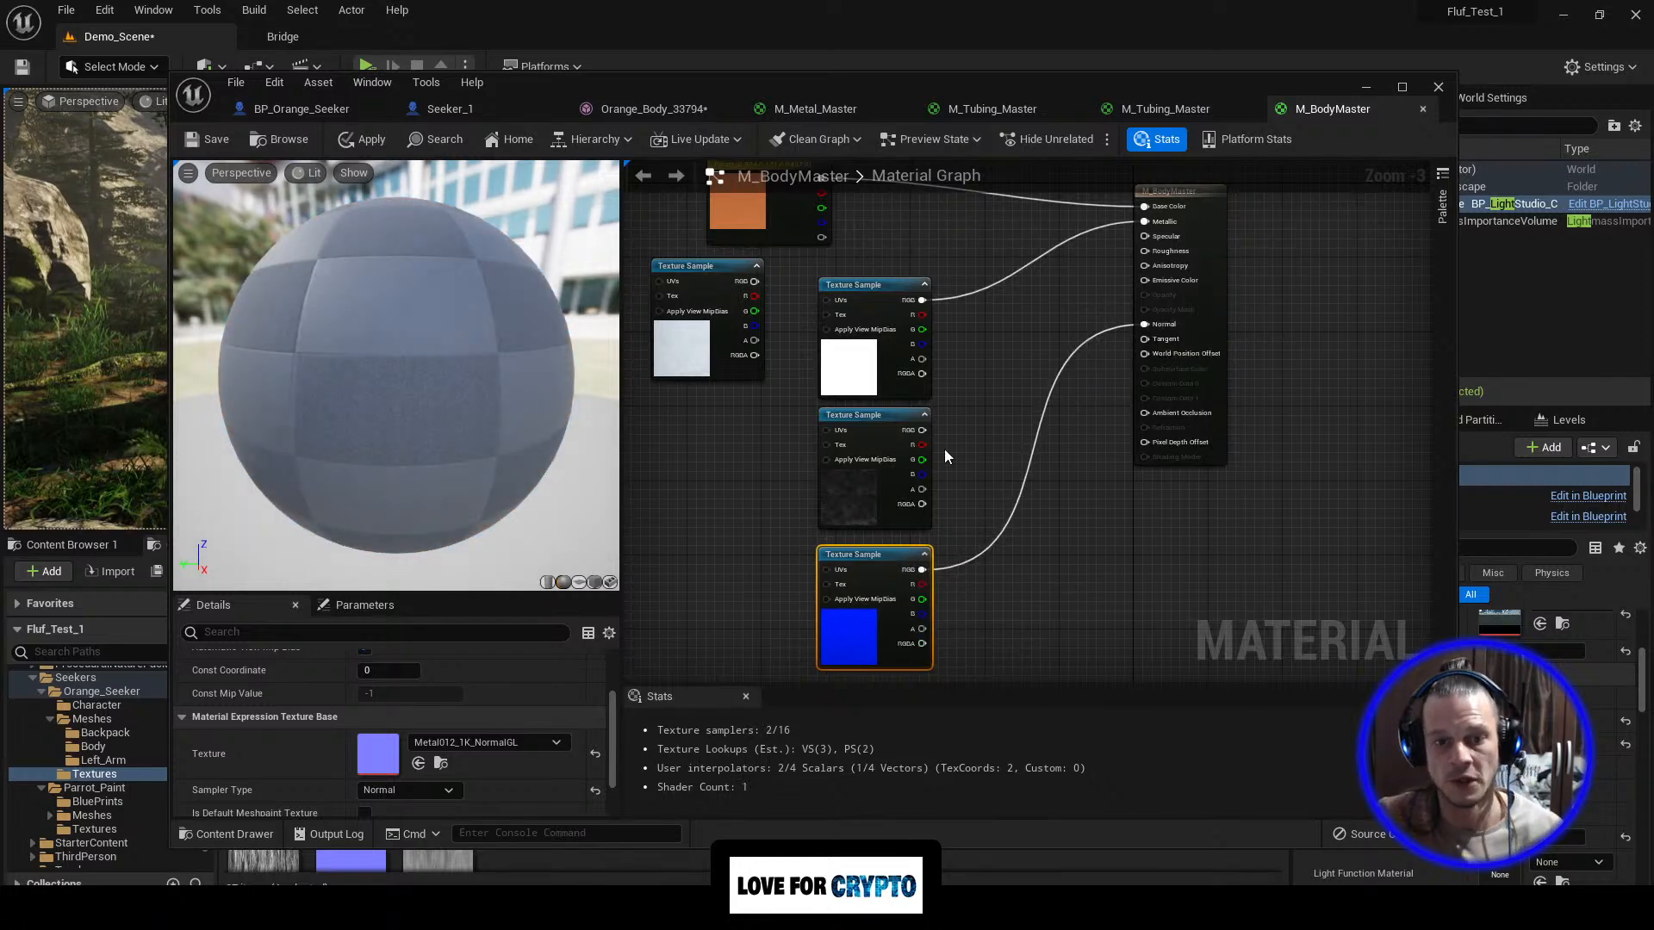
{"action": "left_click_drag", "start_coordinate": [921, 430], "coordinate": [1145, 250]}
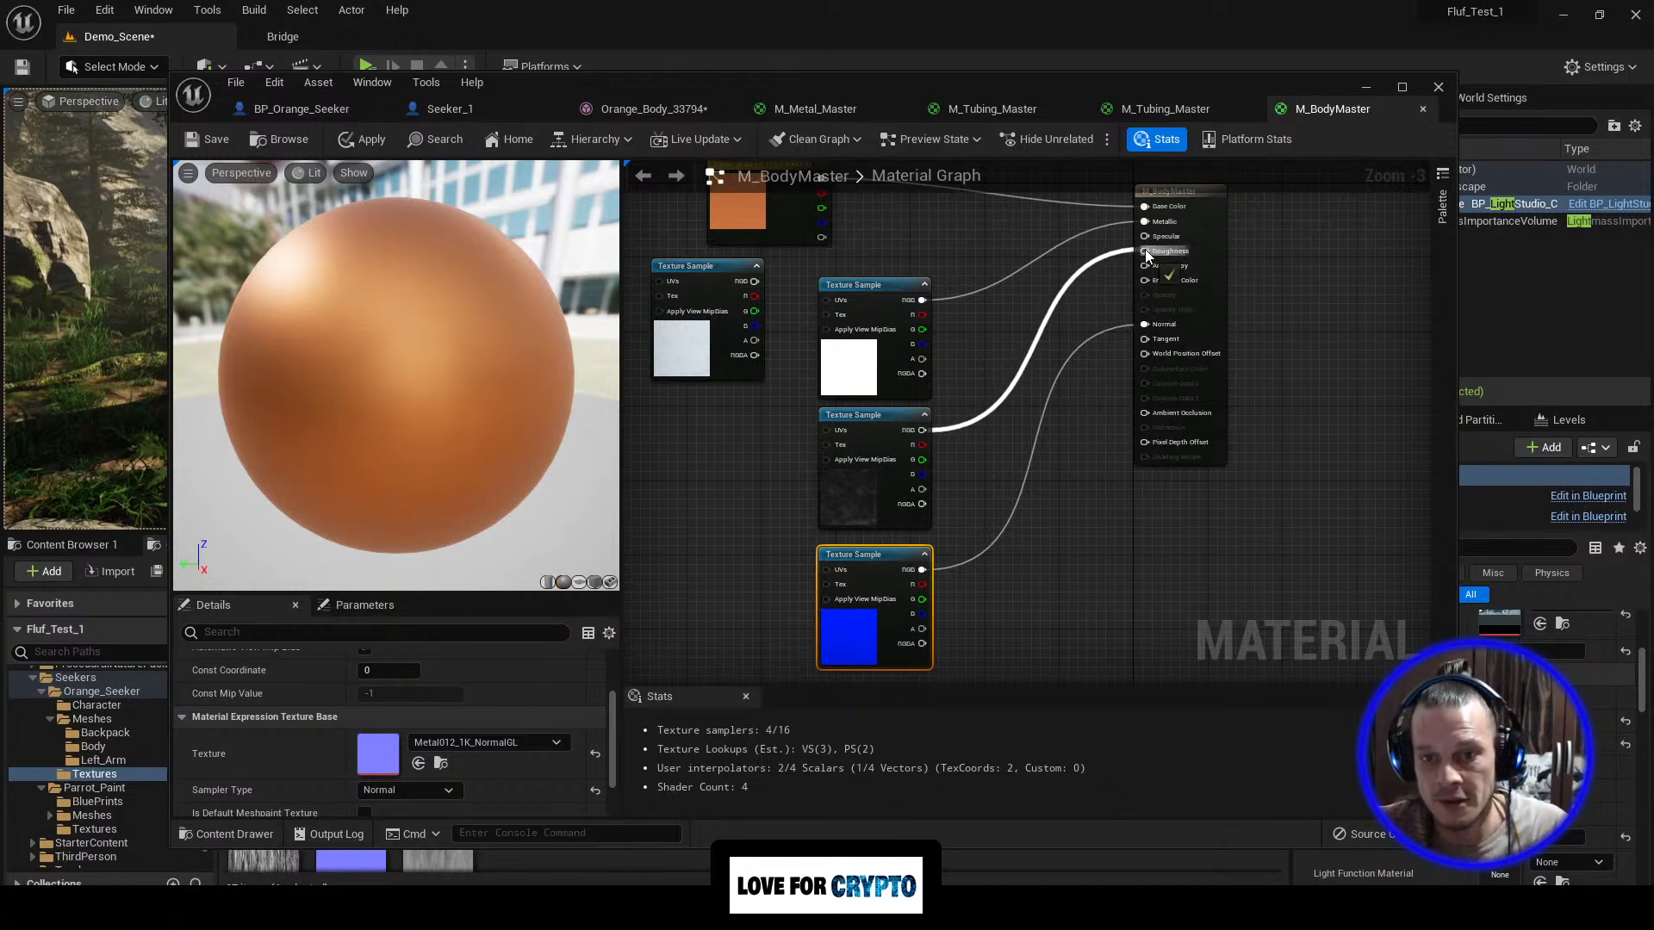
{"action": "right_click_drag", "start_coordinate": [982, 324], "coordinate": [1009, 391]}
{"action": "left_click_drag", "start_coordinate": [277, 412], "coordinate": [192, 414]}
{"action": "right_click_drag", "start_coordinate": [1041, 331], "coordinate": [923, 333]}
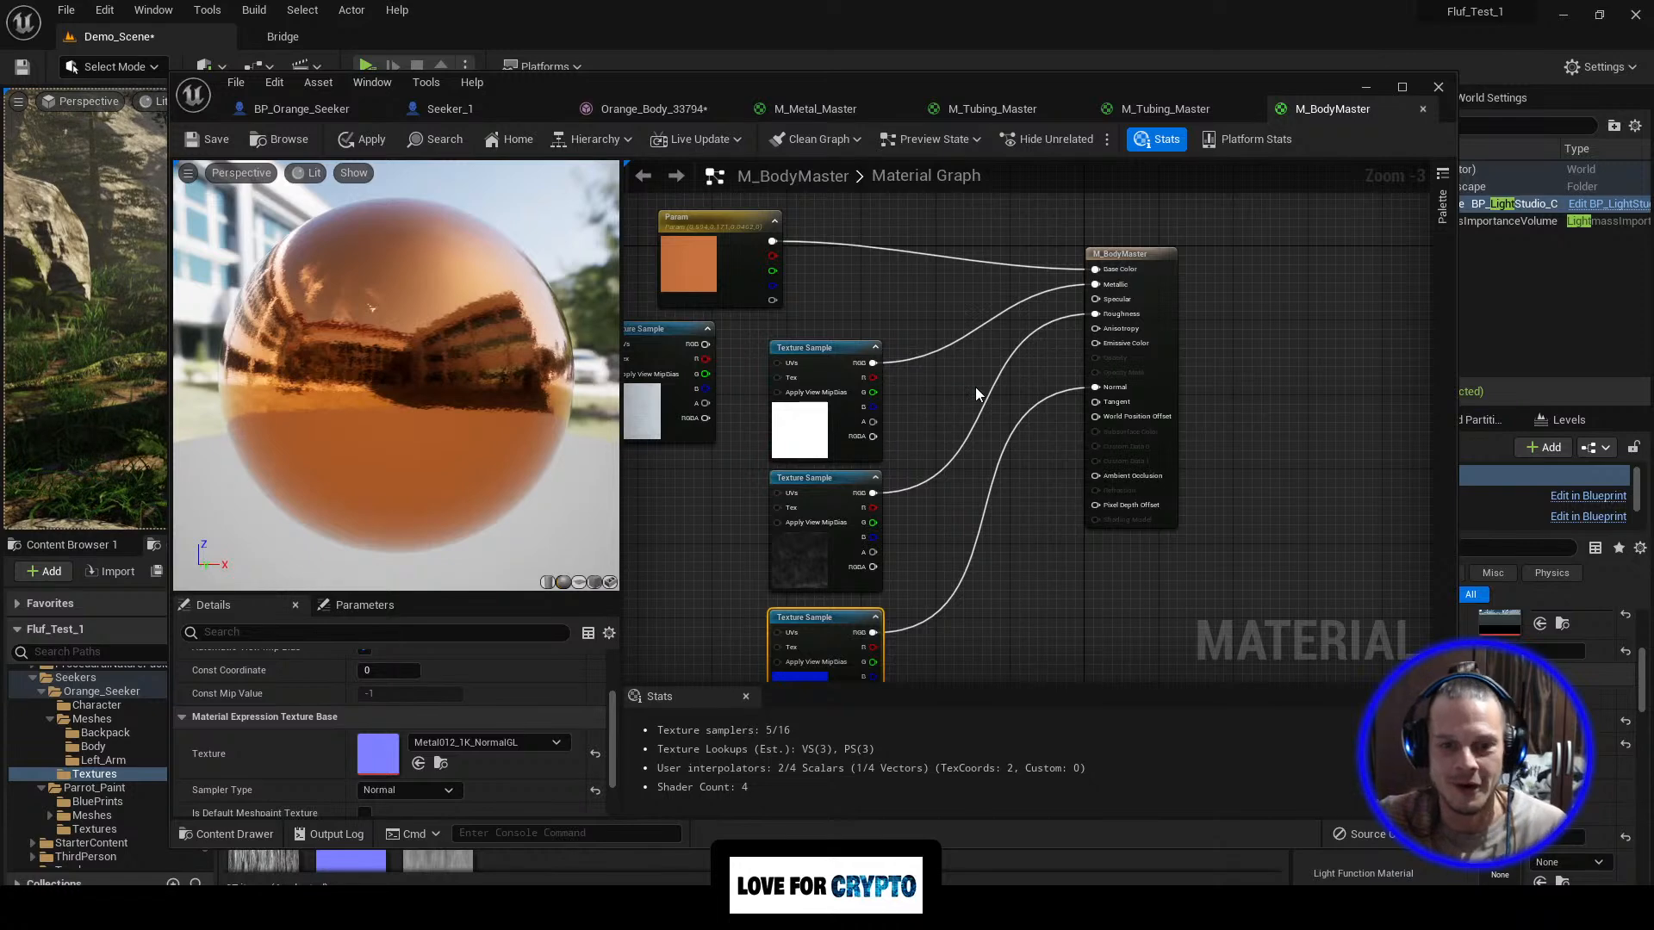
Step: Insert a Divide node with its default divisor of 2 between the Metalness texture and the Metallic input
{"action": "right_click", "coordinate": [979, 363]}
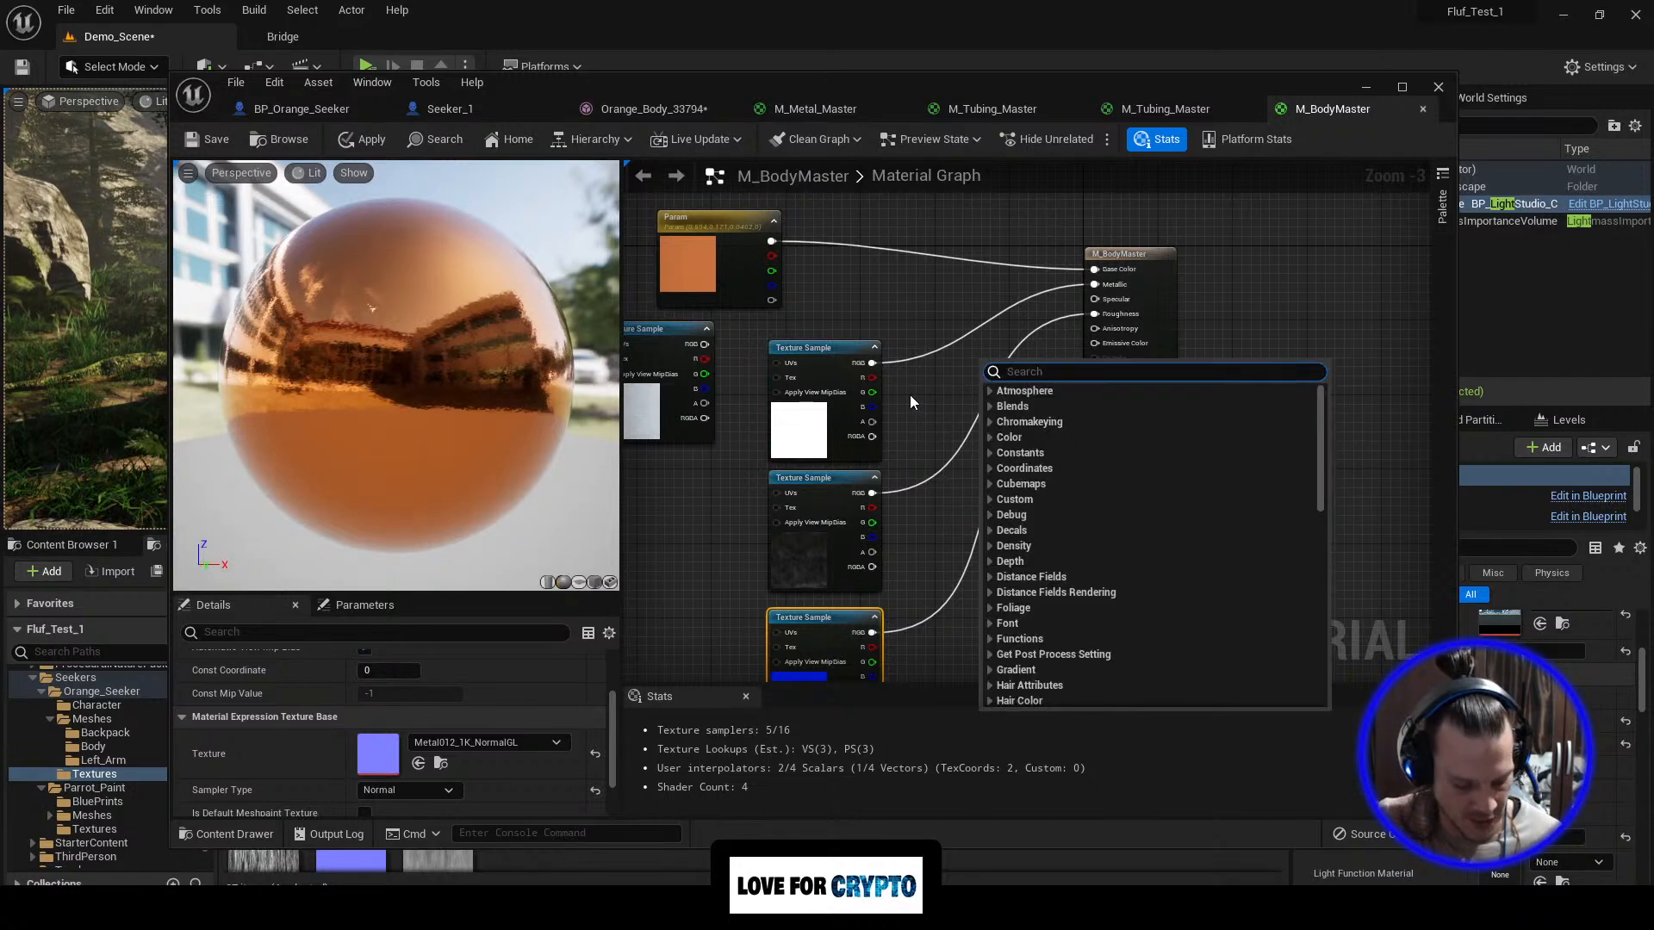
{"action": "left_click", "coordinate": [956, 366]}
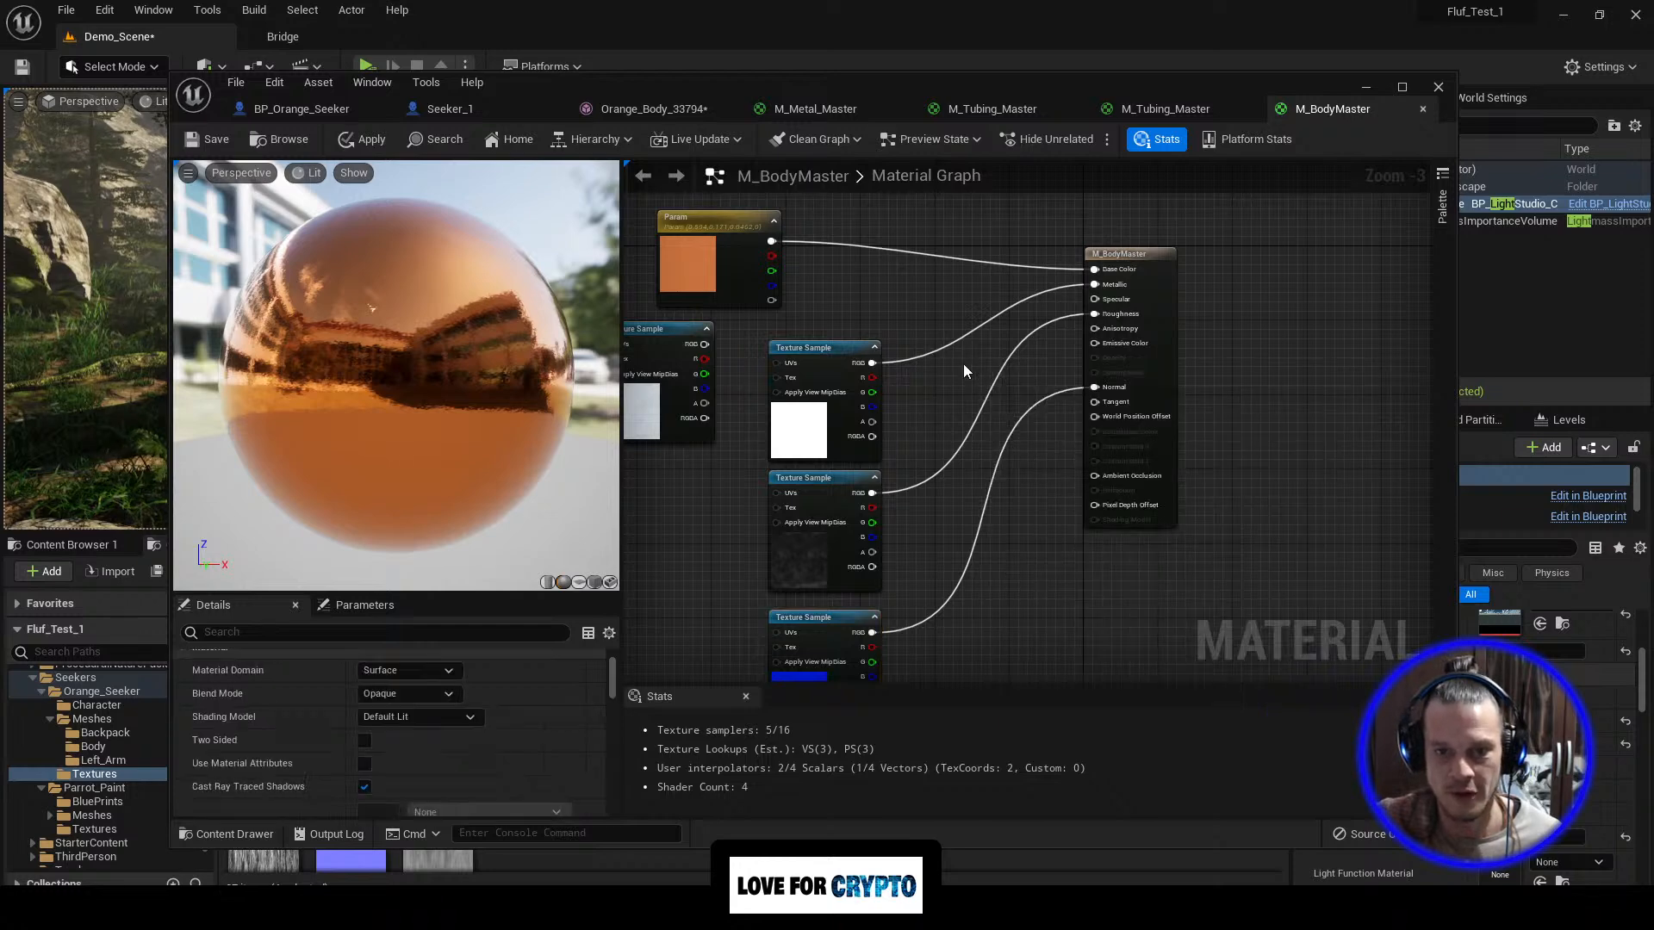
{"action": "left_click", "coordinate": [963, 364]}
{"action": "left_click_drag", "start_coordinate": [983, 373], "coordinate": [963, 338]}
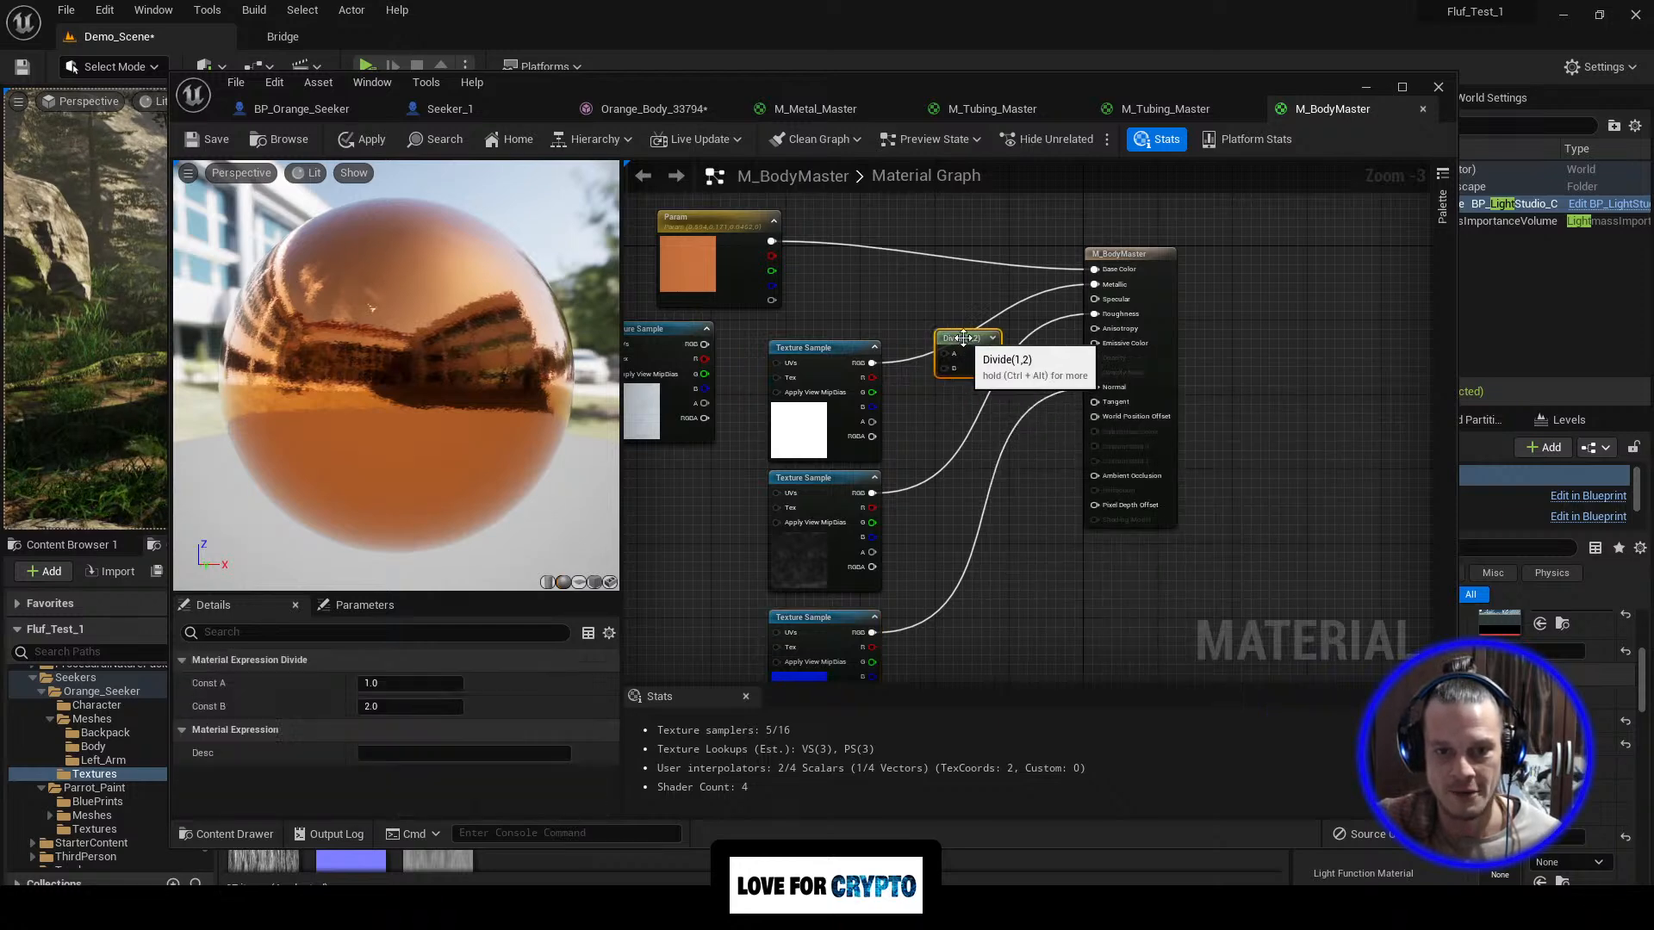
{"action": "left_click_drag", "start_coordinate": [872, 362], "coordinate": [1094, 286]}
{"action": "left_click_drag", "start_coordinate": [974, 359], "coordinate": [973, 331]}
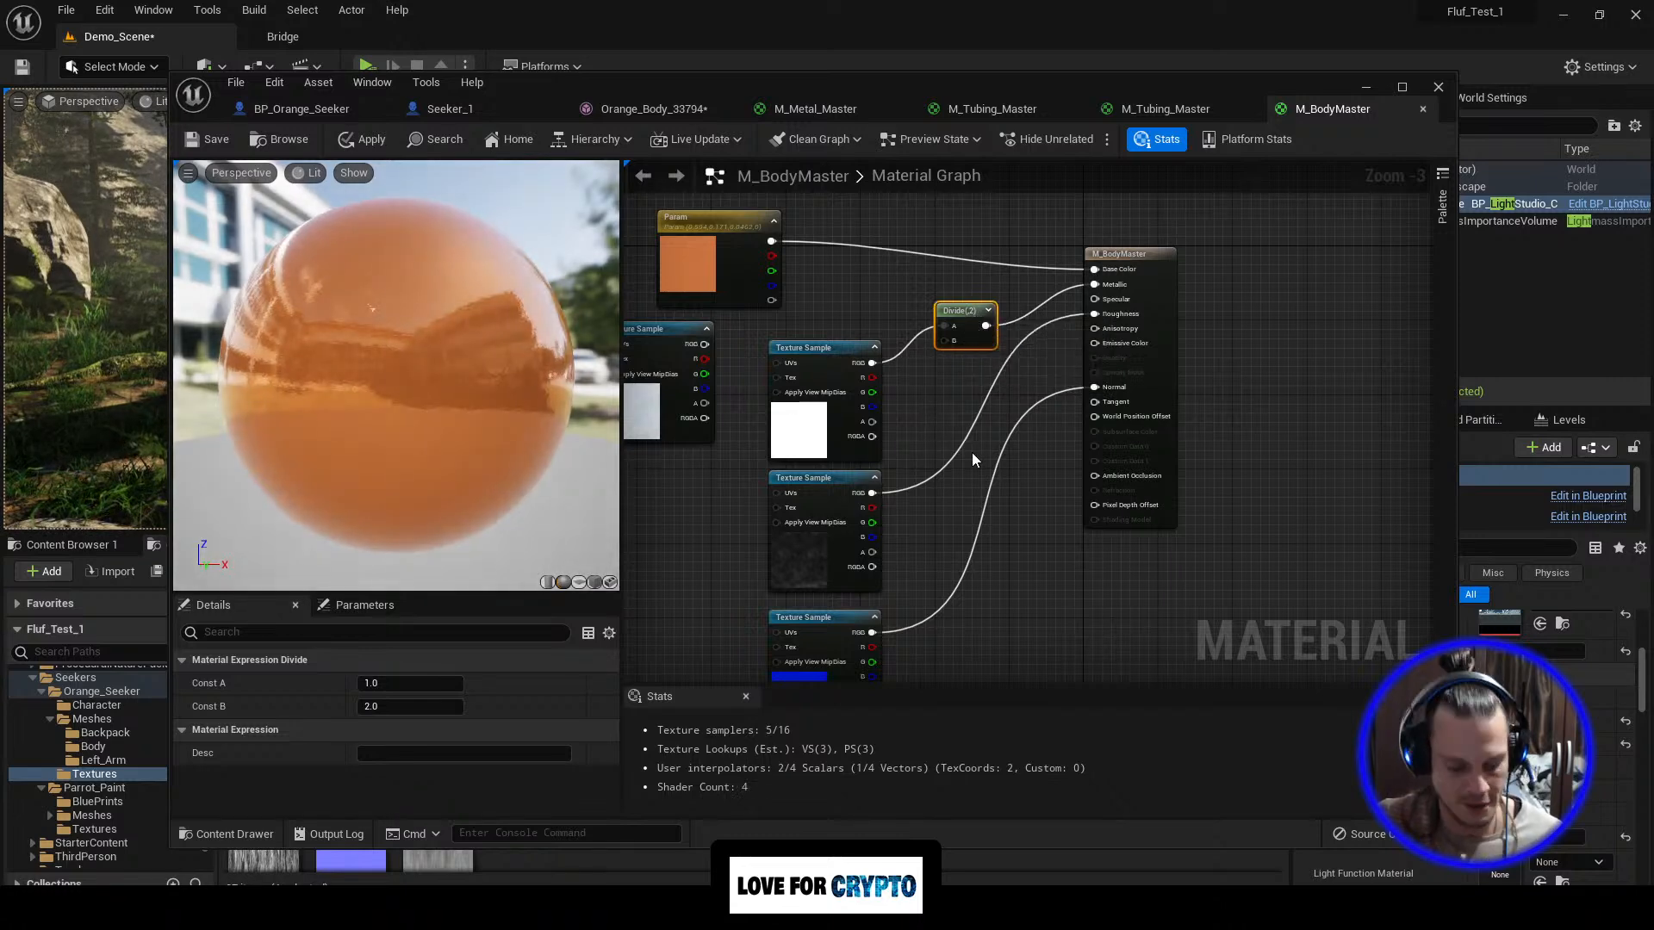
{"action": "key", "text": "ctrl+c"}
{"action": "key", "text": "ctrl+v"}
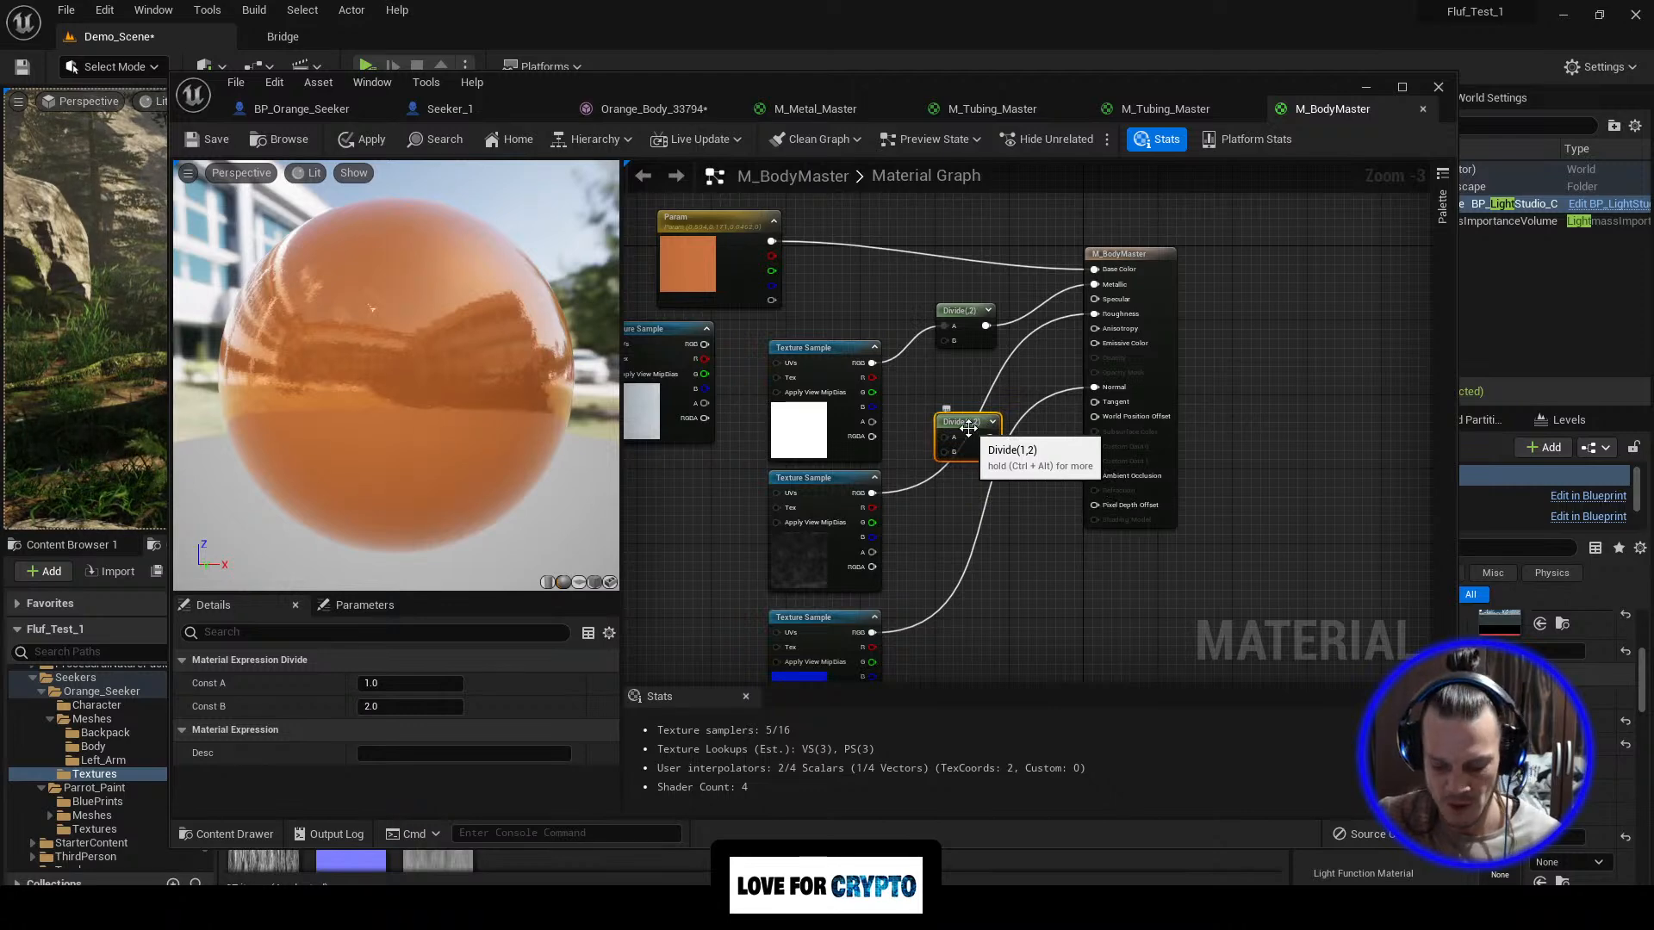
{"action": "key", "text": "Delete"}
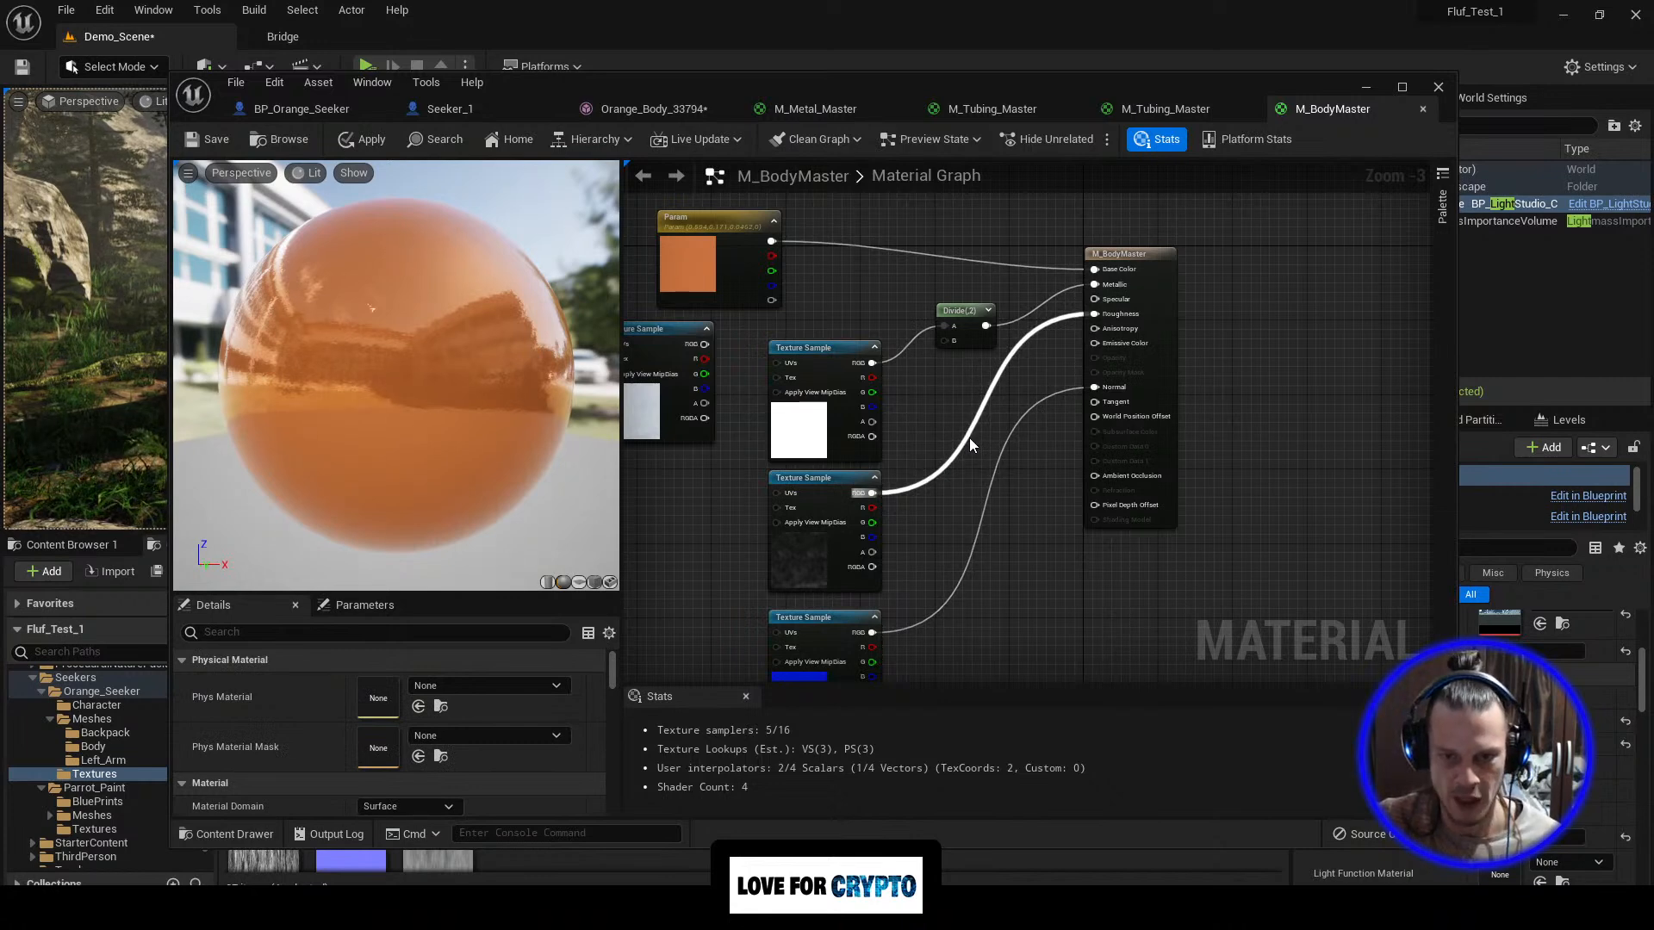
Step: Insert a Multiply node between the Roughness texture's RGB output and the material's Roughness input
{"action": "left_click", "coordinate": [969, 438]}
{"action": "left_click_drag", "start_coordinate": [1001, 470], "coordinate": [962, 445]}
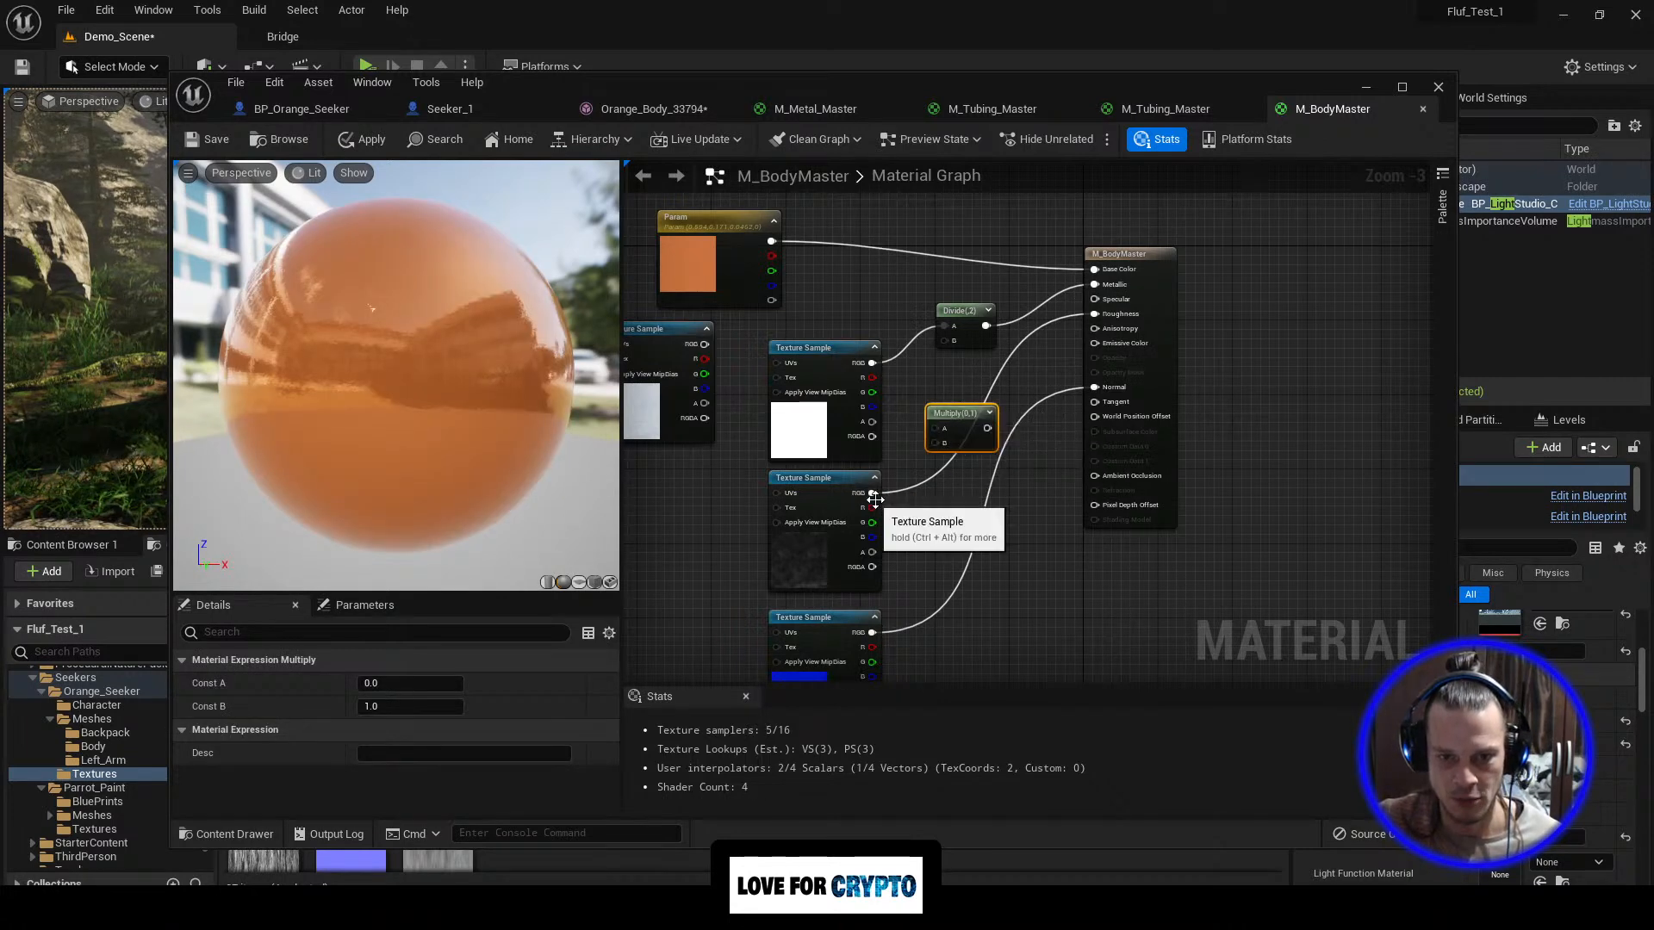
{"action": "left_click_drag", "start_coordinate": [872, 493], "coordinate": [1094, 313]}
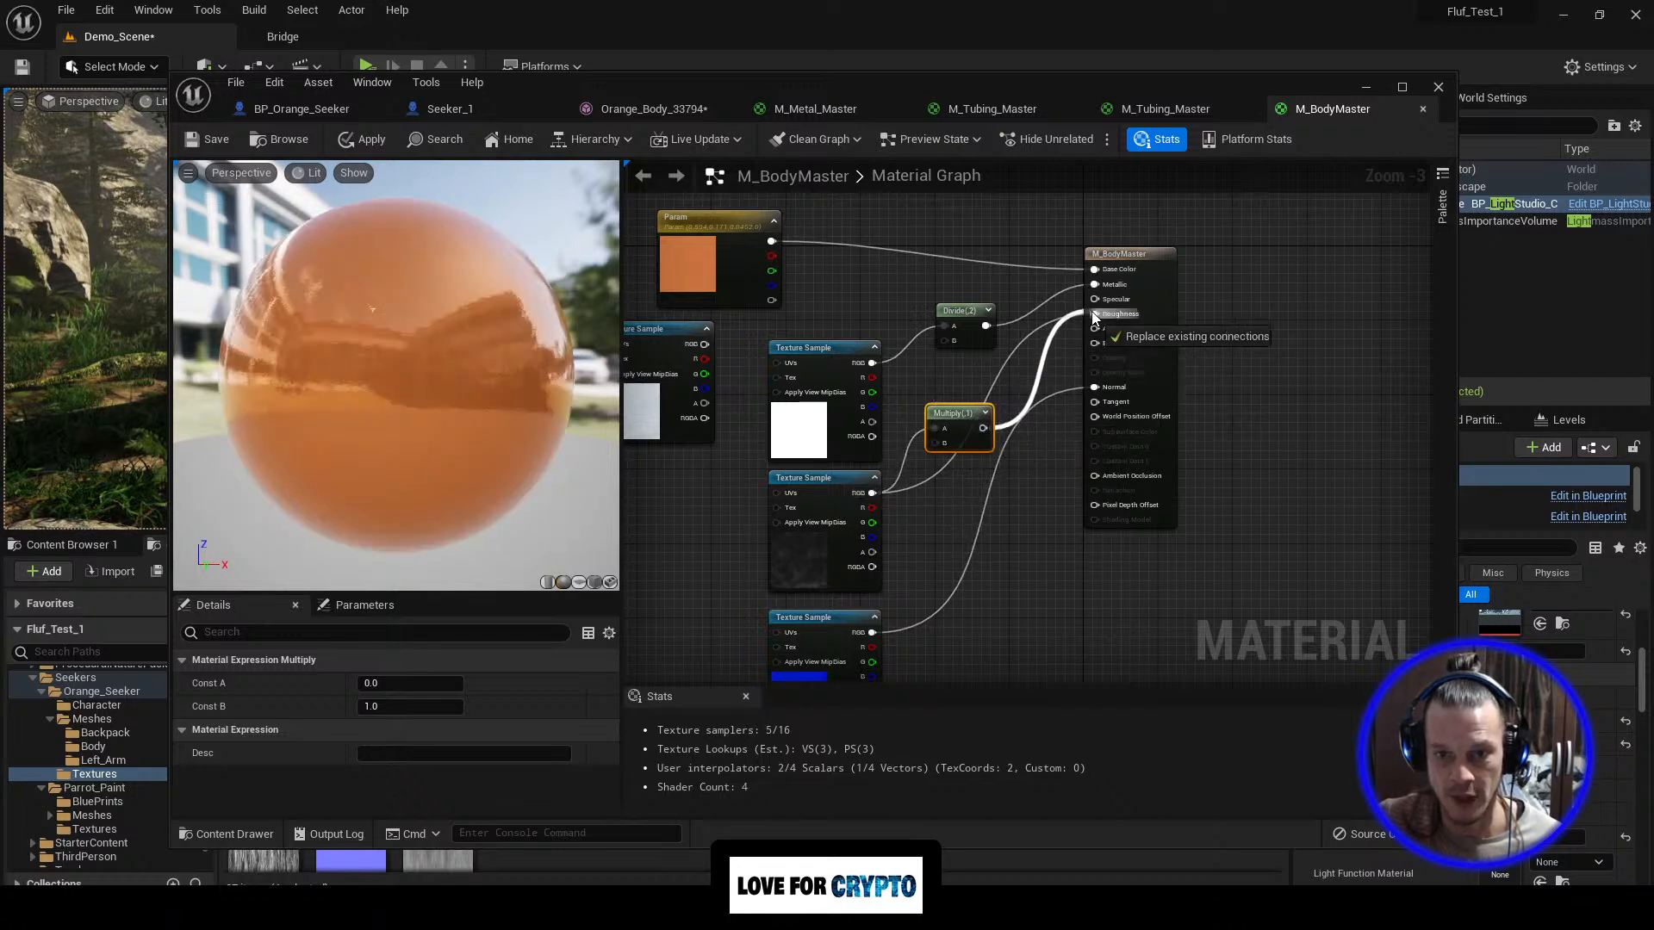
Step: Multiply the orange Param color with the Metal012_1K_Color texture and connect the result to Base Color
{"action": "right_click_drag", "start_coordinate": [885, 298], "coordinate": [1030, 315]}
{"action": "left_click_drag", "start_coordinate": [874, 237], "coordinate": [815, 241]}
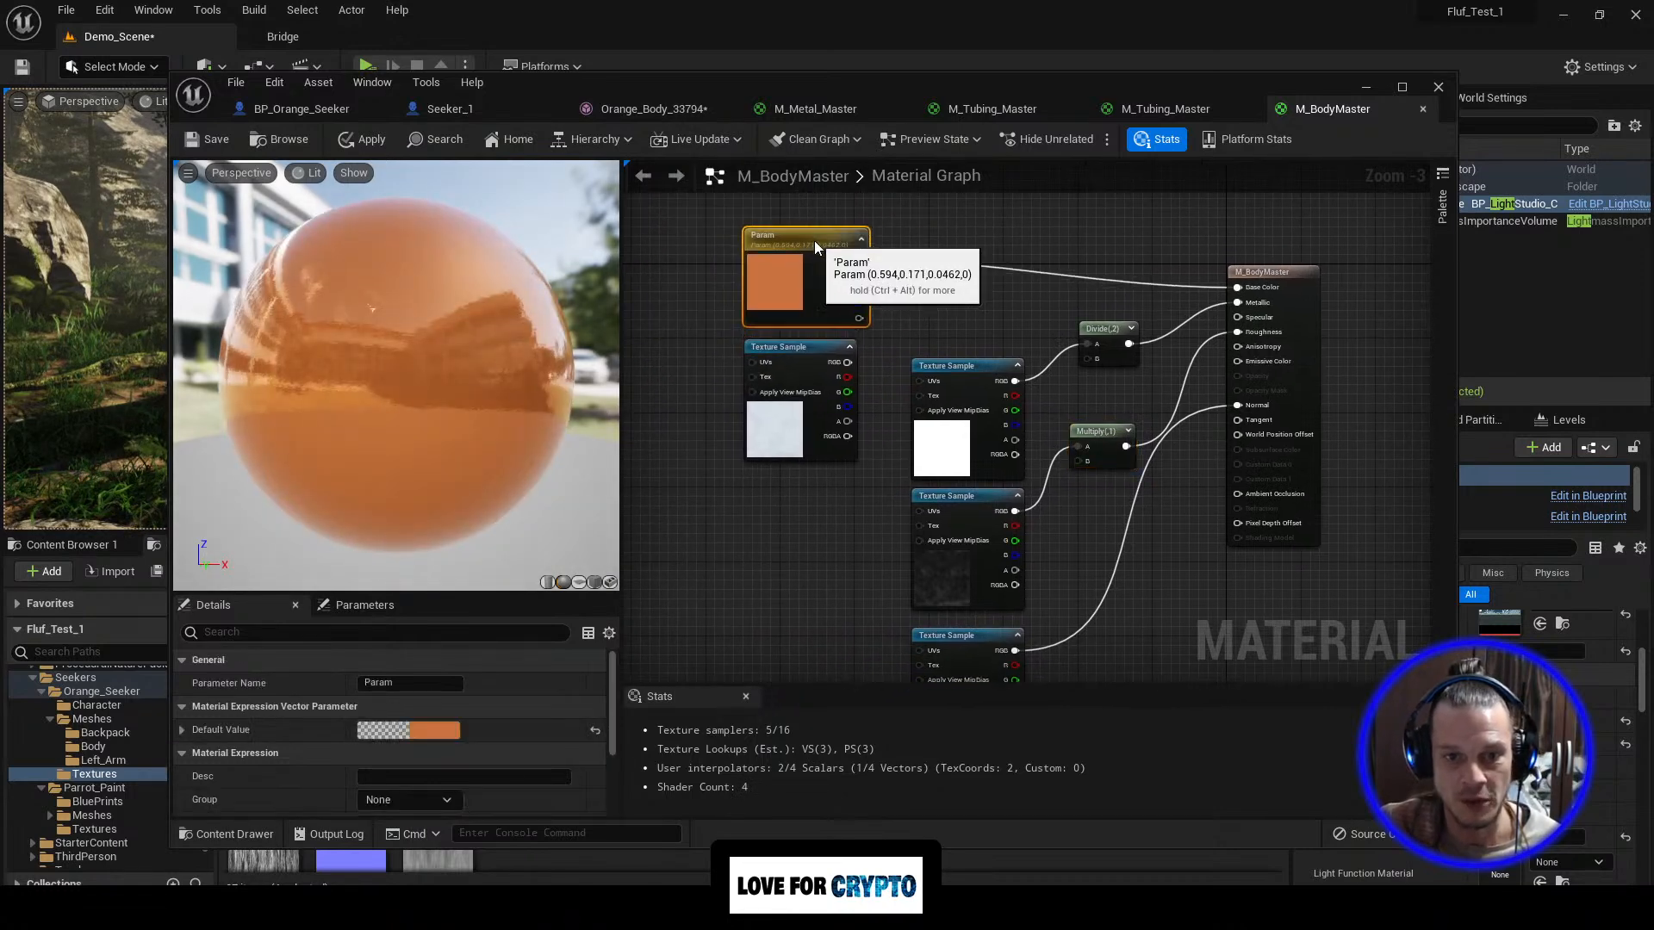
{"action": "right_click_drag", "start_coordinate": [933, 307], "coordinate": [900, 310]}
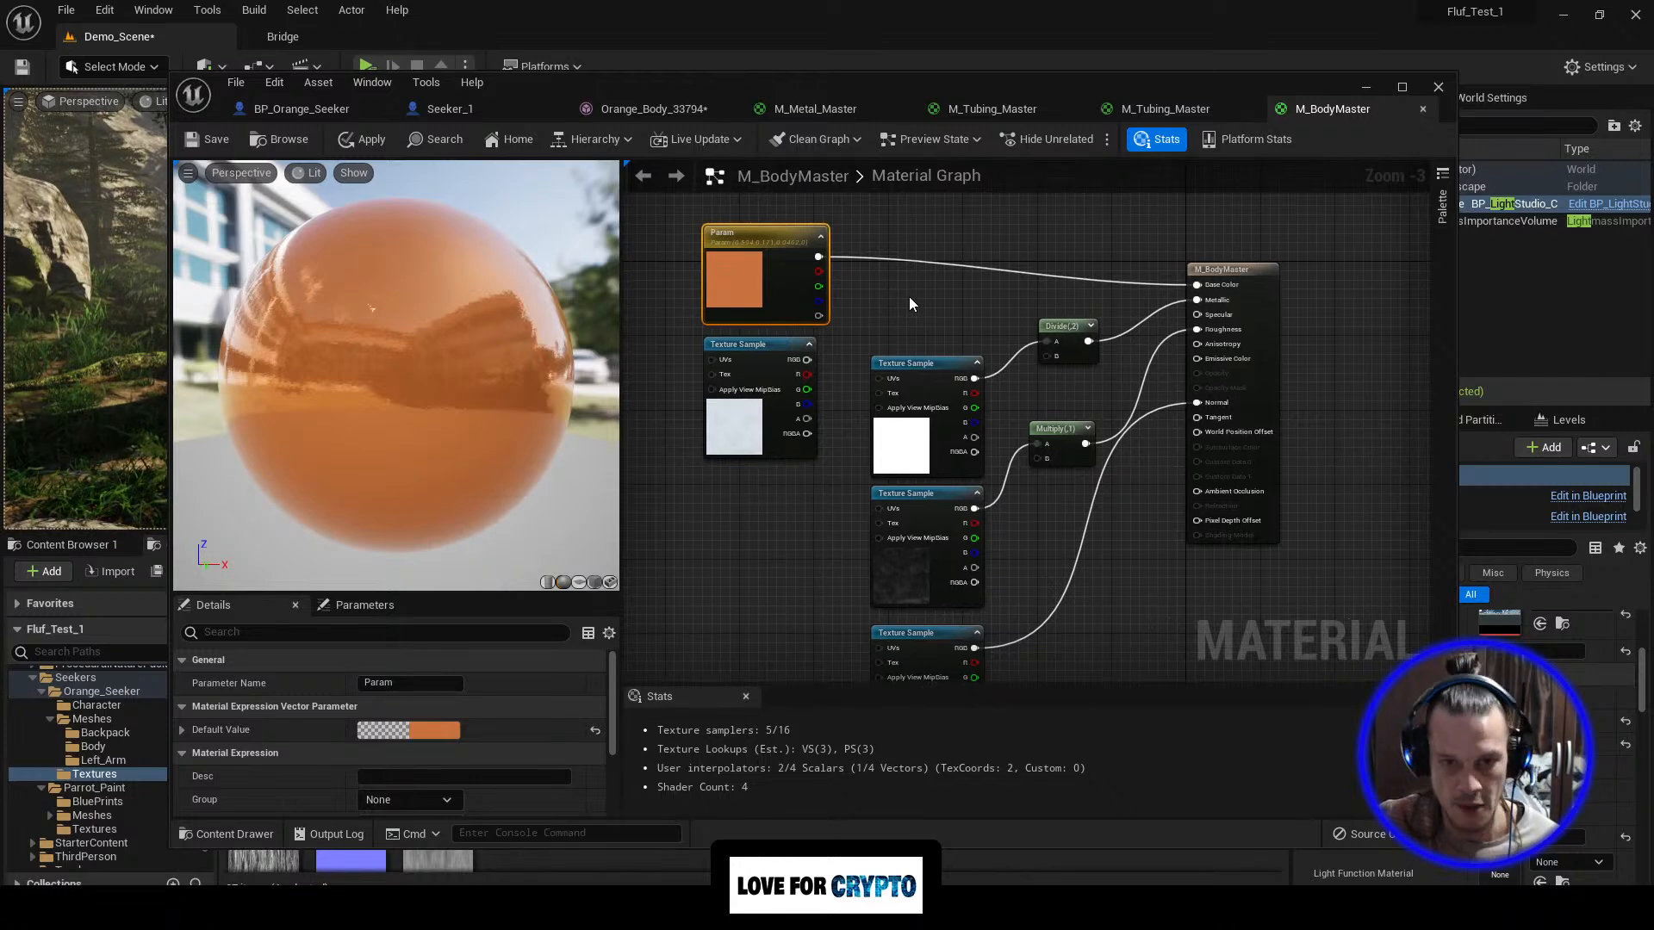
{"action": "left_click", "coordinate": [909, 288]}
{"action": "left_click_drag", "start_coordinate": [818, 256], "coordinate": [918, 310]}
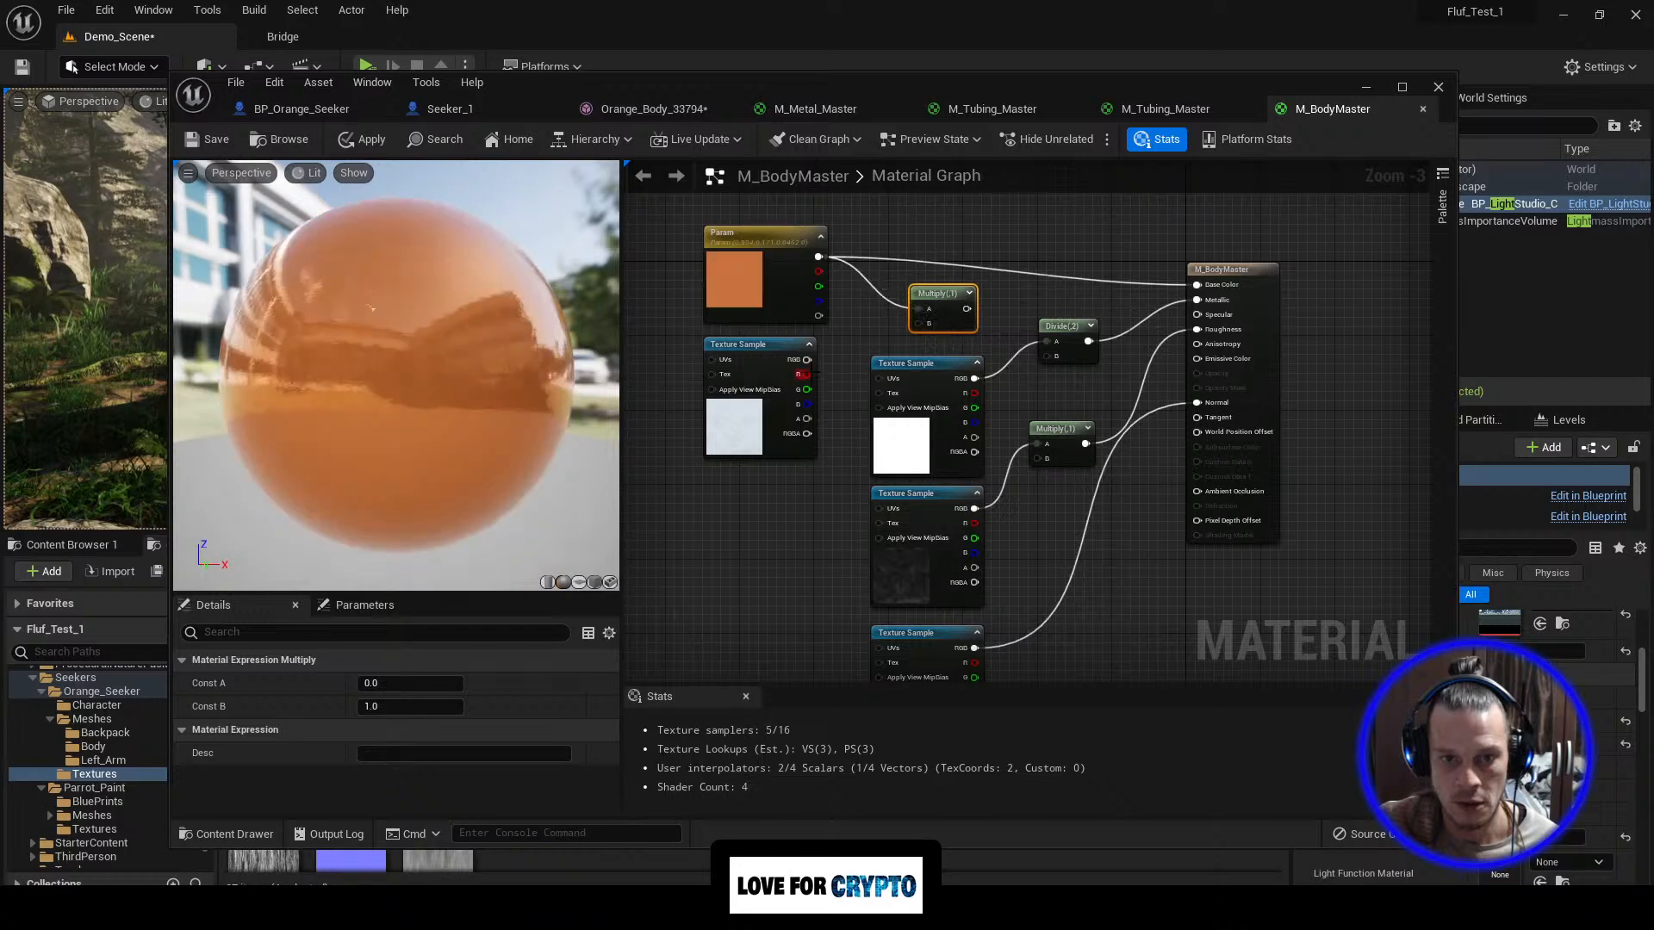
{"action": "left_click_drag", "start_coordinate": [806, 359], "coordinate": [1197, 285]}
{"action": "left_click_drag", "start_coordinate": [965, 321], "coordinate": [982, 297]}
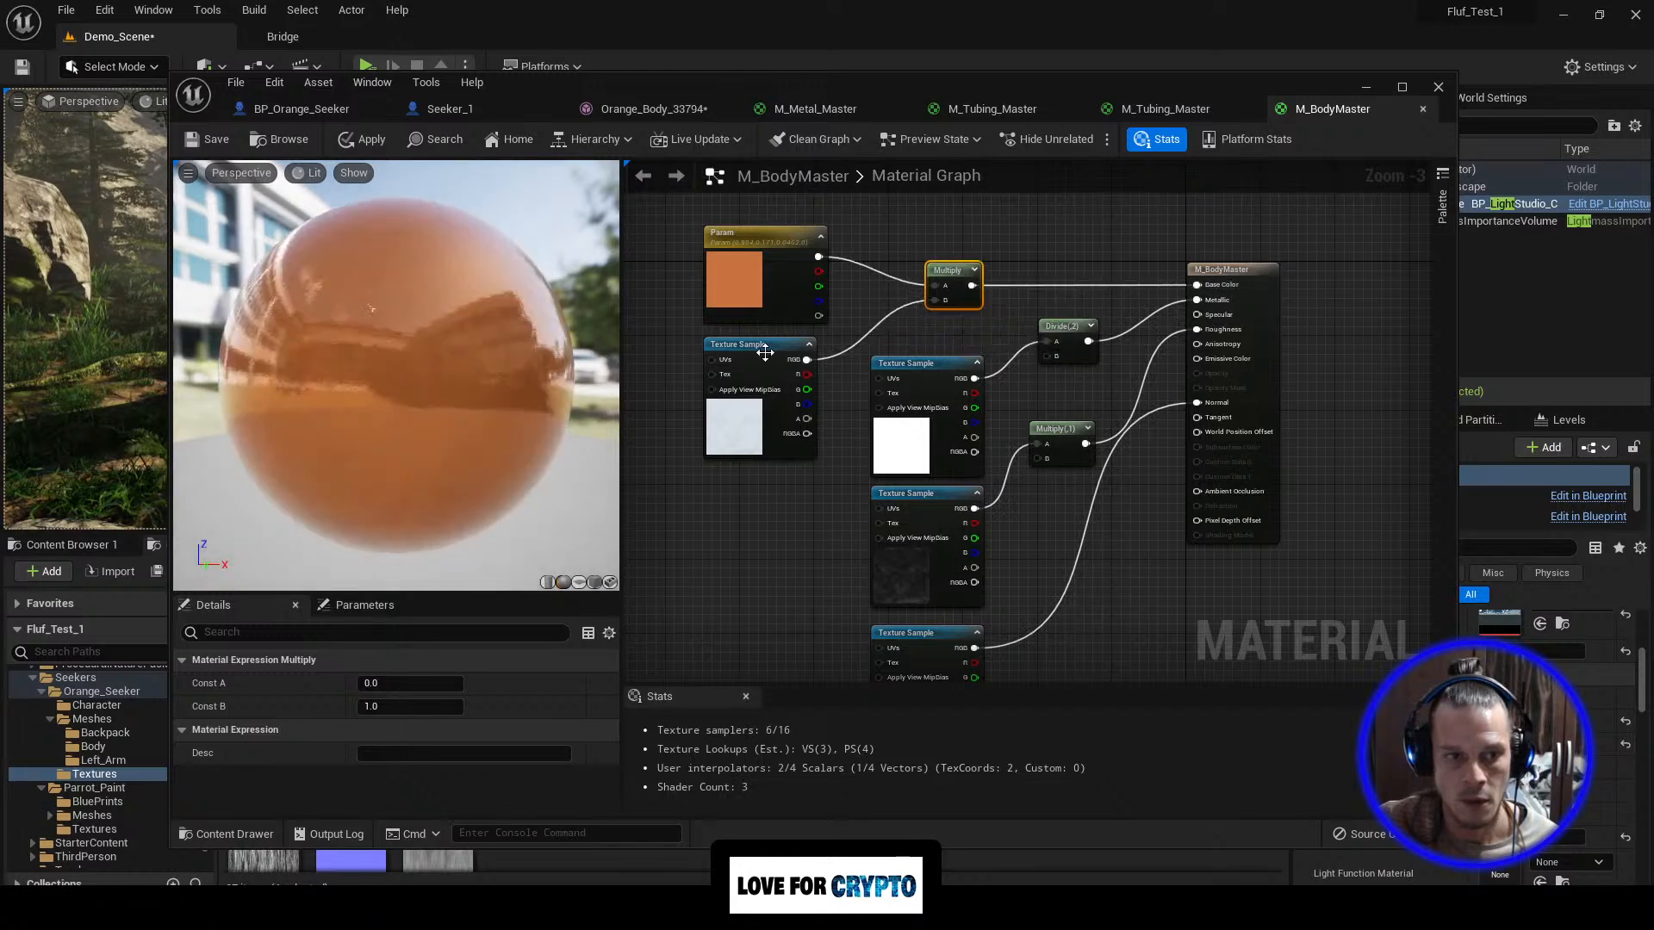
Step: Set the divisor of the Metalness texture's Divide node to 4 and inspect the preview sphere
{"action": "left_click_drag", "start_coordinate": [307, 357], "coordinate": [478, 374]}
{"action": "scroll", "coordinate": [270, 357], "scroll_direction": "up", "scroll_amount": 5}
{"action": "scroll", "coordinate": [419, 371], "scroll_direction": "down", "scroll_amount": 4}
{"action": "scroll", "coordinate": [417, 369], "scroll_direction": "up", "scroll_amount": 5}
{"action": "scroll", "coordinate": [415, 380], "scroll_direction": "down", "scroll_amount": 5}
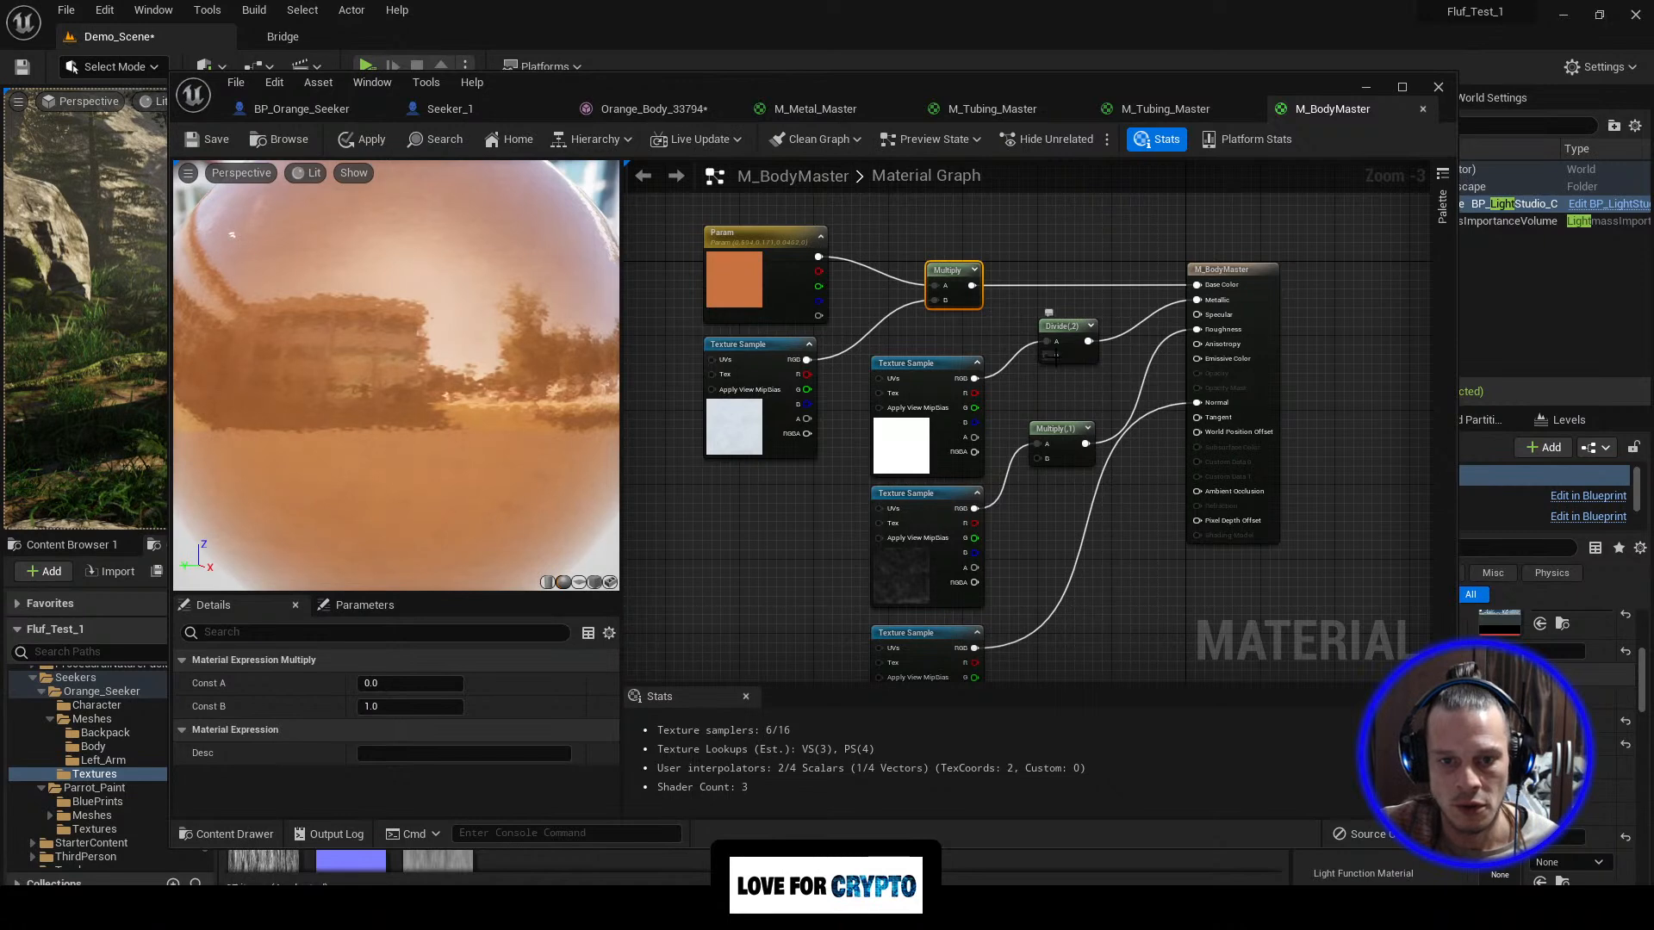
{"action": "left_click", "coordinate": [1061, 337]}
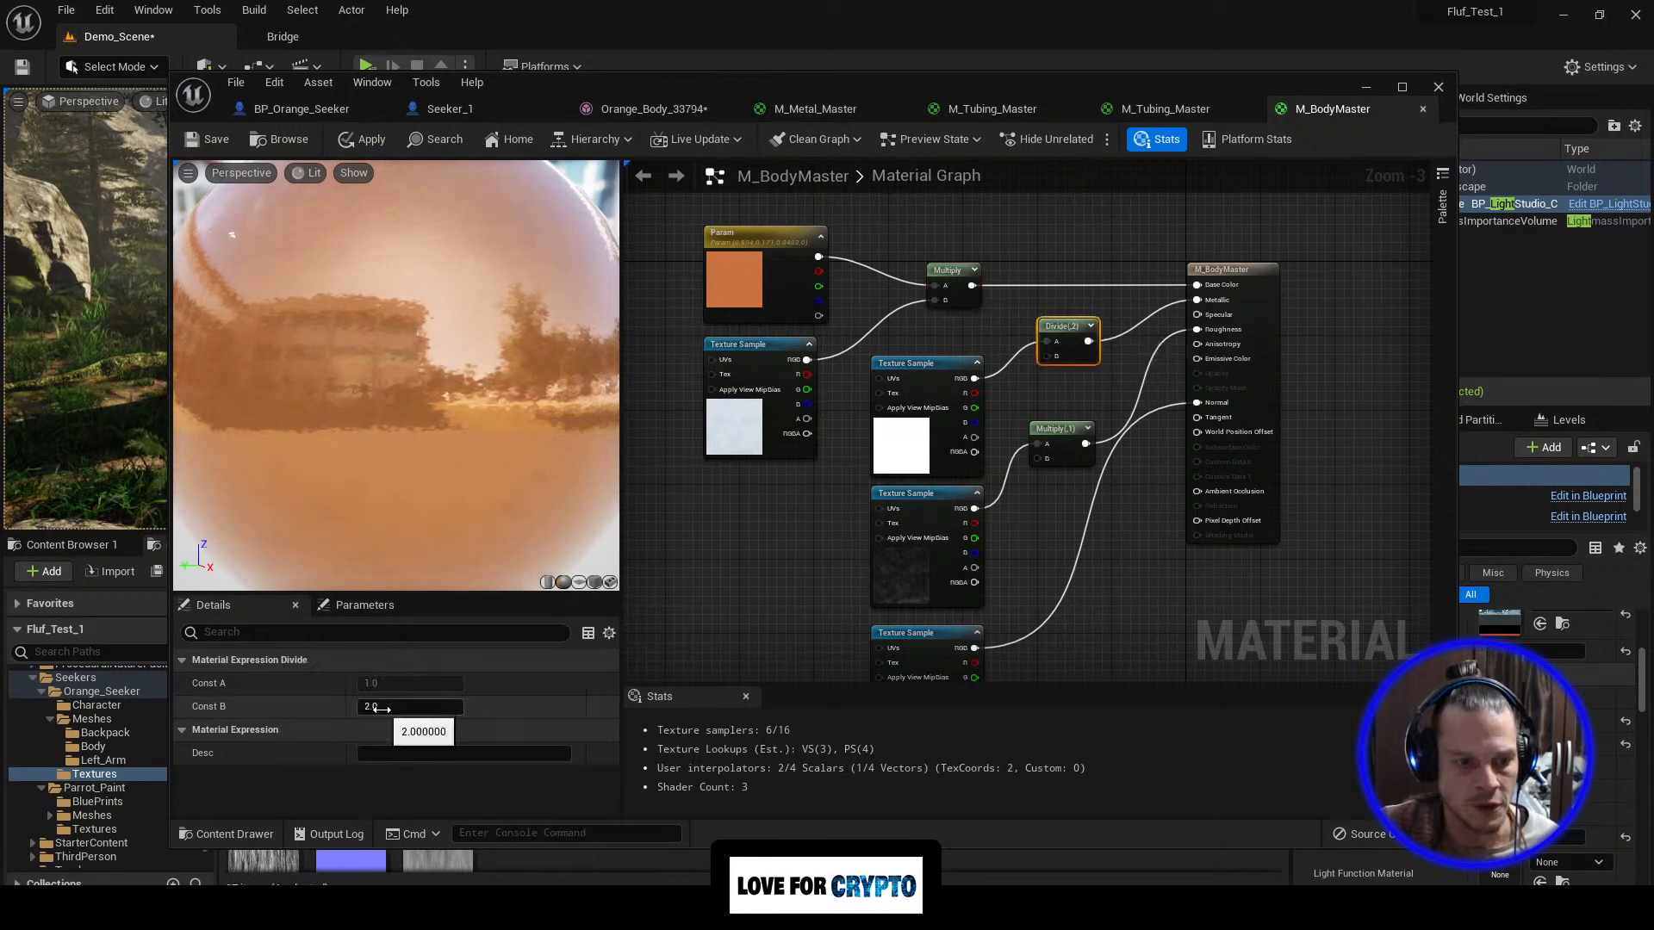
{"action": "left_click", "coordinate": [383, 707]}
{"action": "type", "text": "4"}
{"action": "key", "text": "Return"}
{"action": "scroll", "coordinate": [758, 530], "scroll_direction": "down", "scroll_amount": 1}
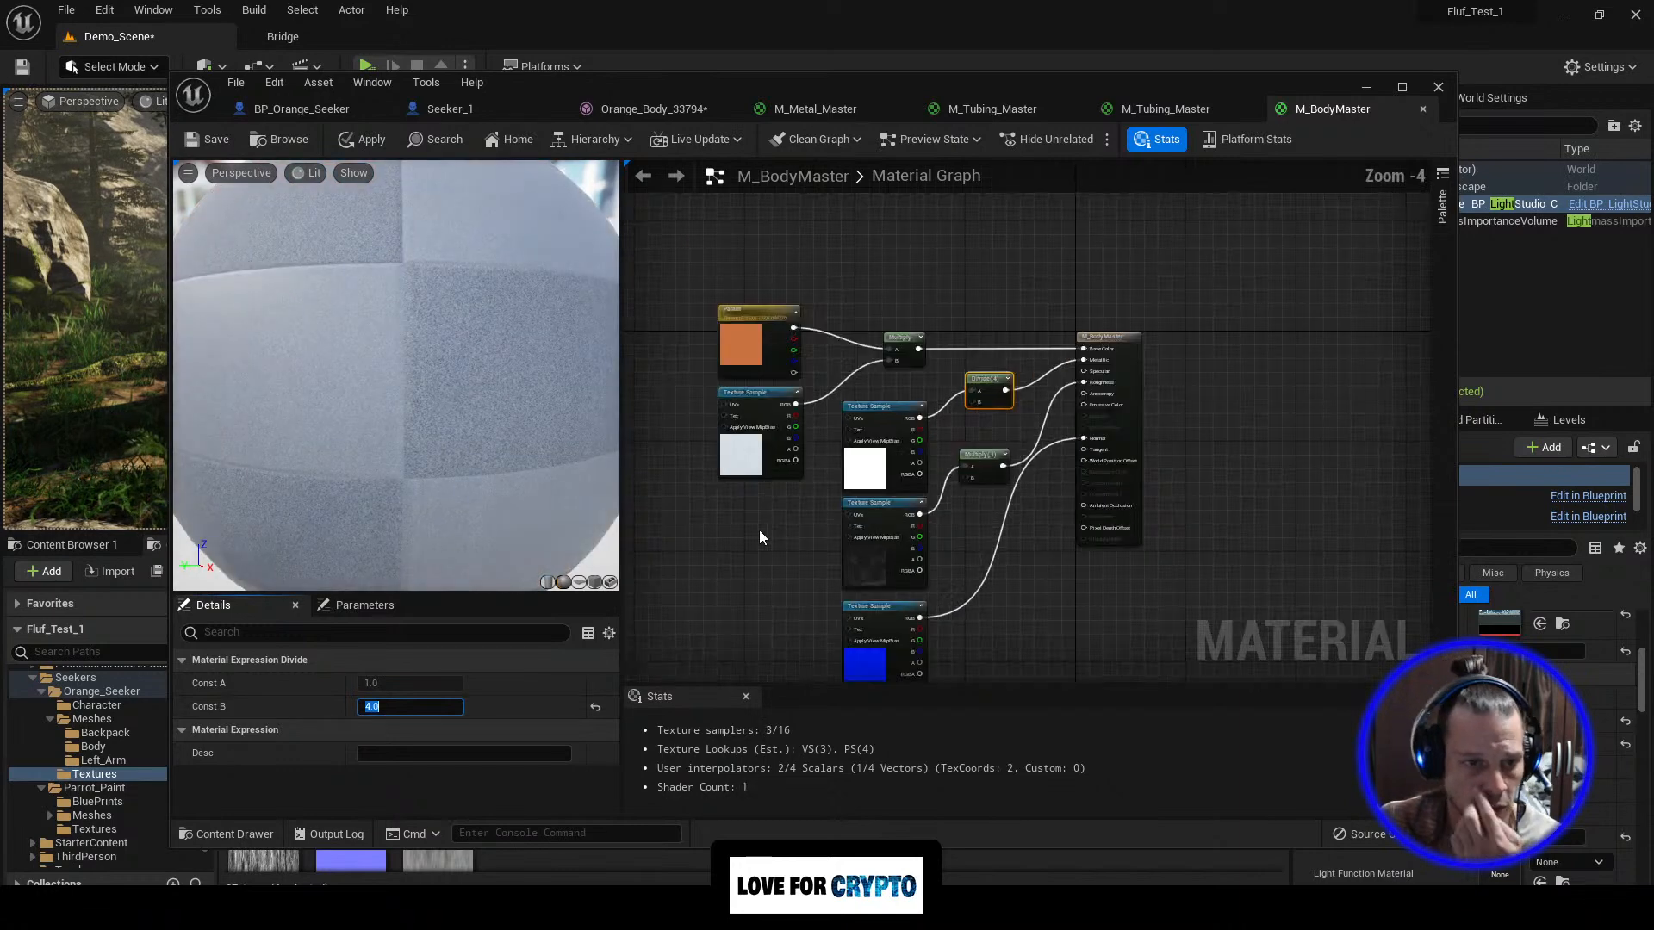
{"action": "scroll", "coordinate": [1111, 374], "scroll_direction": "down", "scroll_amount": 1}
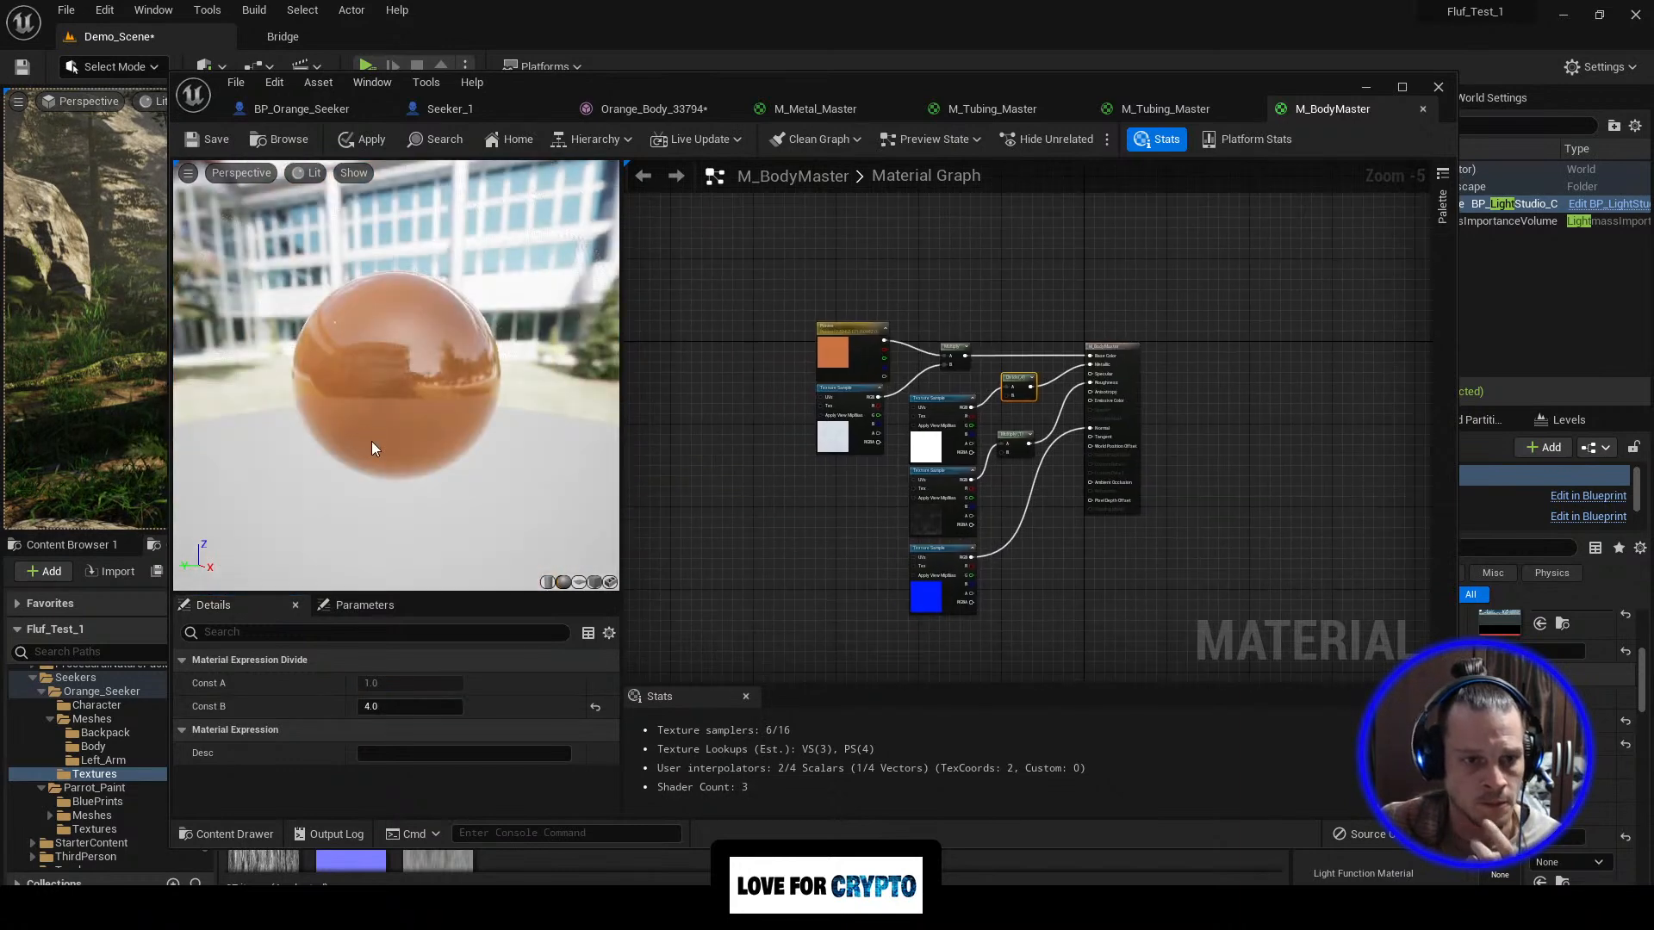
{"action": "left_click_drag", "start_coordinate": [363, 426], "coordinate": [509, 428]}
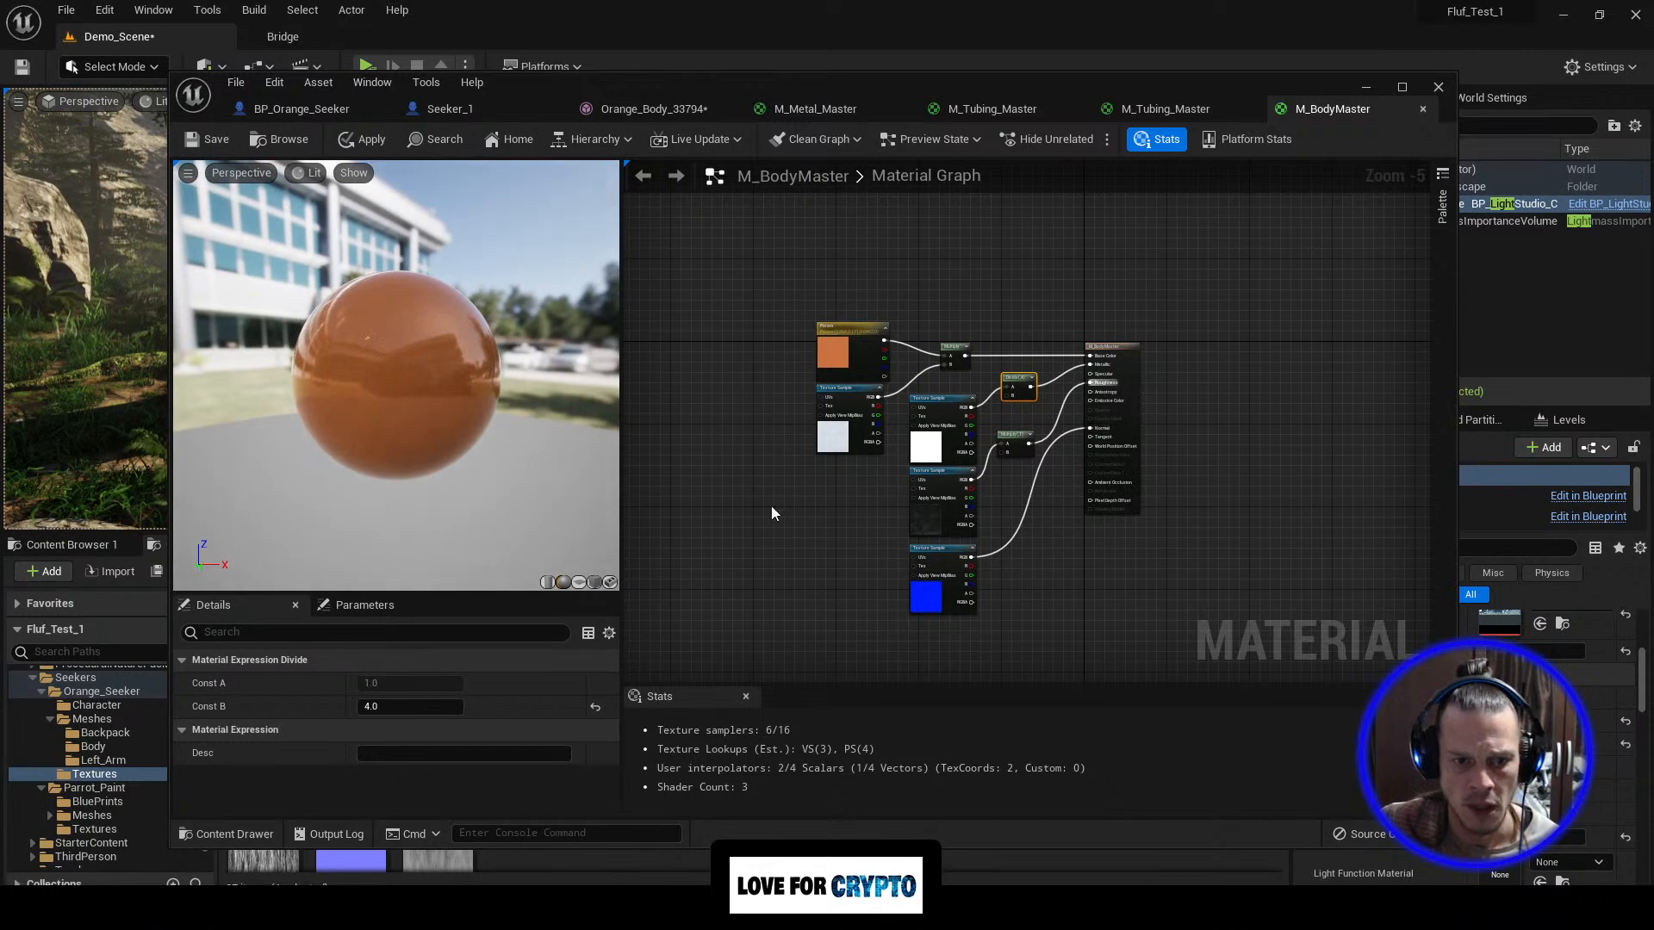
Step: Set the divisor of the Metalness texture's Divide node to 8 and check the preview sphere
{"action": "left_click", "coordinate": [378, 707]}
{"action": "type", "text": "8"}
{"action": "key", "text": "Return"}
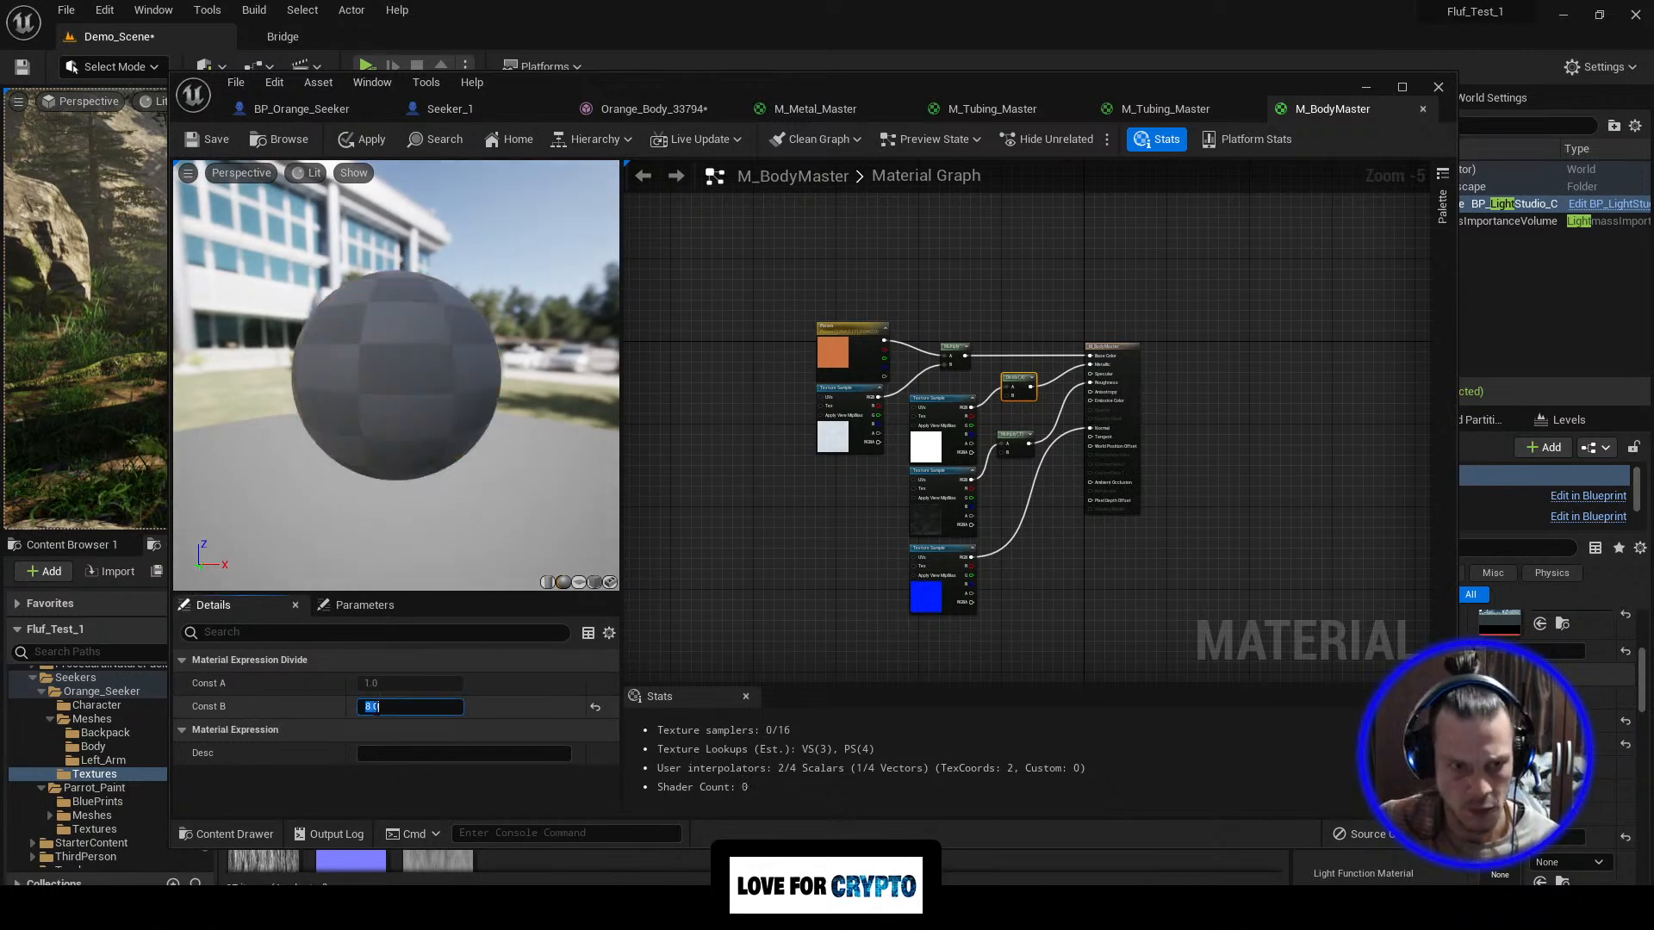
{"action": "left_click_drag", "start_coordinate": [374, 401], "coordinate": [474, 440]}
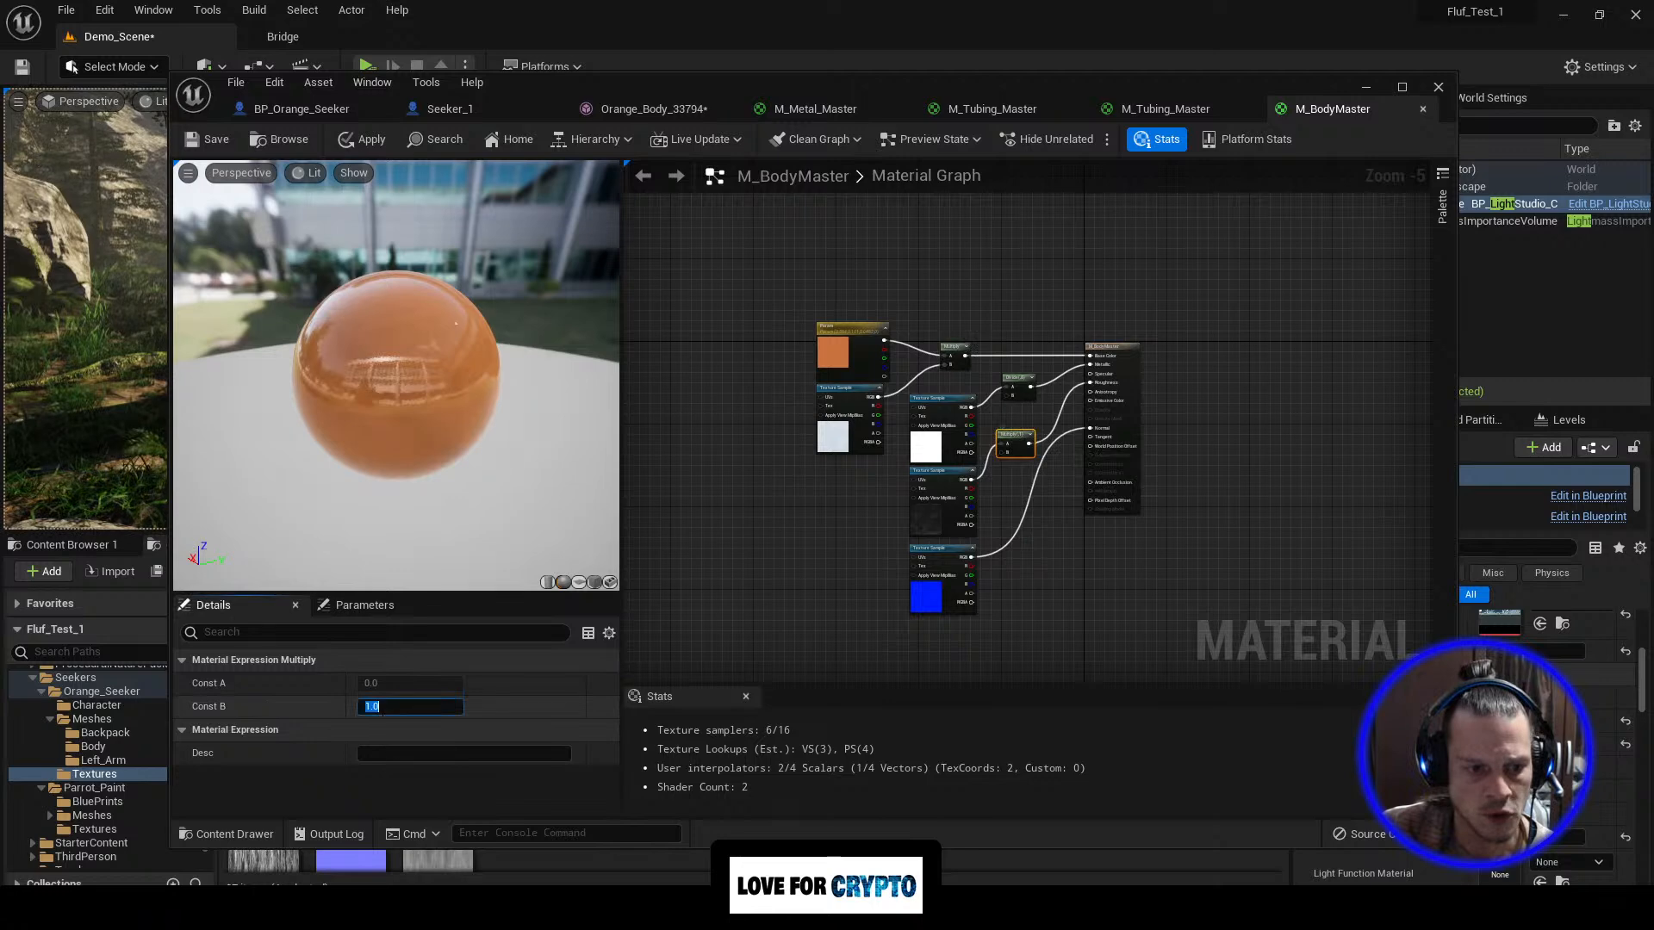
Step: Set Const B of the Roughness texture's Multiply node to 10 and inspect the reflections on the preview sphere
{"action": "type", "text": "10"}
{"action": "key", "text": "Return"}
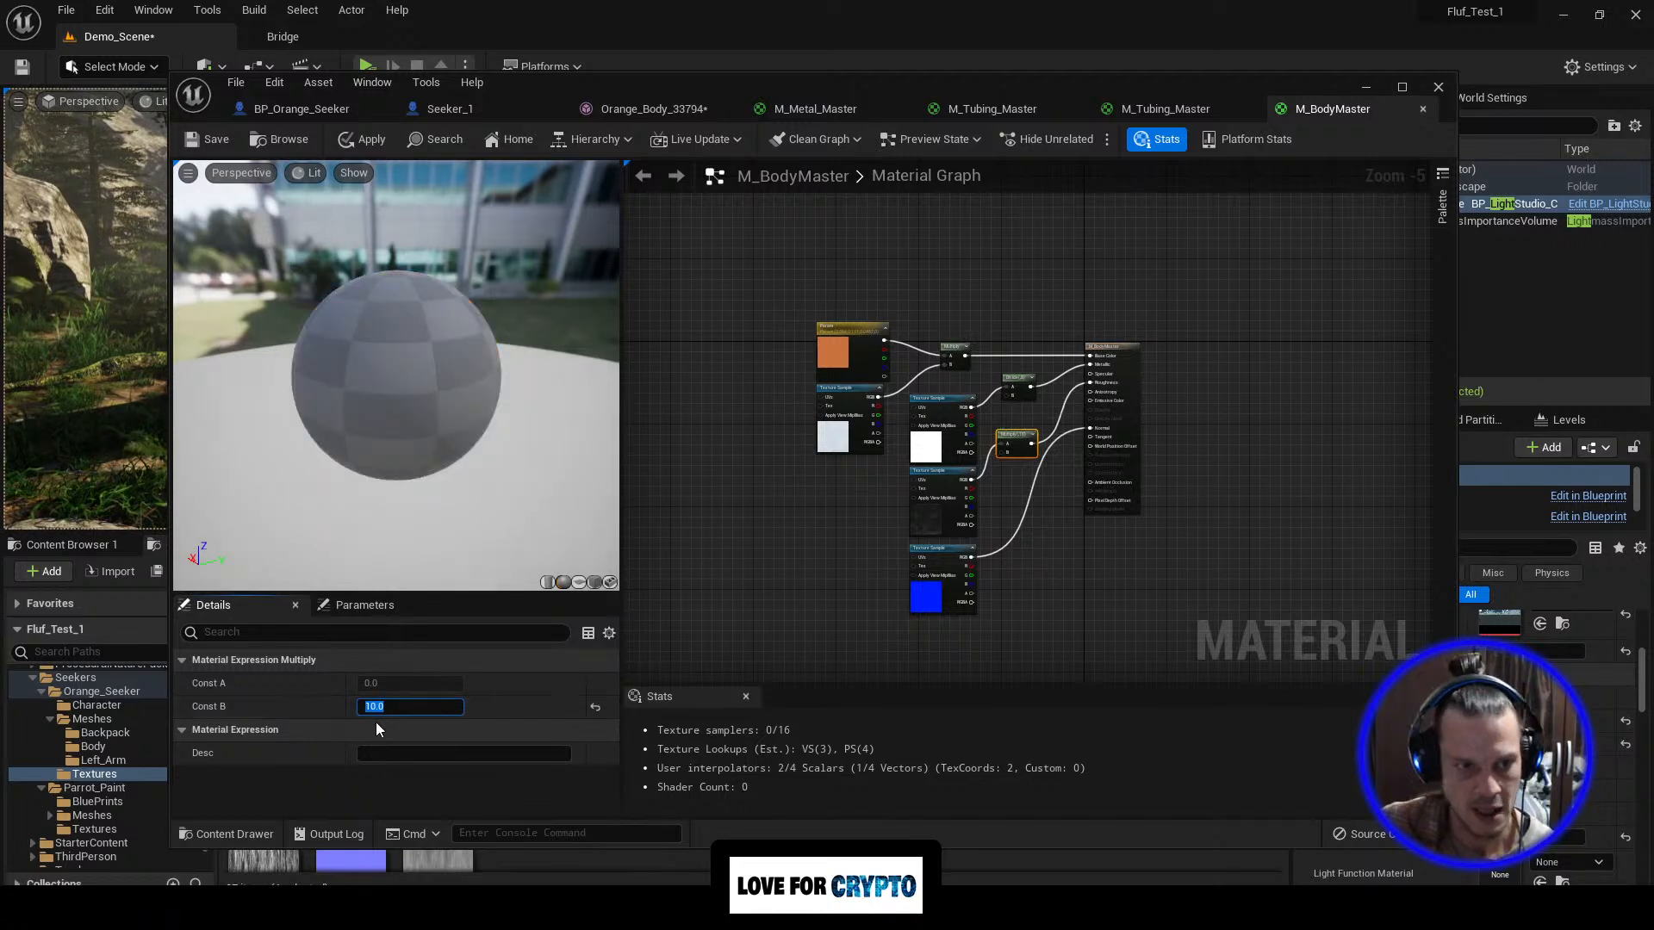
{"action": "scroll", "coordinate": [361, 441], "scroll_direction": "up", "scroll_amount": 5}
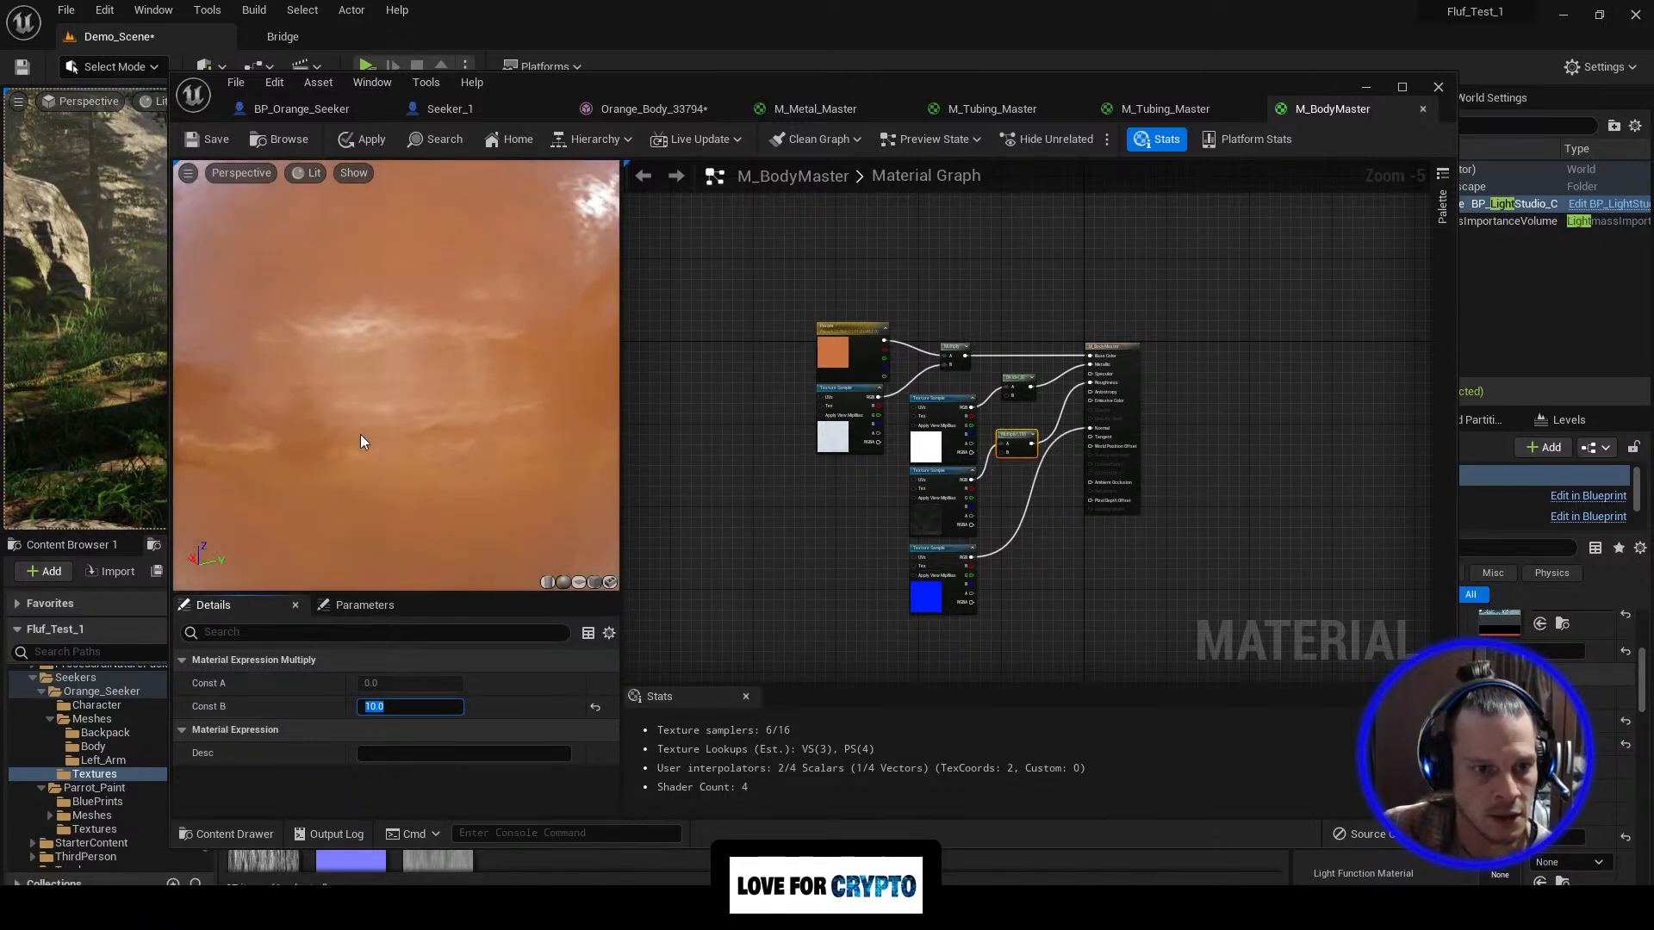
{"action": "scroll", "coordinate": [362, 442], "scroll_direction": "down", "scroll_amount": 4}
{"action": "left_click_drag", "start_coordinate": [341, 419], "coordinate": [613, 419]}
{"action": "left_click_drag", "start_coordinate": [262, 376], "coordinate": [359, 403]}
{"action": "scroll", "coordinate": [262, 375], "scroll_direction": "up", "scroll_amount": 4}
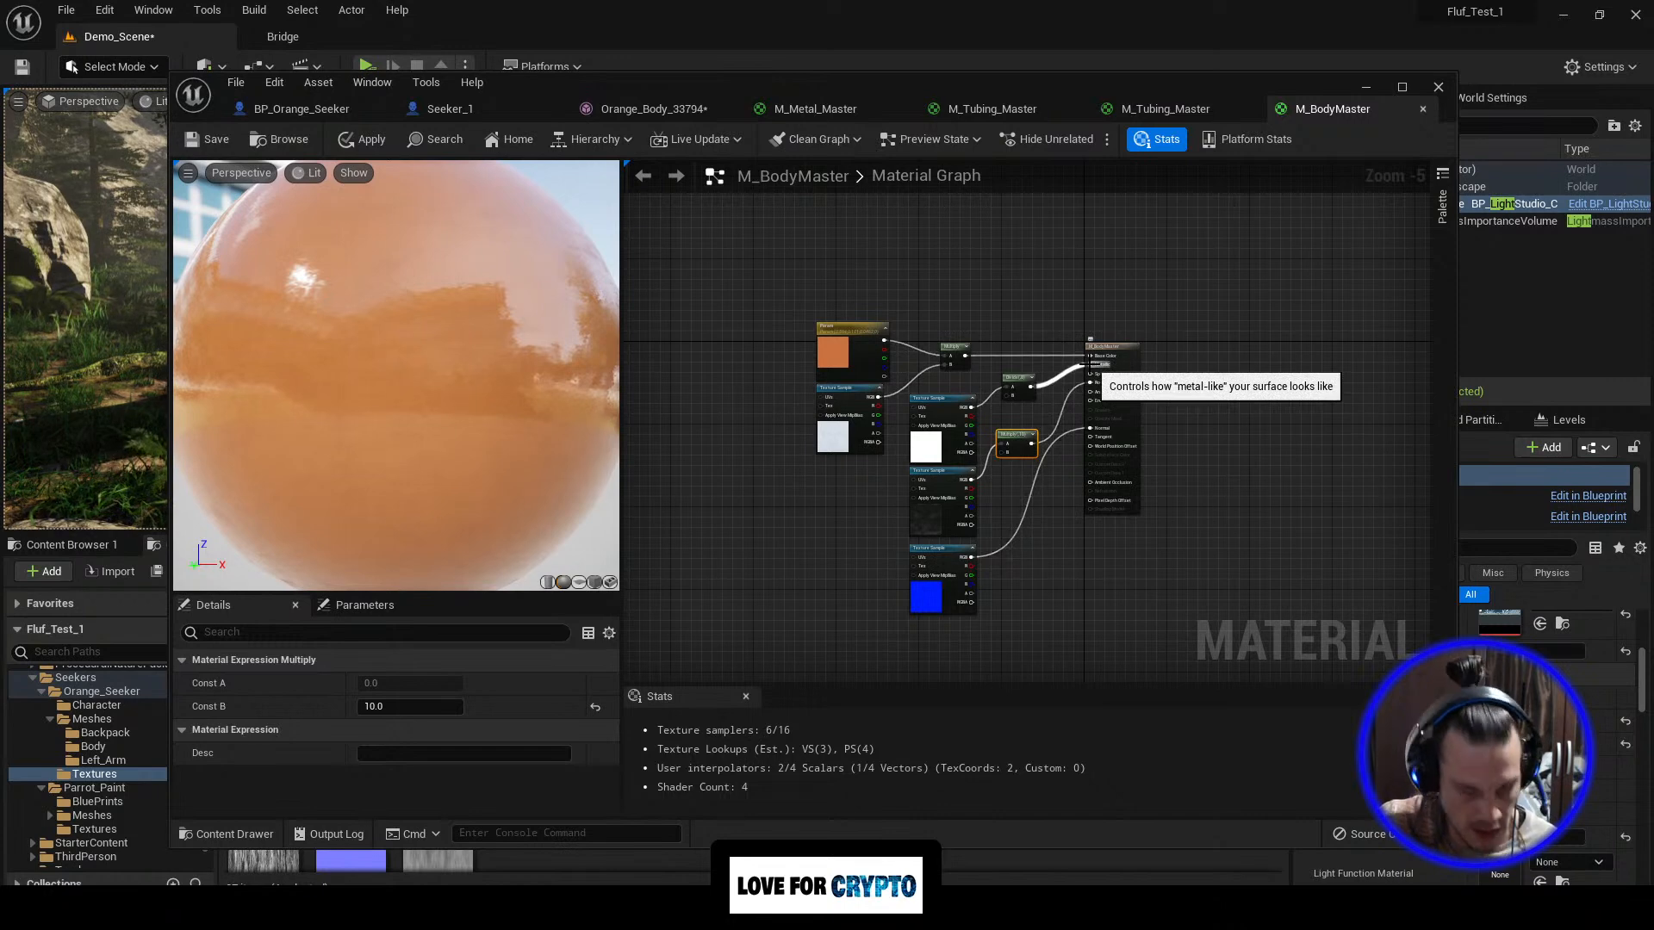
Step: Disconnect the Divide node from the material's Metallic input and inspect the preview sphere
{"action": "left_click", "coordinate": [1091, 364], "text": "alt"}
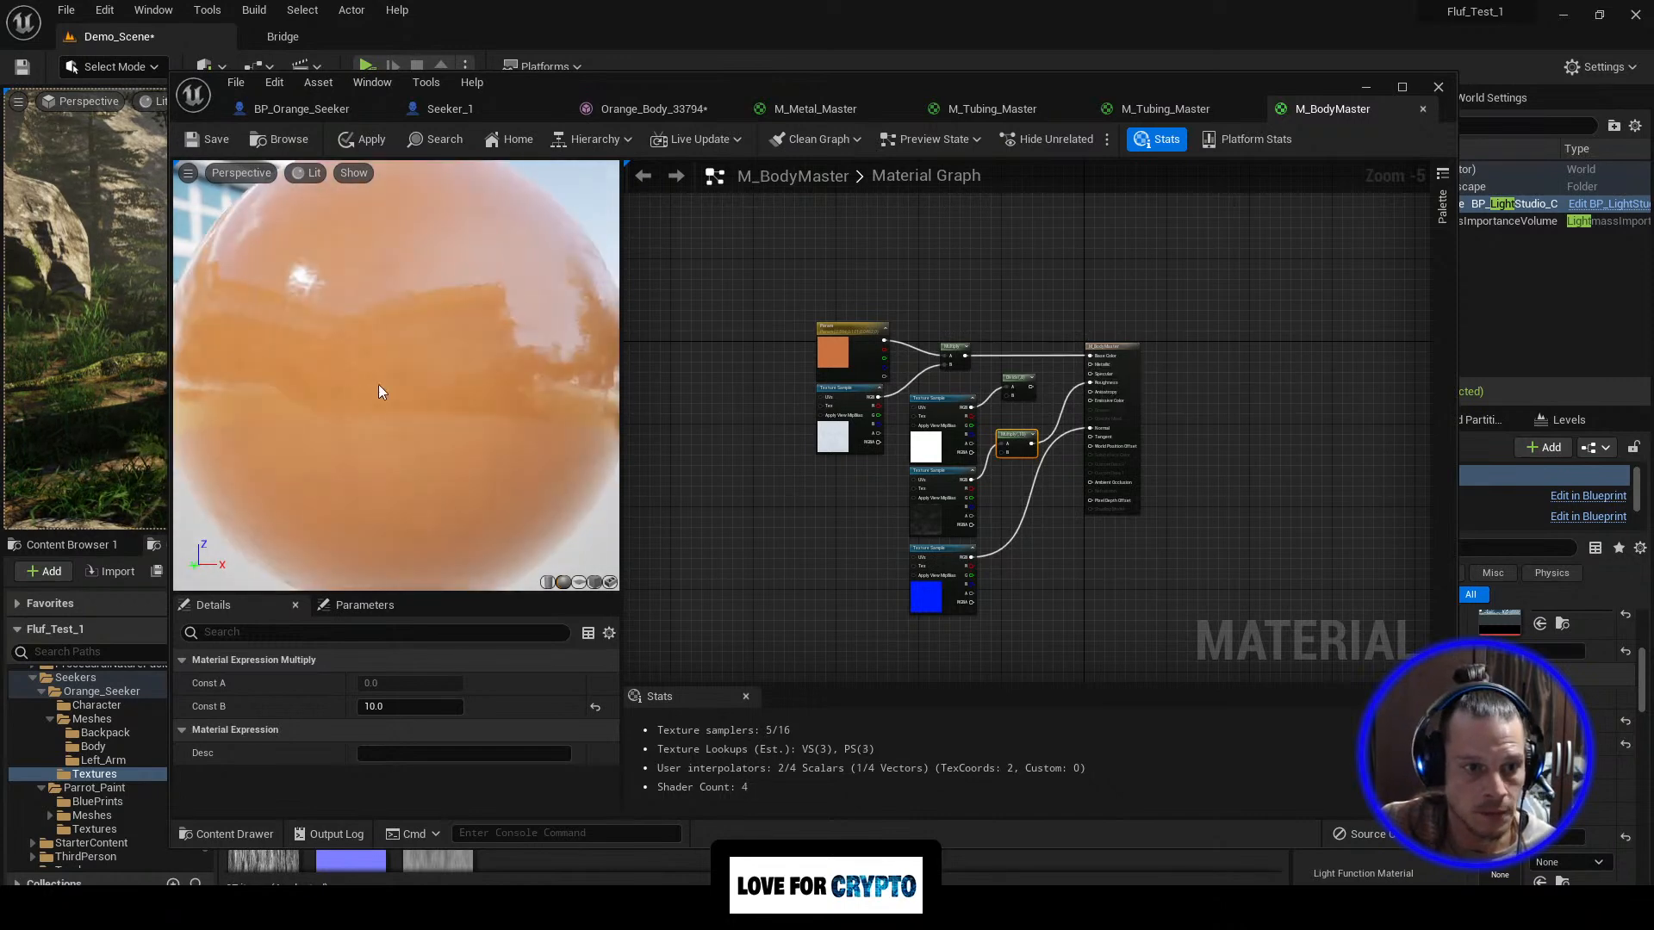
{"action": "left_click_drag", "start_coordinate": [379, 379], "coordinate": [203, 390]}
{"action": "scroll", "coordinate": [300, 396], "scroll_direction": "up", "scroll_amount": 5}
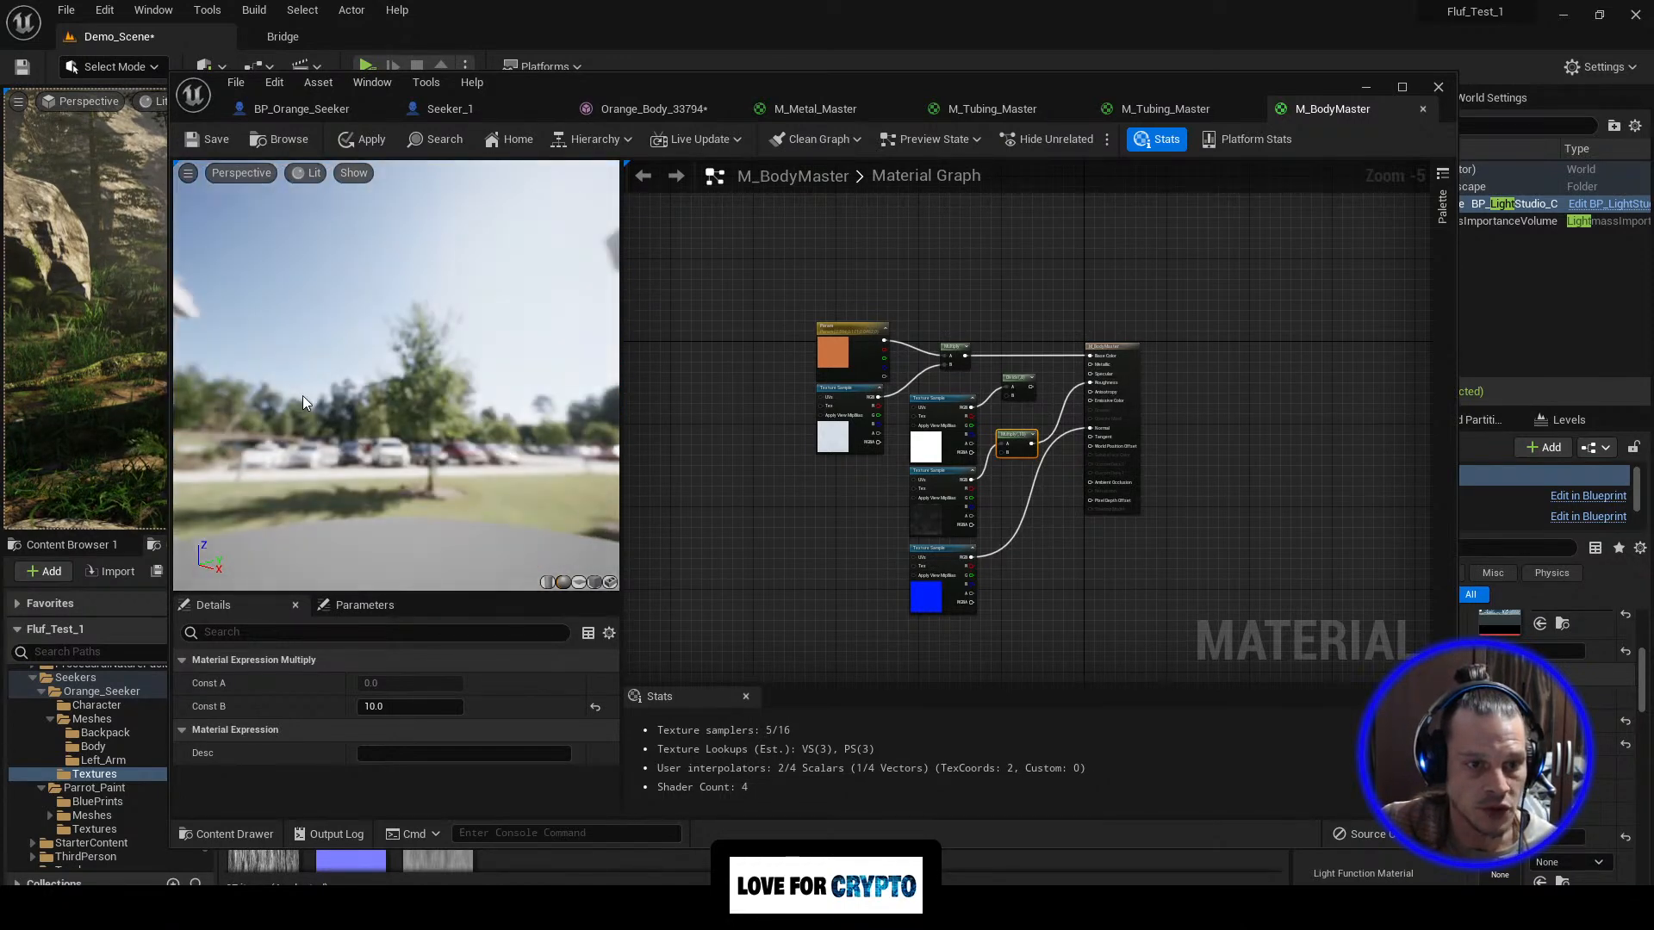
{"action": "scroll", "coordinate": [400, 403], "scroll_direction": "down", "scroll_amount": 4}
{"action": "scroll", "coordinate": [411, 385], "scroll_direction": "up", "scroll_amount": 5}
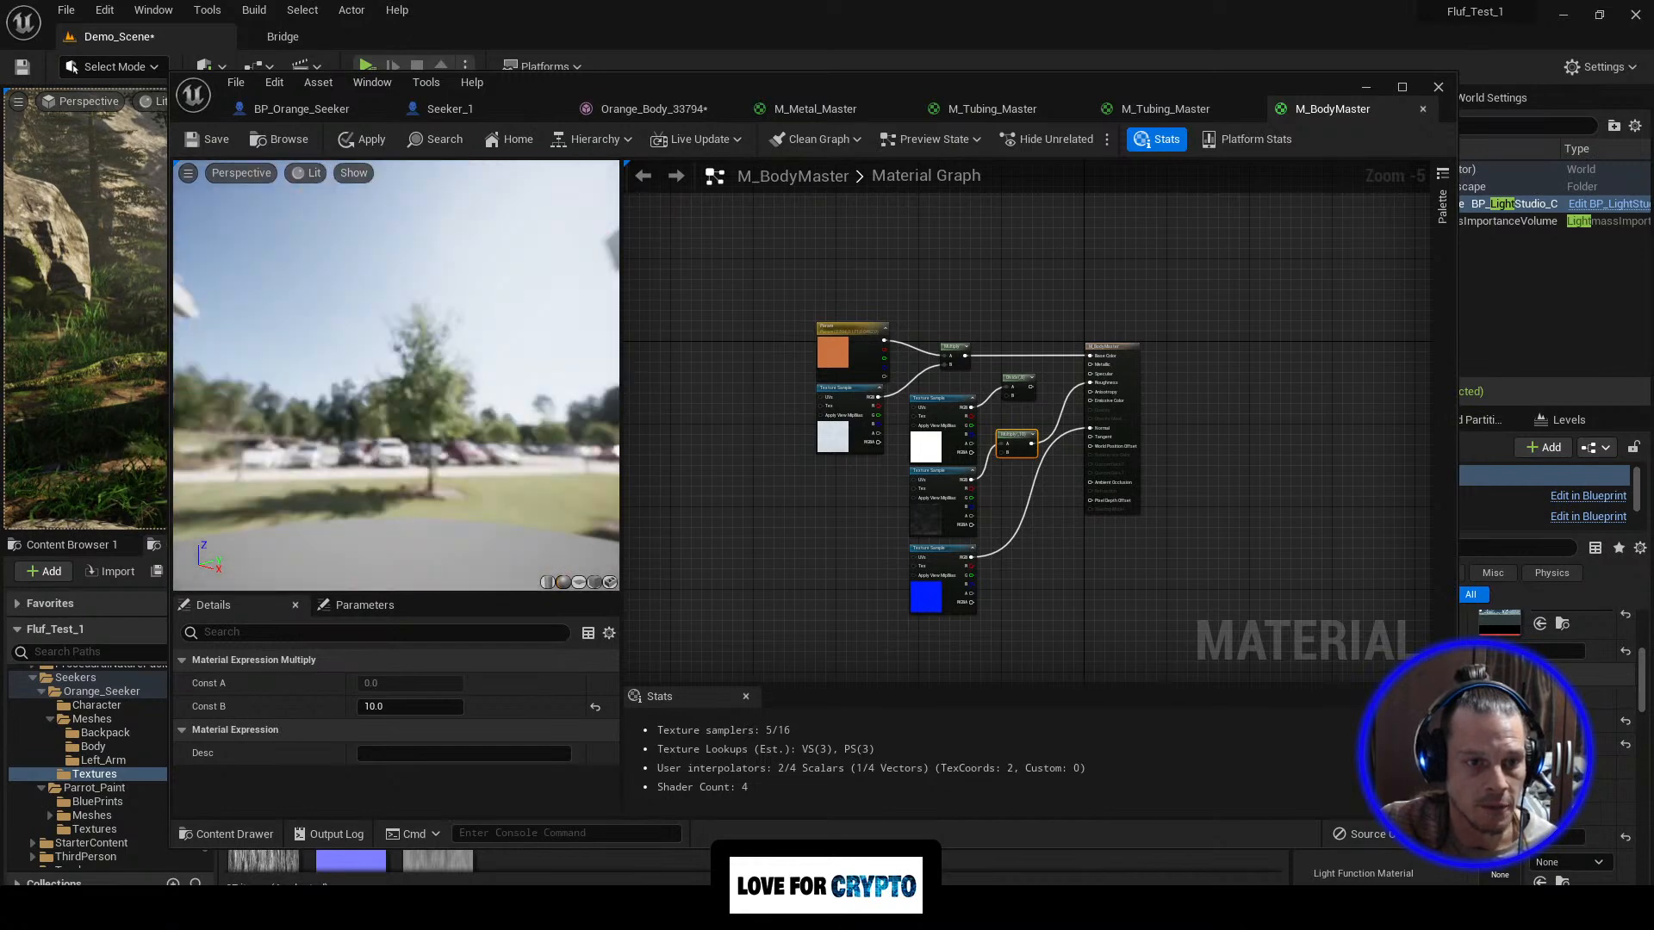
{"action": "scroll", "coordinate": [478, 348], "scroll_direction": "down", "scroll_amount": 4}
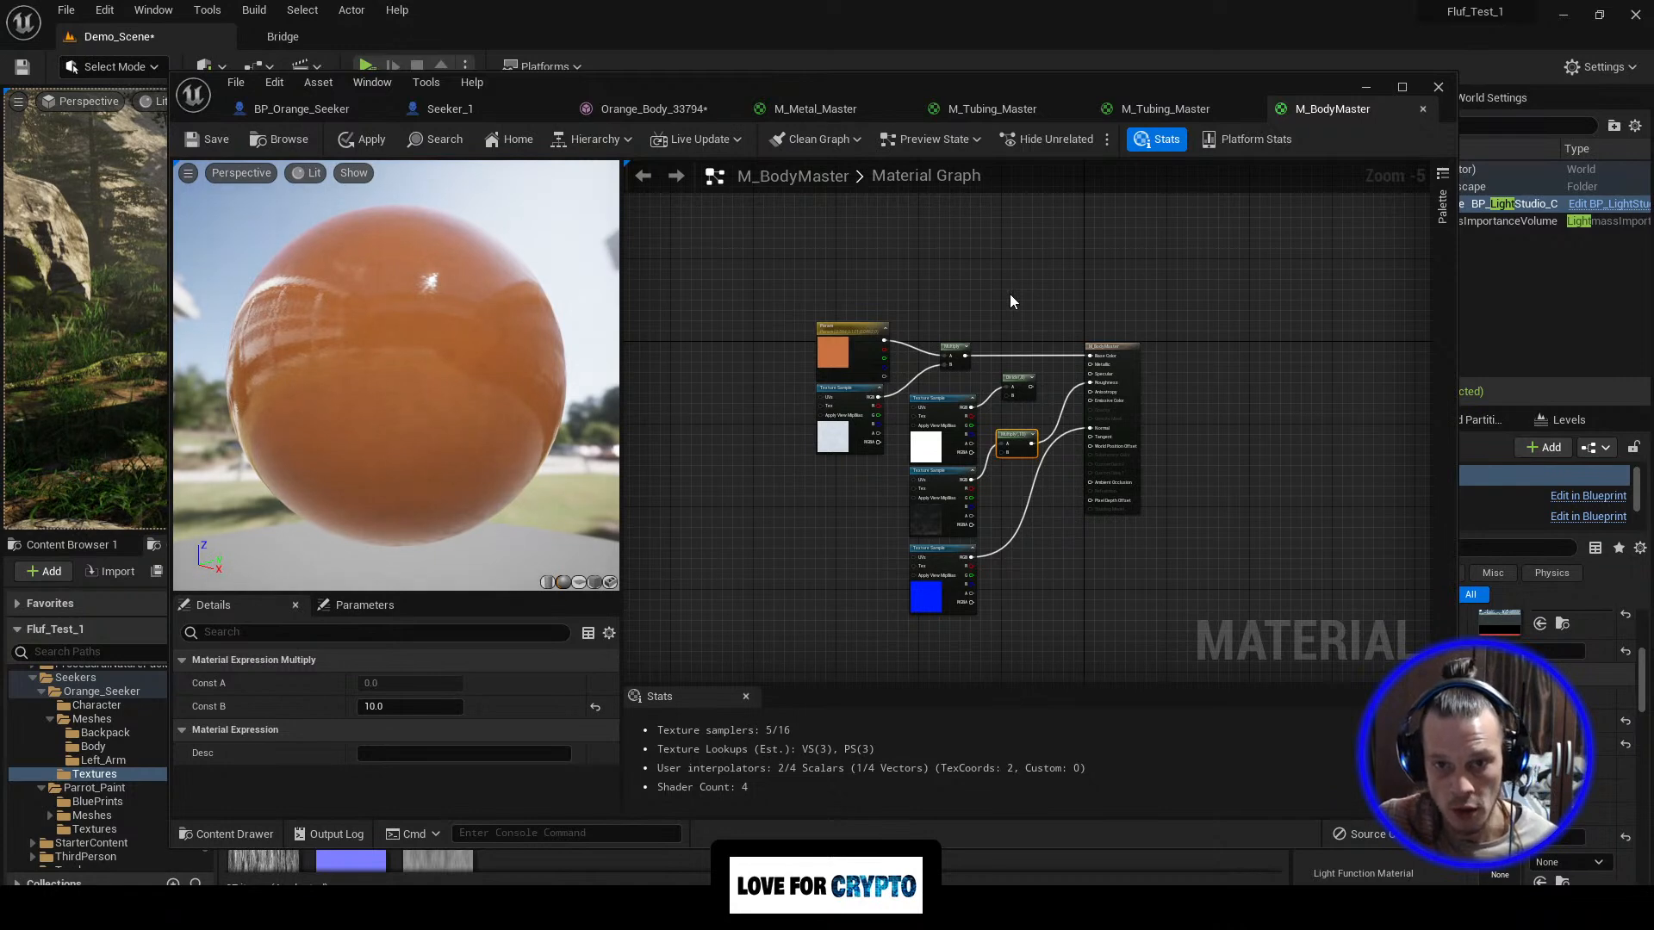
Step: Add a Constant node with value 0.5 and connect it to the Metallic input
{"action": "left_click", "coordinate": [1010, 301]}
{"action": "left_click_drag", "start_coordinate": [1017, 302], "coordinate": [999, 332]}
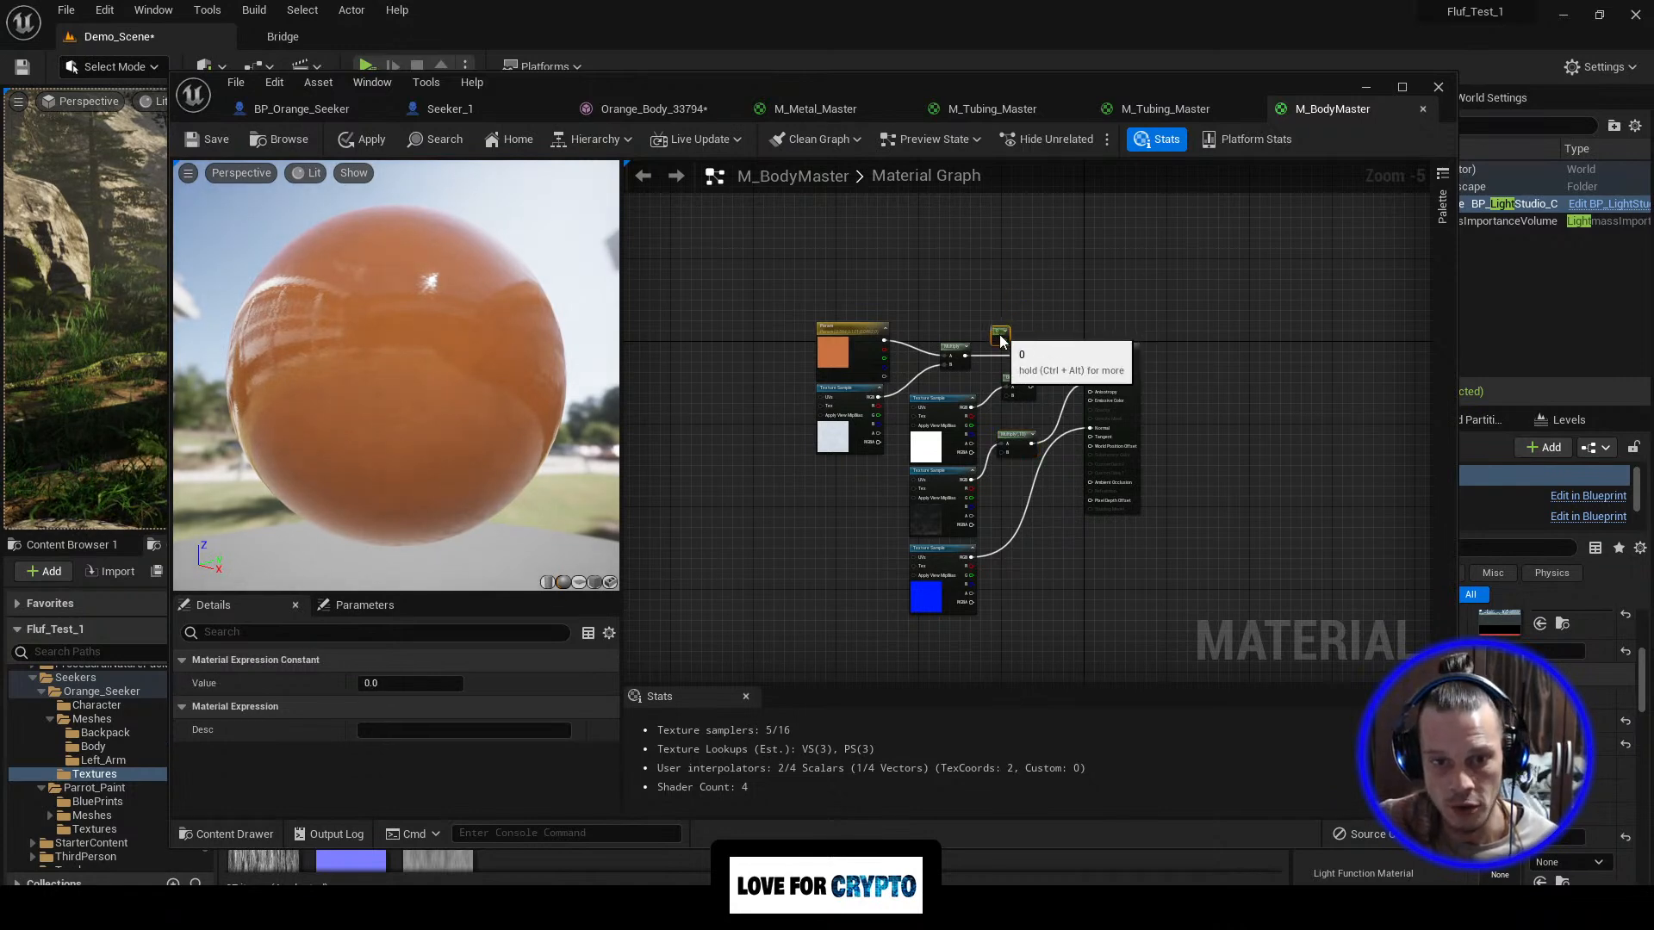
{"action": "scroll", "coordinate": [1023, 406], "scroll_direction": "up", "scroll_amount": 3}
{"action": "left_click_drag", "start_coordinate": [982, 272], "coordinate": [1156, 320]}
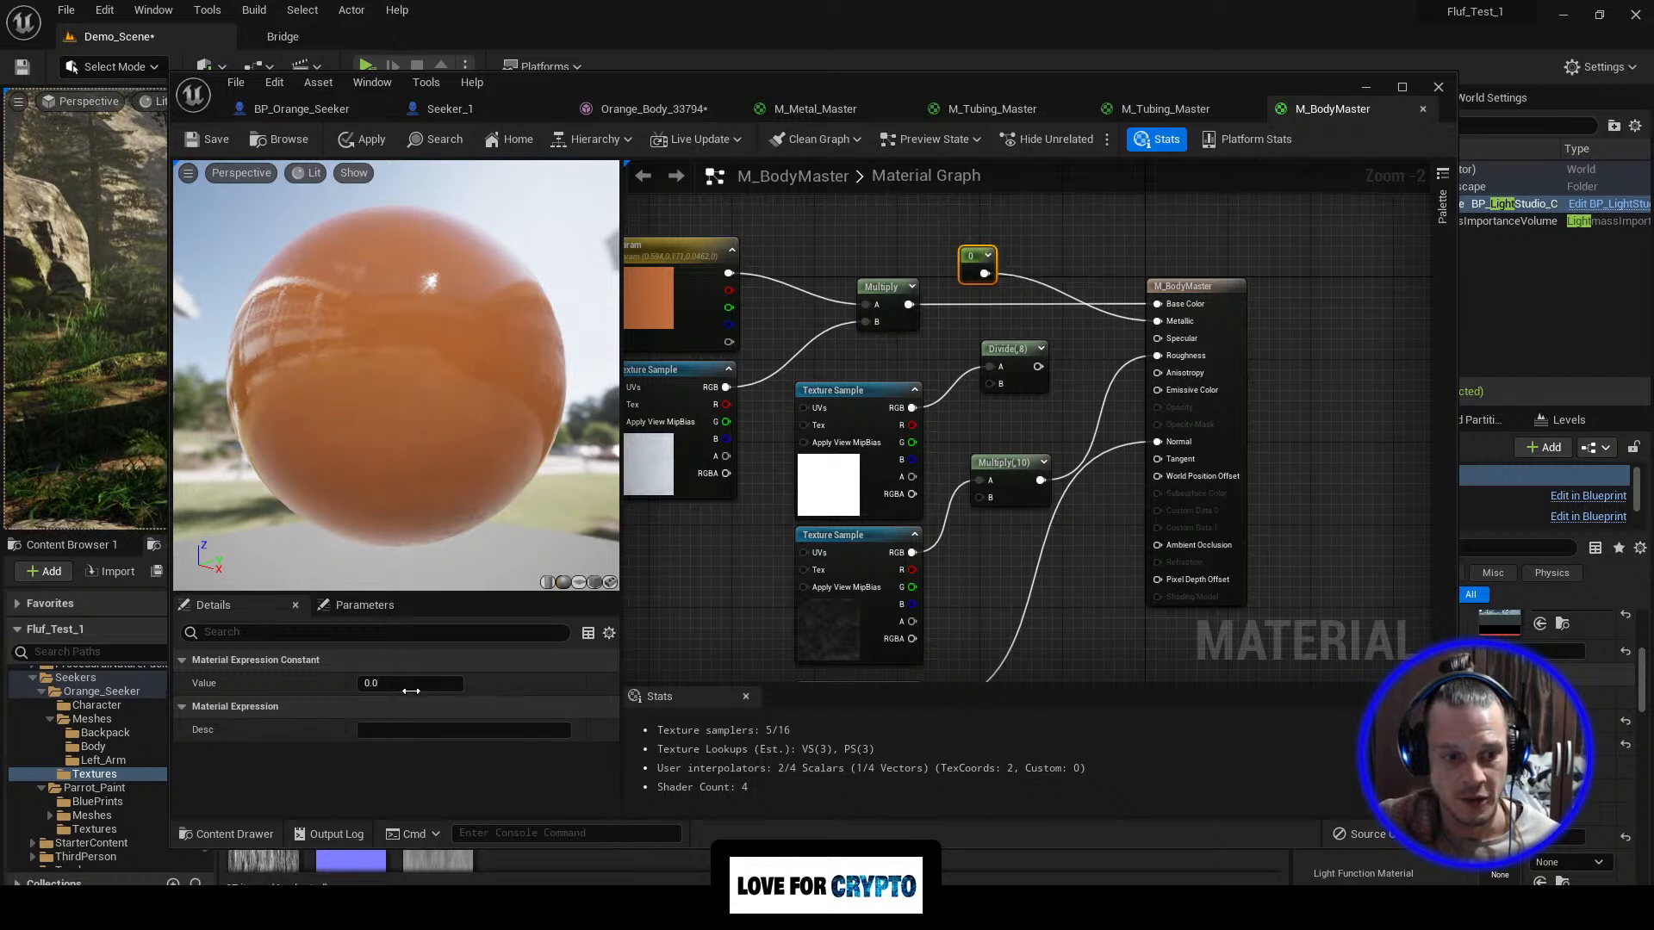
{"action": "key", "text": "Return"}
{"action": "mouse_move", "coordinate": [332, 285]}
{"action": "left_mouse_down"}
{"action": "mouse_move", "coordinate": [371, 284]}
{"action": "mouse_move", "coordinate": [332, 284]}
{"action": "left_mouse_up"}
{"action": "mouse_move", "coordinate": [361, 425]}
{"action": "left_mouse_down"}
{"action": "mouse_move", "coordinate": [387, 422]}
{"action": "mouse_move", "coordinate": [361, 425]}
{"action": "left_mouse_up"}
Step: Move the Metal012 Color texture away and insert a Divide node with its default divisor of 2 before the color Multiply's B input
{"action": "left_click_drag", "start_coordinate": [644, 372], "coordinate": [659, 373]}
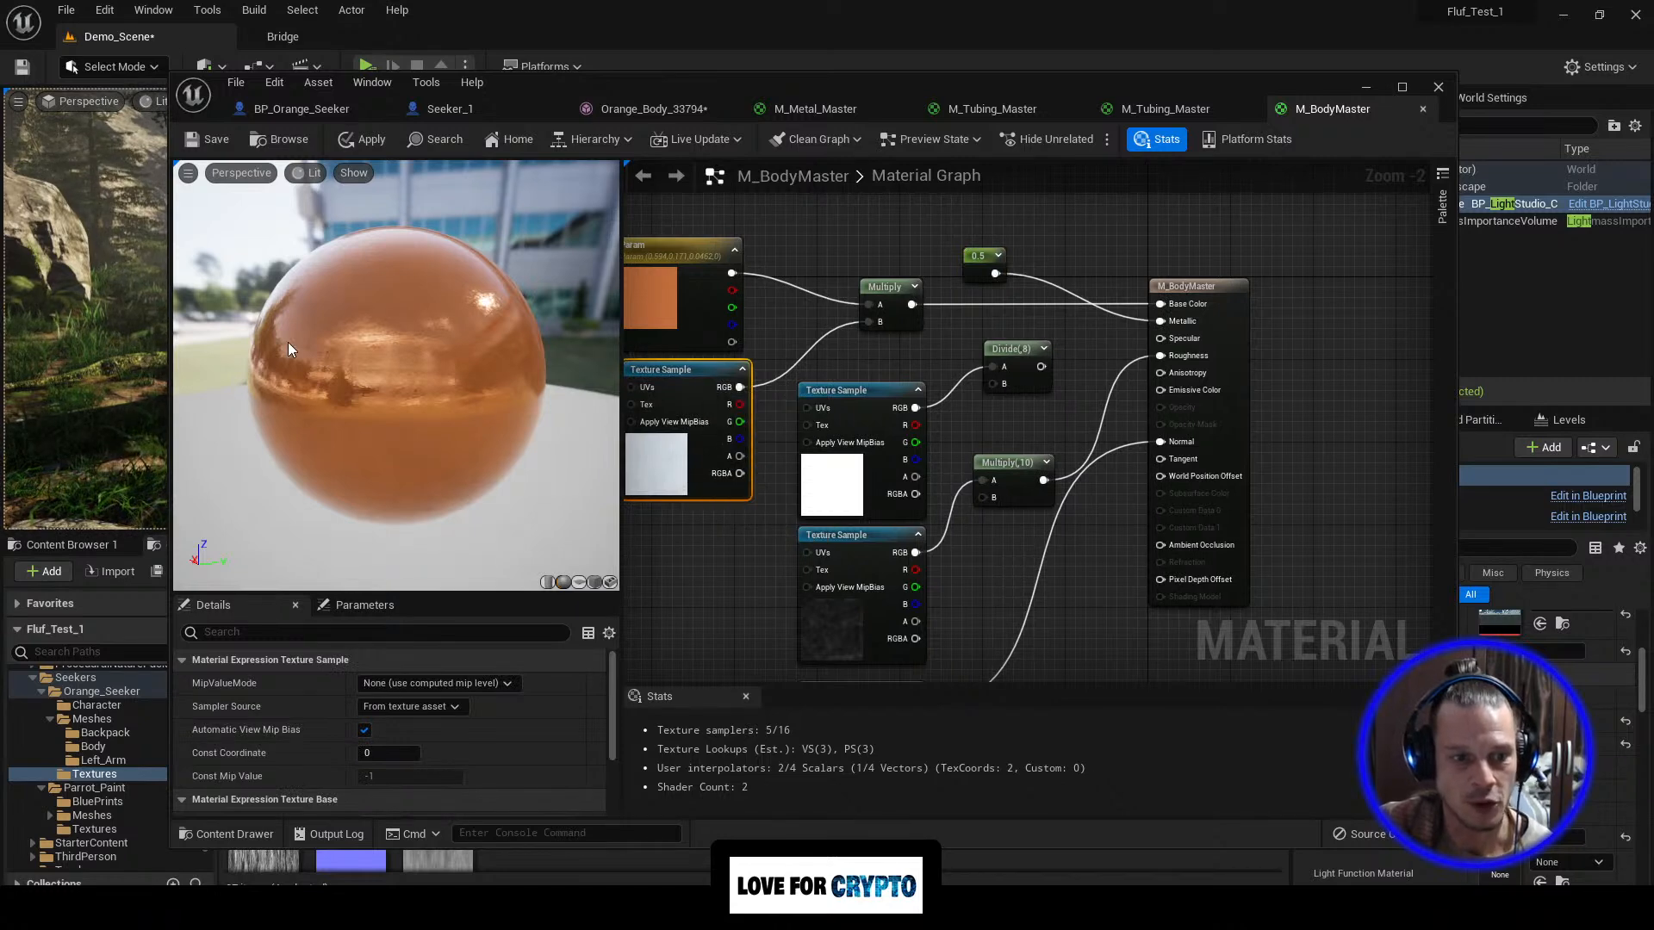
{"action": "left_click_drag", "start_coordinate": [257, 400], "coordinate": [177, 404]}
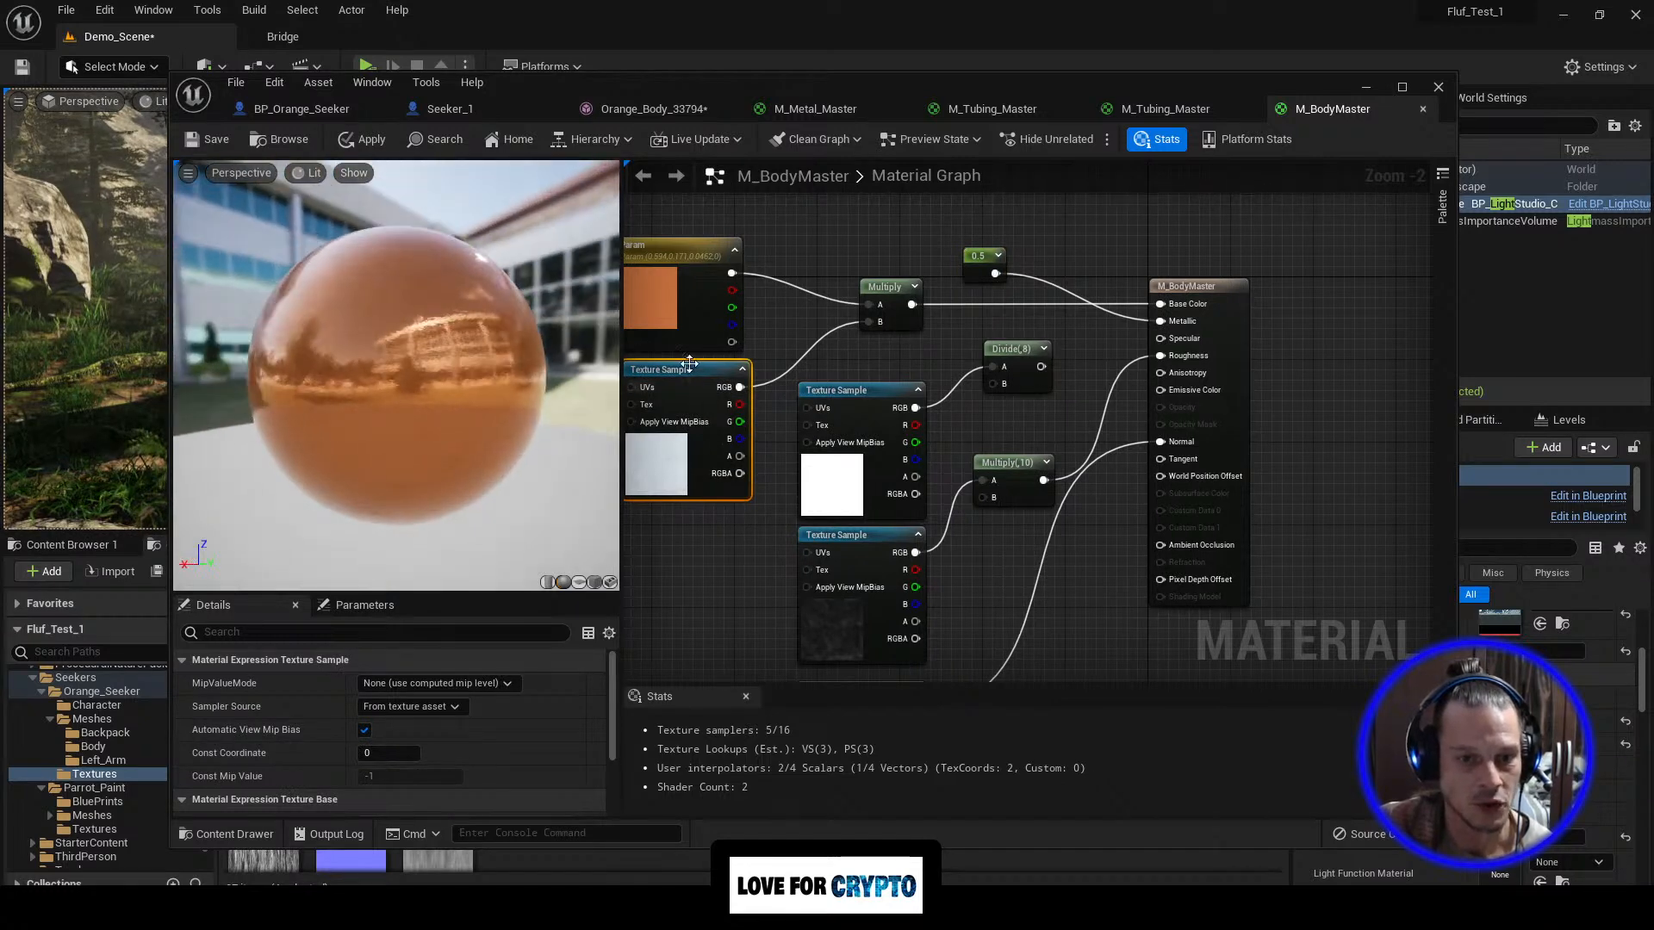
{"action": "left_click_drag", "start_coordinate": [658, 375], "coordinate": [716, 462]}
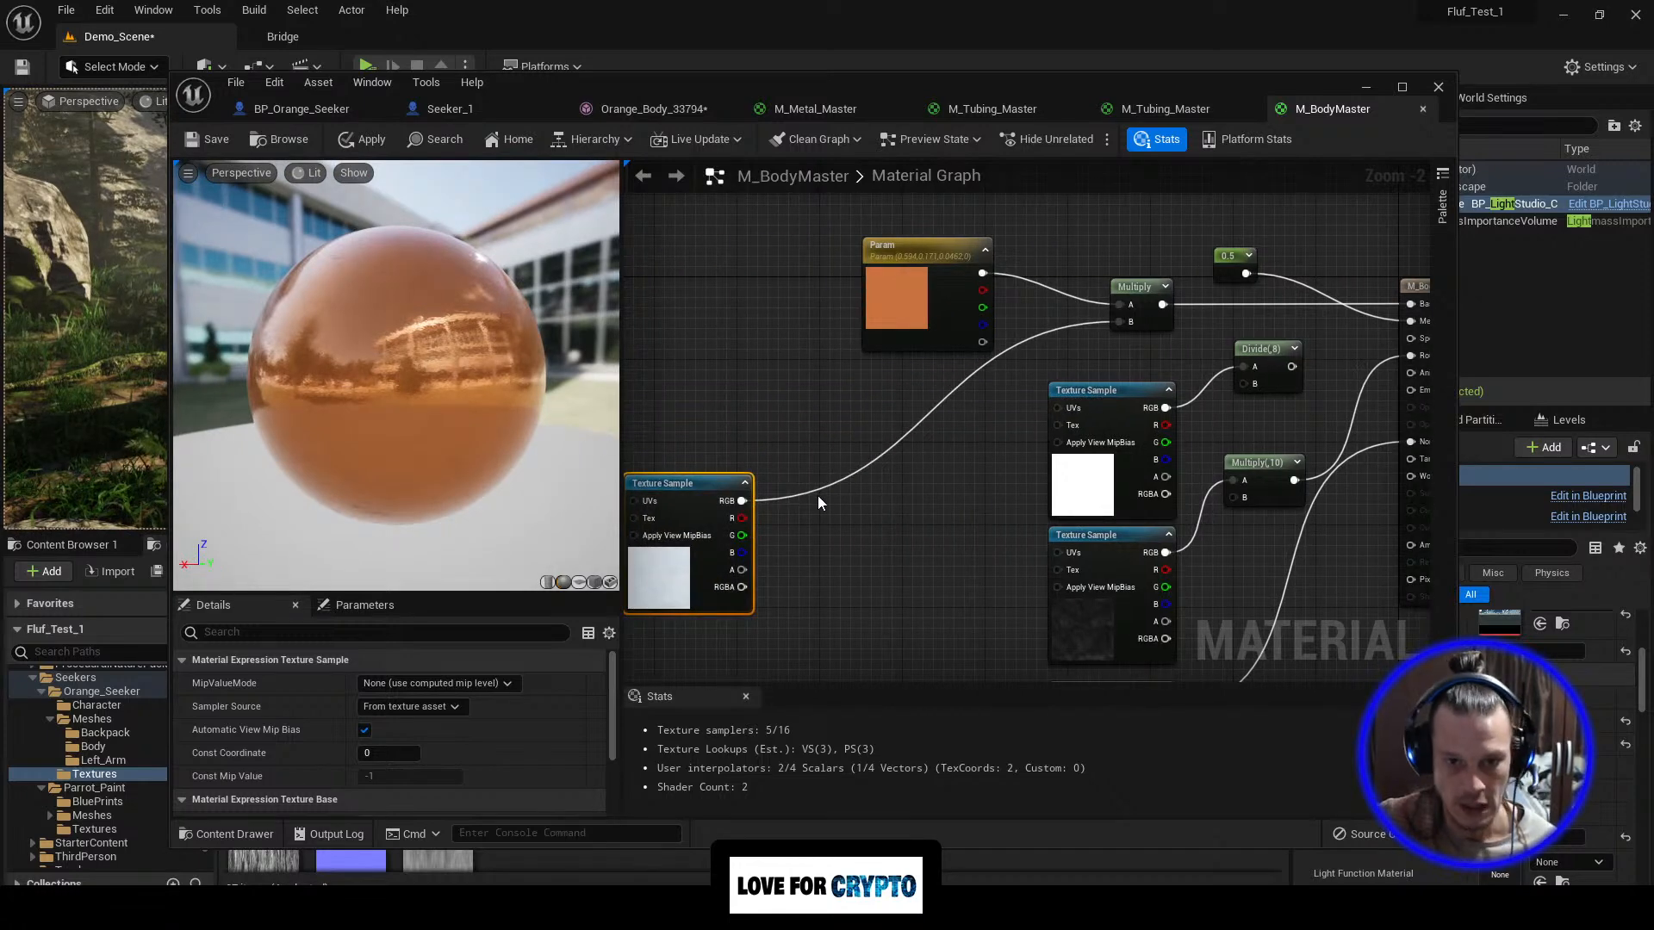
{"action": "key", "text": "d"}
{"action": "left_click", "coordinate": [893, 550]}
{"action": "left_click_drag", "start_coordinate": [922, 555], "coordinate": [872, 438]}
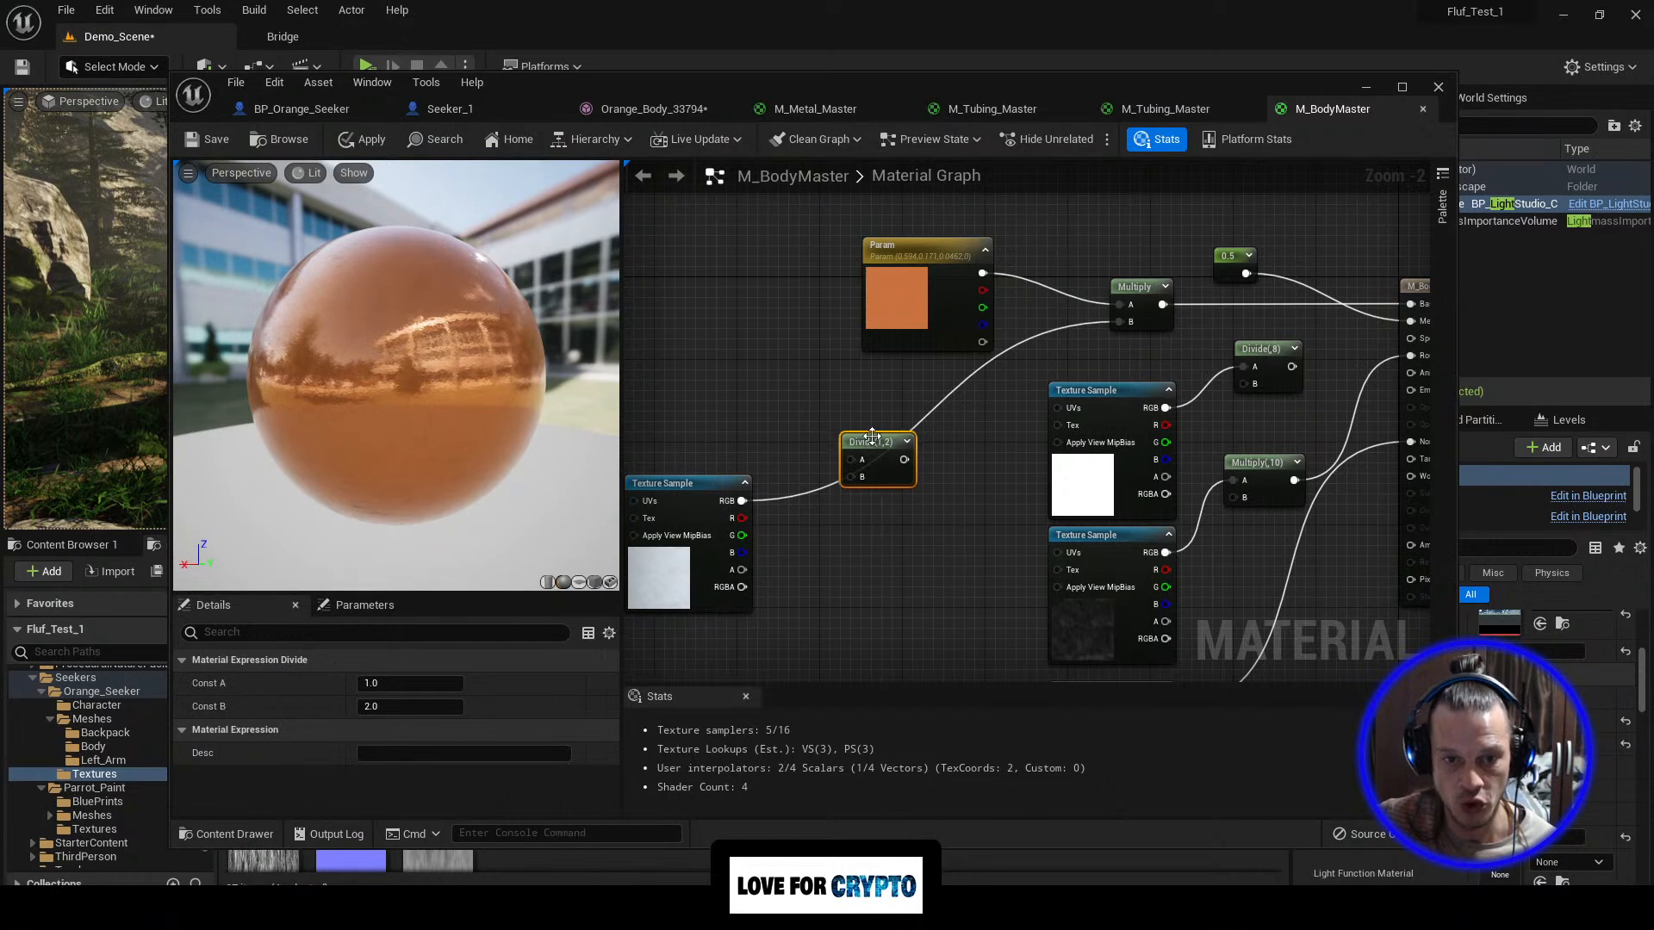
{"action": "left_click_drag", "start_coordinate": [742, 500], "coordinate": [1118, 322]}
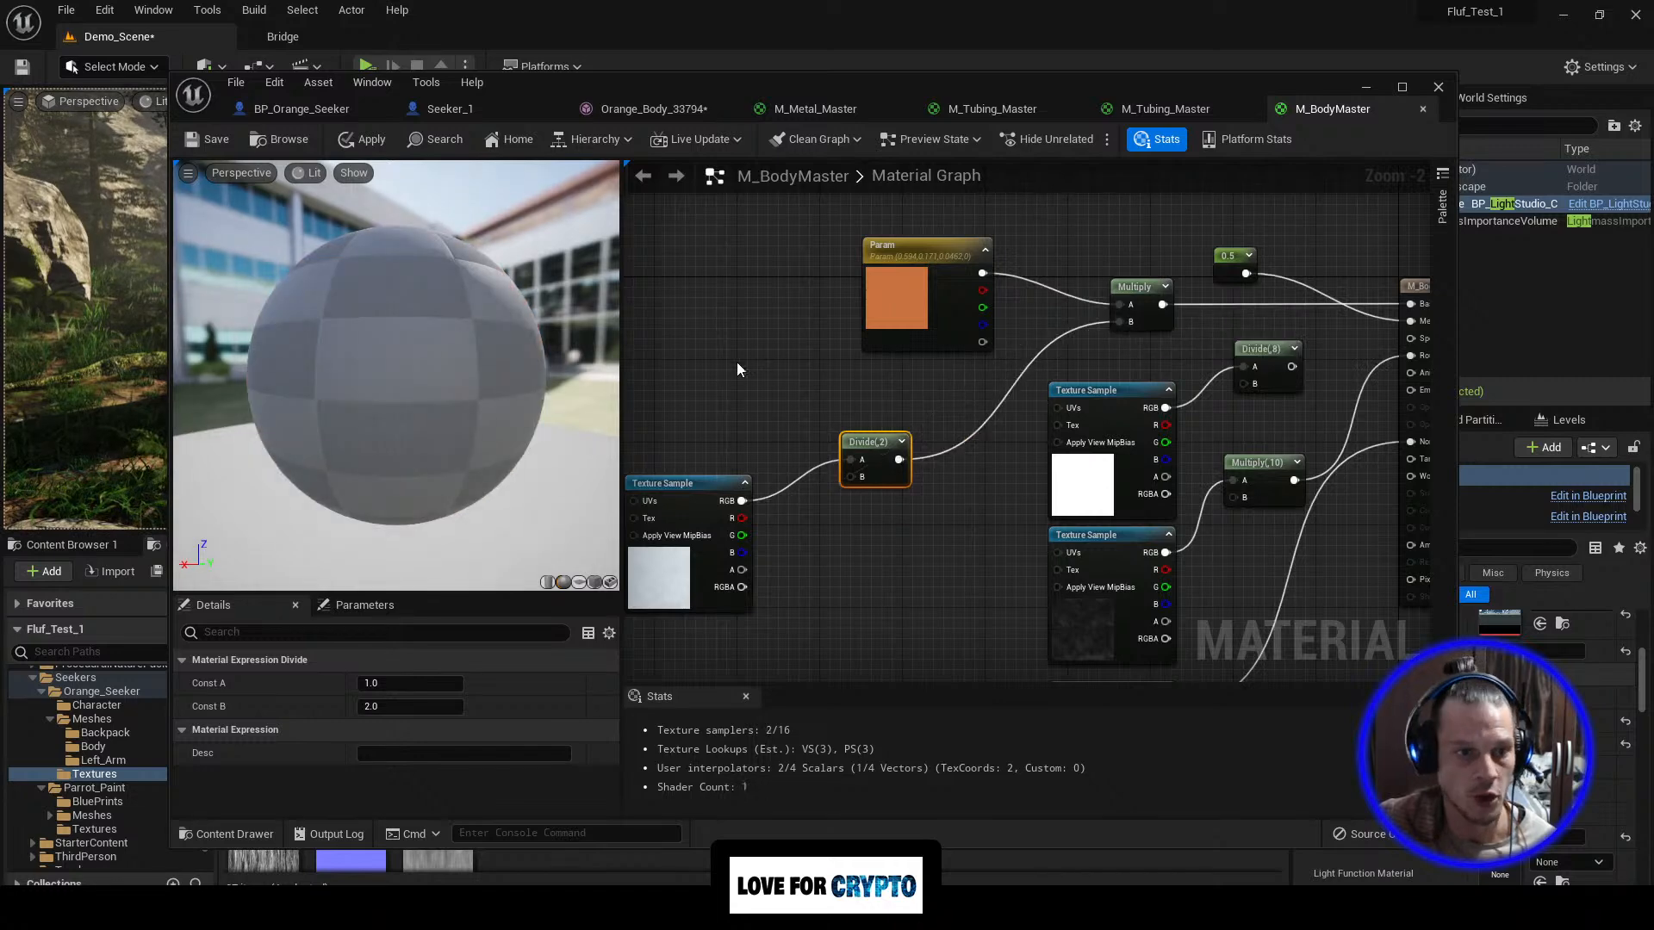
{"action": "scroll", "coordinate": [762, 388], "scroll_direction": "down", "scroll_amount": 1}
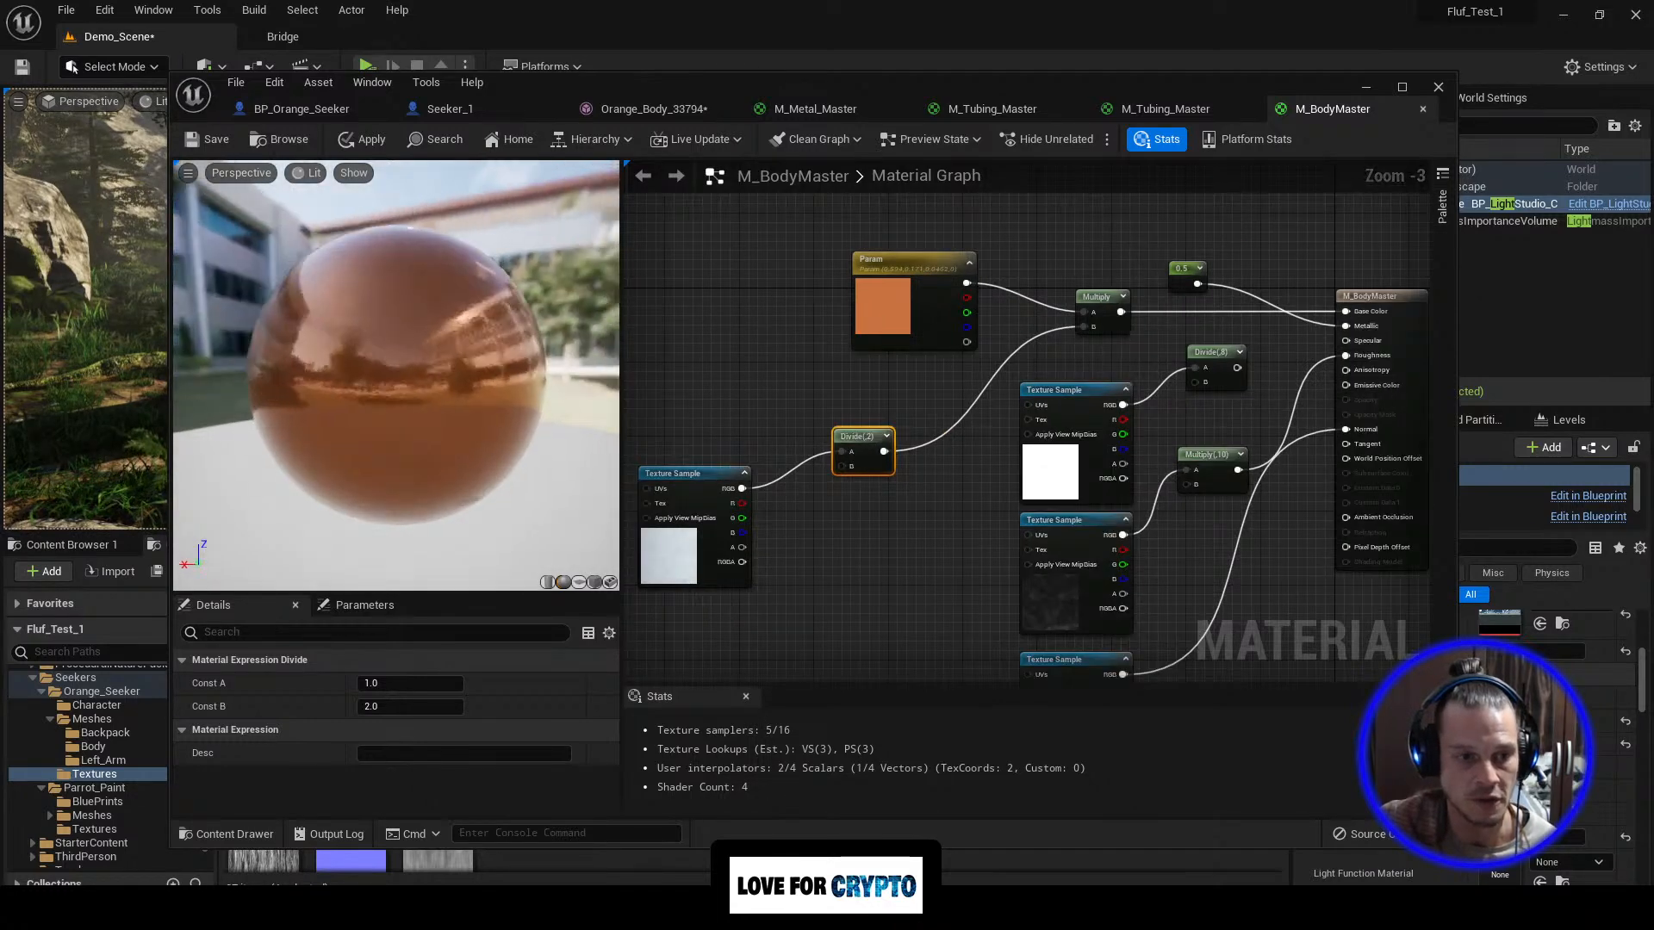
{"action": "left_click_drag", "start_coordinate": [227, 312], "coordinate": [267, 336]}
{"action": "scroll", "coordinate": [448, 350], "scroll_direction": "up", "scroll_amount": 4}
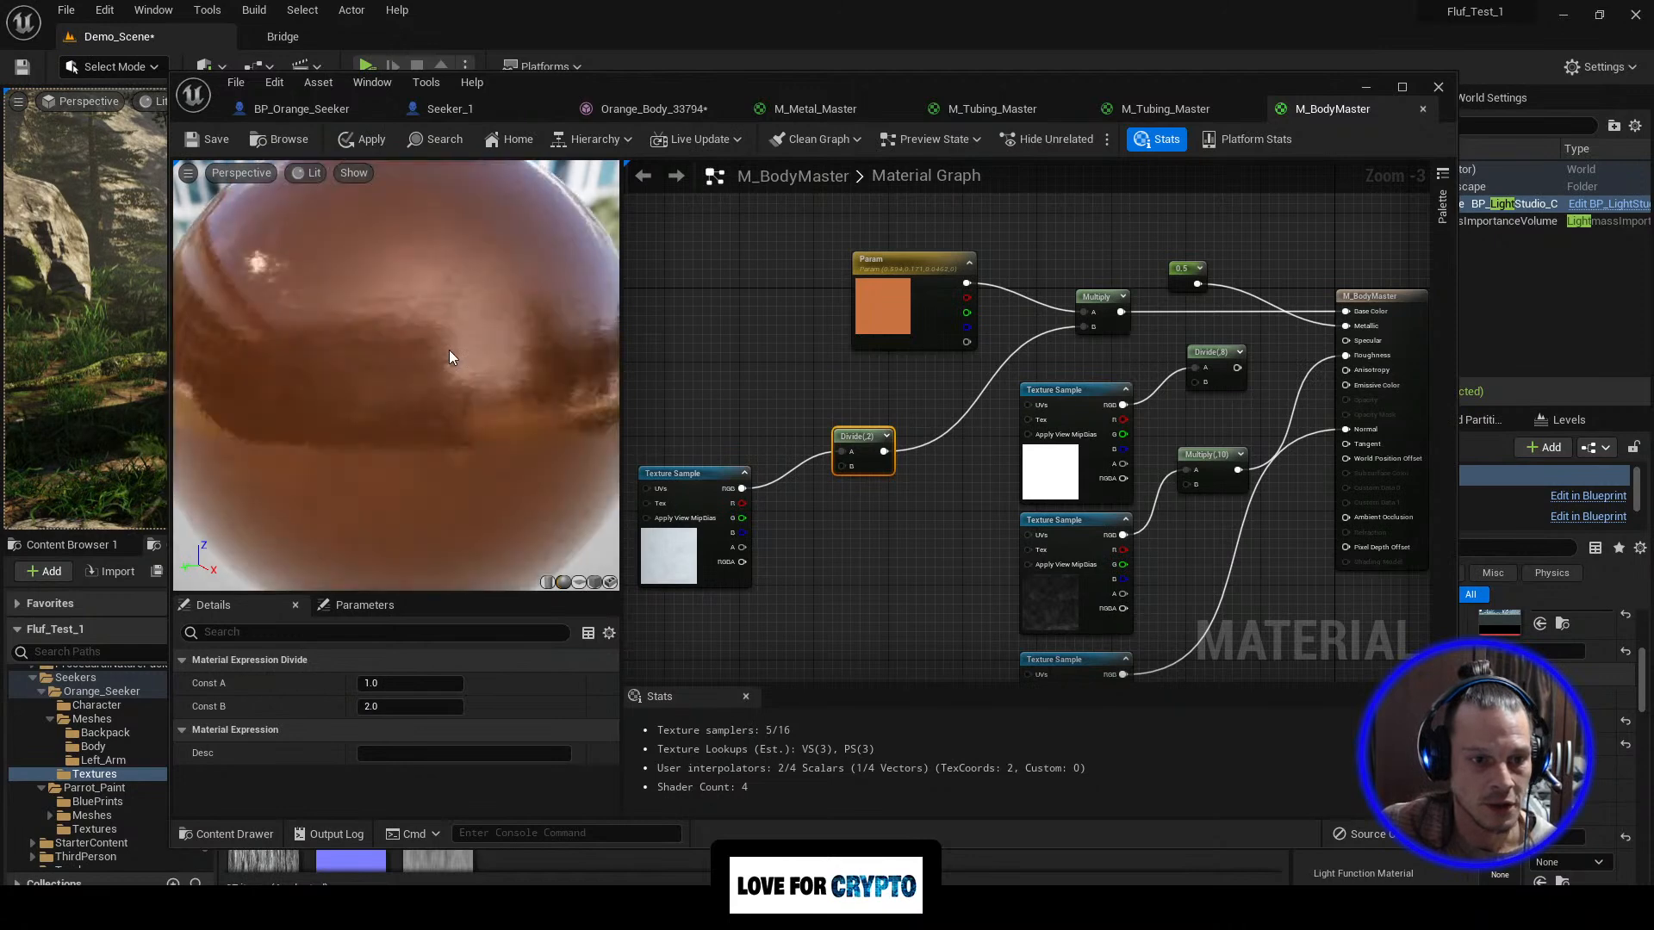
{"action": "left_click_drag", "start_coordinate": [456, 466], "coordinate": [760, 467]}
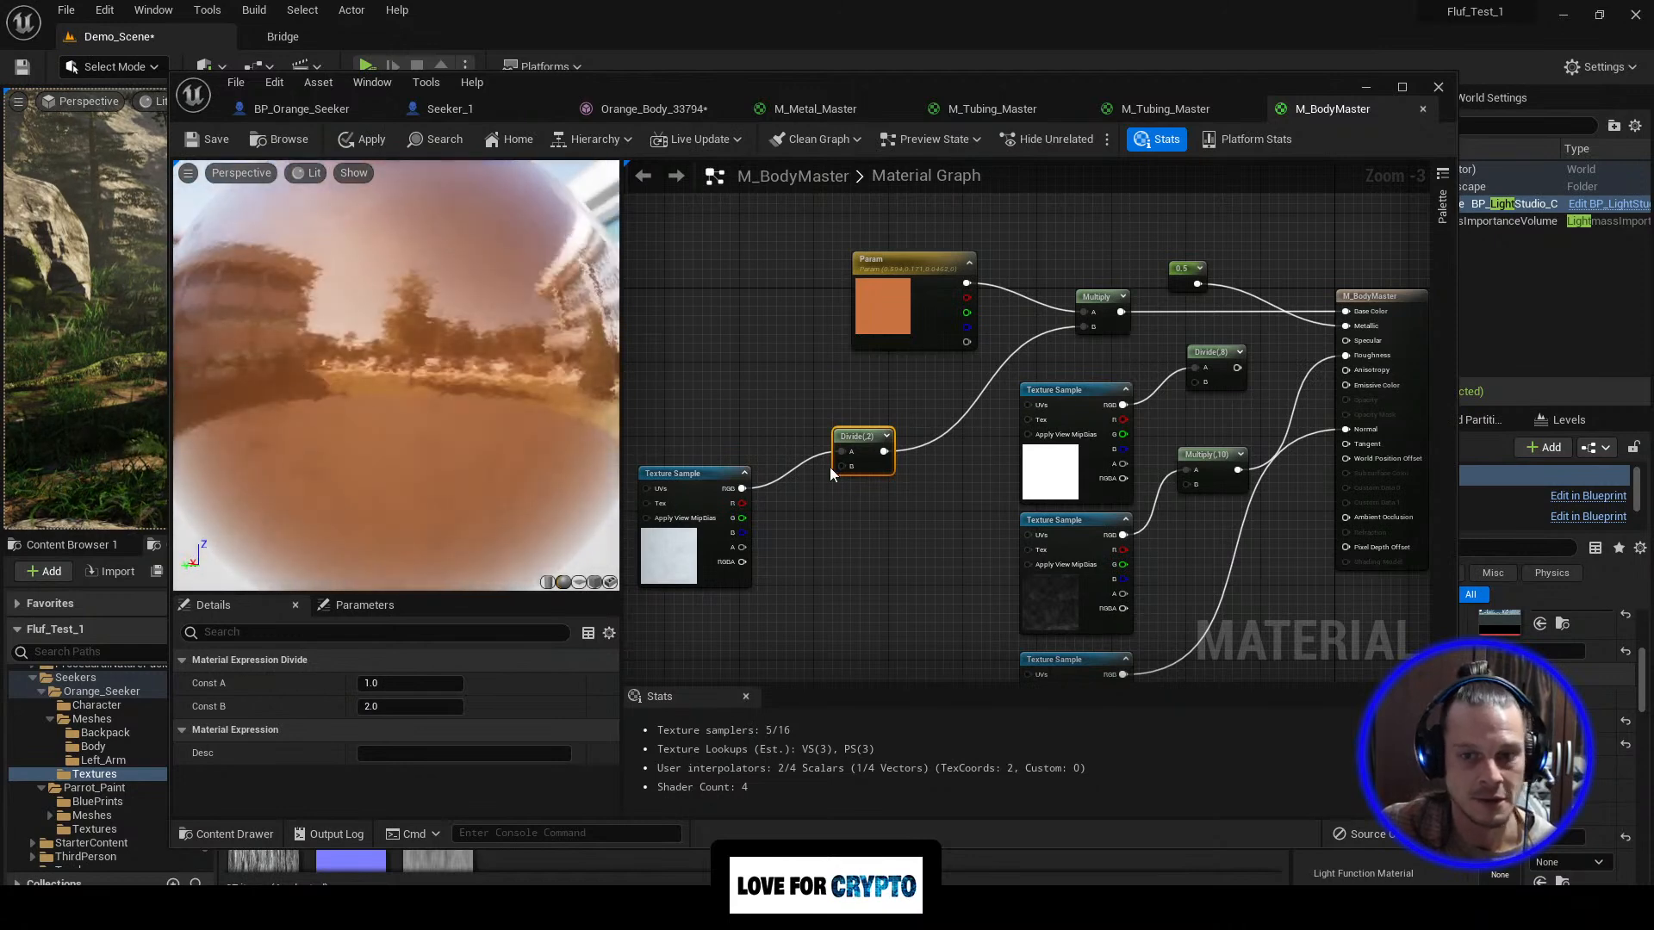
Step: Connect the Metalness Divide node to Metallic in place of the 0.5 constant and save the material
{"action": "left_click_drag", "start_coordinate": [1237, 367], "coordinate": [1347, 326]}
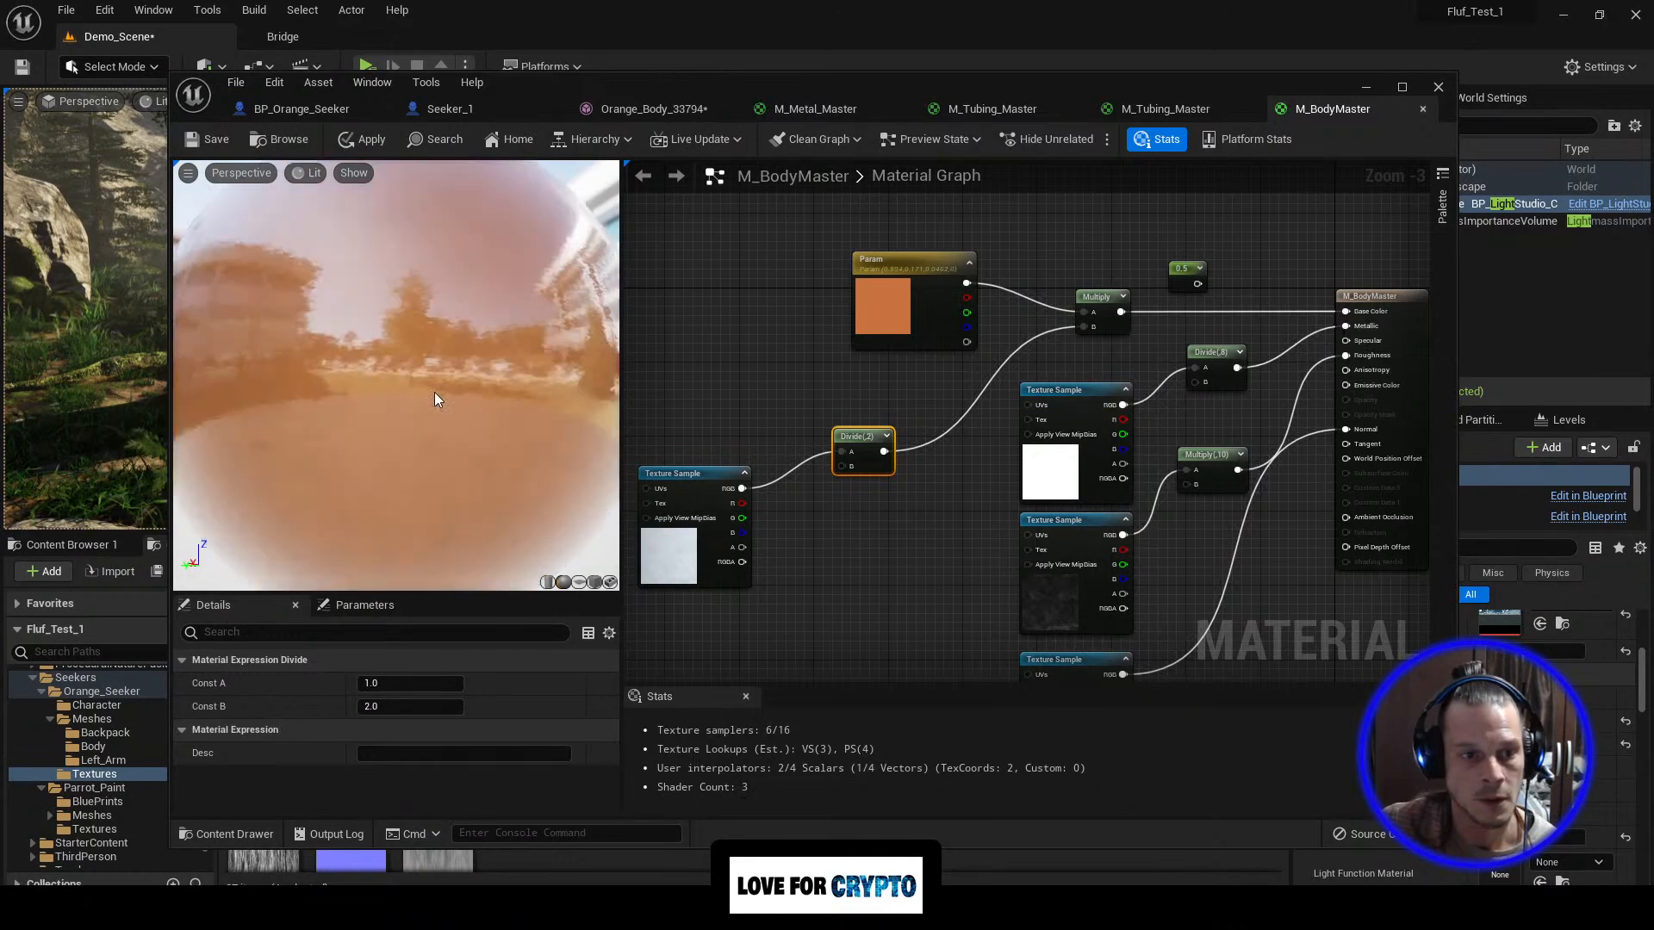
{"action": "left_click_drag", "start_coordinate": [349, 376], "coordinate": [518, 416]}
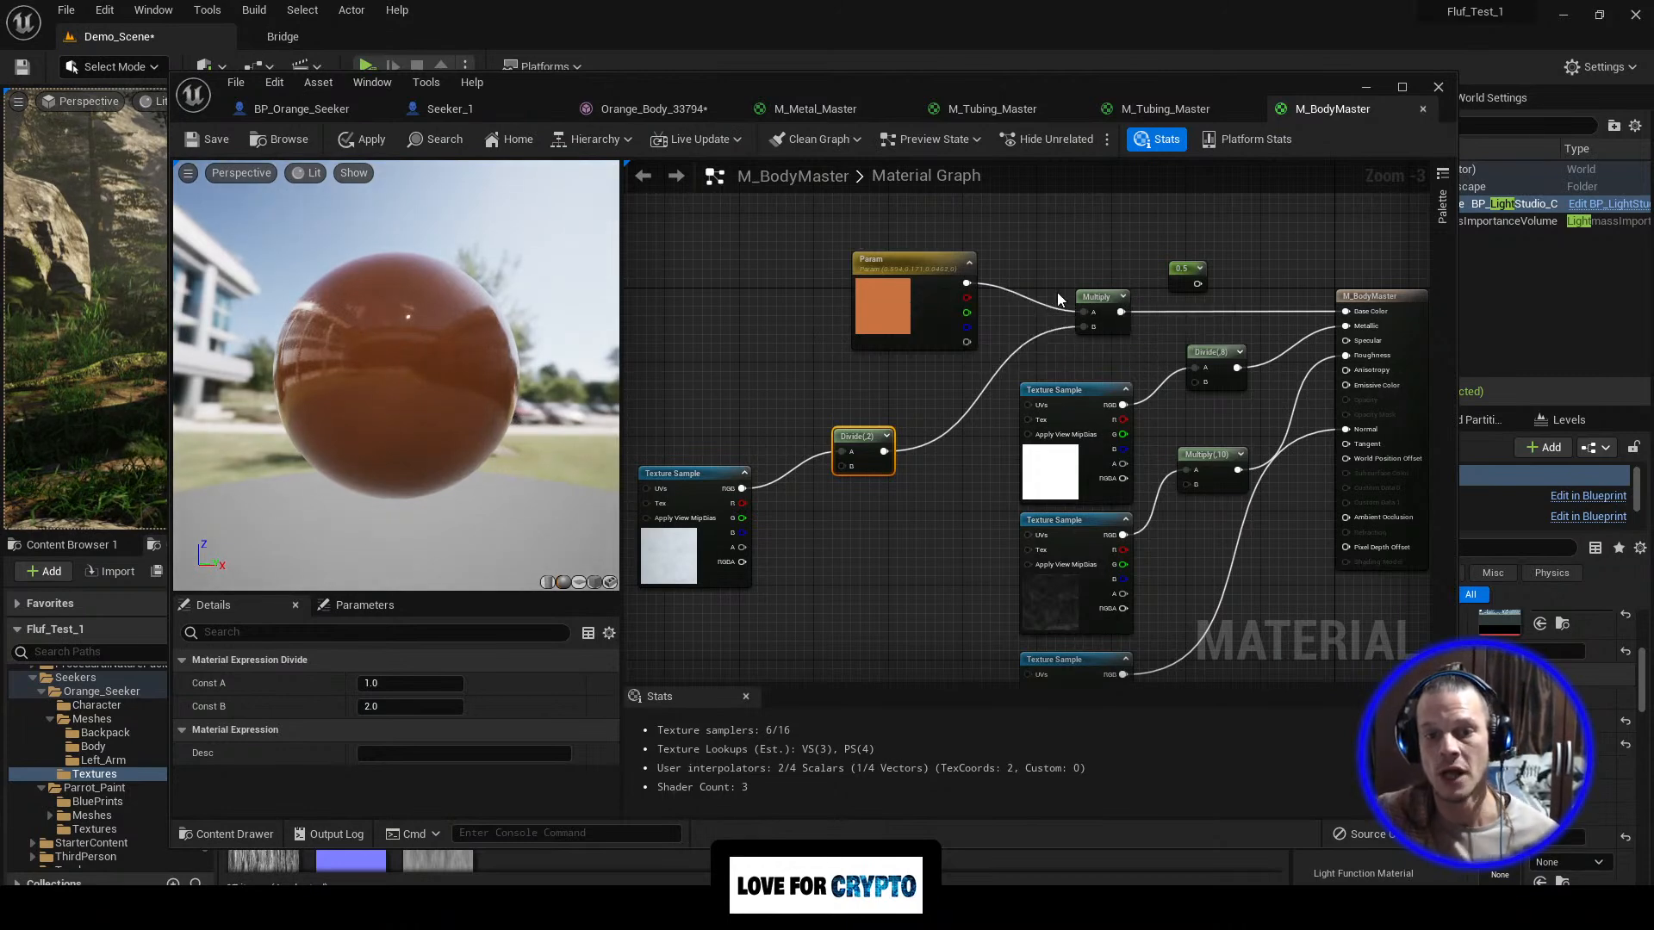
{"action": "scroll", "coordinate": [1238, 603], "scroll_direction": "down", "scroll_amount": 2}
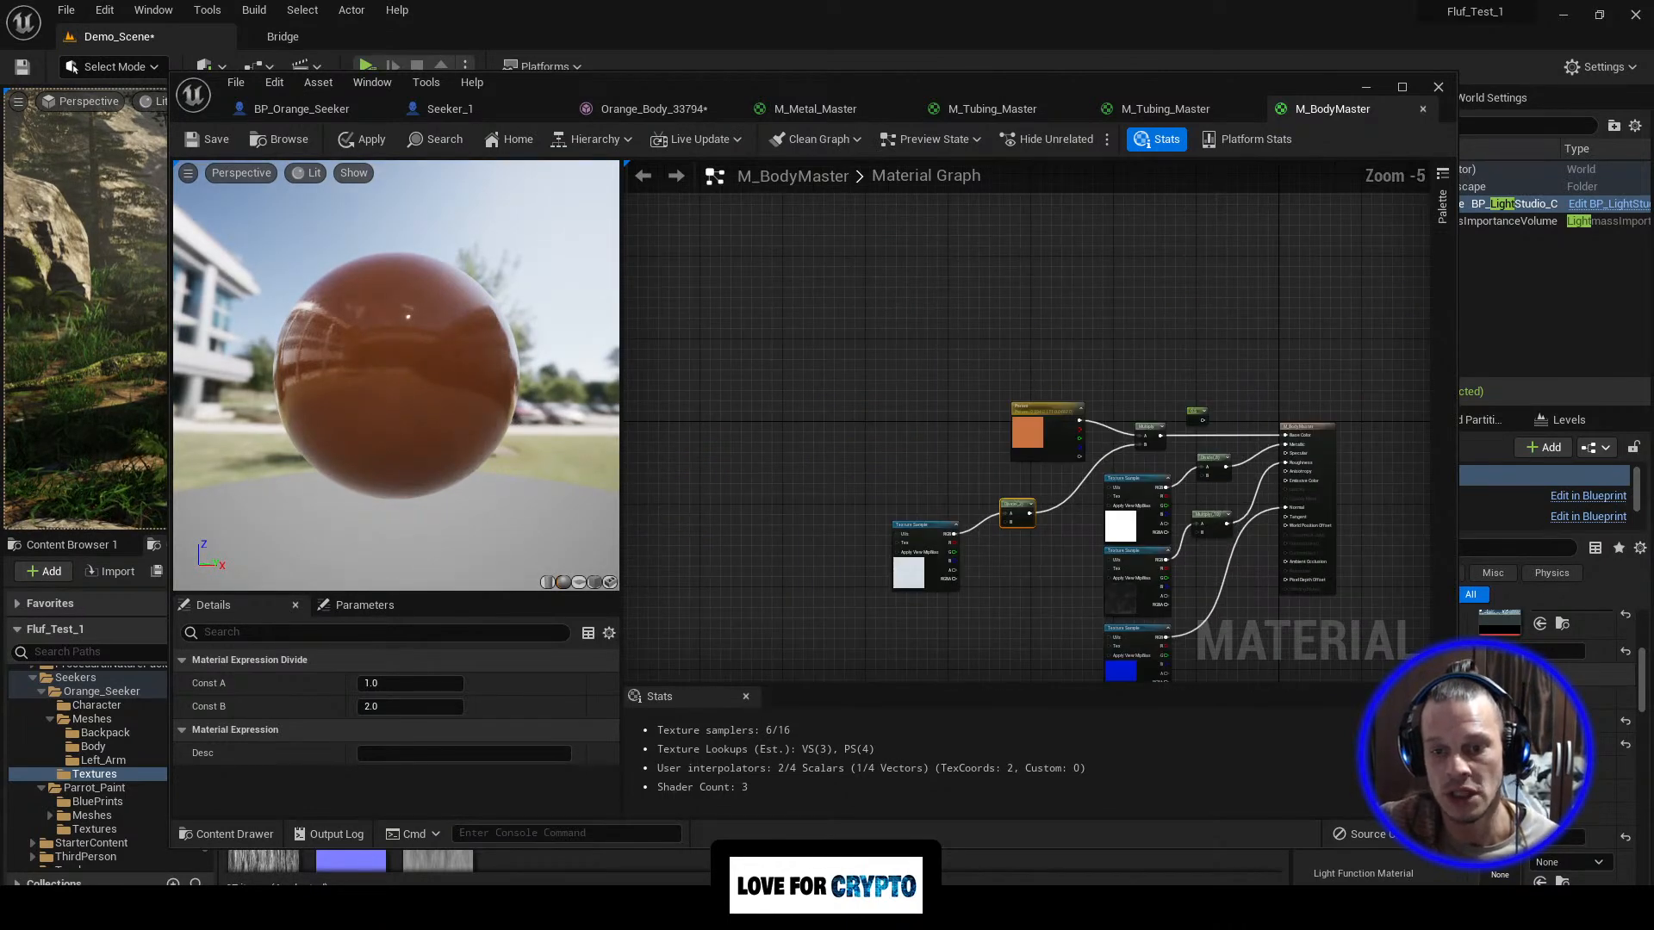
{"action": "right_click_drag", "start_coordinate": [1238, 600], "coordinate": [1138, 546]}
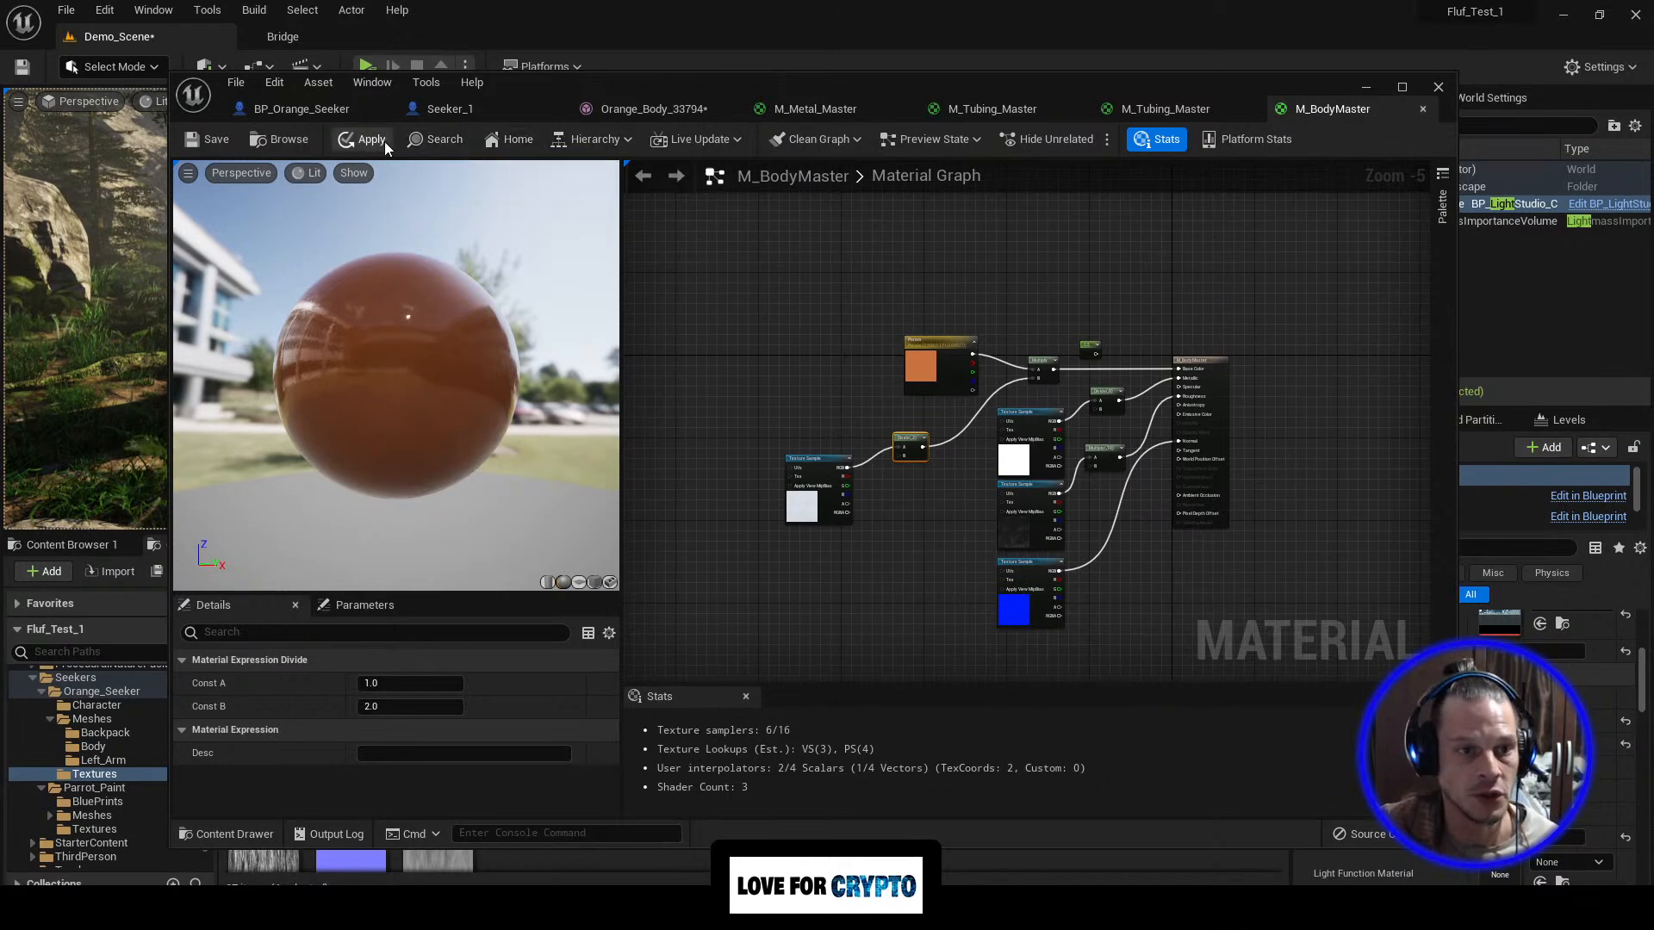
{"action": "left_click", "coordinate": [221, 140]}
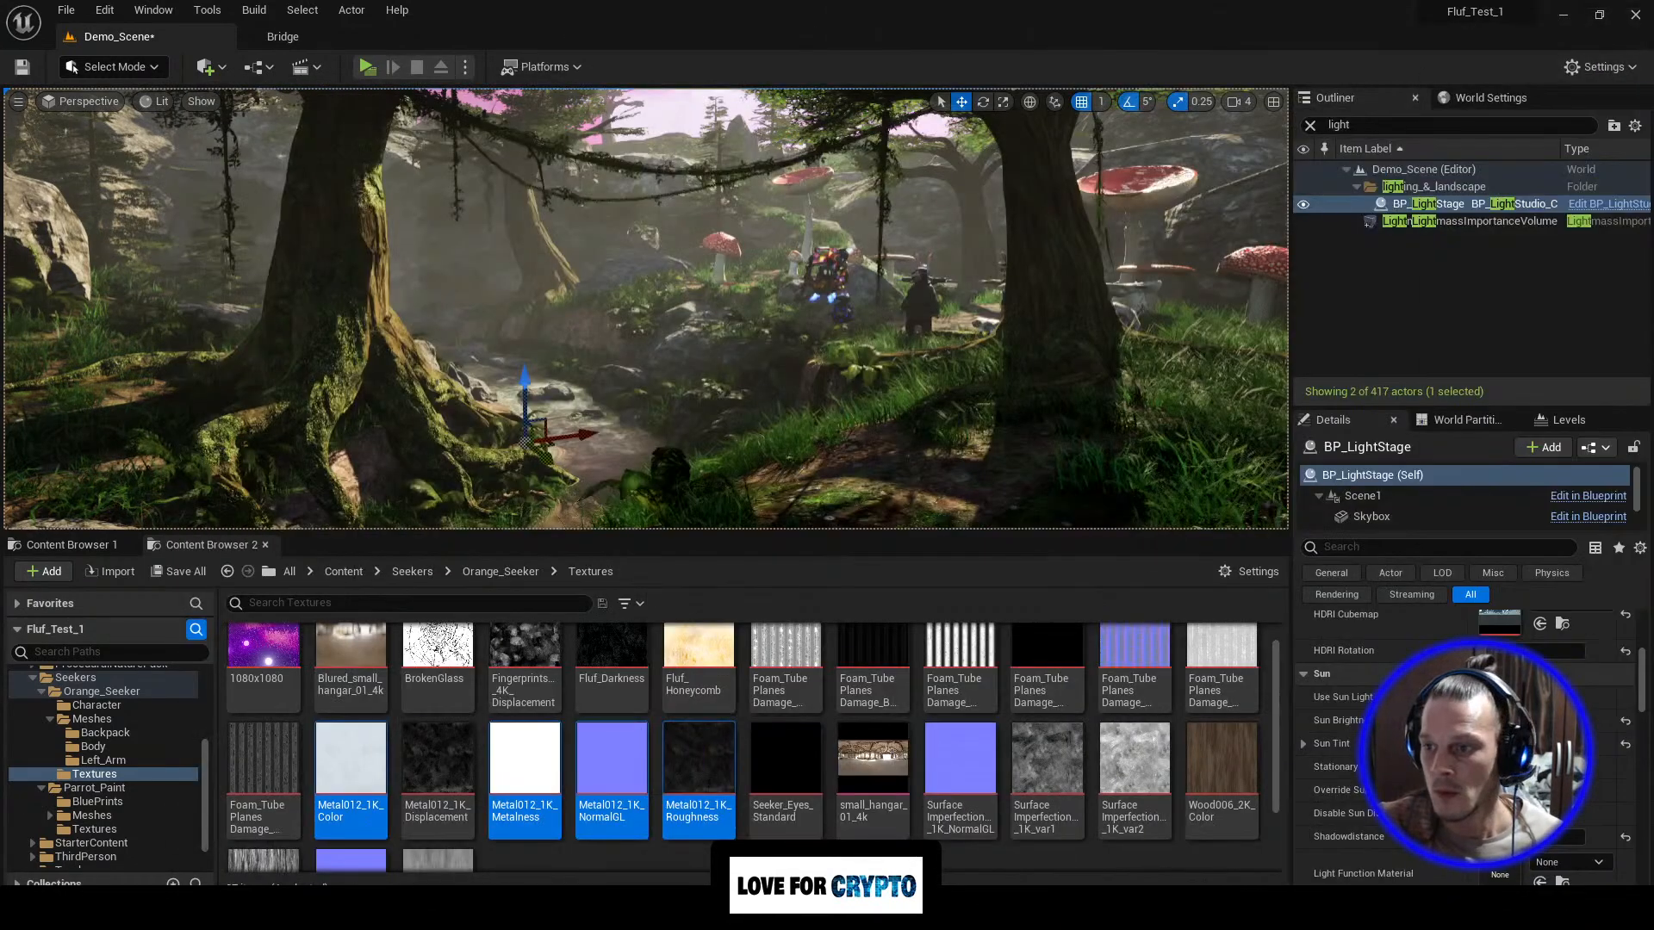
Step: Examine the Orange Seeker's body from several sides in the level viewport, and return to the M_BodyMaster material editor
{"action": "key", "text": "1"}
{"action": "right_click_drag", "start_coordinate": [646, 309], "coordinate": [457, 258]}
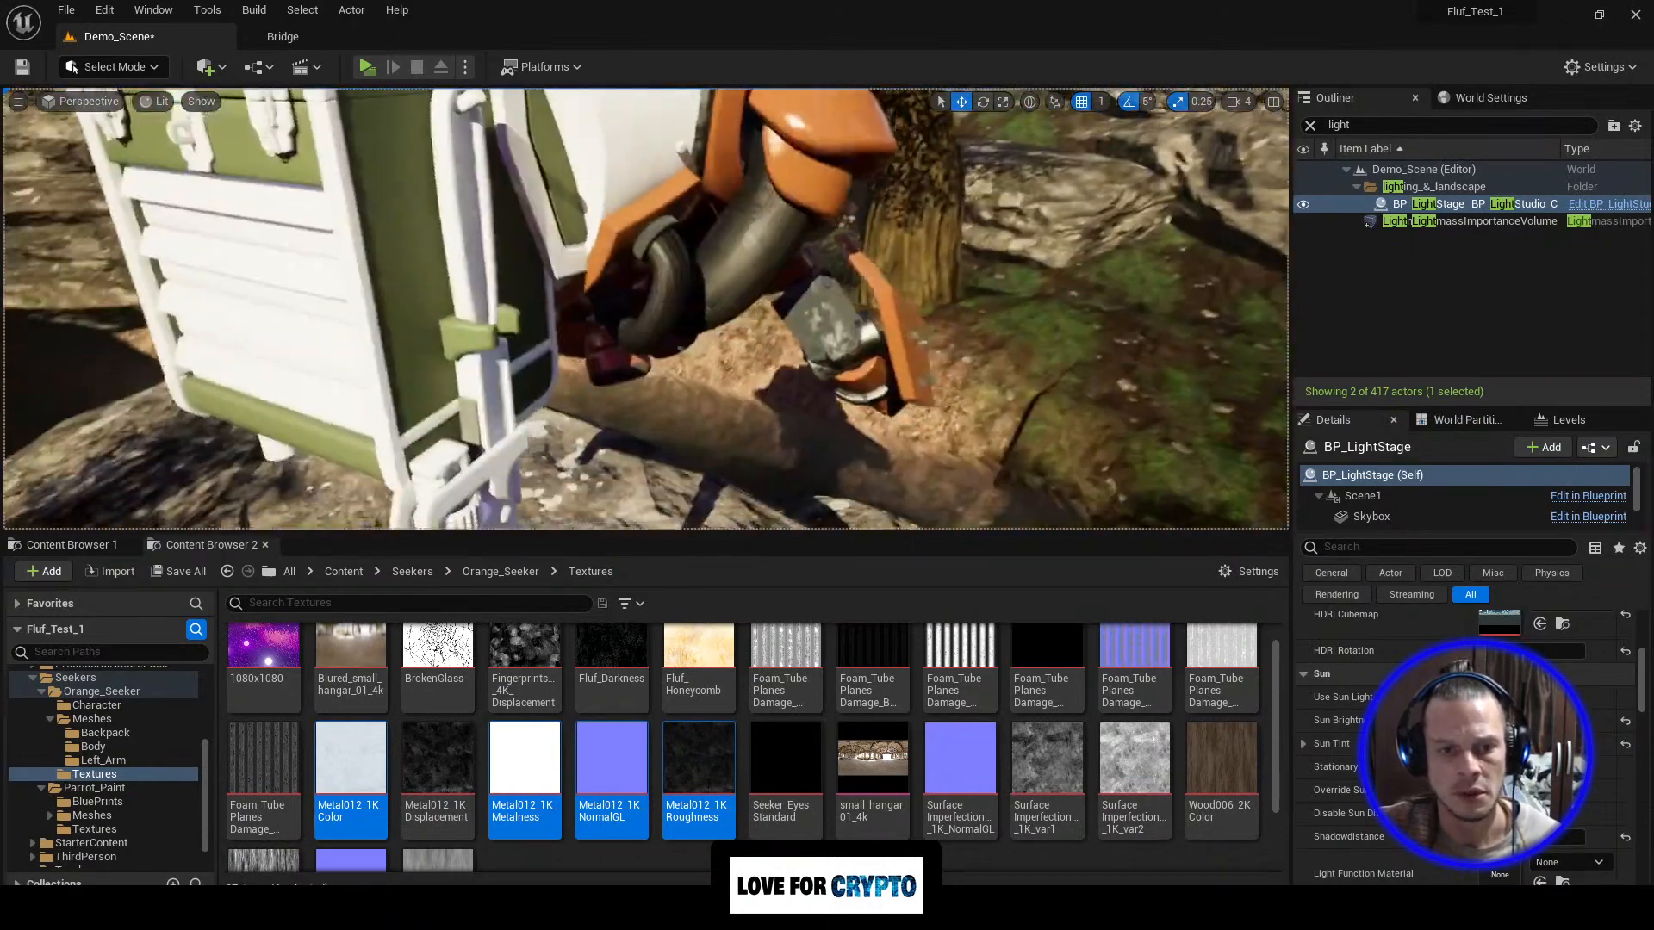
{"action": "right_click_drag", "start_coordinate": [646, 309], "coordinate": [508, 309]}
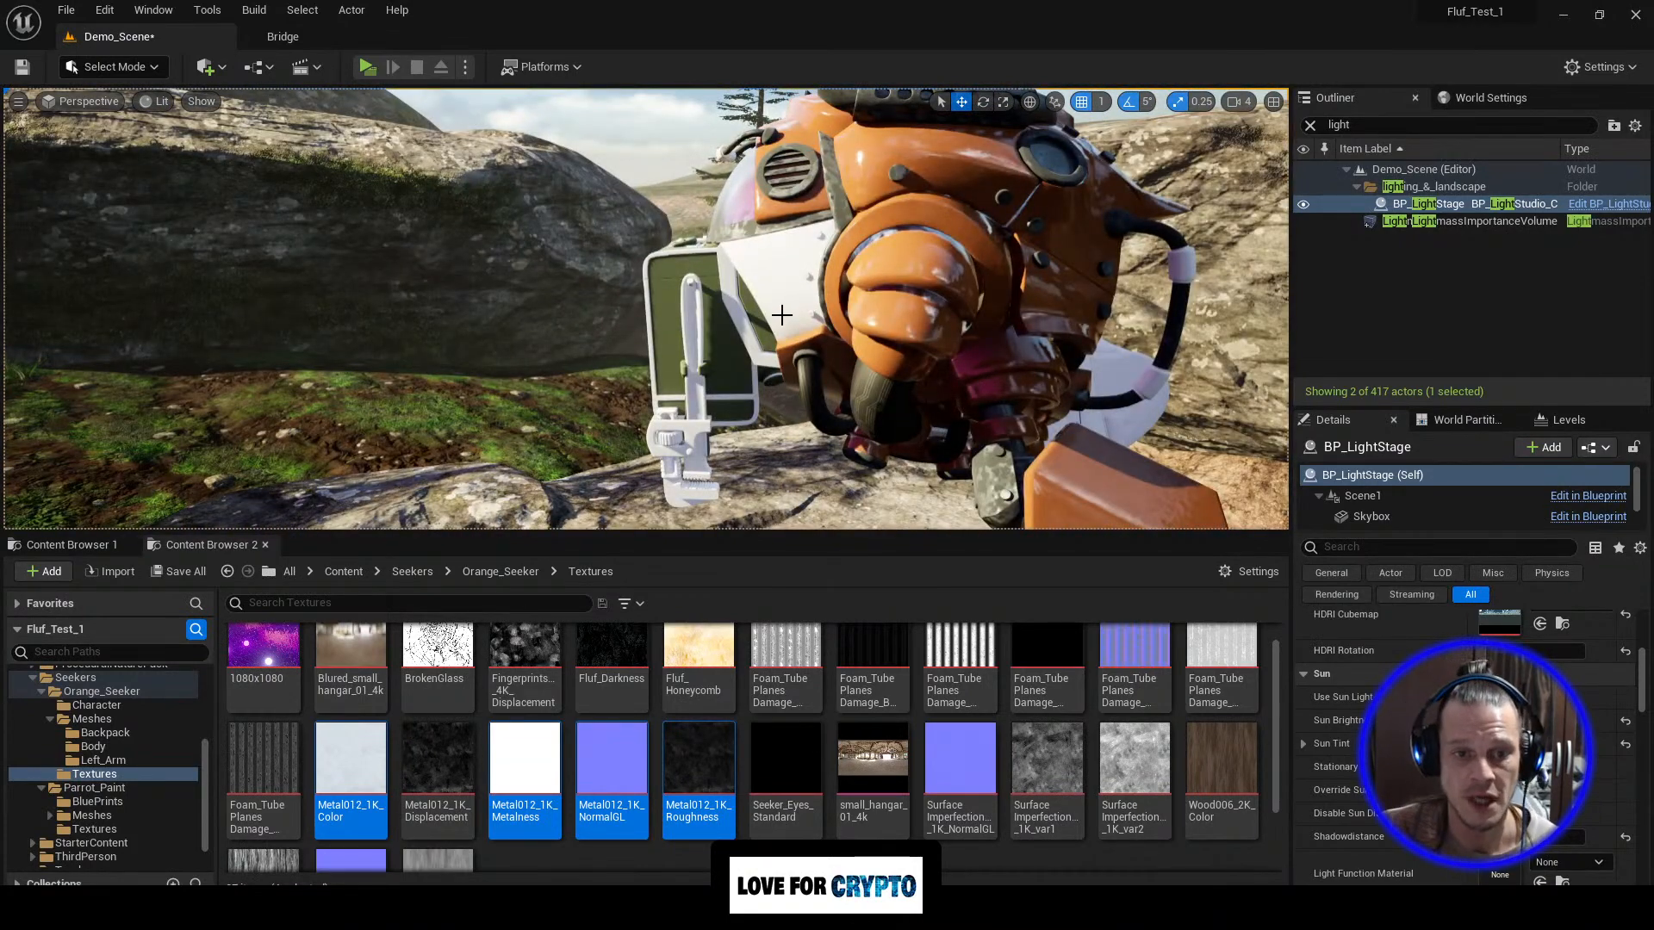
{"action": "right_click_drag", "start_coordinate": [796, 302], "coordinate": [831, 303]}
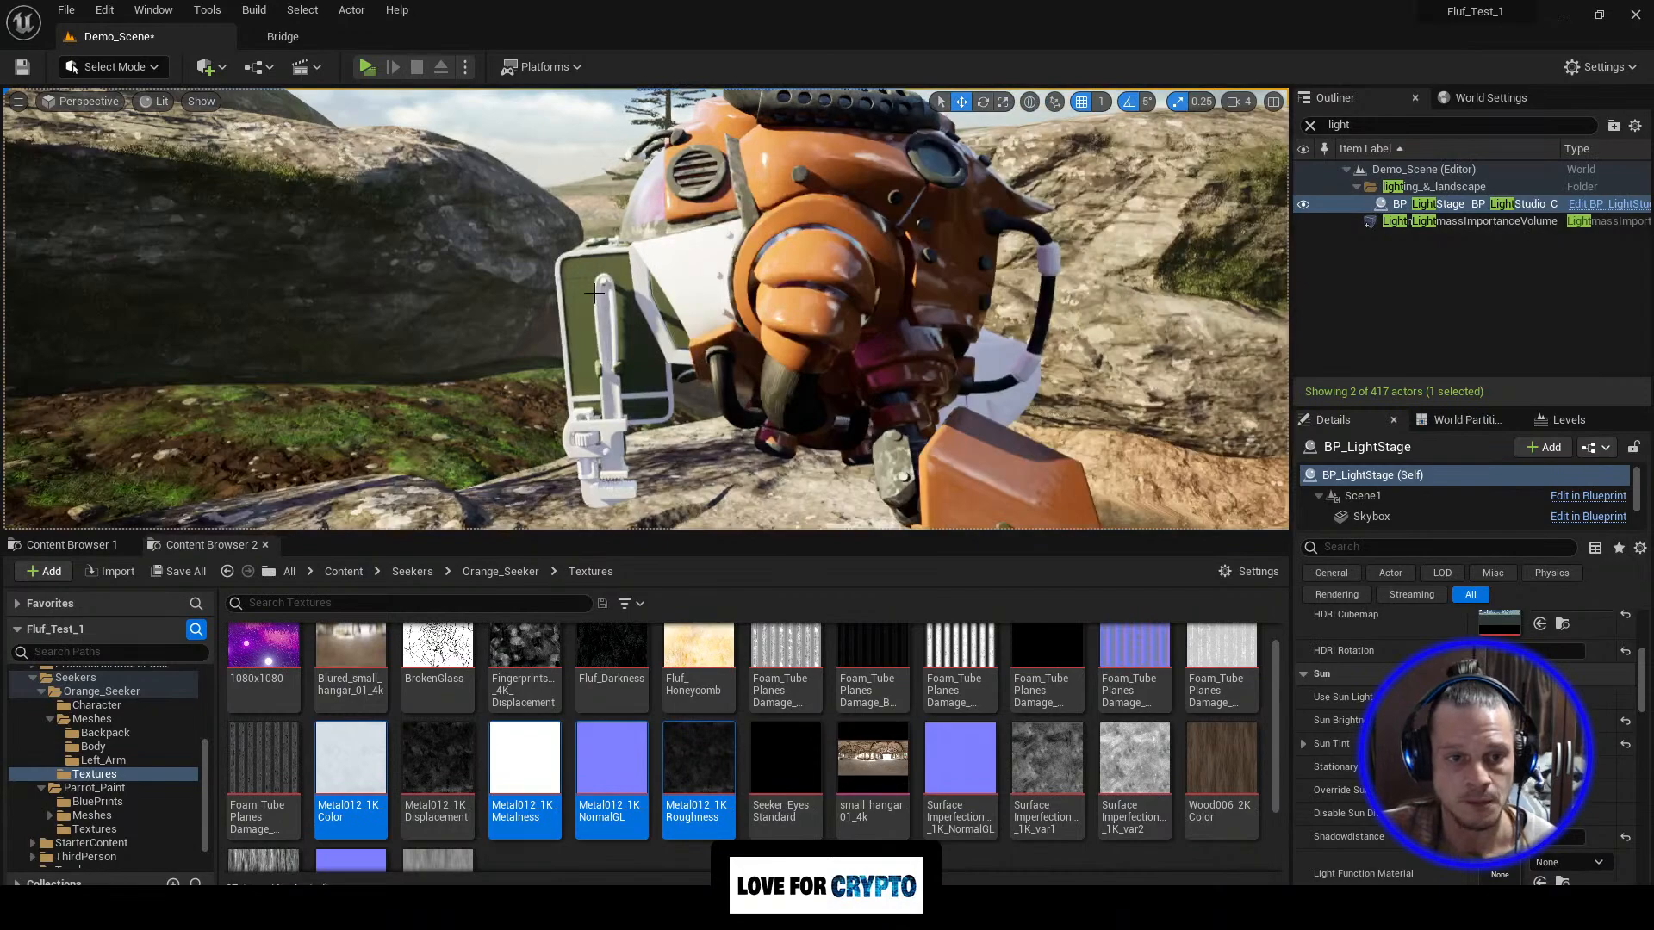
{"action": "right_click_drag", "start_coordinate": [749, 388], "coordinate": [547, 424]}
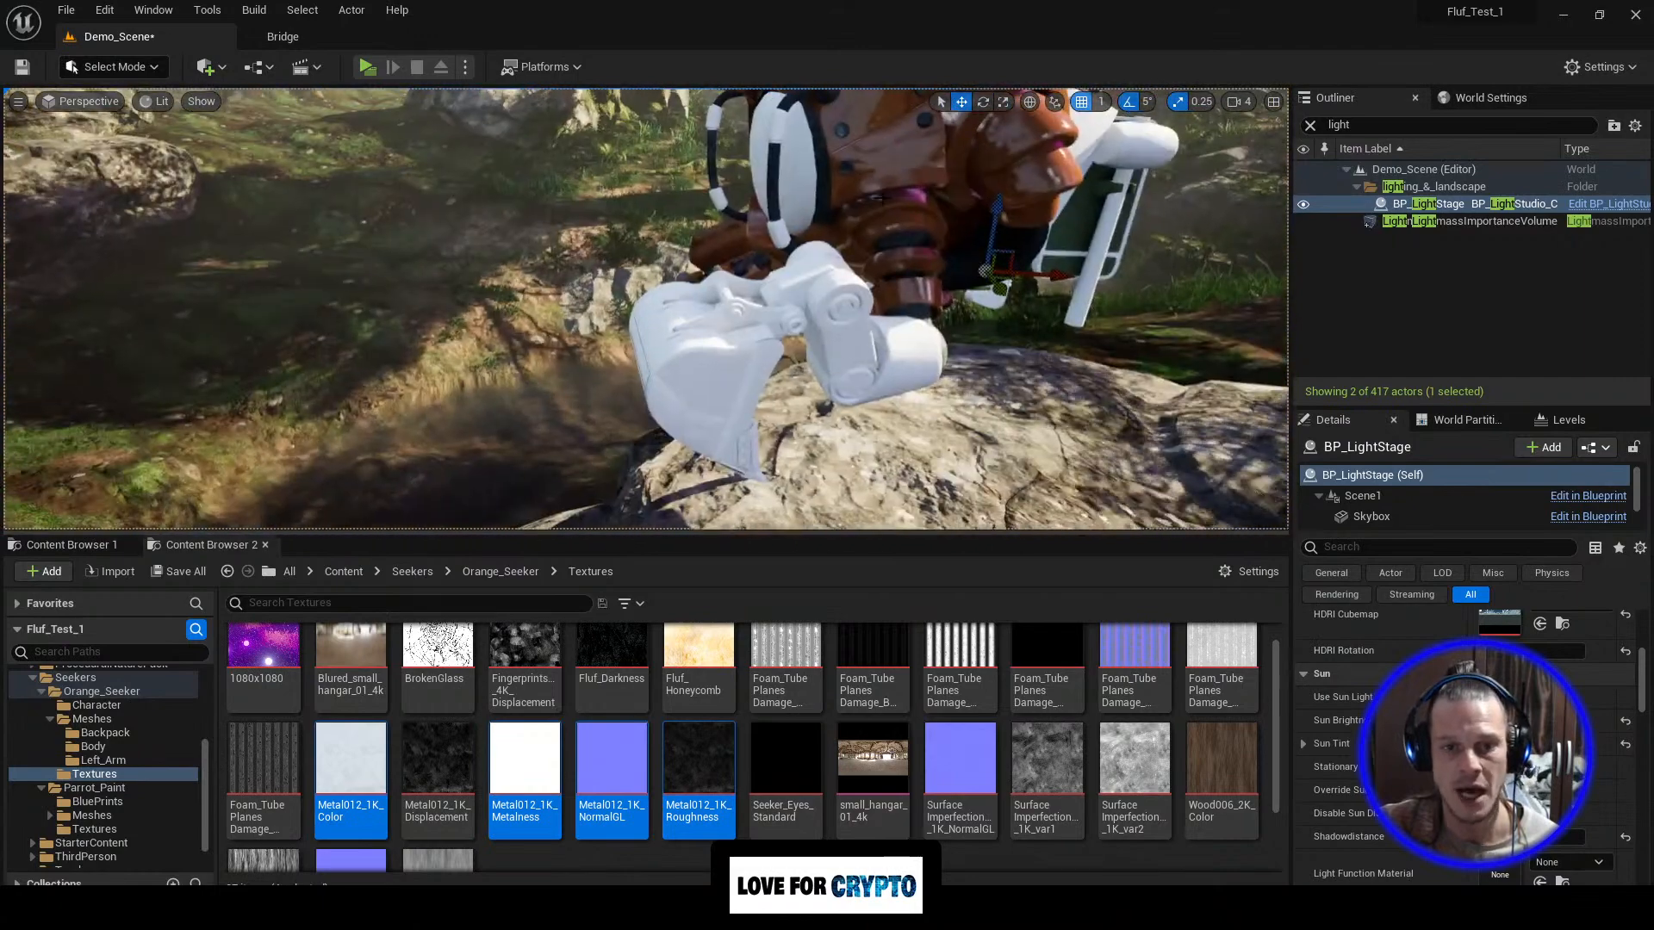
{"action": "mouse_move", "coordinate": [885, 168]}
{"action": "right_mouse_down"}
{"action": "mouse_move", "coordinate": [861, 194]}
{"action": "mouse_move", "coordinate": [892, 147]}
{"action": "mouse_move", "coordinate": [884, 168]}
{"action": "right_mouse_up"}
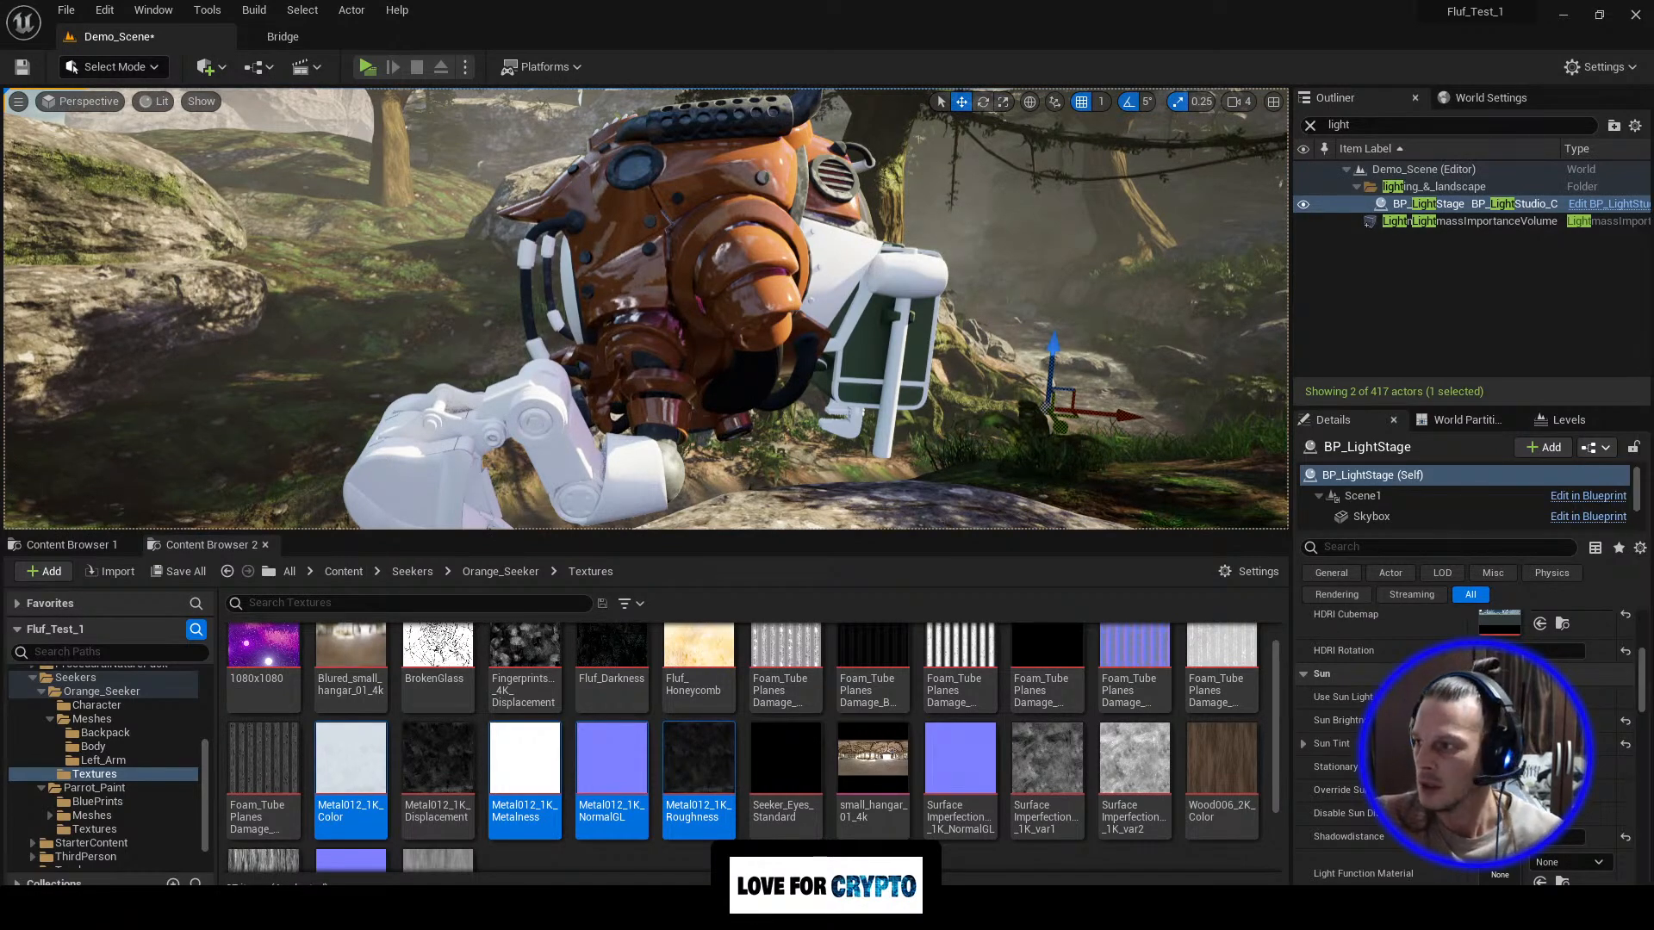
{"action": "left_click_drag", "start_coordinate": [1653, 60], "coordinate": [1054, 73]}
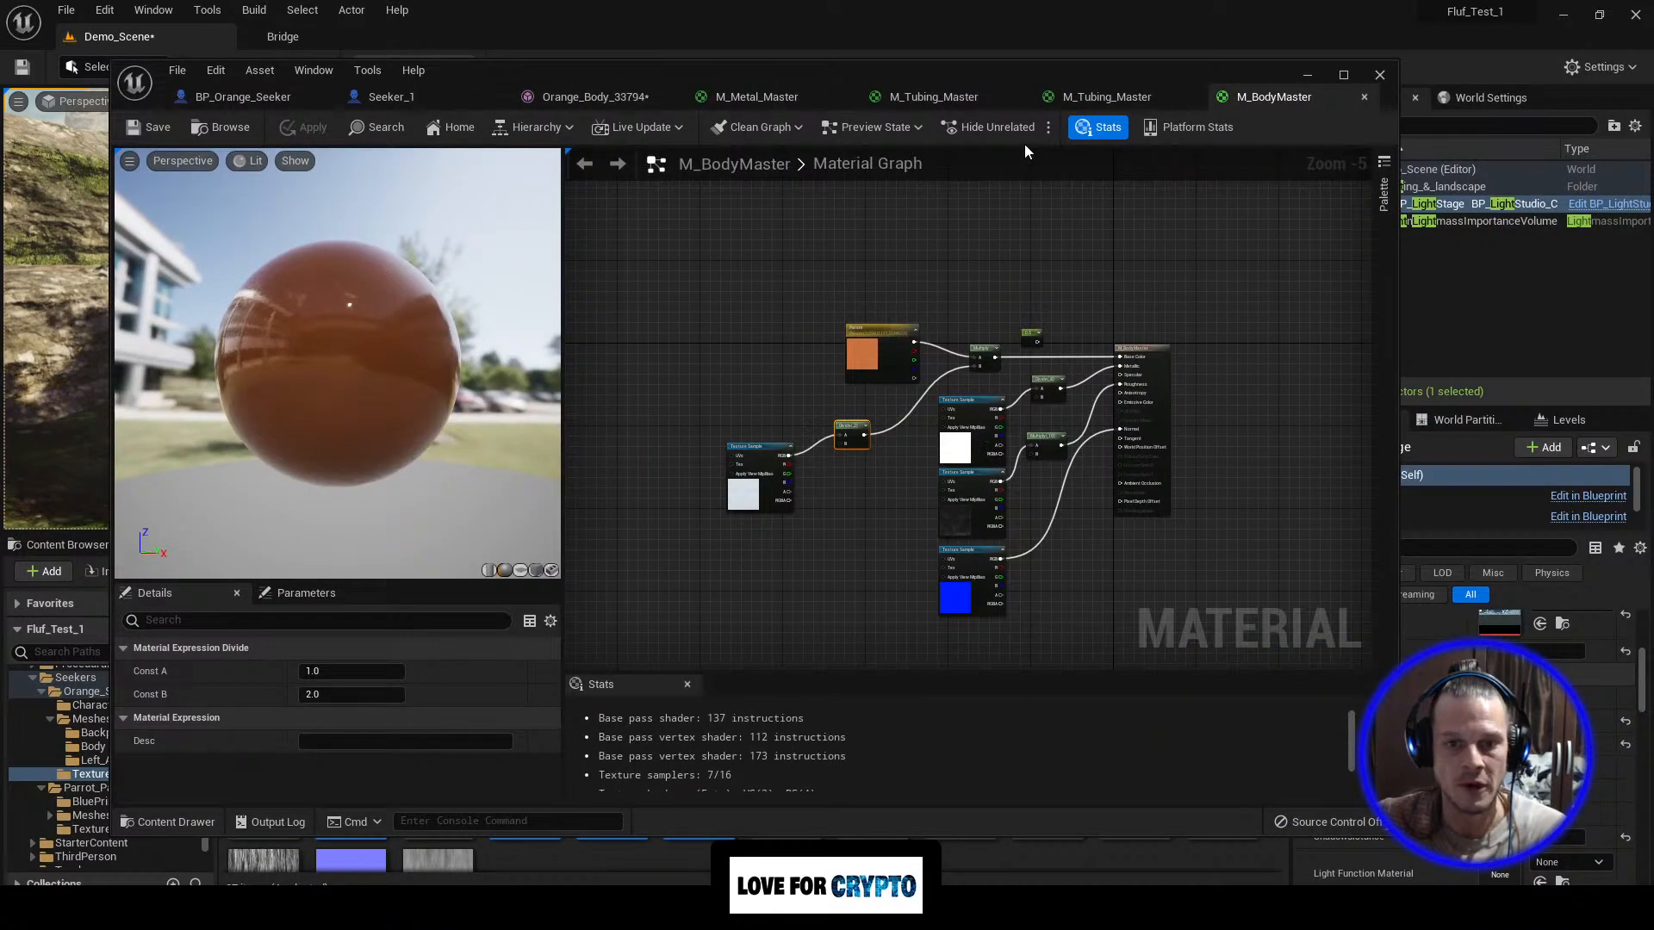
Step: Enlarge the content browser area and open the M_Emission_Warm_Master material from the Orange_Seeker Meshes/Body folder
{"action": "left_click", "coordinate": [1310, 81]}
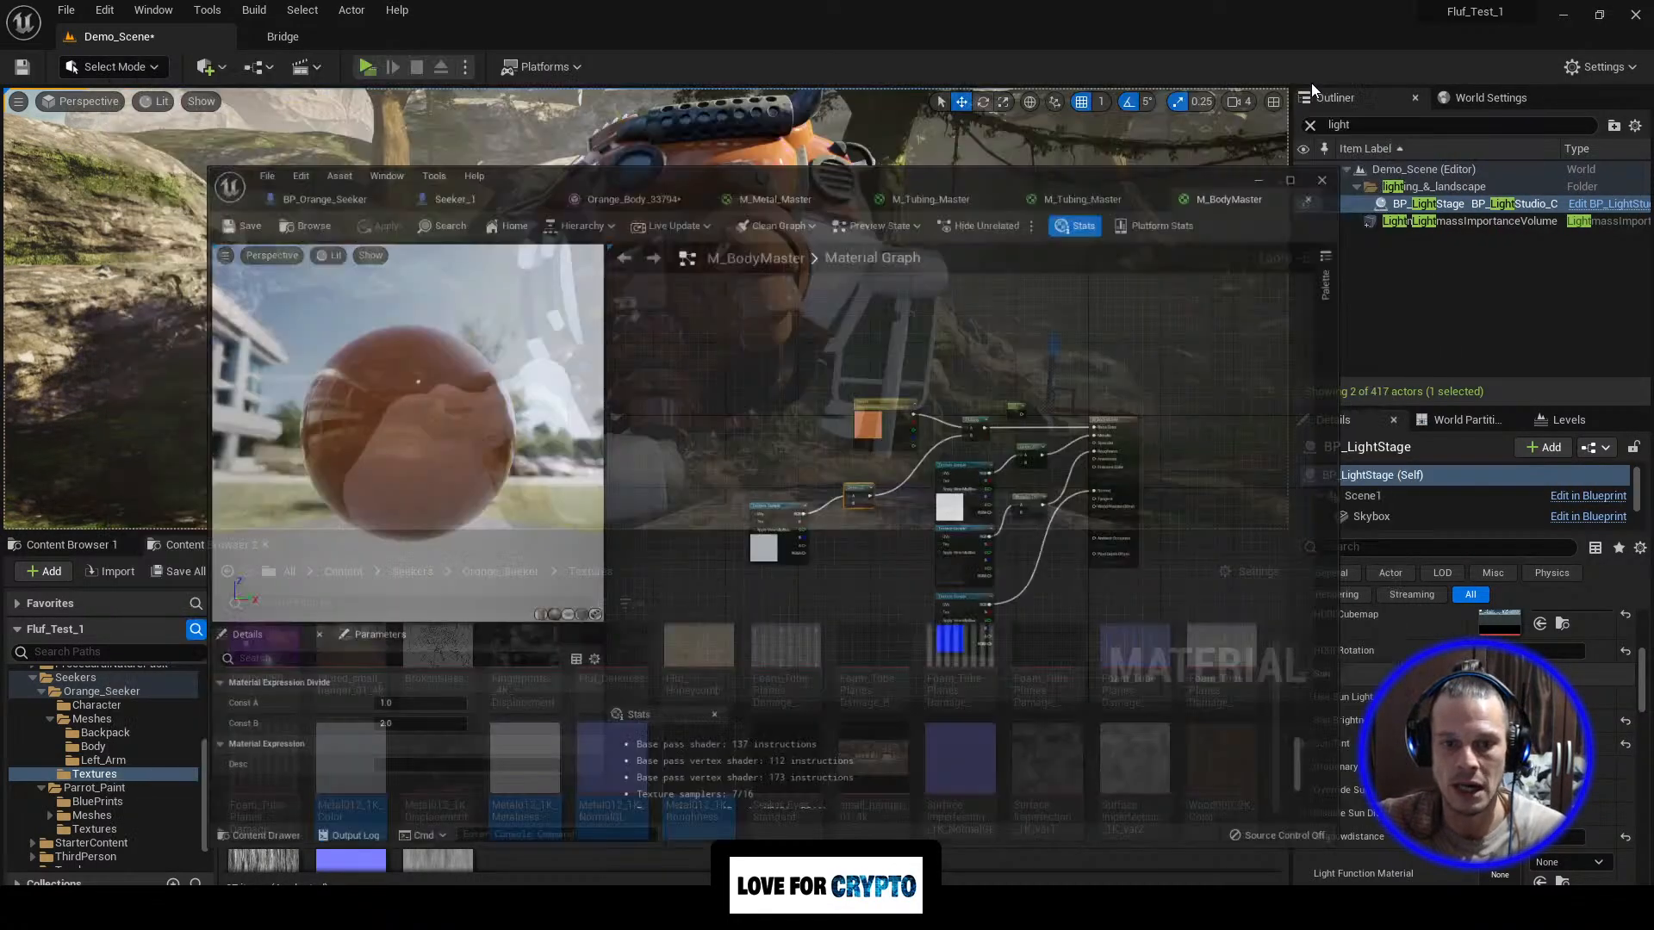
{"action": "left_click_drag", "start_coordinate": [890, 535], "coordinate": [890, 394]}
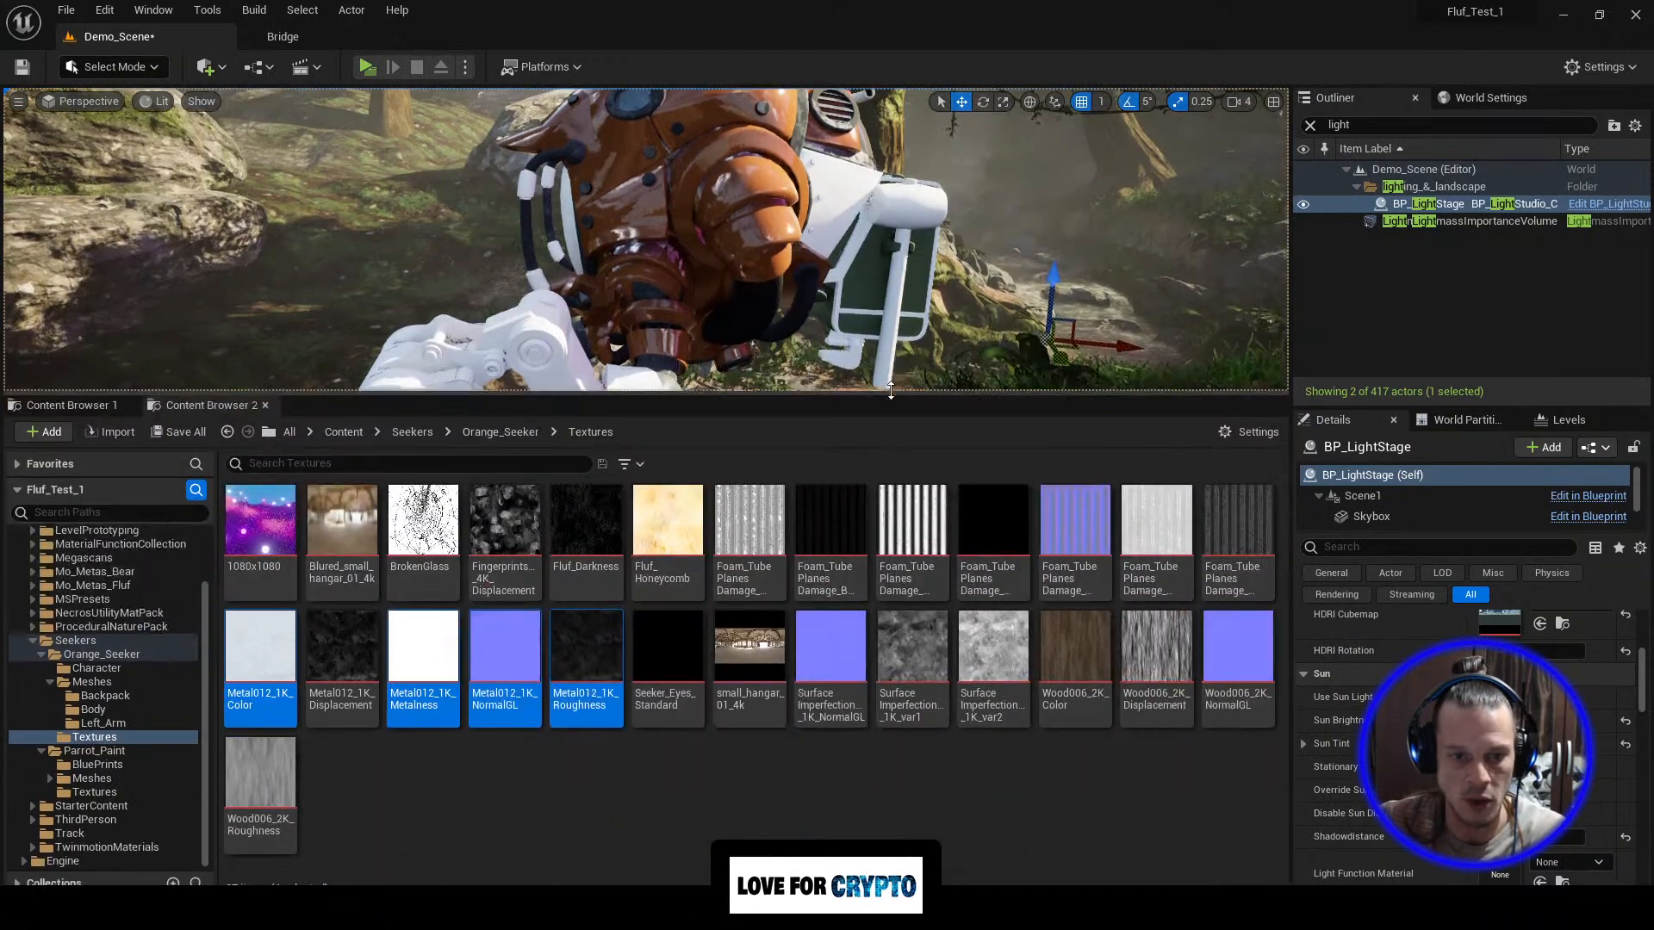
{"action": "left_click", "coordinate": [71, 405]}
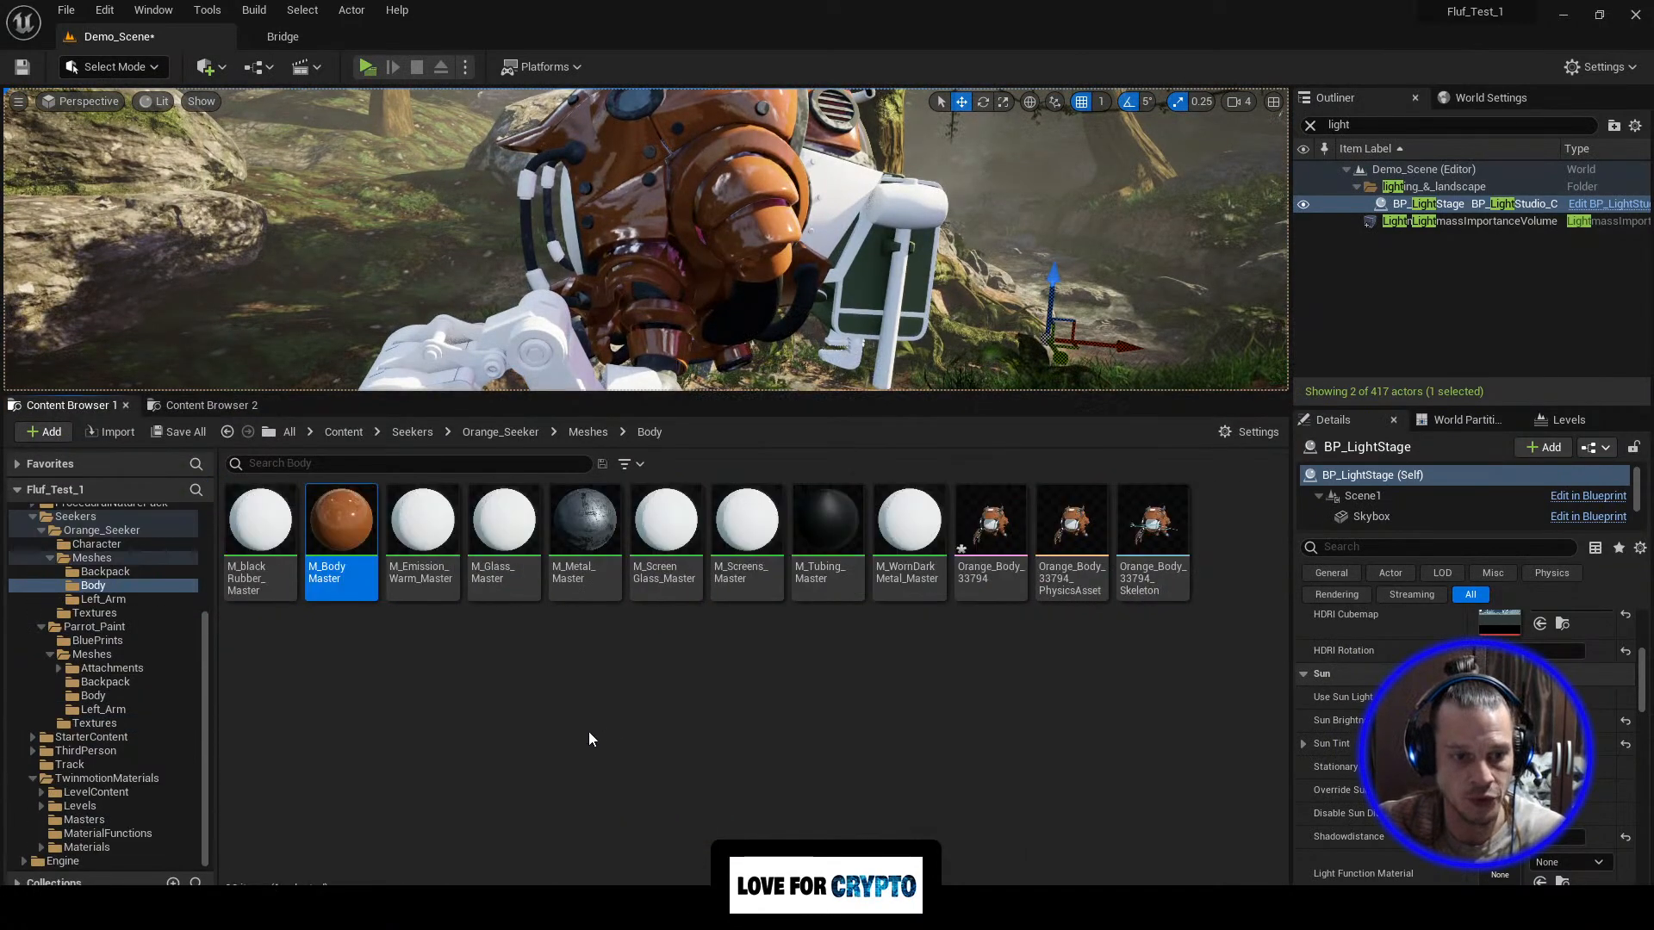
{"action": "double_click", "coordinate": [435, 574]}
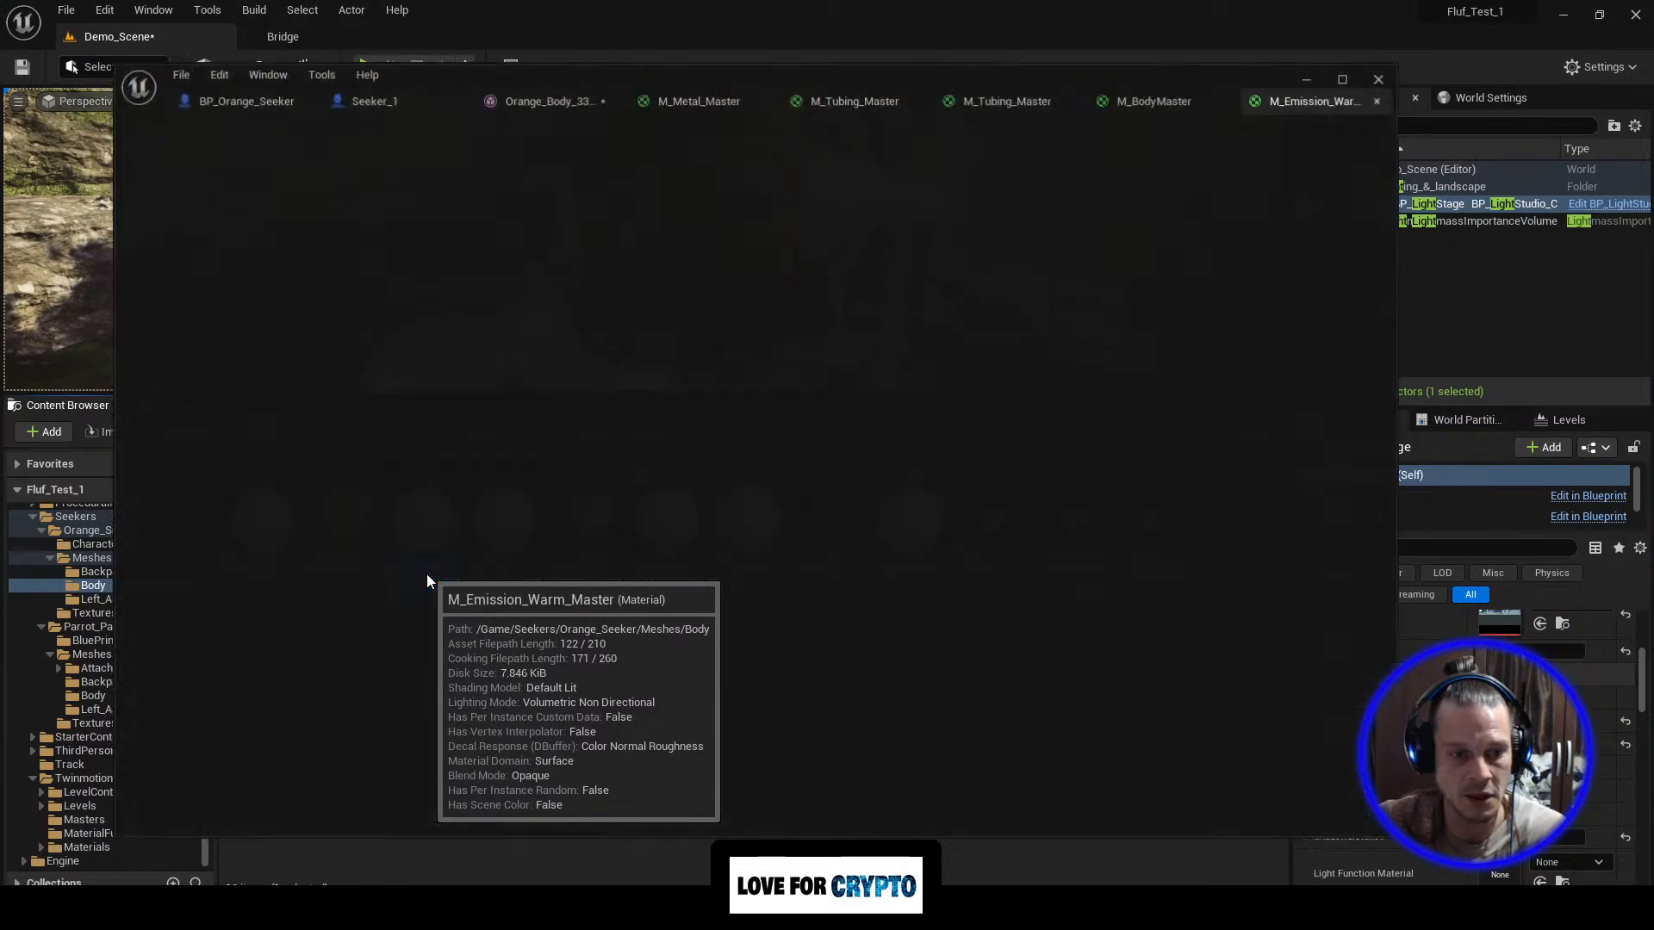
Step: Move the Param vector node away from the material's output node and rename the parameter to colour
{"action": "left_click_drag", "start_coordinate": [989, 307], "coordinate": [778, 260]}
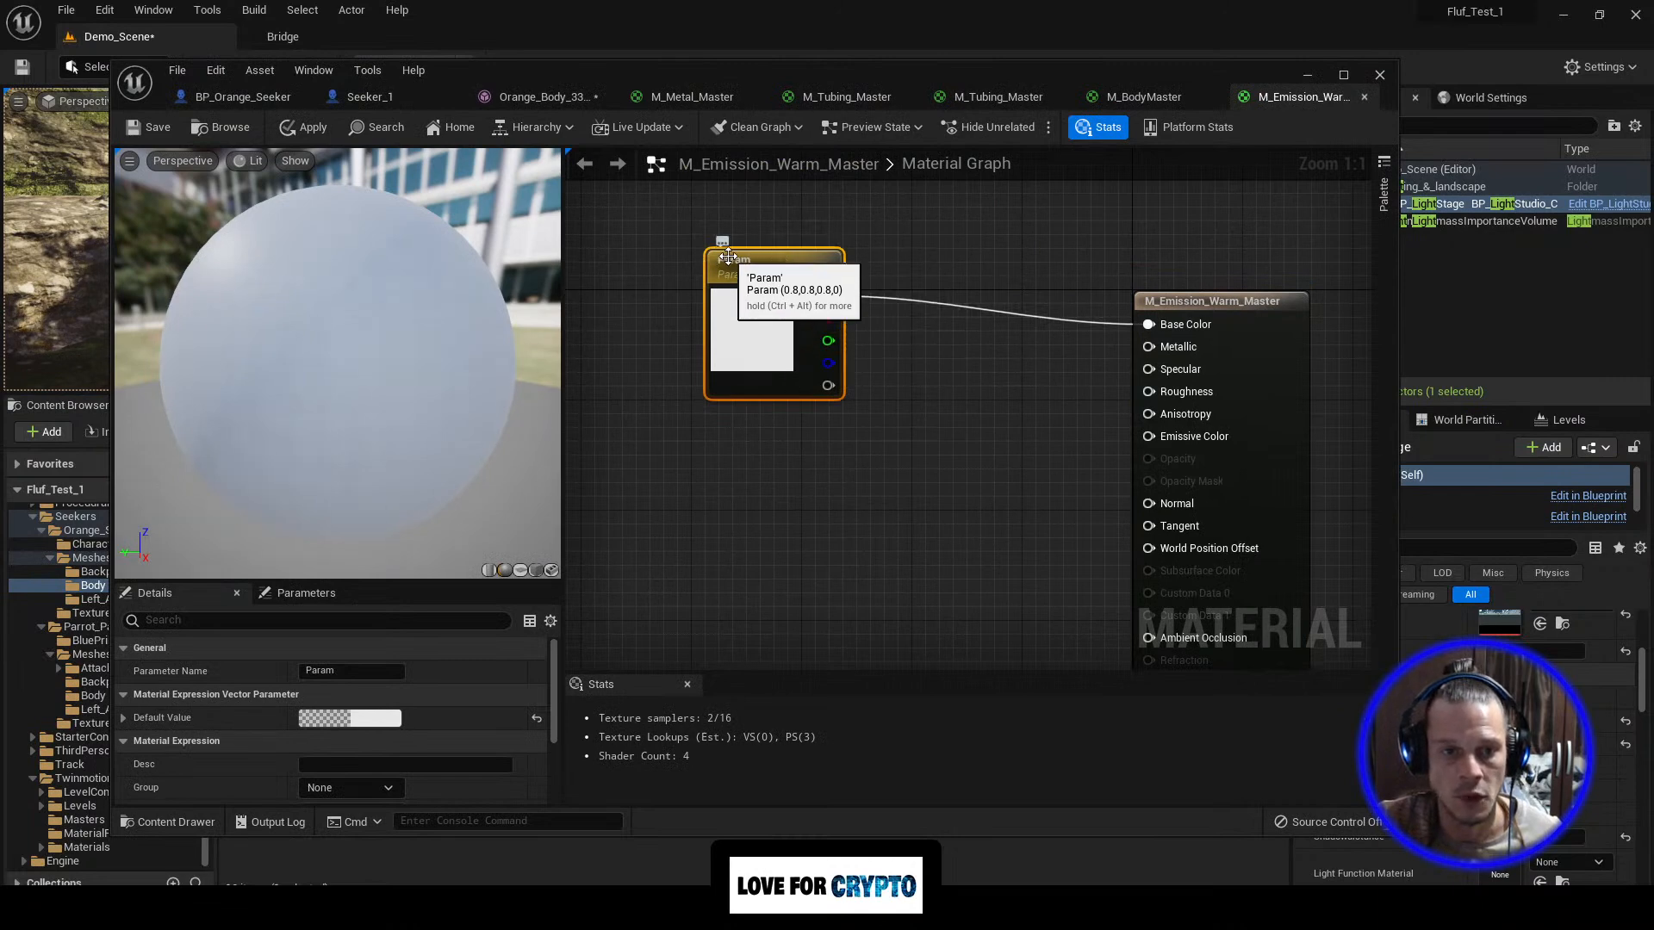
{"action": "left_click", "coordinate": [344, 671]}
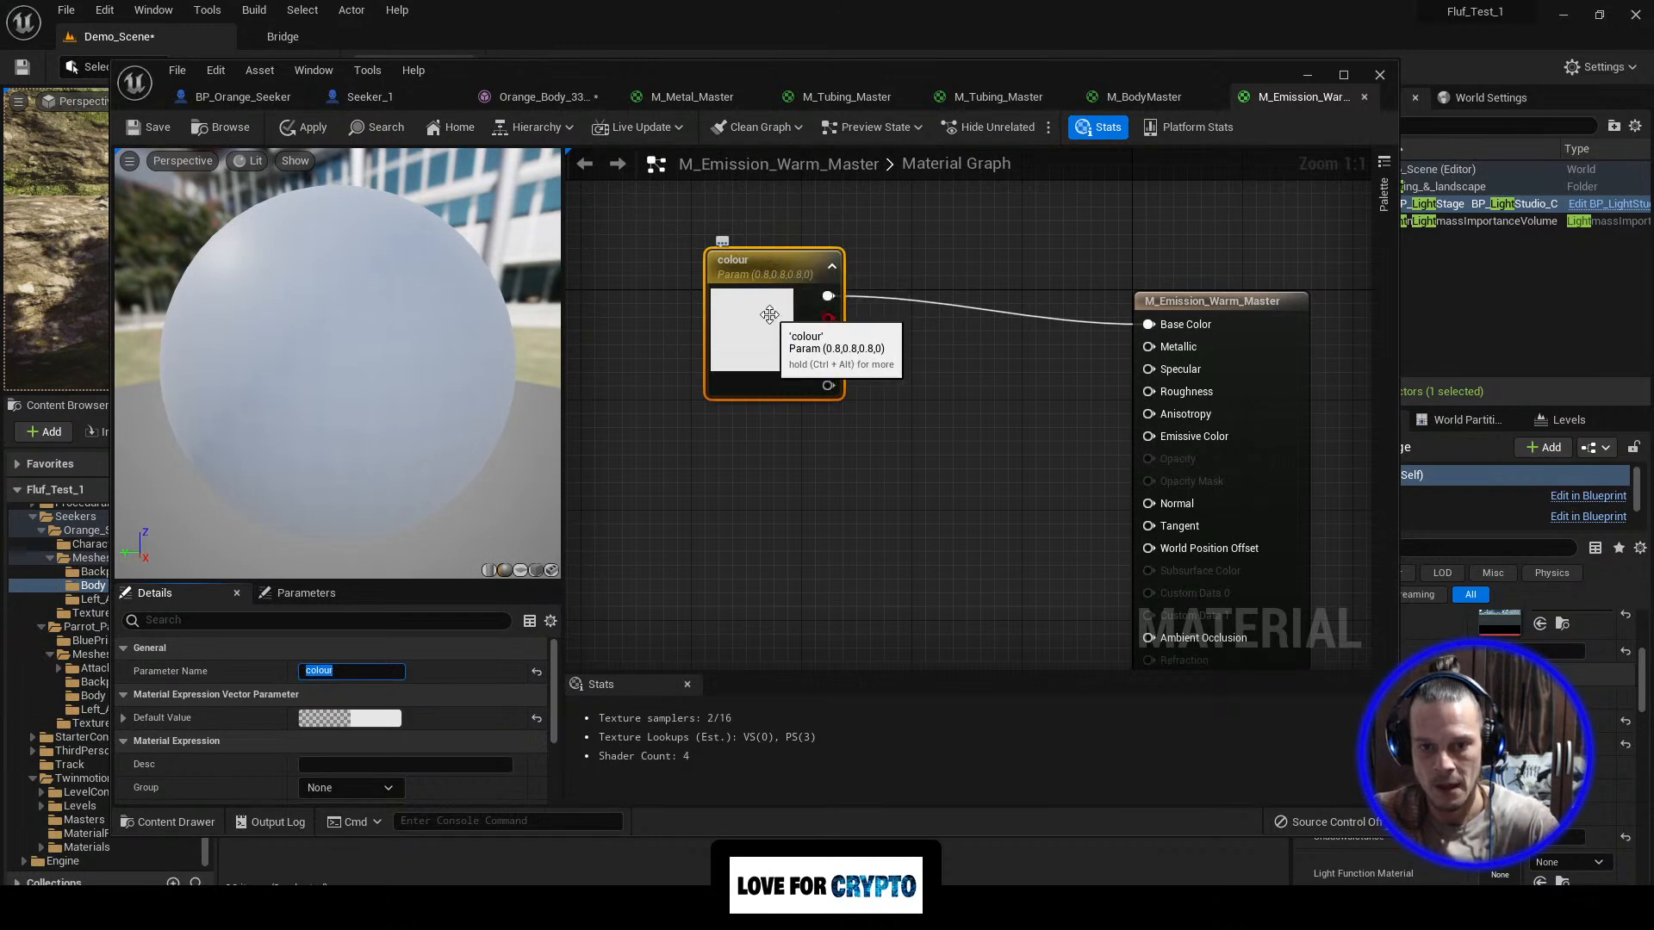
{"action": "scroll", "coordinate": [872, 422], "scroll_direction": "down", "scroll_amount": 2}
{"action": "right_click_drag", "start_coordinate": [873, 501], "coordinate": [902, 454]}
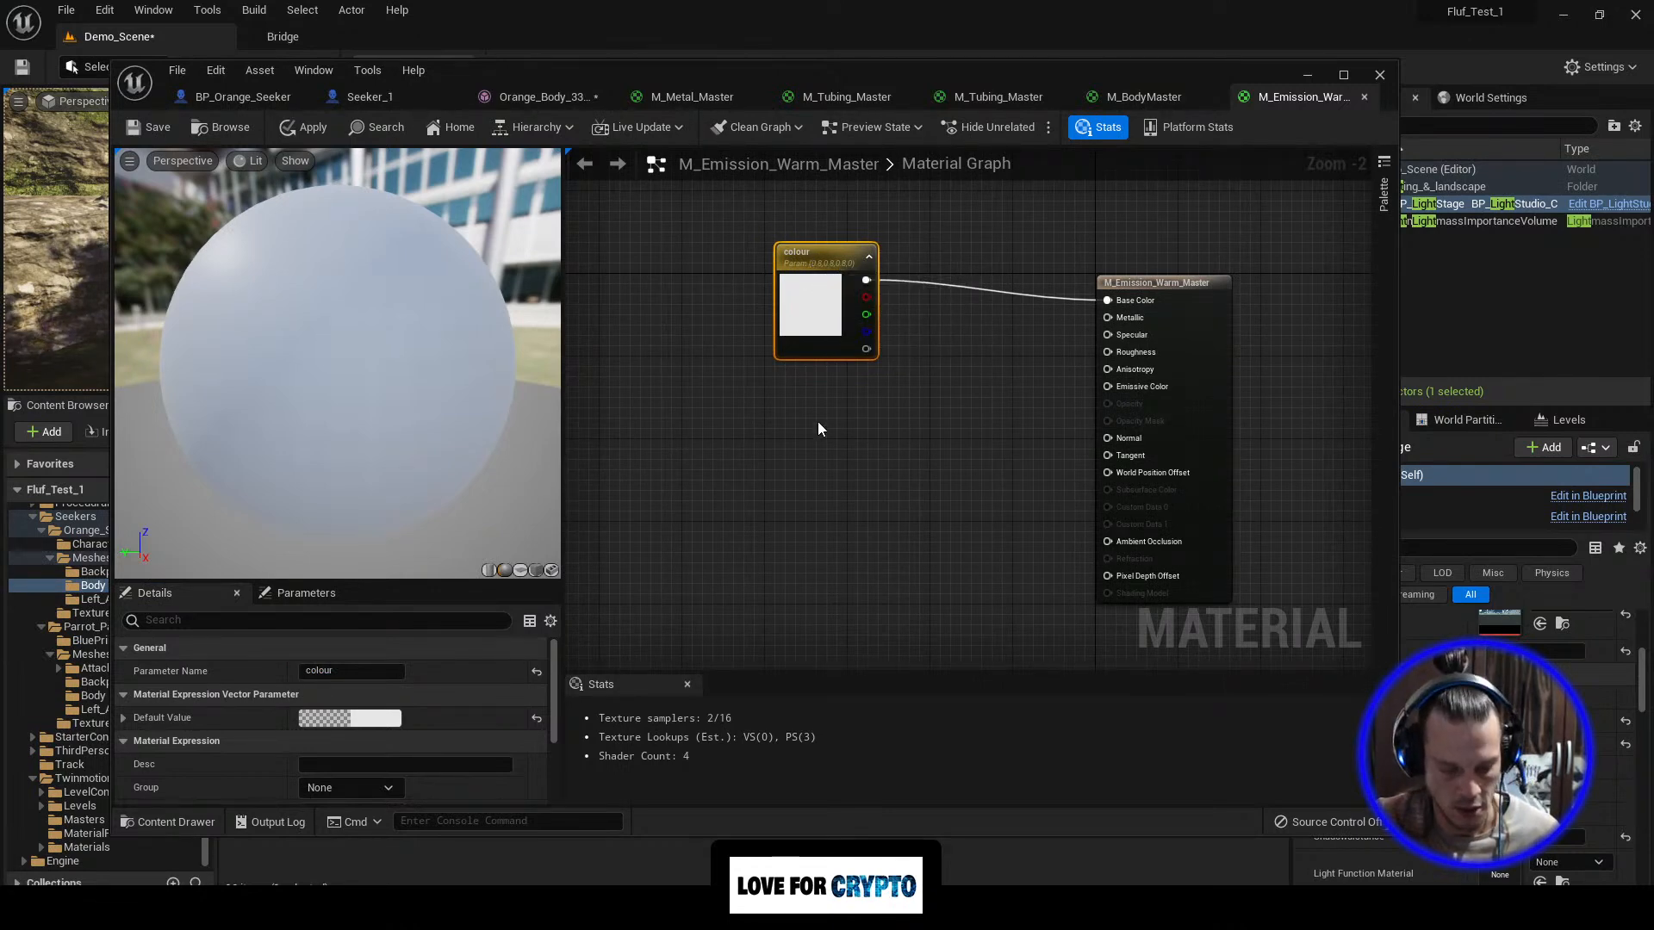
Step: Duplicate the colour parameter below the original and set its default value to yellow, about R 0.8, G 0.791, B 0
{"action": "key", "text": "ctrl+d"}
{"action": "left_click_drag", "start_coordinate": [878, 437], "coordinate": [826, 407]}
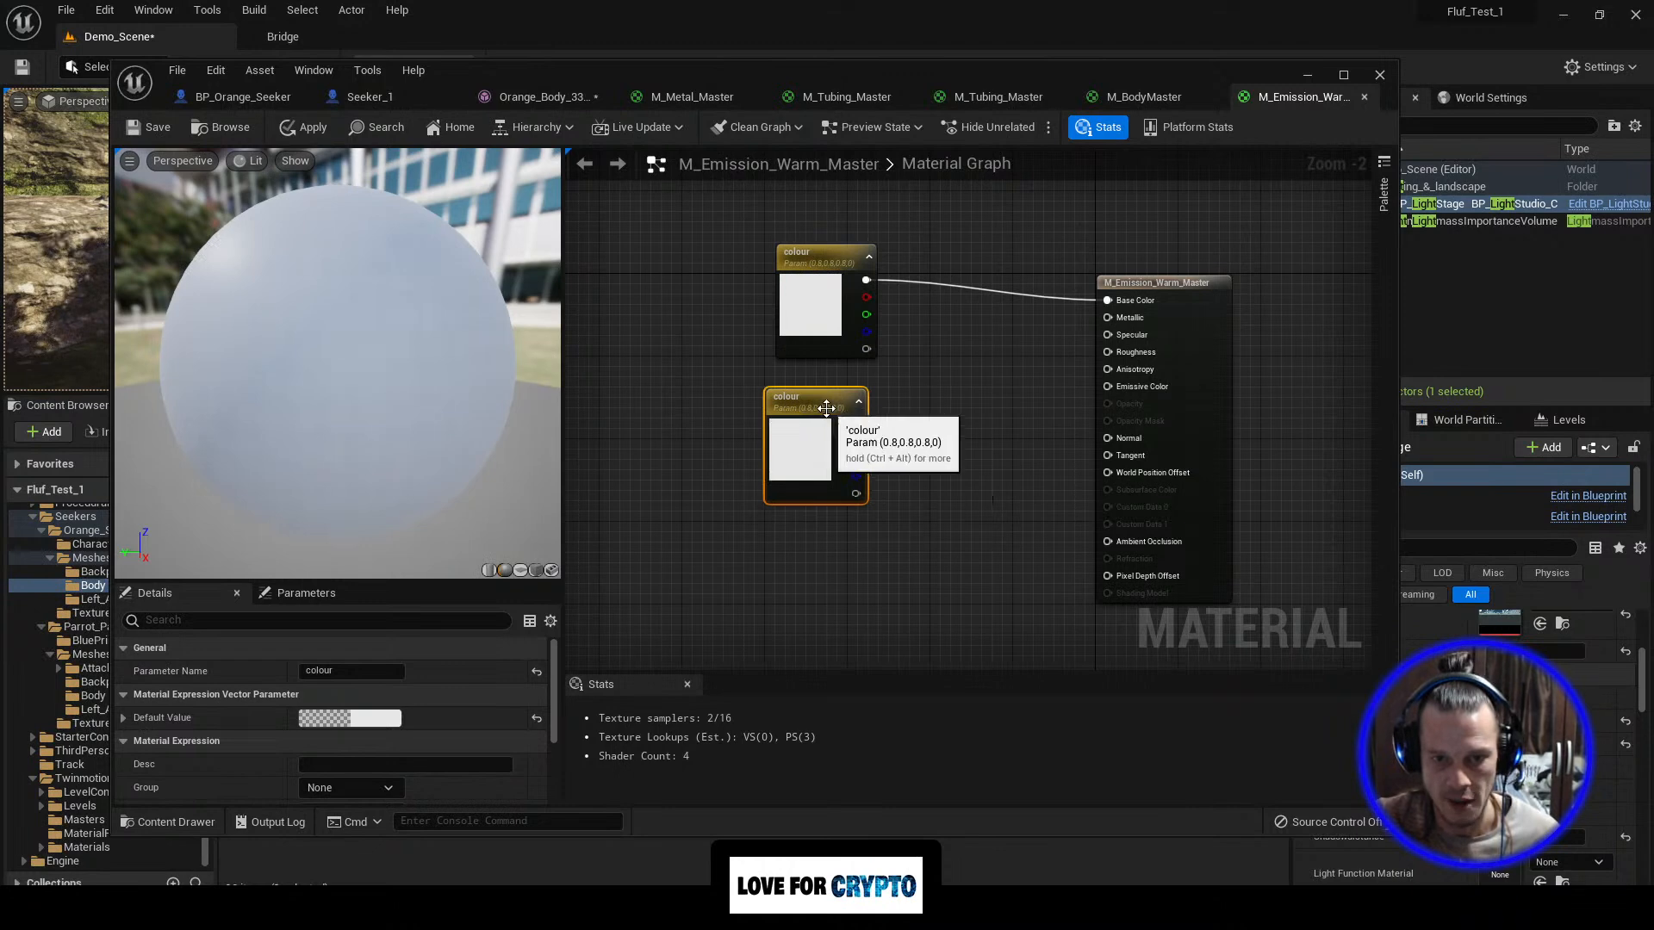
{"action": "left_click", "coordinate": [389, 721]}
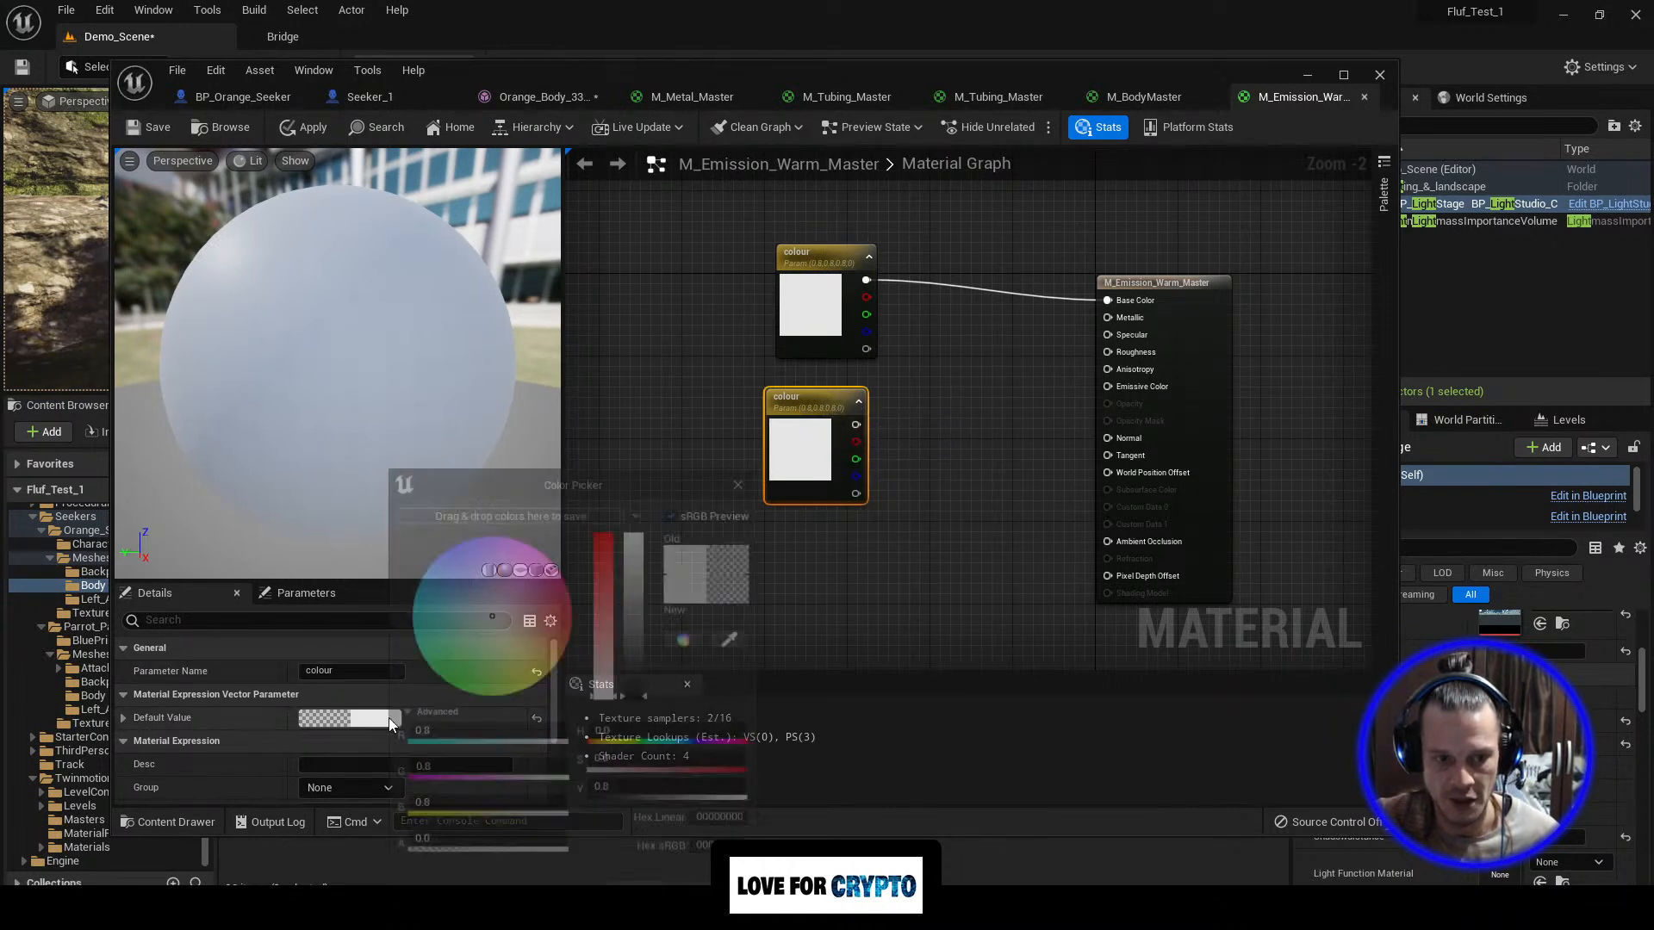
{"action": "left_click_drag", "start_coordinate": [540, 686], "coordinate": [532, 690]}
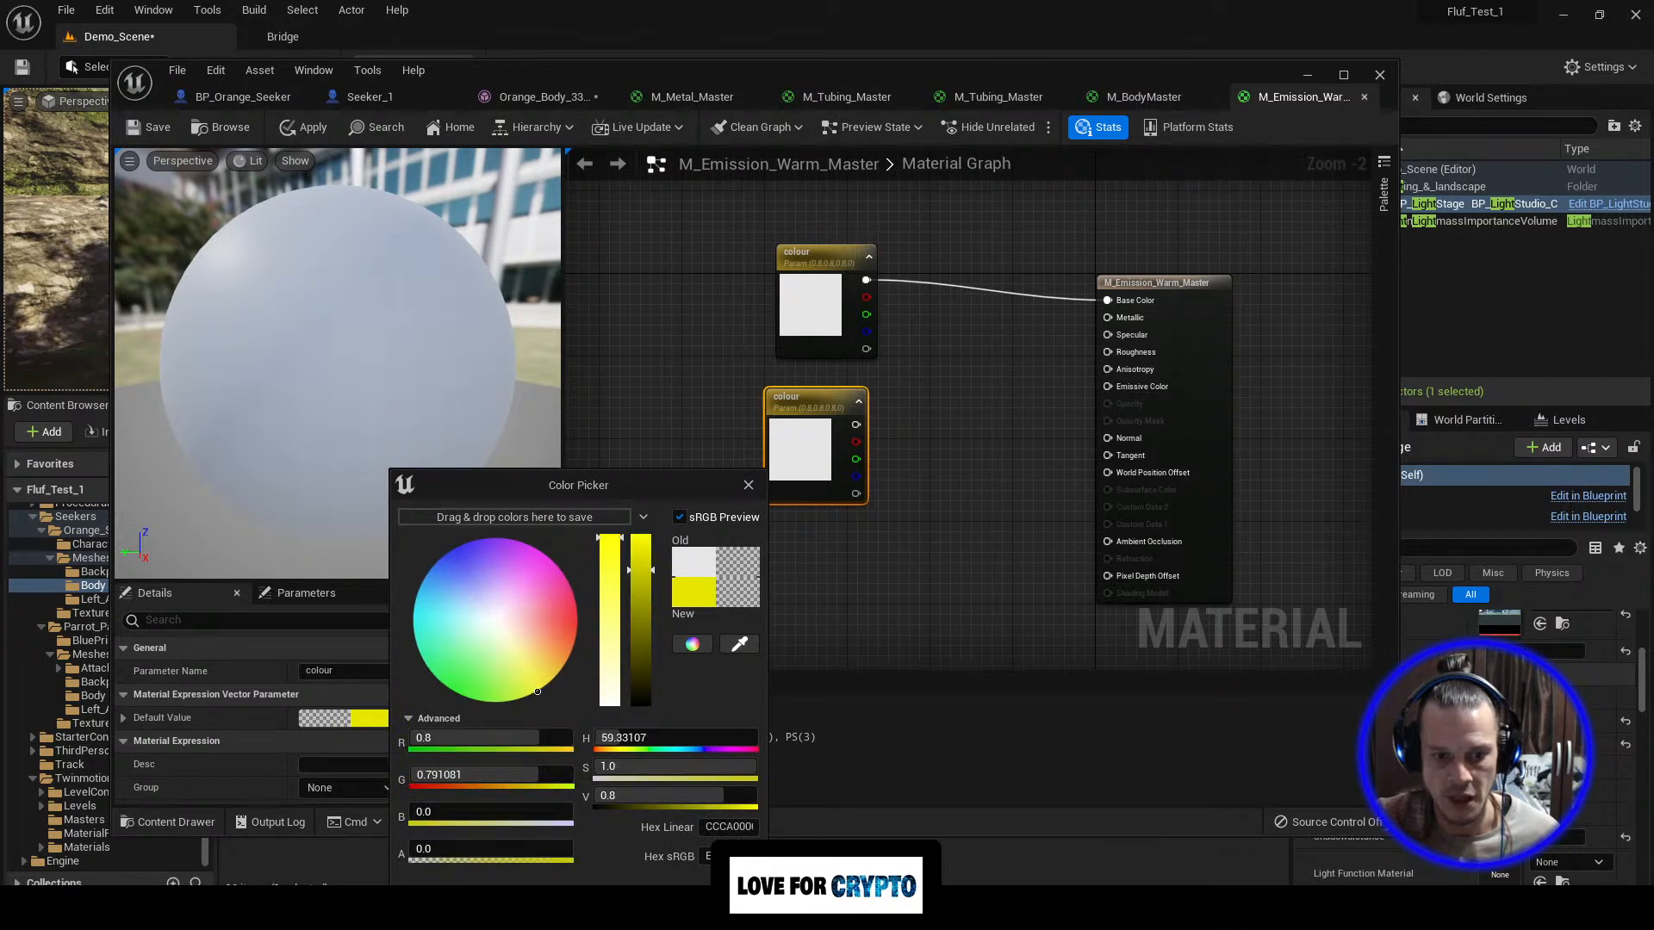
{"action": "left_click", "coordinate": [666, 880]}
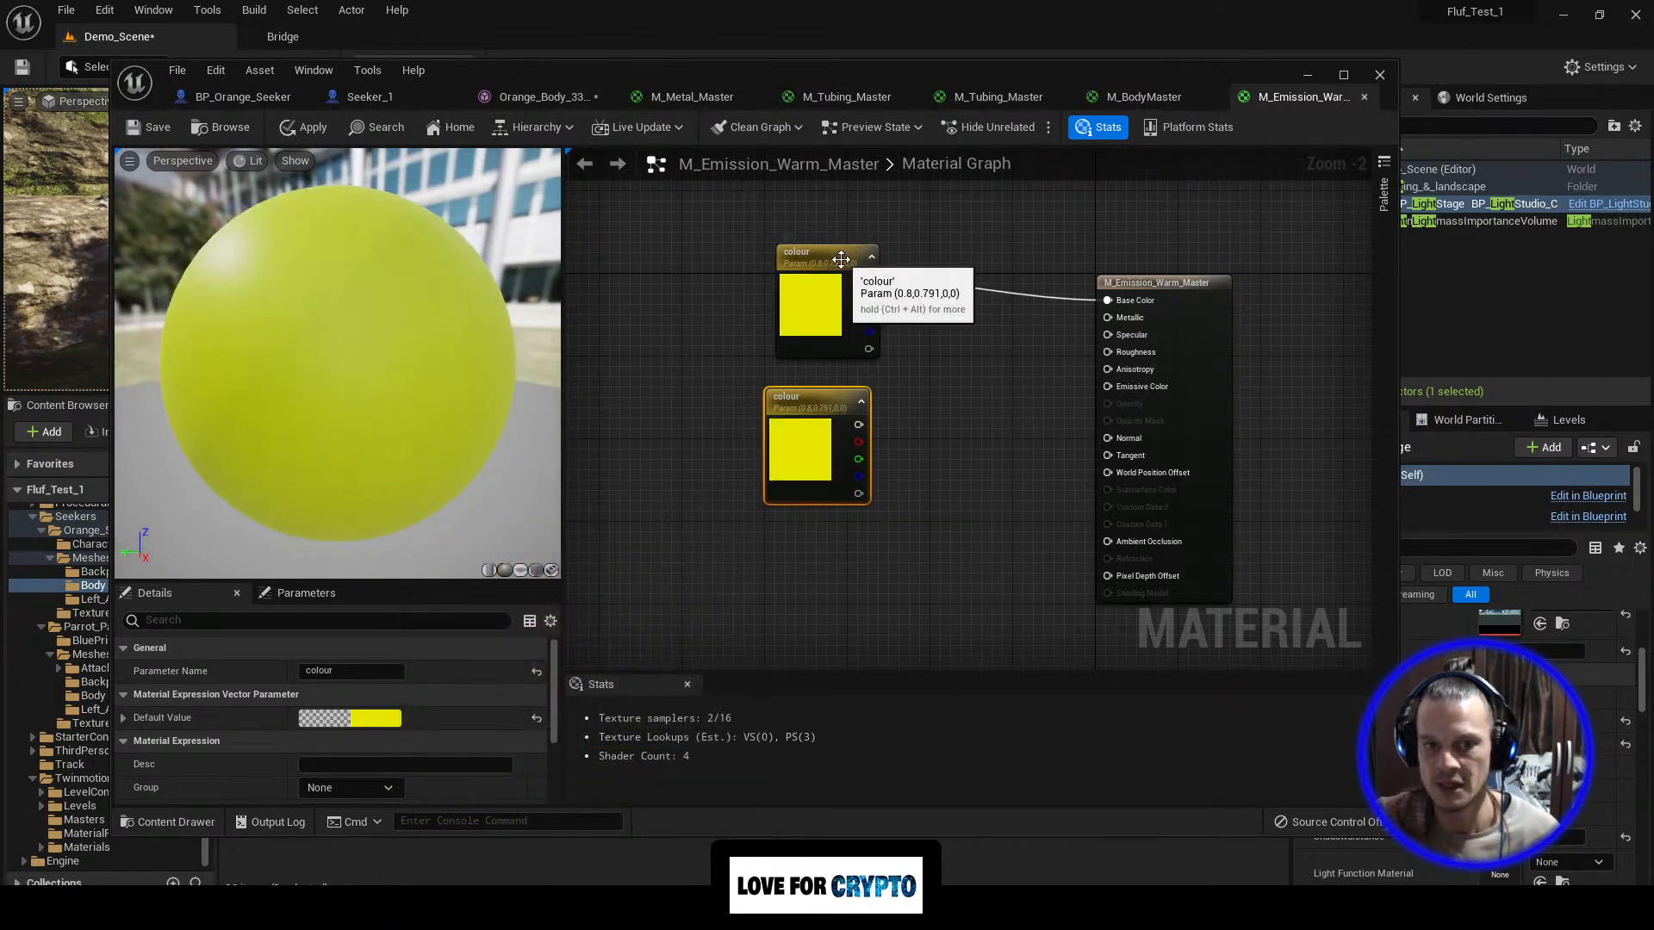
Step: Rename the upper parameter, the one connected to Base Color, as colour_1
{"action": "left_click", "coordinate": [806, 269]}
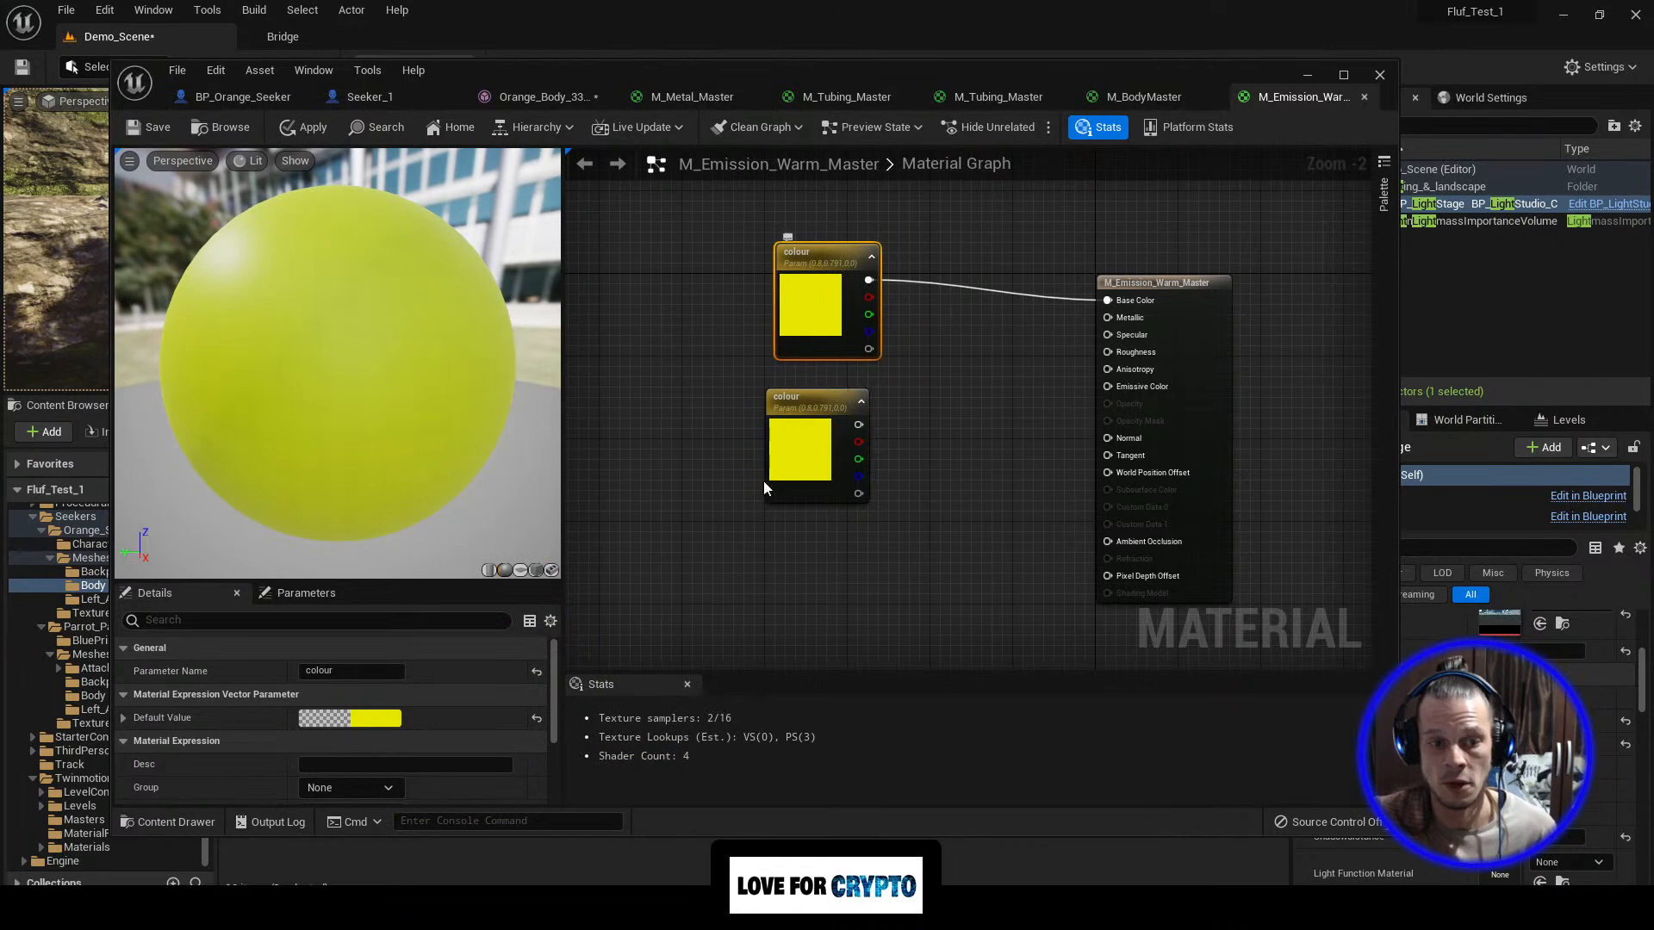
{"action": "left_click", "coordinate": [353, 671]}
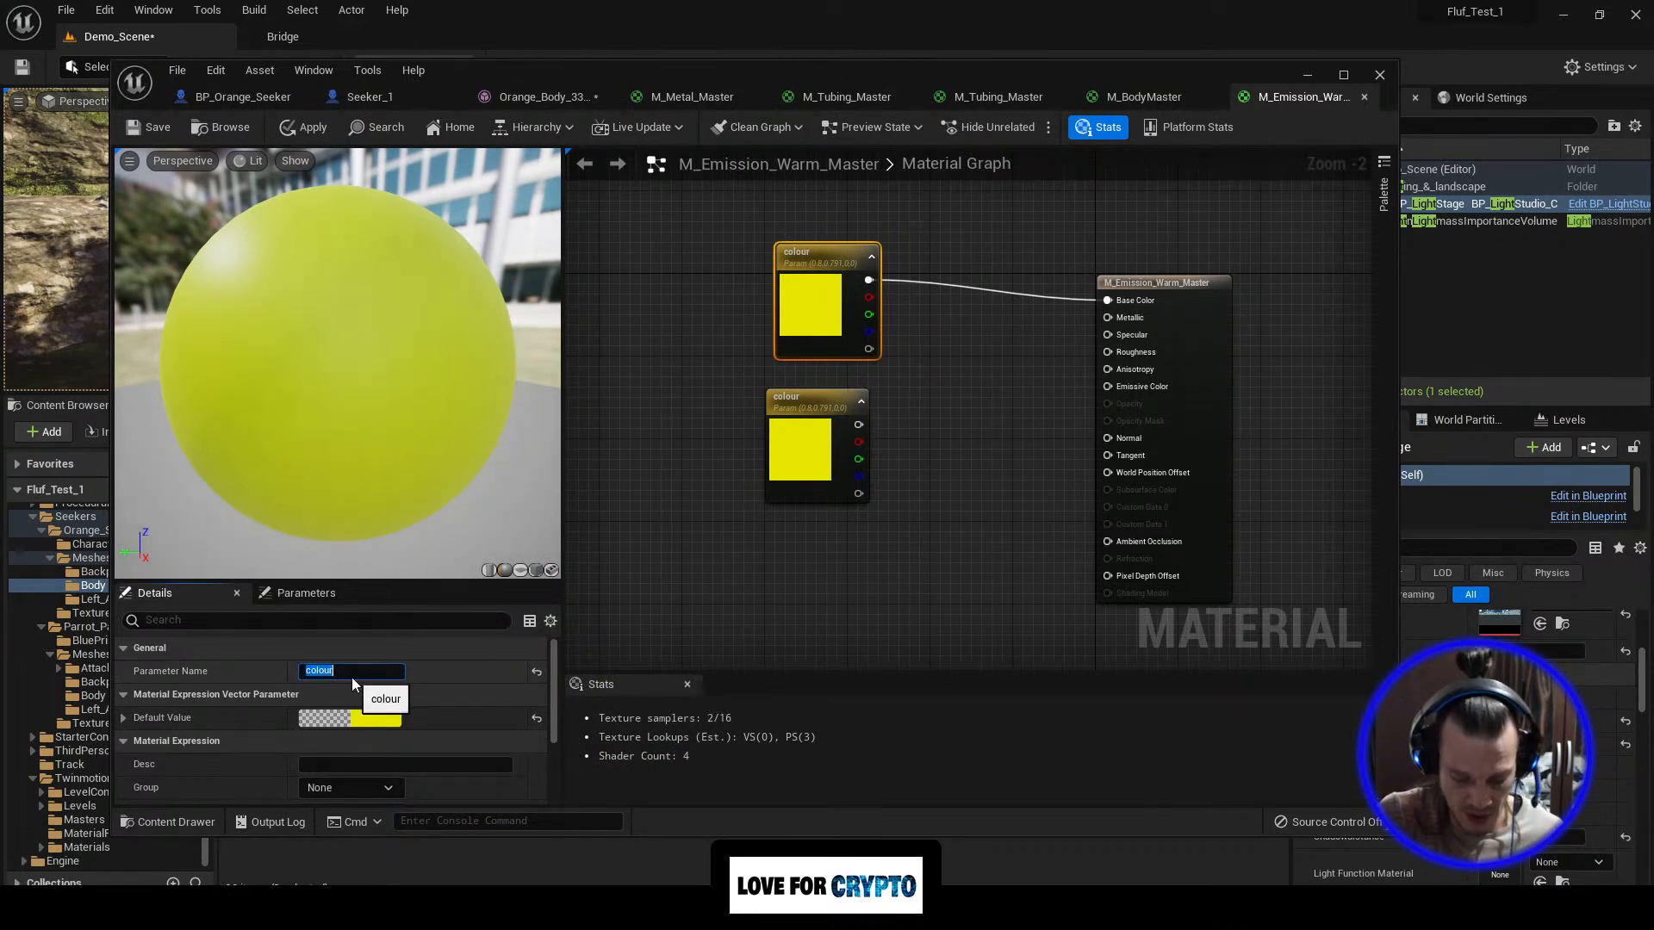
{"action": "type", "text": "_"}
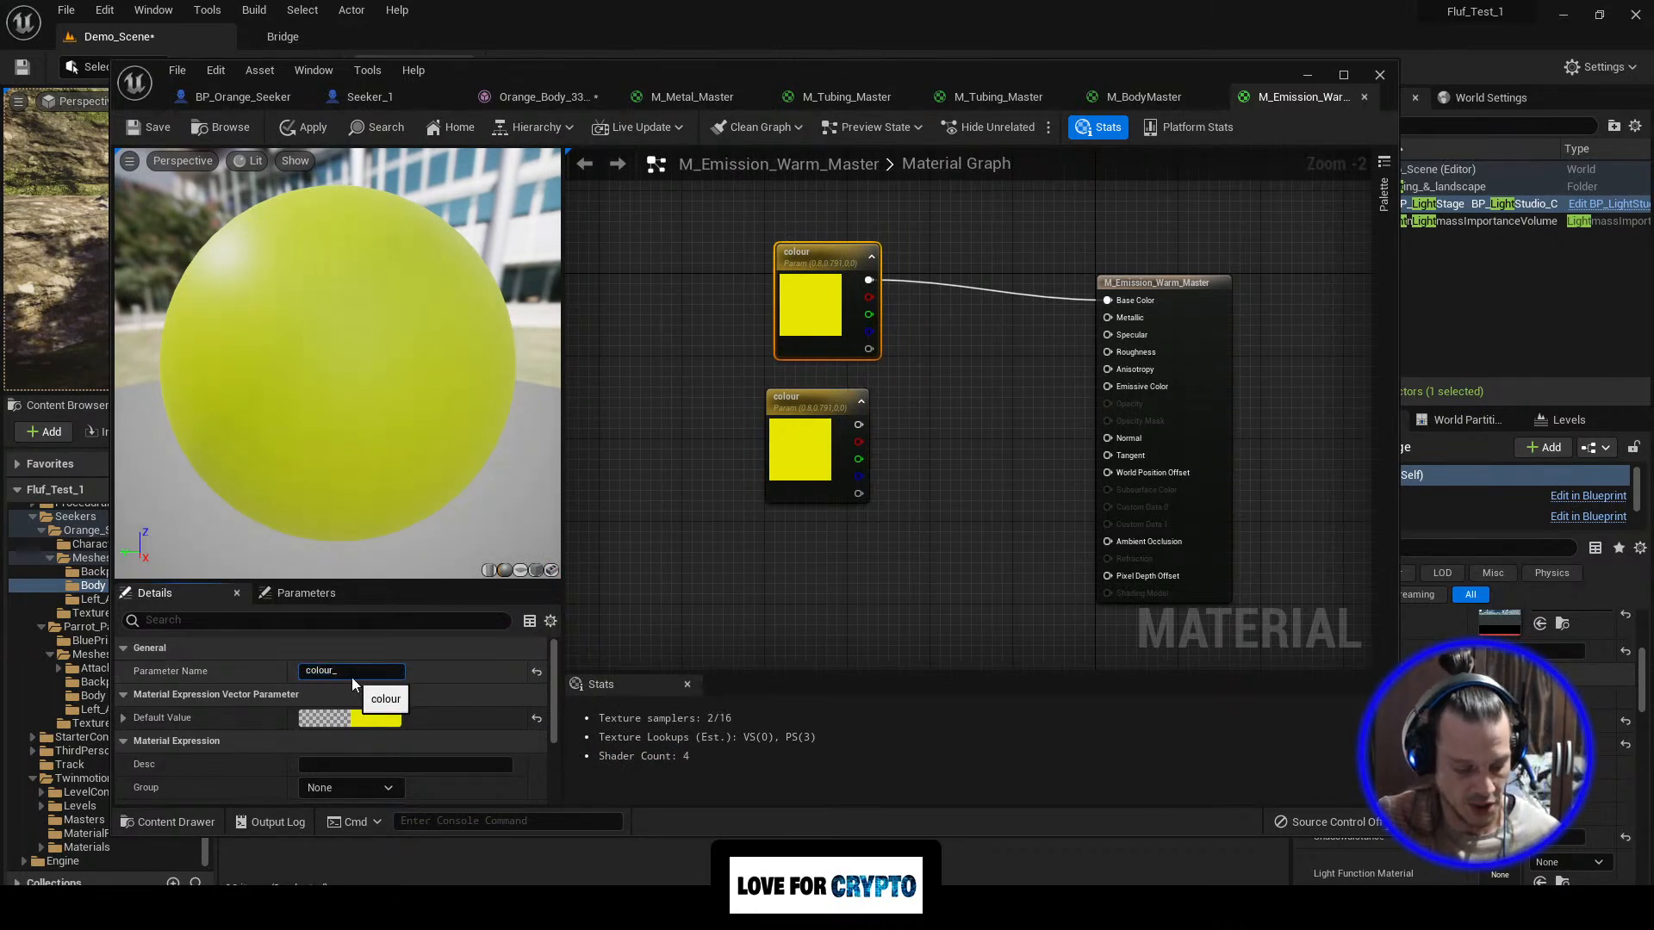
{"action": "type", "text": "1"}
{"action": "key", "text": "Return"}
{"action": "left_click", "coordinate": [730, 510]}
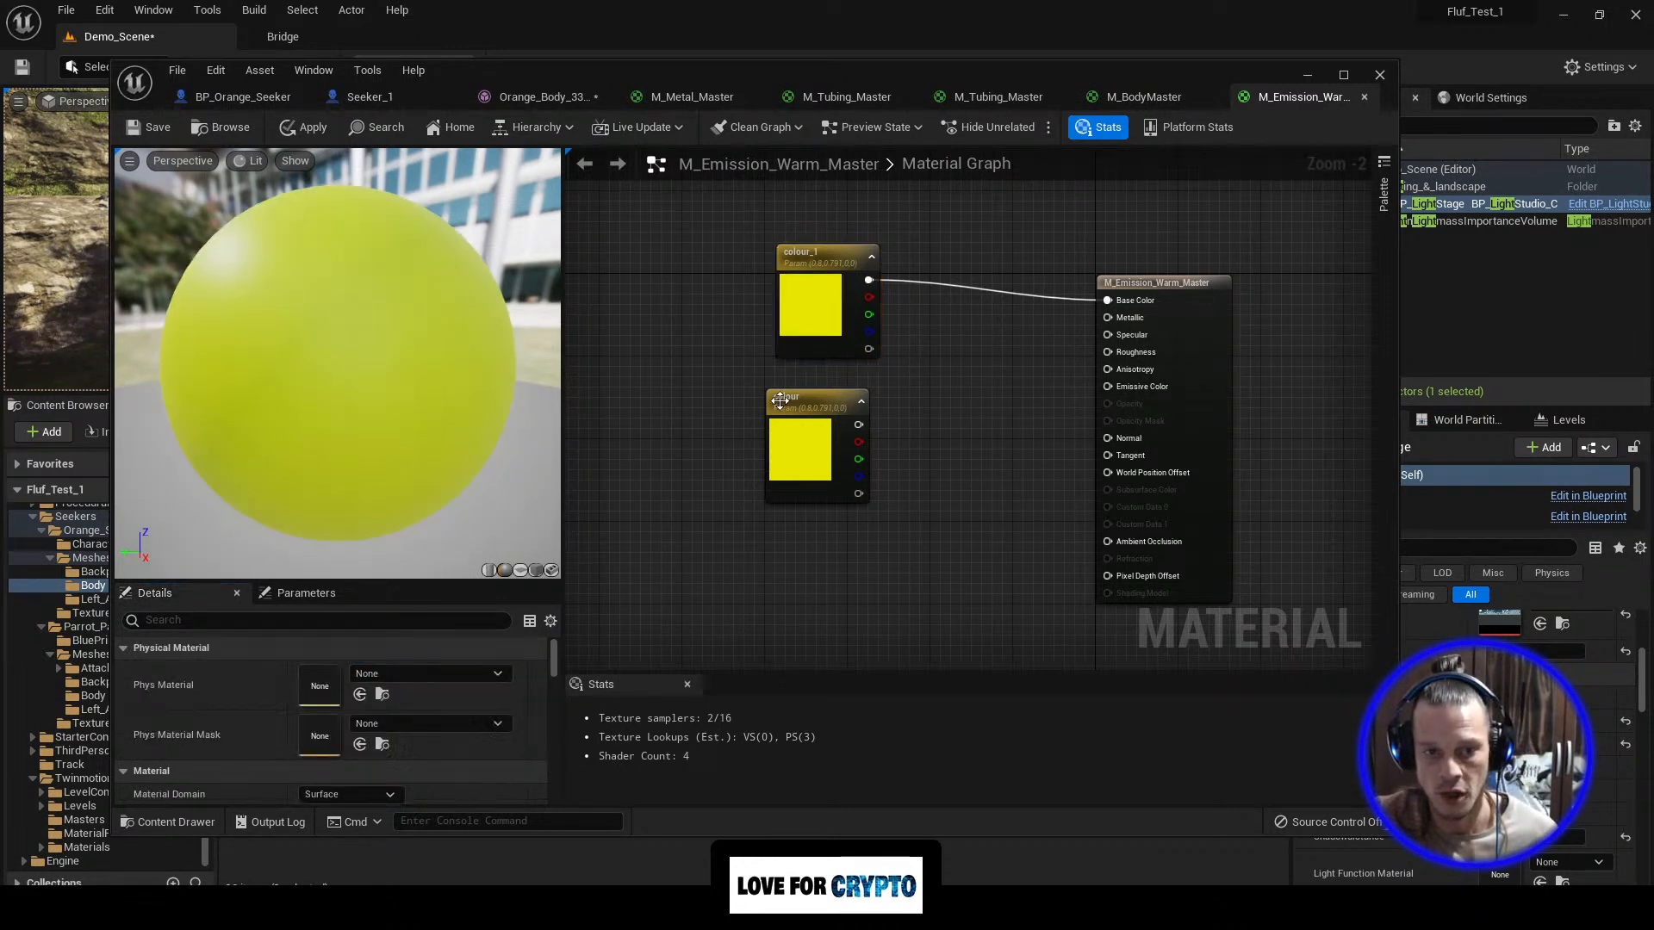
Step: Set the colour_1 default value to near-white, about R 0.8, G 0.782, B 0.774
{"action": "left_click", "coordinate": [814, 297]}
{"action": "left_click", "coordinate": [362, 718]}
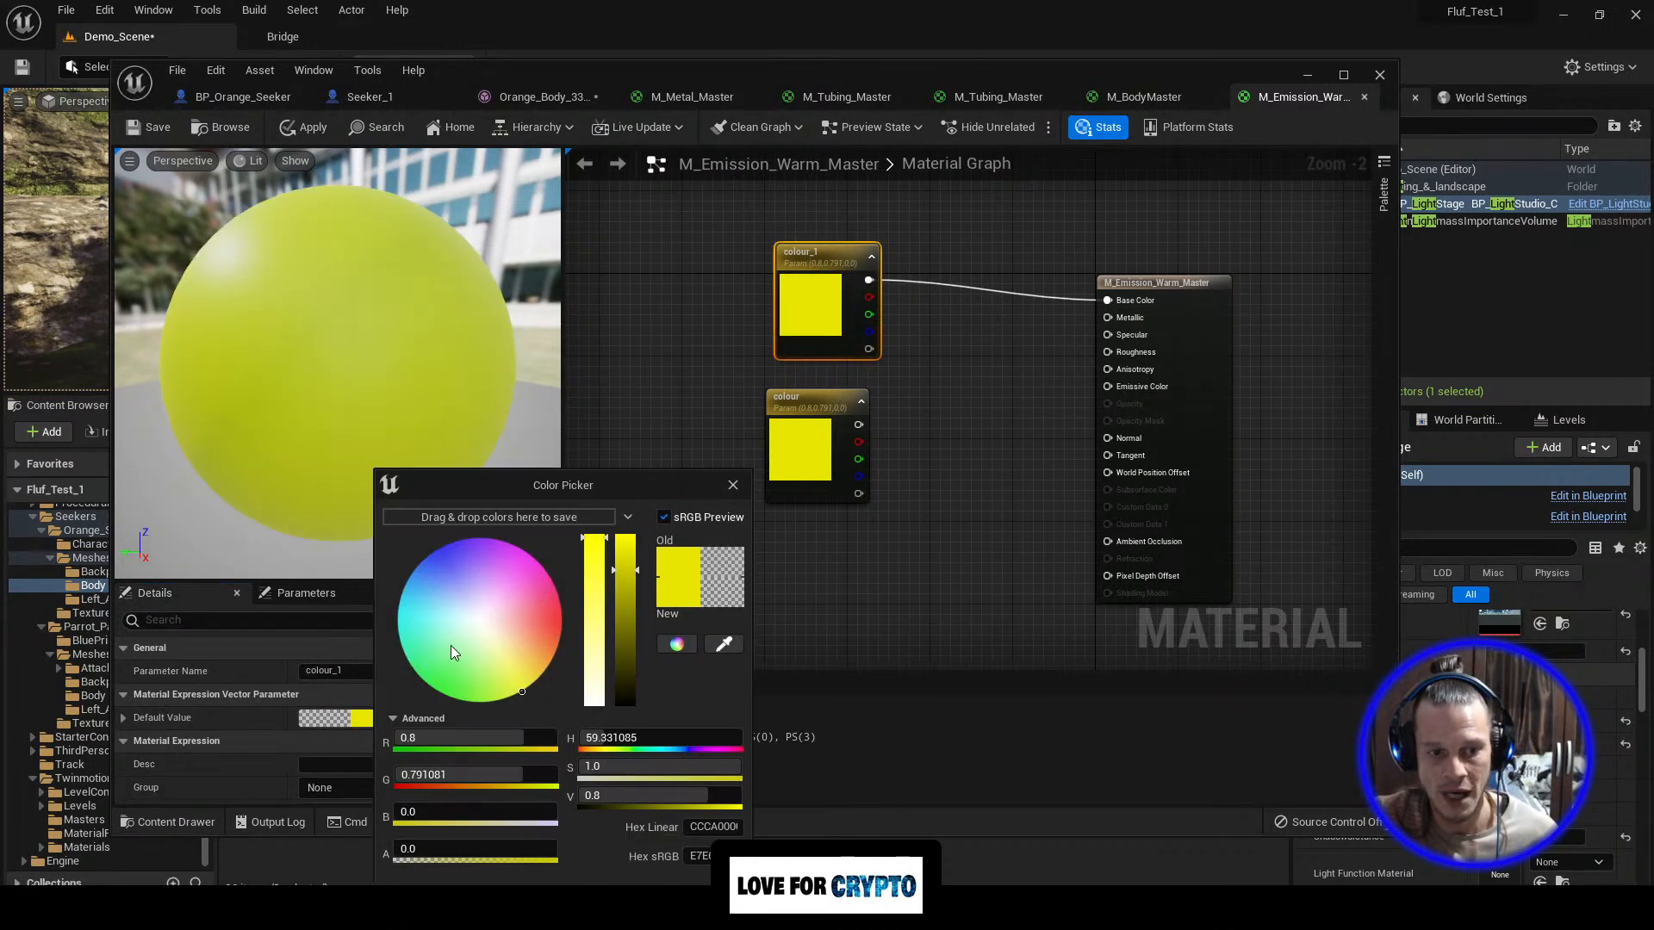
{"action": "left_click", "coordinate": [482, 623]}
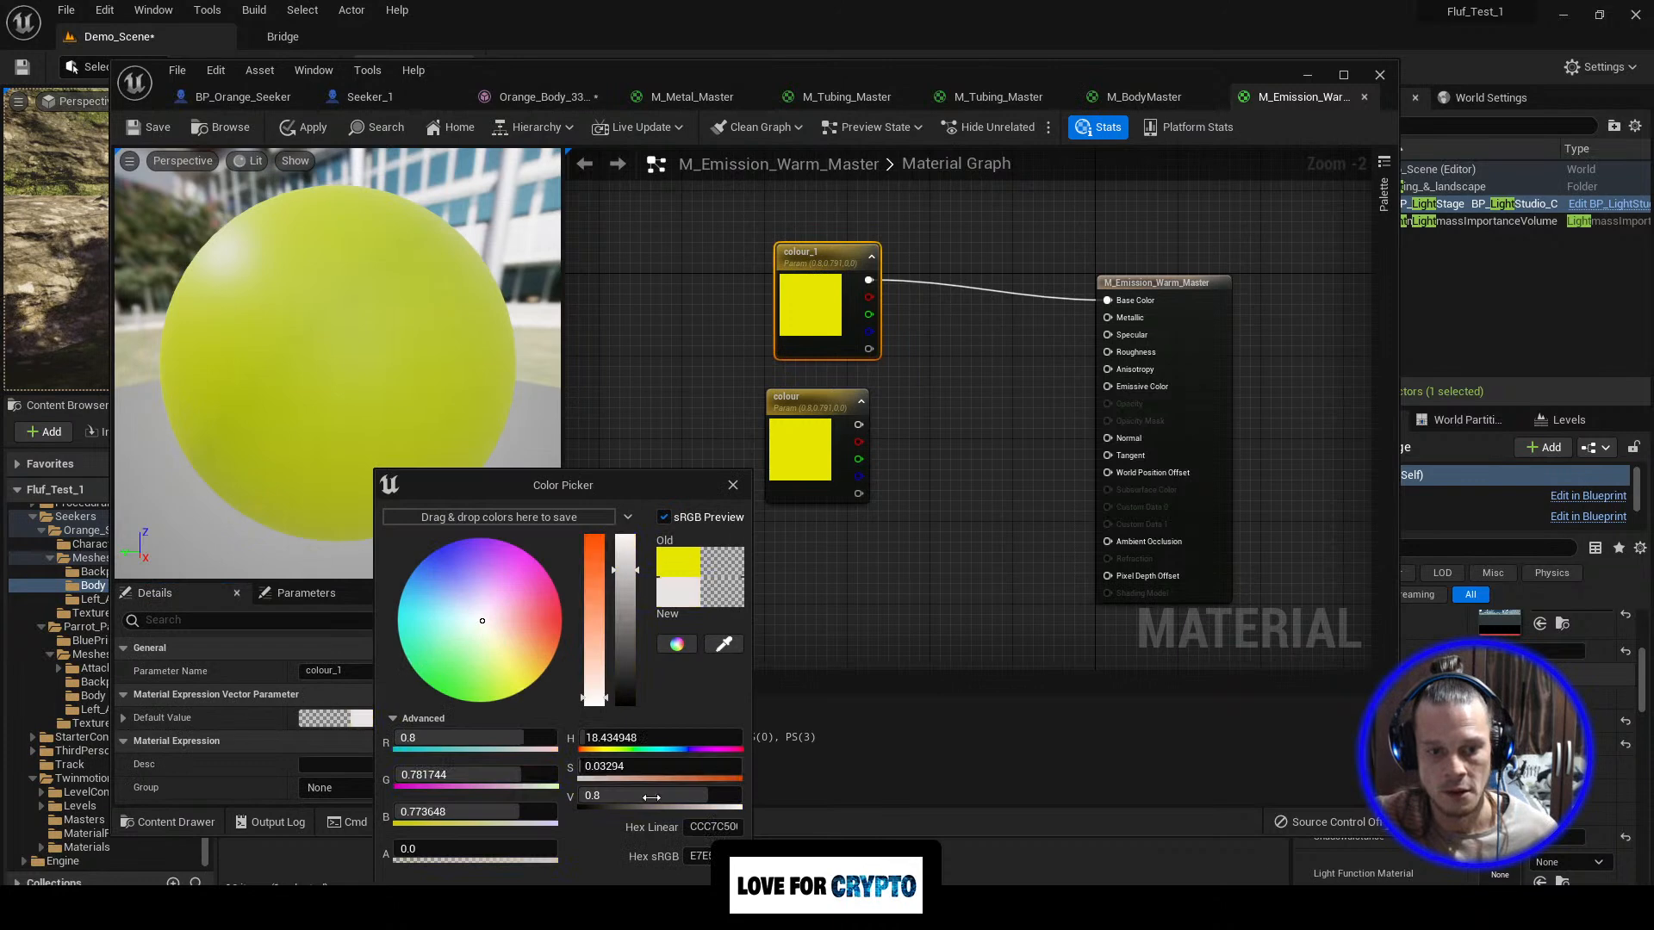
{"action": "left_click", "coordinate": [733, 485]}
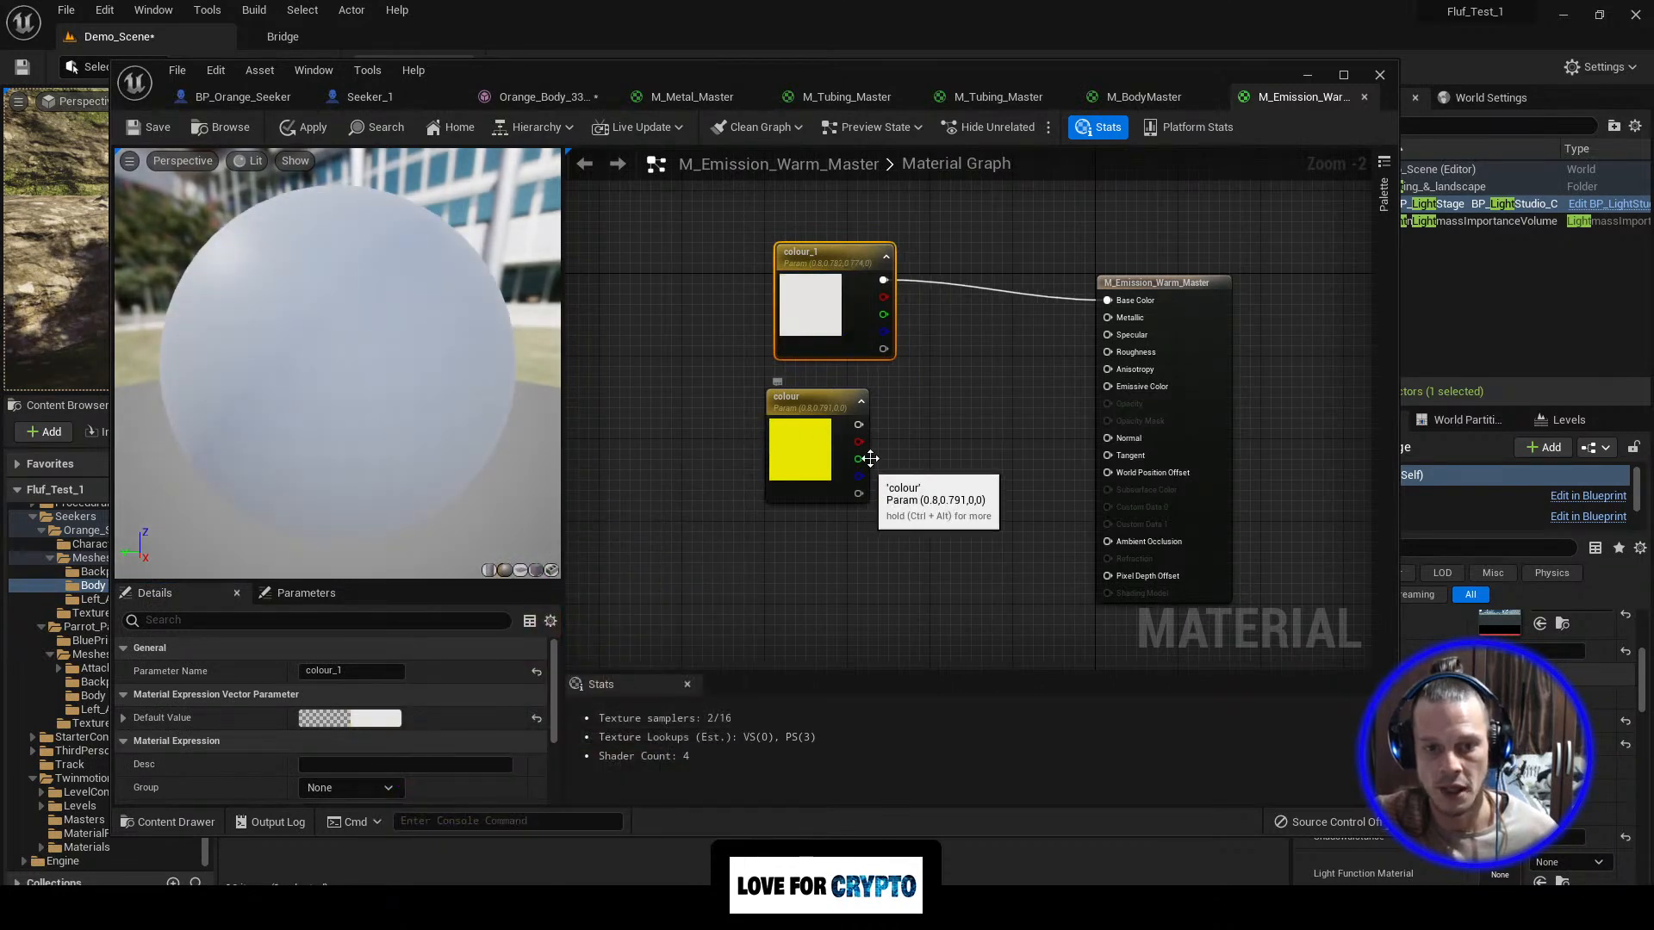
Step: Connect the yellow colour parameter to Emissive Color, then apply and save the material
{"action": "left_click_drag", "start_coordinate": [859, 425], "coordinate": [1109, 387]}
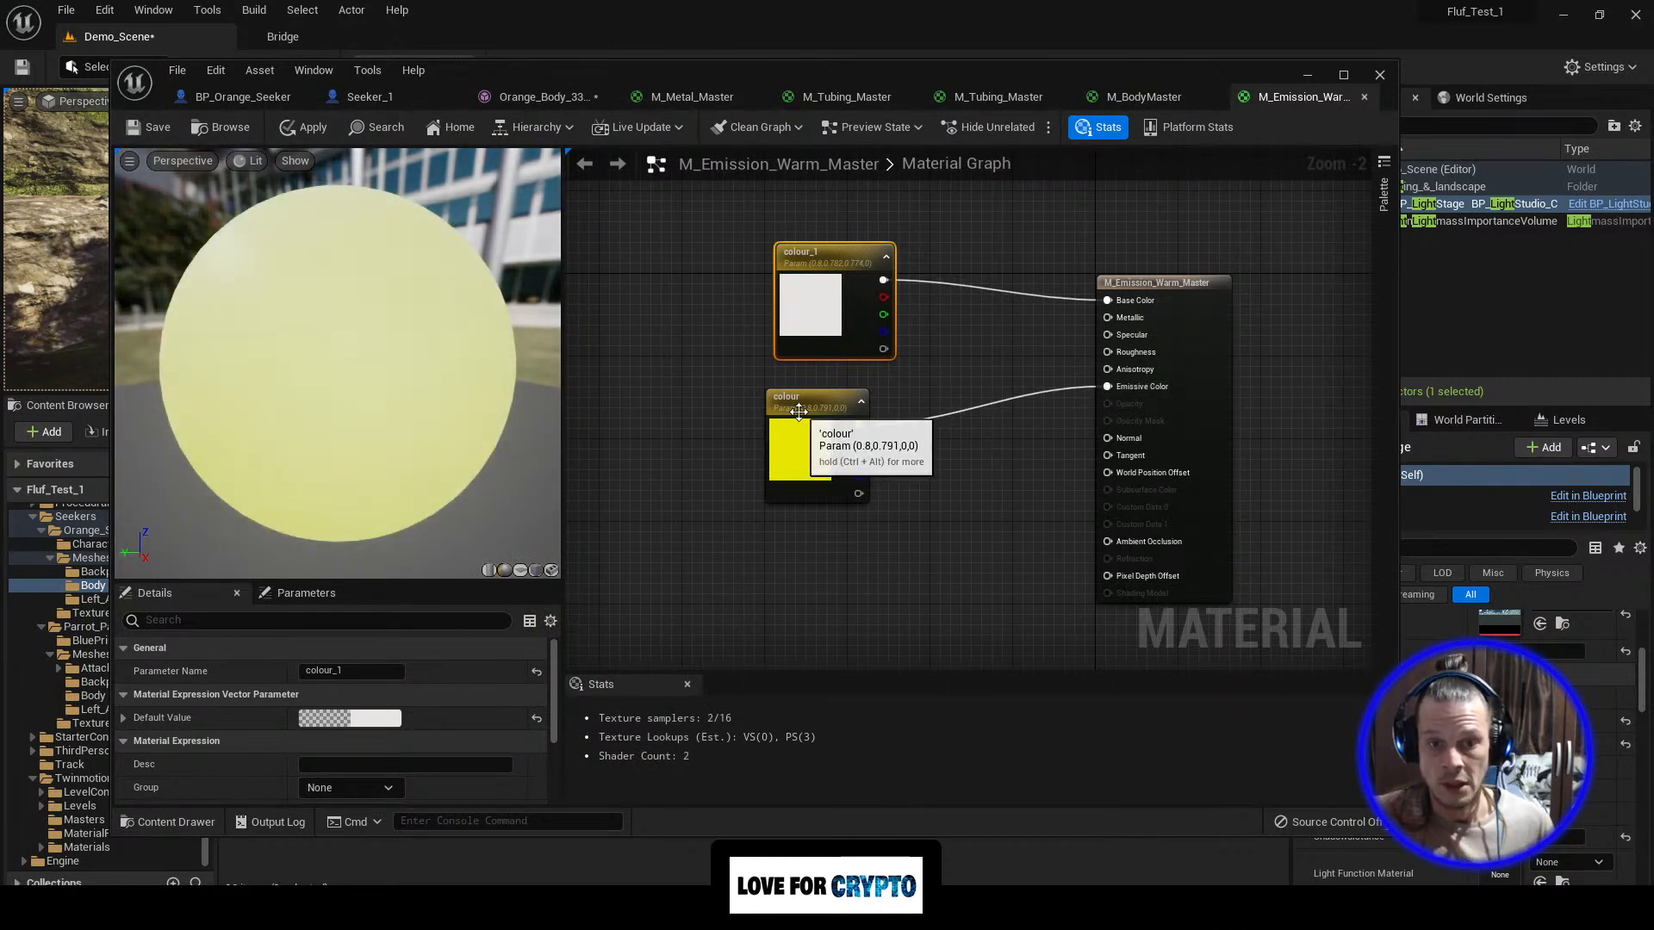
{"action": "left_click_drag", "start_coordinate": [817, 416], "coordinate": [763, 434]}
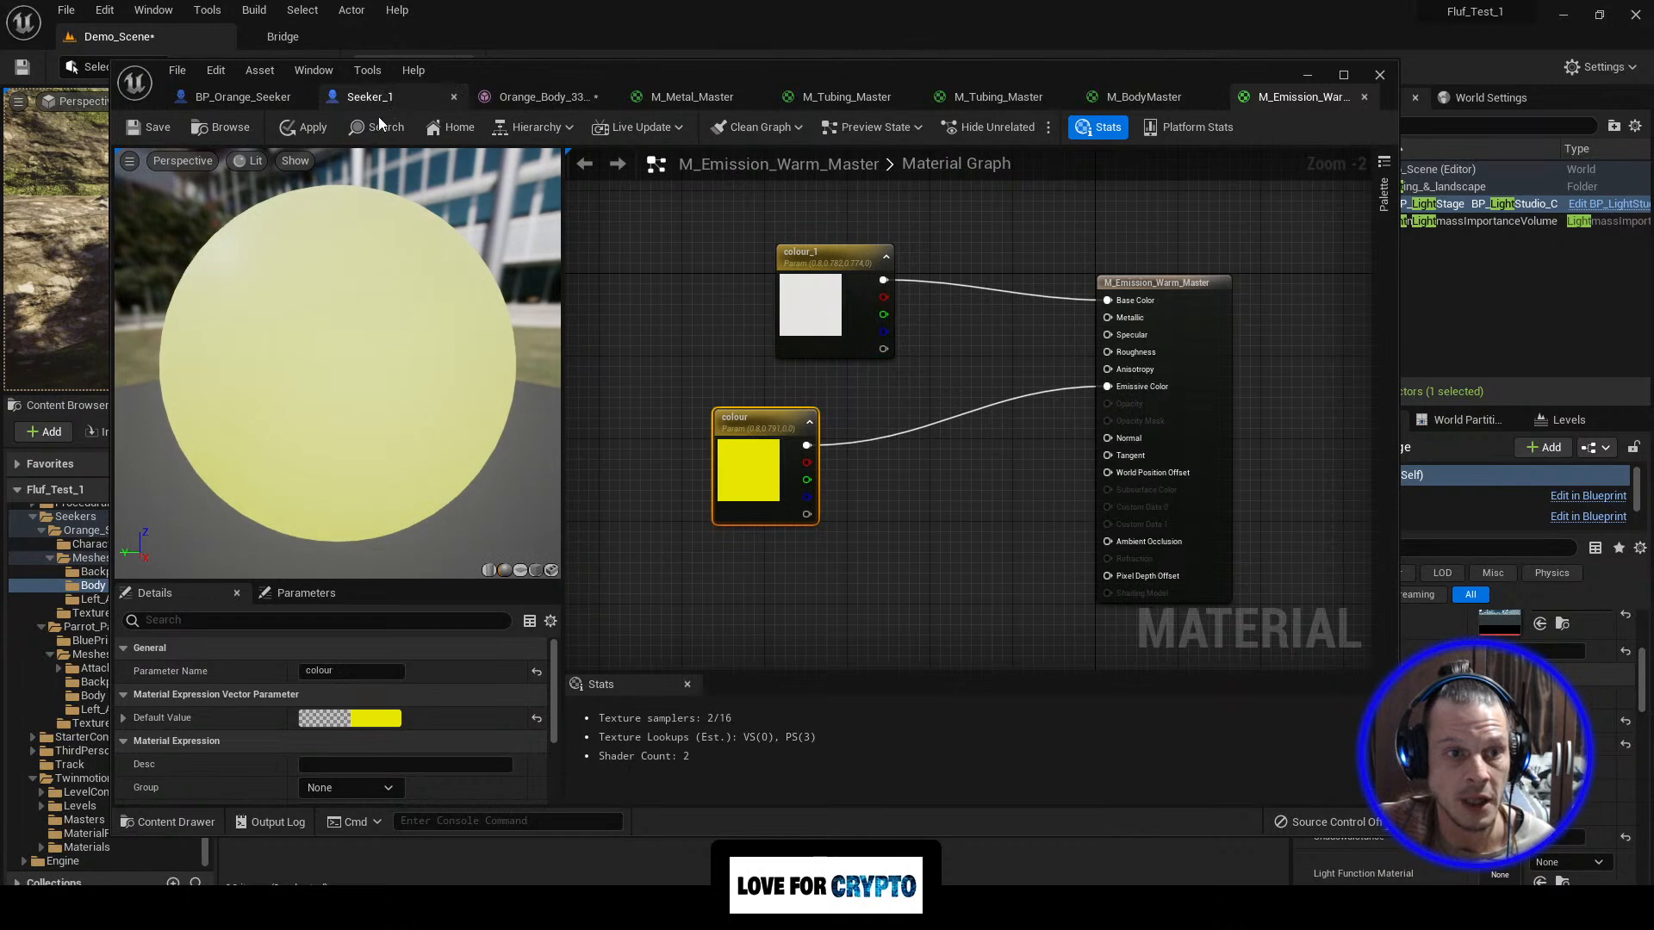
{"action": "left_click", "coordinate": [303, 131]}
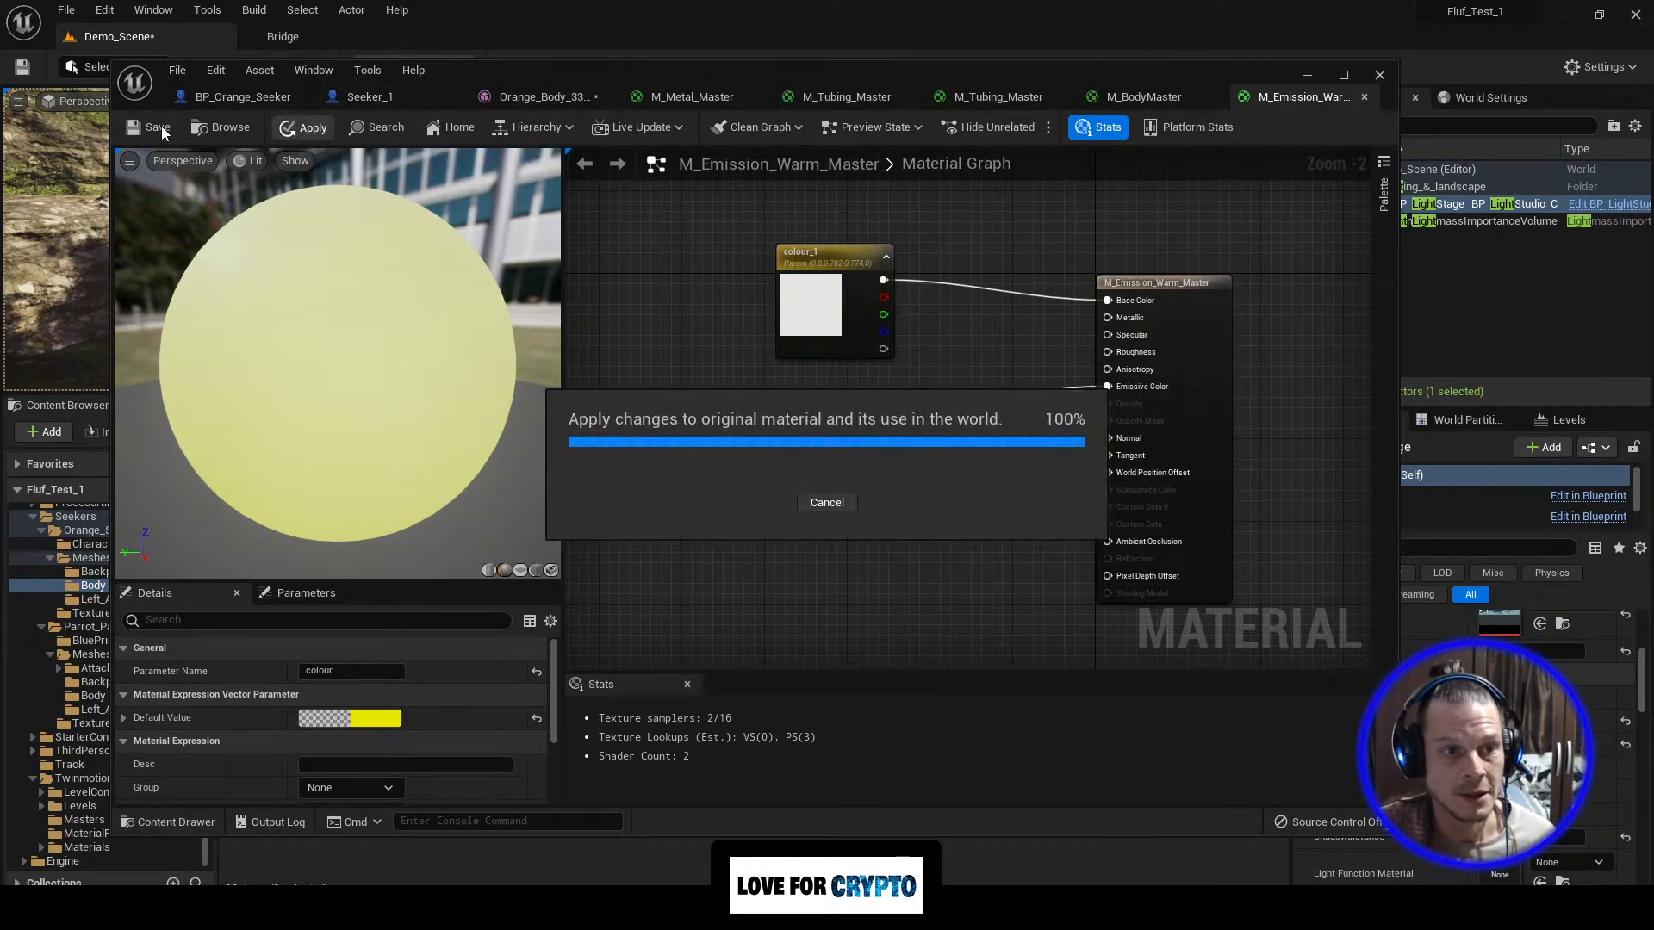
{"action": "left_click", "coordinate": [160, 127]}
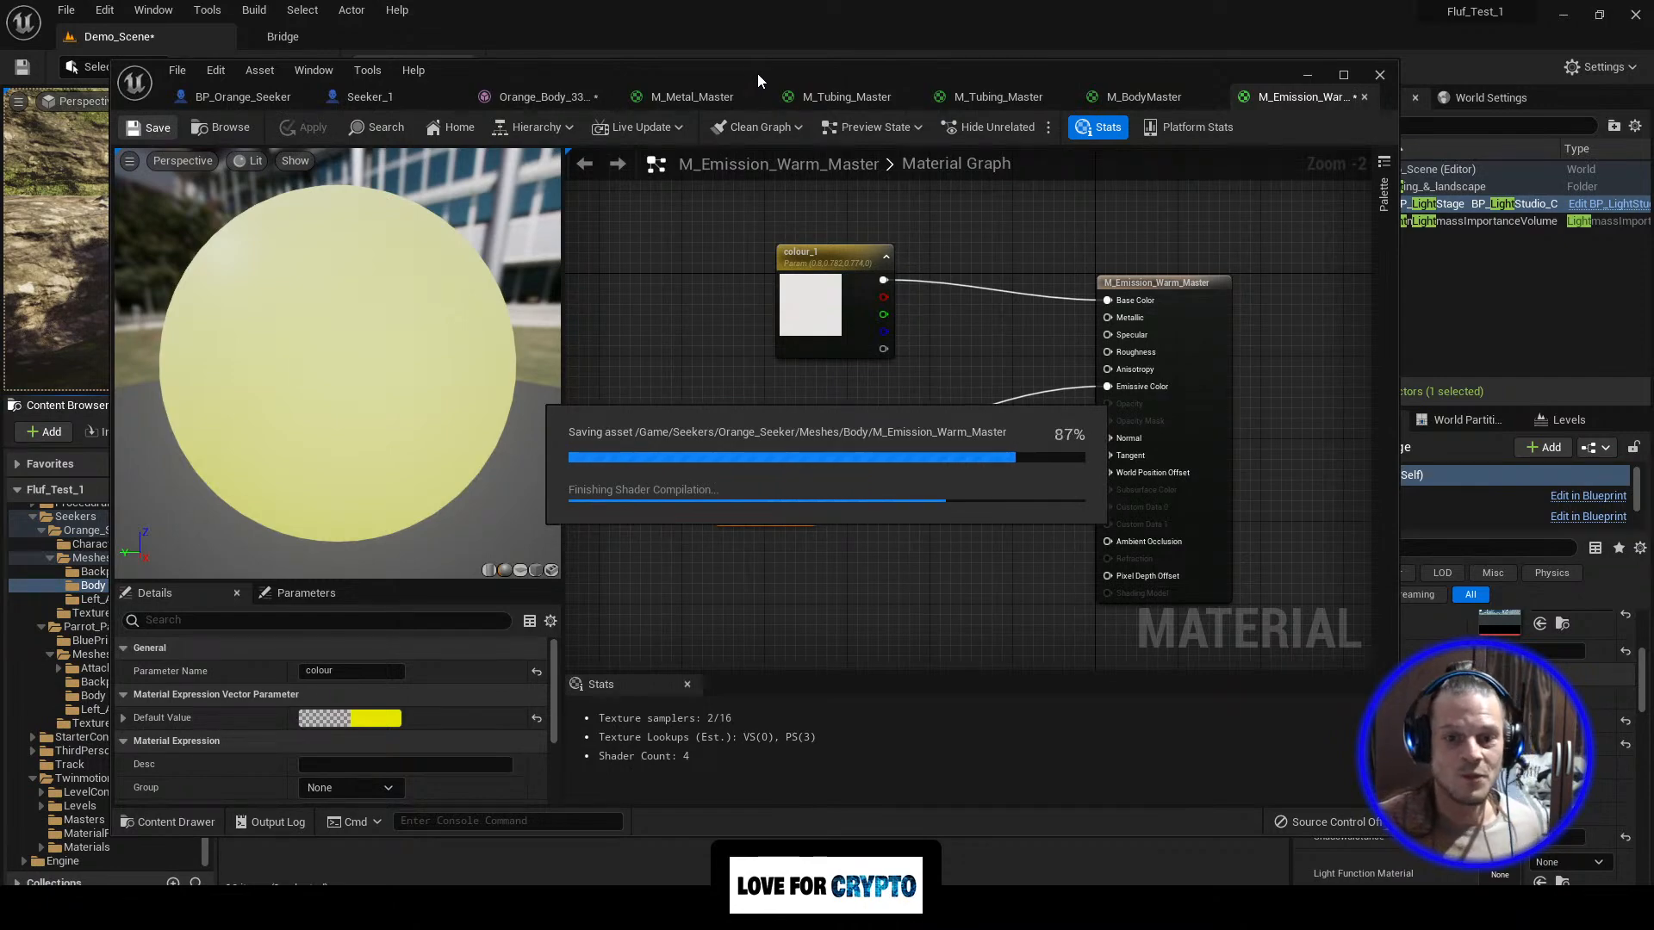
Step: Lower the level viewport's camera speed to 1 and examine the emissive ring inside the Seeker's glass dome
{"action": "left_click_drag", "start_coordinate": [758, 74], "coordinate": [1653, 155]}
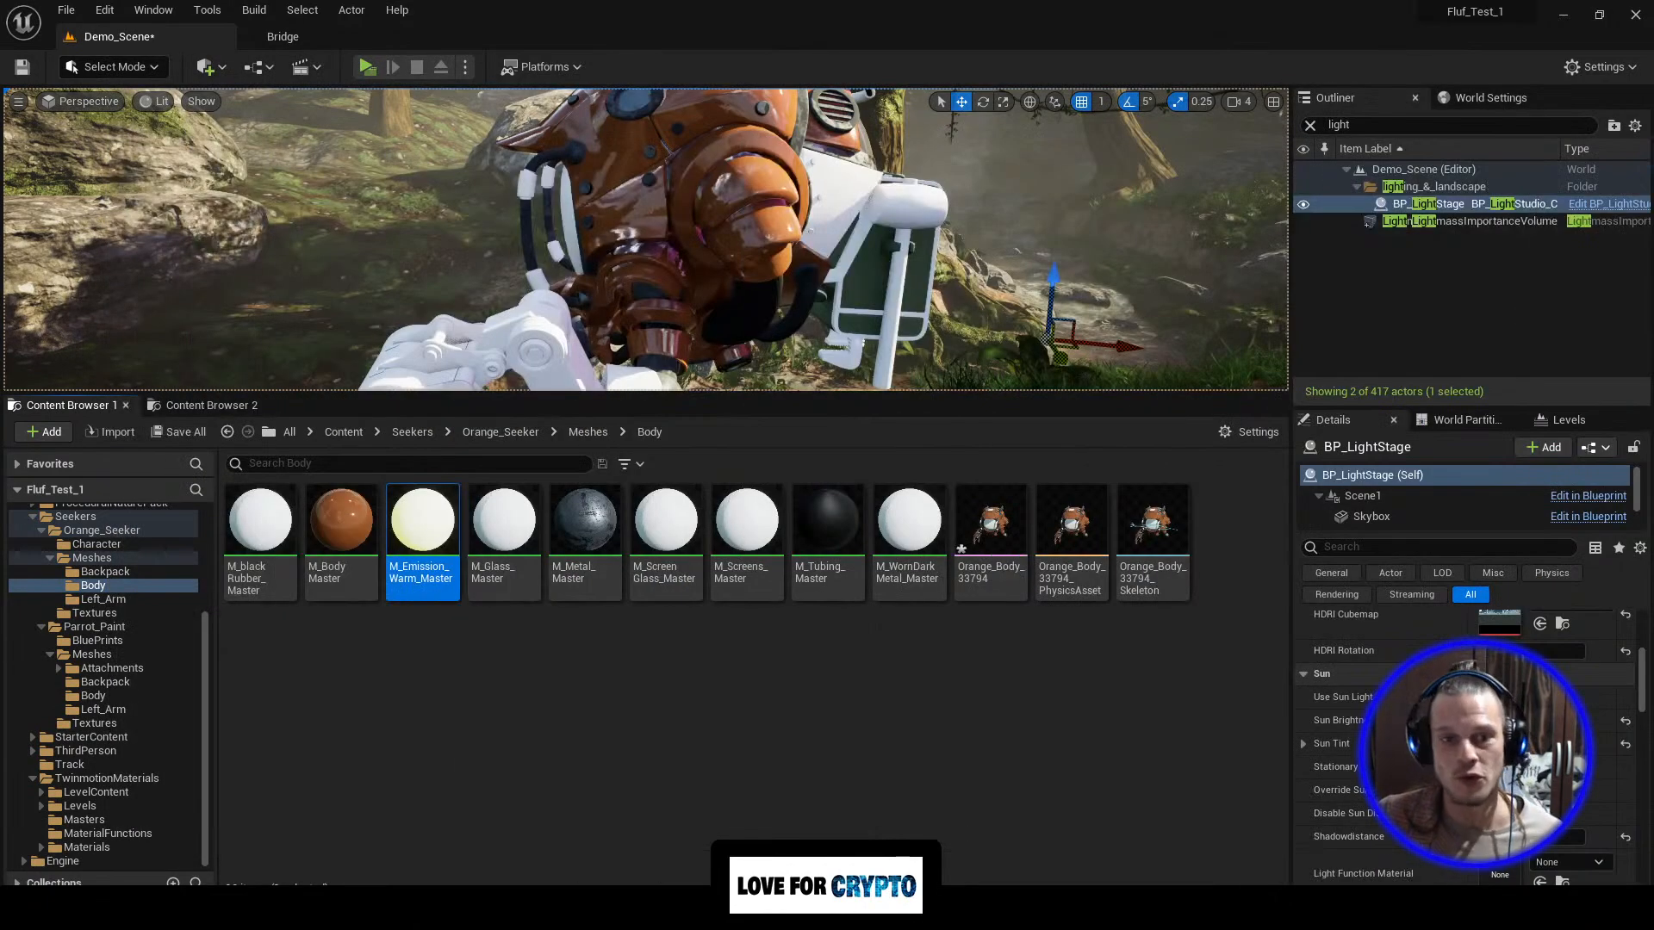
{"action": "right_click_drag", "start_coordinate": [913, 268], "coordinate": [1093, 116]}
{"action": "left_click", "coordinate": [1236, 102]}
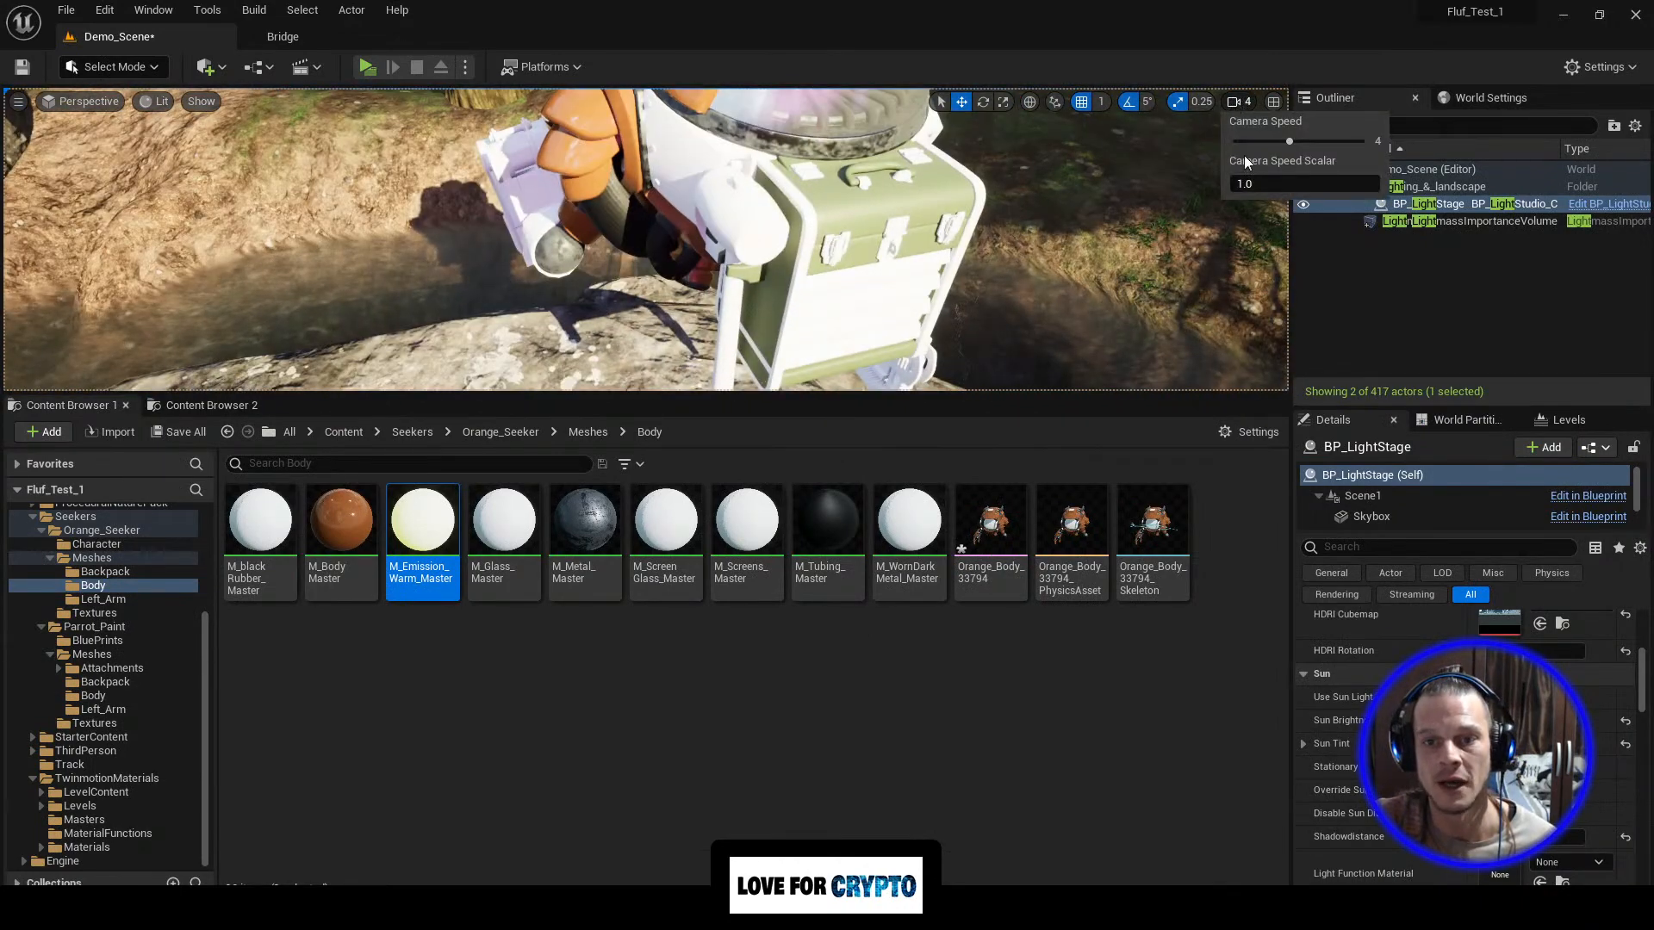
{"action": "right_click_drag", "start_coordinate": [1016, 249], "coordinate": [955, 200]}
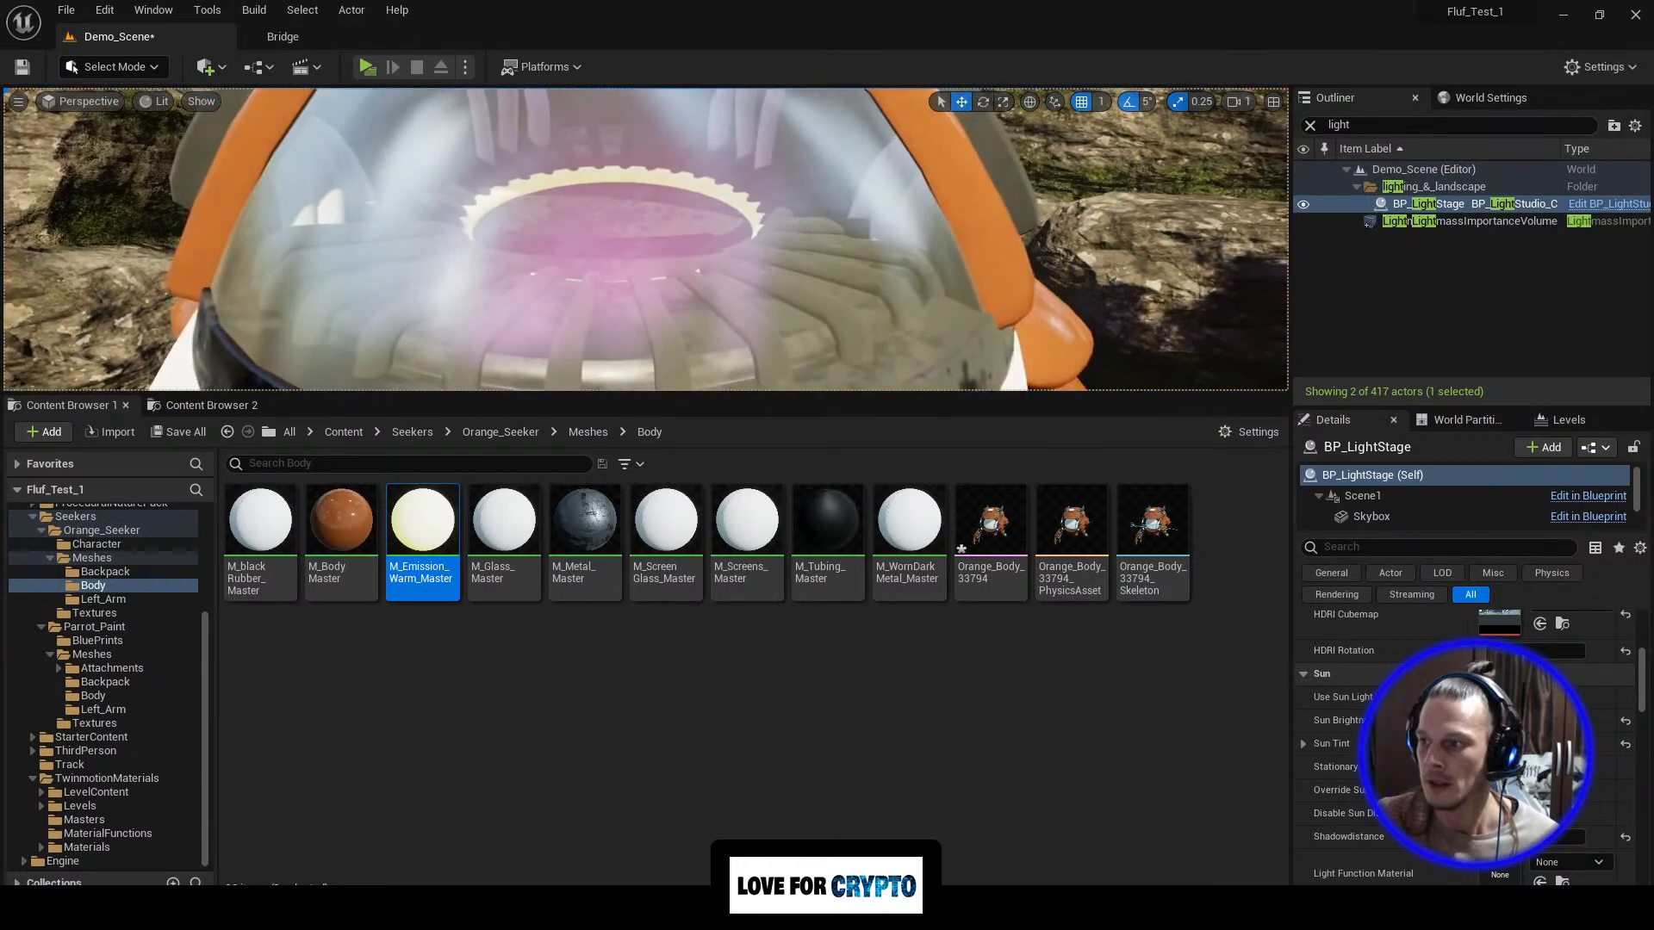
Step: Return to the M_Emission_Warm_Master graph and insert a Multiply node between the yellow colour parameter and Emissive Color
{"action": "left_click_drag", "start_coordinate": [1653, 54], "coordinate": [967, 67]}
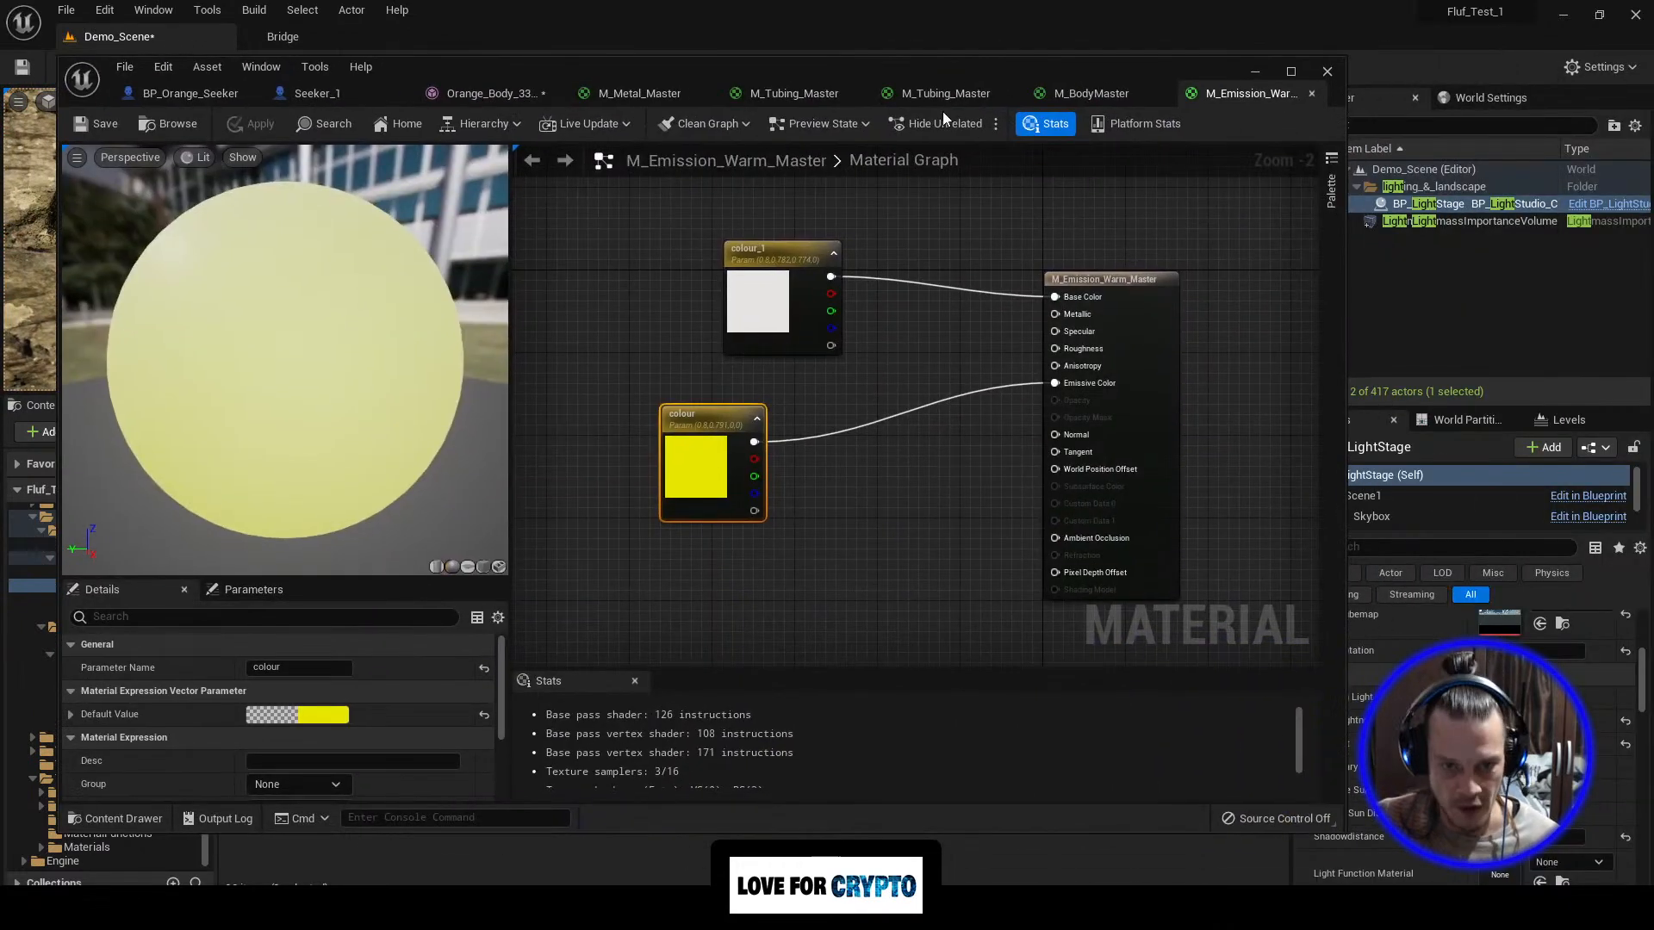
{"action": "right_click_drag", "start_coordinate": [918, 527], "coordinate": [865, 521]}
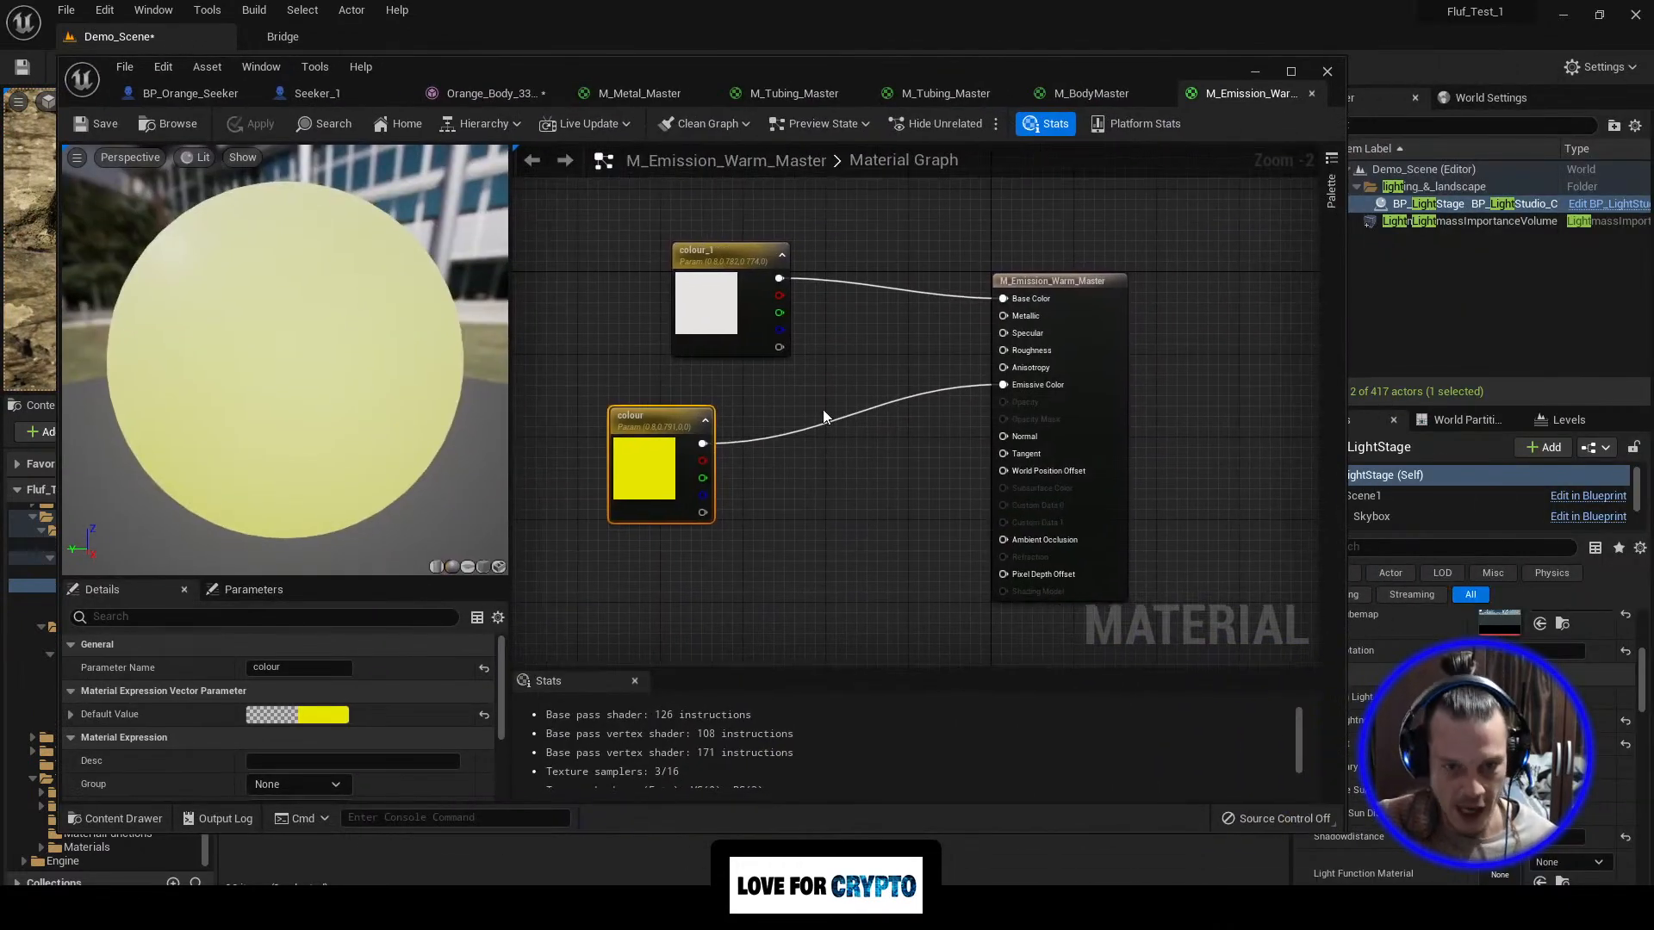
{"action": "left_click", "coordinate": [830, 468]}
{"action": "left_click_drag", "start_coordinate": [853, 476], "coordinate": [833, 431]}
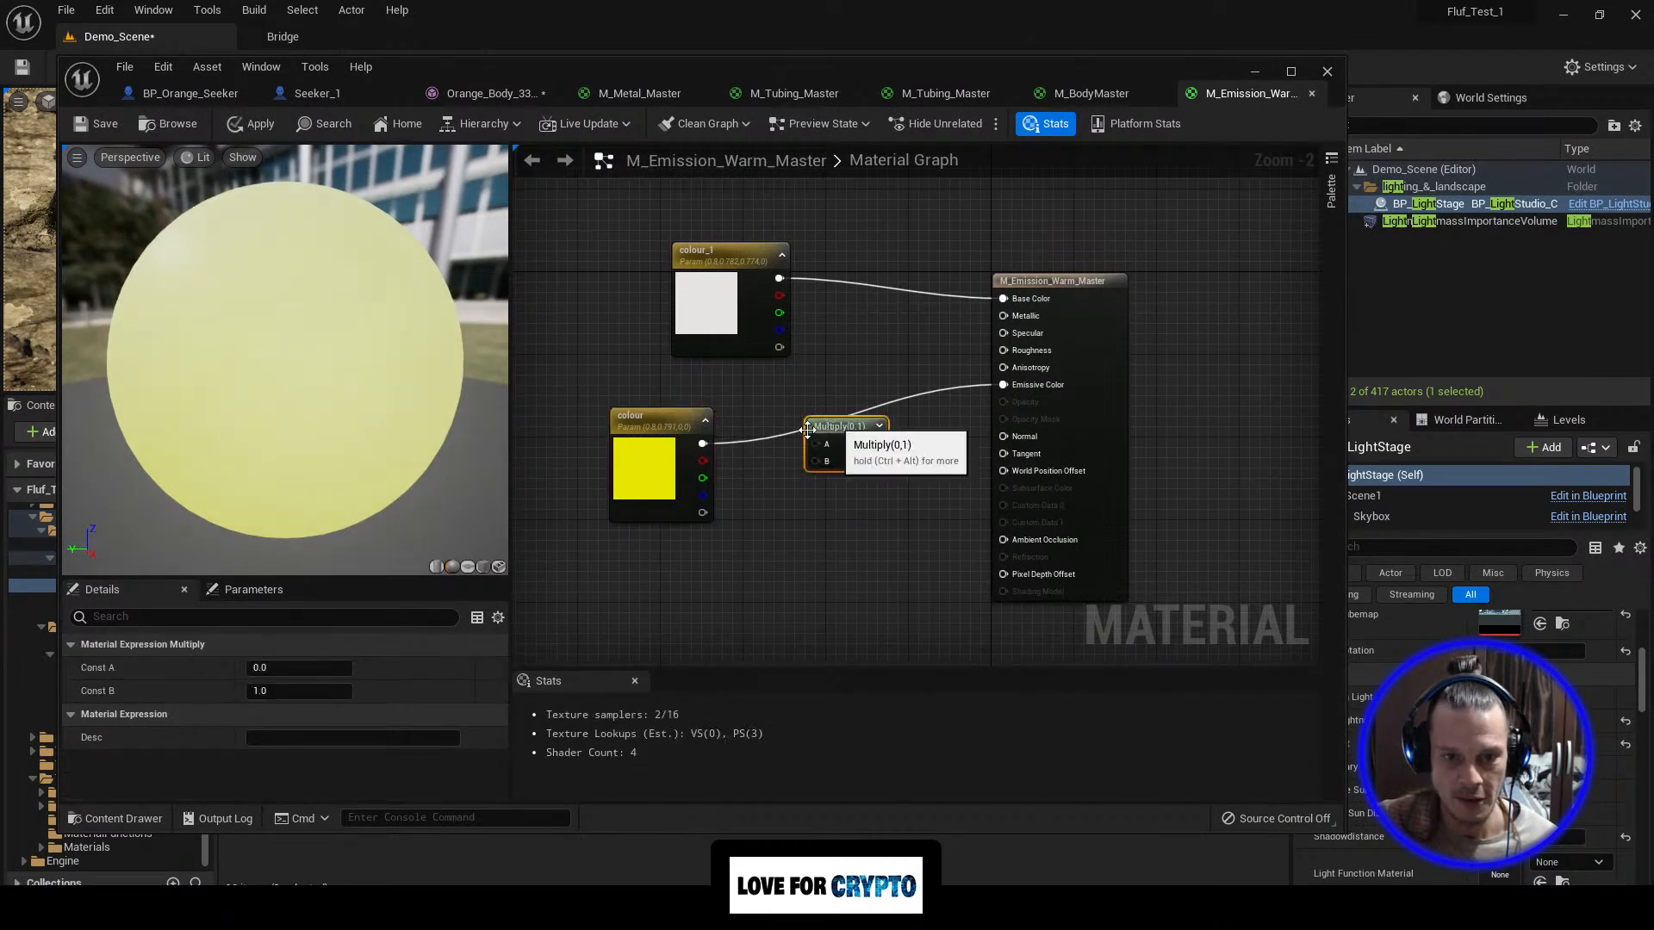
{"action": "left_click_drag", "start_coordinate": [702, 443], "coordinate": [1004, 392]}
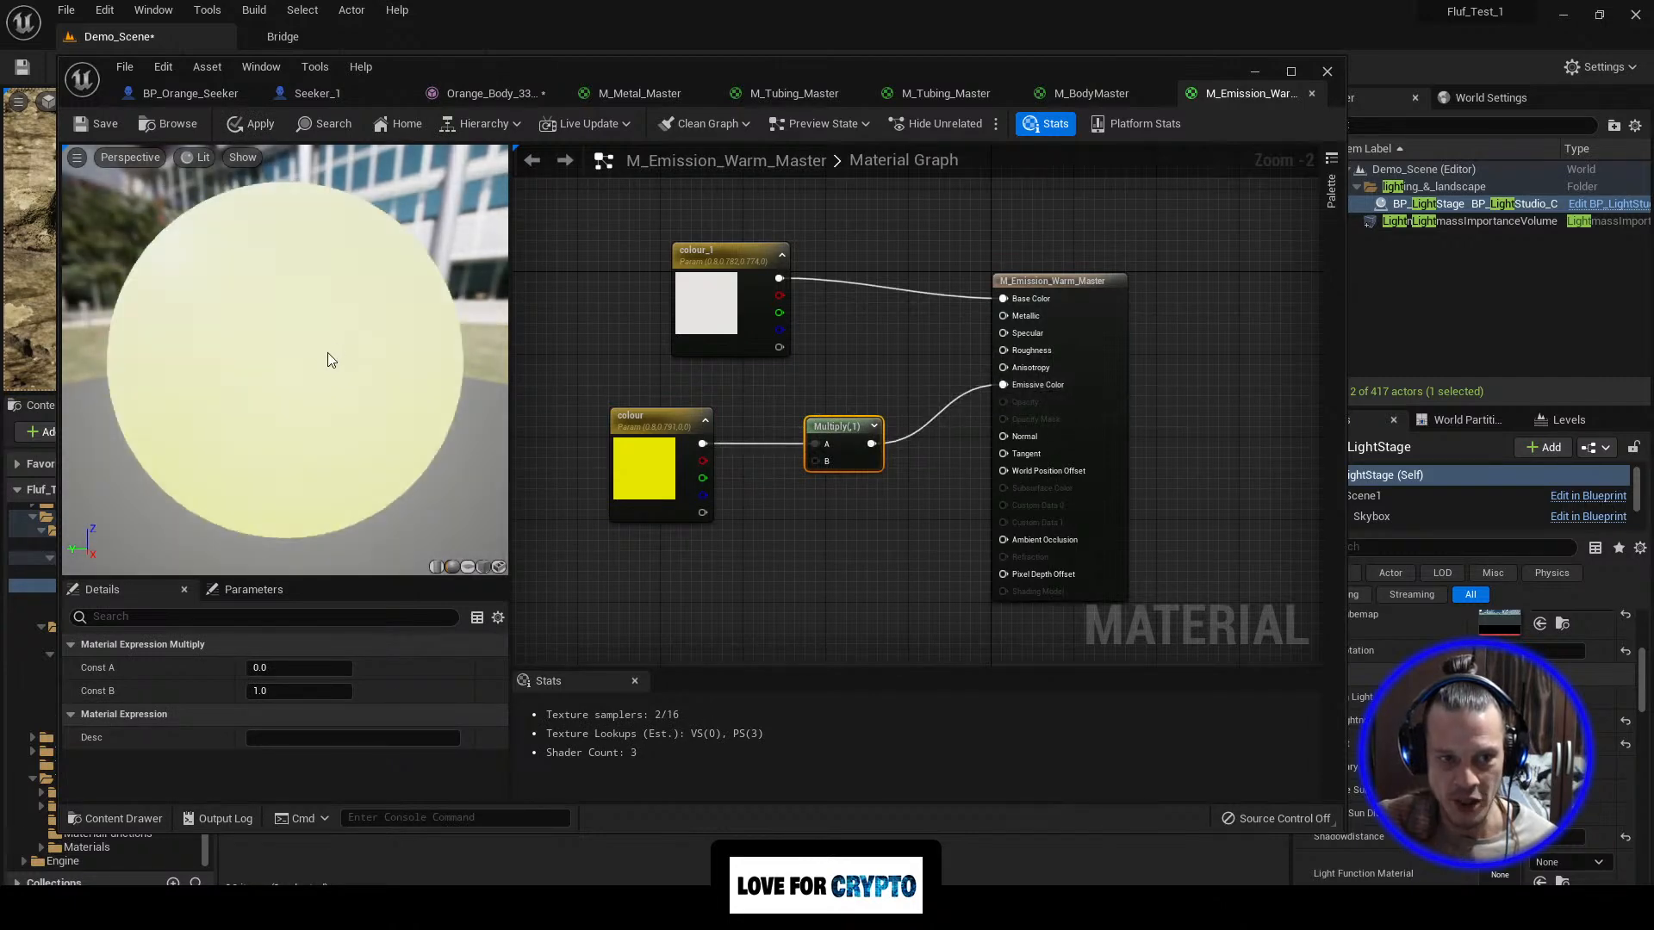
Step: Set the Multiply node's Const B to 10, then apply and save the material
{"action": "left_click", "coordinate": [282, 696]}
{"action": "type", "text": "1"}
{"action": "key", "text": "Return"}
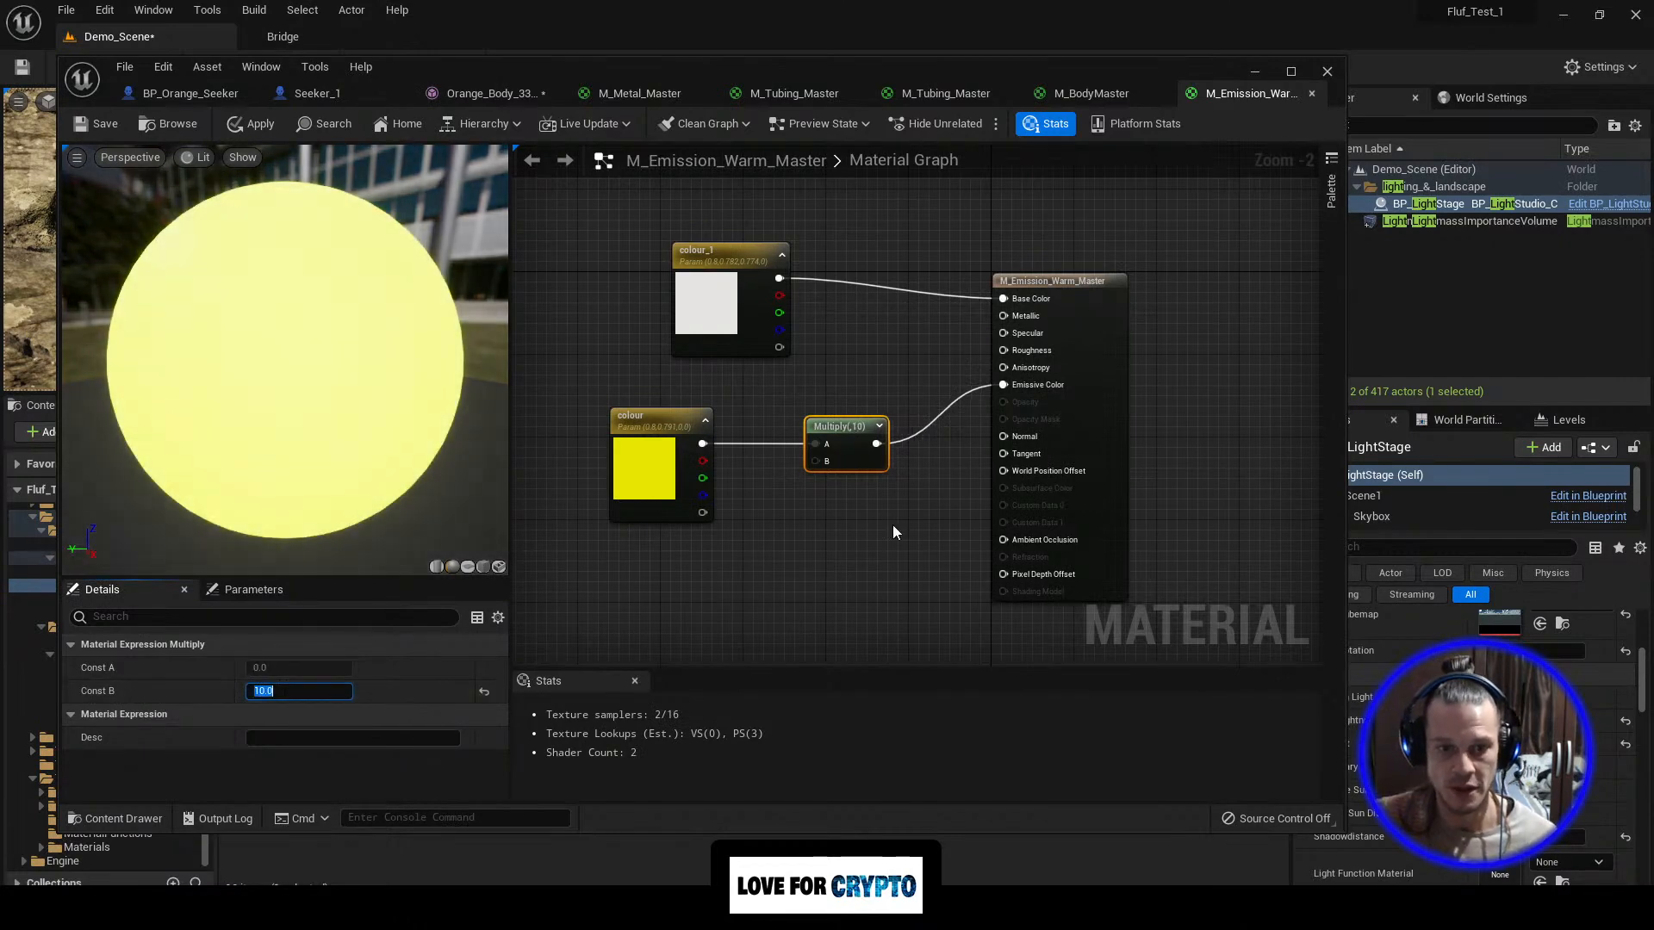
{"action": "left_click", "coordinate": [251, 126]}
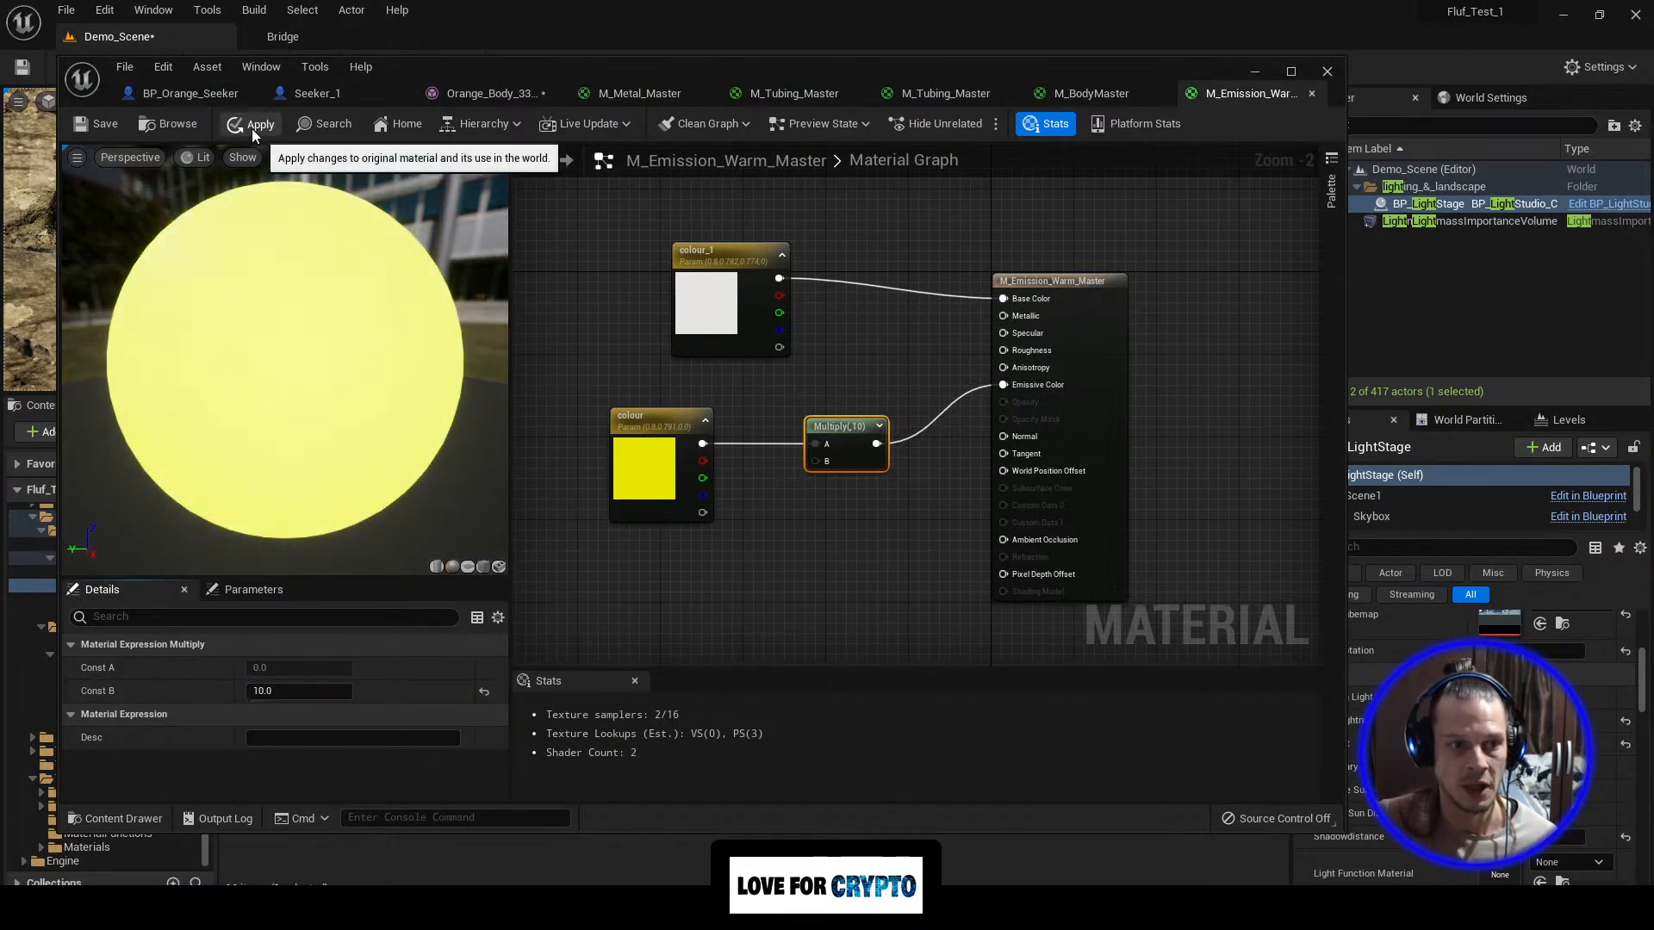
{"action": "left_click", "coordinate": [103, 126]}
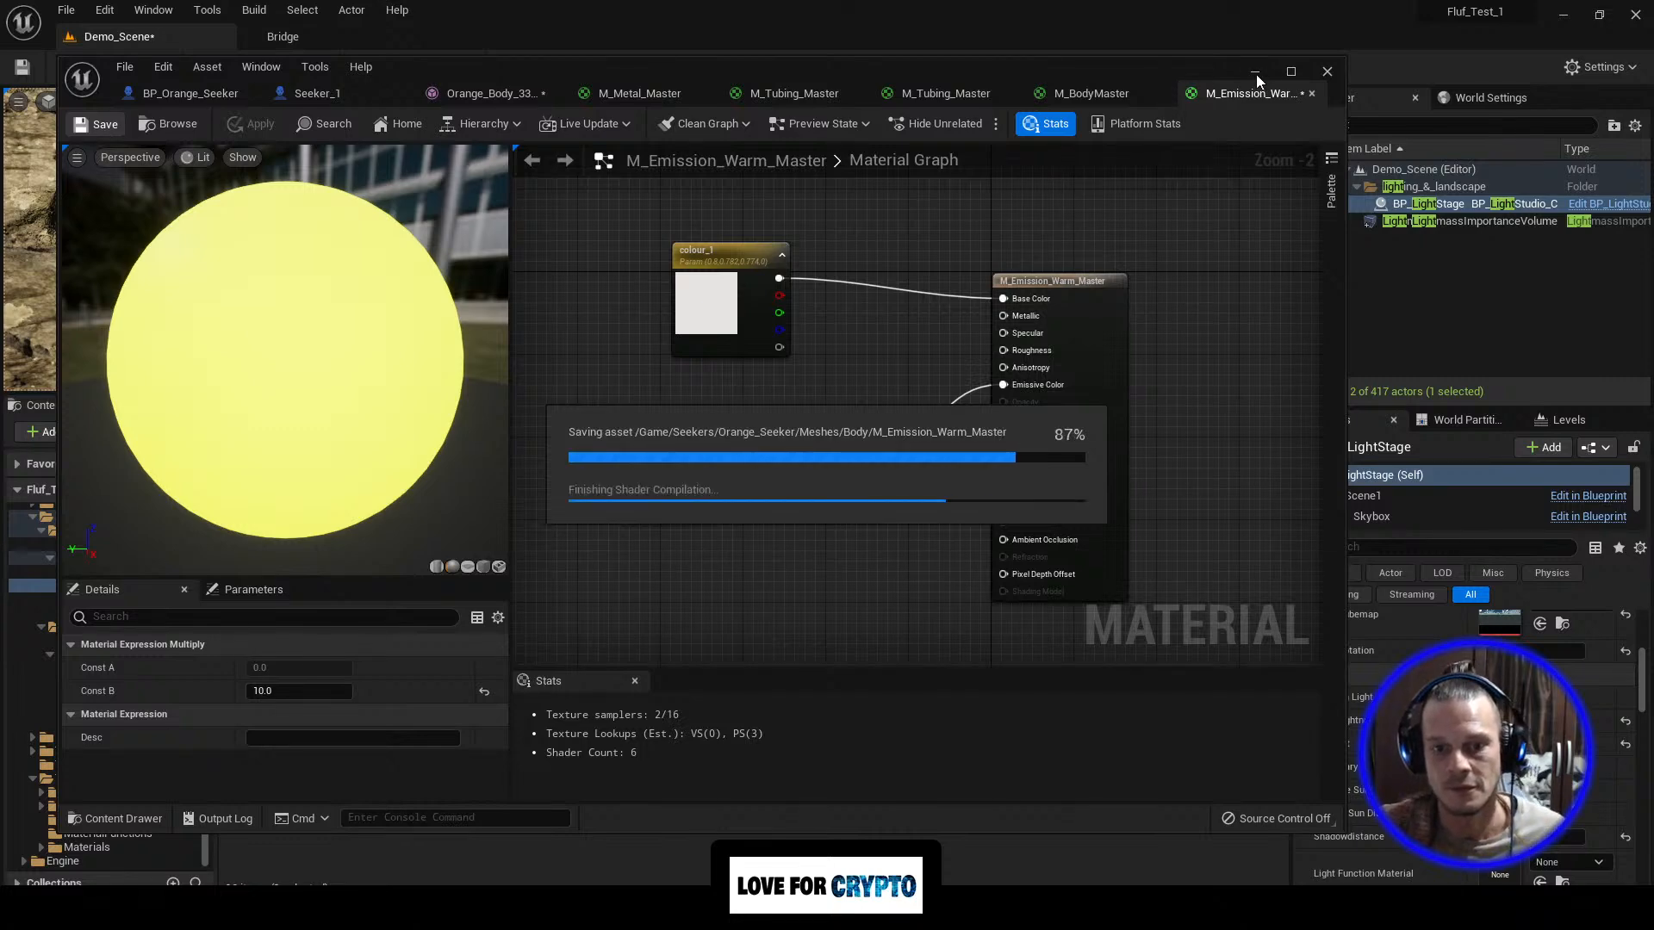
Step: Inspect the dome's emissive ring up close in the level viewport, and open the M_blackRubber_Master material
{"action": "left_click", "coordinate": [1254, 72]}
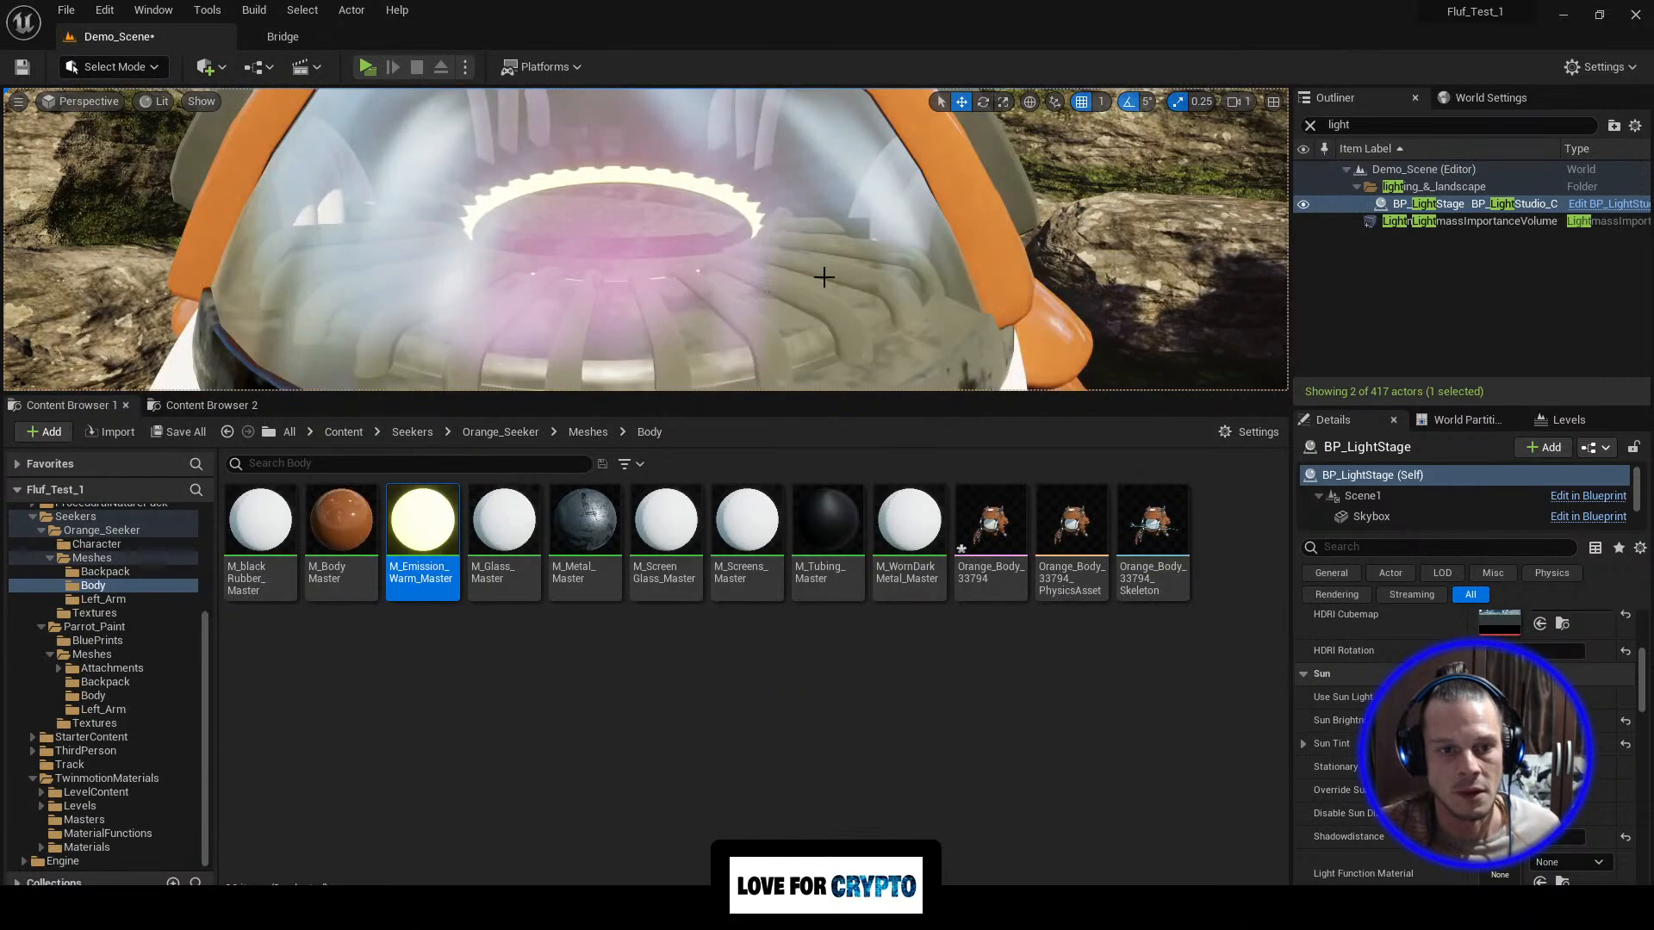
{"action": "right_click_drag", "start_coordinate": [646, 241], "coordinate": [798, 286]}
{"action": "key", "text": "w"}
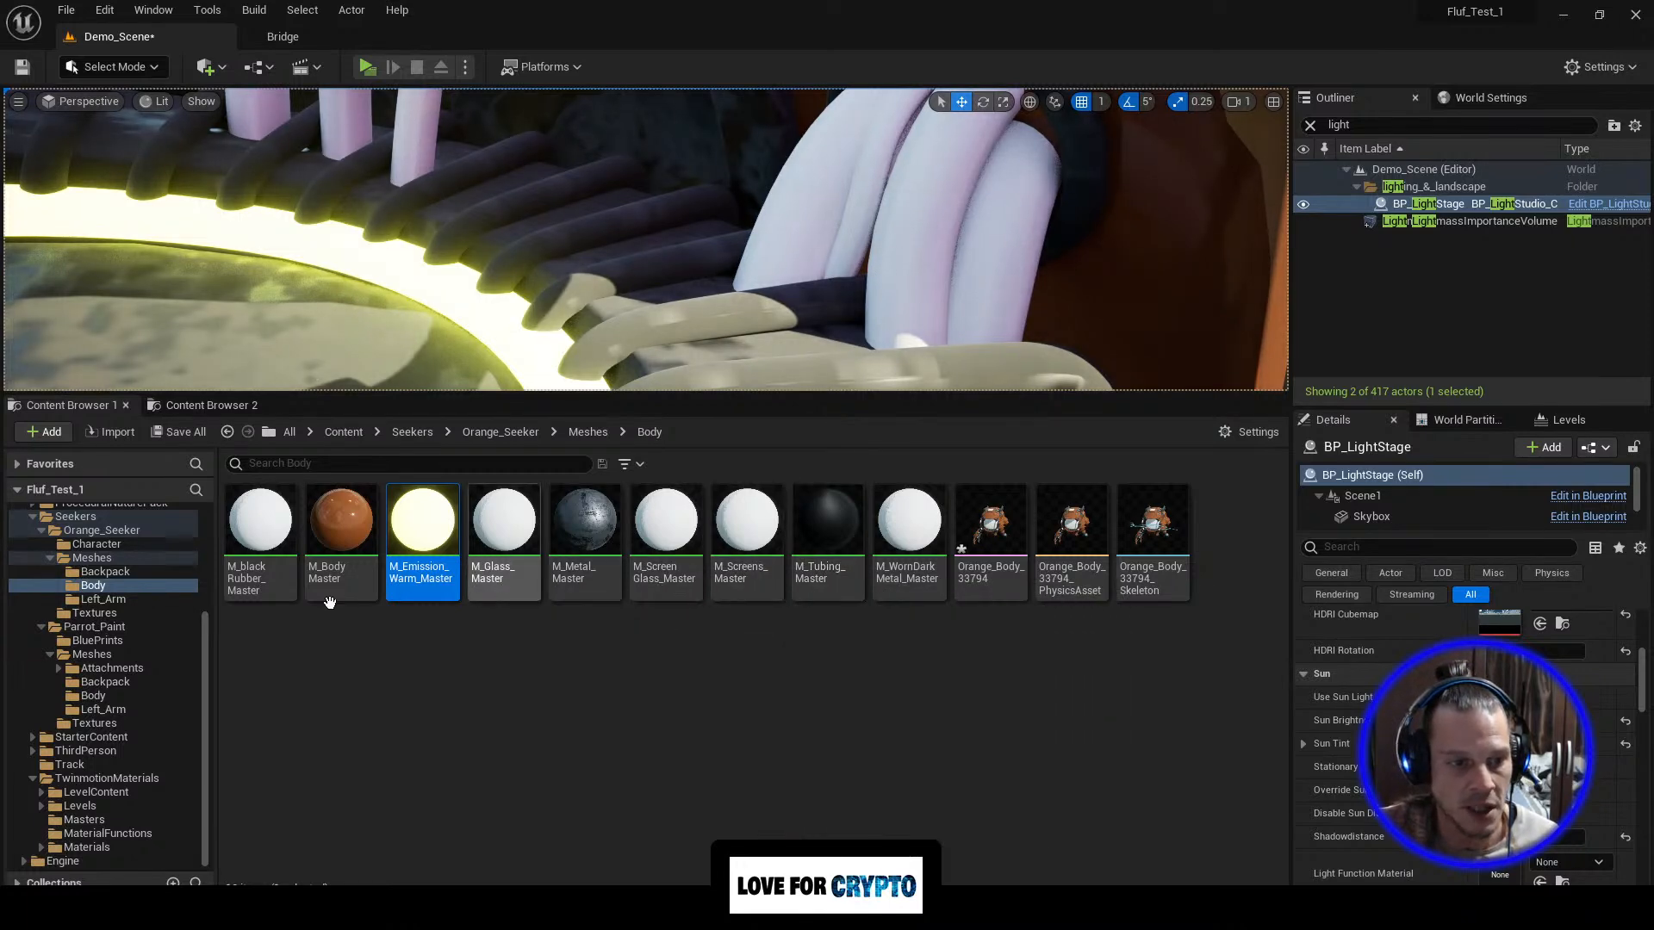
{"action": "double_click", "coordinate": [265, 577]}
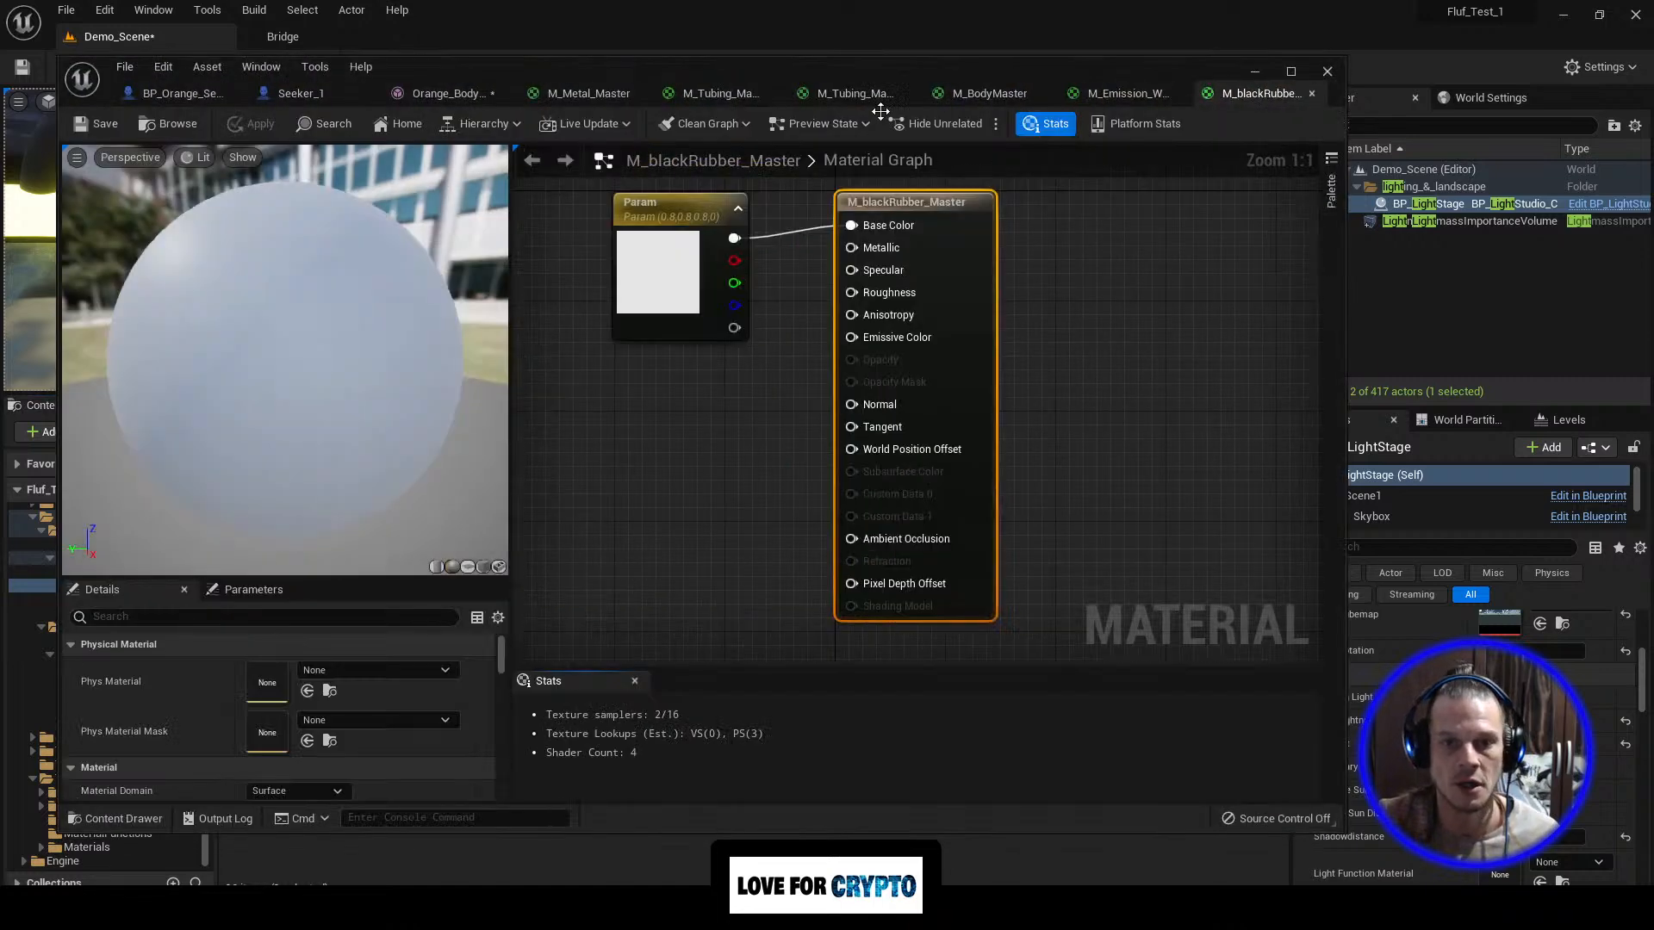
Step: Shrink and move the material editor window aside to reach the Orange_Seeker Textures folder in Content Browser 2
{"action": "right_click_drag", "start_coordinate": [676, 479], "coordinate": [780, 457]}
{"action": "left_click_drag", "start_coordinate": [58, 432], "coordinate": [622, 422]}
{"action": "left_click_drag", "start_coordinate": [835, 459], "coordinate": [781, 463]}
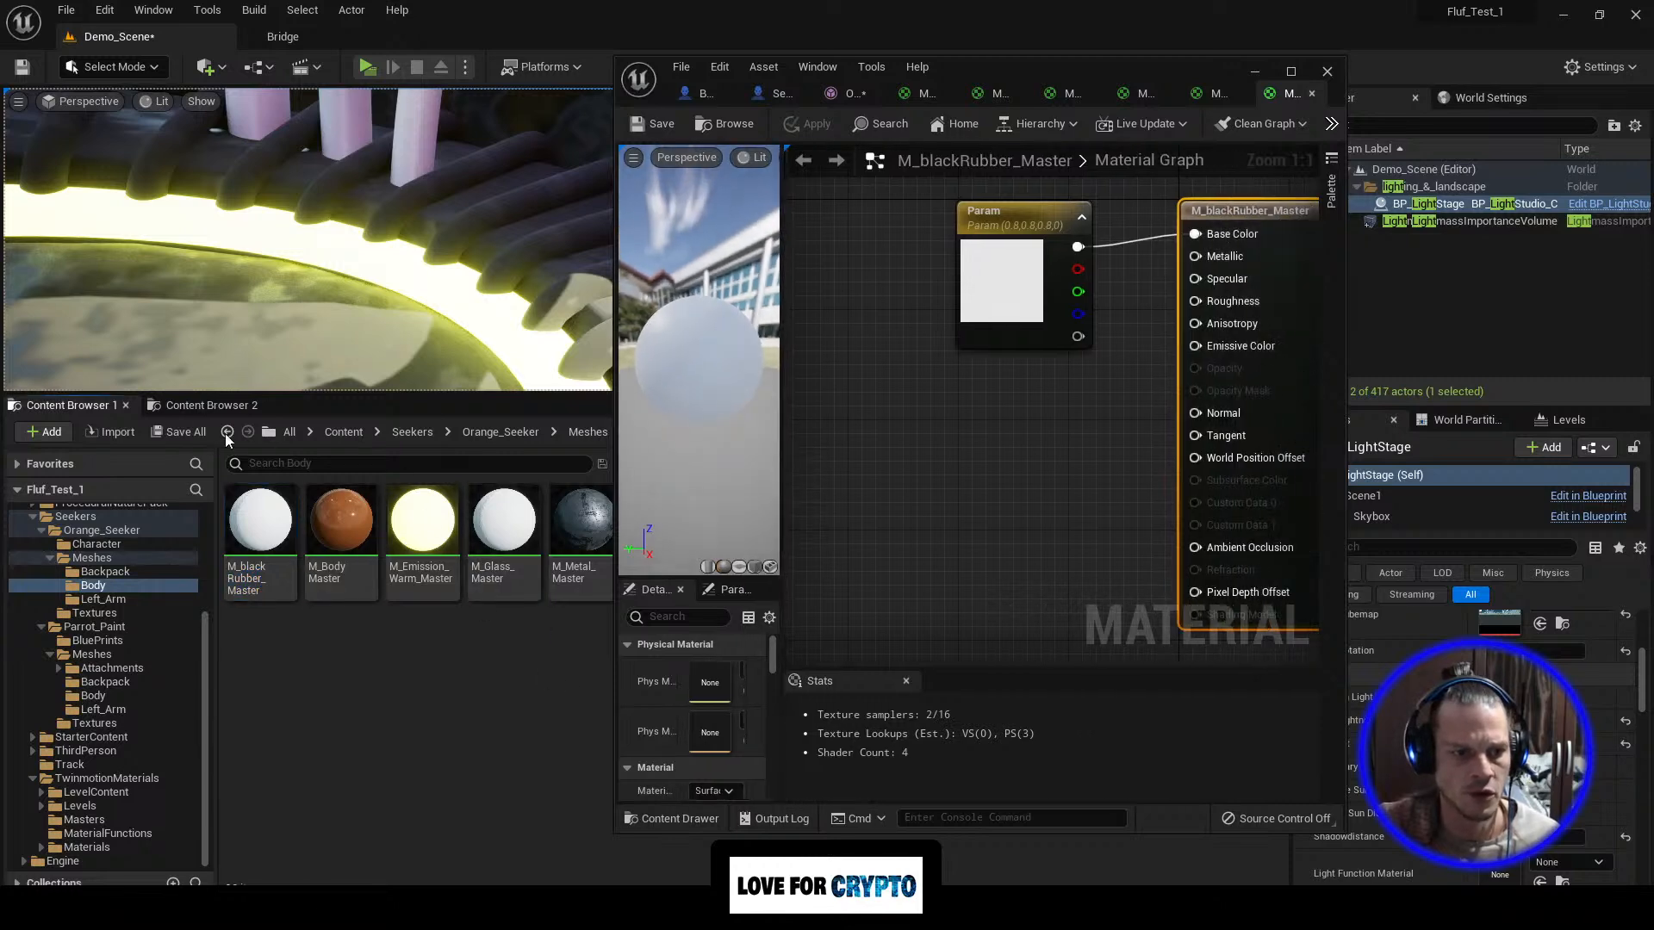
{"action": "left_click", "coordinate": [190, 405]}
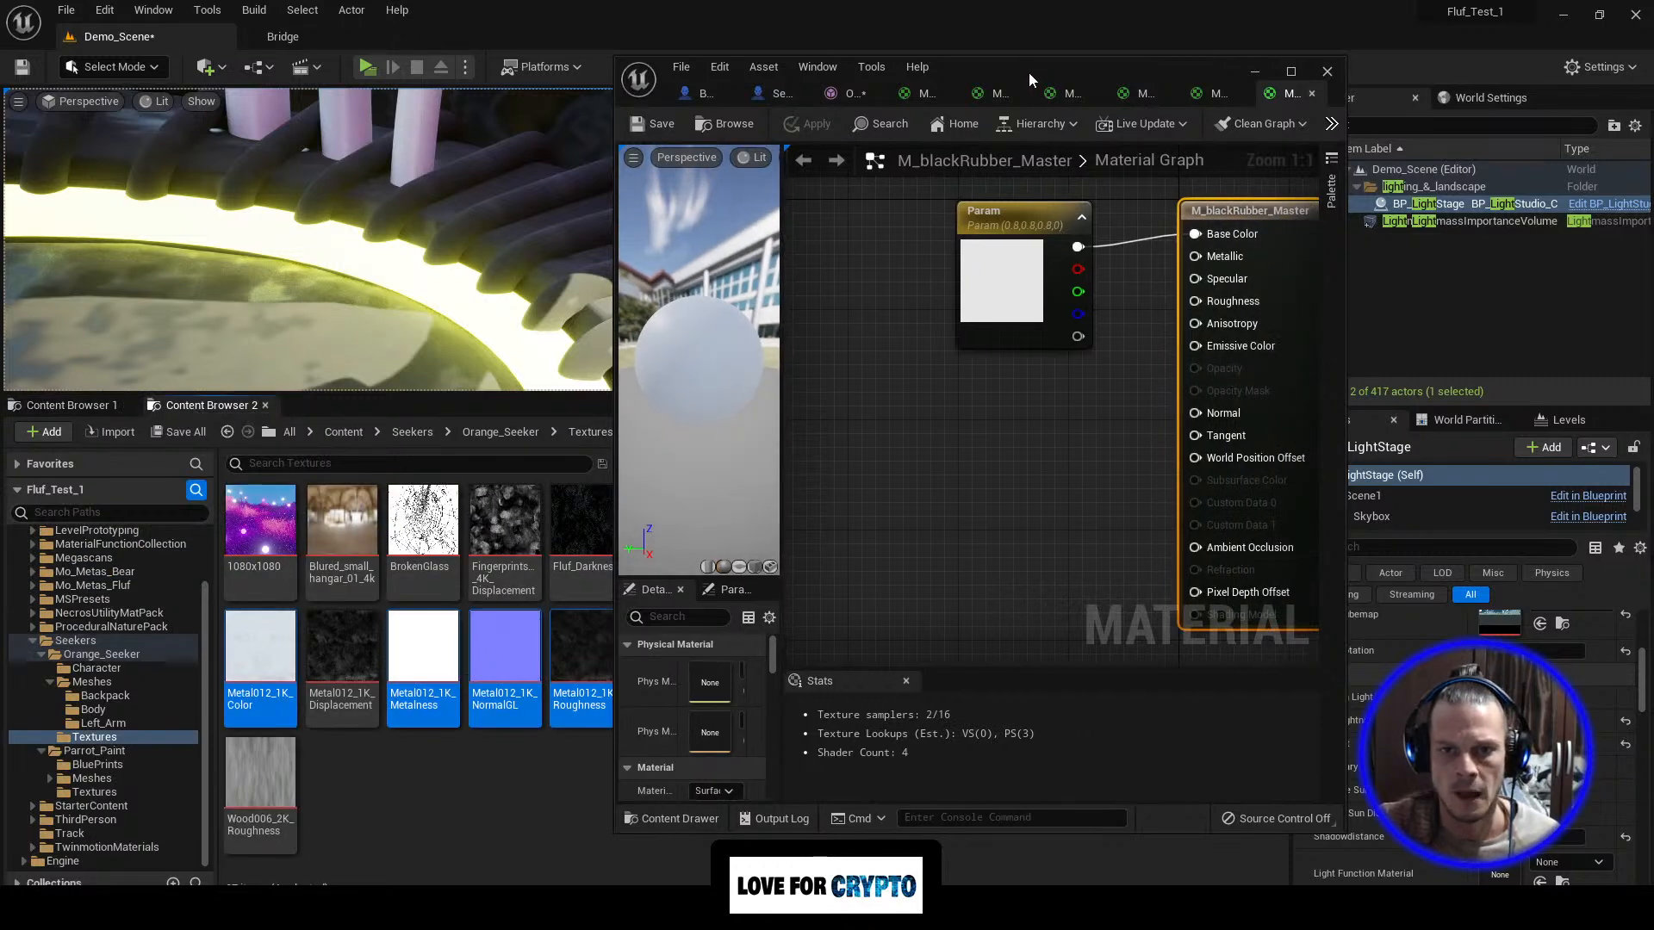
{"action": "left_click_drag", "start_coordinate": [1029, 72], "coordinate": [1287, 36]}
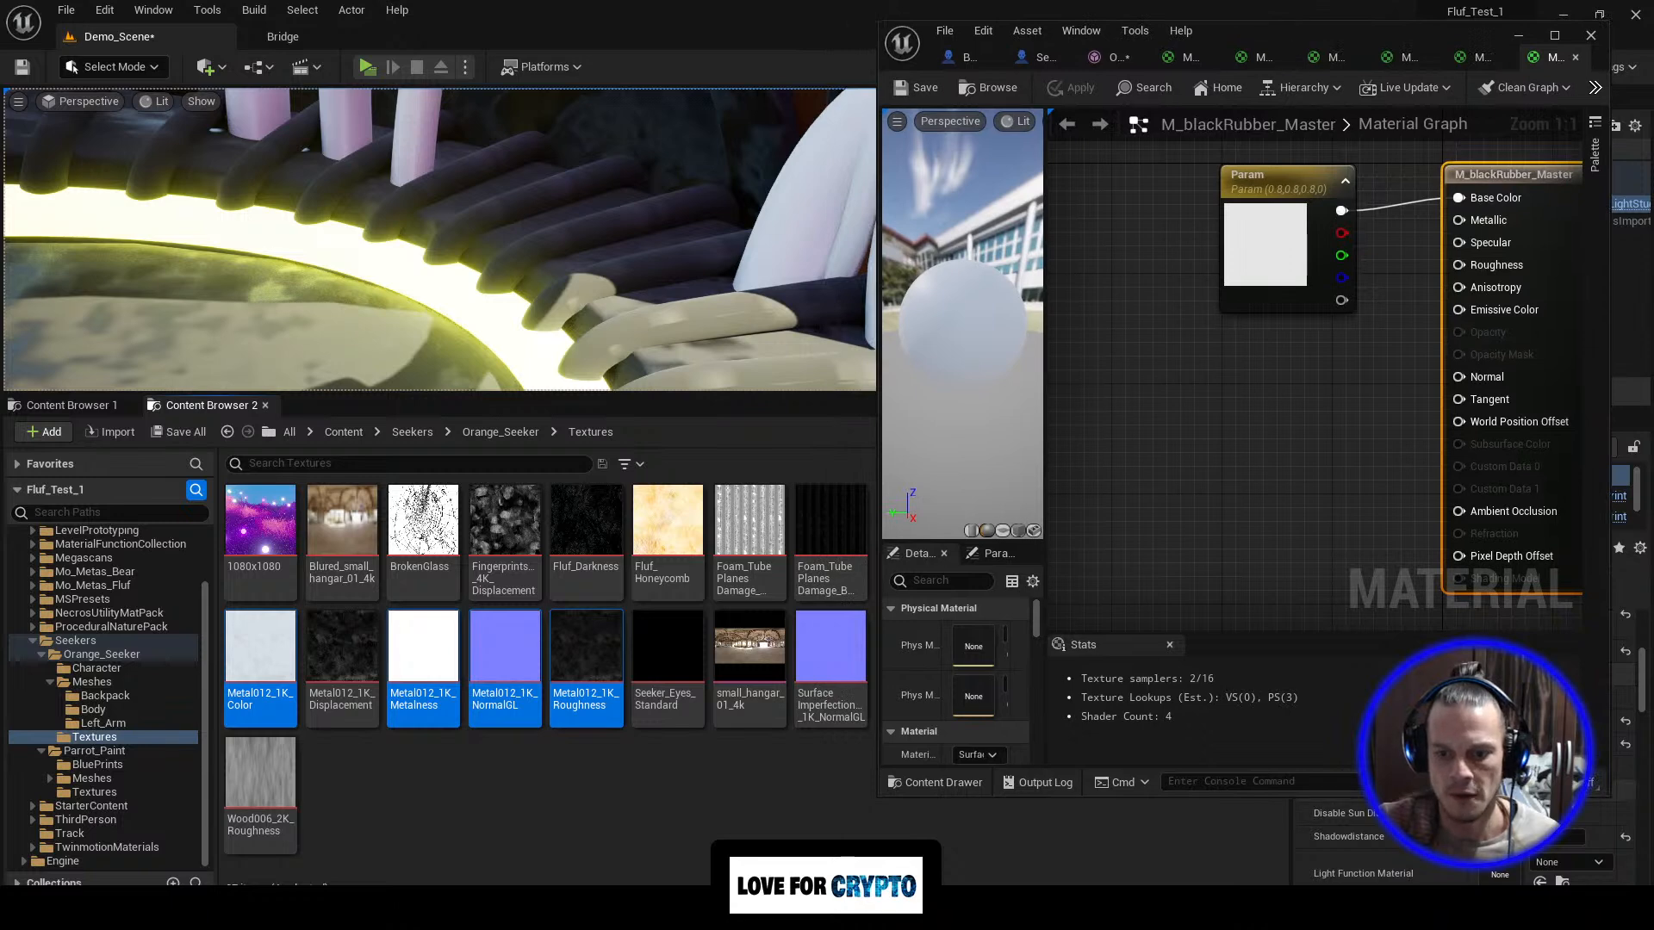
{"action": "left_click_drag", "start_coordinate": [1394, 798], "coordinate": [1394, 582]}
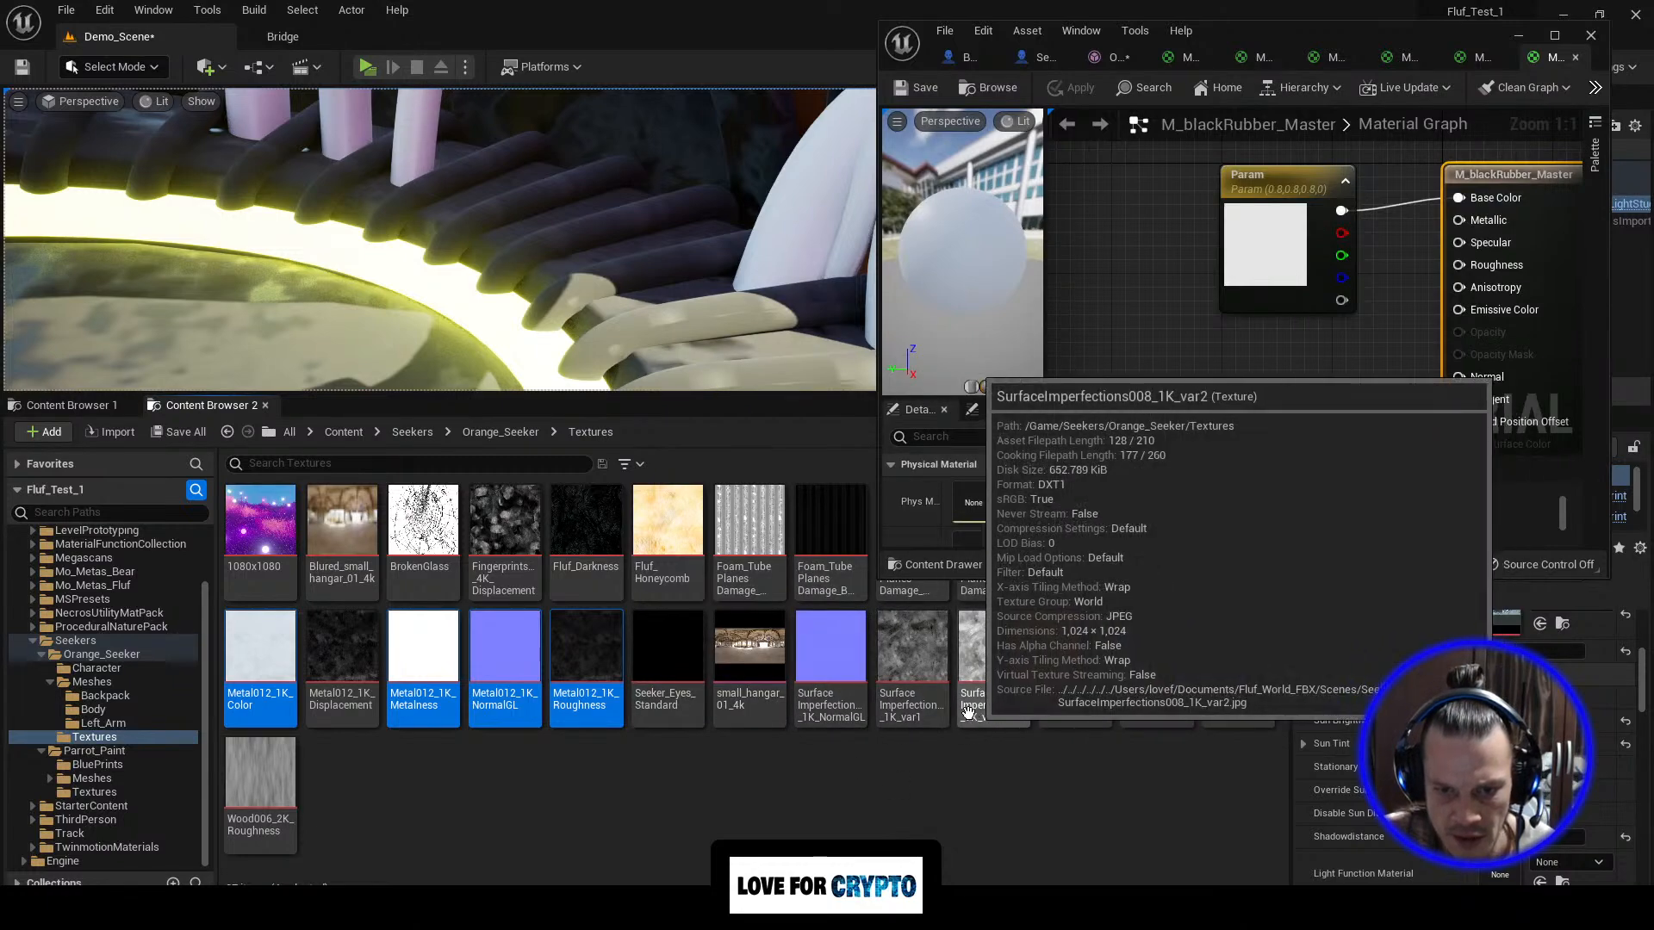
Step: Add the Surface Imperfections 1K NormalGL, var1 and var2 textures to the M_blackRubber_Master graph, and enlarge the editor window again
{"action": "left_click", "coordinate": [855, 780]}
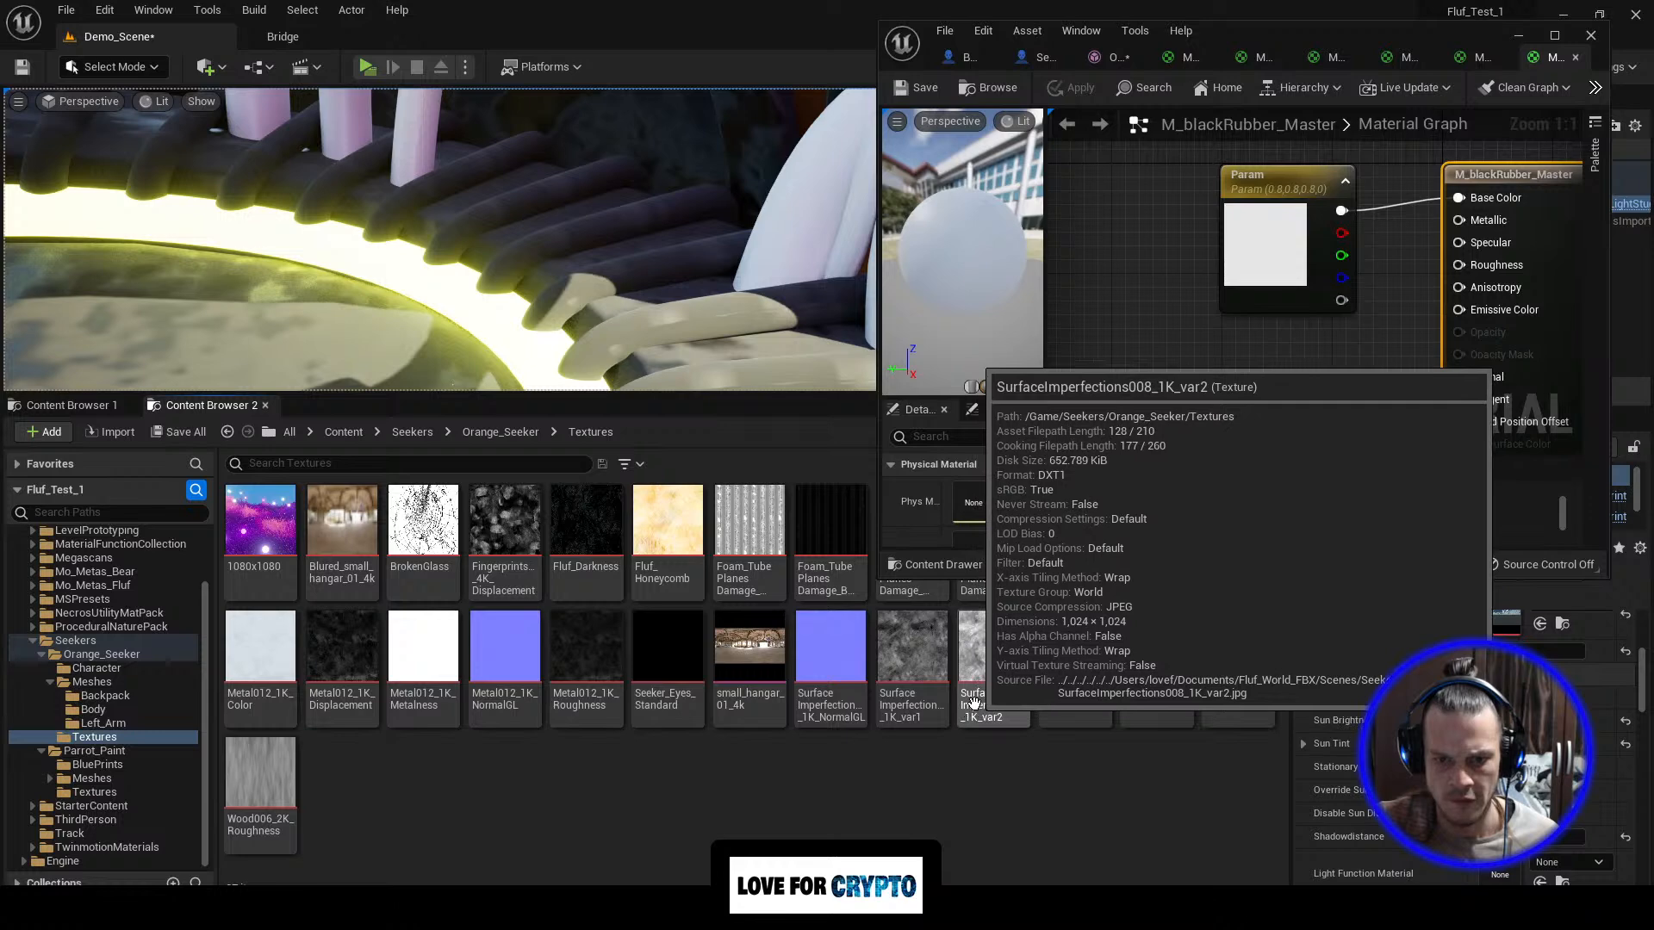
{"action": "left_click", "coordinate": [830, 698]}
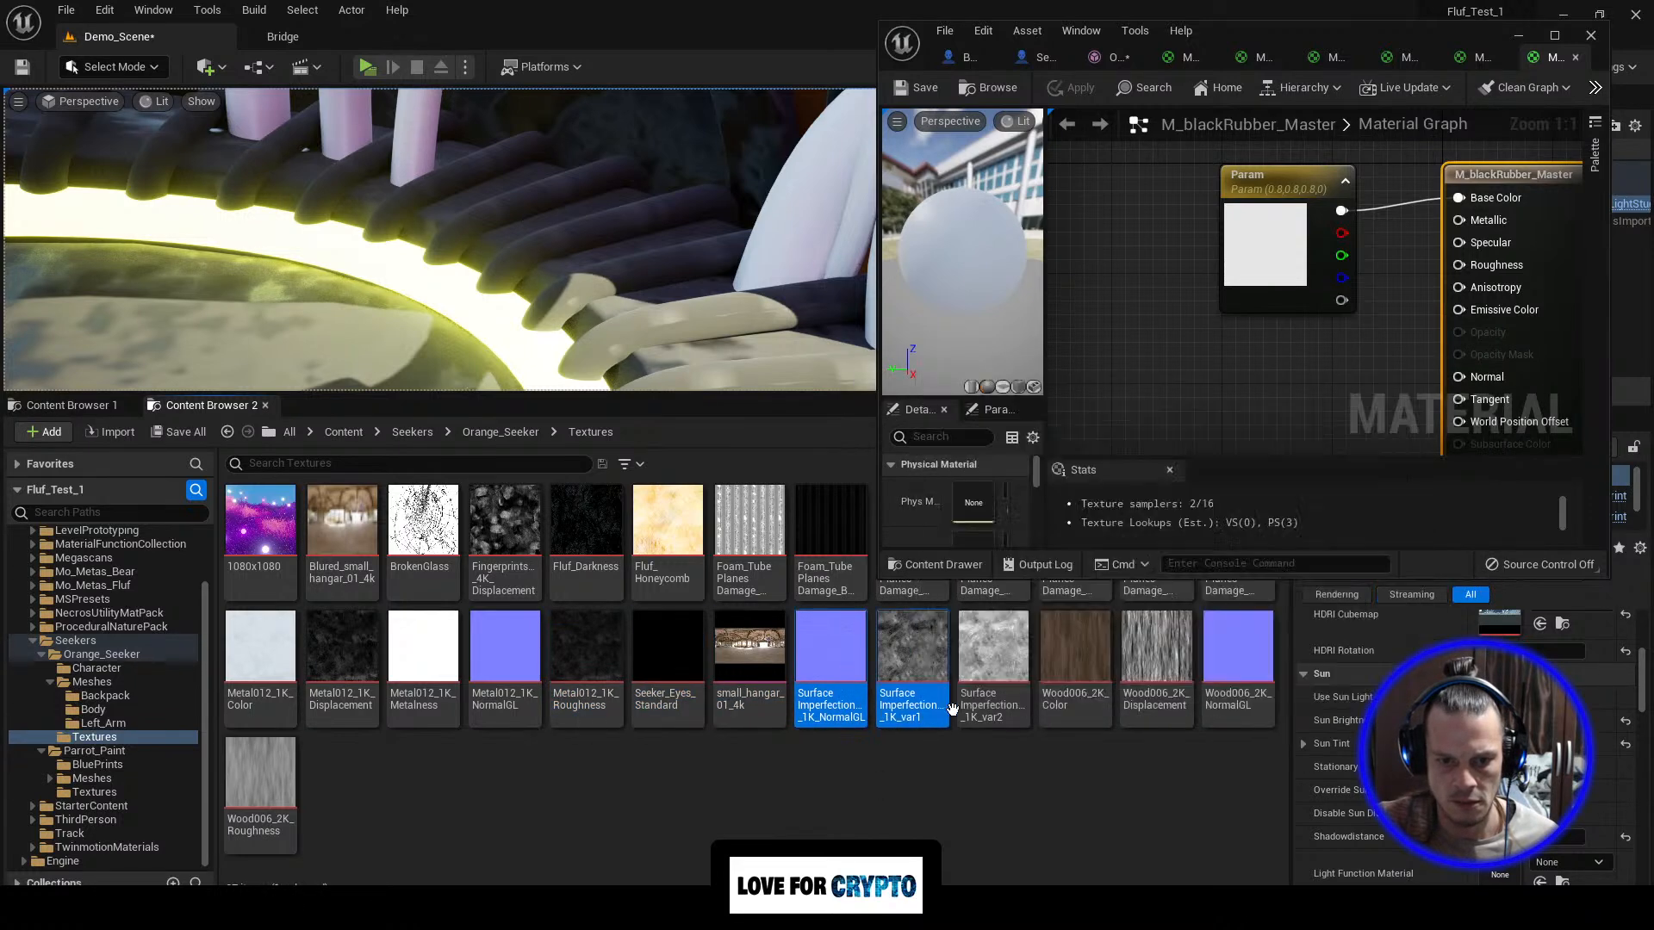
{"action": "left_click", "coordinate": [995, 680], "text": "shift"}
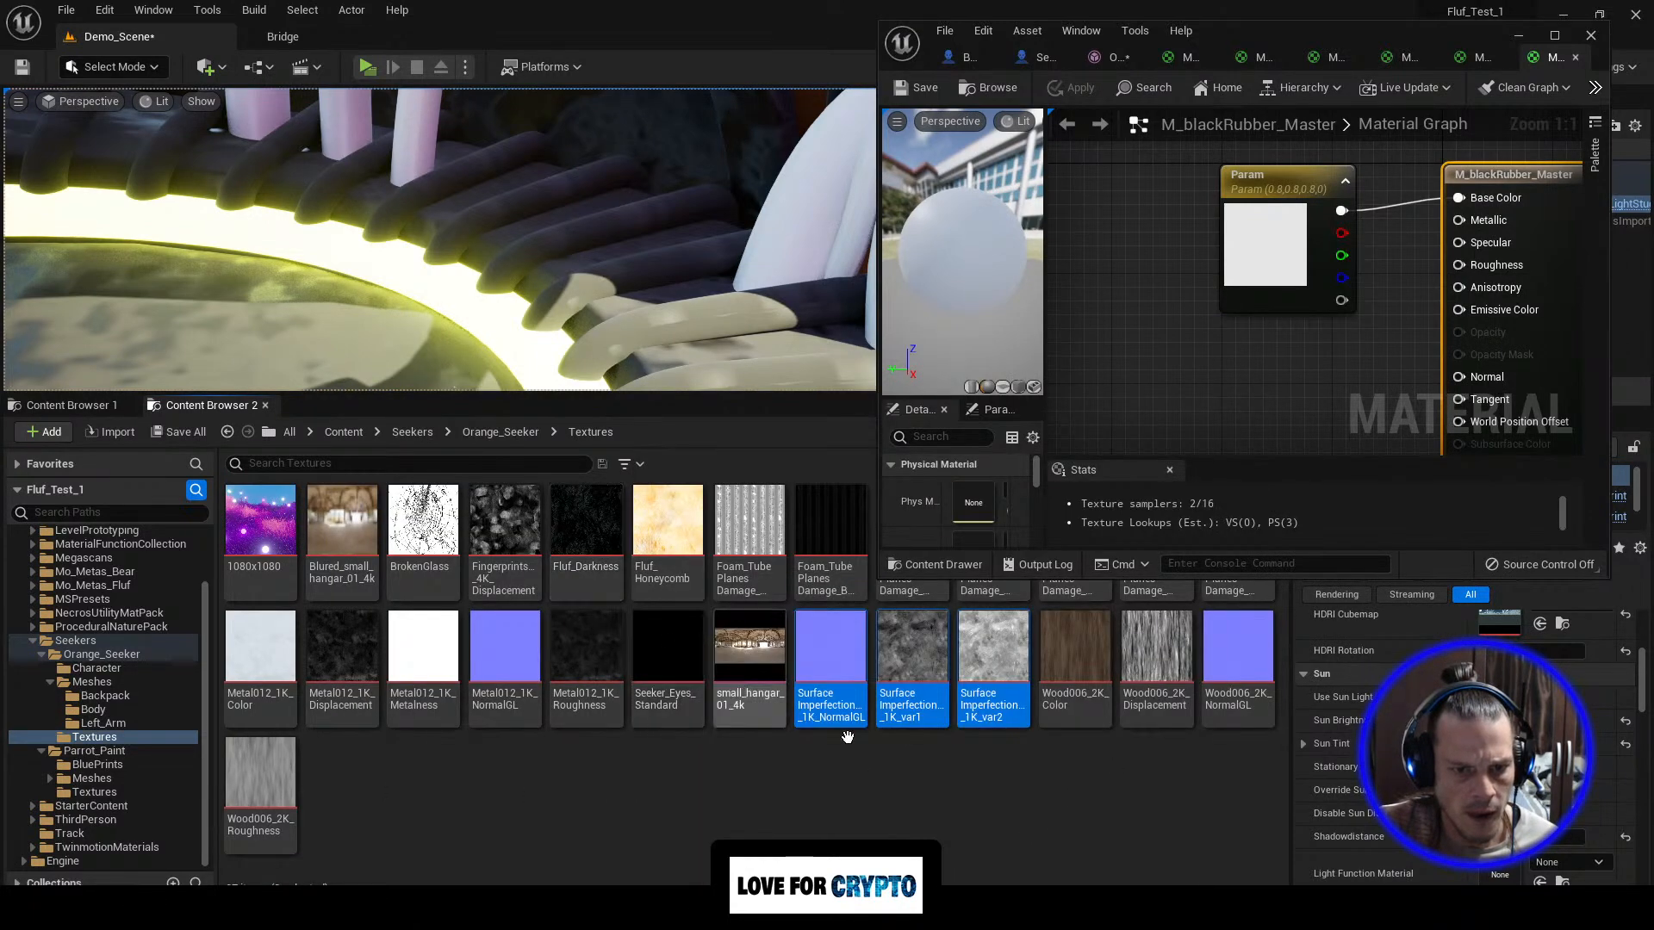
{"action": "left_click_drag", "start_coordinate": [890, 718], "coordinate": [1116, 362]}
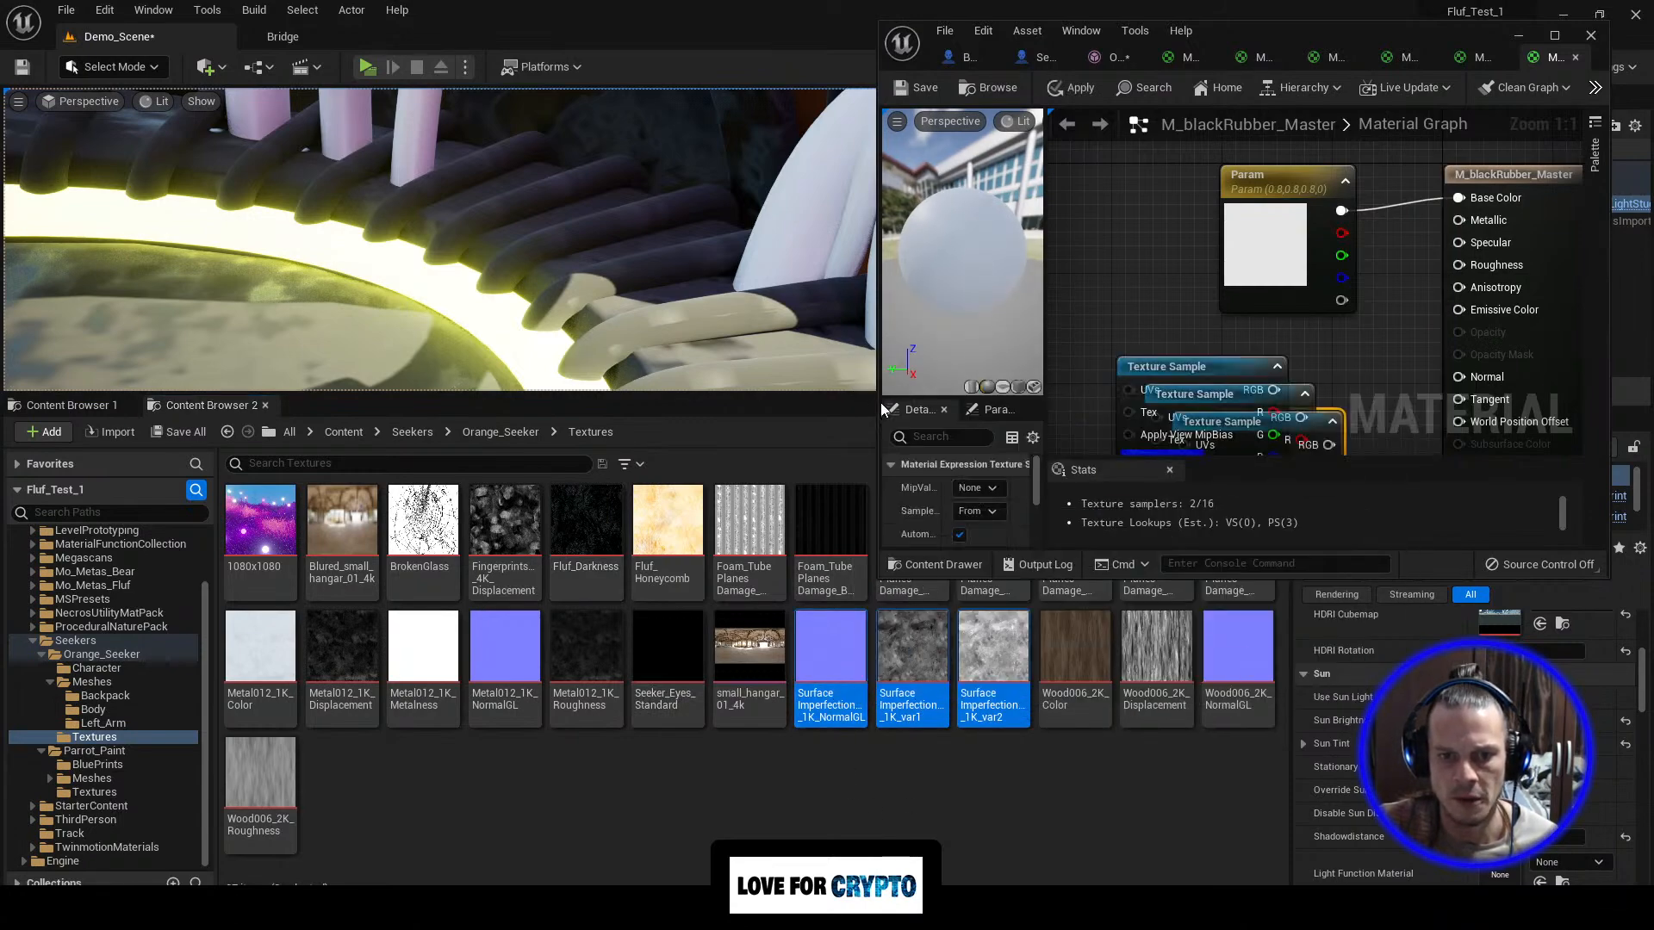
{"action": "left_click_drag", "start_coordinate": [881, 401], "coordinate": [210, 458]}
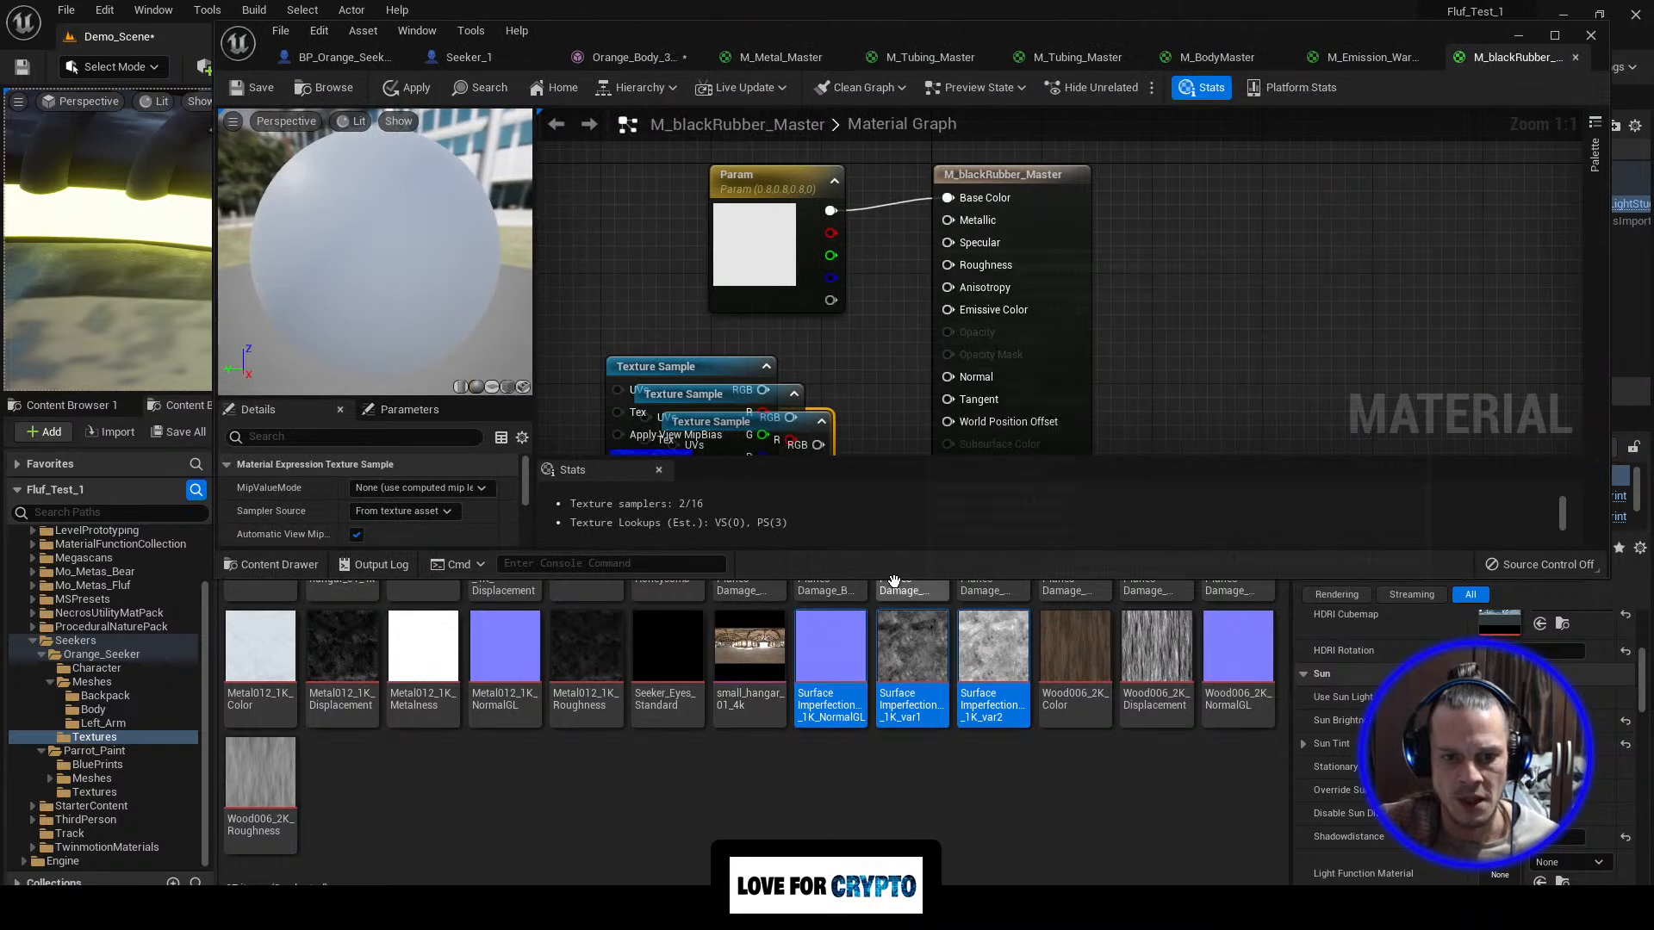
{"action": "left_click_drag", "start_coordinate": [898, 579], "coordinate": [881, 871]}
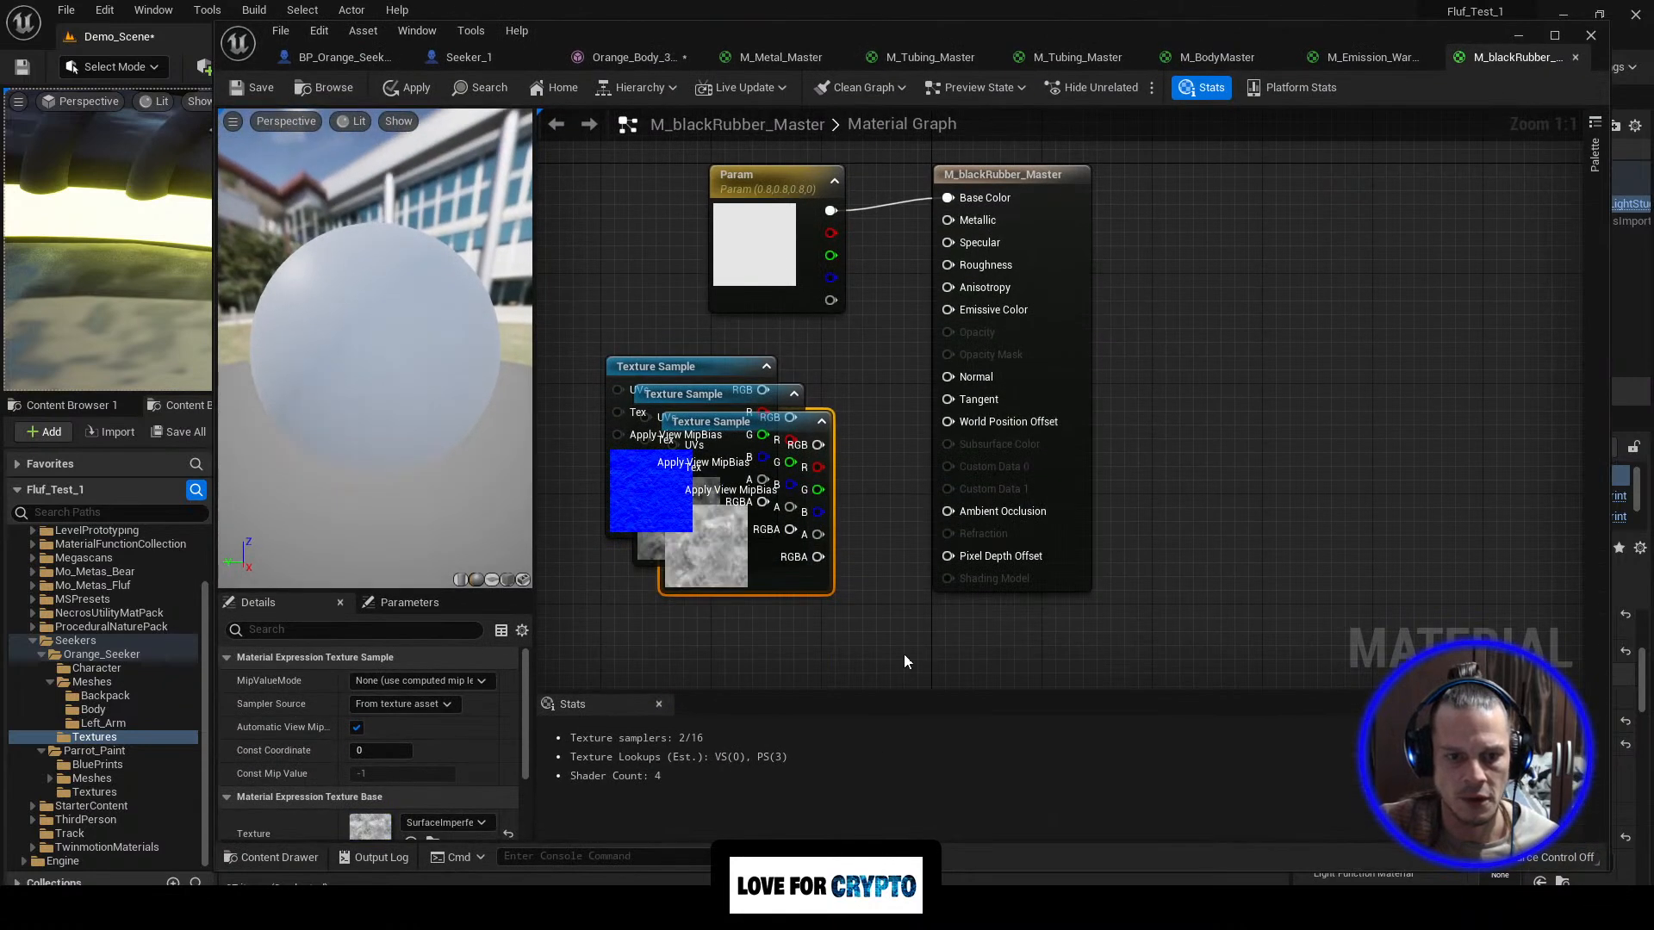
Step: Set the sampler source of all three new texture samples to Shared: Wrap
{"action": "right_click_drag", "start_coordinate": [903, 642], "coordinate": [1209, 624]}
{"action": "left_click_drag", "start_coordinate": [797, 363], "coordinate": [1089, 571]}
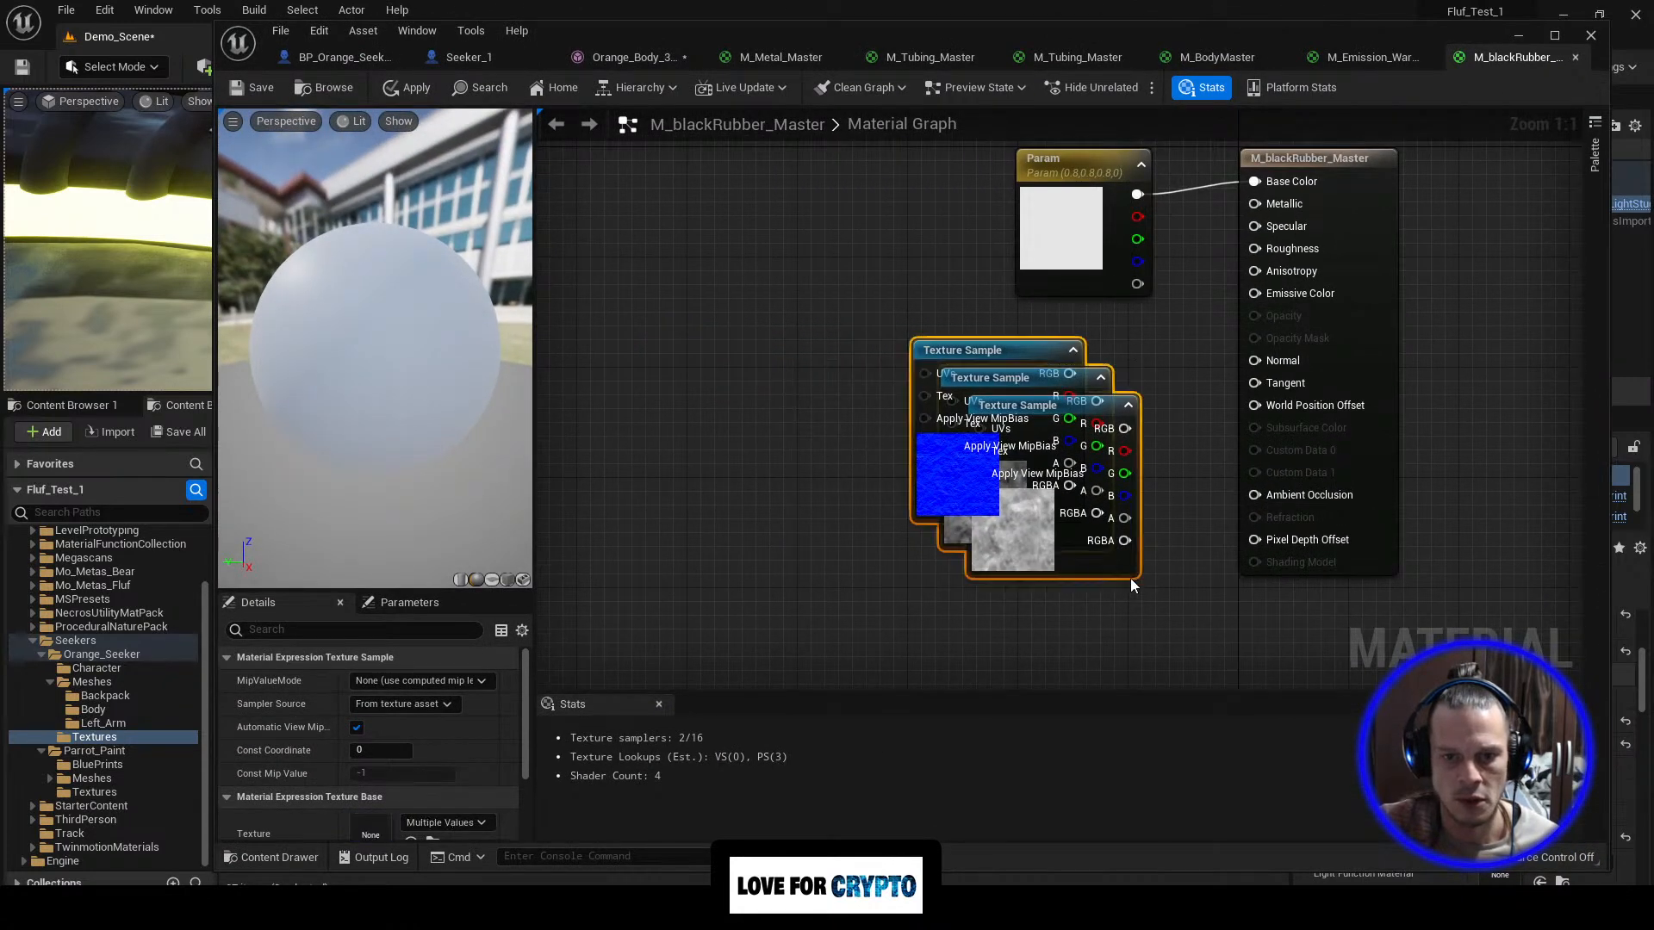
{"action": "left_click", "coordinate": [456, 700]}
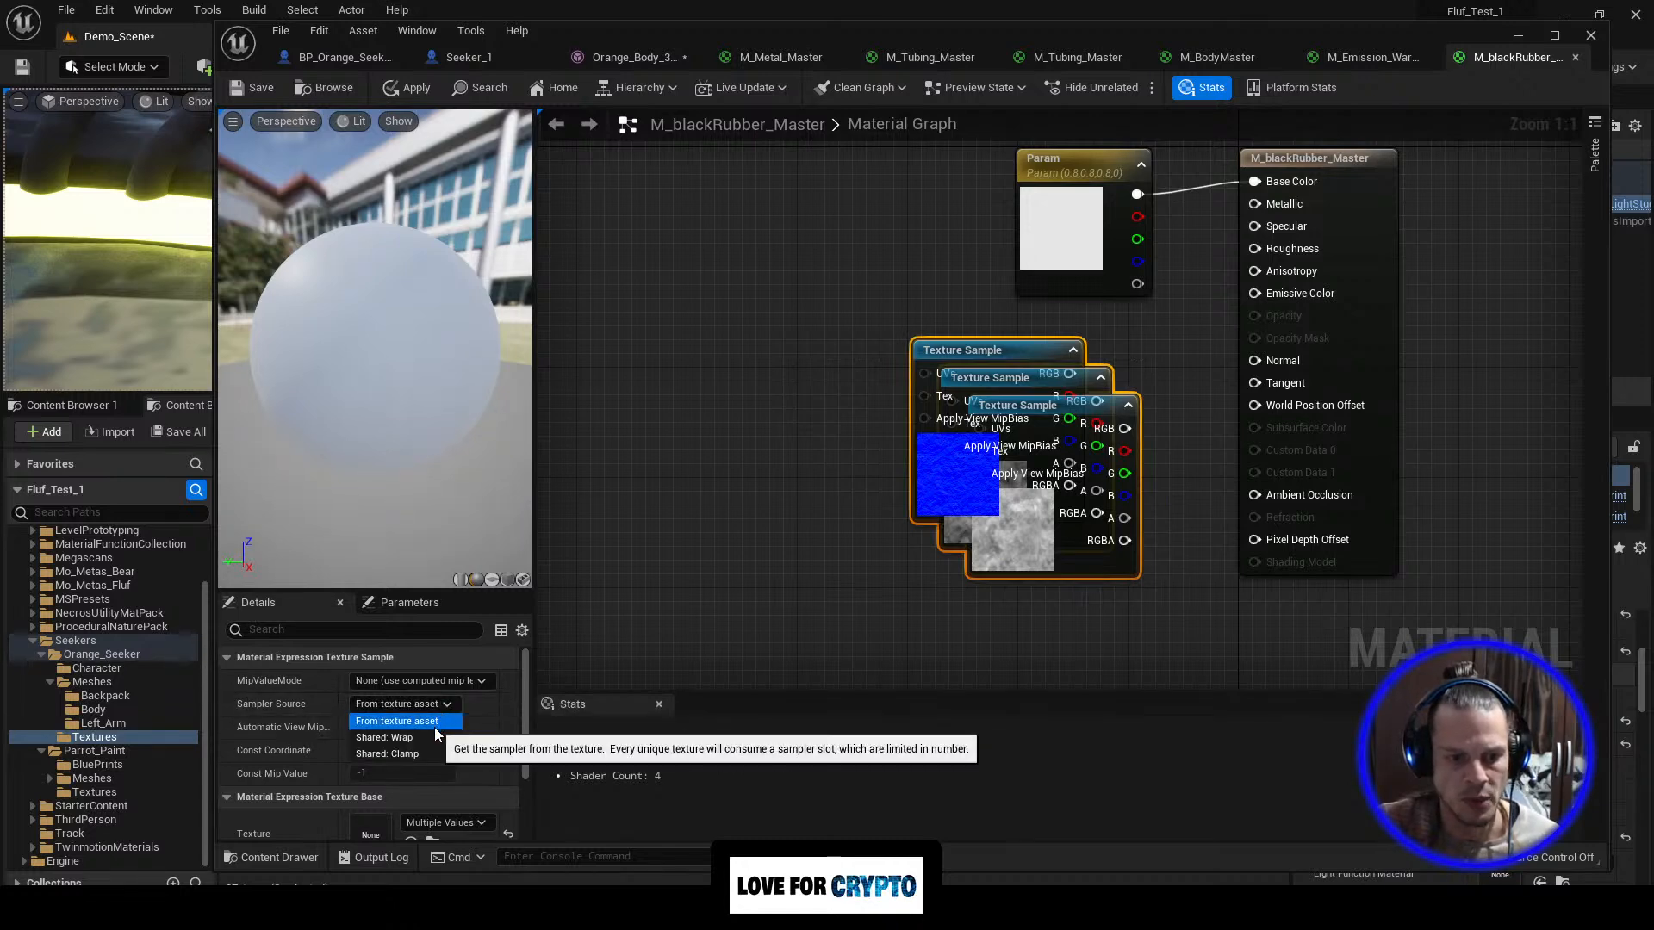
{"action": "left_click", "coordinate": [433, 732]}
Step: Spread the three stacked texture samples apart and connect the normal map's RGB output to the material's Normal input
{"action": "left_click", "coordinate": [983, 350]}
{"action": "left_click_drag", "start_coordinate": [982, 350], "coordinate": [772, 558]}
{"action": "left_click_drag", "start_coordinate": [1047, 435], "coordinate": [735, 333]}
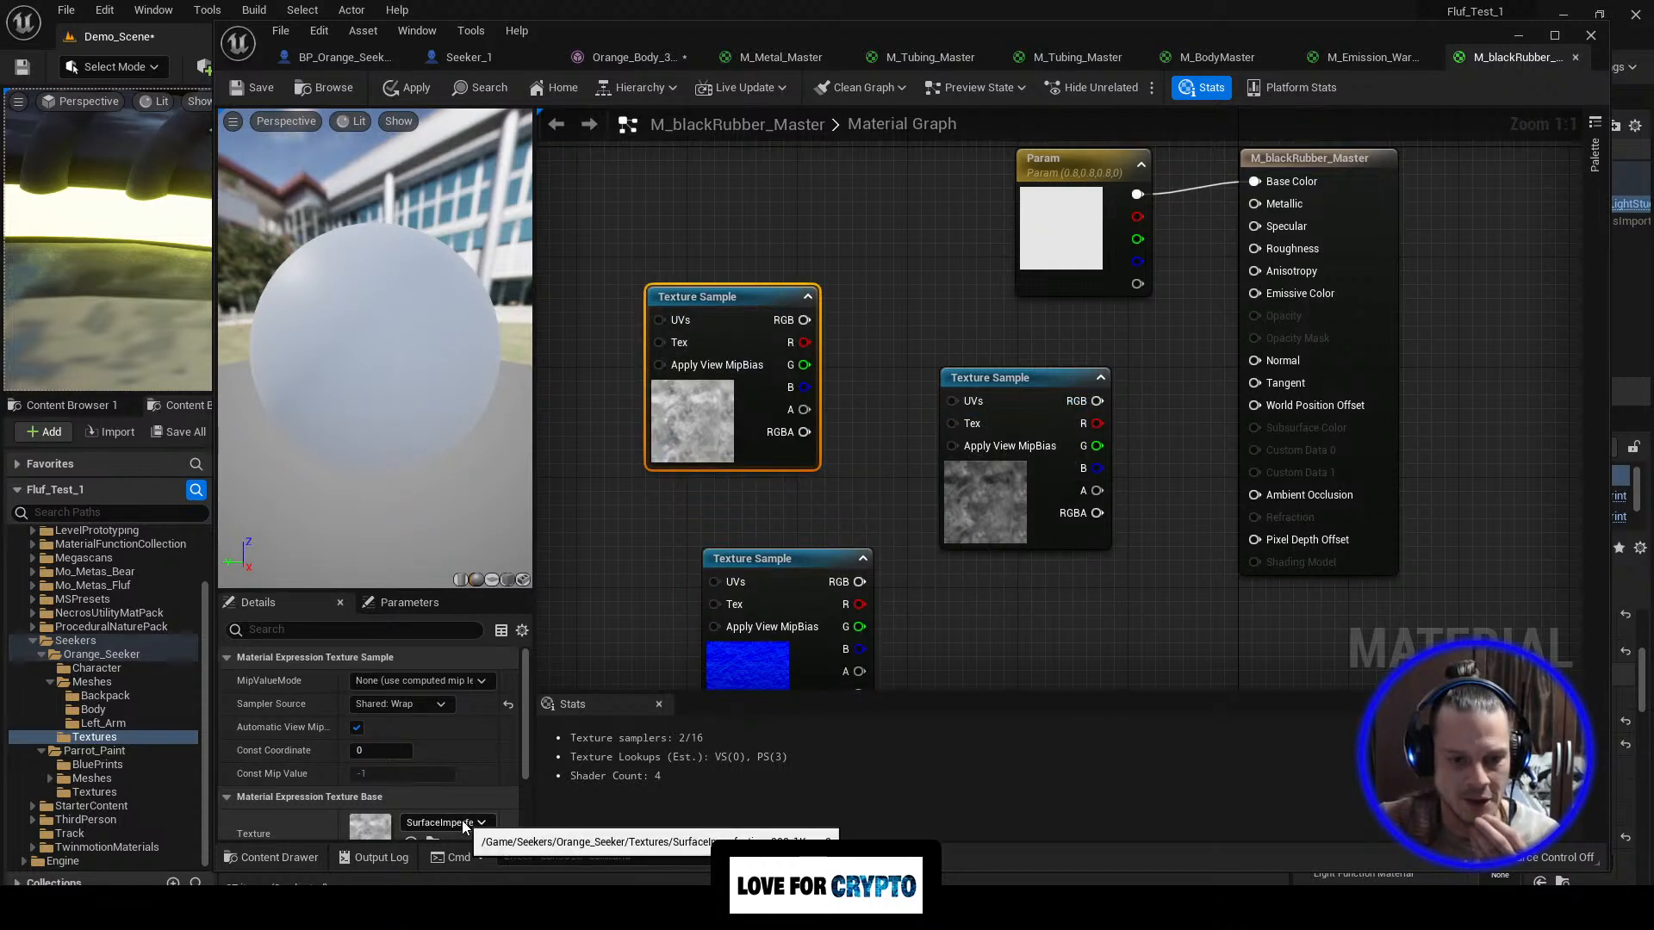
{"action": "left_click_drag", "start_coordinate": [1030, 392], "coordinate": [956, 393]}
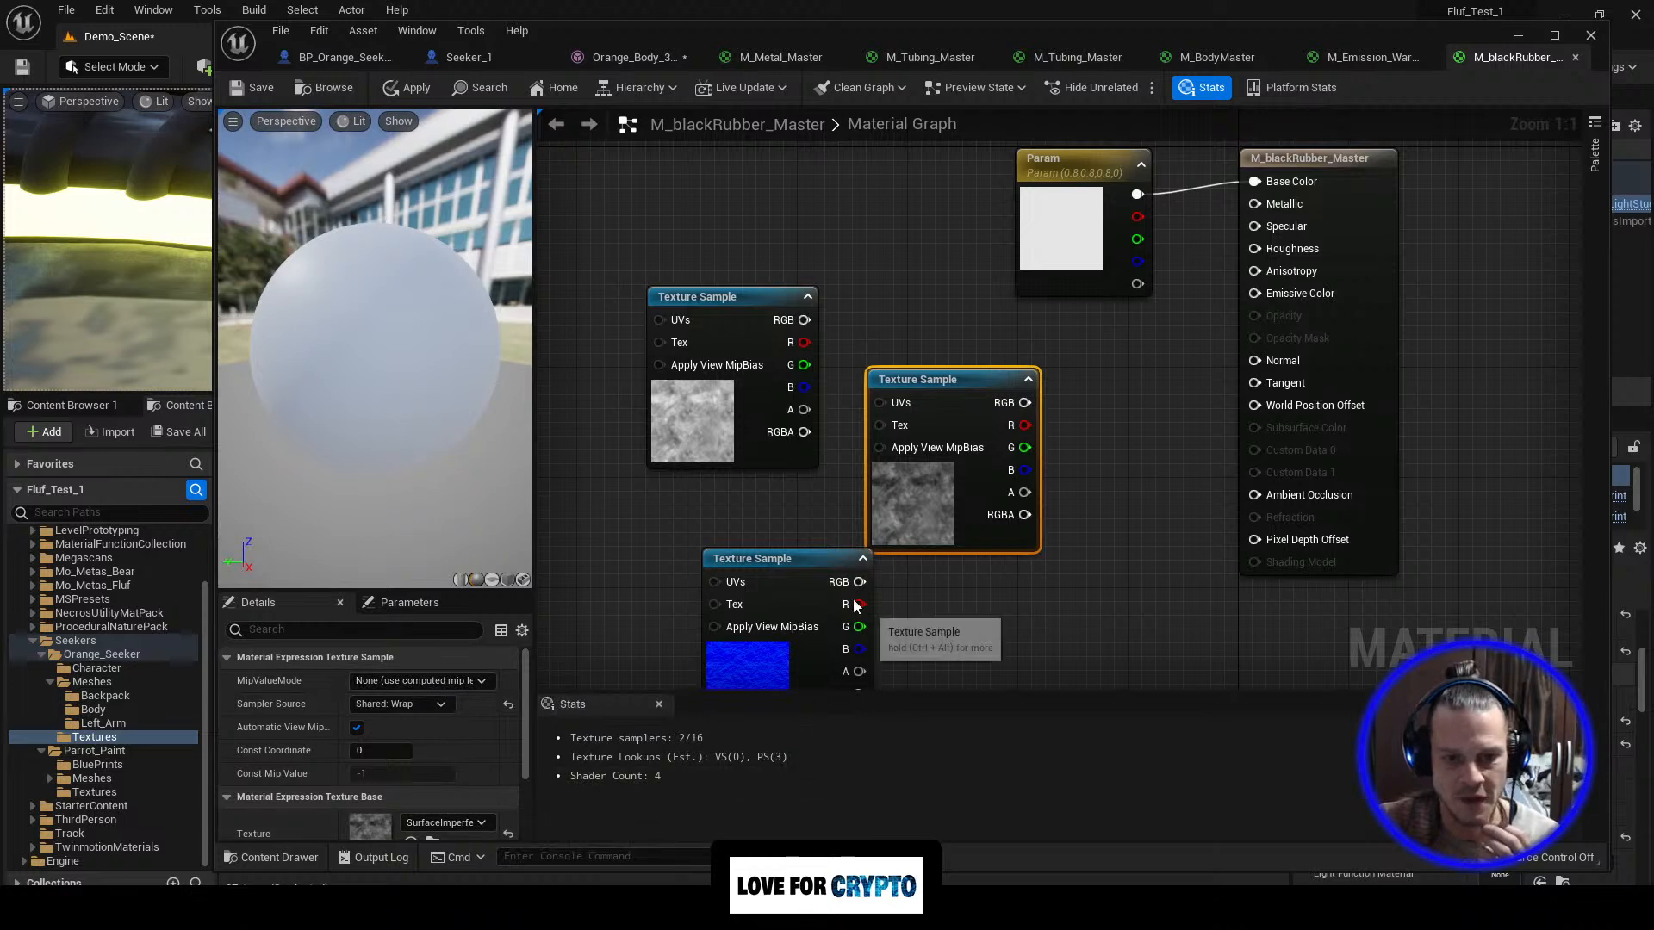
{"action": "left_click_drag", "start_coordinate": [859, 581], "coordinate": [1253, 360]}
{"action": "right_click_drag", "start_coordinate": [1105, 360], "coordinate": [988, 451]}
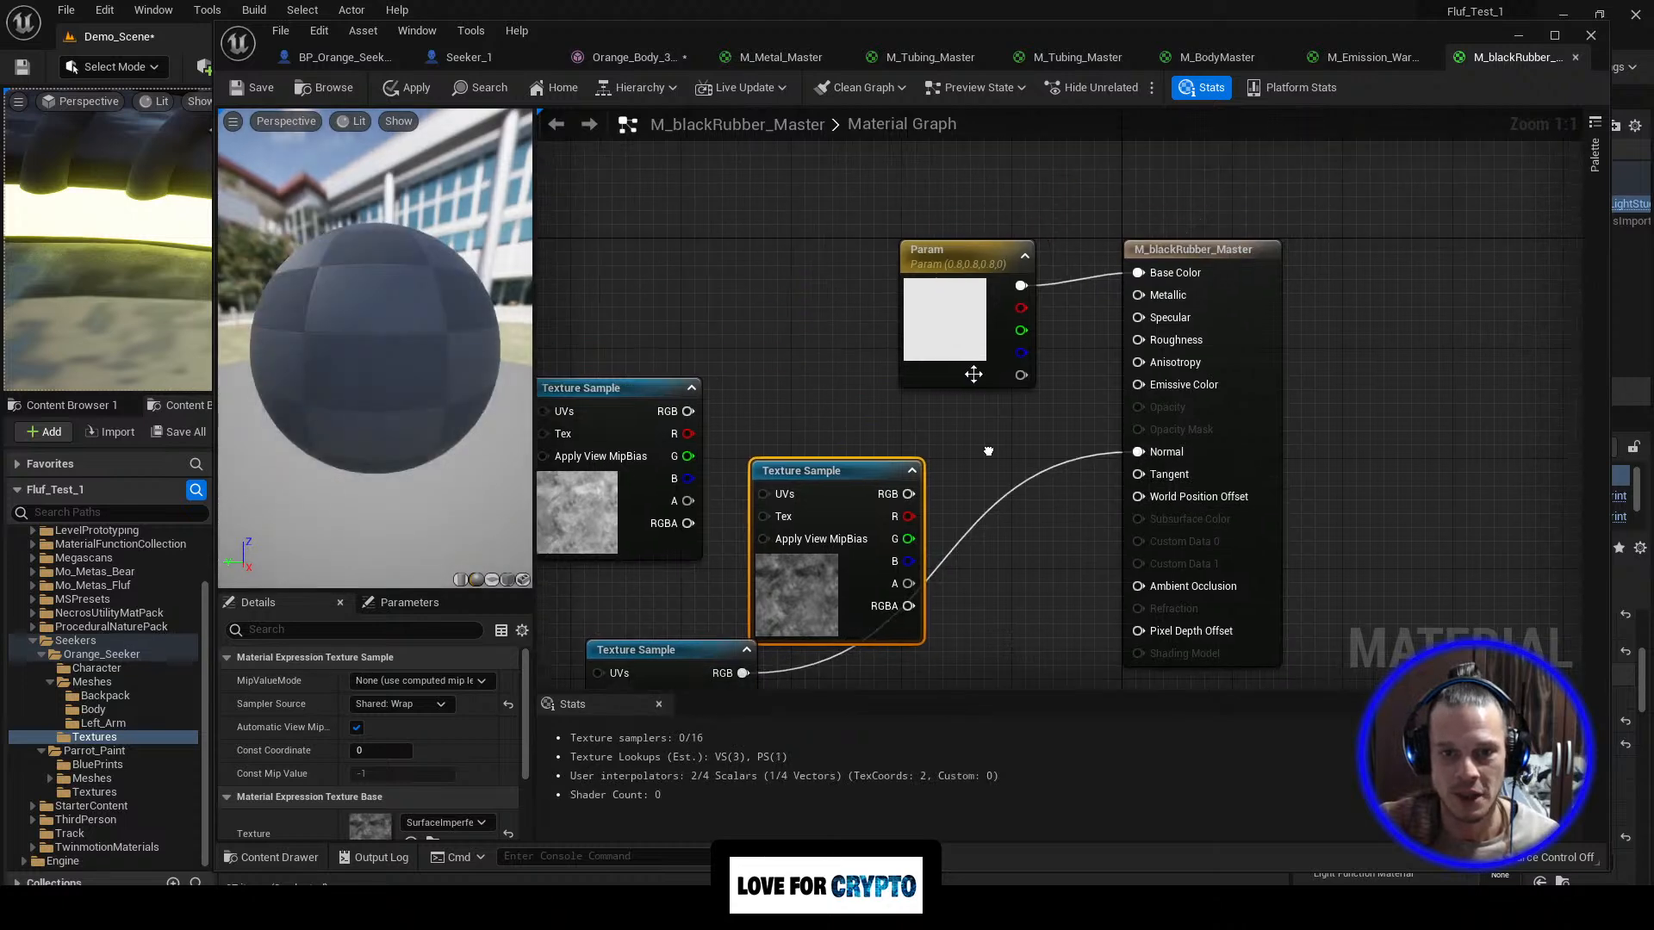
Step: Move the colour parameter clear of the texture samples and place a math Add node between them and the material node
{"action": "left_click_drag", "start_coordinate": [936, 242], "coordinate": [685, 182]}
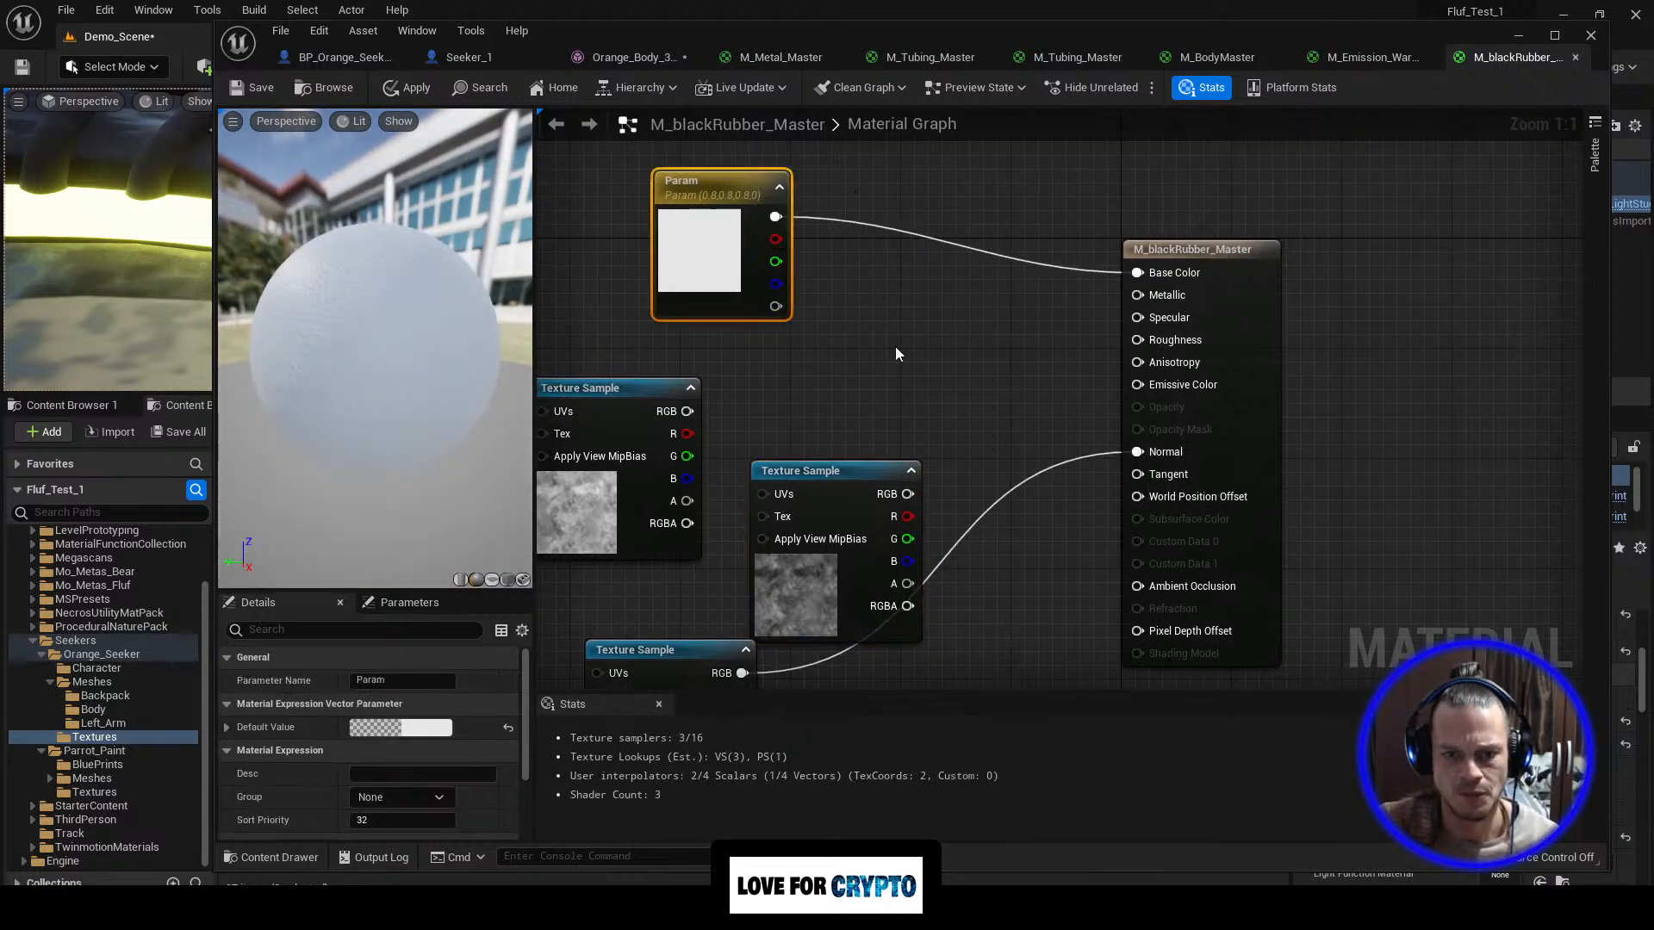
{"action": "right_click_drag", "start_coordinate": [896, 356], "coordinate": [976, 362]}
{"action": "right_click", "coordinate": [1006, 372]}
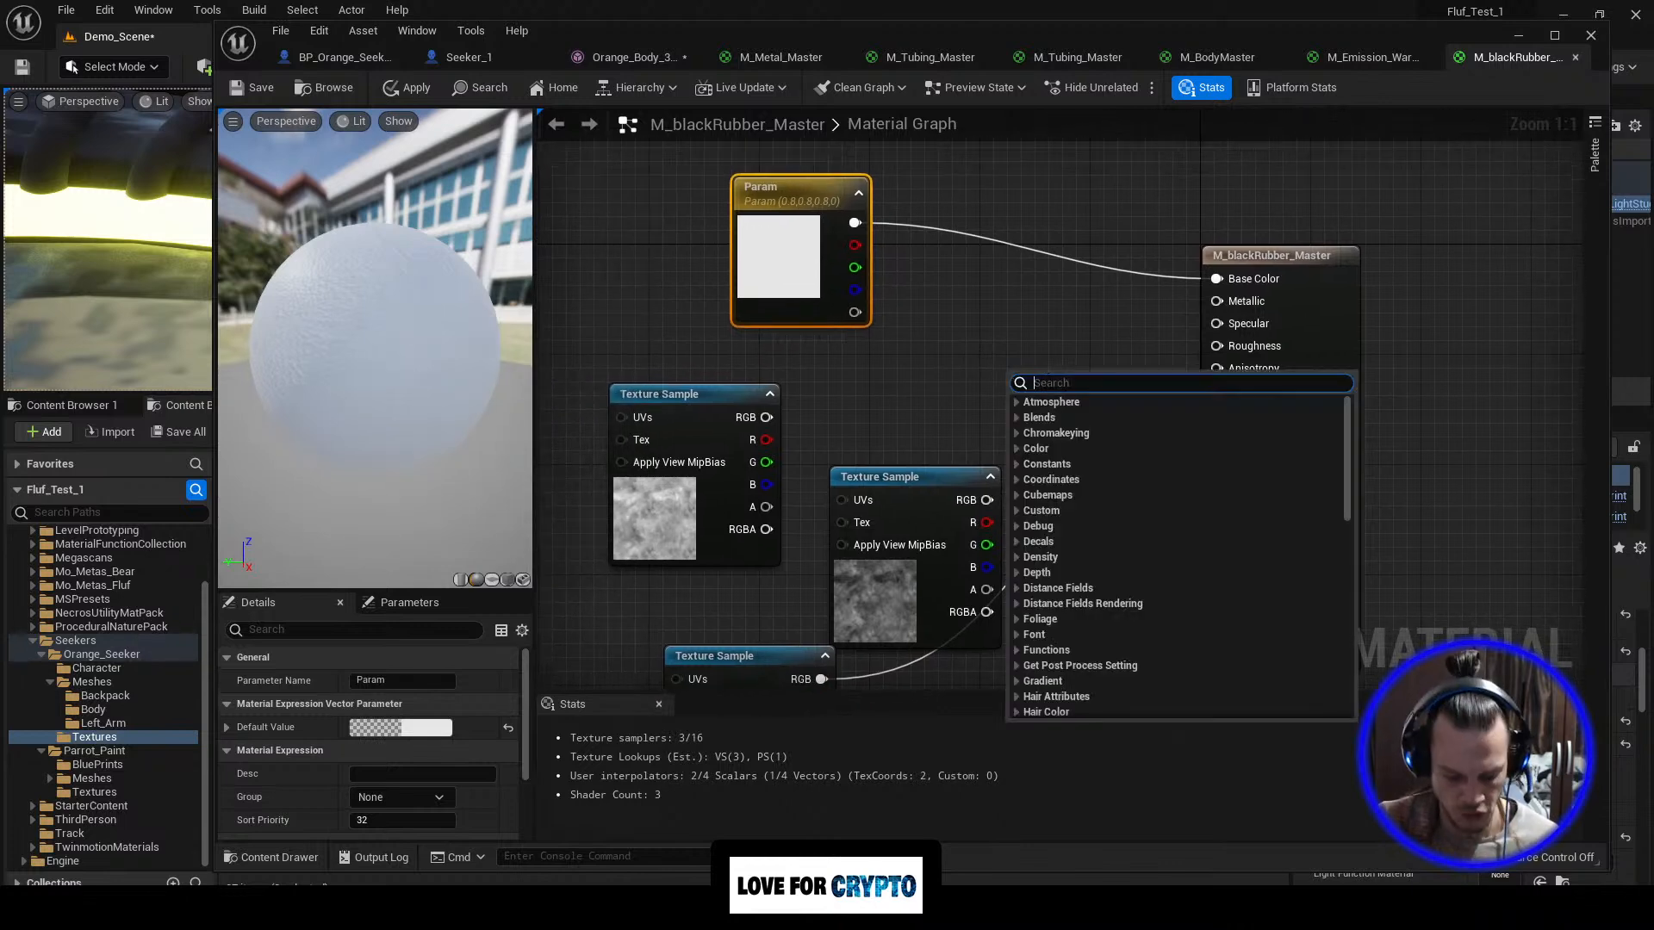
{"action": "type", "text": "math"}
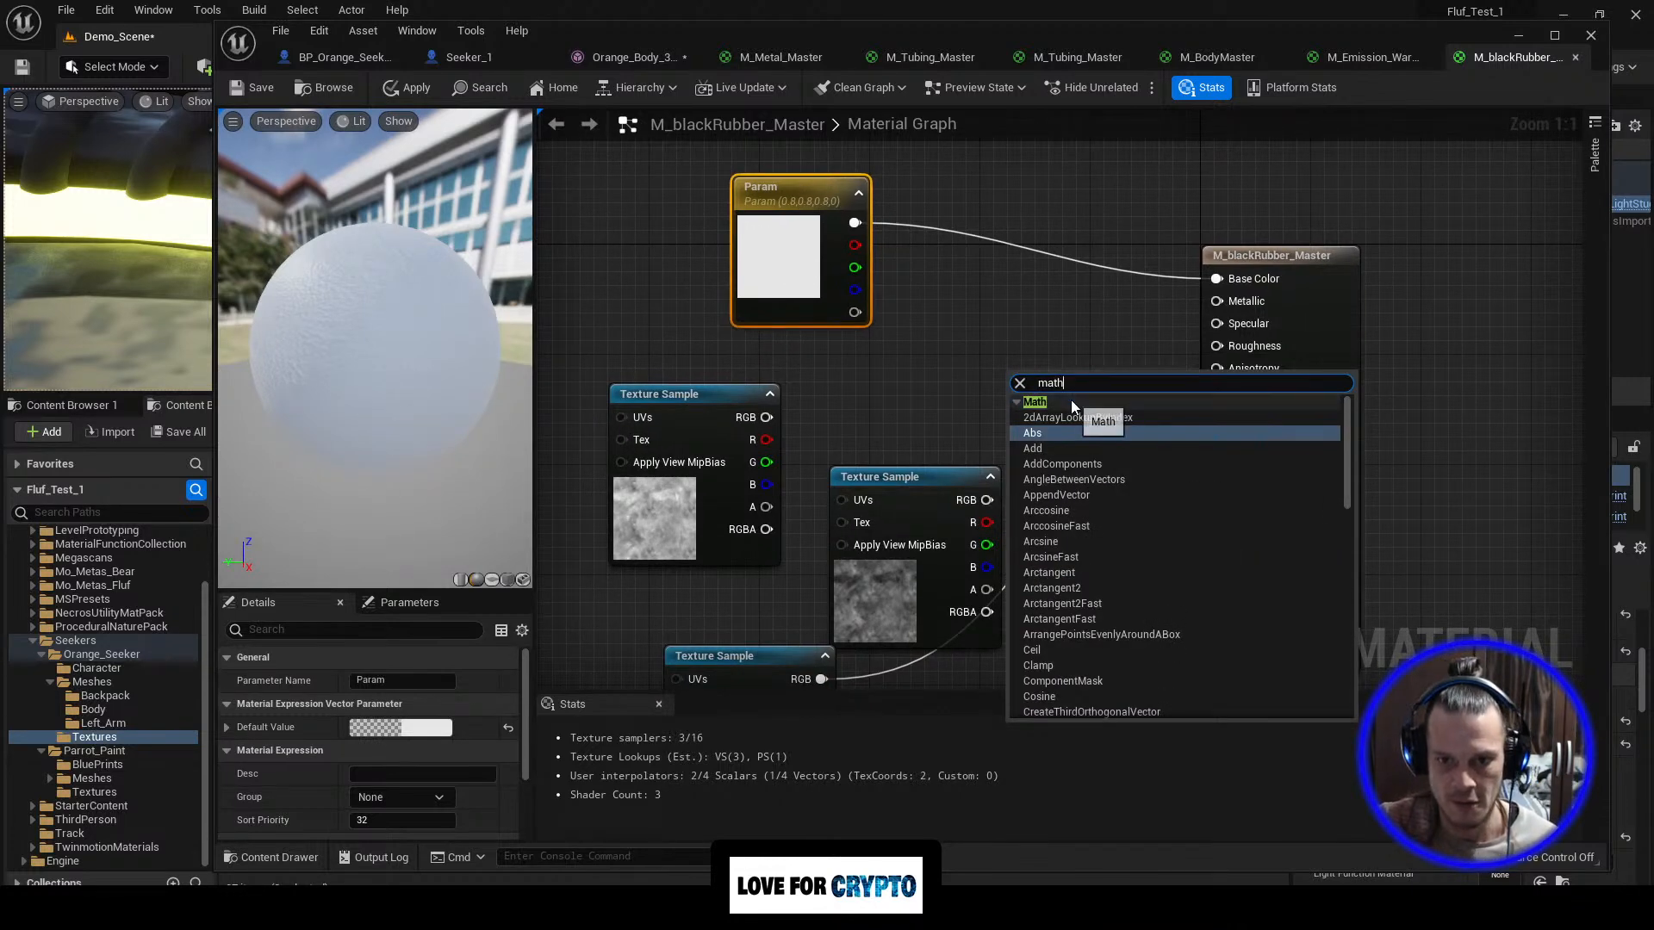
{"action": "left_click", "coordinate": [1073, 404]}
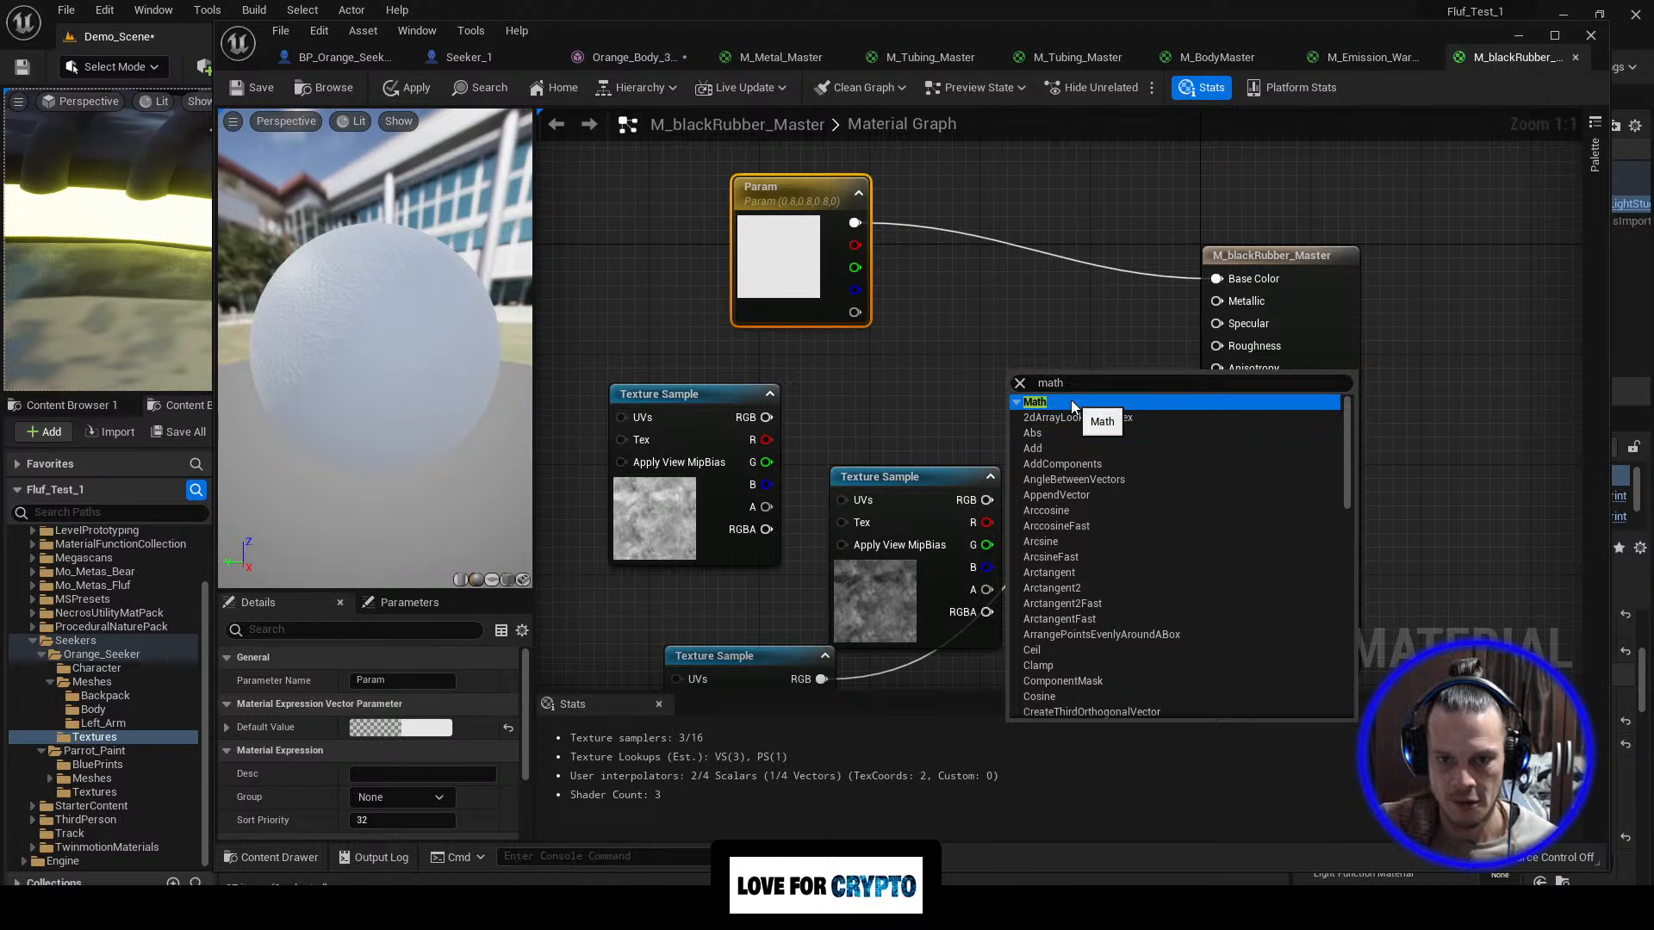
{"action": "left_click", "coordinate": [1075, 448]}
{"action": "left_click_drag", "start_coordinate": [1063, 390], "coordinate": [1007, 392]}
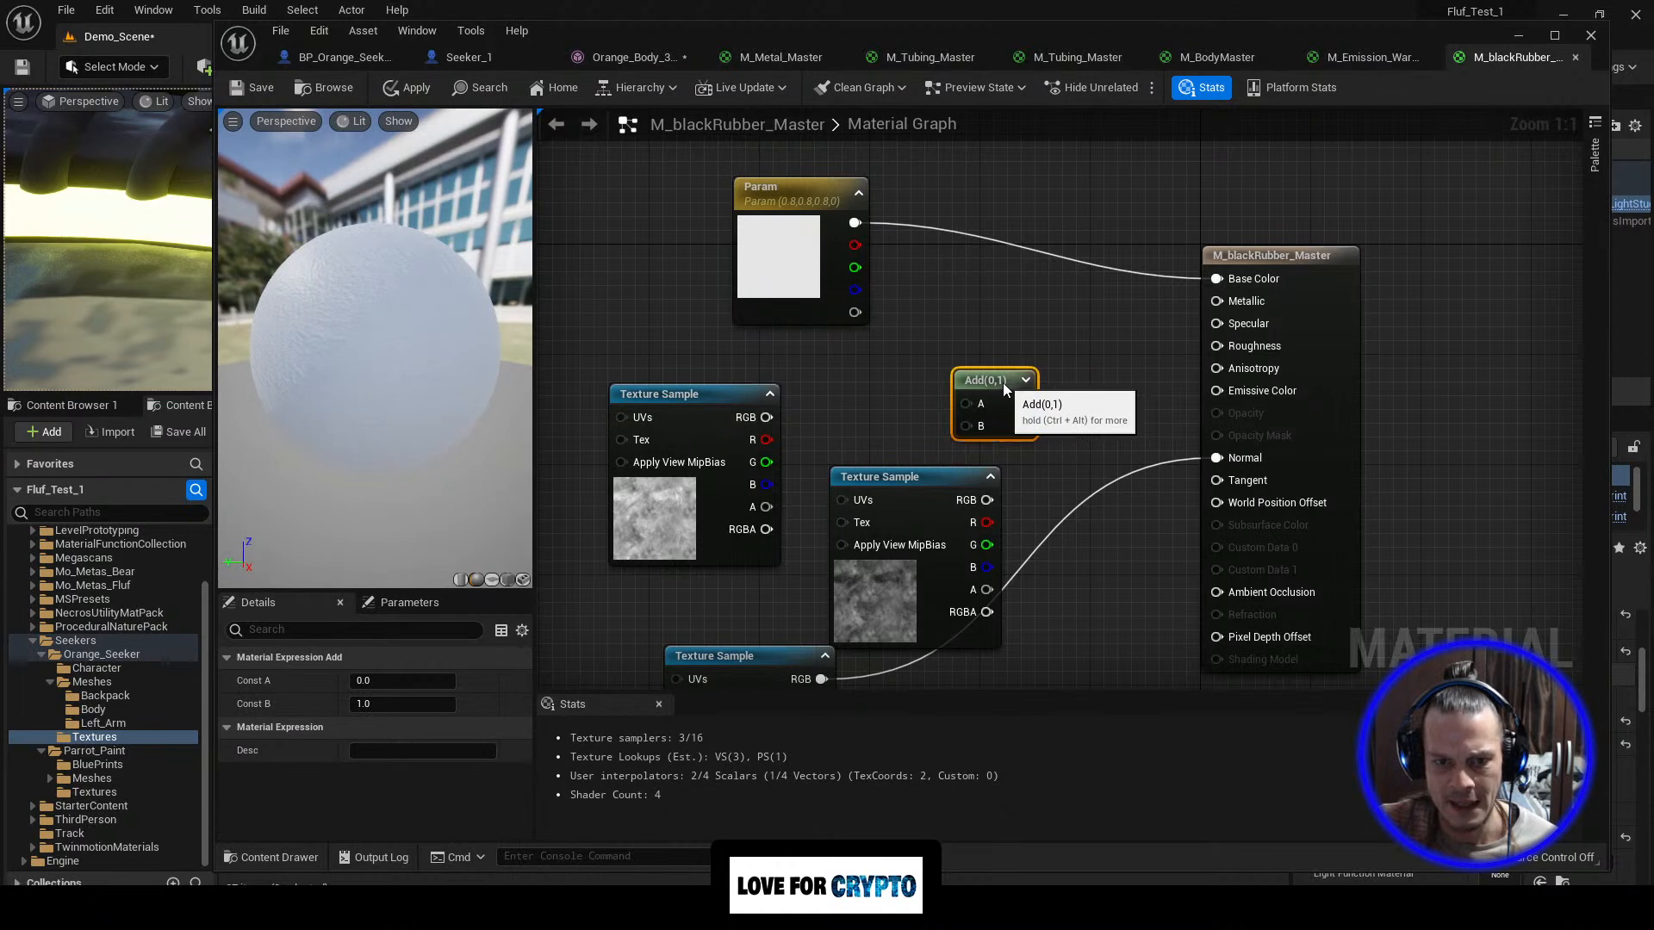
Step: Feed the var2 texture into A and the var1 texture into B of the Add node, and connect its output to Roughness
{"action": "left_click_drag", "start_coordinate": [766, 417], "coordinate": [966, 409]}
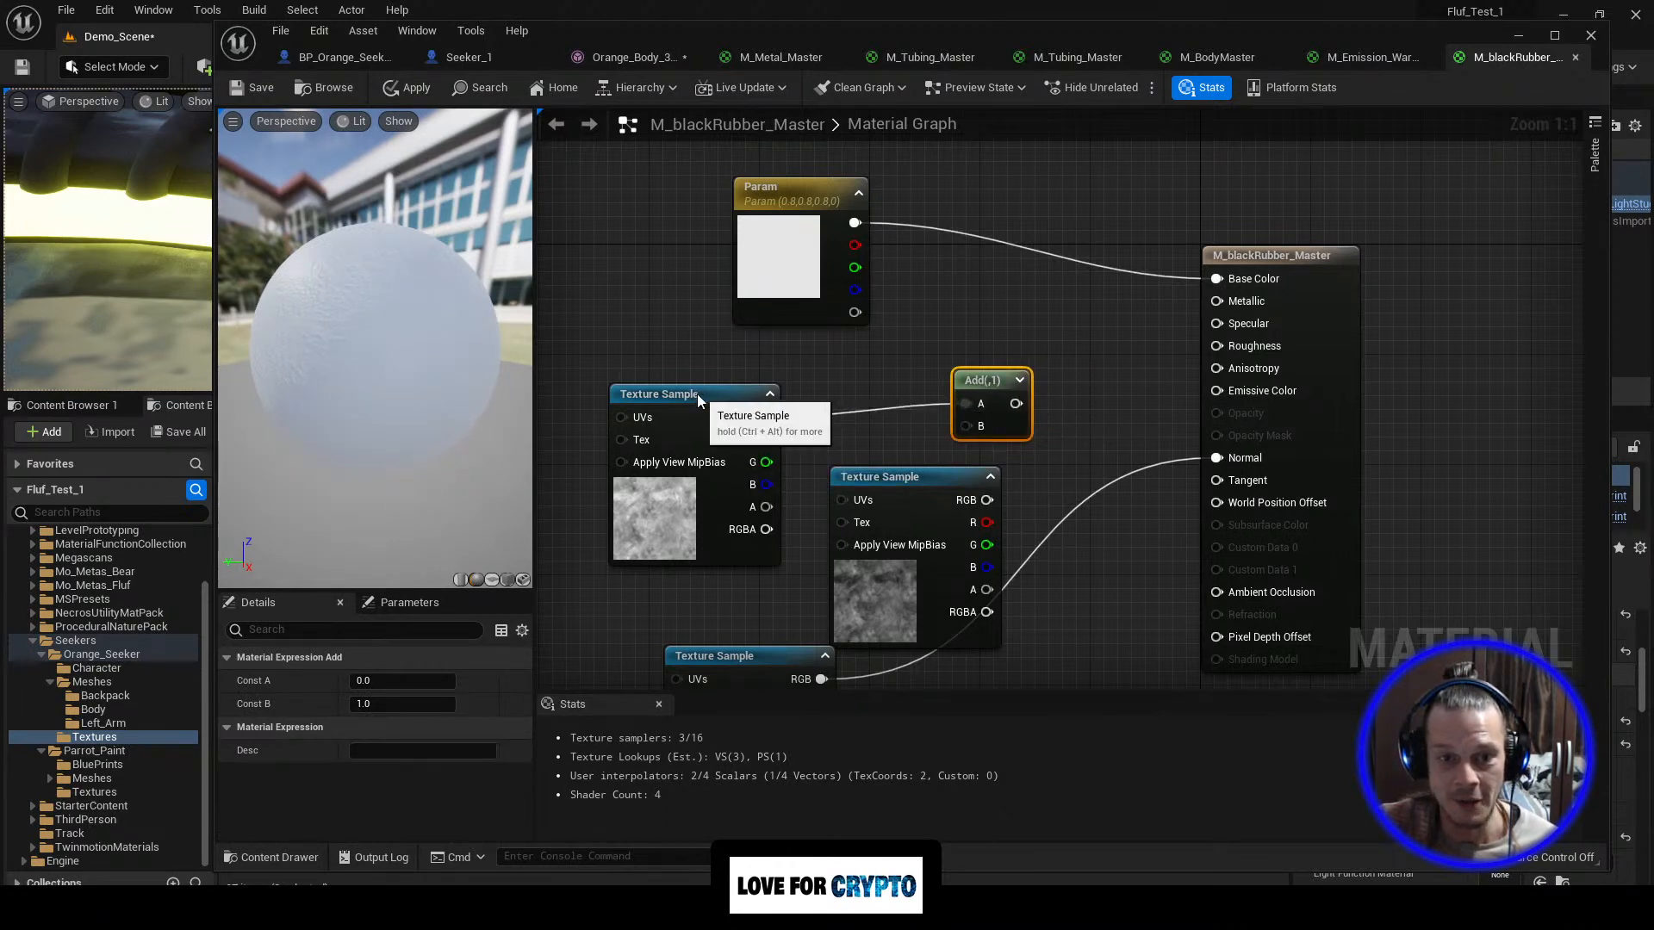
{"action": "left_click_drag", "start_coordinate": [694, 393], "coordinate": [652, 353]}
{"action": "left_click_drag", "start_coordinate": [929, 487], "coordinate": [1216, 348]}
{"action": "right_click_drag", "start_coordinate": [949, 329], "coordinate": [1069, 321]}
{"action": "mouse_move", "coordinate": [341, 353]}
{"action": "left_mouse_down"}
{"action": "mouse_move", "coordinate": [242, 360]}
{"action": "mouse_move", "coordinate": [343, 360]}
{"action": "left_mouse_up"}
Step: Set the base colour parameter's default value to black (RGB 0, 0, 0)
{"action": "left_click", "coordinate": [912, 210]}
{"action": "left_click", "coordinate": [435, 729]}
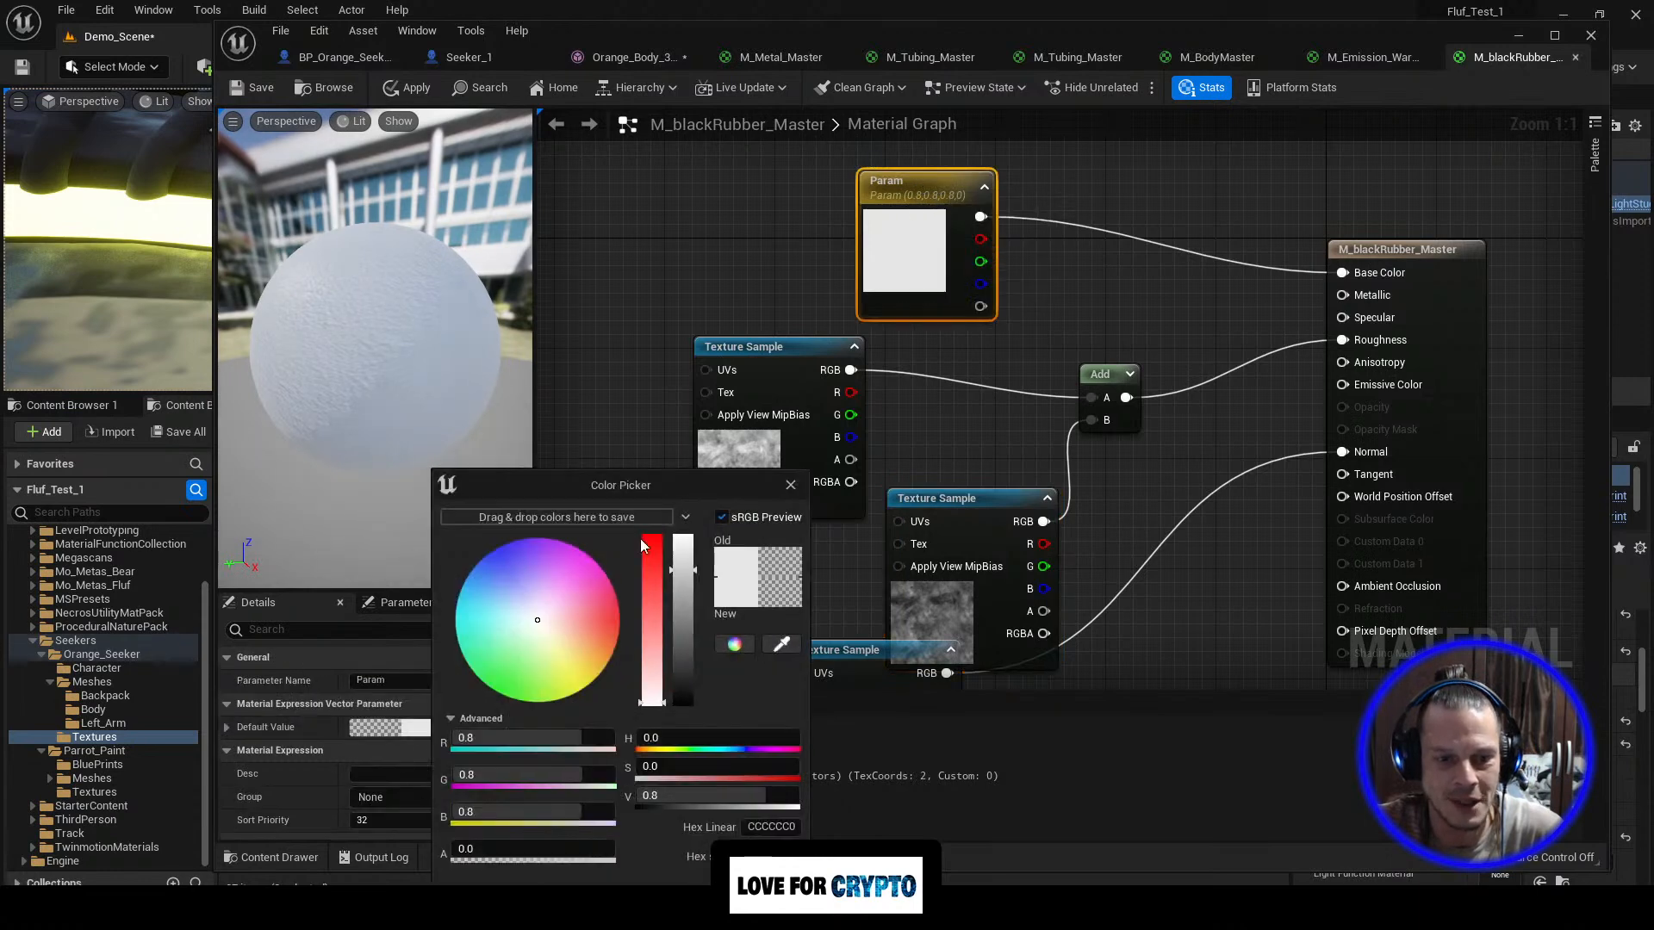
{"action": "left_click_drag", "start_coordinate": [683, 670], "coordinate": [686, 708]}
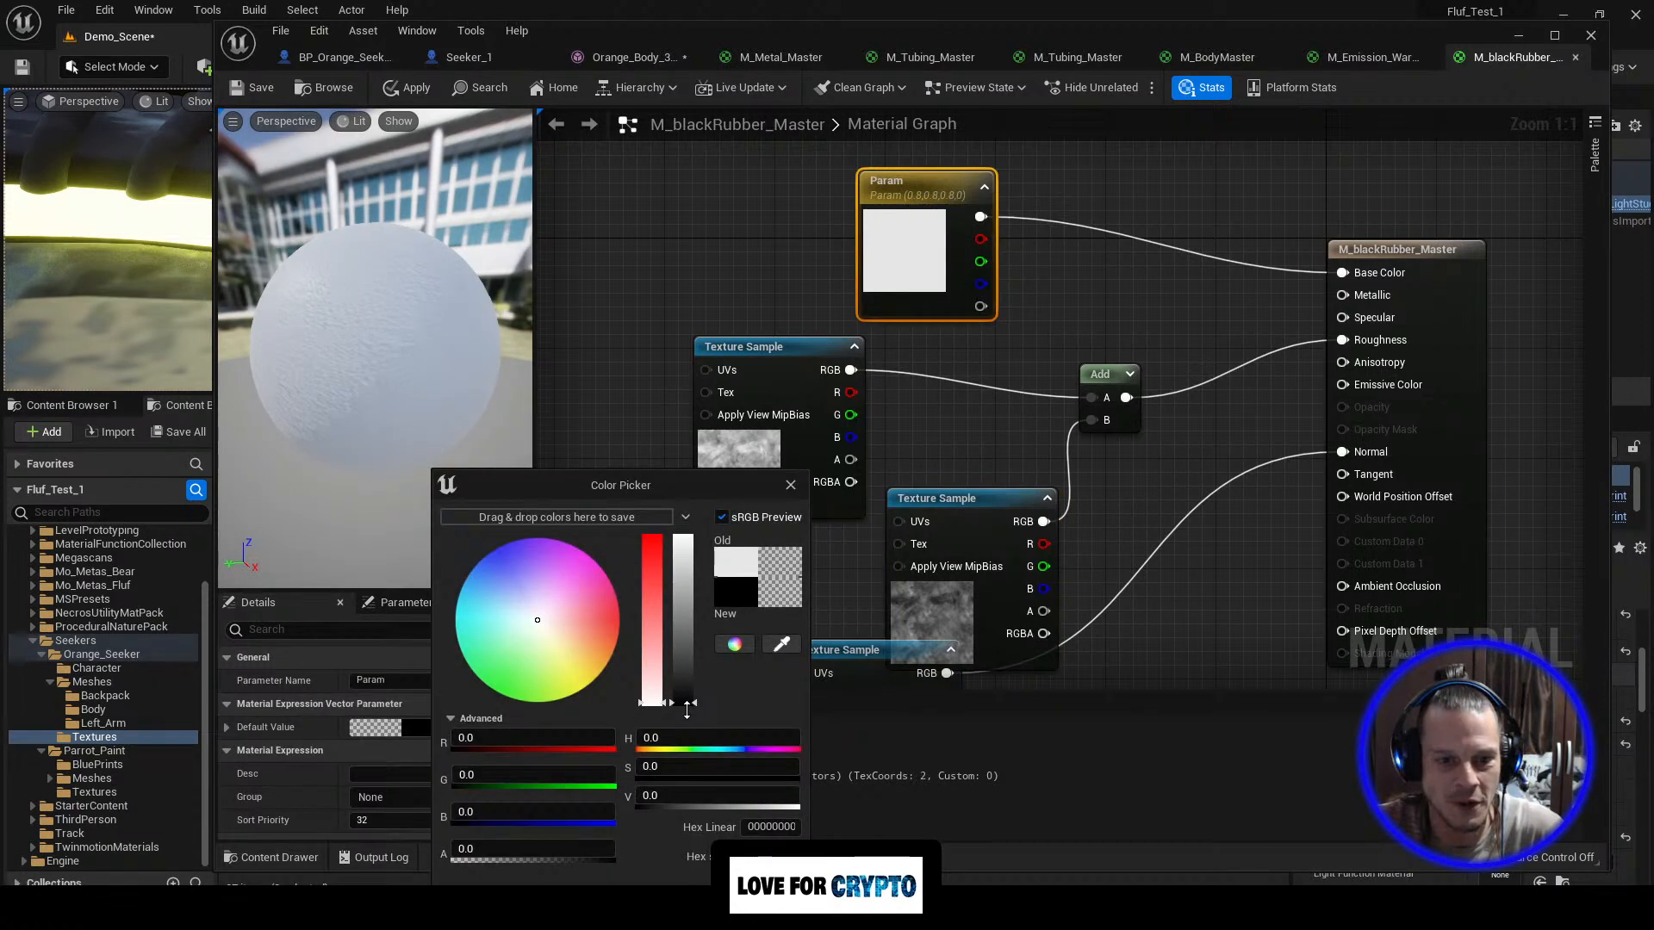
{"action": "left_click", "coordinate": [655, 839]}
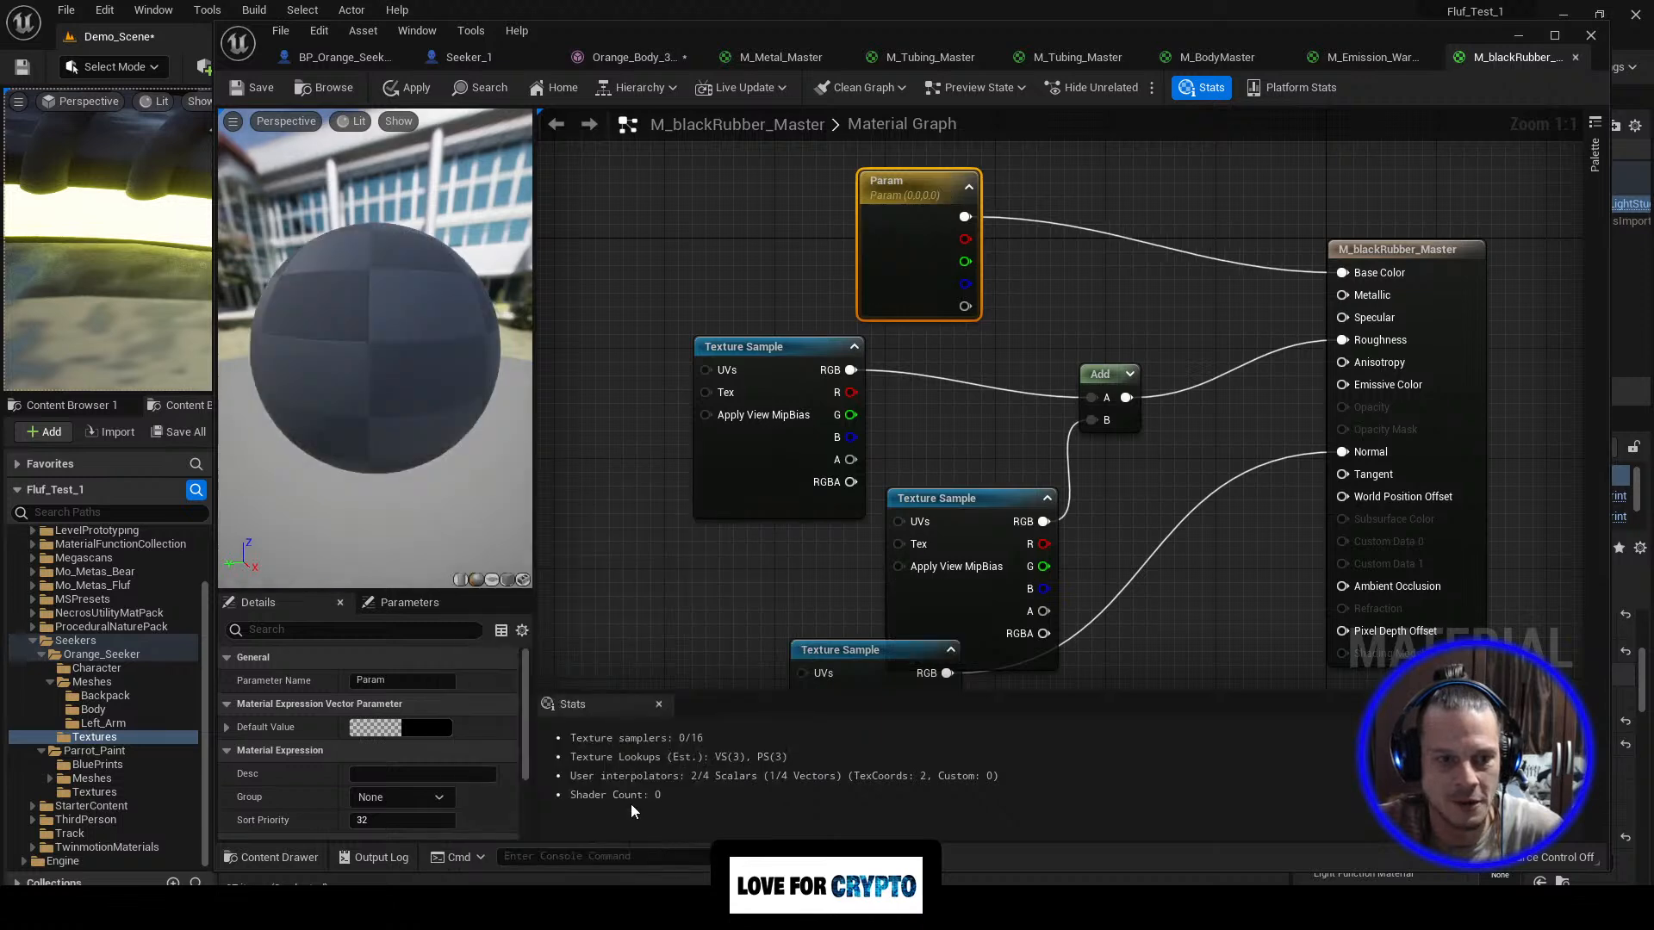
{"action": "left_click_drag", "start_coordinate": [350, 379], "coordinate": [263, 381]}
Step: Arrange the var2, var1 and normal texture samples in one column beneath the colour parameter
{"action": "scroll", "coordinate": [616, 535], "scroll_direction": "down", "scroll_amount": 2}
{"action": "right_click_drag", "start_coordinate": [643, 591], "coordinate": [747, 474]}
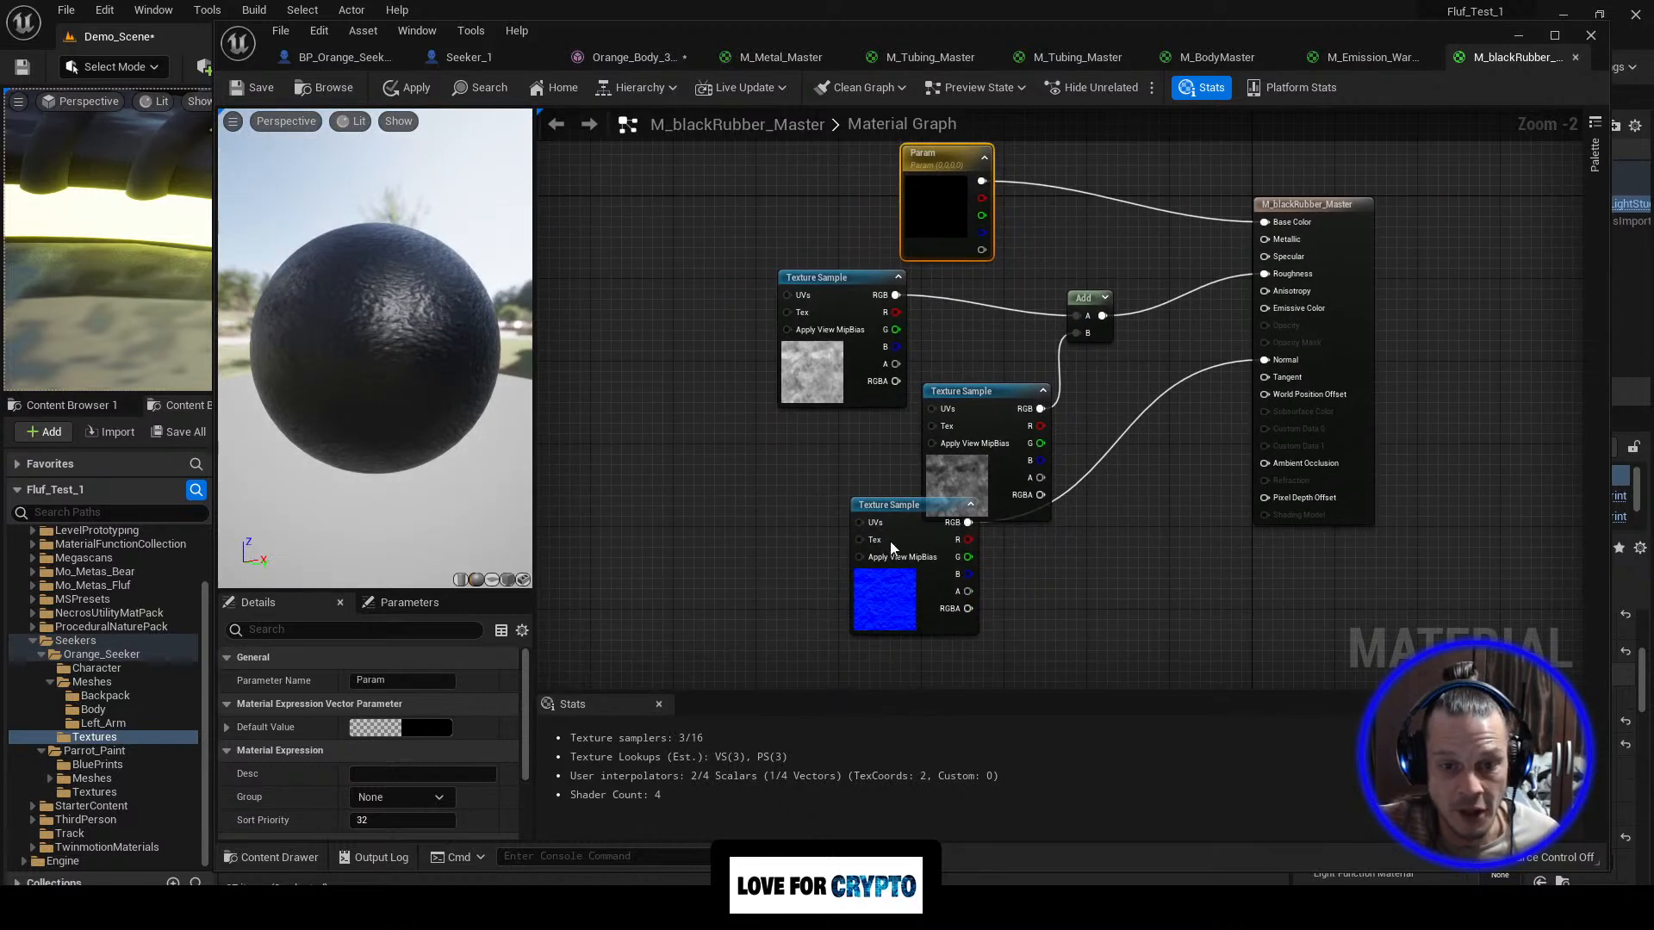
{"action": "left_click_drag", "start_coordinate": [887, 510], "coordinate": [941, 550]}
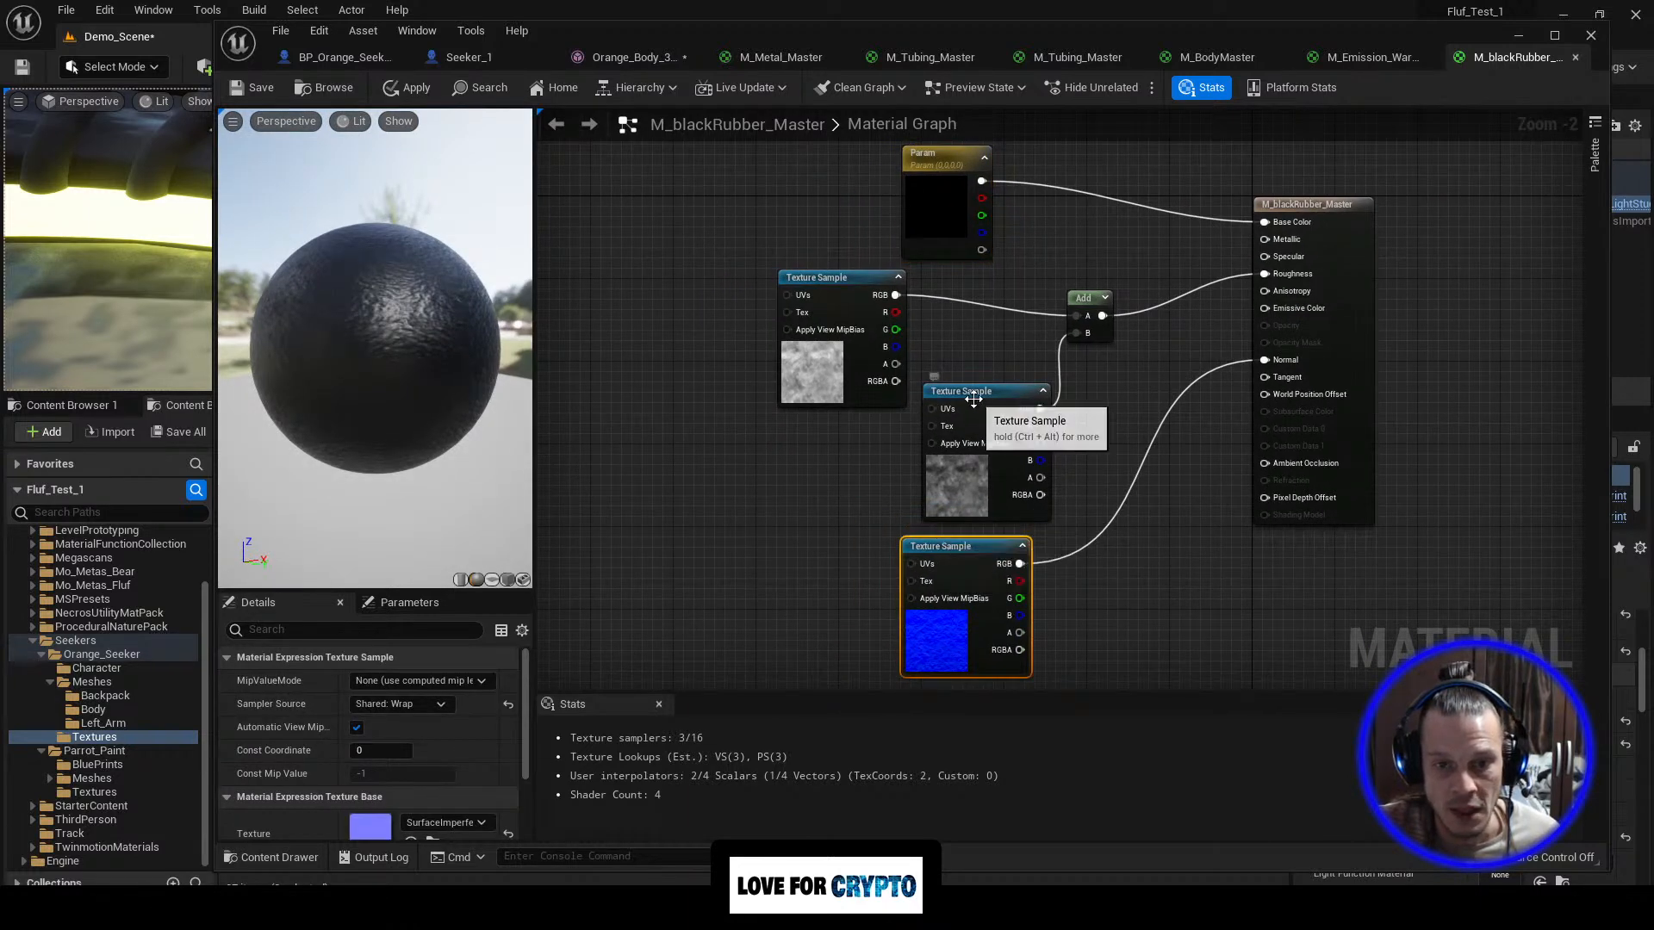
{"action": "left_click_drag", "start_coordinate": [970, 396], "coordinate": [950, 437]}
{"action": "left_click_drag", "start_coordinate": [821, 280], "coordinate": [944, 286]}
{"action": "right_click_drag", "start_coordinate": [819, 306], "coordinate": [881, 312]}
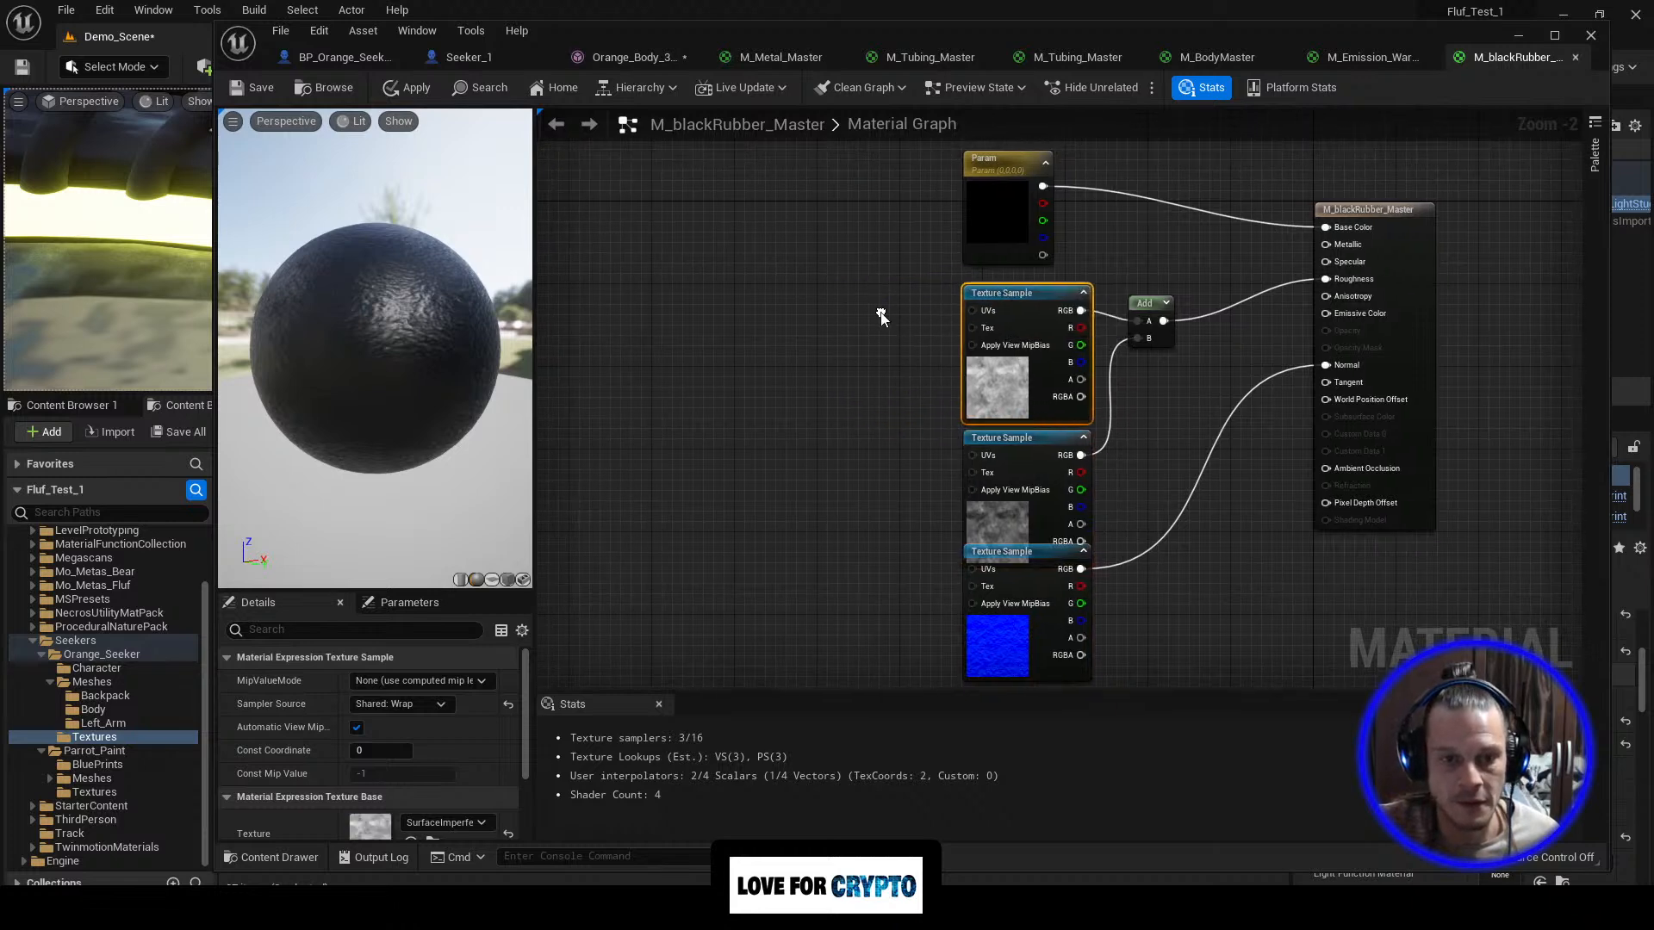
Step: Apply and save M_blackRubber_Master, then narrow the editor window and examine the black tubing in the level viewport
{"action": "left_click", "coordinate": [410, 88]}
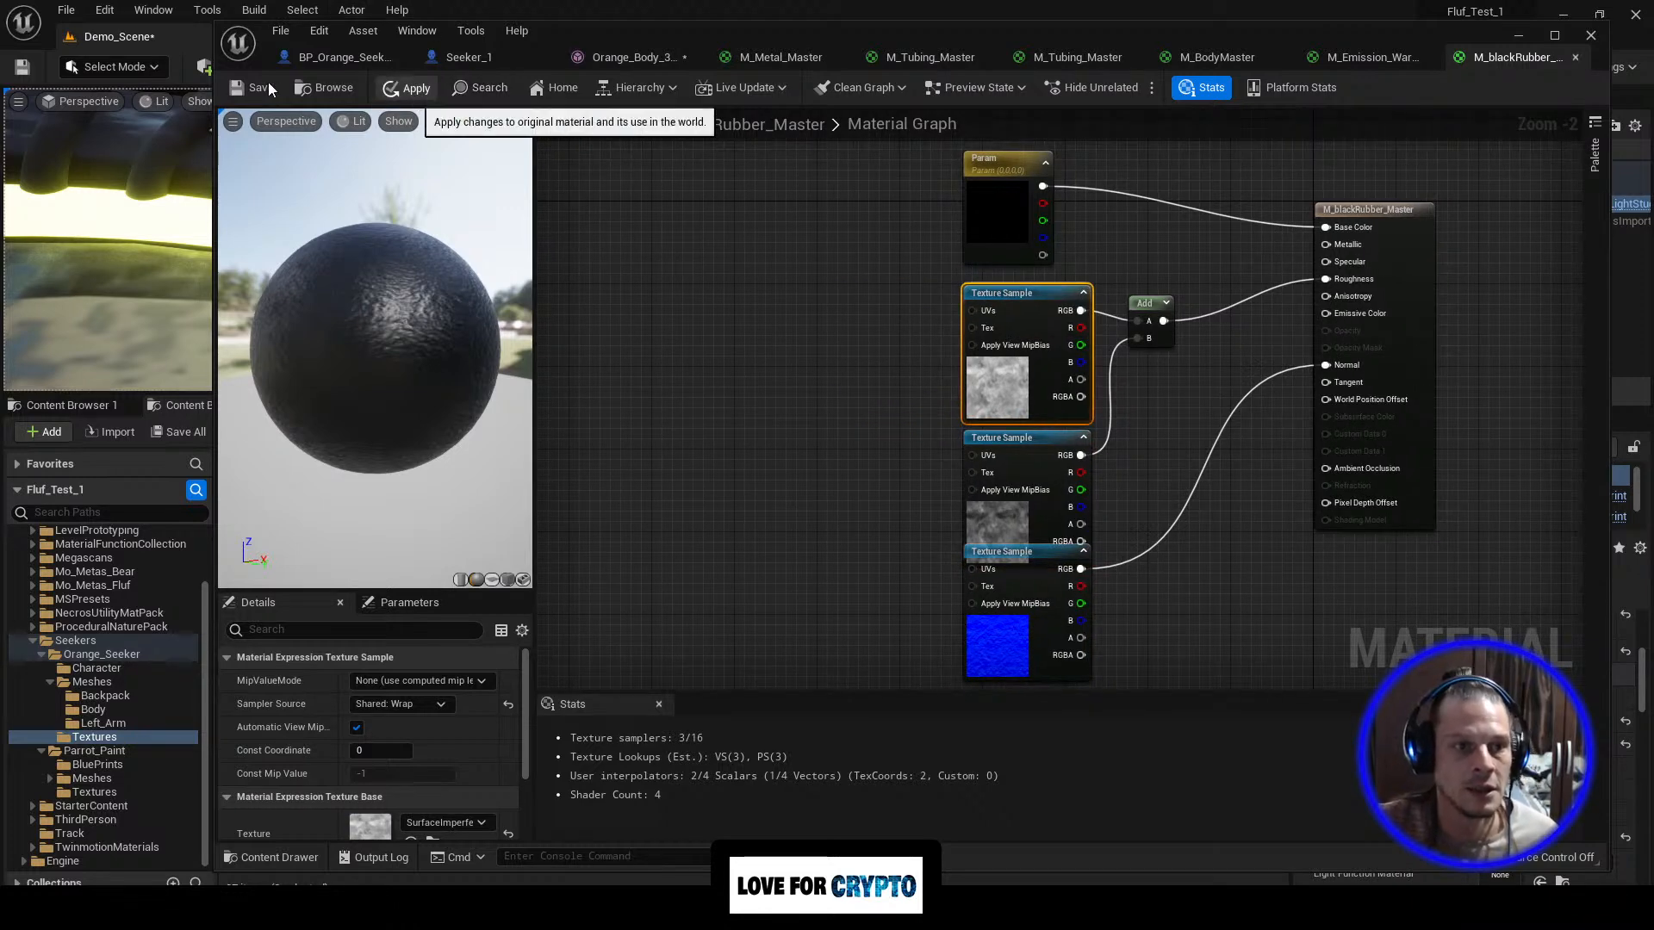
{"action": "left_click", "coordinate": [261, 92]}
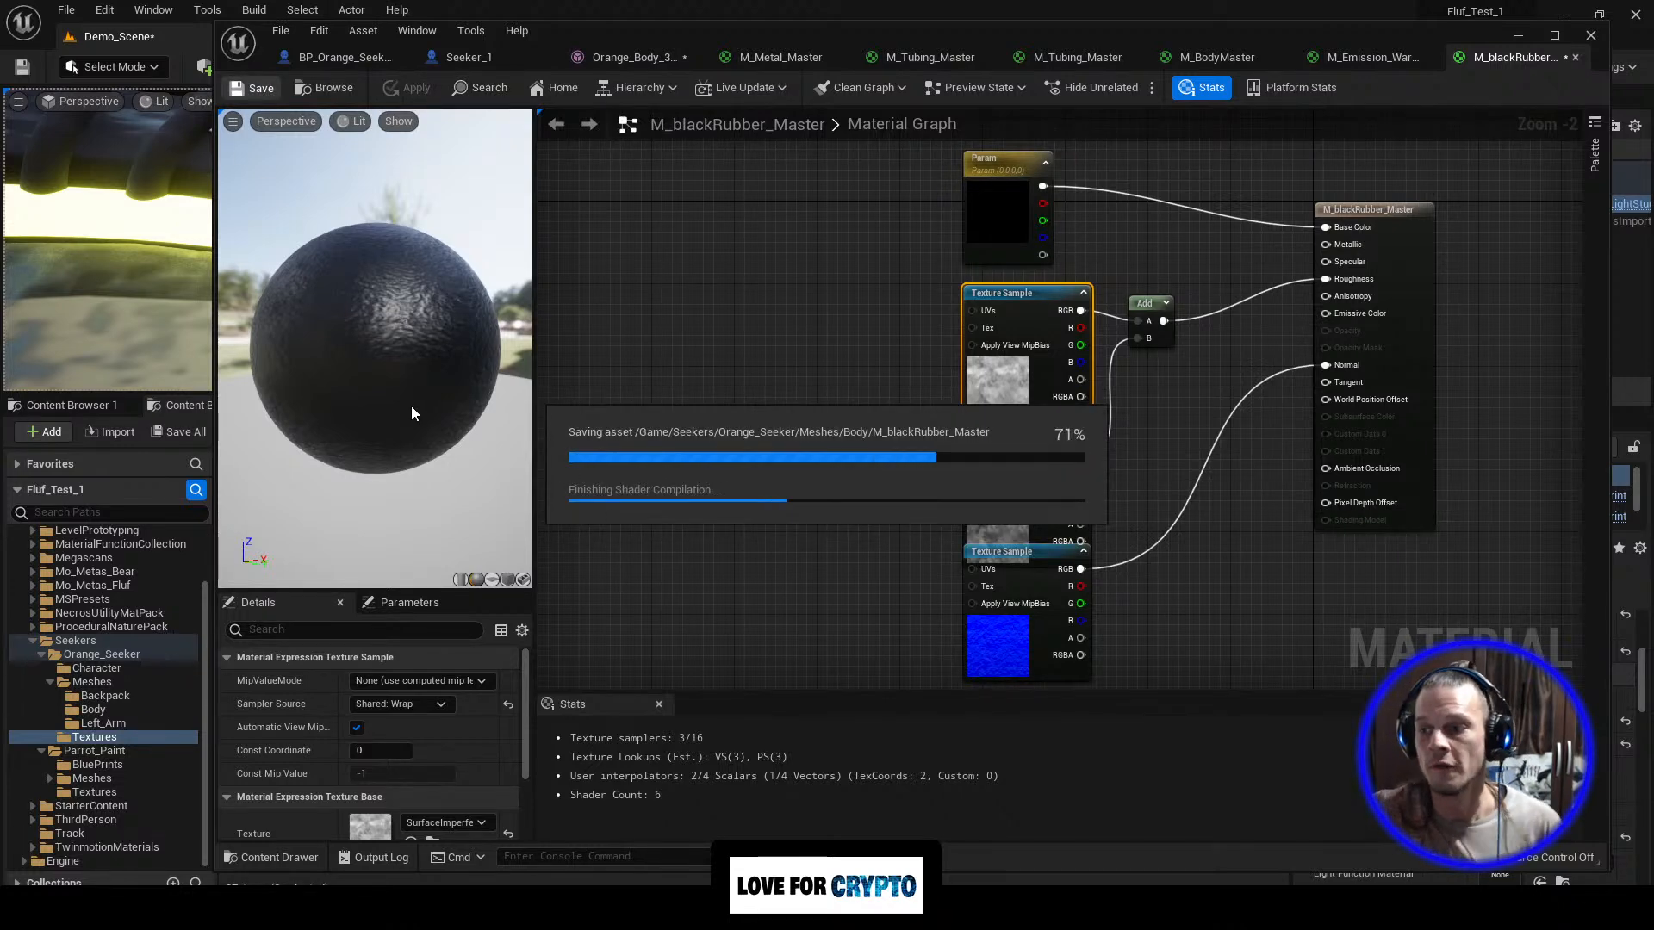
{"action": "left_click_drag", "start_coordinate": [218, 351], "coordinate": [953, 381]}
{"action": "right_click_drag", "start_coordinate": [562, 311], "coordinate": [634, 274]}
Step: Add a TextureCoordinate node in the empty graph area beside the texture samples
{"action": "right_click_drag", "start_coordinate": [1294, 391], "coordinate": [1182, 375]}
{"action": "right_click", "coordinate": [1186, 346]}
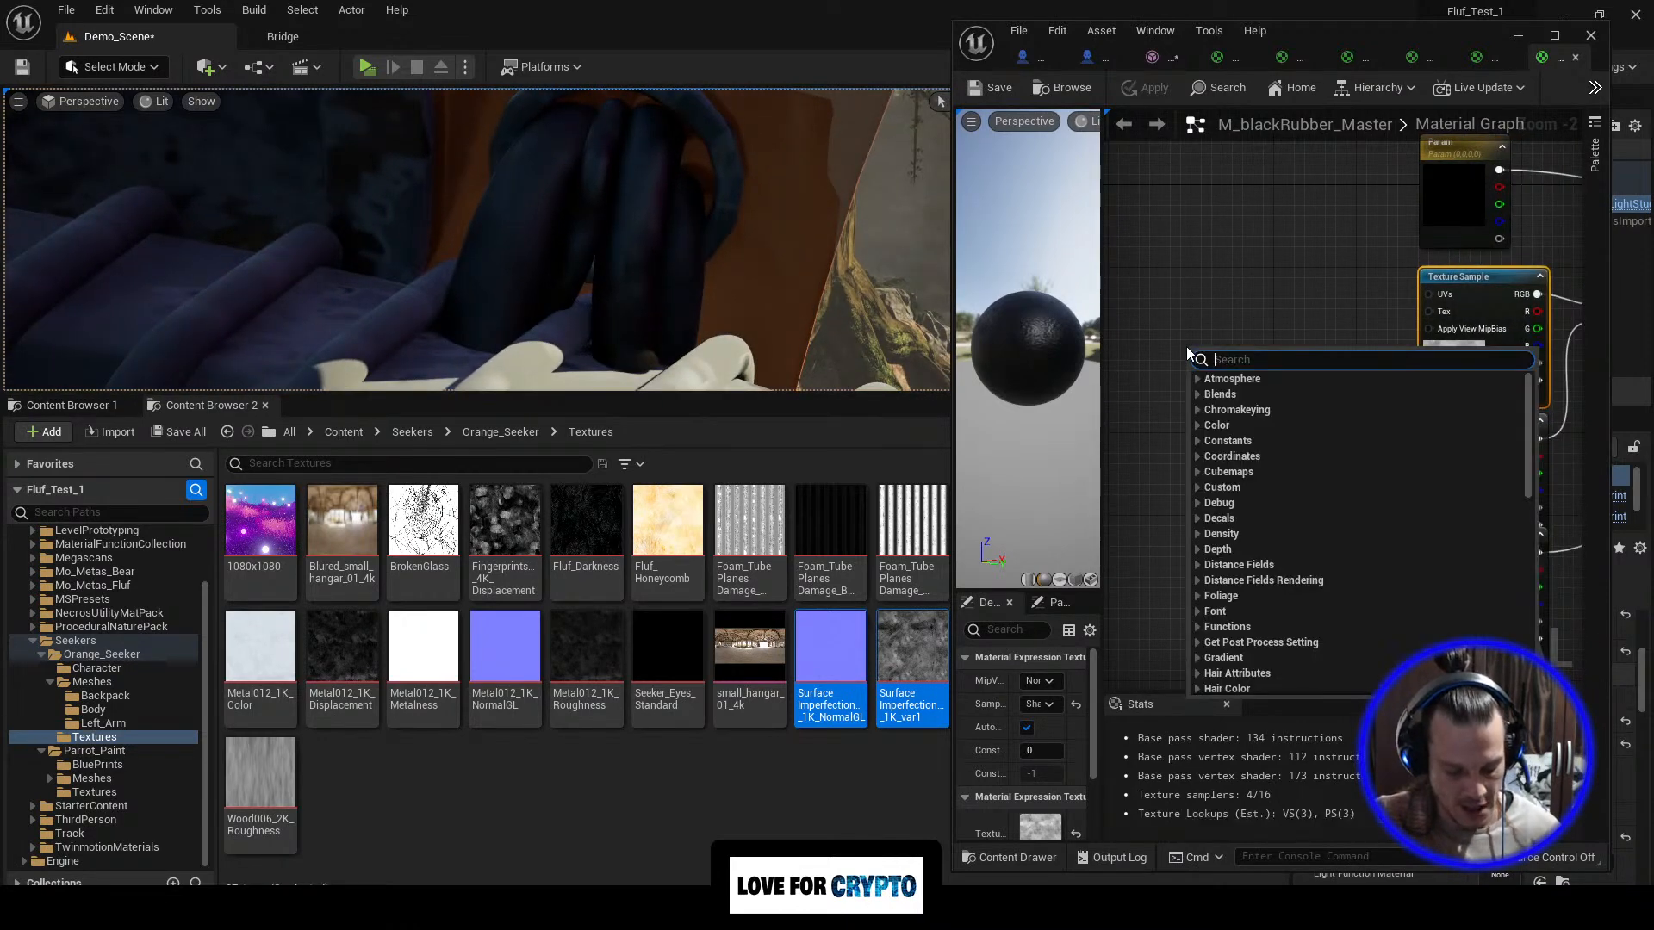
{"action": "type", "text": "coo"}
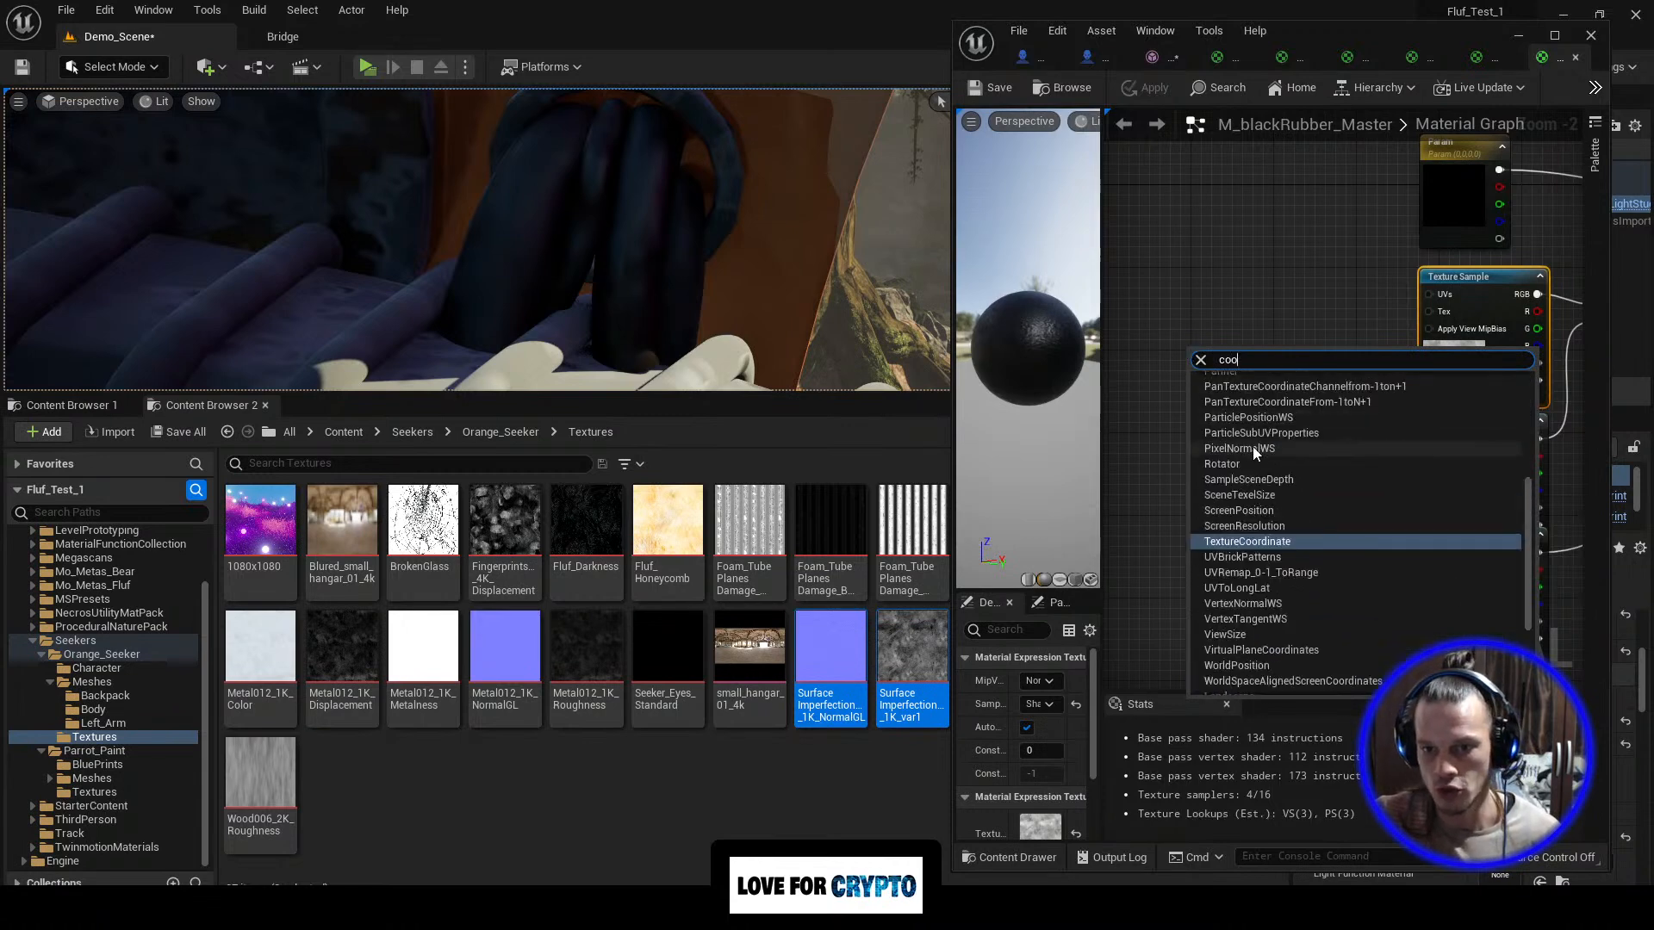
{"action": "left_click", "coordinate": [1263, 542]}
Step: Add a scalar parameter node and position it below the TexCoord node
{"action": "right_click", "coordinate": [1220, 489]}
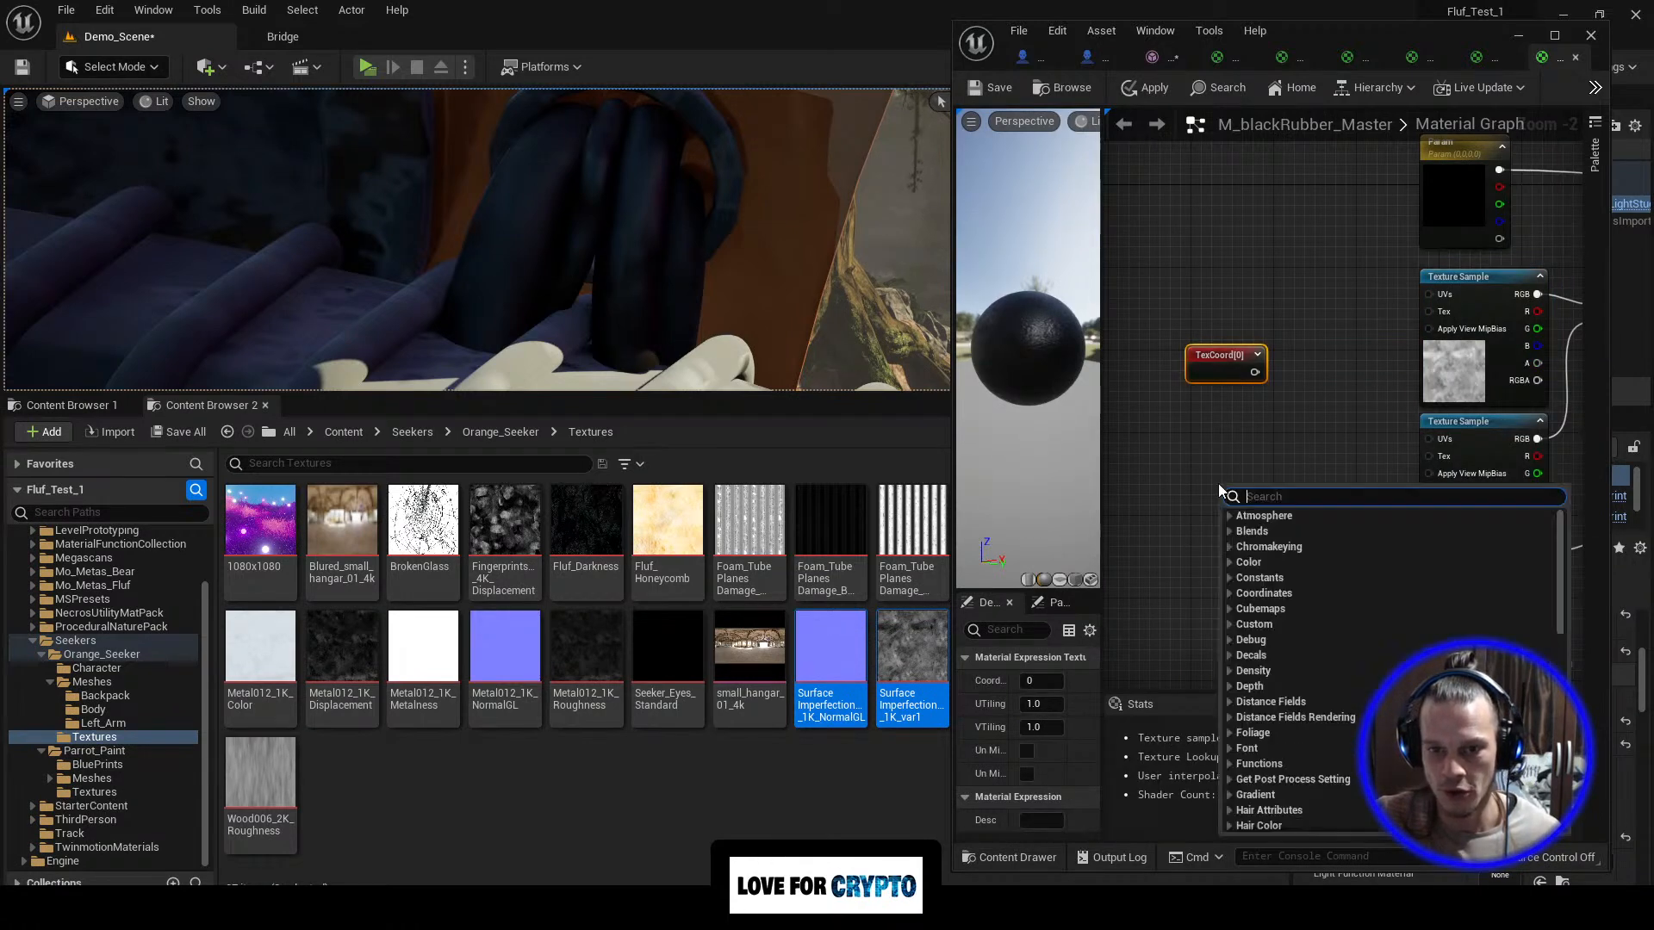
{"action": "type", "text": "scal"}
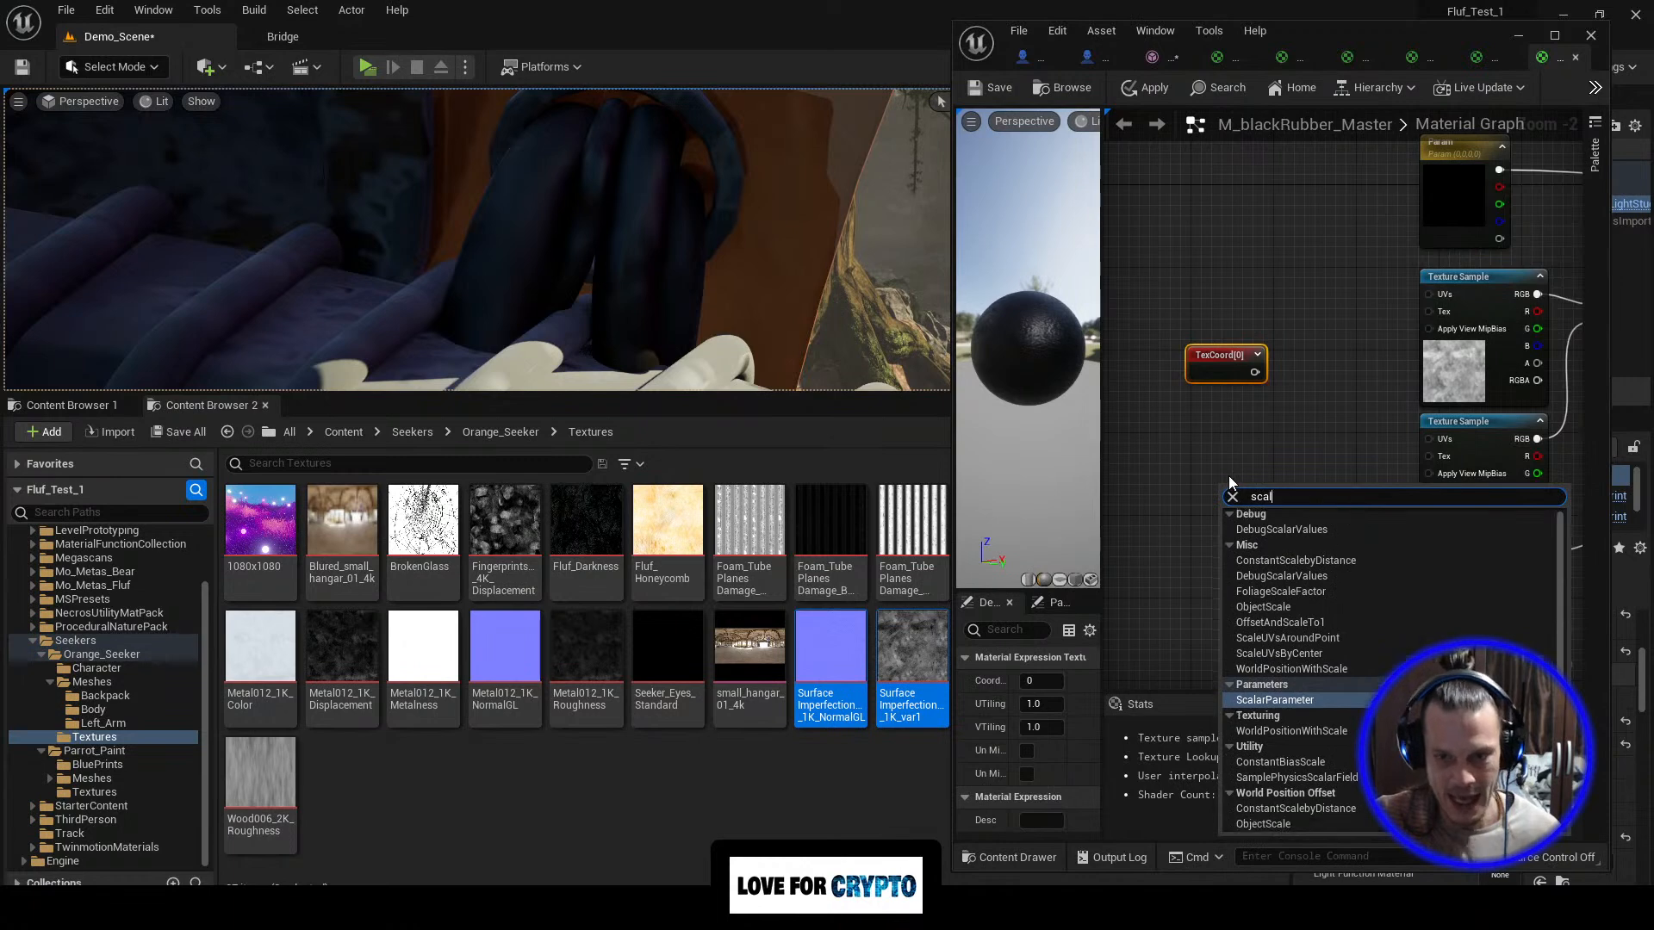
{"action": "left_click", "coordinate": [1308, 701]}
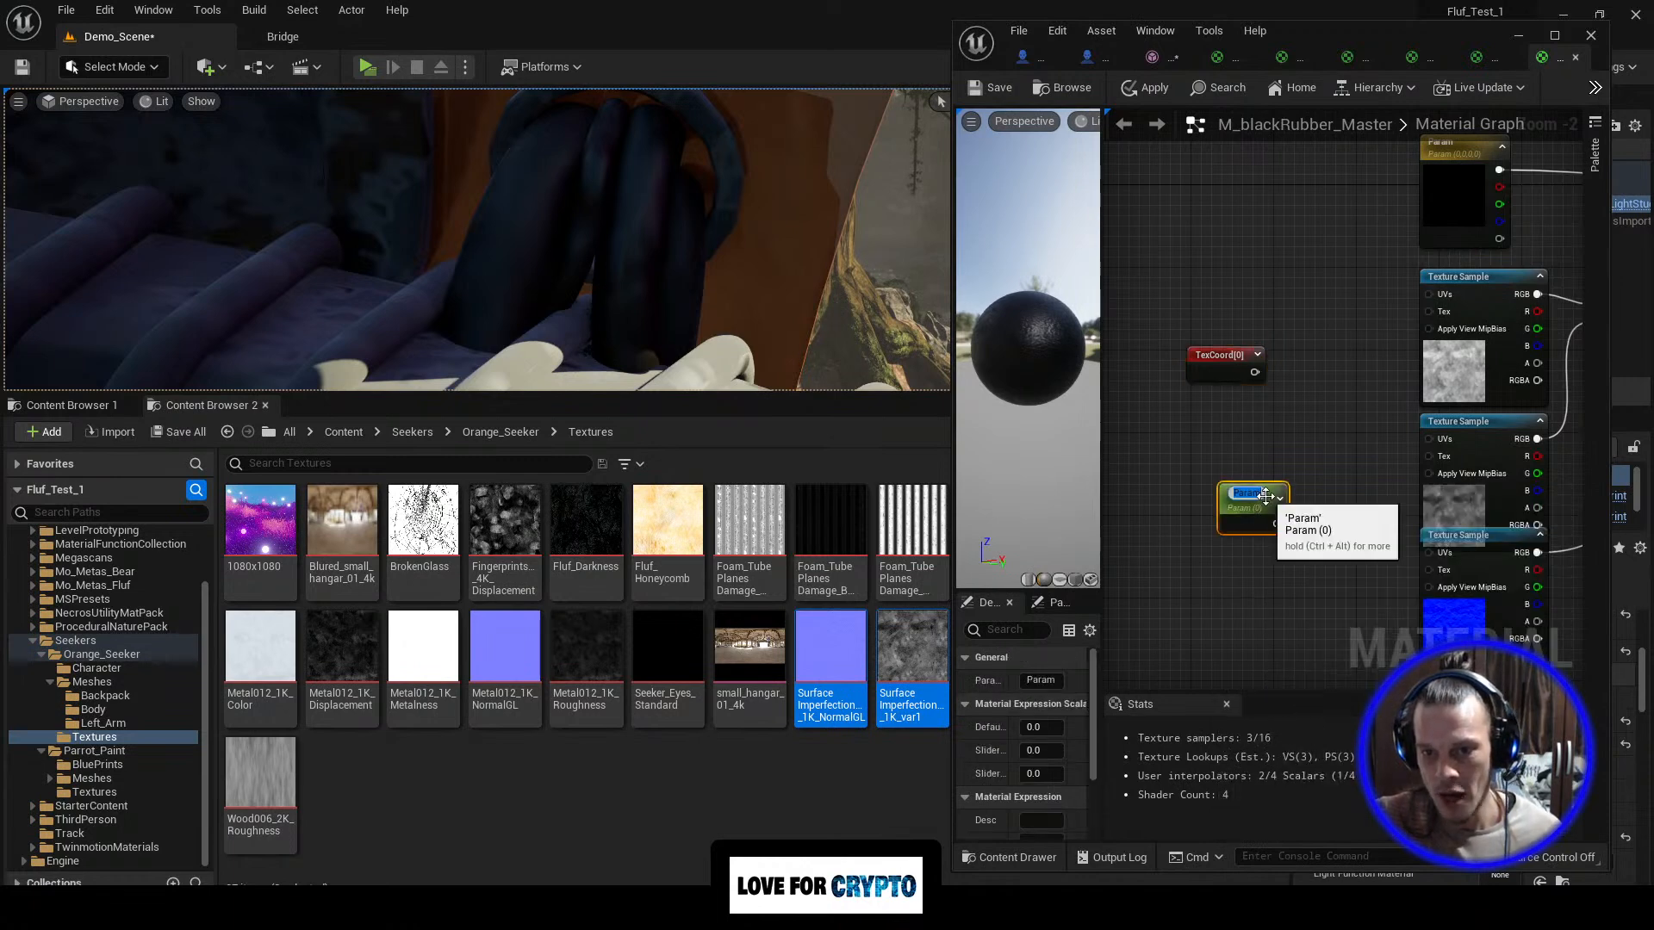
{"action": "left_click_drag", "start_coordinate": [1250, 498], "coordinate": [1172, 473]}
{"action": "mouse_move", "coordinate": [1341, 416]}
{"action": "right_mouse_down"}
{"action": "mouse_move", "coordinate": [1300, 432]}
{"action": "mouse_move", "coordinate": [1348, 425]}
{"action": "right_mouse_up"}
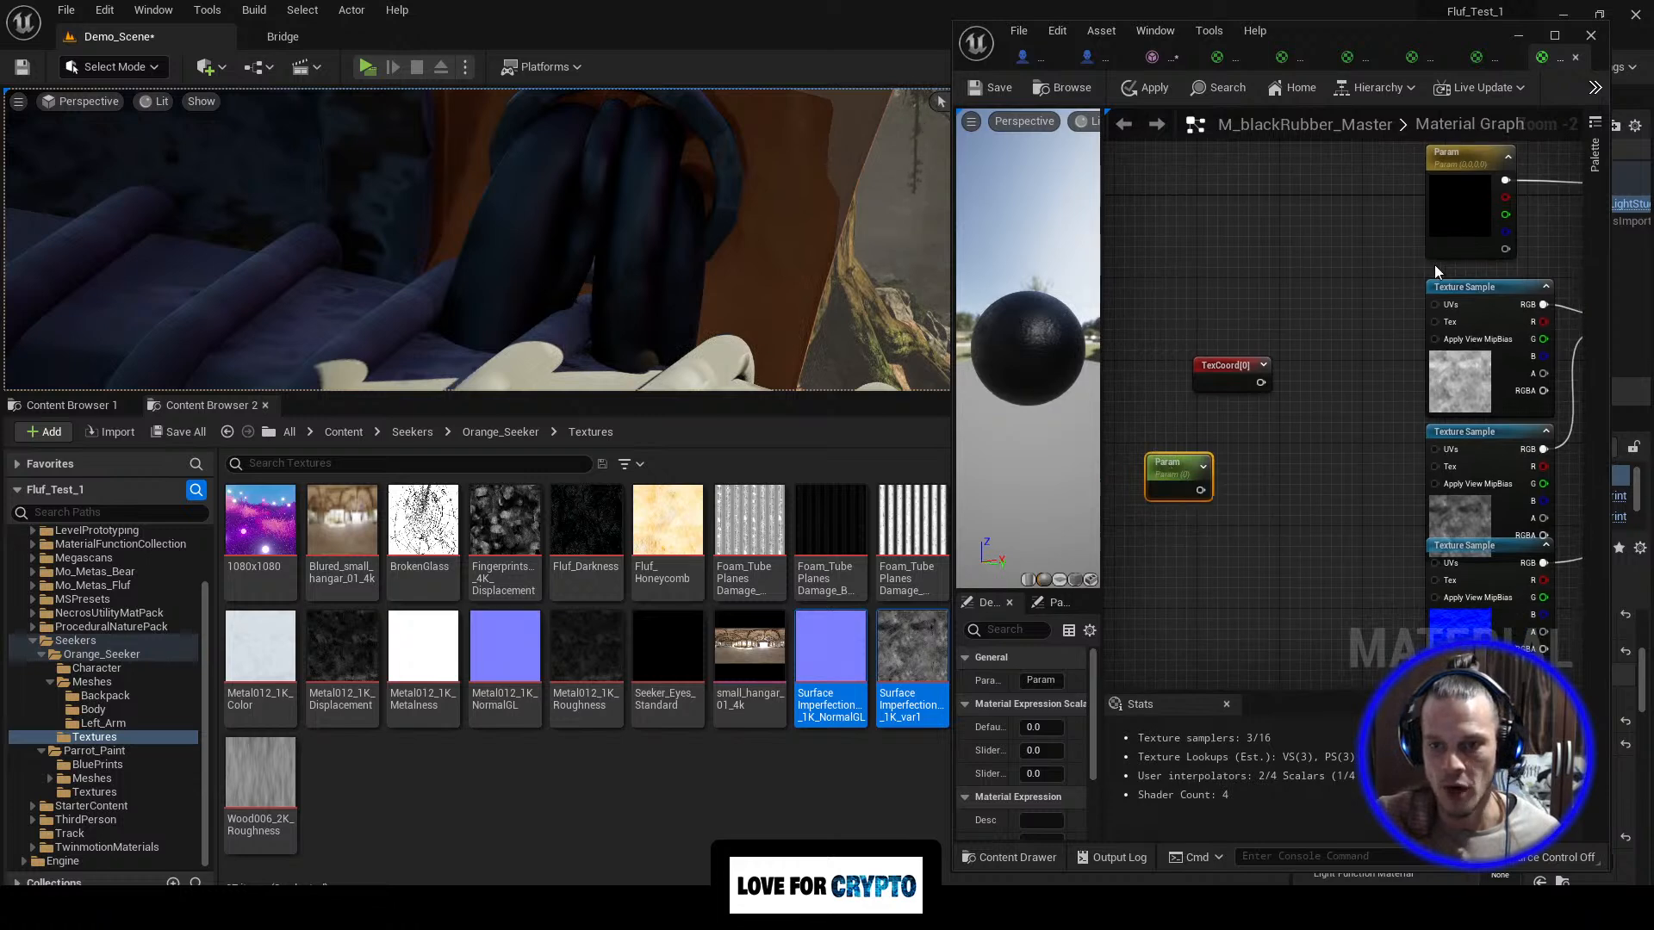
Step: Rename the vector colour parameter as Colour and widen the material editor to show the whole node graph
{"action": "left_click", "coordinate": [1463, 158]}
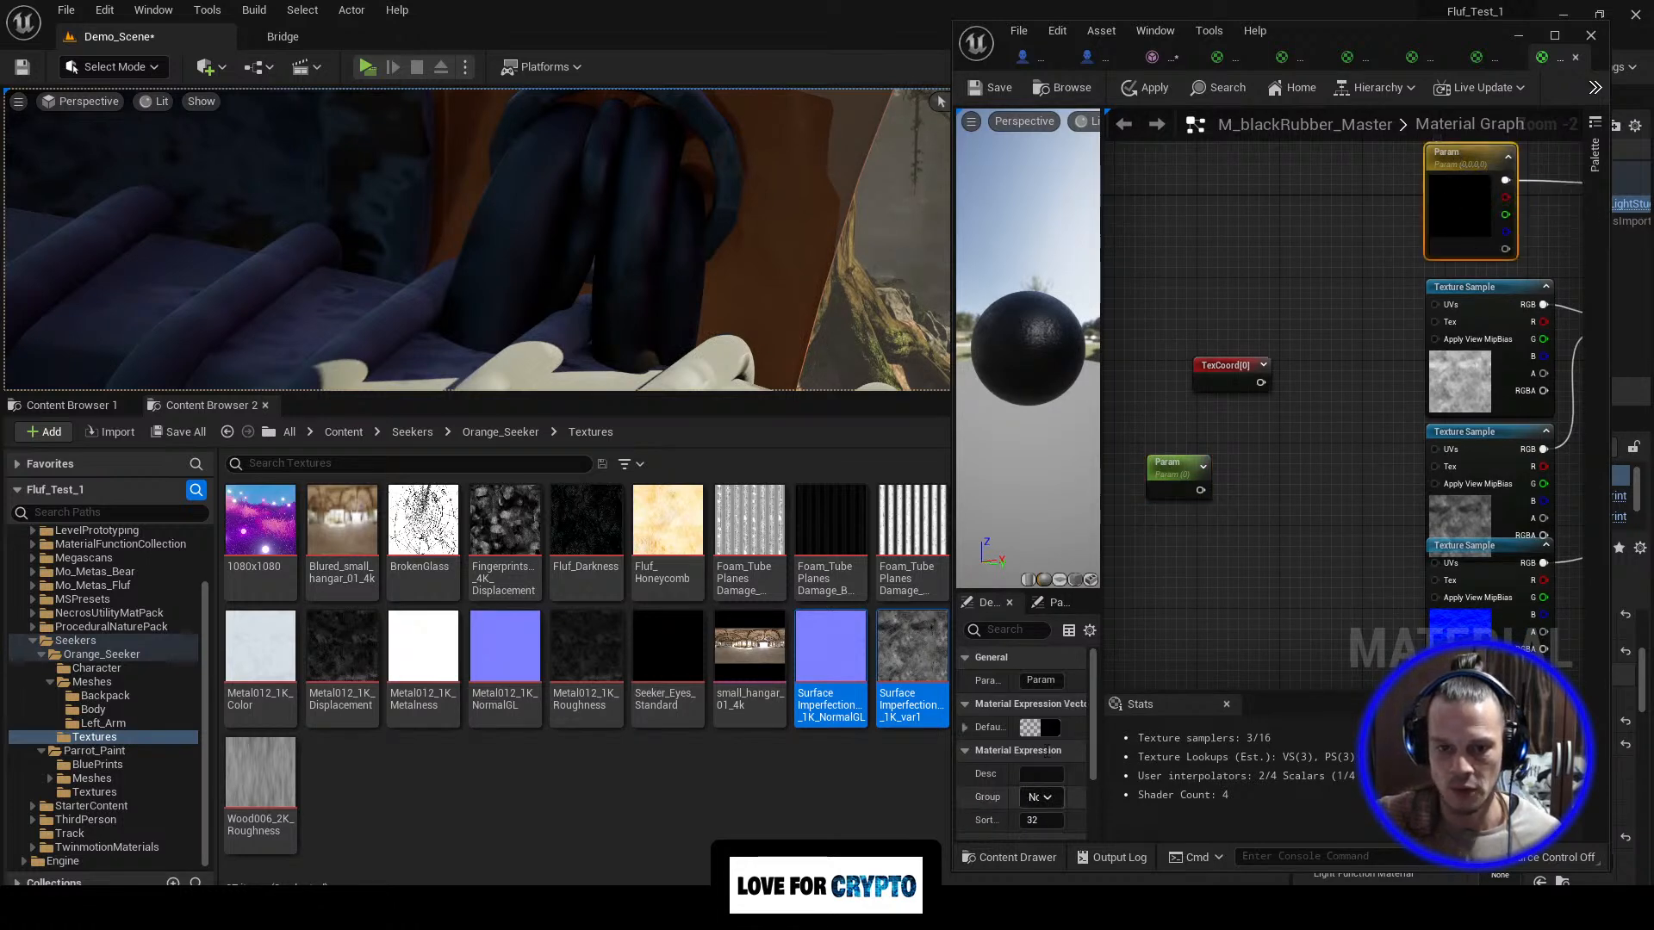
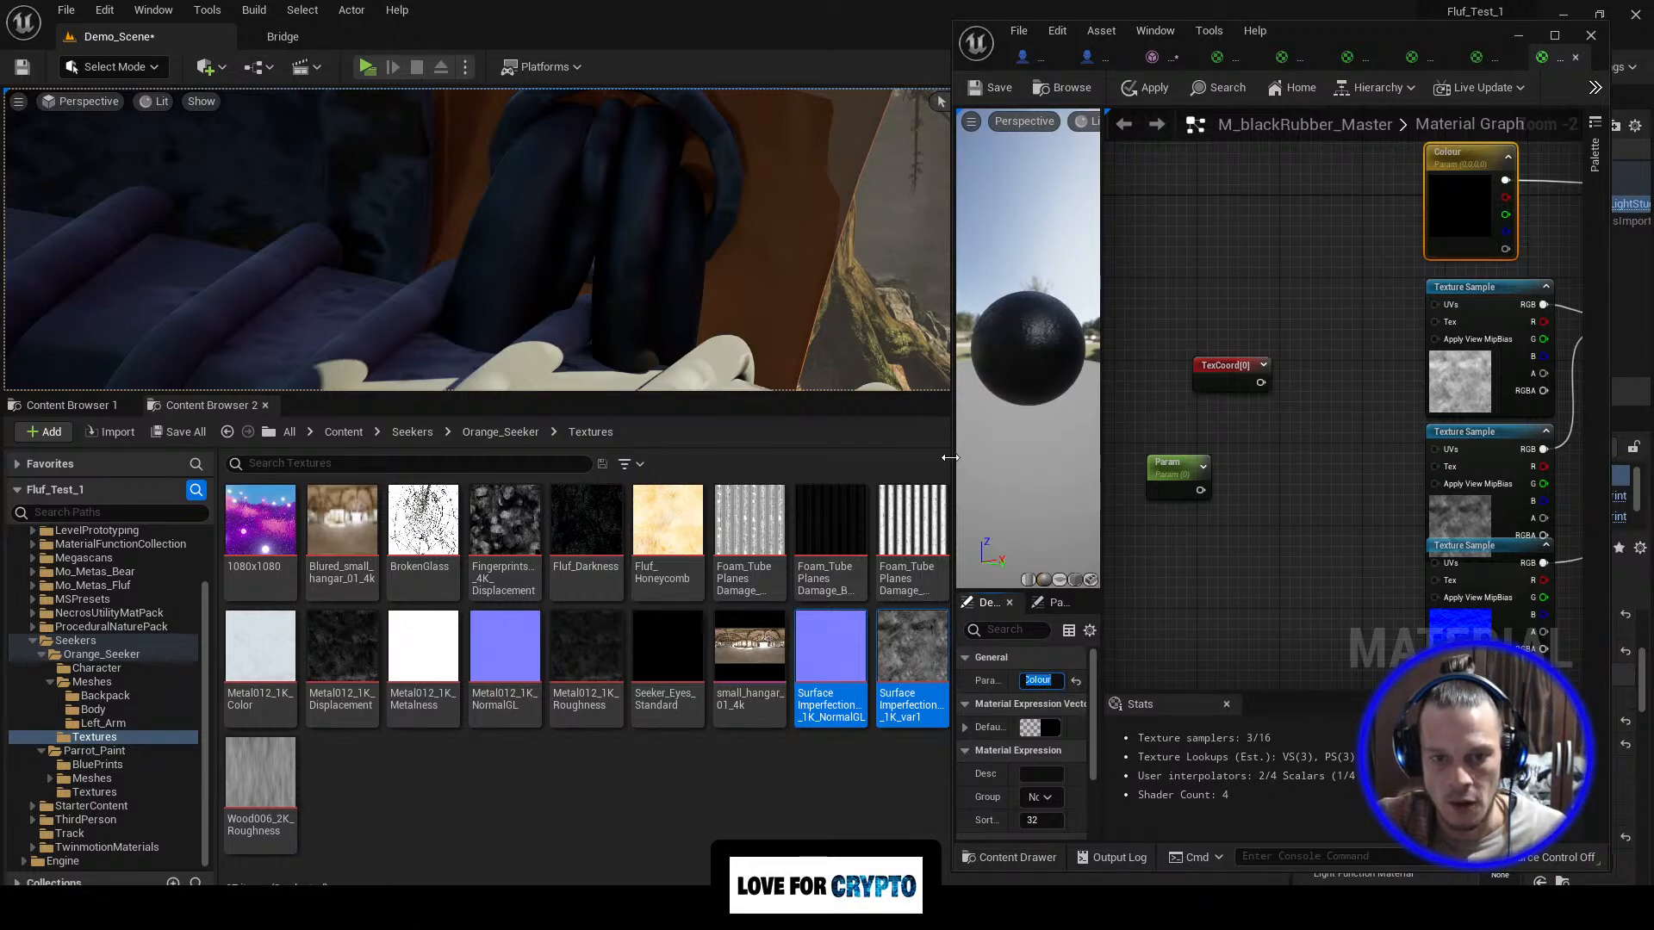
{"action": "left_click_drag", "start_coordinate": [949, 457], "coordinate": [399, 511]}
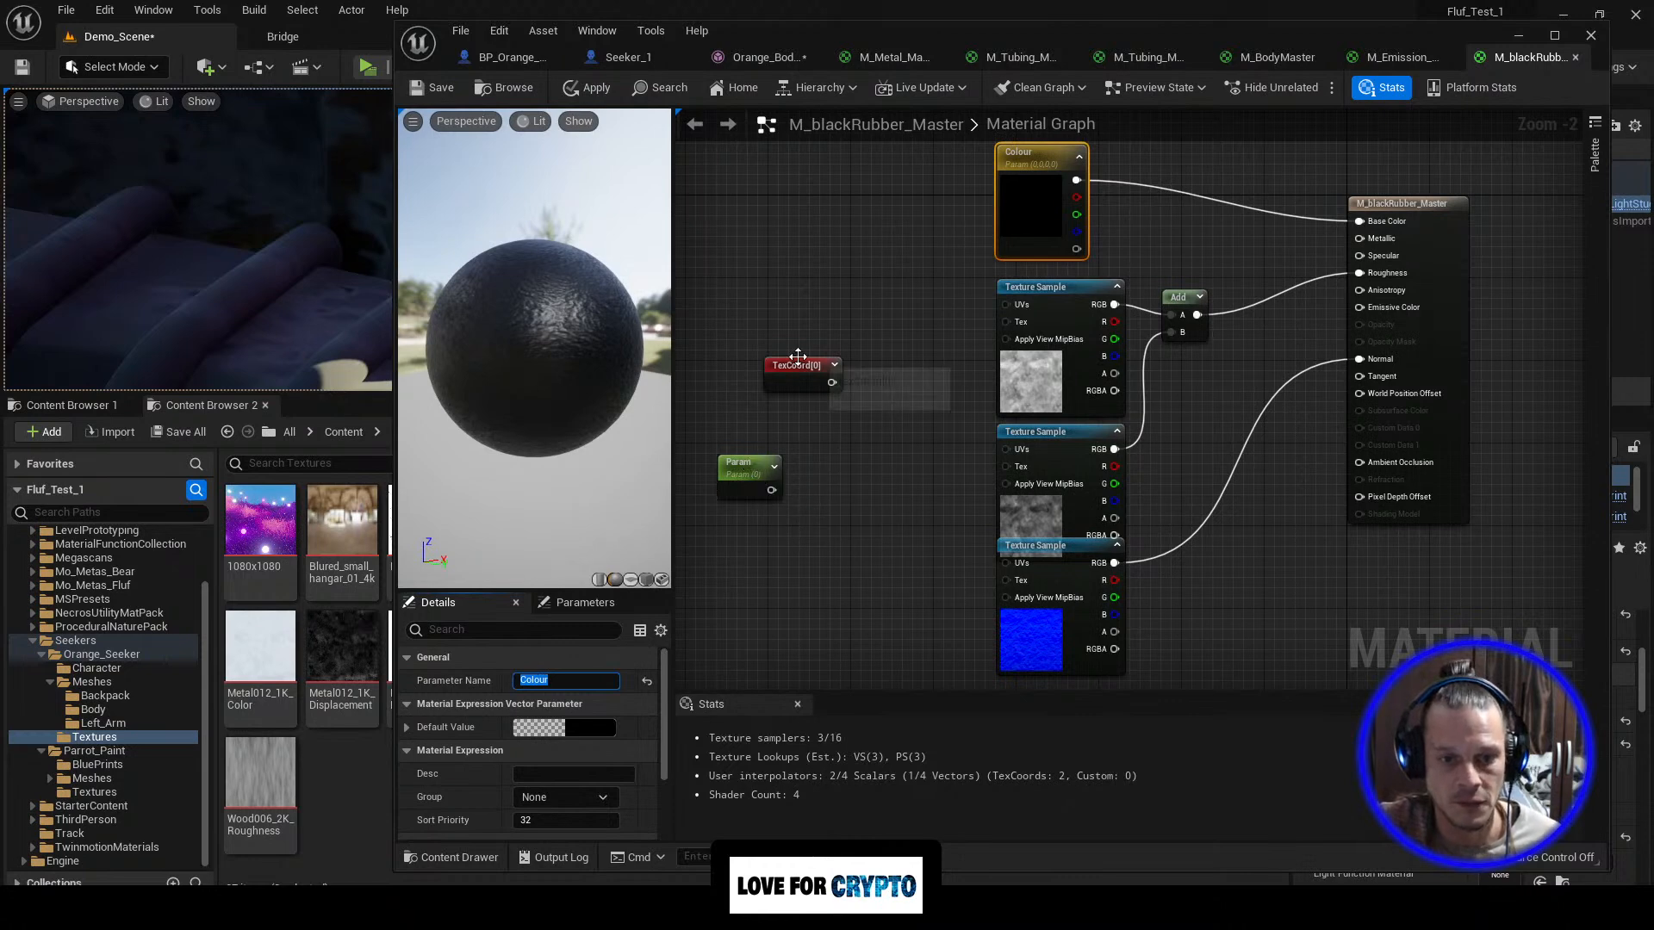
Step: Align the TexCoord node above the scalar parameter and set the scalar parameter's default value to 50
{"action": "left_click_drag", "start_coordinate": [799, 365], "coordinate": [753, 370]}
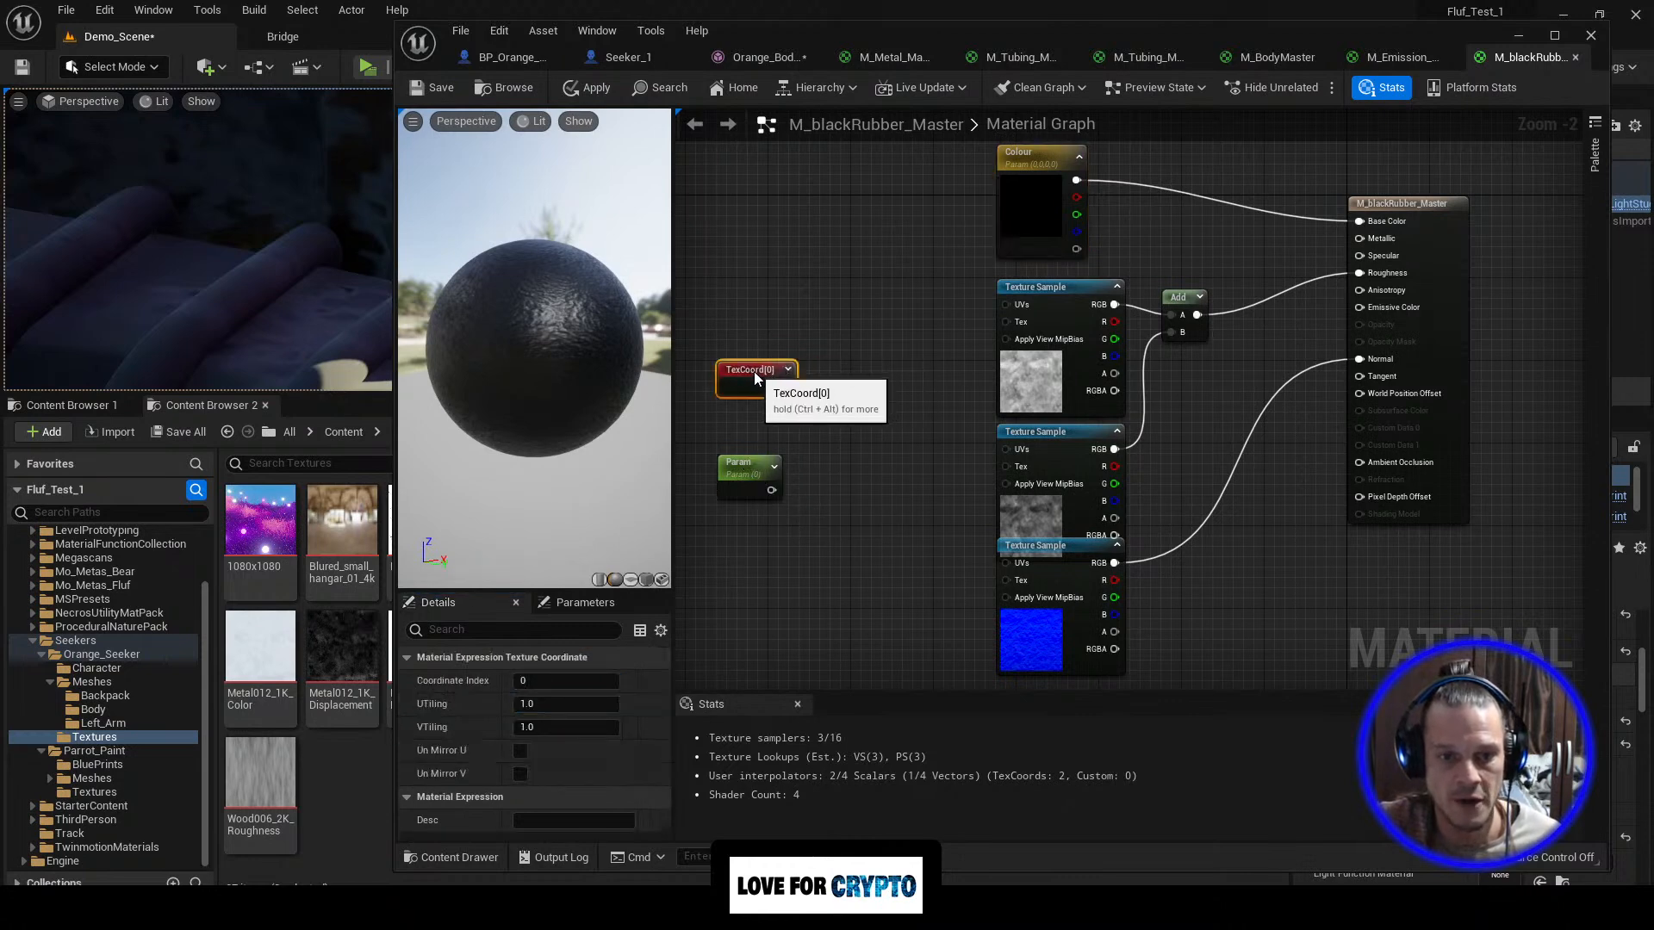
{"action": "left_click", "coordinate": [756, 462]}
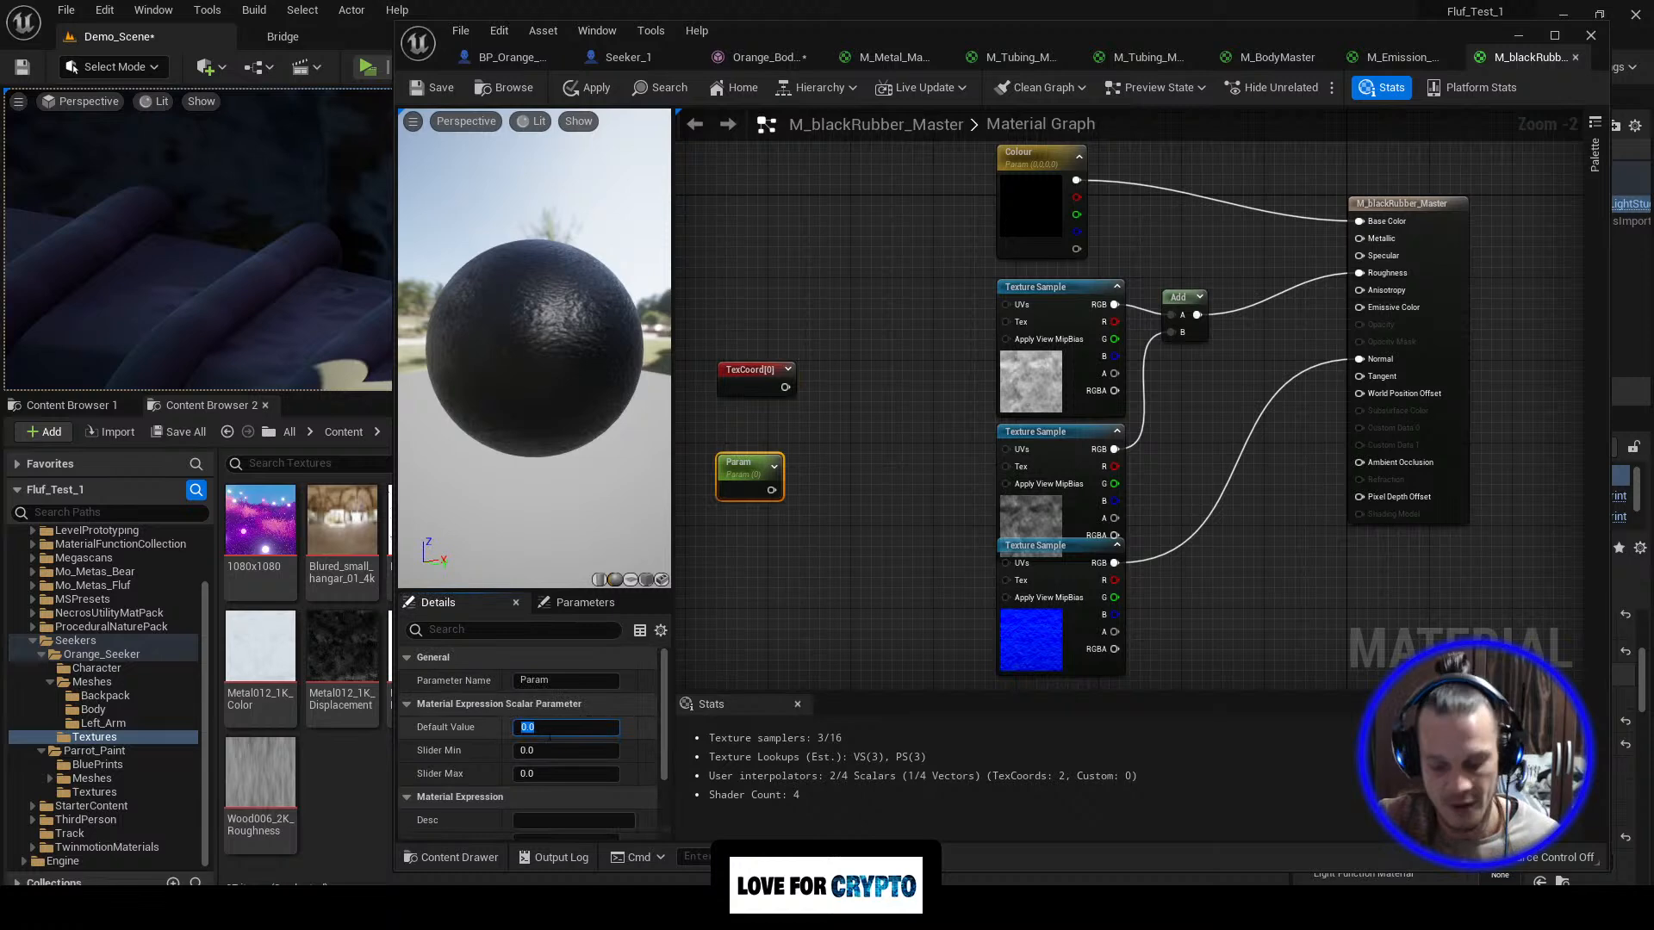
{"action": "type", "text": "50"}
{"action": "key", "text": "Return"}
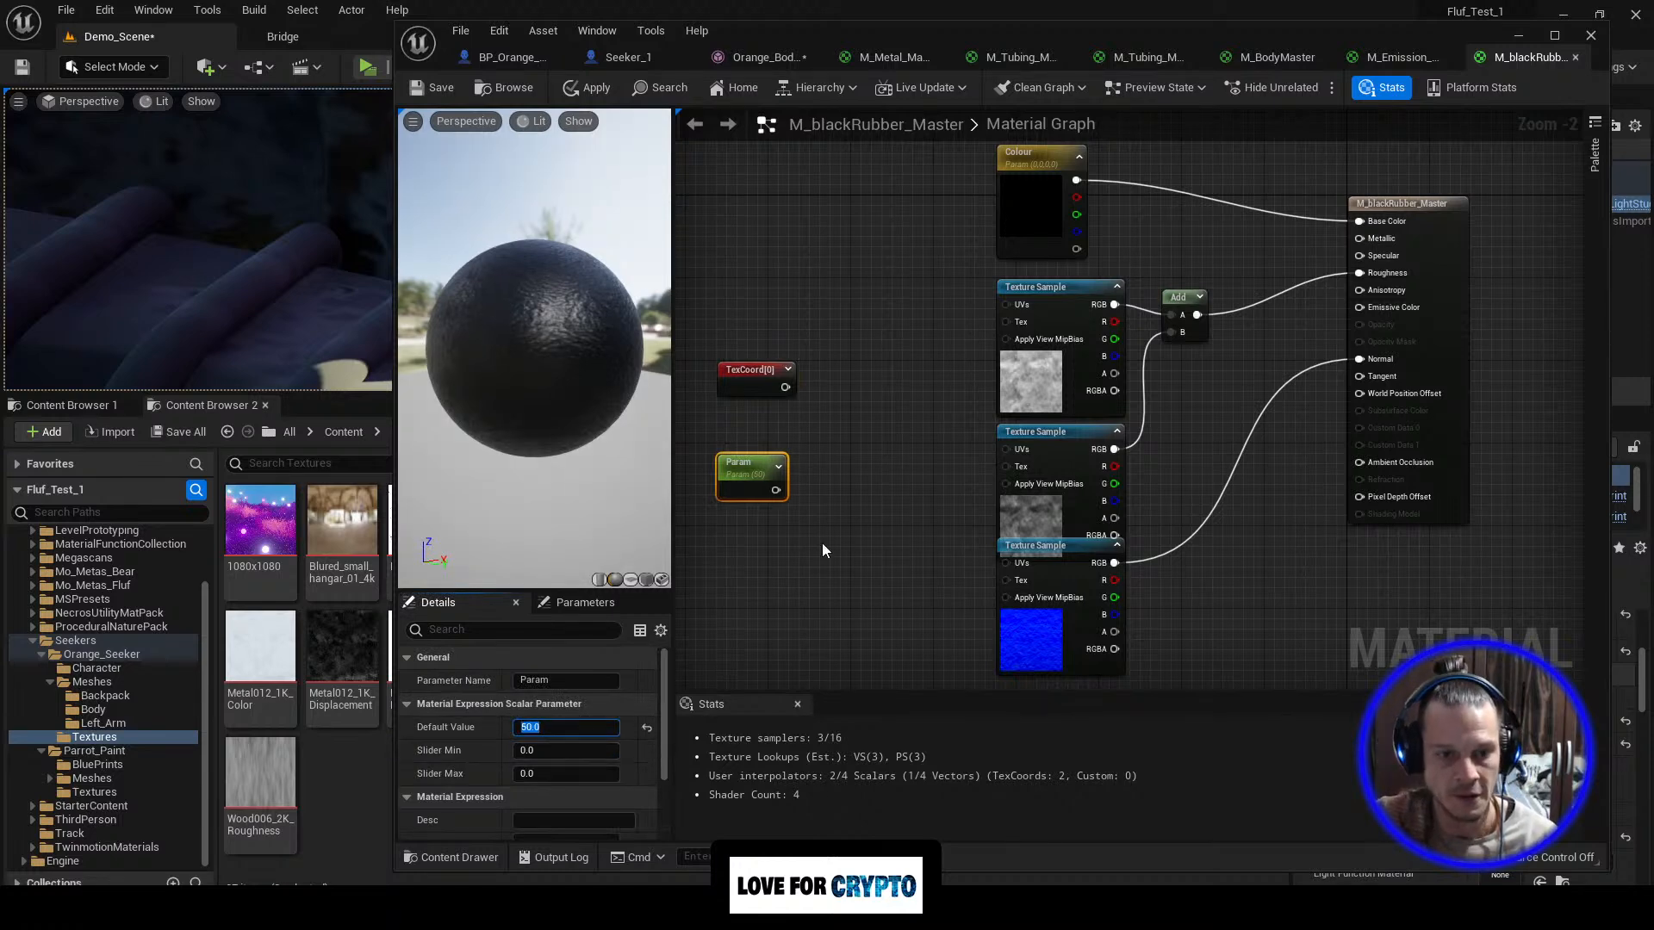
Step: Add a Multiply node, feed it the TexCoord and scalar parameter, and connect its output to the upper texture sample's UVs
{"action": "right_click", "coordinate": [867, 411]}
{"action": "left_click", "coordinate": [867, 391]}
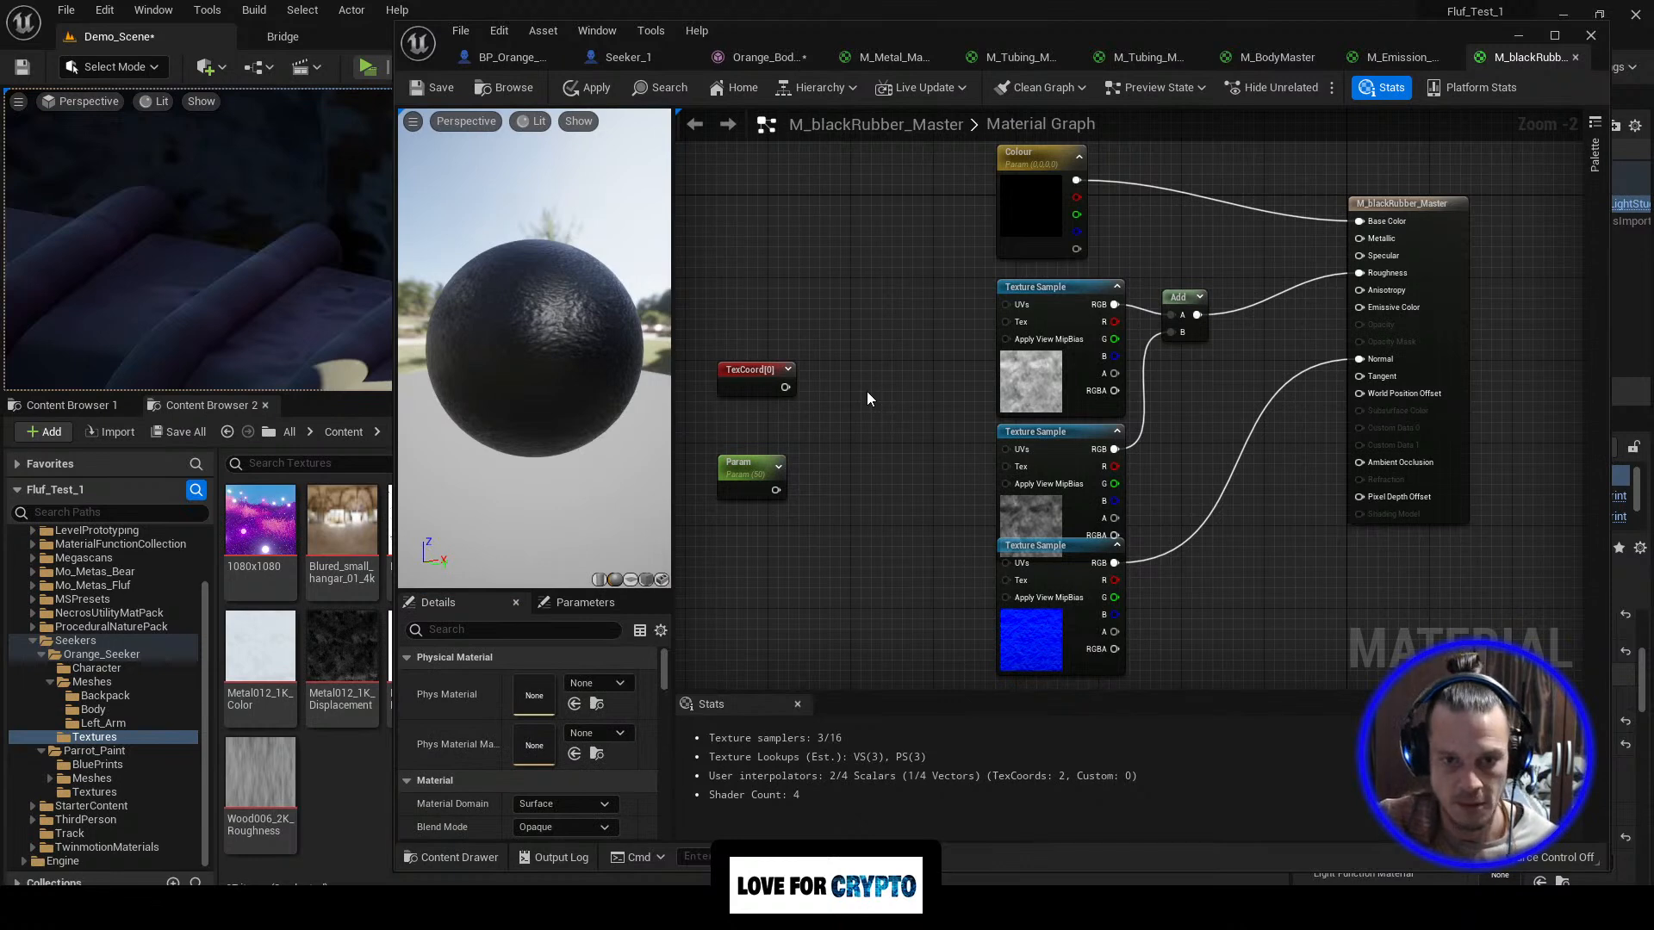
{"action": "key", "text": "m"}
{"action": "left_click", "coordinate": [867, 391]}
{"action": "left_click_drag", "start_coordinate": [900, 401], "coordinate": [830, 428]}
{"action": "left_click_drag", "start_coordinate": [776, 490], "coordinate": [1006, 307]}
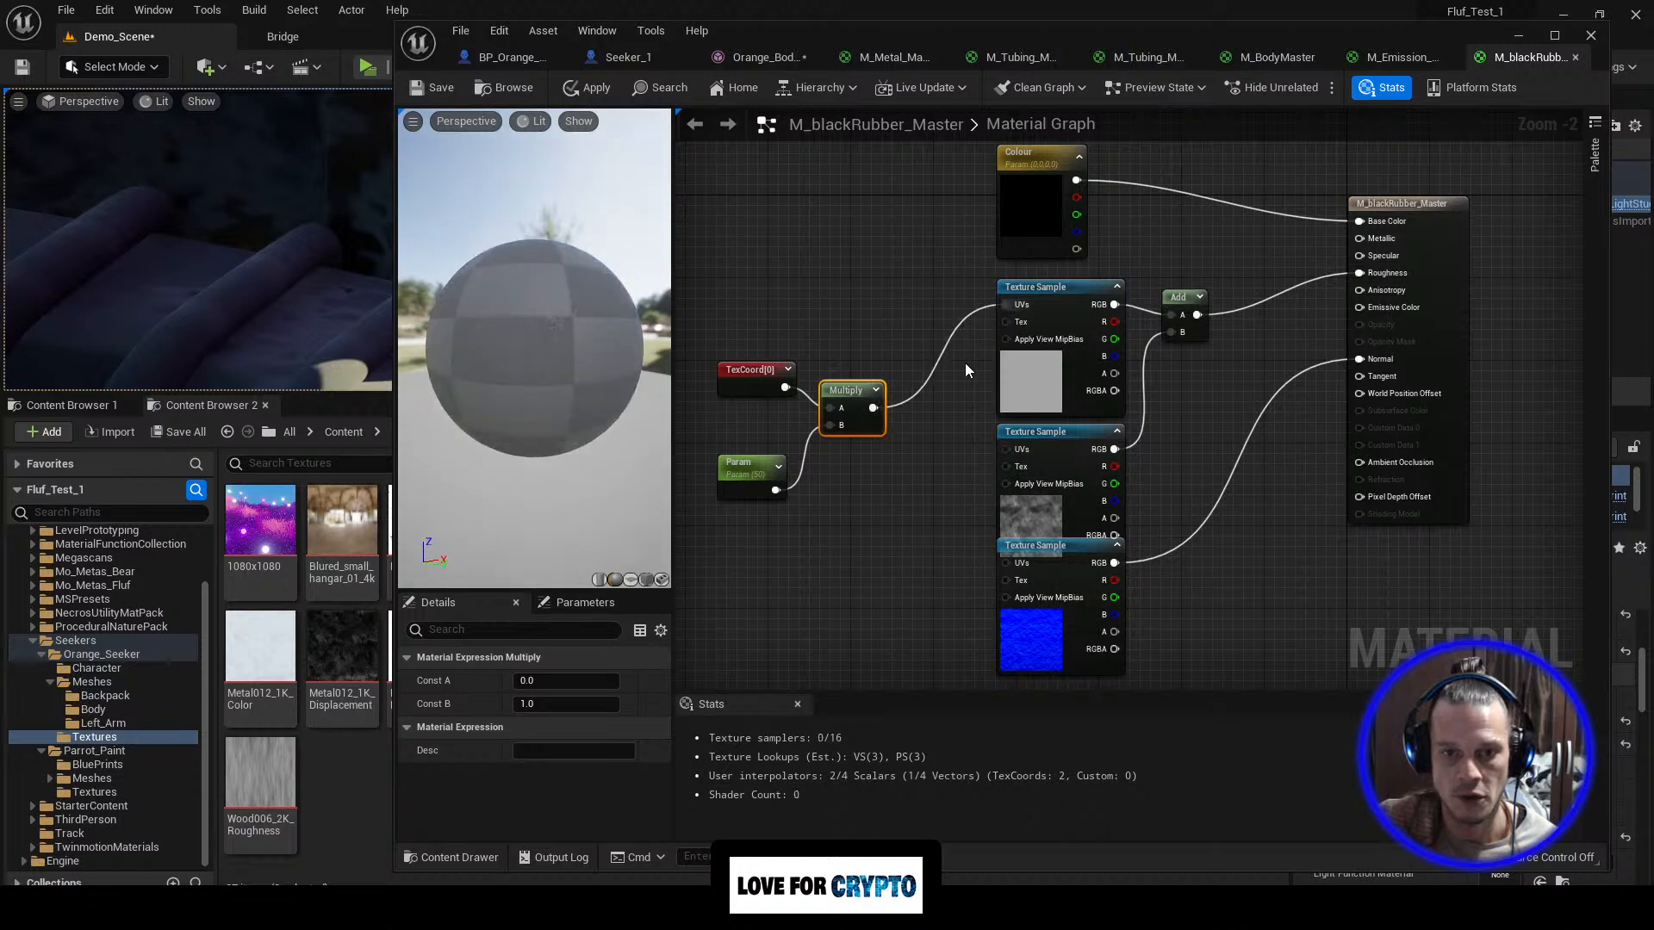
Step: Connect the Multiply output to the UVs of the middle and lower texture samples
{"action": "left_click_drag", "start_coordinate": [871, 409], "coordinate": [885, 412]}
{"action": "left_click_drag", "start_coordinate": [995, 452], "coordinate": [1005, 449]}
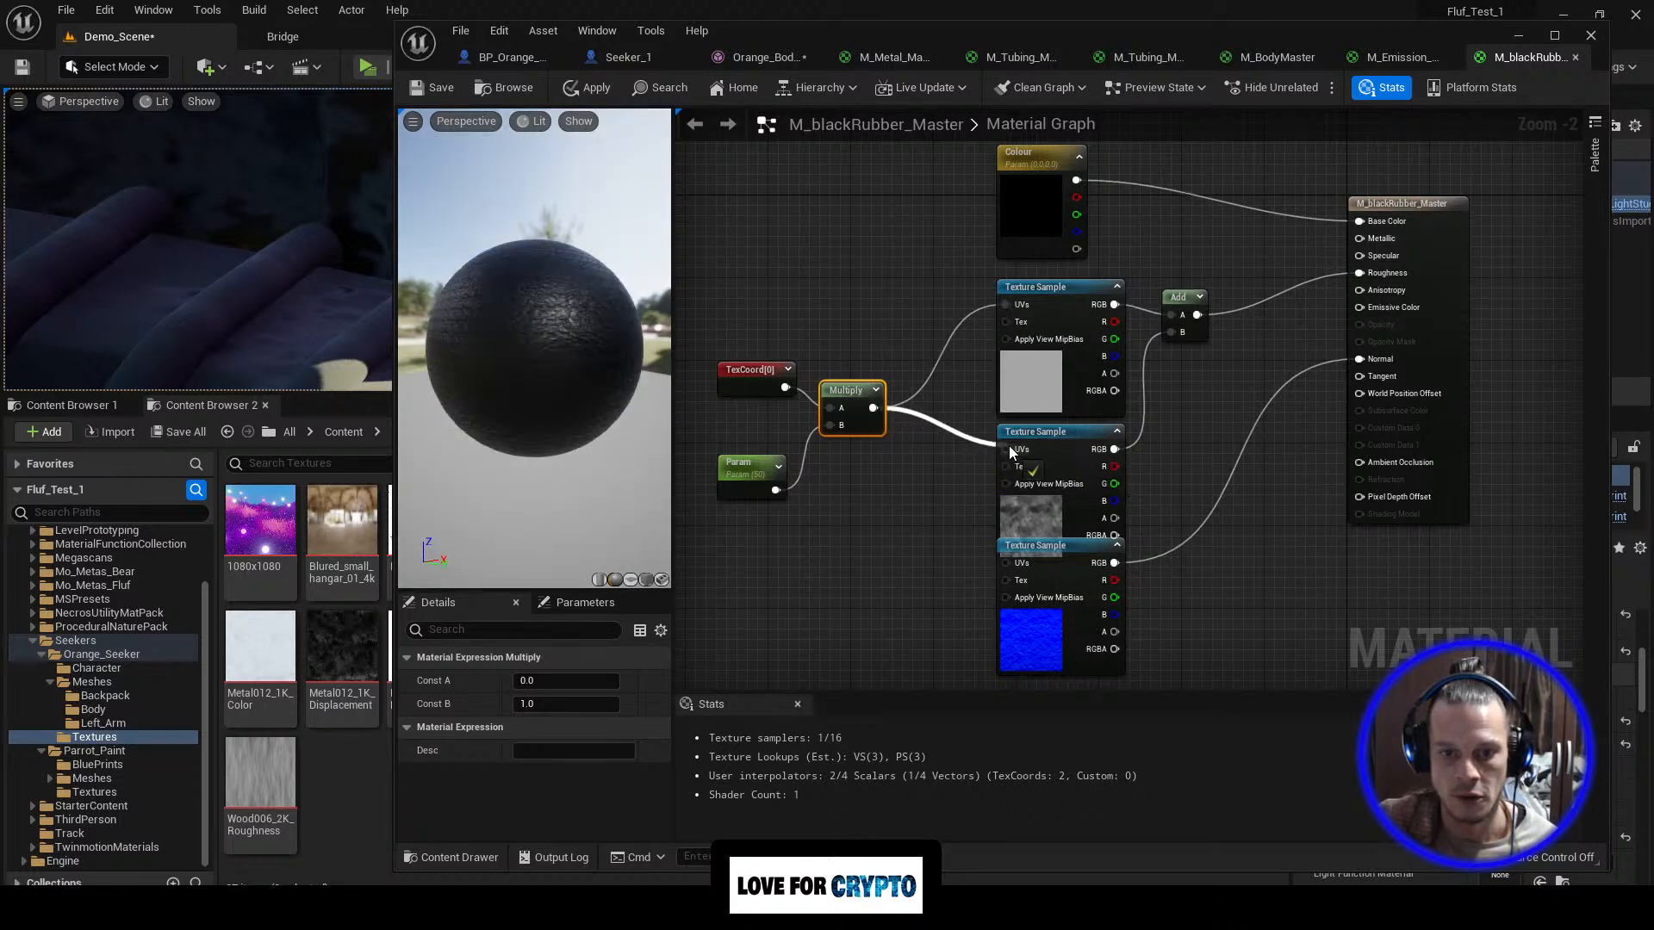
{"action": "left_click_drag", "start_coordinate": [876, 409], "coordinate": [1006, 565]}
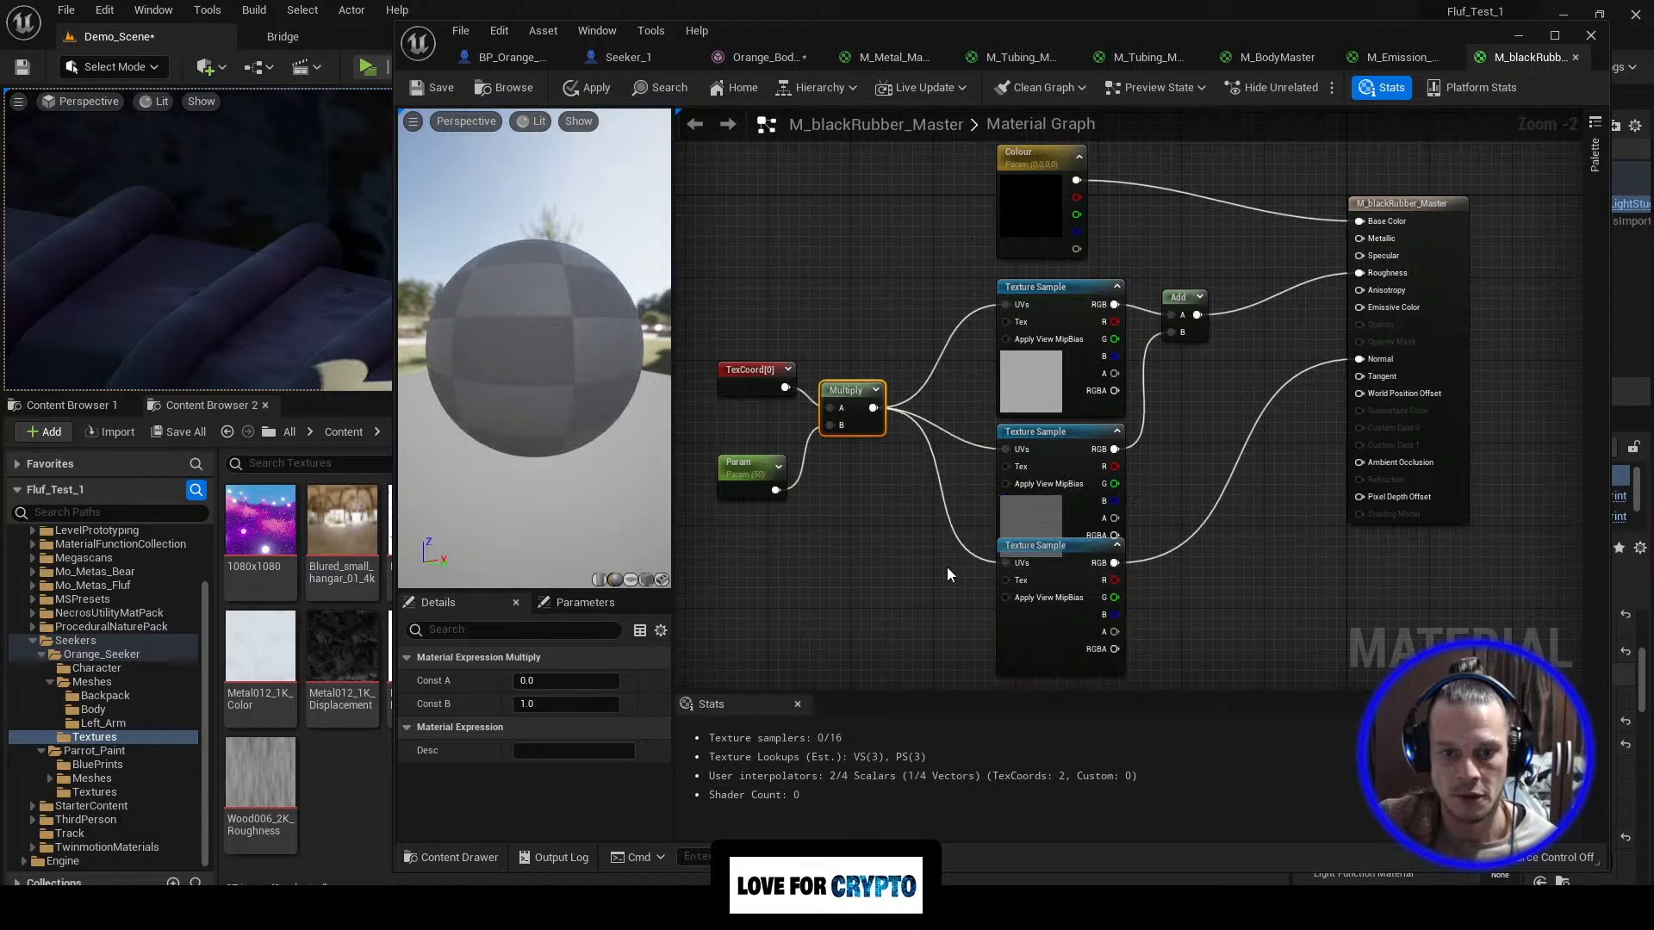
Step: Apply and save M_blackRubber_Master, then examine the tubing in the level viewport and minimise the material editor
{"action": "scroll", "coordinate": [948, 567], "scroll_direction": "down", "scroll_amount": 2}
{"action": "left_click", "coordinate": [590, 89]}
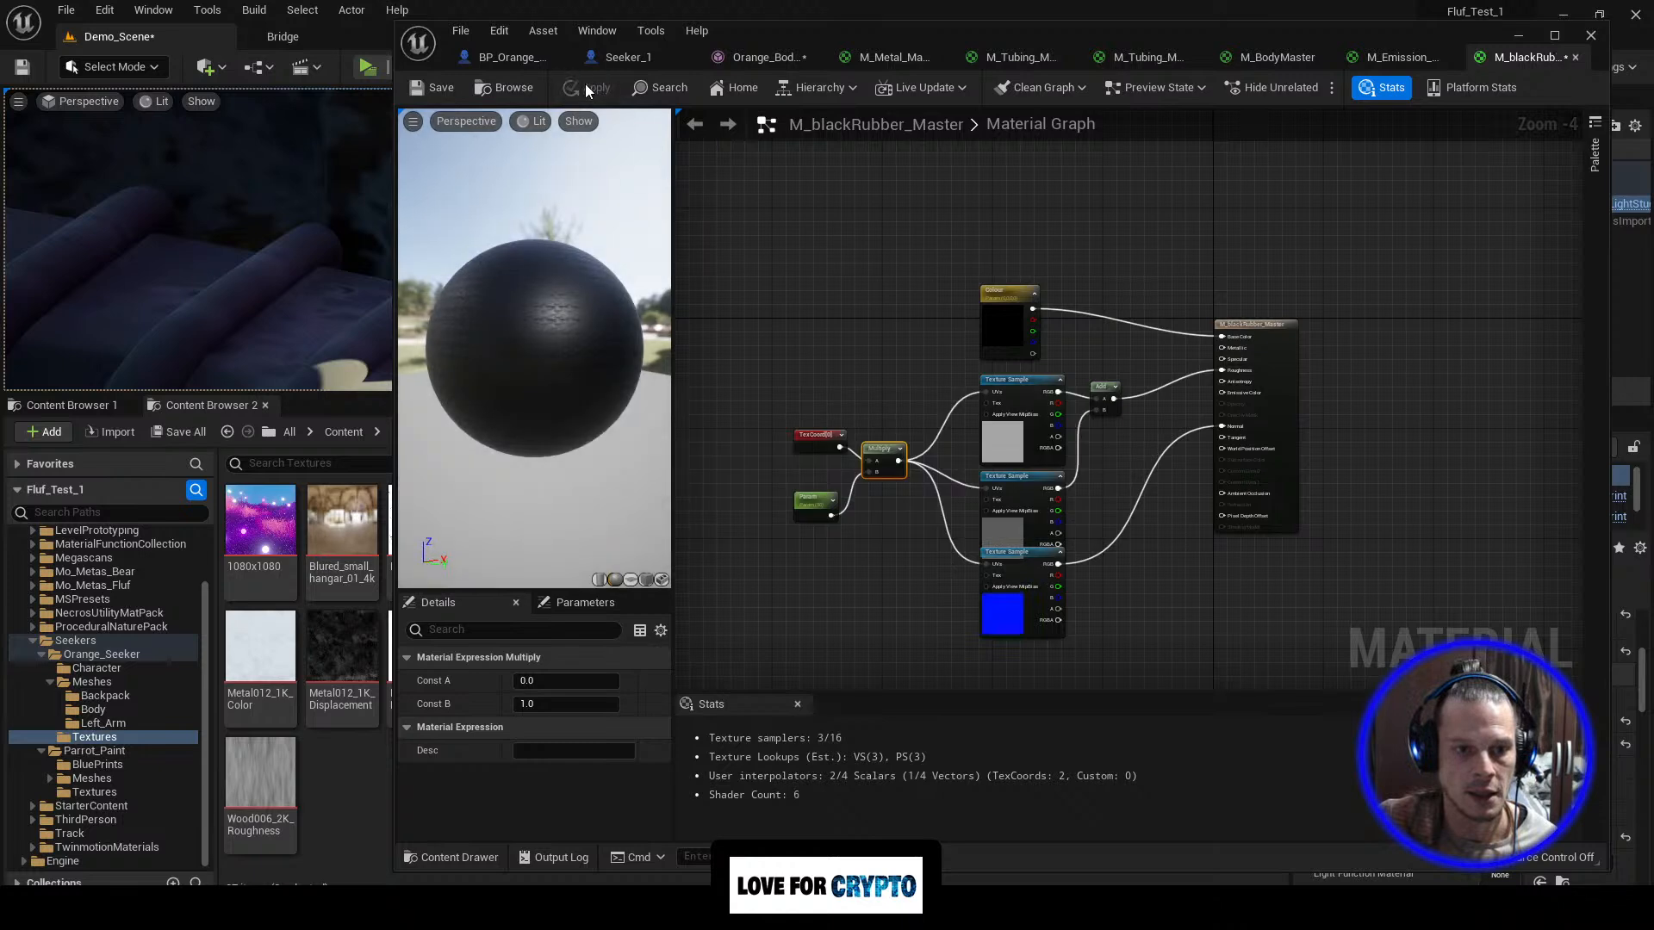
{"action": "left_click", "coordinate": [439, 87]}
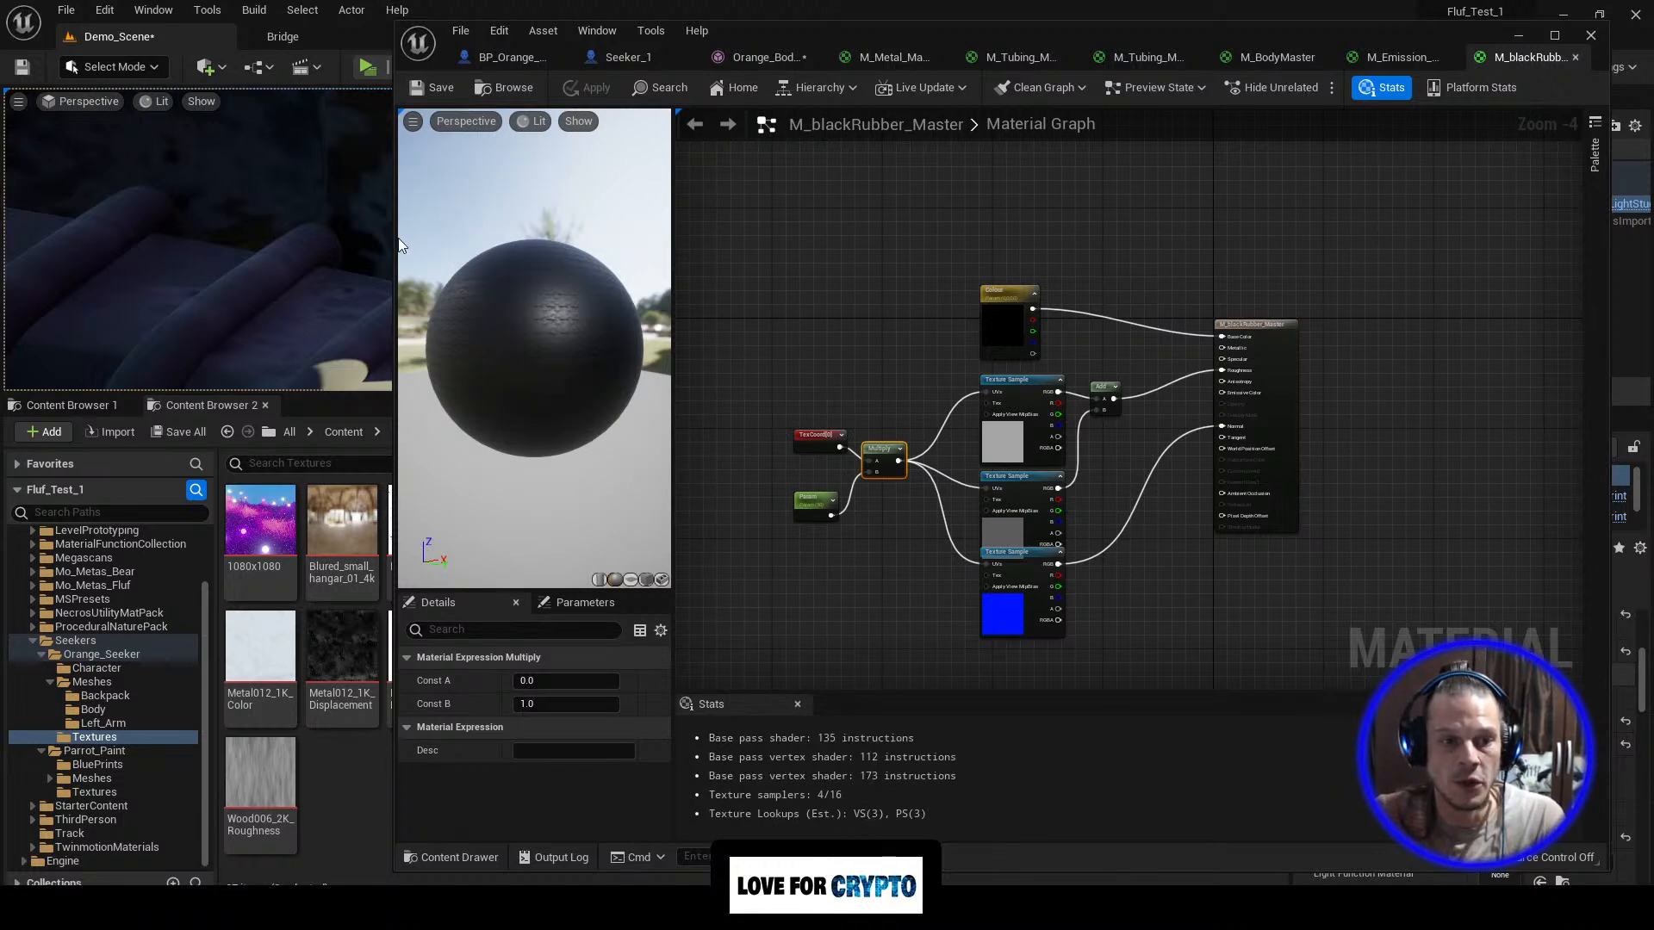
{"action": "left_click_drag", "start_coordinate": [394, 236], "coordinate": [999, 255]}
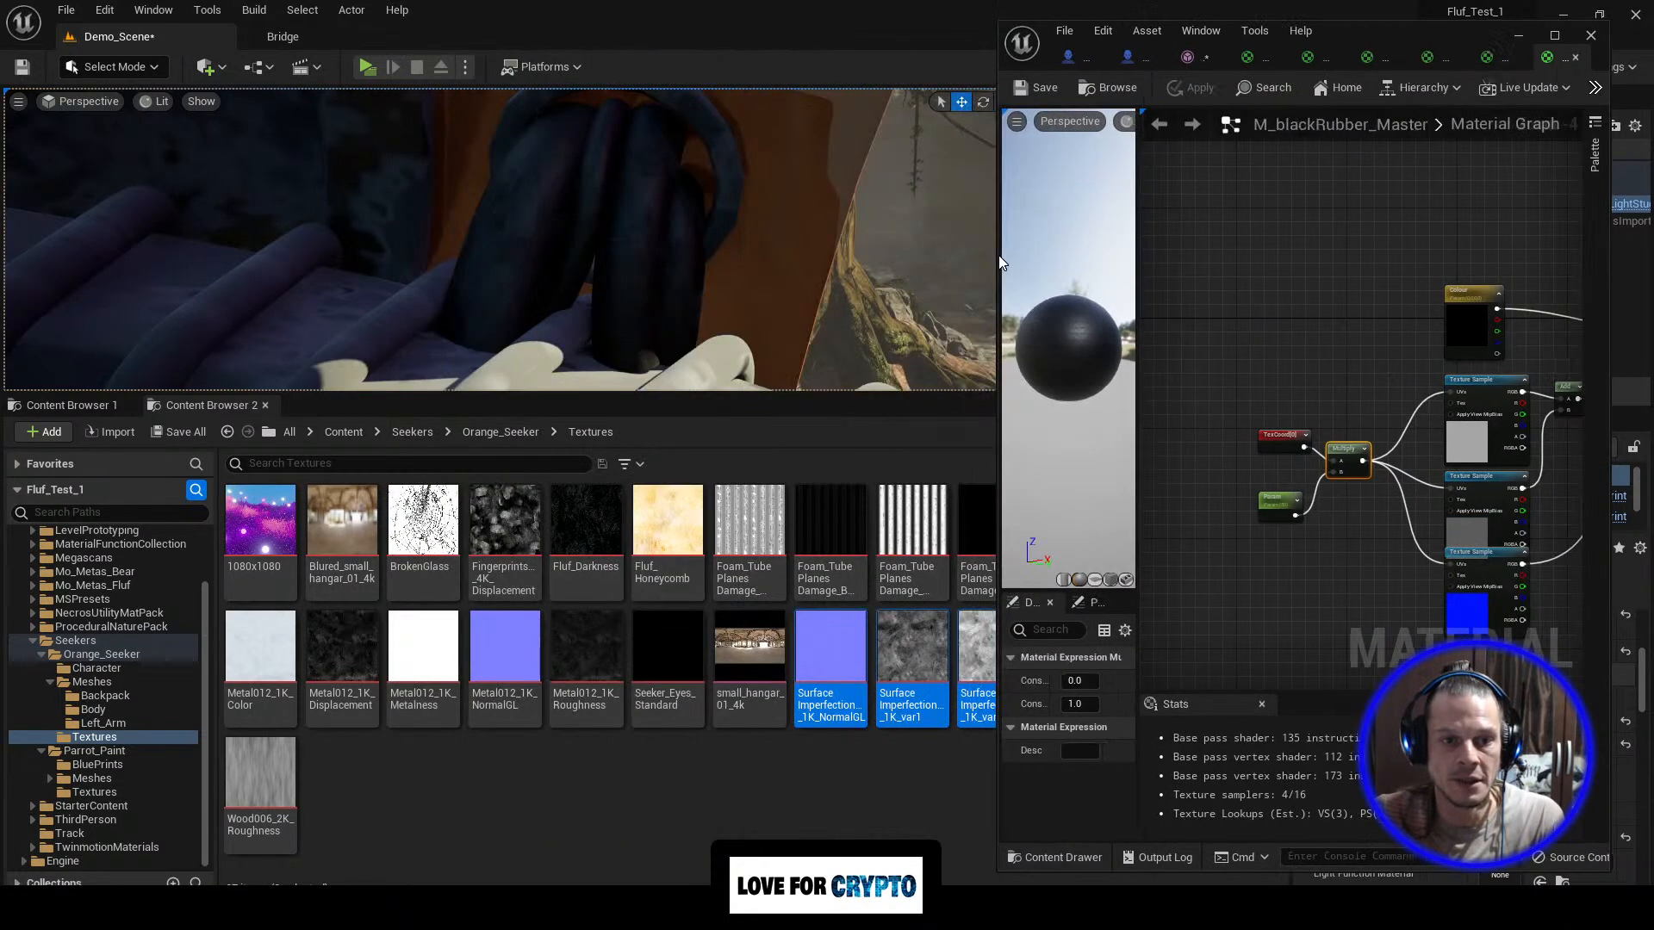
{"action": "right_click_drag", "start_coordinate": [627, 270], "coordinate": [595, 316]}
{"action": "left_click", "coordinate": [1518, 37]}
Step: Open M_blackRubber_Master from Seekers/Parrot_Paint/Meshes/Body and widen its editor window
{"action": "left_click", "coordinate": [412, 432]}
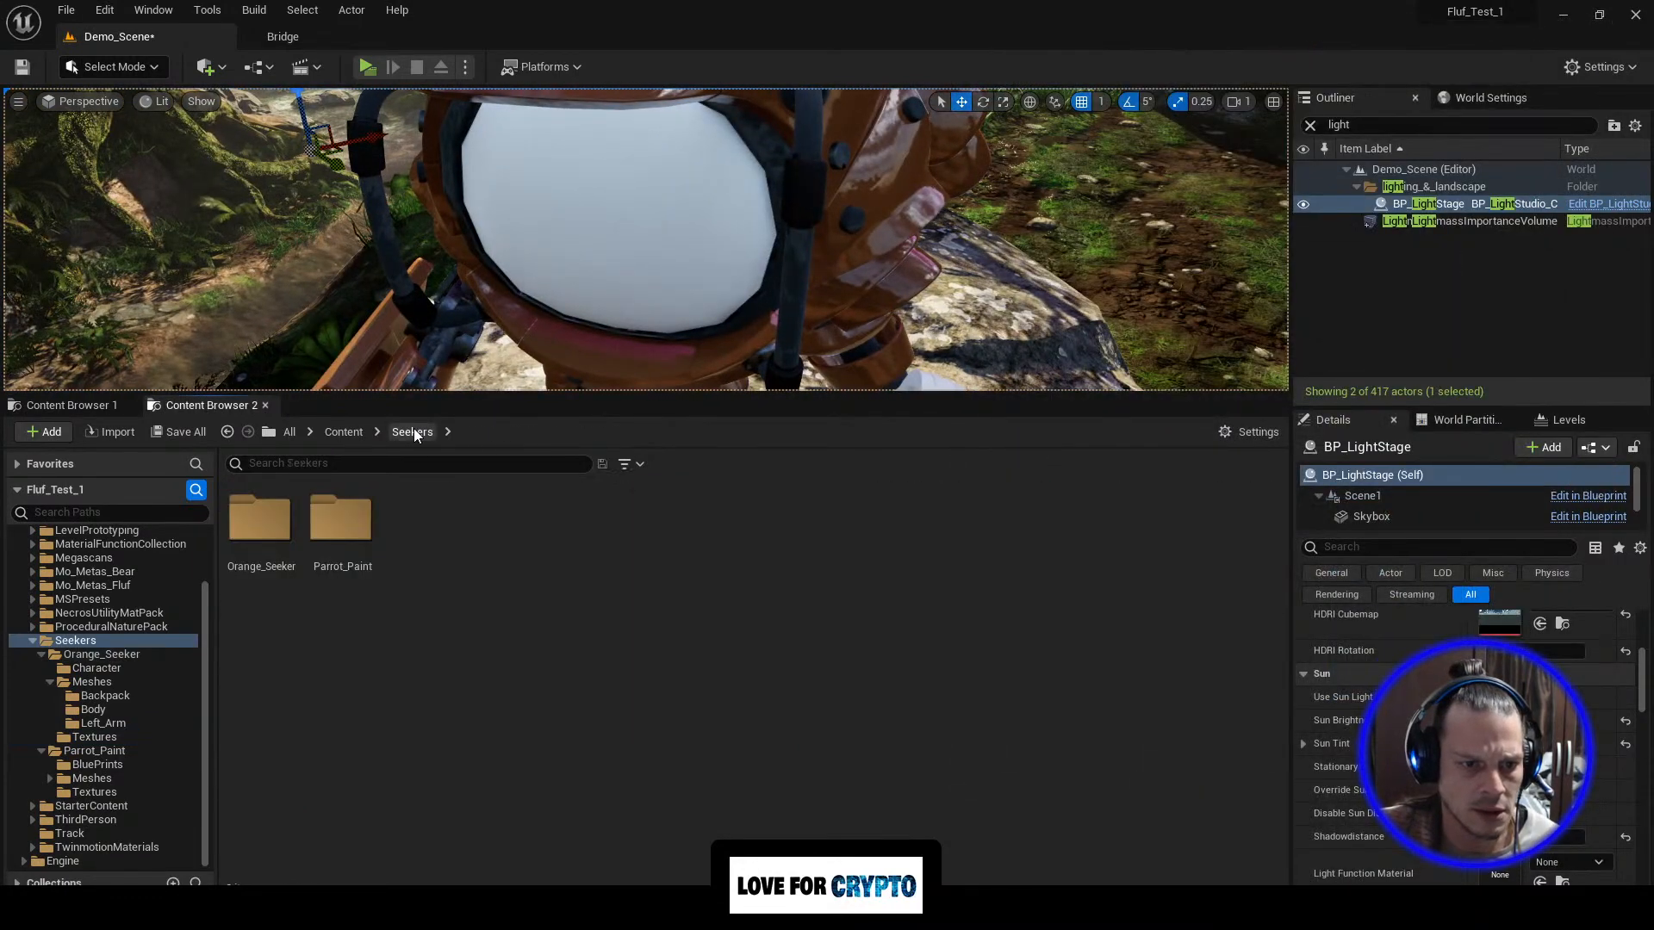
{"action": "double_click", "coordinate": [349, 518]}
{"action": "double_click", "coordinate": [359, 518]}
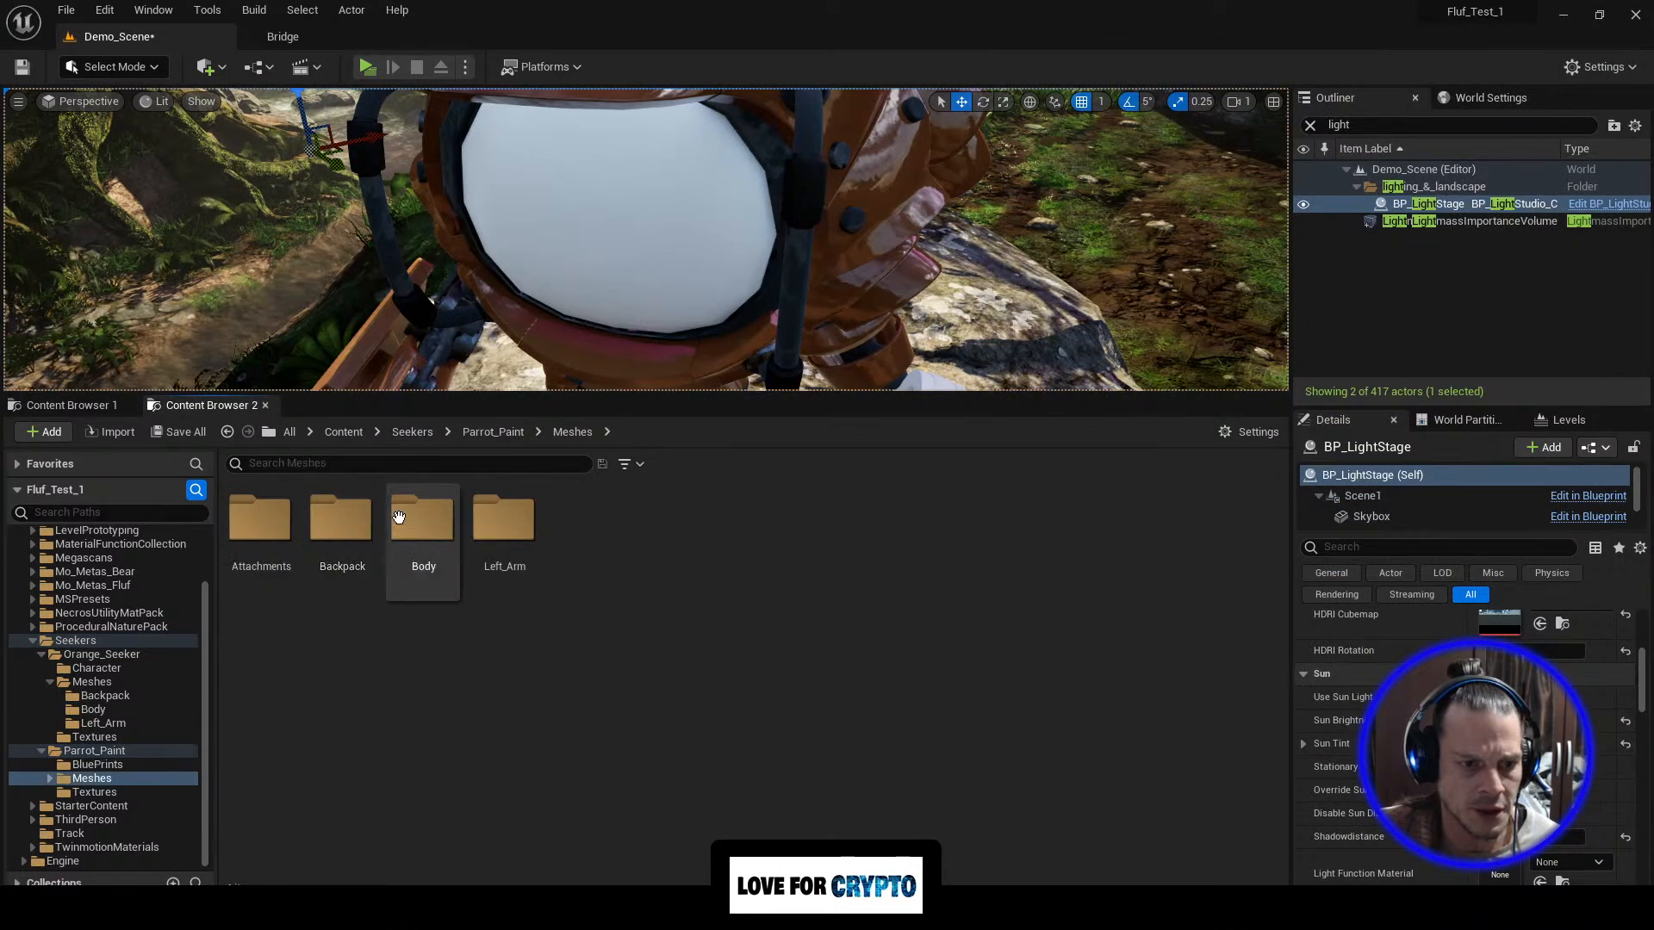
{"action": "double_click", "coordinate": [422, 518]}
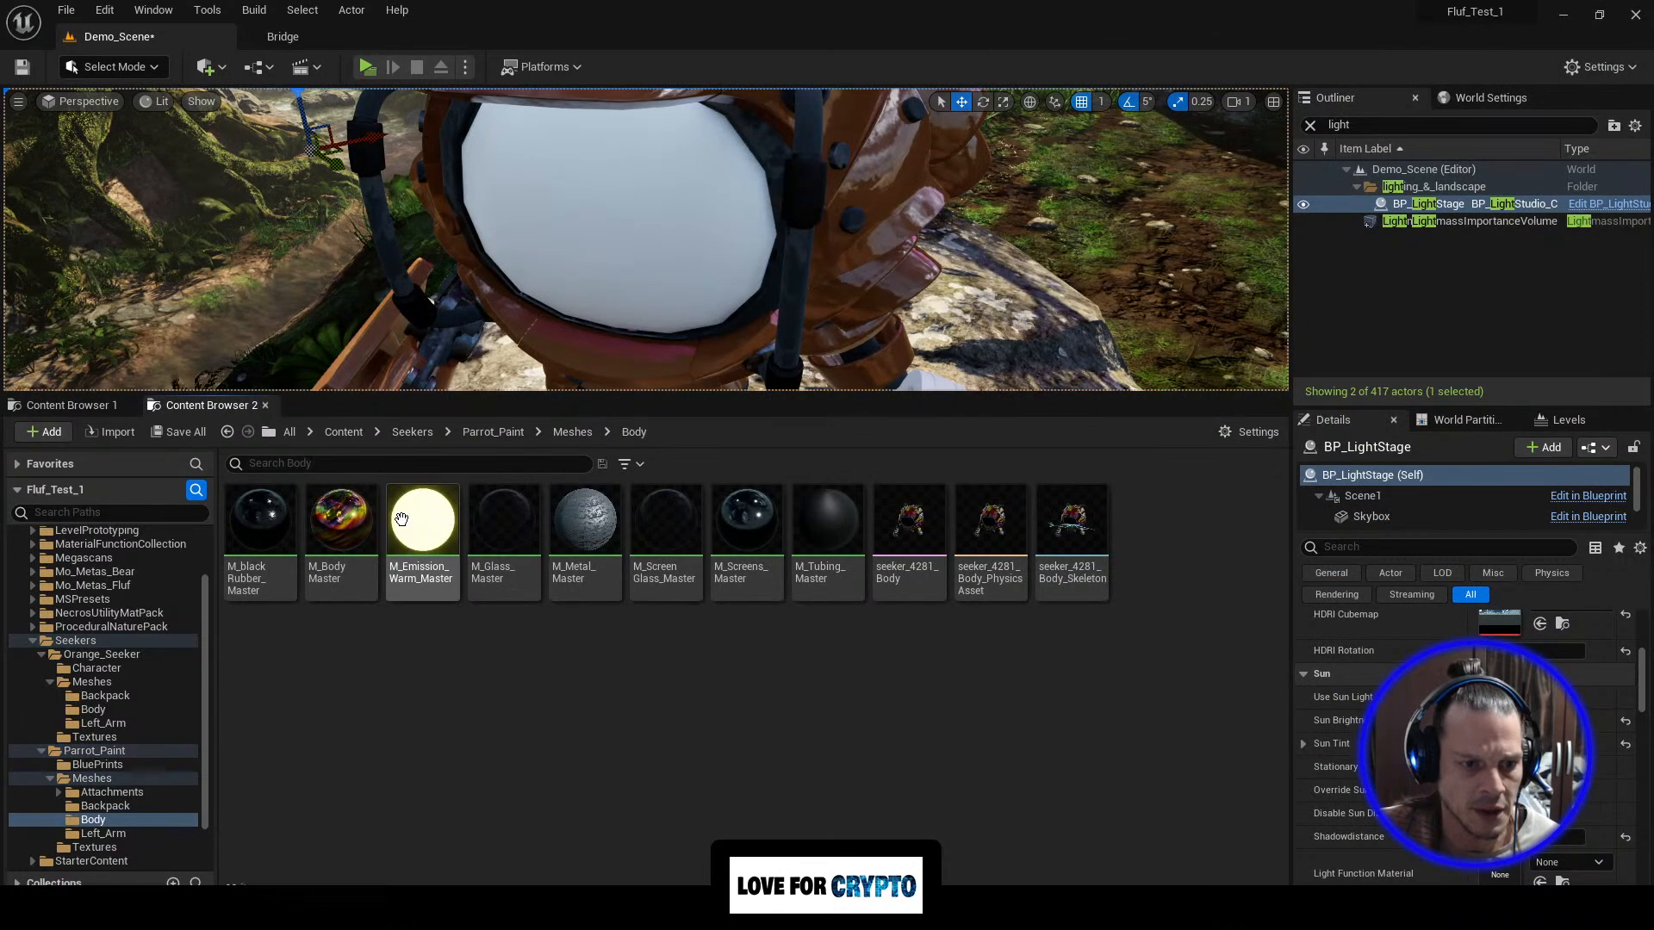
{"action": "double_click", "coordinate": [270, 591]}
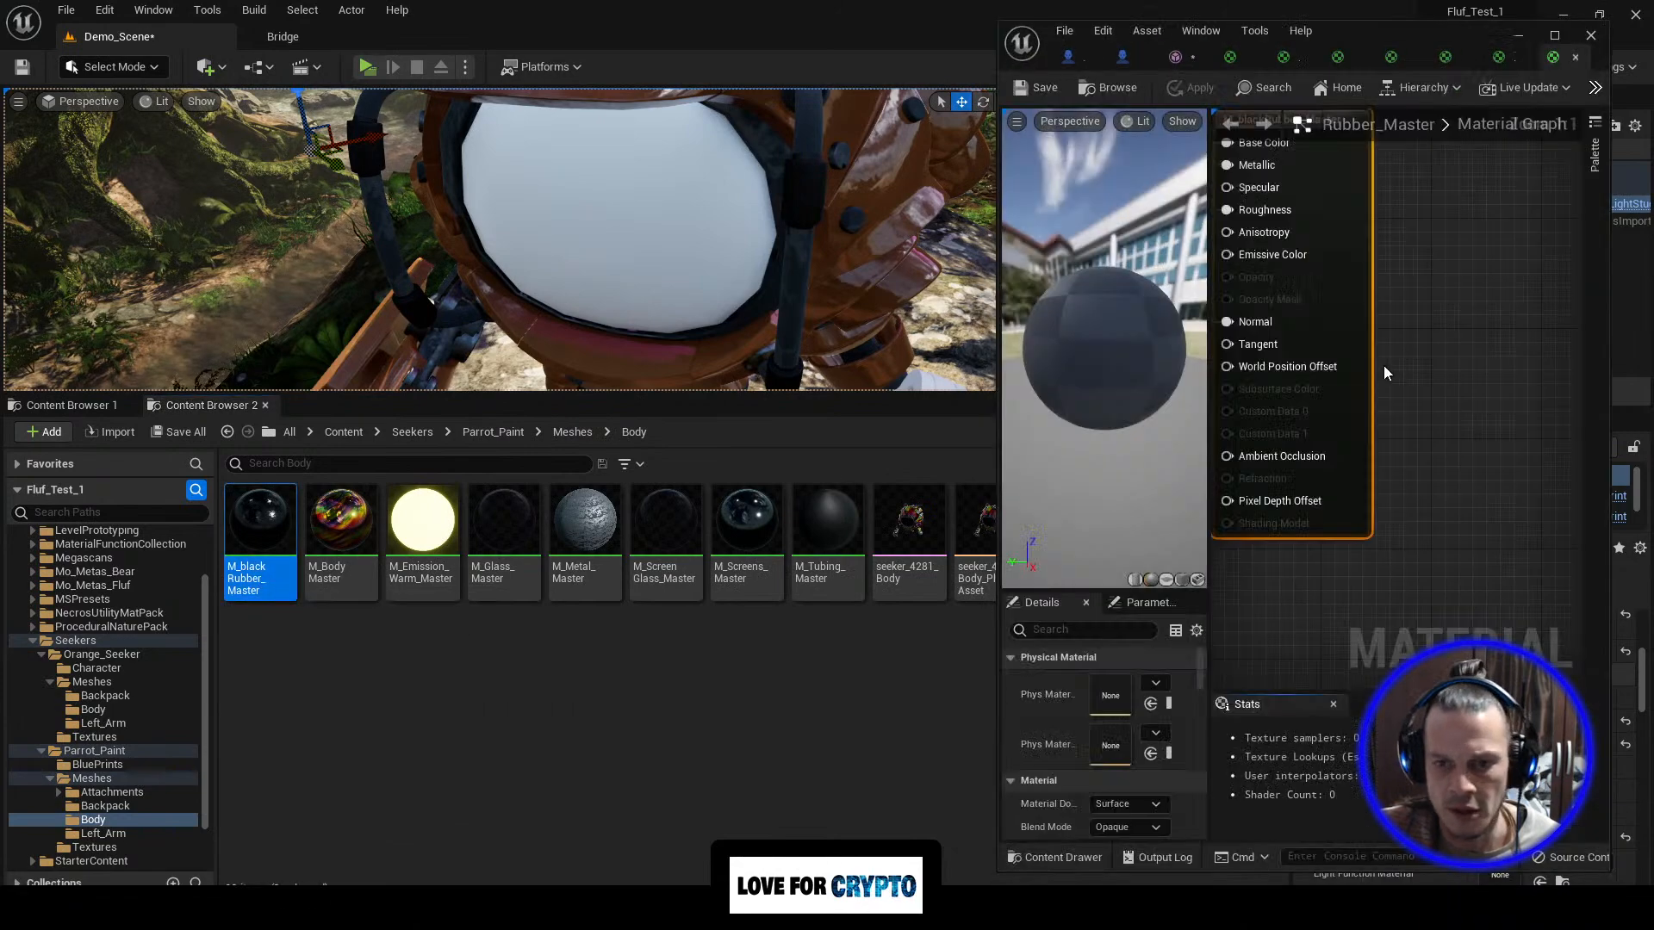
{"action": "left_click_drag", "start_coordinate": [996, 405], "coordinate": [173, 405]}
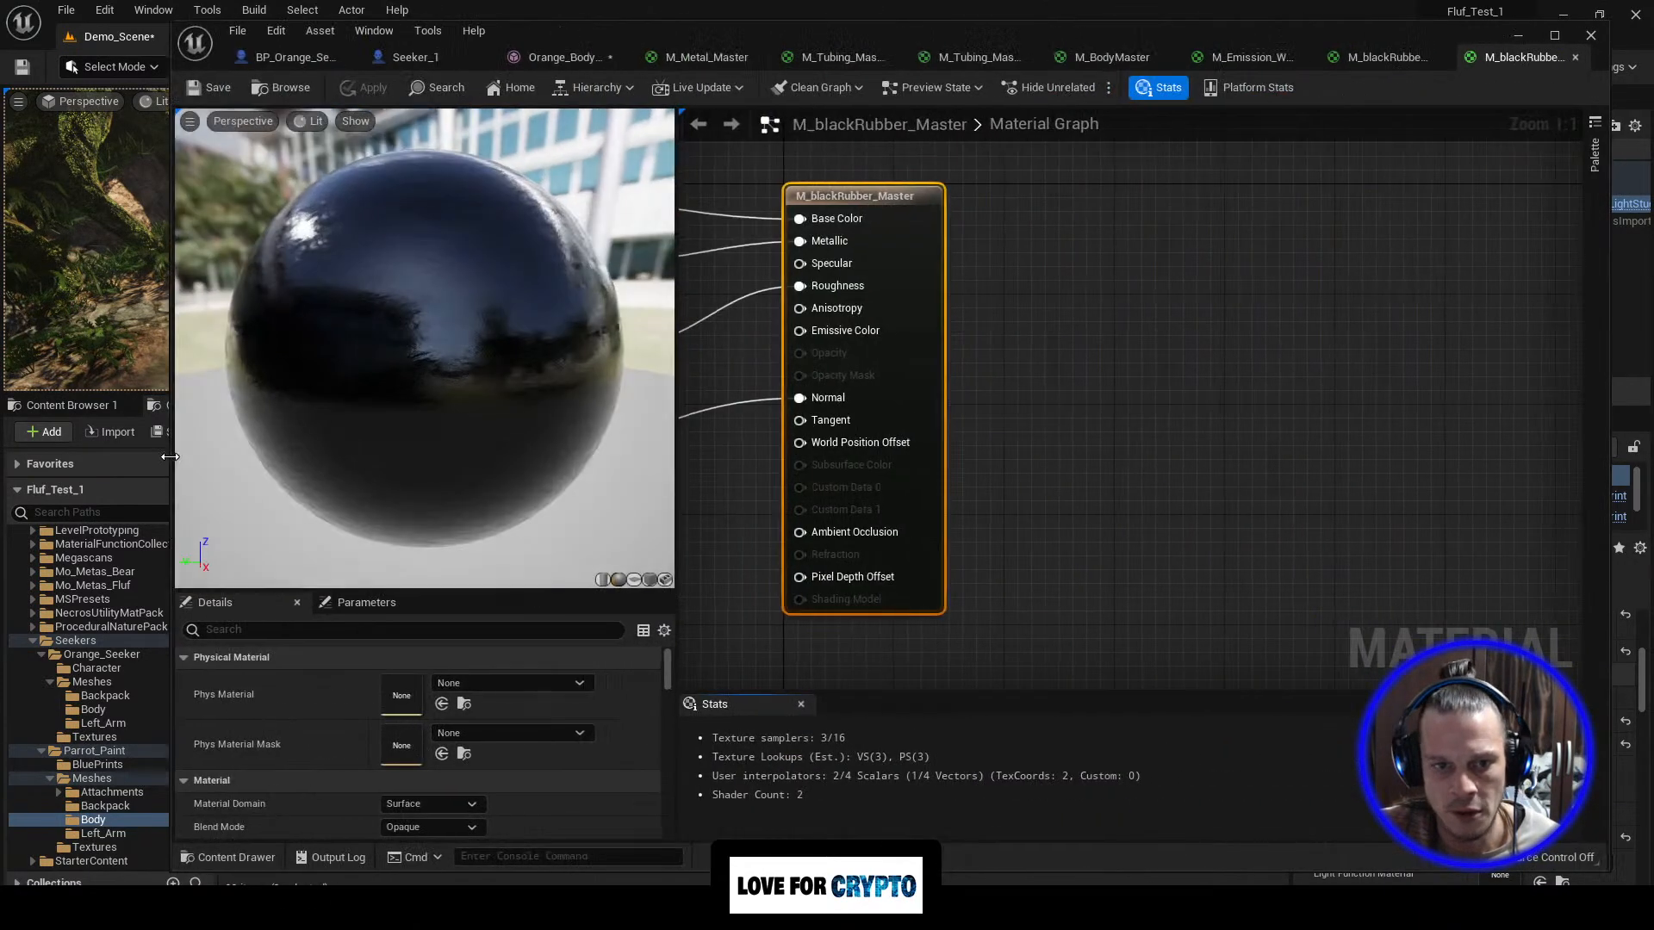
Step: Examine the Parrot_Paint rubber material's node graph and inspect its surface on the preview sphere from near and far
{"action": "scroll", "coordinate": [1312, 363], "scroll_direction": "down", "scroll_amount": 1}
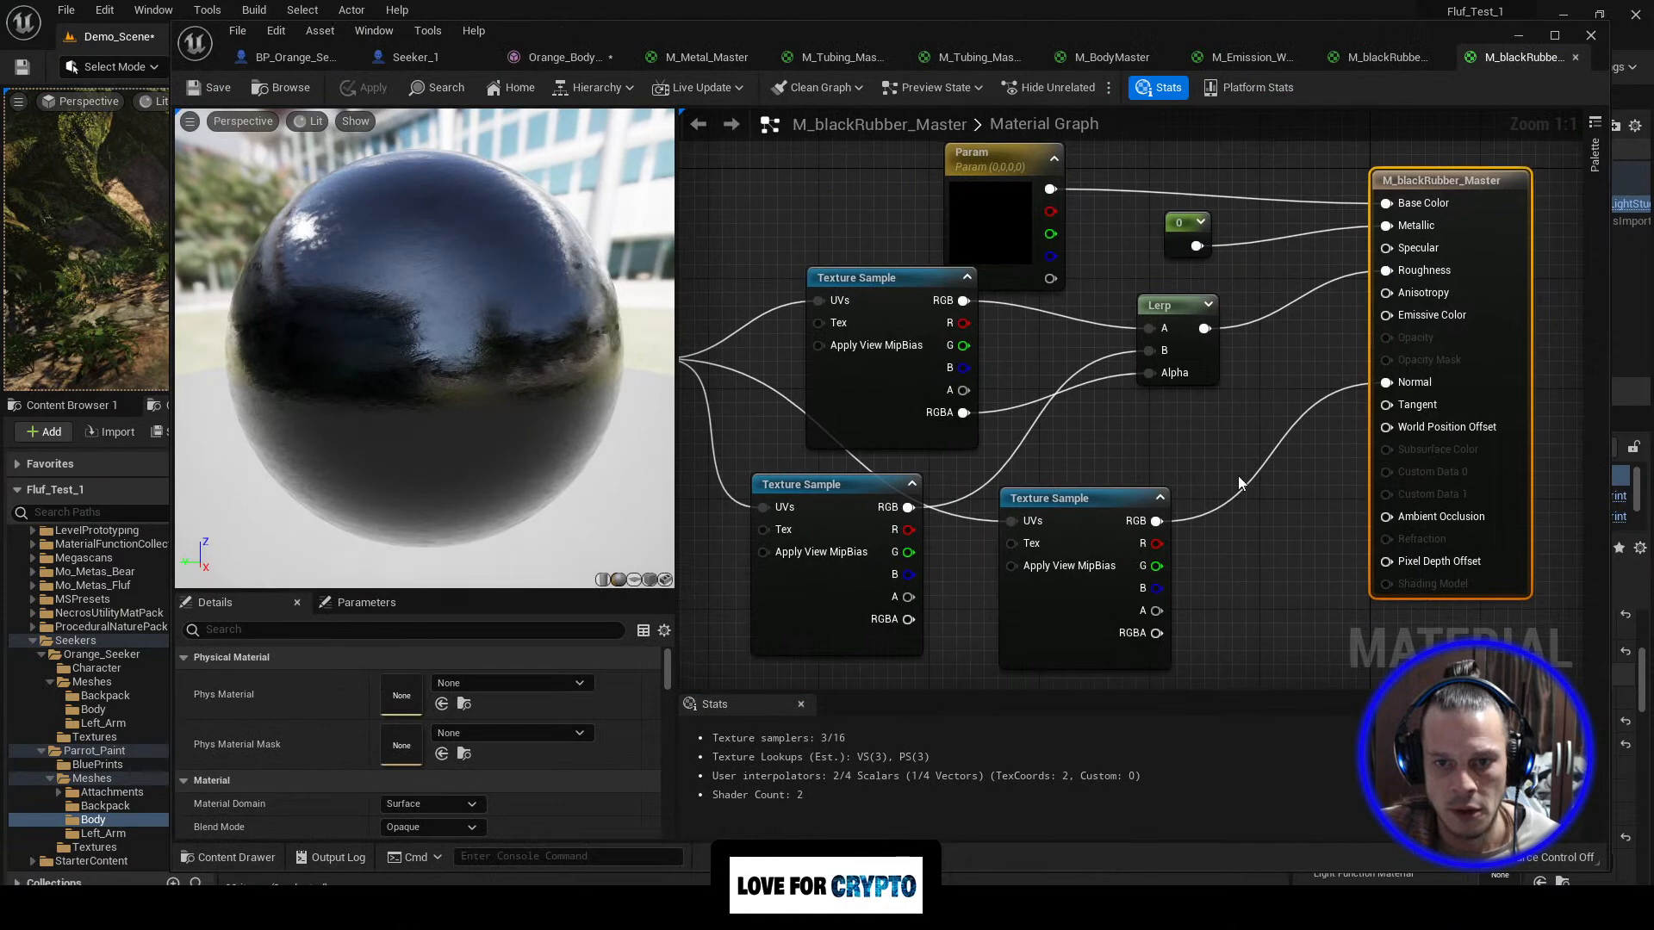
{"action": "scroll", "coordinate": [1243, 482], "scroll_direction": "down", "scroll_amount": 1}
{"action": "scroll", "coordinate": [845, 238], "scroll_direction": "down", "scroll_amount": 2}
{"action": "right_click_drag", "start_coordinate": [929, 260], "coordinate": [976, 277]}
{"action": "scroll", "coordinate": [910, 286], "scroll_direction": "up", "scroll_amount": 1}
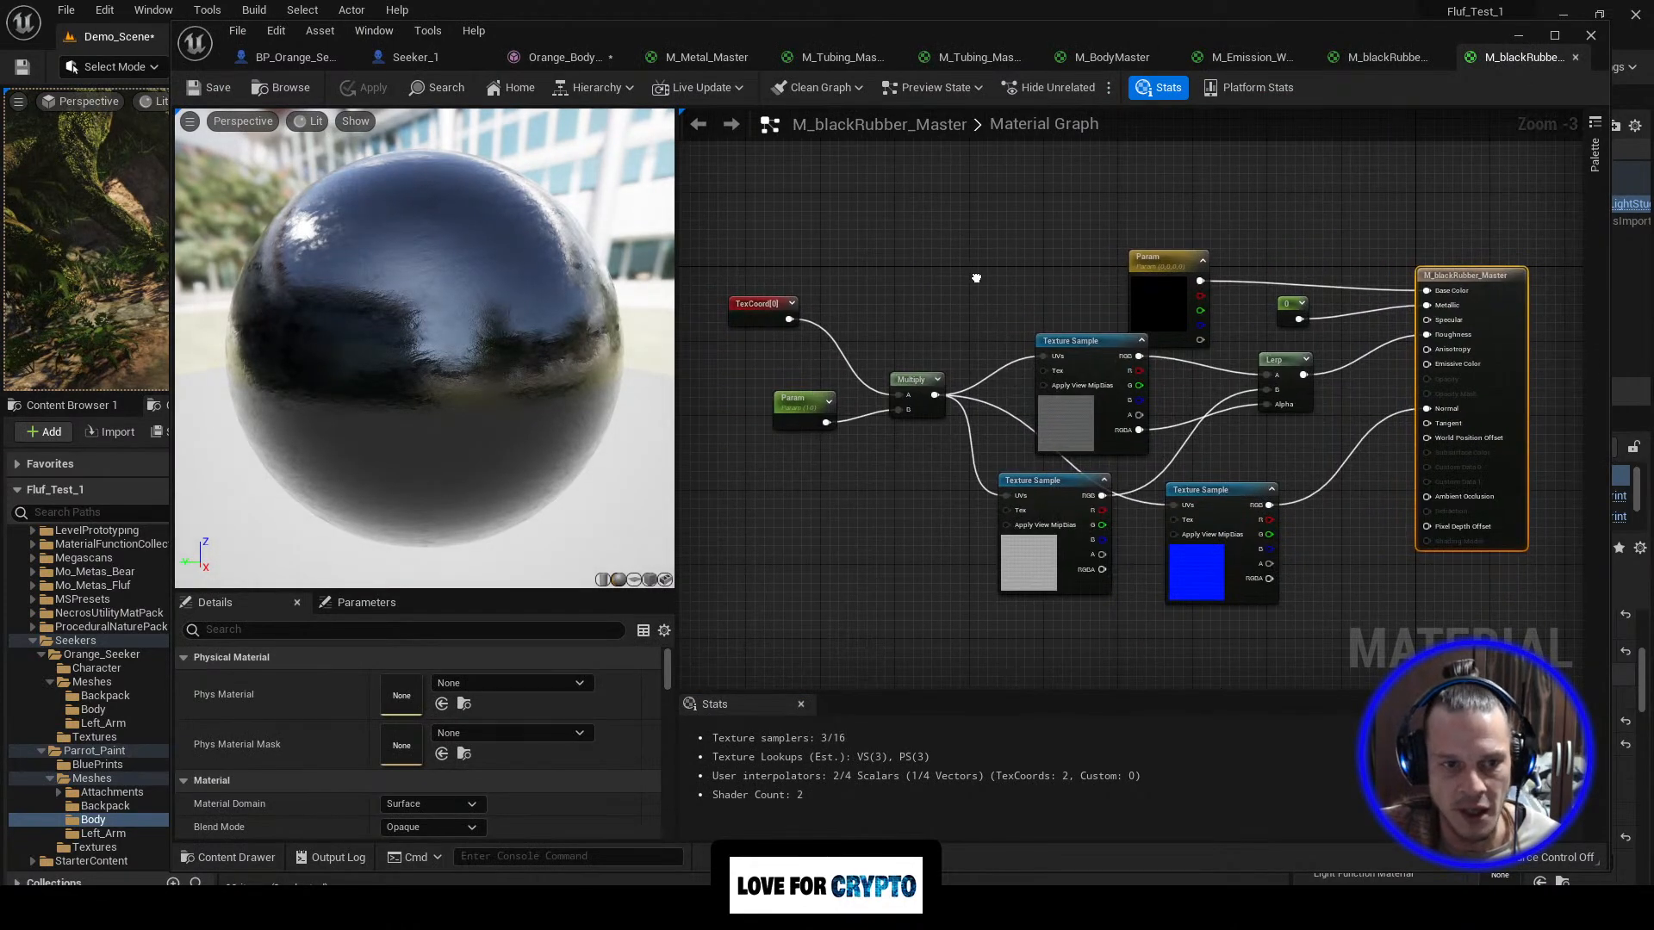
{"action": "left_click_drag", "start_coordinate": [360, 377], "coordinate": [456, 381]}
{"action": "scroll", "coordinate": [364, 315], "scroll_direction": "down", "scroll_amount": 1}
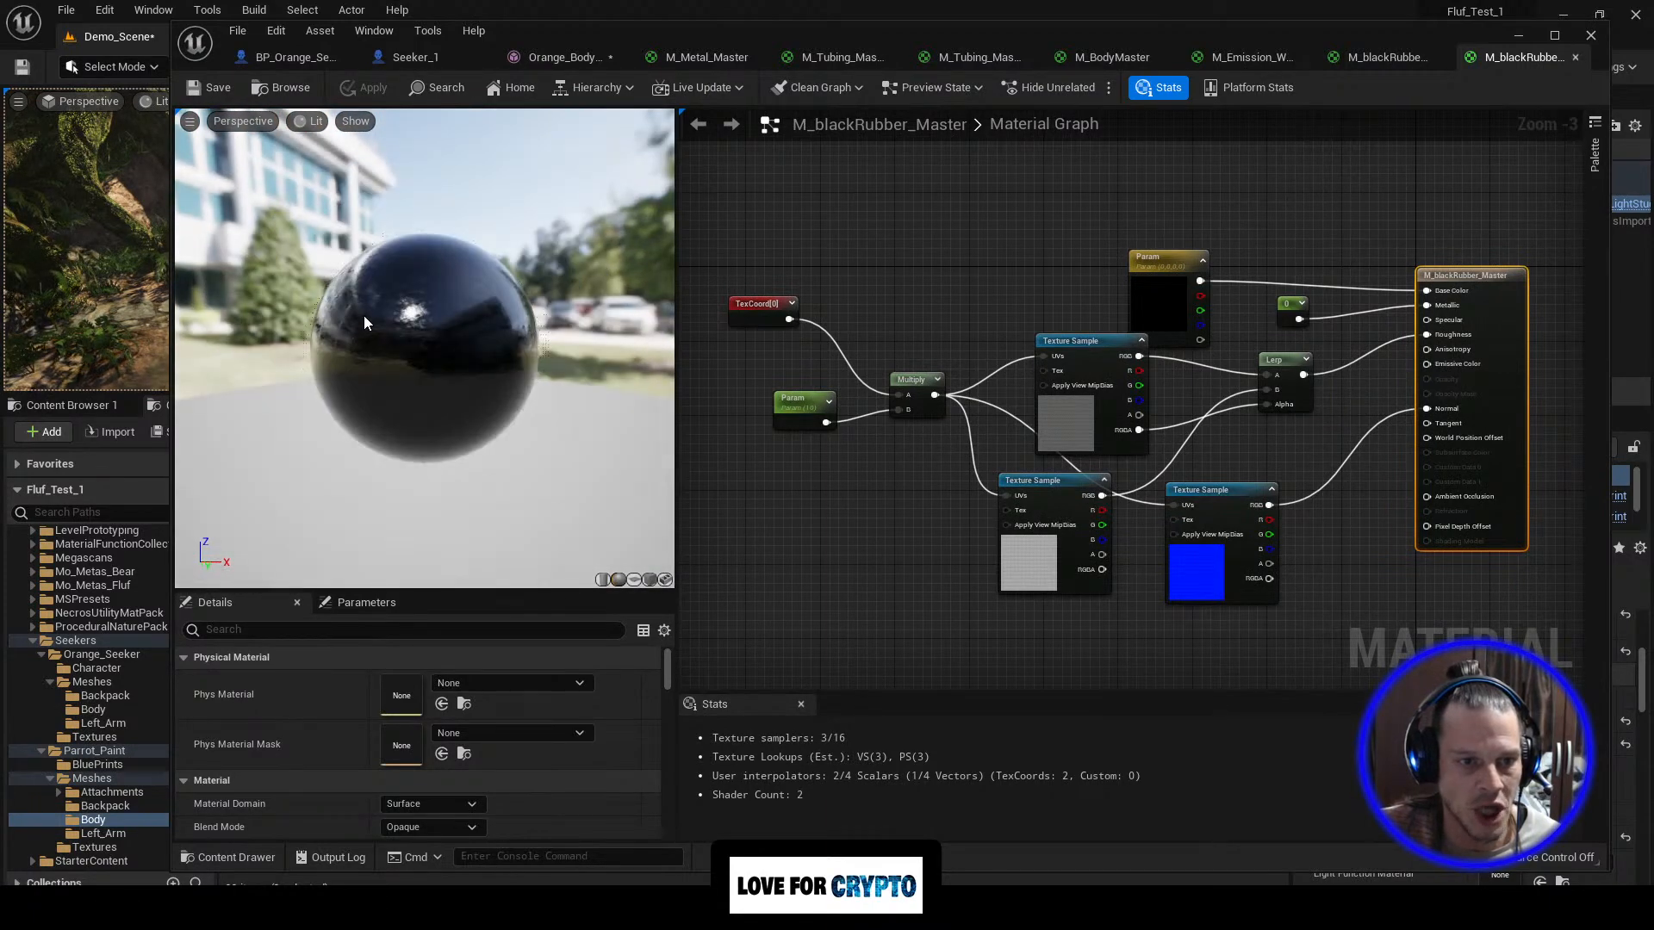
{"action": "scroll", "coordinate": [364, 315], "scroll_direction": "up", "scroll_amount": 5}
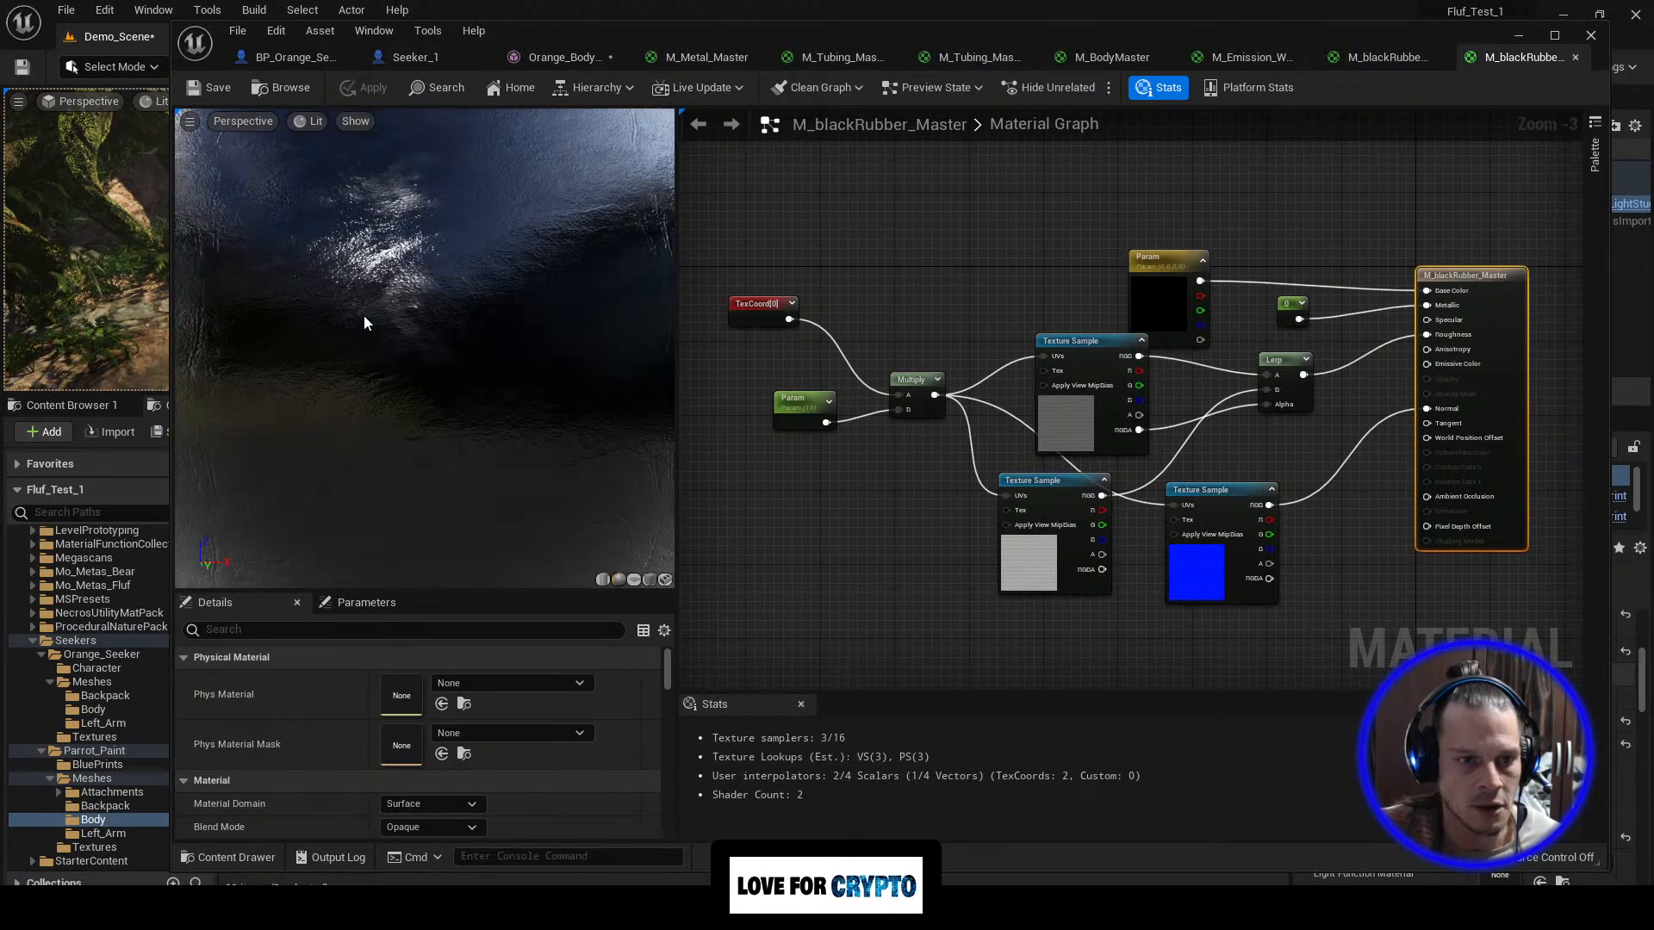
{"action": "left_click_drag", "start_coordinate": [364, 315], "coordinate": [504, 353]}
{"action": "right_click_drag", "start_coordinate": [918, 527], "coordinate": [903, 505]}
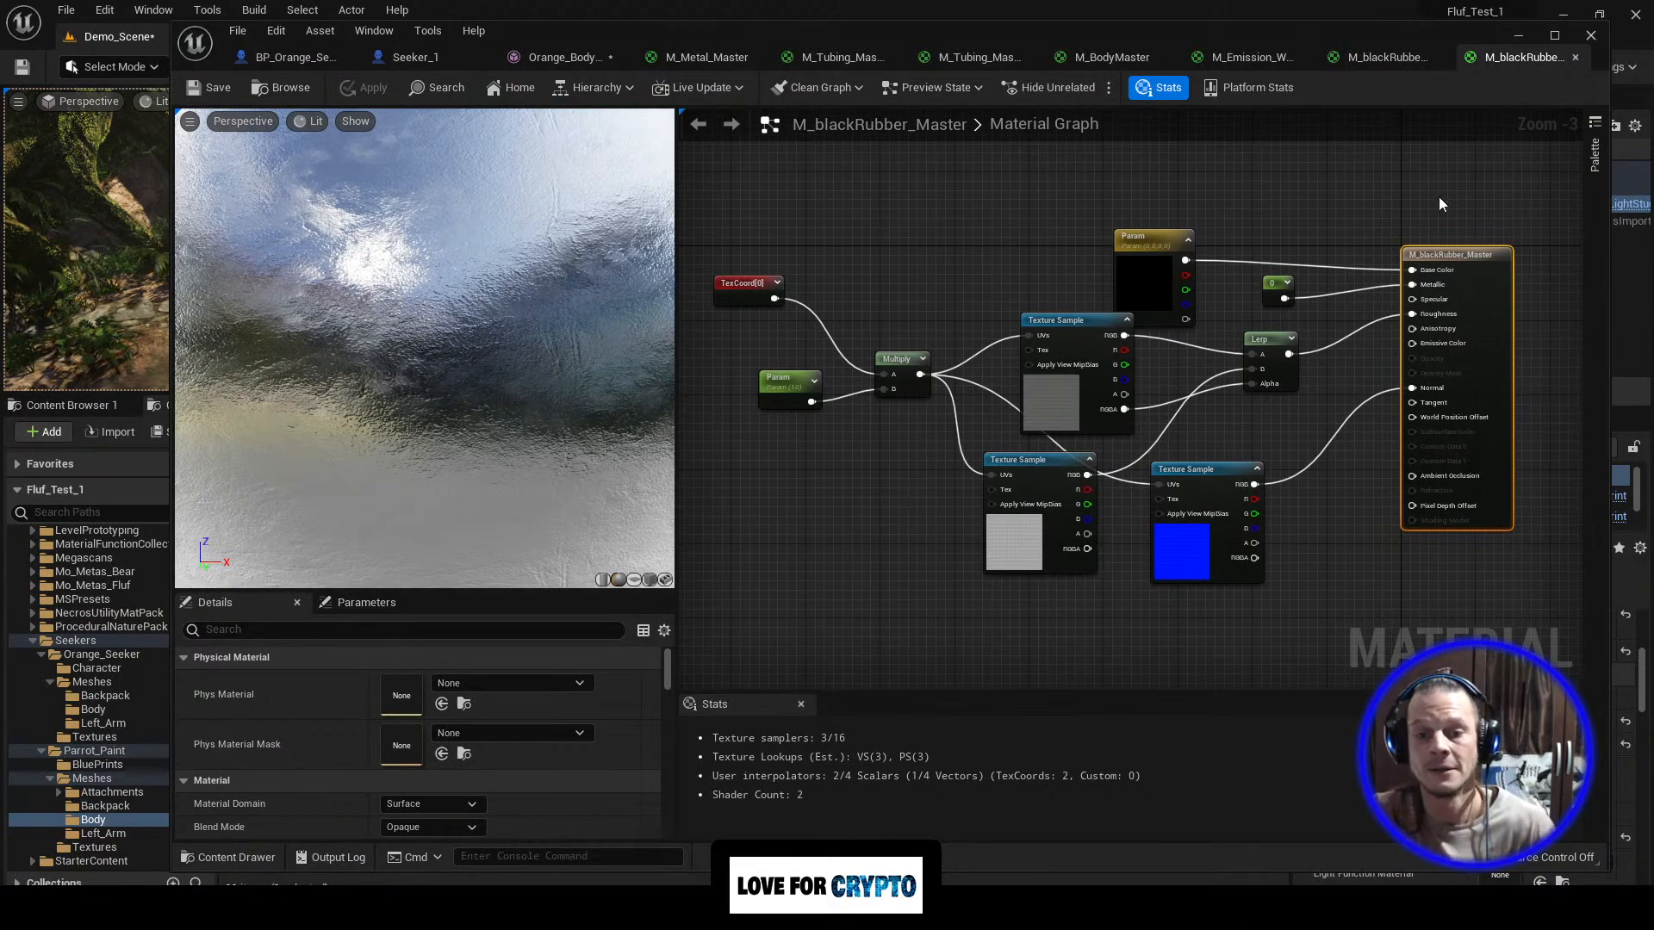
{"action": "right_click_drag", "start_coordinate": [1026, 274], "coordinate": [1048, 281]}
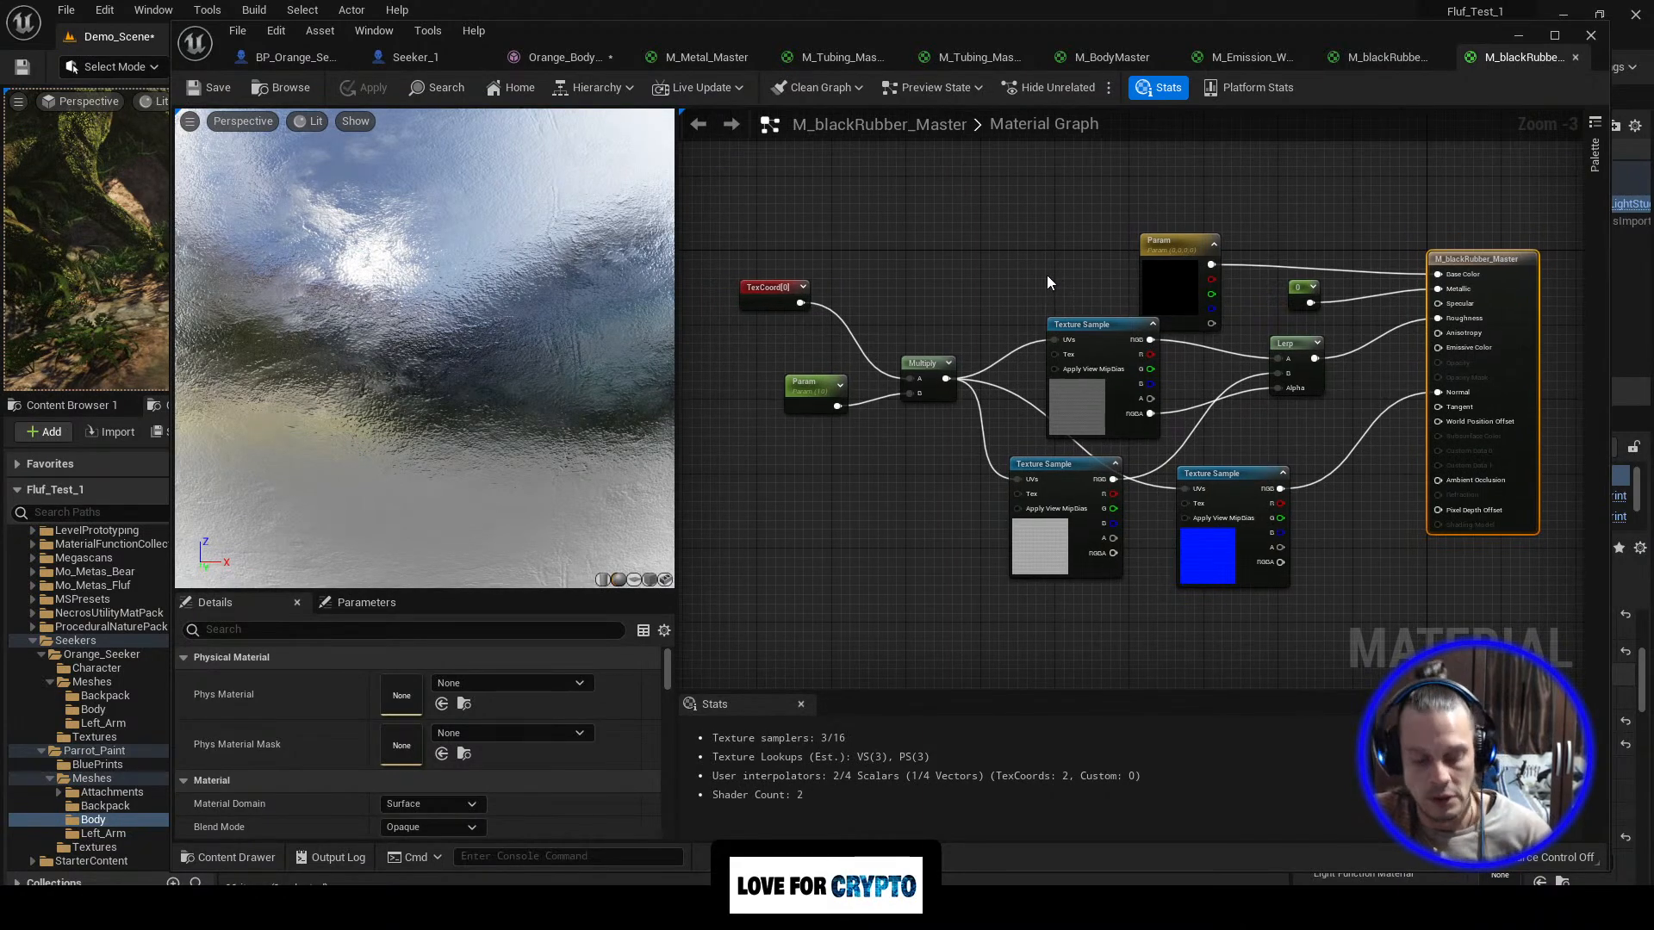
Step: Add an unconnected Lerp node beside the colour parameter and connect the upper texture sample's A output to the existing Lerp's Alpha
{"action": "left_click", "coordinate": [994, 241]}
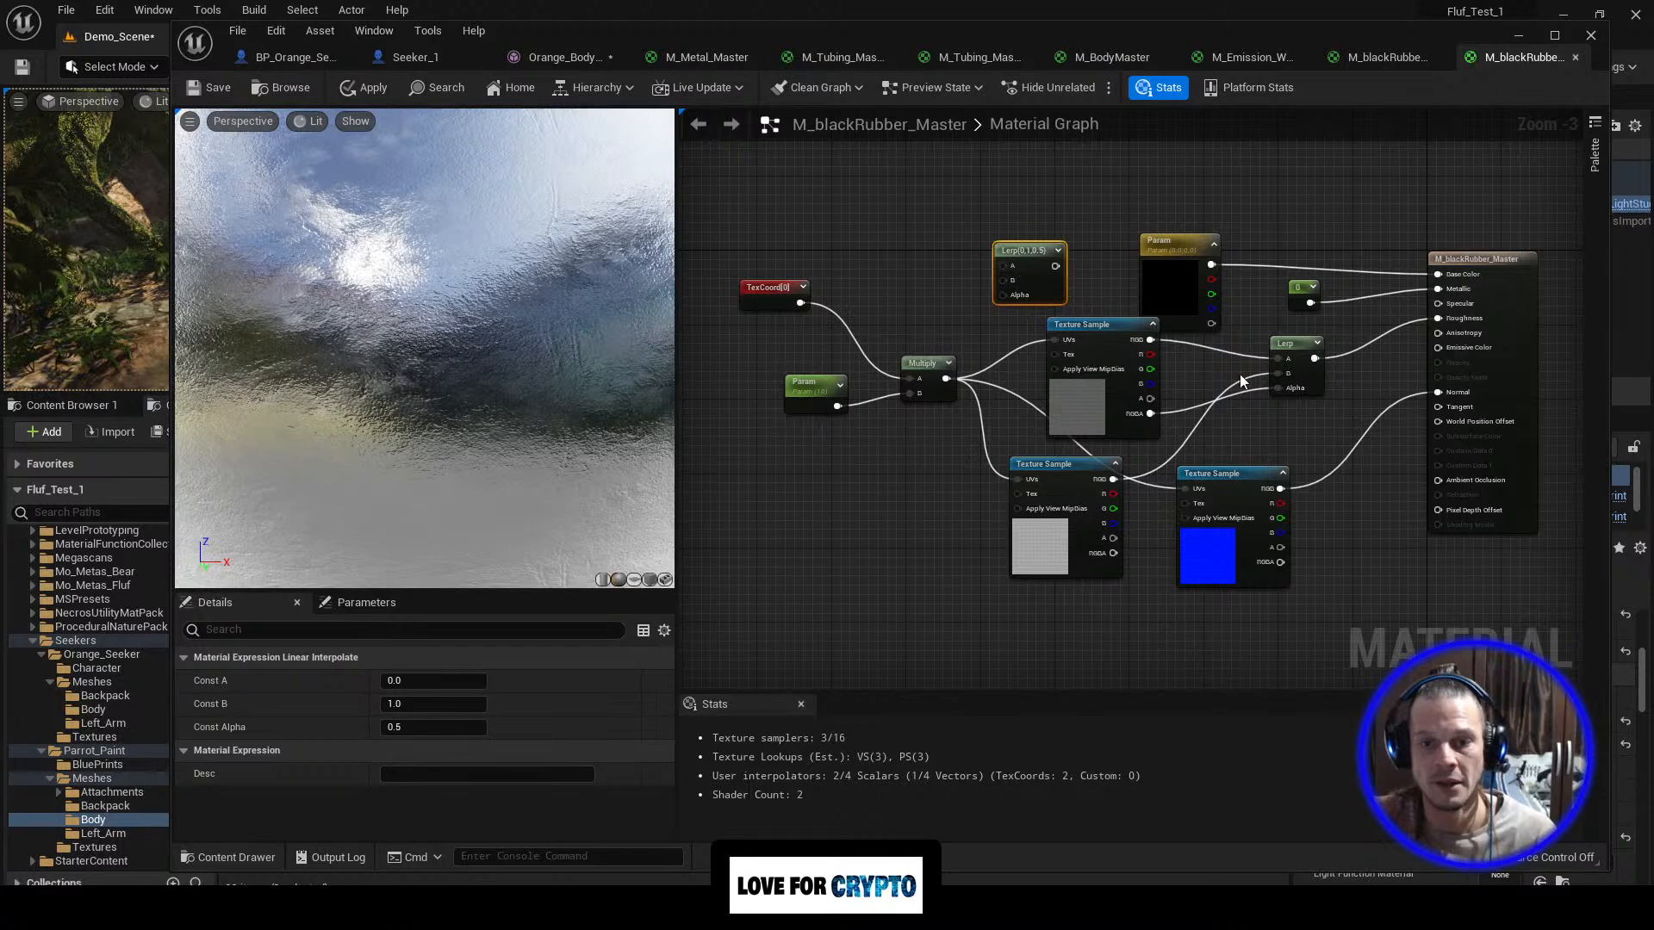
{"action": "left_click", "coordinate": [1298, 344]}
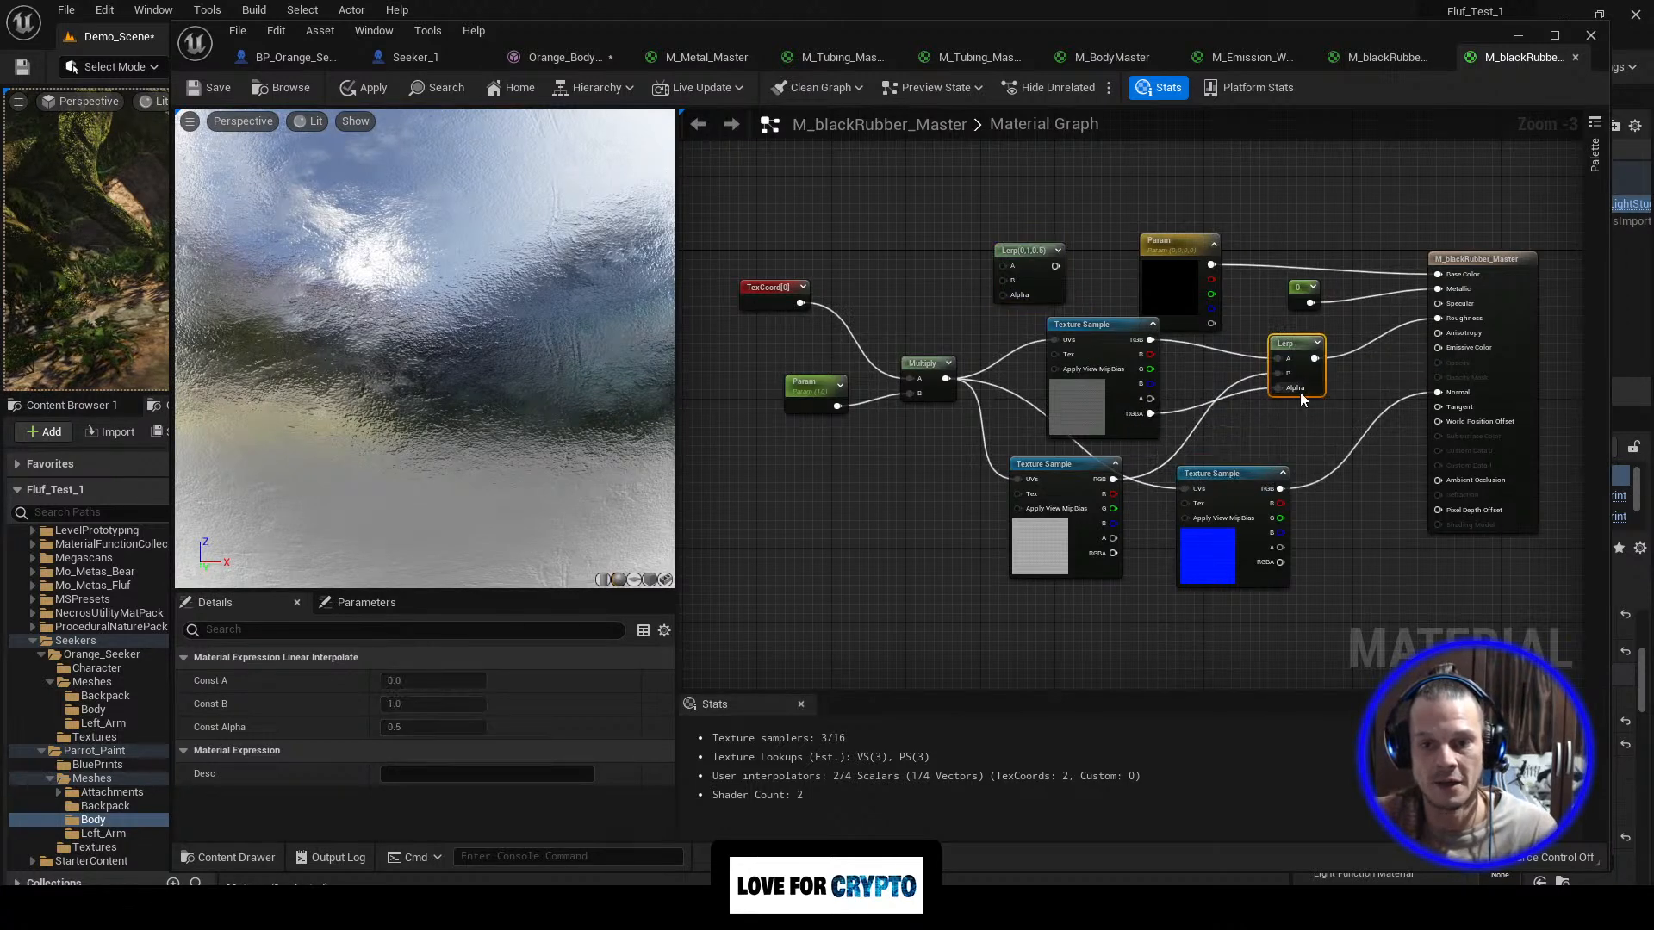
{"action": "left_click_drag", "start_coordinate": [1150, 398], "coordinate": [1279, 390]}
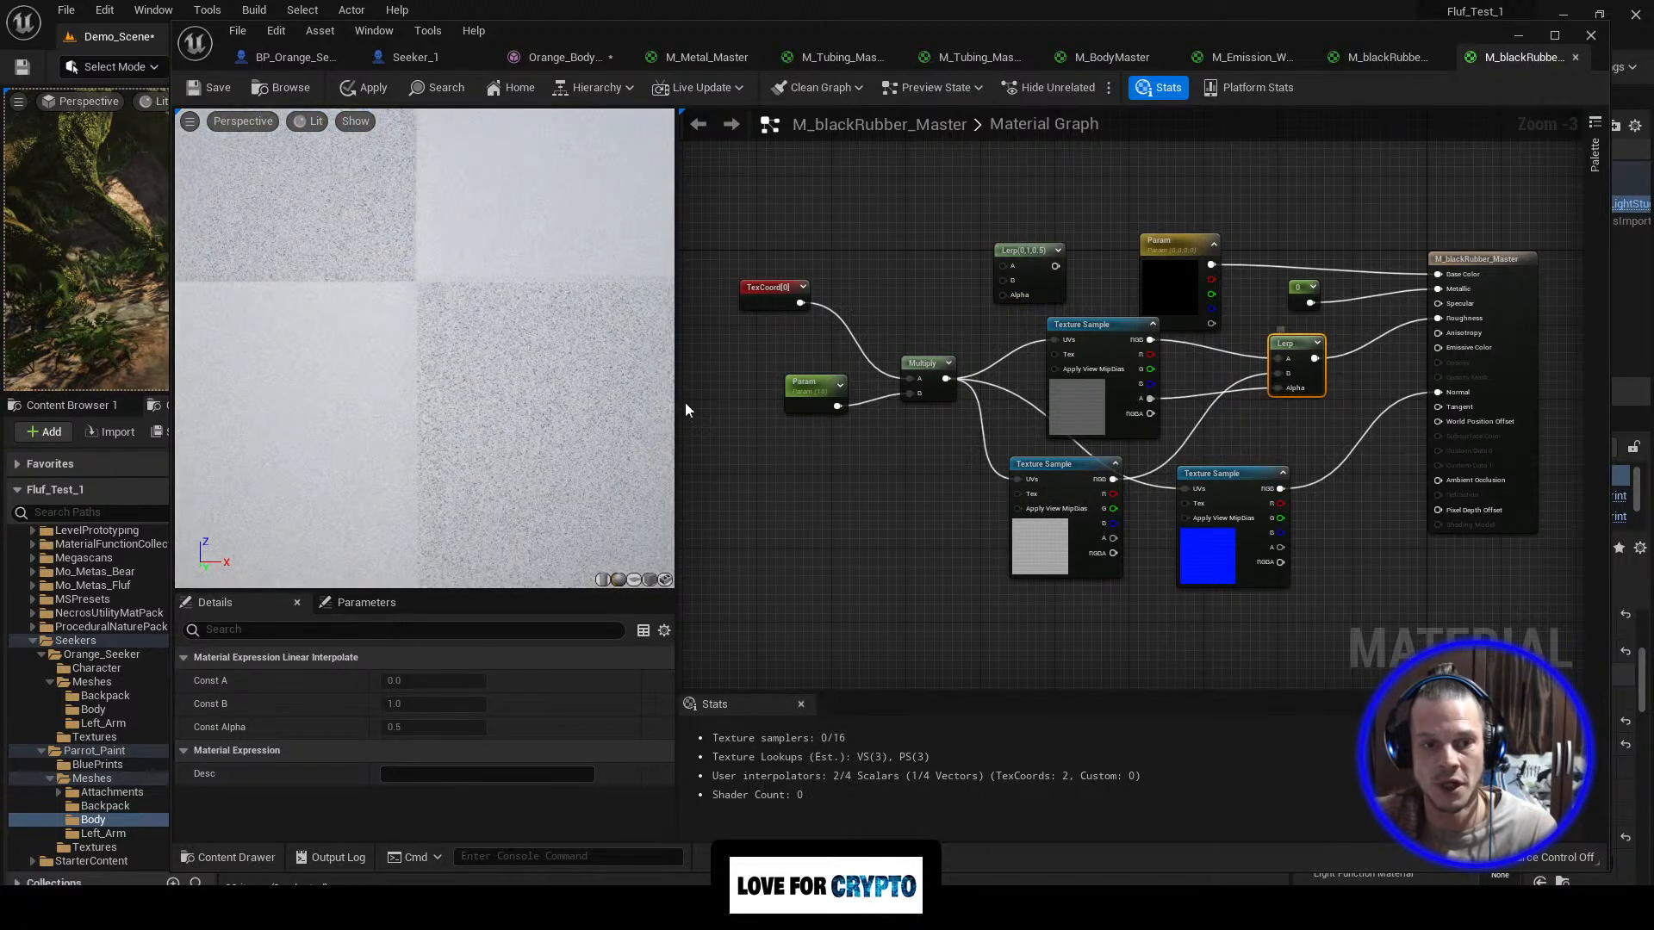
Step: Inspect the rubber surface on the preview sphere from several distances, enlarge the graph area, and minimise the material editor
{"action": "left_click_drag", "start_coordinate": [484, 376], "coordinate": [380, 395]}
{"action": "scroll", "coordinate": [380, 395], "scroll_direction": "down", "scroll_amount": 5}
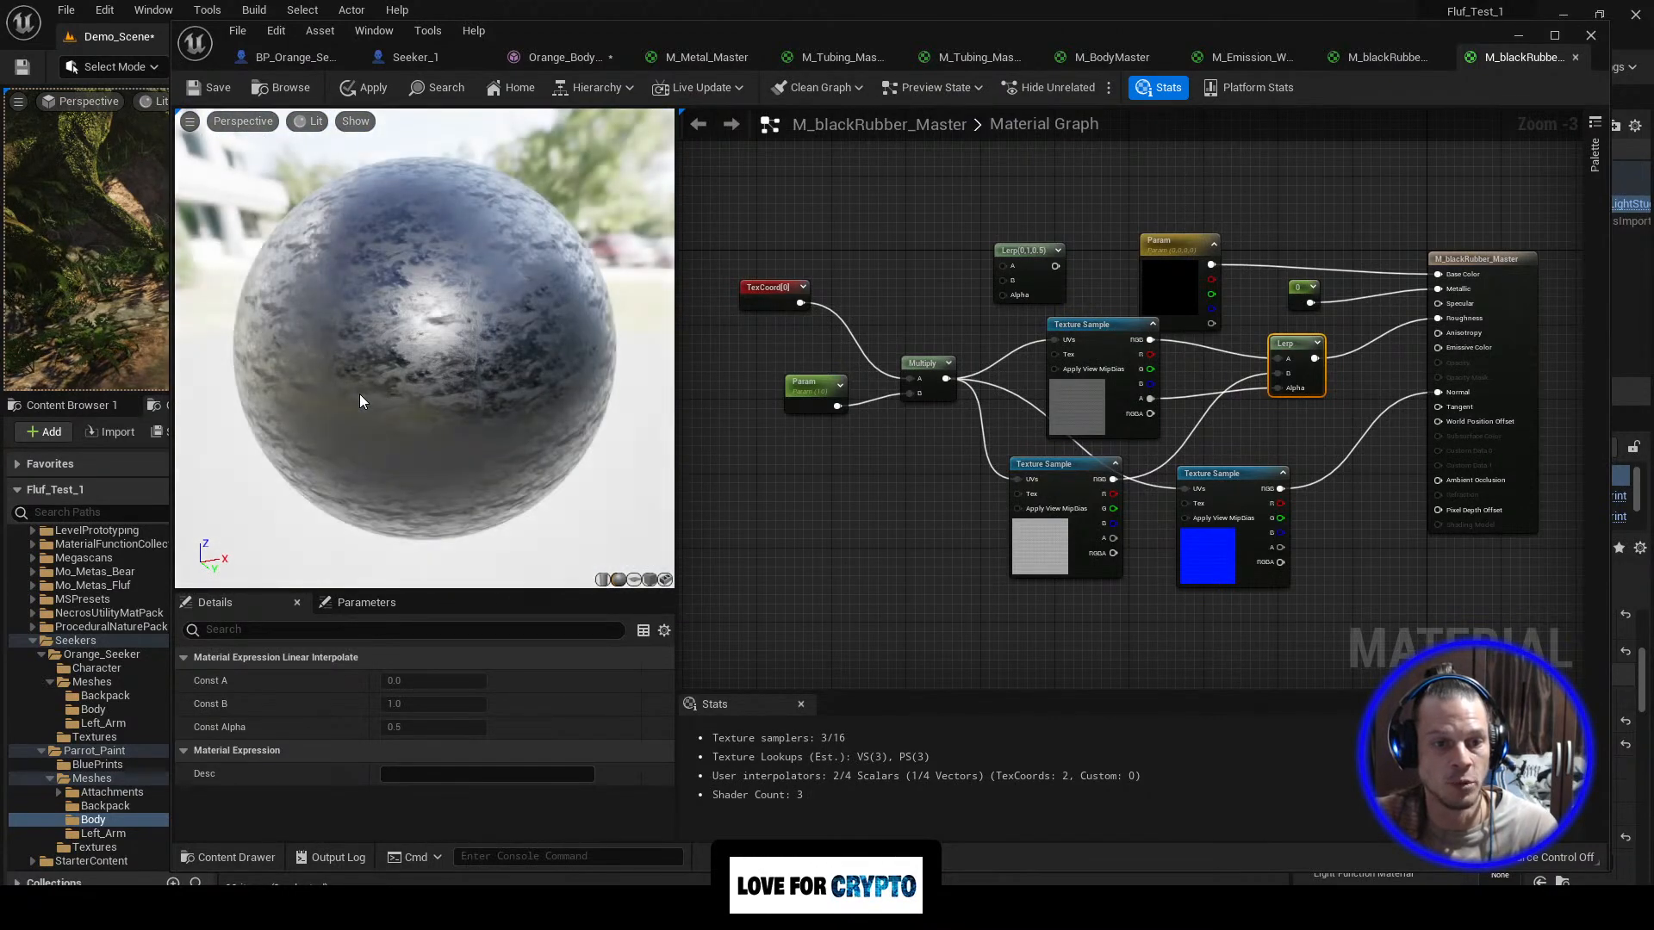
{"action": "right_click_drag", "start_coordinate": [472, 388], "coordinate": [473, 345]}
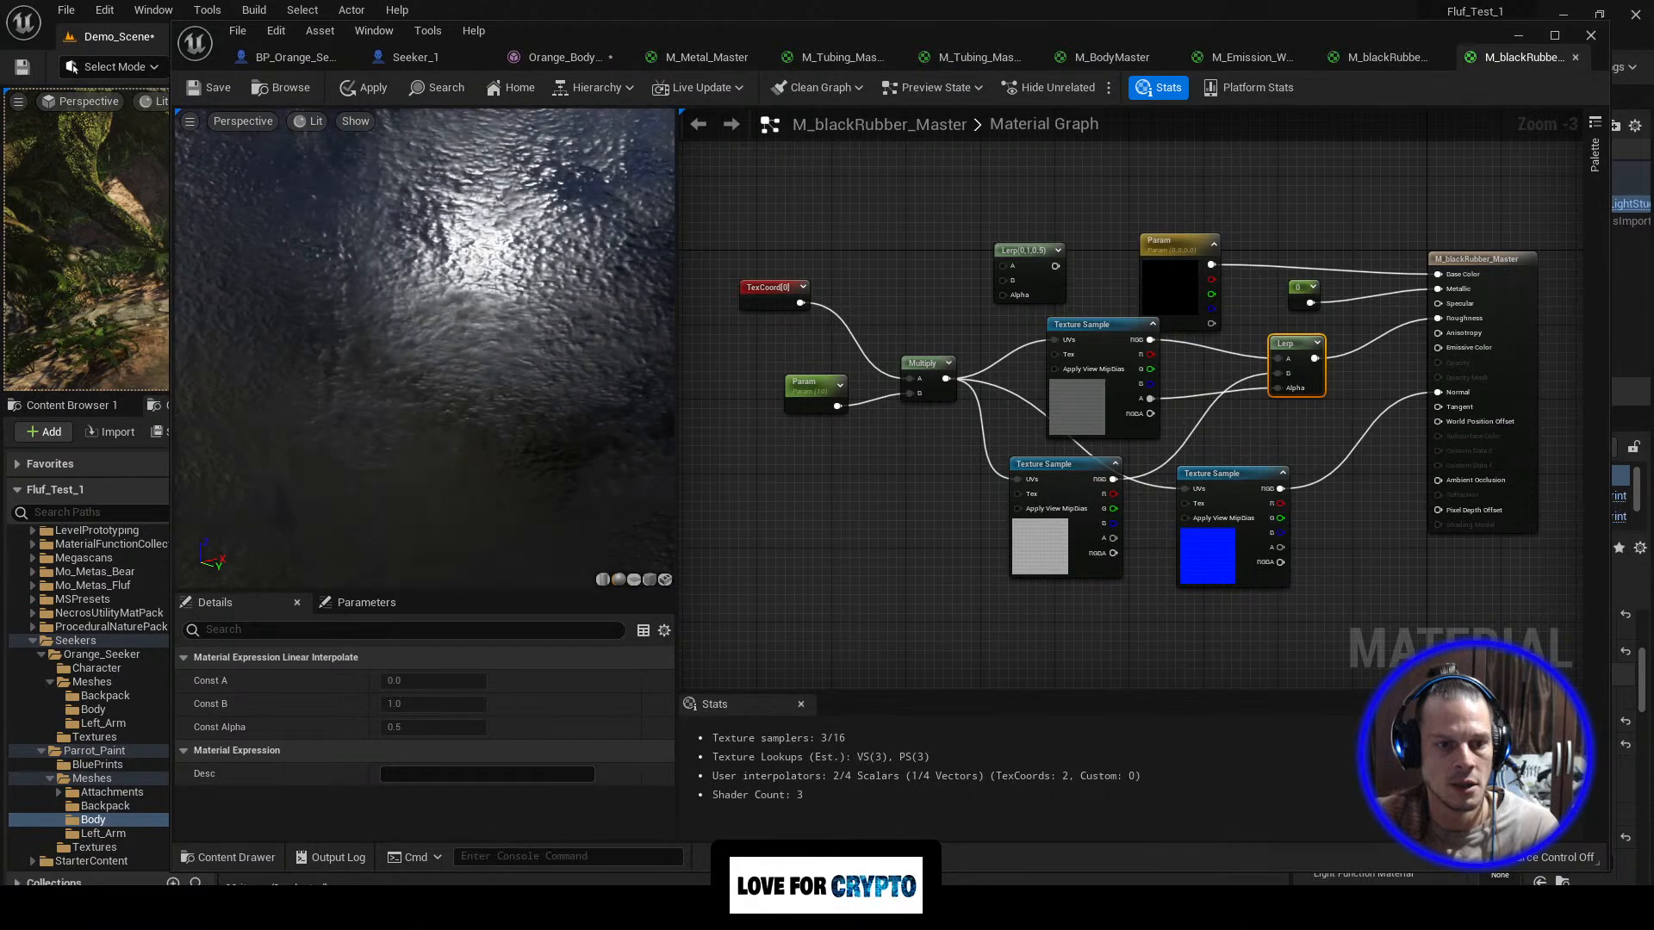
{"action": "mouse_move", "coordinate": [520, 278]}
{"action": "left_mouse_down"}
{"action": "mouse_move", "coordinate": [474, 277]}
{"action": "mouse_move", "coordinate": [526, 283]}
{"action": "left_mouse_up"}
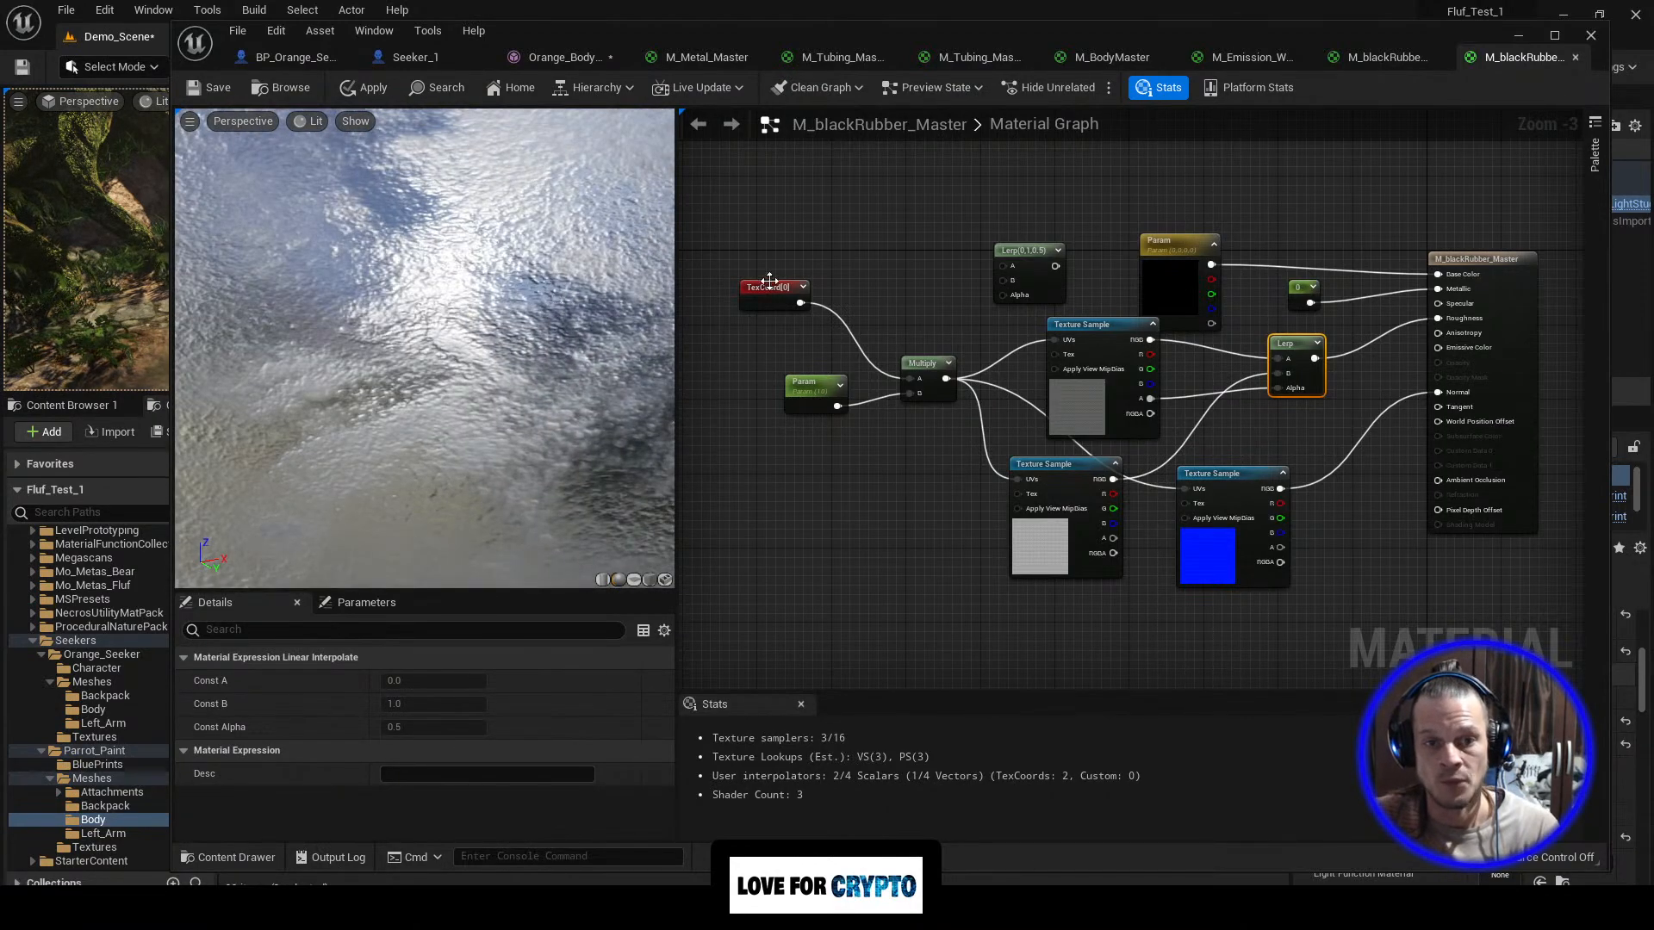
{"action": "left_click_drag", "start_coordinate": [678, 279], "coordinate": [475, 306]}
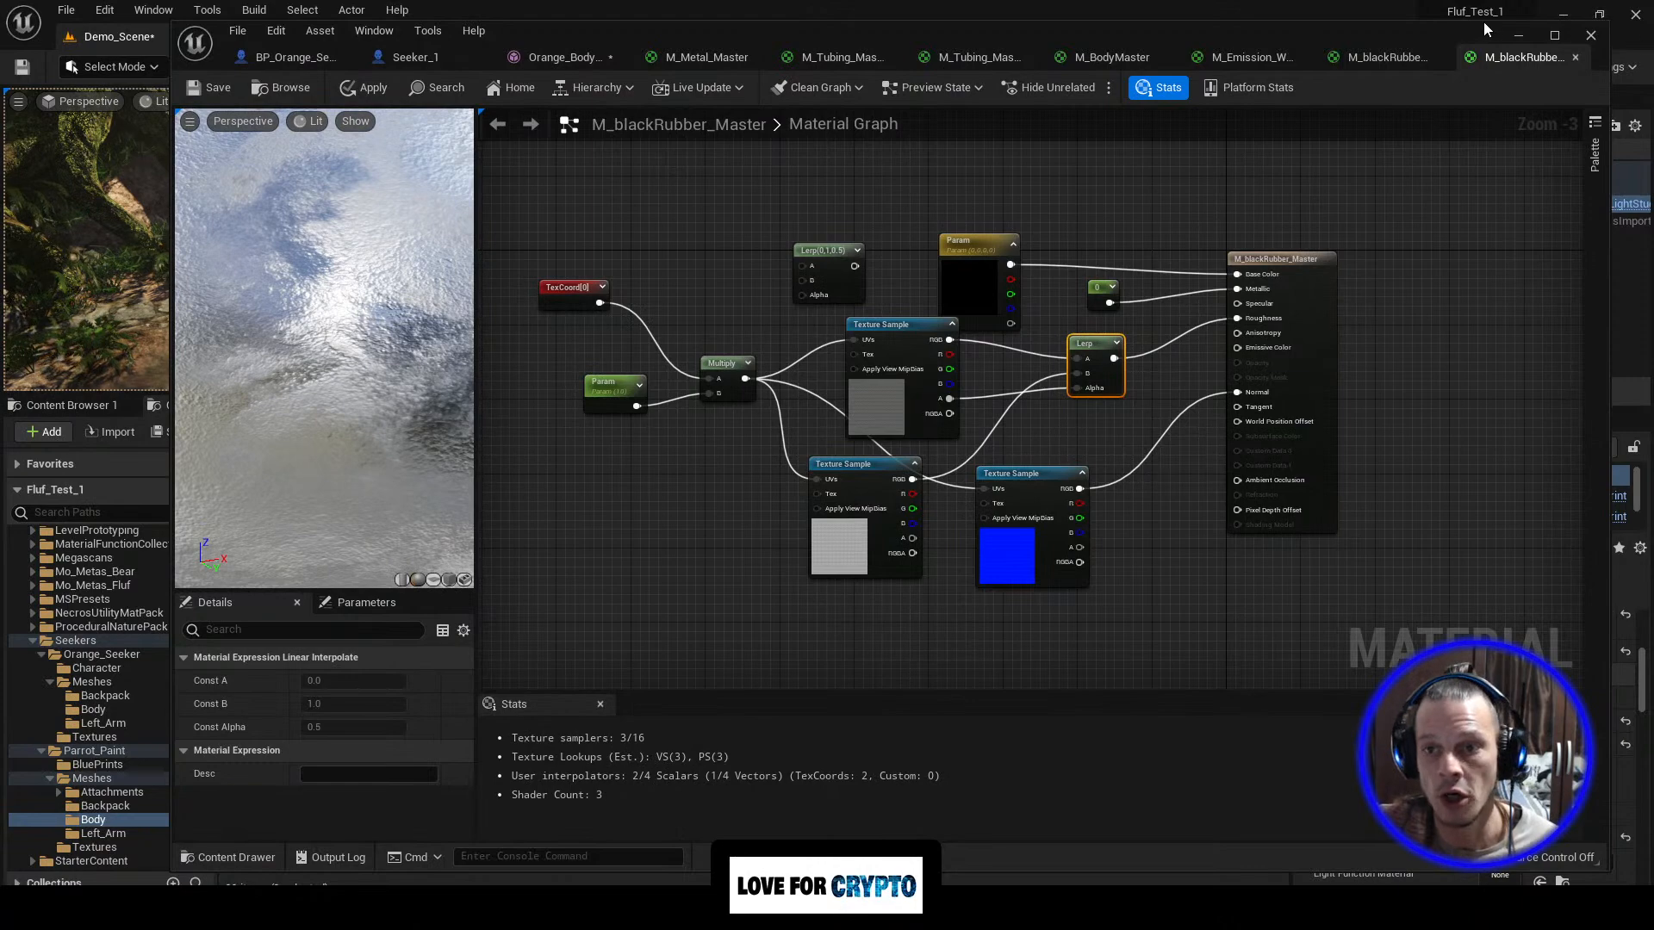
{"action": "left_click", "coordinate": [1520, 37]}
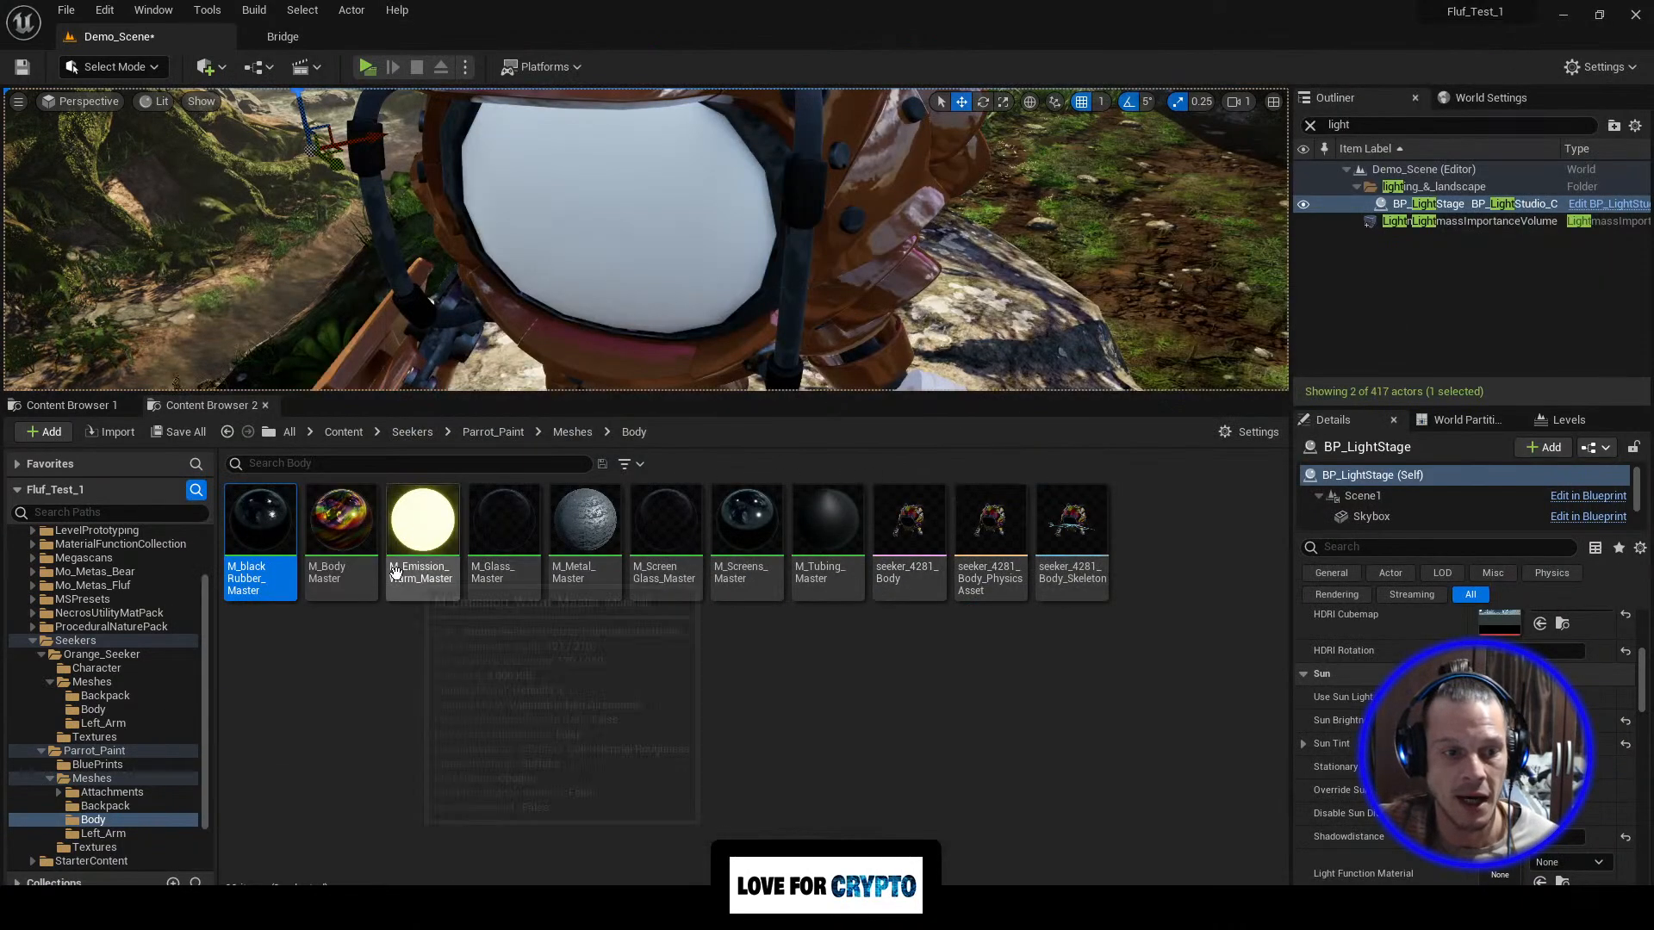
Step: Open the Parrot_Paint M_BodyMaster material and examine how its texture samples, Divide and Multiply nodes are wired
{"action": "double_click", "coordinate": [354, 573]}
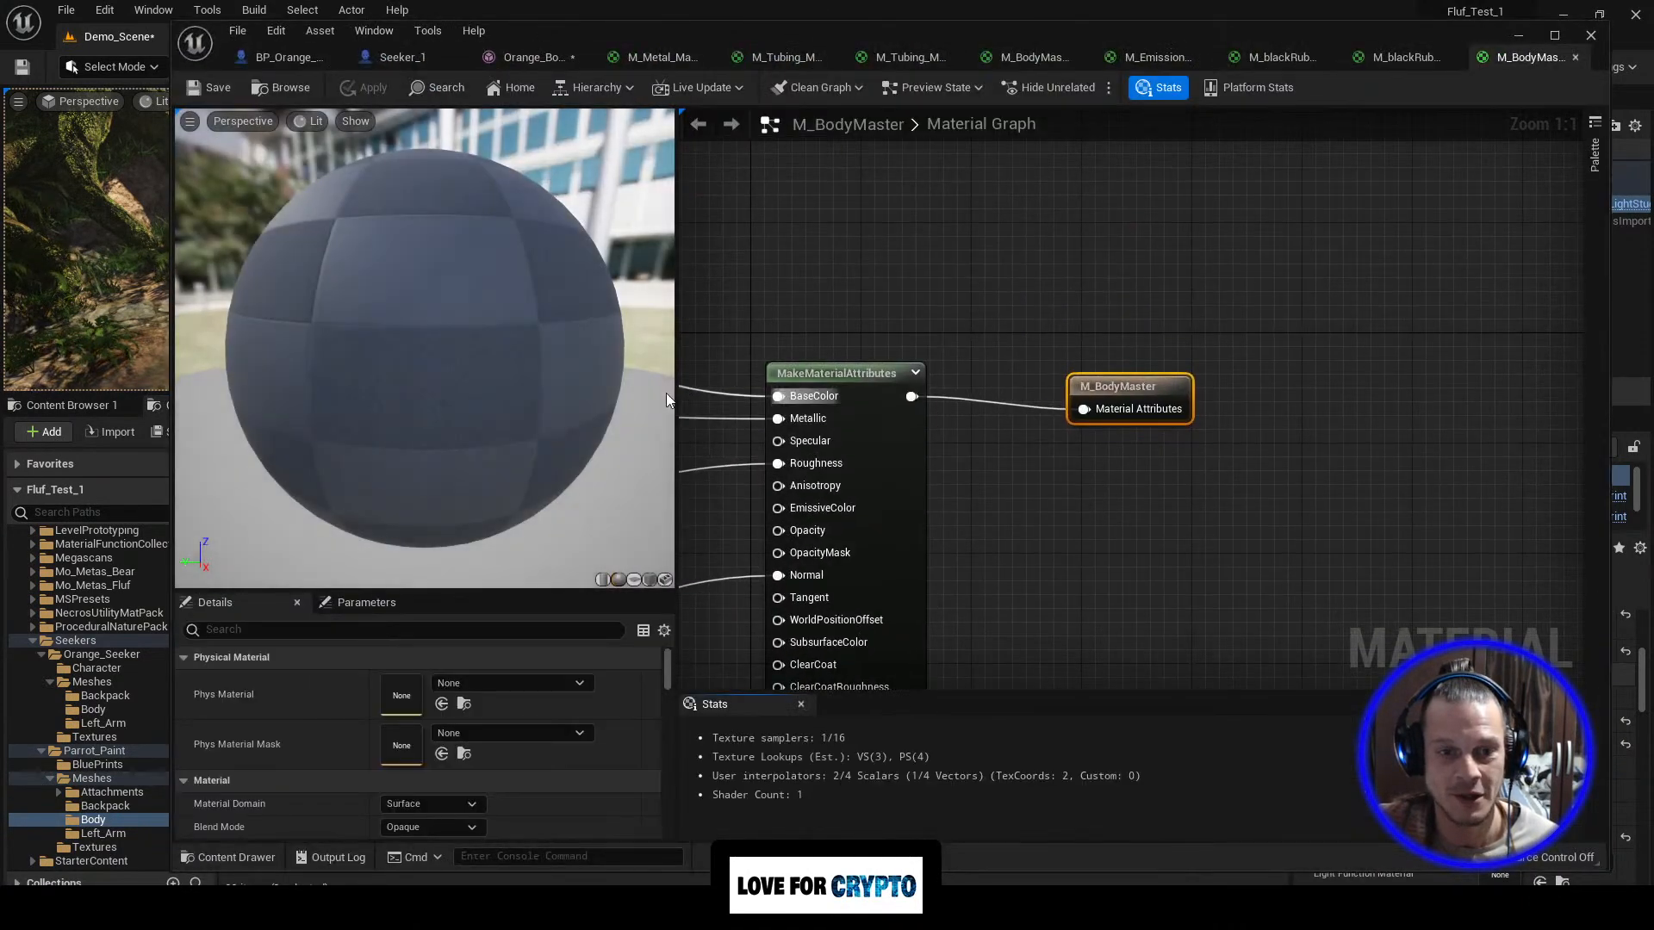
{"action": "left_click_drag", "start_coordinate": [679, 395], "coordinate": [436, 395]}
{"action": "right_click_drag", "start_coordinate": [565, 257], "coordinate": [1208, 191]}
{"action": "scroll", "coordinate": [1120, 280], "scroll_direction": "down", "scroll_amount": 2}
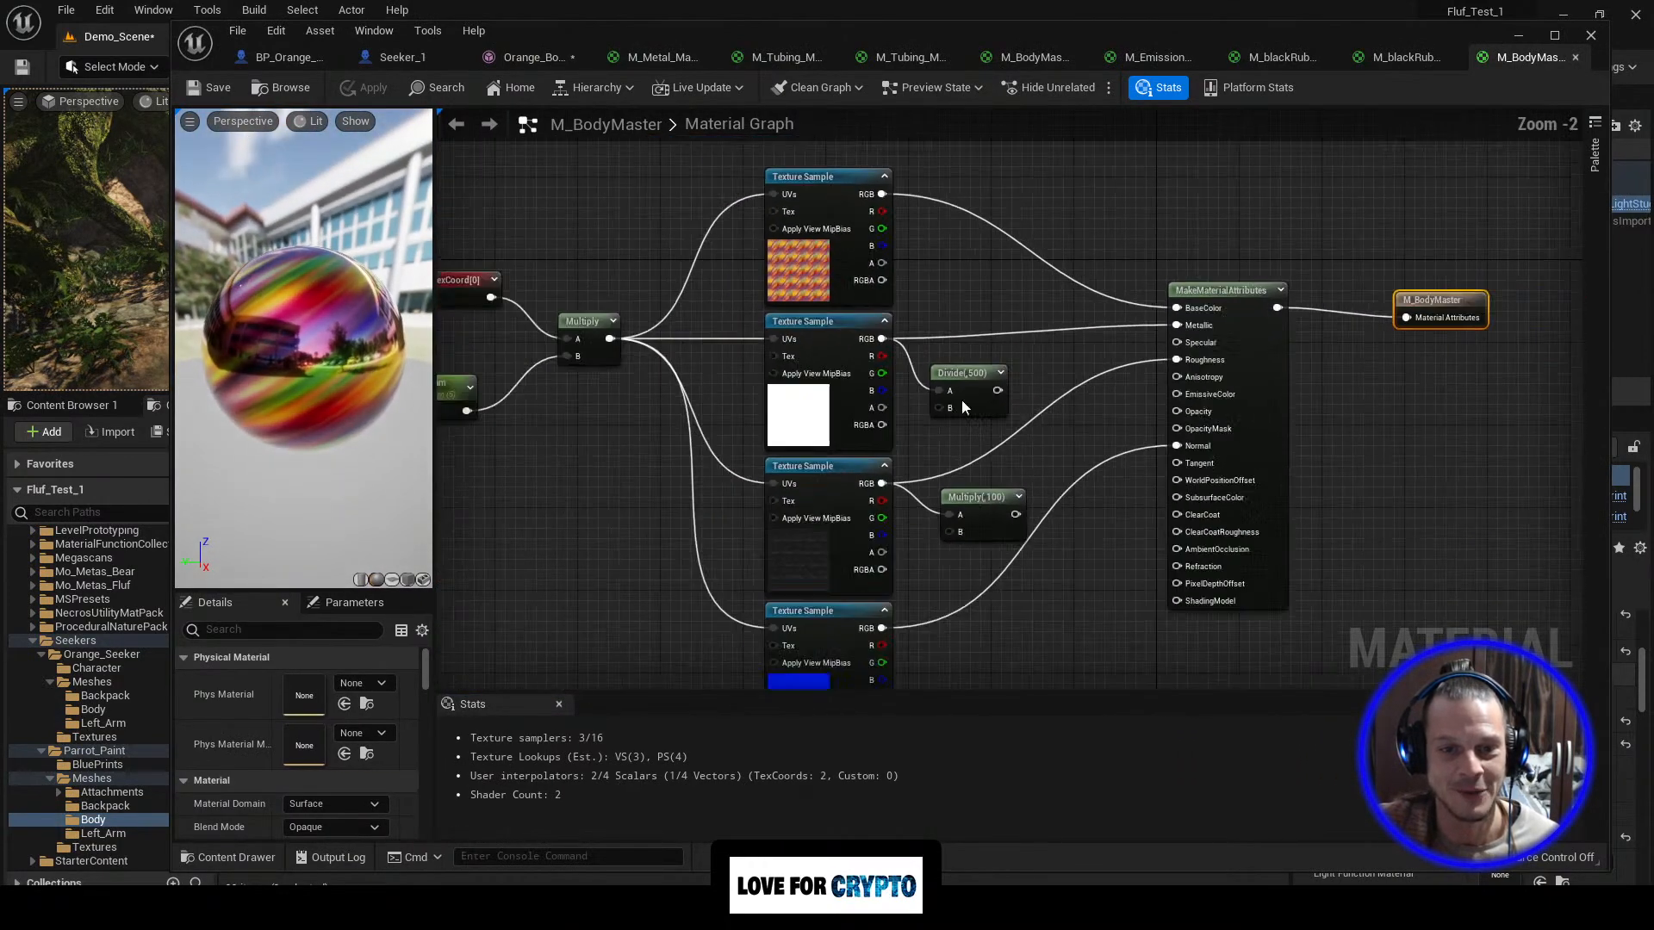
{"action": "right_click_drag", "start_coordinate": [1082, 465], "coordinate": [1164, 385]}
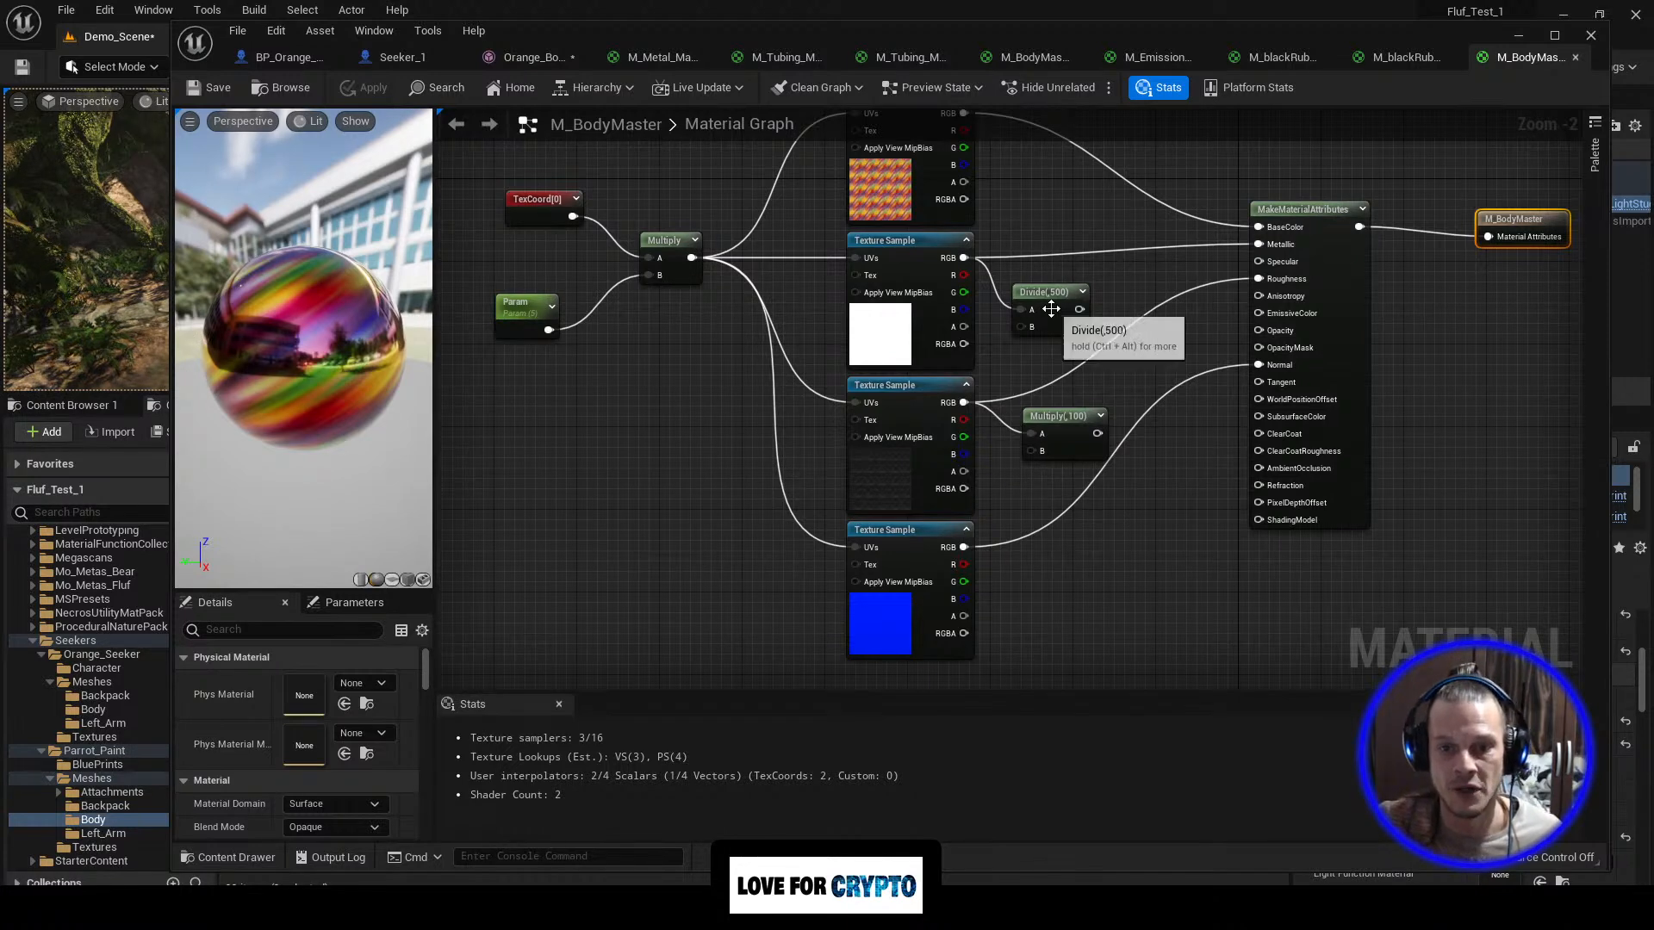
Step: Try routing the Divide output to Metallic and the Multiply output to Roughness, and inspect the result on the preview sphere
{"action": "left_click_drag", "start_coordinate": [1080, 309], "coordinate": [1098, 302]}
{"action": "left_click_drag", "start_coordinate": [1256, 246], "coordinate": [1258, 246]}
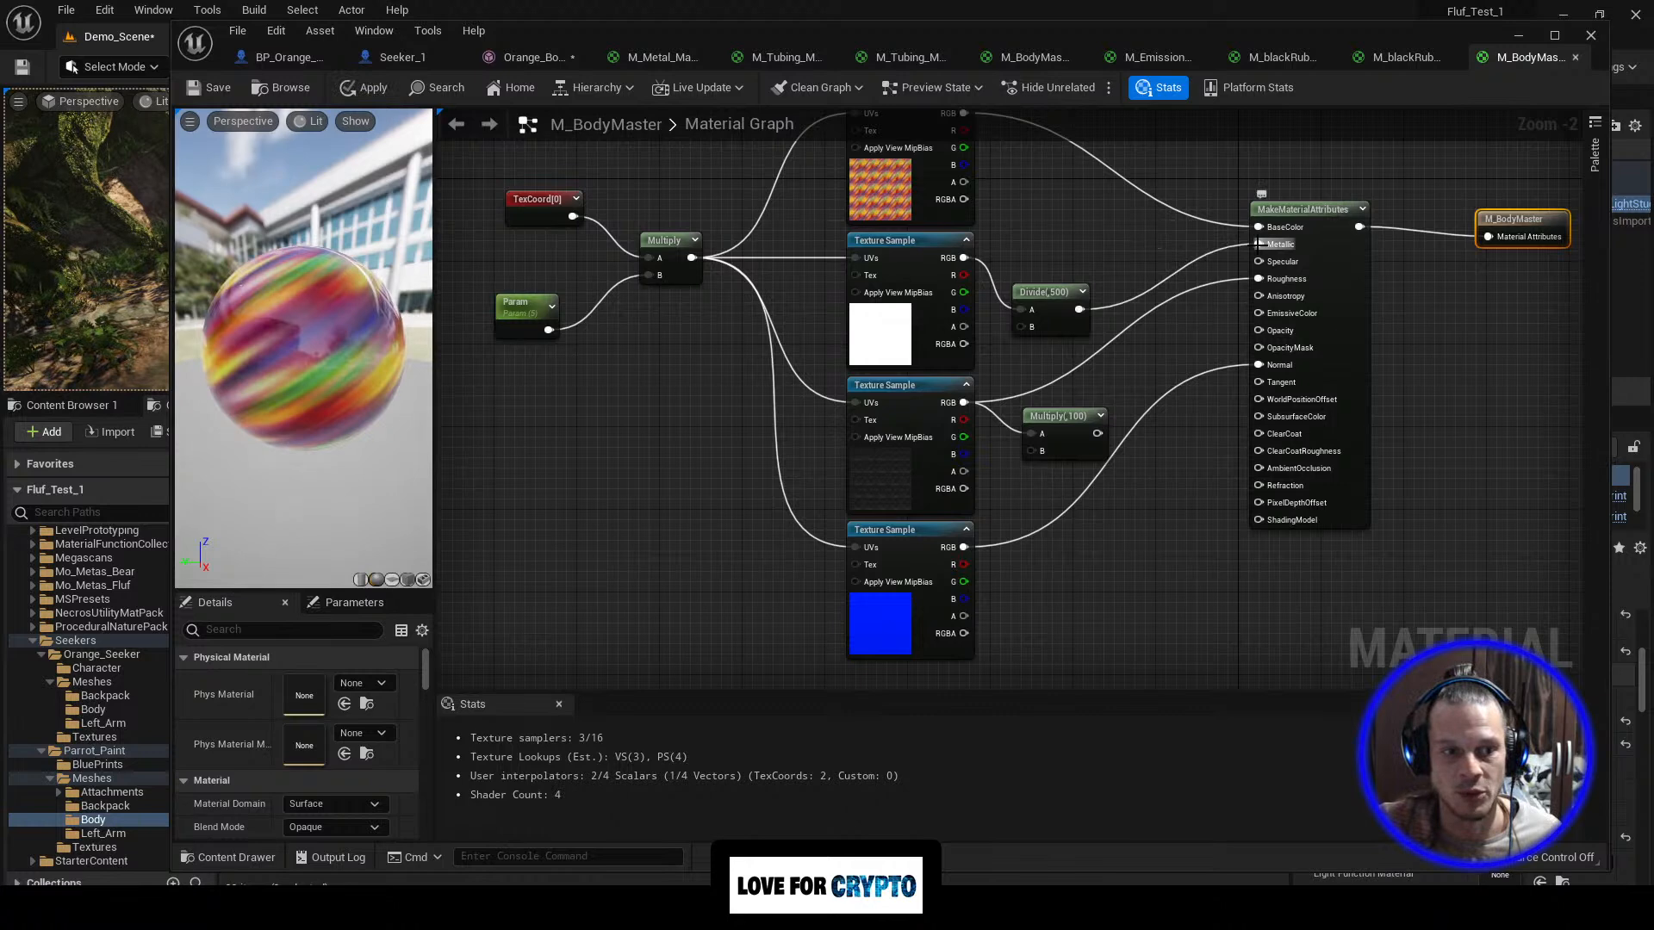
{"action": "left_click_drag", "start_coordinate": [1096, 434], "coordinate": [1259, 282]}
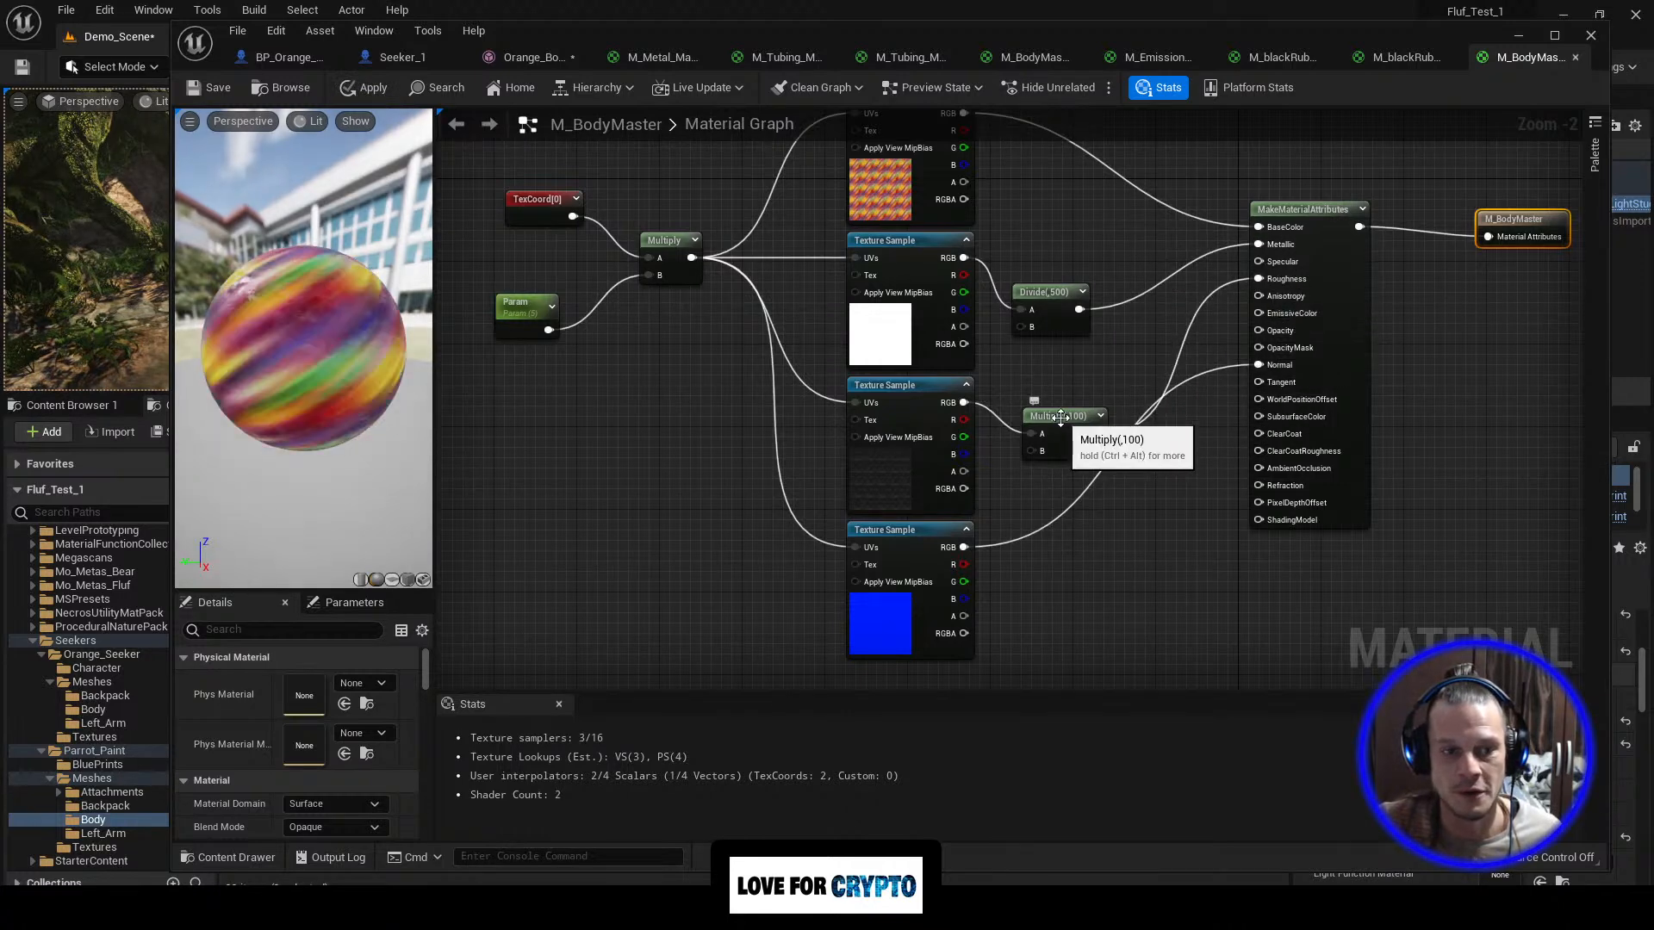
{"action": "left_click_drag", "start_coordinate": [291, 385], "coordinate": [384, 332]}
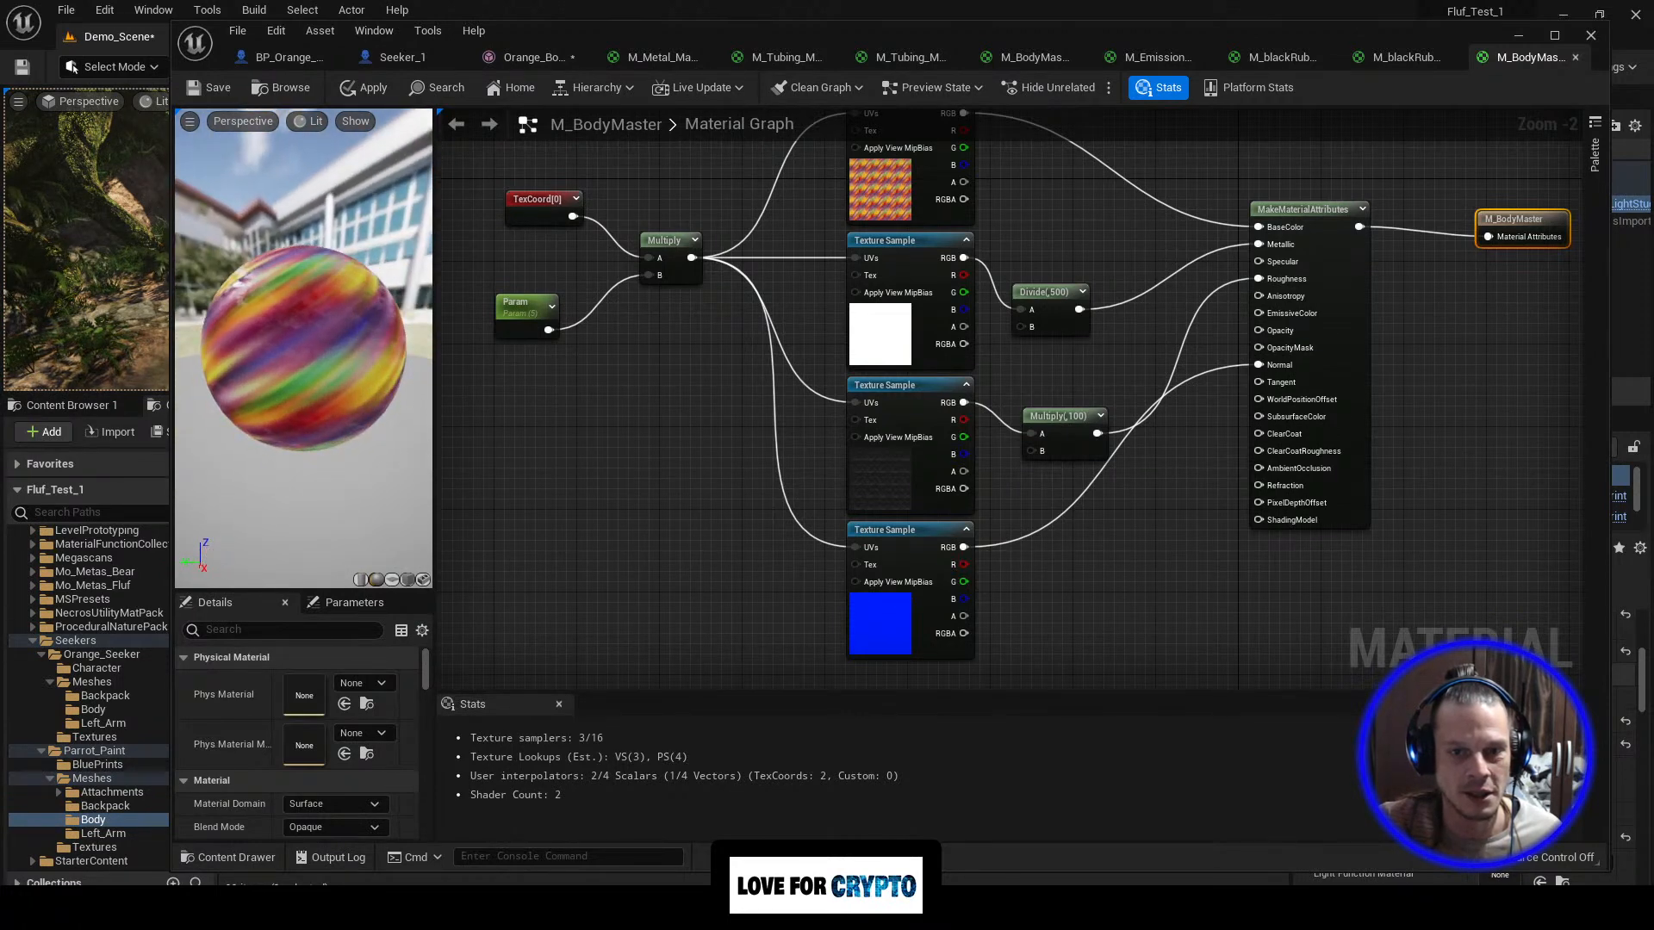
Step: Reconnect the texture samples' RGB outputs directly to Roughness and Metallic on the MakeMaterialAttributes node, bypassing the Multiply and Divide nodes
{"action": "left_click_drag", "start_coordinate": [964, 403], "coordinate": [1259, 279]}
{"action": "left_click_drag", "start_coordinate": [964, 258], "coordinate": [1258, 244]}
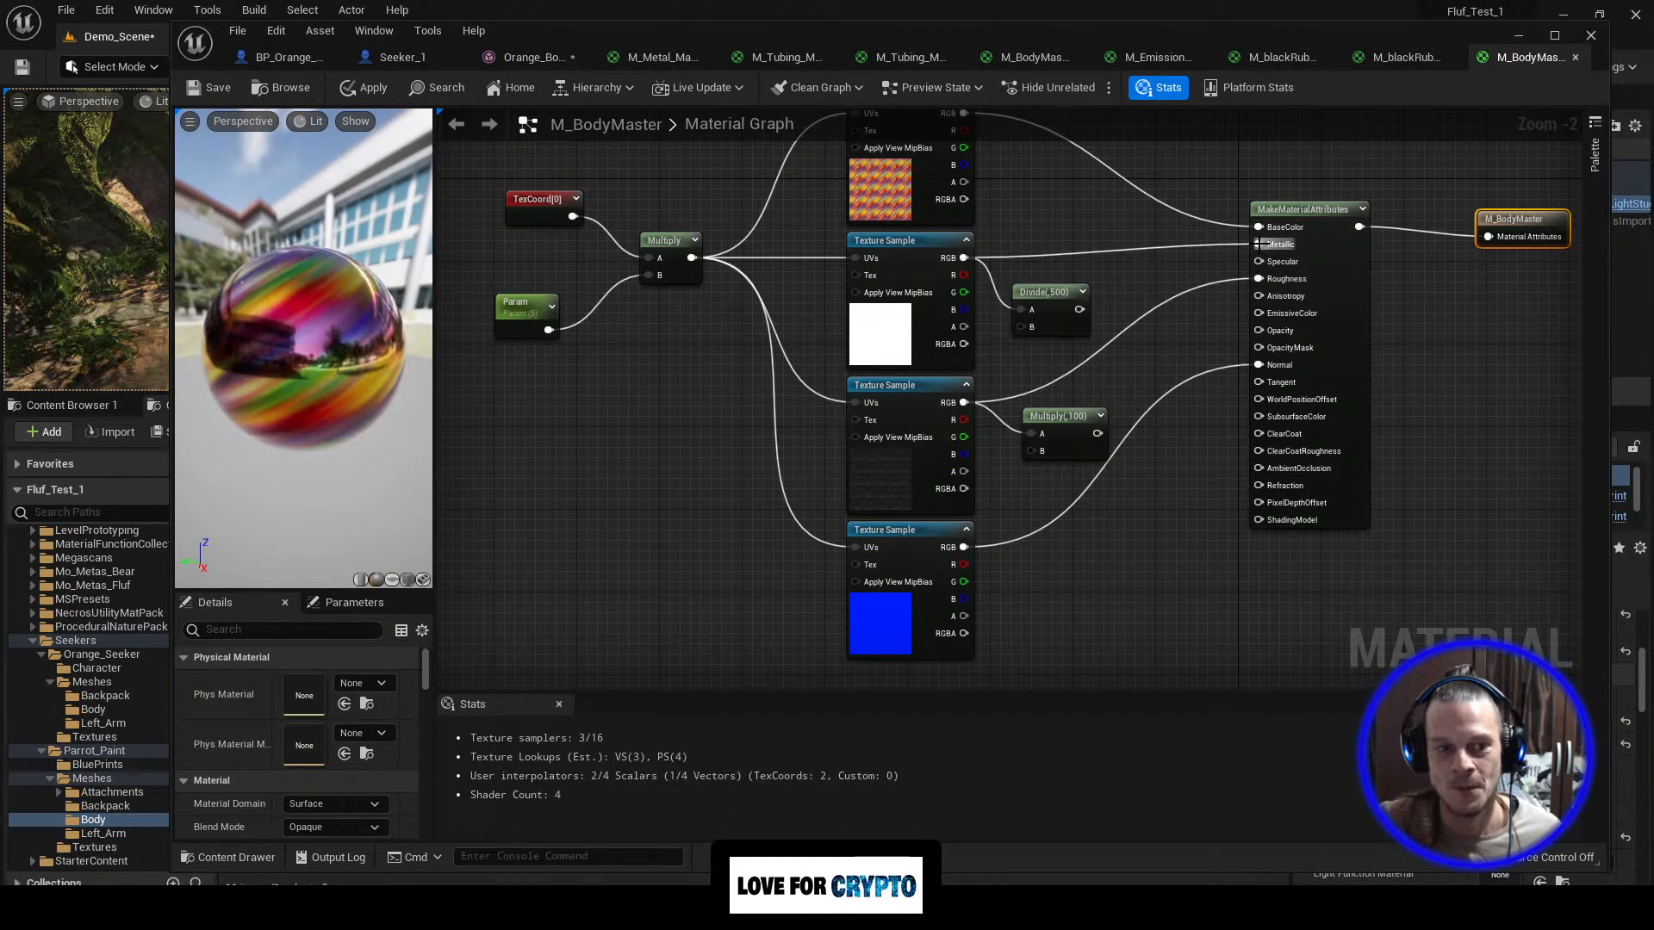
{"action": "scroll", "coordinate": [693, 410], "scroll_direction": "down", "scroll_amount": 2}
{"action": "right_click_drag", "start_coordinate": [609, 445], "coordinate": [652, 544]}
{"action": "scroll", "coordinate": [736, 481], "scroll_direction": "up", "scroll_amount": 1}
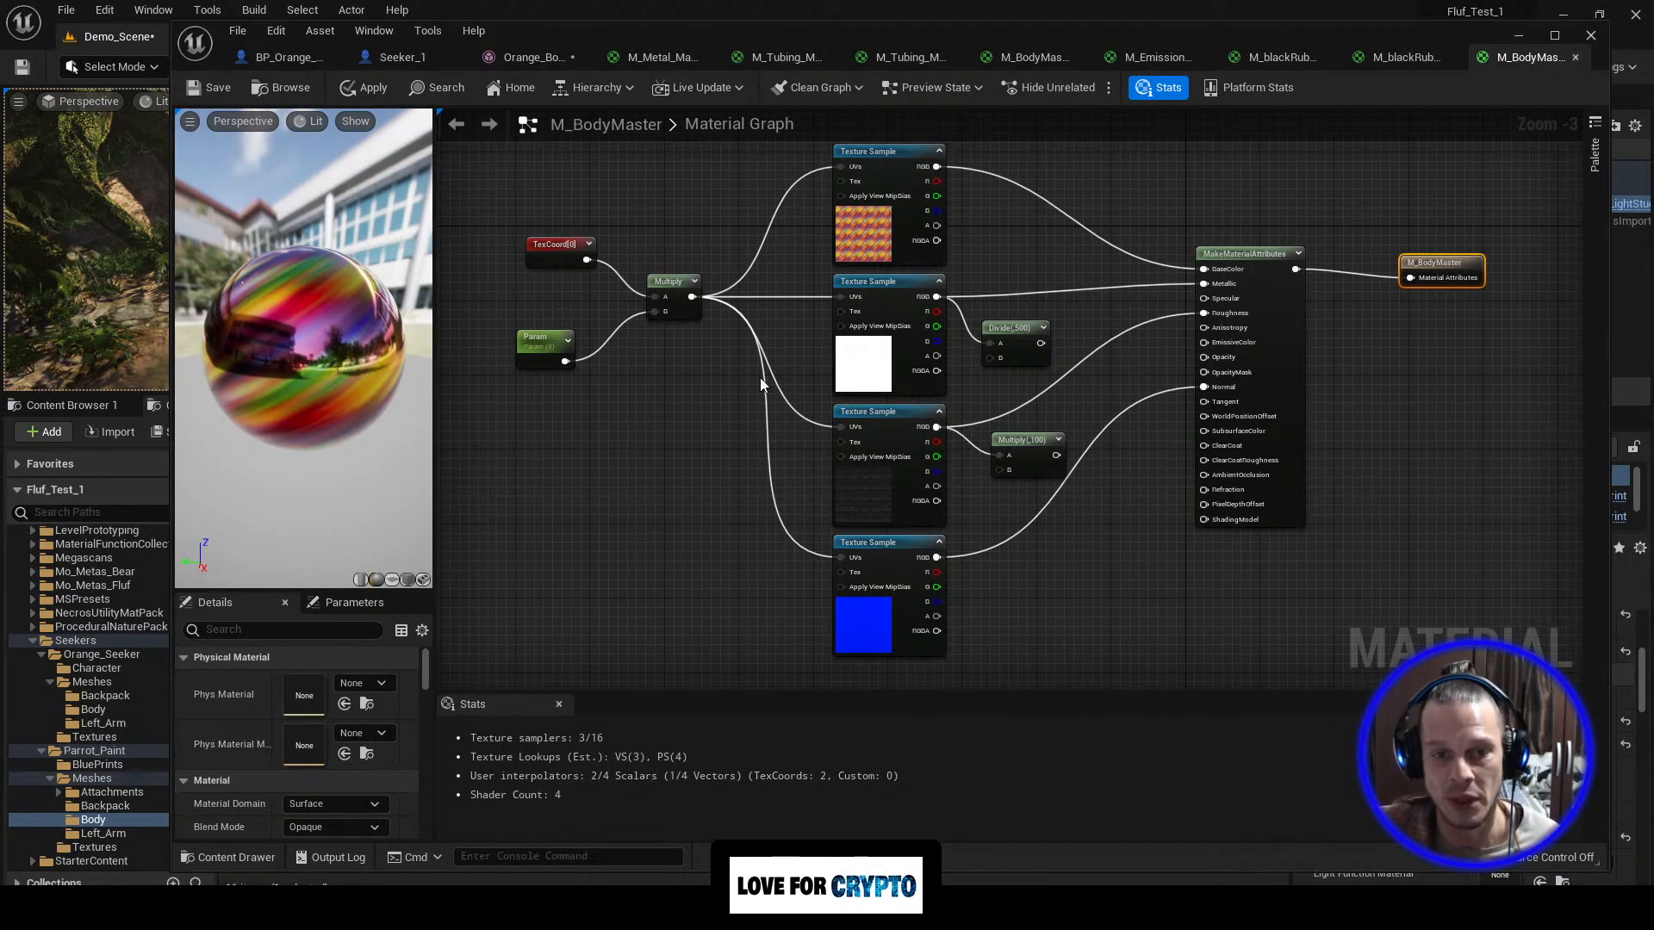
Step: Open the Parrot_Paint M_Glass_Master material, enlarge its graph area and examine the wiring from the constants and Fresnel_Function to the material attributes
{"action": "left_click", "coordinate": [1525, 34]}
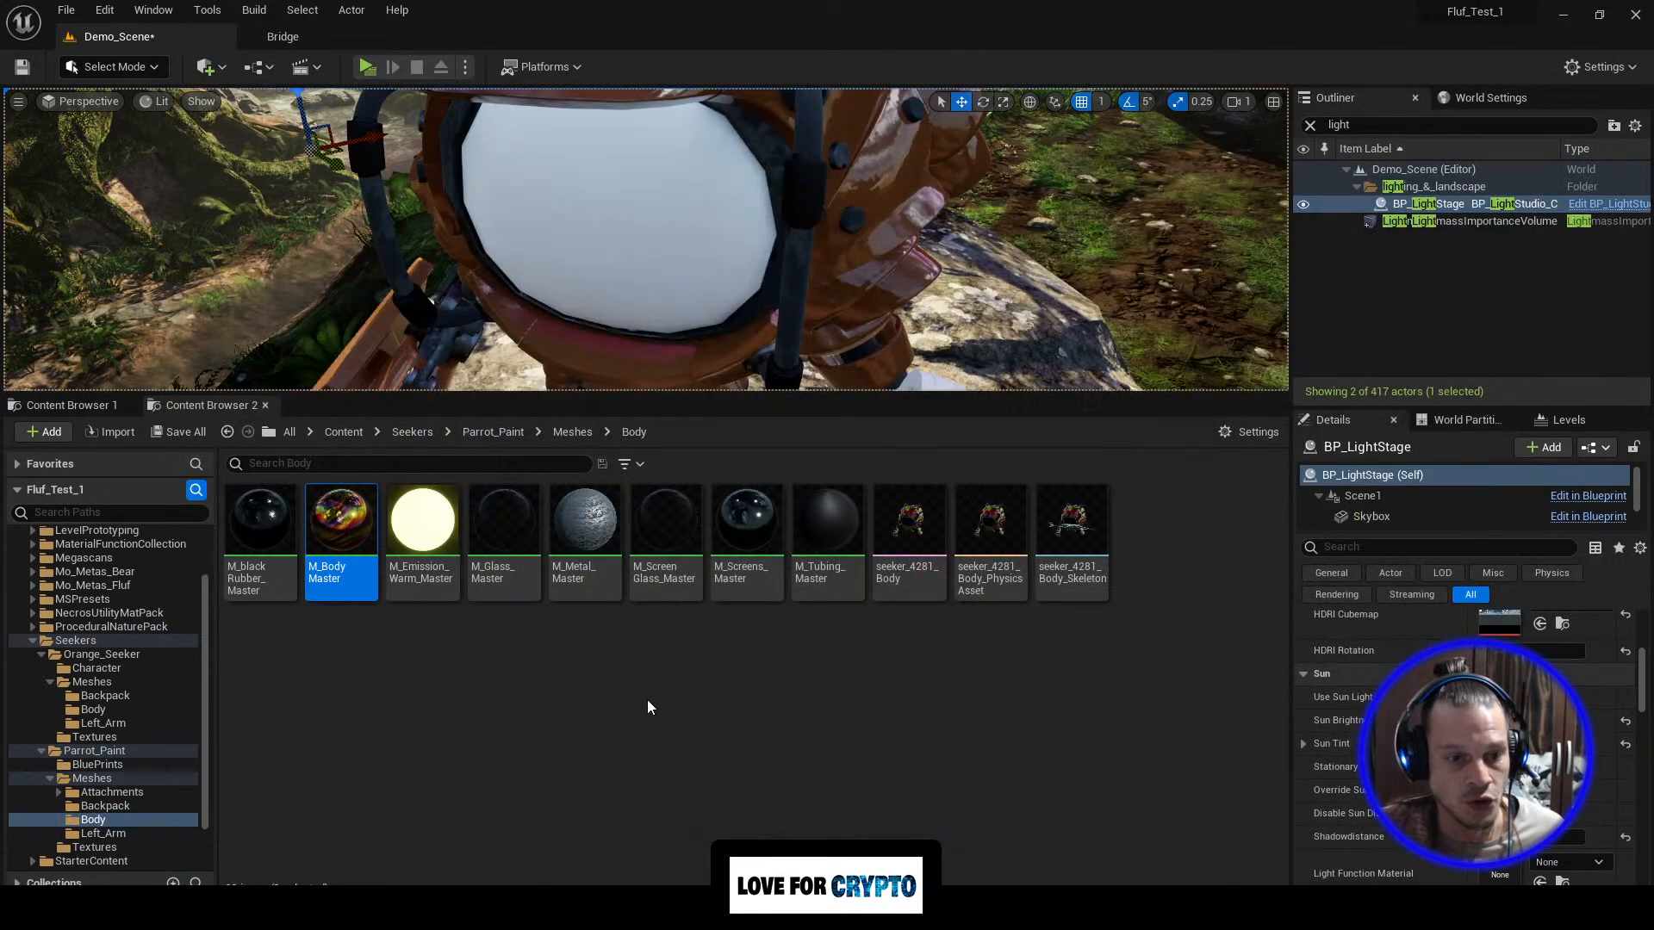
{"action": "double_click", "coordinate": [510, 583]}
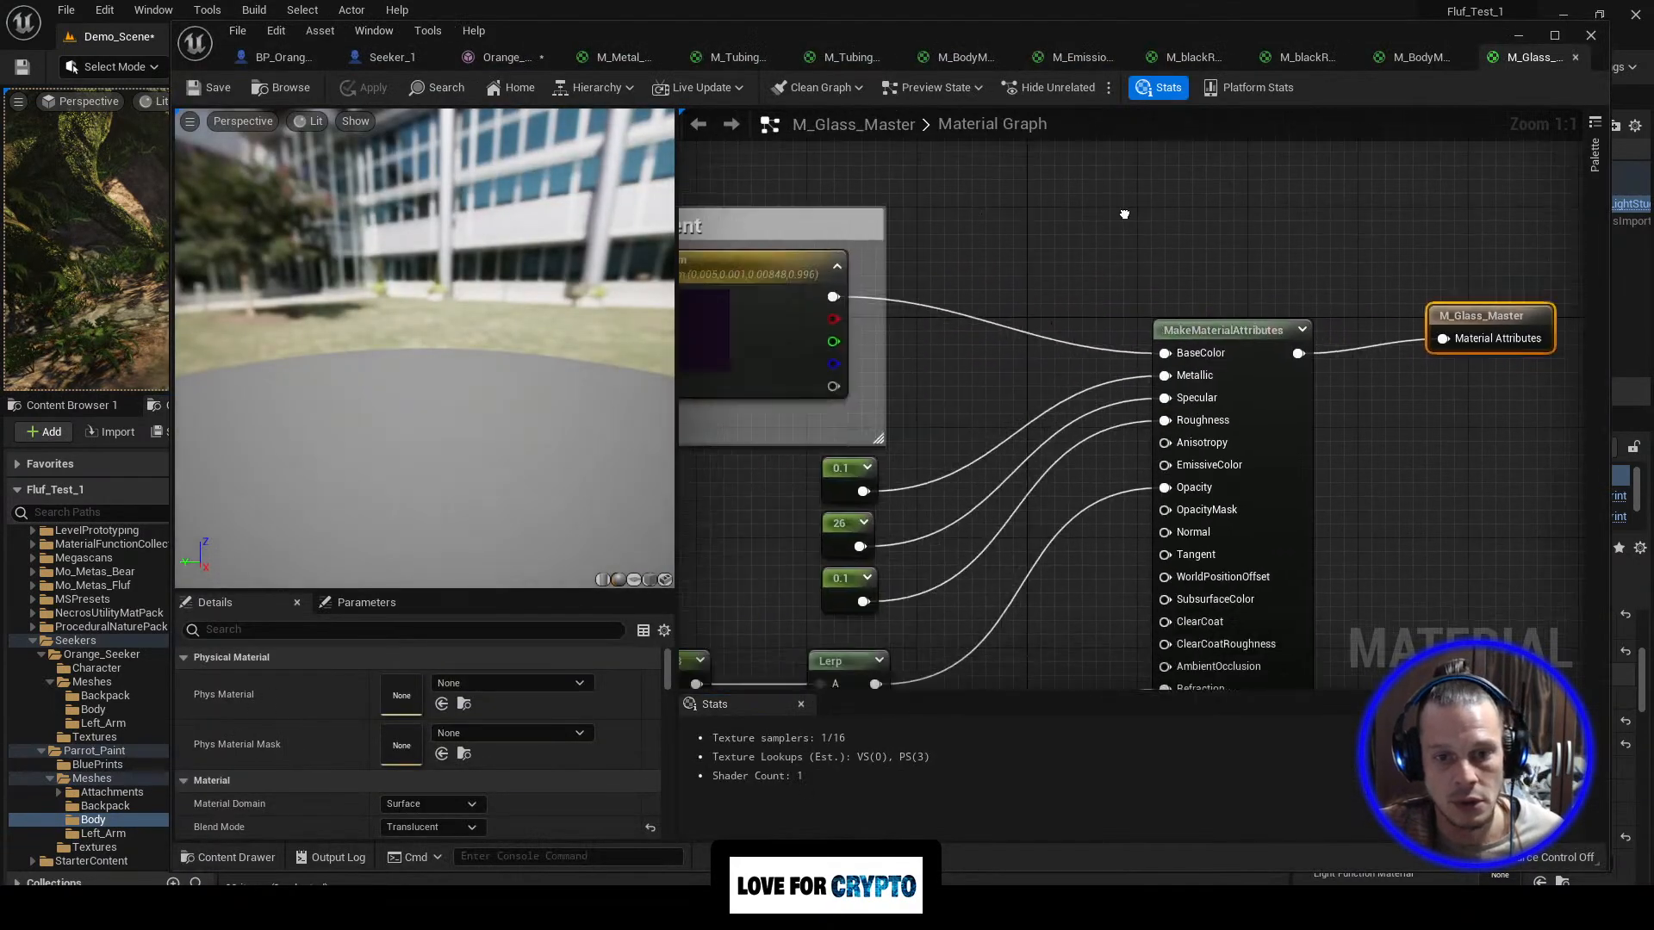
{"action": "left_click_drag", "start_coordinate": [676, 417], "coordinate": [262, 420]}
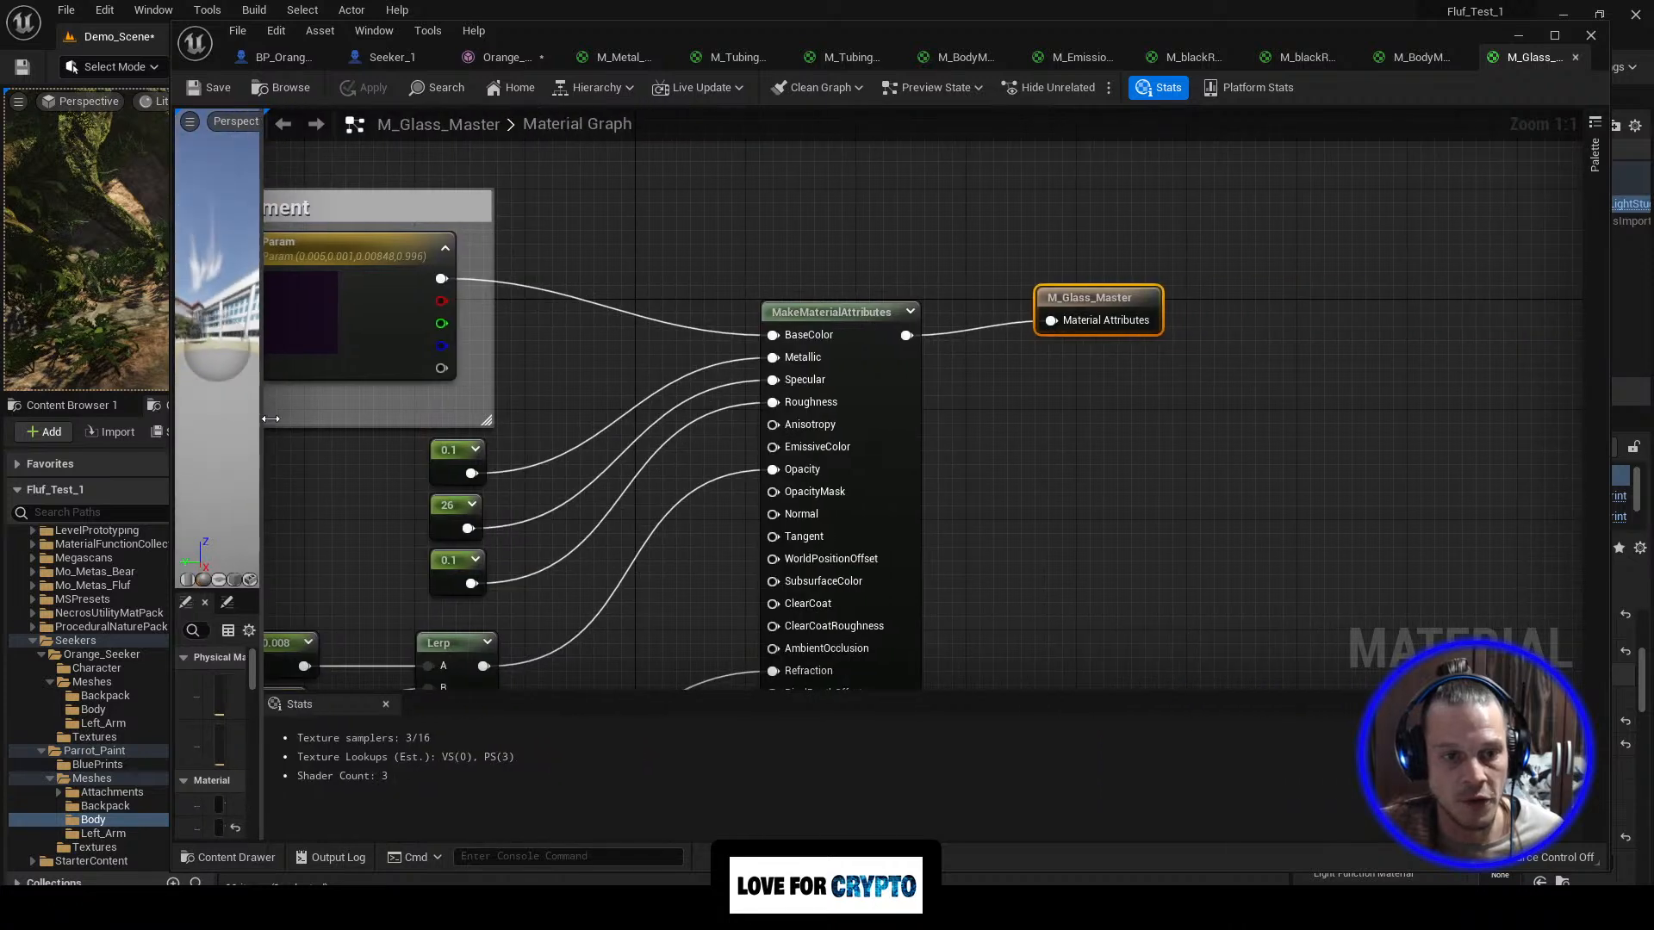
{"action": "right_click_drag", "start_coordinate": [595, 256], "coordinate": [842, 241]}
{"action": "scroll", "coordinate": [839, 236], "scroll_direction": "down", "scroll_amount": 2}
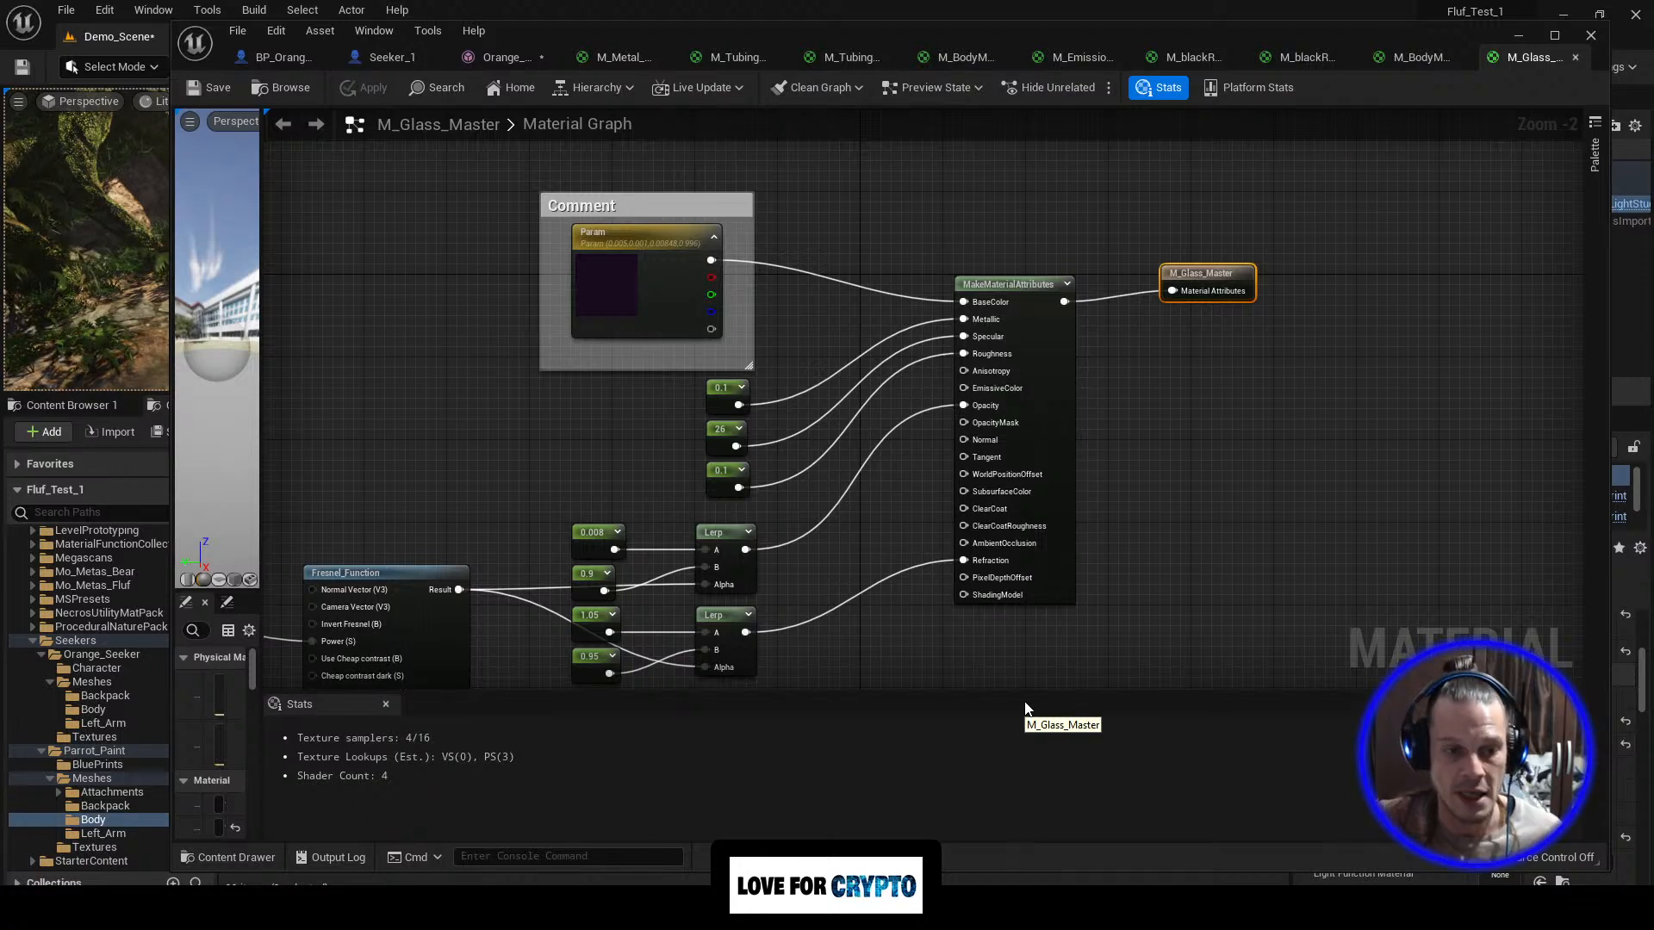
{"action": "scroll", "coordinate": [1034, 664], "scroll_direction": "down", "scroll_amount": 3}
{"action": "scroll", "coordinate": [805, 487], "scroll_direction": "up", "scroll_amount": 1}
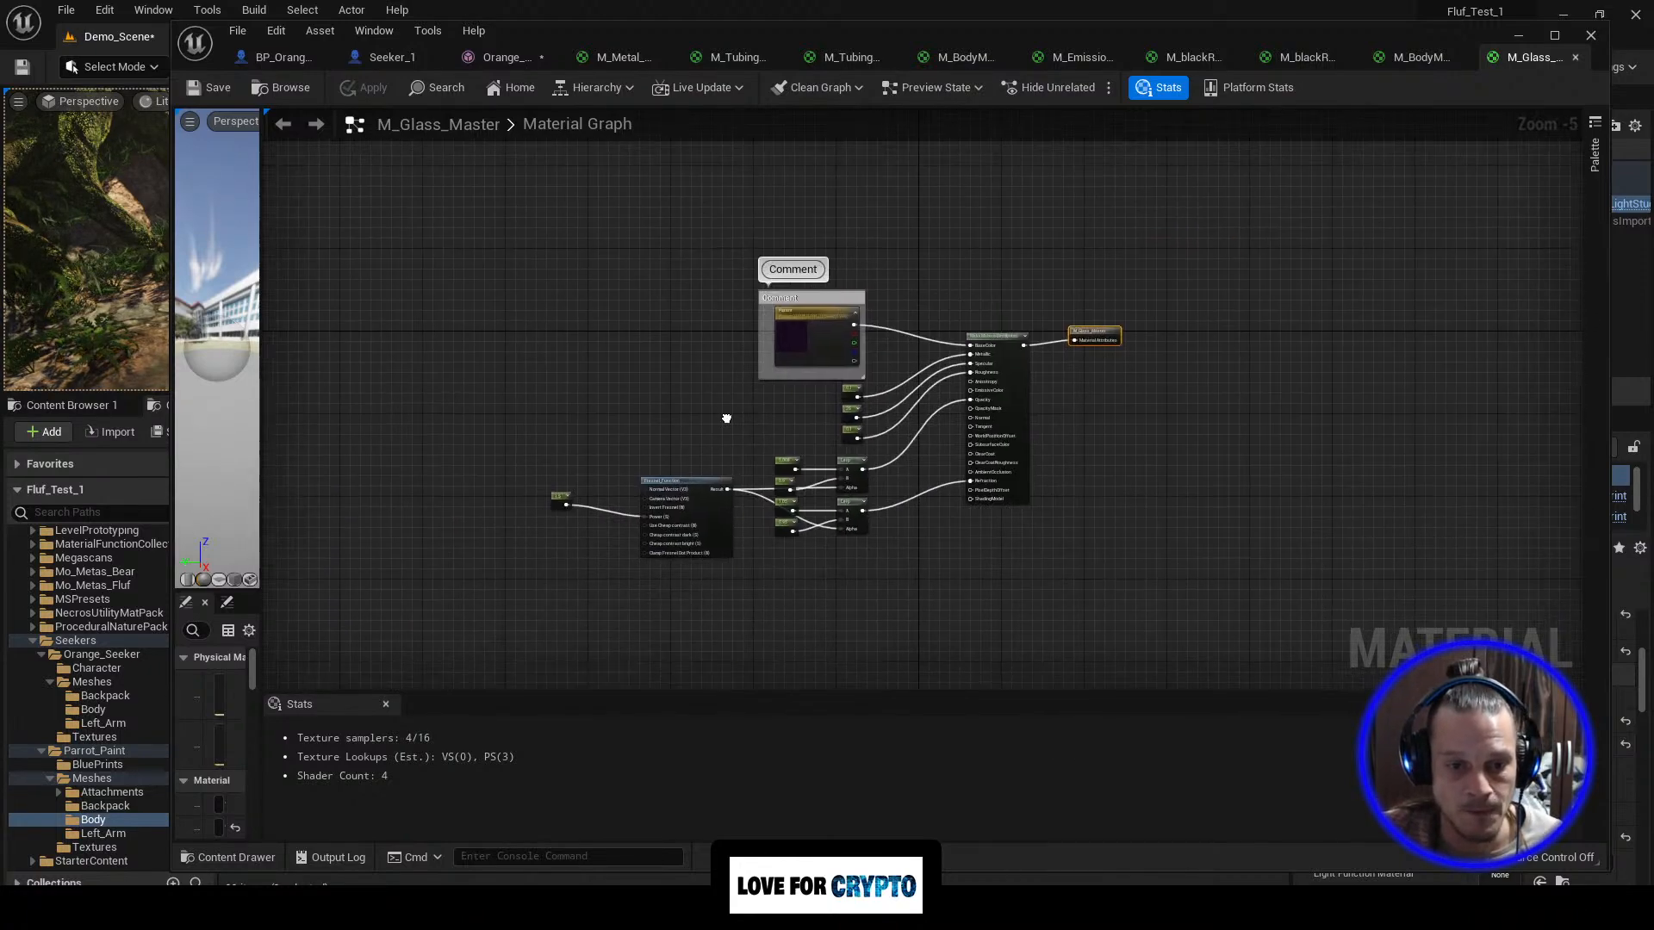
{"action": "scroll", "coordinate": [711, 412], "scroll_direction": "up", "scroll_amount": 1}
{"action": "right_click_drag", "start_coordinate": [653, 466], "coordinate": [865, 345]}
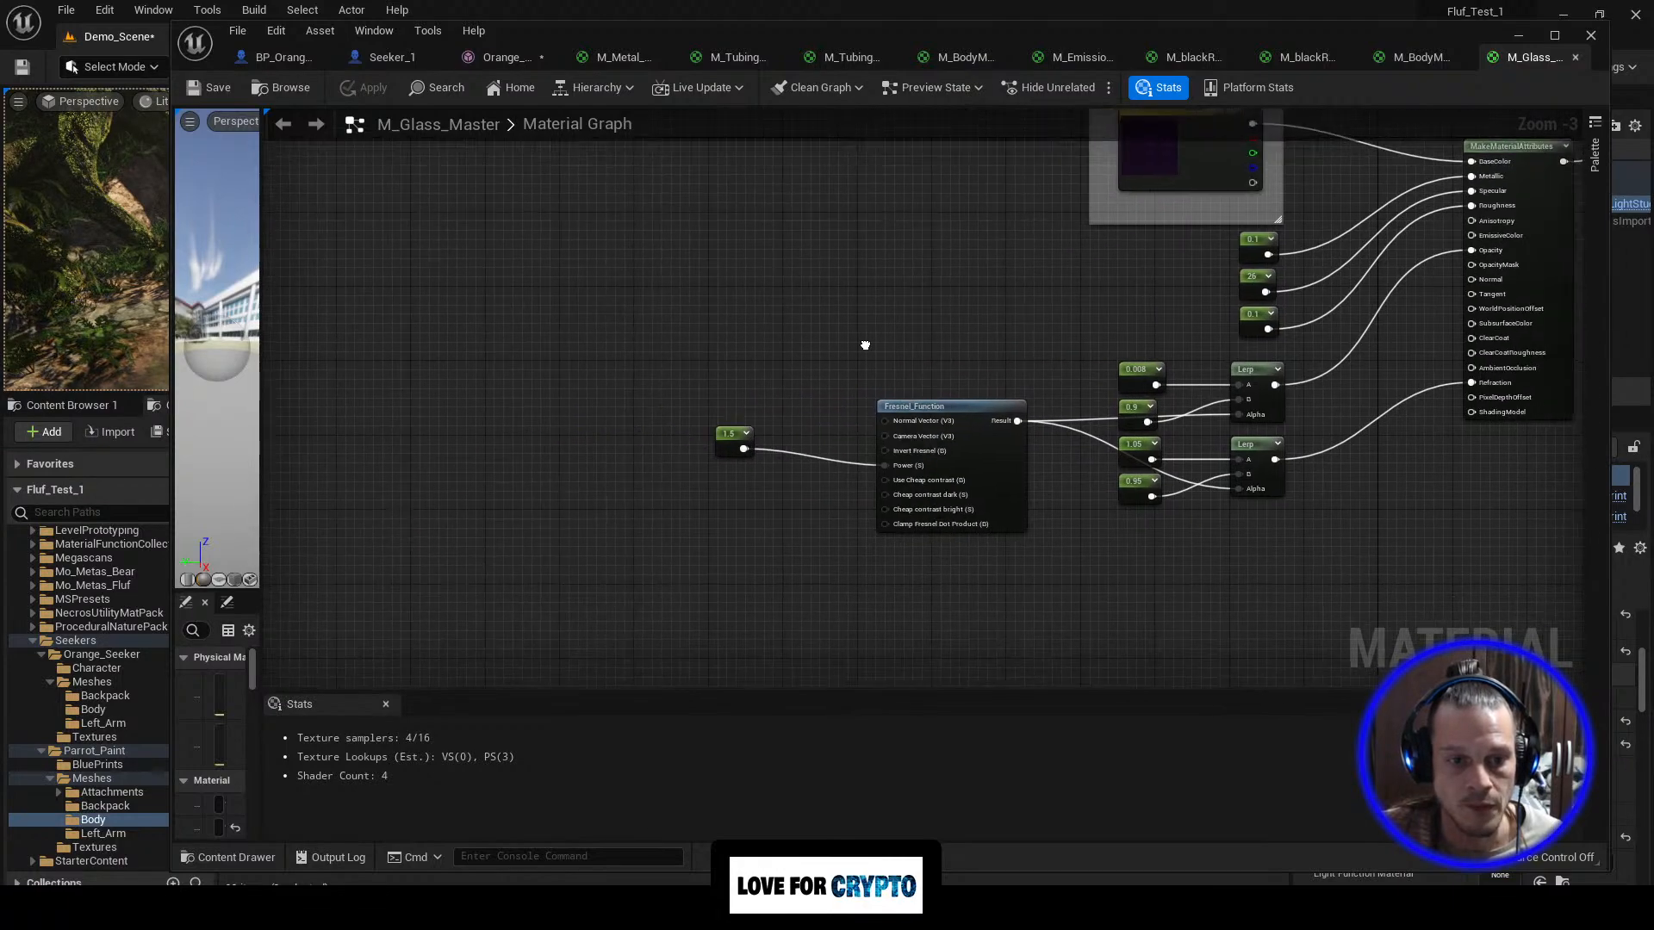
{"action": "scroll", "coordinate": [740, 454], "scroll_direction": "up", "scroll_amount": 3}
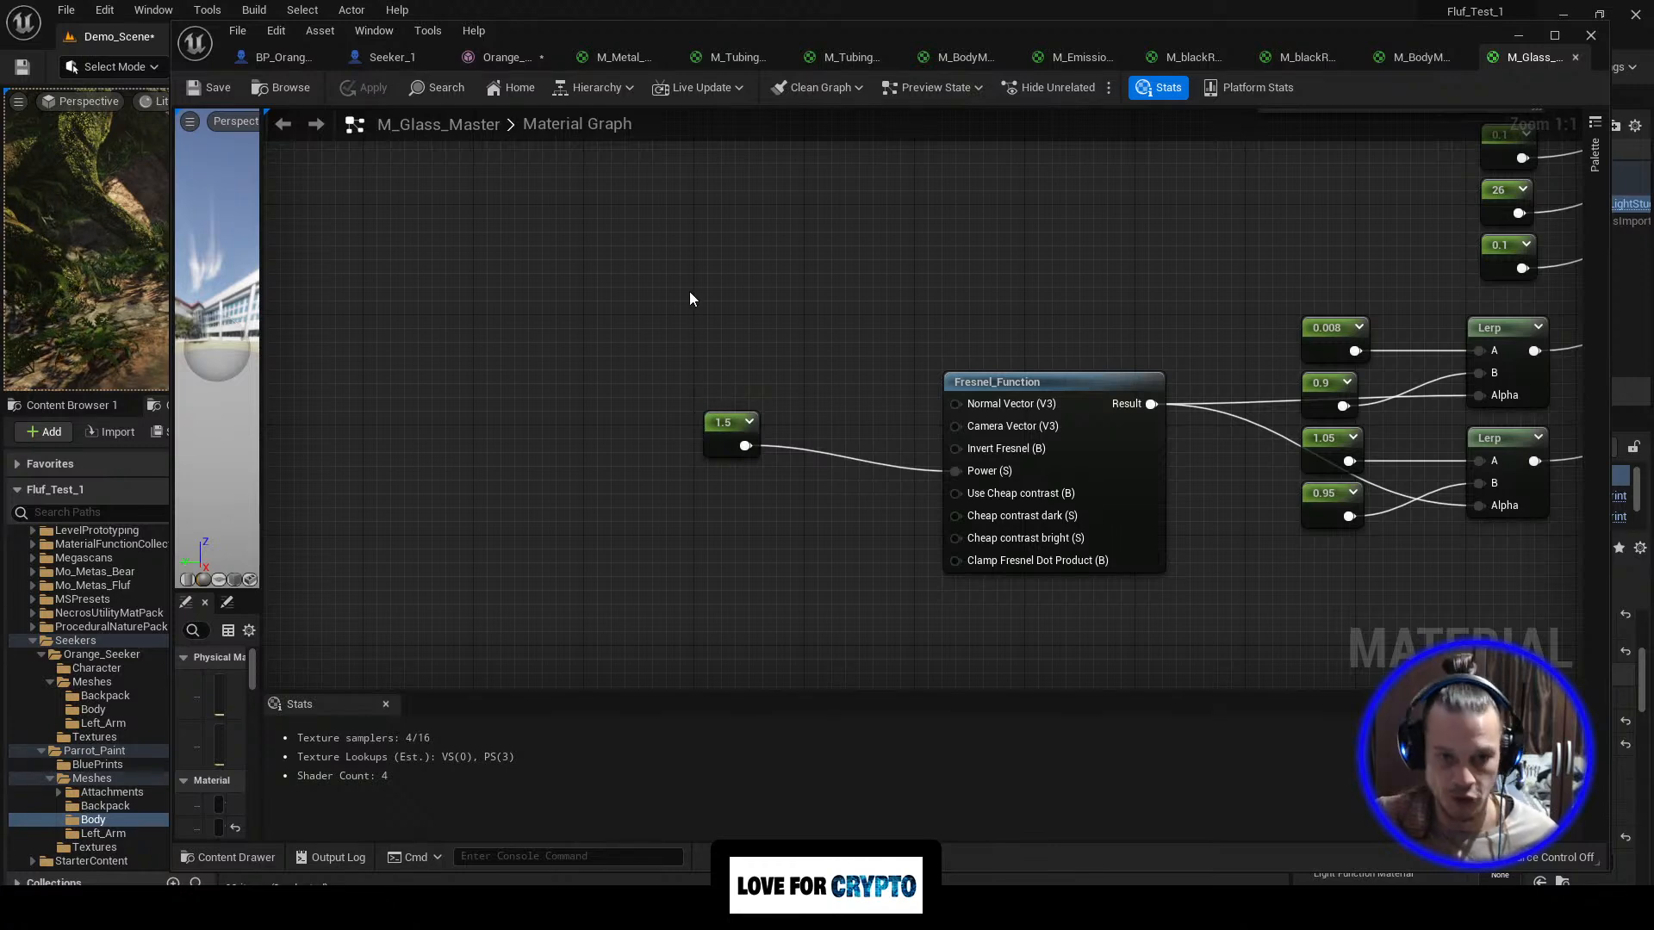
Step: Add an unconnected constant node above the 1.5 constant and widen the preview and details area
{"action": "left_click", "coordinate": [726, 284]}
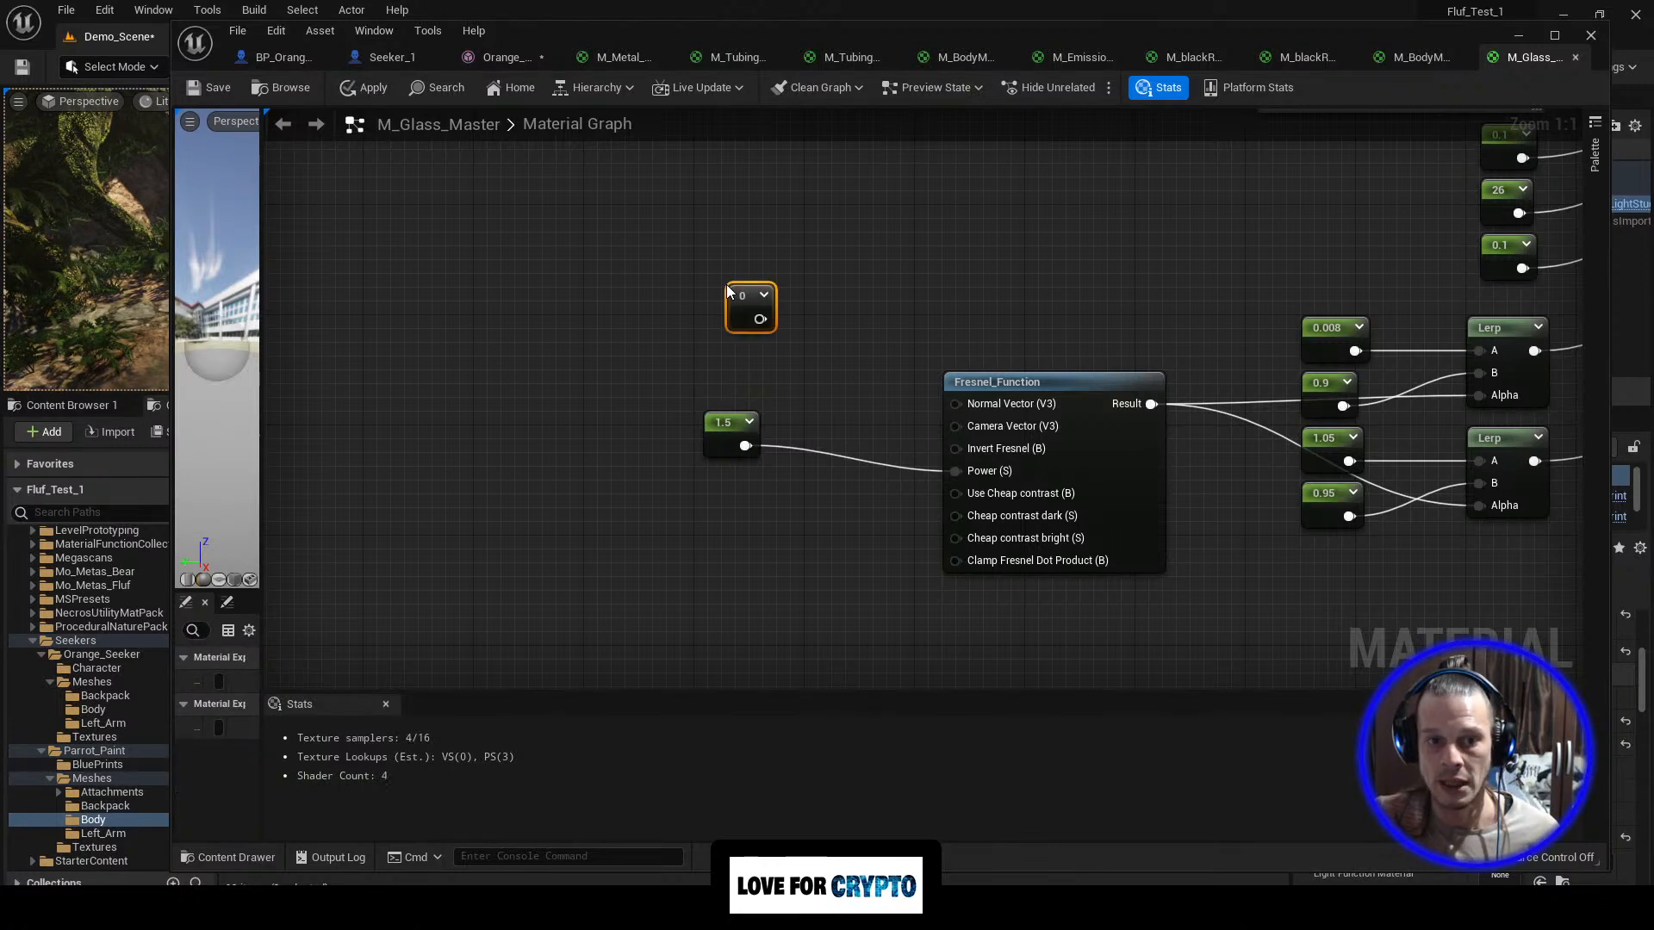
{"action": "right_click_drag", "start_coordinate": [1283, 343], "coordinate": [1120, 396]}
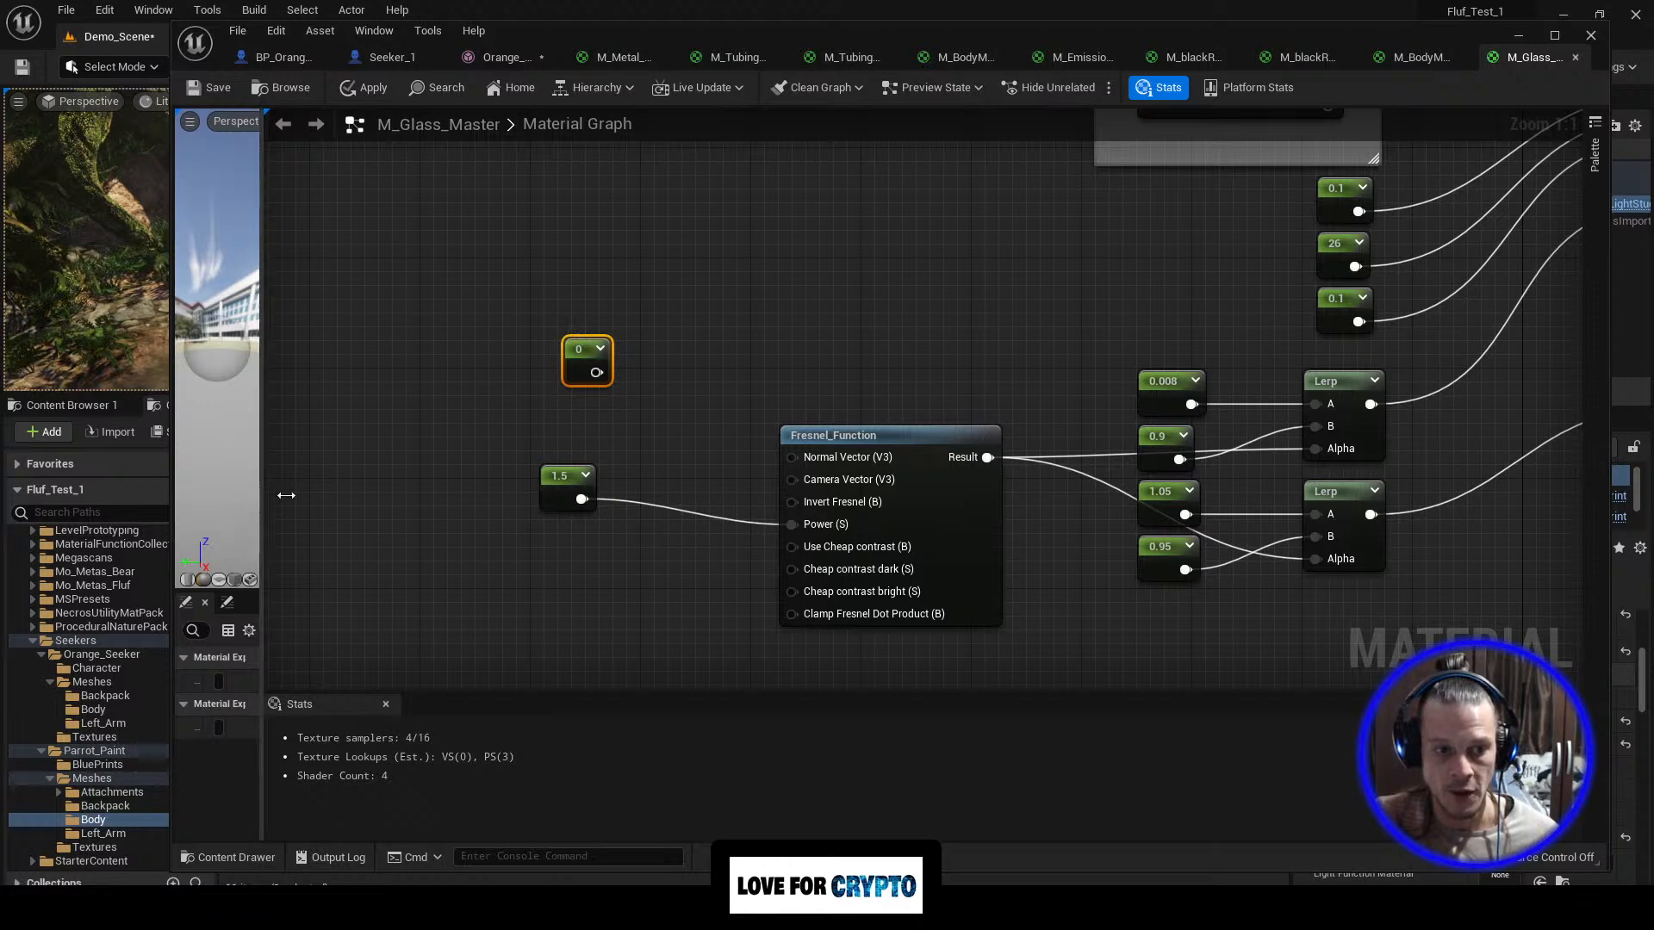
{"action": "left_click_drag", "start_coordinate": [269, 496], "coordinate": [480, 481]}
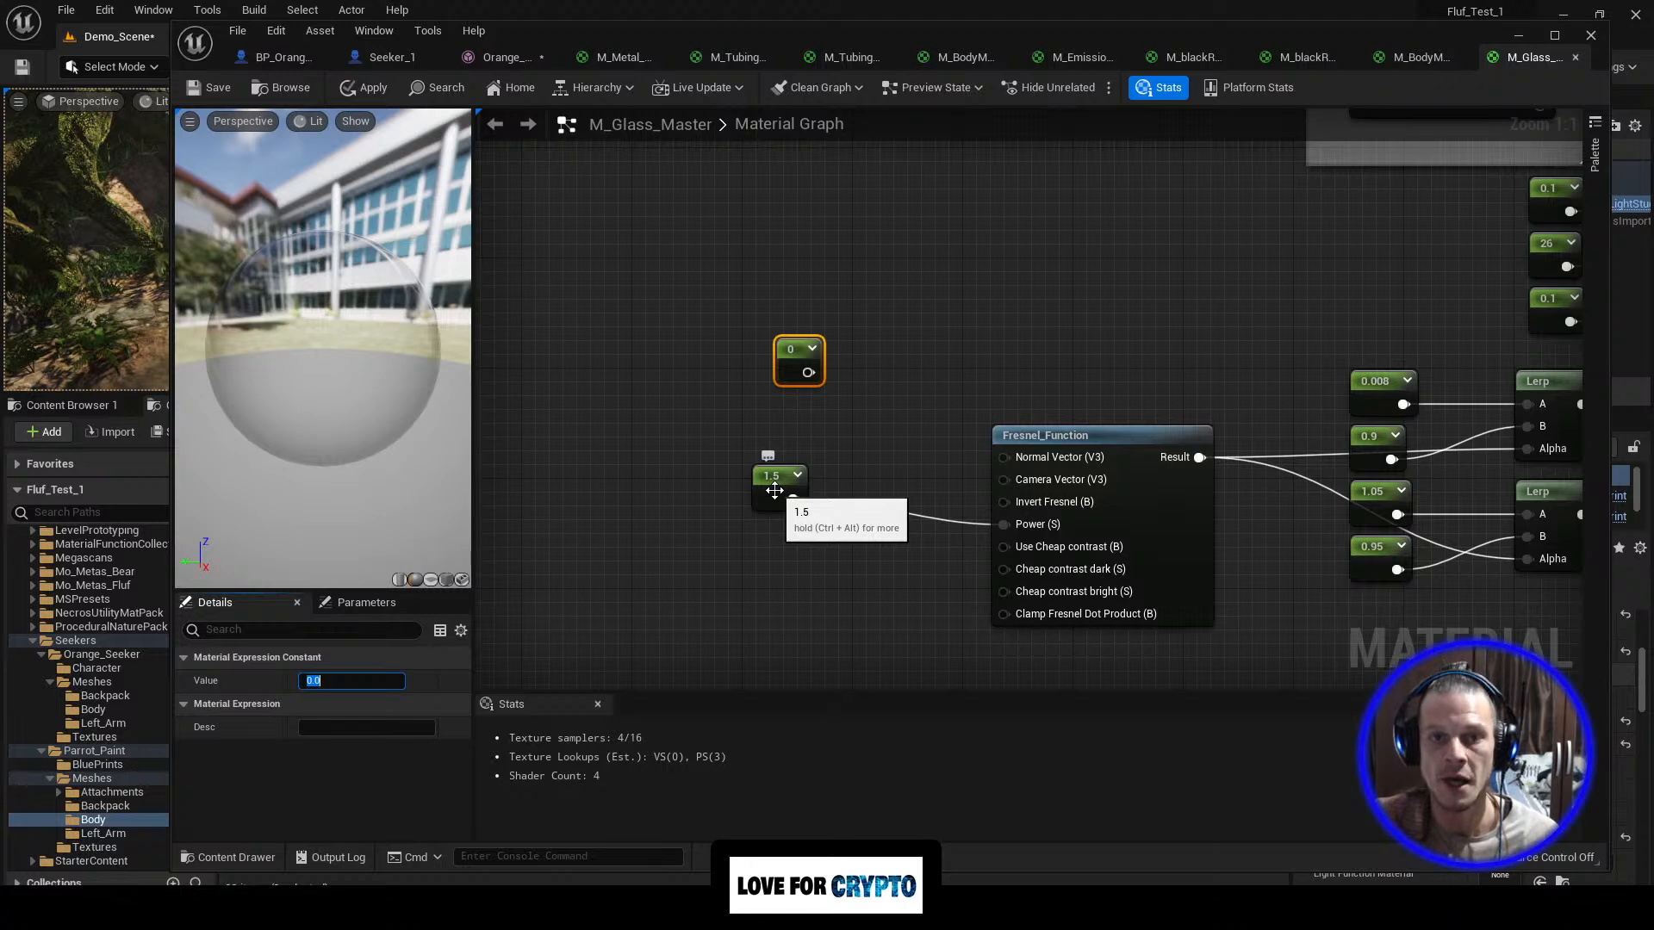
{"action": "right_click_drag", "start_coordinate": [1362, 387], "coordinate": [999, 336]}
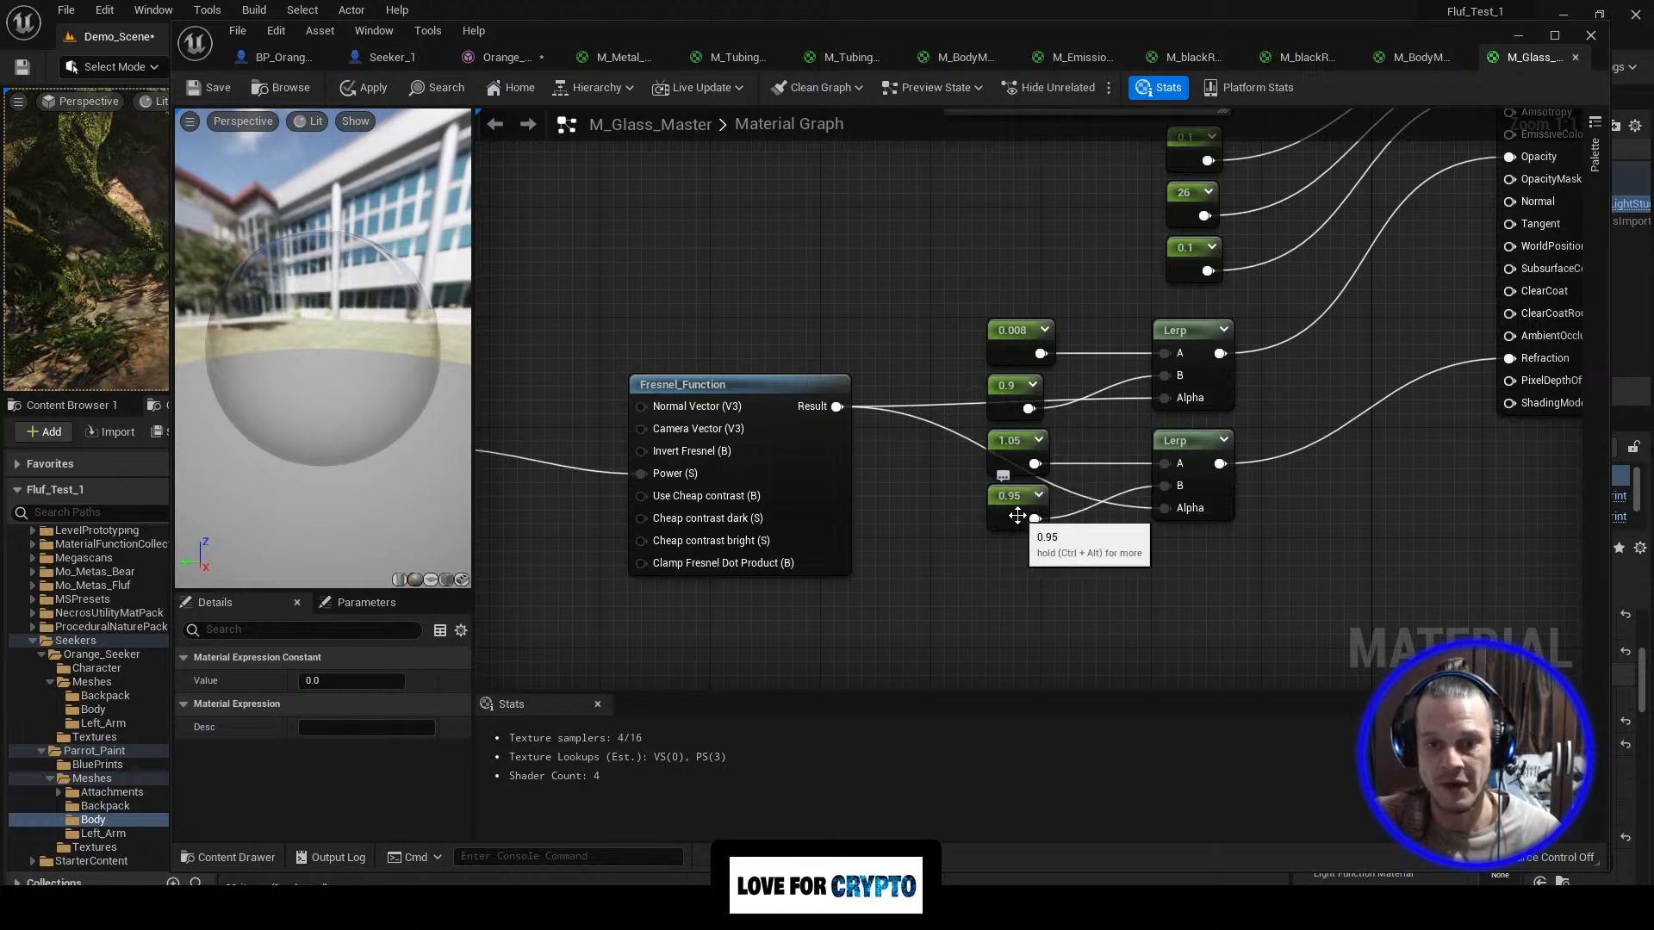
Step: Add a trial Lerp node above the 0.008 constant, move it clear of the other nodes and delete it
{"action": "right_click_drag", "start_coordinate": [996, 261], "coordinate": [976, 282]}
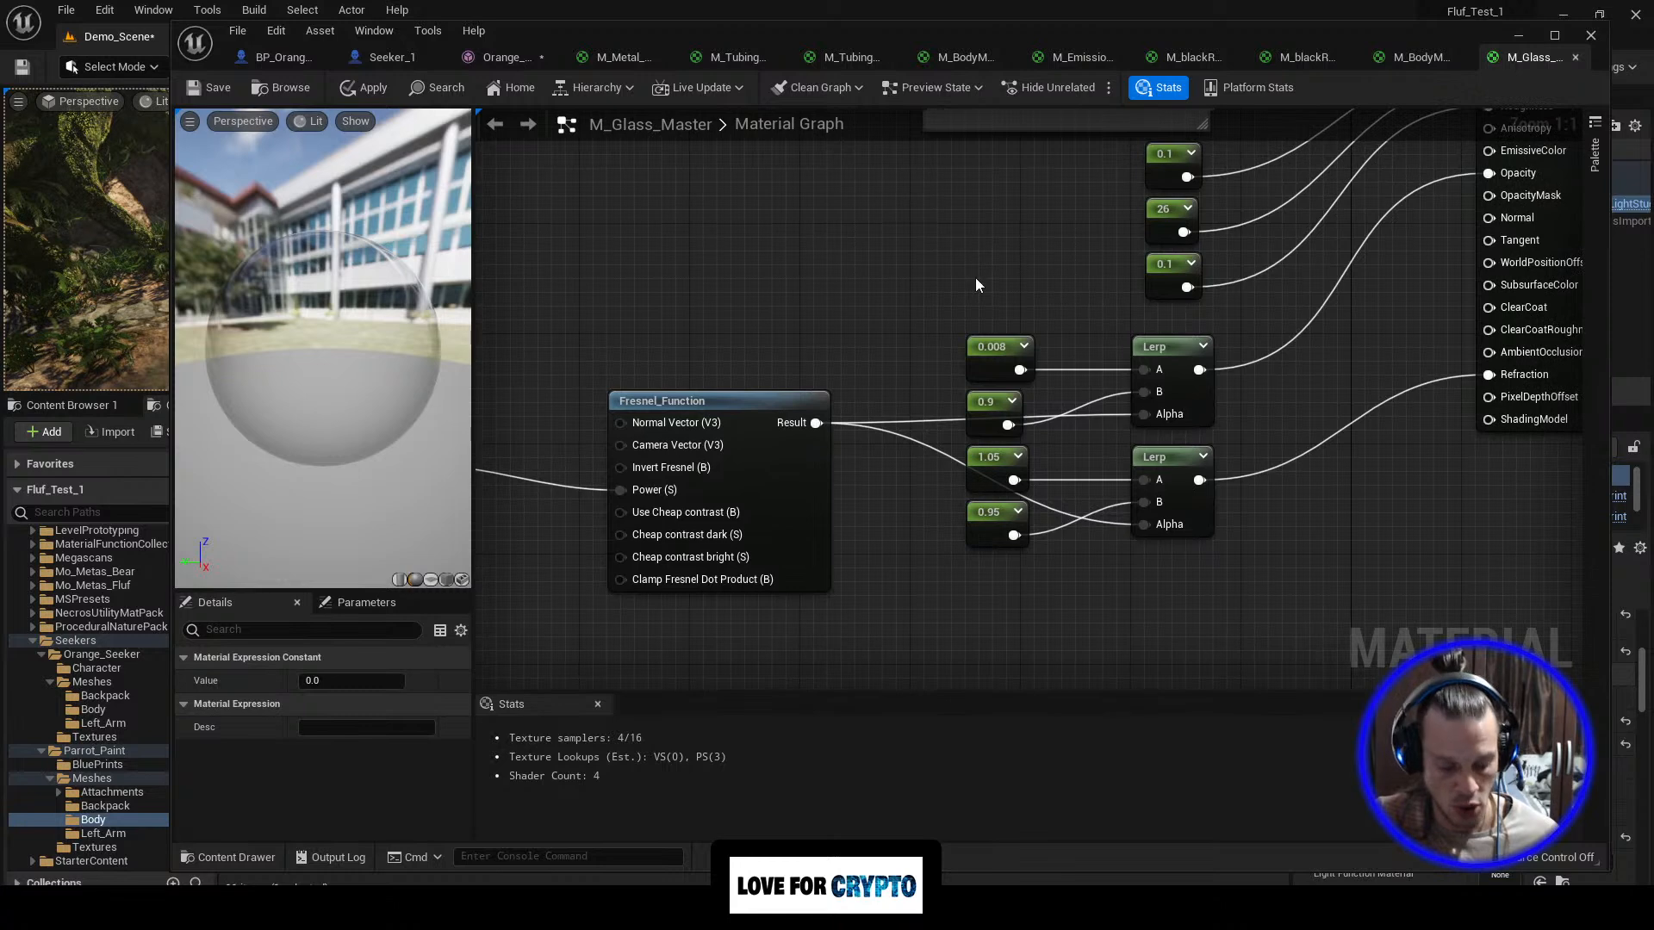
{"action": "left_click", "coordinate": [969, 269]}
{"action": "left_click_drag", "start_coordinate": [1024, 278], "coordinate": [948, 205]}
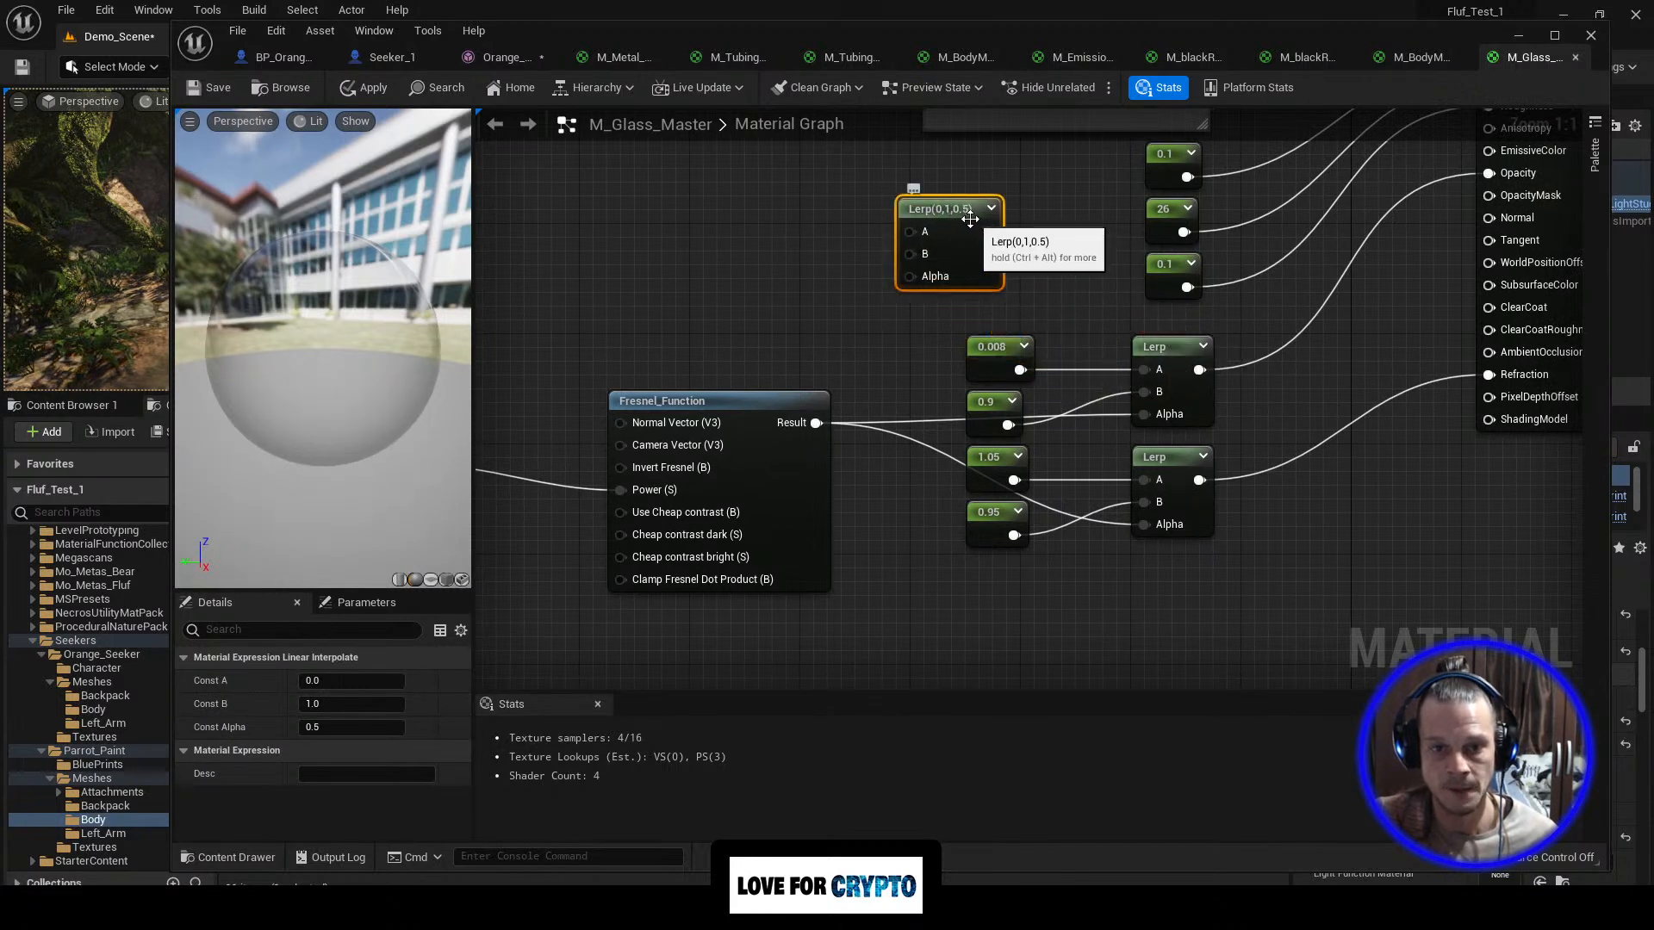
{"action": "key", "text": "Delete"}
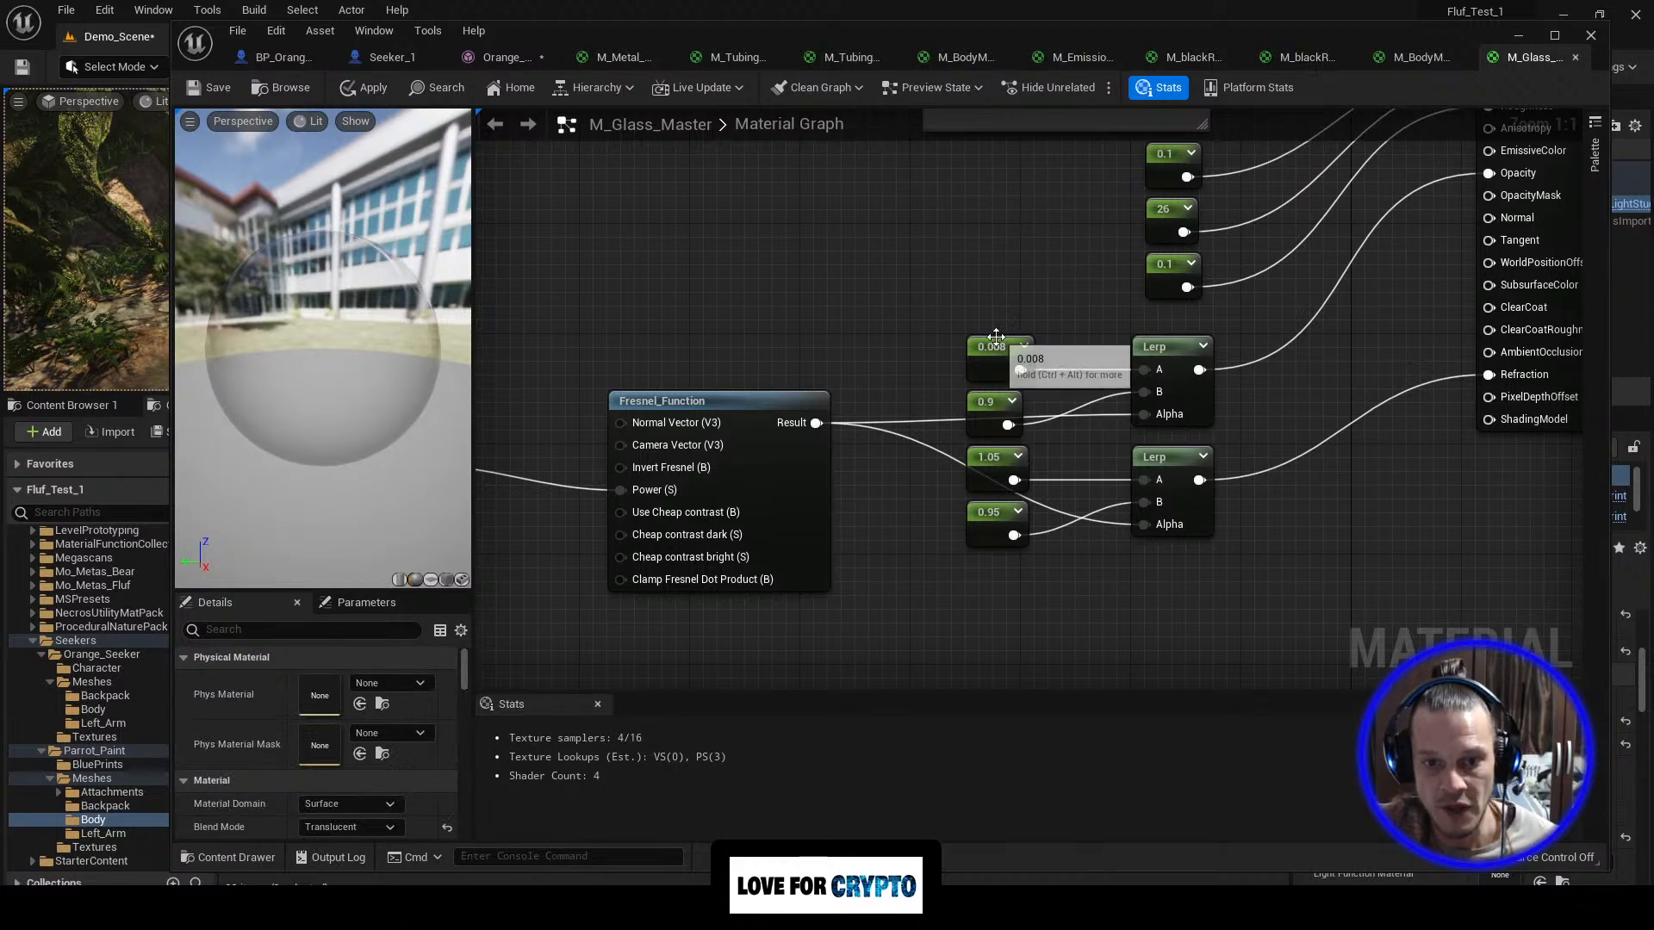
Step: Spread out the 0.008, 0.9, 1.05 and 0.95 constants so their connections to the two Lerp nodes are easier to follow
{"action": "left_click_drag", "start_coordinate": [996, 339], "coordinate": [903, 244]}
{"action": "left_click_drag", "start_coordinate": [997, 408], "coordinate": [901, 362]}
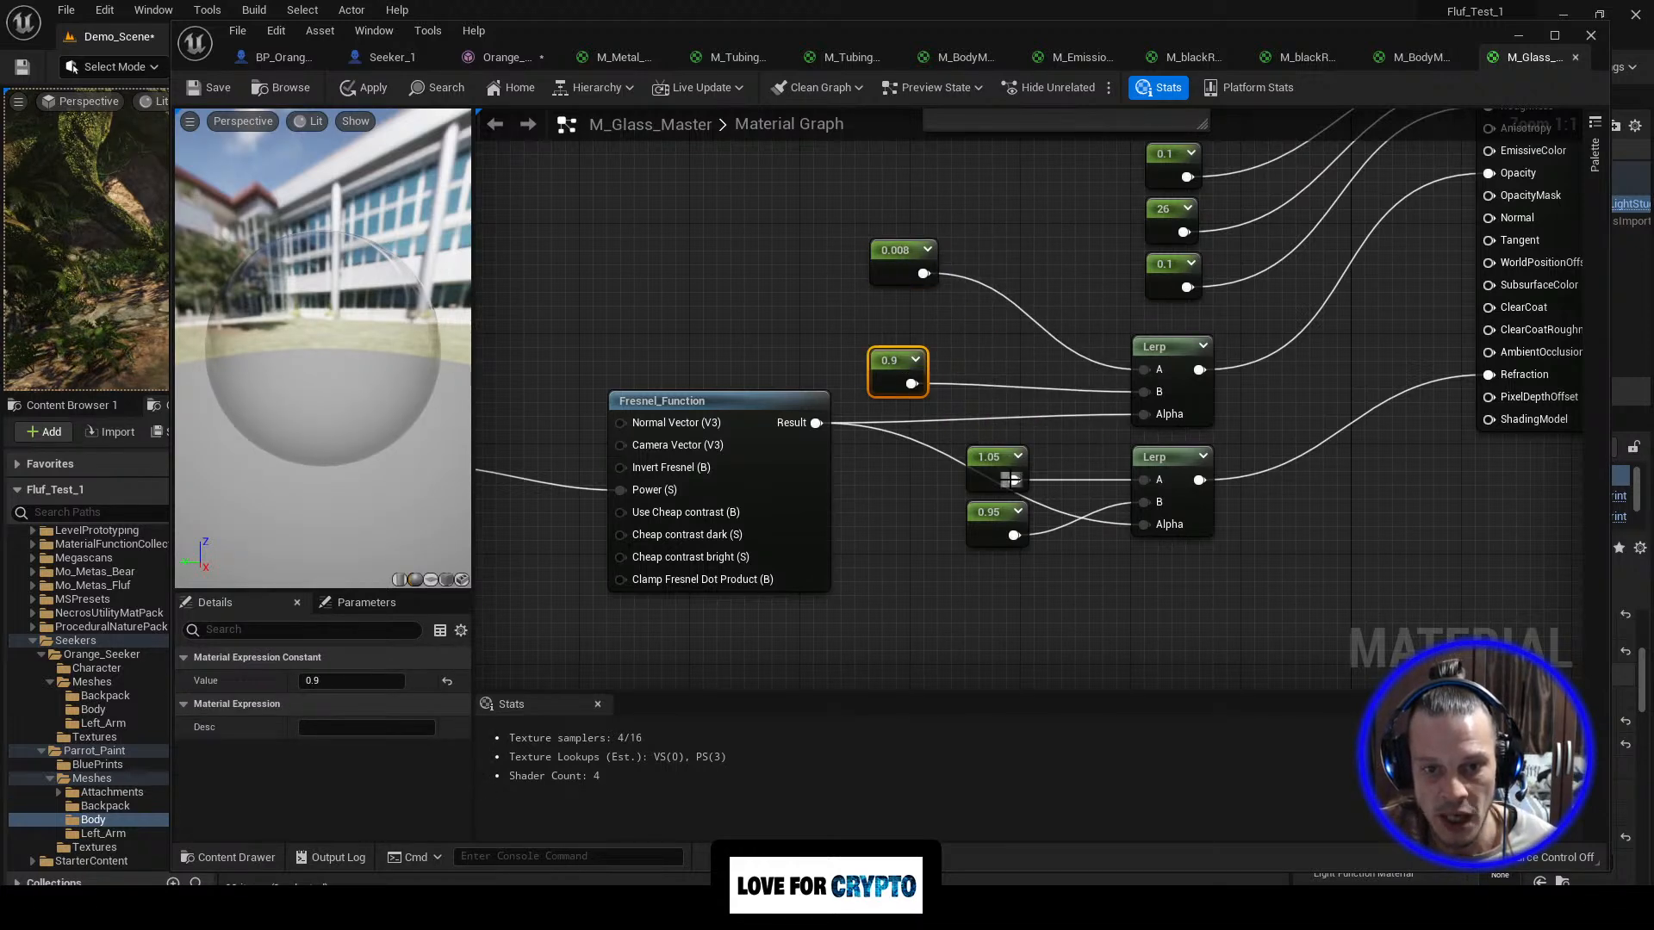
{"action": "left_click_drag", "start_coordinate": [995, 463], "coordinate": [1066, 441]}
{"action": "left_click_drag", "start_coordinate": [994, 518], "coordinate": [934, 560]}
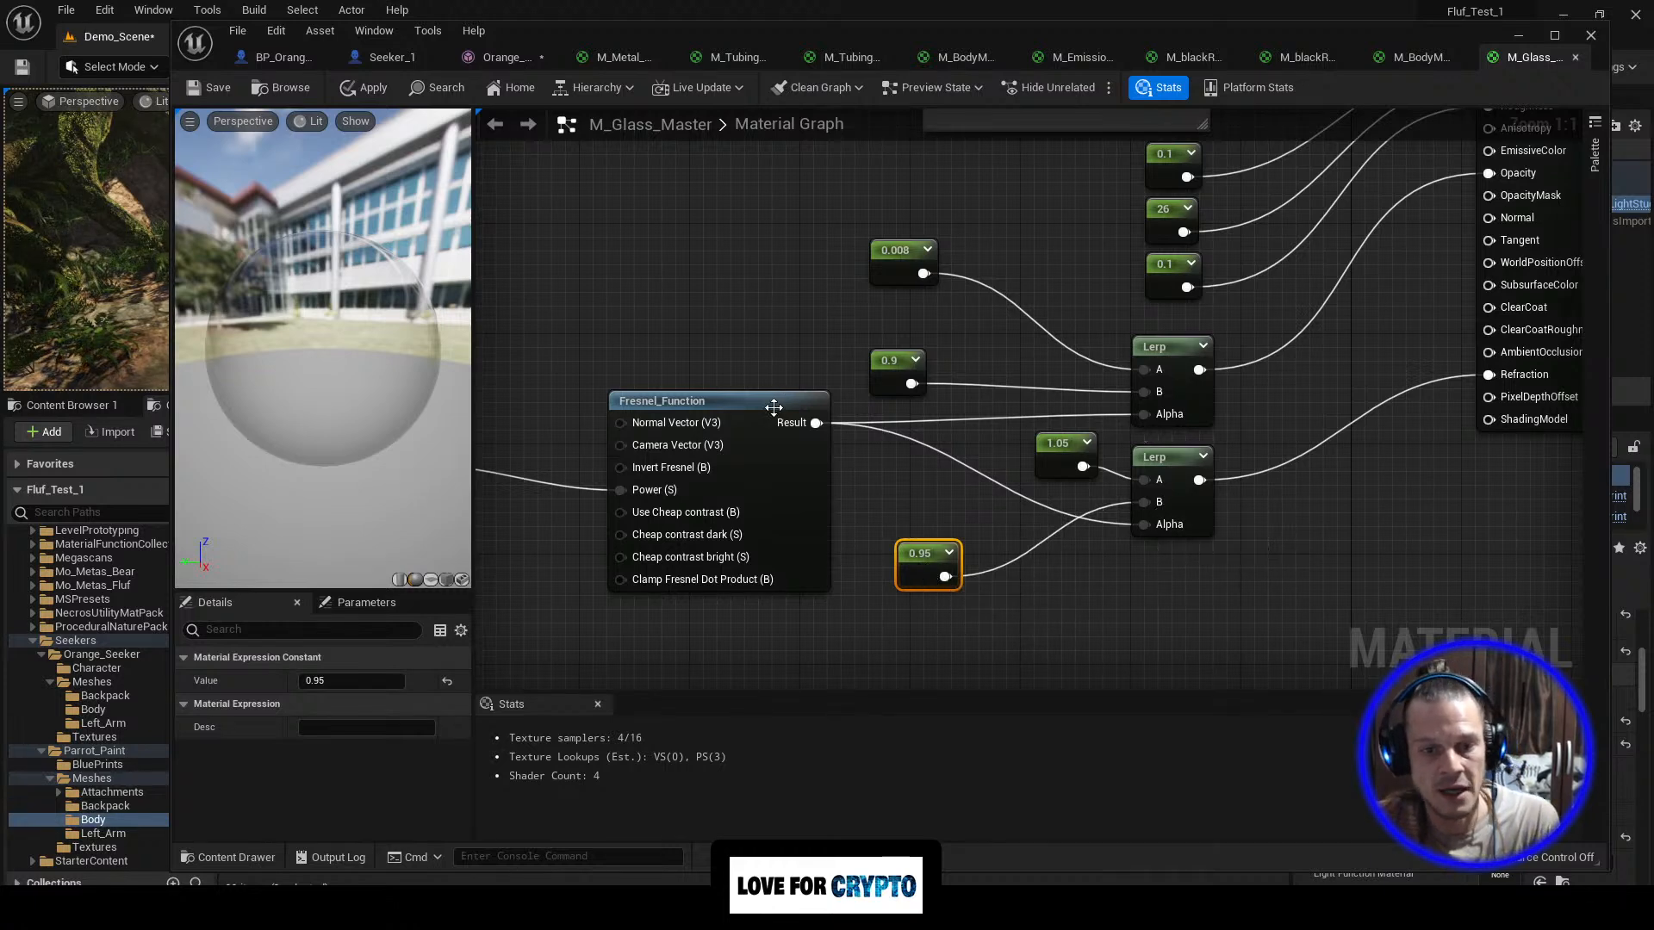
{"action": "right_click_drag", "start_coordinate": [603, 375], "coordinate": [734, 455]}
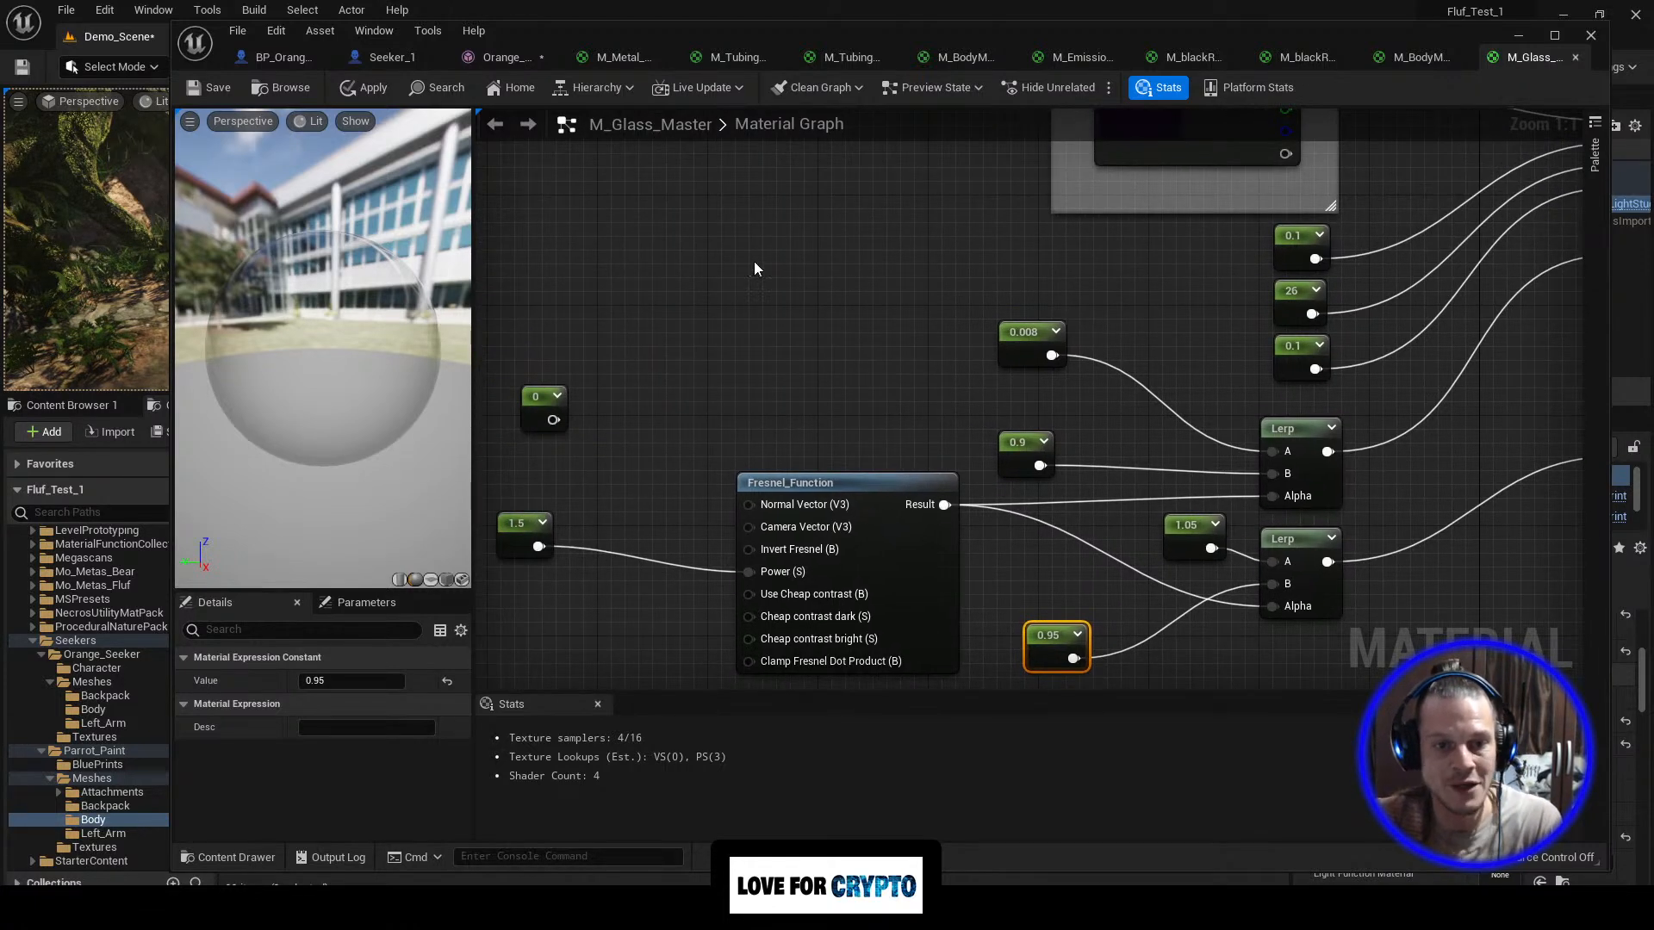
{"action": "right_click", "coordinate": [753, 322]}
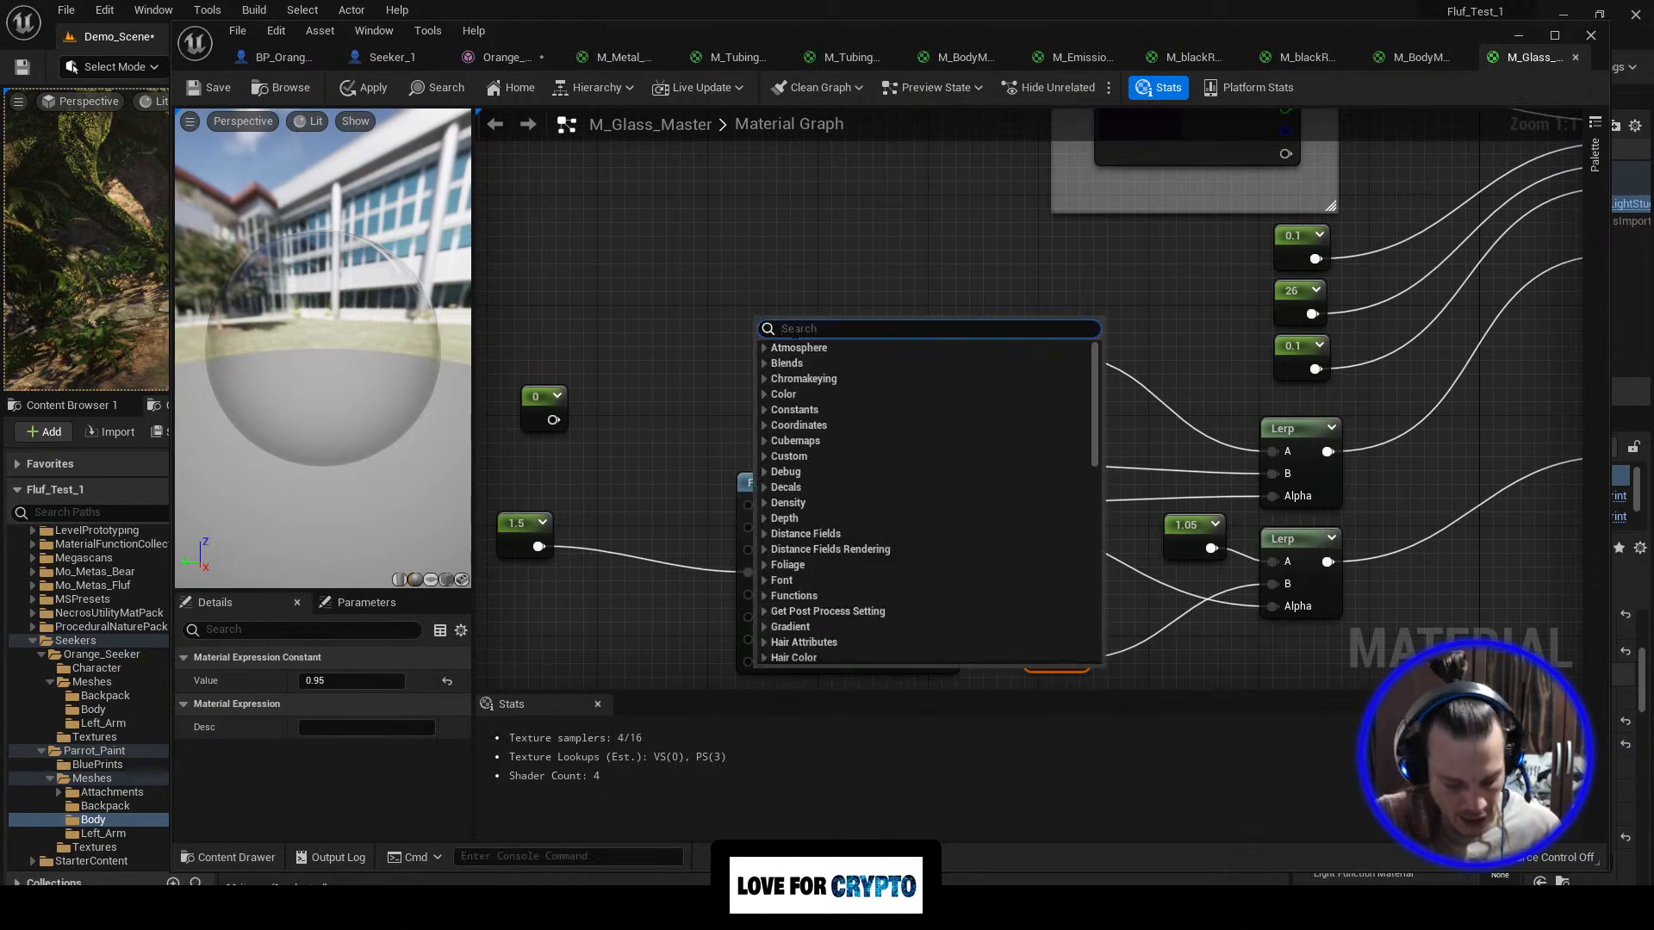
{"action": "type", "text": "fresna"}
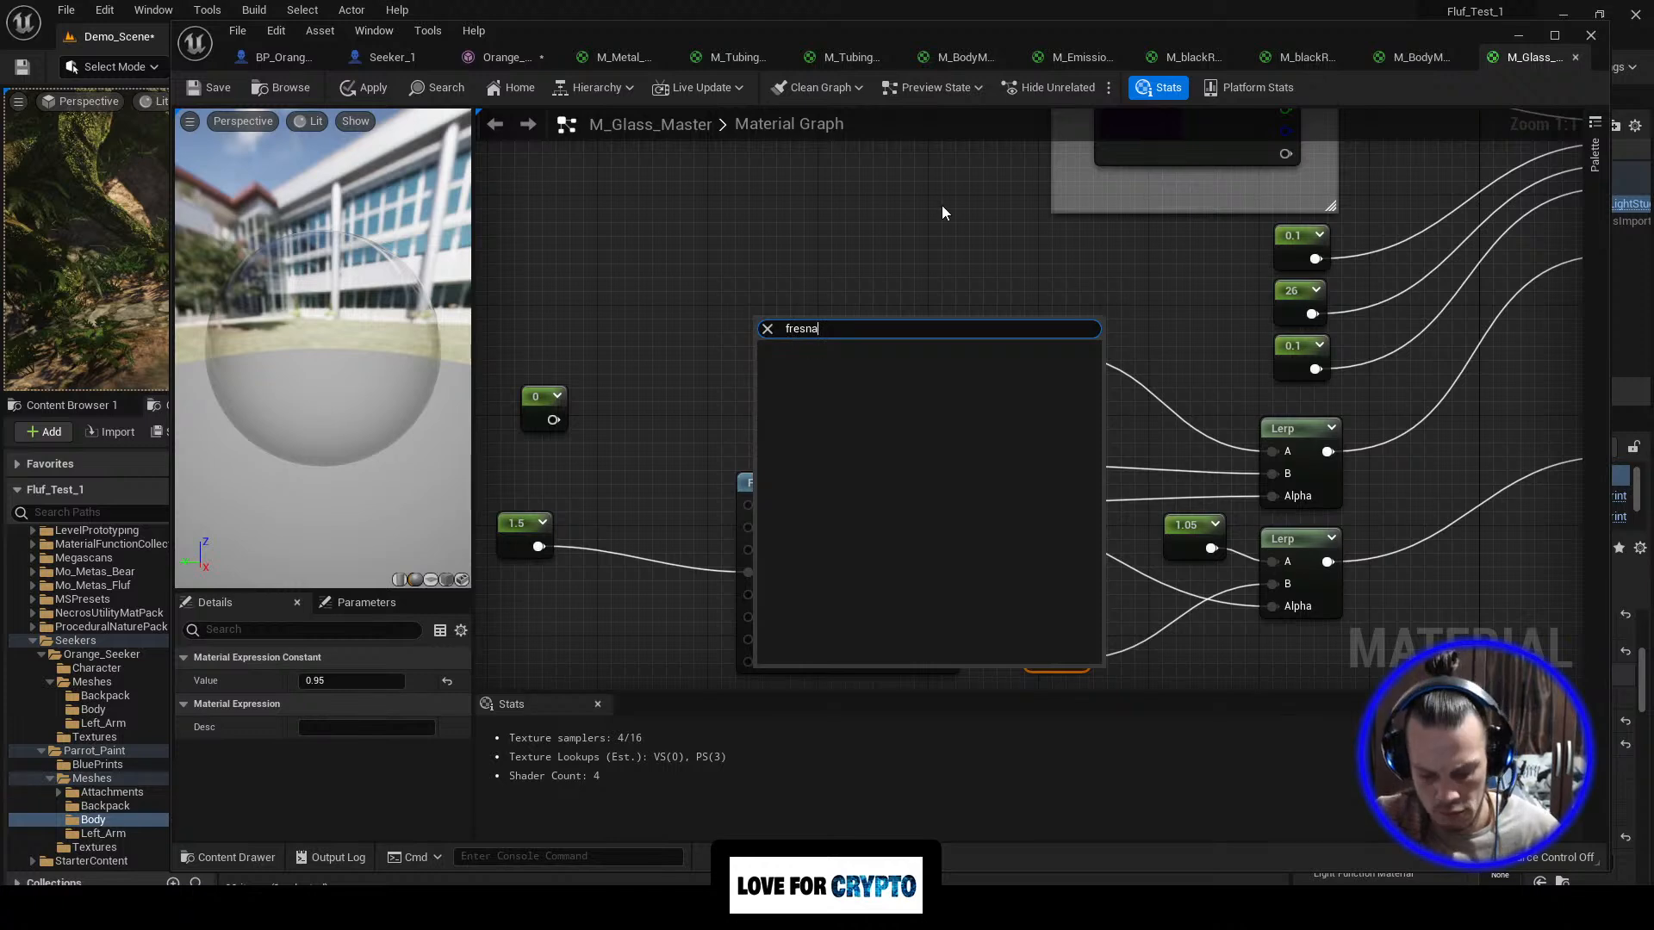
{"action": "key", "text": "BackSpace"}
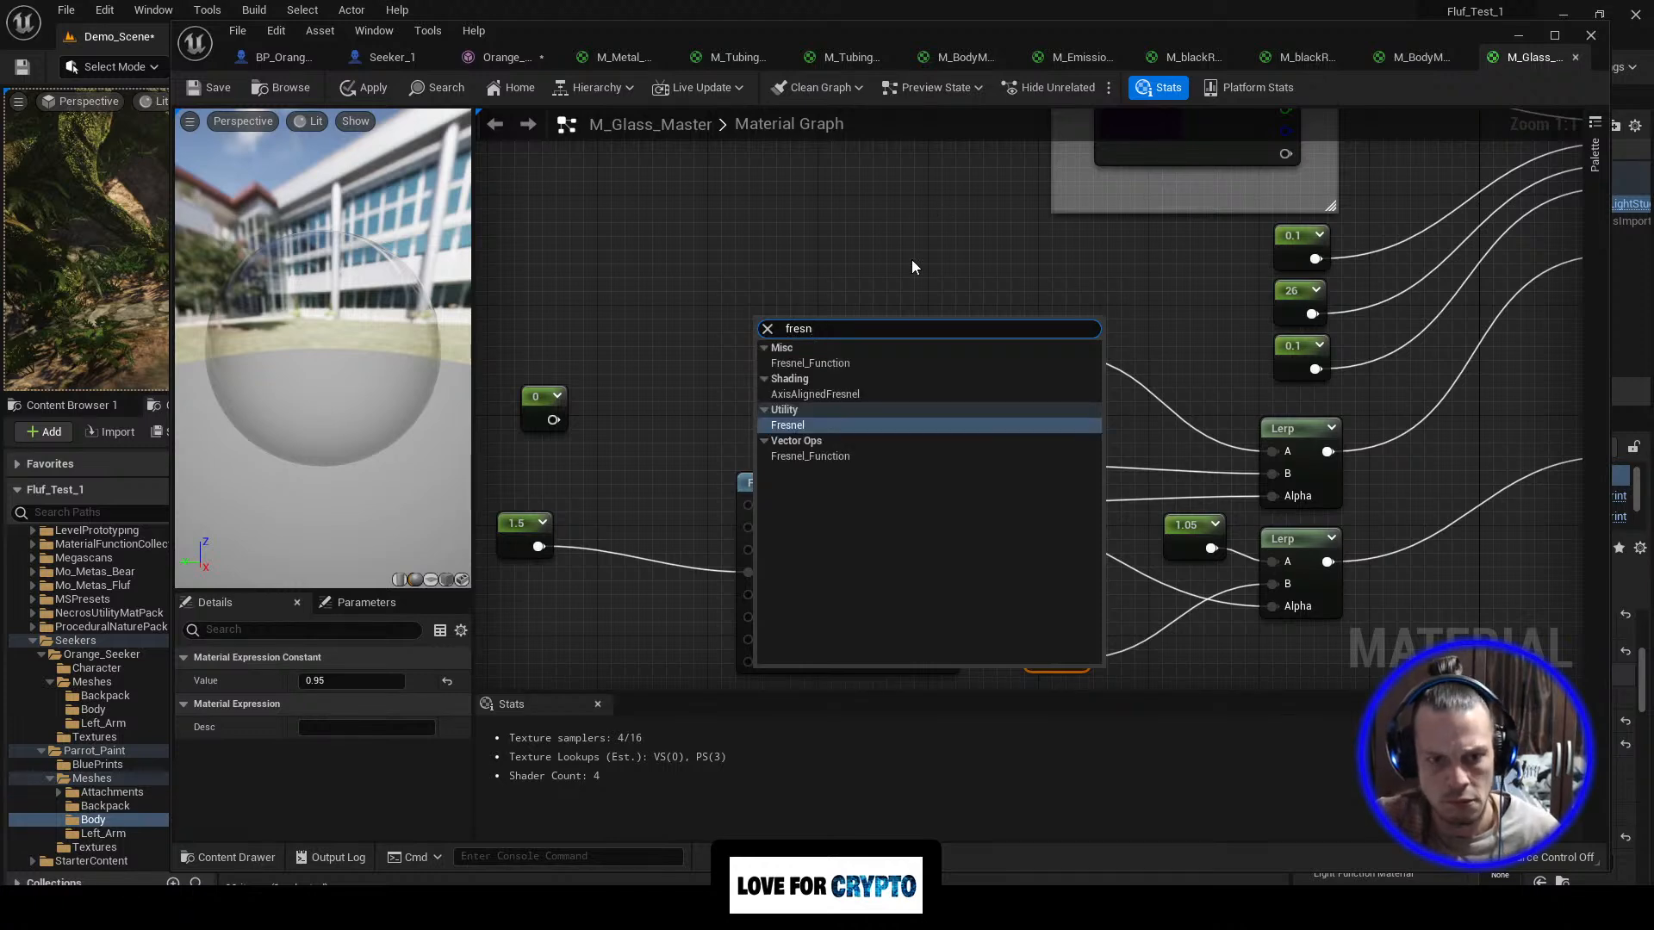
{"action": "left_click", "coordinate": [818, 426]}
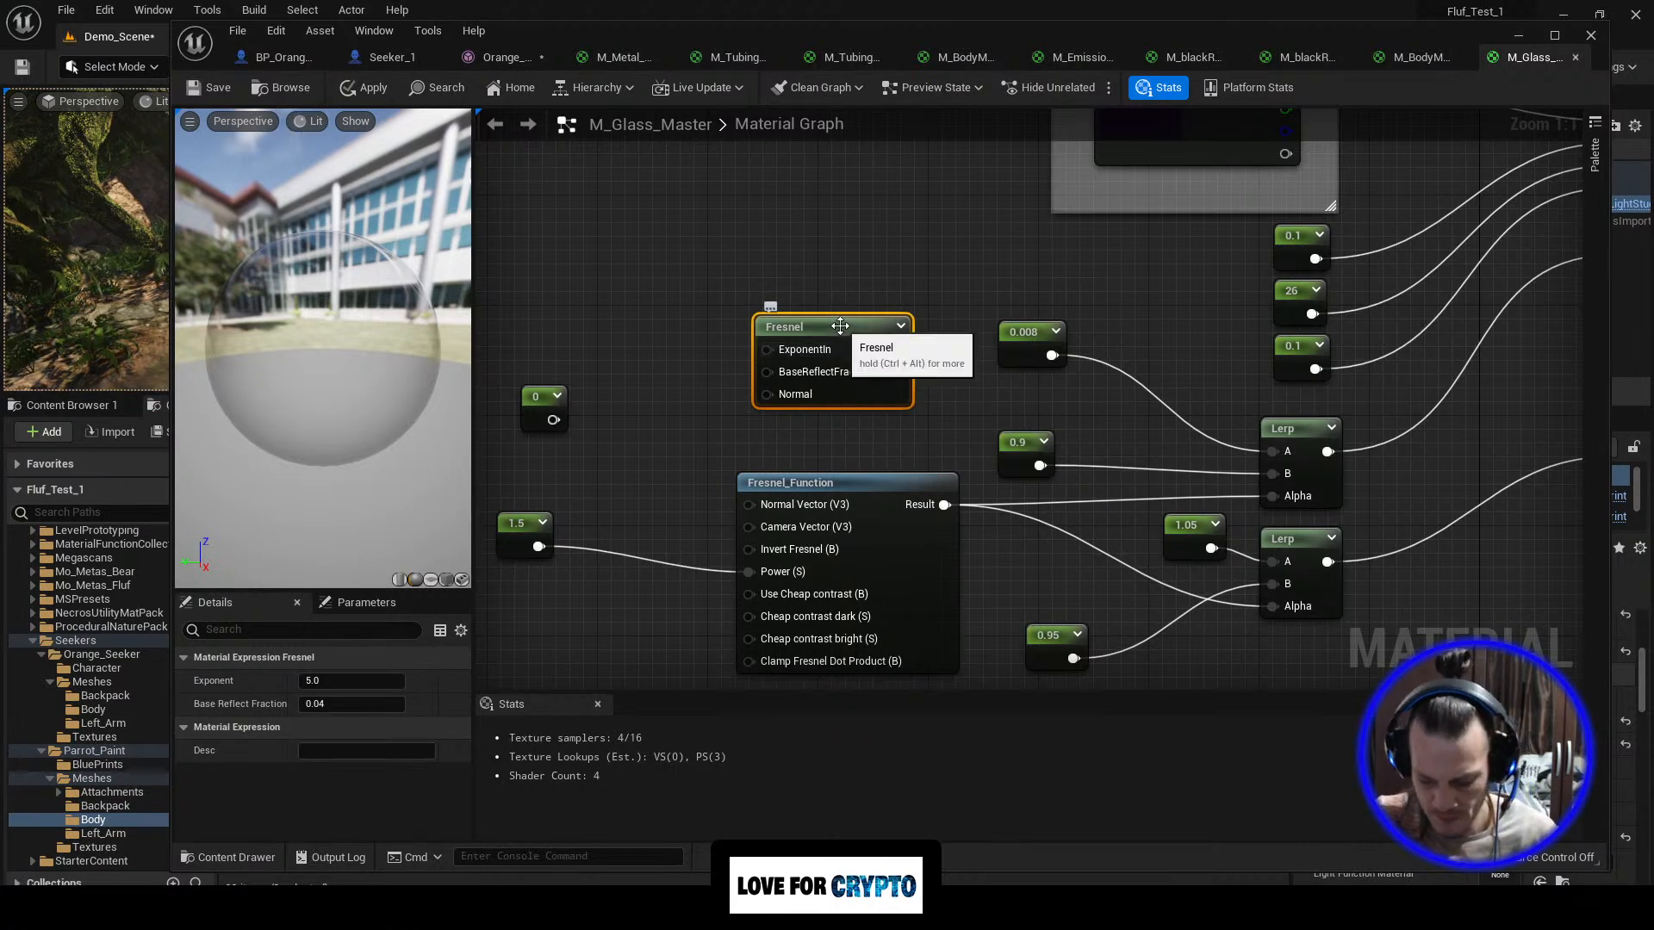
{"action": "key", "text": "Delete"}
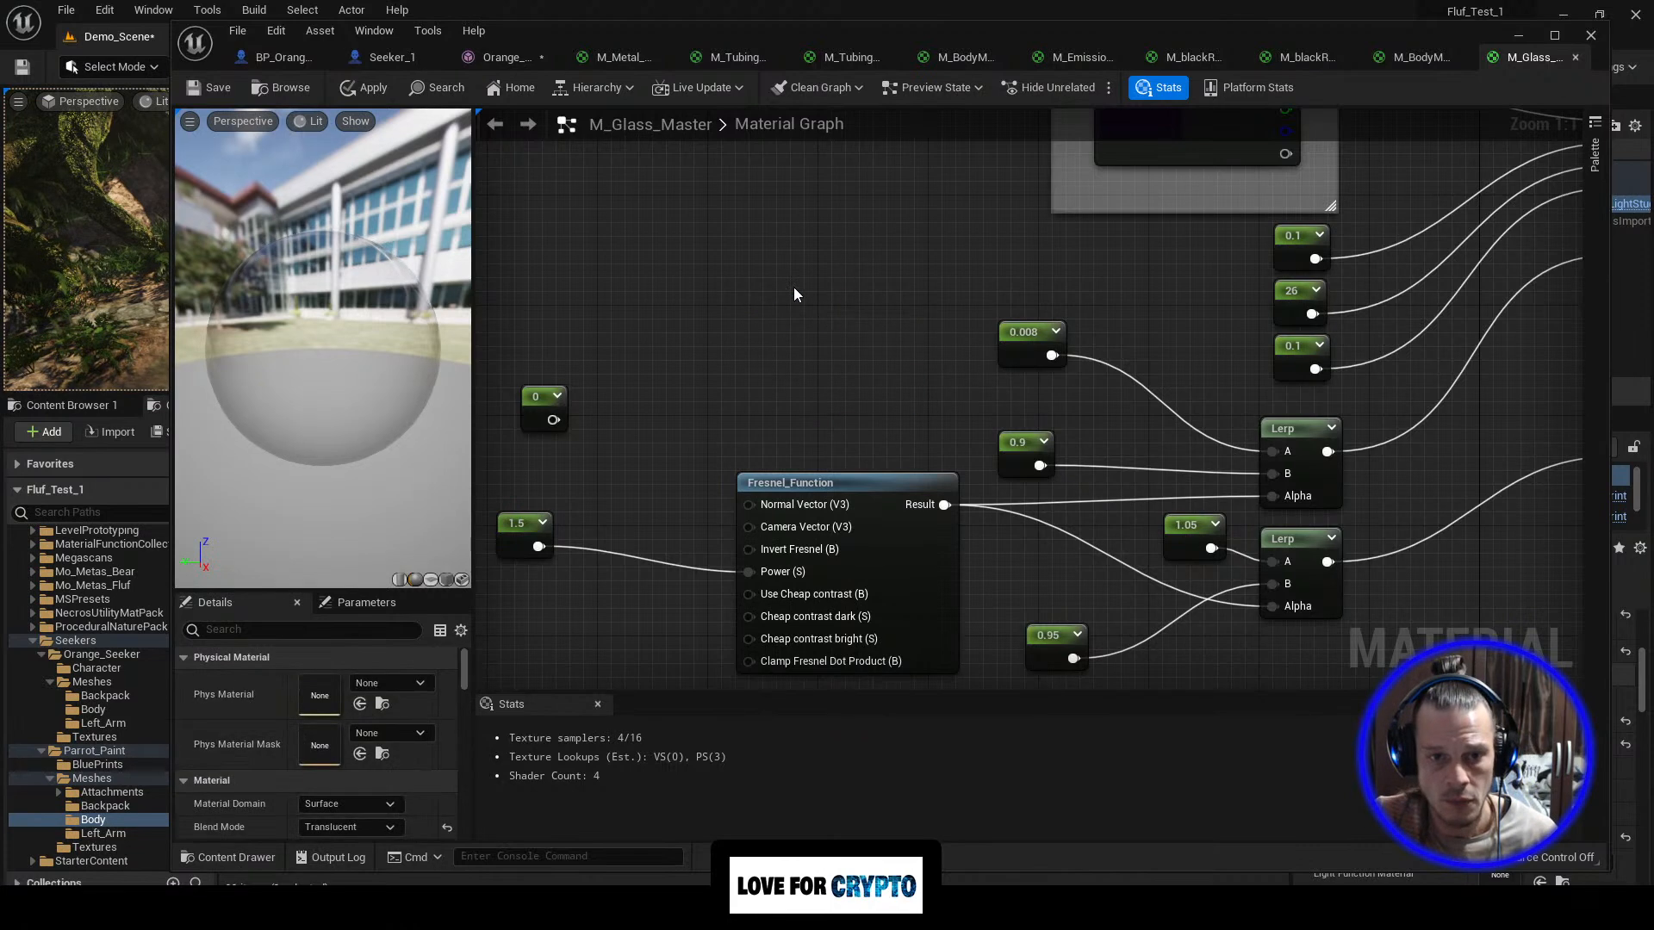
Step: Add an unconnected Fresnel_Function node from Vector Ops and place it above the existing Fresnel_Function node
{"action": "right_click", "coordinate": [791, 294]}
{"action": "type", "text": "f"}
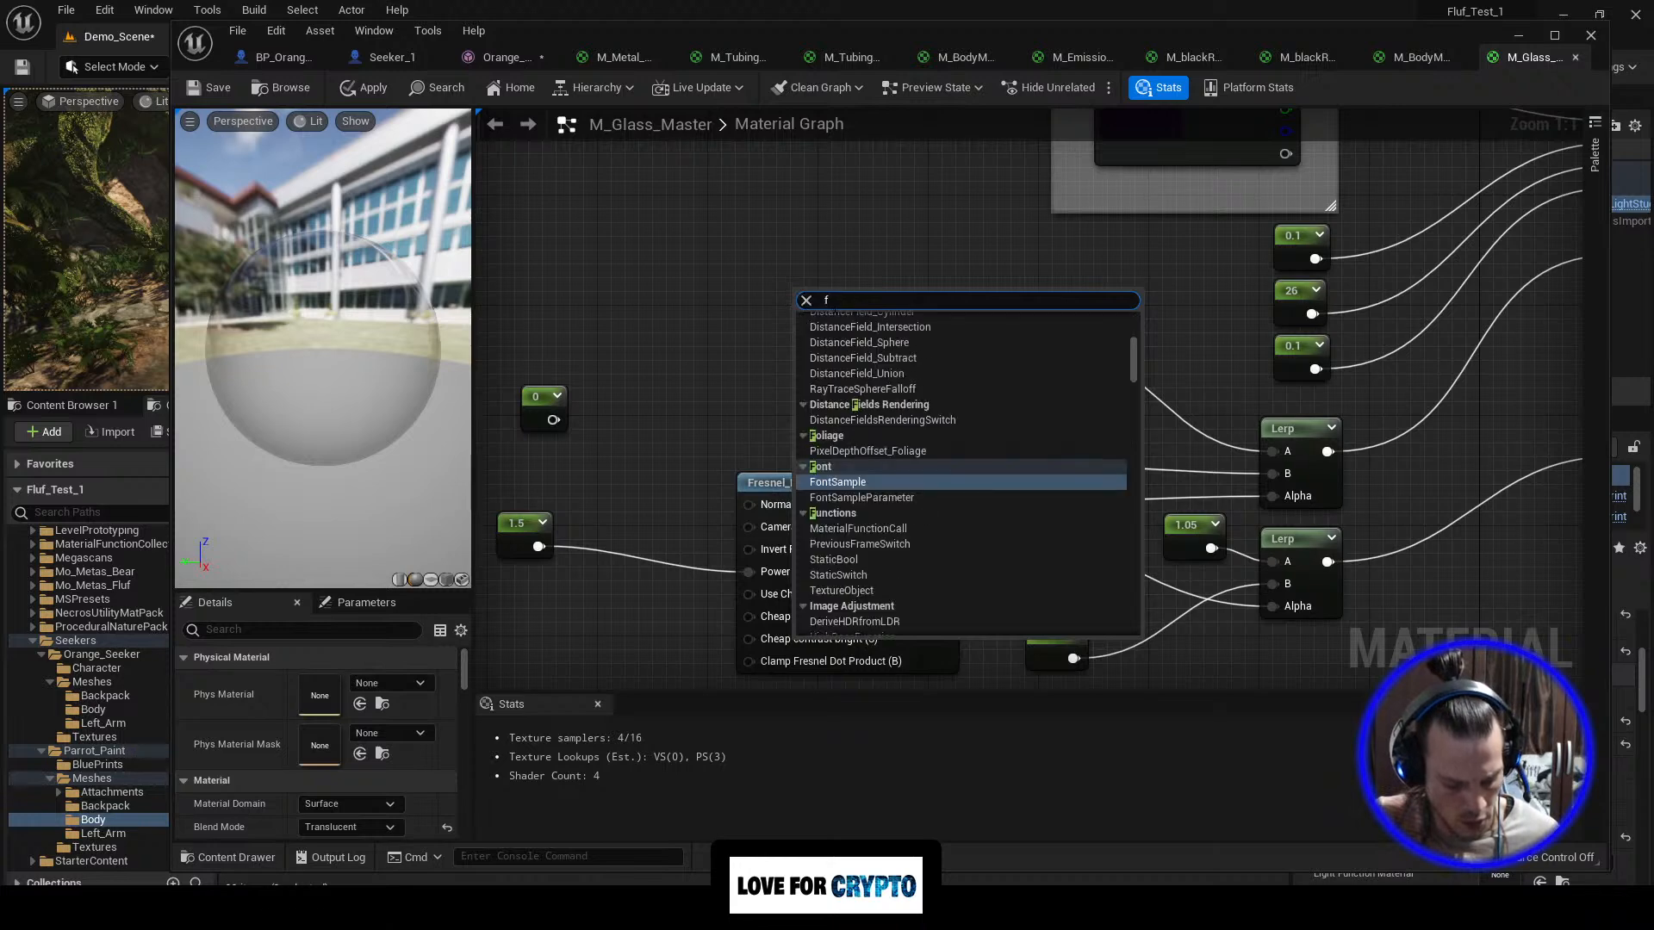
{"action": "type", "text": "res"}
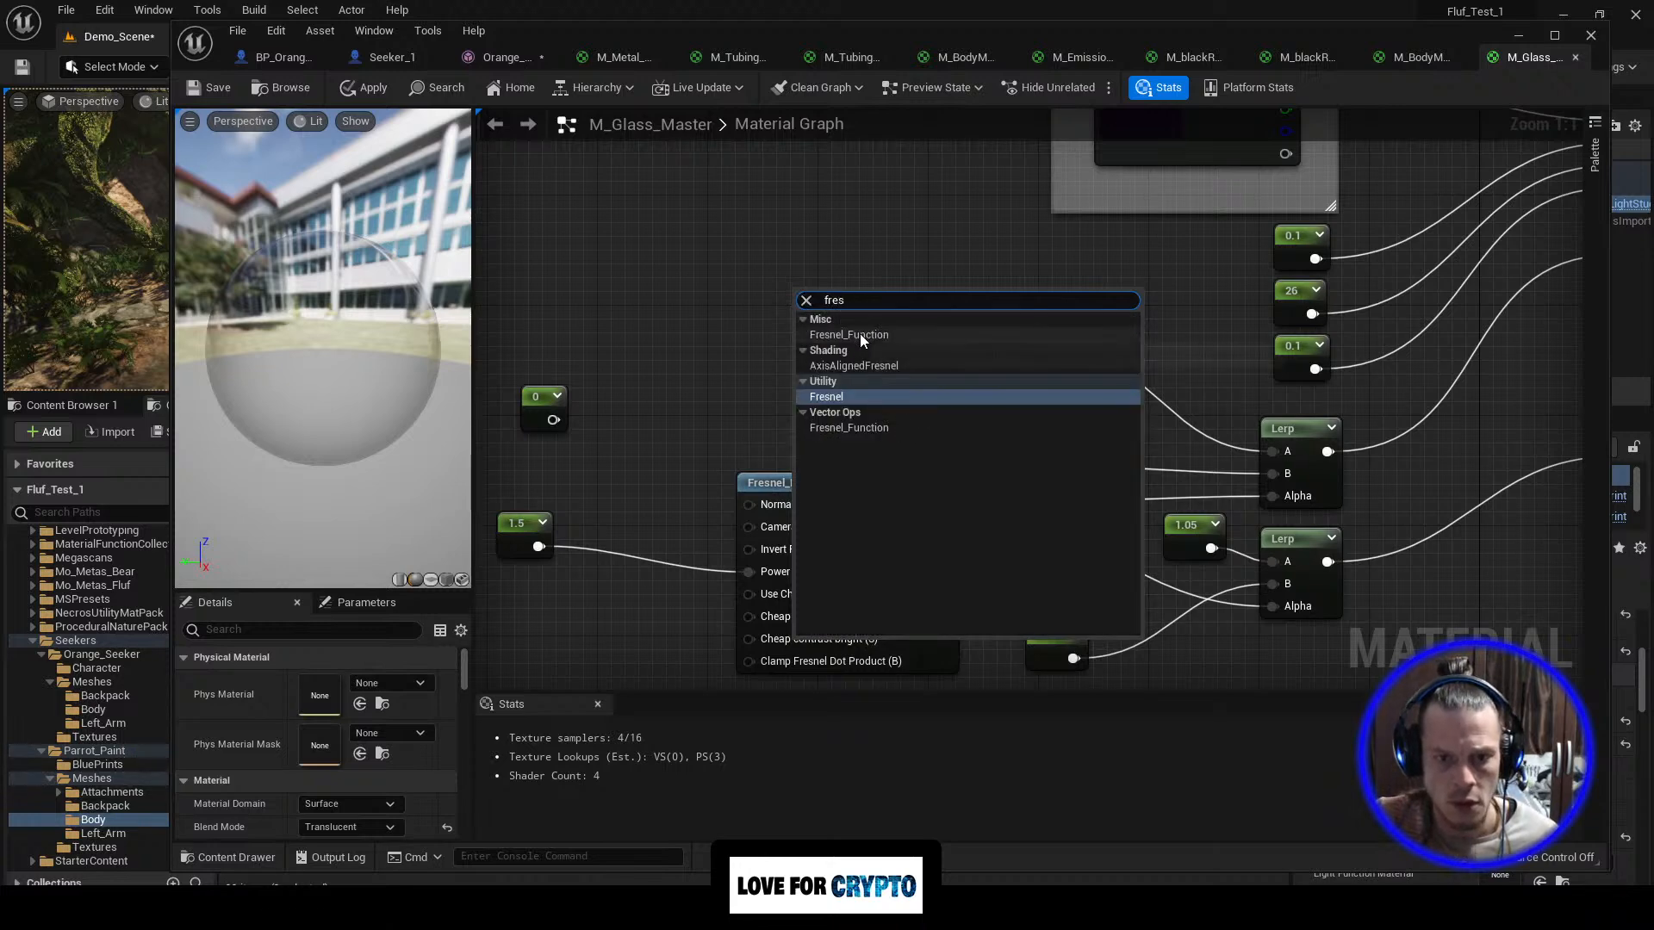
{"action": "left_click", "coordinate": [878, 428]}
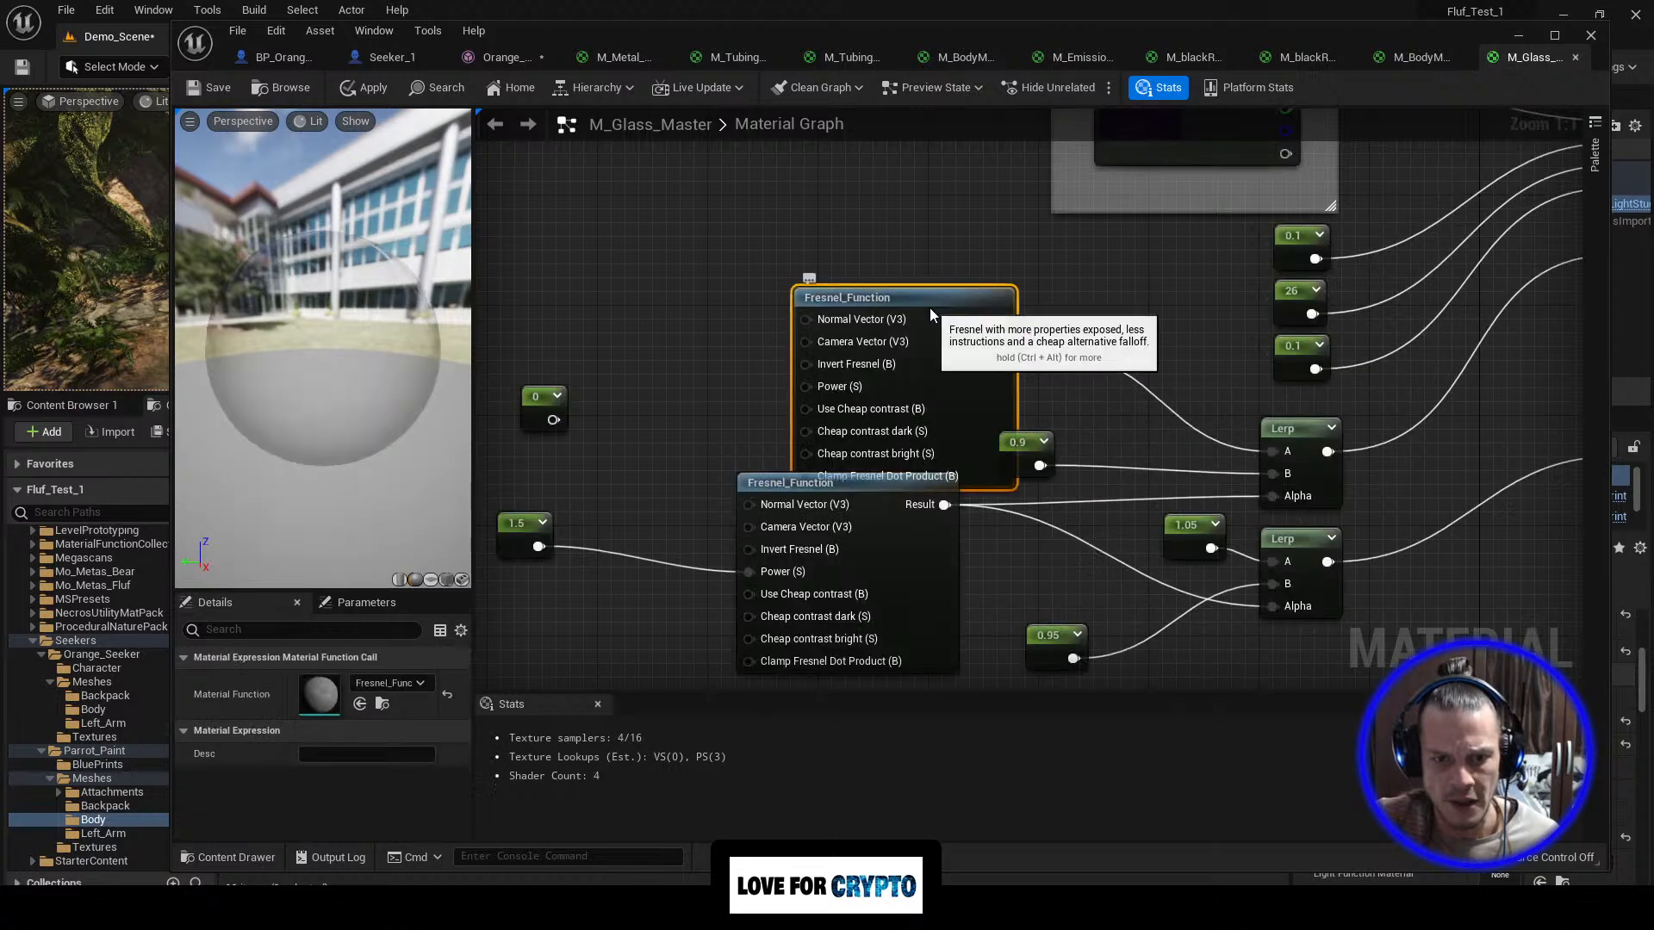
{"action": "left_click_drag", "start_coordinate": [931, 309], "coordinate": [778, 260]}
Step: Examine how the Fresnel result and the two Lerp nodes feed Opacity and Refraction, and follow the wiring through to the material output
{"action": "right_click_drag", "start_coordinate": [911, 394], "coordinate": [995, 371]}
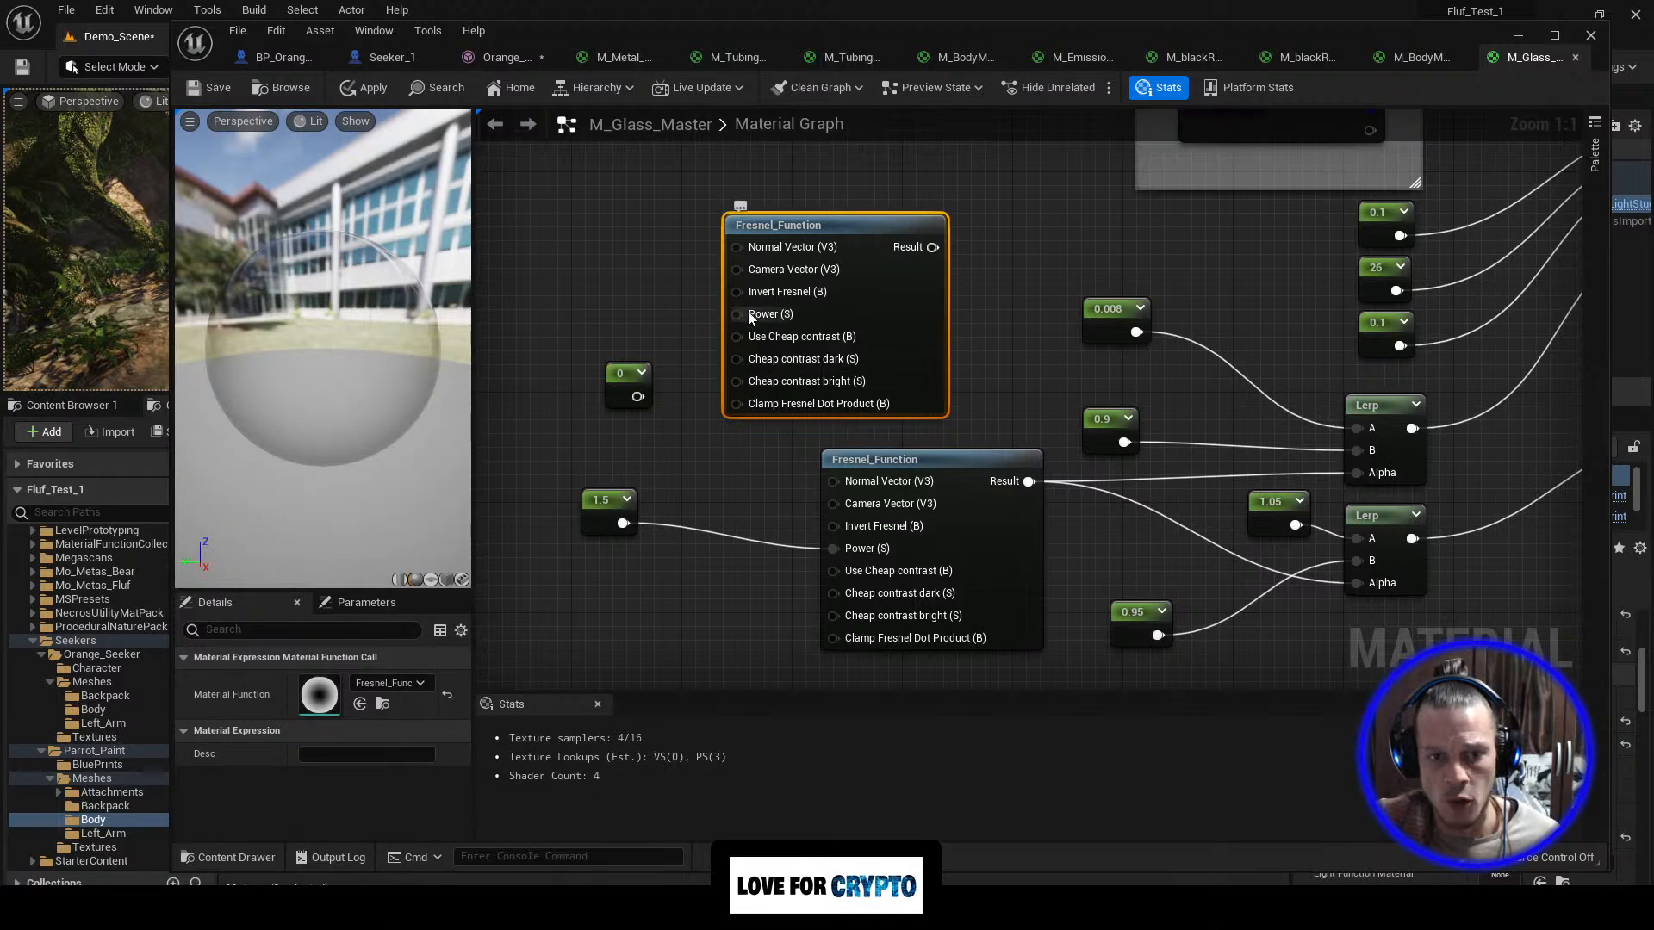
{"action": "right_click_drag", "start_coordinate": [1013, 303], "coordinate": [782, 279]}
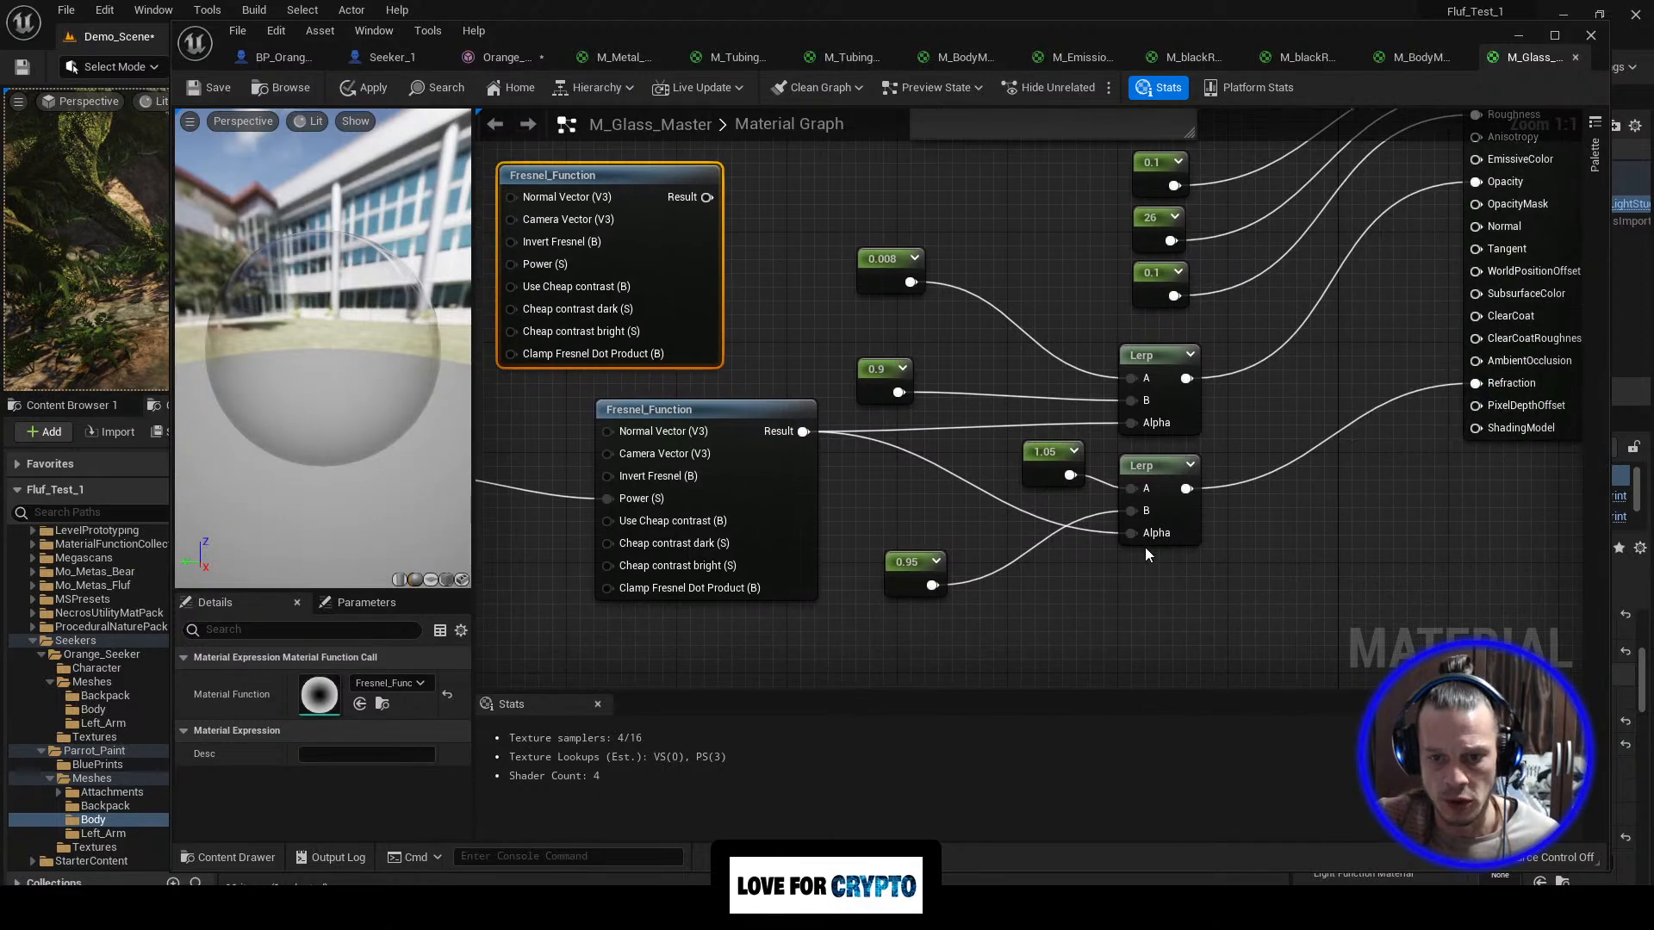
{"action": "right_click_drag", "start_coordinate": [1305, 407], "coordinate": [1229, 428]}
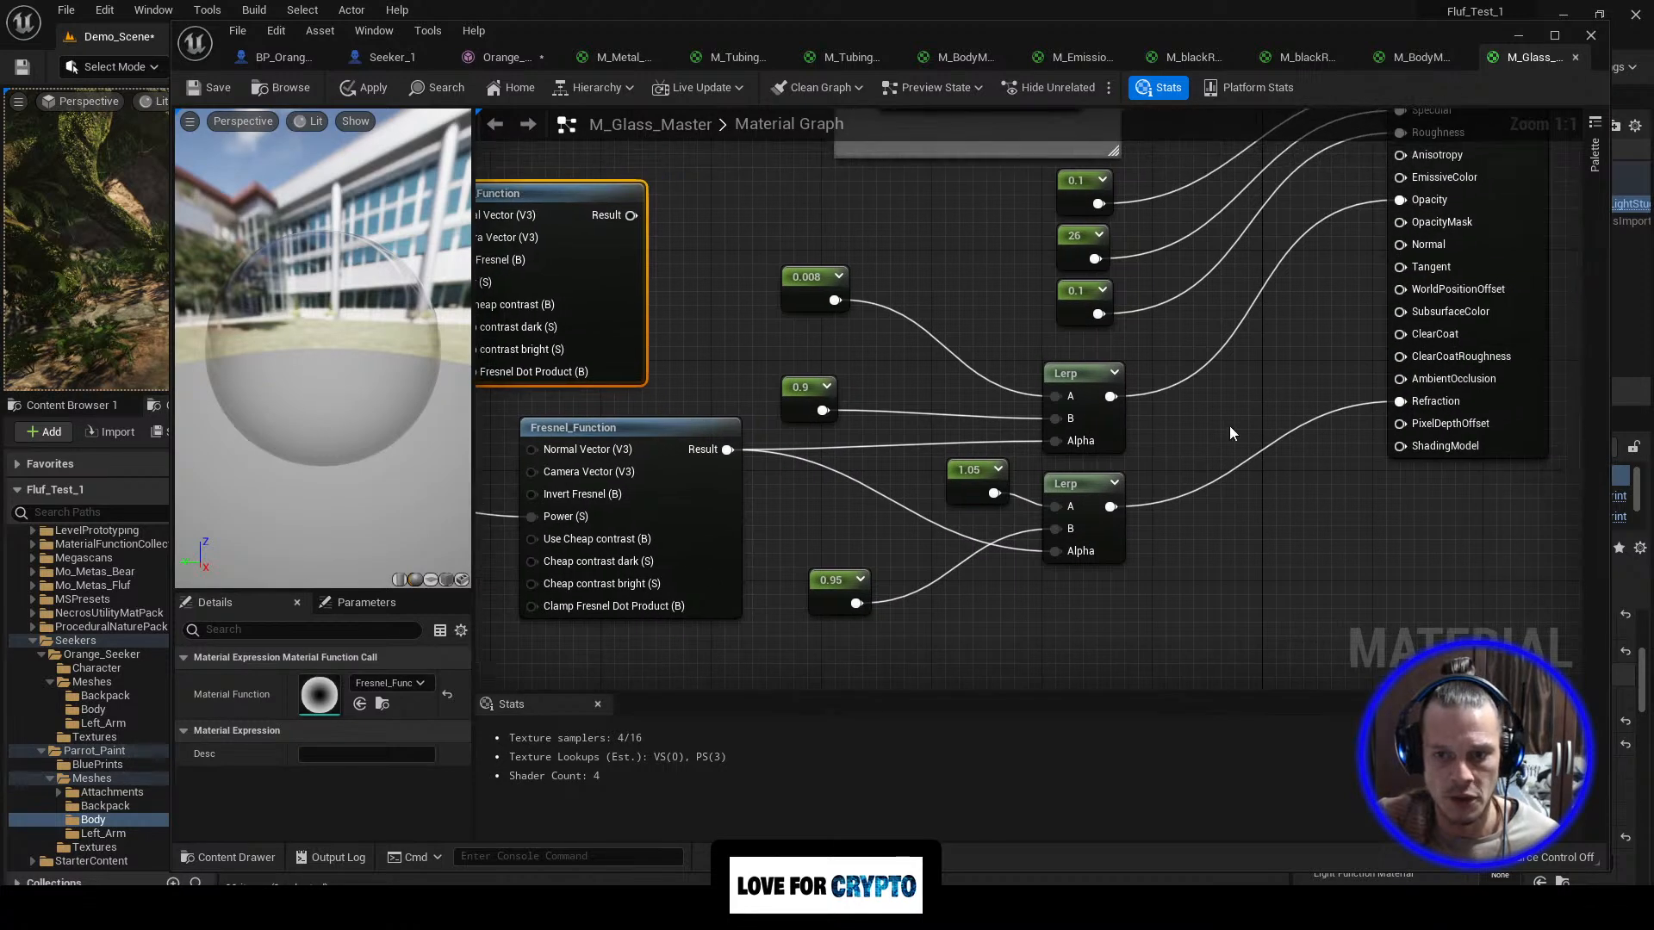
{"action": "scroll", "coordinate": [1233, 420], "scroll_direction": "down", "scroll_amount": 1}
{"action": "right_click_drag", "start_coordinate": [1299, 353], "coordinate": [1217, 436]}
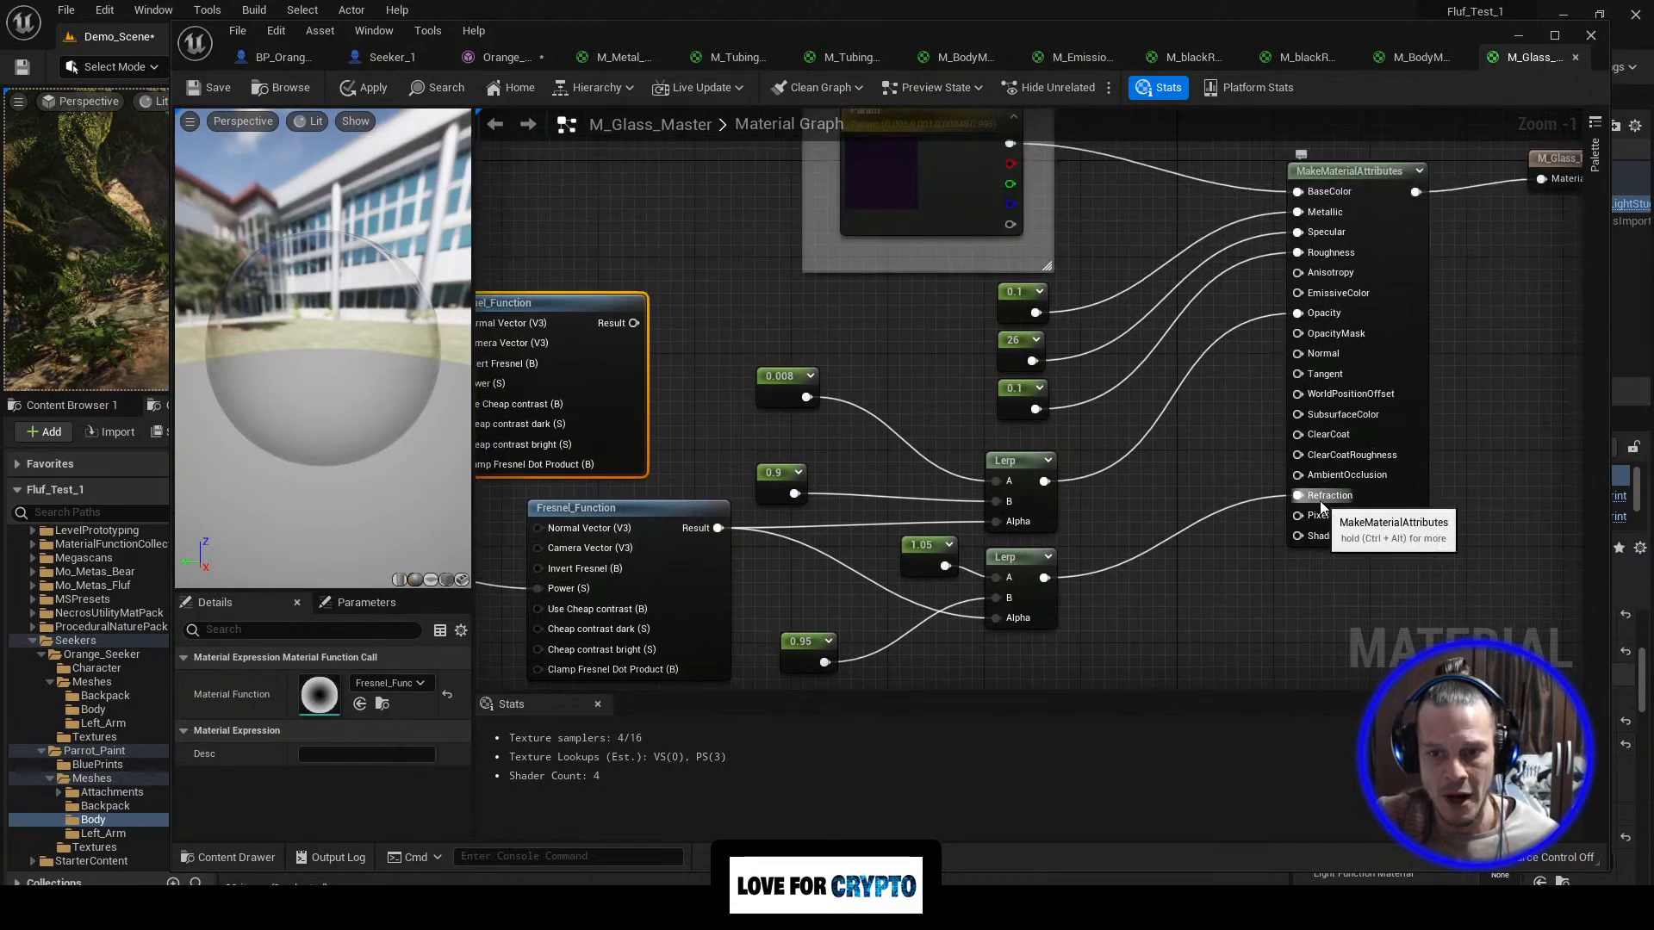
{"action": "right_click_drag", "start_coordinate": [1486, 281], "coordinate": [1336, 375]}
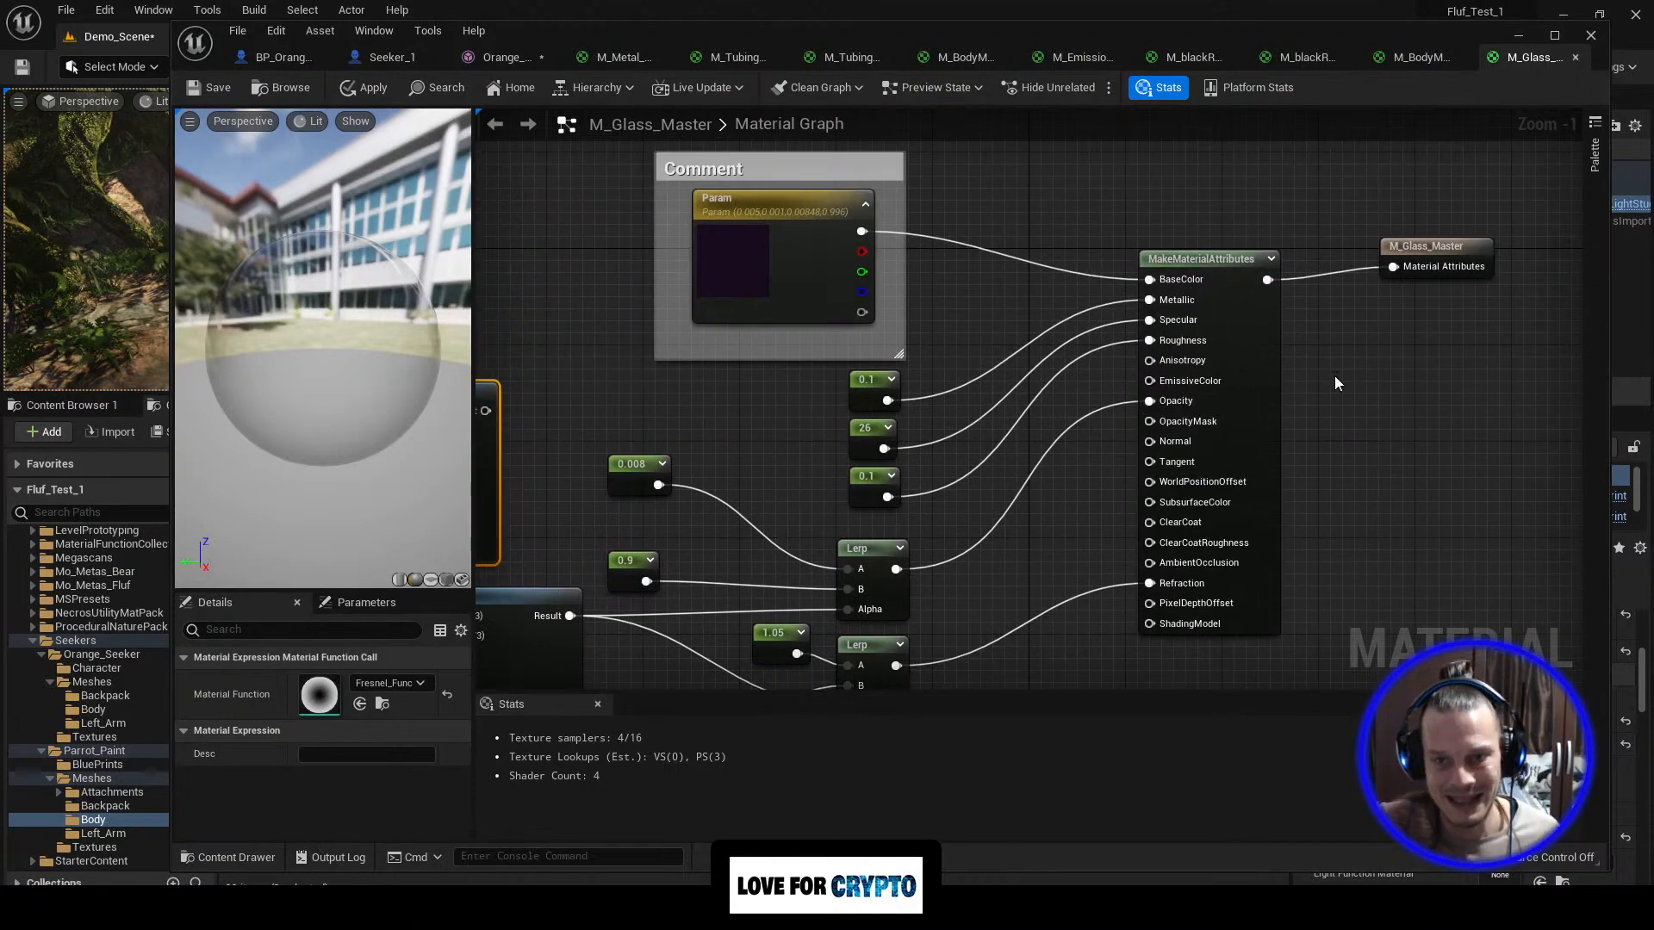
Step: Inspect the M_Glass_Master output's material settings and review the Blend Mode options, keeping Translucent selected
{"action": "scroll", "coordinate": [1335, 375], "scroll_direction": "down", "scroll_amount": 3}
{"action": "left_click", "coordinate": [1450, 272]}
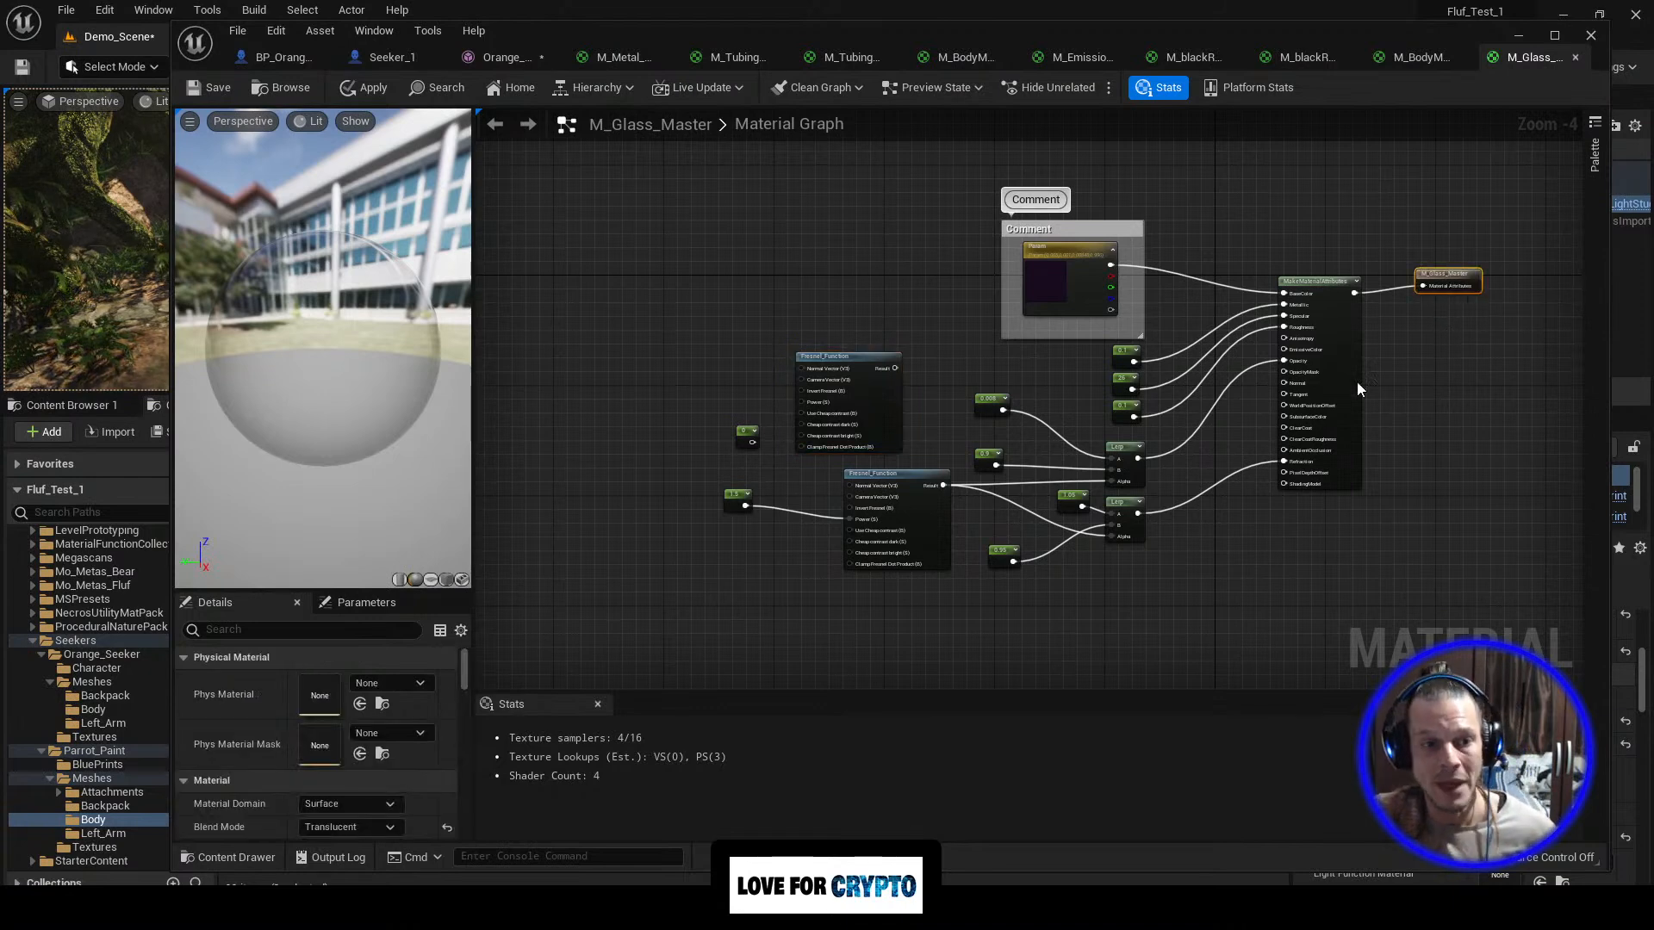
{"action": "left_click_drag", "start_coordinate": [335, 384], "coordinate": [392, 345]}
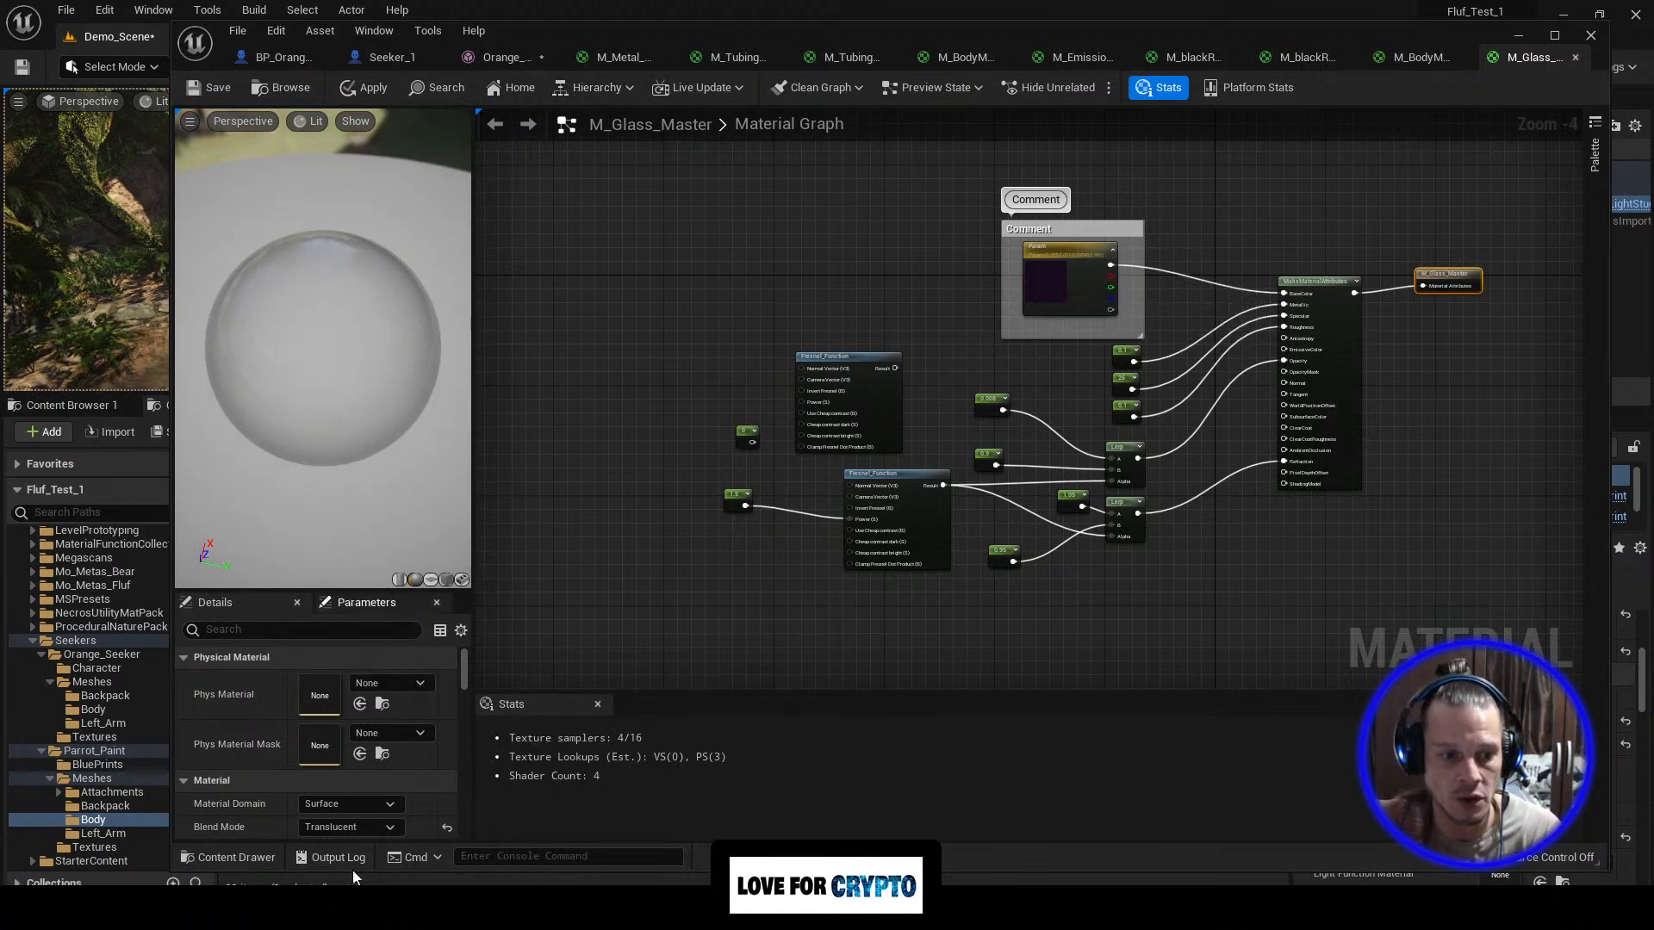
{"action": "scroll", "coordinate": [355, 765], "scroll_direction": "down", "scroll_amount": 2}
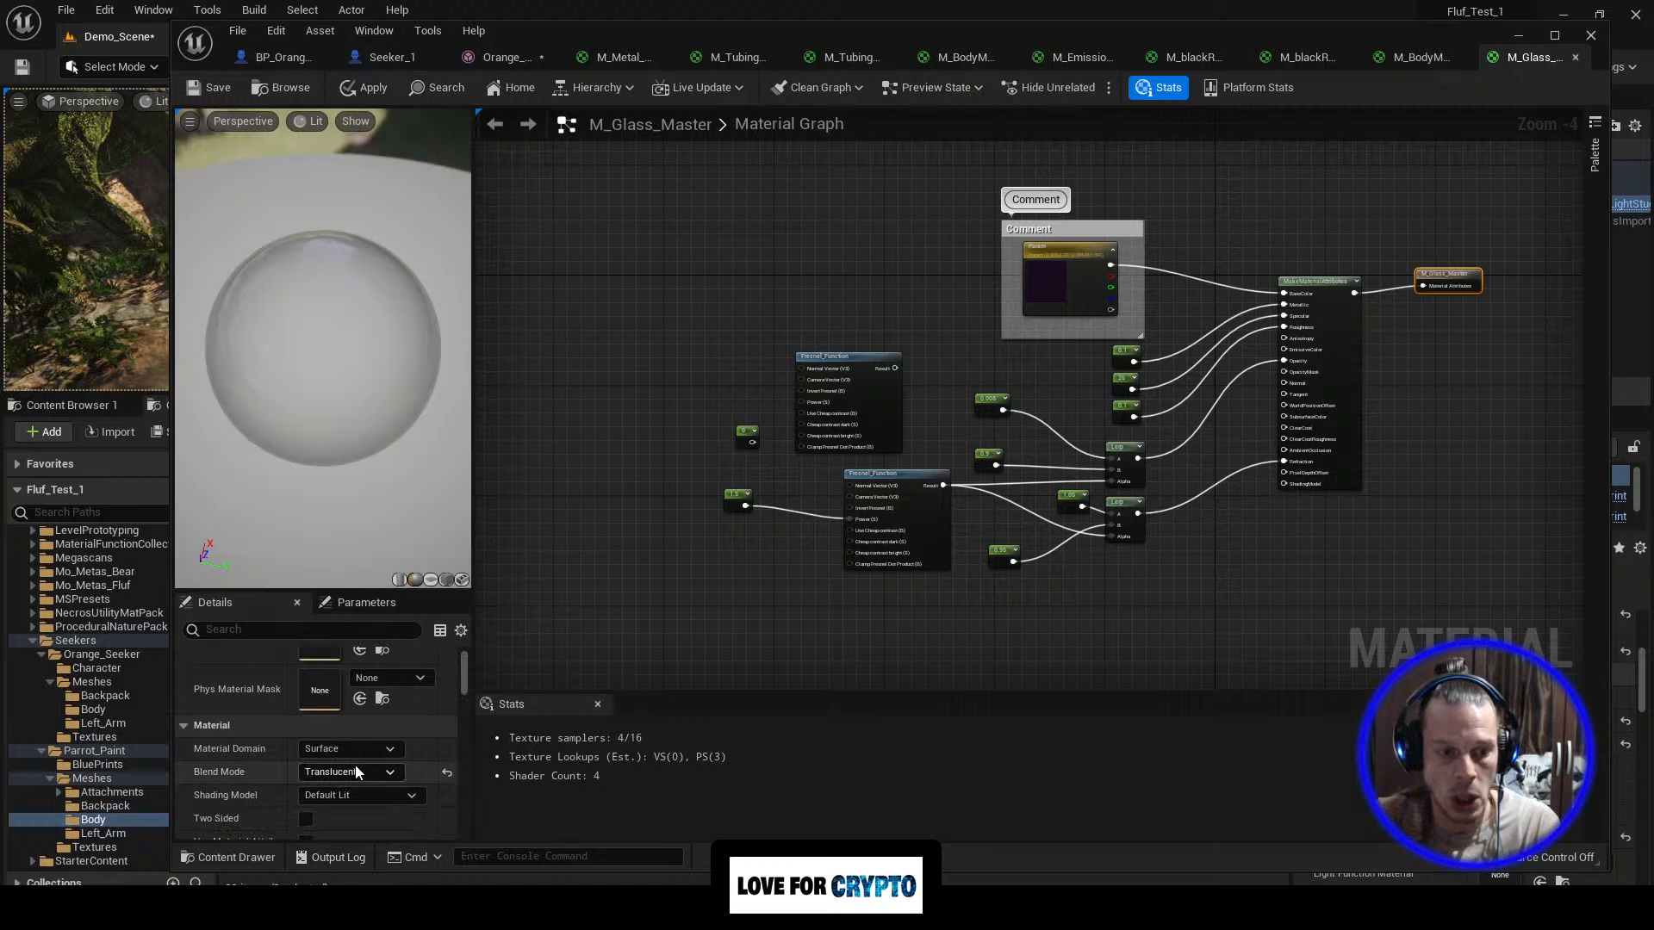
{"action": "scroll", "coordinate": [343, 758], "scroll_direction": "down", "scroll_amount": 1}
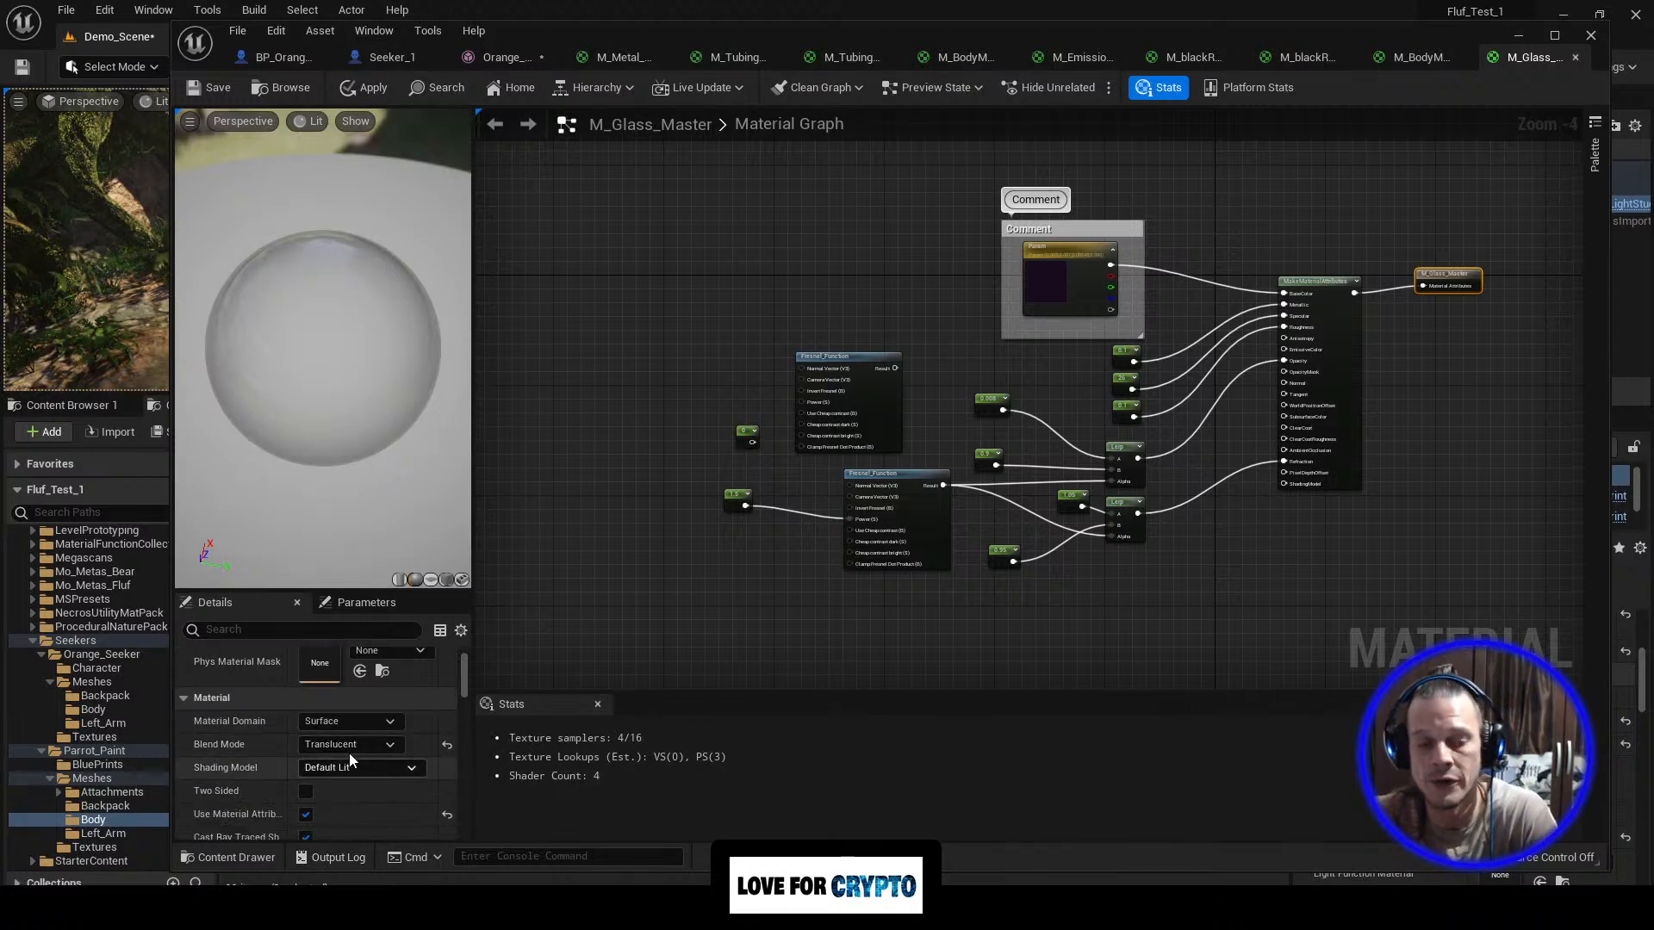
{"action": "left_click", "coordinate": [388, 746]}
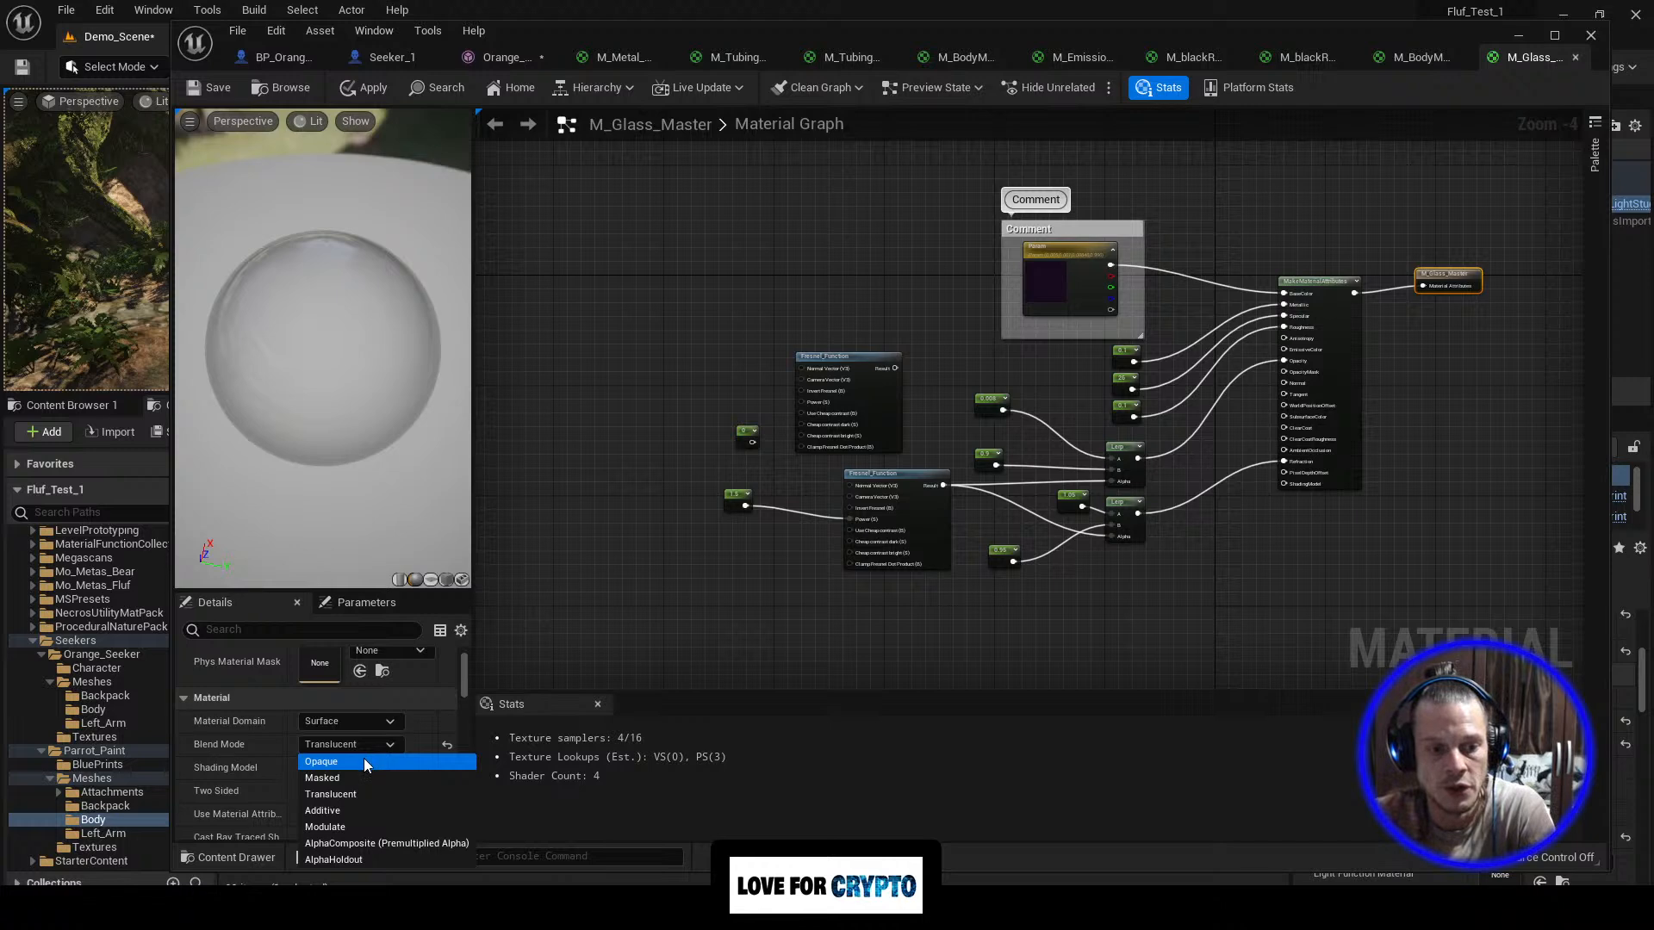
{"action": "left_click", "coordinate": [372, 794]}
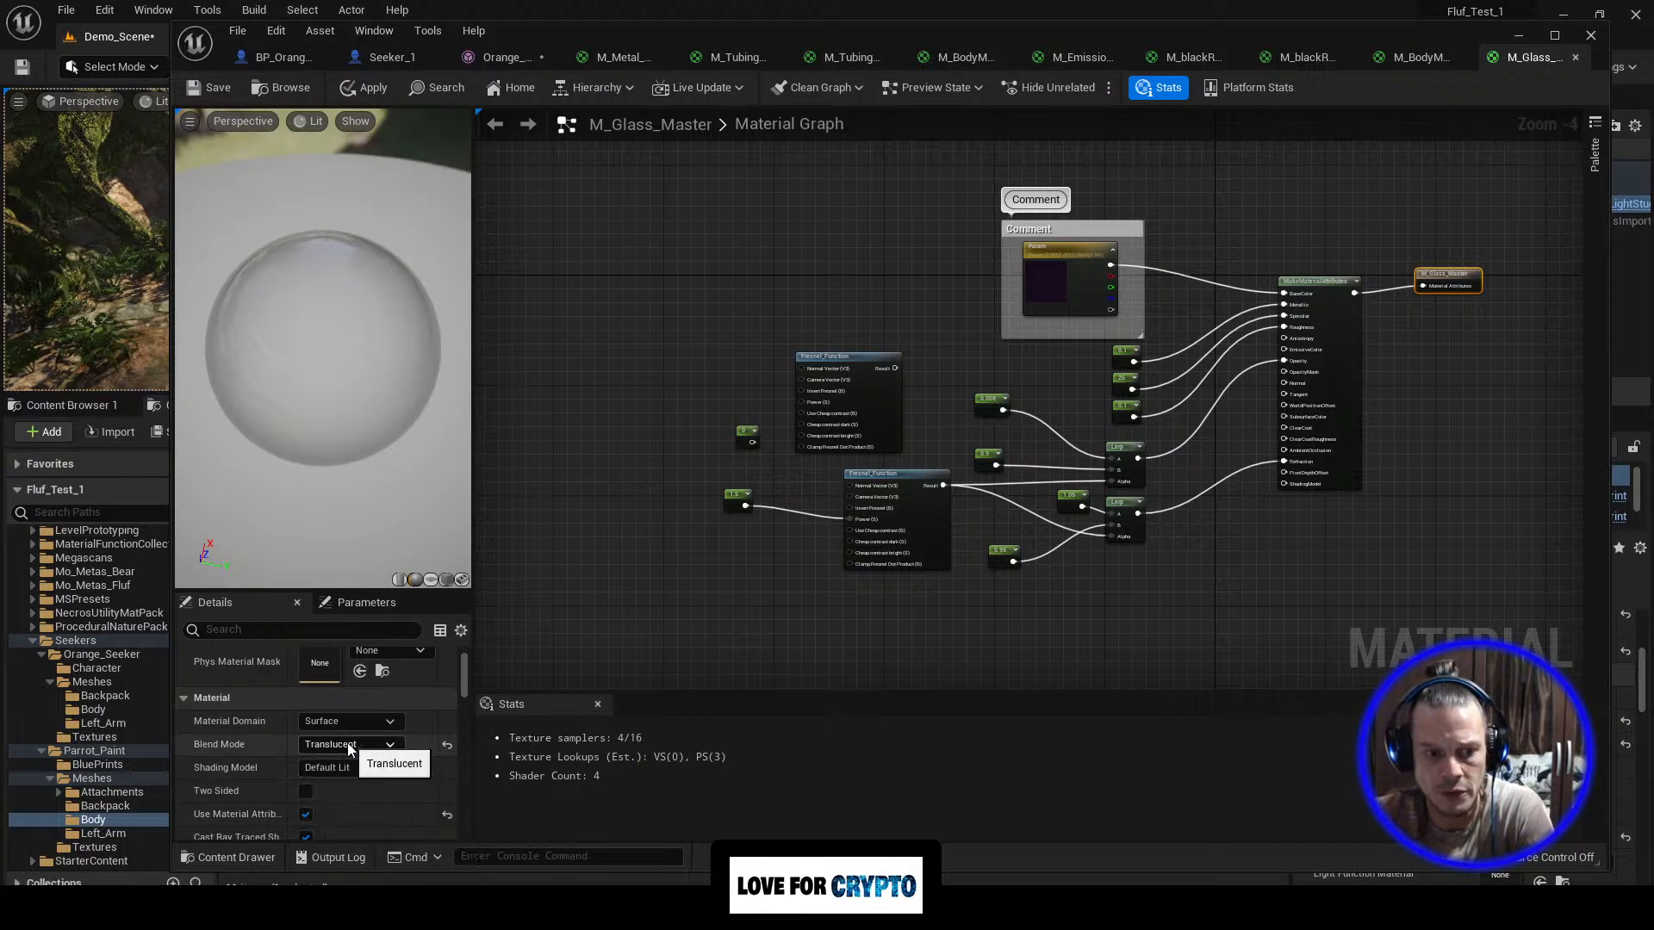
Step: Review the Lighting Mode options in the glass material's Translucency settings, keeping Surface TranslucencyVolume selected
{"action": "scroll", "coordinate": [365, 805], "scroll_direction": "down", "scroll_amount": 4}
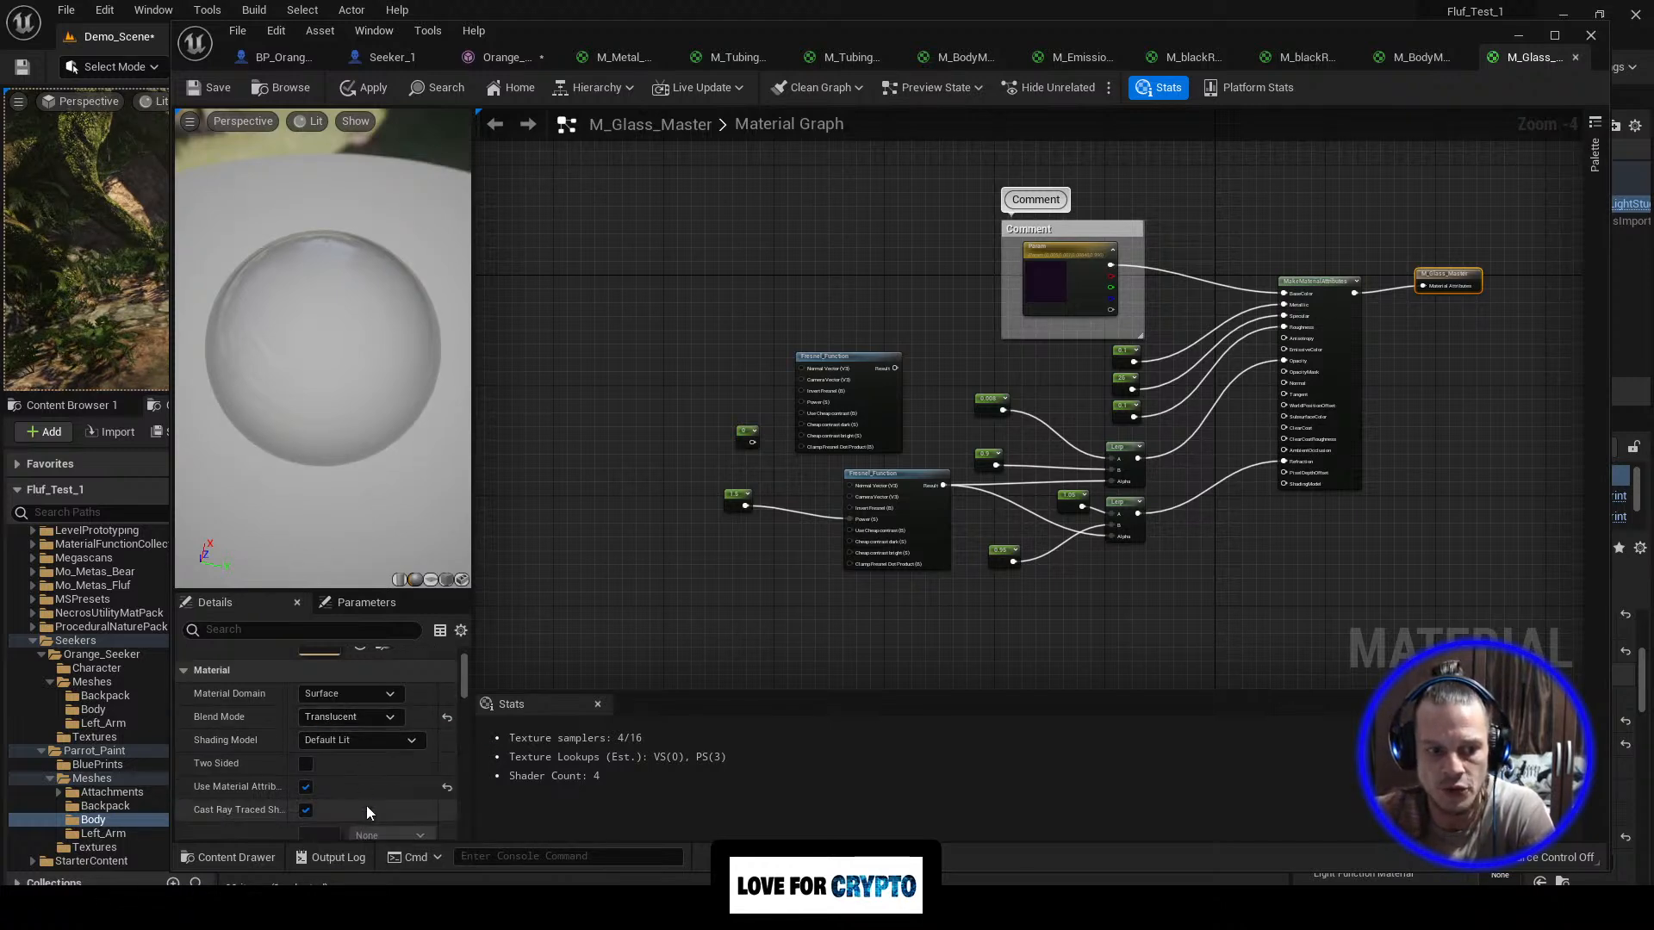
{"action": "scroll", "coordinate": [427, 773], "scroll_direction": "down", "scroll_amount": 5}
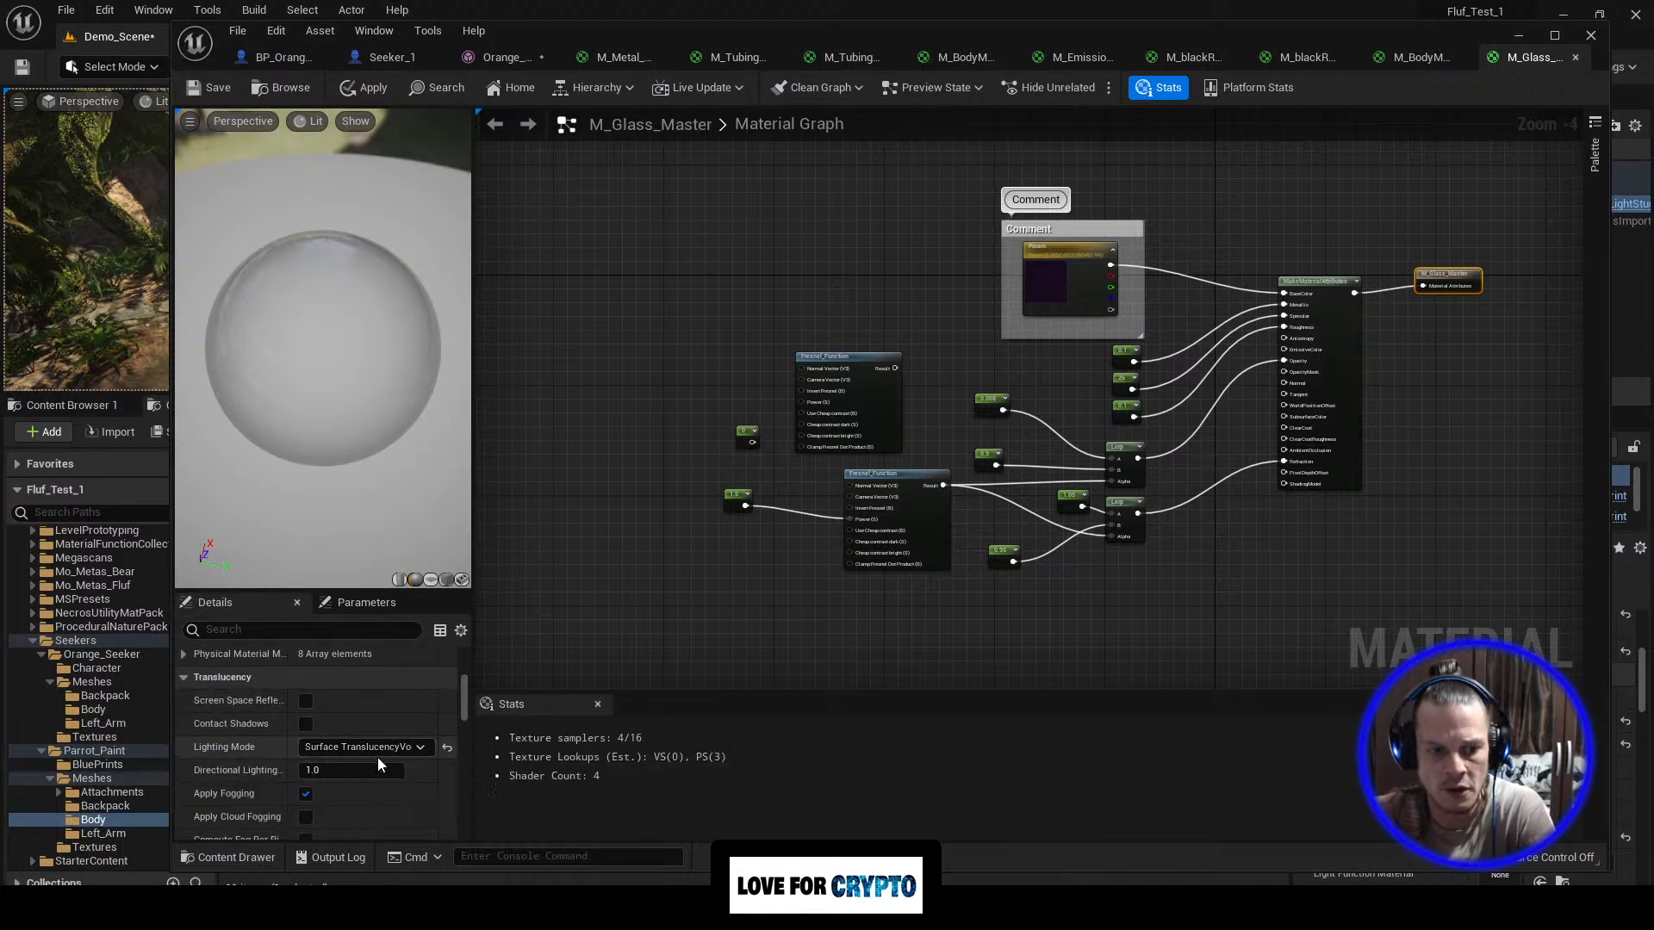
{"action": "left_click", "coordinate": [420, 748]}
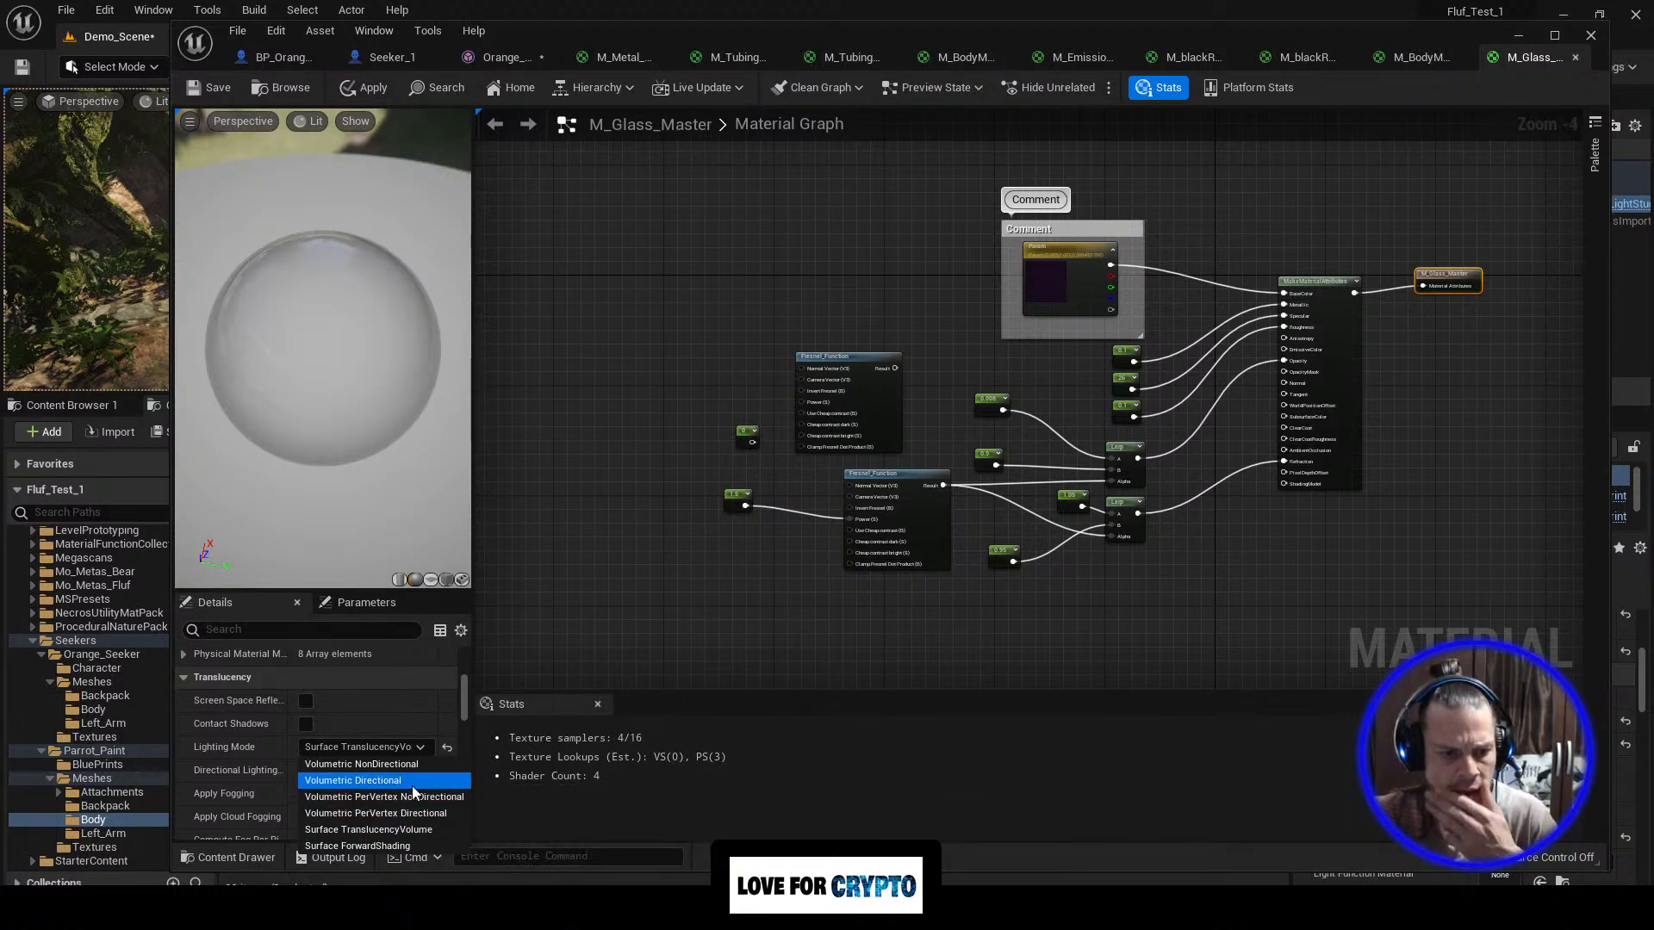
{"action": "left_click", "coordinate": [442, 829]}
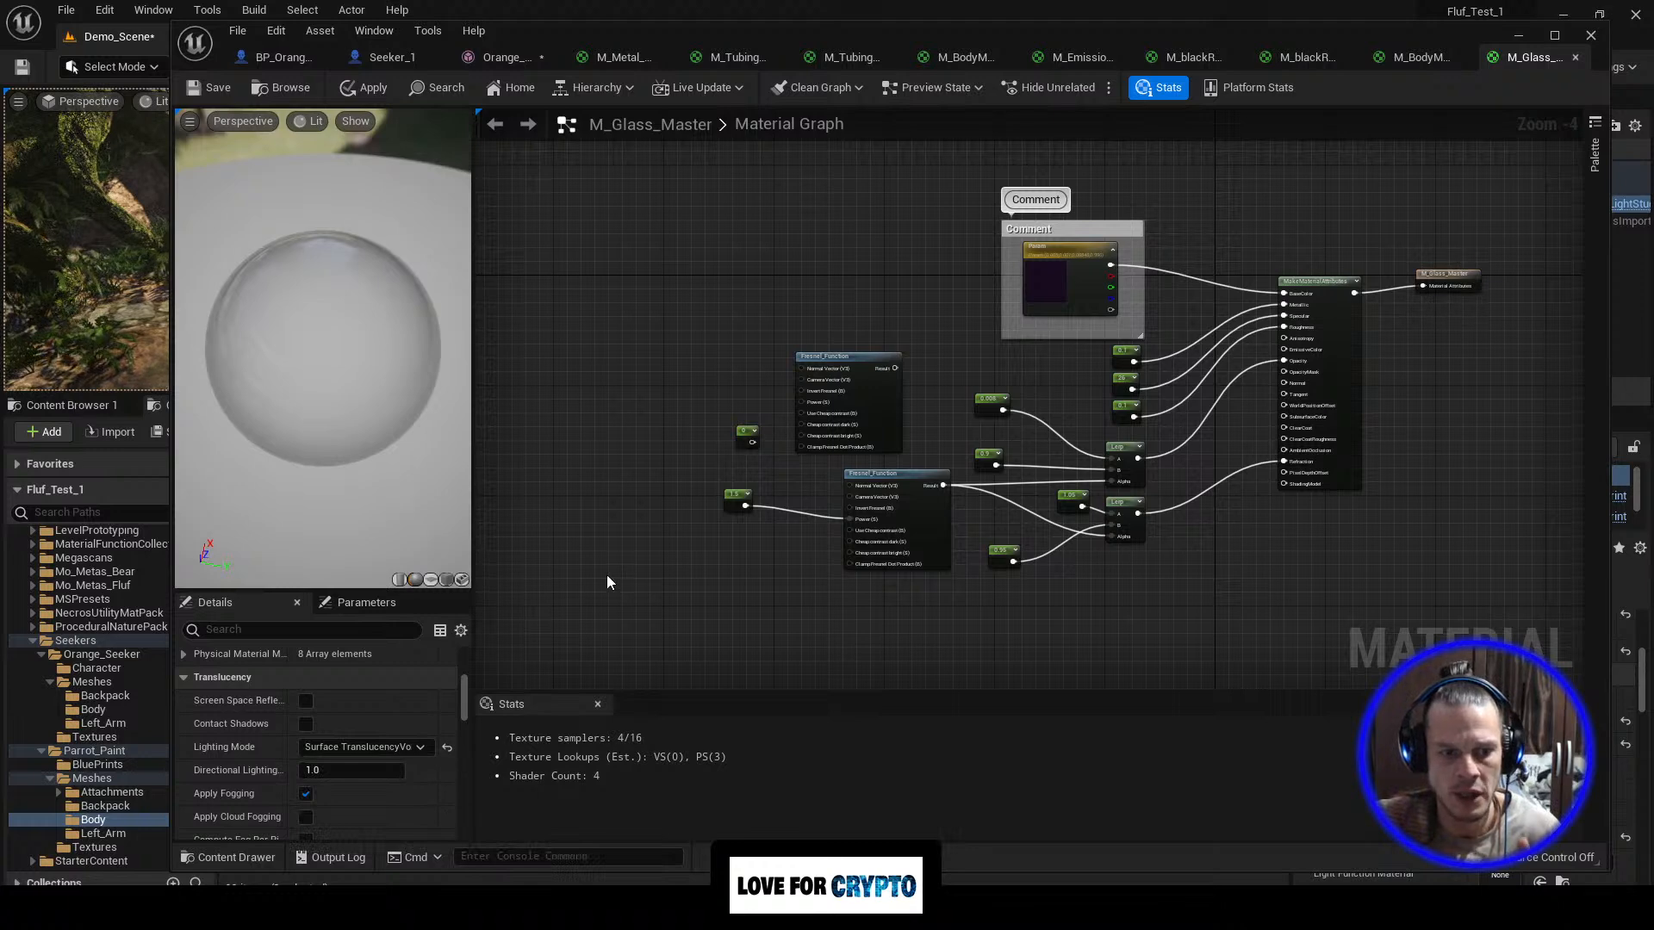
Step: Try the Volumetric Directional lighting mode on the glass preview sphere and return to Surface TranslucencyVolume
{"action": "left_click", "coordinate": [422, 752]}
{"action": "left_click", "coordinate": [397, 777]}
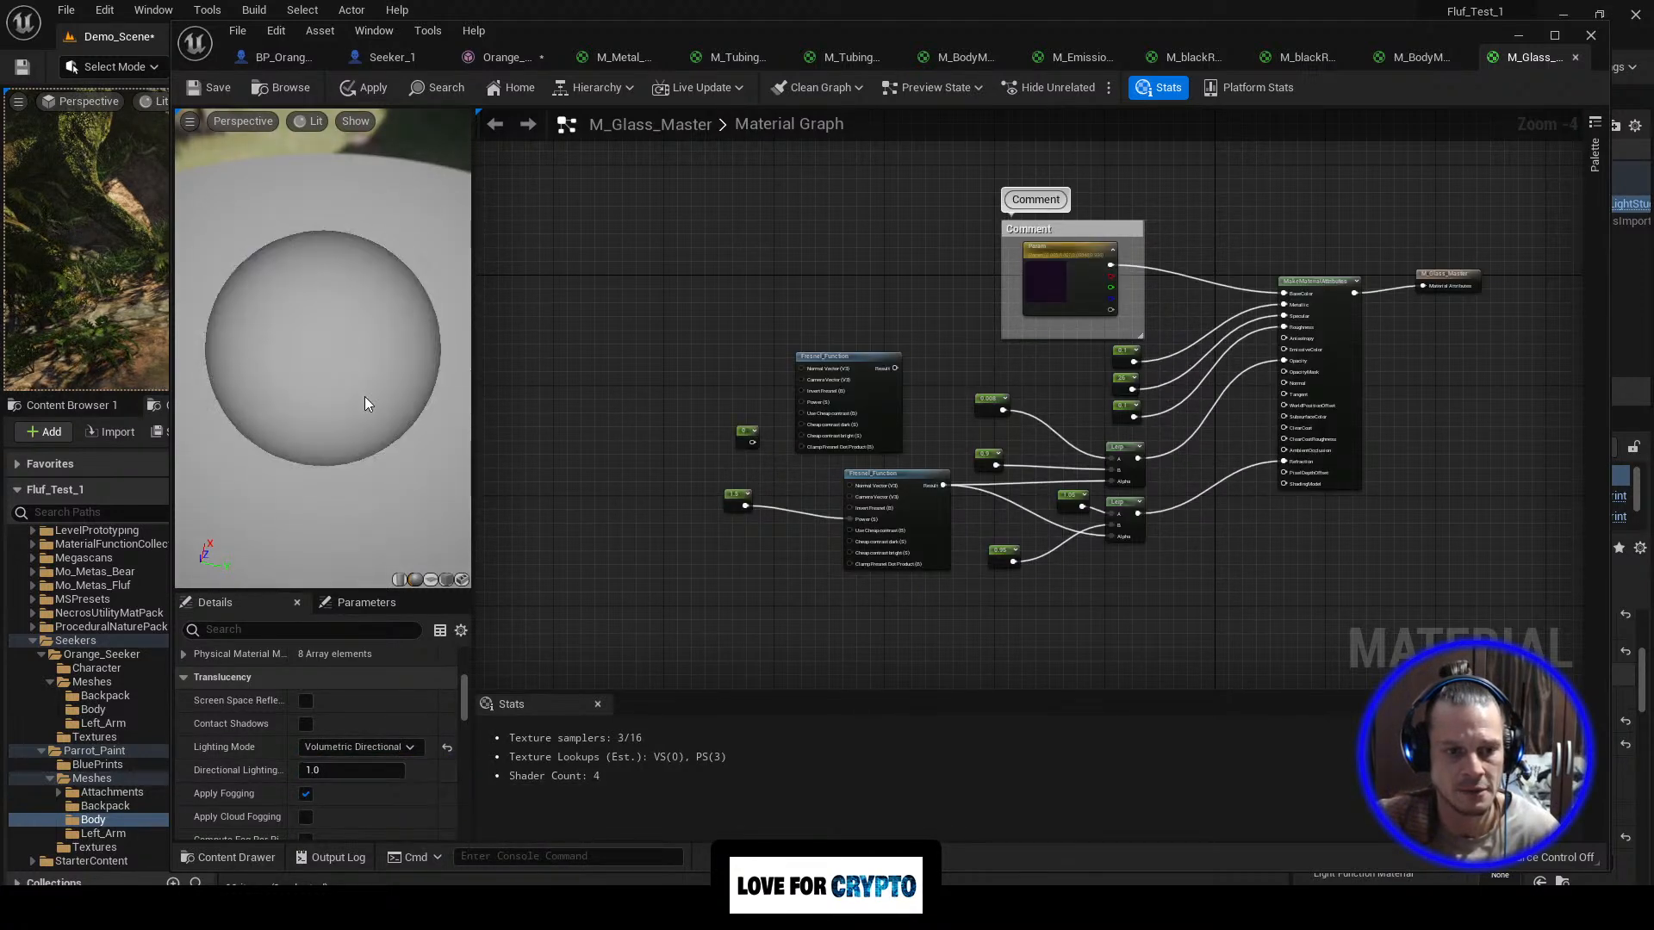
{"action": "mouse_move", "coordinate": [260, 339]}
{"action": "left_mouse_down"}
{"action": "mouse_move", "coordinate": [345, 336]}
{"action": "mouse_move", "coordinate": [267, 350]}
{"action": "left_mouse_up"}
{"action": "left_click_drag", "start_coordinate": [225, 443], "coordinate": [181, 417]}
{"action": "scroll", "coordinate": [244, 437], "scroll_direction": "up", "scroll_amount": 2}
{"action": "scroll", "coordinate": [331, 433], "scroll_direction": "down", "scroll_amount": 5}
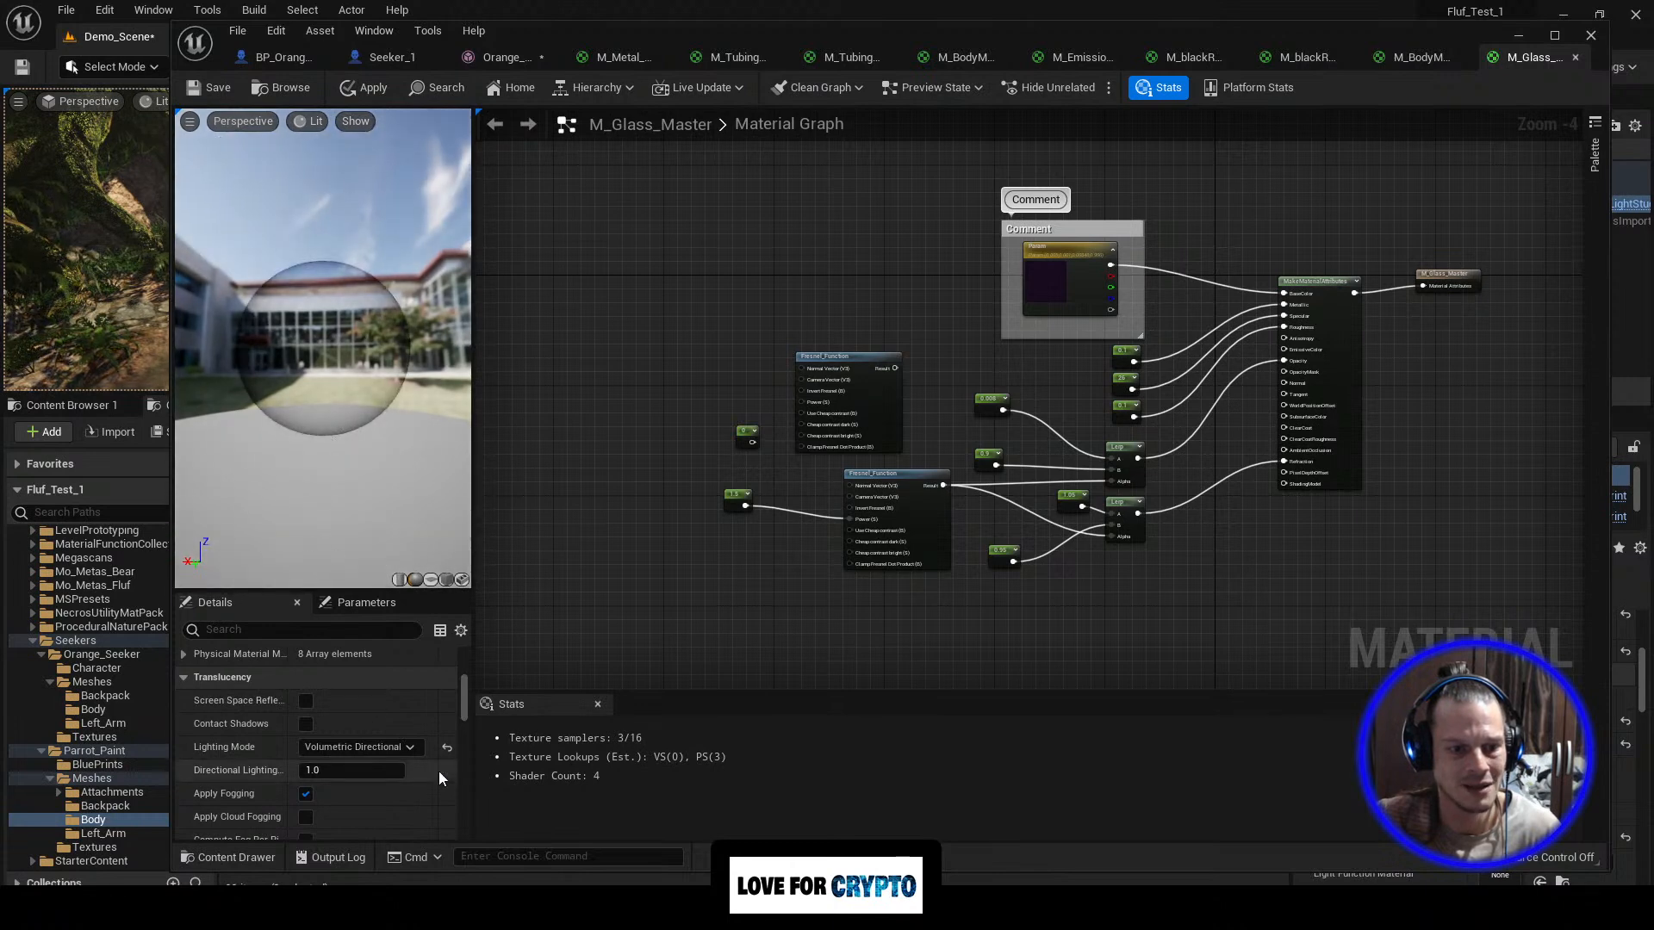
{"action": "left_click", "coordinate": [417, 747]}
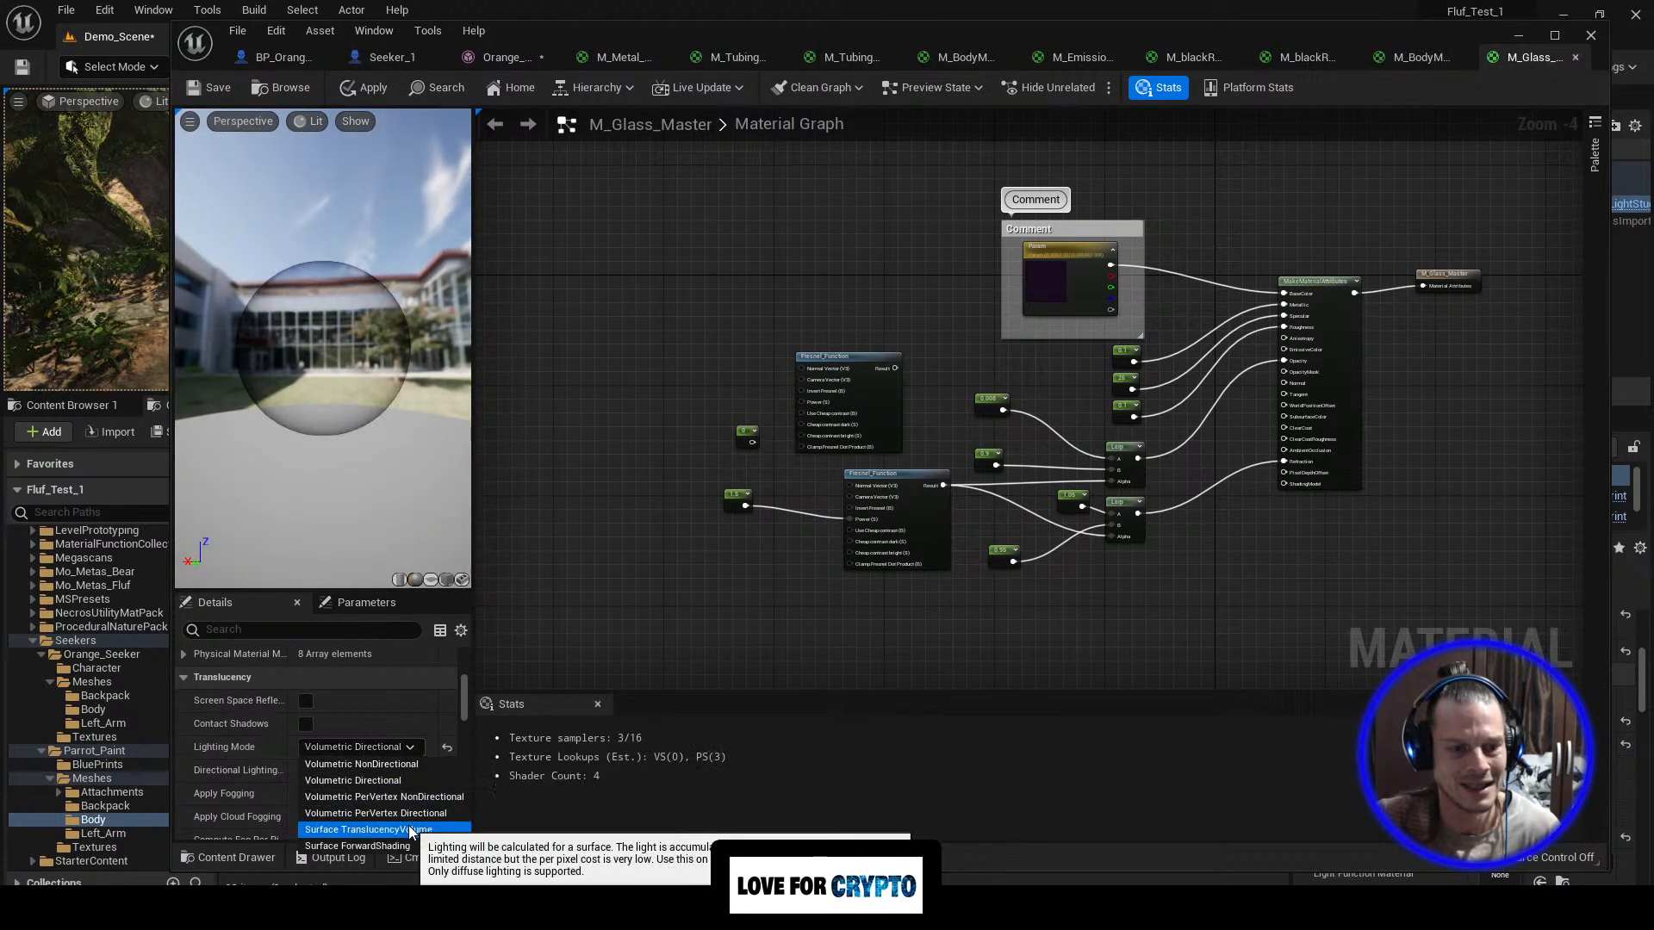
{"action": "left_click", "coordinate": [368, 830]}
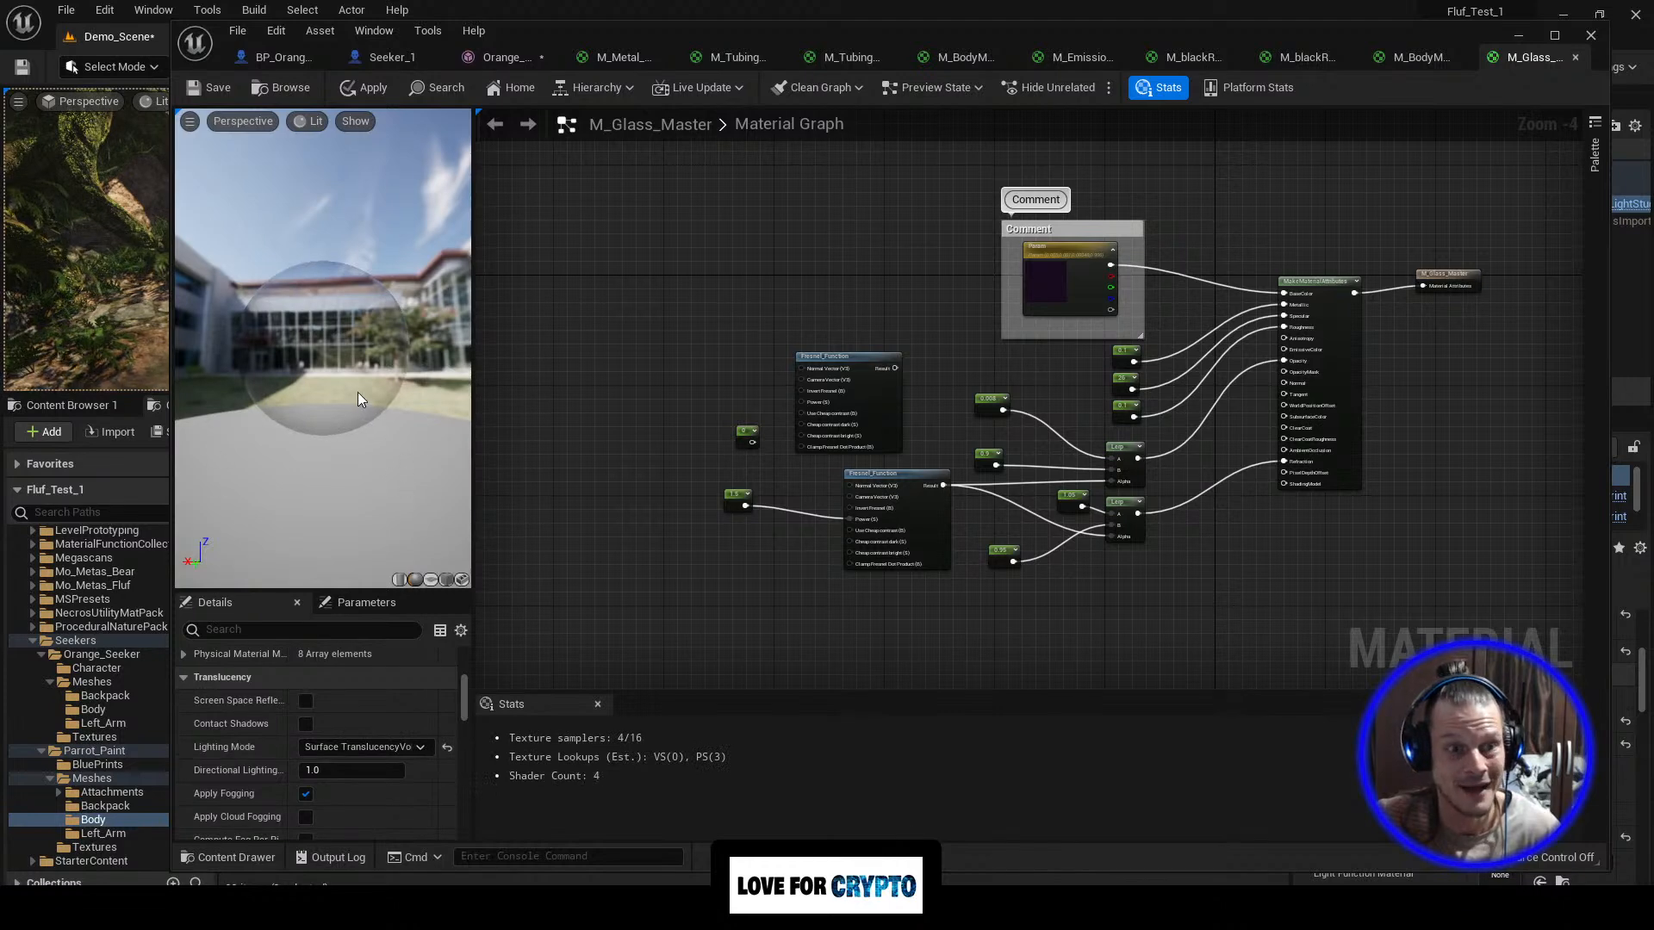
Step: Apply the changes to M_Glass_Master and save the material
{"action": "scroll", "coordinate": [365, 366], "scroll_direction": "up", "scroll_amount": 3}
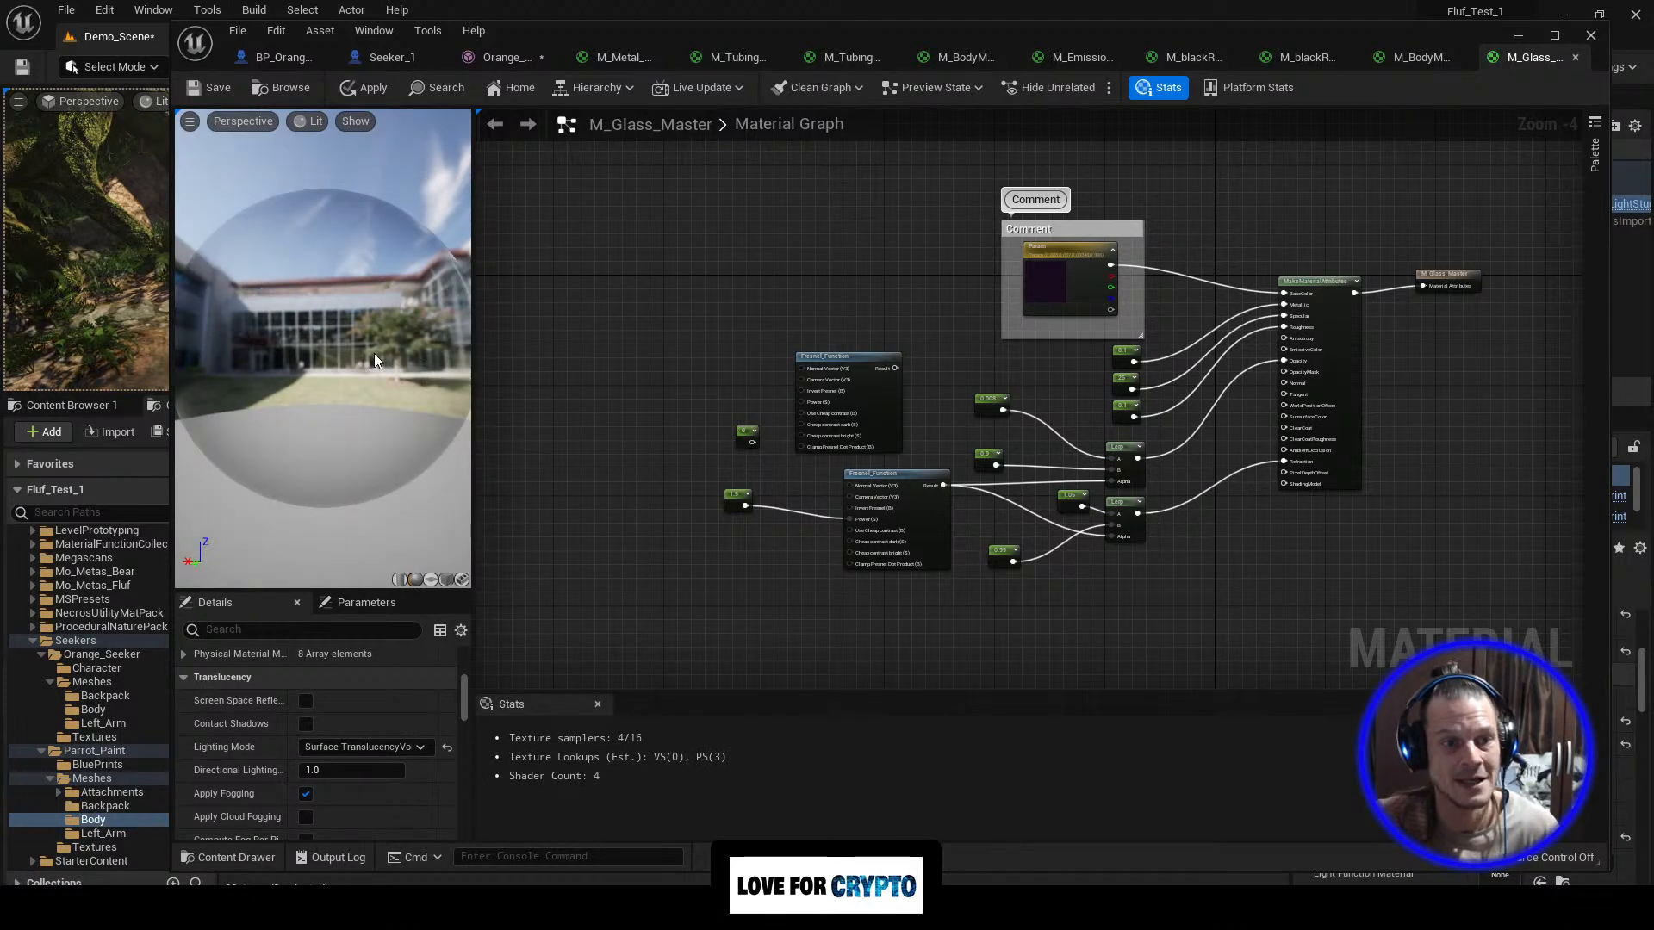
{"action": "left_click", "coordinate": [361, 87]}
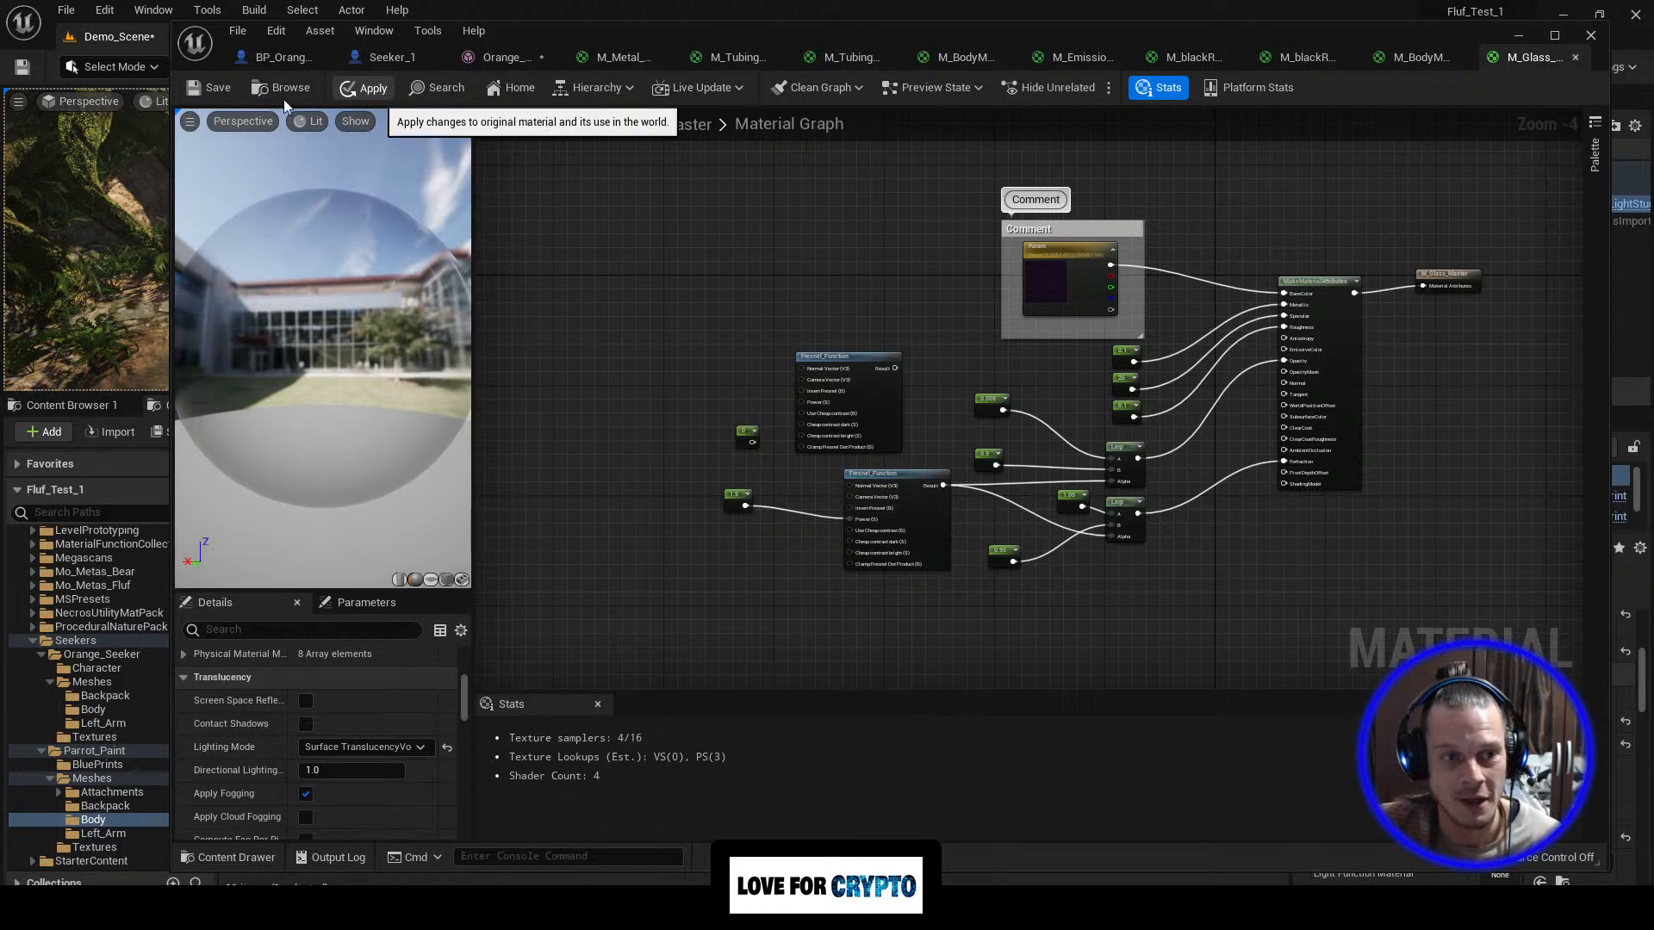
{"action": "left_click", "coordinate": [214, 89]}
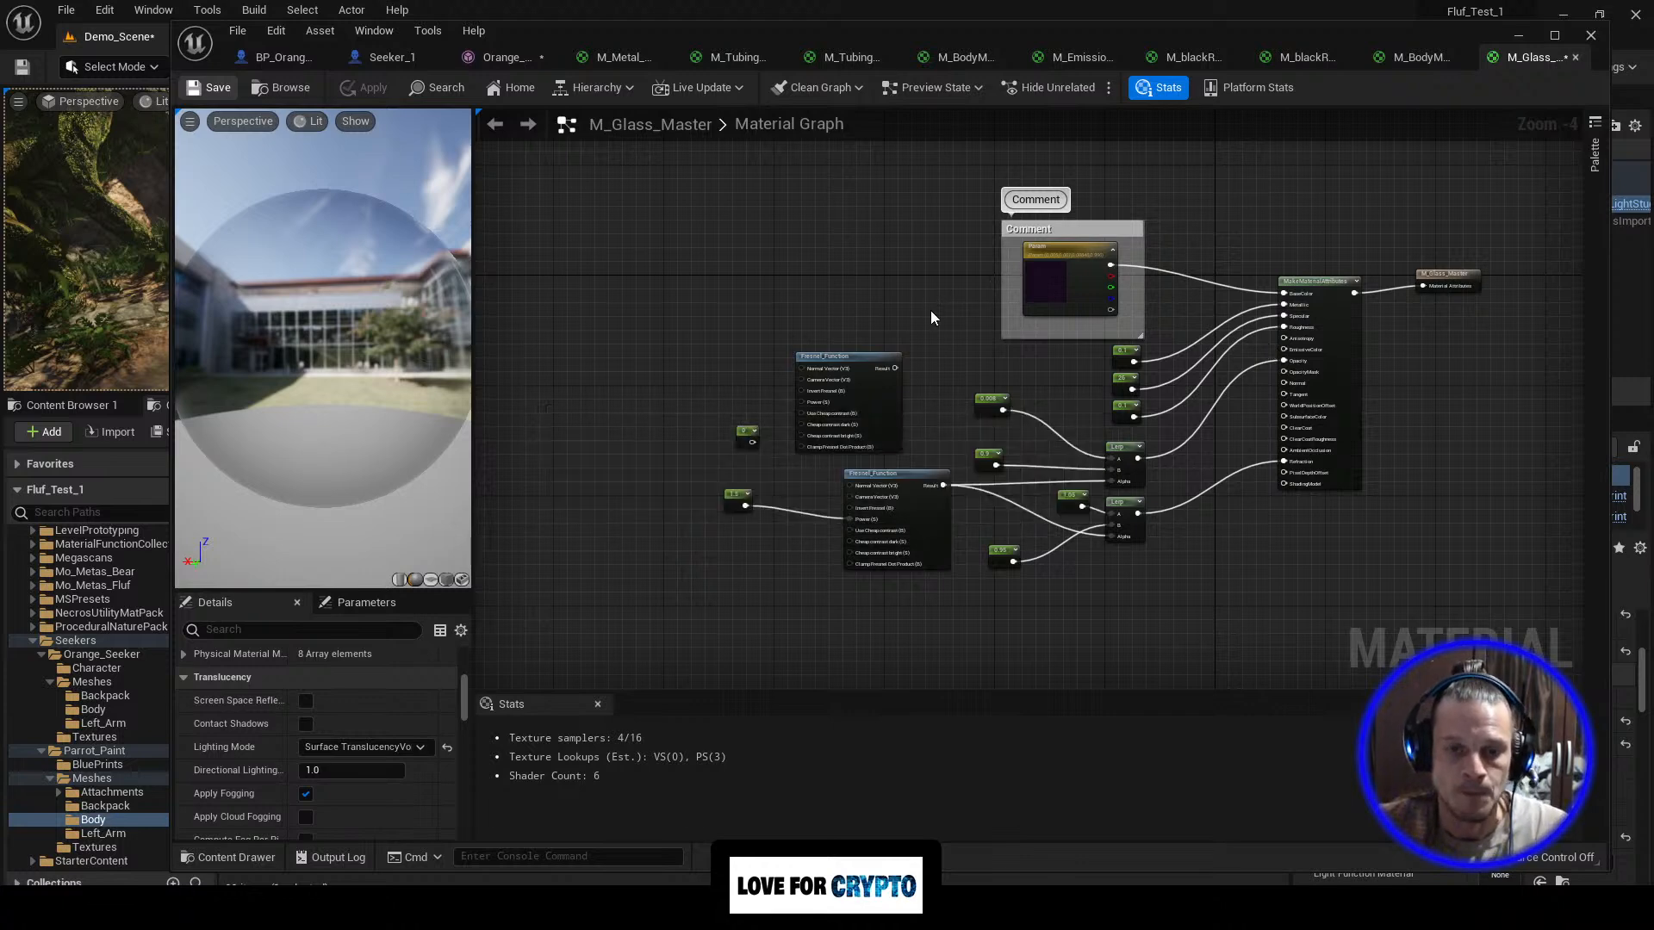
Step: Delete the unconnected upper Fresnel_Function node and the unconnected constant beside it from the glass graph
{"action": "left_click", "coordinate": [864, 361]}
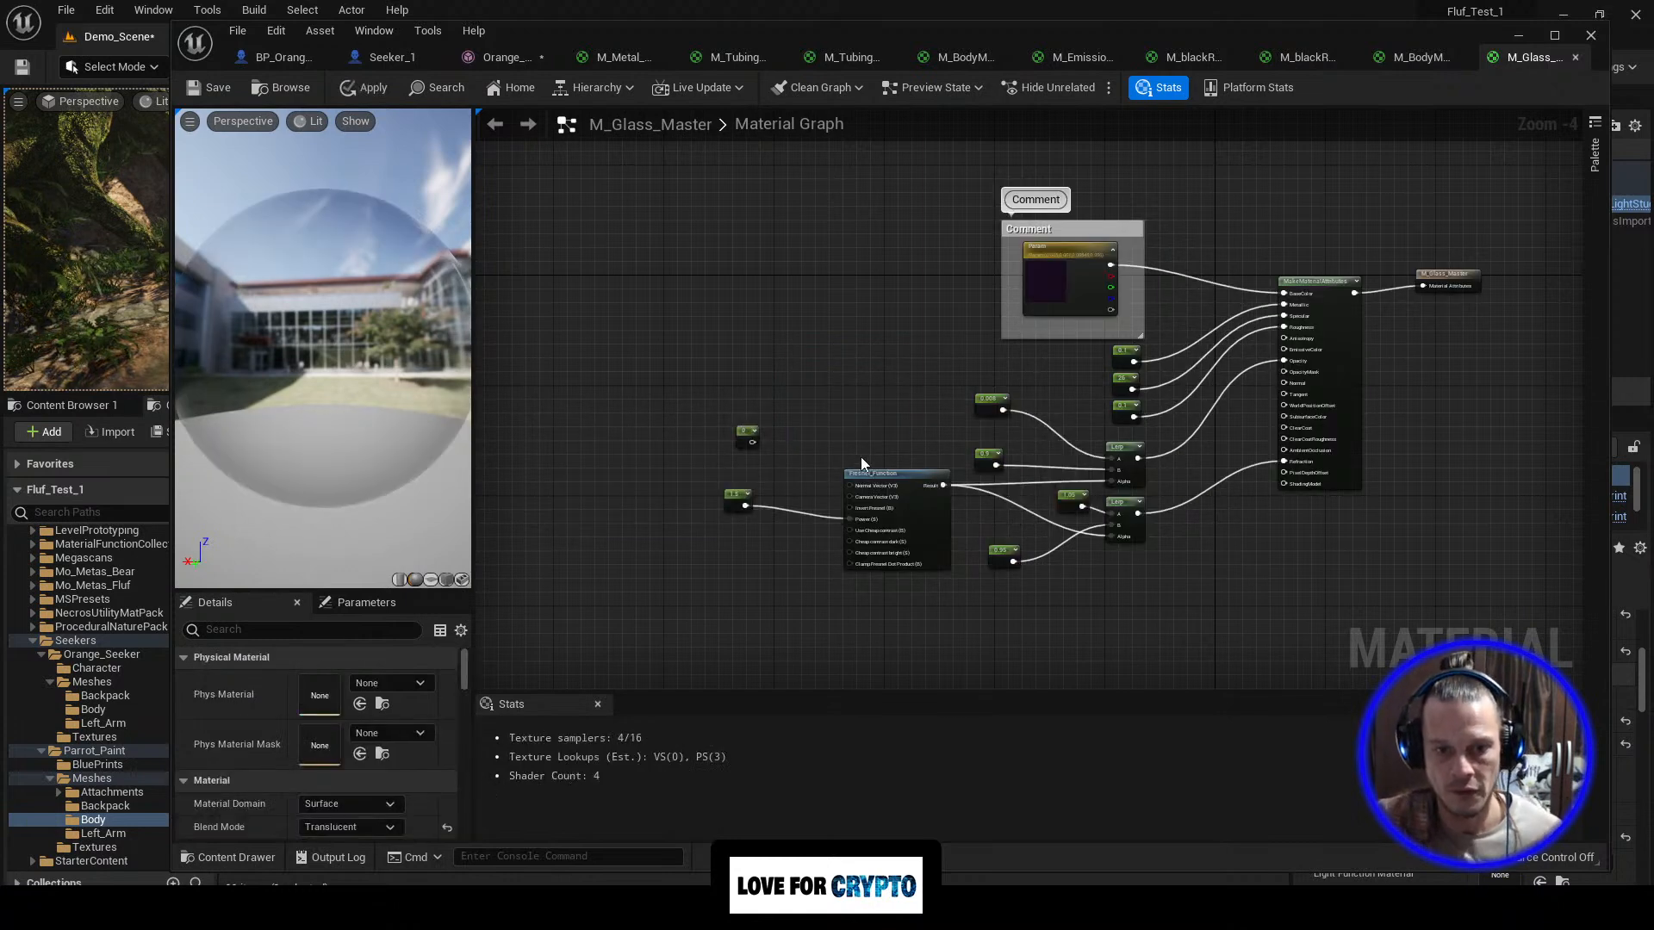
{"action": "left_click", "coordinate": [742, 430]}
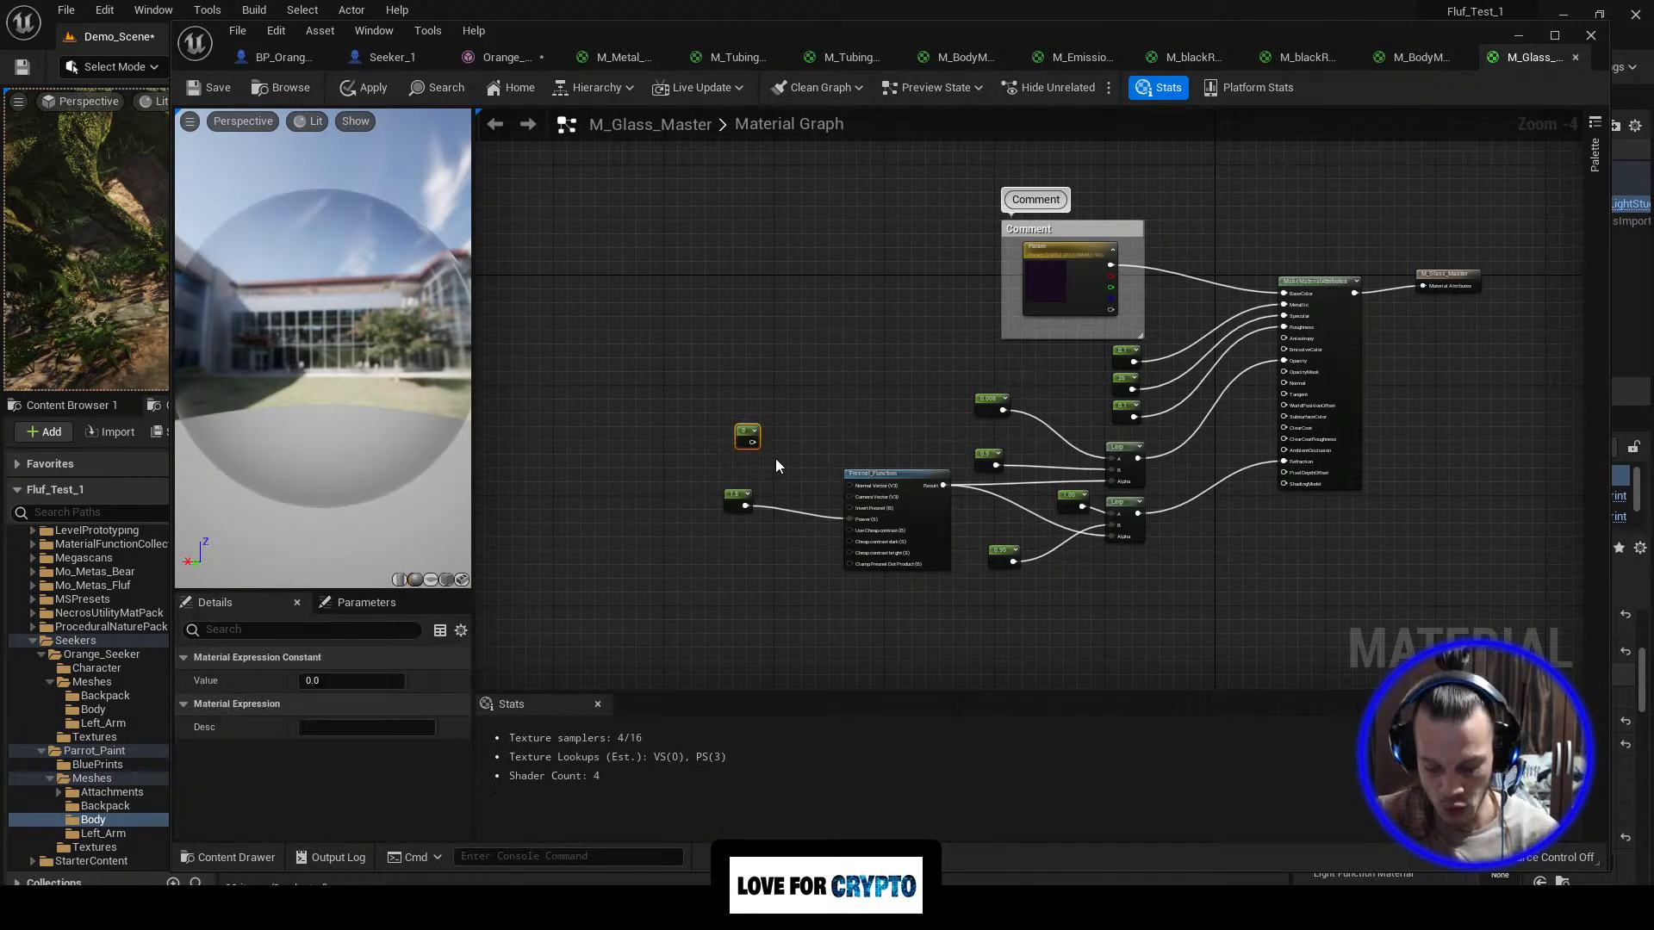
{"action": "key", "text": "Delete"}
Step: Examine how the constants, Lerp nodes and Fresnel_Function feed MakeMaterialAttributes, and inspect the glass preview sphere from another angle
{"action": "right_click_drag", "start_coordinate": [783, 381], "coordinate": [708, 381]}
{"action": "scroll", "coordinate": [727, 374], "scroll_direction": "up", "scroll_amount": 3}
{"action": "right_click_drag", "start_coordinate": [1030, 391], "coordinate": [724, 441]}
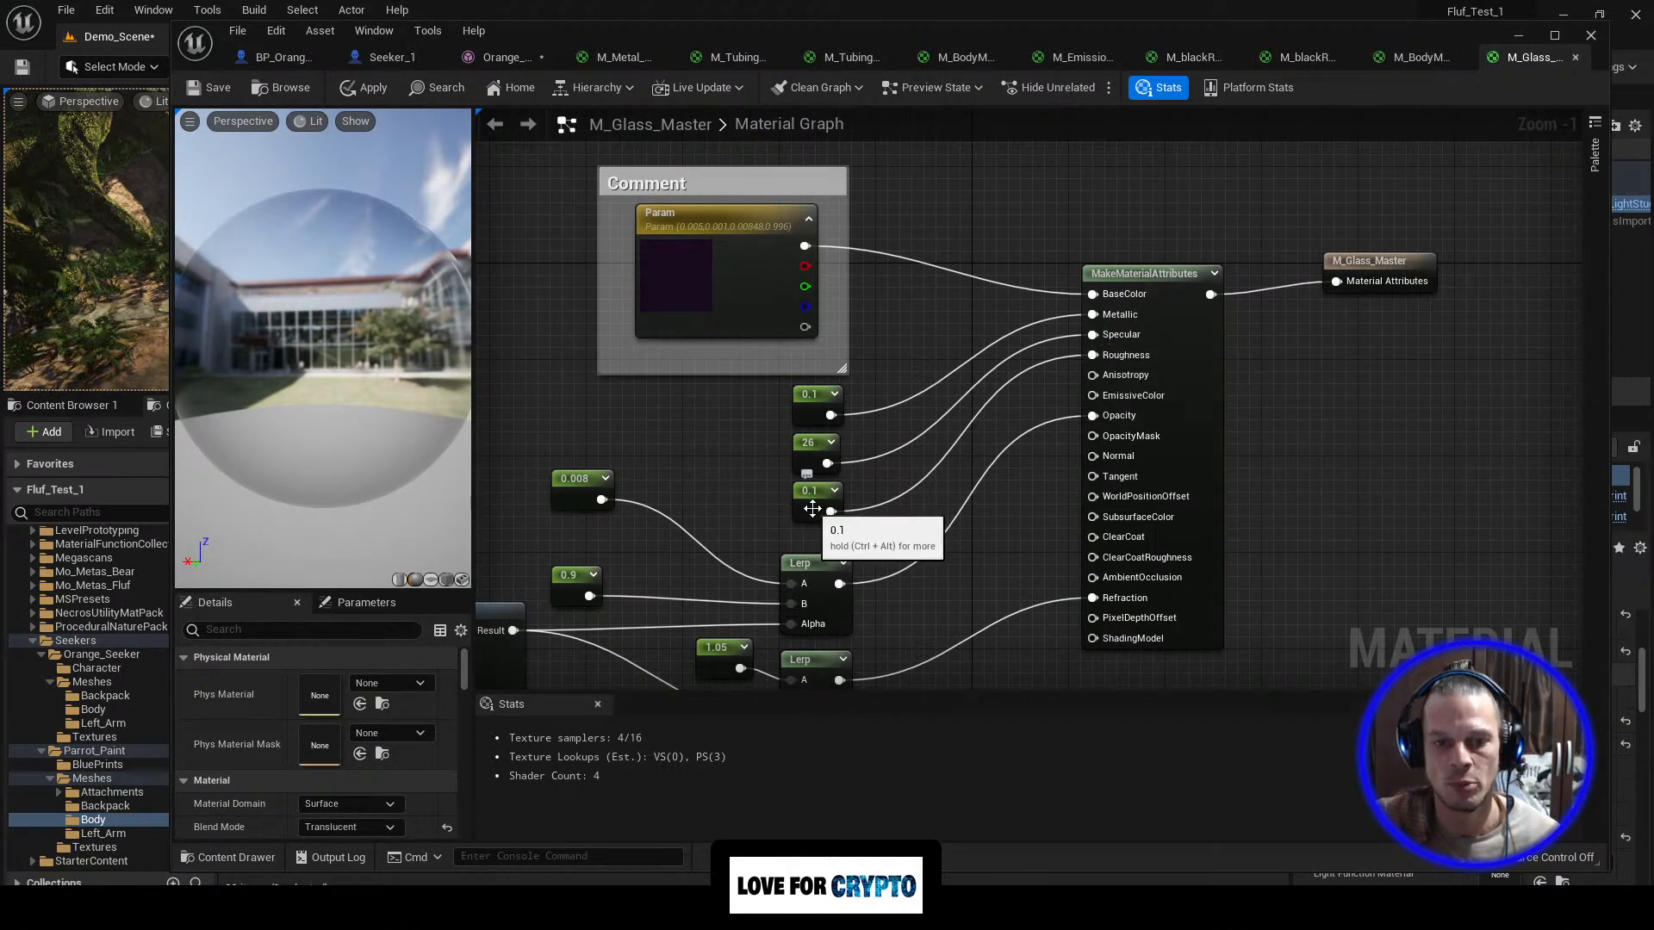
{"action": "scroll", "coordinate": [980, 519], "scroll_direction": "down", "scroll_amount": 1}
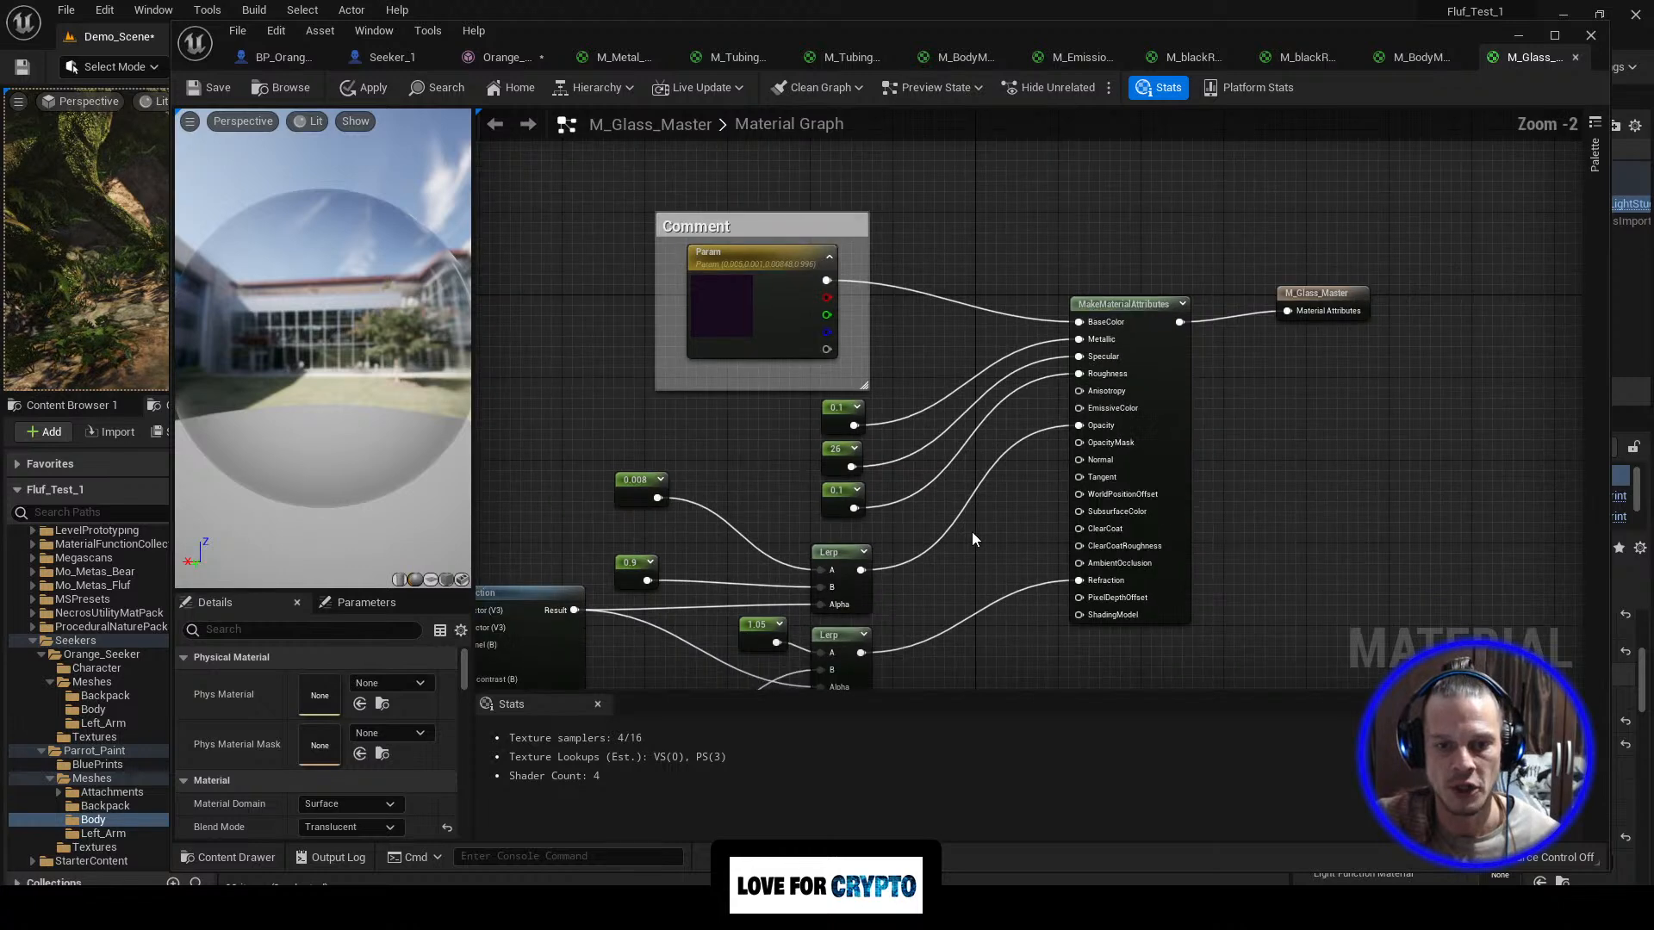
{"action": "scroll", "coordinate": [727, 455], "scroll_direction": "down", "scroll_amount": 2}
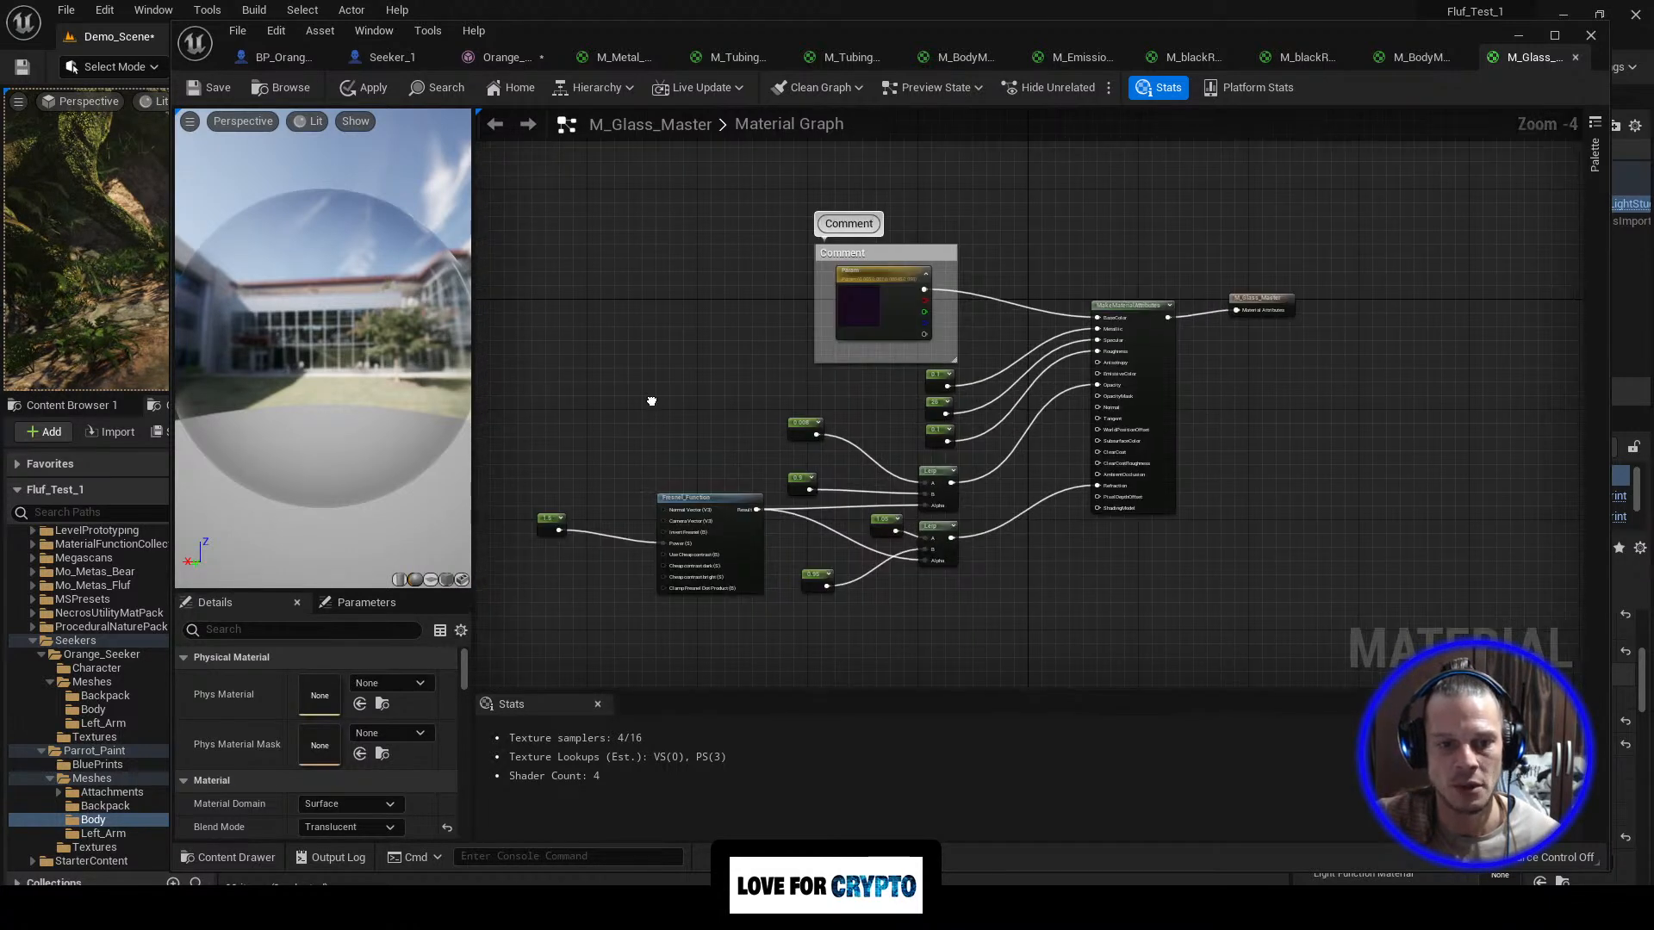
{"action": "right_click_drag", "start_coordinate": [649, 396], "coordinate": [723, 402]}
{"action": "left_click_drag", "start_coordinate": [343, 333], "coordinate": [257, 354]}
{"action": "left_click_drag", "start_coordinate": [317, 234], "coordinate": [329, 236]}
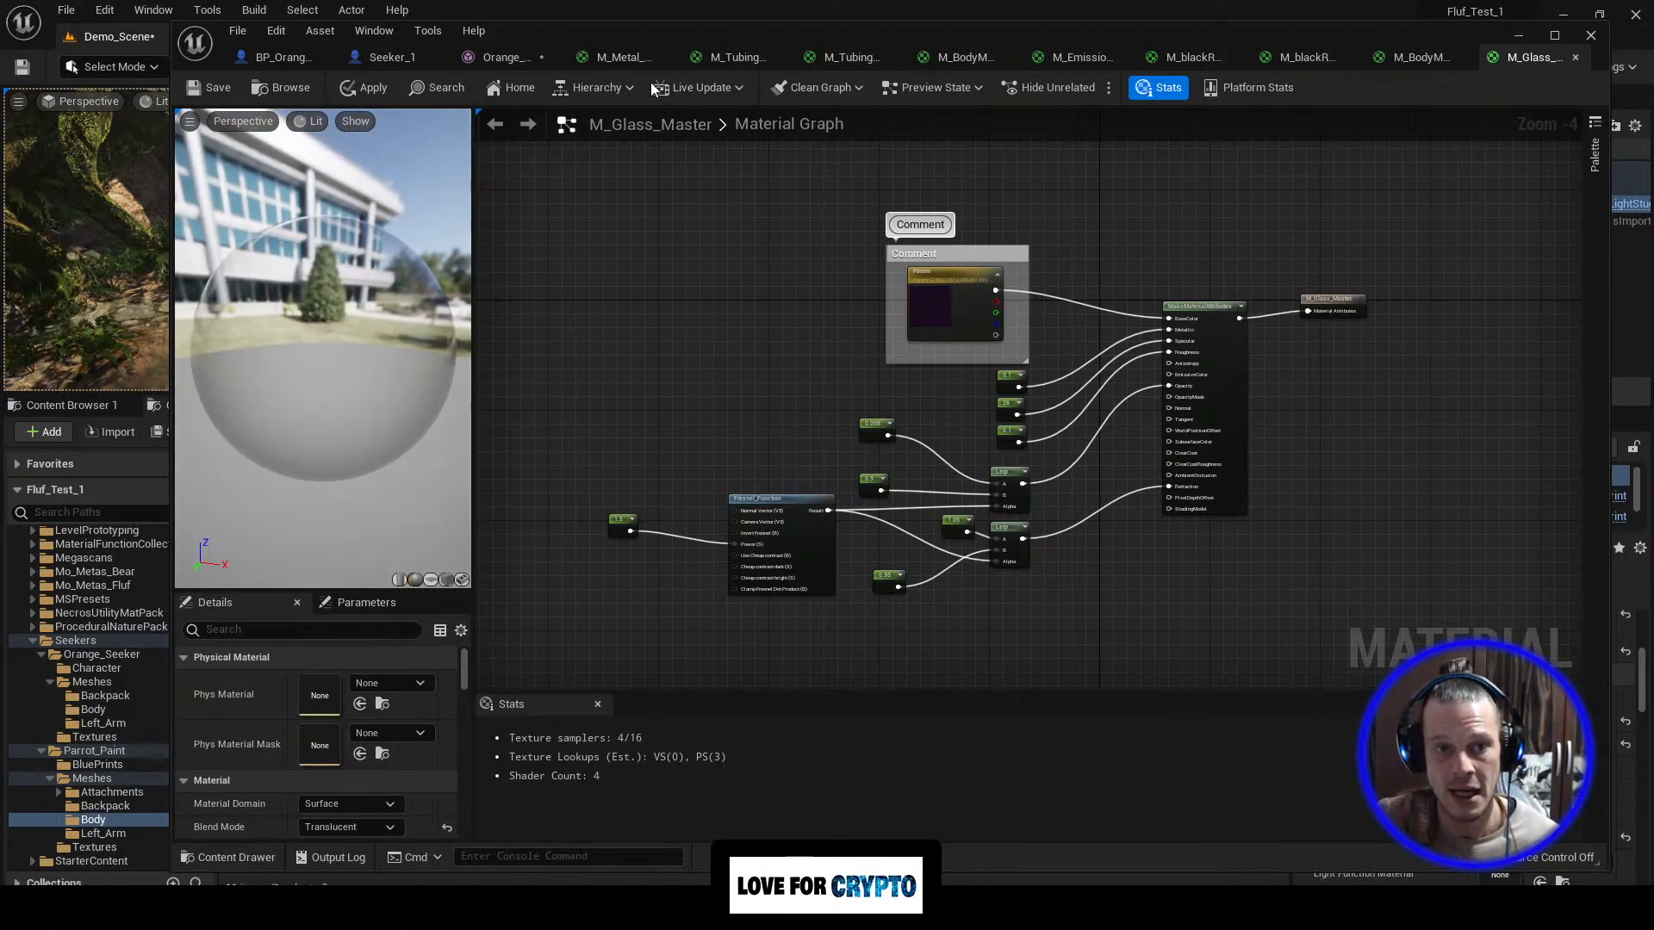
Step: Look through the open metal, tubing, body, emission and black rubber material graphs, ending at M_Glass_Master
{"action": "left_click", "coordinate": [634, 52]}
{"action": "left_click", "coordinate": [732, 57]}
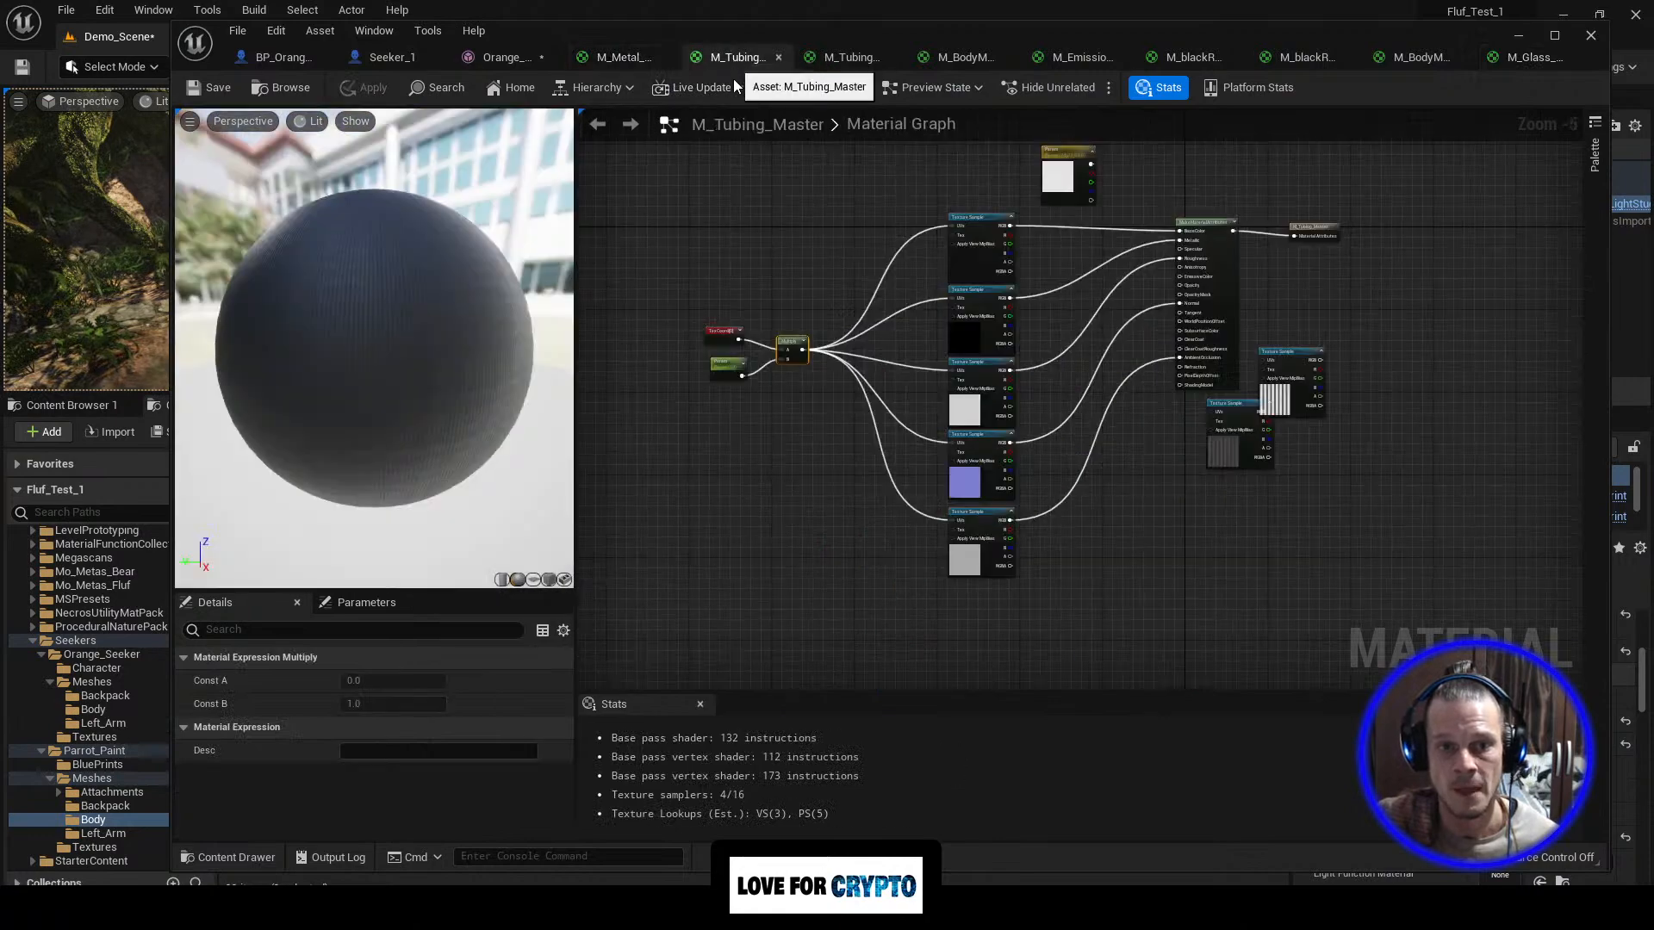
{"action": "left_click", "coordinate": [849, 57]}
{"action": "left_click", "coordinate": [961, 57]}
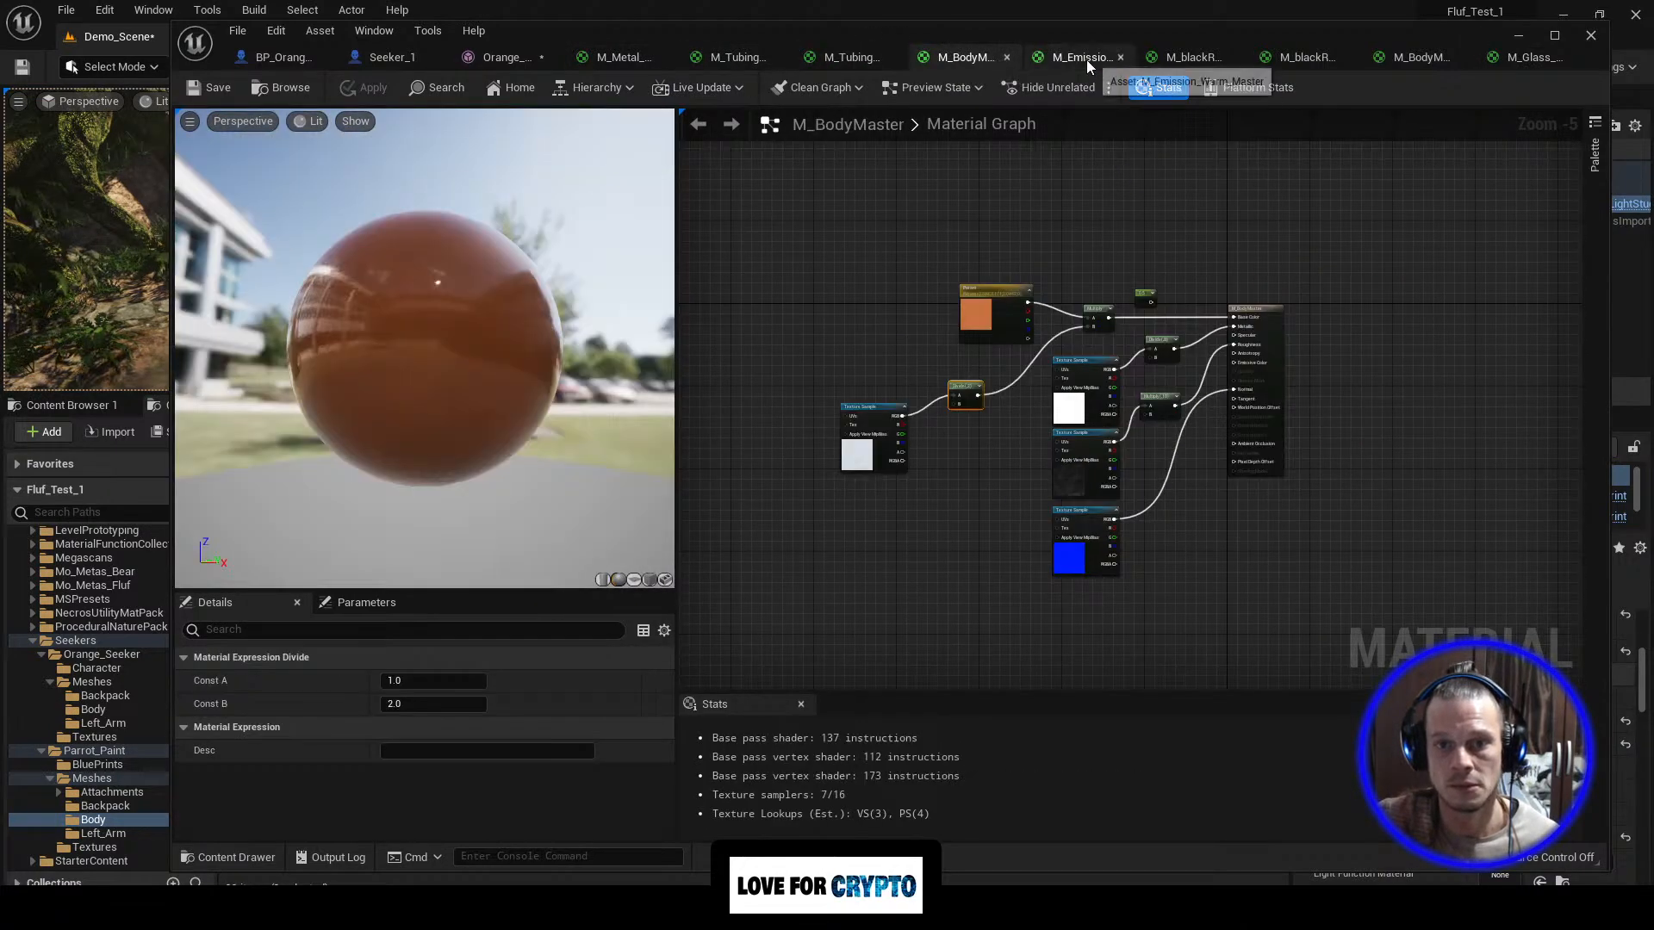
{"action": "left_click", "coordinate": [1088, 59]}
{"action": "left_click", "coordinate": [1185, 59]}
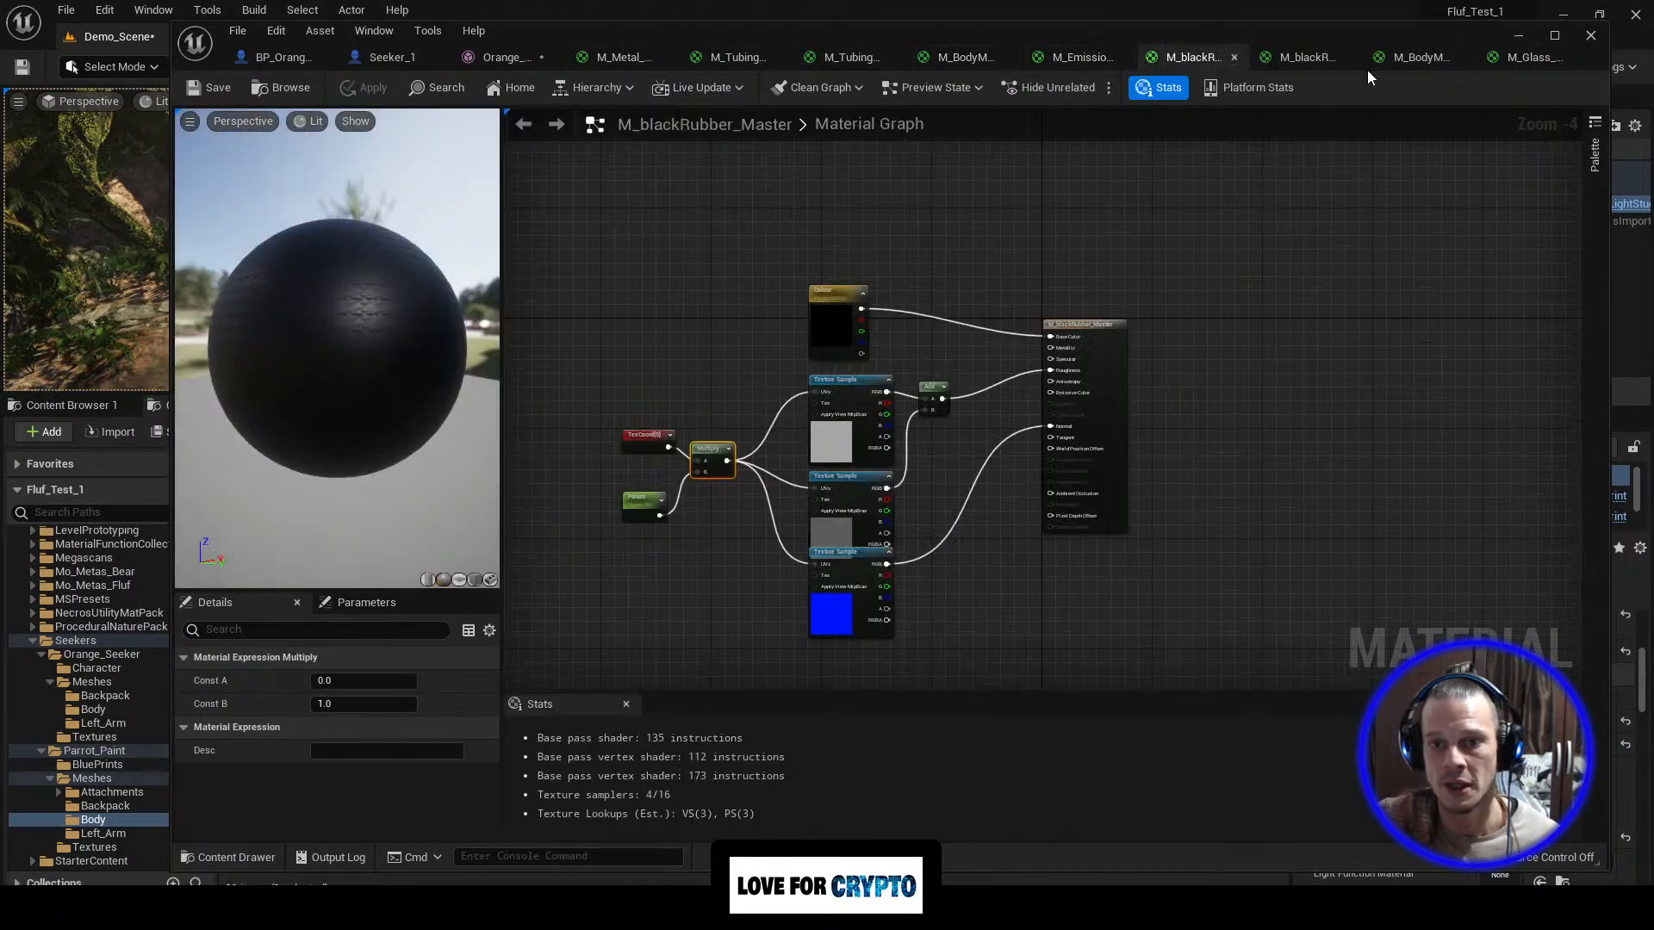
{"action": "left_click", "coordinate": [1316, 57]}
{"action": "left_click", "coordinate": [1409, 59]}
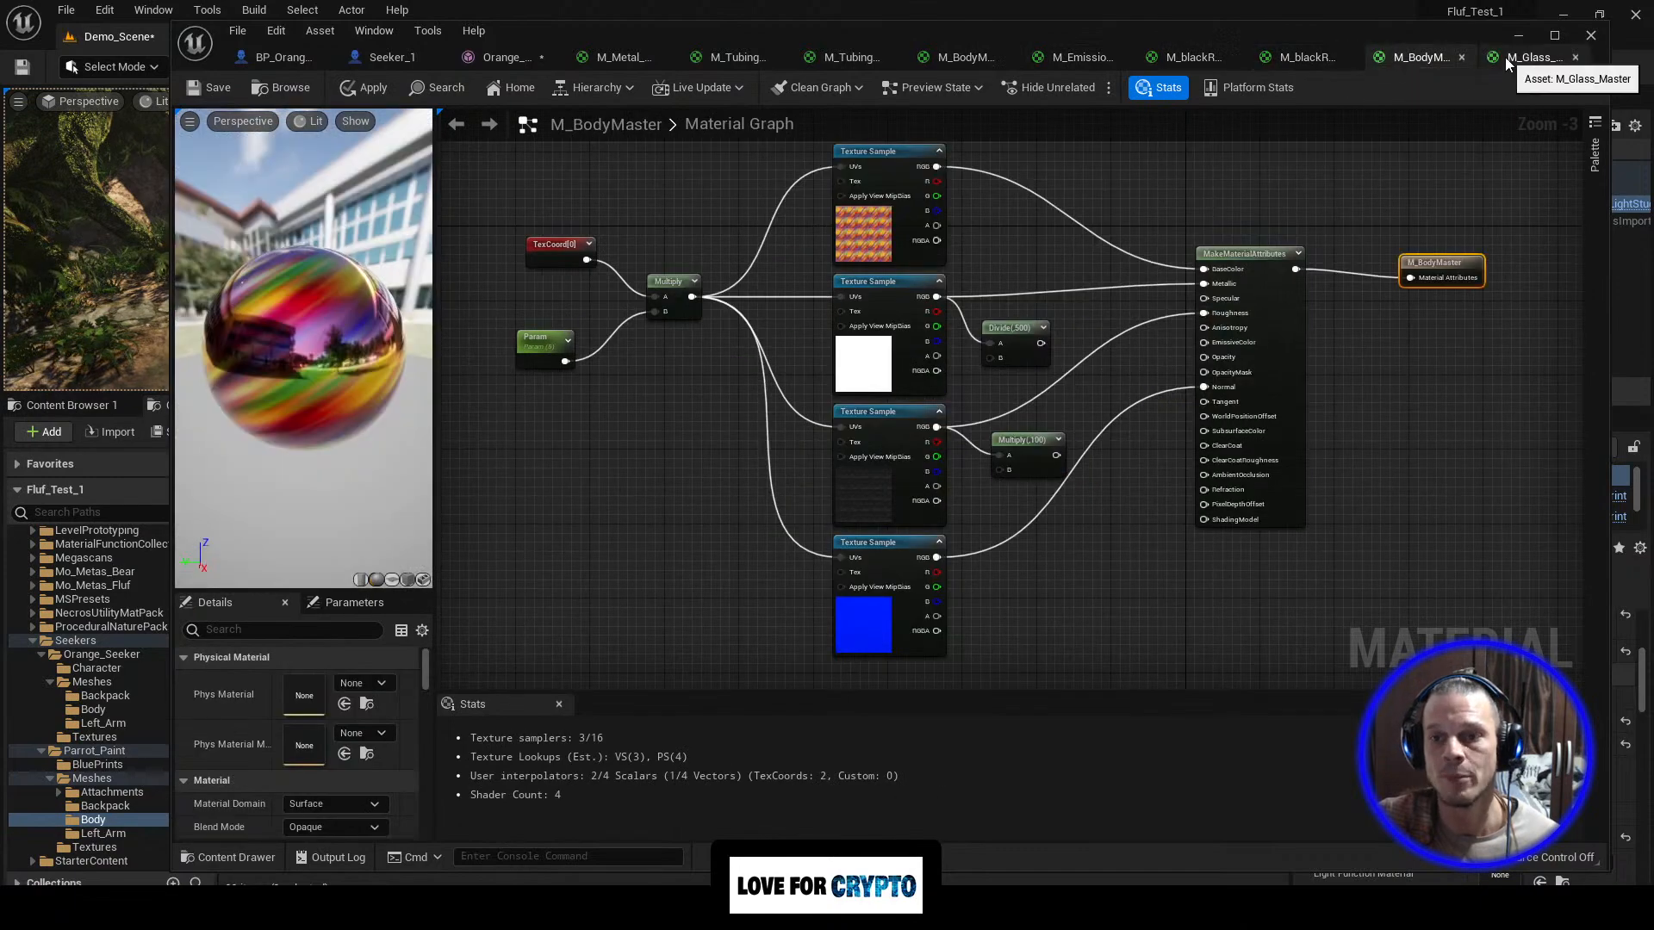
{"action": "left_click", "coordinate": [1506, 57]}
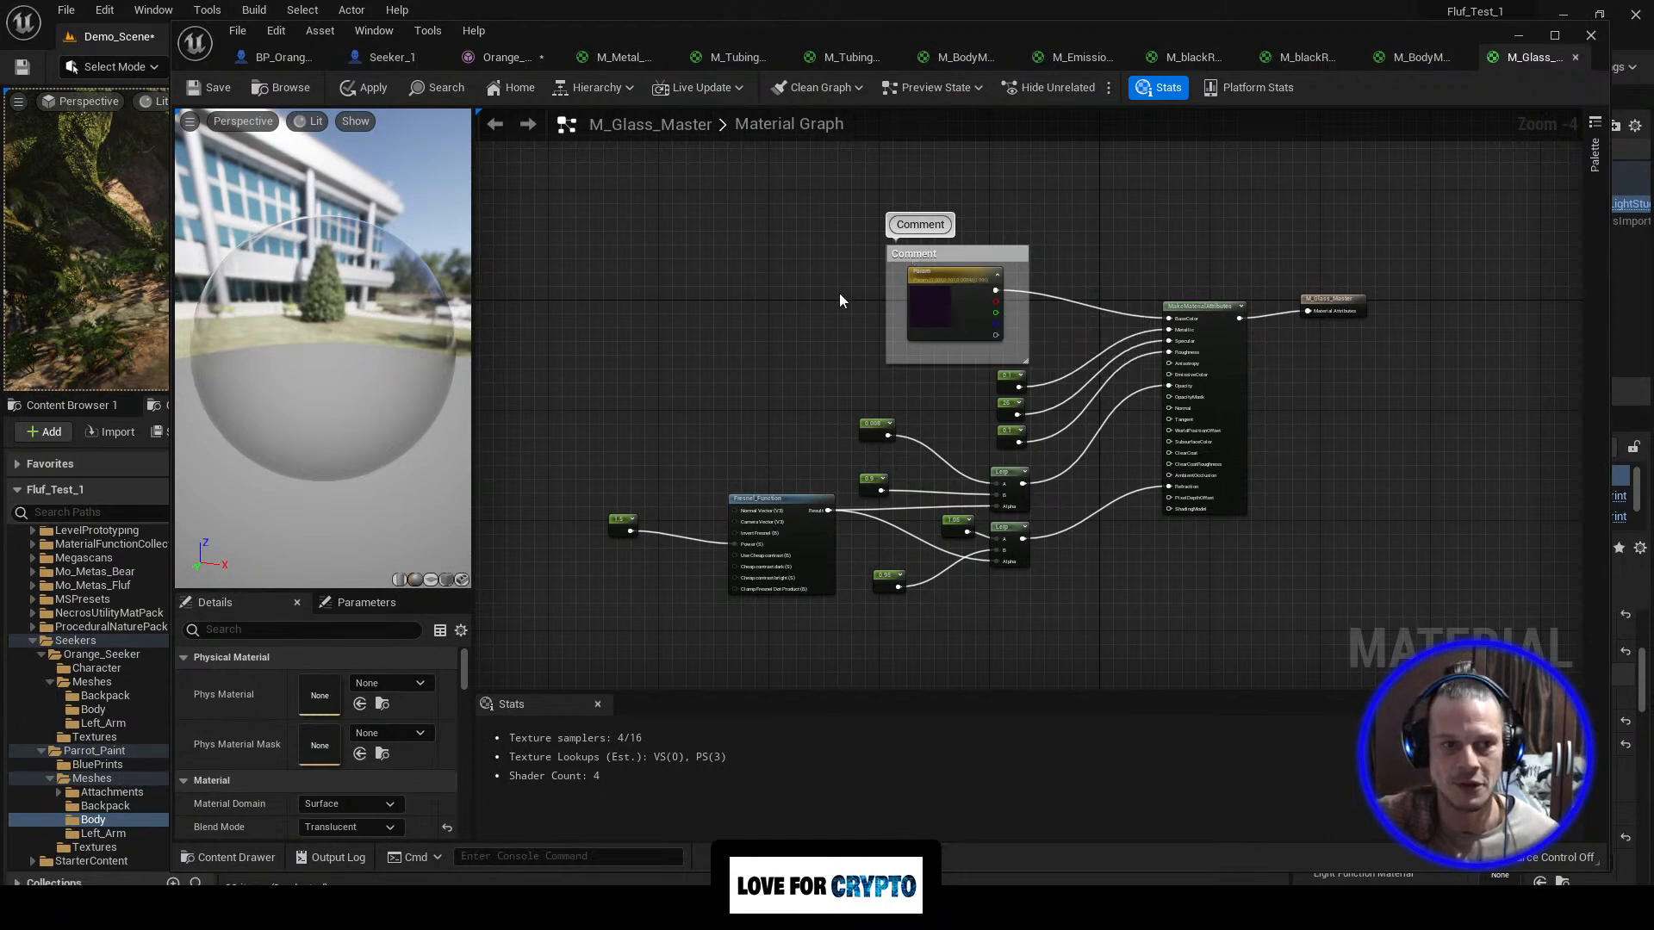
Step: Open the M_ScreenGlass_Master material from the Orange_Seeker Meshes/Body folder
{"action": "left_click", "coordinate": [1519, 36]}
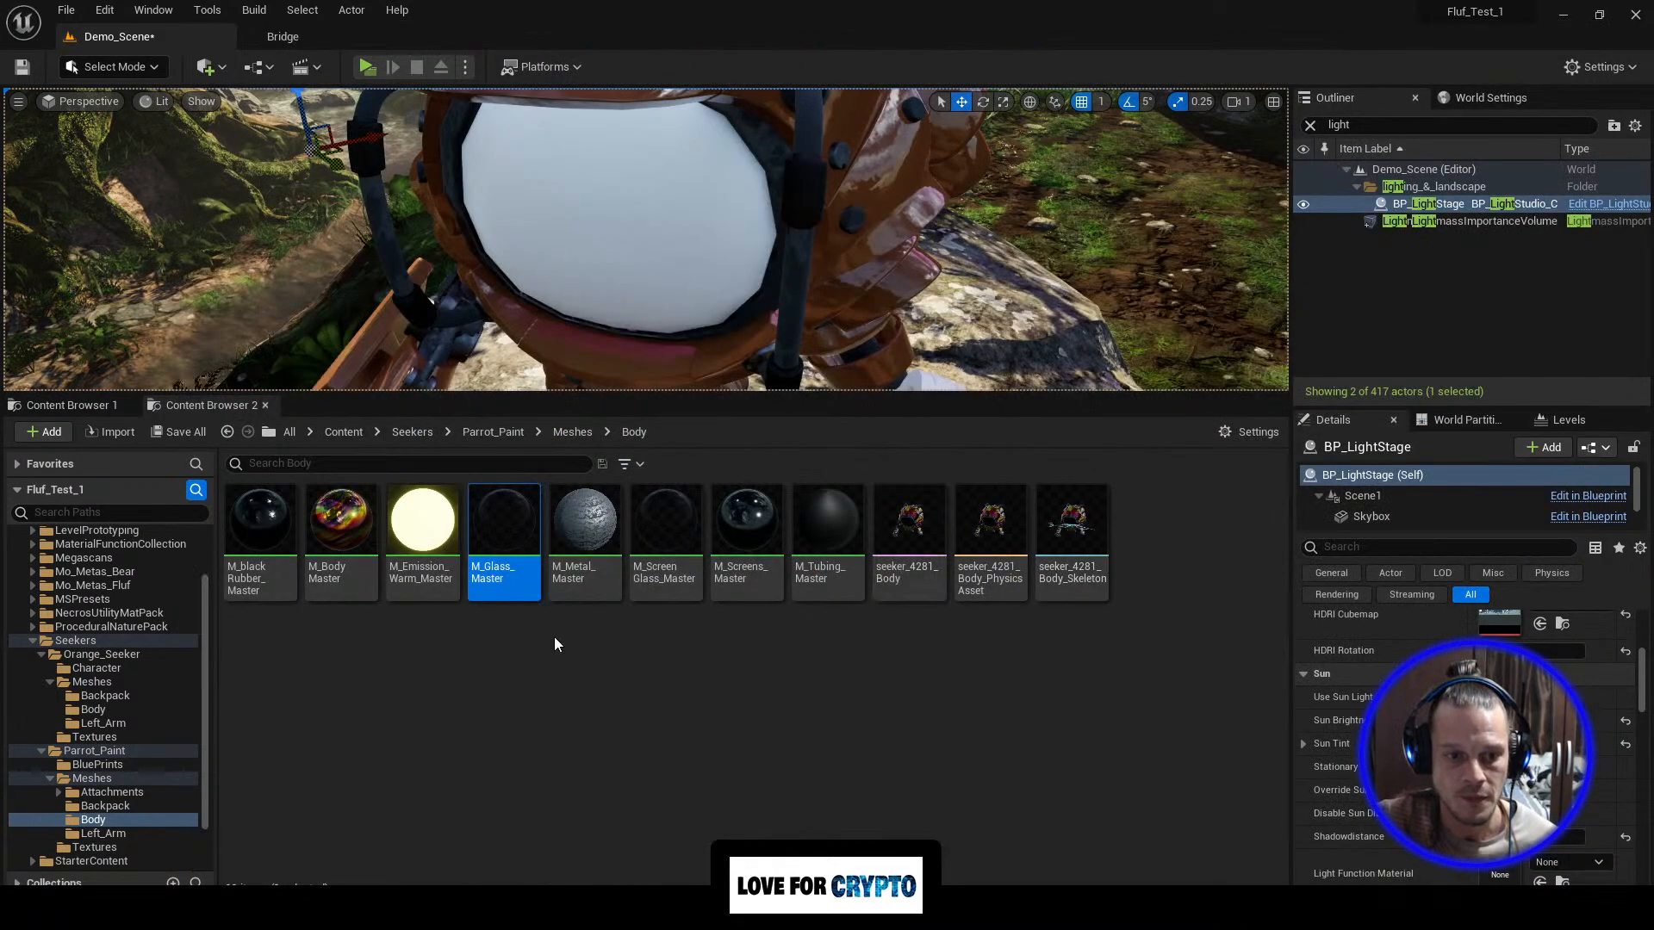
{"action": "left_click", "coordinate": [413, 431]}
{"action": "double_click", "coordinate": [255, 529]}
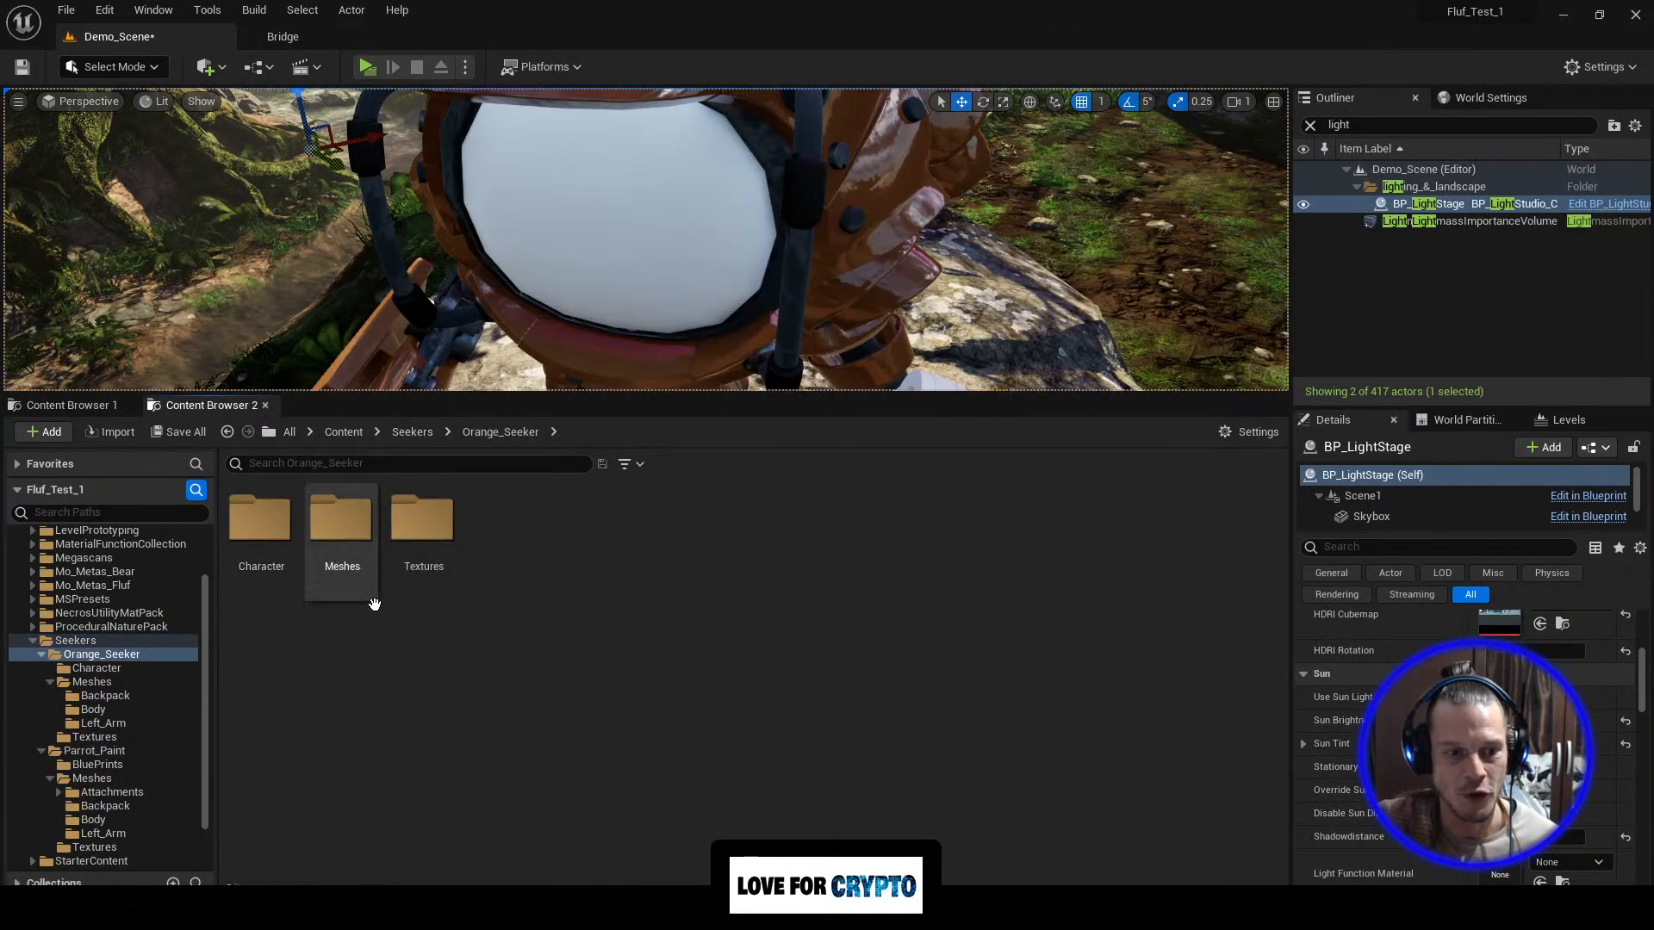
{"action": "double_click", "coordinate": [349, 521]}
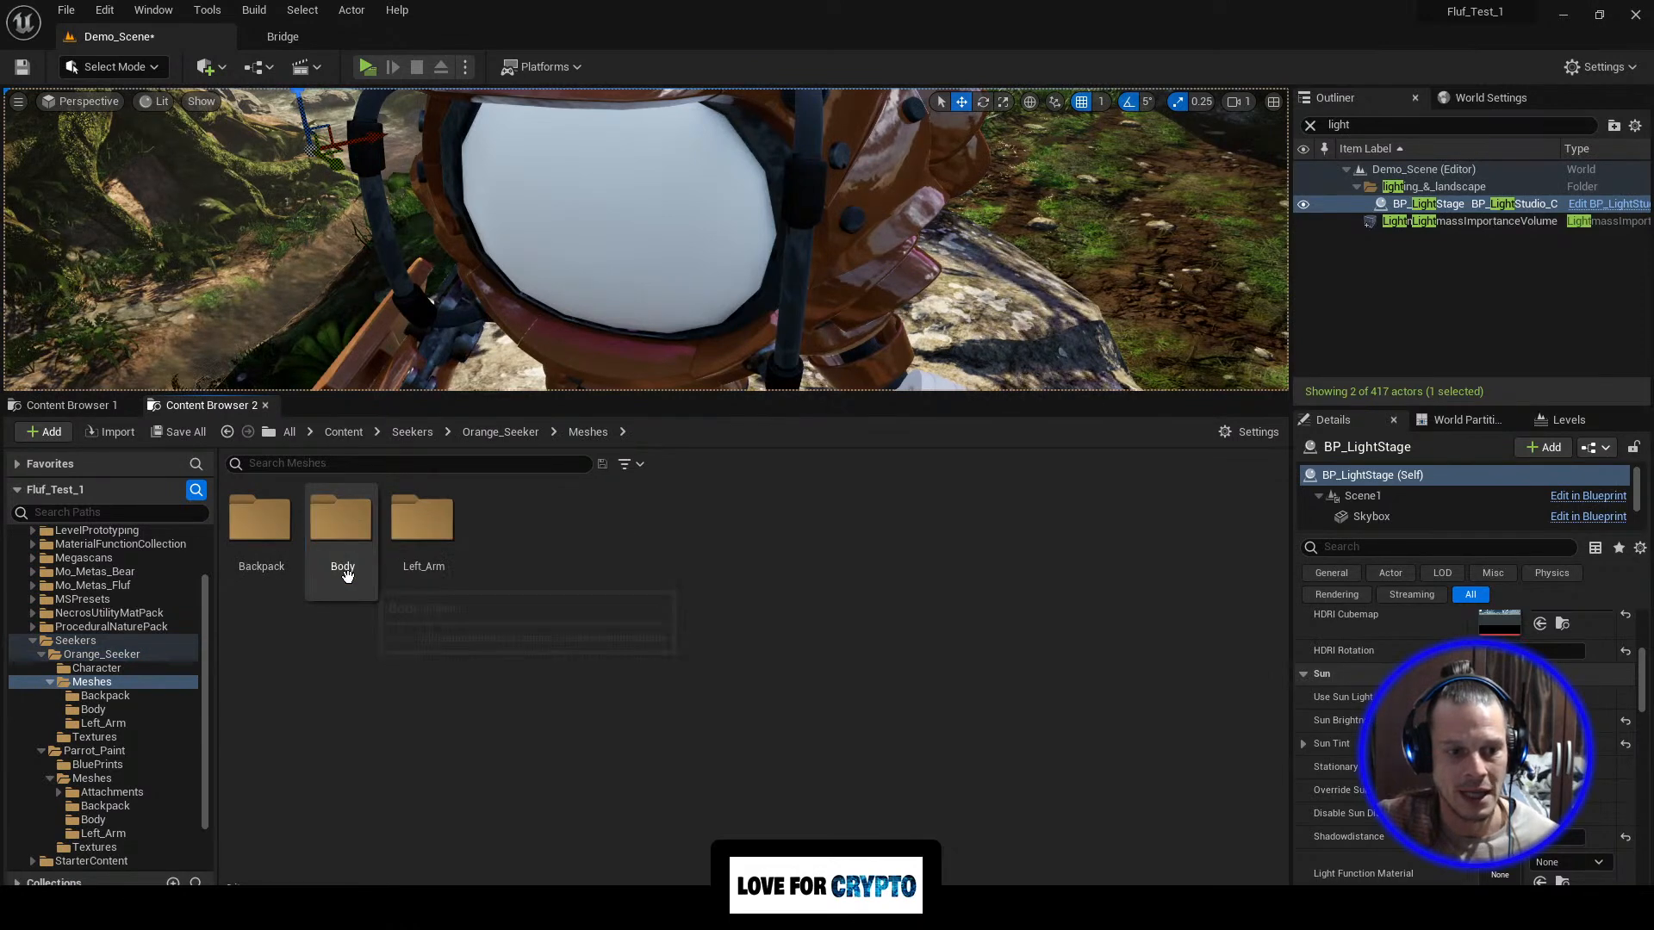
{"action": "double_click", "coordinate": [340, 521]}
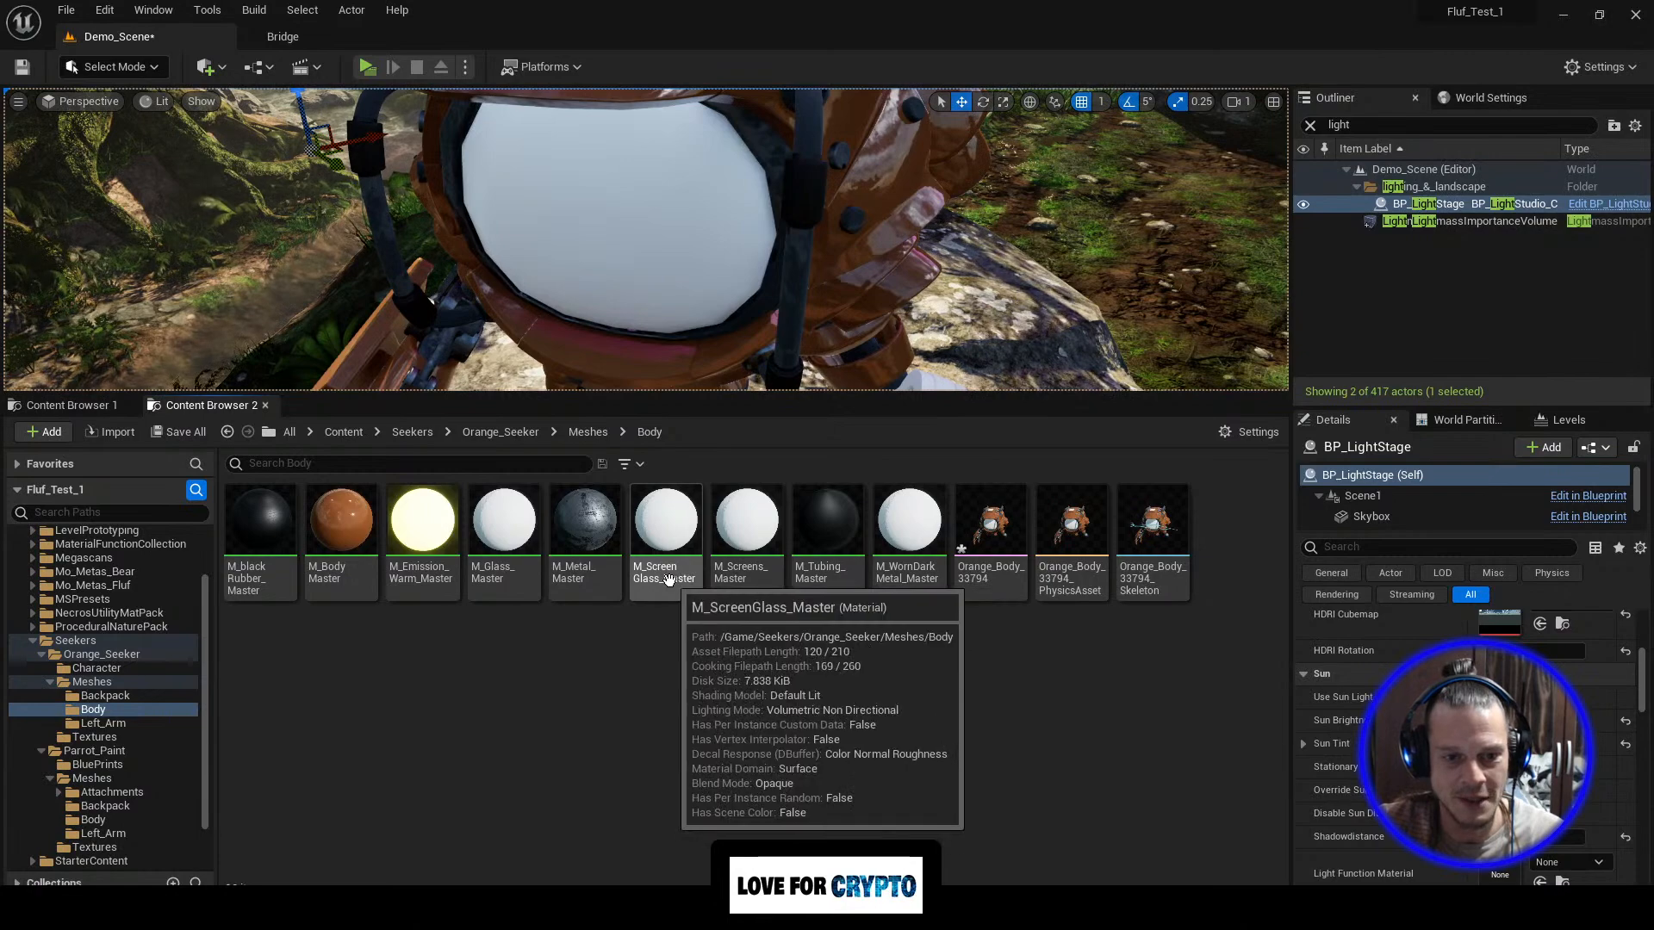
{"action": "double_click", "coordinate": [667, 534]}
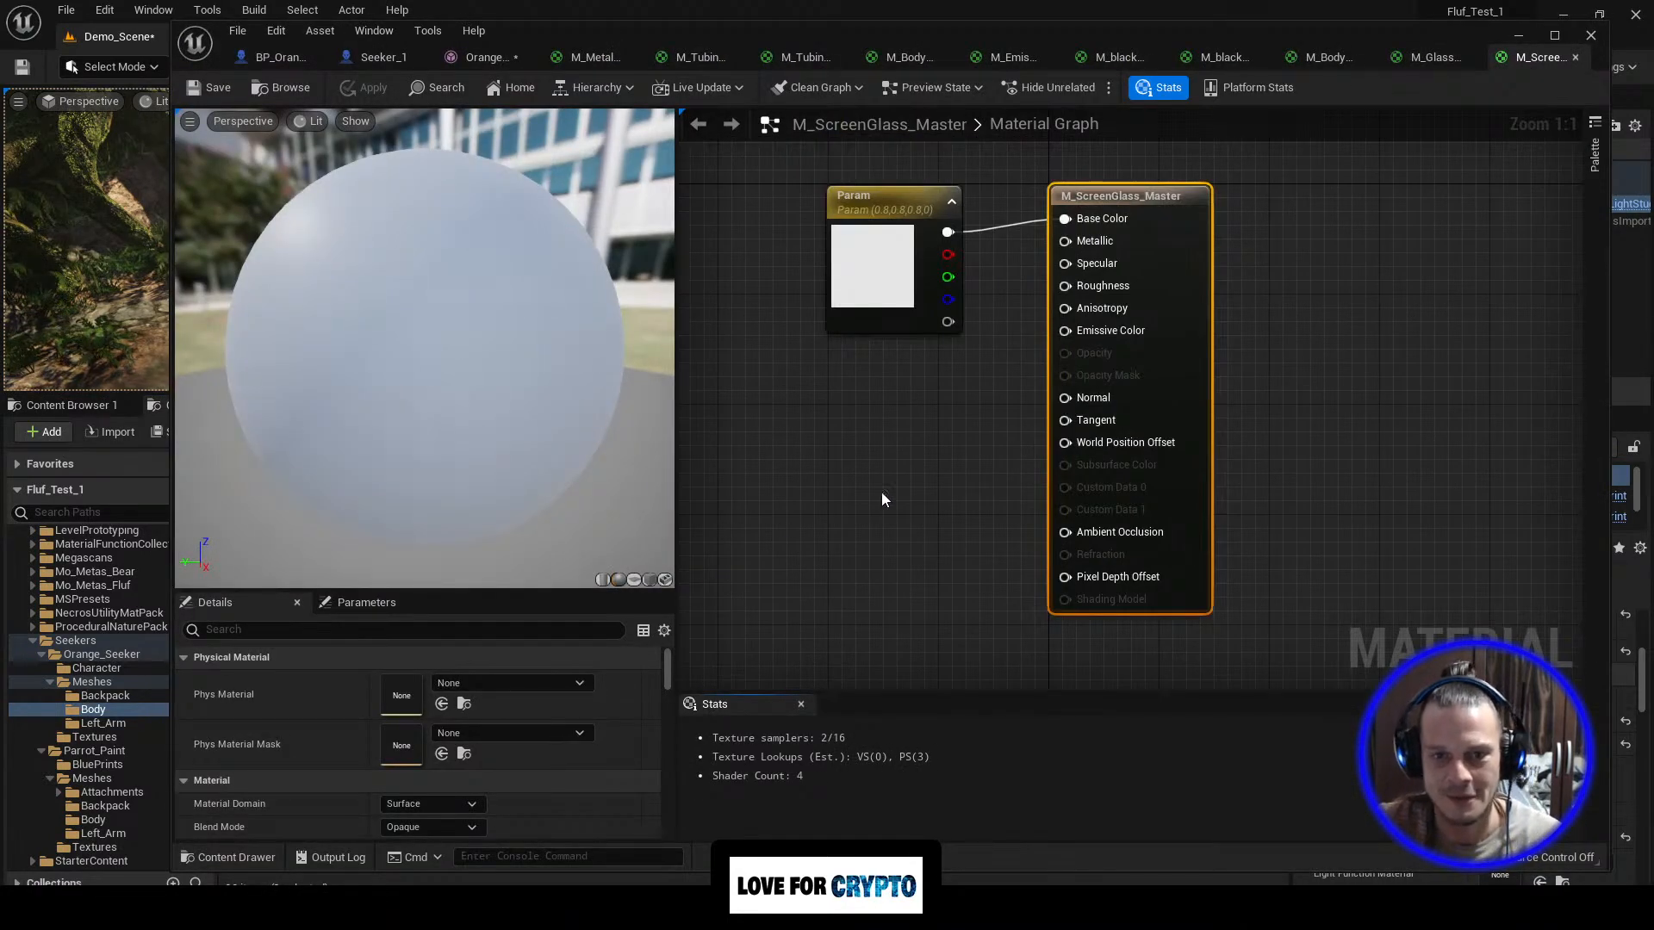
Step: Move the Param node farther from the M_ScreenGlass_Master output and set its default colour to black
{"action": "right_click_drag", "start_coordinate": [919, 473], "coordinate": [1084, 510]}
{"action": "left_click_drag", "start_coordinate": [1099, 257], "coordinate": [895, 268]}
{"action": "double_click", "coordinate": [843, 261]}
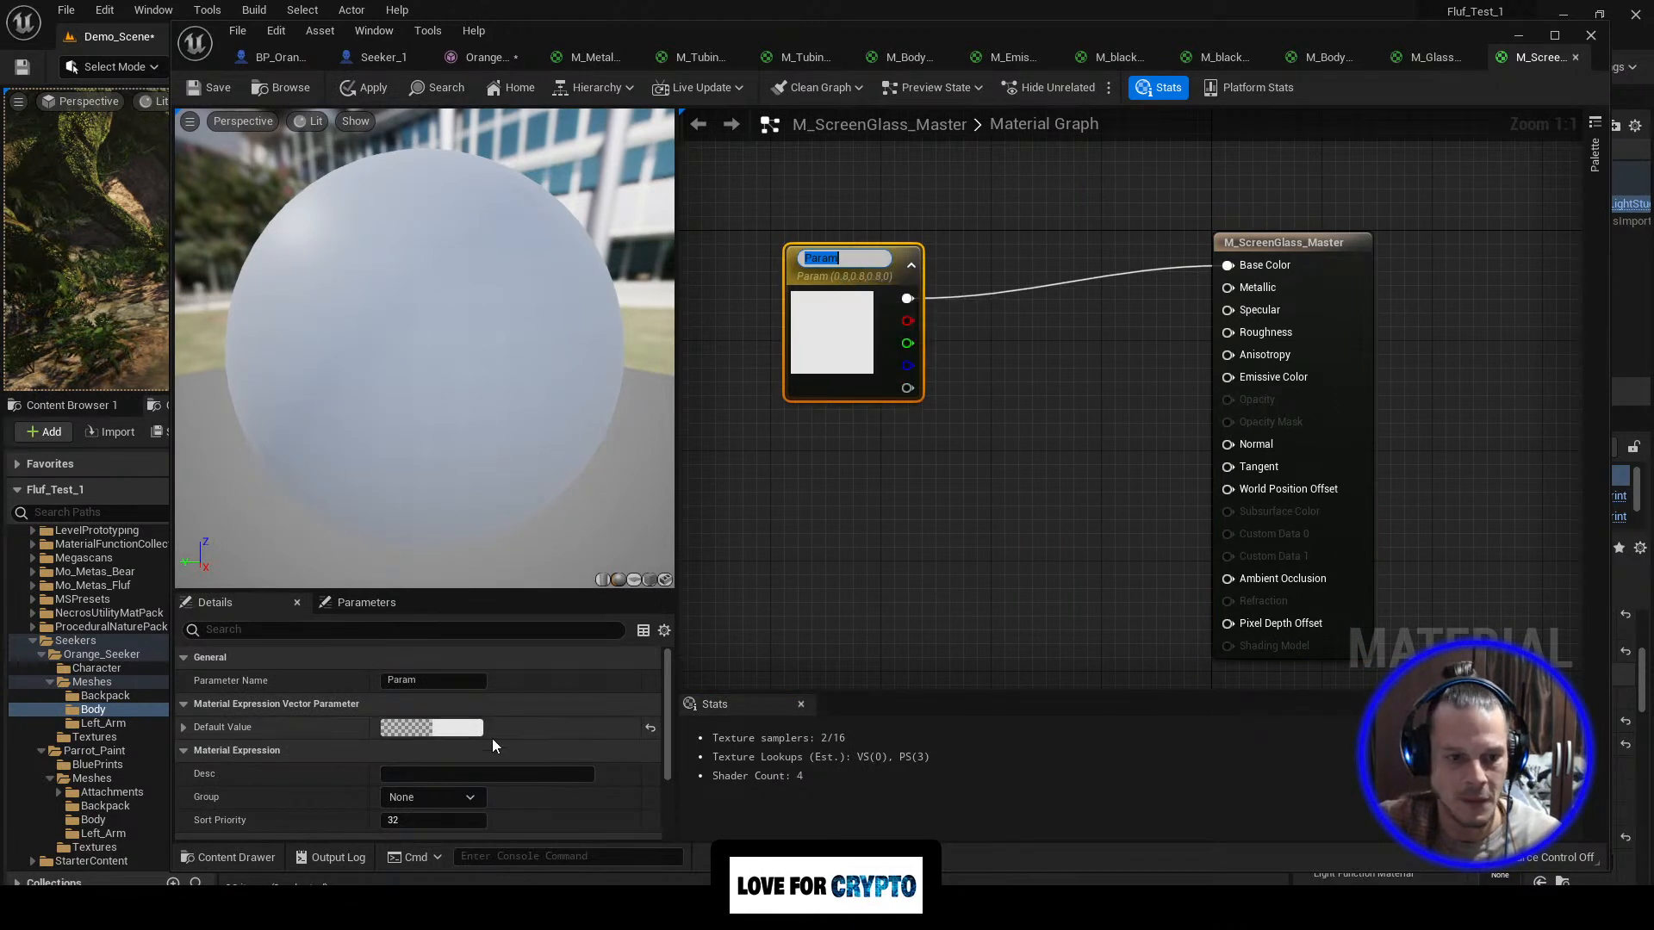
{"action": "left_click", "coordinate": [458, 728]}
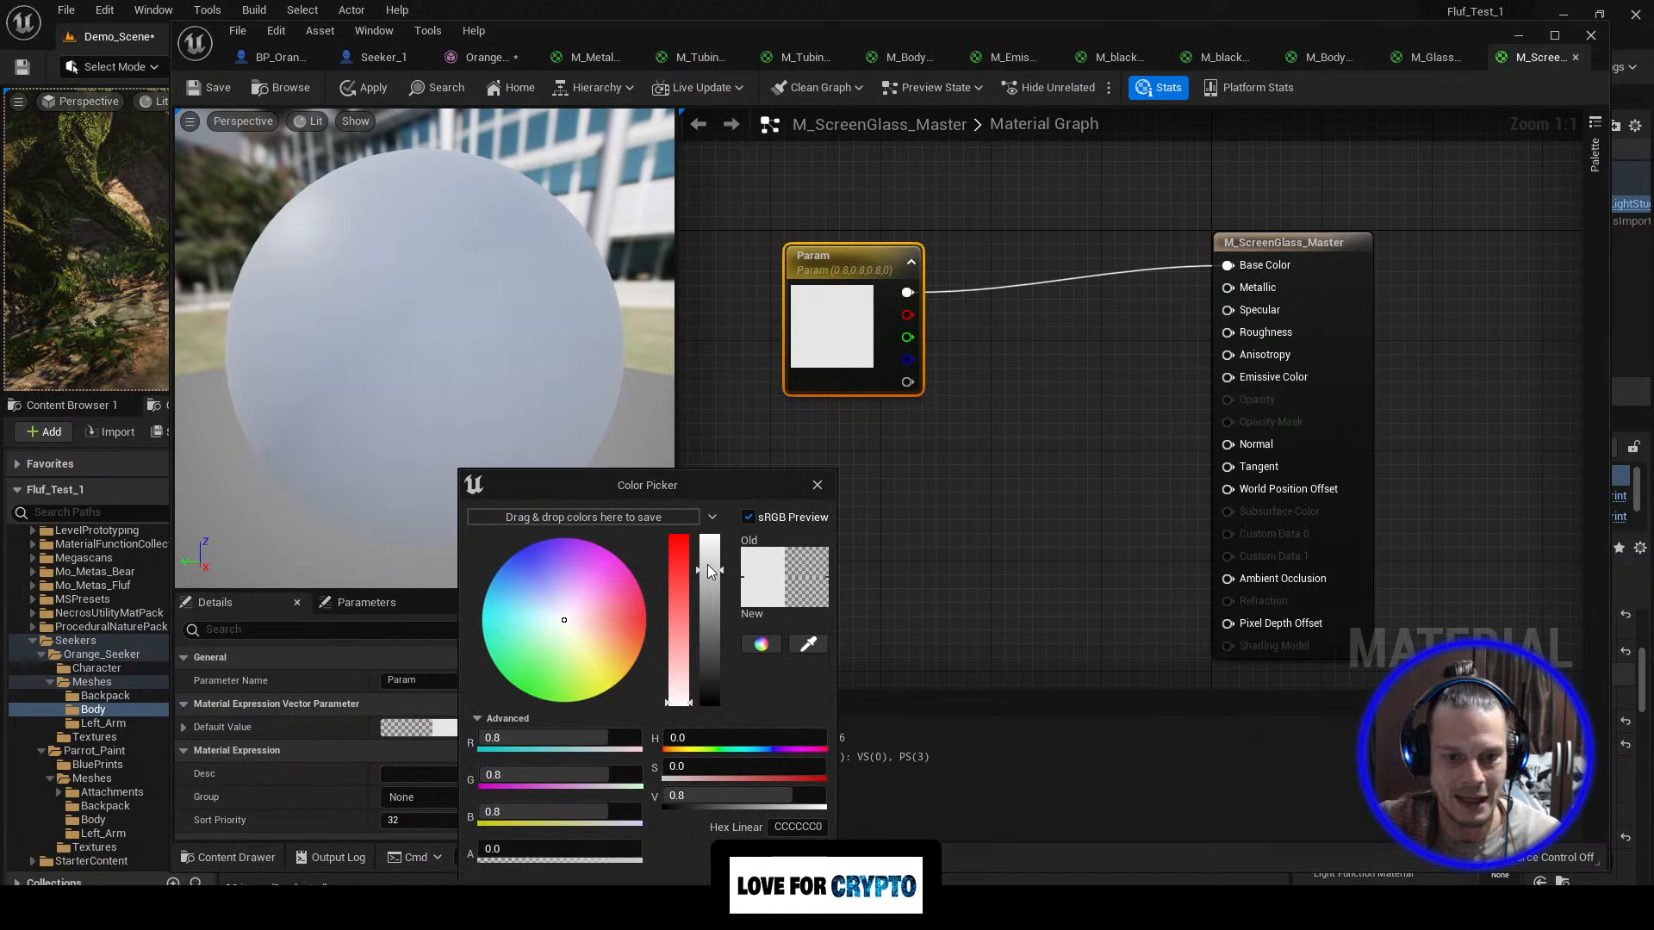
{"action": "left_click_drag", "start_coordinate": [710, 719], "coordinate": [708, 735]}
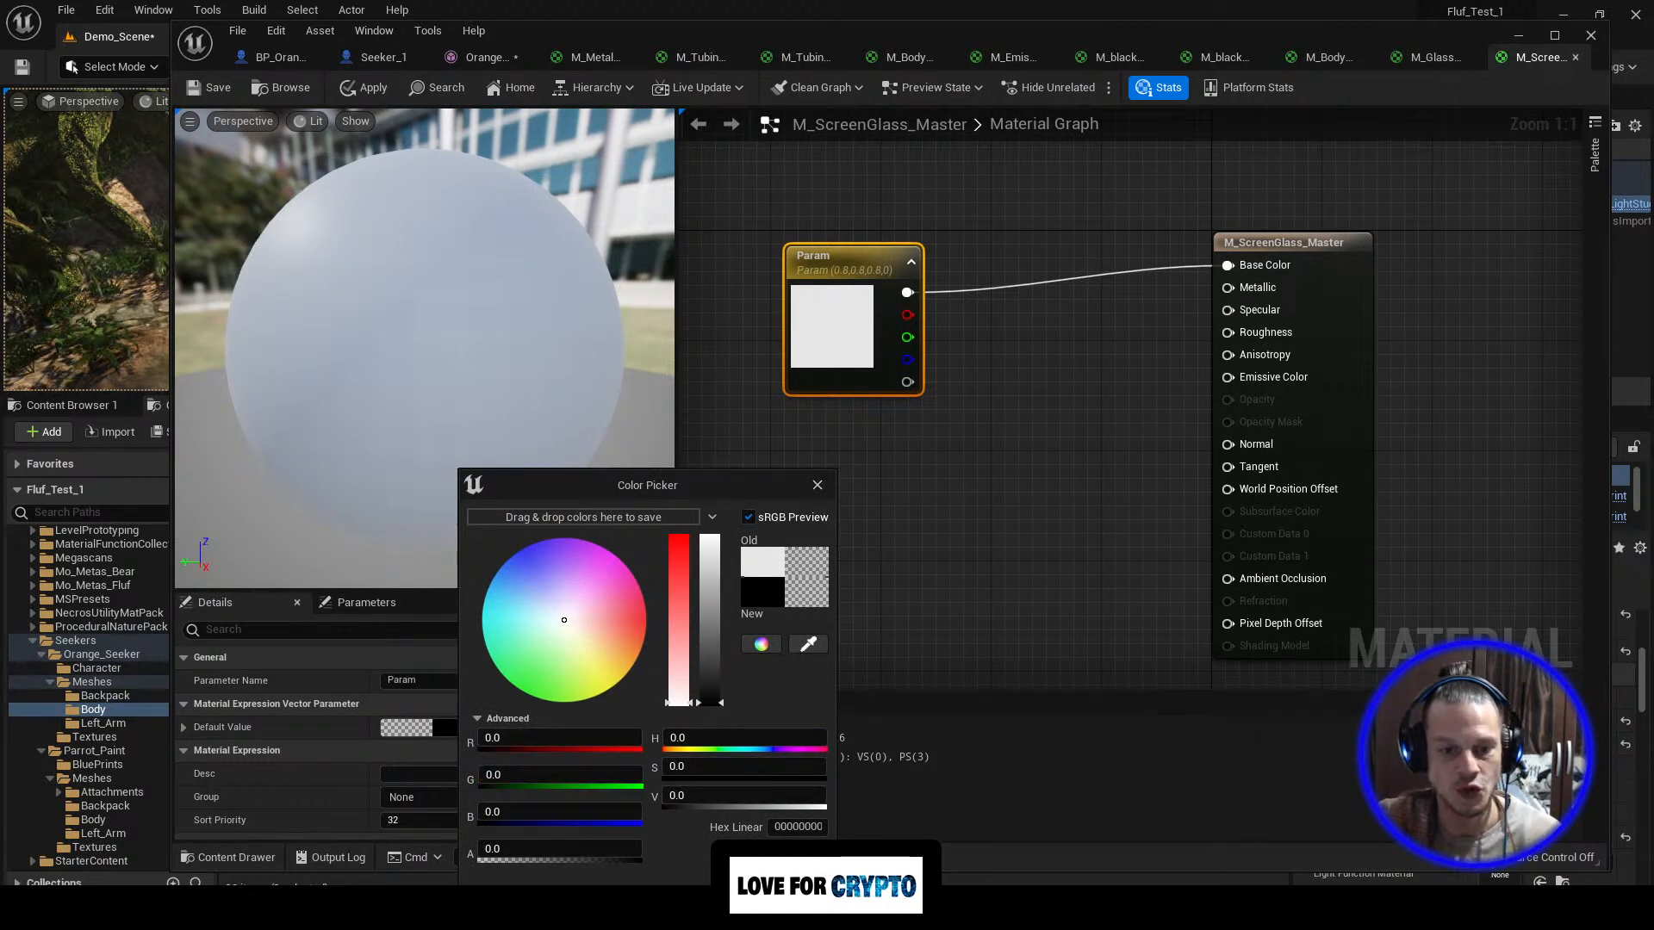
{"action": "left_click", "coordinate": [738, 893]}
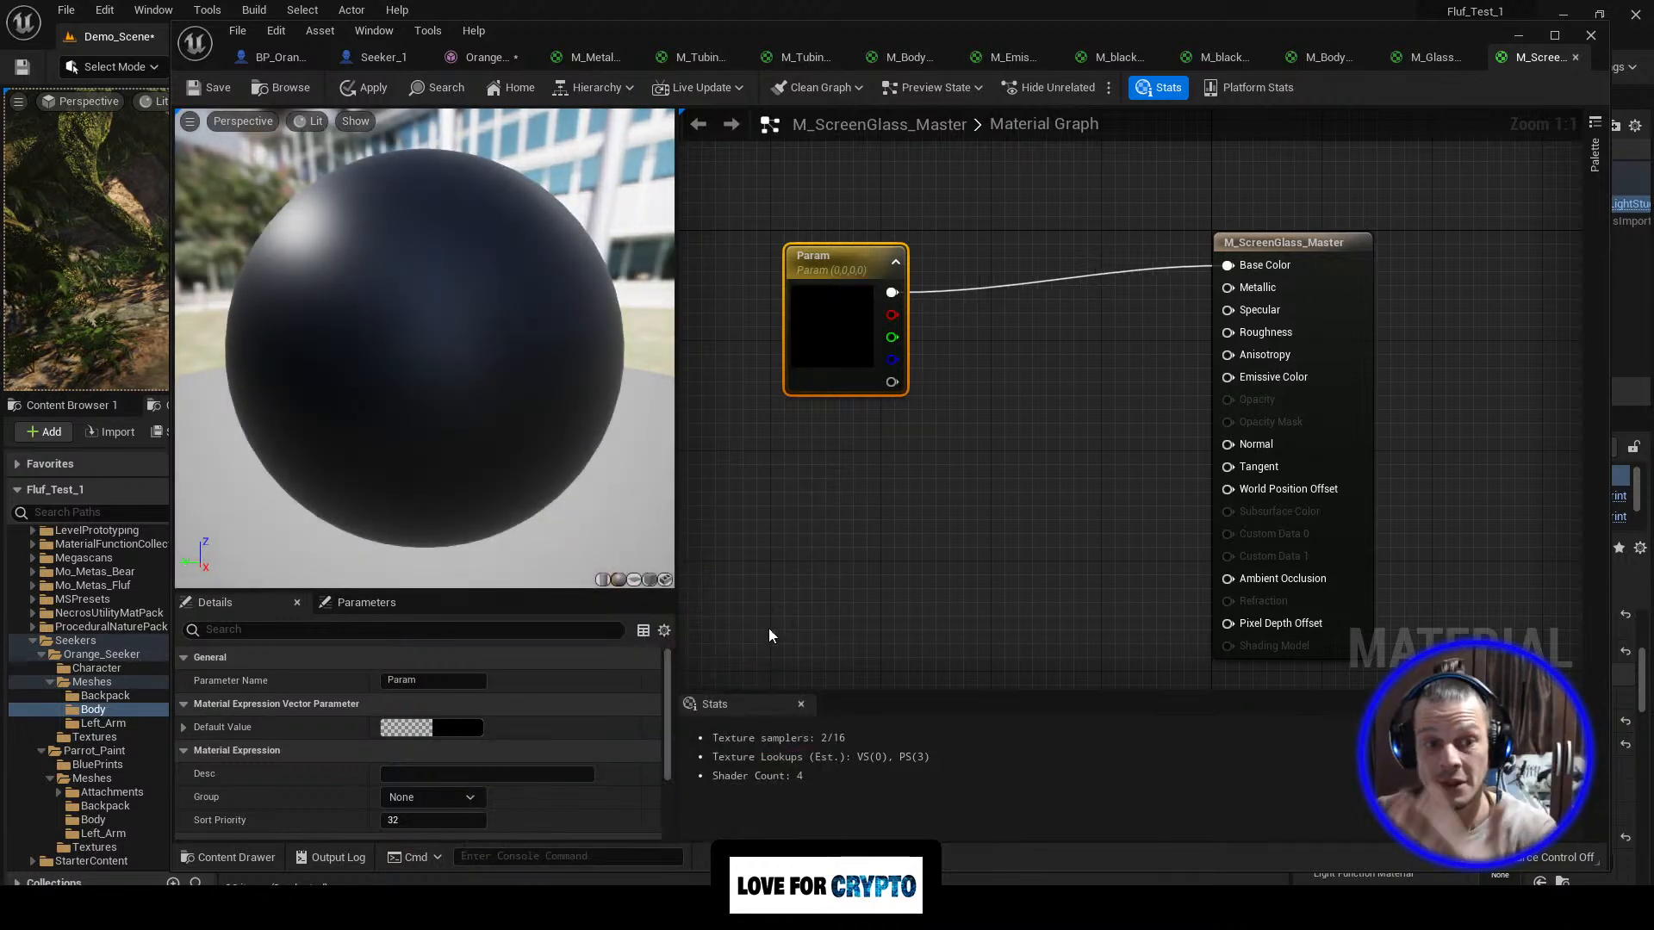
Step: Add a constant of 0 beside the Param node and connect it to the Metallic input
{"action": "left_click", "coordinate": [1052, 357]}
{"action": "right_click_drag", "start_coordinate": [1053, 362], "coordinate": [1025, 369]}
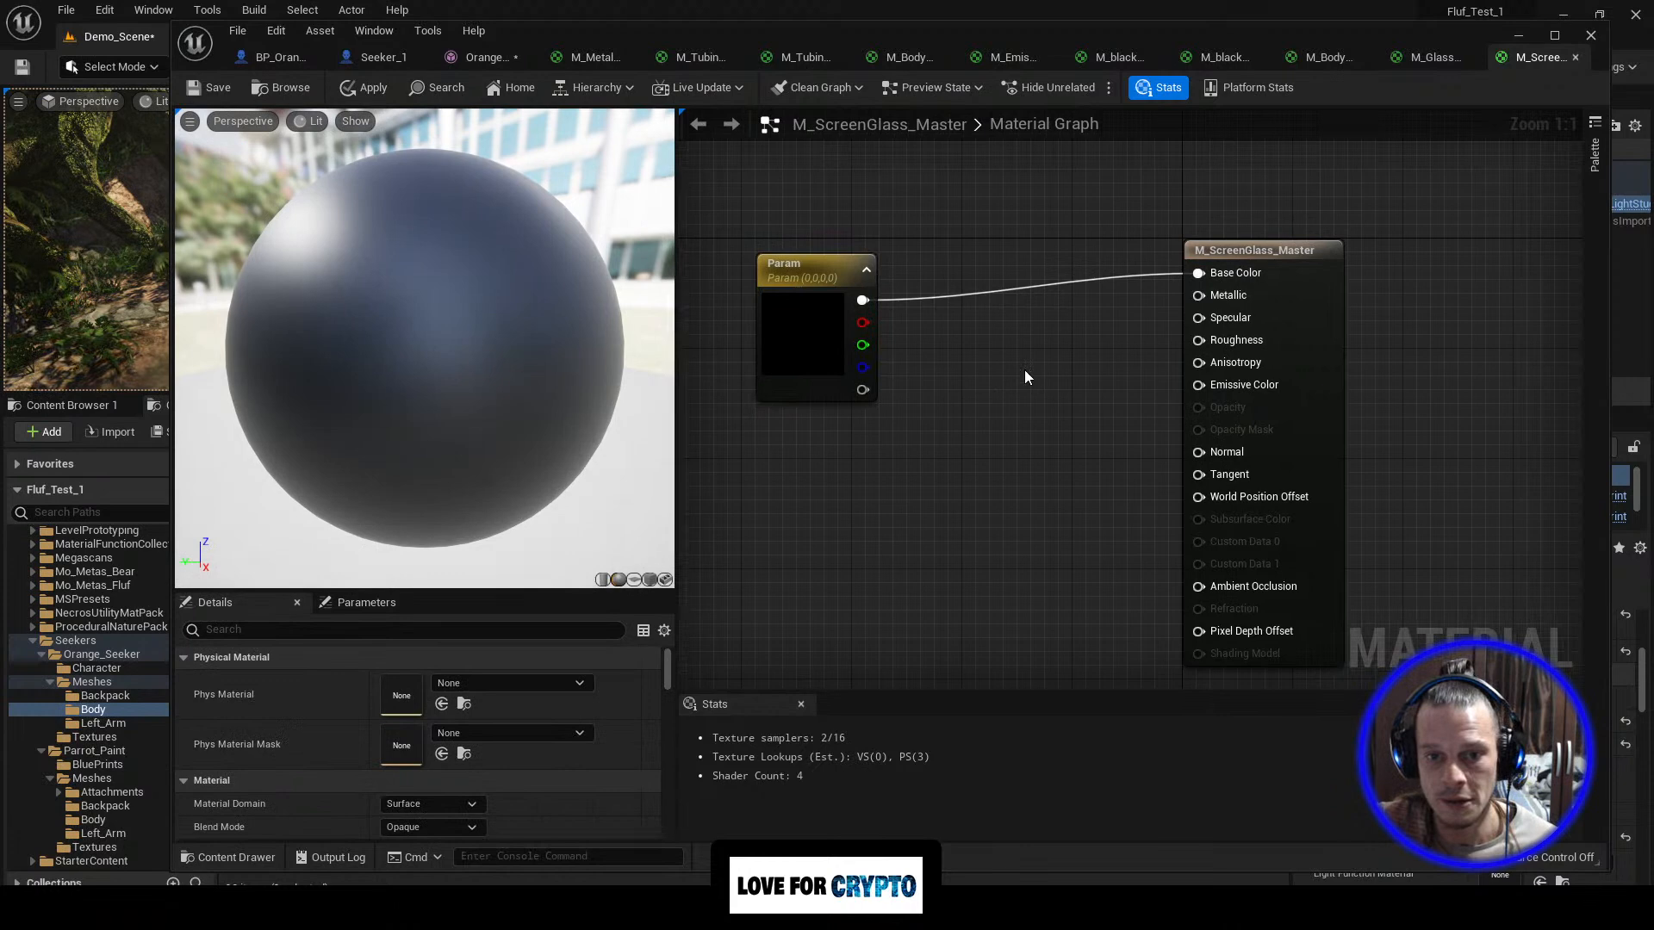
{"action": "left_click", "coordinate": [1025, 369]}
{"action": "left_click_drag", "start_coordinate": [1033, 381], "coordinate": [1199, 296]}
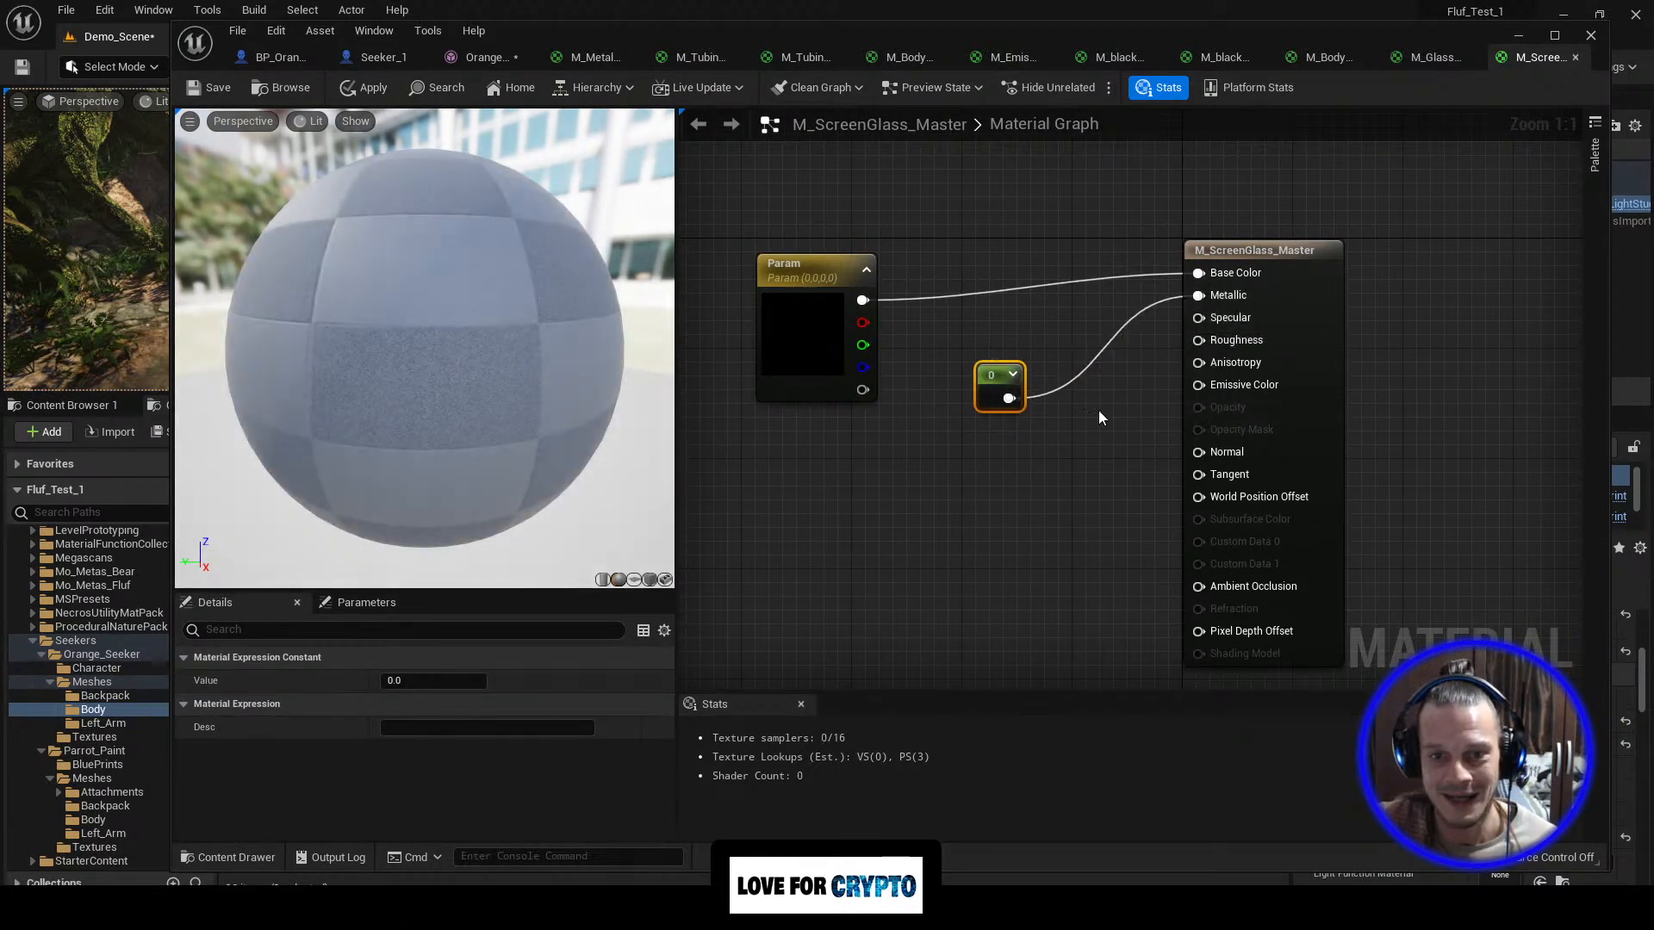
{"action": "left_click_drag", "start_coordinate": [994, 374], "coordinate": [994, 344]}
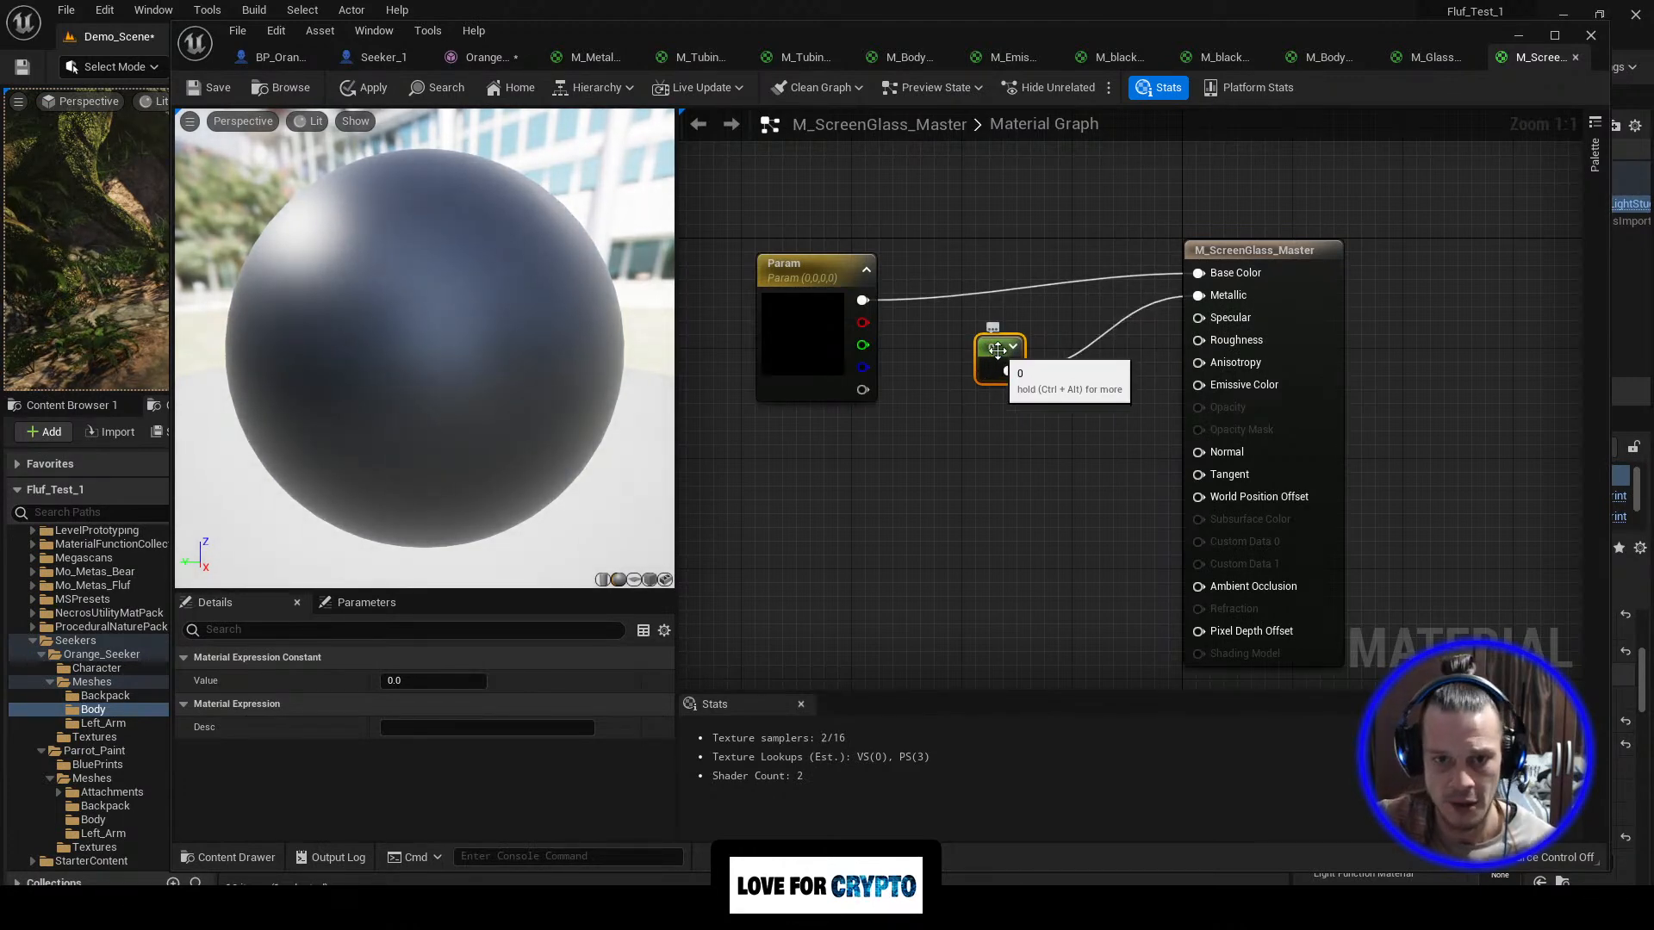
Step: Try a value of 1 on the Metallic constant and set it back to 0
{"action": "left_click", "coordinate": [414, 680]}
{"action": "type", "text": "1"}
{"action": "key", "text": "Return"}
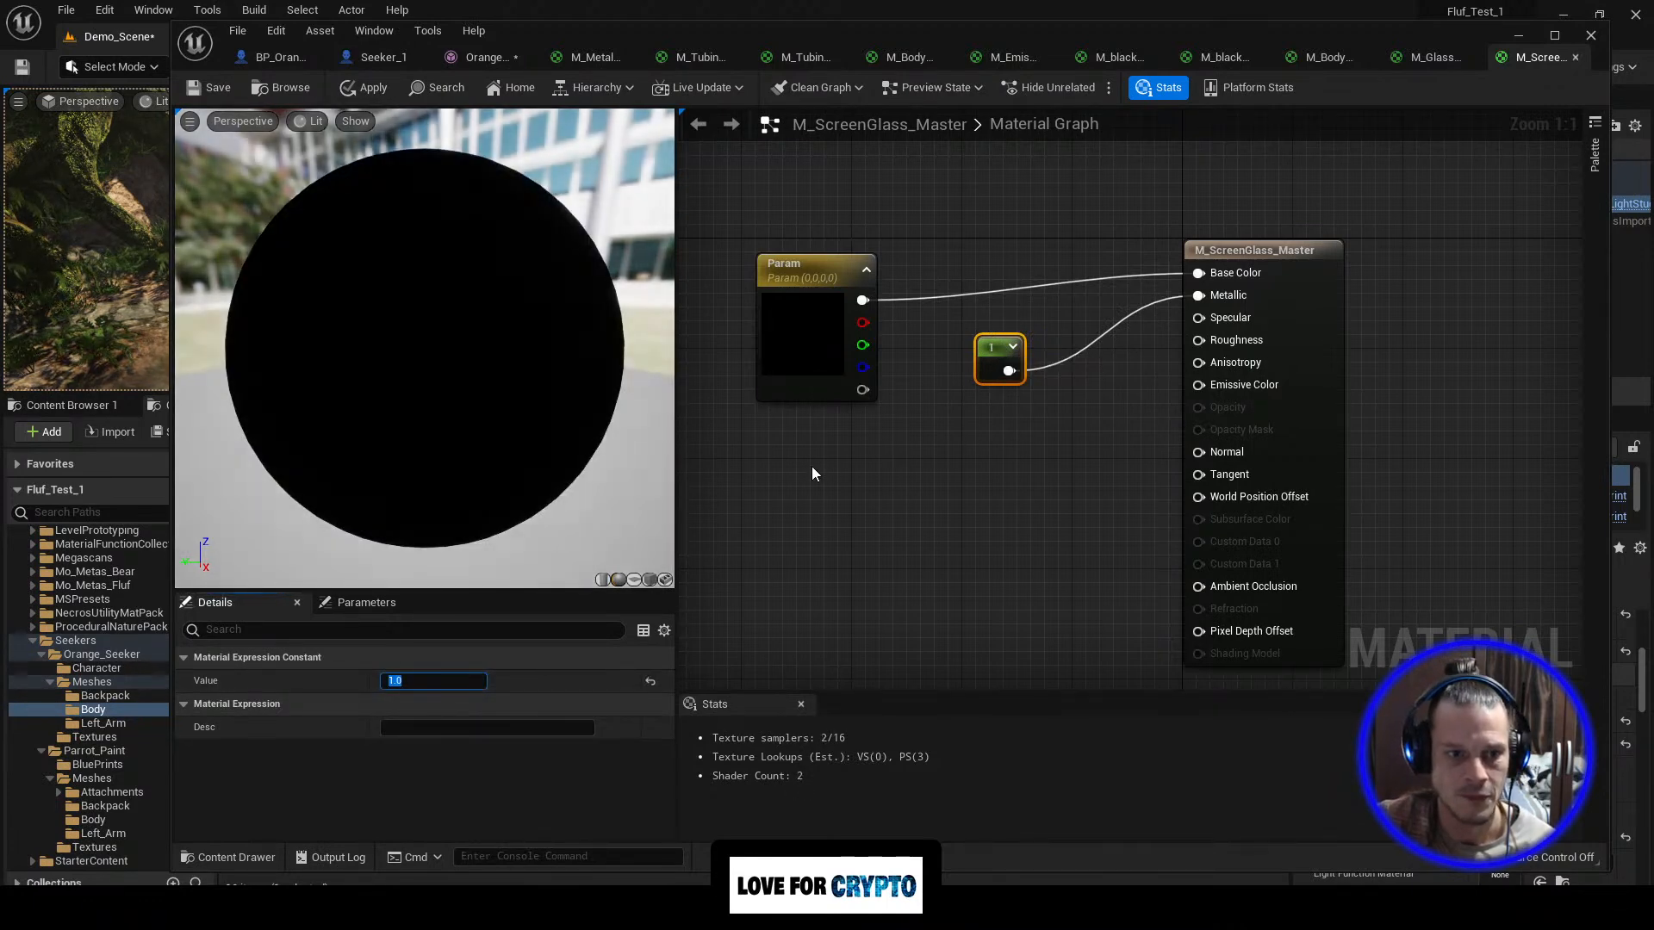
{"action": "left_click", "coordinate": [988, 346]}
{"action": "left_click", "coordinate": [388, 679]}
{"action": "type", "text": "0"}
{"action": "key", "text": "Return"}
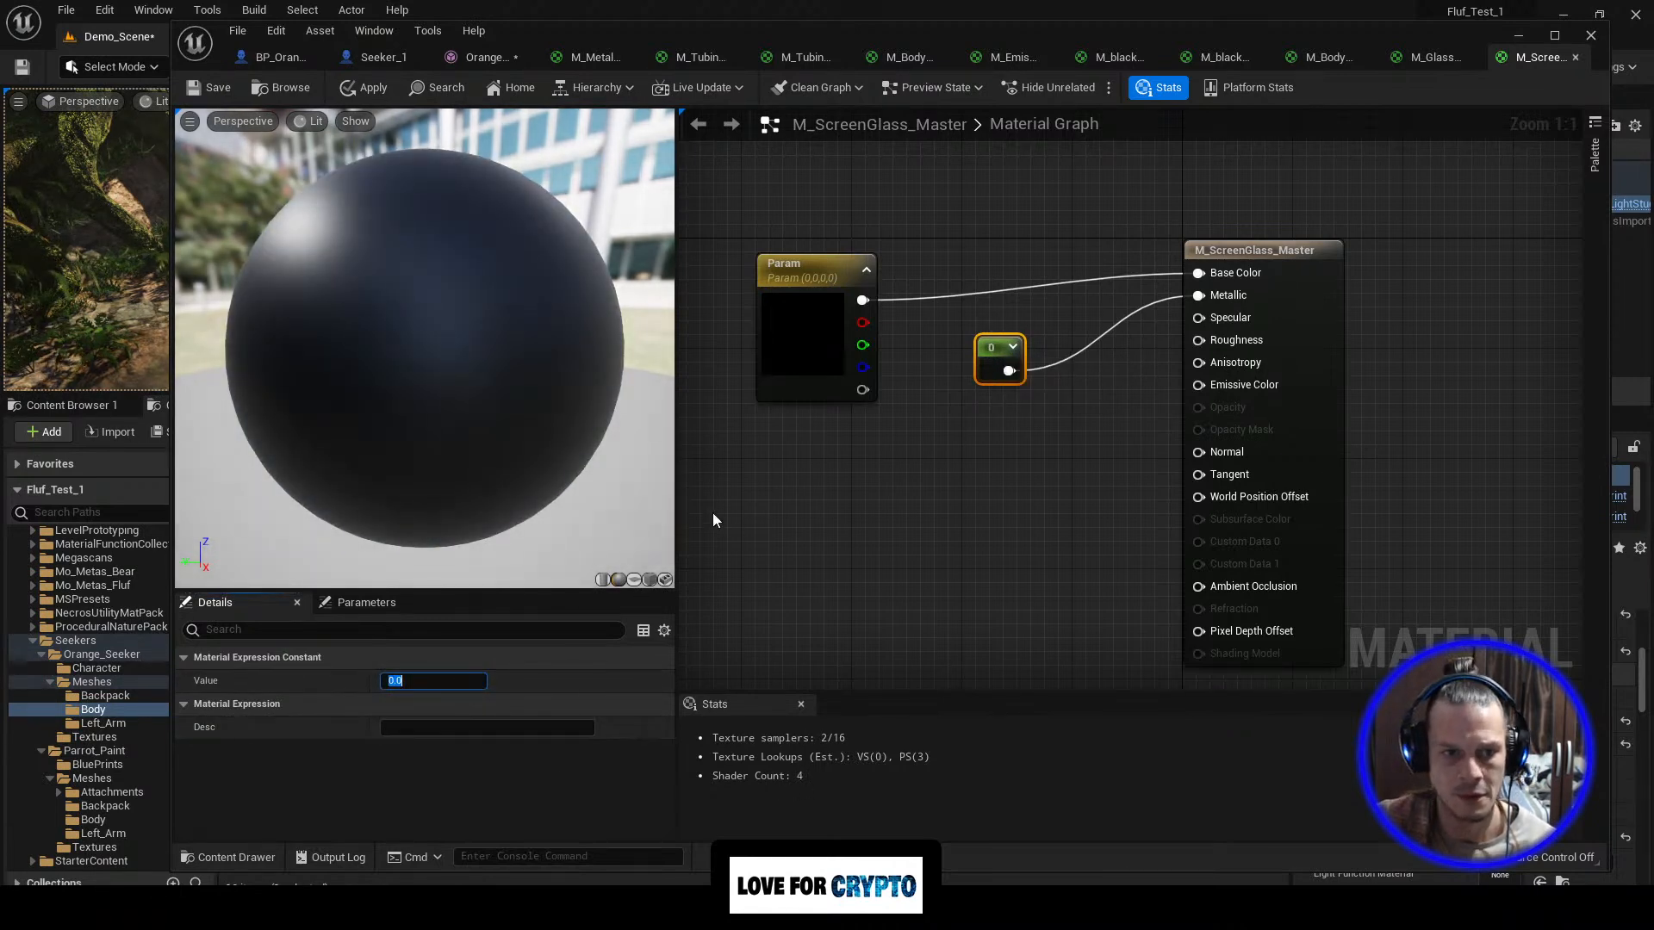
Step: Inspect the black preview sphere from another angle and review the M_ScreenGlass_Master output node's material and translucency settings
{"action": "right_click_drag", "start_coordinate": [841, 499], "coordinate": [1025, 486]}
{"action": "left_click_drag", "start_coordinate": [483, 362], "coordinate": [353, 341]}
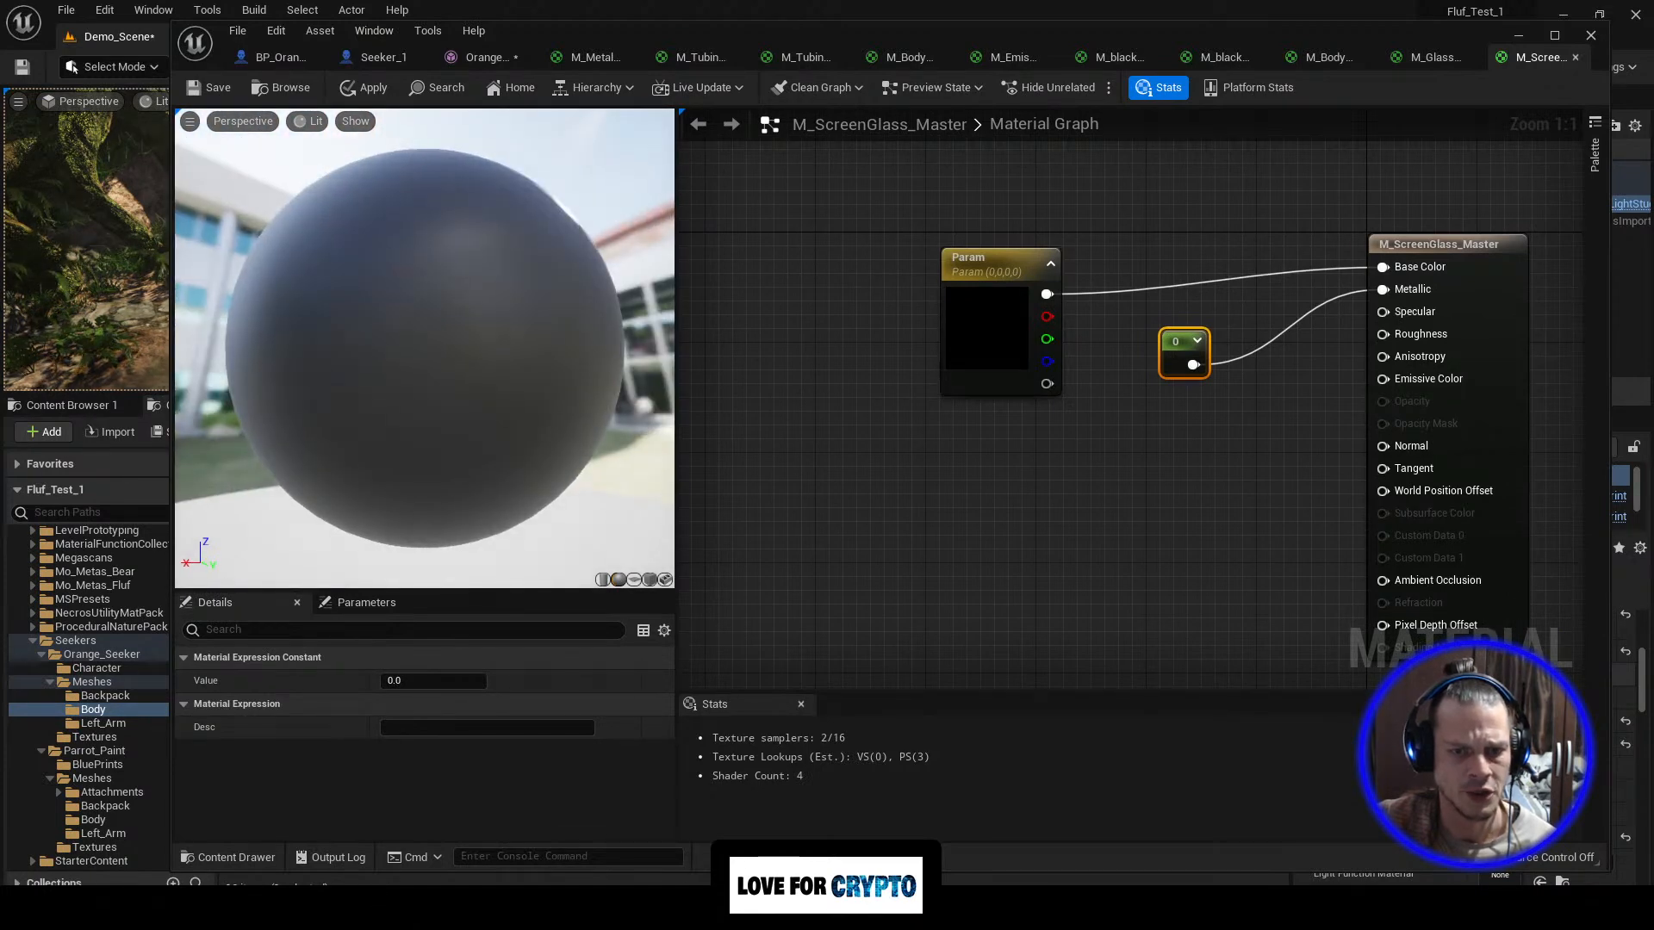
{"action": "right_click_drag", "start_coordinate": [1138, 498], "coordinate": [958, 482]}
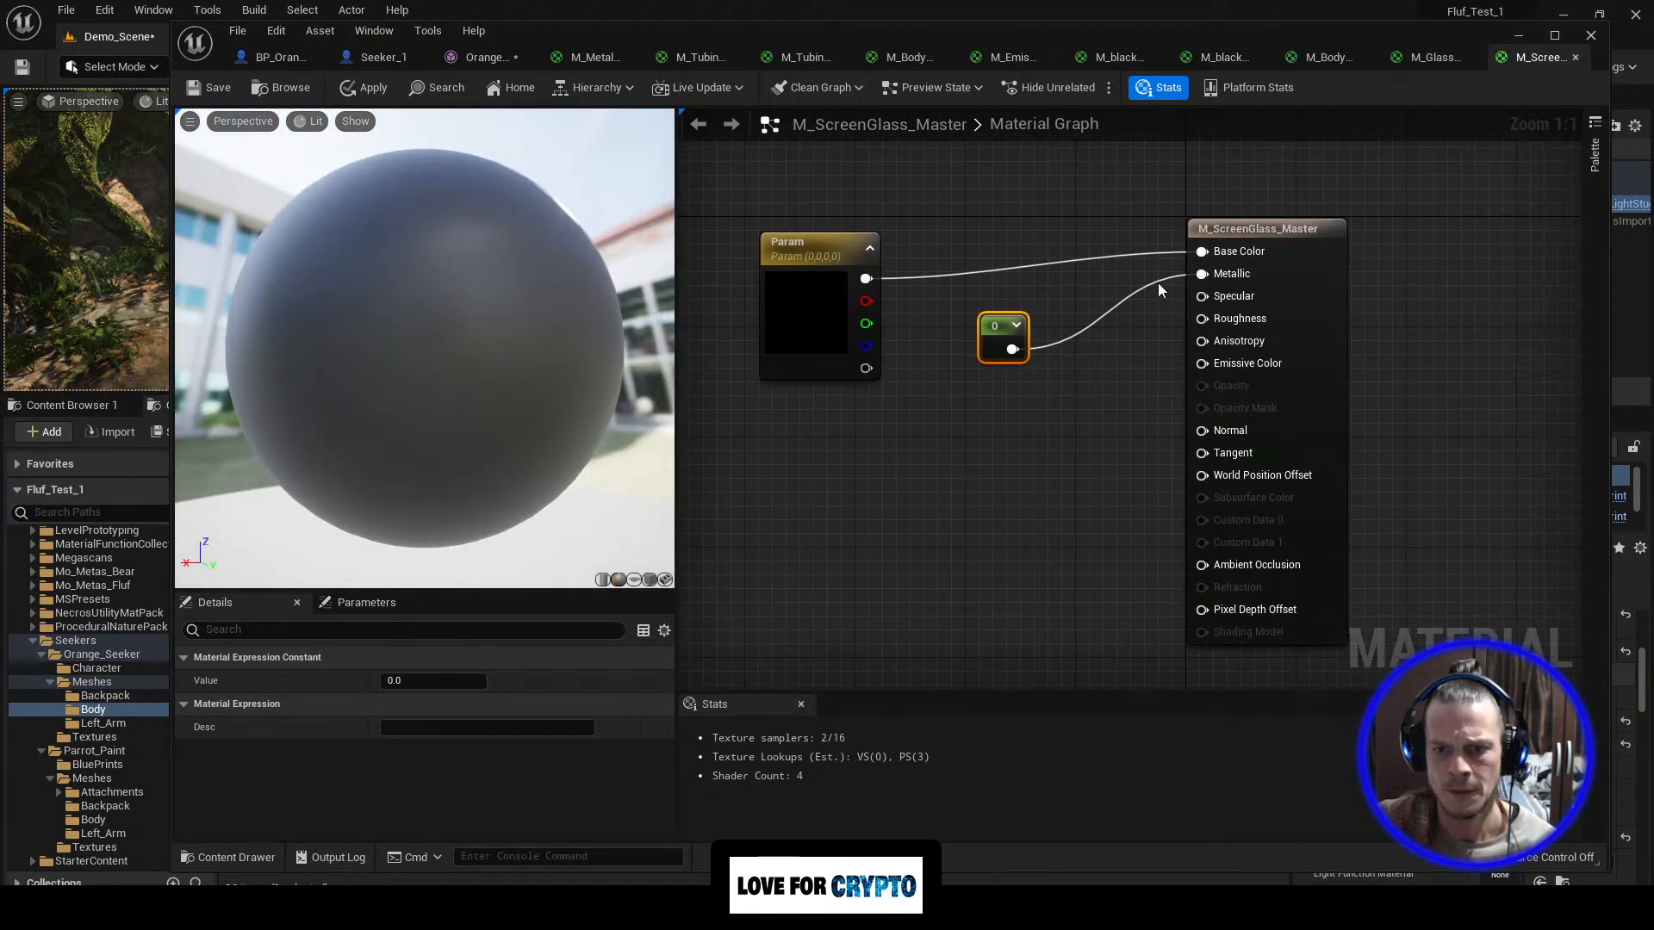
{"action": "left_click", "coordinate": [1243, 237]}
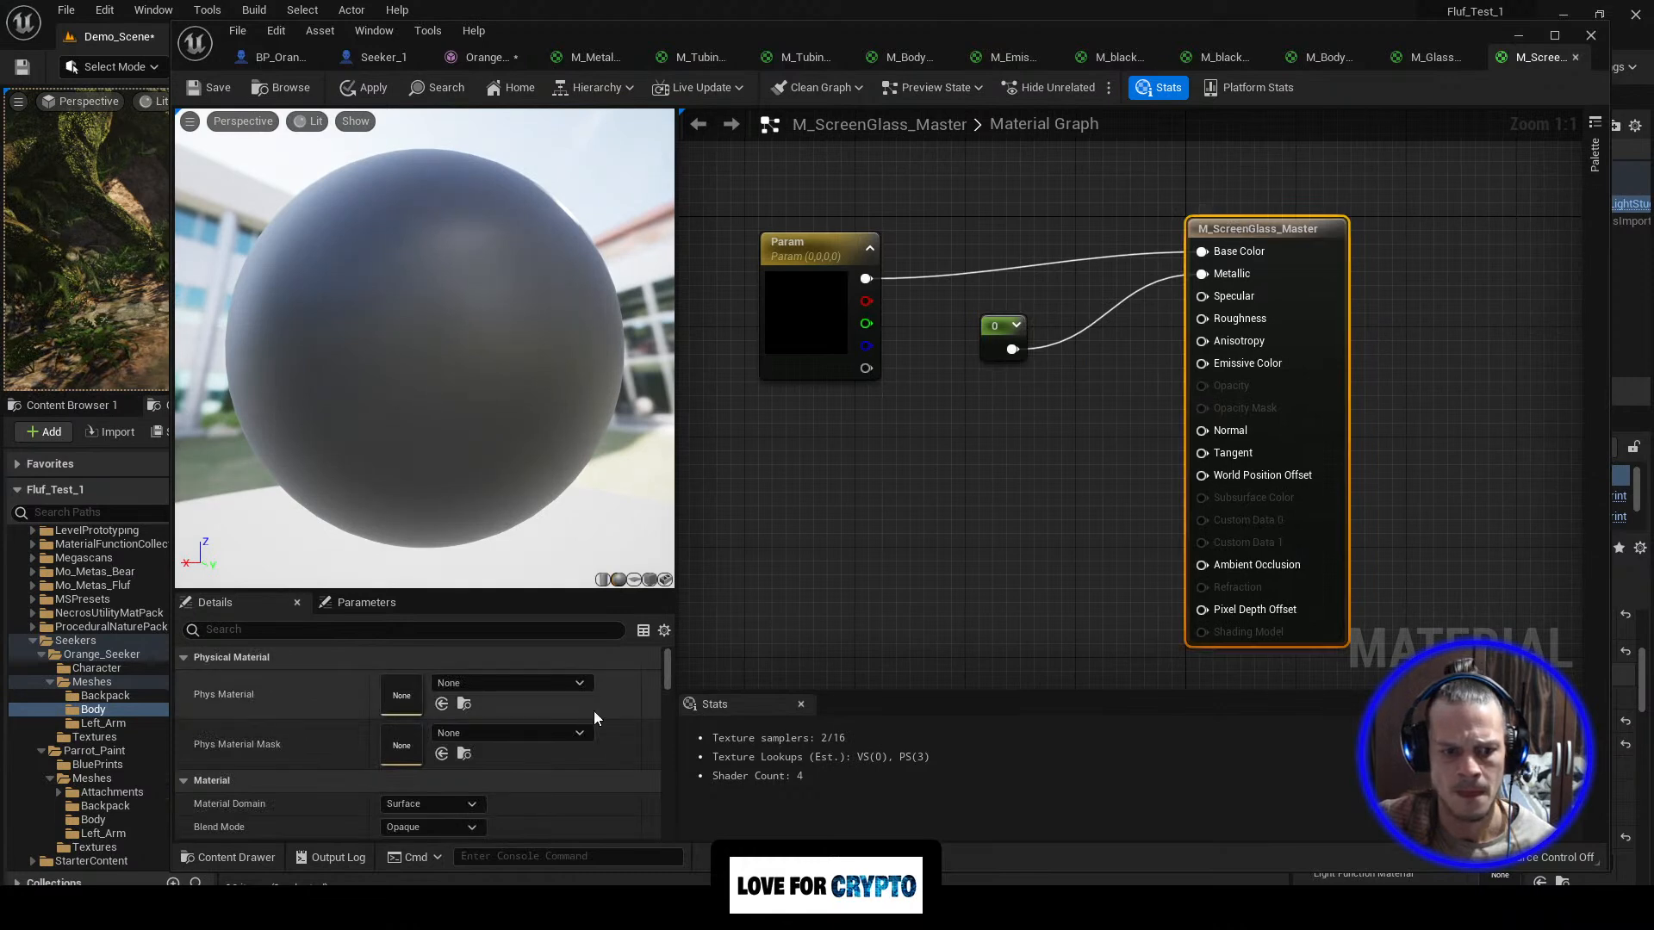
{"action": "scroll", "coordinate": [531, 757], "scroll_direction": "down", "scroll_amount": 2}
{"action": "scroll", "coordinate": [531, 758], "scroll_direction": "down", "scroll_amount": 4}
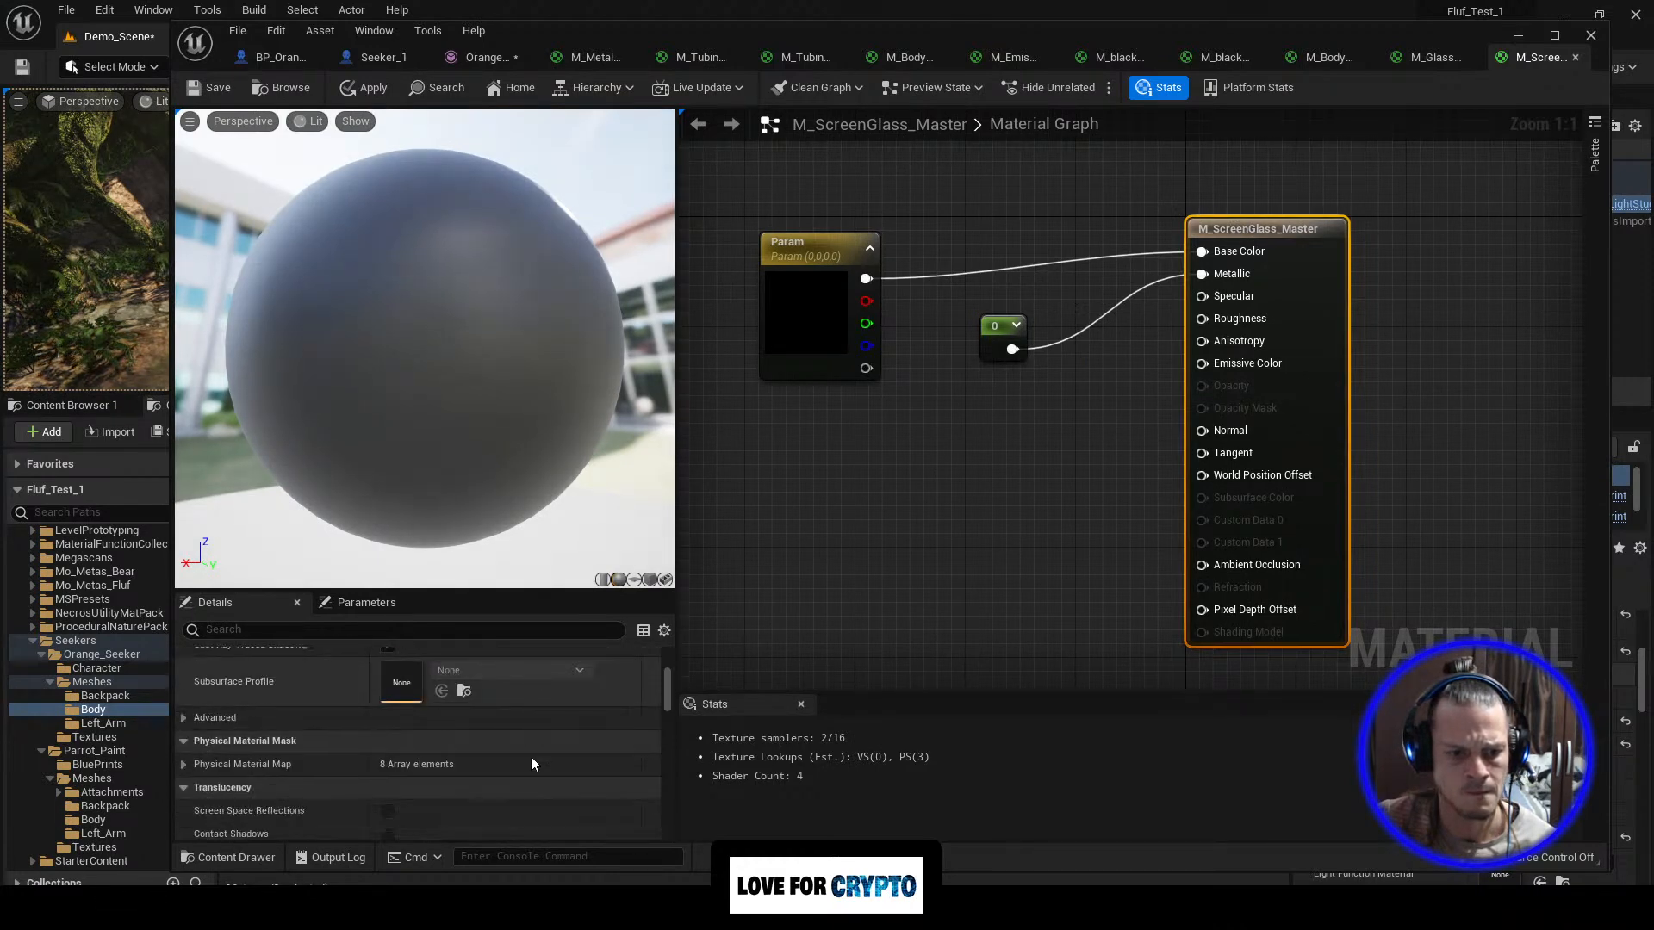
{"action": "scroll", "coordinate": [537, 757], "scroll_direction": "up", "scroll_amount": 3}
{"action": "right_click_drag", "start_coordinate": [929, 413], "coordinate": [1027, 418]}
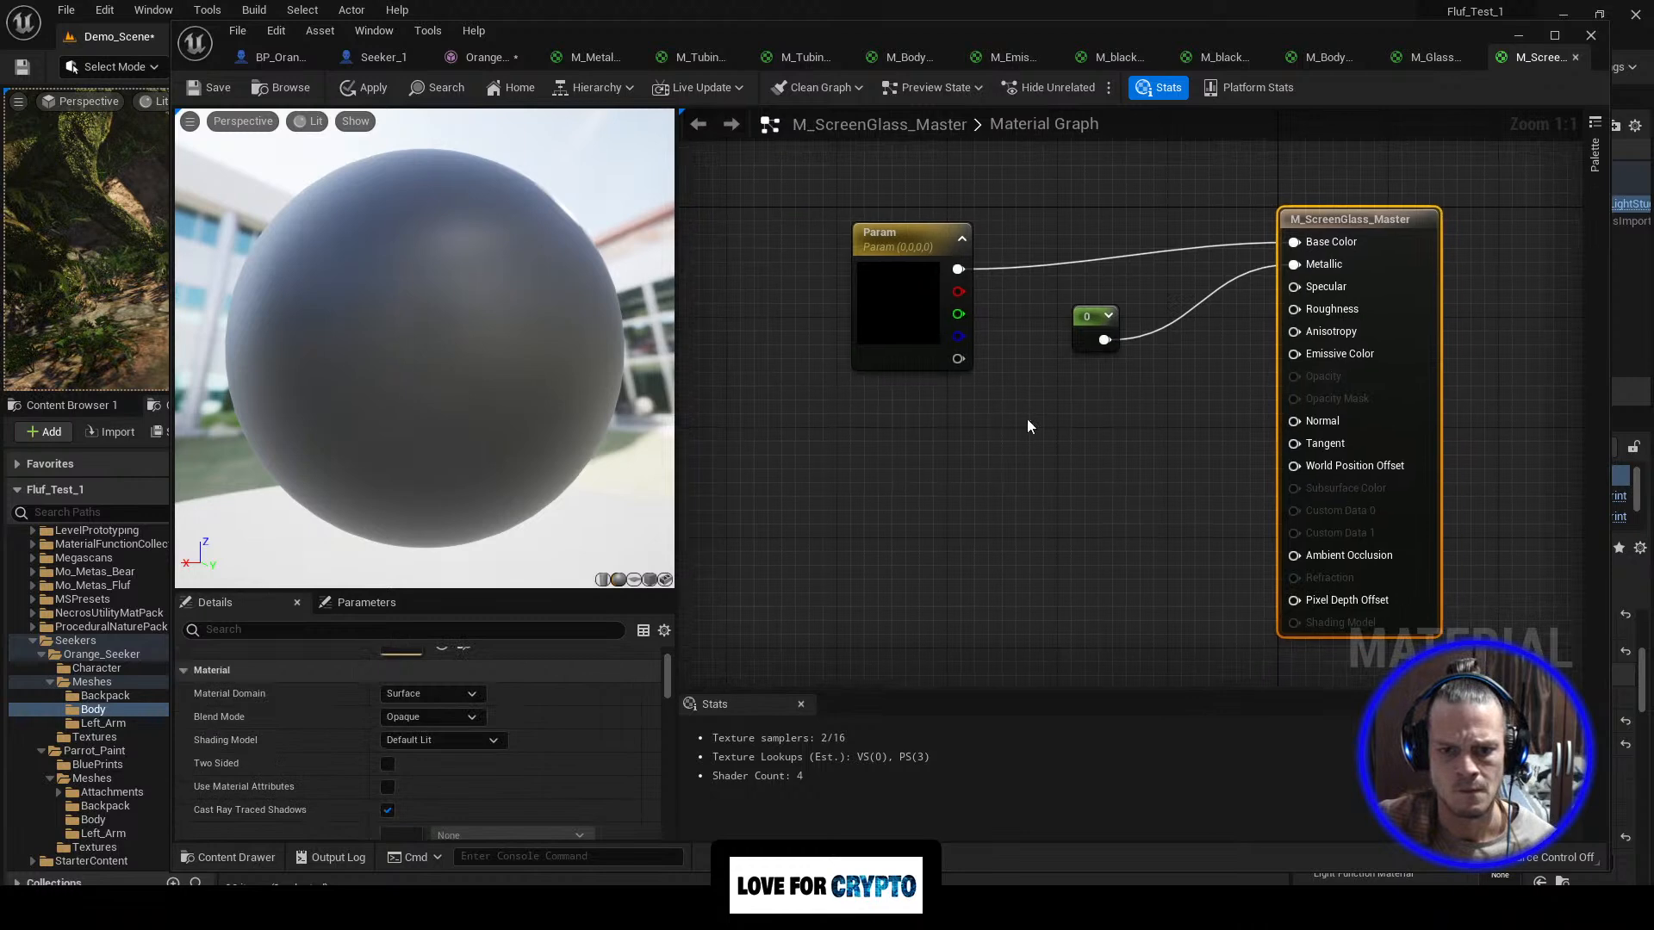
Step: Copy the metalness, roughness and normal Texture Samples from M_Metal_Master into the M_ScreenGlass_Master graph
{"action": "left_click", "coordinate": [593, 57]}
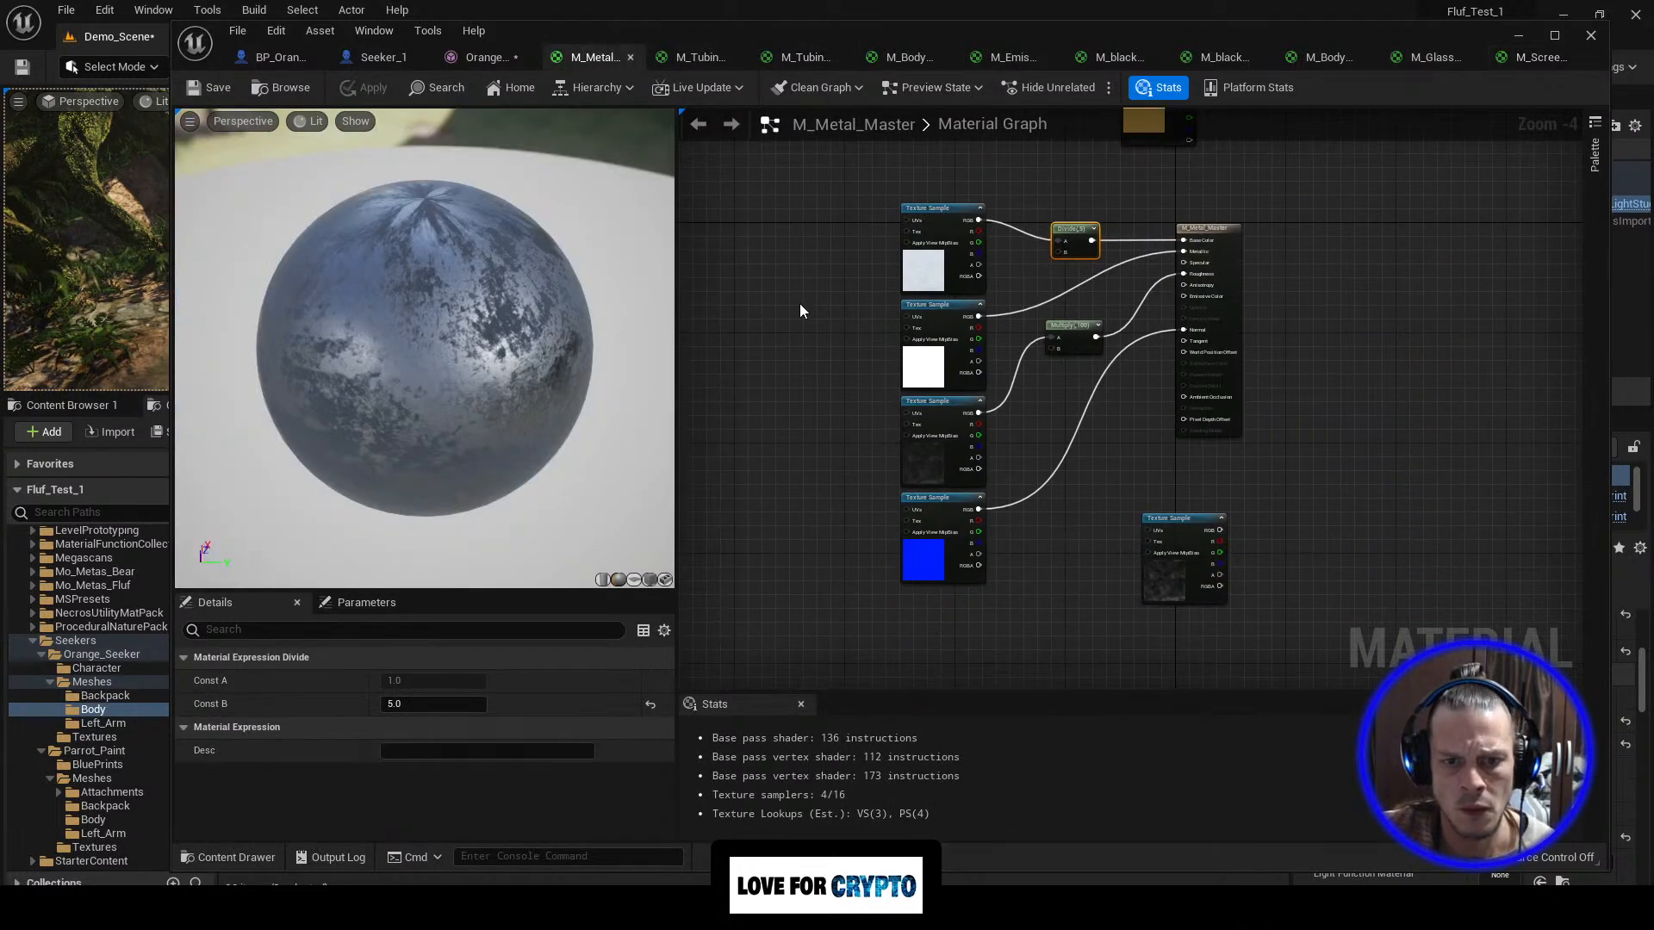
{"action": "left_click_drag", "start_coordinate": [818, 343], "coordinate": [959, 548]}
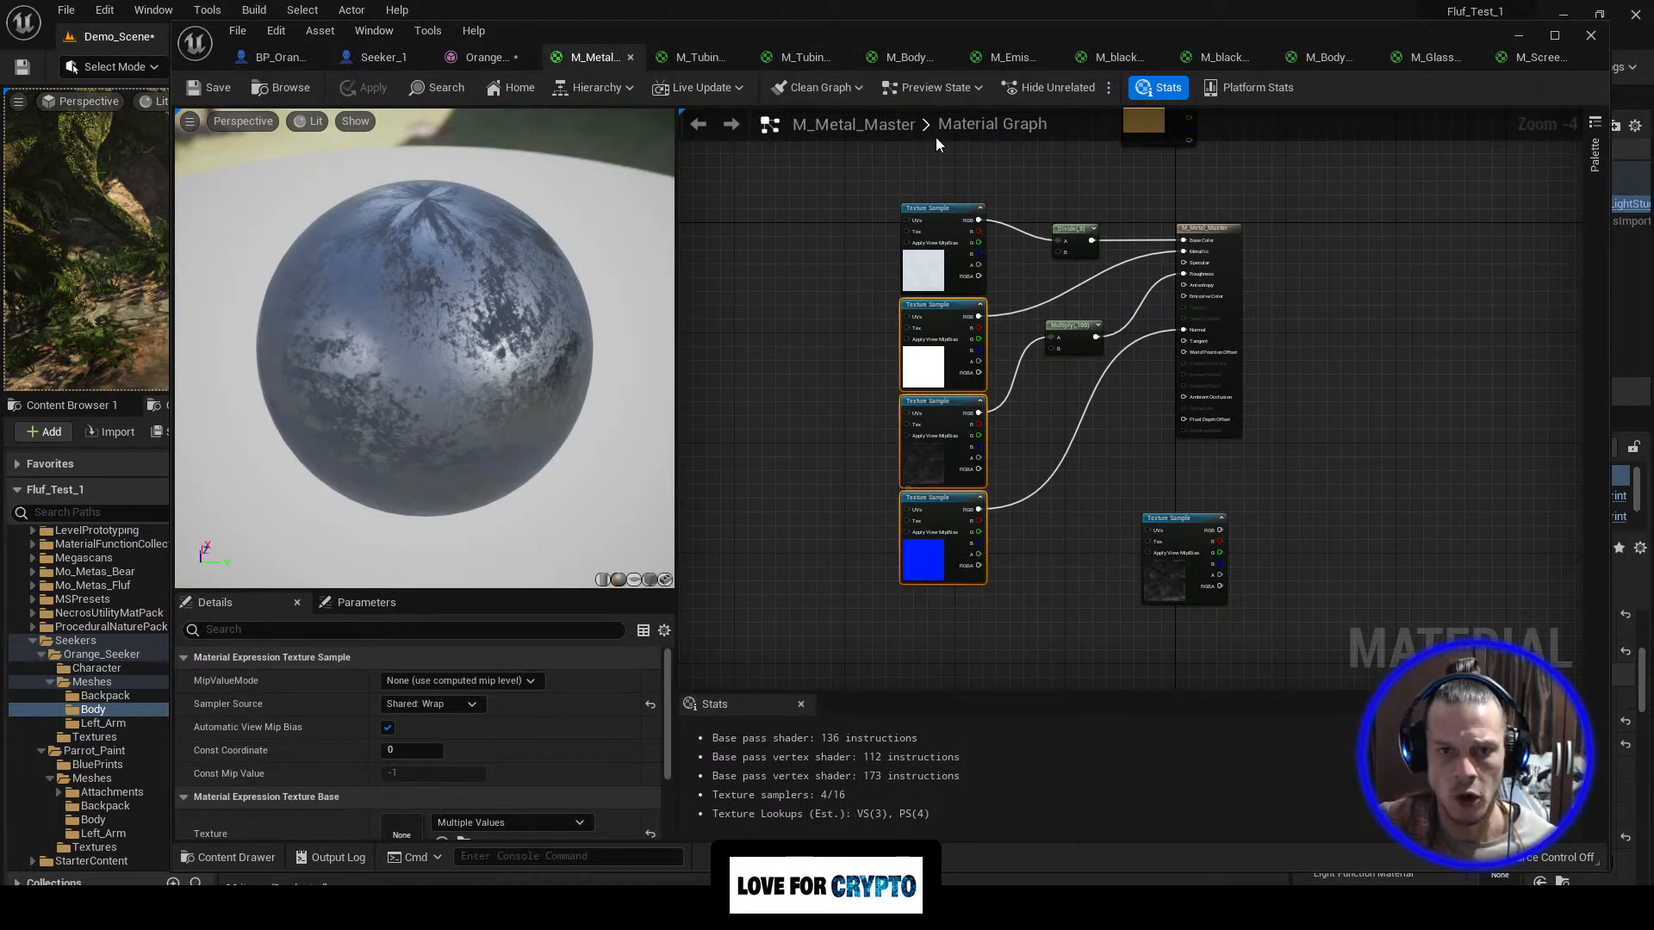
{"action": "left_click", "coordinate": [1523, 58]}
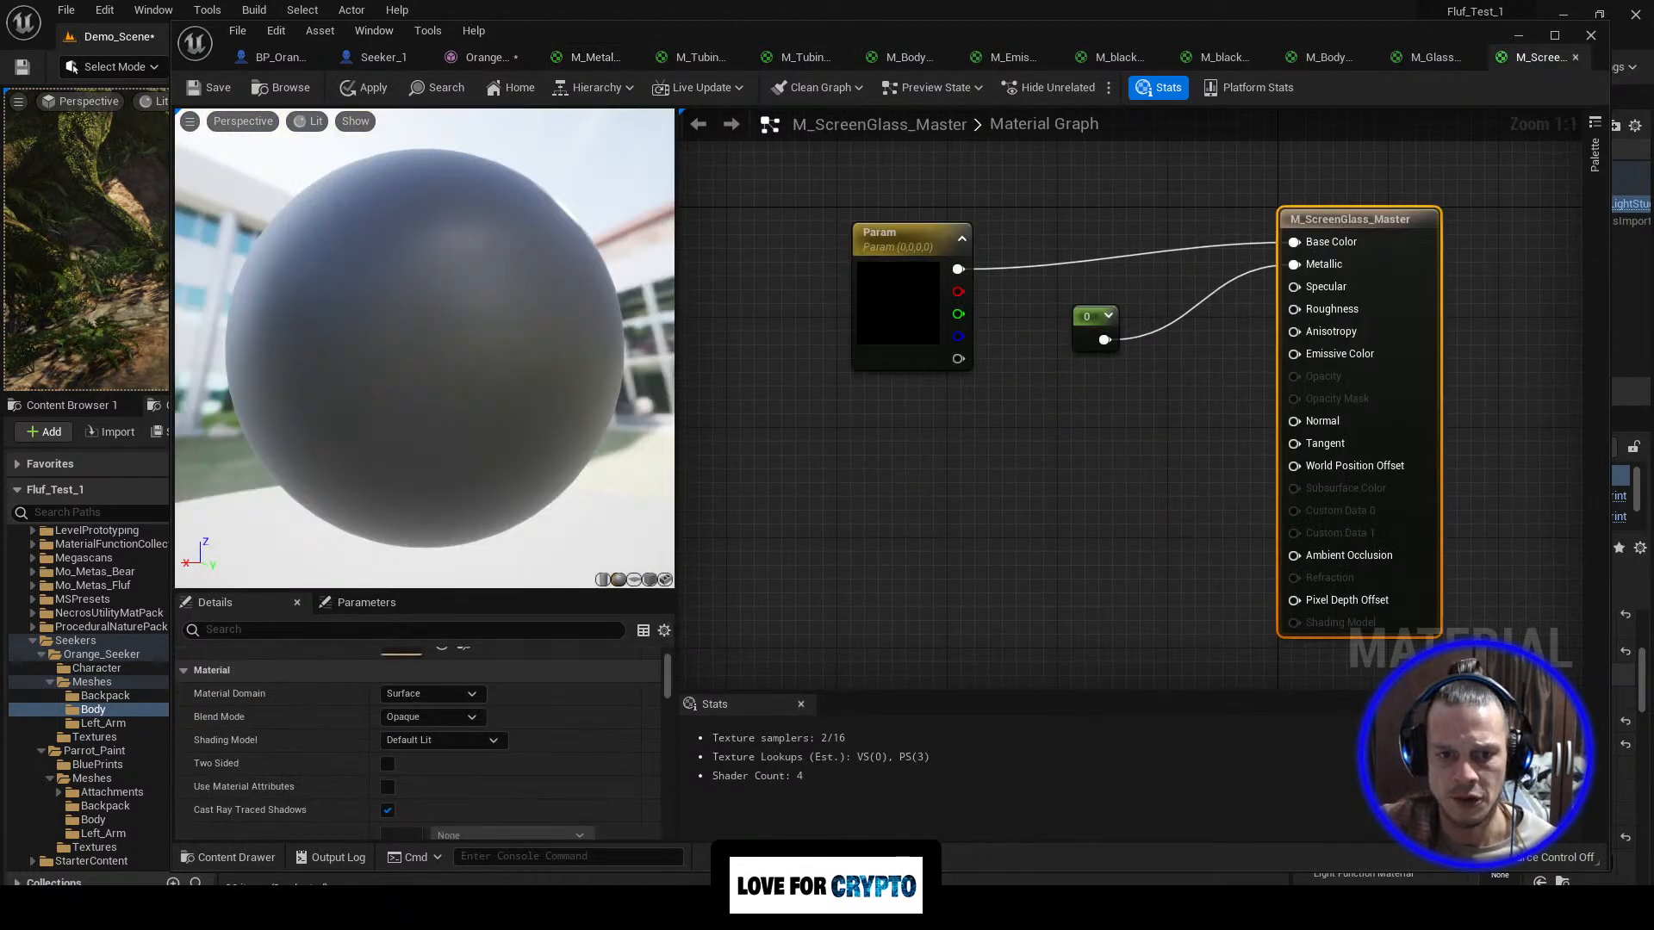
{"action": "left_click", "coordinate": [593, 57]}
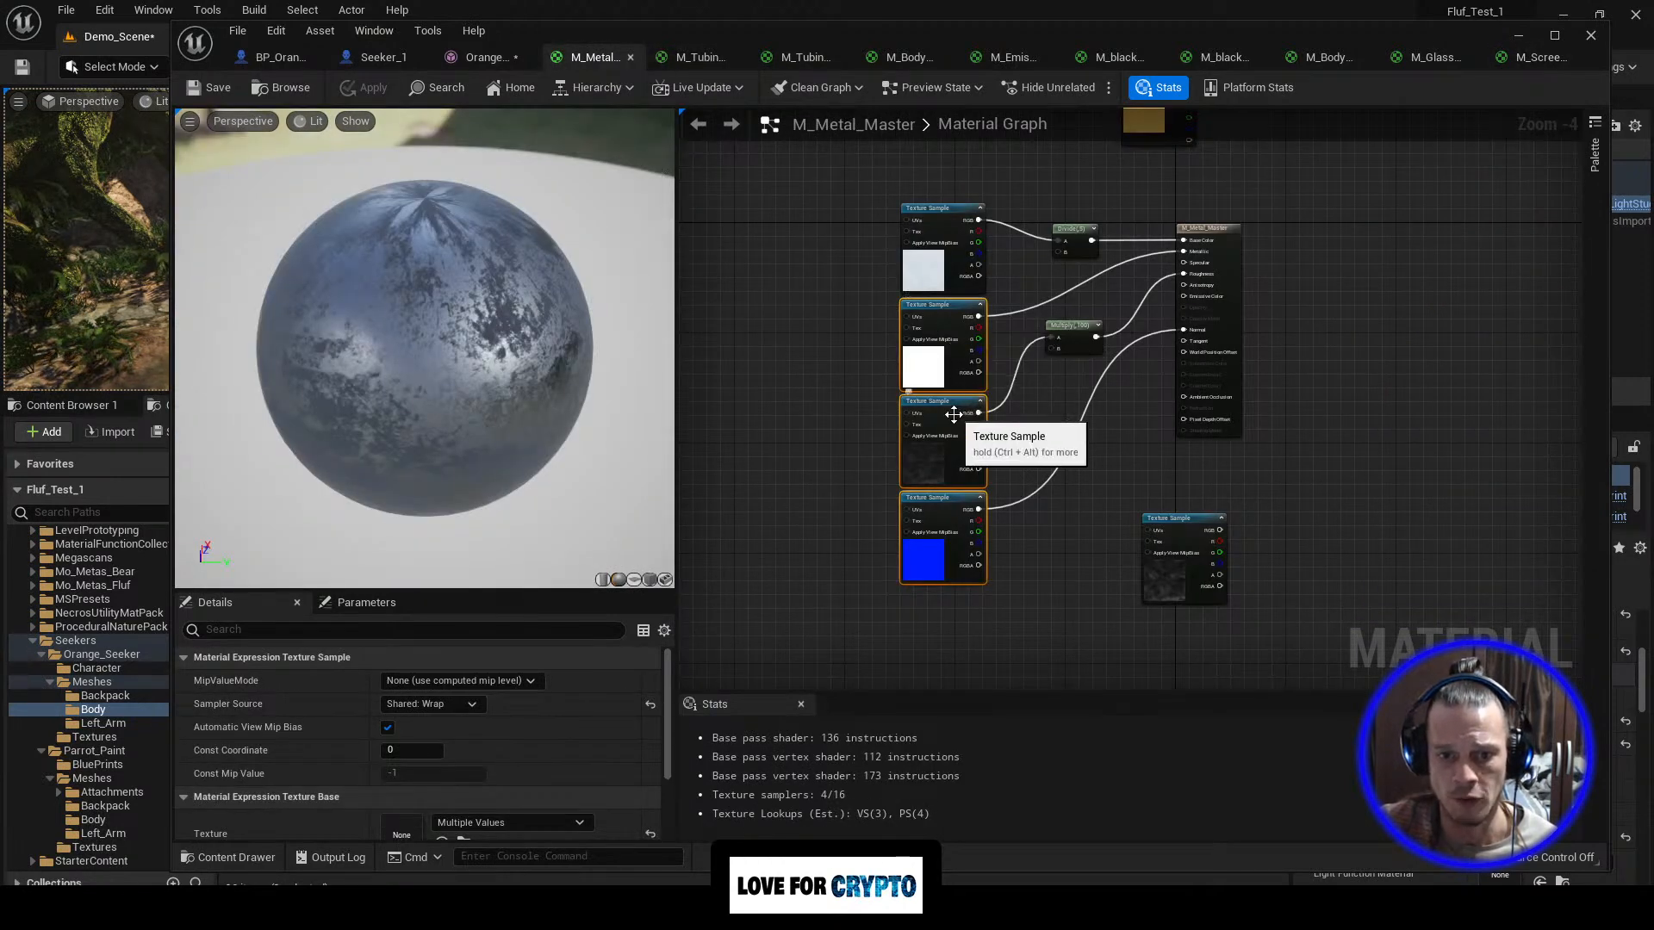
{"action": "left_click", "coordinate": [1527, 58]}
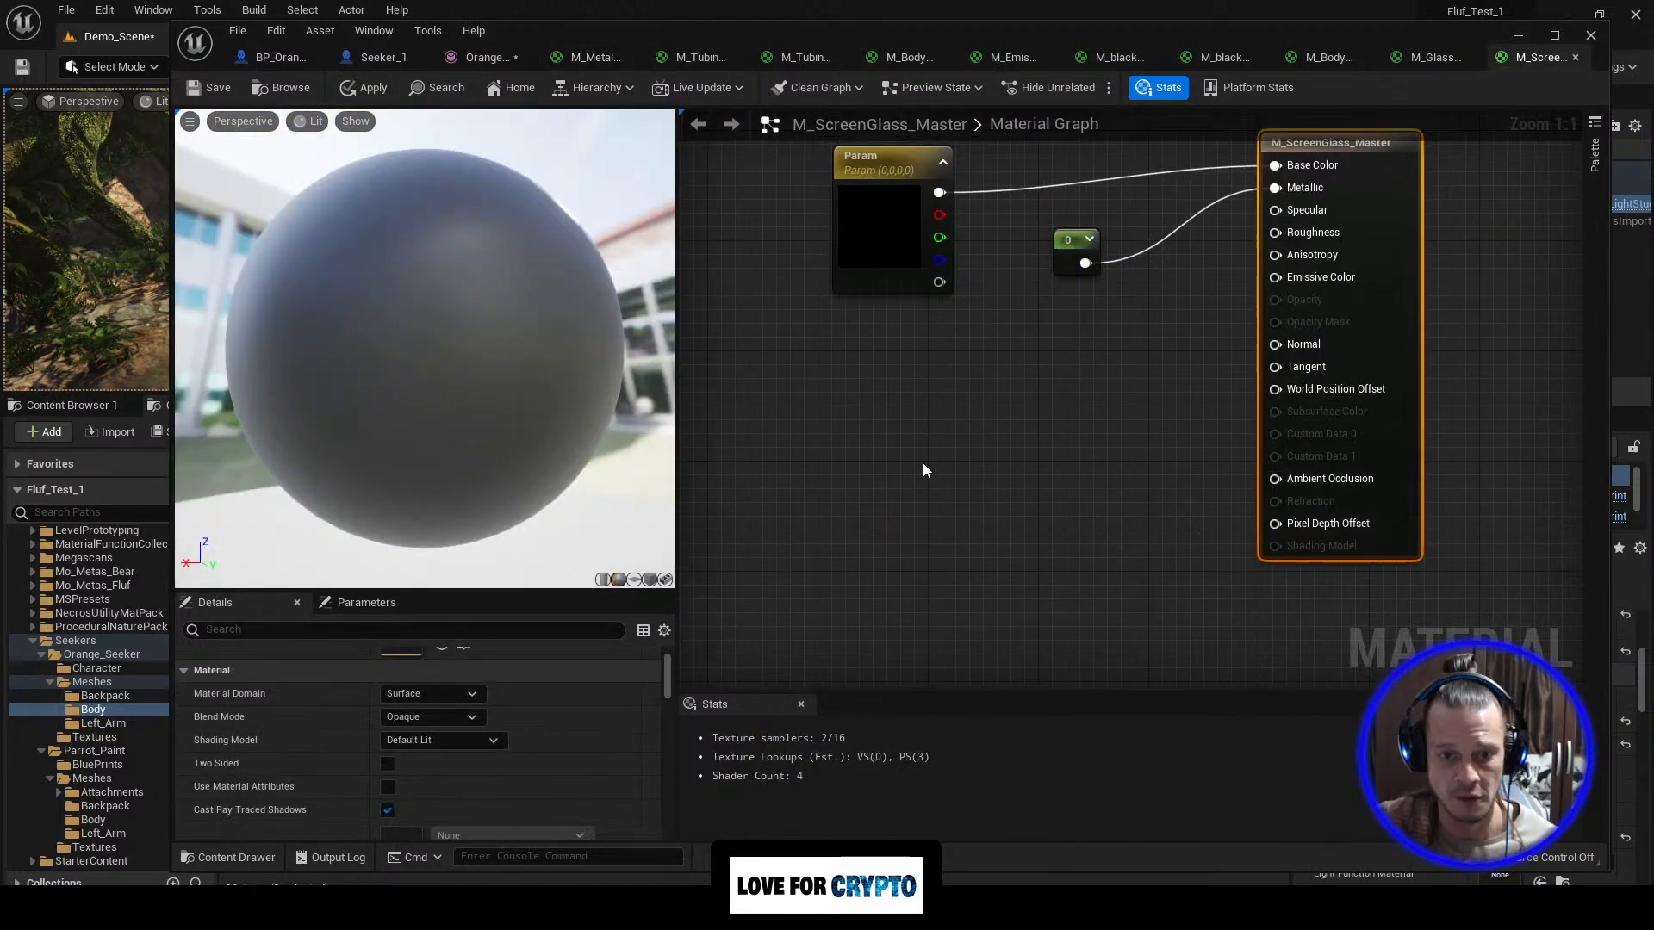
{"action": "right_click_drag", "start_coordinate": [924, 470], "coordinate": [949, 460]}
{"action": "key", "text": "ctrl+v"}
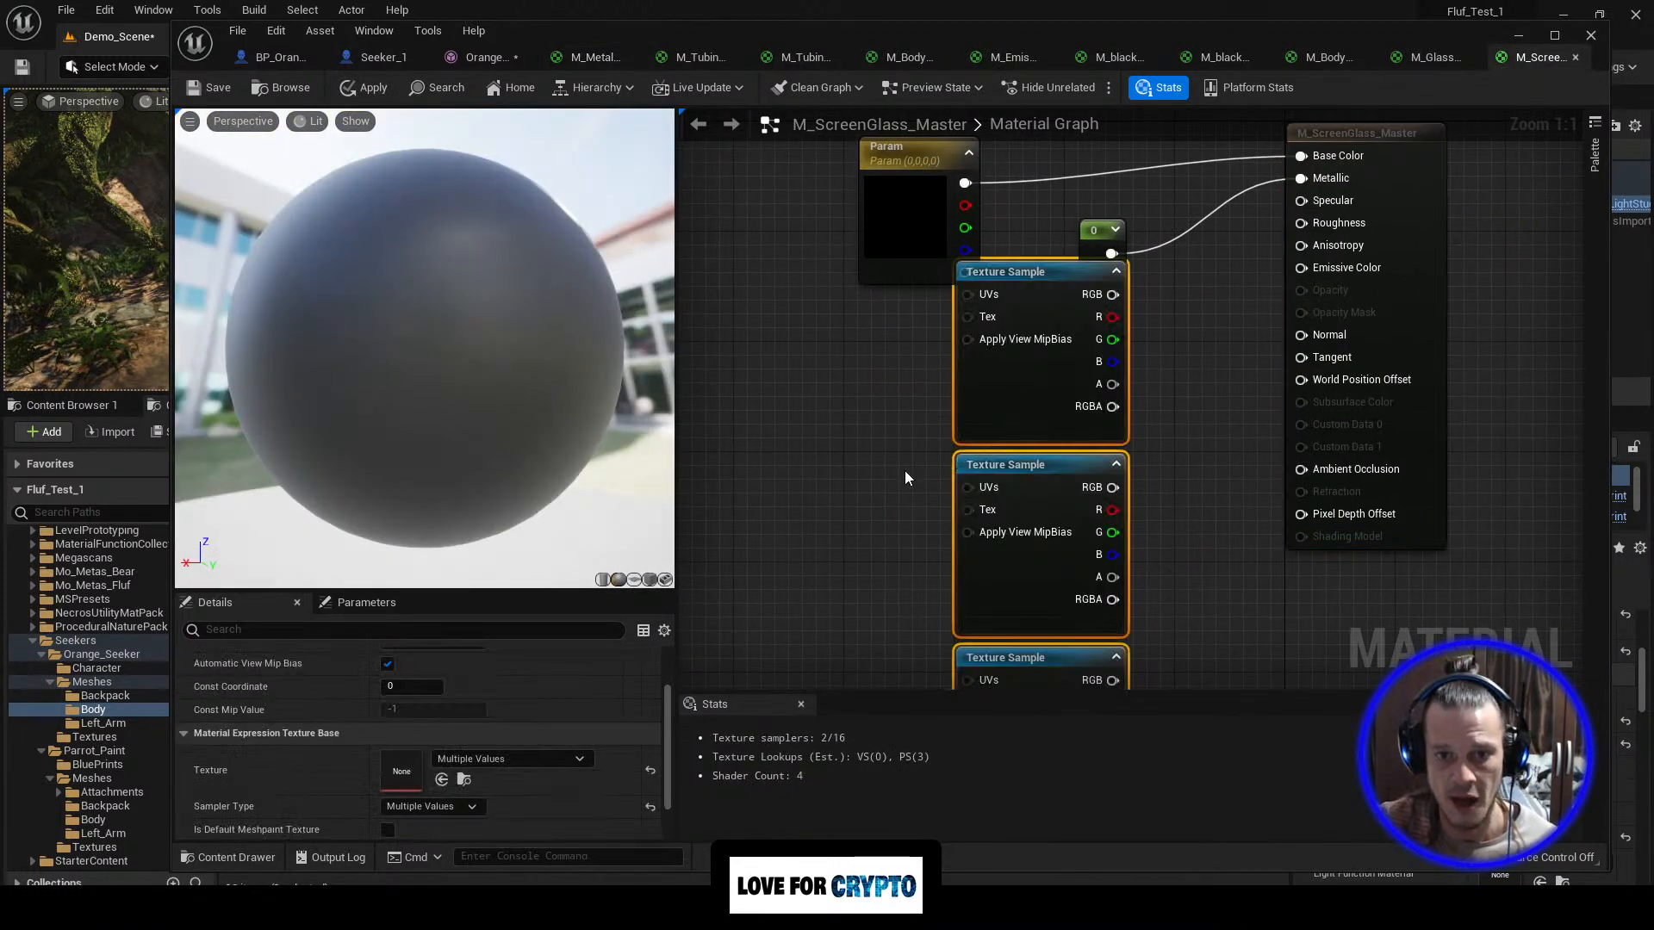
{"action": "scroll", "coordinate": [478, 731], "scroll_direction": "up", "scroll_amount": 2}
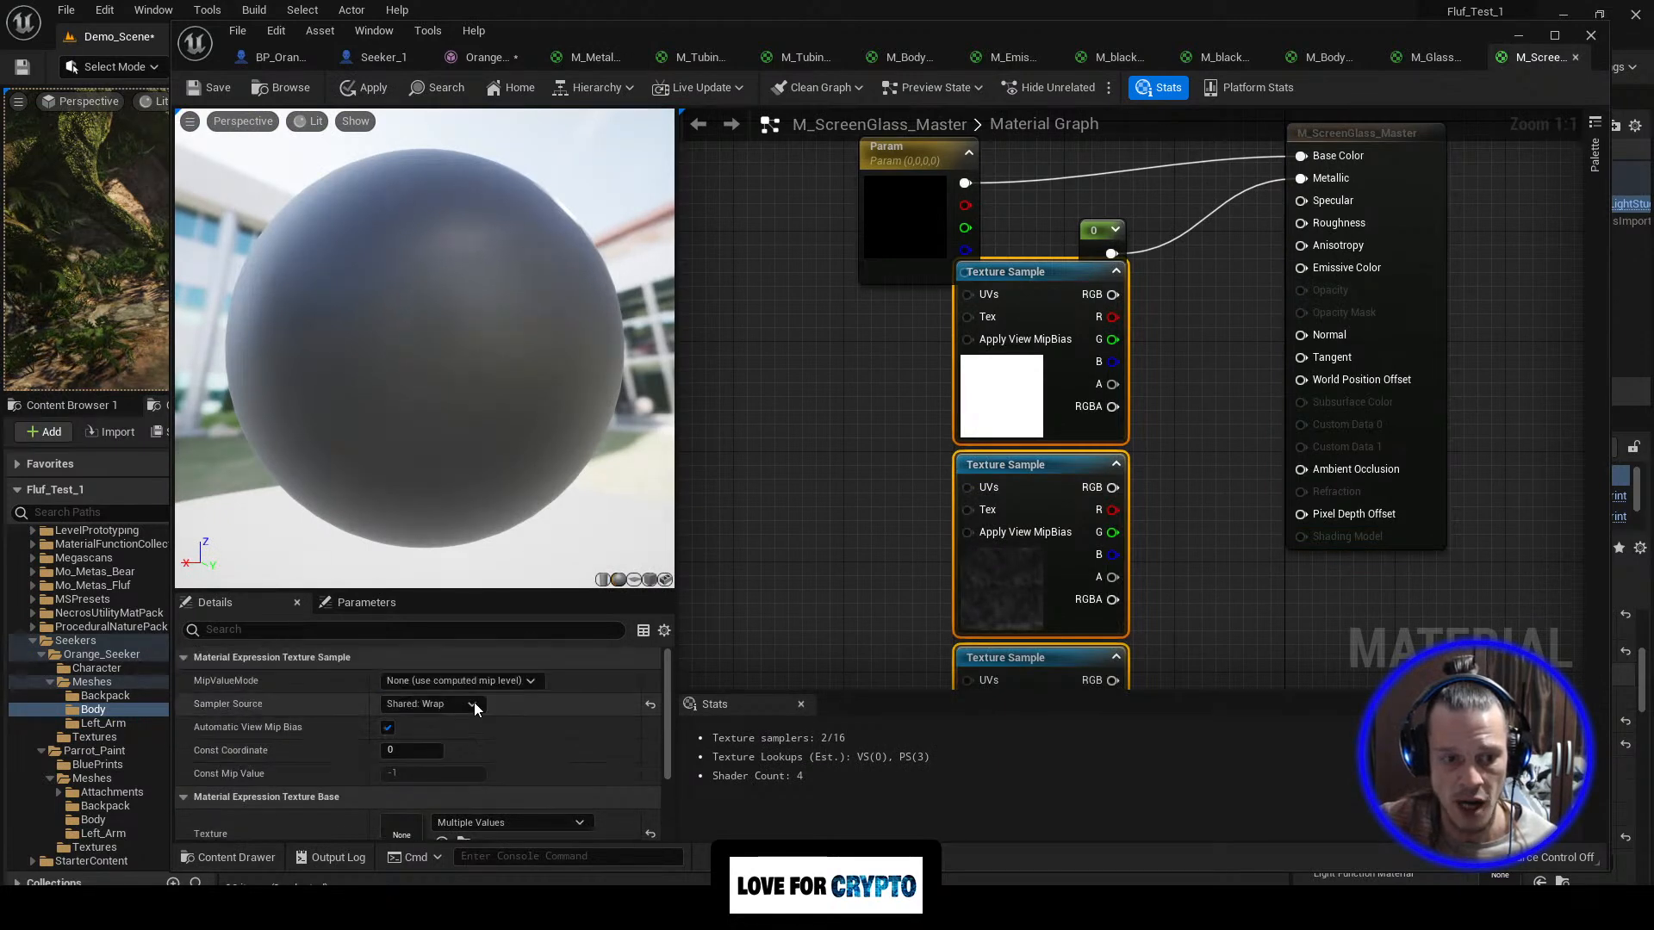
Step: Connect the RGB outputs of the three pasted Texture Samples to Metallic, Roughness and Normal respectively
{"action": "left_click_drag", "start_coordinate": [1032, 276], "coordinate": [1300, 179]}
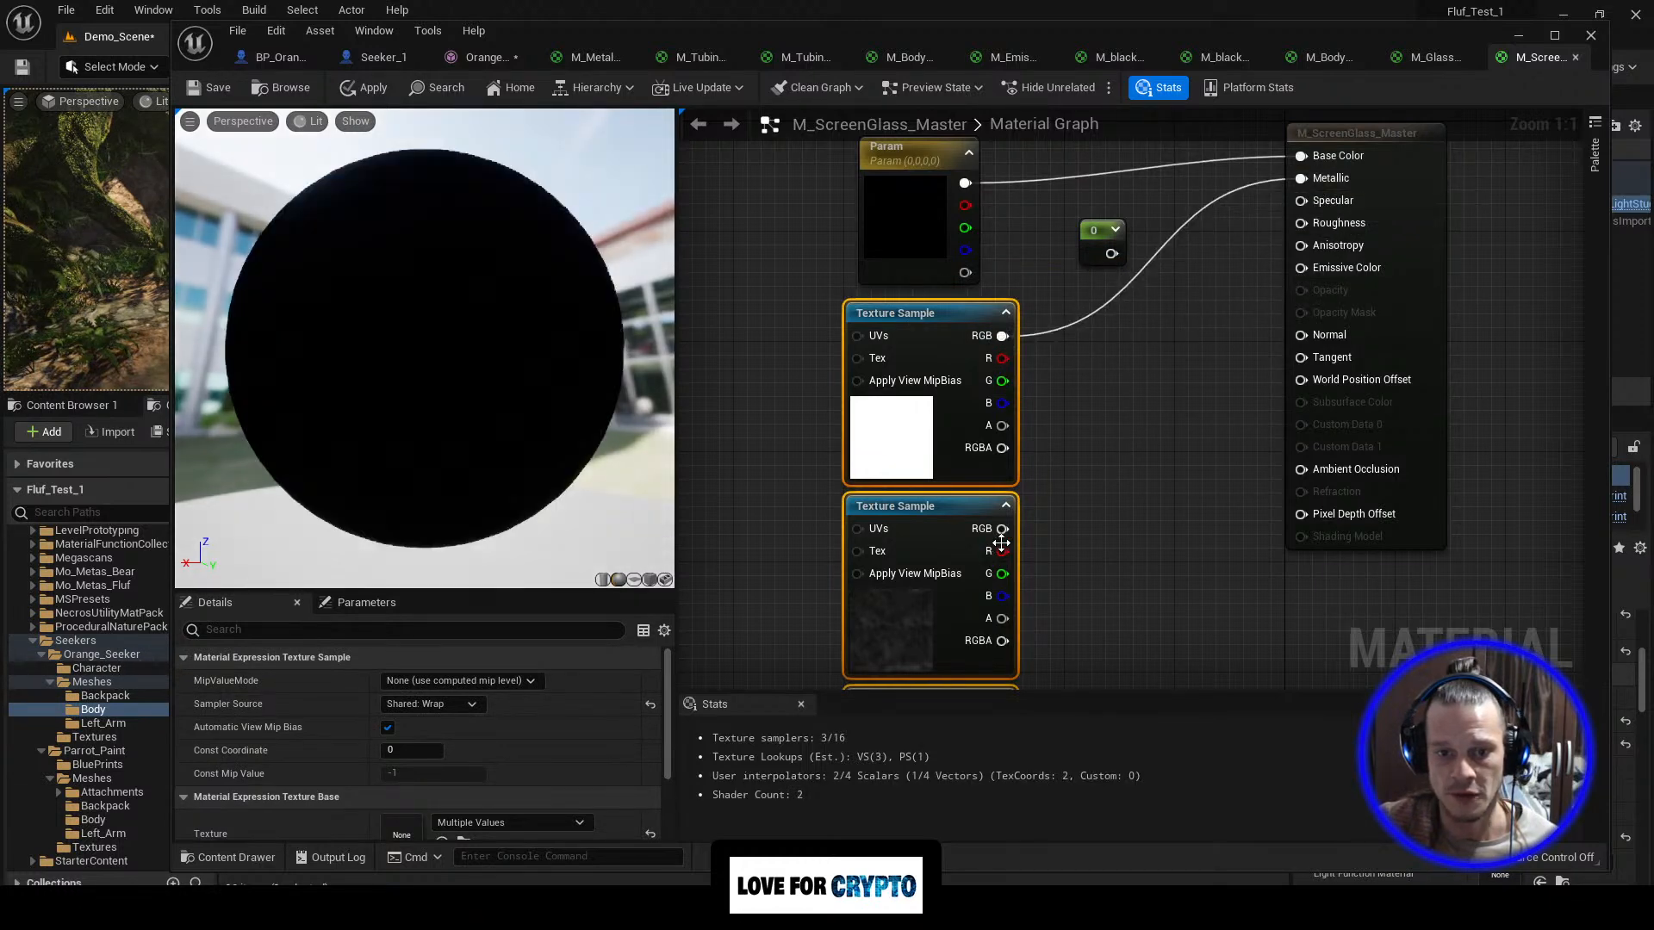
{"action": "left_click_drag", "start_coordinate": [1004, 529], "coordinate": [1301, 226]}
{"action": "right_click_drag", "start_coordinate": [1170, 523], "coordinate": [1098, 374]}
{"action": "left_click_drag", "start_coordinate": [928, 571], "coordinate": [1233, 187]}
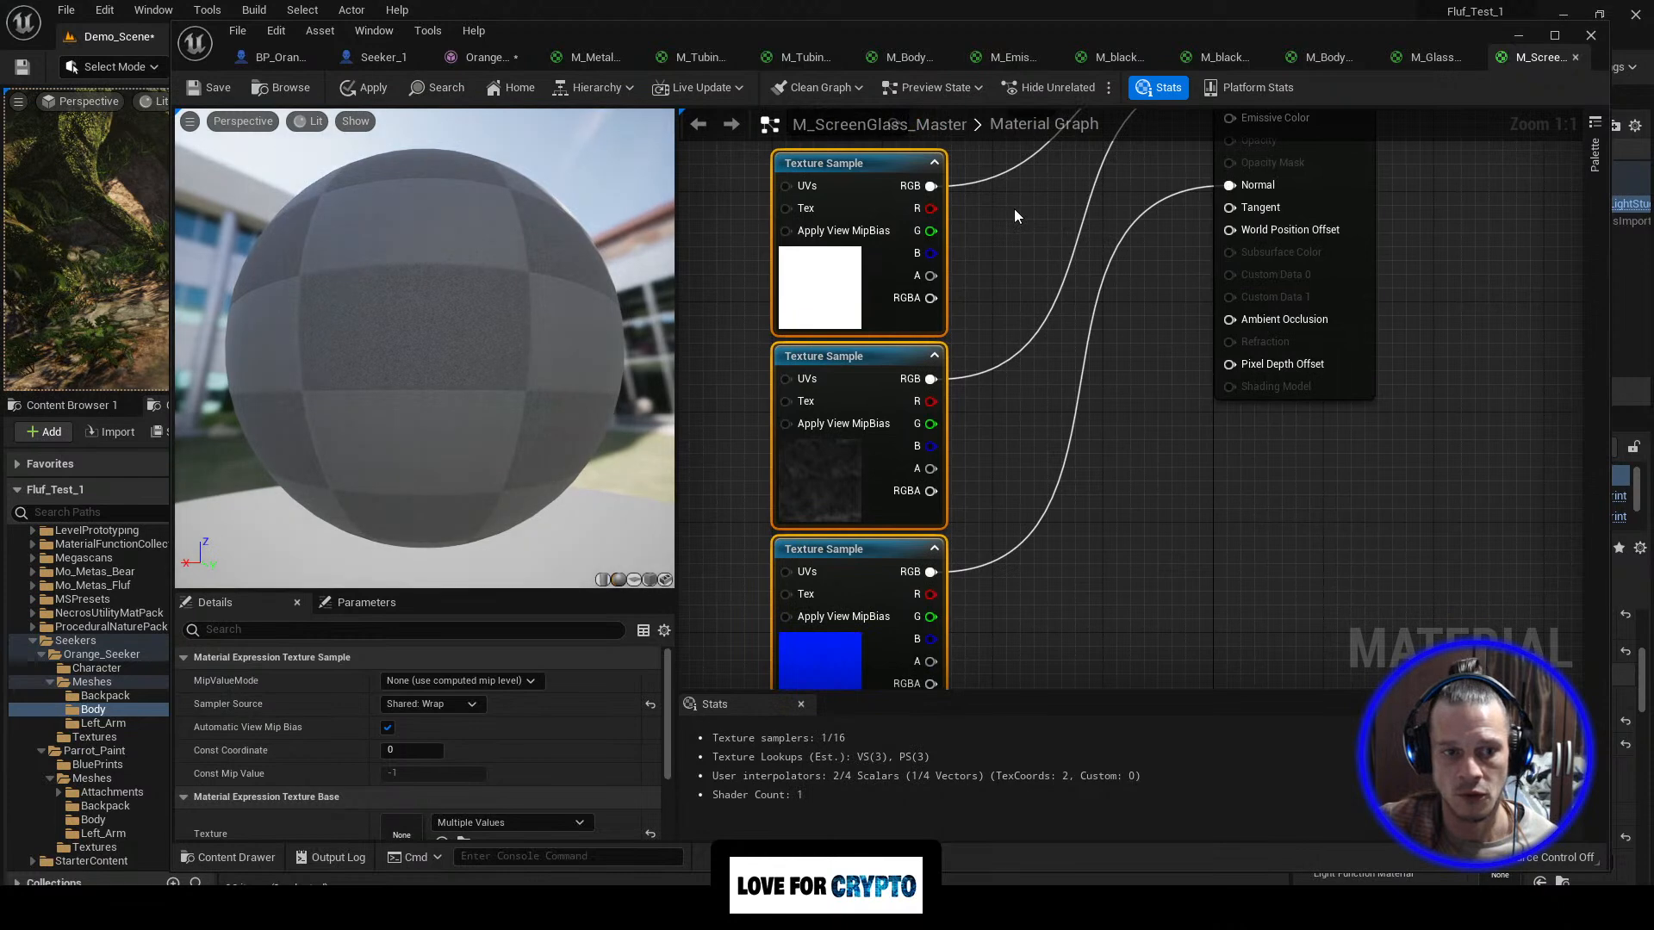
Step: Spread out the Param, metalness and roughness nodes in the graph, and check the preview sphere from another angle
{"action": "right_click_drag", "start_coordinate": [1006, 226], "coordinate": [1153, 453]}
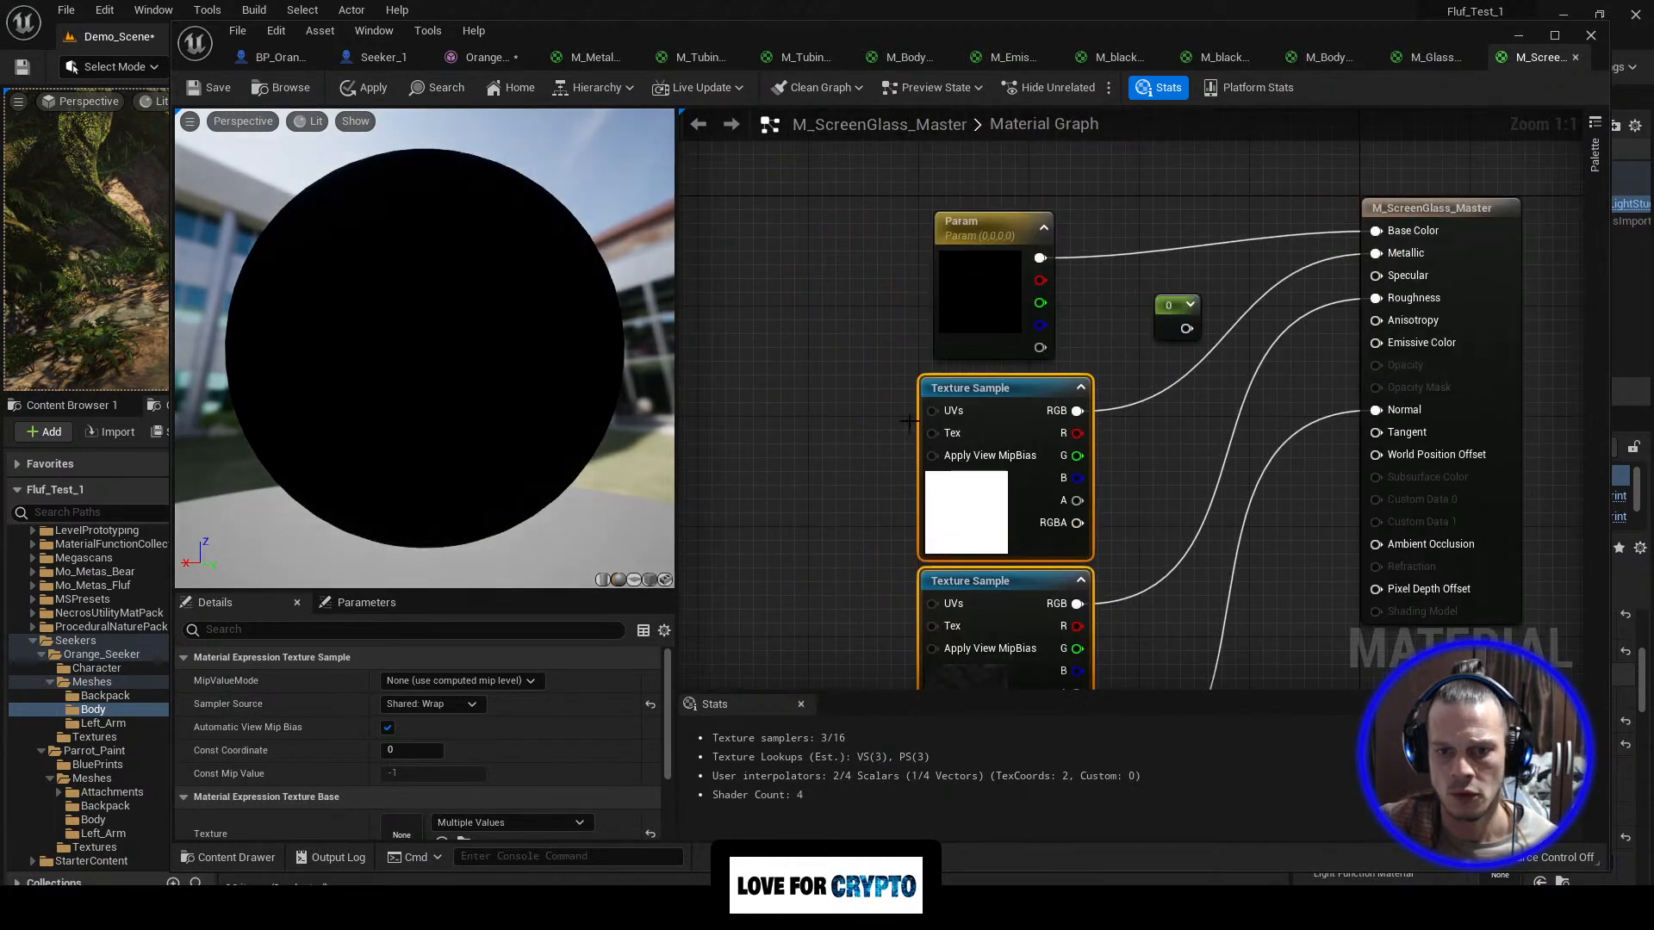
{"action": "left_click_drag", "start_coordinate": [983, 217], "coordinate": [1038, 162]}
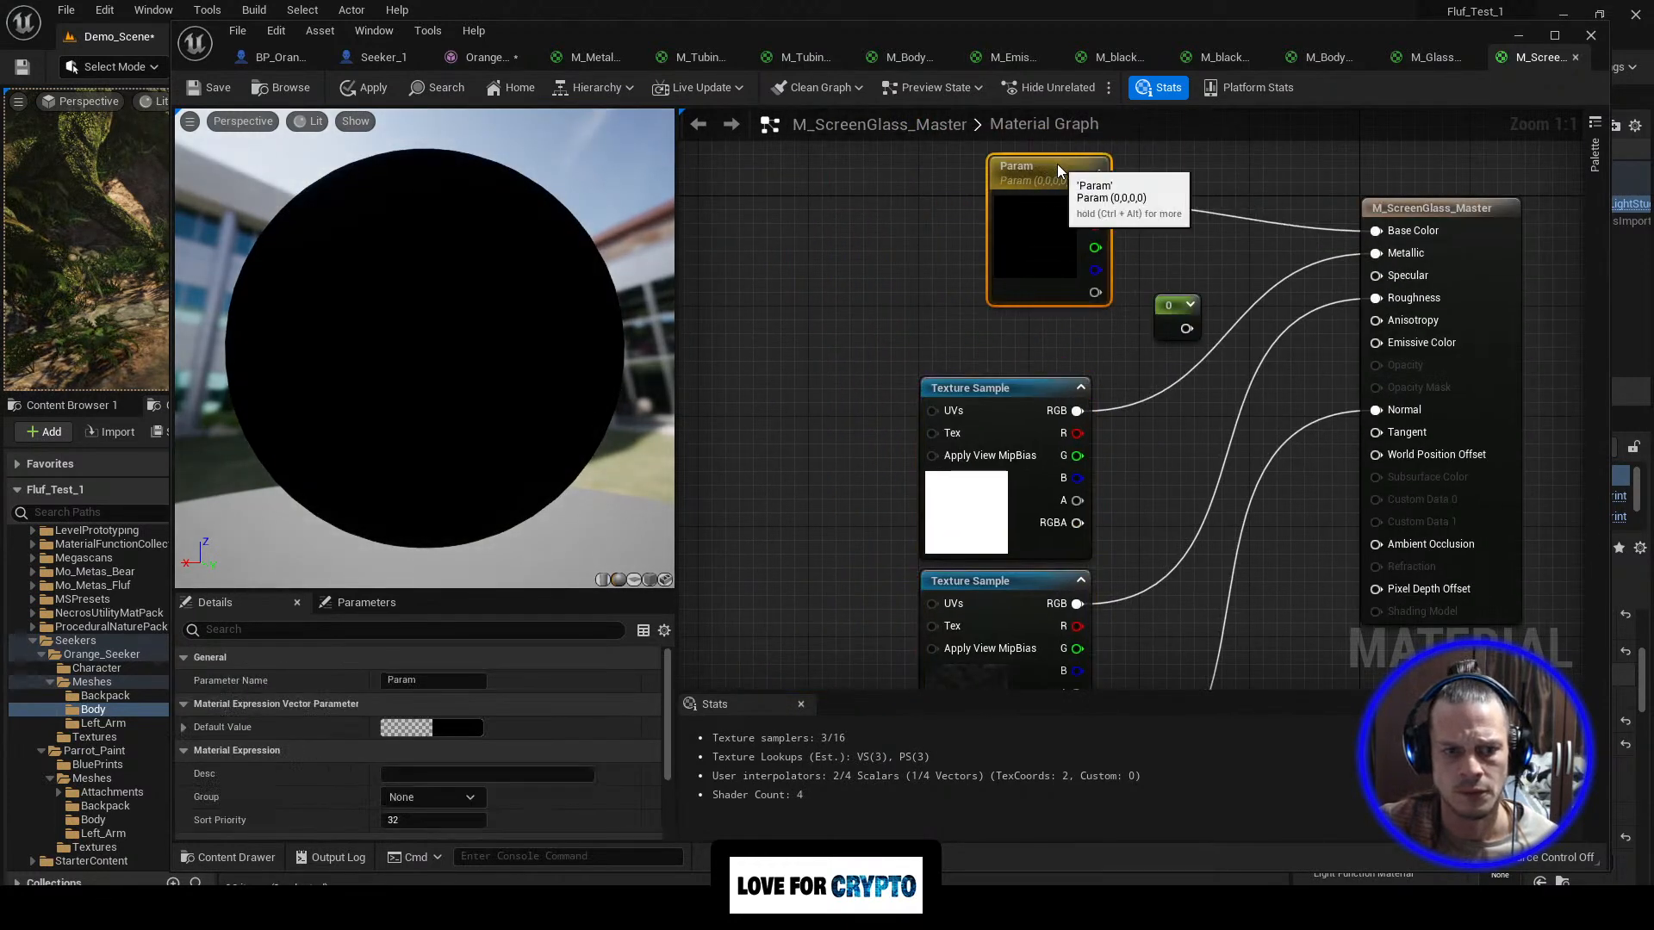
{"action": "left_click_drag", "start_coordinate": [1037, 385], "coordinate": [940, 343]}
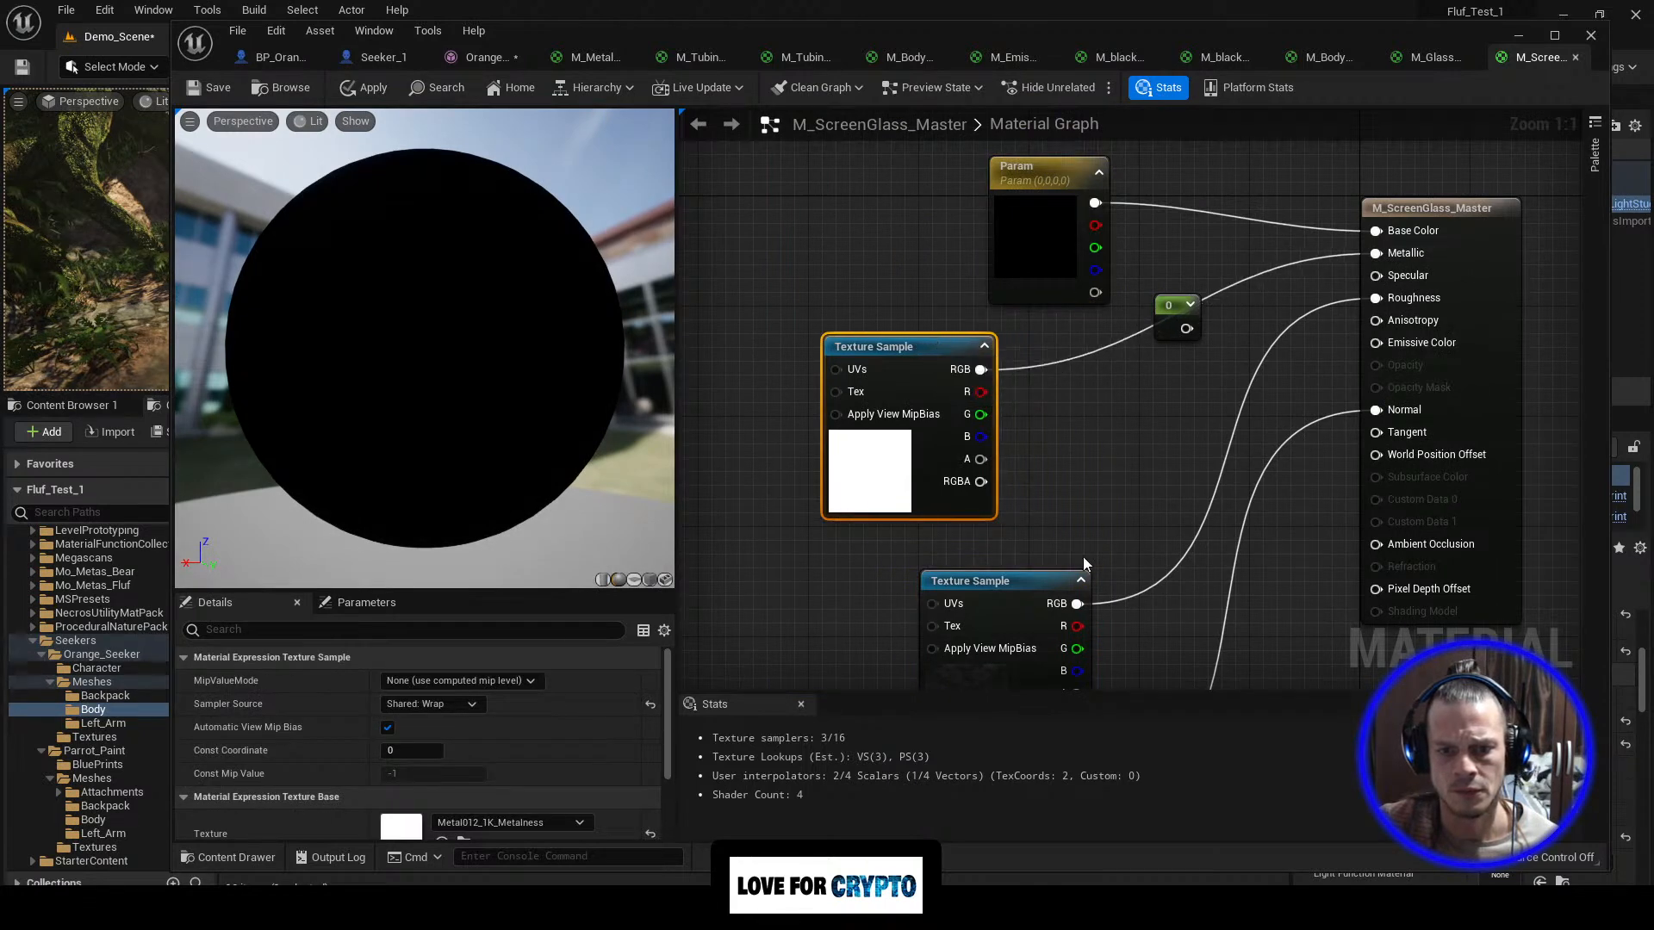
{"action": "left_click_drag", "start_coordinate": [1022, 584], "coordinate": [892, 567]}
{"action": "scroll", "coordinate": [1022, 504], "scroll_direction": "down", "scroll_amount": 2}
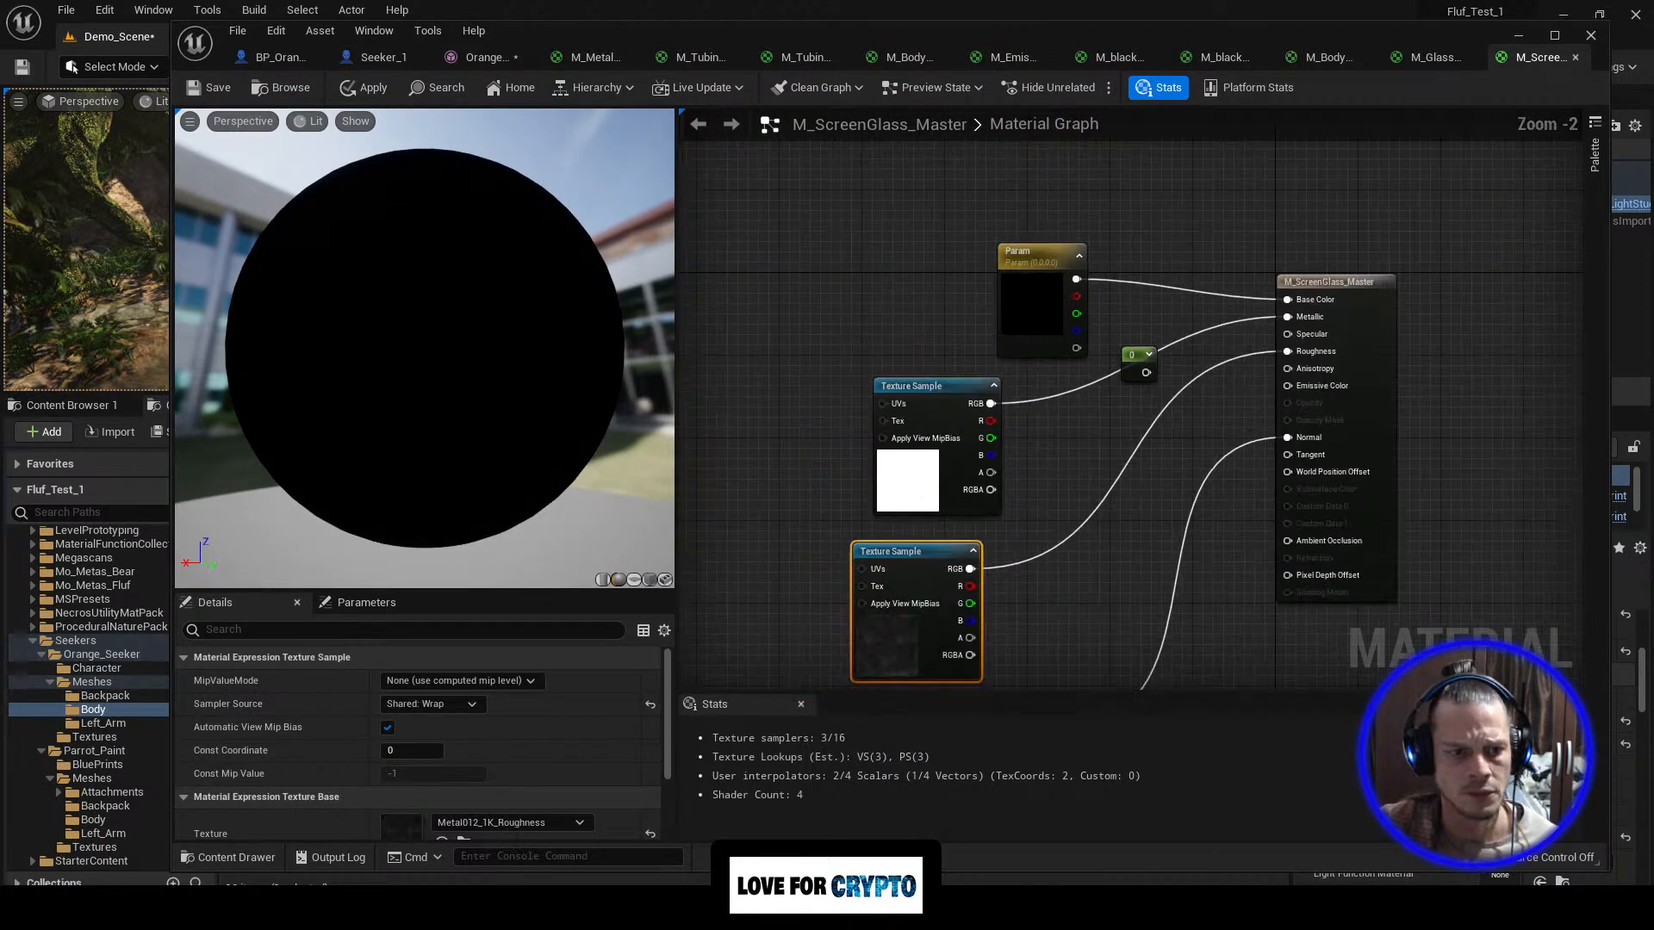
{"action": "scroll", "coordinate": [304, 370], "scroll_direction": "down", "scroll_amount": 7}
{"action": "left_click_drag", "start_coordinate": [323, 338], "coordinate": [448, 387]}
{"action": "scroll", "coordinate": [390, 296], "scroll_direction": "up", "scroll_amount": 8}
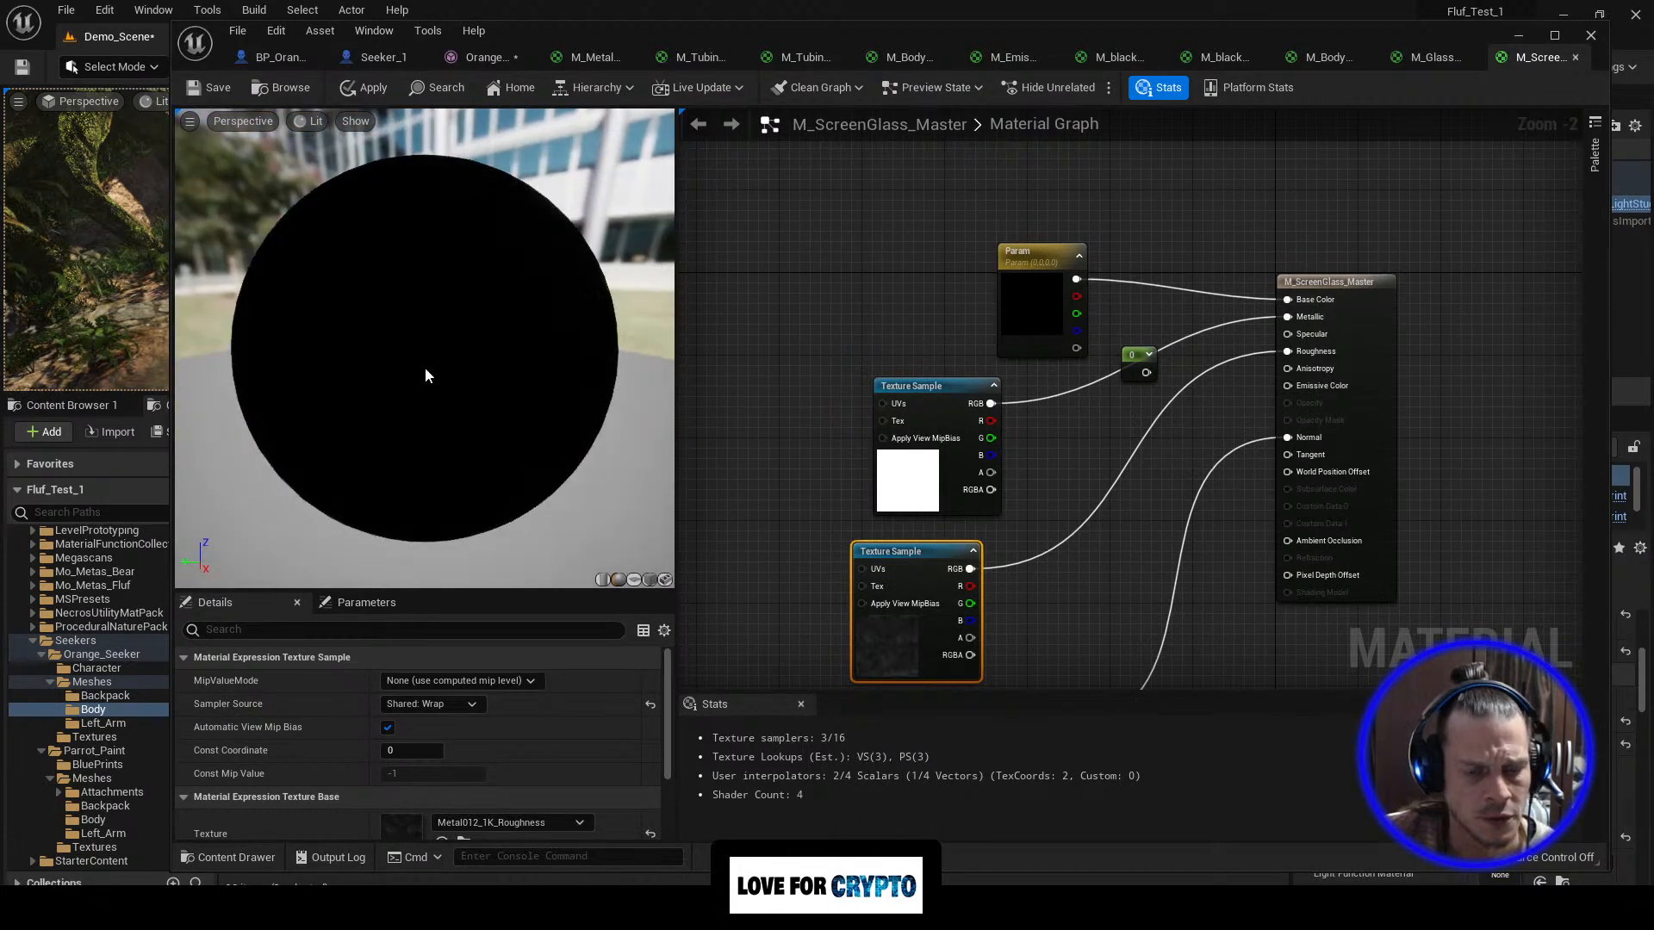
Step: Open the M_Screens_Master material from the Parrot_Paint Meshes/Body folder
{"action": "left_click", "coordinate": [1520, 38]}
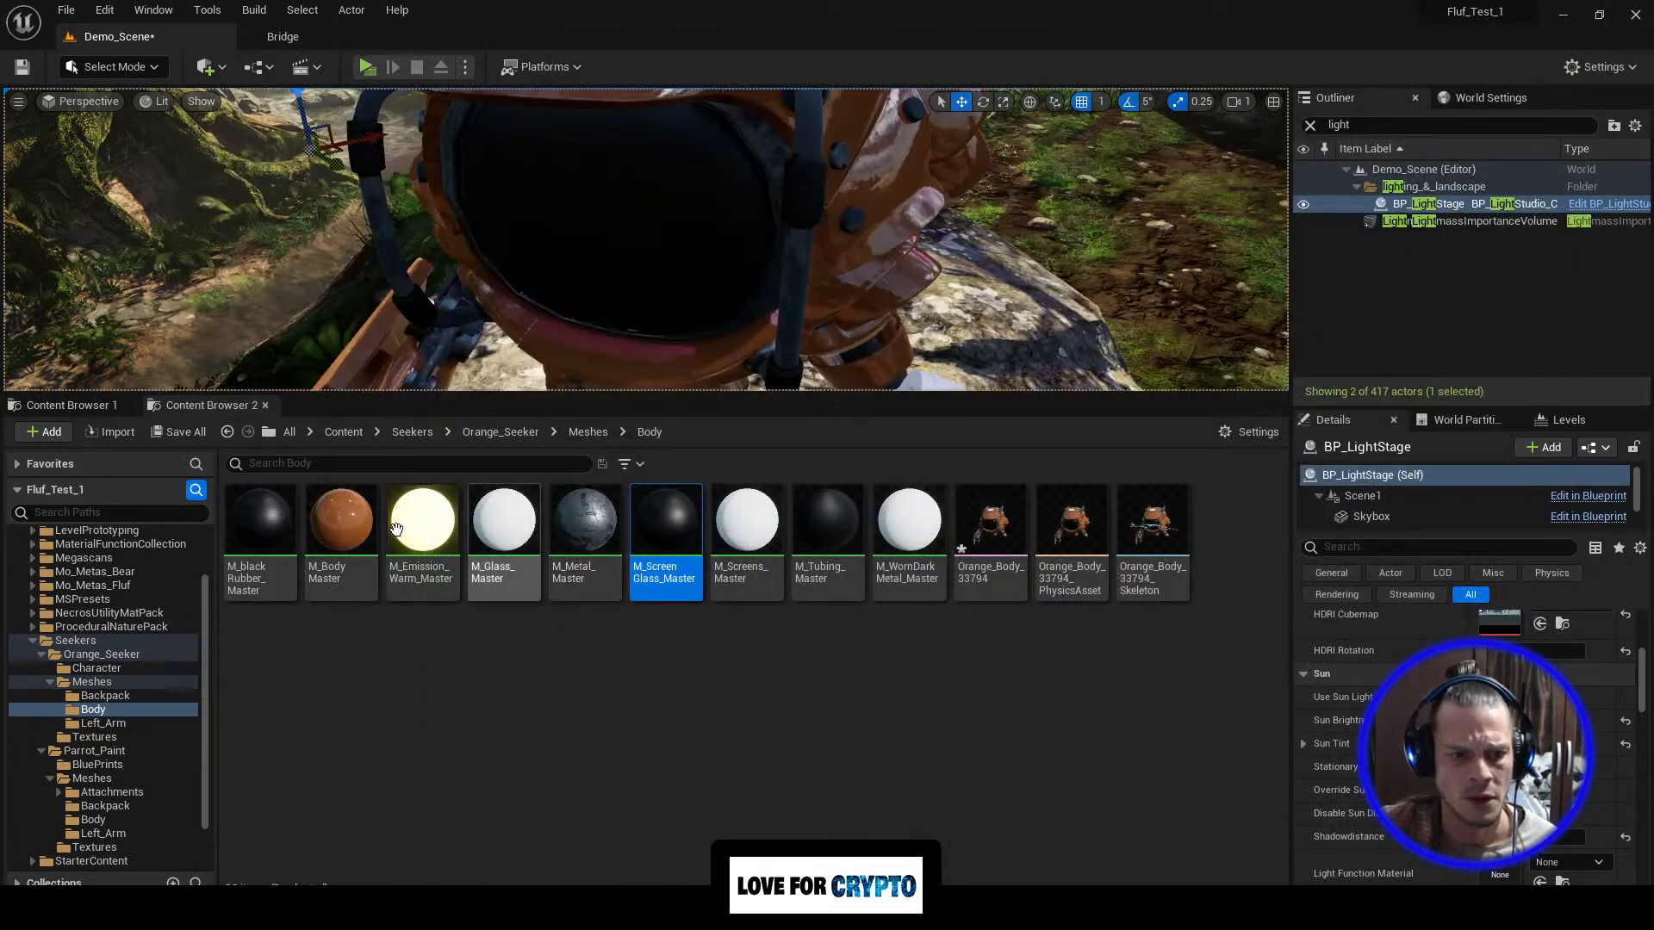
{"action": "left_click", "coordinate": [413, 432]}
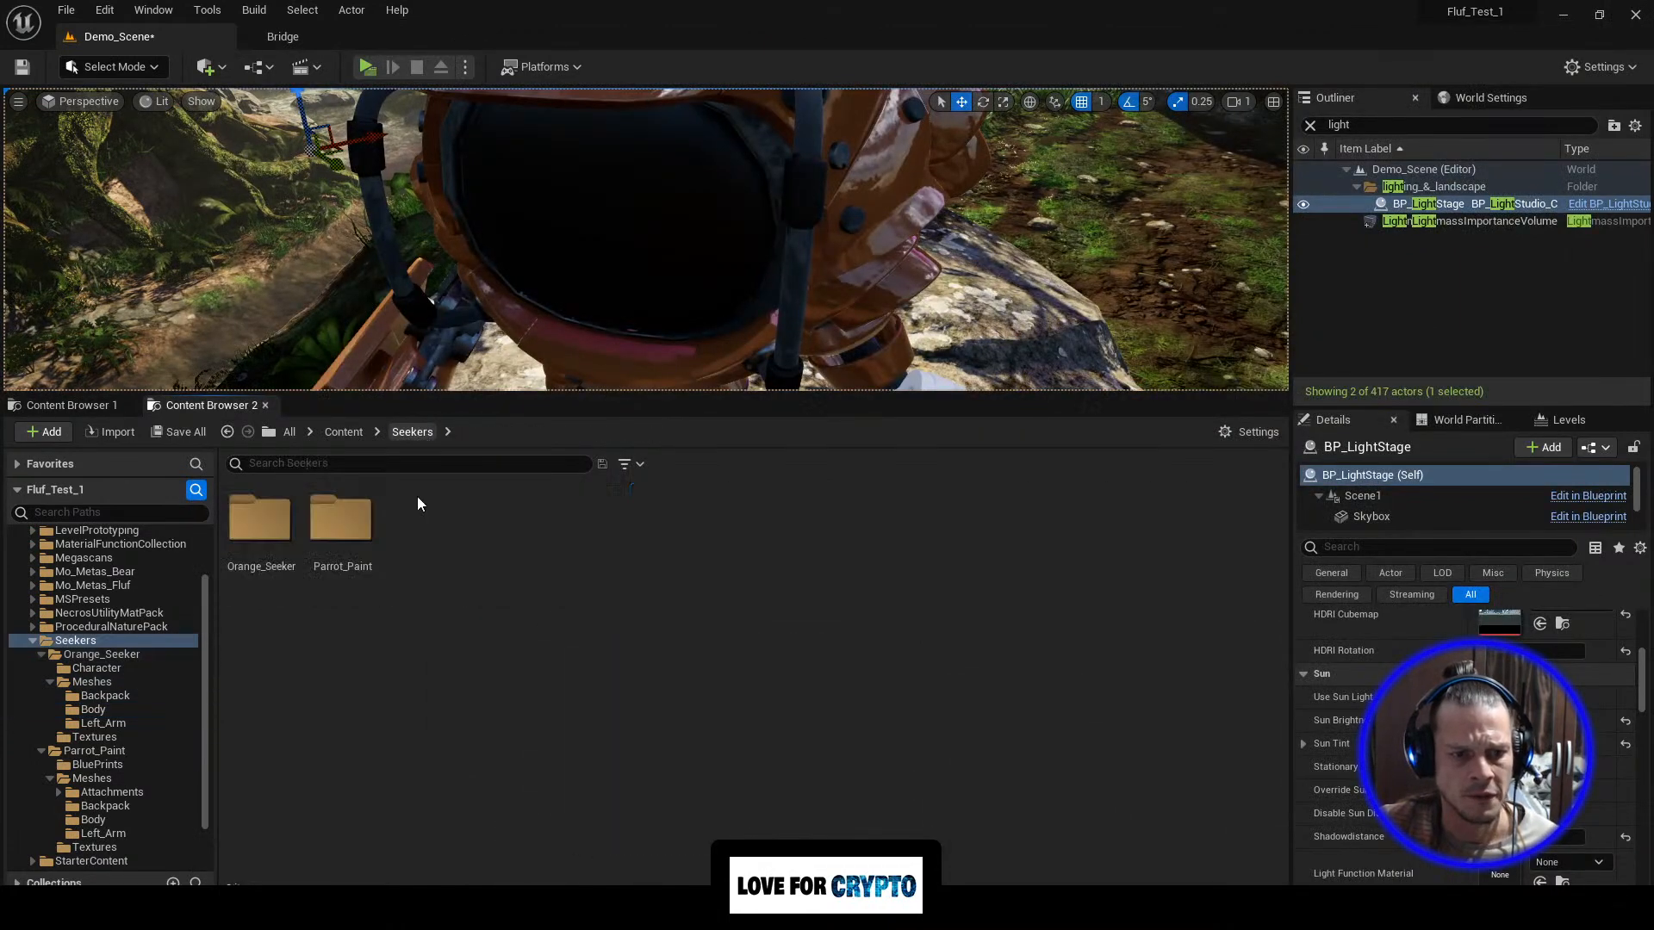
{"action": "double_click", "coordinate": [338, 539]}
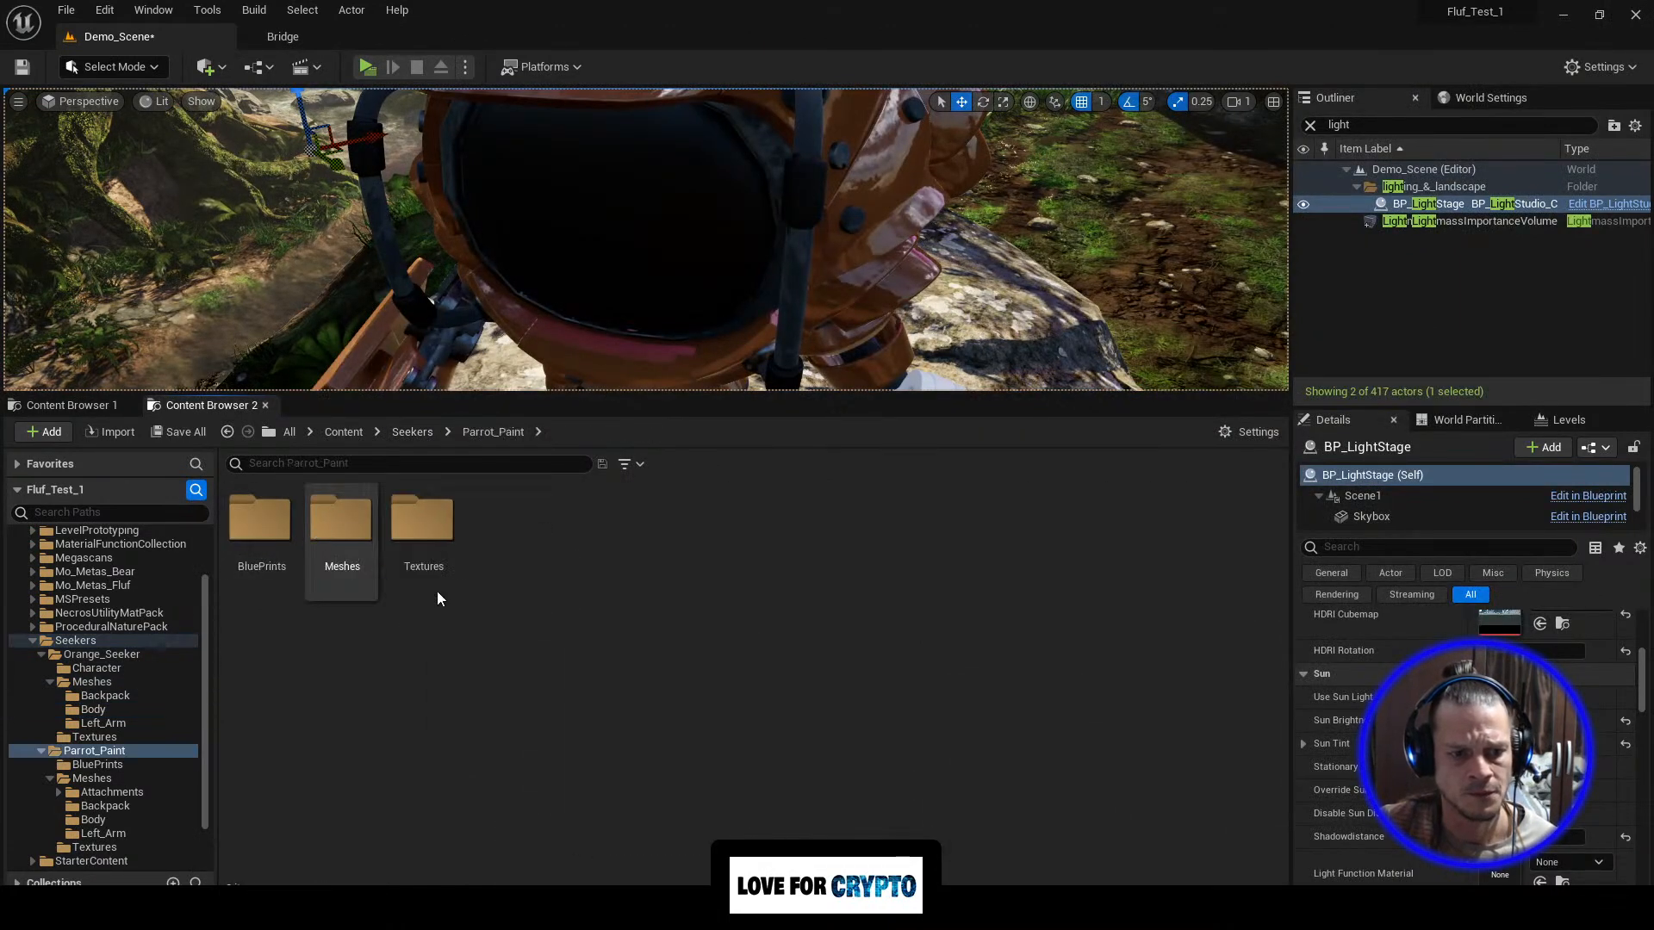
{"action": "double_click", "coordinate": [341, 530]}
{"action": "double_click", "coordinate": [422, 521]}
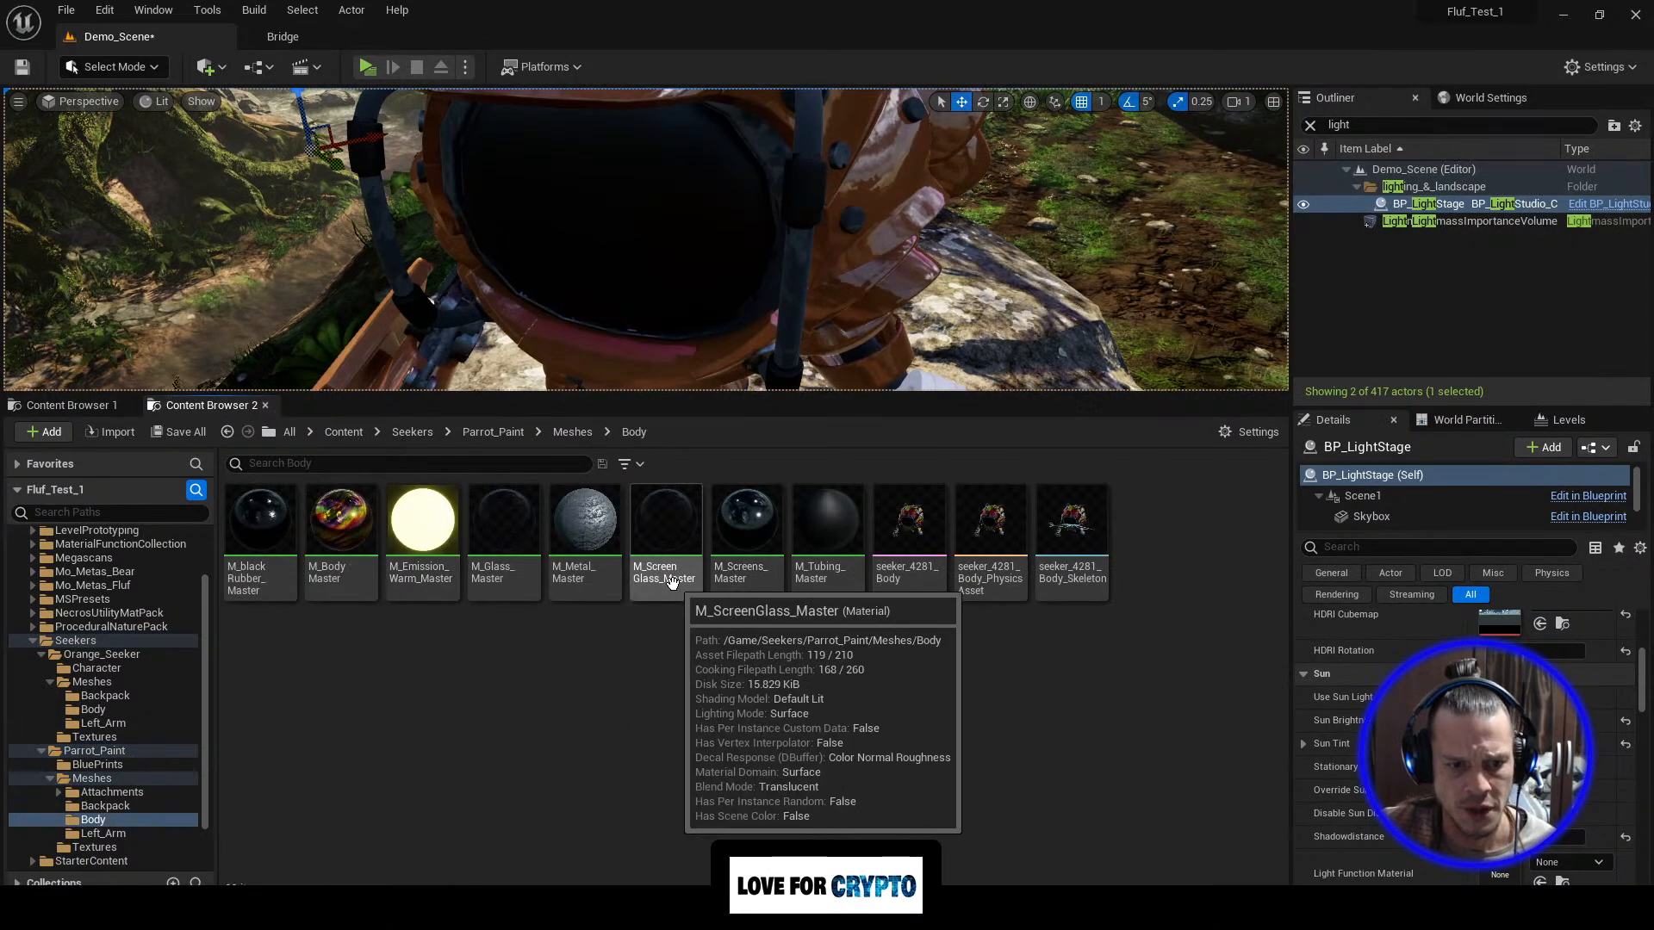
{"action": "double_click", "coordinate": [748, 569]}
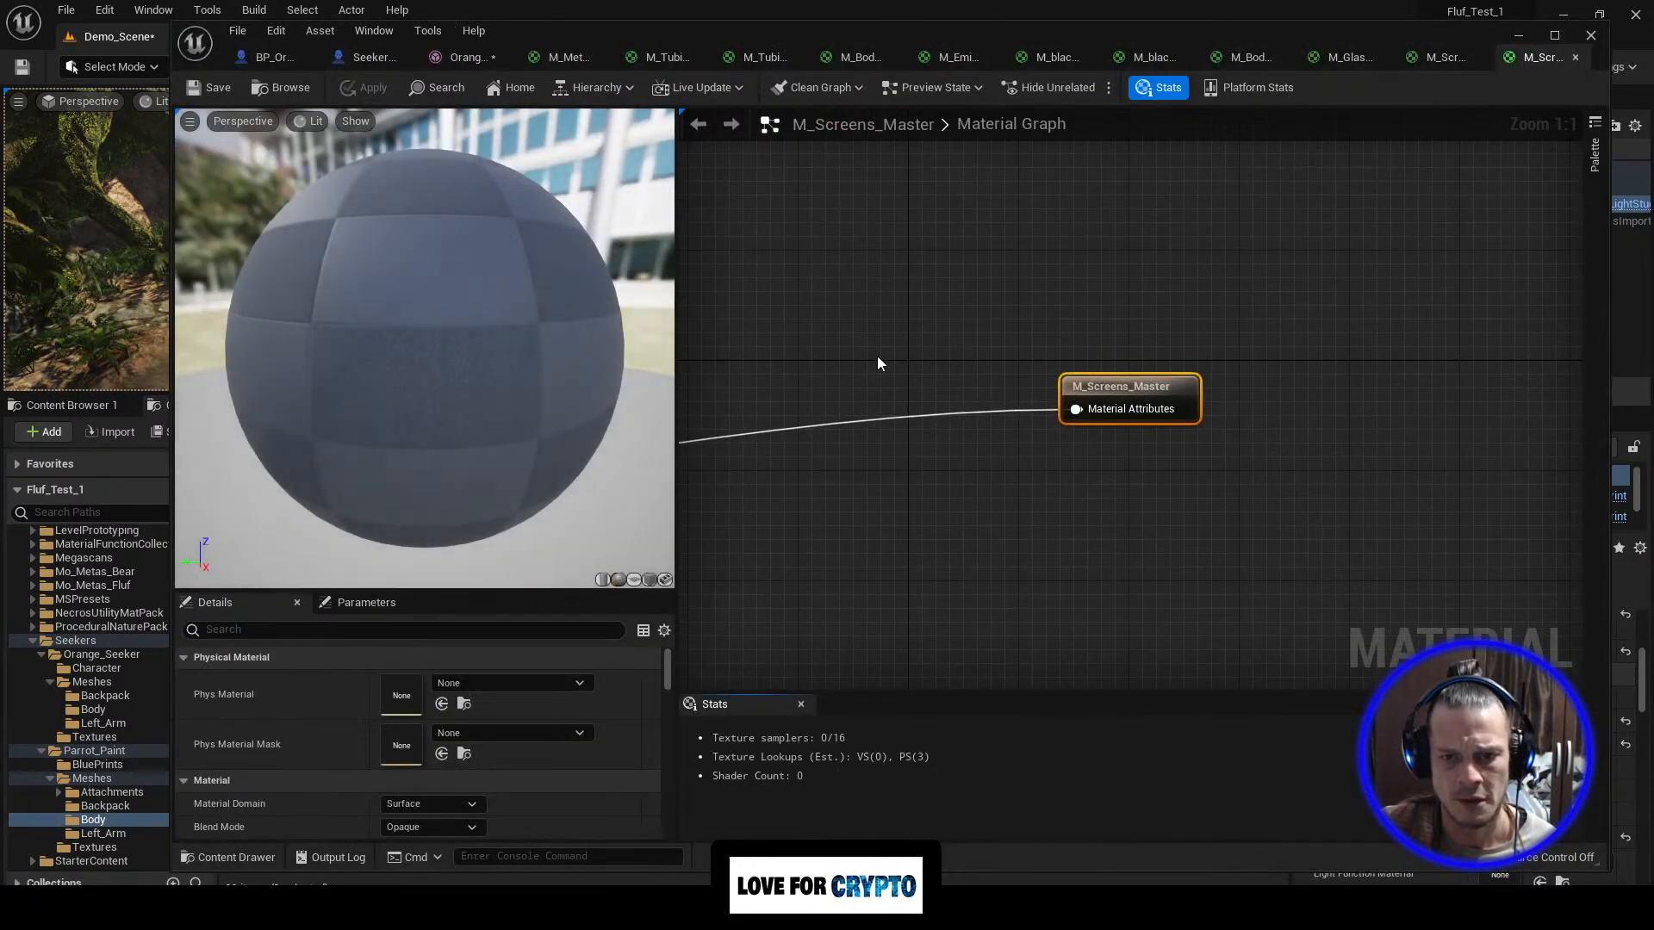
Step: Examine how the constants, Lerp nodes and Fresnel_Function are wired in M_Screens_Master, and inspect its preview sphere from another angle
{"action": "scroll", "coordinate": [861, 340], "scroll_direction": "down", "scroll_amount": 3}
{"action": "right_click_drag", "start_coordinate": [842, 324], "coordinate": [1375, 264]}
{"action": "right_click_drag", "start_coordinate": [988, 654], "coordinate": [1199, 483]}
{"action": "scroll", "coordinate": [1201, 482], "scroll_direction": "up", "scroll_amount": 2}
{"action": "right_click_drag", "start_coordinate": [1117, 546], "coordinate": [1391, 499]}
{"action": "scroll", "coordinate": [1163, 601], "scroll_direction": "down", "scroll_amount": 2}
{"action": "right_click_drag", "start_coordinate": [1068, 608], "coordinate": [1028, 579]}
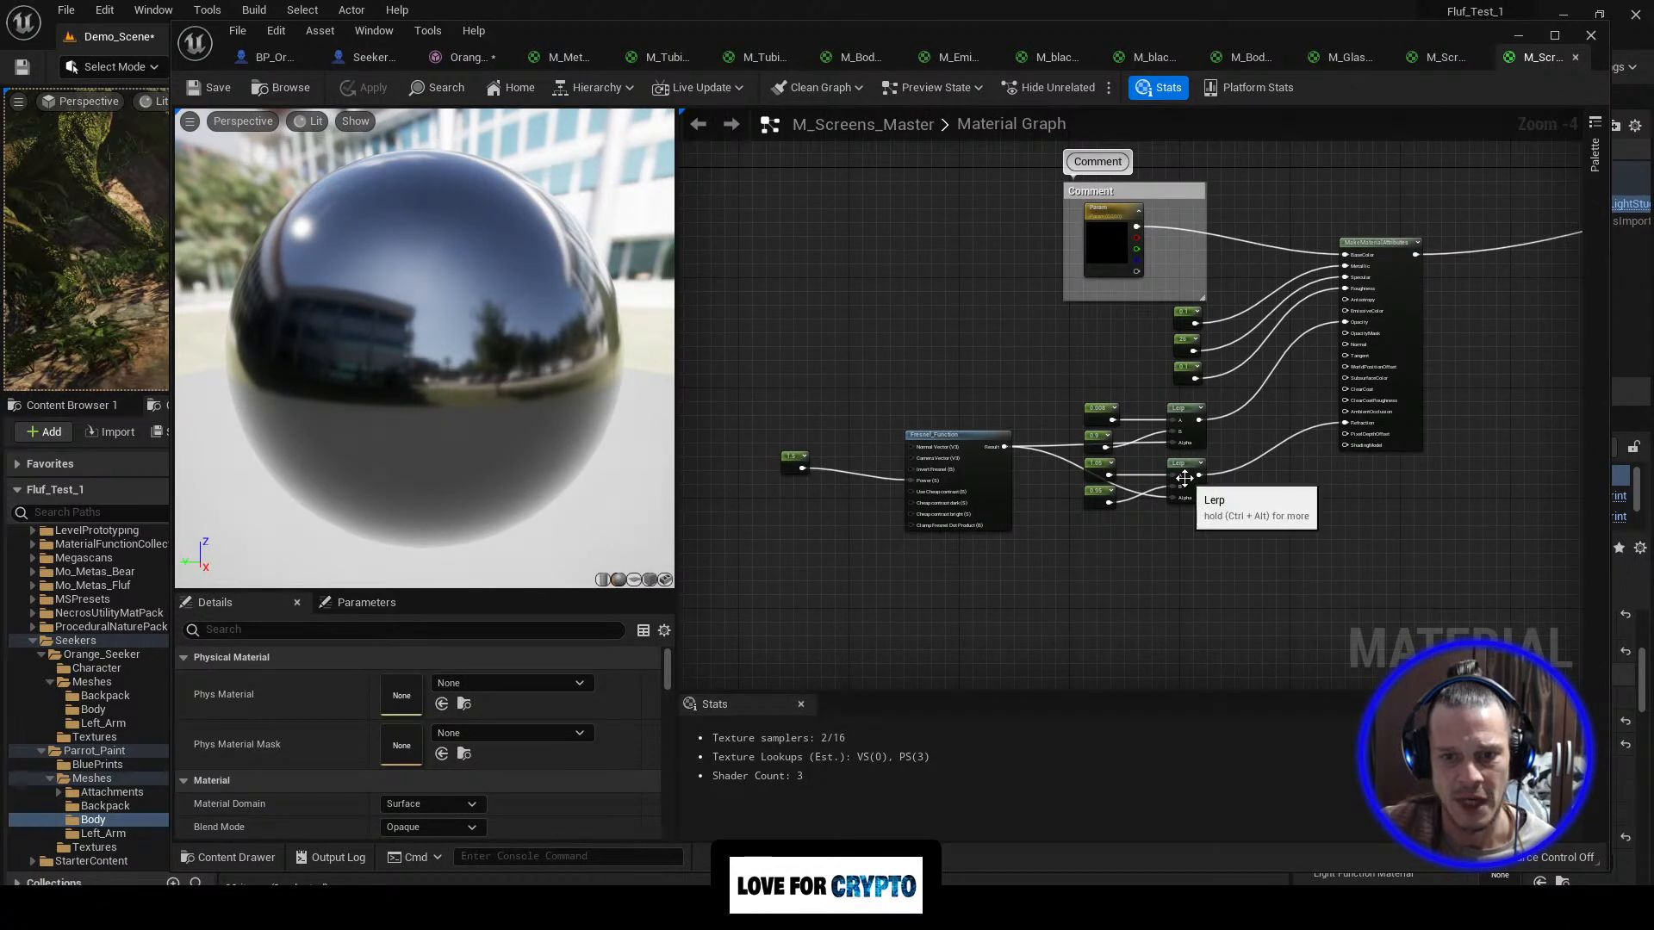
{"action": "left_click_drag", "start_coordinate": [317, 370], "coordinate": [586, 353]}
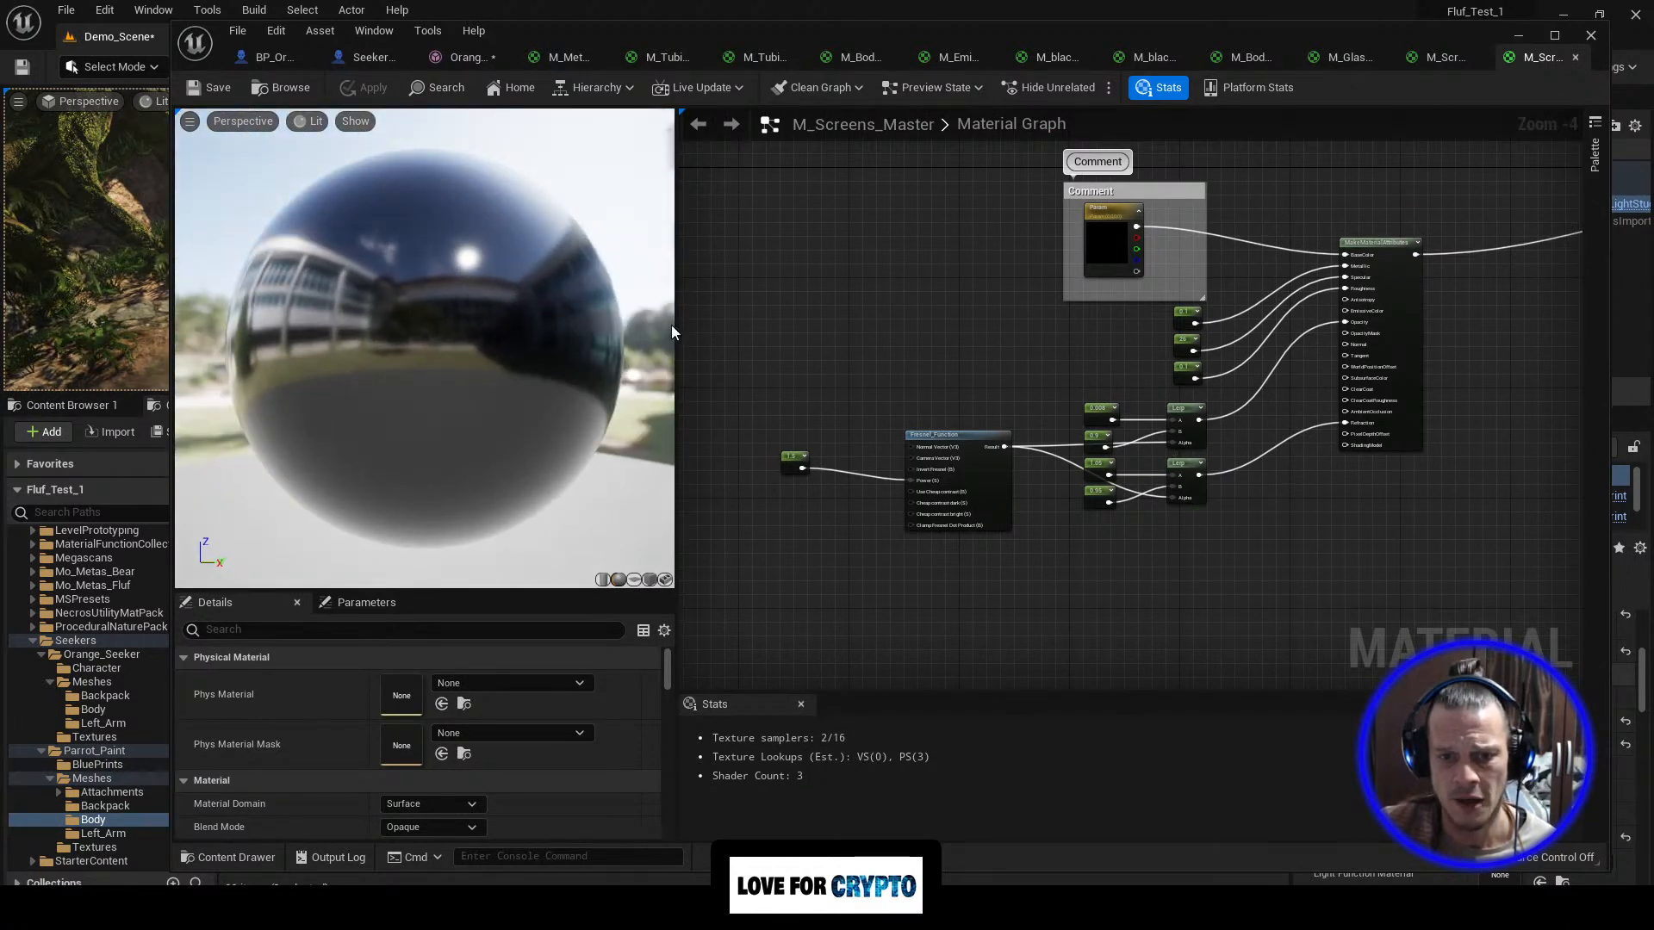
Step: Copy the constant, Lerp and Fresnel_Function nodes from M_Screens_Master, and delete the three Texture Samples from M_ScreenGlass_Master
{"action": "left_click_drag", "start_coordinate": [793, 443], "coordinate": [1241, 517]}
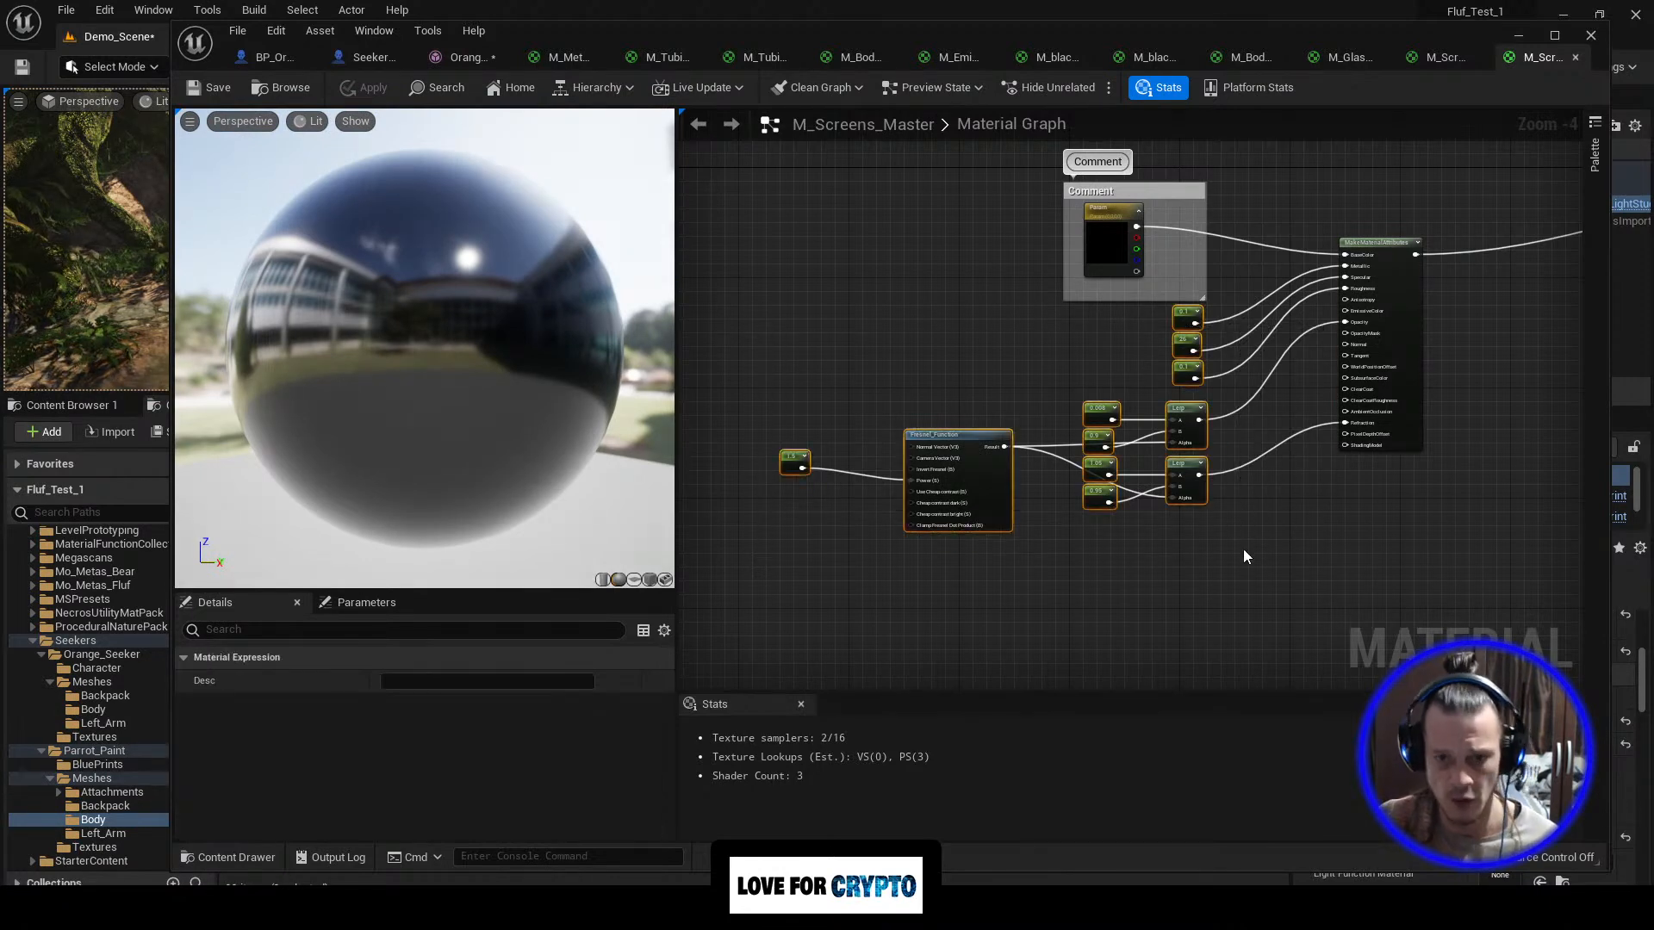
{"action": "left_click", "coordinate": [1410, 59]}
{"action": "scroll", "coordinate": [817, 262], "scroll_direction": "up", "scroll_amount": 2}
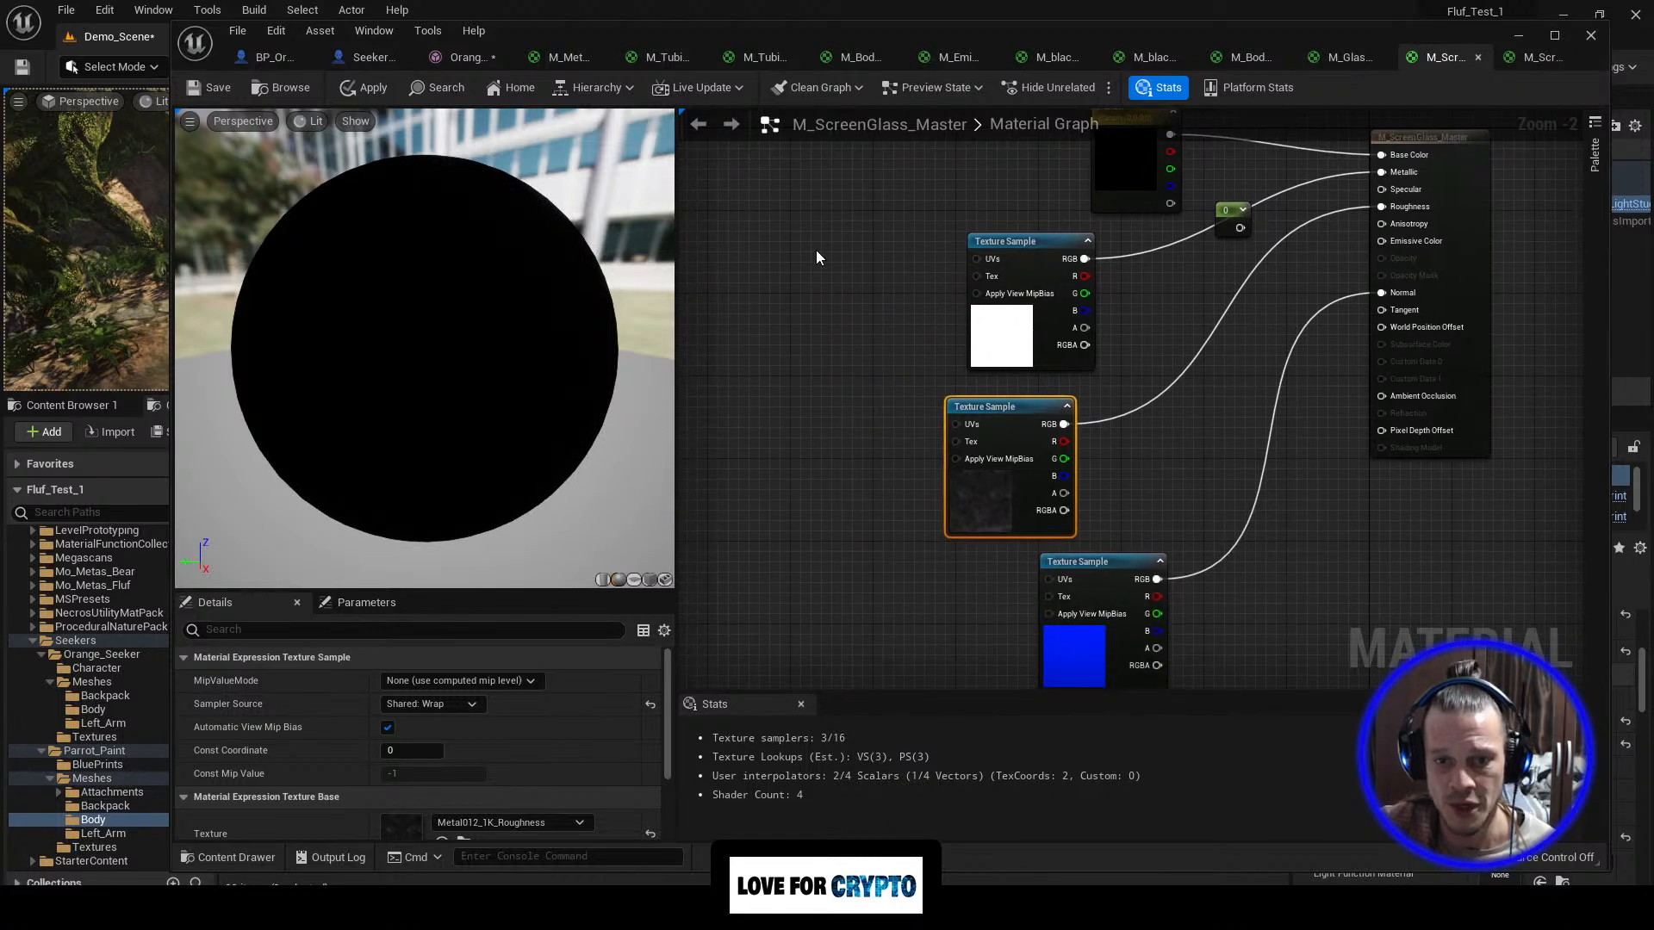
{"action": "left_click_drag", "start_coordinate": [918, 361], "coordinate": [1158, 661]}
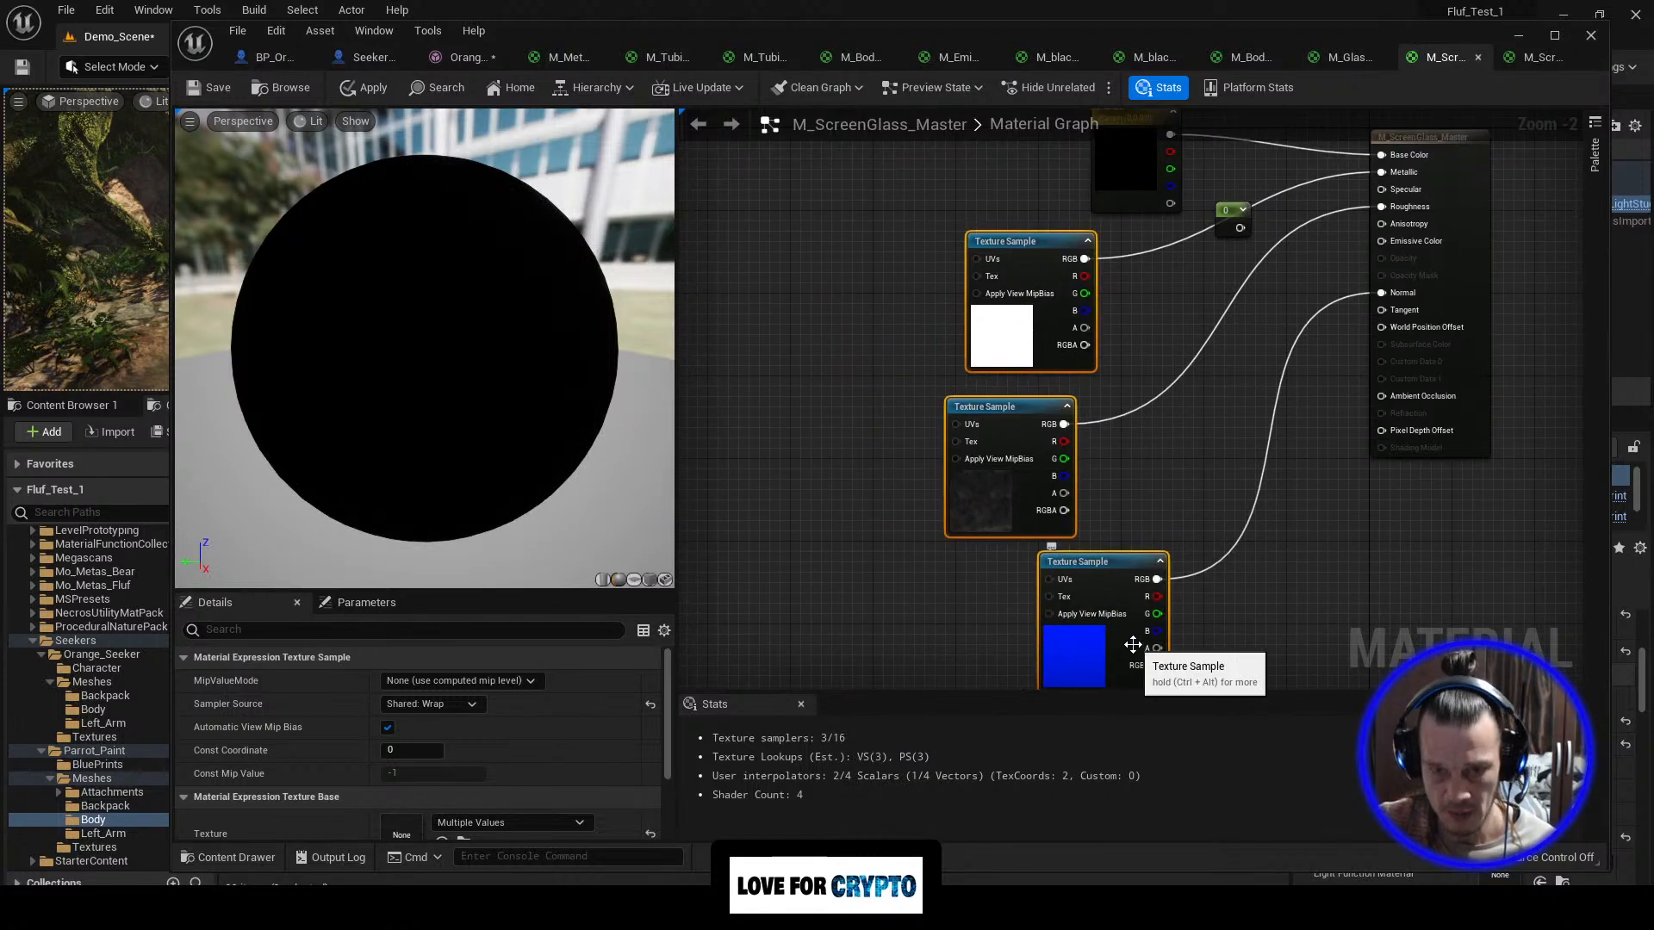
{"action": "key", "text": "Delete"}
Step: Paste the copied constant, Lerp and Fresnel_Function nodes into empty space in the M_ScreenGlass_Master graph
{"action": "scroll", "coordinate": [898, 473], "scroll_direction": "down", "scroll_amount": 3}
{"action": "right_click_drag", "start_coordinate": [896, 467], "coordinate": [1005, 448]}
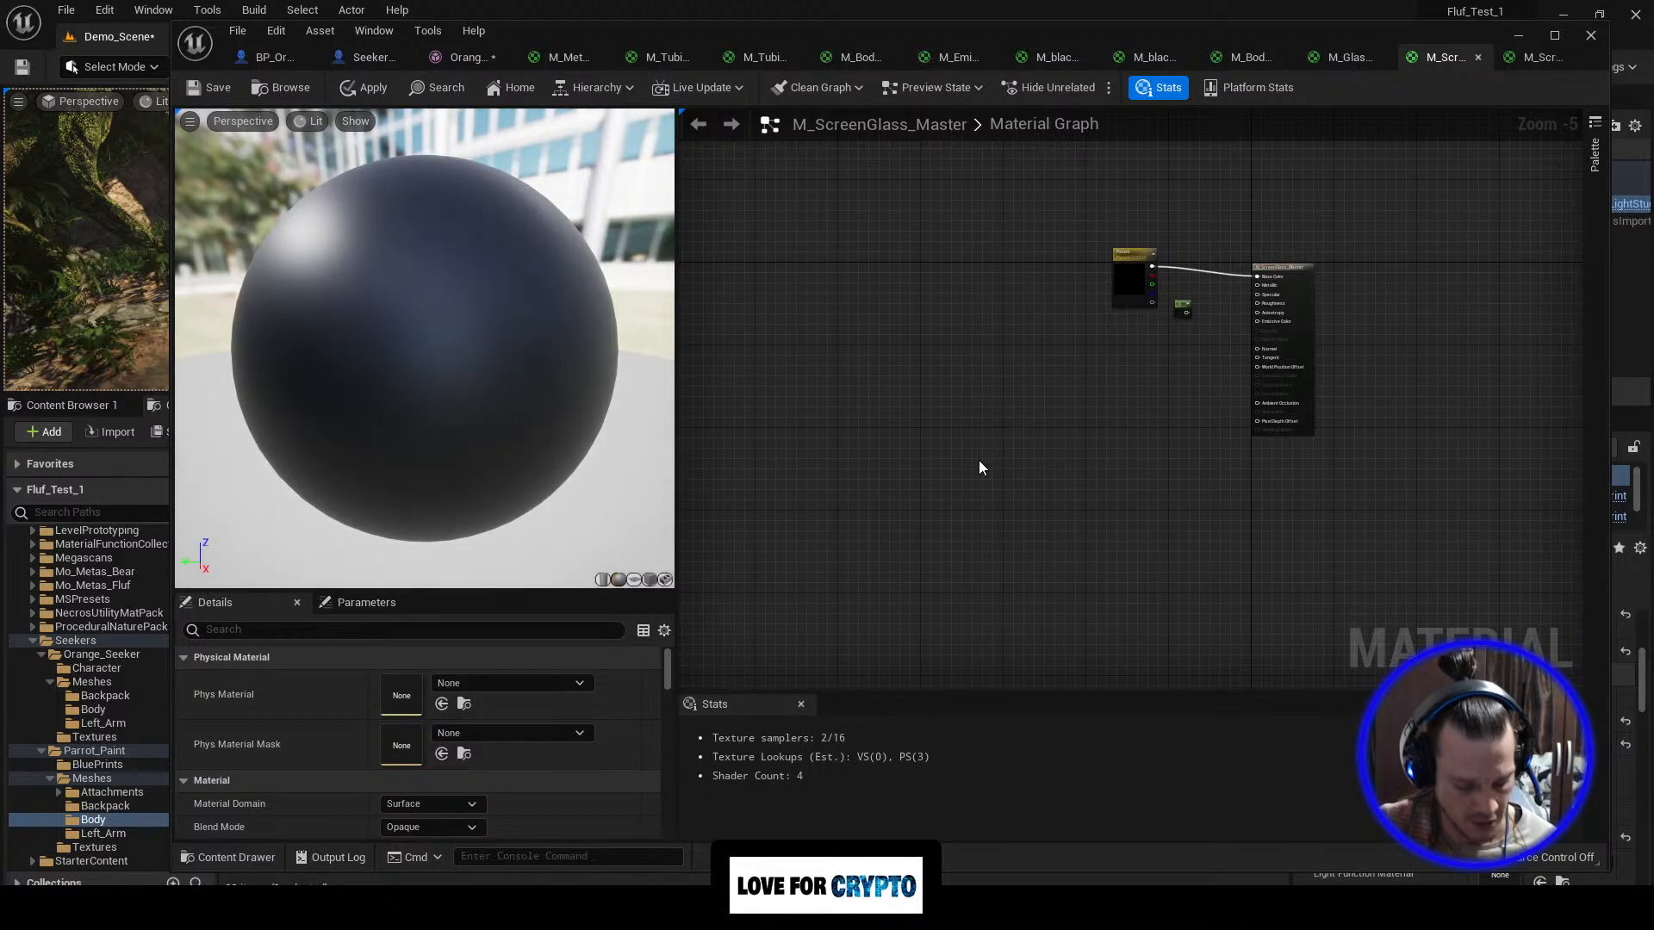
{"action": "key", "text": "ctrl+v"}
{"action": "right_click_drag", "start_coordinate": [1131, 442], "coordinate": [1131, 405]}
{"action": "scroll", "coordinate": [1131, 405], "scroll_direction": "up", "scroll_amount": 2}
{"action": "left_click_drag", "start_coordinate": [1002, 330], "coordinate": [1344, 271]}
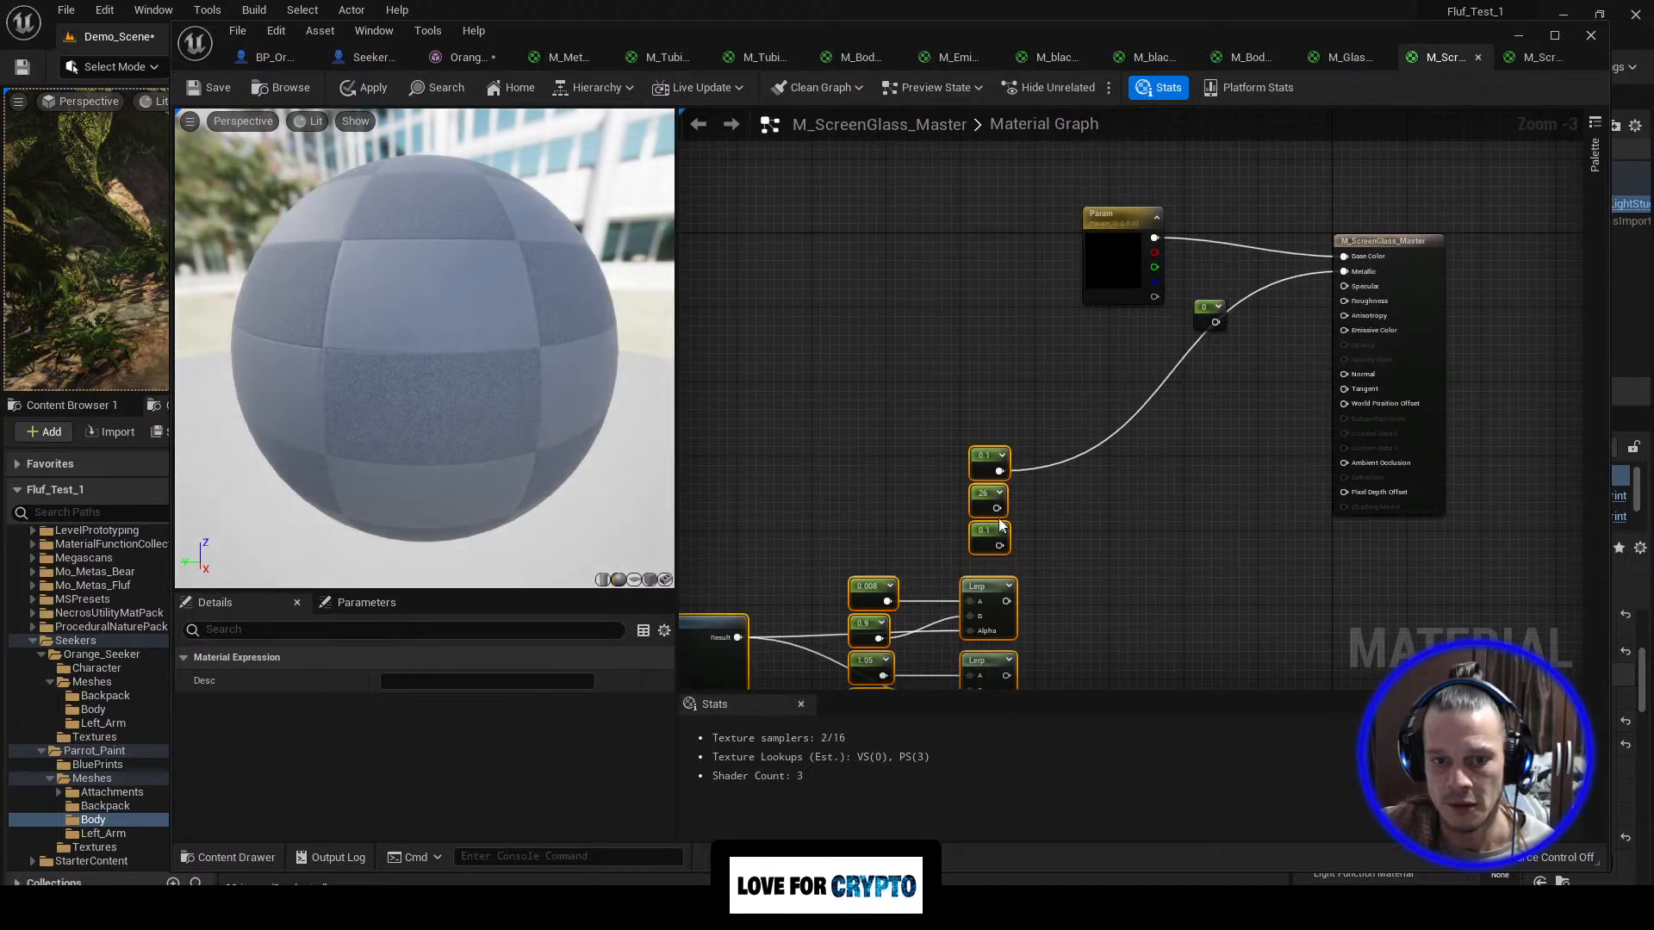
{"action": "left_click", "coordinate": [1344, 271], "text": "alt"}
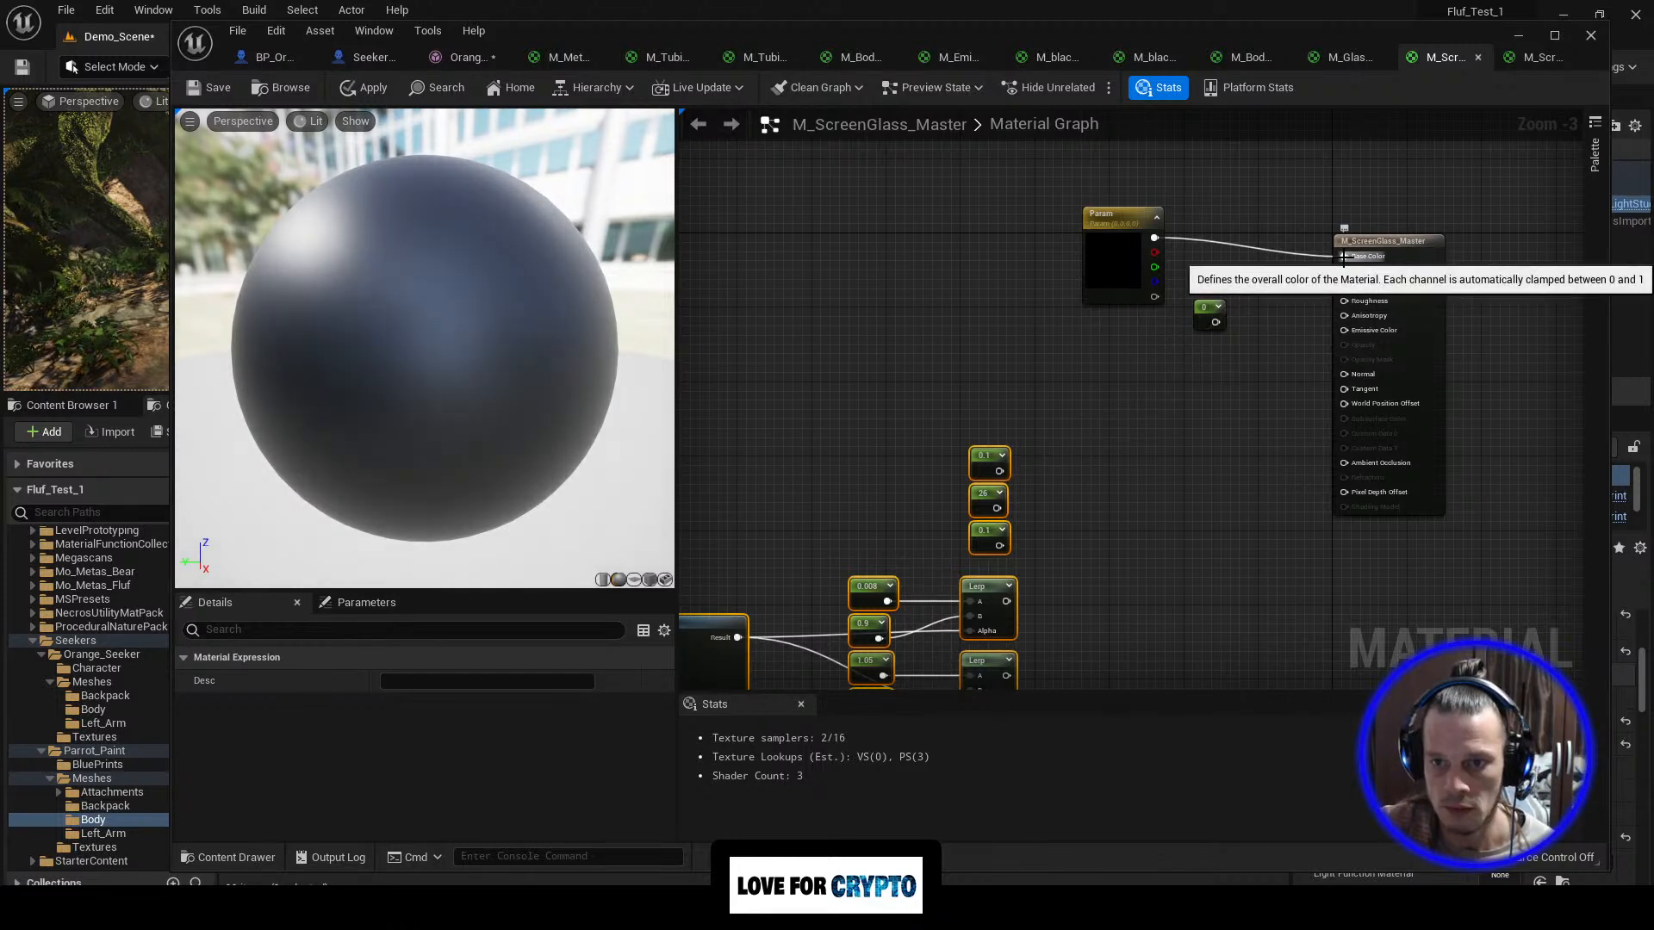
Step: Disconnect the Param node from Base Color and move the material's result node farther away from the other nodes
{"action": "left_click", "coordinate": [1344, 256], "text": "alt"}
{"action": "left_click_drag", "start_coordinate": [1370, 247], "coordinate": [1466, 251]}
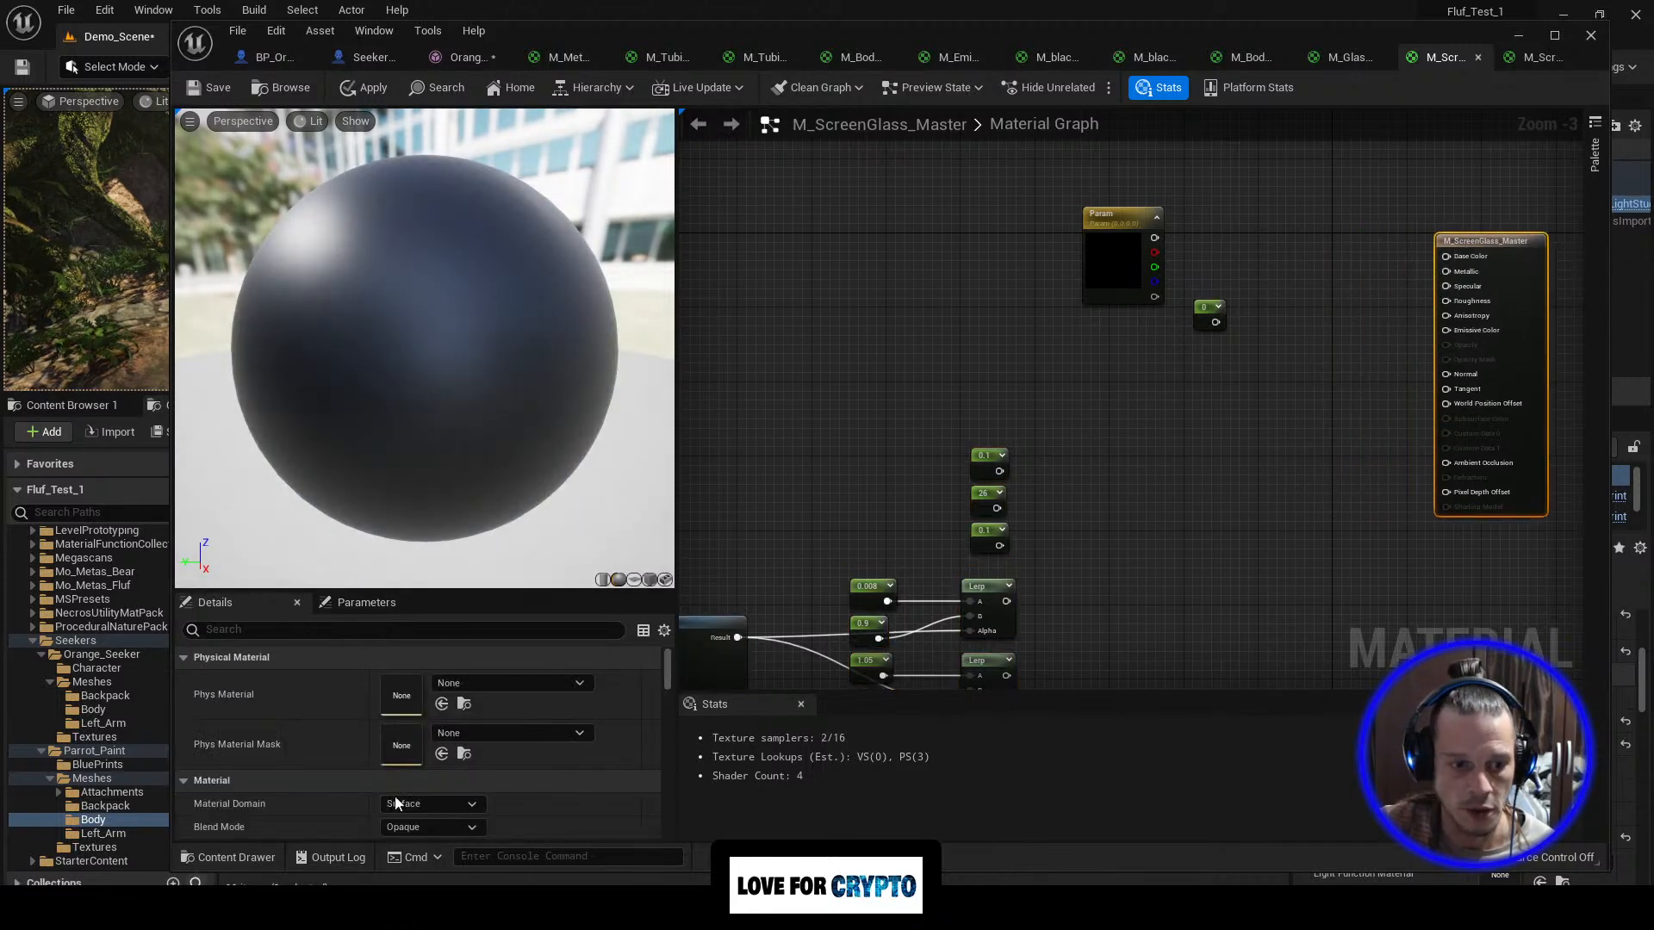
Step: Set the Blend Mode of M_ScreenGlass_Master to Translucent
{"action": "scroll", "coordinate": [567, 766], "scroll_direction": "down", "scroll_amount": 1}
{"action": "left_click", "coordinate": [473, 800]}
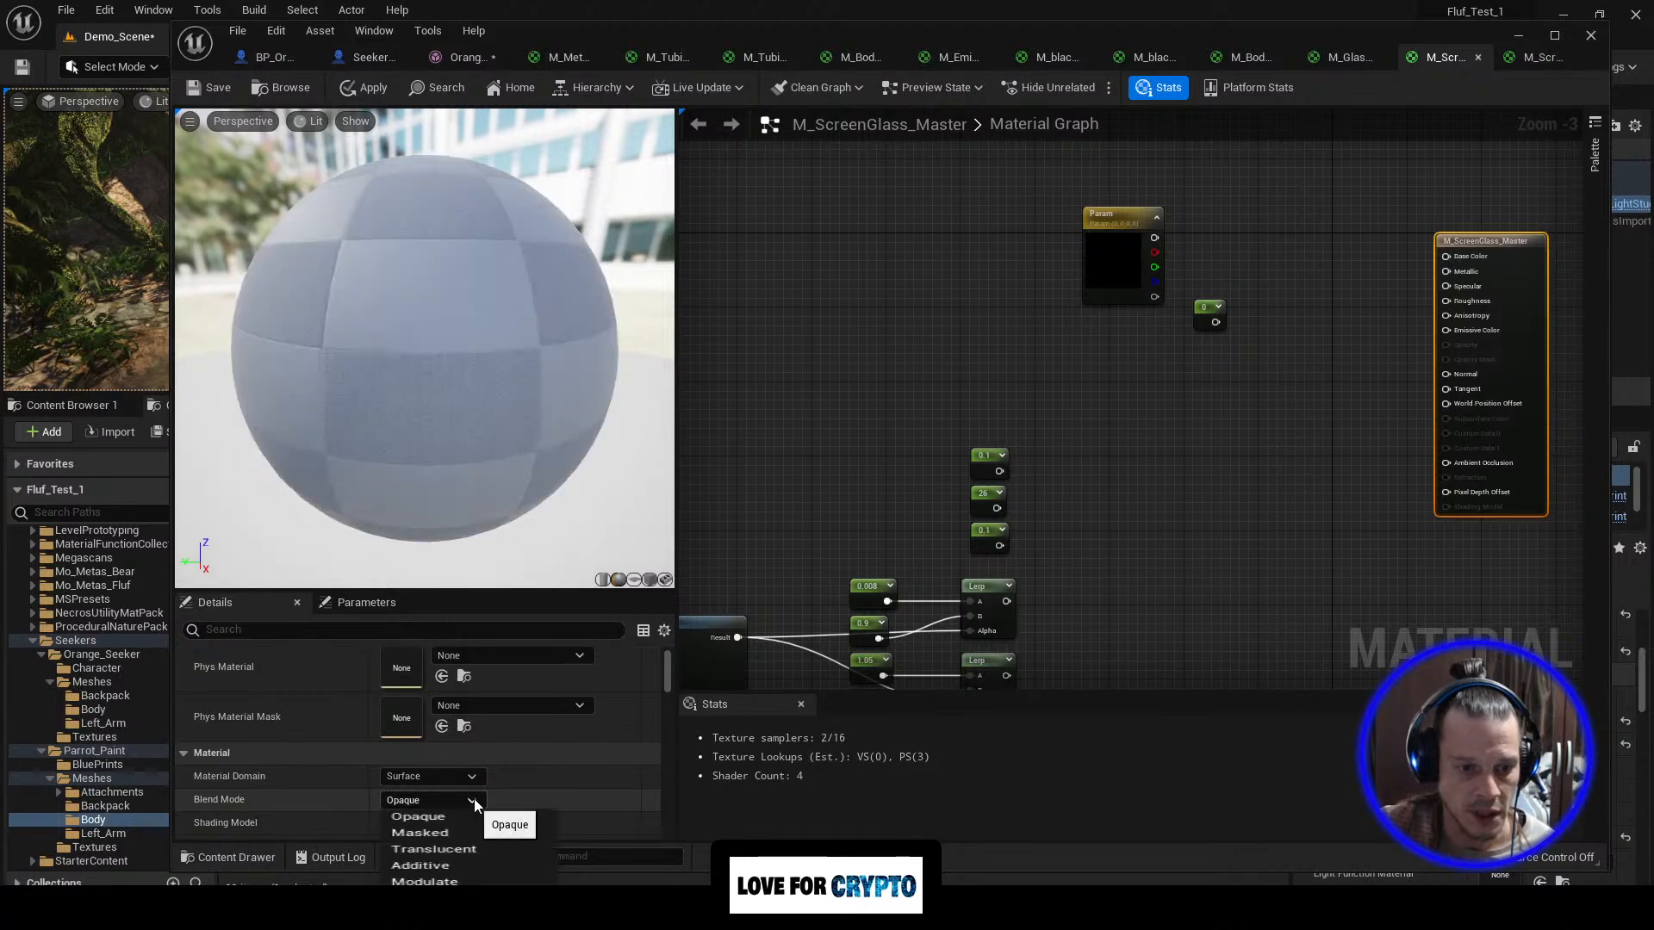
{"action": "left_click", "coordinate": [473, 847]}
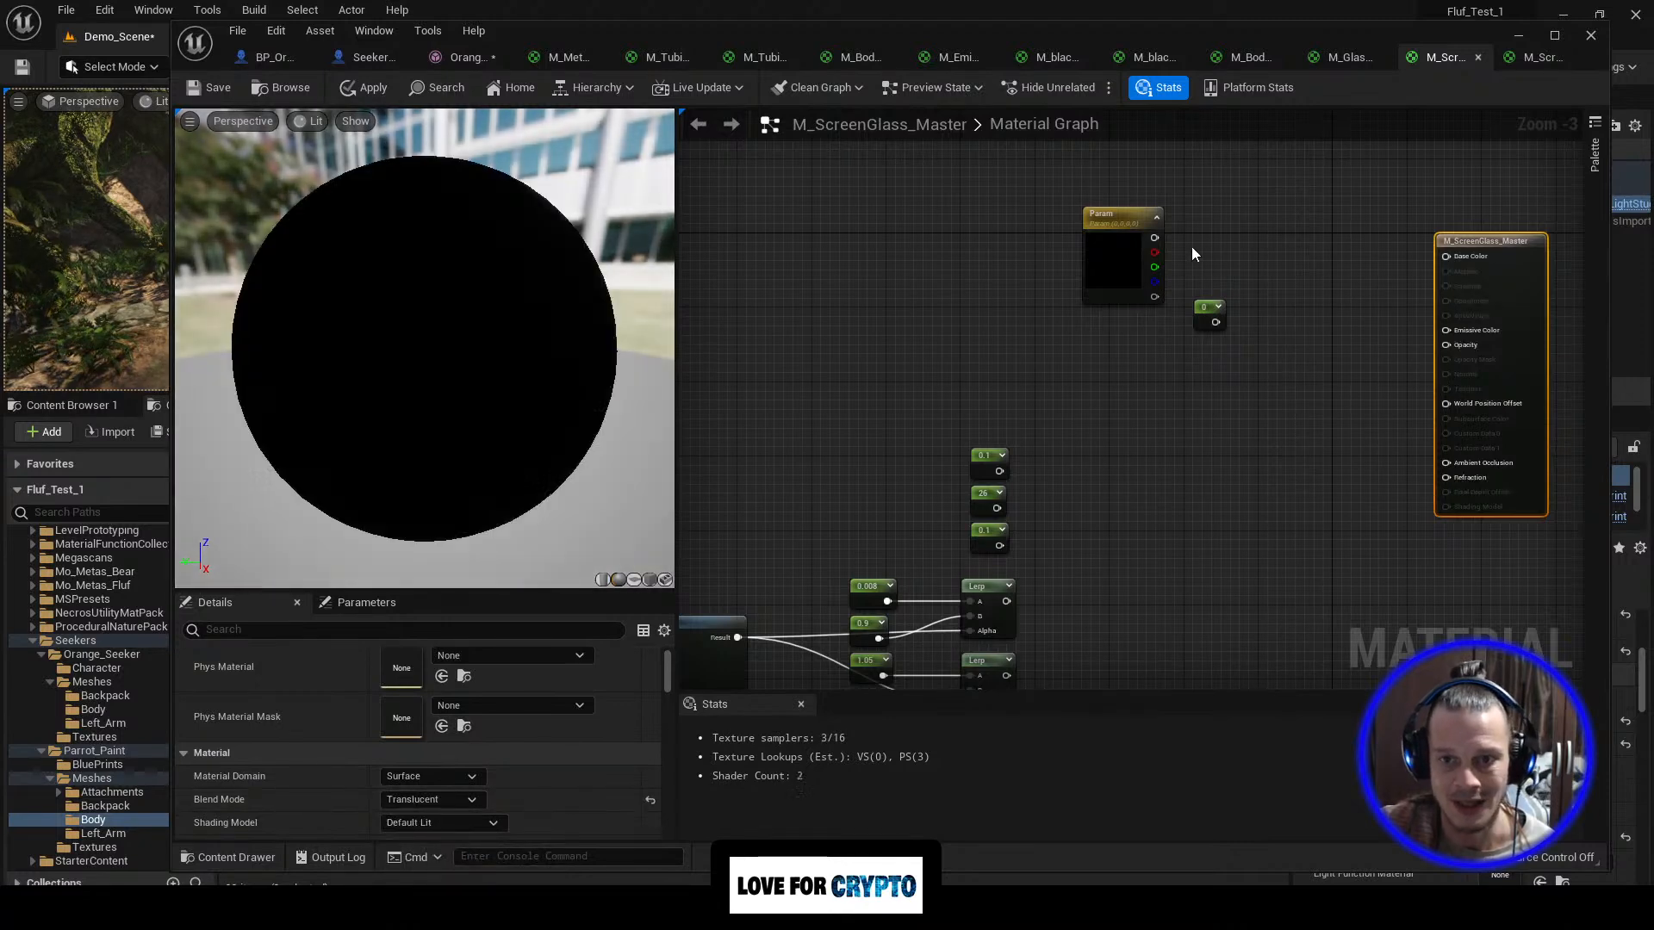
Step: Draw a connection from the main output of the Param node toward Base Color on the material's result node
{"action": "left_click_drag", "start_coordinate": [1155, 239], "coordinate": [1389, 256]}
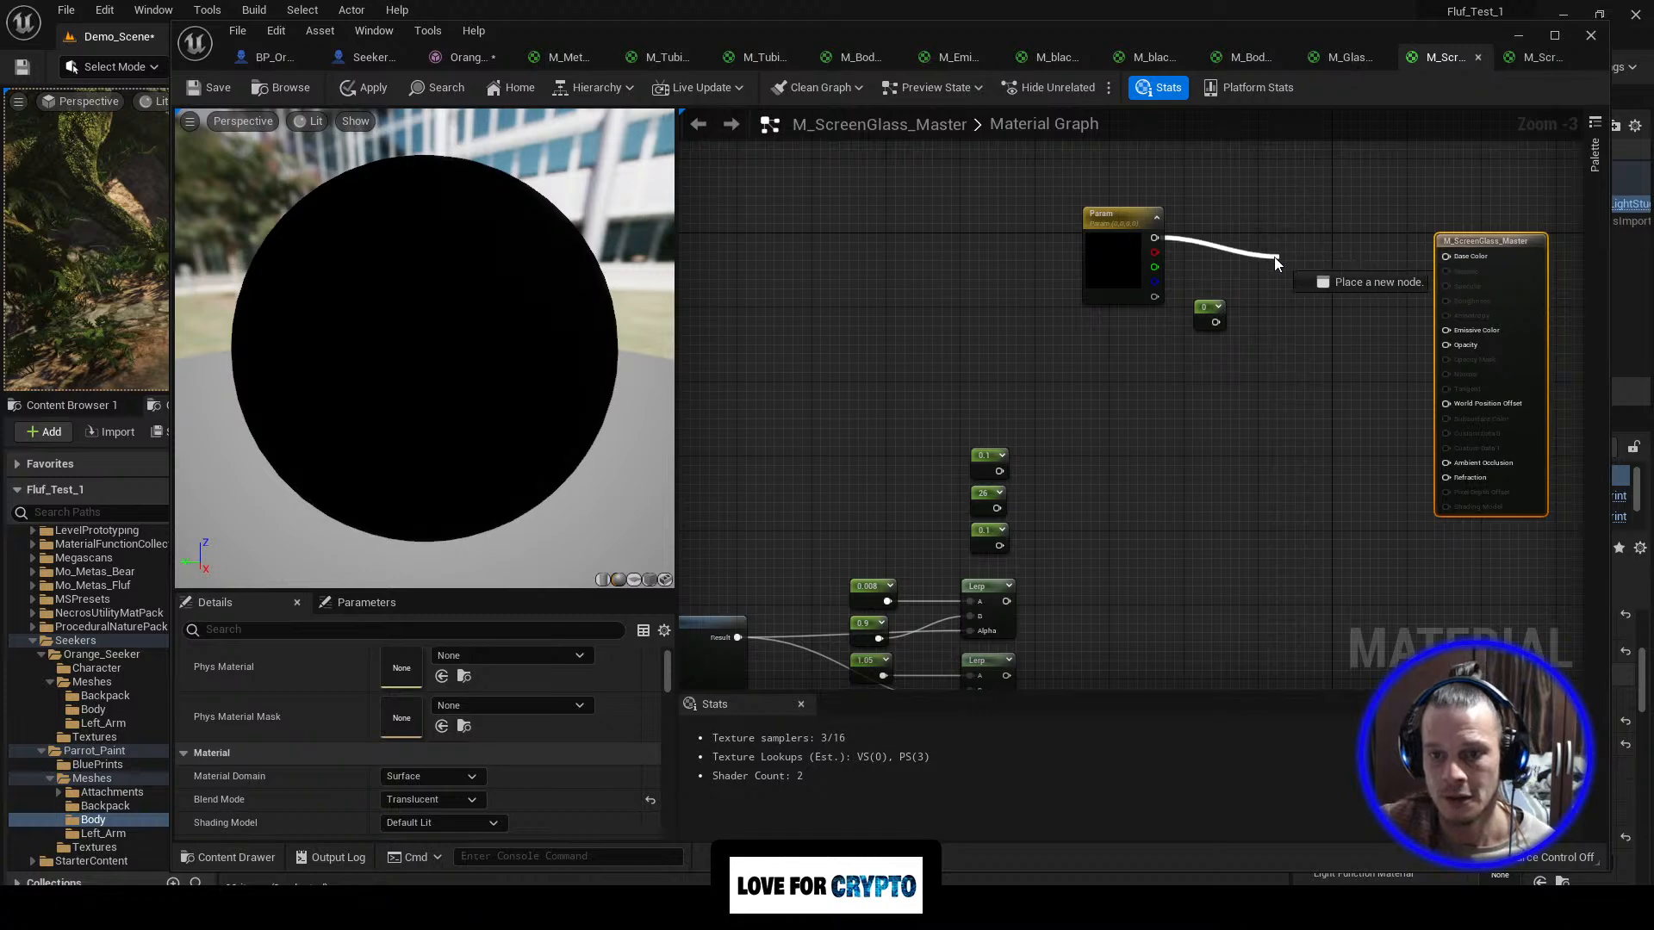
Step: Add a MakeMaterialAttributes node before the material output, connect the Param colour to its BaseColor, and move the unconnected 0 constant aside
{"action": "left_click_drag", "start_coordinate": [1286, 257], "coordinate": [1264, 256]}
{"action": "left_click", "coordinate": [1182, 451]}
{"action": "right_click", "coordinate": [1330, 359]}
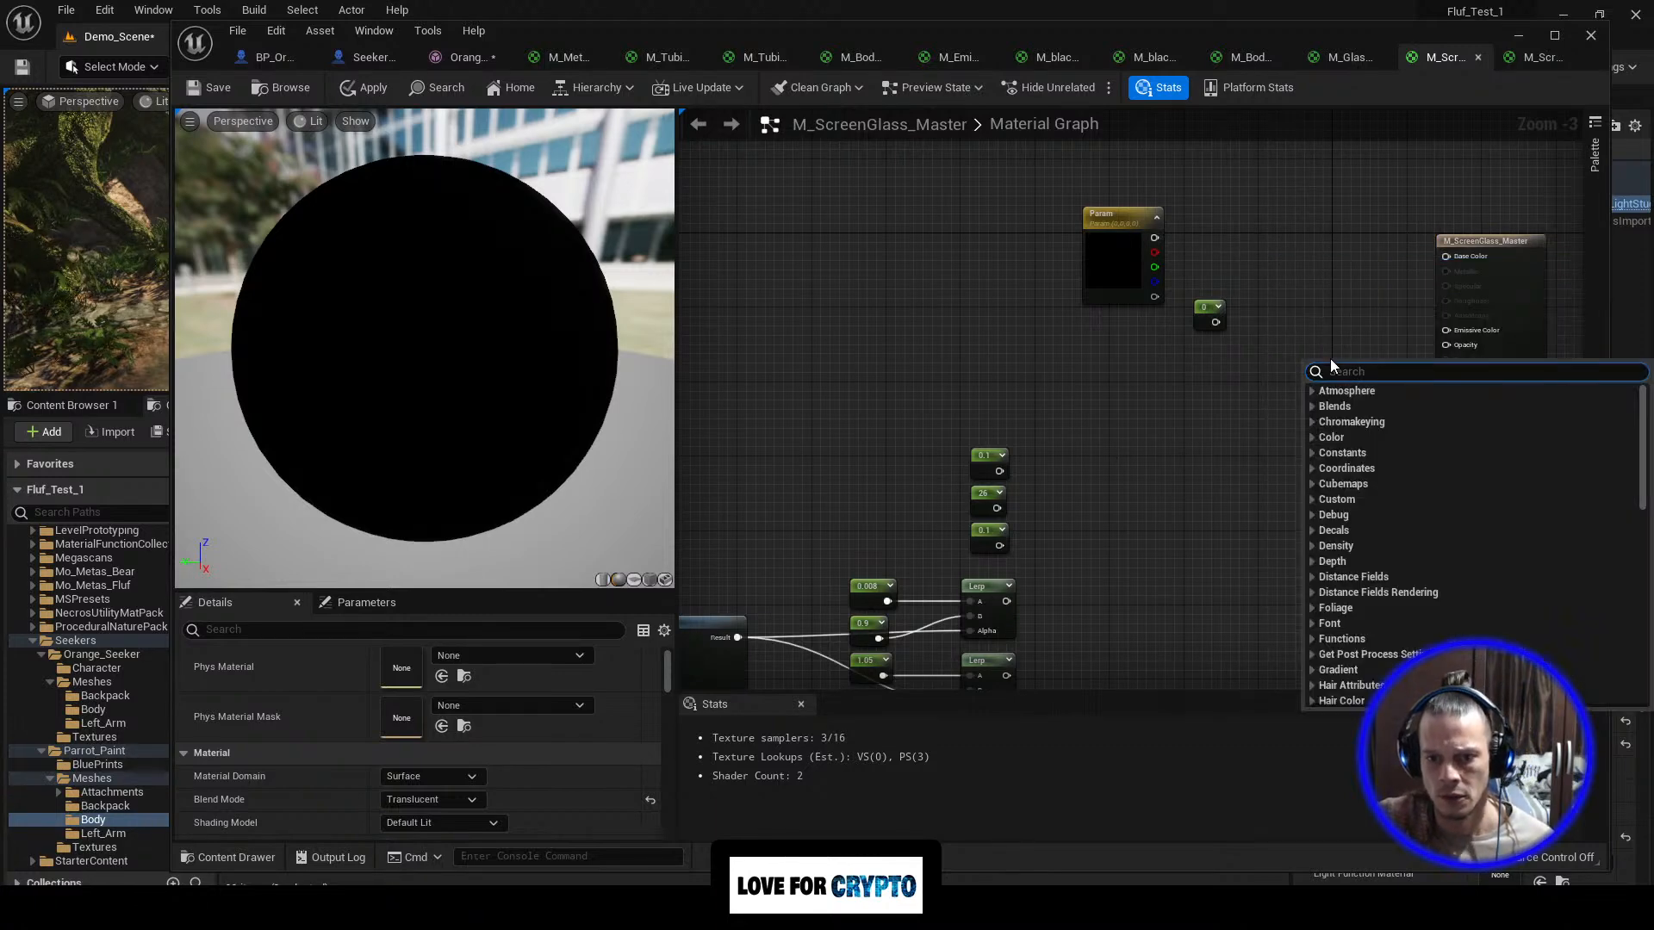
{"action": "type", "text": "make"}
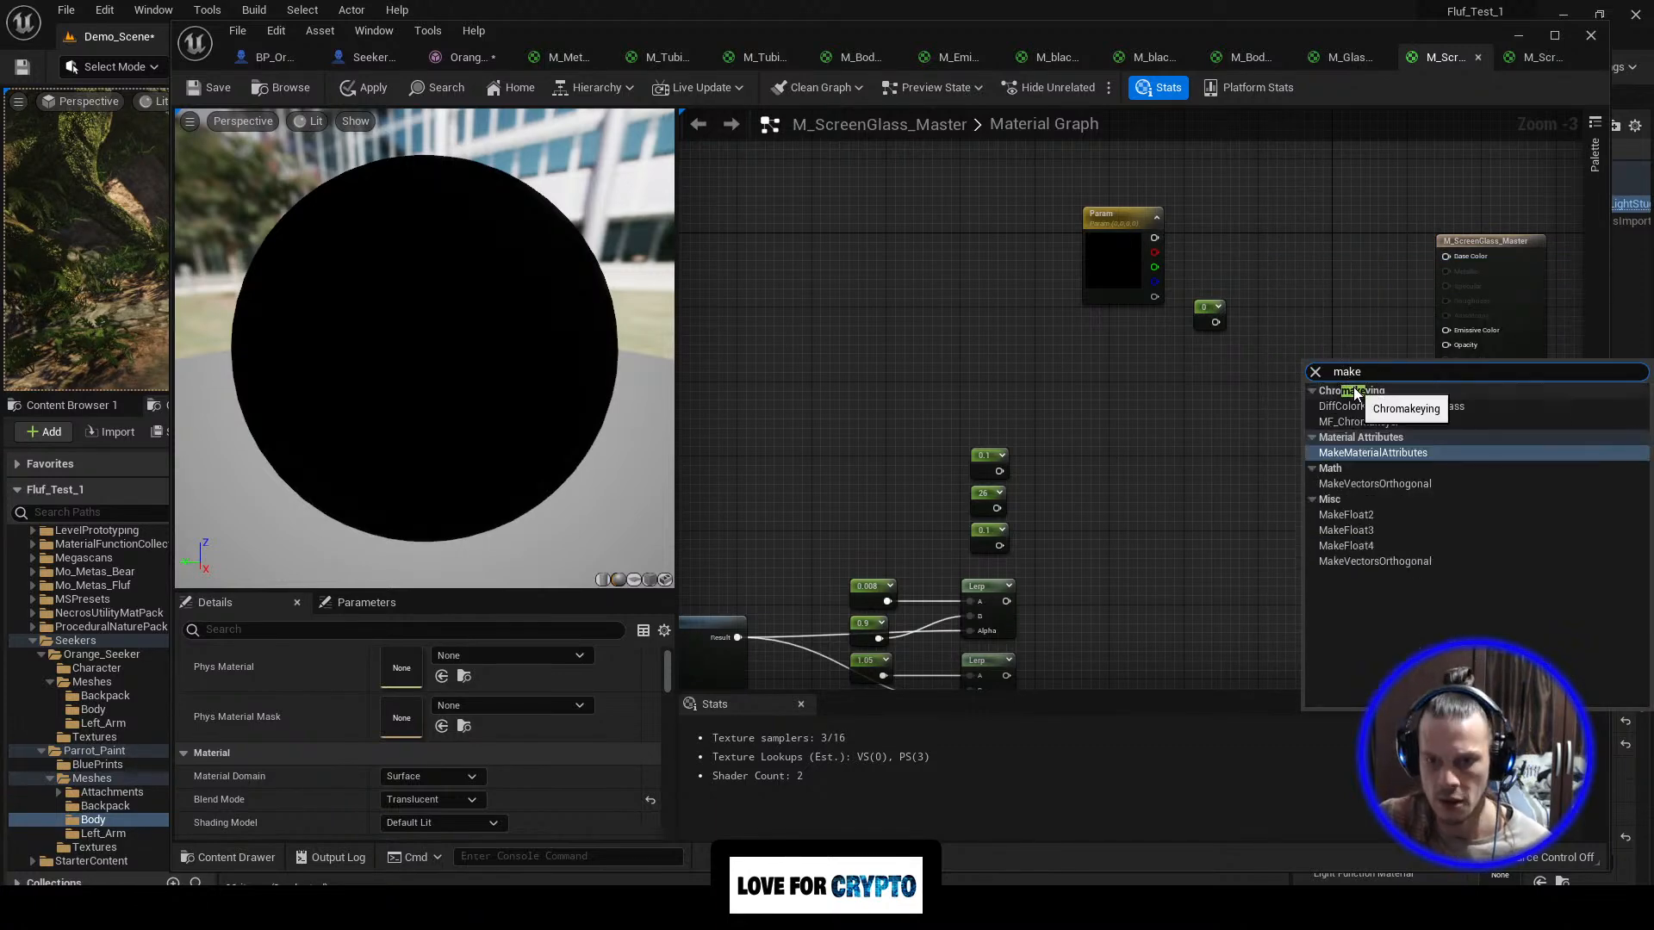
{"action": "left_click", "coordinate": [1372, 452]}
{"action": "left_click_drag", "start_coordinate": [1395, 371], "coordinate": [1446, 257]}
{"action": "left_click_drag", "start_coordinate": [1154, 238], "coordinate": [1266, 276]}
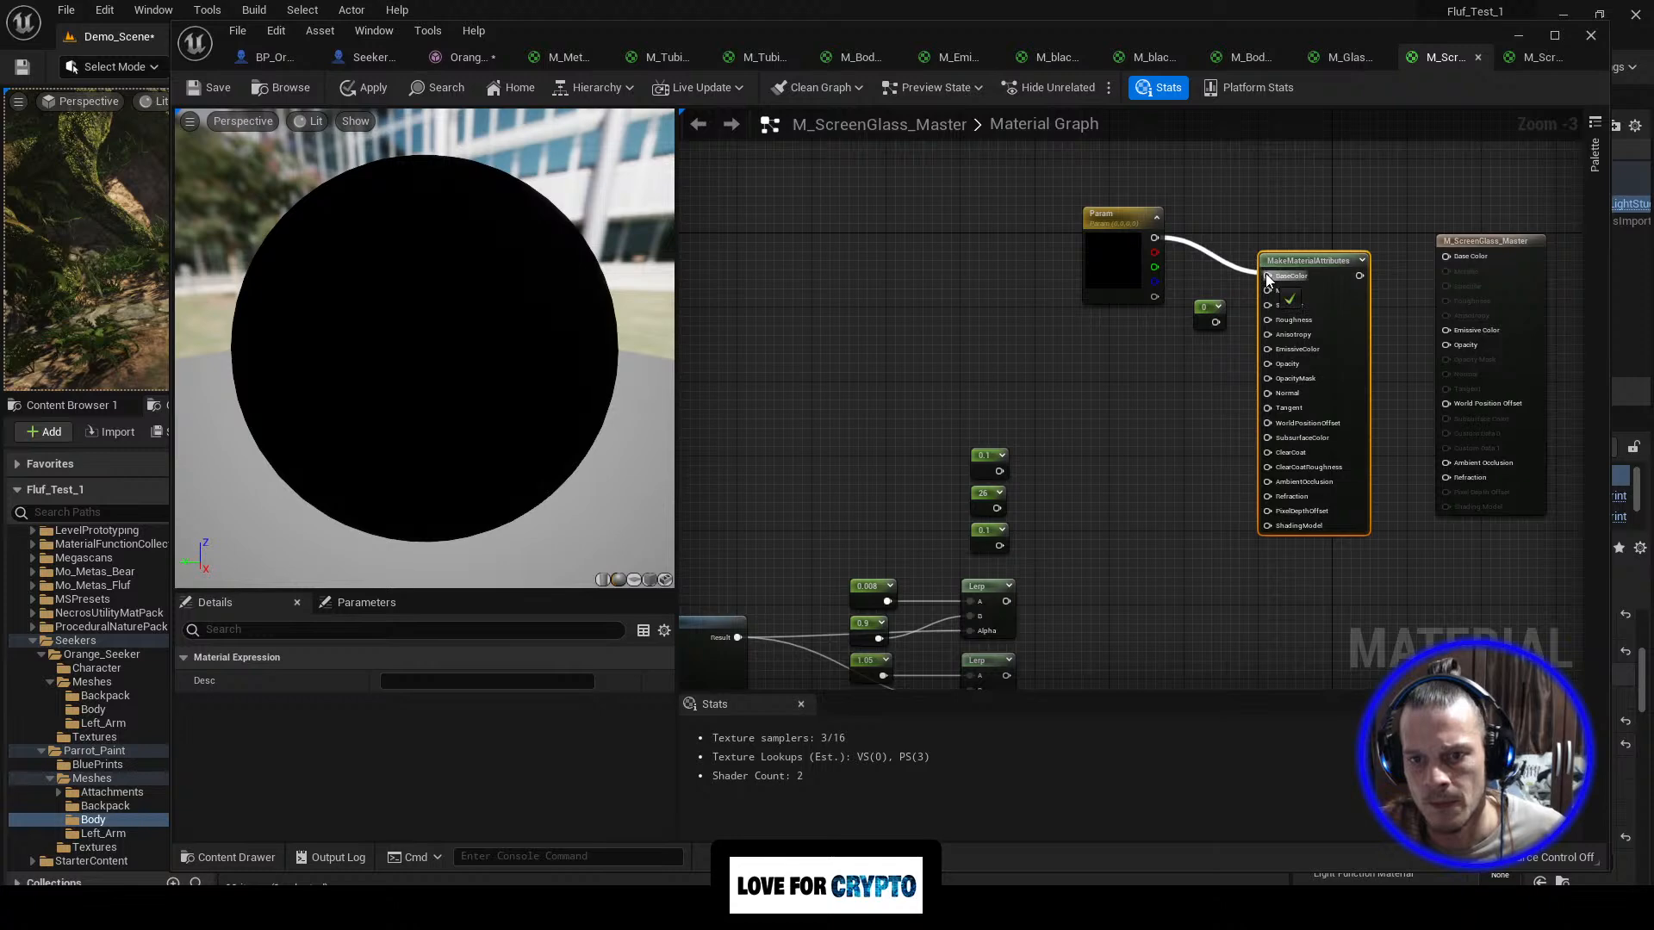
{"action": "left_click_drag", "start_coordinate": [1216, 329], "coordinate": [855, 413]}
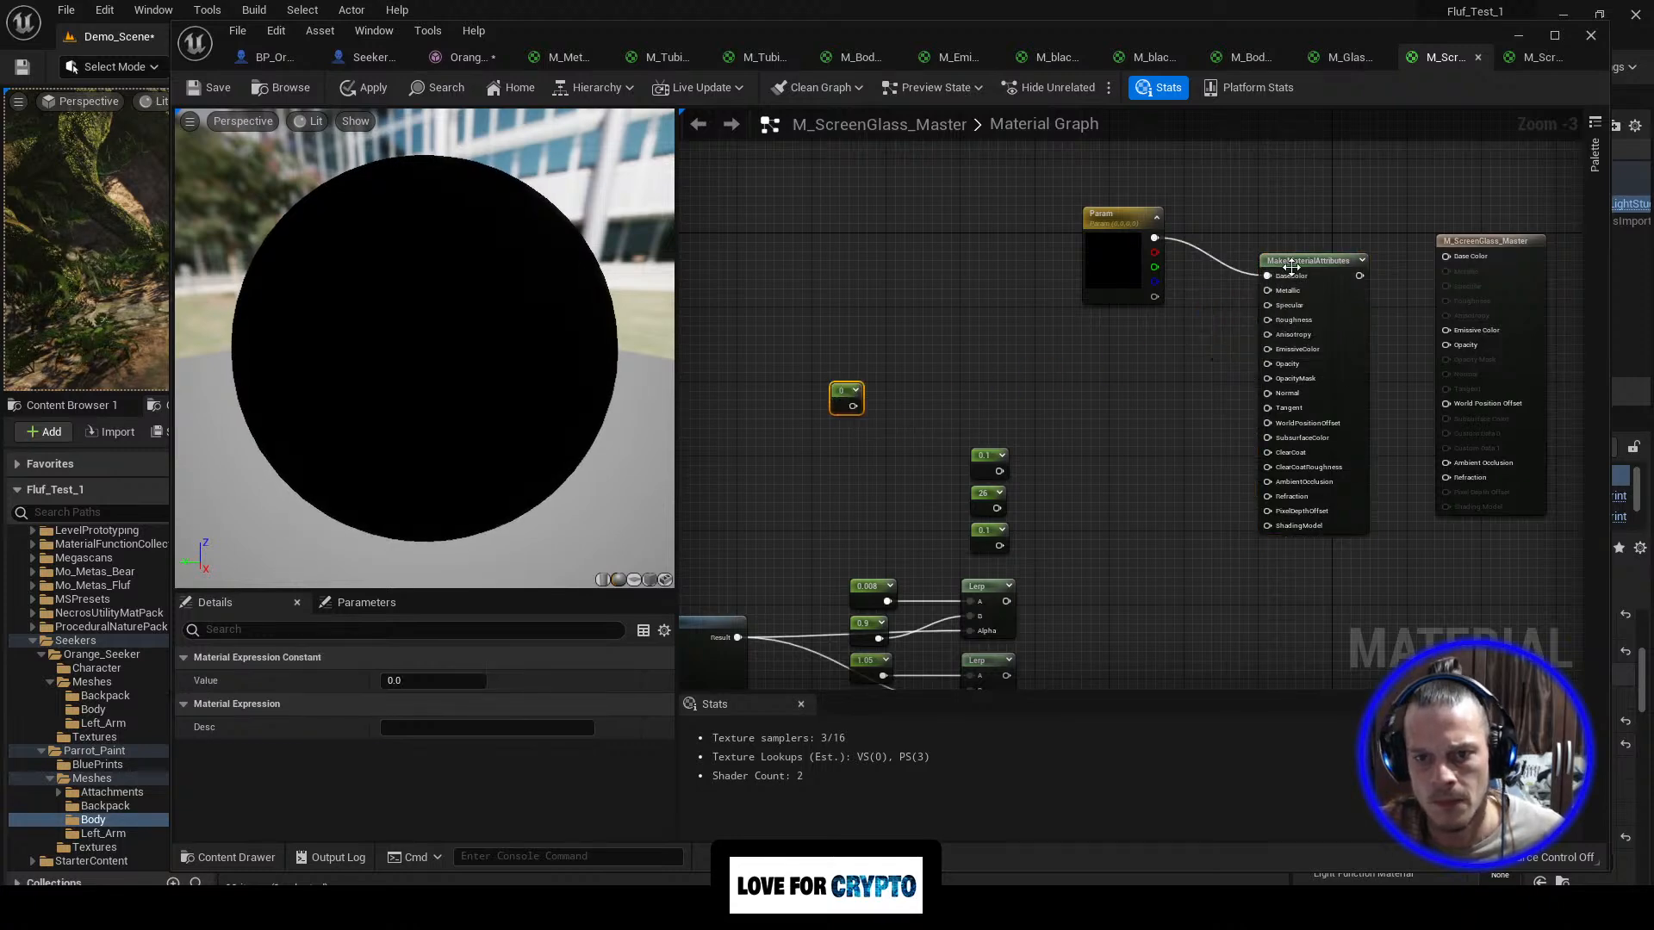
Step: Enable Use Material Attributes on the M_ScreenGlass_Master output node and connect the MakeMaterialAttributes output to it
{"action": "left_click_drag", "start_coordinate": [1359, 275], "coordinate": [1452, 267]}
{"action": "left_click_drag", "start_coordinate": [1450, 260], "coordinate": [1448, 260]}
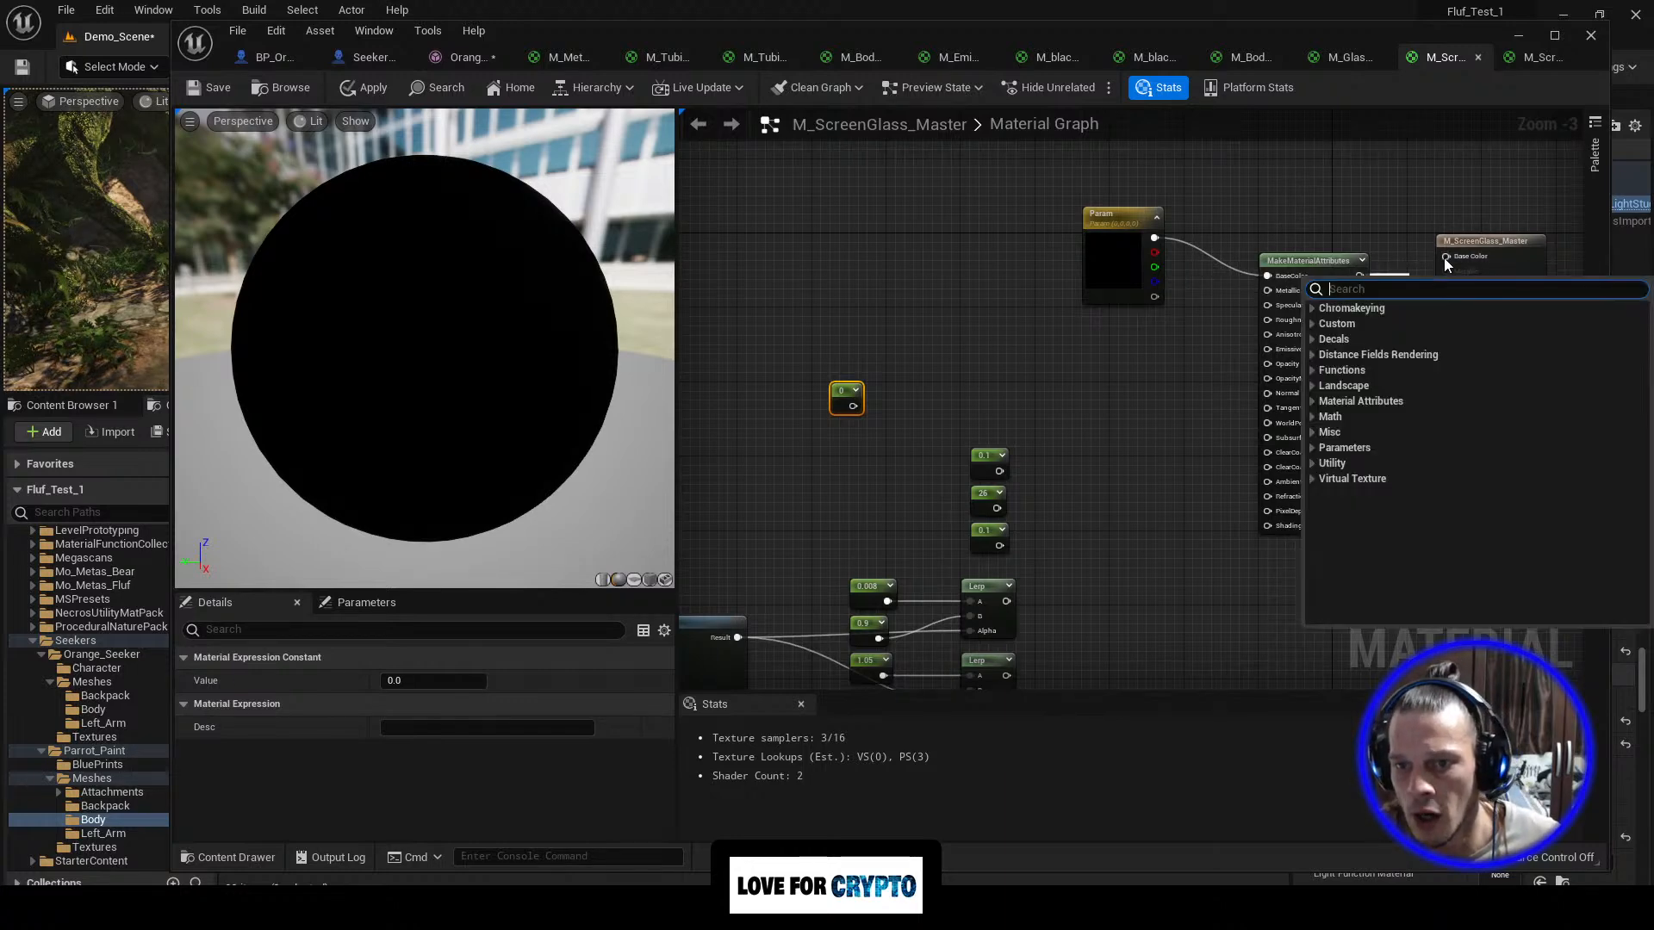
{"action": "left_click", "coordinate": [1482, 242]}
{"action": "scroll", "coordinate": [489, 799], "scroll_direction": "down", "scroll_amount": 5}
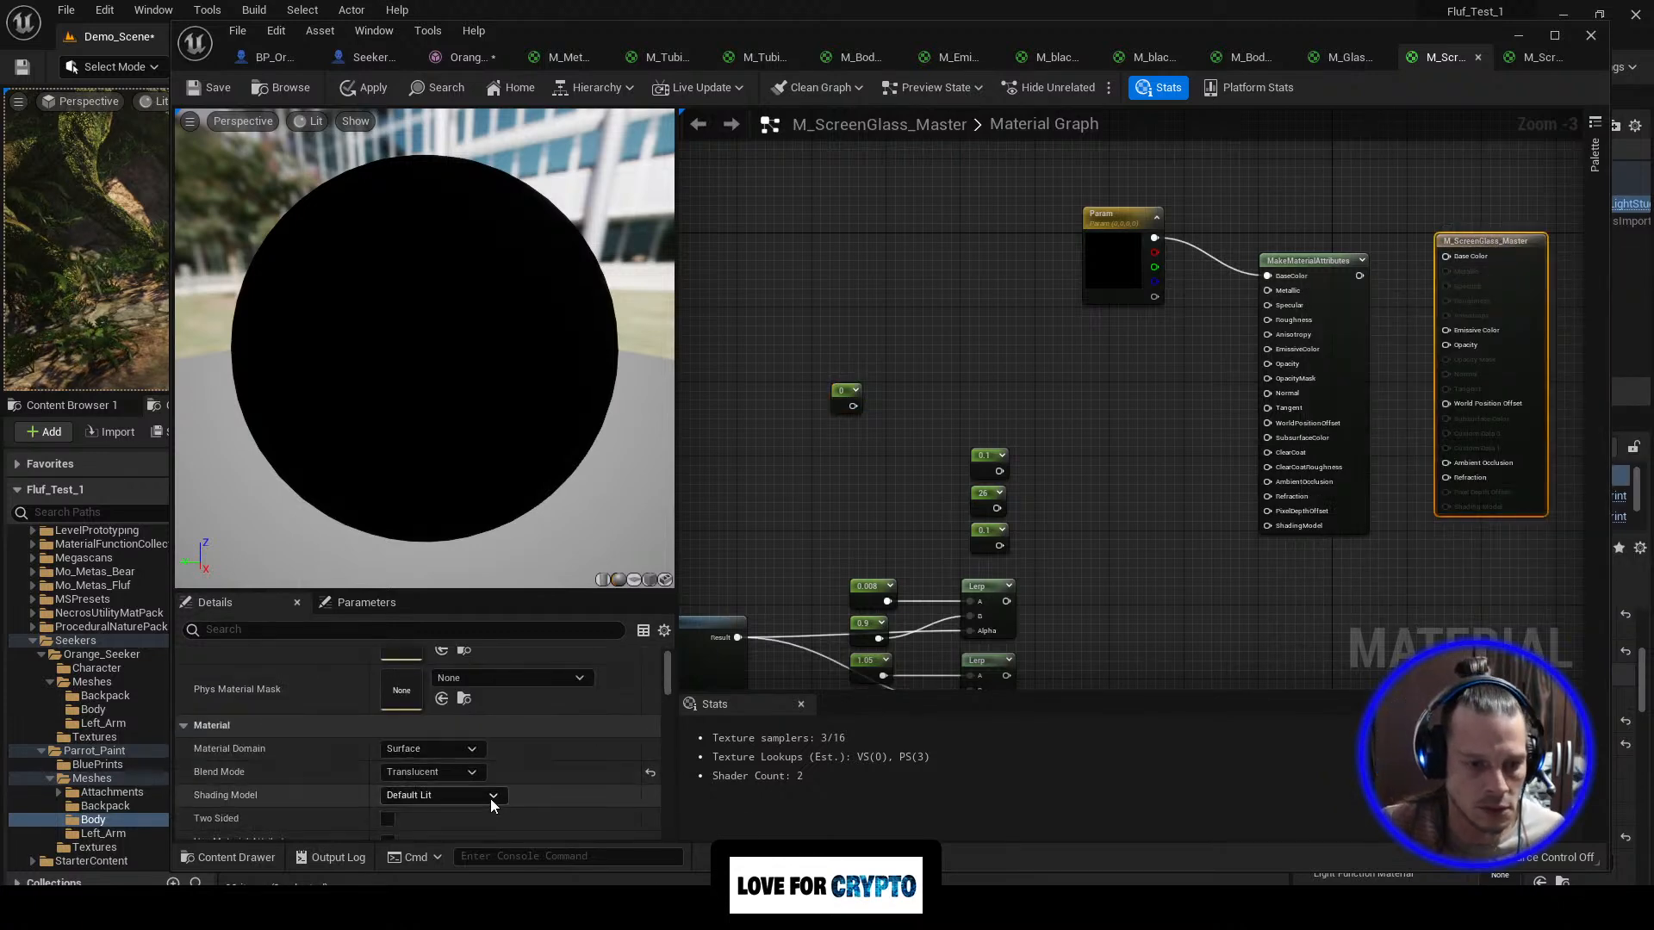
{"action": "scroll", "coordinate": [504, 758], "scroll_direction": "up", "scroll_amount": 5}
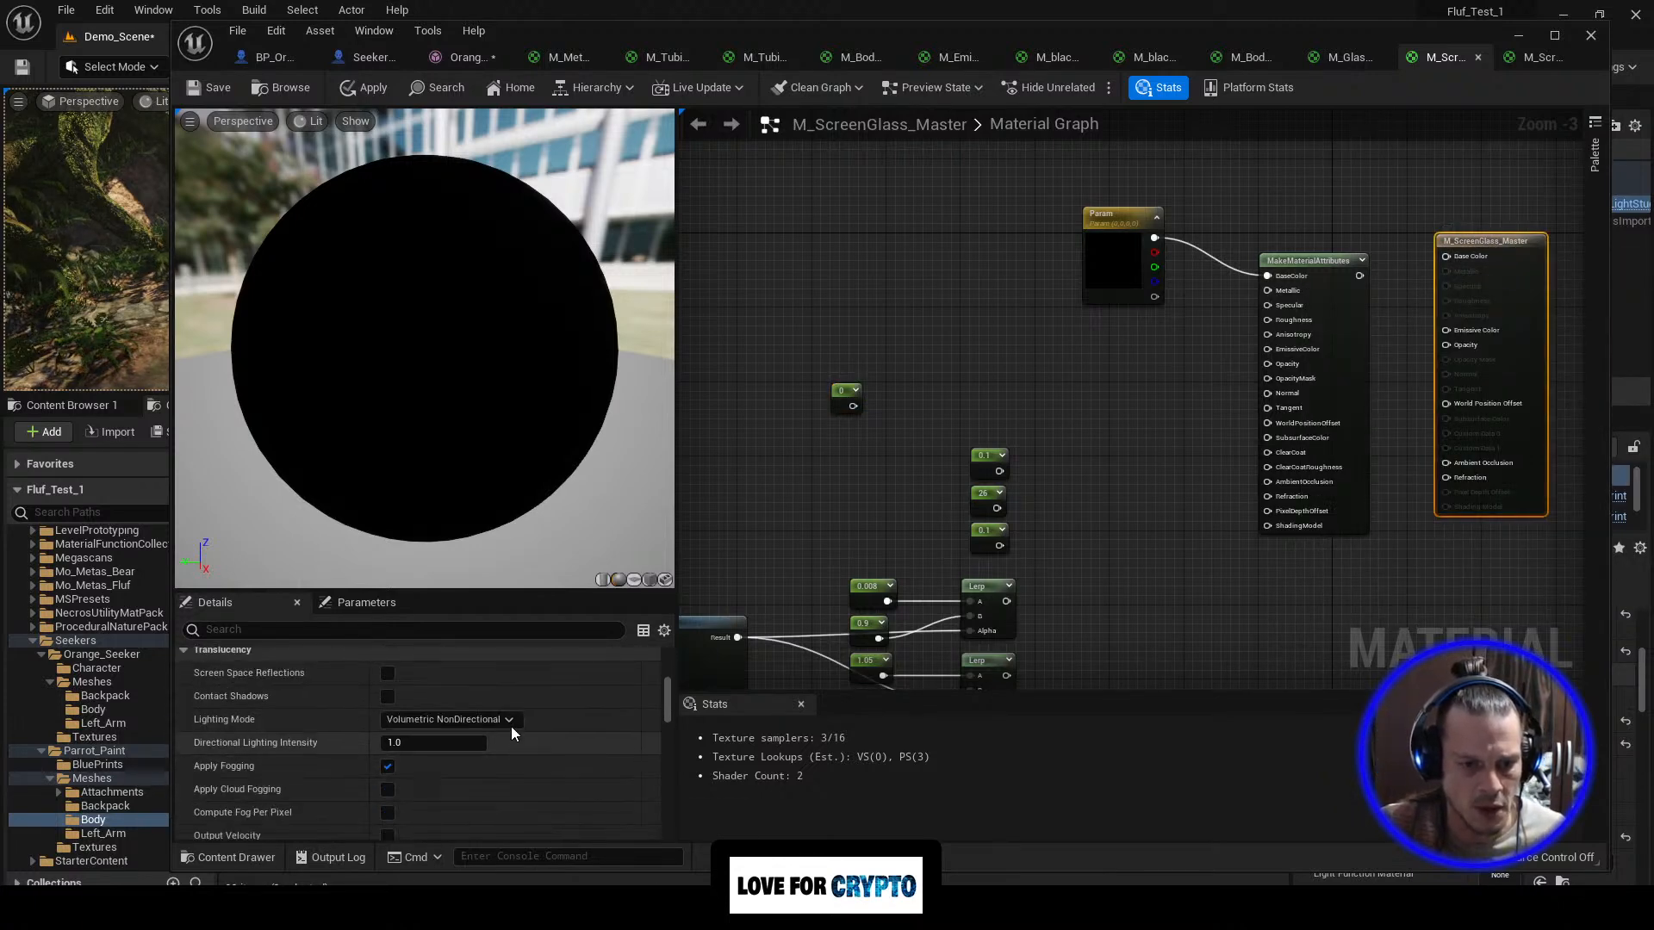
{"action": "scroll", "coordinate": [508, 771], "scroll_direction": "up", "scroll_amount": 3}
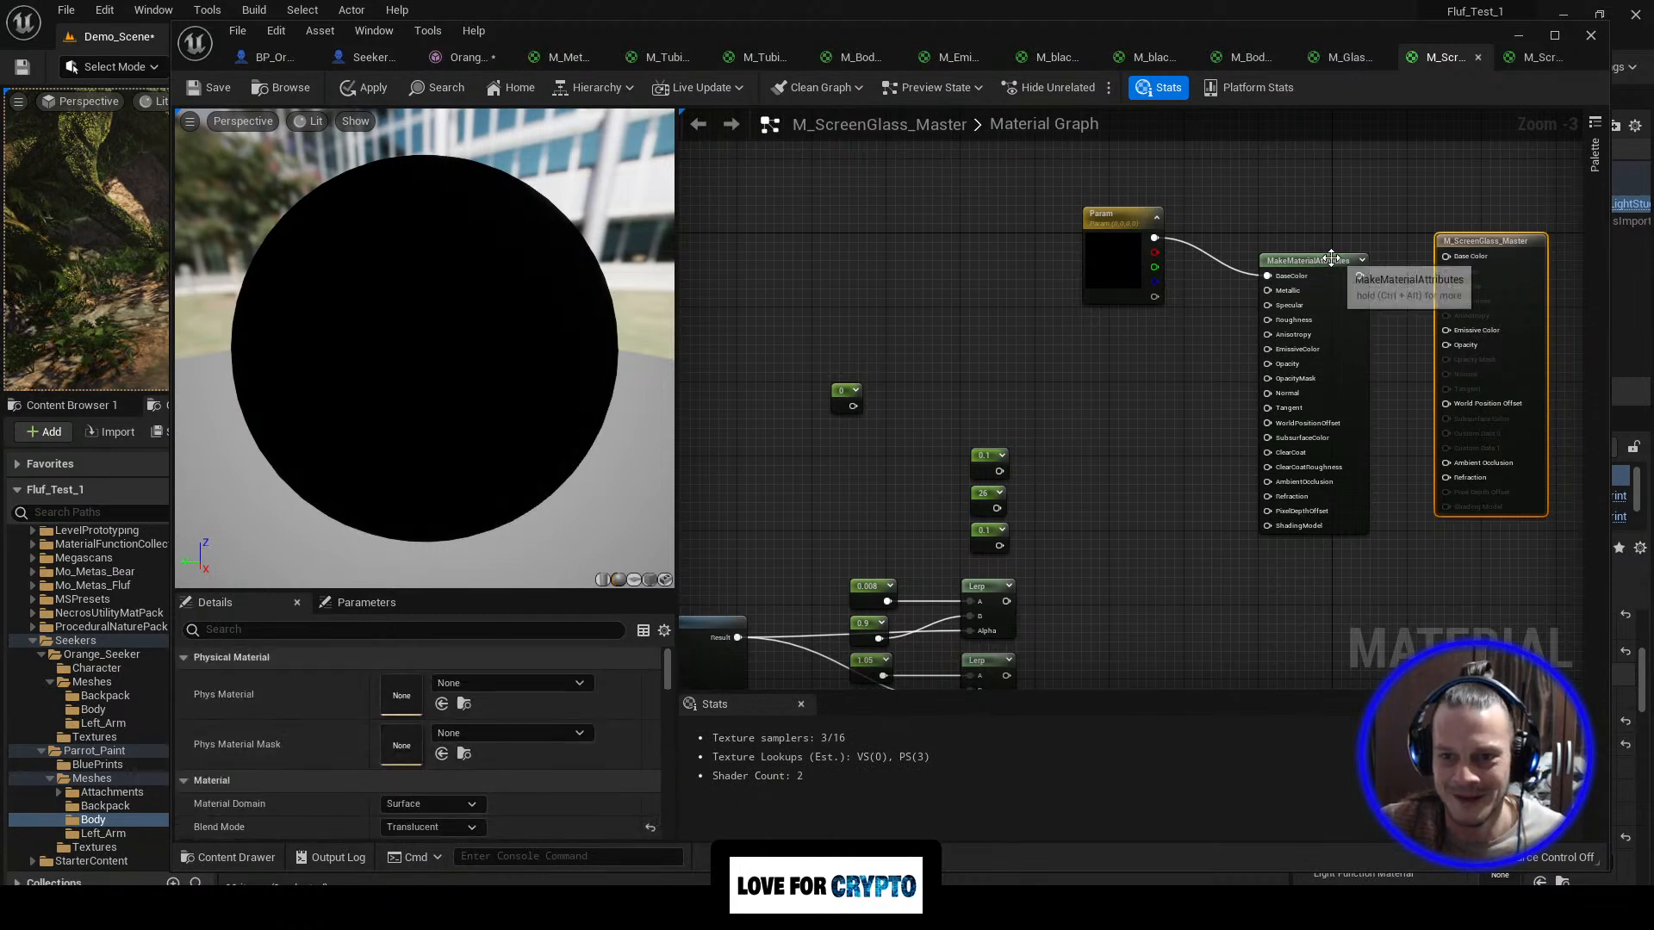
{"action": "left_click_drag", "start_coordinate": [1332, 258], "coordinate": [1313, 230]}
{"action": "left_click", "coordinate": [1504, 242]}
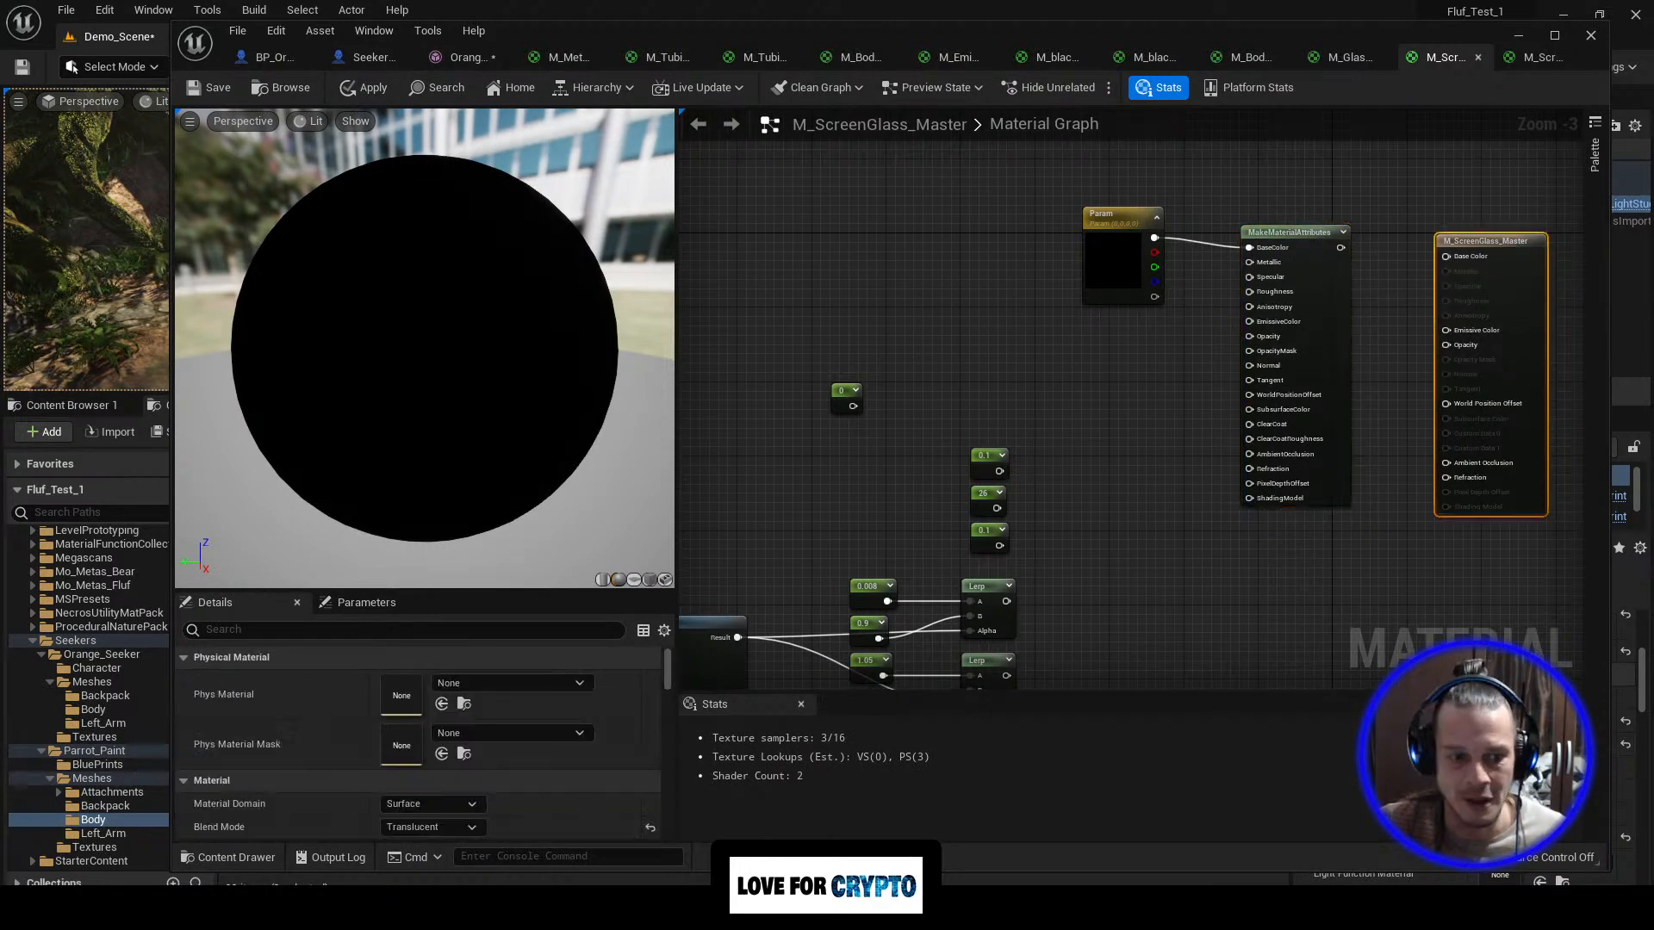
{"action": "scroll", "coordinate": [441, 791], "scroll_direction": "down", "scroll_amount": 4}
{"action": "left_click", "coordinate": [388, 787]}
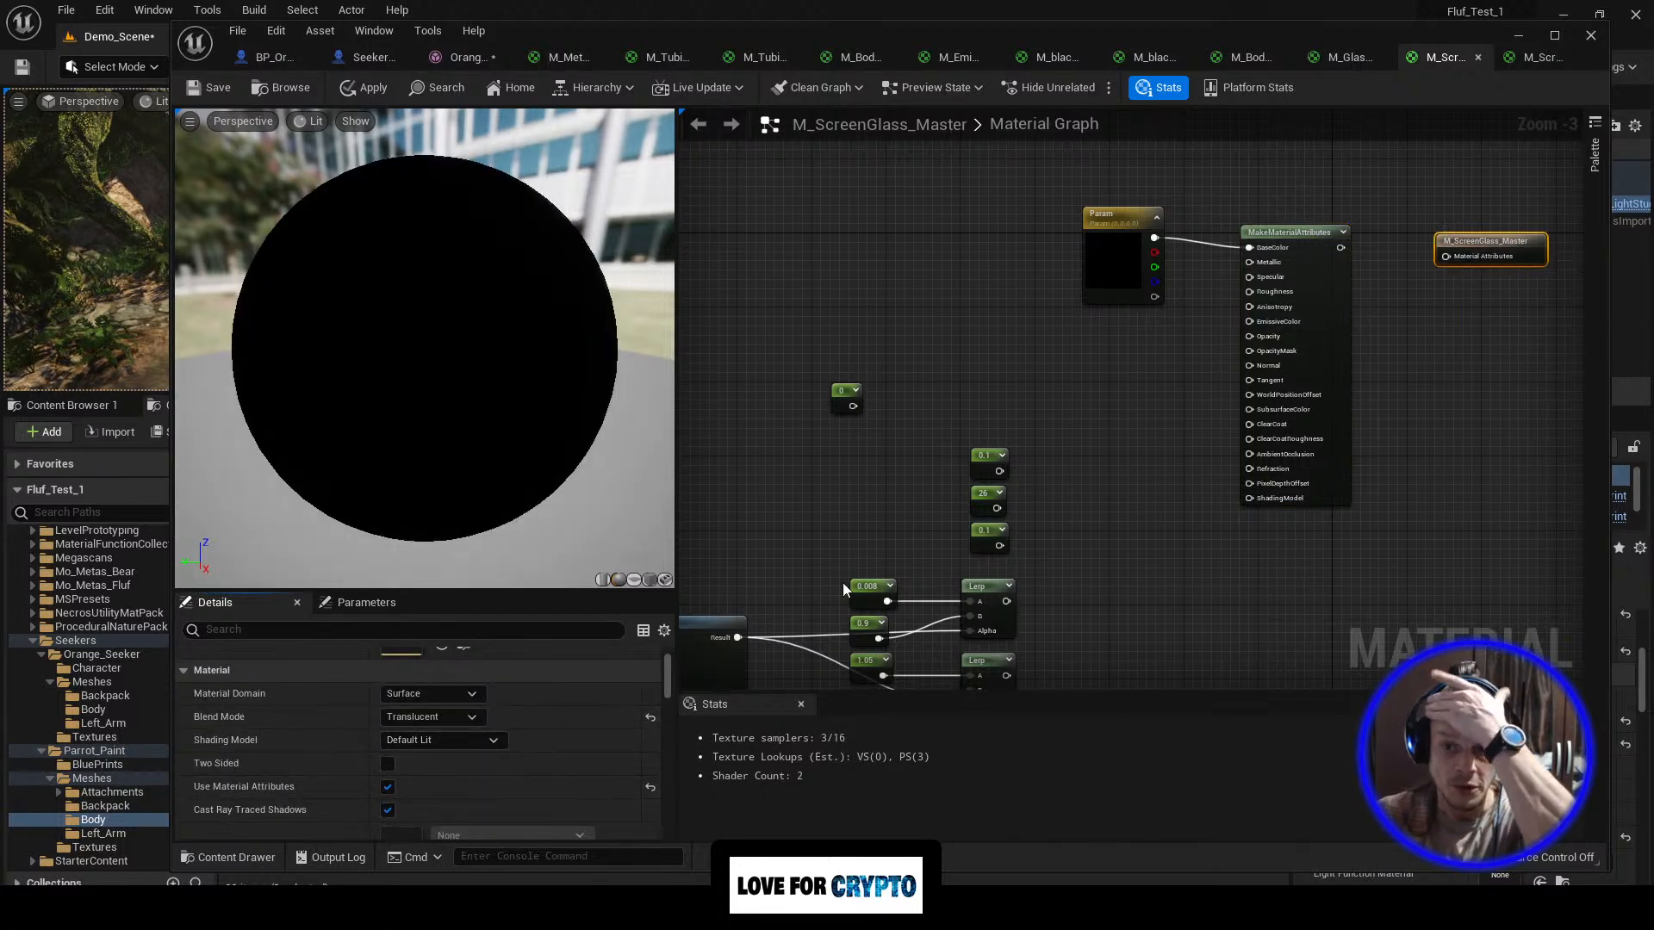
{"action": "left_click_drag", "start_coordinate": [1340, 247], "coordinate": [1448, 259]}
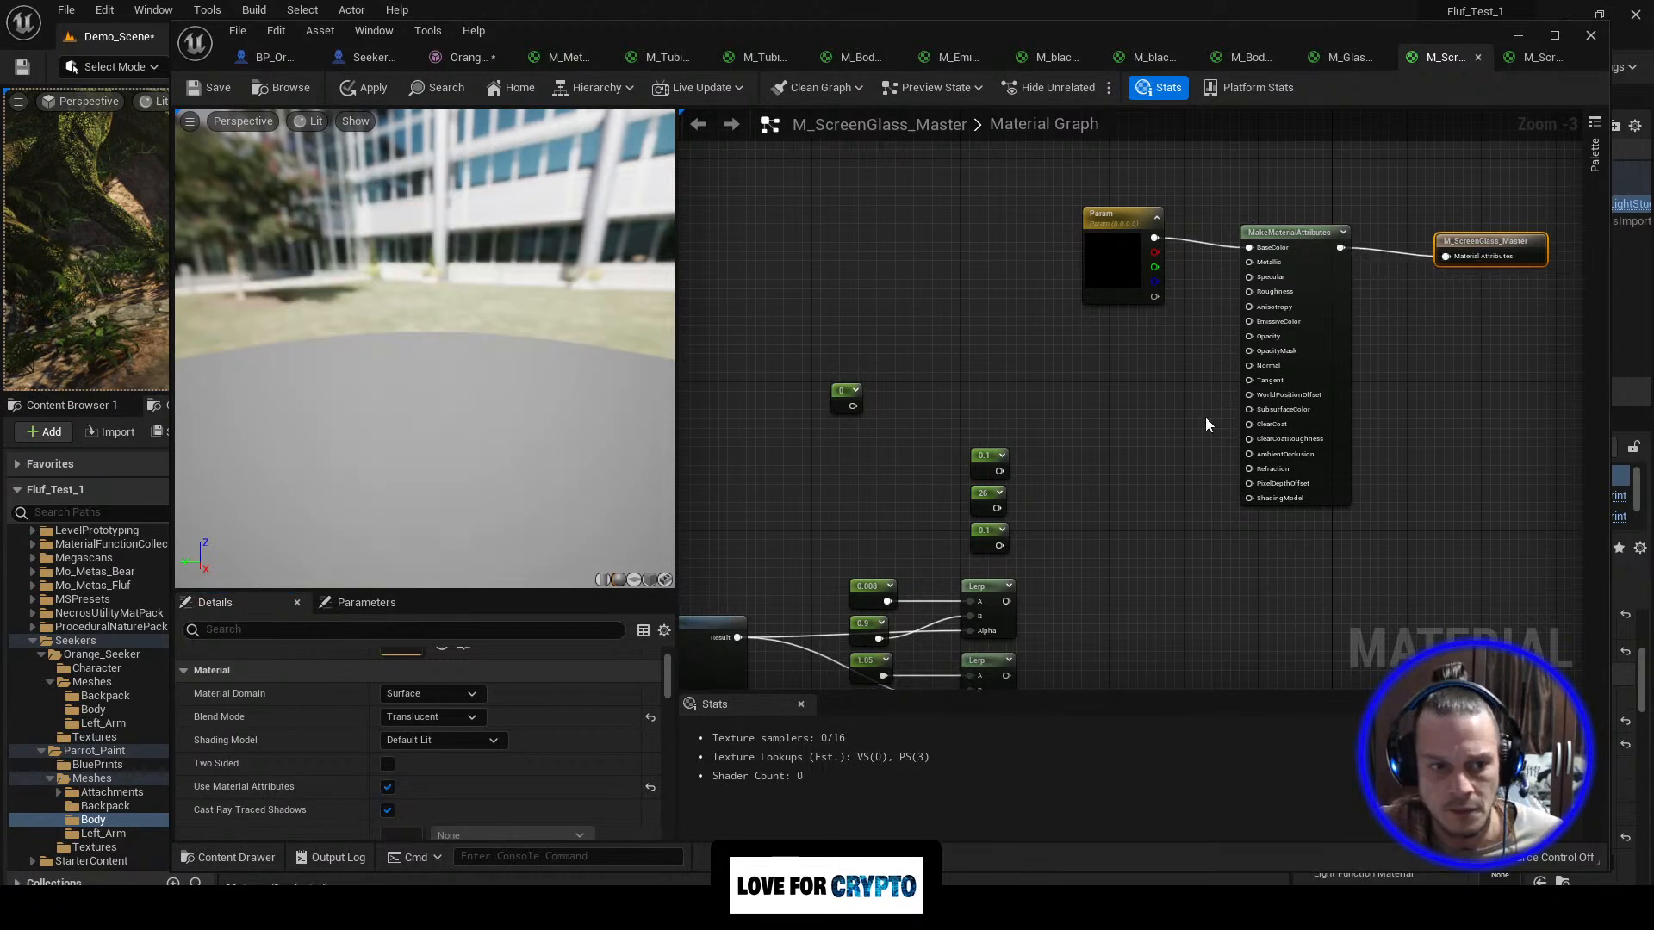
Step: Connect the three stacked constants to Metallic, Specular and Roughness, and the two Lerp nodes to Opacity and Refraction
{"action": "right_click_drag", "start_coordinate": [1013, 407], "coordinate": [1005, 325]}
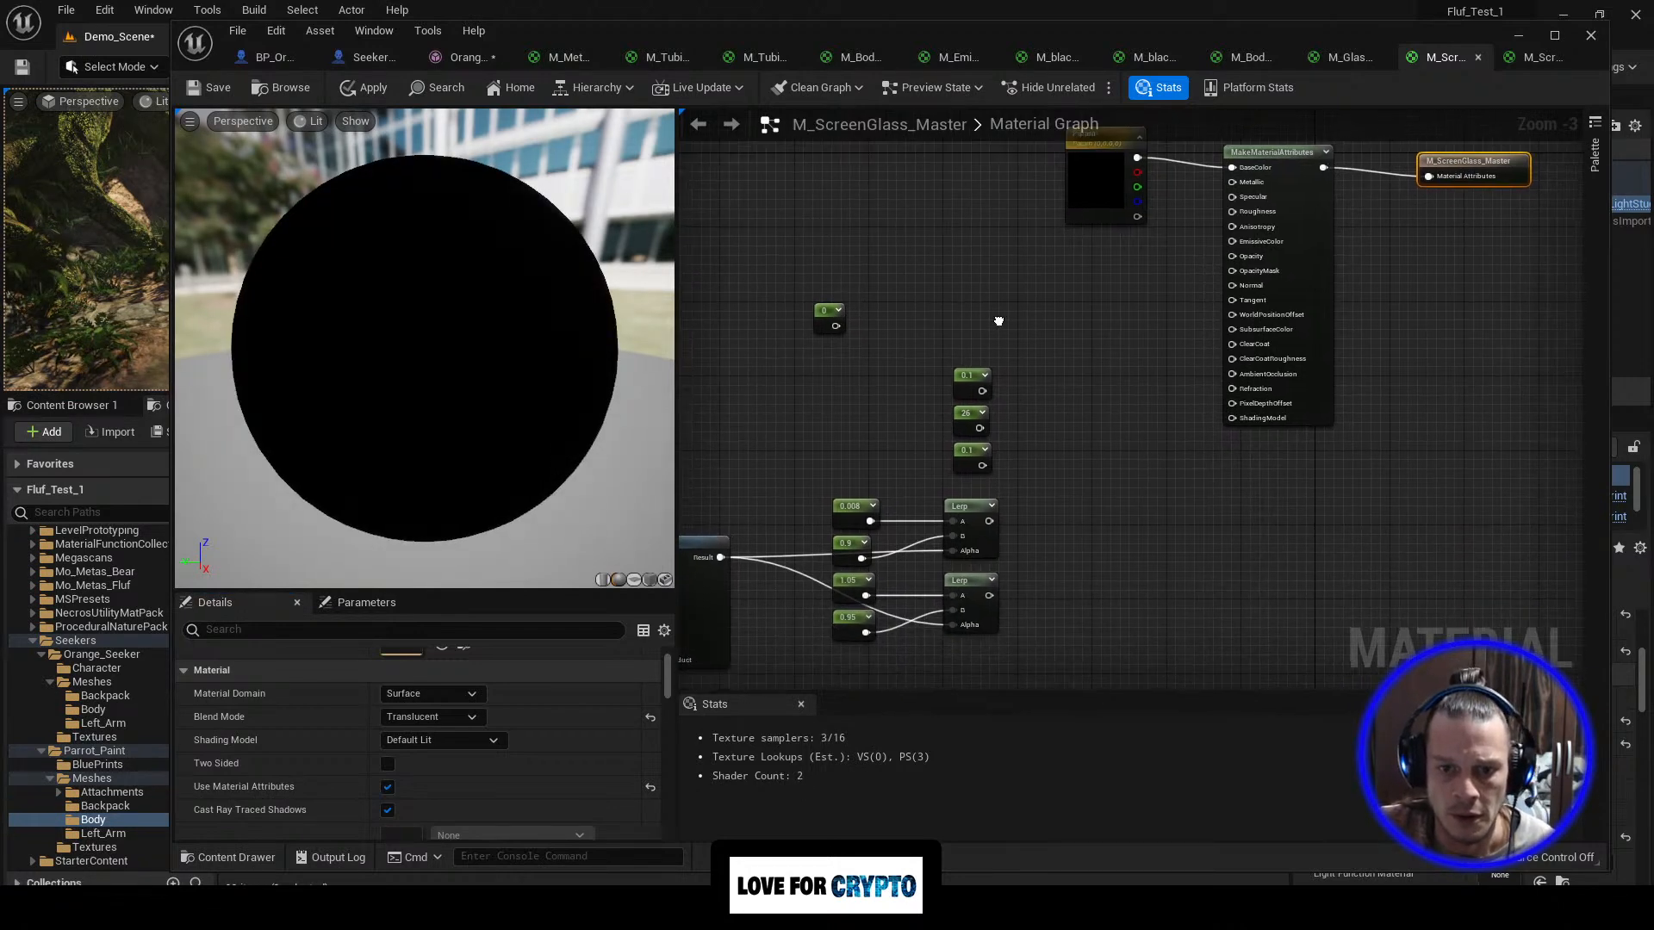
{"action": "left_click_drag", "start_coordinate": [981, 390], "coordinate": [1233, 182]}
{"action": "left_click_drag", "start_coordinate": [979, 428], "coordinate": [1185, 274]}
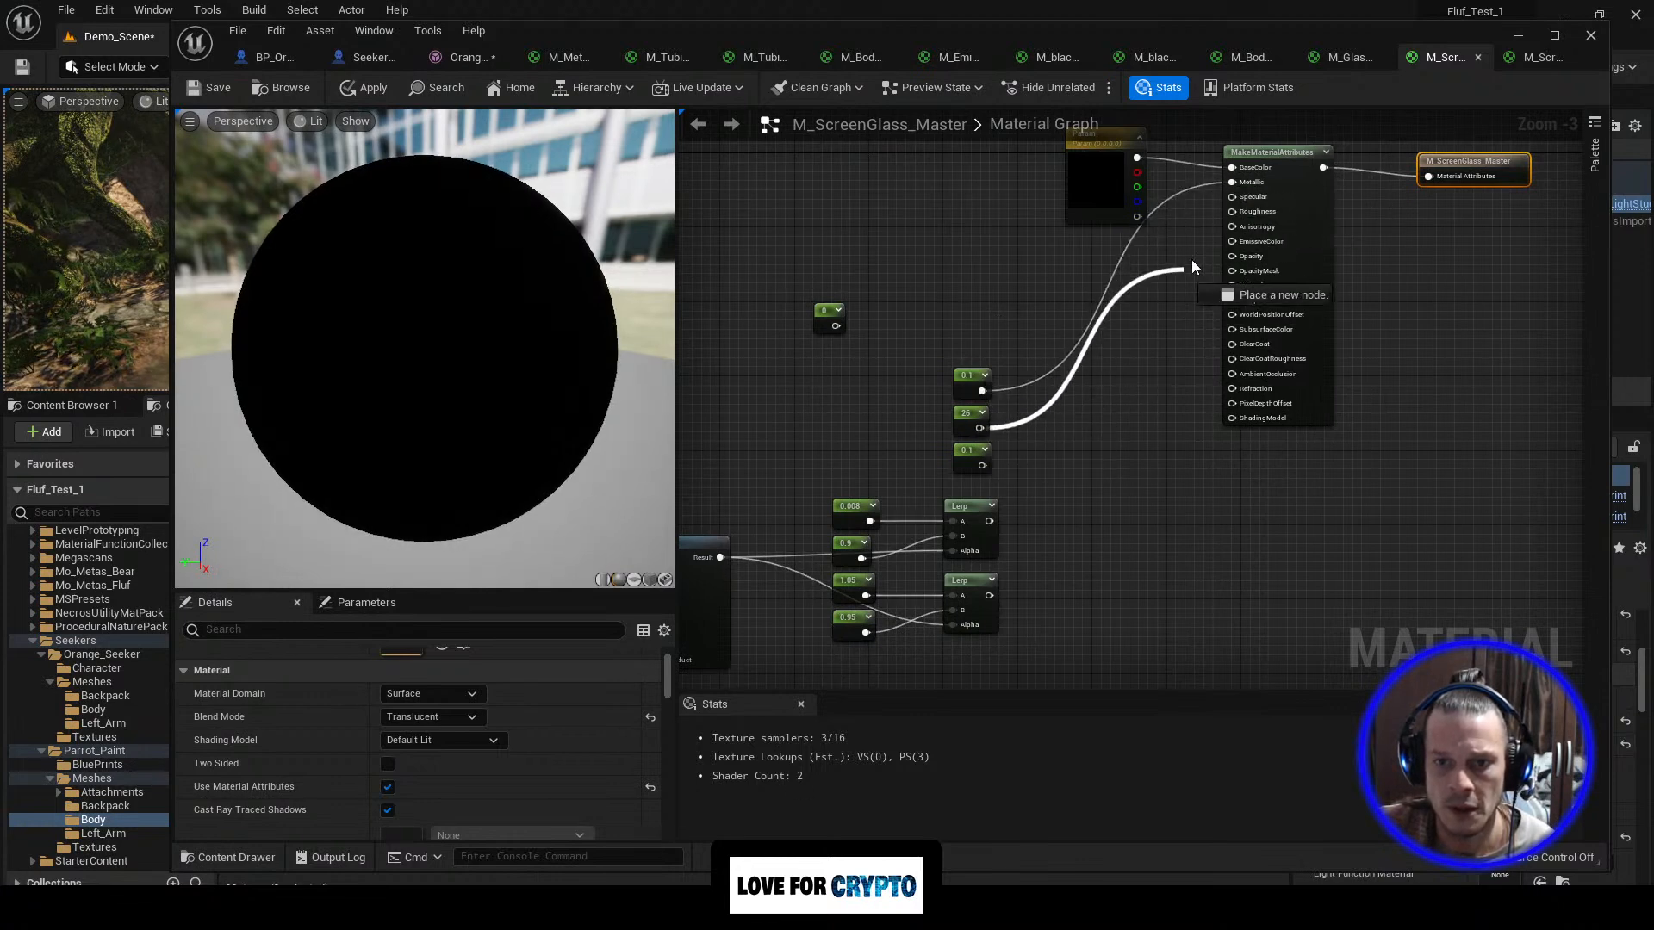
{"action": "left_click_drag", "start_coordinate": [1234, 210], "coordinate": [1233, 197]}
{"action": "left_click_drag", "start_coordinate": [983, 465], "coordinate": [1232, 211]}
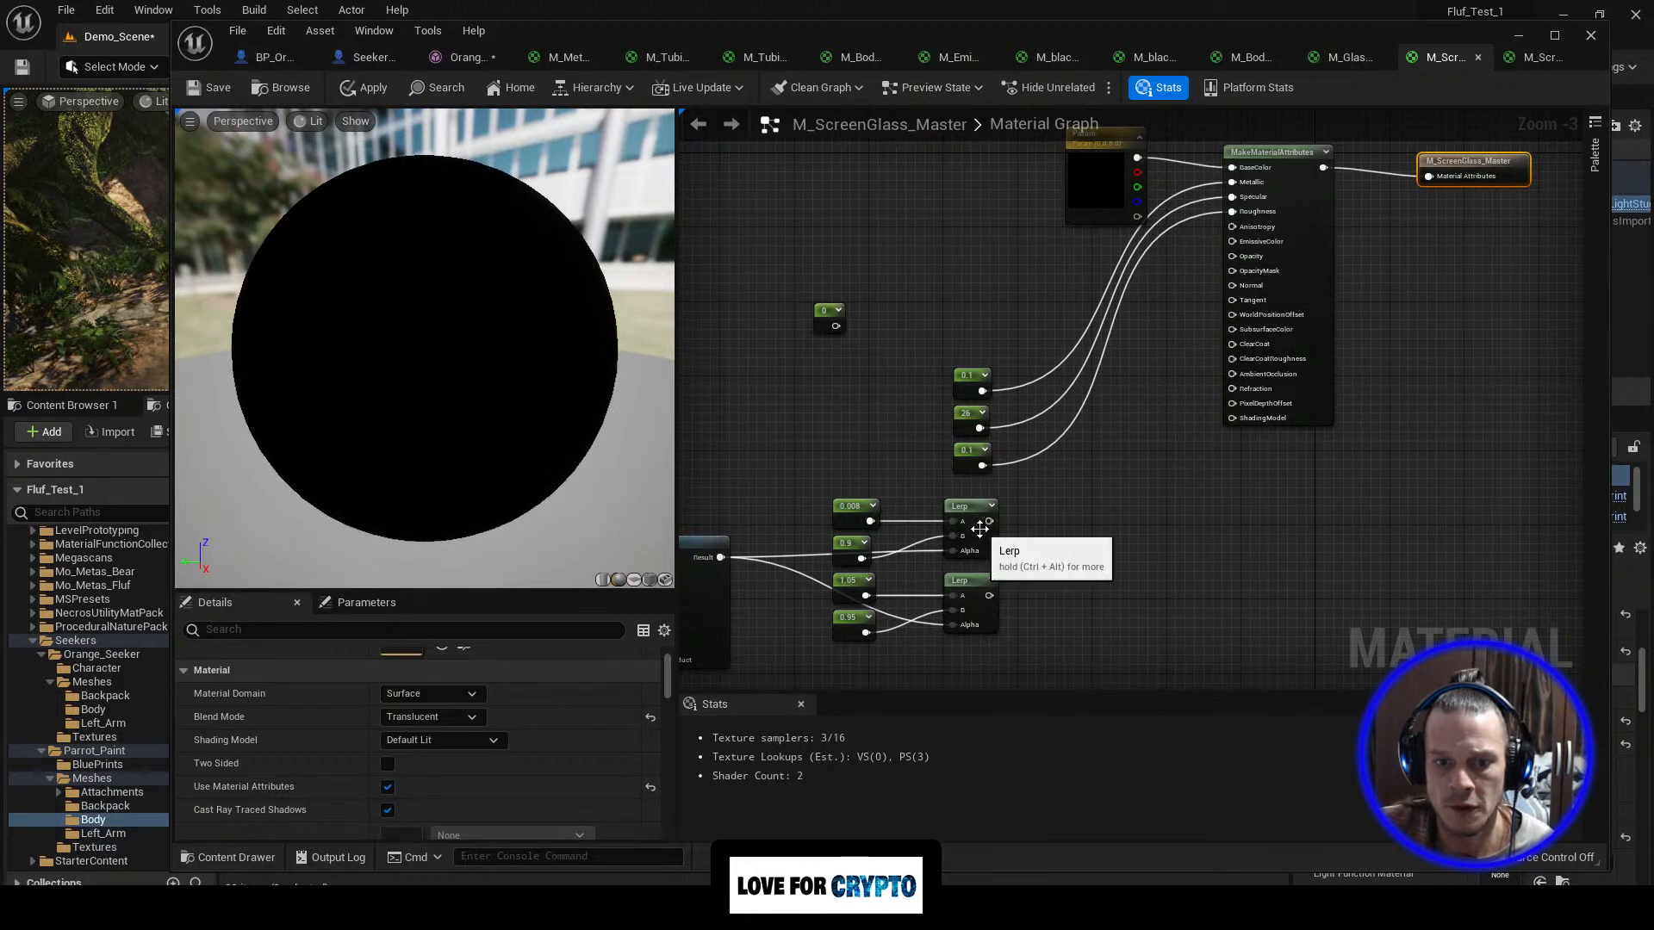
{"action": "left_click_drag", "start_coordinate": [989, 520], "coordinate": [1231, 257]}
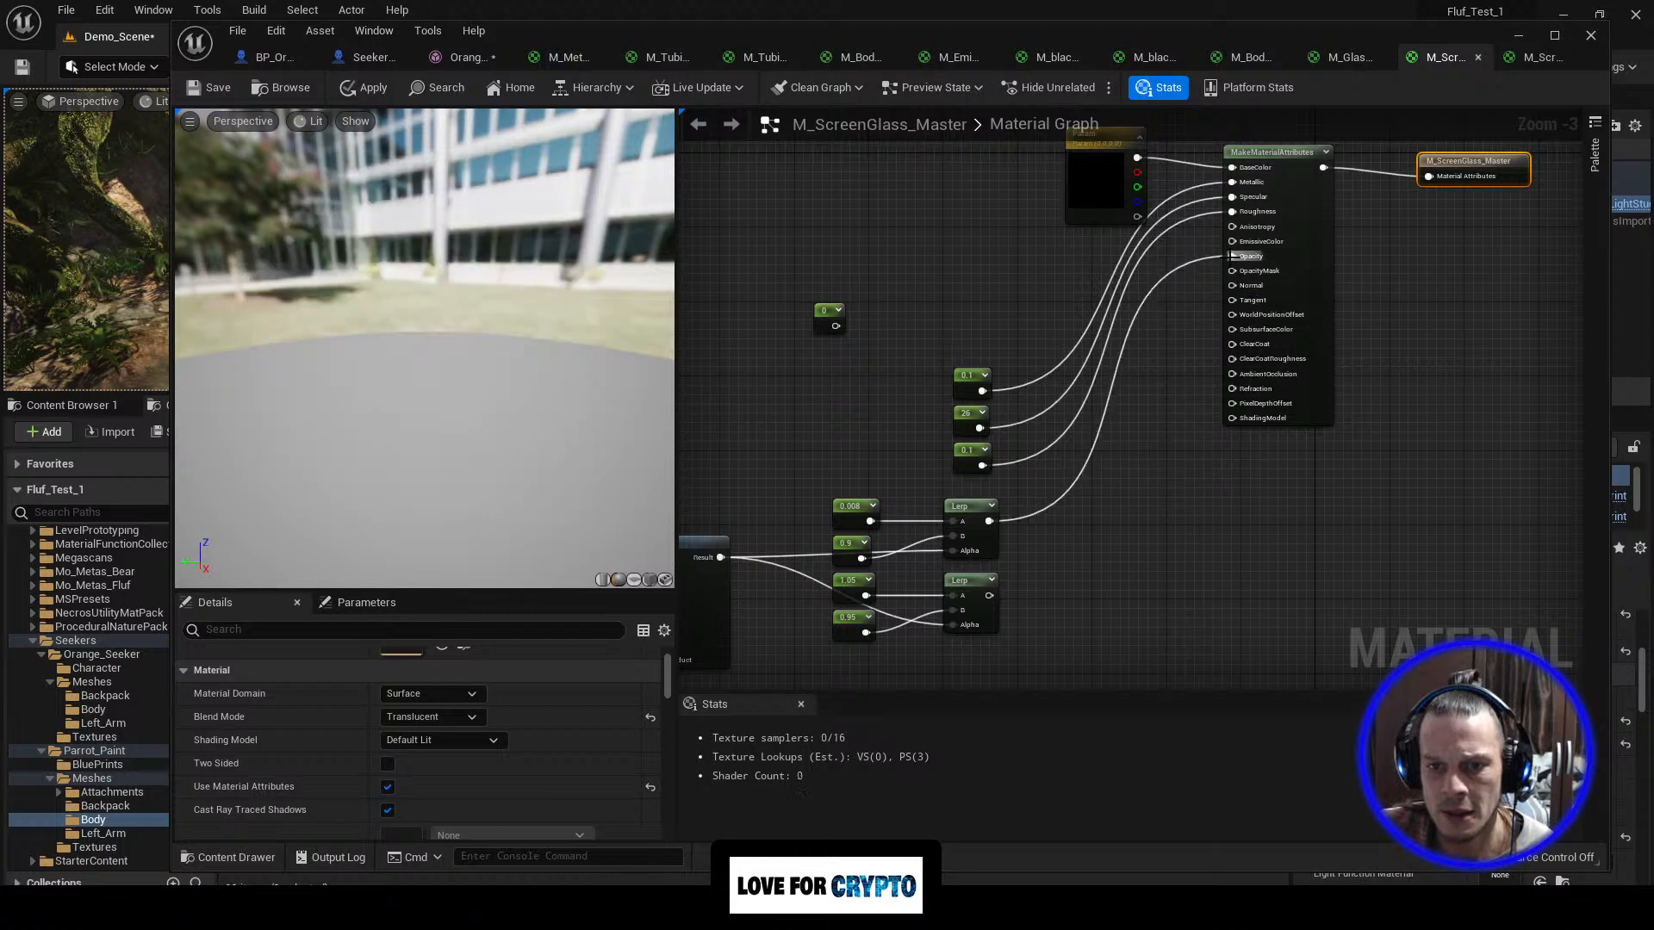
{"action": "left_click_drag", "start_coordinate": [989, 595], "coordinate": [1232, 389]}
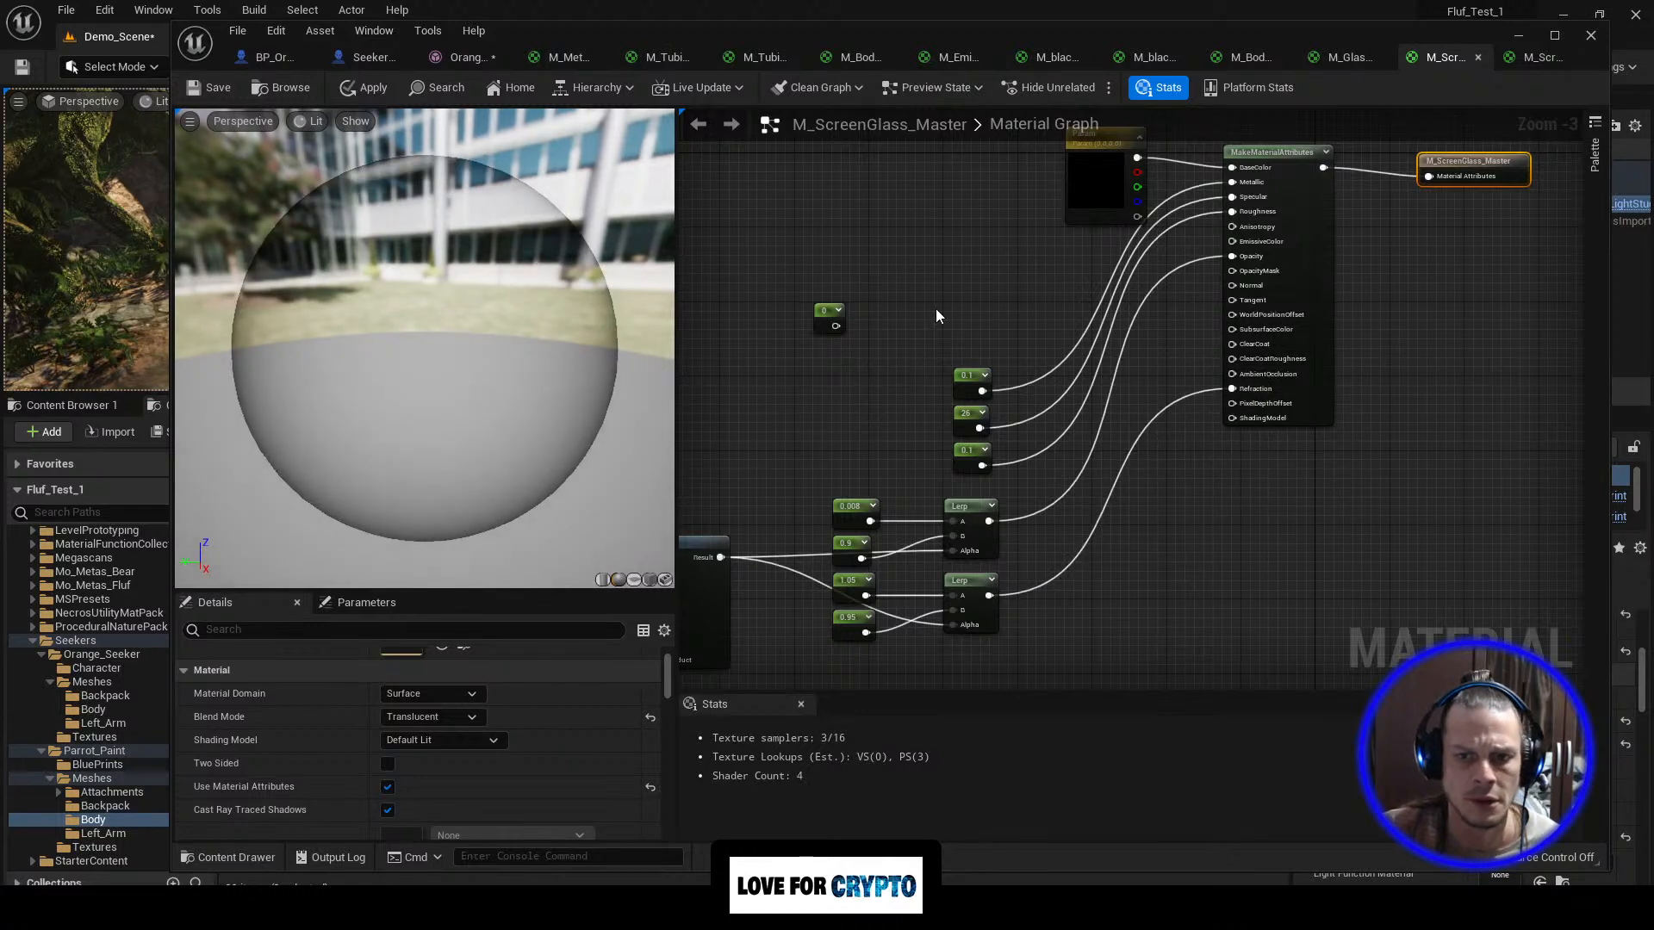
Step: Set the material's blend mode to Opaque, check the preview sphere and save M_ScreenGlass_Master
{"action": "scroll", "coordinate": [937, 315], "scroll_direction": "down", "scroll_amount": 3}
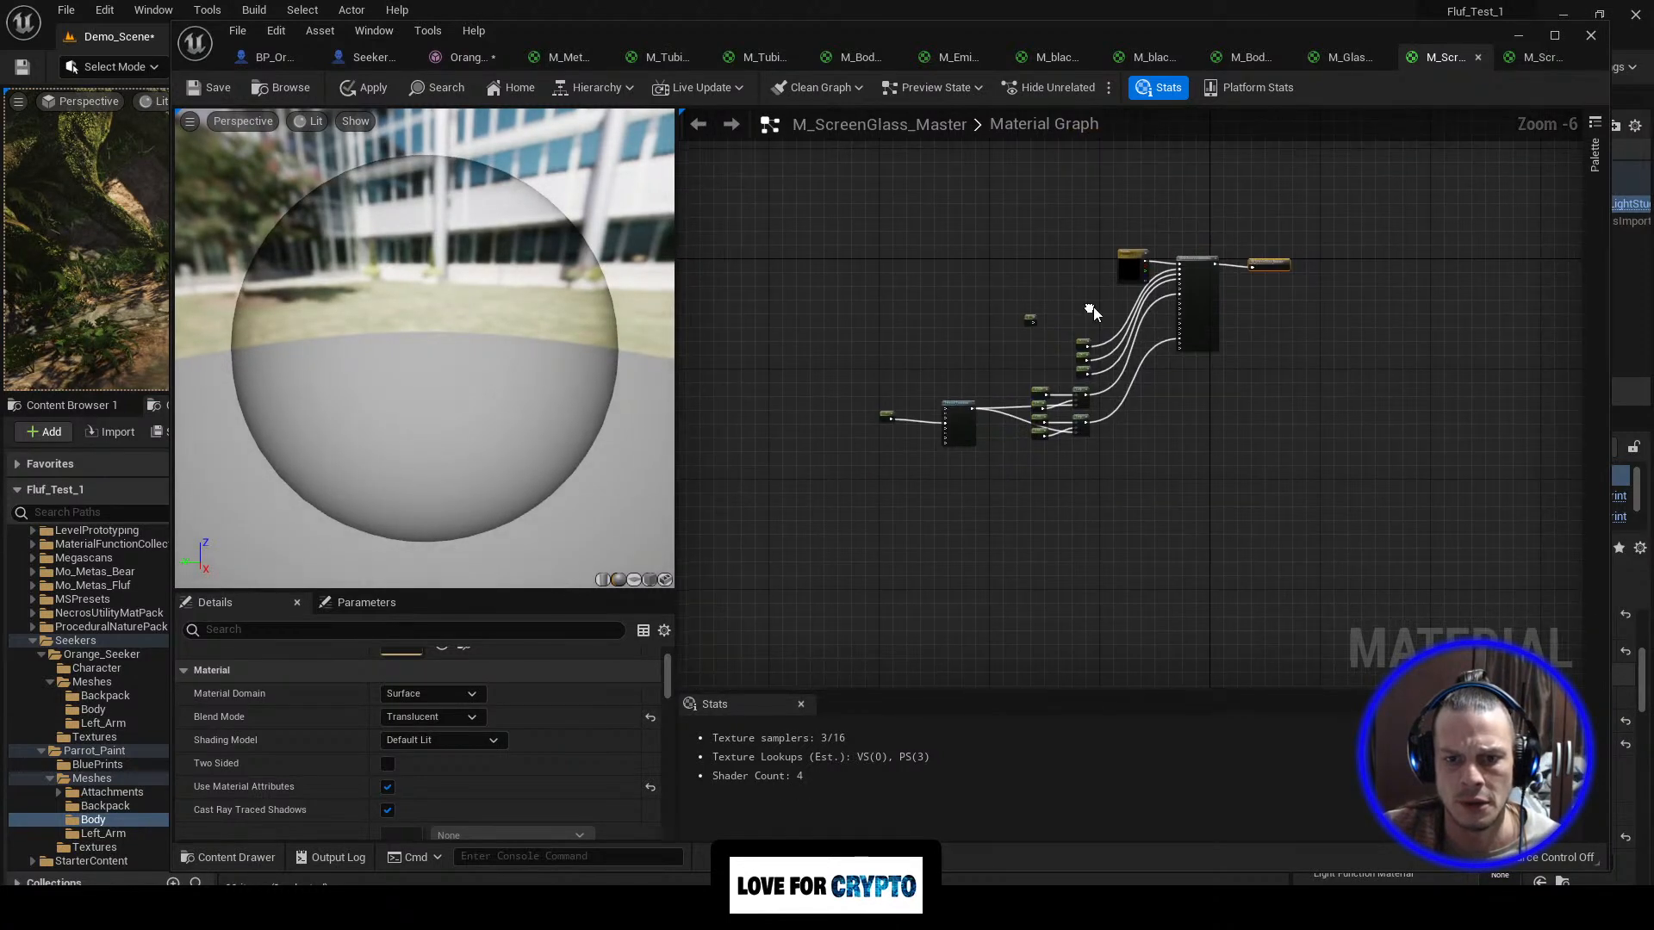
{"action": "scroll", "coordinate": [1117, 360], "scroll_direction": "up", "scroll_amount": 2}
{"action": "right_click_drag", "start_coordinate": [1049, 224], "coordinate": [1069, 287]}
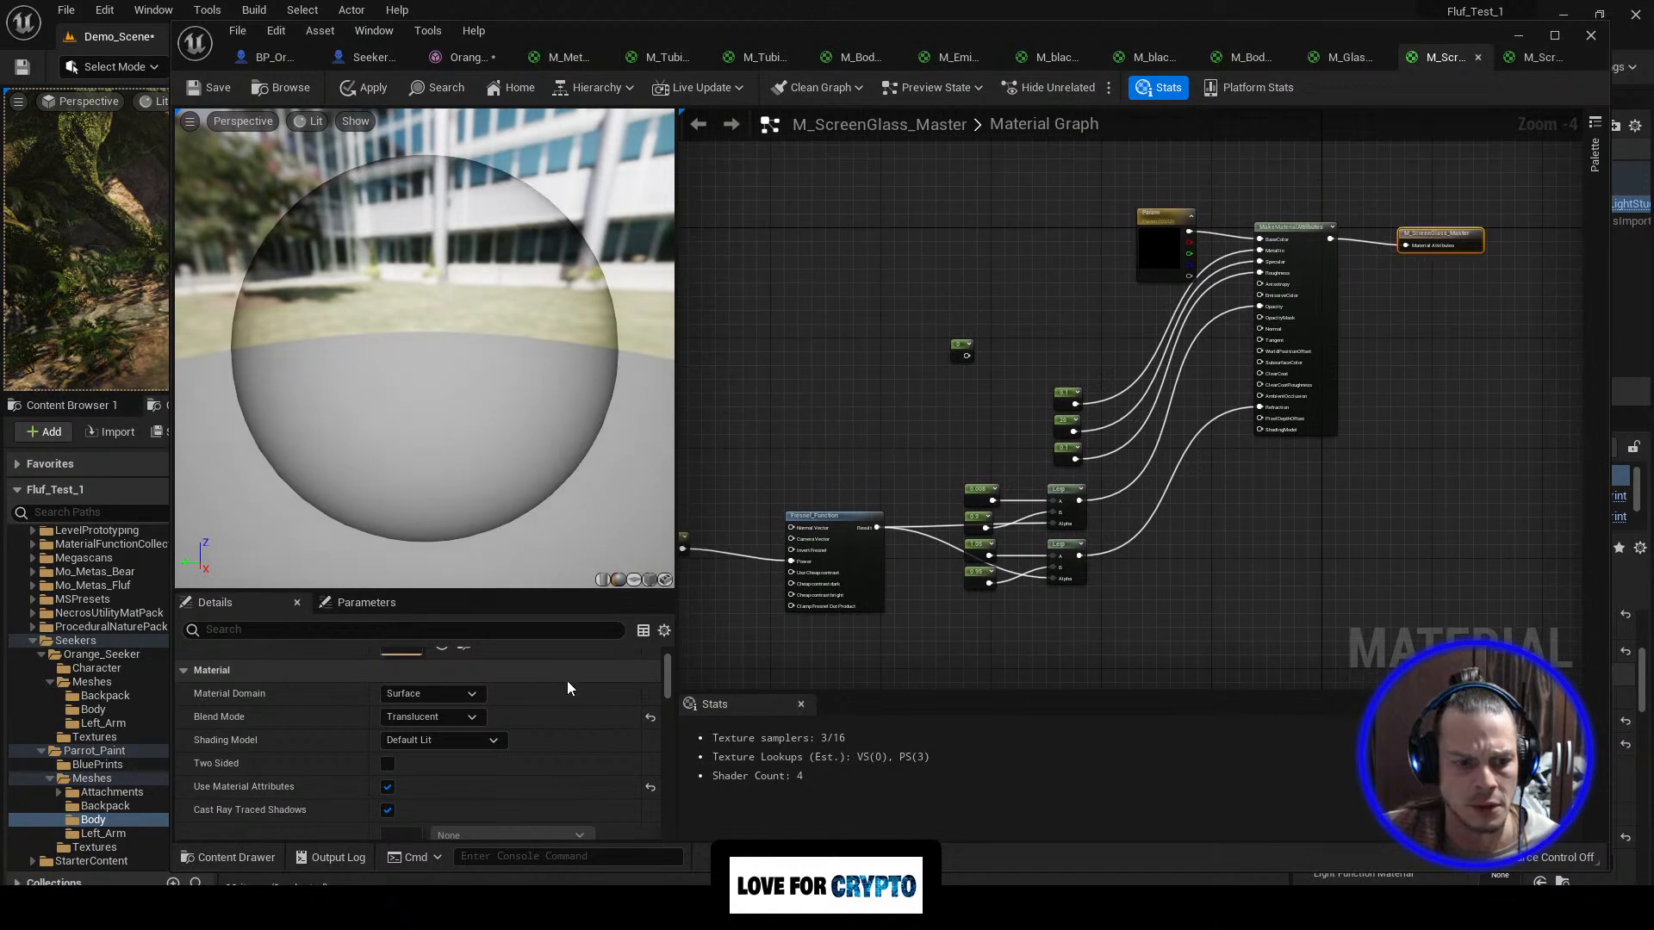
{"action": "left_click", "coordinate": [480, 718]}
{"action": "left_click", "coordinate": [440, 735]}
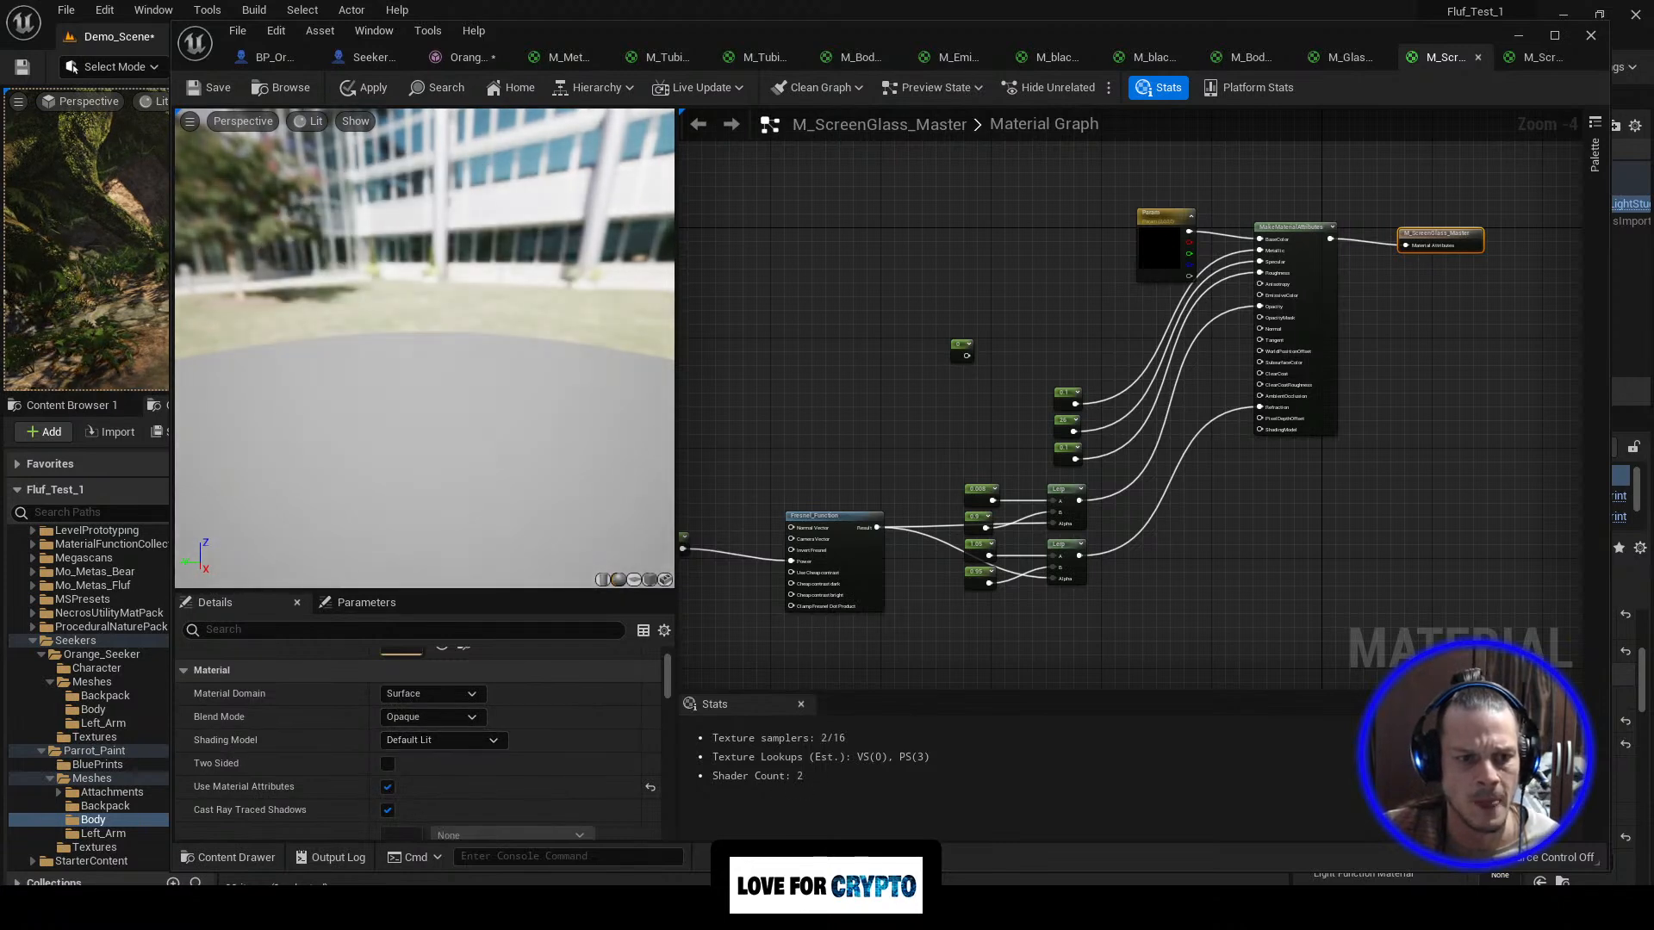
{"action": "left_click_drag", "start_coordinate": [422, 345], "coordinate": [568, 284]}
{"action": "left_click", "coordinate": [221, 89]}
{"action": "left_click", "coordinate": [218, 88]}
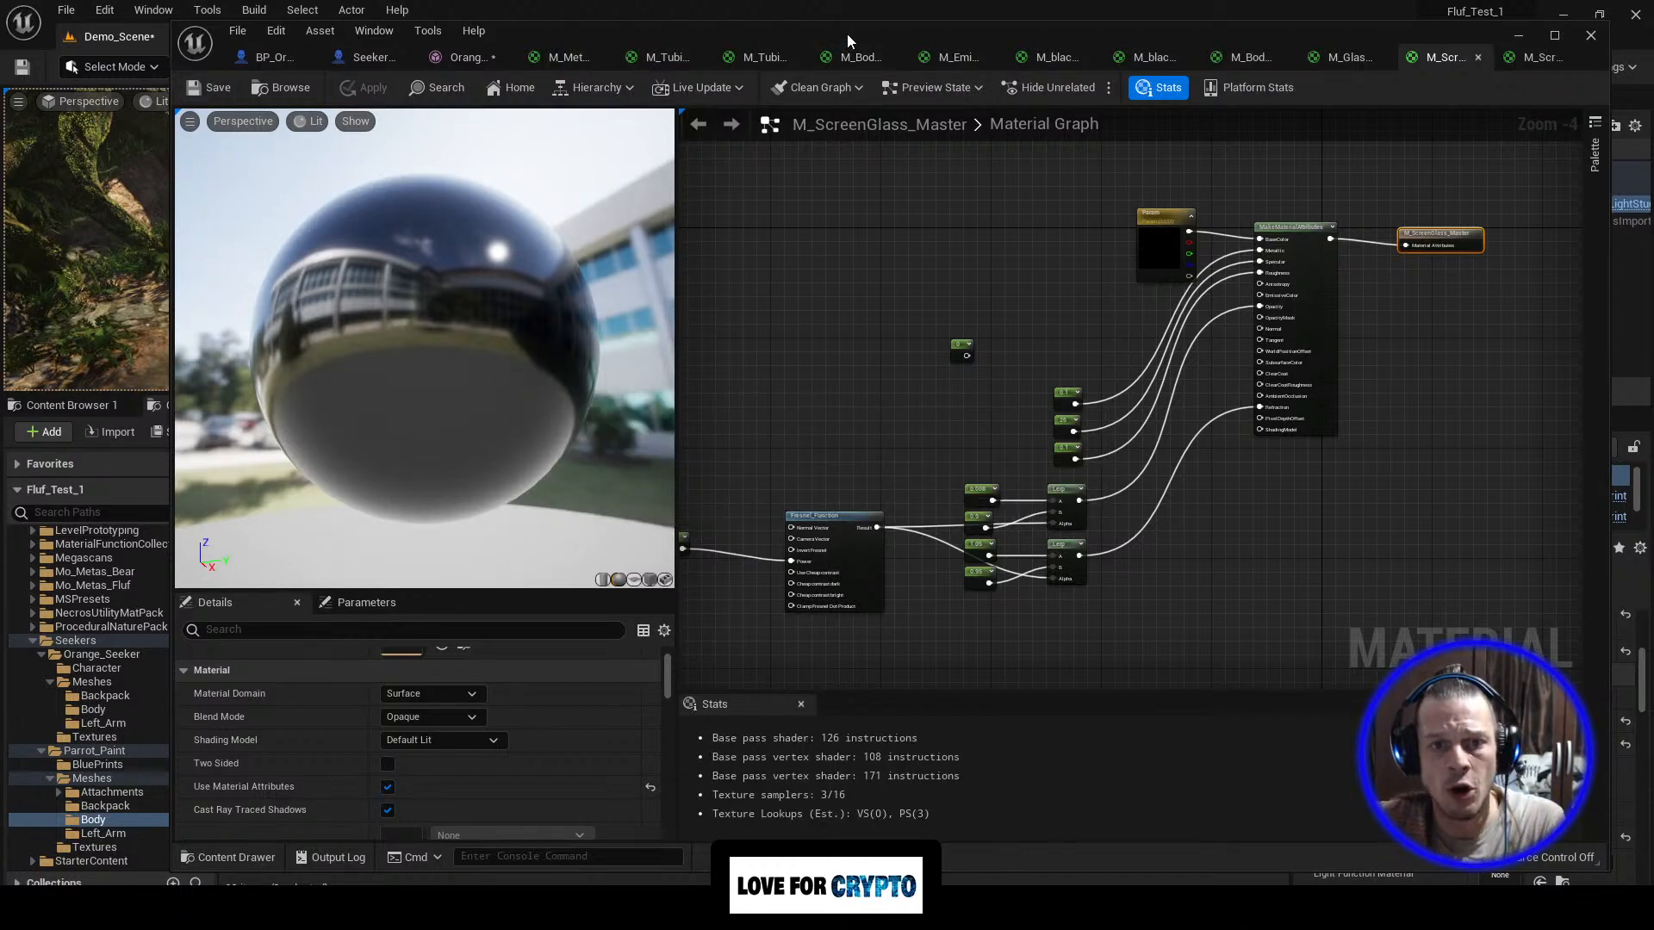
Step: Move the material editor window out of the way and examine the seeker's helmet screen in the Demo_Scene viewport
{"action": "left_click_drag", "start_coordinate": [846, 33], "coordinate": [1653, 33]}
{"action": "right_click_drag", "start_coordinate": [646, 250], "coordinate": [610, 215]}
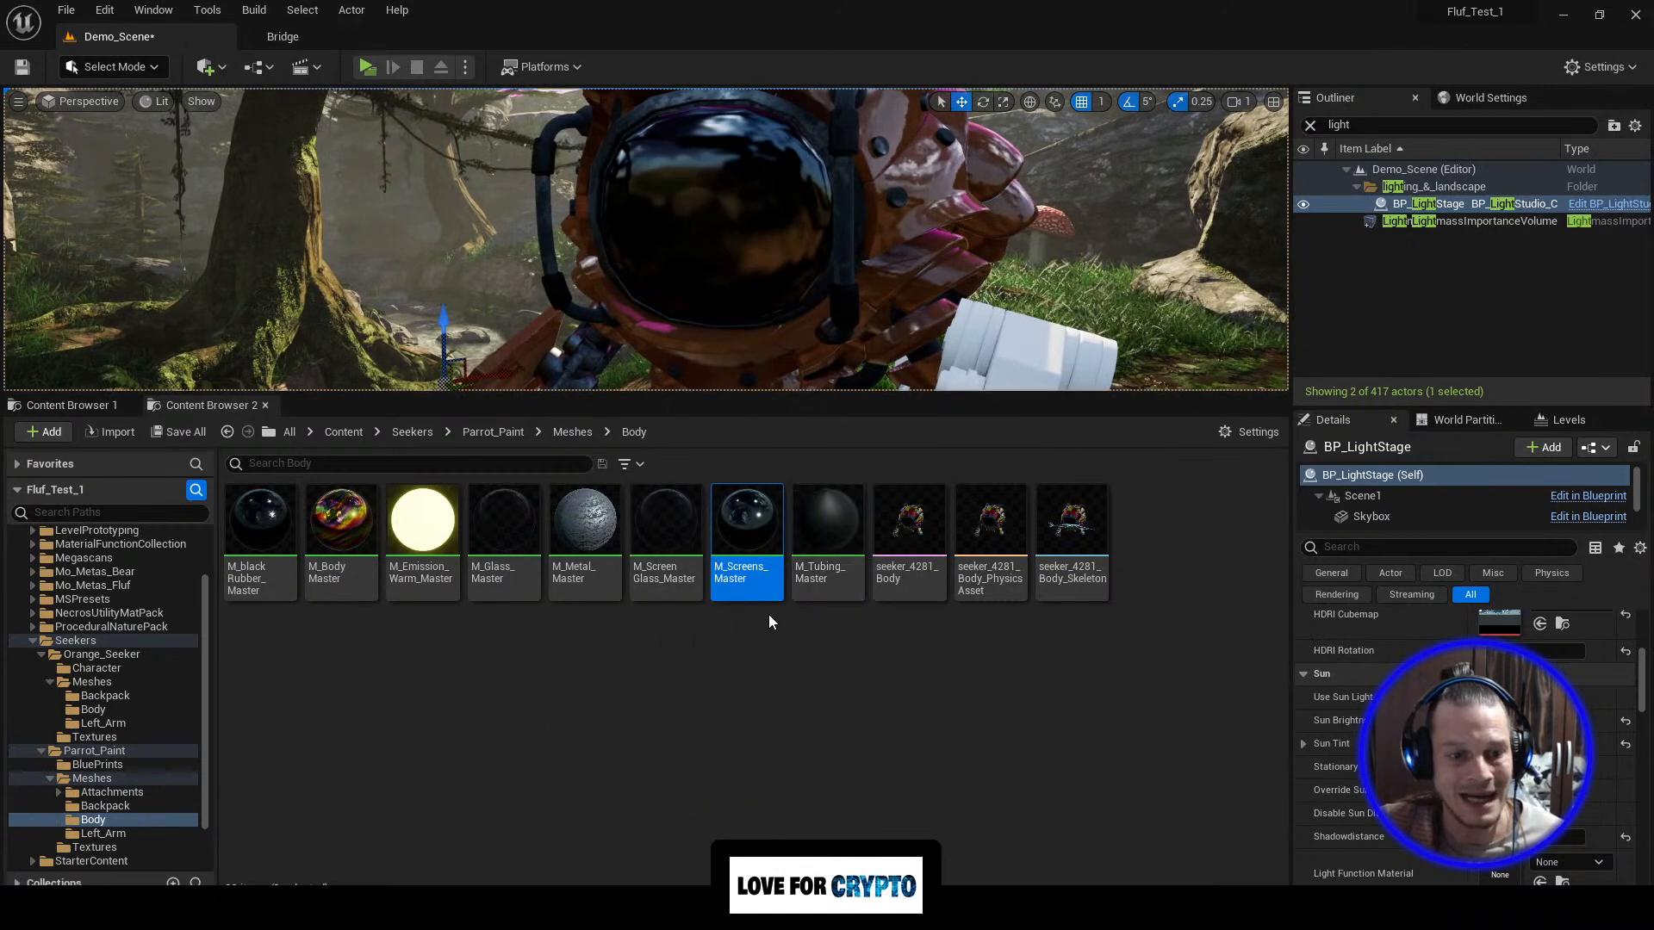
{"action": "mouse_move", "coordinate": [656, 573]}
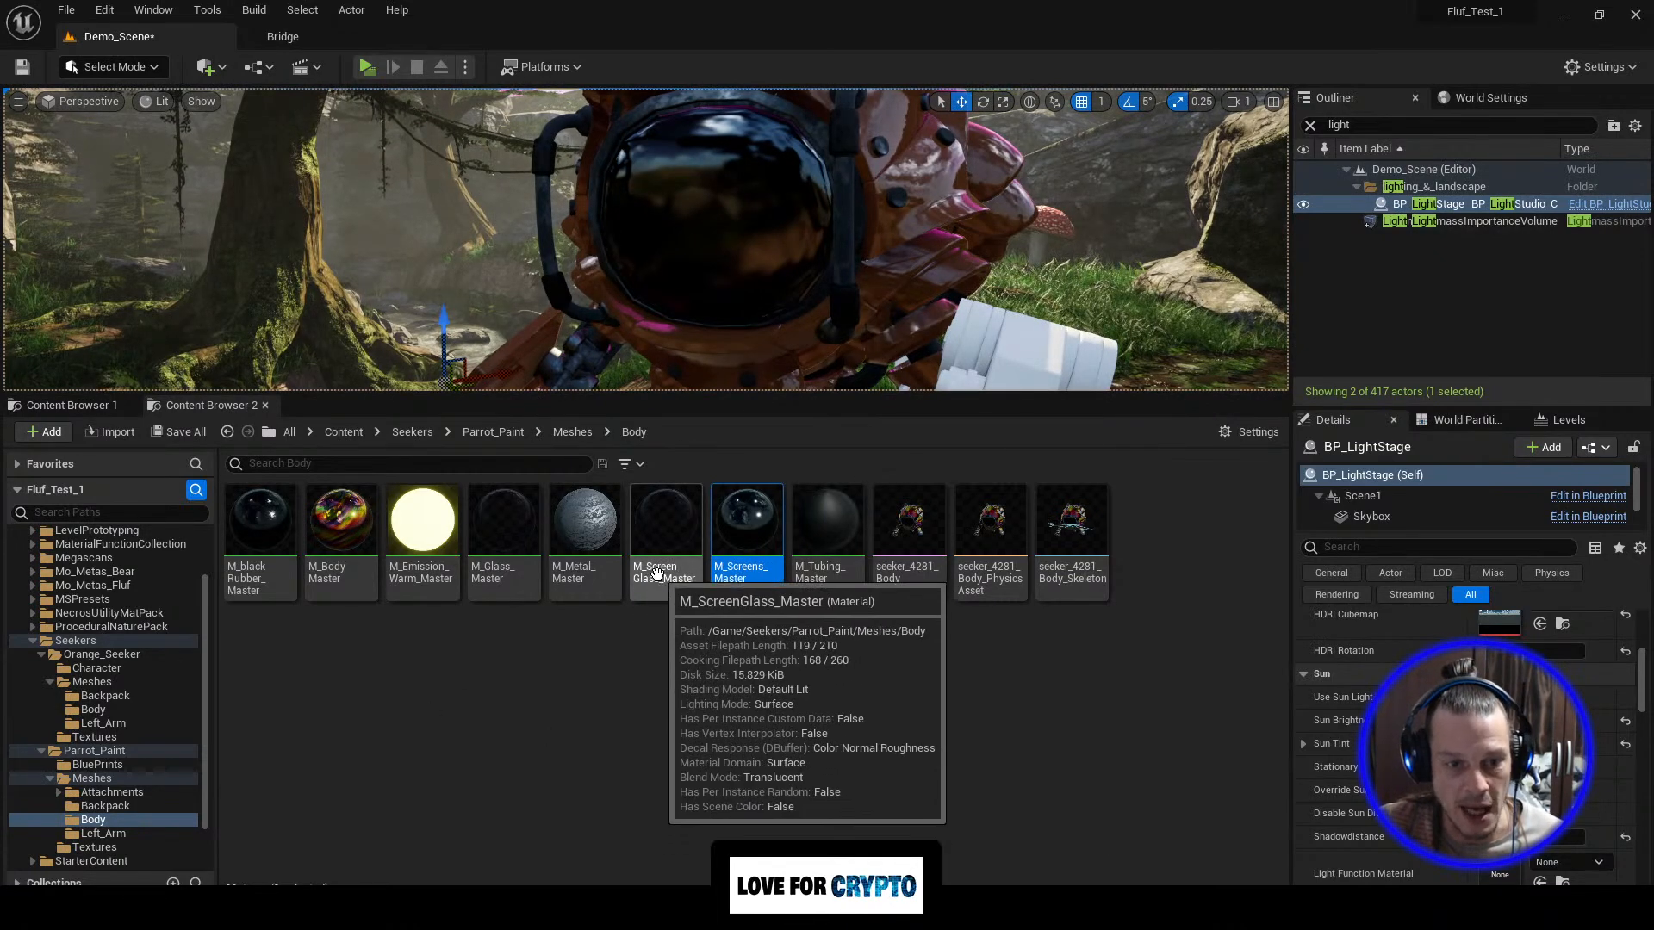
{"action": "right_click_drag", "start_coordinate": [654, 250], "coordinate": [604, 232]}
{"action": "right_click_drag", "start_coordinate": [999, 173], "coordinate": [1055, 224]}
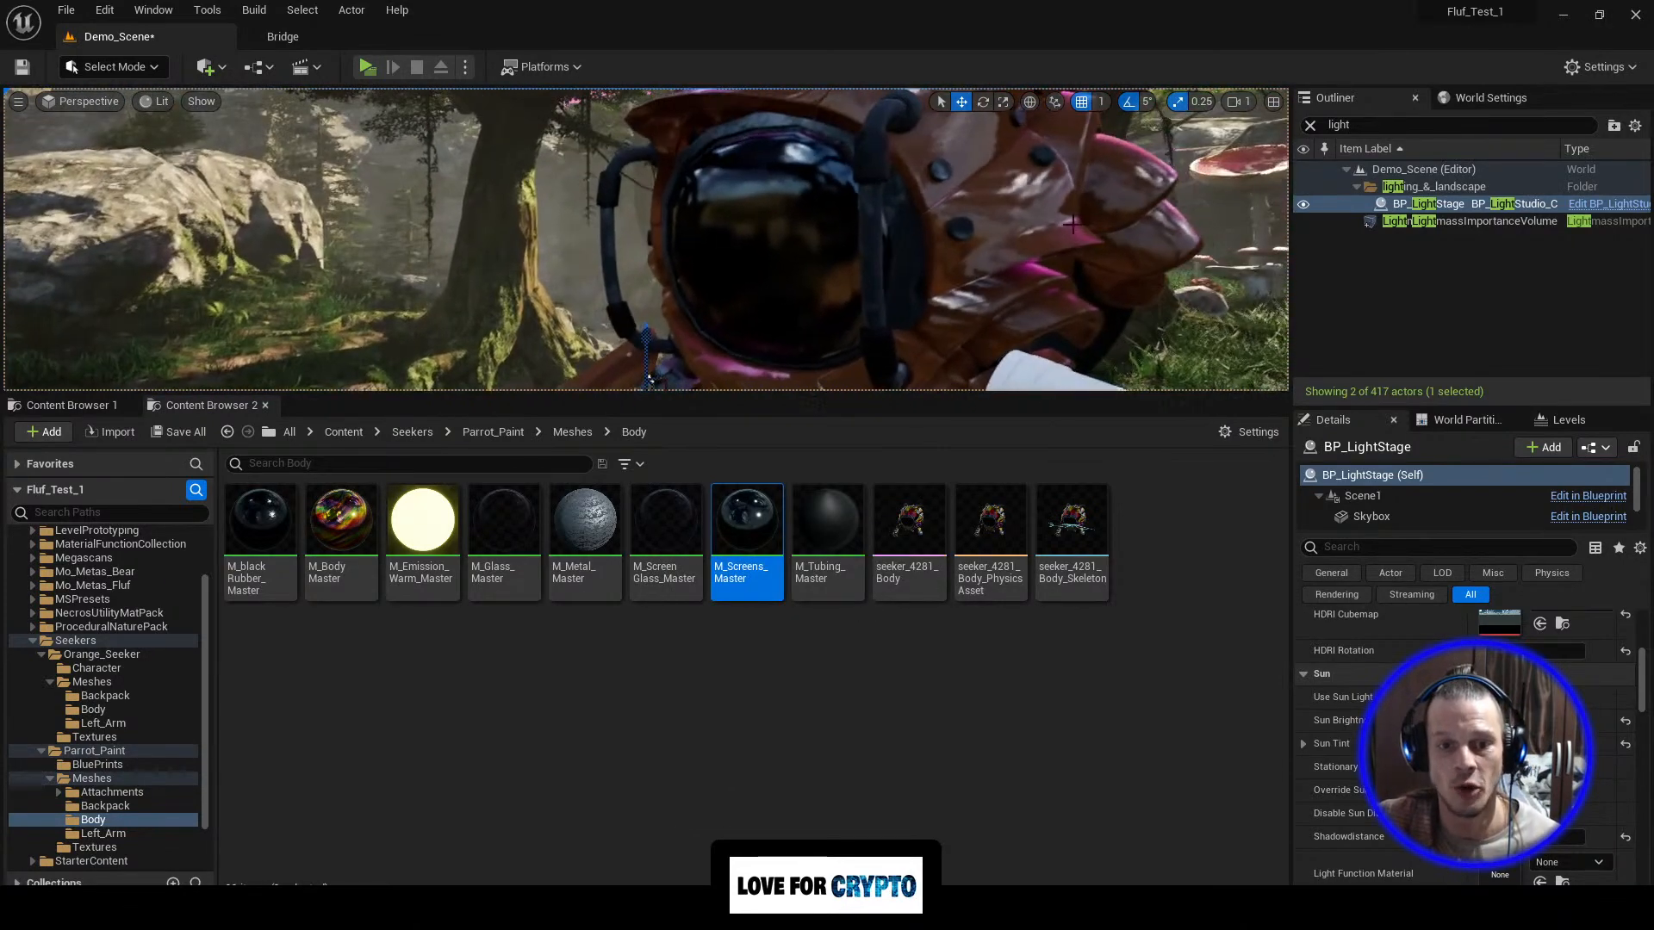
Step: Set the viewport camera speed to 2 and view the seeker's helmet from the side in an enlarged viewport
{"action": "left_click_drag", "start_coordinate": [1102, 395], "coordinate": [1103, 773]}
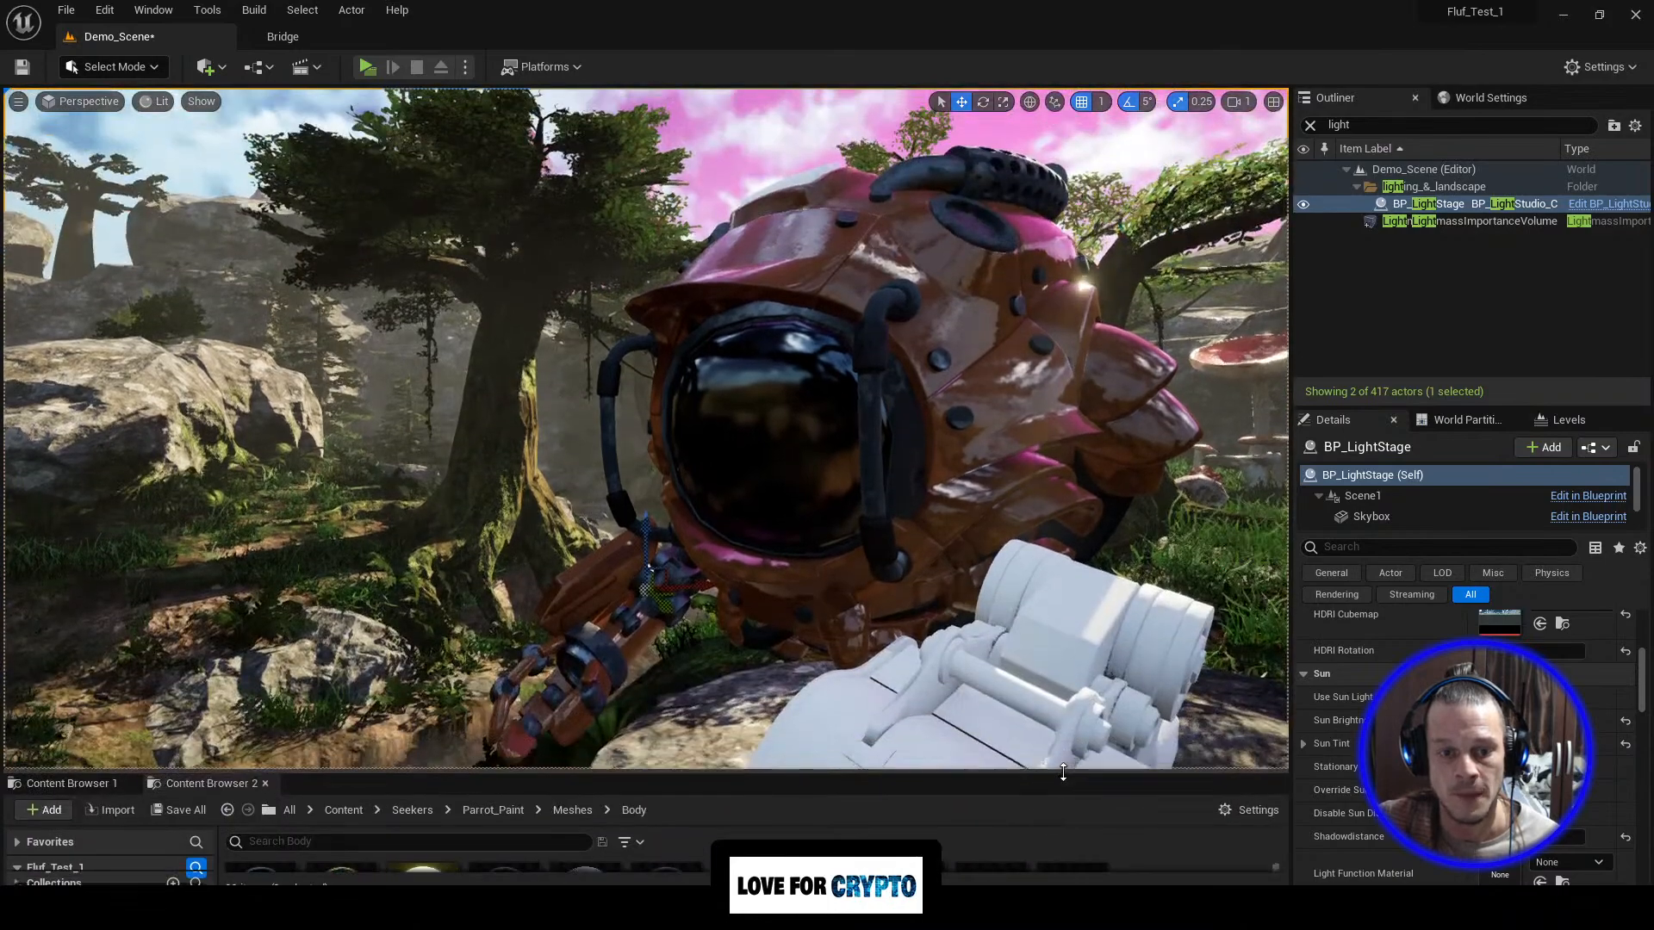
{"action": "left_click", "coordinate": [1233, 103]}
{"action": "left_click_drag", "start_coordinate": [1243, 136], "coordinate": [1258, 138]}
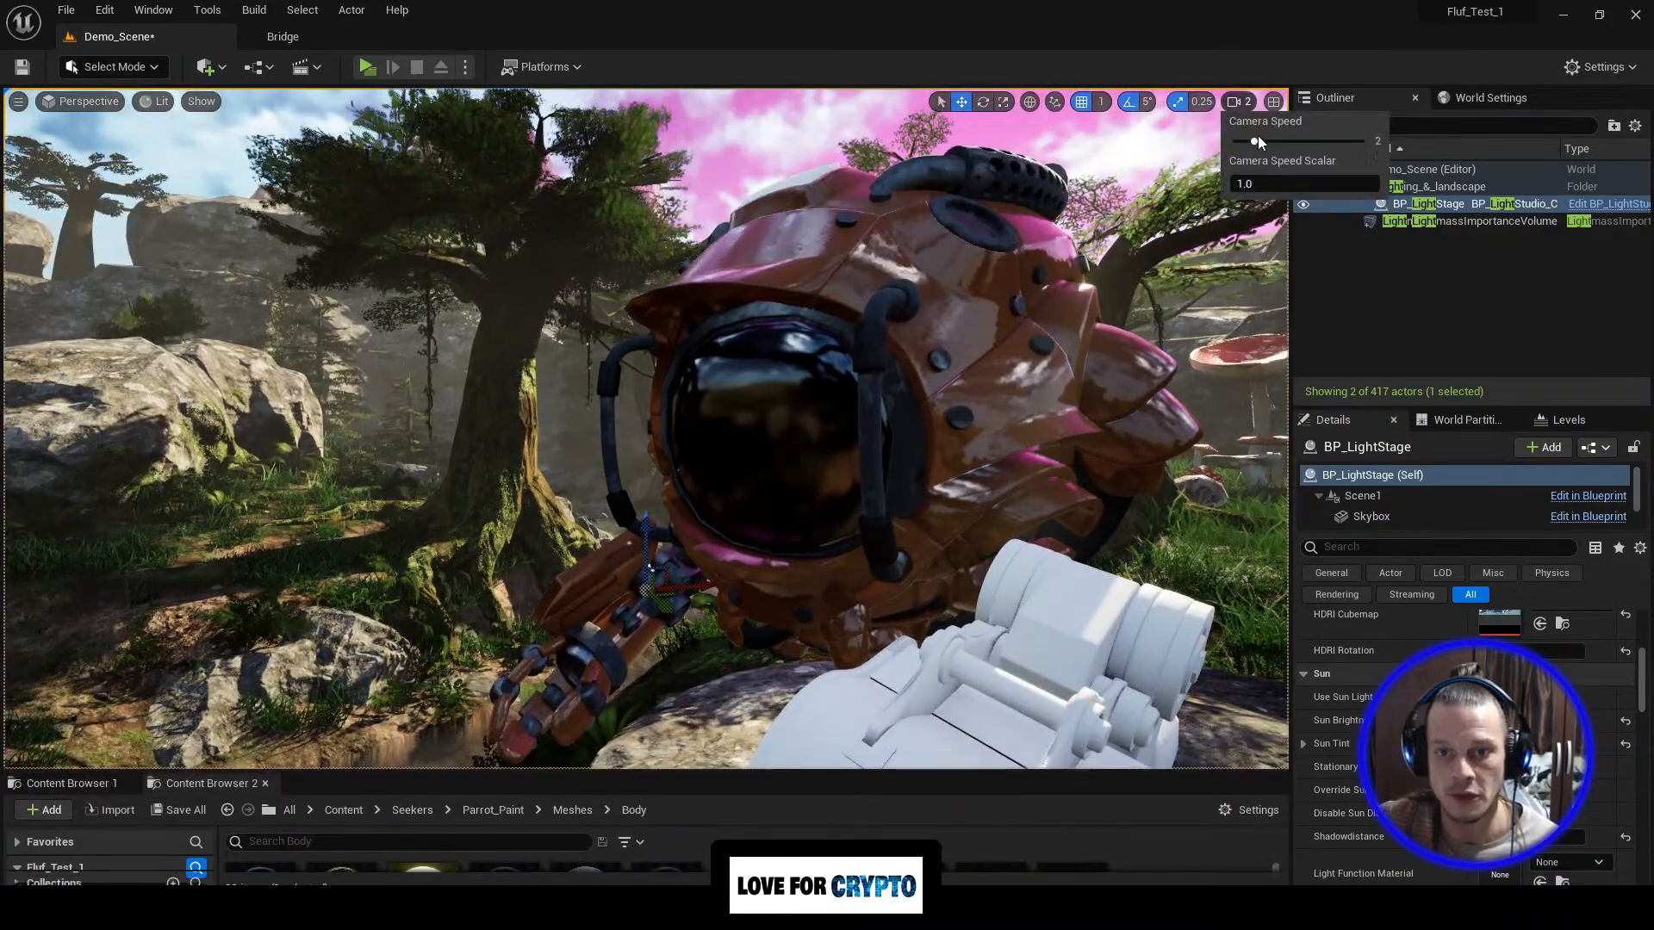
{"action": "right_click_drag", "start_coordinate": [1034, 345], "coordinate": [844, 364]}
{"action": "left_click_drag", "start_coordinate": [907, 771], "coordinate": [913, 468]}
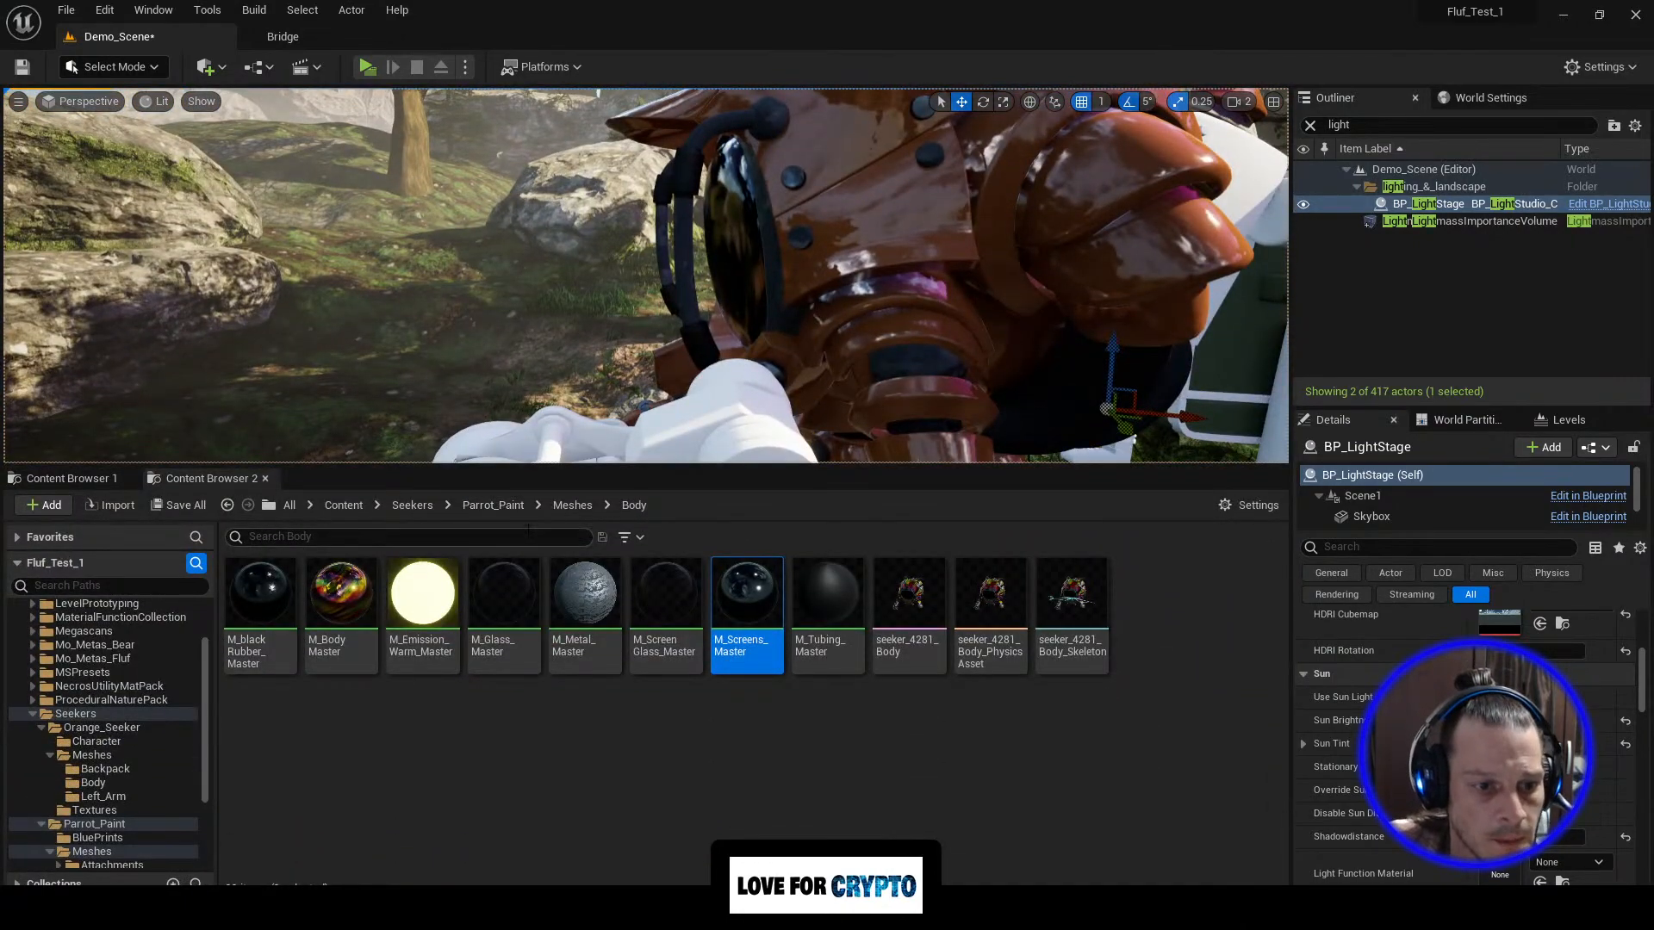
Step: Go to the Character folder of Orange_Seeker and select the BP_Orange_Seeker blueprint
{"action": "left_click", "coordinate": [414, 505]}
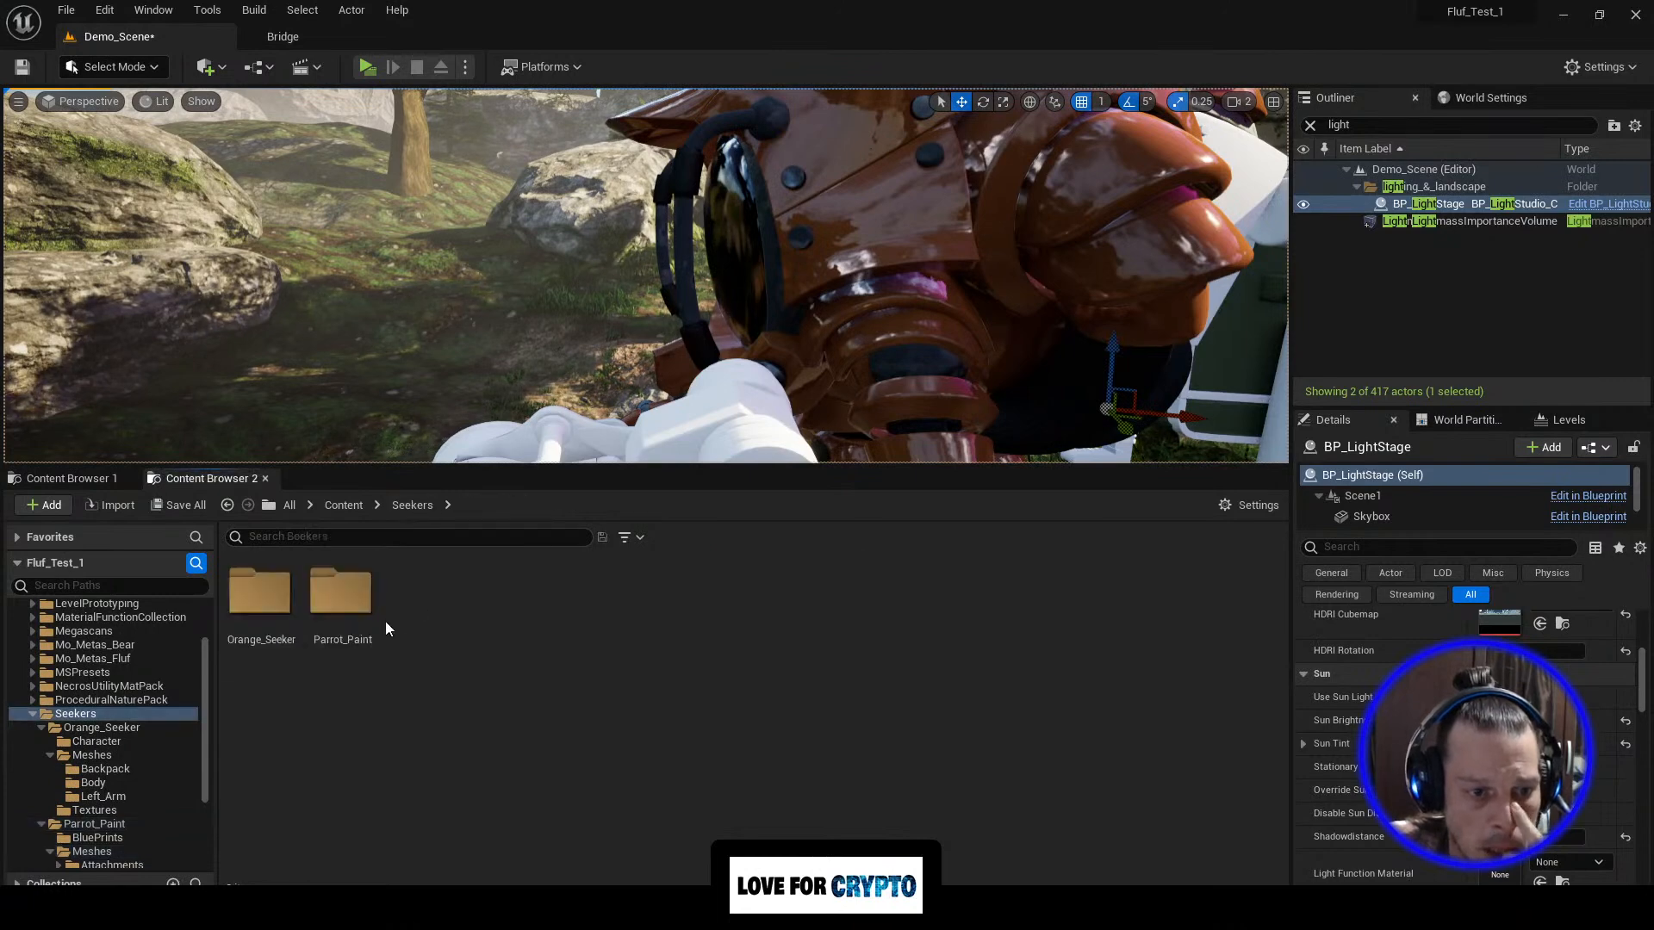
{"action": "double_click", "coordinate": [276, 609]}
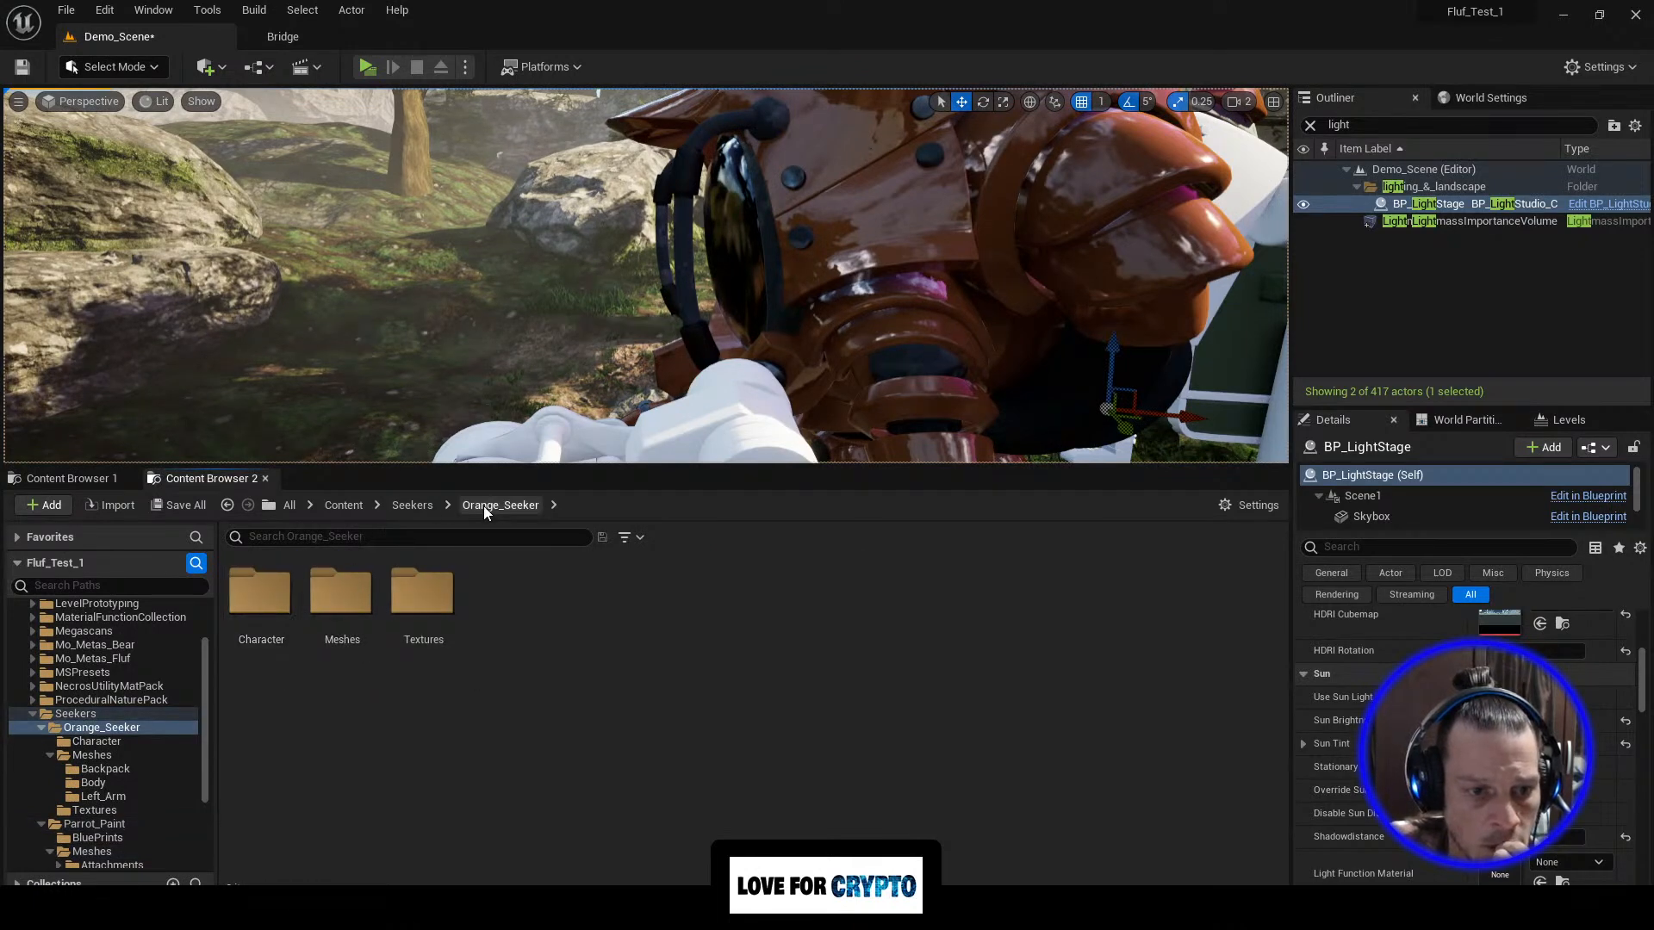
{"action": "double_click", "coordinate": [261, 598]}
{"action": "left_click", "coordinate": [261, 599]}
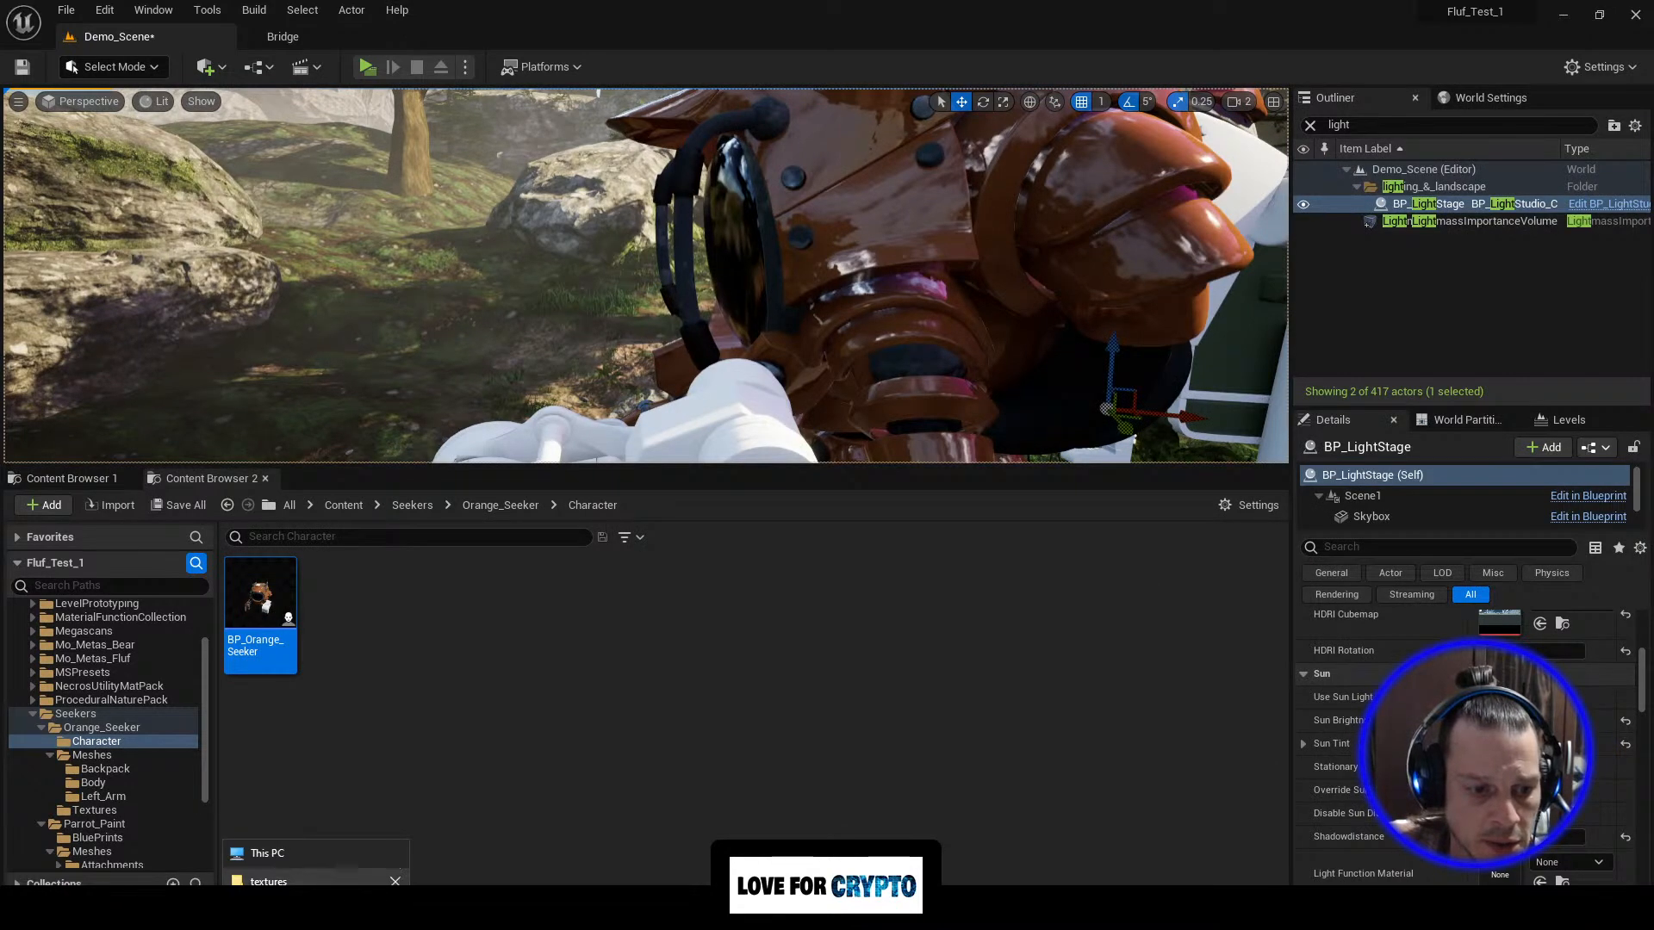
Step: From the Seeker_33794 folder on disk, bring the Orange_Eyes_33794 model into the Orange_Seeker Character folder for import
{"action": "left_click", "coordinate": [276, 881]}
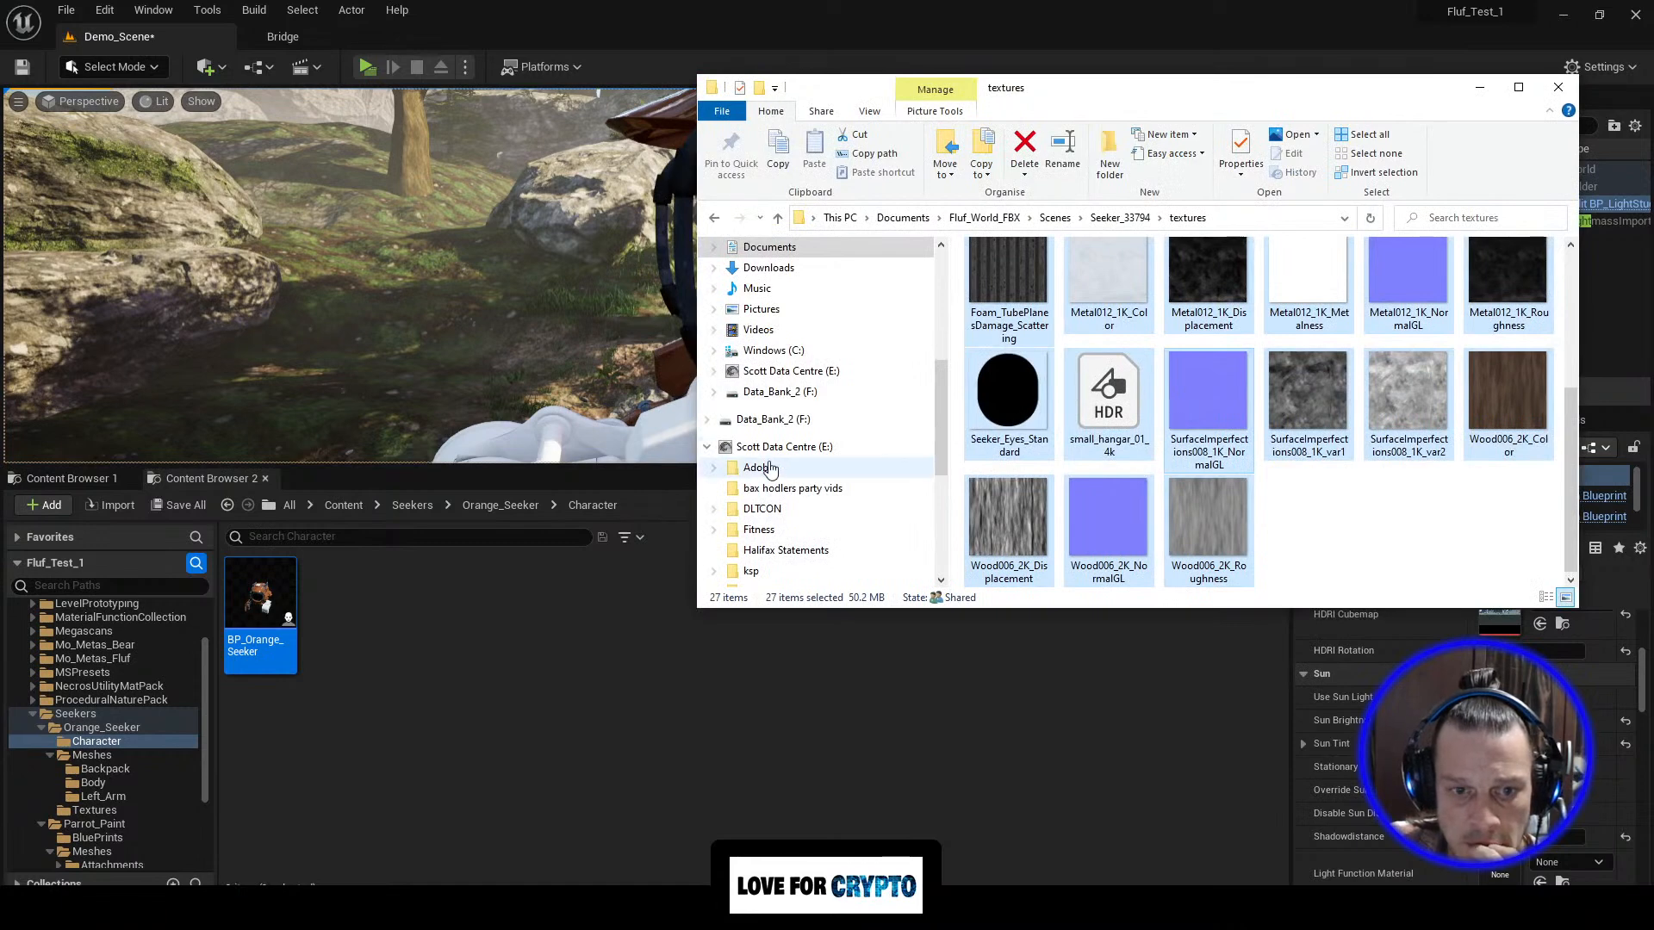
{"action": "left_click", "coordinate": [1478, 92]}
{"action": "mouse_move", "coordinate": [315, 908]}
{"action": "left_click", "coordinate": [289, 881]}
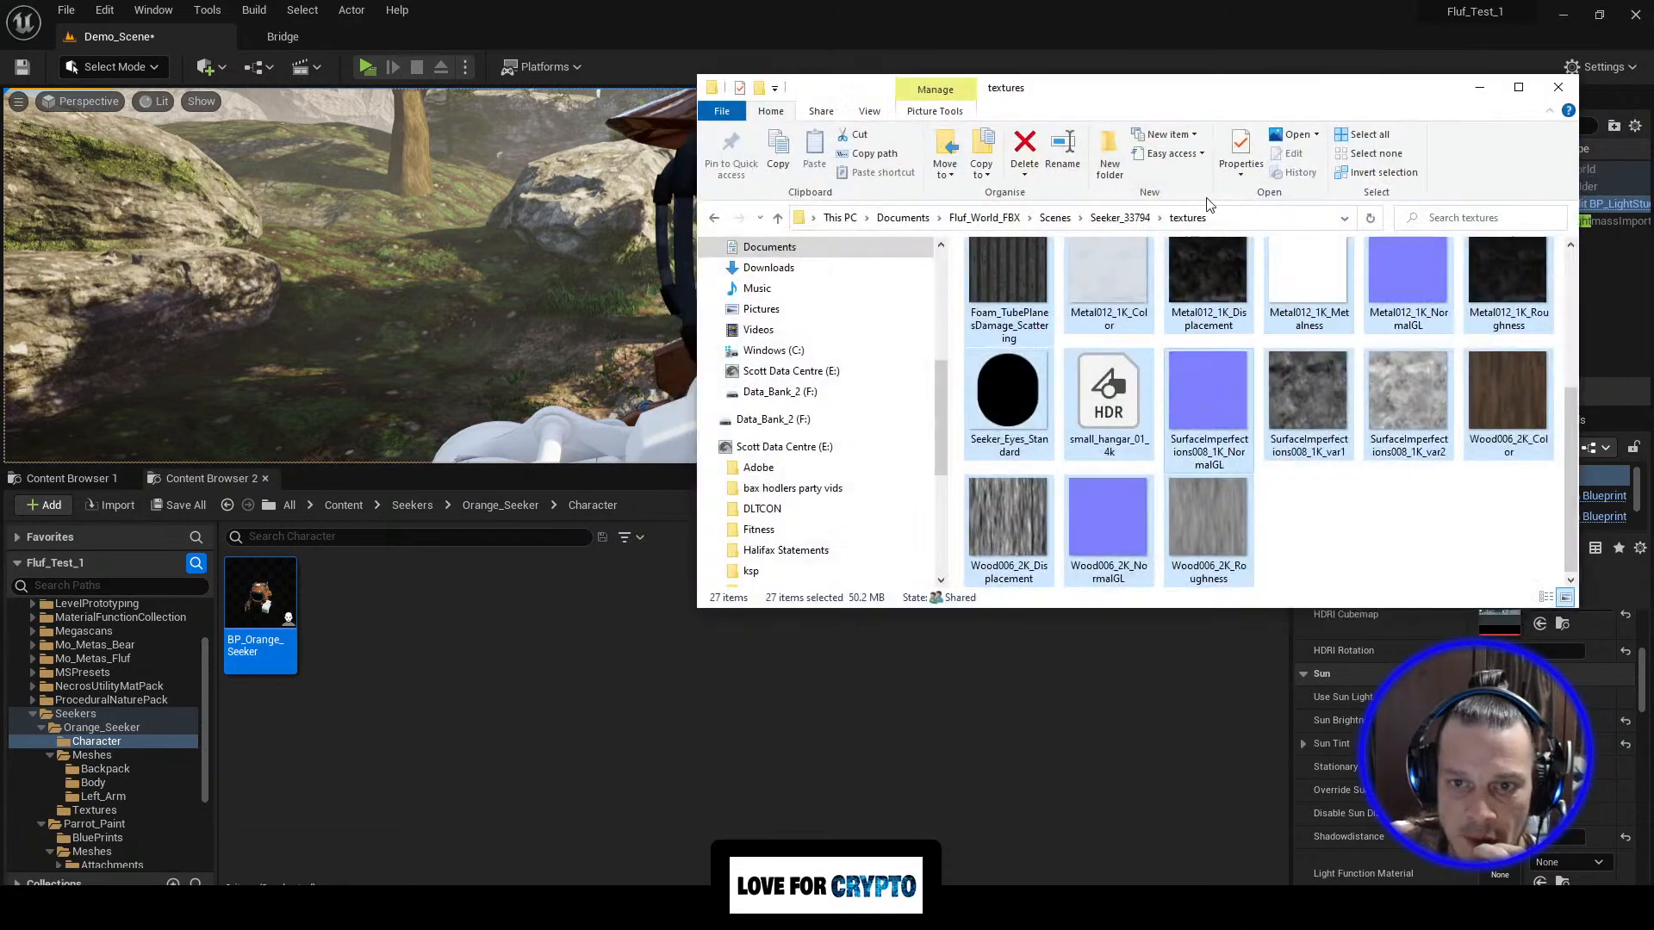
{"action": "left_click", "coordinate": [1120, 218]}
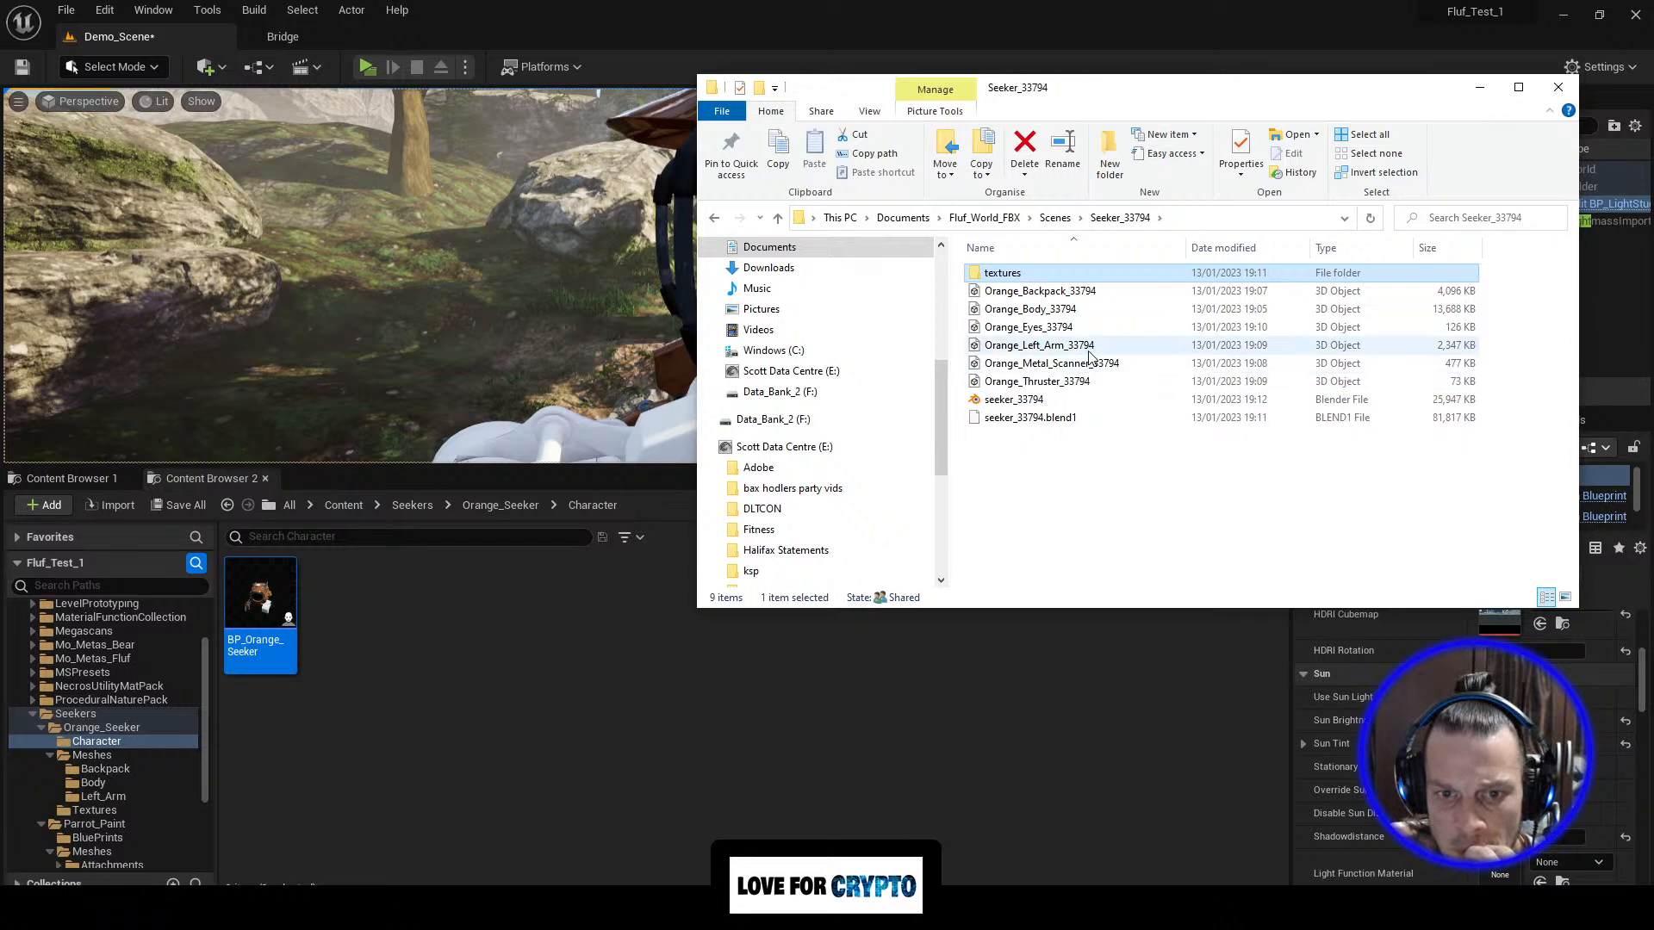
{"action": "left_click", "coordinate": [1034, 327]}
{"action": "left_click_drag", "start_coordinate": [1125, 334], "coordinate": [454, 657]}
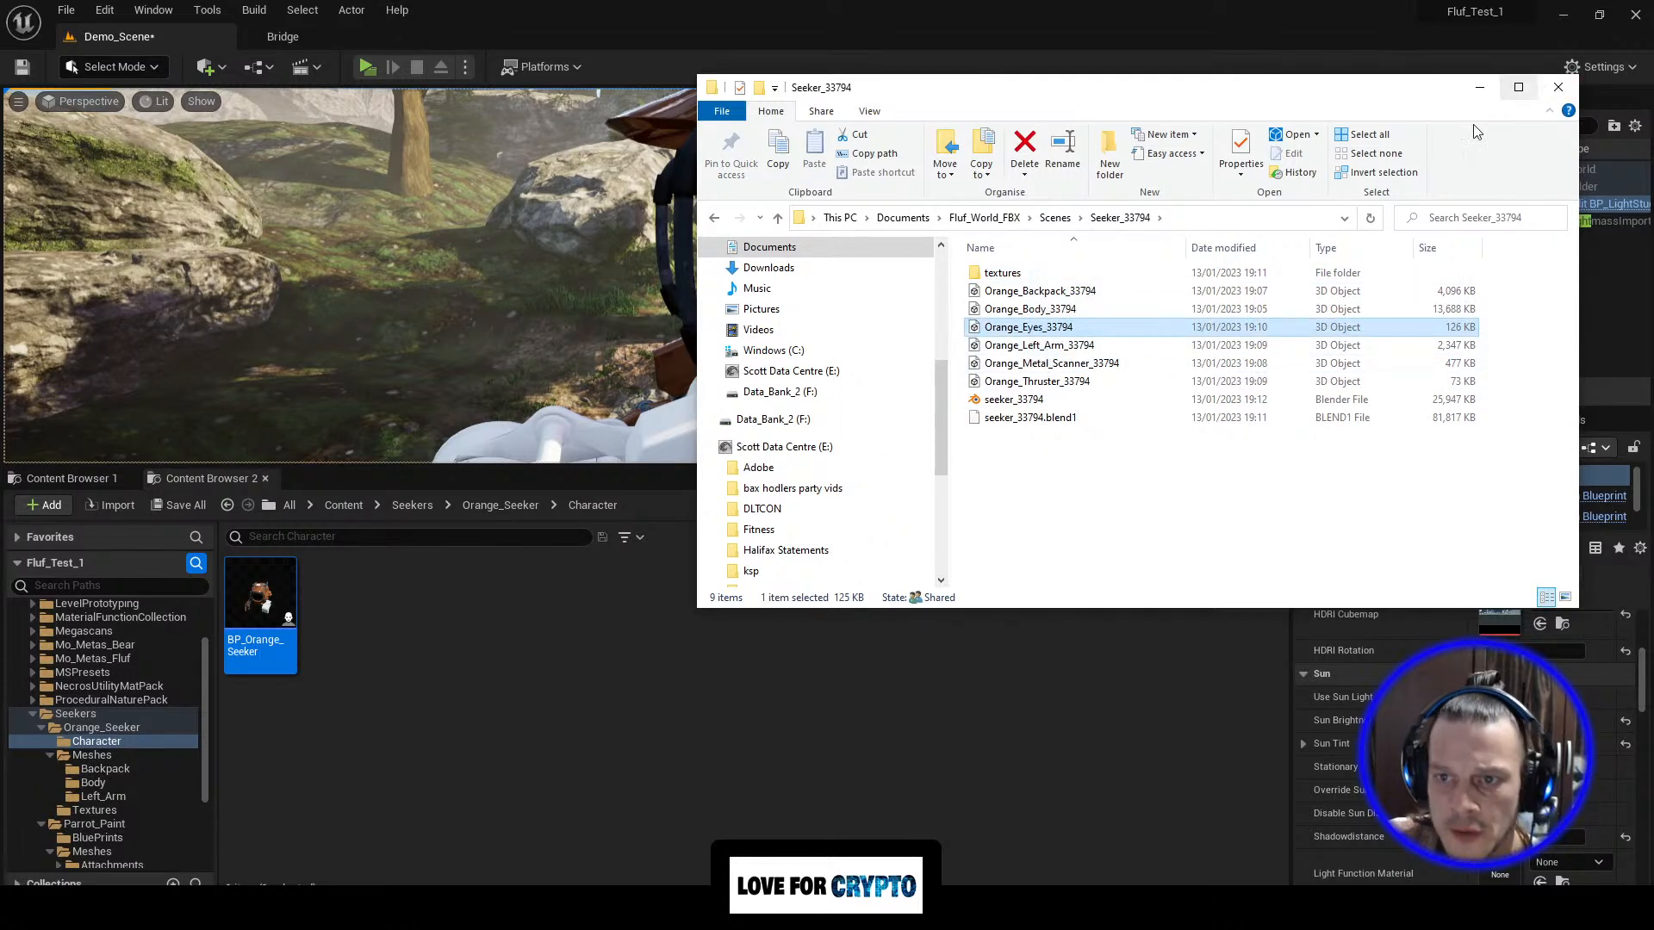
{"action": "left_click", "coordinate": [1480, 90]}
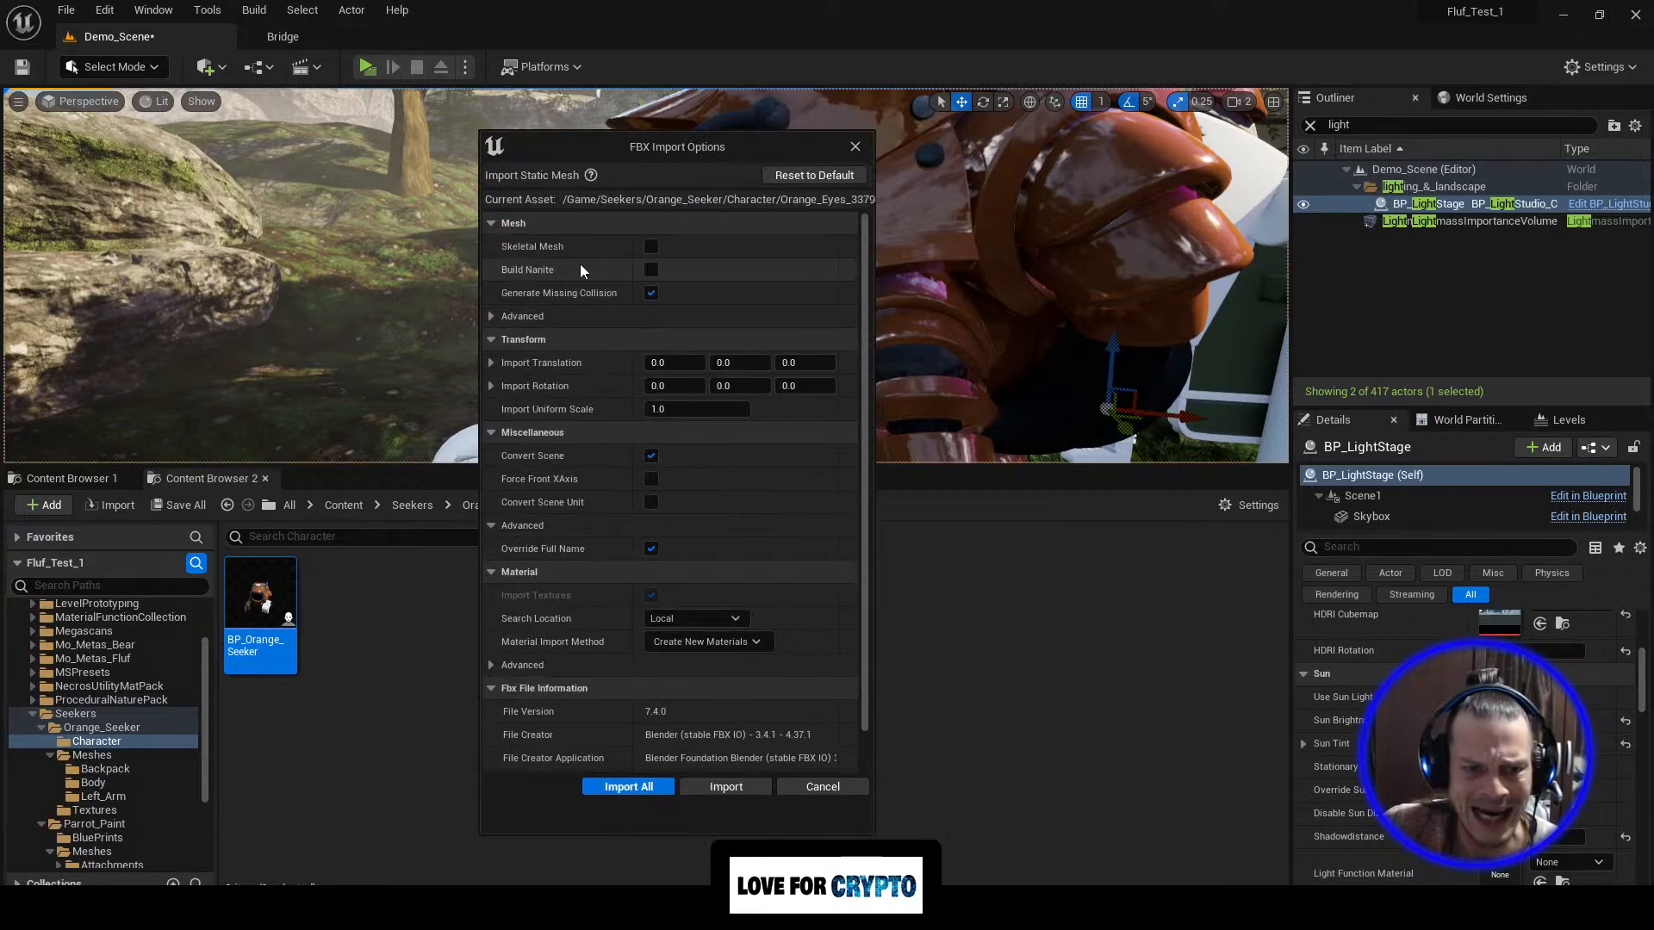
Step: Review the FBX import options and import Orange_Eyes_33794 as a static mesh with new materials created
{"action": "scroll", "coordinate": [620, 362], "scroll_direction": "down", "scroll_amount": 1}
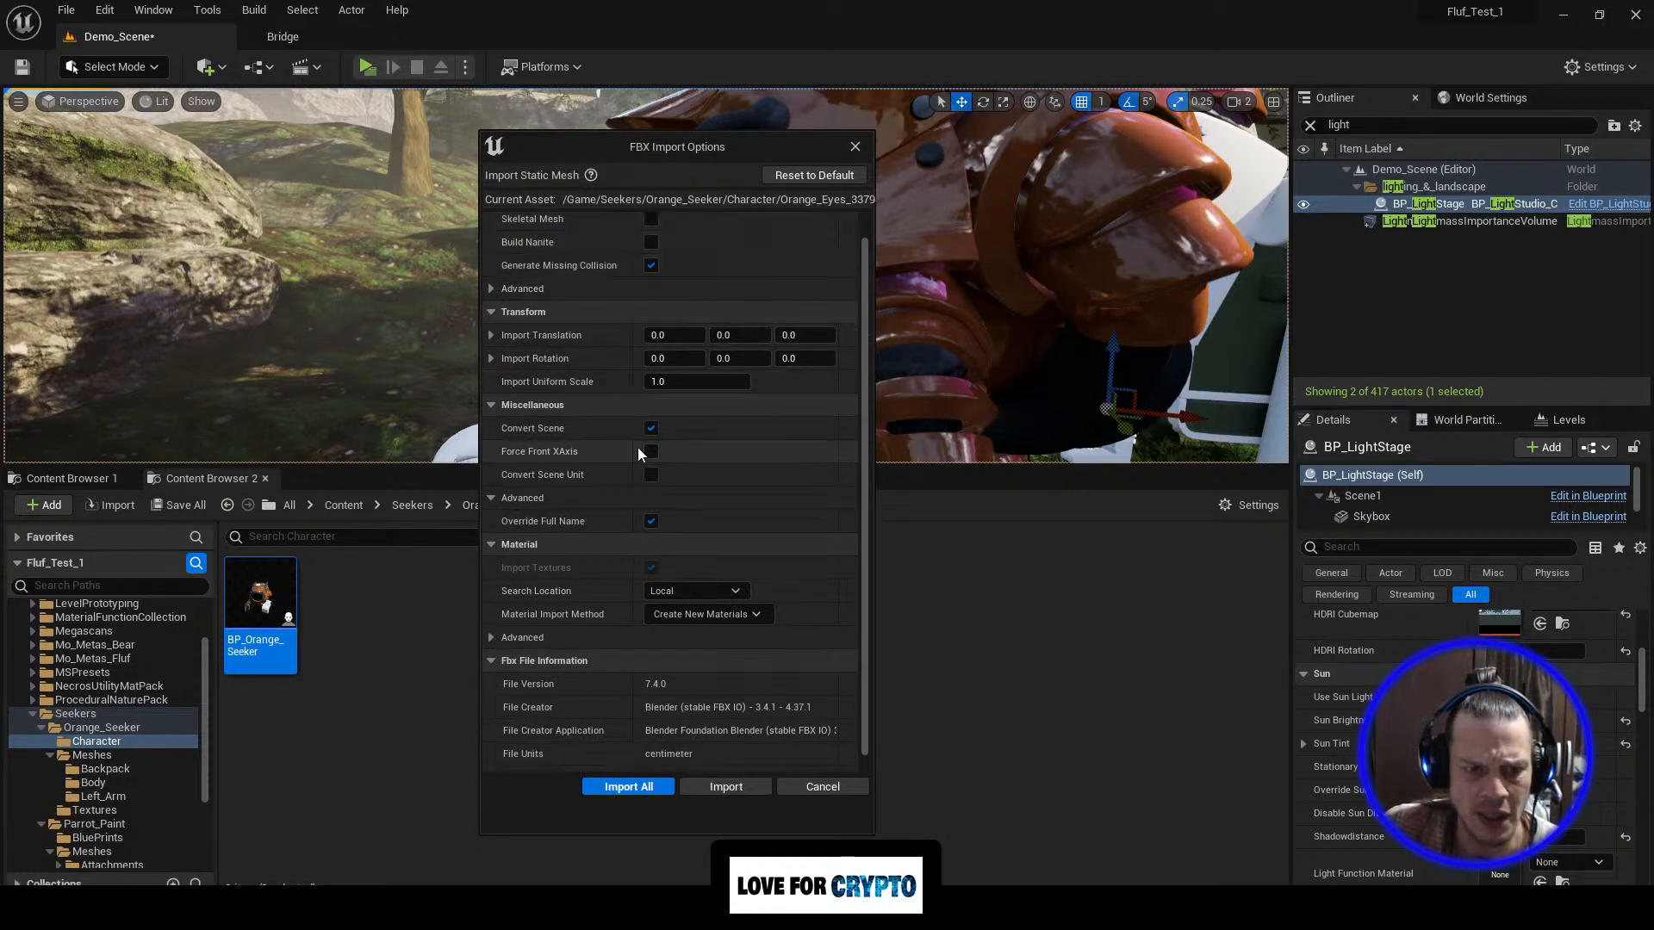
{"action": "scroll", "coordinate": [619, 446], "scroll_direction": "down", "scroll_amount": 1}
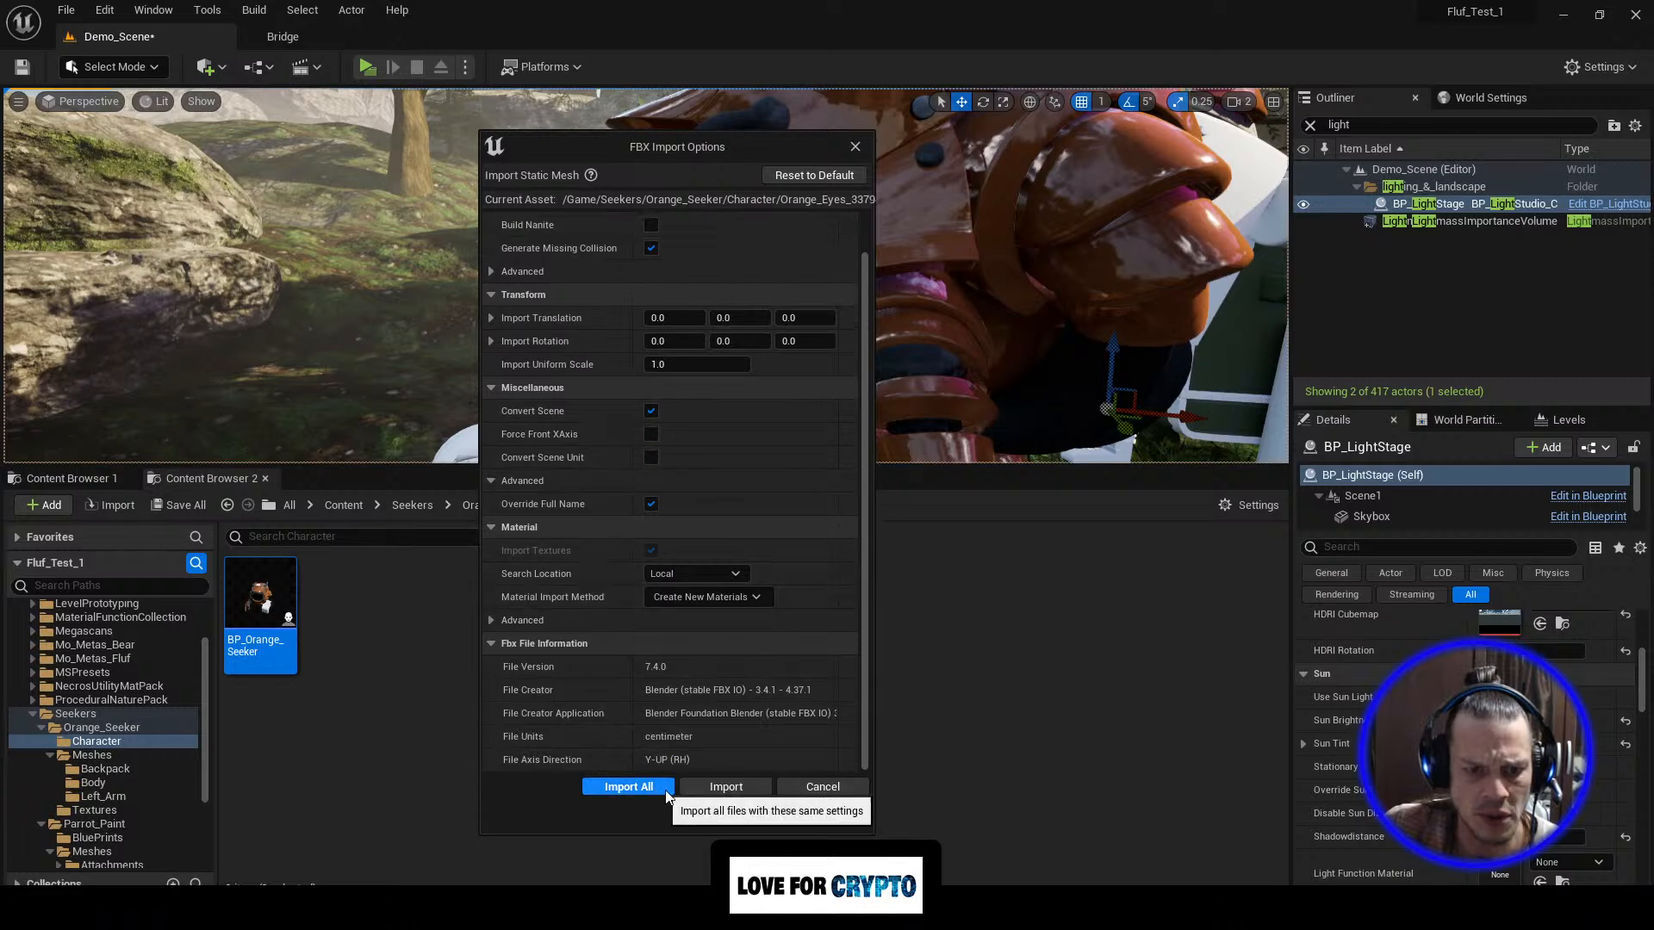
{"action": "left_click", "coordinate": [735, 785]}
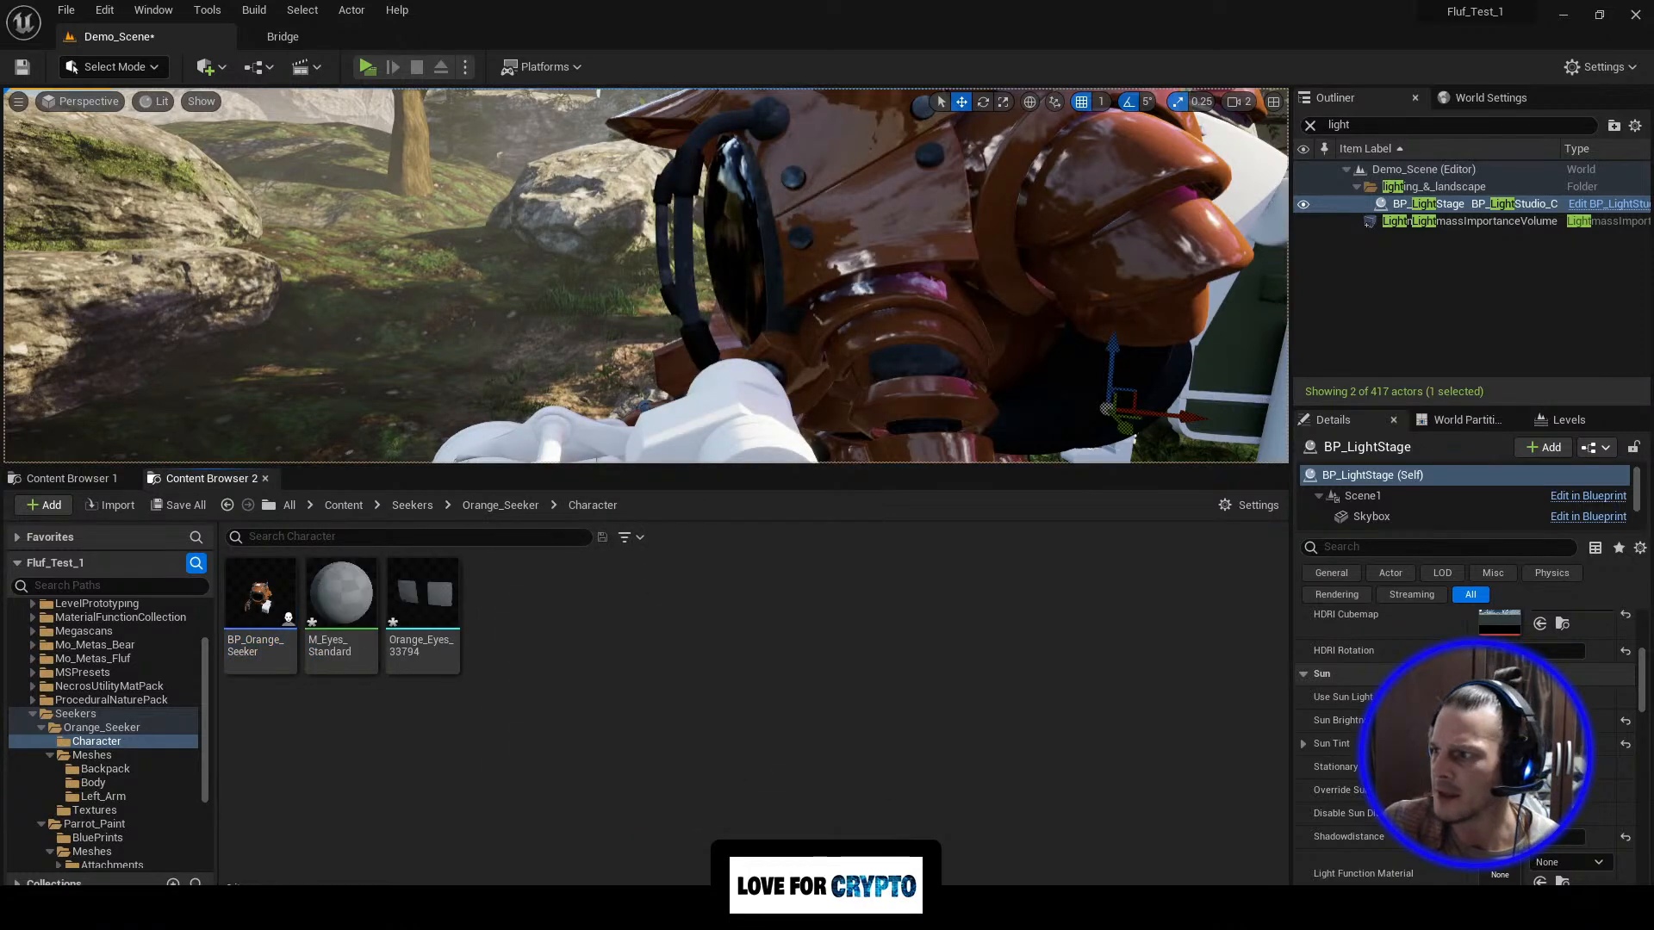
Step: Move the material editor out of the way and reopen Content Browser 1 alongside Content Browser 2
{"action": "mouse_move", "coordinate": [1653, 69]}
{"action": "left_mouse_down"}
{"action": "mouse_move", "coordinate": [1312, 66]}
{"action": "mouse_move", "coordinate": [1653, 68]}
{"action": "left_mouse_up"}
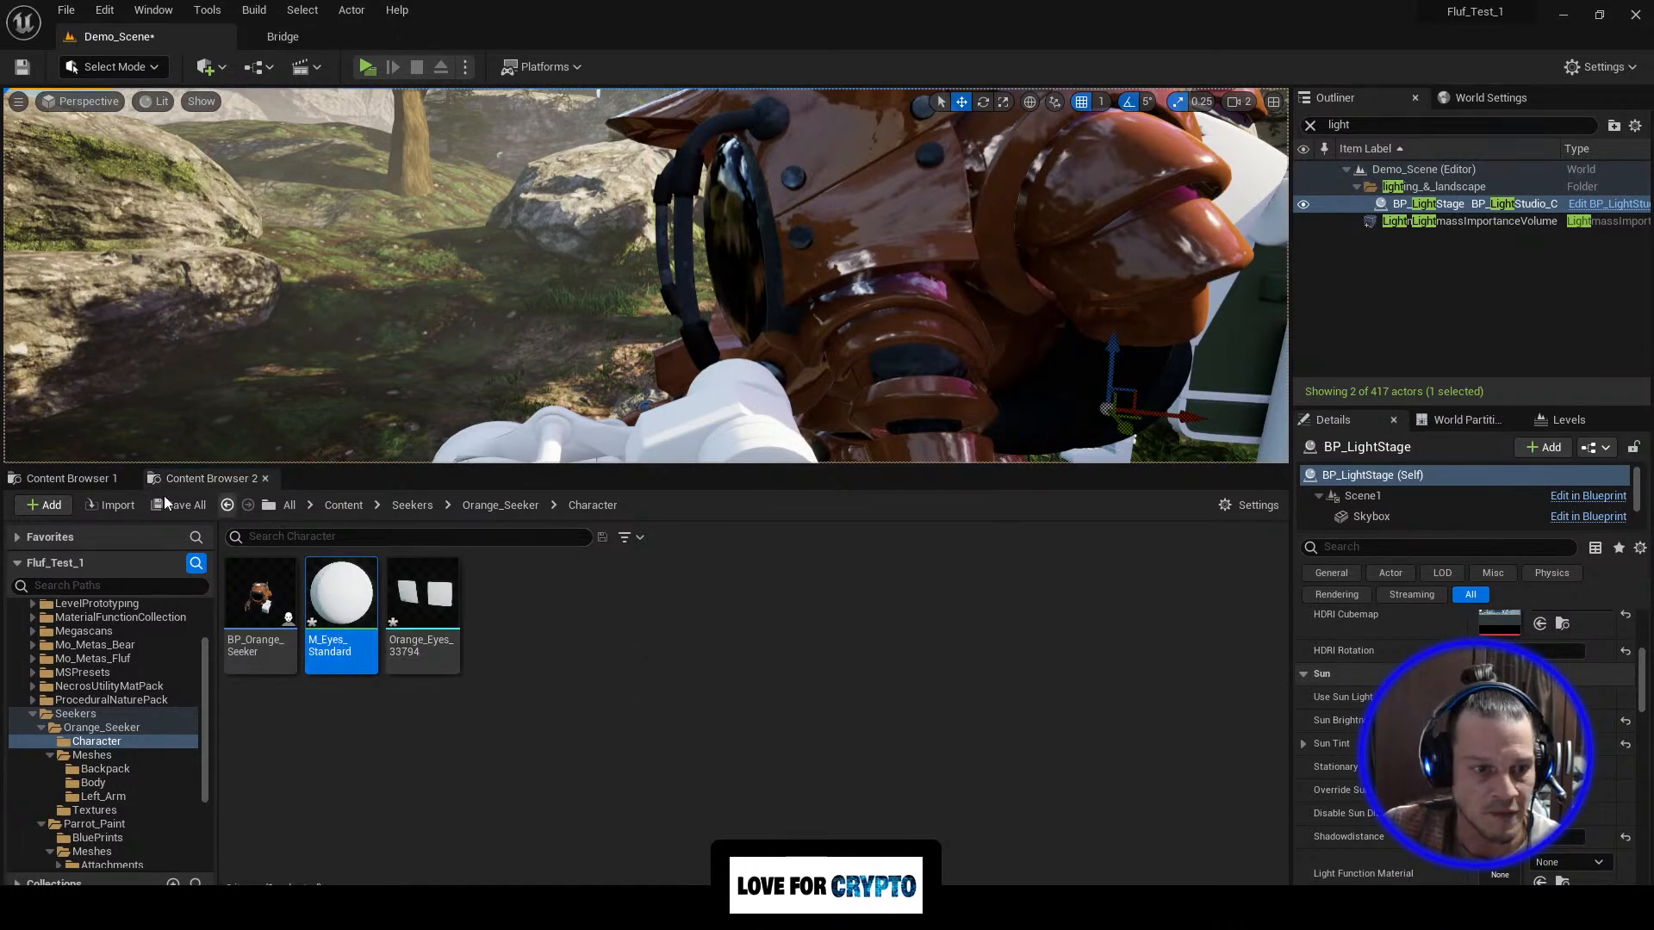
{"action": "left_click", "coordinate": [123, 479]}
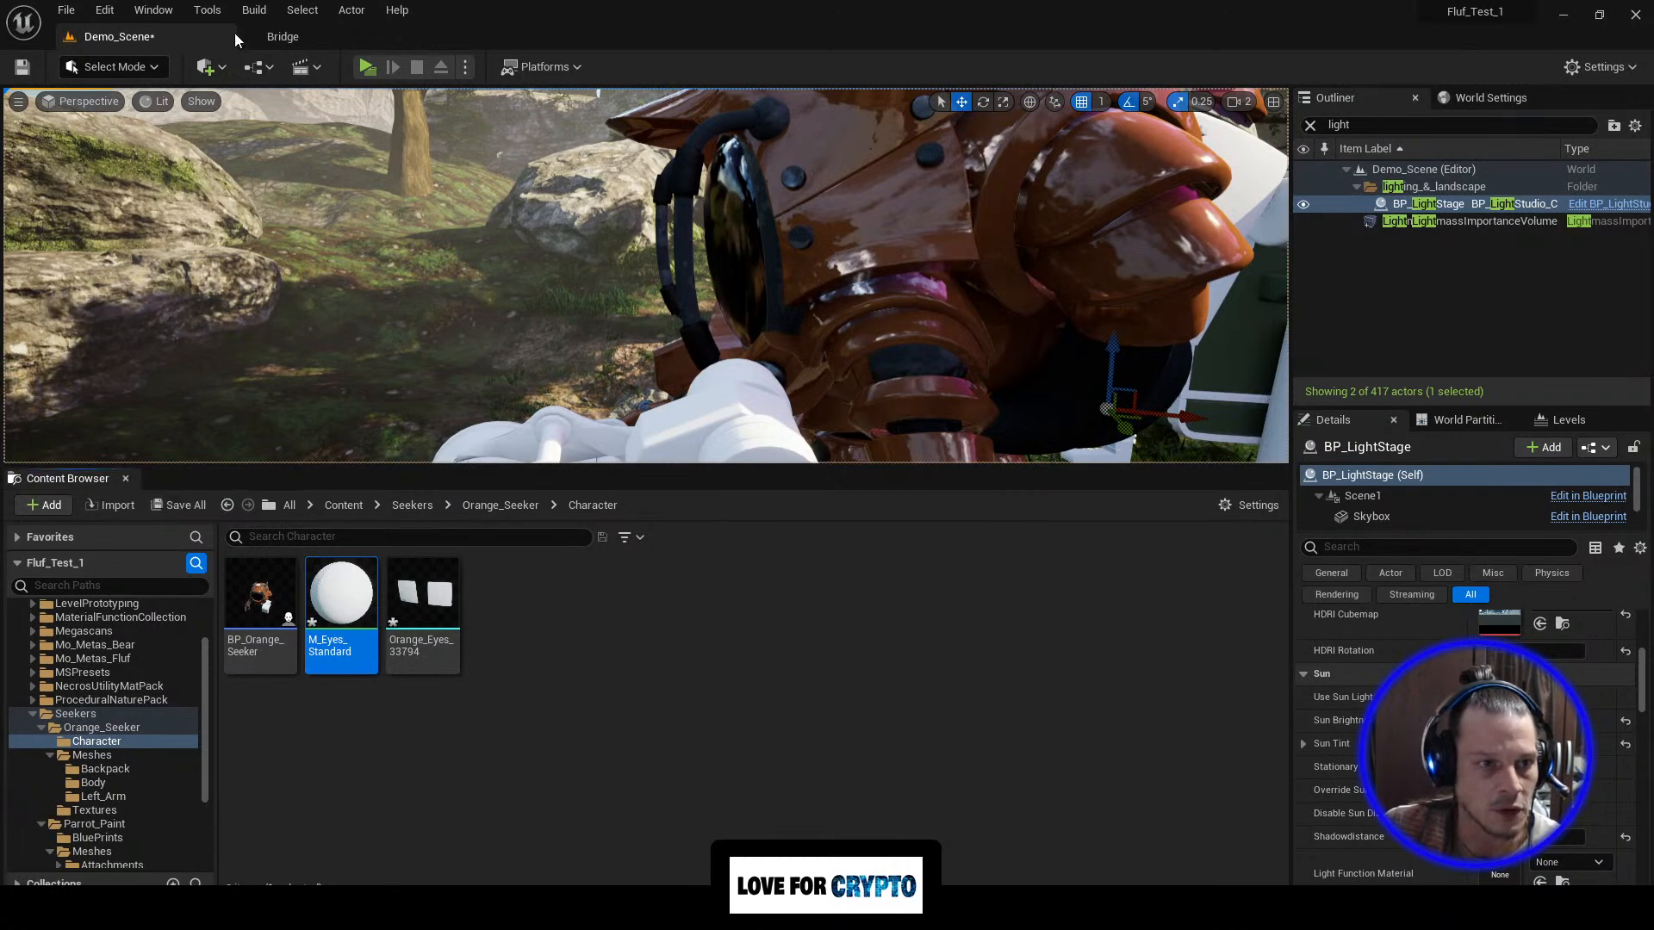
{"action": "left_click", "coordinate": [153, 10]}
{"action": "mouse_move", "coordinate": [239, 96]}
{"action": "left_click", "coordinate": [405, 77]}
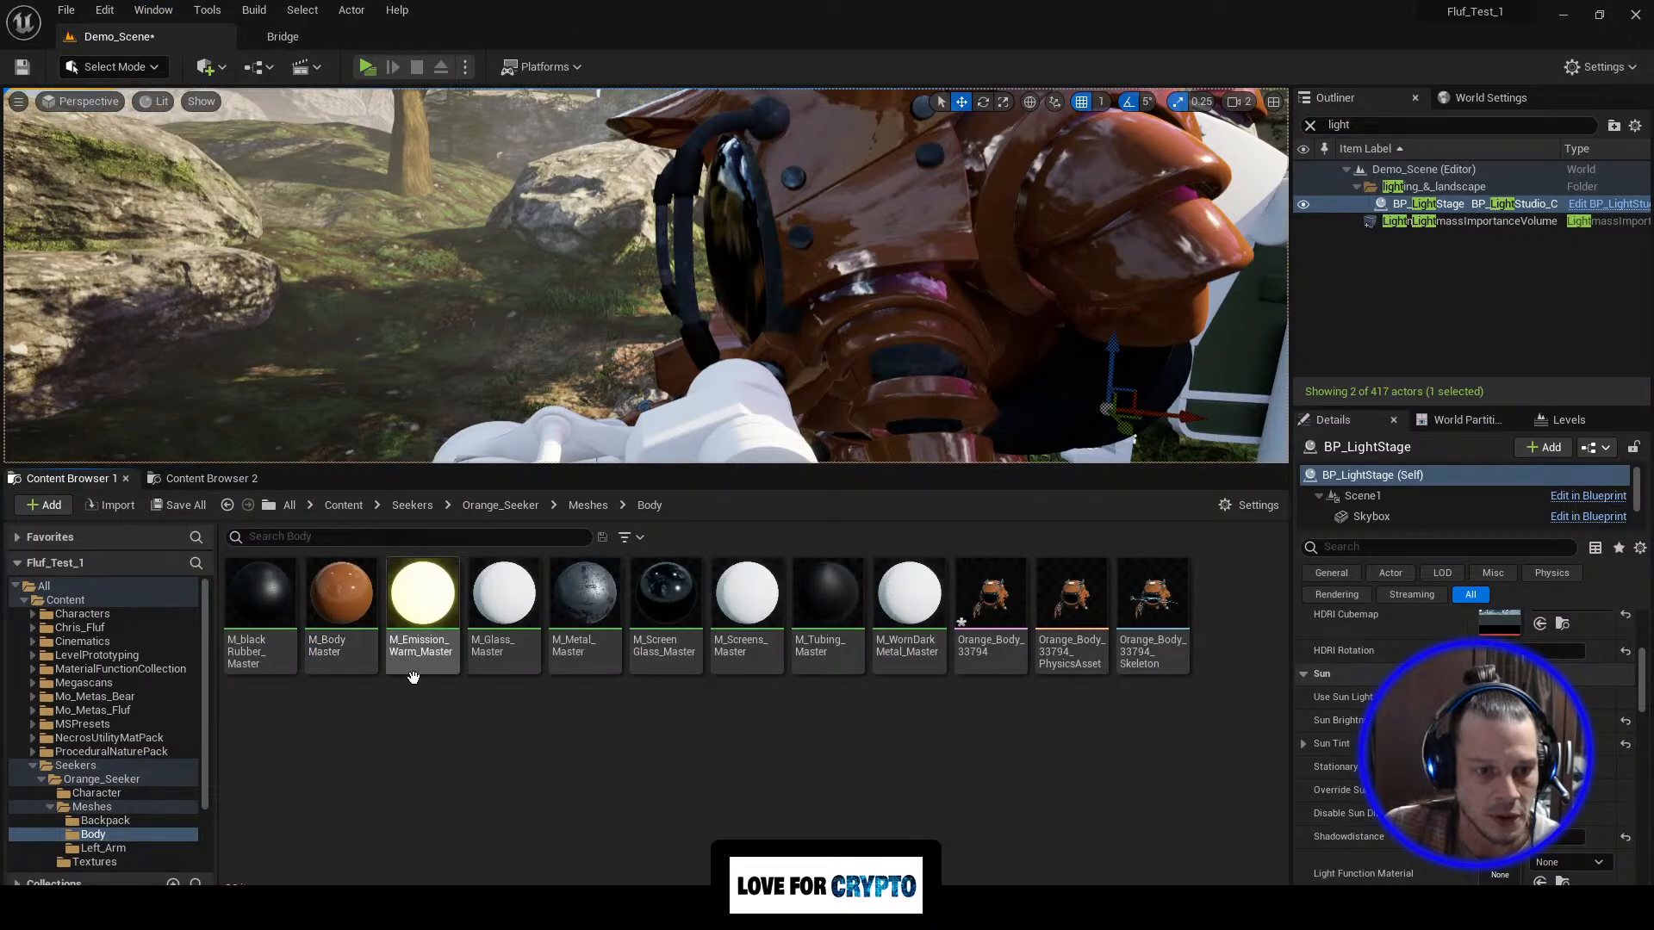
{"action": "left_click", "coordinate": [207, 479]}
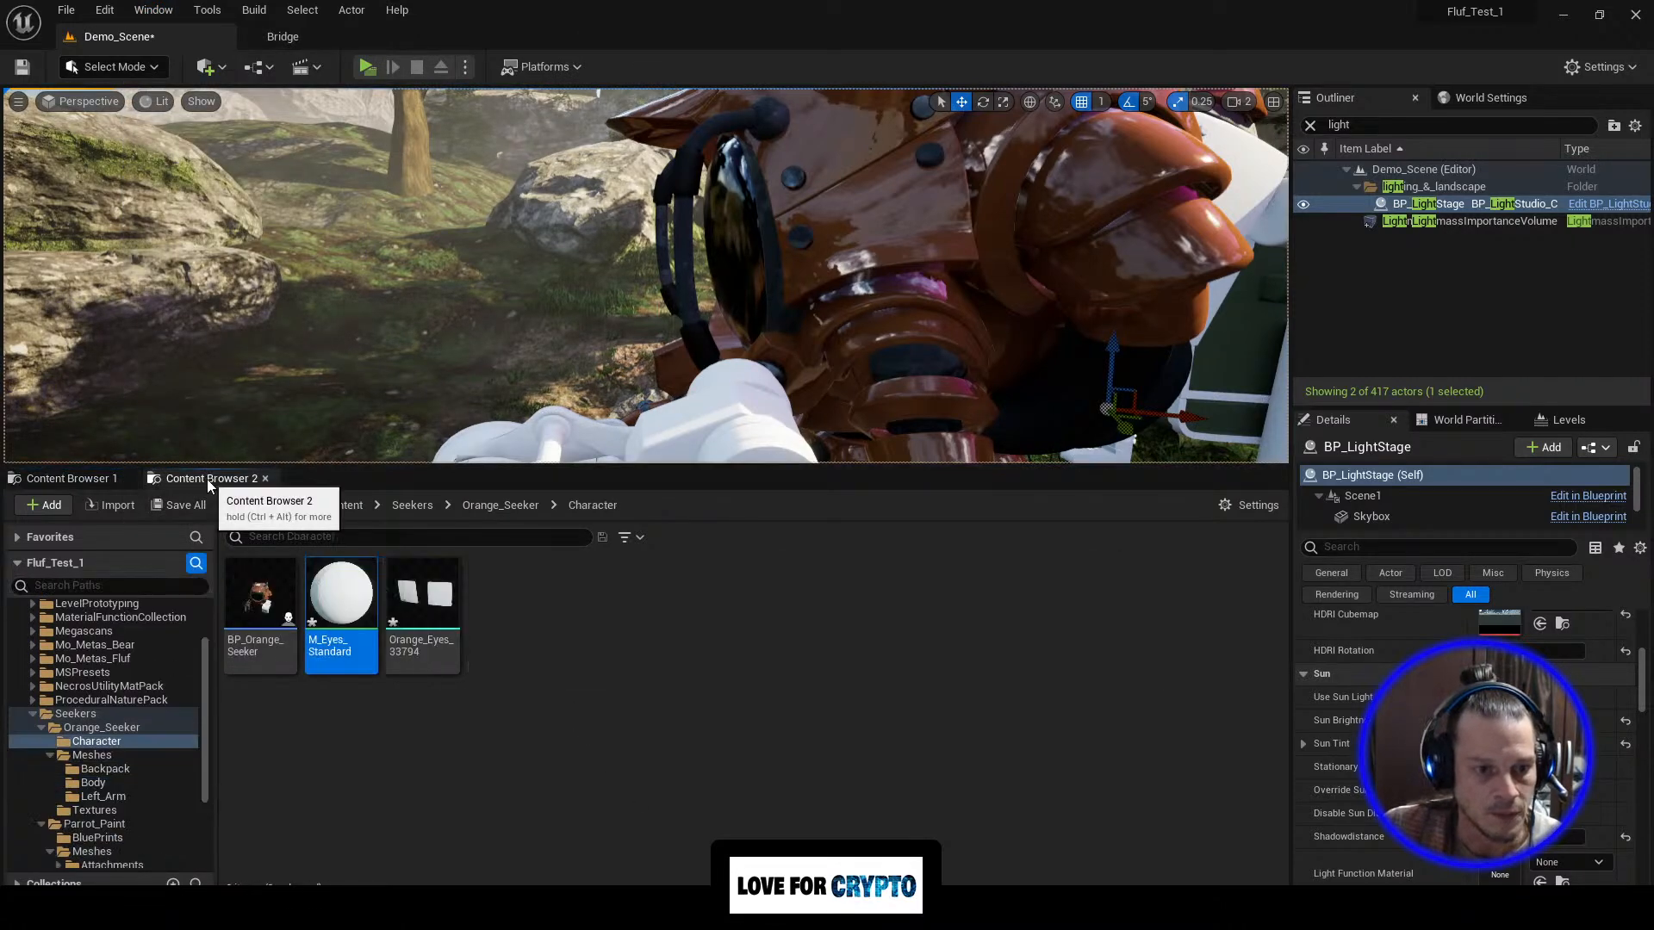
{"action": "left_click", "coordinate": [85, 479]}
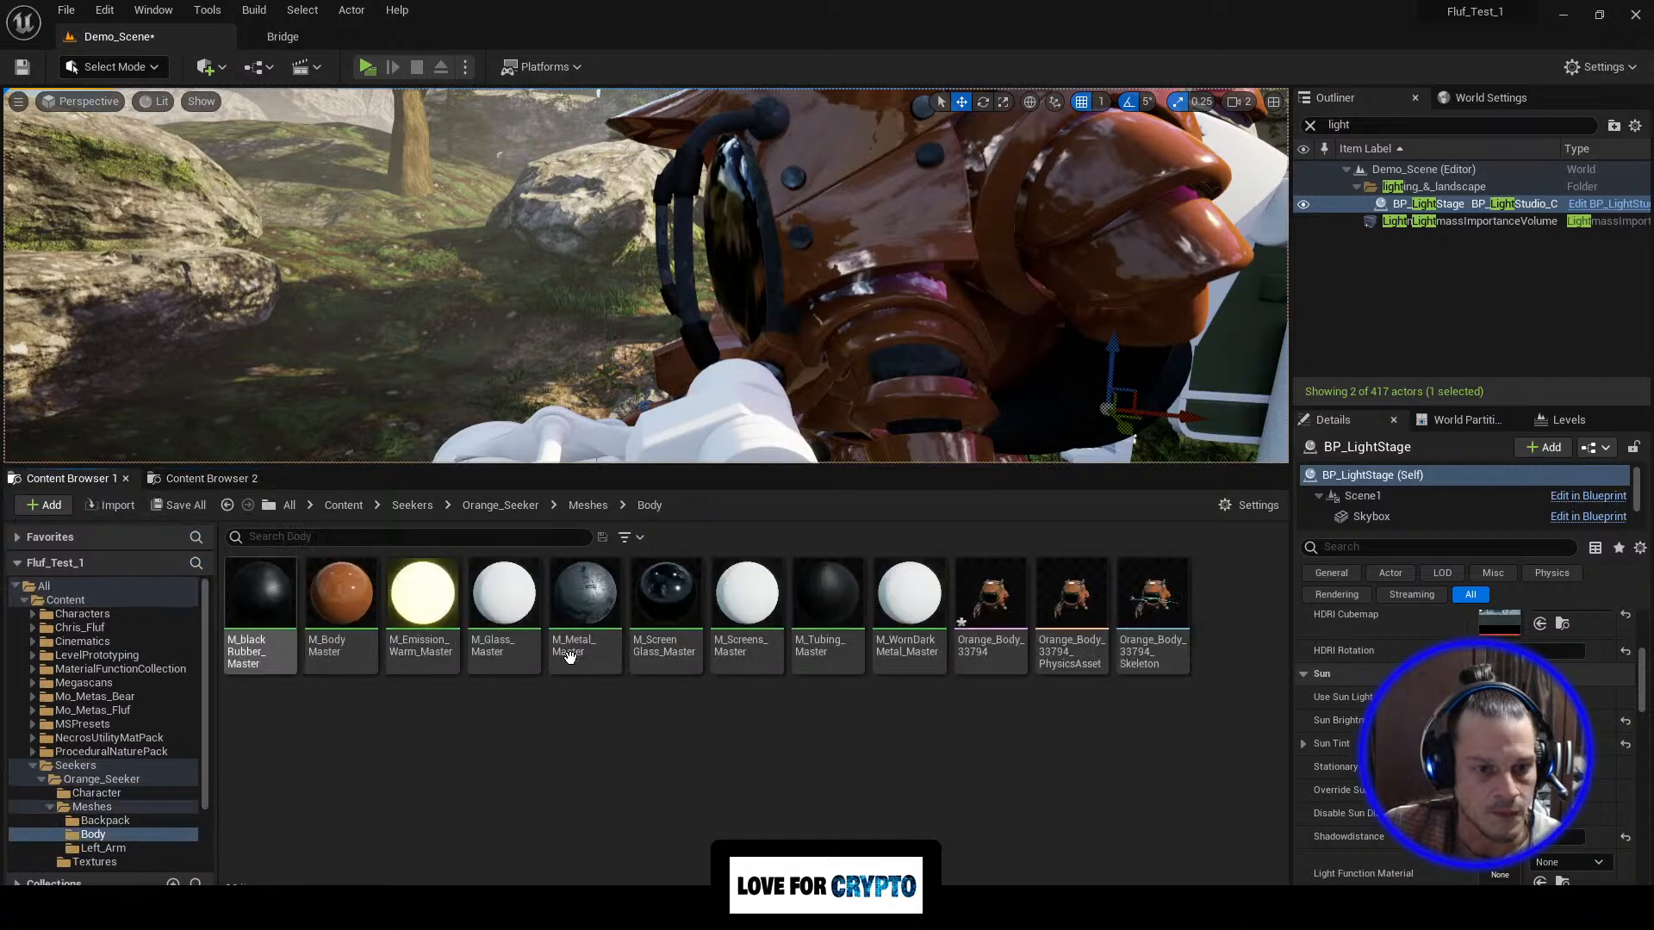
Step: Select the Seeker_Eyes_Standard texture in Orange_Seeker's Textures folder in Content Browser 1, and return to Content Browser 2
{"action": "left_click", "coordinate": [508, 505]}
{"action": "double_click", "coordinate": [417, 591]}
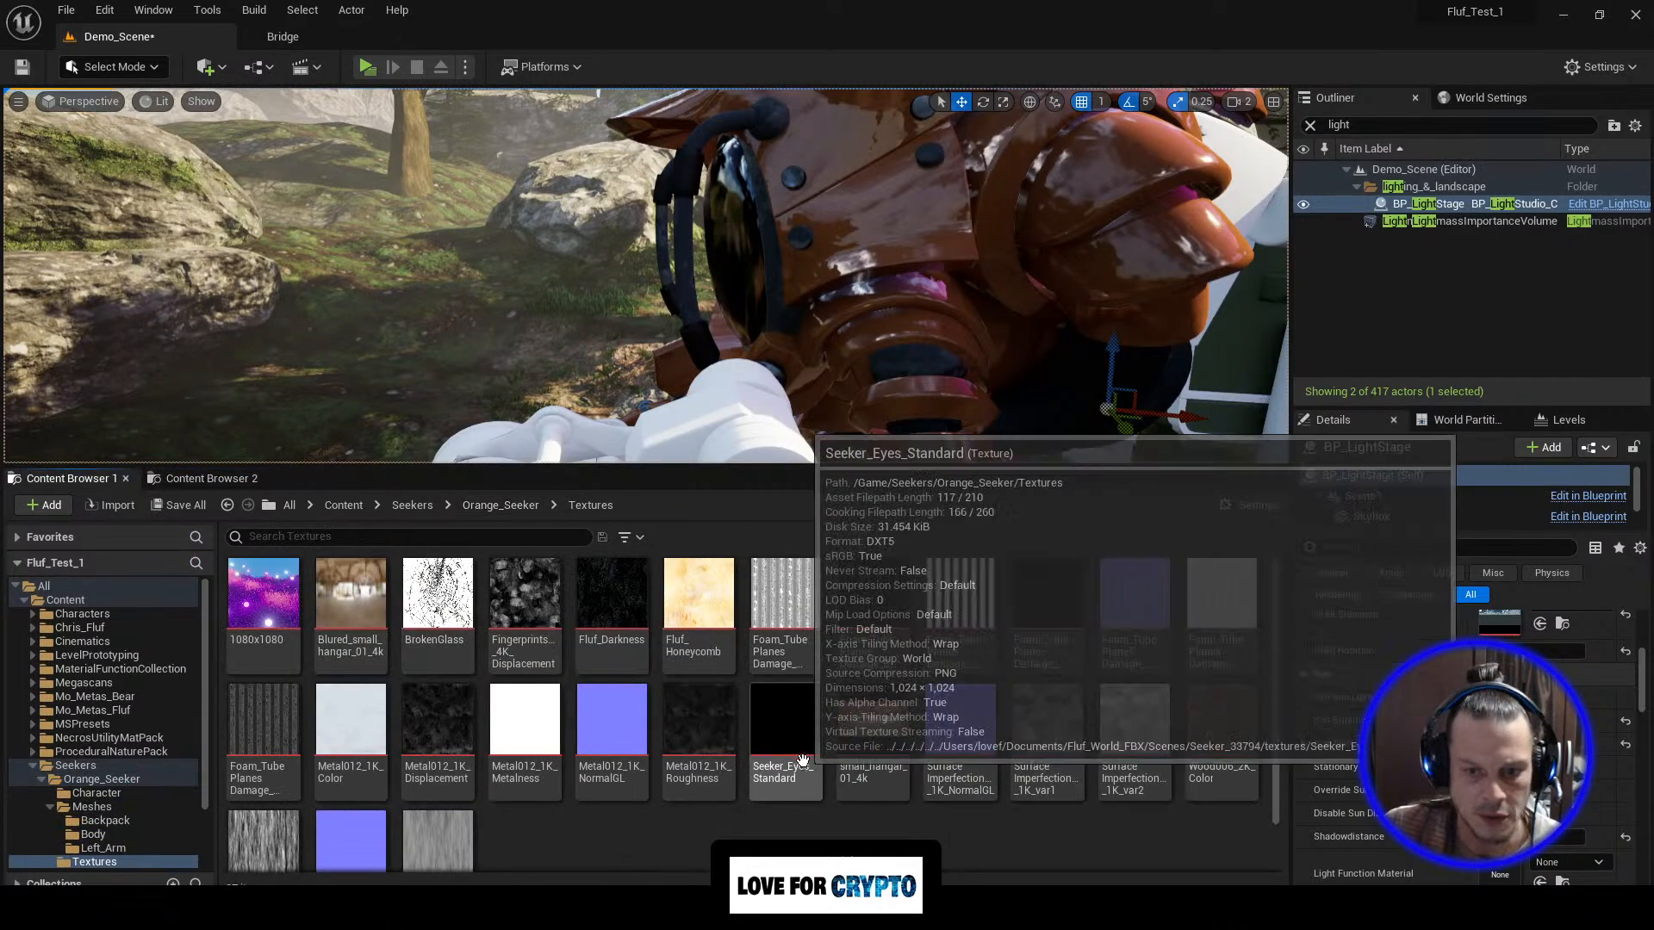
{"action": "scroll", "coordinate": [801, 759], "scroll_direction": "down", "scroll_amount": 1}
{"action": "left_click", "coordinate": [792, 718]}
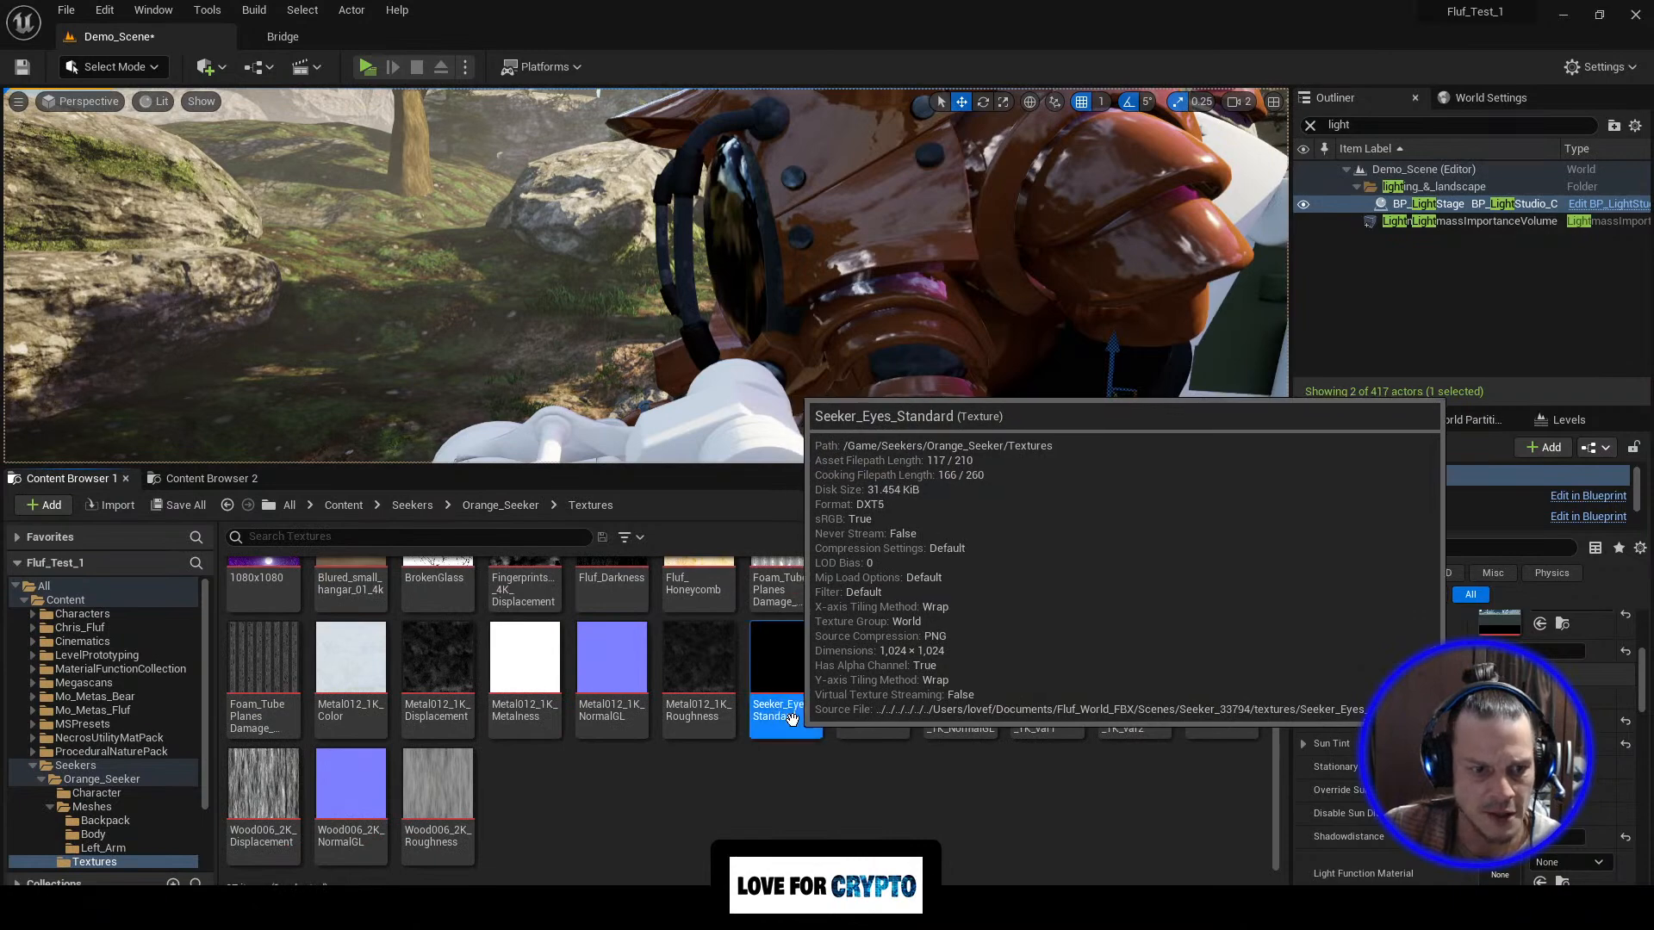
{"action": "left_click", "coordinate": [216, 479]}
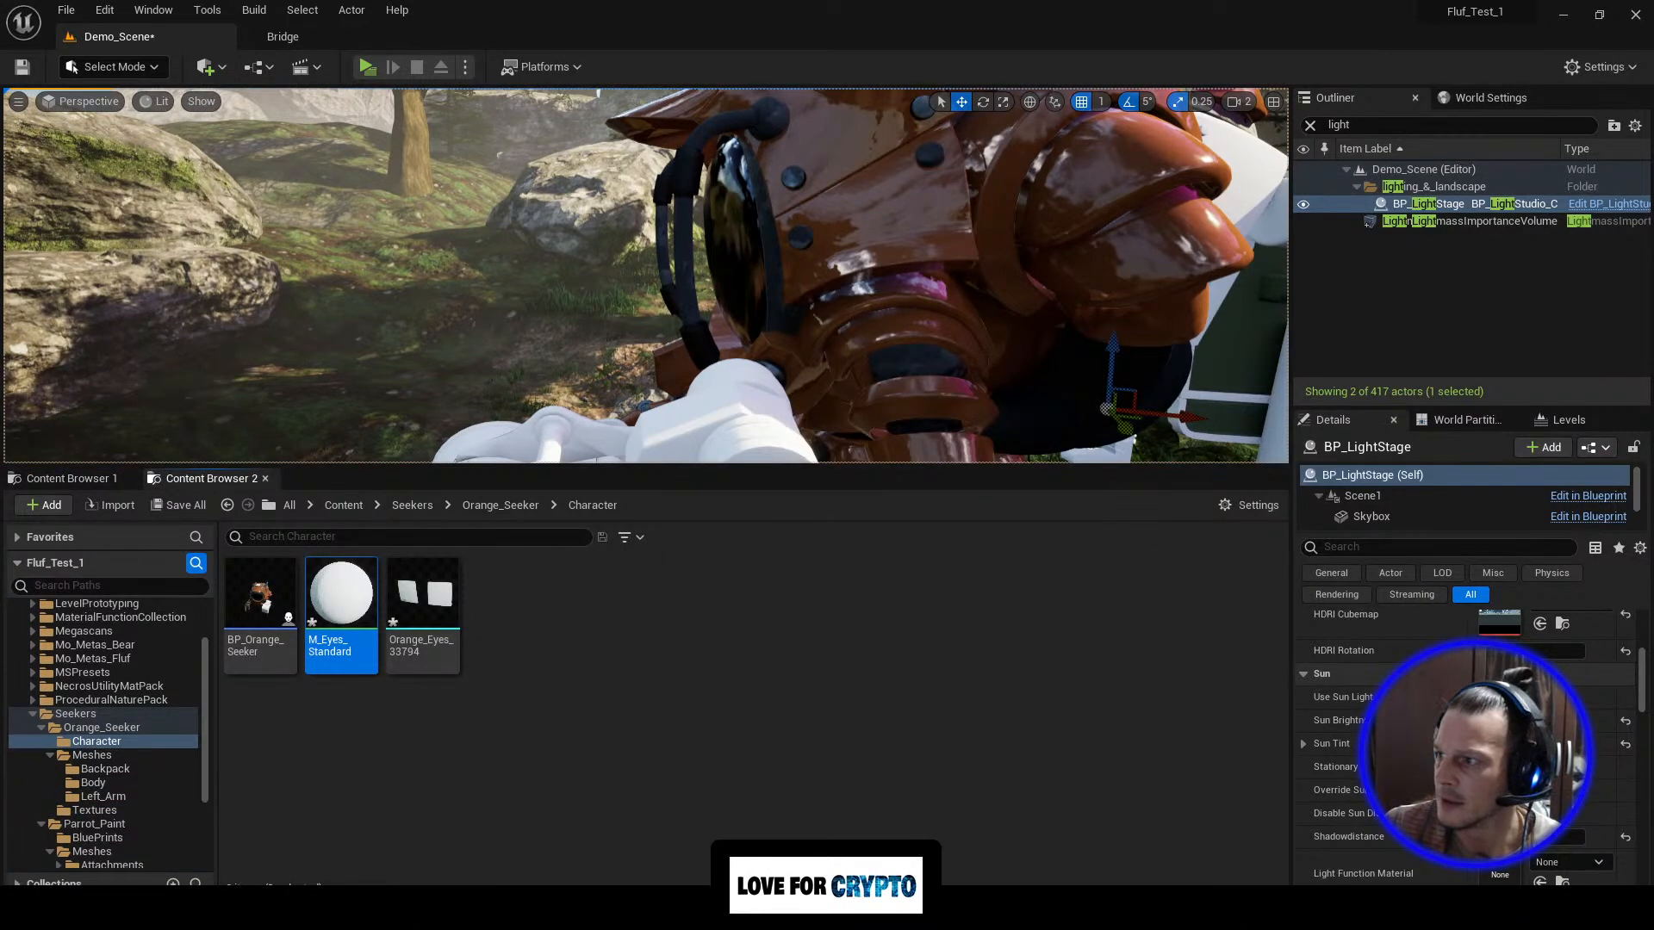
Step: Bring the M_Eyes_Standard material editor into view and add a Texture Sample node below the Param node
{"action": "left_click_drag", "start_coordinate": [1653, 73], "coordinate": [1139, 44]}
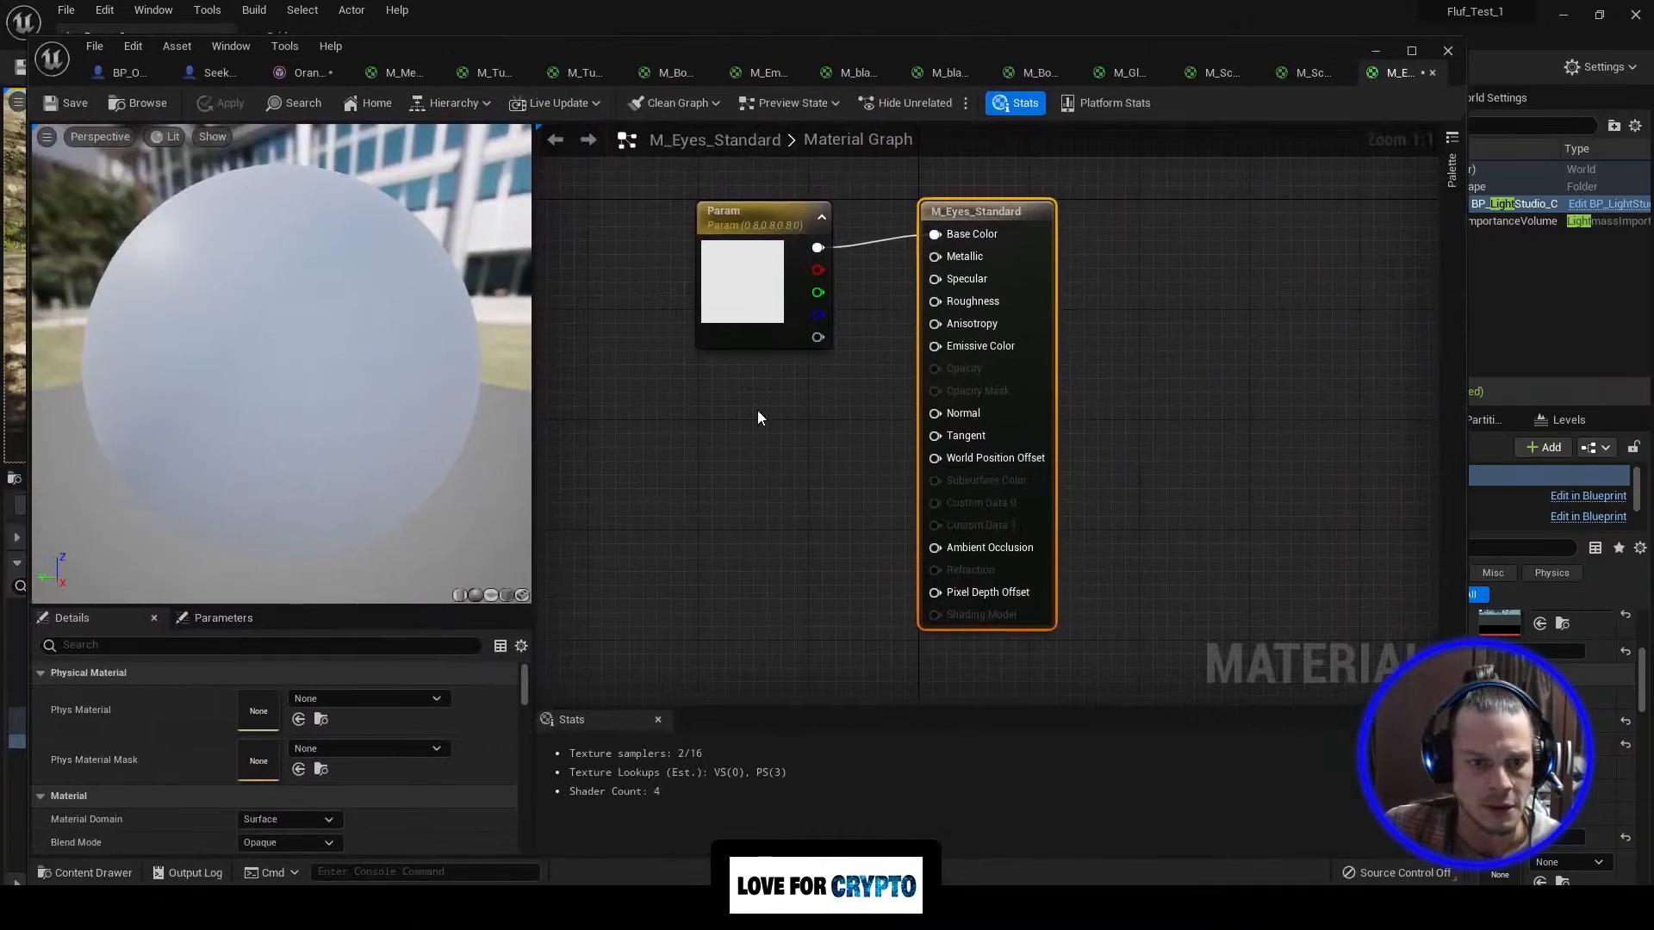
{"action": "right_click_drag", "start_coordinate": [648, 444], "coordinate": [824, 472]}
{"action": "key", "text": "t"}
{"action": "left_click", "coordinate": [741, 474]}
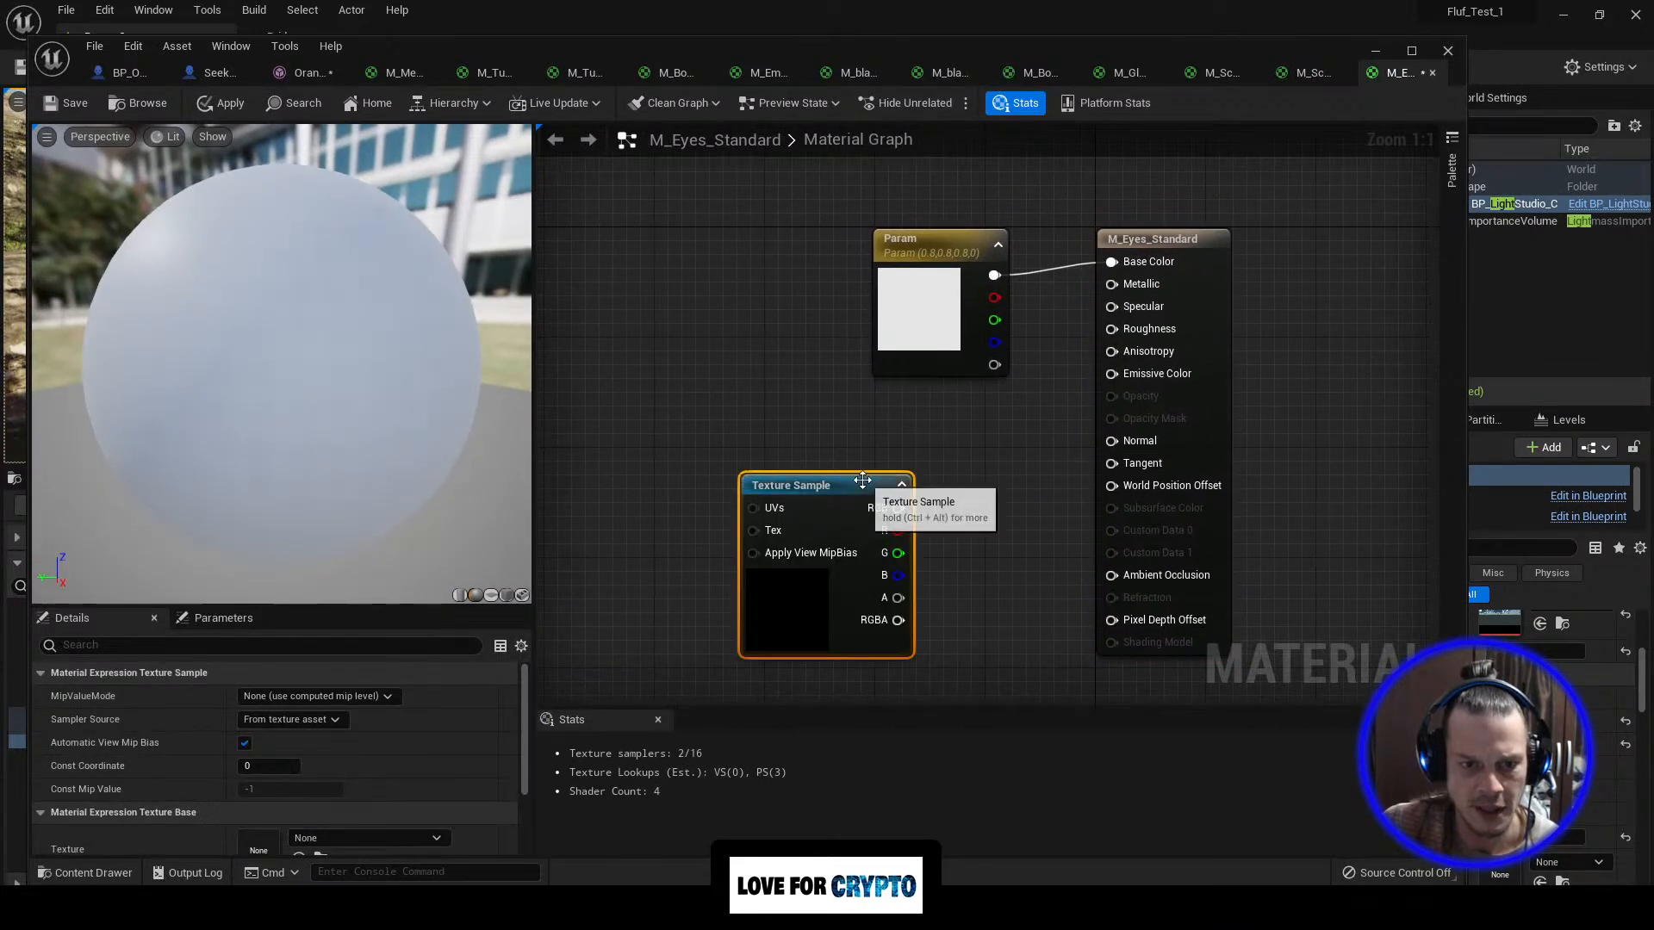
{"action": "left_click_drag", "start_coordinate": [862, 480], "coordinate": [791, 372]}
Step: Space out the Param and M_Eyes_Standard nodes and disconnect Param from Base Color
{"action": "left_click_drag", "start_coordinate": [956, 252], "coordinate": [782, 215]}
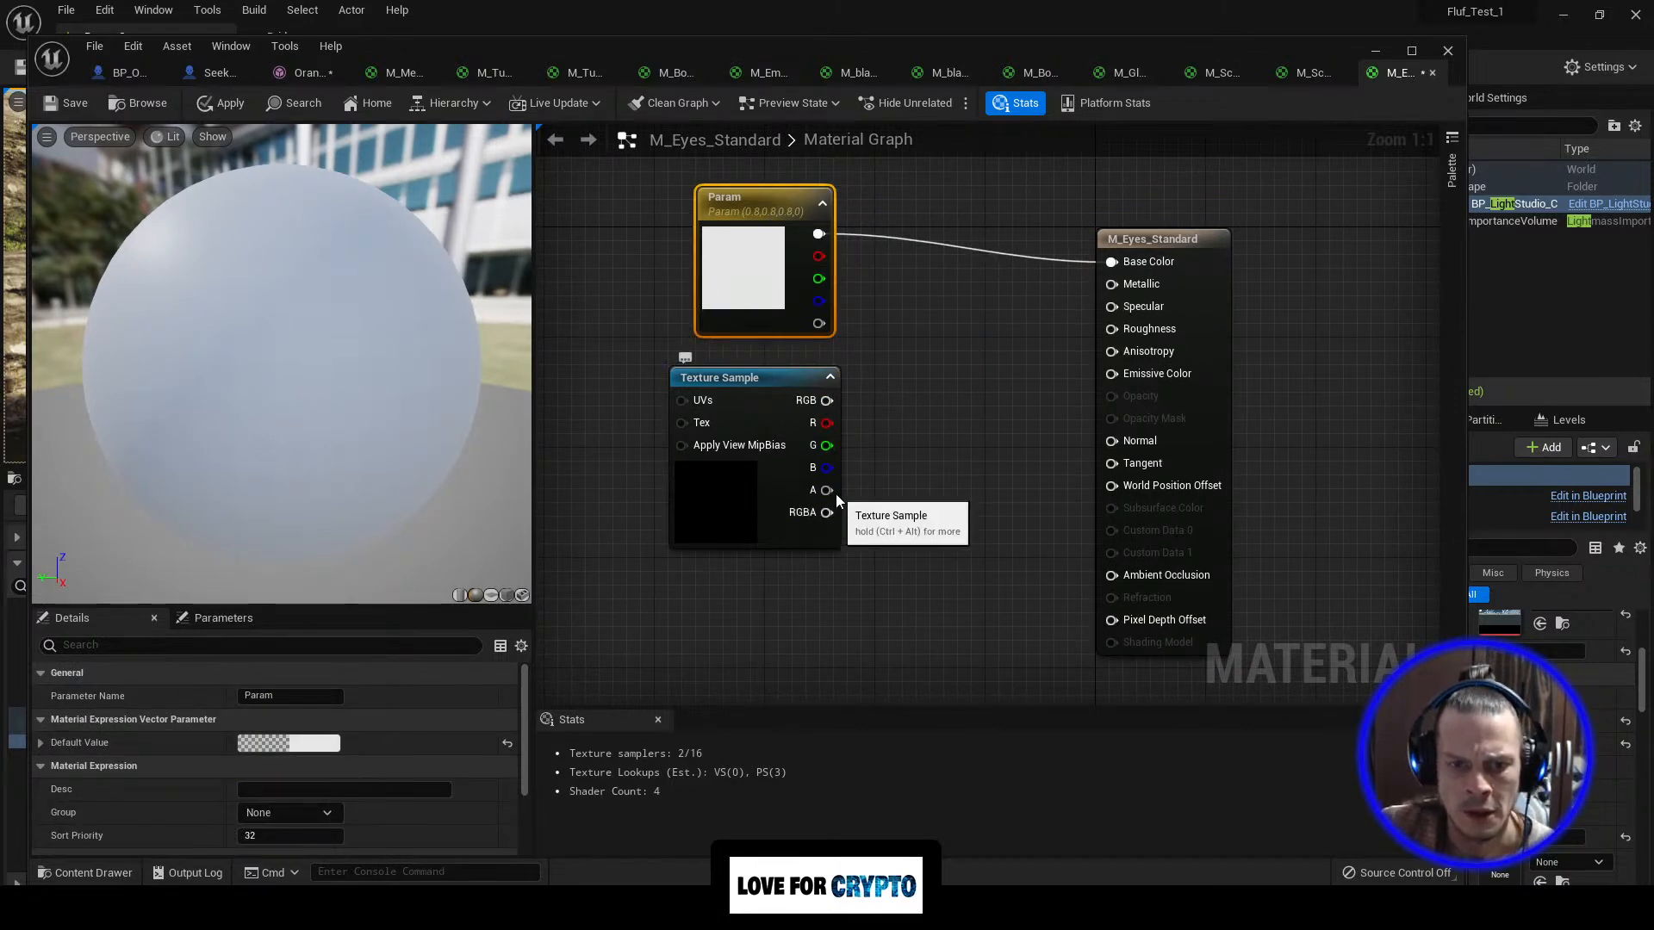
{"action": "left_click_drag", "start_coordinate": [1137, 231], "coordinate": [1193, 218]}
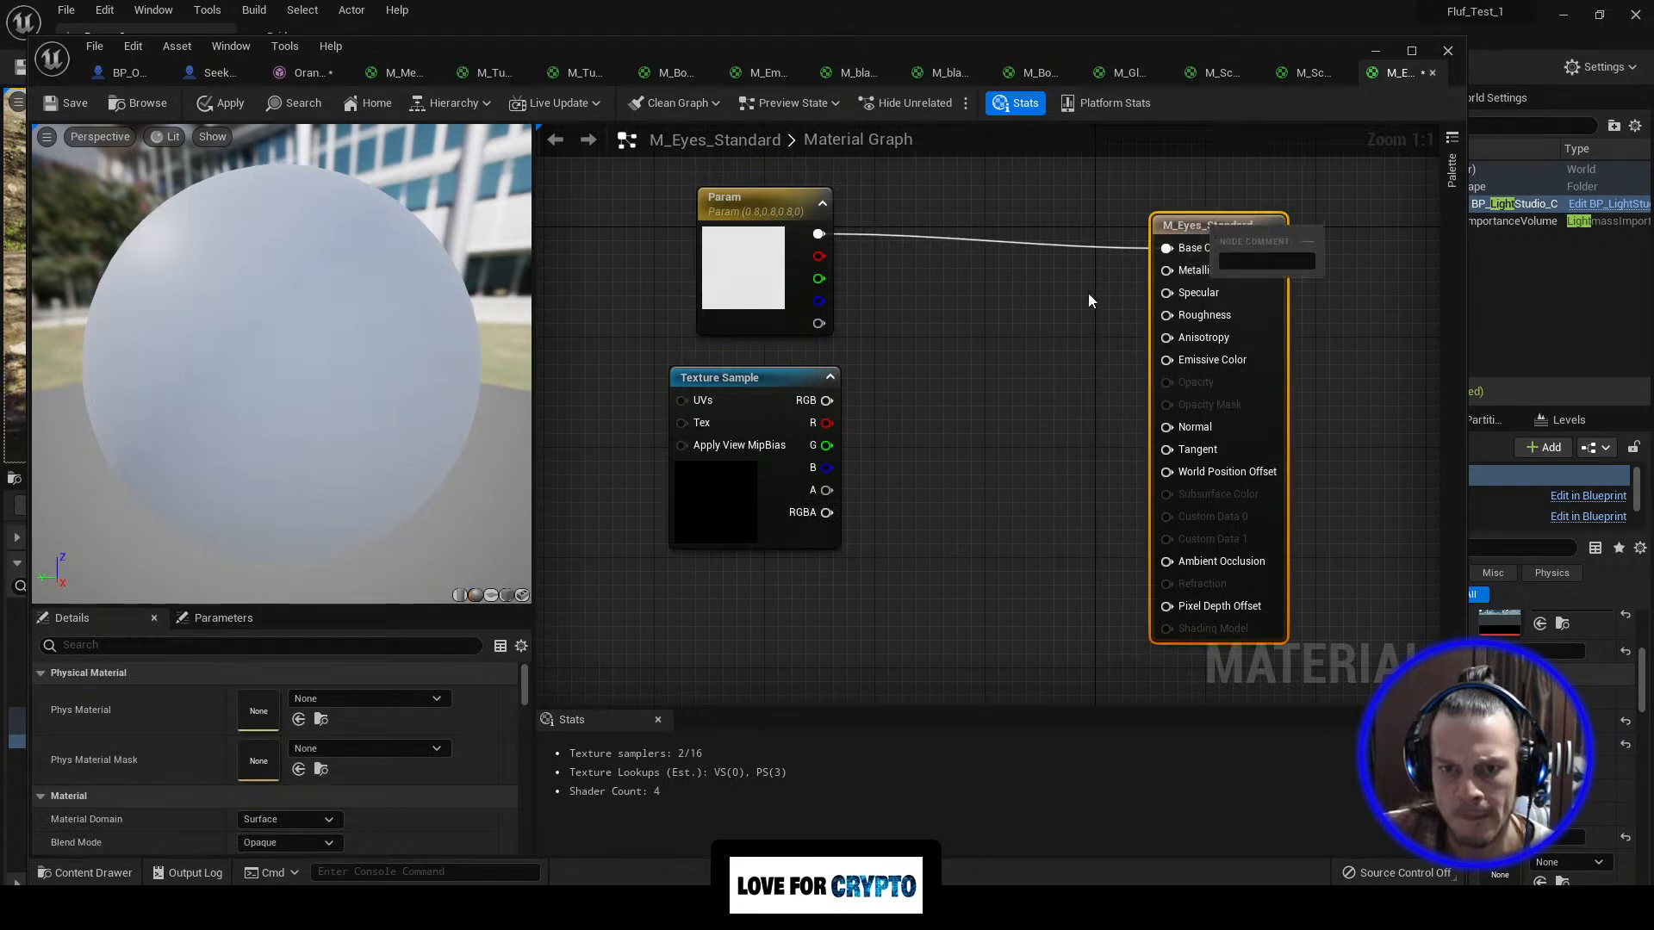
{"action": "left_click", "coordinate": [1167, 248], "text": "alt"}
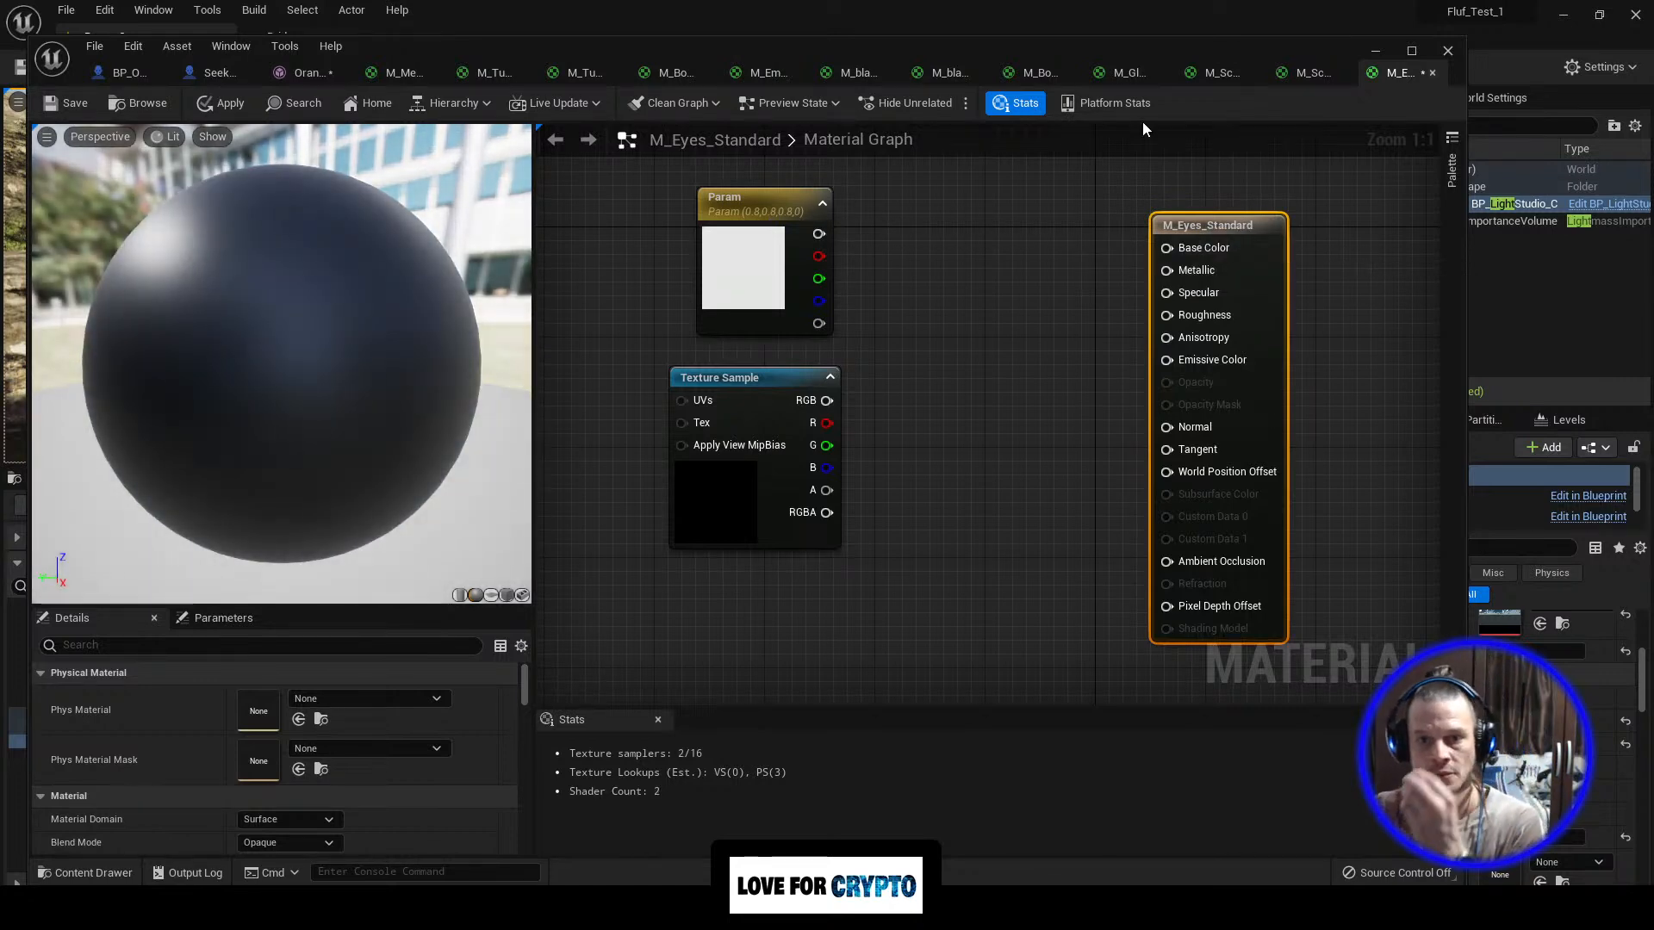
Step: Move the editor aside and open the M_Eyes_Standard material from Parrot_Paint's Attachments expression folder as a reference
{"action": "left_click_drag", "start_coordinate": [1004, 51], "coordinate": [1653, 31]}
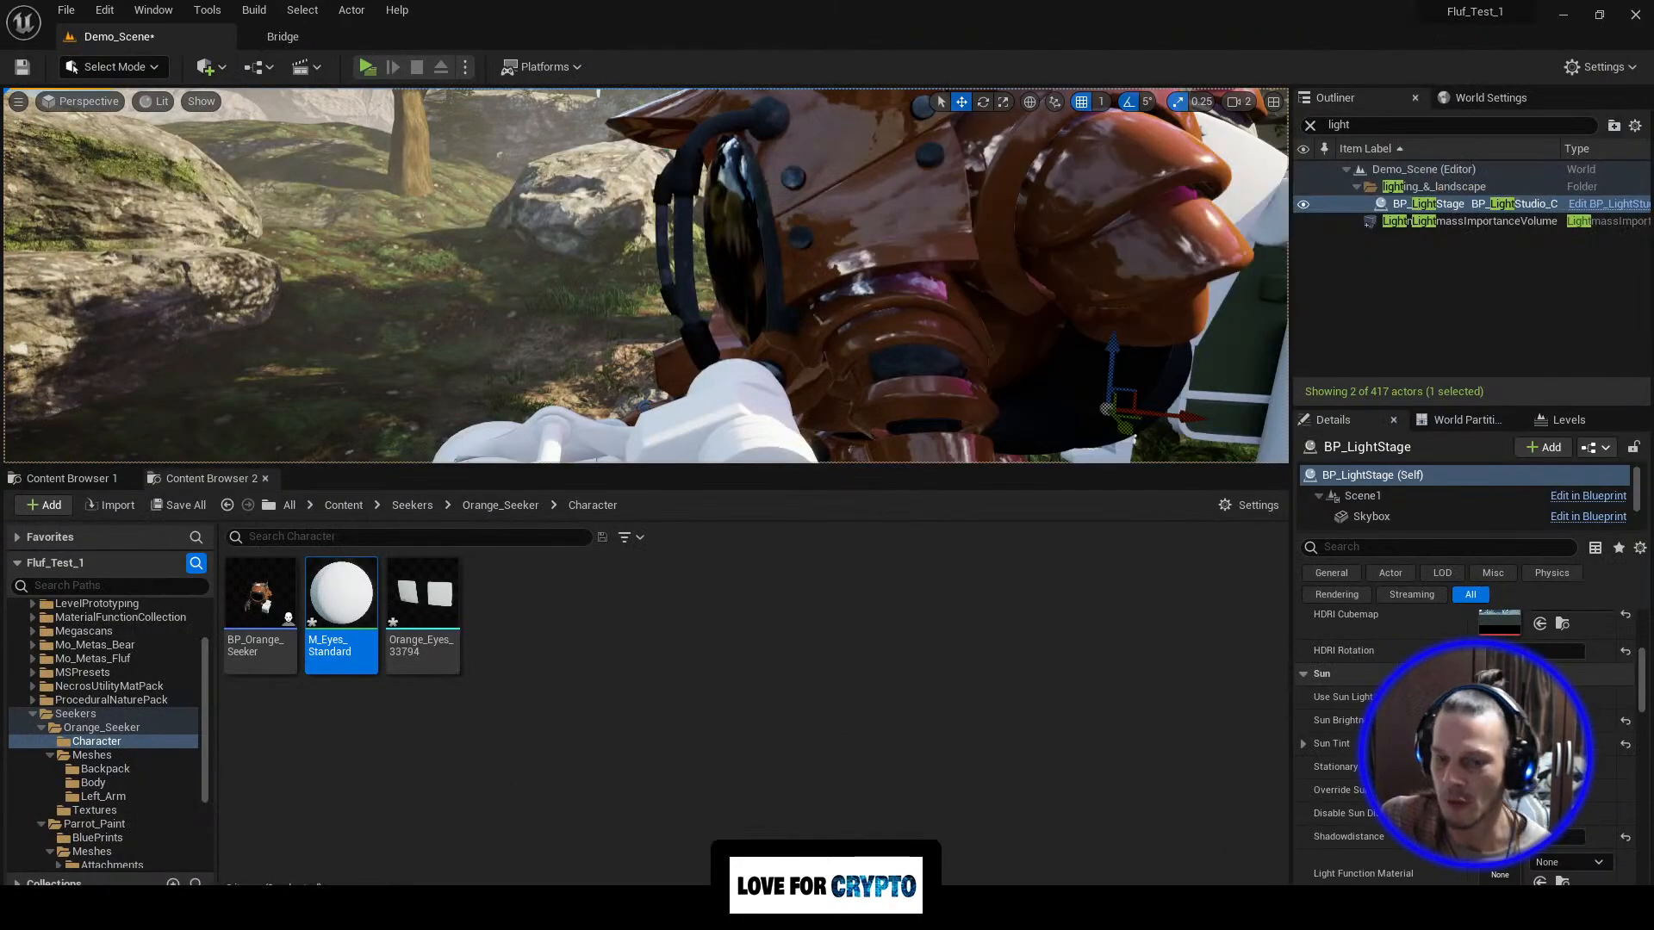
{"action": "left_click", "coordinate": [409, 505]}
{"action": "double_click", "coordinate": [338, 600]}
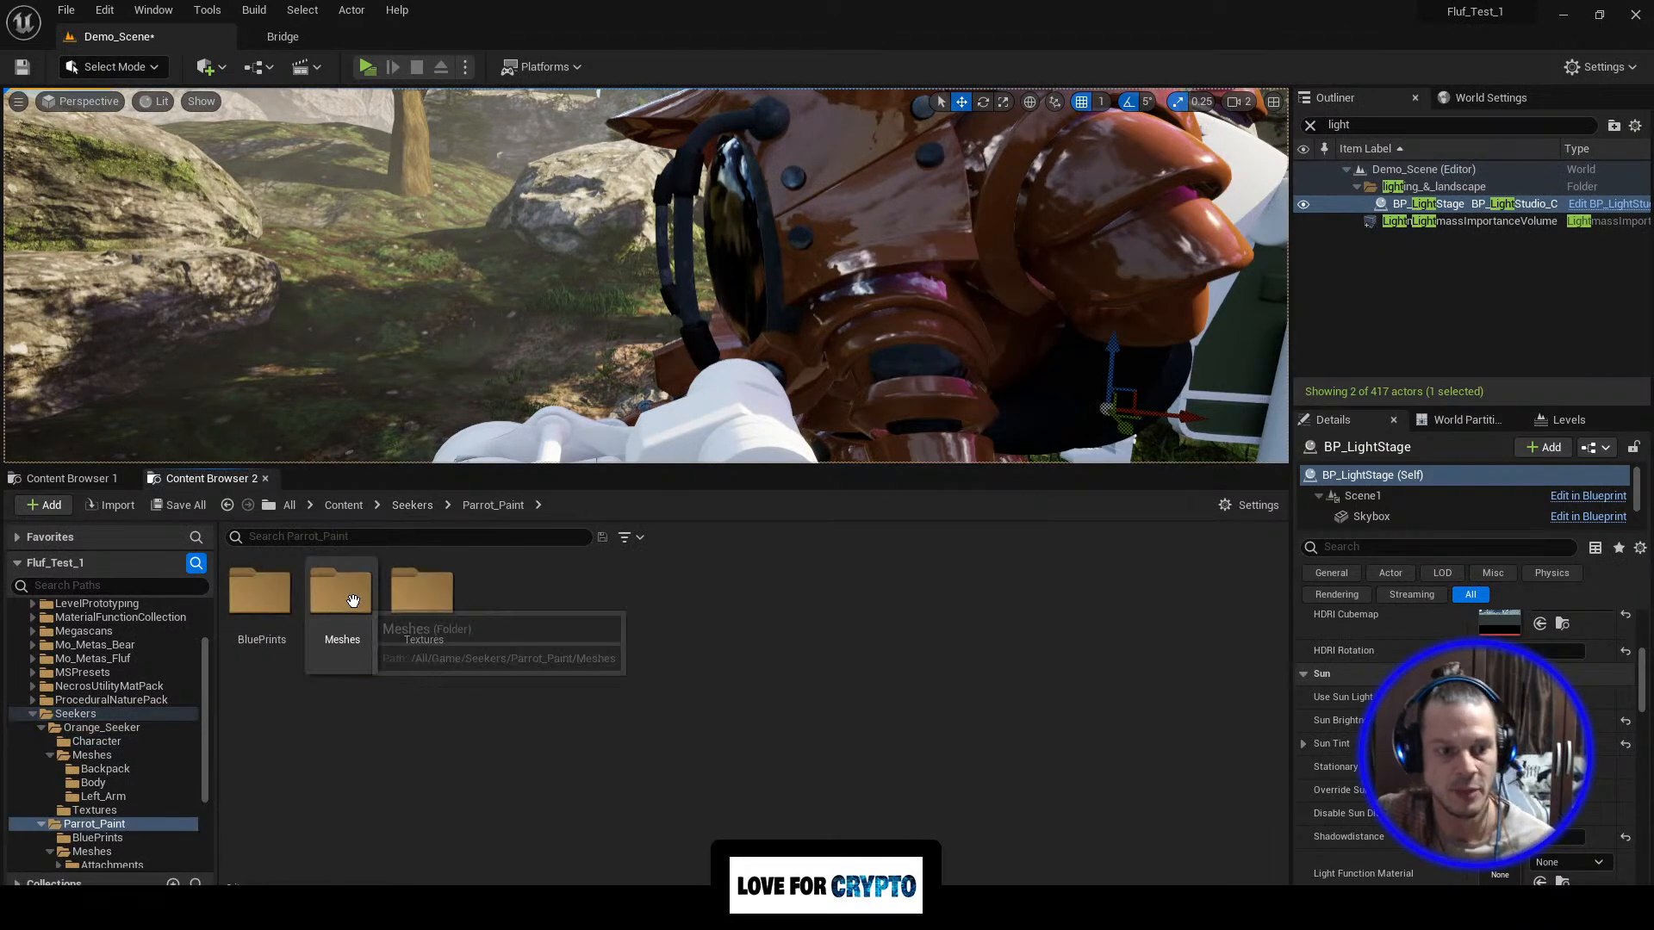
{"action": "left_click", "coordinate": [351, 601]}
{"action": "double_click", "coordinate": [349, 600]}
{"action": "left_click", "coordinate": [260, 594]}
{"action": "double_click", "coordinate": [259, 595]}
{"action": "double_click", "coordinate": [330, 598]}
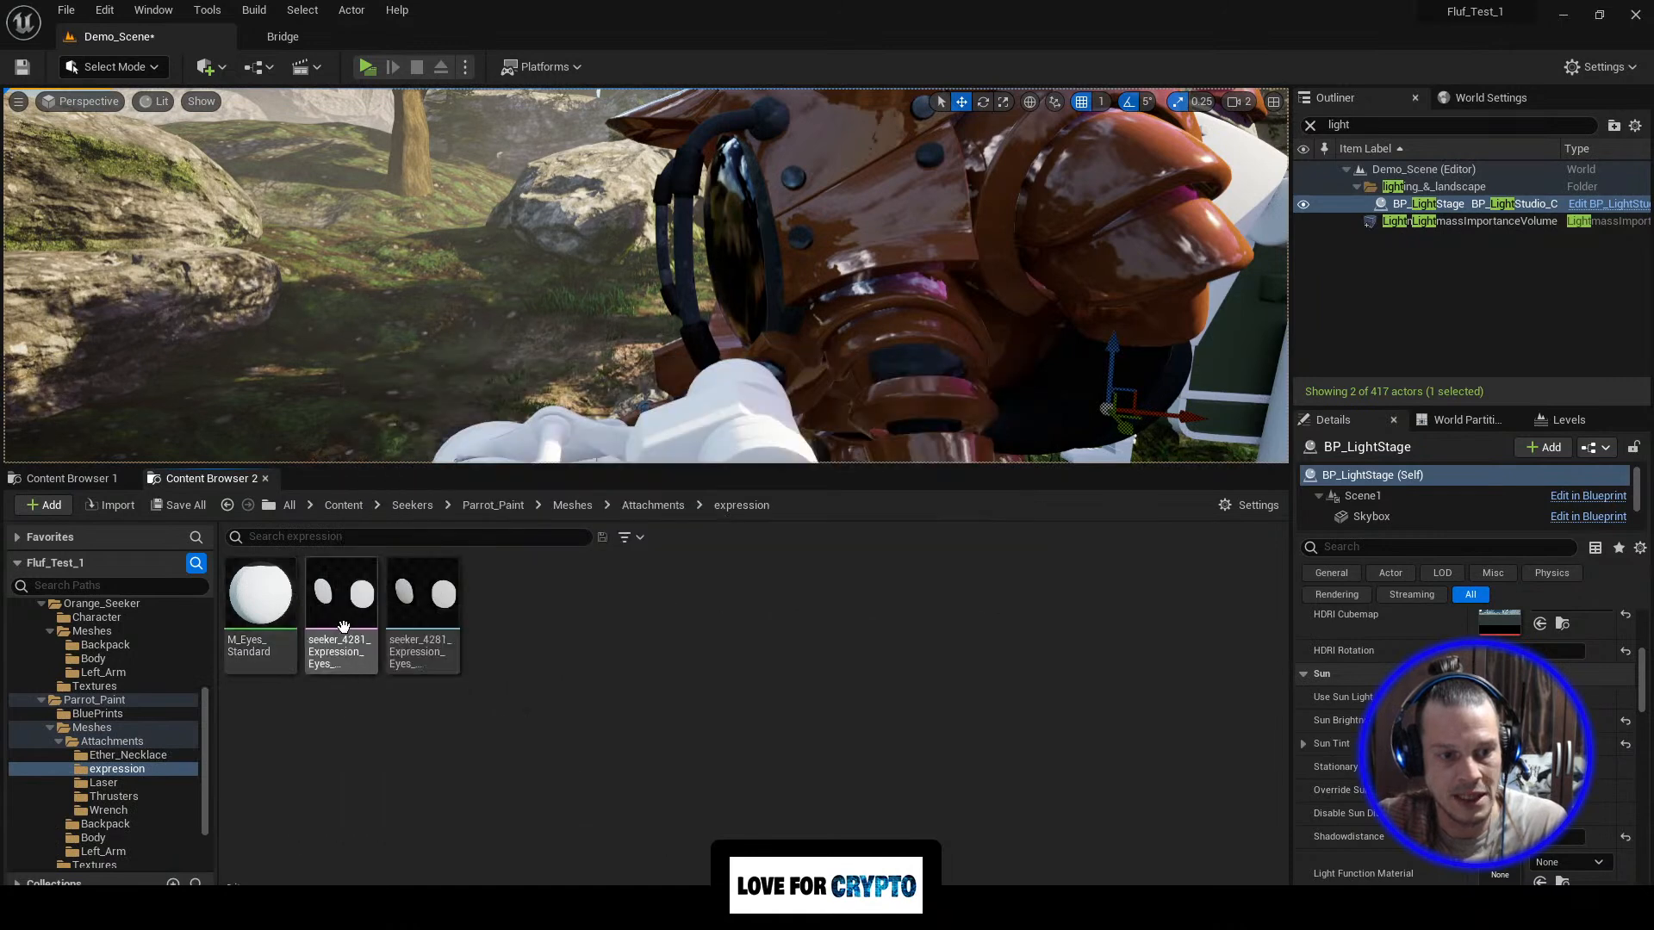
{"action": "left_click", "coordinate": [272, 658]}
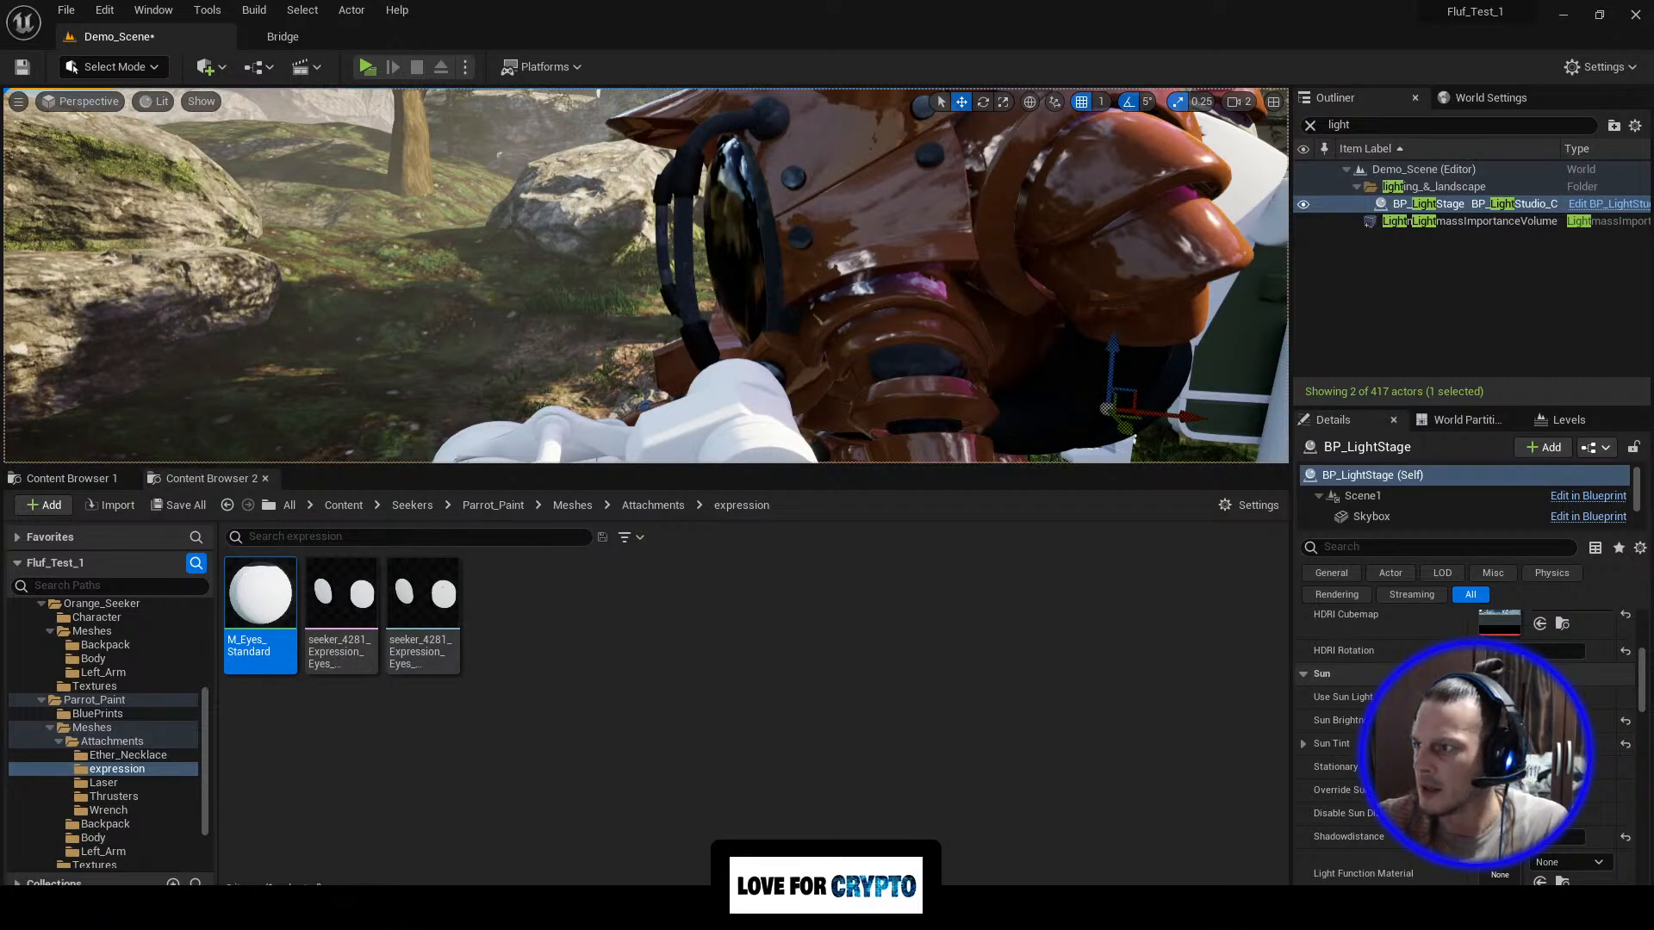
Step: Connect the Texture Sample's alpha output to Base Color in the orange seeker's M_Eyes_Standard and shift the node closer
{"action": "left_click_drag", "start_coordinate": [1653, 29], "coordinate": [1304, 46]}
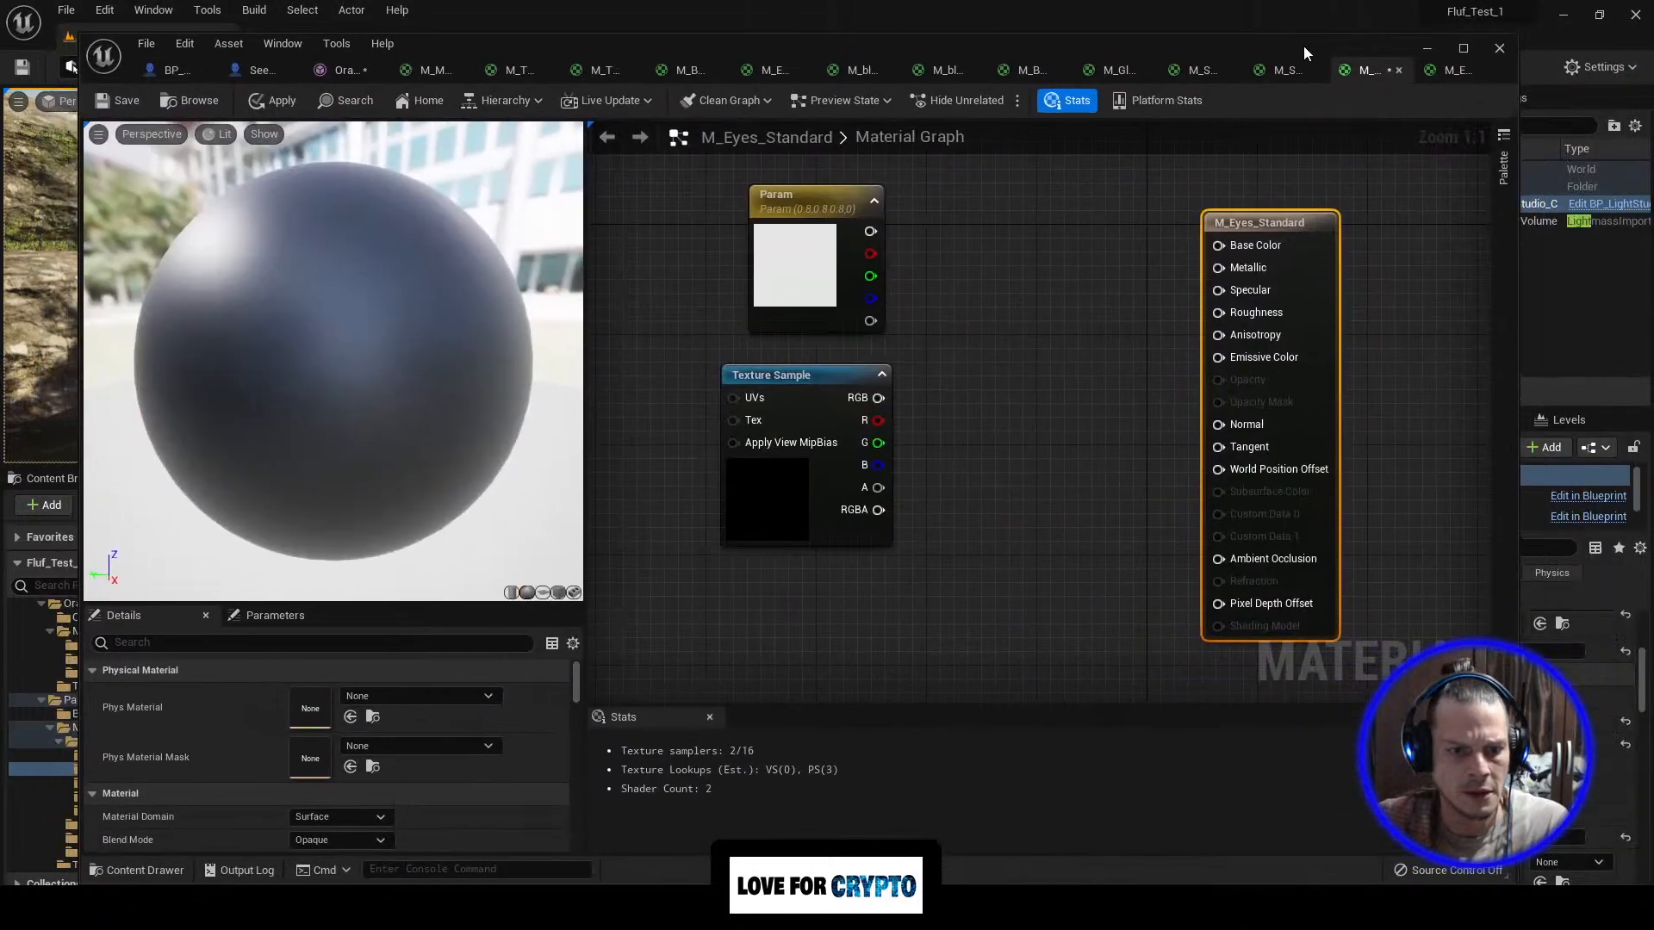
{"action": "left_click_drag", "start_coordinate": [878, 488], "coordinate": [1218, 244]}
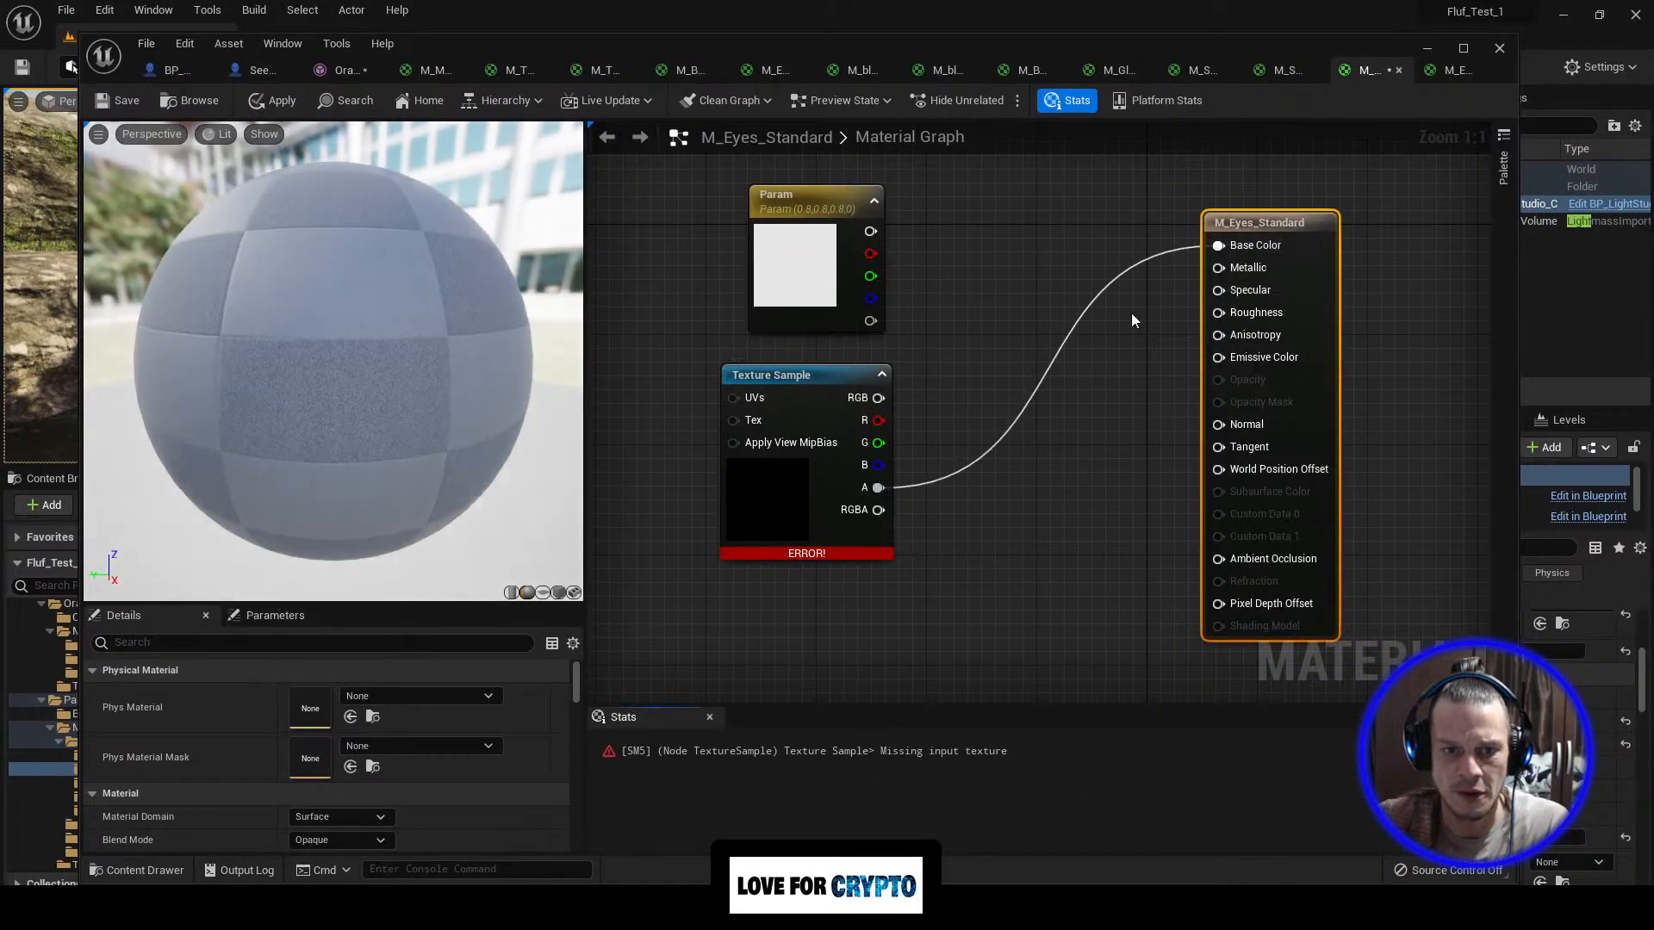
{"action": "left_click_drag", "start_coordinate": [777, 400], "coordinate": [805, 400]}
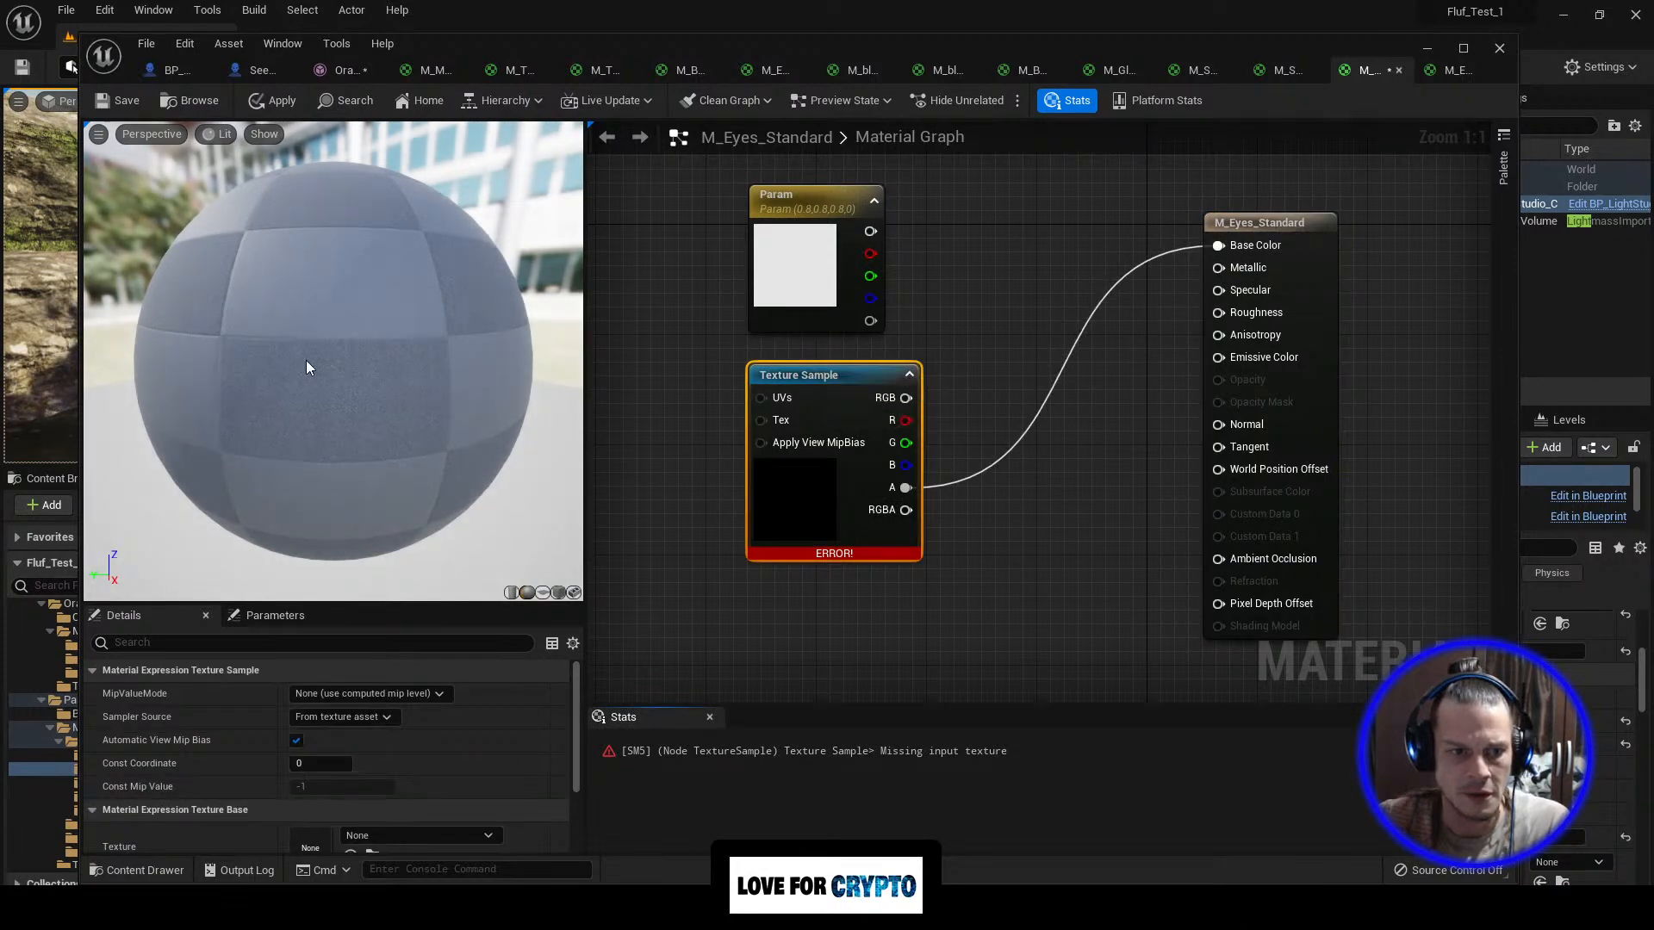
Step: Move the editor aside and browse the Seekers content to Orange_Seeker's Character folder
{"action": "left_click_drag", "start_coordinate": [794, 46], "coordinate": [1653, 52]}
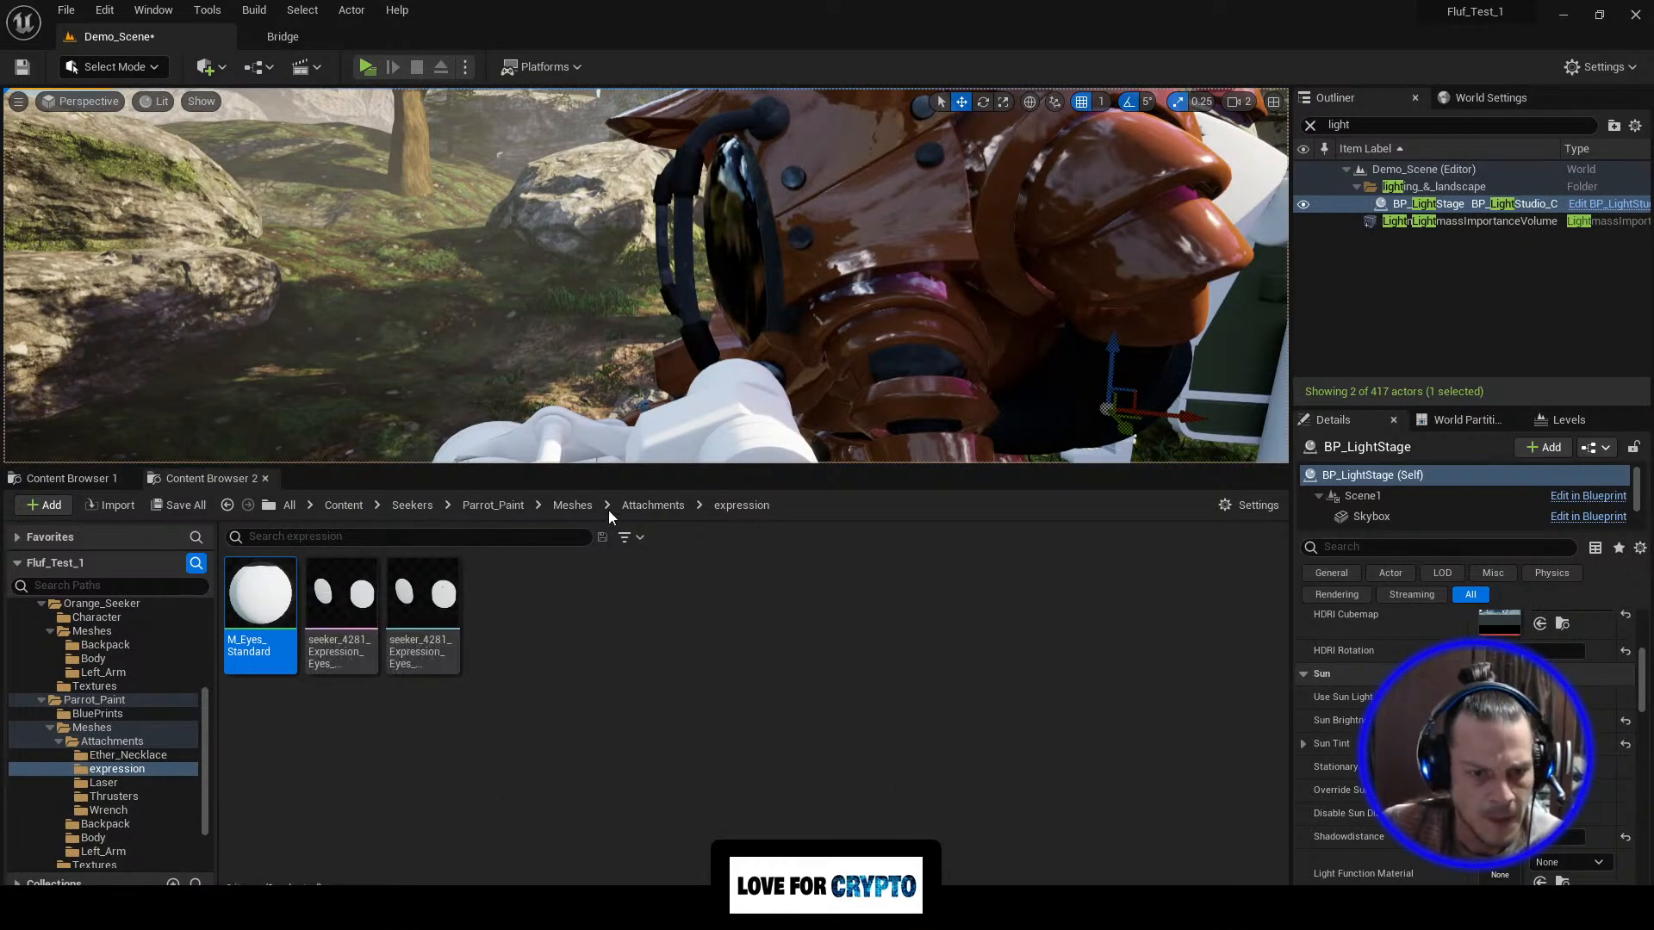
{"action": "left_click", "coordinate": [411, 505]}
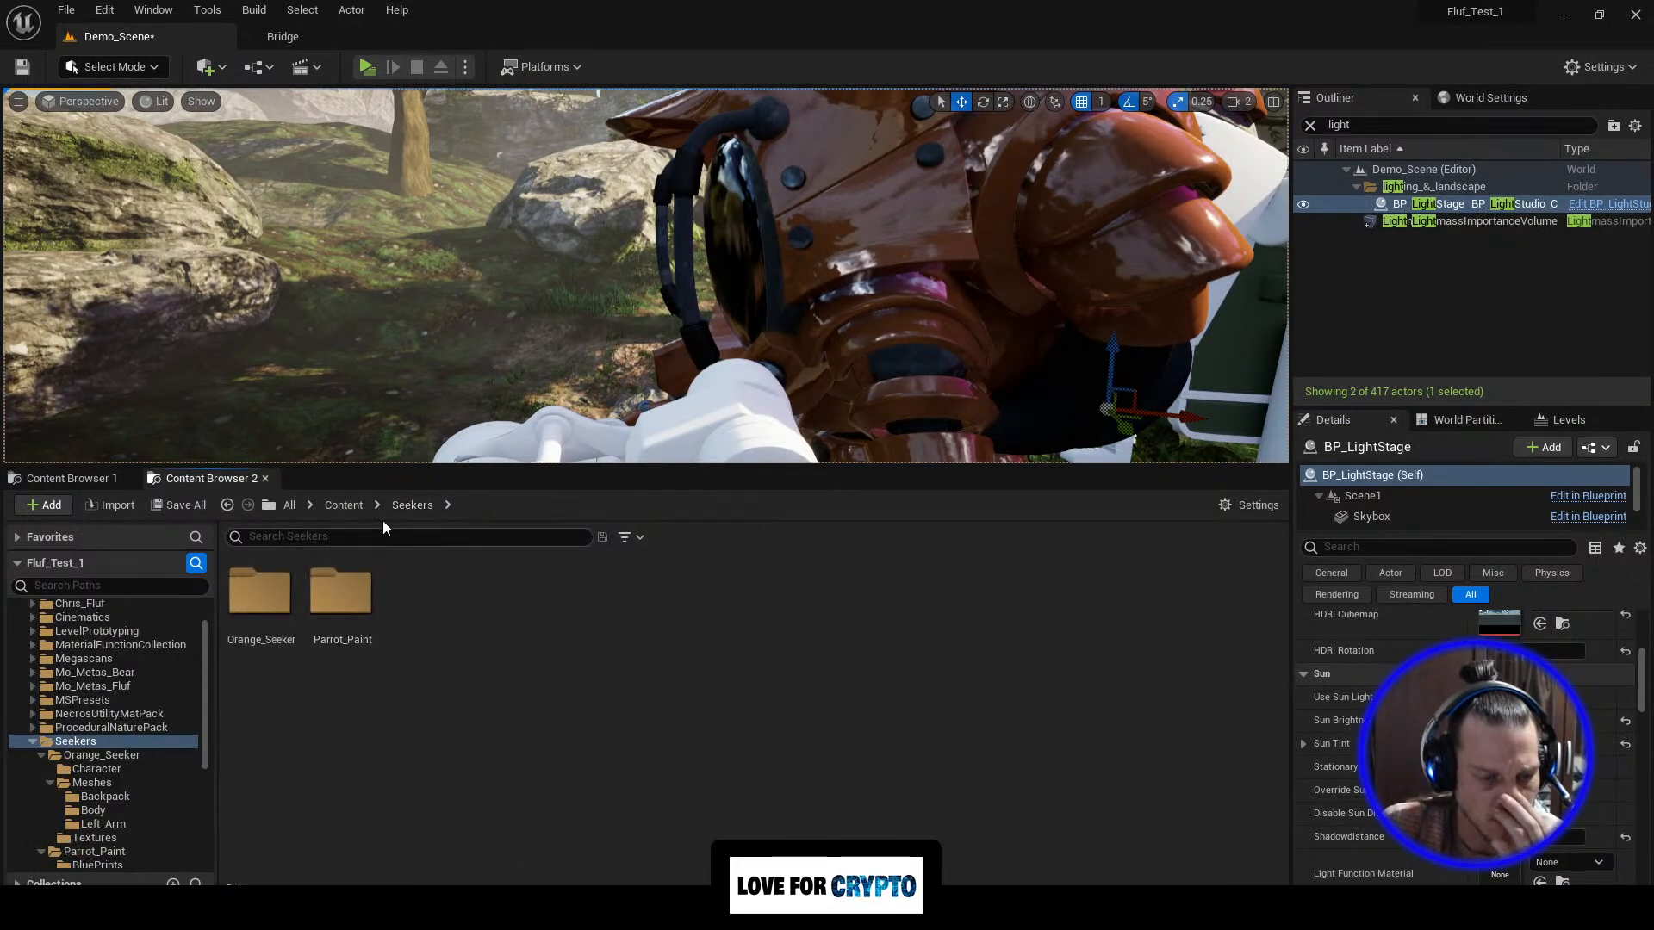
{"action": "double_click", "coordinate": [260, 596]}
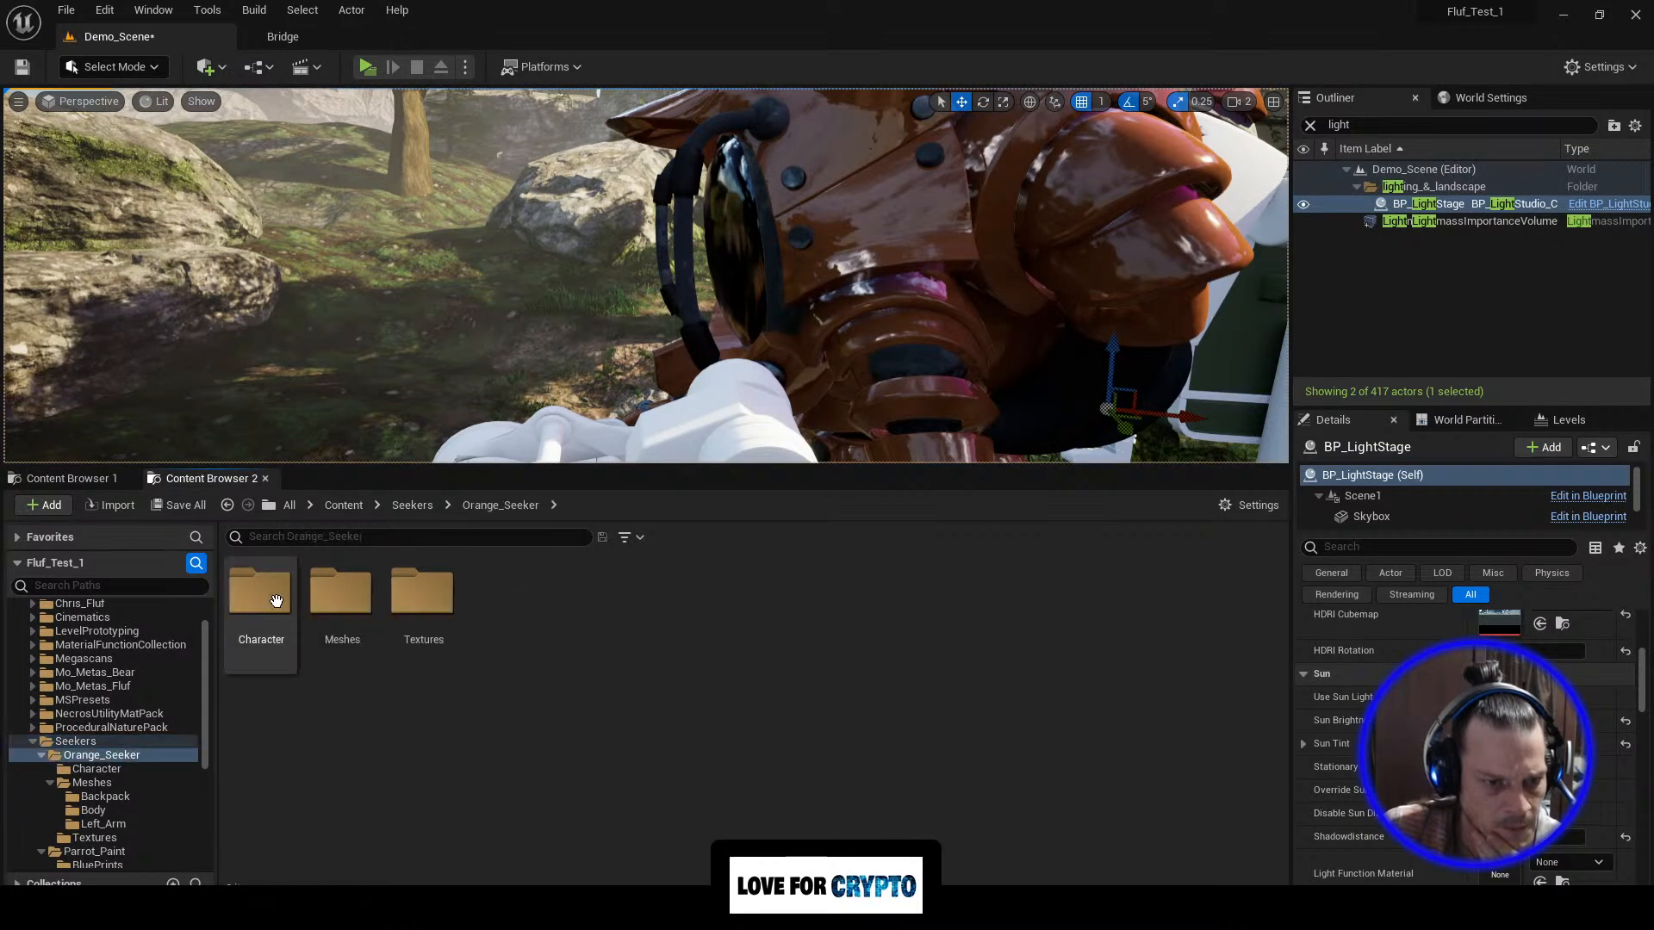
{"action": "double_click", "coordinate": [343, 604]}
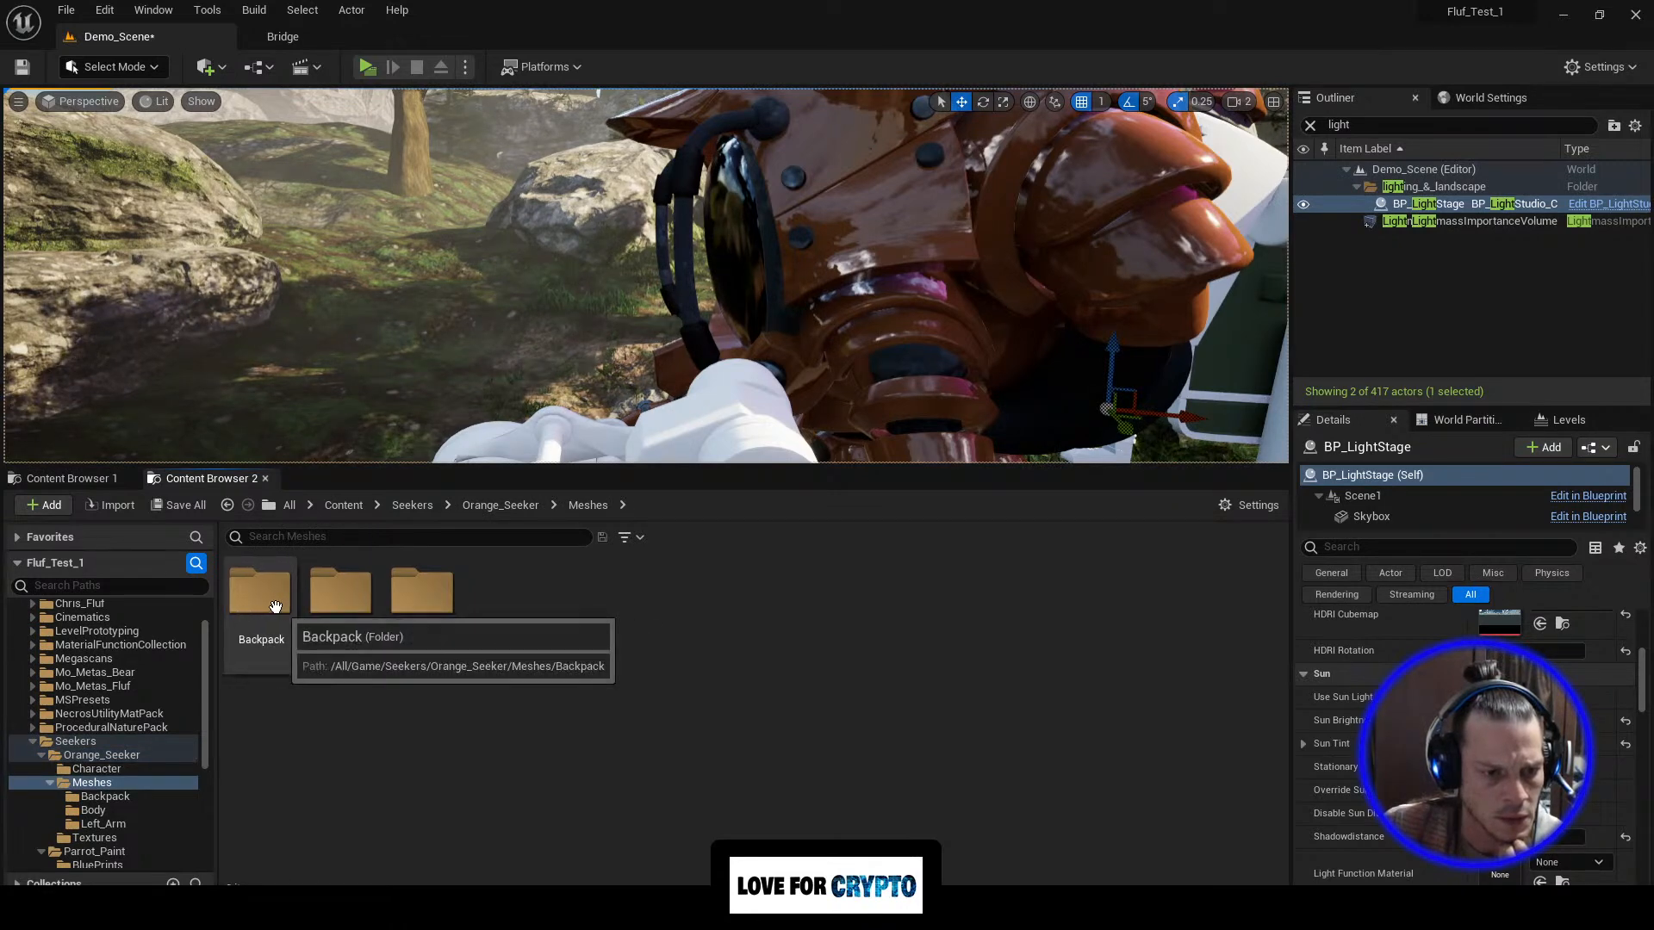
{"action": "left_click", "coordinate": [343, 505]}
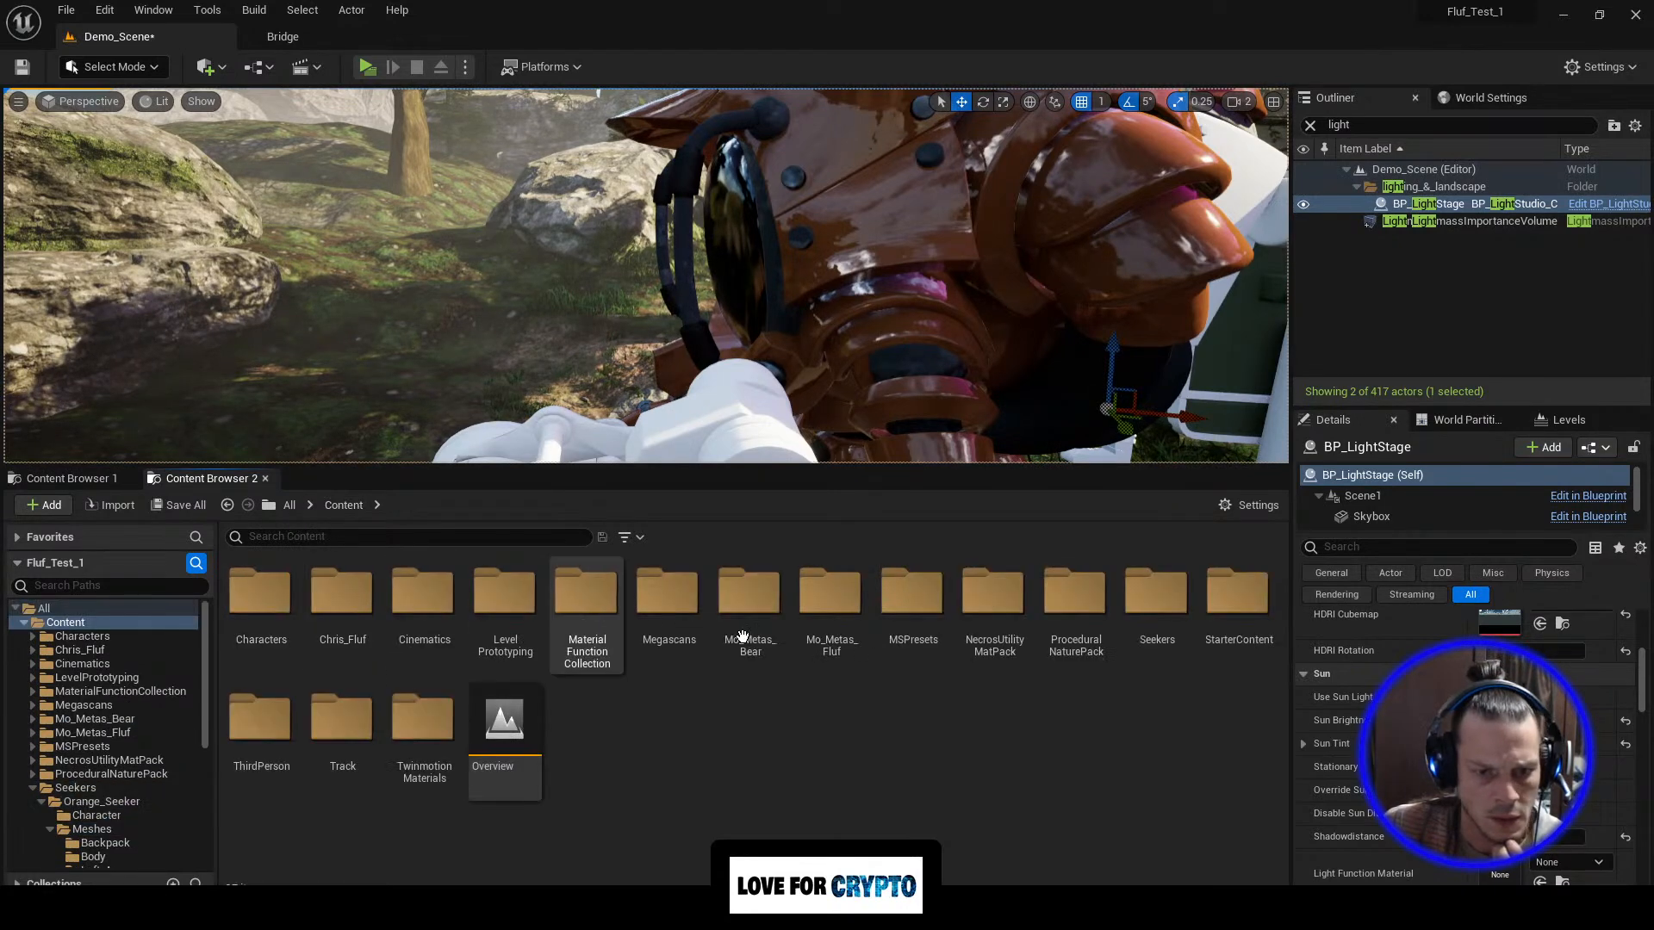
{"action": "double_click", "coordinate": [1156, 603]}
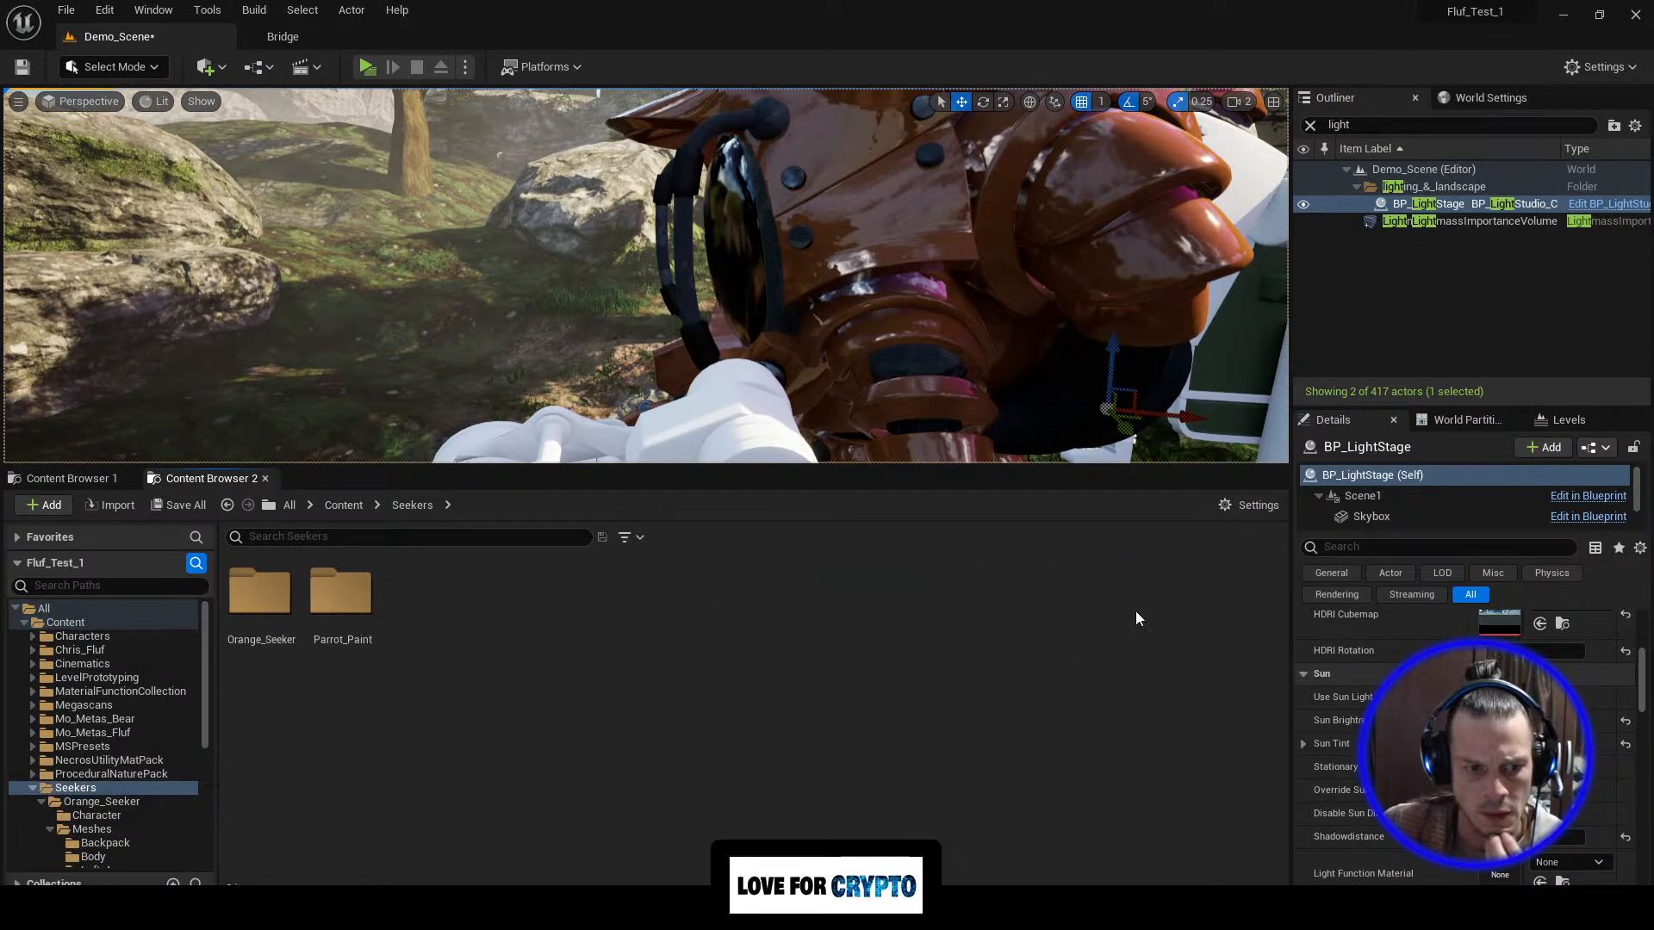
{"action": "double_click", "coordinate": [261, 598]}
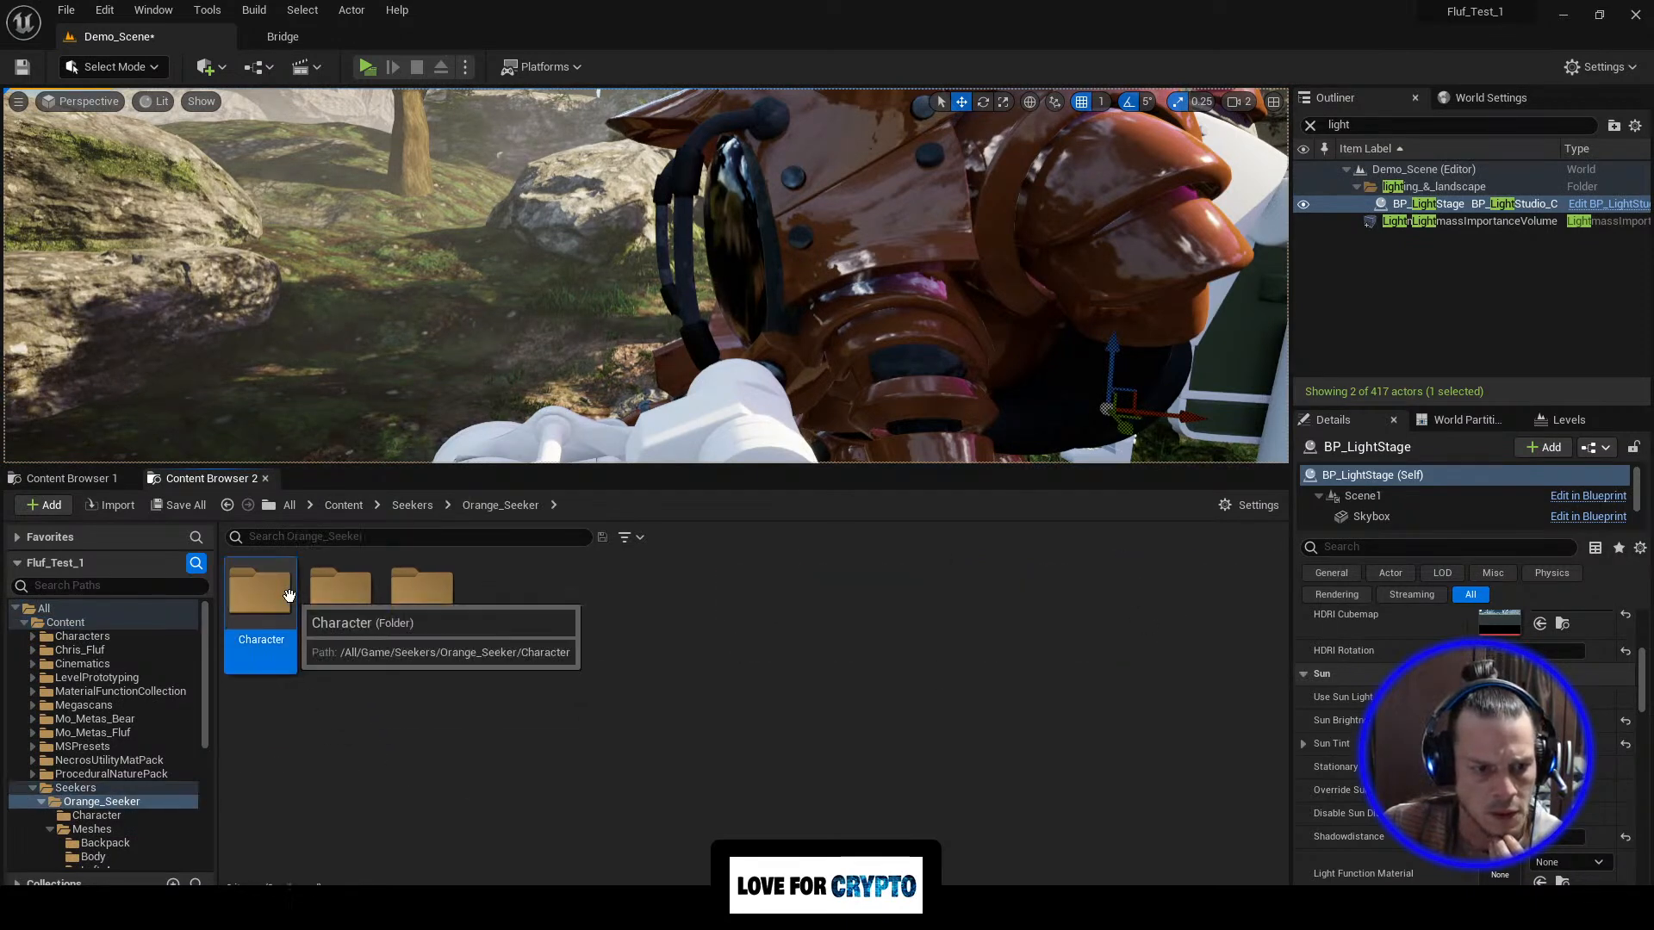
{"action": "double_click", "coordinate": [263, 595]}
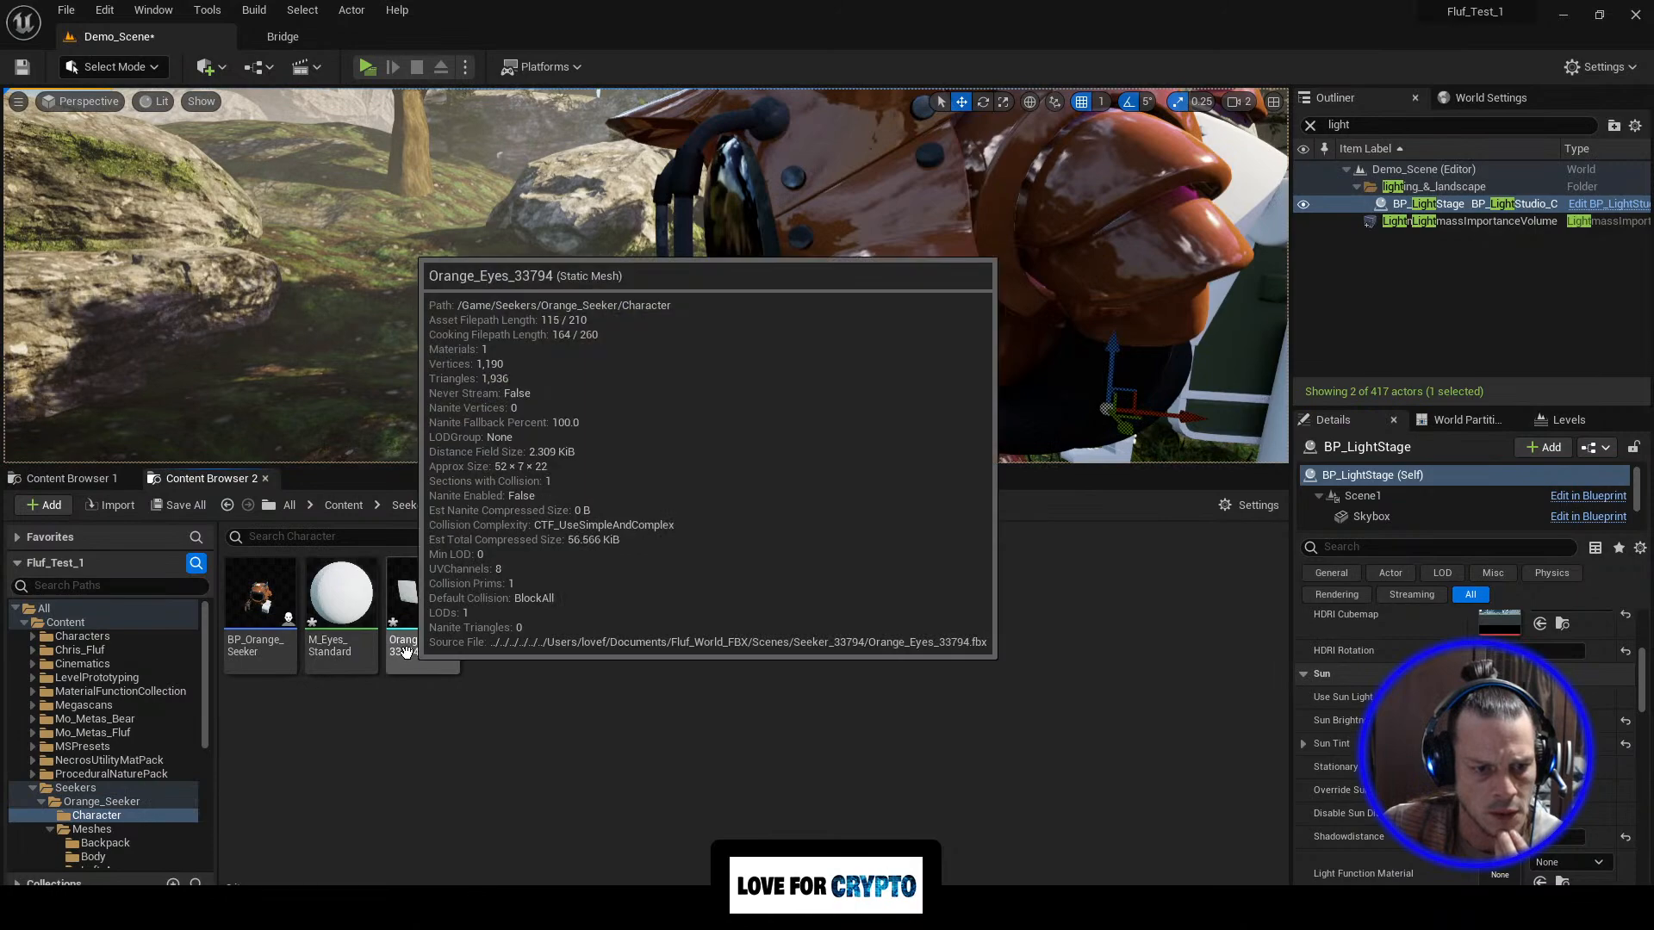
Step: Open the Orange_Eyes_33794 static mesh and inspect the eye shapes up close
{"action": "left_click", "coordinate": [407, 652]}
{"action": "left_click_drag", "start_coordinate": [1653, 86], "coordinate": [1205, 29]}
{"action": "scroll", "coordinate": [606, 455], "scroll_direction": "up", "scroll_amount": 8}
{"action": "scroll", "coordinate": [607, 463], "scroll_direction": "down", "scroll_amount": 5}
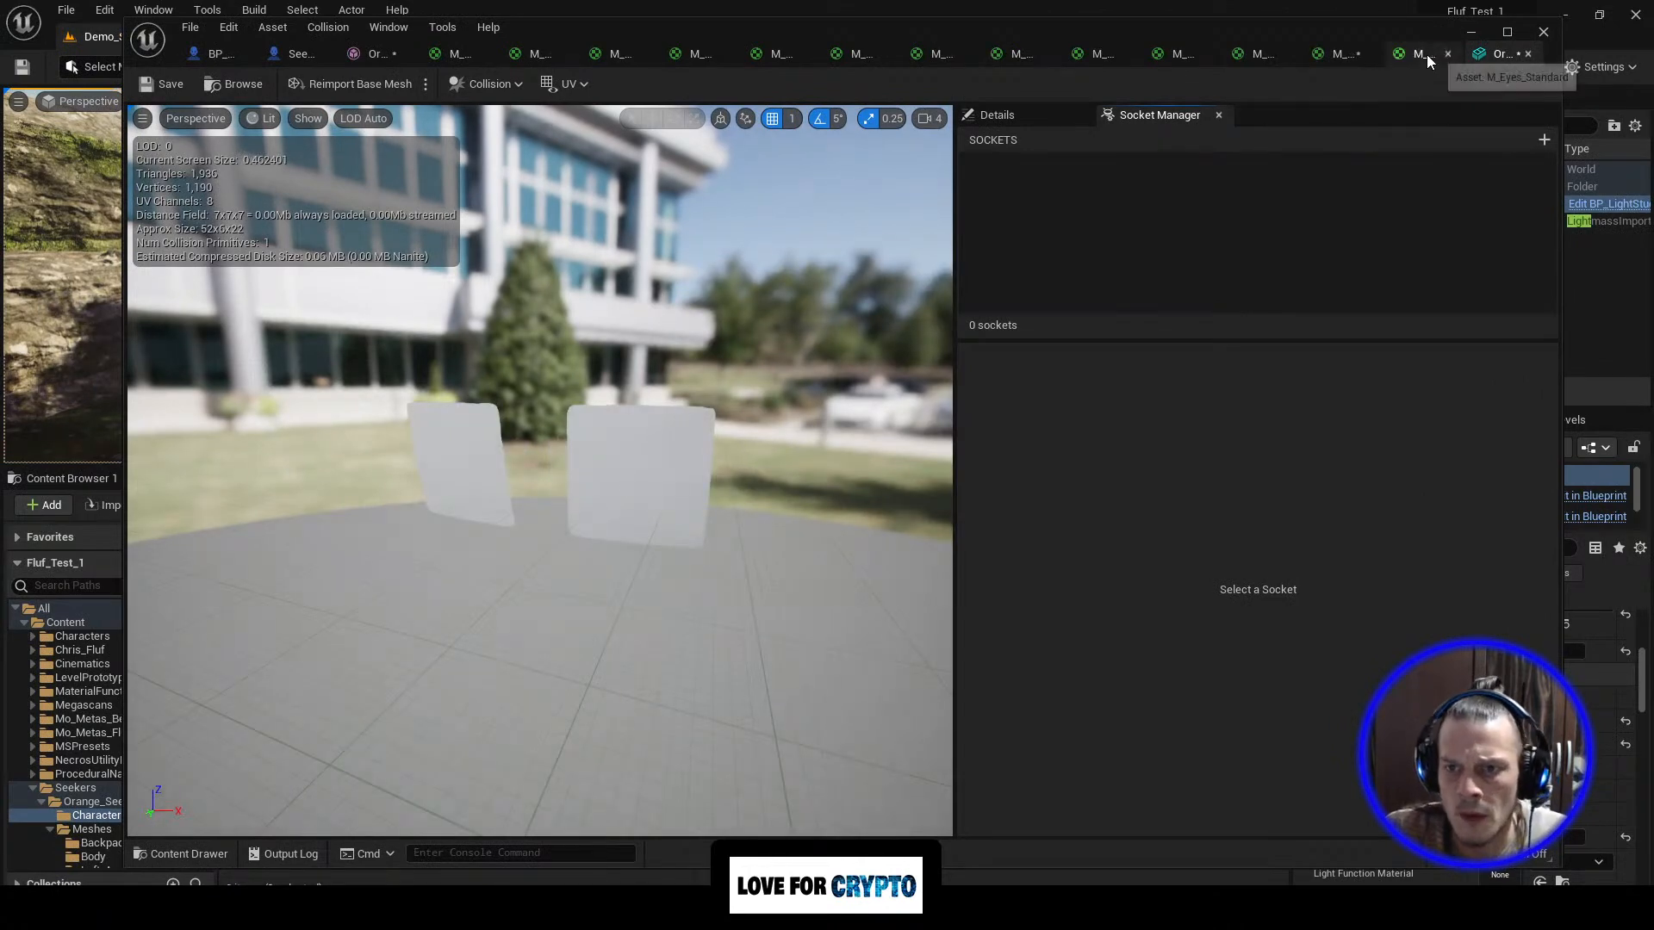
Step: Compare the Texture Sample's texture setting and connections between the reference and orange seeker M_Eyes_Standard materials
{"action": "left_click", "coordinate": [1428, 54]}
{"action": "left_click", "coordinate": [946, 312]}
{"action": "scroll", "coordinate": [489, 745], "scroll_direction": "down", "scroll_amount": 1}
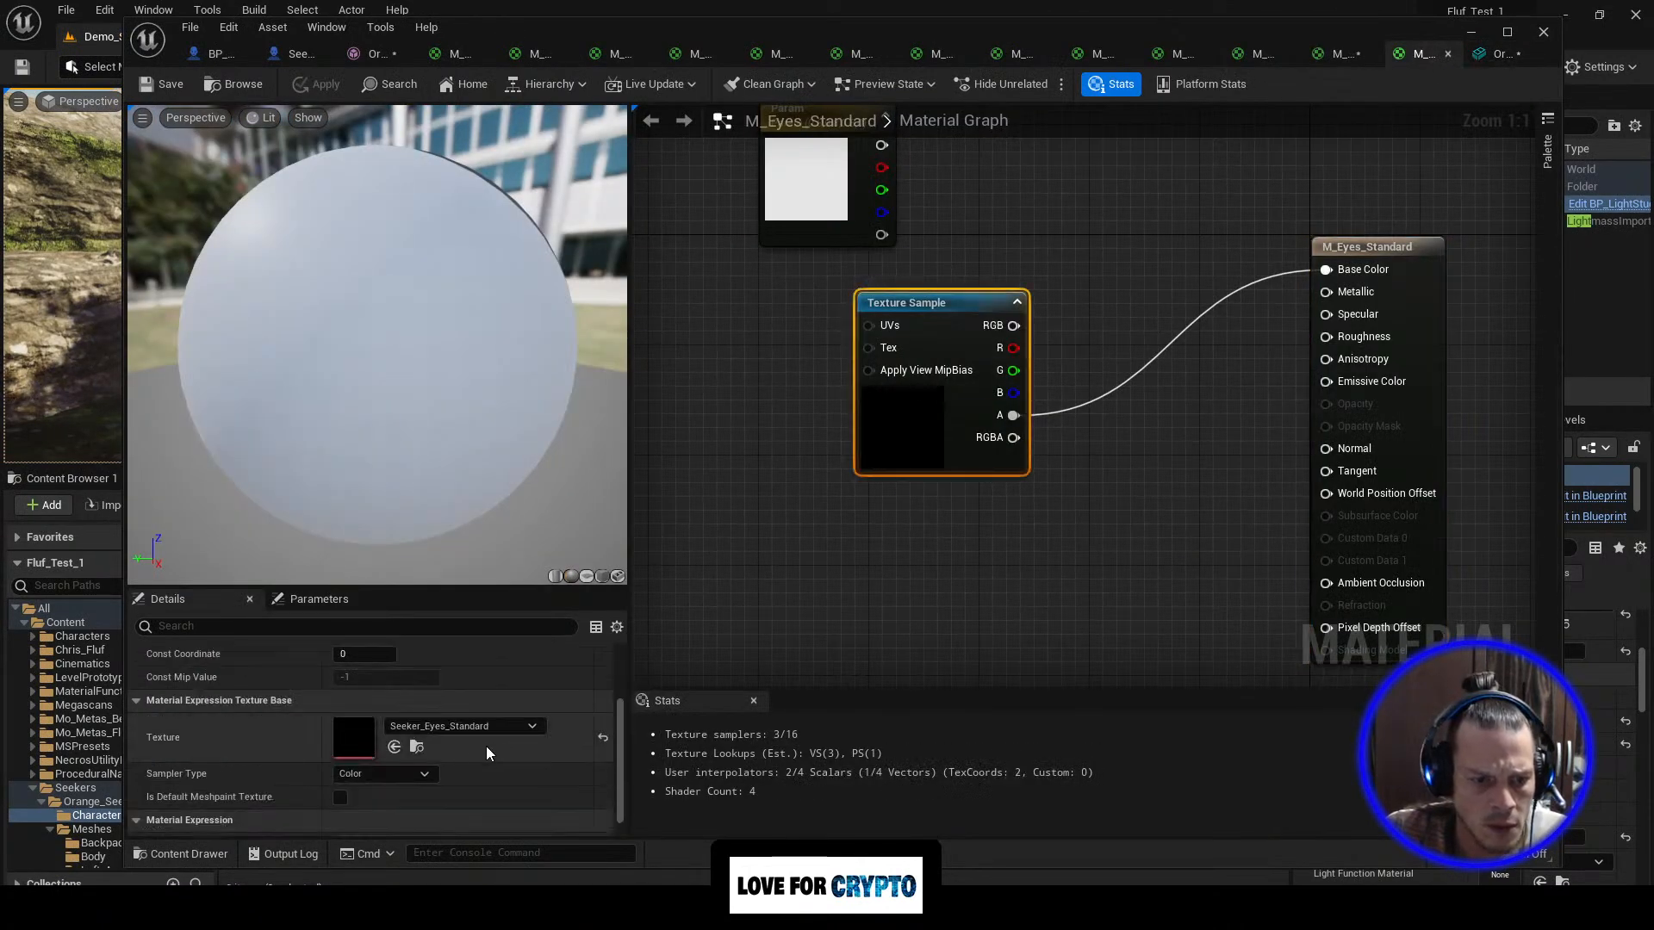
{"action": "right_click_drag", "start_coordinate": [763, 519], "coordinate": [833, 549]}
{"action": "scroll", "coordinate": [834, 549], "scroll_direction": "down", "scroll_amount": 1}
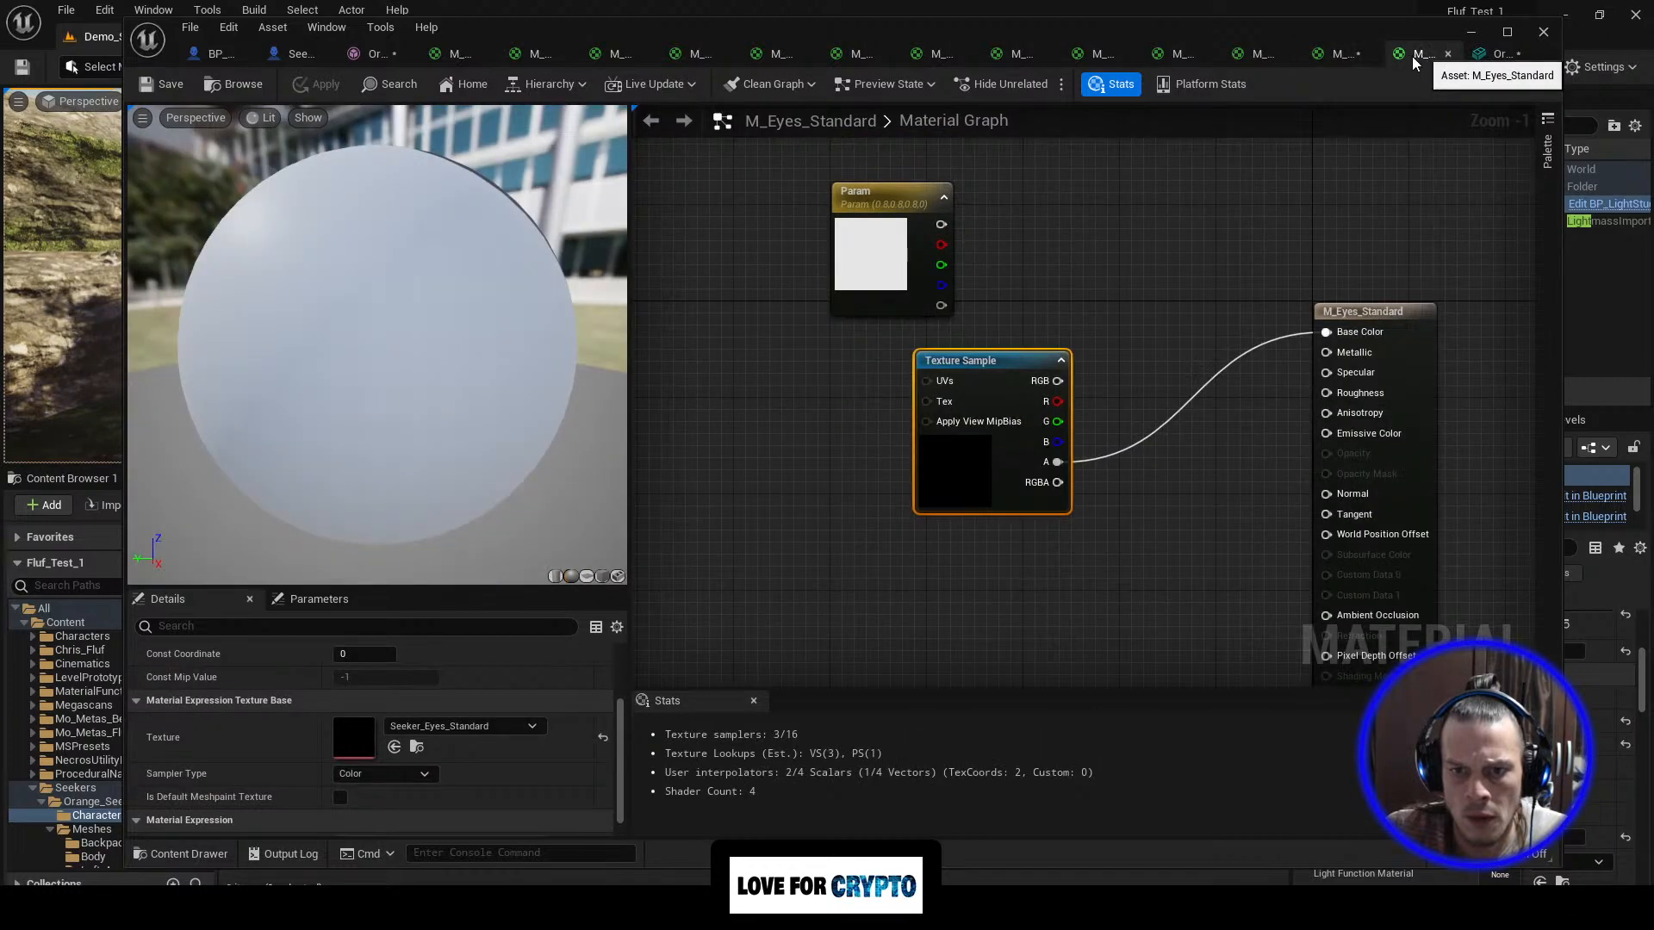
{"action": "left_click", "coordinate": [1346, 55]}
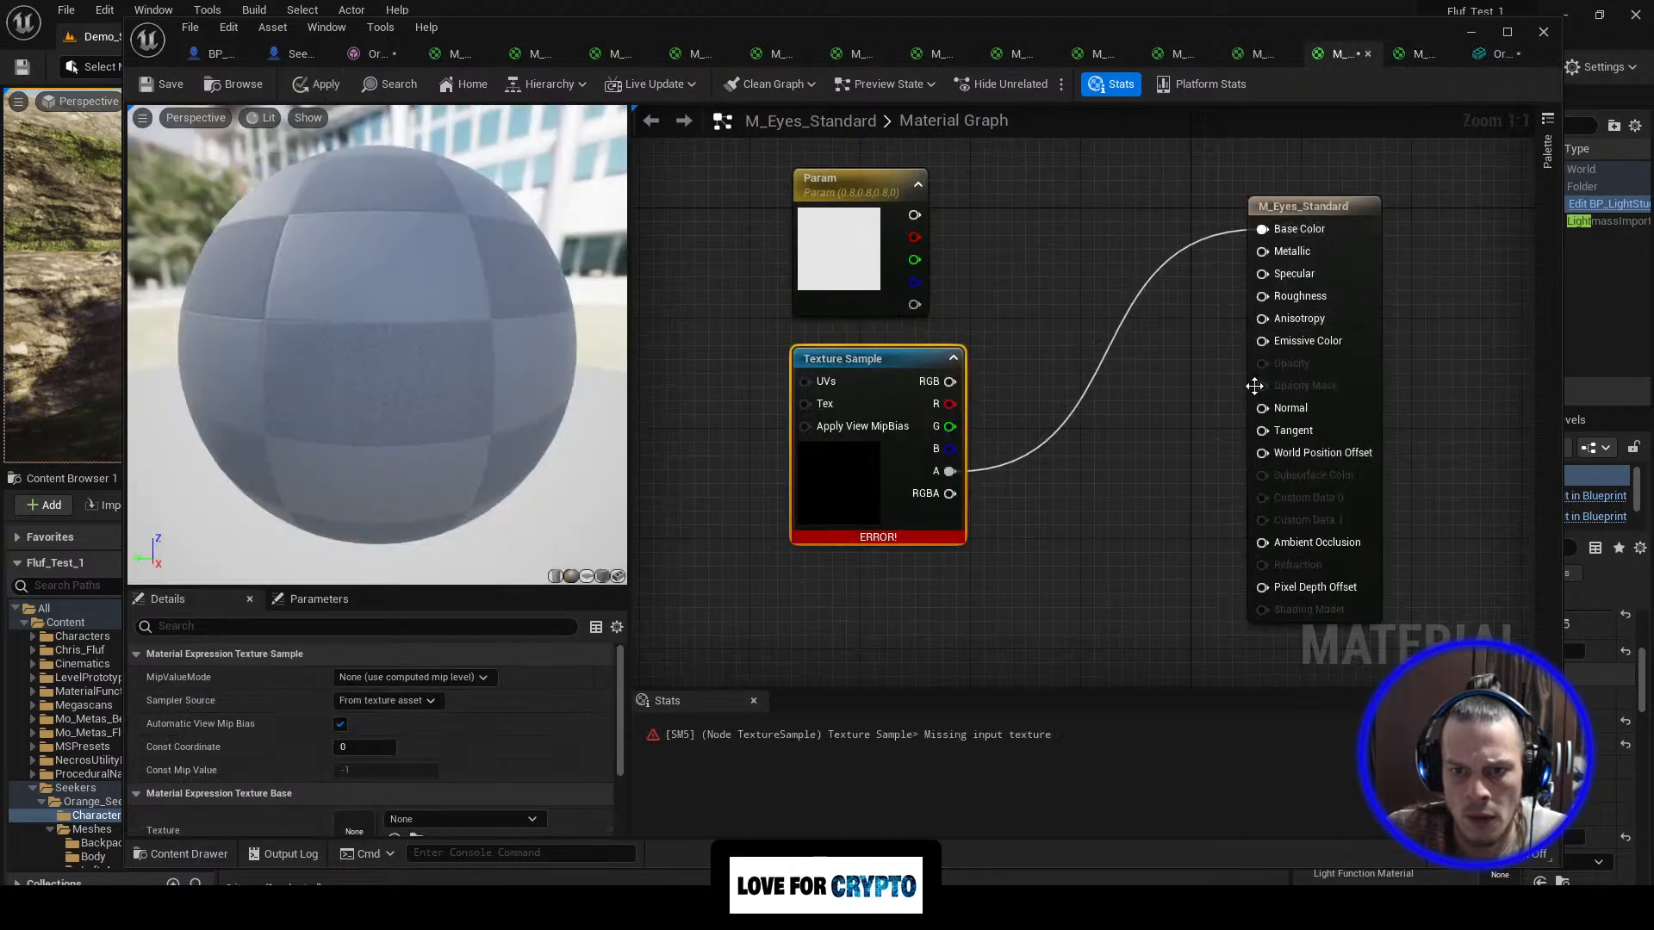
{"action": "scroll", "coordinate": [1203, 394], "scroll_direction": "down", "scroll_amount": 2}
{"action": "scroll", "coordinate": [1067, 422], "scroll_direction": "down", "scroll_amount": 1}
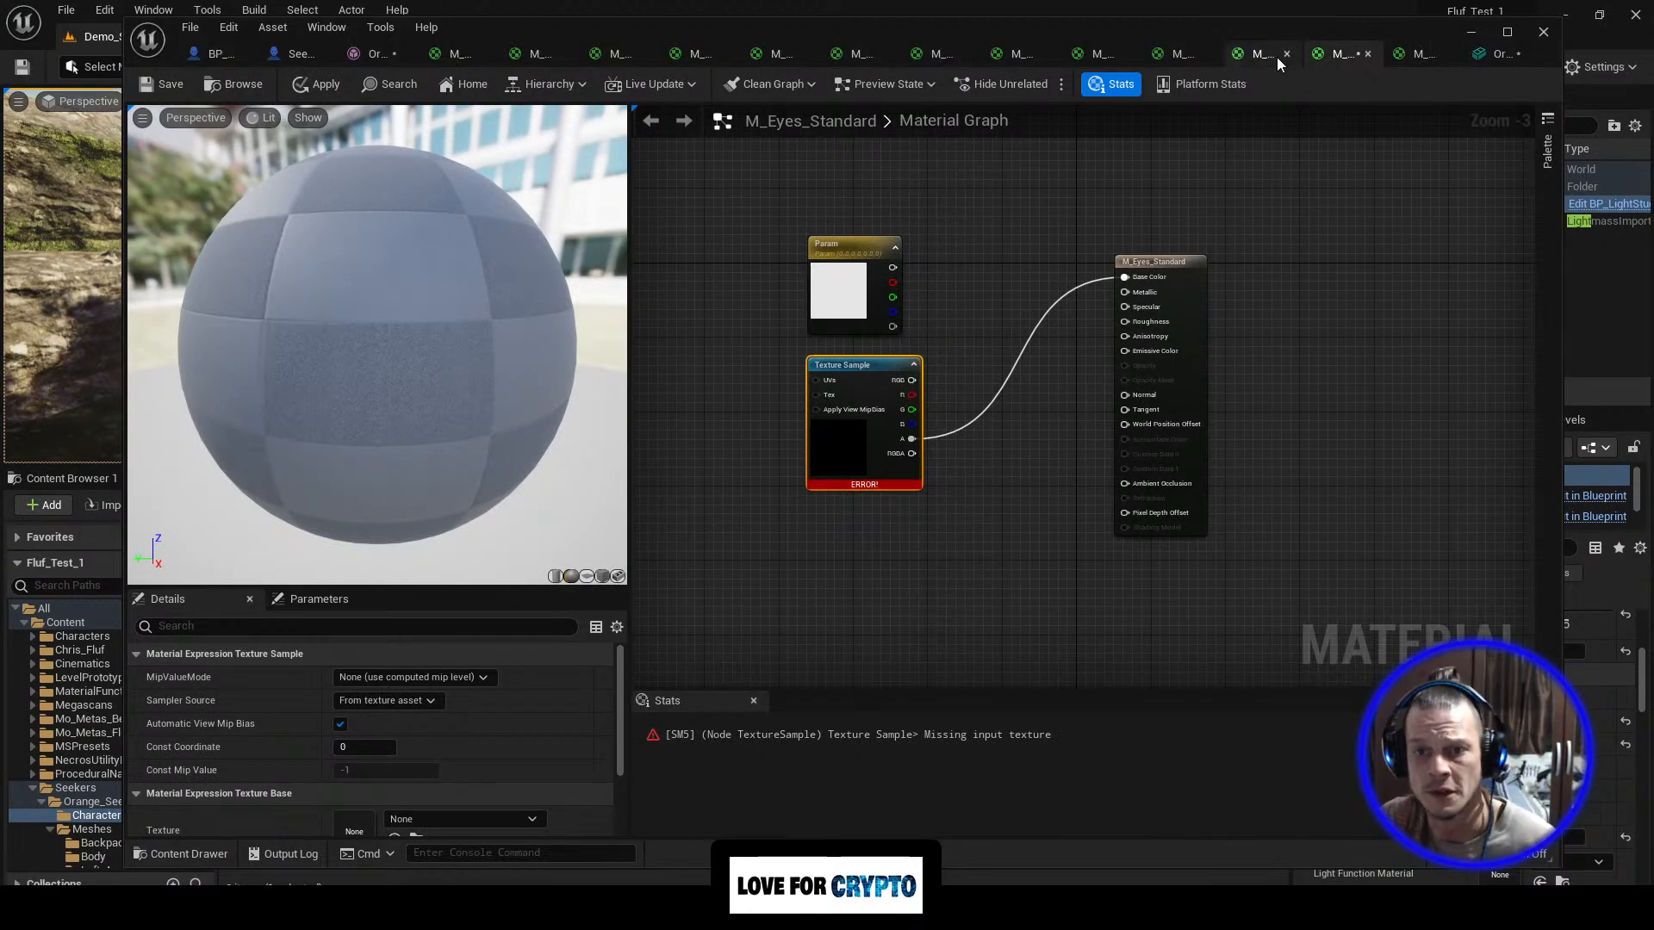
{"action": "left_click", "coordinate": [1417, 53]}
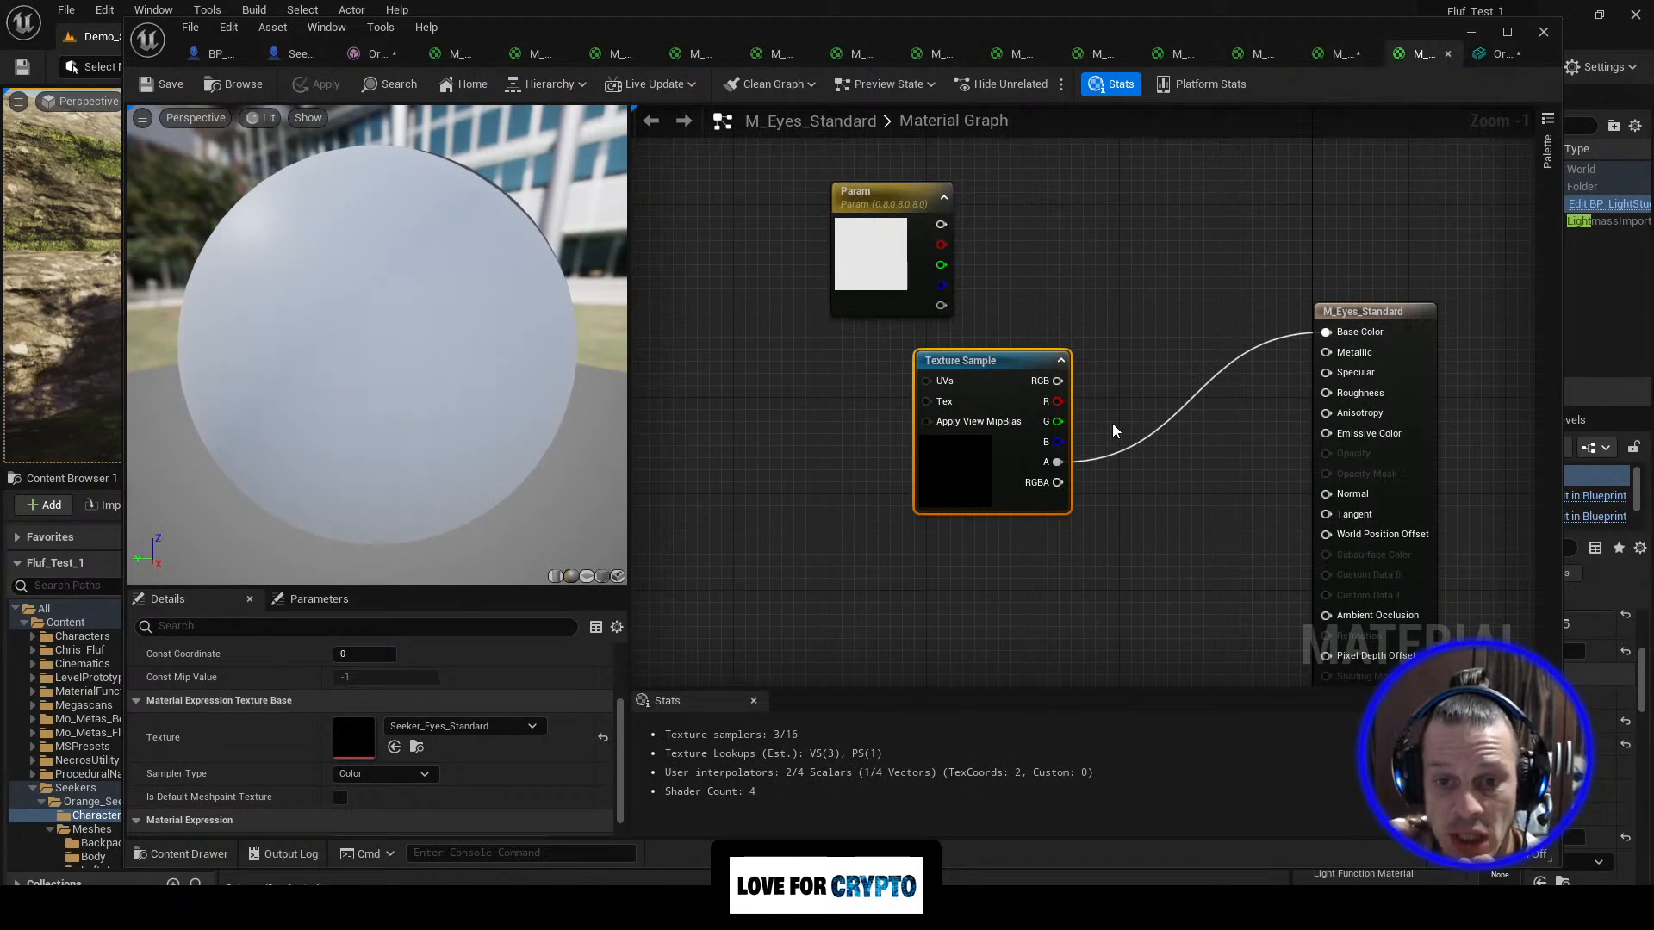
{"action": "scroll", "coordinate": [1191, 501], "scroll_direction": "down", "scroll_amount": 1}
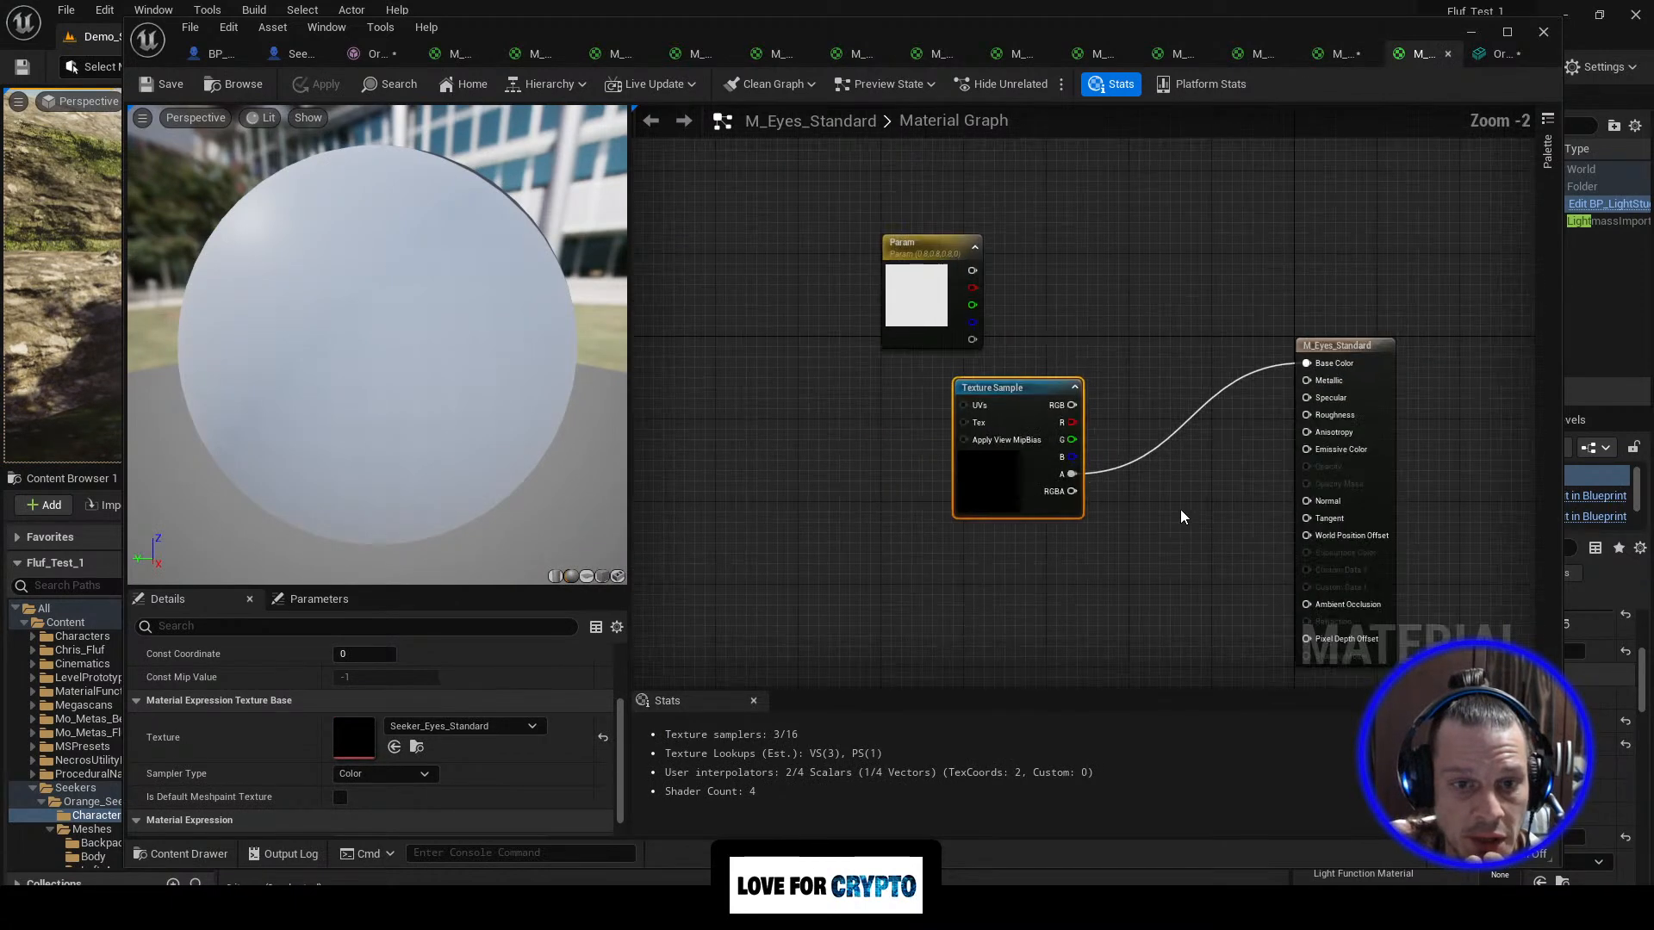
{"action": "right_click_drag", "start_coordinate": [1131, 546], "coordinate": [1058, 530]}
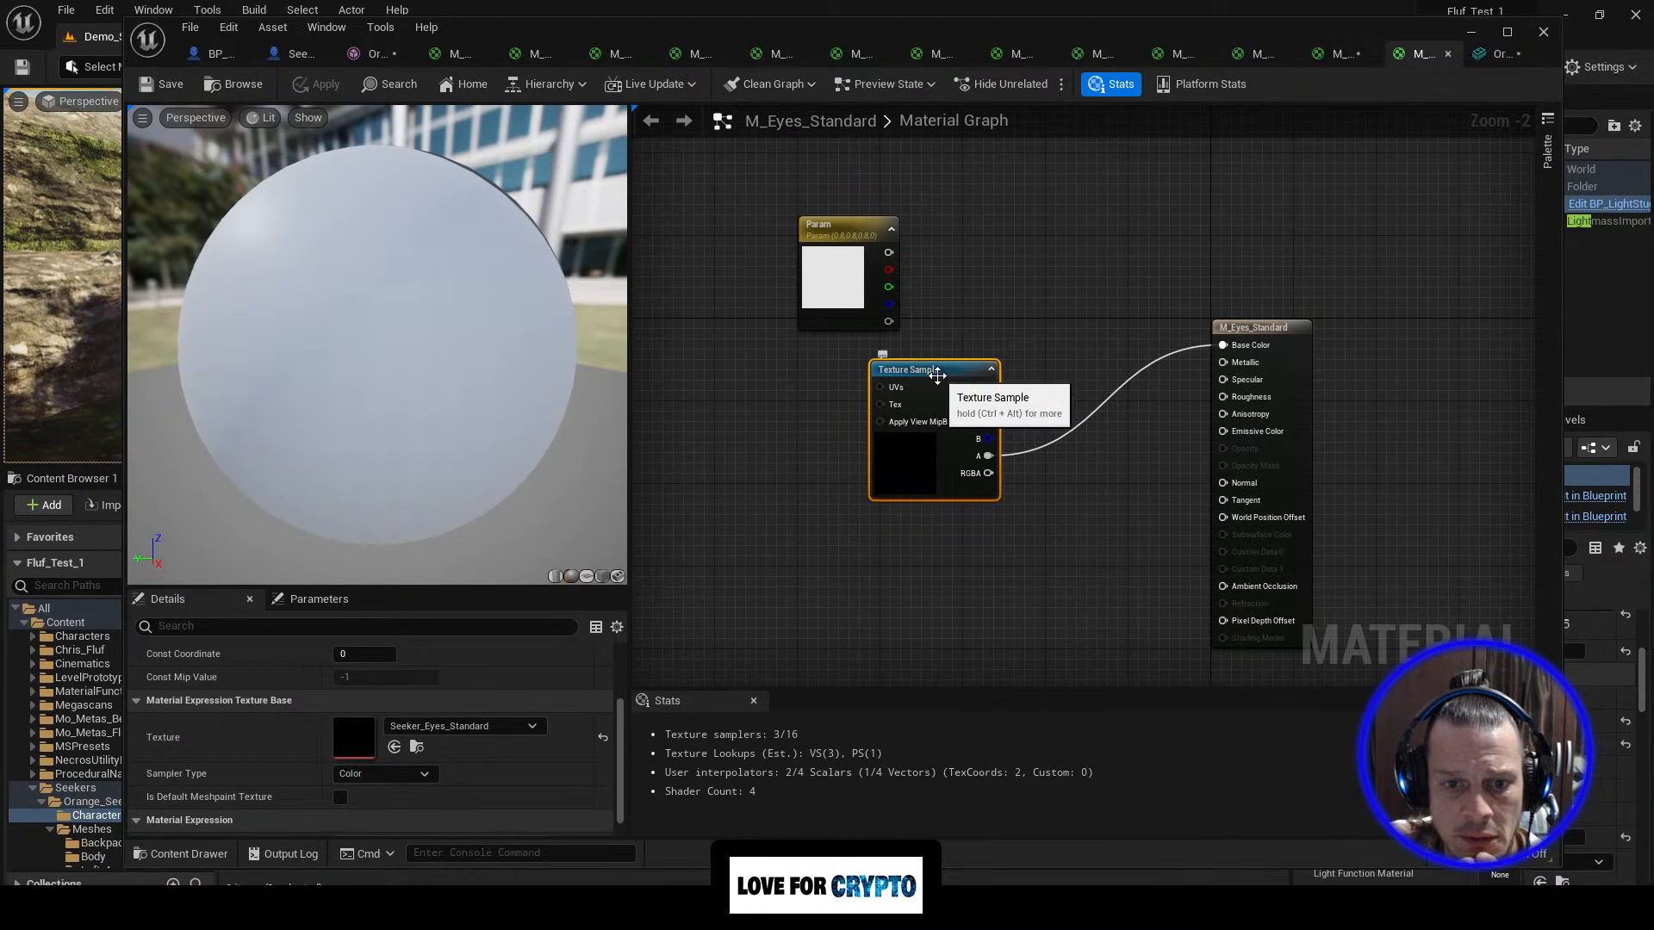
{"action": "left_click", "coordinate": [1338, 54]}
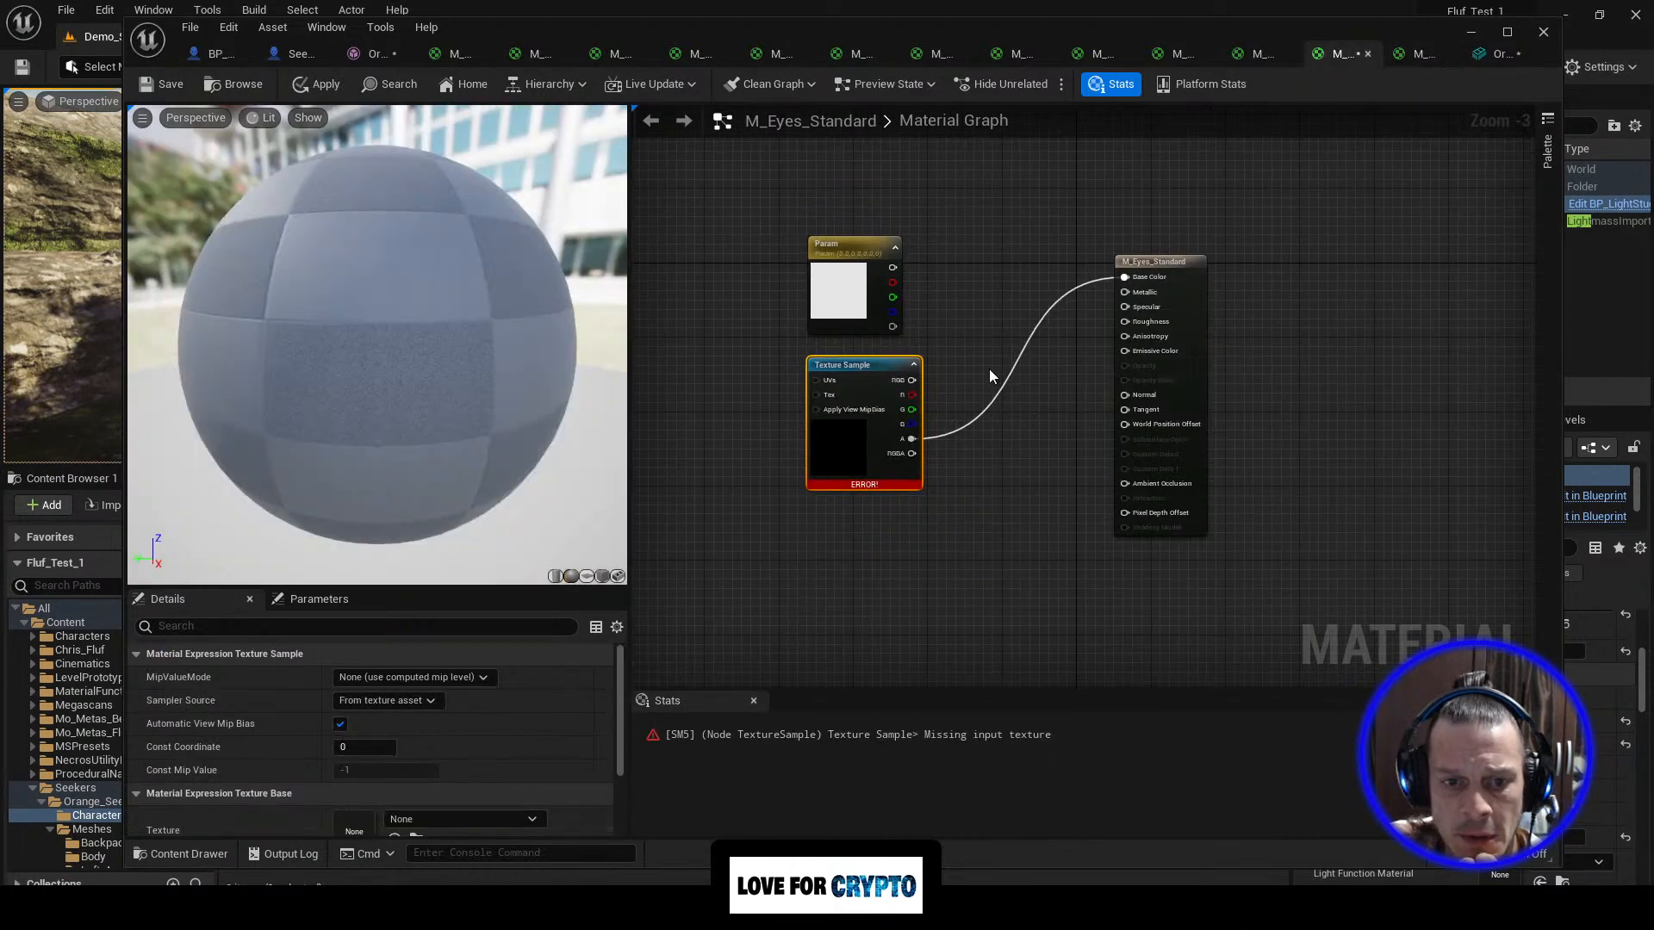
{"action": "scroll", "coordinate": [528, 708], "scroll_direction": "down", "scroll_amount": 2}
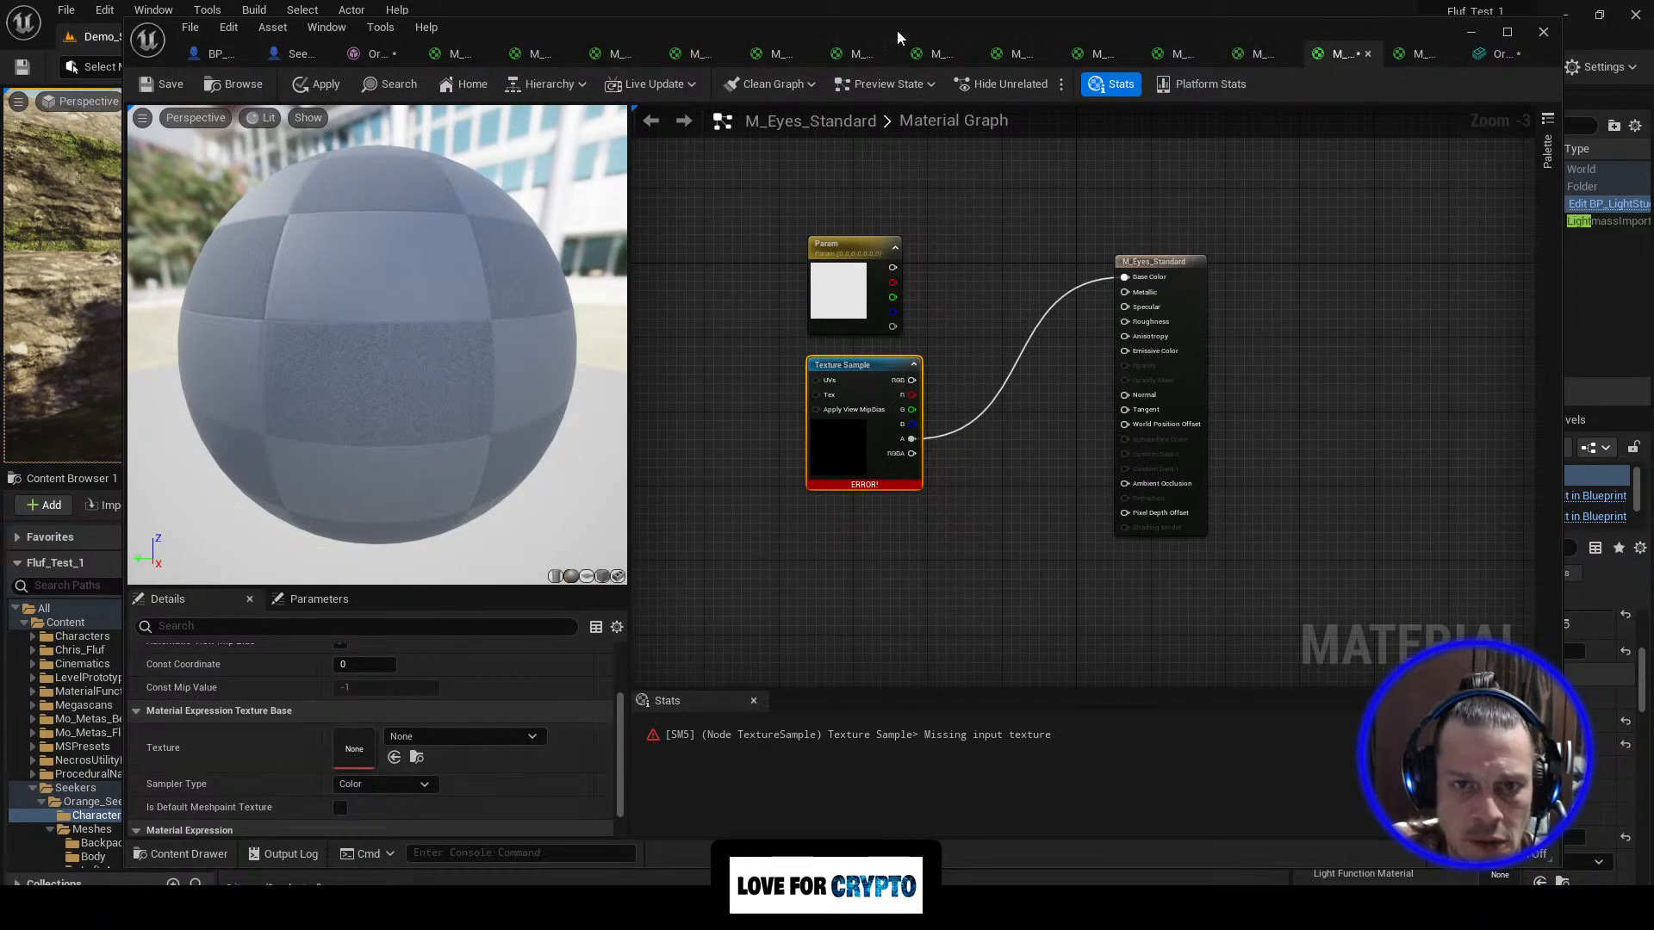
Step: Assign Seeker_Eyes_Standard from Orange_Seeker's Textures folder to the Texture Sample, and apply and save the M_Eyes_Standard material
{"action": "left_click_drag", "start_coordinate": [898, 32], "coordinate": [1653, 45]}
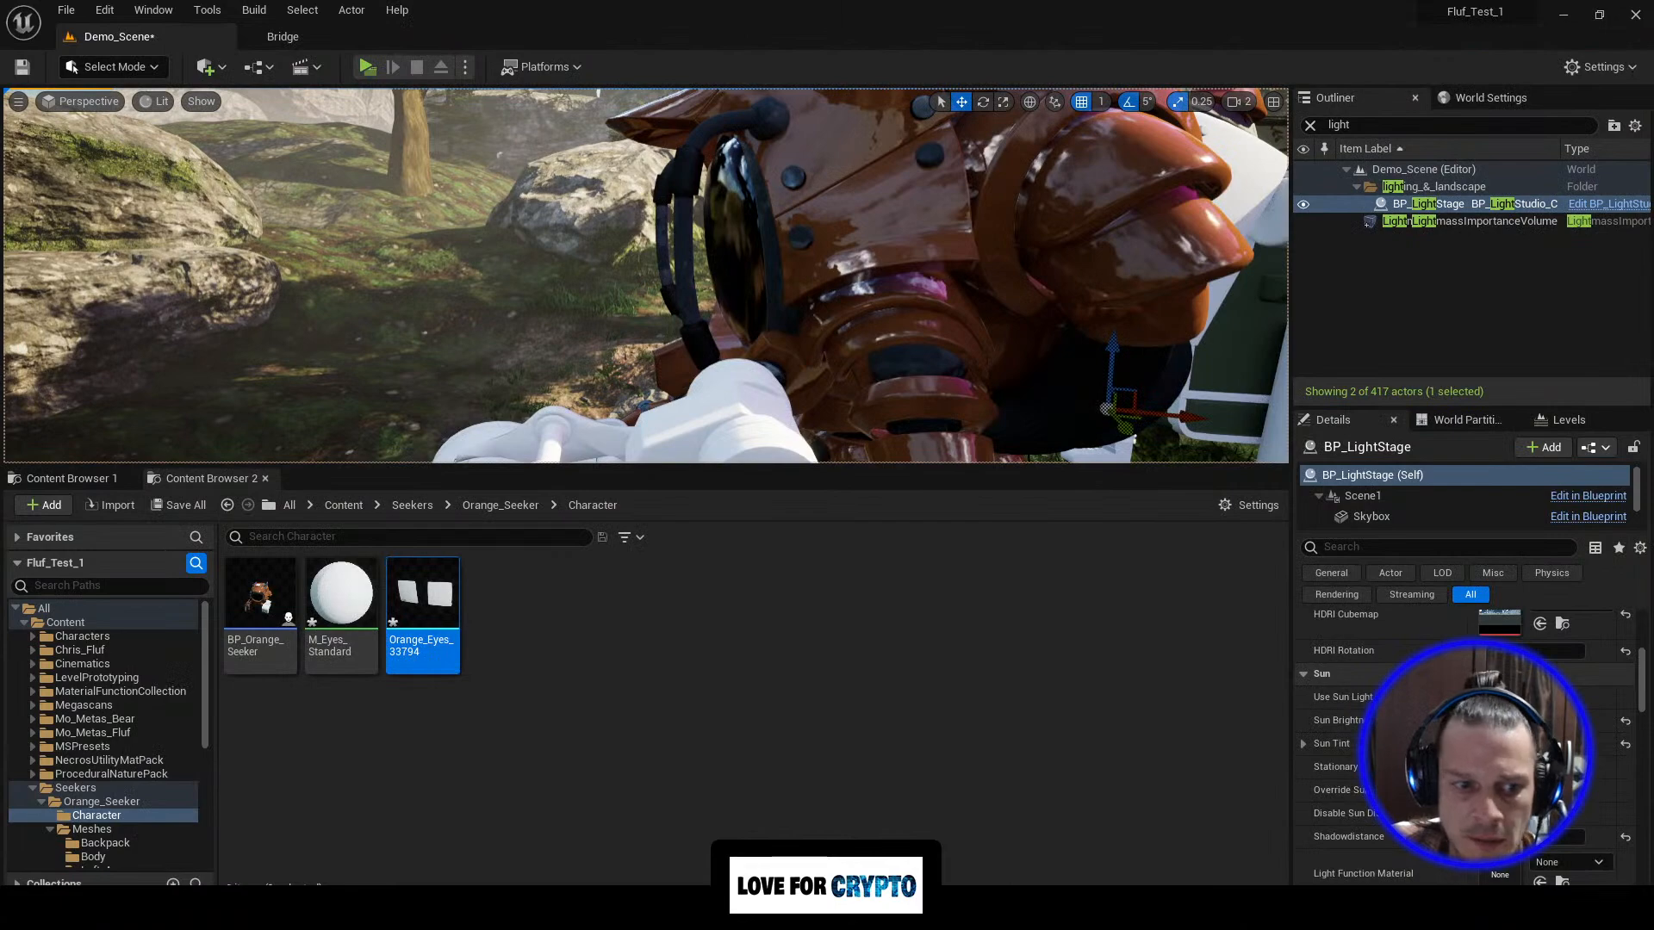
{"action": "left_click", "coordinate": [501, 505]}
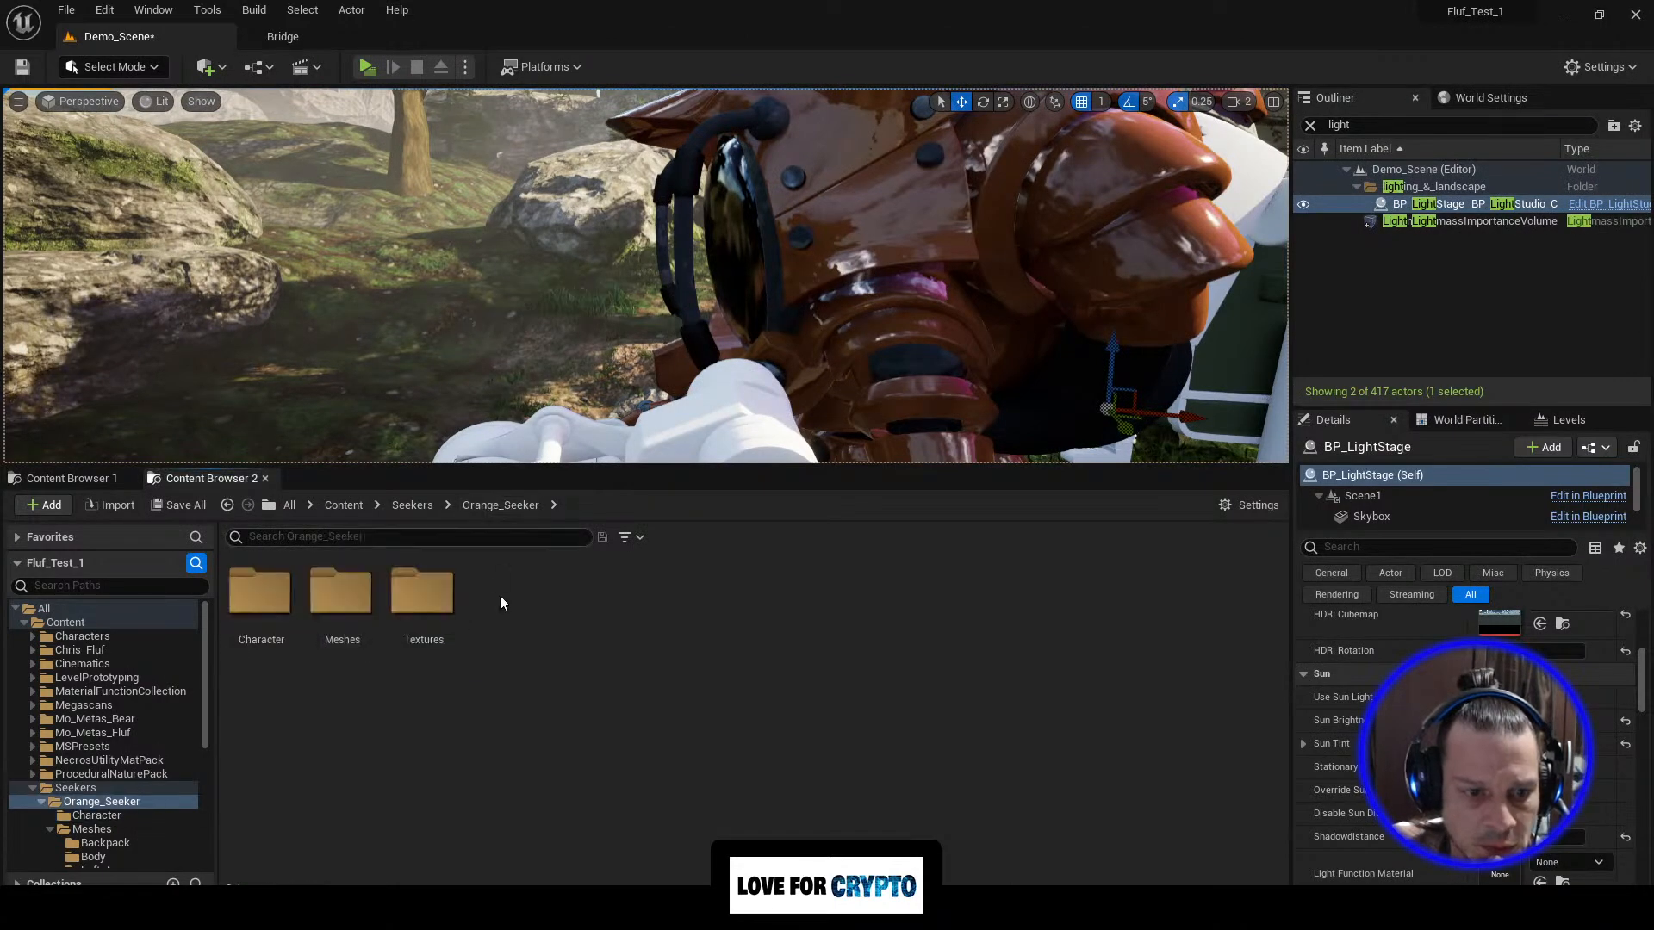
{"action": "double_click", "coordinate": [418, 593]}
{"action": "left_click", "coordinate": [779, 757]}
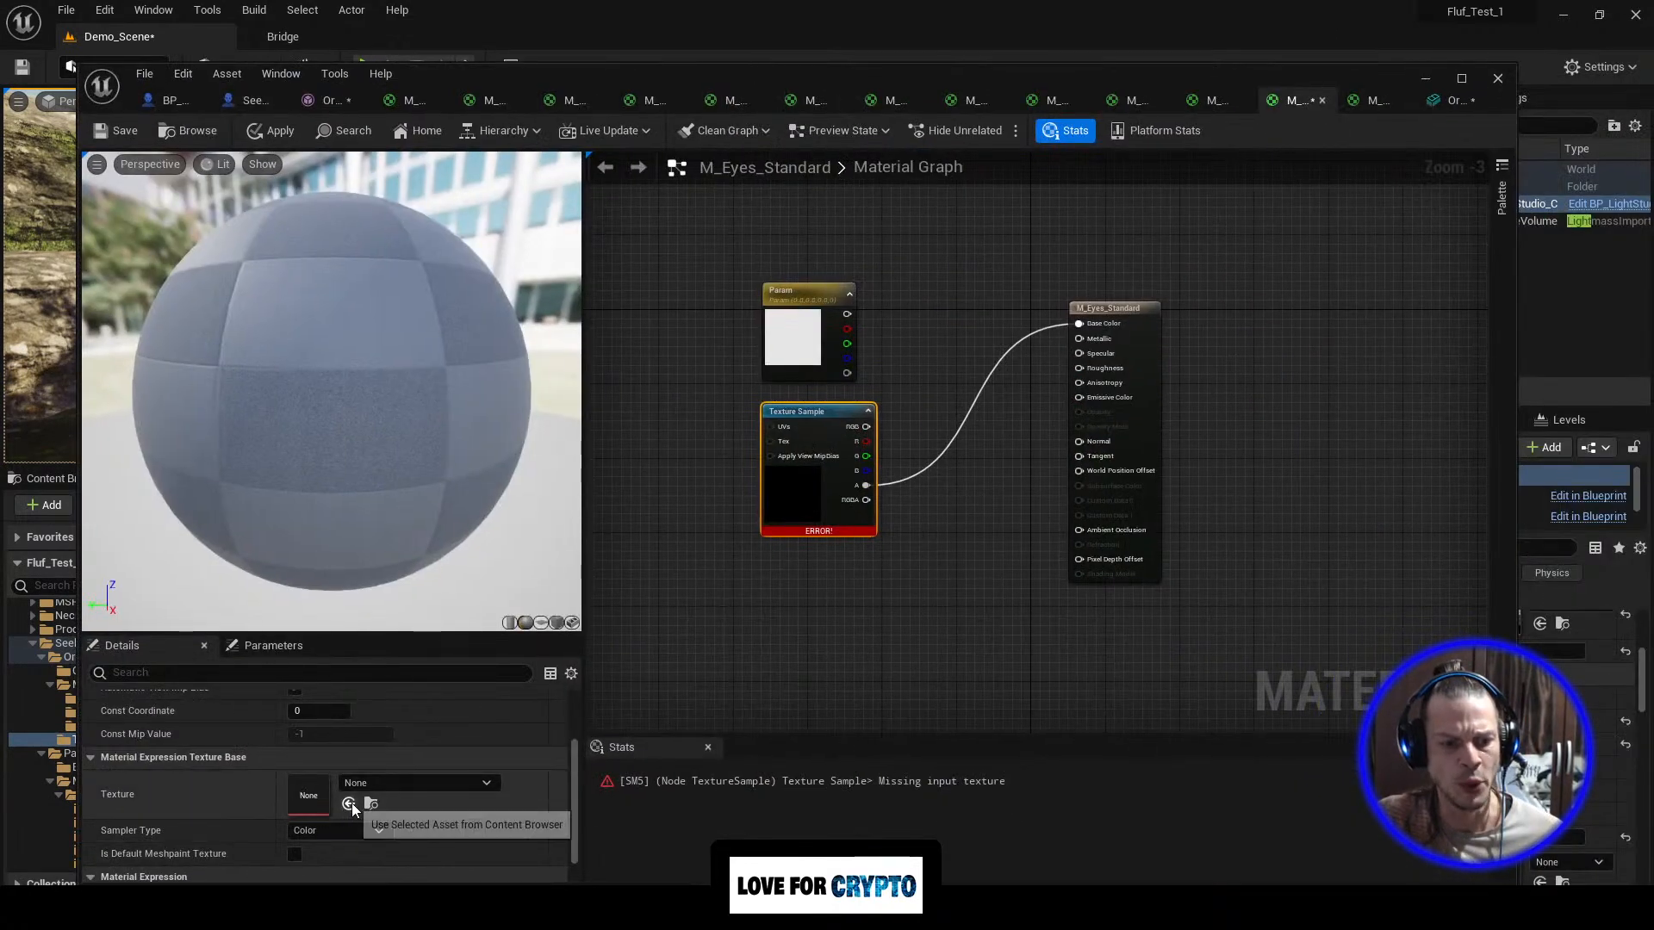
{"action": "left_click", "coordinate": [349, 803]}
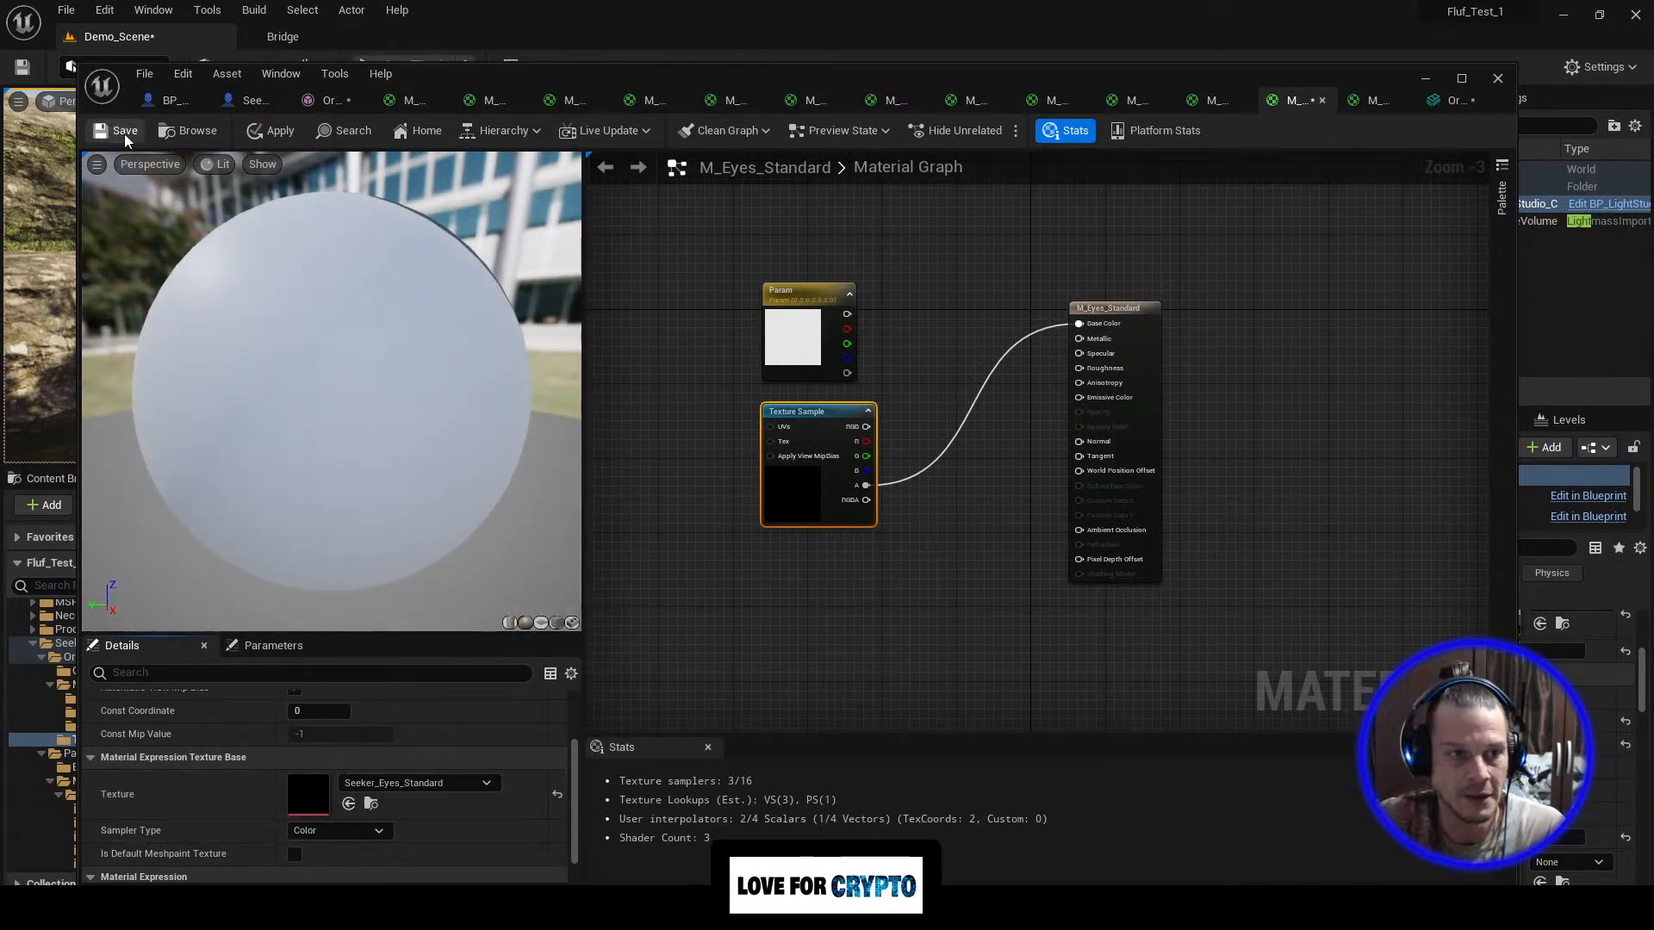
{"action": "left_click", "coordinate": [254, 138]}
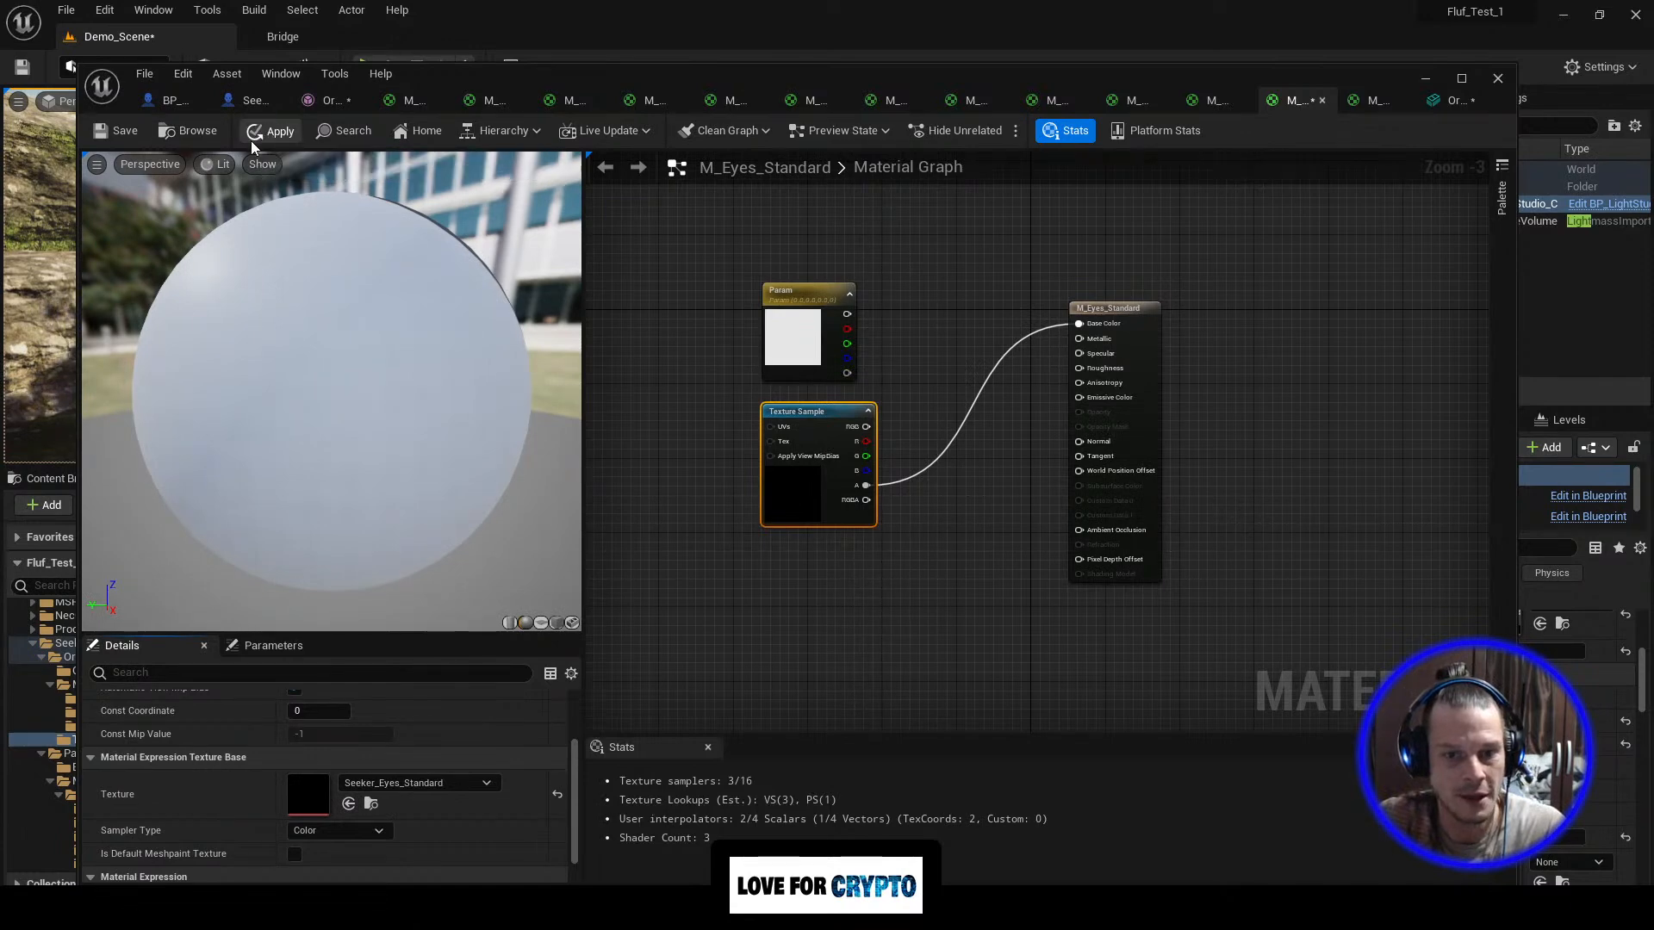
{"action": "left_click", "coordinate": [127, 134]}
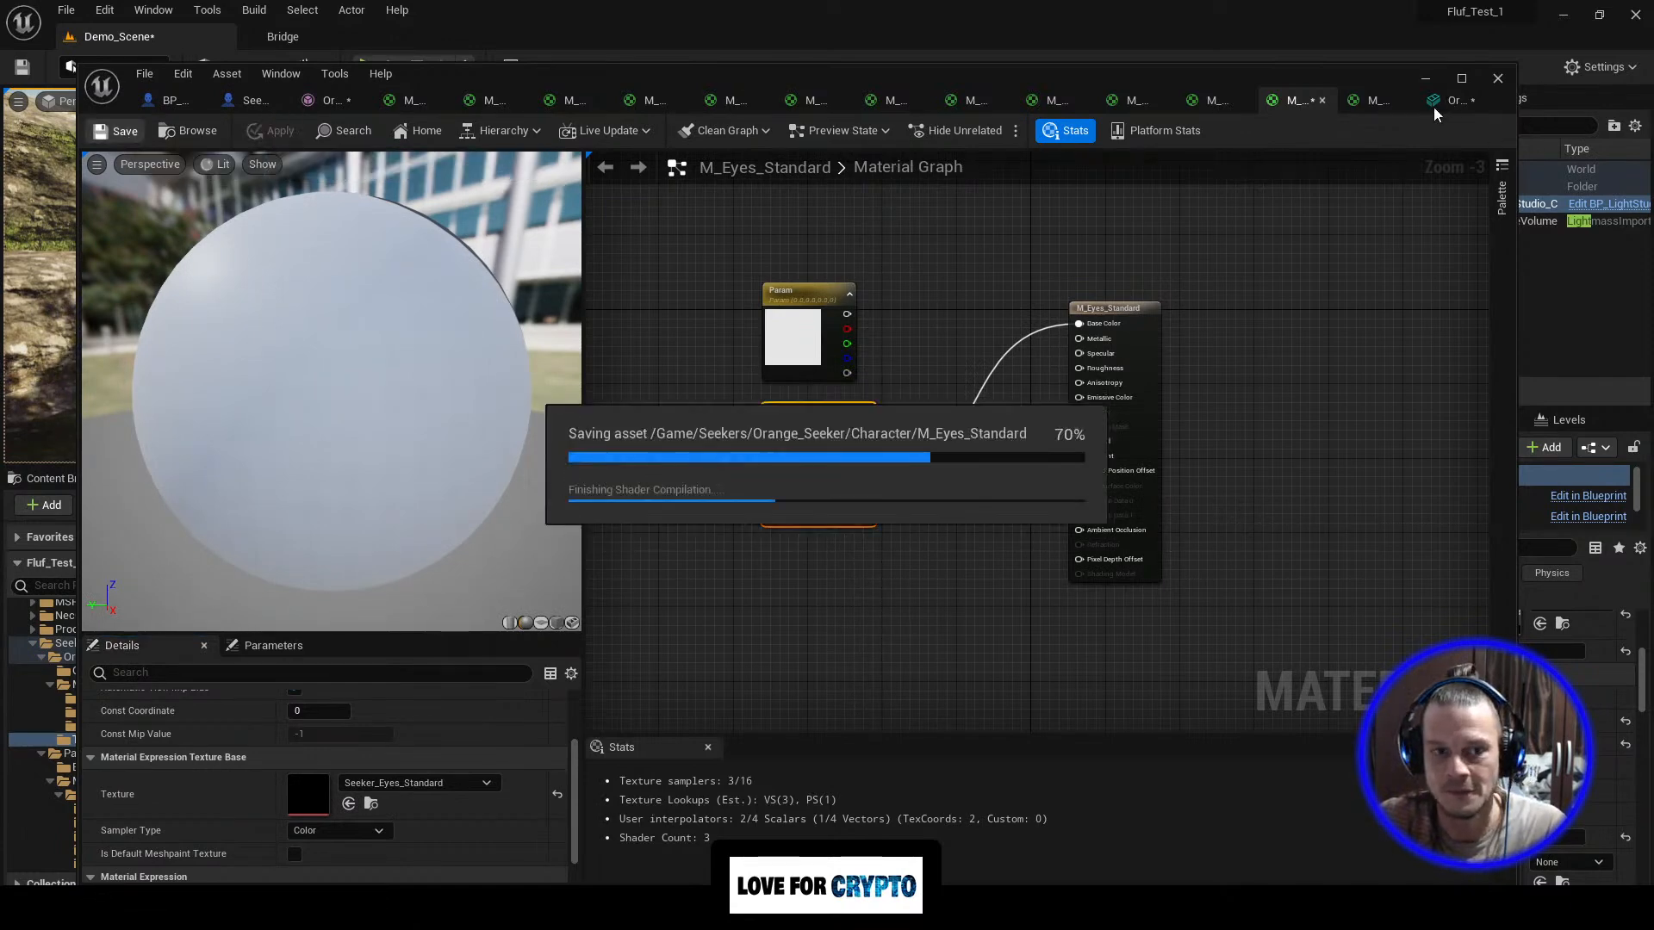
Step: Switch to the BP_Orange_Seeker blueprint, view the character's visor and select the Capsule Component
{"action": "left_click", "coordinate": [168, 100]}
{"action": "right_click_drag", "start_coordinate": [947, 525], "coordinate": [621, 522]}
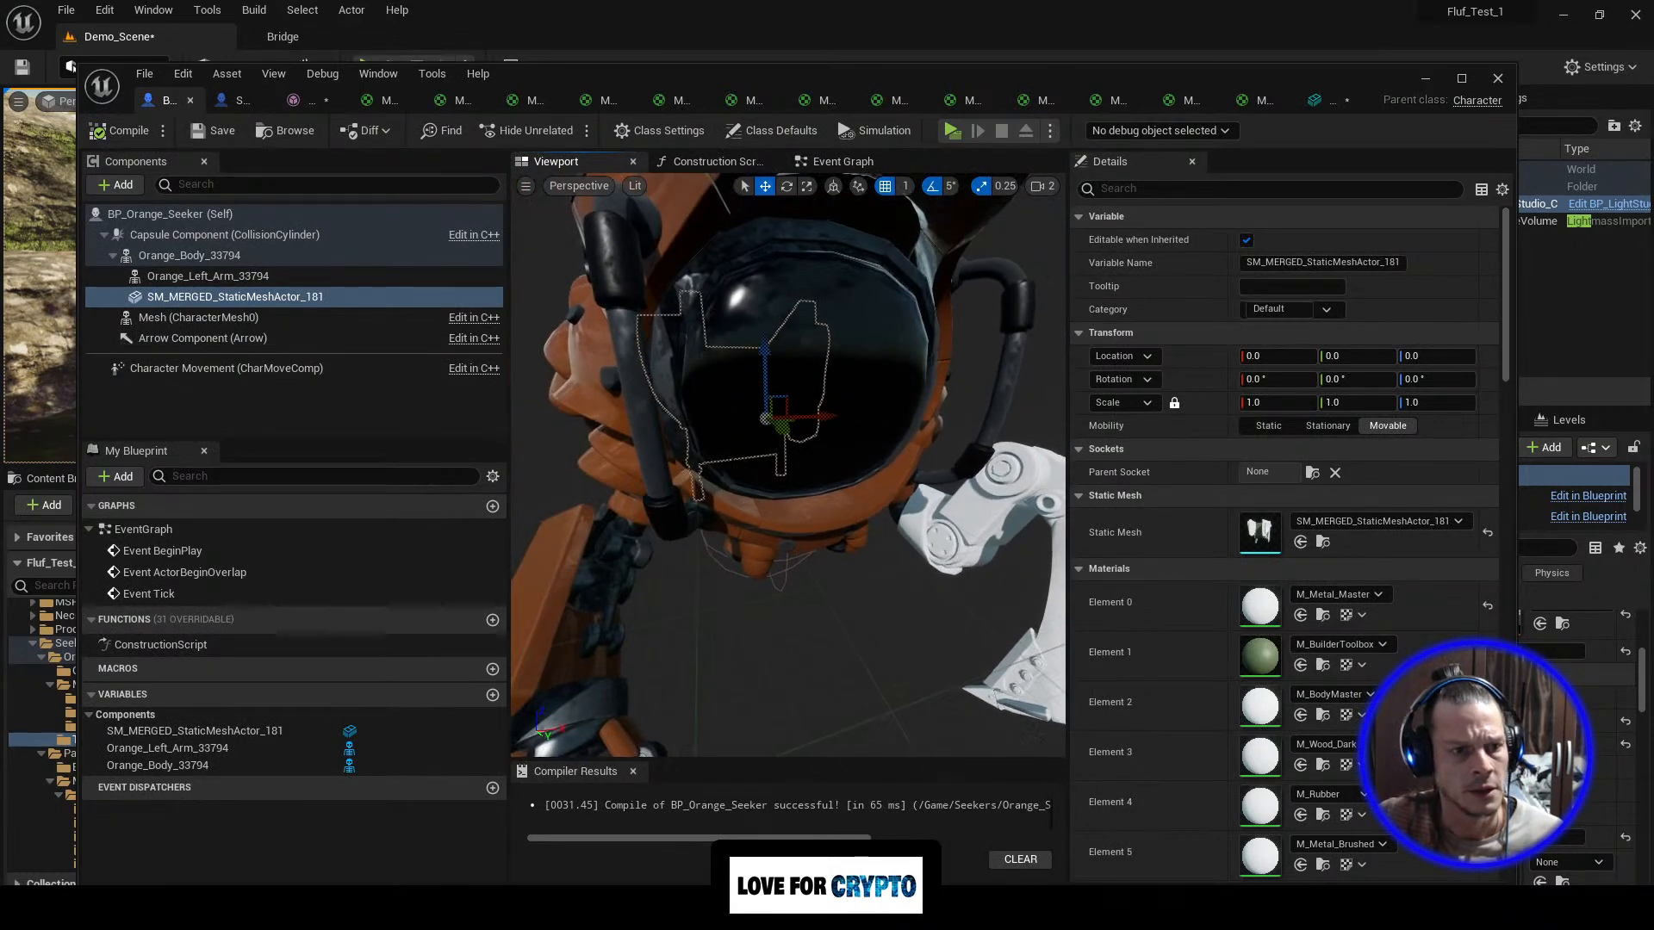
{"action": "left_click", "coordinate": [226, 238]}
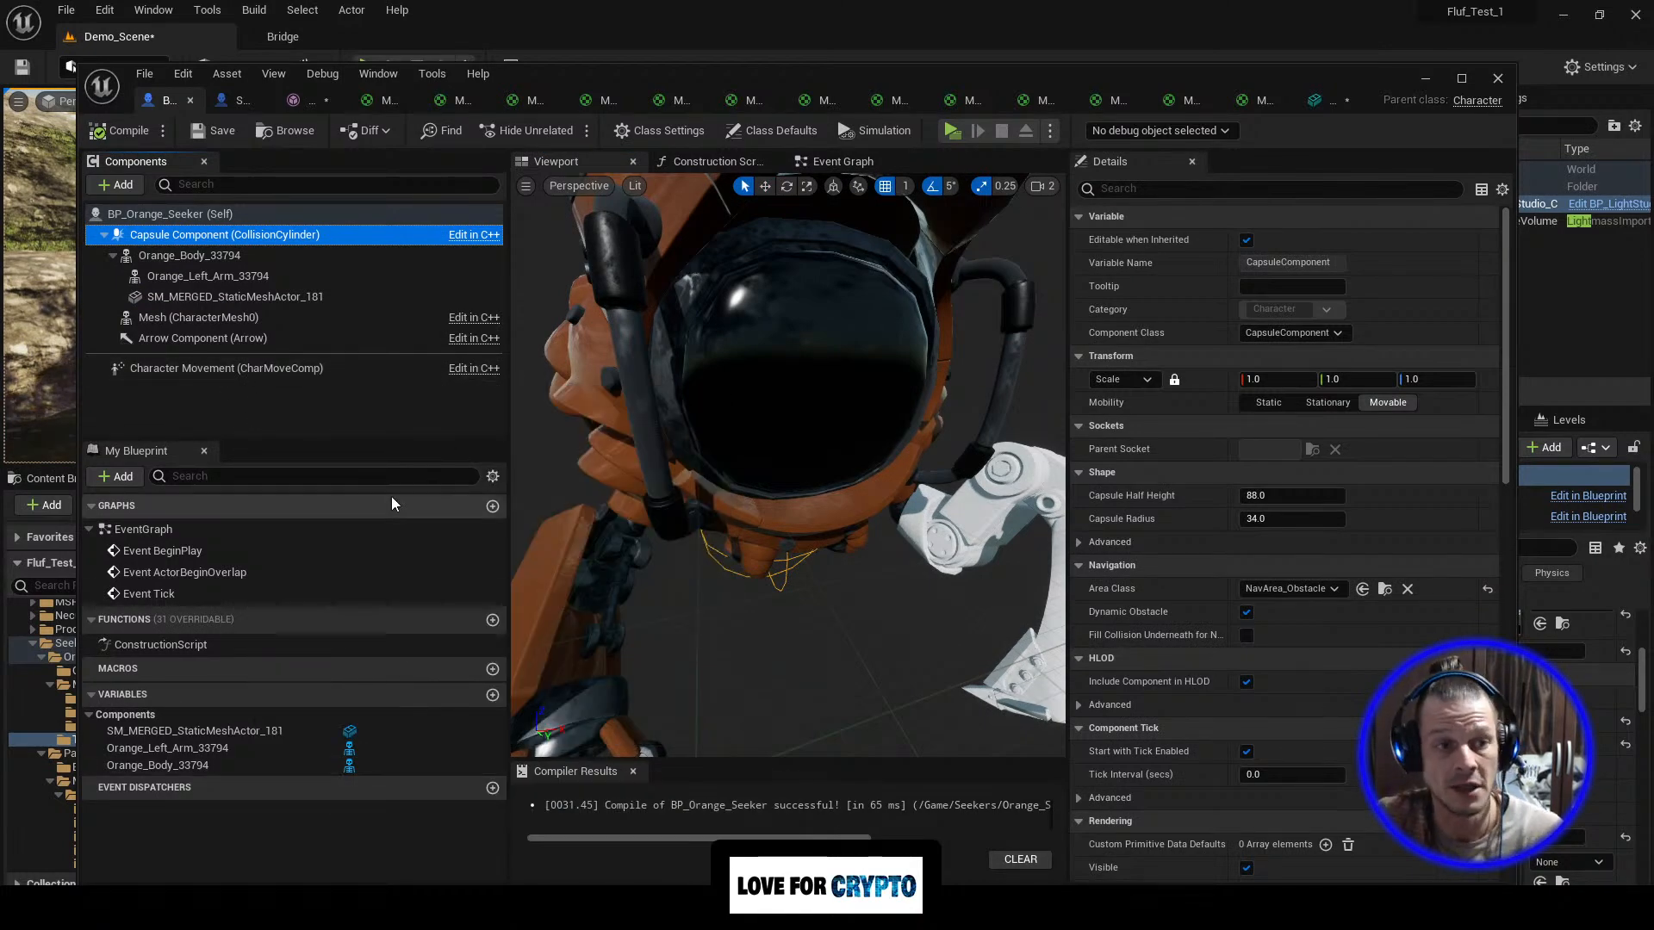
Step: Select Orange_Eyes_33794 in Orange_Seeker's Character folder and save all modified content, including Demo_Scene, M_Glass_Master and Orange_Body_33794
{"action": "left_click", "coordinate": [1427, 81]}
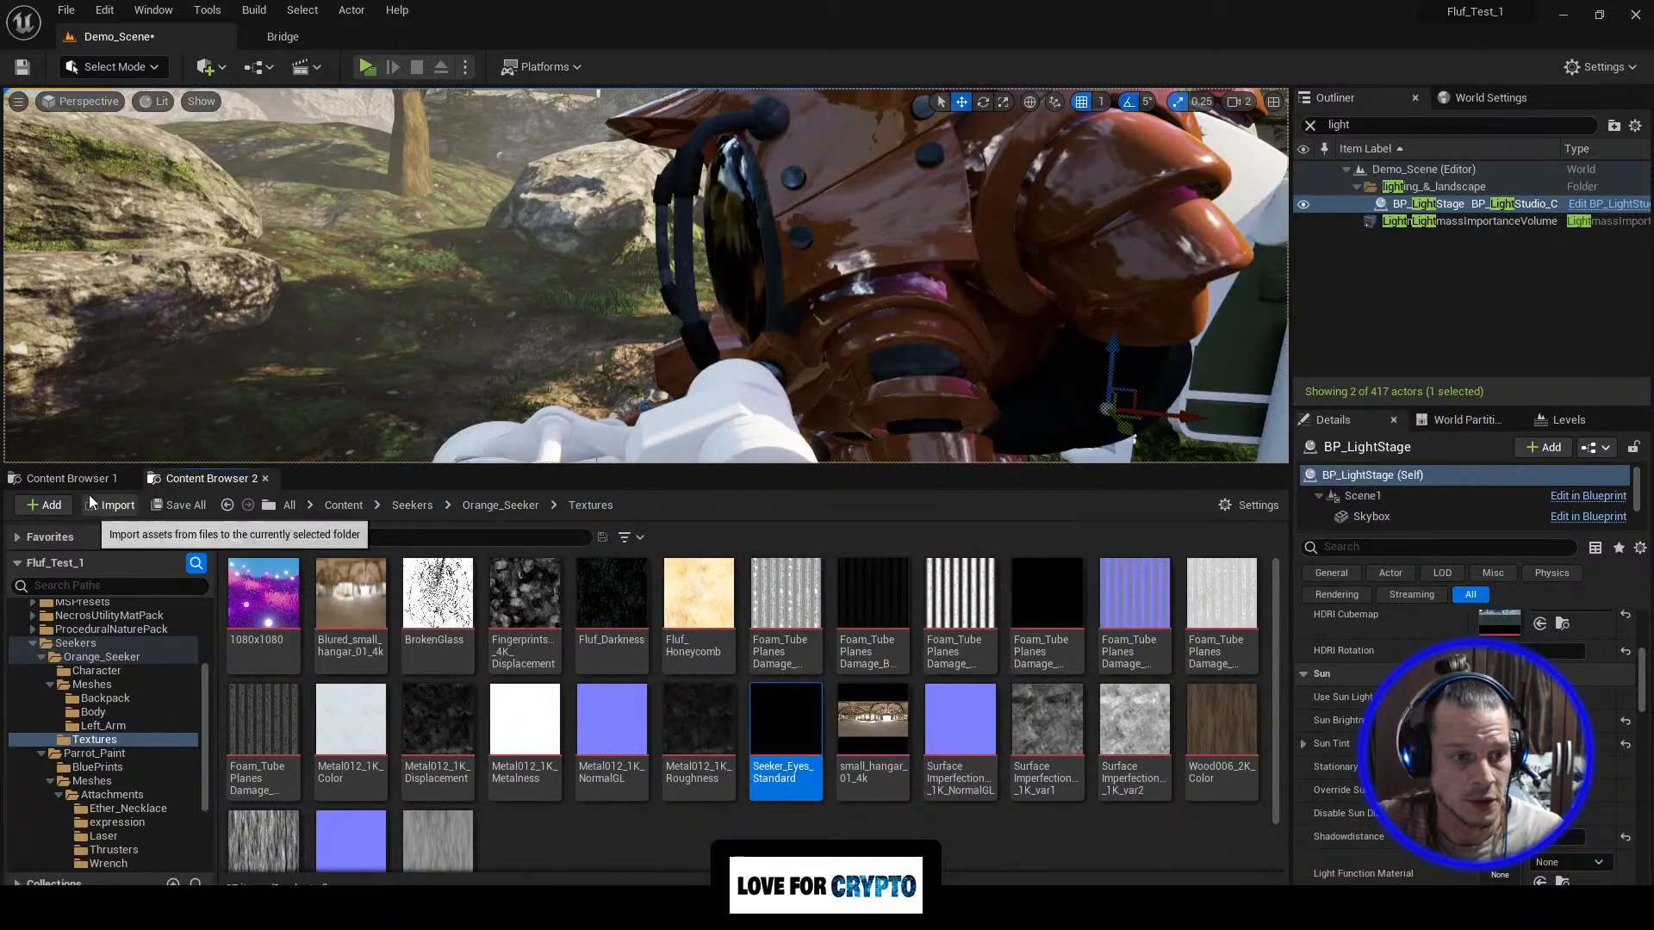
{"action": "left_click", "coordinate": [205, 479]}
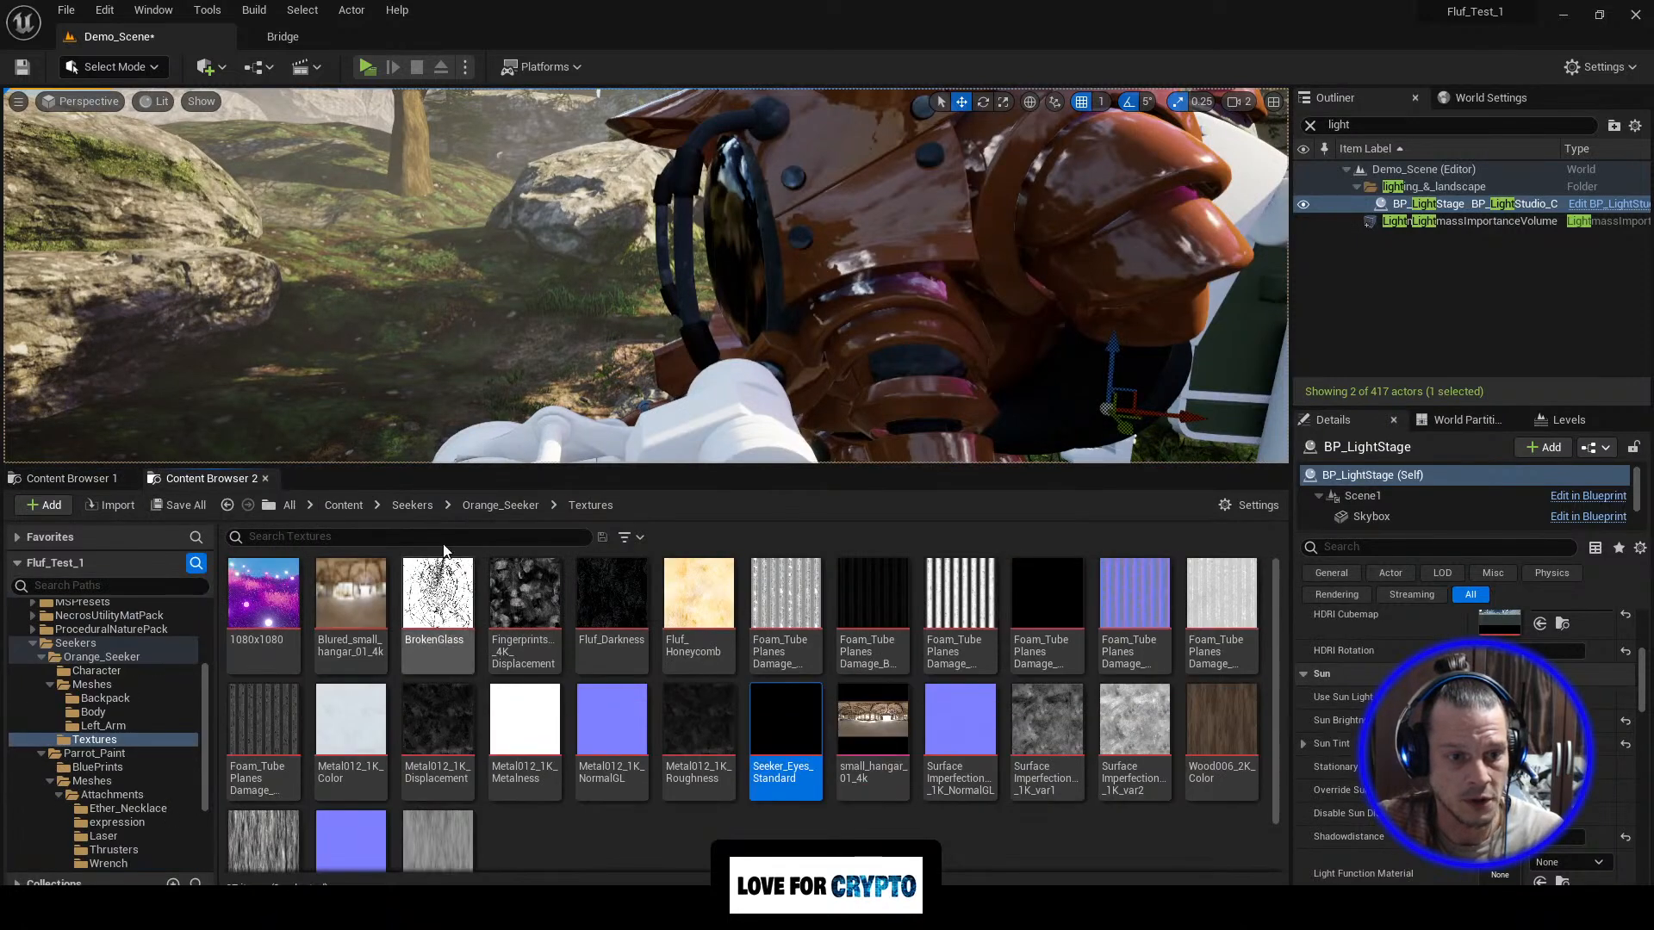
{"action": "left_click", "coordinate": [506, 506]}
{"action": "double_click", "coordinate": [258, 599]}
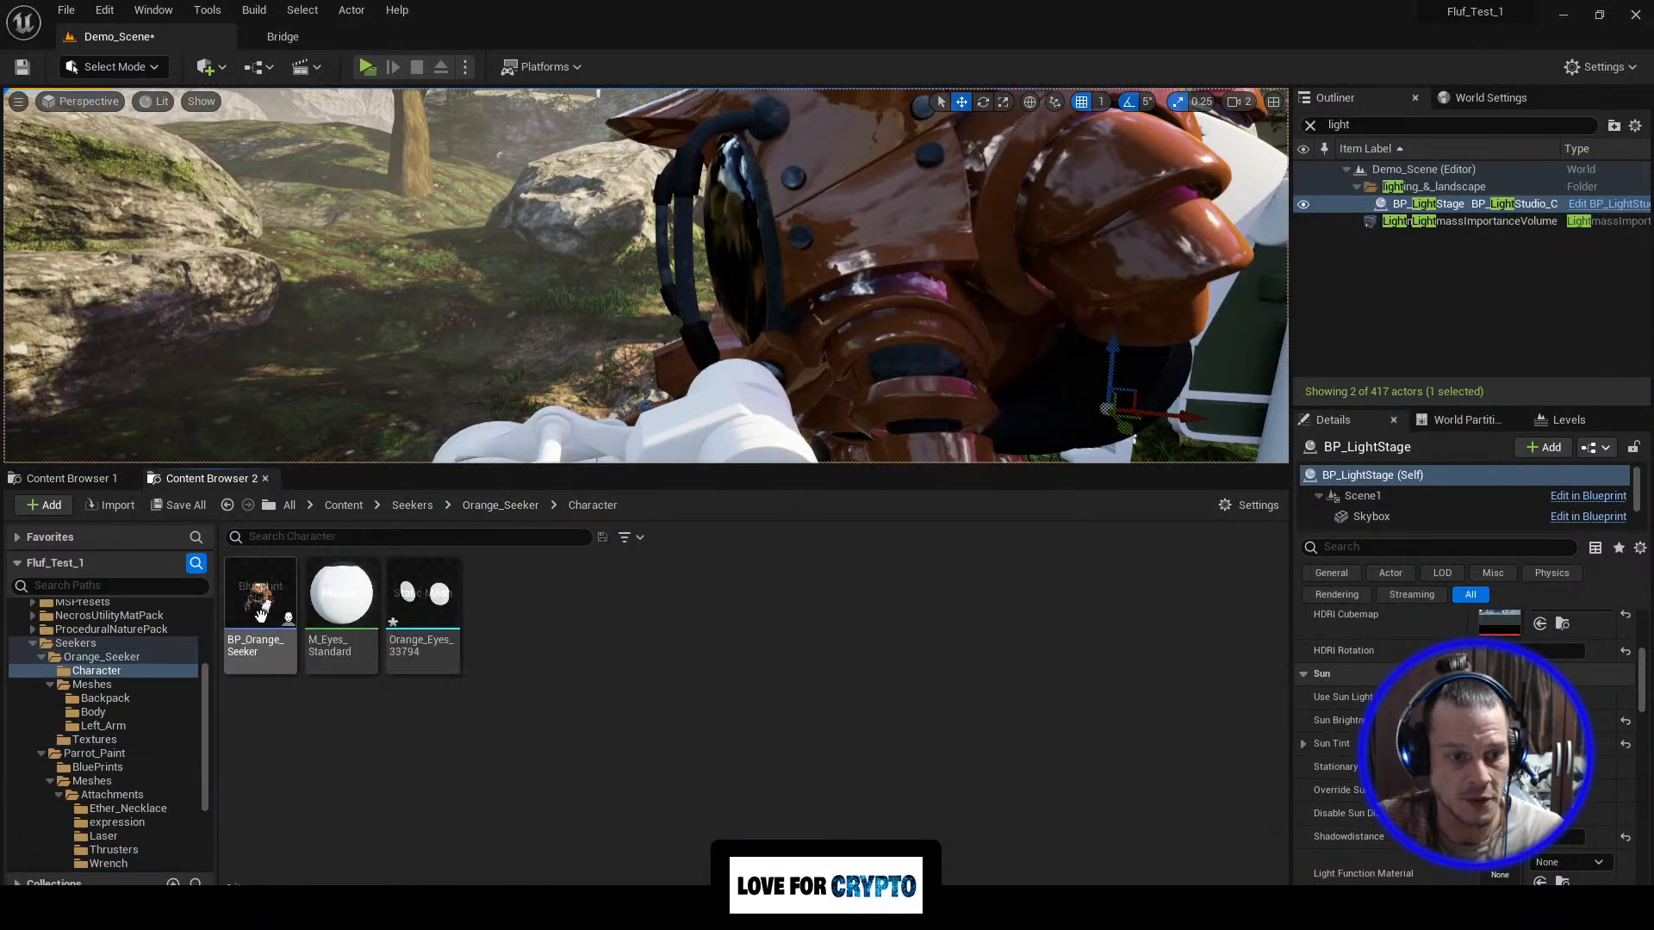
{"action": "left_click", "coordinate": [446, 656]}
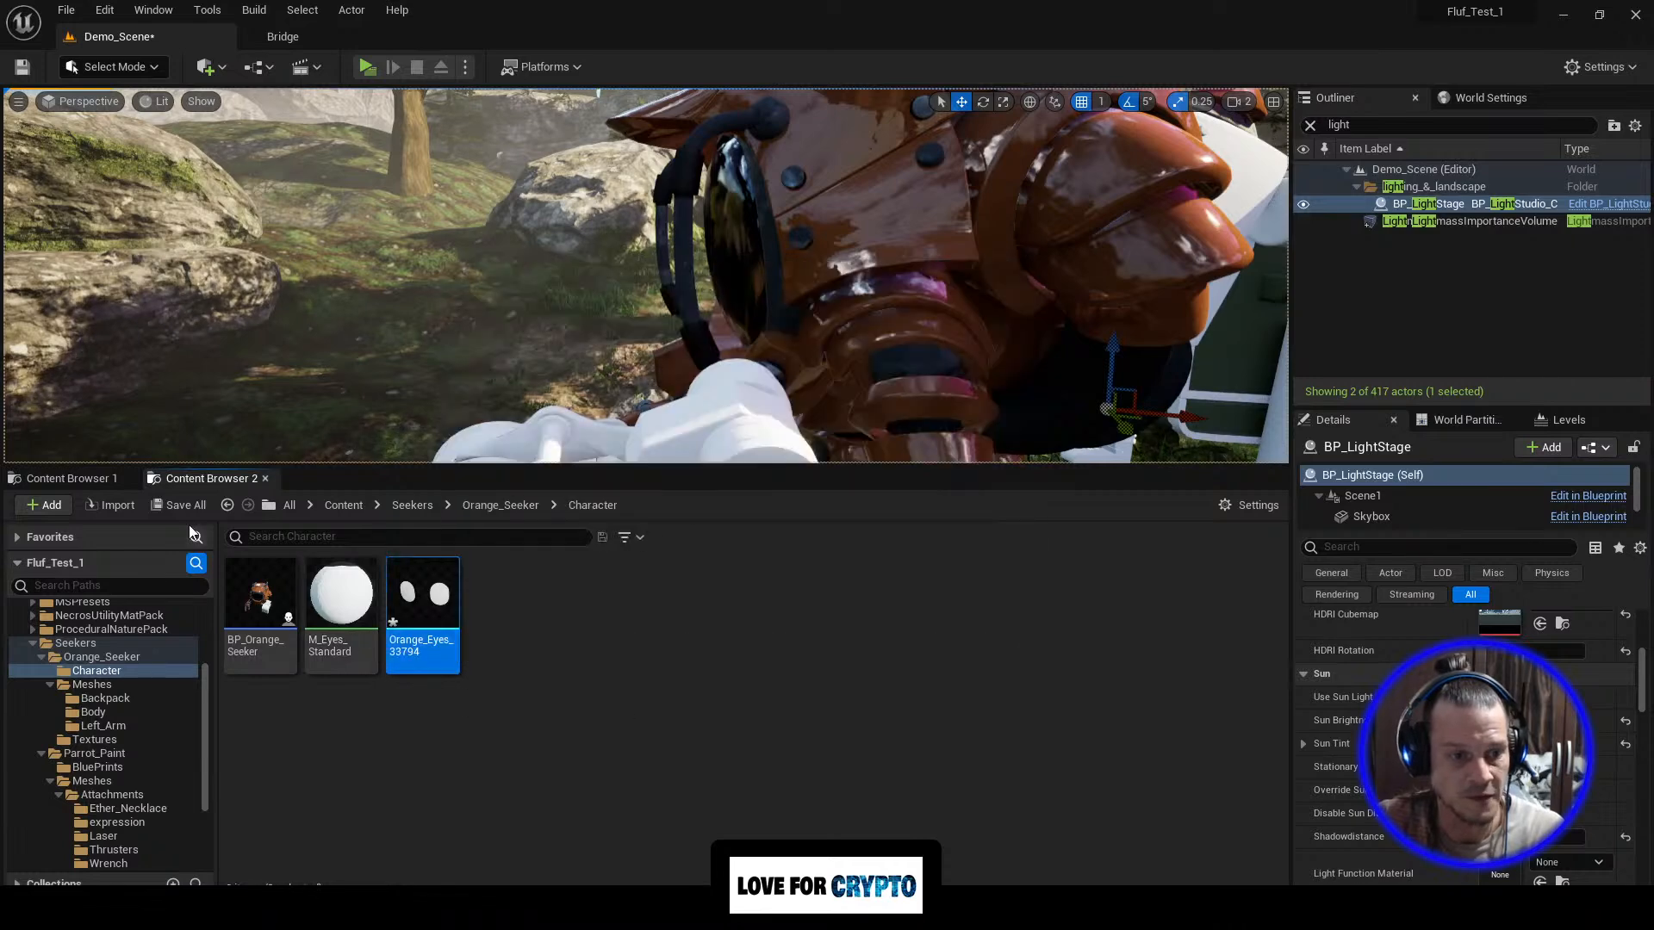
{"action": "left_click", "coordinate": [177, 505]}
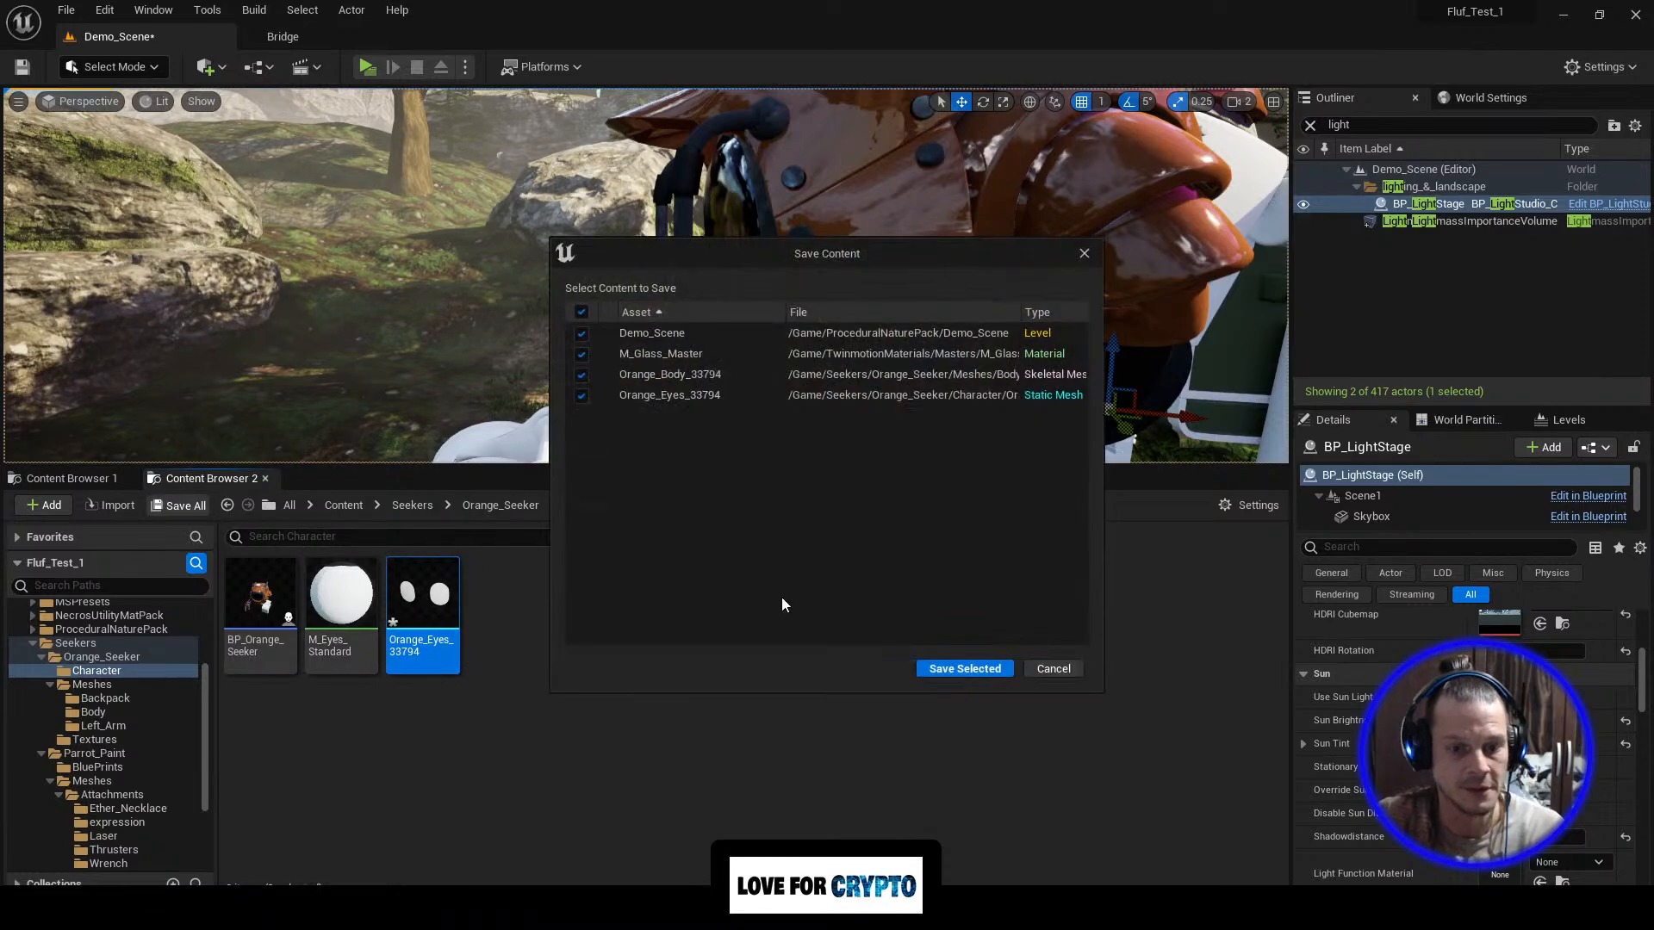
{"action": "left_click", "coordinate": [966, 670]}
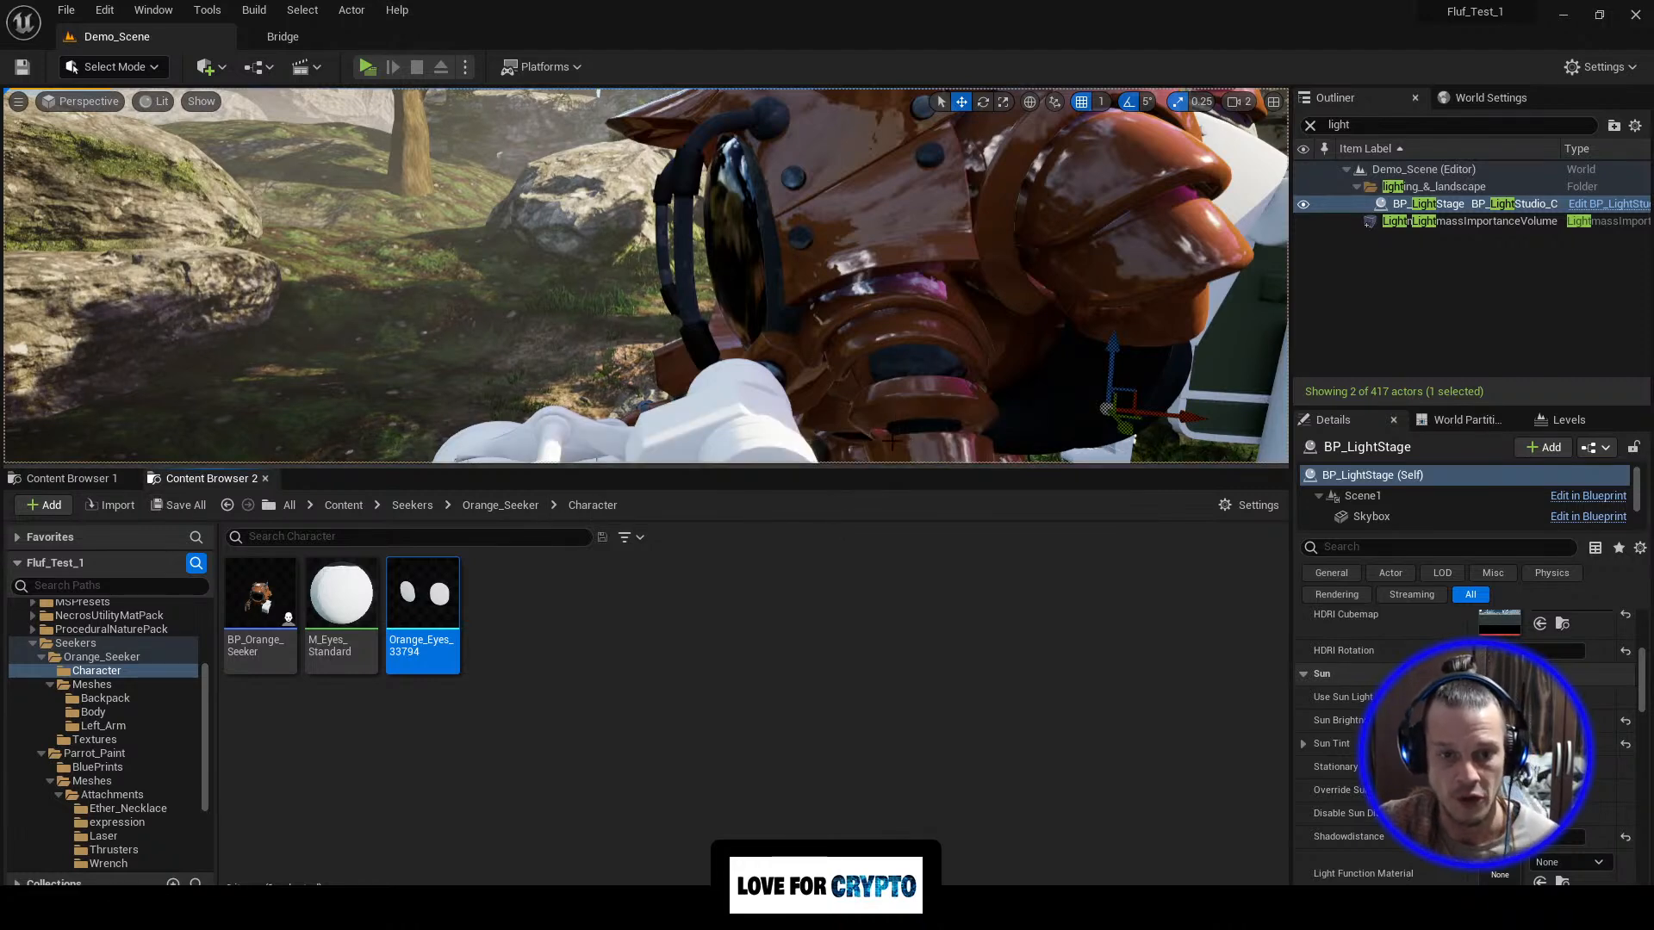
Step: Add the Orange_Eyes_33794 static mesh as a component under Orange_Body_33794 in the BP_Orange_Seeker blueprint
{"action": "left_click_drag", "start_coordinate": [906, 469], "coordinate": [879, 622]}
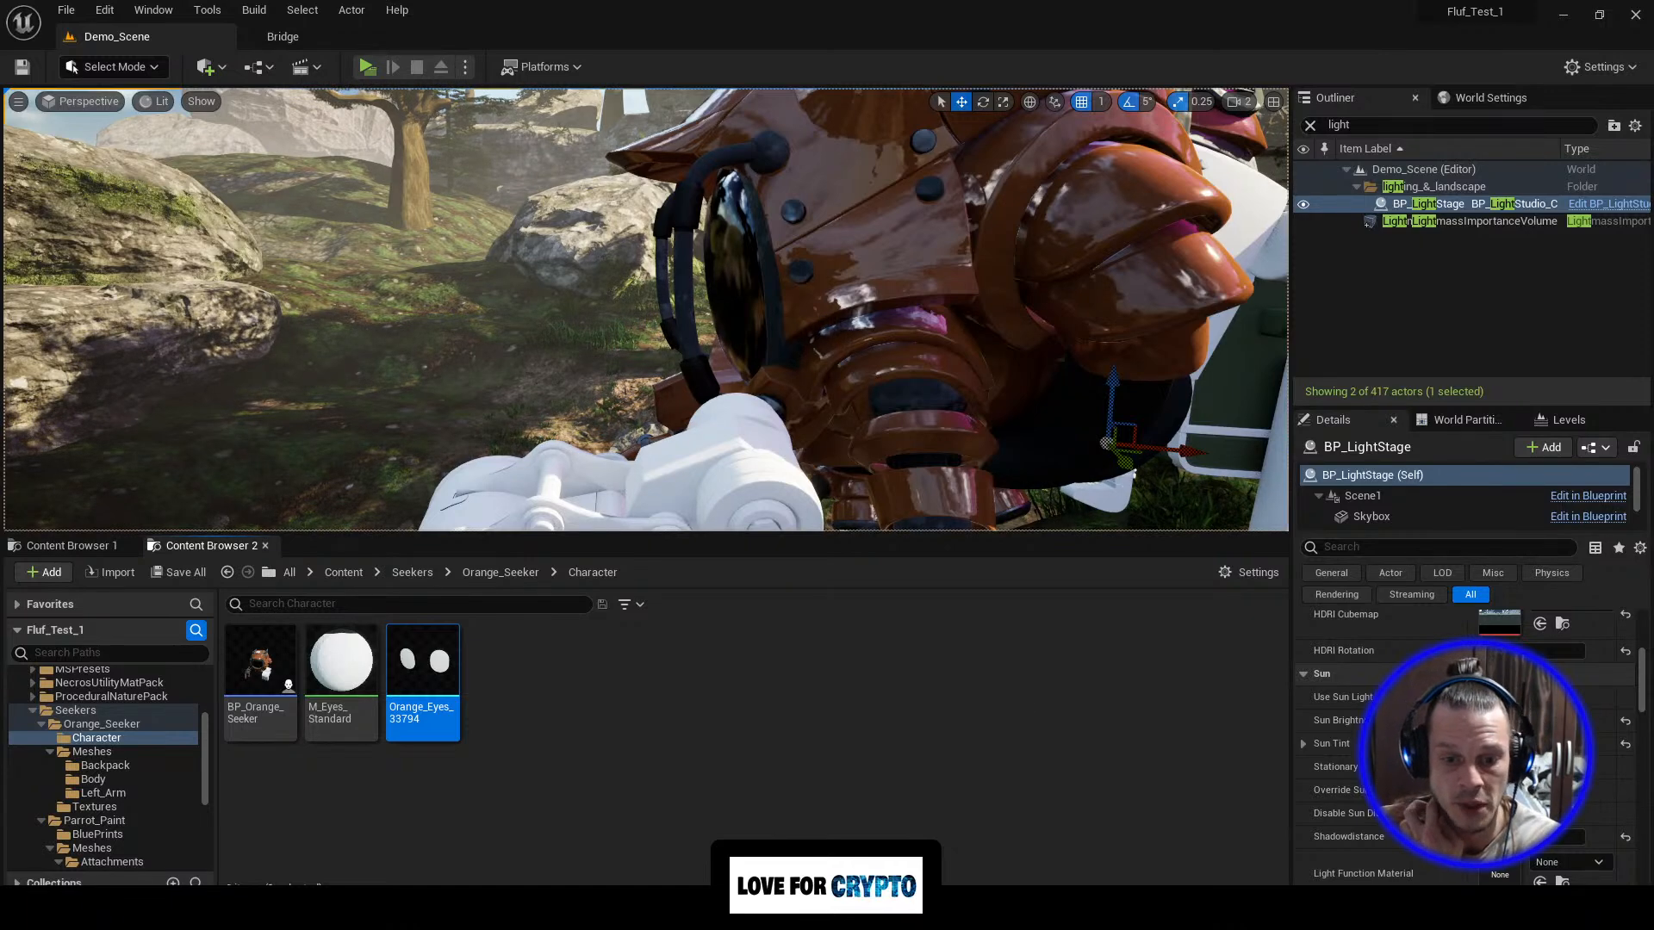
{"action": "left_click", "coordinate": [932, 877]}
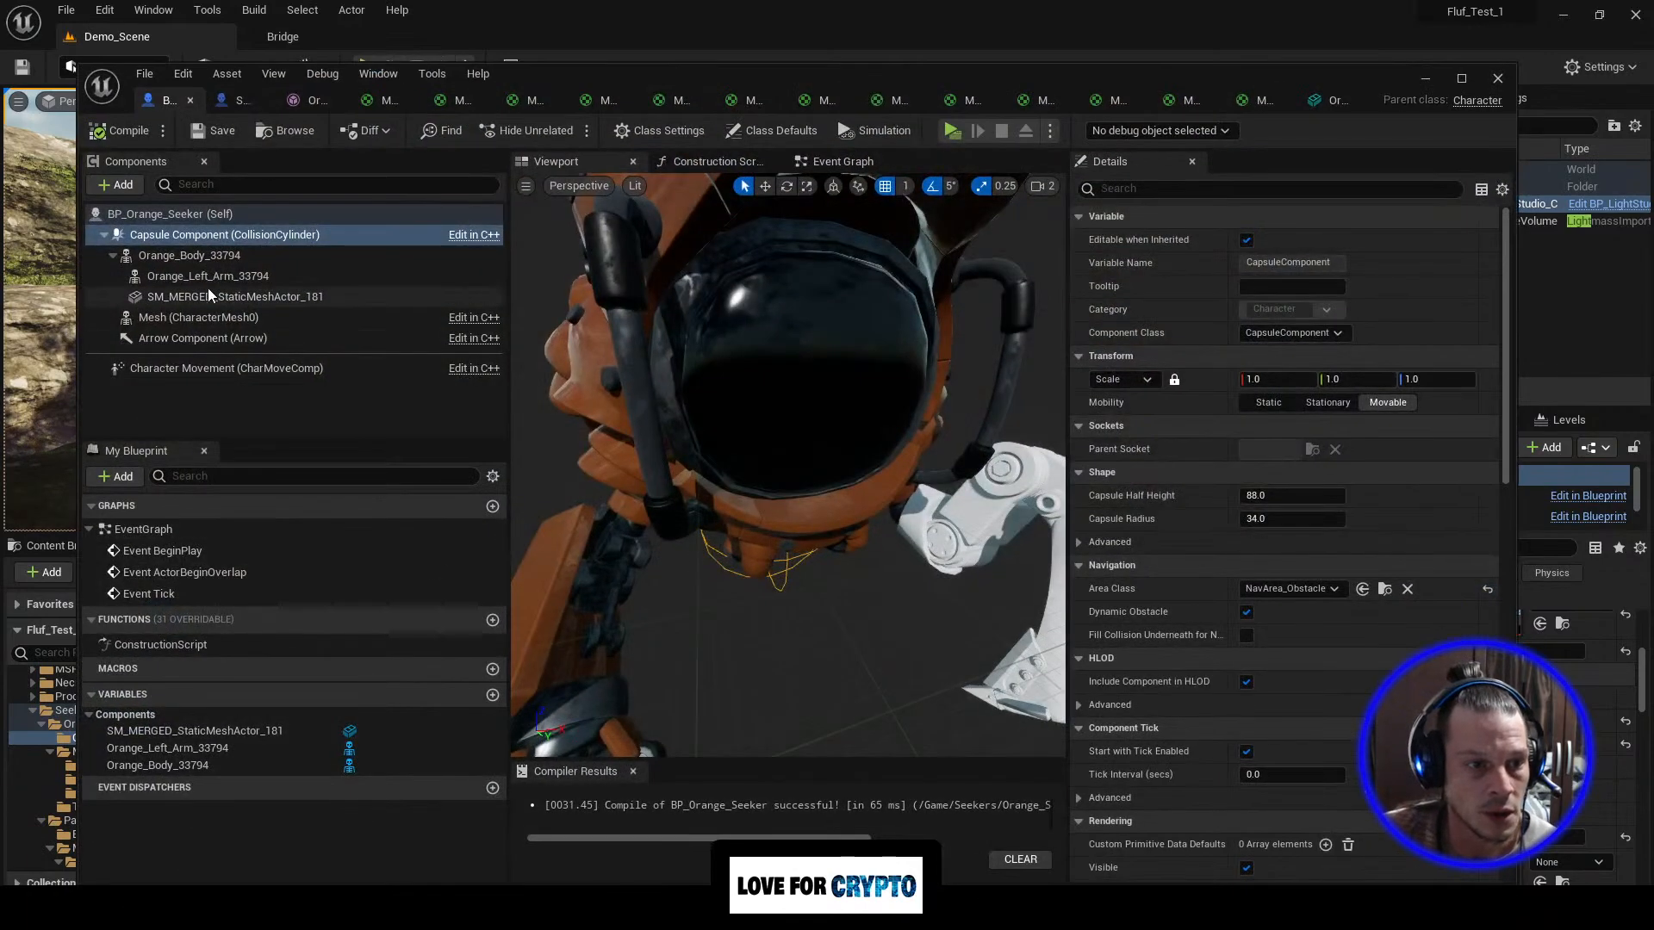
{"action": "left_click", "coordinate": [228, 258]}
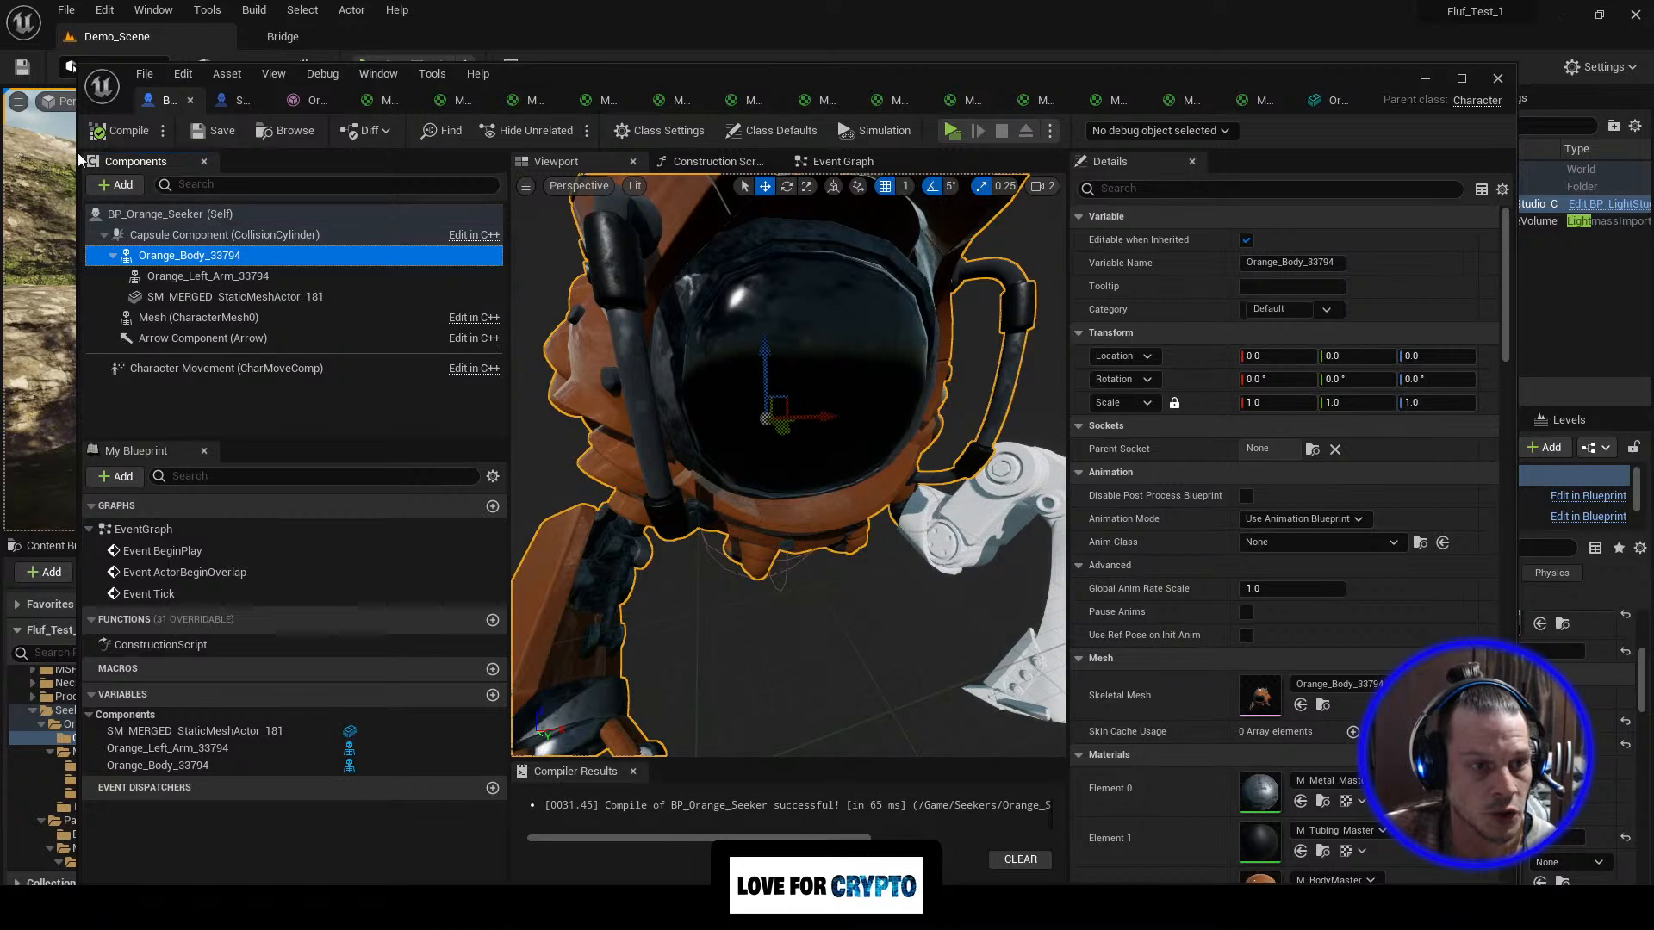
{"action": "left_click", "coordinate": [121, 187]}
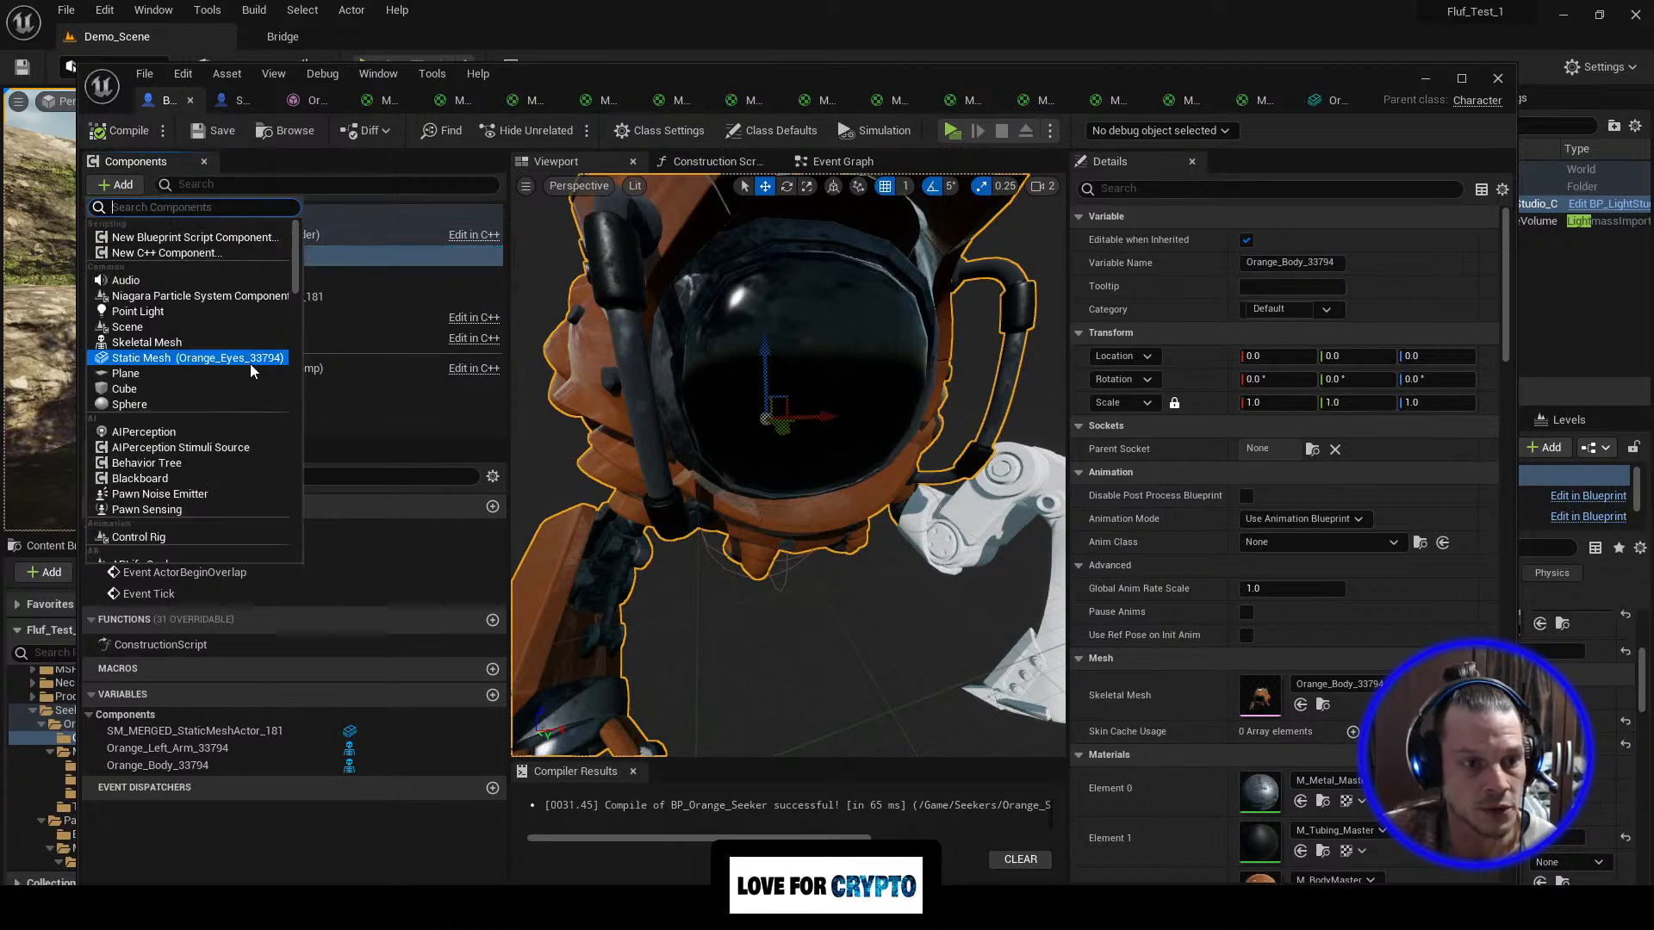
{"action": "left_click", "coordinate": [195, 358]}
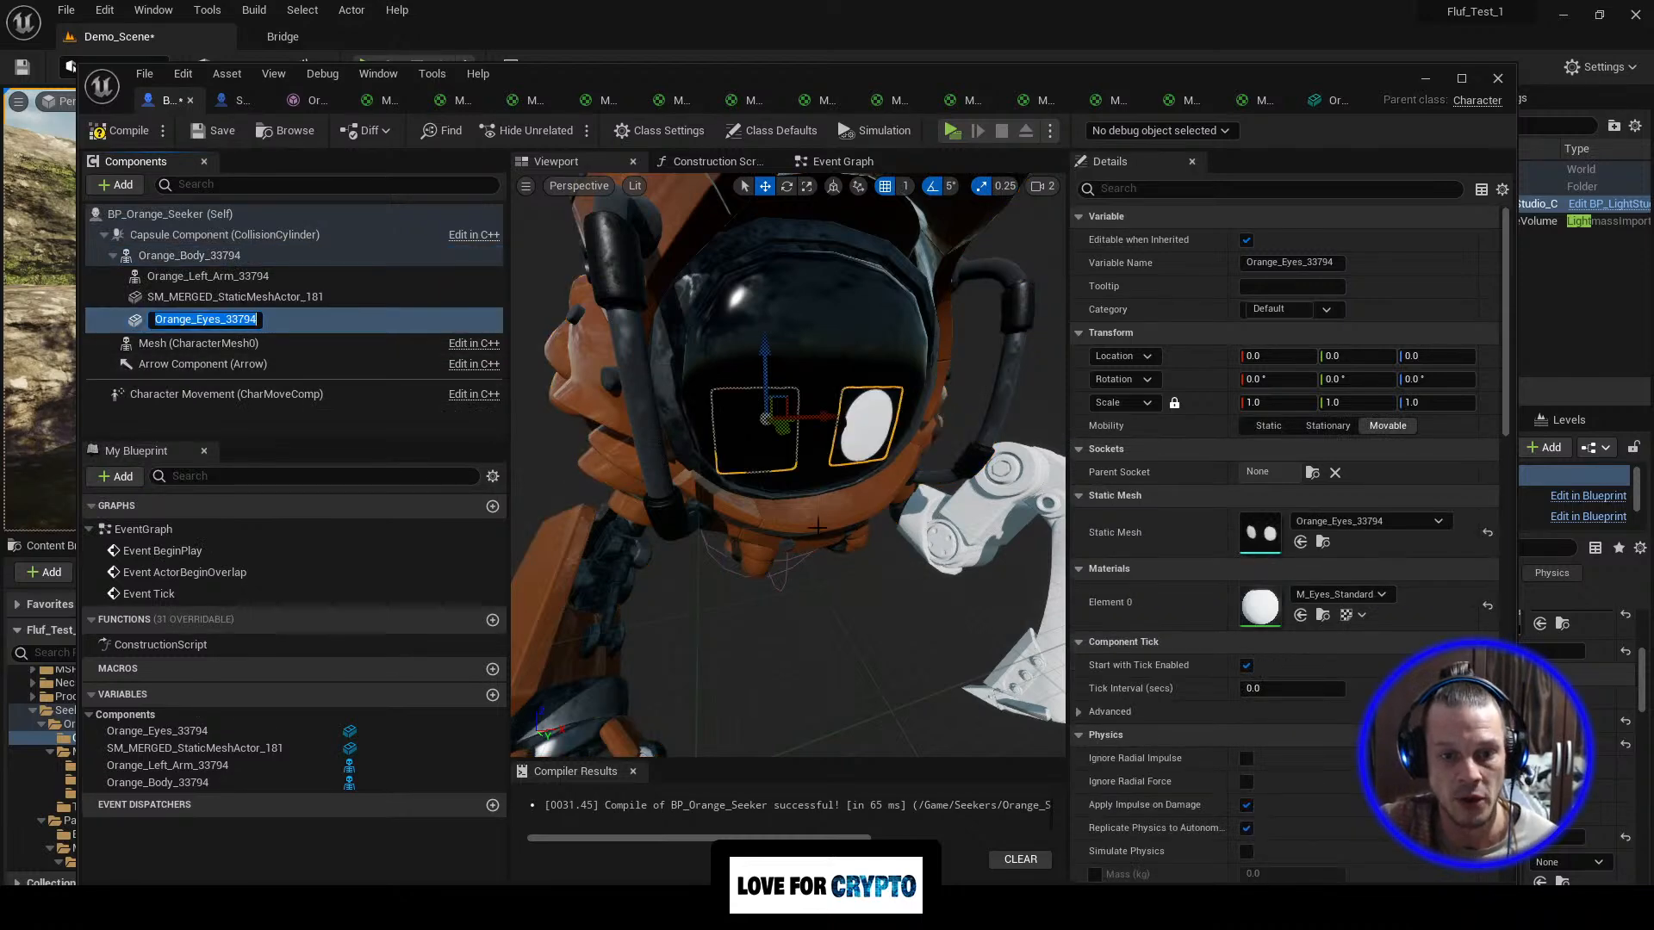
{"action": "key", "text": "Return"}
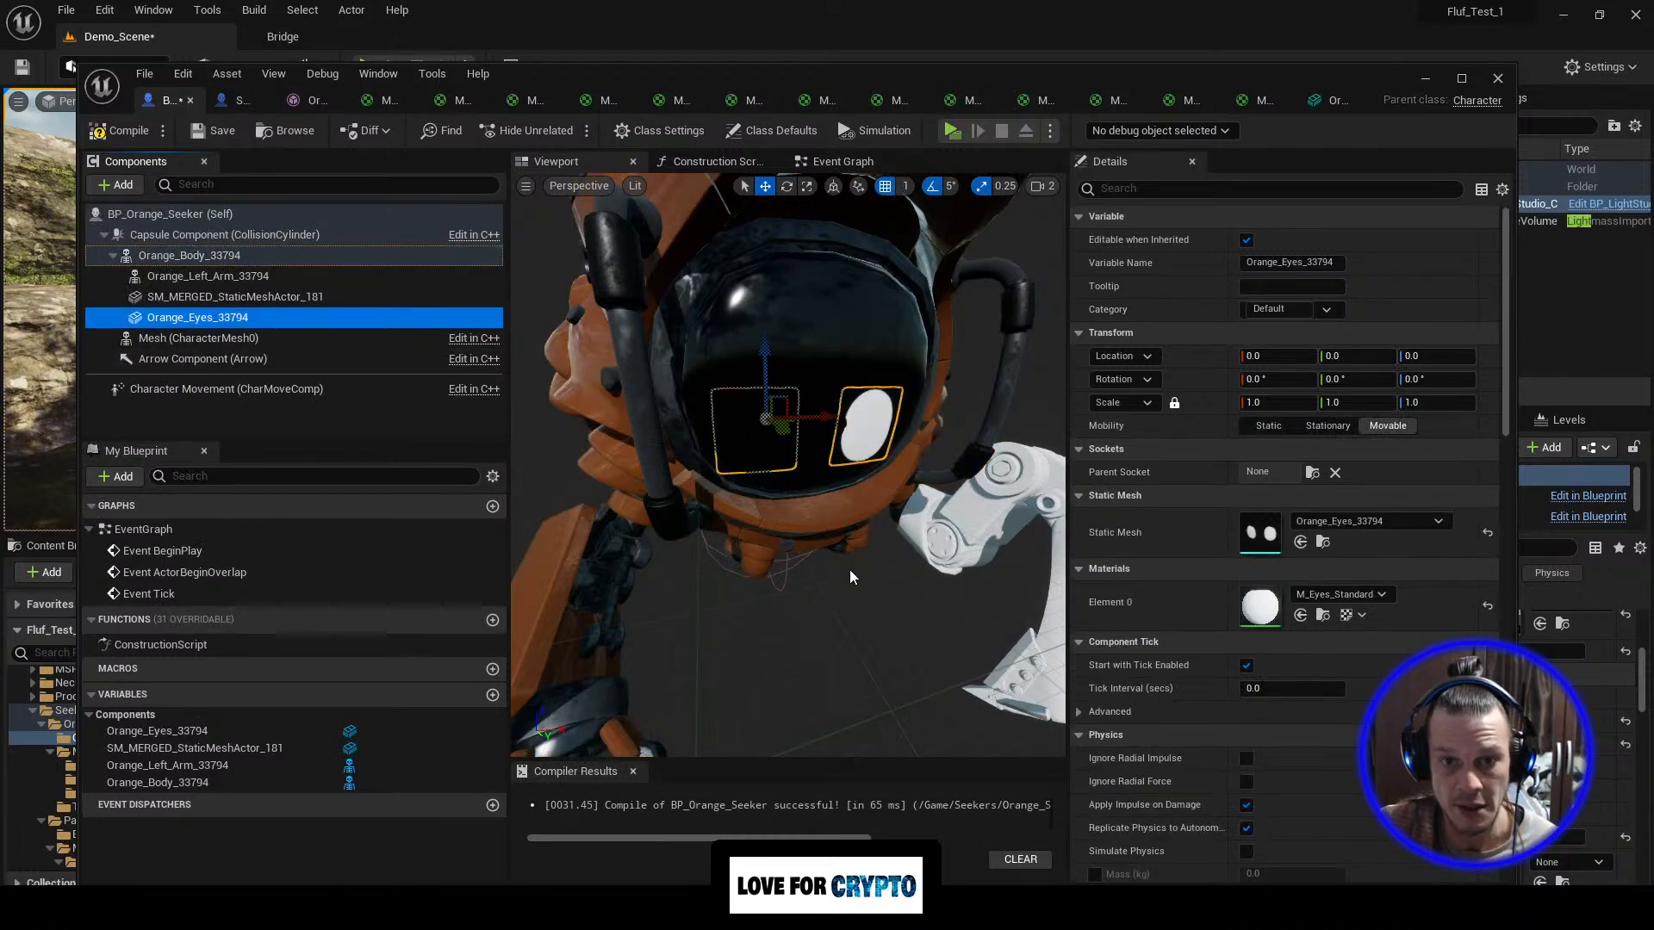
Step: Widen the blueprint's 3D view and raise the eyes component to a Z location of 15
{"action": "left_click_drag", "start_coordinate": [509, 420], "coordinate": [260, 420]}
{"action": "right_click_drag", "start_coordinate": [663, 465], "coordinate": [539, 465]}
{"action": "left_click_drag", "start_coordinate": [652, 373], "coordinate": [653, 327]}
{"action": "mouse_move", "coordinate": [663, 413]}
{"action": "right_mouse_down"}
{"action": "mouse_move", "coordinate": [715, 413]}
{"action": "mouse_move", "coordinate": [638, 415]}
{"action": "mouse_move", "coordinate": [662, 418]}
{"action": "right_mouse_up"}
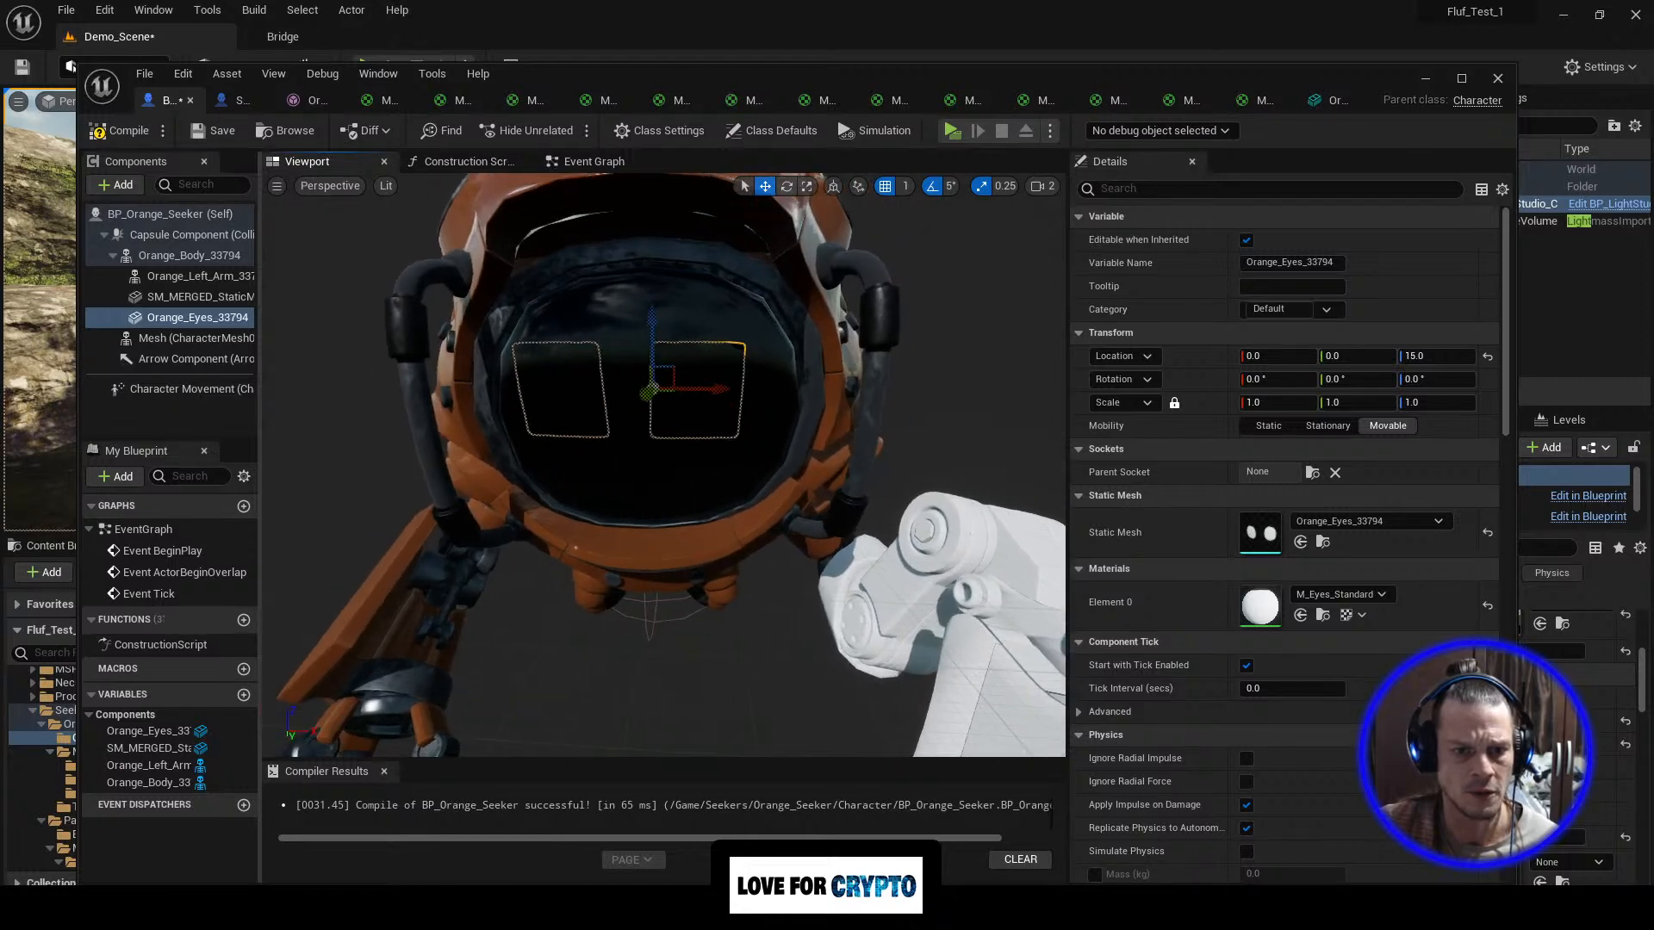
Step: Turn off grid and rotation snapping and rotate the eyes about the Z axis to about -2.54°
{"action": "left_click", "coordinate": [786, 186]}
{"action": "right_click_drag", "start_coordinate": [663, 414], "coordinate": [666, 413]}
{"action": "left_click_drag", "start_coordinate": [678, 399], "coordinate": [667, 398]}
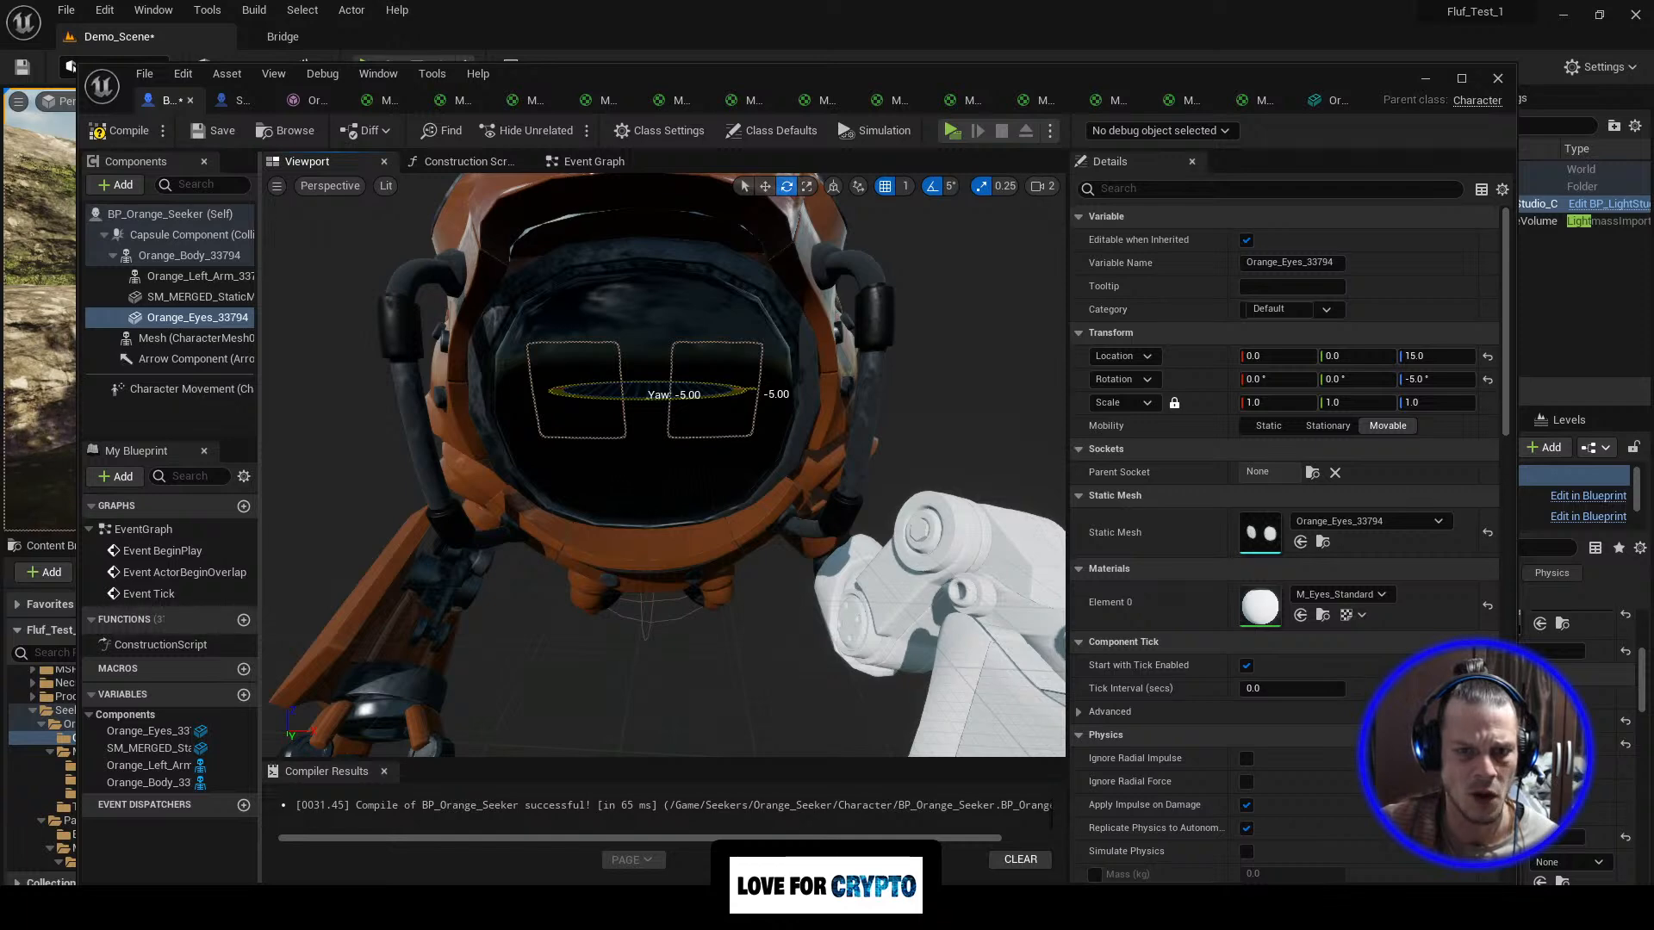
{"action": "left_click_drag", "start_coordinate": [817, 258], "coordinate": [817, 259]}
{"action": "left_click", "coordinate": [931, 186]}
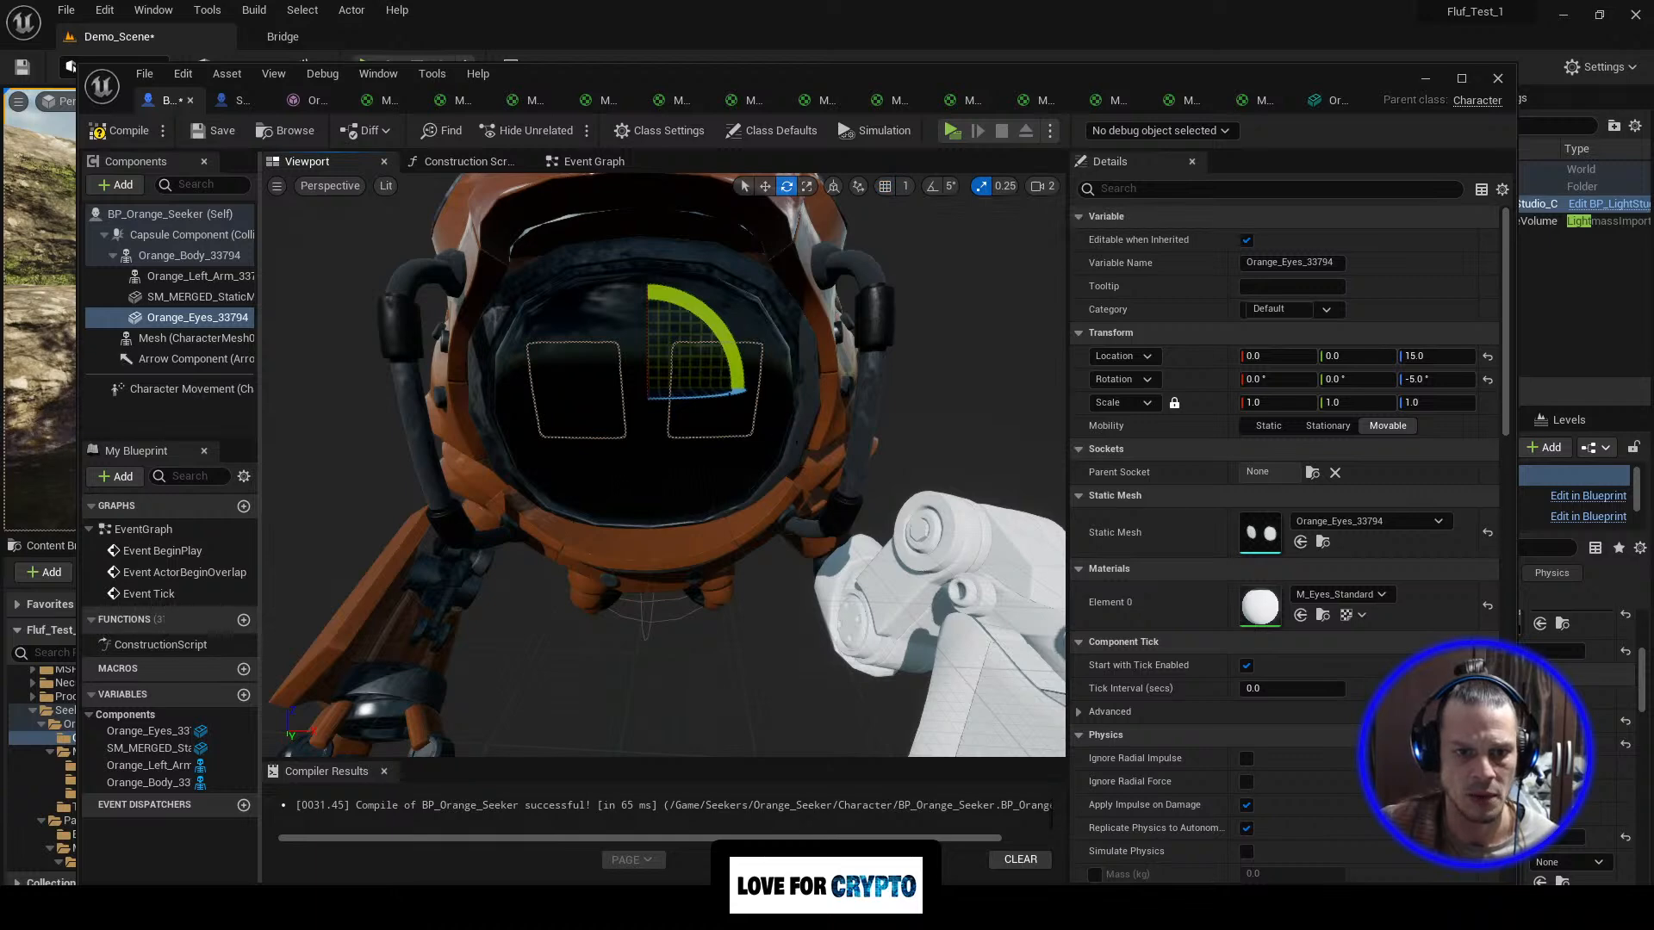
{"action": "left_click_drag", "start_coordinate": [722, 400], "coordinate": [749, 399]}
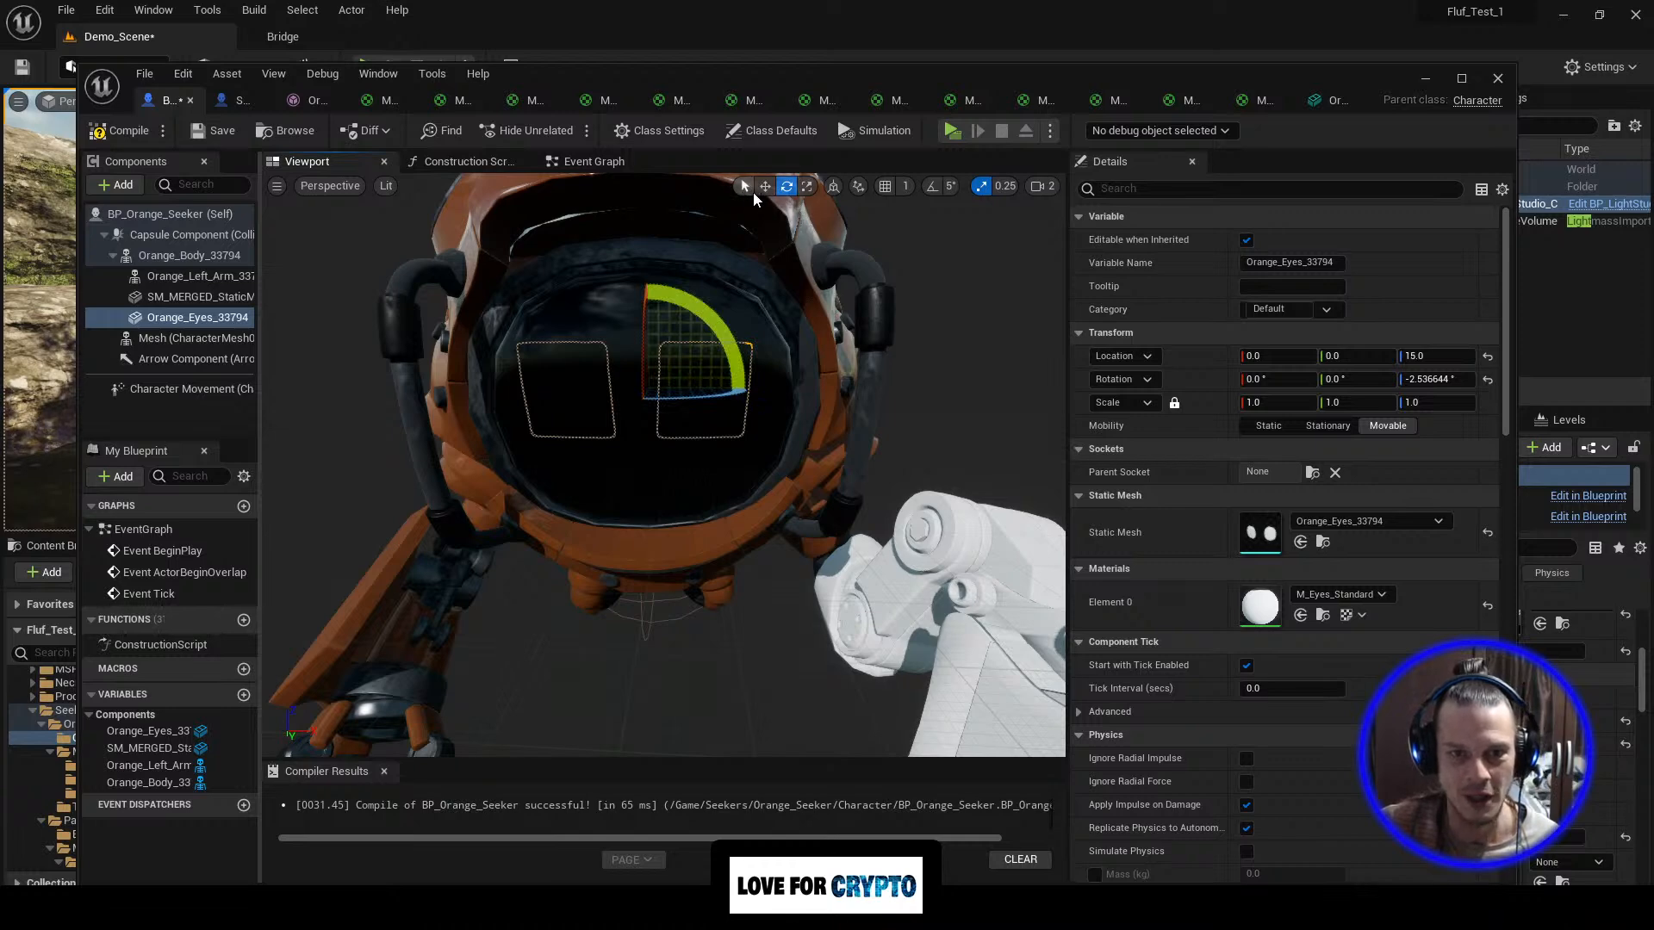
Step: Move the eyes to about X 0.15, Y 3.34, Z 7.24 and tilt them to an X rotation of about -4.06°
{"action": "left_click", "coordinate": [765, 186]}
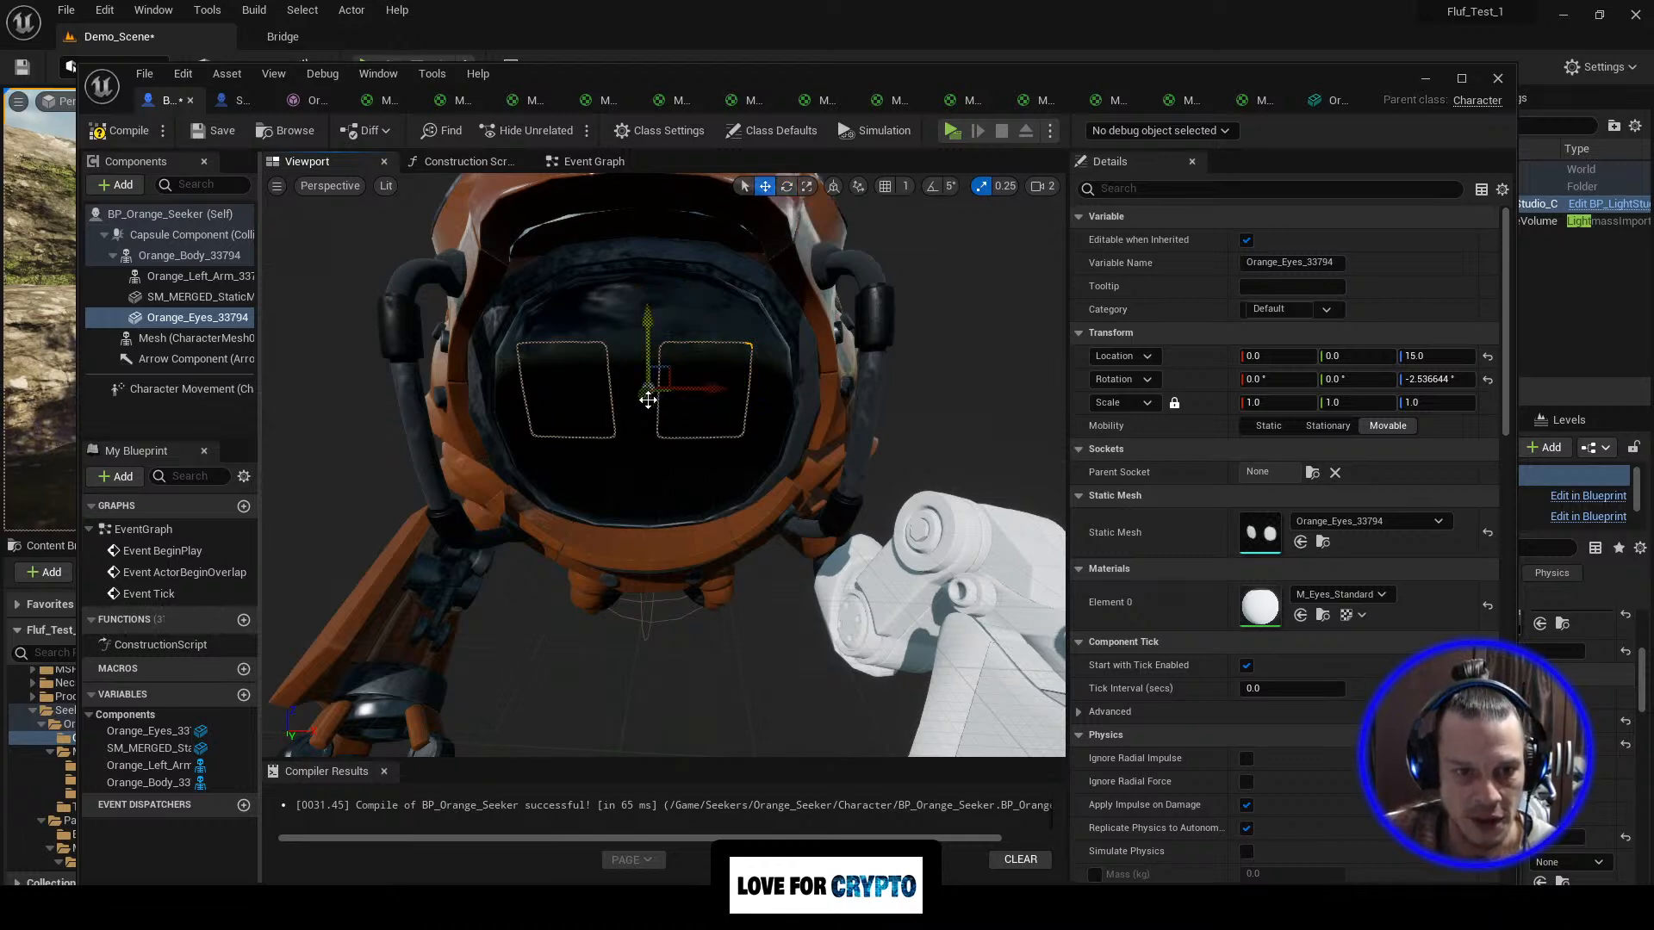
{"action": "right_click_drag", "start_coordinate": [664, 413], "coordinate": [611, 422]}
{"action": "left_click_drag", "start_coordinate": [888, 386], "coordinate": [840, 398]}
{"action": "left_click_drag", "start_coordinate": [896, 321], "coordinate": [899, 378]}
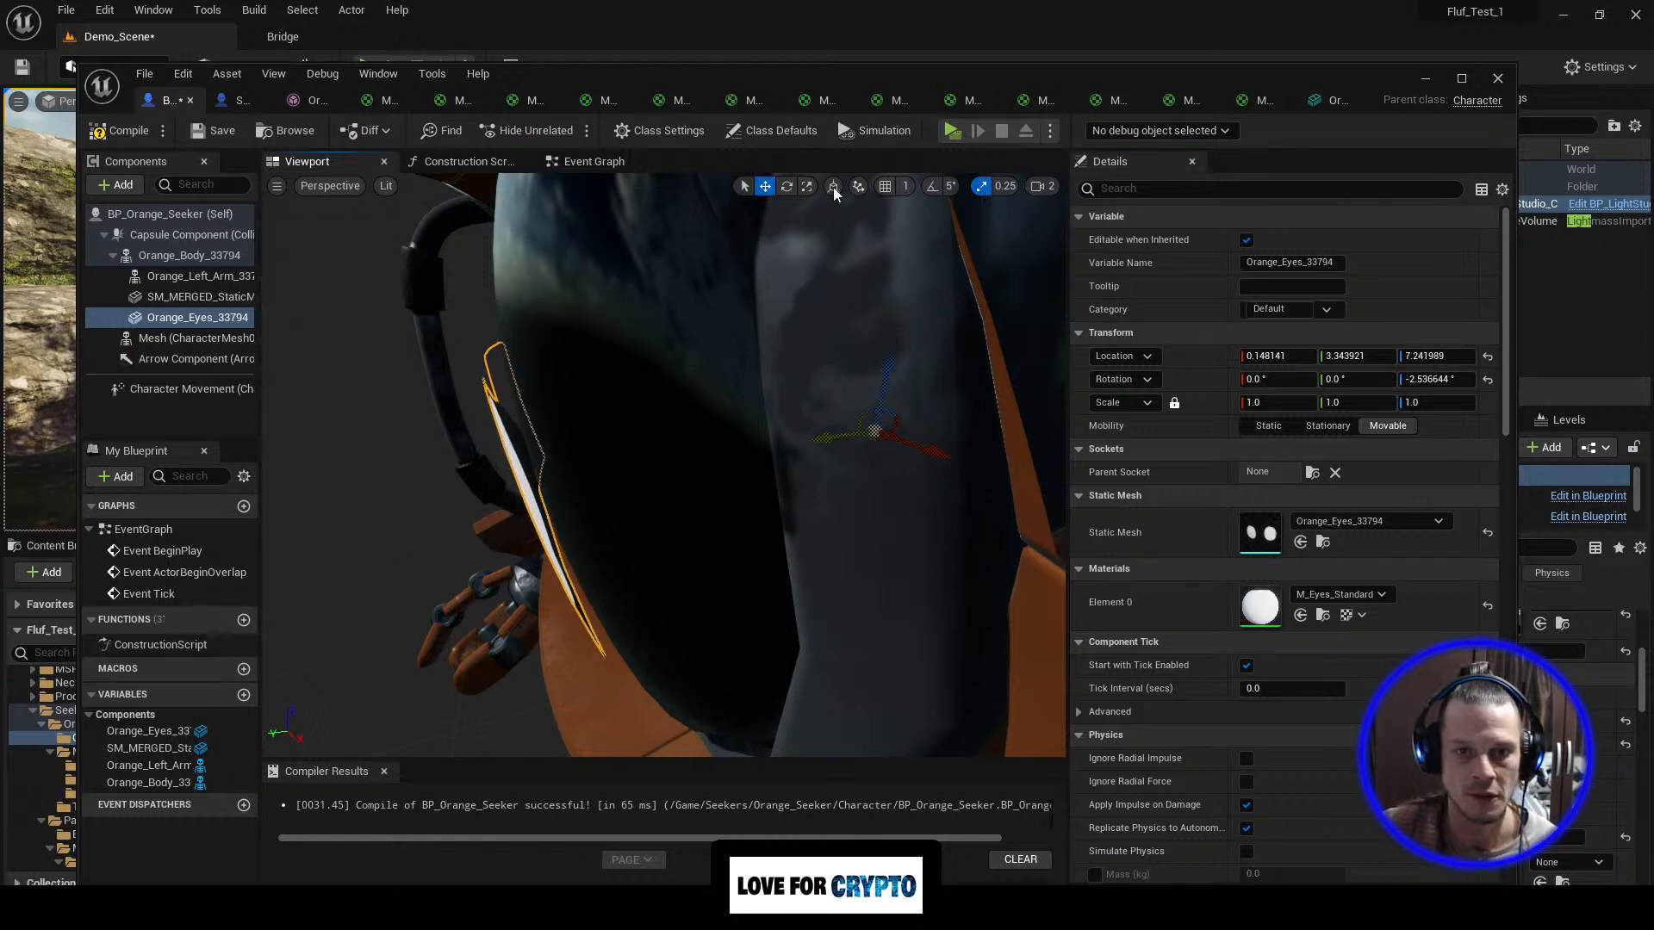
{"action": "left_click", "coordinate": [786, 186]}
{"action": "right_click_drag", "start_coordinate": [815, 399], "coordinate": [827, 382]}
{"action": "left_click_drag", "start_coordinate": [819, 388], "coordinate": [815, 407]}
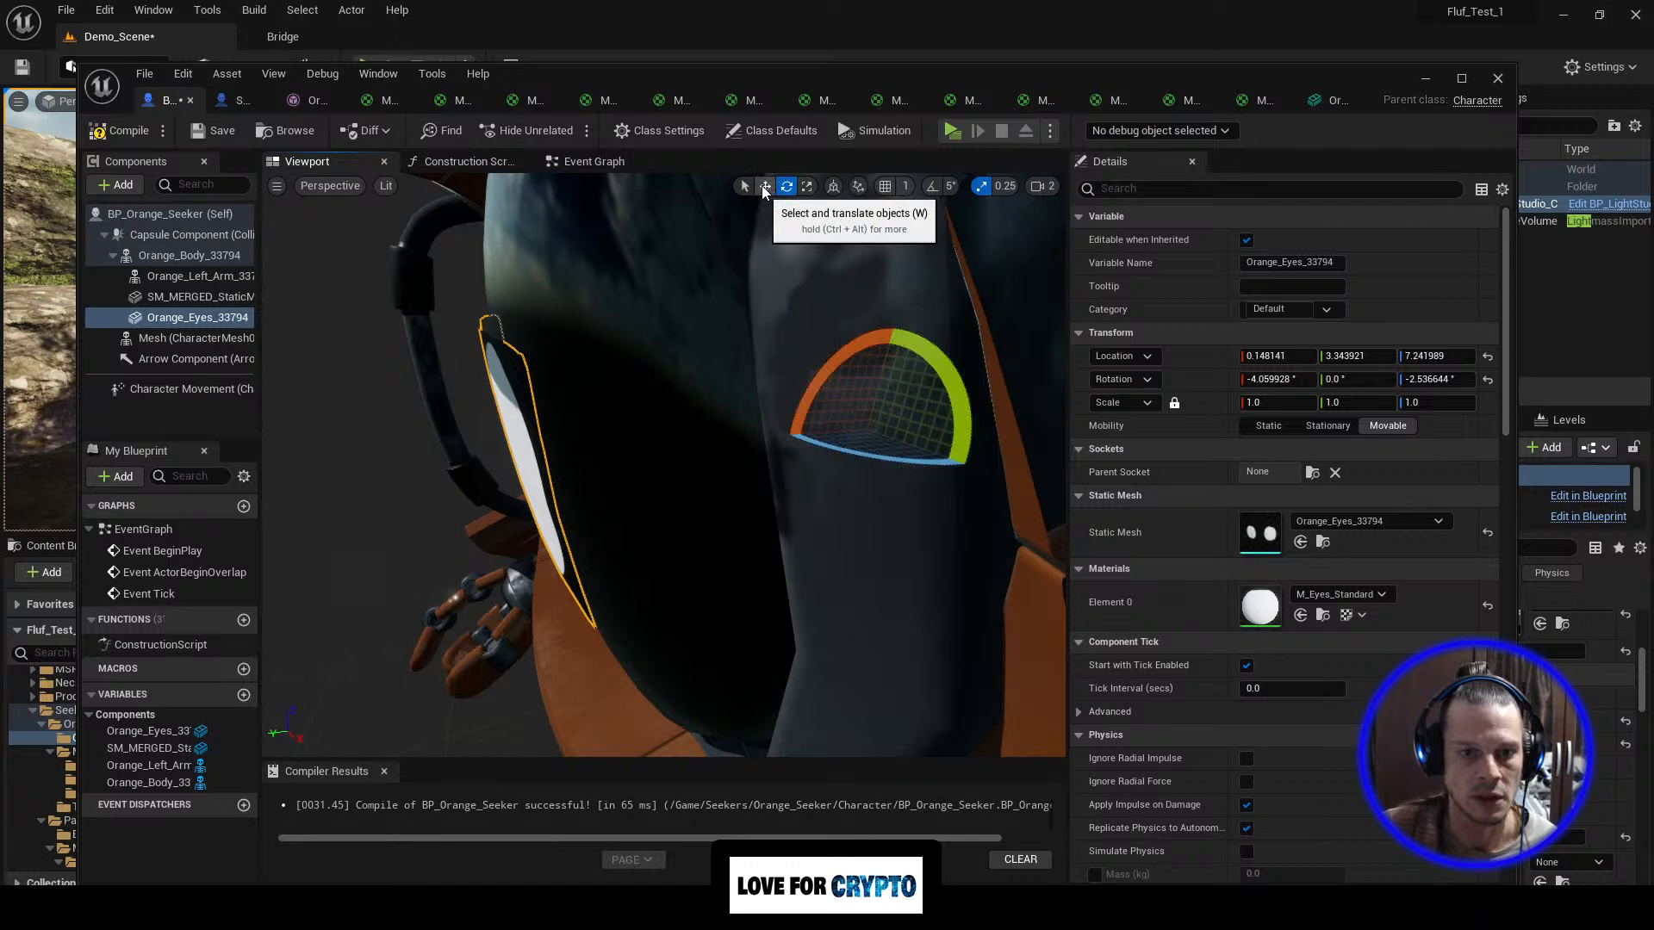
Step: Reposition the eyes against the visor at about X 0.16, Y 3.51, Z 6.26 and set their X rotation to about -5.47°
{"action": "left_click", "coordinate": [765, 186]}
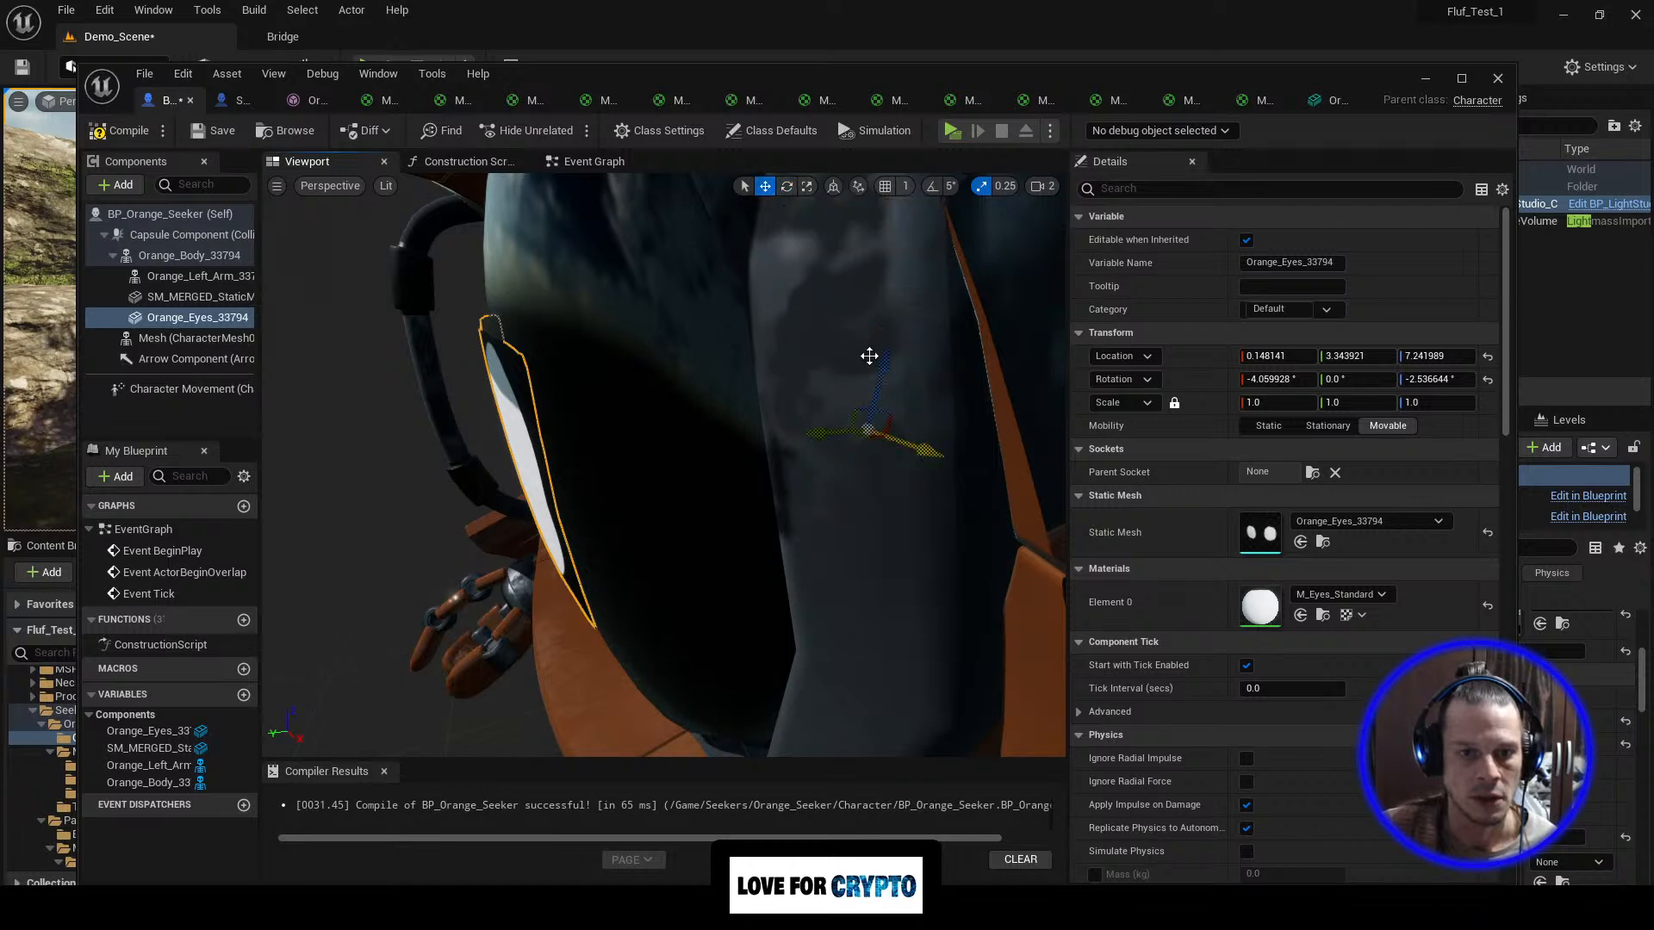
{"action": "right_click_drag", "start_coordinate": [876, 372], "coordinate": [896, 372]}
{"action": "mouse_move", "coordinate": [850, 361]}
{"action": "left_mouse_down"}
{"action": "mouse_move", "coordinate": [849, 328]}
{"action": "mouse_move", "coordinate": [840, 349]}
{"action": "left_mouse_up"}
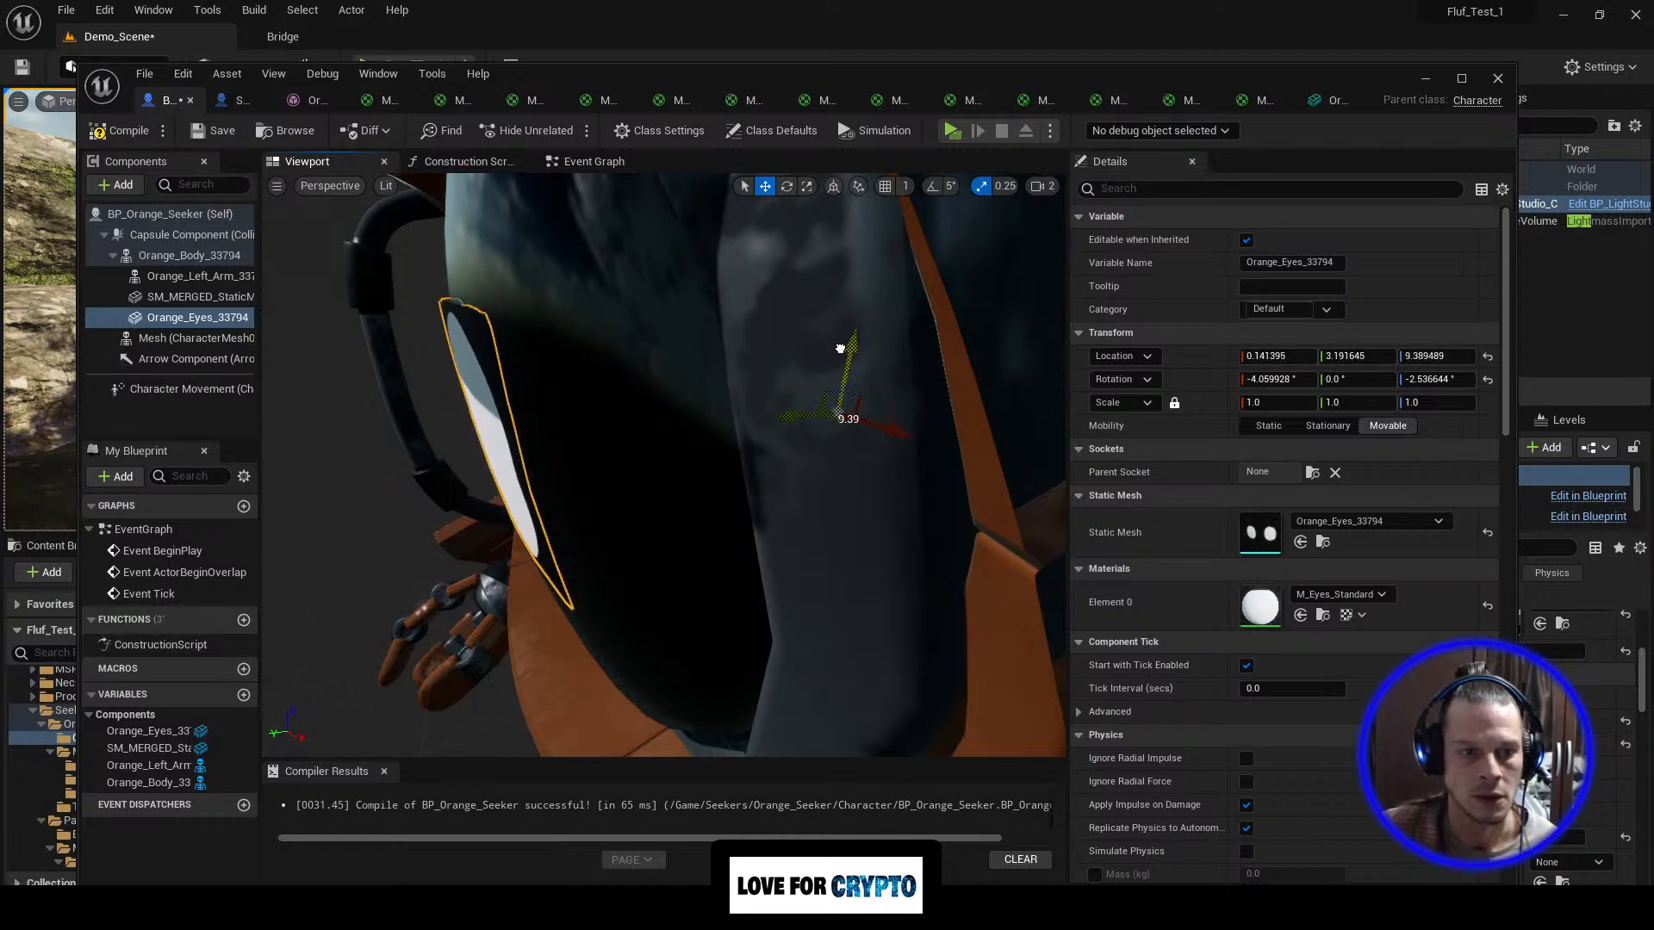
{"action": "left_click_drag", "start_coordinate": [838, 413], "coordinate": [787, 419]}
{"action": "left_click_drag", "start_coordinate": [839, 358], "coordinate": [847, 376]}
{"action": "left_click_drag", "start_coordinate": [796, 435], "coordinate": [792, 435]}
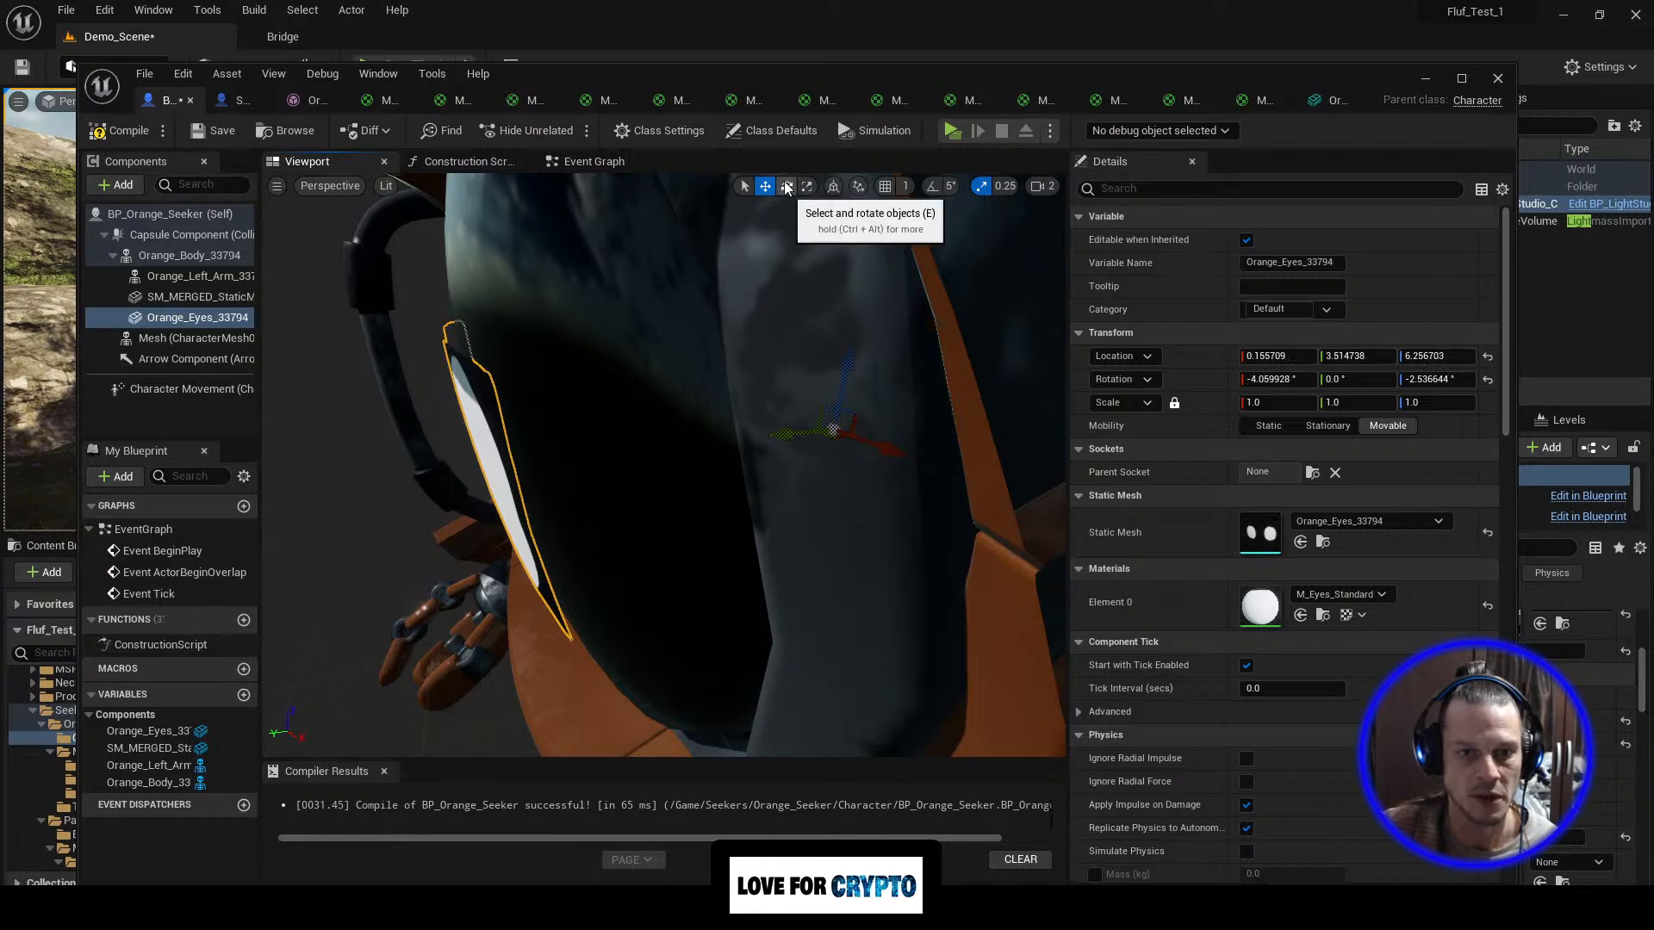
{"action": "left_click", "coordinate": [786, 187]}
{"action": "mouse_move", "coordinate": [781, 390]}
{"action": "right_mouse_down"}
{"action": "mouse_move", "coordinate": [808, 390]}
{"action": "mouse_move", "coordinate": [784, 387]}
{"action": "right_mouse_up"}
{"action": "left_click_drag", "start_coordinate": [790, 381], "coordinate": [798, 371]}
{"action": "mouse_move", "coordinate": [797, 371]}
{"action": "right_mouse_down"}
{"action": "mouse_move", "coordinate": [767, 375]}
{"action": "mouse_move", "coordinate": [896, 396]}
{"action": "mouse_move", "coordinate": [947, 366]}
{"action": "mouse_move", "coordinate": [801, 369]}
{"action": "right_mouse_up"}
Step: Fine-tune the eyes' fit on the visor glass by moving them to about X 0.91, Y 3.03, Z 6.47
{"action": "left_click", "coordinate": [765, 186]}
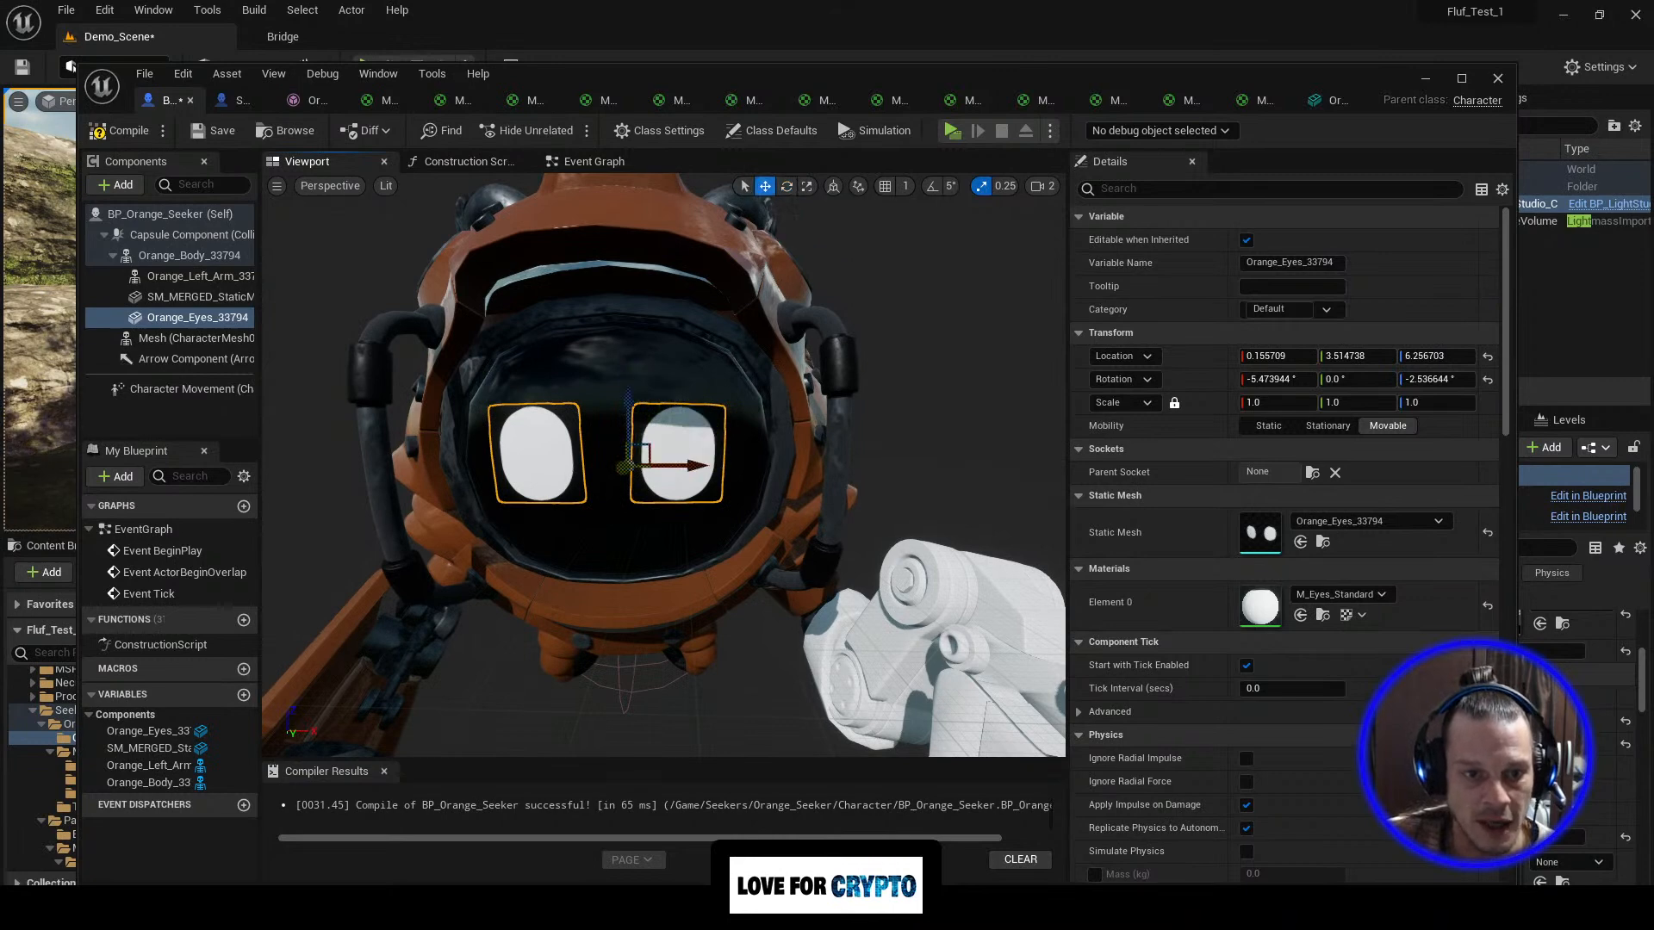
{"action": "right_click_drag", "start_coordinate": [663, 431], "coordinate": [431, 431]}
{"action": "right_click_drag", "start_coordinate": [678, 502], "coordinate": [655, 546]}
{"action": "left_click_drag", "start_coordinate": [640, 506], "coordinate": [645, 507]}
{"action": "right_click_drag", "start_coordinate": [526, 609], "coordinate": [693, 601]}
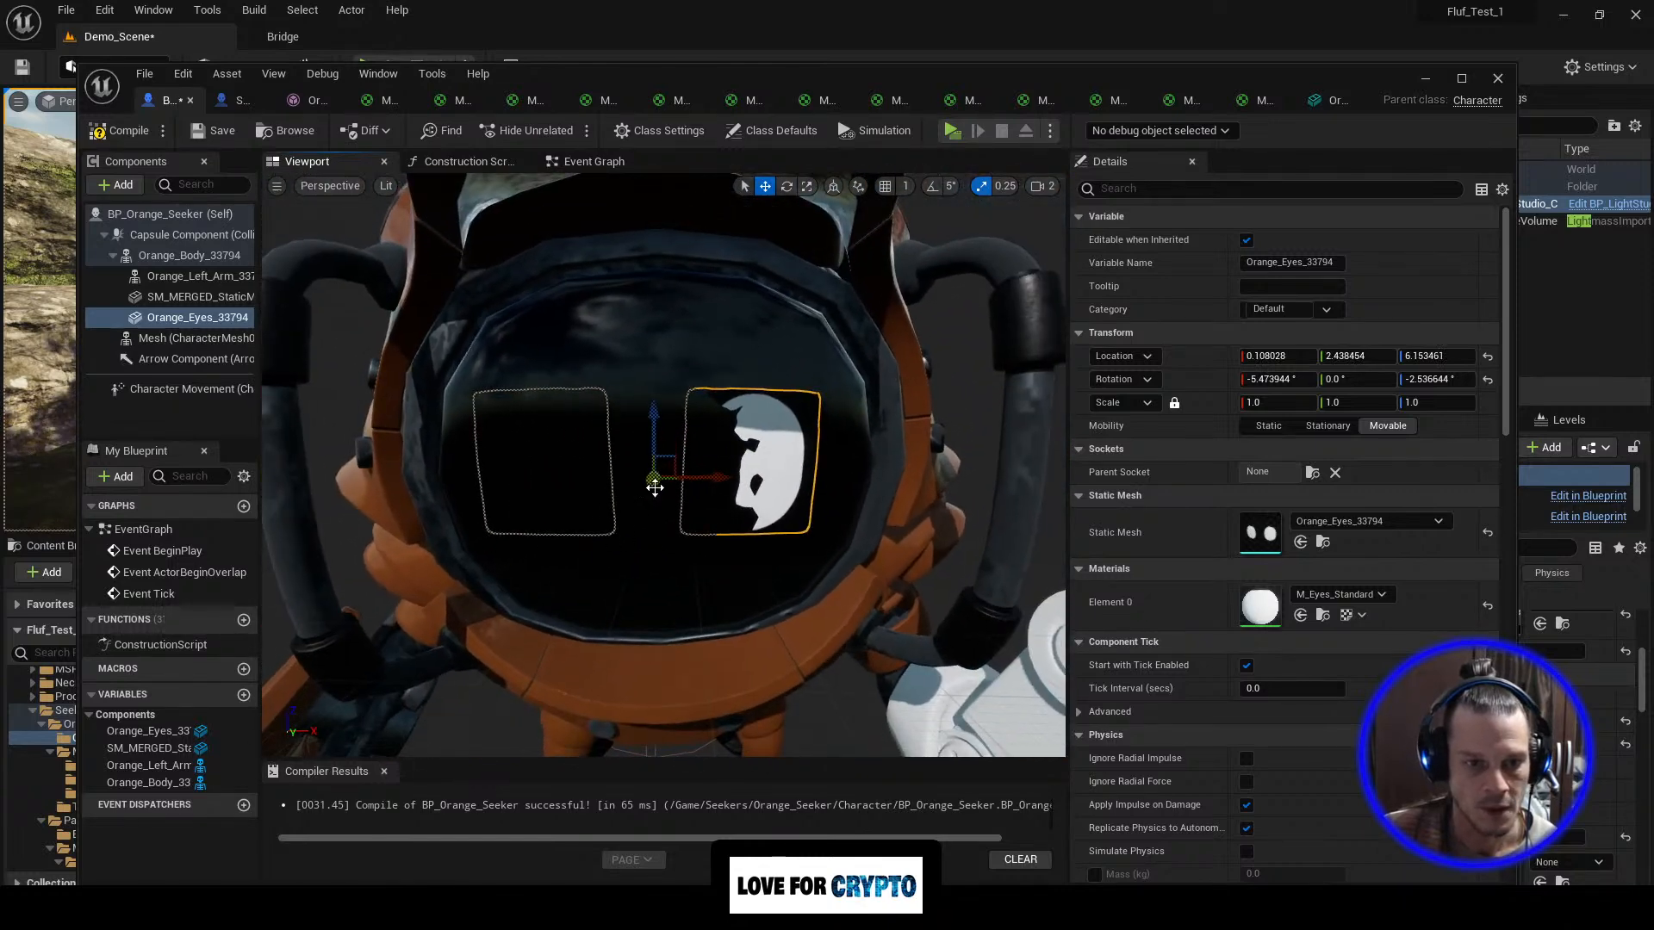
{"action": "left_click_drag", "start_coordinate": [655, 487], "coordinate": [656, 487]}
{"action": "right_click_drag", "start_coordinate": [551, 498], "coordinate": [797, 503]}
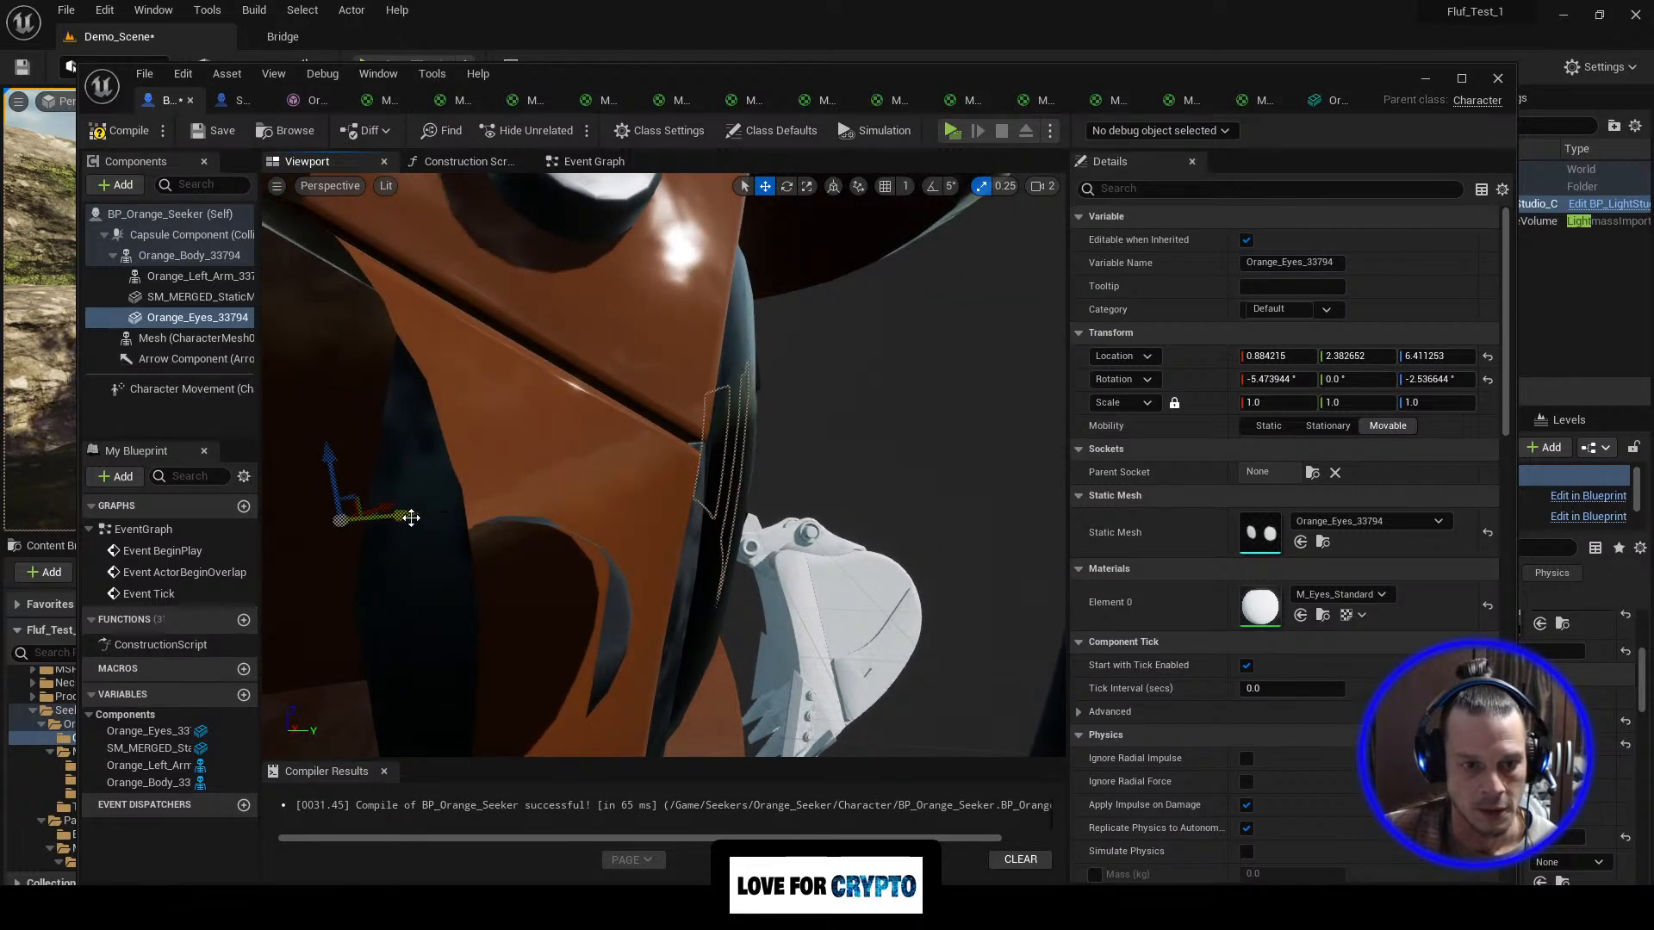
{"action": "left_click_drag", "start_coordinate": [405, 517], "coordinate": [408, 515]}
{"action": "key", "text": "f"}
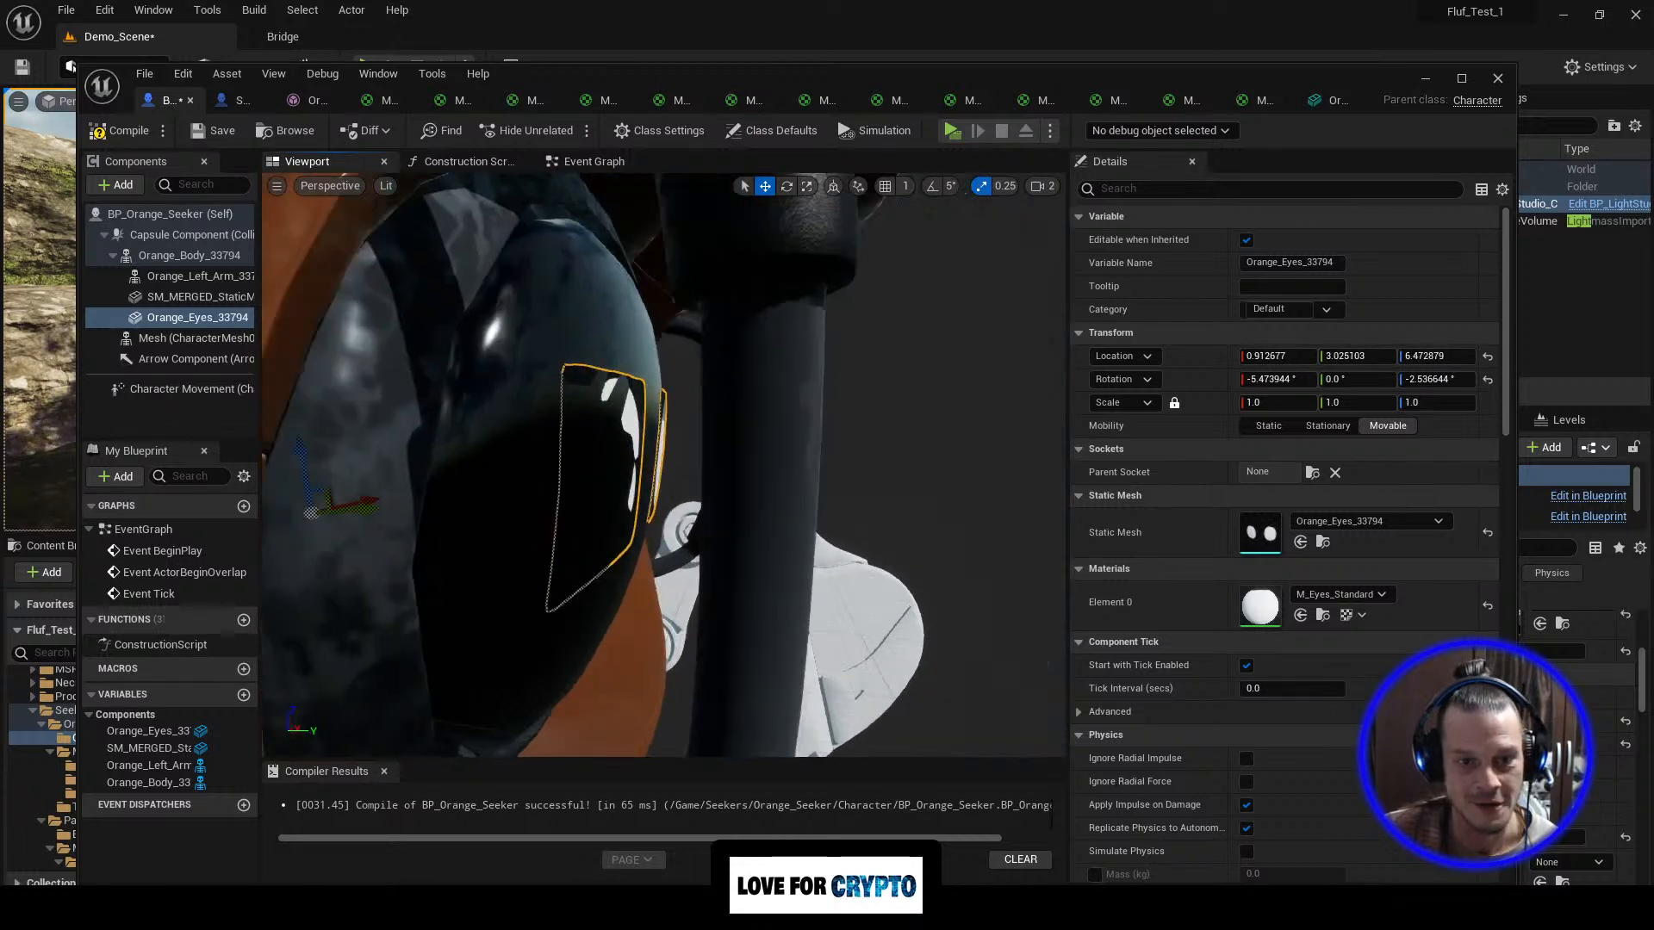
{"action": "scroll", "coordinate": [617, 615], "scroll_direction": "down", "scroll_amount": 3}
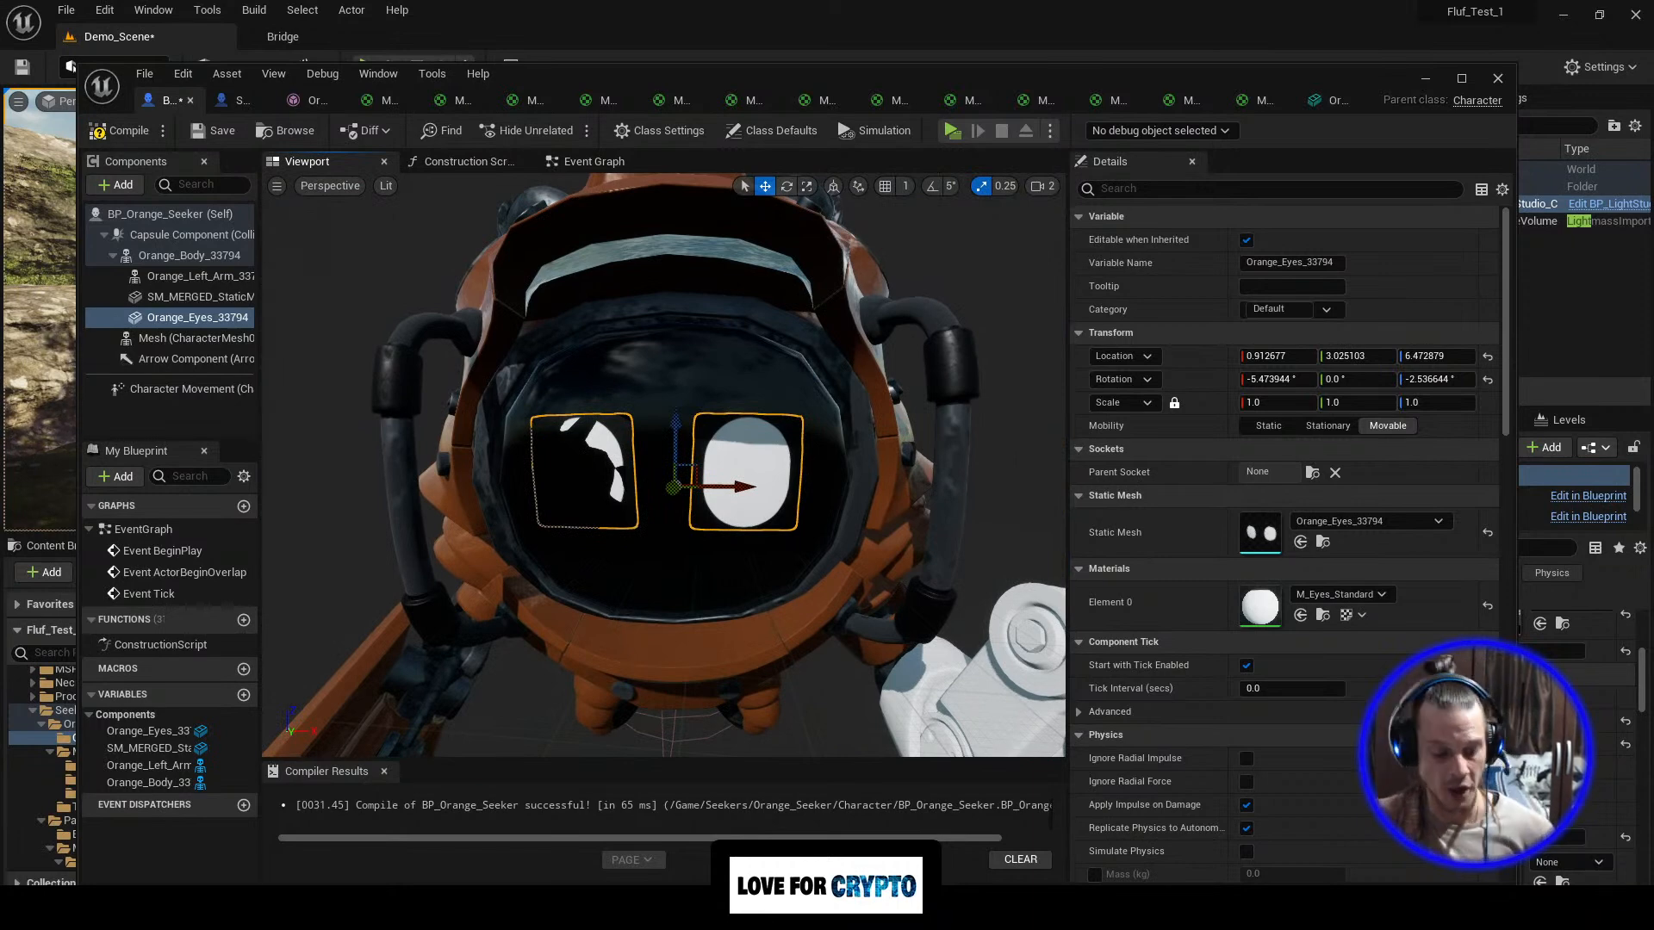
Step: Compile and save BP_Orange_Seeker and return to the Demo_Scene level
{"action": "left_click", "coordinate": [120, 131]}
{"action": "left_click", "coordinate": [217, 130]}
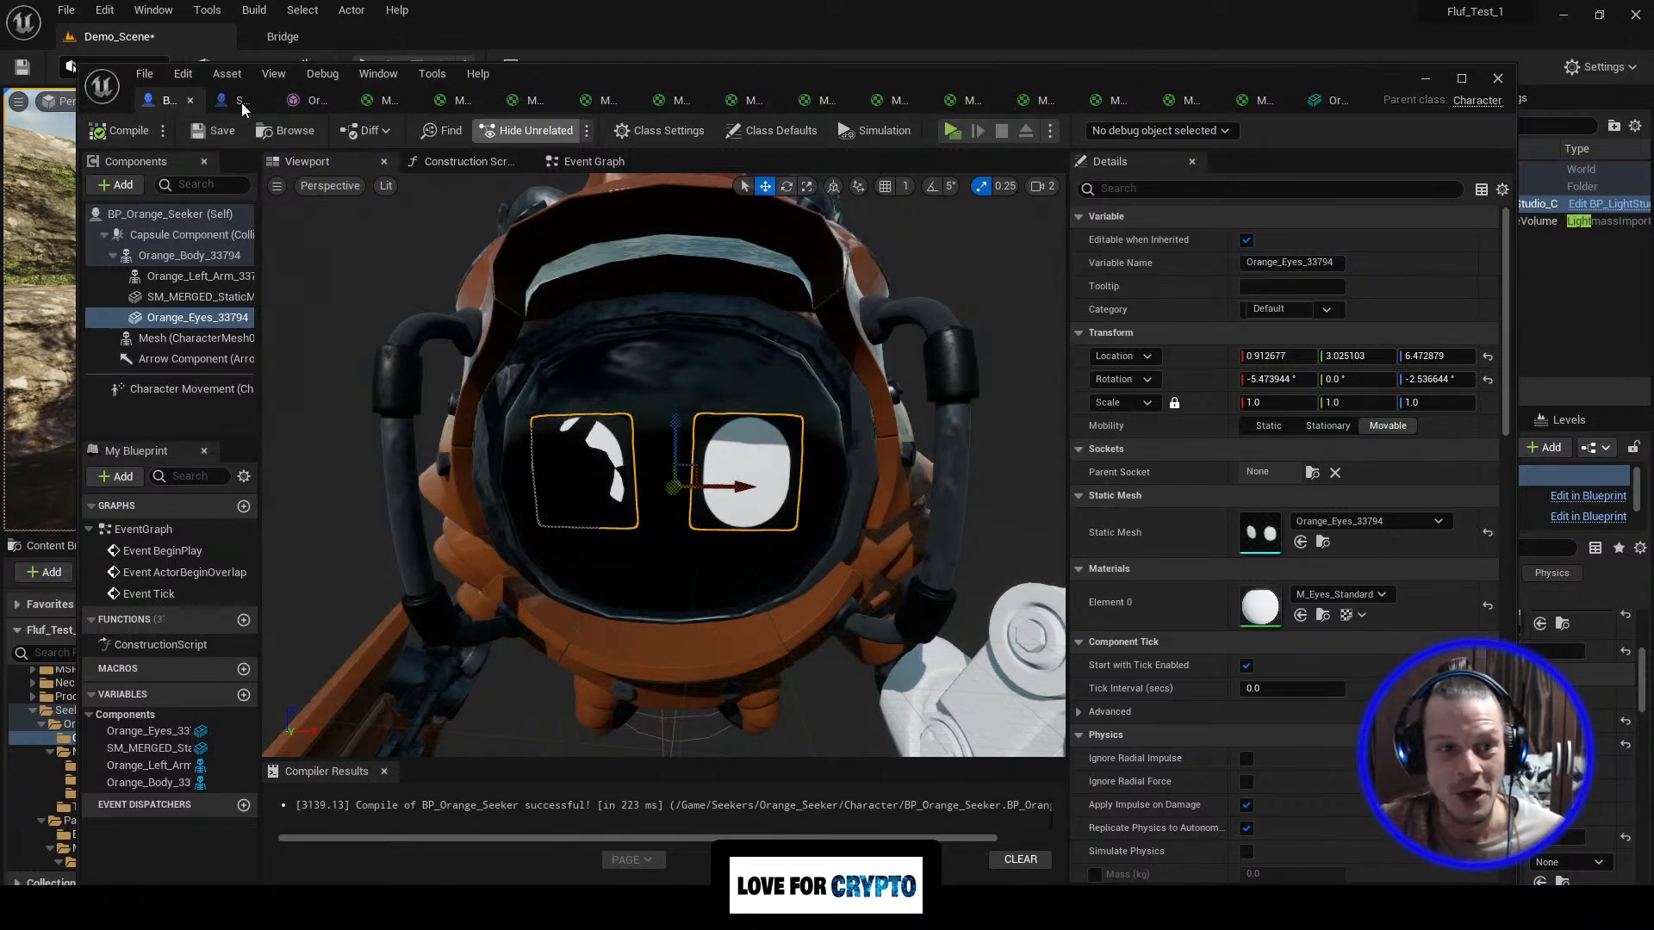
{"action": "left_click", "coordinate": [1425, 83]}
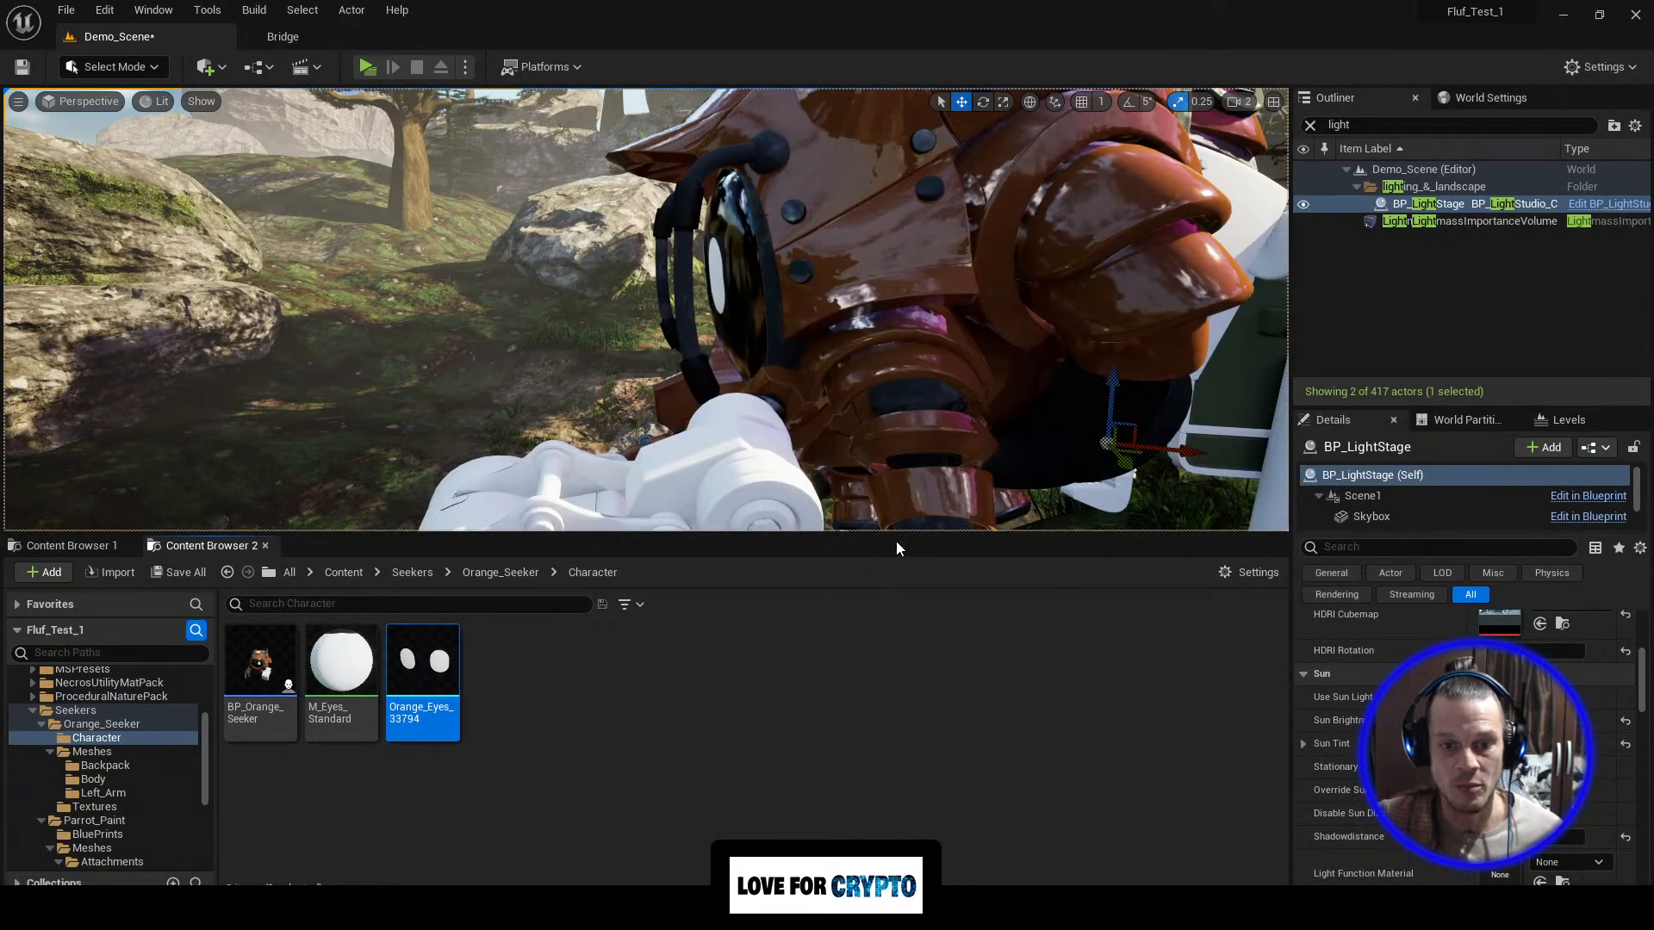
Step: Inspect the orange seeker in Demo_Scene from several sides, including its eyes, backpack and untextured left arm, with the character selected
{"action": "left_click_drag", "start_coordinate": [896, 541], "coordinate": [896, 718]}
{"action": "right_click_drag", "start_coordinate": [646, 396], "coordinate": [797, 521]}
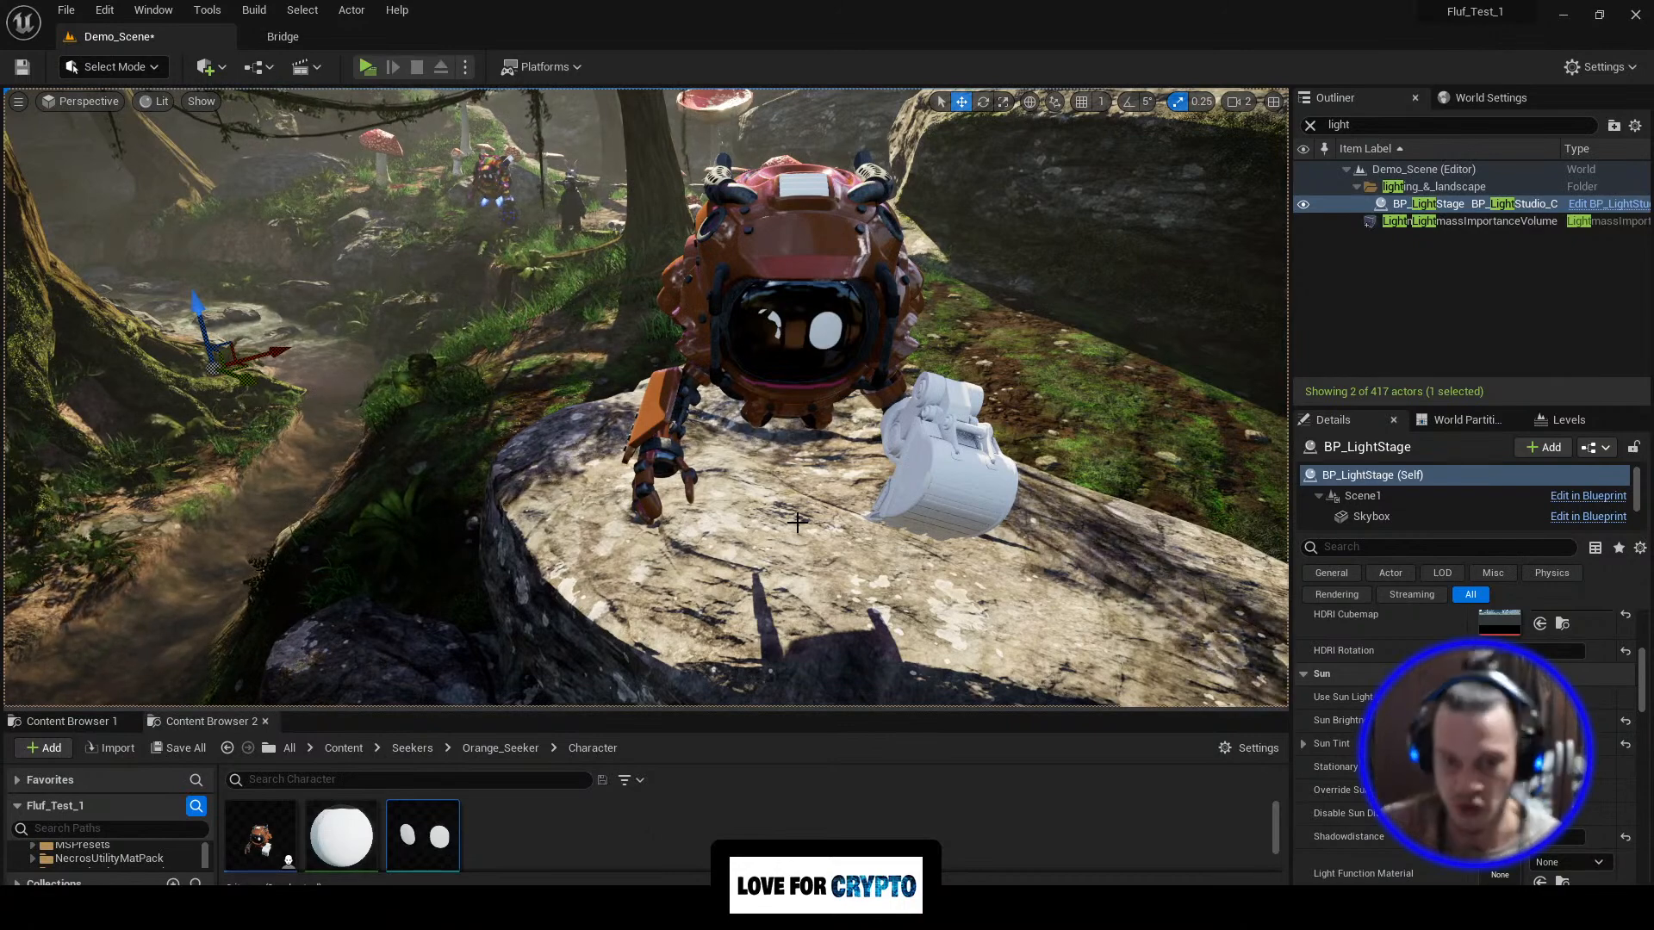
{"action": "right_click_drag", "start_coordinate": [797, 521], "coordinate": [1138, 413]}
{"action": "key", "text": "w"}
{"action": "key", "text": "a"}
{"action": "key", "text": "s"}
{"action": "key", "text": "d"}
{"action": "key", "text": "s"}
{"action": "key", "text": "a"}
{"action": "right_click_drag", "start_coordinate": [621, 345], "coordinate": [703, 336]}
{"action": "key", "text": "s"}
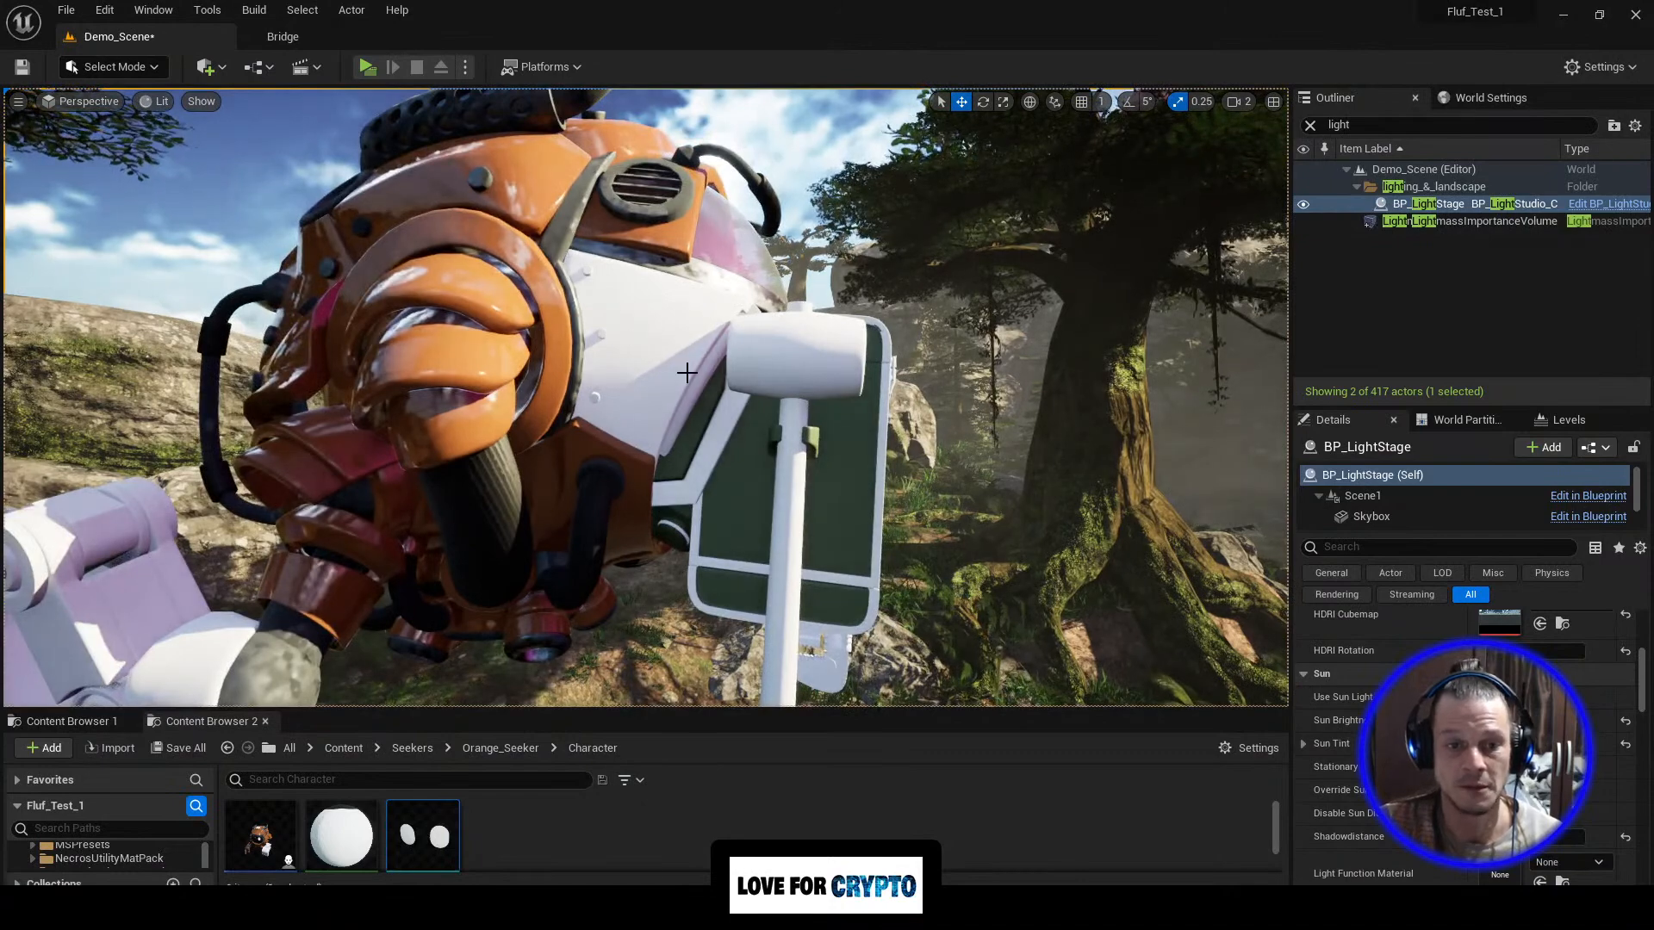
{"action": "left_click", "coordinate": [689, 373]}
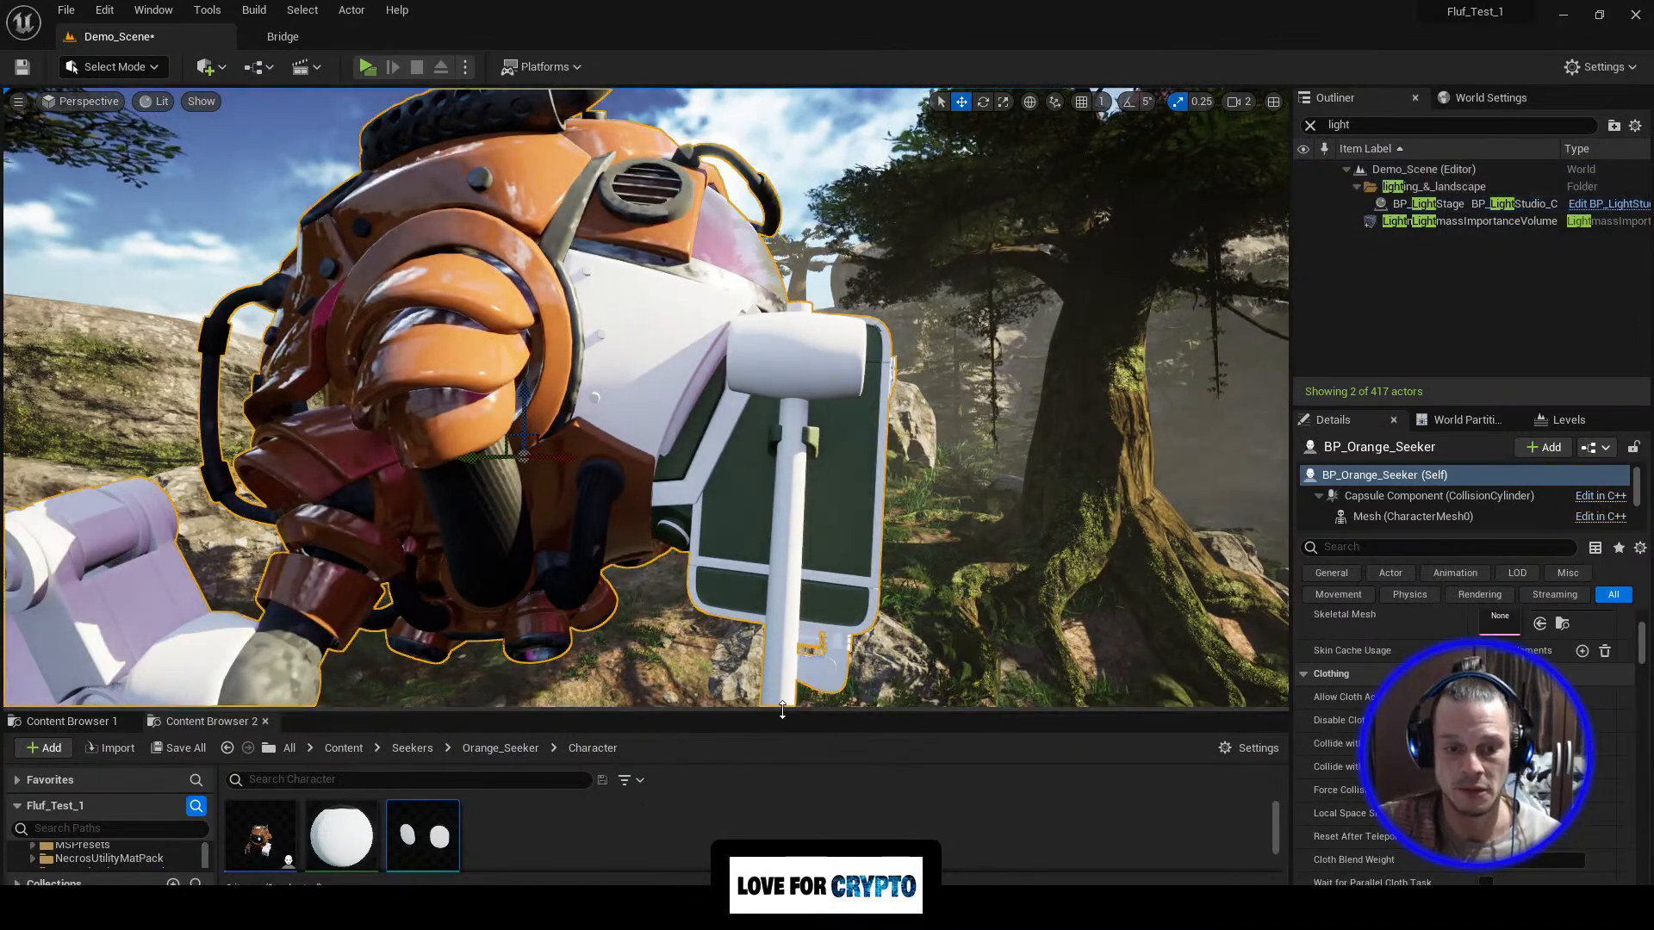
{"action": "left_click_drag", "start_coordinate": [791, 712], "coordinate": [816, 567]}
{"action": "right_click_drag", "start_coordinate": [558, 415], "coordinate": [441, 487]}
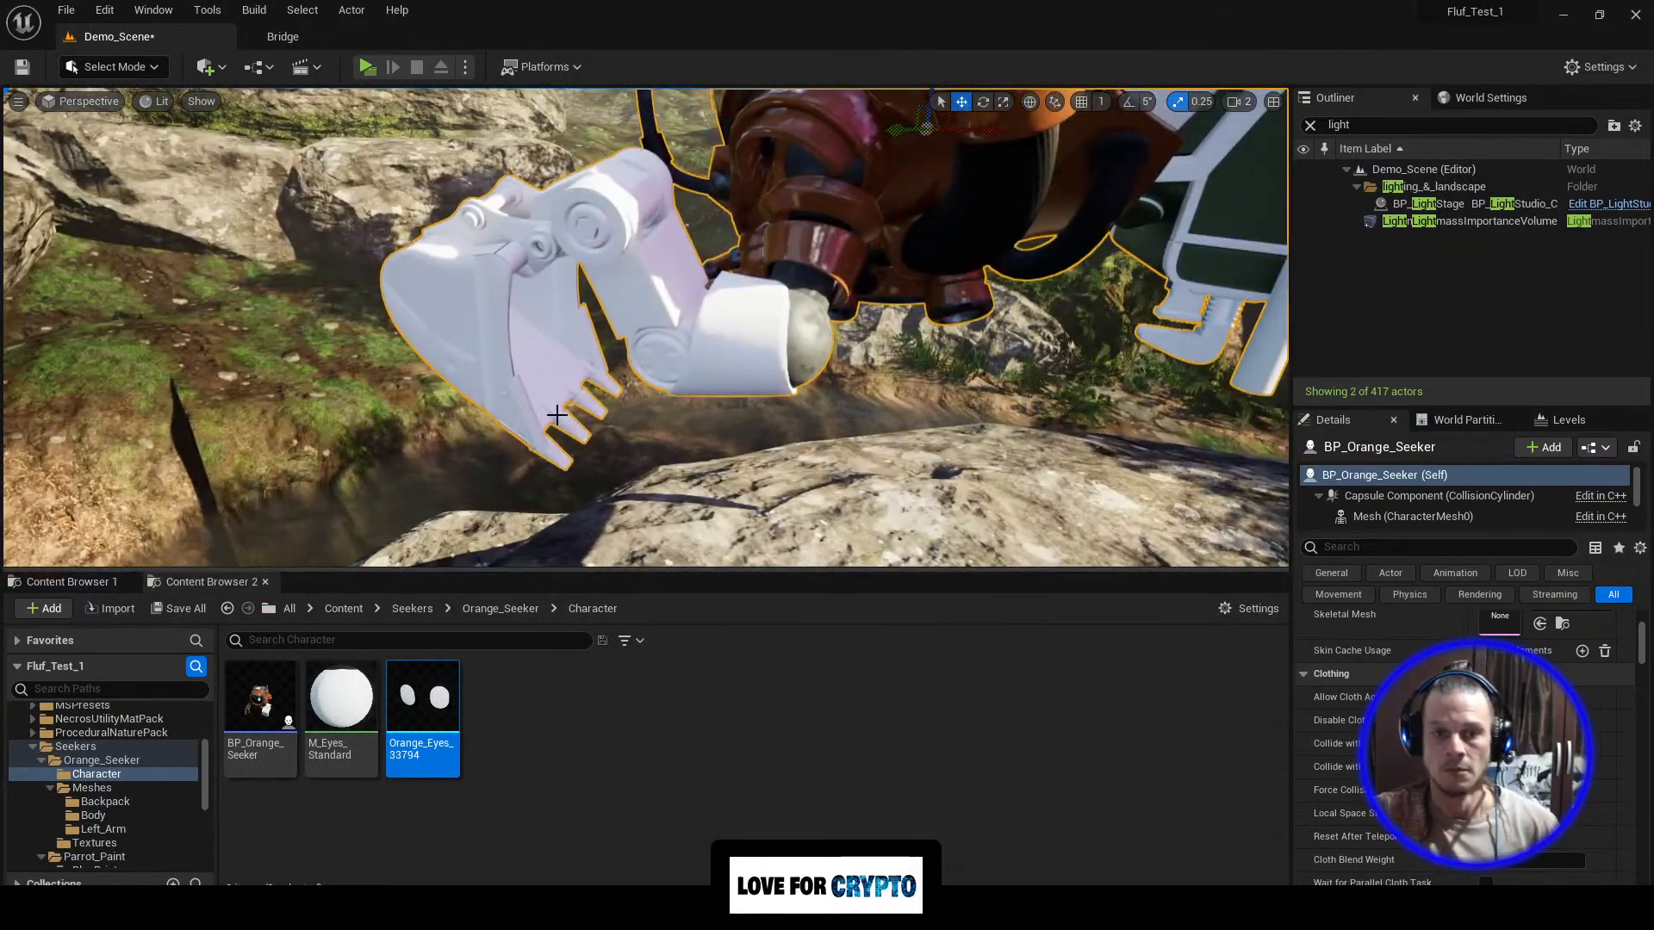
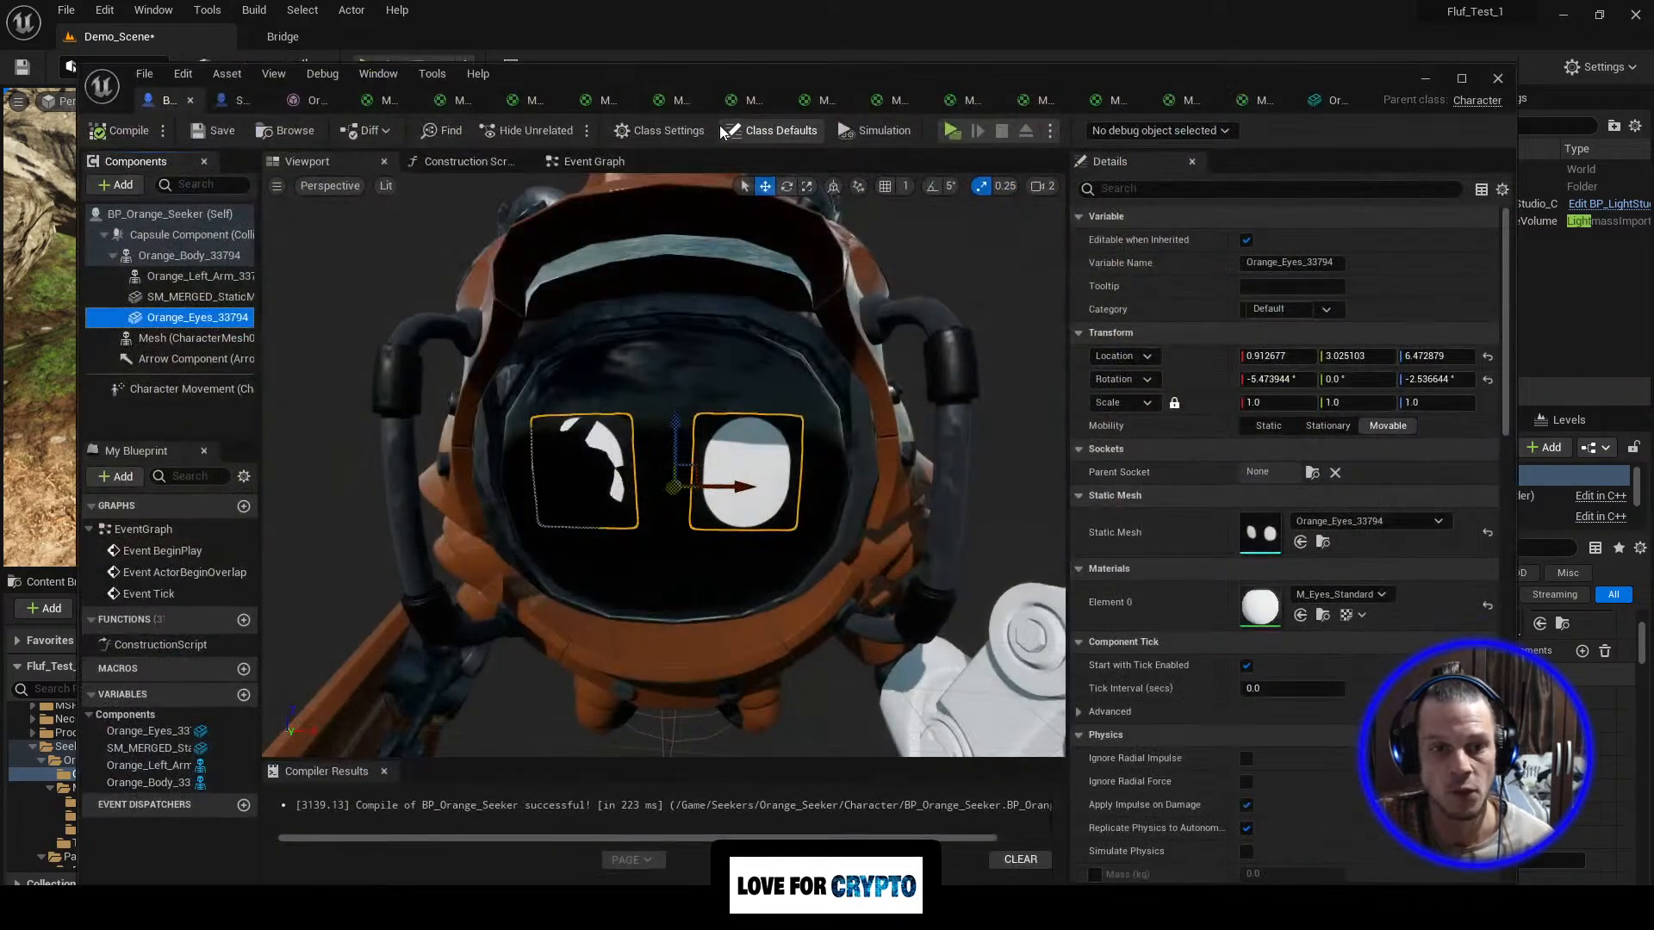
Step: Review the open master material graphs, including M_Emission_Warm_Master, M_blackRubber_Master, M_BodyMaster and M_Metal_Master
{"action": "left_click", "coordinate": [733, 100]}
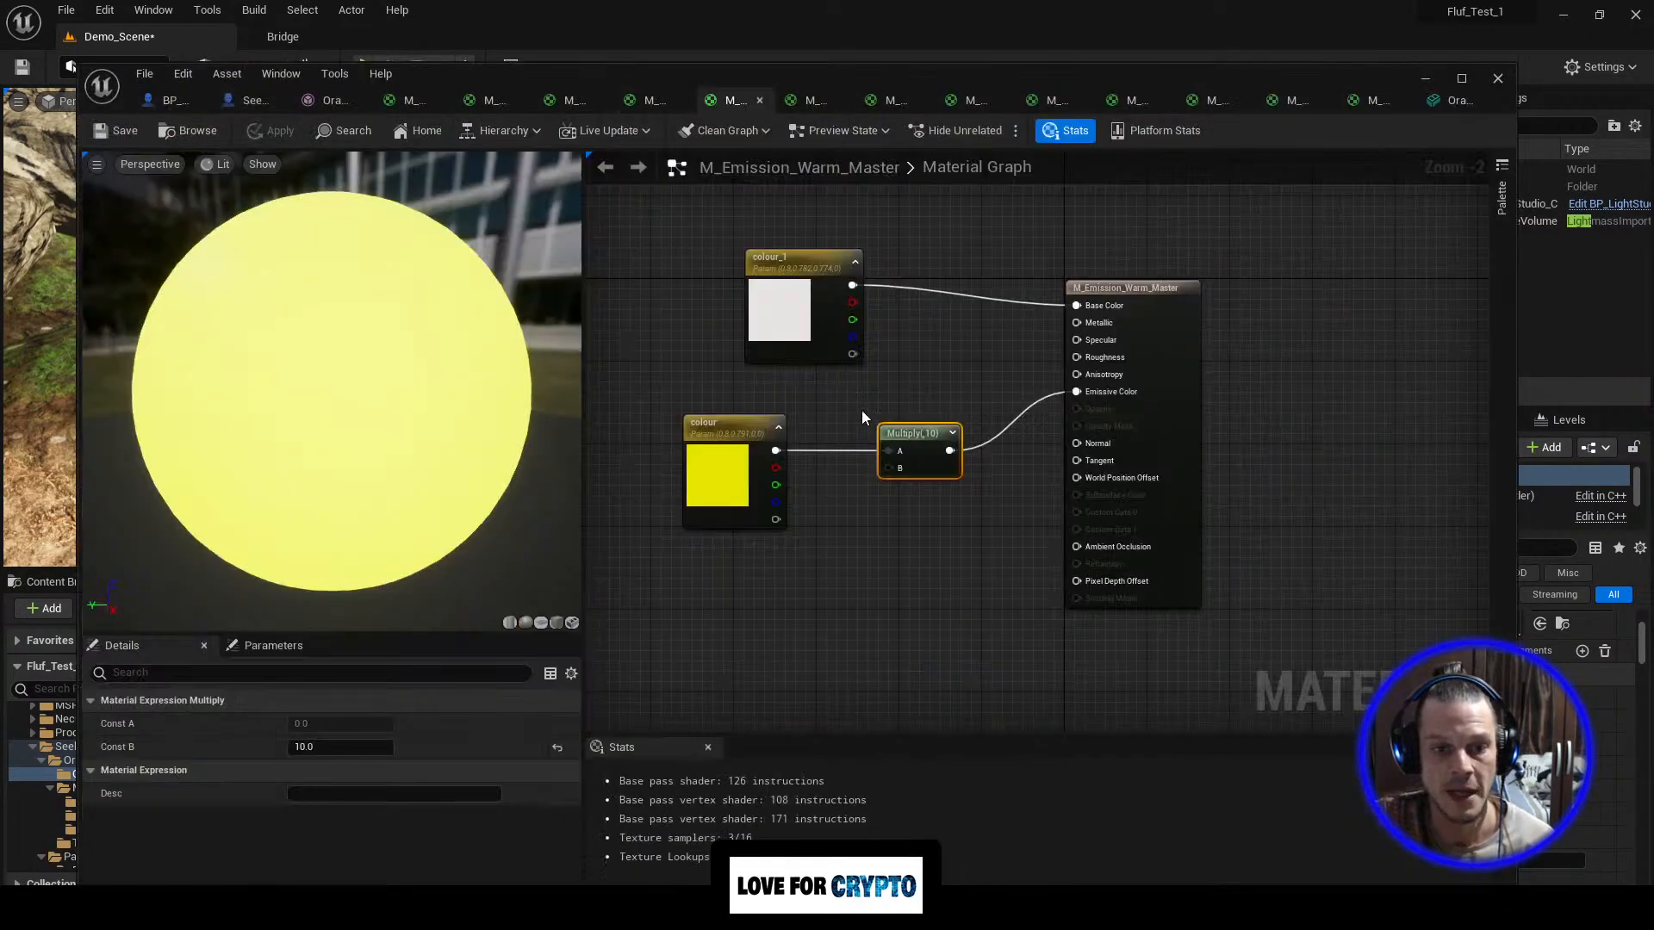
{"action": "left_click", "coordinate": [810, 100]}
{"action": "left_click", "coordinate": [896, 100]}
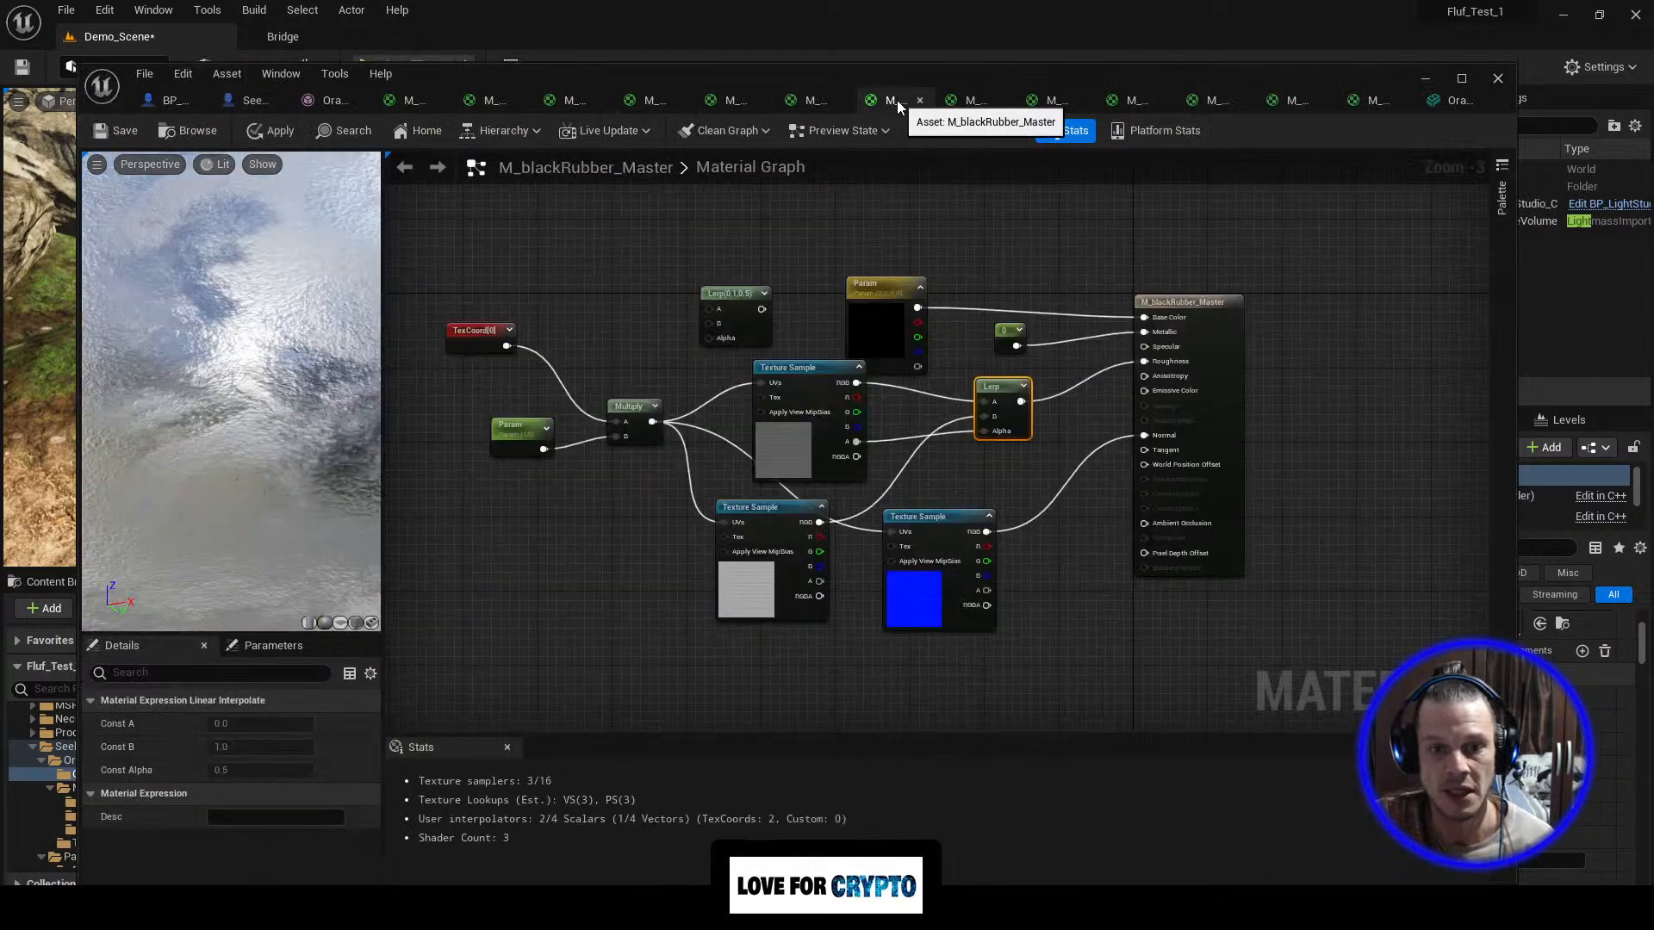
{"action": "left_click", "coordinate": [982, 100]}
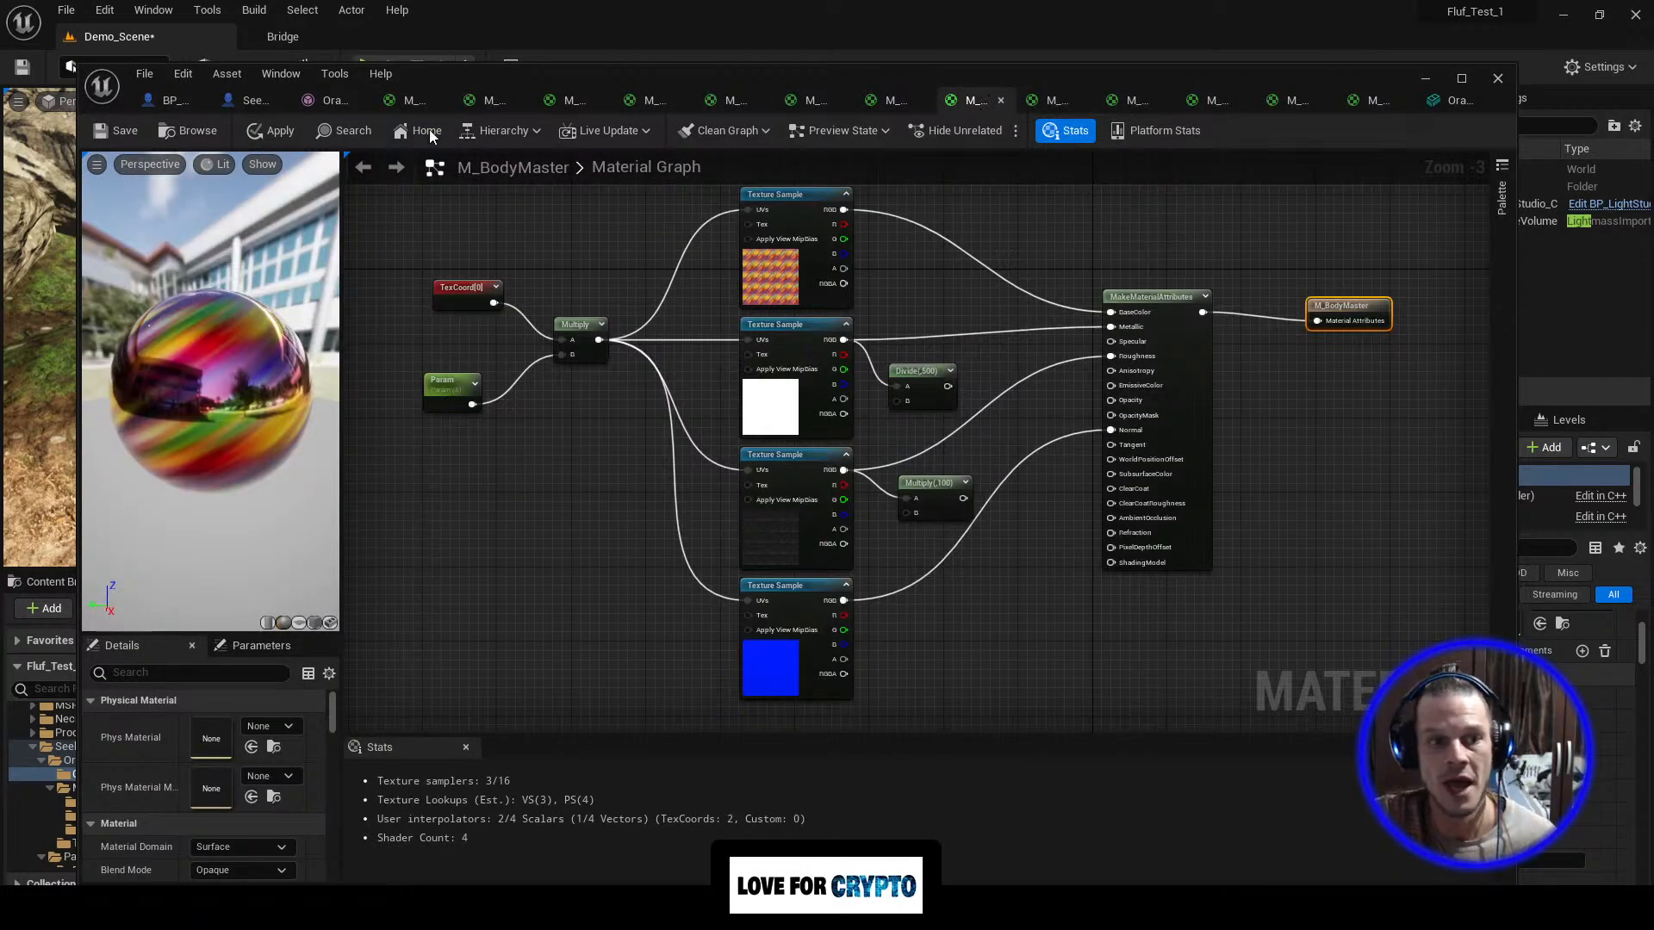
{"action": "left_click", "coordinate": [412, 100]}
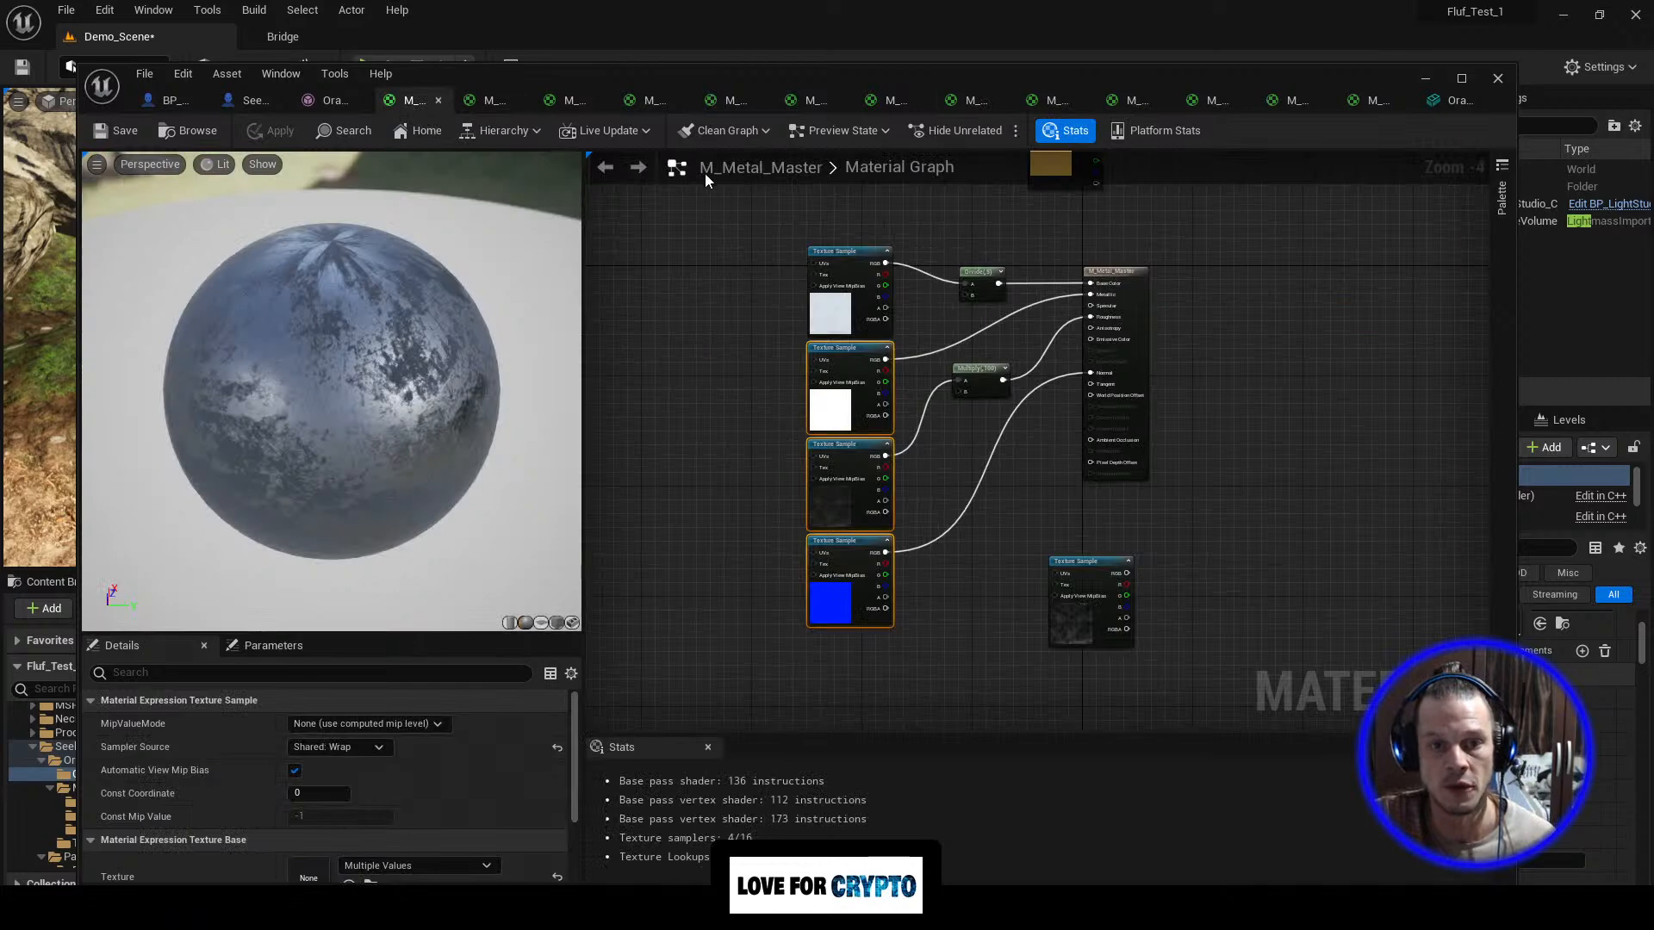
{"action": "scroll", "coordinate": [809, 448], "scroll_direction": "up", "scroll_amount": 1}
{"action": "right_click_drag", "start_coordinate": [705, 411], "coordinate": [744, 412]}
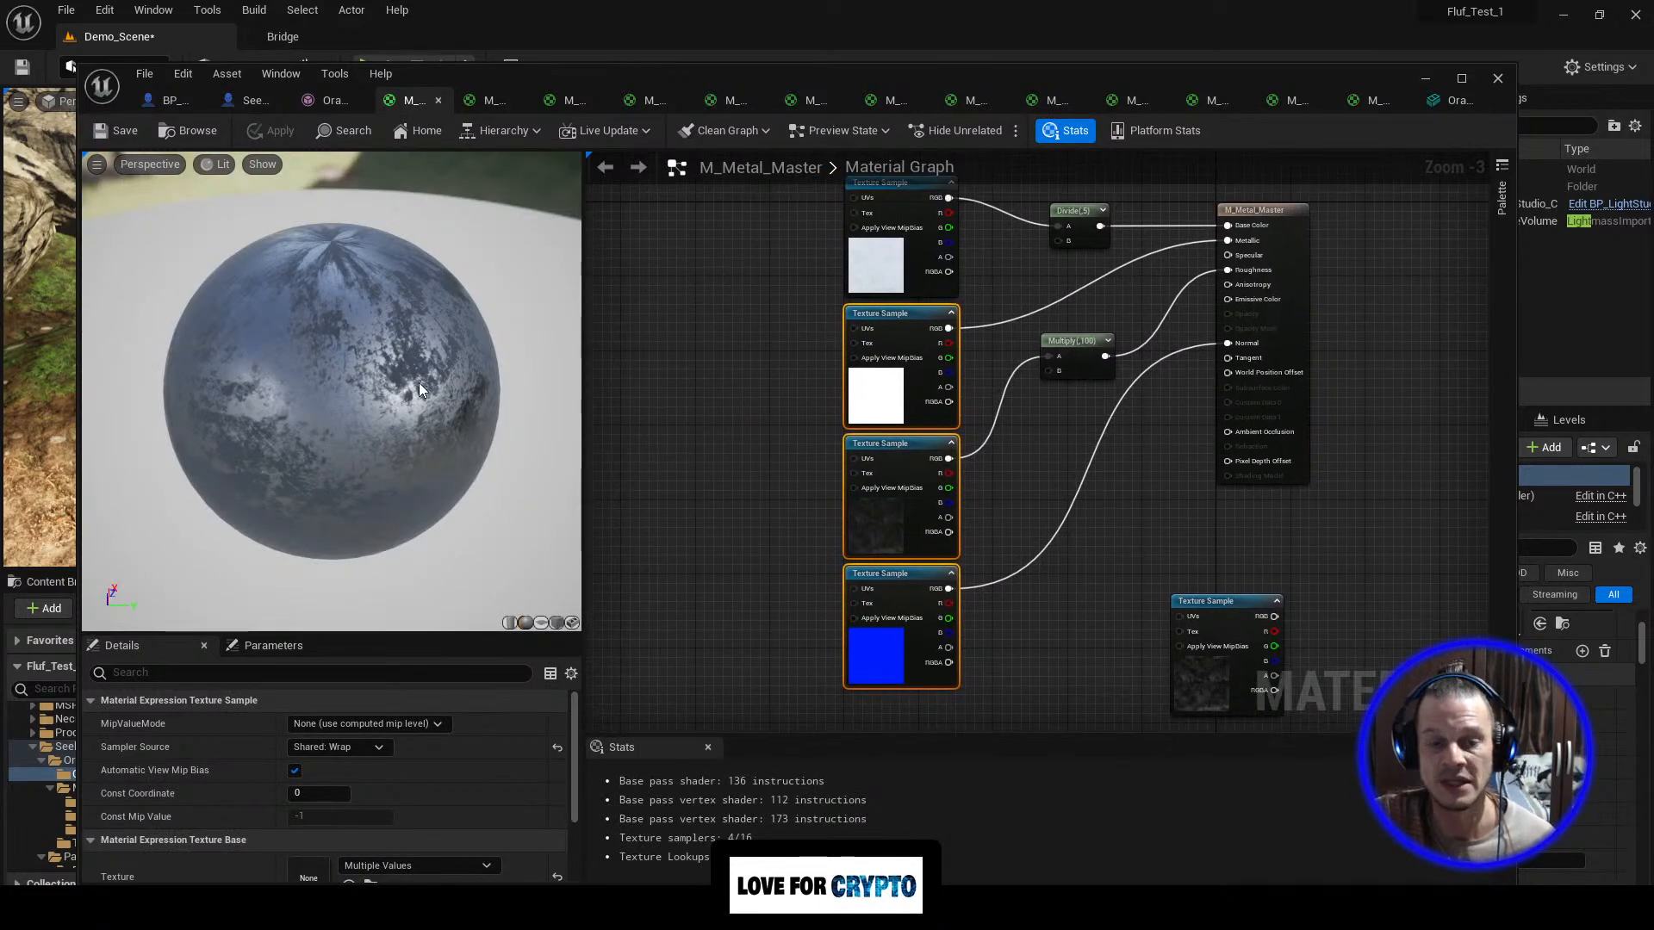
{"action": "scroll", "coordinate": [710, 368], "scroll_direction": "down", "scroll_amount": 1}
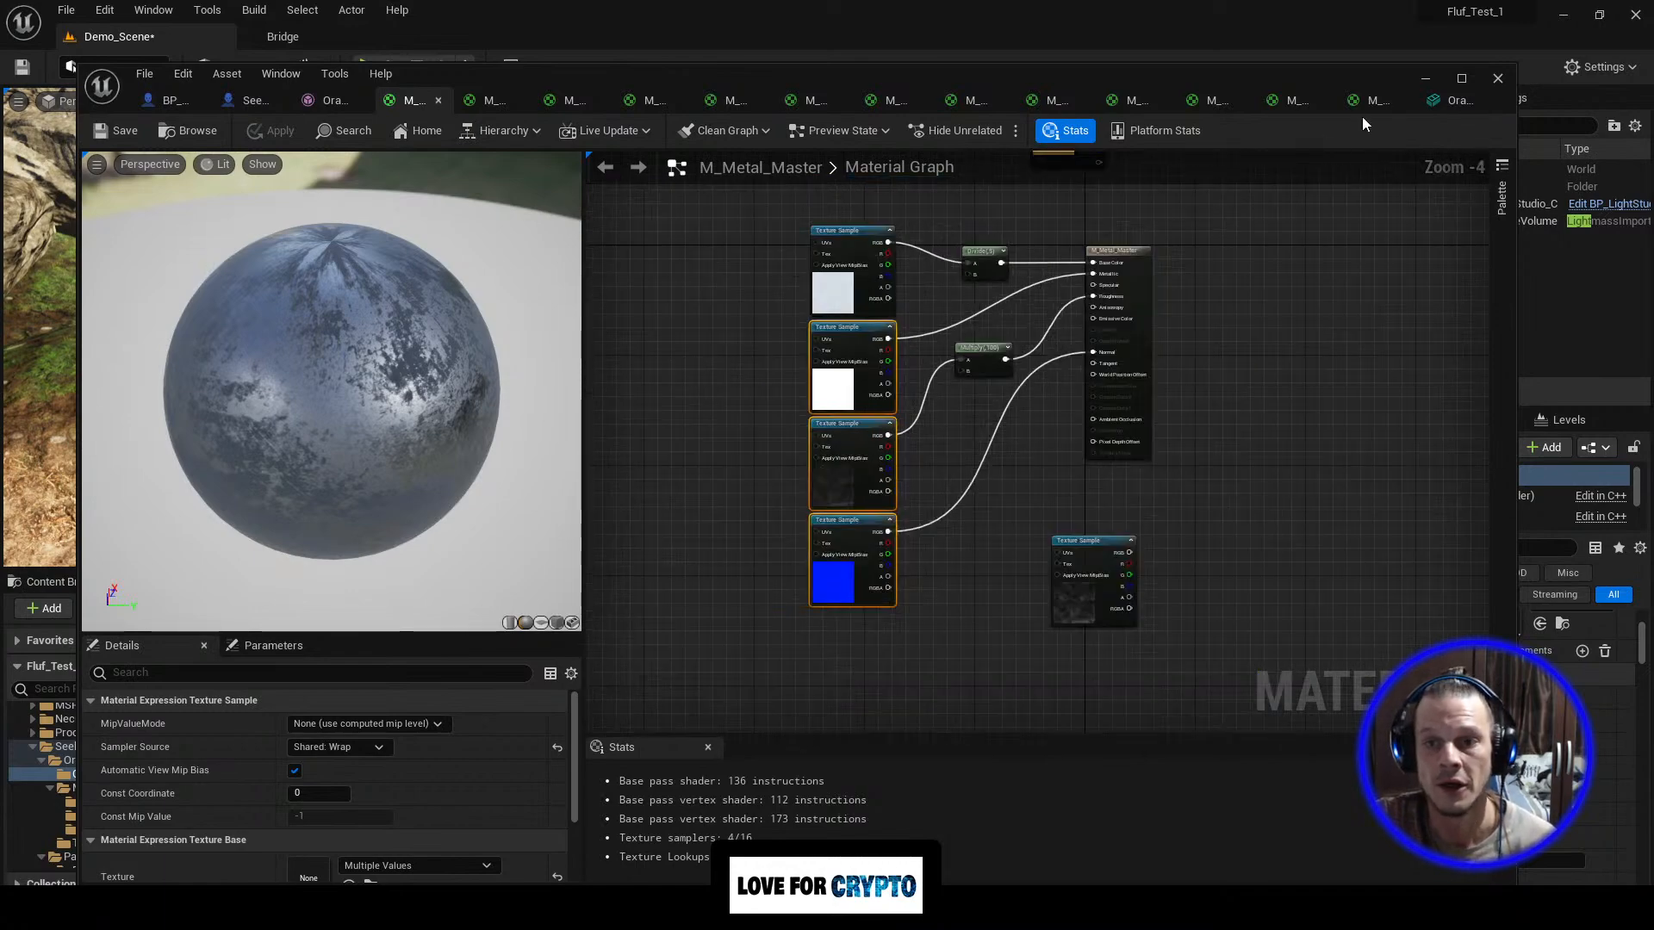
{"action": "scroll", "coordinate": [1203, 338], "scroll_direction": "up", "scroll_amount": 1}
Step: Return to Demo_Scene and survey the forest around the stream, large trees and red mushrooms
{"action": "left_click", "coordinate": [1426, 79]}
{"action": "right_click_drag", "start_coordinate": [1090, 397], "coordinate": [1249, 308]}
{"action": "key", "text": "w"}
{"action": "key", "text": "w"}
{"action": "key", "text": "s"}
{"action": "key", "text": "a"}
{"action": "key", "text": "a"}
{"action": "key", "text": "w"}
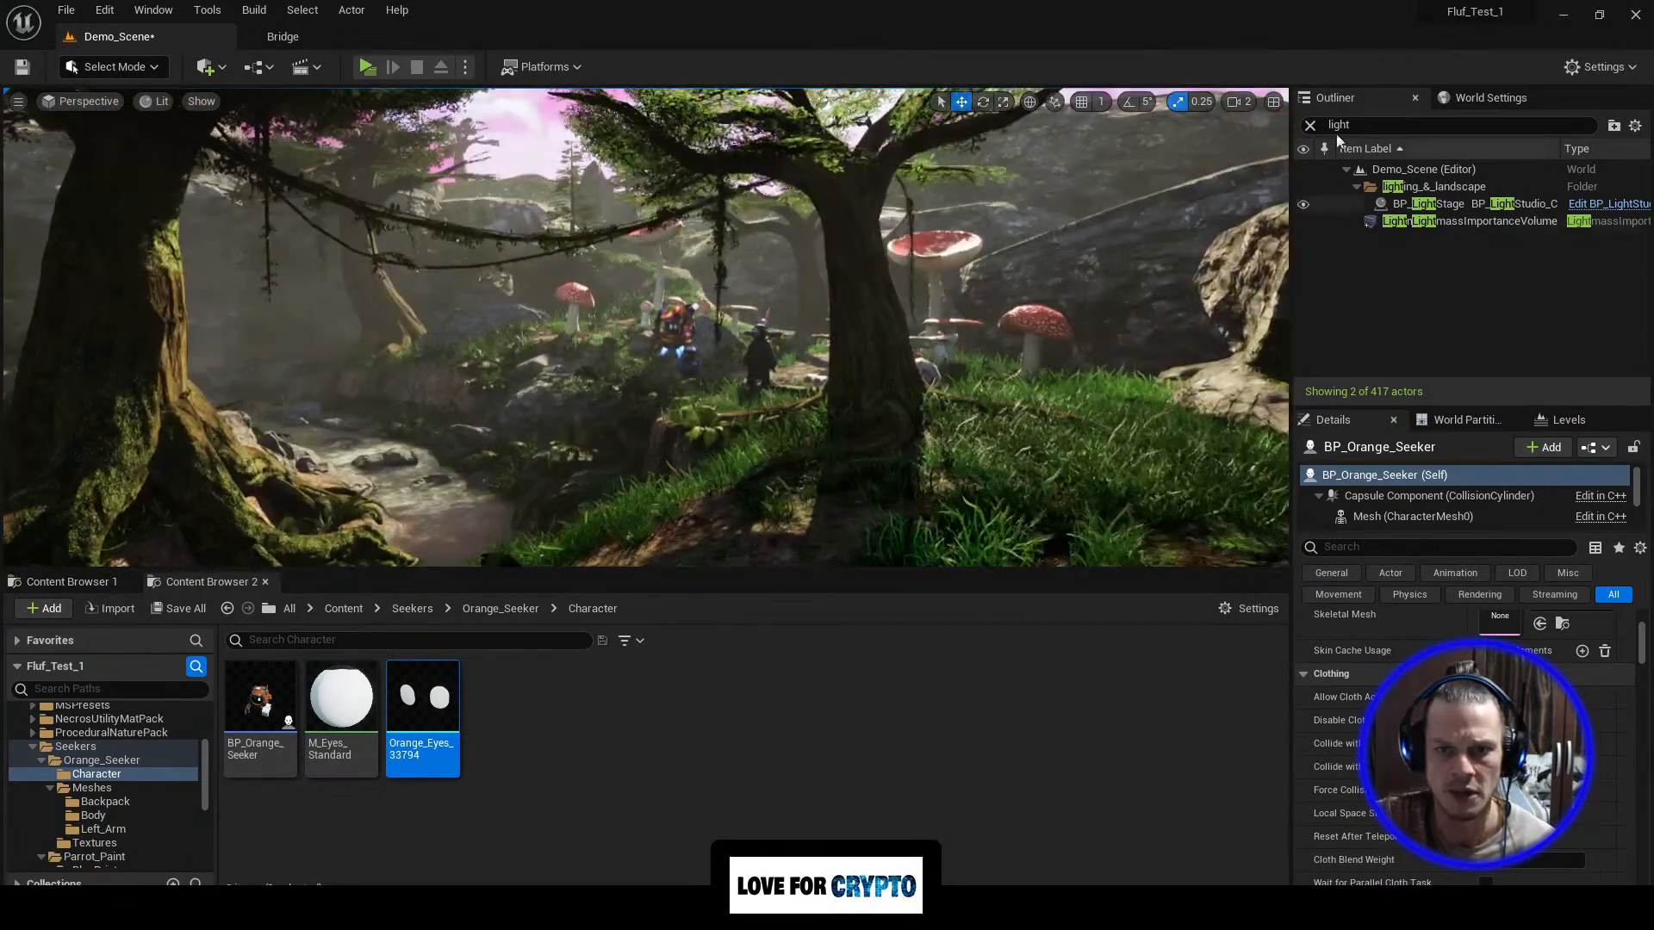
Step: Set the viewport camera speed to 4 and examine the multicoloured seeker's body and backpack up close in Demo_Scene
{"action": "left_click", "coordinate": [1243, 103]}
{"action": "left_click_drag", "start_coordinate": [1281, 140], "coordinate": [1302, 140]}
{"action": "right_click_drag", "start_coordinate": [1180, 215], "coordinate": [1063, 277]}
{"action": "key", "text": "w"}
{"action": "key", "text": "w"}
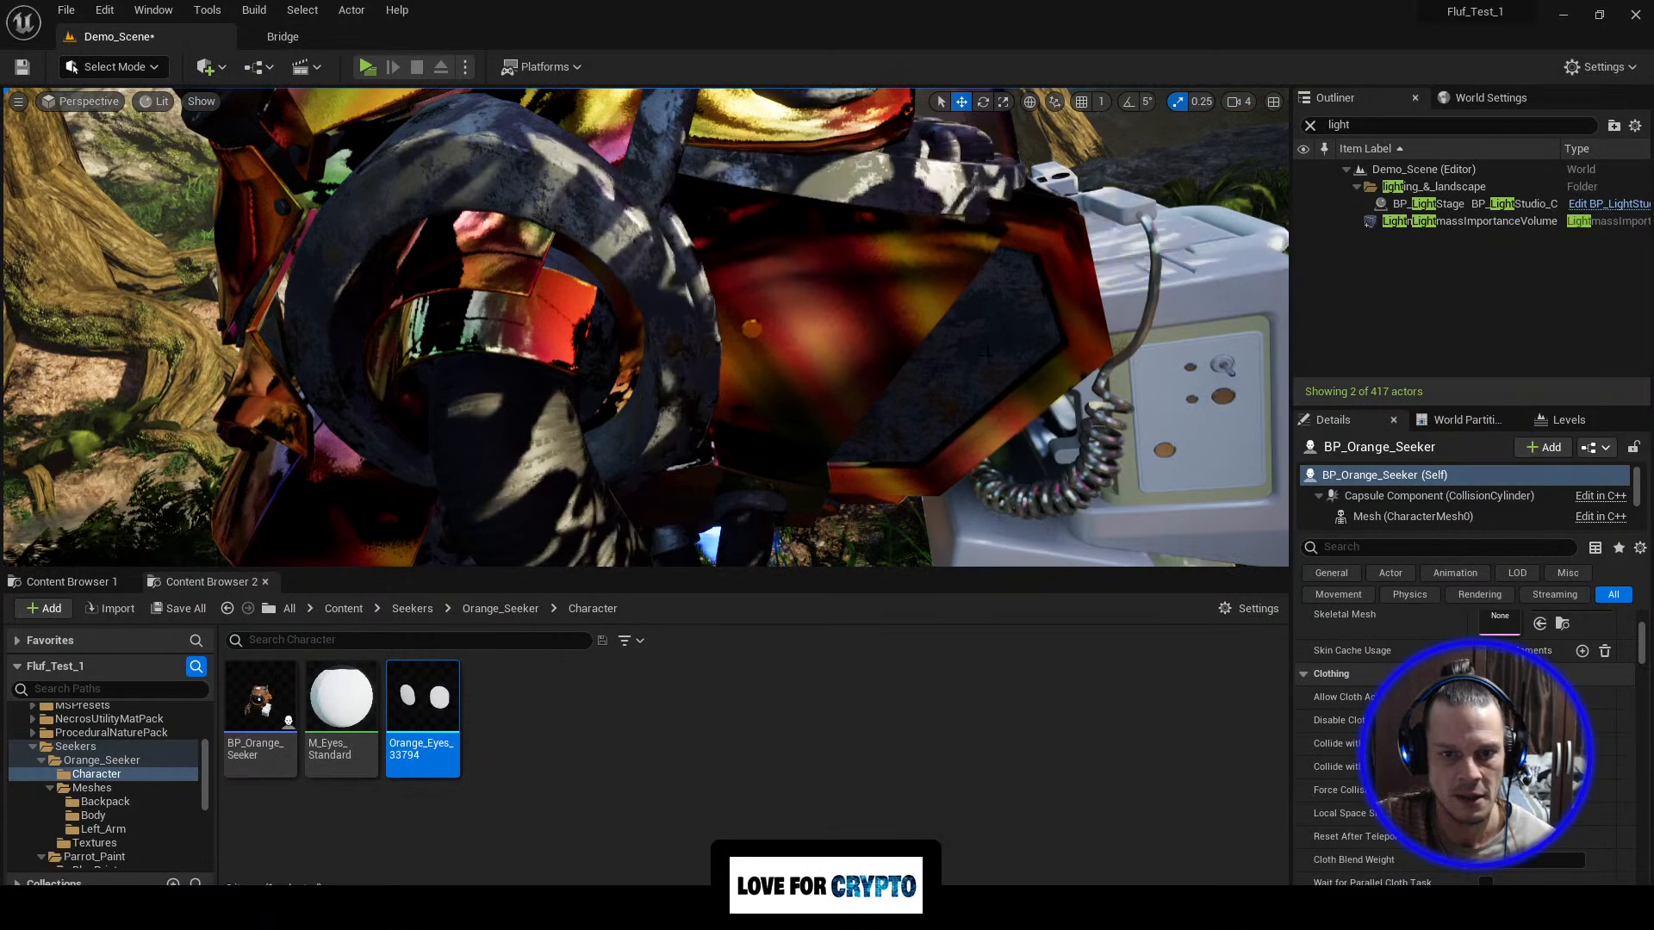
Step: Browse to the Body folder in Orange_Seeker's Meshes to view its master materials
{"action": "left_click", "coordinate": [501, 609]}
{"action": "double_click", "coordinate": [345, 706]}
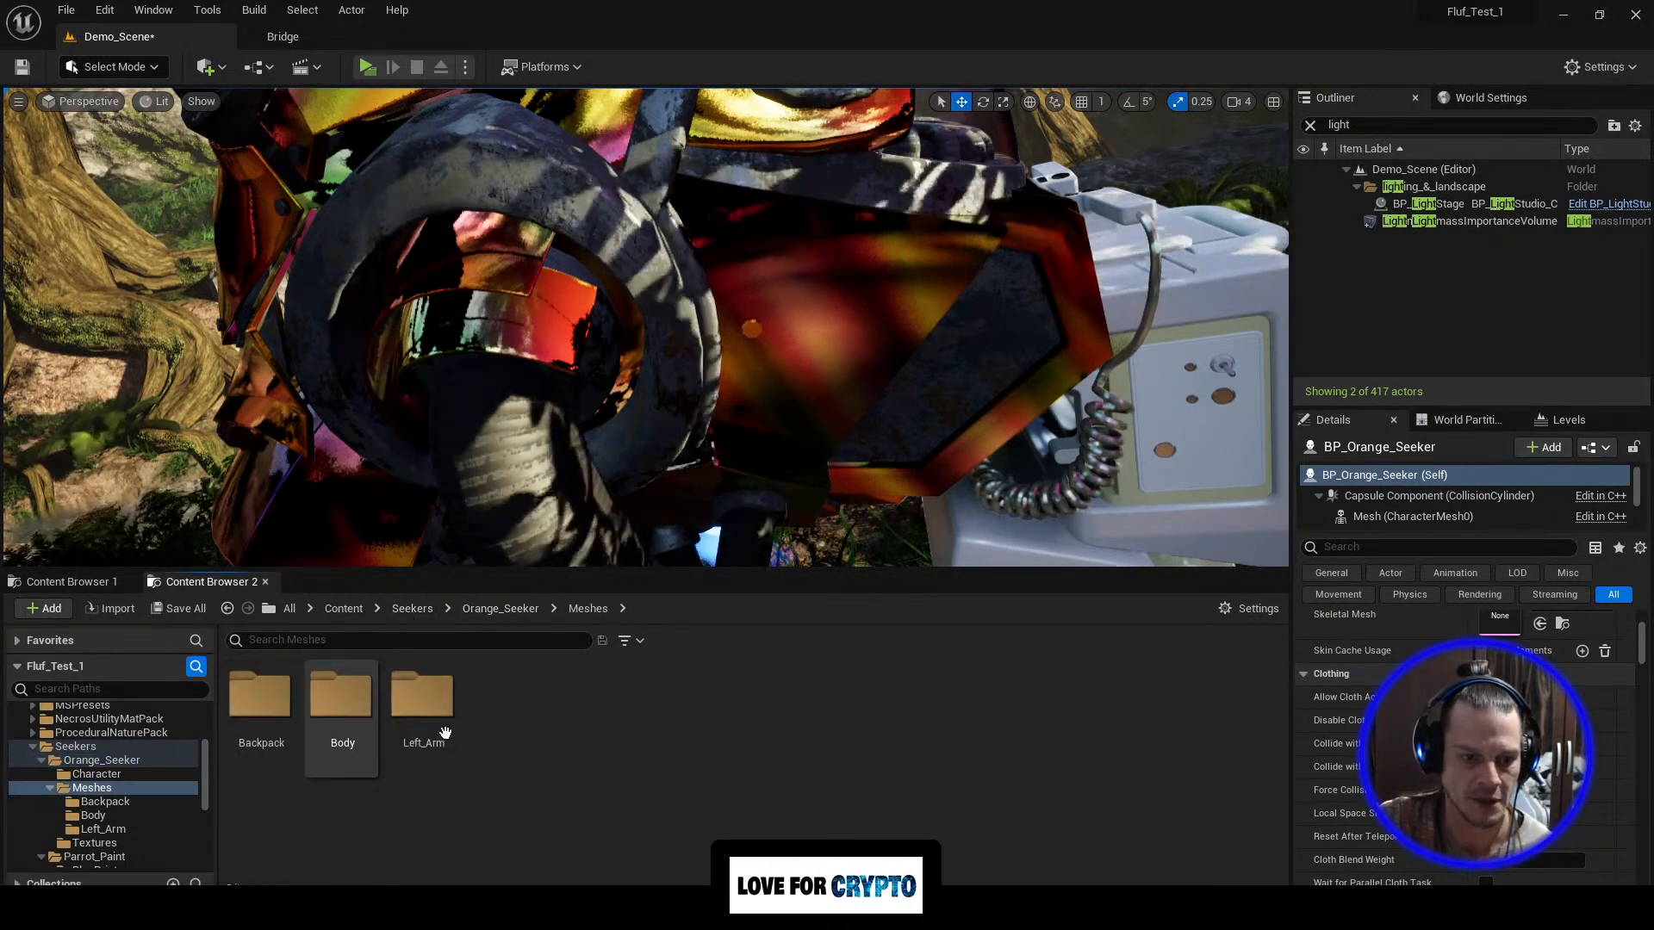
{"action": "double_click", "coordinate": [342, 694]}
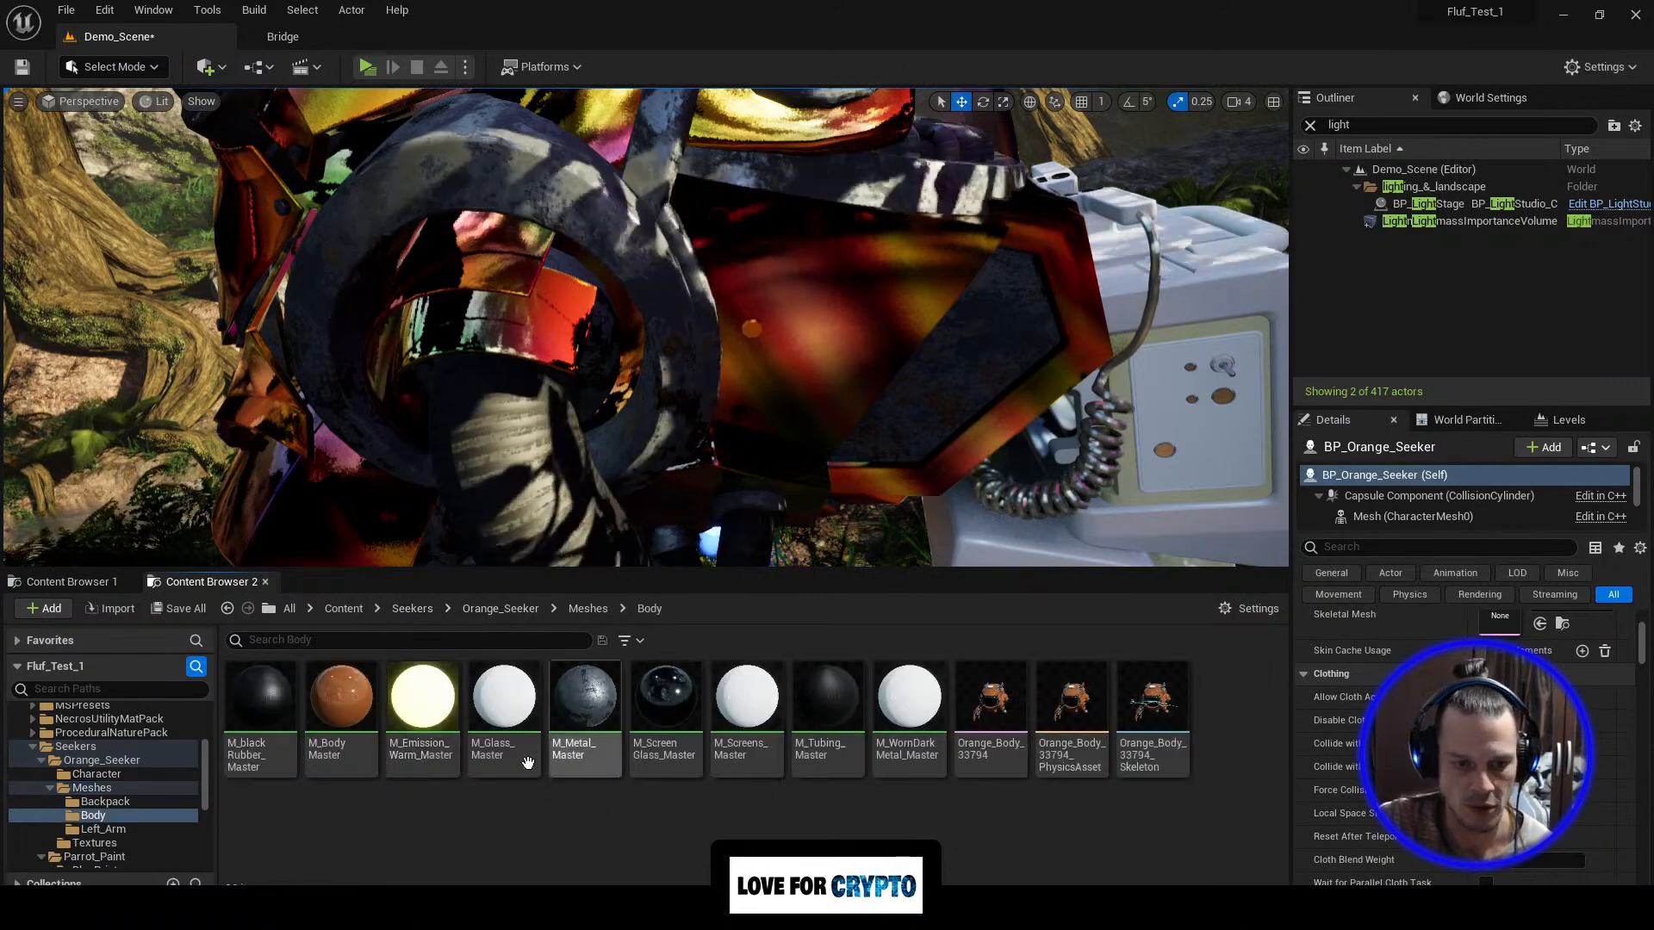
Step: Open the M_Metal_Master material from the Body folder in Parrot_Paint's Meshes
{"action": "left_click", "coordinate": [411, 608]}
{"action": "double_click", "coordinate": [353, 712]}
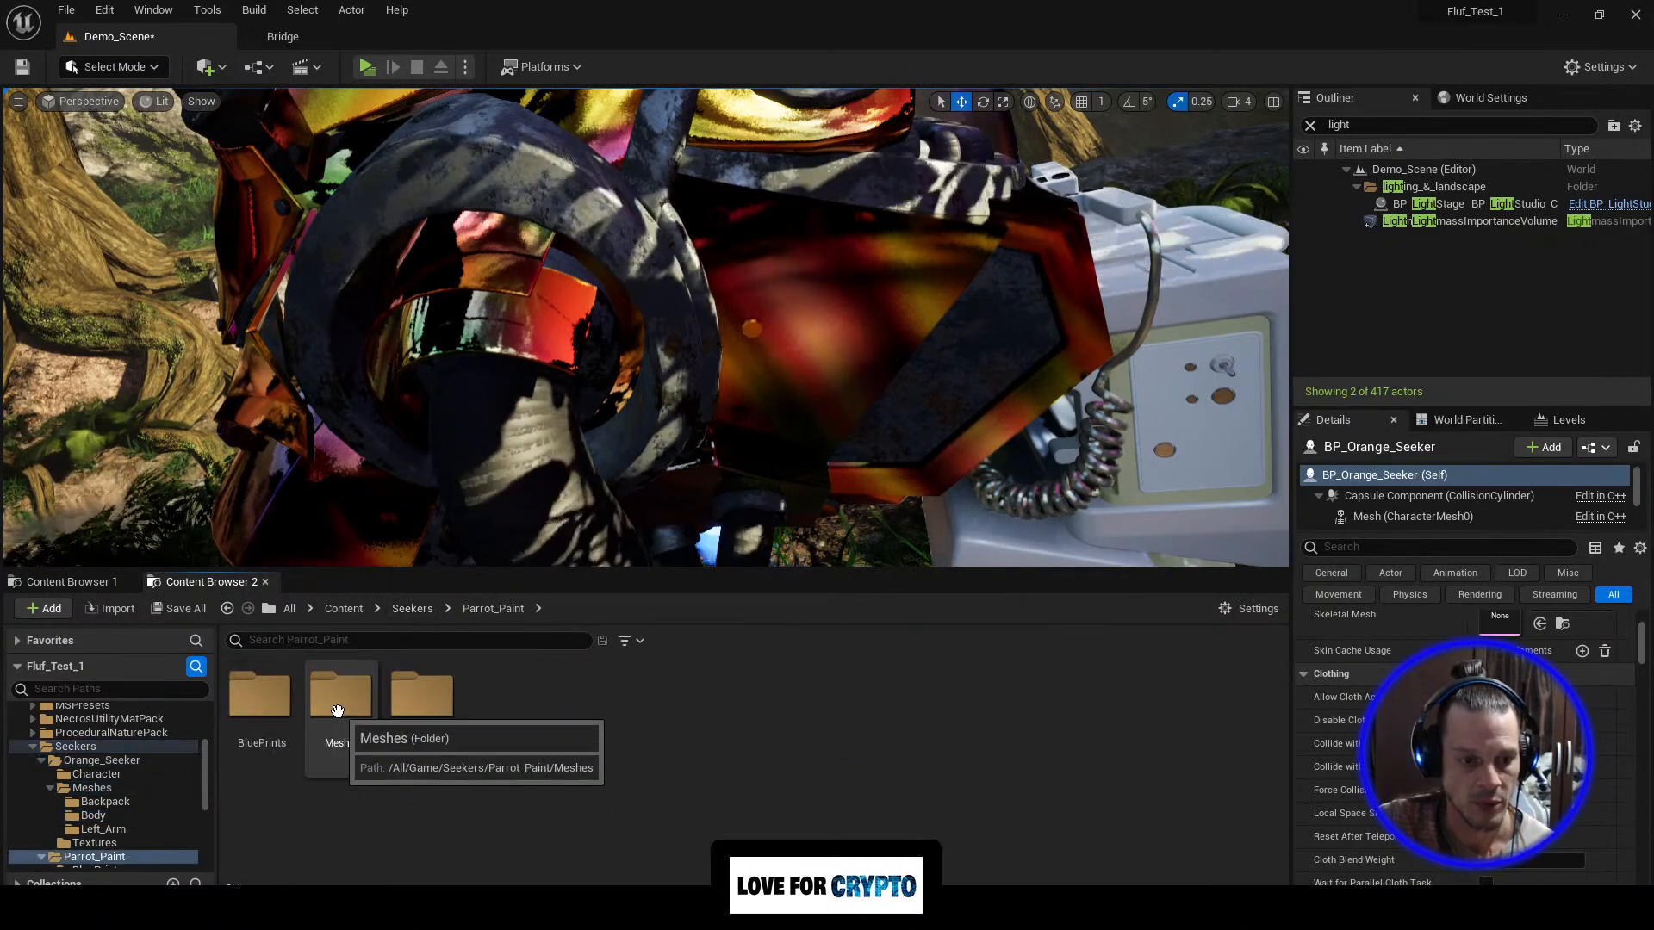
{"action": "double_click", "coordinate": [357, 716]}
{"action": "left_click", "coordinate": [417, 707]}
{"action": "double_click", "coordinate": [417, 707]}
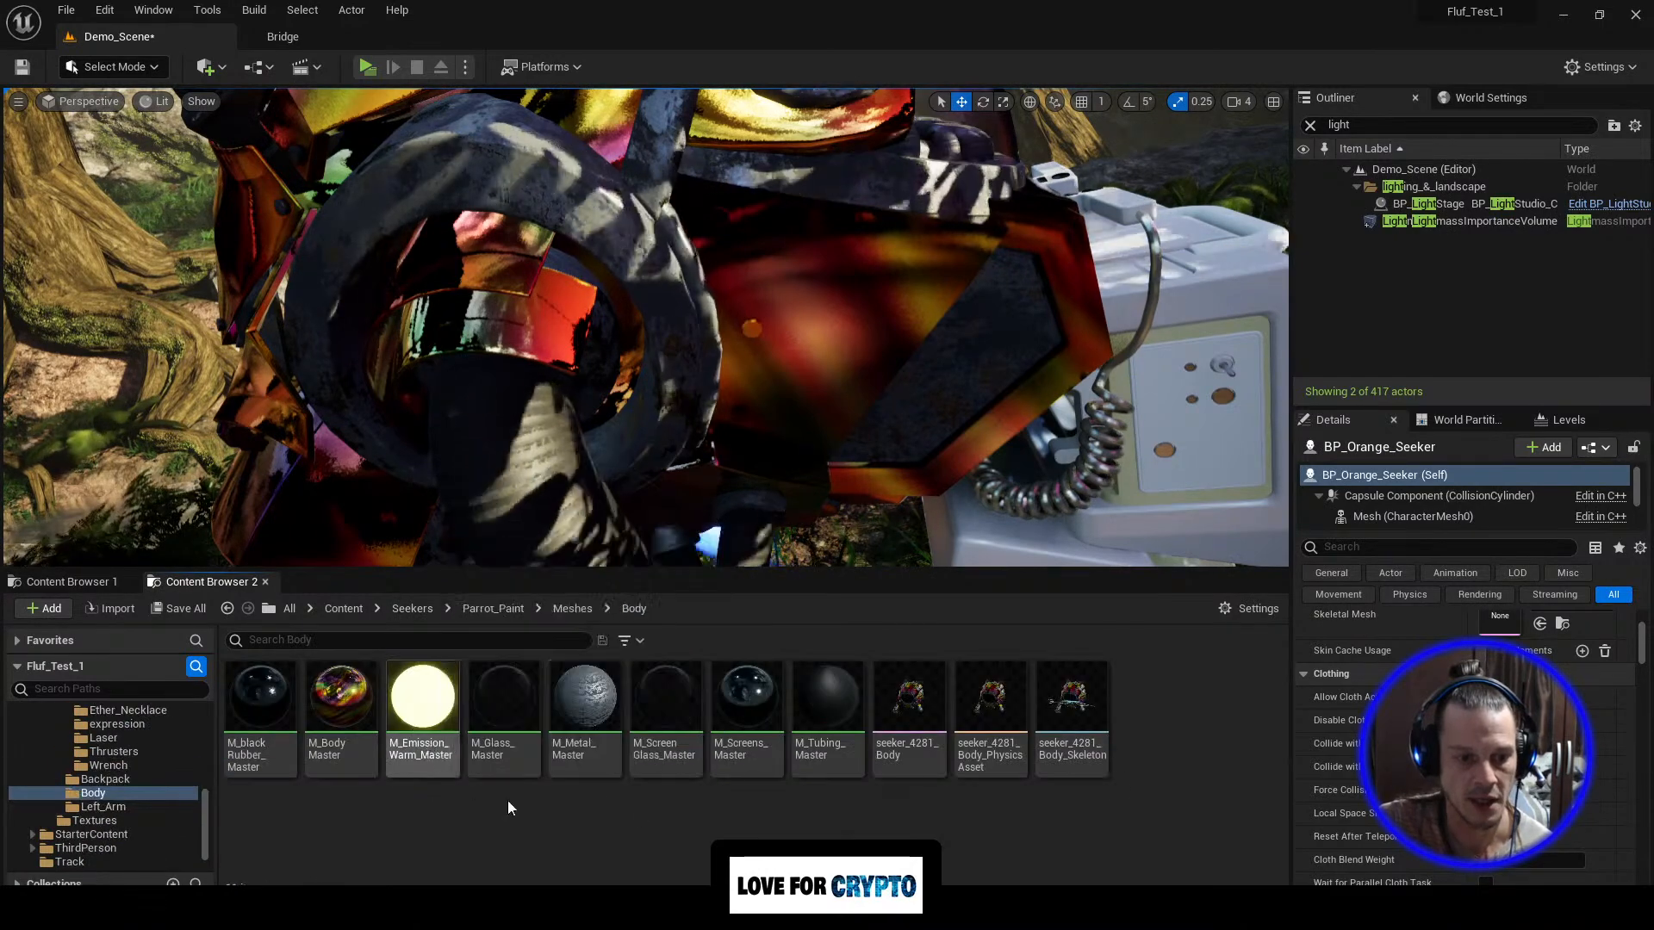
{"action": "left_click", "coordinate": [575, 755]}
{"action": "double_click", "coordinate": [581, 748]}
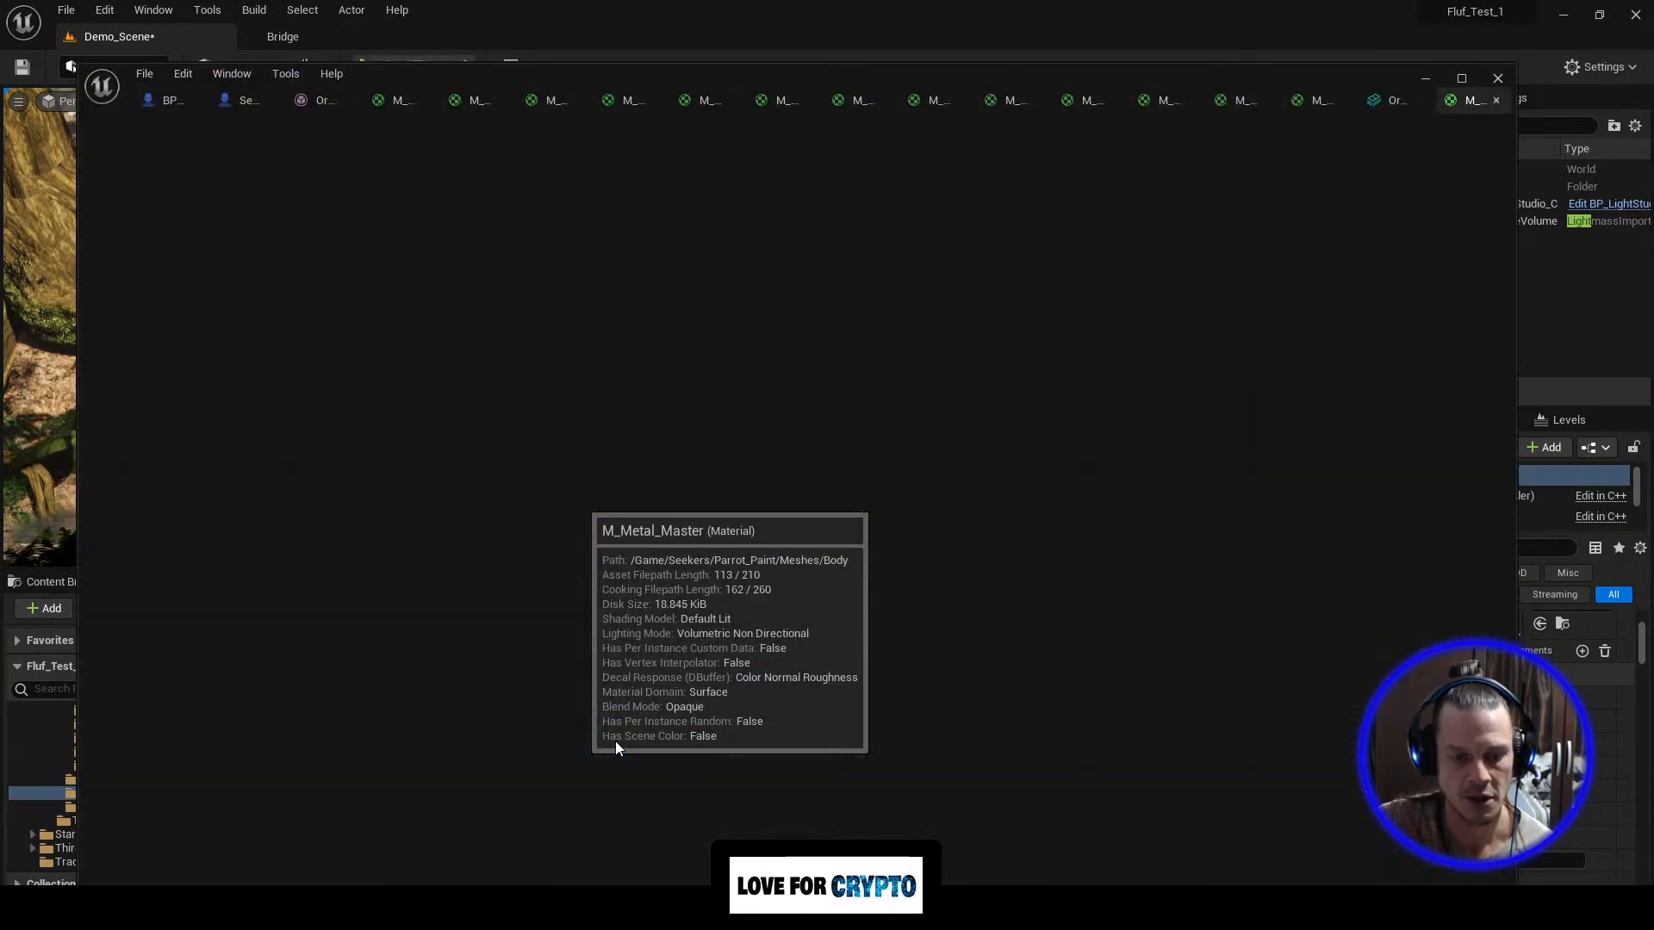
Step: Examine the M_Metal_Master graph, including its tiling Param, Divide and two Multiply nodes, and return to Demo_Scene
{"action": "right_click_drag", "start_coordinate": [946, 313], "coordinate": [1377, 188]}
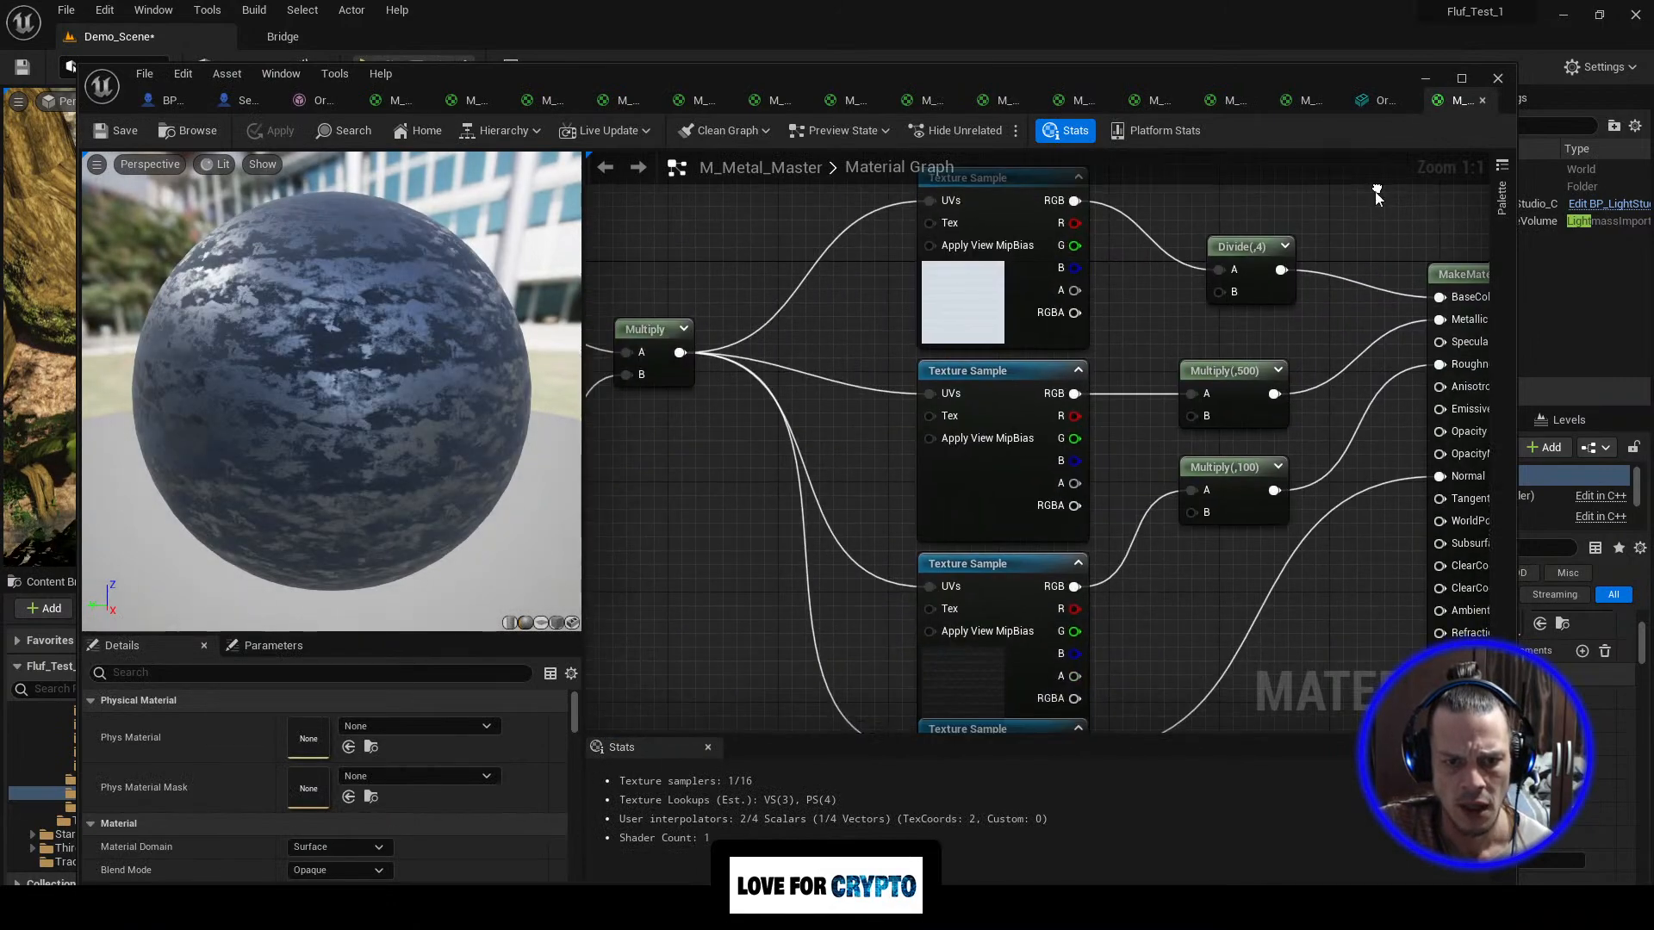
{"action": "scroll", "coordinate": [901, 534], "scroll_direction": "down", "scroll_amount": 3}
{"action": "right_click_drag", "start_coordinate": [724, 572], "coordinate": [991, 541]}
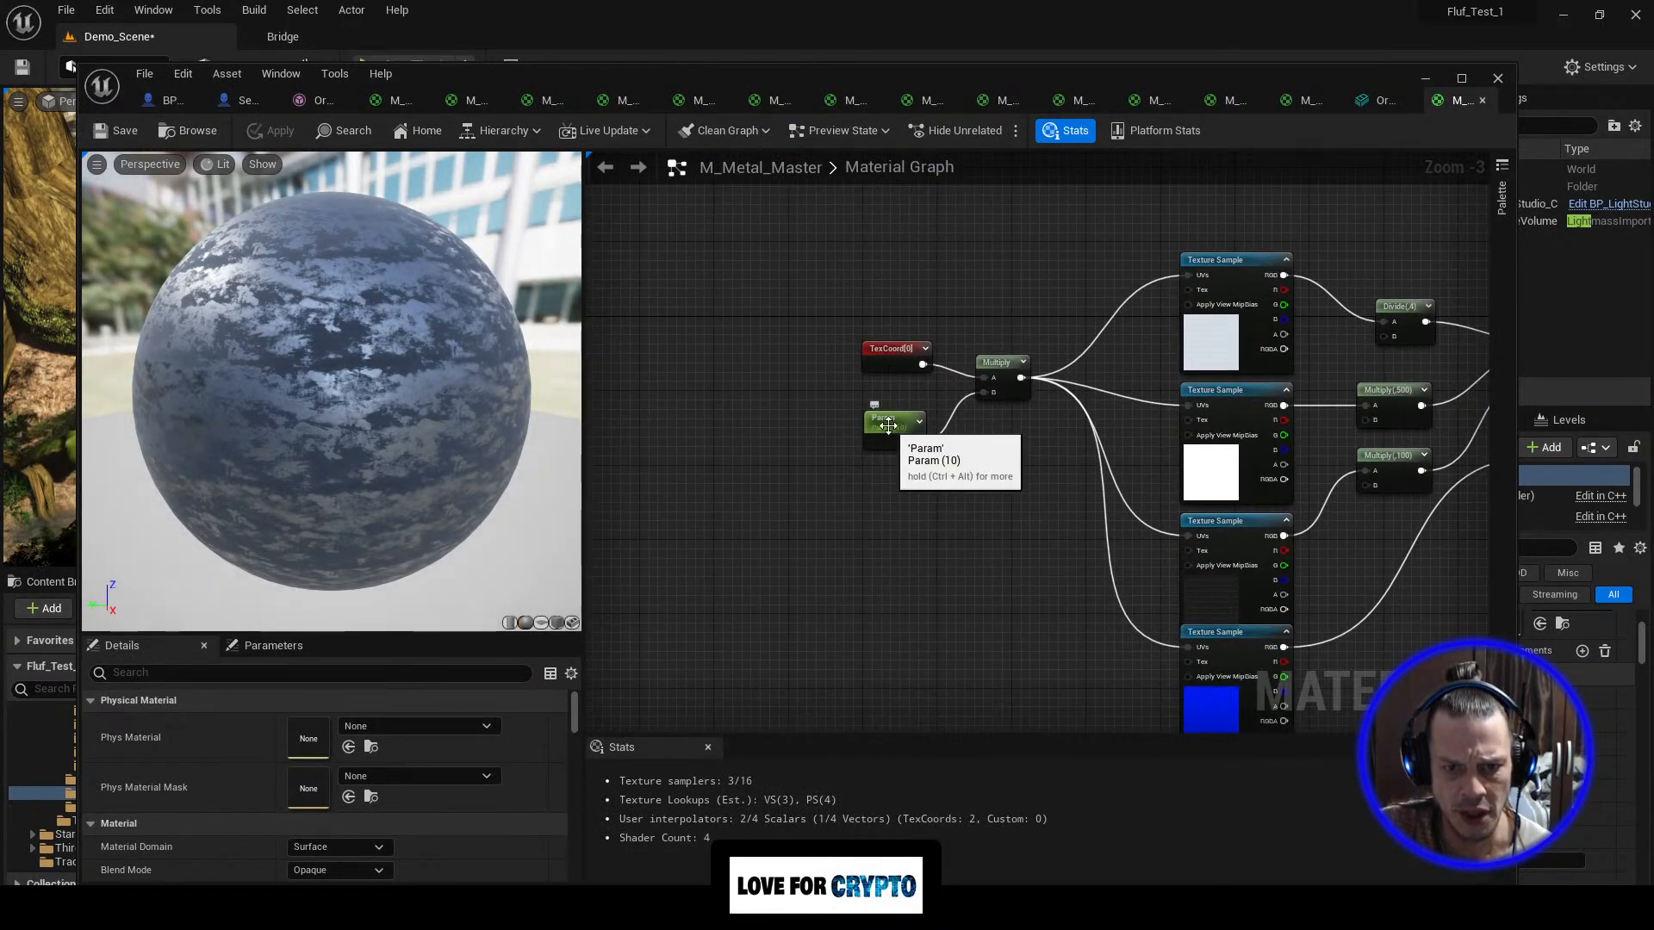
{"action": "left_click", "coordinate": [893, 439]}
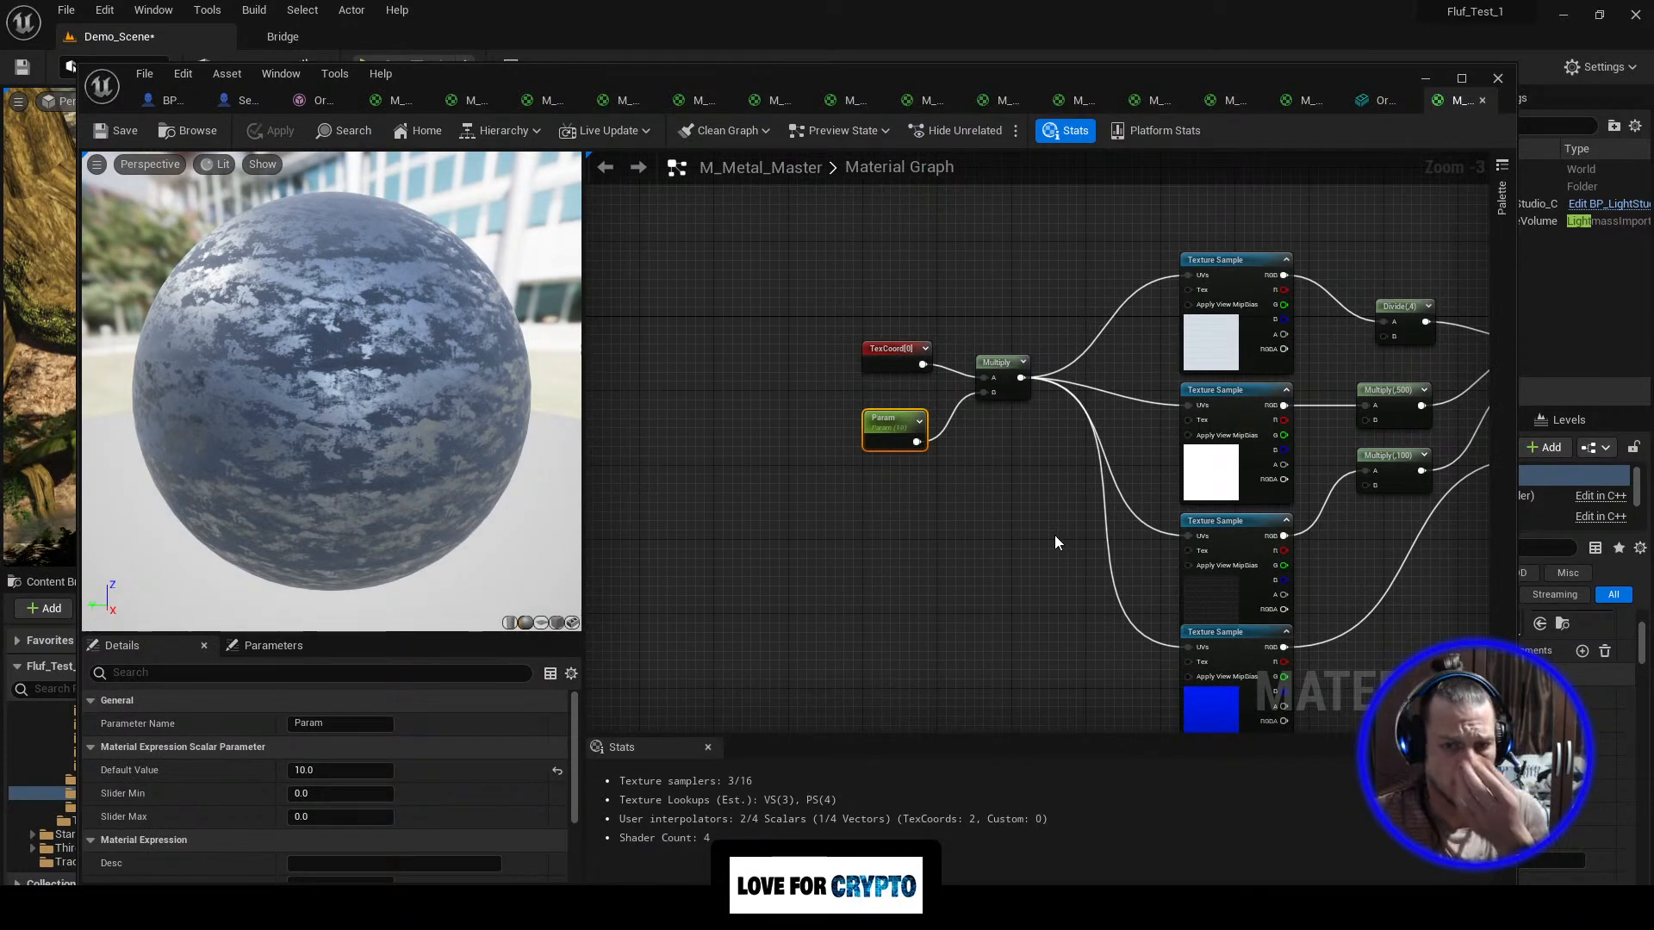
{"action": "right_click_drag", "start_coordinate": [993, 576], "coordinate": [734, 588]}
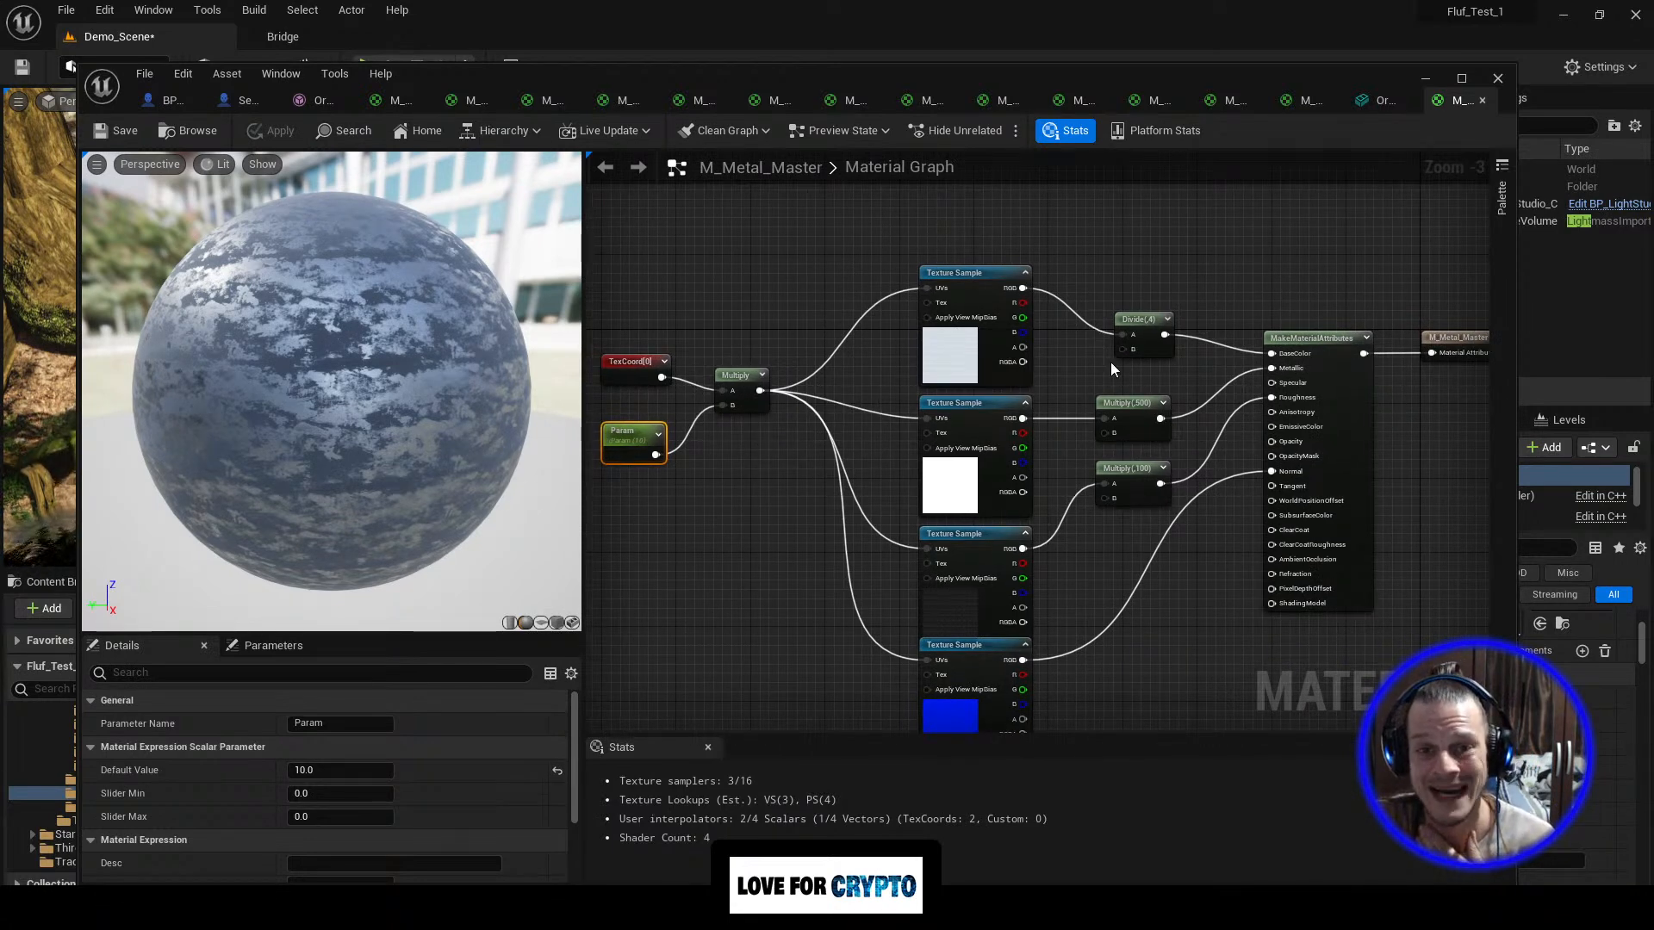
{"action": "scroll", "coordinate": [1109, 362], "scroll_direction": "up", "scroll_amount": 1}
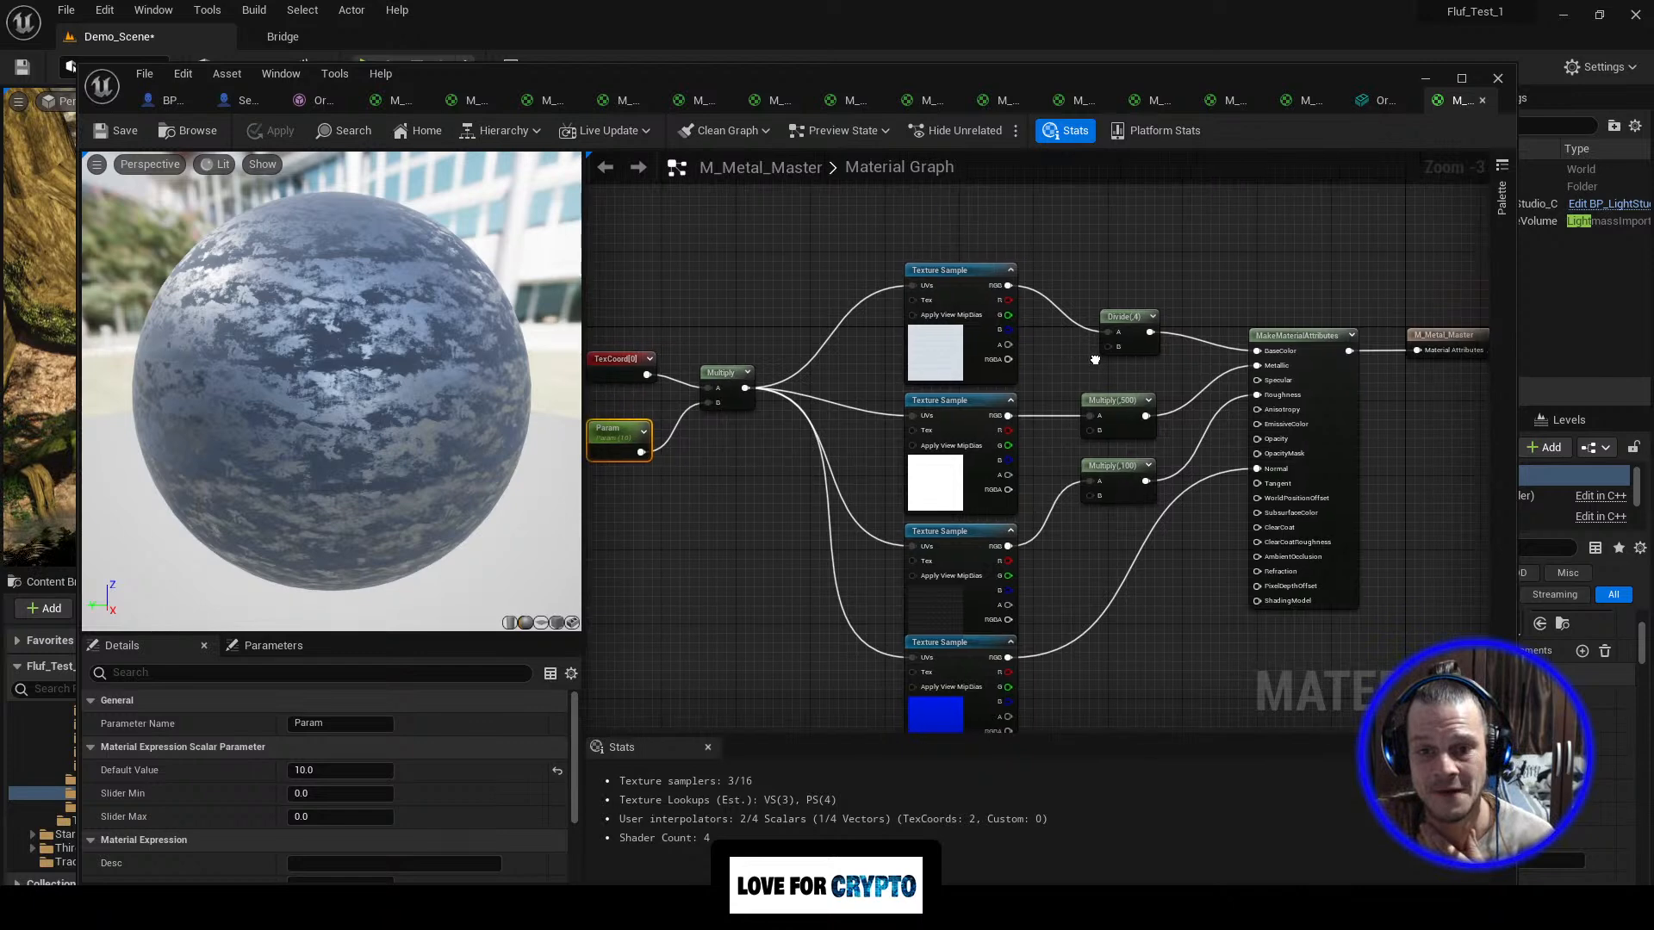
{"action": "left_click", "coordinate": [1133, 315]}
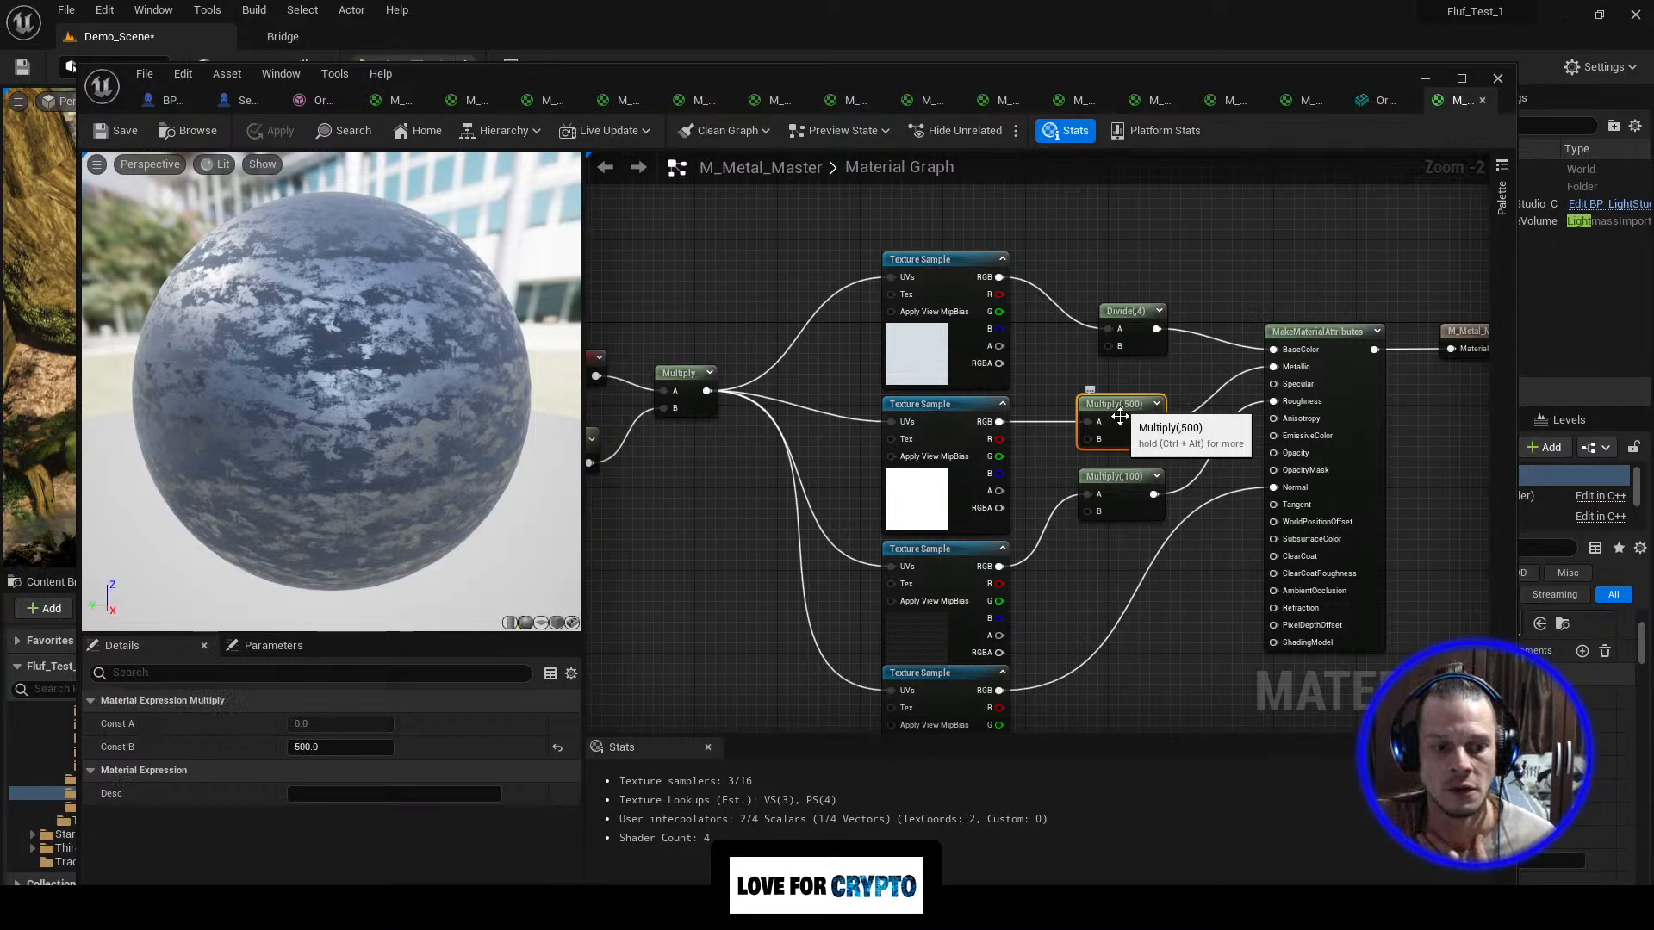
{"action": "left_click", "coordinate": [1125, 517]}
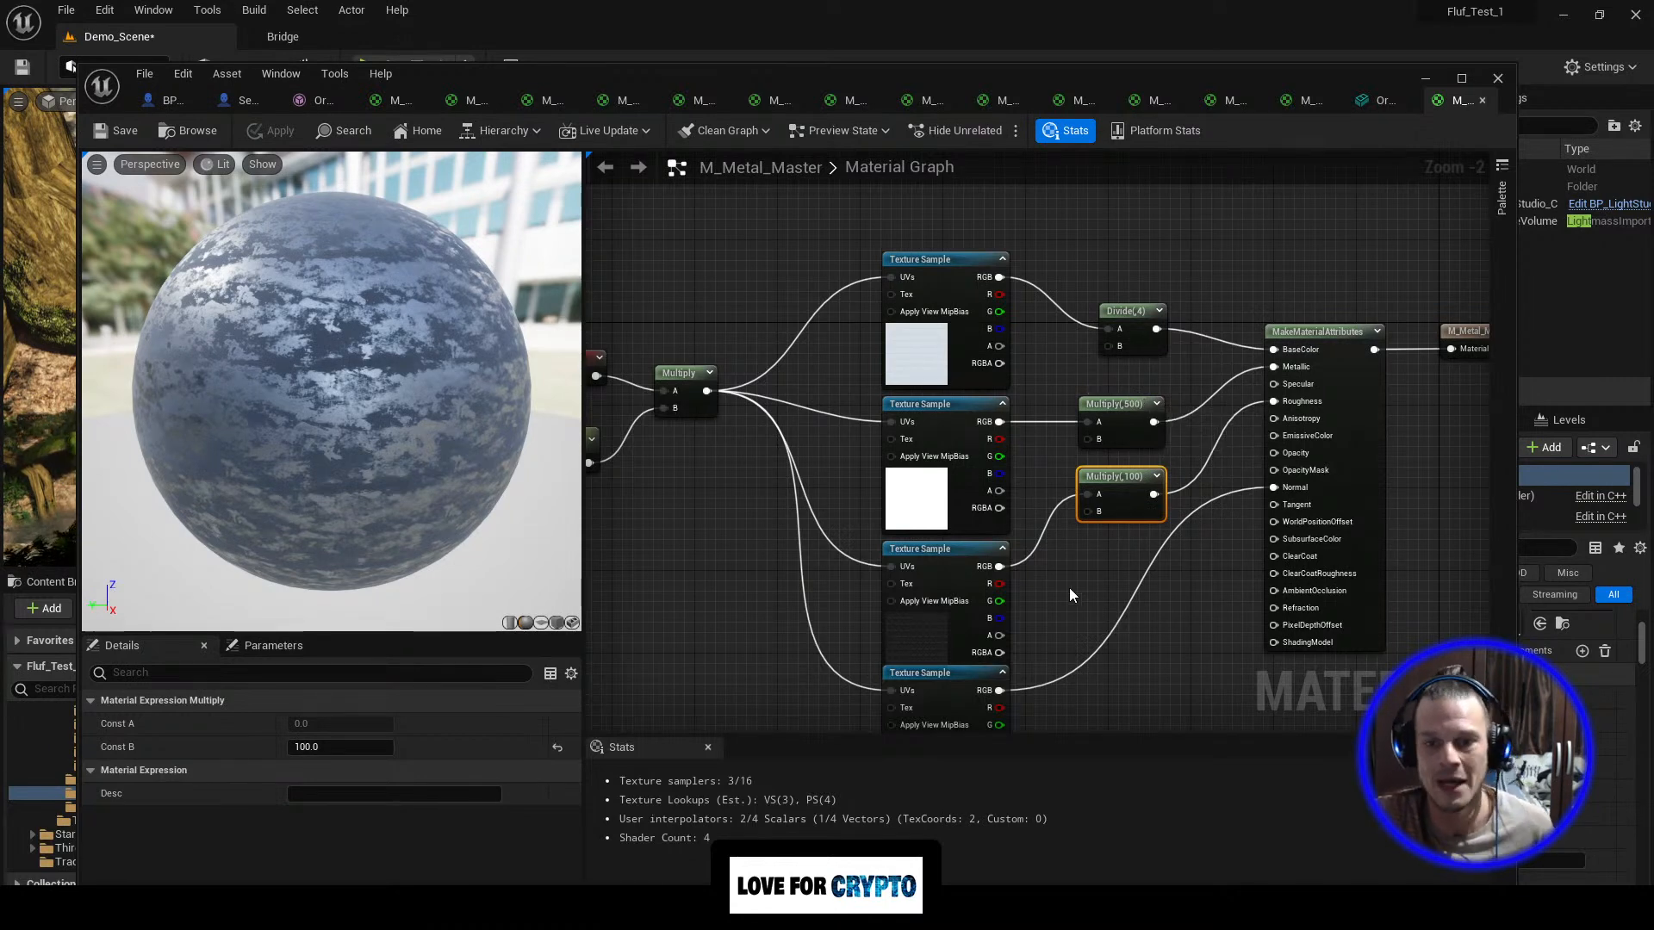
{"action": "scroll", "coordinate": [853, 444], "scroll_direction": "down", "scroll_amount": 2}
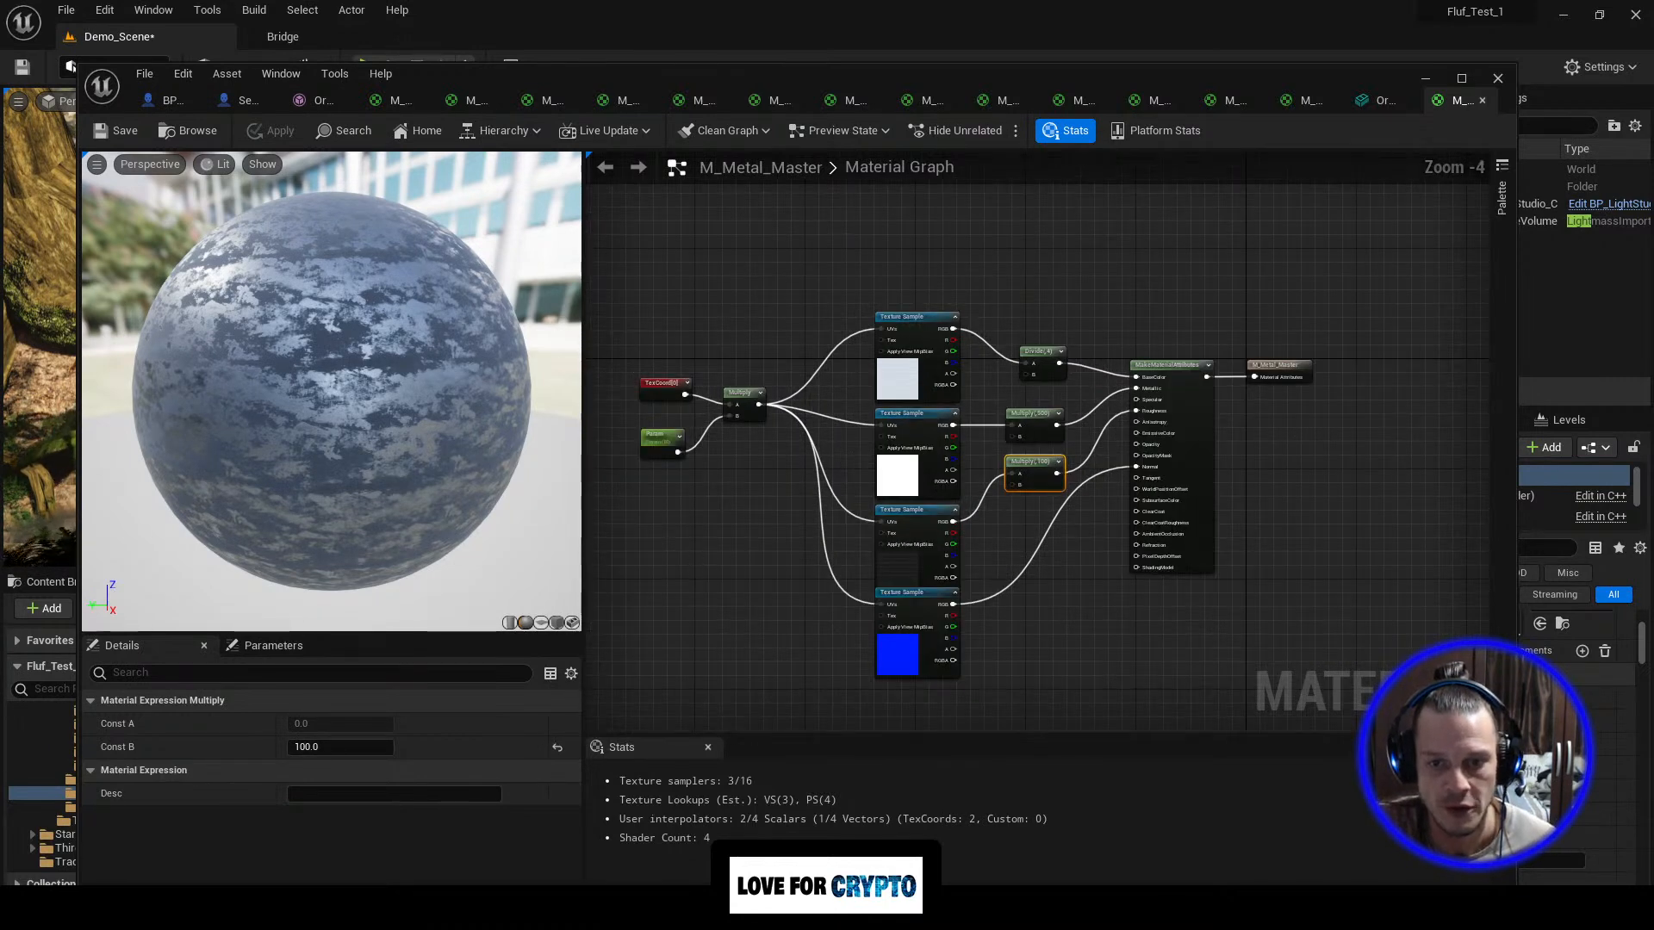
{"action": "scroll", "coordinate": [701, 576], "scroll_direction": "down", "scroll_amount": 1}
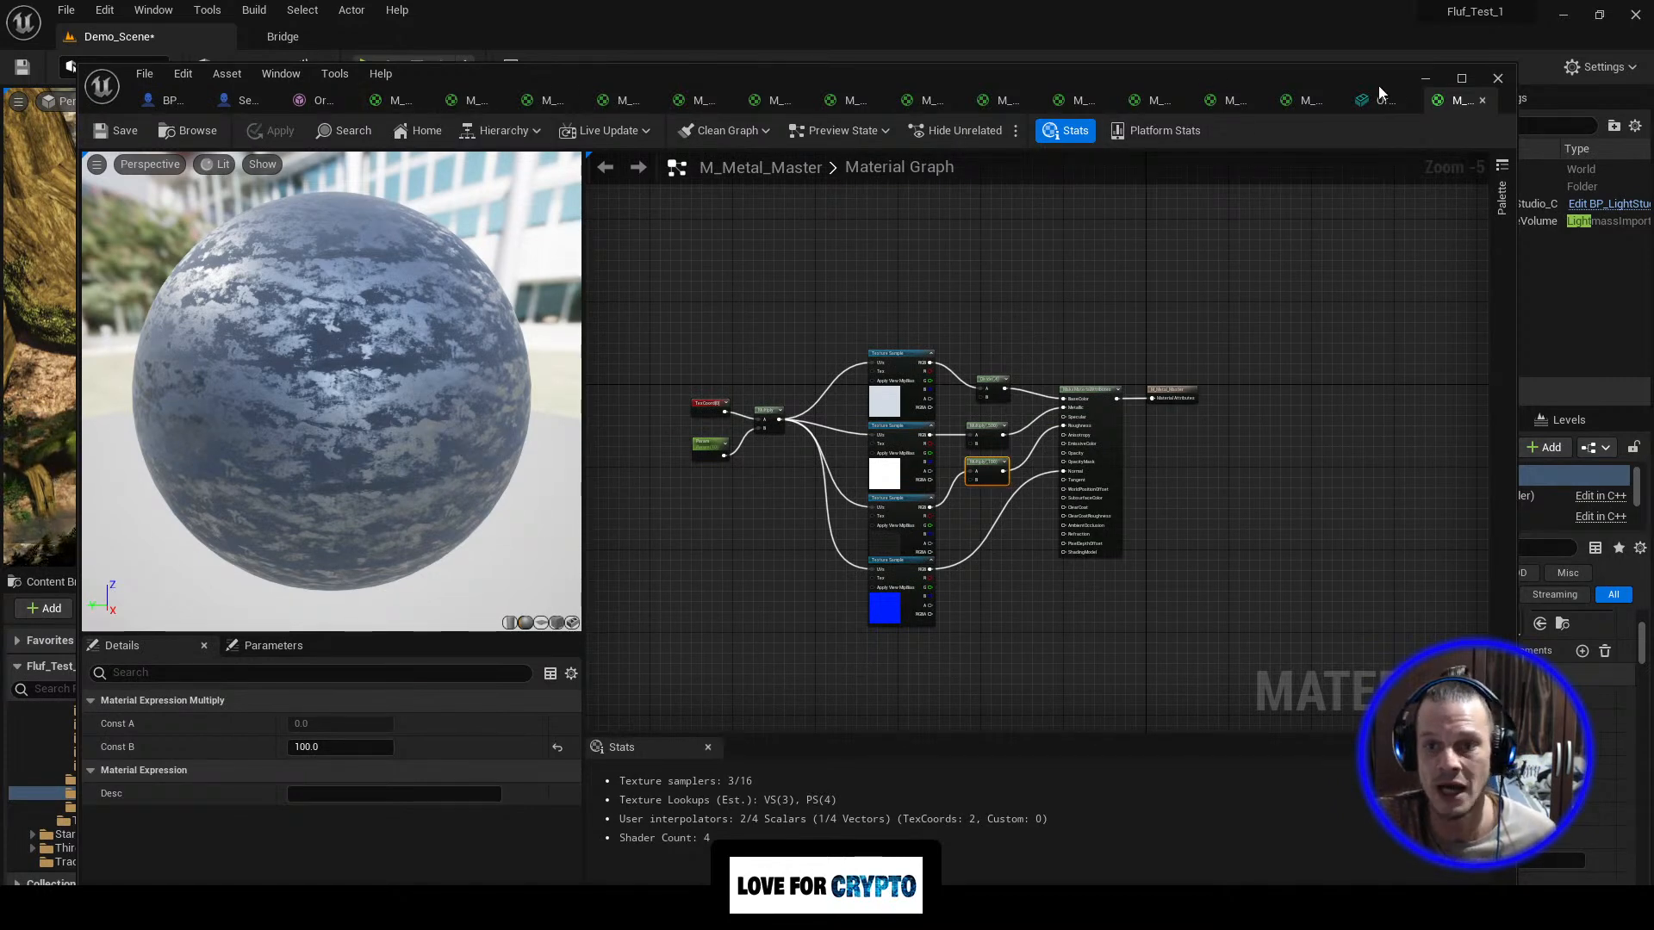
{"action": "left_click", "coordinate": [1424, 78]}
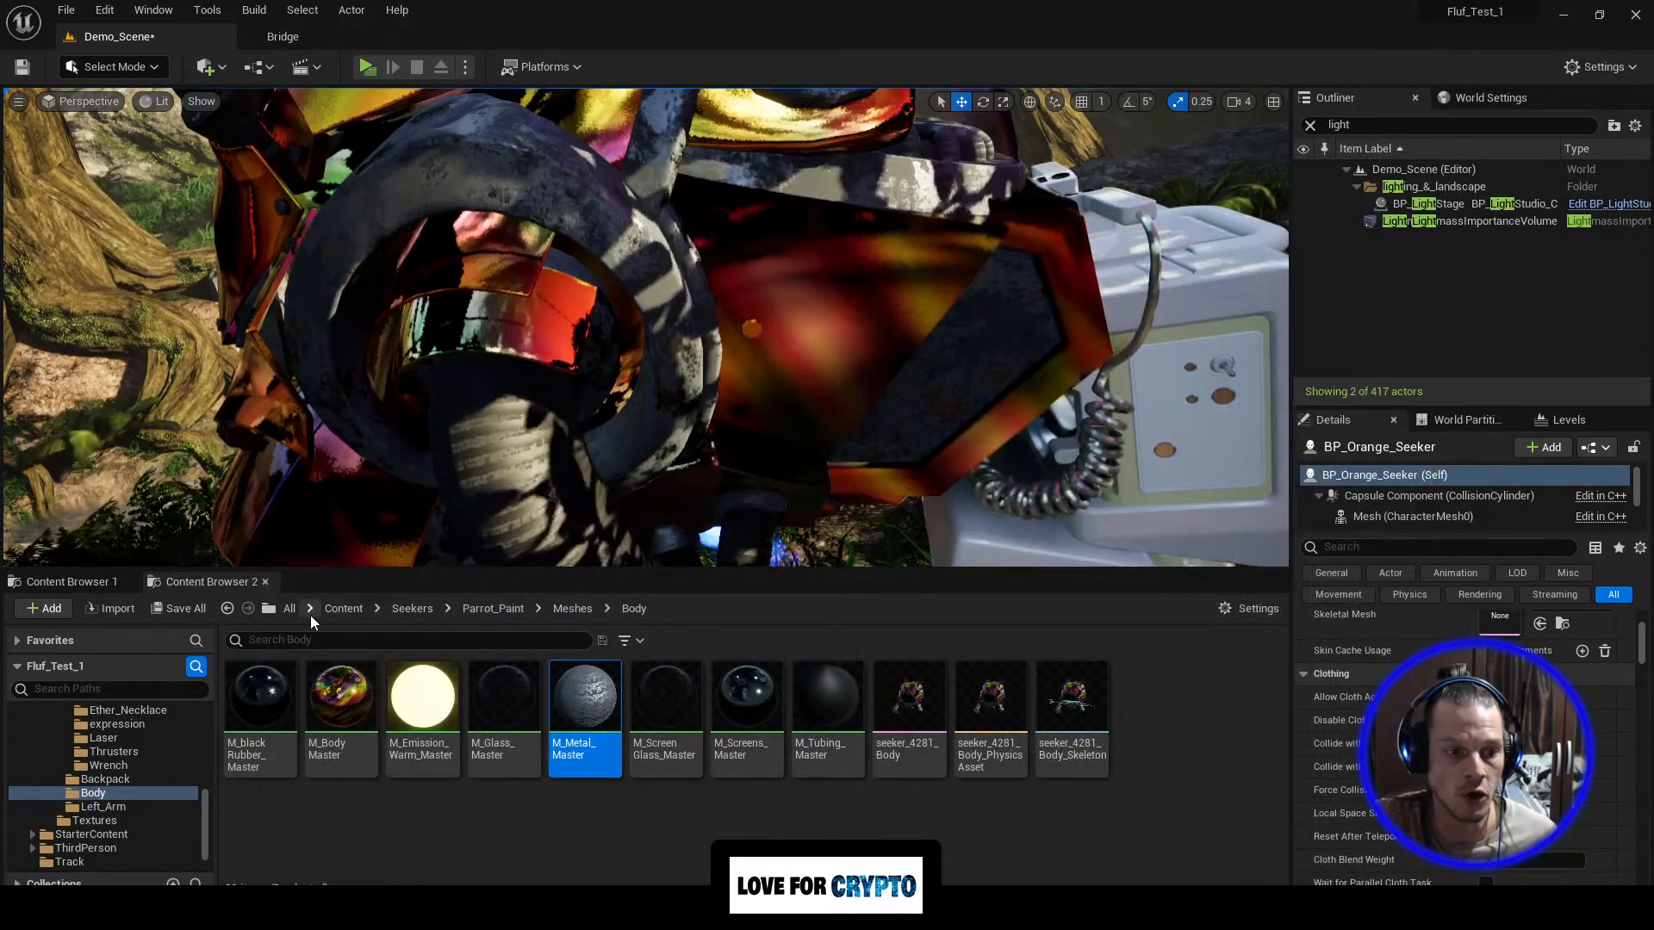
Step: Search the MaterialFunctionCollection folder for "glass" and select the emissive statue glass material instance, with the orange seeker in view
{"action": "left_click", "coordinate": [342, 609]}
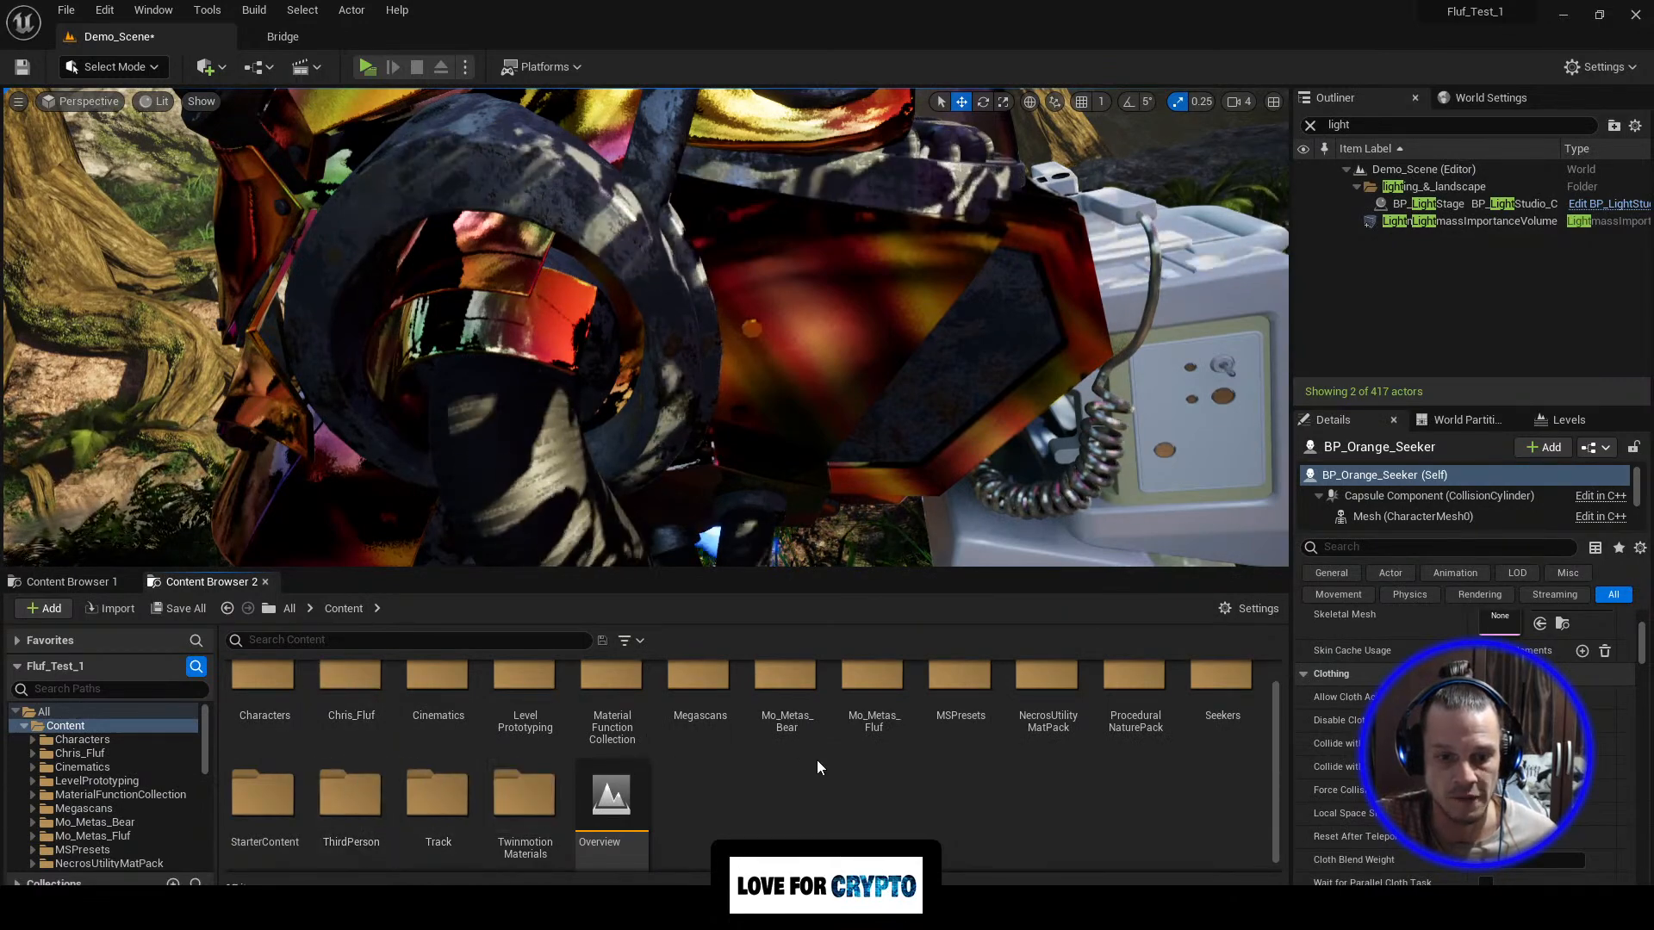
{"action": "scroll", "coordinate": [681, 767], "scroll_direction": "up", "scroll_amount": 1, "text": "ctrl"}
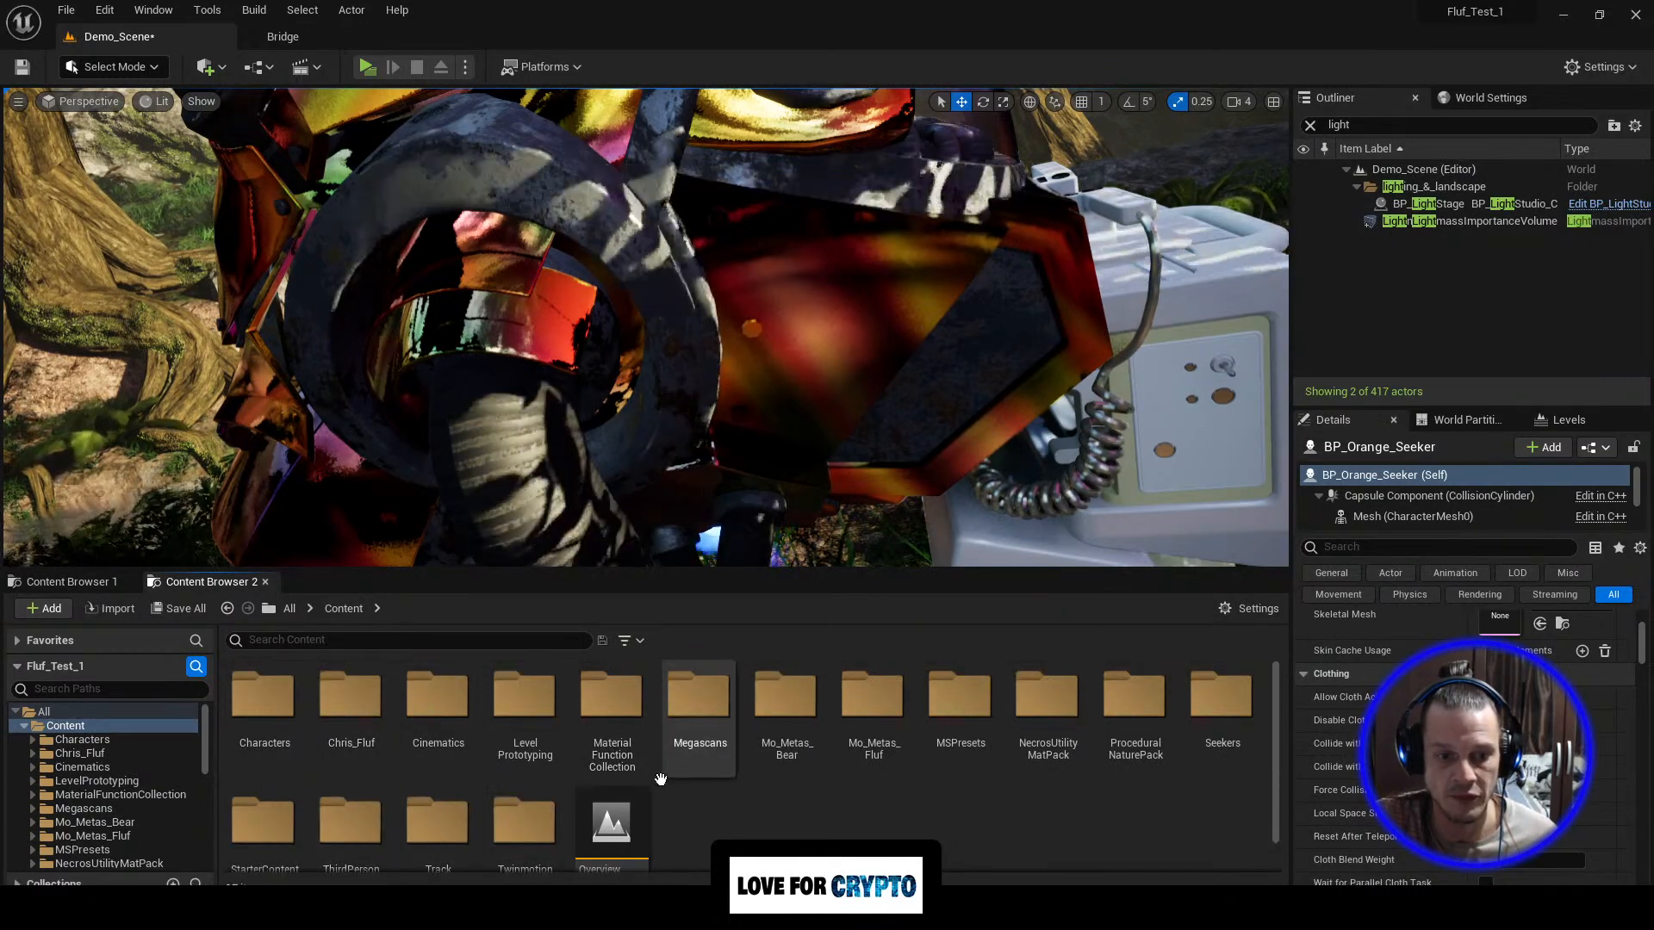
{"action": "double_click", "coordinate": [617, 705]}
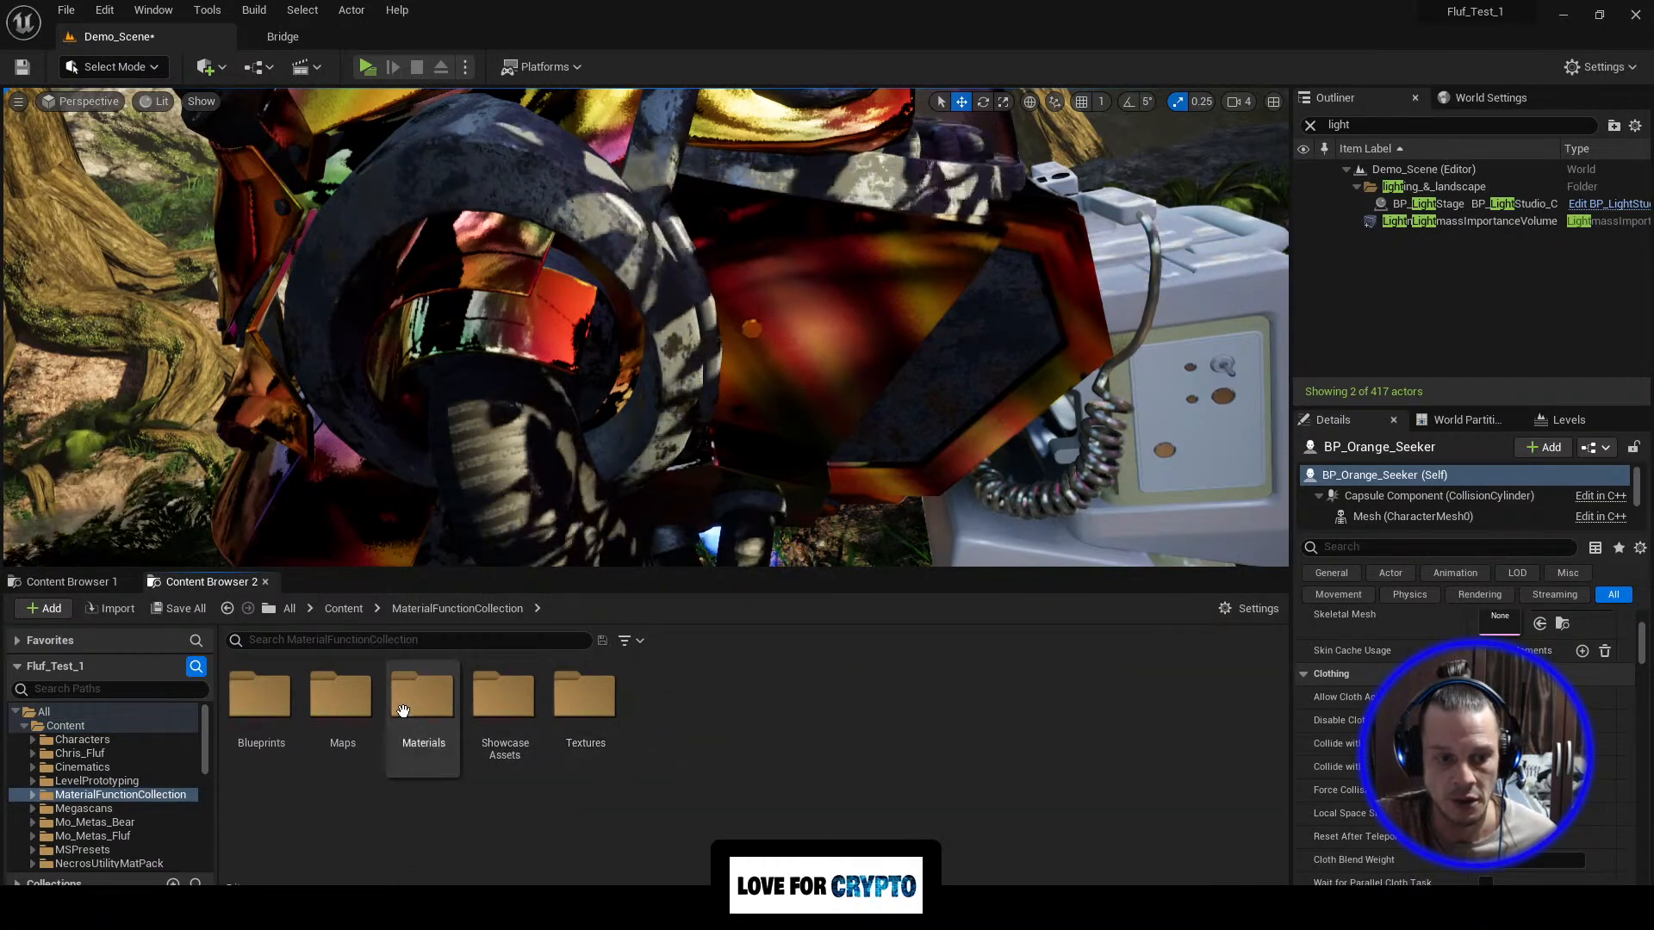
{"action": "left_click", "coordinate": [408, 642]}
{"action": "type", "text": "g"}
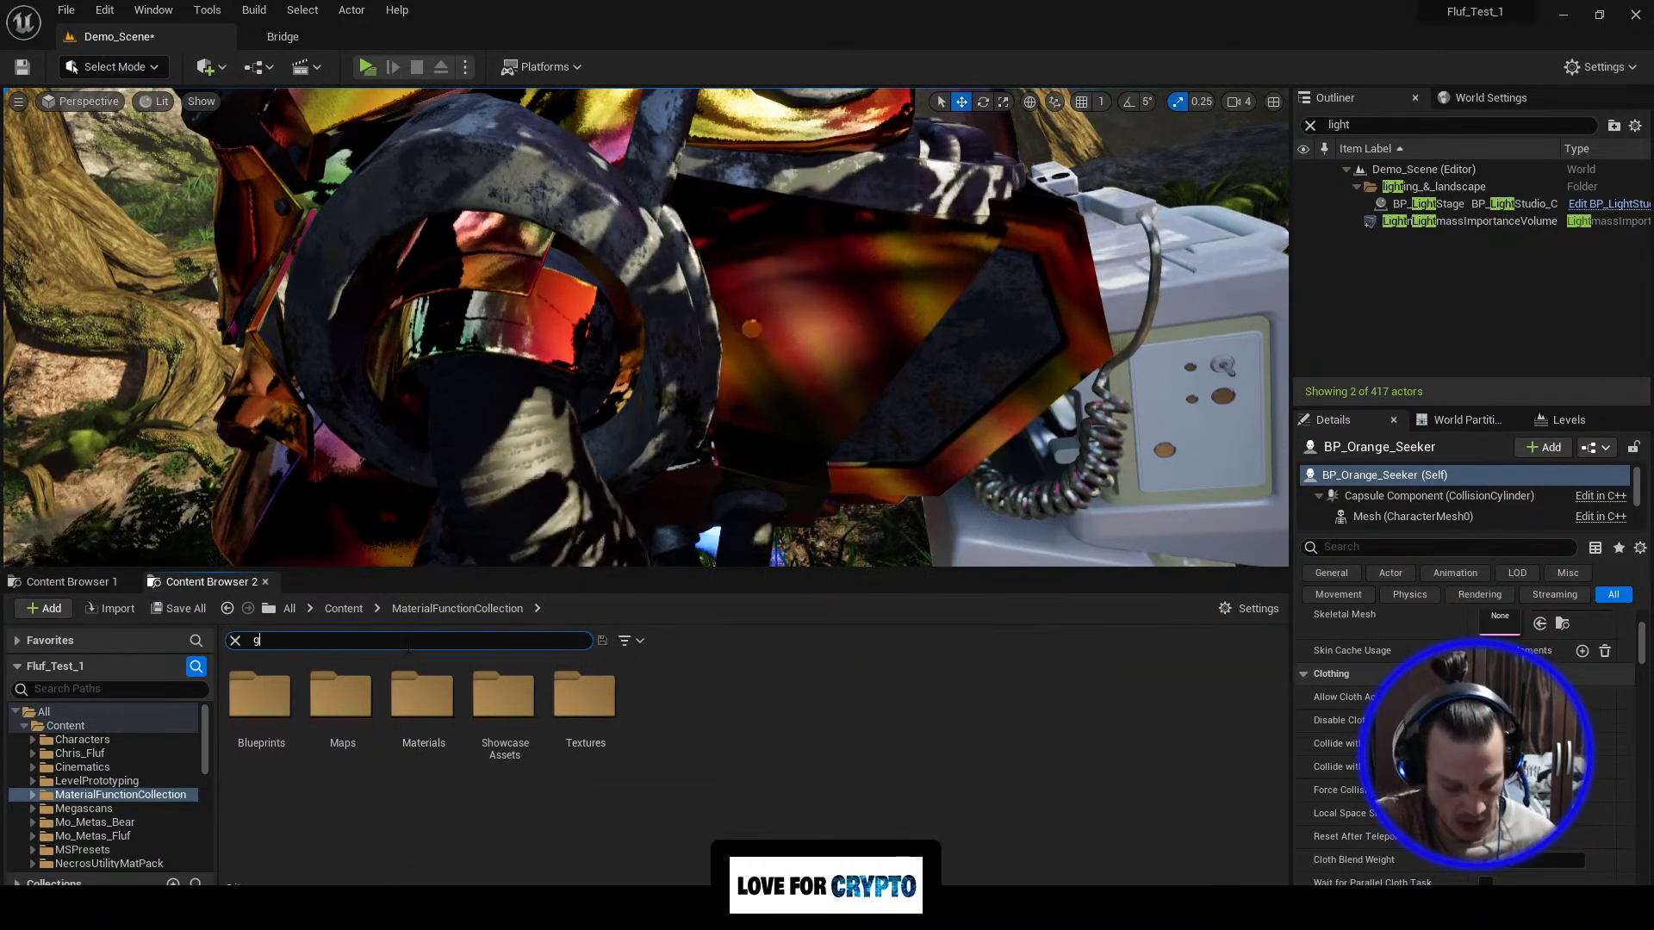
{"action": "type", "text": "lass"}
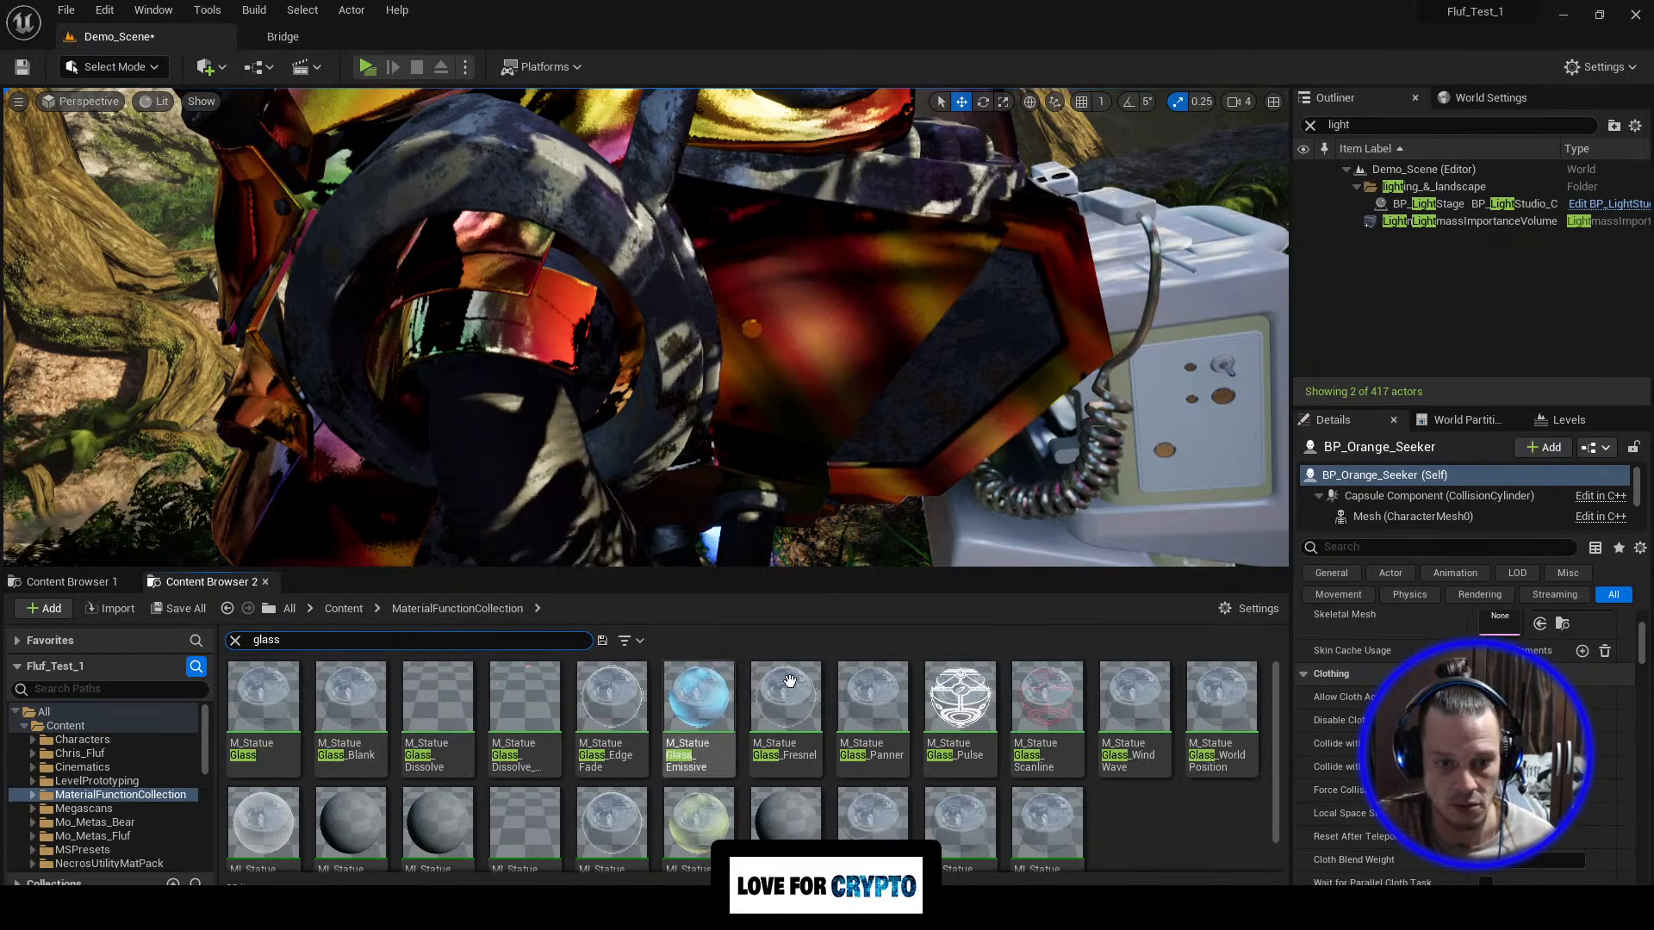
{"action": "scroll", "coordinate": [749, 733], "scroll_direction": "down", "scroll_amount": 1}
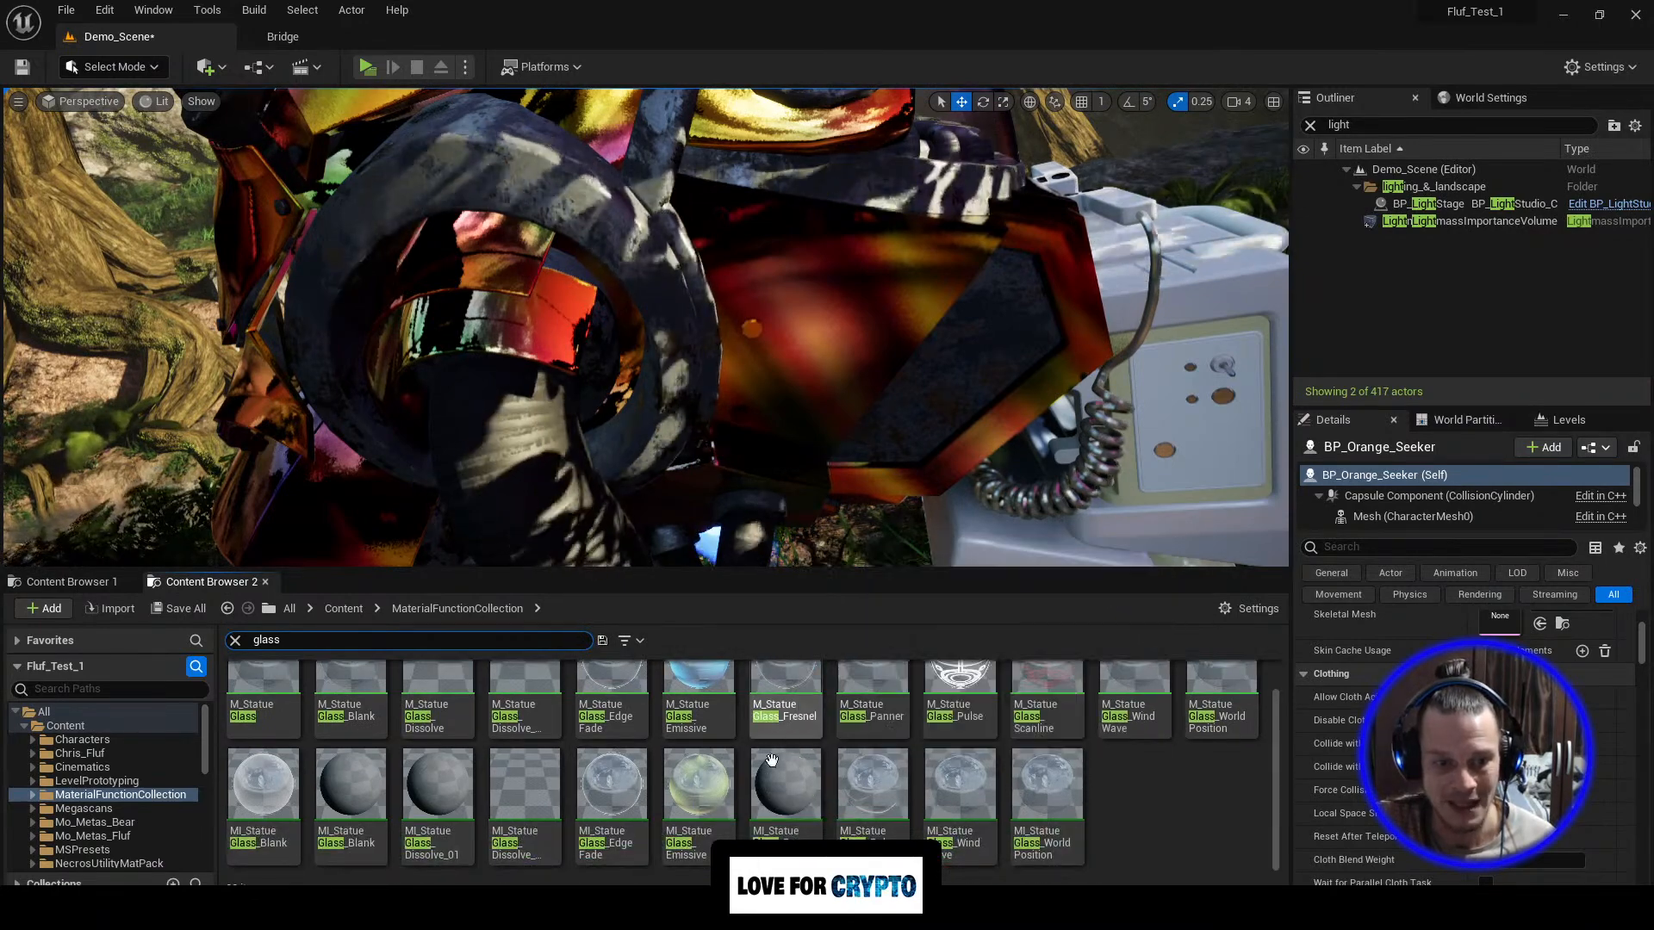
{"action": "left_click", "coordinate": [706, 849]}
{"action": "right_click_drag", "start_coordinate": [860, 449], "coordinate": [1202, 486]}
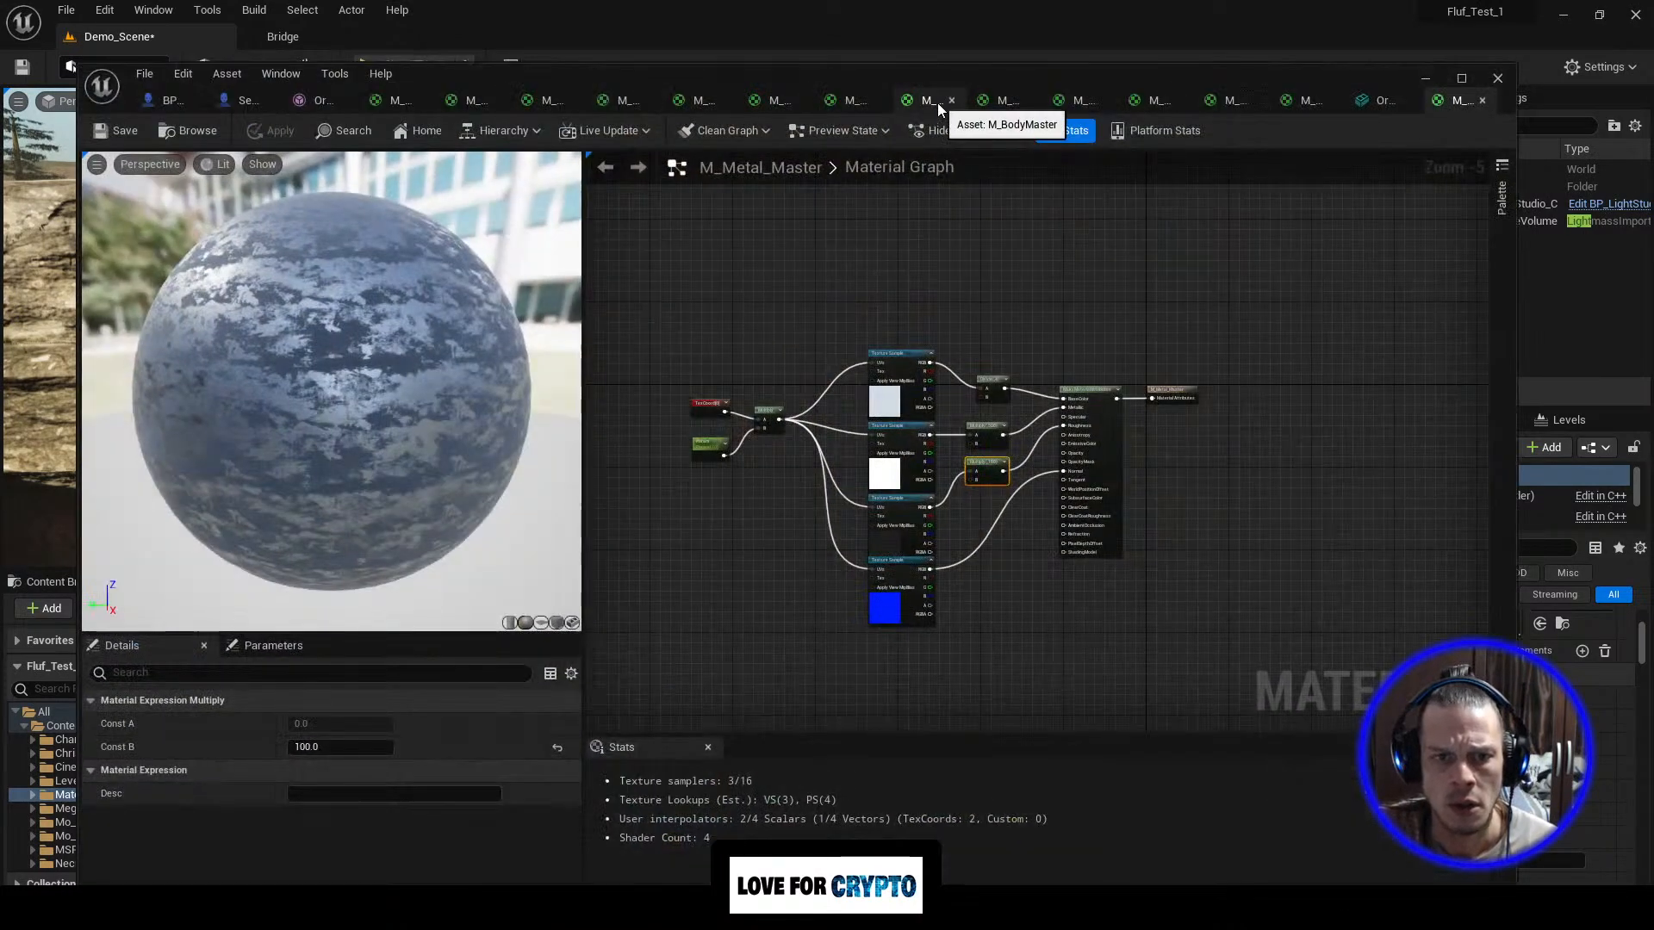
Step: Close two spare material editors plus Parrot_Paint's M_BodyMaster and M_blackRubber_Master, applying the changes to the latter two materials
{"action": "left_click", "coordinate": [913, 102]}
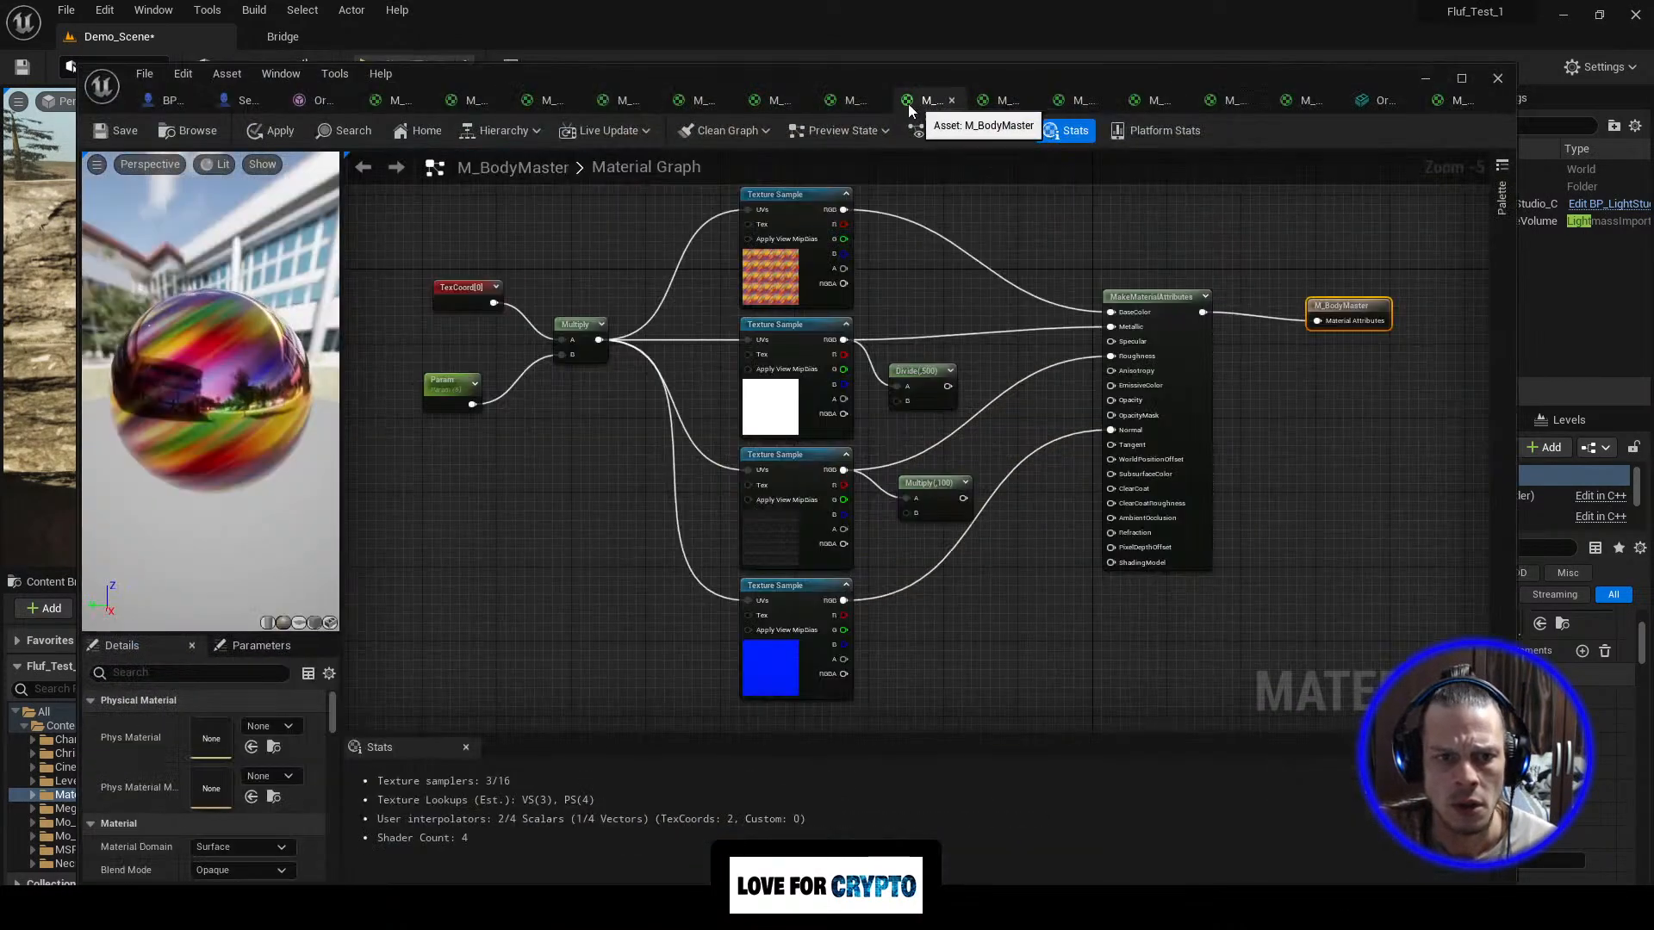
{"action": "left_click", "coordinate": [420, 100]}
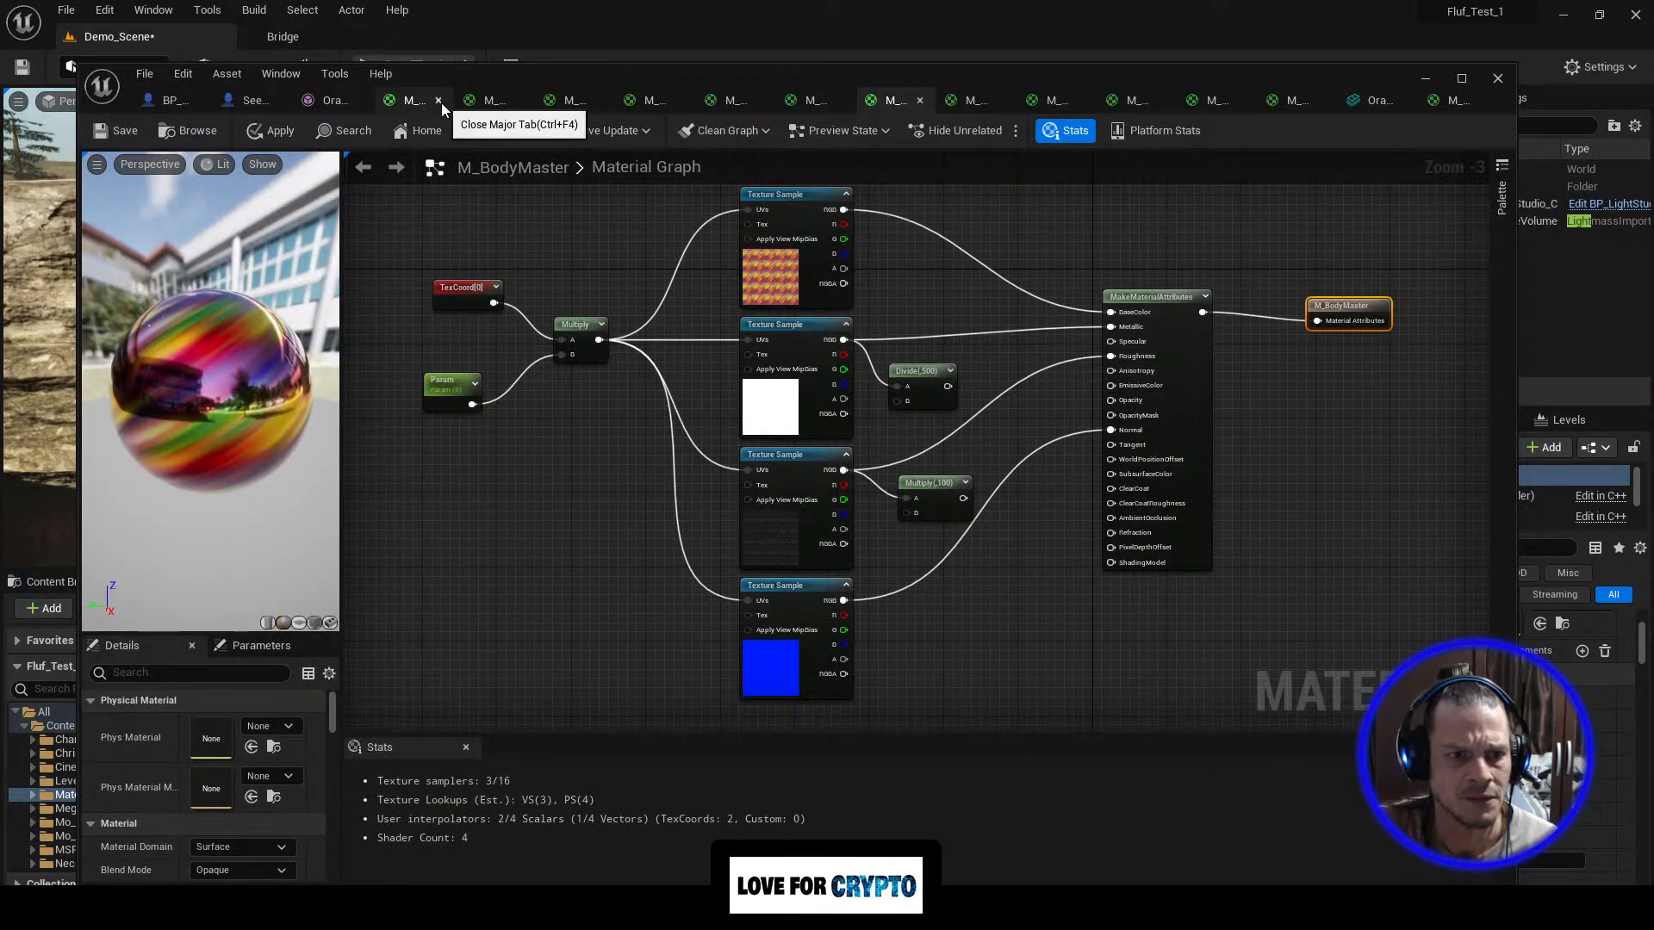
{"action": "left_click", "coordinate": [439, 101]}
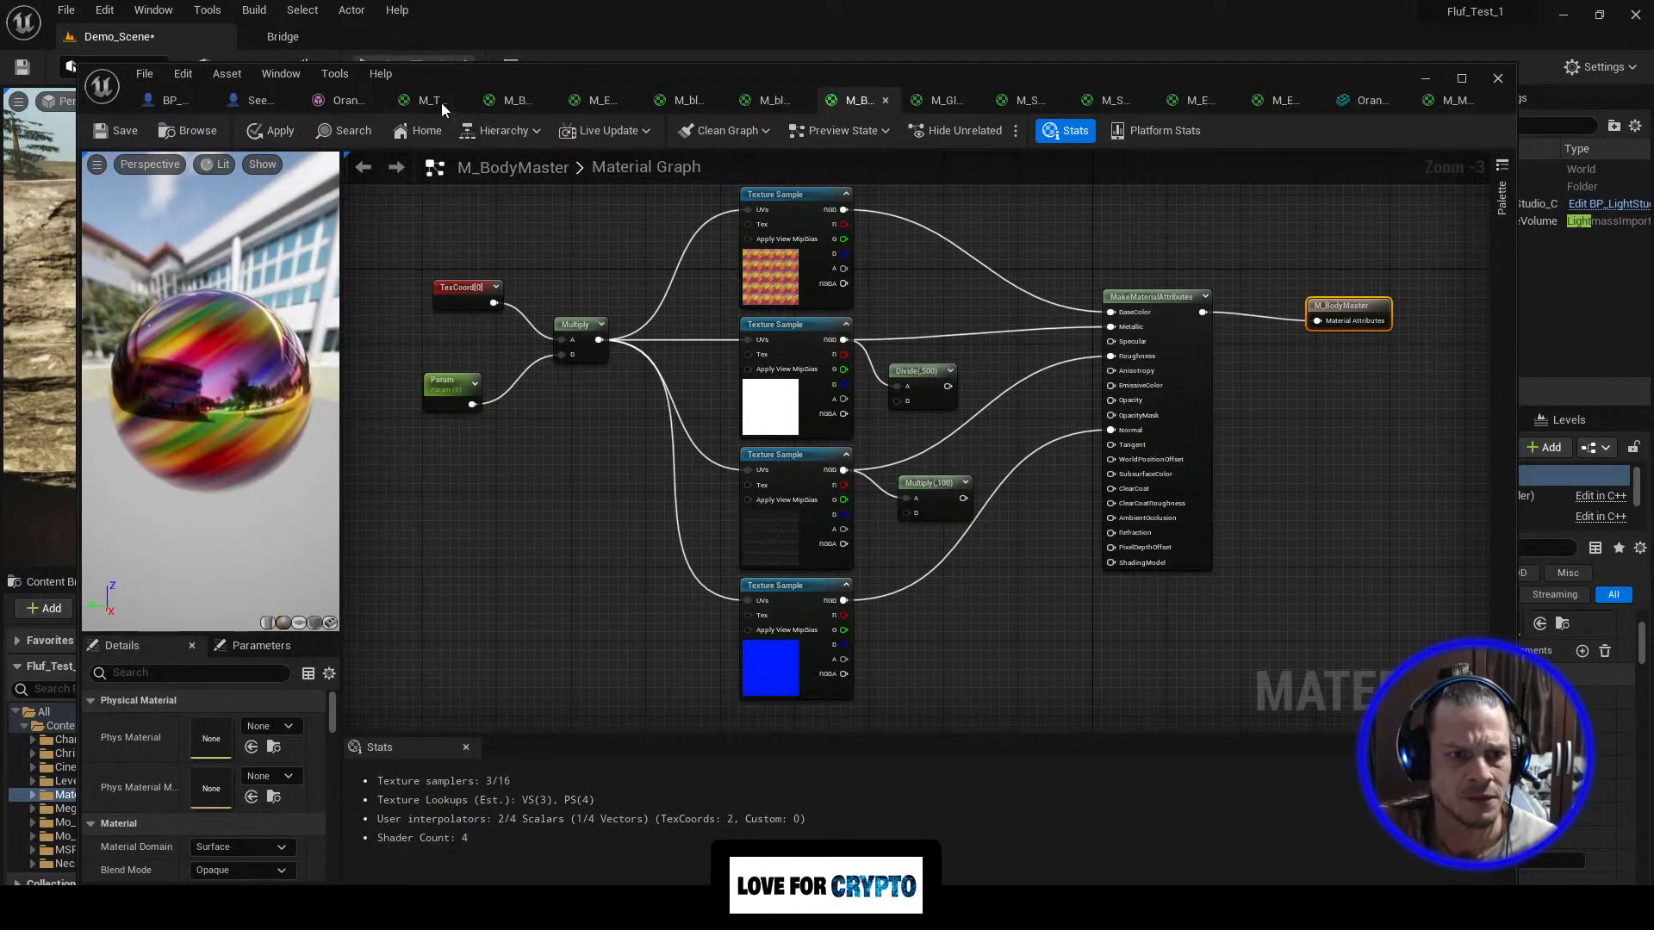
{"action": "left_click", "coordinate": [887, 100]}
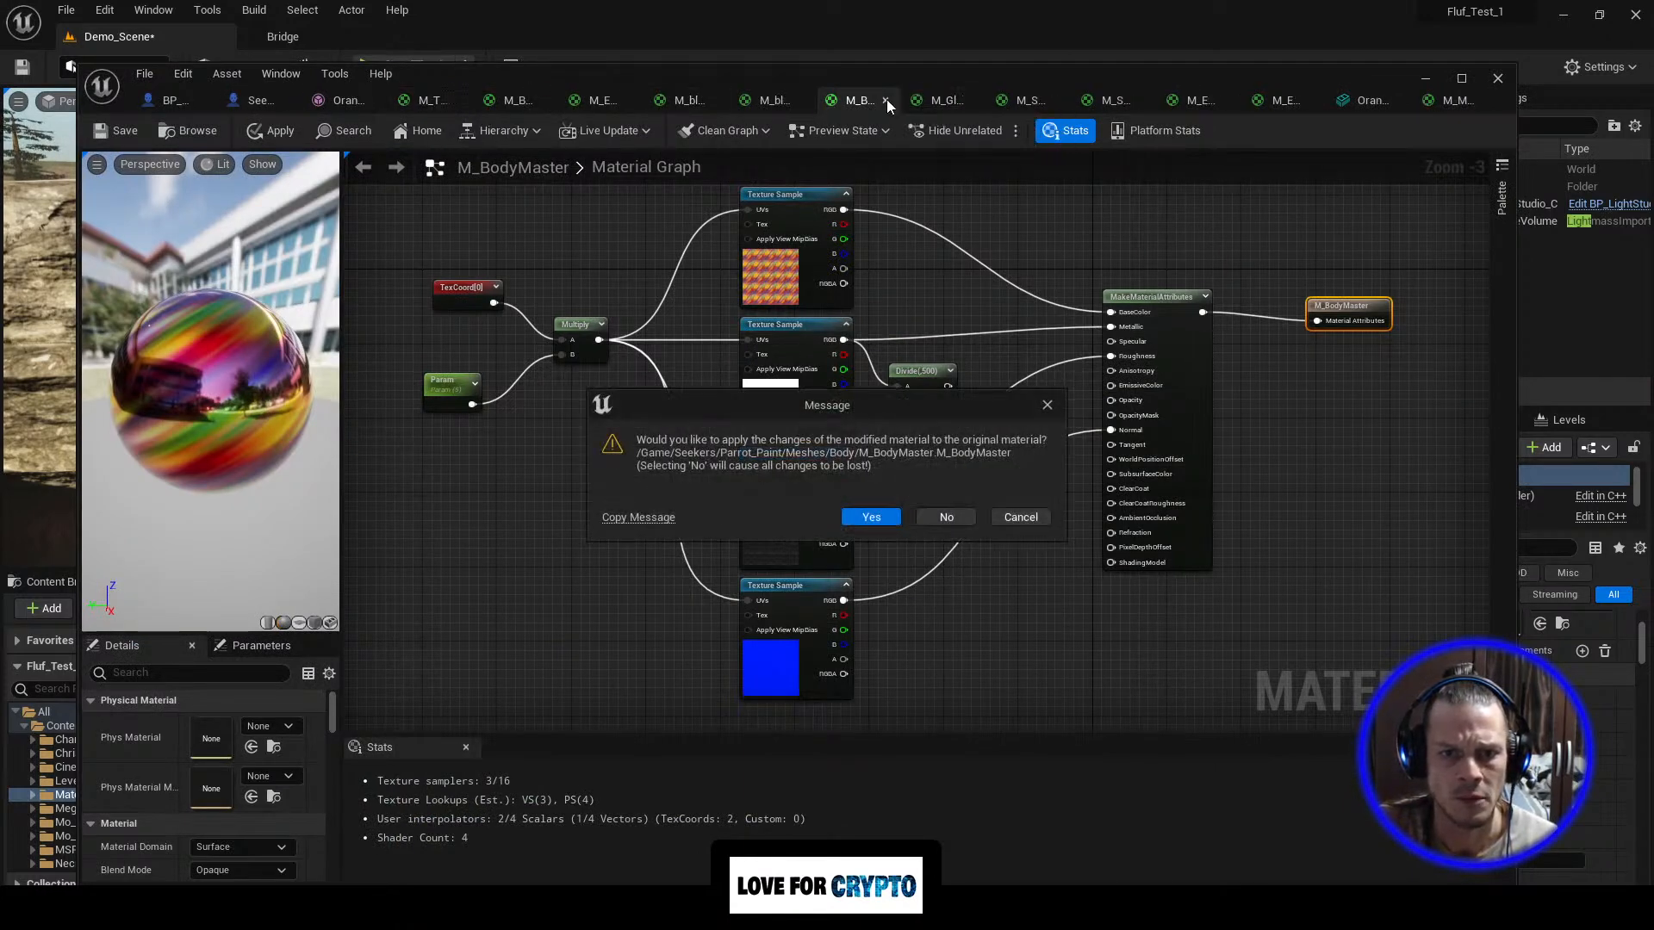
{"action": "left_click", "coordinate": [886, 518]}
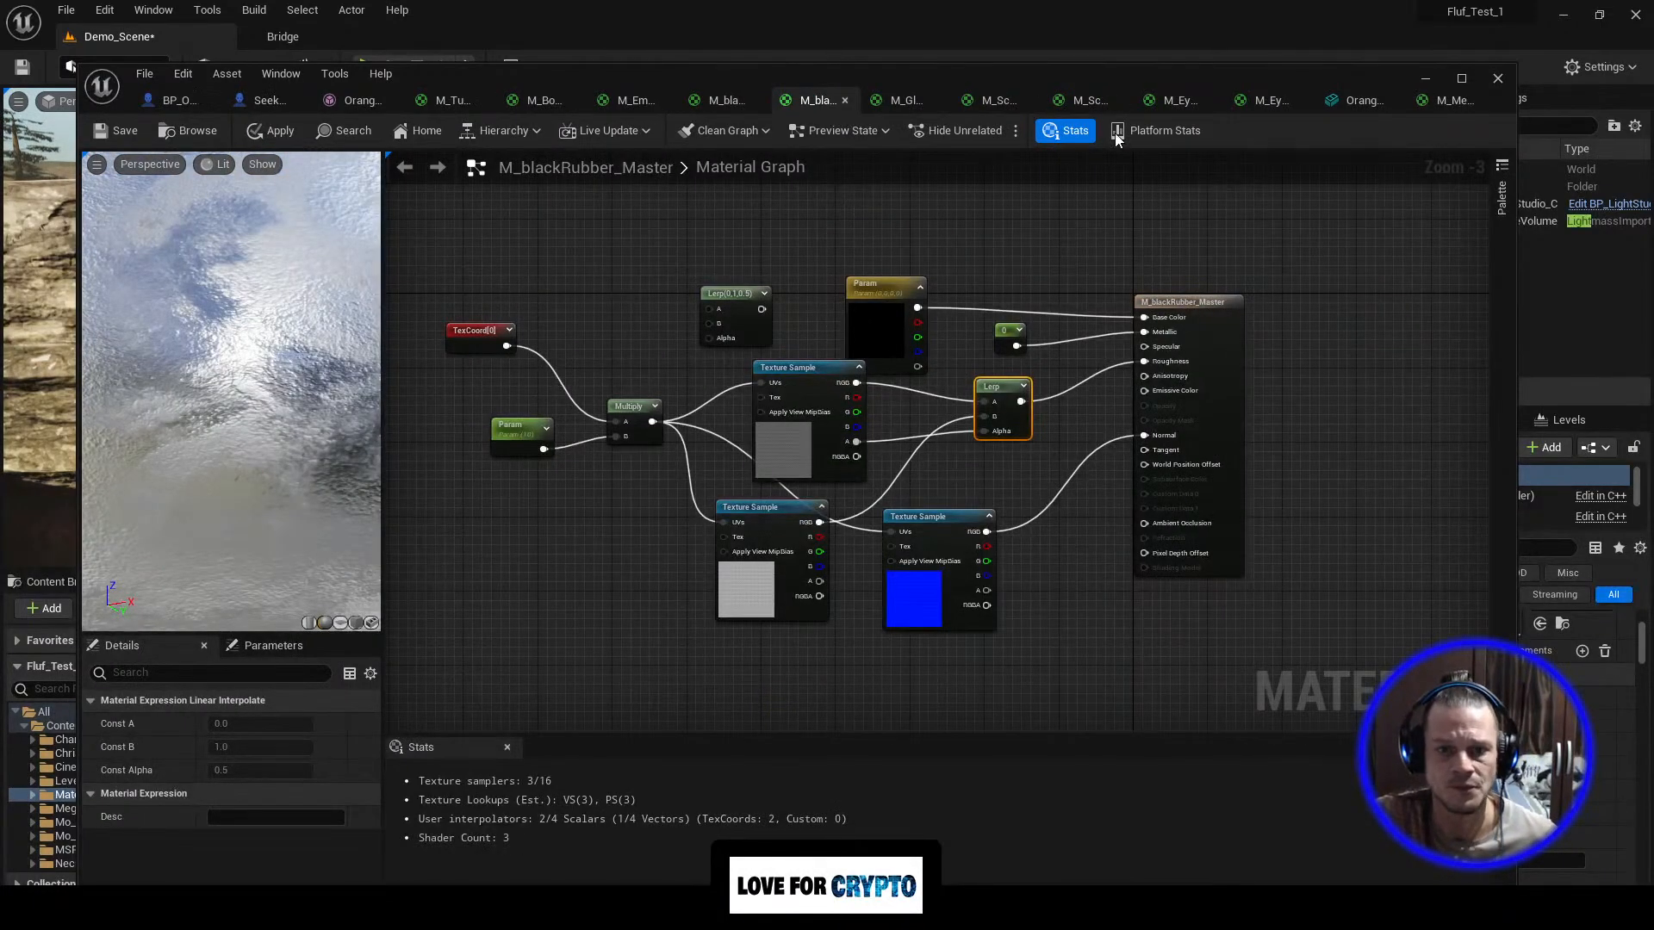
{"action": "left_click", "coordinate": [845, 101]}
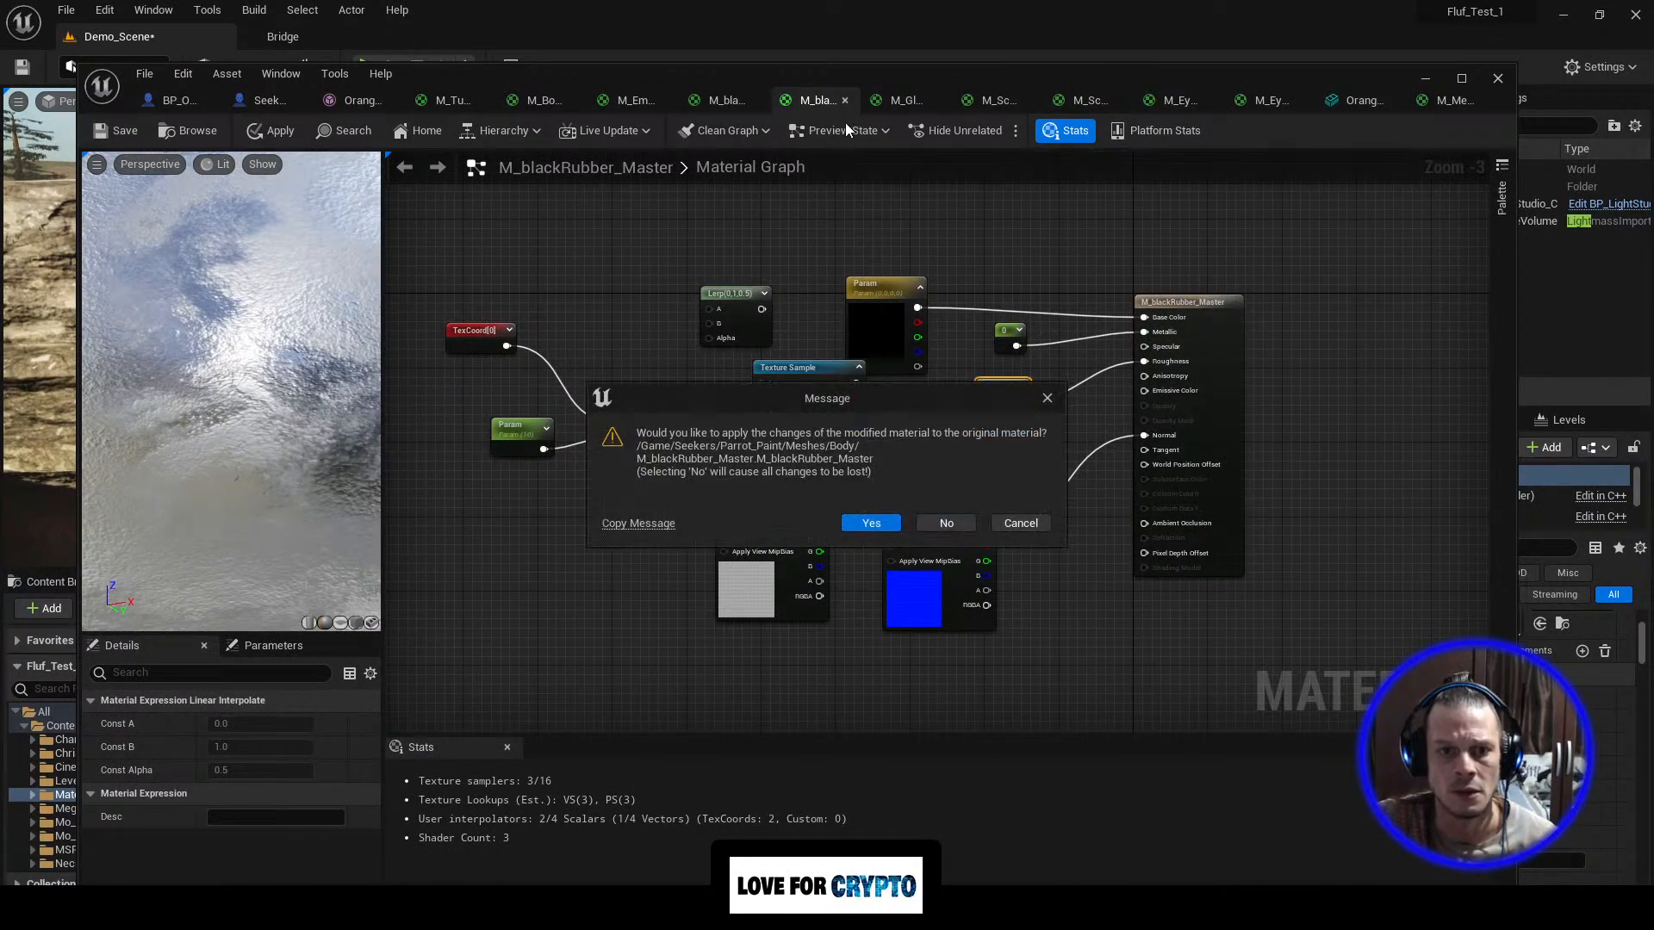
{"action": "left_click", "coordinate": [893, 522]}
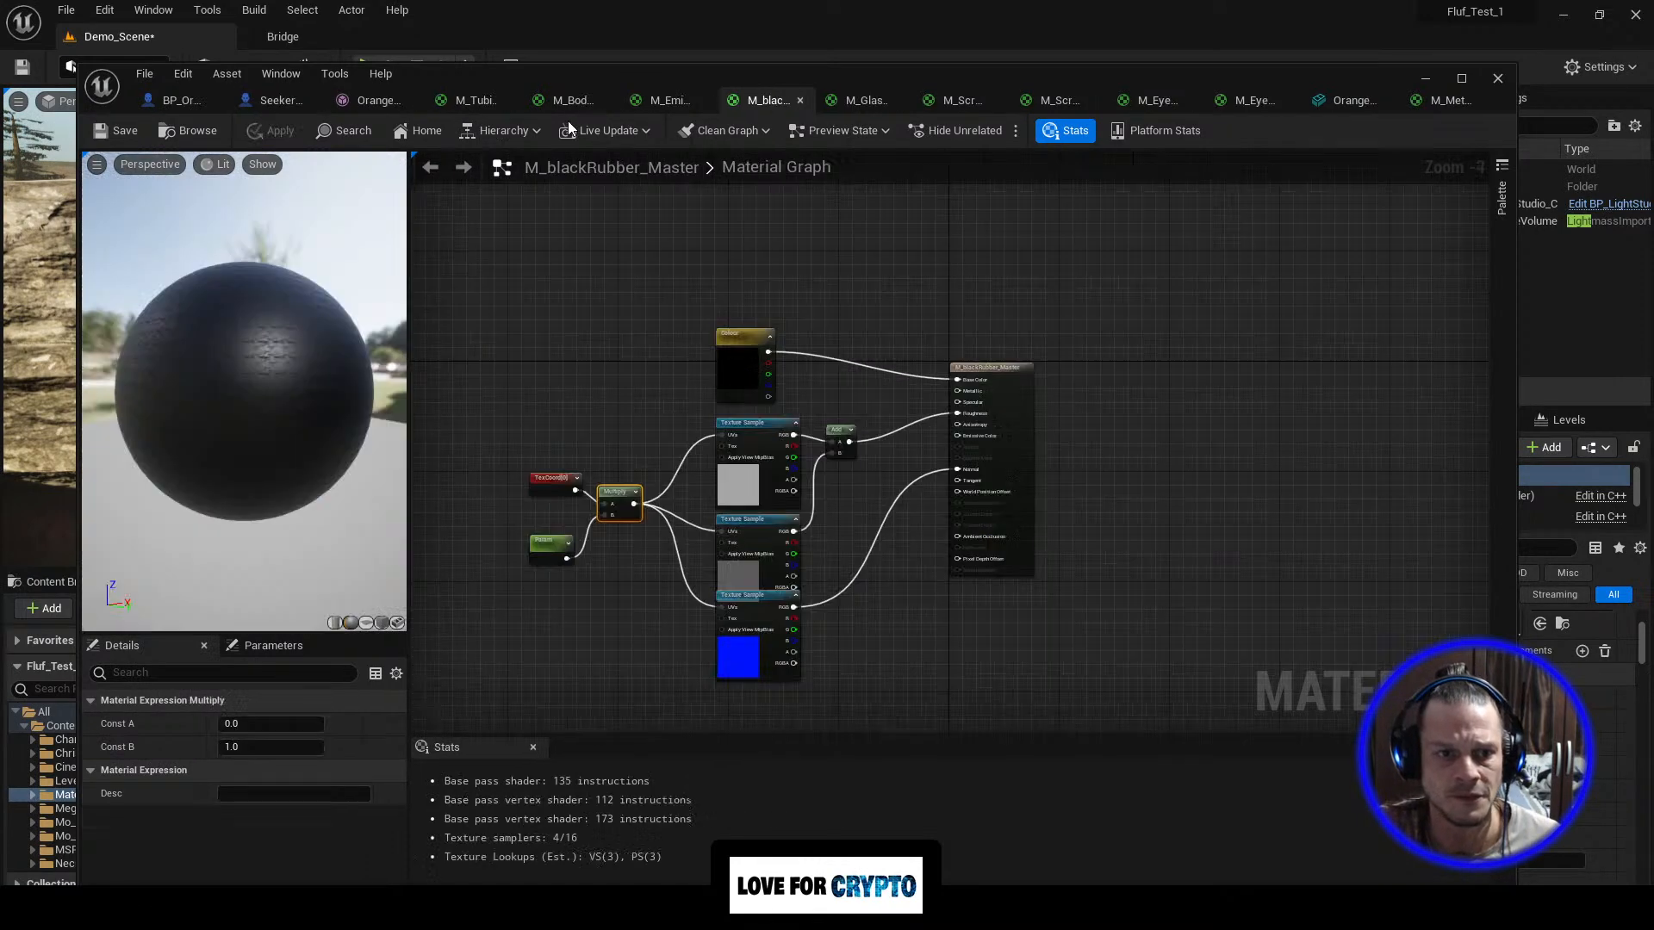
Step: Review the remaining open materials, including M_Glass_Master, M_Emission_Warm_Master and M_Eyes_Standard, and return to Demo_Scene
{"action": "left_click", "coordinate": [870, 102]}
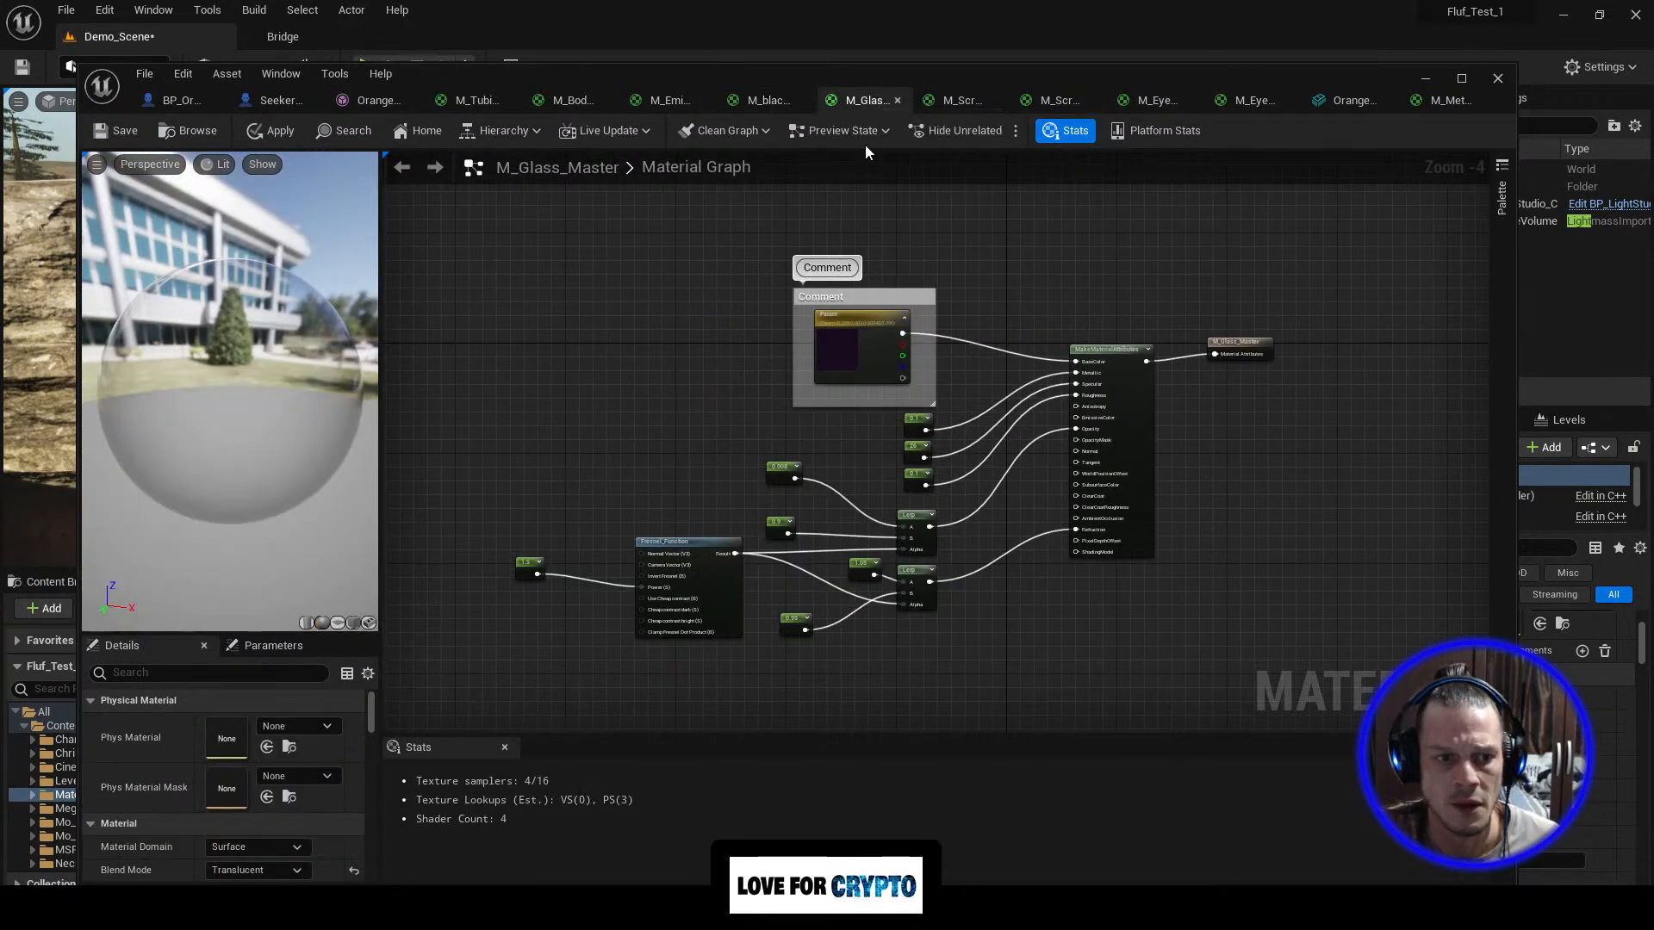
{"action": "right_click_drag", "start_coordinate": [653, 401], "coordinate": [733, 395]}
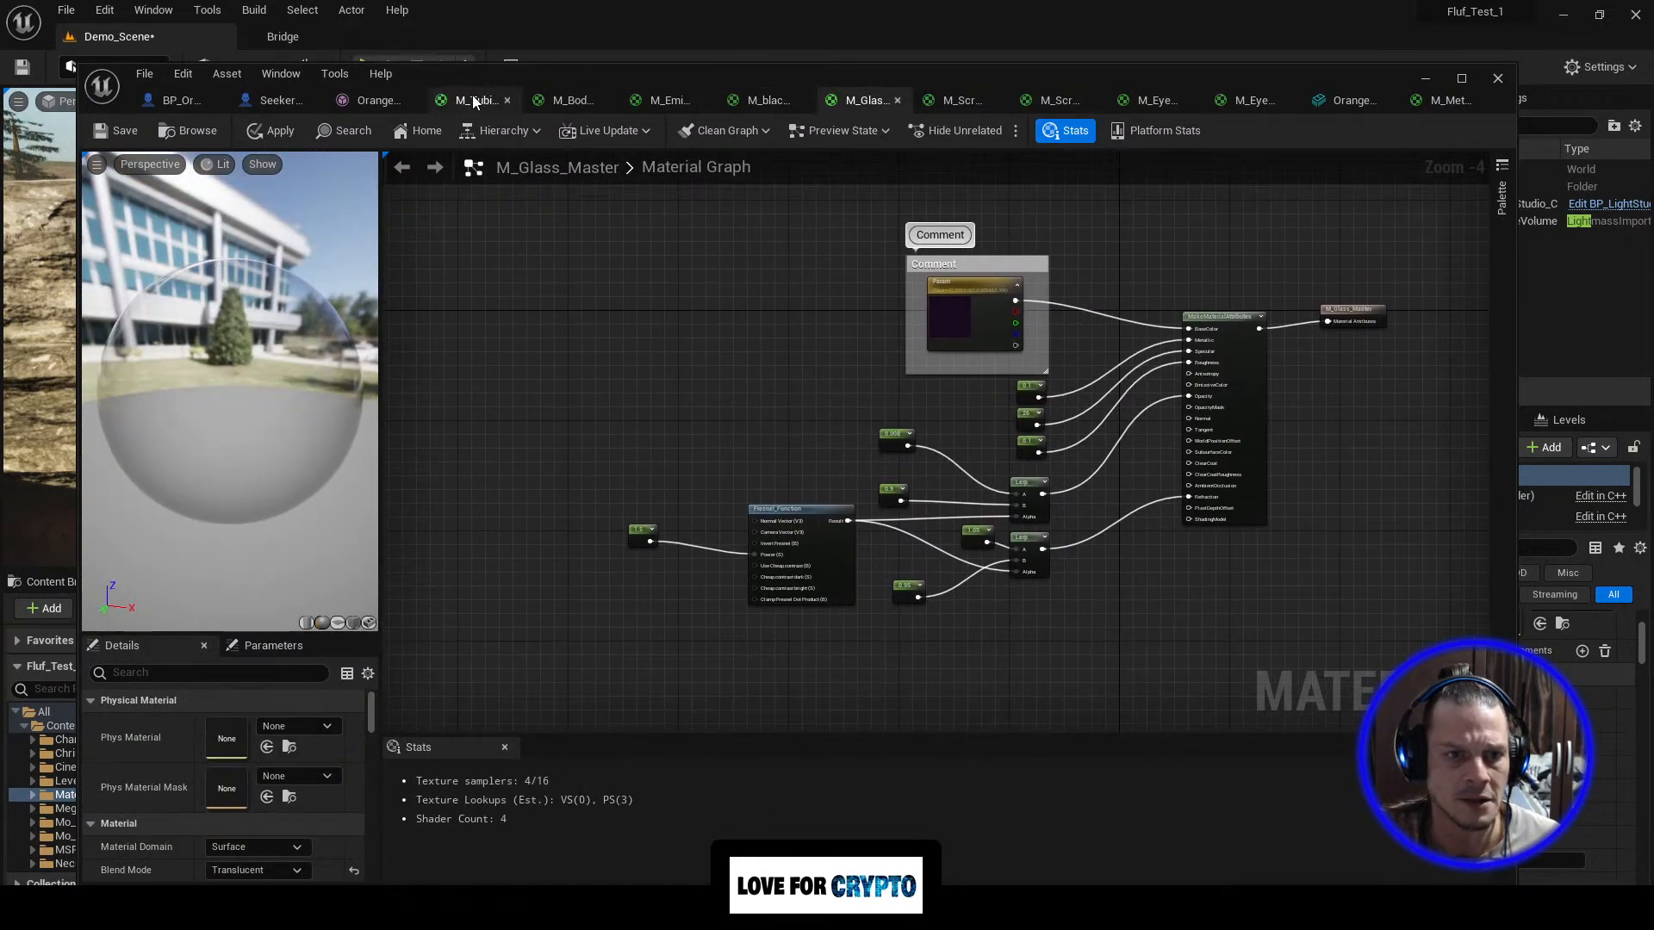
{"action": "left_click", "coordinate": [670, 100]}
{"action": "left_click", "coordinate": [564, 100]}
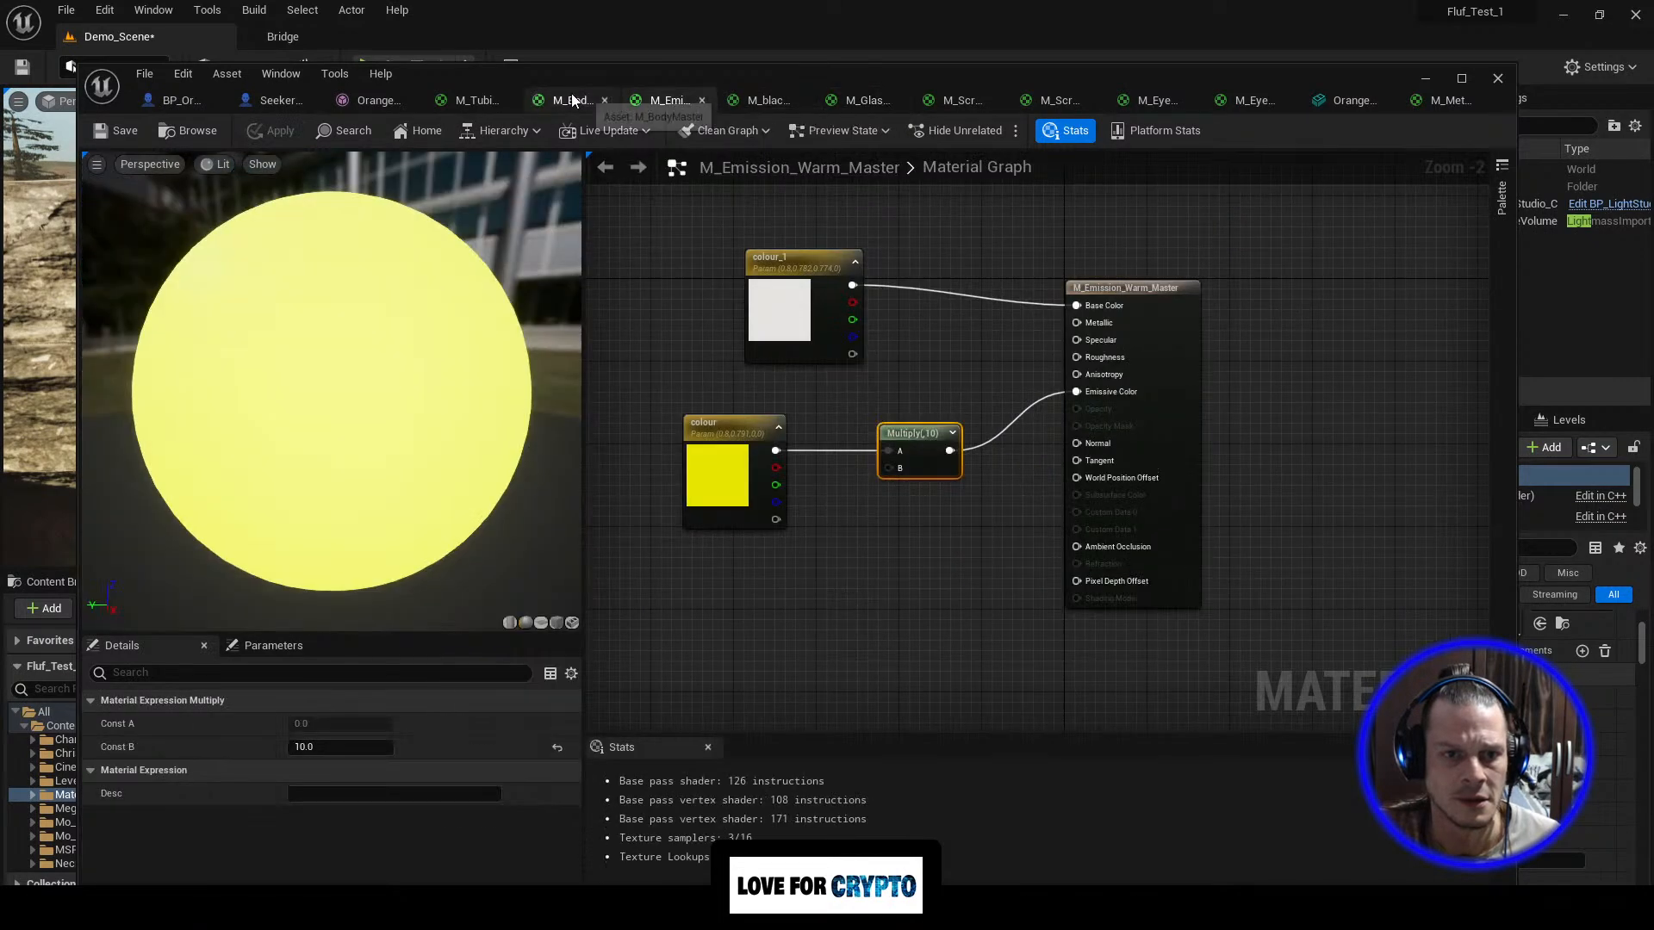
{"action": "left_click", "coordinate": [1143, 101]}
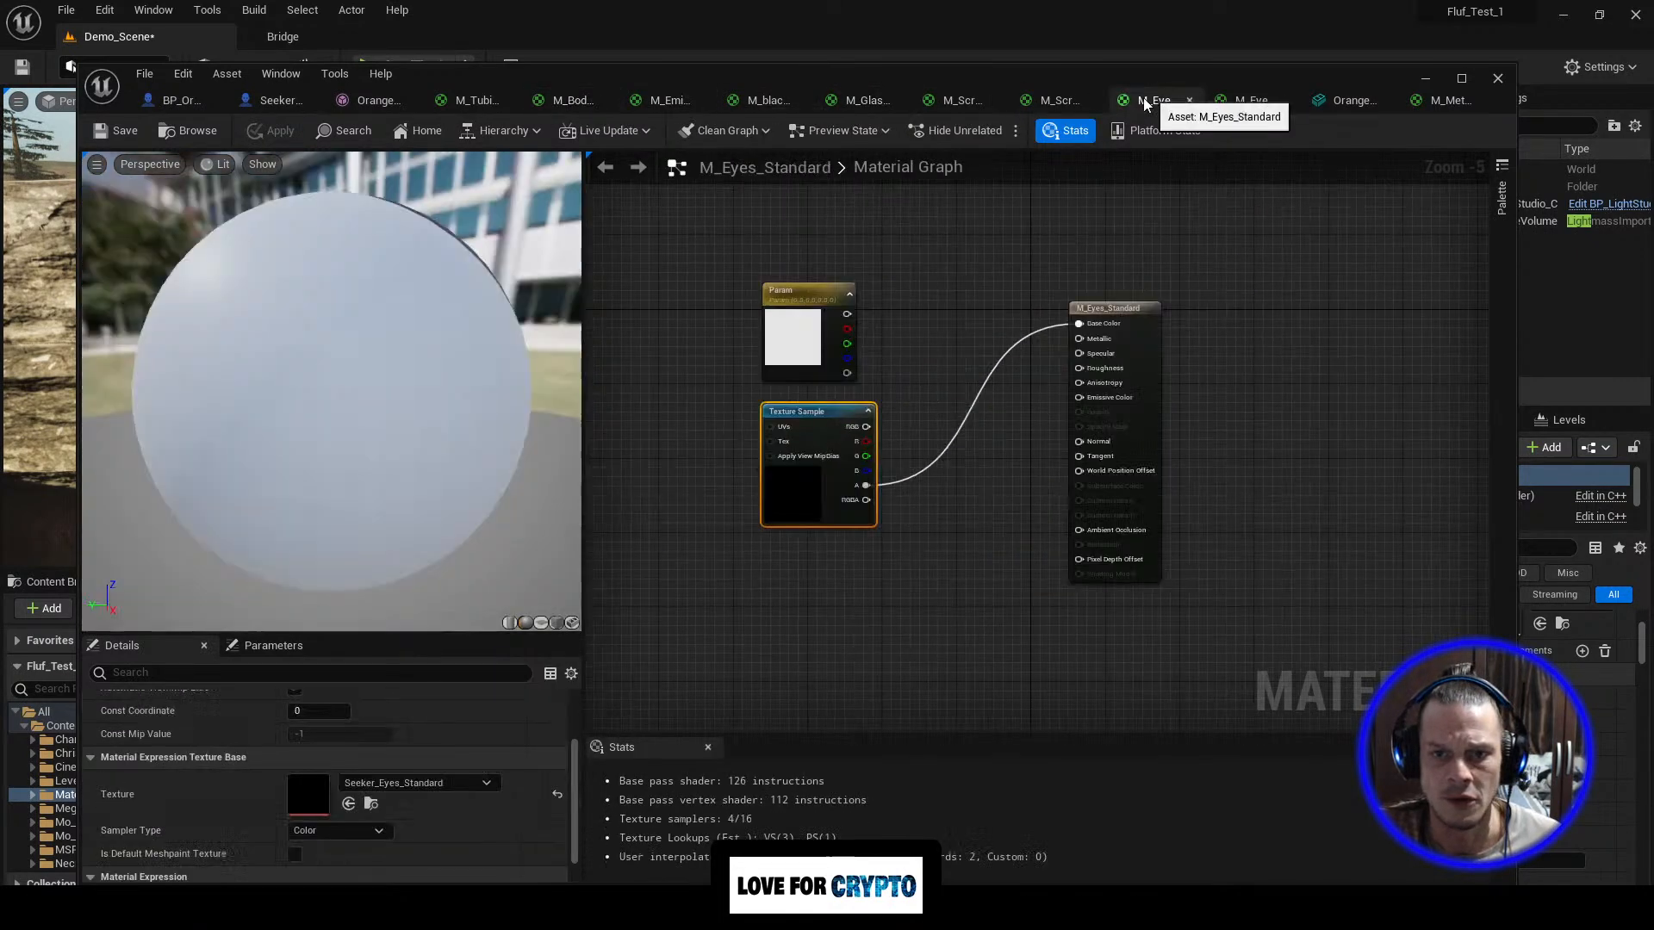
{"action": "left_click", "coordinate": [1070, 107]}
{"action": "left_click", "coordinate": [1437, 76]}
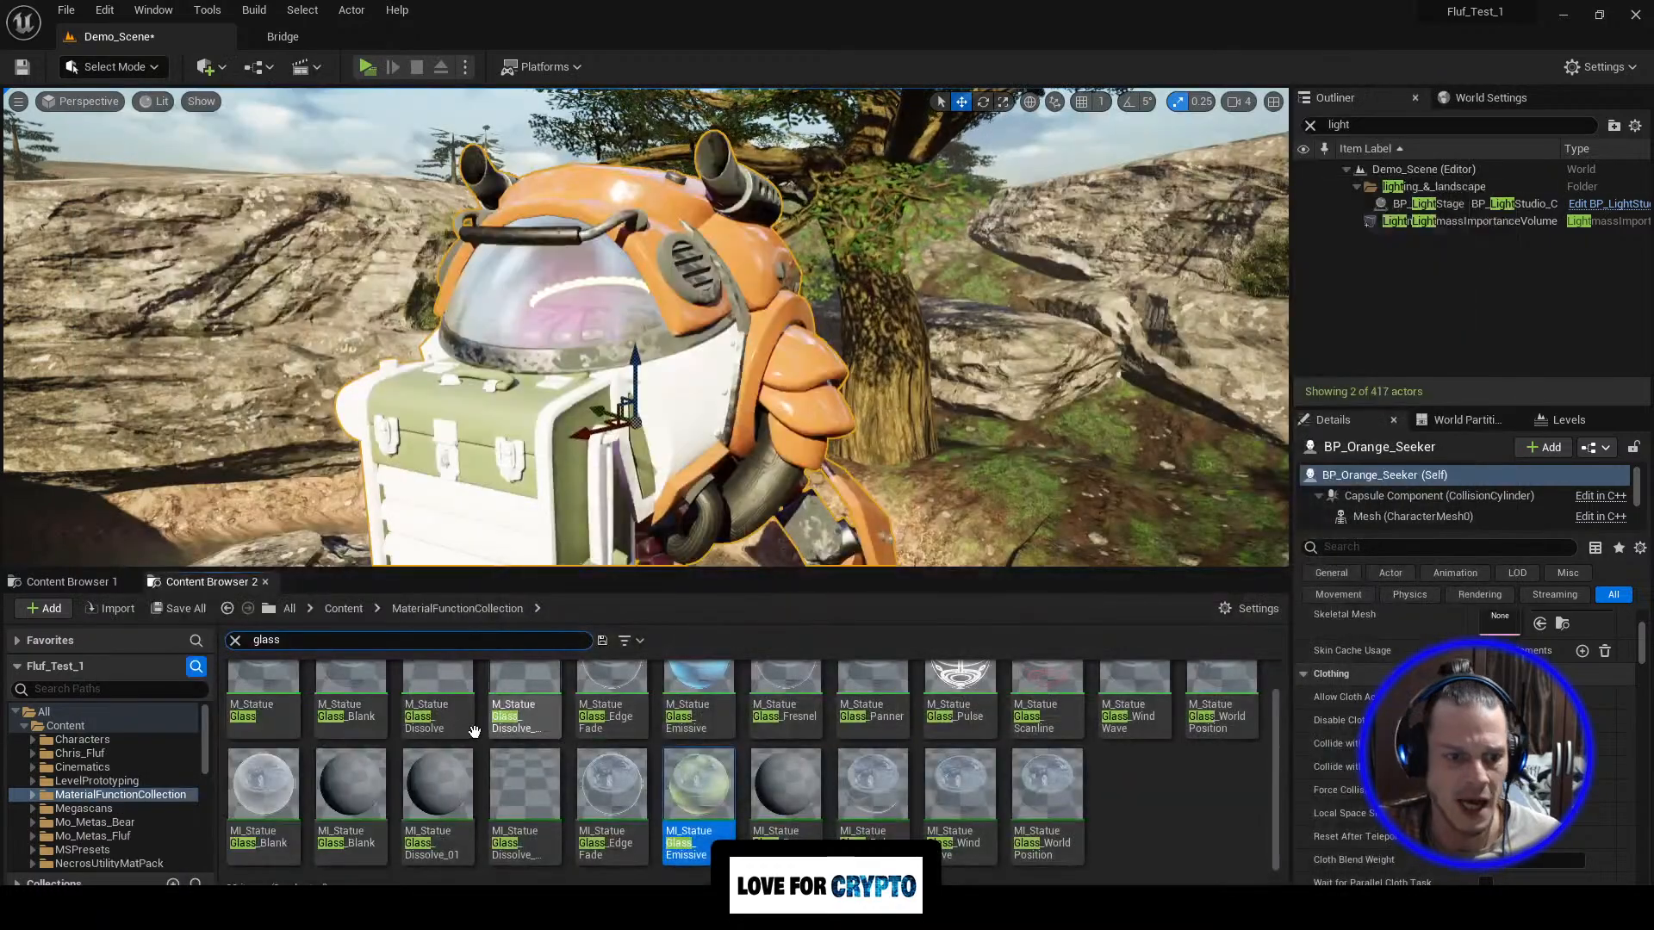
Step: Return the second content browser to the Content folder and clear its glass search filter
{"action": "left_click", "coordinate": [72, 583]}
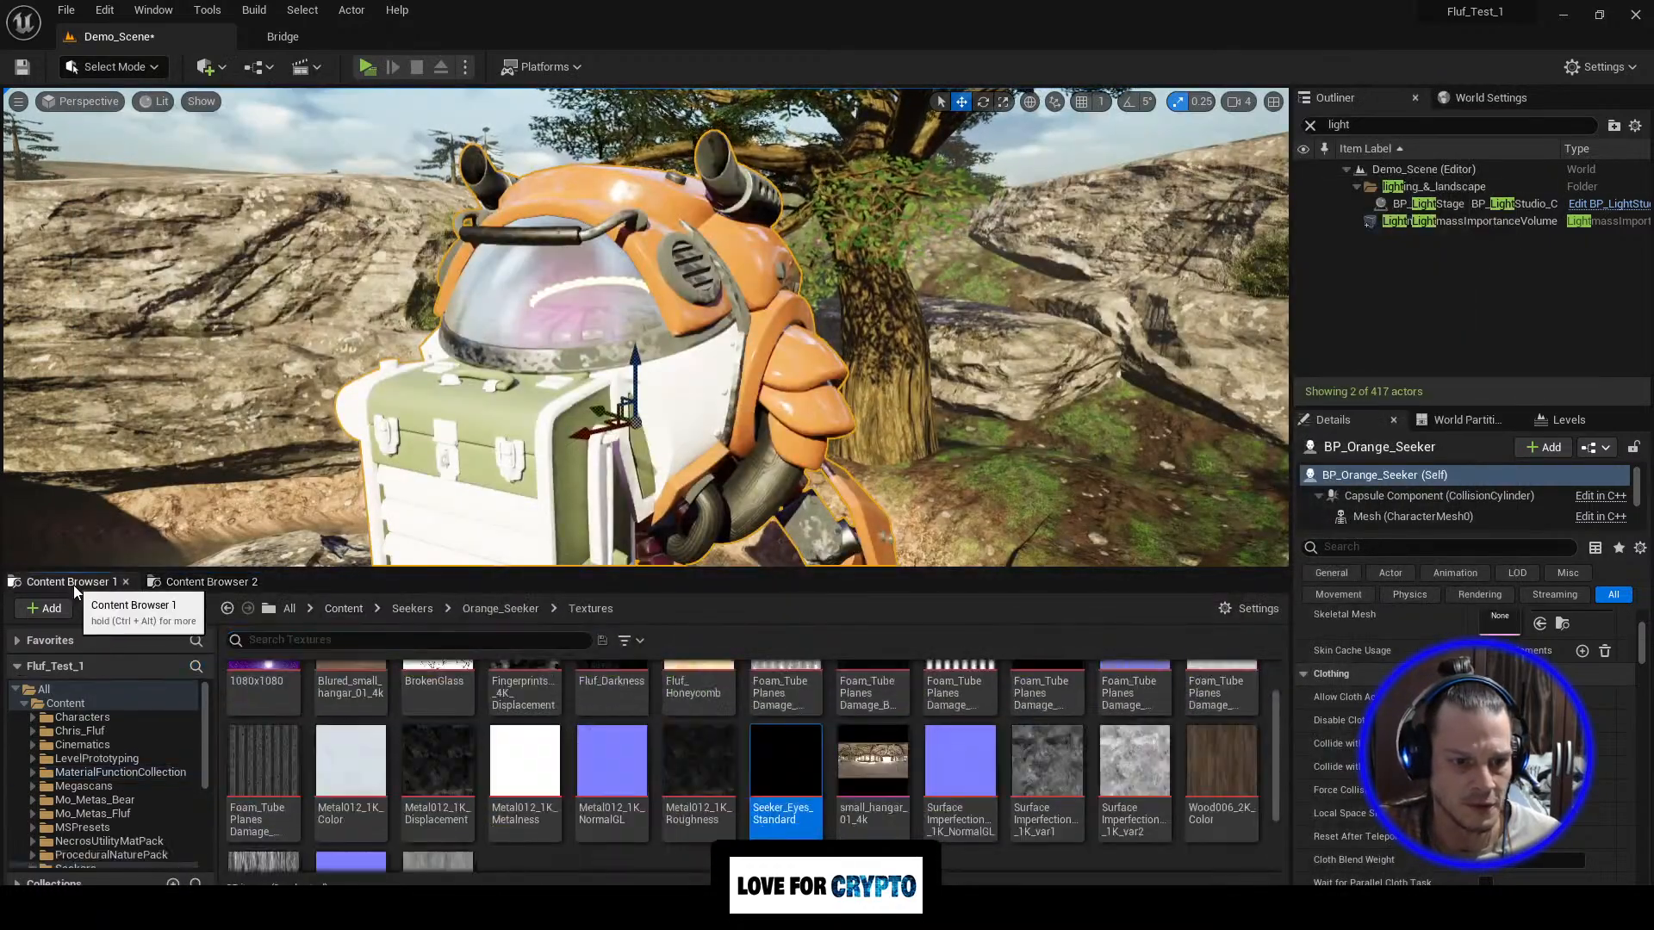
{"action": "left_click", "coordinate": [217, 581]}
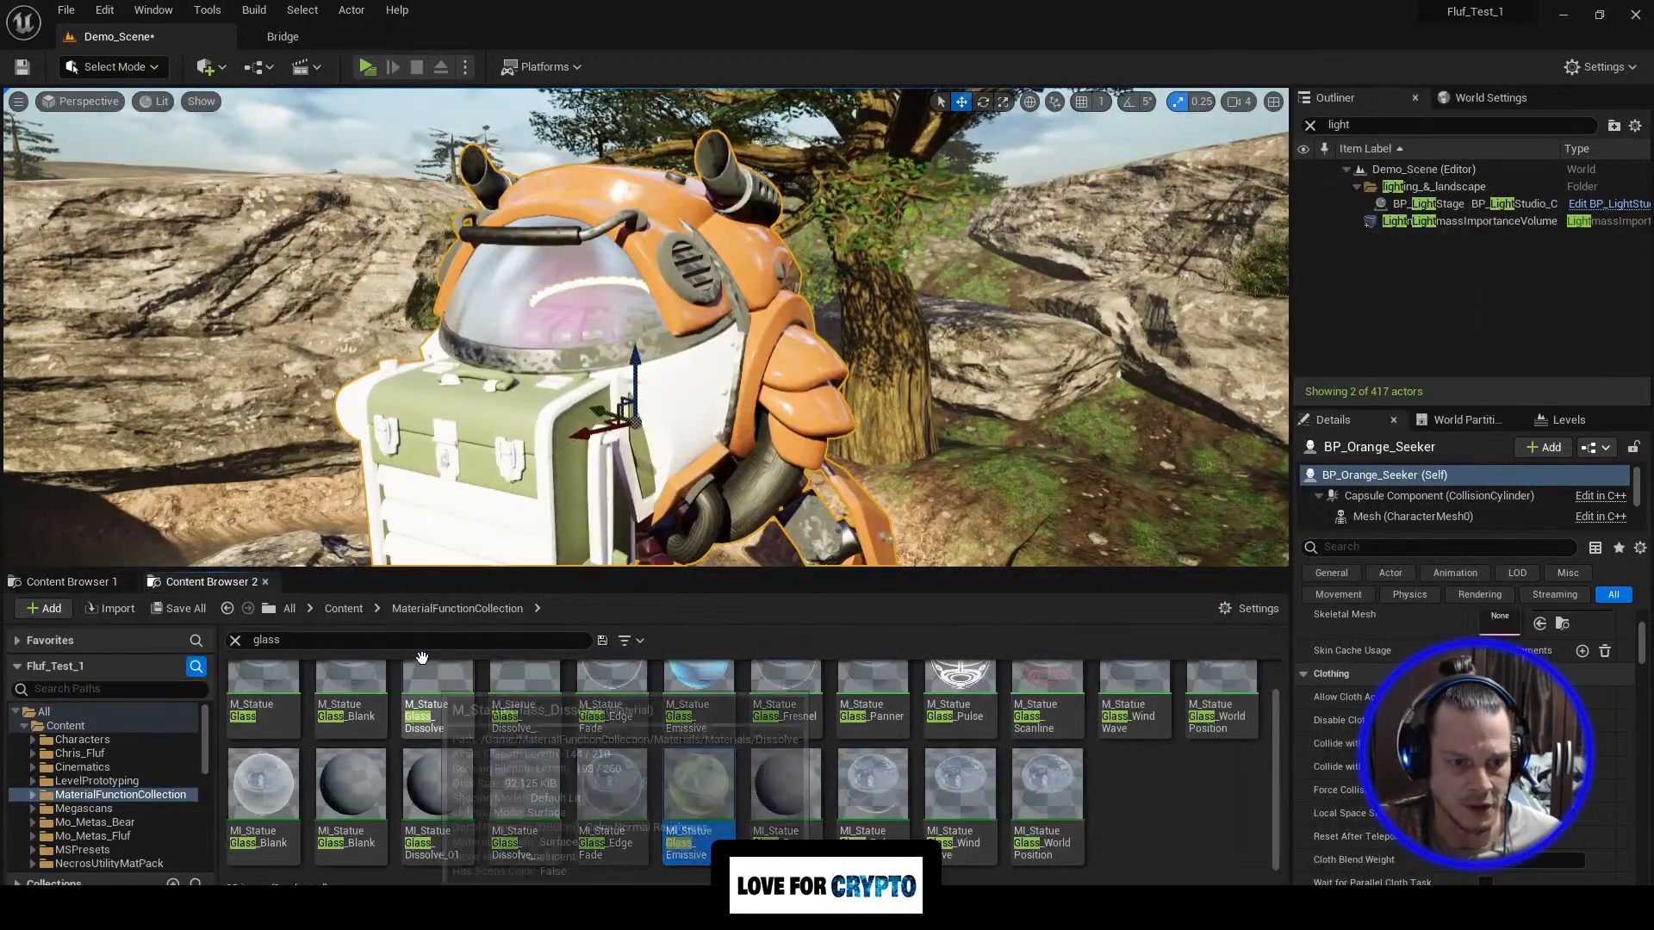
{"action": "left_click", "coordinate": [344, 609]}
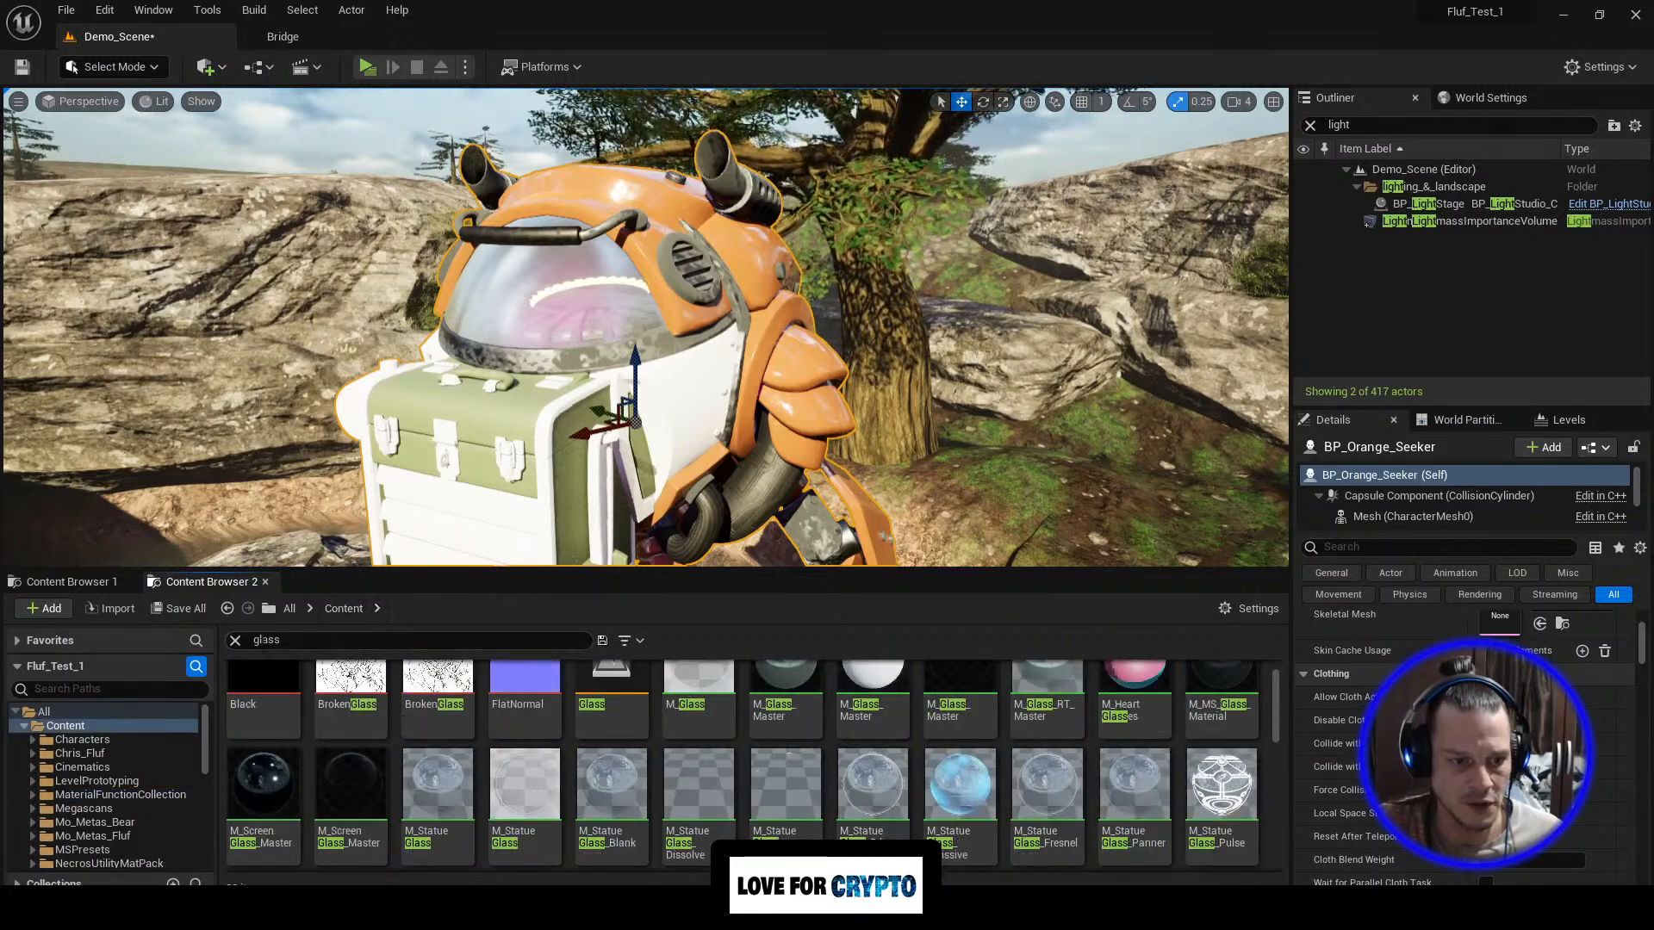
{"action": "left_click", "coordinate": [233, 640]}
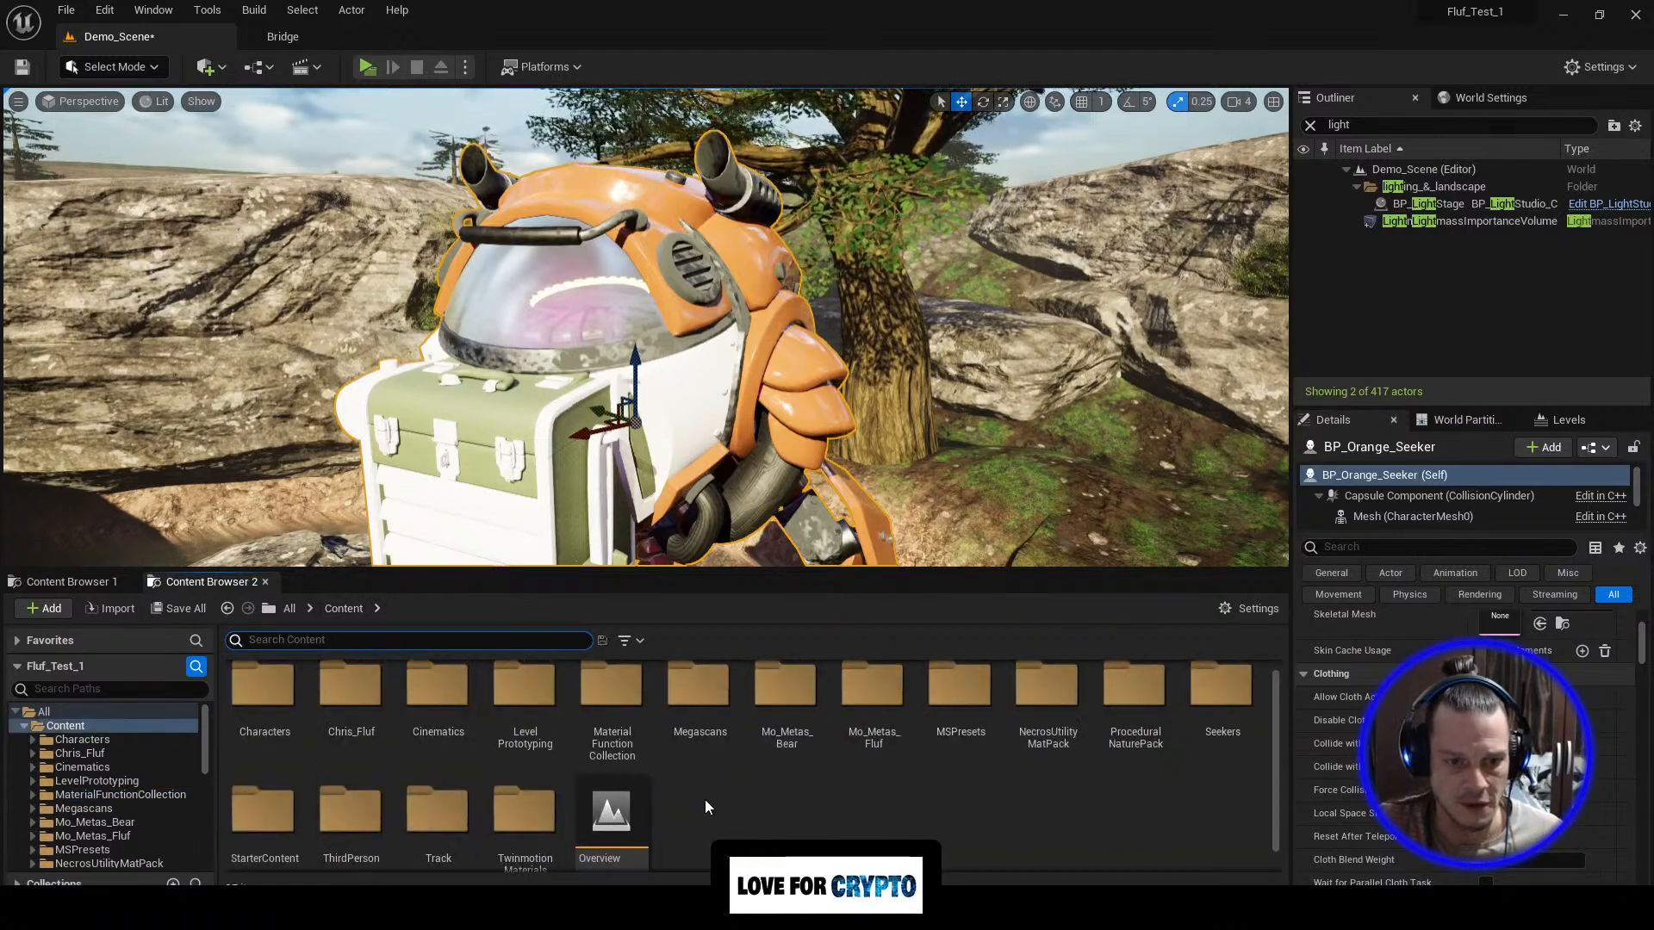
Step: Open the M_Glass_Master material from the Body meshes folder of Orange_Seeker inside Seekers
{"action": "left_click", "coordinate": [1223, 689]}
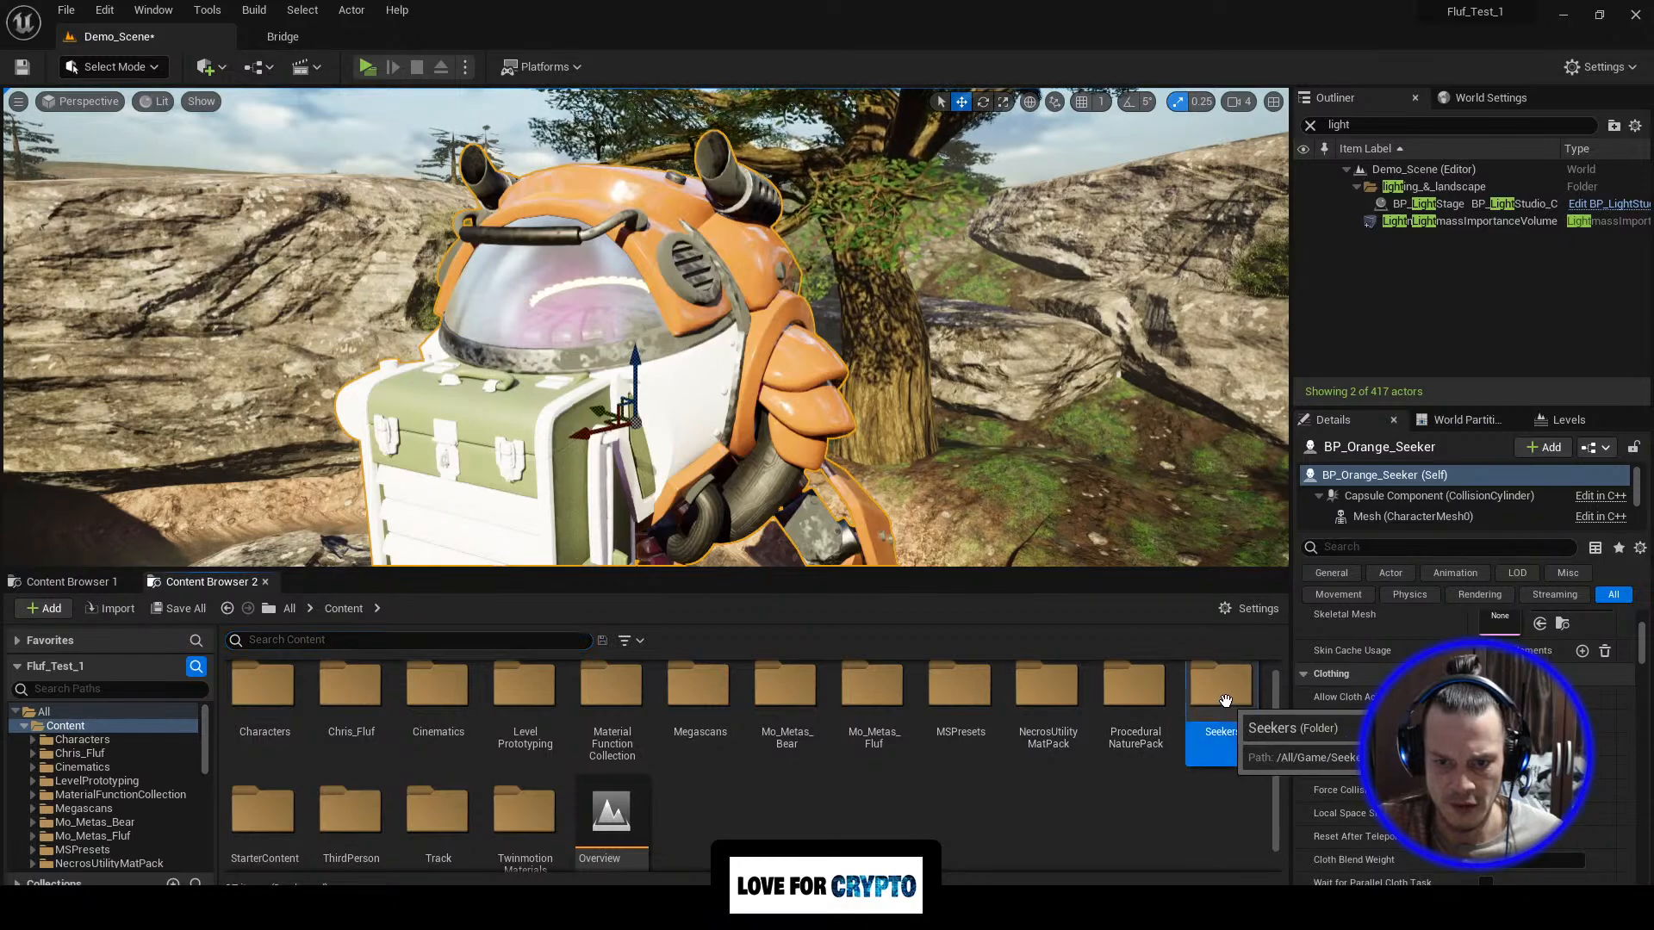
{"action": "double_click", "coordinate": [1226, 700]}
{"action": "left_click", "coordinate": [252, 713]}
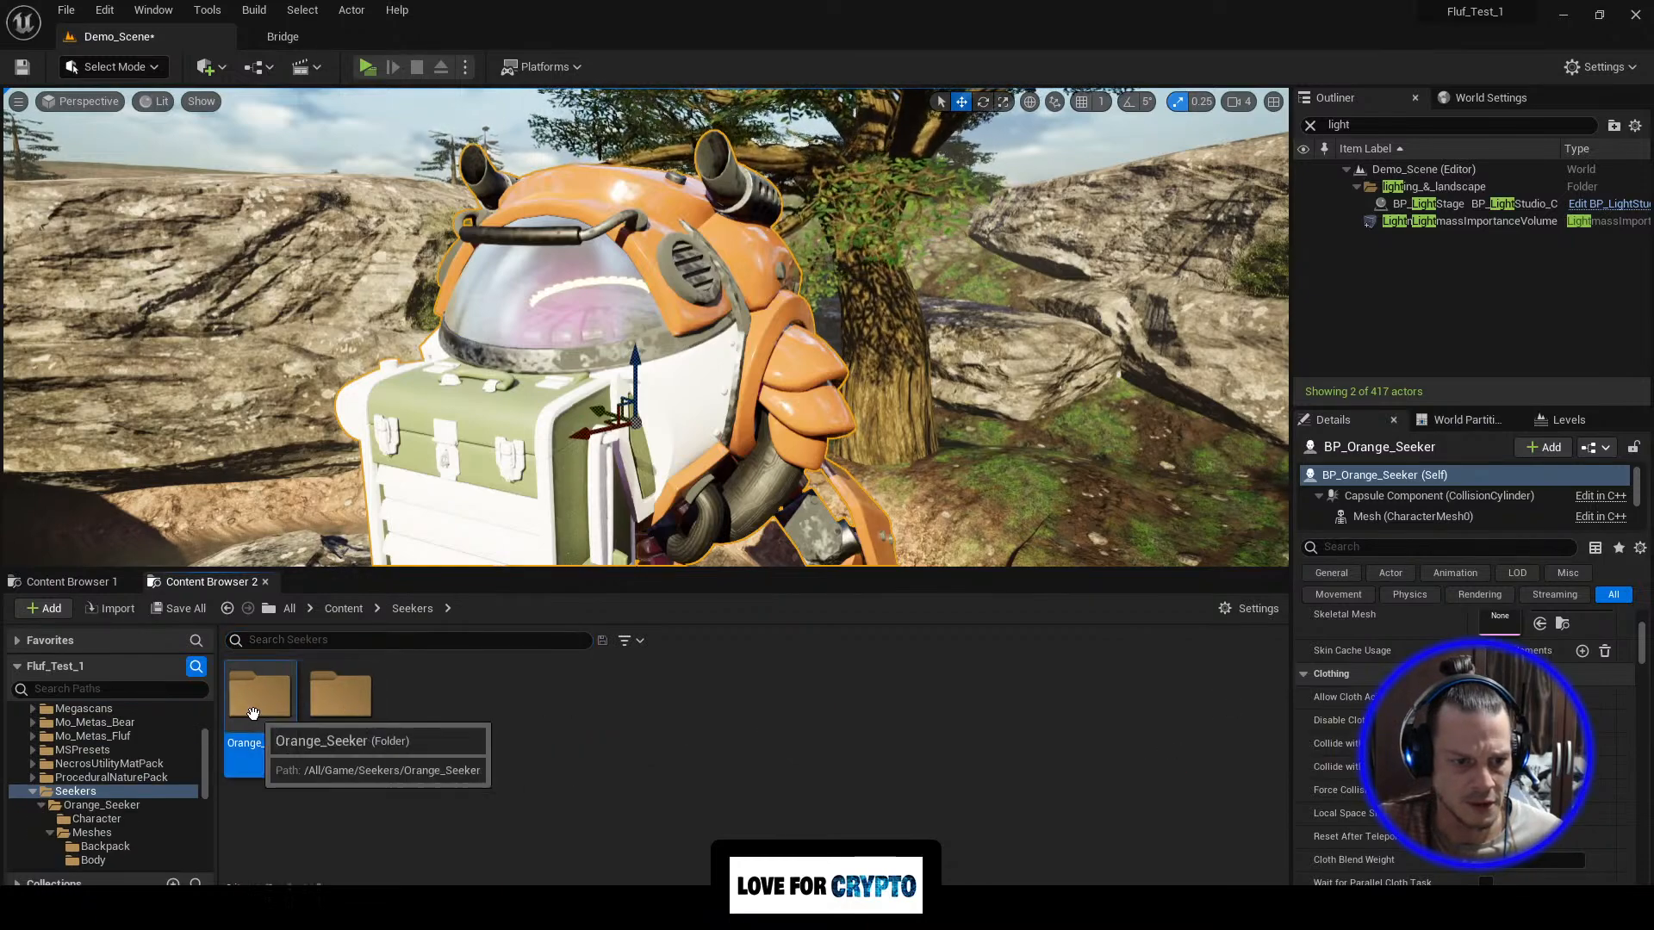
{"action": "double_click", "coordinate": [252, 713]}
{"action": "double_click", "coordinate": [340, 696]}
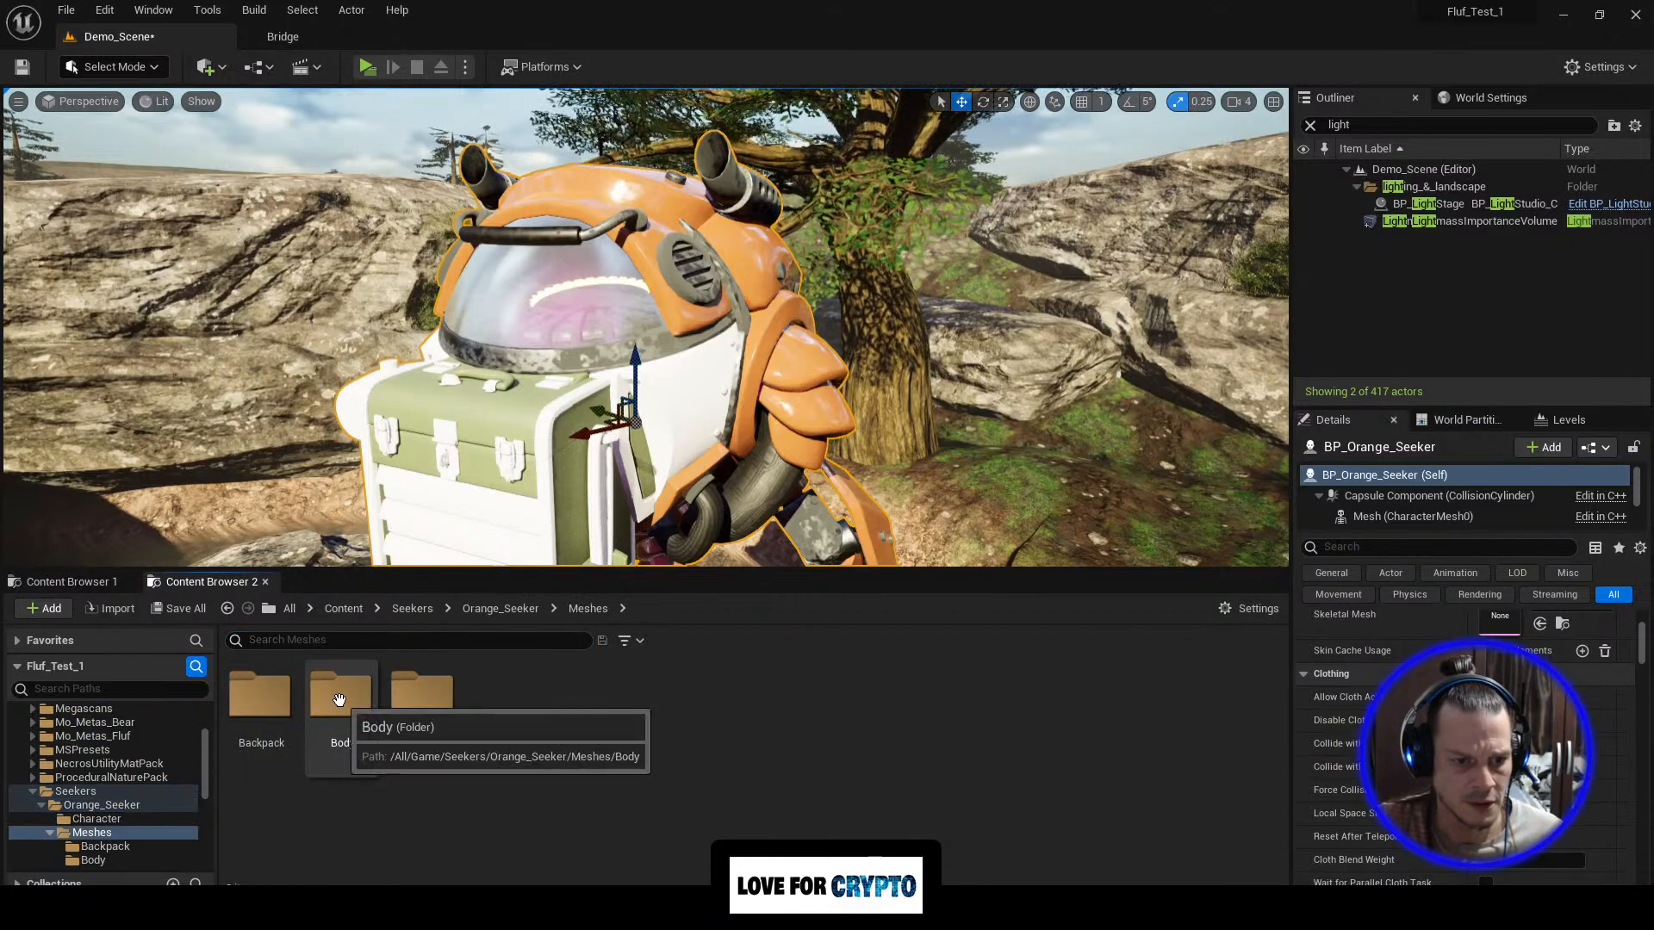
{"action": "double_click", "coordinate": [340, 698]}
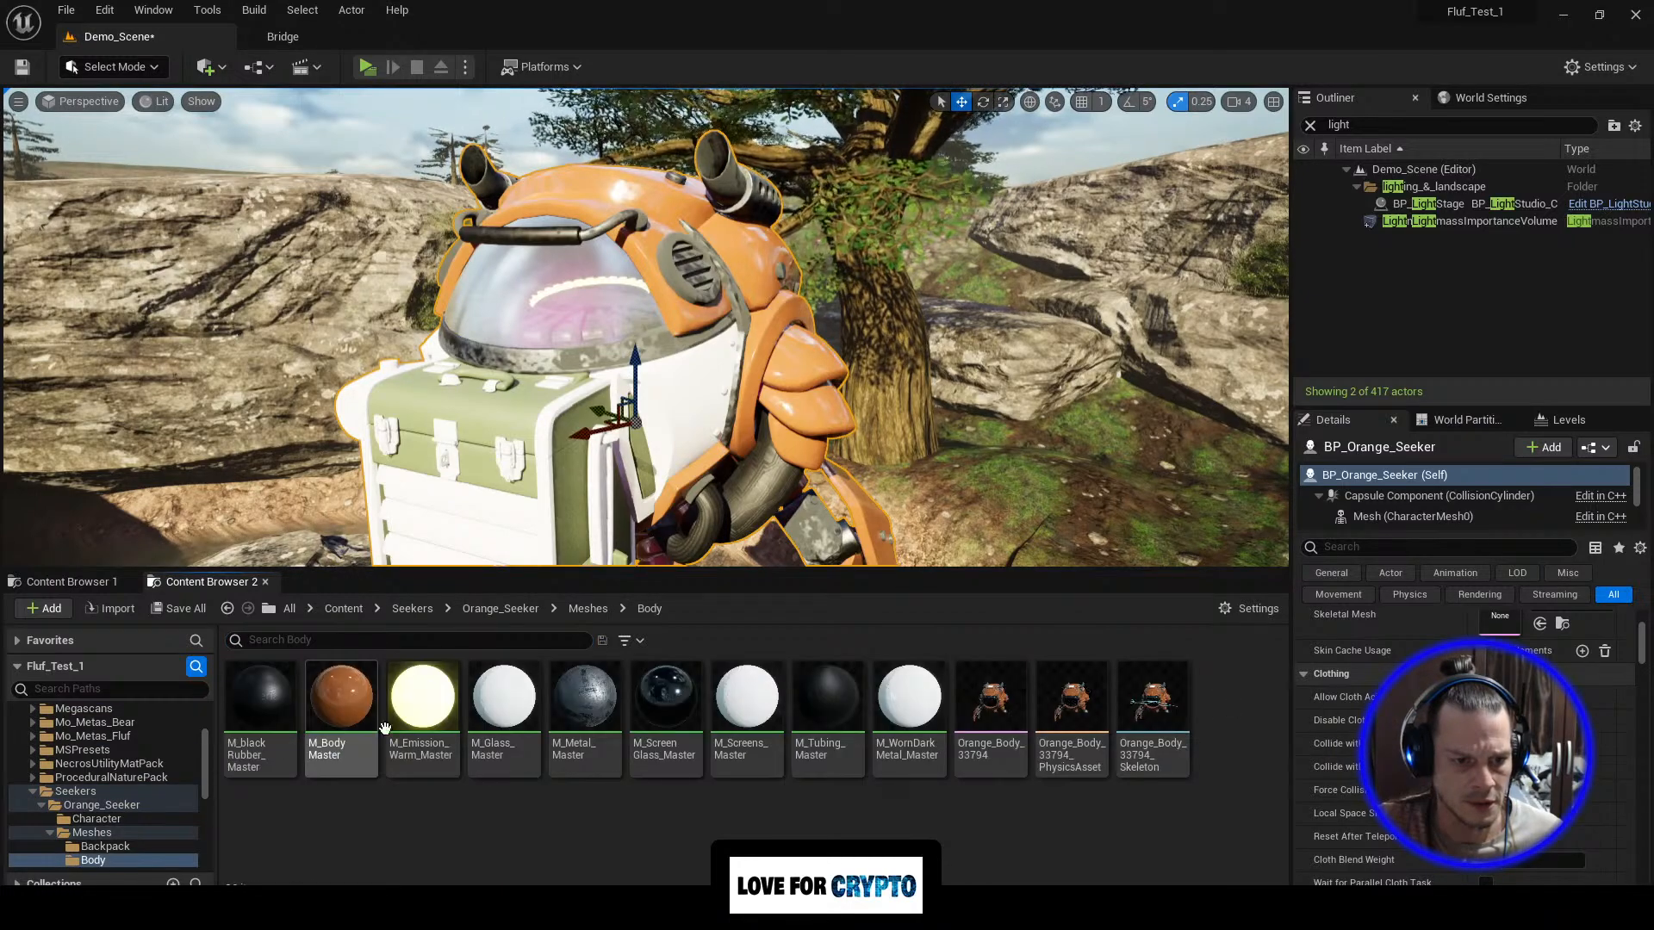
{"action": "double_click", "coordinate": [523, 755]}
Step: Add an empty Texture Sample node to the M_Glass_Master graph, below and to the left of the Param node
{"action": "right_click_drag", "start_coordinate": [808, 472], "coordinate": [926, 514]}
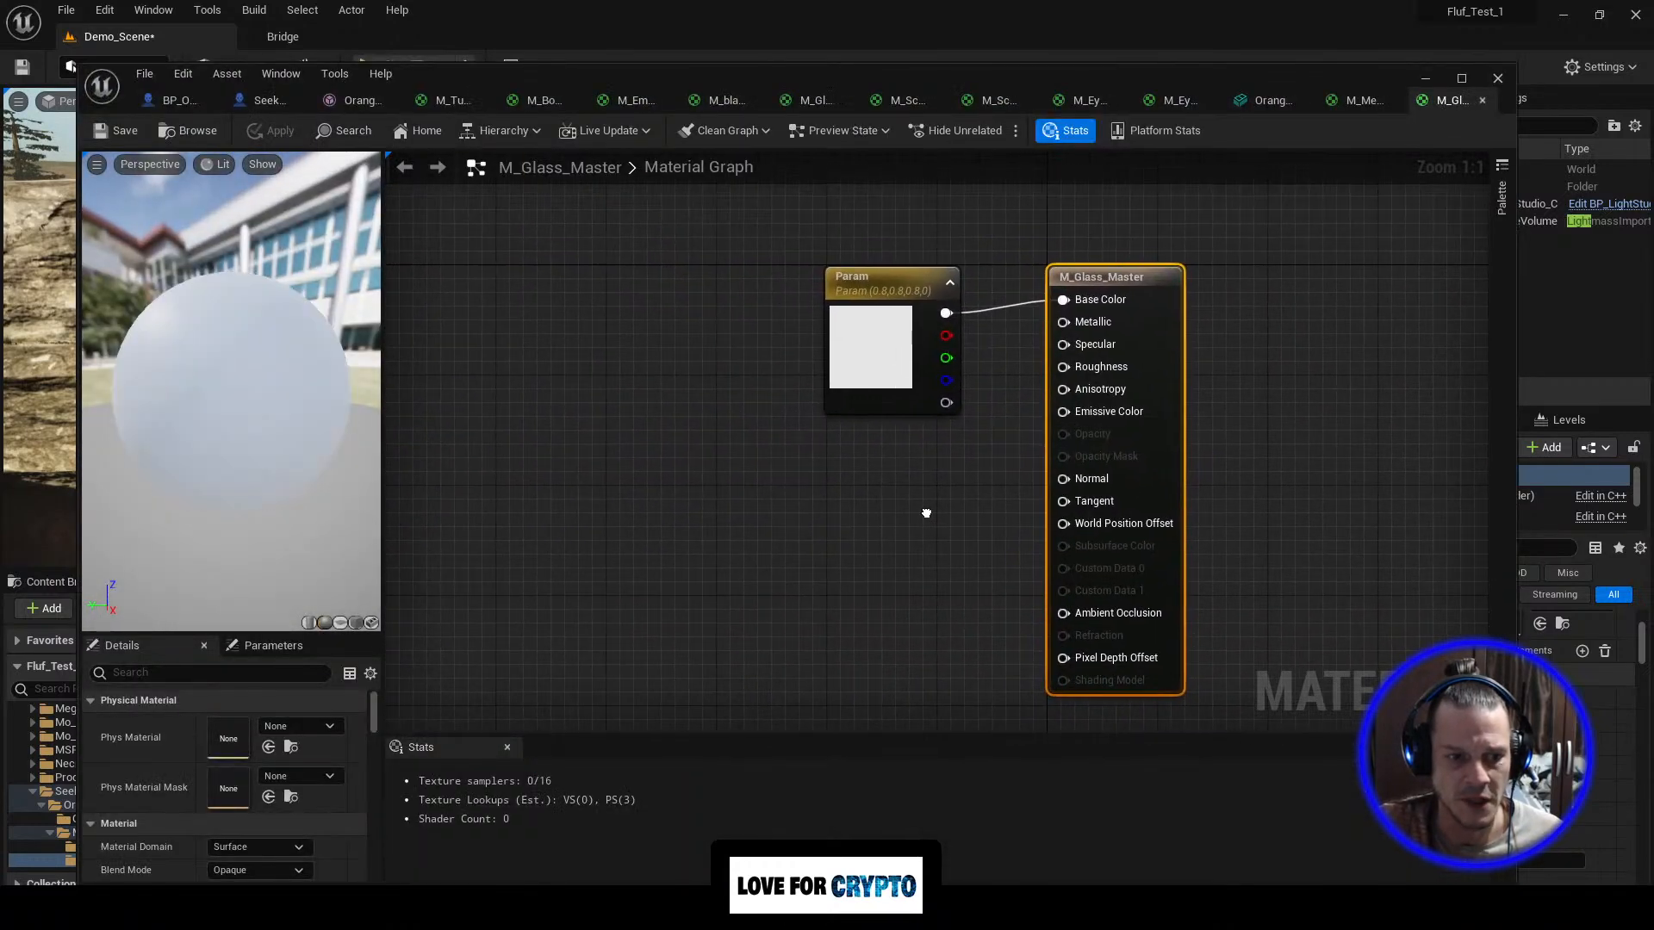
{"action": "left_click", "coordinate": [634, 441]}
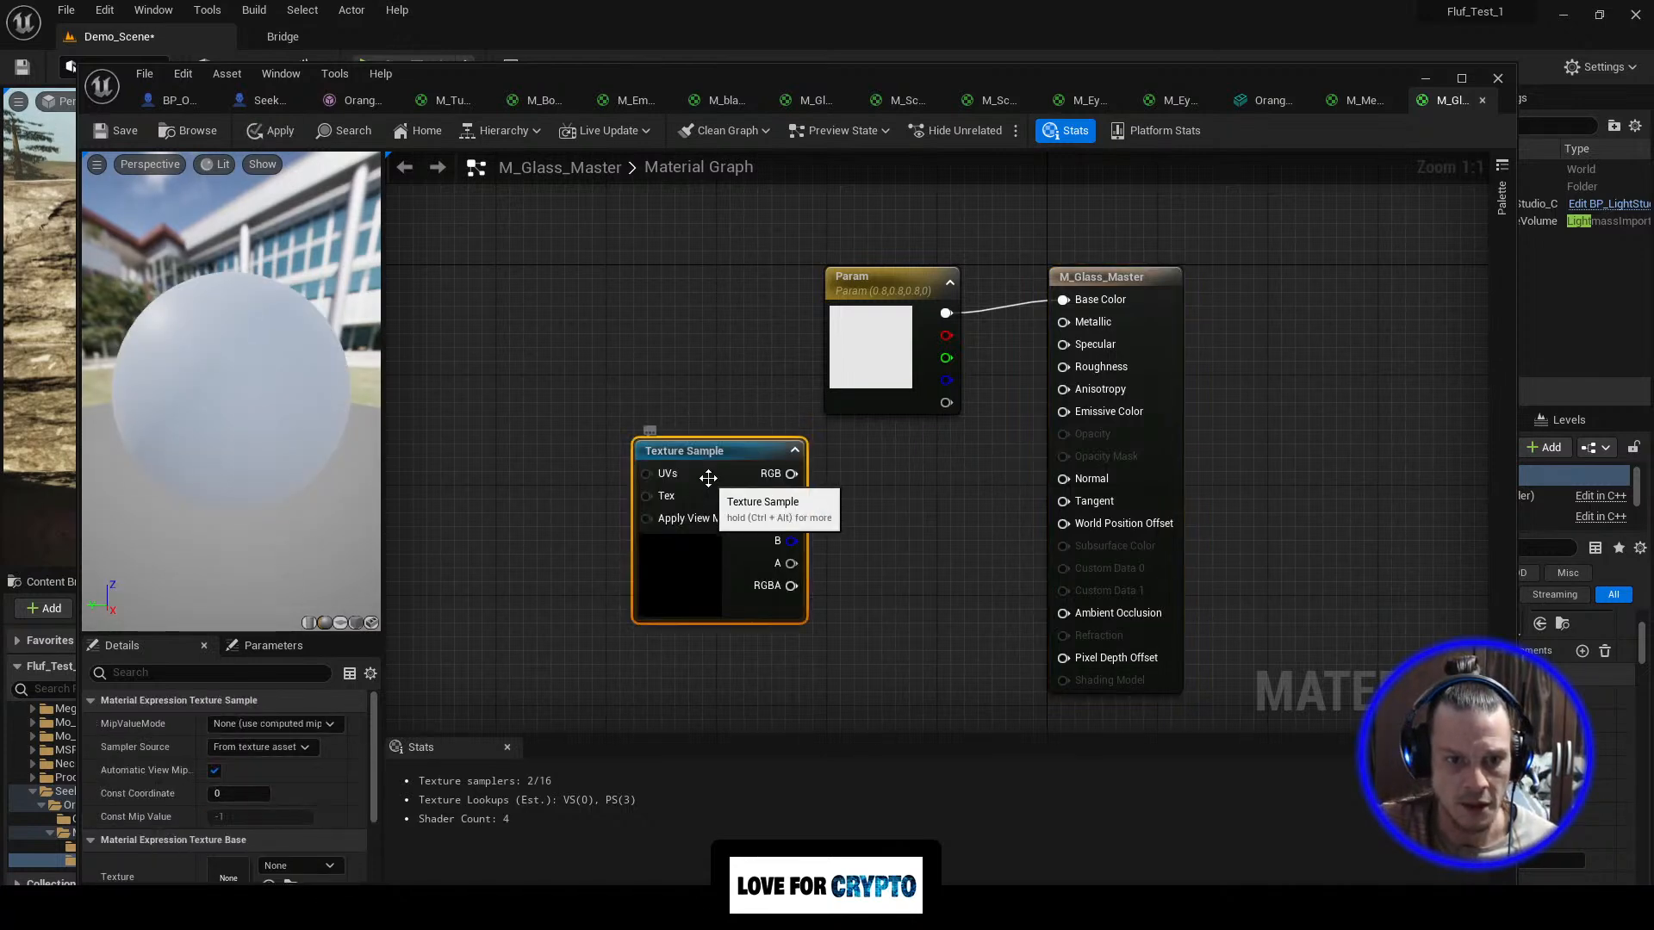
{"action": "scroll", "coordinate": [238, 788], "scroll_direction": "down", "scroll_amount": 2}
{"action": "scroll", "coordinate": [238, 788], "scroll_direction": "down", "scroll_amount": 1}
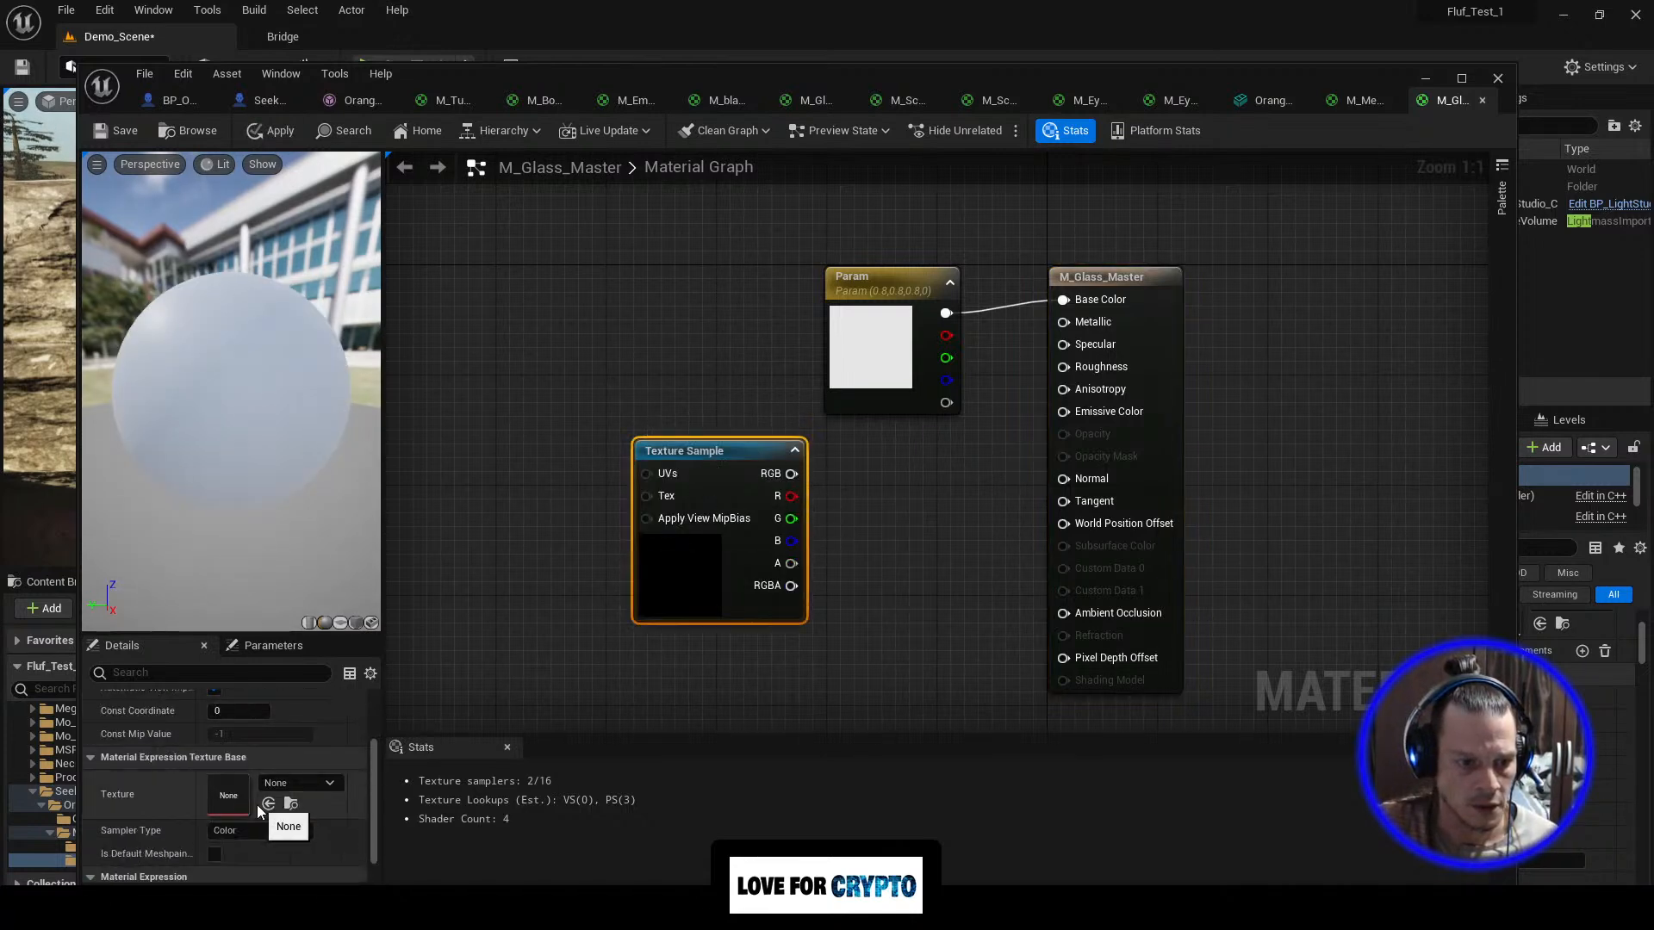
{"action": "right_click_drag", "start_coordinate": [608, 335], "coordinate": [772, 385]}
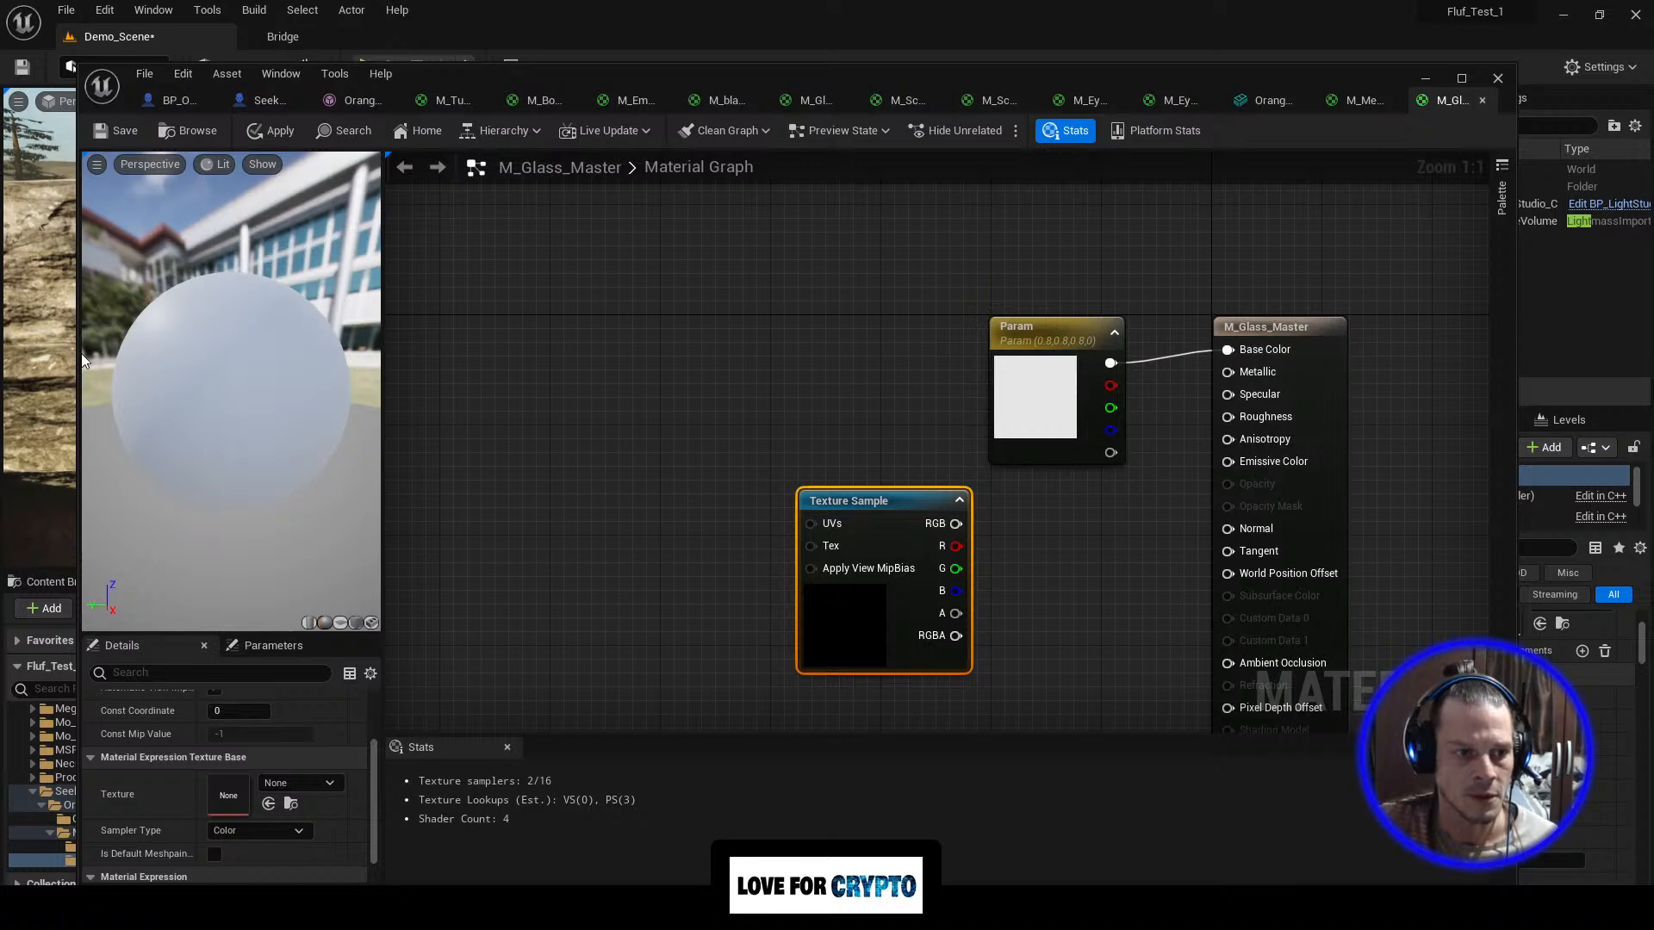
Step: Narrow the asset editor window to expose the level and content browser, and show the orange seeker body mesh's material slots
{"action": "left_click_drag", "start_coordinate": [81, 353], "coordinate": [737, 354]}
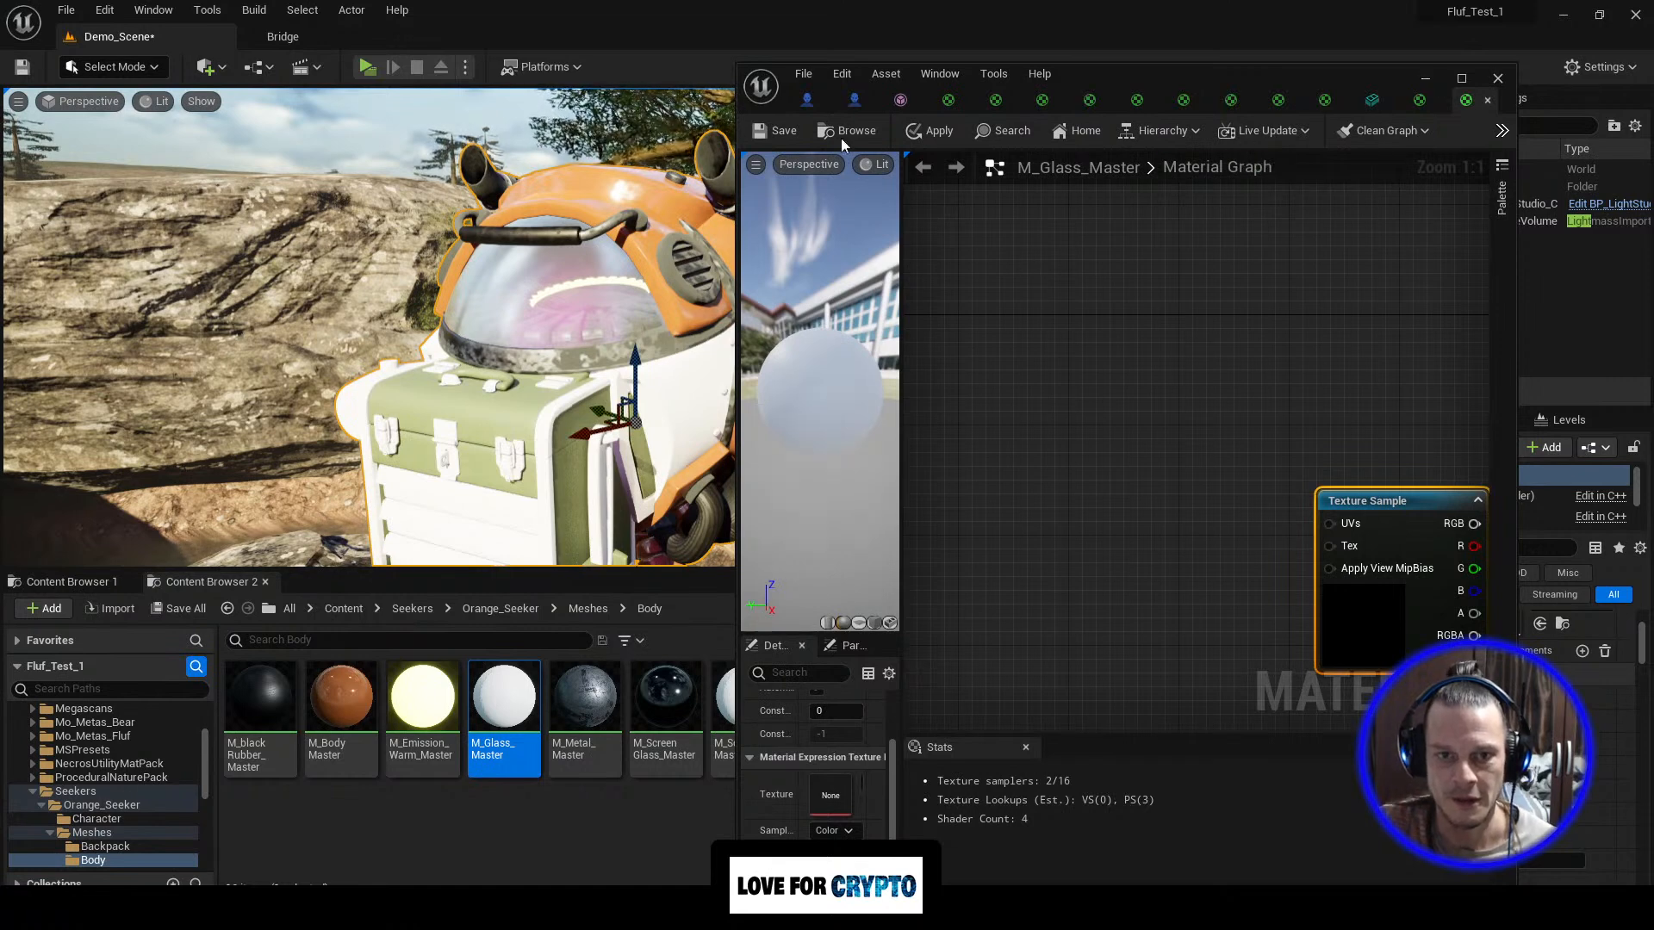
{"action": "left_click", "coordinate": [803, 100]}
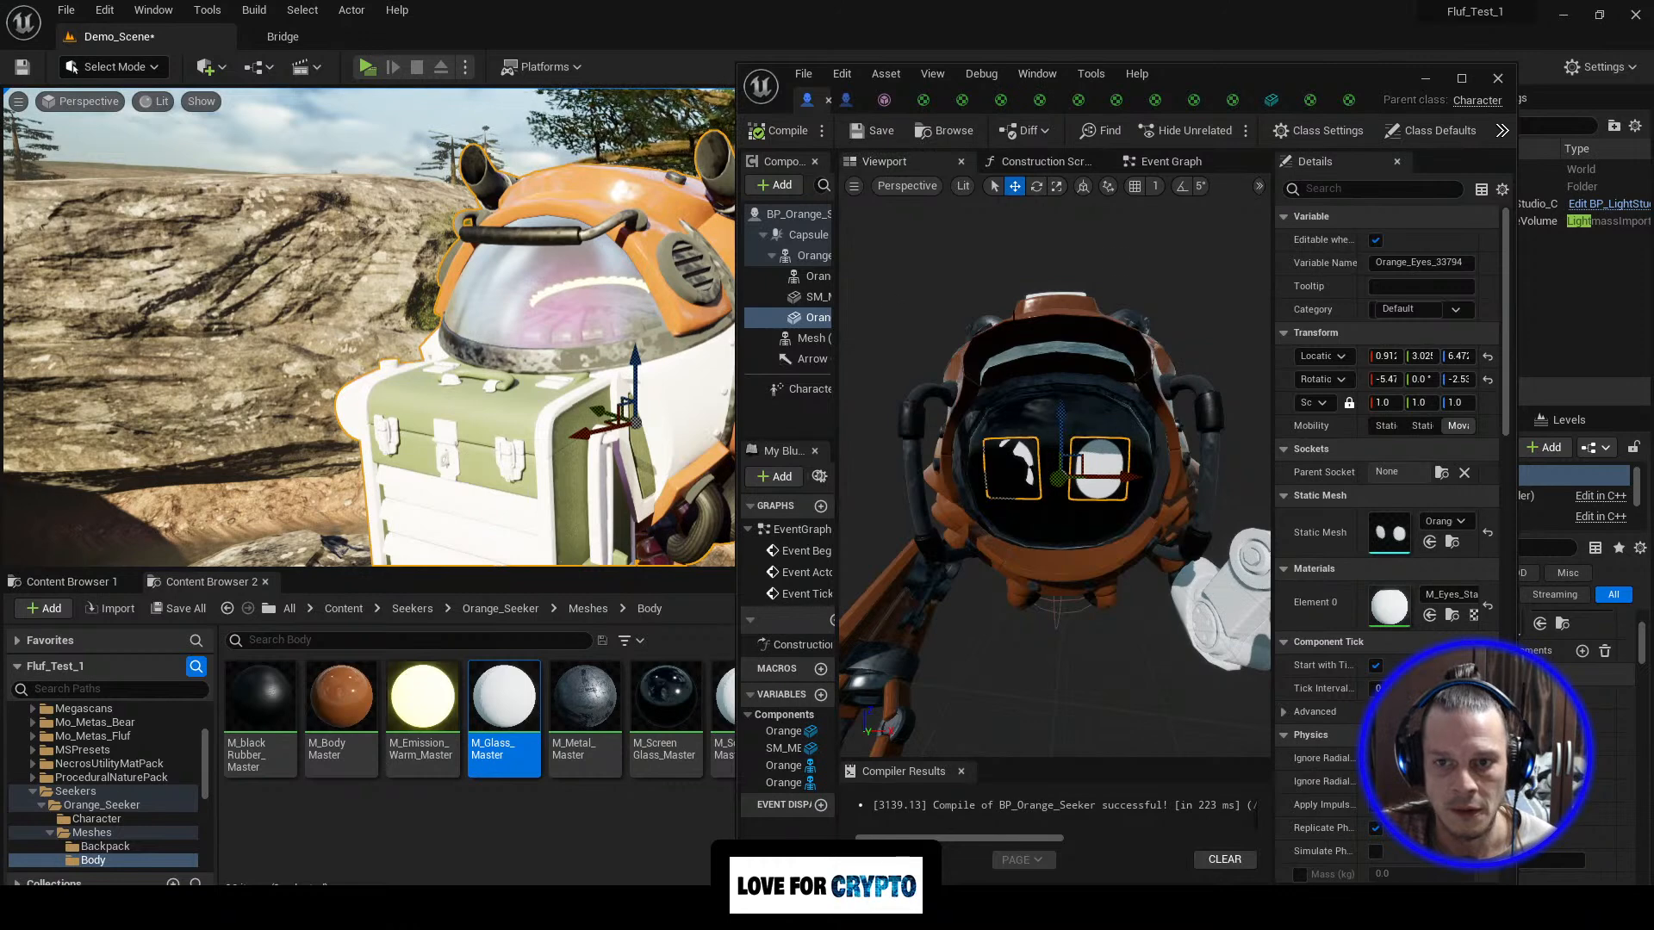
{"action": "left_click", "coordinate": [884, 100]}
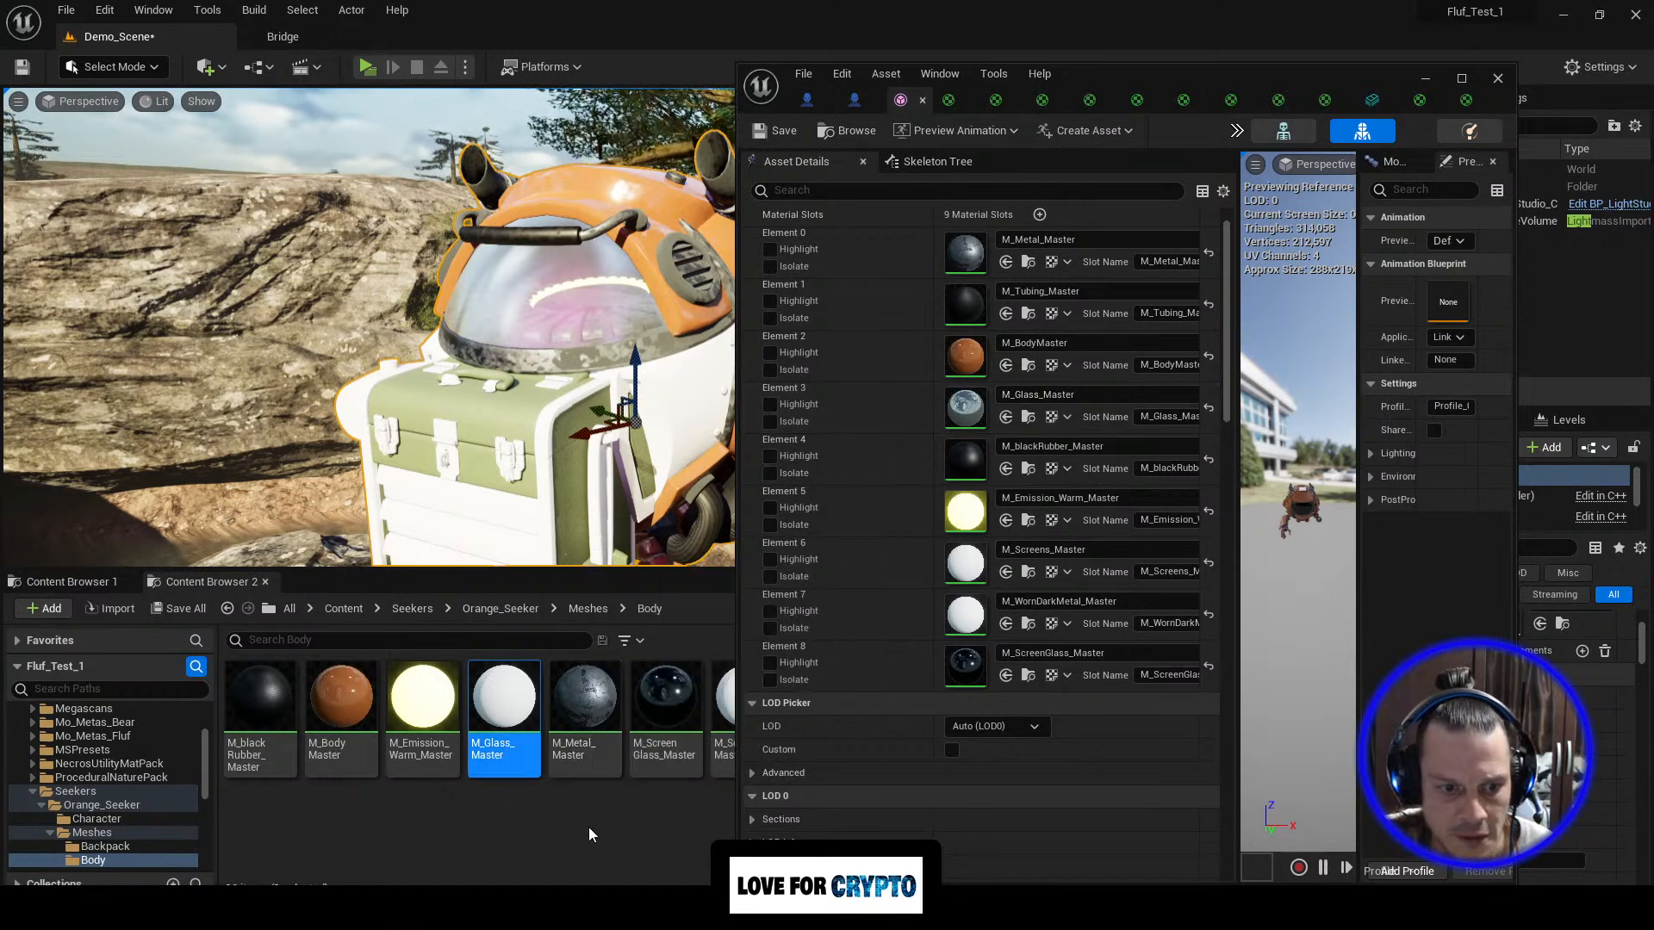
Step: Search the MaterialFunctionCollection folder for "glass" and select the MI_StatueGlass_Emissive material instance
{"action": "left_click", "coordinate": [343, 609]}
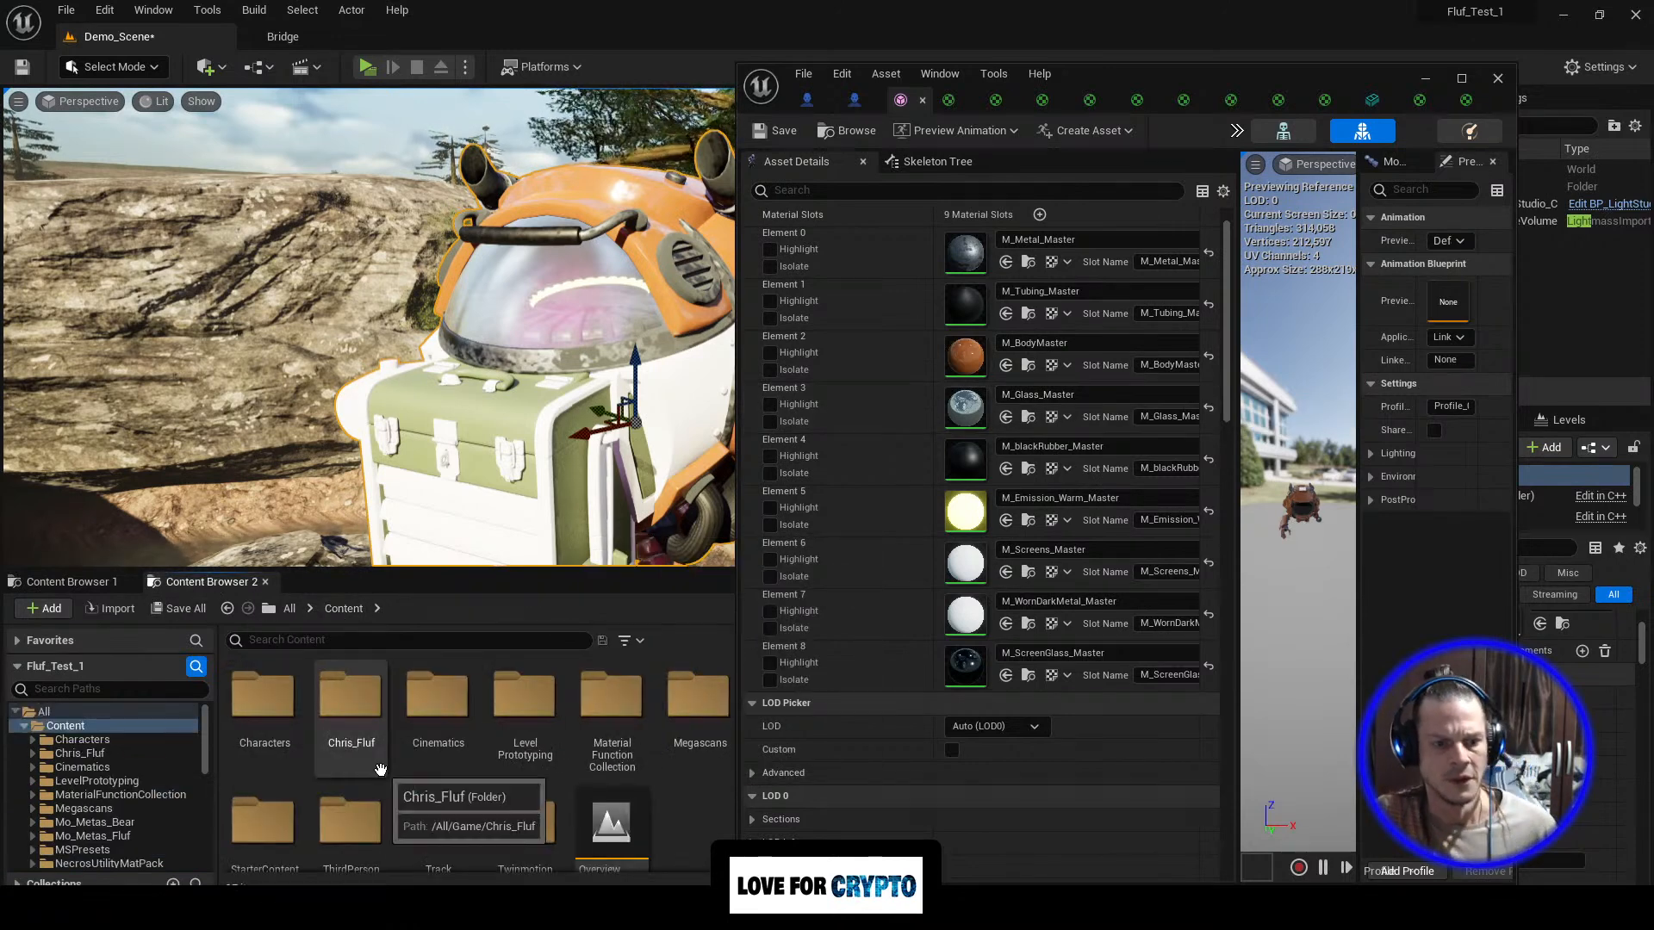
{"action": "double_click", "coordinate": [613, 723]}
{"action": "left_click", "coordinate": [389, 645]}
{"action": "type", "text": "grlass"}
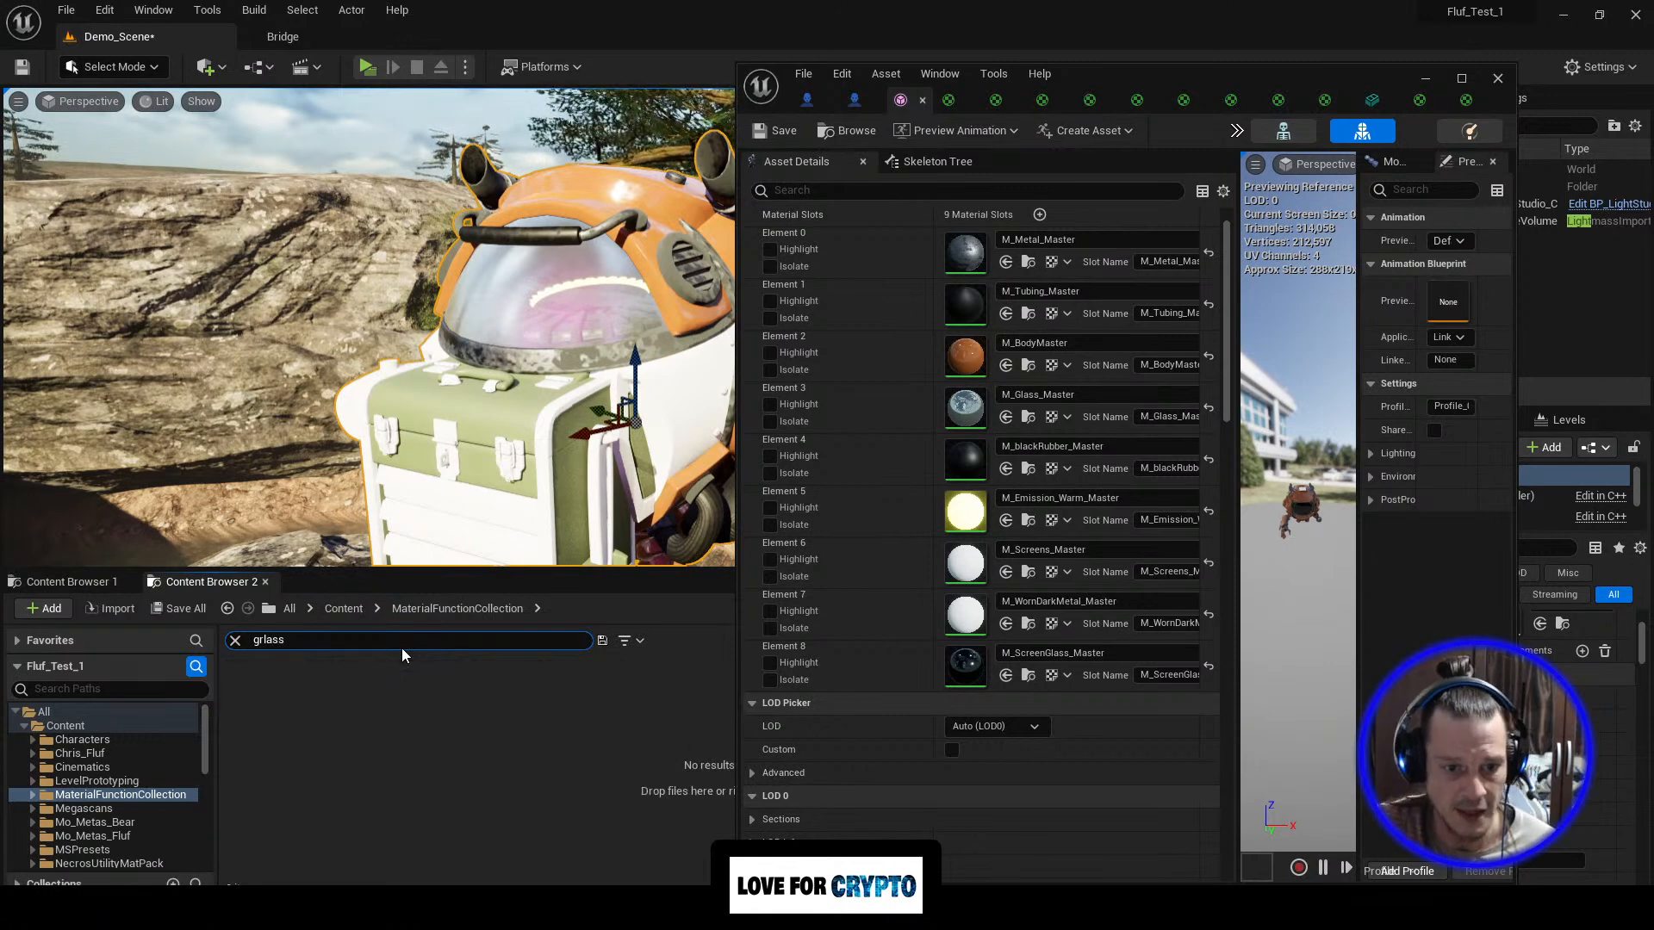
{"action": "key", "text": "BackSpace"}
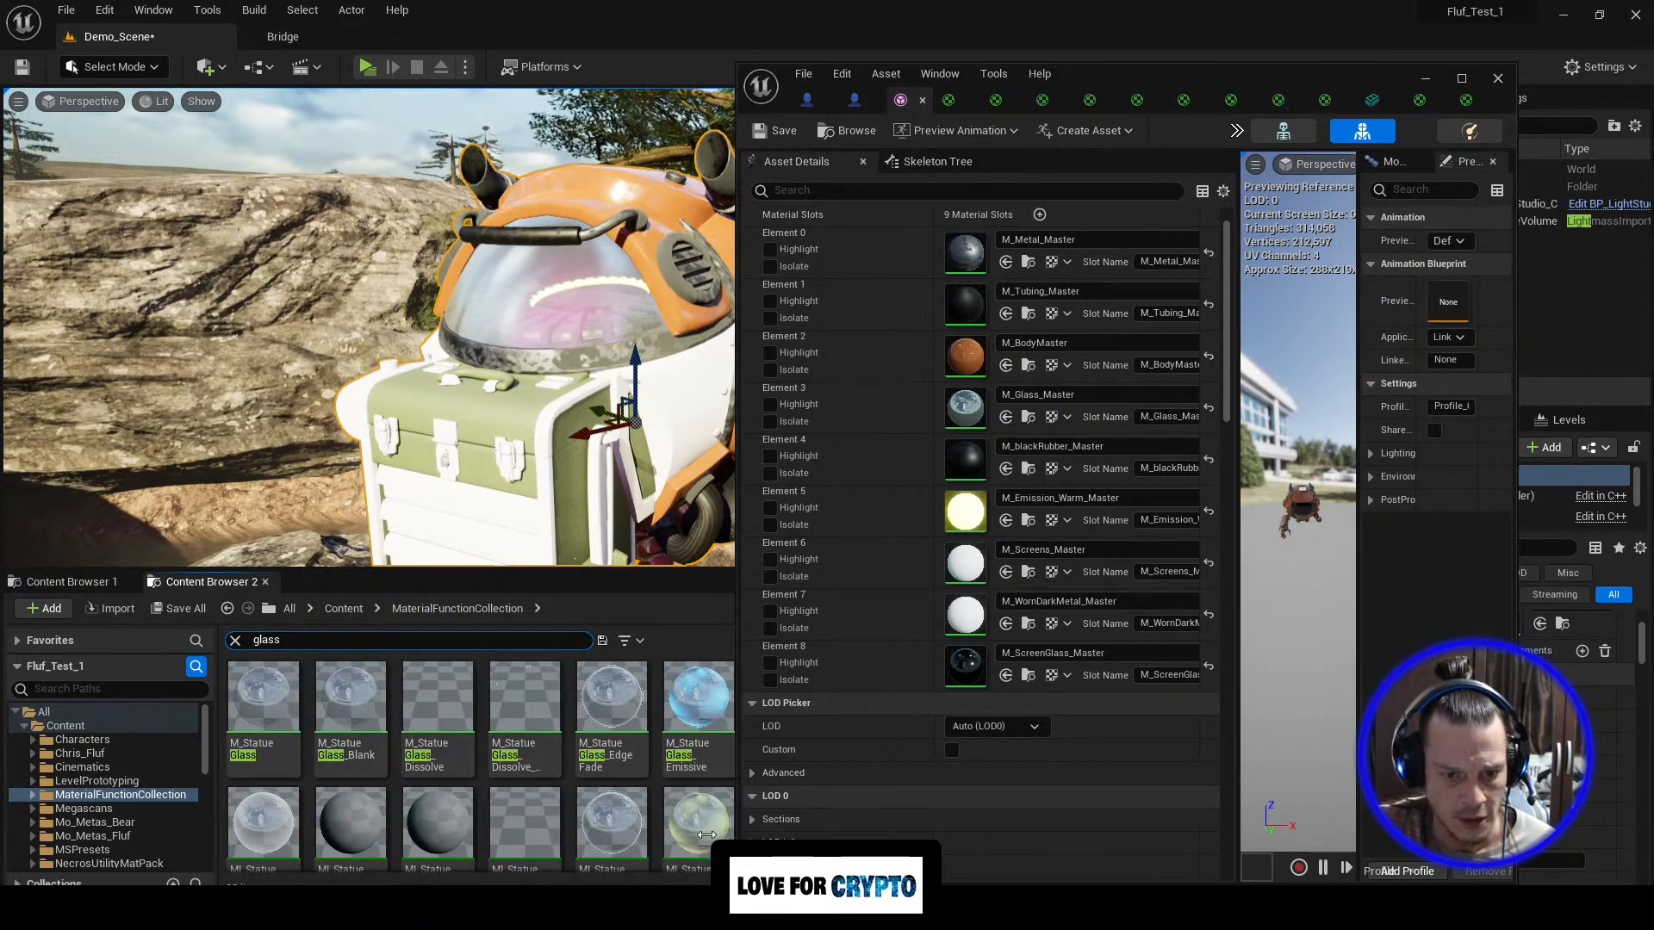
{"action": "left_click", "coordinate": [720, 828]}
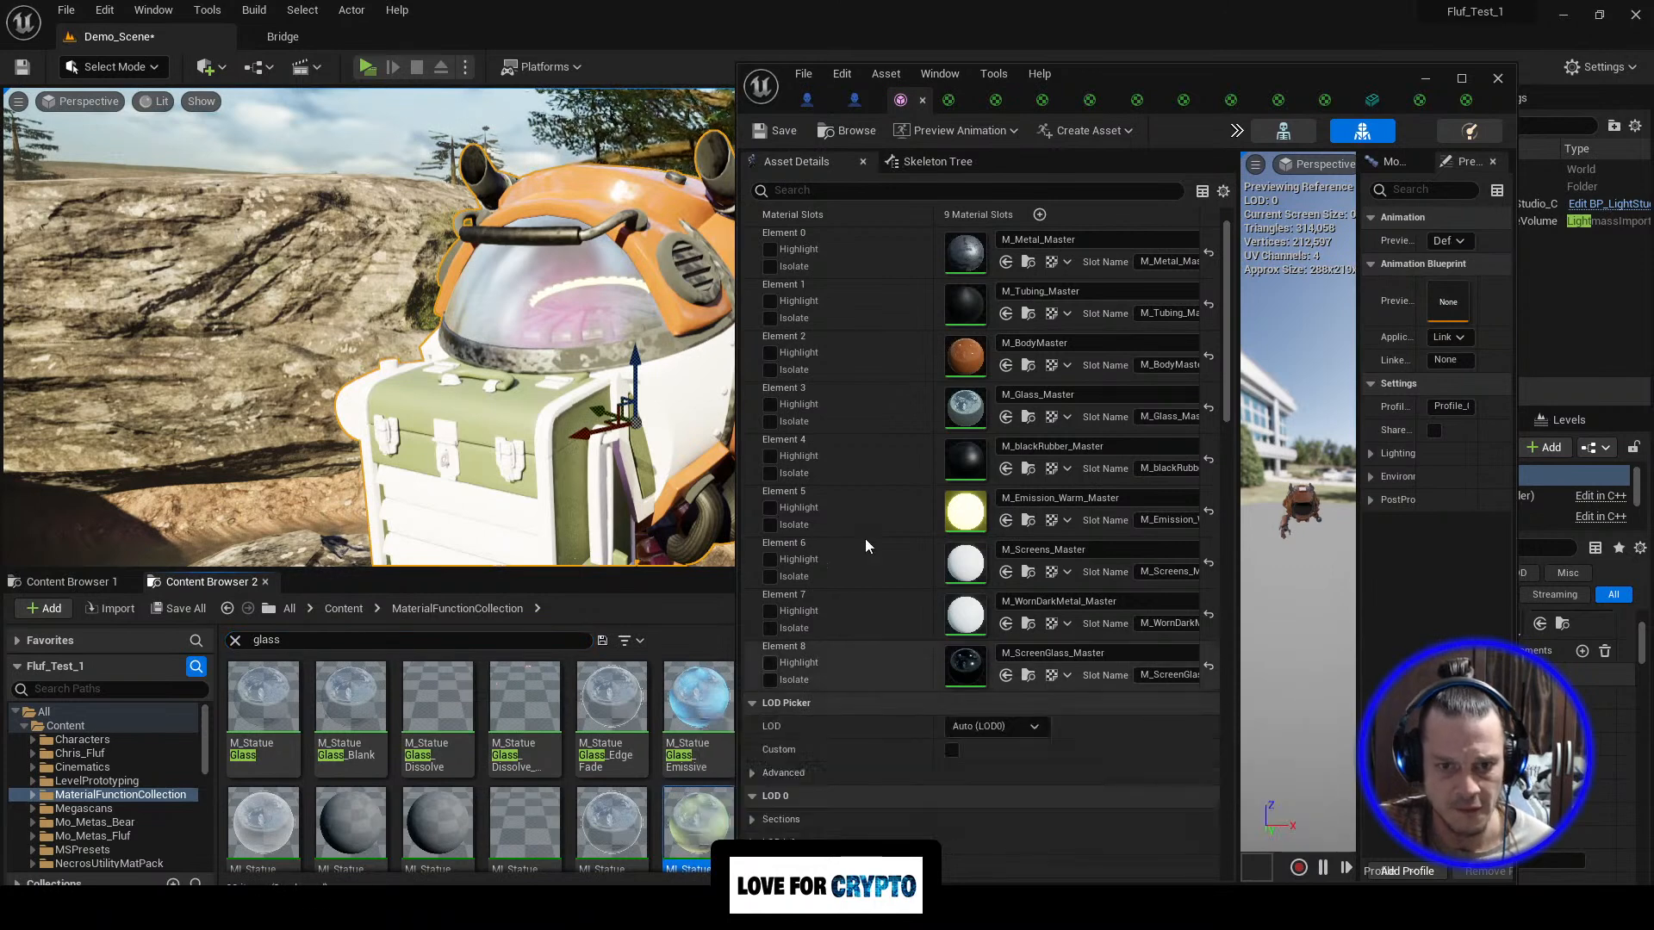
Step: Assign MI_StatueGlass_Emissive to material slot Element 3 of the seeker body mesh and save the mesh
{"action": "left_click", "coordinate": [1006, 418]}
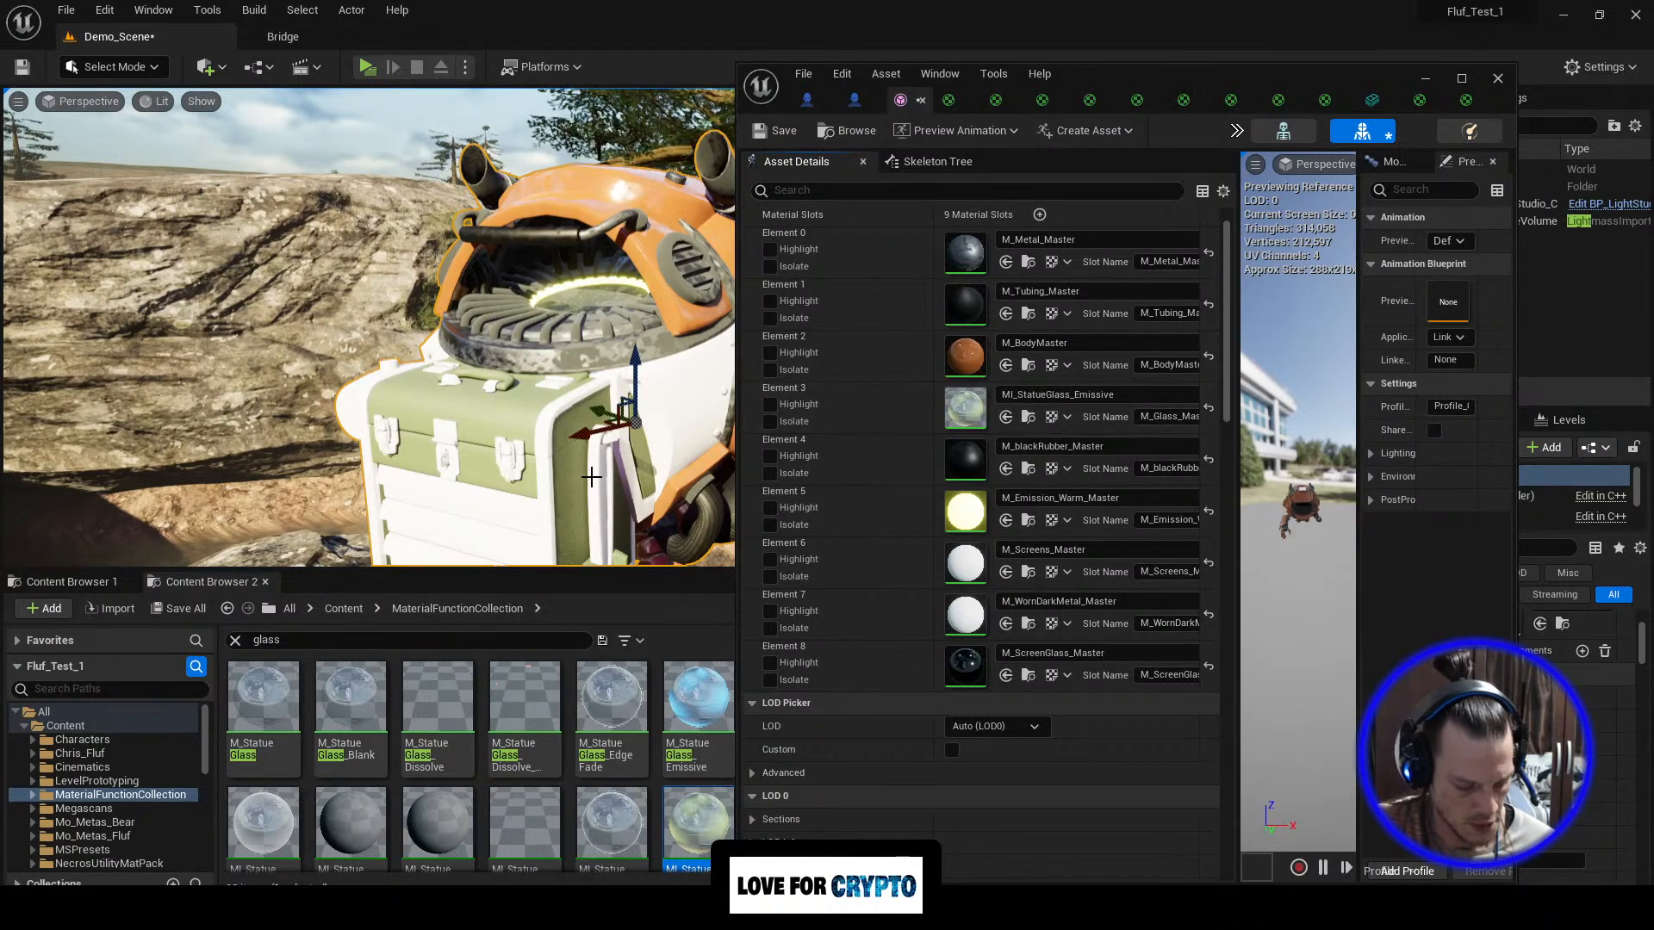
{"action": "left_click", "coordinate": [1426, 80]}
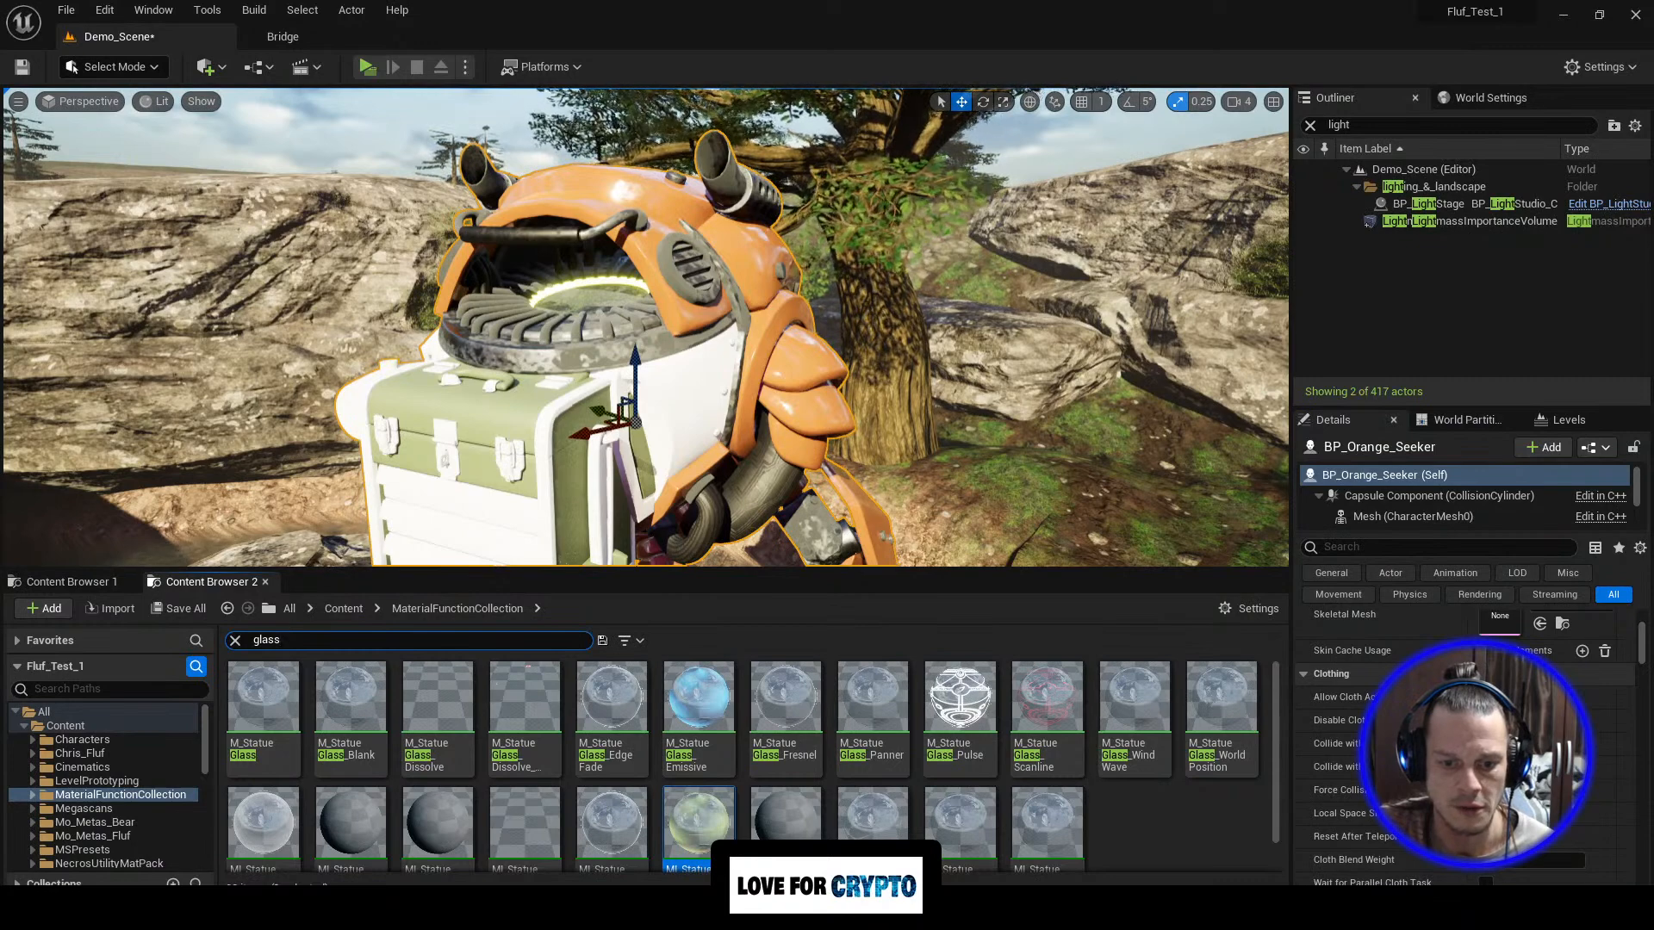
{"action": "left_click", "coordinate": [921, 908]}
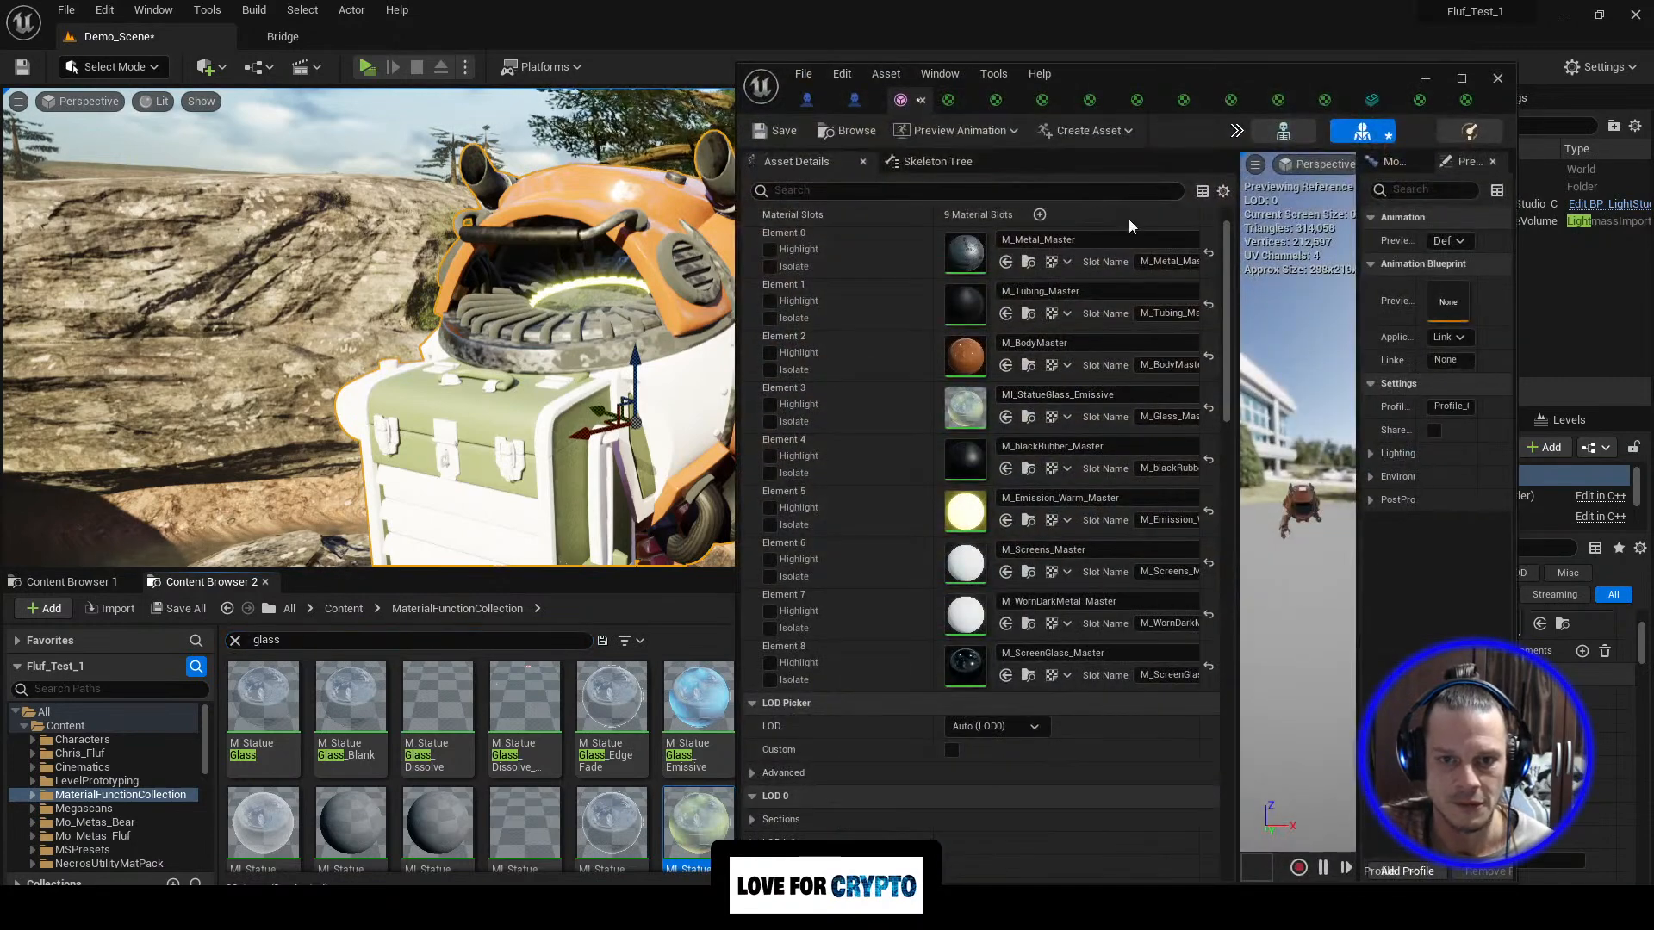
{"action": "left_click_drag", "start_coordinate": [1294, 291], "coordinate": [1248, 291]}
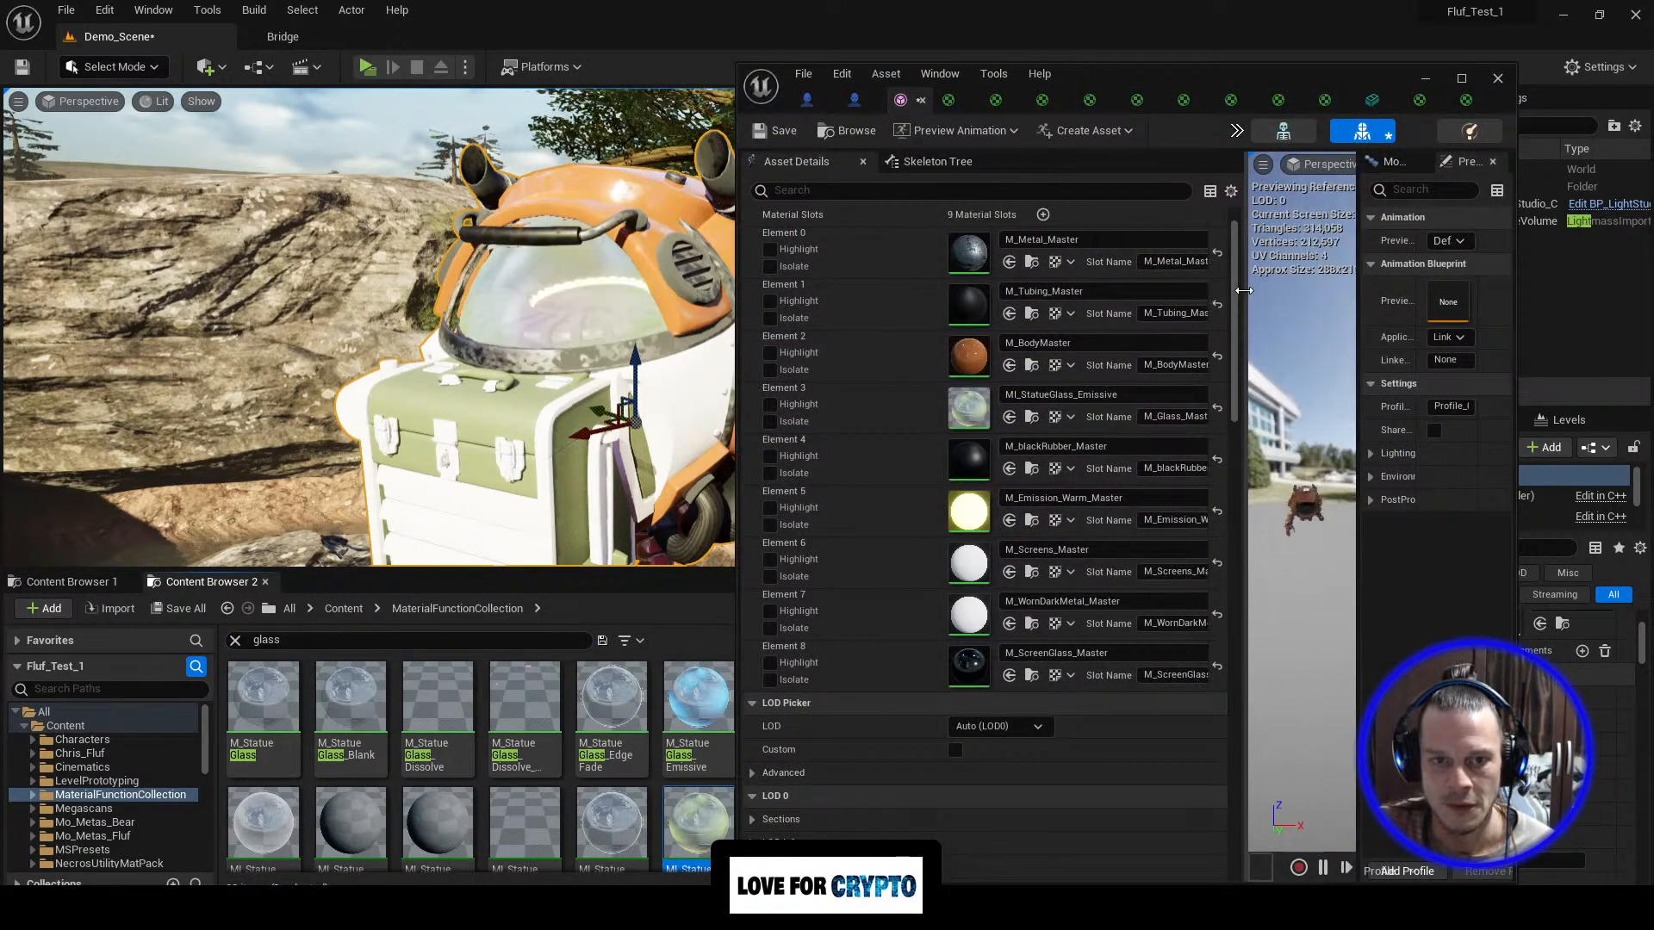
{"action": "left_click", "coordinate": [779, 132]}
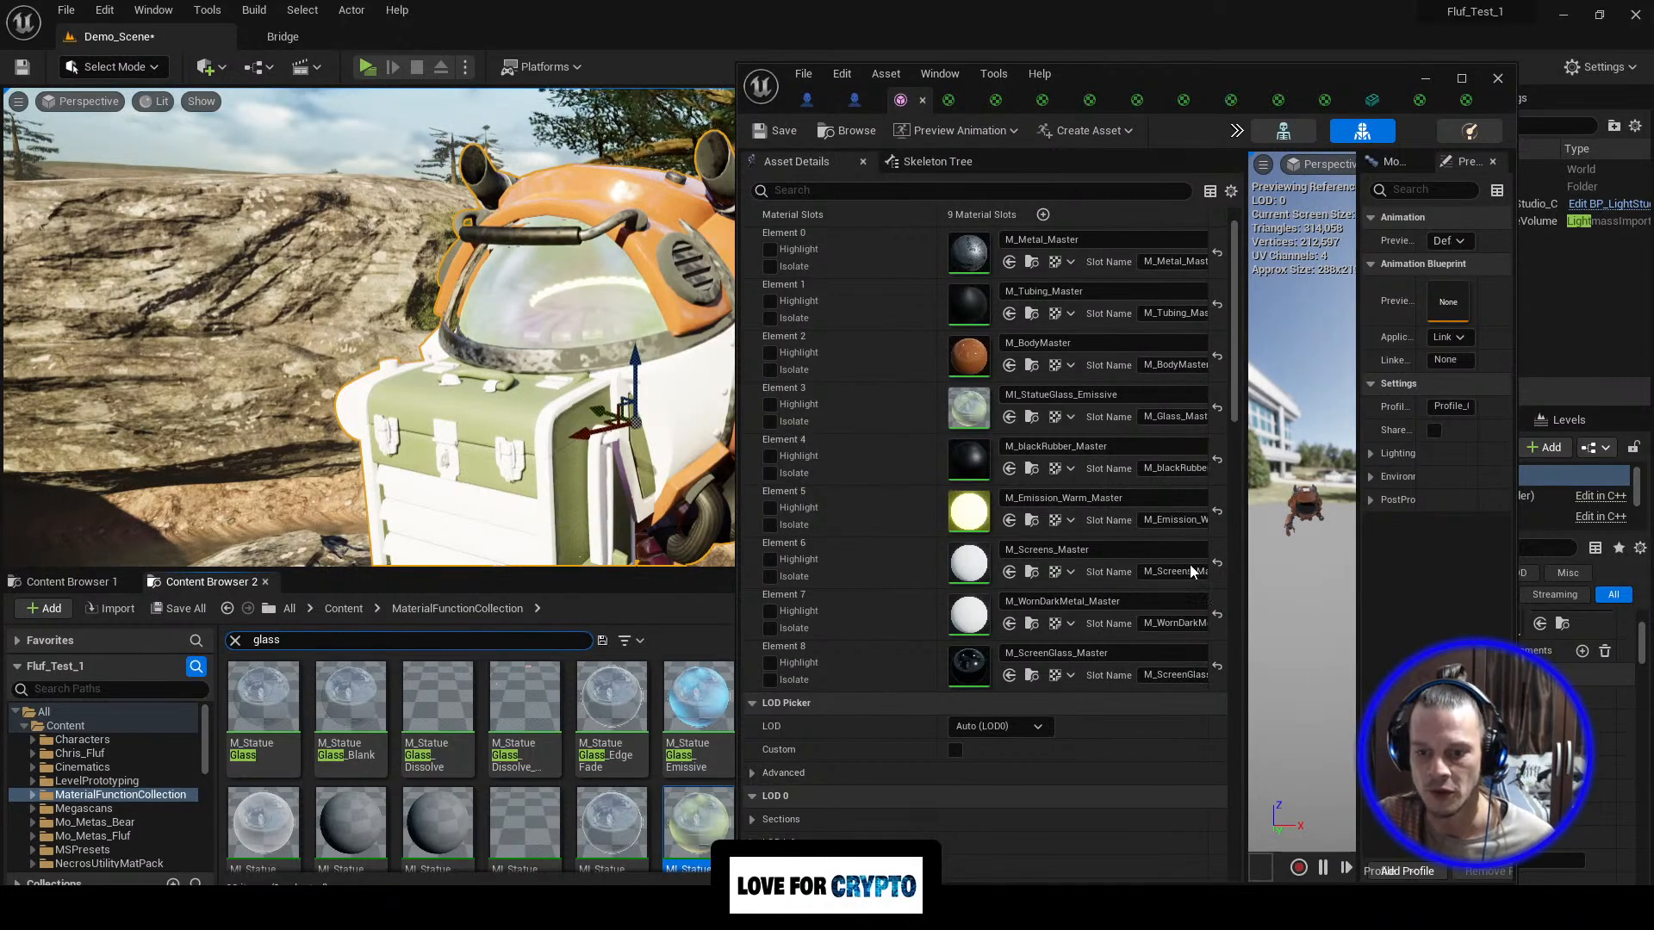
Step: Move the mesh editor aside and inspect the orange seeker's glass dome up close from several angles in Demo_Scene
{"action": "left_click_drag", "start_coordinate": [1259, 80], "coordinate": [1319, 97]}
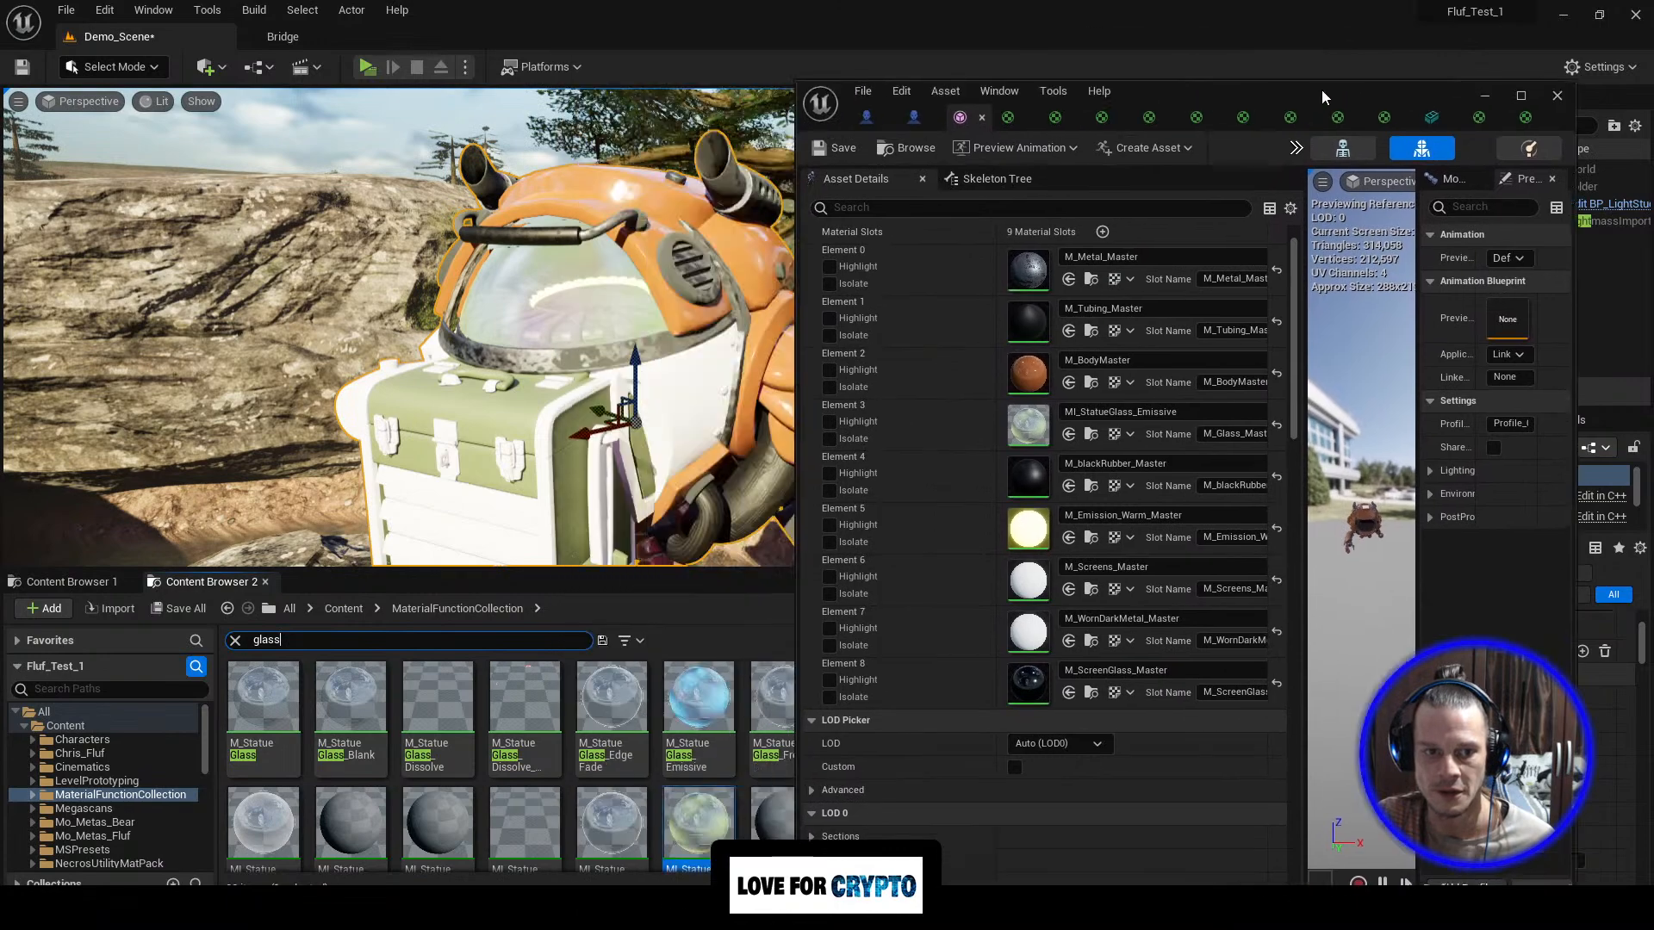
{"action": "scroll", "coordinate": [399, 327], "scroll_direction": "up", "scroll_amount": 5}
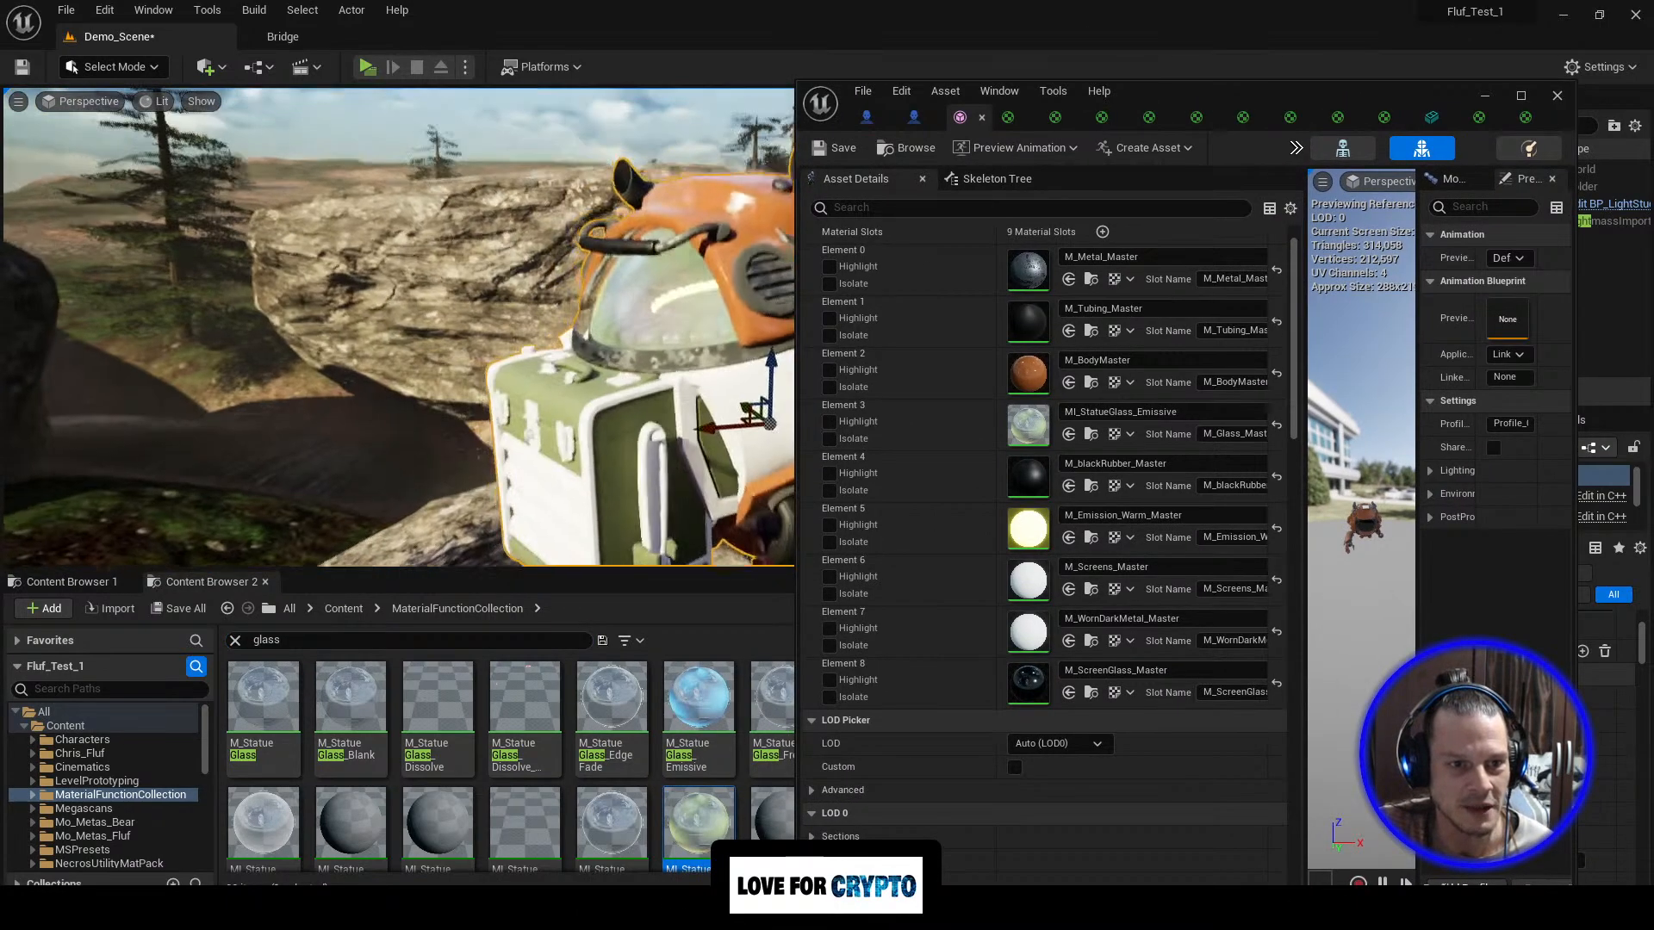
{"action": "right_click_drag", "start_coordinate": [398, 327], "coordinate": [284, 302]}
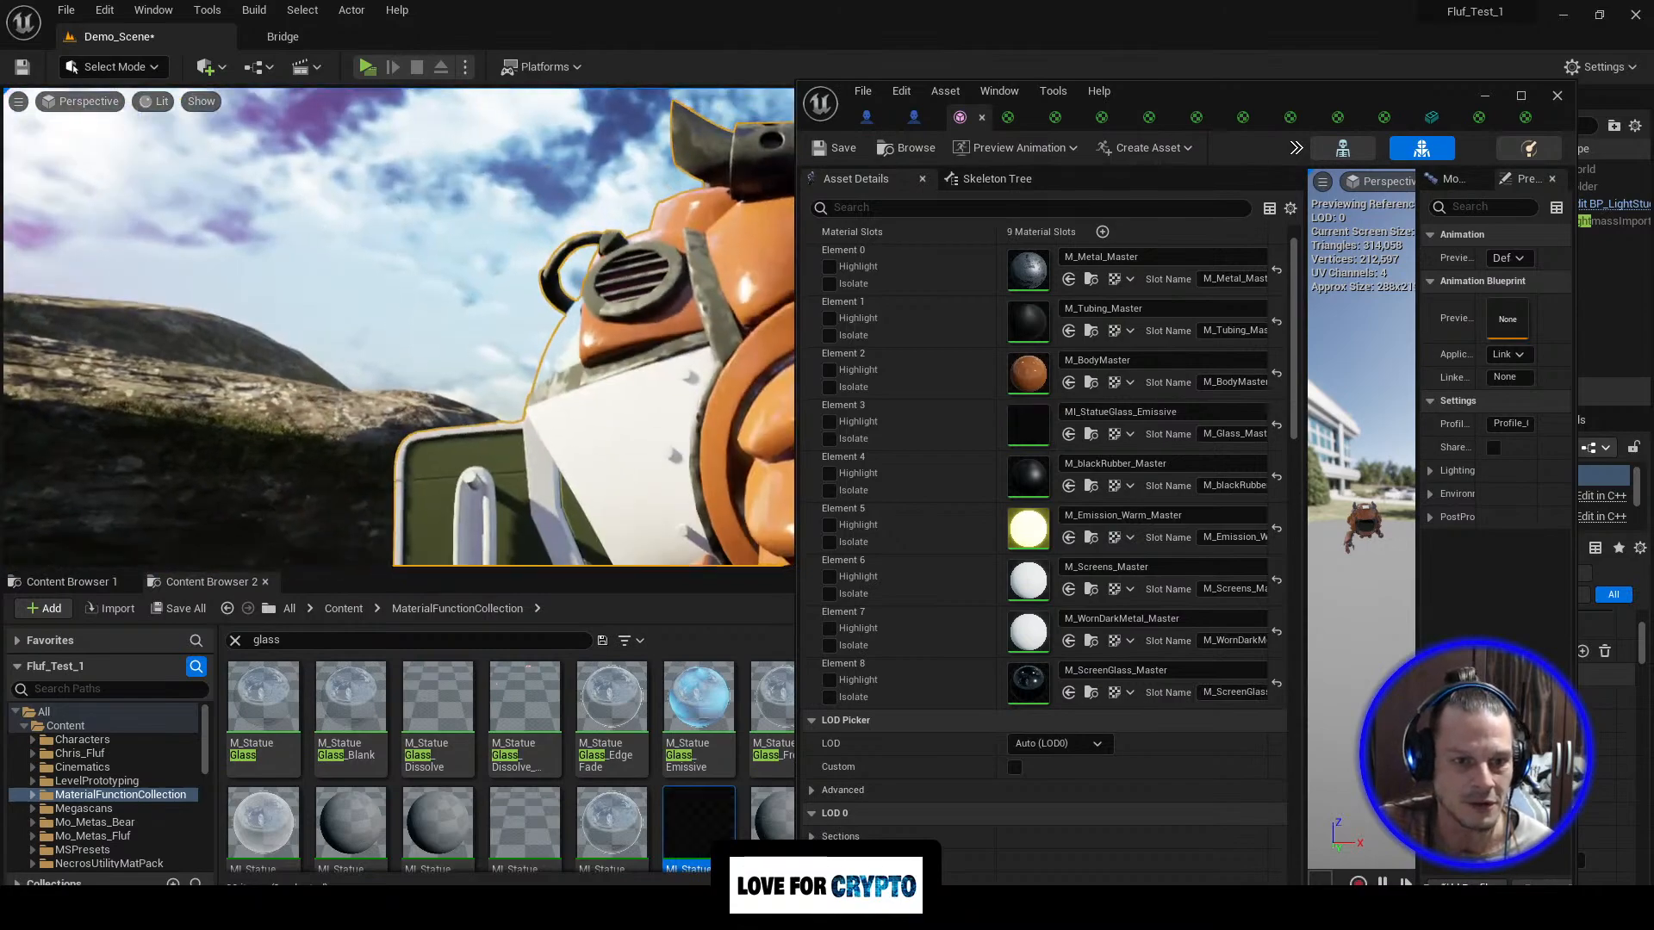
{"action": "right_click_drag", "start_coordinate": [399, 327], "coordinate": [534, 312]}
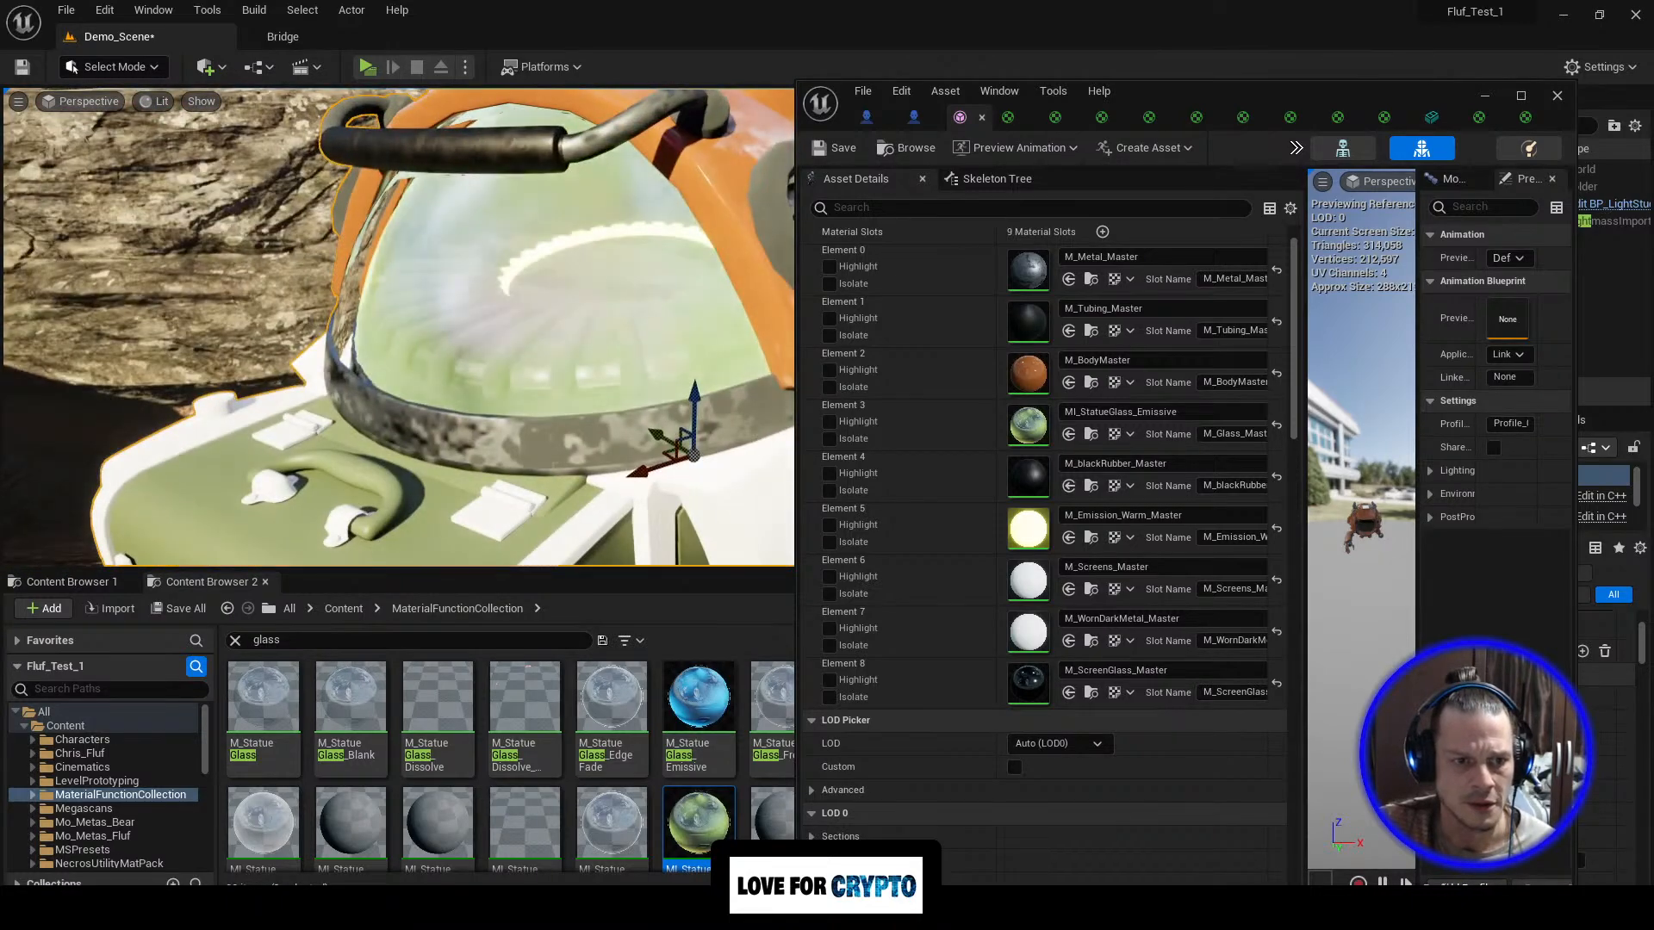
{"action": "right_click_drag", "start_coordinate": [399, 328], "coordinate": [516, 319]}
Step: Minimize the mesh editor and examine the upside-down dark seeker's face near the group of standing characters
{"action": "right_click_drag", "start_coordinate": [493, 413], "coordinate": [405, 332]}
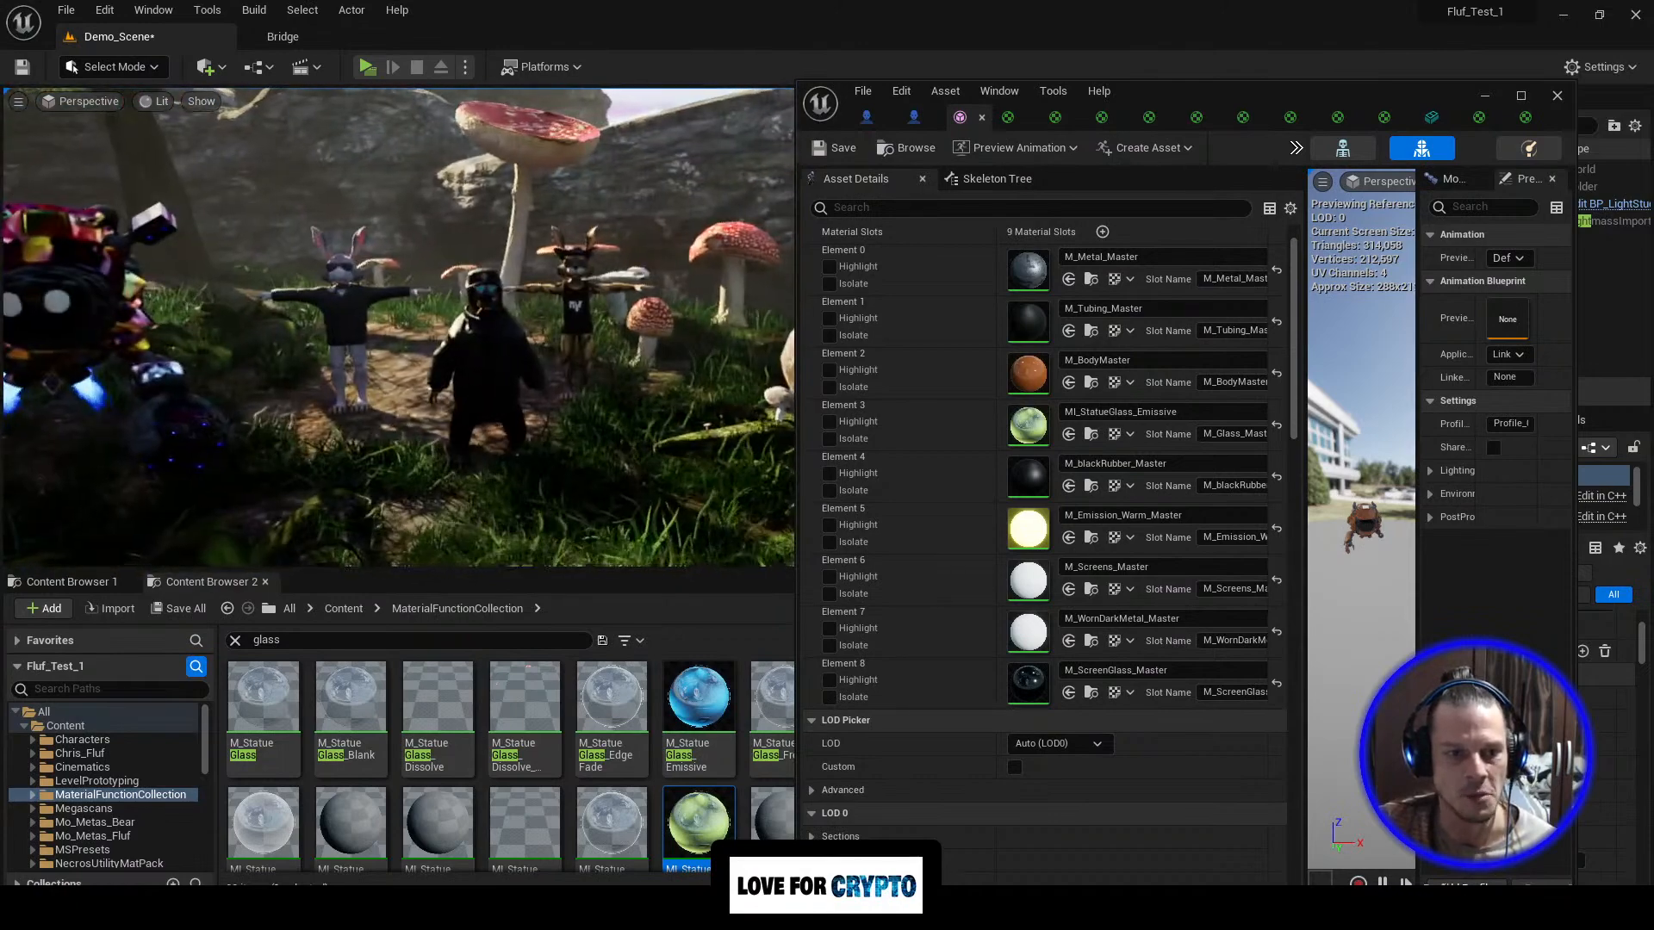
{"action": "left_click", "coordinate": [1479, 93]}
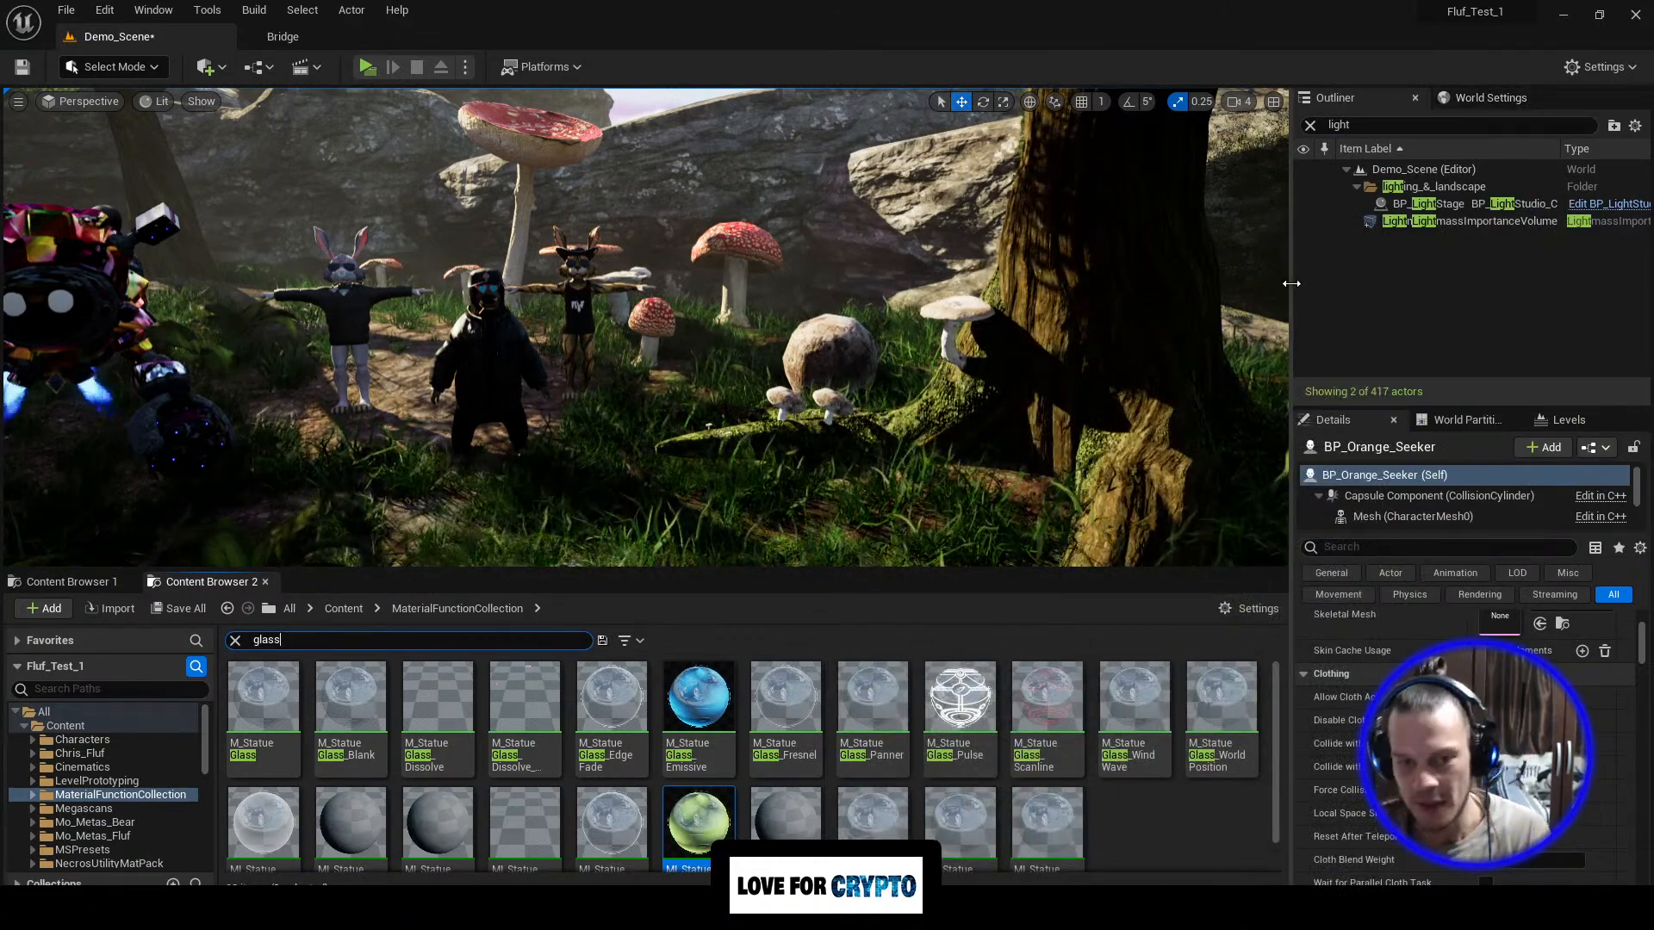
{"action": "right_click_drag", "start_coordinate": [732, 344], "coordinate": [572, 417]}
{"action": "key", "text": "w"}
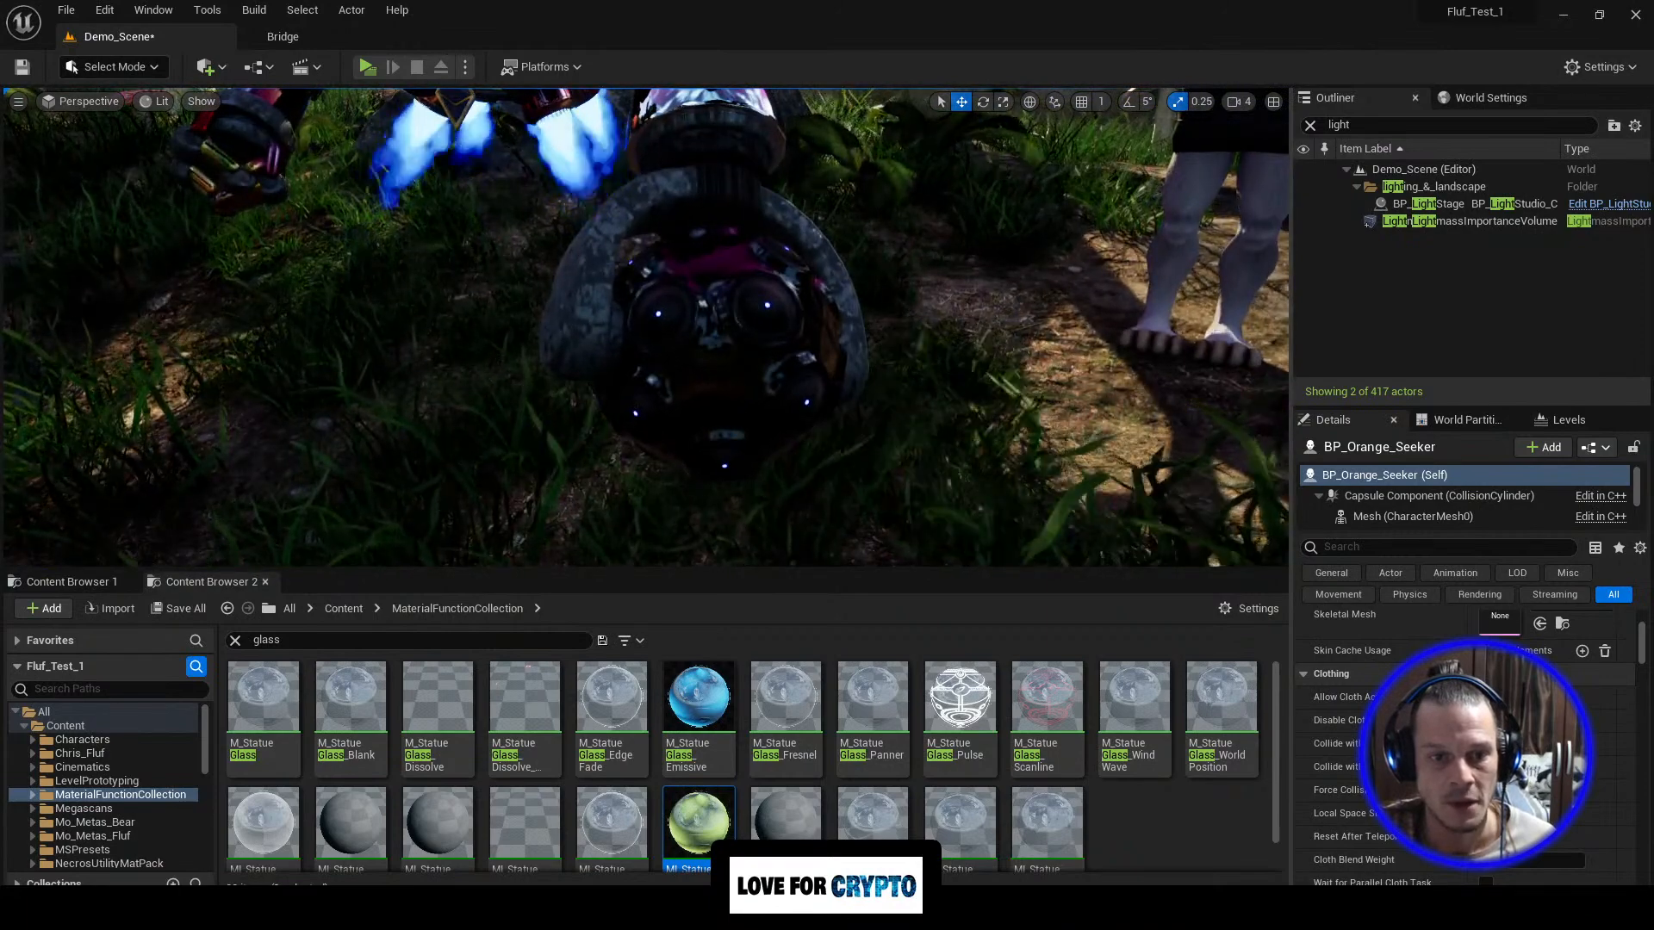
Step: Widen the "glass" search to the whole Content folder and bring the tiger-striped character in the black tank top into view
{"action": "left_click", "coordinate": [342, 610]}
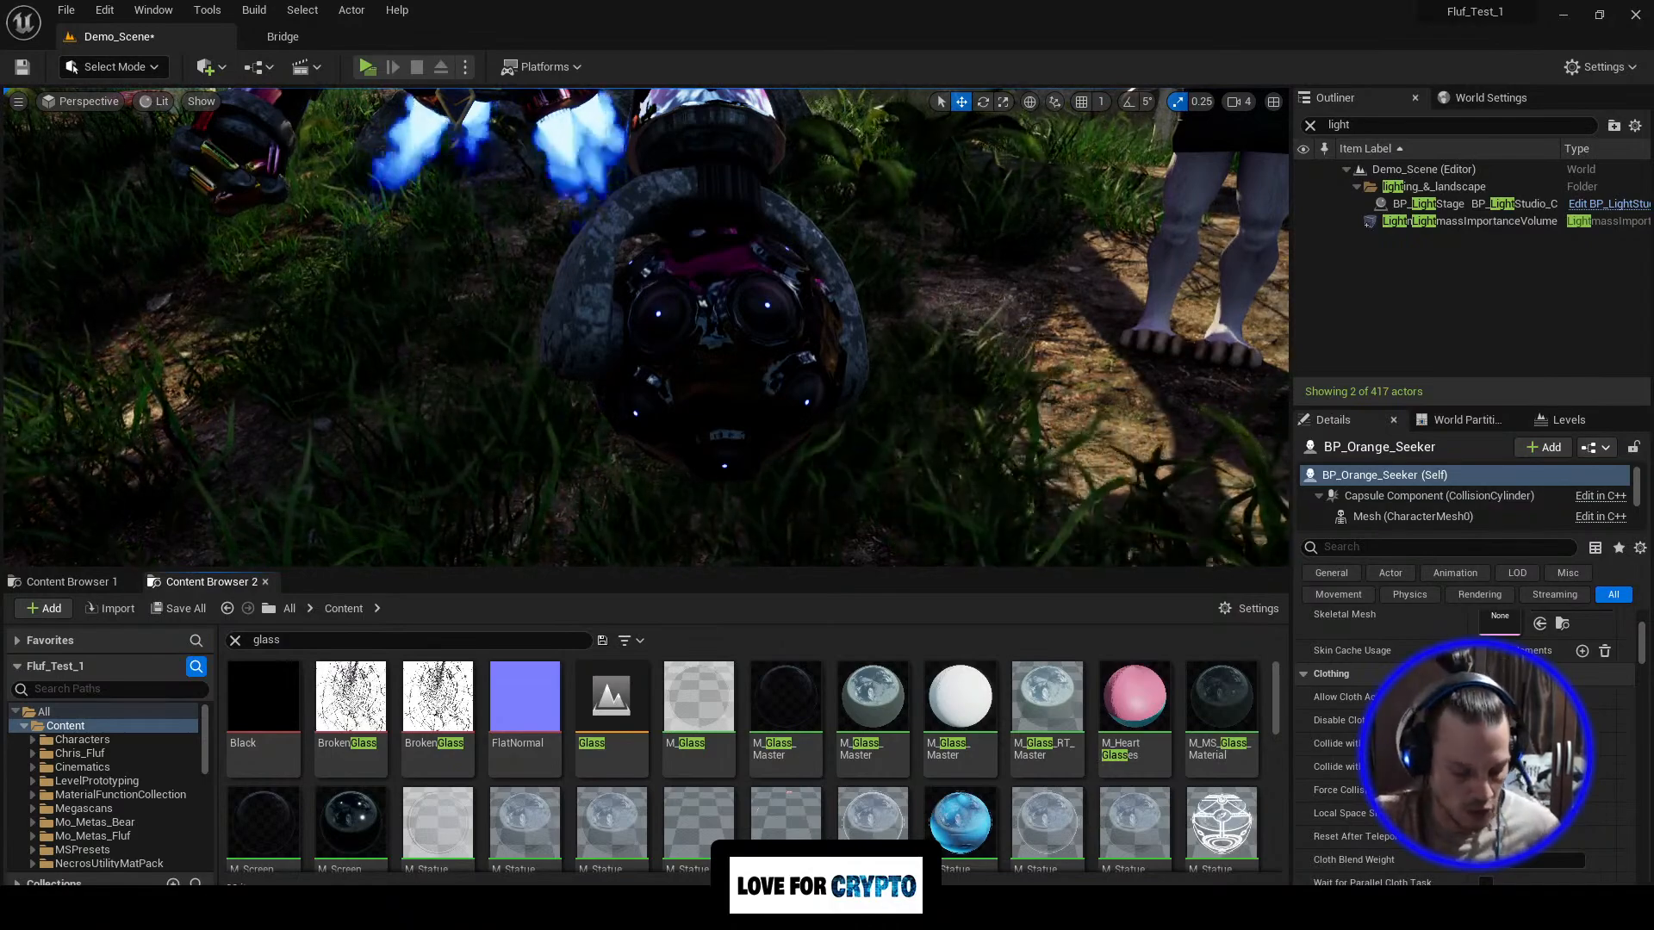
{"action": "right_click_drag", "start_coordinate": [646, 327], "coordinate": [662, 254]}
{"action": "key", "text": "w"}
{"action": "key", "text": "w"}
{"action": "key", "text": "w"}
{"action": "key", "text": "s"}
{"action": "key", "text": "w"}
{"action": "key", "text": "s"}
Step: Select the tiger-striped character in the black tank top and locate its M_FlufBody_Tiger material in the project content
{"action": "left_click", "coordinate": [674, 349]}
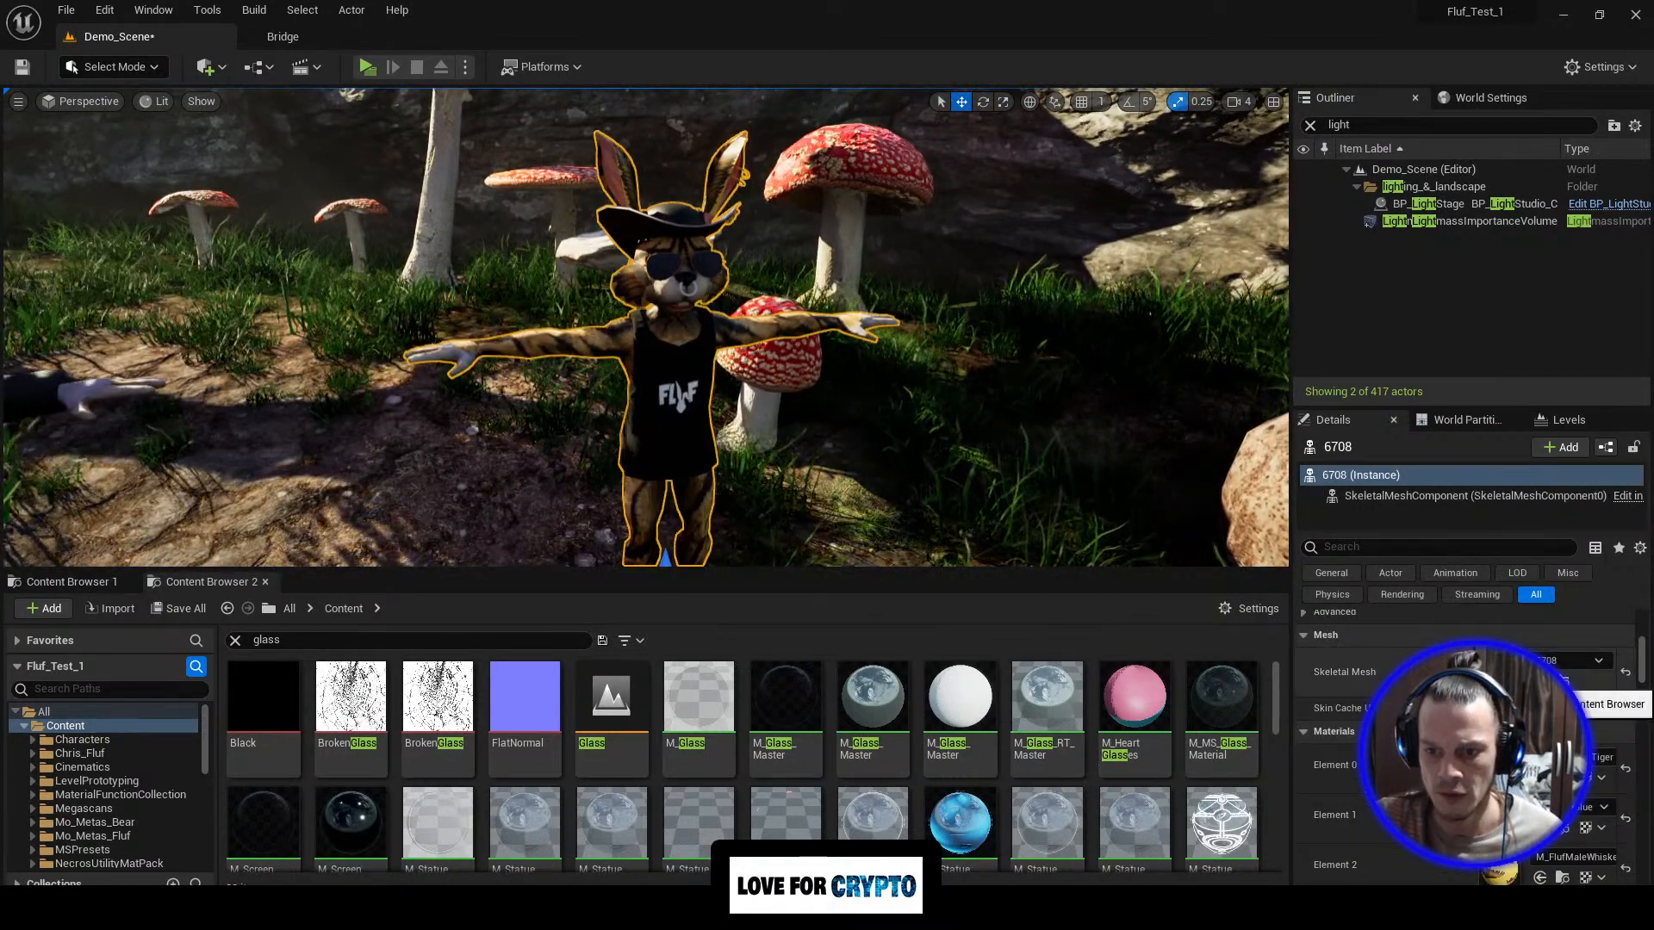
{"action": "scroll", "coordinate": [1465, 741], "scroll_direction": "down", "scroll_amount": 1}
{"action": "scroll", "coordinate": [1465, 741], "scroll_direction": "down", "scroll_amount": 3}
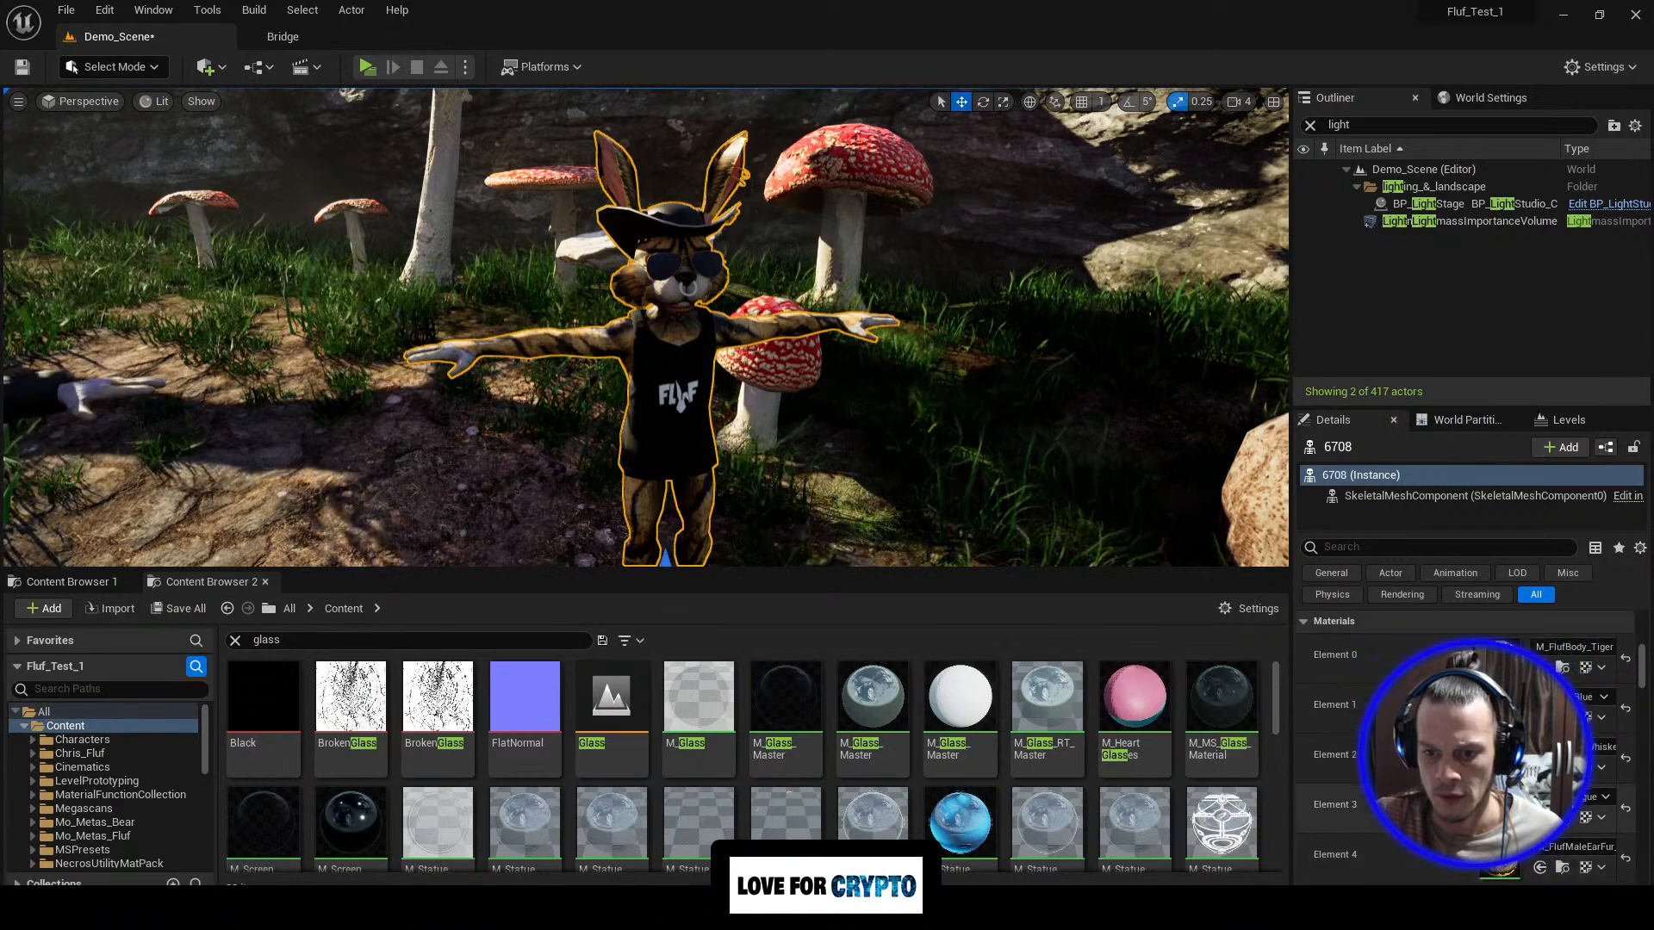
{"action": "scroll", "coordinate": [1464, 741], "scroll_direction": "up", "scroll_amount": 4}
{"action": "scroll", "coordinate": [1464, 741], "scroll_direction": "down", "scroll_amount": 3}
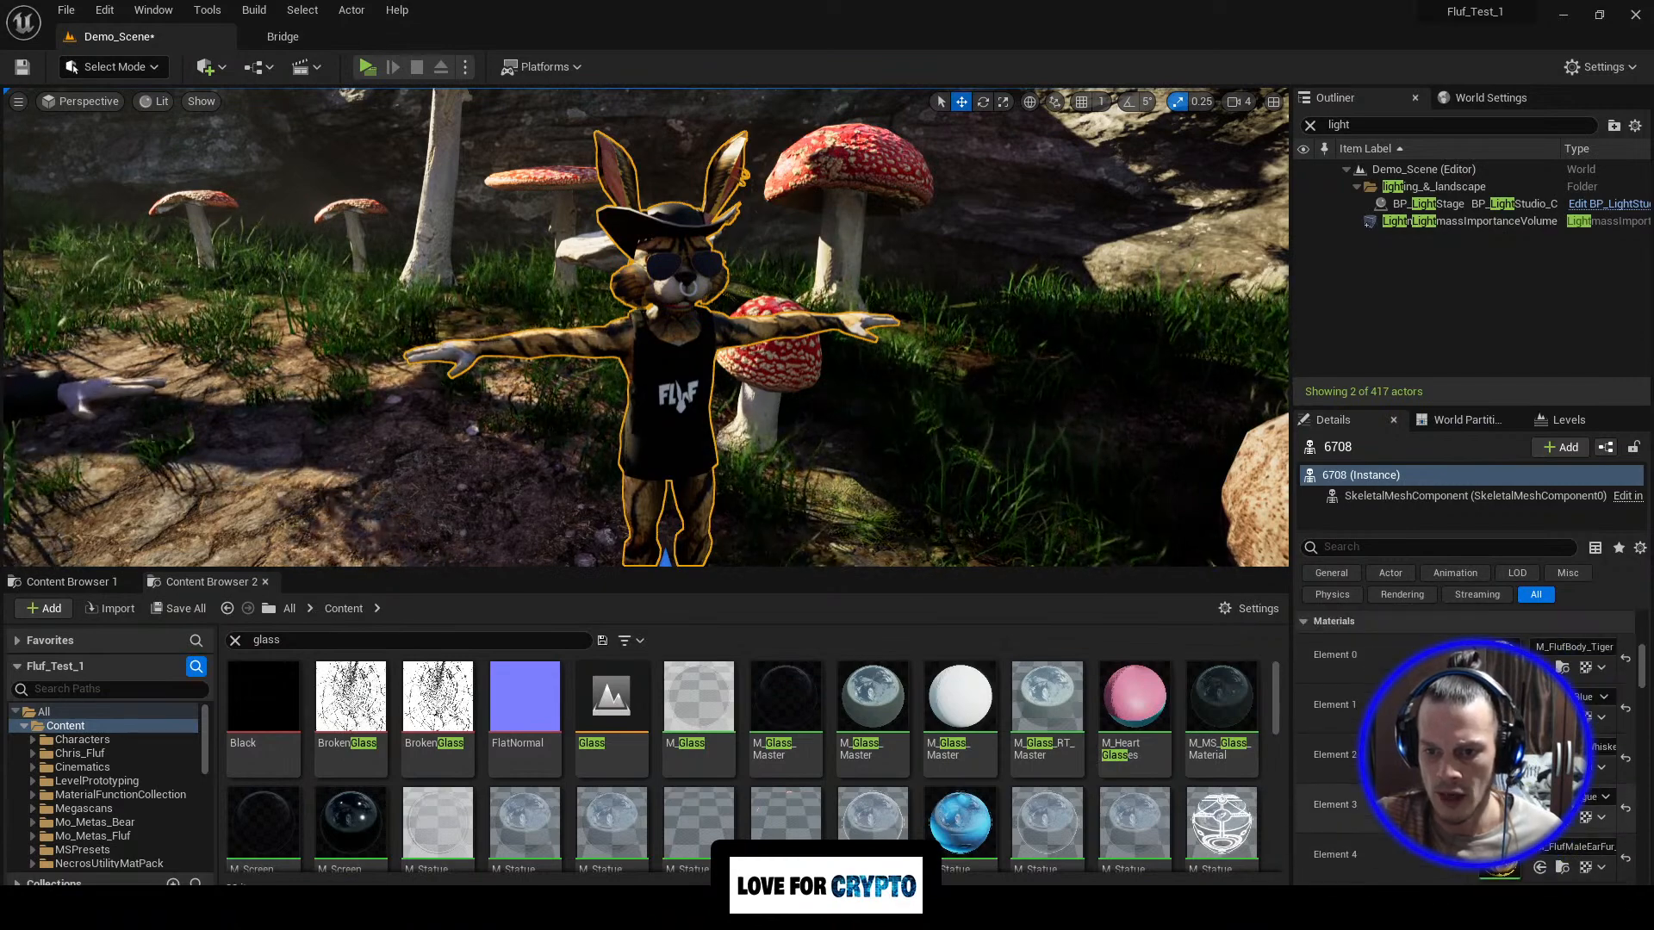
{"action": "left_click", "coordinate": [1563, 668]}
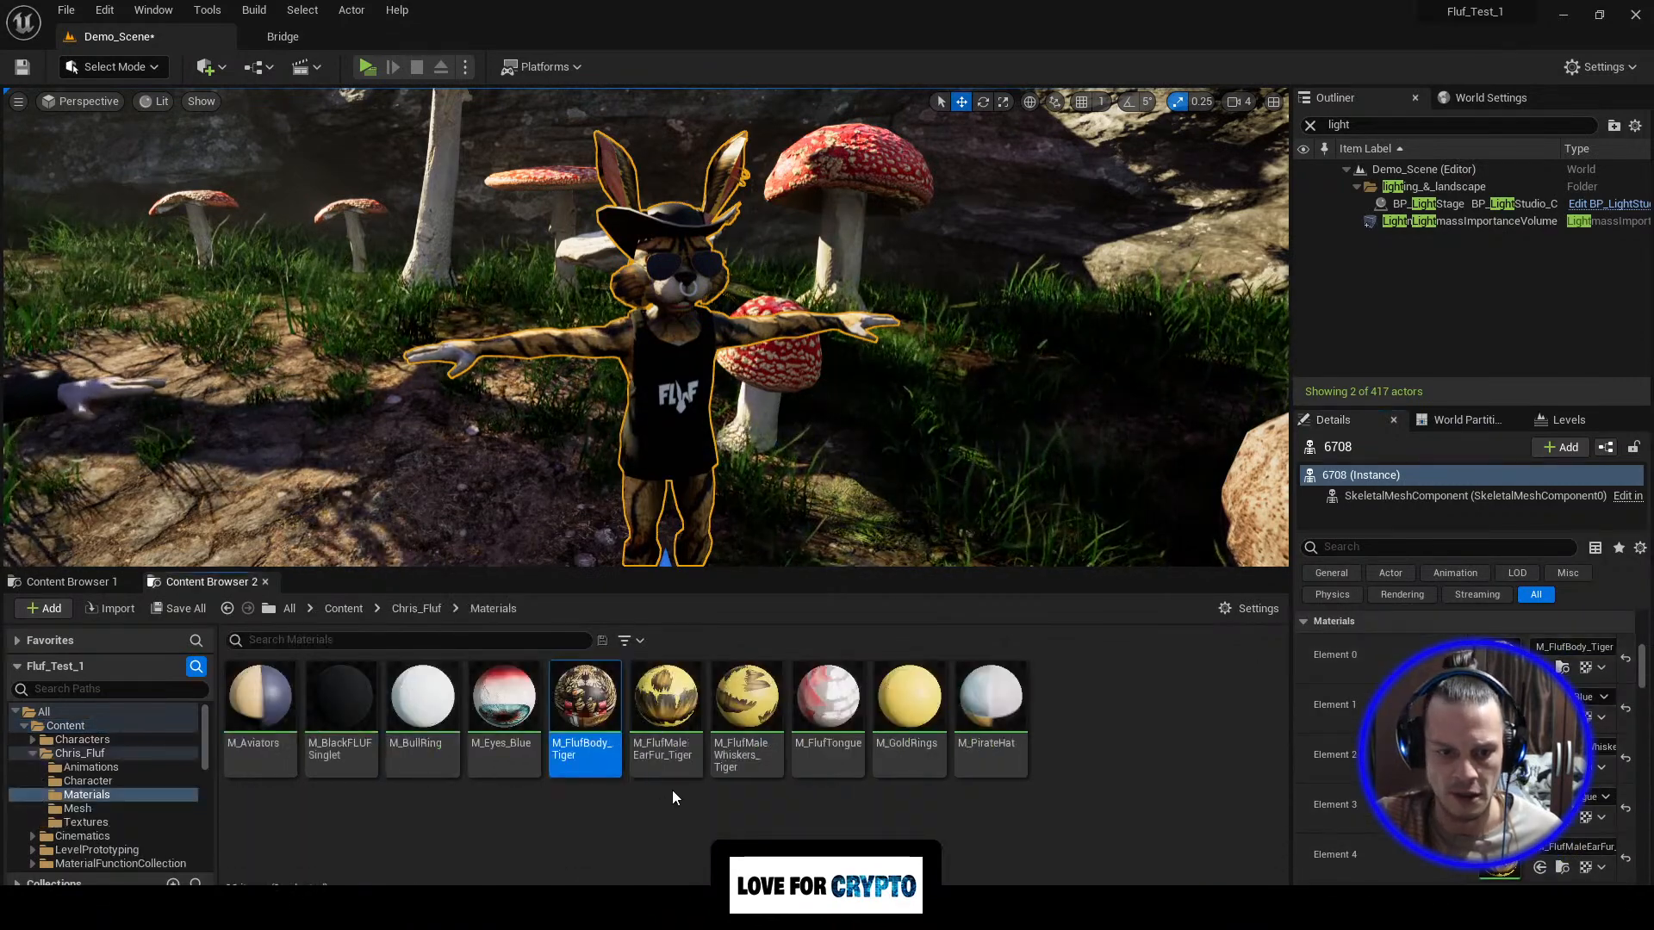
Step: Inspect the tiger character's whiskers up close and open M_FlufMaleWhiskers_Tiger in a widened material editor
{"action": "key", "text": "w"}
{"action": "mouse_move", "coordinate": [672, 345]}
{"action": "right_mouse_down"}
{"action": "mouse_move", "coordinate": [647, 318]}
{"action": "mouse_move", "coordinate": [698, 327]}
{"action": "right_mouse_up"}
{"action": "key", "text": "s"}
{"action": "key", "text": "w"}
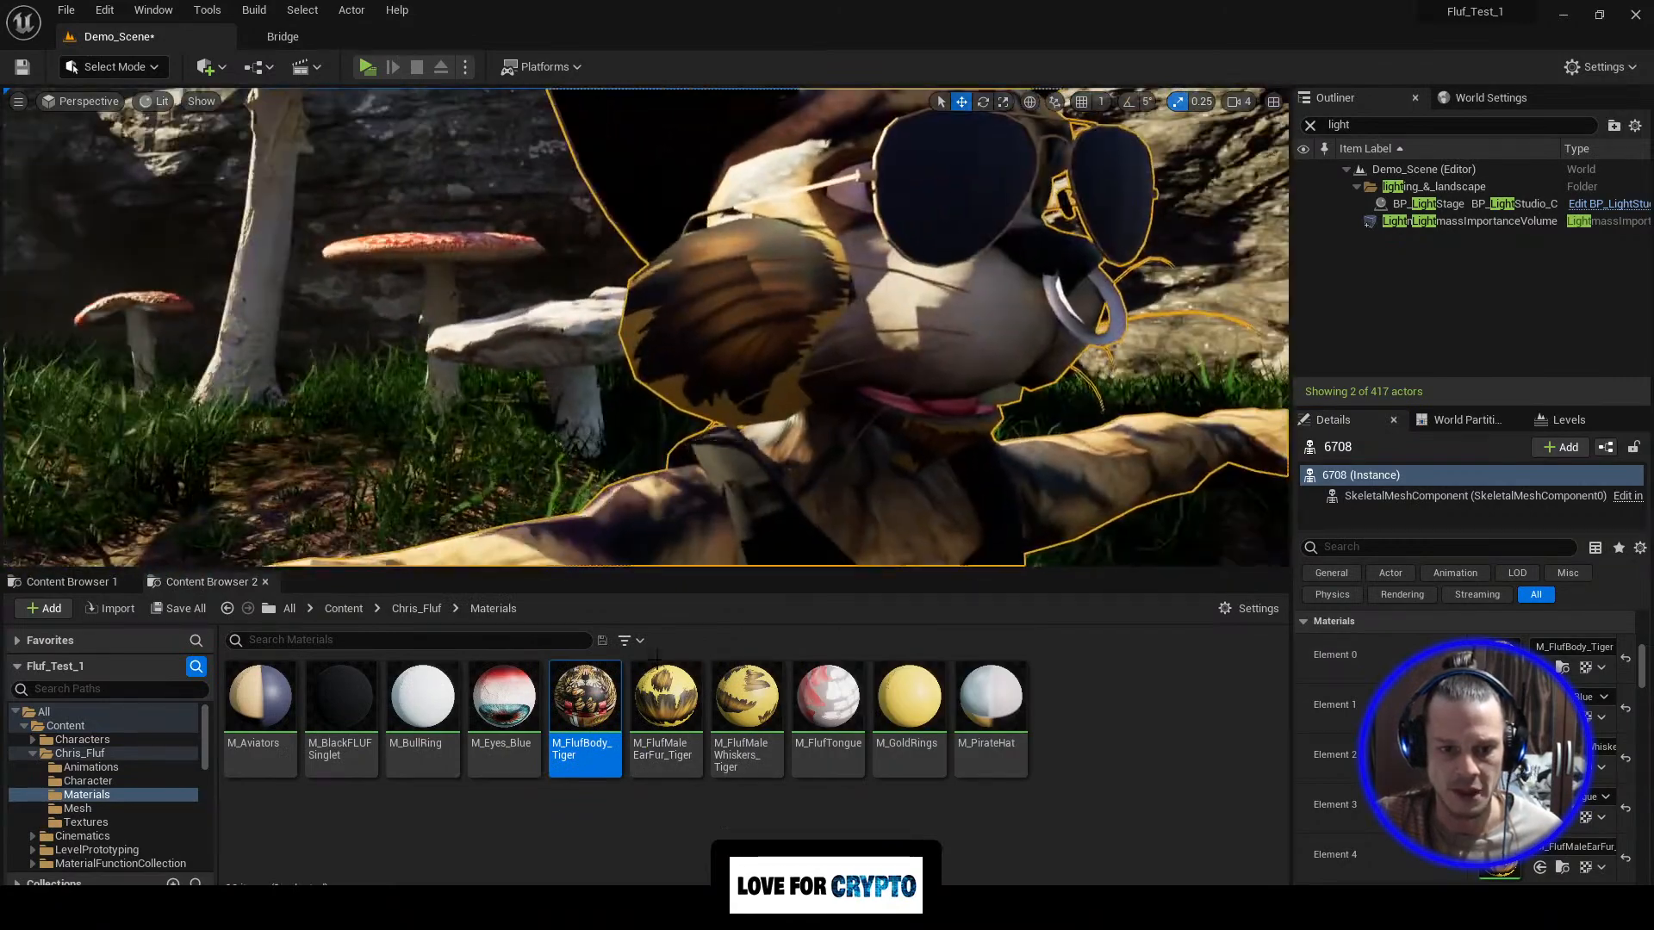
{"action": "double_click", "coordinate": [747, 696]}
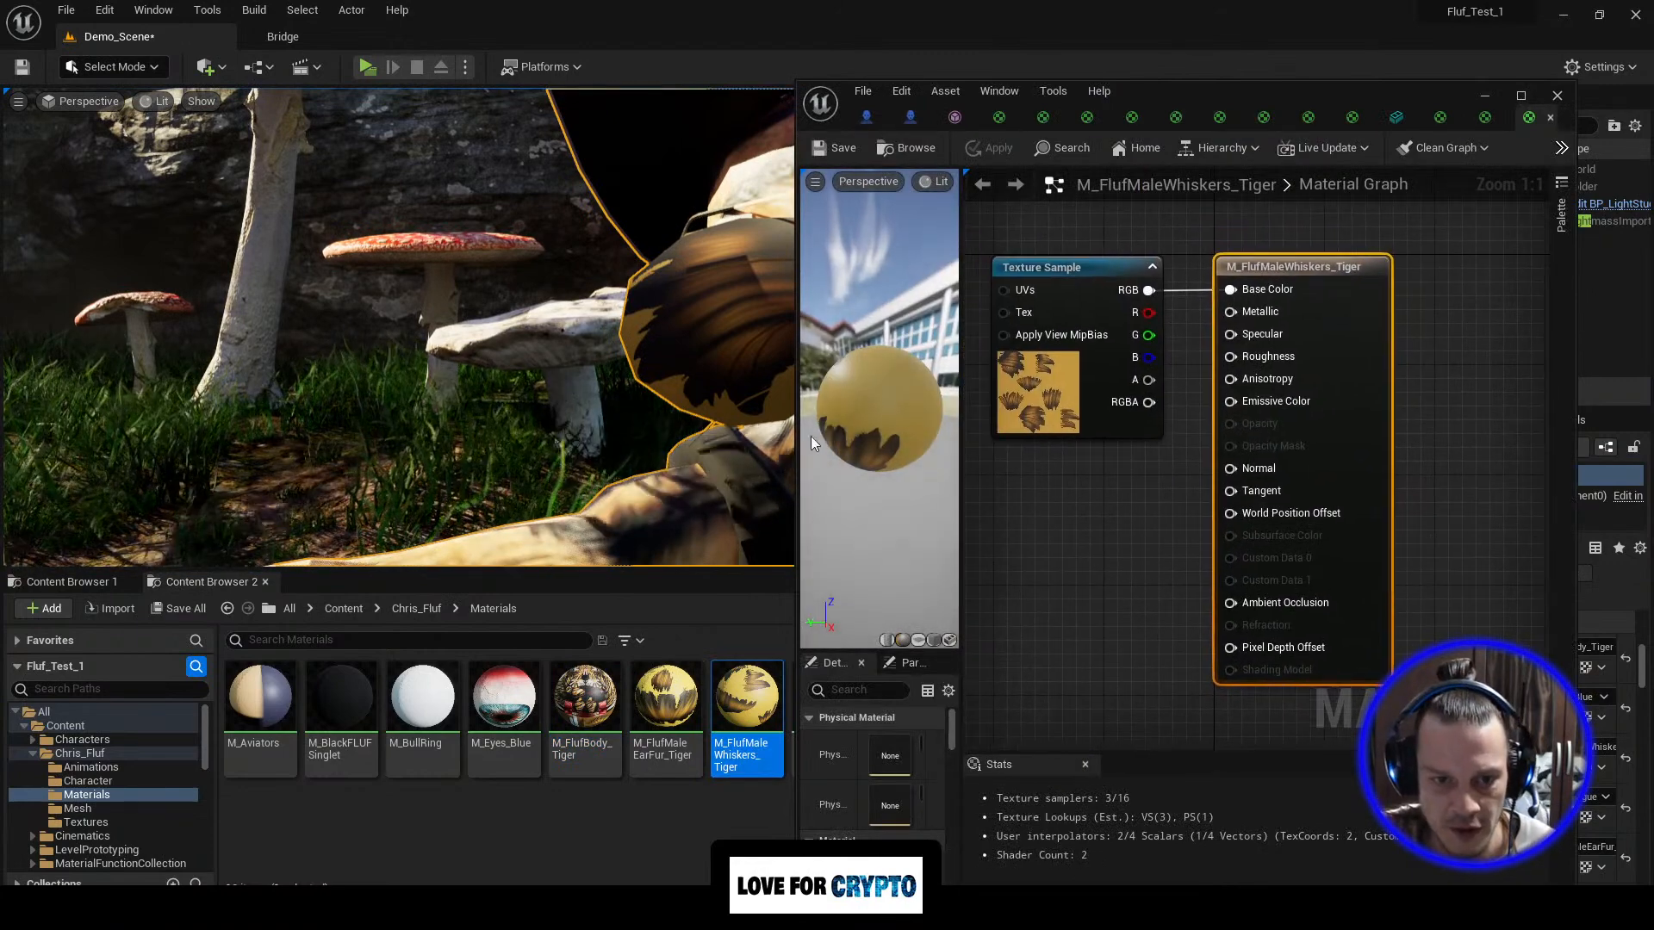
{"action": "left_click_drag", "start_coordinate": [791, 434], "coordinate": [574, 434]}
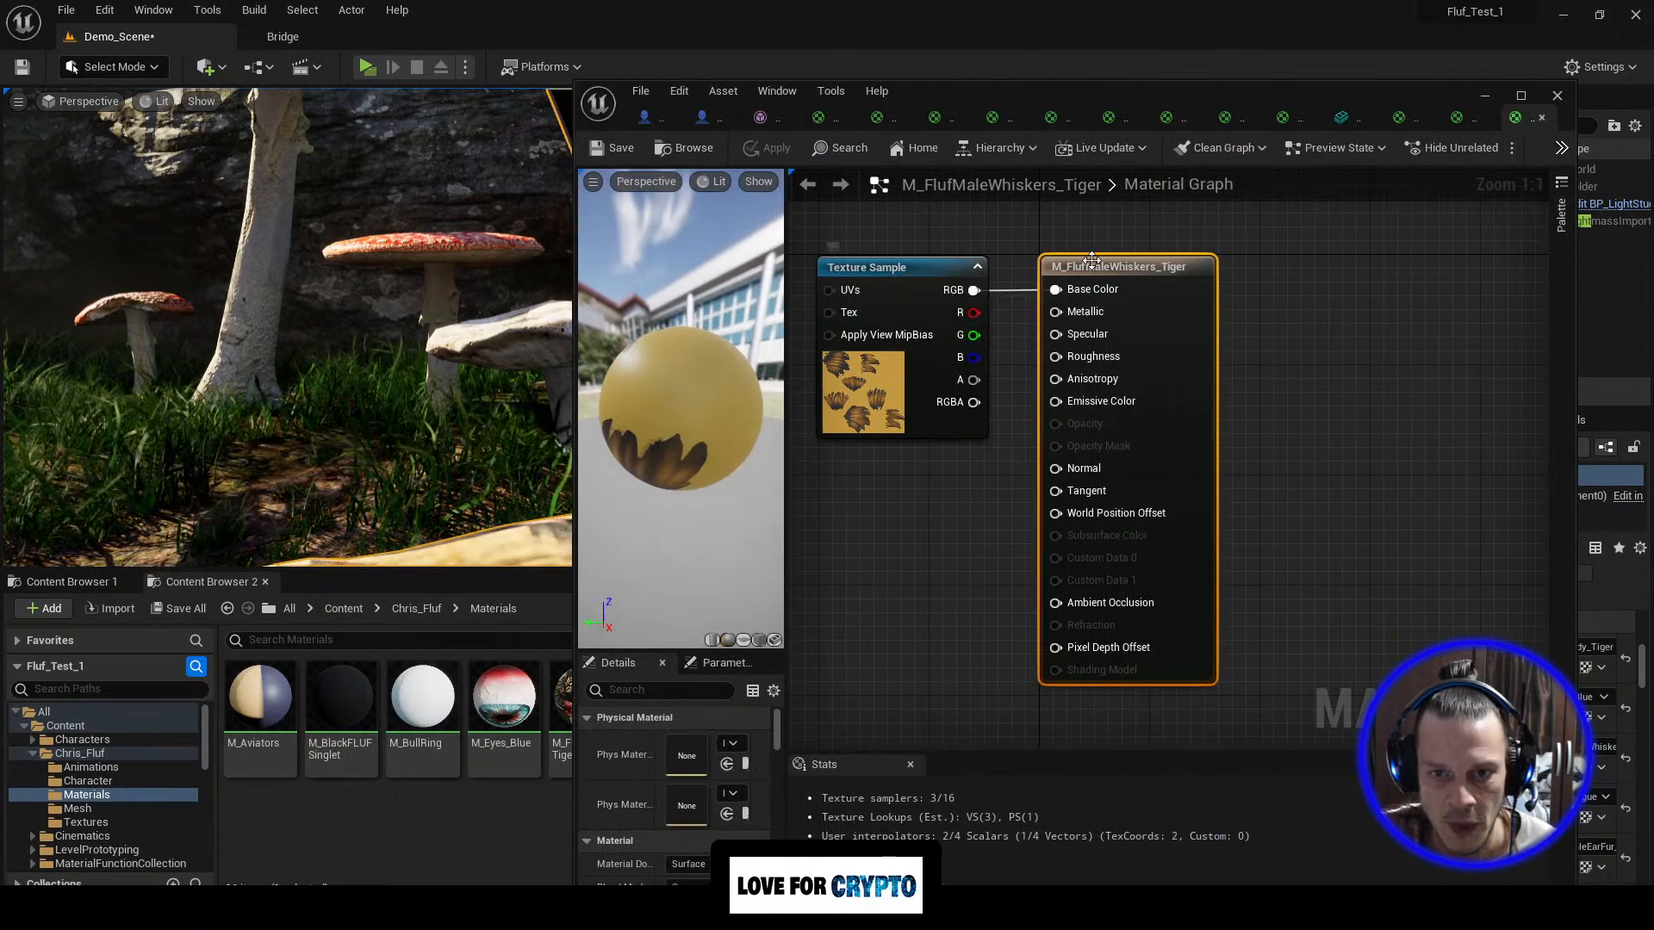
Step: Try the Texture Sample's alpha output as the Base Color input and examine the whisker mask on the preview sphere
{"action": "right_click_drag", "start_coordinate": [1108, 262], "coordinate": [1320, 272]}
{"action": "left_click_drag", "start_coordinate": [1182, 282], "coordinate": [942, 337]}
{"action": "left_click_drag", "start_coordinate": [942, 445], "coordinate": [1302, 299]}
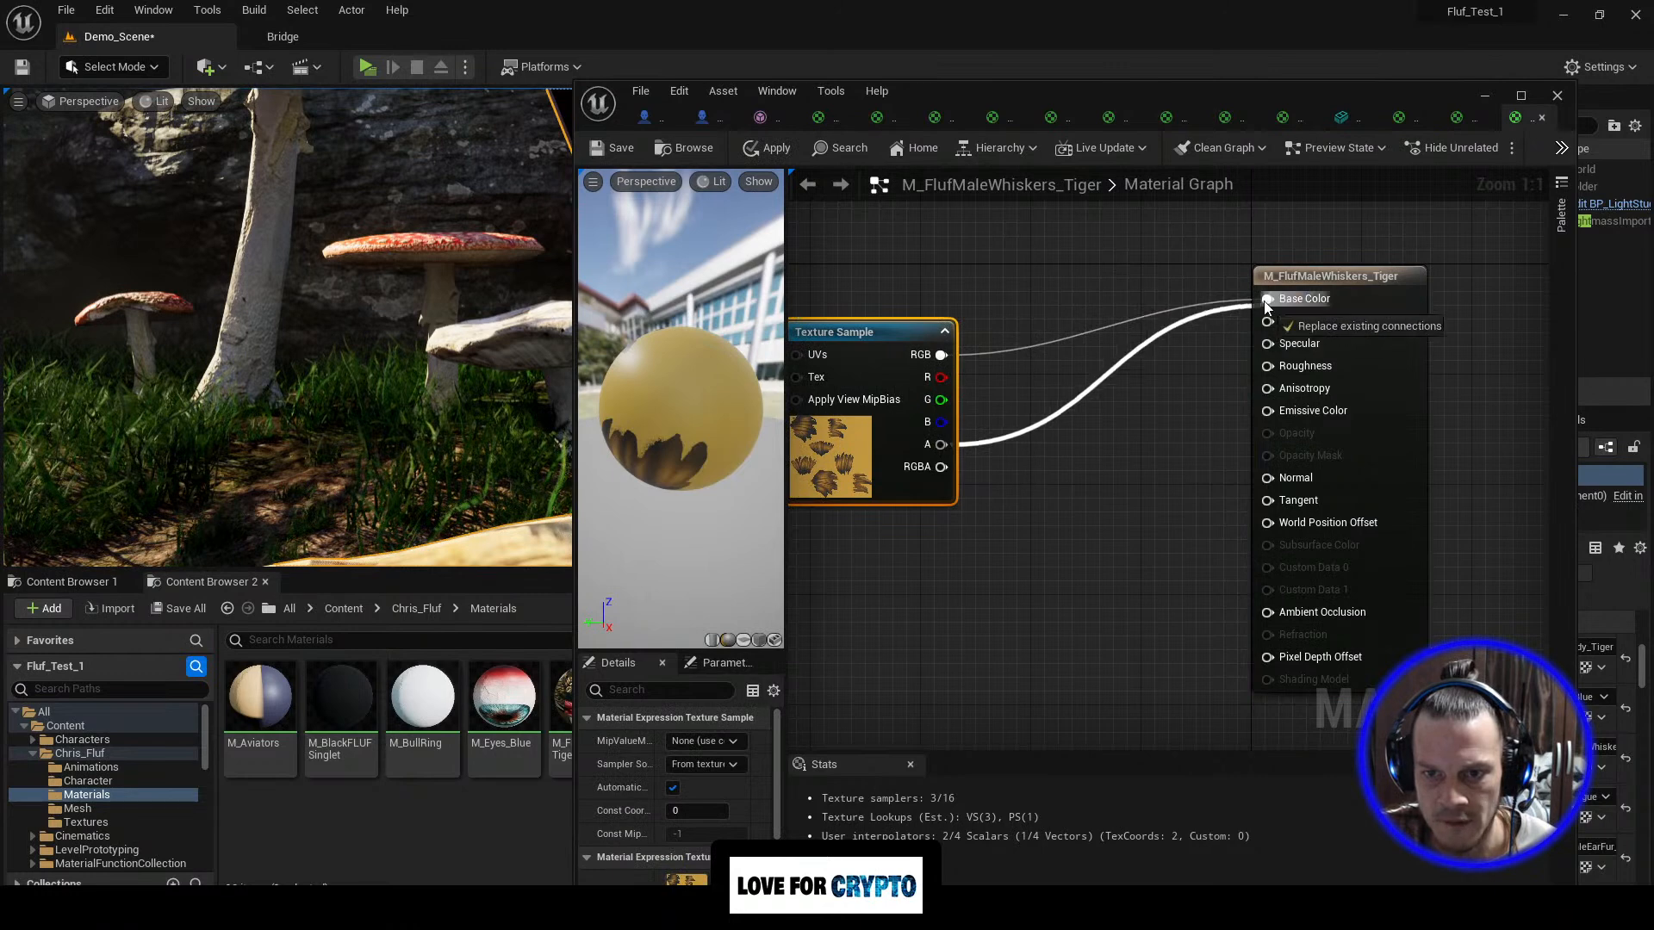
{"action": "right_click_drag", "start_coordinate": [1025, 330], "coordinate": [1080, 312]}
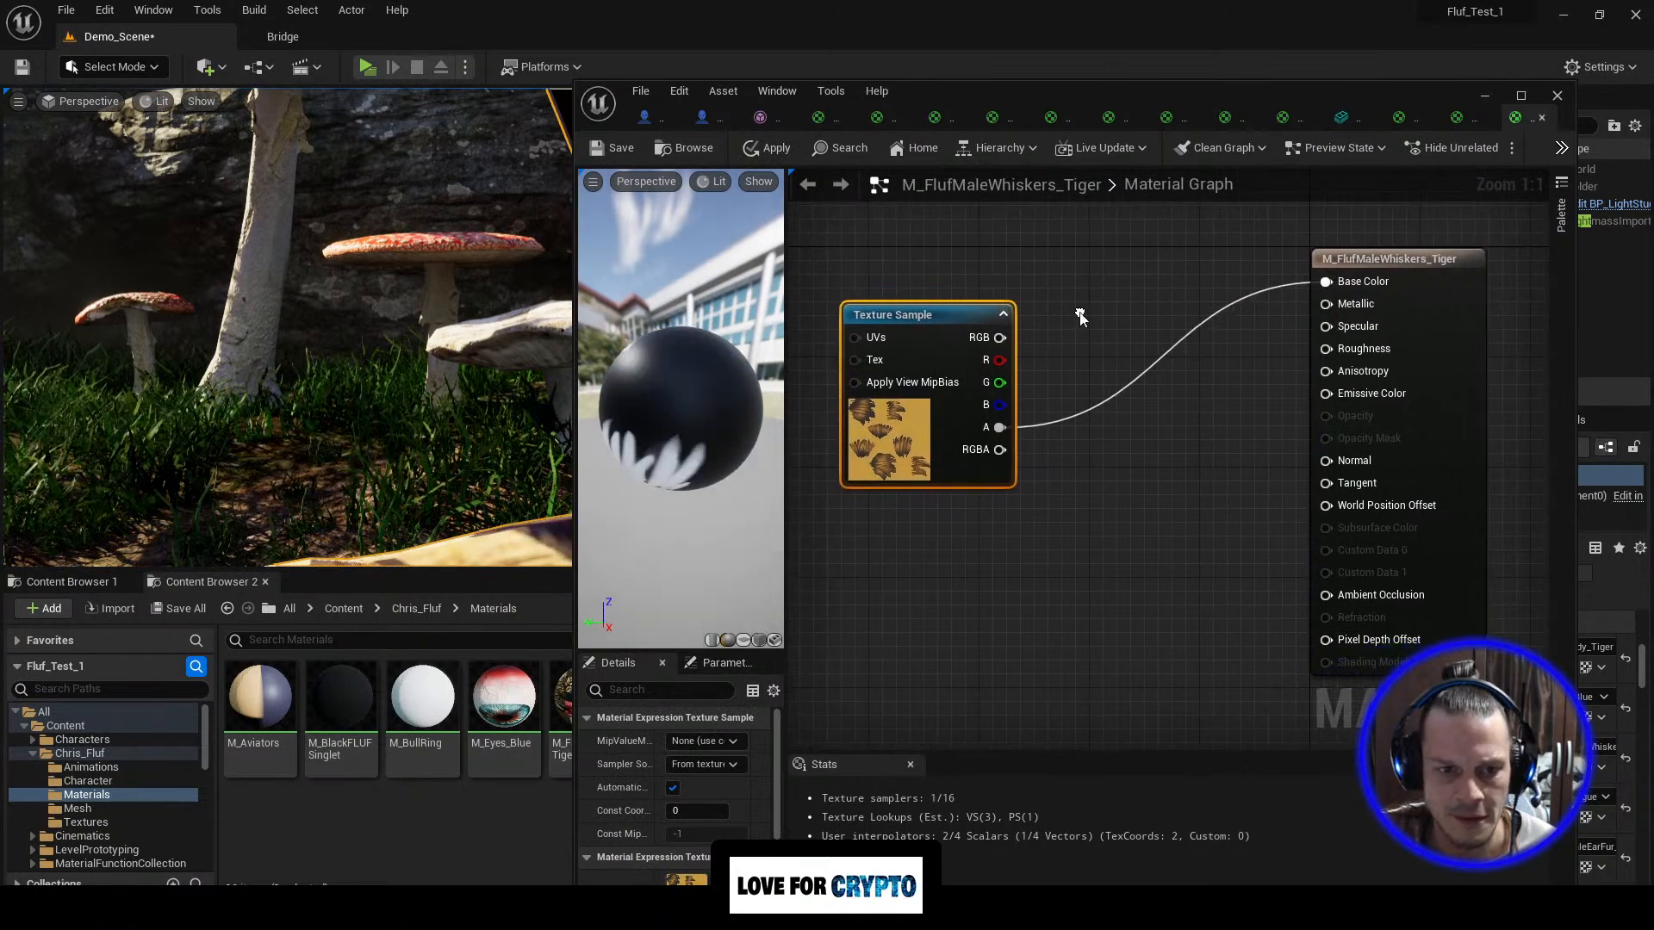
{"action": "left_click_drag", "start_coordinate": [641, 435], "coordinate": [641, 397]}
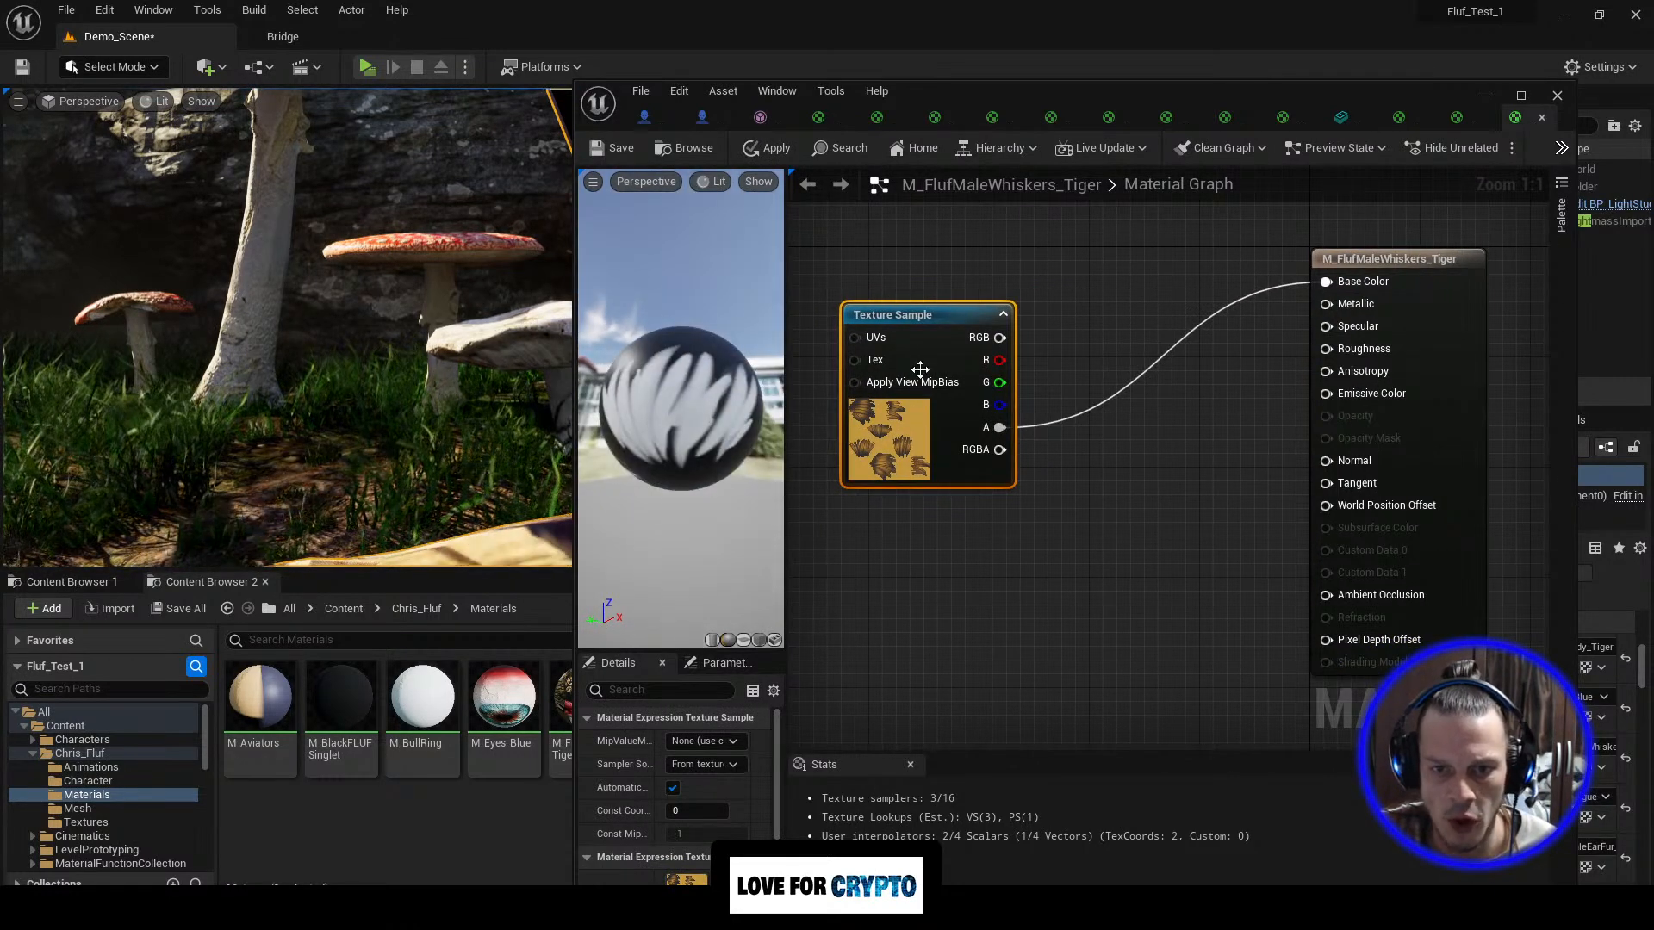
Step: Disconnect Base Color and add a MakeMaterialAttributes node between the Texture Sample and the material result node
{"action": "left_click", "coordinate": [1327, 281], "text": "alt"}
{"action": "mouse_move", "coordinate": [1134, 452]}
{"action": "right_mouse_down"}
{"action": "mouse_move", "coordinate": [1155, 450]}
{"action": "mouse_move", "coordinate": [1133, 454]}
{"action": "right_mouse_up"}
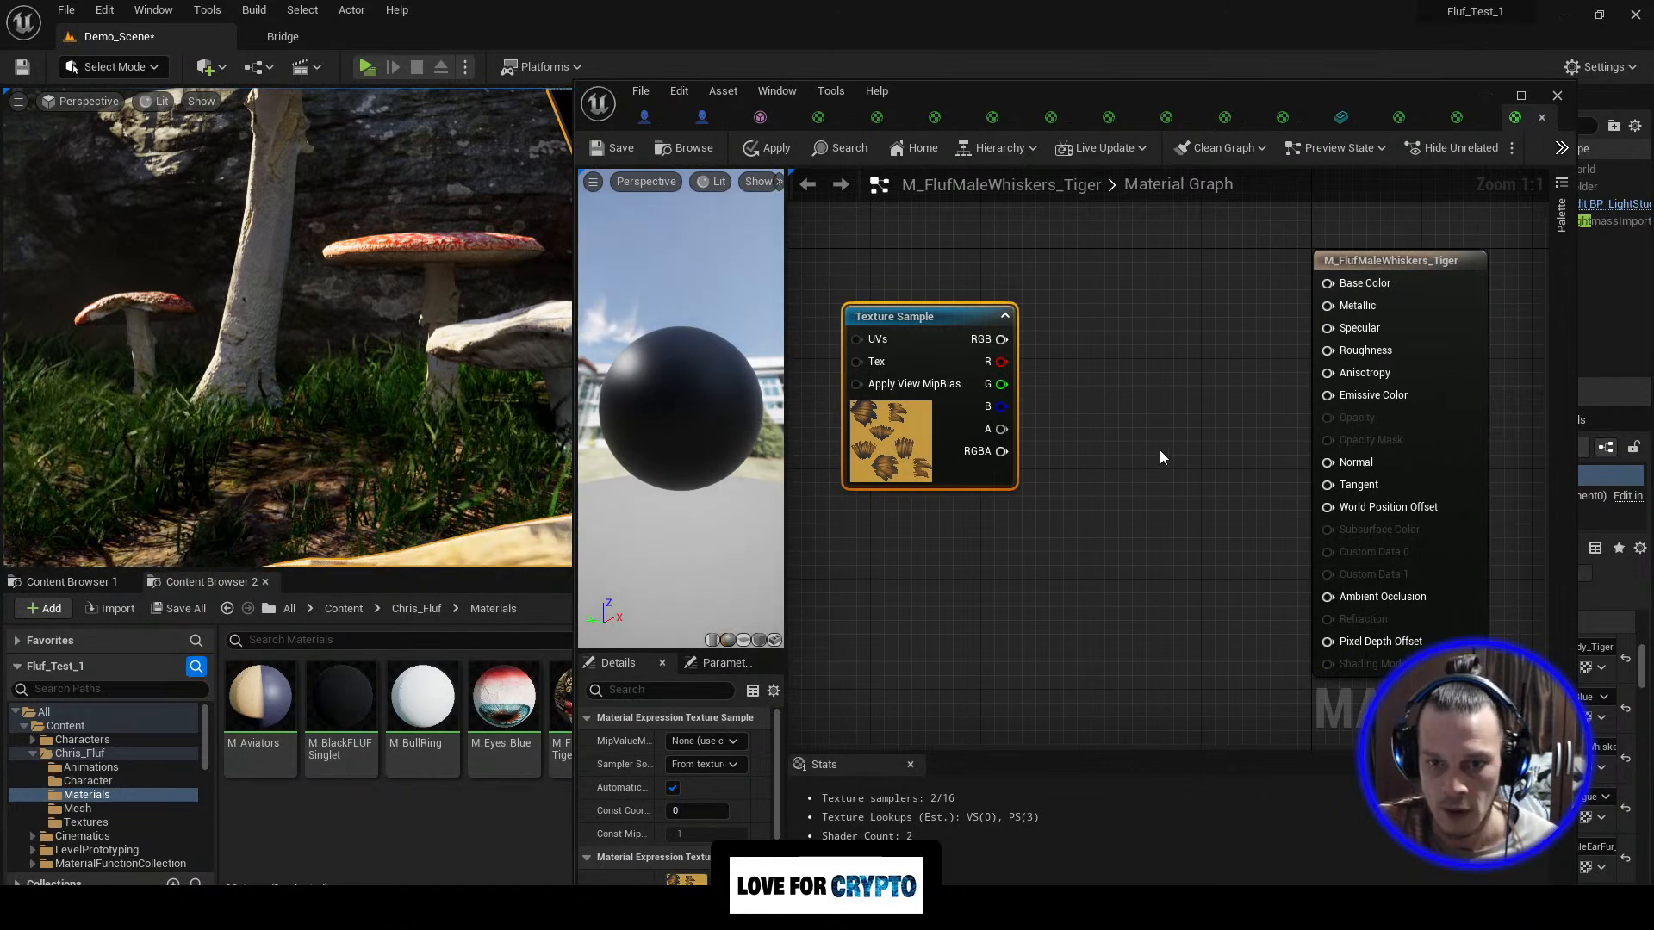
{"action": "right_click_drag", "start_coordinate": [1151, 451], "coordinate": [1152, 451]}
{"action": "right_click", "coordinate": [1153, 451]}
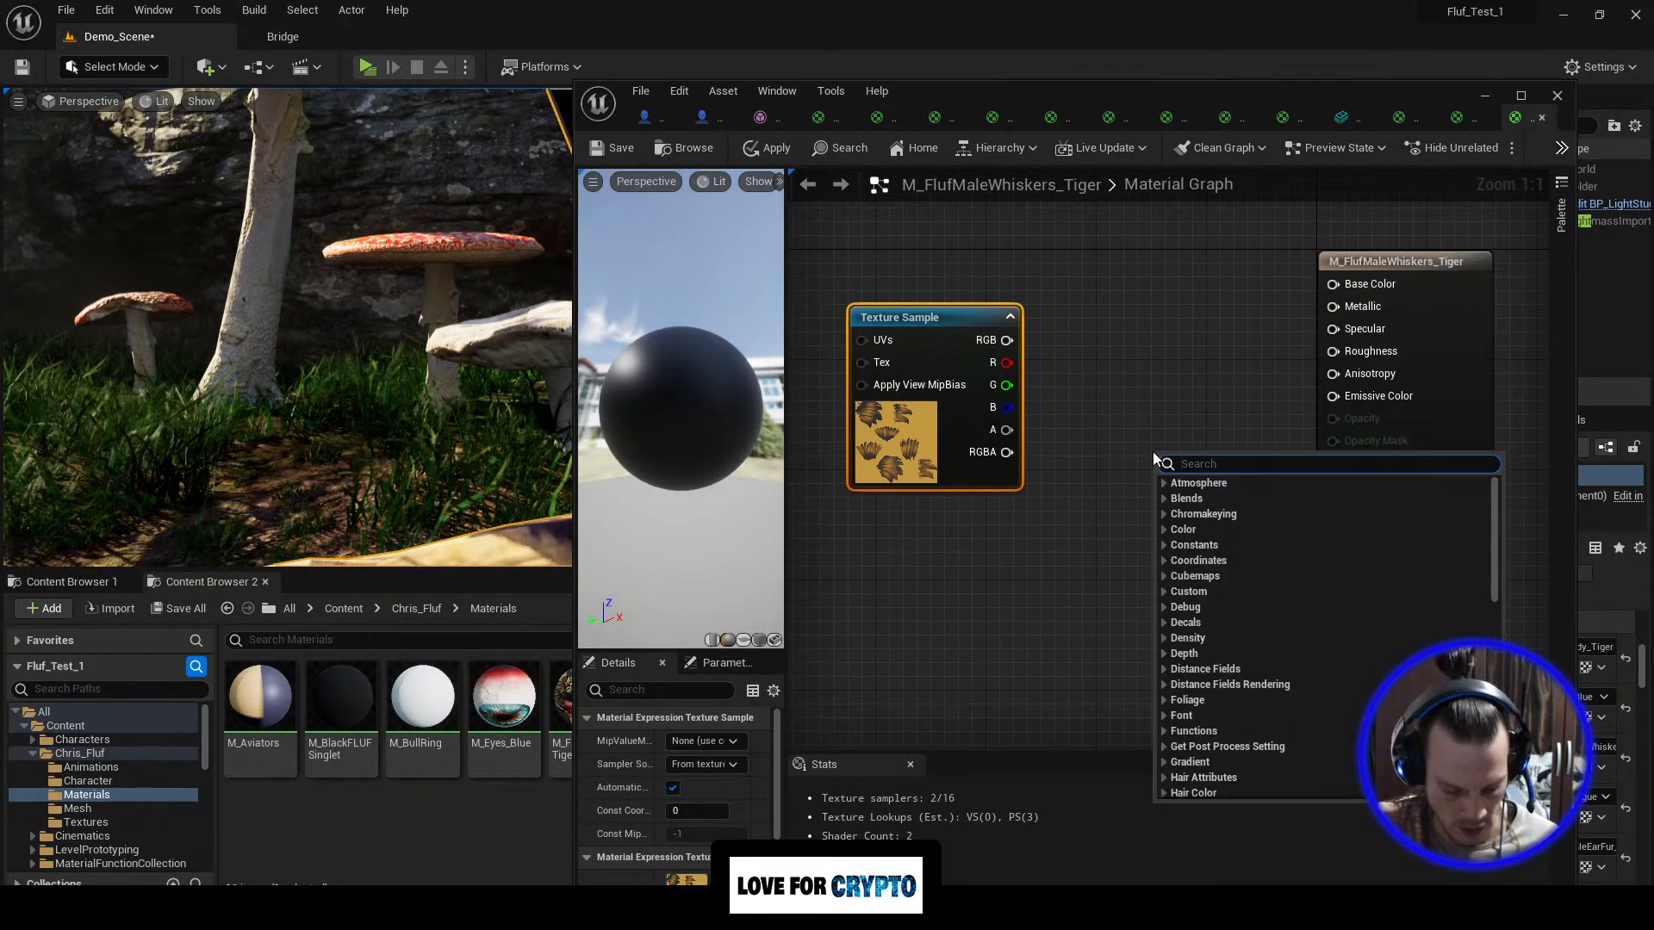
{"action": "type", "text": "make"}
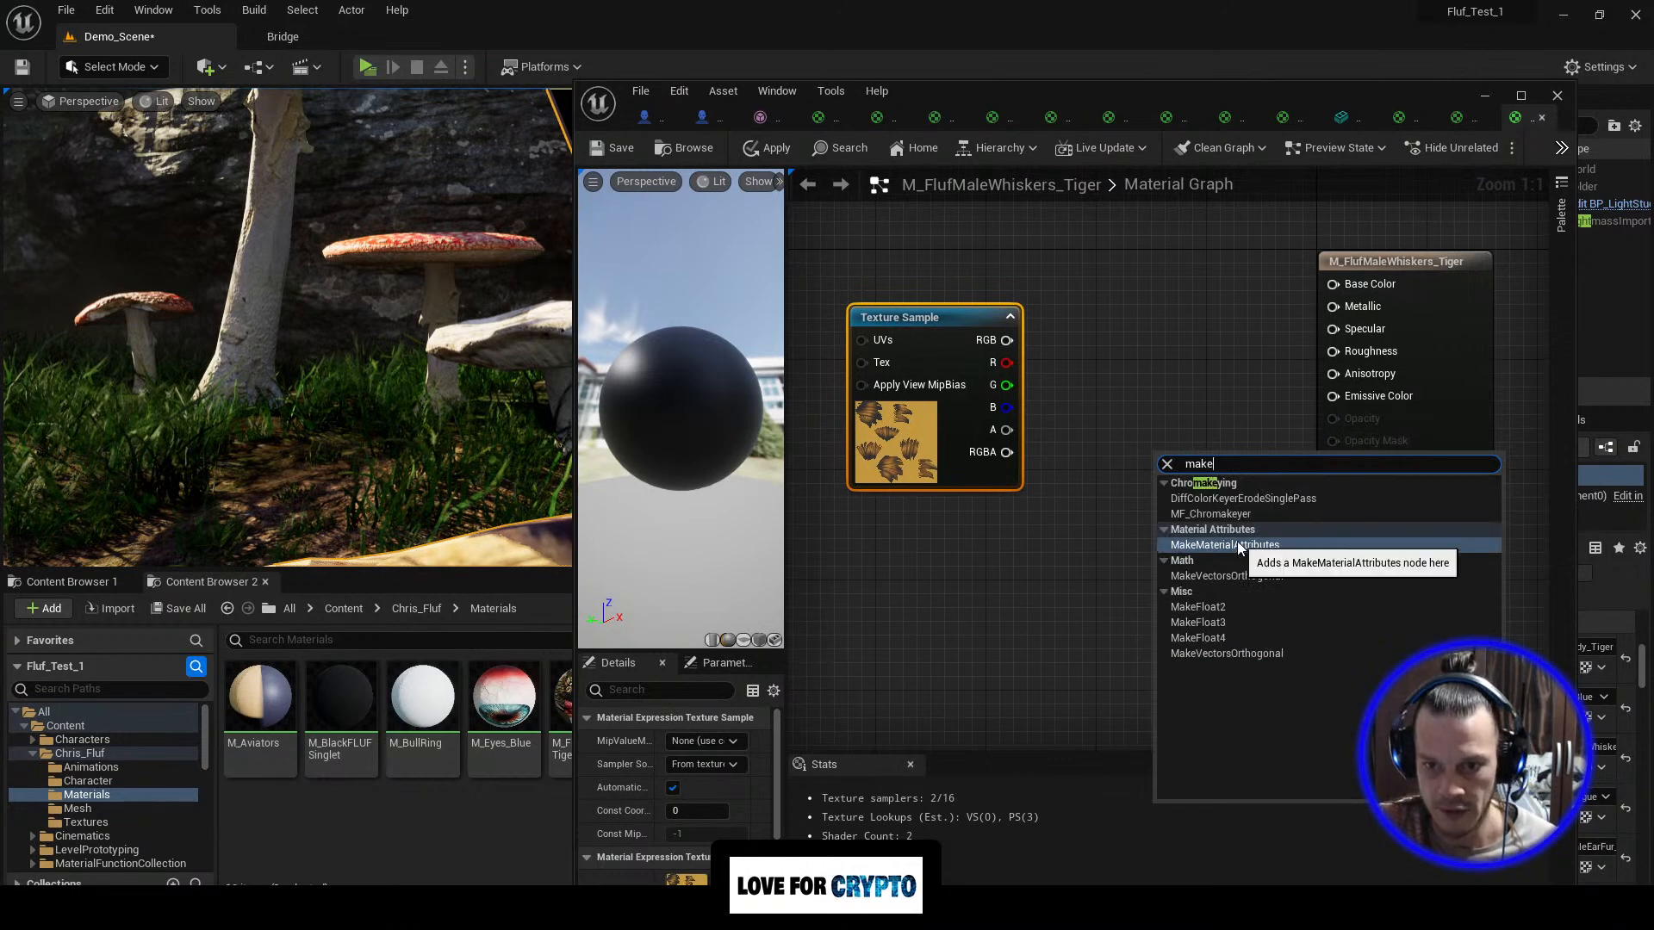
{"action": "left_click", "coordinate": [1237, 544]}
{"action": "left_click_drag", "start_coordinate": [1223, 453], "coordinate": [1174, 276]}
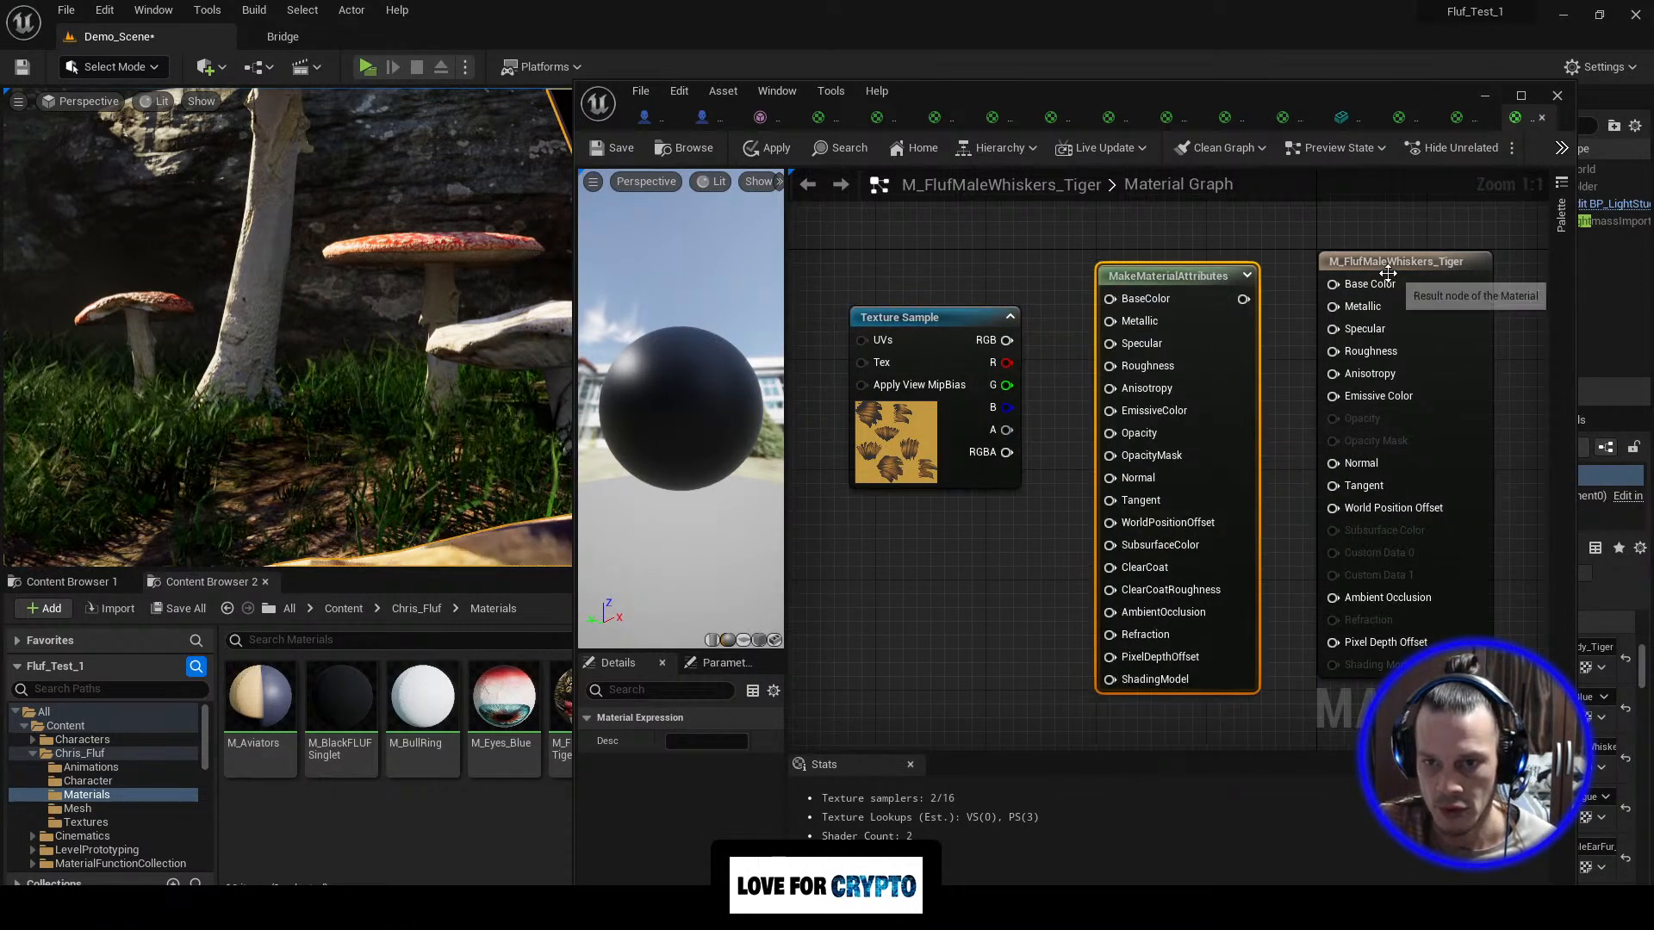
Step: Enable Use Material Attributes on the result node and connect the MakeMaterialAttributes output to it
{"action": "left_click", "coordinate": [1388, 273]}
{"action": "scroll", "coordinate": [716, 827], "scroll_direction": "down", "scroll_amount": 2}
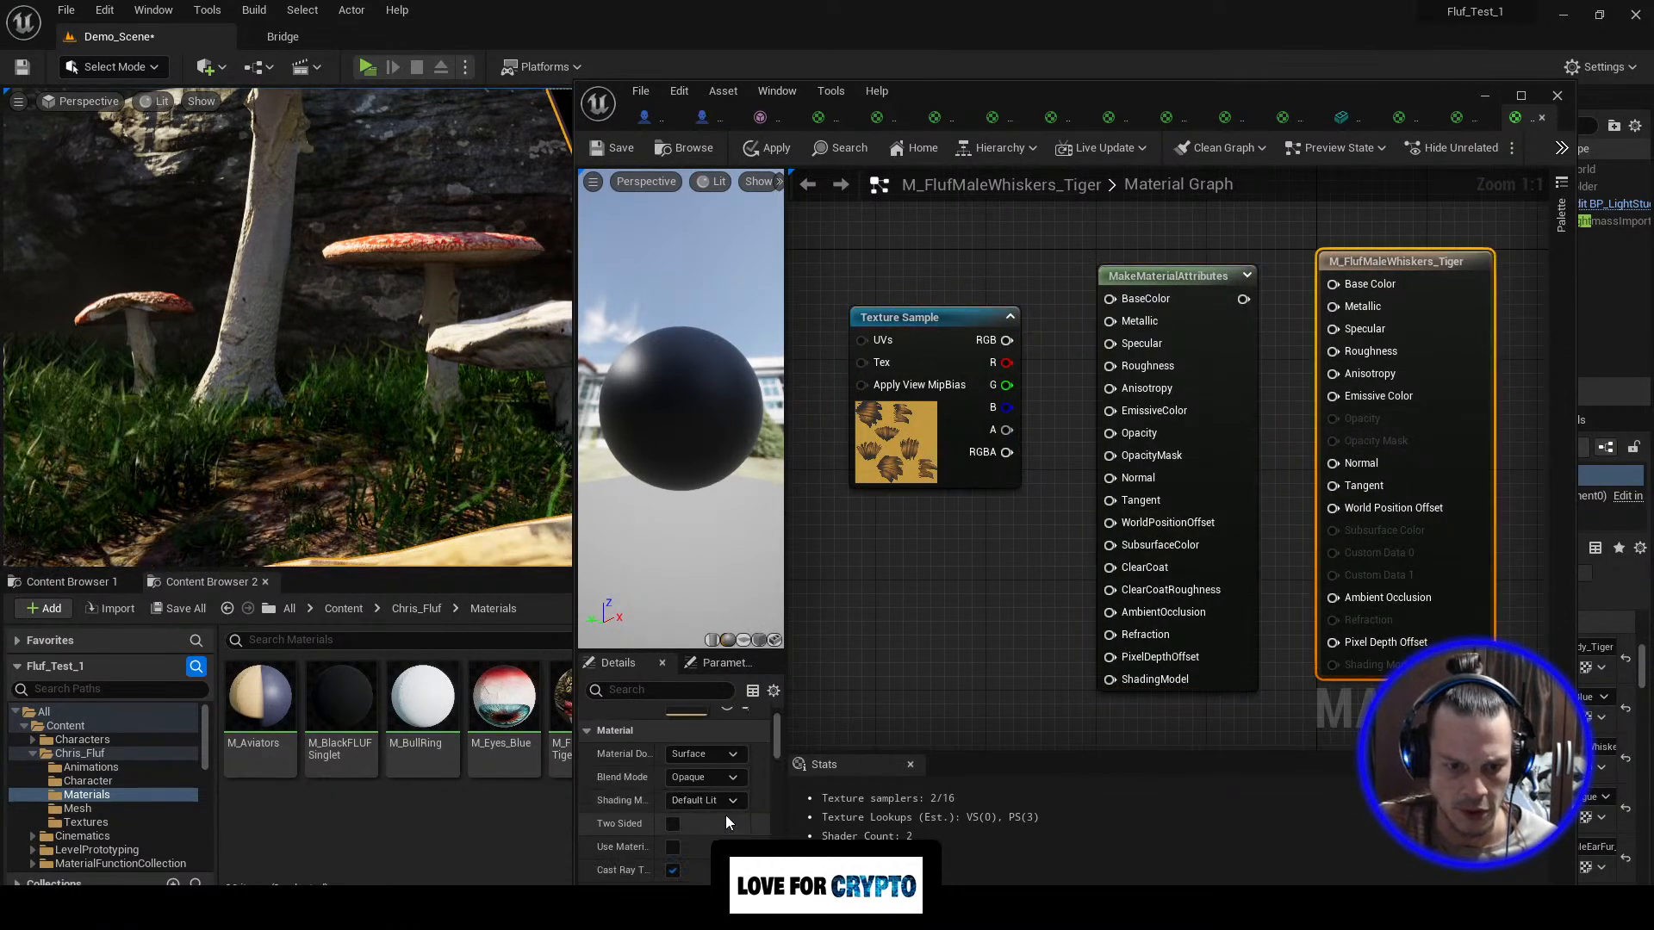
{"action": "left_click", "coordinate": [673, 848]}
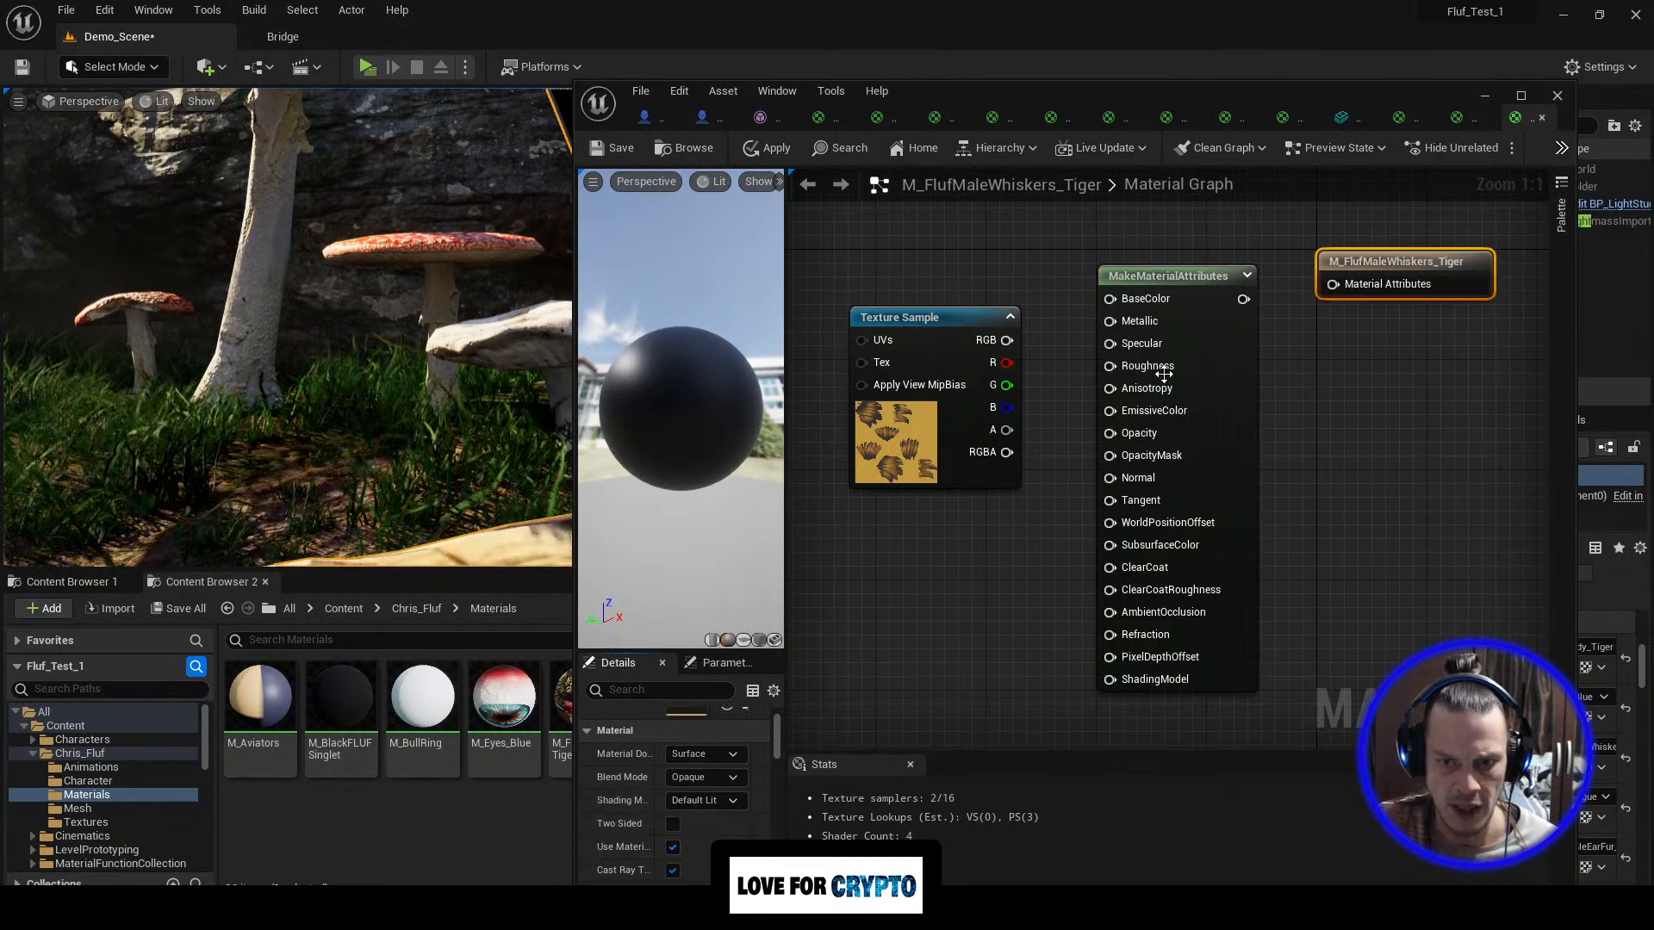
{"action": "left_click_drag", "start_coordinate": [1243, 299], "coordinate": [1331, 287]}
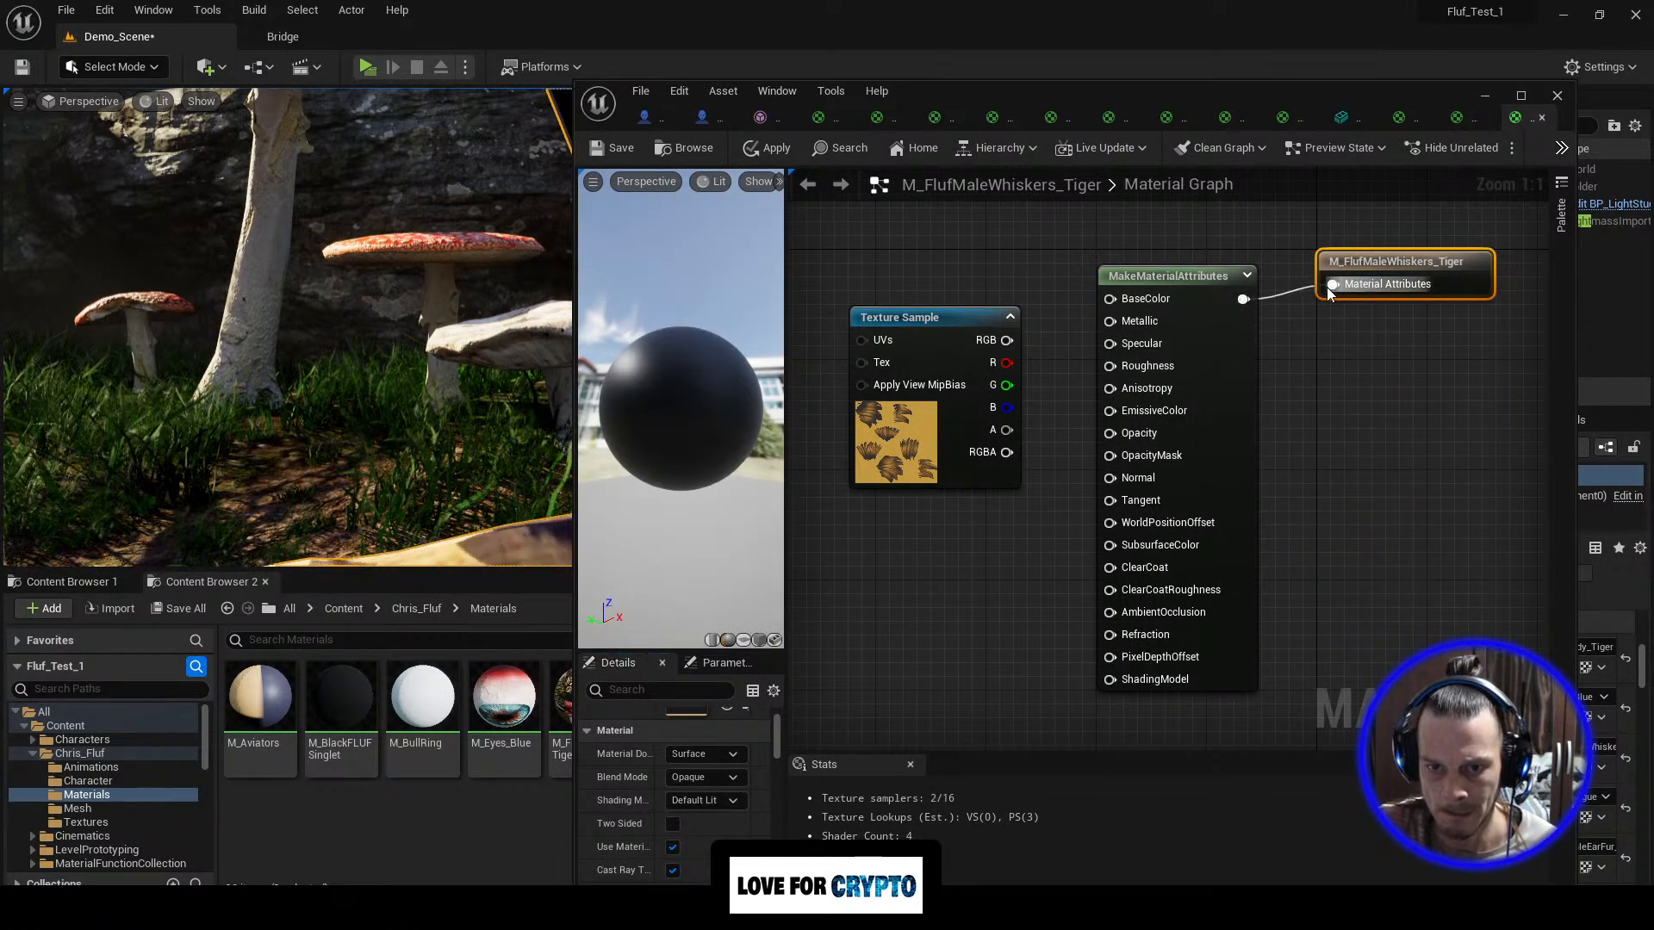
Step: Connect the Texture Sample's alpha output to Opacity on MakeMaterialAttributes and apply the material changes
{"action": "left_click_drag", "start_coordinate": [1007, 430], "coordinate": [1110, 433]}
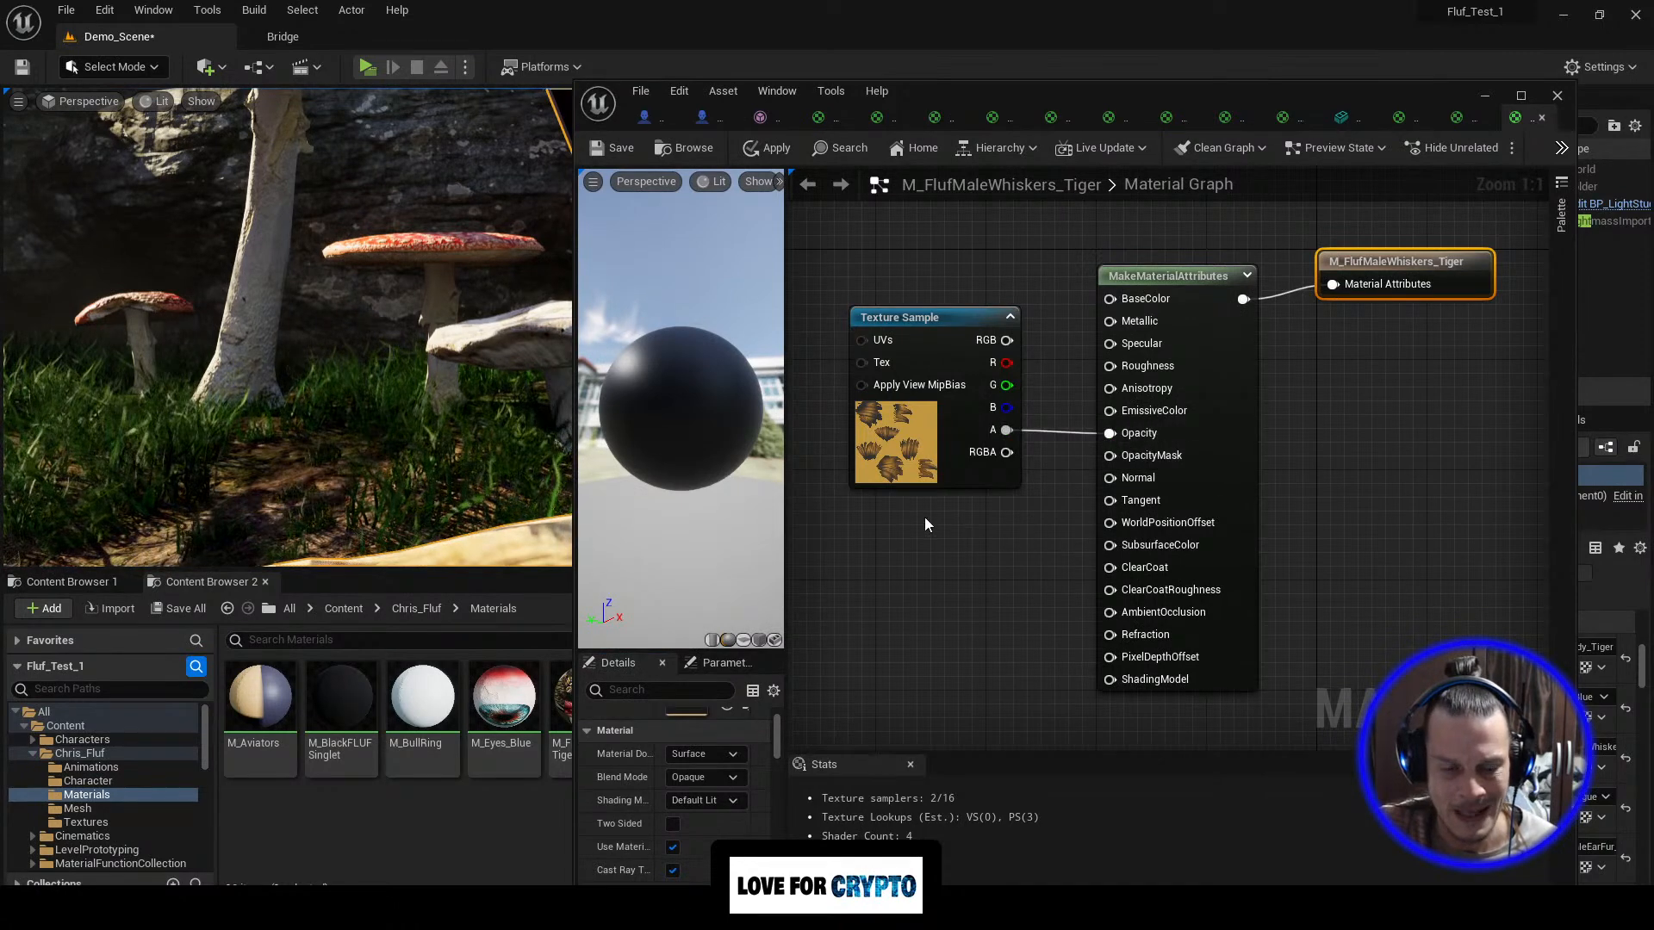
{"action": "left_click_drag", "start_coordinate": [627, 408], "coordinate": [723, 410]}
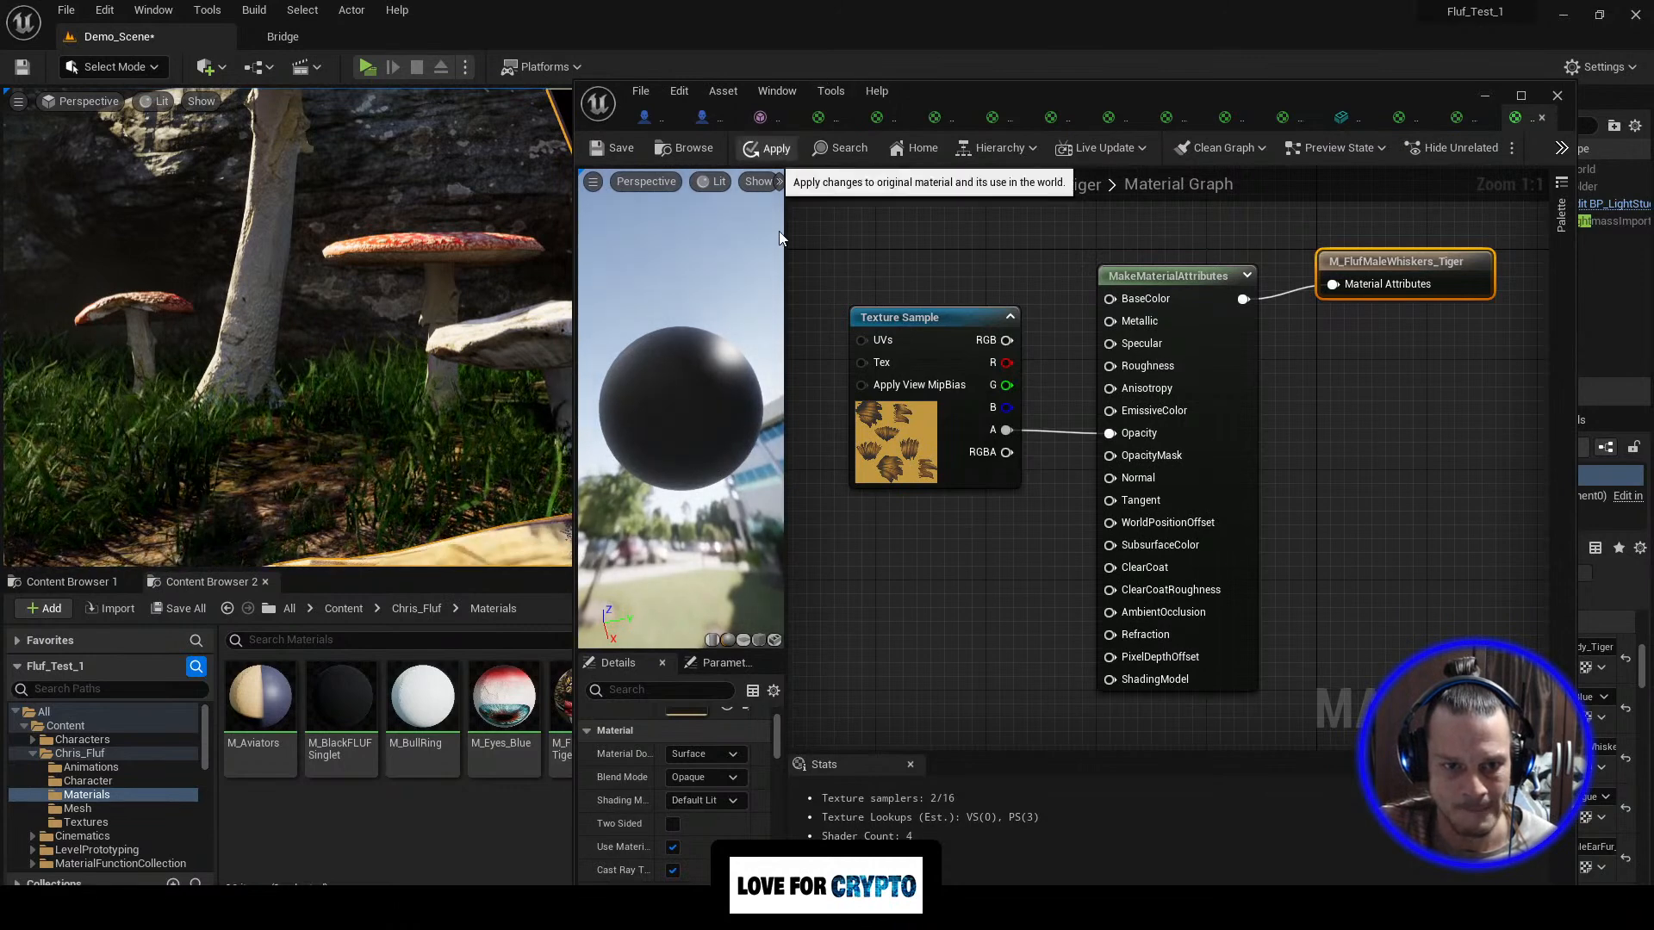
{"action": "left_click", "coordinate": [767, 148]}
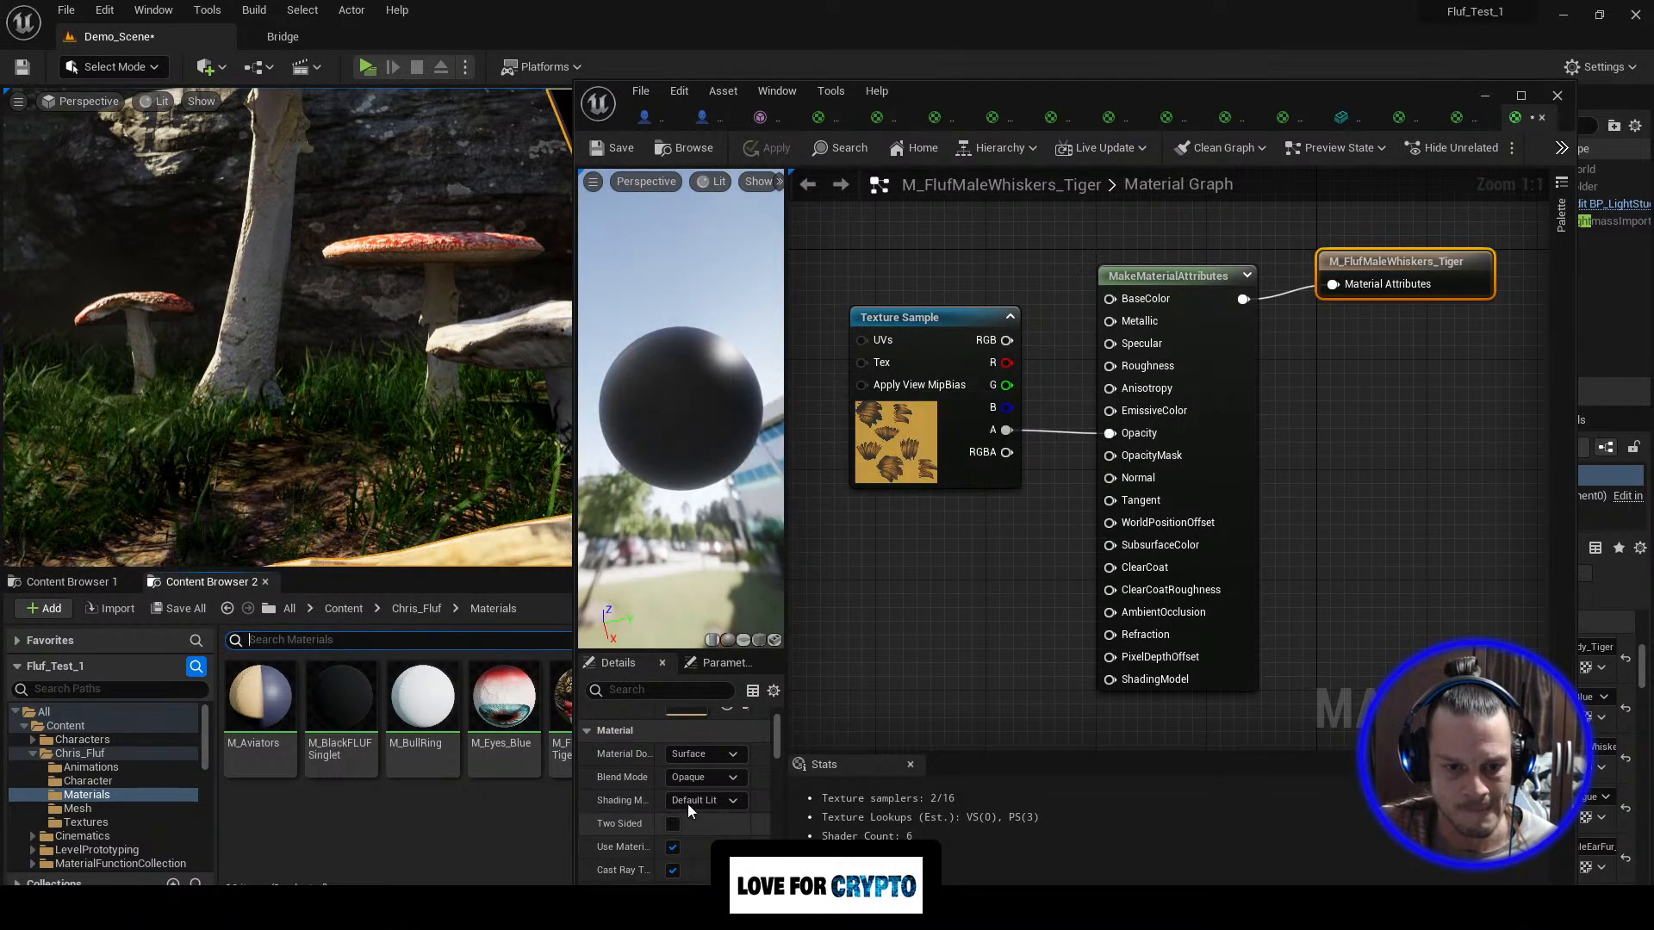
Step: Set the whiskers material's blend mode to Translucent and its translucency lighting mode to Surface TranslucencyVolume
{"action": "left_click", "coordinate": [736, 779]}
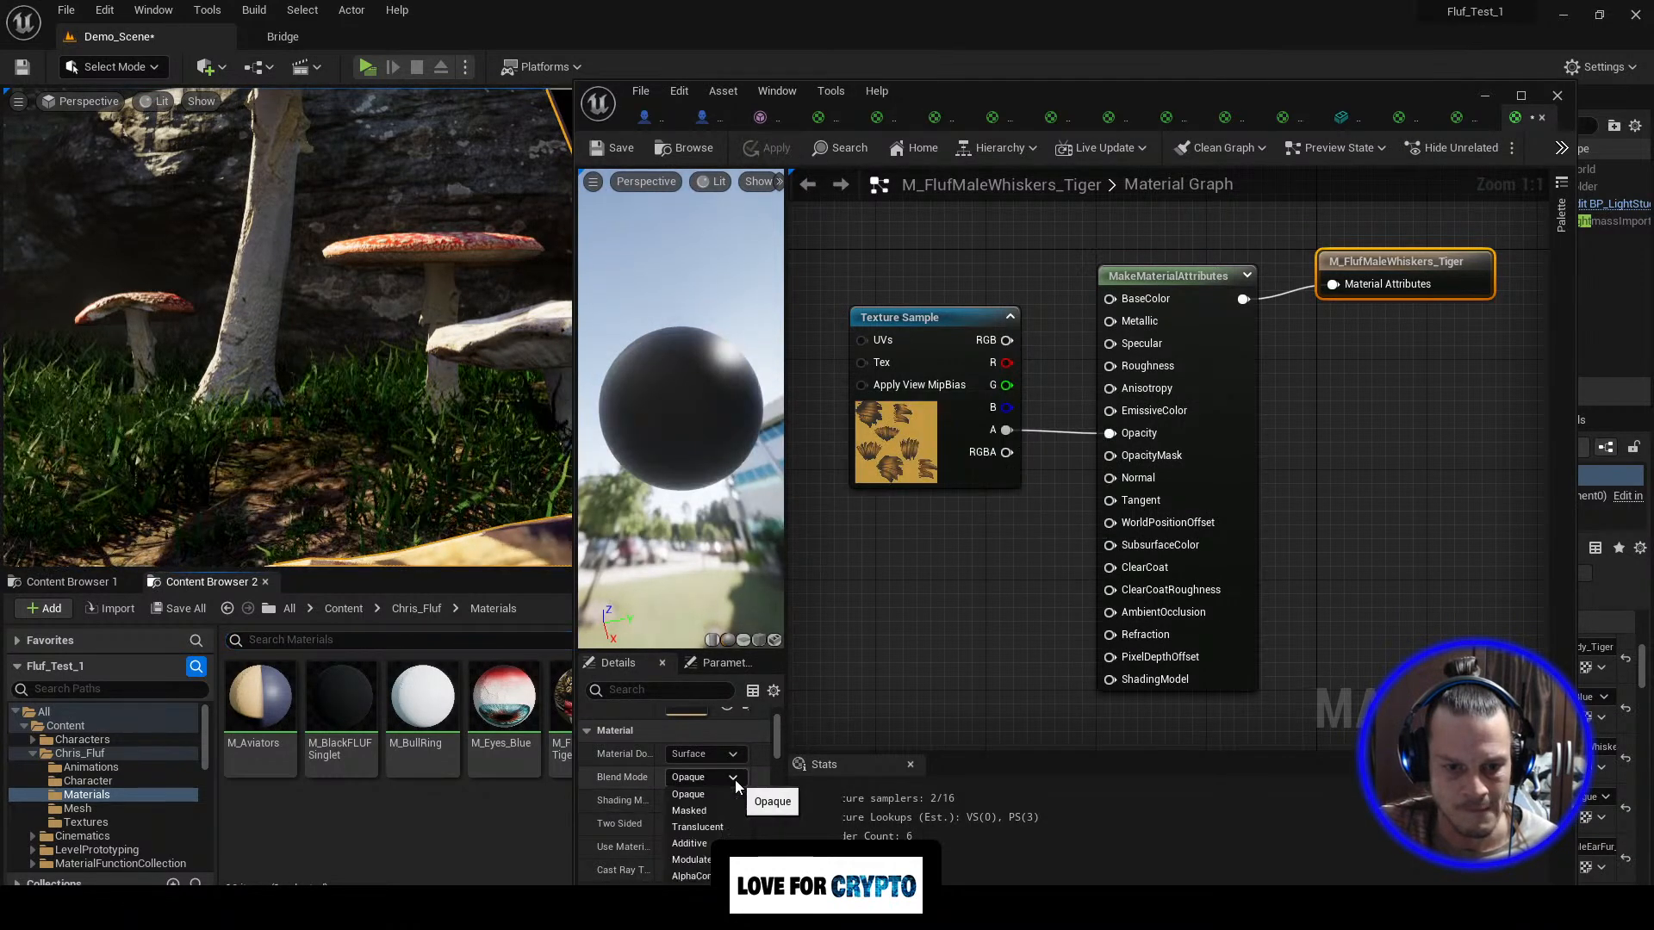
{"action": "left_click", "coordinate": [722, 827]}
{"action": "scroll", "coordinate": [720, 836], "scroll_direction": "down", "scroll_amount": 5}
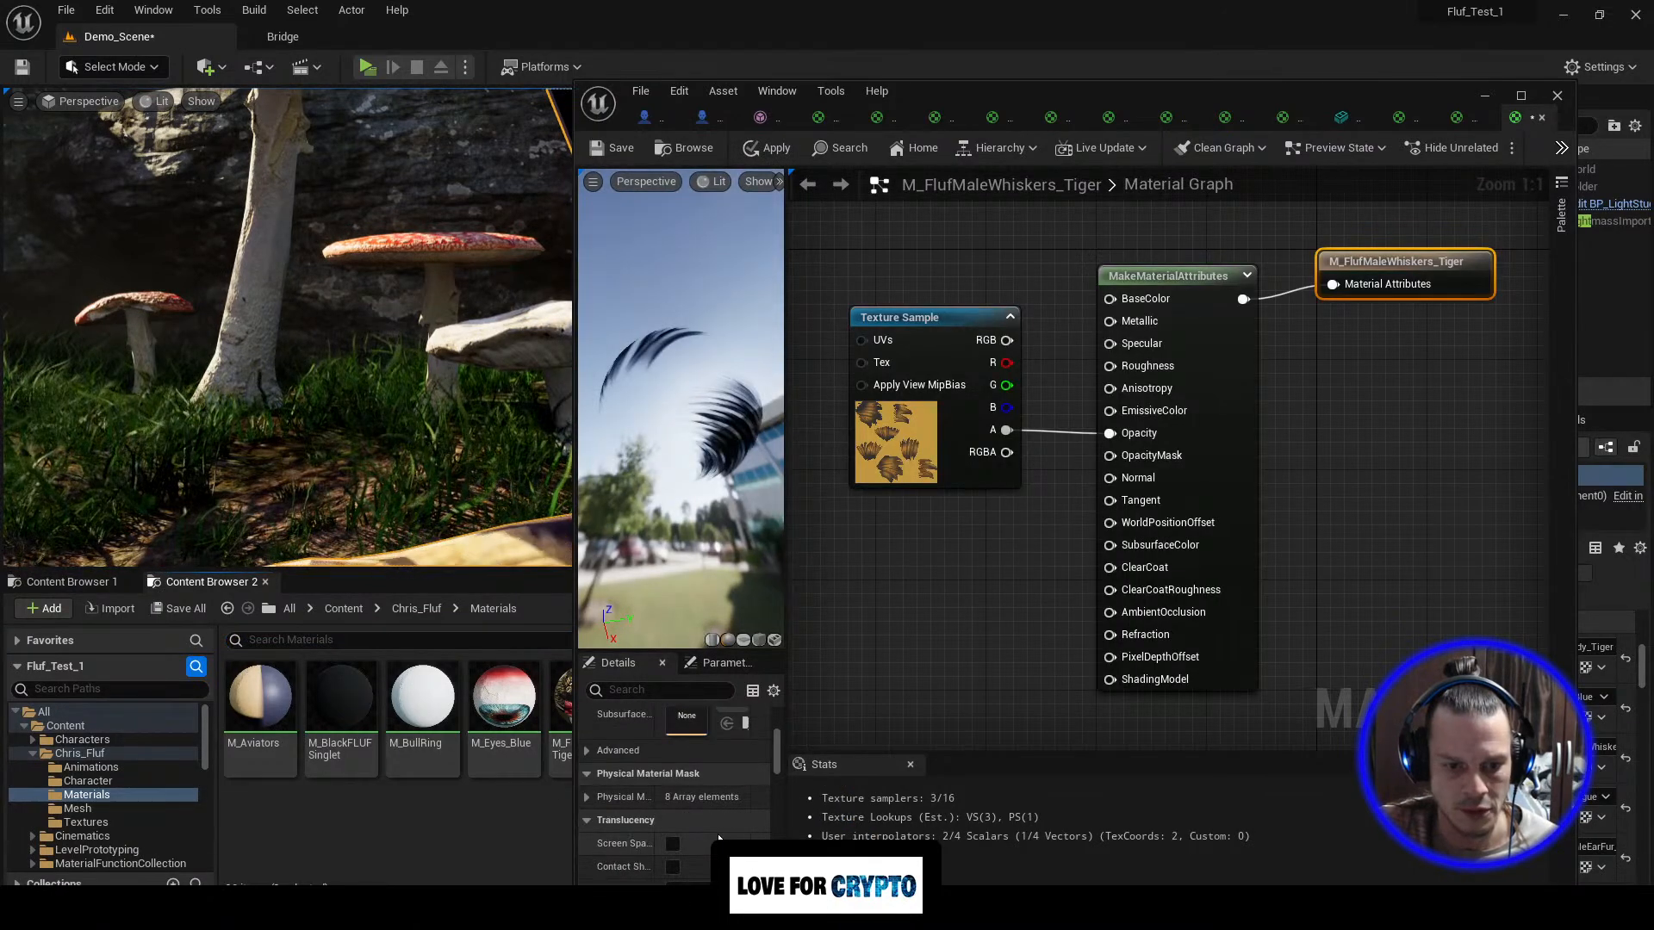
{"action": "scroll", "coordinate": [720, 837], "scroll_direction": "down", "scroll_amount": 2}
{"action": "left_click", "coordinate": [722, 836]}
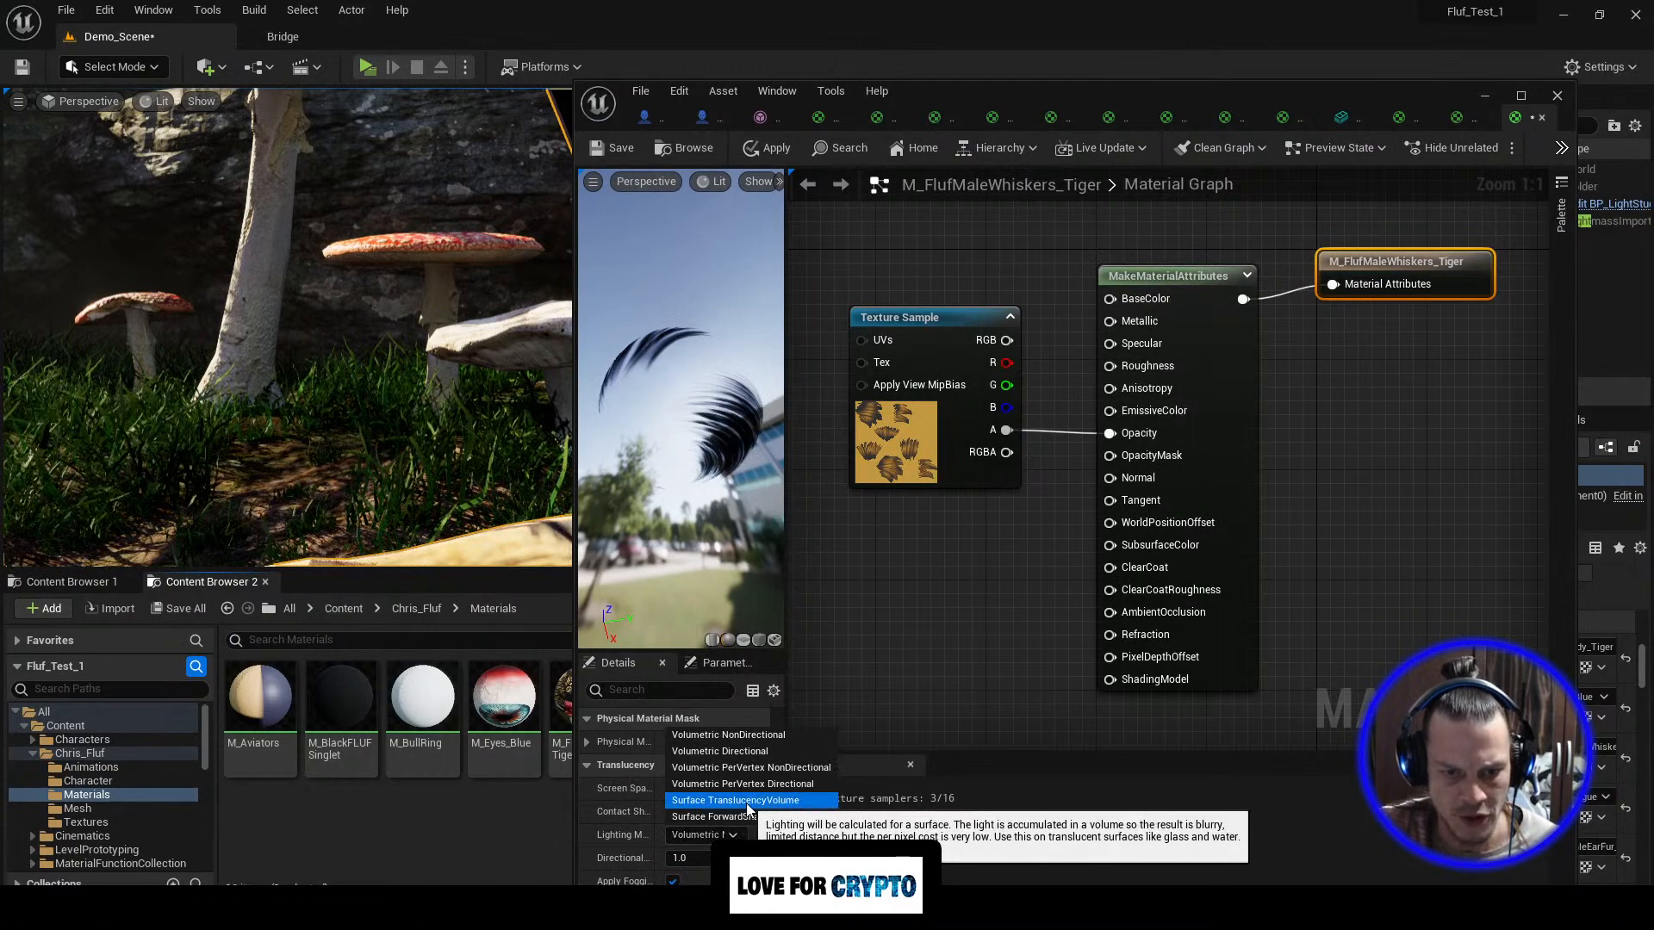
{"action": "left_click", "coordinate": [745, 801]}
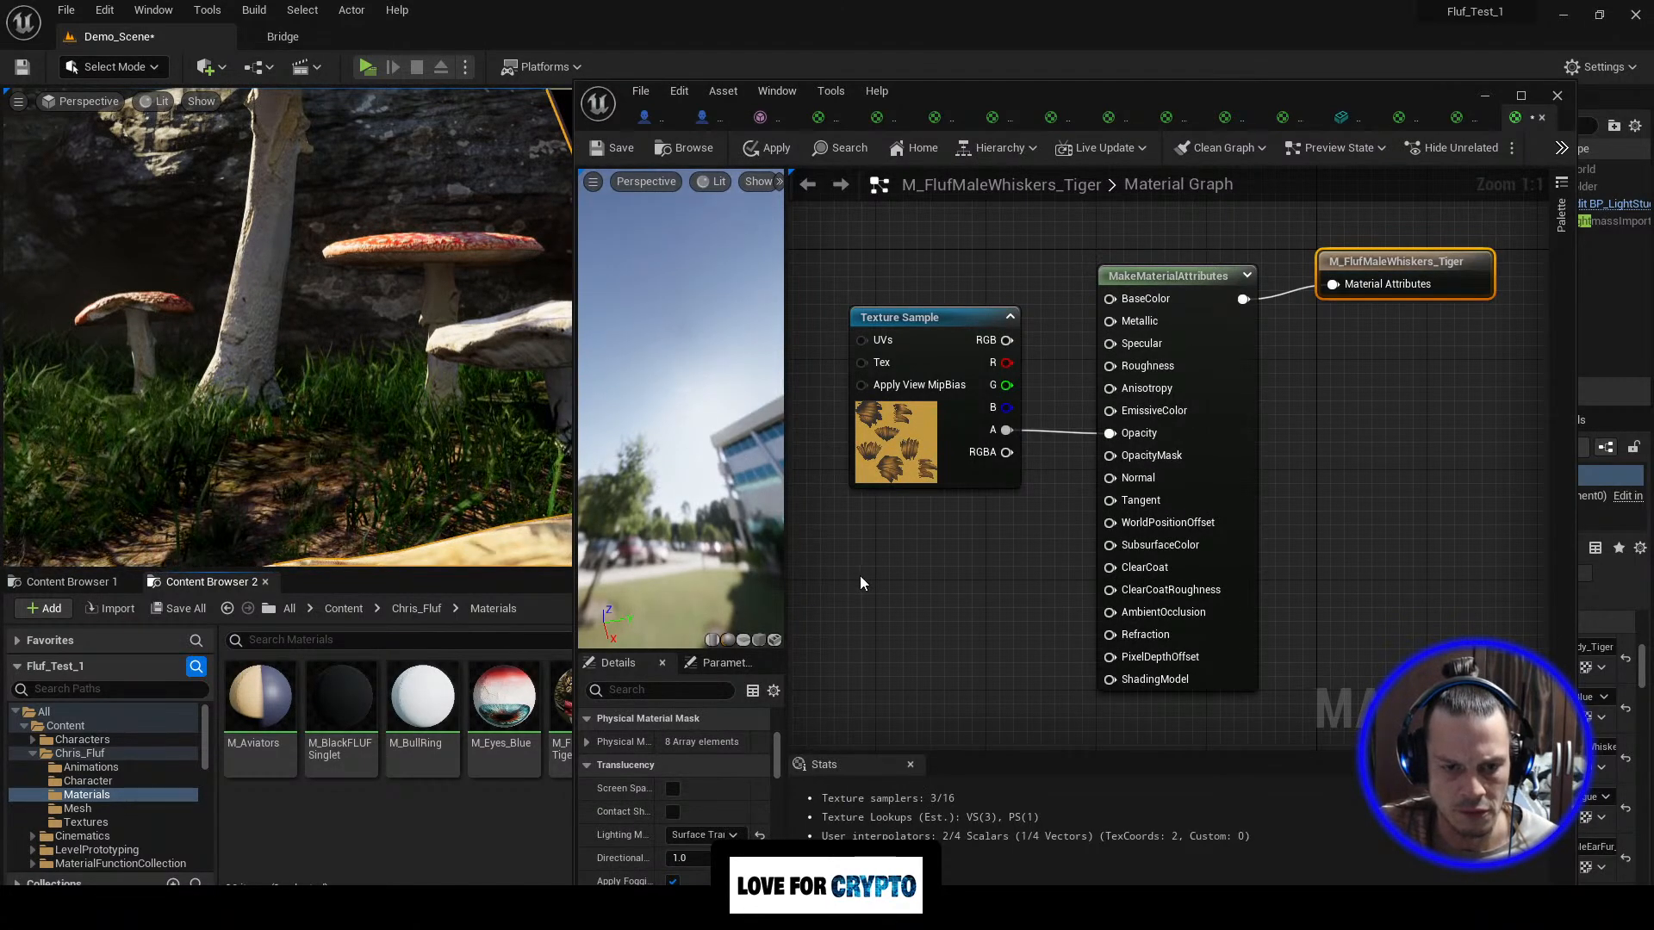
Step: Check the translucent whiskers on the preview from another angle and save M_FlufMaleWhiskers_Tiger
{"action": "left_click_drag", "start_coordinate": [665, 455], "coordinate": [762, 426]}
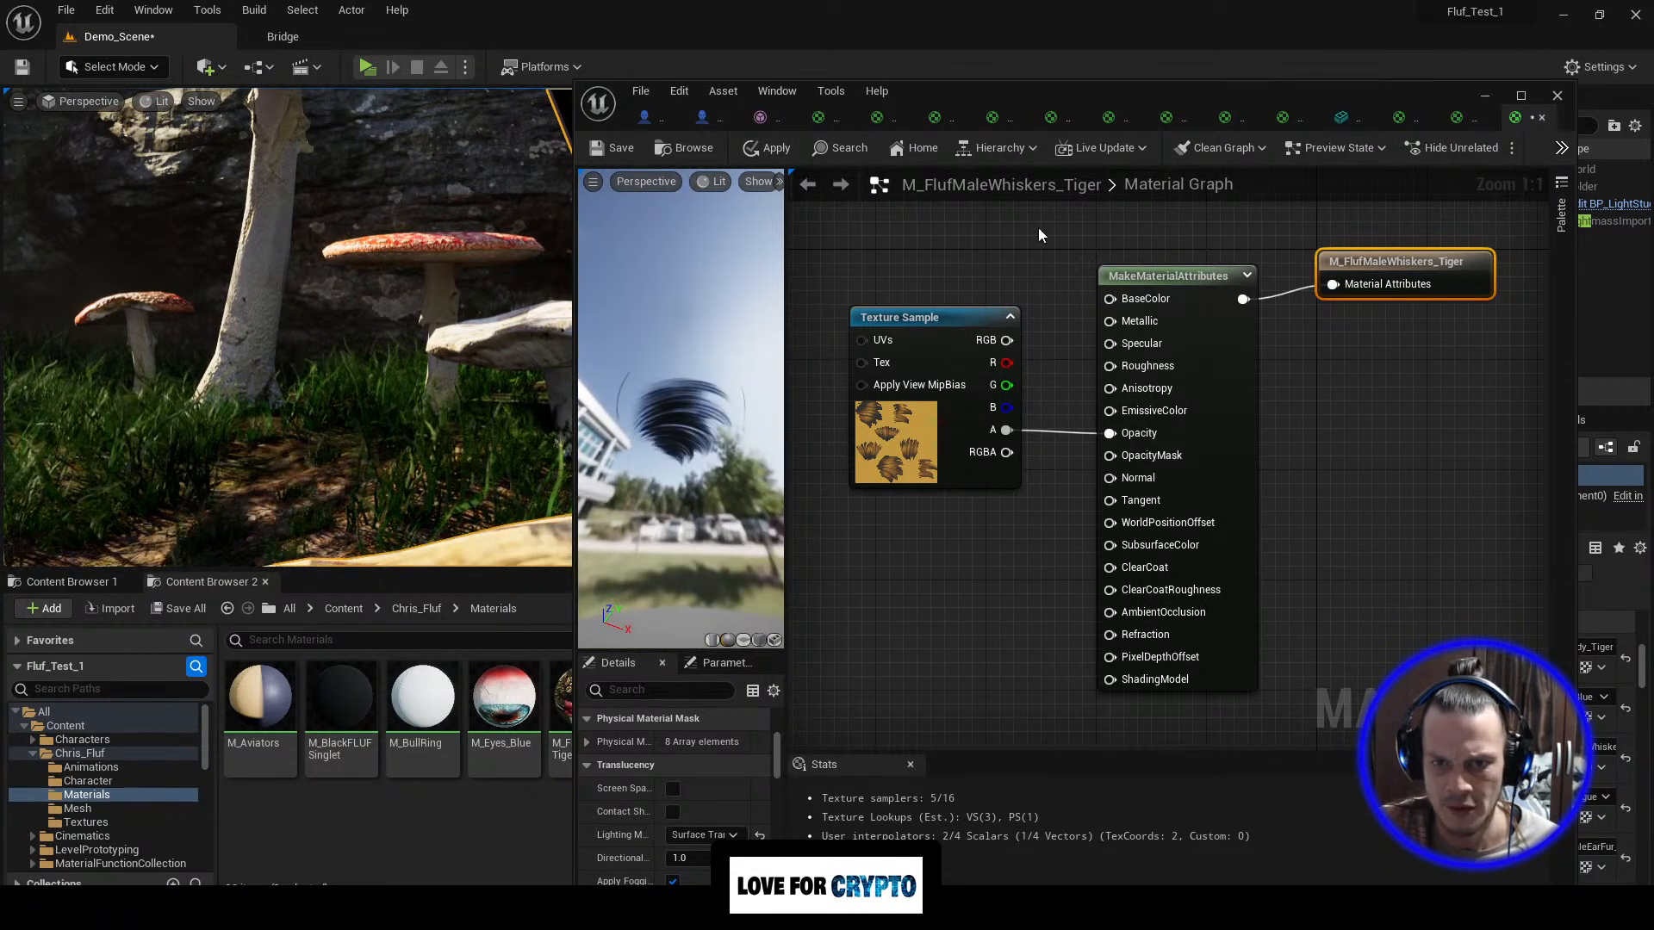
{"action": "scroll", "coordinate": [979, 256], "scroll_direction": "down", "scroll_amount": 1}
{"action": "right_click_drag", "start_coordinate": [980, 256], "coordinate": [1014, 318]}
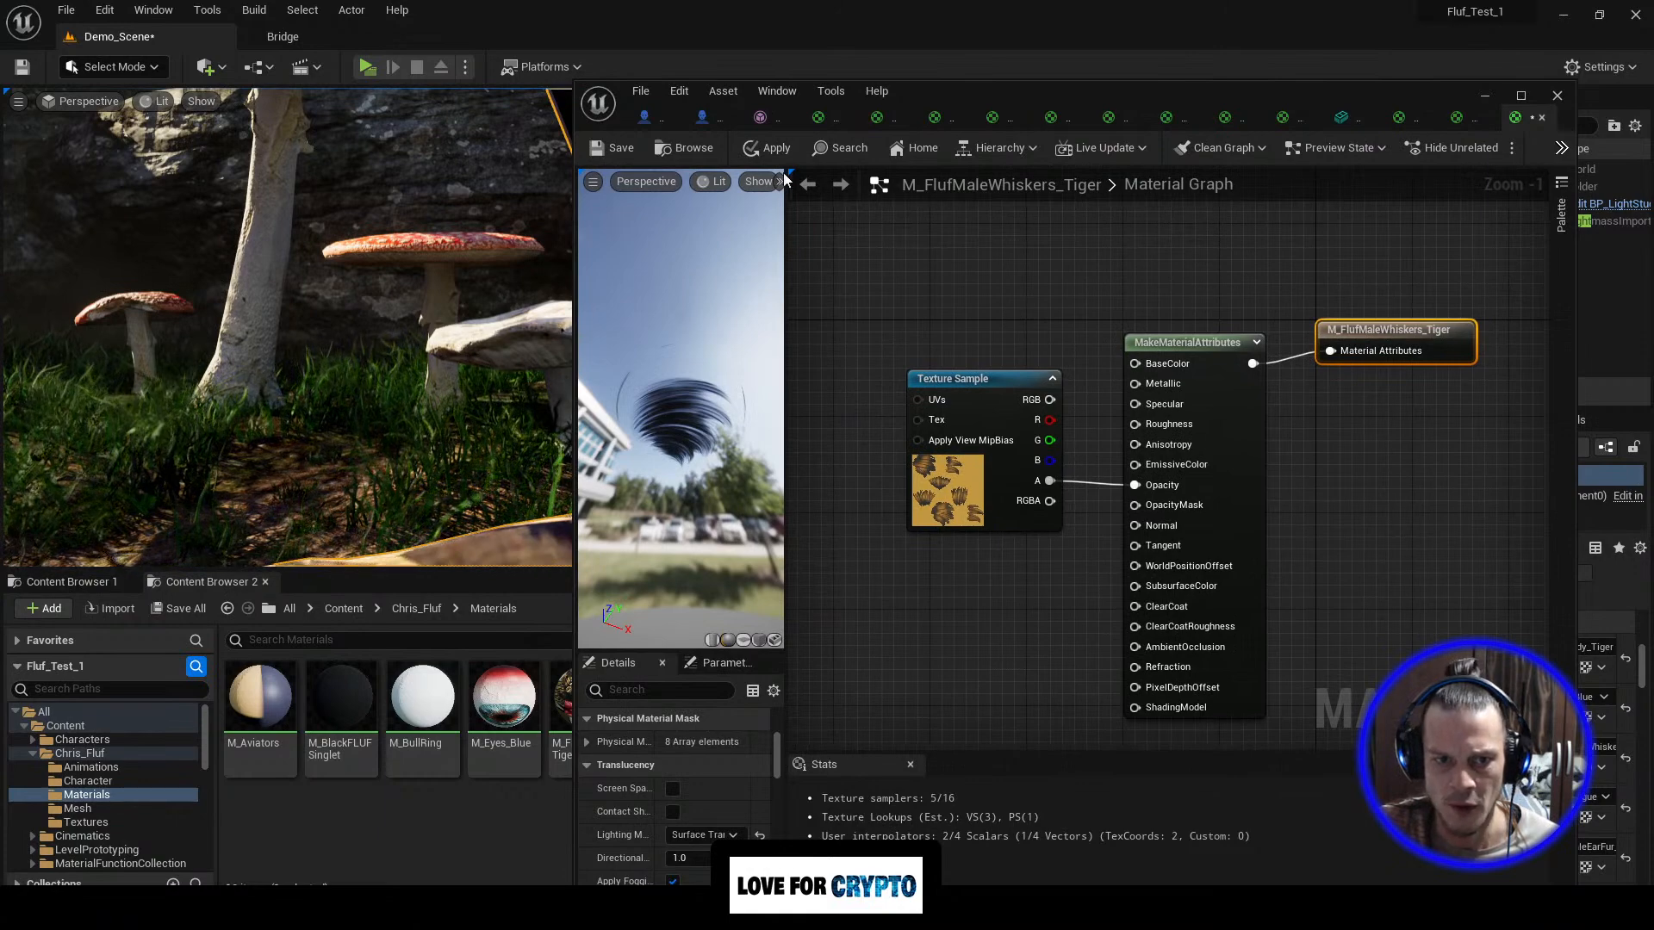
{"action": "left_click", "coordinate": [621, 152]}
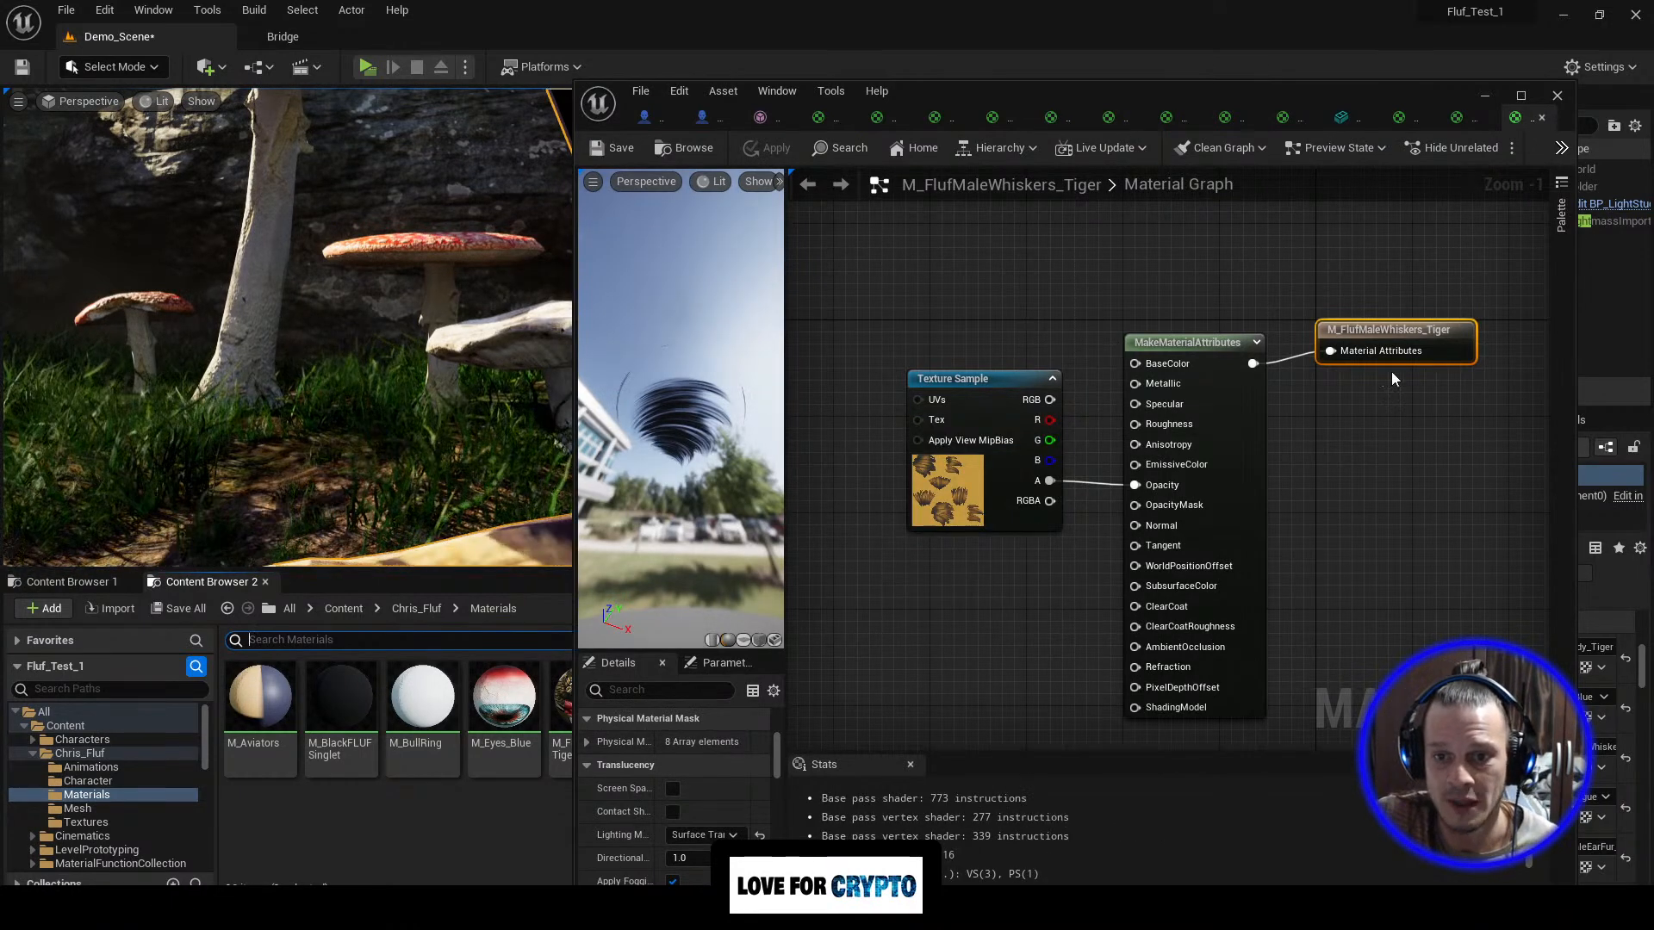
Step: Review the Texture Sample's properties and the result node's blend mode, shading and translucency lighting options
{"action": "scroll", "coordinate": [662, 819], "scroll_direction": "up", "scroll_amount": 4}
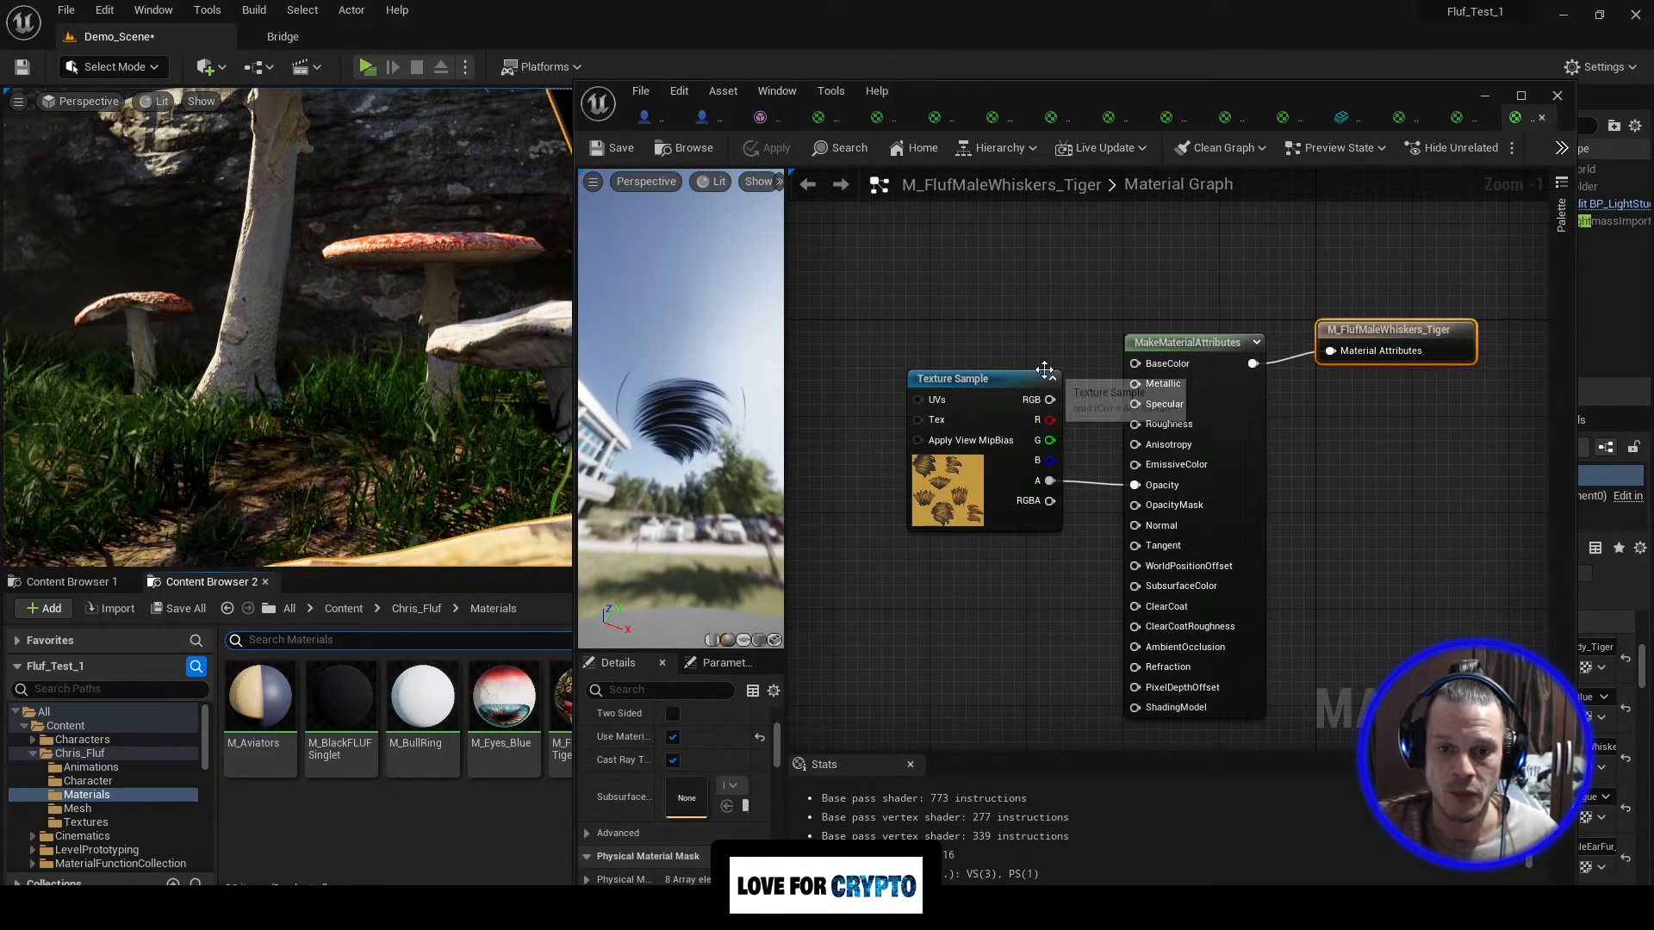
{"action": "left_click_drag", "start_coordinate": [1016, 381], "coordinate": [972, 376]}
{"action": "scroll", "coordinate": [714, 808], "scroll_direction": "up", "scroll_amount": 3}
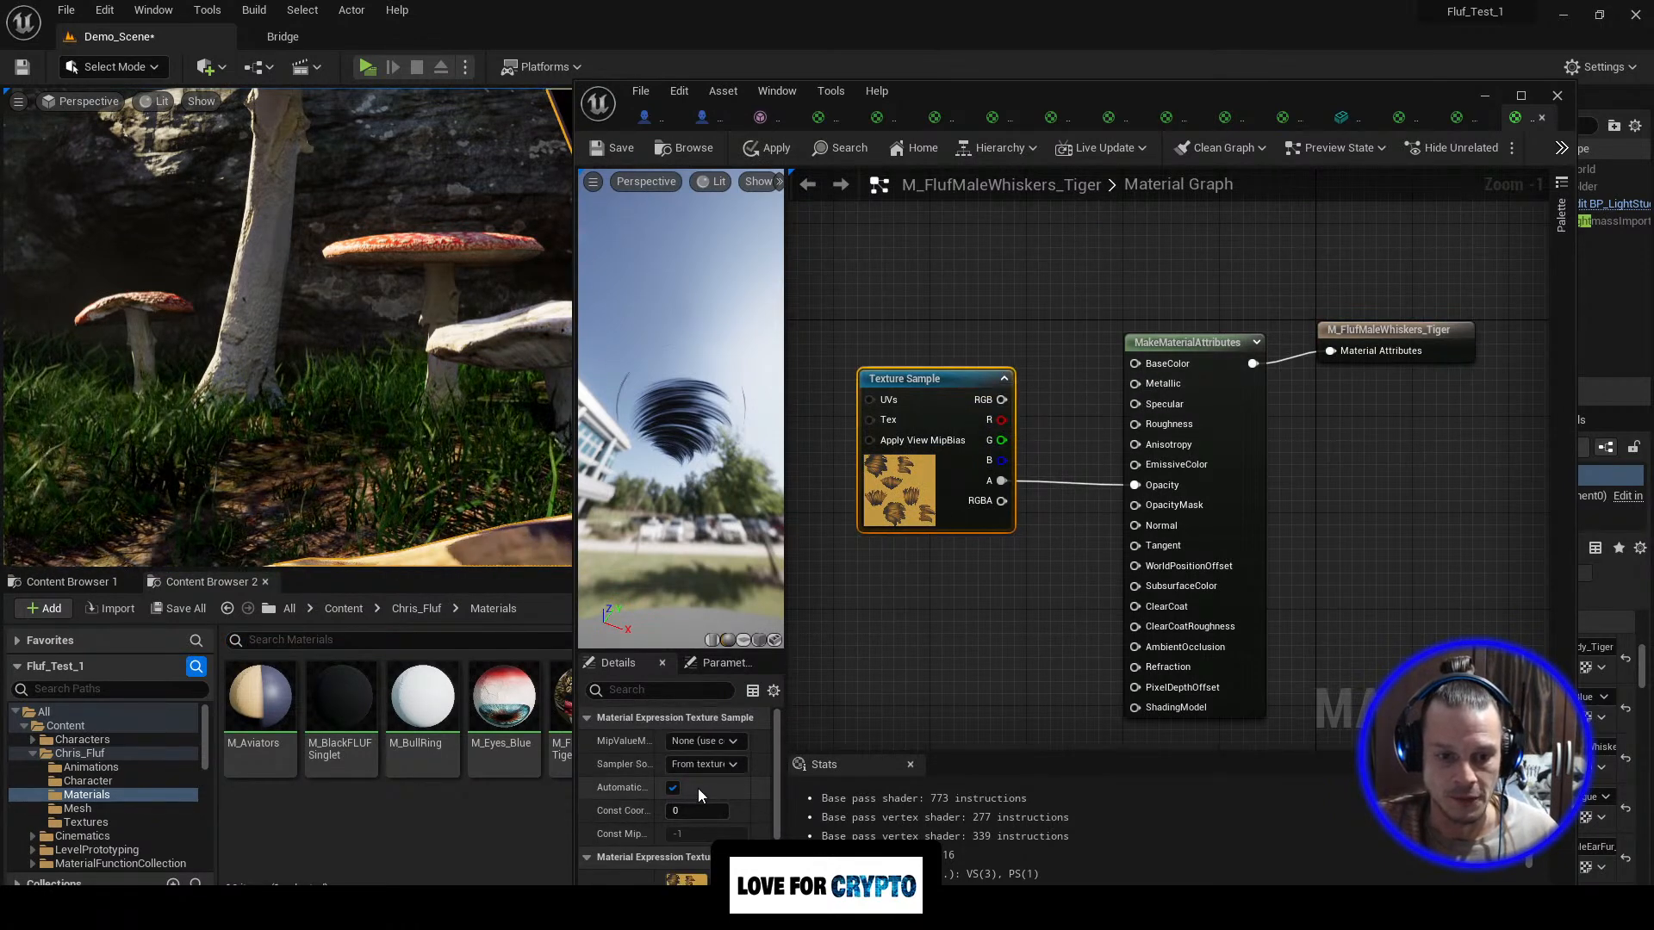
{"action": "left_click", "coordinate": [1378, 341]}
{"action": "scroll", "coordinate": [719, 775], "scroll_direction": "down", "scroll_amount": 10}
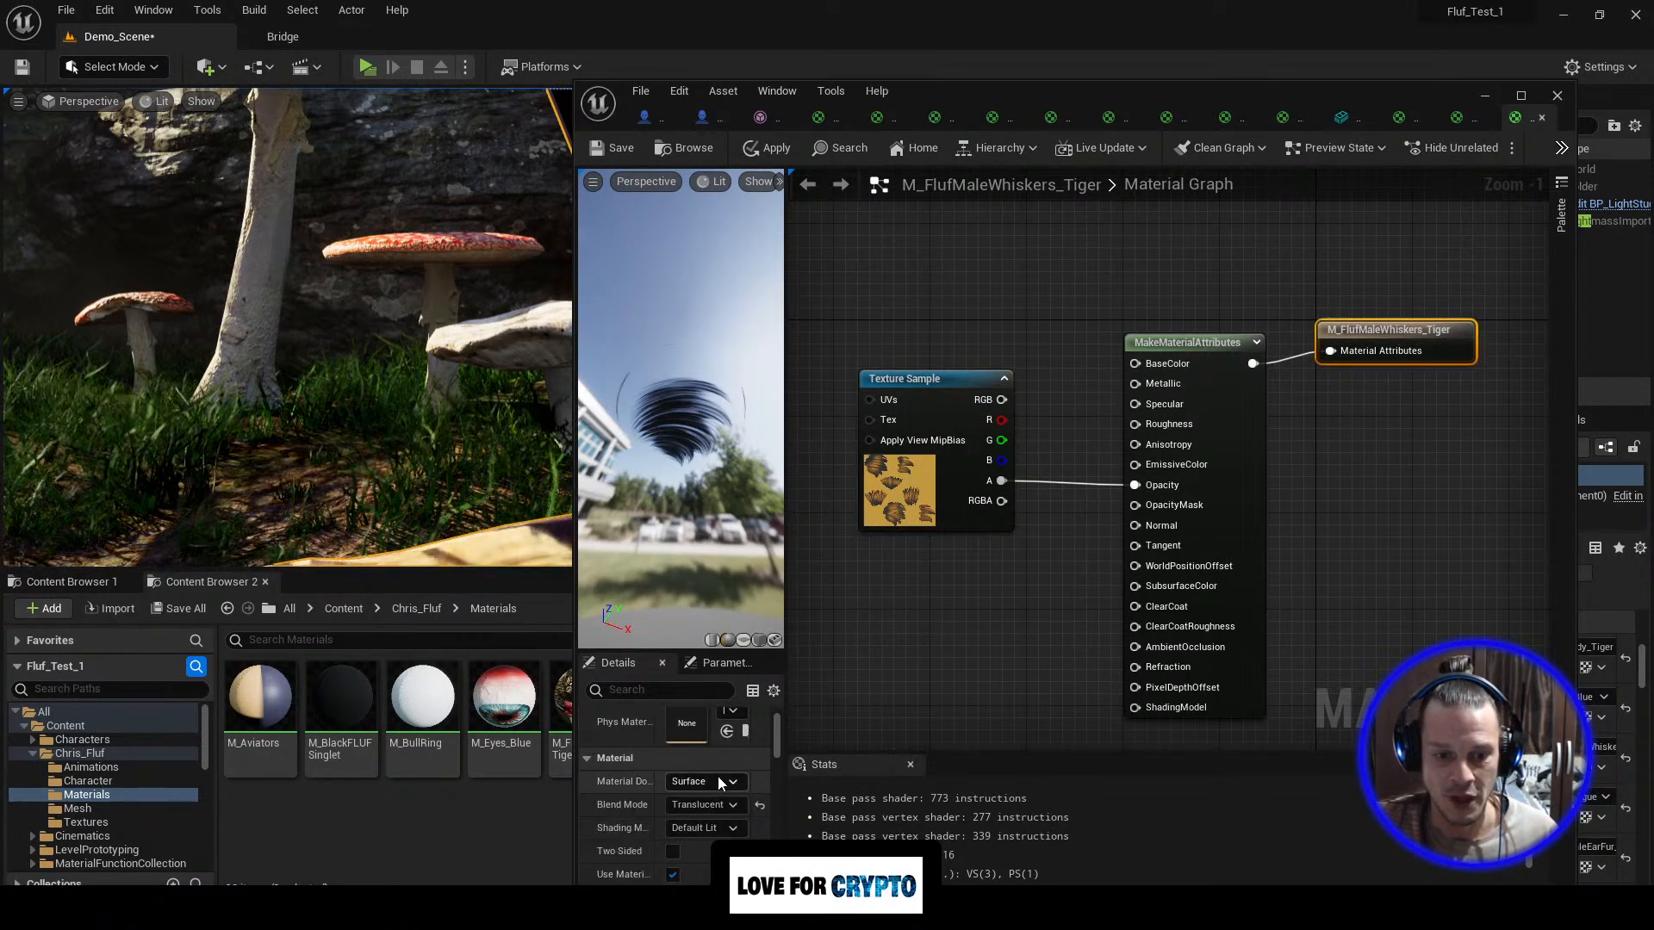
{"action": "scroll", "coordinate": [708, 804], "scroll_direction": "down", "scroll_amount": 4}
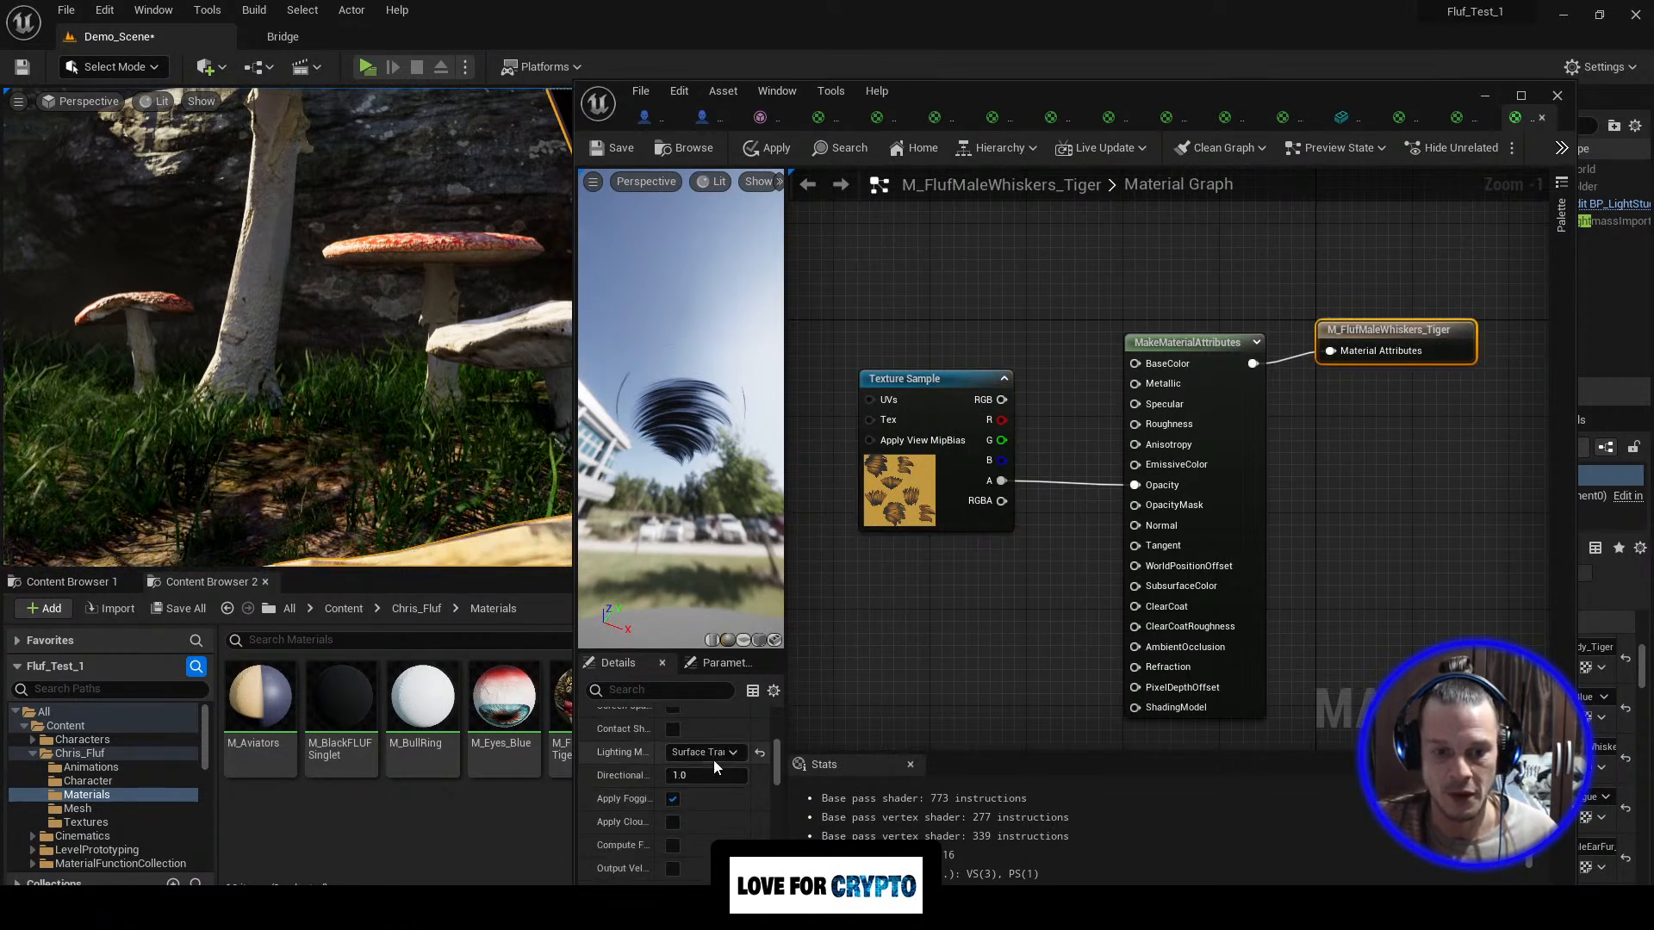
{"action": "scroll", "coordinate": [707, 806], "scroll_direction": "up", "scroll_amount": 6}
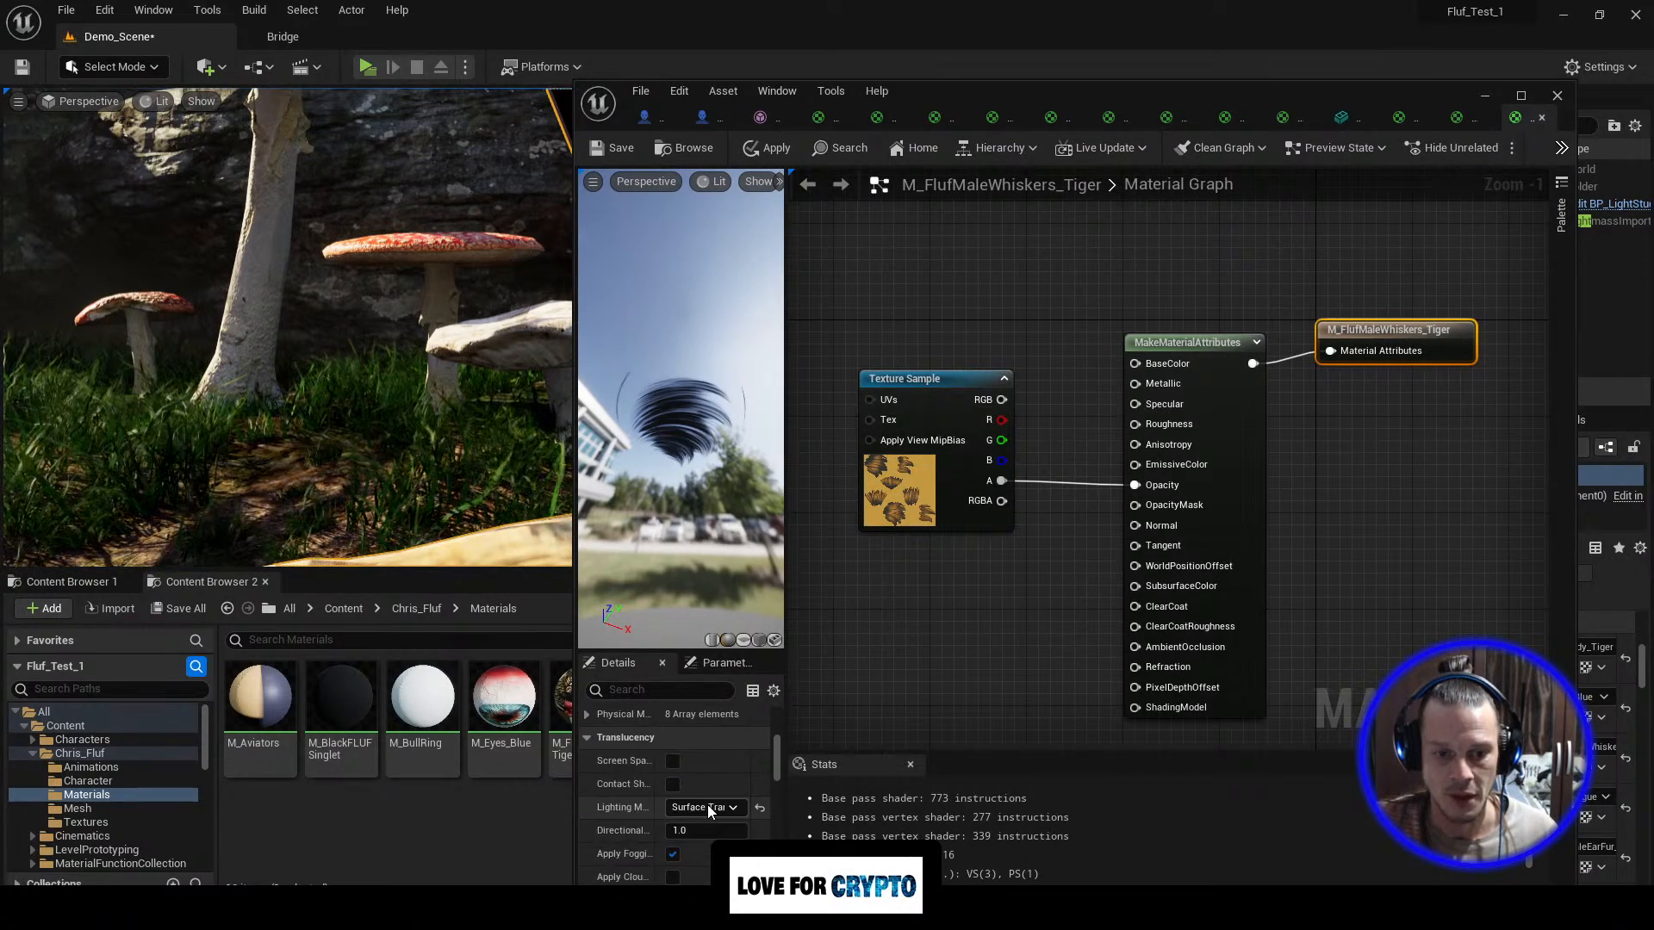
{"action": "scroll", "coordinate": [720, 823], "scroll_direction": "down", "scroll_amount": 5}
{"action": "scroll", "coordinate": [720, 823], "scroll_direction": "down", "scroll_amount": 2}
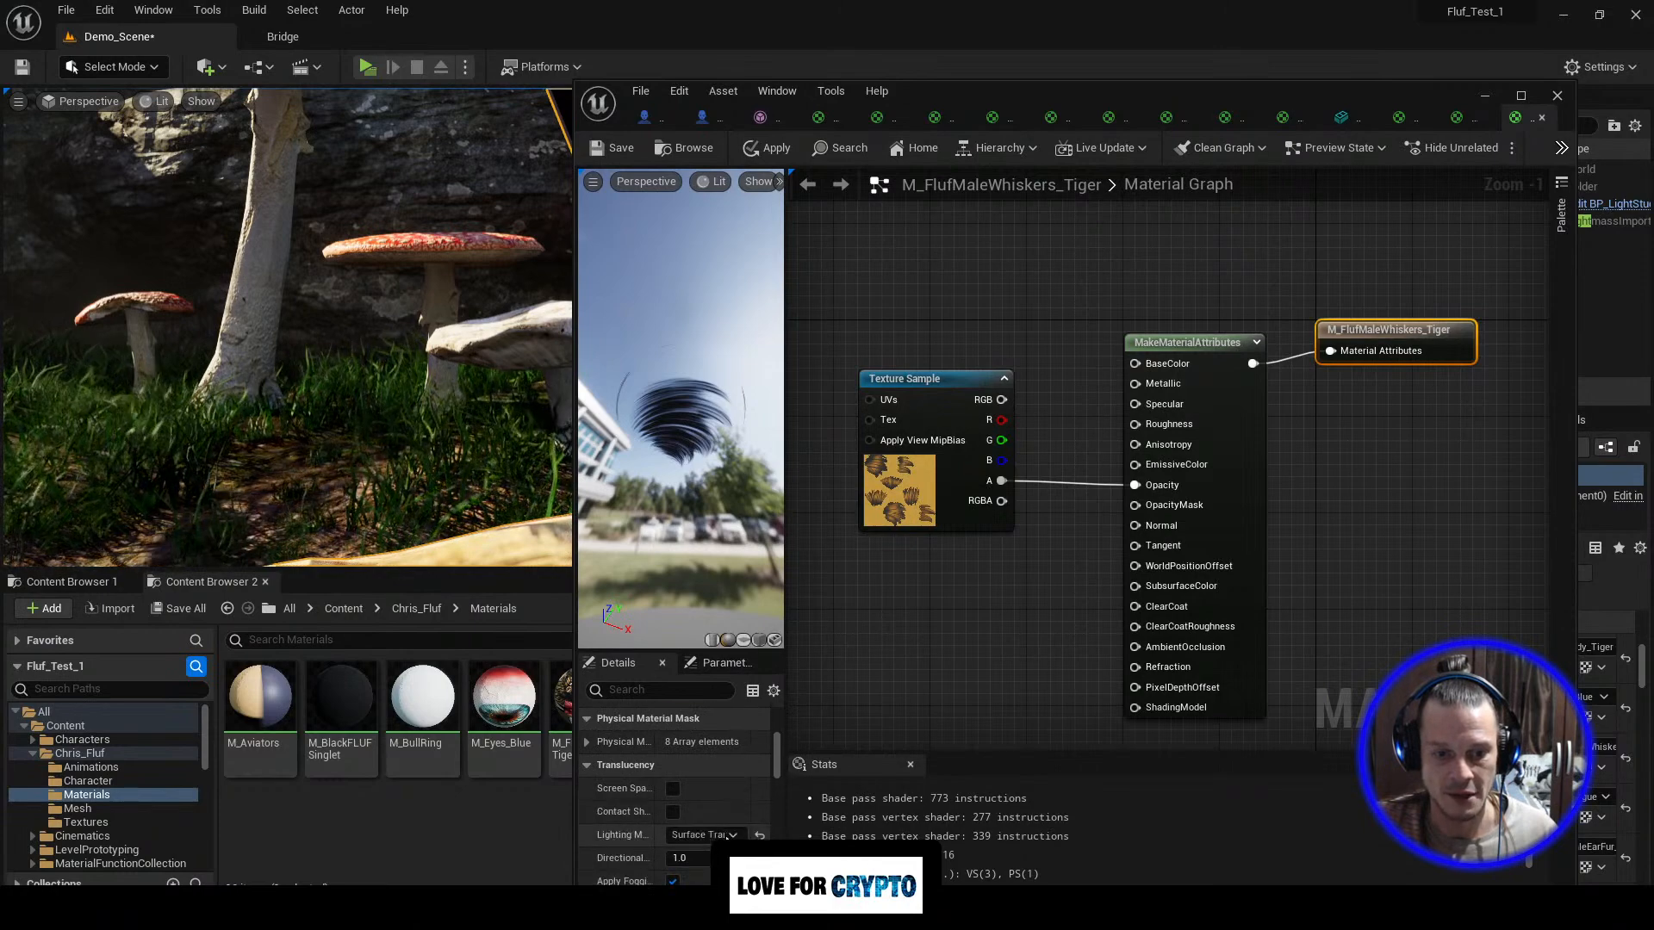
{"action": "left_click", "coordinate": [715, 835]}
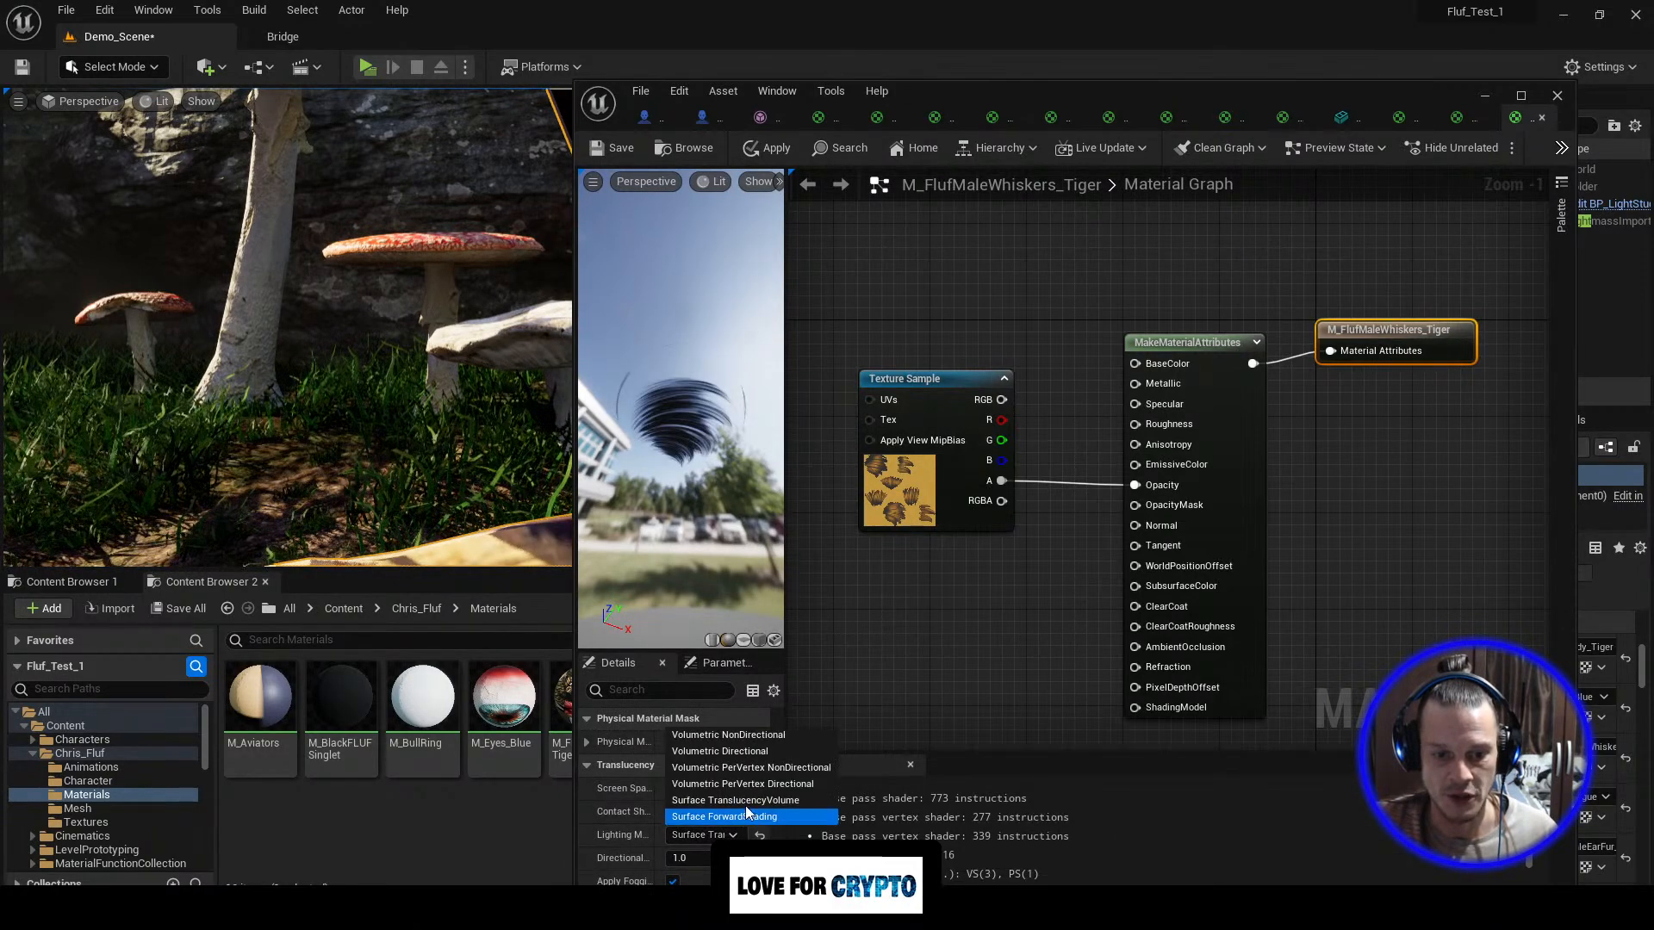
{"action": "left_click", "coordinate": [999, 609]}
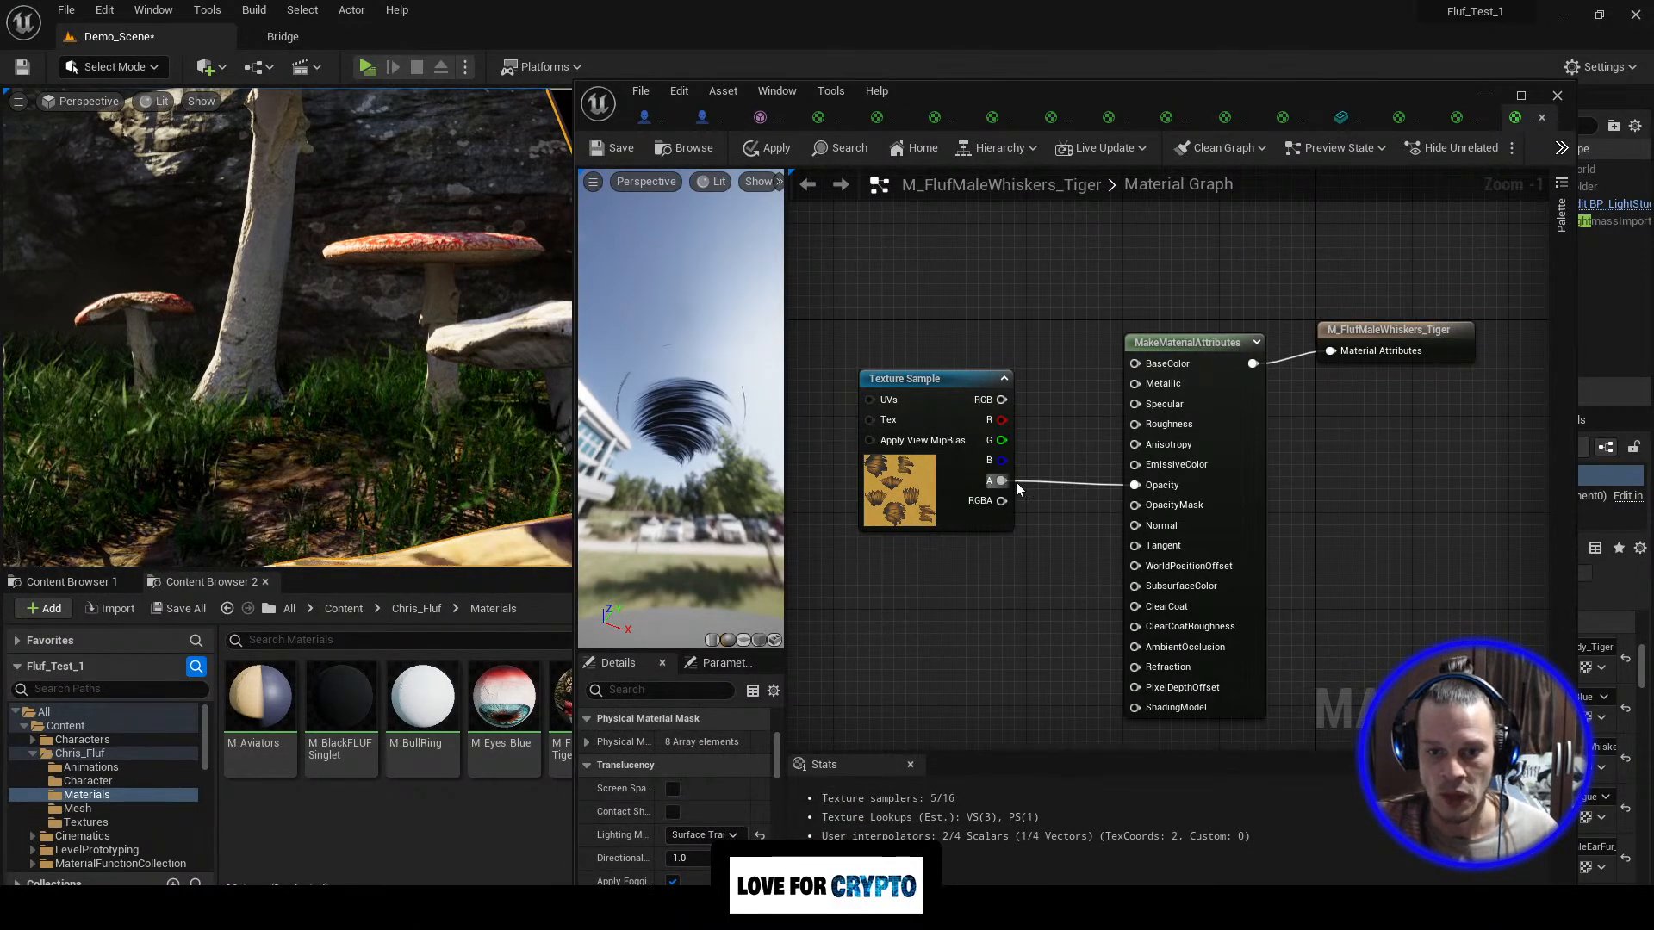
Step: Examine the tiger-striped character's face and whiskers up close in the level
{"action": "left_click_drag", "start_coordinate": [1091, 74], "coordinate": [1653, 84]}
{"action": "right_click_drag", "start_coordinate": [646, 327], "coordinate": [642, 362]}
{"action": "key", "text": "w"}
{"action": "left_click", "coordinate": [805, 349]}
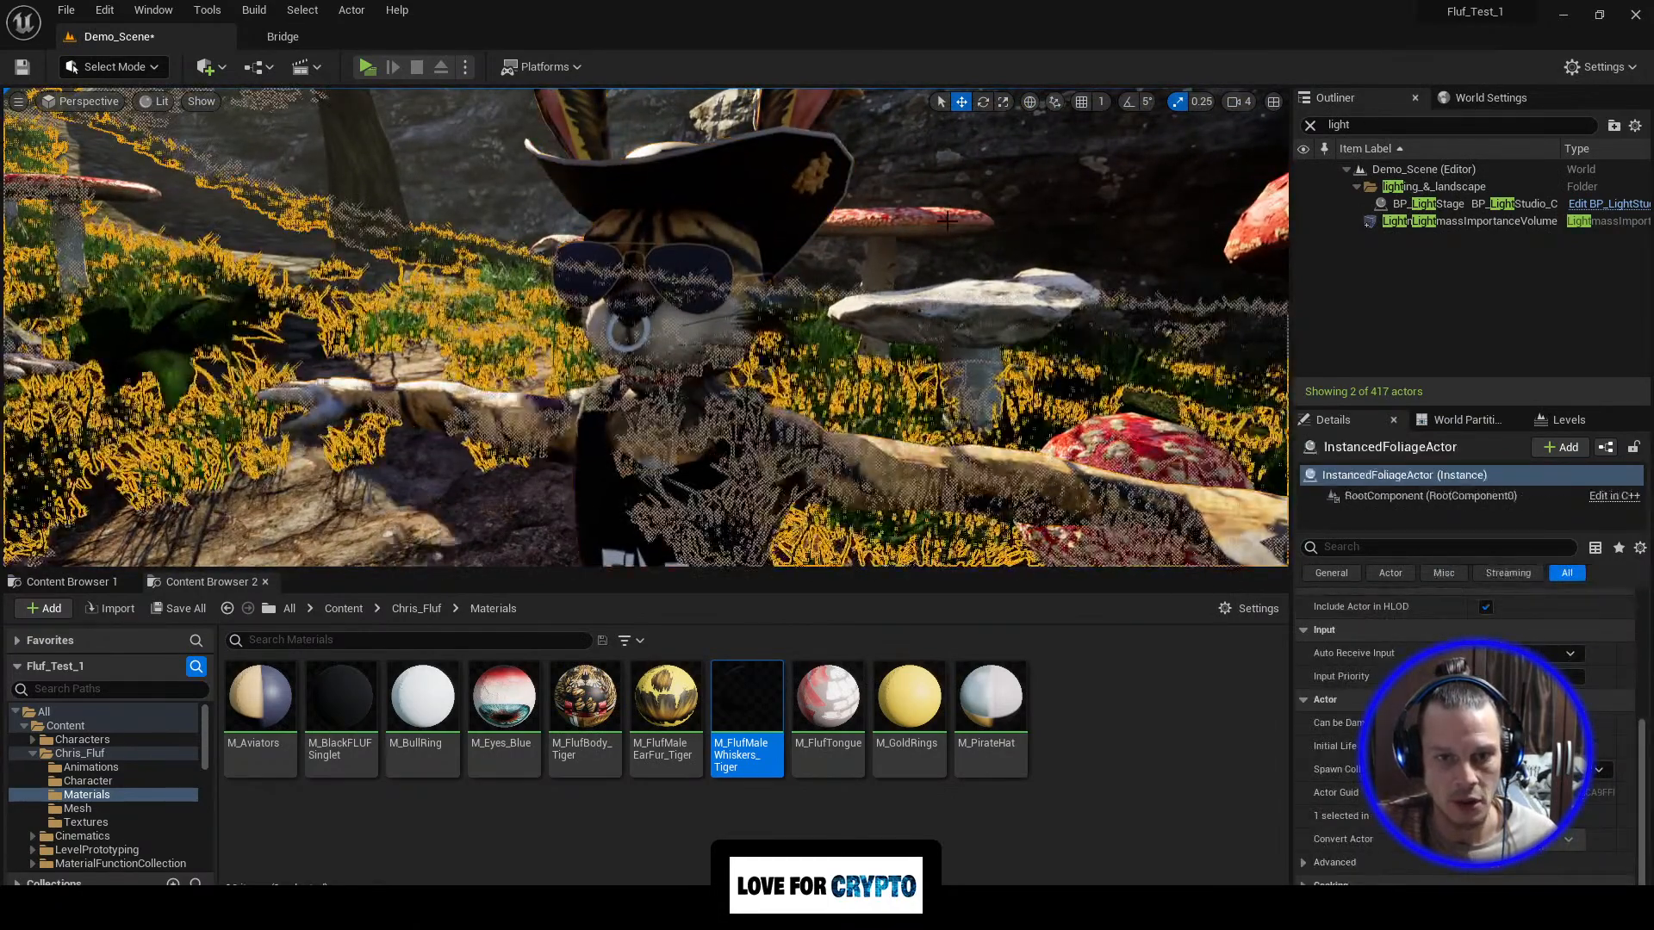
{"action": "left_click", "coordinate": [780, 302]}
{"action": "right_click_drag", "start_coordinate": [779, 401], "coordinate": [761, 244]}
{"action": "left_click", "coordinate": [771, 186]}
{"action": "right_click_drag", "start_coordinate": [772, 186], "coordinate": [756, 301]}
{"action": "key", "text": "w"}
{"action": "key", "text": "s"}
Step: Set the viewport camera speed to 1 and bring the tiger-striped character's ear into close view
{"action": "left_click", "coordinate": [1240, 102]}
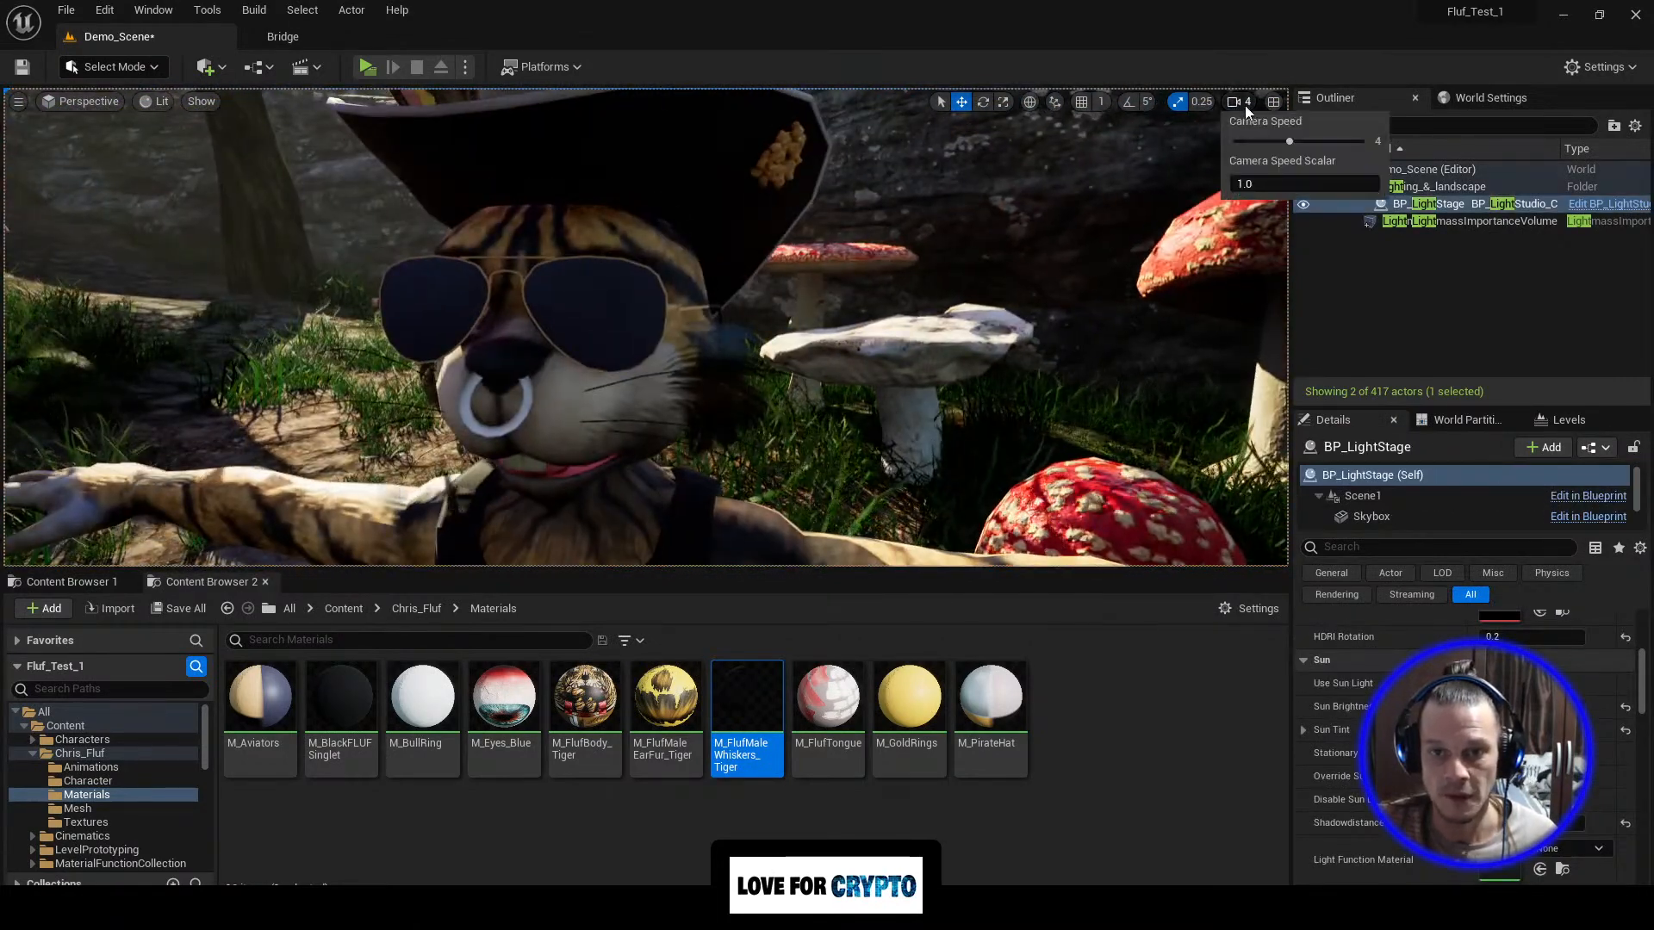
{"action": "left_click", "coordinate": [1239, 139]}
{"action": "right_click_drag", "start_coordinate": [861, 284], "coordinate": [323, 409]}
{"action": "key", "text": "w"}
{"action": "key", "text": "w"}
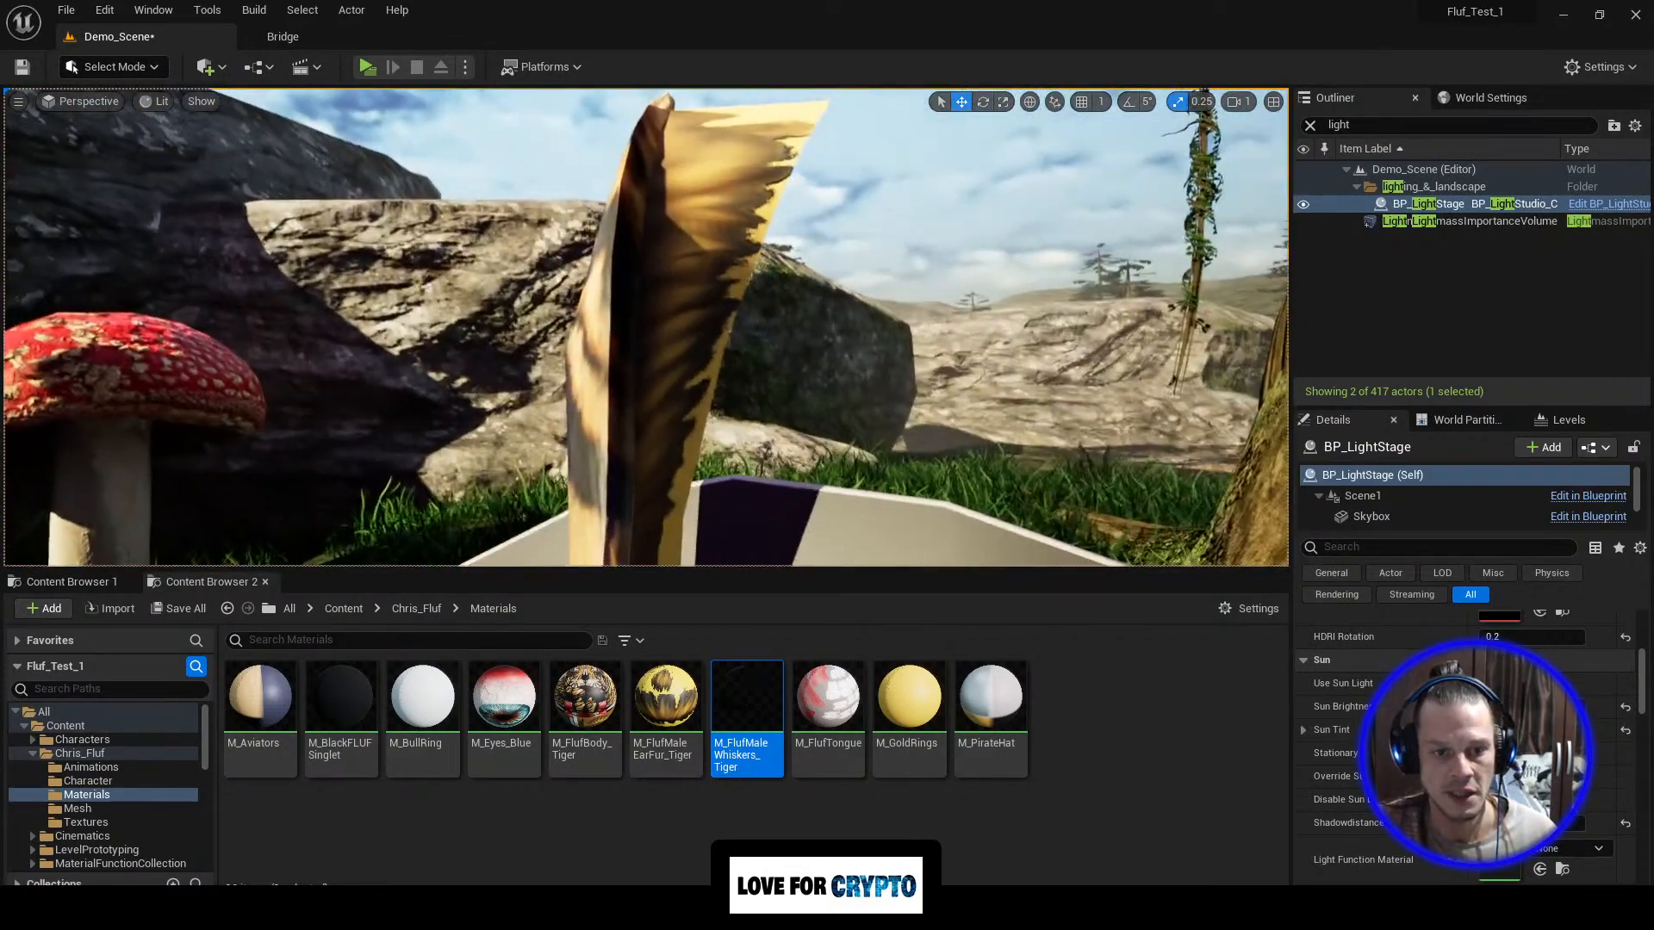
Step: Open M_FlufMaleEarFur_Tiger and set its blend mode to Translucent and its translucency lighting mode to Surface TranslucencyVolume
{"action": "left_click", "coordinate": [685, 749]}
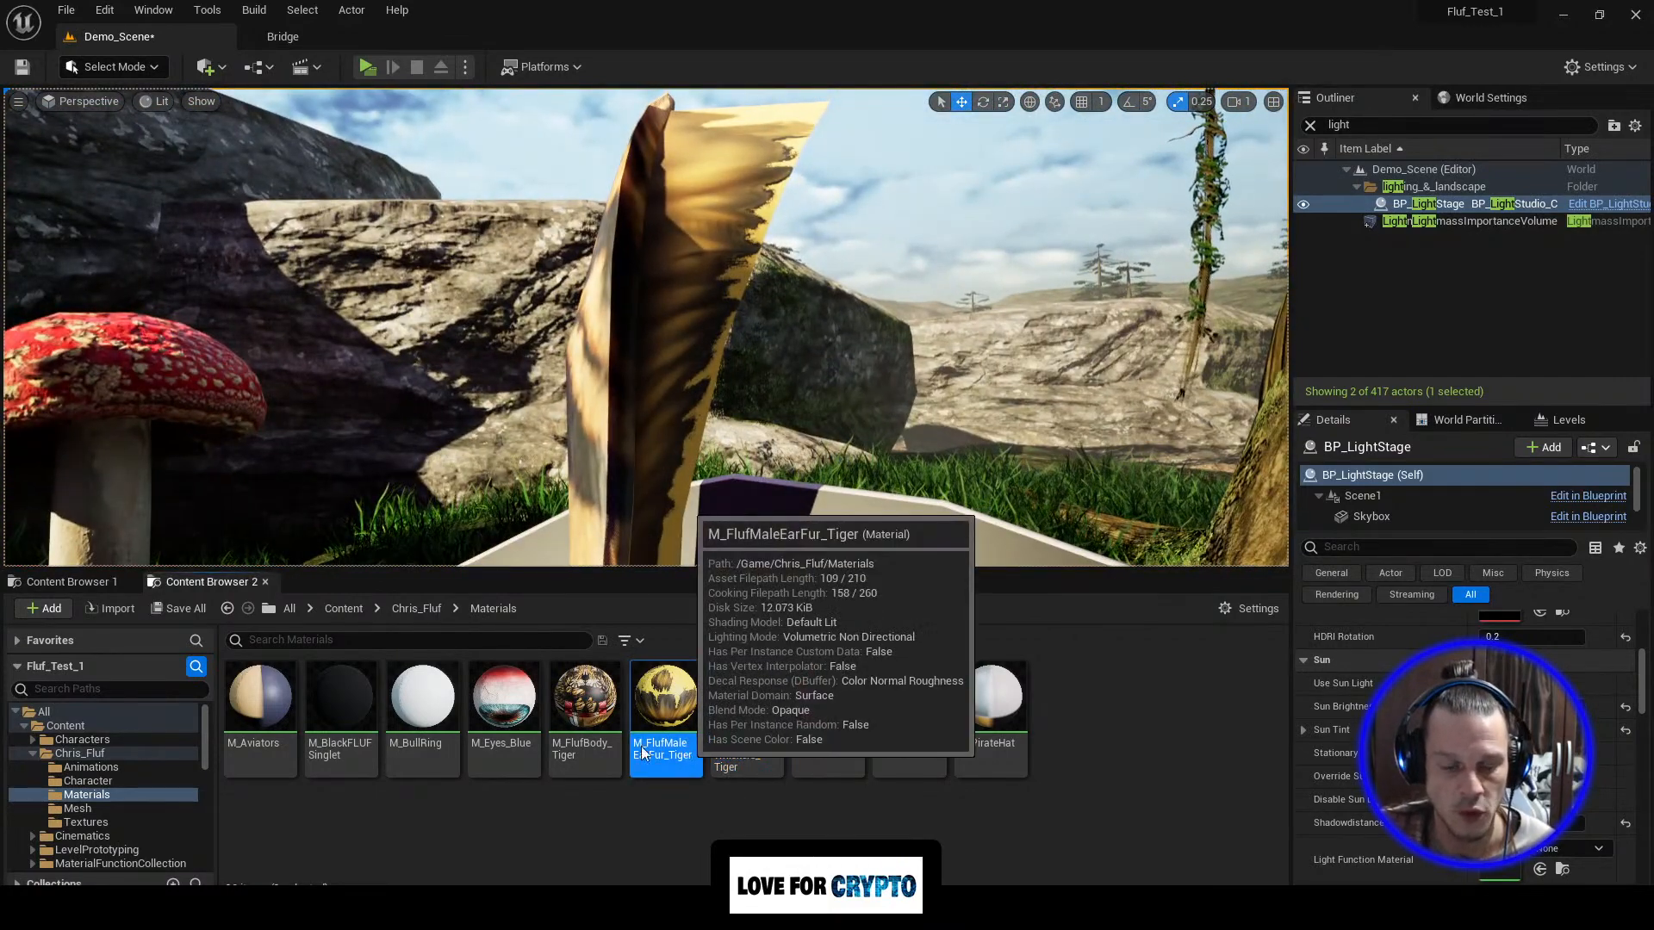
{"action": "left_click_drag", "start_coordinate": [1653, 57], "coordinate": [1092, 61]}
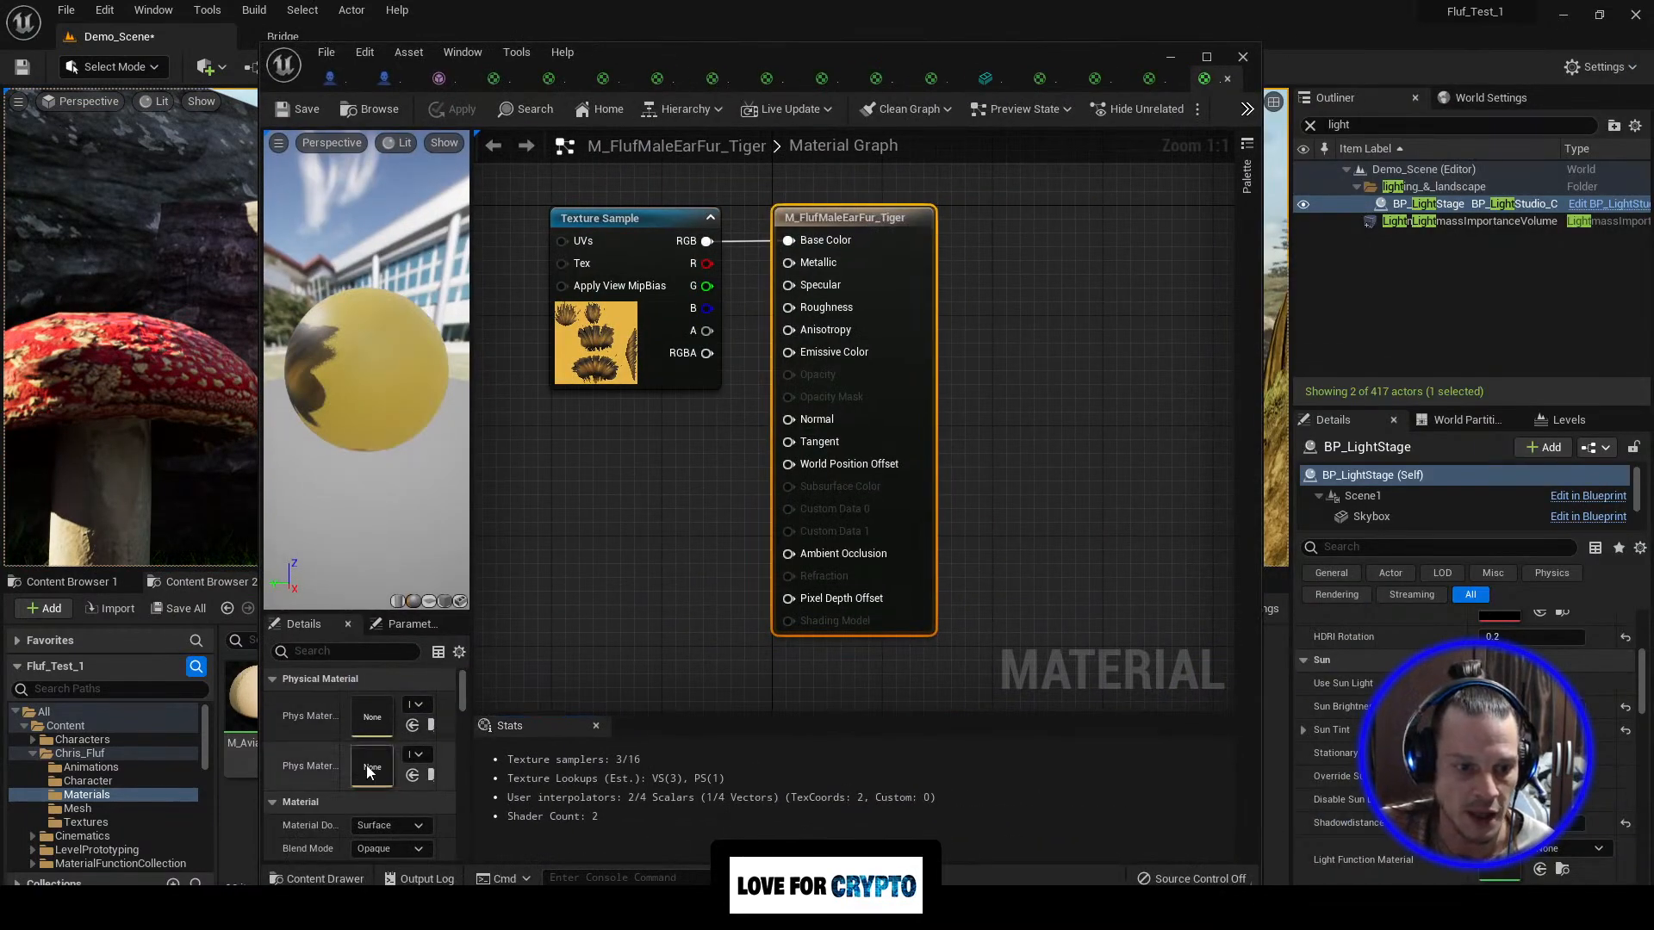
{"action": "scroll", "coordinate": [368, 769], "scroll_direction": "down", "scroll_amount": 2}
{"action": "left_click", "coordinate": [422, 793]}
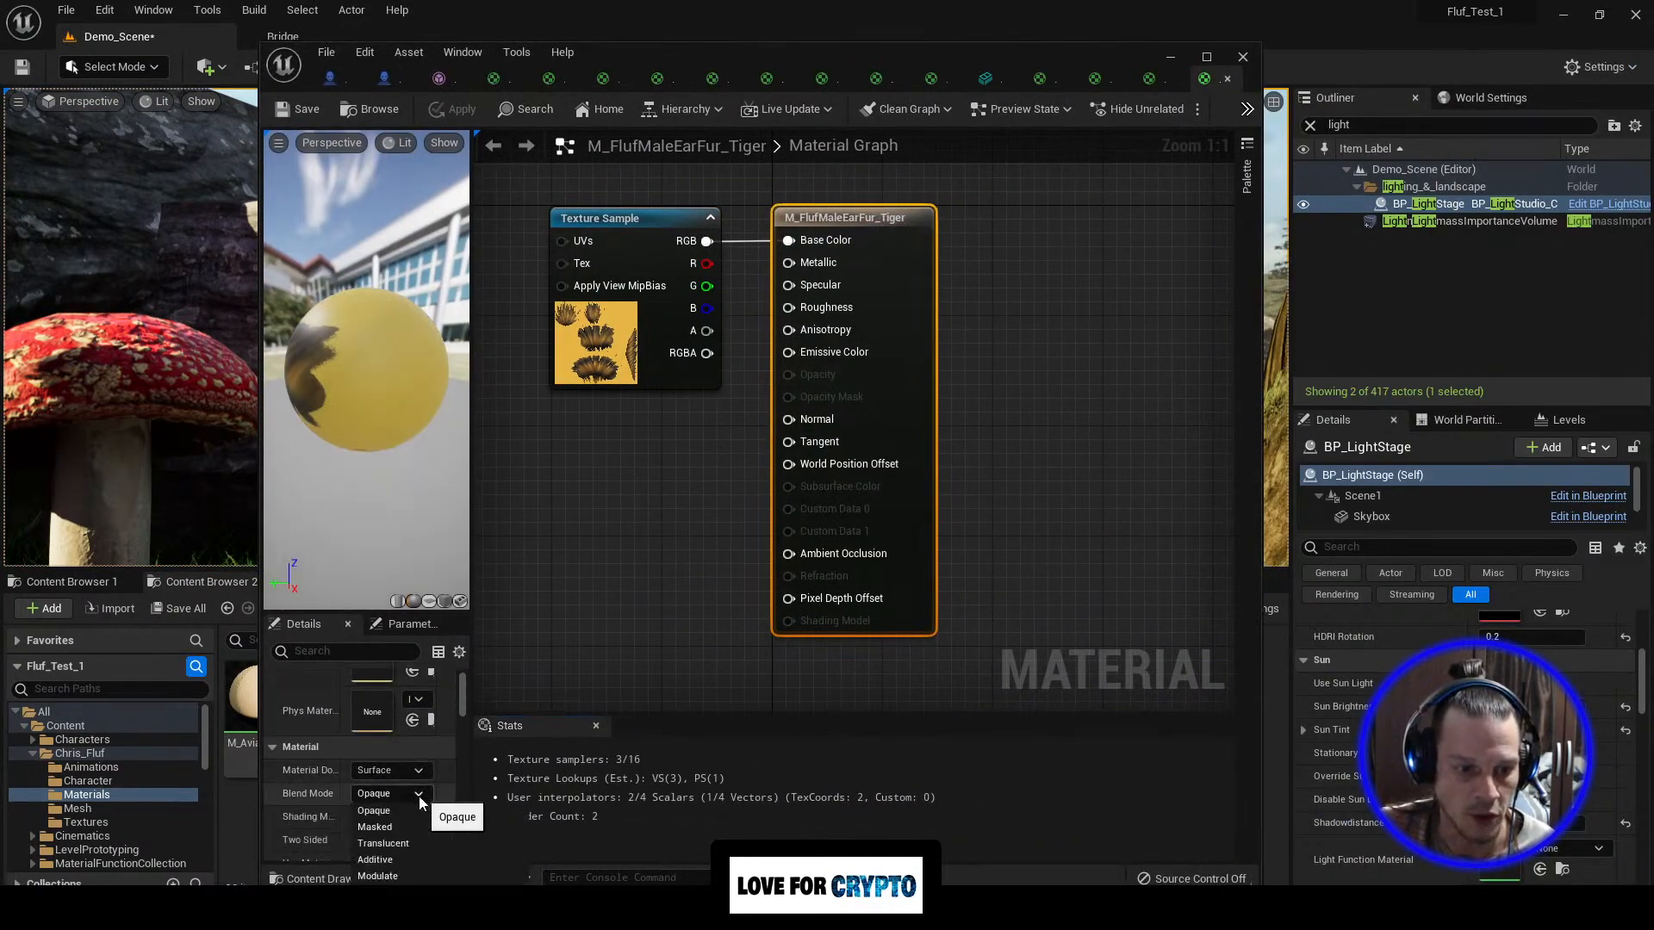
{"action": "left_click", "coordinate": [401, 844]}
{"action": "scroll", "coordinate": [402, 818], "scroll_direction": "down", "scroll_amount": 8}
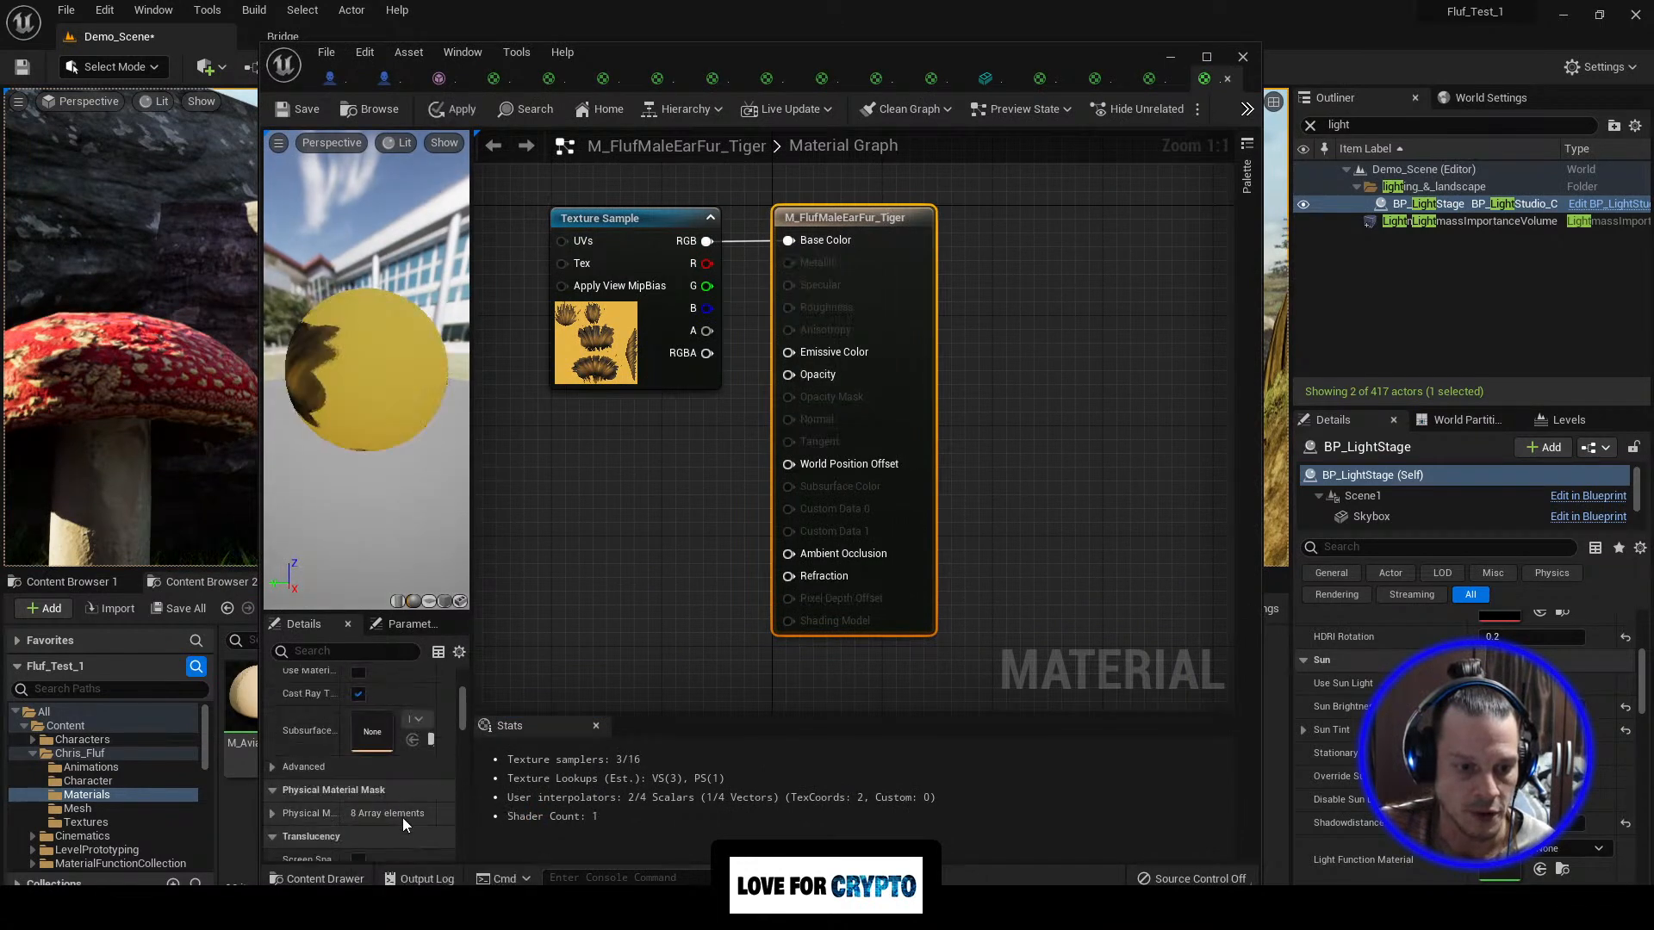
{"action": "left_click", "coordinate": [417, 796]}
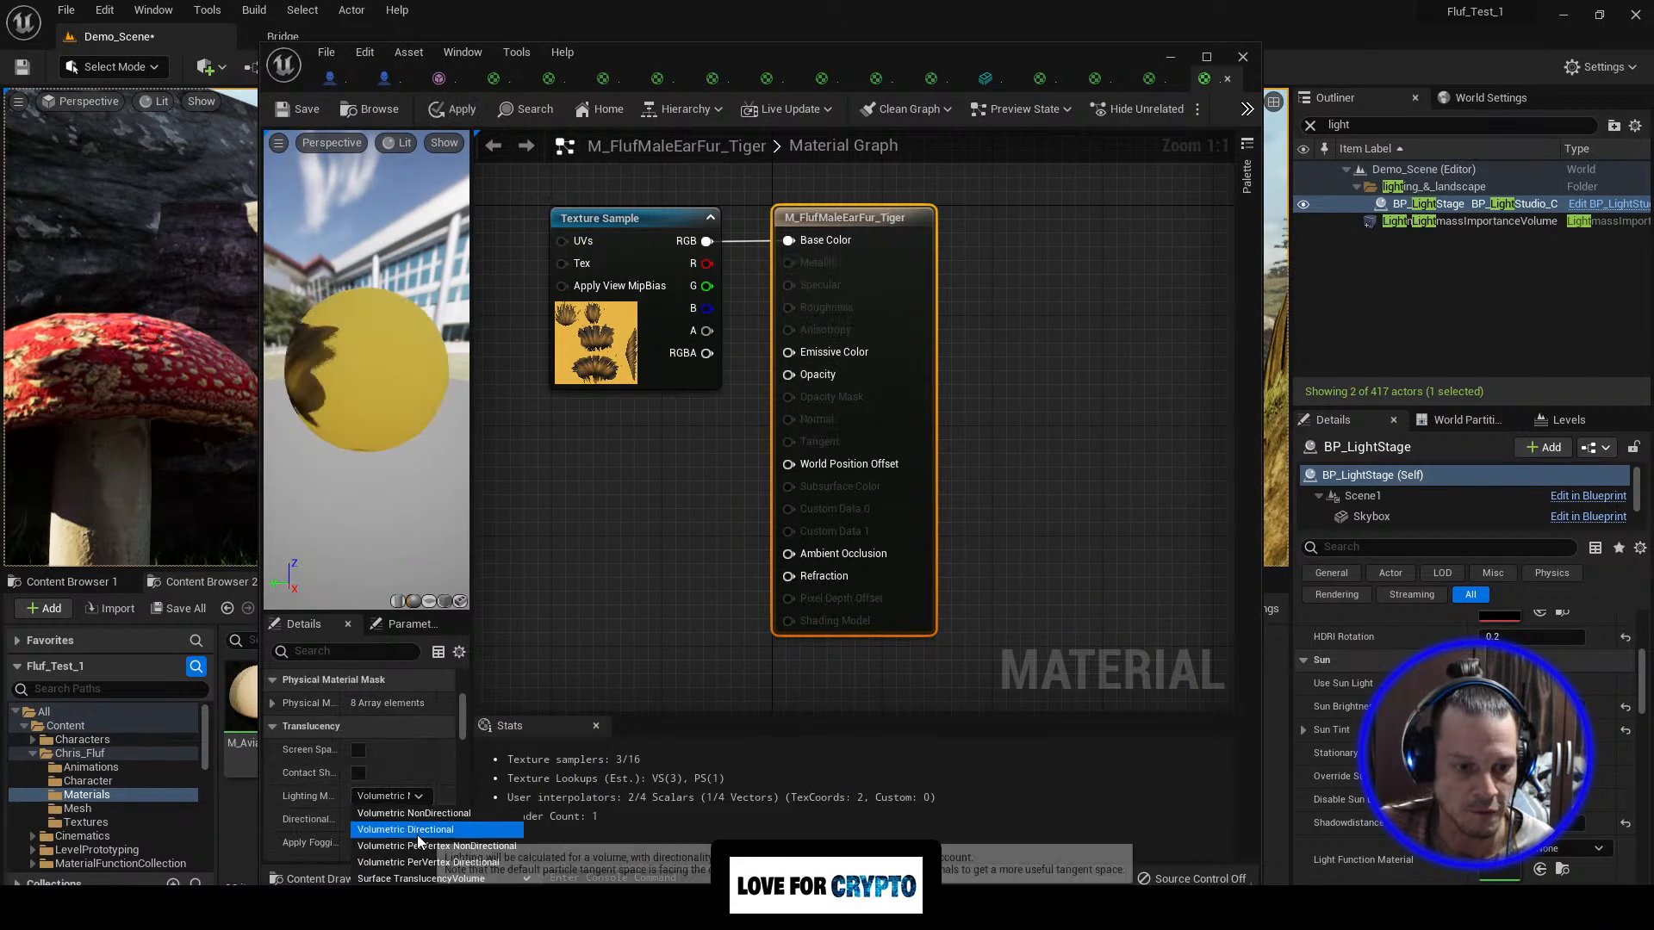
{"action": "left_click", "coordinate": [430, 879]}
Step: Disconnect the ear fur texture from Base Color and add a MakeMaterialAttributes node between the Texture Sample and the result node
{"action": "right_click_drag", "start_coordinate": [620, 485], "coordinate": [895, 472]}
{"action": "left_click_drag", "start_coordinate": [925, 205], "coordinate": [640, 218]}
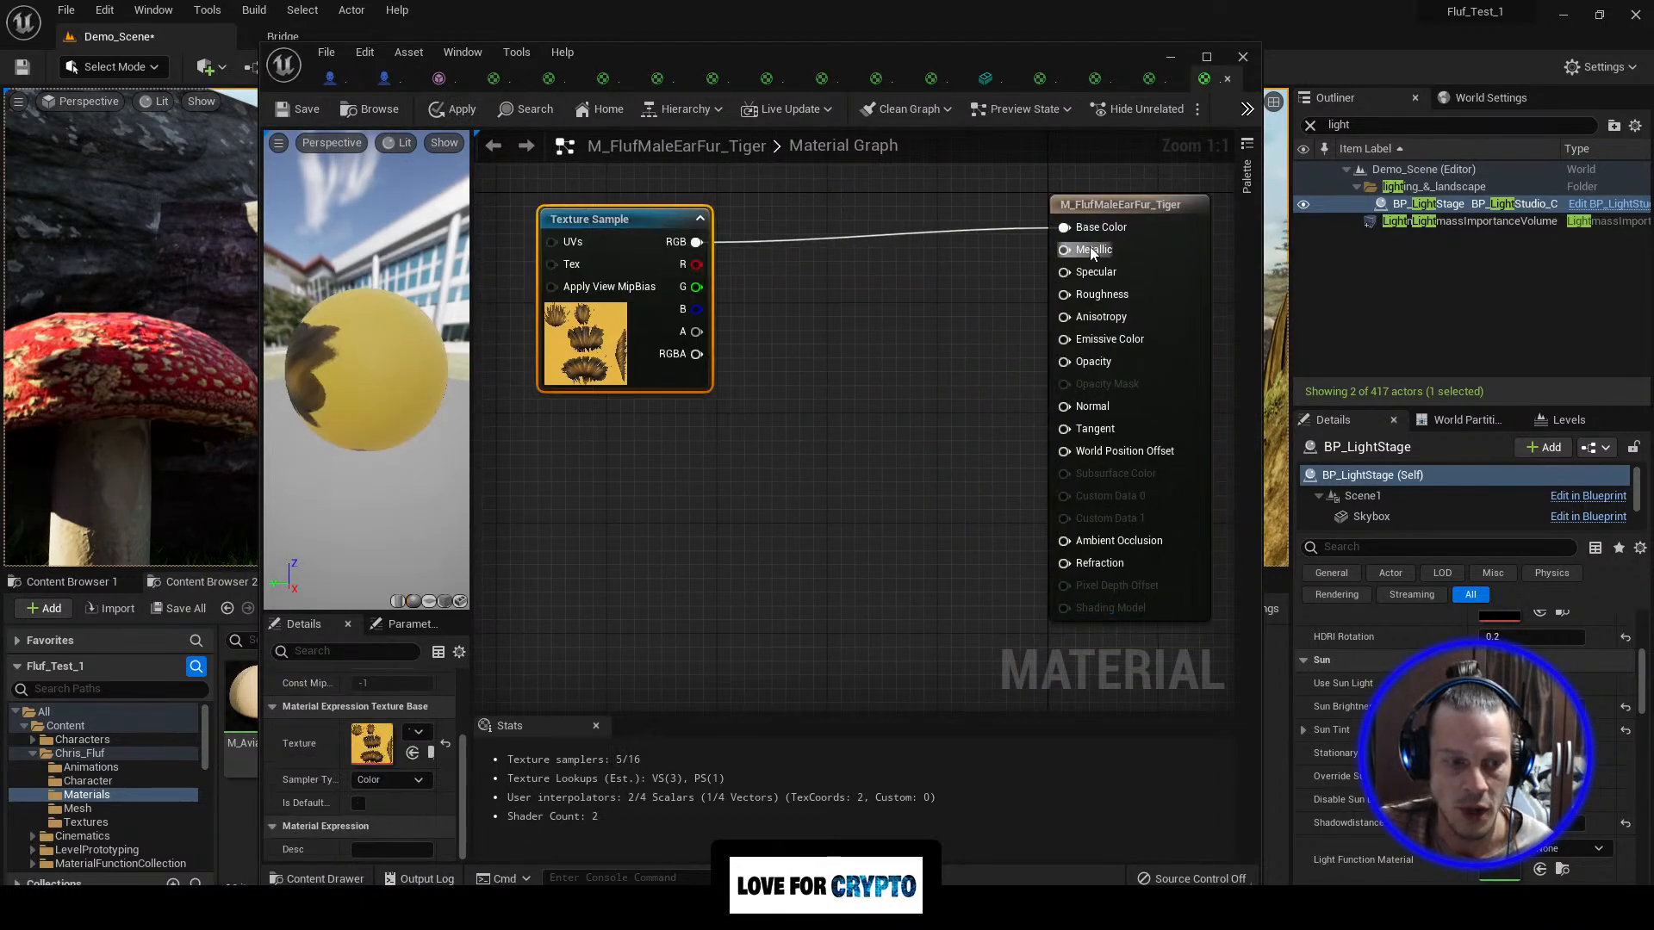
{"action": "left_click", "coordinate": [1065, 227], "text": "alt"}
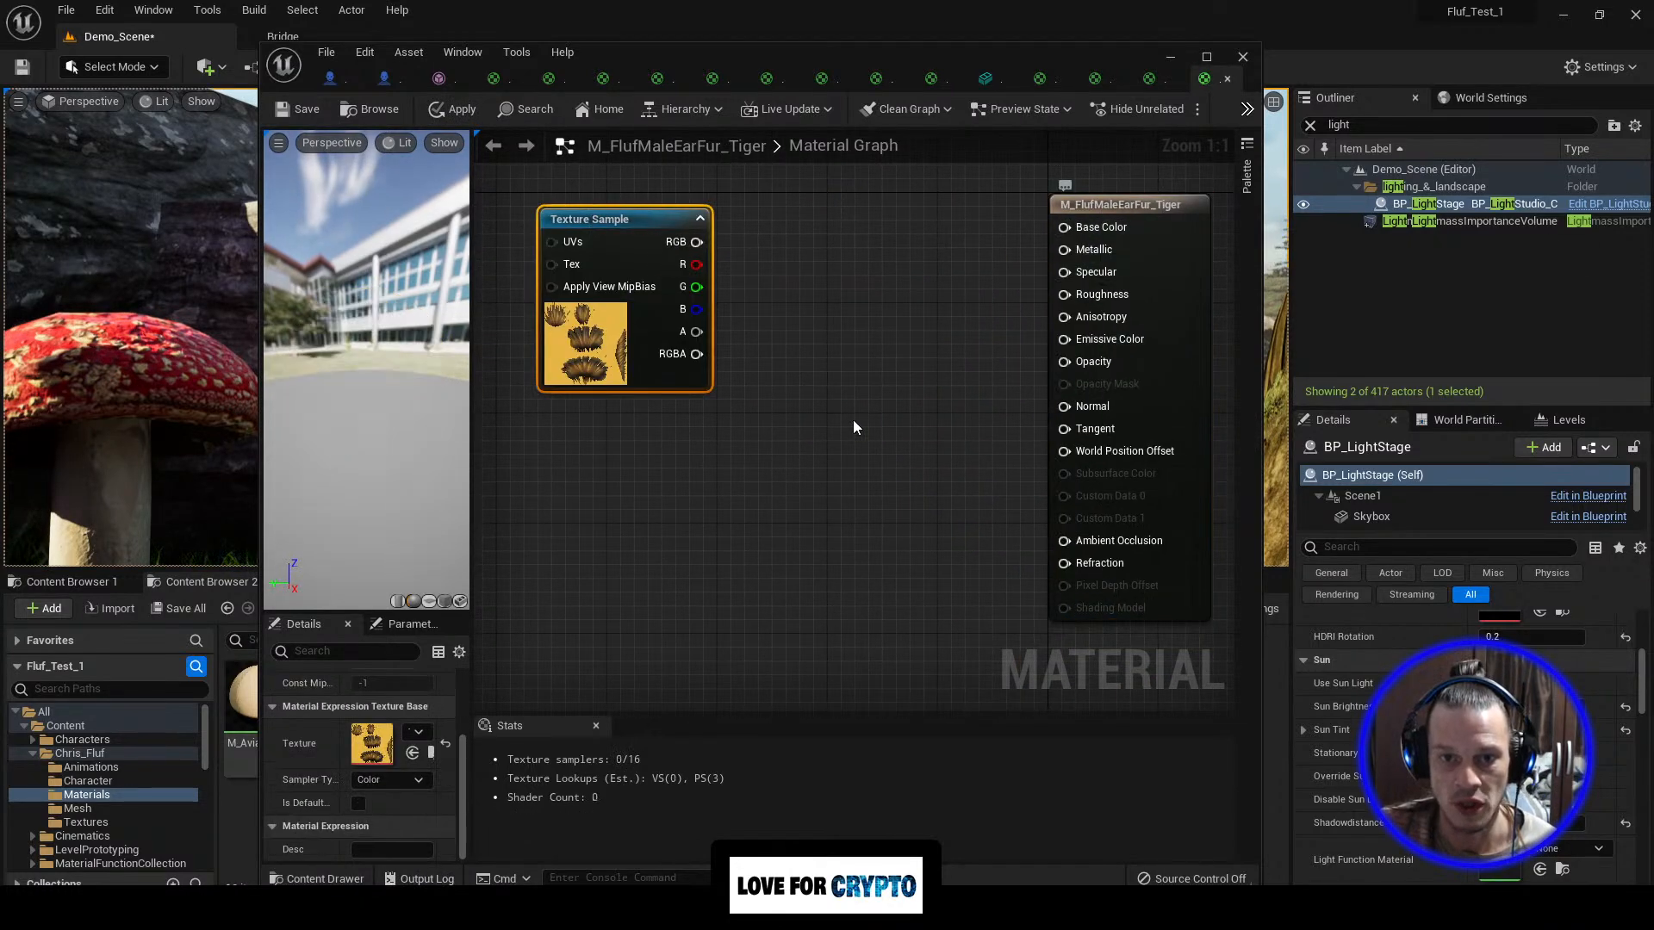
{"action": "right_click", "coordinate": [861, 358]}
{"action": "type", "text": ",m"}
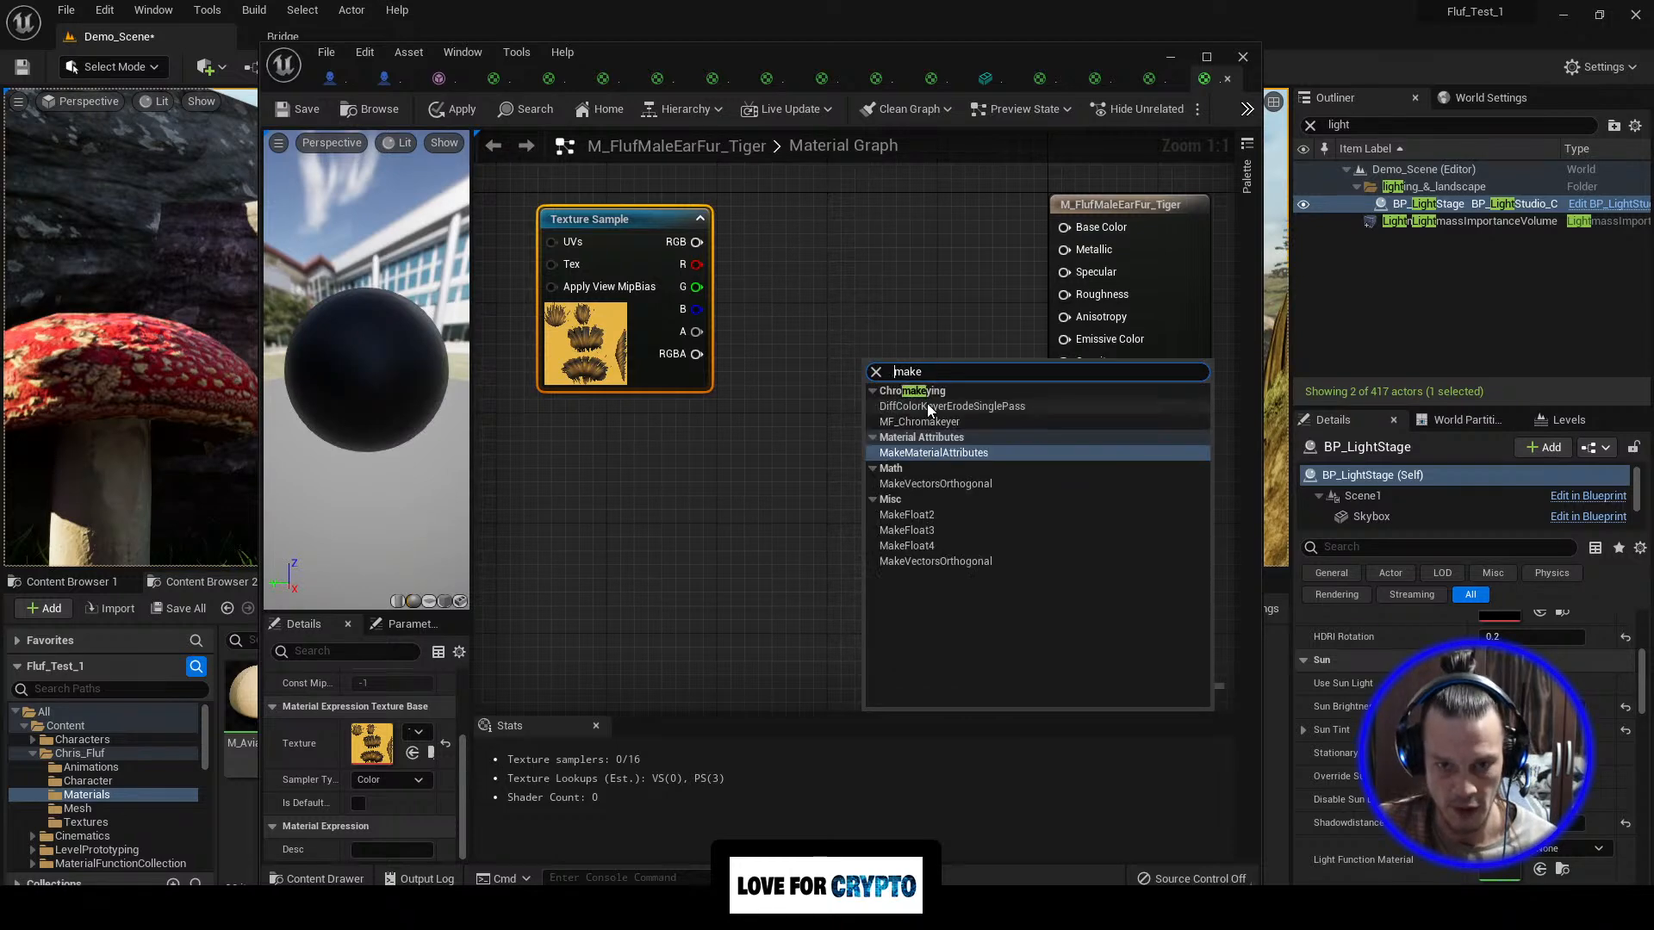
{"action": "left_click", "coordinate": [947, 451]}
{"action": "left_click_drag", "start_coordinate": [939, 377], "coordinate": [891, 267]}
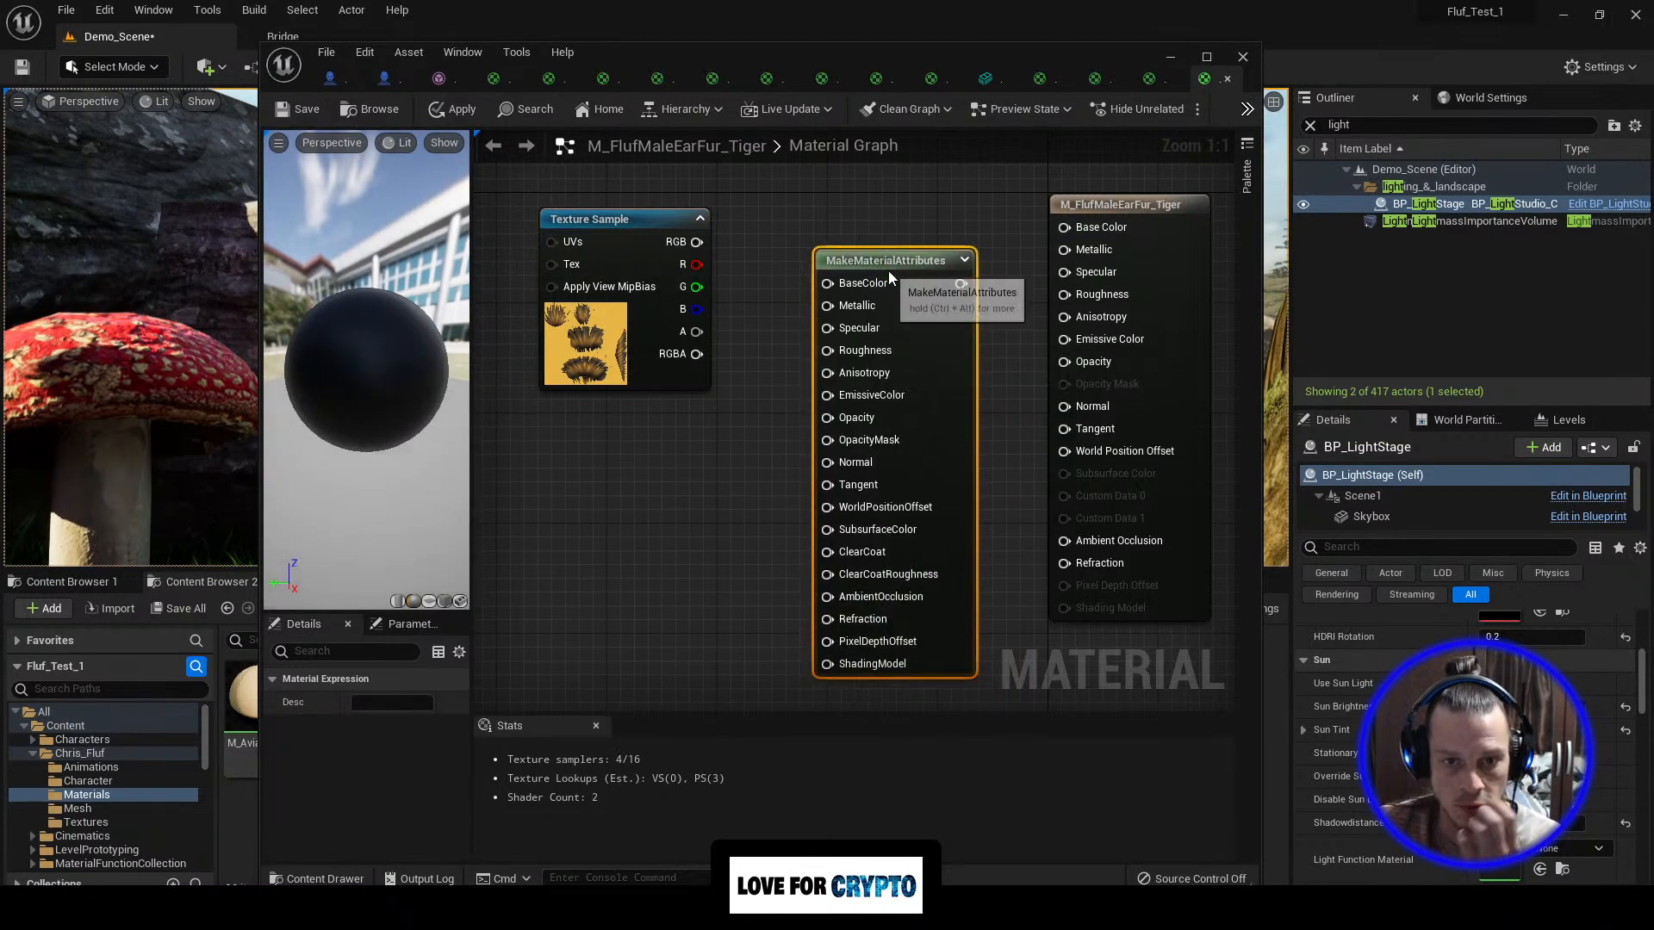
Step: Enable Use Material Attributes on the ear fur material and connect MakeMaterialAttributes to its Material Attributes input
{"action": "left_click", "coordinate": [1112, 198]}
{"action": "scroll", "coordinate": [360, 829], "scroll_direction": "down", "scroll_amount": 3}
{"action": "left_click", "coordinate": [358, 837]}
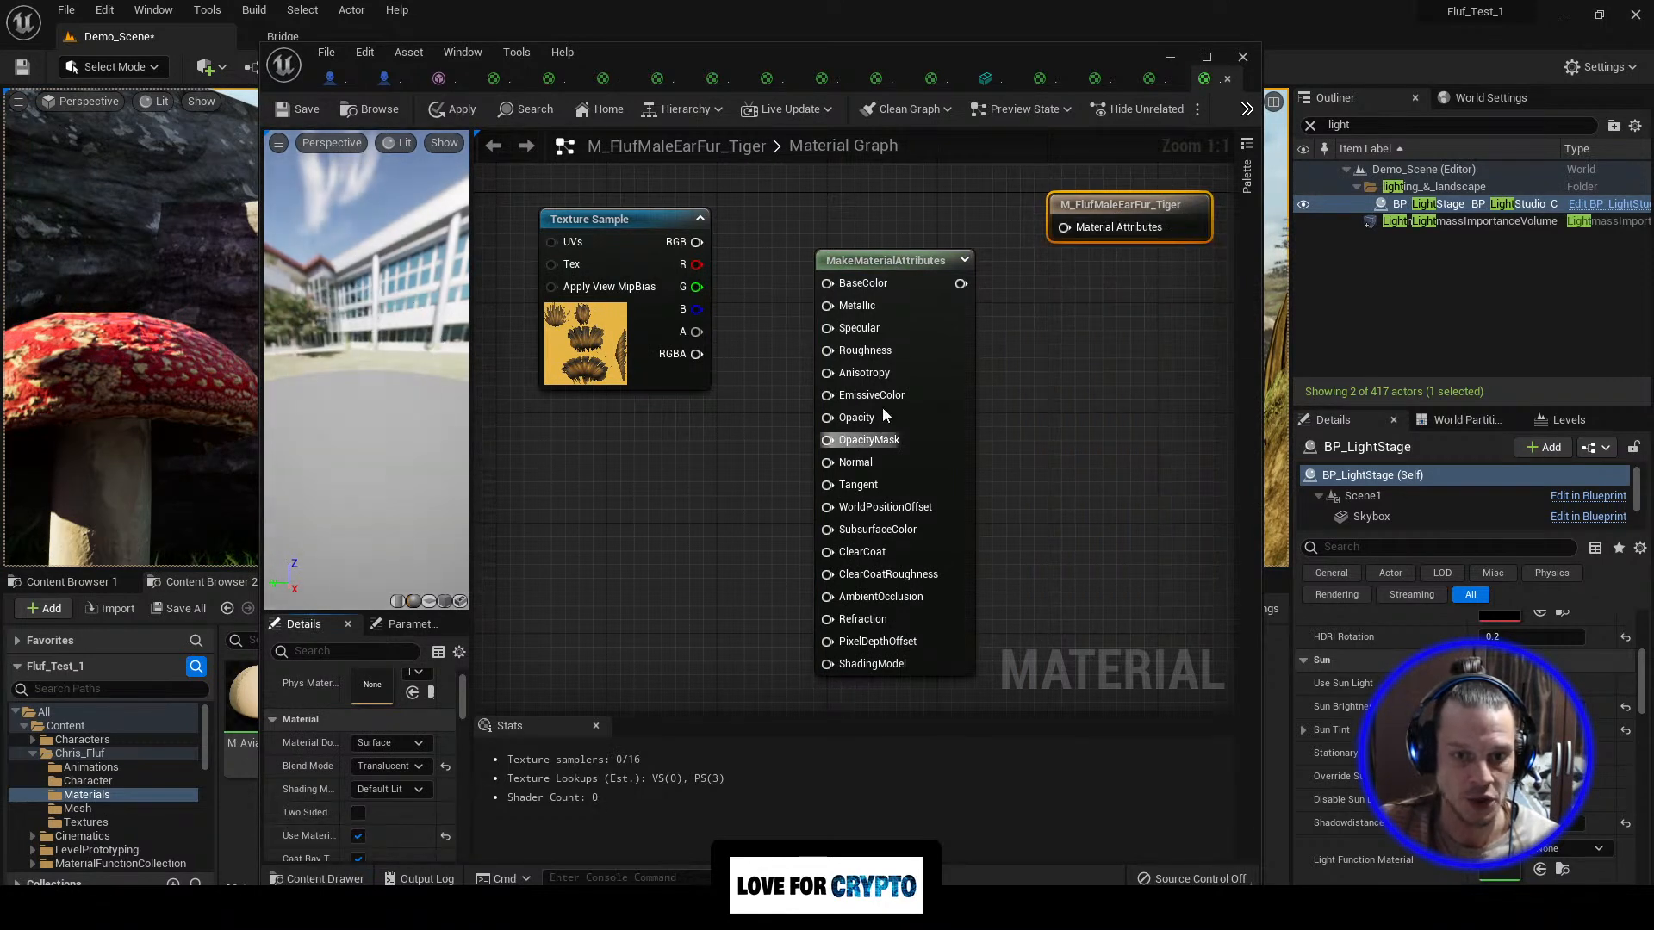
{"action": "left_click_drag", "start_coordinate": [960, 284], "coordinate": [1065, 229]}
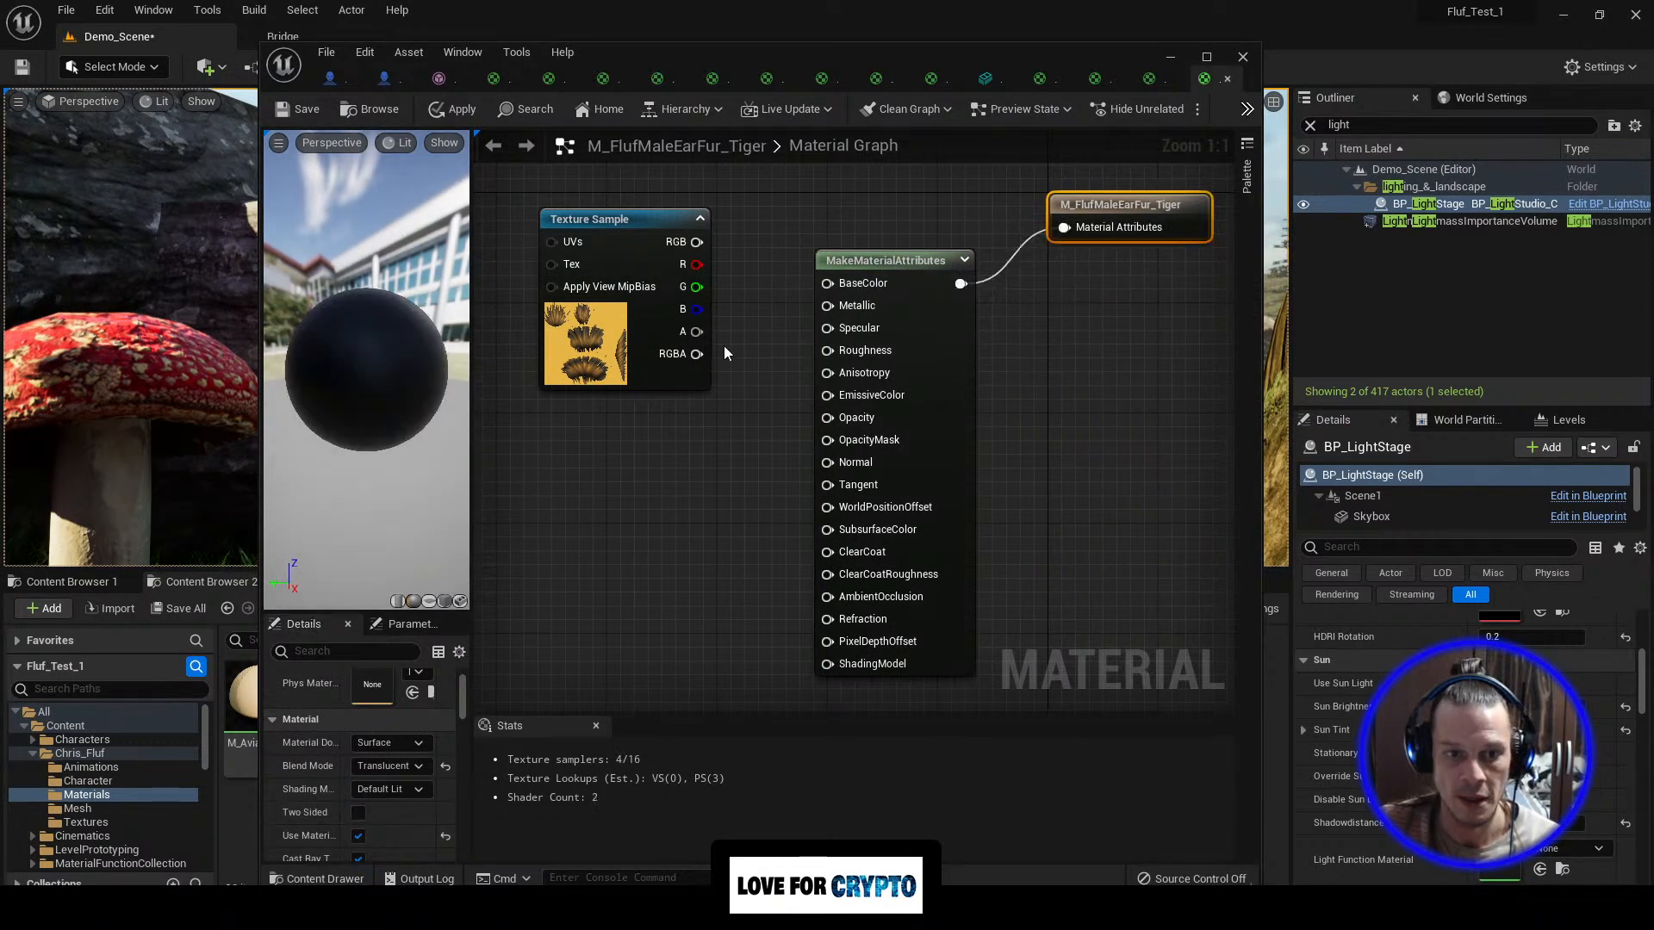
Step: Connect the Texture Sample's alpha output to Opacity on MakeMaterialAttributes, align the node and save the ear fur material
{"action": "left_click_drag", "start_coordinate": [830, 417], "coordinate": [830, 417]}
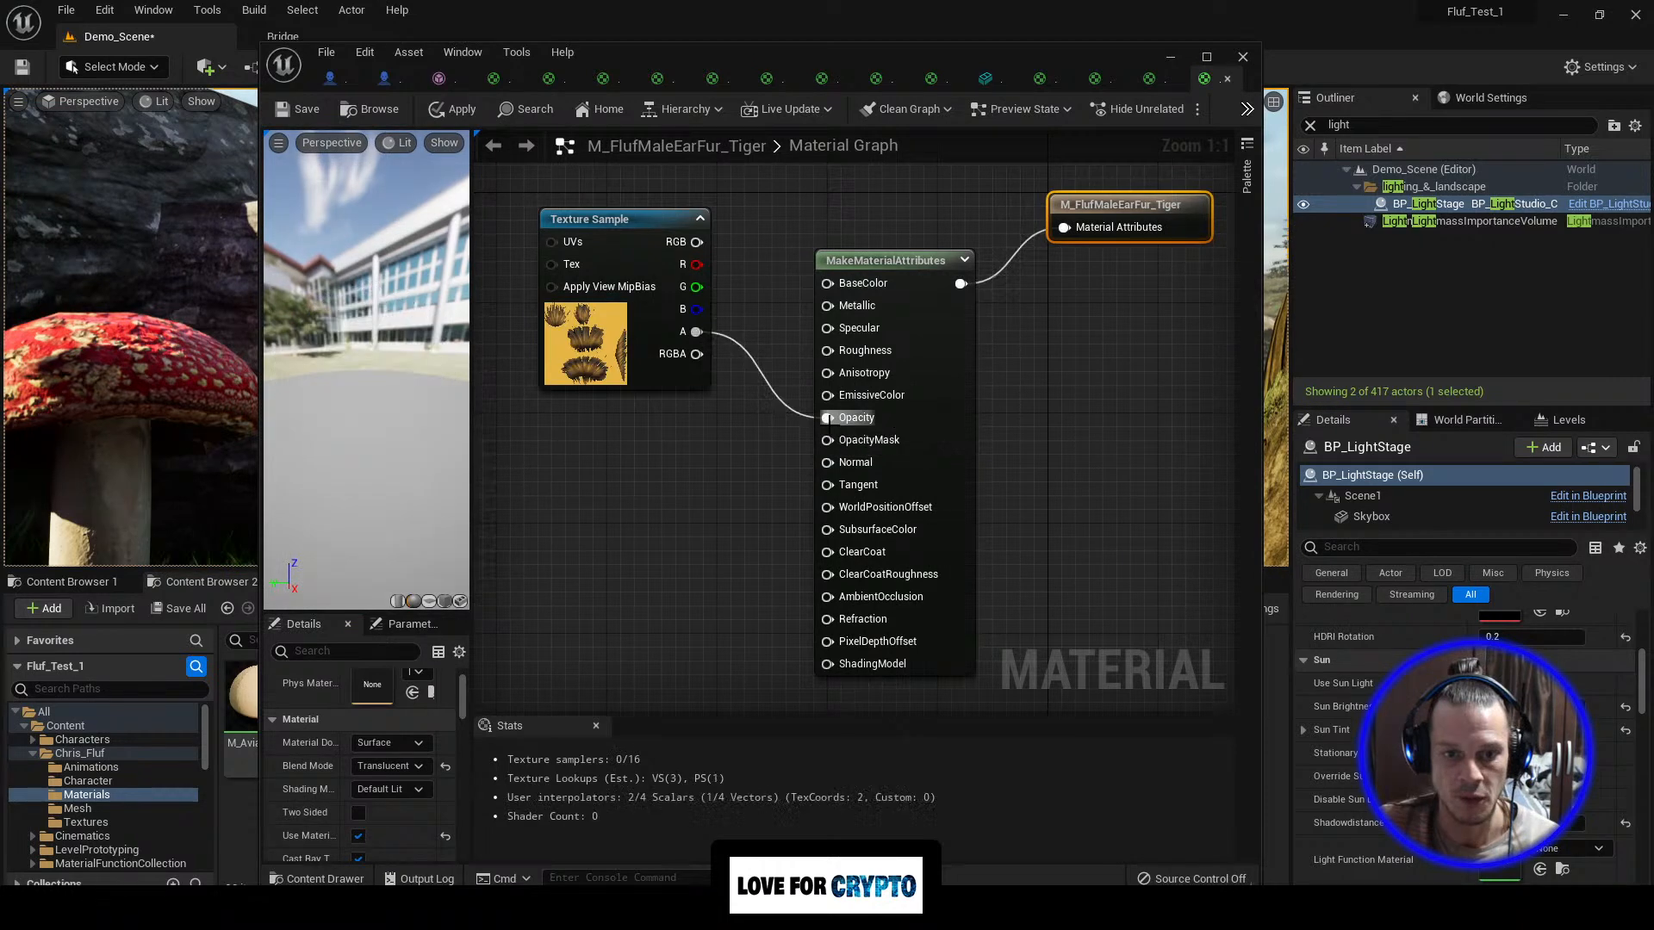
{"action": "left_click_drag", "start_coordinate": [896, 279], "coordinate": [910, 237]}
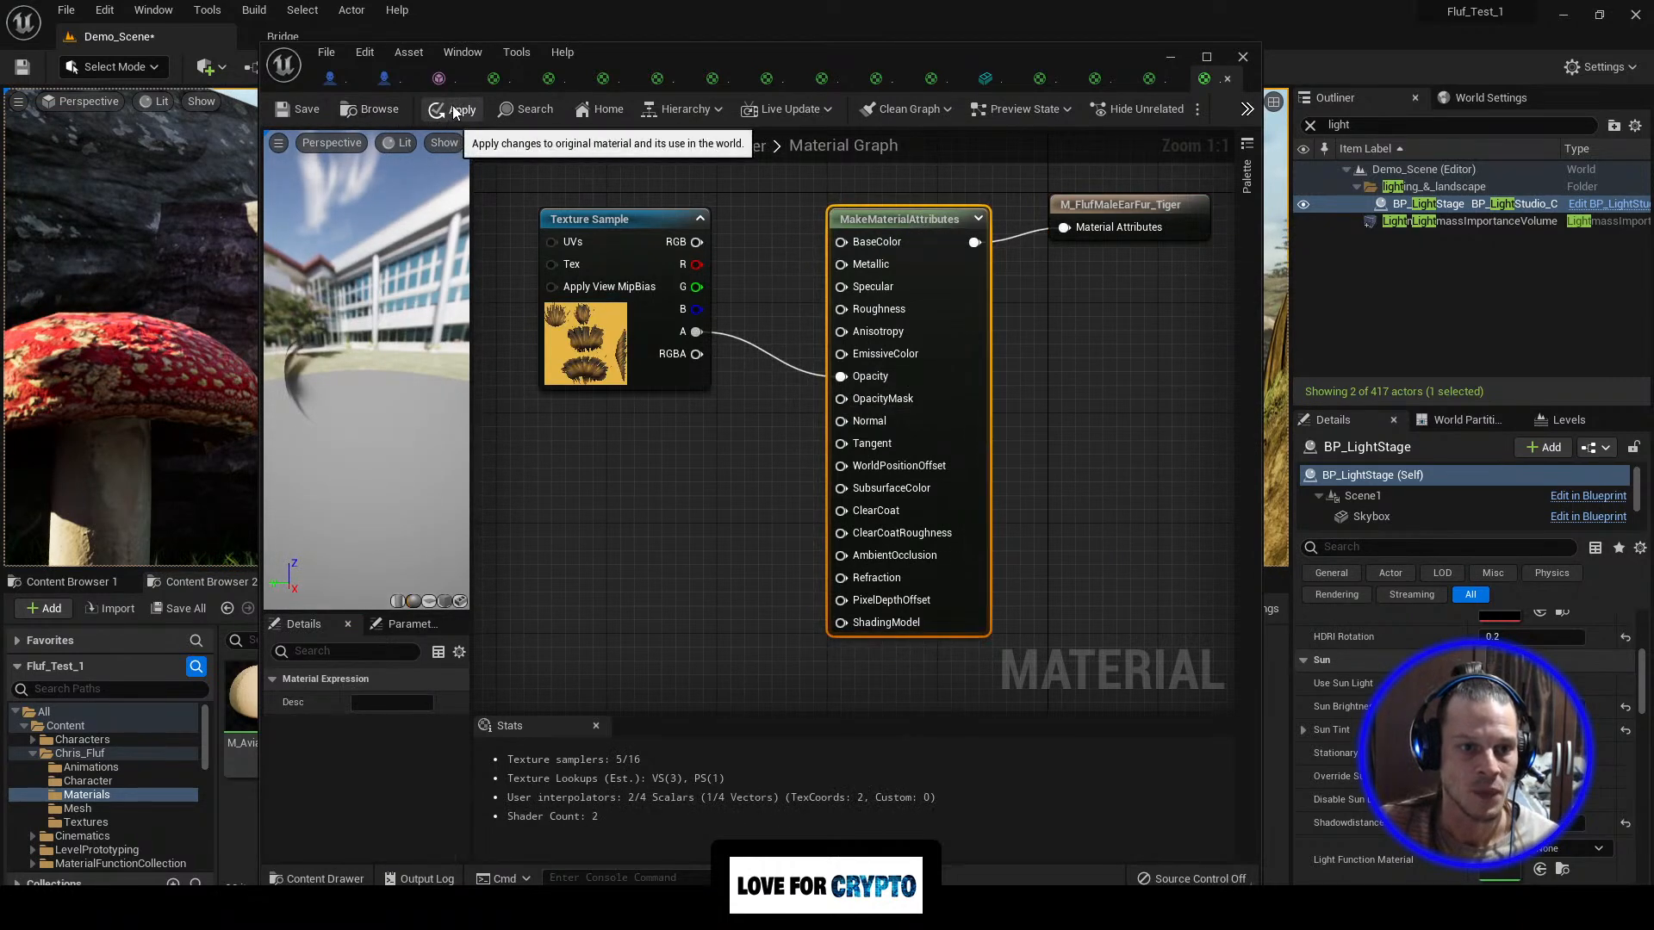
{"action": "left_click", "coordinate": [305, 109]}
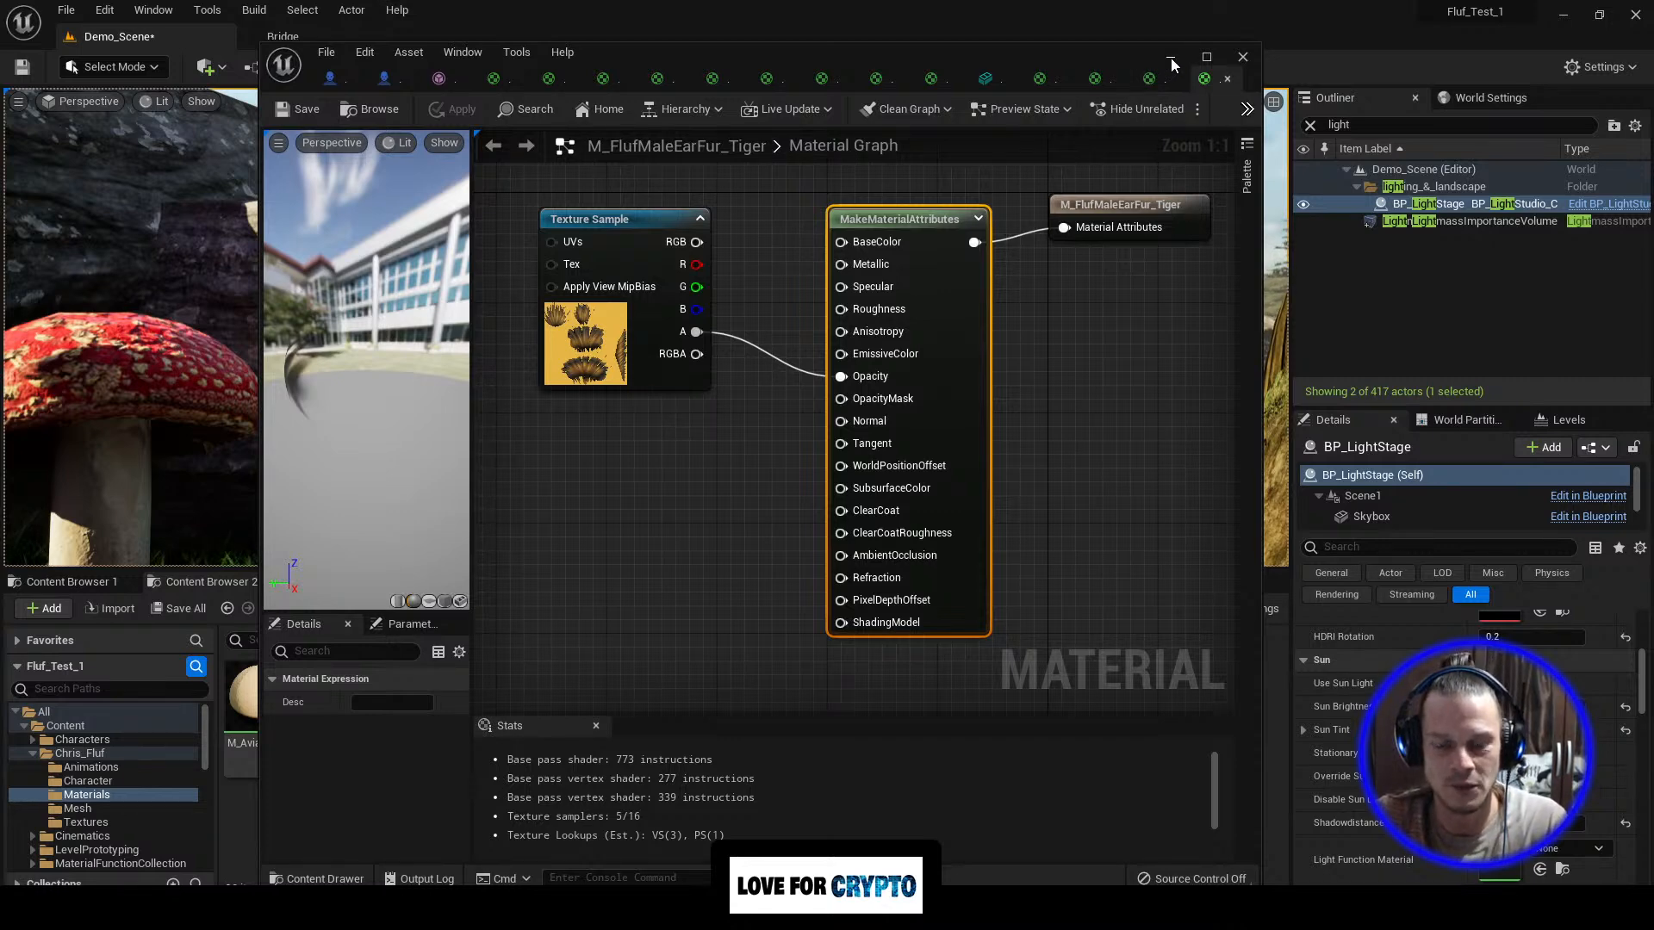
Step: Close the asset editor window, applying the pending changes to the modified materials, including the seekers' M_Glass_Master
{"action": "left_click", "coordinate": [1243, 57]}
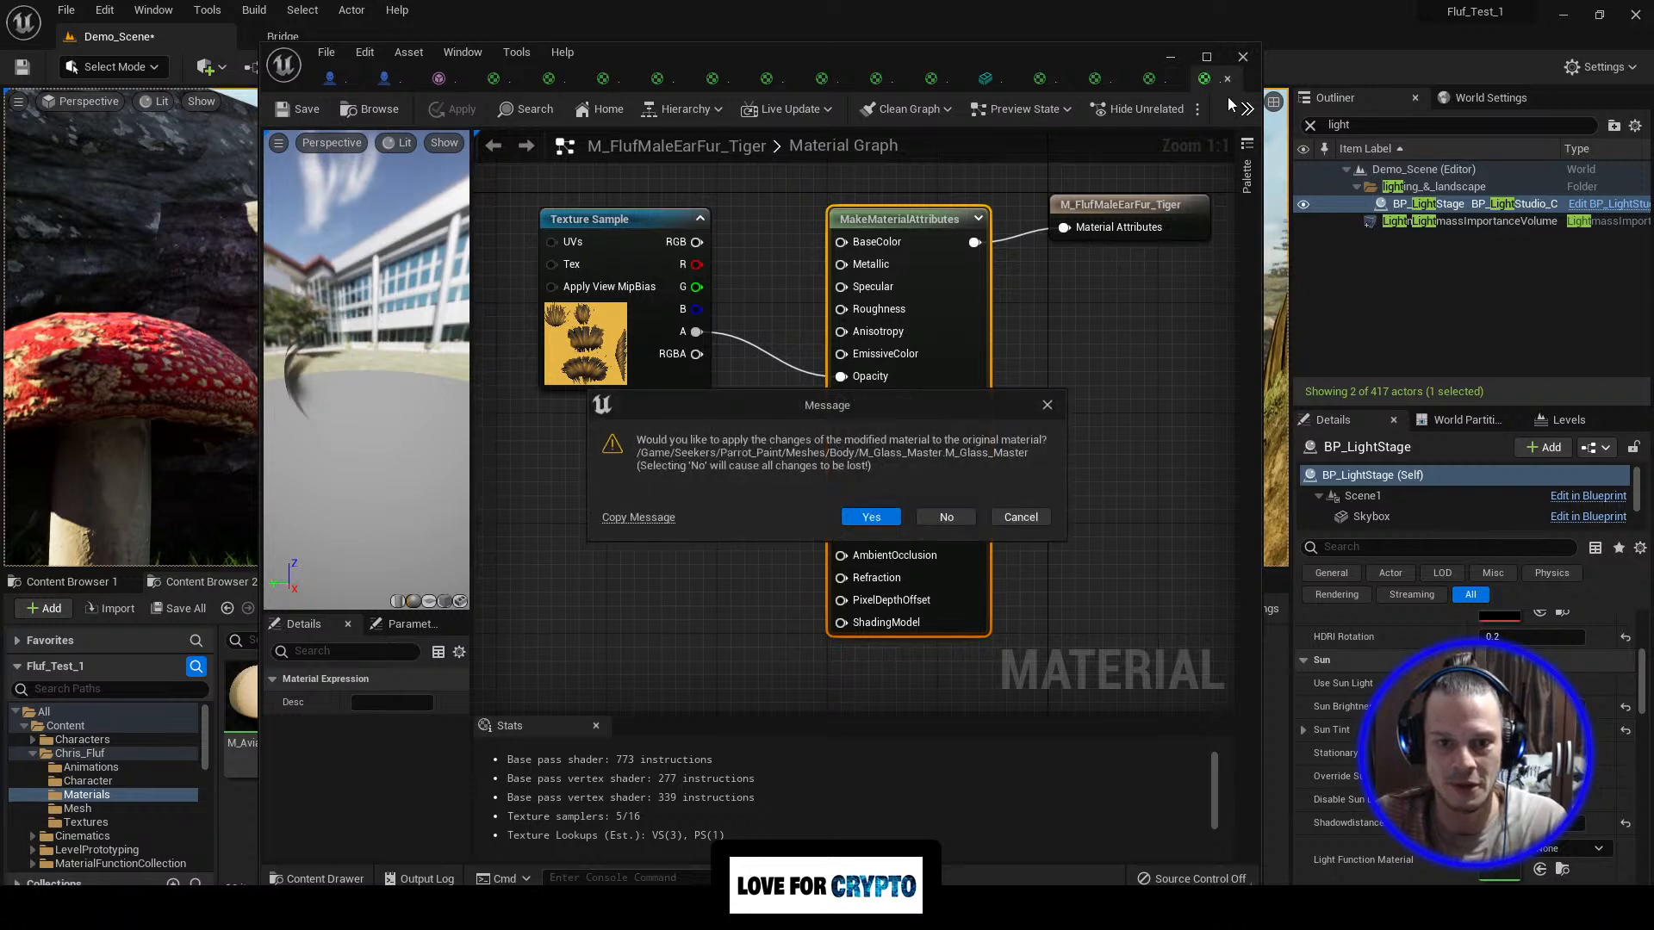
{"action": "left_click", "coordinate": [877, 521]}
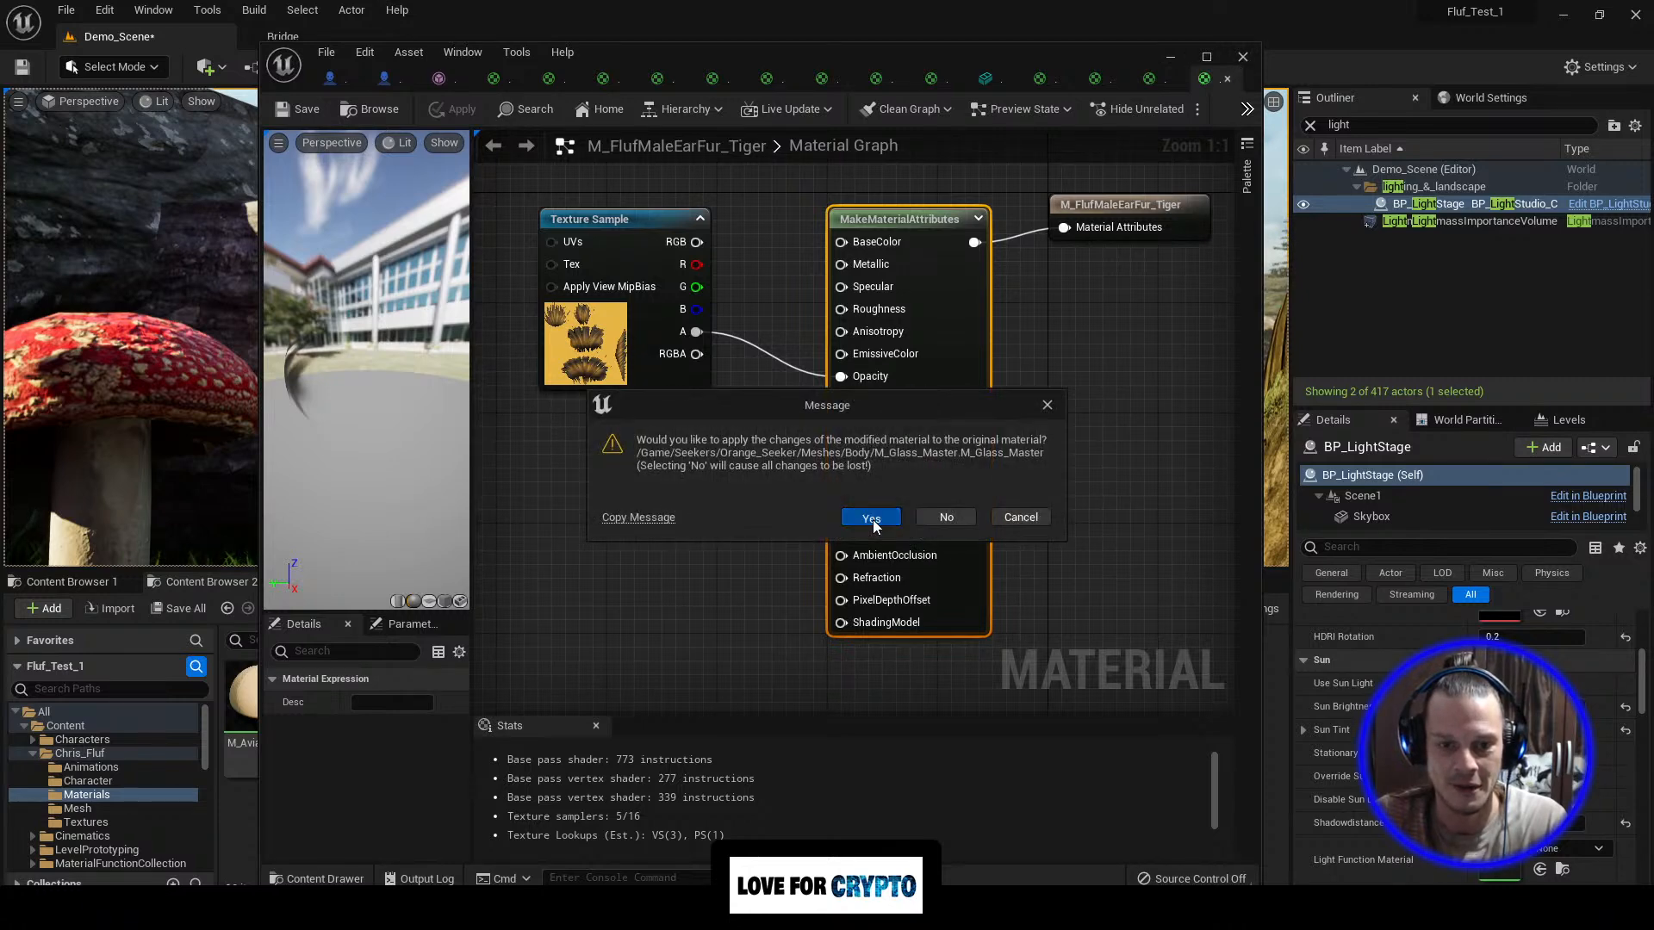
{"action": "left_click", "coordinate": [872, 519]}
{"action": "left_click", "coordinate": [871, 520]}
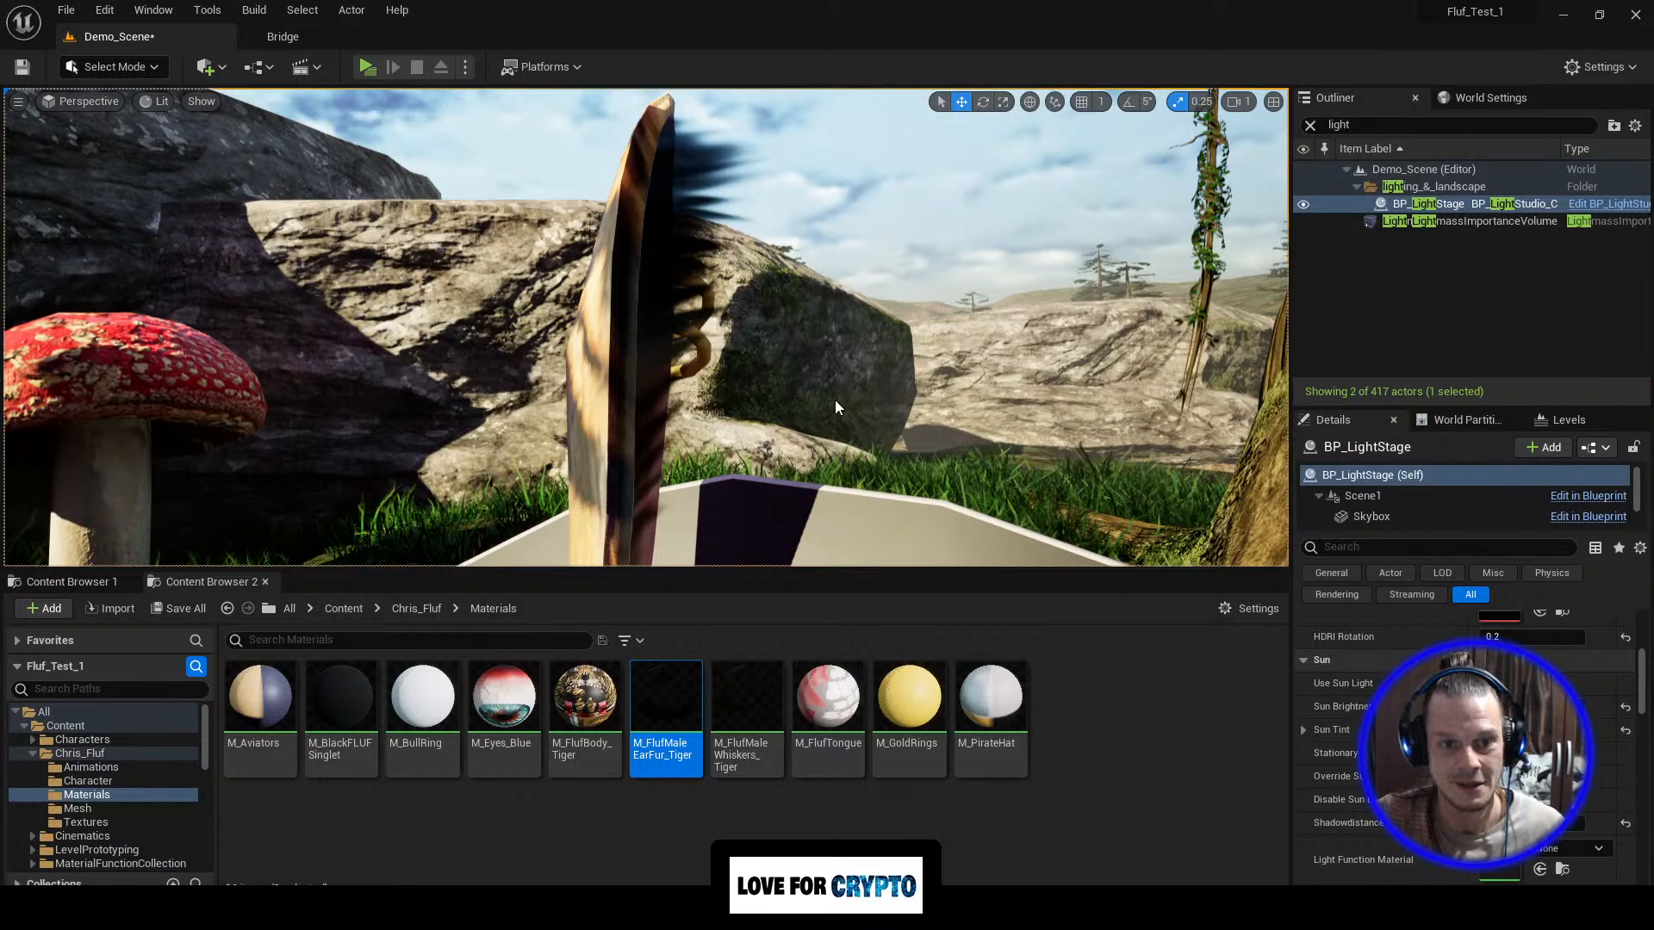
Step: Check the characters in the level and save all modified content
{"action": "right_click_drag", "start_coordinate": [835, 400], "coordinate": [305, 514]}
{"action": "key", "text": "s"}
{"action": "key", "text": "s"}
{"action": "key", "text": "w"}
{"action": "key", "text": "w"}
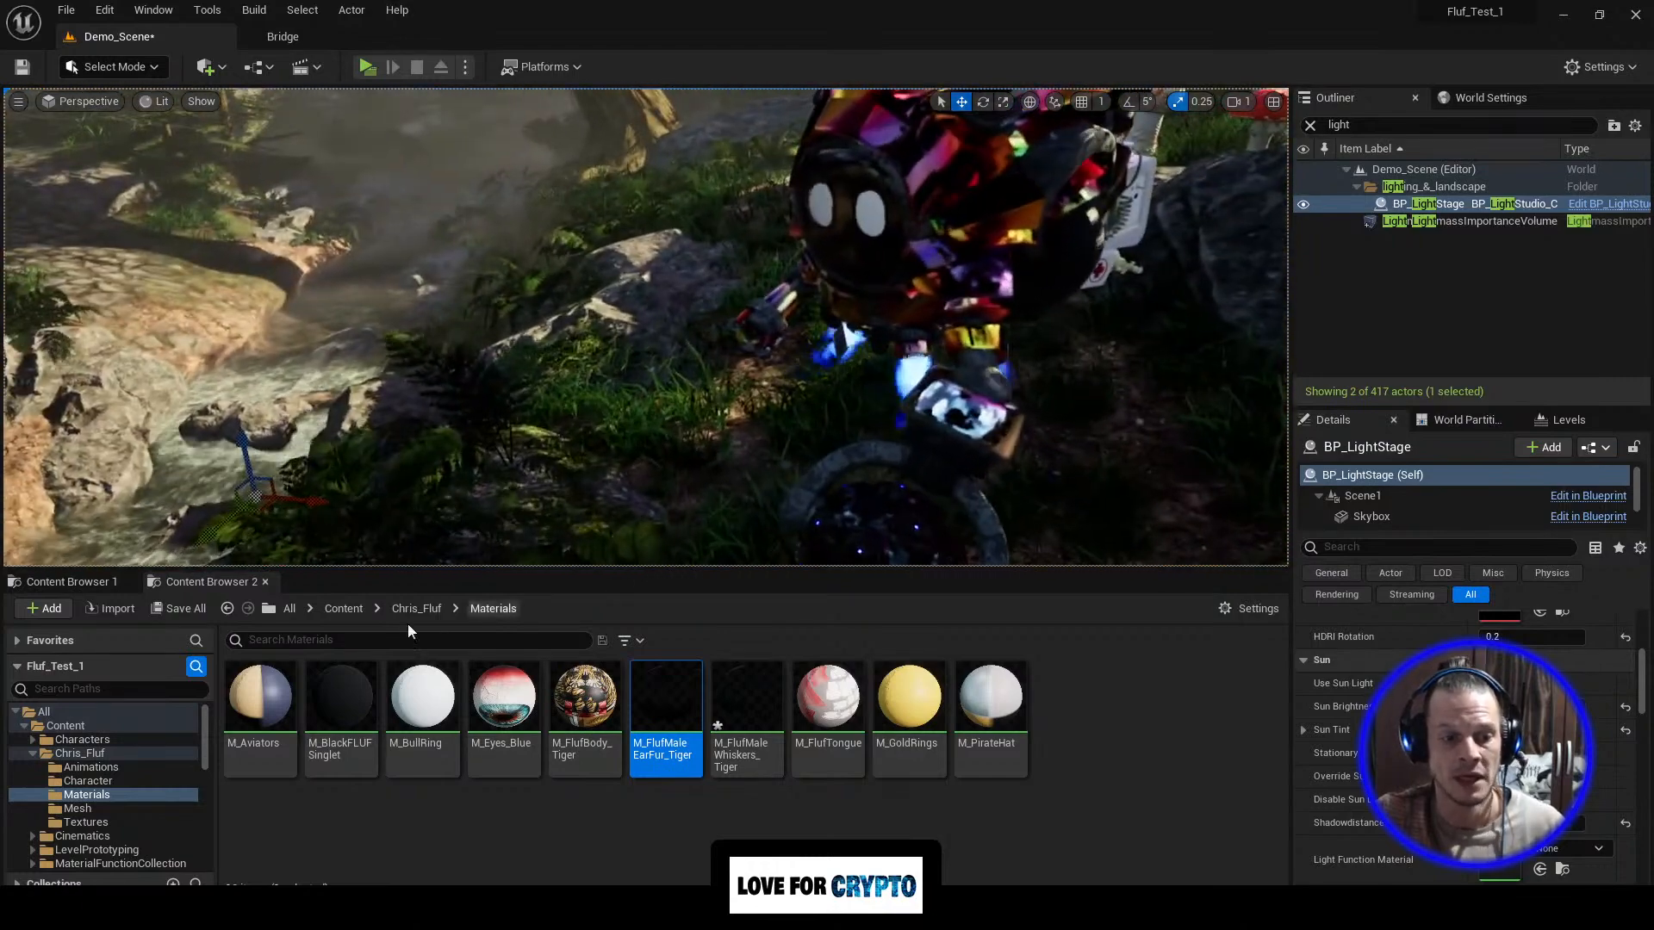
{"action": "left_click", "coordinate": [183, 610]}
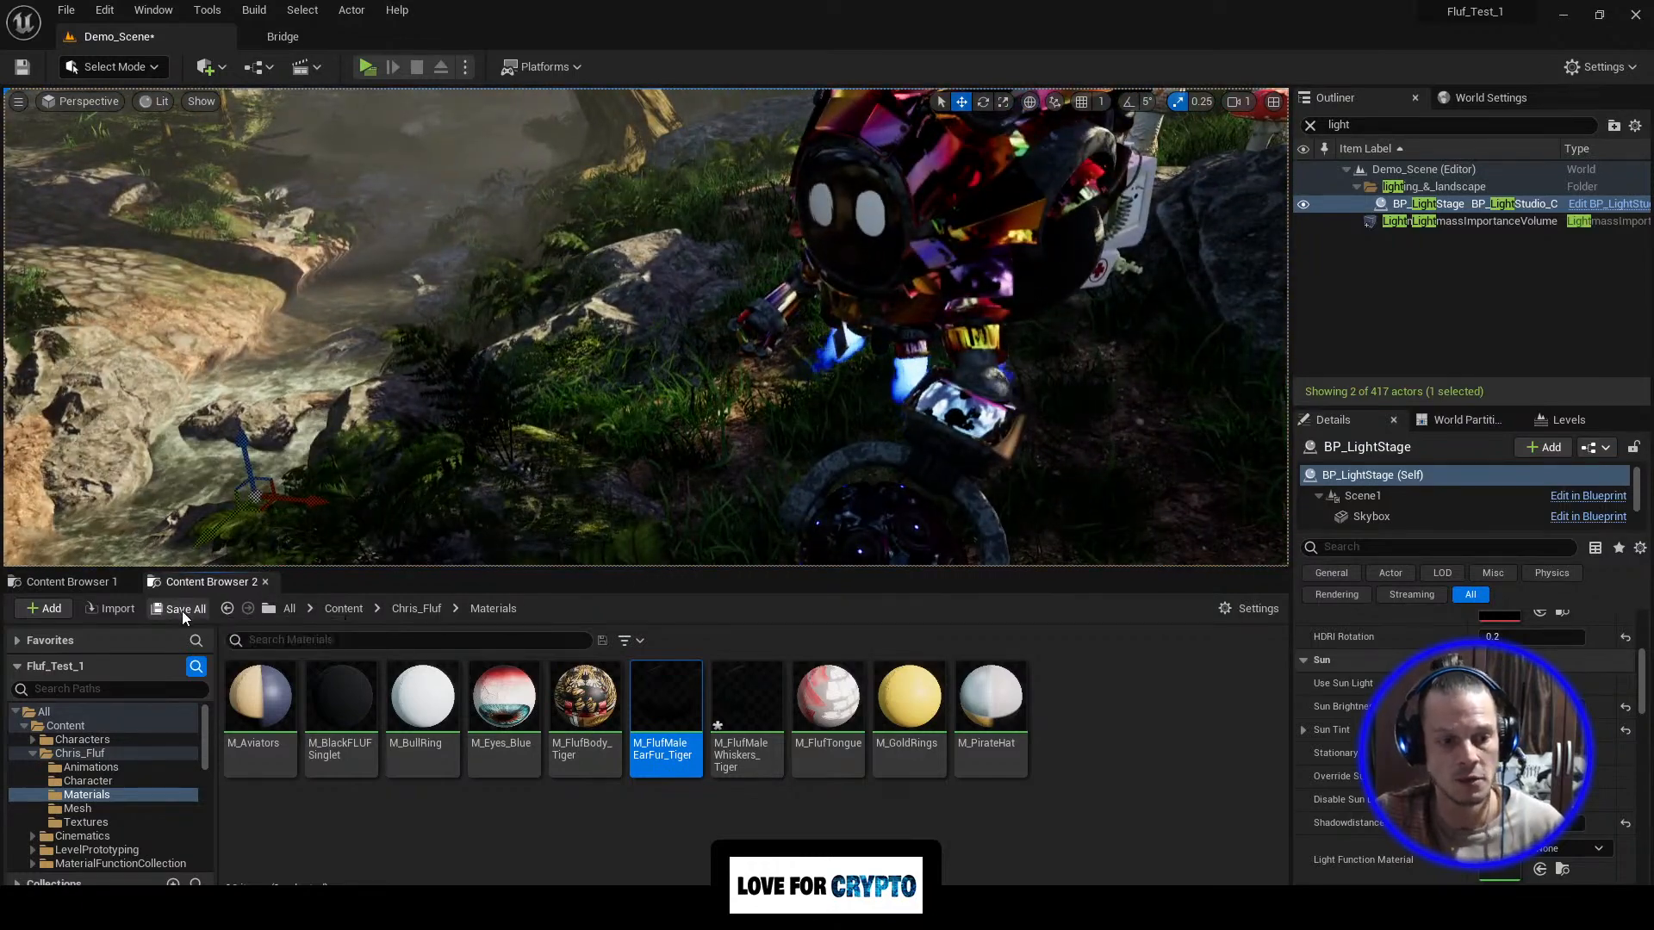
{"action": "left_click", "coordinate": [963, 671]}
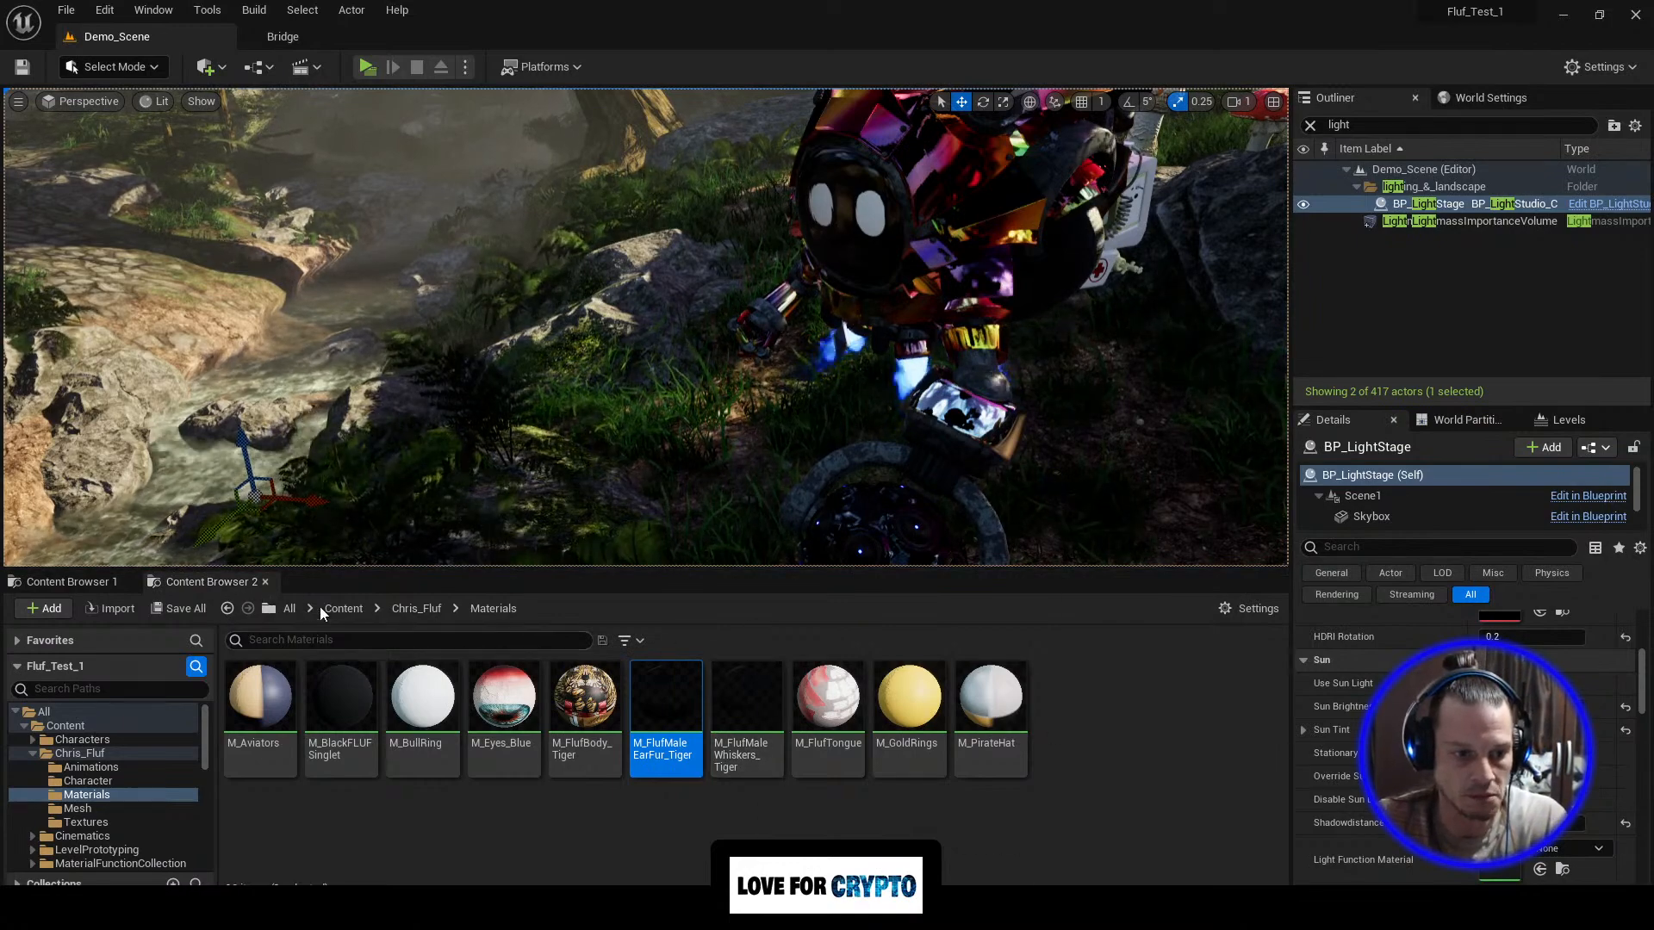
Step: Filter all project content to Niagara systems and open P_Thruster to examine its particle effect
{"action": "left_click", "coordinate": [289, 609]}
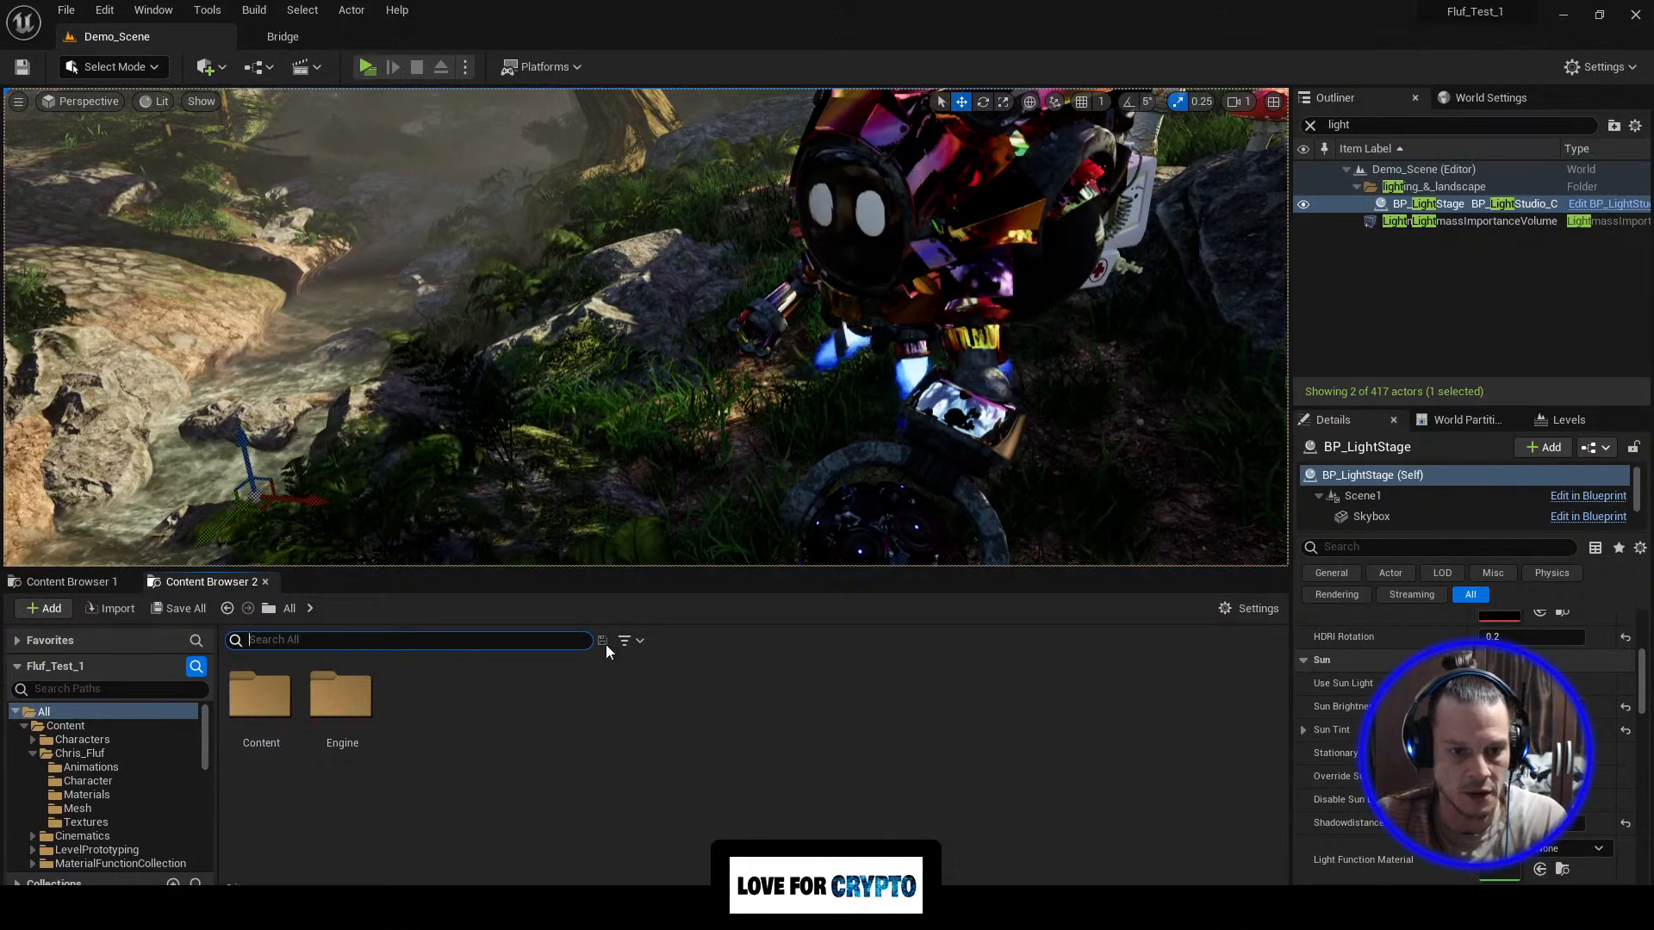
{"action": "left_click", "coordinate": [636, 644]}
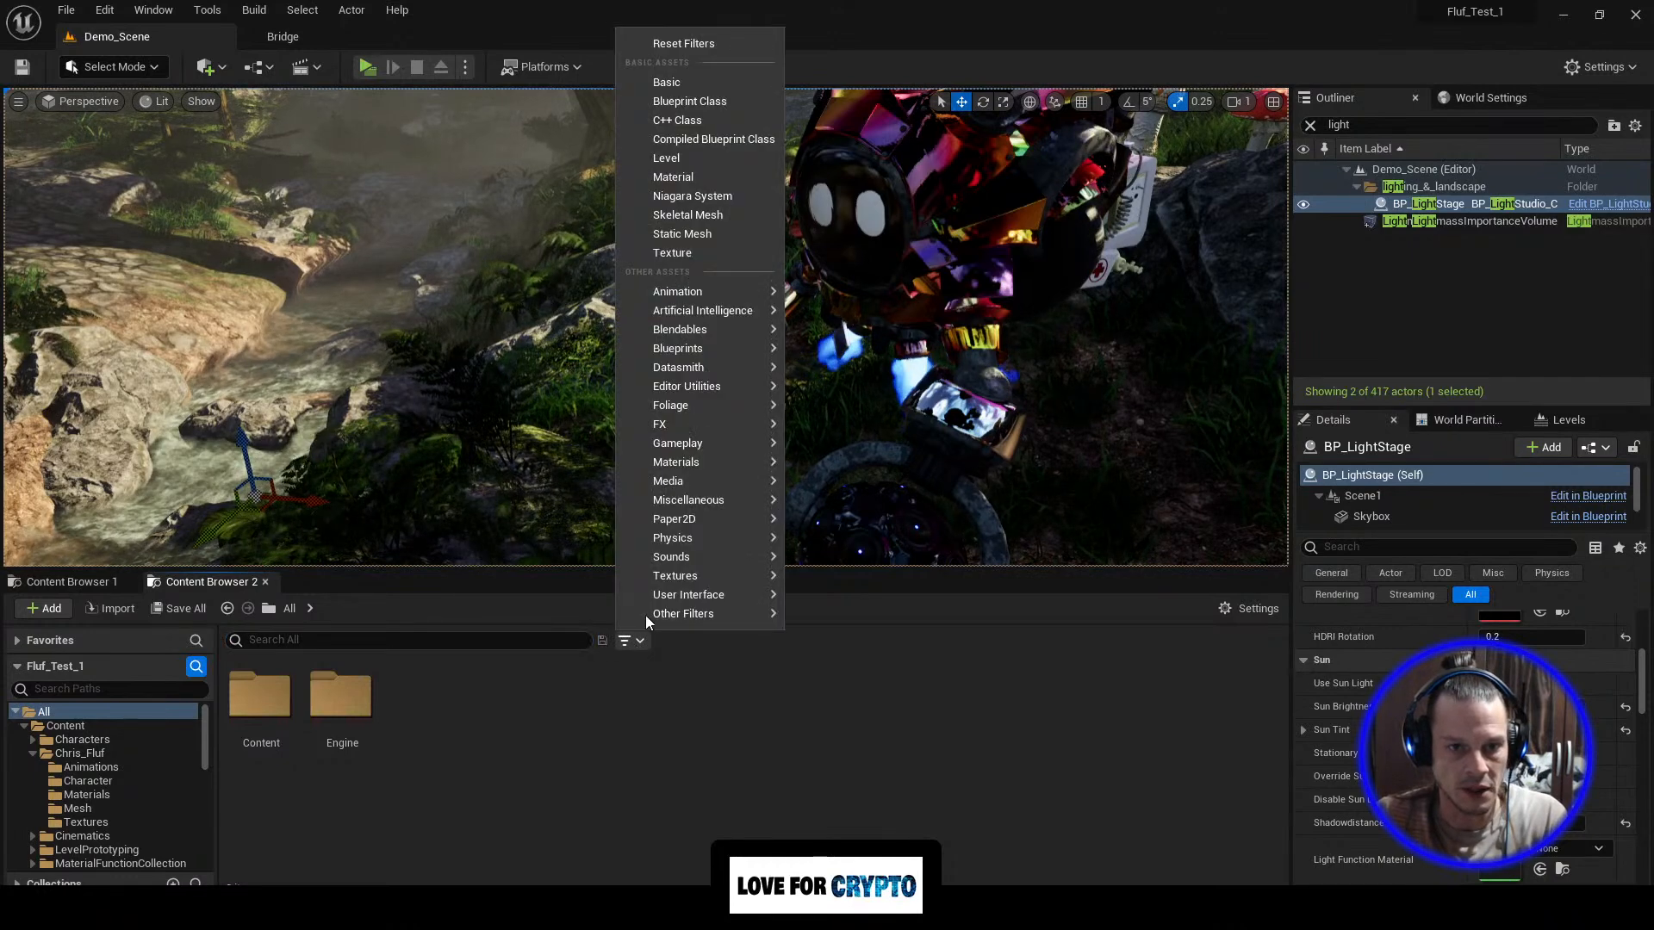
{"action": "left_click", "coordinate": [691, 197]}
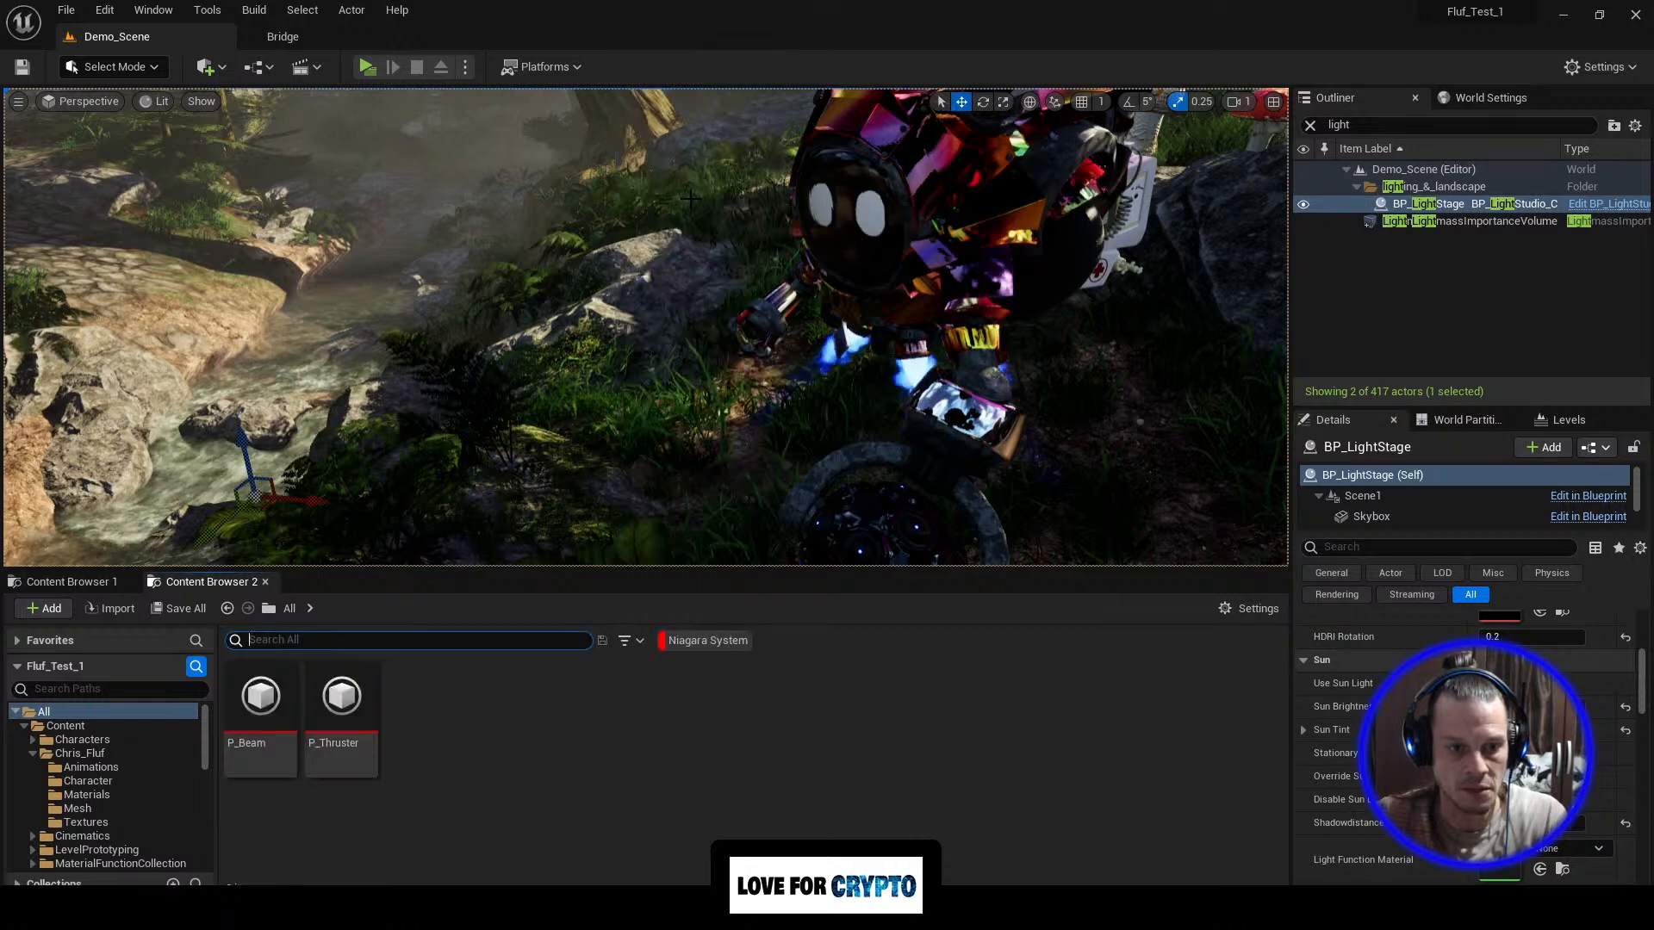
{"action": "left_click", "coordinate": [335, 764]}
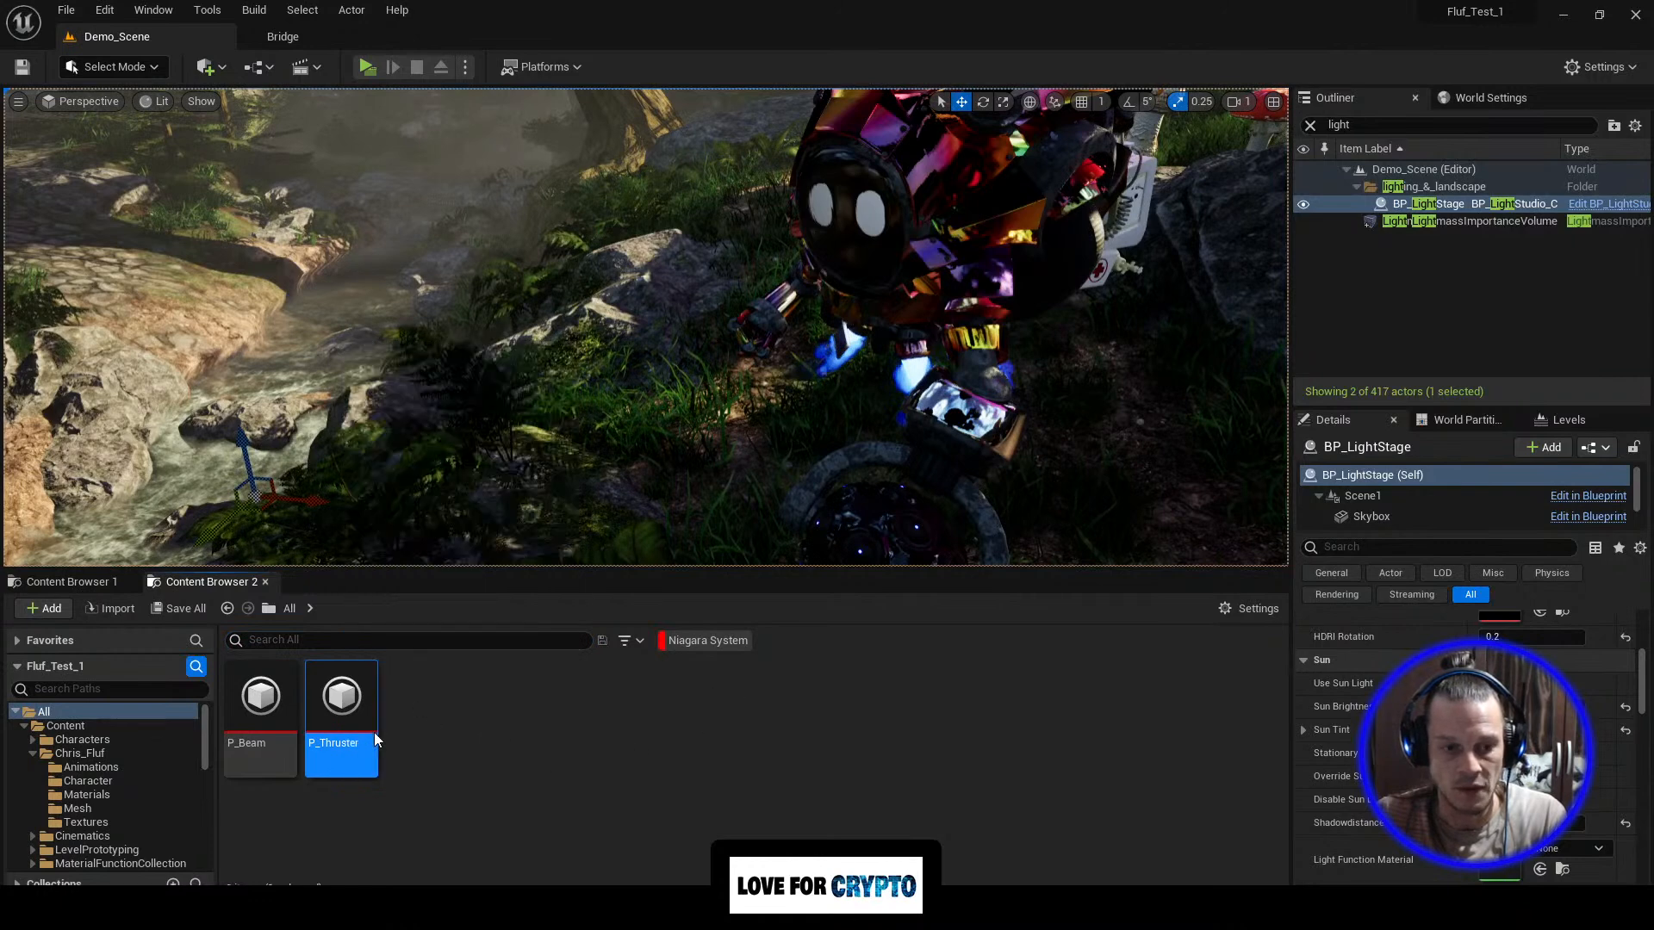
{"action": "double_click", "coordinate": [370, 740]}
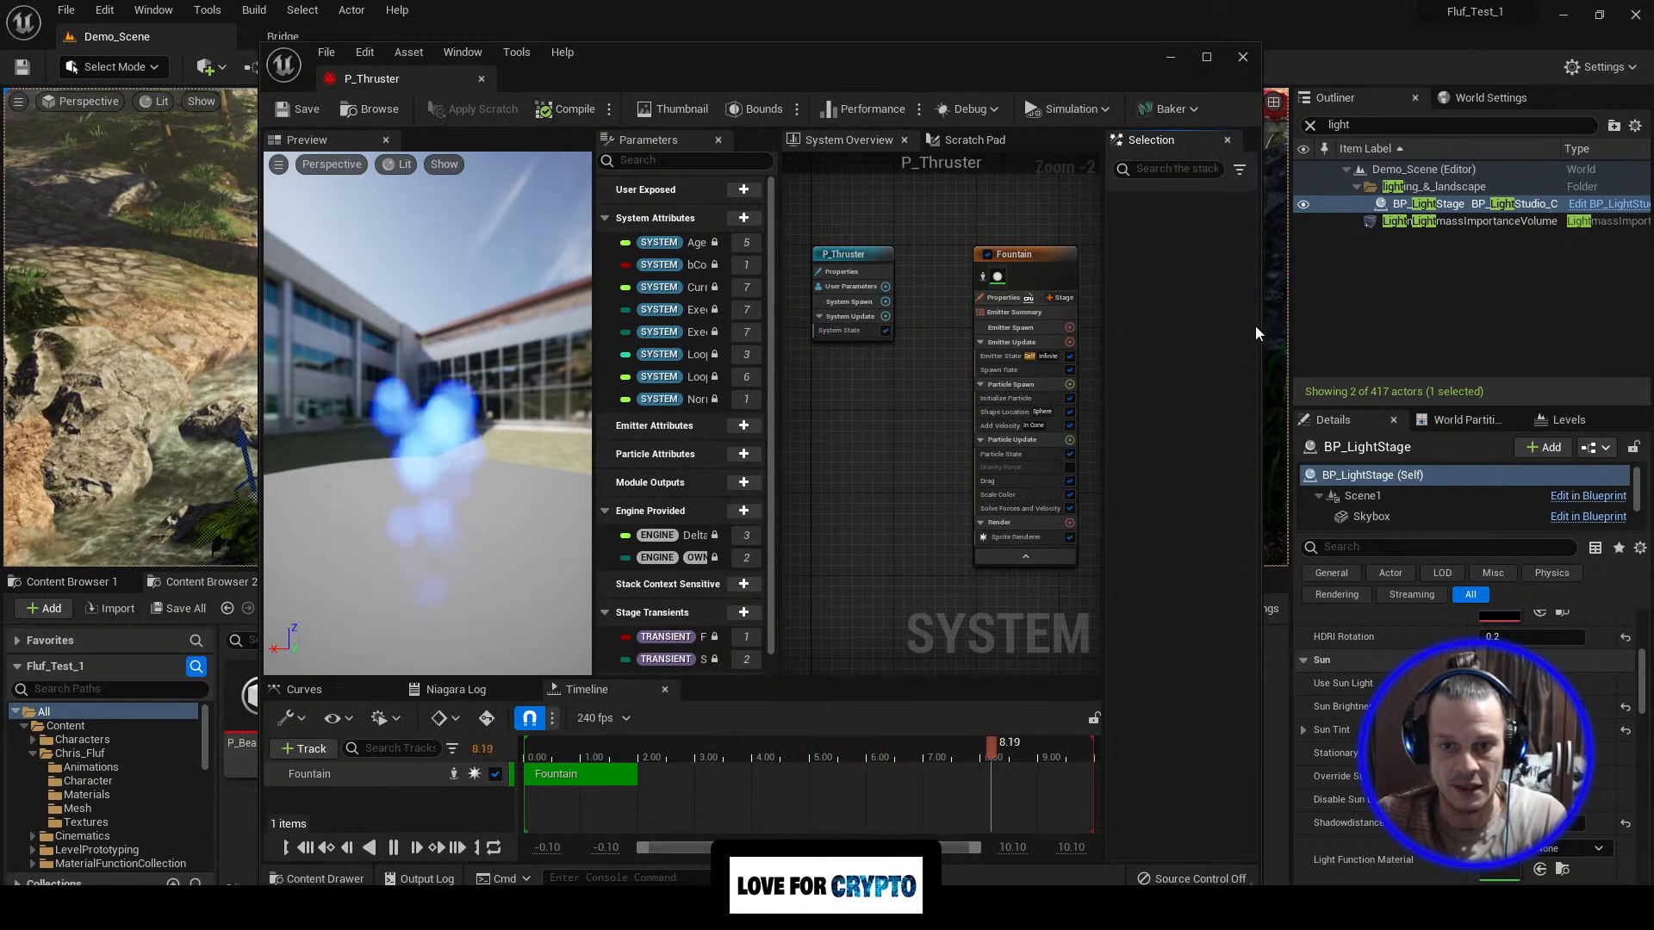
{"action": "left_click_drag", "start_coordinate": [1260, 333], "coordinate": [1528, 307]}
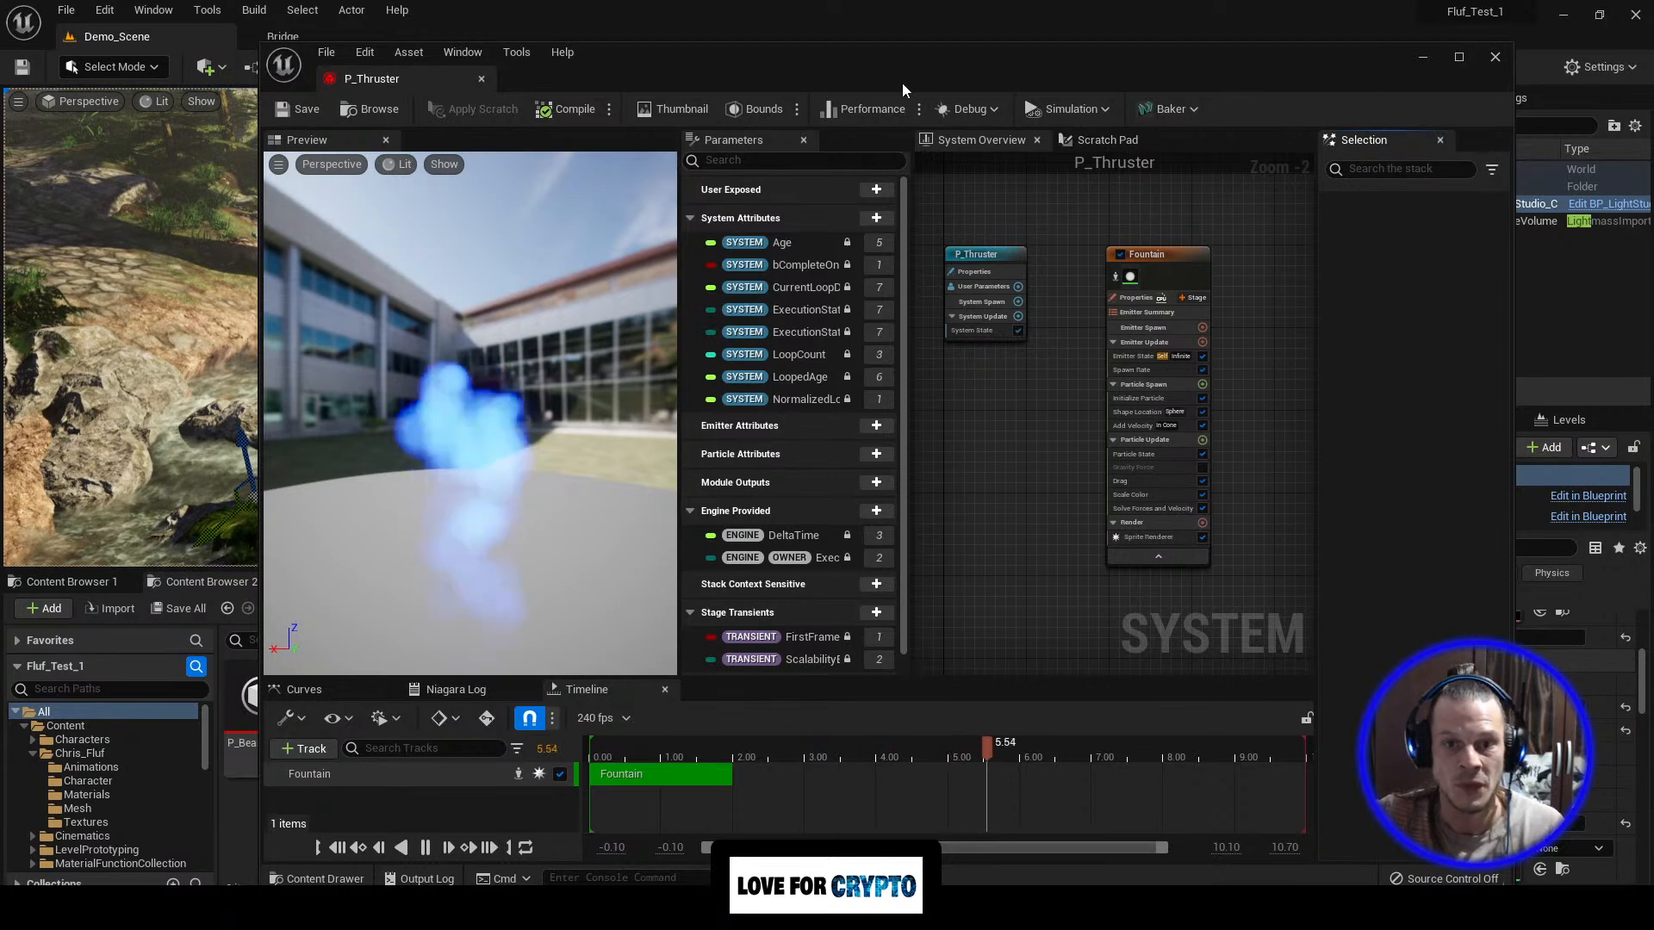
{"action": "left_click", "coordinate": [1423, 57]}
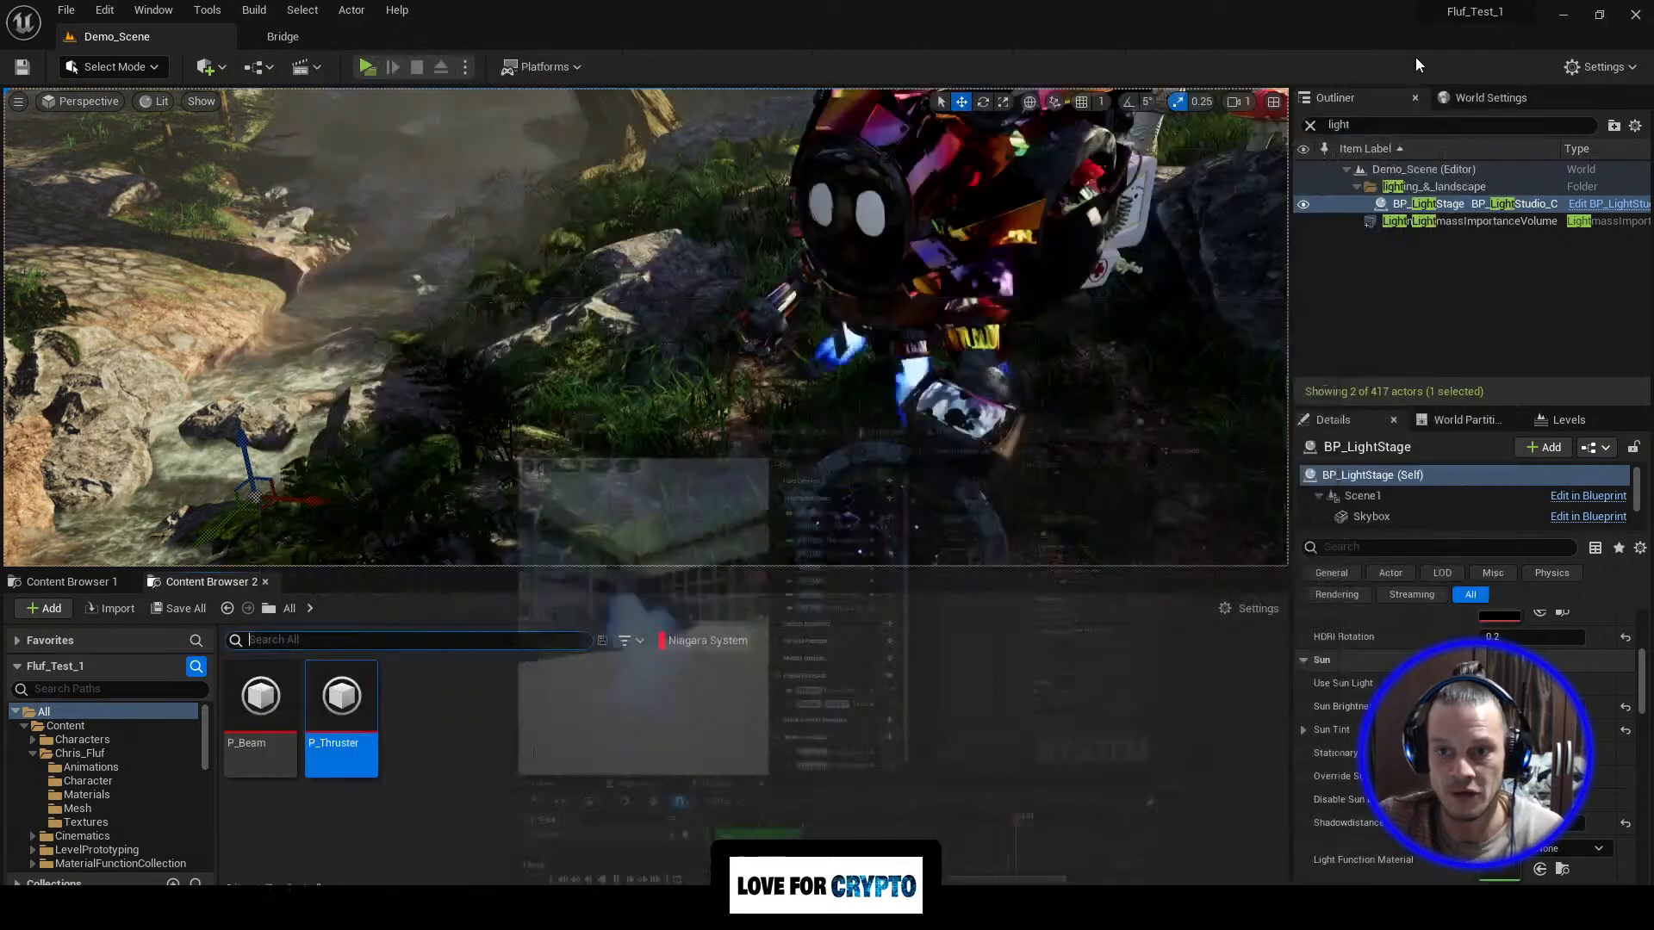
Step: Enlarge the content browser area and remove the Niagara System filter
{"action": "left_click", "coordinate": [432, 736]}
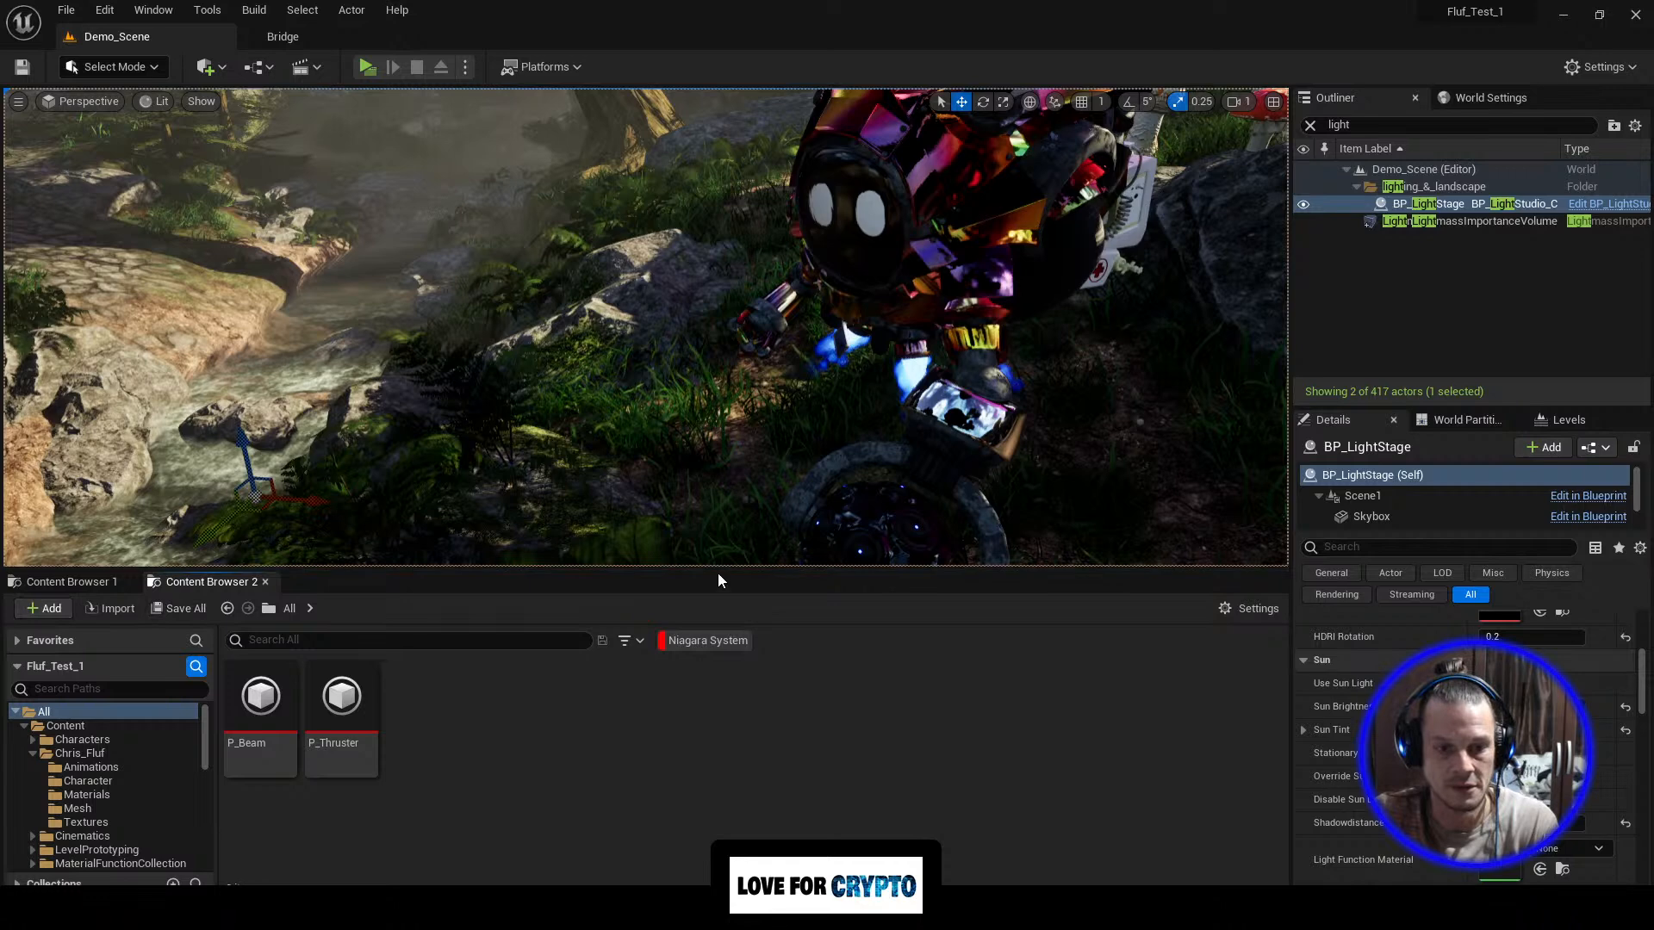
{"action": "left_click_drag", "start_coordinate": [733, 498], "coordinate": [732, 462]}
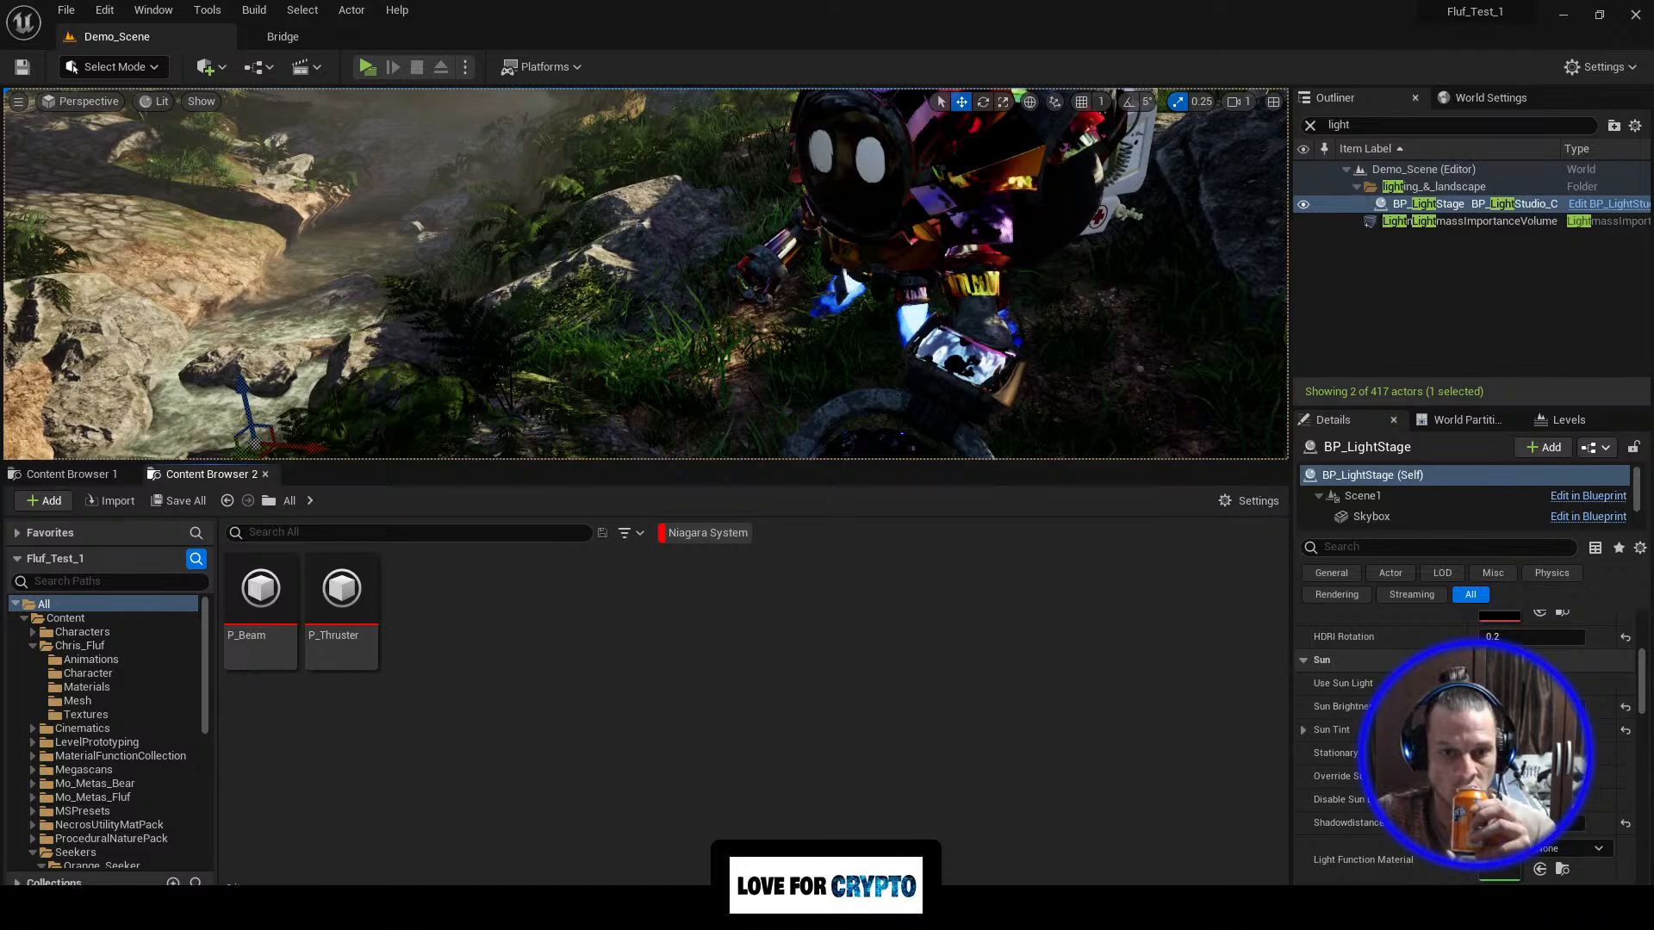
{"action": "mouse_move", "coordinate": [603, 345]}
{"action": "right_mouse_down"}
{"action": "mouse_move", "coordinate": [551, 360]}
{"action": "mouse_move", "coordinate": [607, 344]}
{"action": "right_mouse_up"}
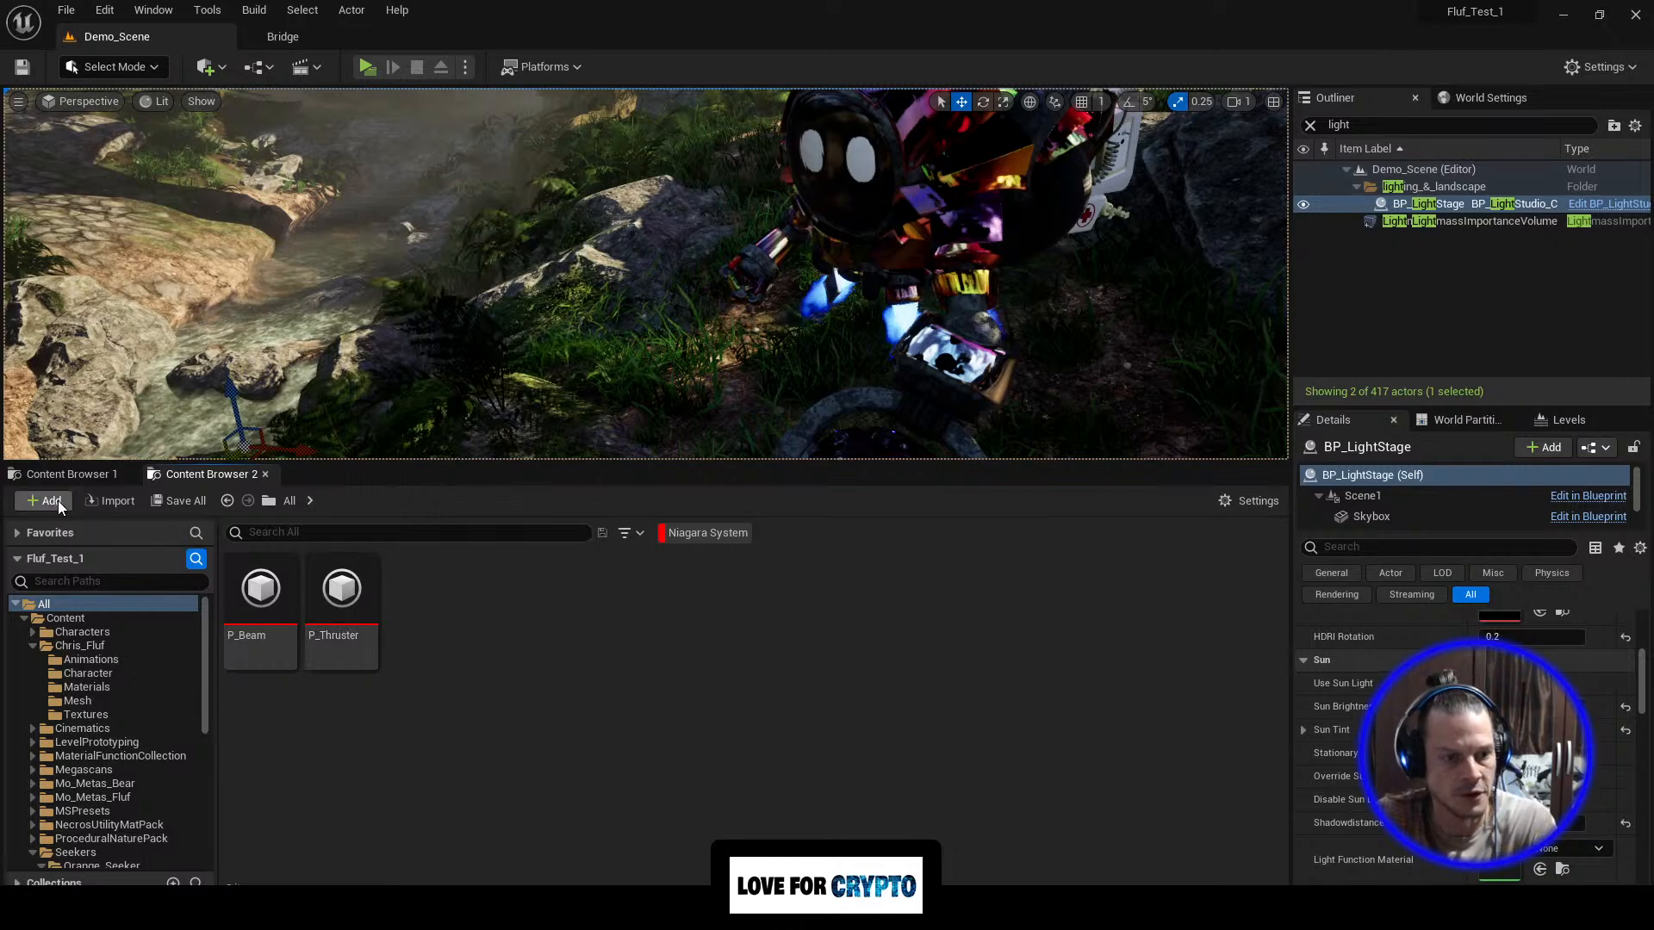
{"action": "left_click", "coordinate": [626, 532]}
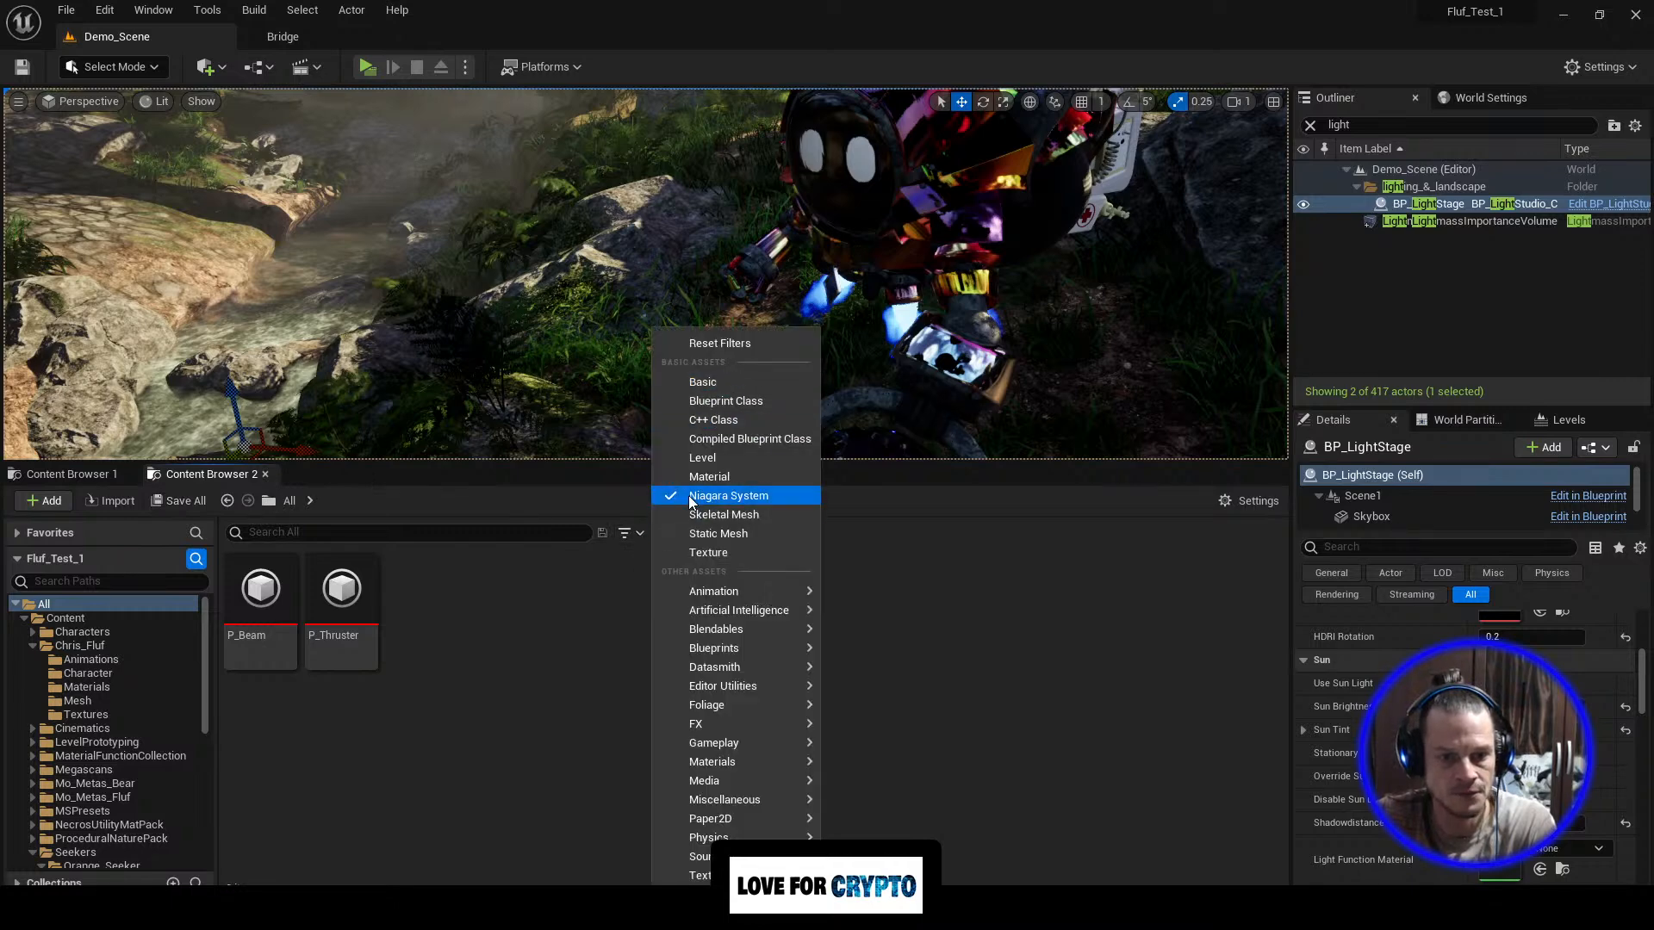
{"action": "left_click", "coordinate": [670, 498]}
{"action": "left_click", "coordinate": [440, 603]}
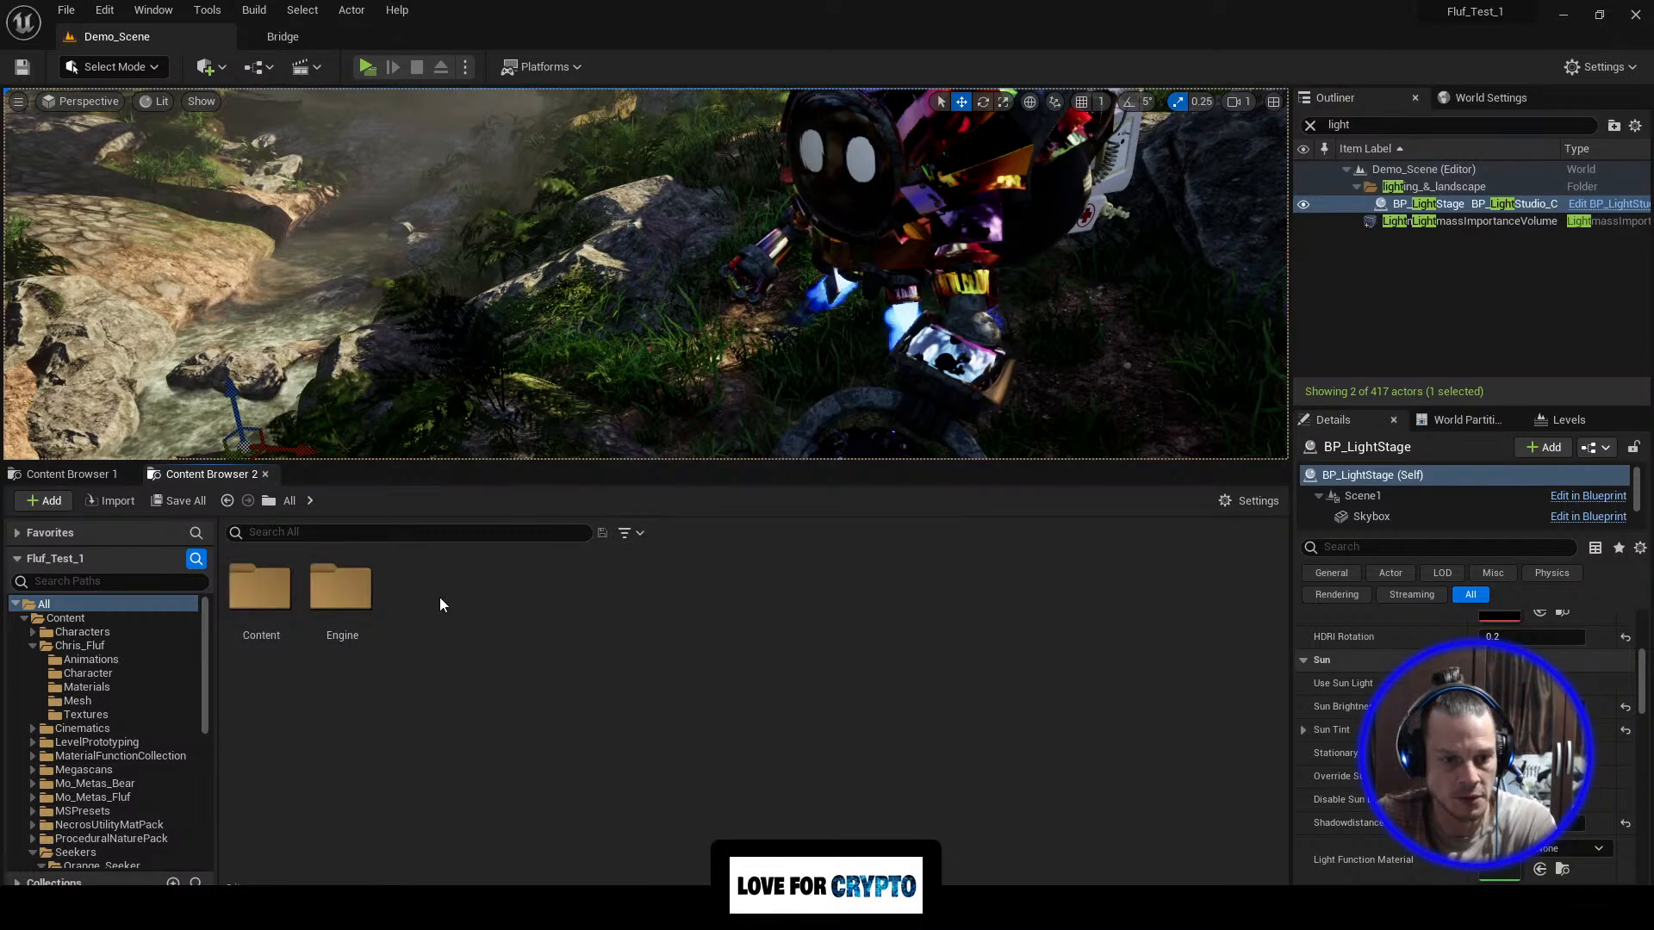
Step: Create a Niagara system in the Content folder from the Fountain emitter template, keeping the default name
{"action": "double_click", "coordinate": [260, 588]}
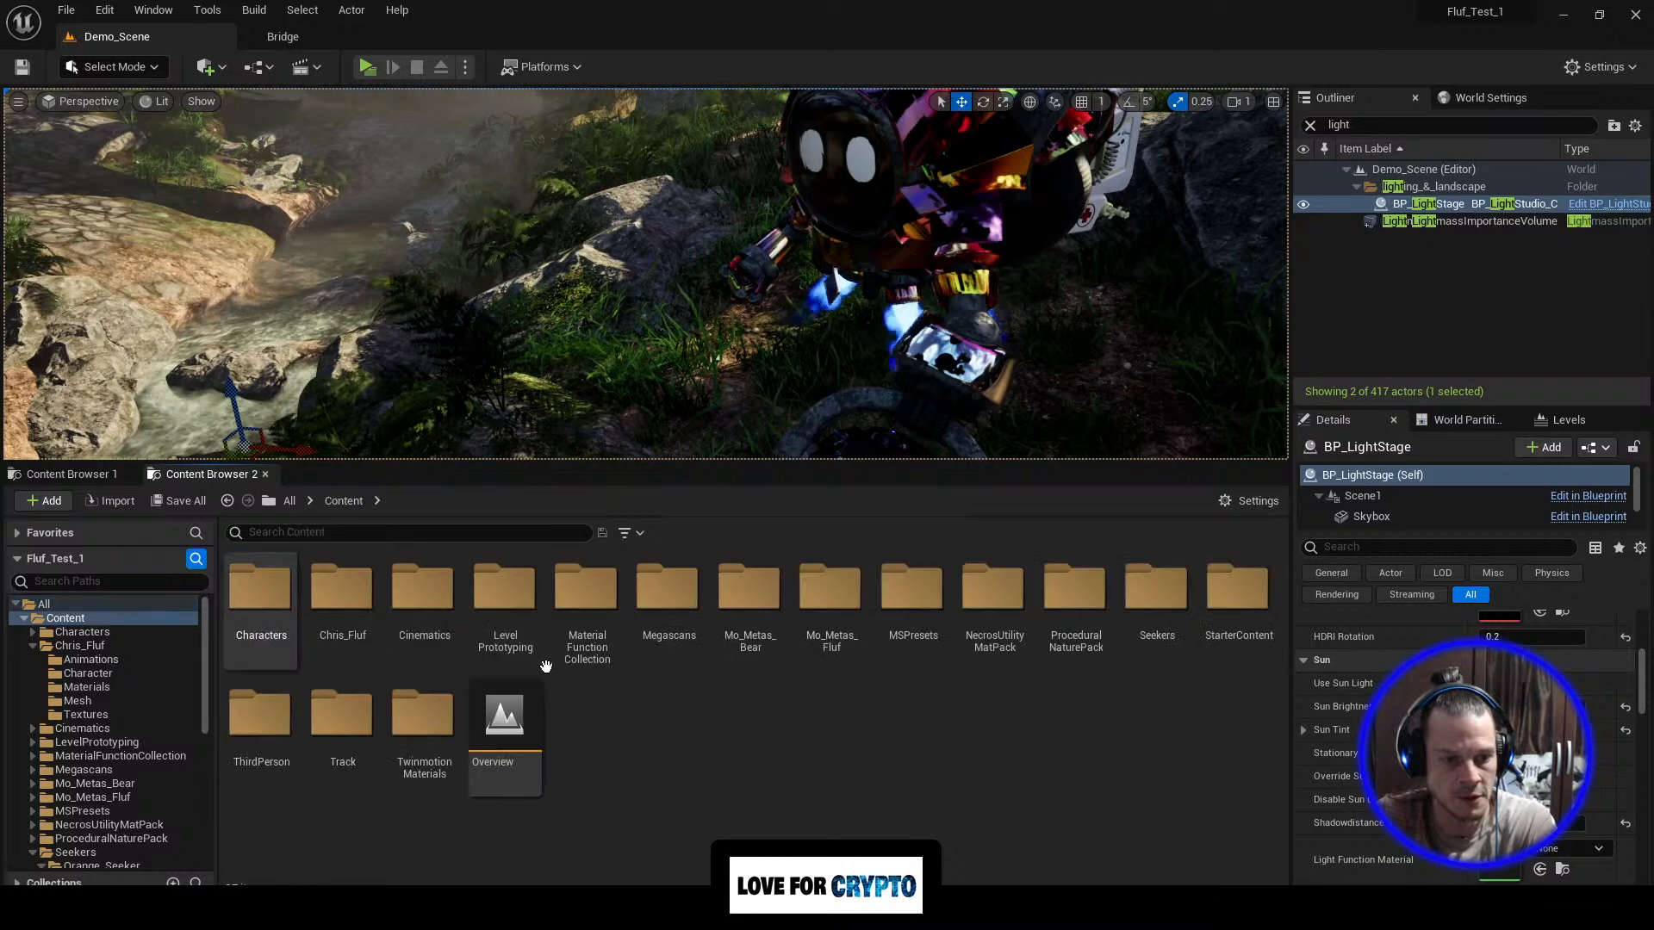
{"action": "right_click", "coordinate": [732, 729]}
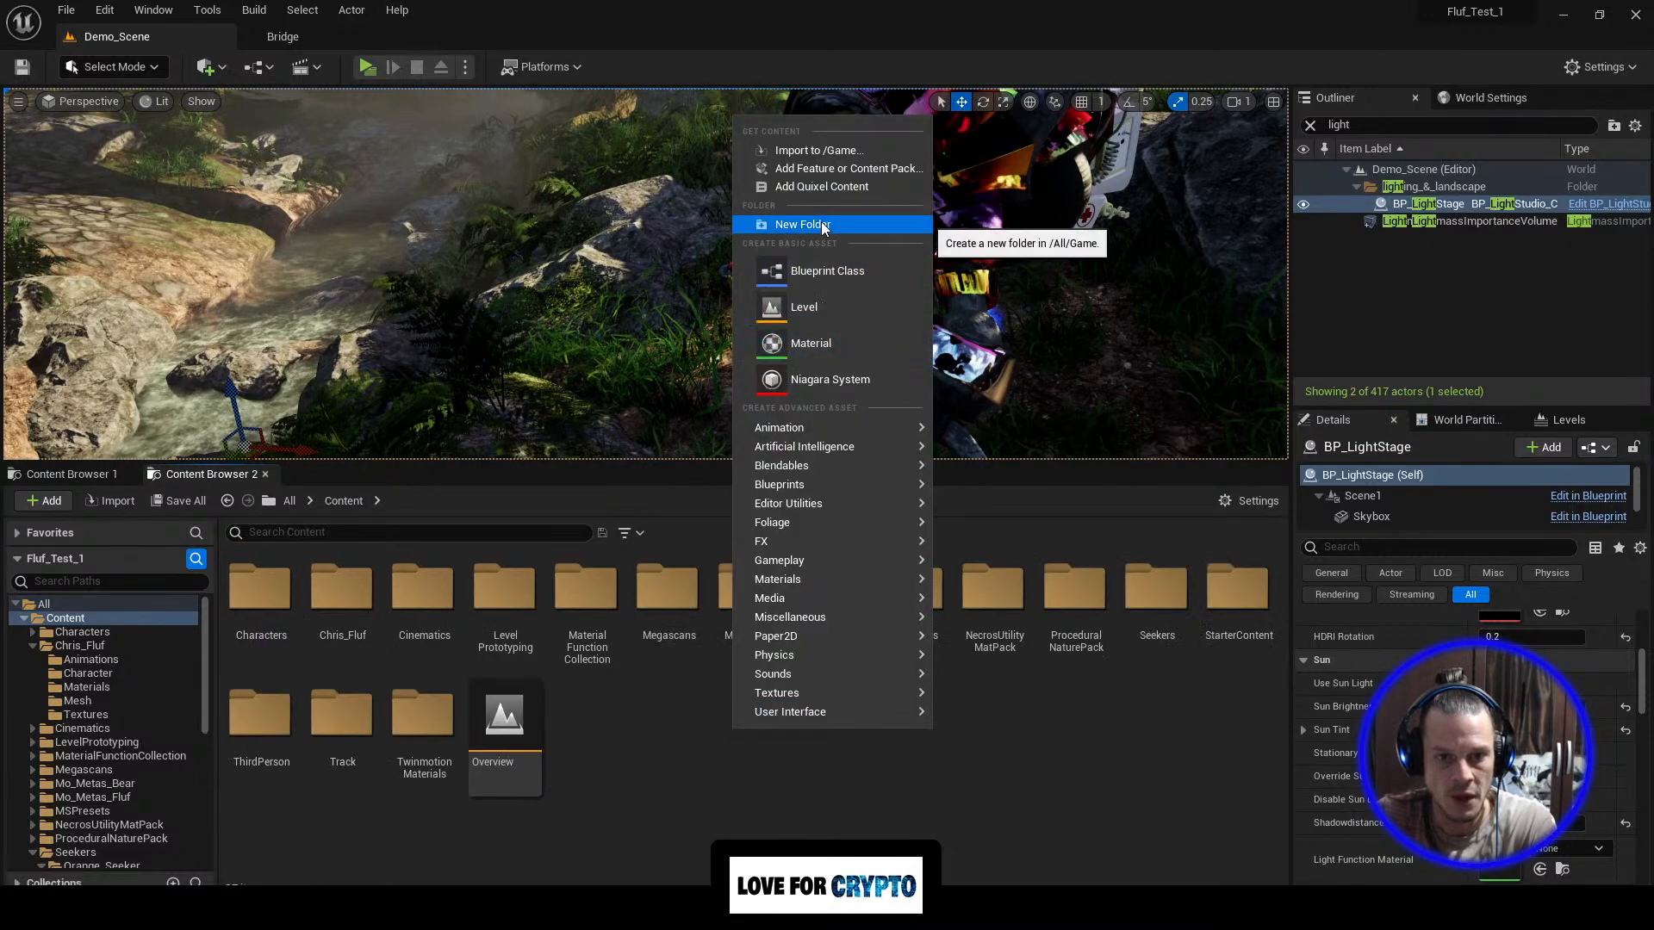
{"action": "left_click", "coordinate": [825, 381]}
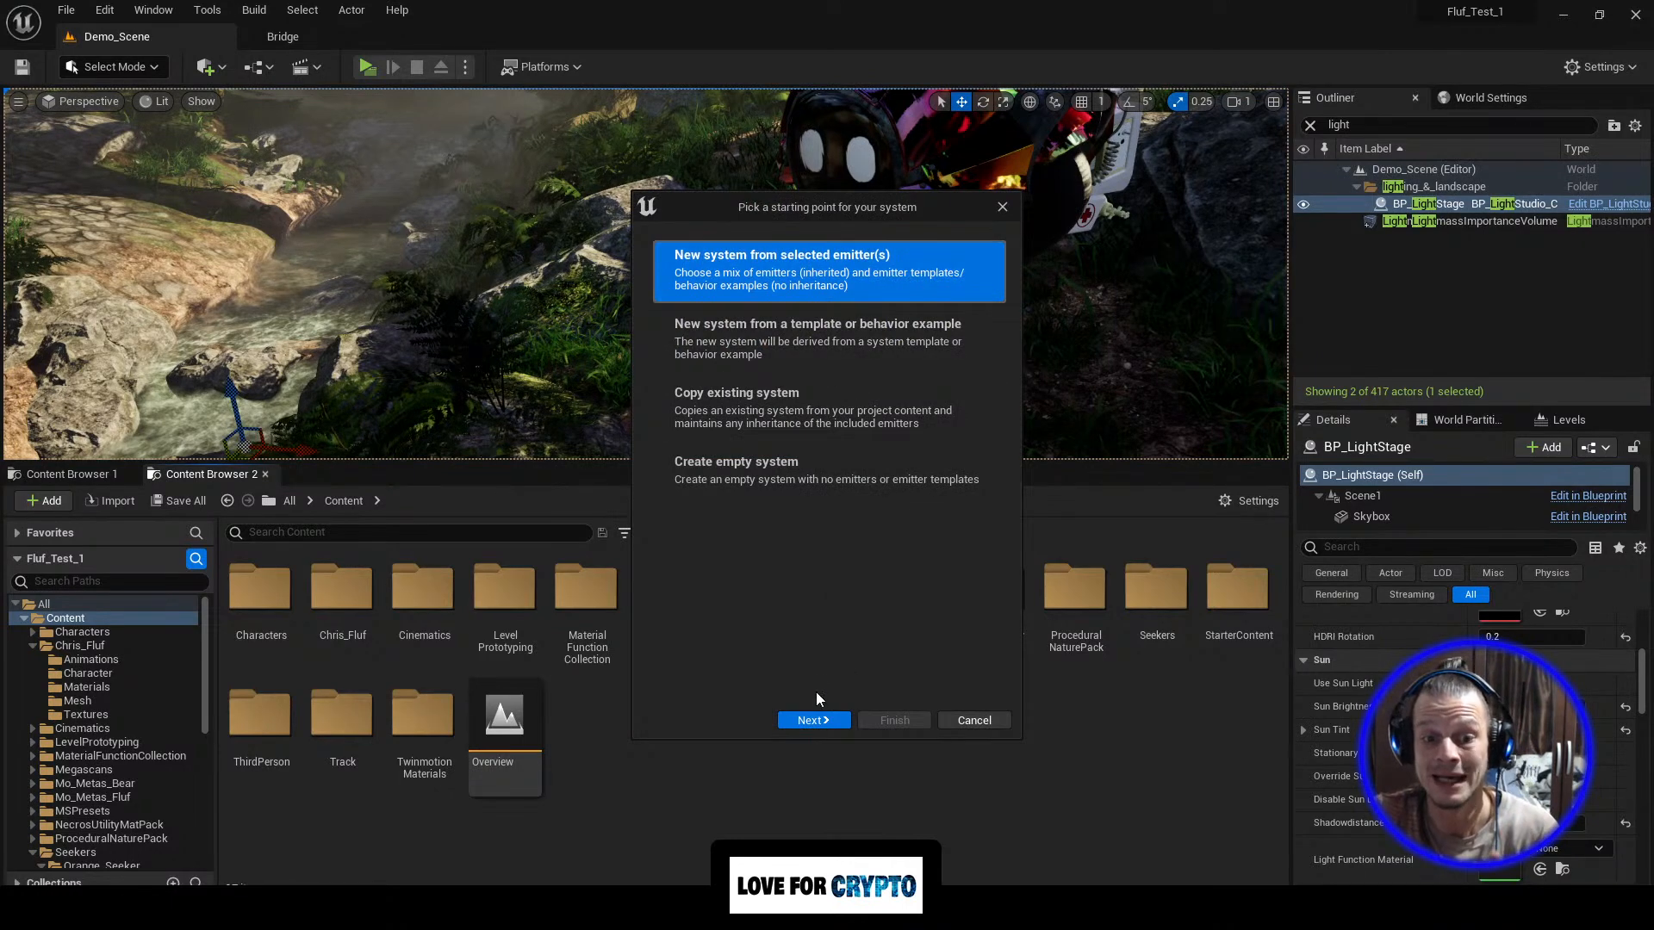
{"action": "left_click", "coordinate": [818, 721]}
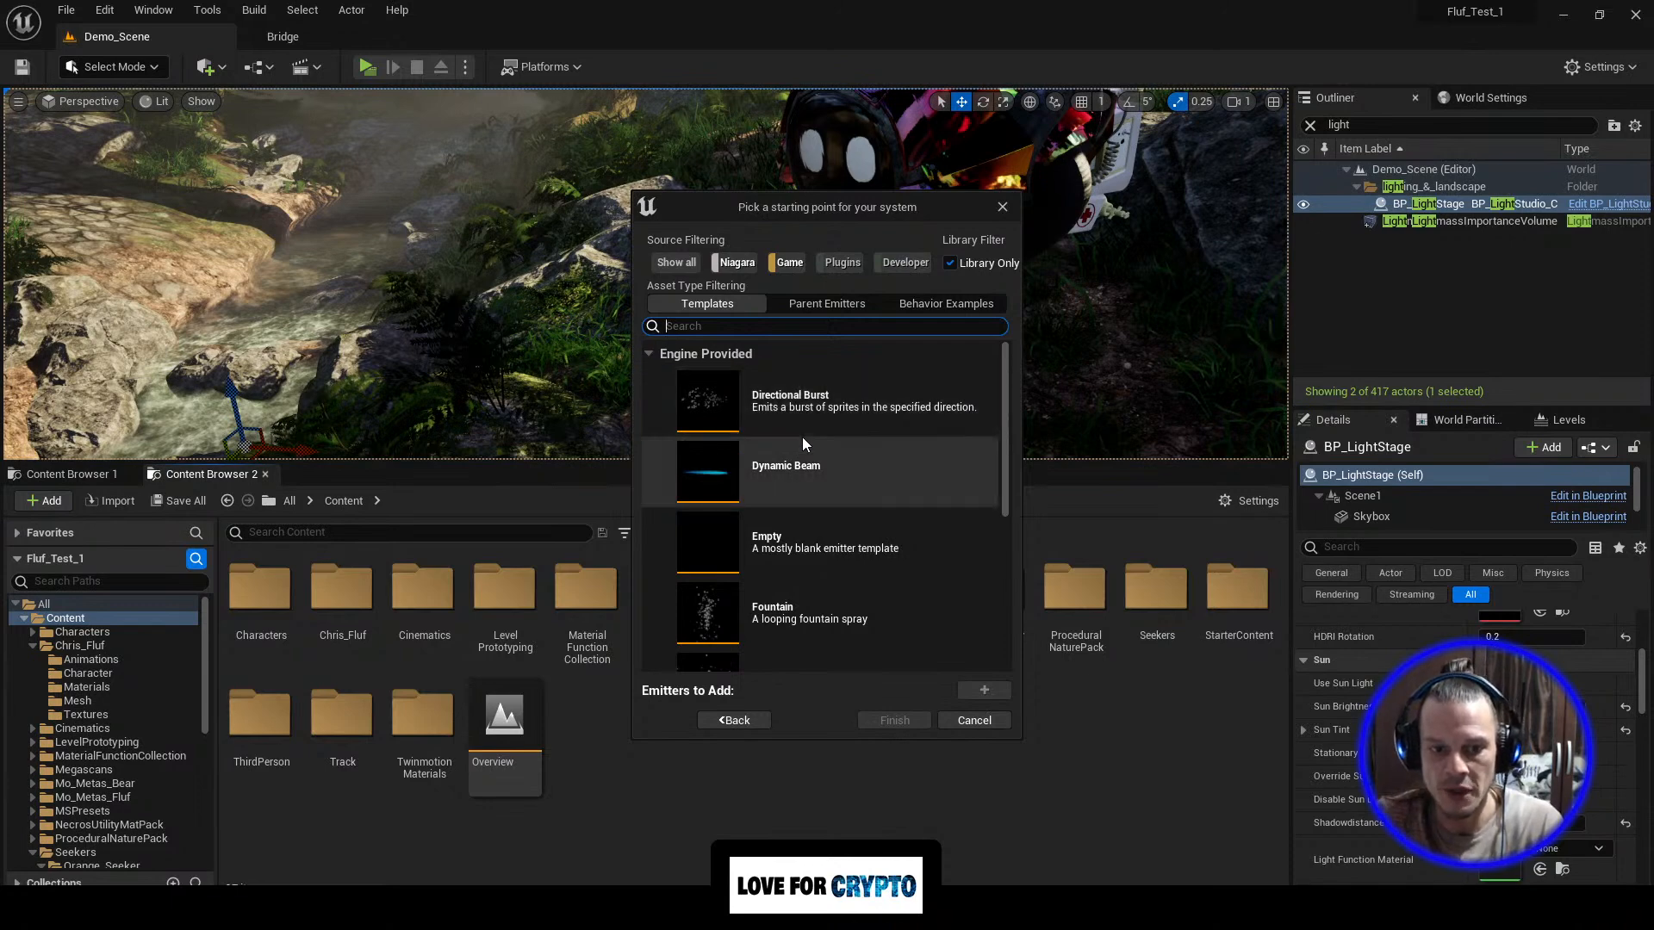
{"action": "scroll", "coordinate": [805, 440], "scroll_direction": "down", "scroll_amount": 2}
{"action": "scroll", "coordinate": [815, 534], "scroll_direction": "down", "scroll_amount": 2}
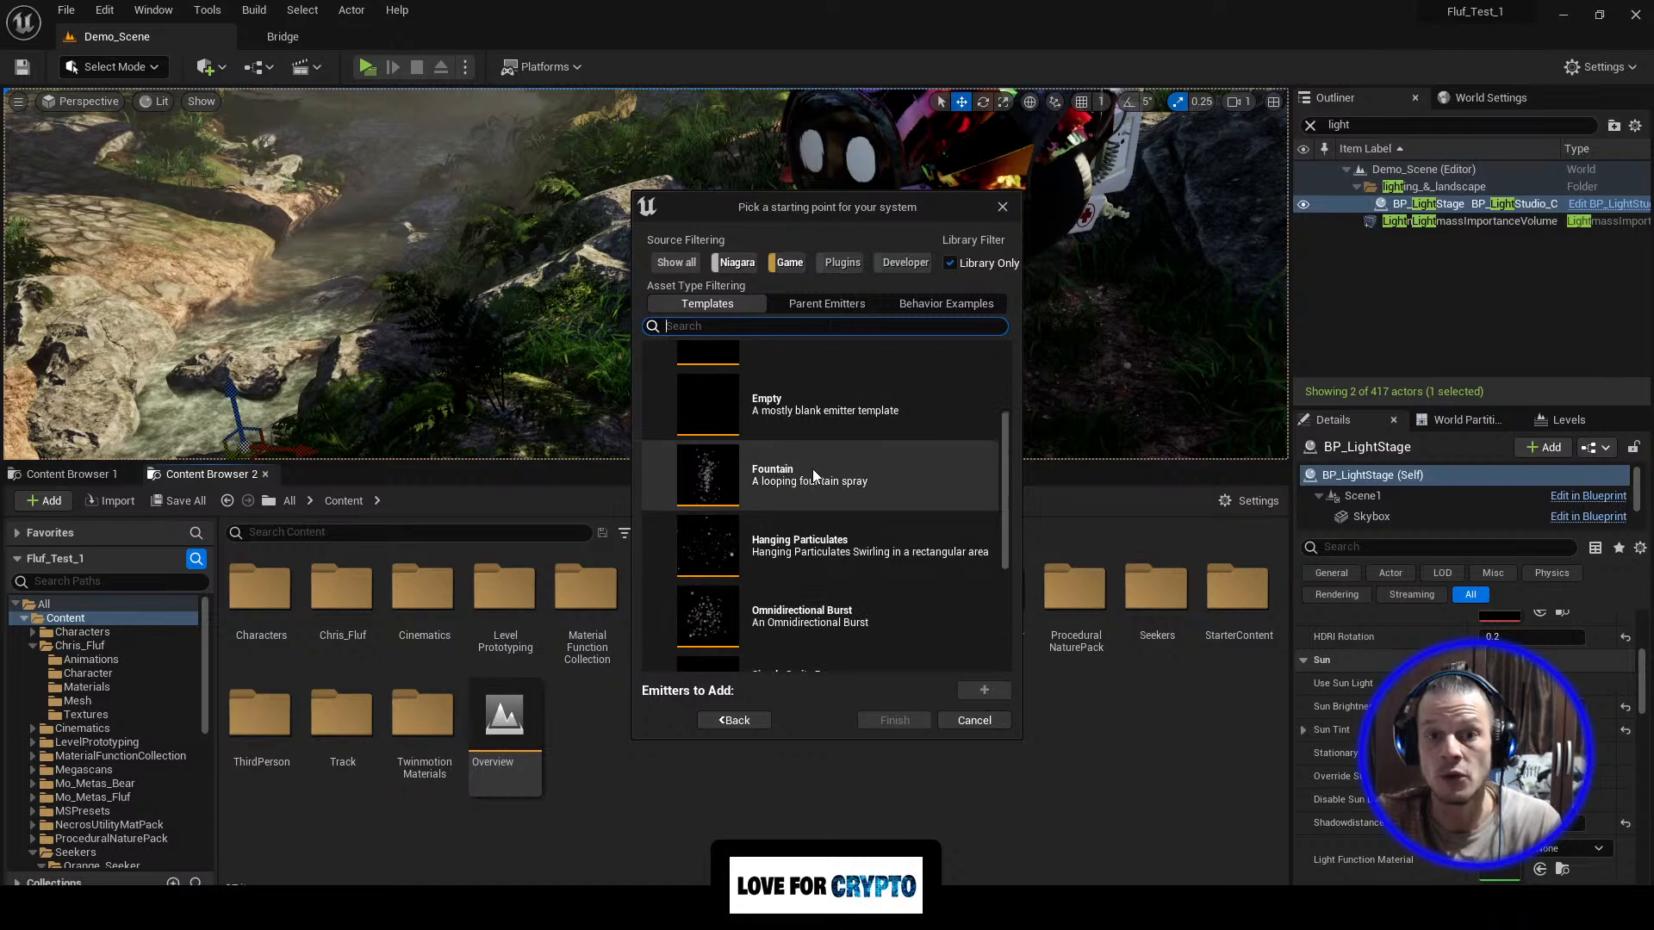
{"action": "left_click", "coordinate": [813, 468]}
{"action": "left_click", "coordinate": [985, 690]}
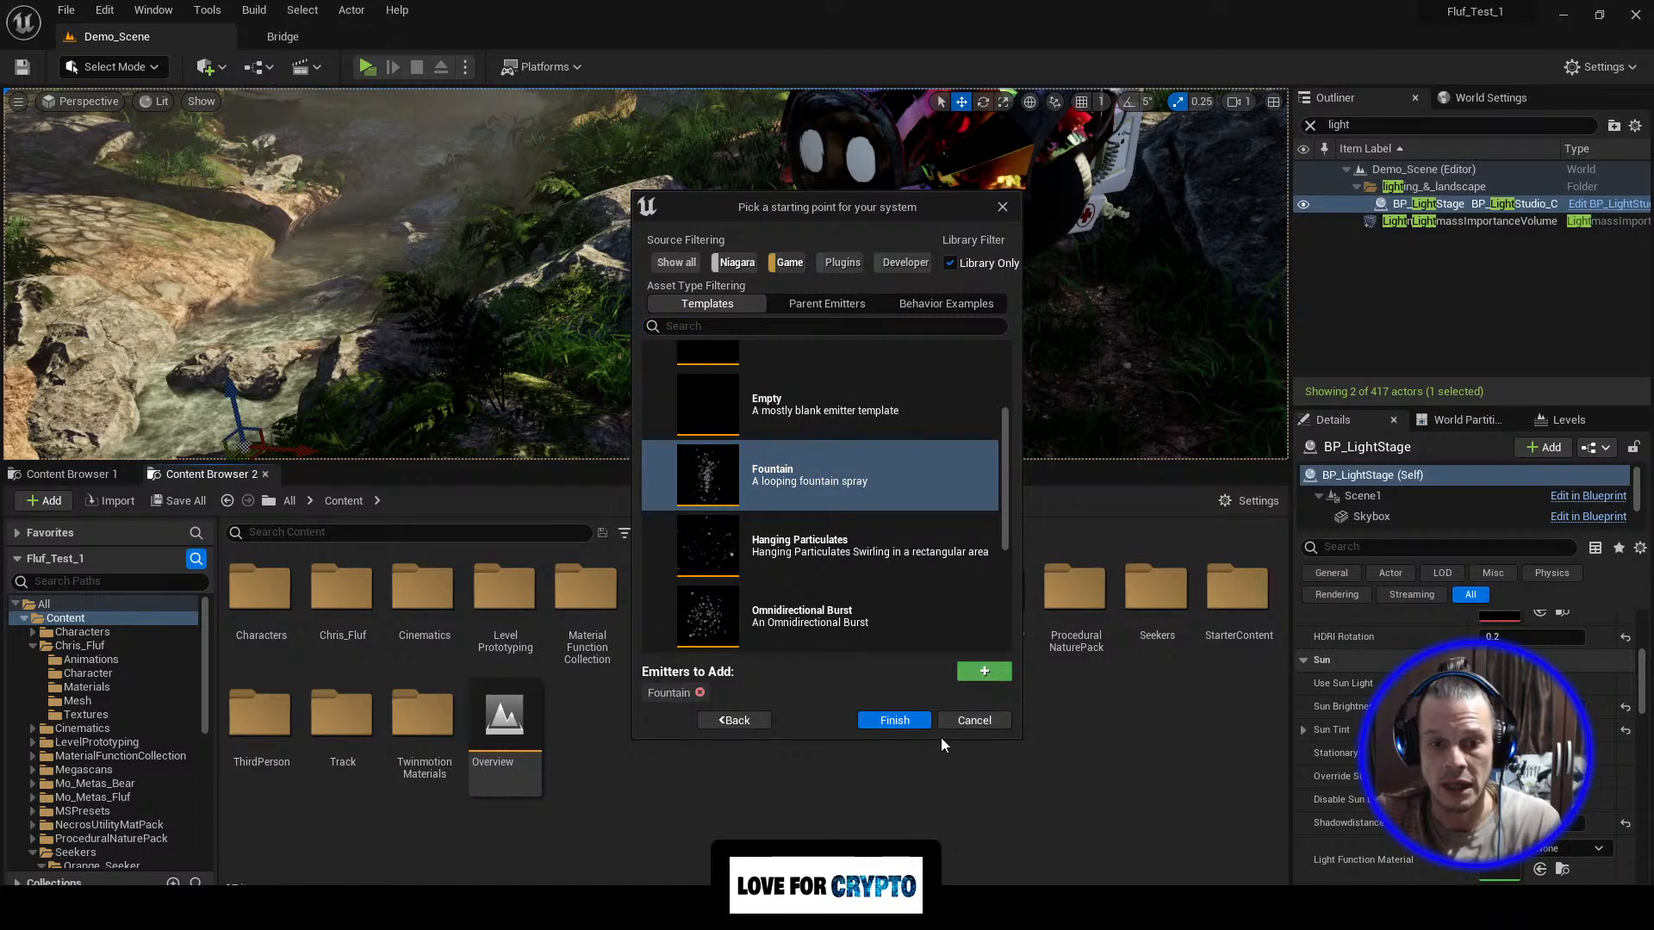
{"action": "left_click", "coordinate": [894, 720]}
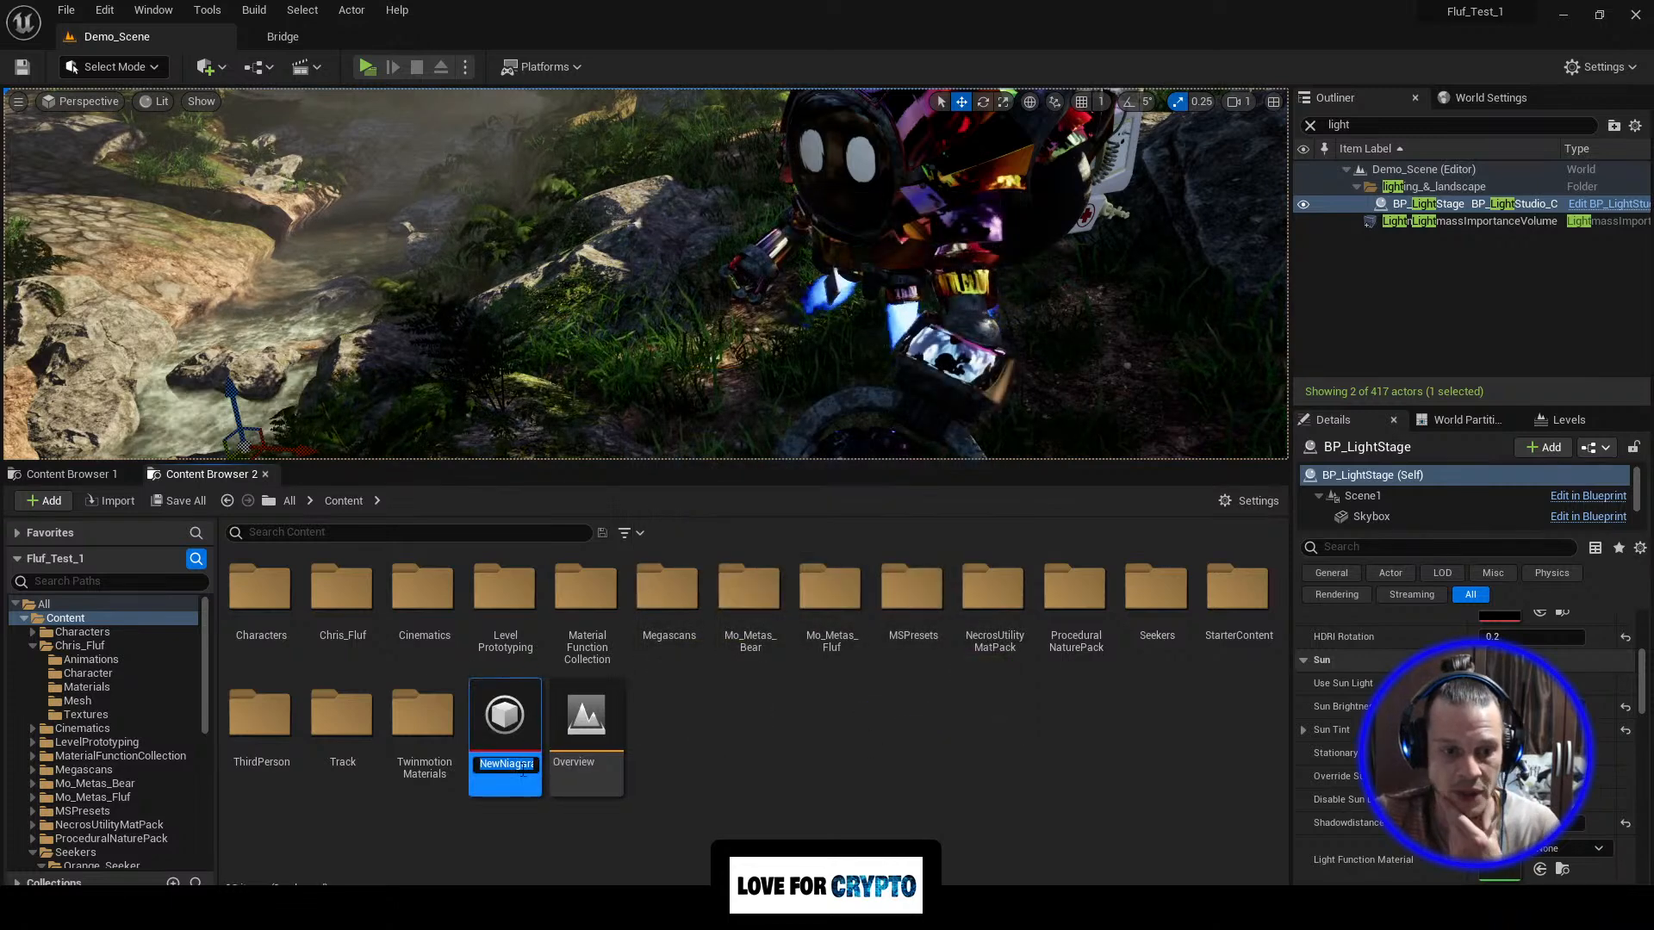
{"action": "key", "text": "Return"}
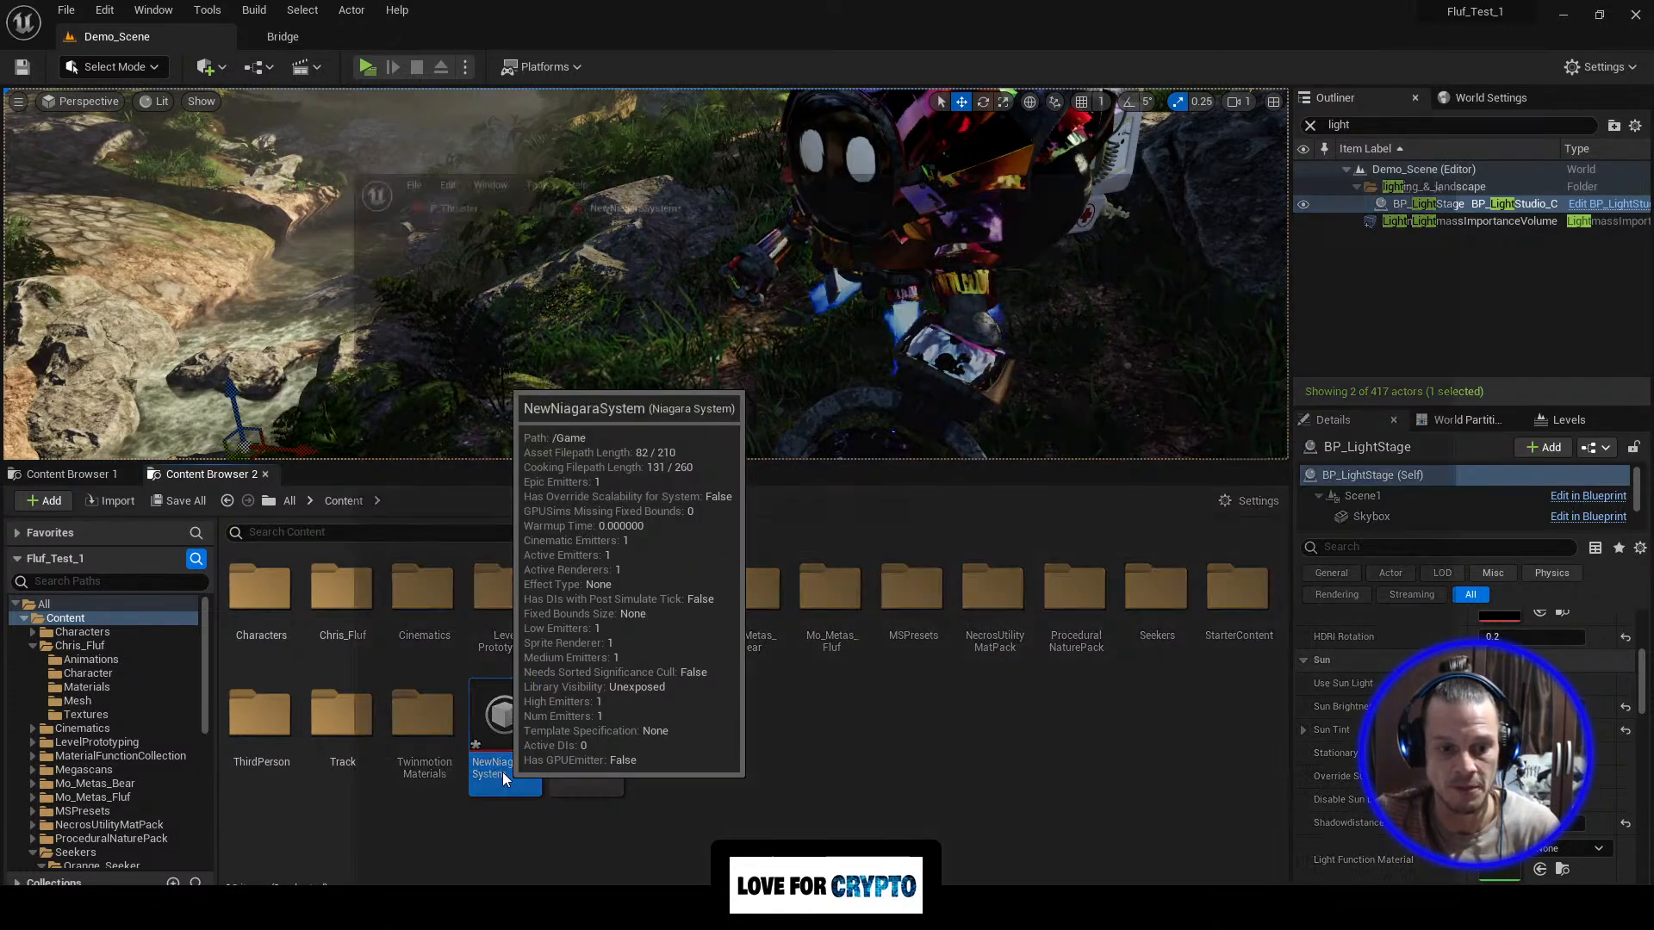
Step: Open the new Niagara system and show the Fountain emitter's Initialize Particle settings in an enlarged selection area
{"action": "double_click", "coordinate": [503, 771]}
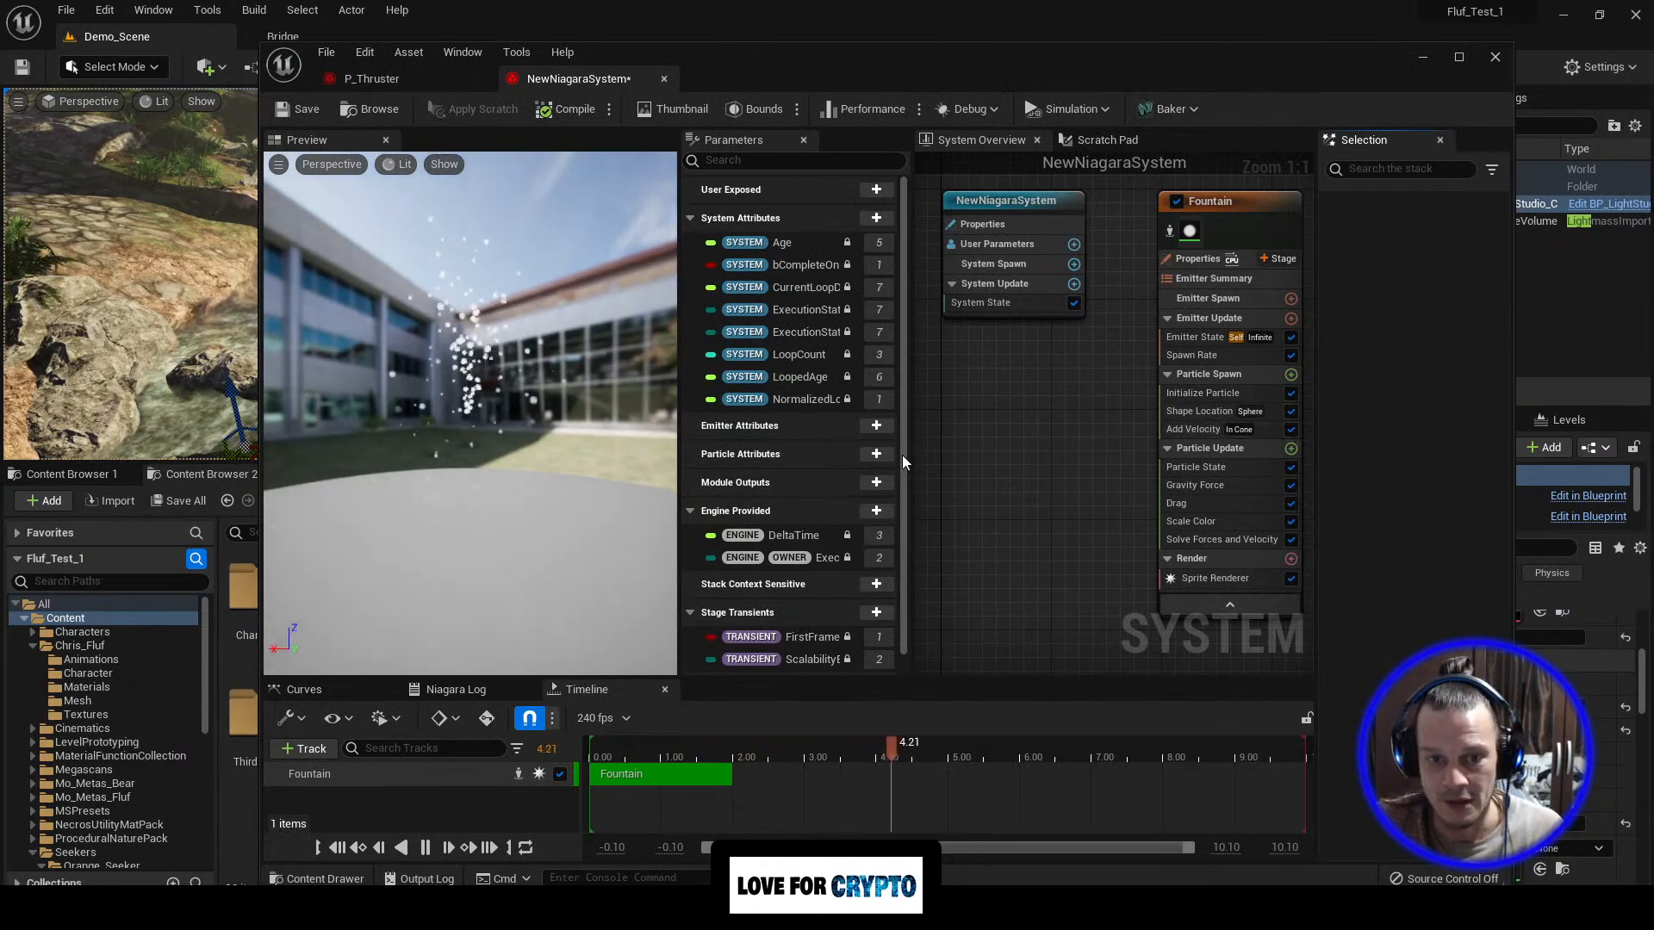
{"action": "left_click_drag", "start_coordinate": [904, 462], "coordinate": [825, 459]}
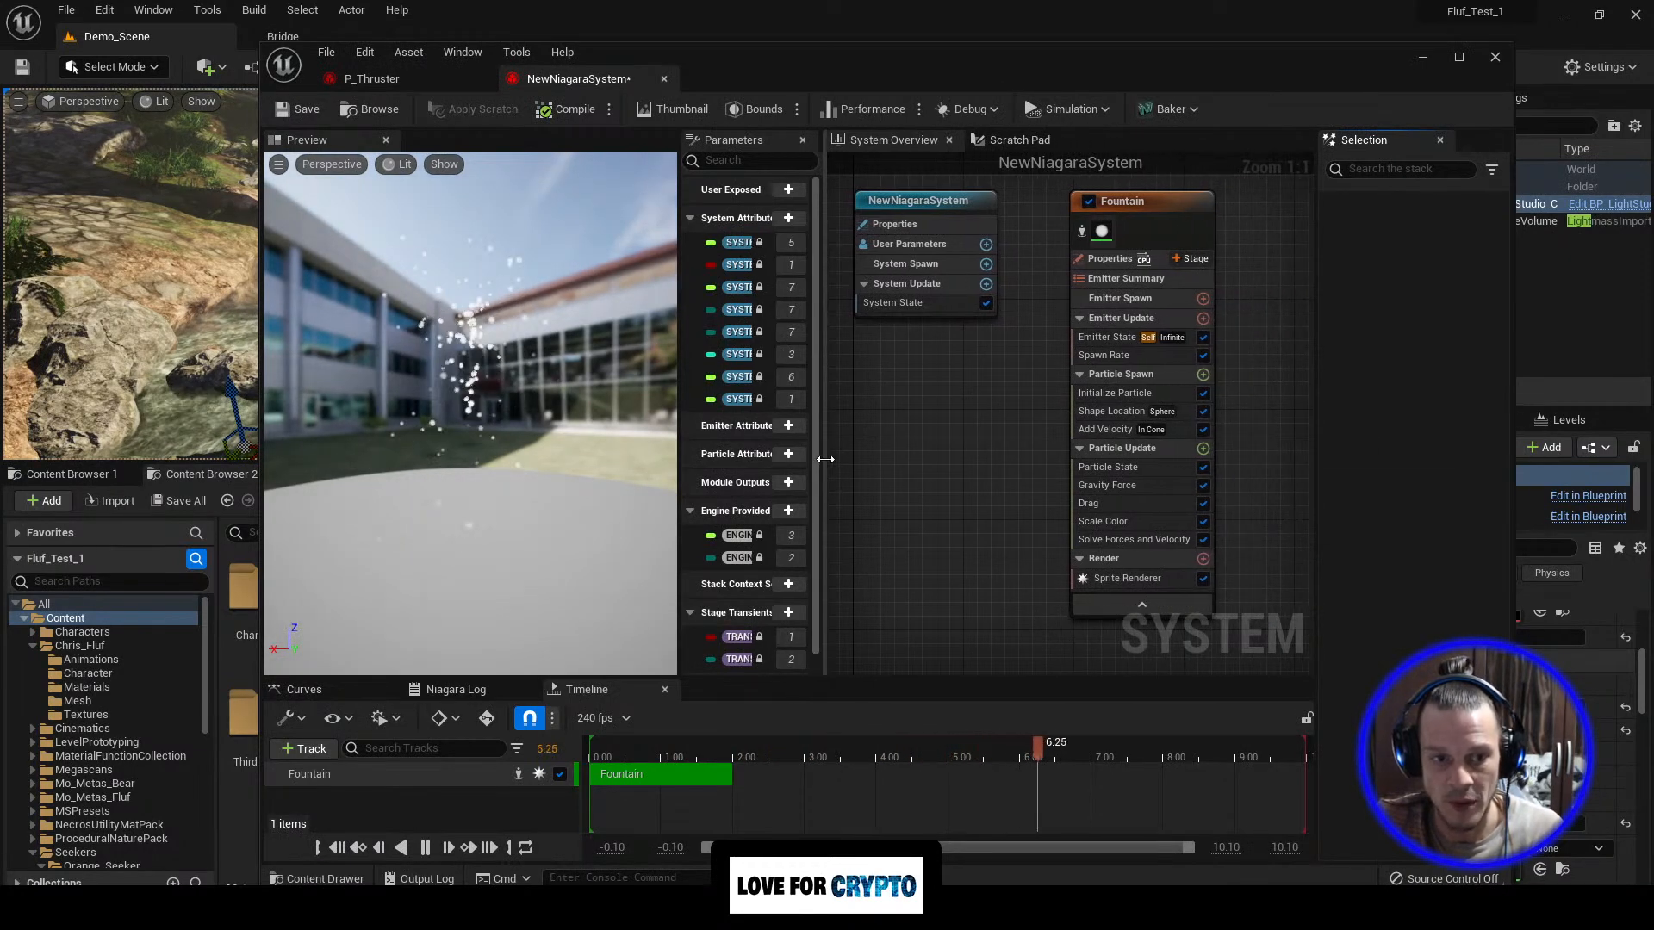
{"action": "left_click", "coordinate": [1110, 429]}
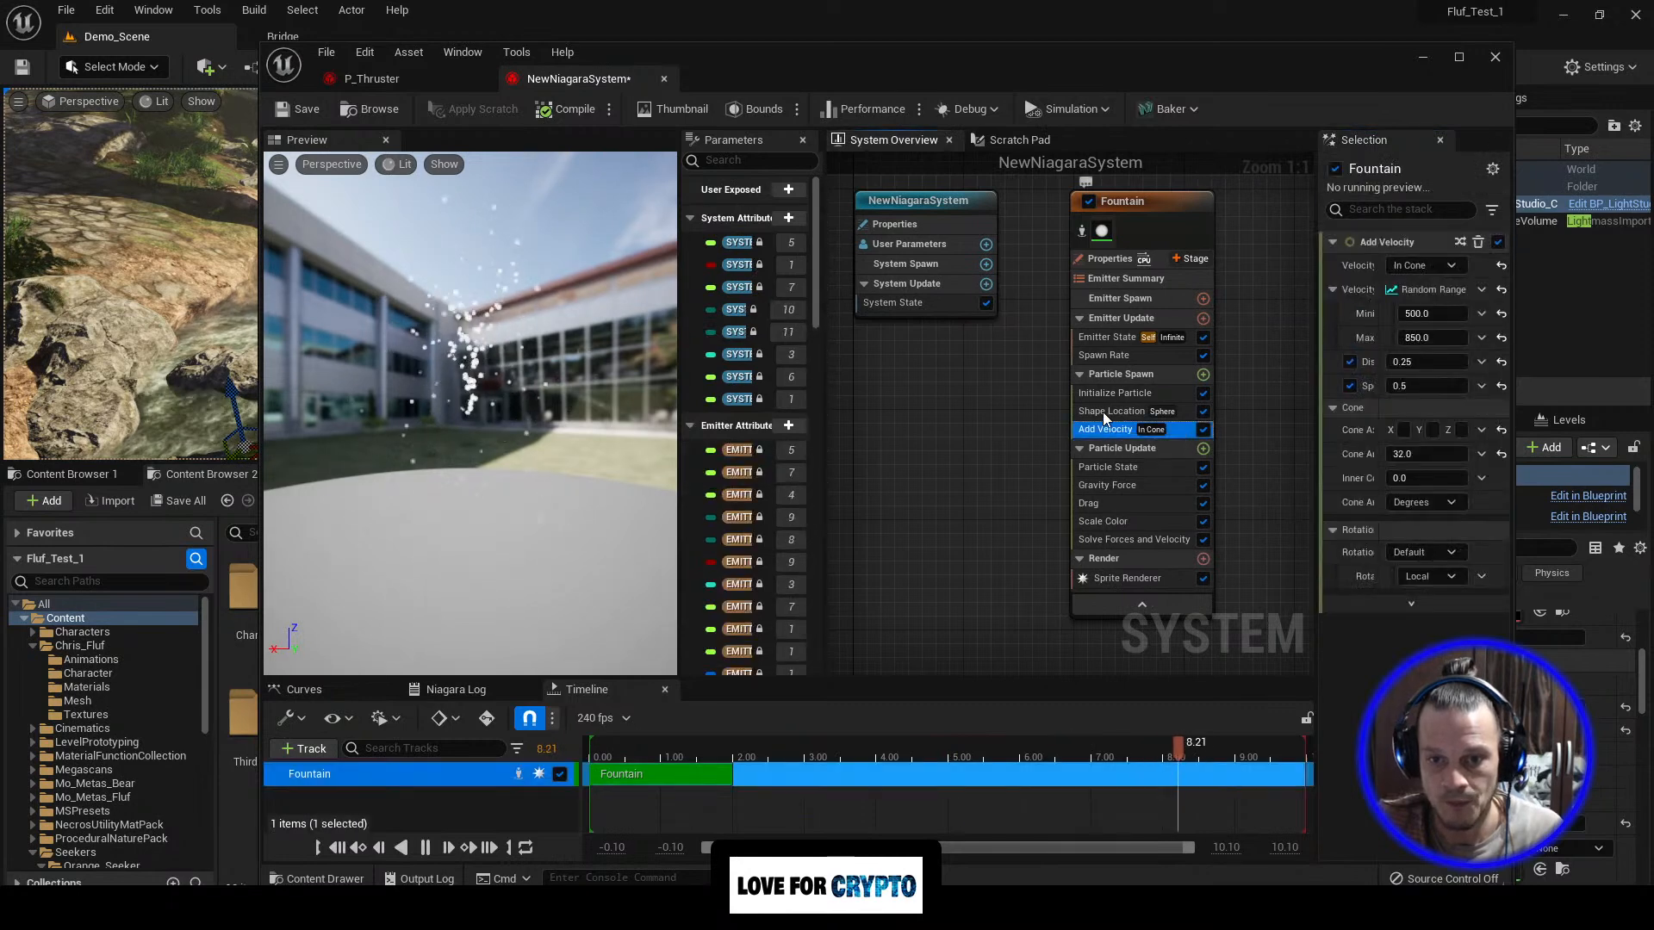
{"action": "left_click", "coordinate": [1111, 395]}
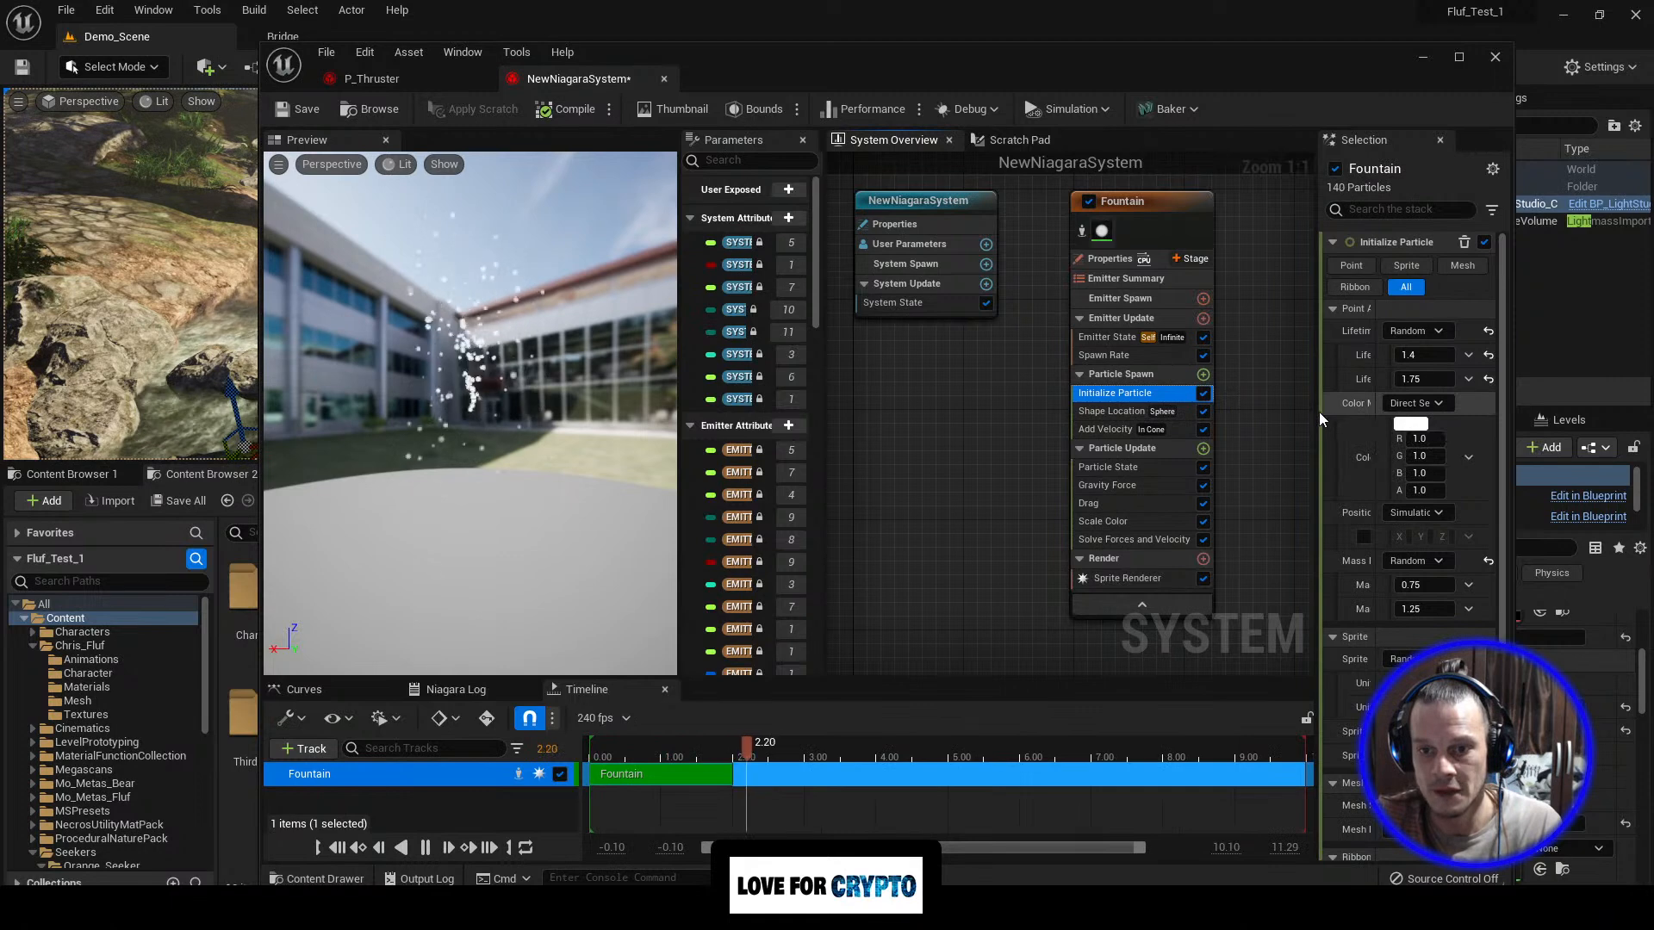
{"action": "left_click_drag", "start_coordinate": [1316, 412], "coordinate": [1189, 431]}
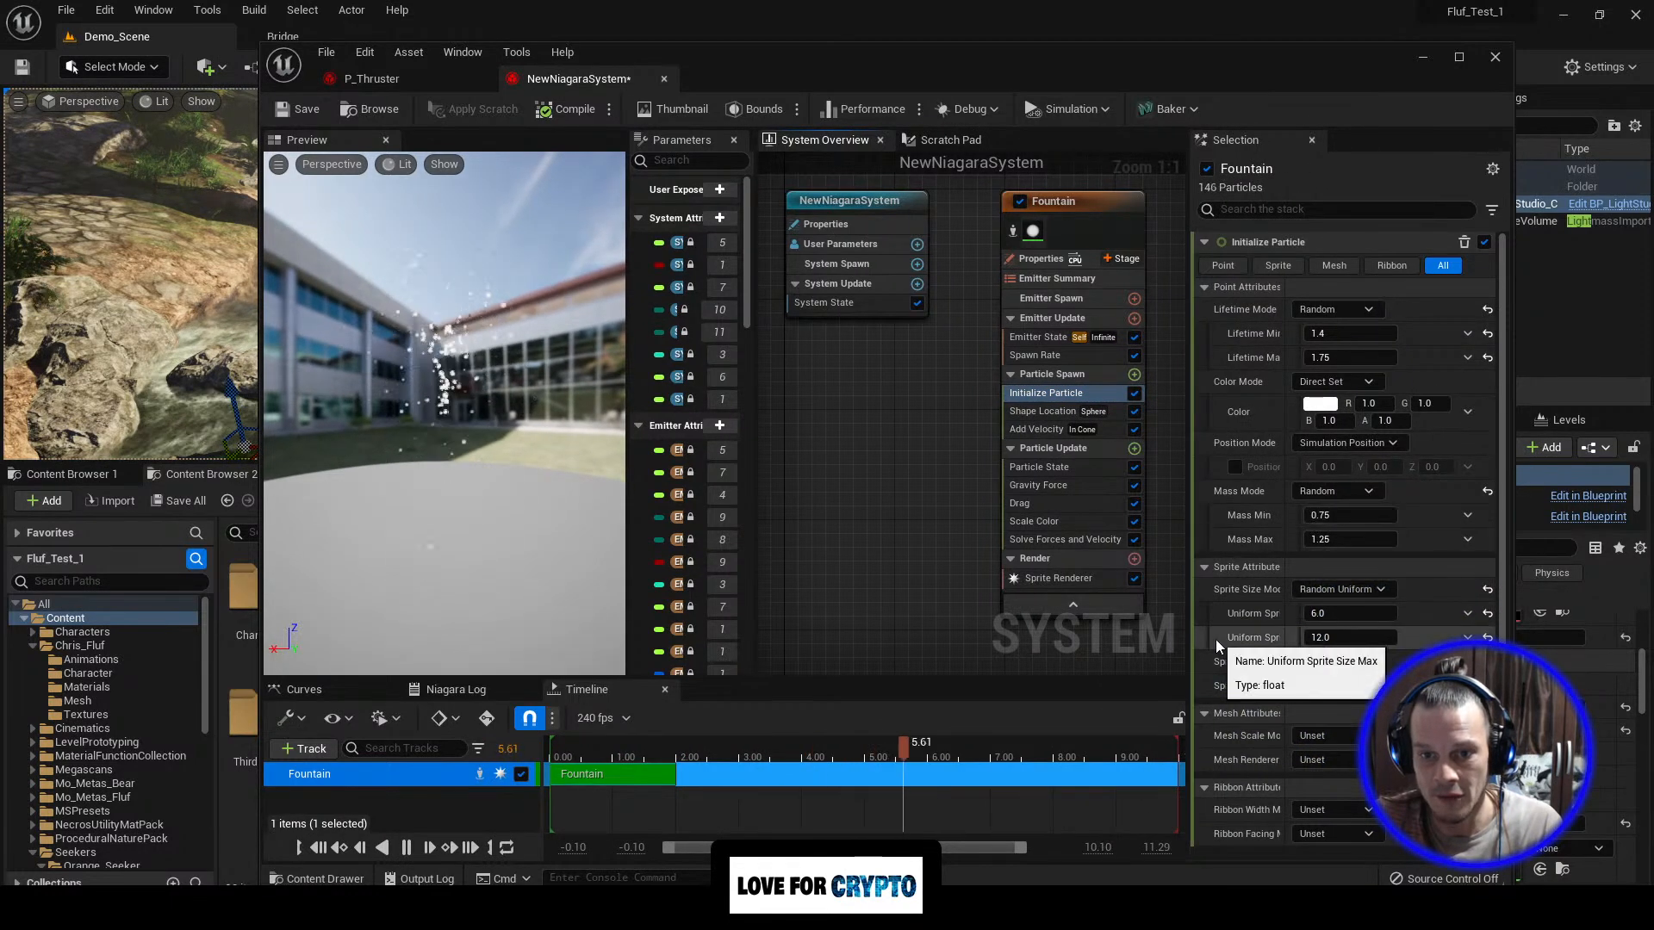
Step: Review the Fountain emitter's Spawn Rate and Shape Location modules, and set the Add Velocity Cone Angle to 3
{"action": "left_click", "coordinate": [1052, 353]}
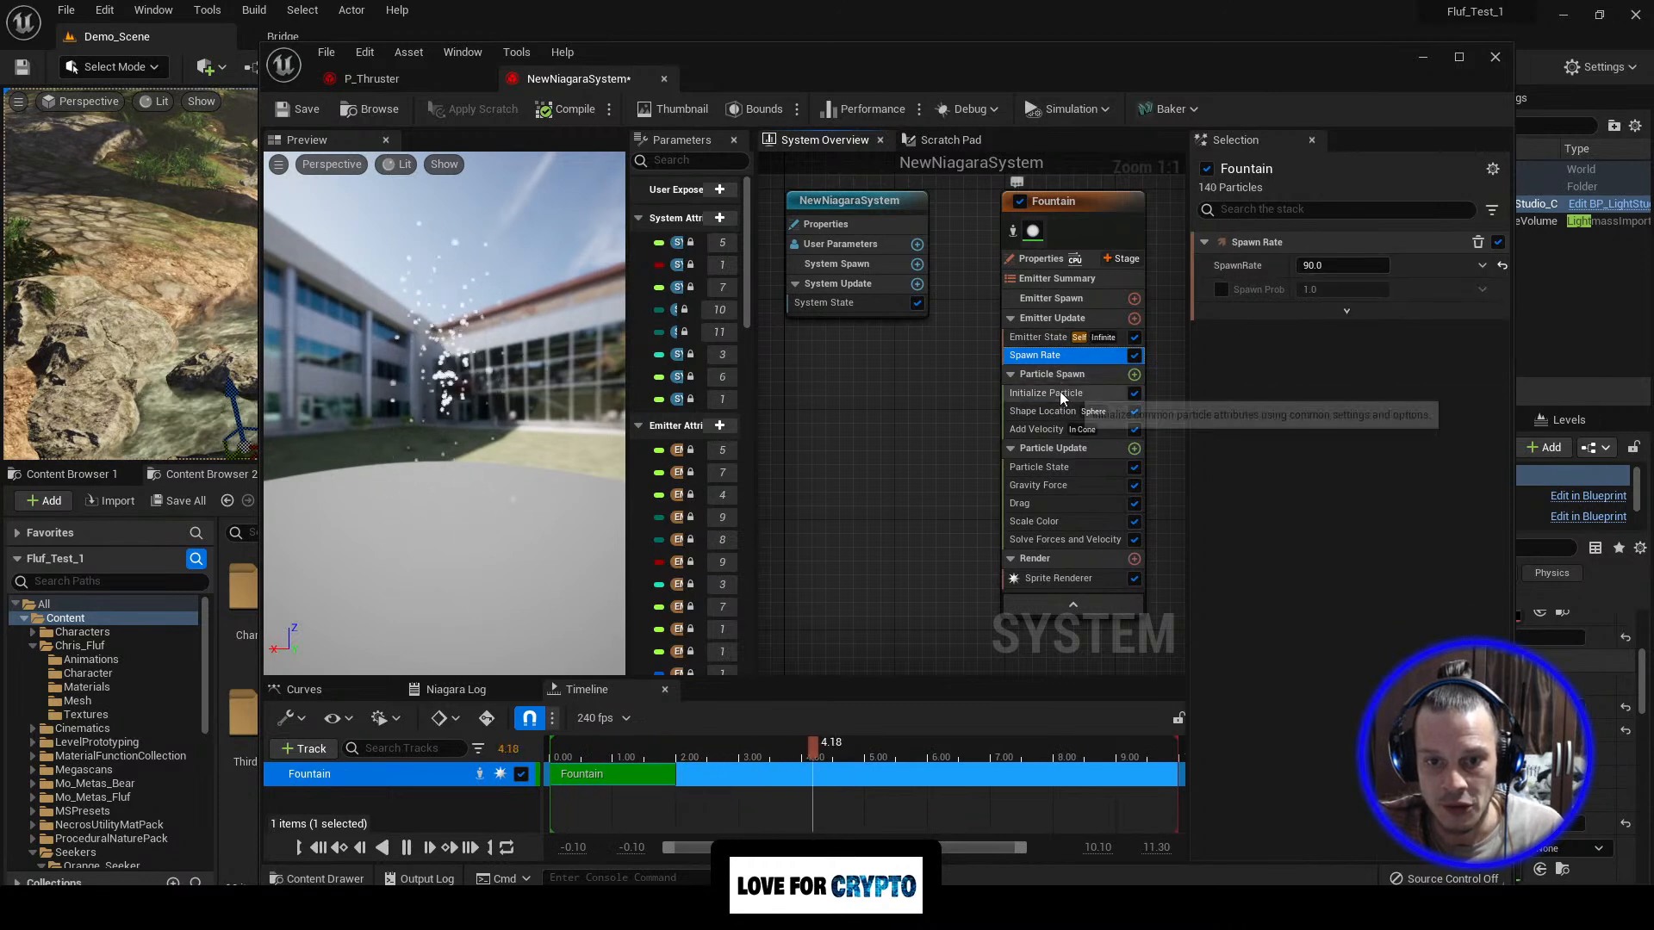
{"action": "left_click", "coordinate": [1046, 408]}
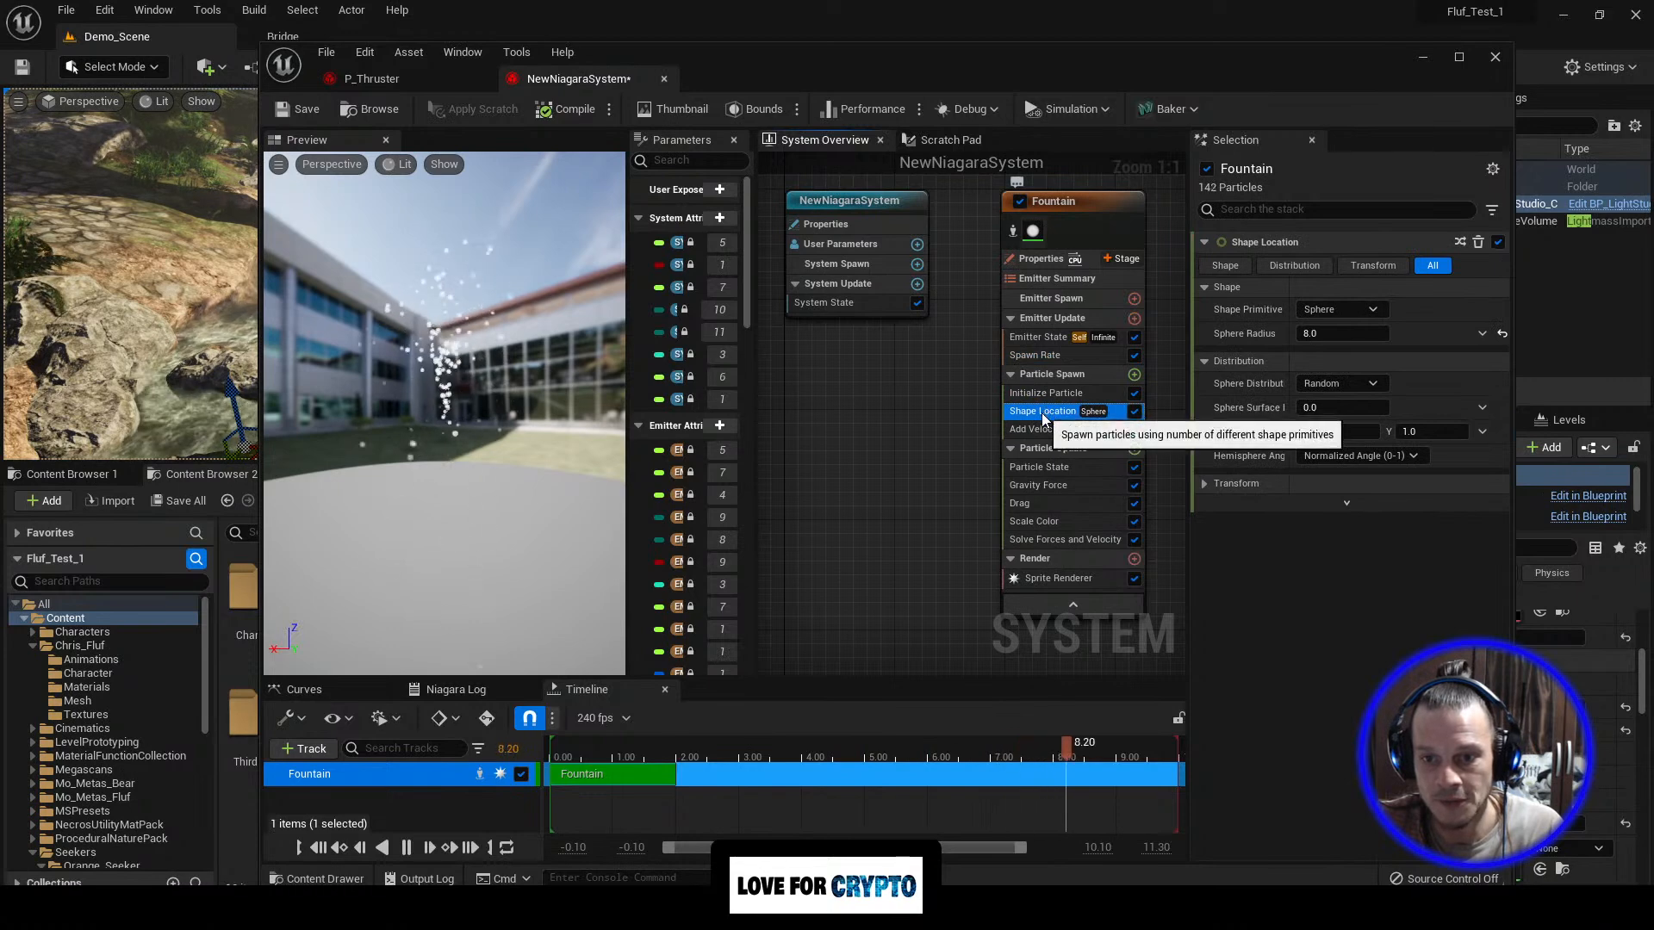
{"action": "left_click", "coordinate": [1041, 430]}
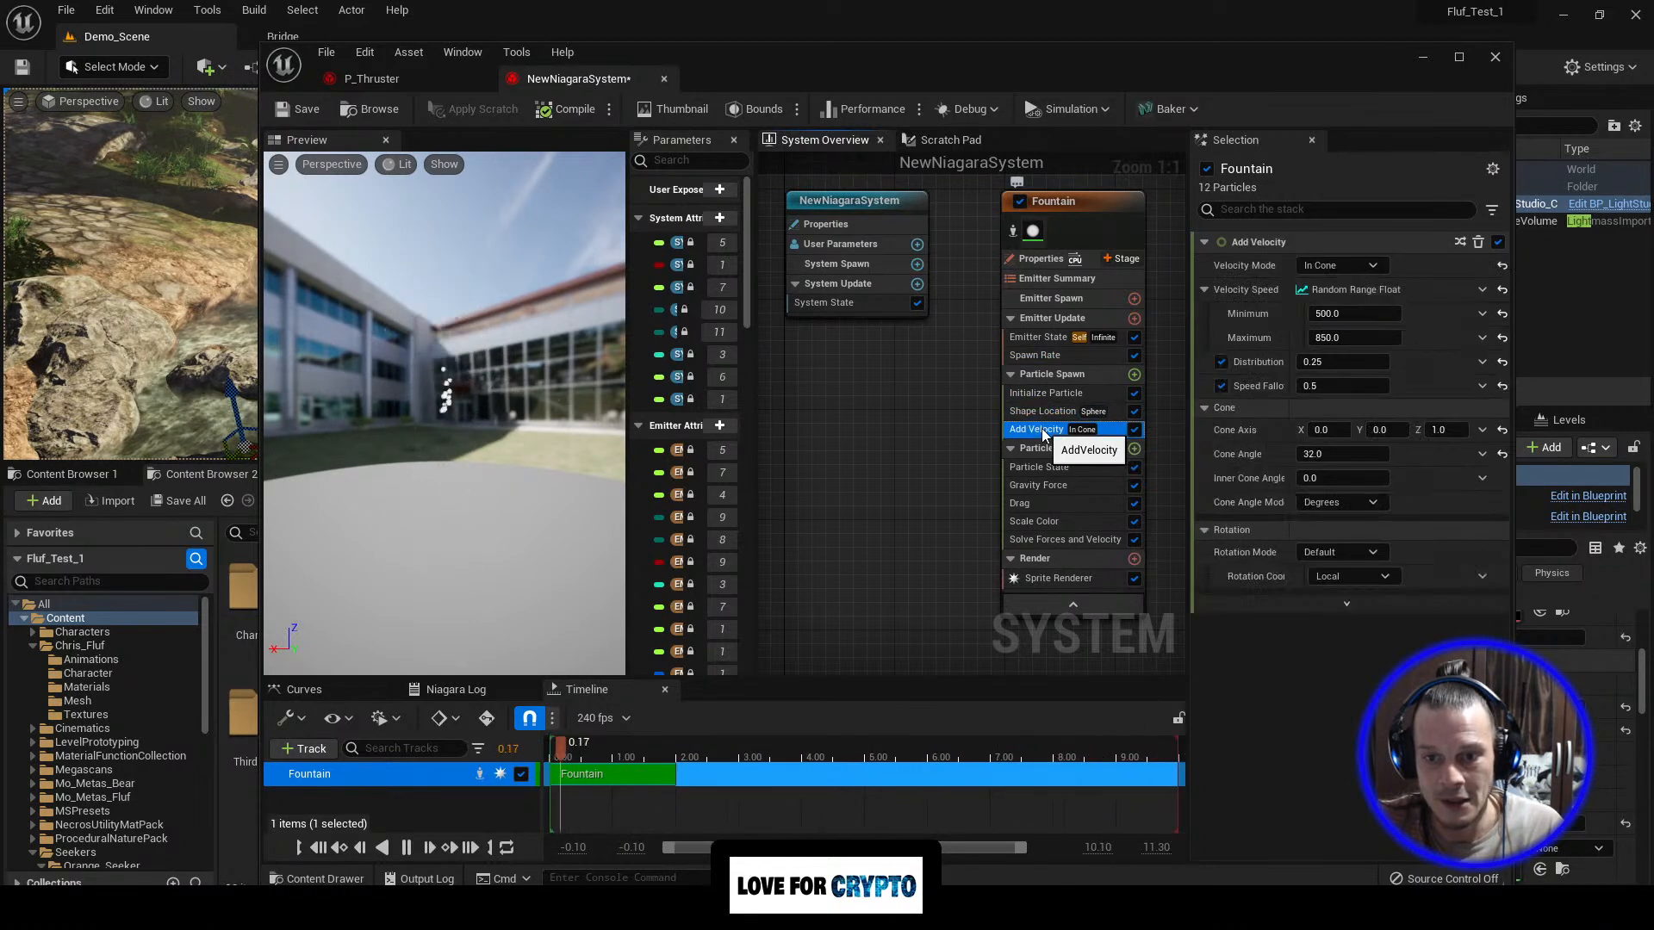
{"action": "left_click", "coordinate": [1336, 455]}
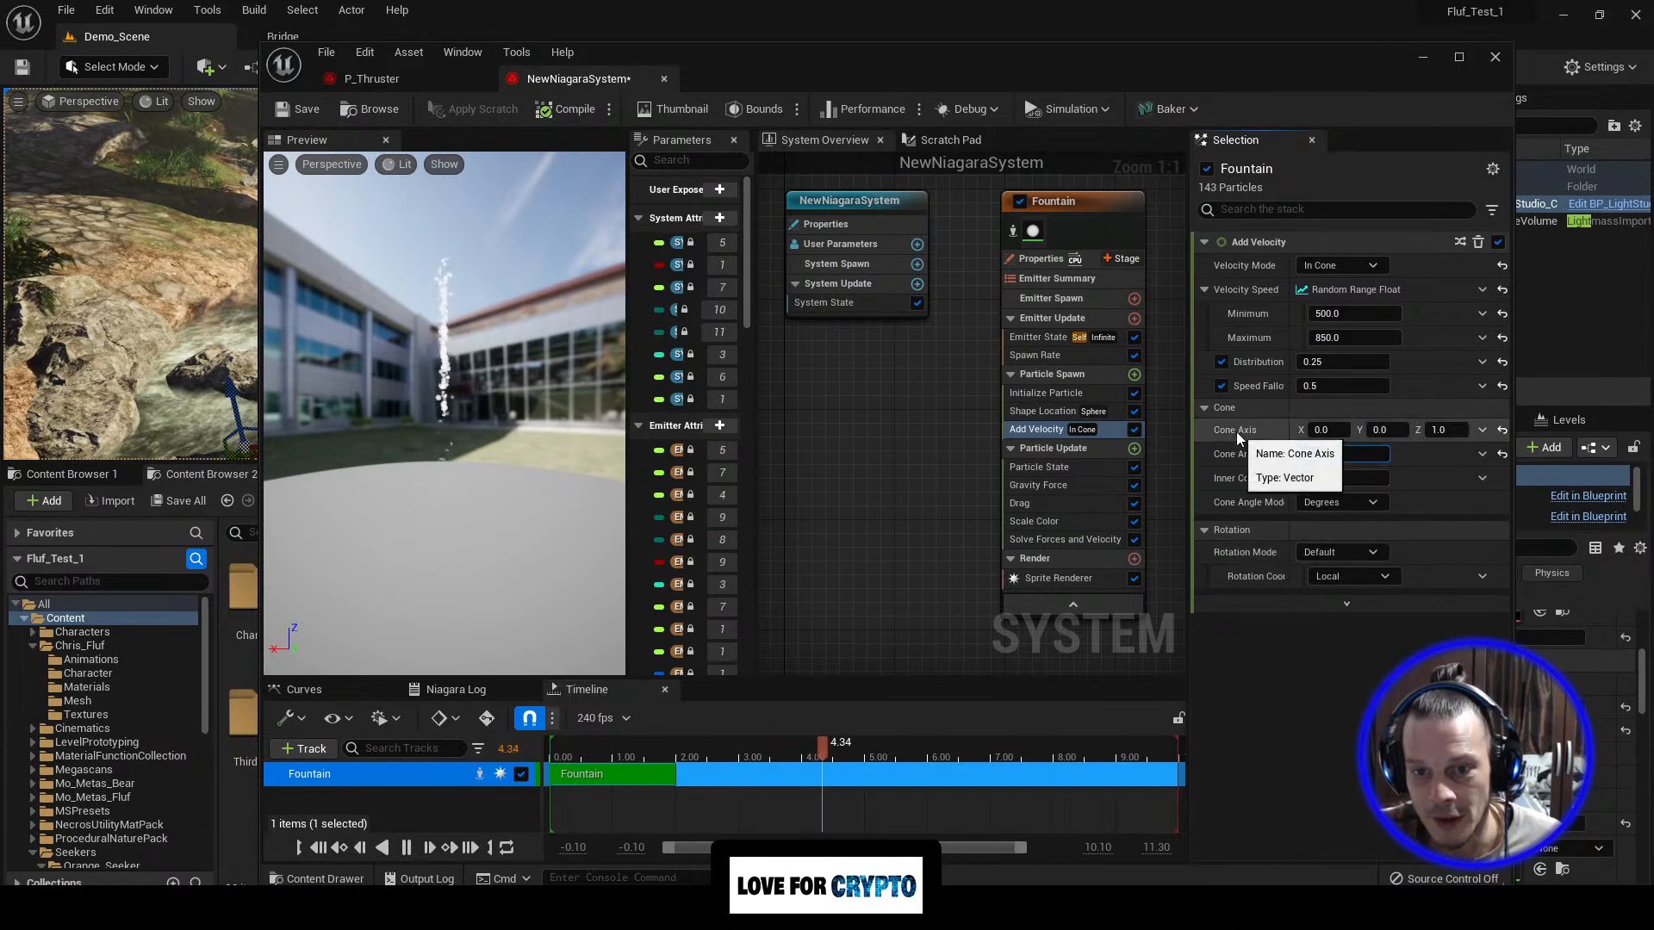
Step: Set the Fountain emitter's Initialize Particle Lifetime Min to 0.02 and Lifetime Max to 0.3
{"action": "left_click", "coordinate": [1048, 412]}
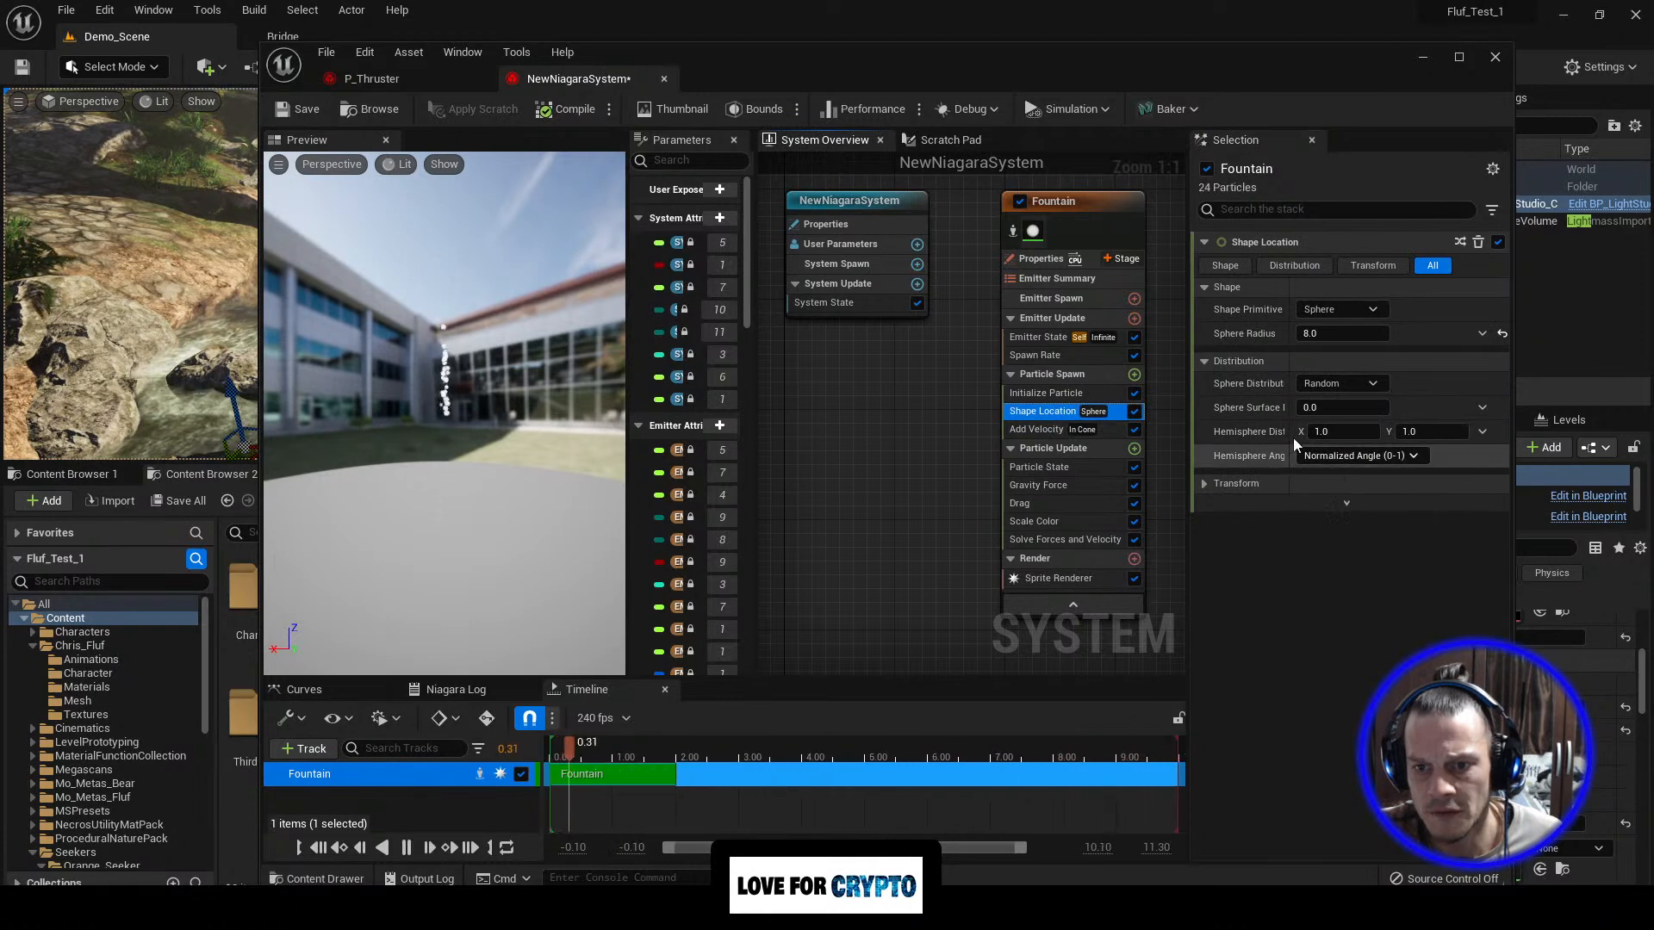
{"action": "left_click", "coordinate": [1120, 394]}
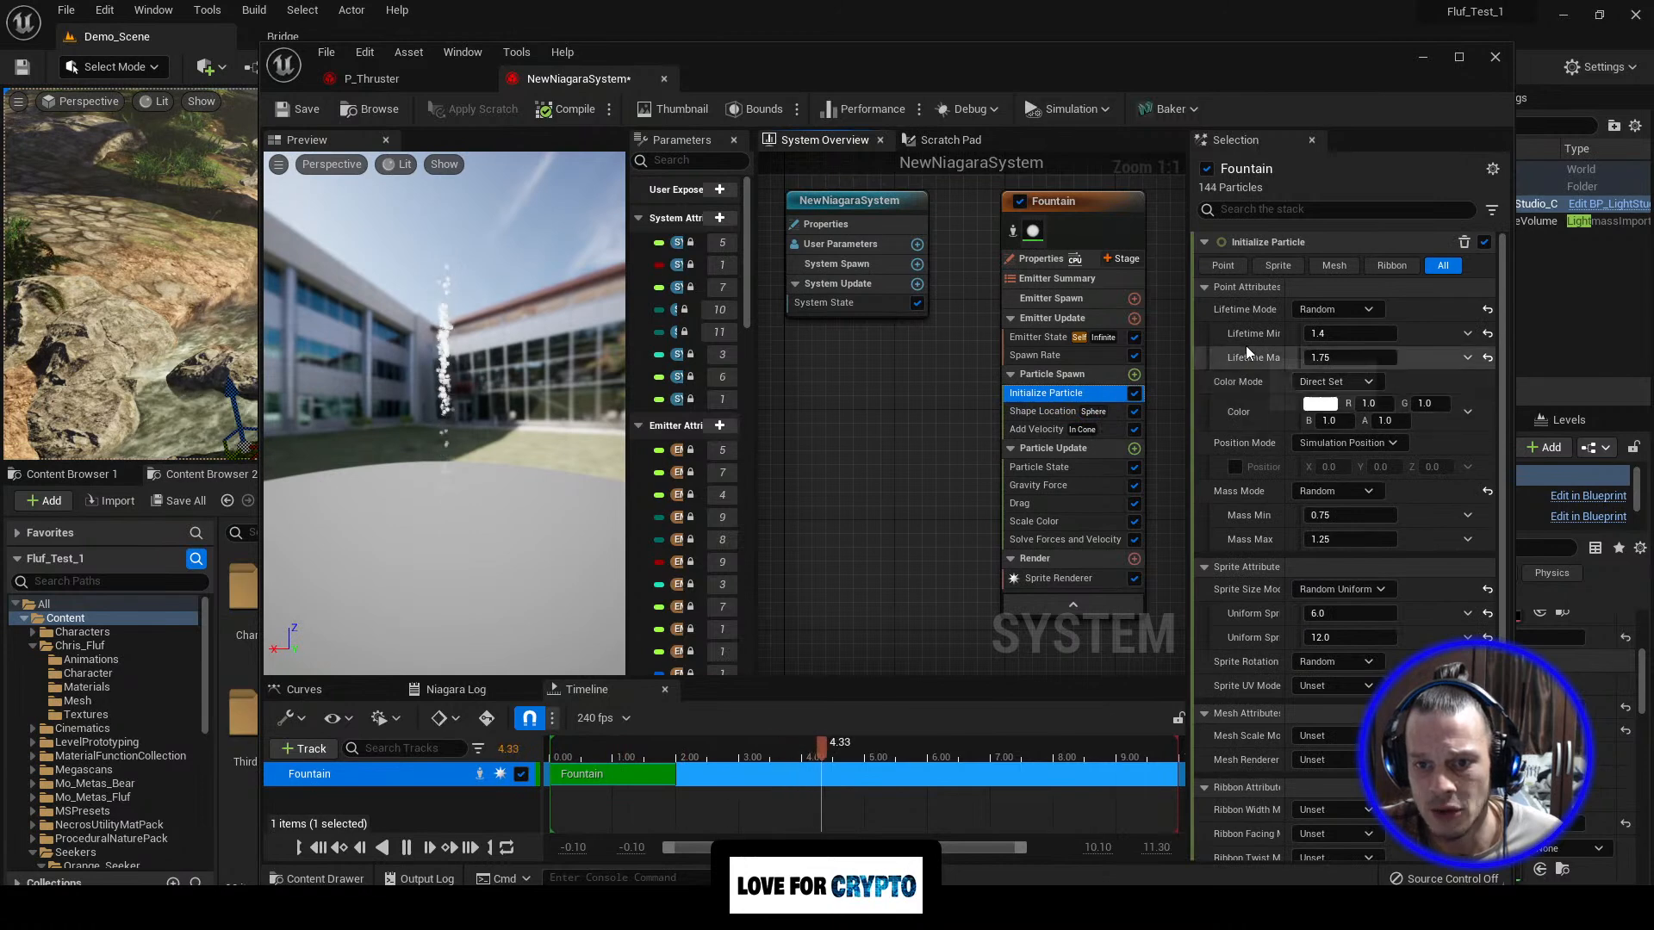
{"action": "left_click_drag", "start_coordinate": [1286, 342], "coordinate": [1323, 342]}
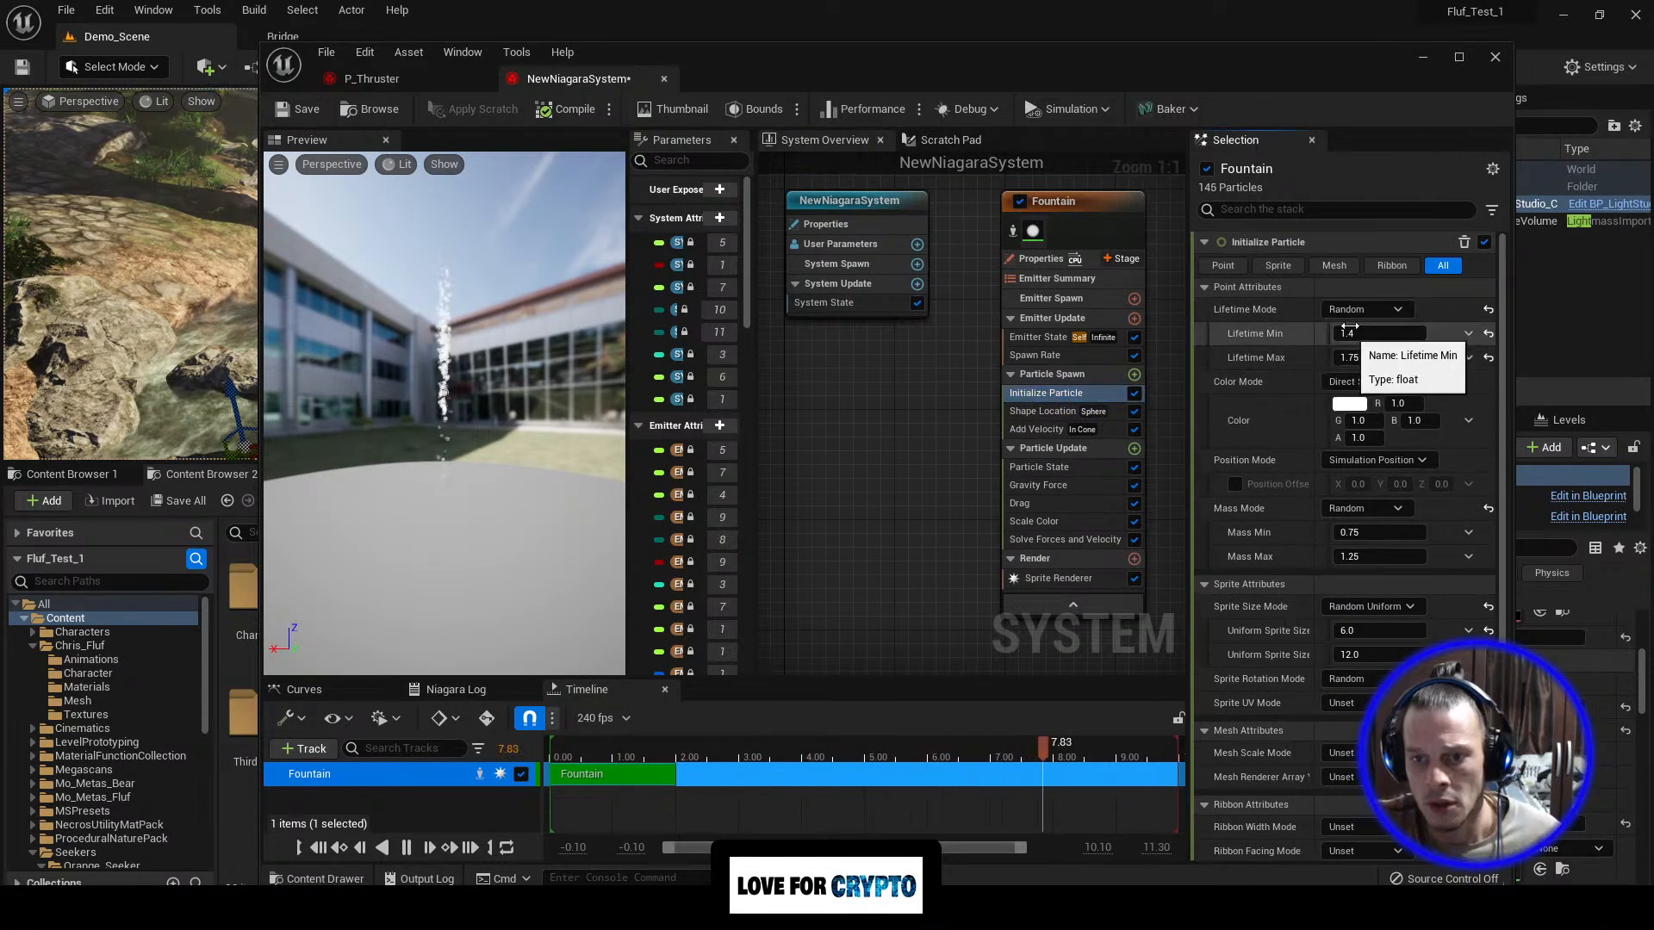
{"action": "left_click", "coordinate": [1350, 334]}
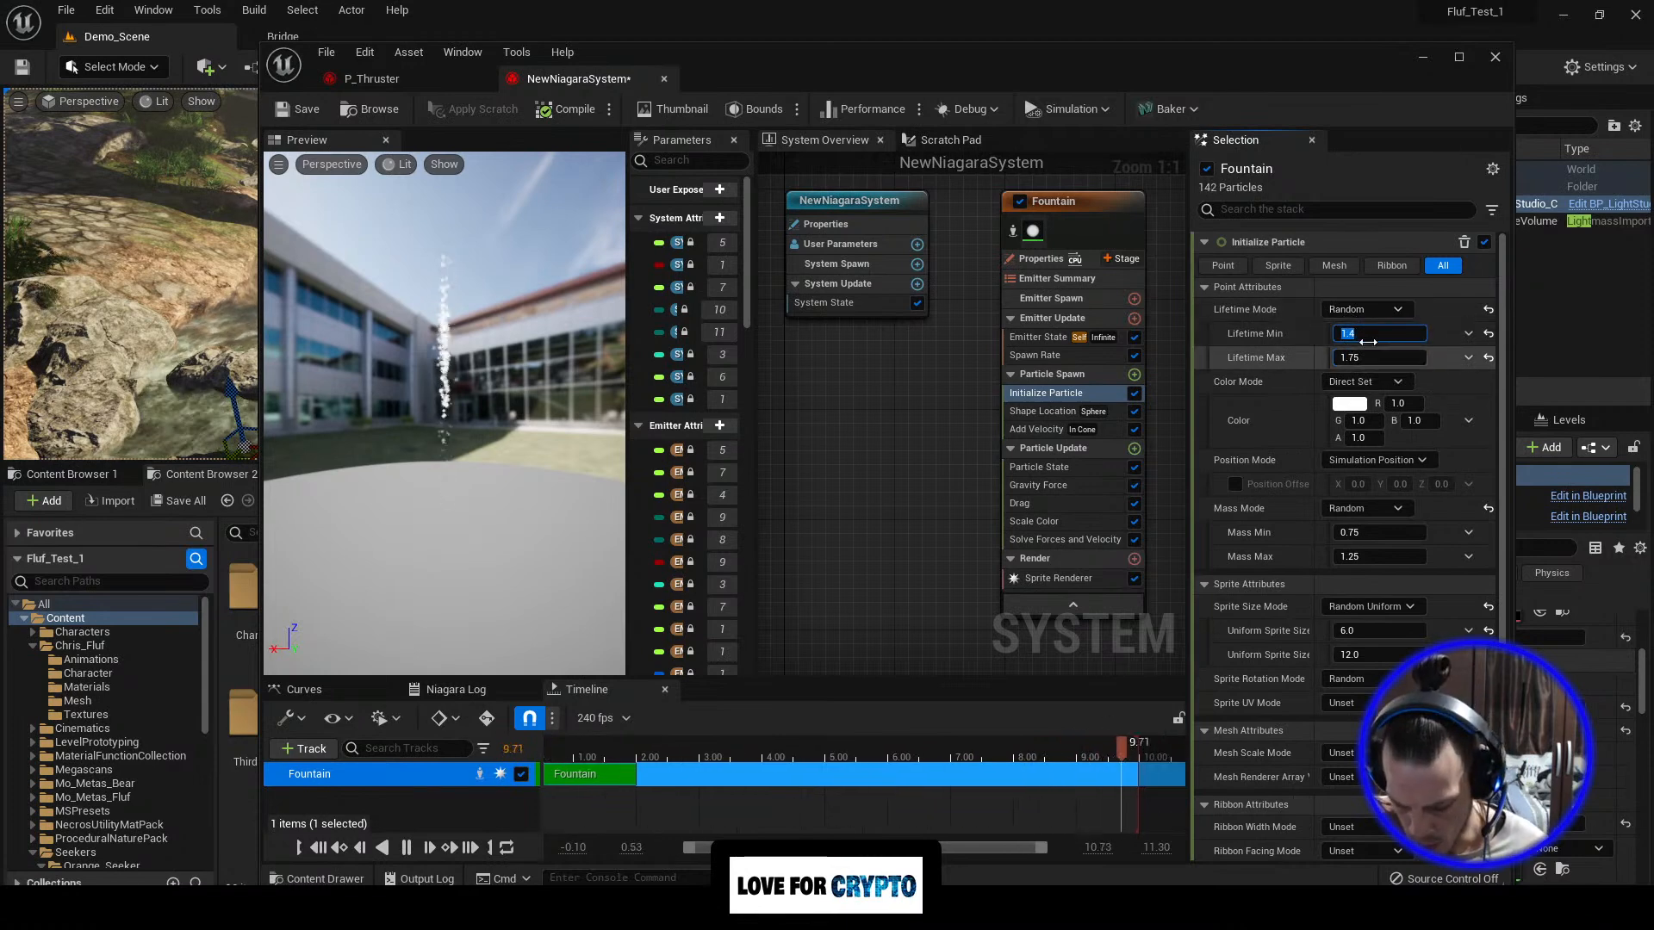
{"action": "type", "text": "0.02"}
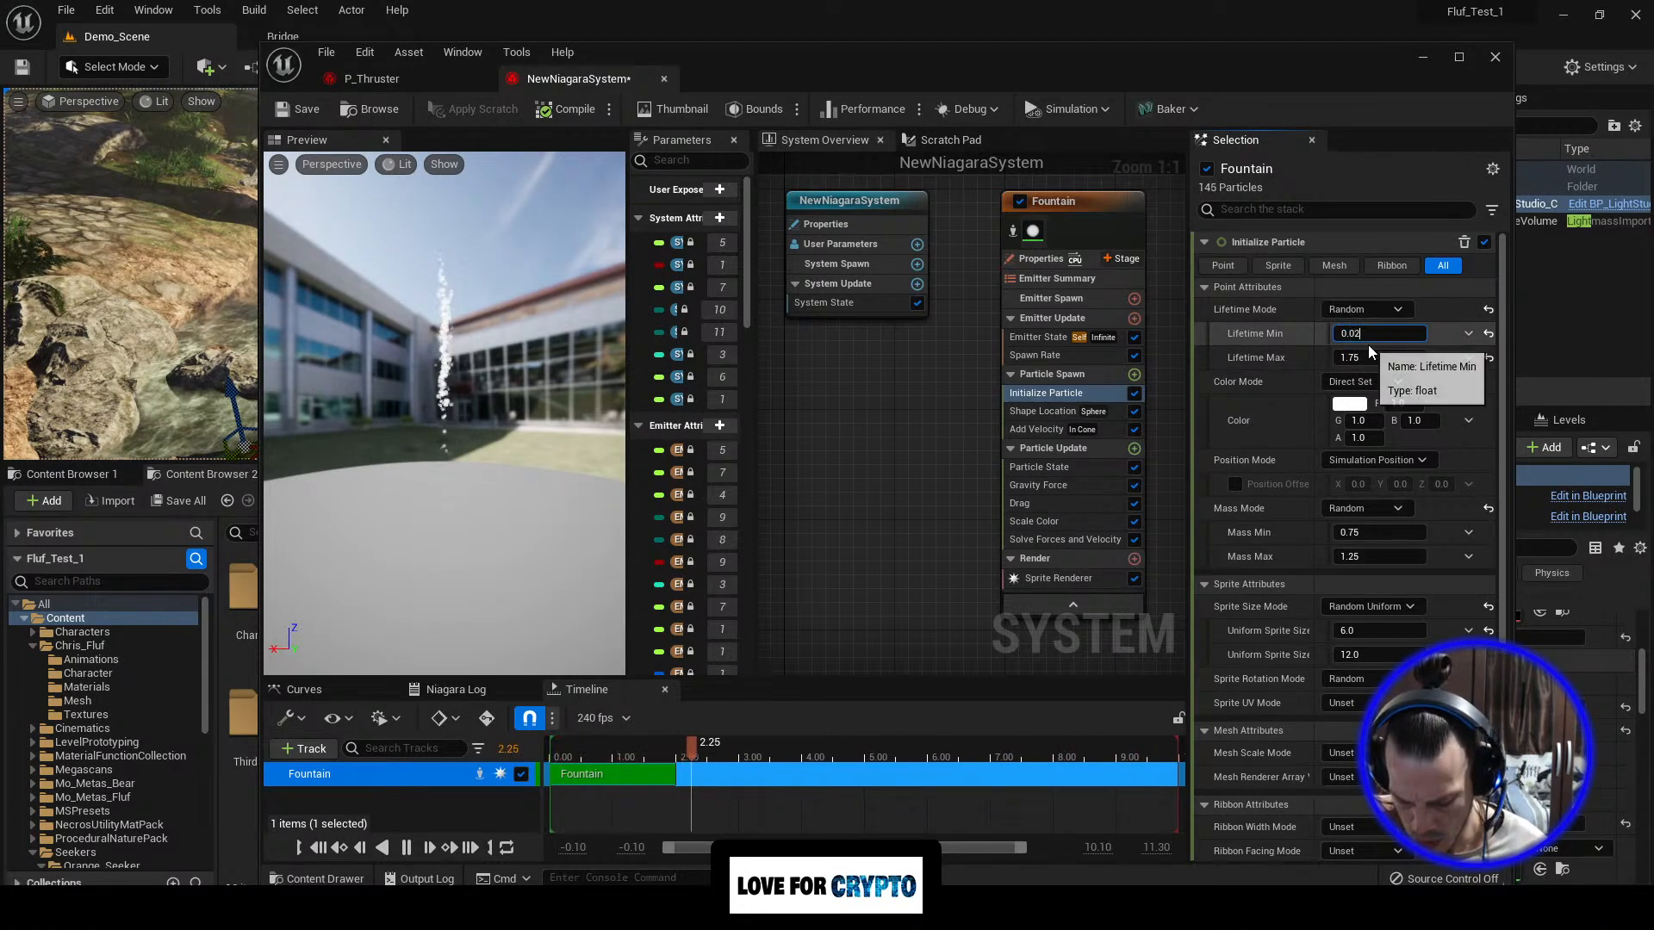
{"action": "key", "text": "Return"}
{"action": "left_click", "coordinate": [1357, 359]}
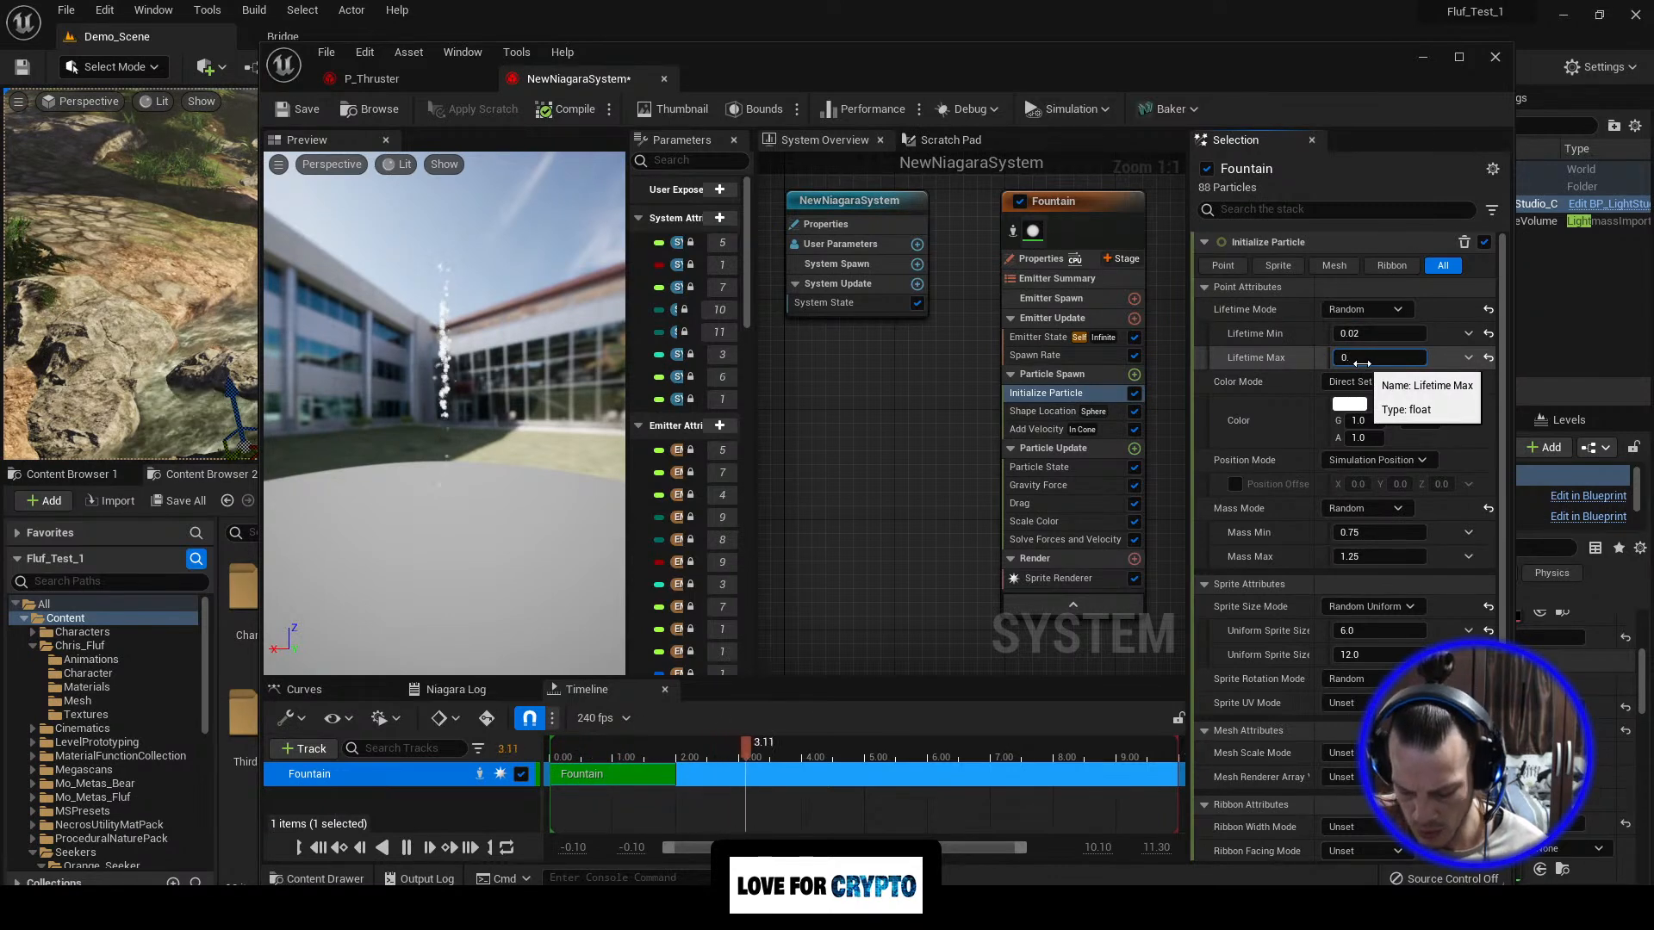
{"action": "type", "text": "0.3"}
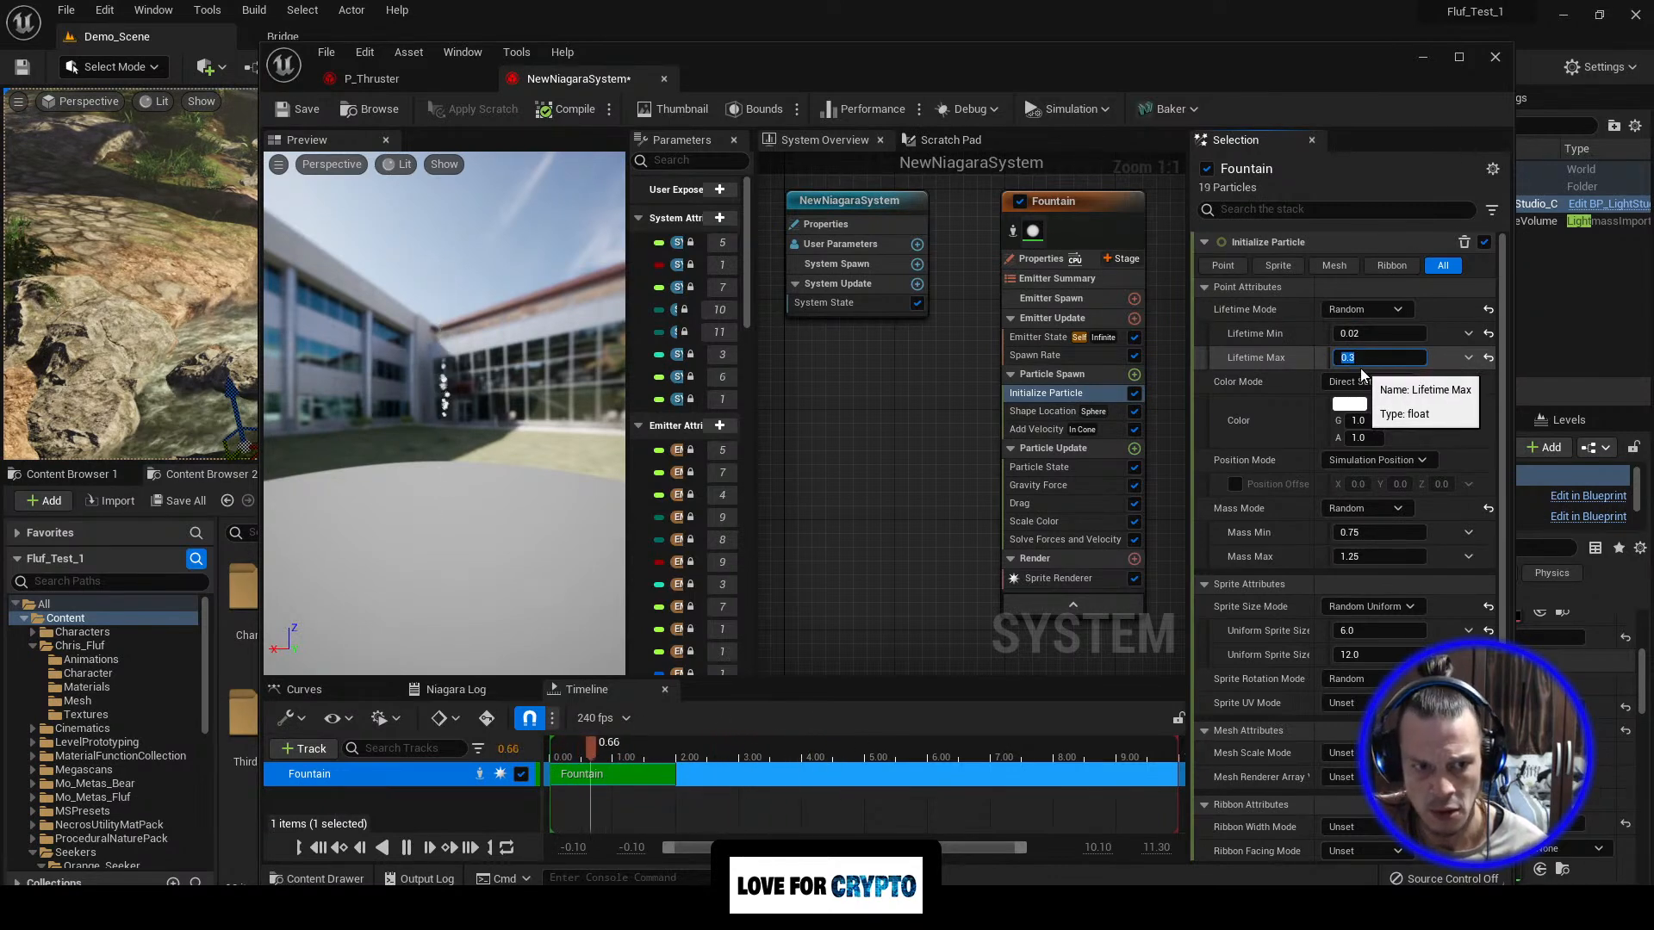
{"action": "key", "text": "Return"}
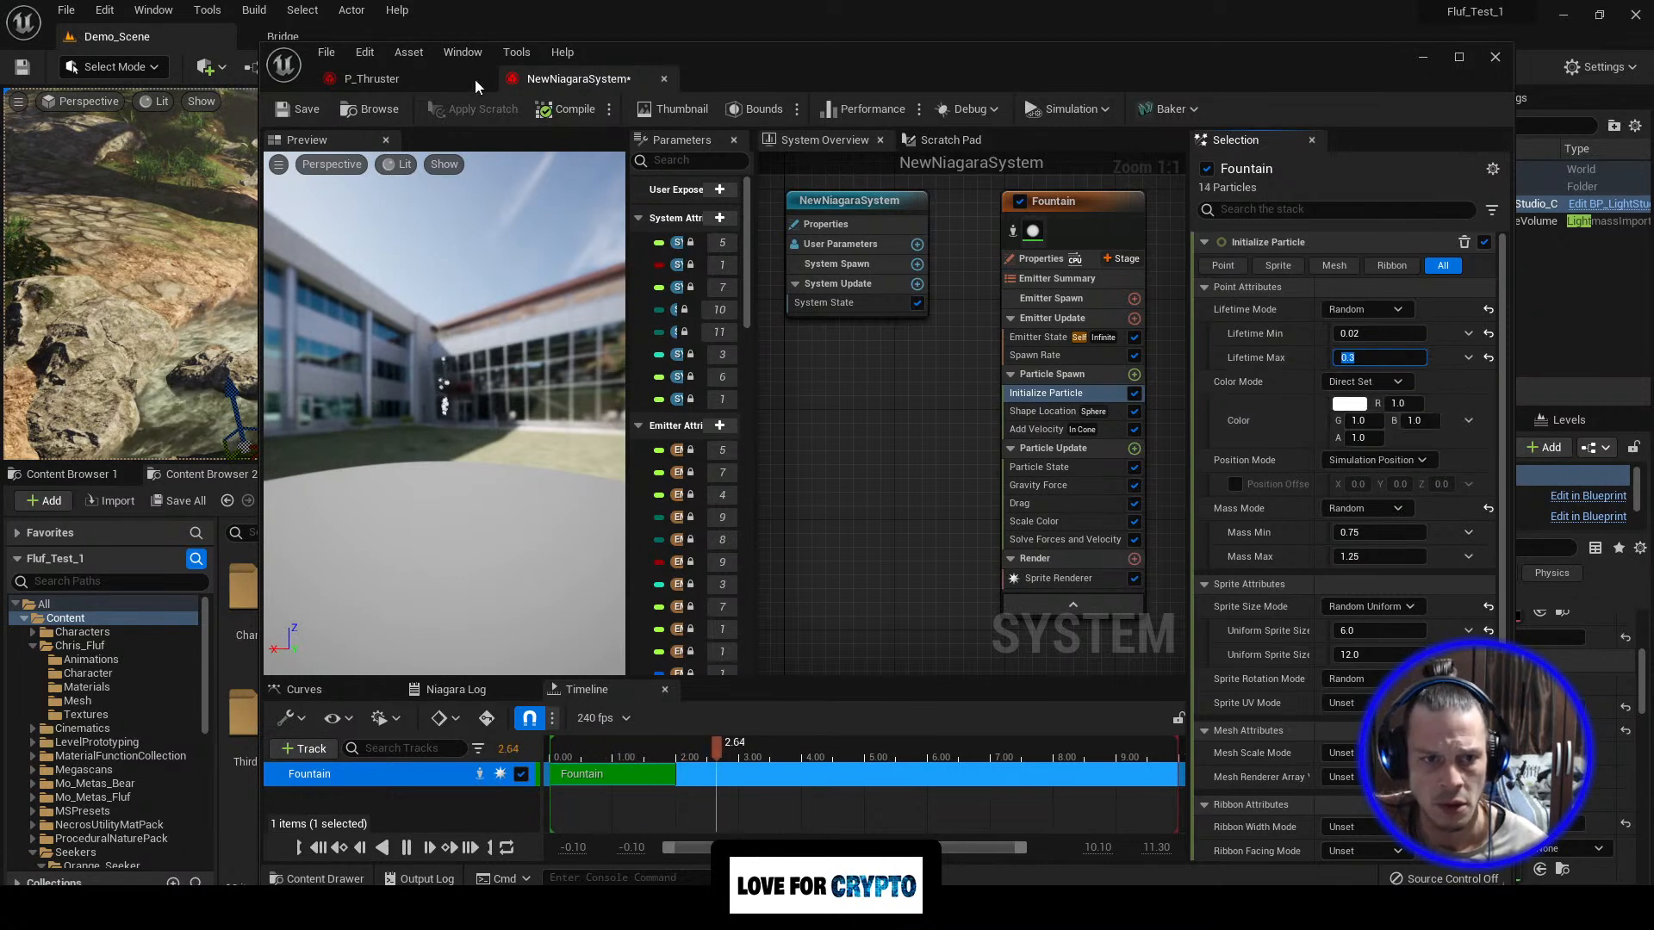
Step: Examine P_Thruster's Fountain emitter for its Initialize Particle lifetime and Add Velocity cone settings as a reference
{"action": "left_click", "coordinate": [426, 81]}
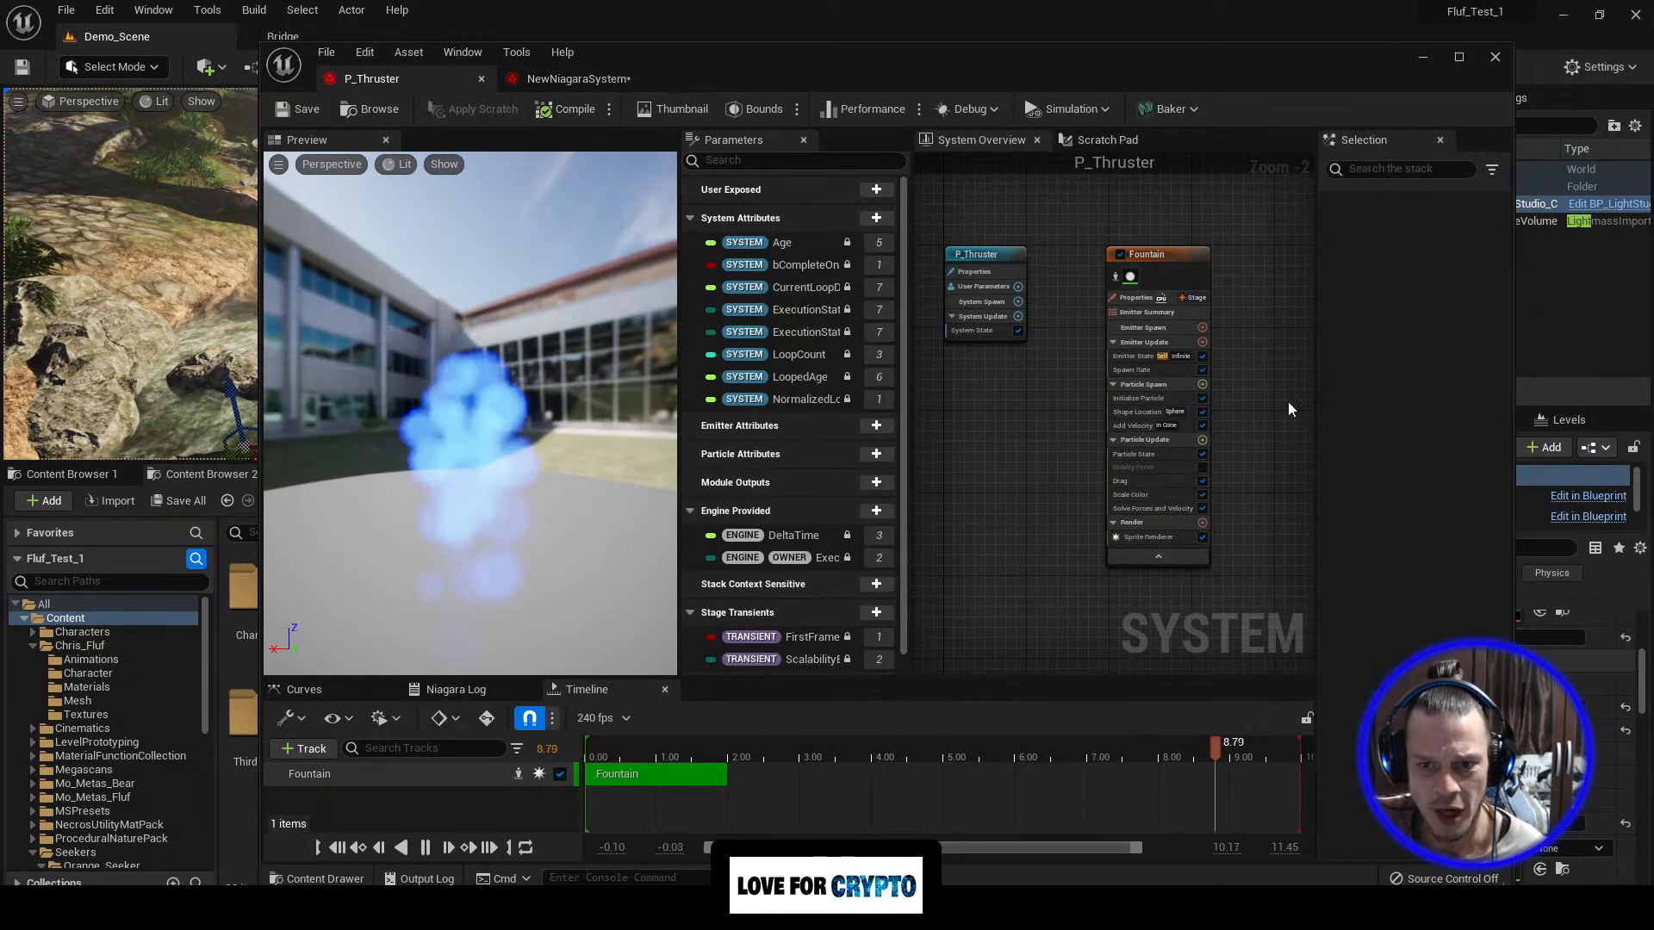
{"action": "left_click", "coordinate": [1168, 253]}
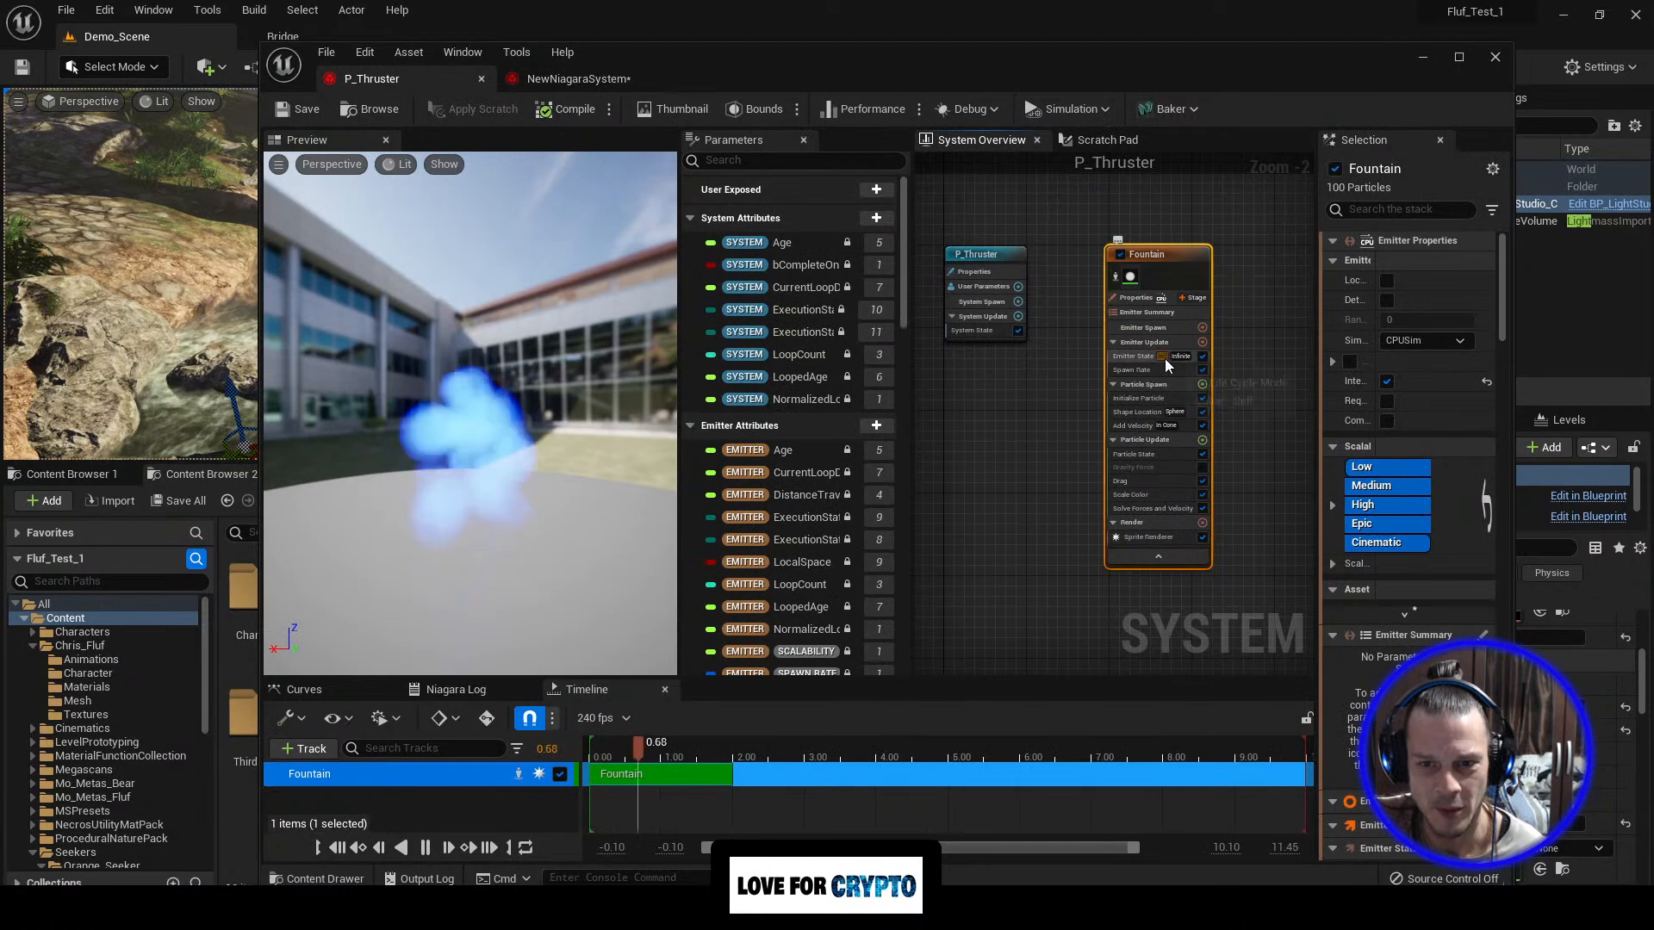
{"action": "scroll", "coordinate": [1165, 358], "scroll_direction": "up", "scroll_amount": 2}
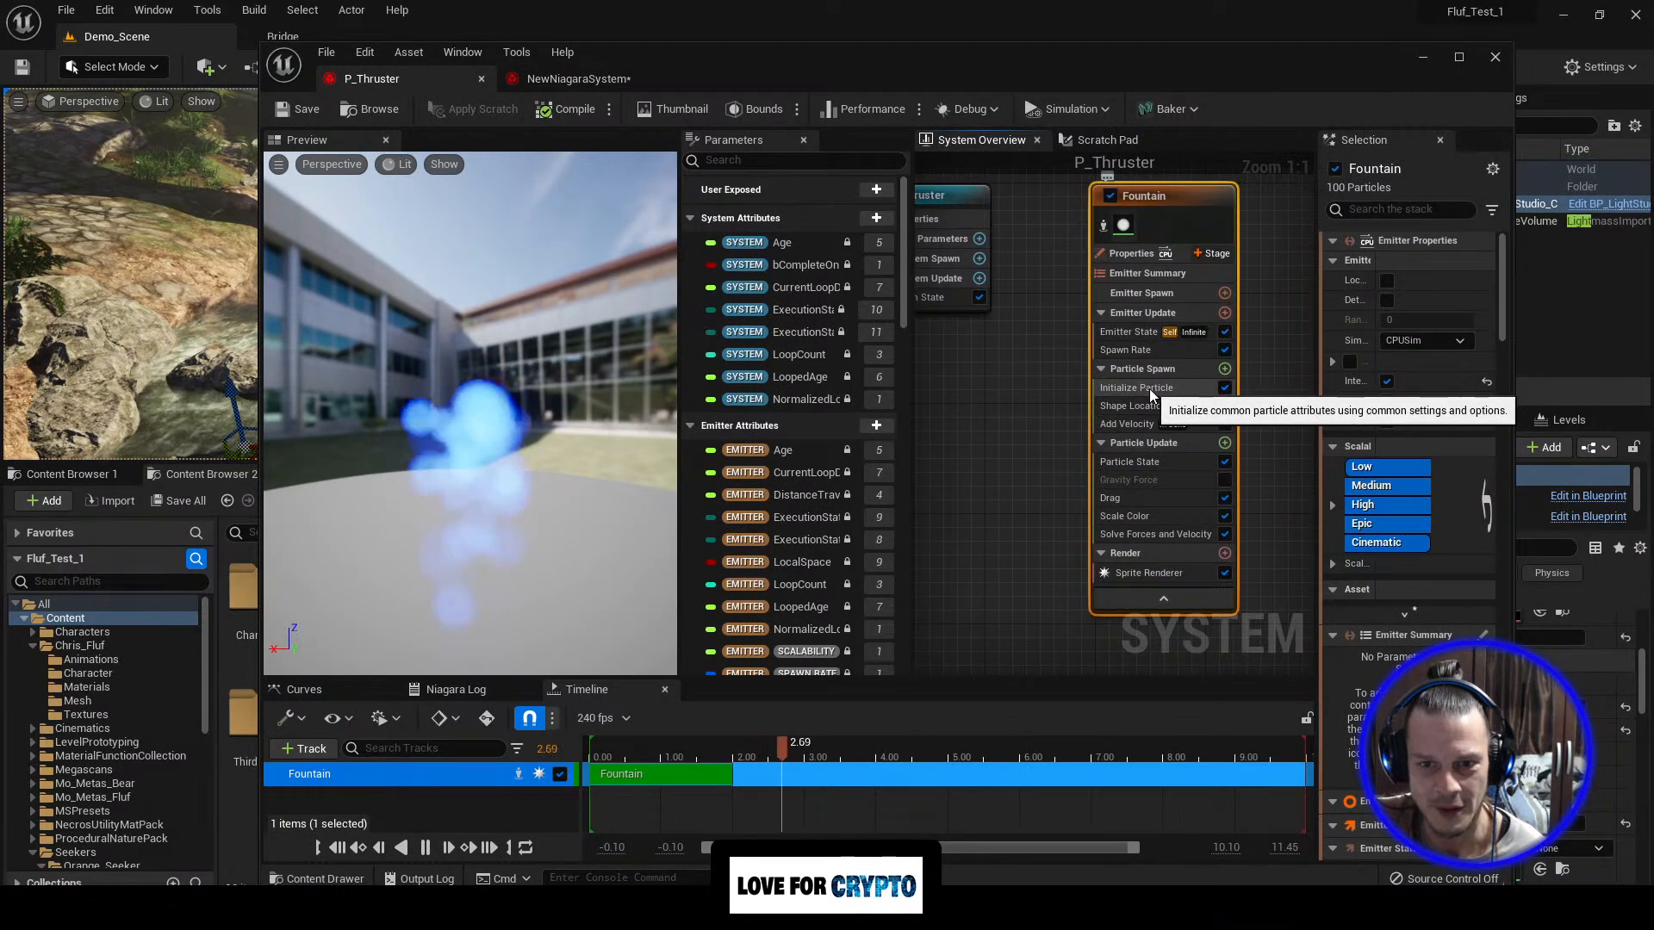
{"action": "left_click", "coordinate": [1150, 390]}
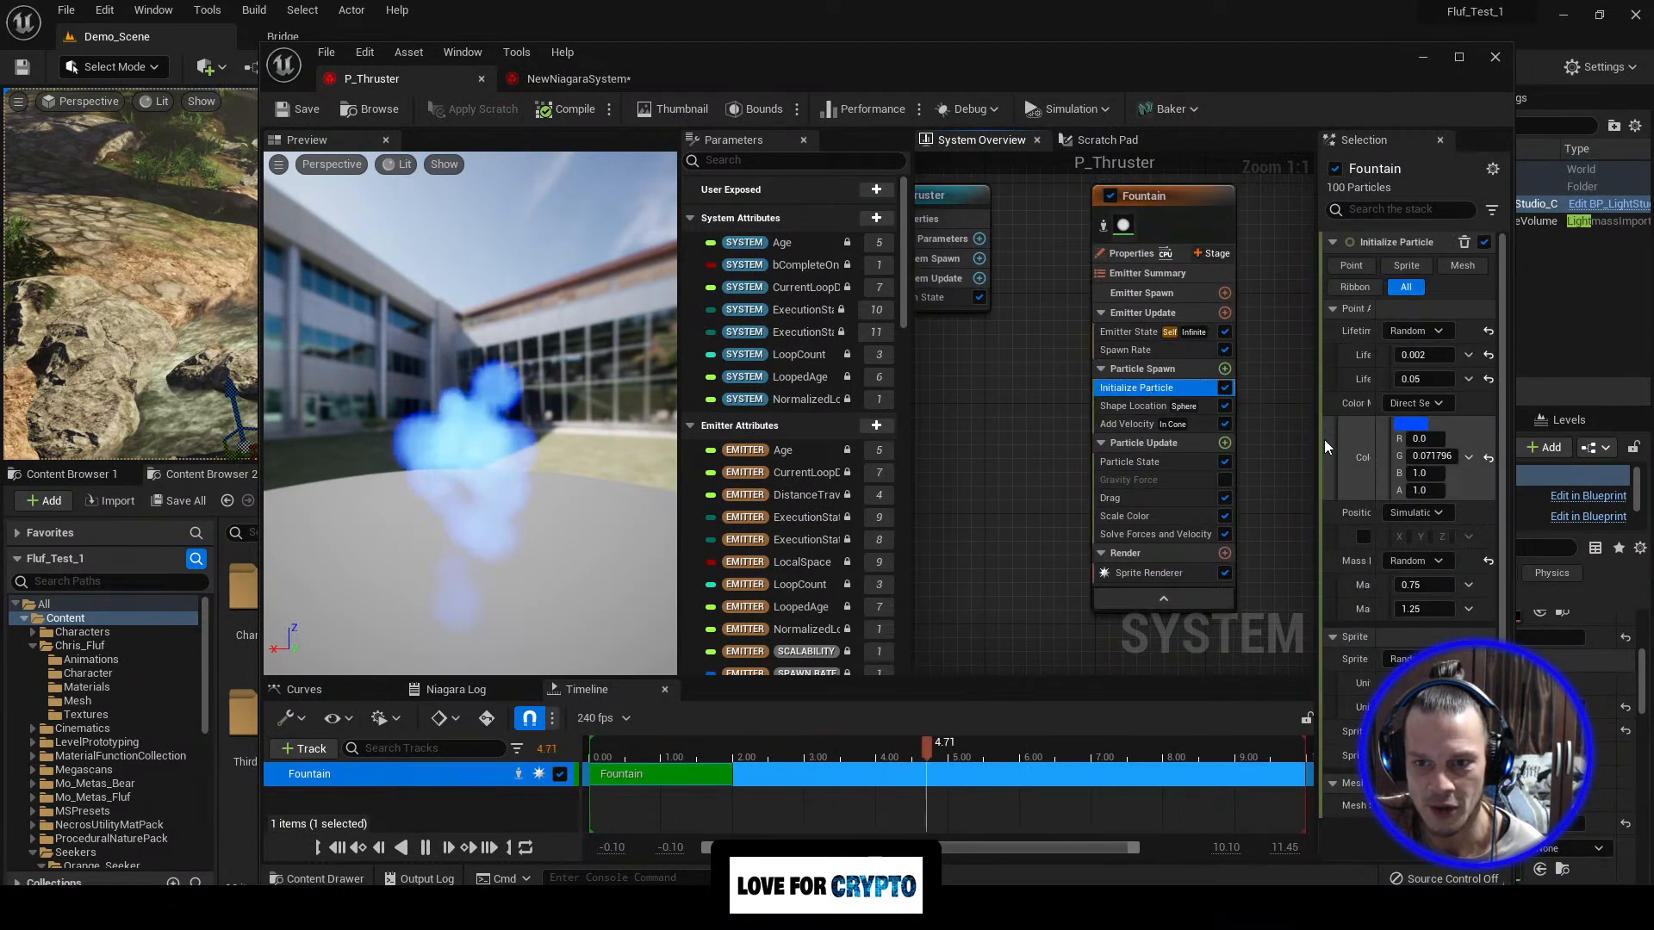
{"action": "left_click_drag", "start_coordinate": [1316, 443], "coordinate": [1242, 444]}
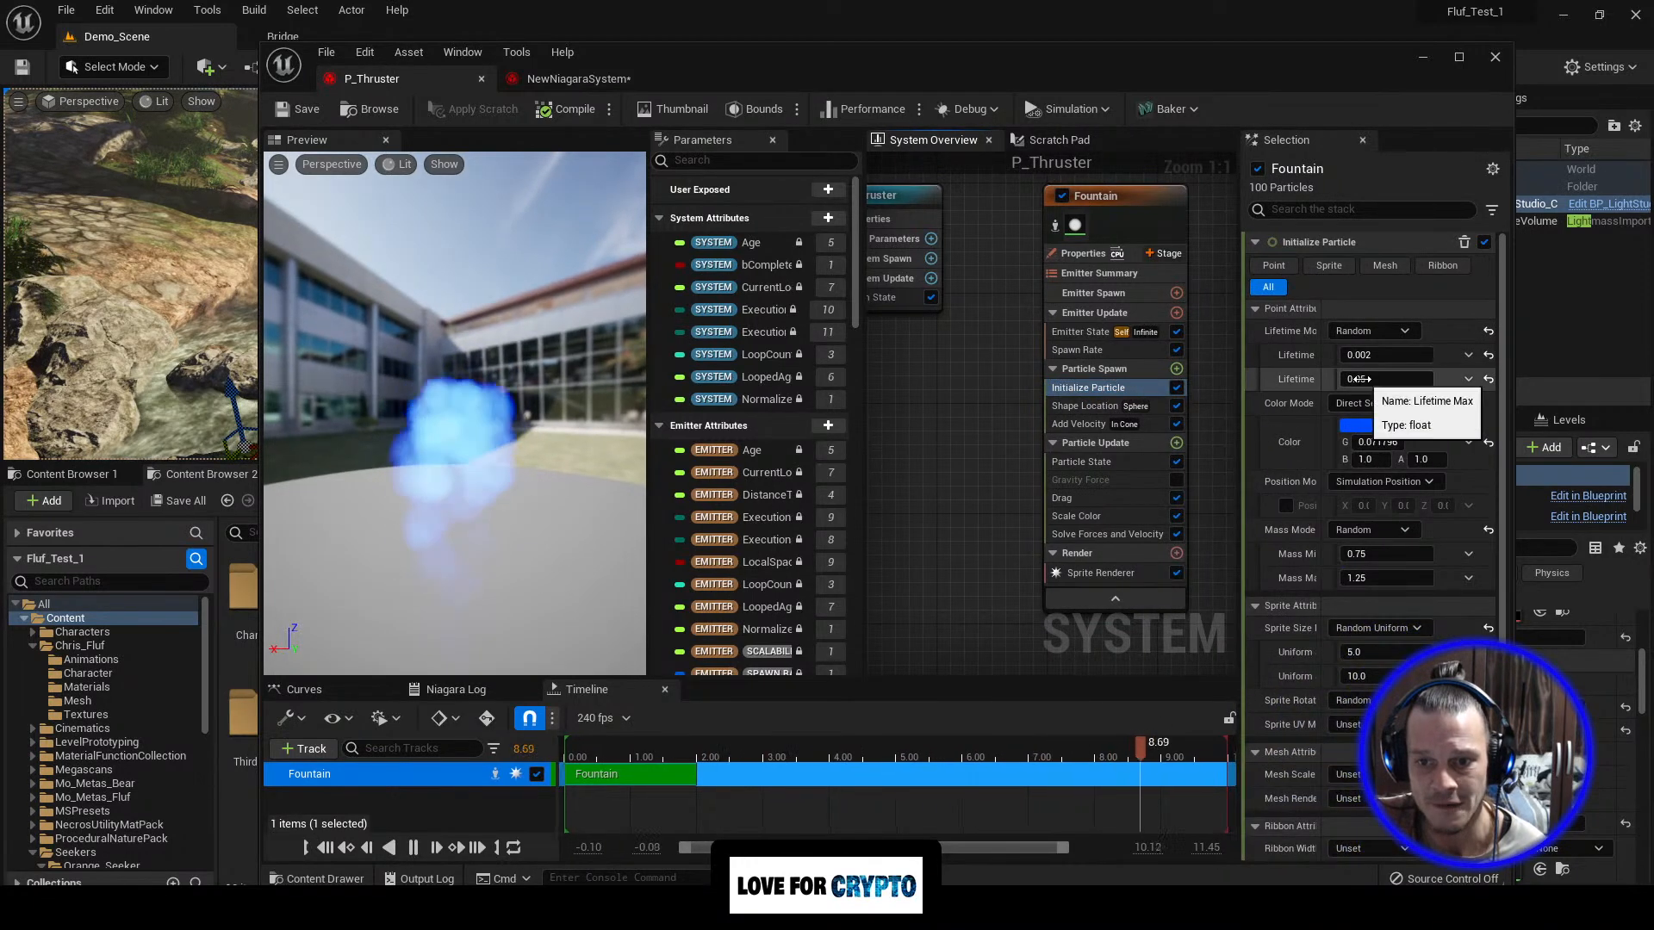
{"action": "left_click", "coordinate": [1086, 423]}
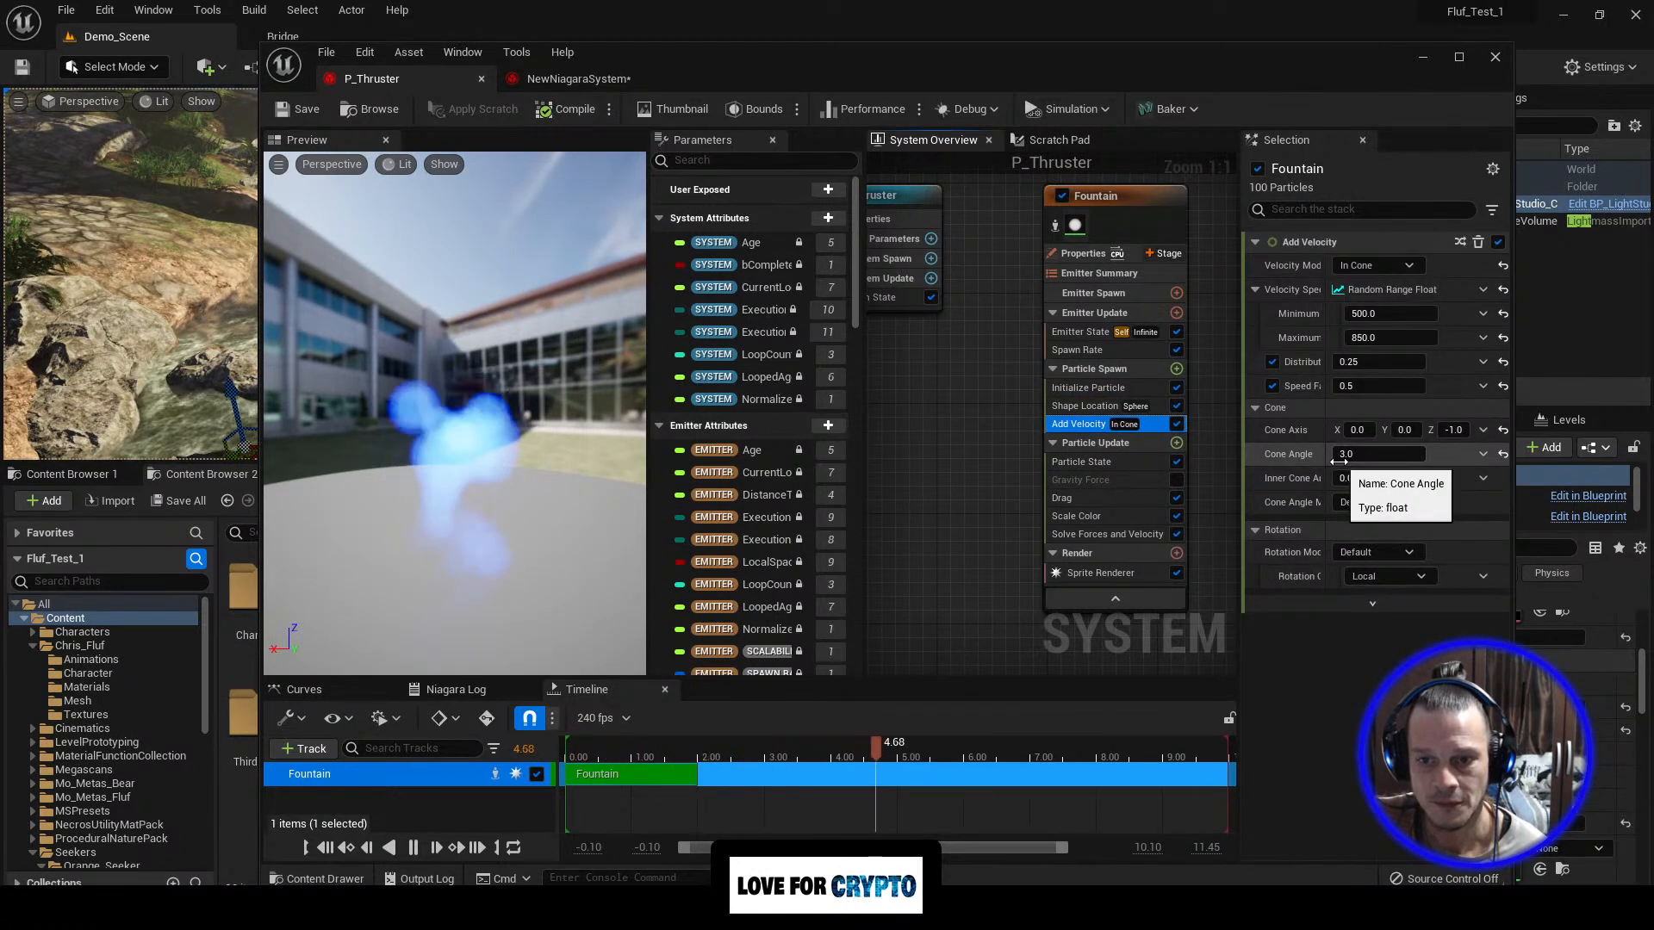
Step: Set the new system's Add Velocity Cone Axis Z to -1 and bring up its Initialize Particle settings
{"action": "left_click", "coordinate": [621, 83]}
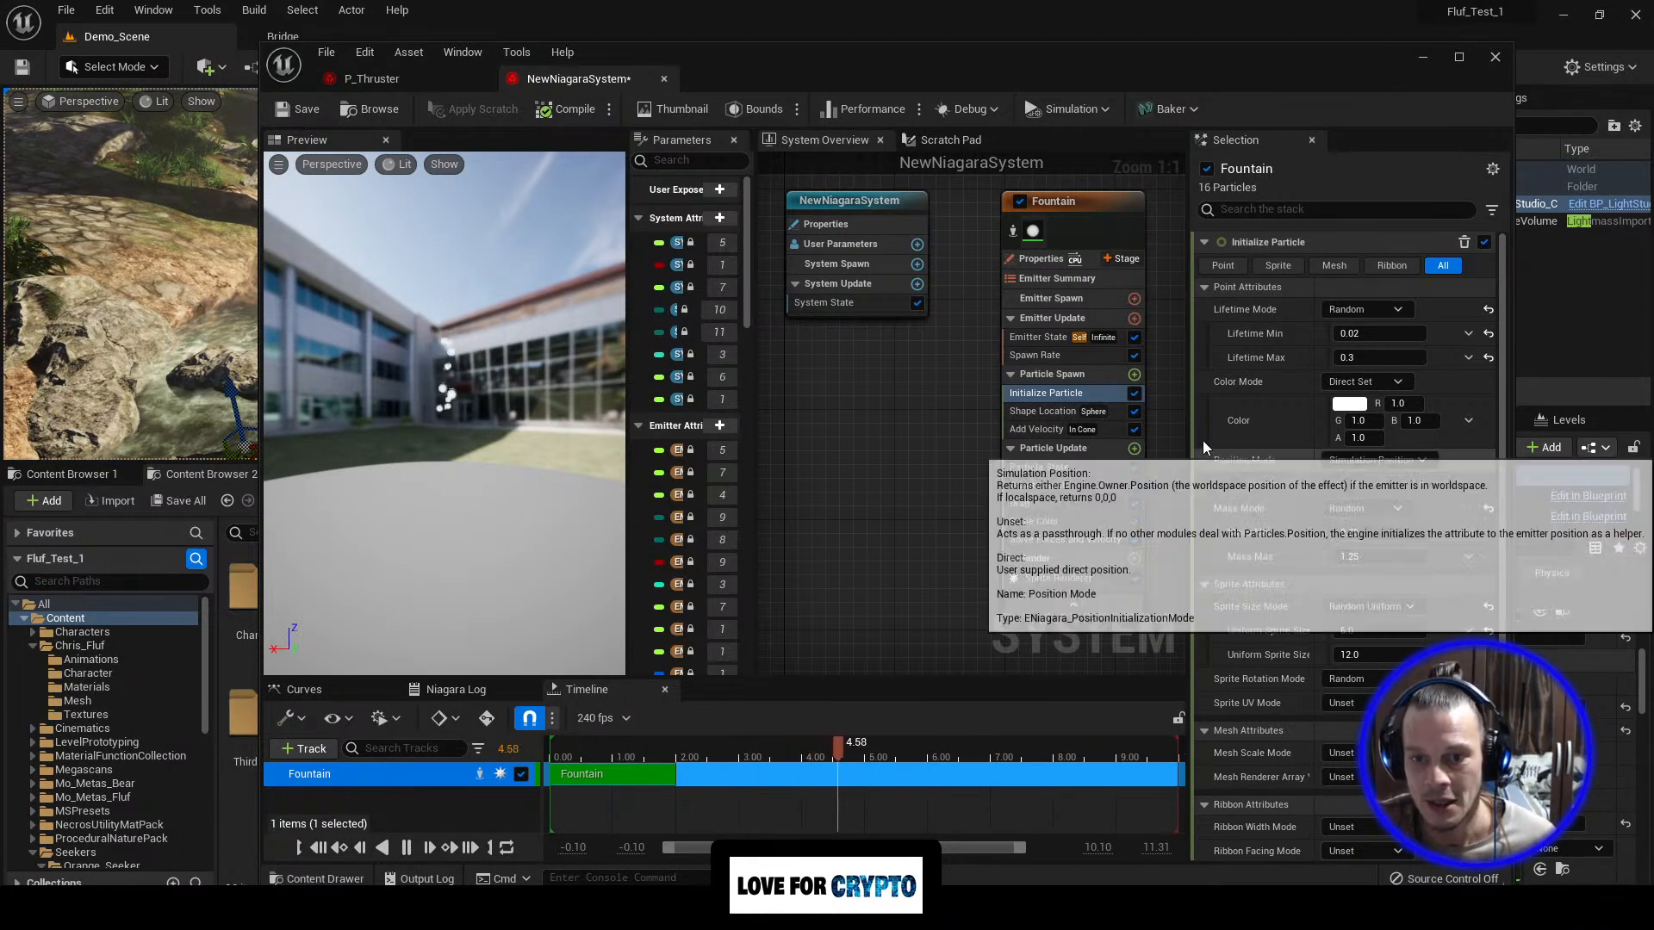
{"action": "left_click", "coordinate": [1044, 430]}
{"action": "left_click", "coordinate": [1450, 431]}
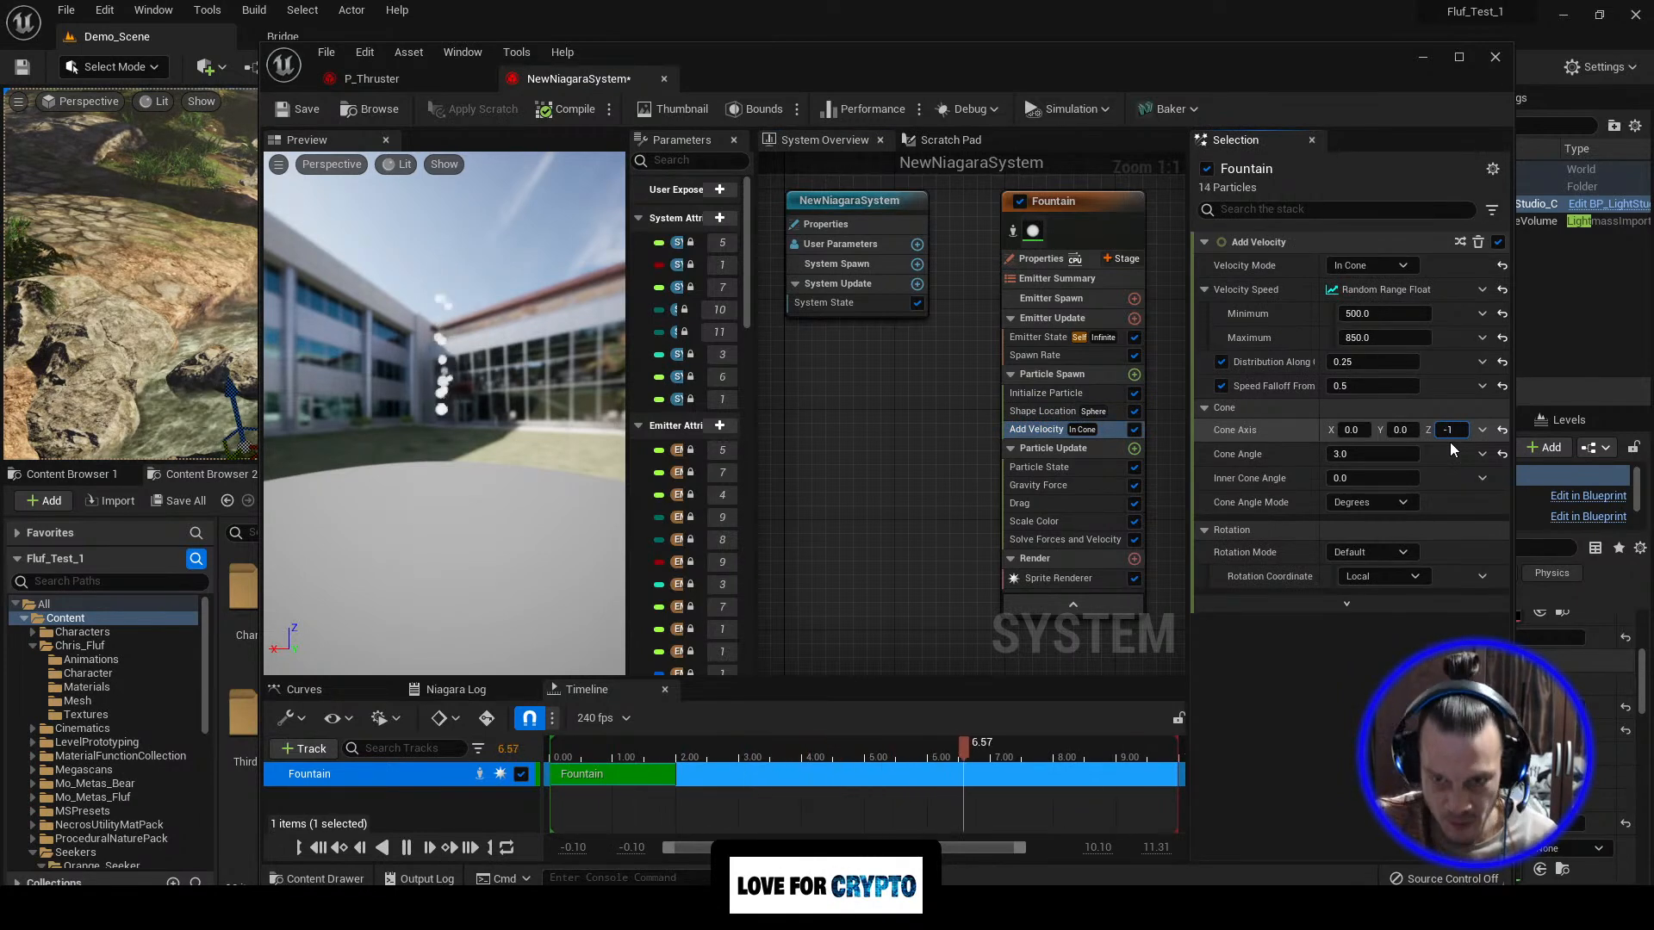
{"action": "key", "text": "Return"}
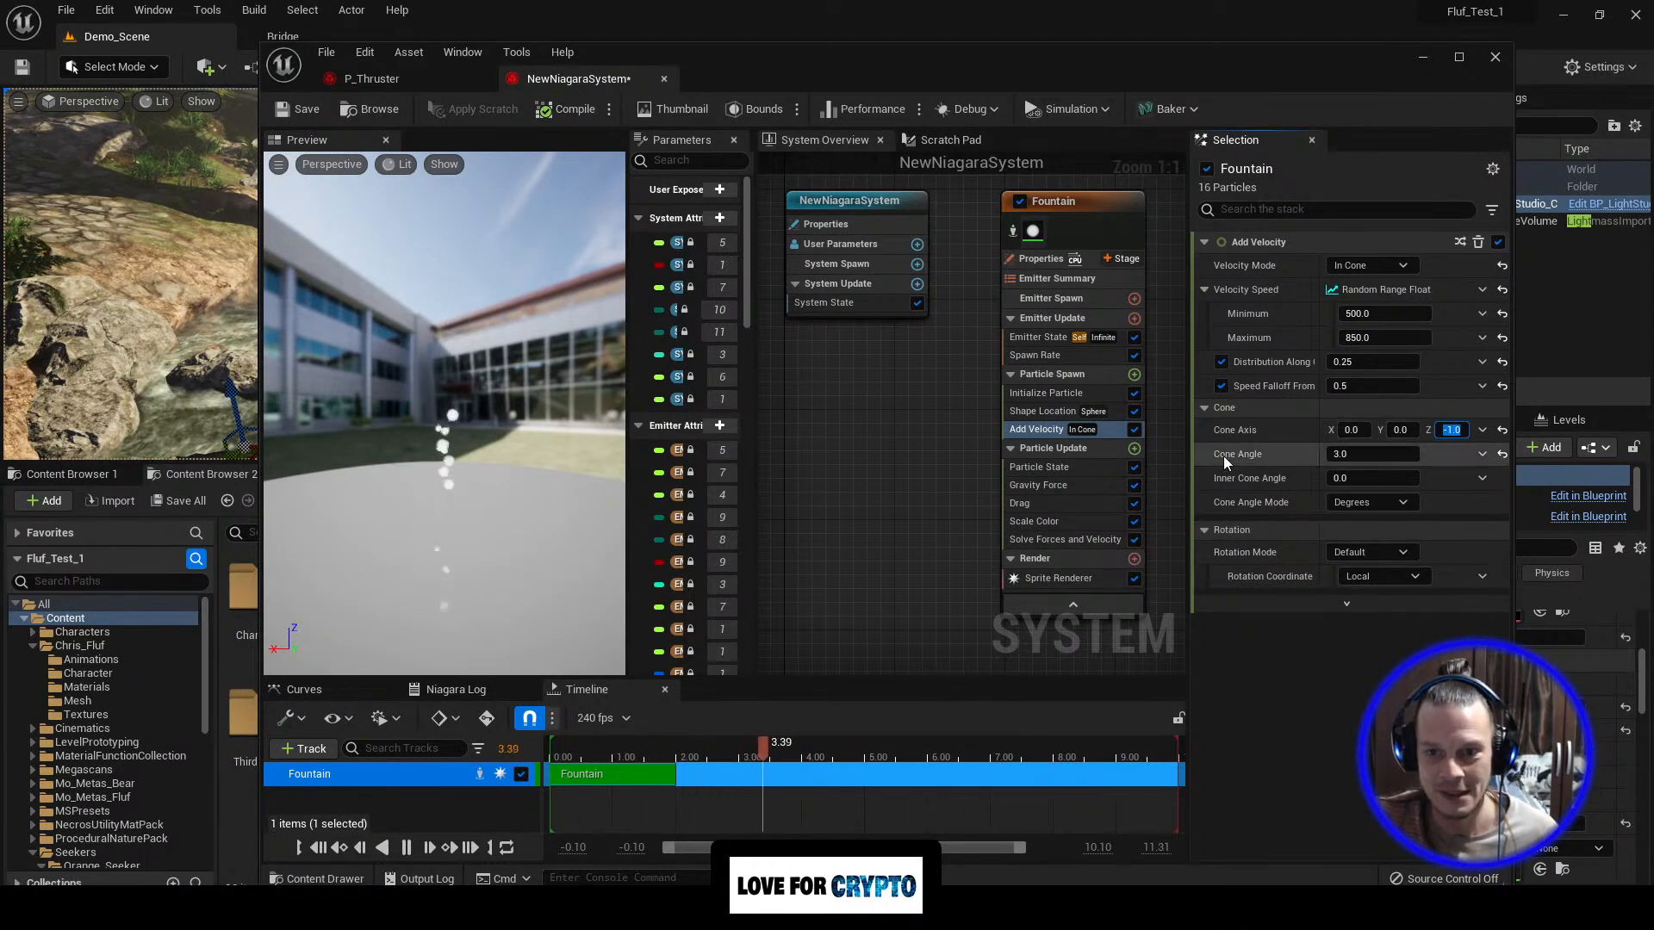
{"action": "left_click", "coordinate": [1063, 393]}
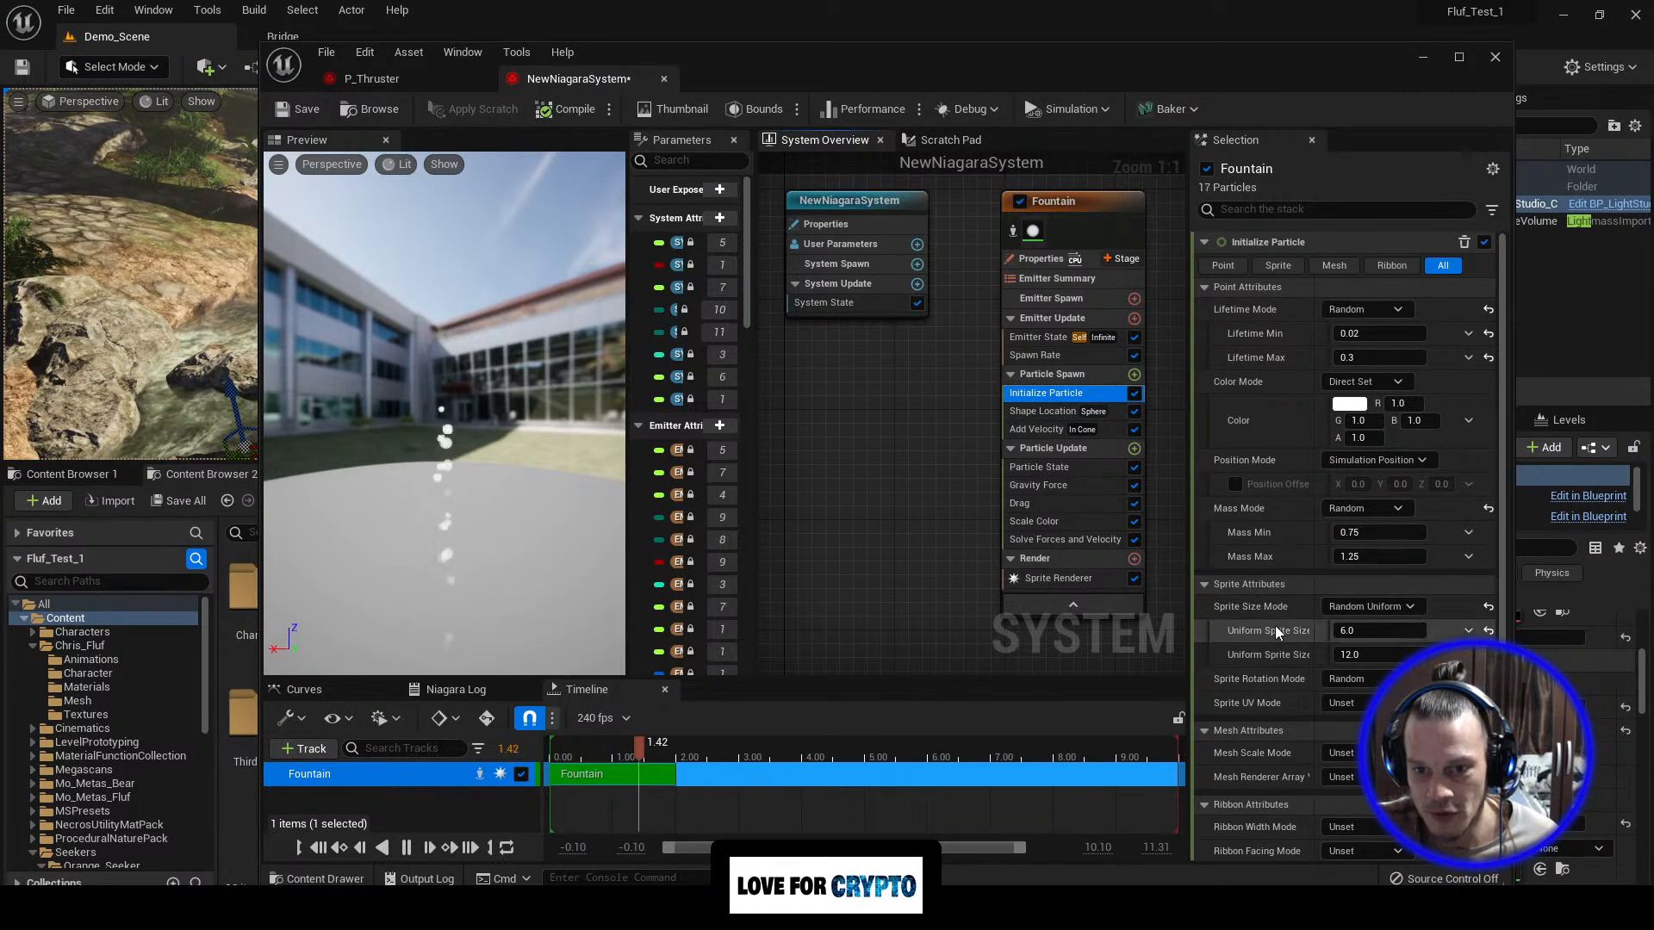
Step: Examine the Emitter State, Shape Location and Initialize Particle settings of P_Thruster's Fountain emitter as a reference
{"action": "scroll", "coordinate": [1275, 633], "scroll_direction": "down", "scroll_amount": 2}
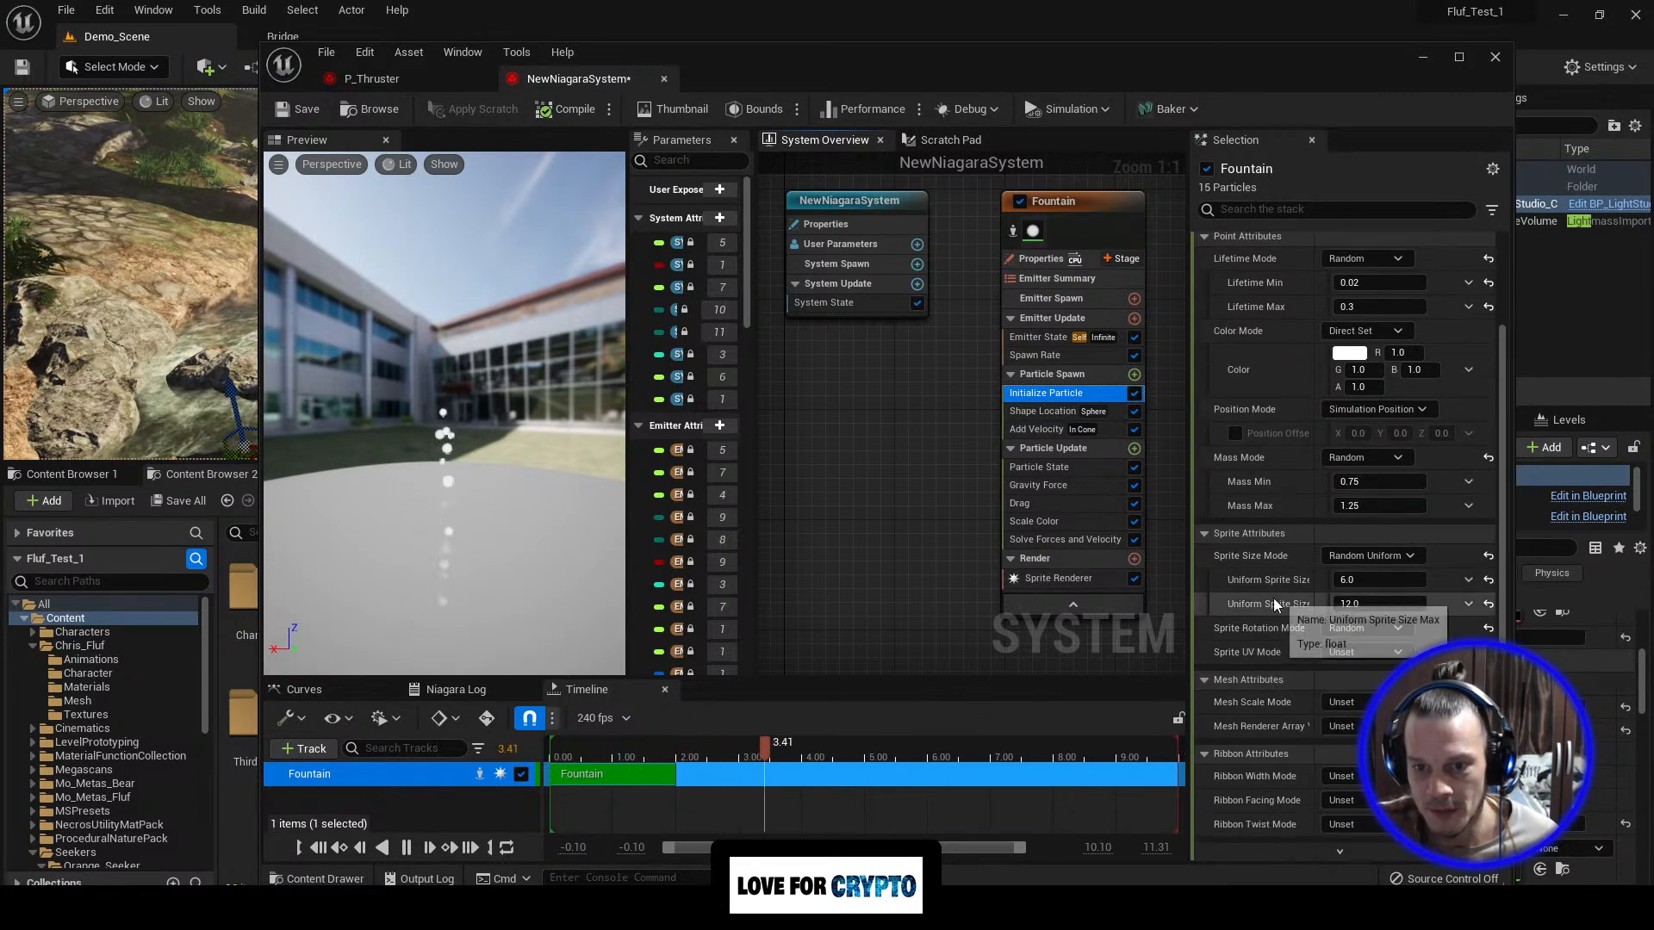
{"action": "left_click", "coordinate": [371, 78]}
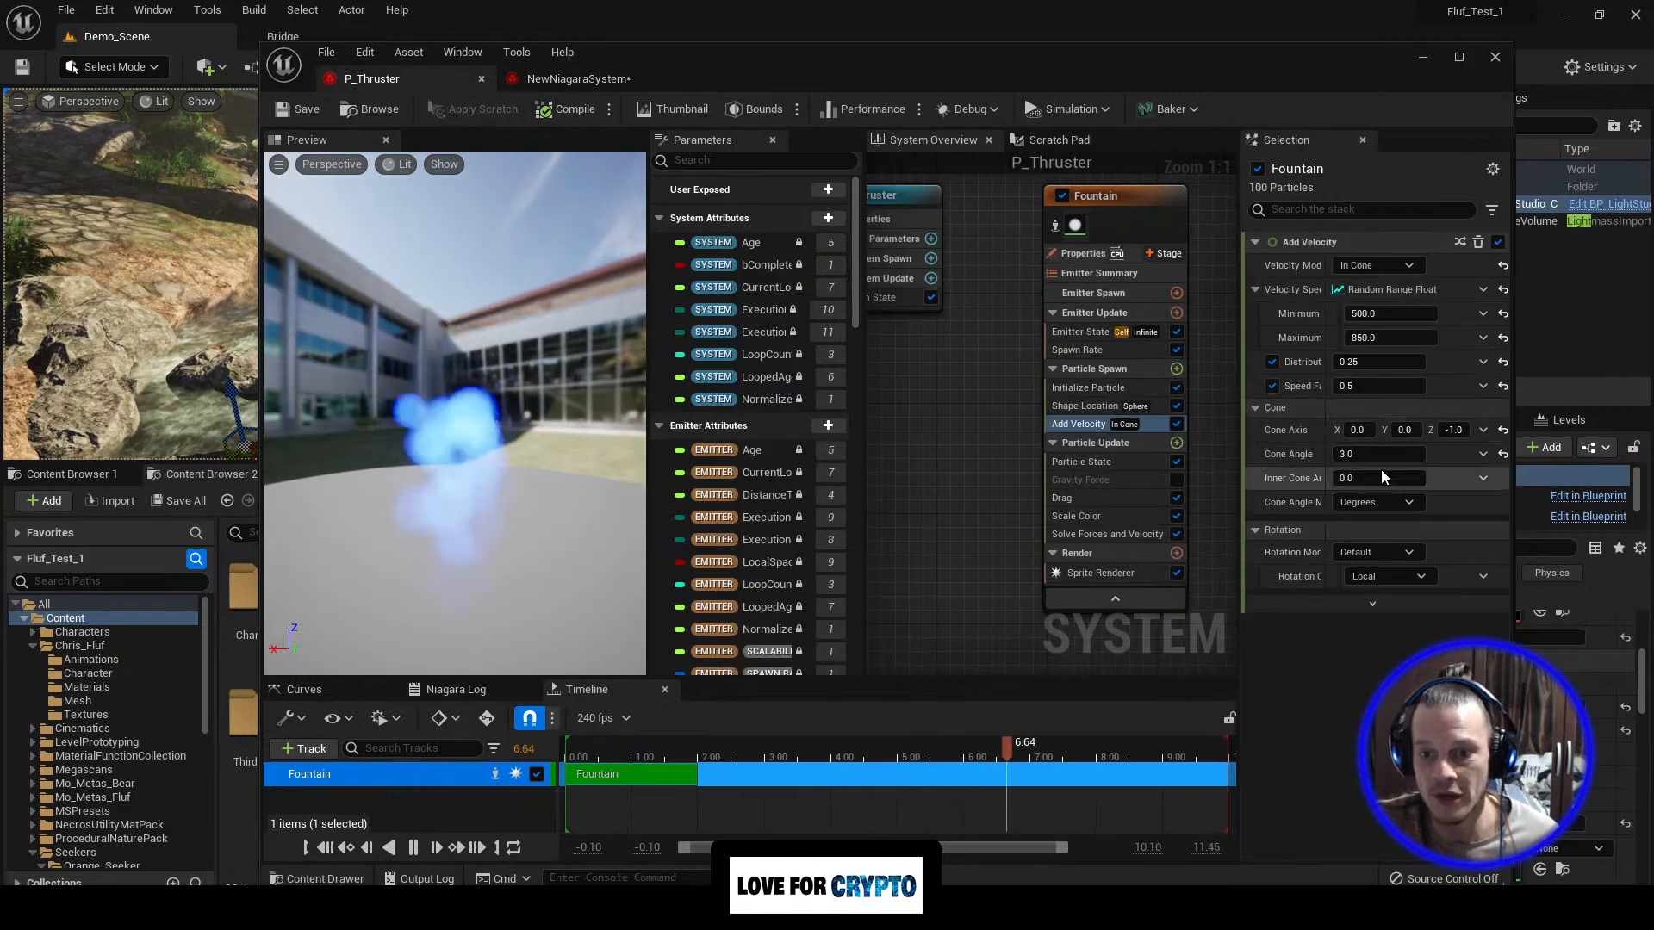
{"action": "left_click", "coordinate": [1092, 335]}
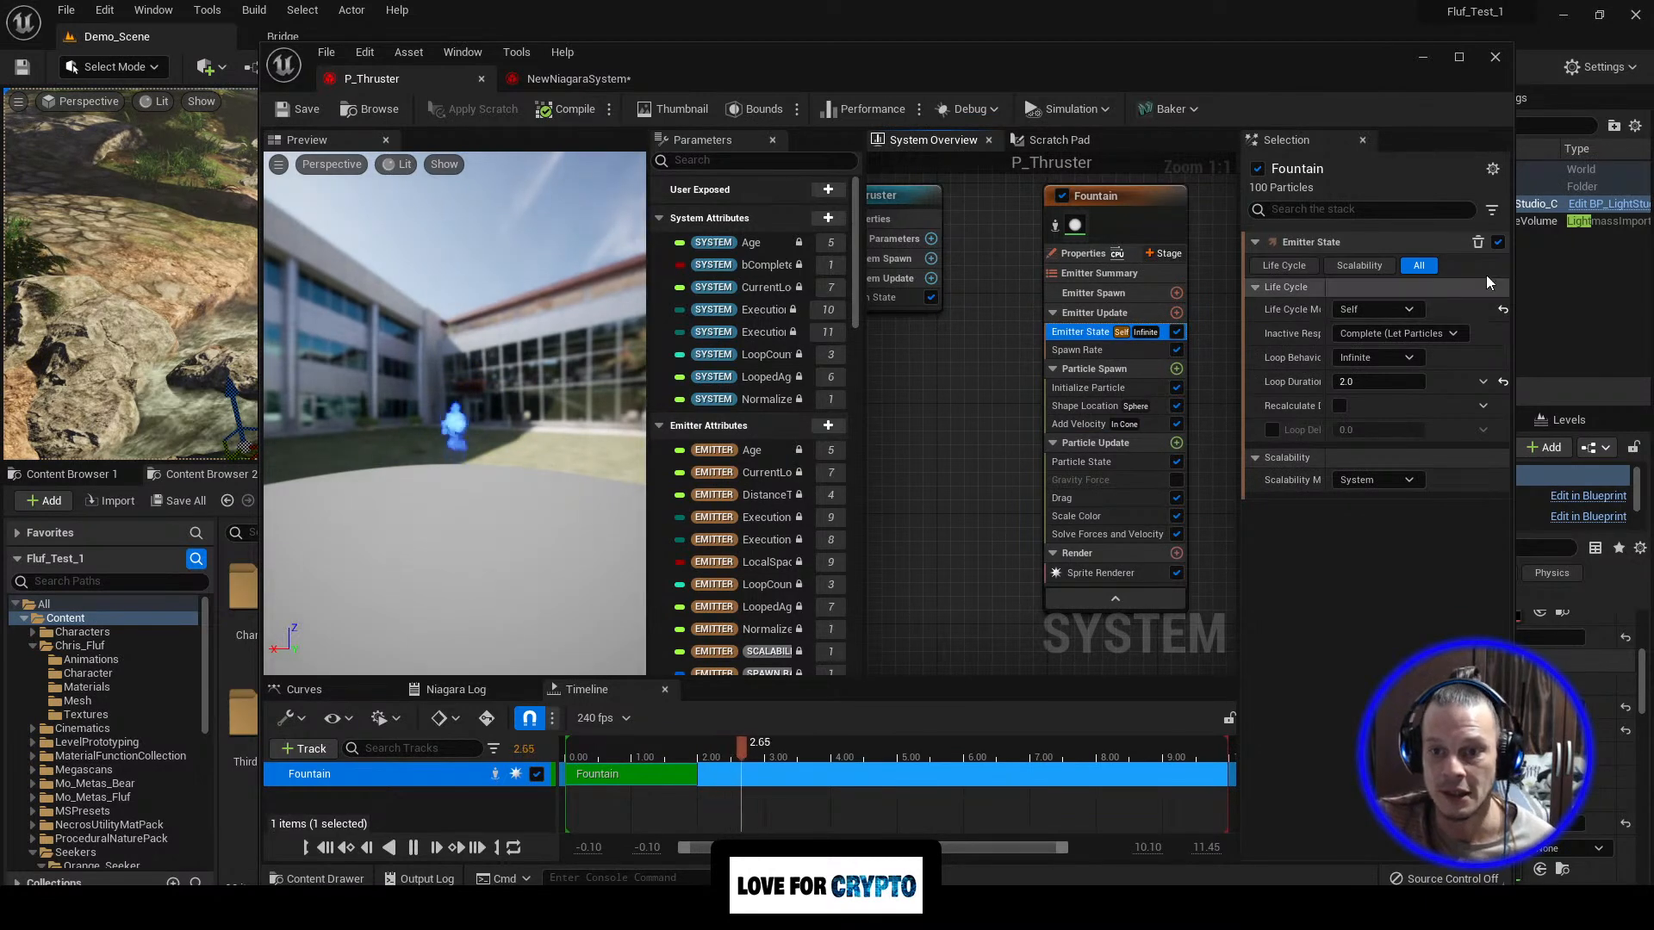
{"action": "left_click", "coordinate": [1093, 407]}
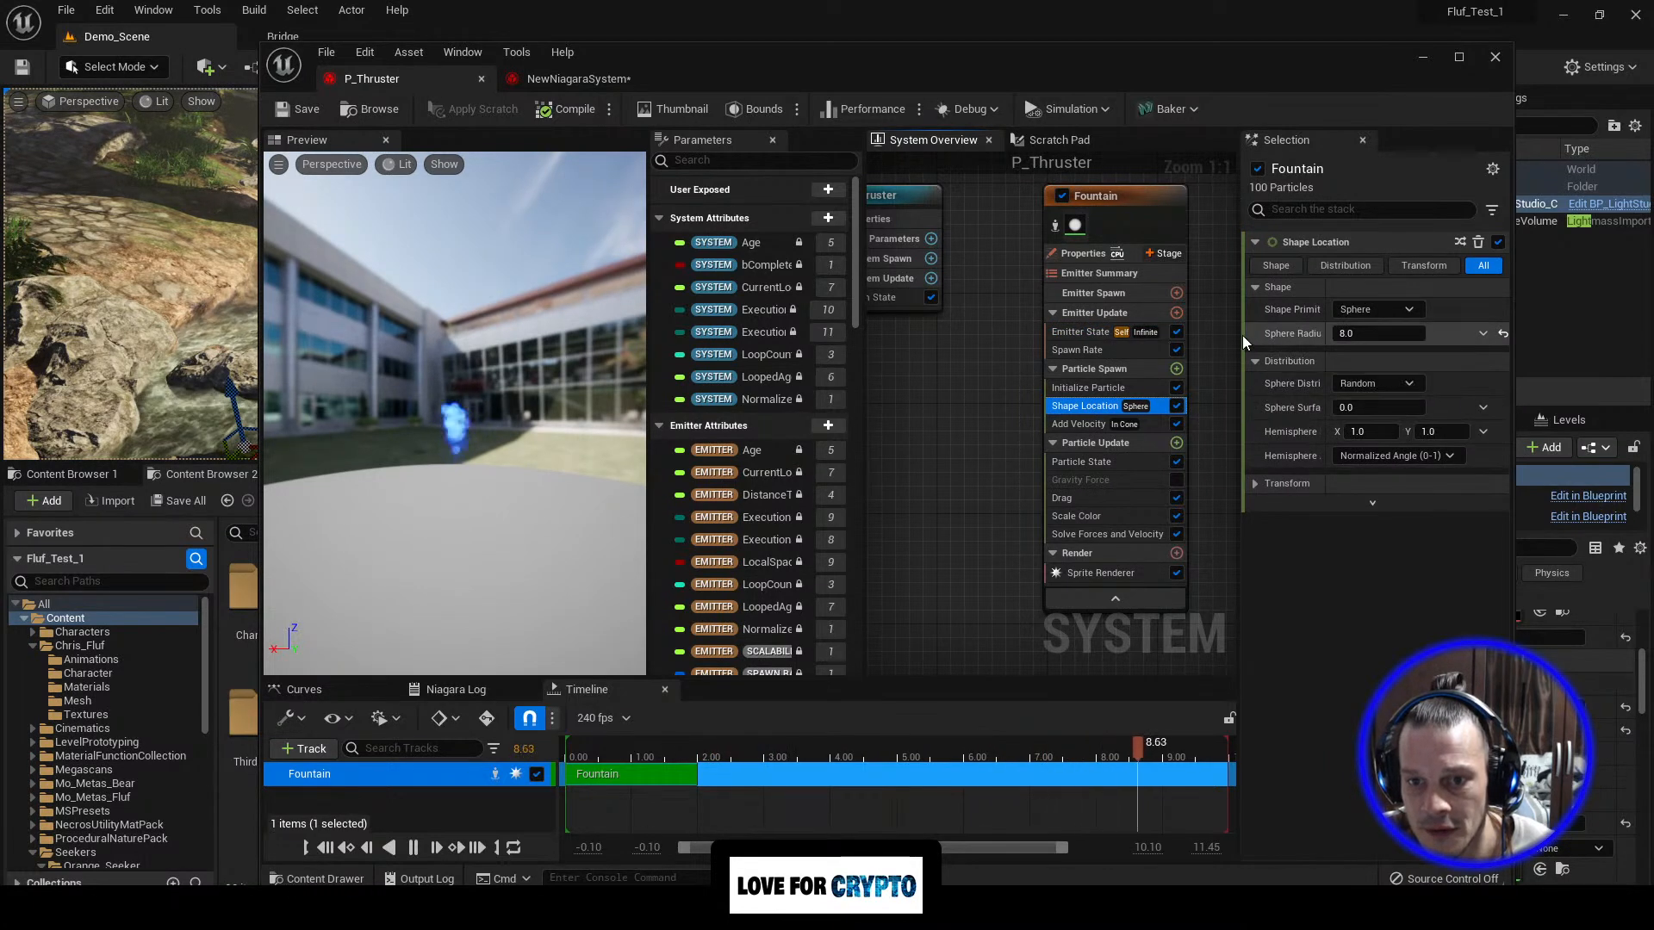
{"action": "left_click", "coordinate": [1139, 388]}
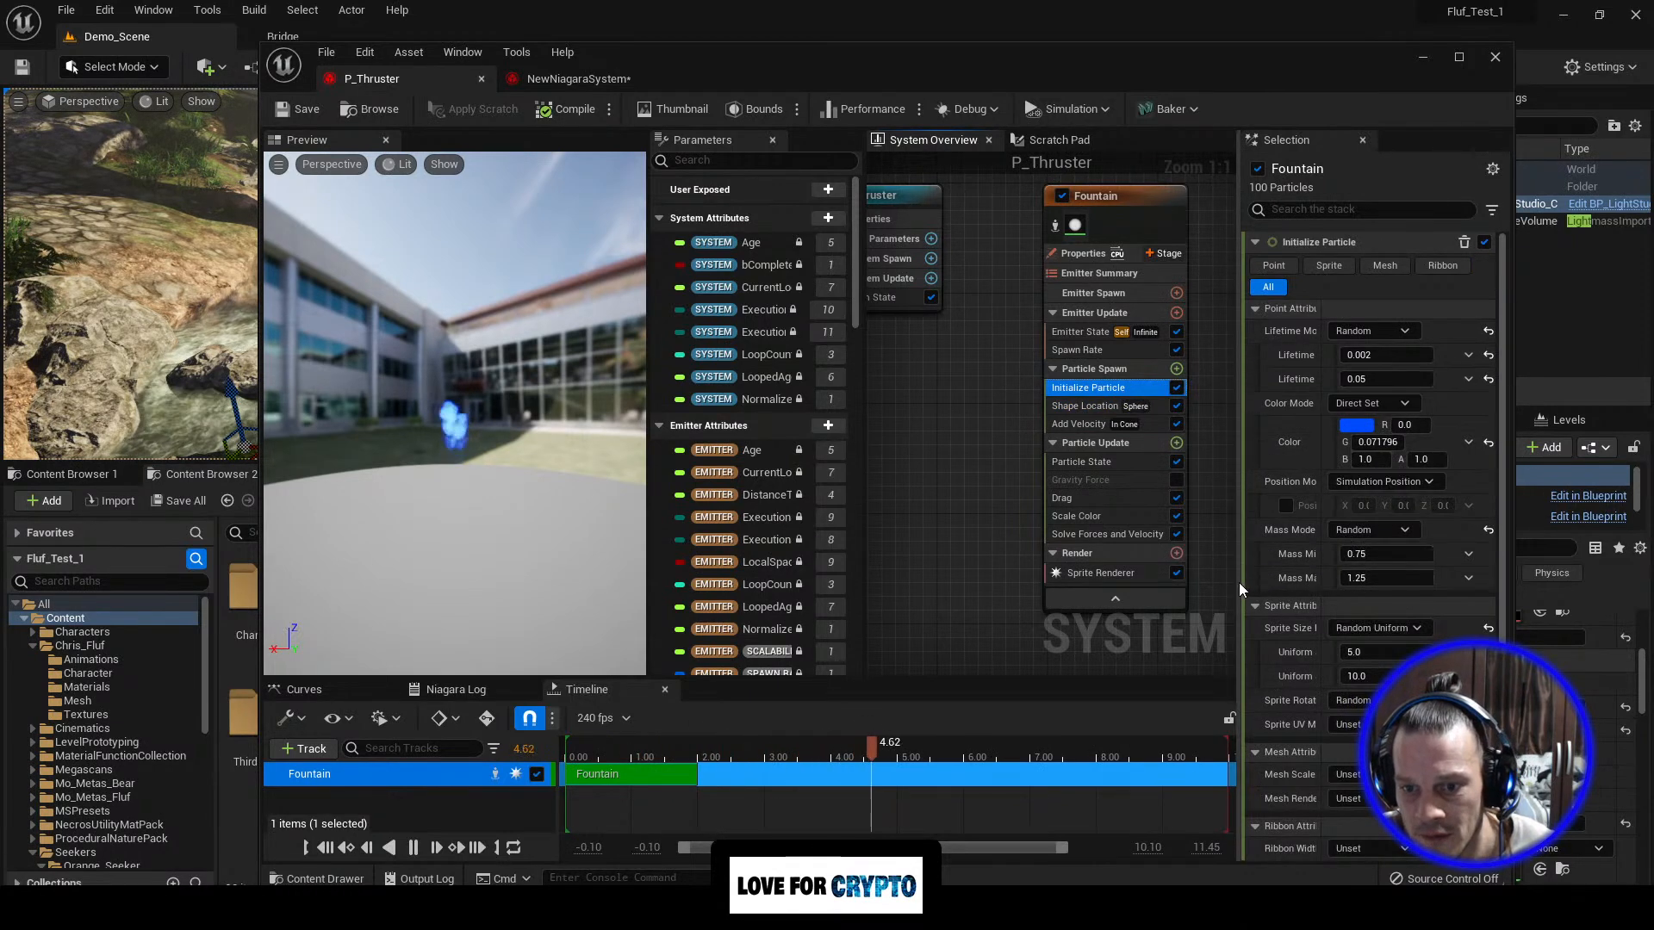
{"action": "left_click_drag", "start_coordinate": [1238, 582], "coordinate": [1052, 578]}
{"action": "left_click_drag", "start_coordinate": [1192, 617], "coordinate": [1254, 629]}
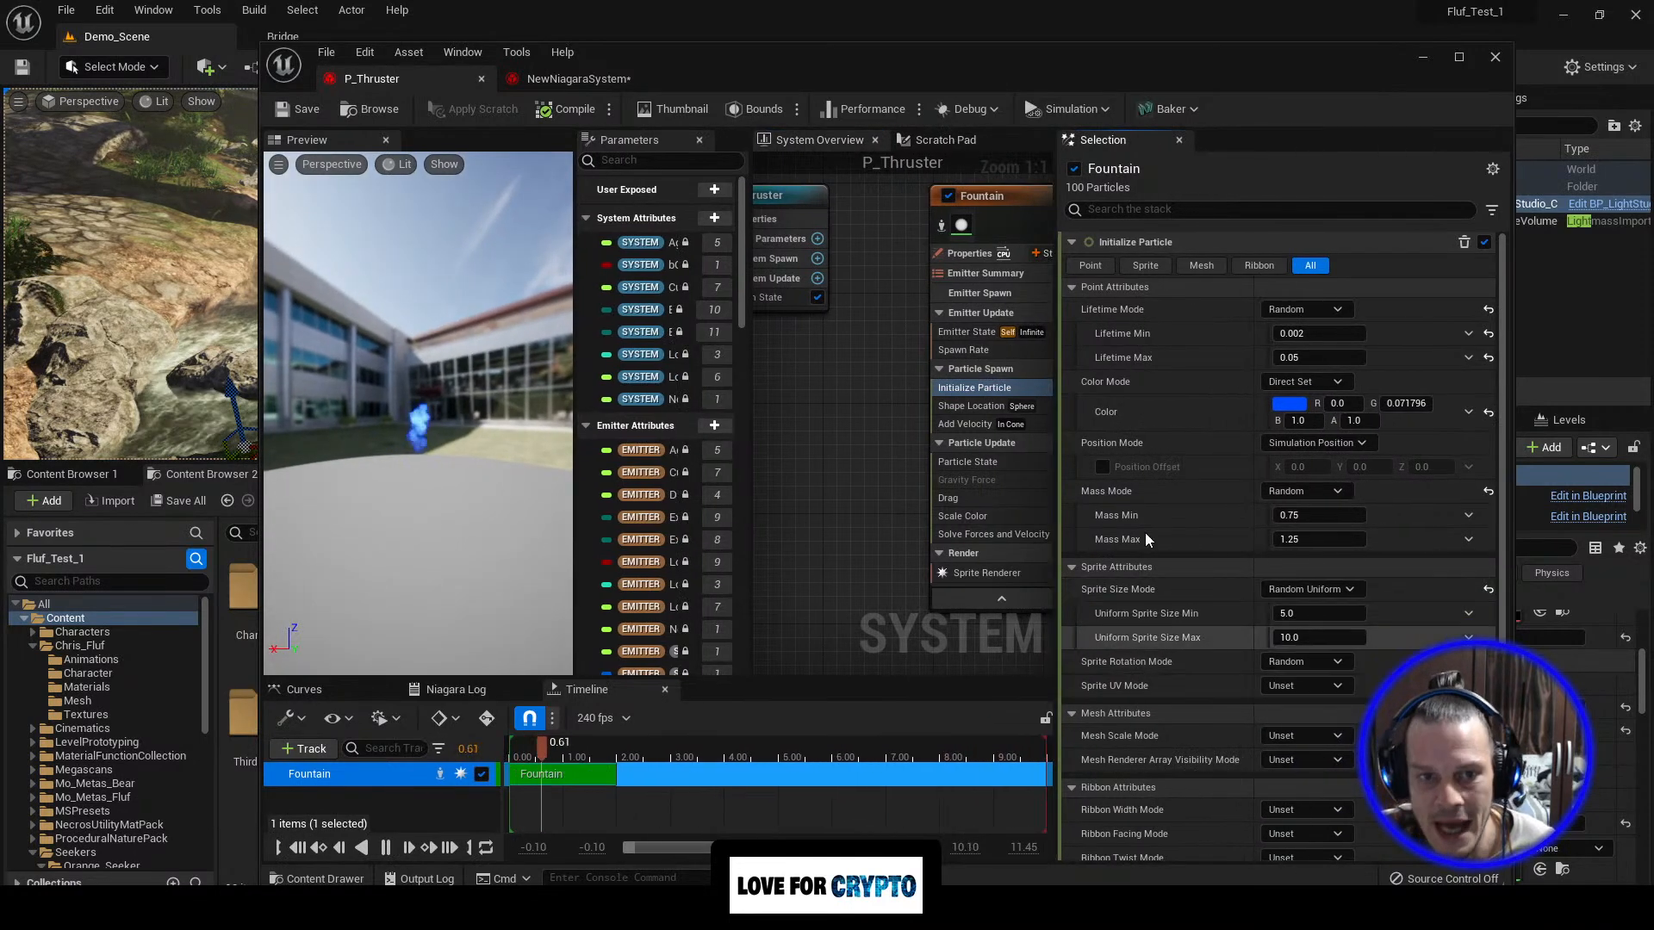
Step: In NewNiagaraSystem's Initialize Particle module, set Uniform Sprite Size Min to 5 and Uniform Sprite Size Max to 10, matching P_Thruster
{"action": "left_click", "coordinate": [579, 78]}
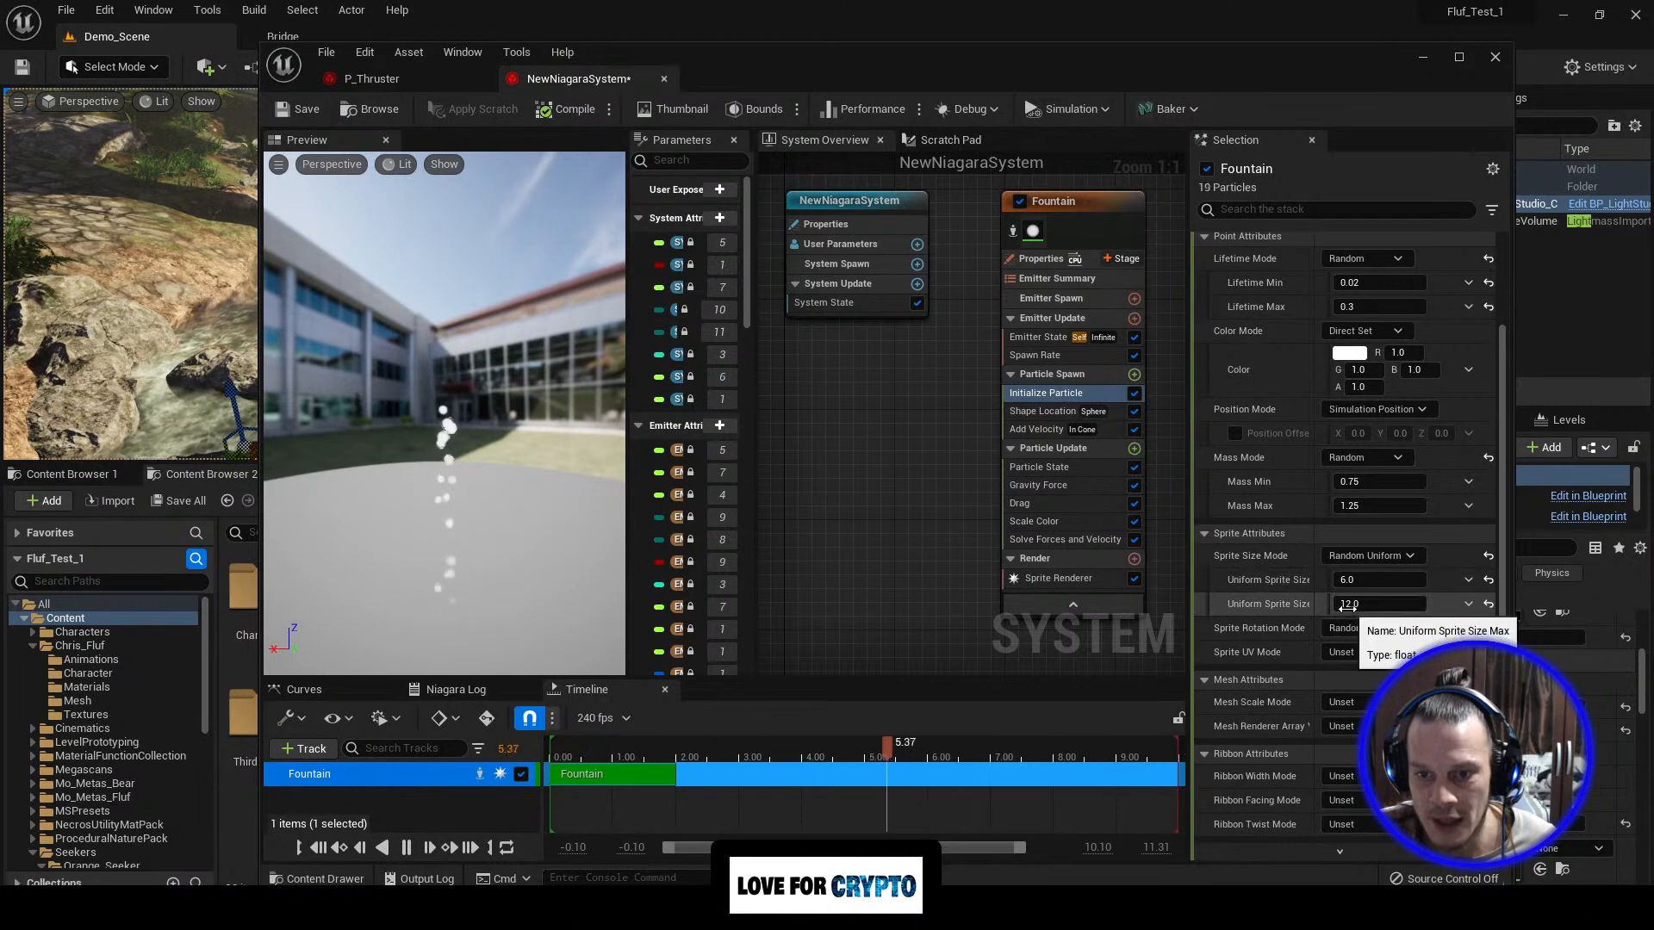
{"action": "left_click_drag", "start_coordinate": [1188, 570], "coordinate": [1040, 579]}
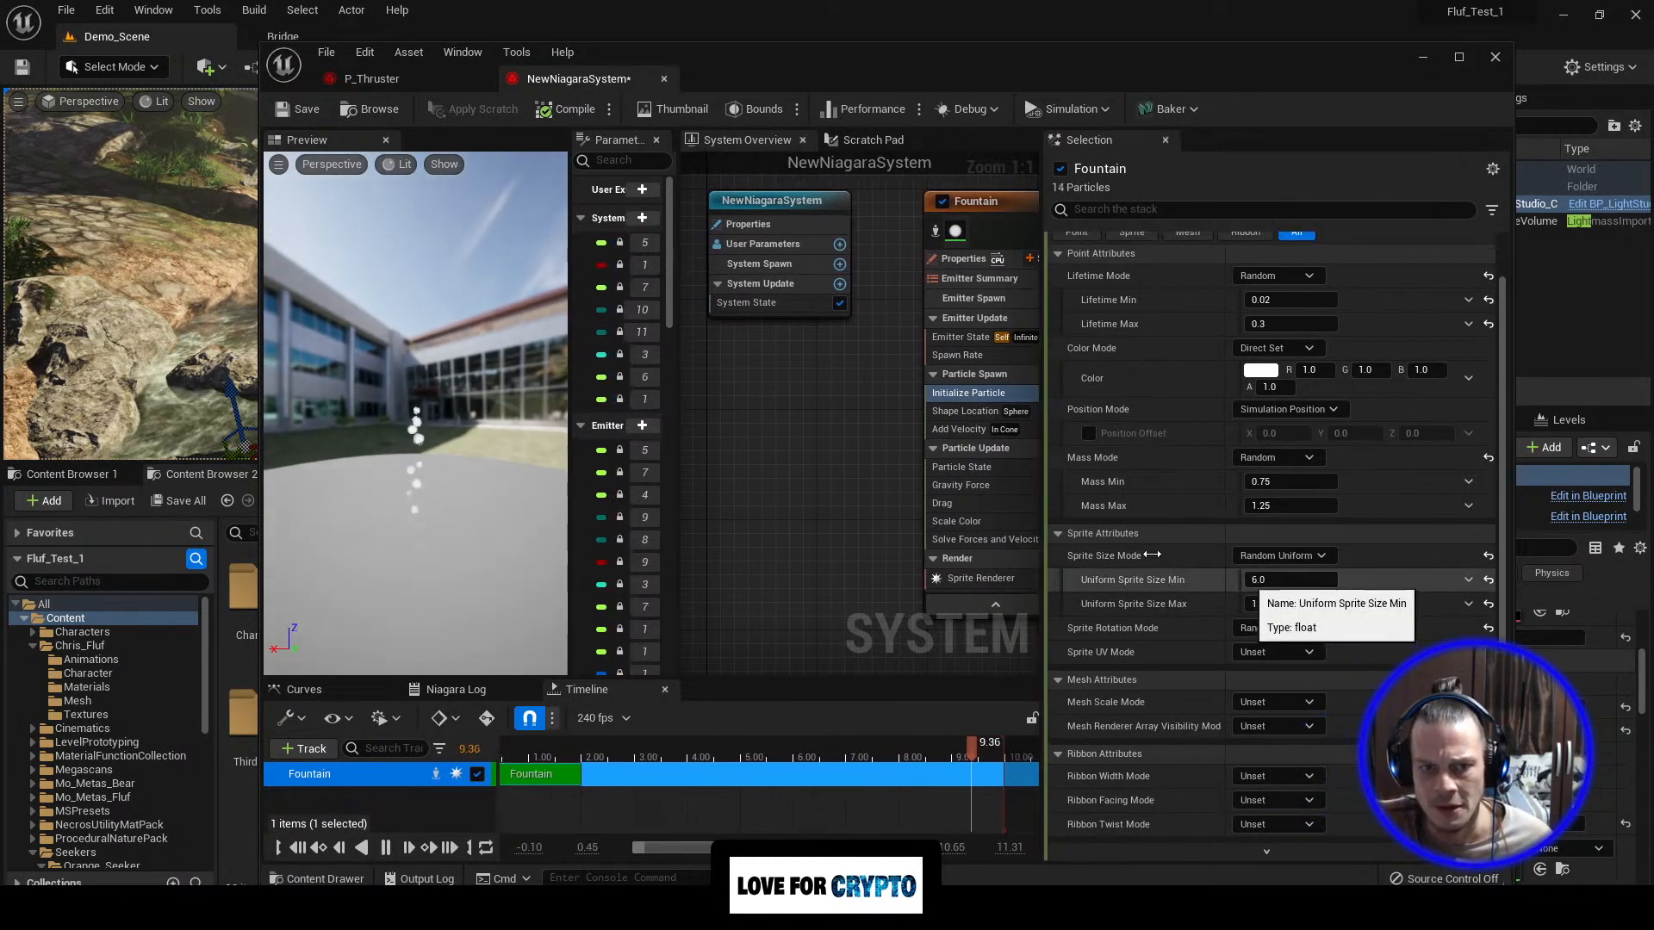
{"action": "left_click", "coordinate": [387, 77]}
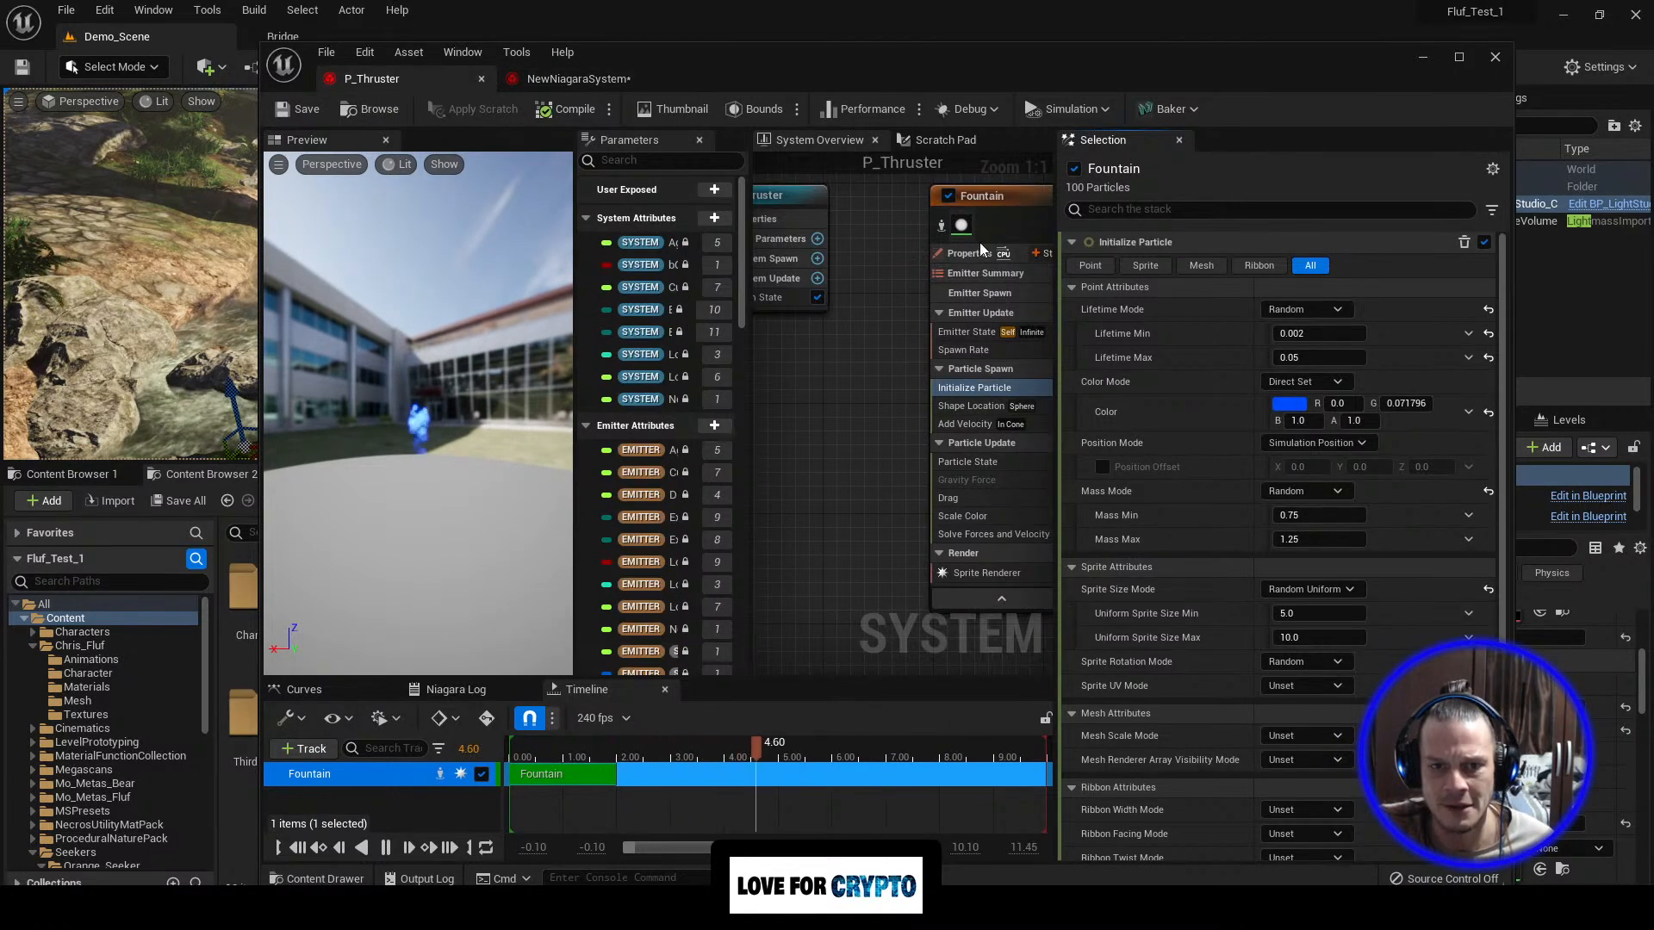
{"action": "left_click", "coordinate": [585, 78]}
{"action": "left_click", "coordinate": [1267, 581]}
{"action": "type", "text": "5"}
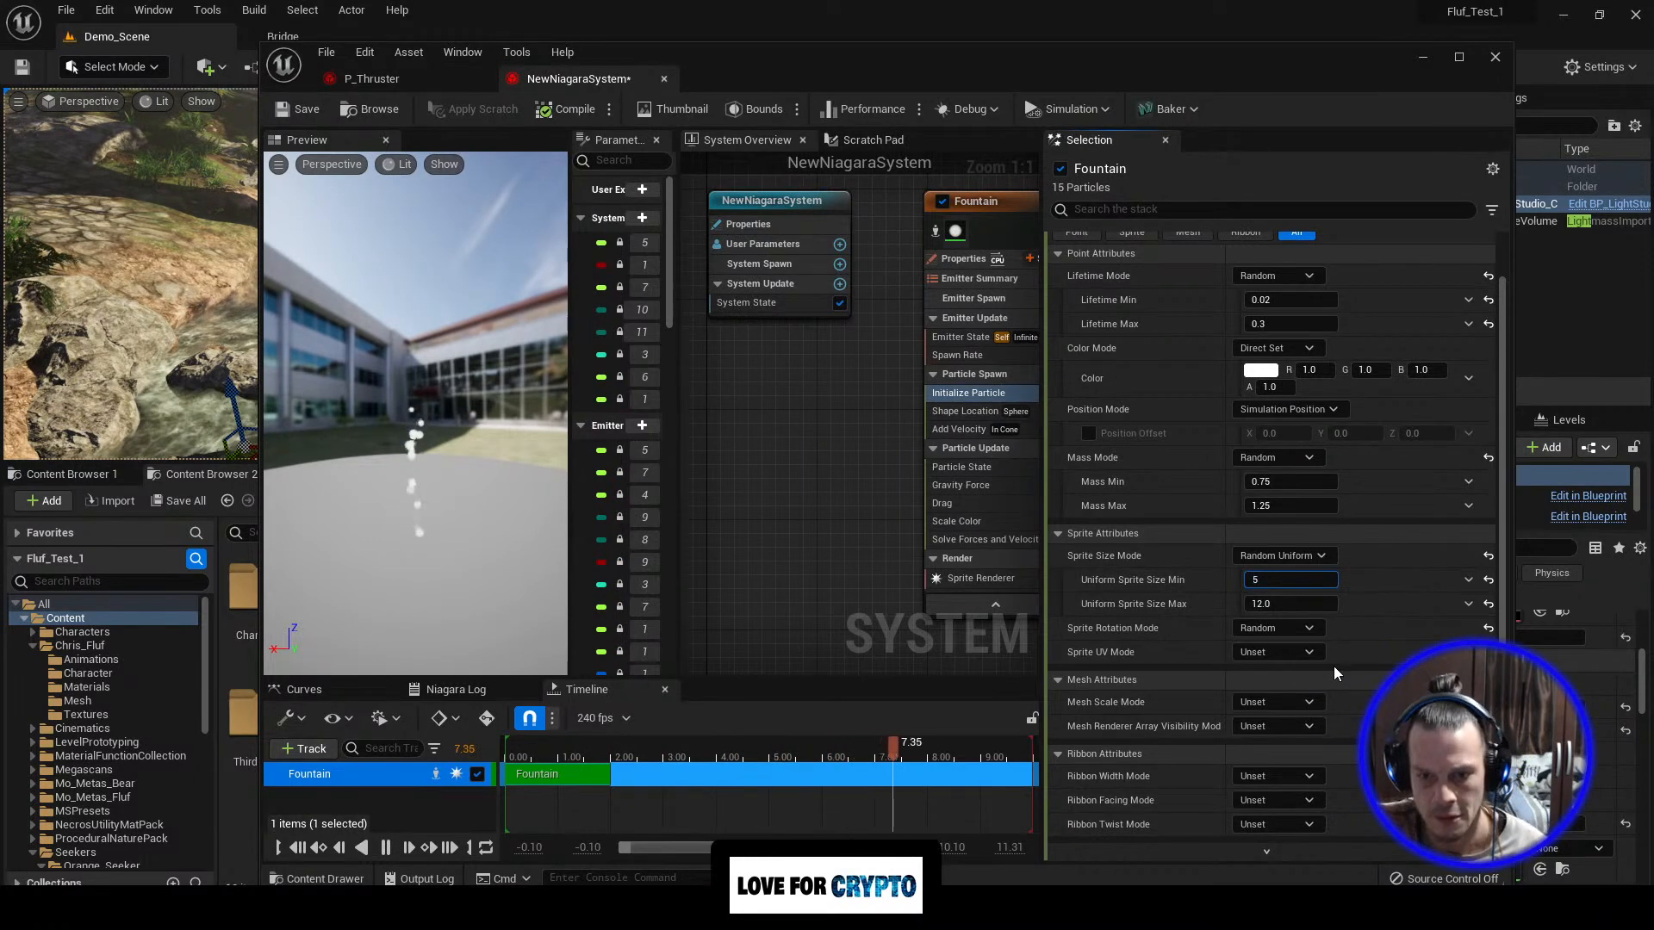
{"action": "left_click", "coordinate": [1263, 604]}
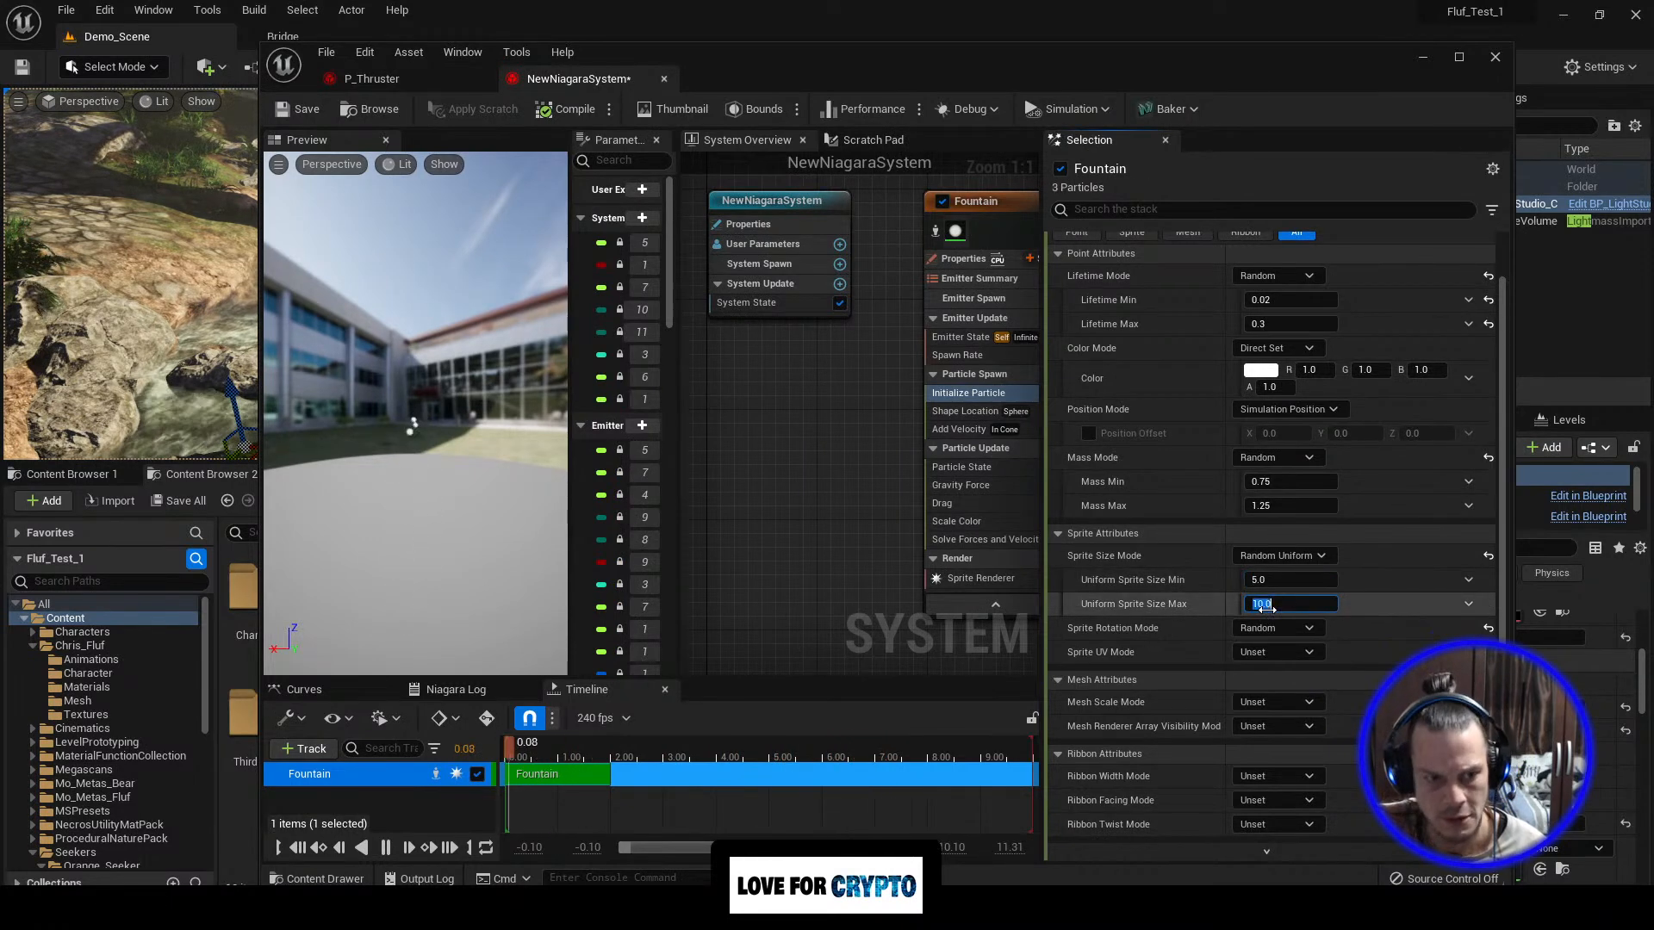
{"action": "type", "text": "10"}
{"action": "key", "text": "Return"}
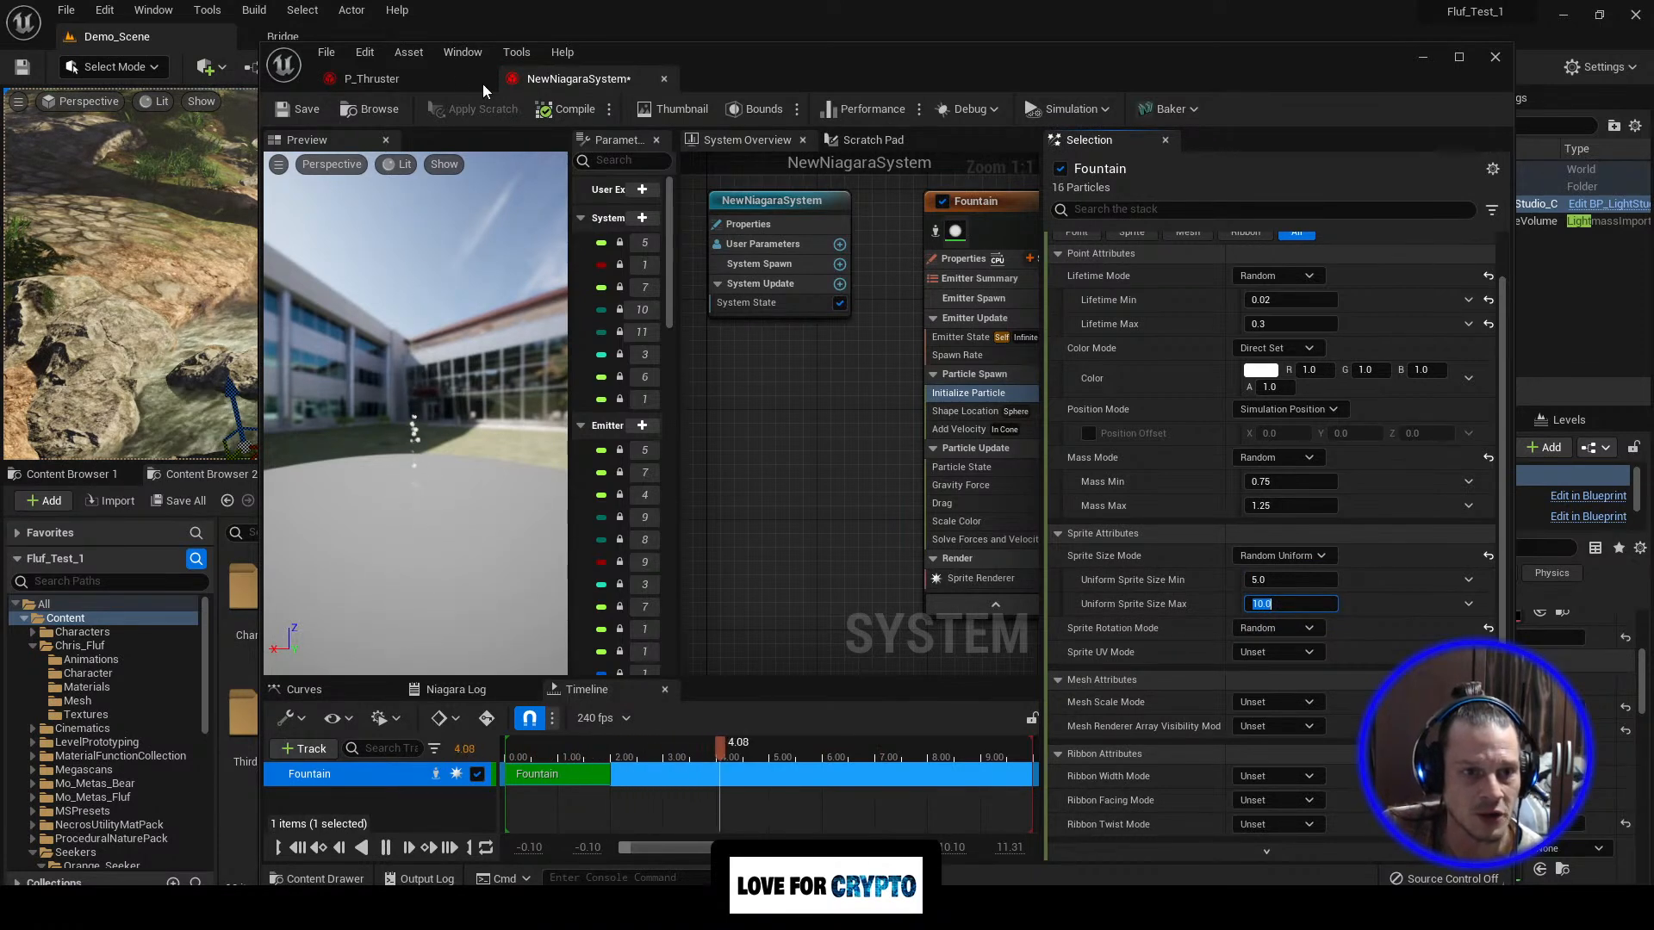
Step: Check P_Thruster's emitter again and disable the Gravity Force module in NewNiagaraSystem's Fountain emitter
{"action": "left_click", "coordinate": [379, 78]}
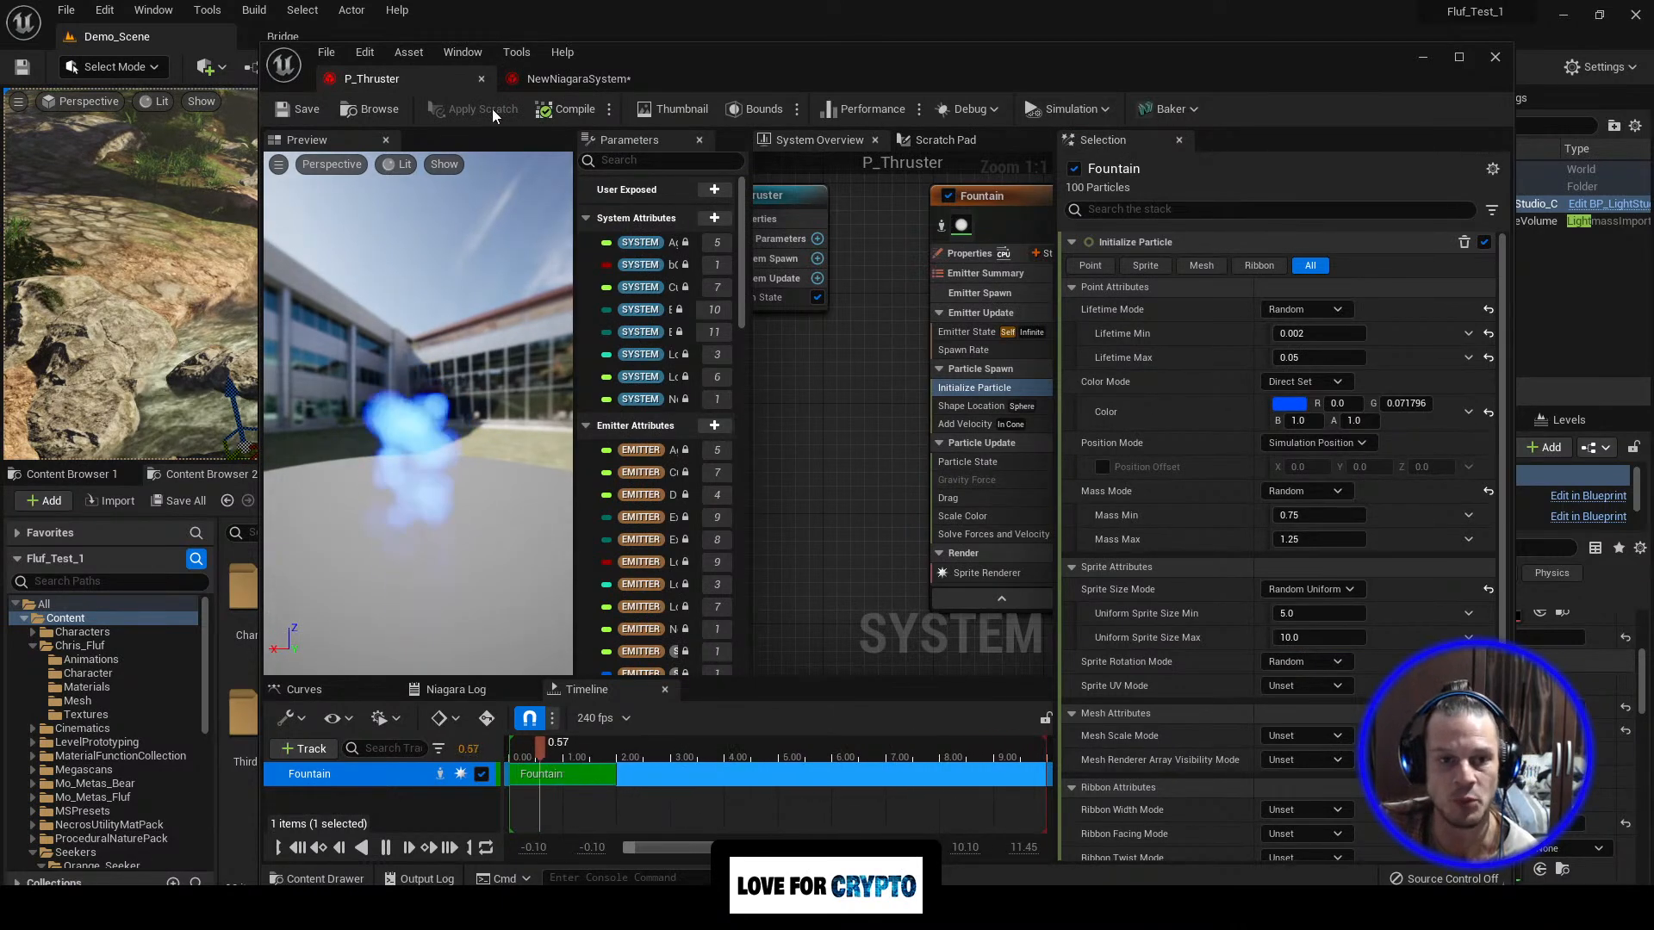
{"action": "left_click", "coordinate": [564, 78]}
{"action": "right_click_drag", "start_coordinate": [888, 473], "coordinate": [768, 489]}
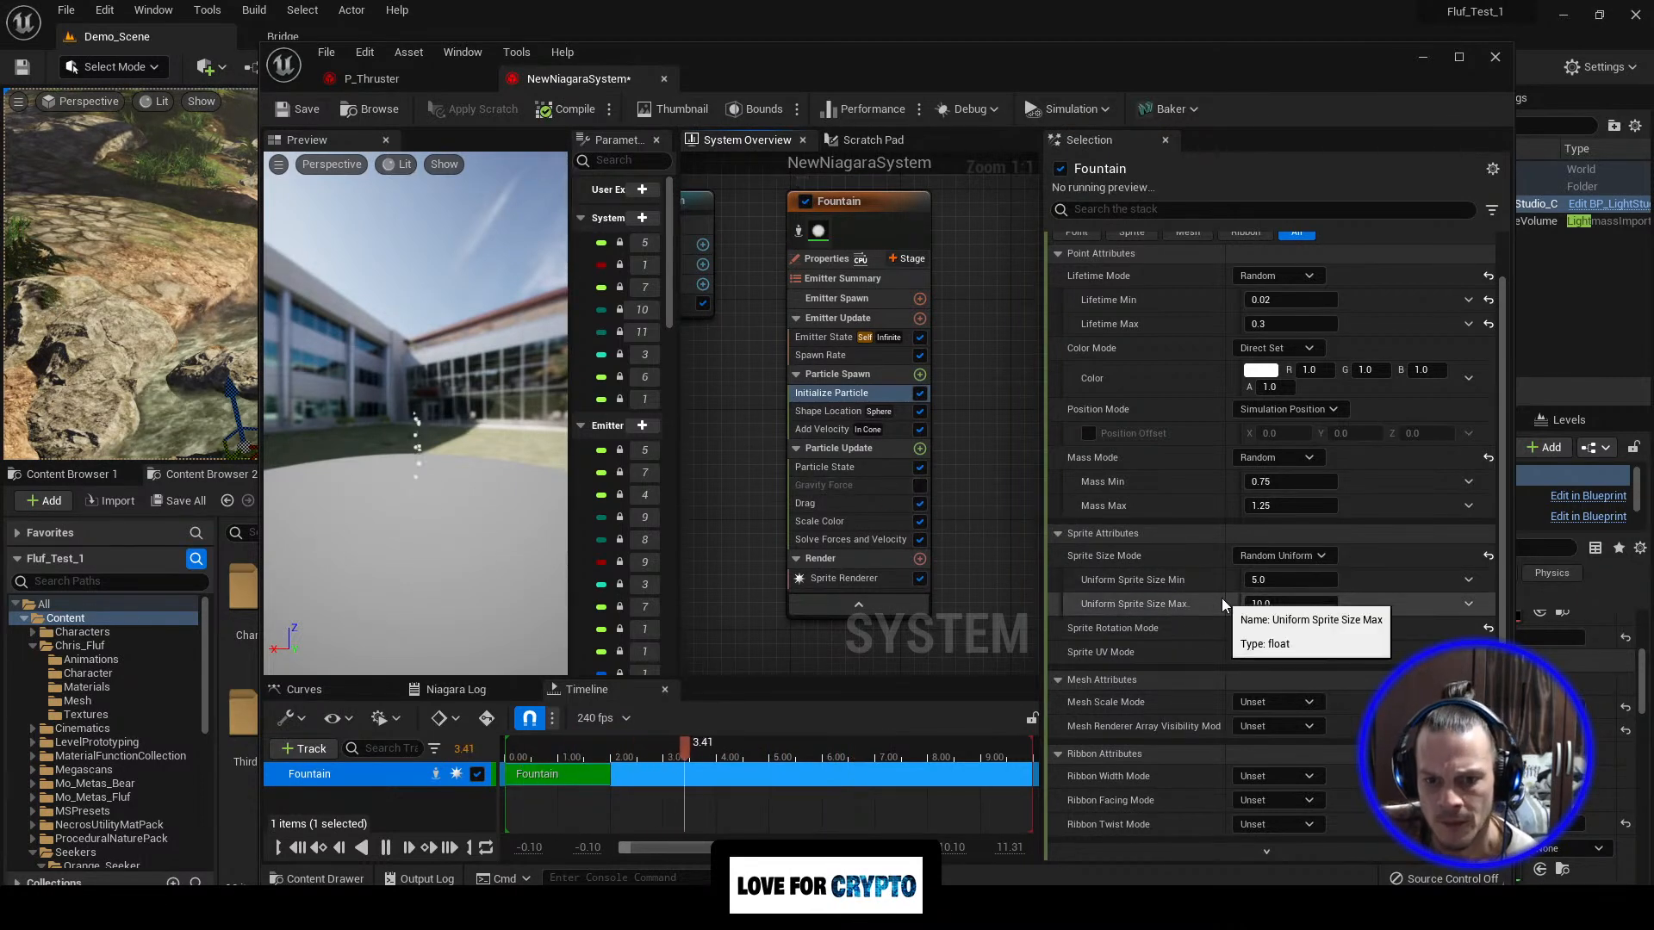
Step: Try larger particles with a Uniform Sprite Size Max of 20 and Min of 10
{"action": "left_click", "coordinate": [1259, 604]}
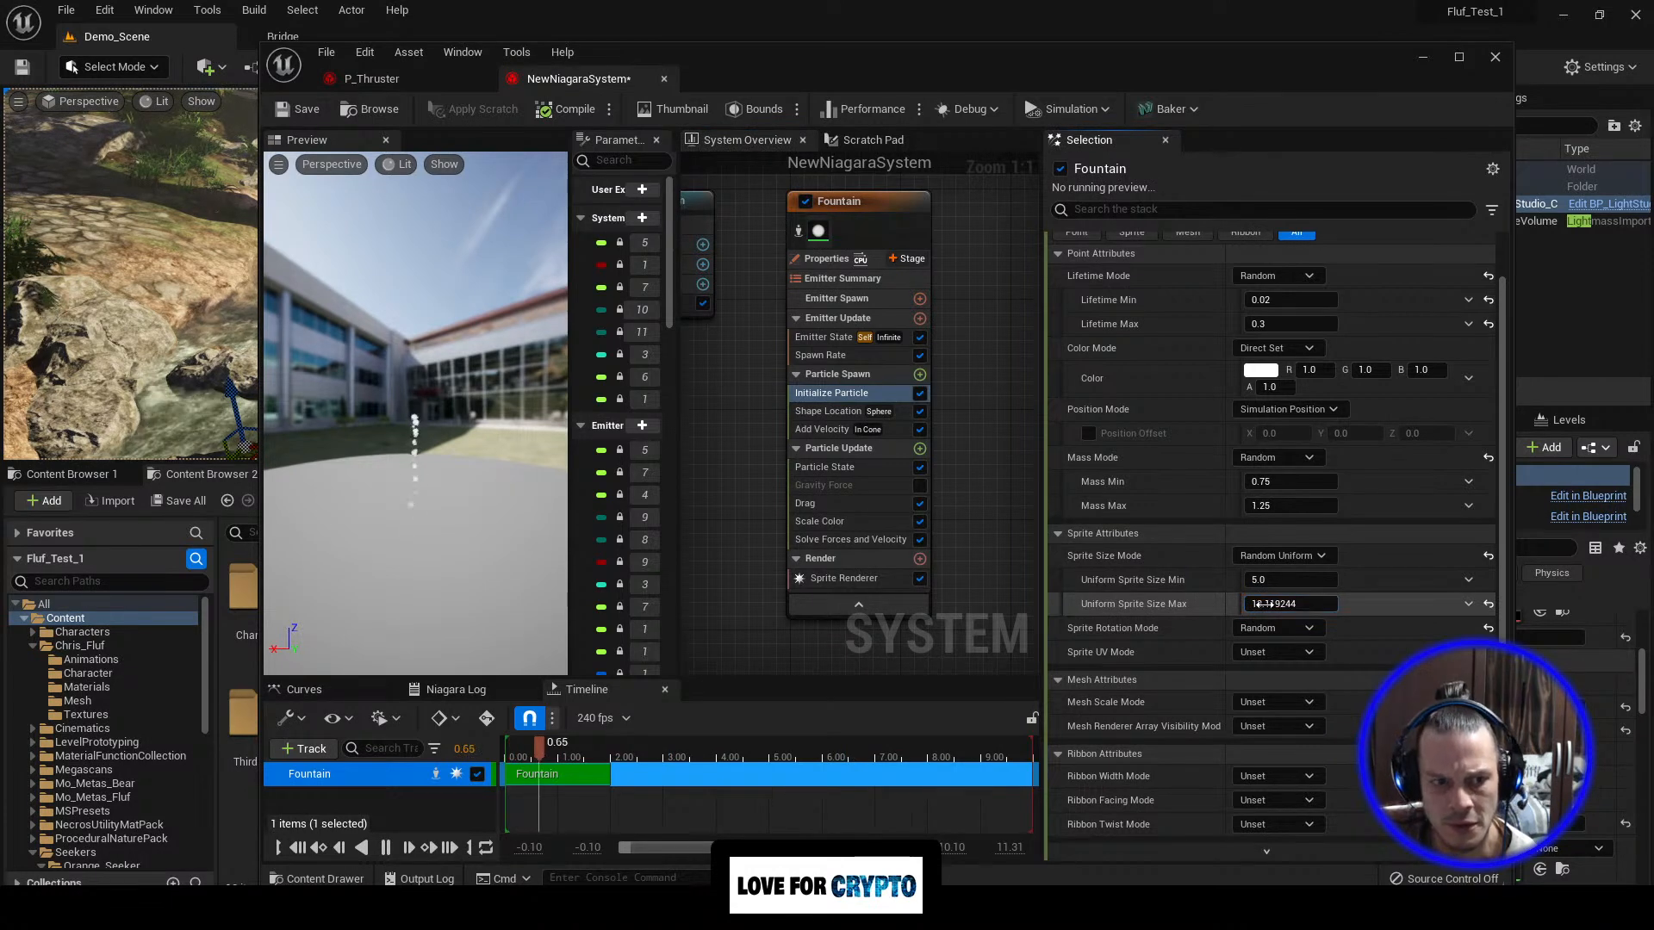
{"action": "left_click", "coordinate": [1282, 604]}
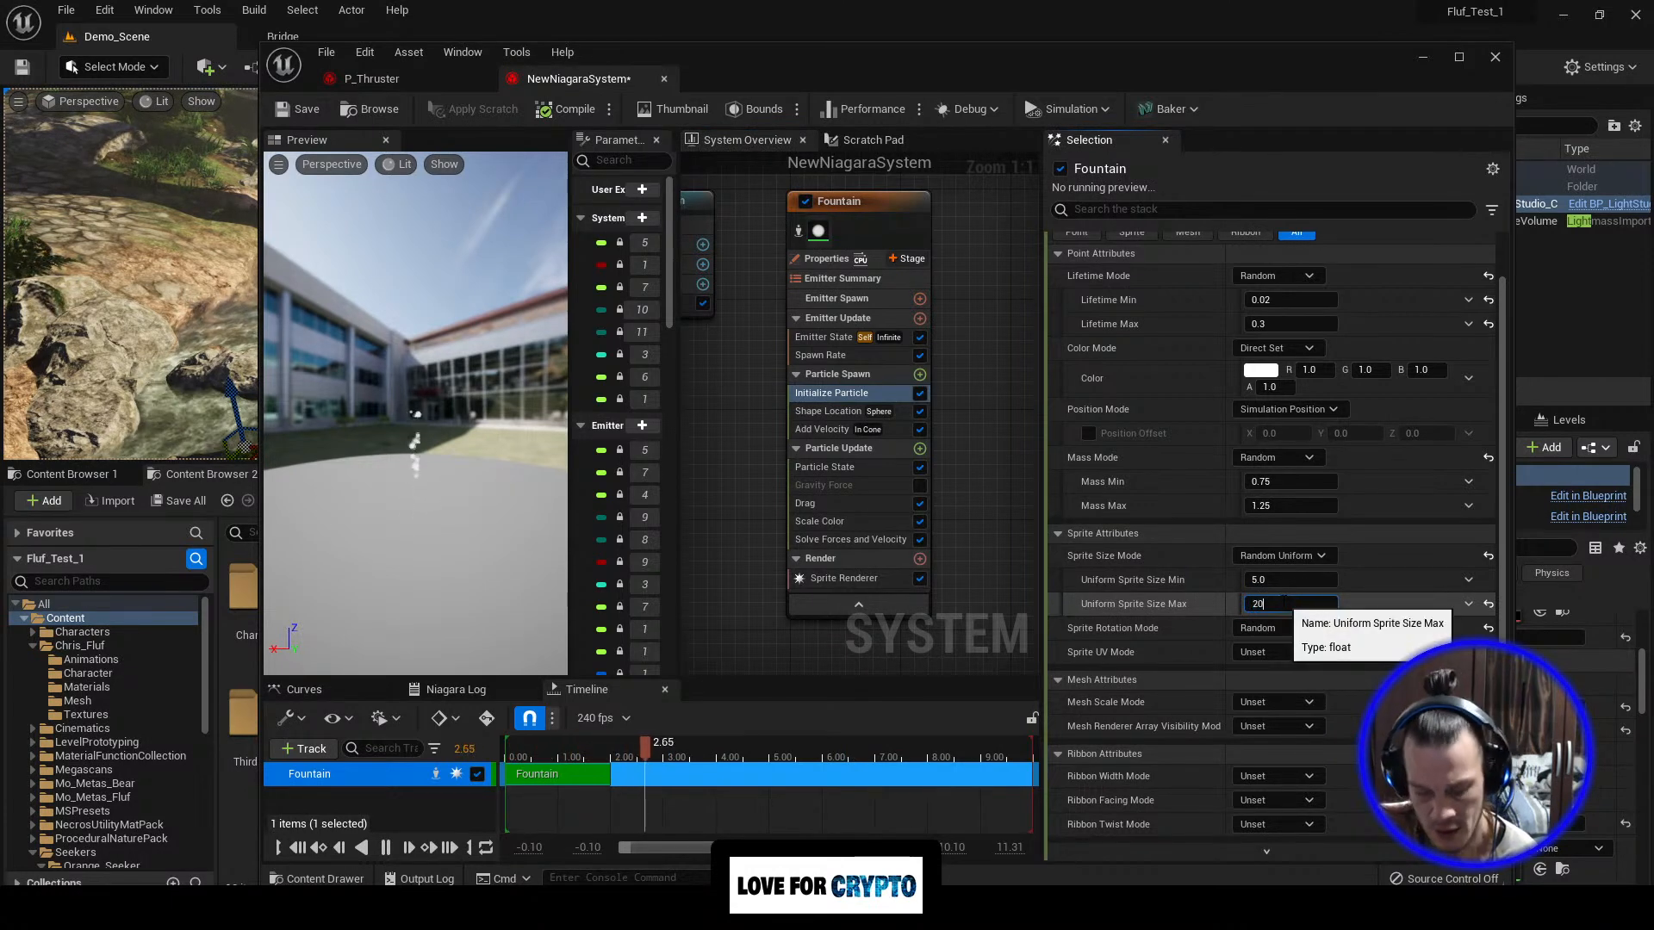
{"action": "left_click", "coordinate": [1283, 579]}
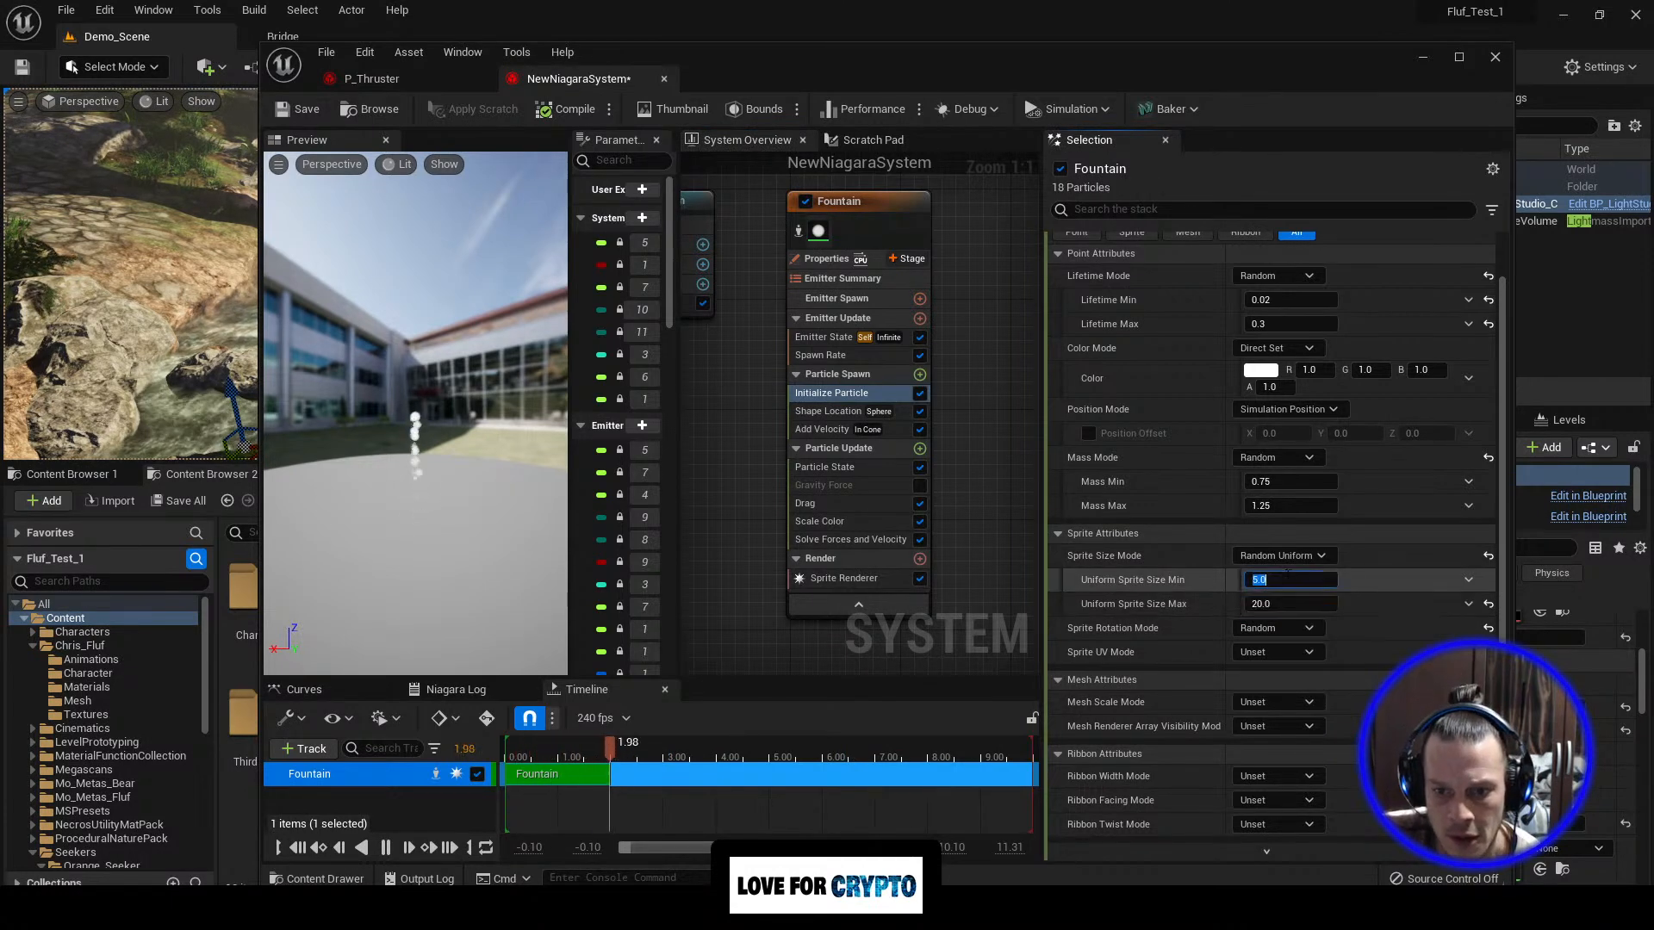
{"action": "type", "text": "10"}
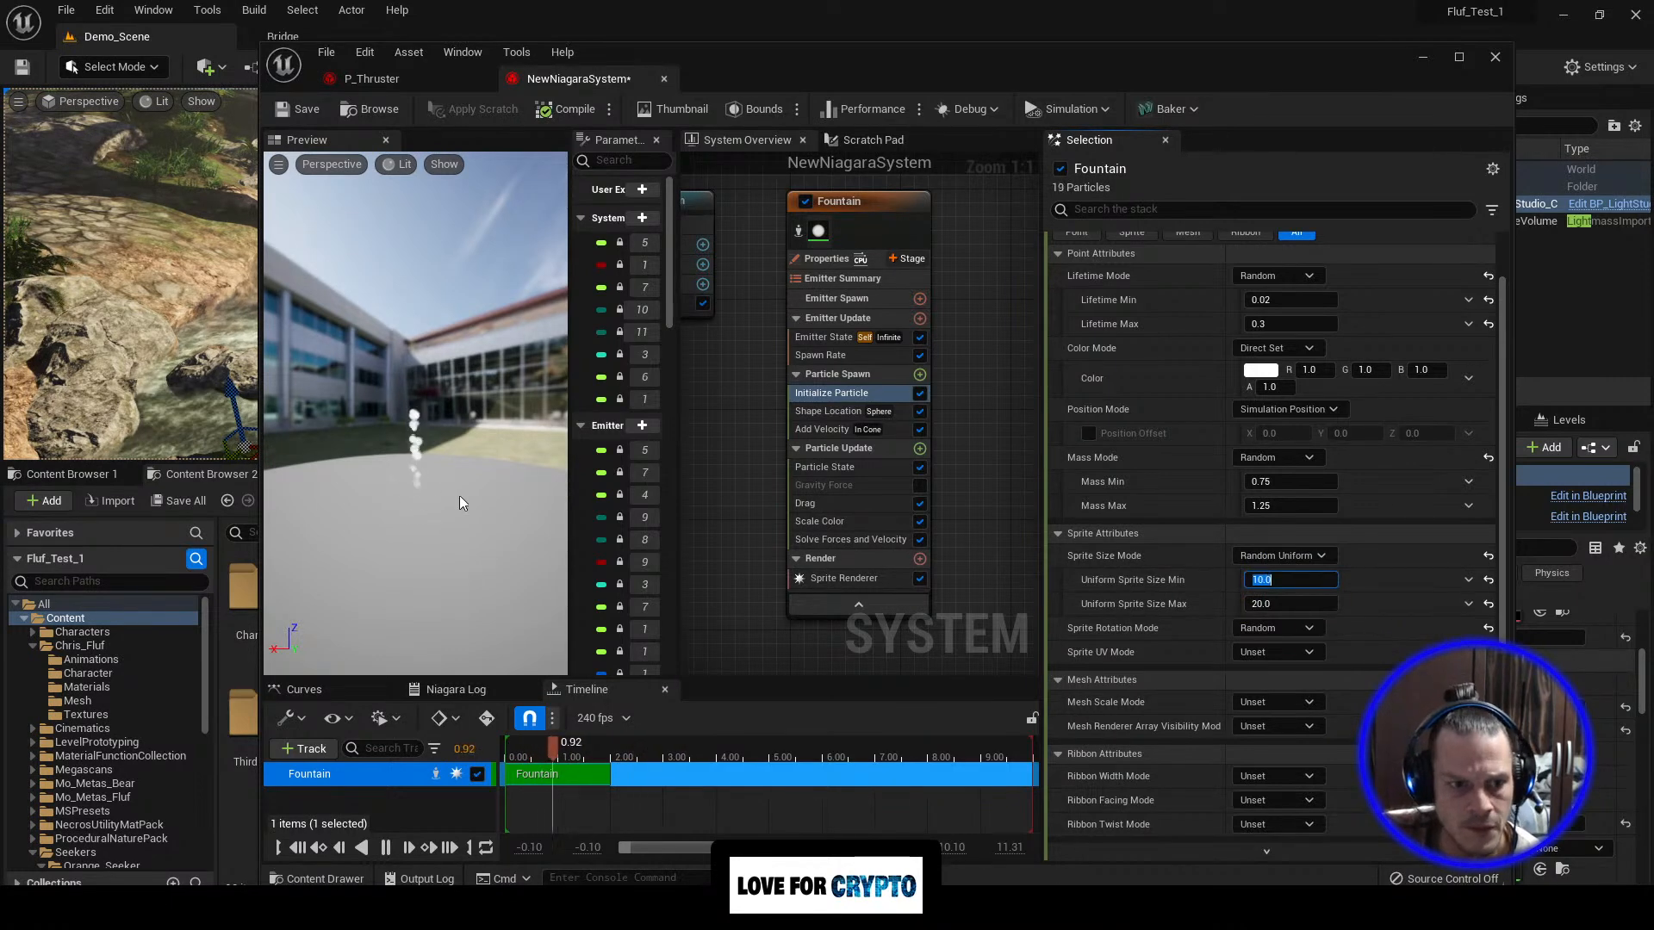
Step: Set the new Fountain emitter's Lifetime Max to 0.05 and Lifetime Min to 0.002, using P_Thruster as the reference
{"action": "left_click", "coordinate": [1275, 325]}
{"action": "type", "text": ".05"}
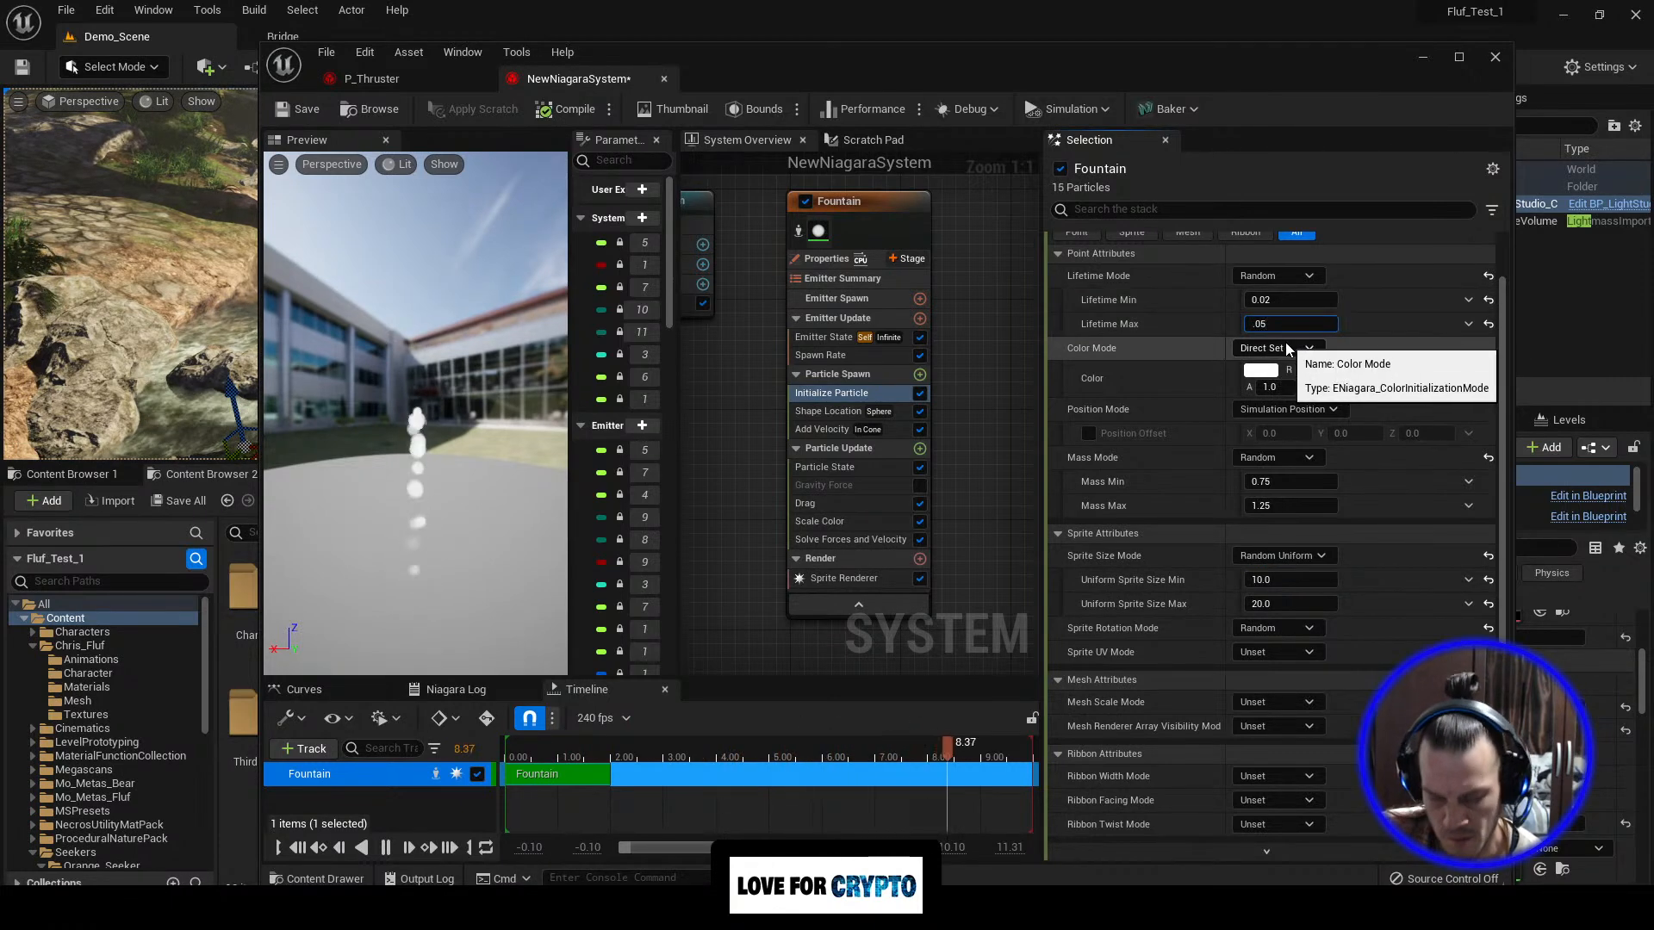
{"action": "key", "text": "Return"}
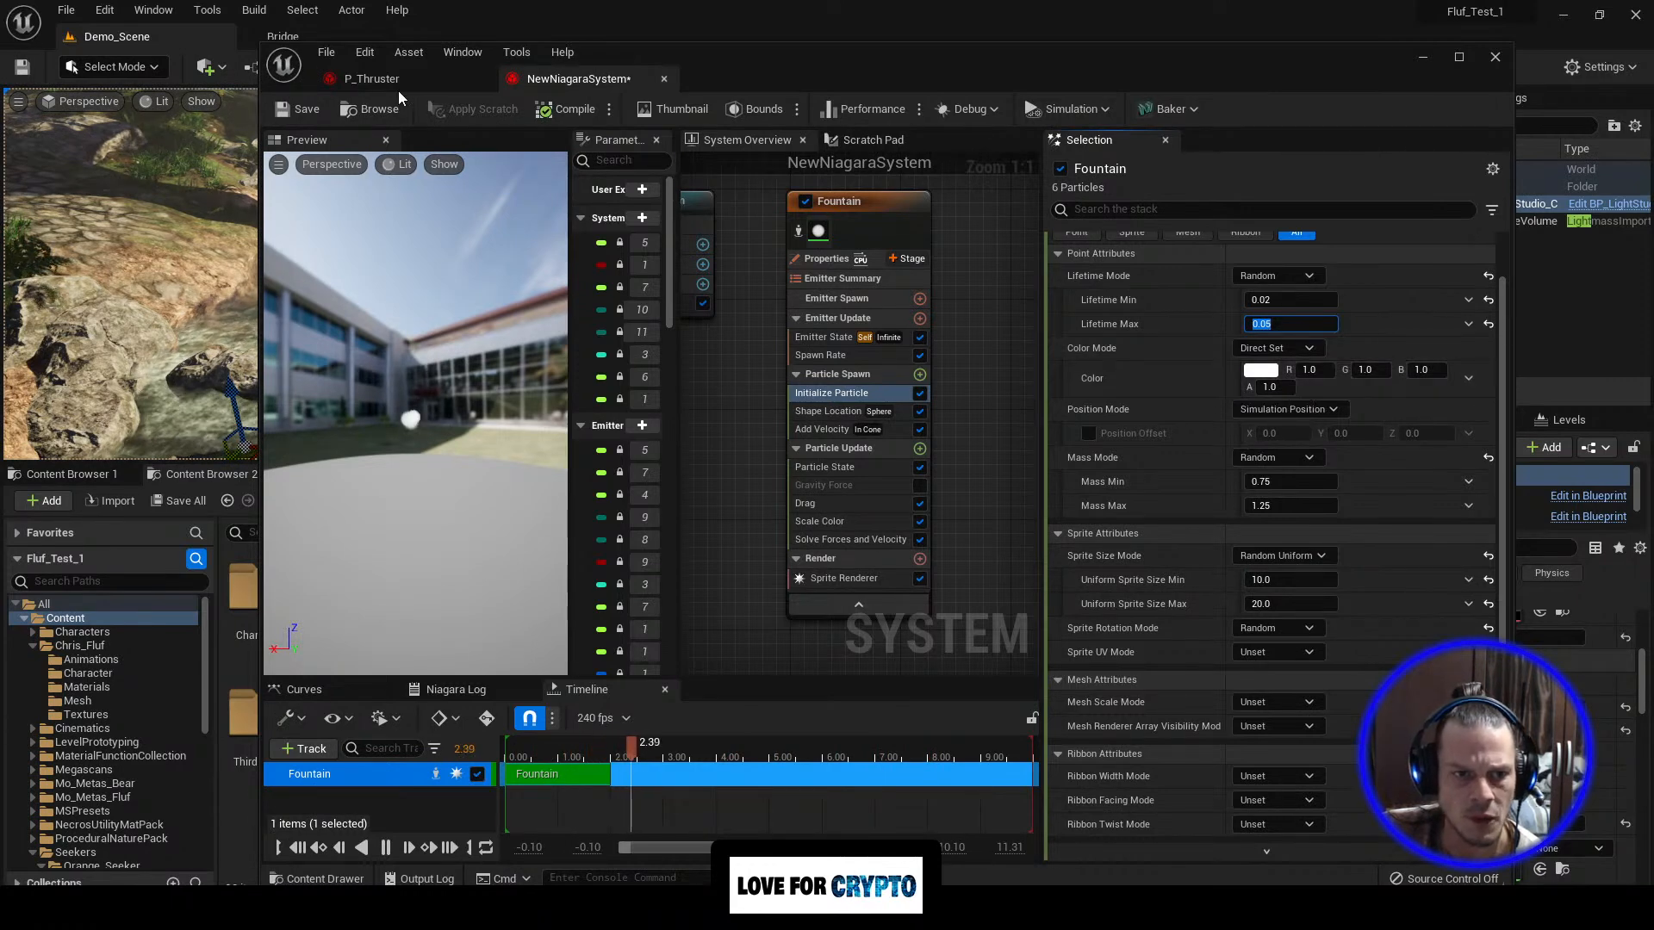
{"action": "left_click", "coordinate": [421, 76]}
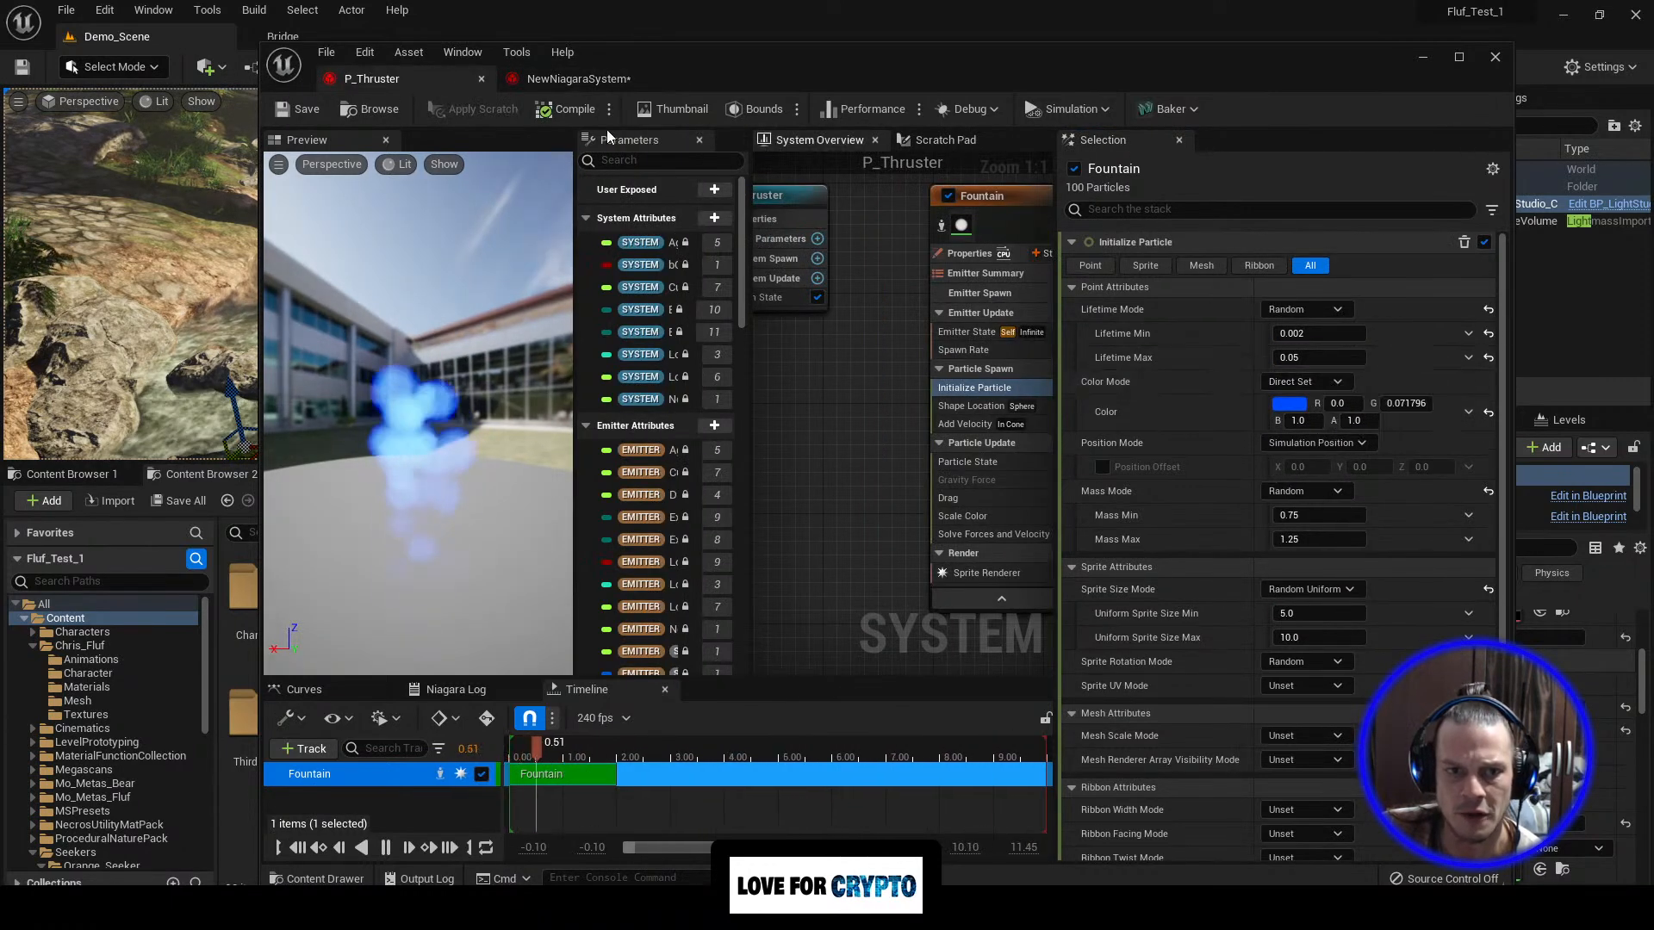
{"action": "left_click", "coordinate": [590, 77]}
{"action": "left_click", "coordinate": [1281, 300]}
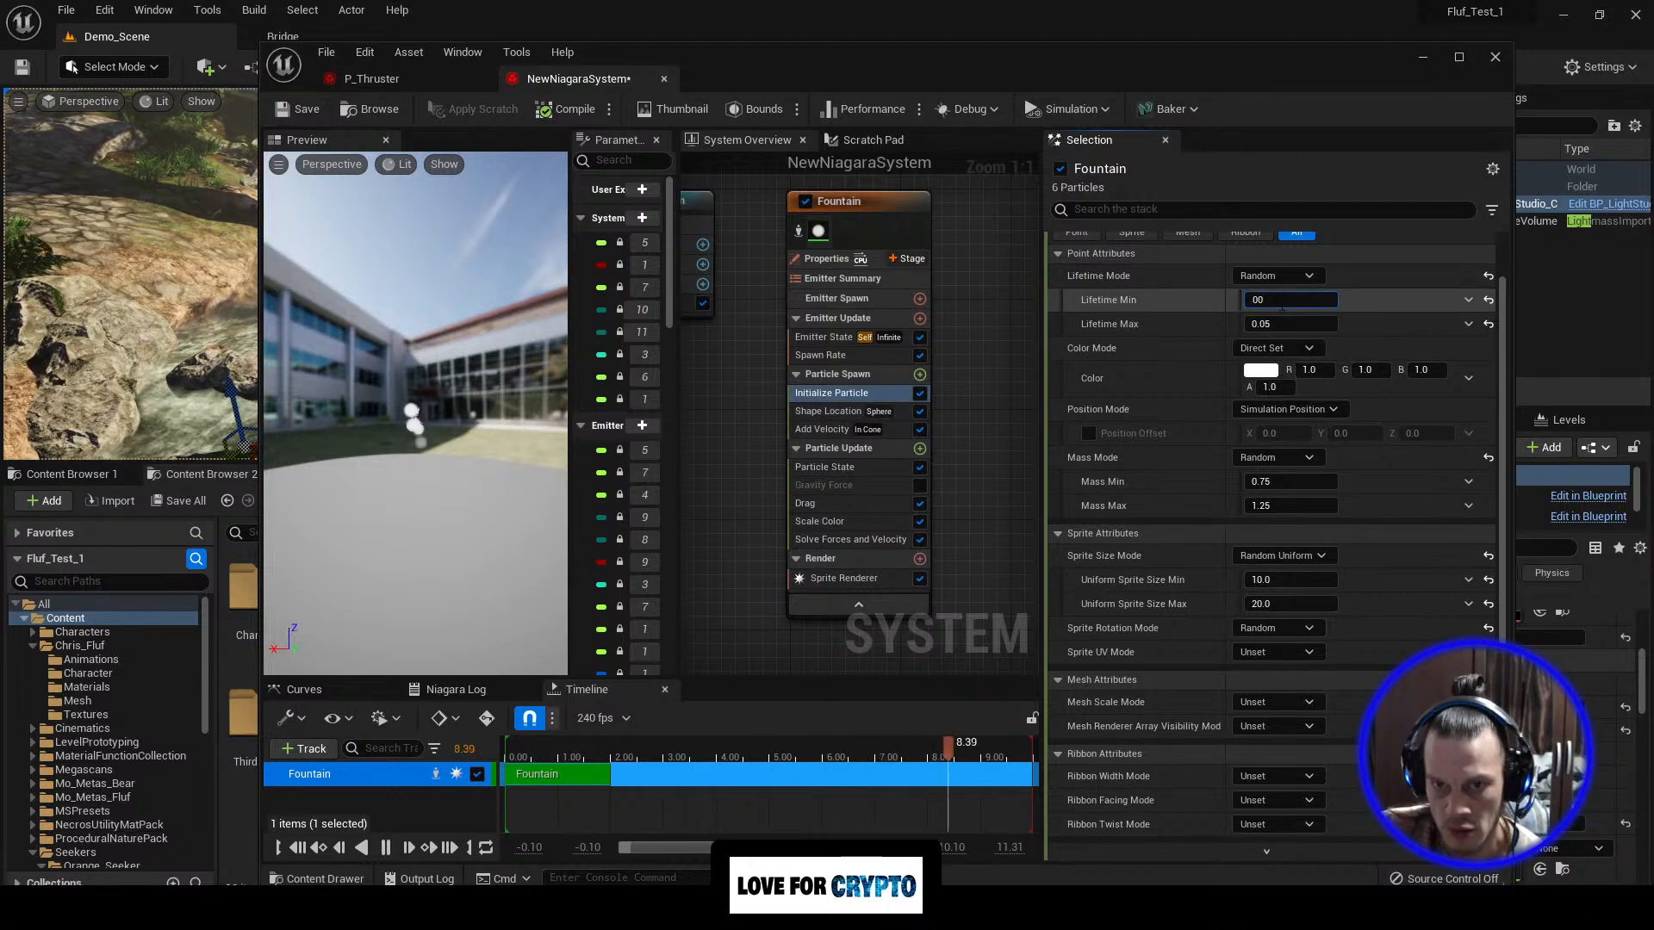
{"action": "key", "text": "BackSpace"}
{"action": "key", "text": "BackSpace"}
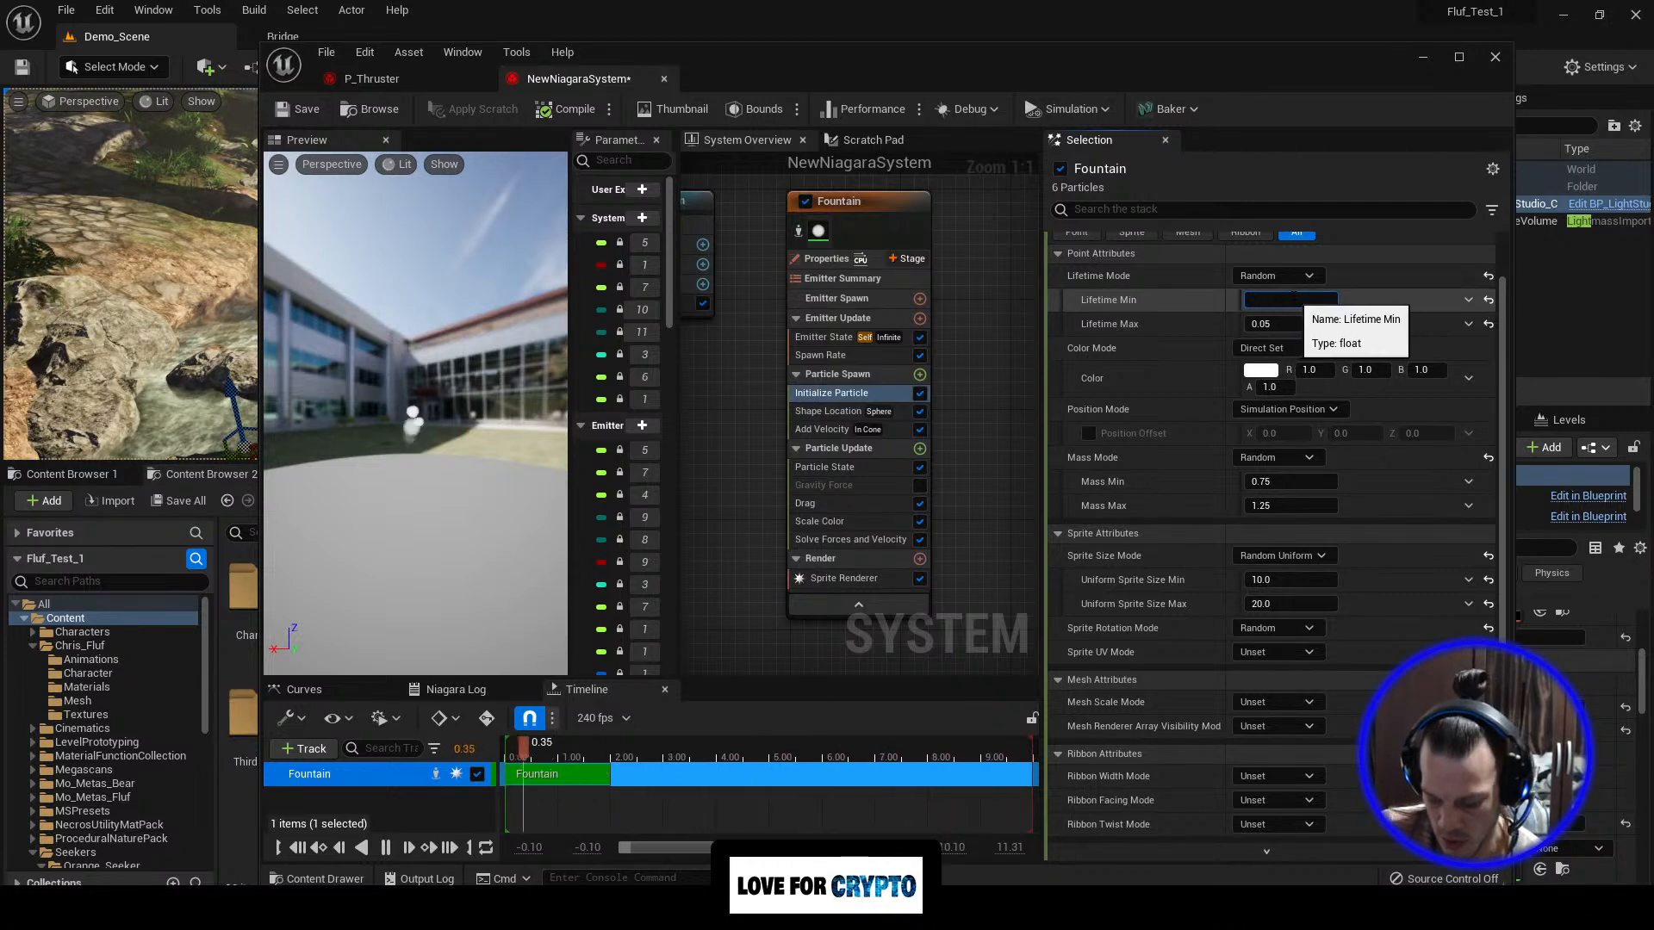
{"action": "key", "text": "Return"}
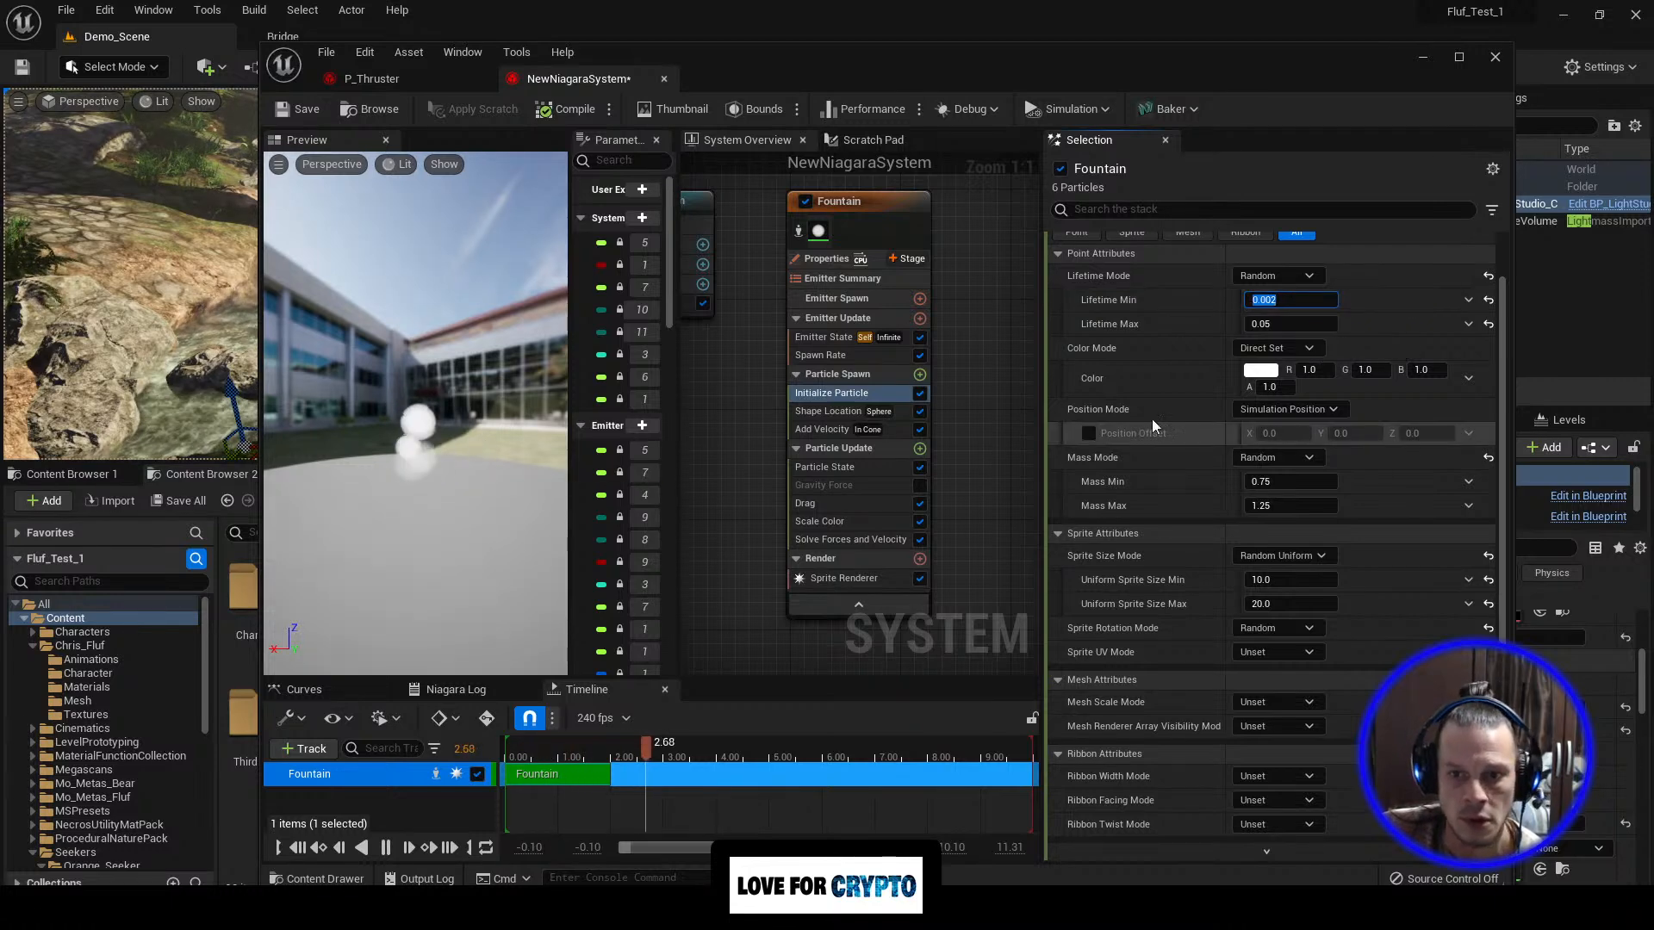
Step: Return the new Fountain emitter's Uniform Sprite Size Min to 5 and Uniform Sprite Size Max to 10
{"action": "left_click", "coordinate": [1255, 580]}
{"action": "type", "text": "5"}
{"action": "key", "text": "Return"}
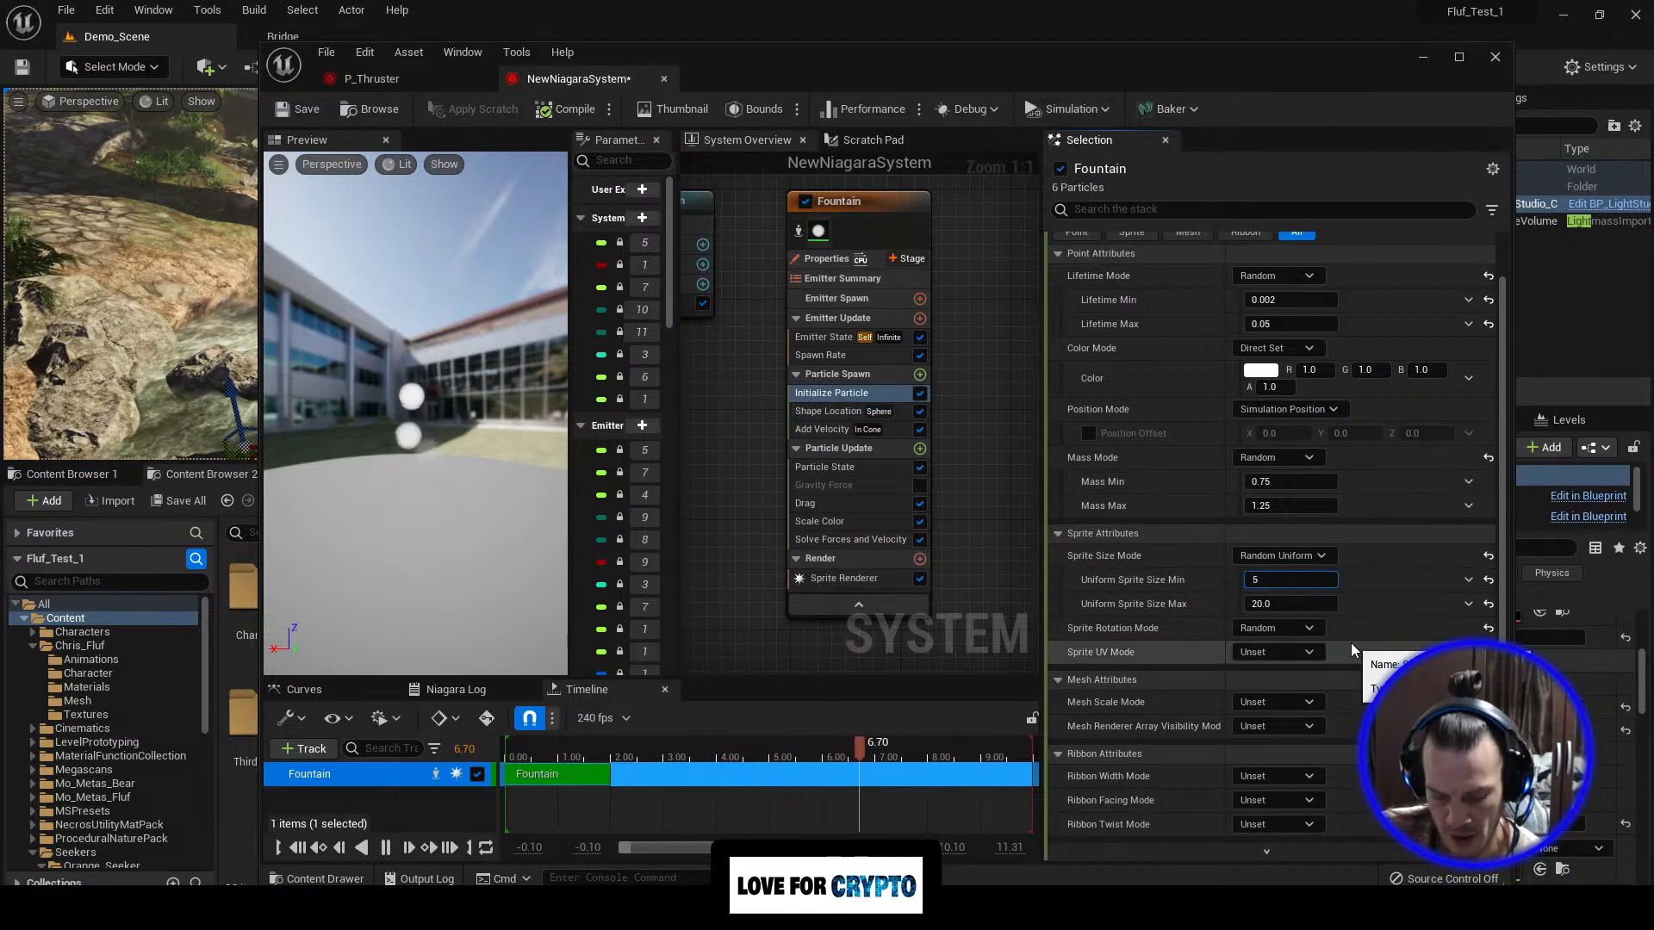
{"action": "left_click", "coordinate": [1271, 604]}
{"action": "type", "text": "10"}
{"action": "key", "text": "Return"}
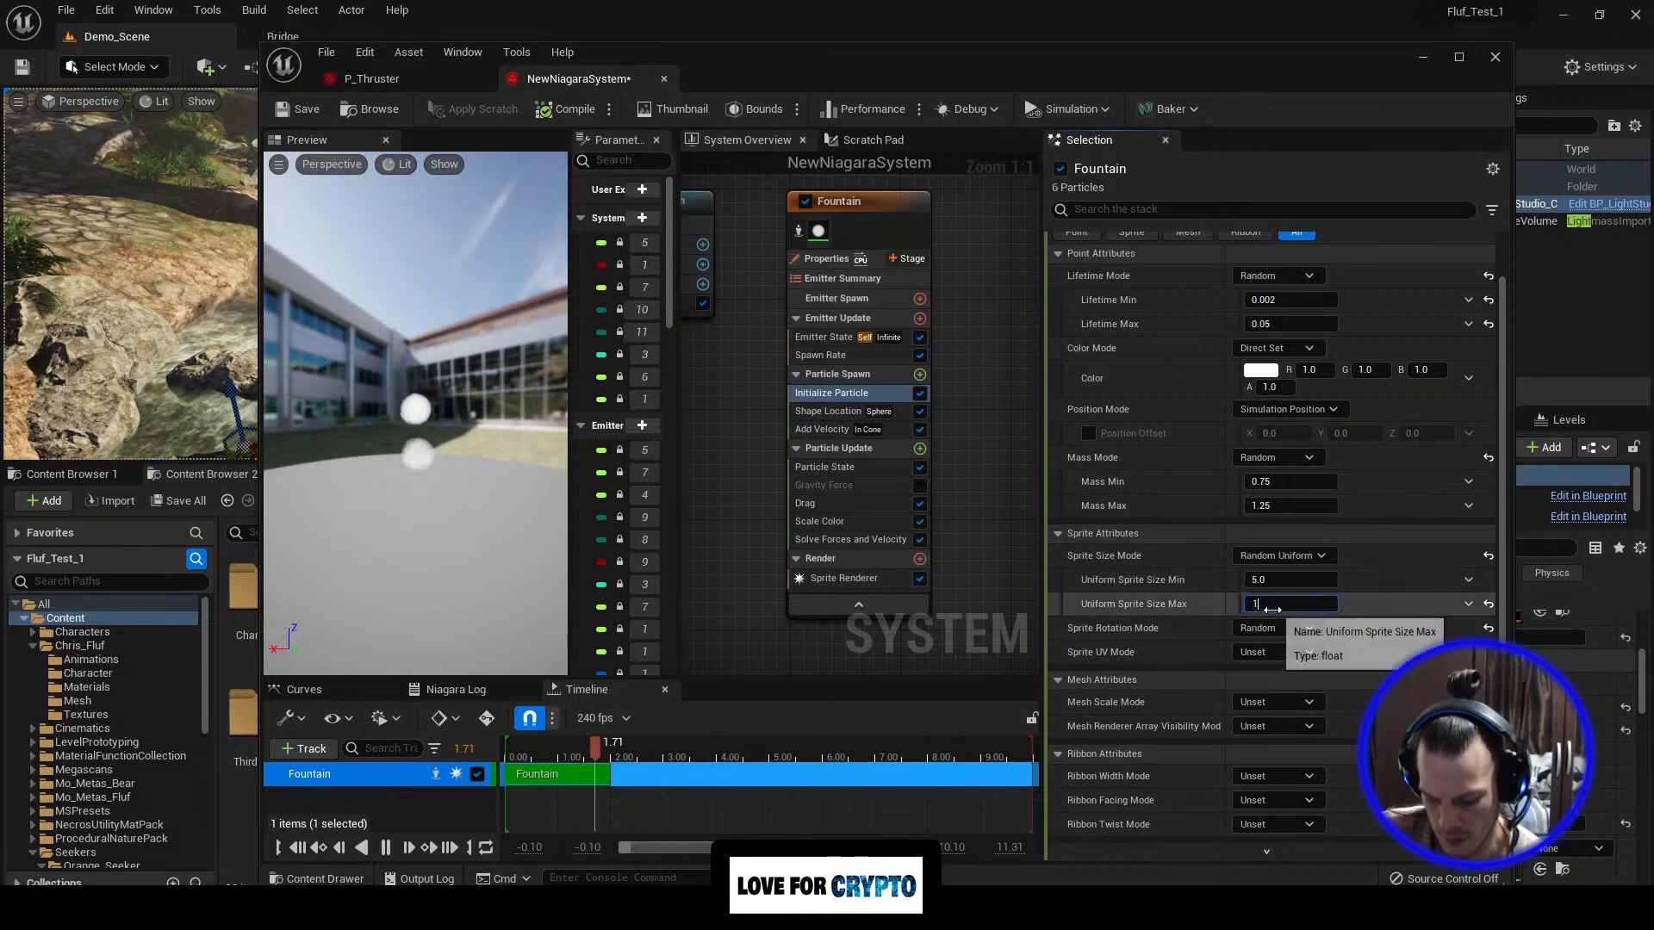
Step: Set the Fountain emitter's initial particle color to blue (R 0.0, G 0.084724, B 1.0) and compare the effect with P_Thruster
{"action": "left_click", "coordinate": [1260, 371]}
{"action": "mouse_move", "coordinate": [1311, 464]}
{"action": "left_mouse_down"}
{"action": "mouse_move", "coordinate": [1326, 470]}
{"action": "mouse_move", "coordinate": [1267, 502]}
{"action": "mouse_move", "coordinate": [1311, 455]}
{"action": "left_mouse_up"}
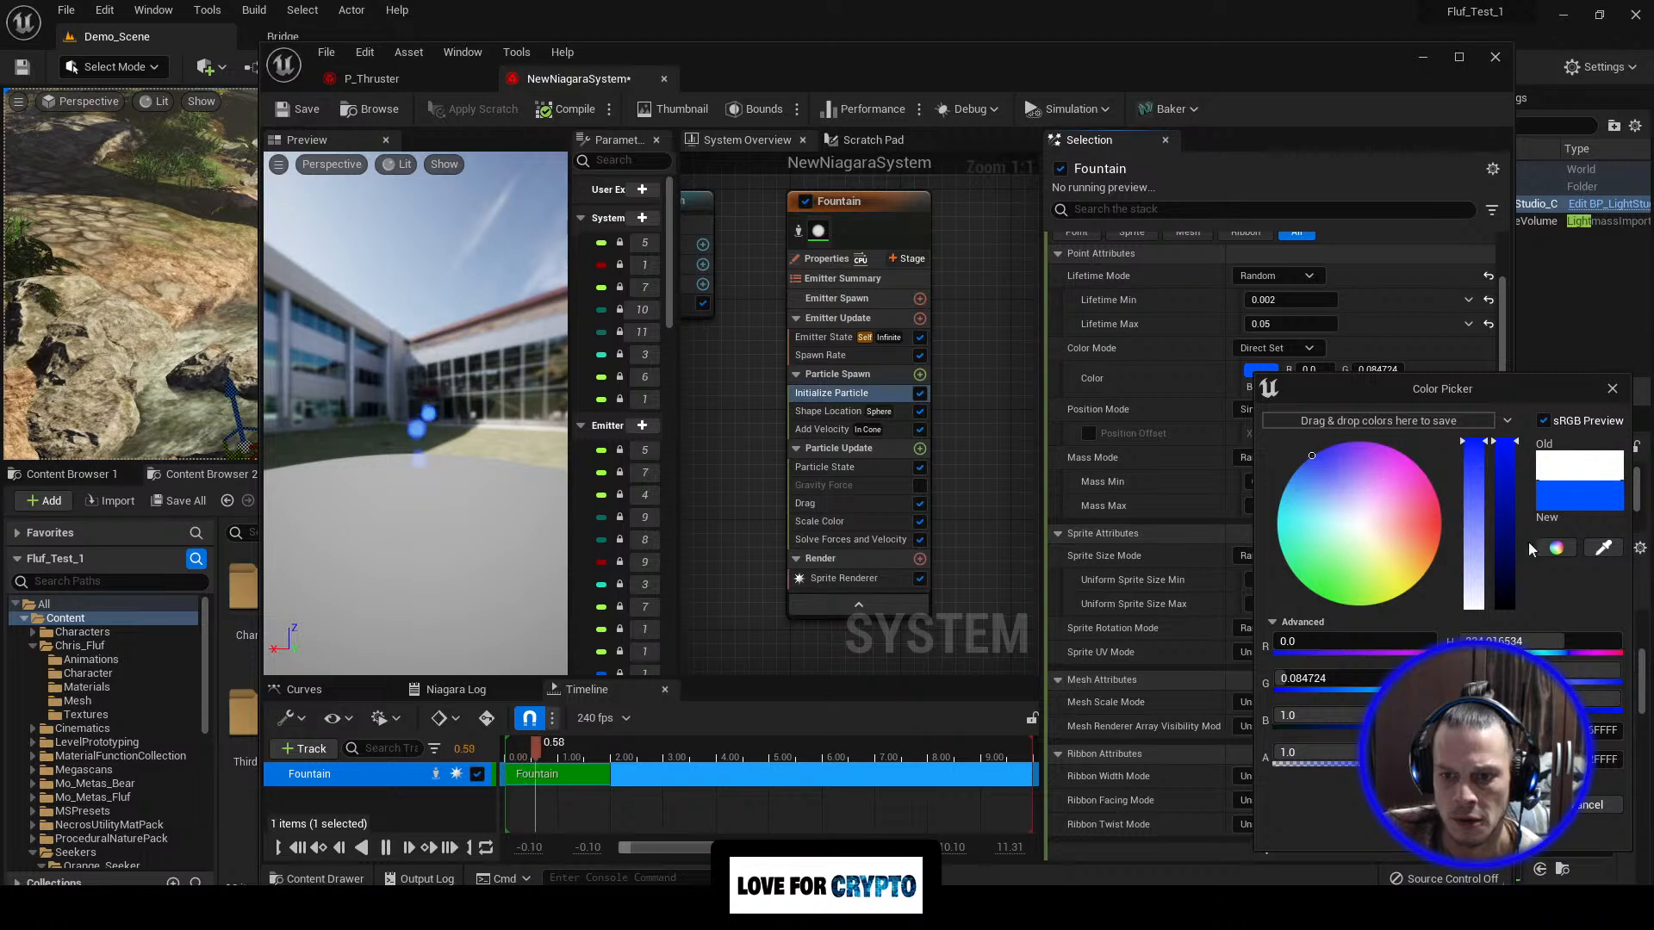
{"action": "left_click", "coordinate": [1509, 805]}
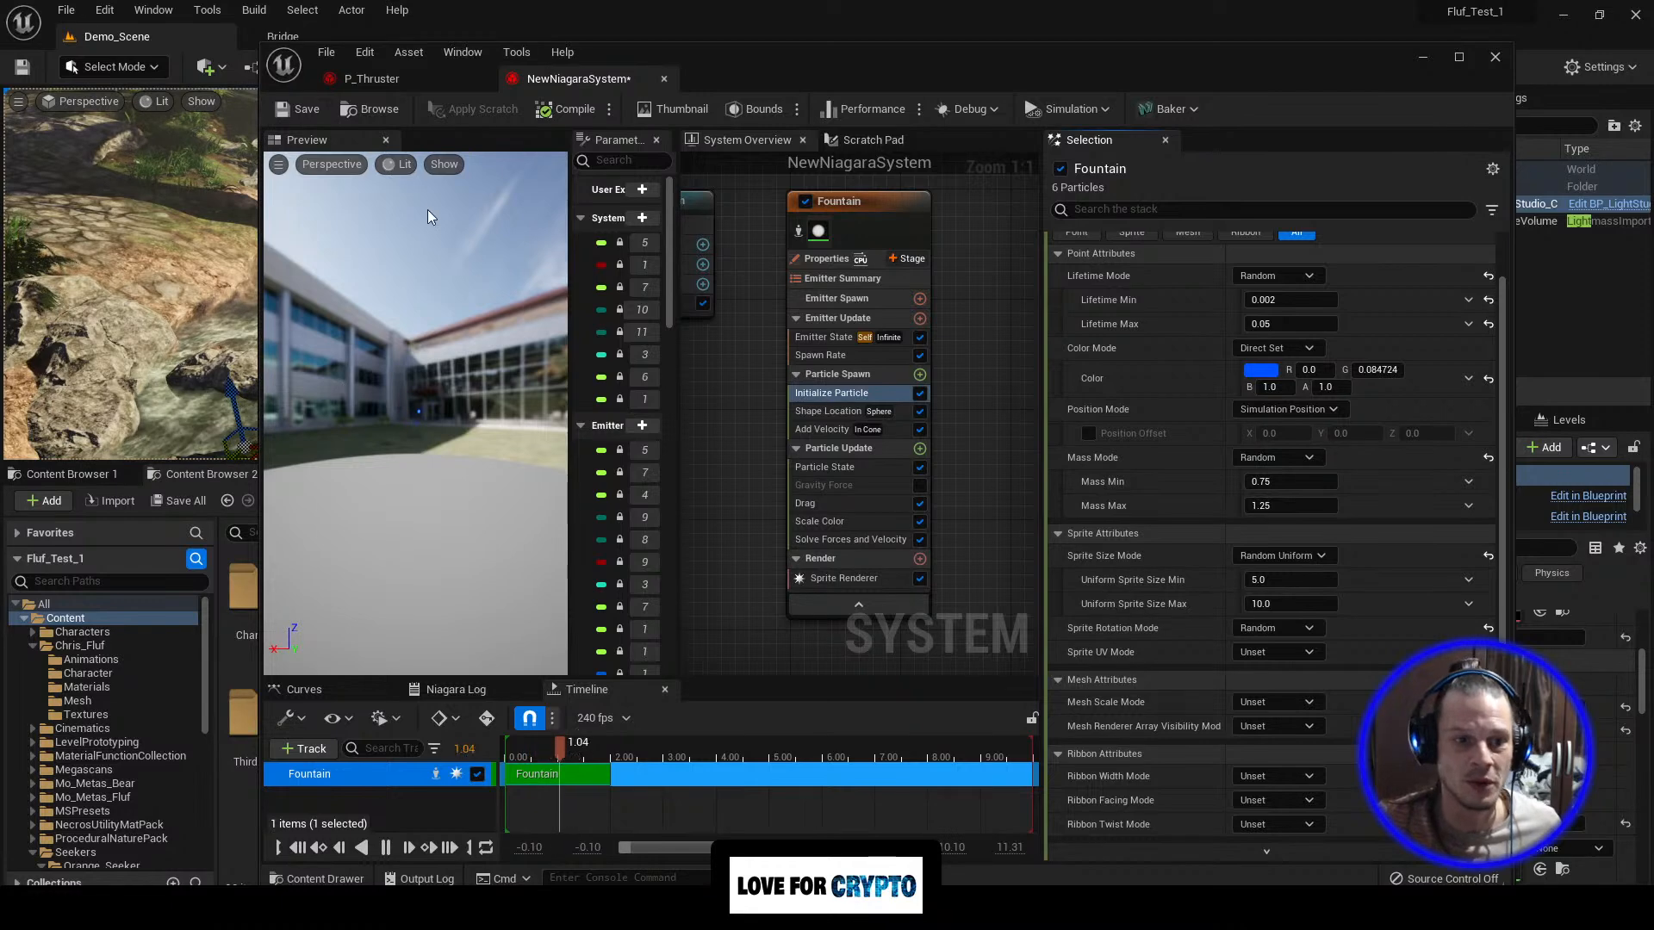
{"action": "left_click", "coordinate": [398, 82]}
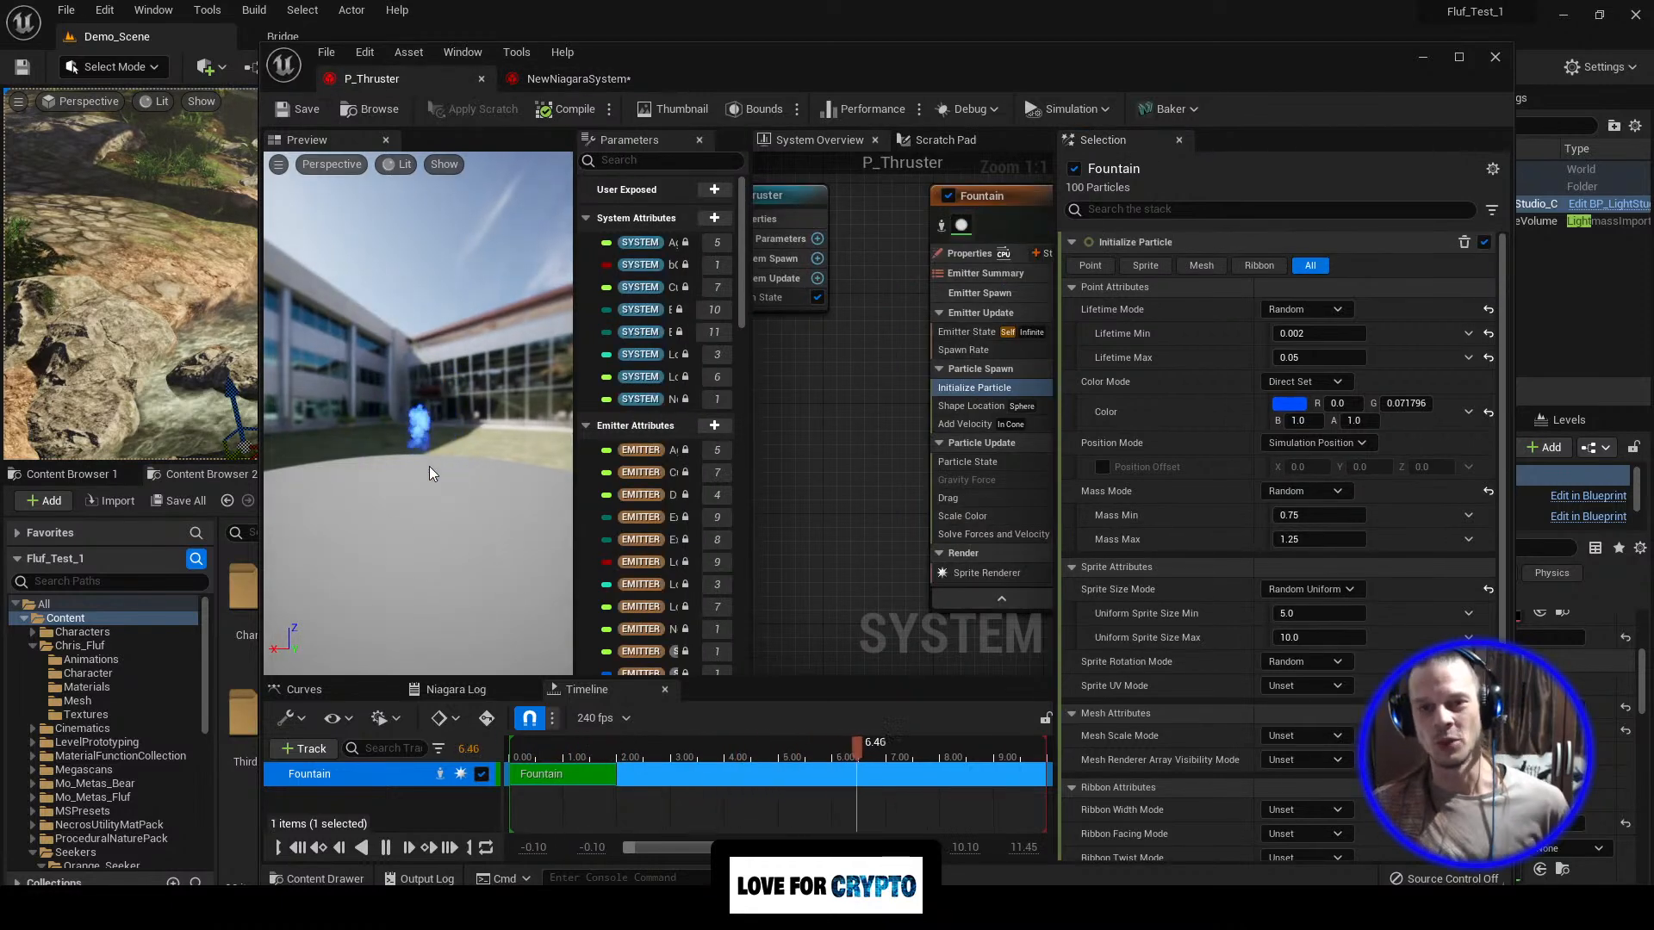
{"action": "left_click", "coordinate": [1495, 57]}
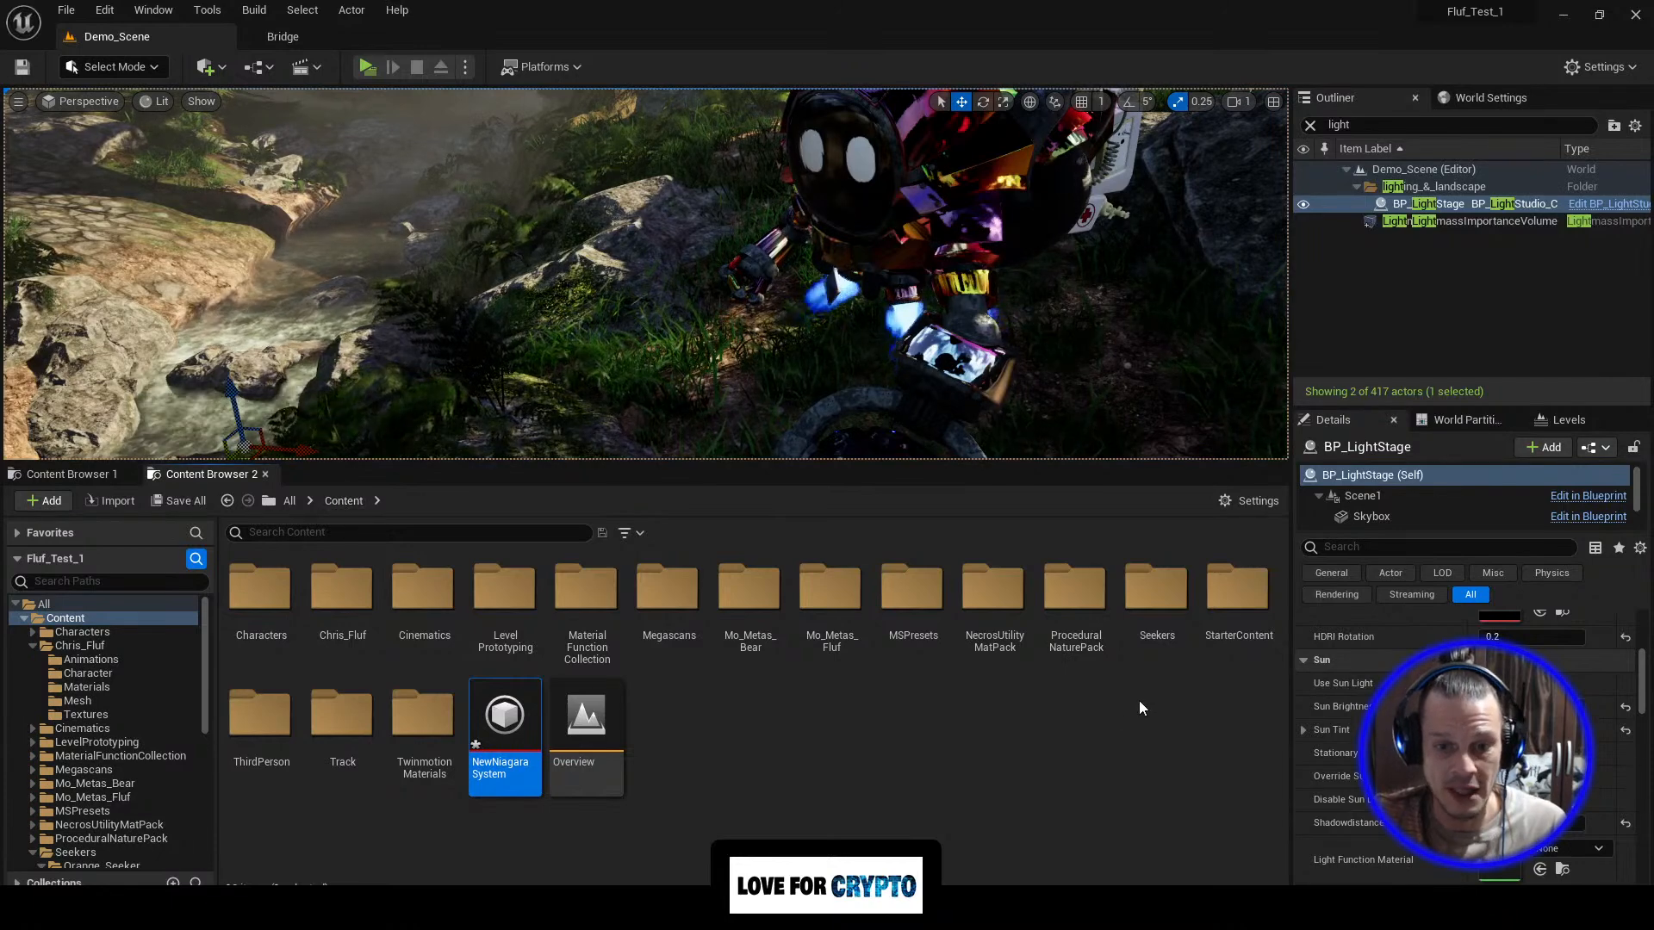
Step: Open a jet thruster mesh from Seekers/Parrot_Paint/Meshes/Attachments/Thrusters and inspect its Particles_1 socket
{"action": "double_click", "coordinate": [1157, 590]}
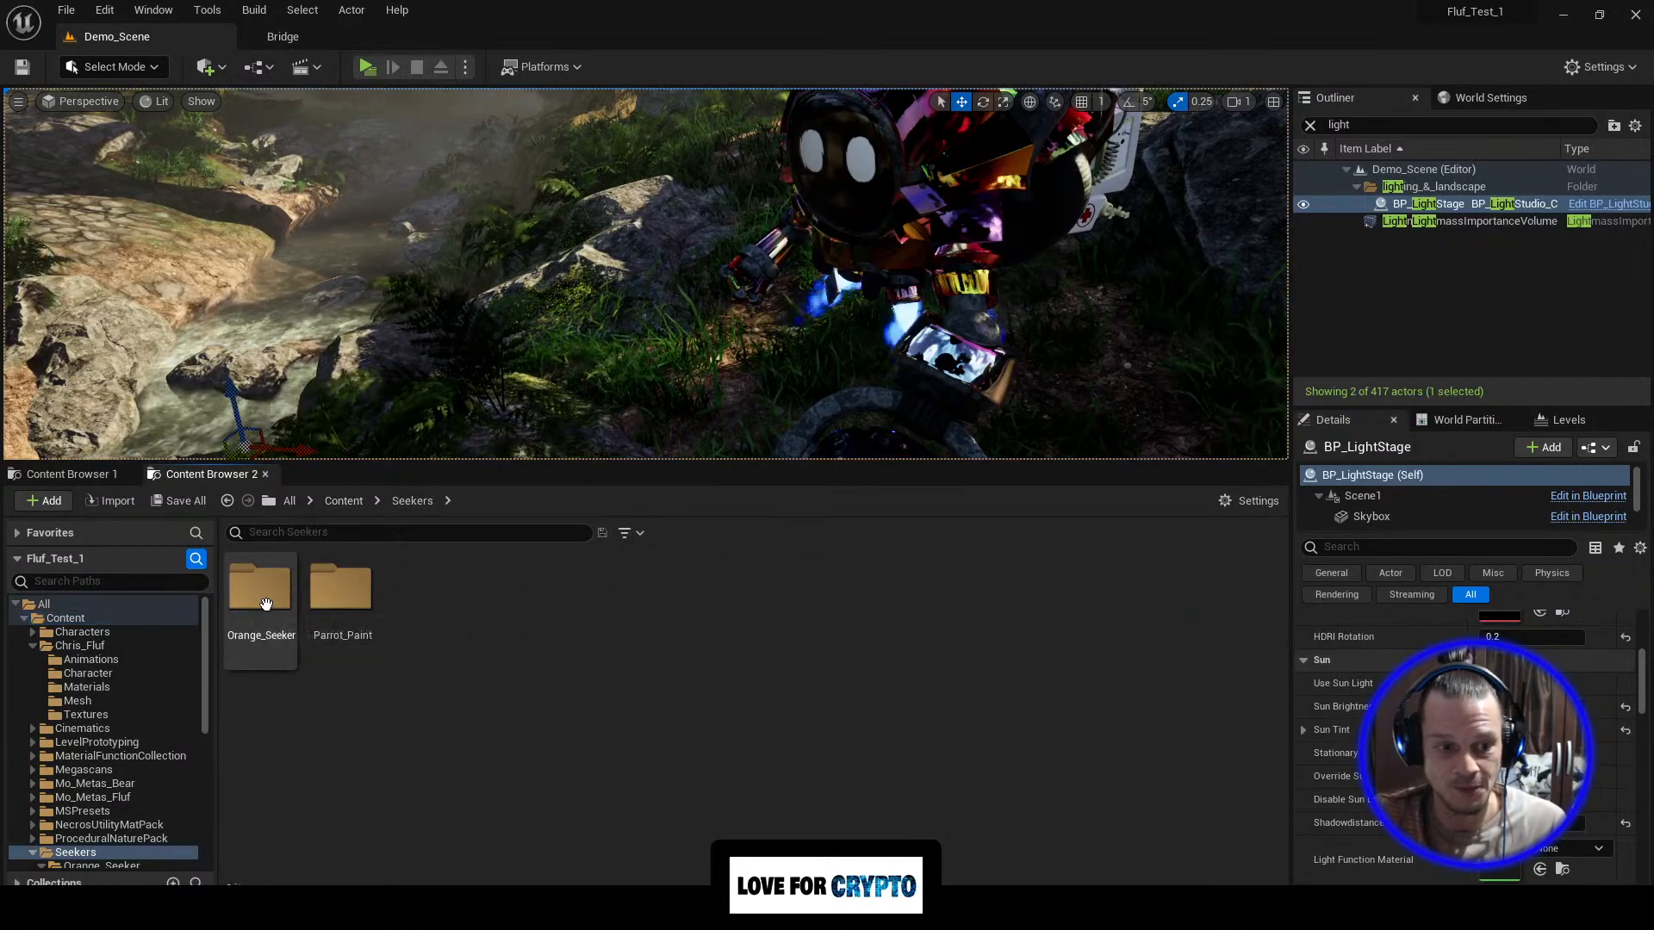
{"action": "double_click", "coordinate": [341, 590]}
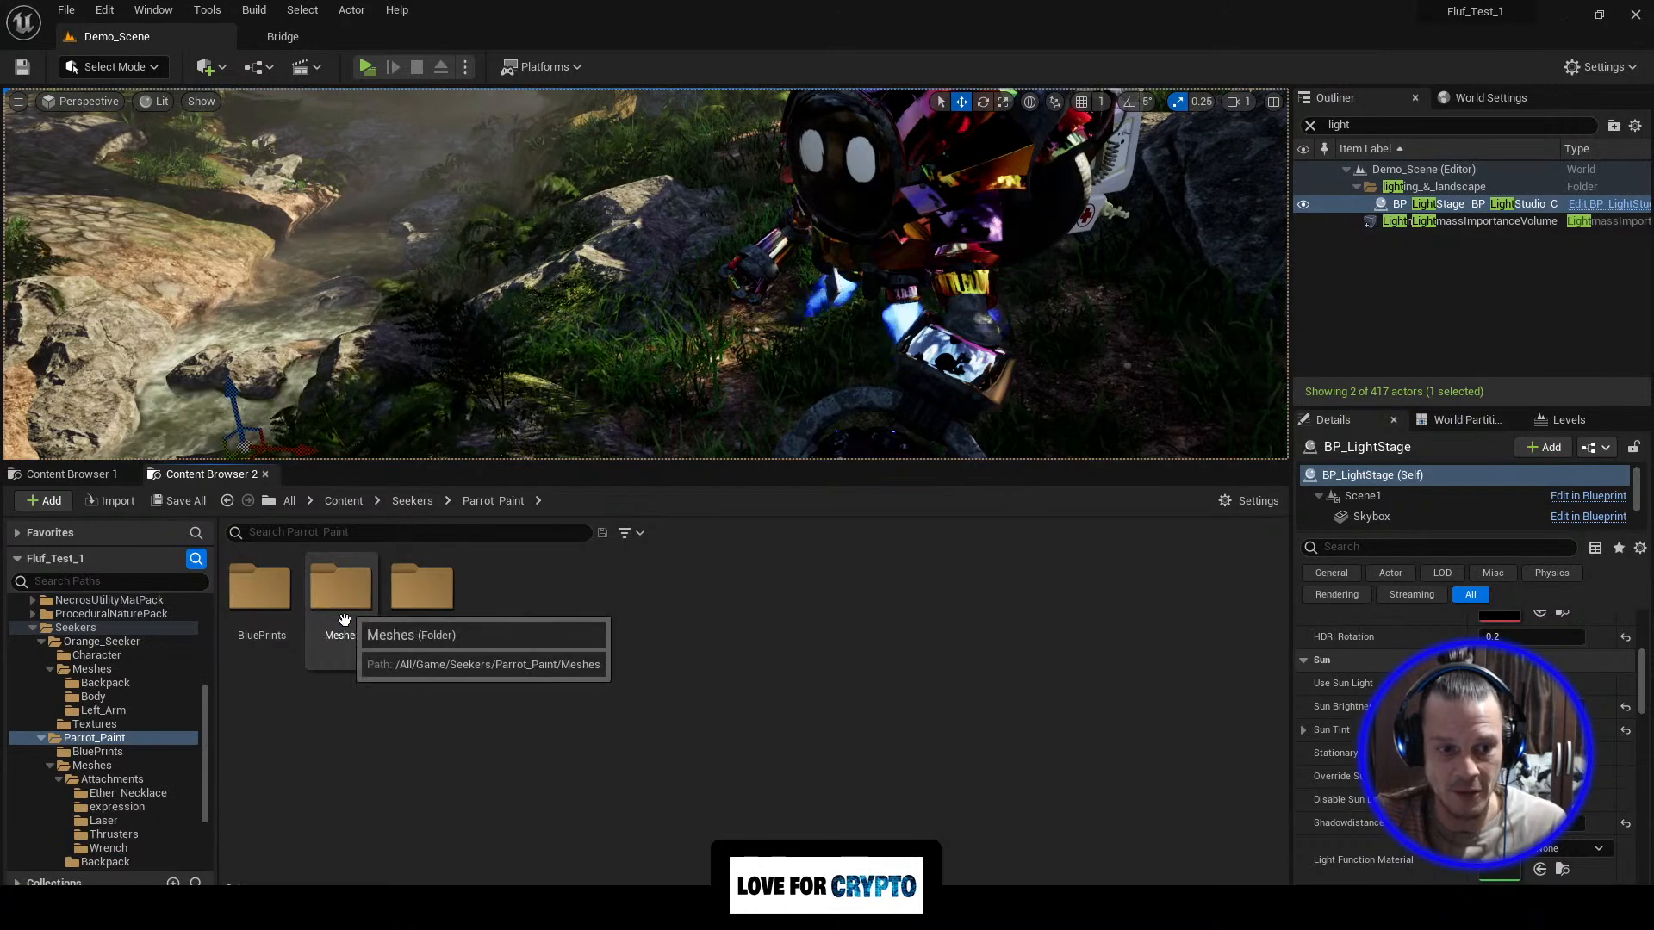
{"action": "double_click", "coordinate": [342, 594]}
{"action": "double_click", "coordinate": [267, 592]}
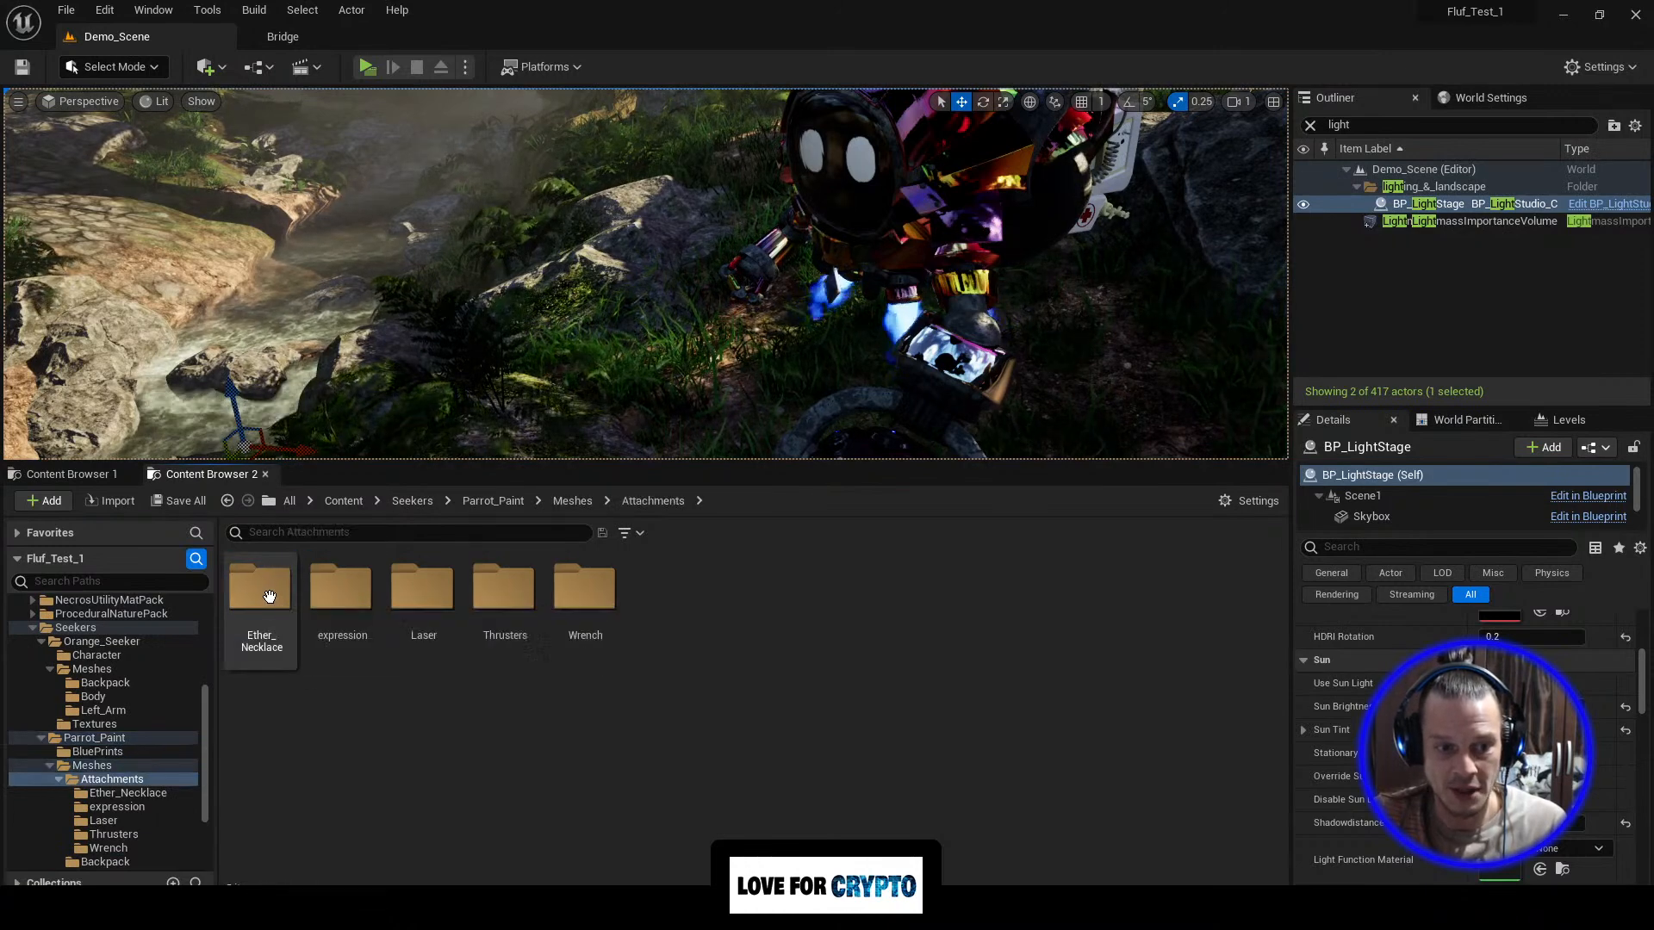
{"action": "double_click", "coordinate": [503, 590]}
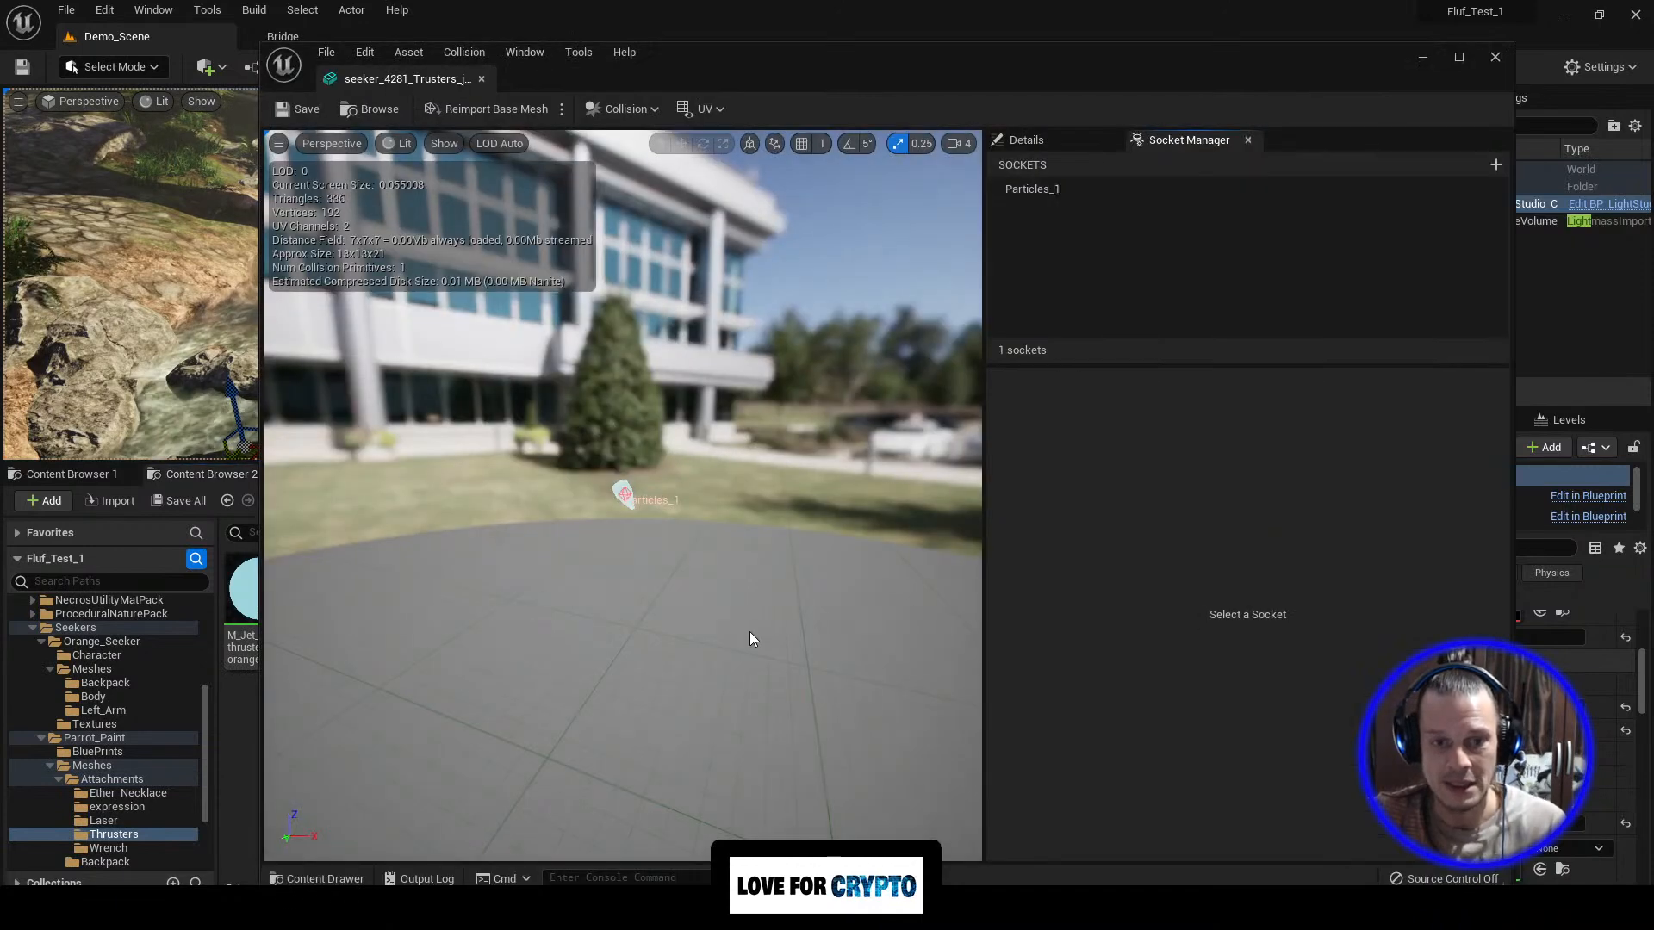
{"action": "scroll", "coordinate": [567, 543], "scroll_direction": "up", "scroll_amount": 5}
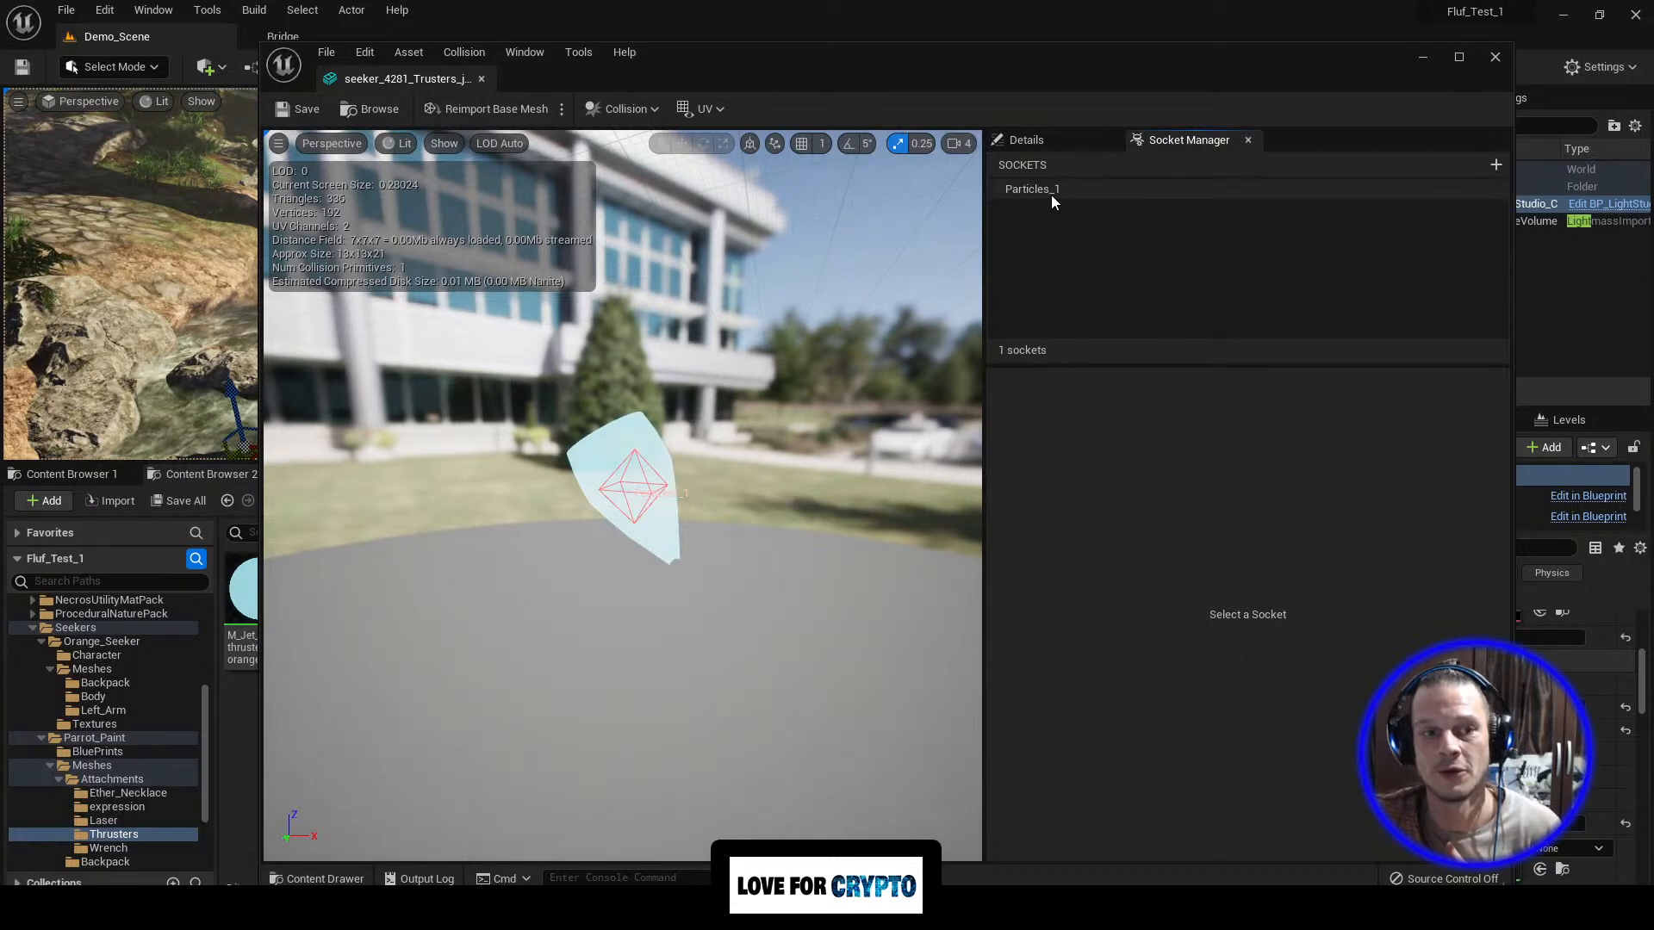
{"action": "left_click", "coordinate": [1423, 58]}
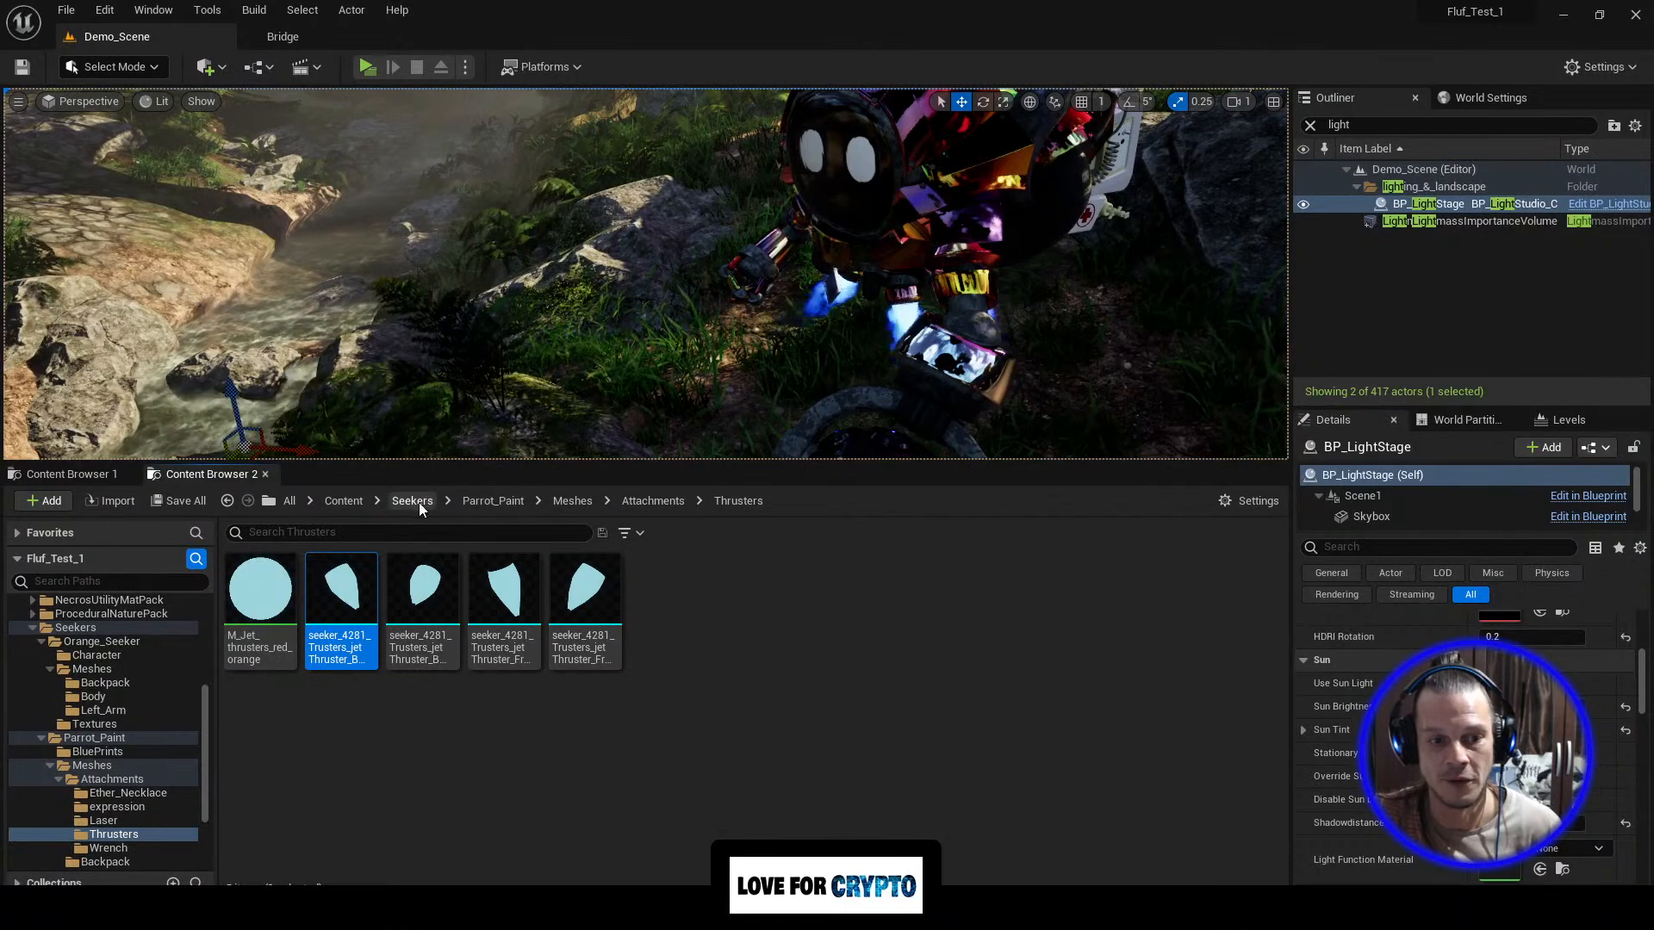
Step: Open the Seeker_1 blueprint from Parrot_Paint's BluePrints folder and inspect the P_Thruster2 component under the back-right jet thruster
{"action": "left_click", "coordinate": [567, 499]}
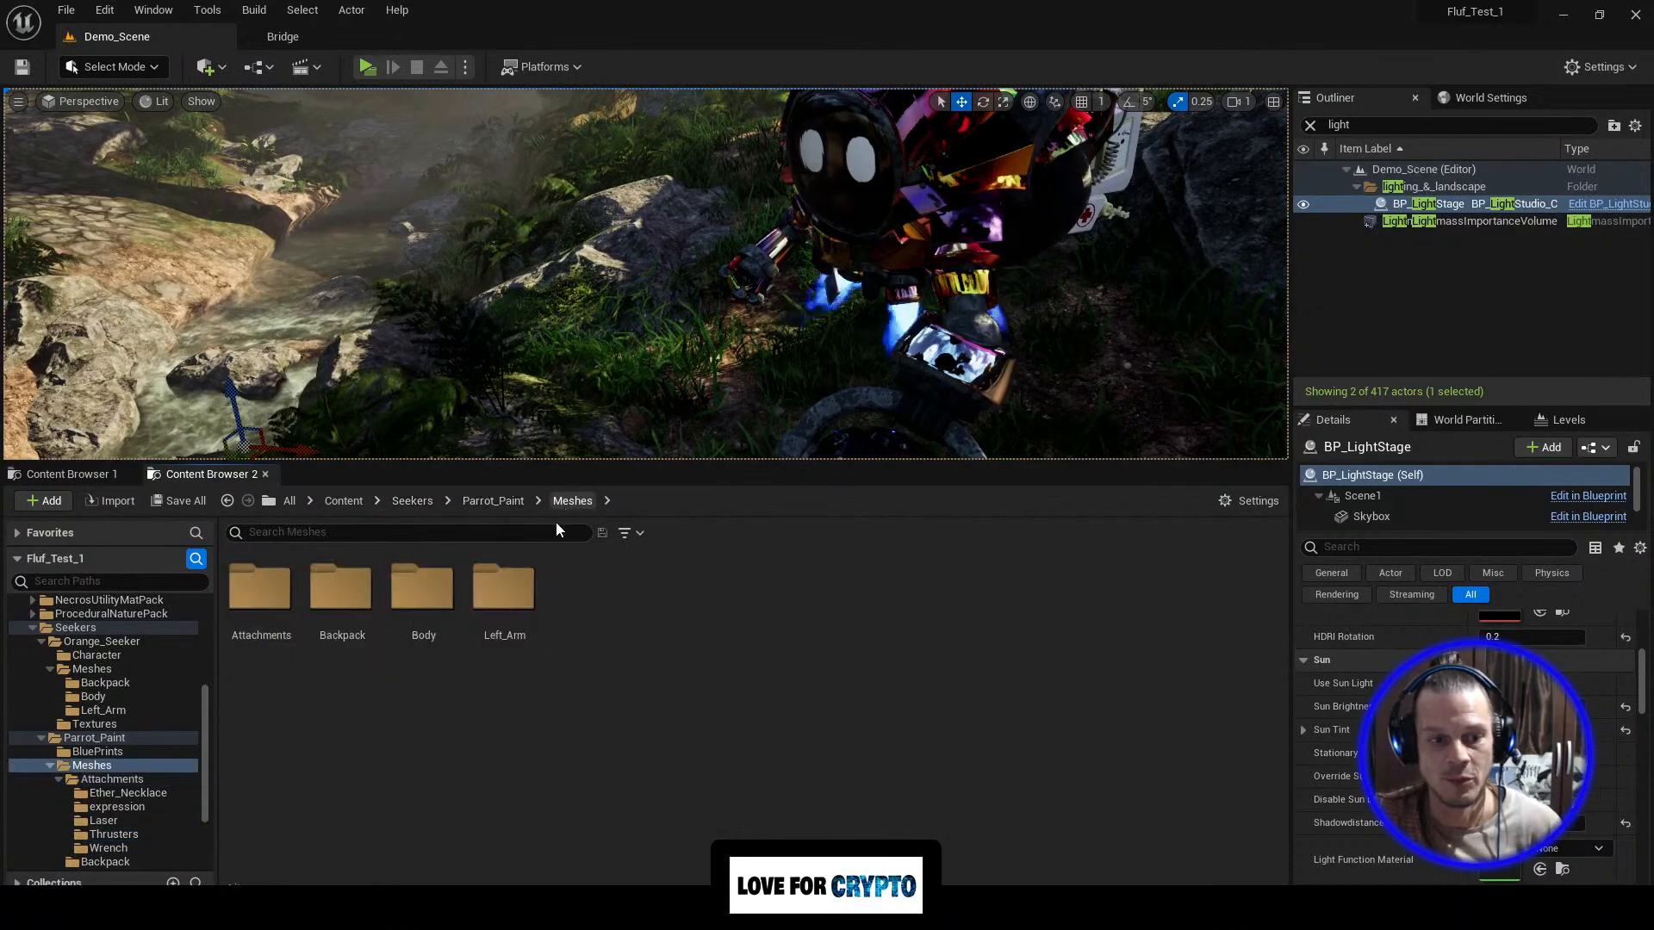
{"action": "left_click", "coordinate": [489, 499]}
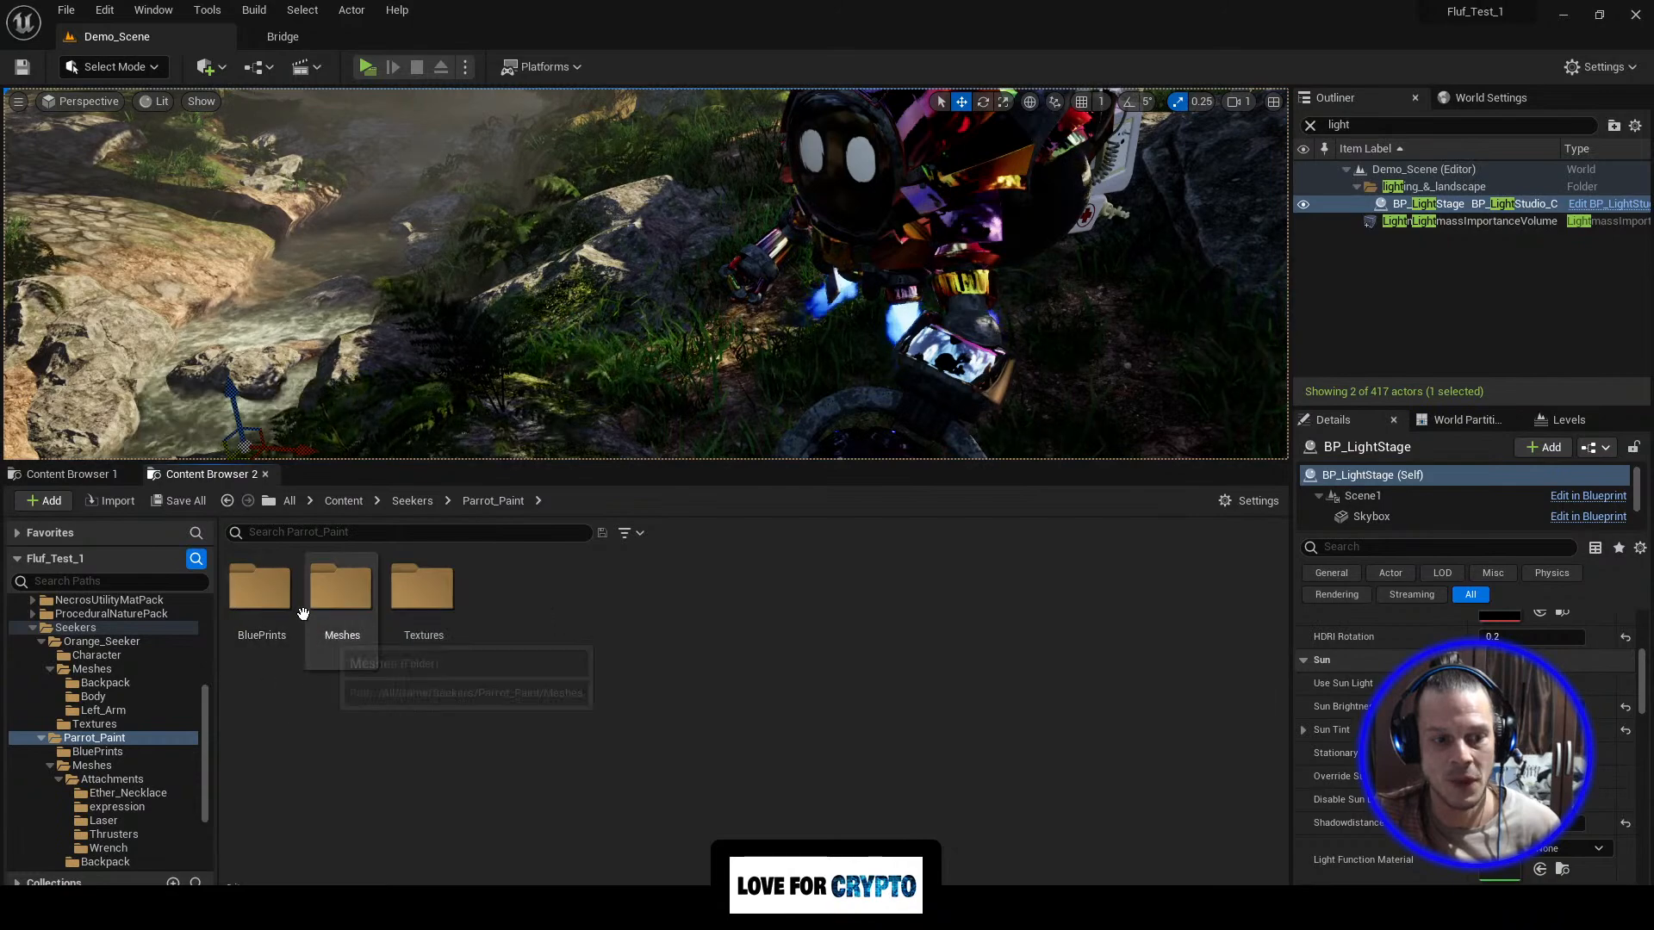
{"action": "double_click", "coordinate": [259, 594]}
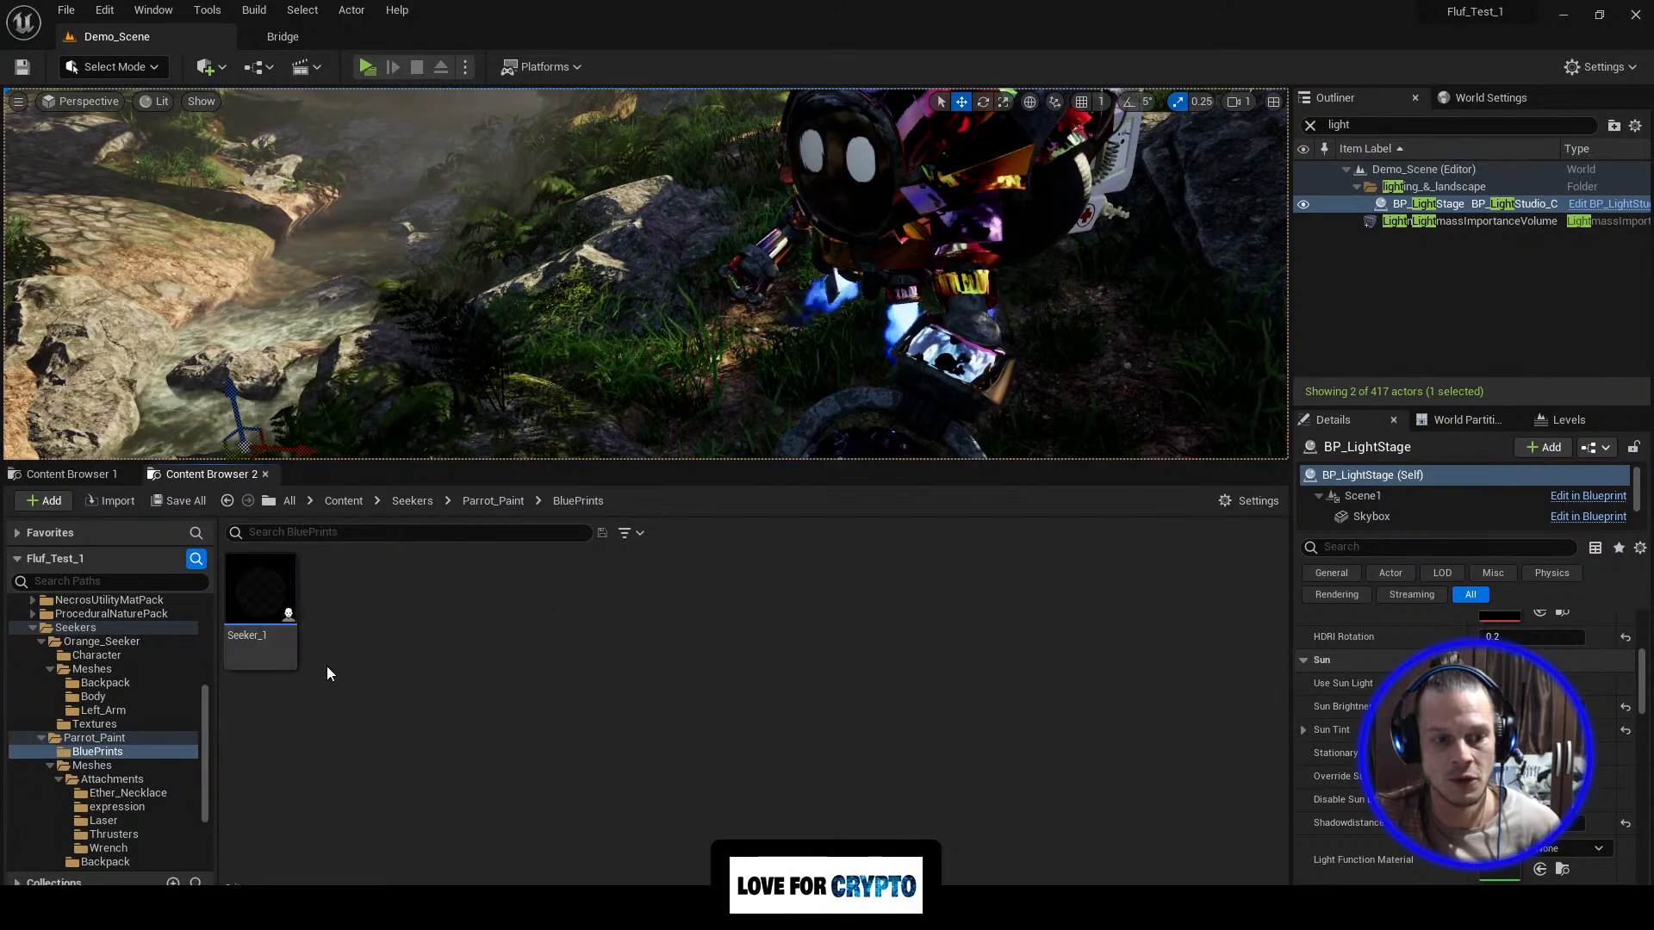
{"action": "double_click", "coordinate": [259, 612]}
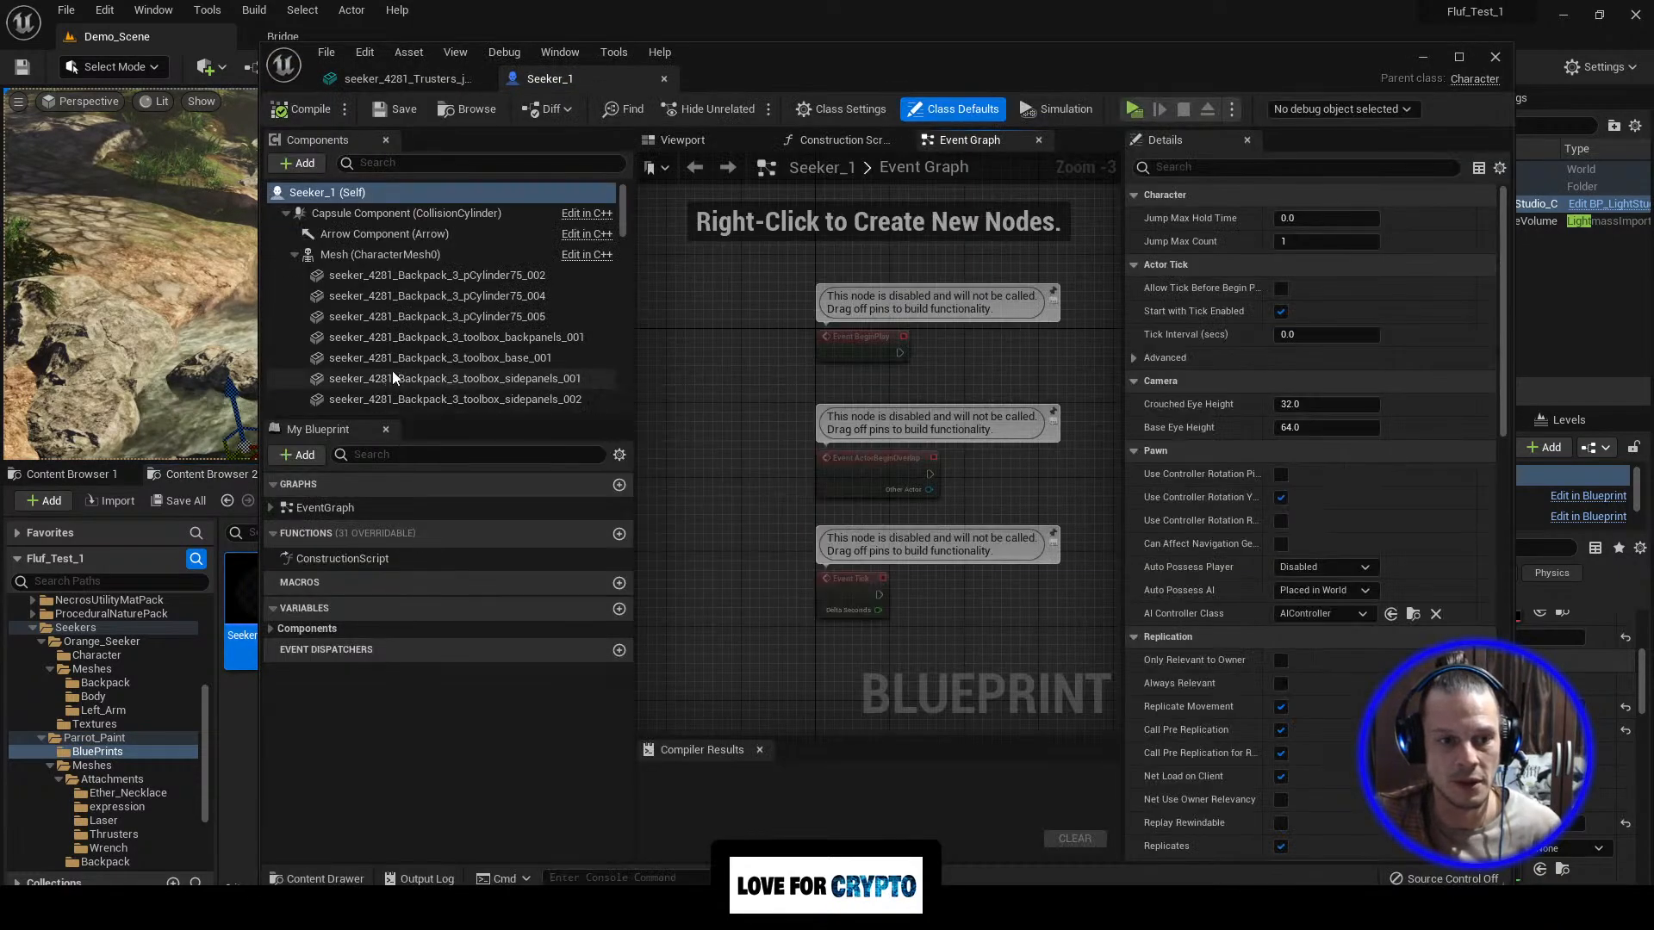
{"action": "scroll", "coordinate": [391, 370], "scroll_direction": "down", "scroll_amount": 5}
{"action": "scroll", "coordinate": [392, 371], "scroll_direction": "down", "scroll_amount": 4}
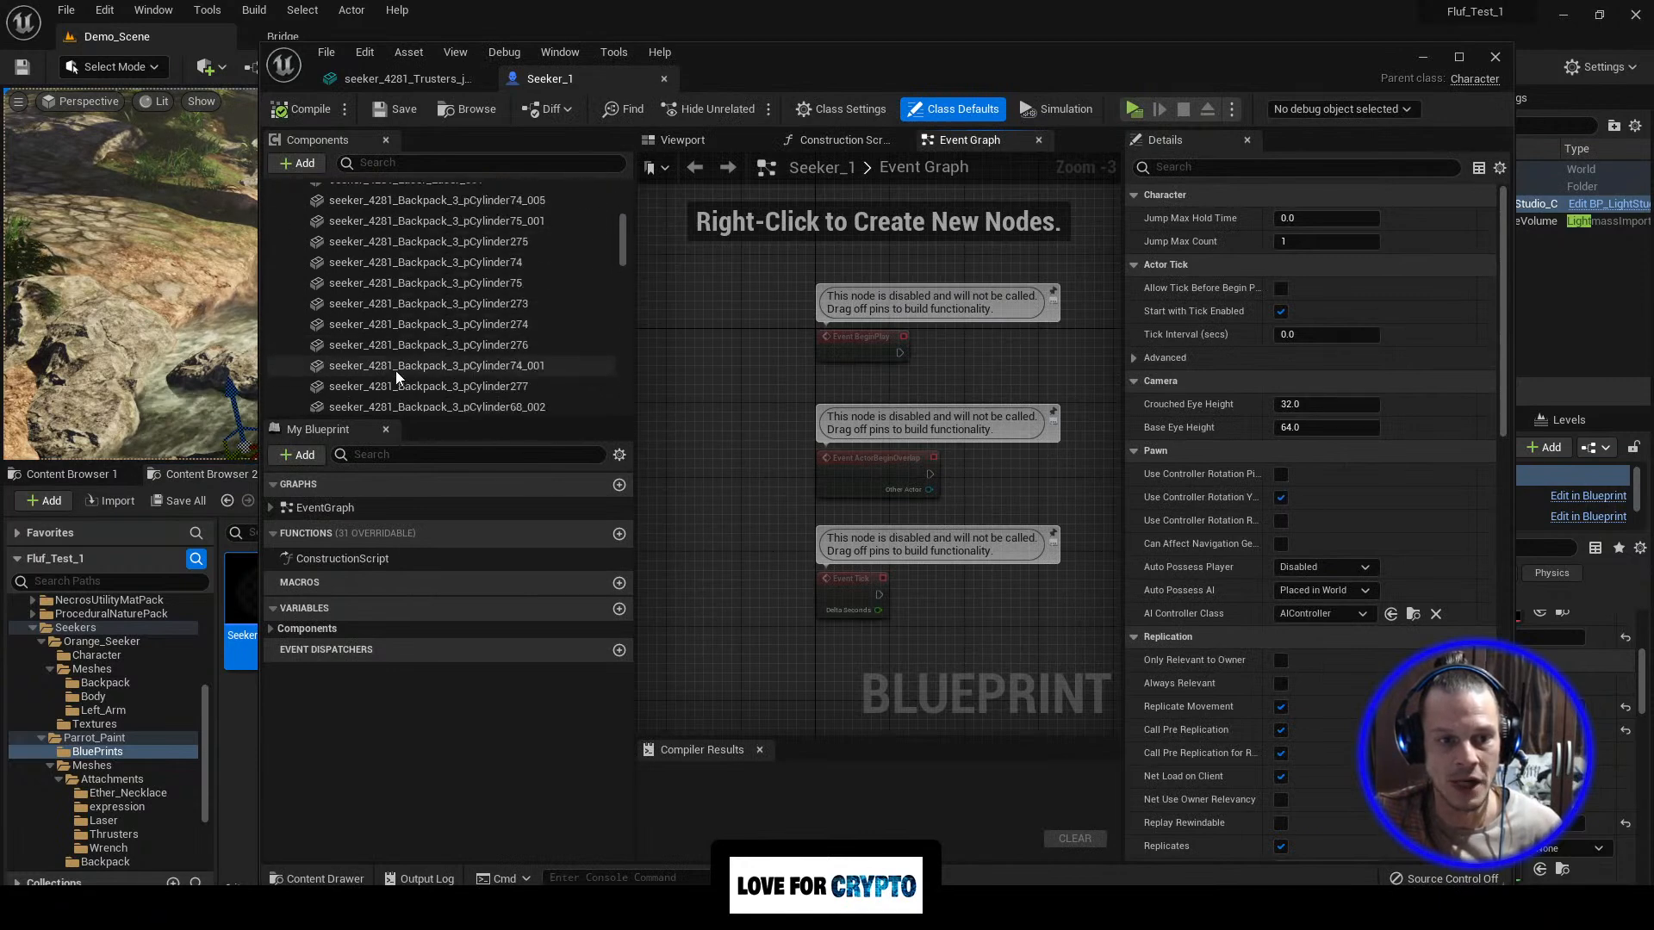
{"action": "scroll", "coordinate": [409, 343], "scroll_direction": "down", "scroll_amount": 5}
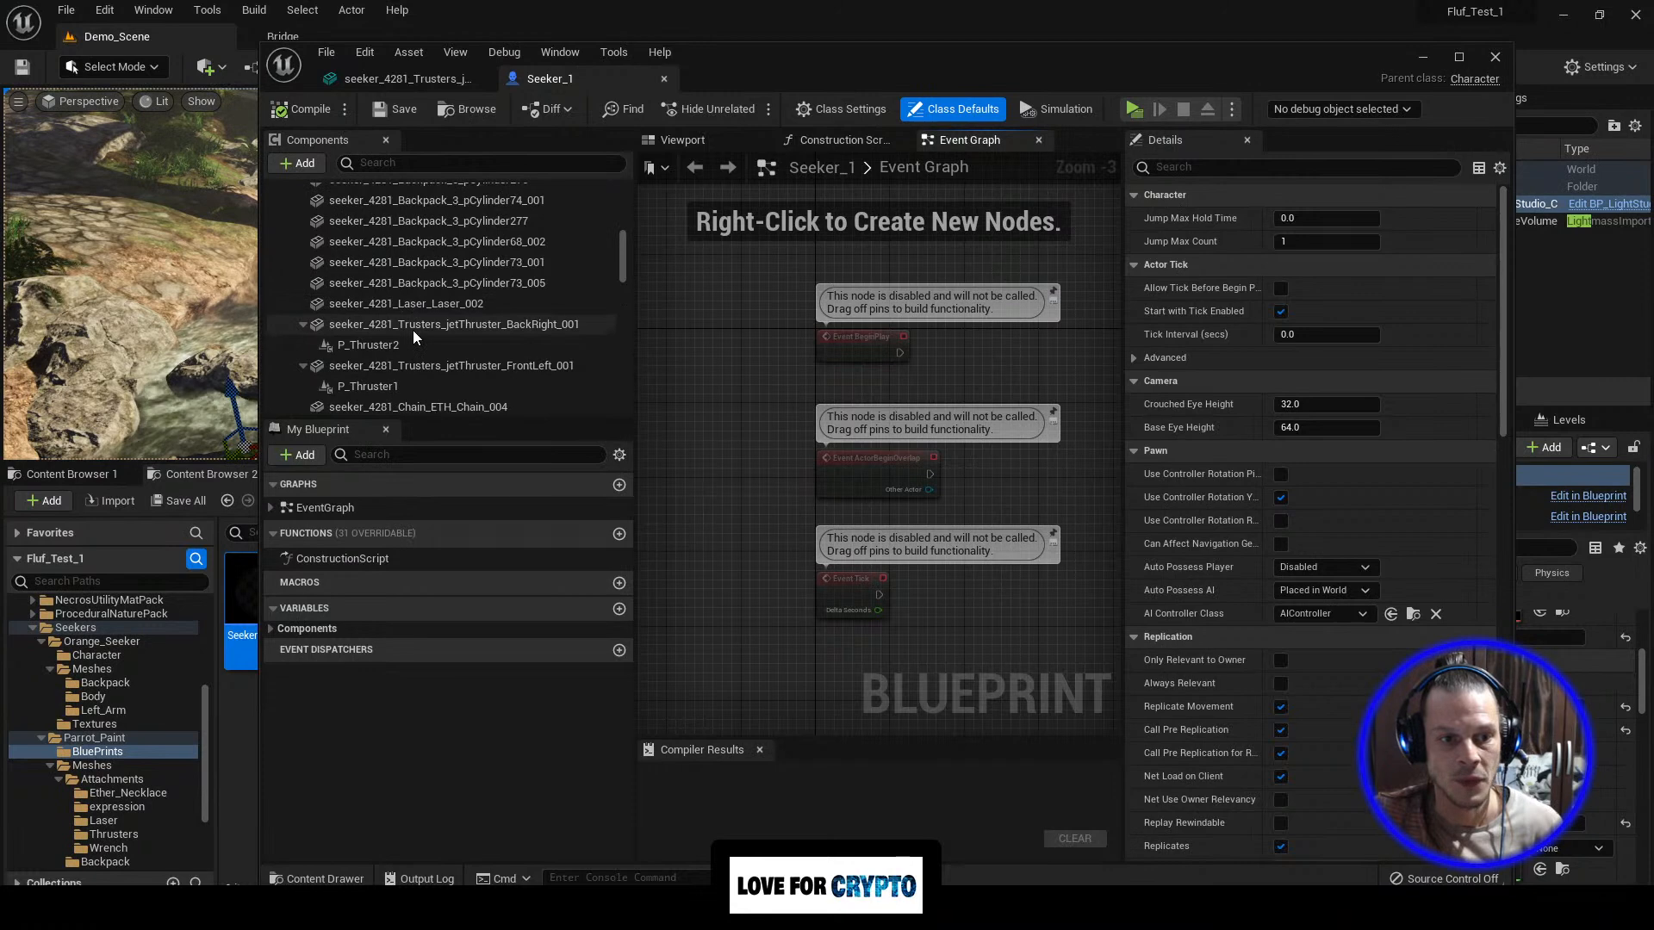
{"action": "left_click", "coordinate": [367, 345]}
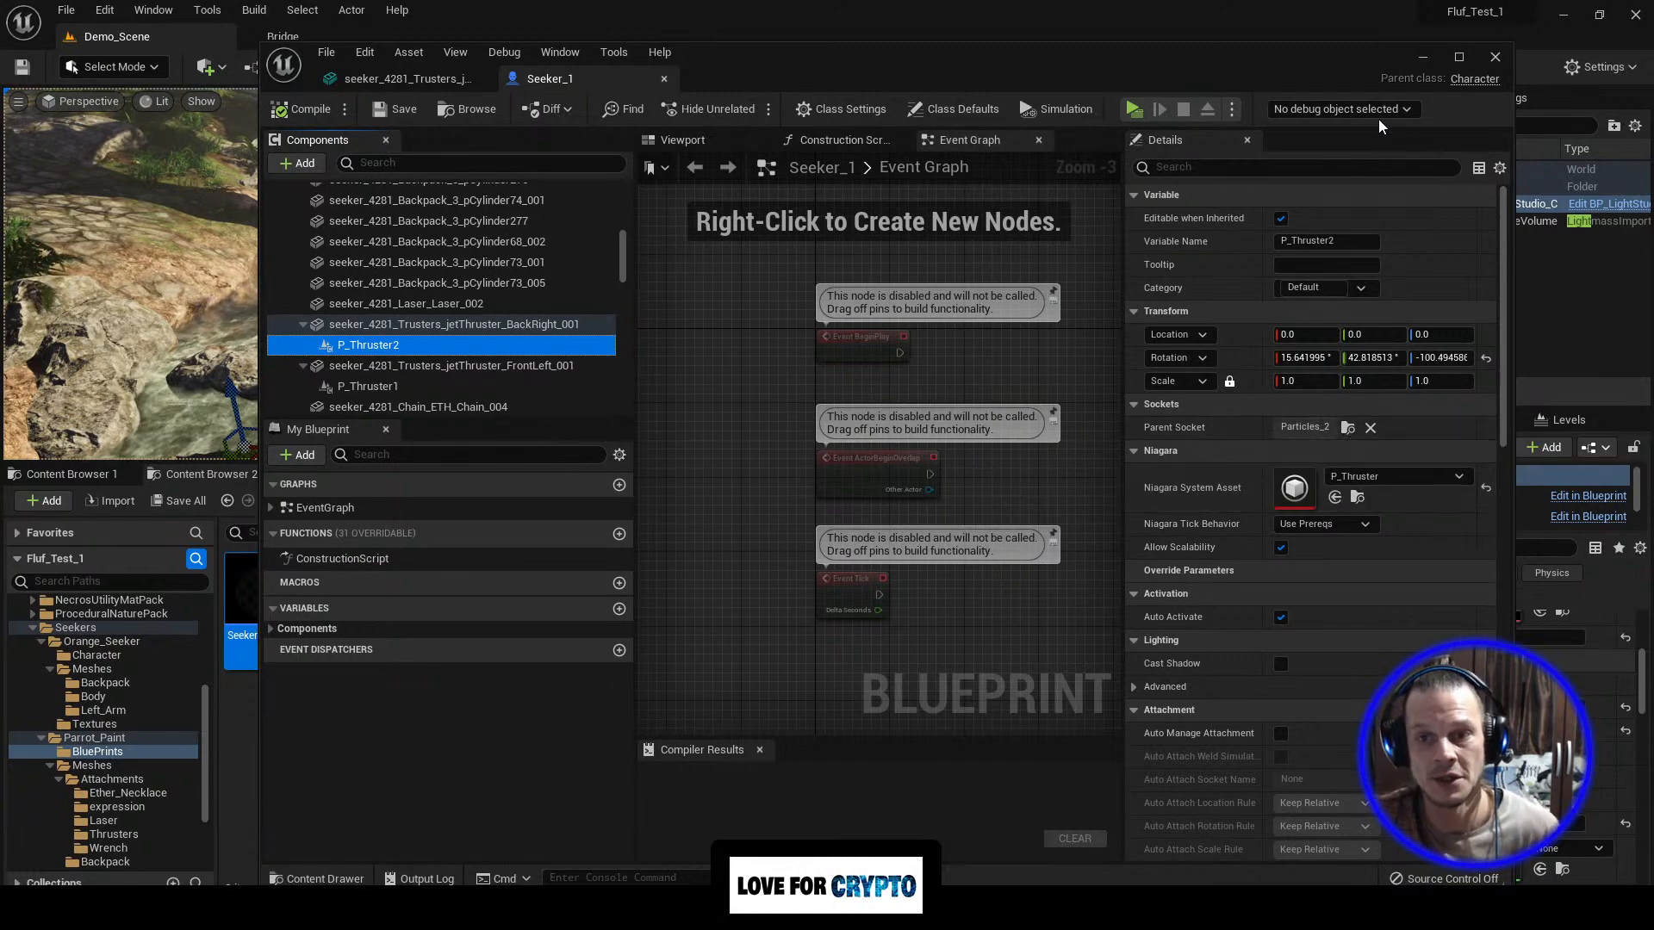
{"action": "left_click", "coordinate": [1423, 58]}
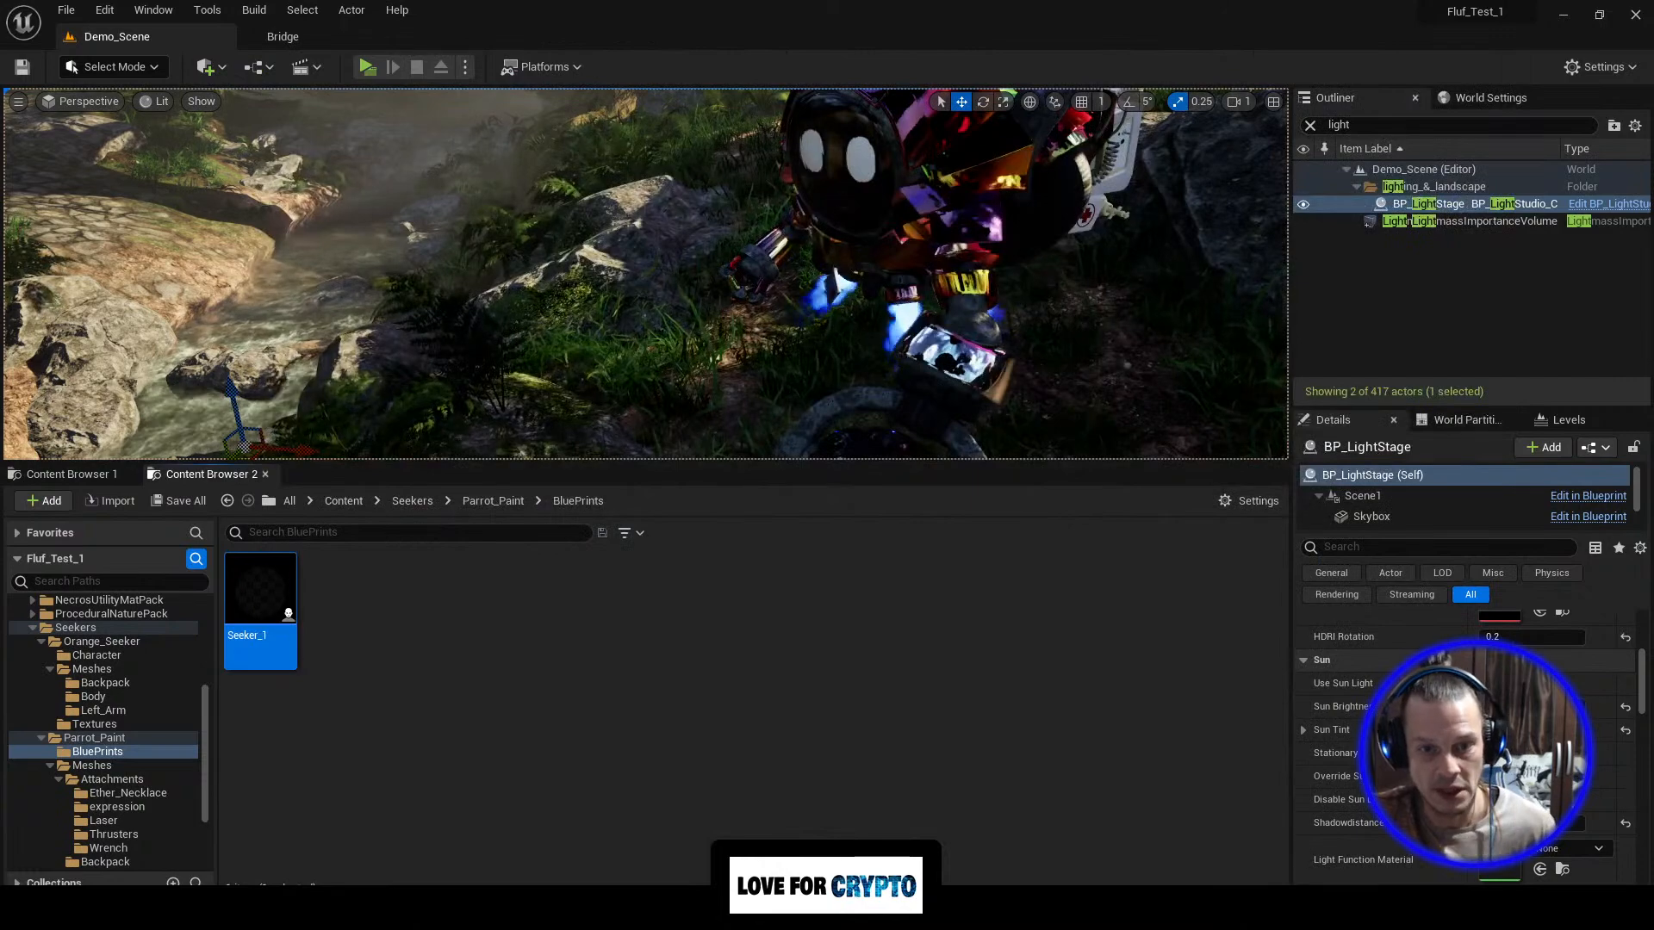
Step: Examine the robot's blue thruster flames up close in the level and recheck the thruster mesh's particle socket
{"action": "right_click_drag", "start_coordinate": [646, 274], "coordinate": [680, 244]}
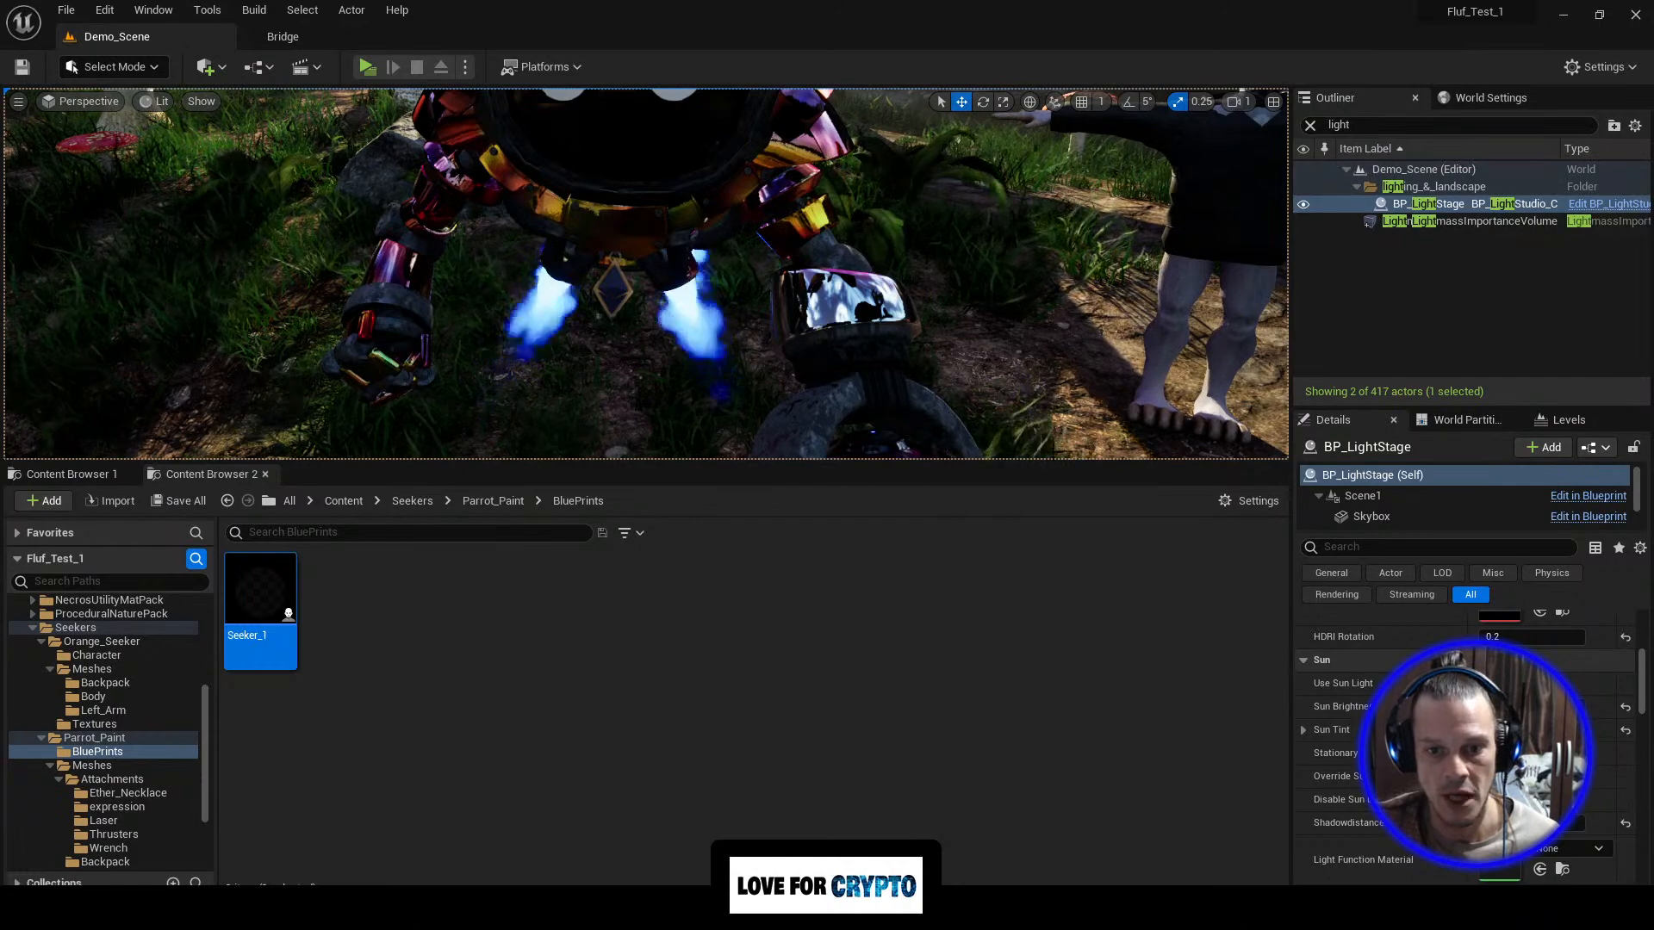
{"action": "left_click_drag", "start_coordinate": [1067, 461], "coordinate": [1067, 832]}
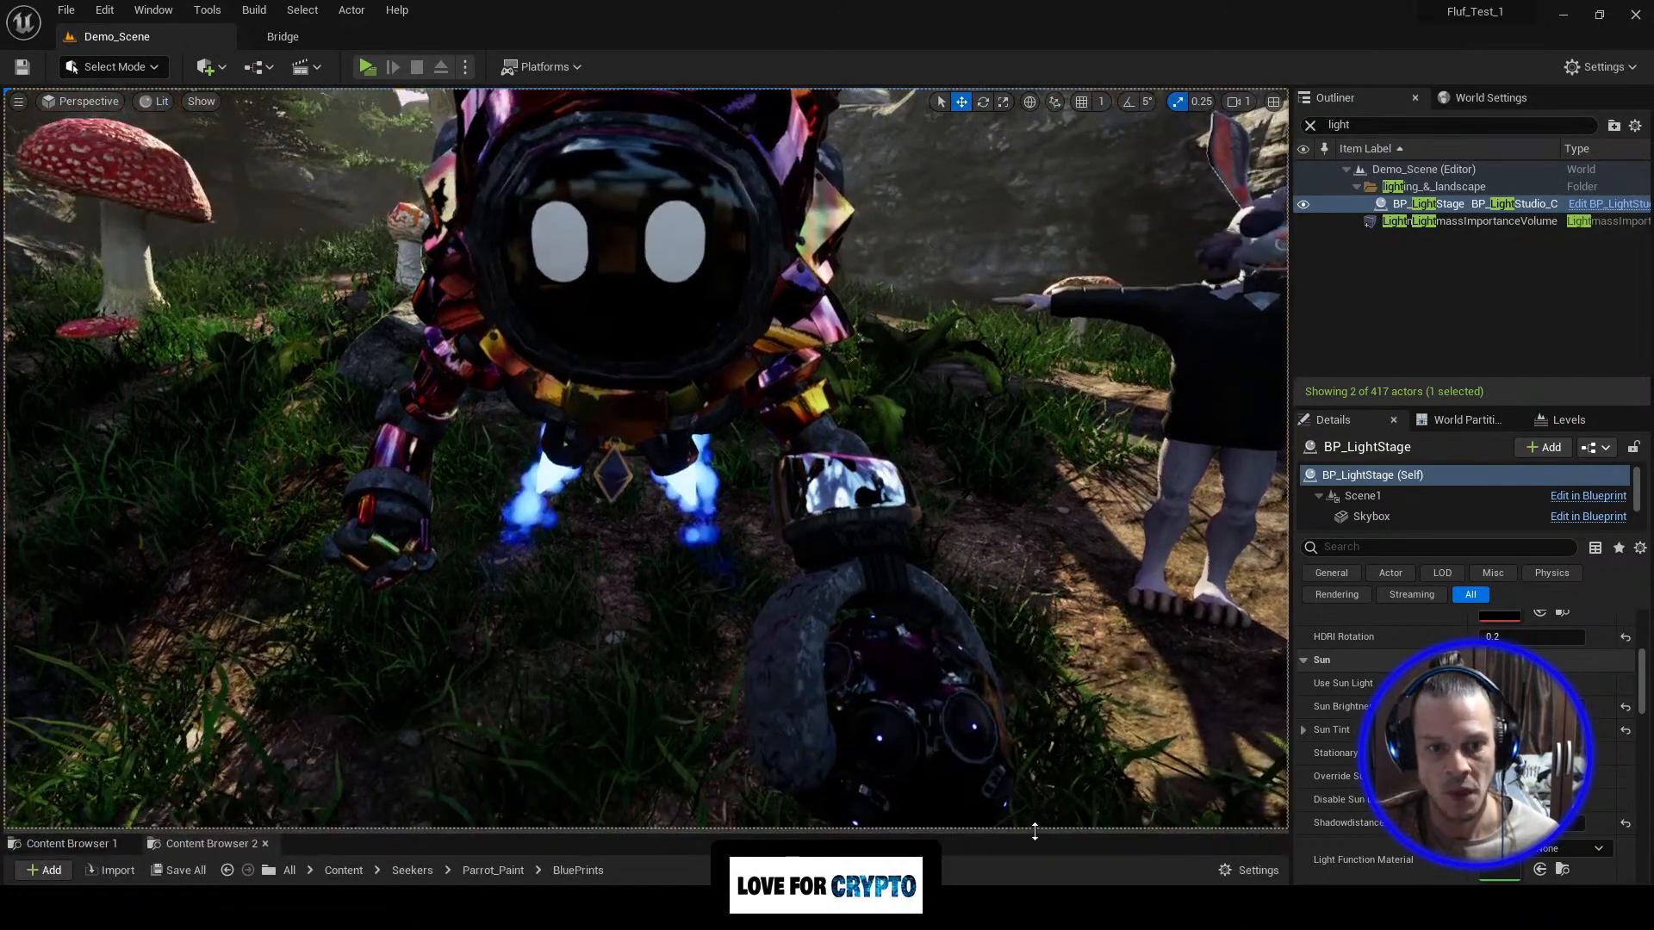
{"action": "right_click_drag", "start_coordinate": [620, 569], "coordinate": [672, 517]}
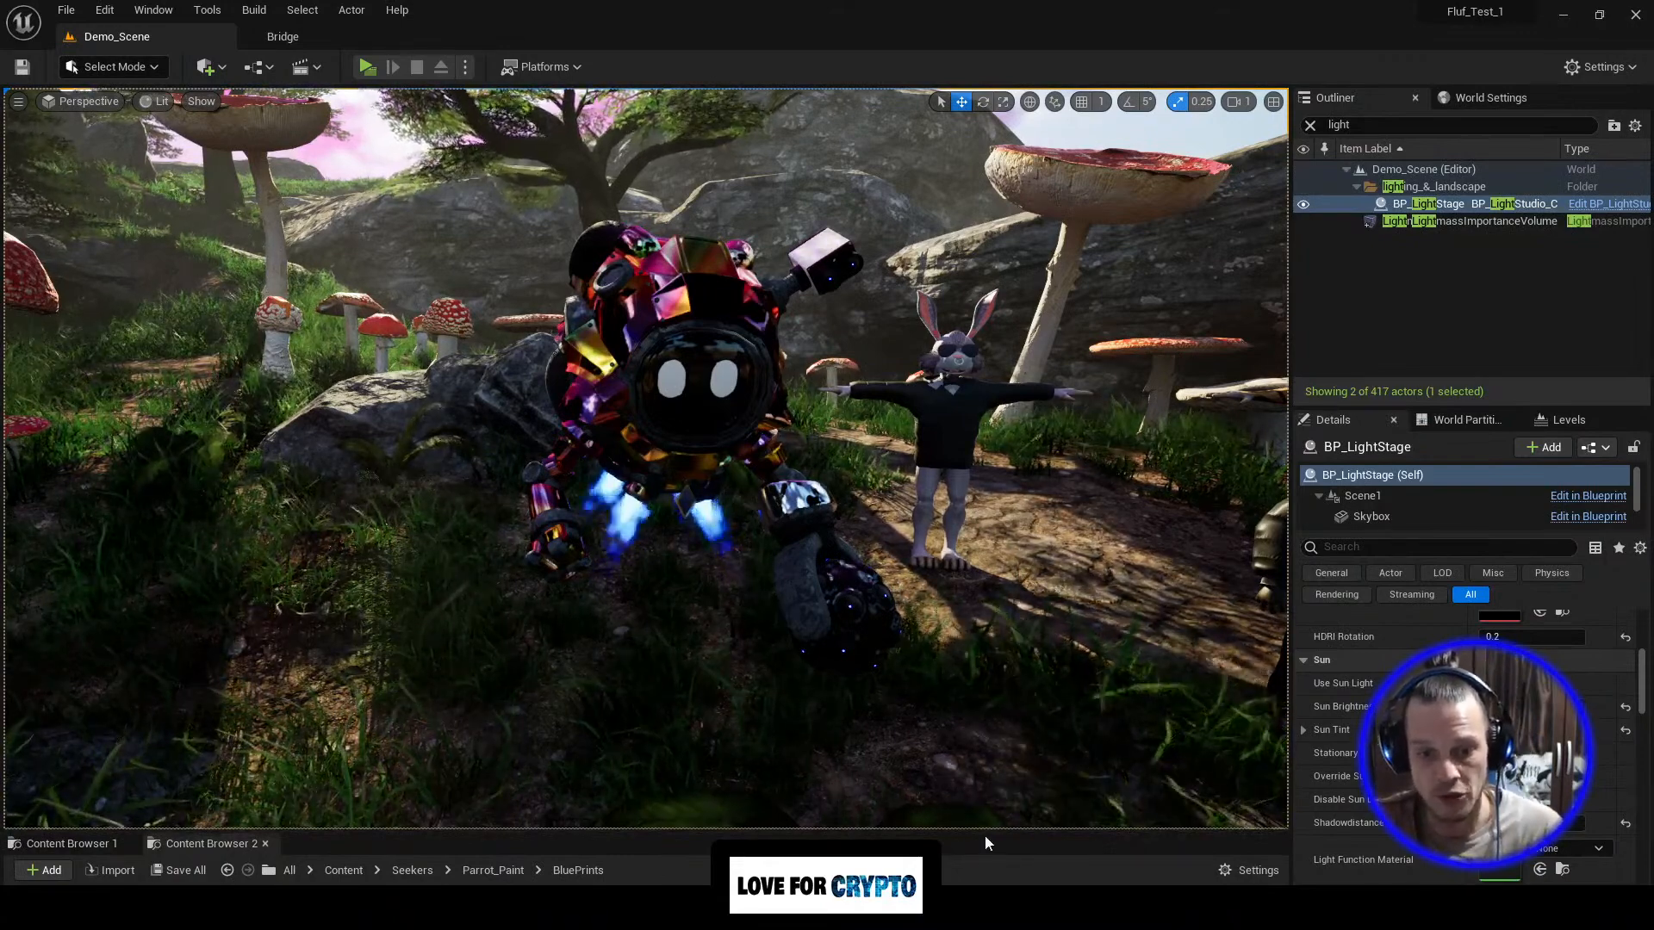
{"action": "left_click_drag", "start_coordinate": [987, 831], "coordinate": [930, 618]}
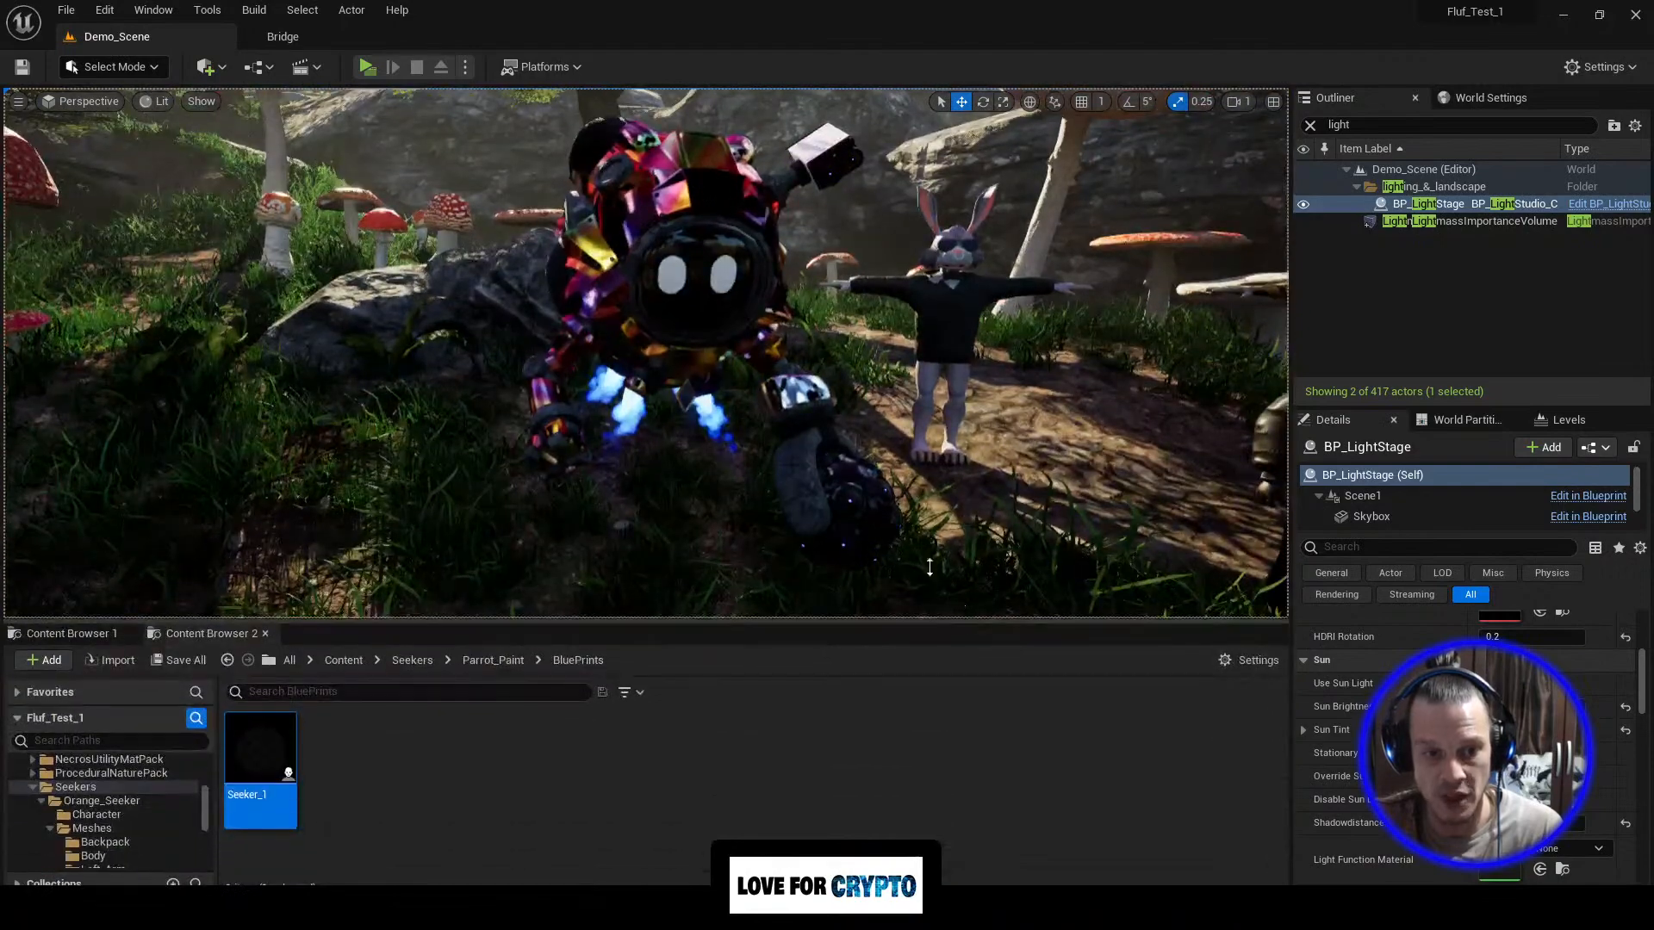
{"action": "left_click", "coordinate": [97, 634]}
{"action": "left_click", "coordinate": [226, 634]}
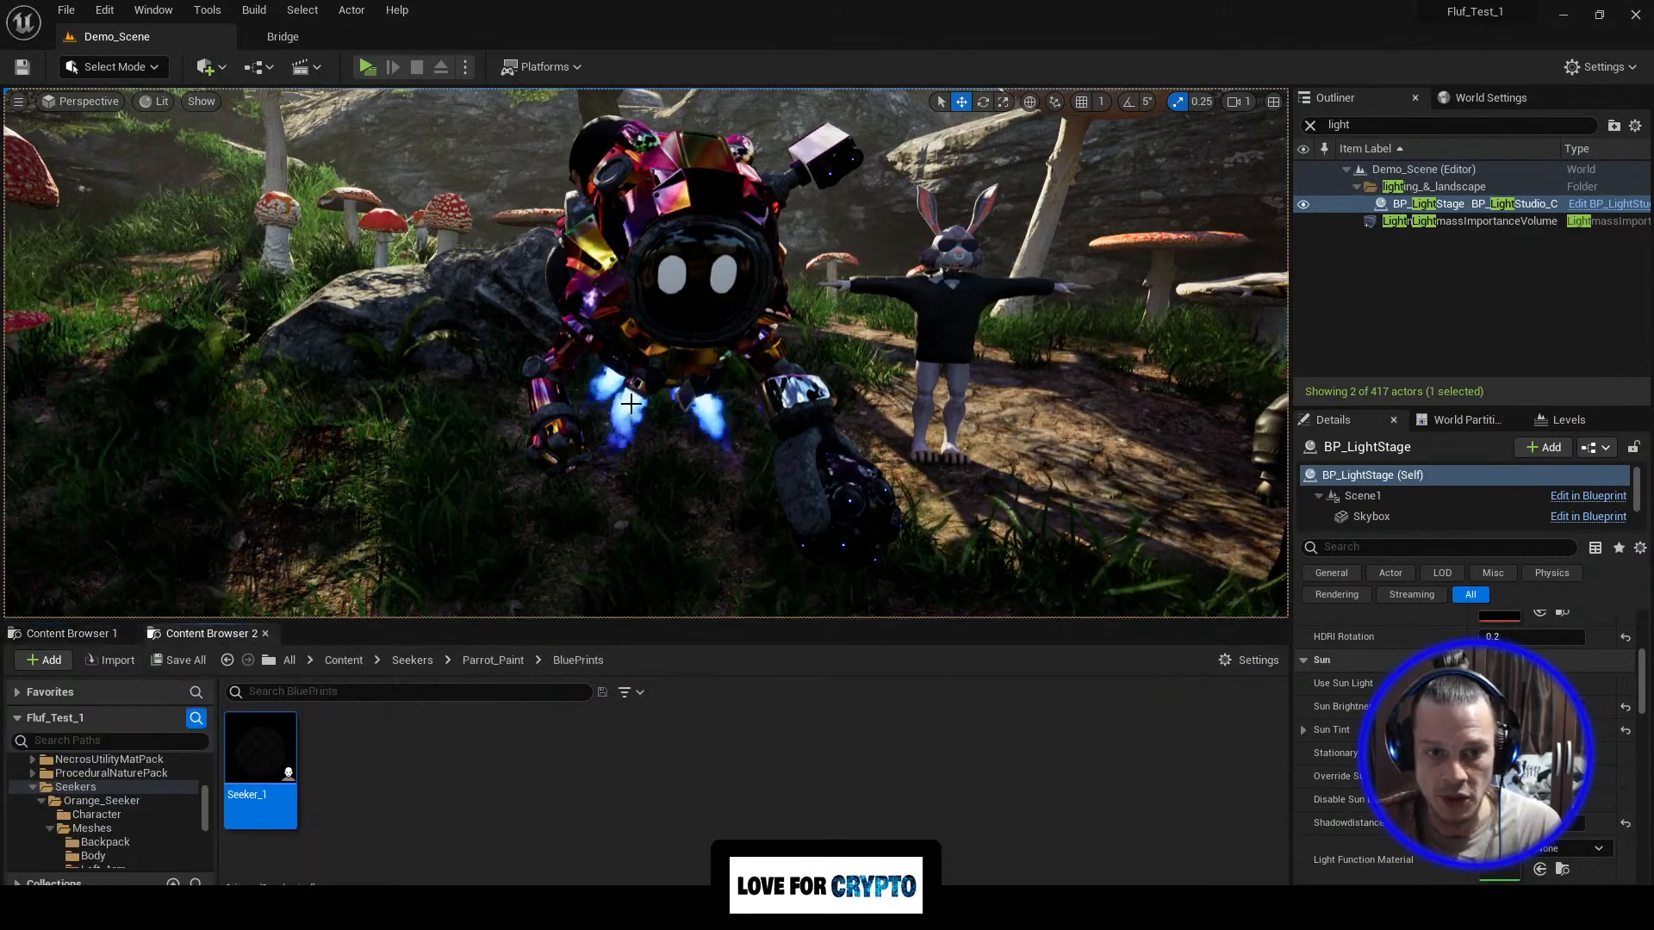
{"action": "right_click_drag", "start_coordinate": [646, 353], "coordinate": [613, 410]}
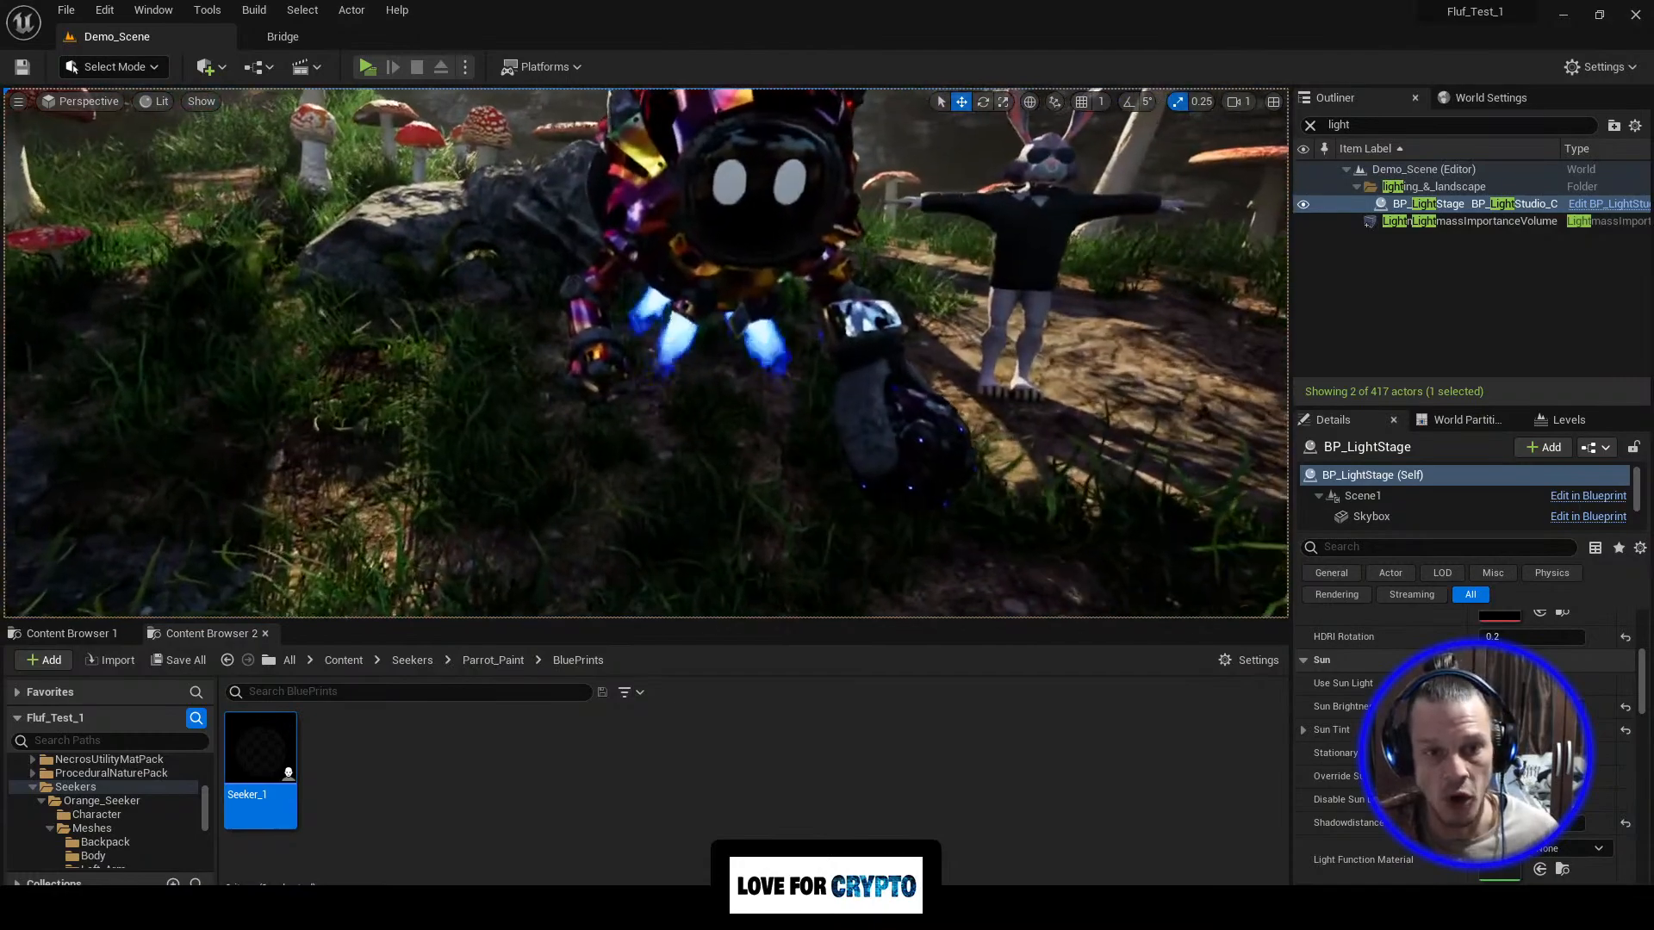
{"action": "key", "text": "w"}
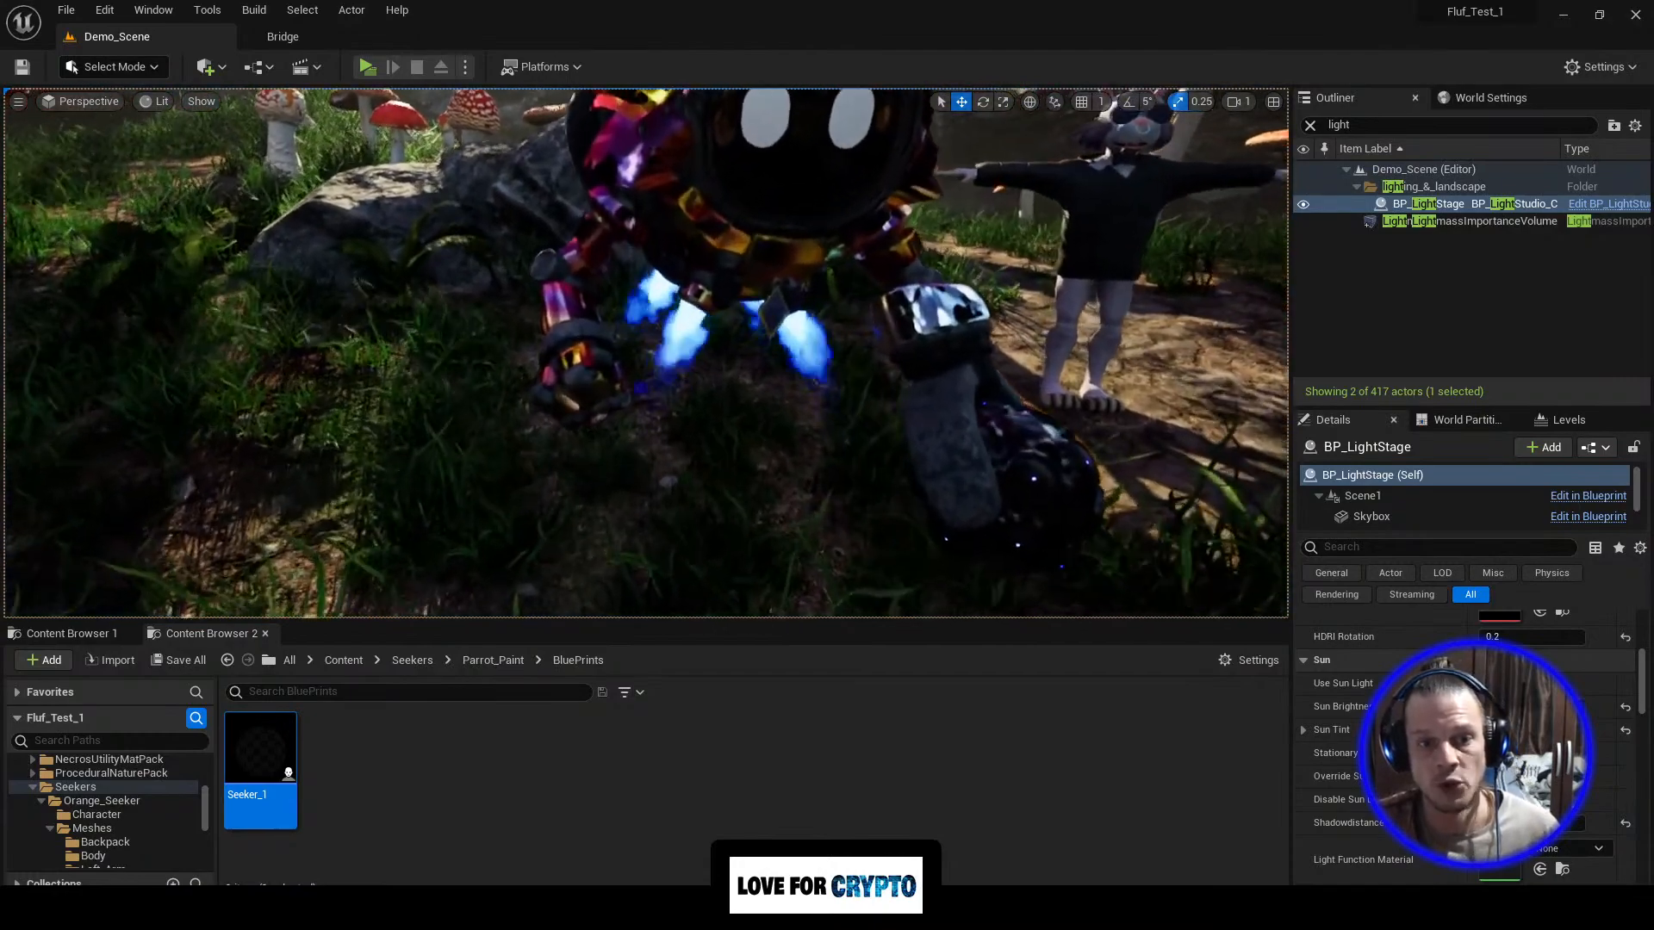
{"action": "key", "text": "w"}
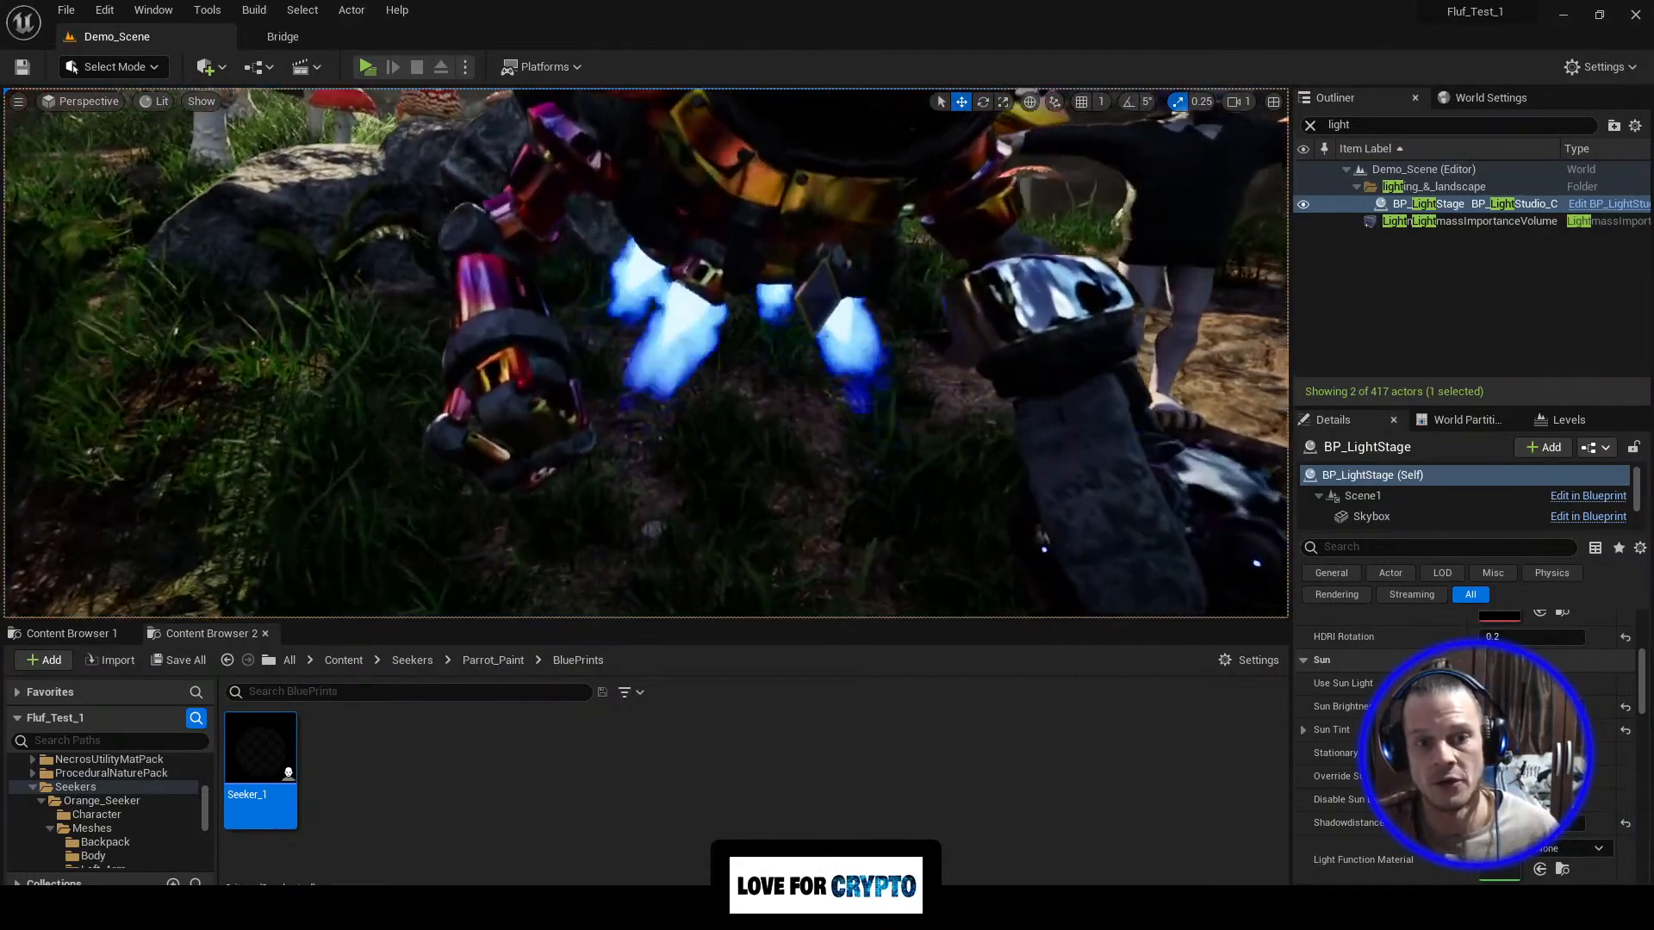
{"action": "key", "text": "w"}
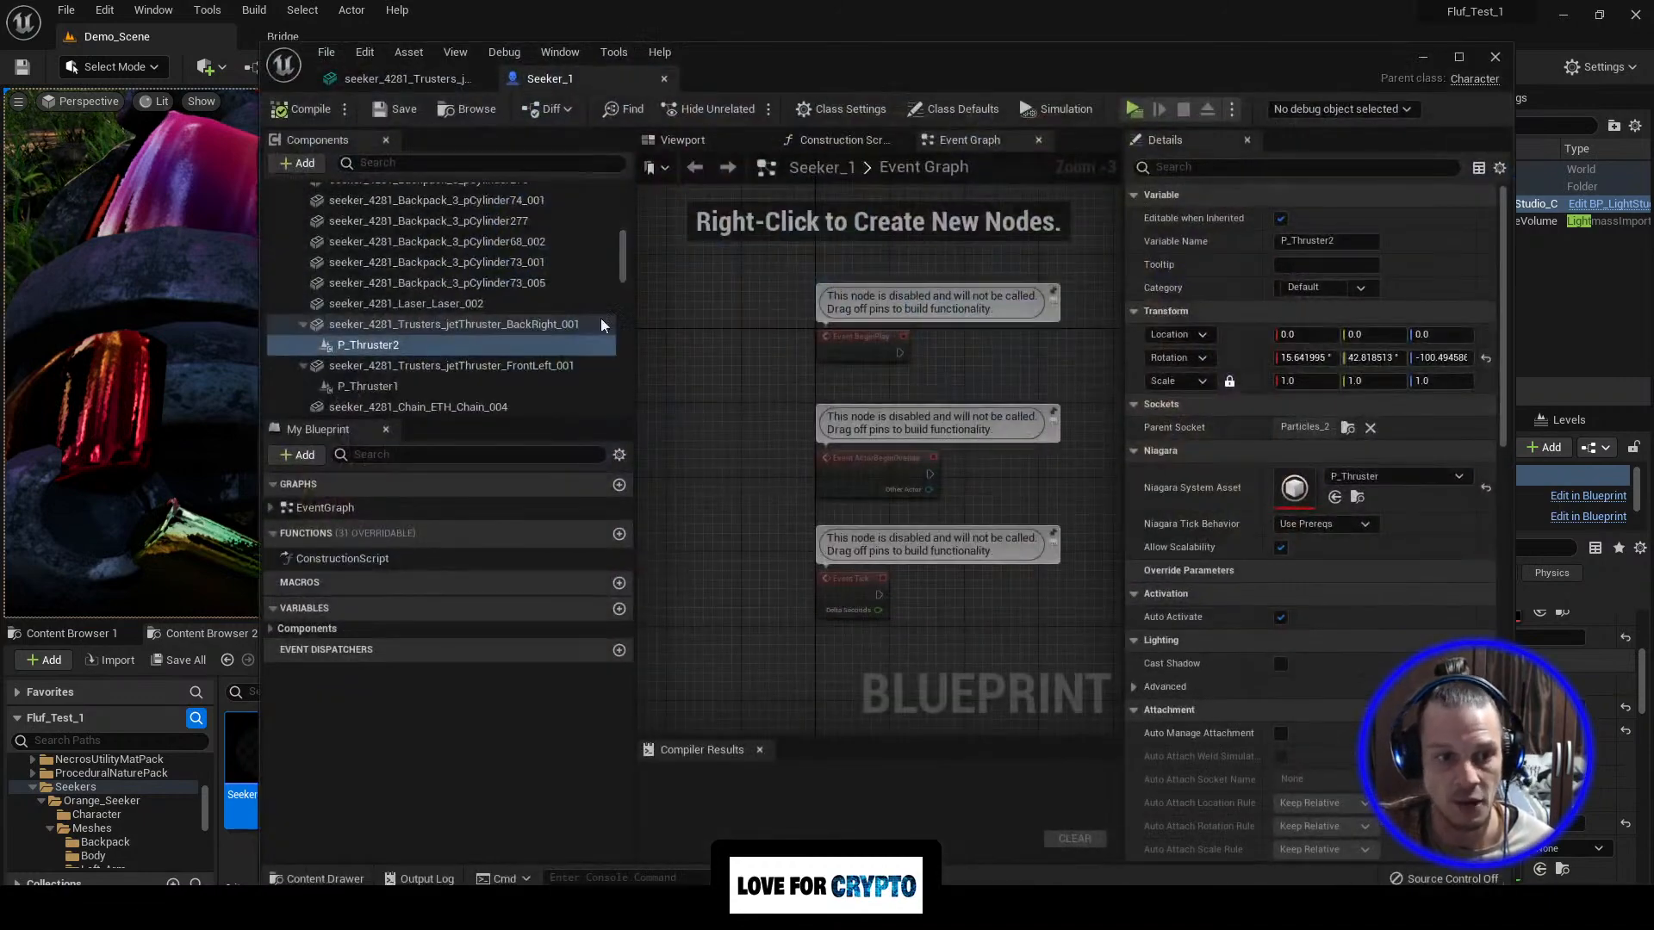
{"action": "left_click", "coordinate": [435, 80]}
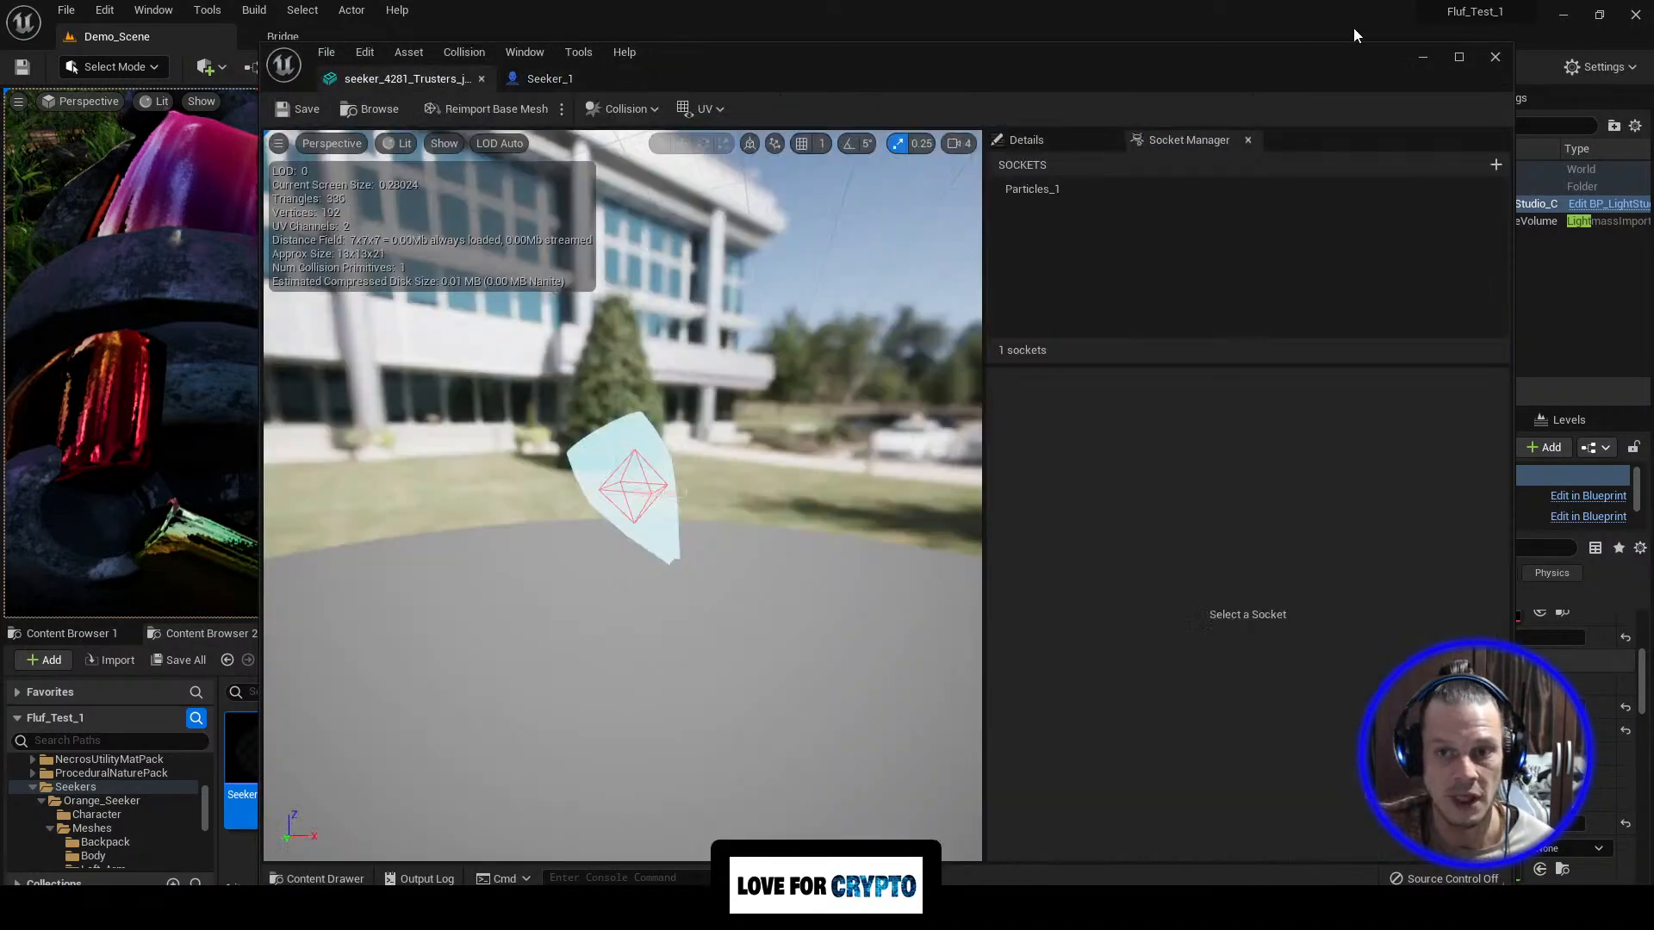
{"action": "left_click", "coordinate": [1423, 57]}
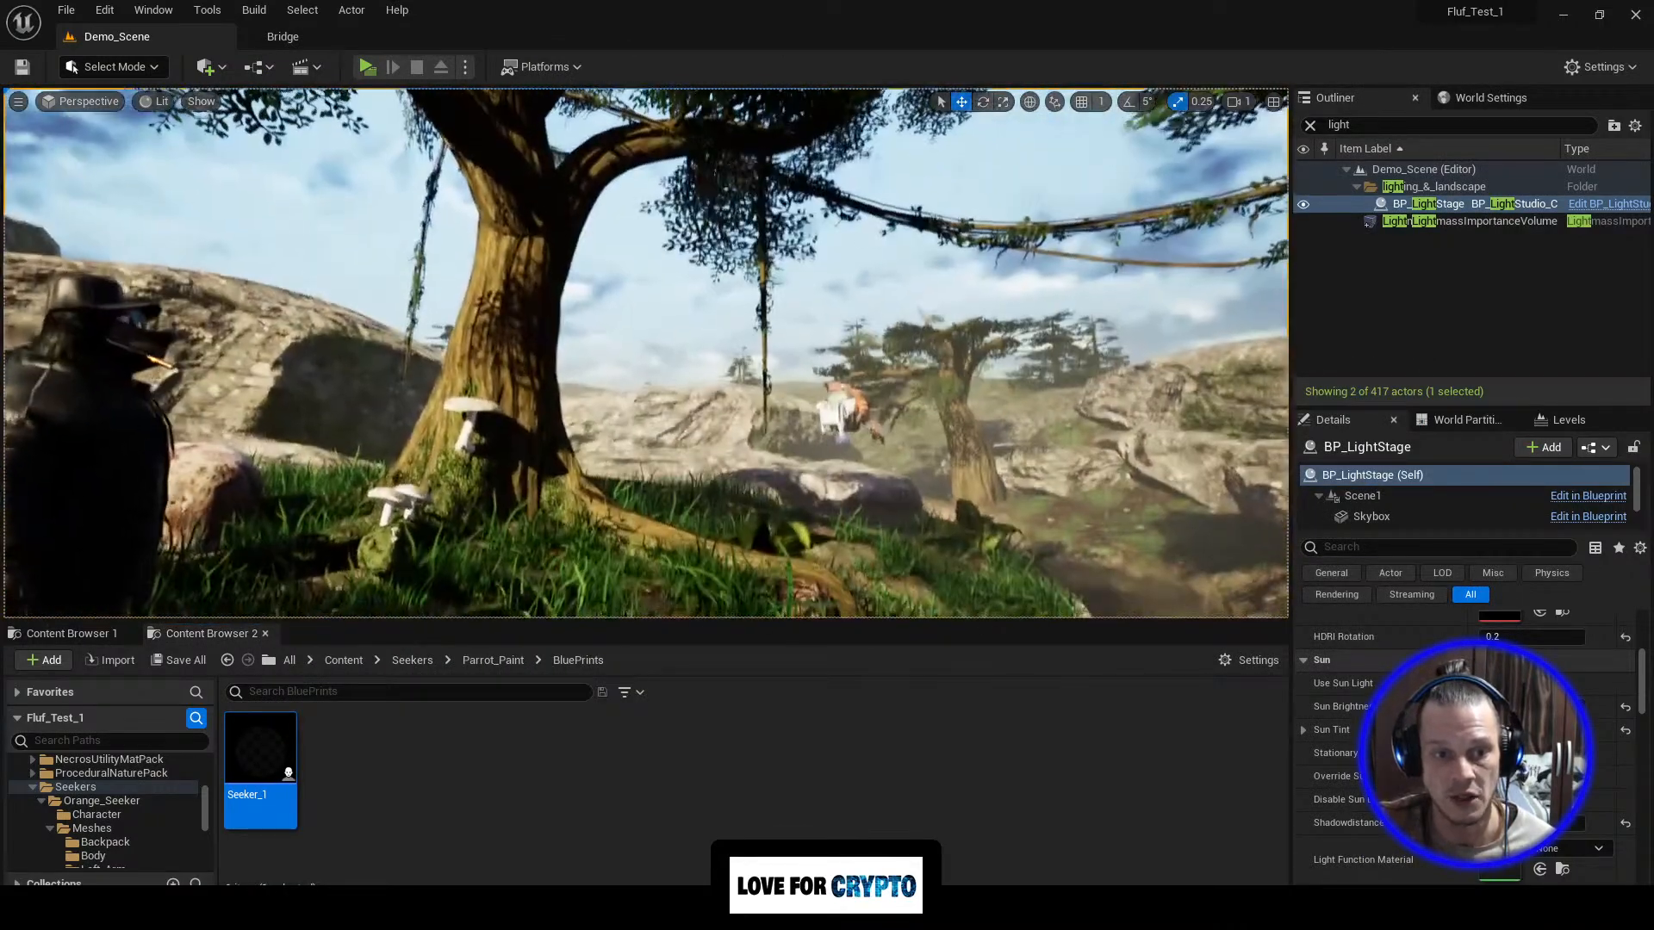
Step: Raise the viewport camera speed to 4 and fly through the scene to the orange seeker robot above the rock
{"action": "left_click", "coordinate": [1250, 103]}
{"action": "left_click", "coordinate": [1289, 140]}
{"action": "key", "text": "w"}
{"action": "right_click_drag", "start_coordinate": [1120, 259], "coordinate": [909, 258]}
{"action": "key", "text": "w"}
{"action": "key", "text": "w"}
{"action": "key", "text": "w"}
{"action": "key", "text": "s"}
{"action": "key", "text": "s"}
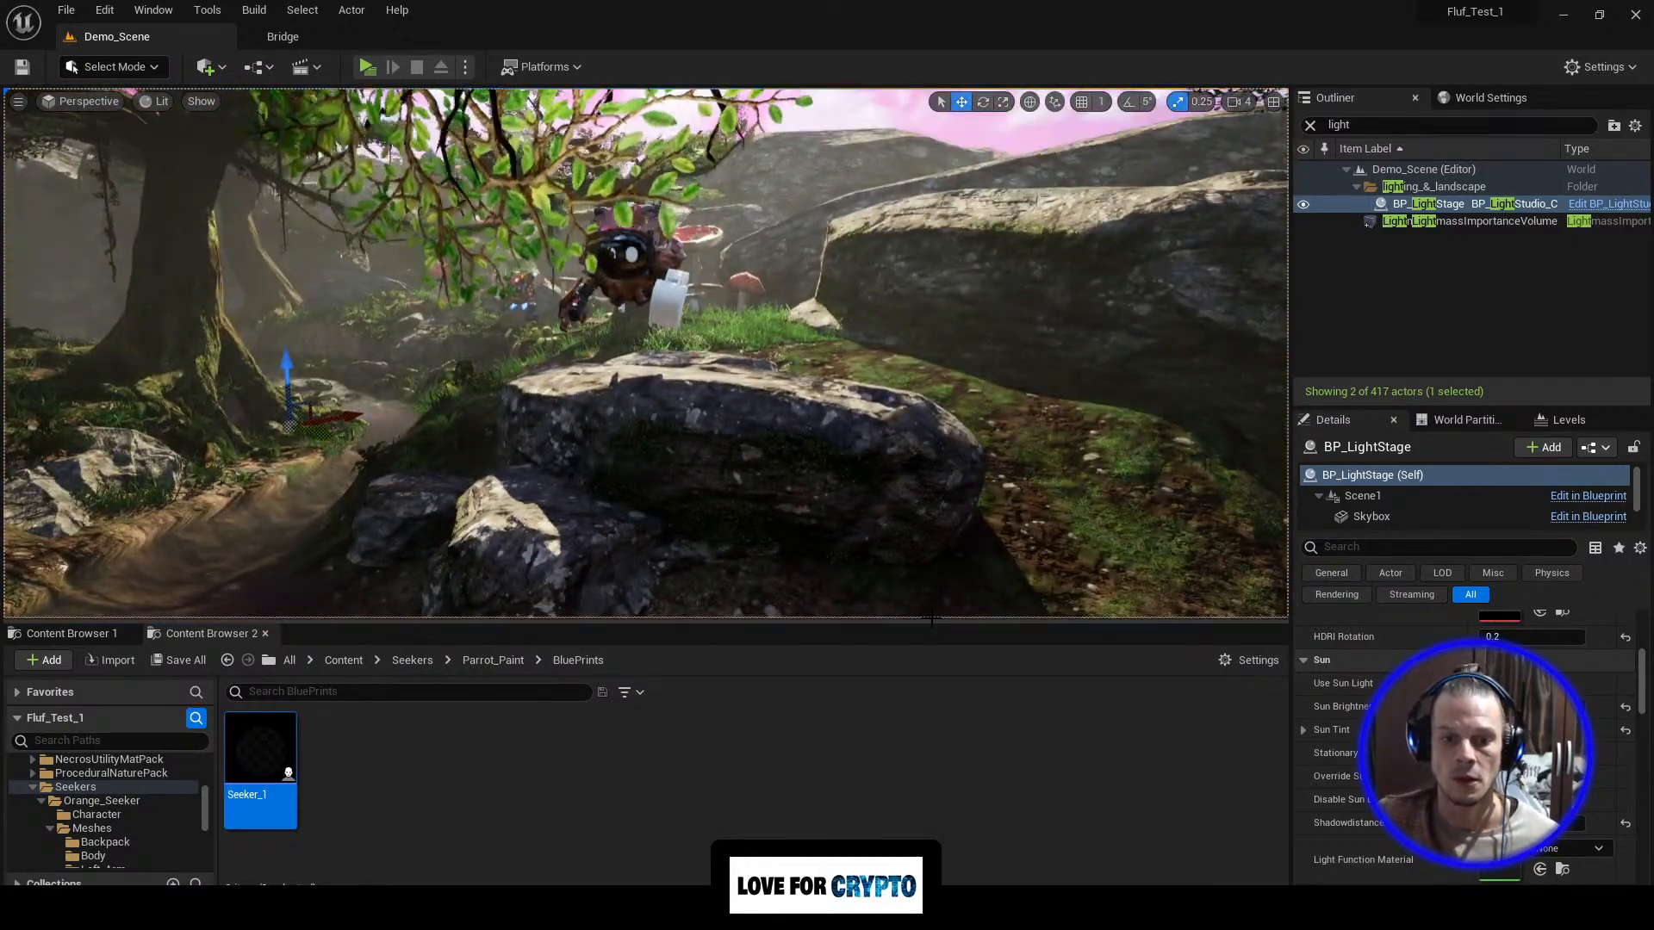
{"action": "left_click_drag", "start_coordinate": [933, 622], "coordinate": [941, 716]}
{"action": "key", "text": "w"}
{"action": "mouse_move", "coordinate": [922, 534]}
{"action": "right_mouse_down"}
{"action": "mouse_move", "coordinate": [900, 530]}
{"action": "mouse_move", "coordinate": [965, 509]}
{"action": "mouse_move", "coordinate": [874, 527]}
{"action": "mouse_move", "coordinate": [913, 504]}
{"action": "right_mouse_up"}
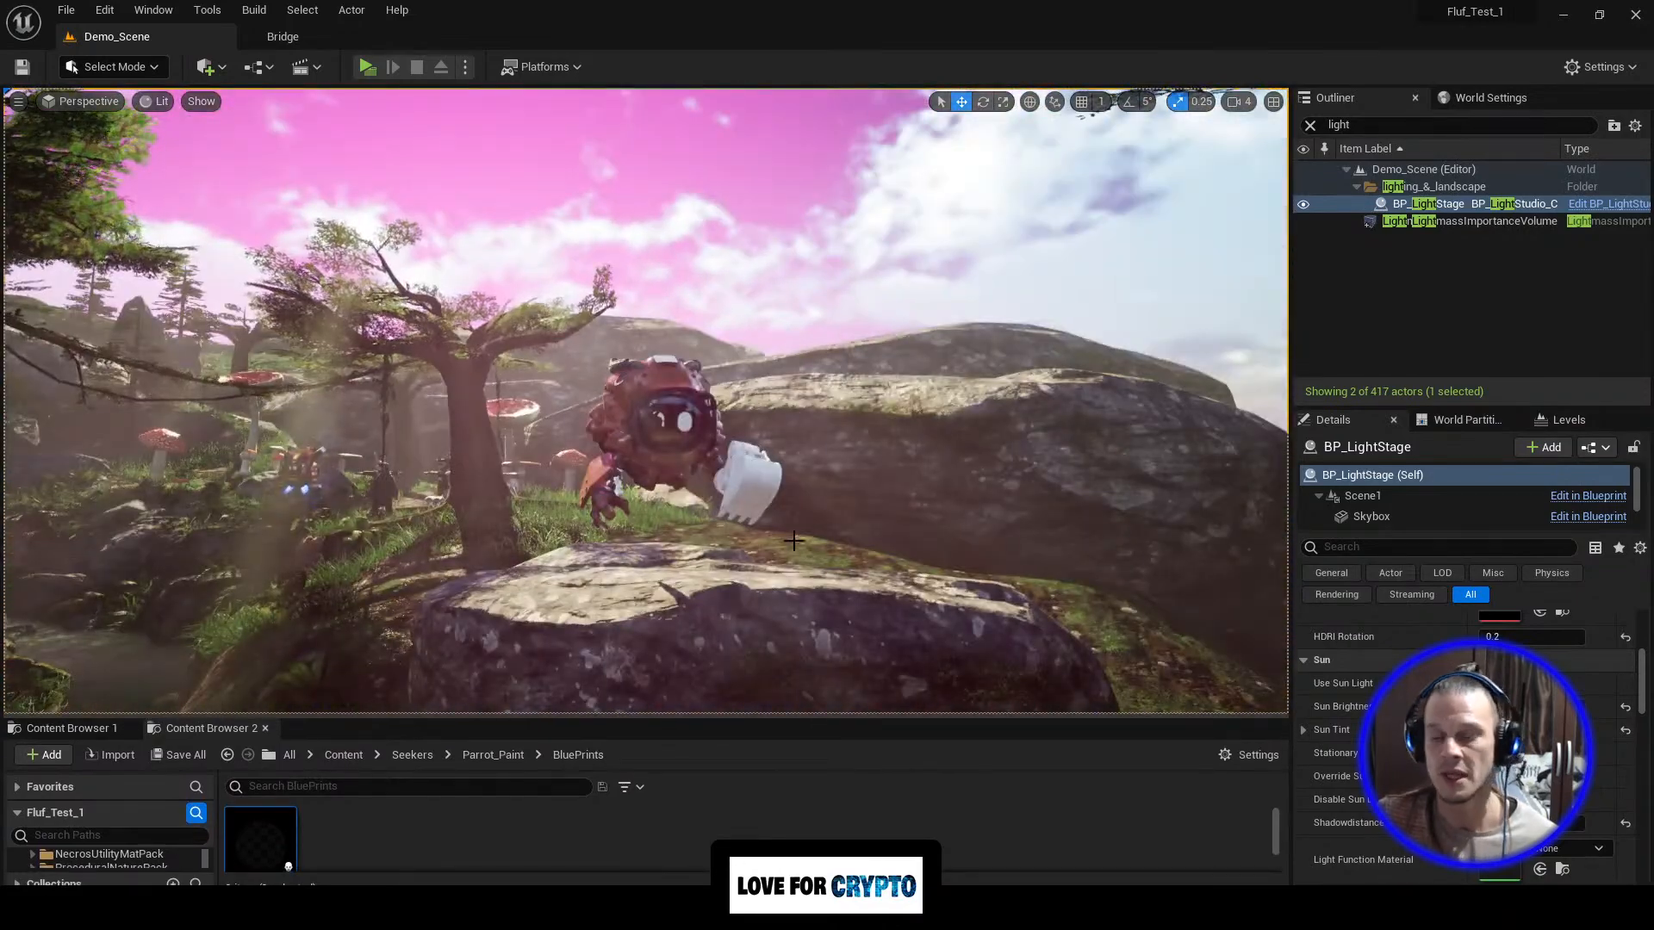
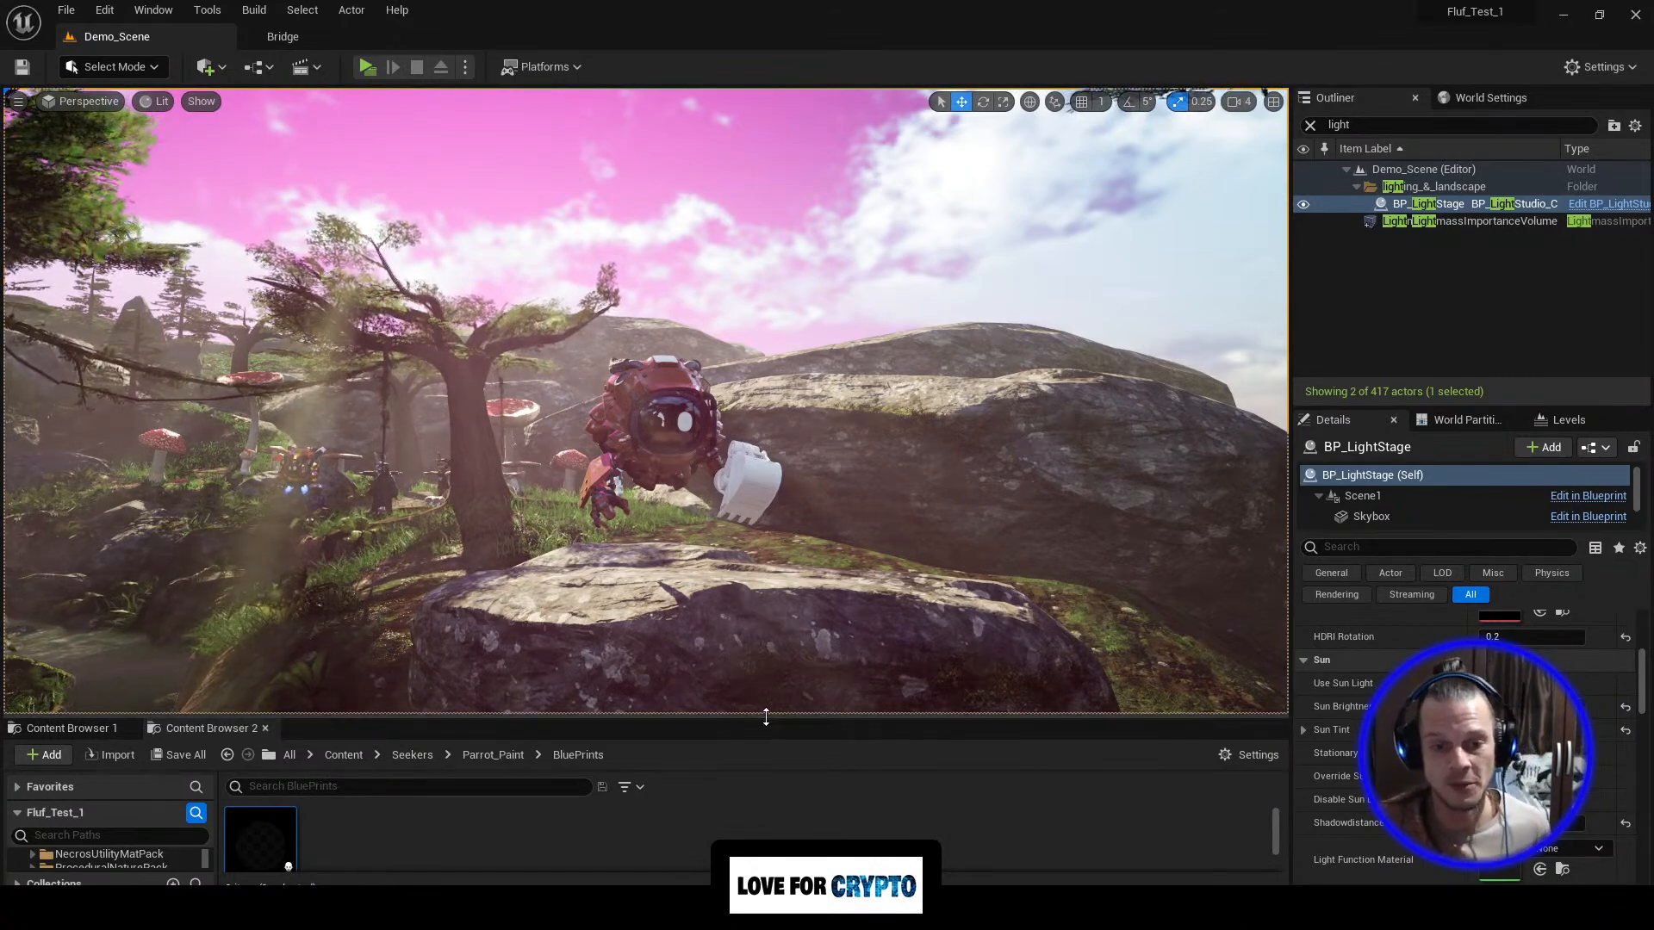
{"action": "left_click_drag", "start_coordinate": [766, 717], "coordinate": [828, 625]}
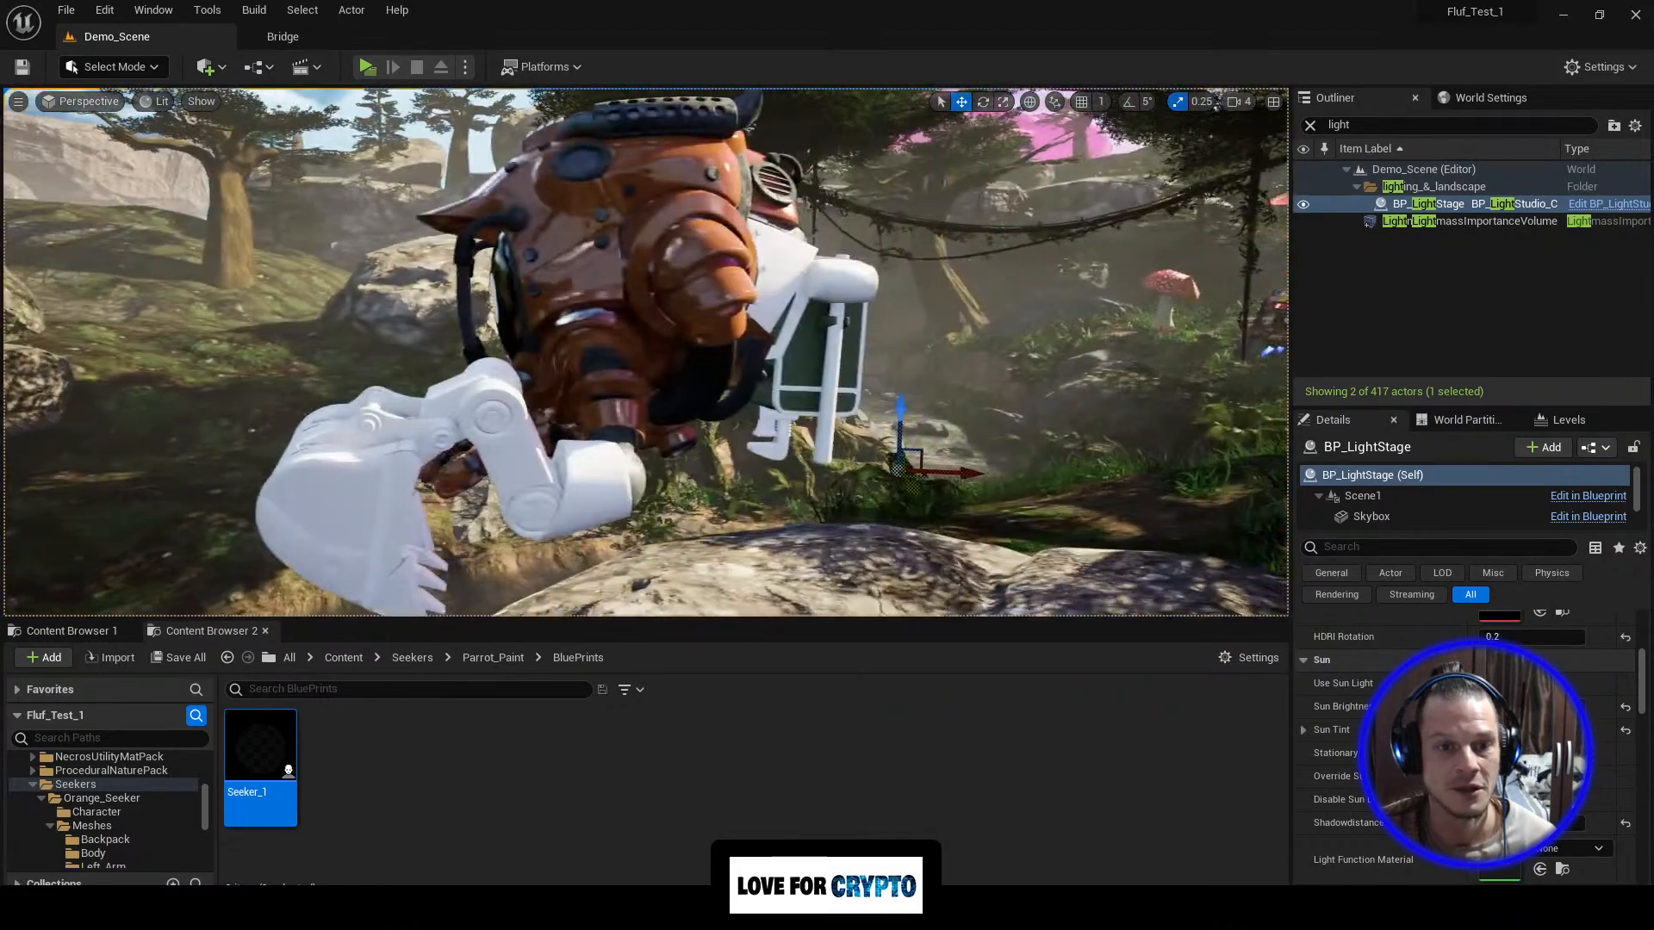
Step: Frame the parrot-painted robot and rabbit in the viewport, and inspect the Master Sequence settings without creating a sequence
{"action": "mouse_move", "coordinate": [646, 351]}
{"action": "right_mouse_down"}
{"action": "mouse_move", "coordinate": [776, 370]}
{"action": "mouse_move", "coordinate": [750, 328]}
{"action": "mouse_move", "coordinate": [810, 318]}
{"action": "mouse_move", "coordinate": [667, 340]}
{"action": "right_mouse_up"}
{"action": "key", "text": "s"}
{"action": "key", "text": "a"}
{"action": "key", "text": "w"}
{"action": "left_click", "coordinate": [321, 69]}
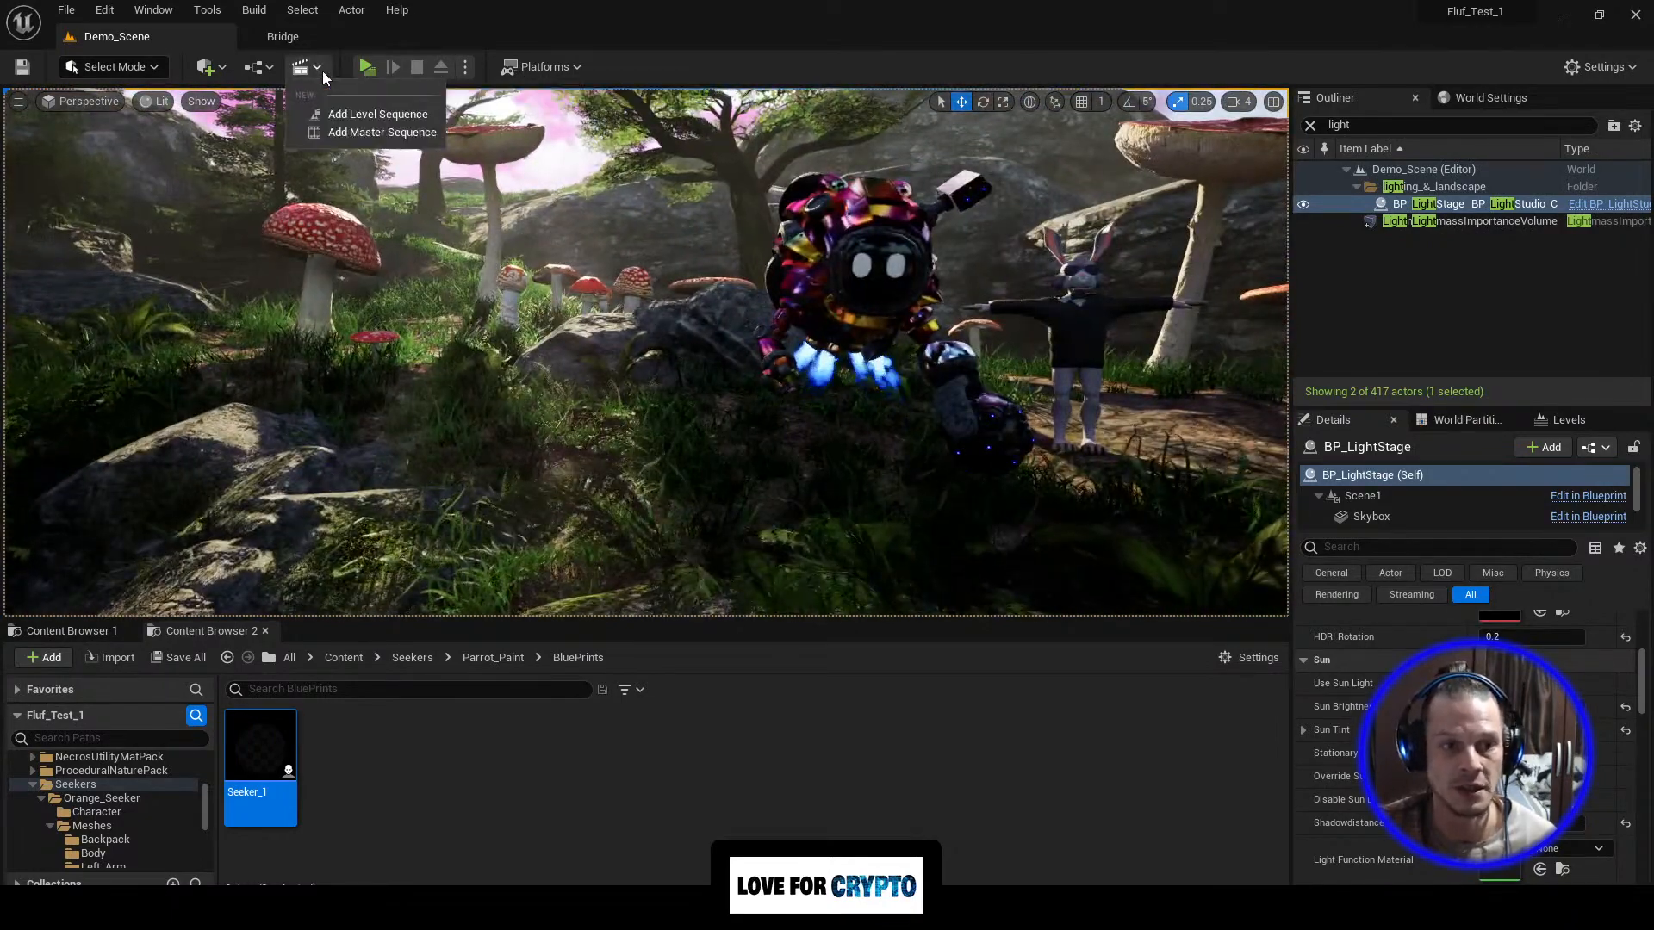
{"action": "left_click", "coordinate": [359, 132]}
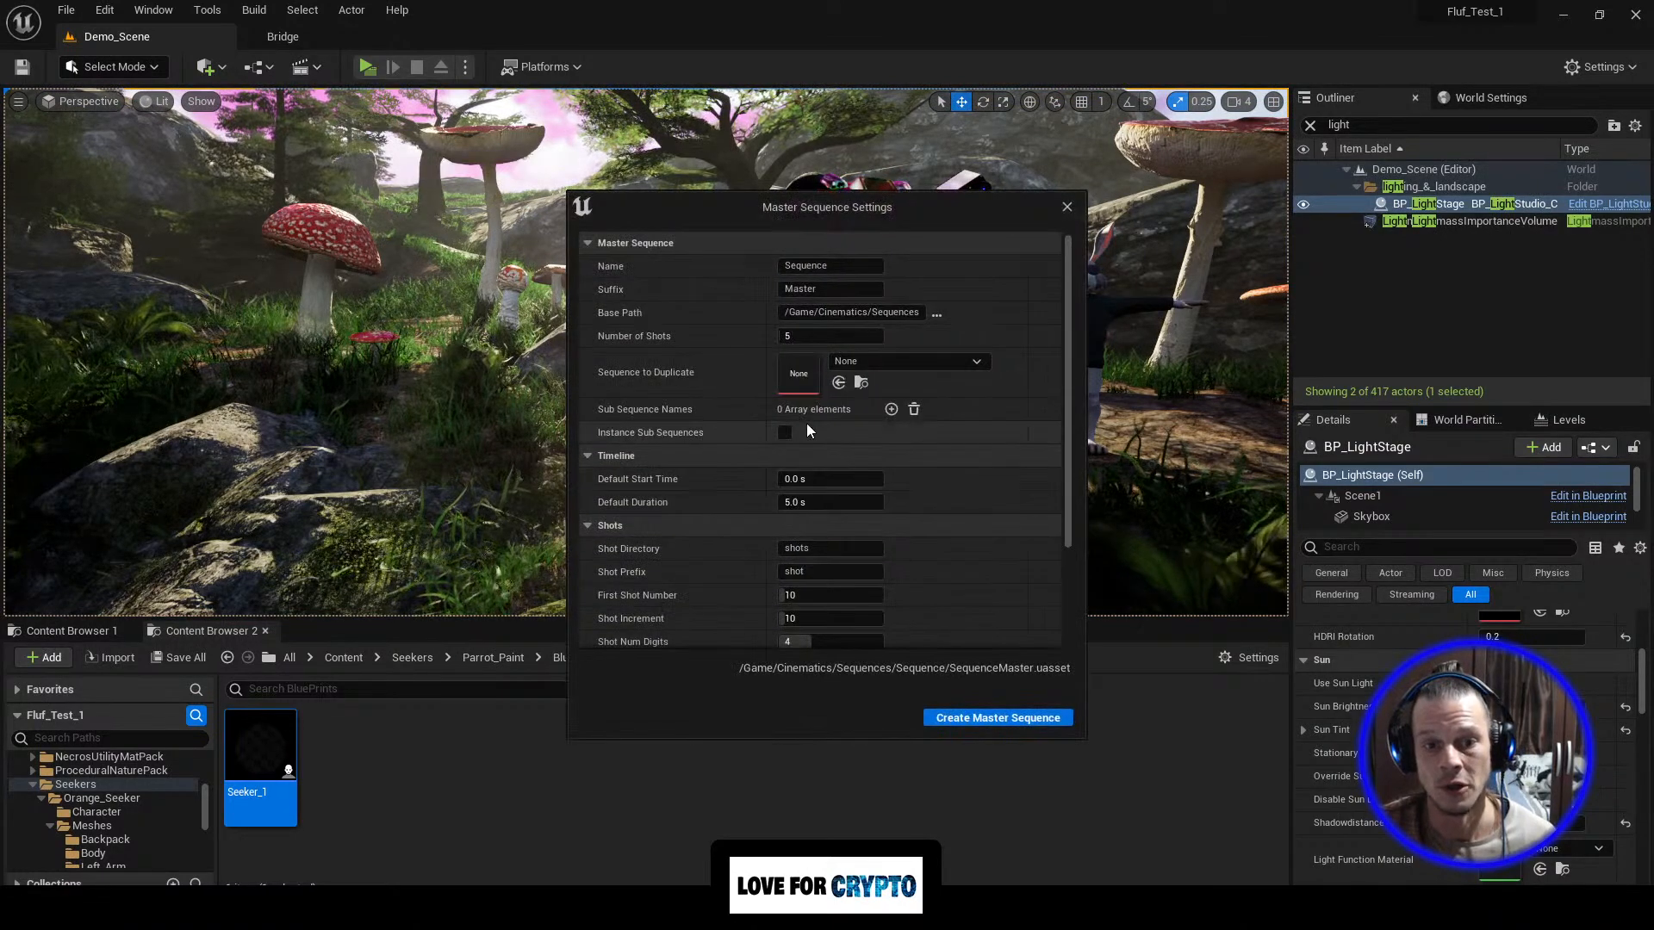
{"action": "left_click", "coordinate": [1067, 209]}
Step: Open the existing FV_DanceMaster sequence from Content/Cinematics/Sequences/FV_Dance and enter its shot0010_01 shot
{"action": "left_click", "coordinate": [344, 657]}
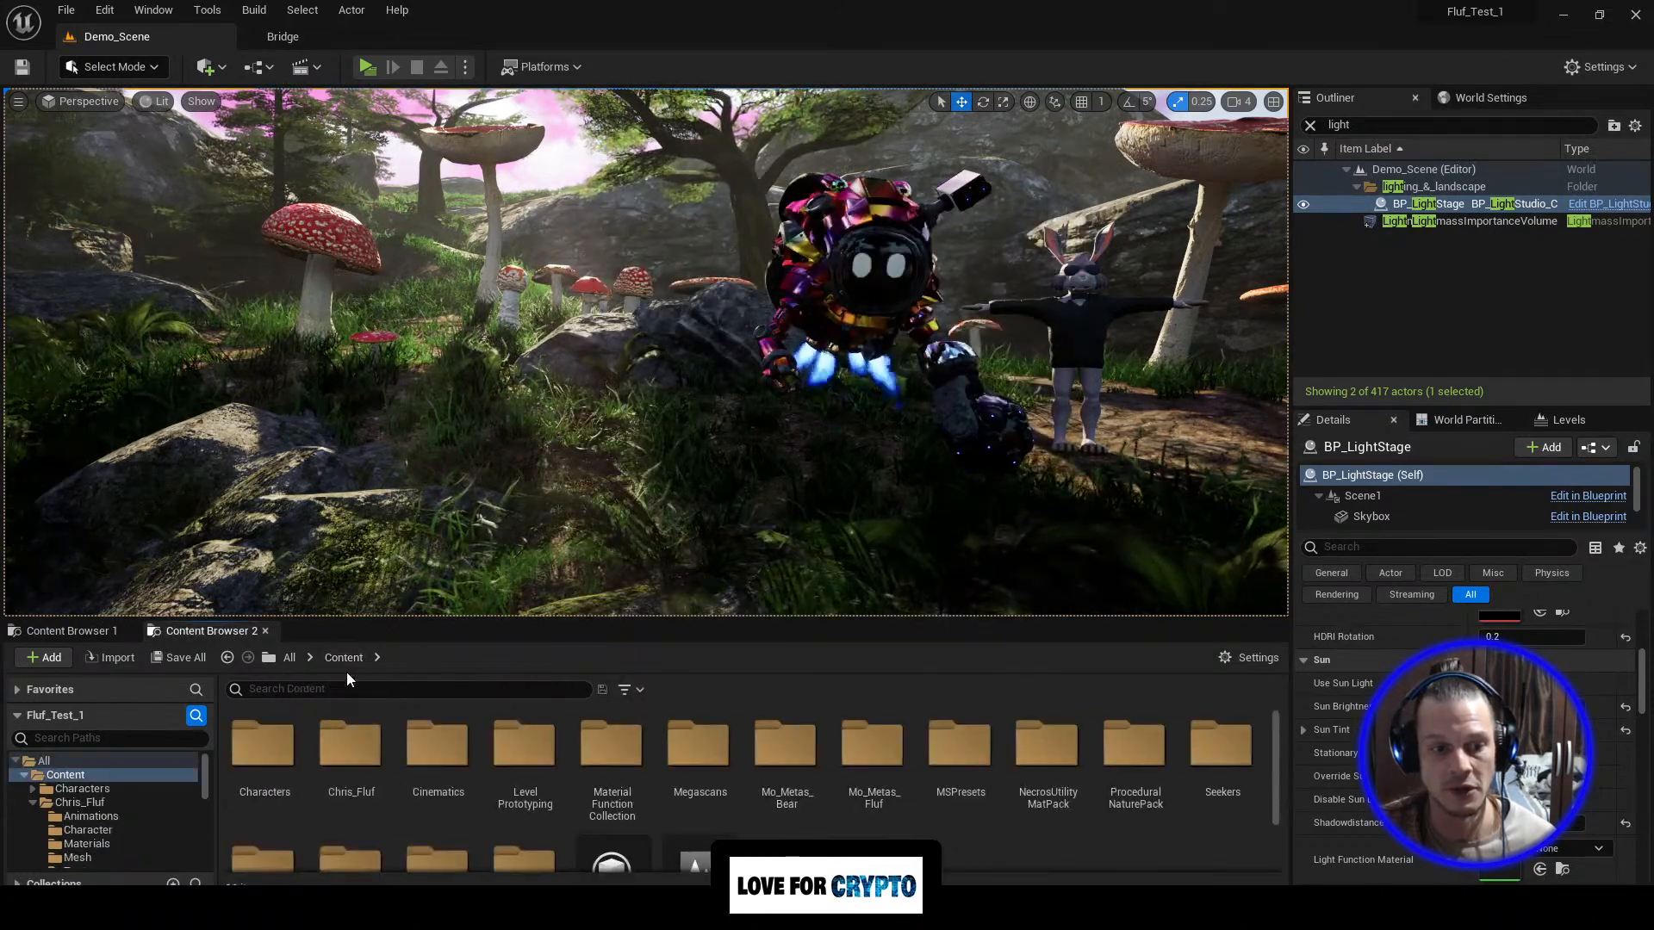
{"action": "double_click", "coordinate": [424, 756]}
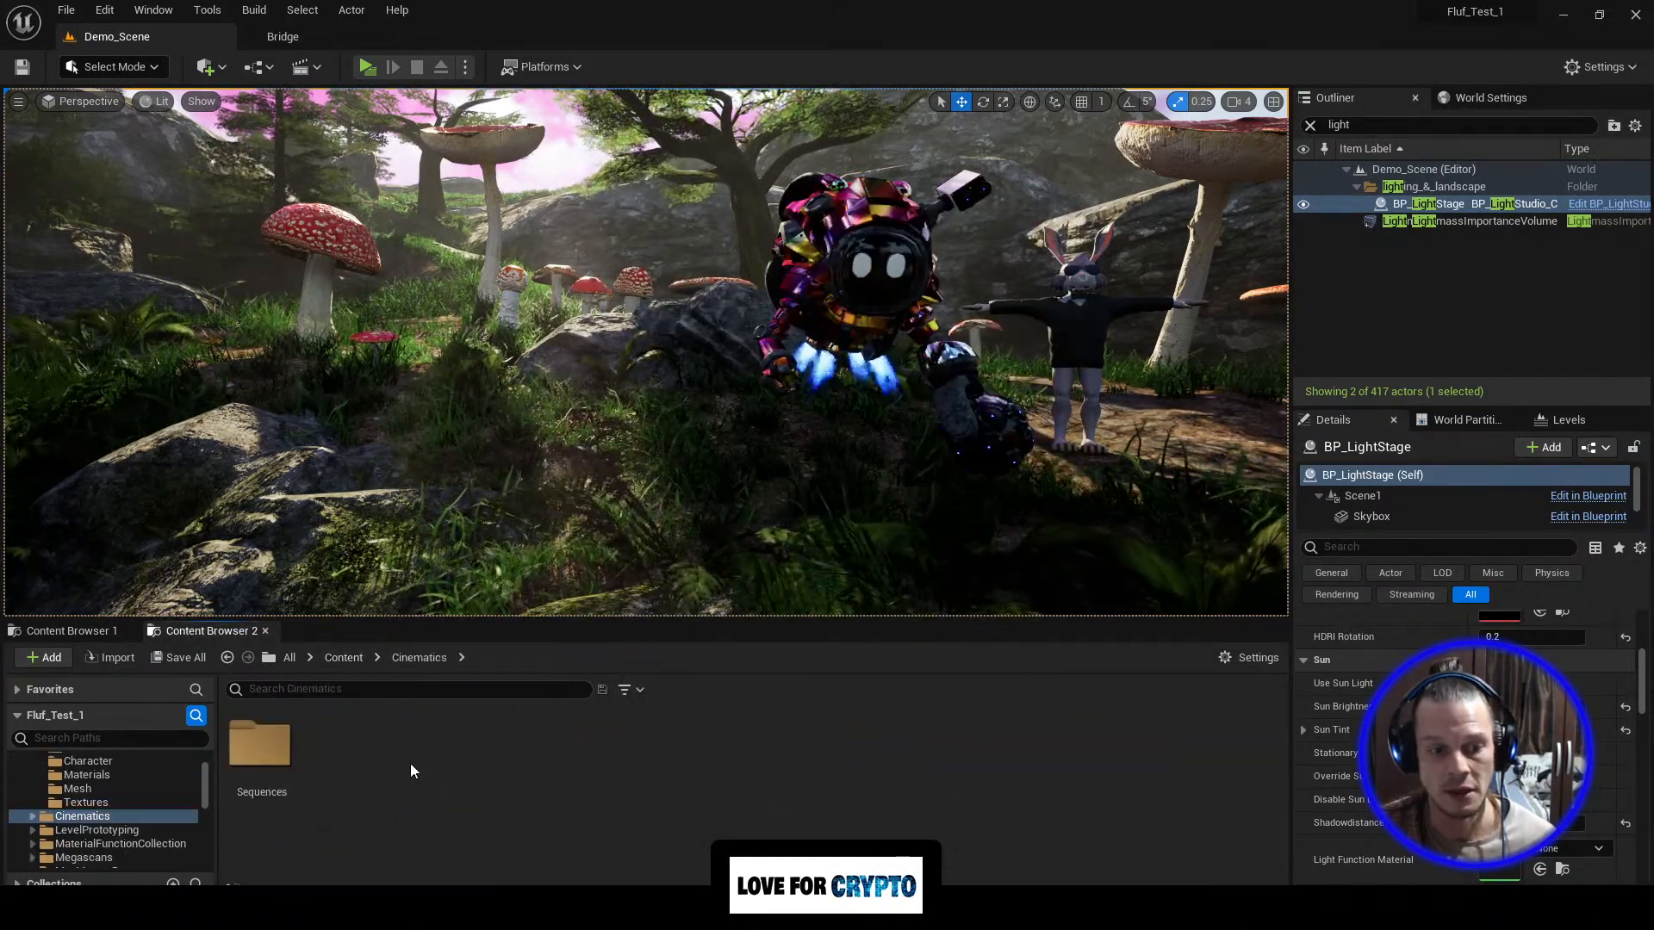
{"action": "double_click", "coordinate": [282, 746]}
{"action": "left_click", "coordinate": [282, 746]}
{"action": "double_click", "coordinate": [281, 746]}
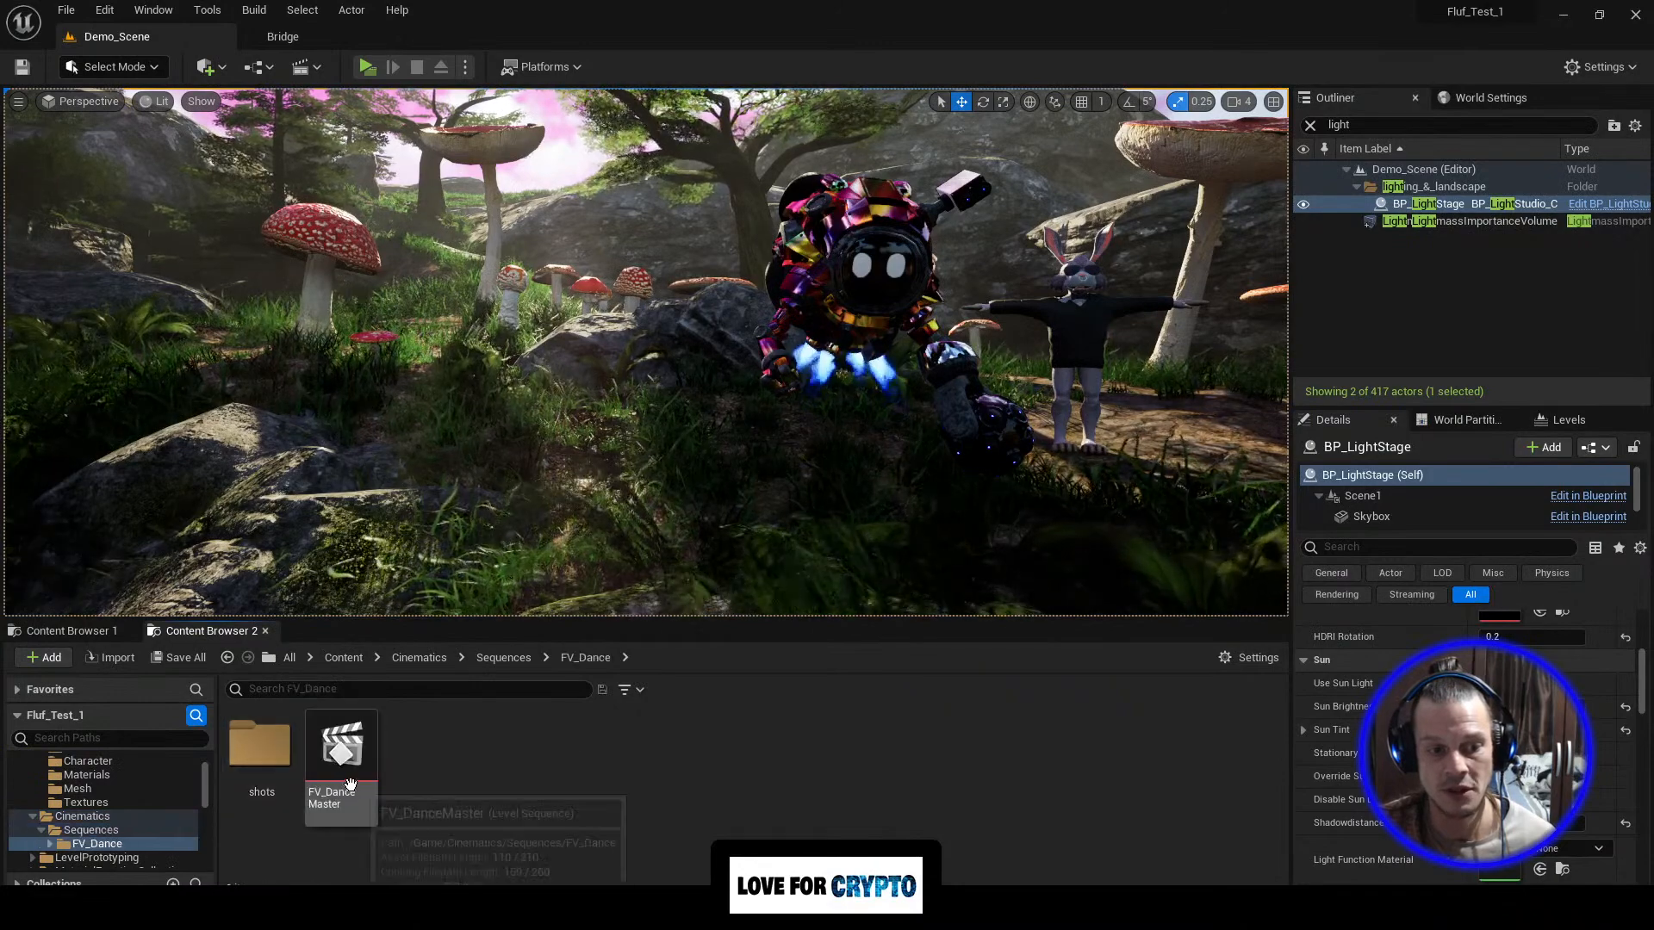
{"action": "double_click", "coordinate": [343, 798]}
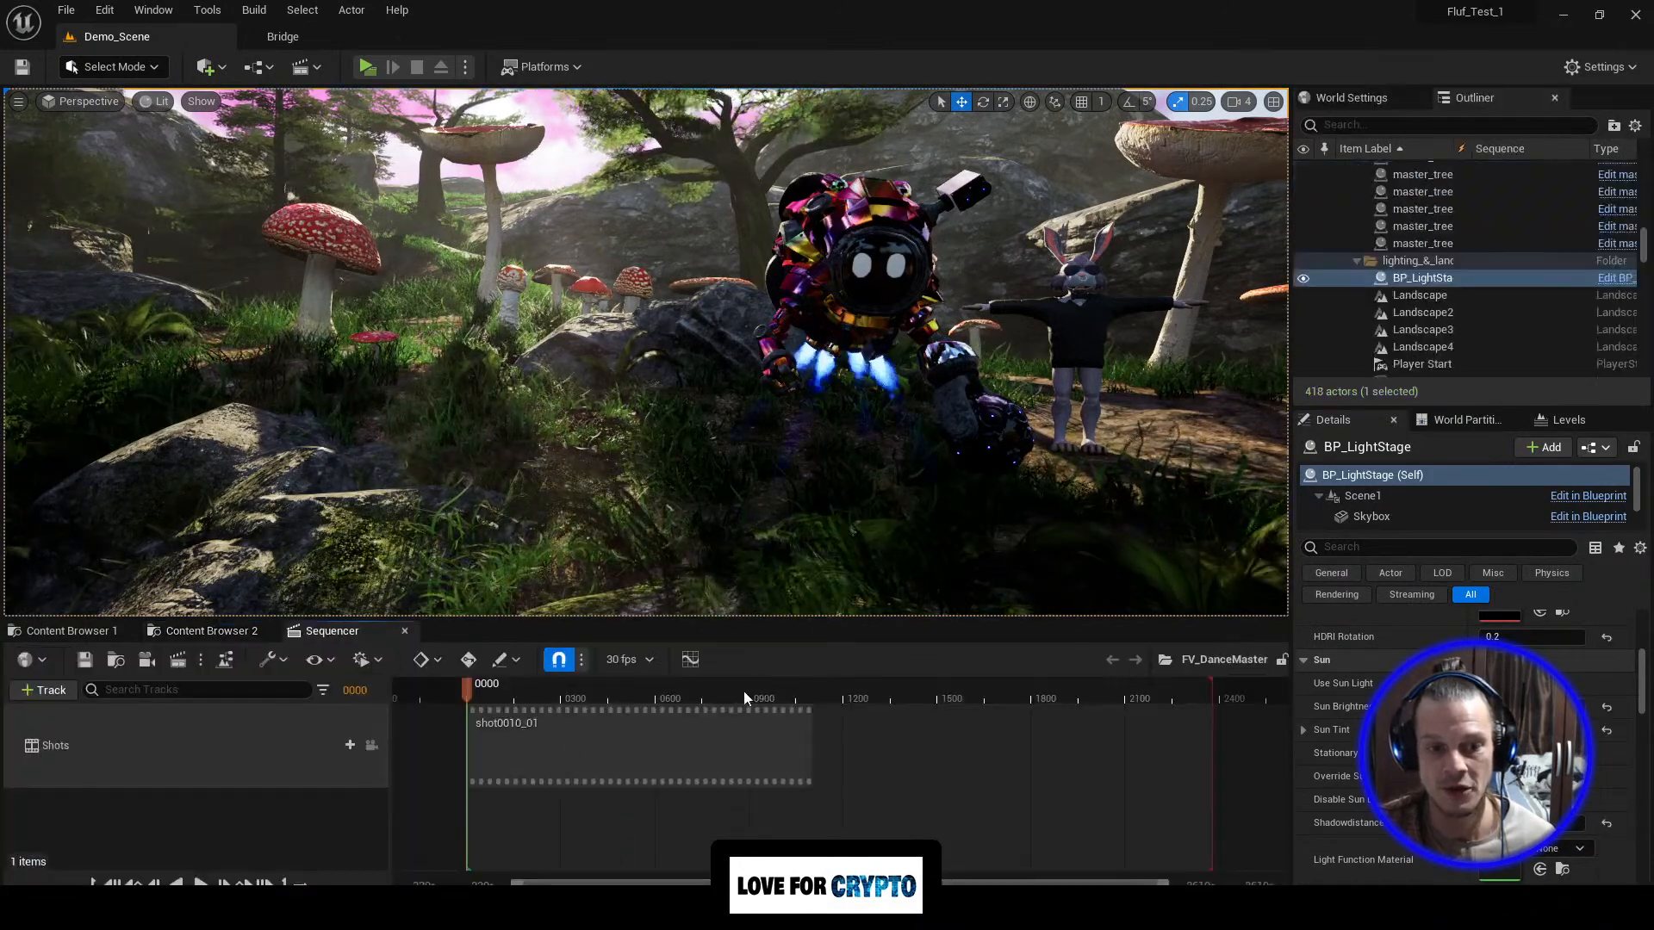
{"action": "double_click", "coordinate": [649, 746]}
Step: Review the shot's tracks through the CineCameraActor, scrubbing to frame 584 and back to frame 530
{"action": "scroll", "coordinate": [499, 778], "scroll_direction": "down", "scroll_amount": 2}
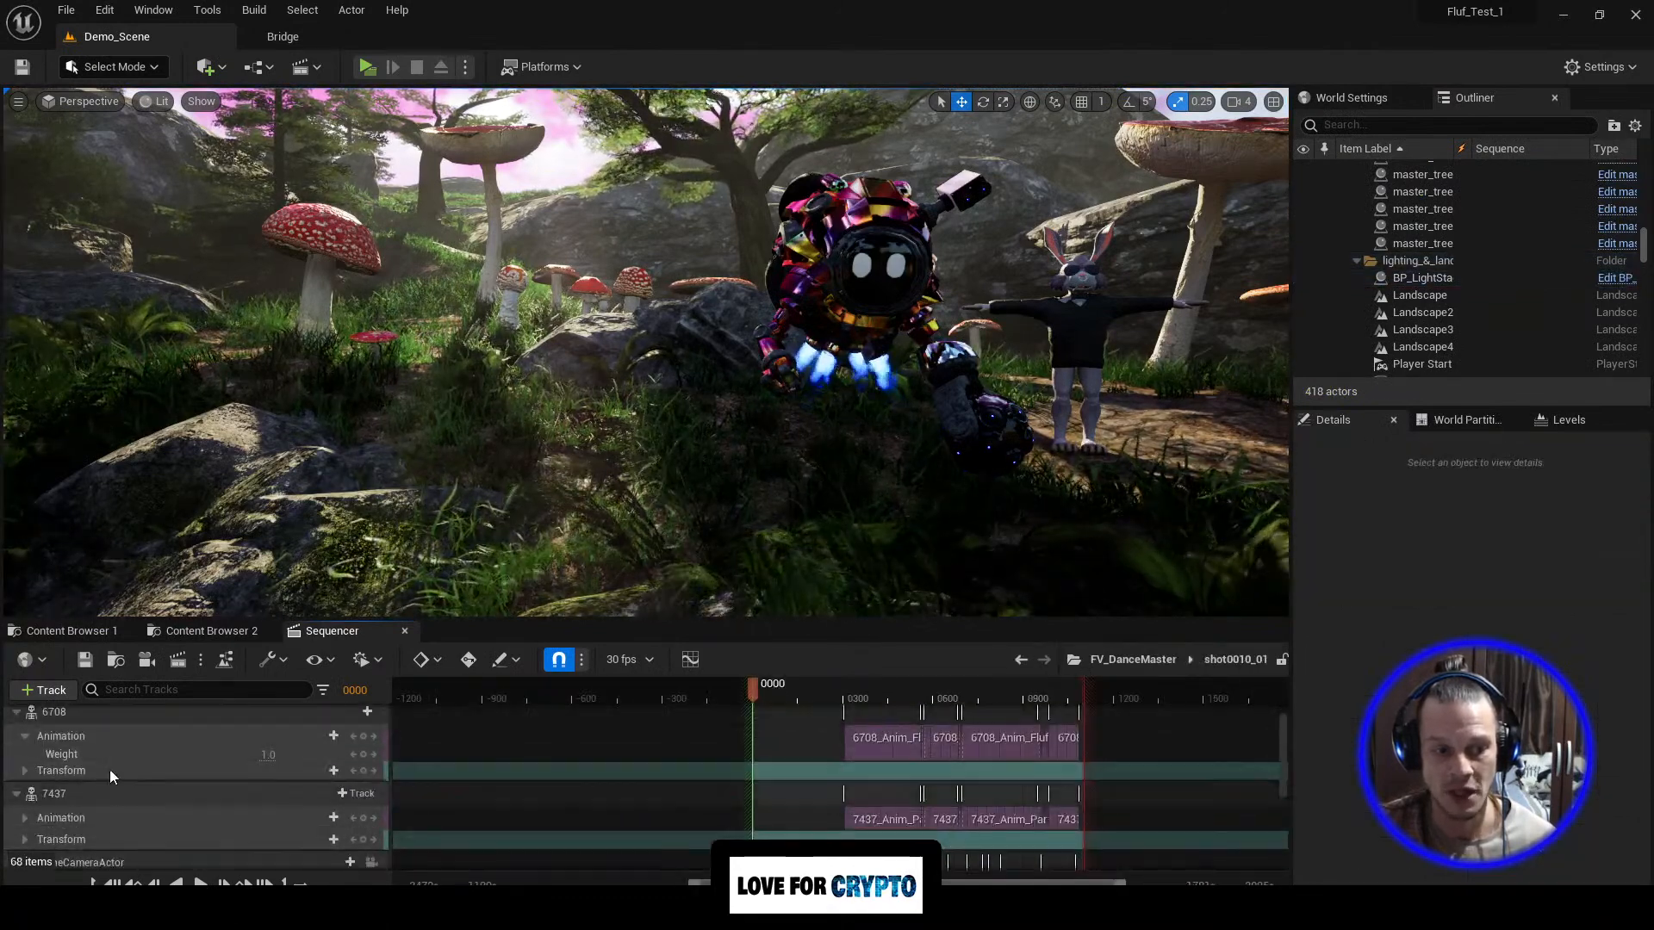
{"action": "scroll", "coordinate": [112, 774], "scroll_direction": "up", "scroll_amount": 1}
{"action": "scroll", "coordinate": [126, 754], "scroll_direction": "up", "scroll_amount": 2}
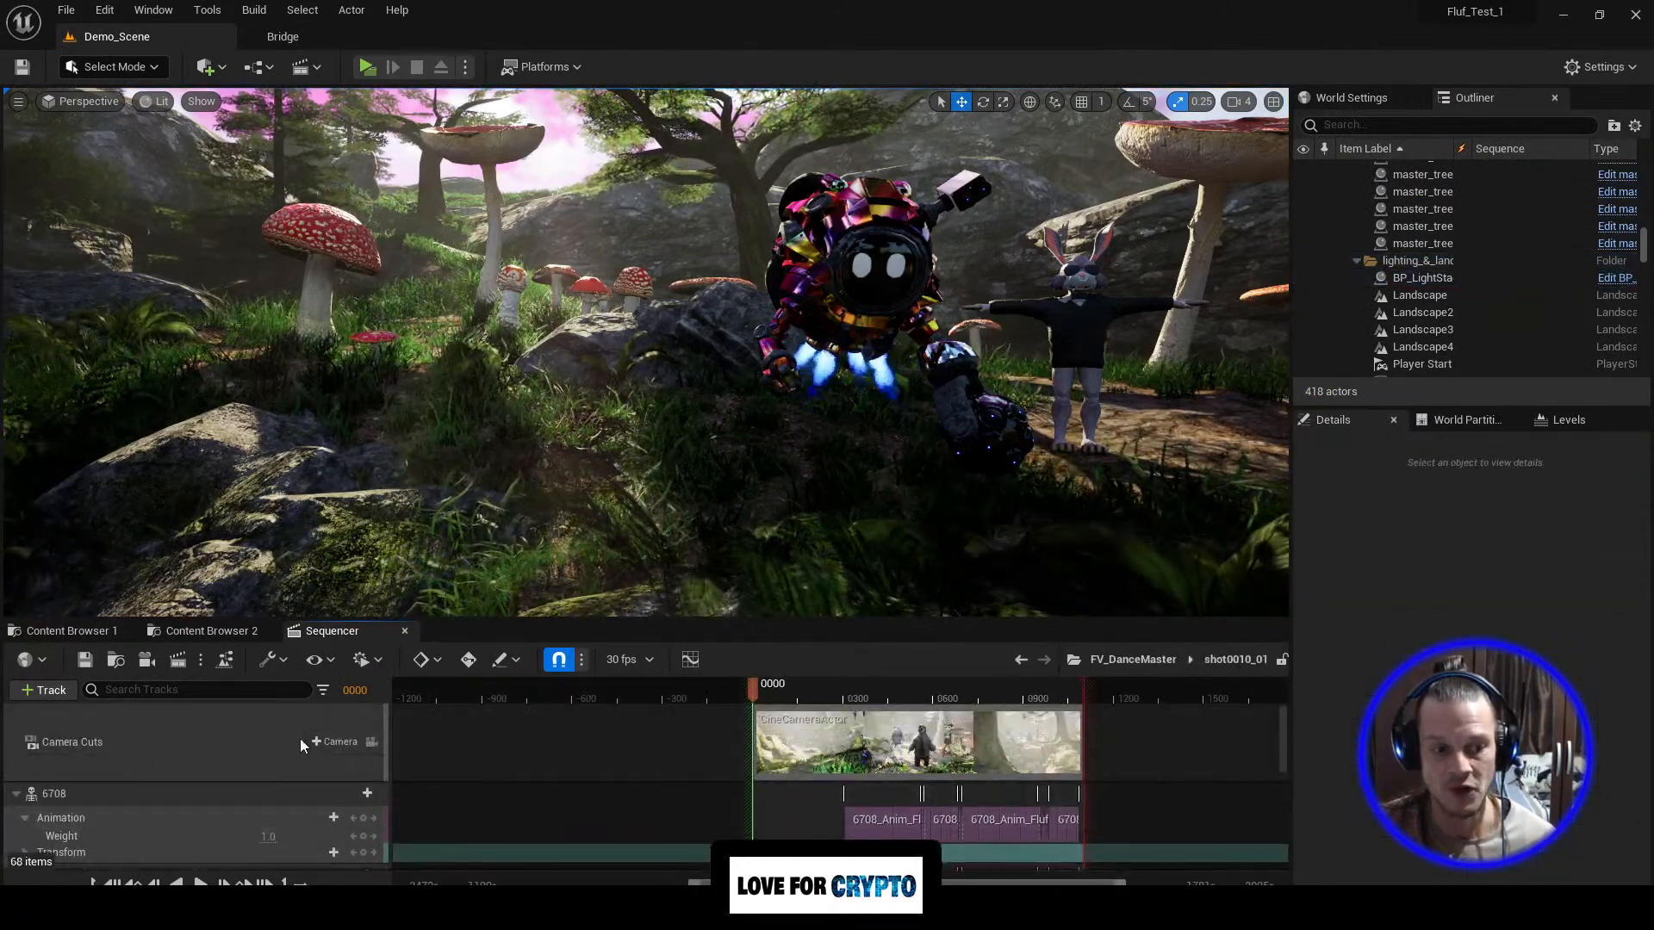
{"action": "scroll", "coordinate": [269, 782], "scroll_direction": "down", "scroll_amount": 2}
{"action": "scroll", "coordinate": [269, 782], "scroll_direction": "down", "scroll_amount": 5}
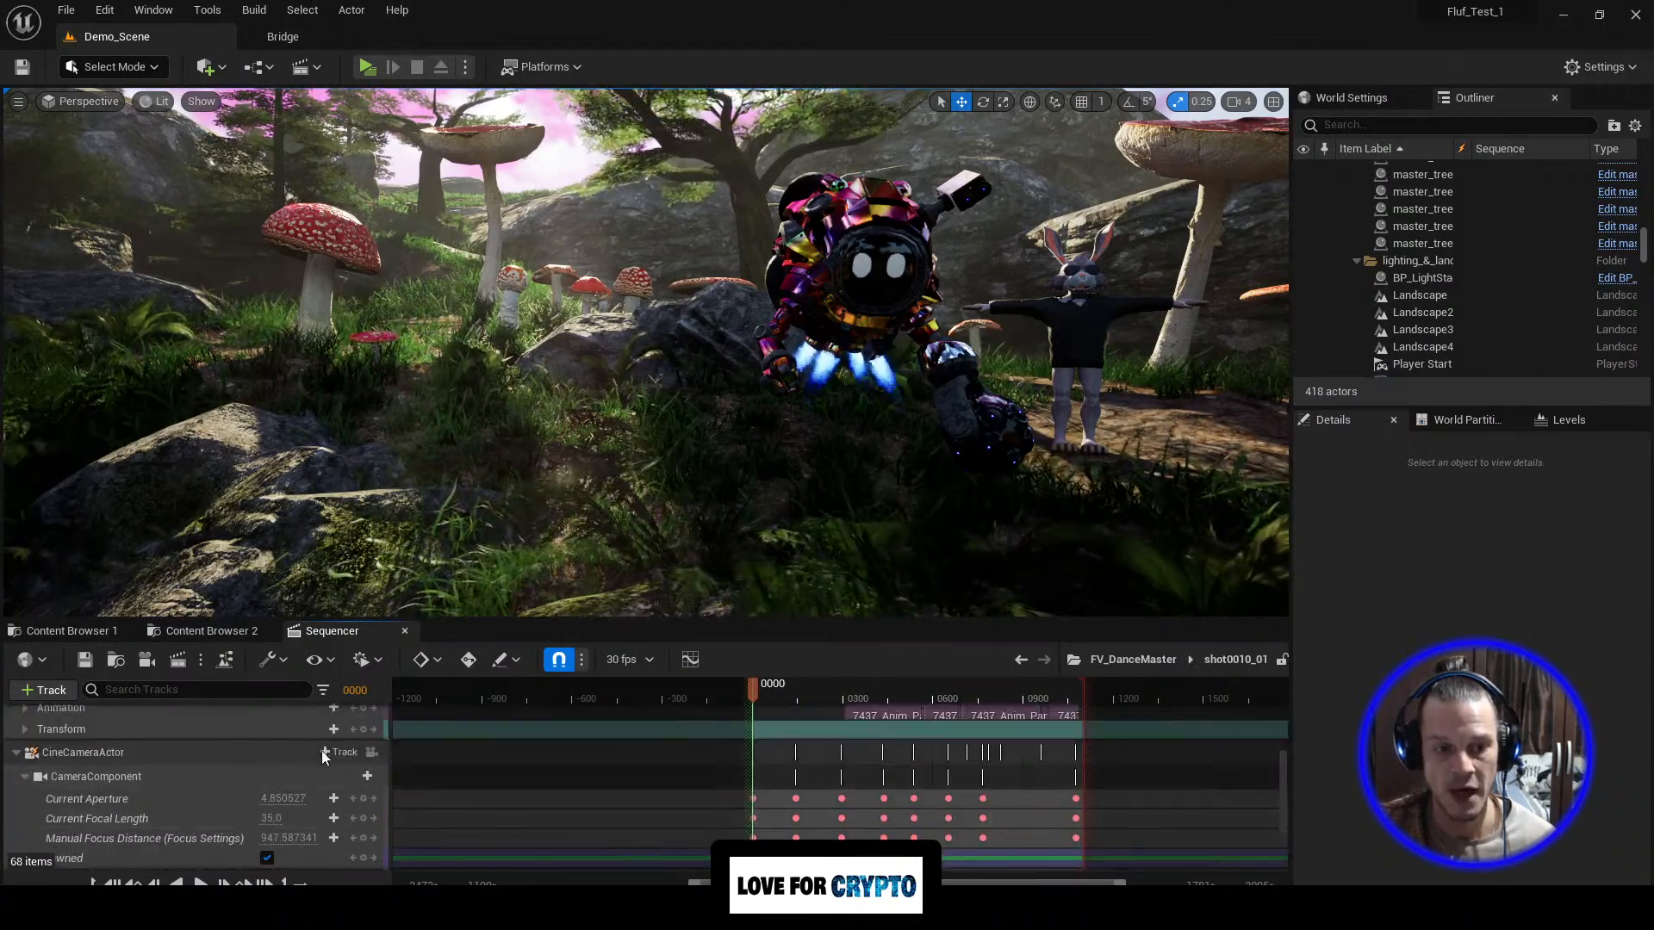
{"action": "left_click", "coordinate": [372, 752]}
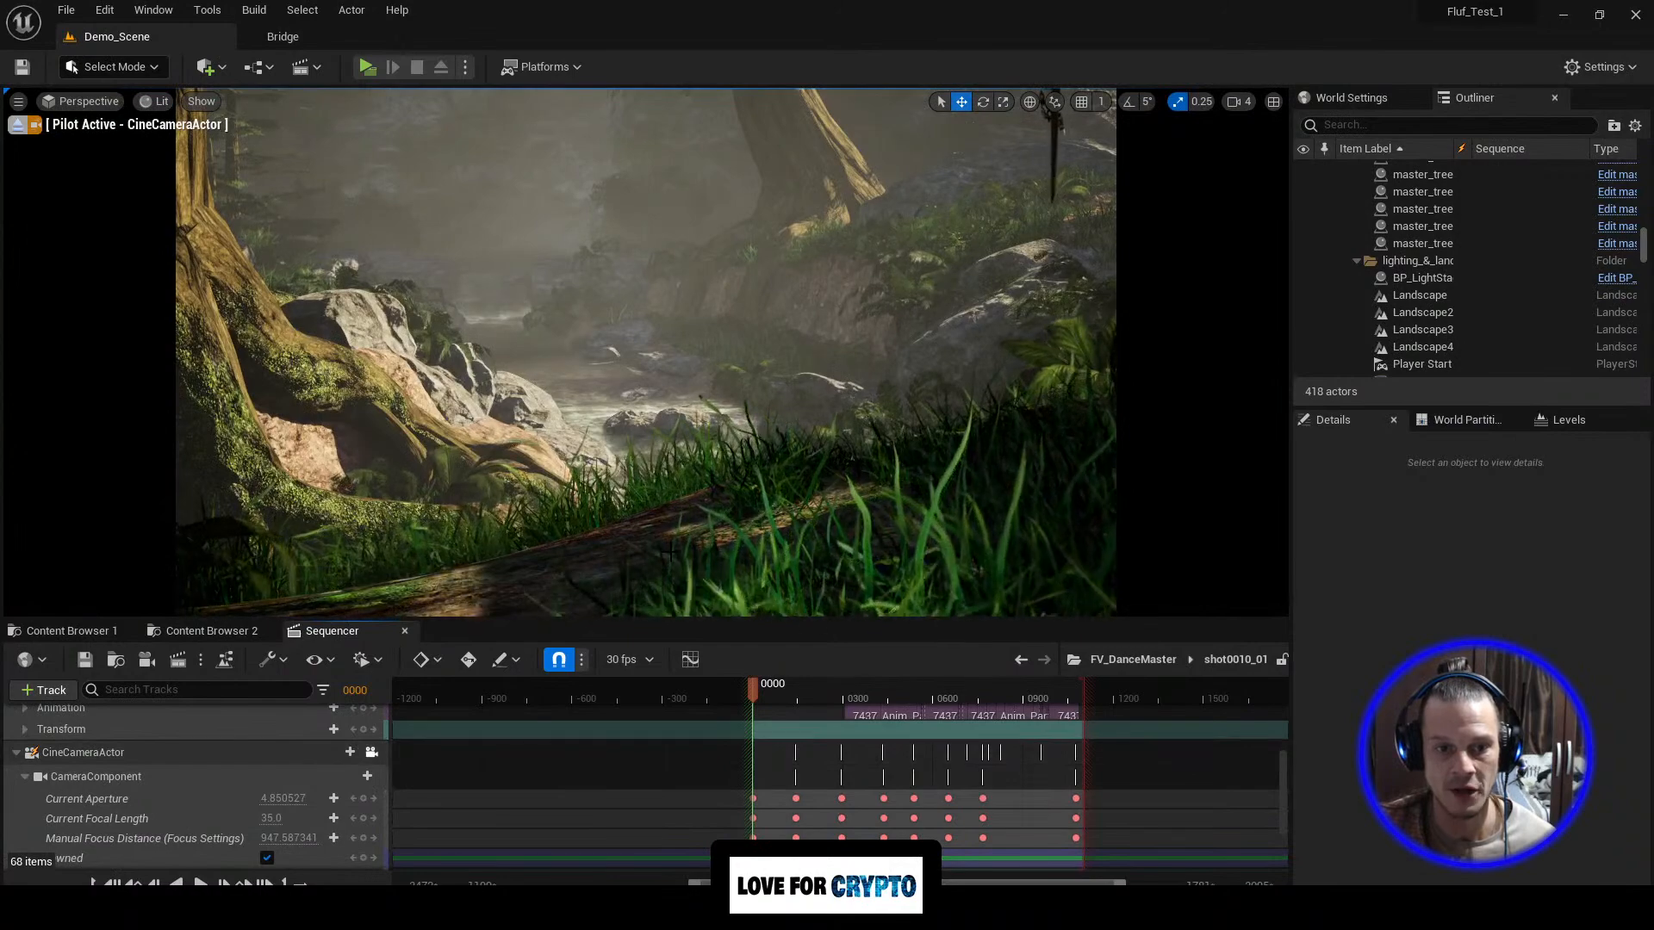
{"action": "left_click_drag", "start_coordinate": [755, 689], "coordinate": [929, 685]}
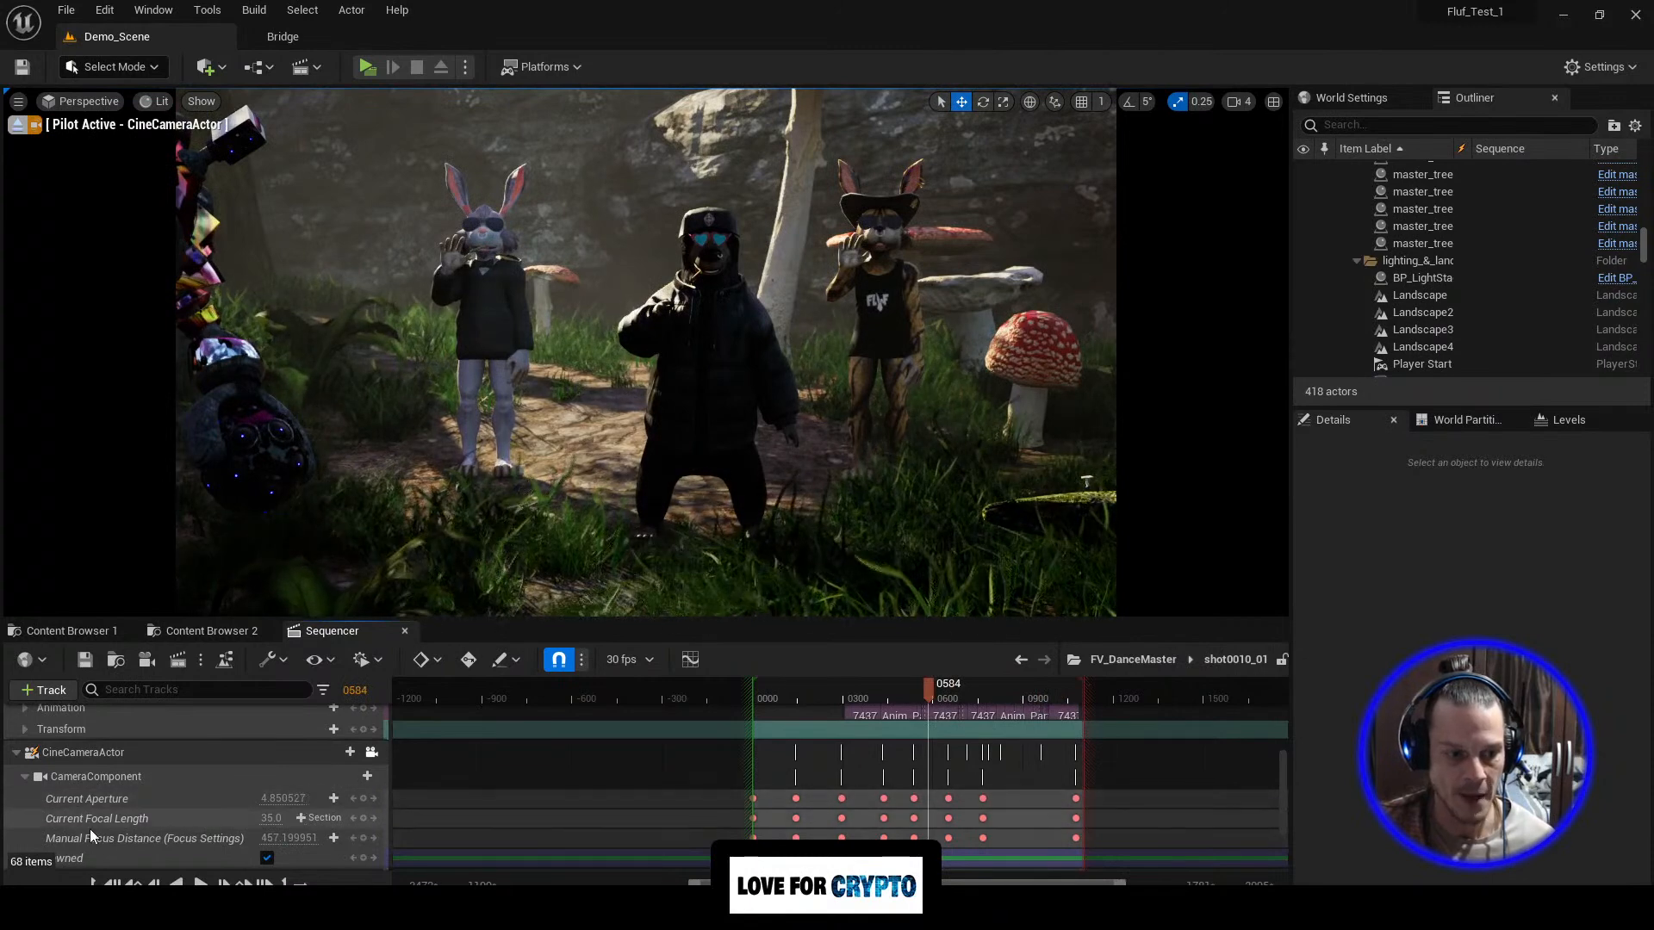
{"action": "scroll", "coordinate": [137, 844], "scroll_direction": "down", "scroll_amount": 1}
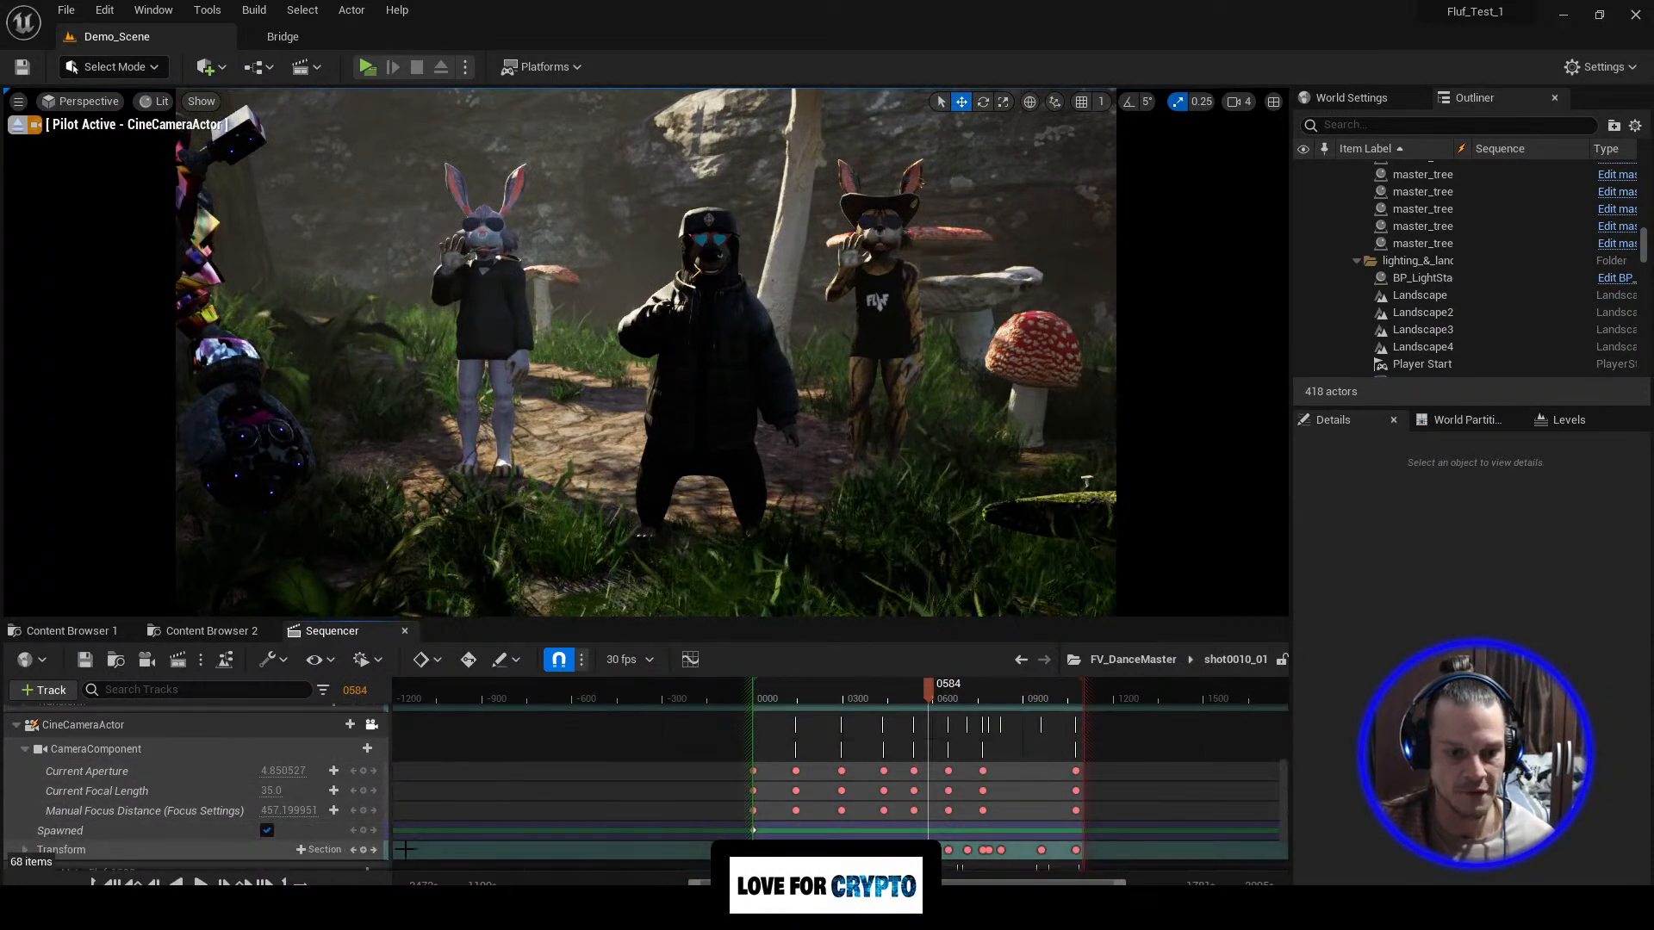
{"action": "mouse_move", "coordinate": [927, 692]}
{"action": "left_mouse_down"}
{"action": "mouse_move", "coordinate": [1020, 692]}
{"action": "mouse_move", "coordinate": [912, 692]}
{"action": "left_mouse_up"}
Step: Select the Mo_Meta_Fluf_1593 character track and examine the animation sequences available for it
{"action": "scroll", "coordinate": [54, 793], "scroll_direction": "down", "scroll_amount": 4}
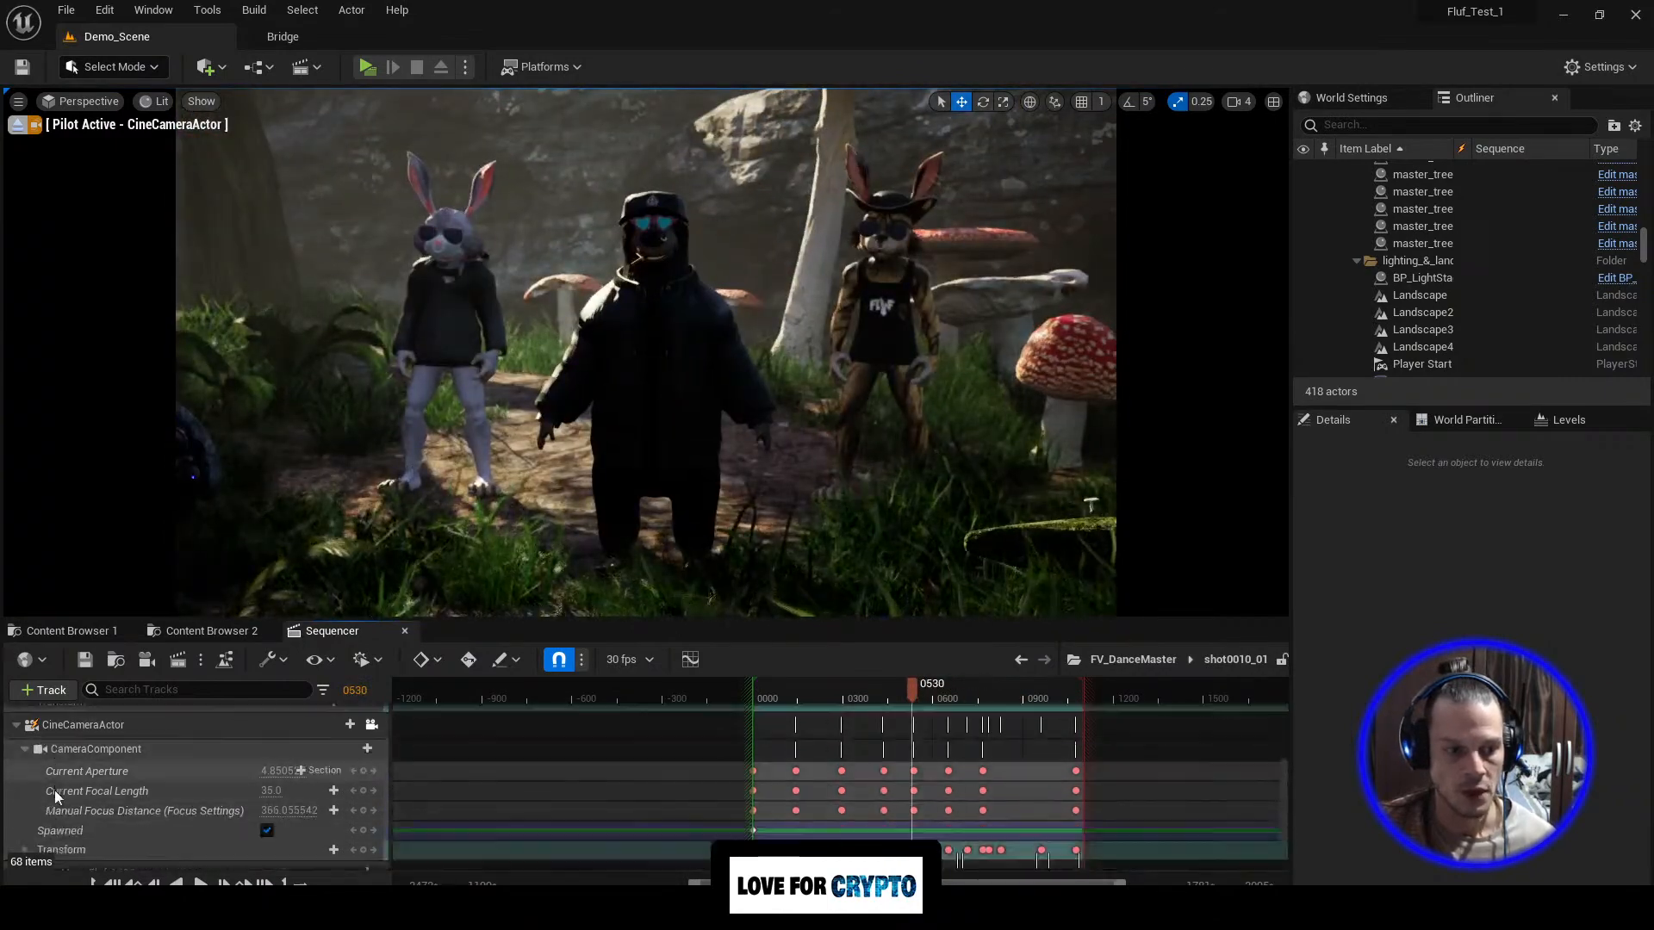
{"action": "double_click", "coordinate": [59, 787]}
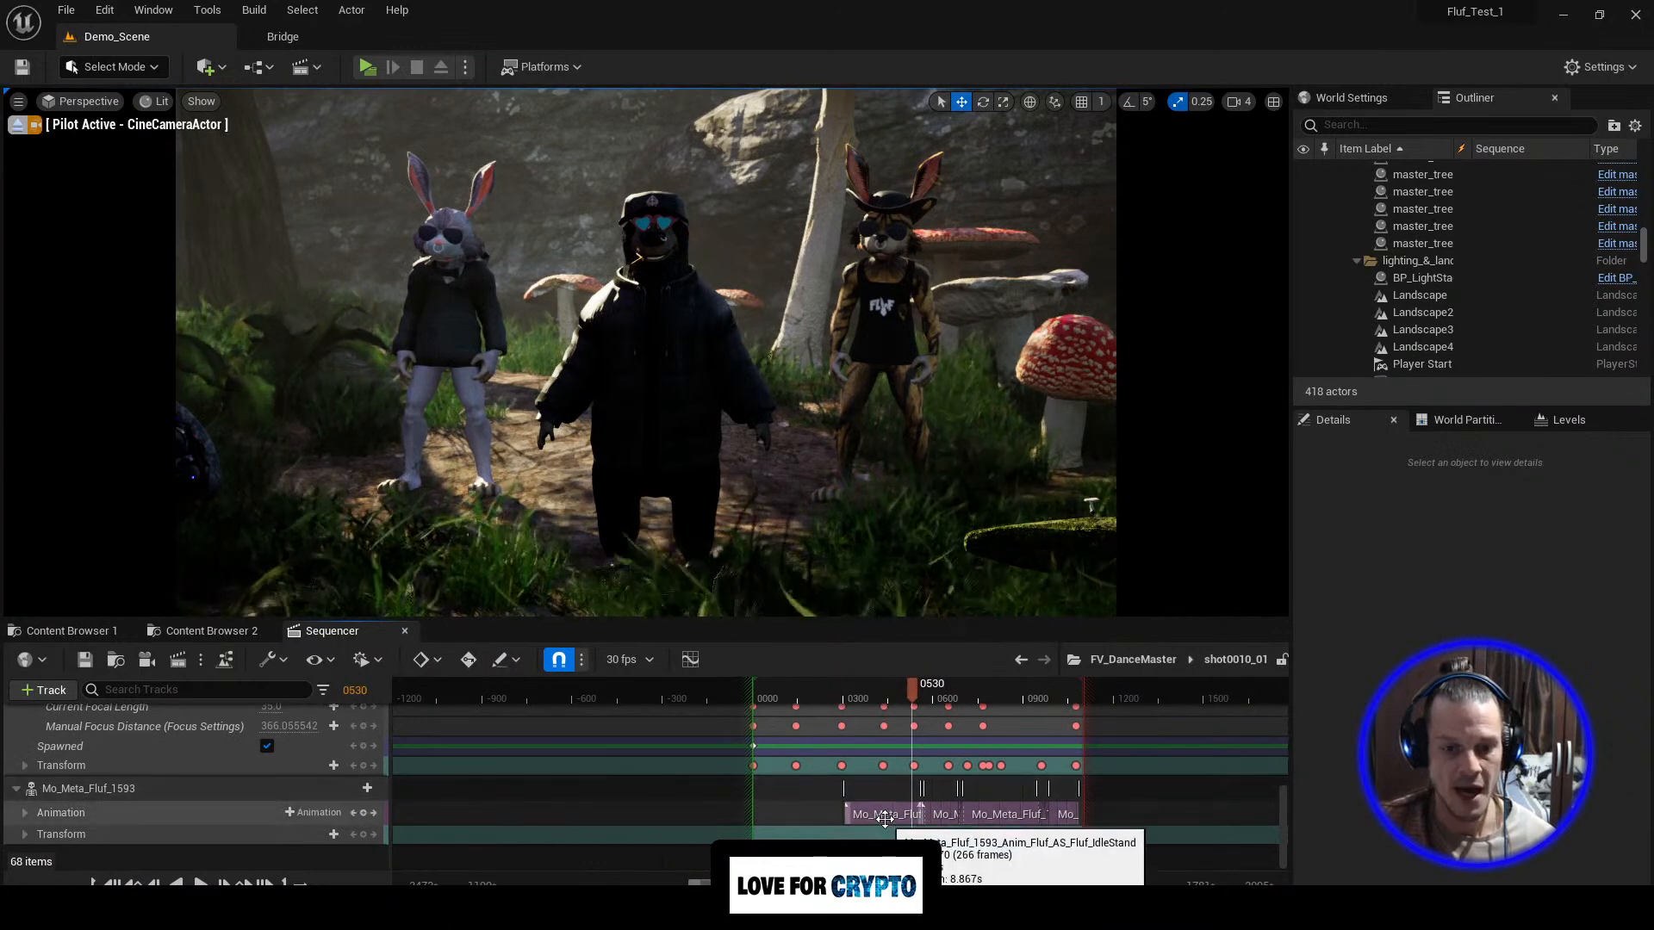
{"action": "left_click", "coordinate": [224, 790]}
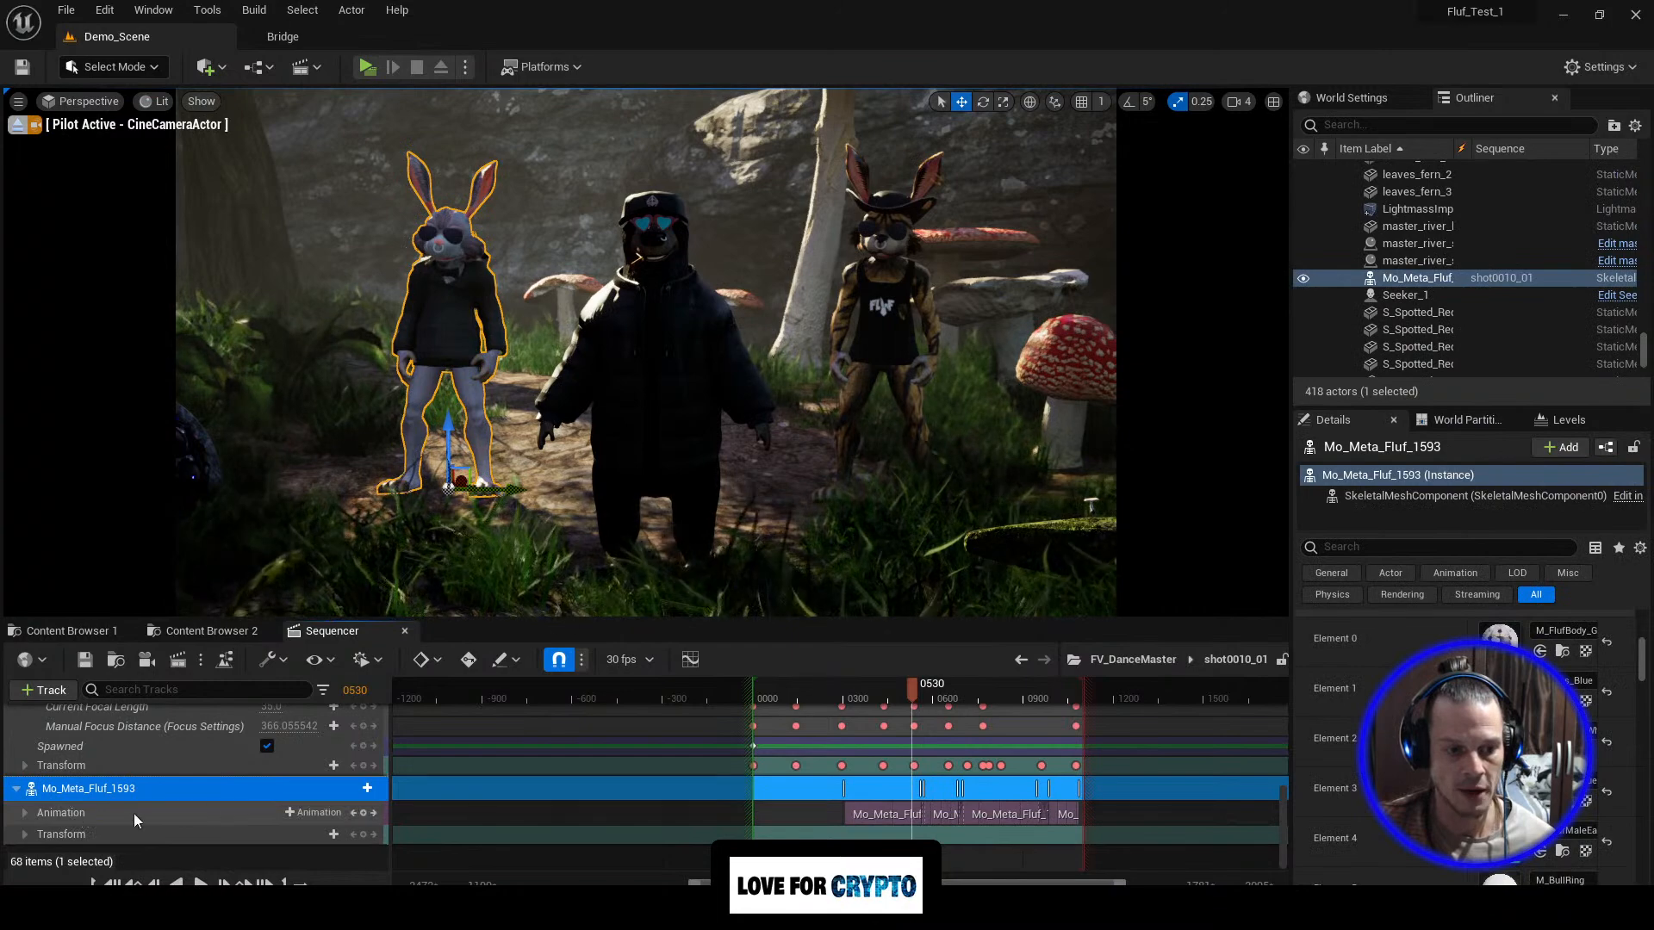
{"action": "left_click", "coordinate": [294, 811]}
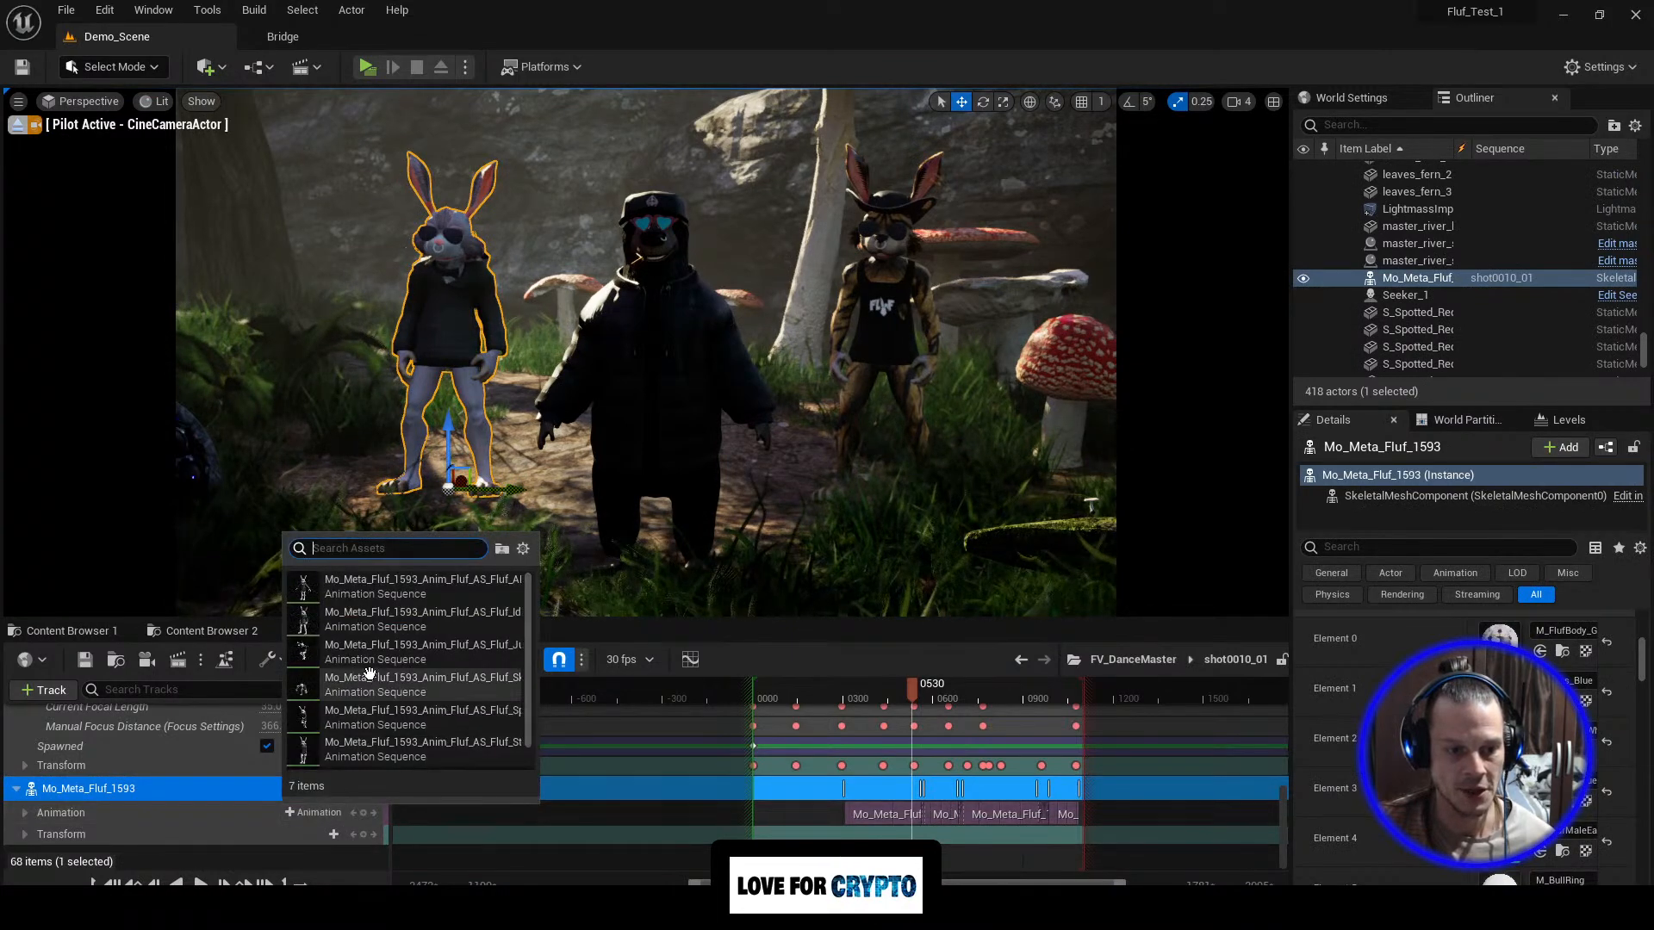
{"action": "scroll", "coordinate": [366, 696], "scroll_direction": "down", "scroll_amount": 1}
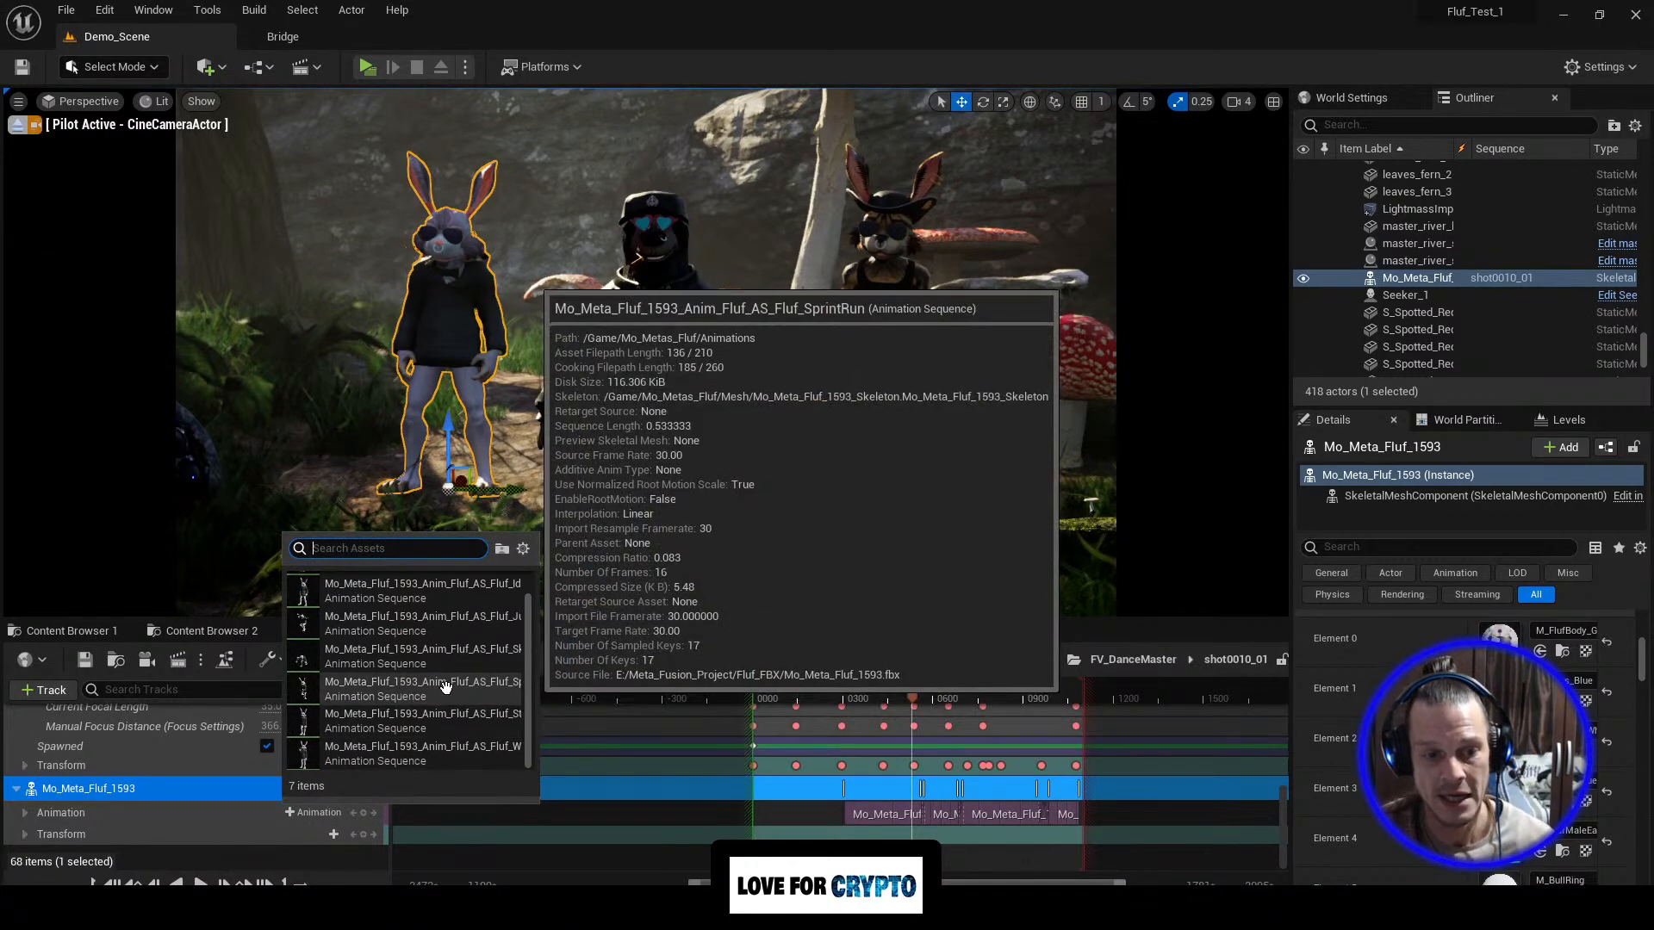
{"action": "left_click", "coordinate": [917, 690]}
Step: Scrub past the end of the shot to frame 1149, and return the playhead to frame 35
{"action": "left_click_drag", "start_coordinate": [887, 690], "coordinate": [1098, 688]}
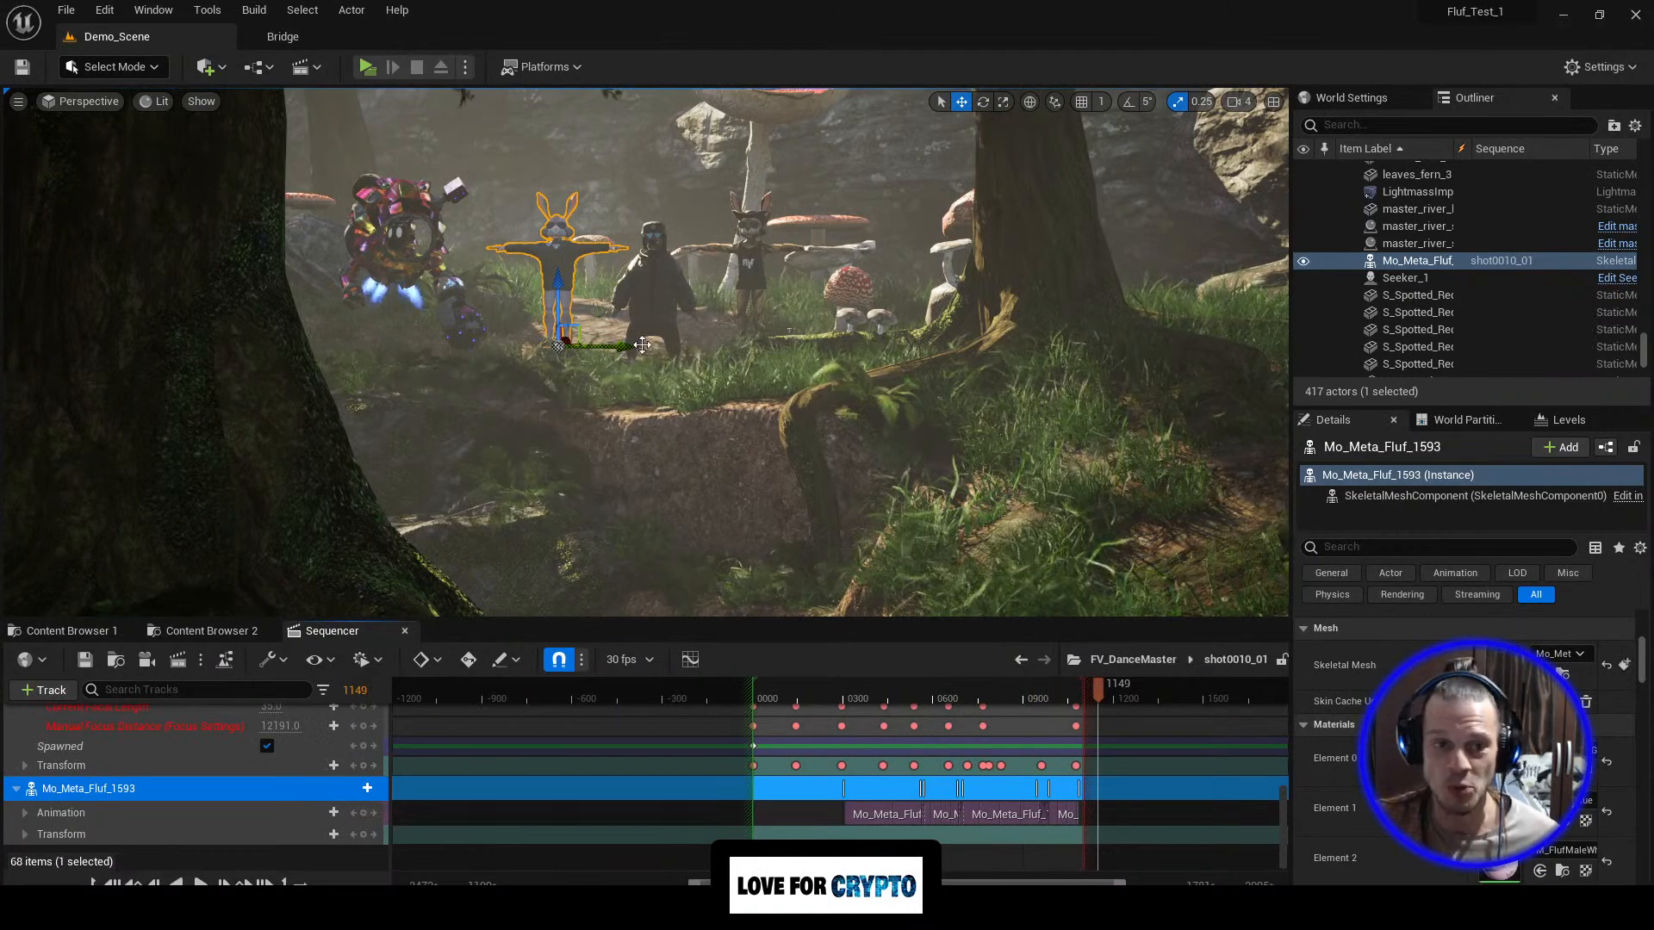
{"action": "right_click_drag", "start_coordinate": [695, 431], "coordinate": [622, 383]}
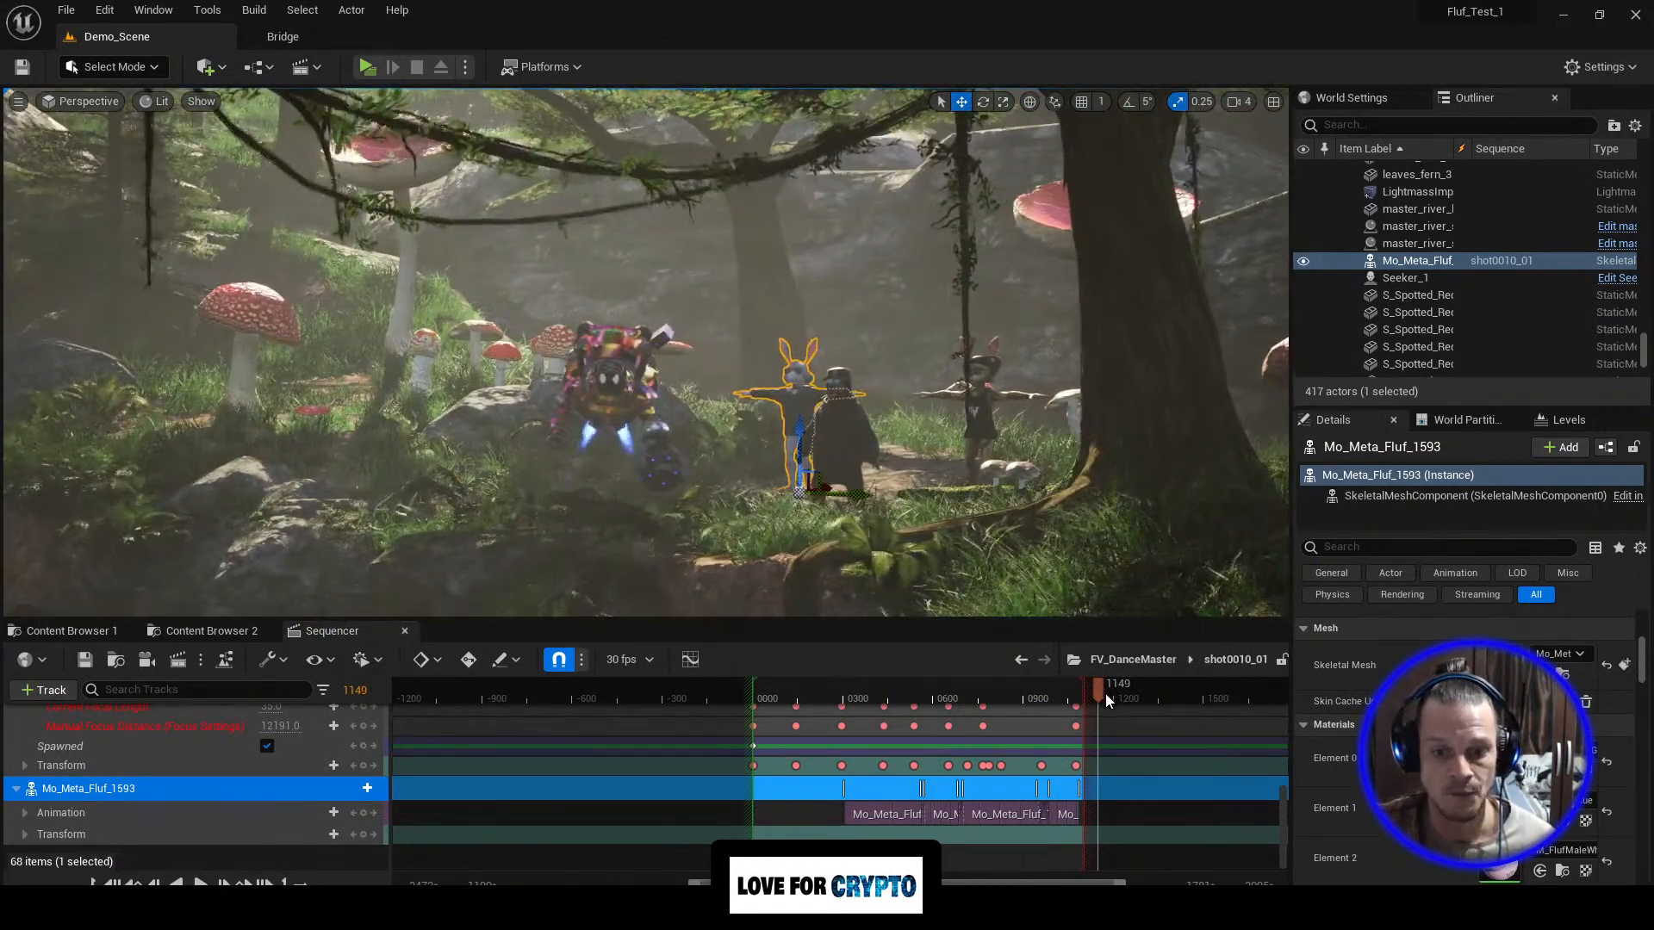
{"action": "left_click_drag", "start_coordinate": [1107, 694], "coordinate": [763, 689]}
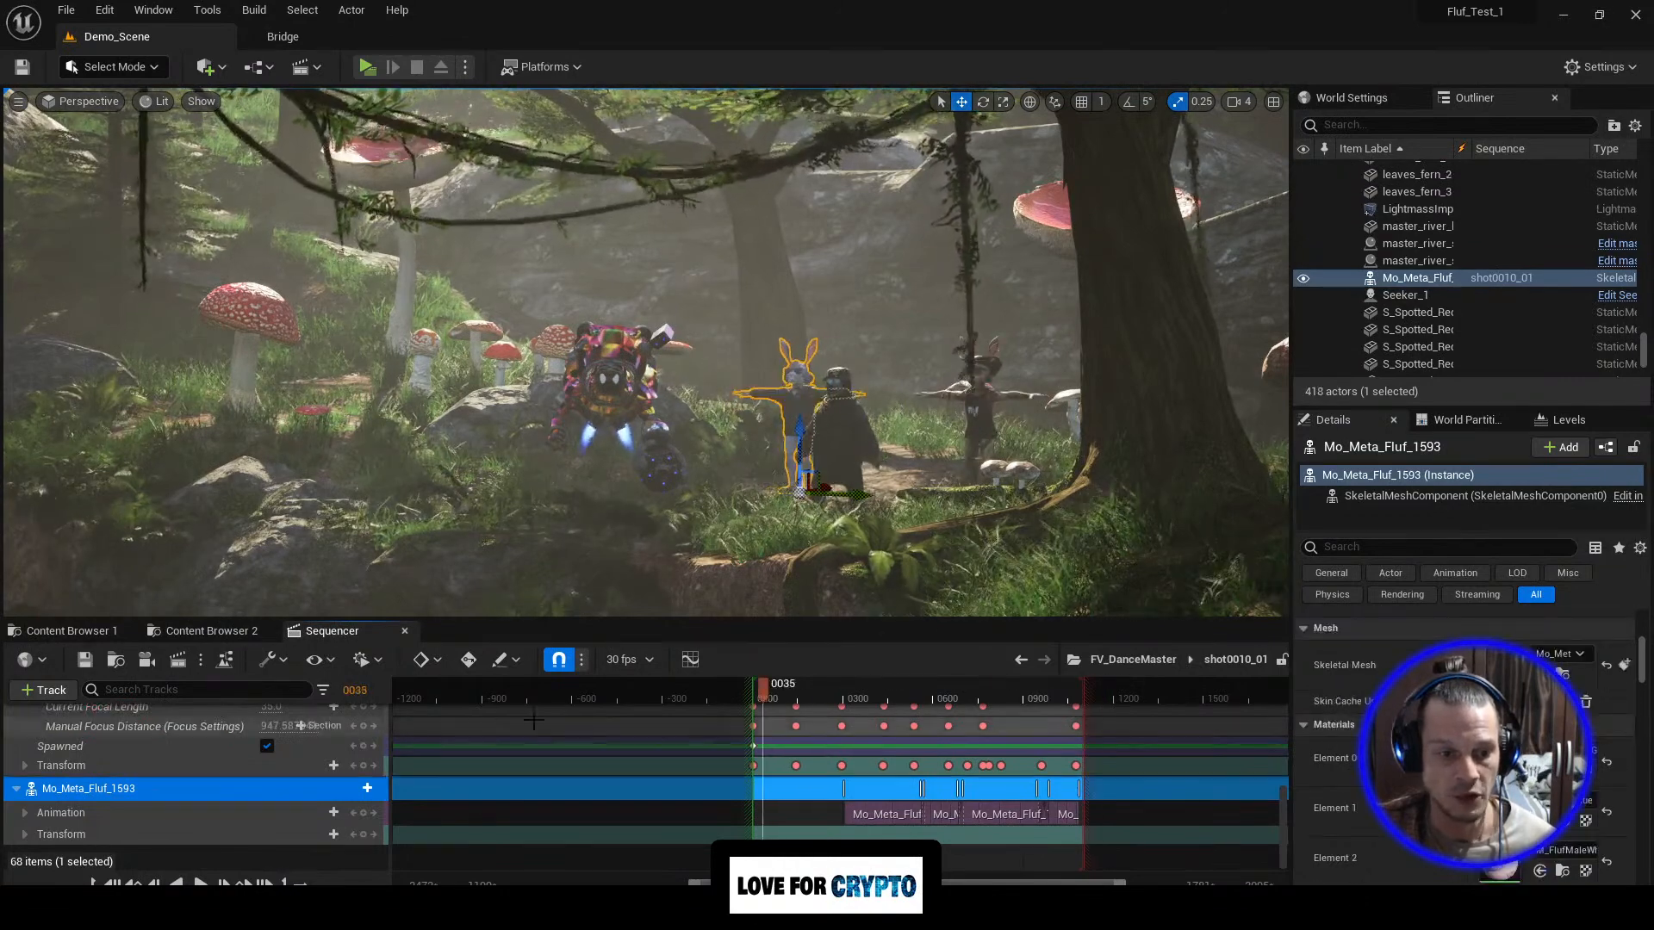
Step: Lock the viewport to the CineCameraActor again and aim it at the robot with blue thruster flames
{"action": "scroll", "coordinate": [315, 810], "scroll_direction": "up", "scroll_amount": 3}
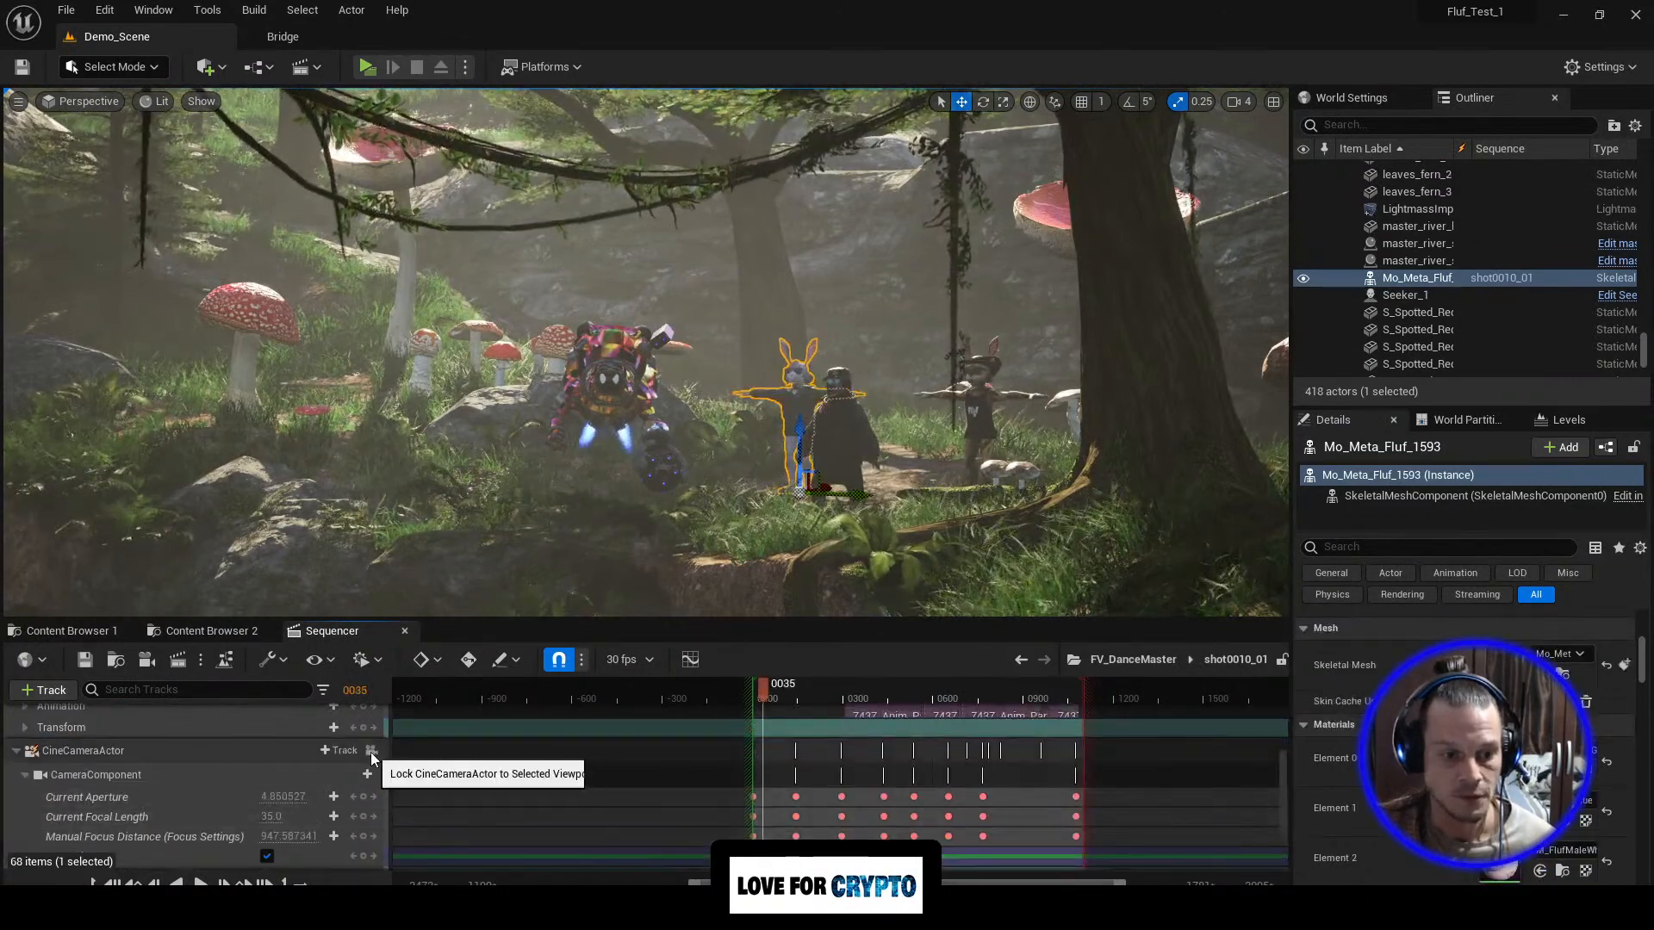
{"action": "left_click", "coordinate": [372, 751]}
{"action": "mouse_move", "coordinate": [789, 421]}
{"action": "right_mouse_down"}
{"action": "mouse_move", "coordinate": [603, 409]}
{"action": "mouse_move", "coordinate": [573, 465]}
{"action": "mouse_move", "coordinate": [551, 414]}
{"action": "mouse_move", "coordinate": [615, 424]}
{"action": "mouse_move", "coordinate": [807, 400]}
{"action": "right_mouse_up"}
Step: Try to add the Seeker_1 robot to the shot by searching the scene's actors for "BP"
{"action": "scroll", "coordinate": [240, 803], "scroll_direction": "down", "scroll_amount": 3}
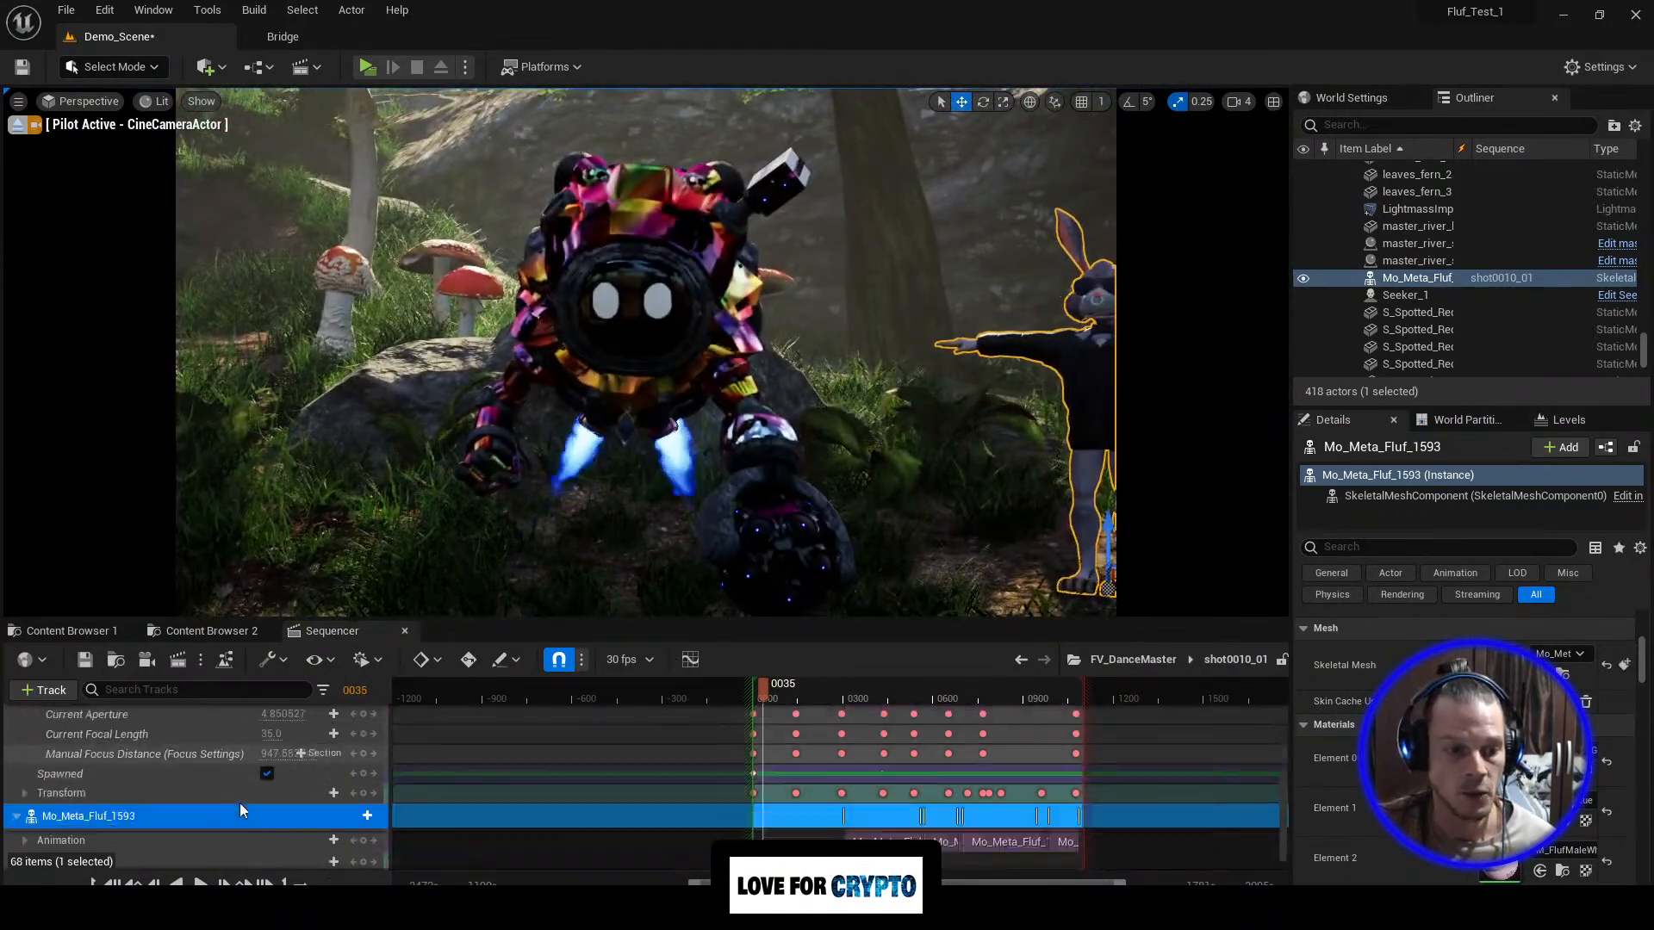
{"action": "left_click", "coordinate": [43, 691]}
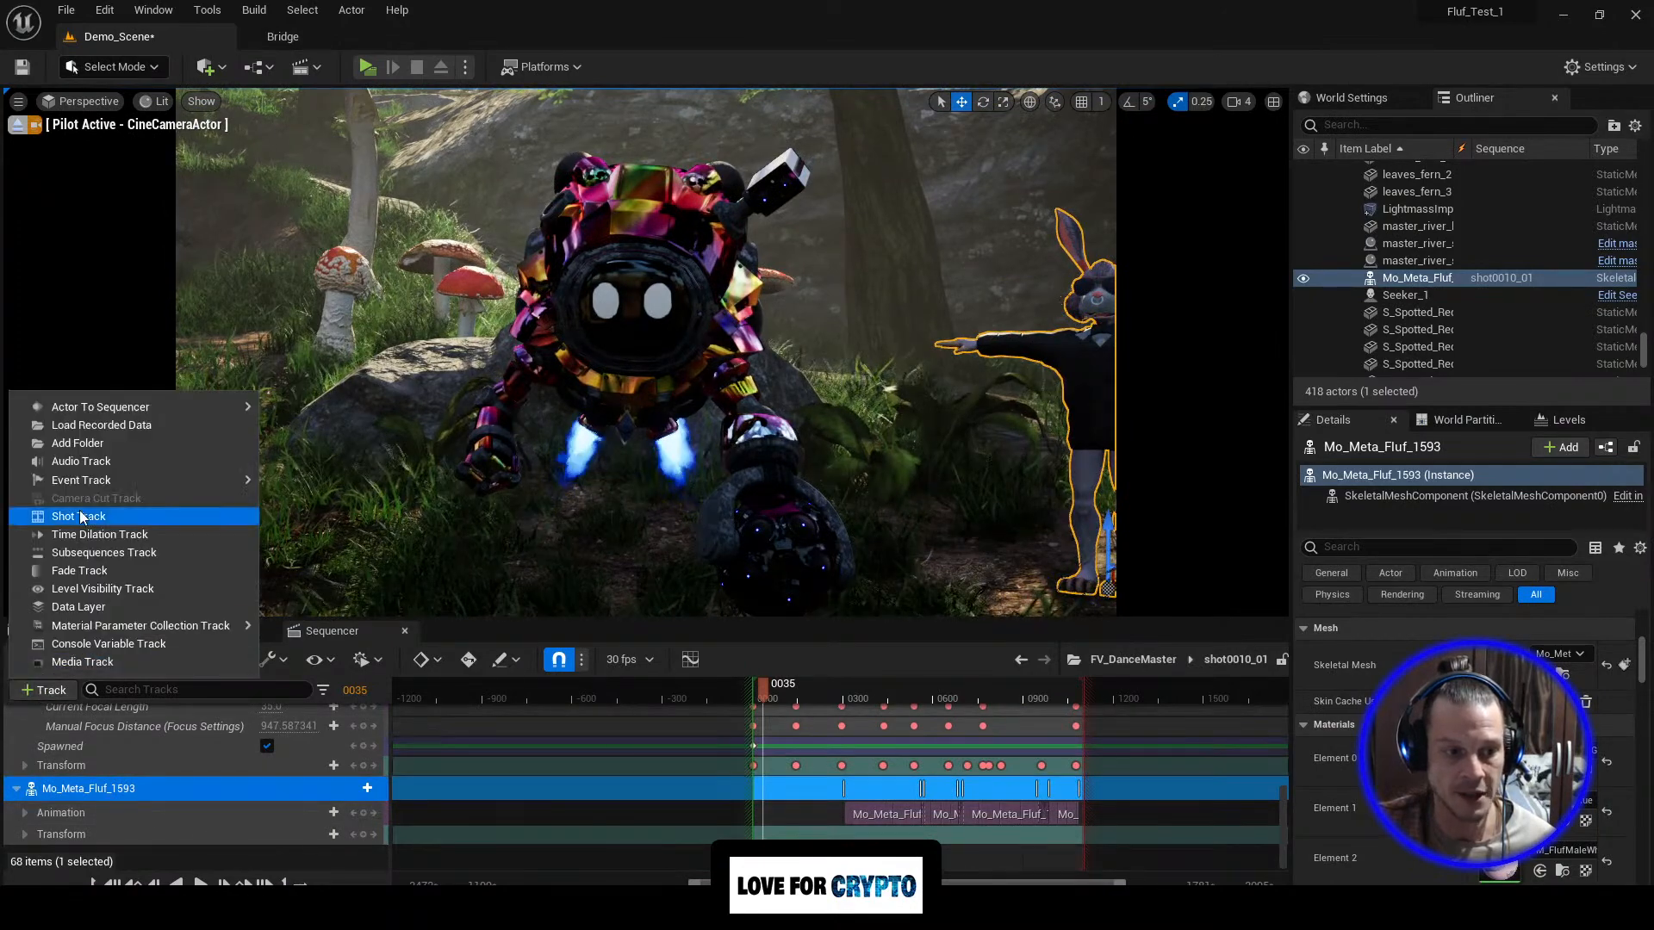
{"action": "mouse_move", "coordinate": [173, 625]}
{"action": "left_click", "coordinate": [416, 516]}
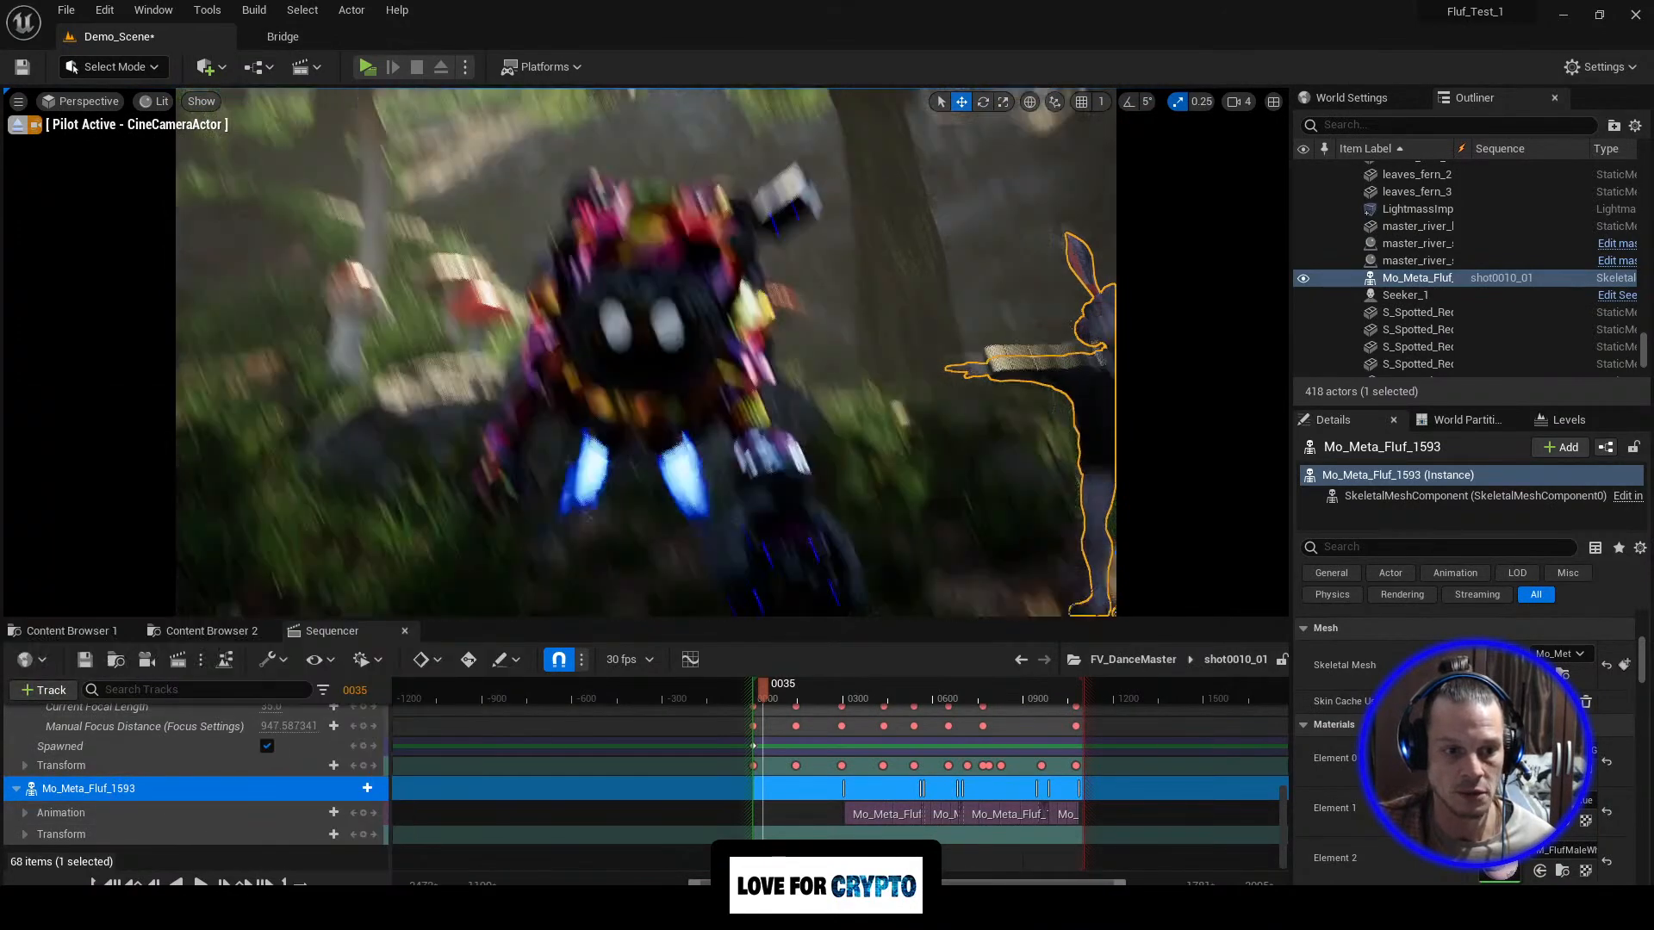
{"action": "left_click", "coordinate": [690, 294]}
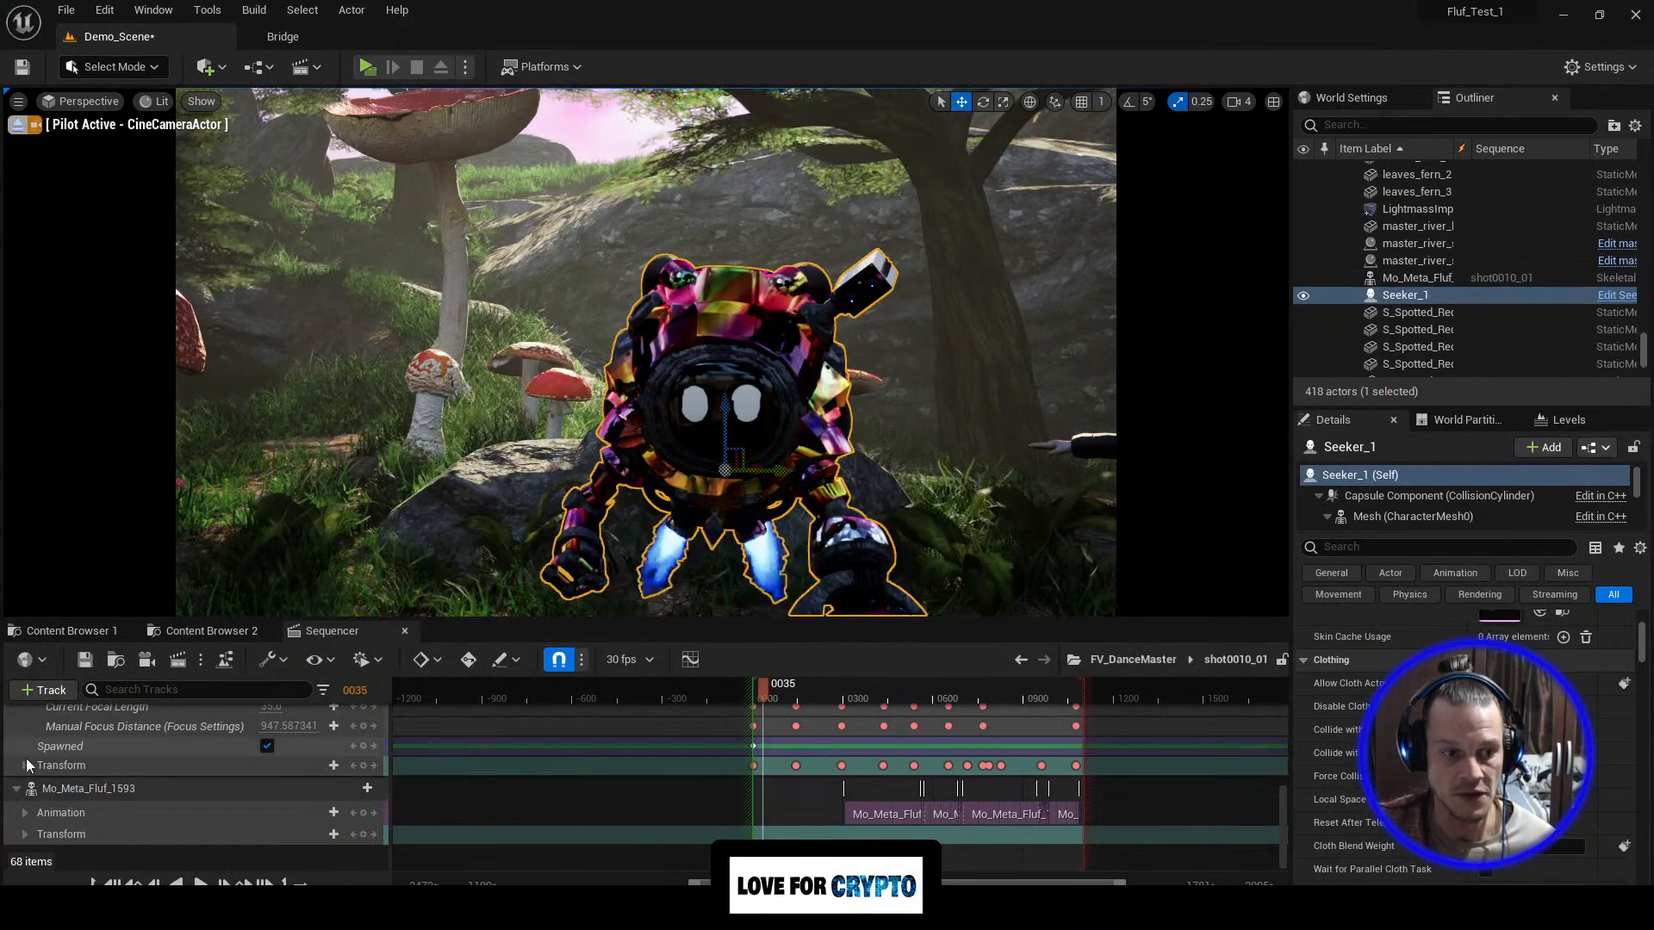
{"action": "left_click", "coordinate": [52, 691]}
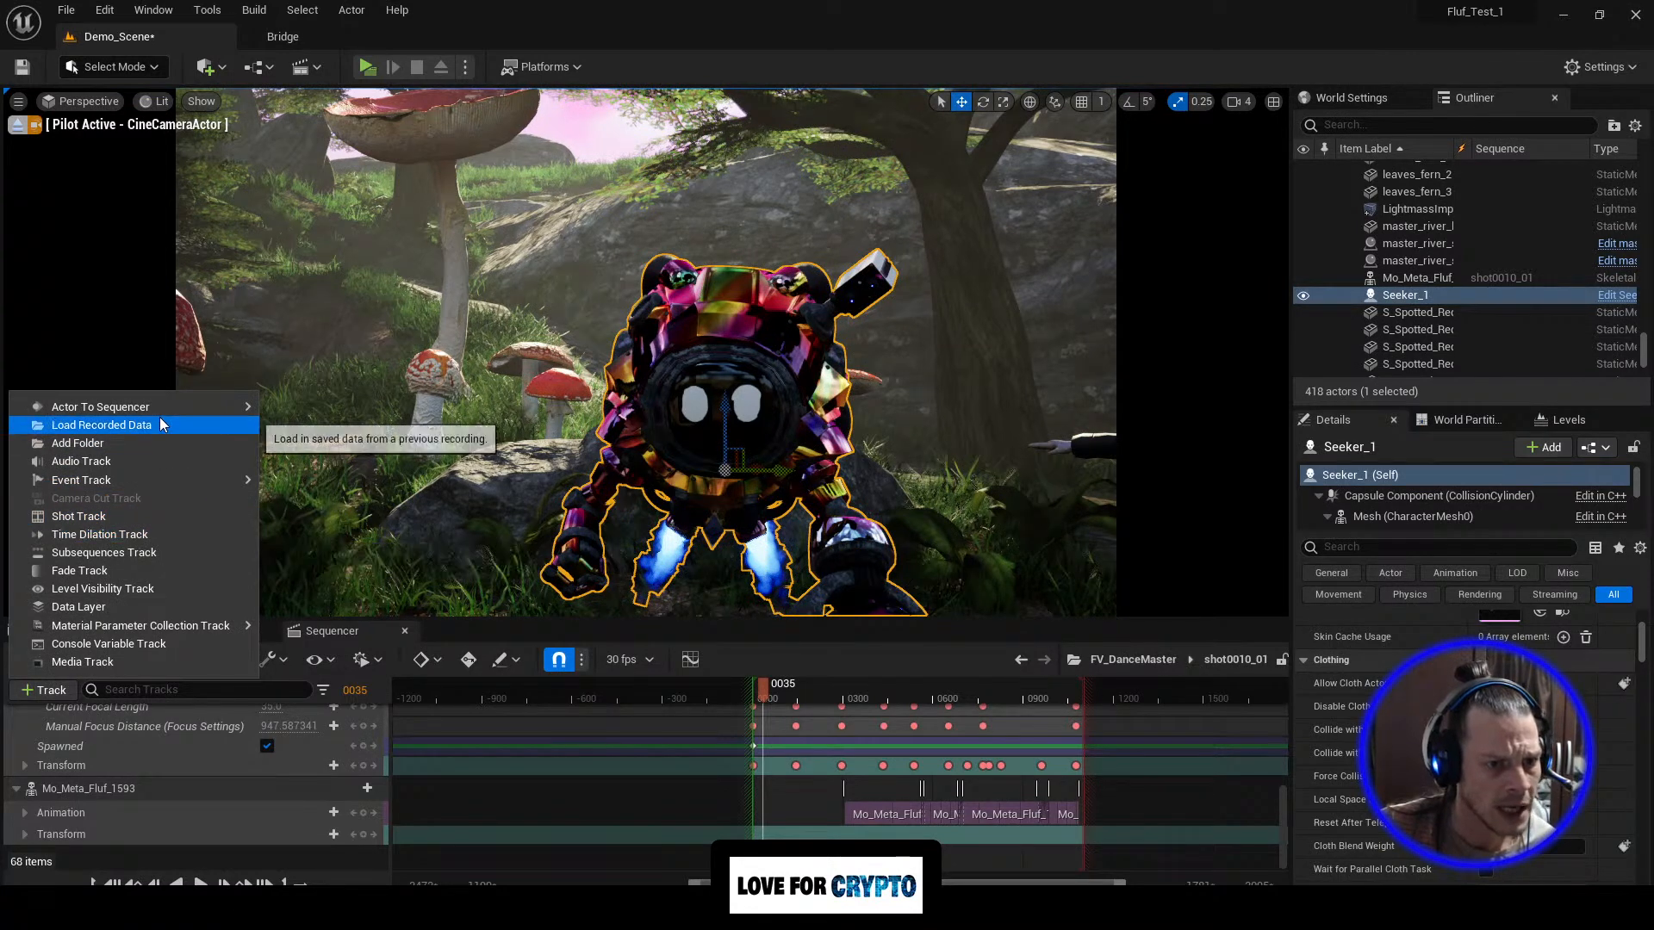
{"action": "mouse_move", "coordinate": [162, 407]}
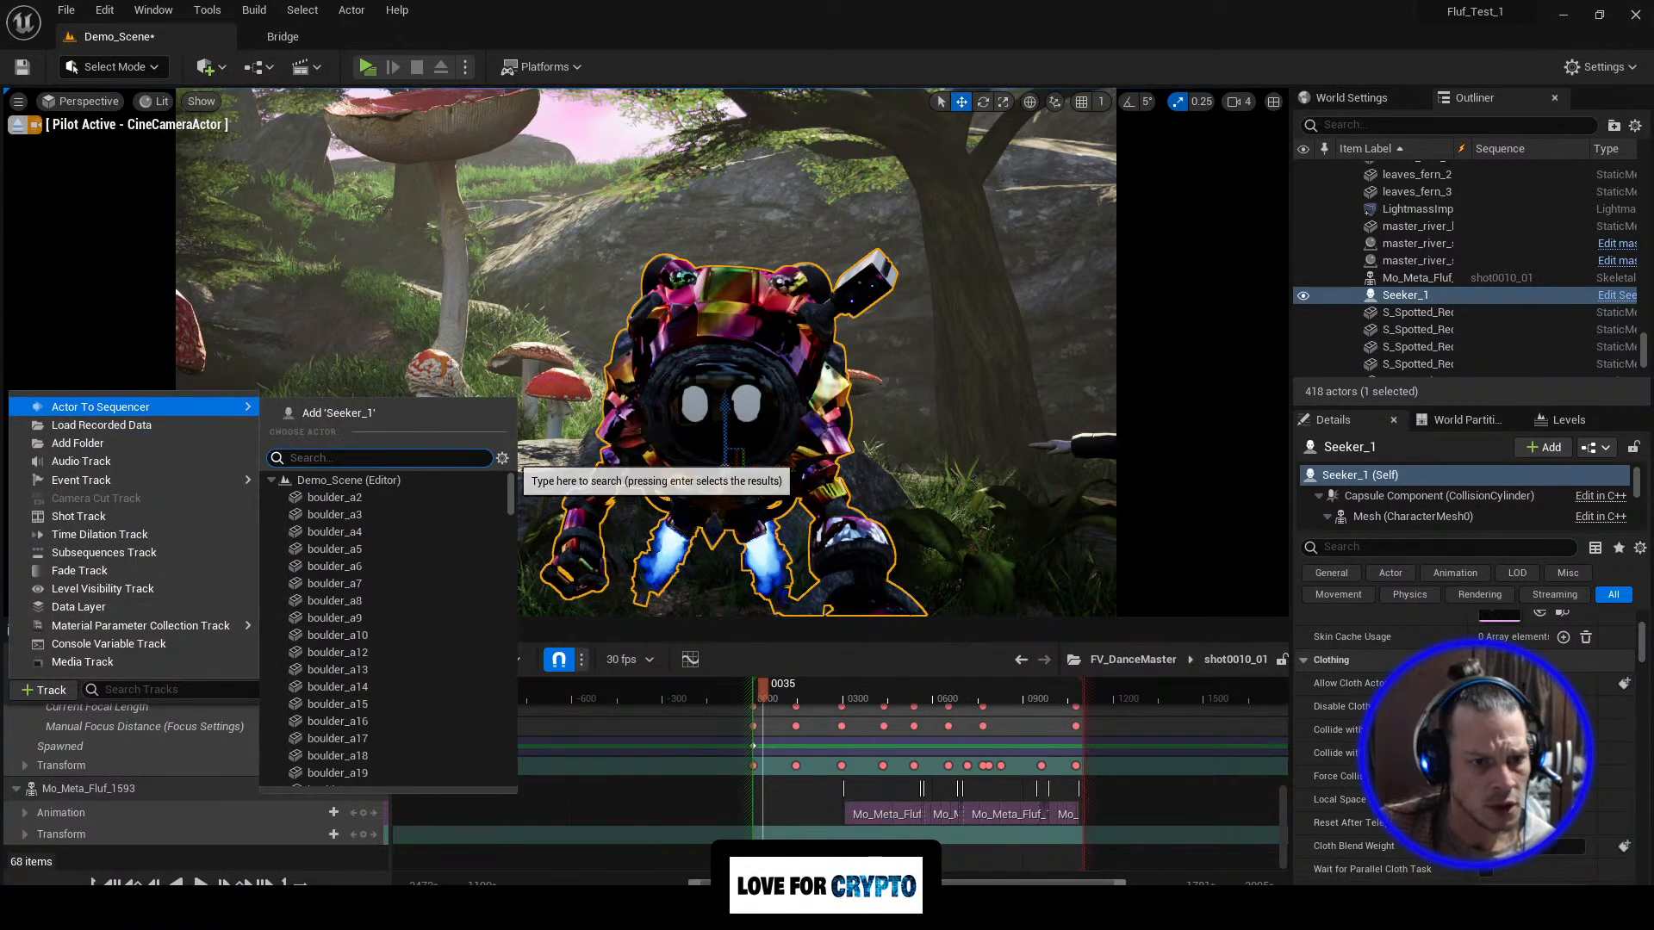
{"action": "type", "text": "B"}
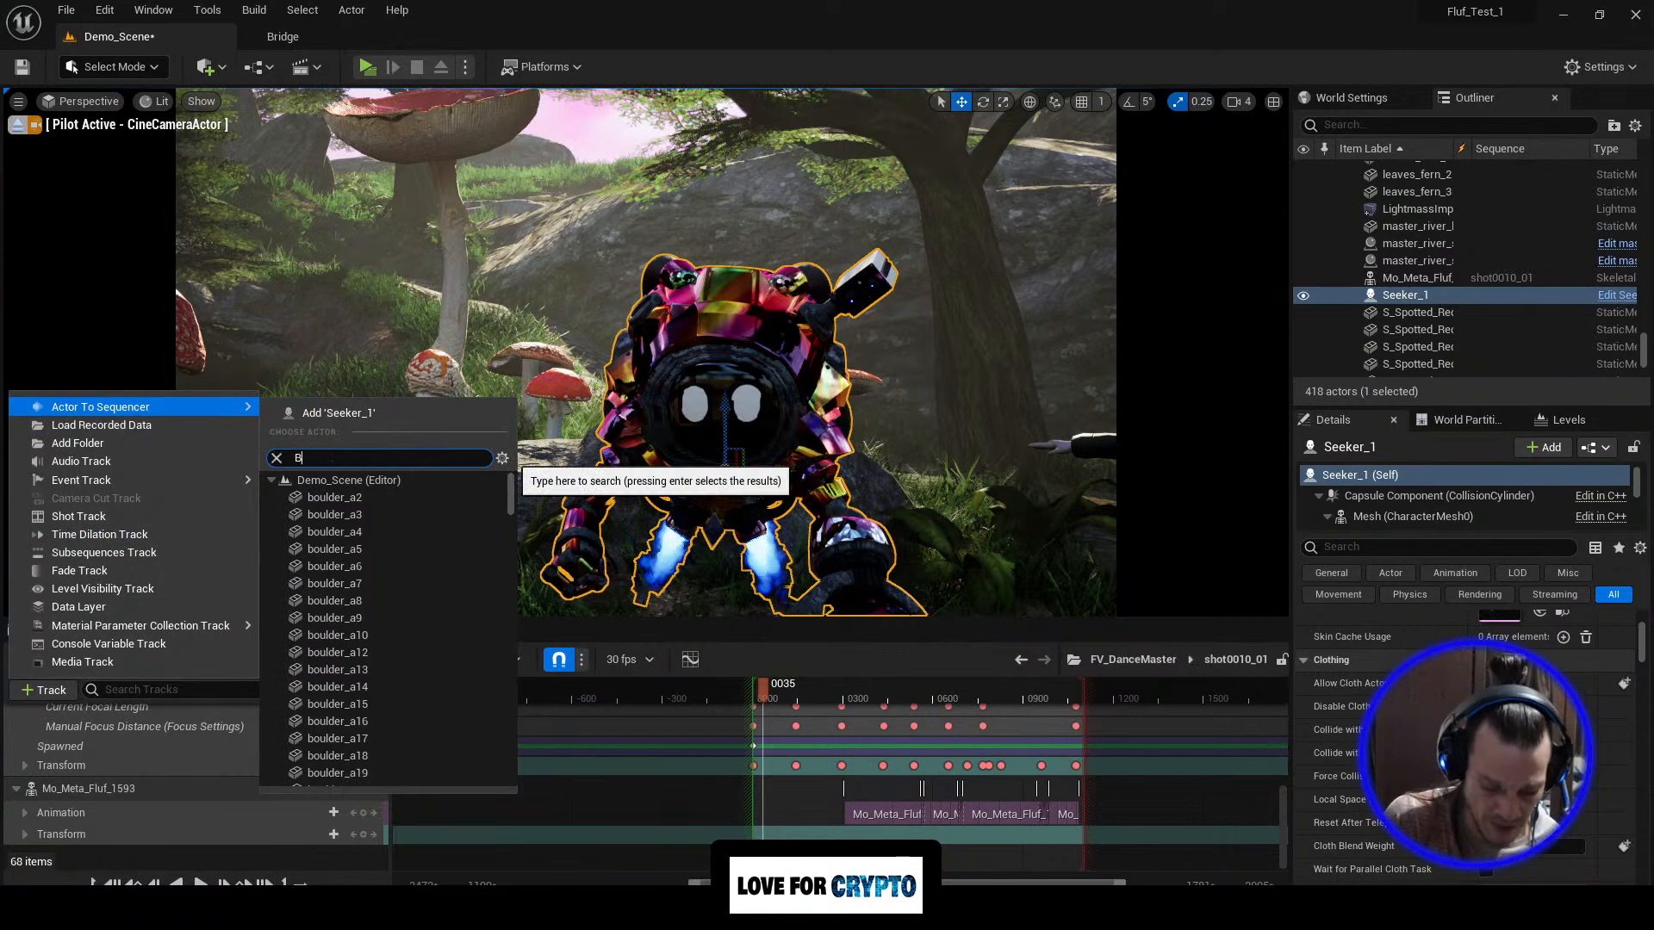
{"action": "type", "text": "P"}
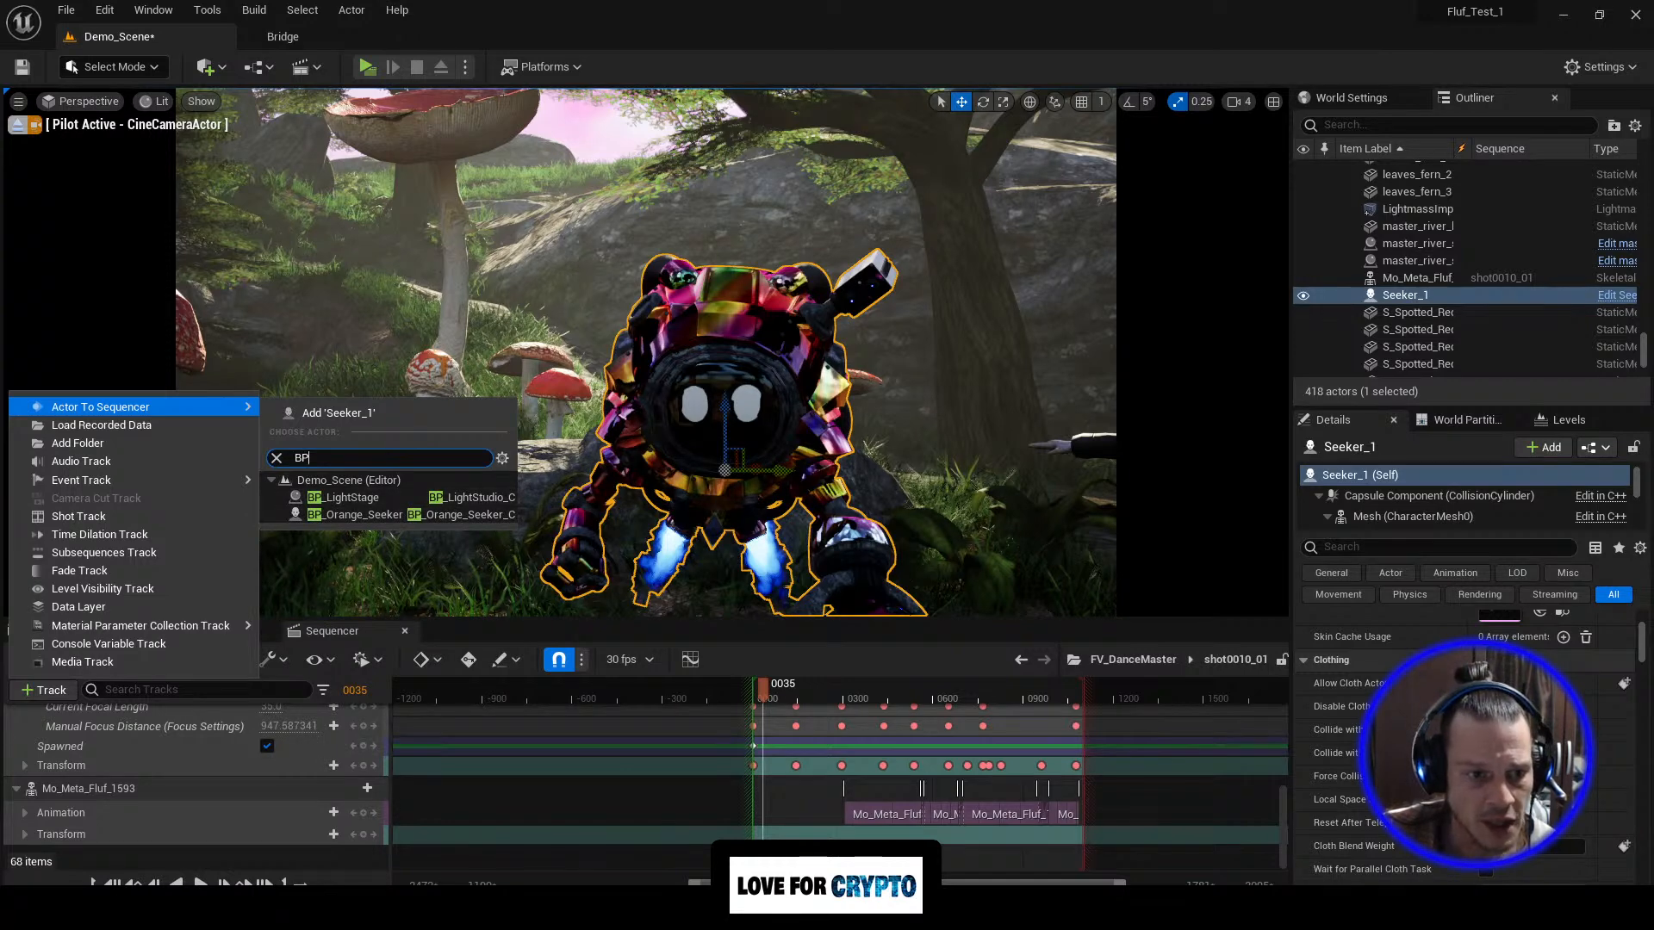
{"action": "left_click", "coordinate": [364, 583]}
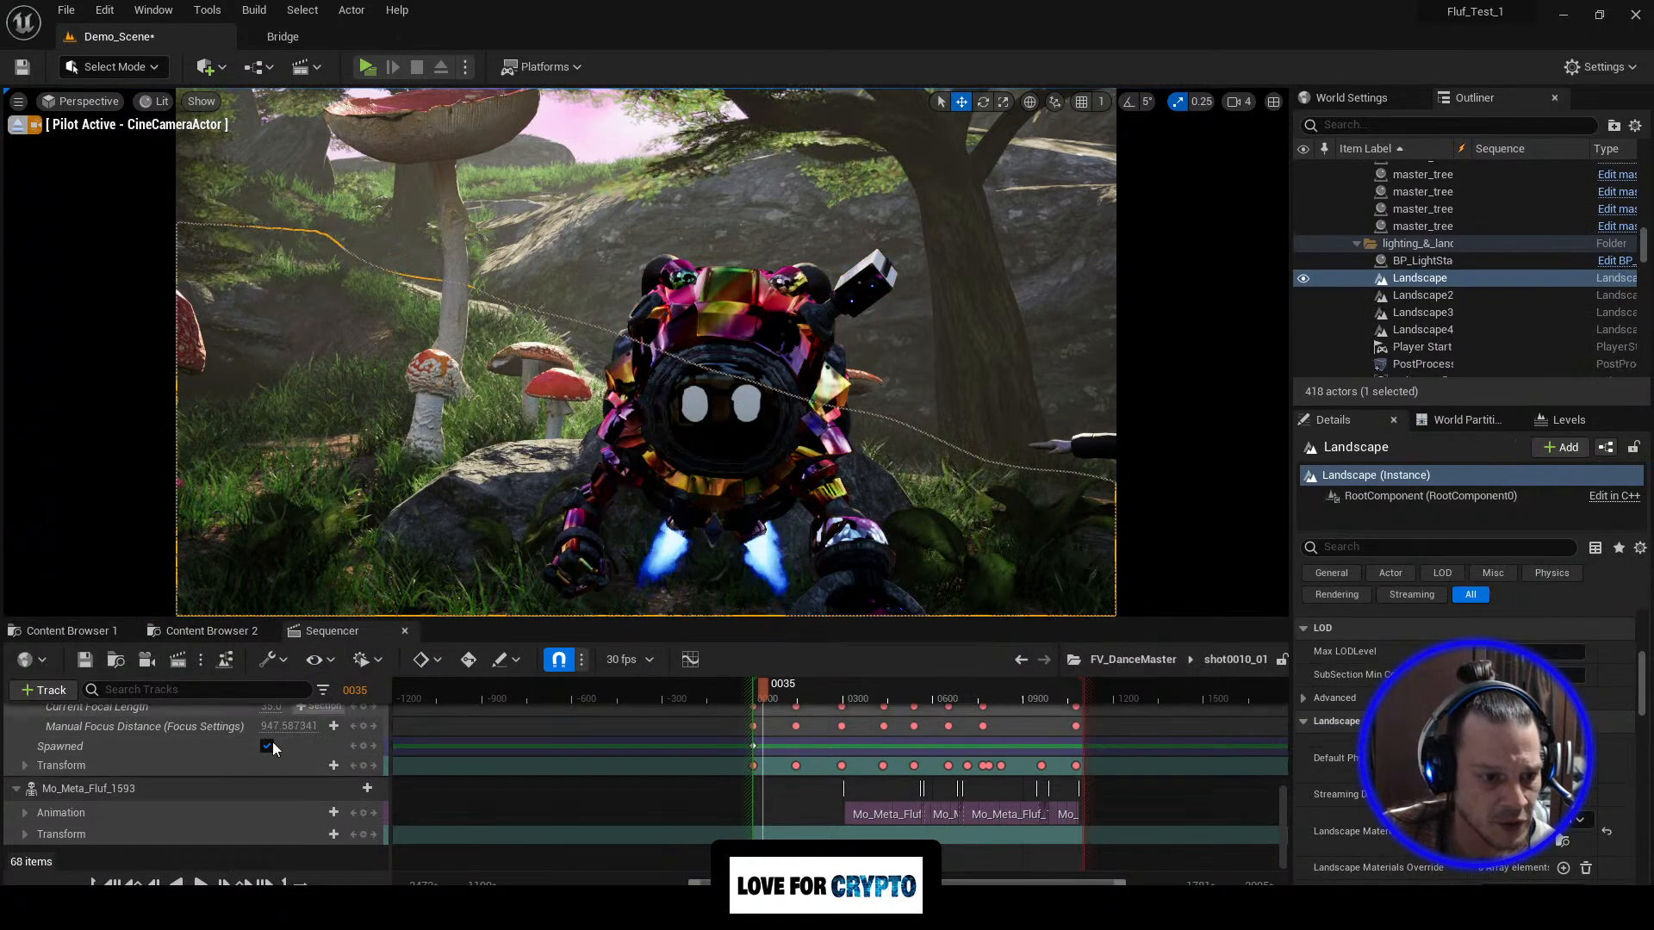
Step: Select the Seeker_1 robot in the scene and reframe the piloted camera to include the characters beside it
{"action": "scroll", "coordinate": [252, 800], "scroll_direction": "up", "scroll_amount": 5}
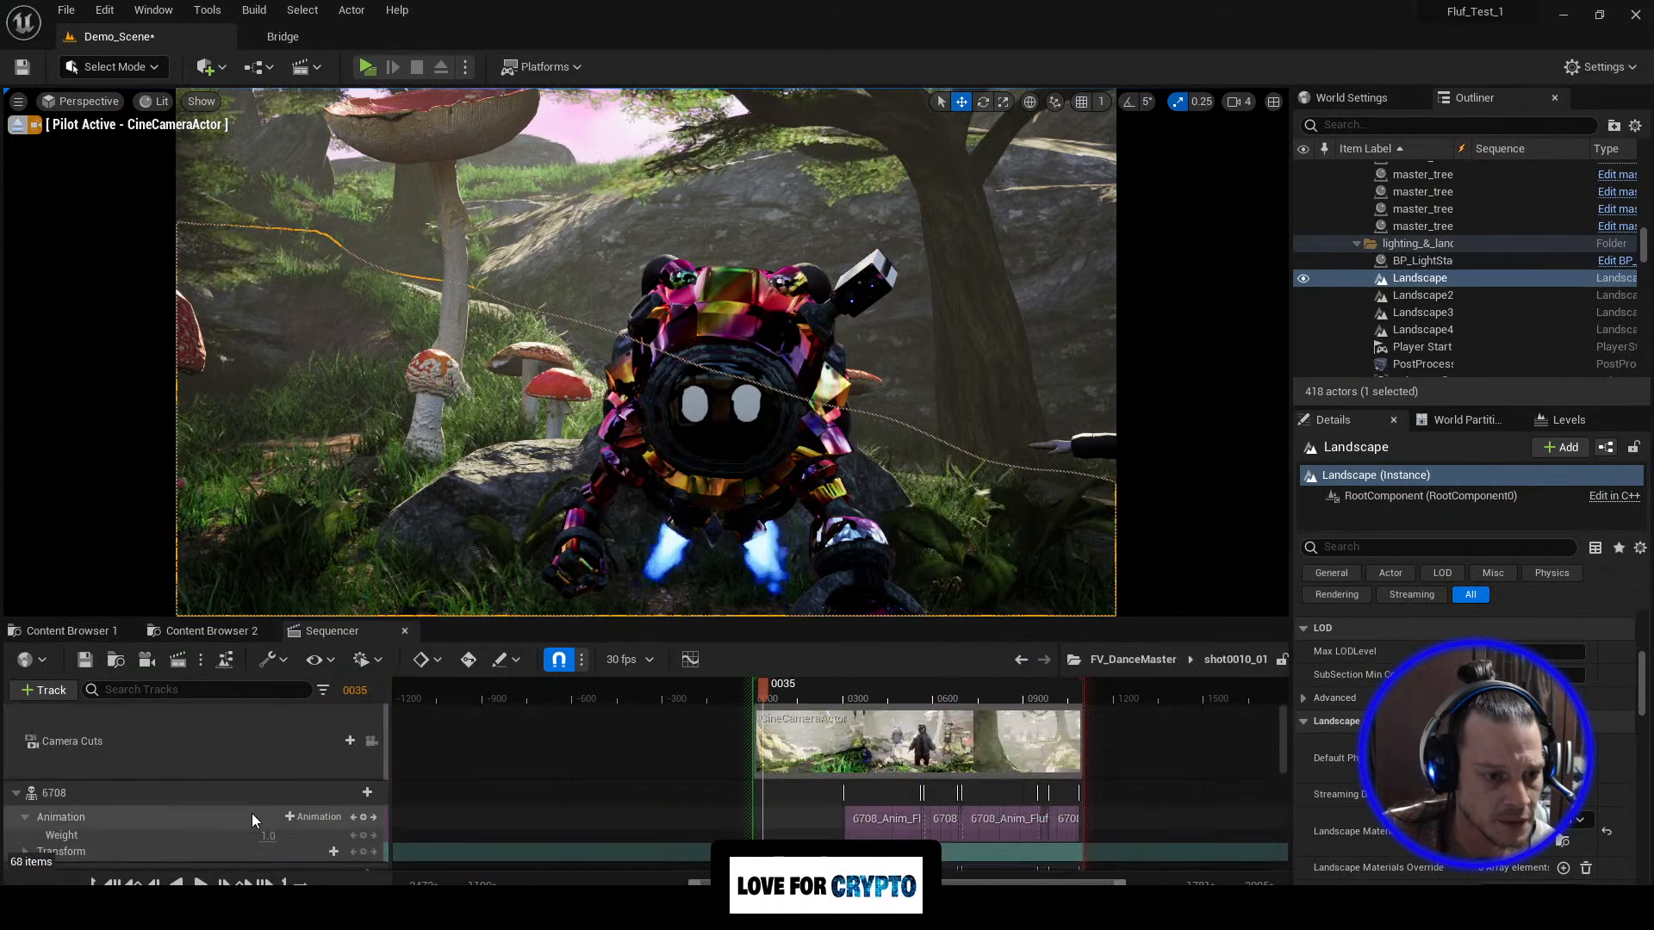
{"action": "scroll", "coordinate": [252, 813], "scroll_direction": "down", "scroll_amount": 5}
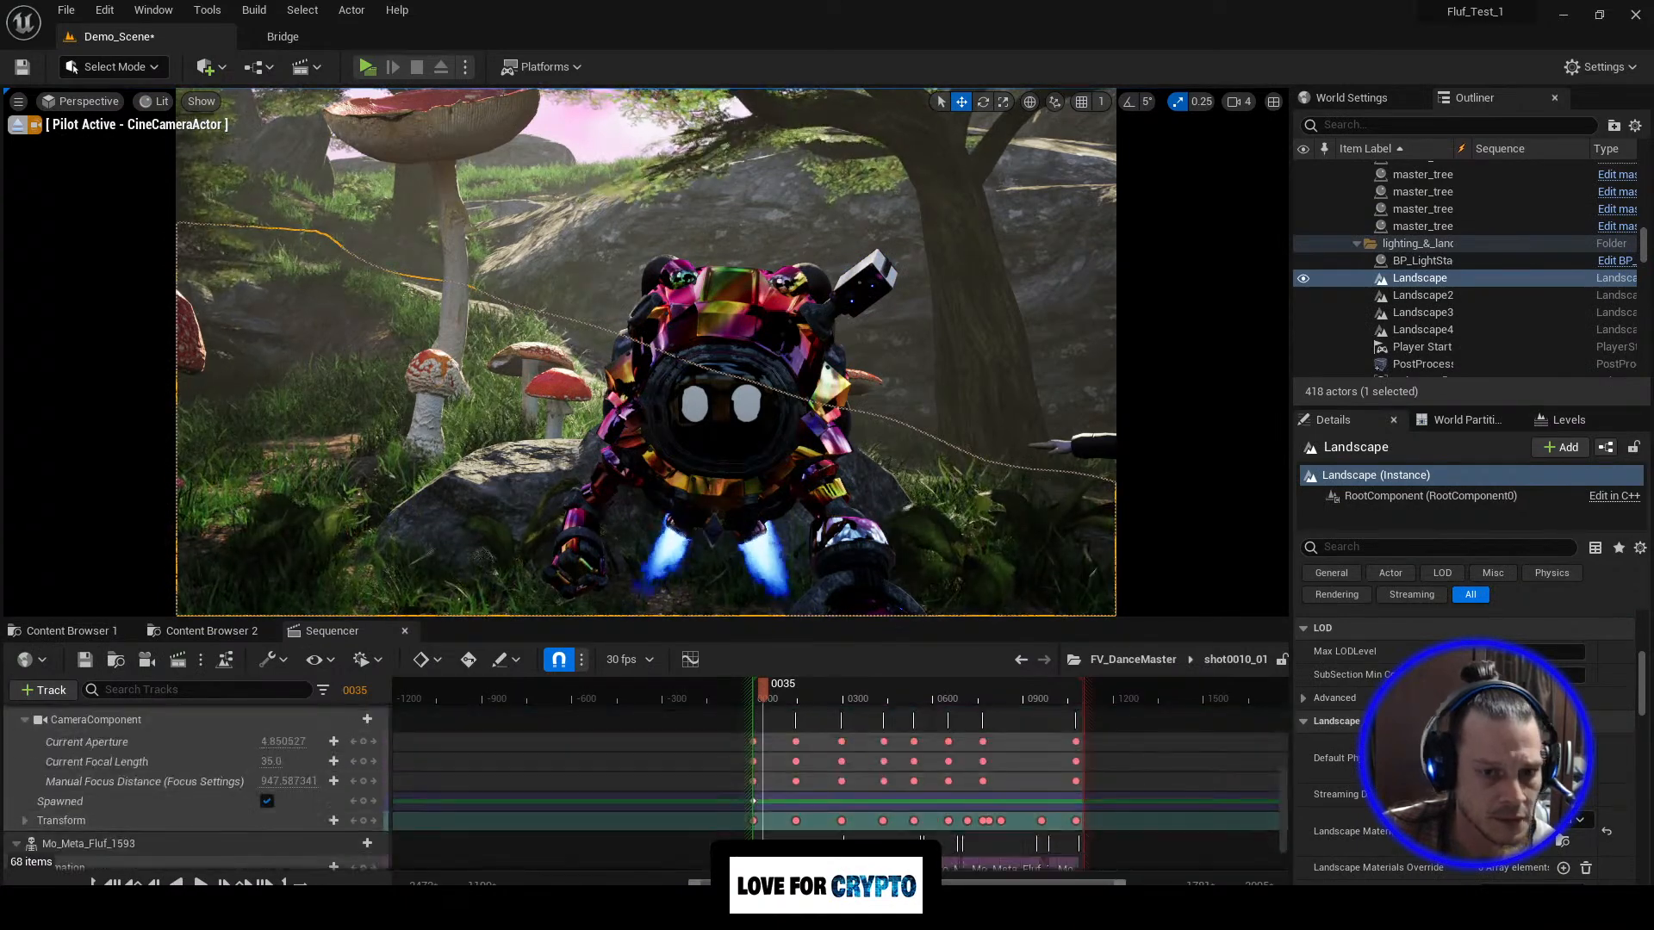
{"action": "left_click", "coordinate": [731, 413]}
{"action": "left_click_drag", "start_coordinate": [731, 414], "coordinate": [732, 448]}
{"action": "right_click_drag", "start_coordinate": [734, 303], "coordinate": [810, 303]}
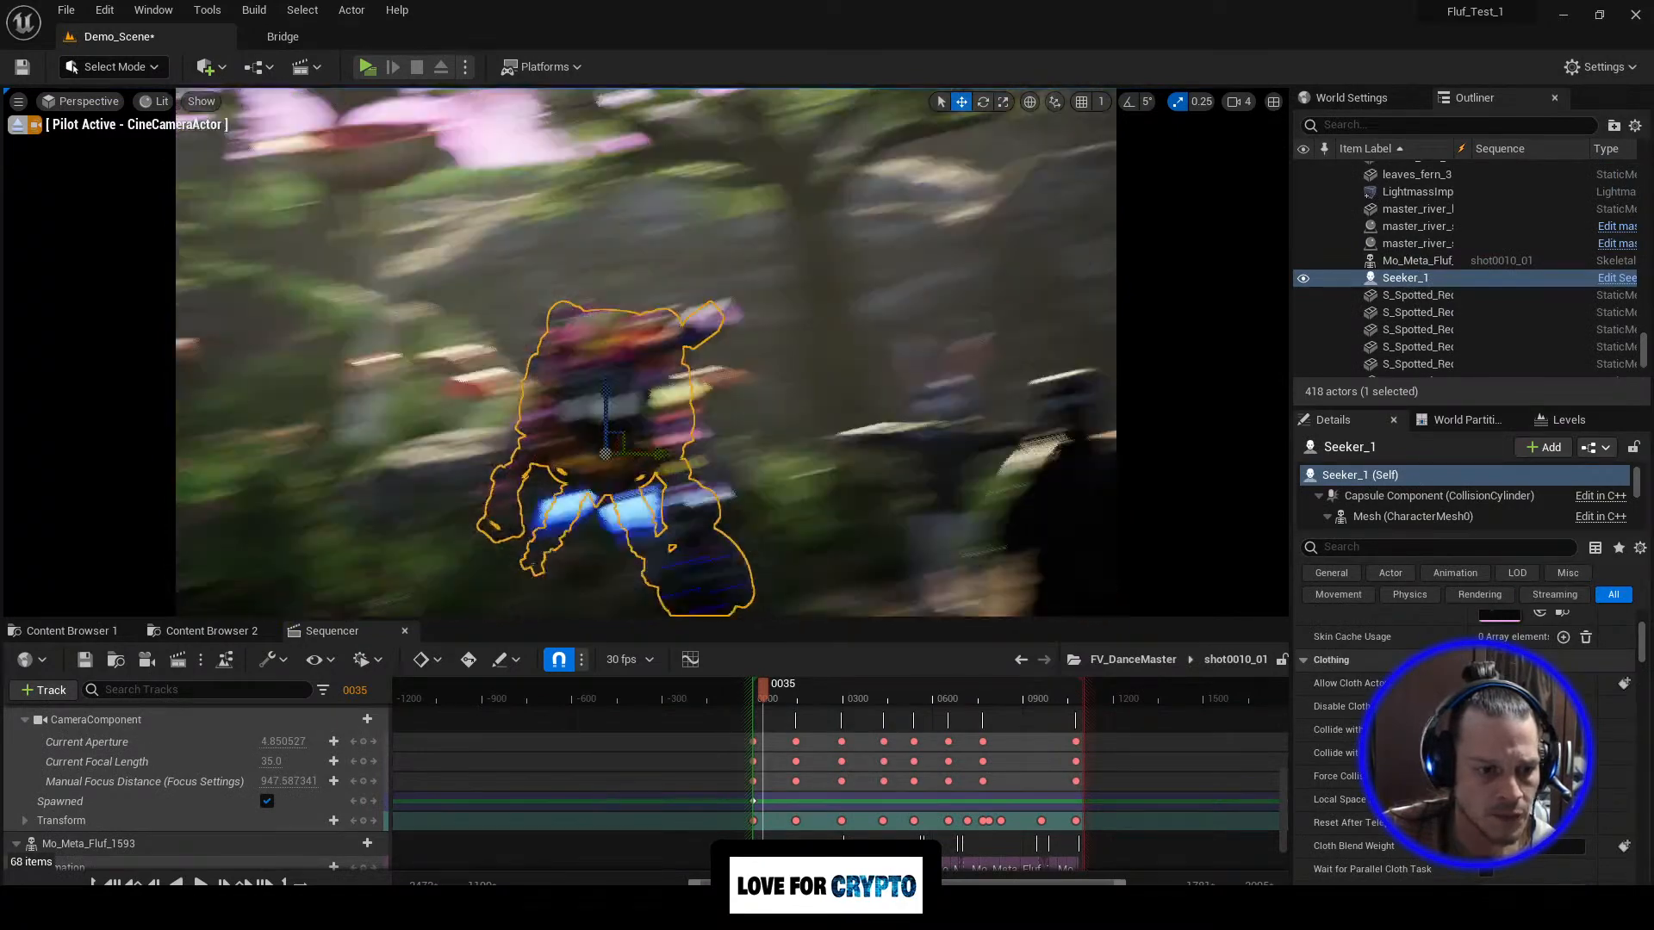
Step: Add the BP_Orange_Seeker actor to the shot, searching the scene's actors for "BP"
{"action": "left_click", "coordinate": [72, 690]}
{"action": "mouse_move", "coordinate": [130, 407]}
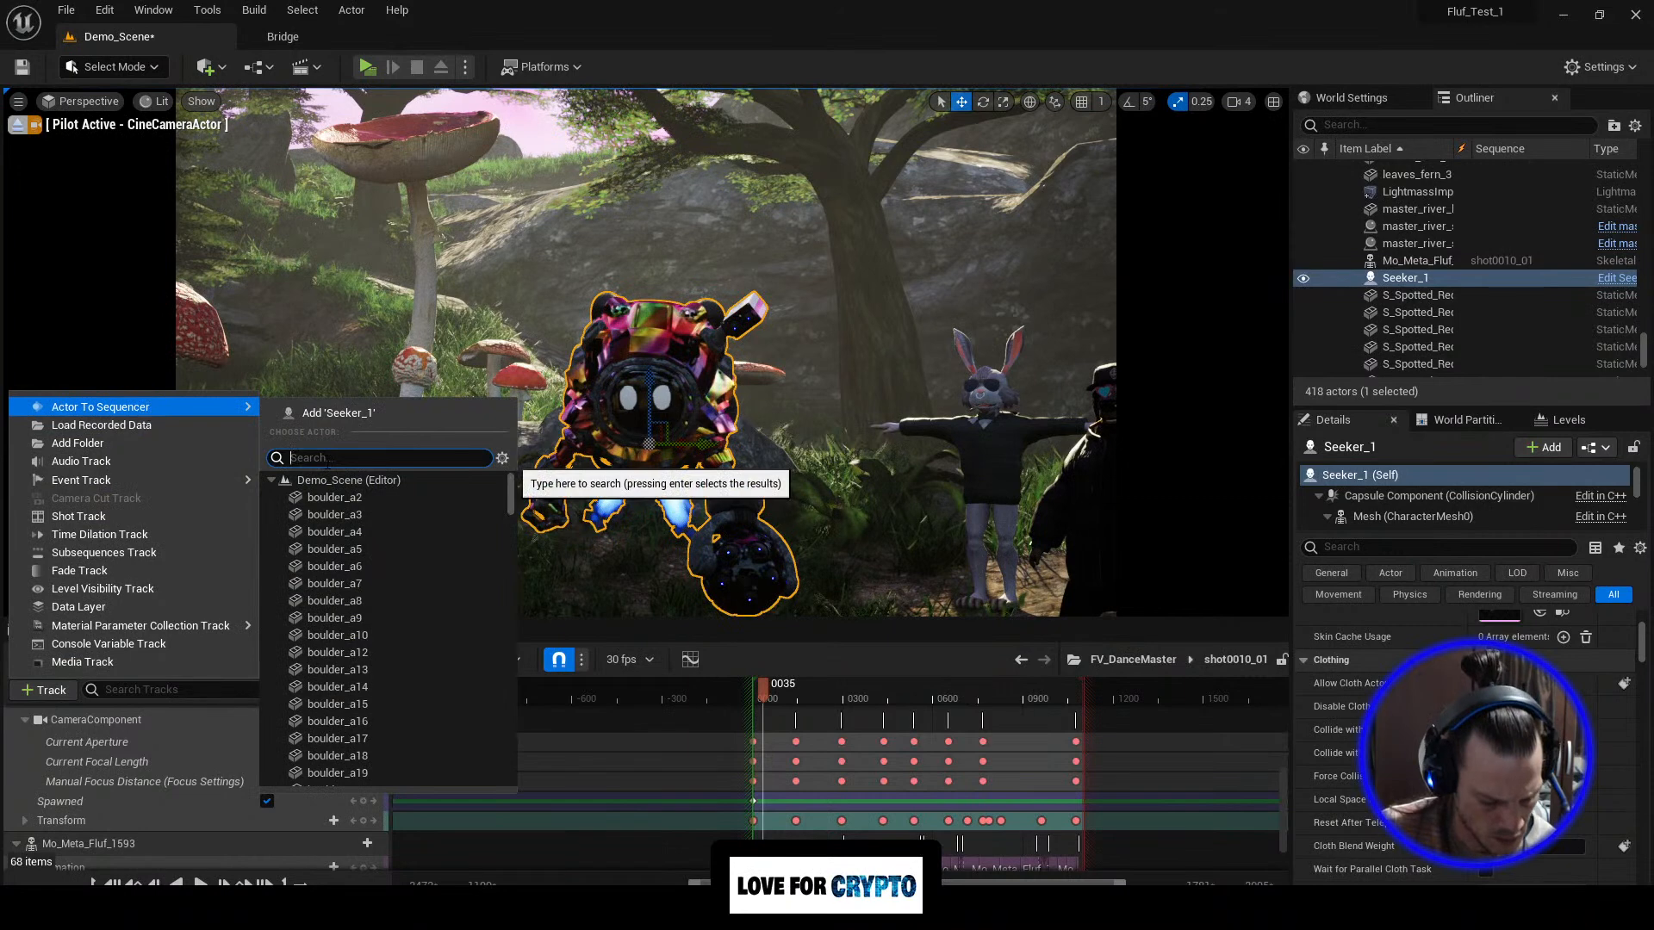
{"action": "type", "text": "parrot"}
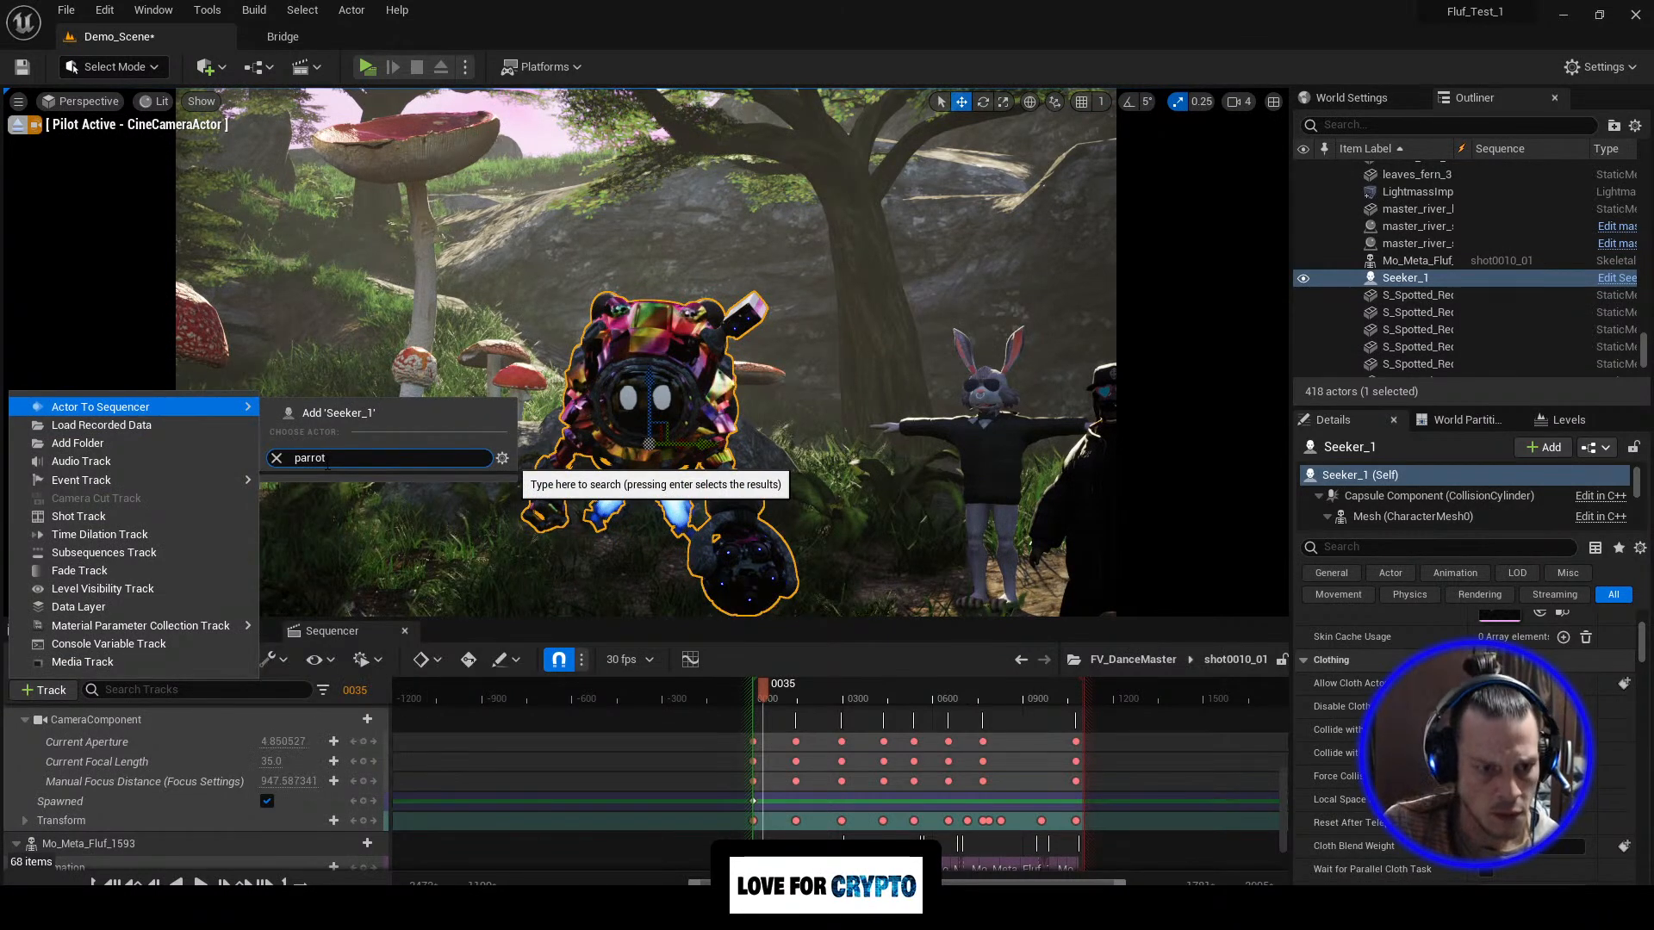
{"action": "key", "text": "BackSpace"}
{"action": "key", "text": "BackSpace"}
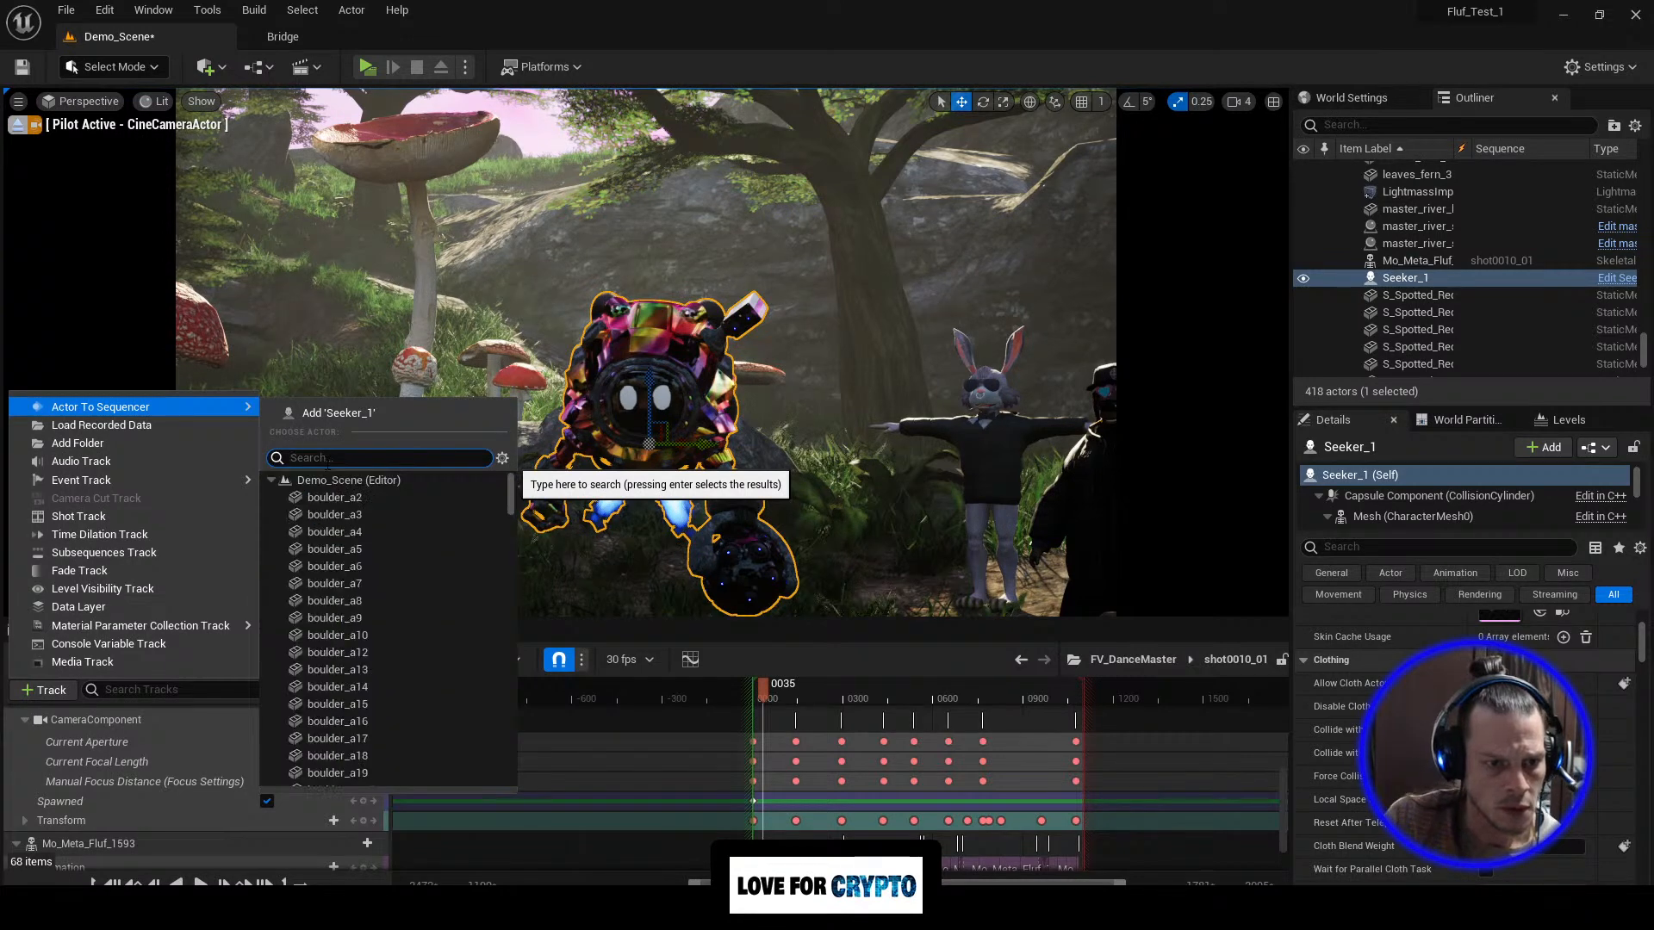
{"action": "type", "text": "BP"}
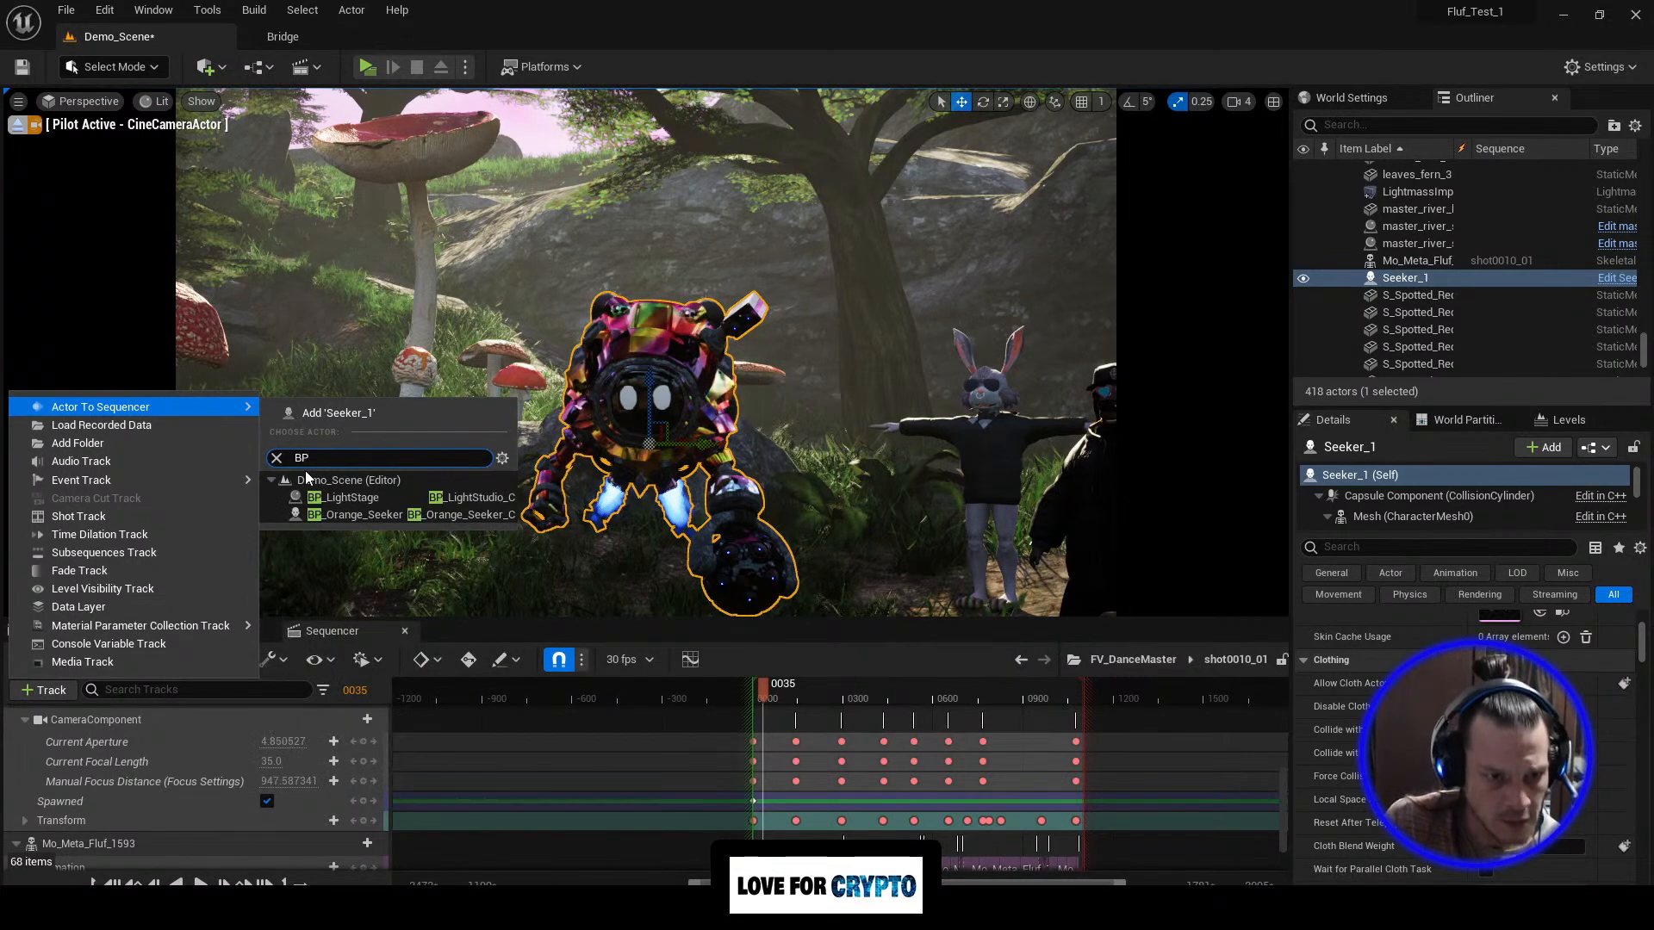
{"action": "left_click", "coordinate": [392, 514]}
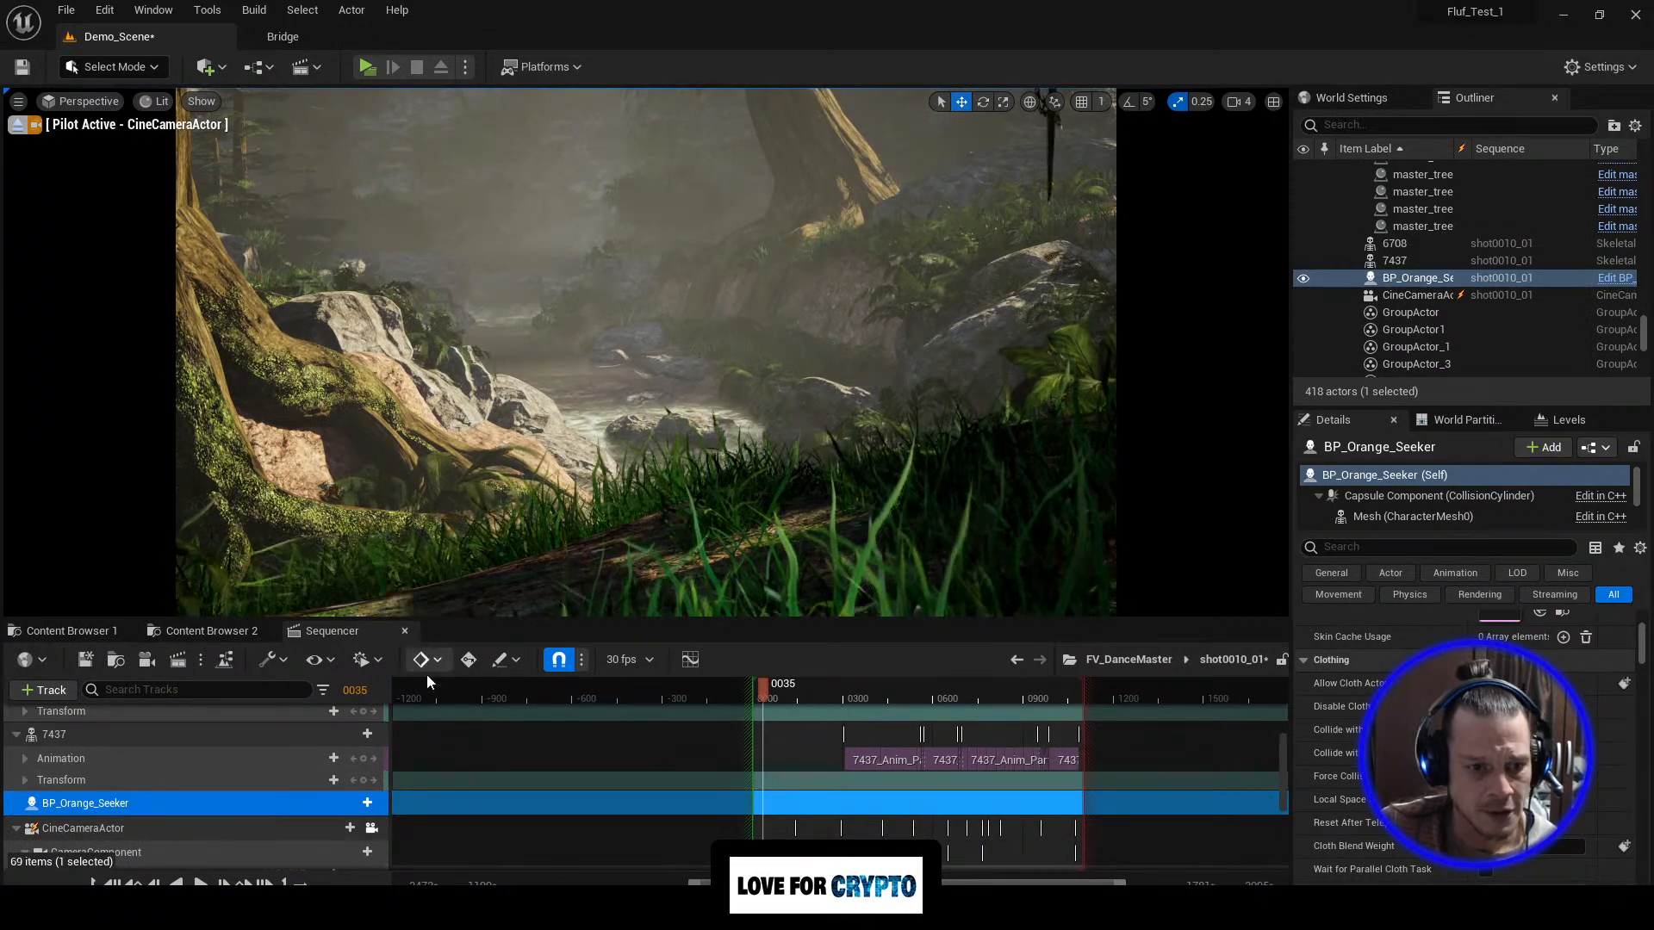
Step: Release the viewport from the CineCameraActor and delete all its aperture, focal length, focus distance and transform keys
{"action": "left_click", "coordinate": [371, 828]}
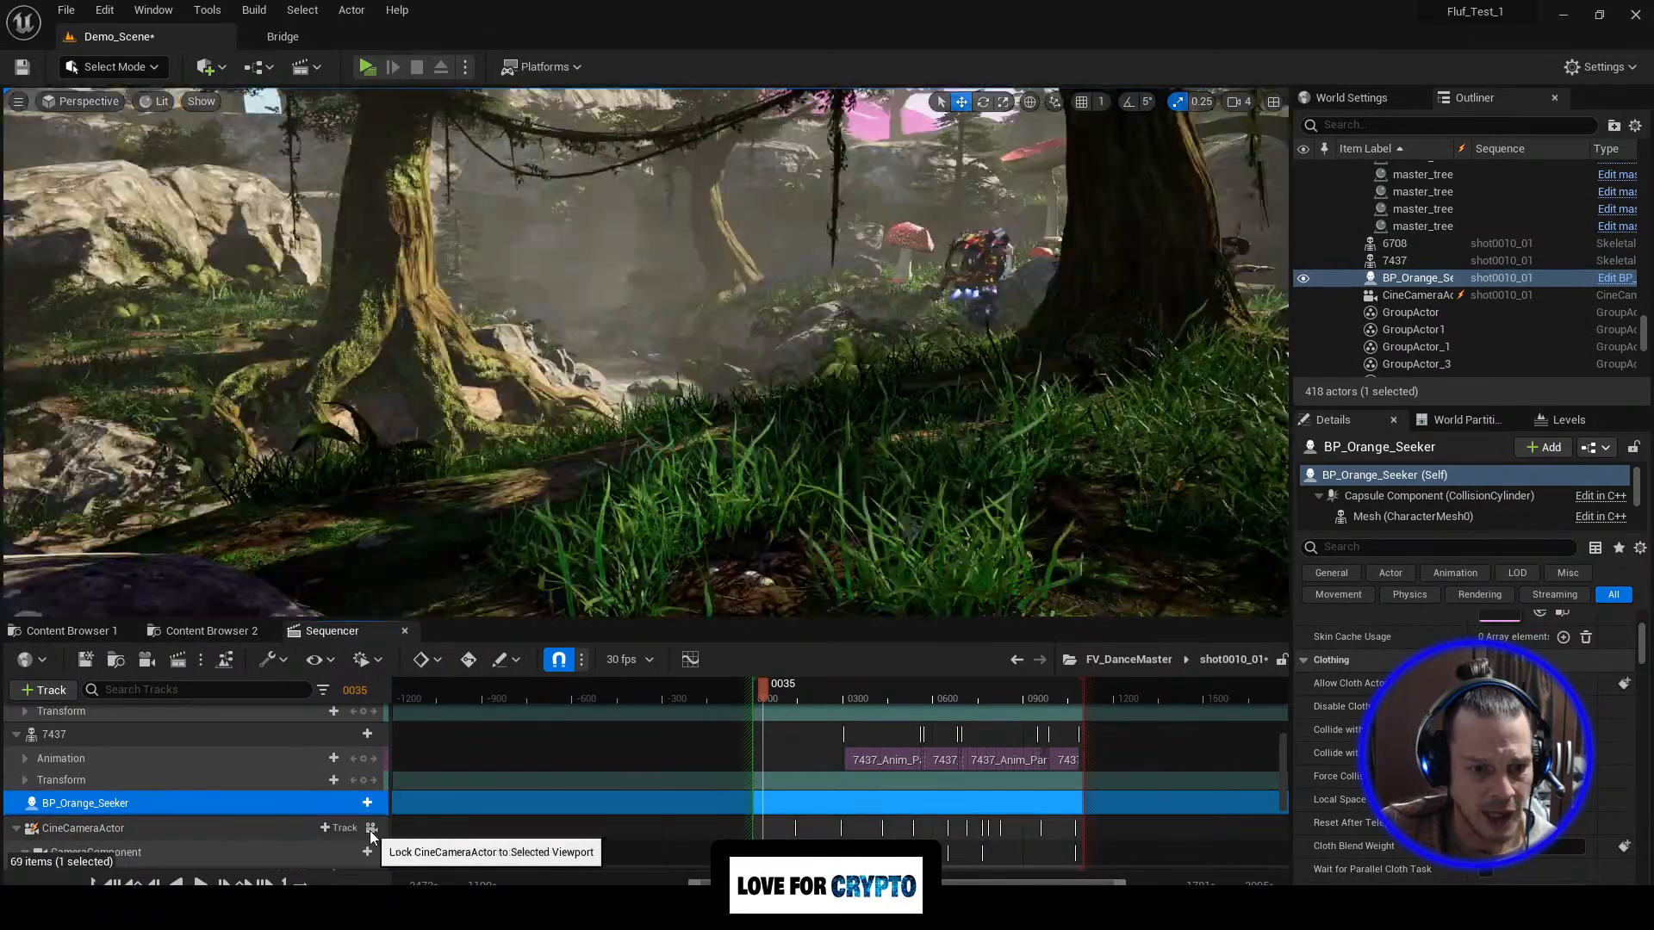
{"action": "scroll", "coordinate": [962, 748], "scroll_direction": "down", "scroll_amount": 5}
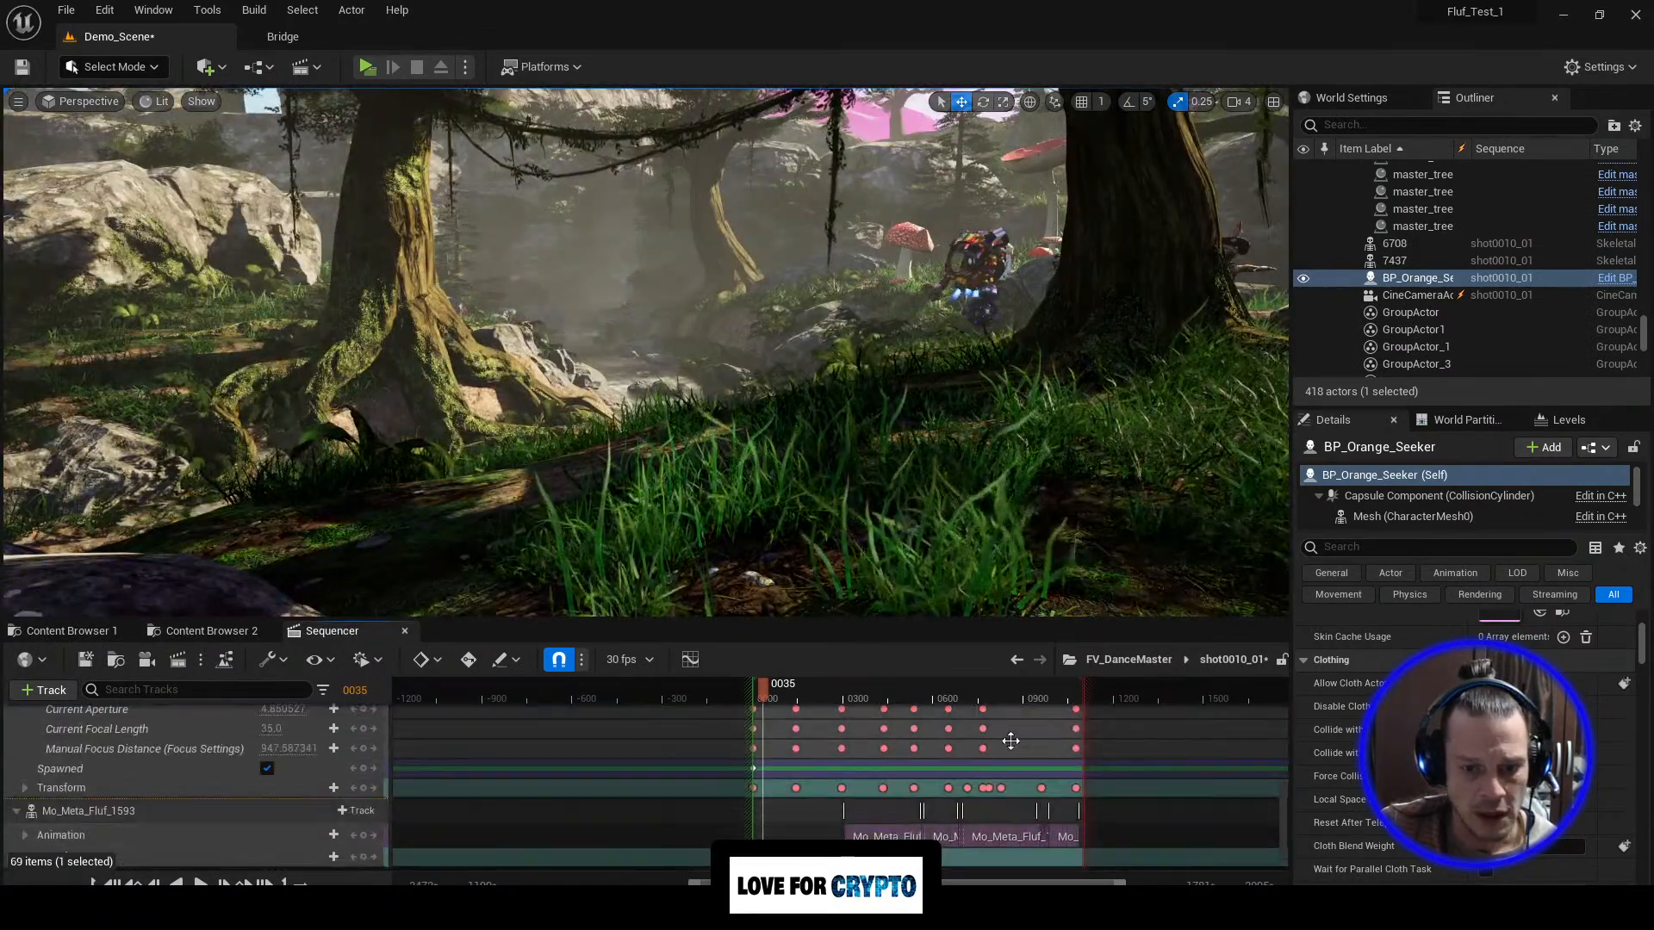
{"action": "scroll", "coordinate": [1129, 725], "scroll_direction": "up", "scroll_amount": 1}
{"action": "left_click_drag", "start_coordinate": [1149, 743], "coordinate": [718, 816]}
{"action": "key", "text": "Delete"}
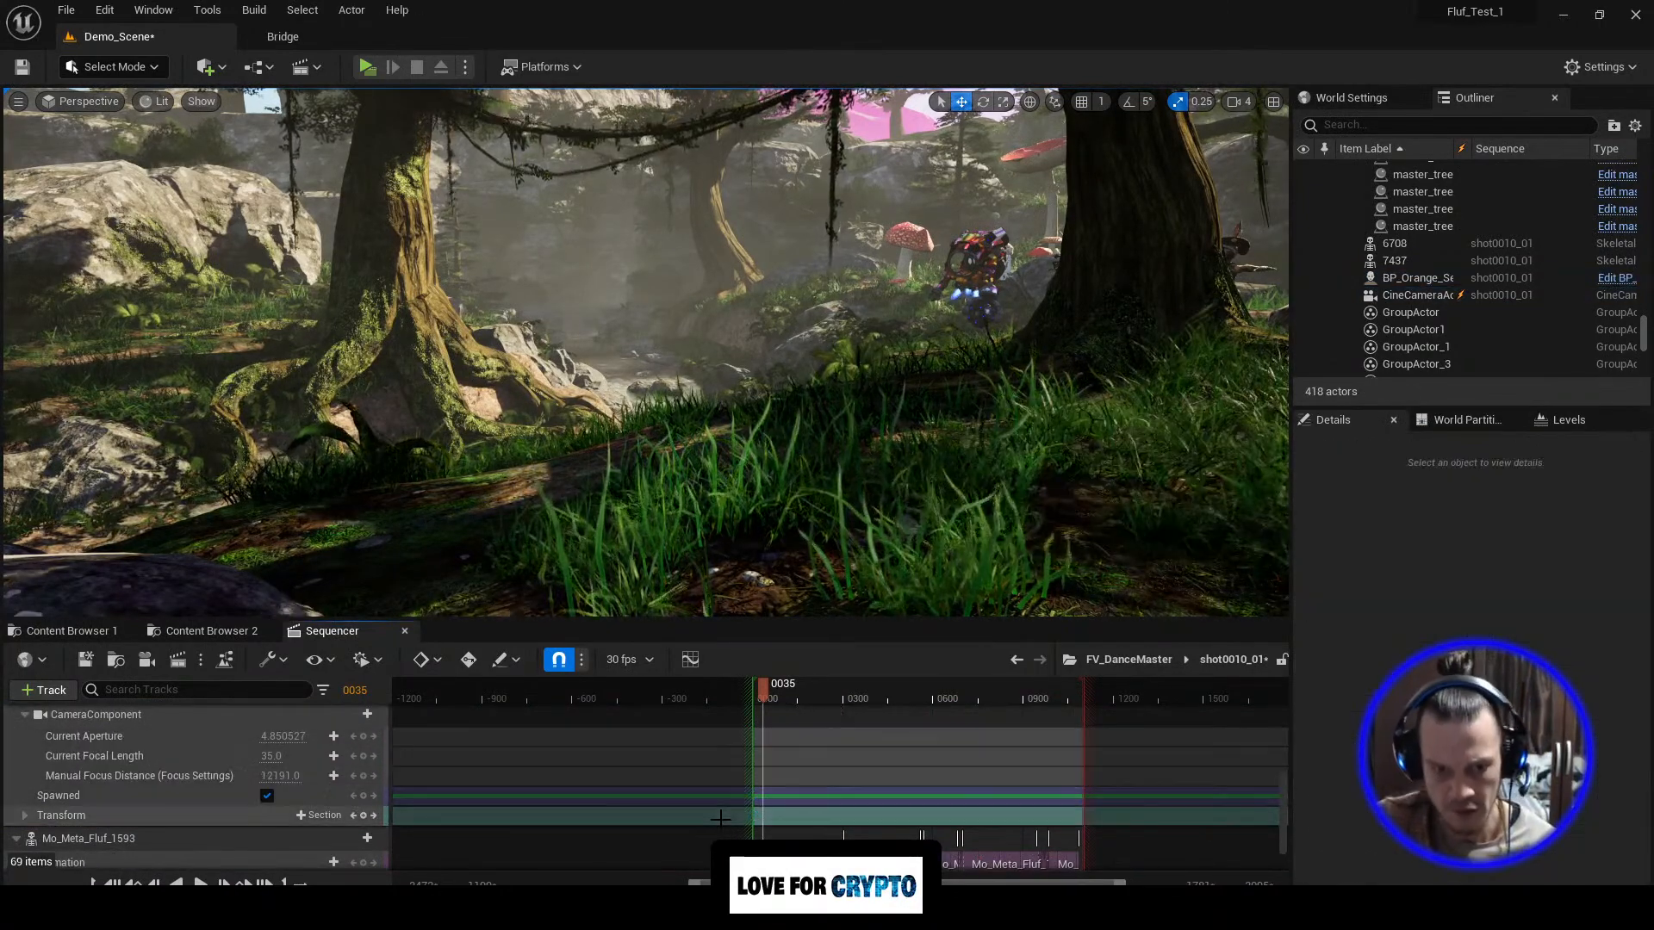
Step: Frame the orange seeker from the front at frame 35 and from the side at frame 170, keying the camera transform each time
{"action": "right_click_drag", "start_coordinate": [638, 370], "coordinate": [766, 375]}
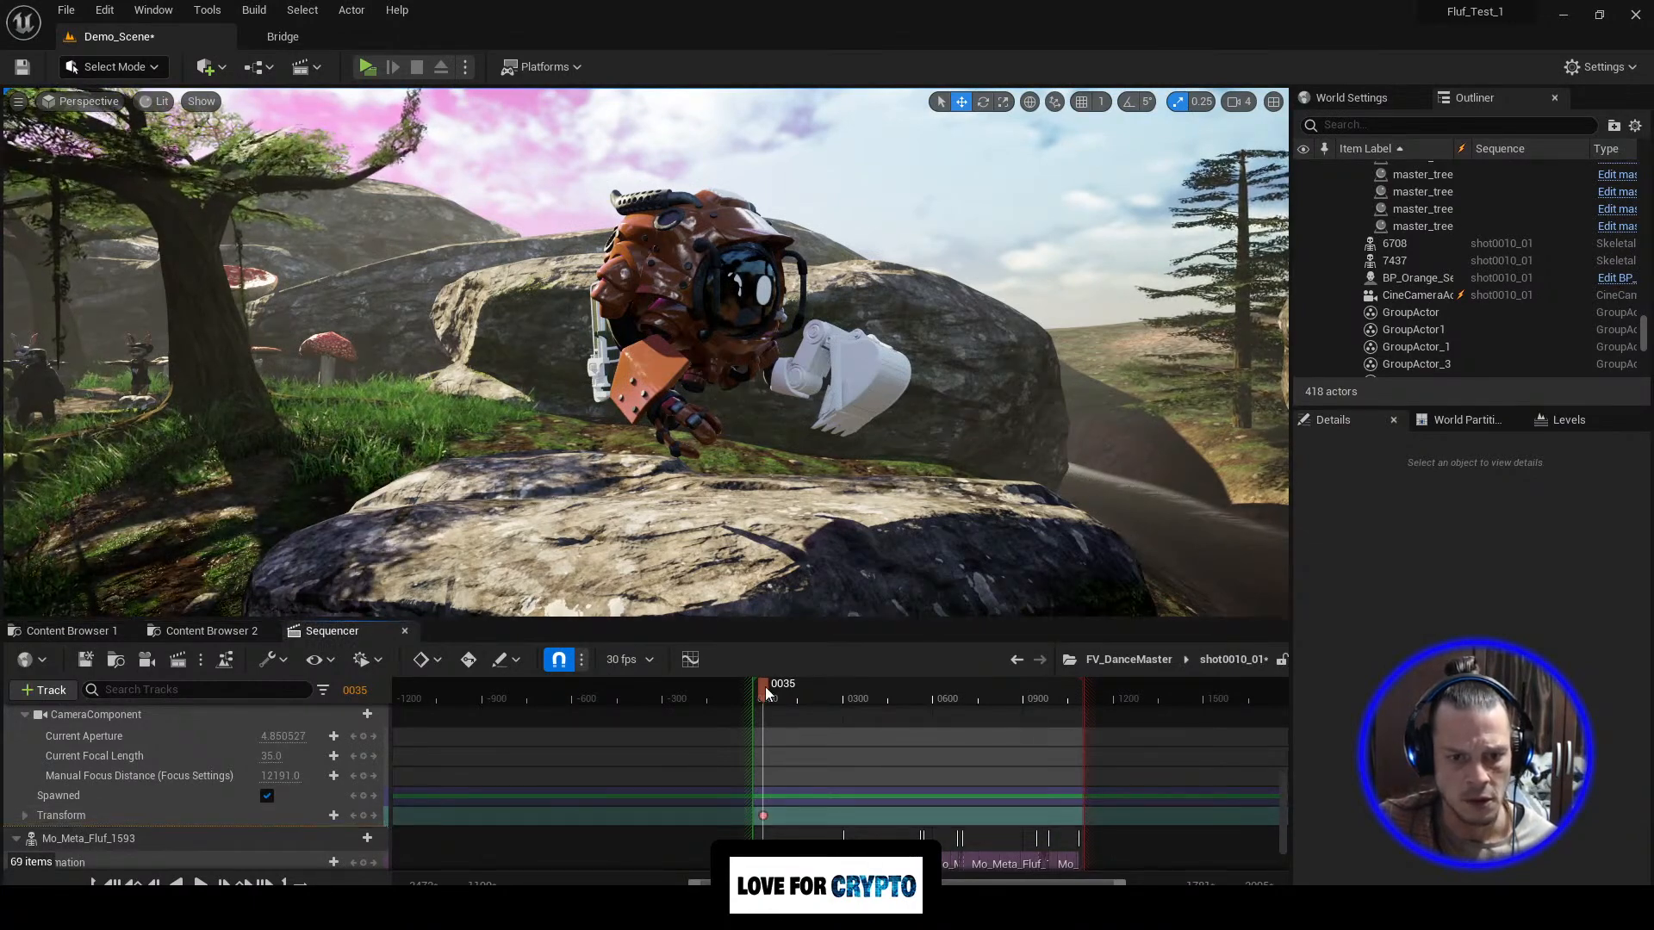
{"action": "key", "text": "space"}
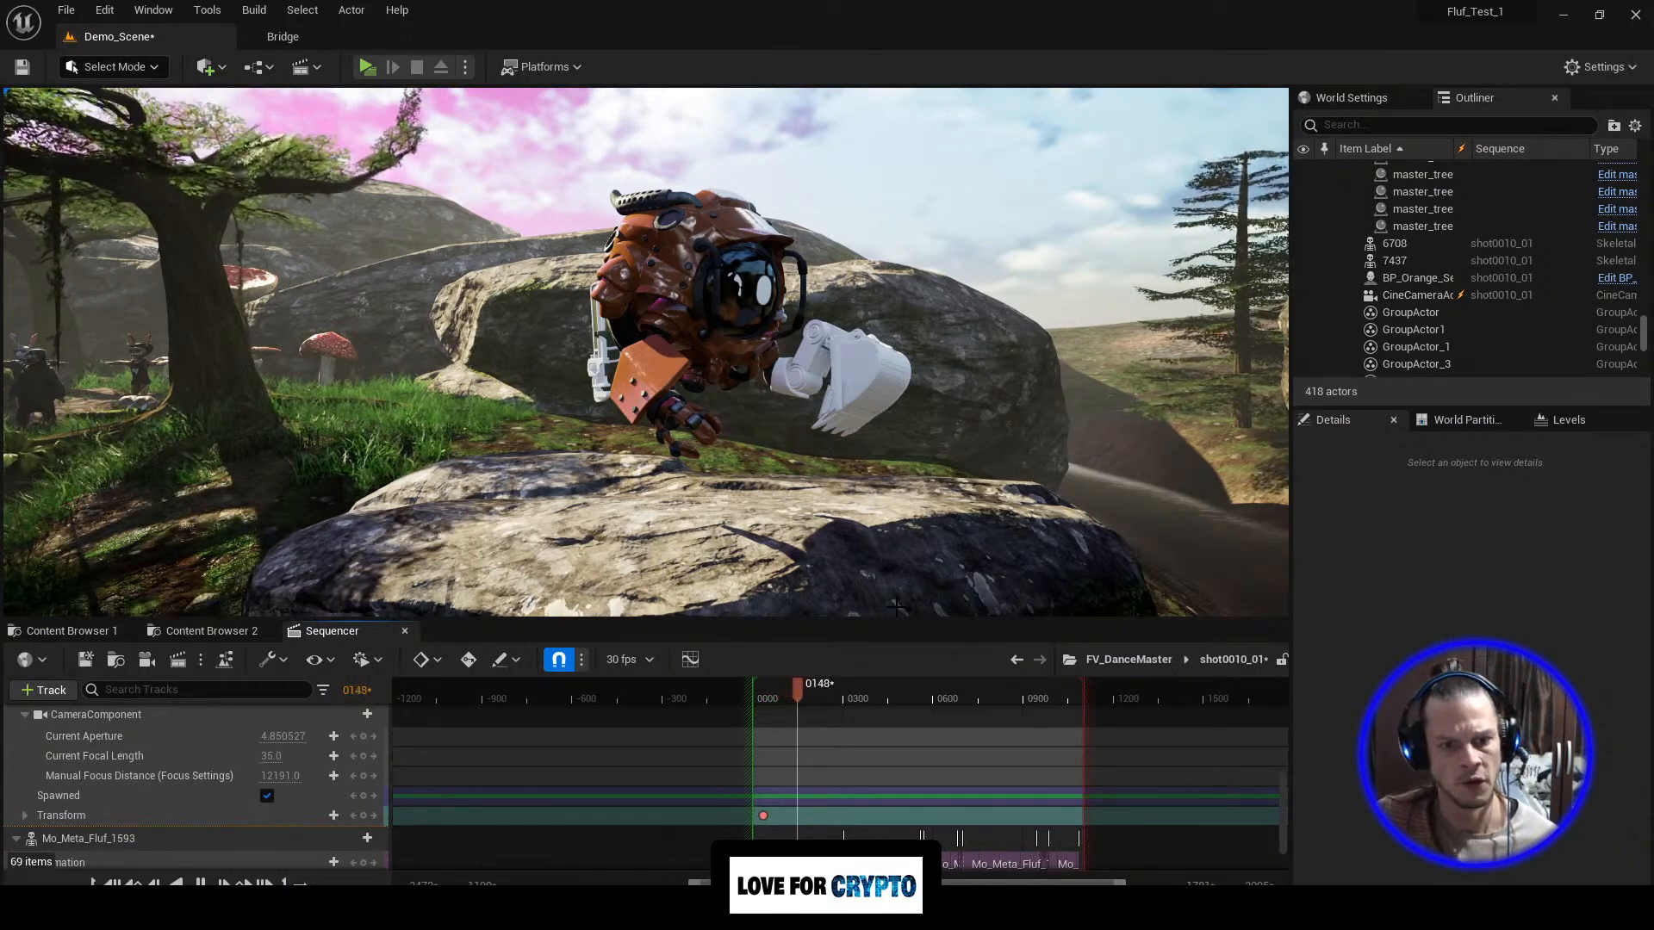
{"action": "key", "text": "space"}
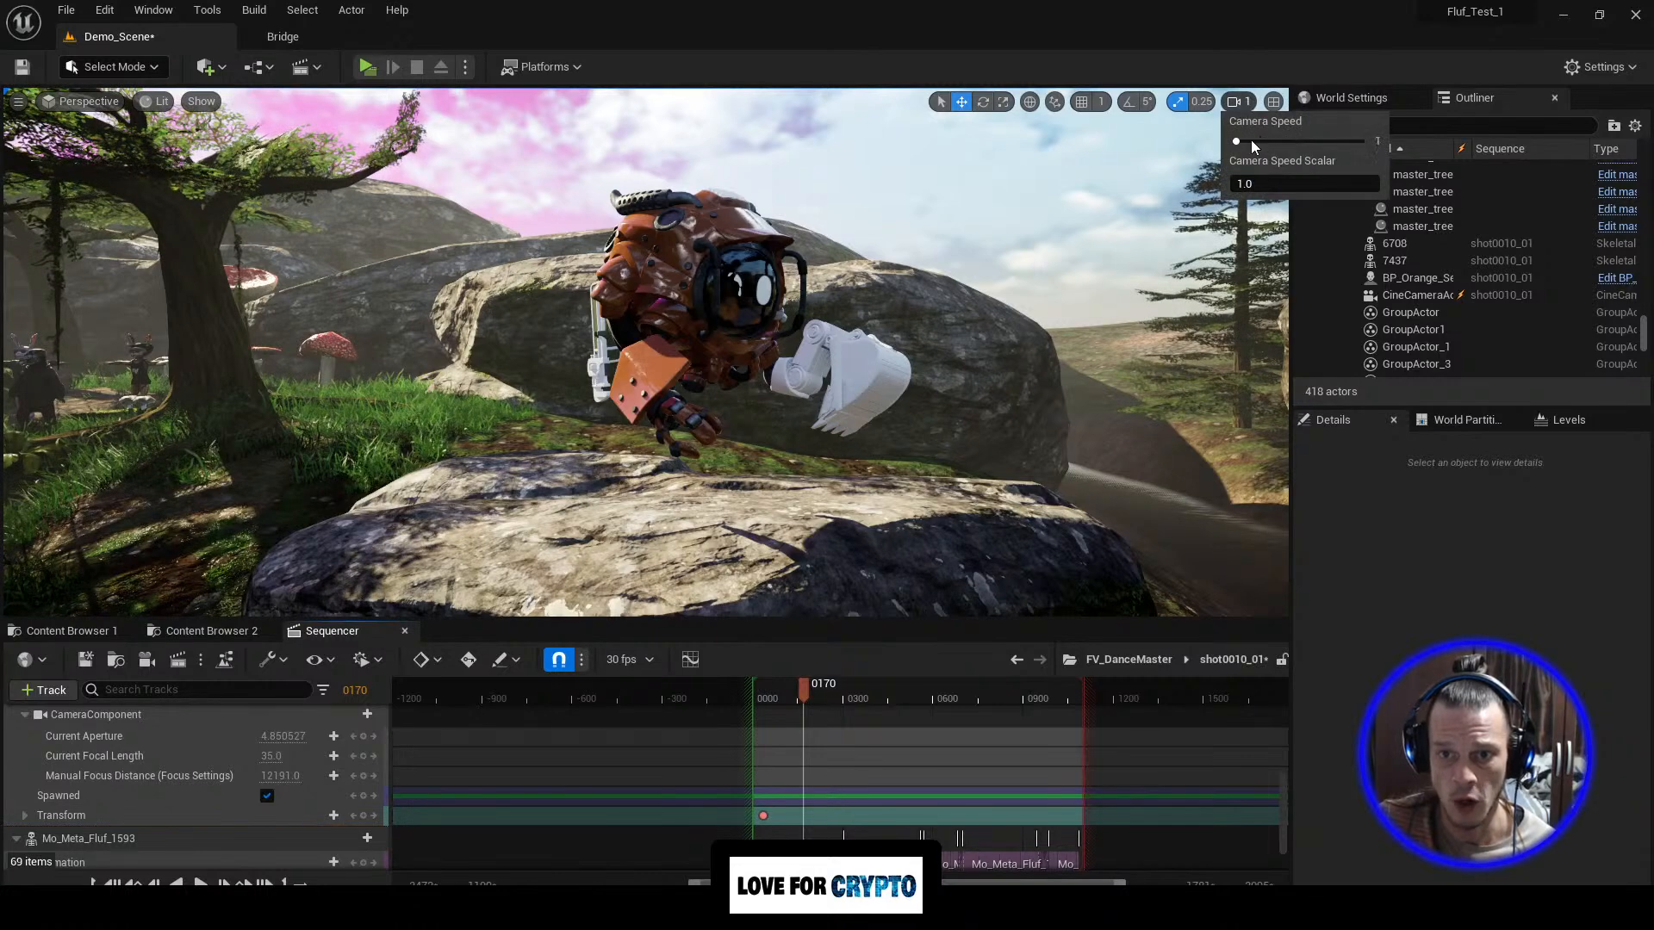
{"action": "right_click_drag", "start_coordinate": [646, 353], "coordinate": [855, 372]}
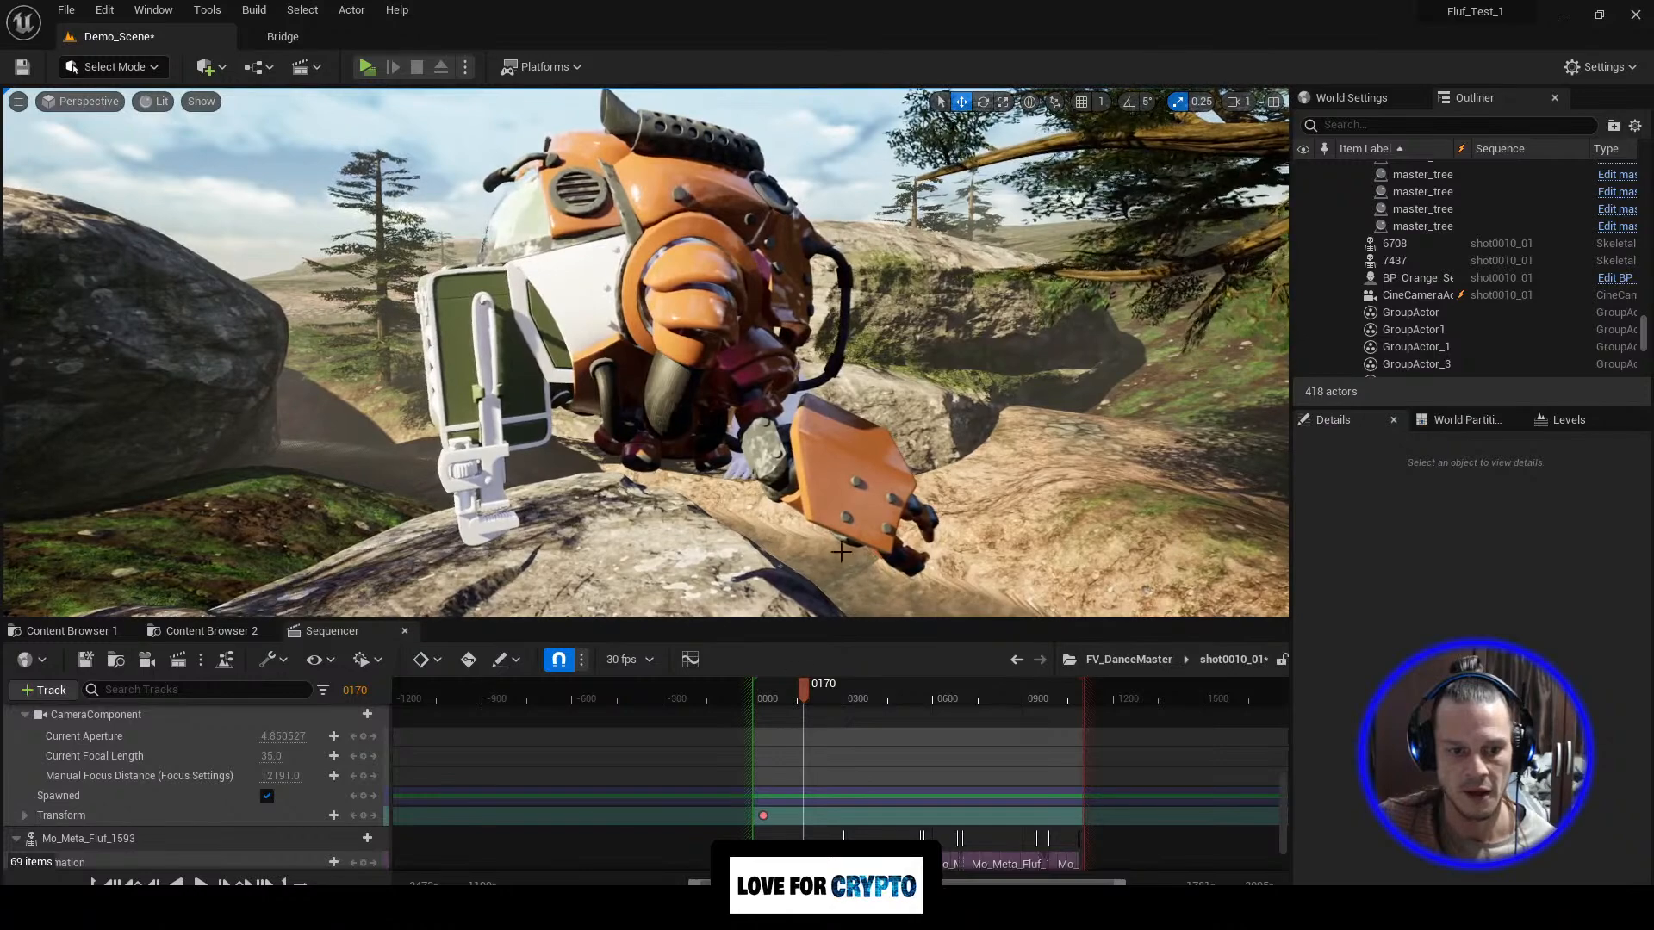
{"action": "right_click_drag", "start_coordinate": [864, 465], "coordinate": [862, 465]}
{"action": "left_click", "coordinate": [370, 816]}
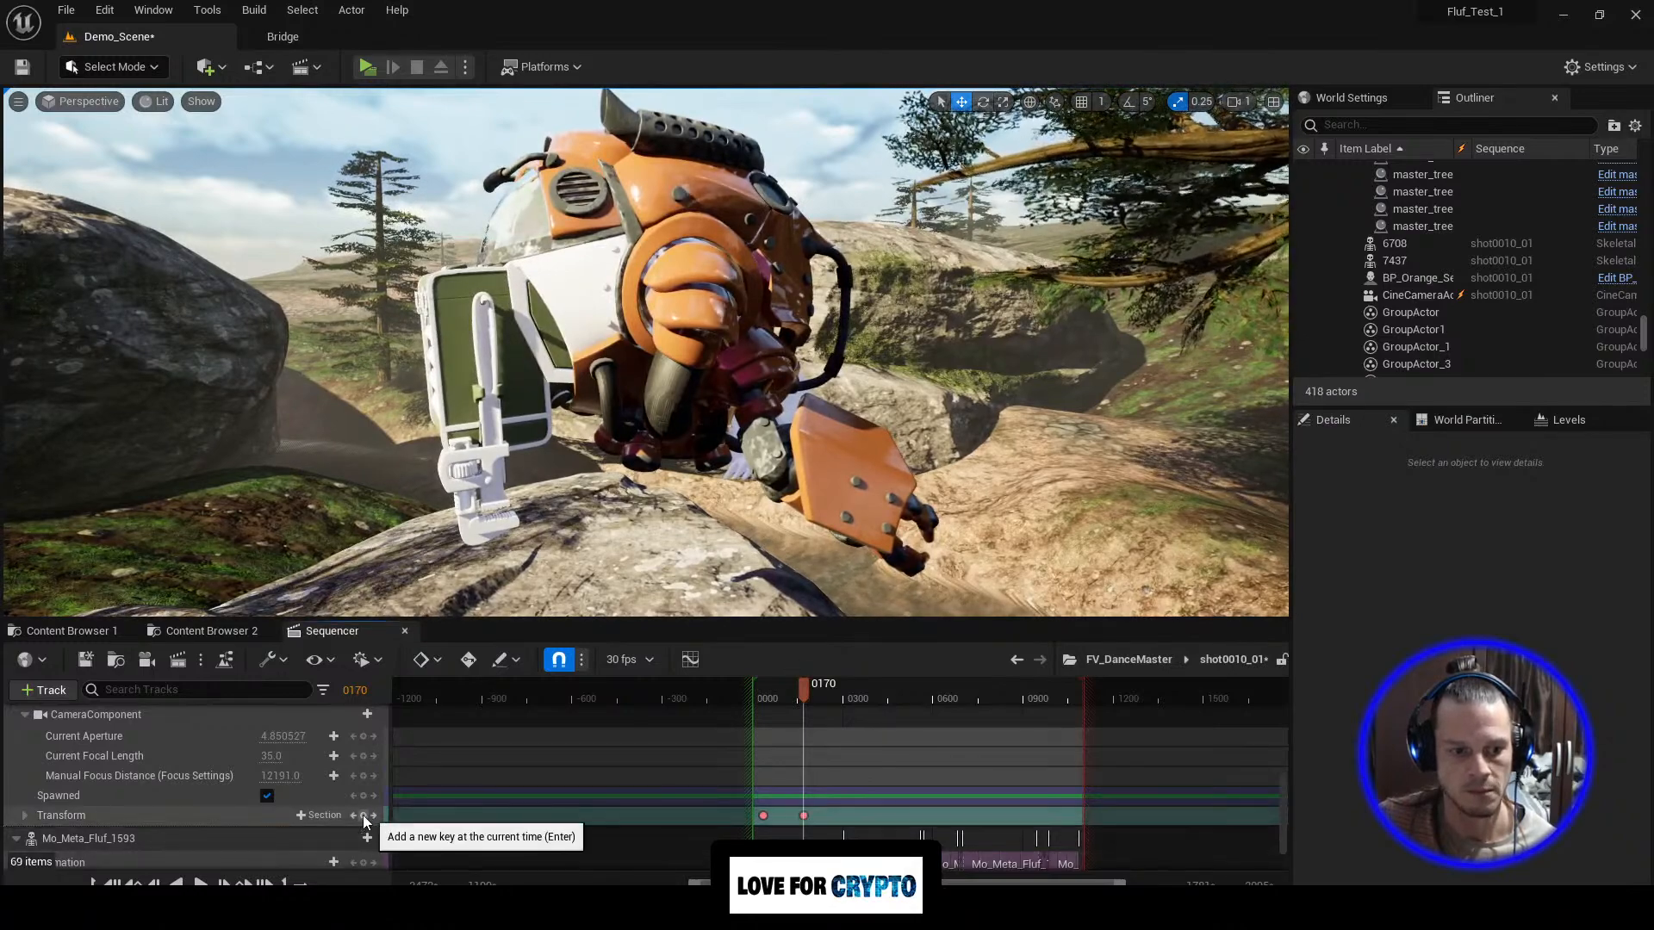
Step: Advance to frame 323, fly in close behind the orange seeker's backpack and key the camera transform there
{"action": "key", "text": "space"}
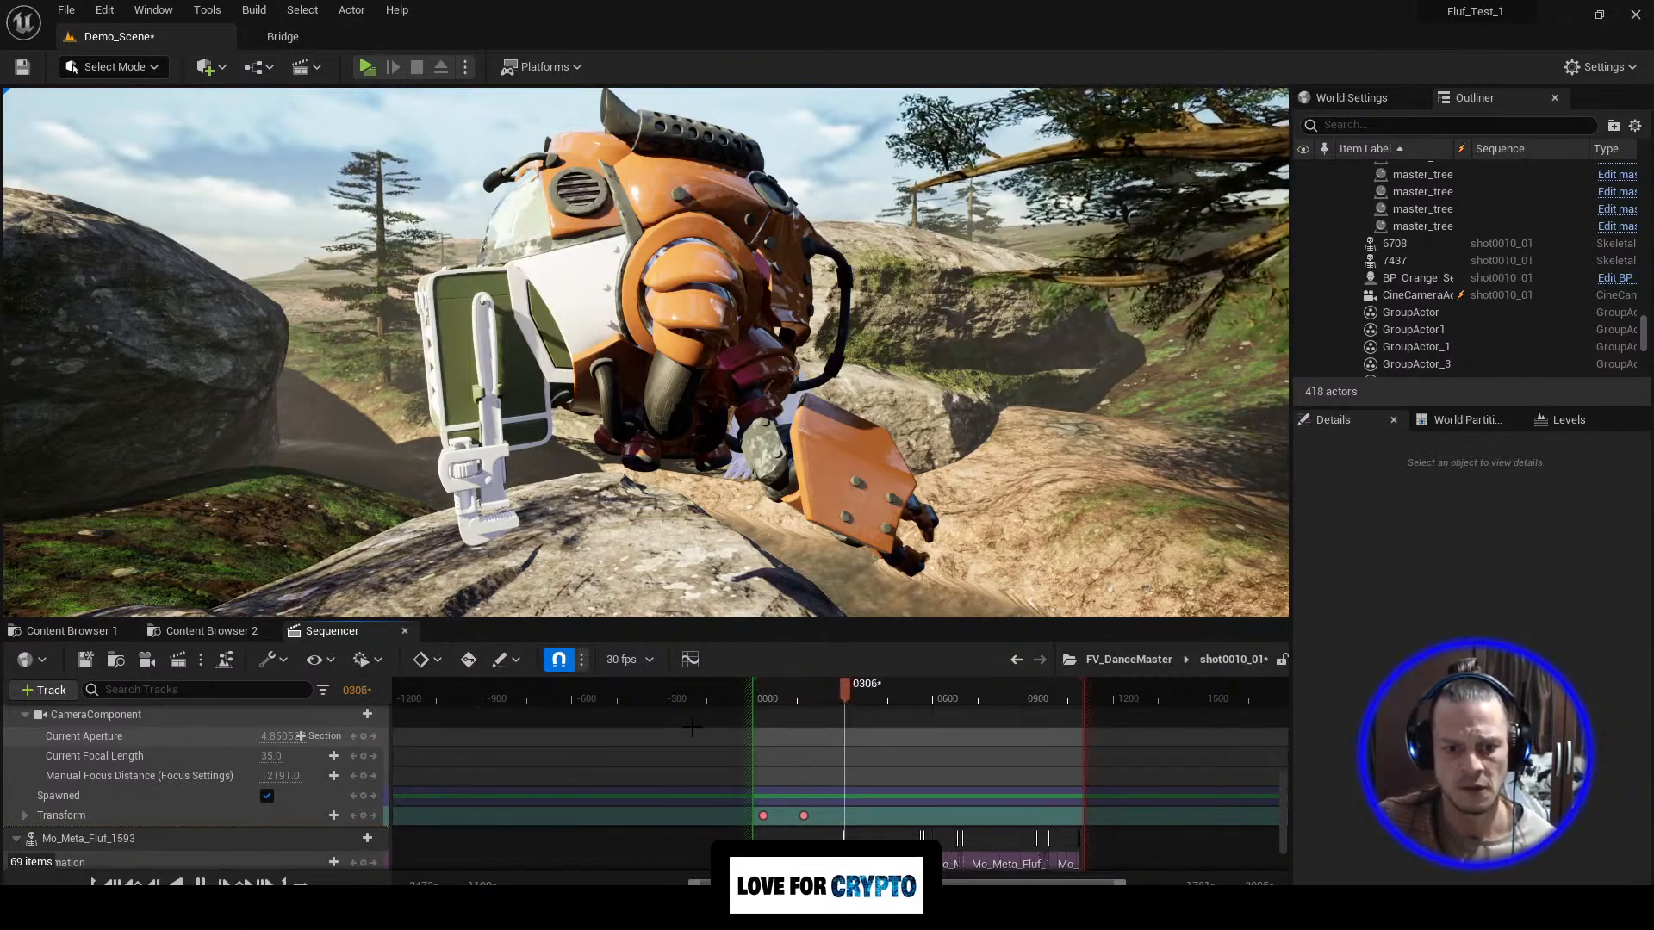
{"action": "key", "text": "space"}
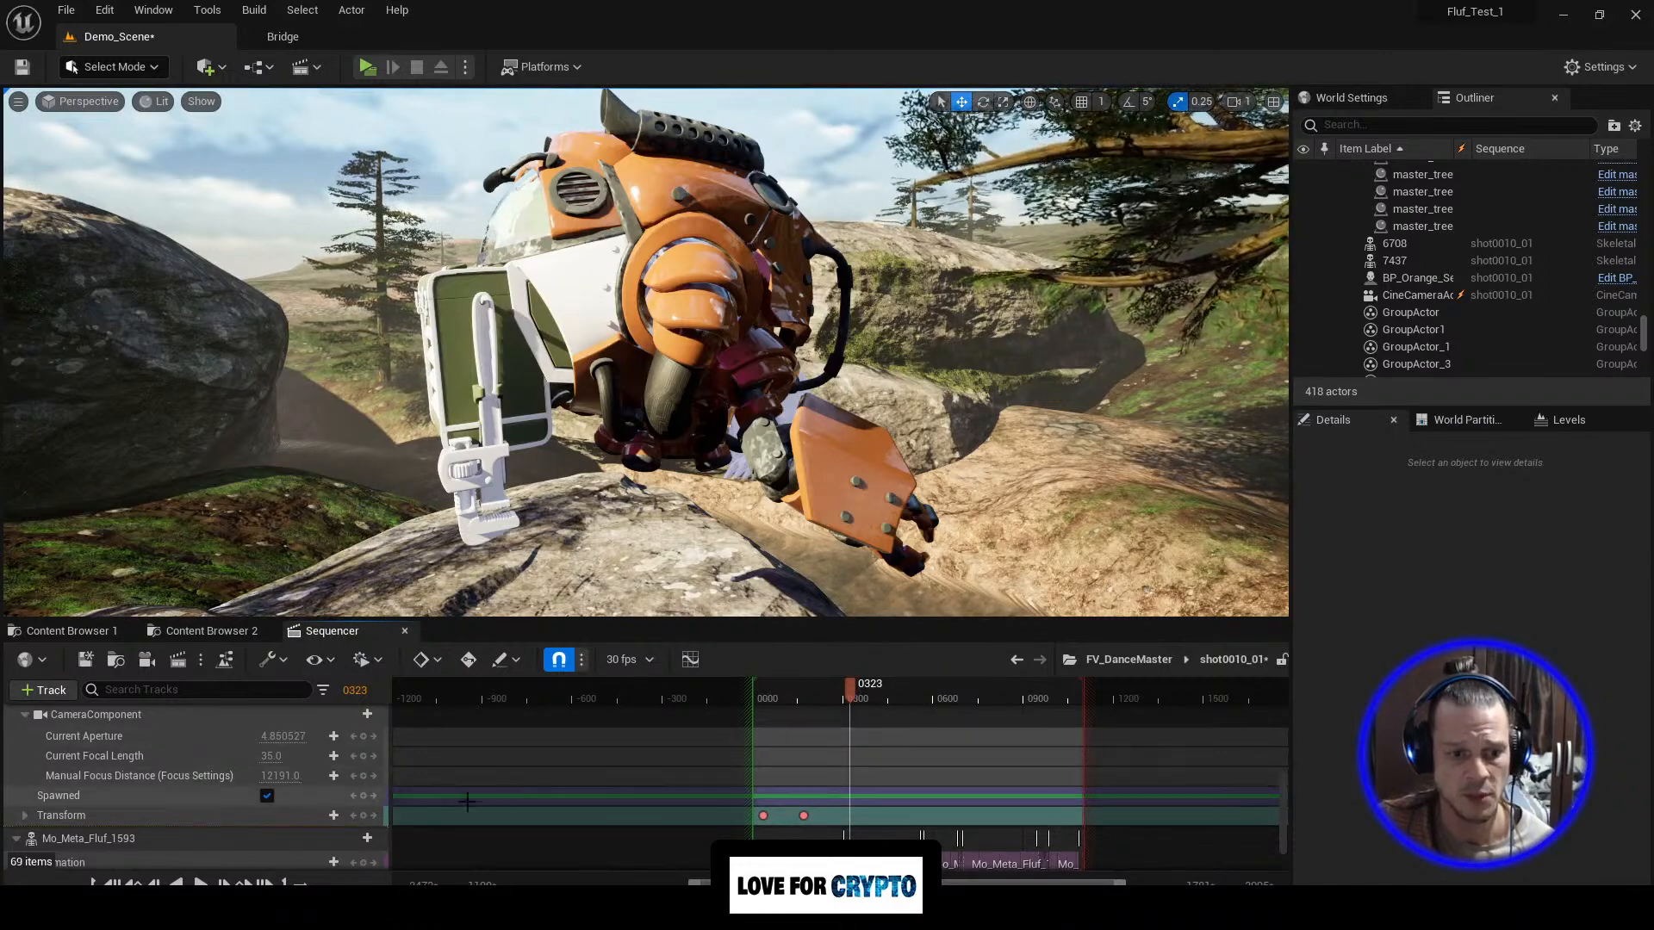
{"action": "right_click_drag", "start_coordinate": [594, 497], "coordinate": [880, 528]}
{"action": "key", "text": "a"}
{"action": "key", "text": "e"}
{"action": "key", "text": "a"}
{"action": "key", "text": "w"}
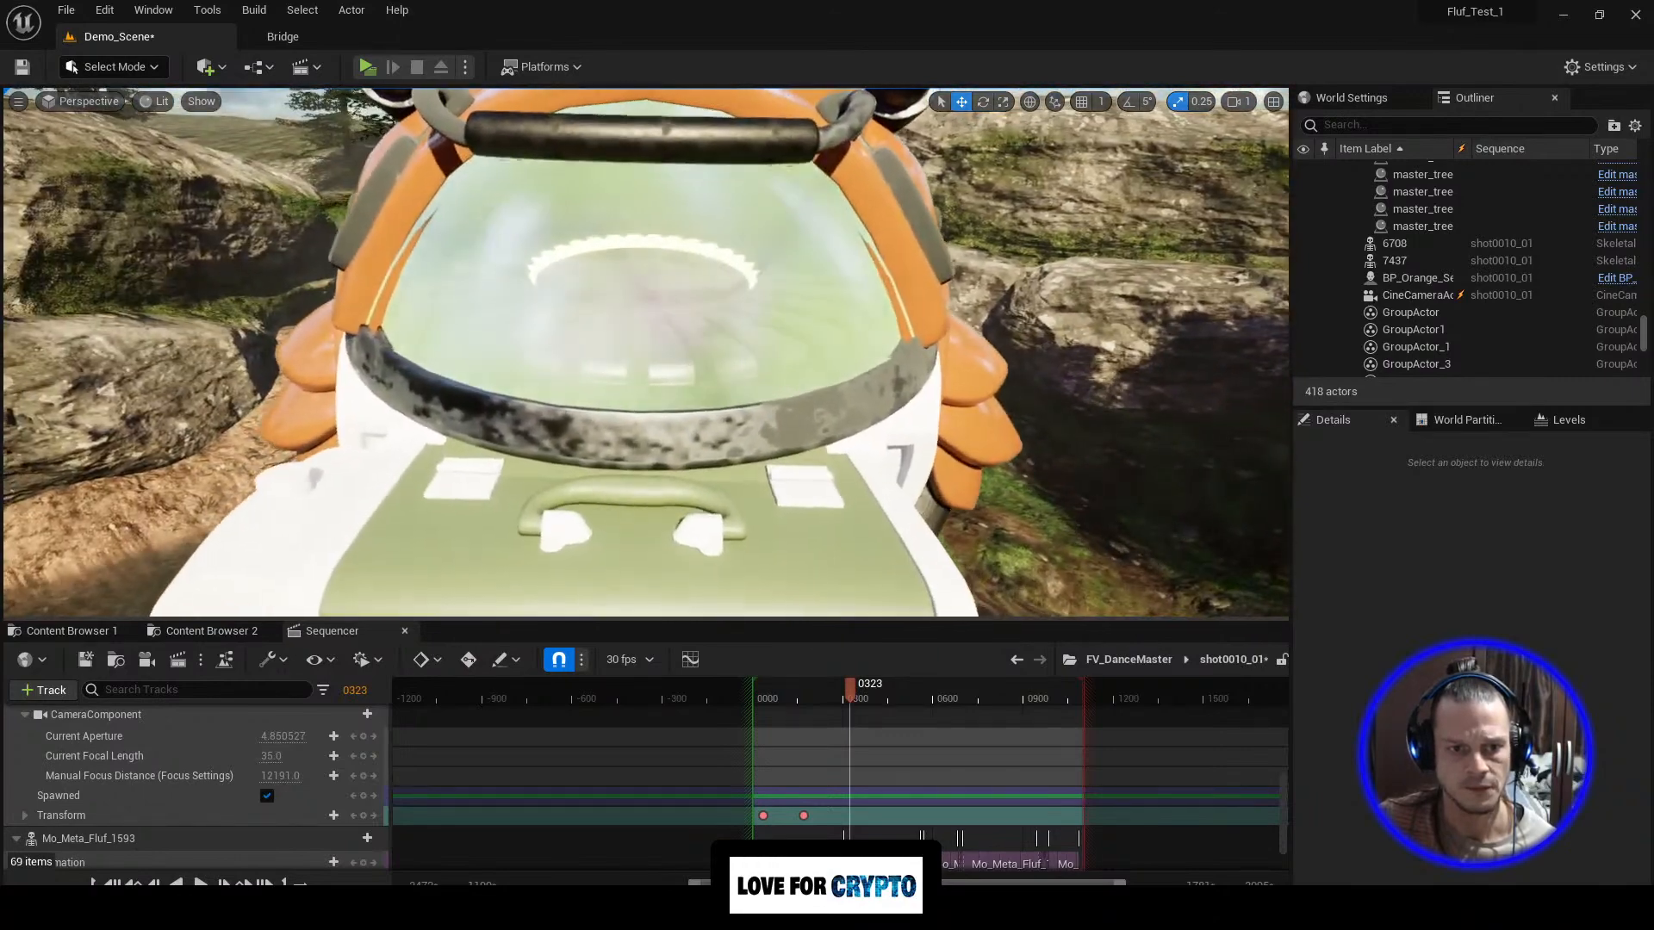
{"action": "left_click", "coordinate": [366, 817]}
Step: Lock the viewport to the CineCameraActor and scrub from frame 14 to frame 232 to check the camera move
{"action": "left_click_drag", "start_coordinate": [846, 687], "coordinate": [756, 693]}
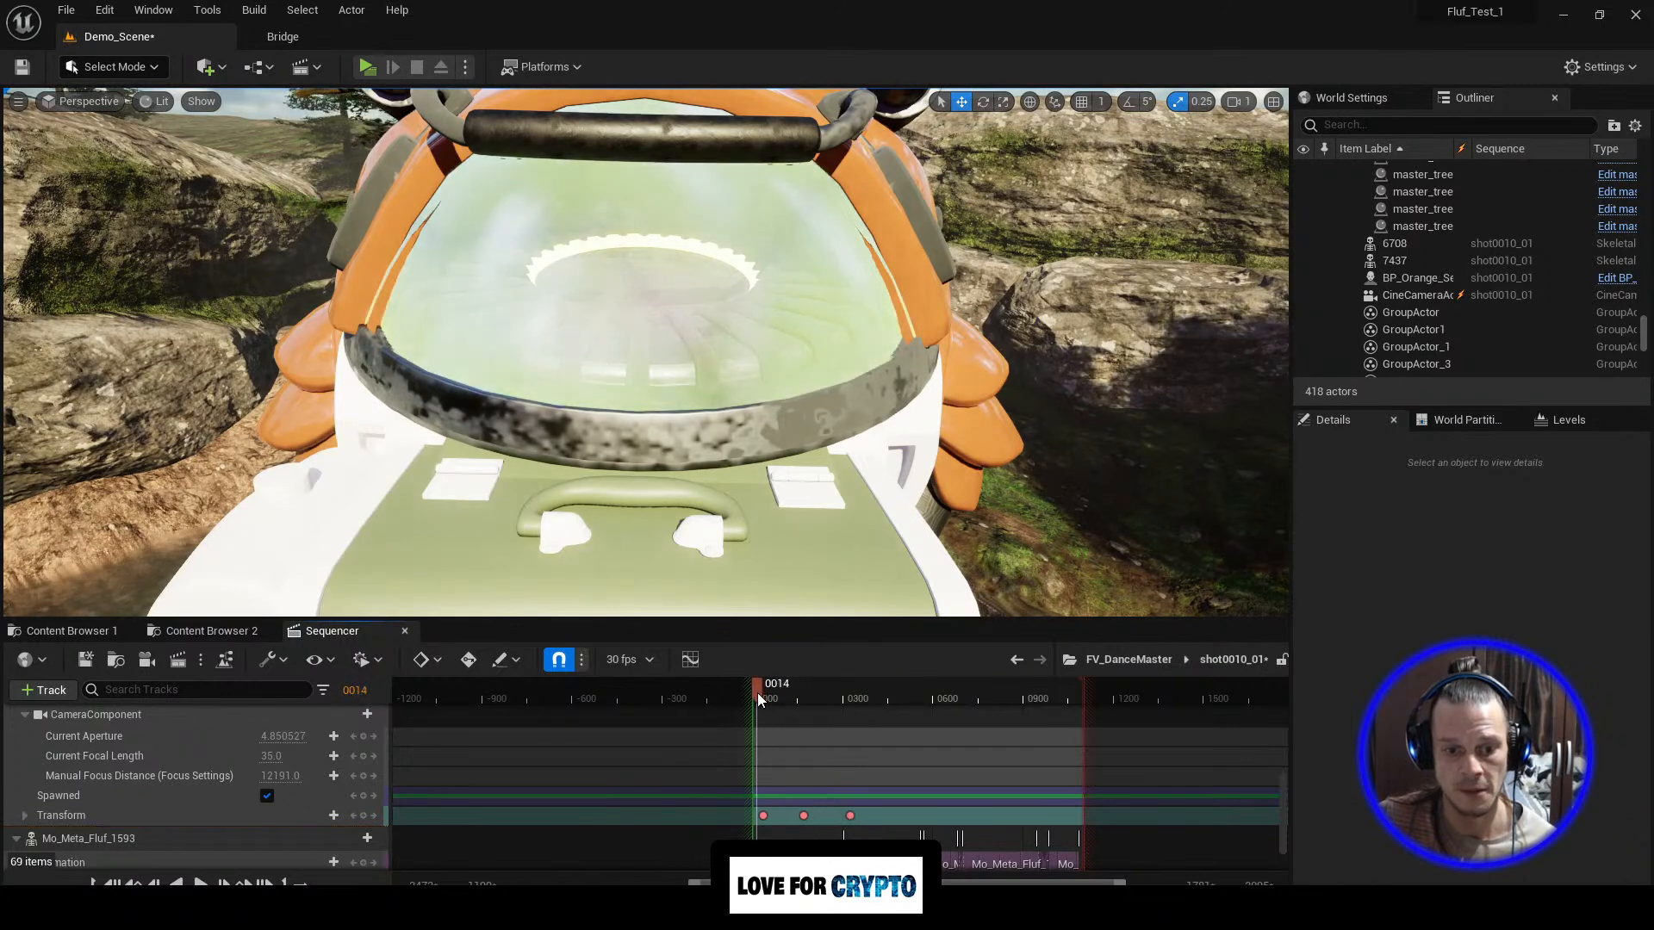
{"action": "scroll", "coordinate": [314, 798], "scroll_direction": "up", "scroll_amount": 3}
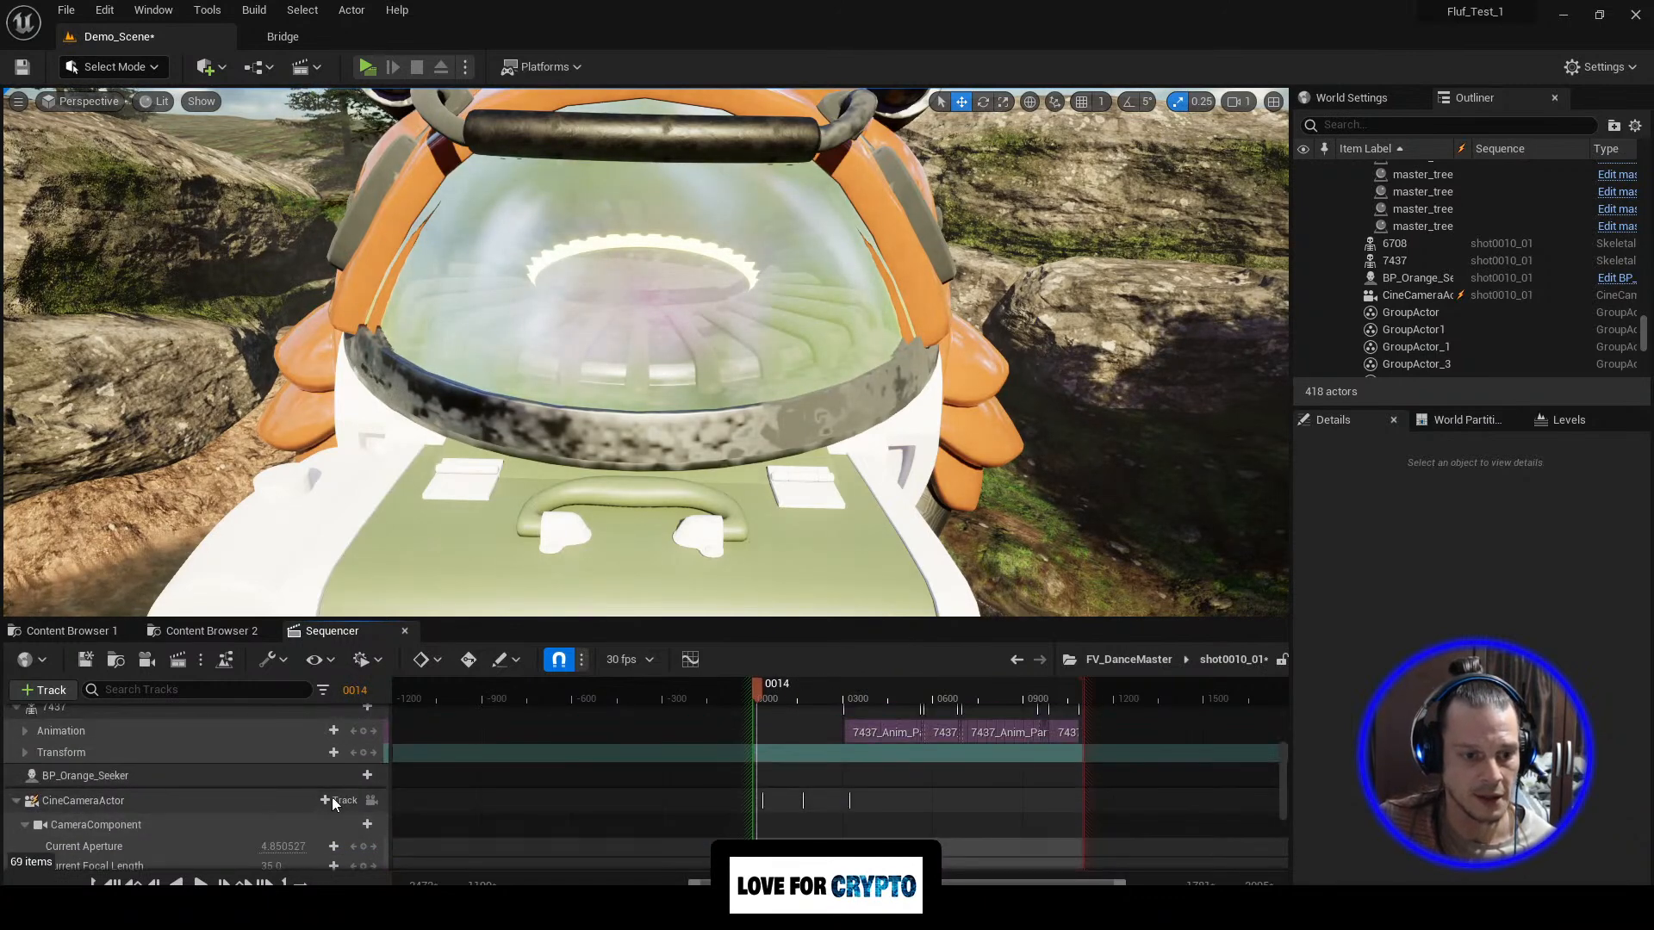
{"action": "left_click", "coordinate": [371, 800]}
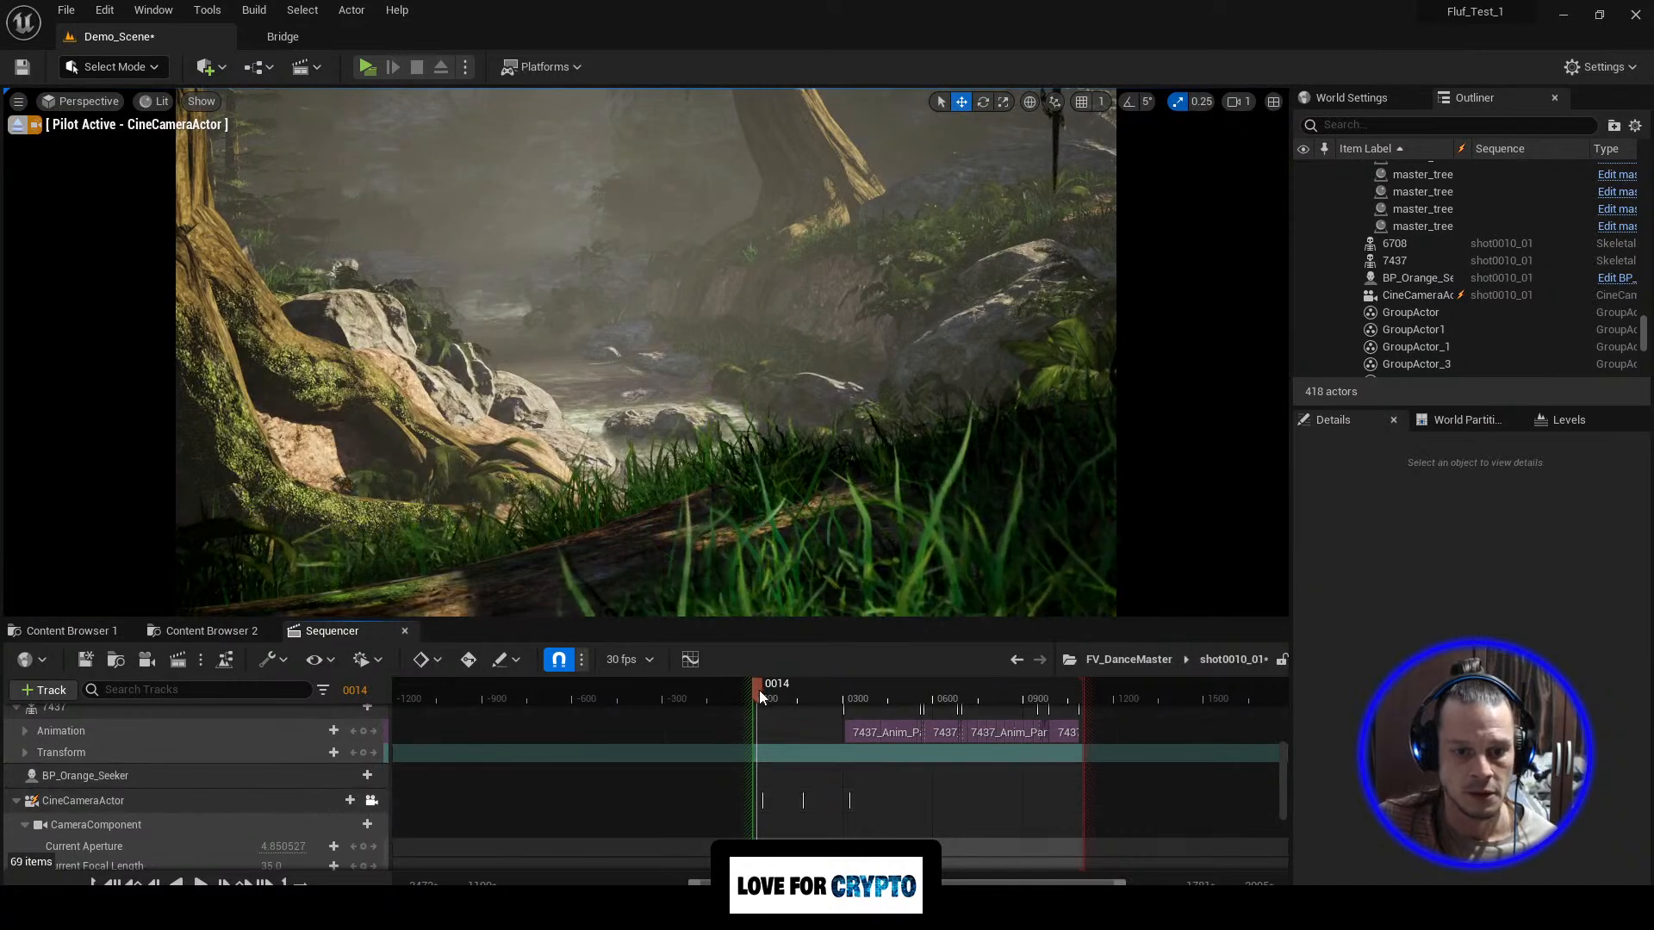
{"action": "left_click_drag", "start_coordinate": [761, 686], "coordinate": [824, 685]}
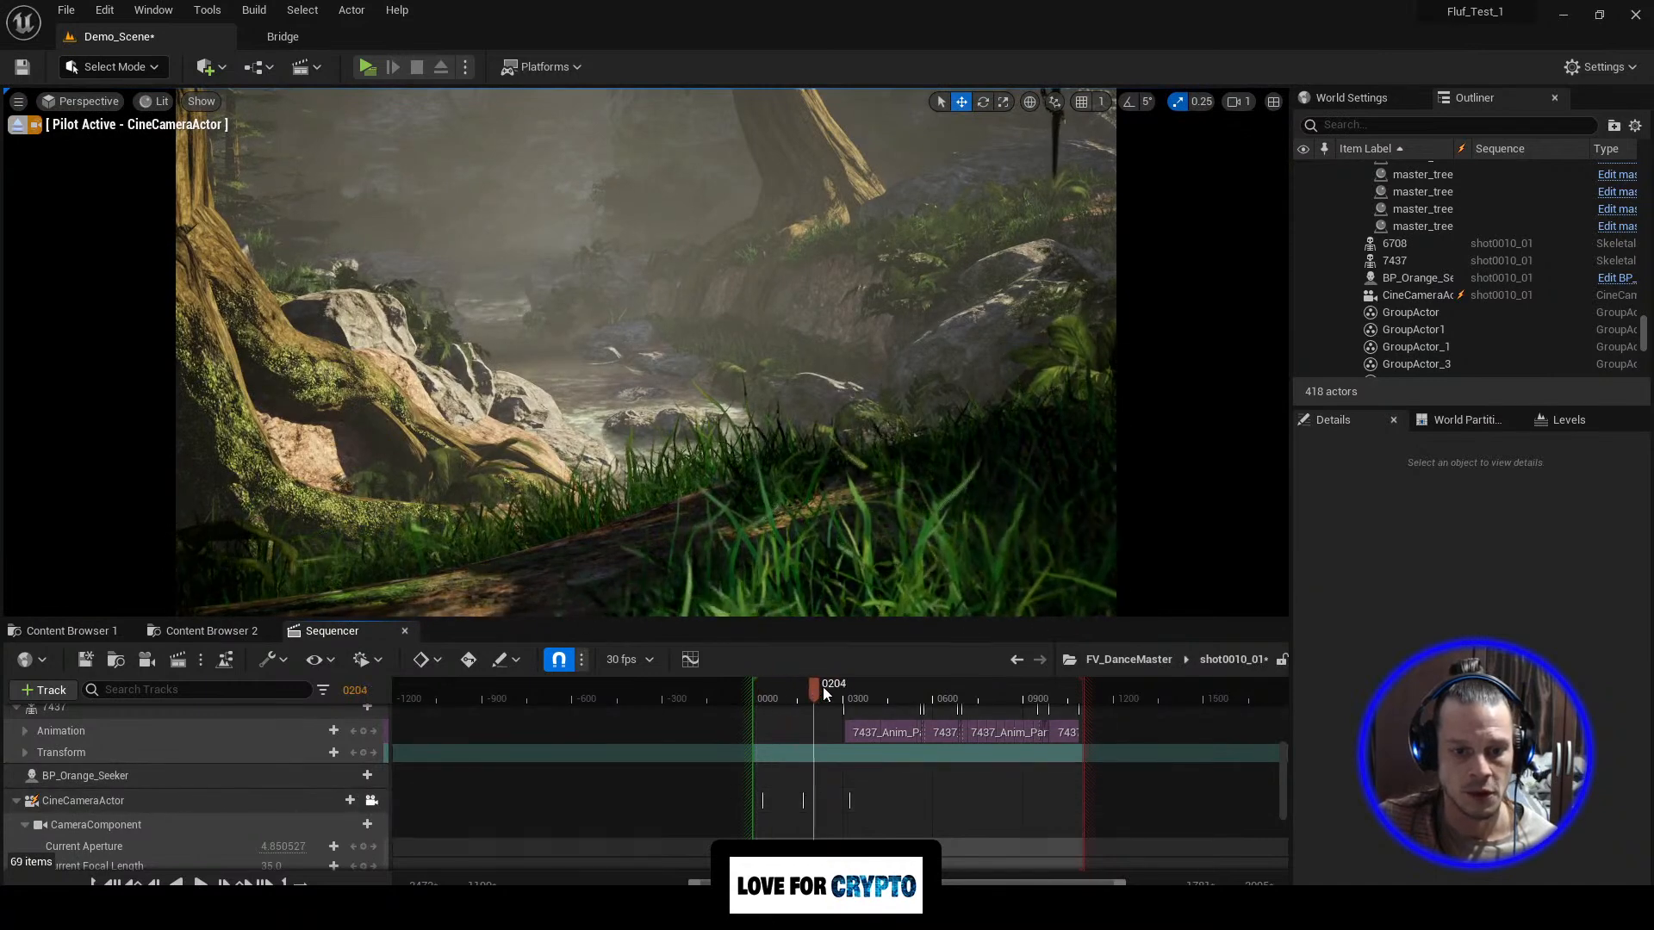
Step: Examine the CineCameraActor's Transform track and its keys, unlock the viewport and return the playhead to frame 35
{"action": "scroll", "coordinate": [773, 782], "scroll_direction": "down", "scroll_amount": 2}
{"action": "scroll", "coordinate": [773, 780], "scroll_direction": "down", "scroll_amount": 3}
{"action": "scroll", "coordinate": [227, 832], "scroll_direction": "up", "scroll_amount": 2}
{"action": "scroll", "coordinate": [131, 732], "scroll_direction": "up", "scroll_amount": 1}
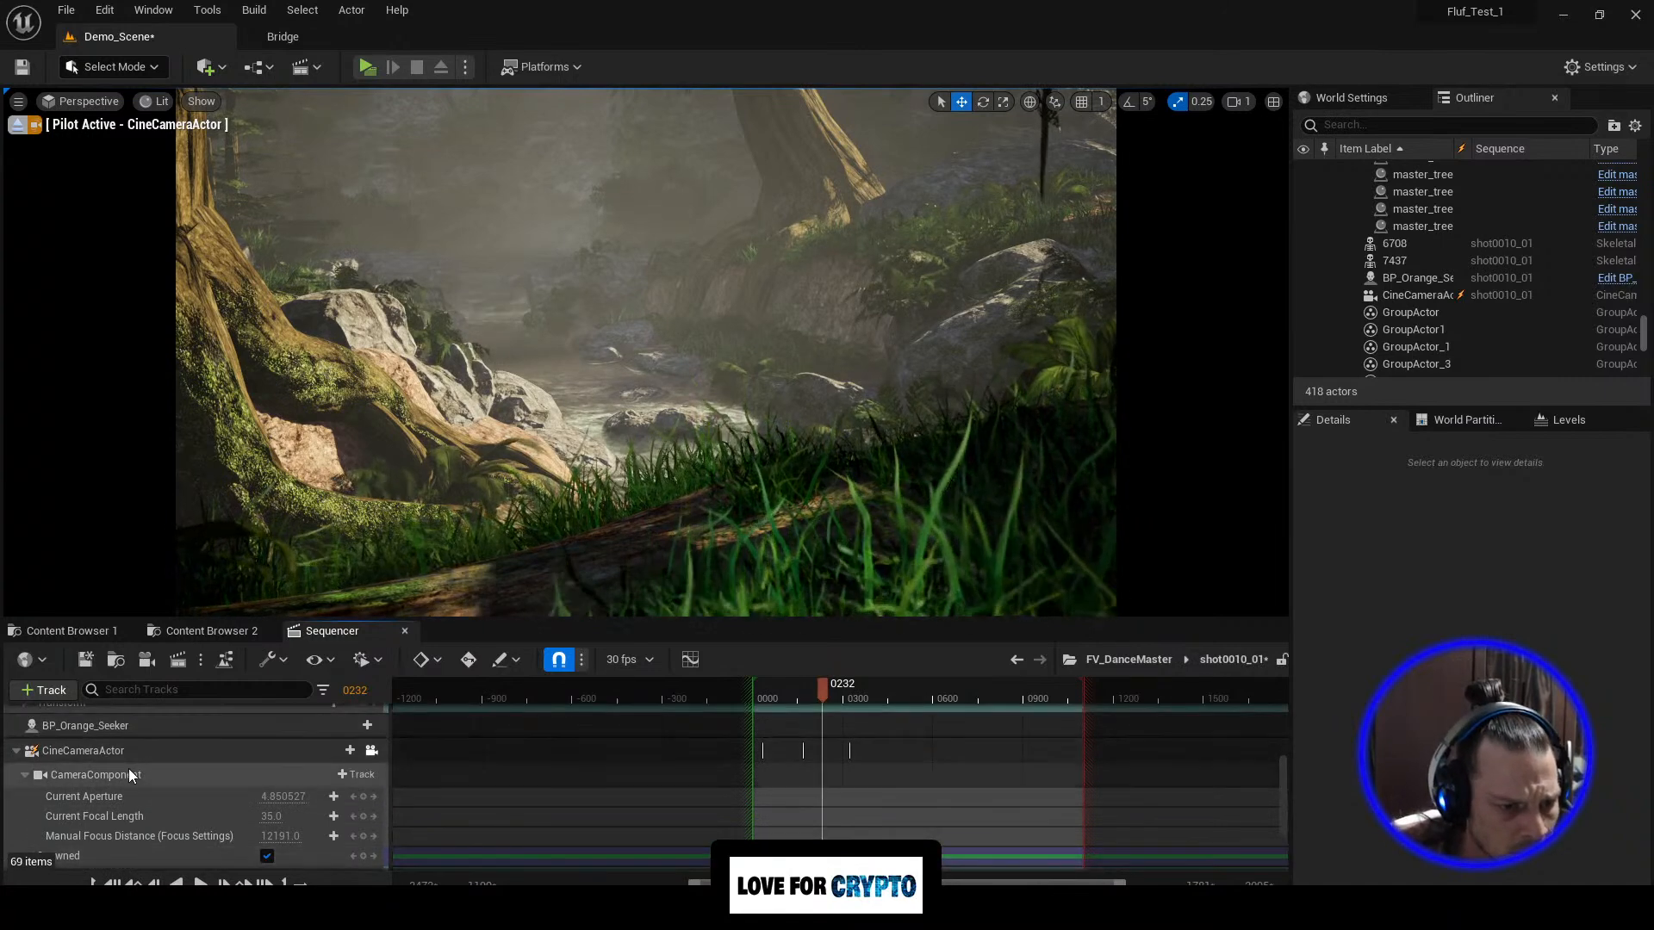
{"action": "left_click", "coordinate": [16, 753]}
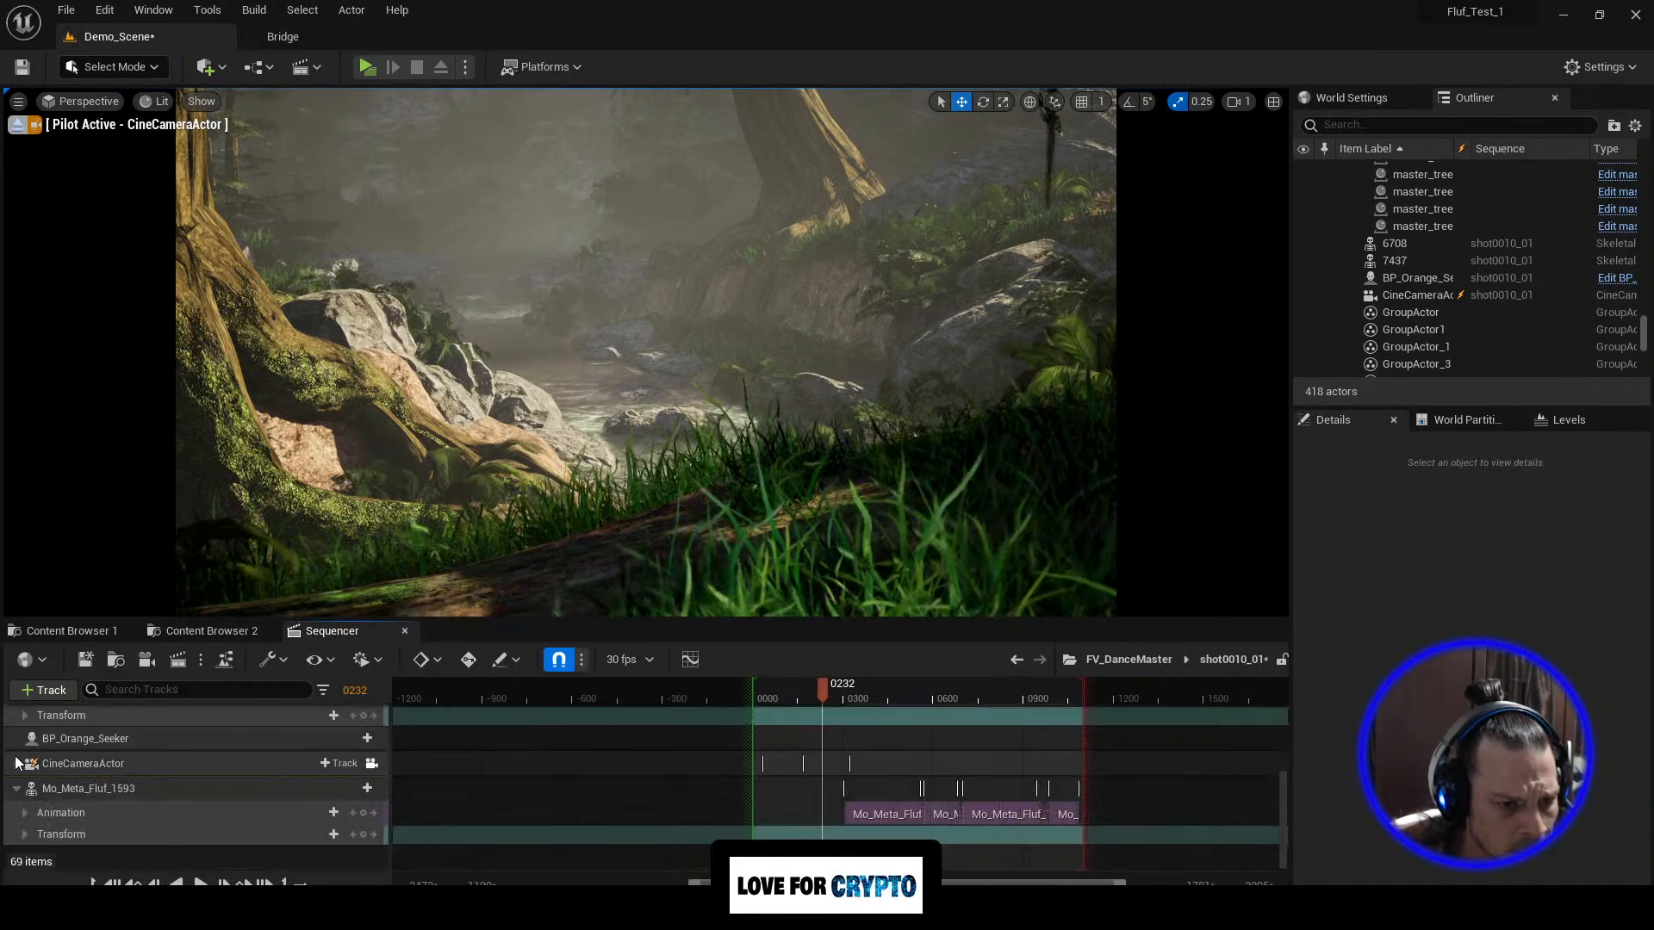
{"action": "left_click", "coordinate": [15, 764]}
{"action": "scroll", "coordinate": [169, 796], "scroll_direction": "down", "scroll_amount": 3}
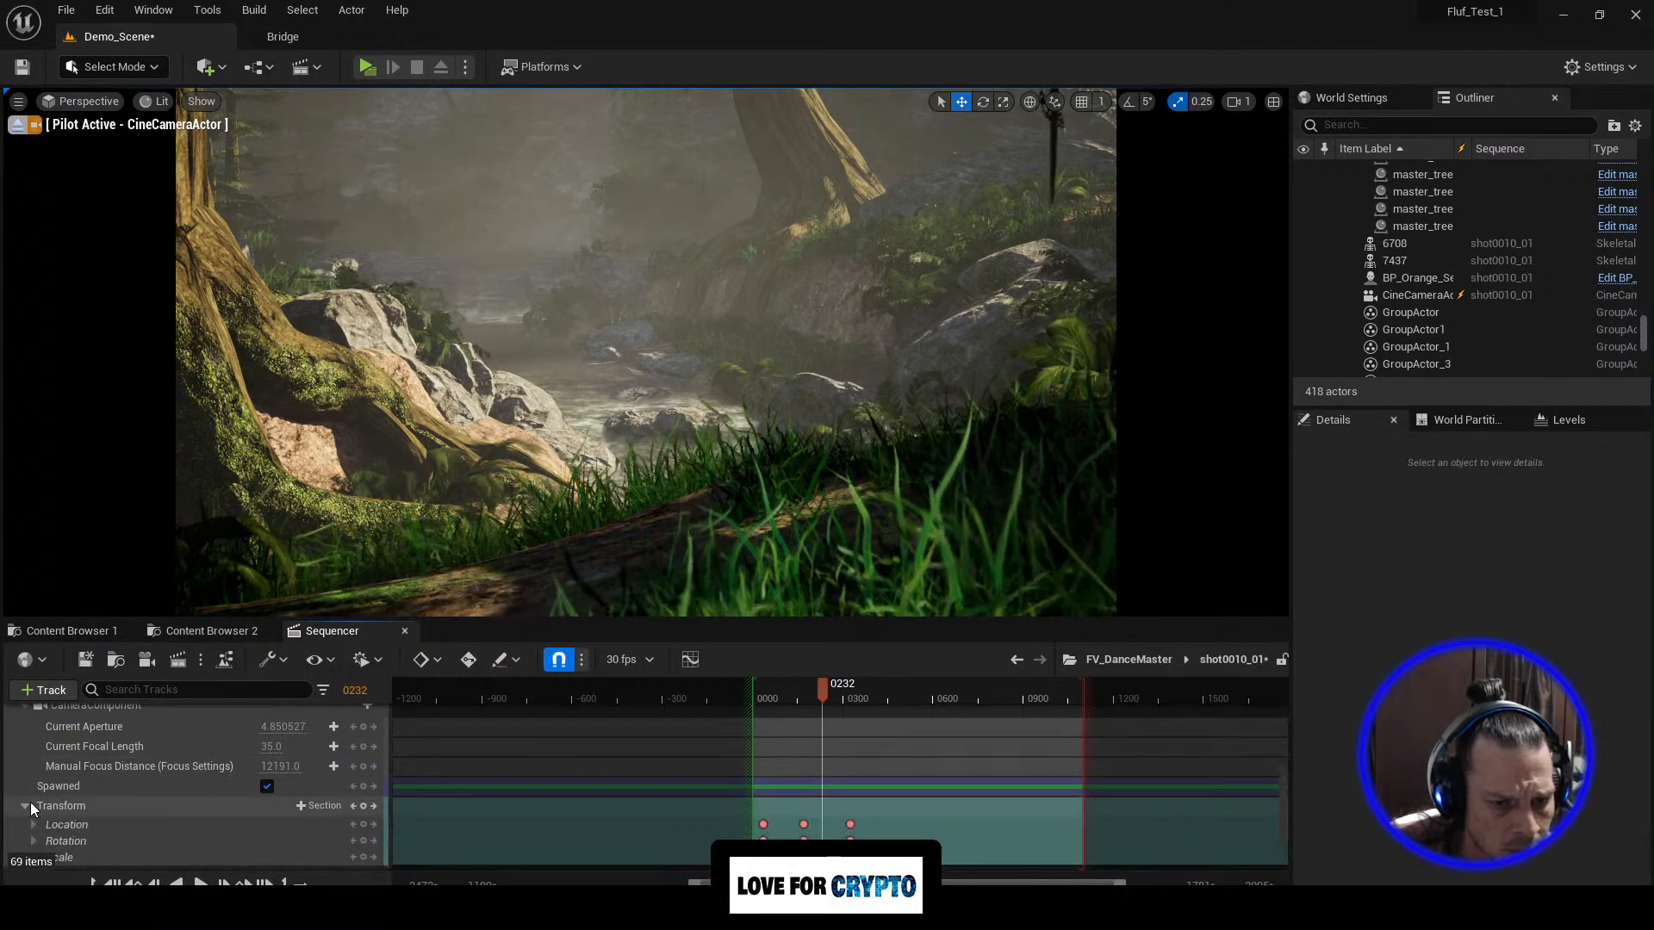
{"action": "mouse_move", "coordinate": [797, 700]}
{"action": "left_mouse_down"}
{"action": "mouse_move", "coordinate": [757, 699]}
{"action": "mouse_move", "coordinate": [776, 700]}
{"action": "left_mouse_up"}
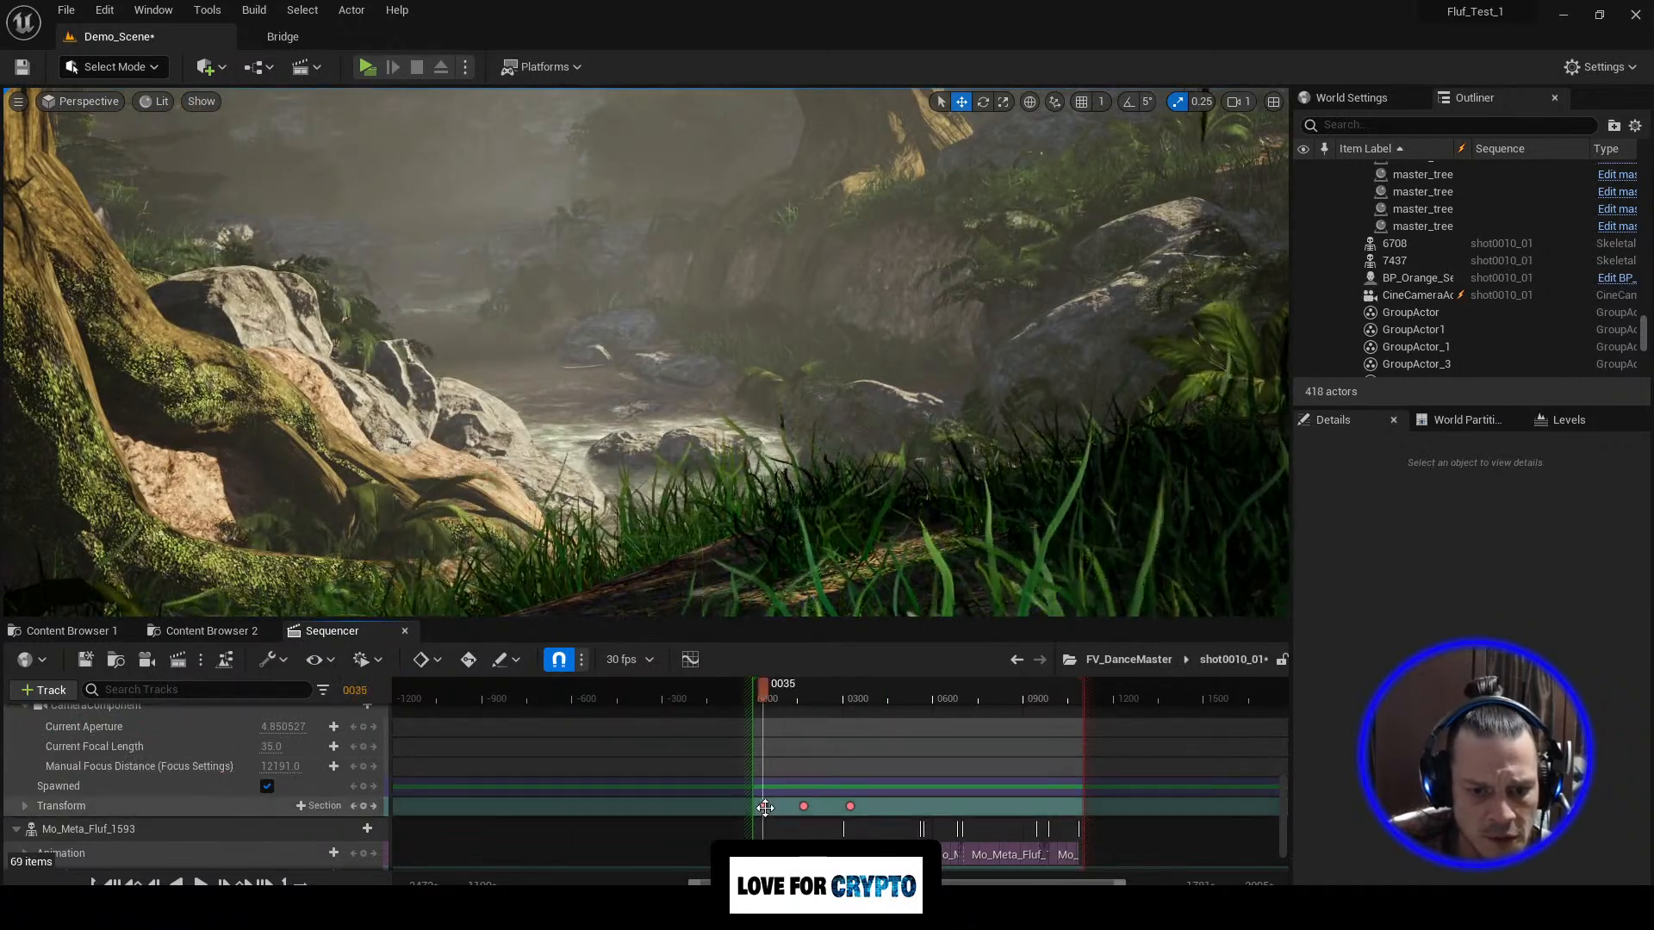
Step: Delete the three camera transform keys at frames 35, 170 and 323
{"action": "left_click", "coordinate": [765, 808]}
{"action": "key", "text": "Delete"}
{"action": "left_click", "coordinate": [804, 807]}
{"action": "key", "text": "Delete"}
{"action": "left_click", "coordinate": [851, 807]}
{"action": "key", "text": "Delete"}
Step: Key the camera's focus distance, focal length, aperture and transform at the shot's start, and move the playhead to frame 40
{"action": "left_click_drag", "start_coordinate": [851, 700], "coordinate": [751, 696]}
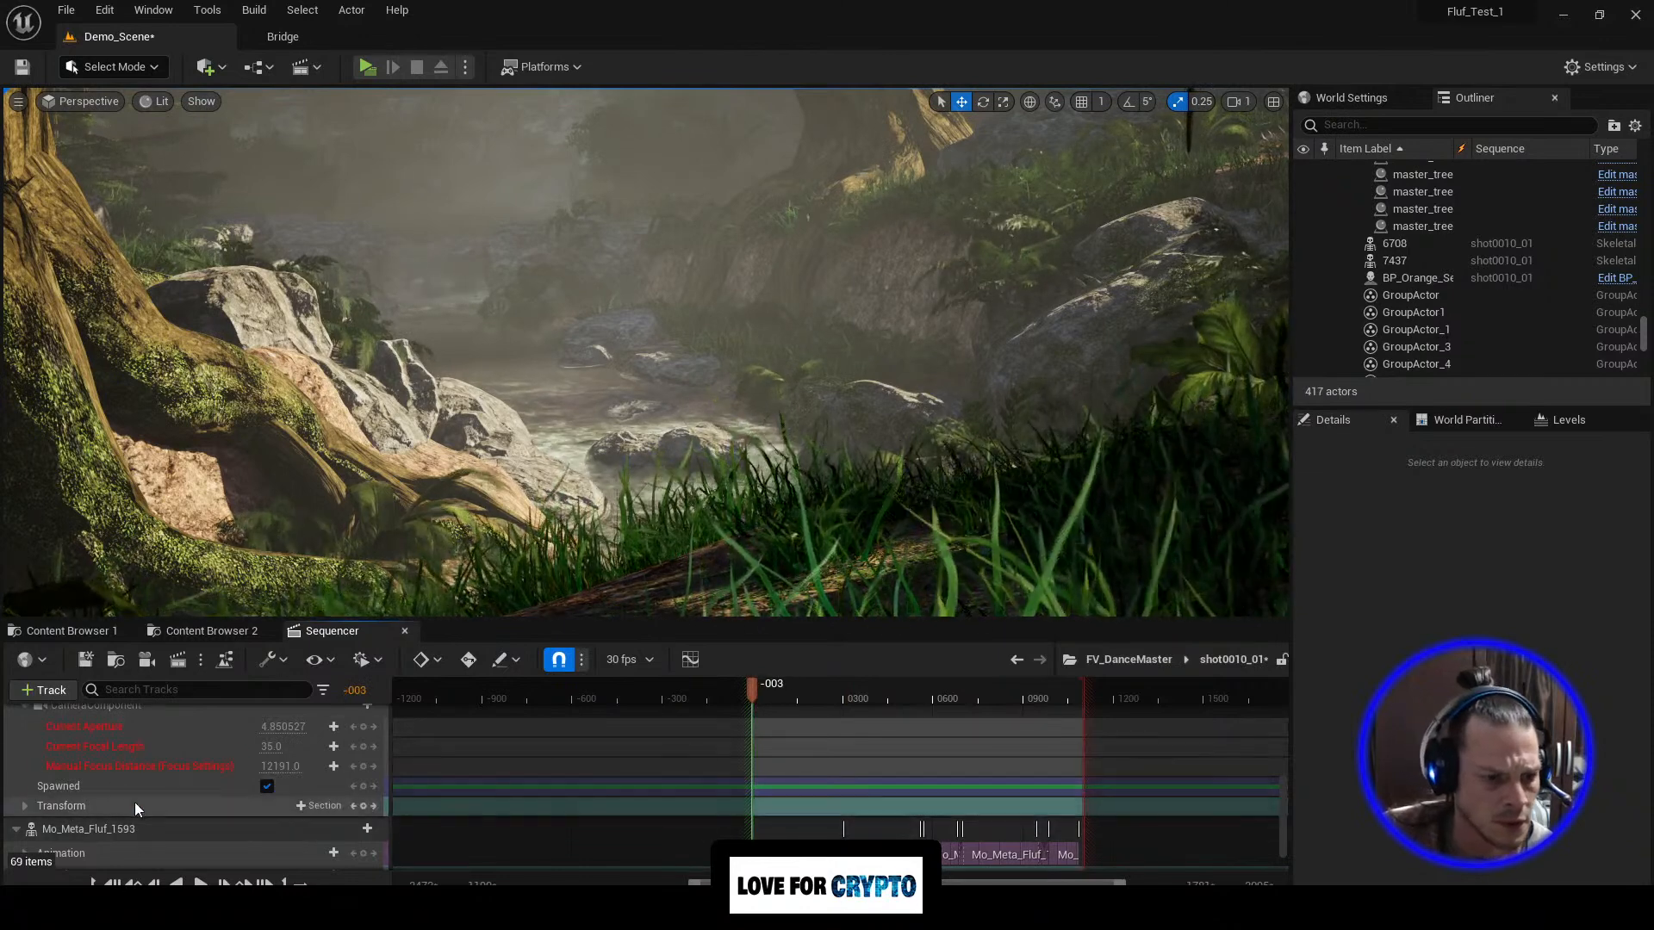
{"action": "scroll", "coordinate": [134, 802], "scroll_direction": "up", "scroll_amount": 1}
{"action": "left_click", "coordinate": [364, 794]}
{"action": "left_click", "coordinate": [364, 776]}
{"action": "left_click", "coordinate": [364, 756]}
{"action": "left_click", "coordinate": [363, 833]}
{"action": "left_click_drag", "start_coordinate": [749, 699], "coordinate": [764, 694]}
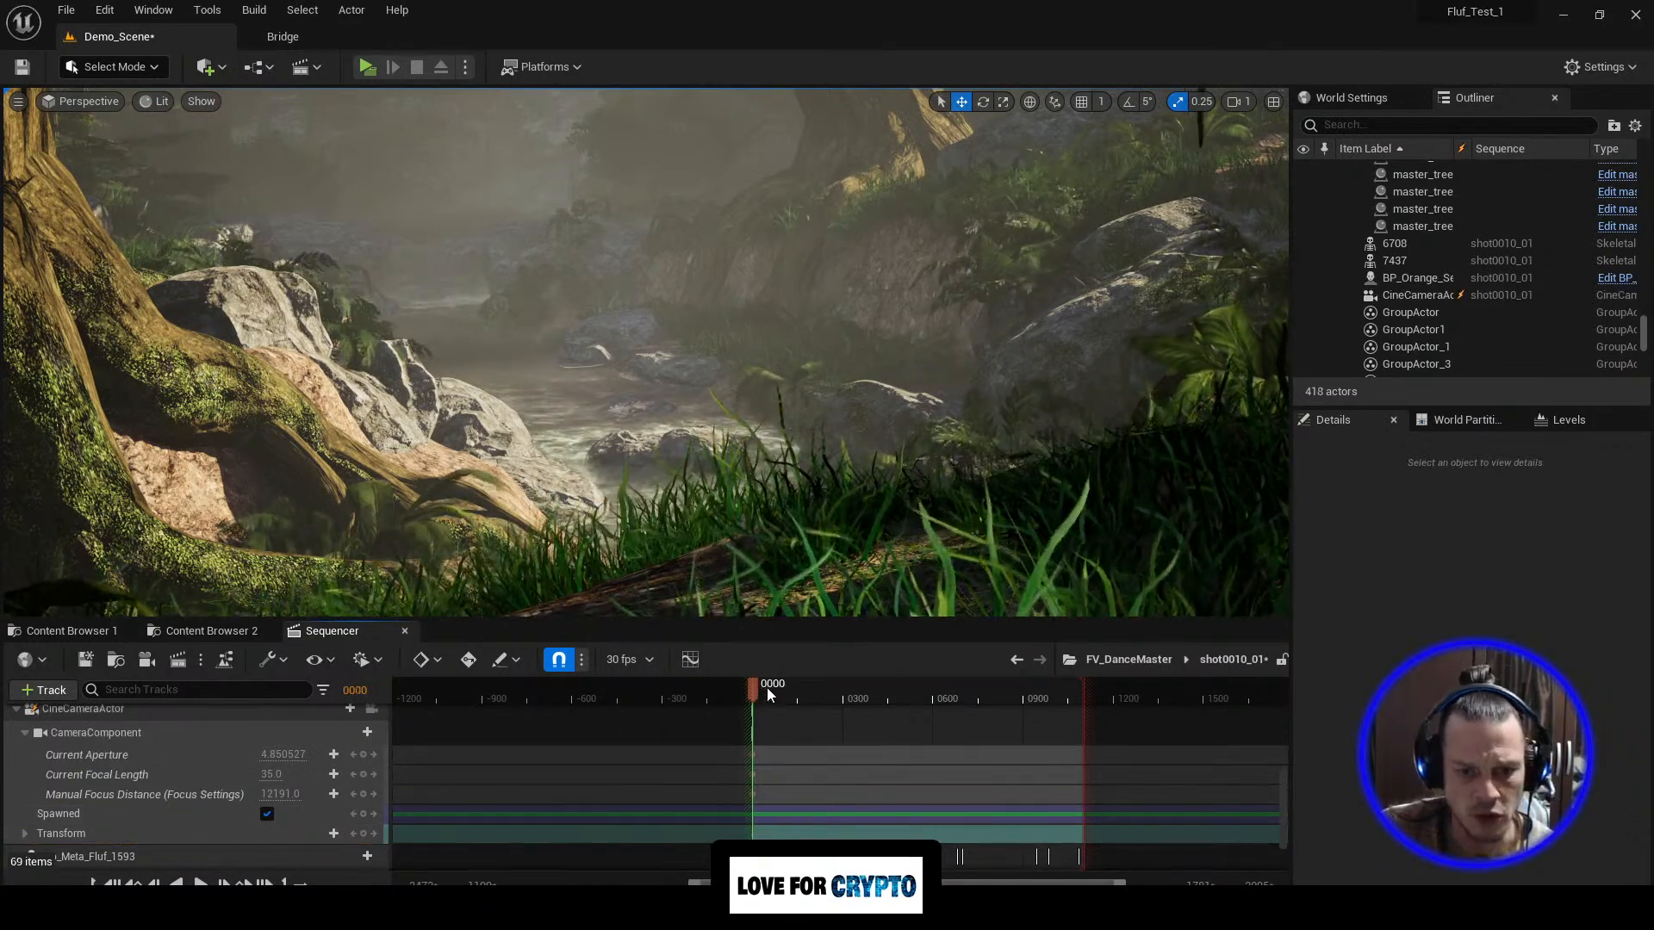
{"action": "left_click", "coordinate": [766, 694]}
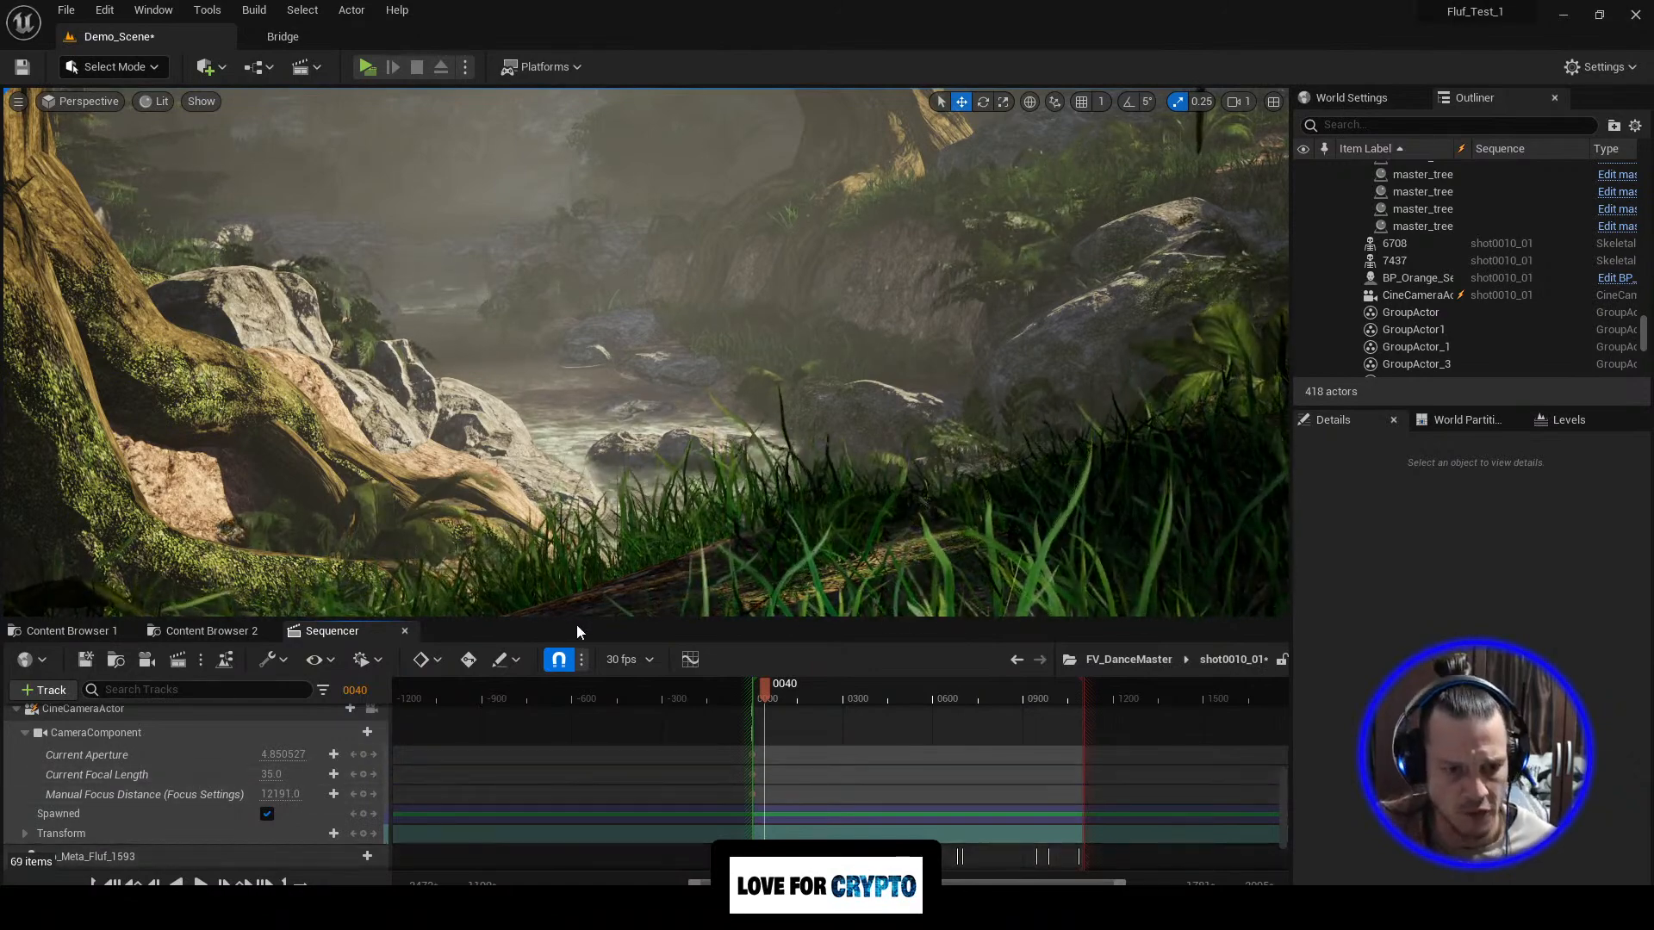
{"action": "scroll", "coordinate": [178, 832], "scroll_direction": "down", "scroll_amount": 2}
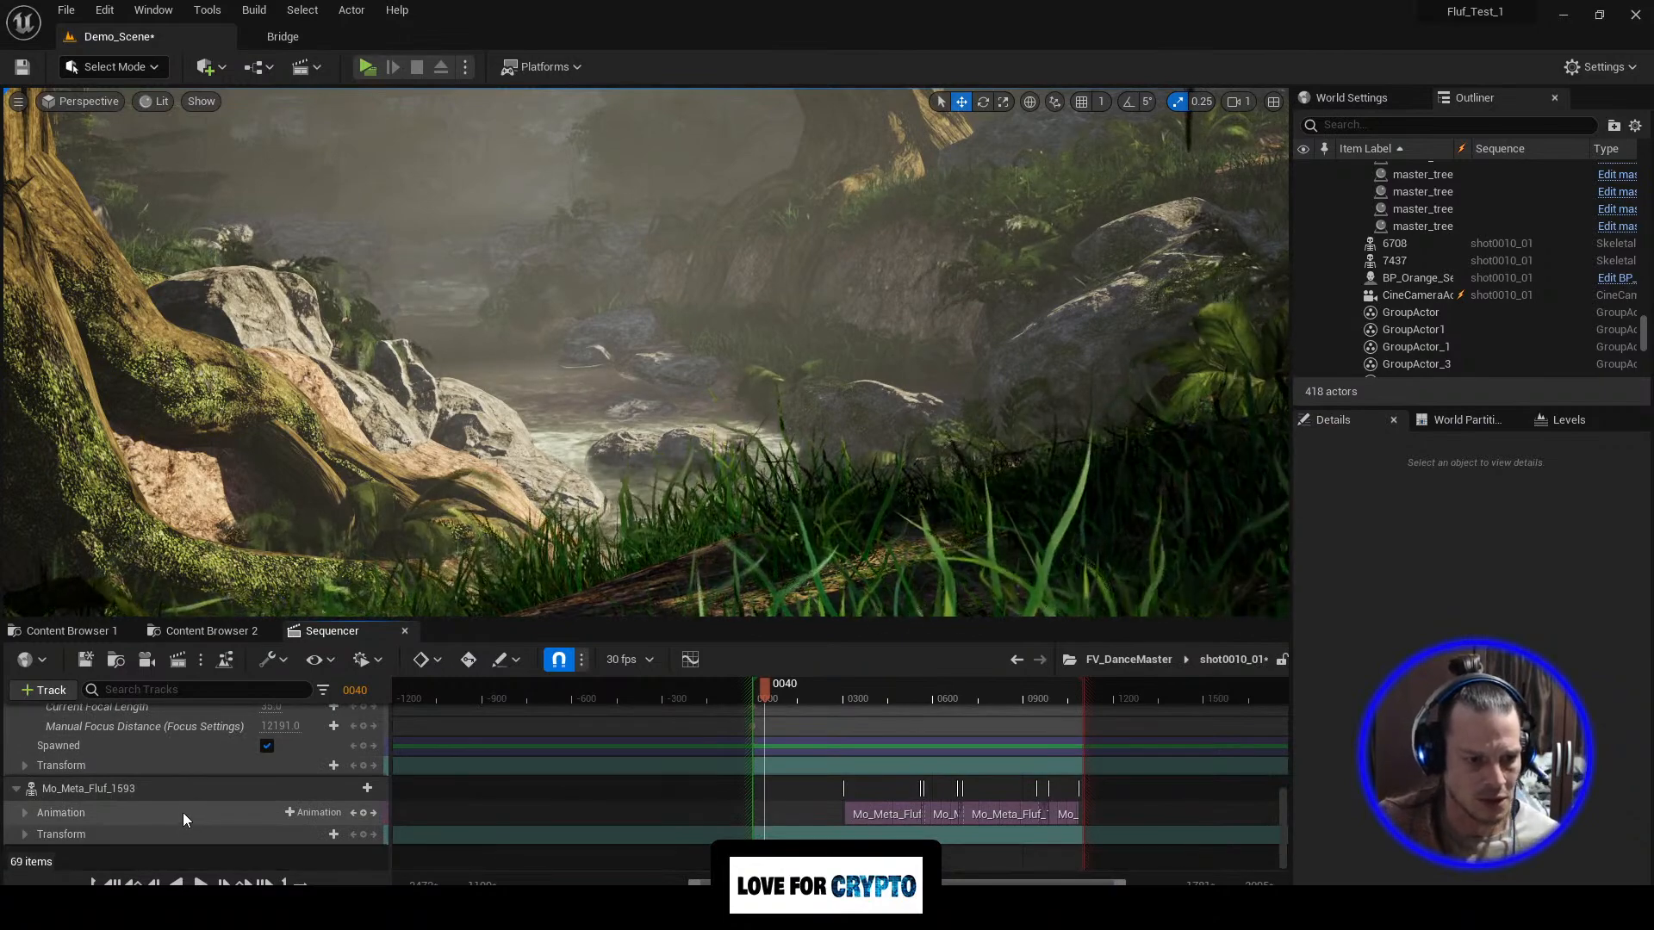
{"action": "scroll", "coordinate": [164, 801], "scroll_direction": "up", "scroll_amount": 5}
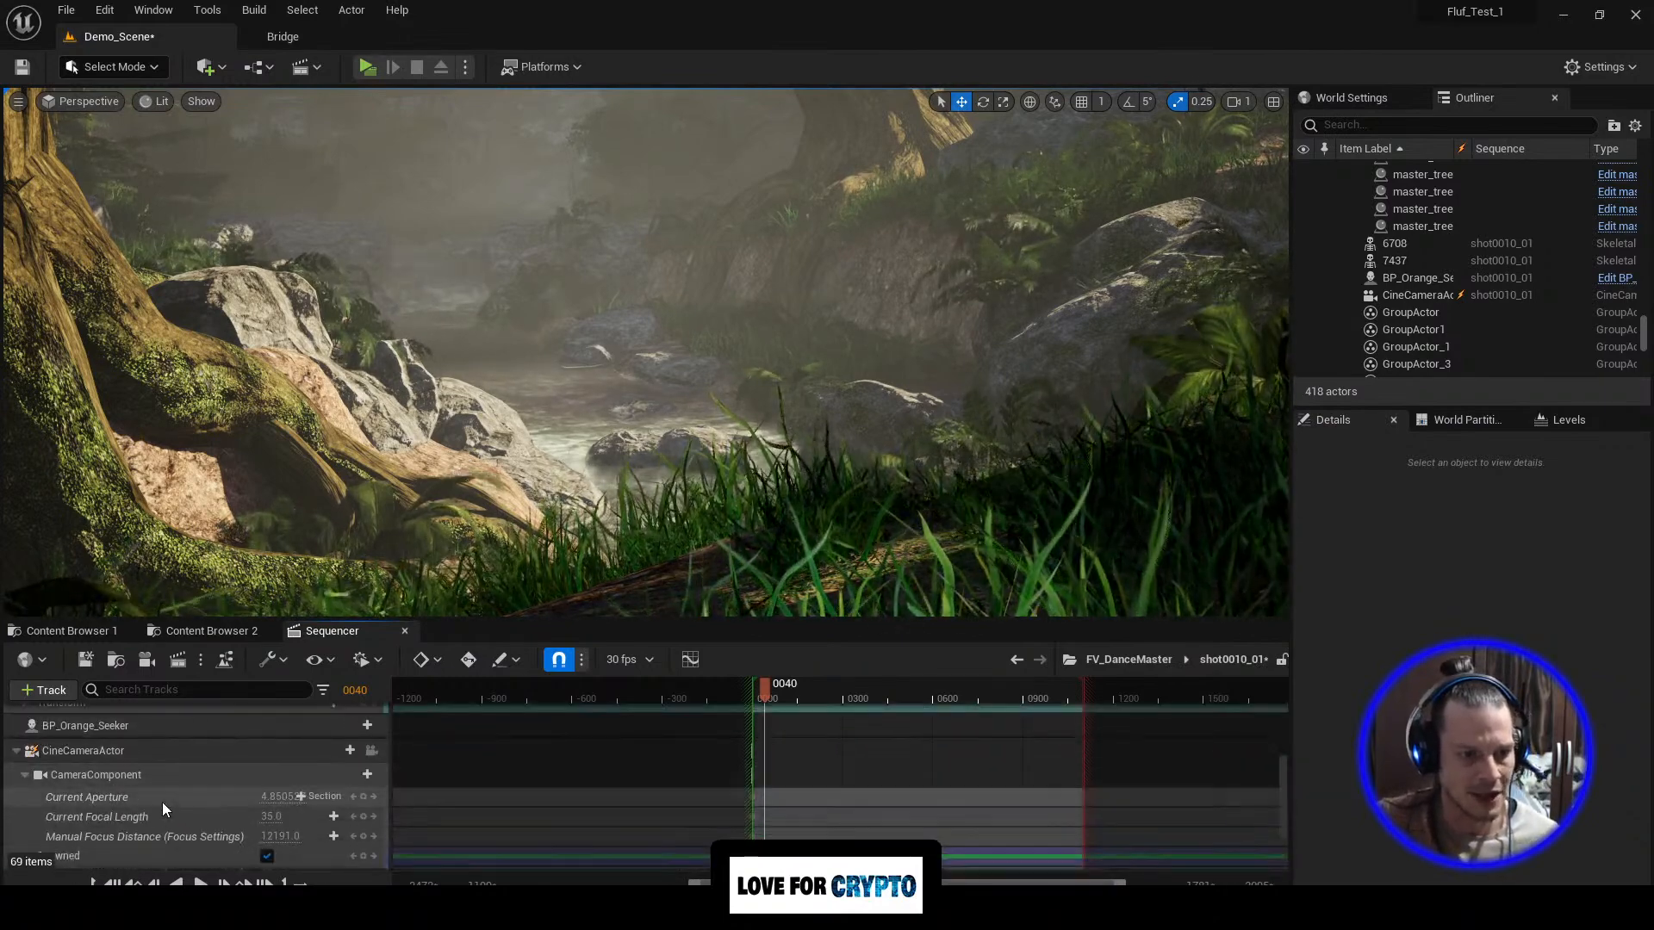
{"action": "scroll", "coordinate": [164, 797], "scroll_direction": "up", "scroll_amount": 2}
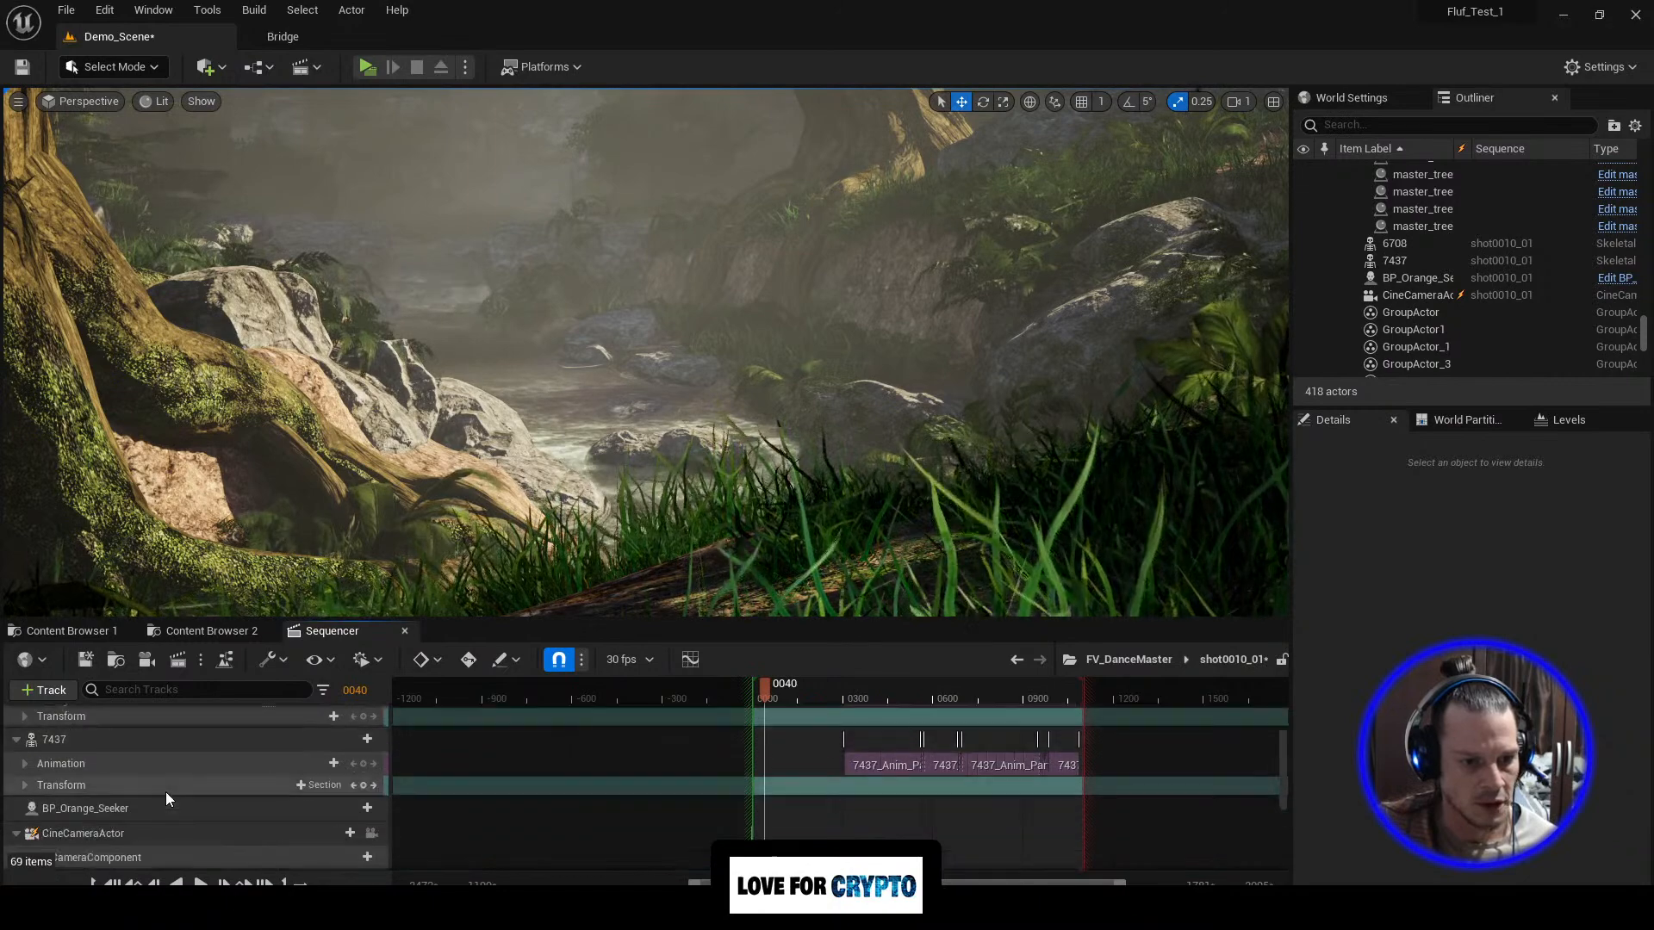
{"action": "scroll", "coordinate": [212, 784], "scroll_direction": "down", "scroll_amount": 3}
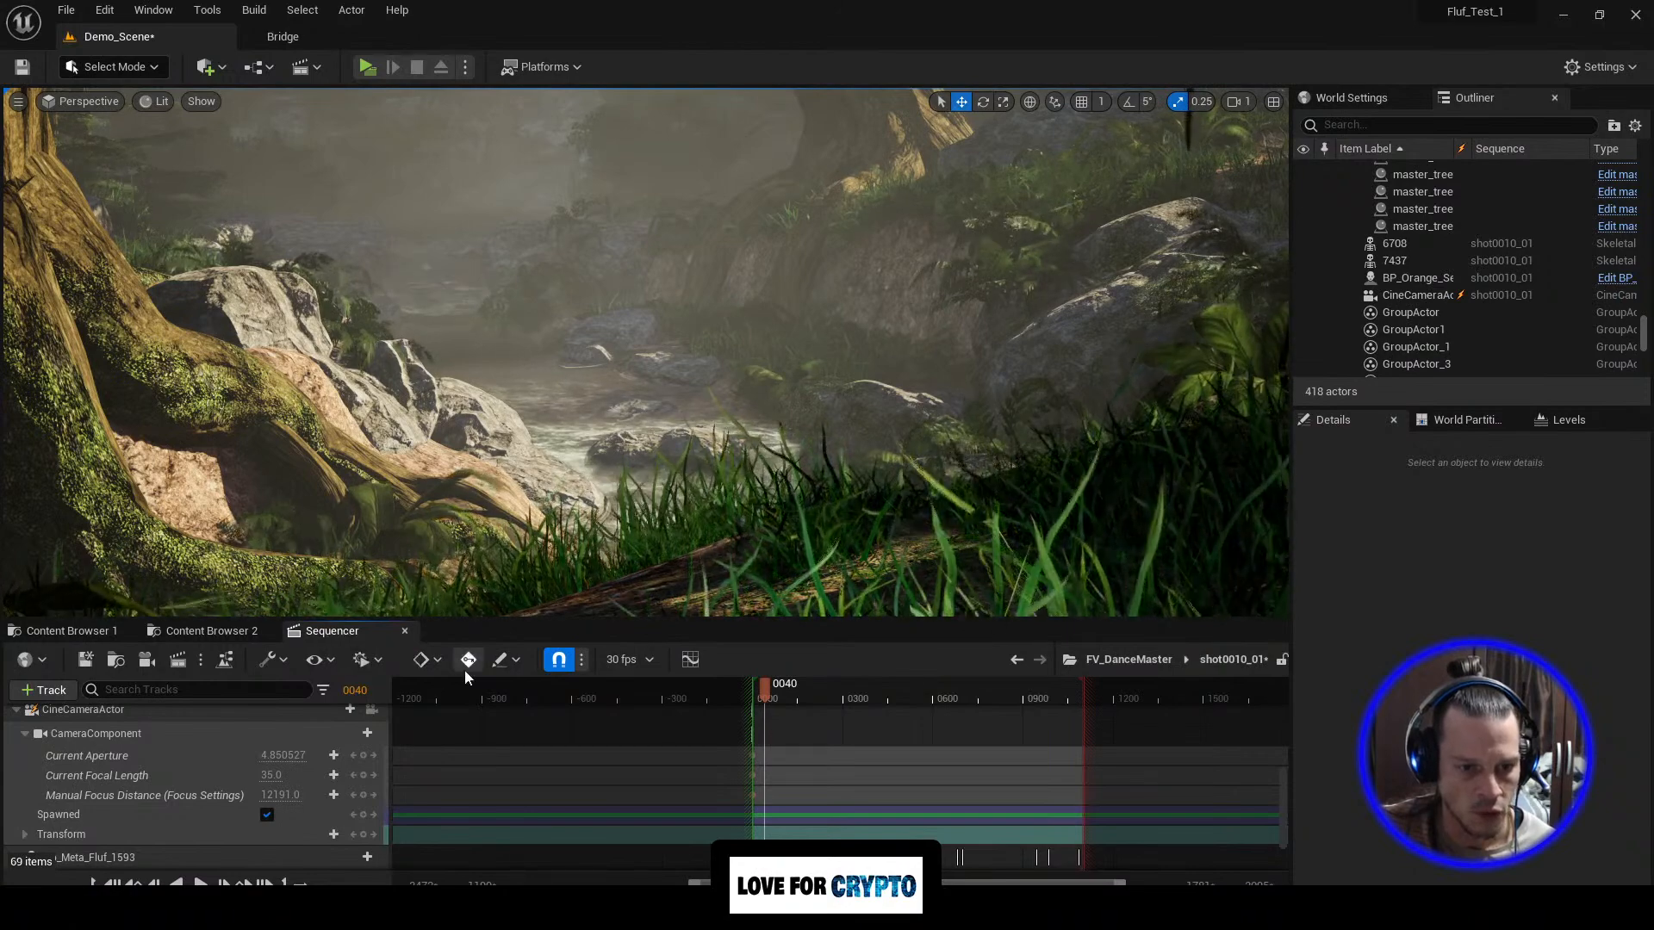
{"action": "scroll", "coordinate": [532, 734], "scroll_direction": "up", "scroll_amount": 5}
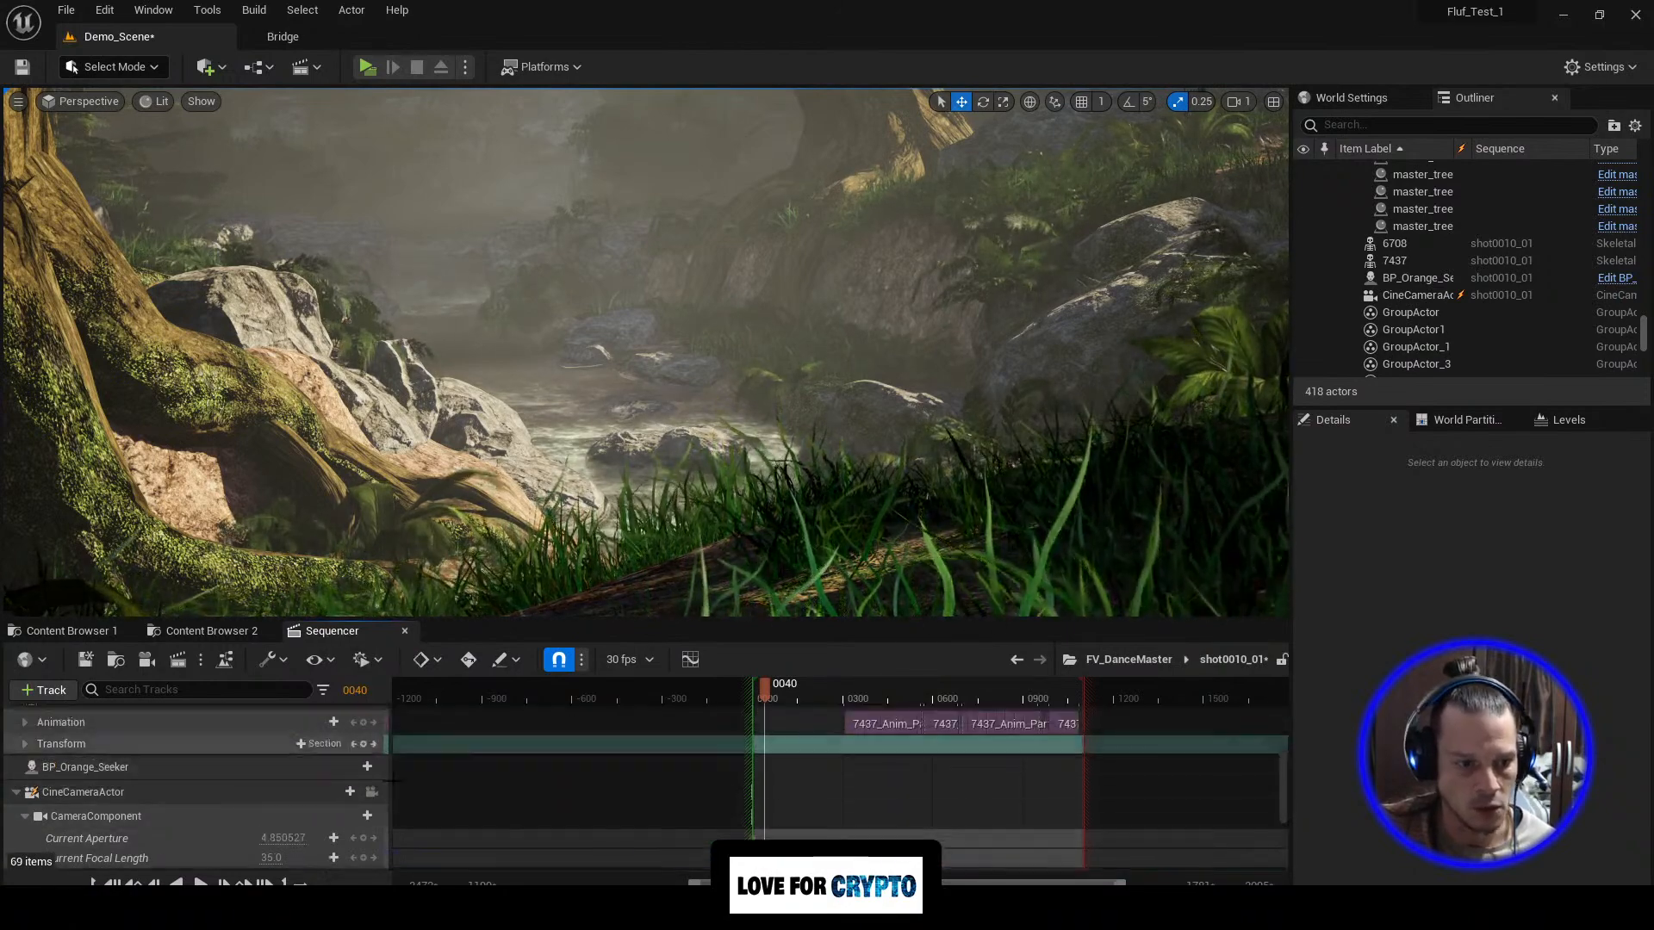
Step: Check the camera cuts and character animation sections in shot0010_01, and return to the FV_DanceMaster sequence
{"action": "left_click", "coordinate": [256, 752]}
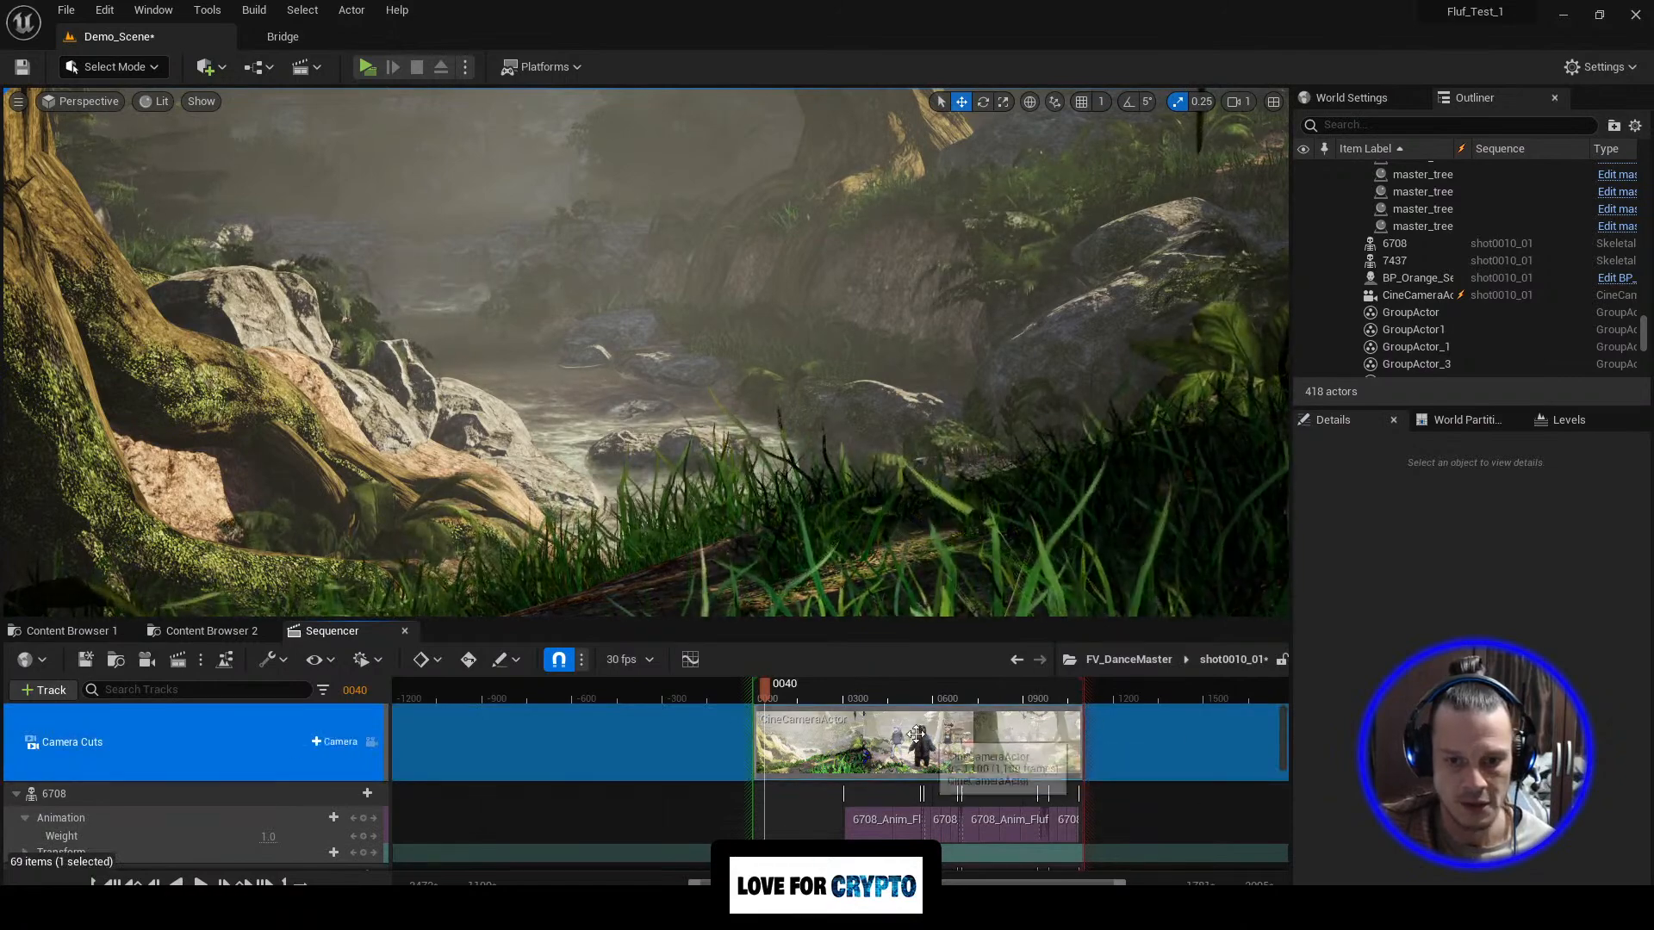
{"action": "scroll", "coordinate": [948, 741], "scroll_direction": "up", "scroll_amount": 3, "text": "ctrl"}
{"action": "scroll", "coordinate": [616, 759], "scroll_direction": "down", "scroll_amount": 5}
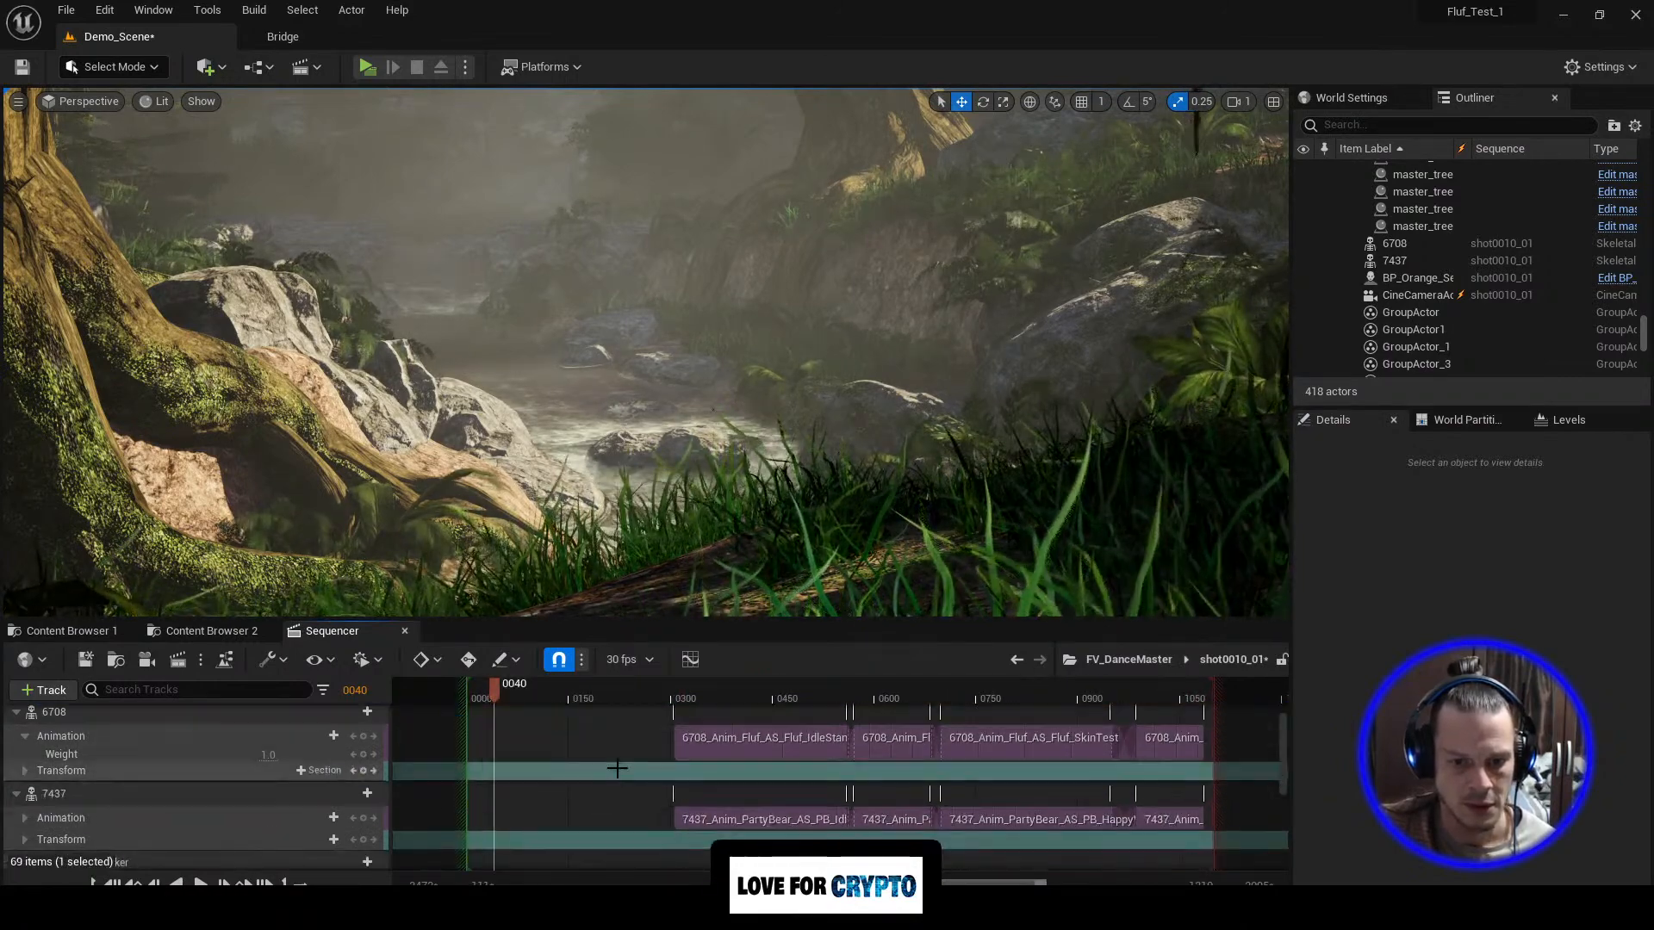
{"action": "scroll", "coordinate": [551, 767], "scroll_direction": "up", "scroll_amount": 5}
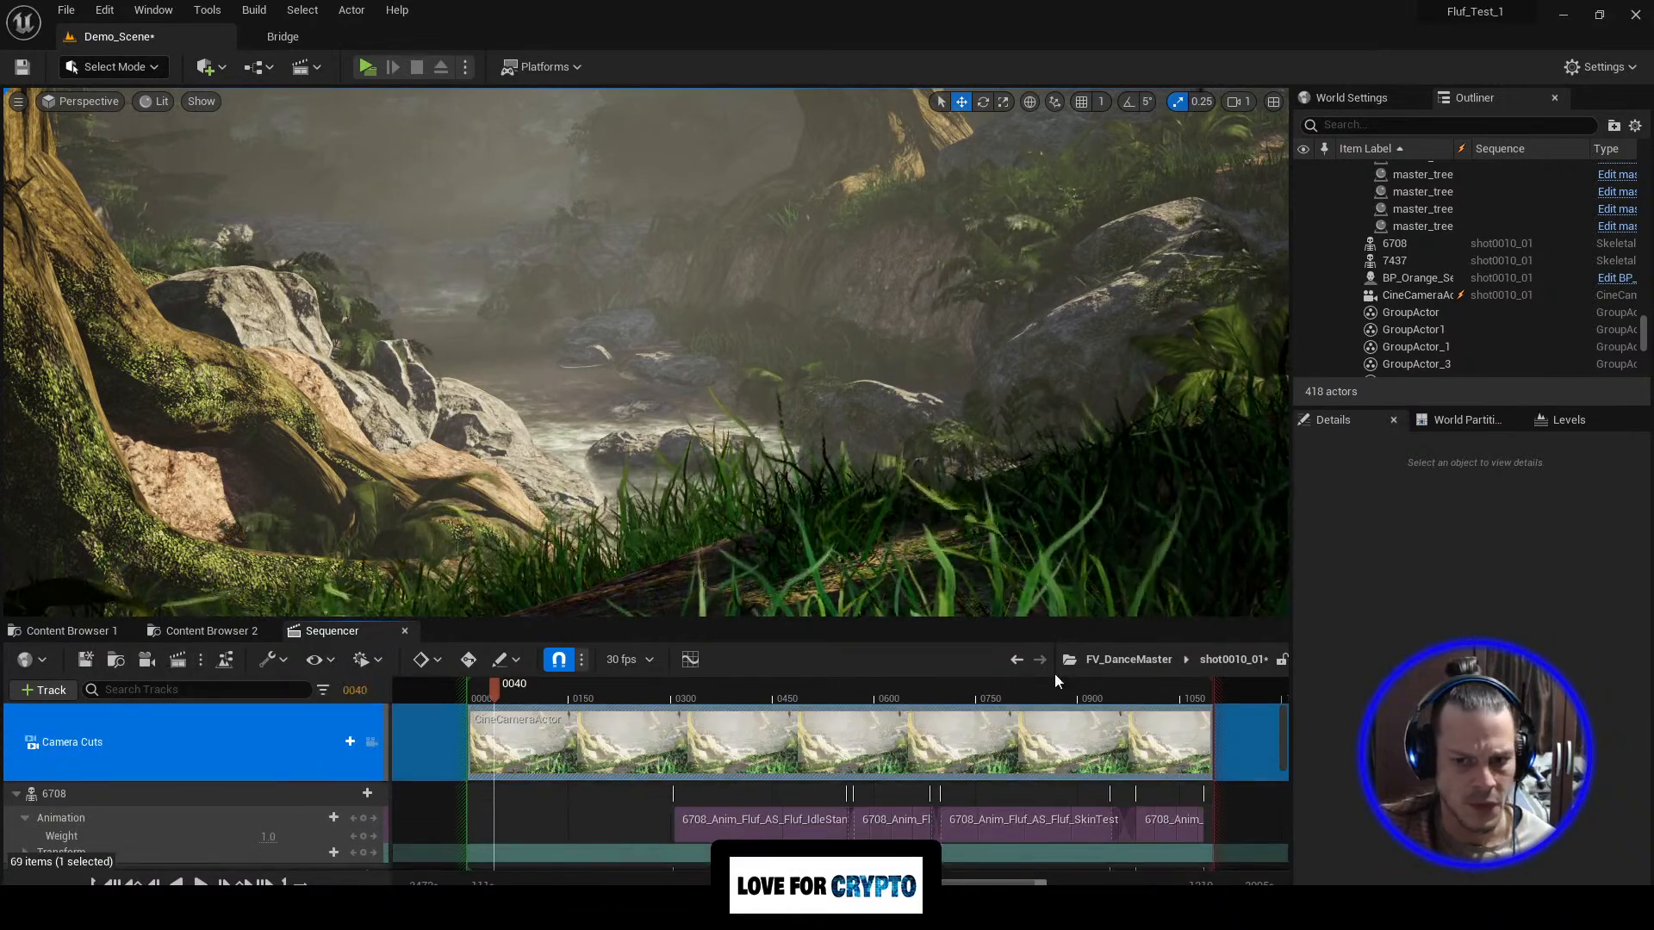
{"action": "left_click", "coordinate": [1144, 658]}
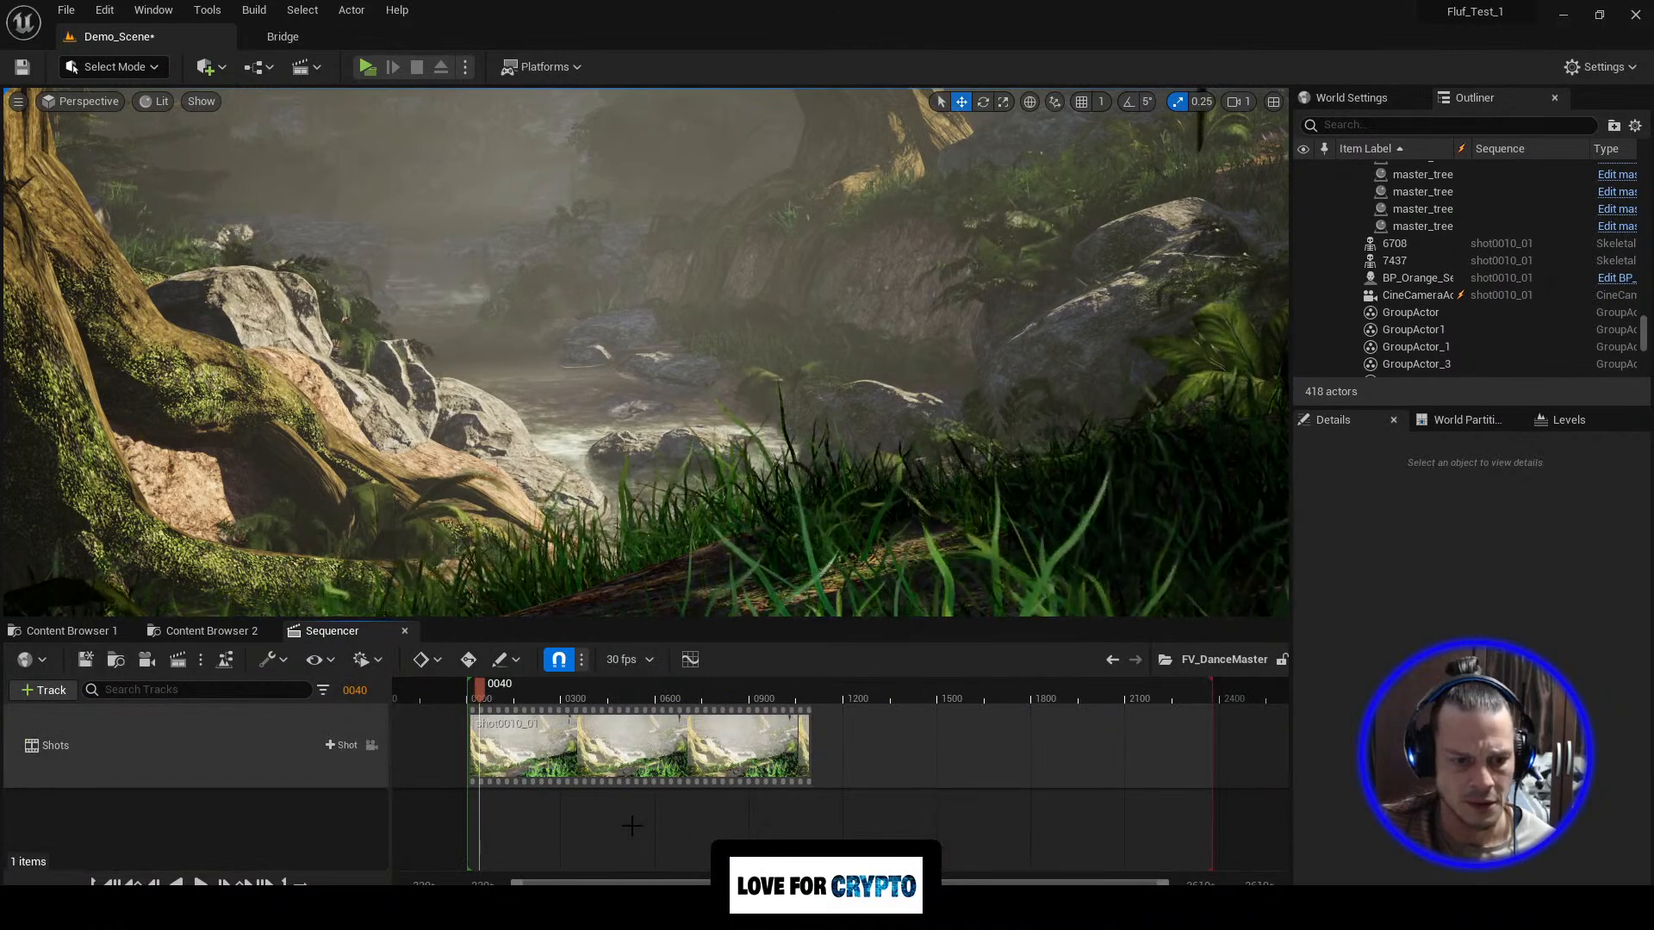
Step: Insert a new shot into FV_DanceMaster and save it as shot0060_01 in the FV_Dance/shots folder
{"action": "left_click", "coordinate": [38, 692]}
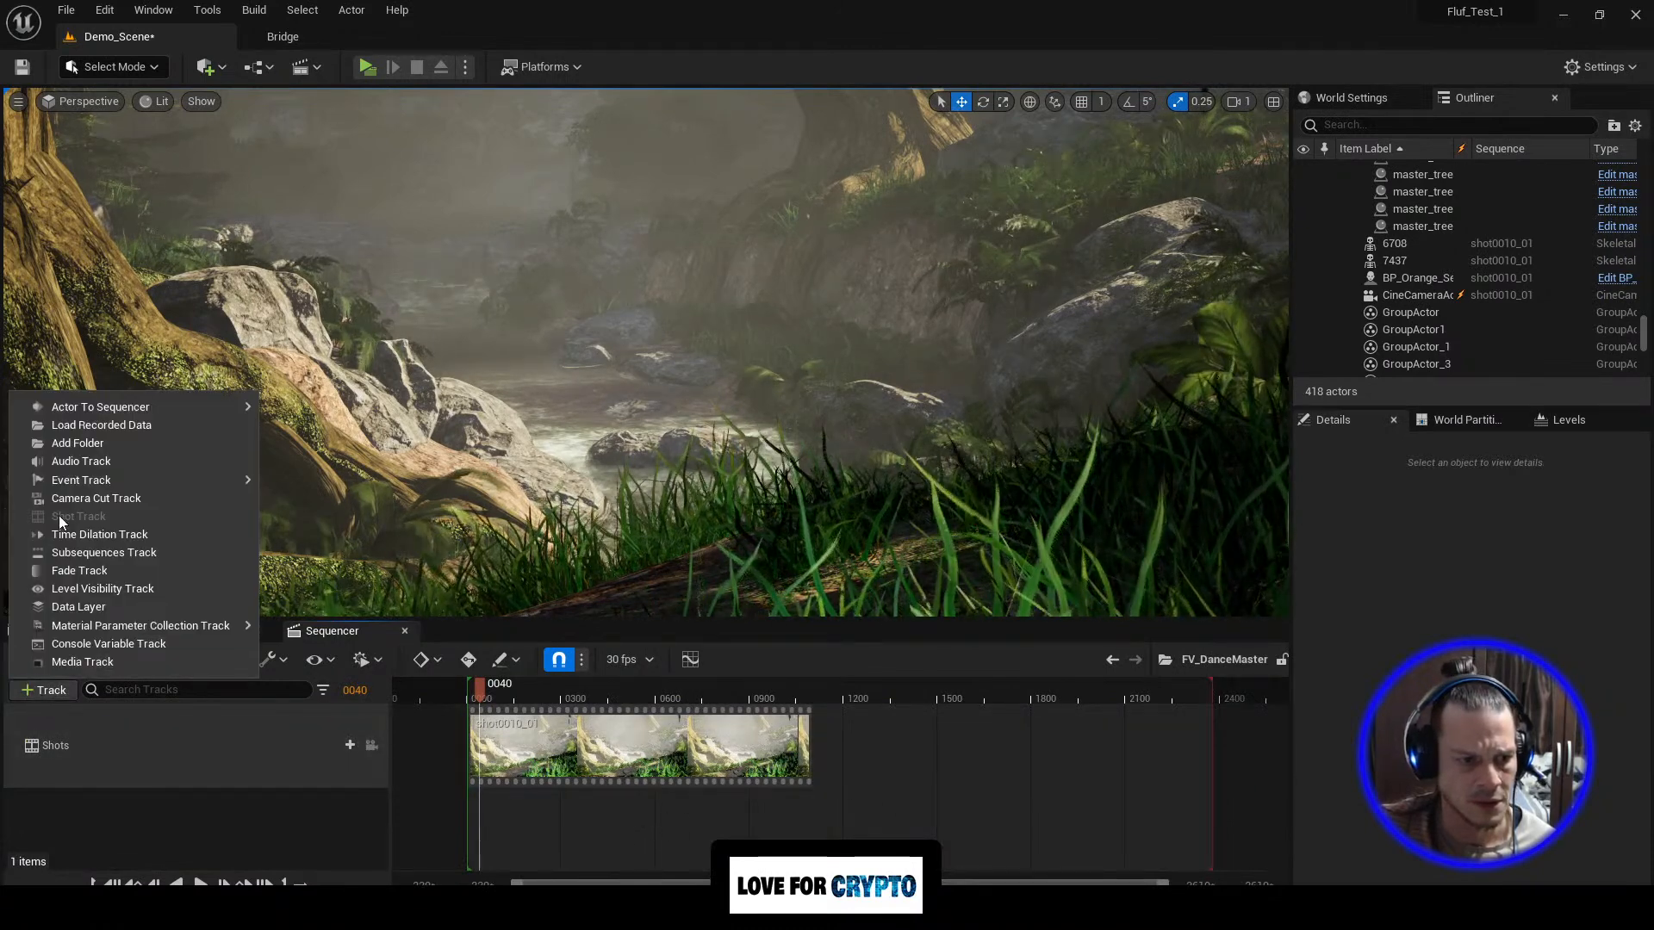
{"action": "left_click", "coordinate": [174, 819]}
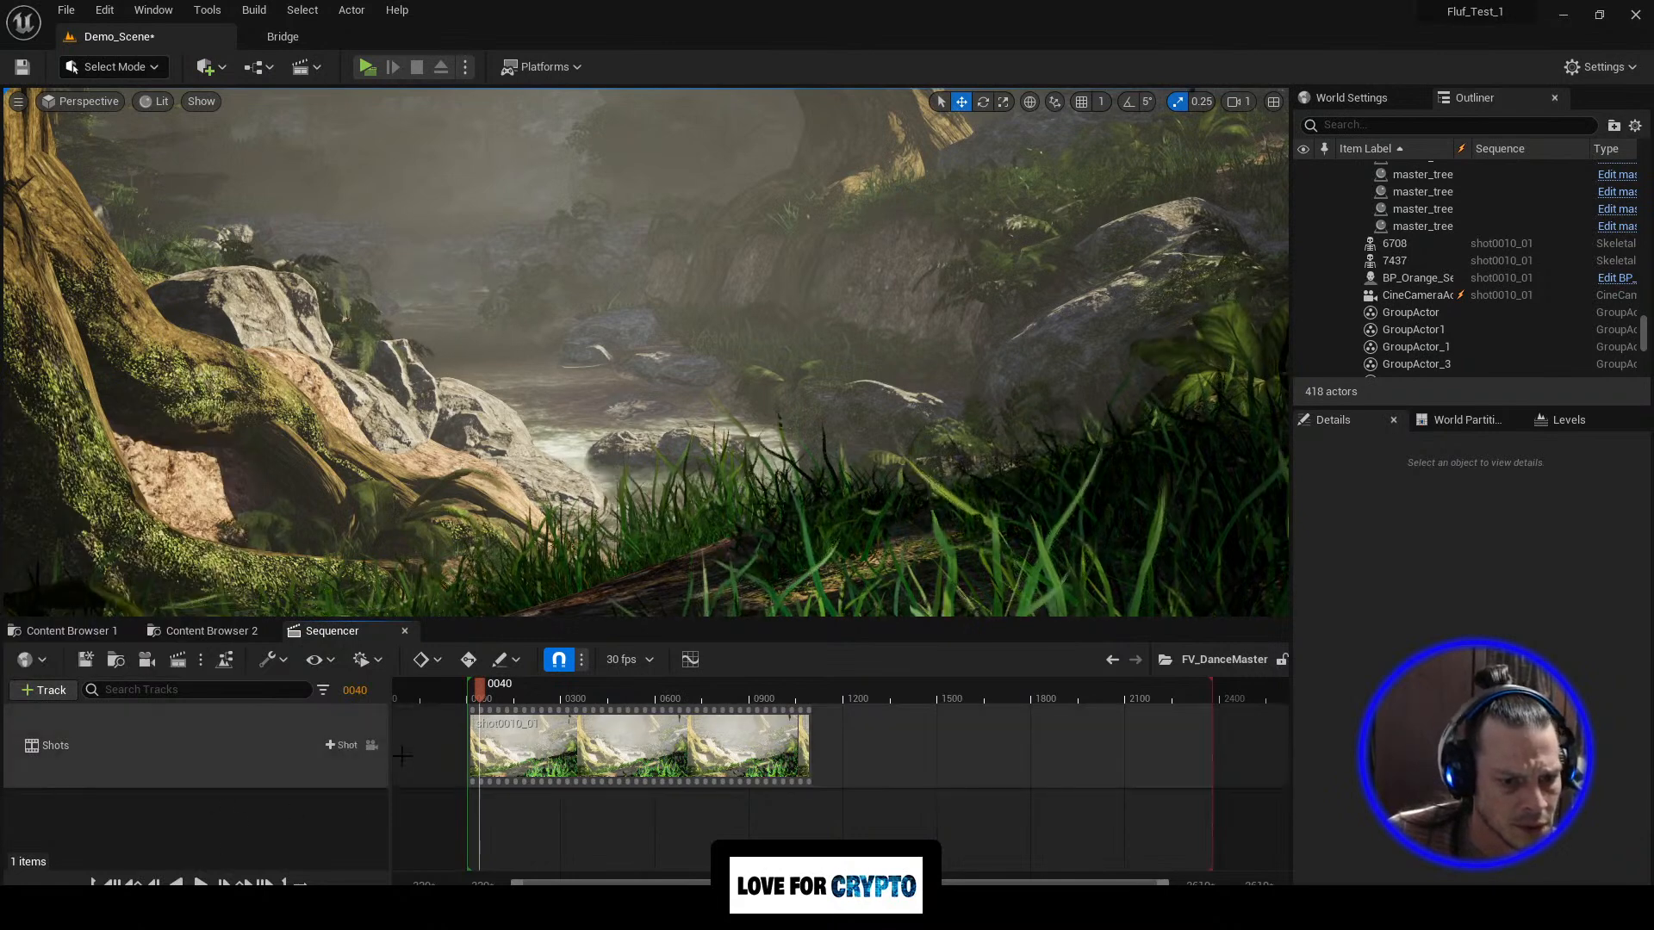
{"action": "left_click", "coordinate": [340, 746]}
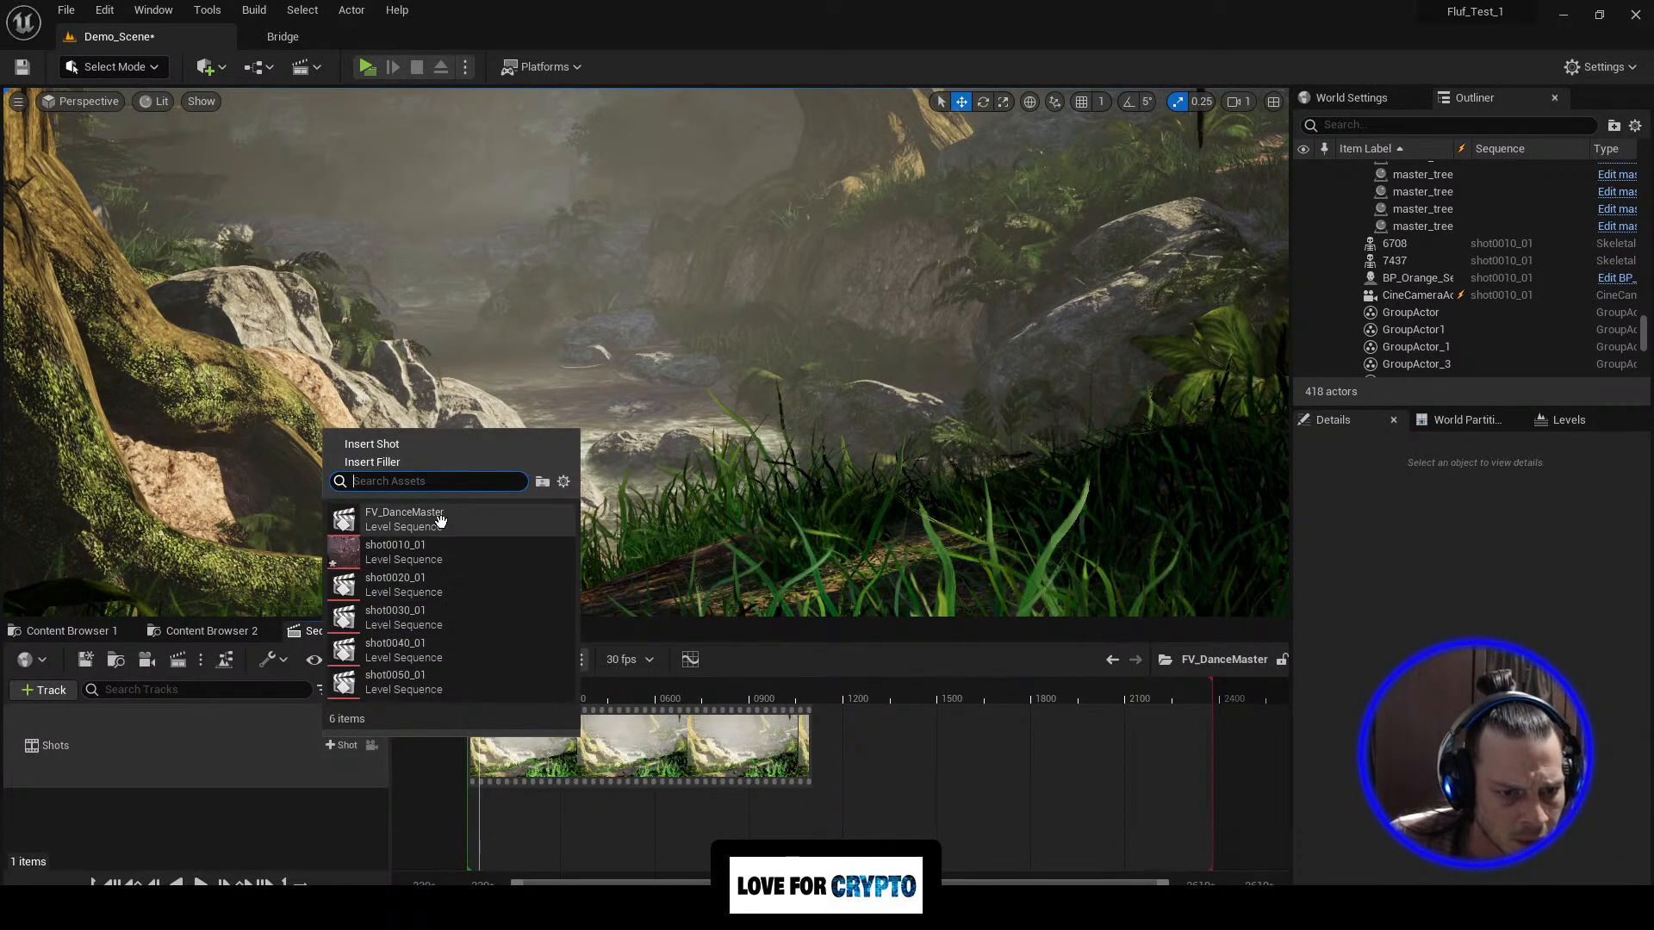
{"action": "left_click", "coordinate": [412, 447]}
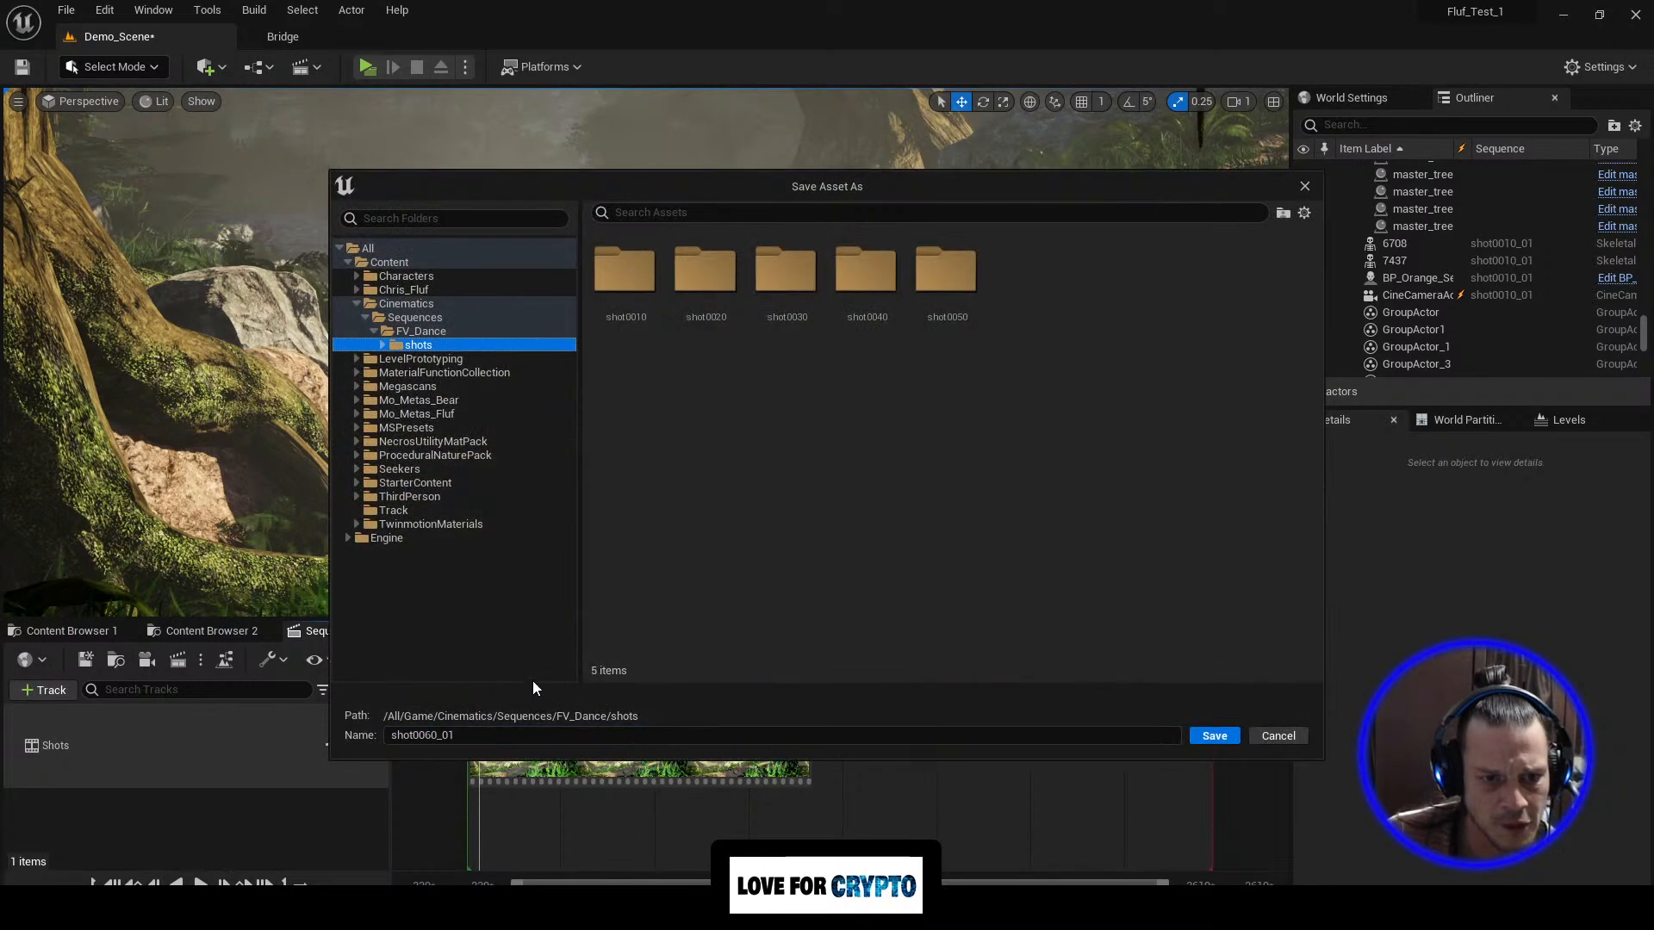
{"action": "left_click", "coordinate": [1215, 737]}
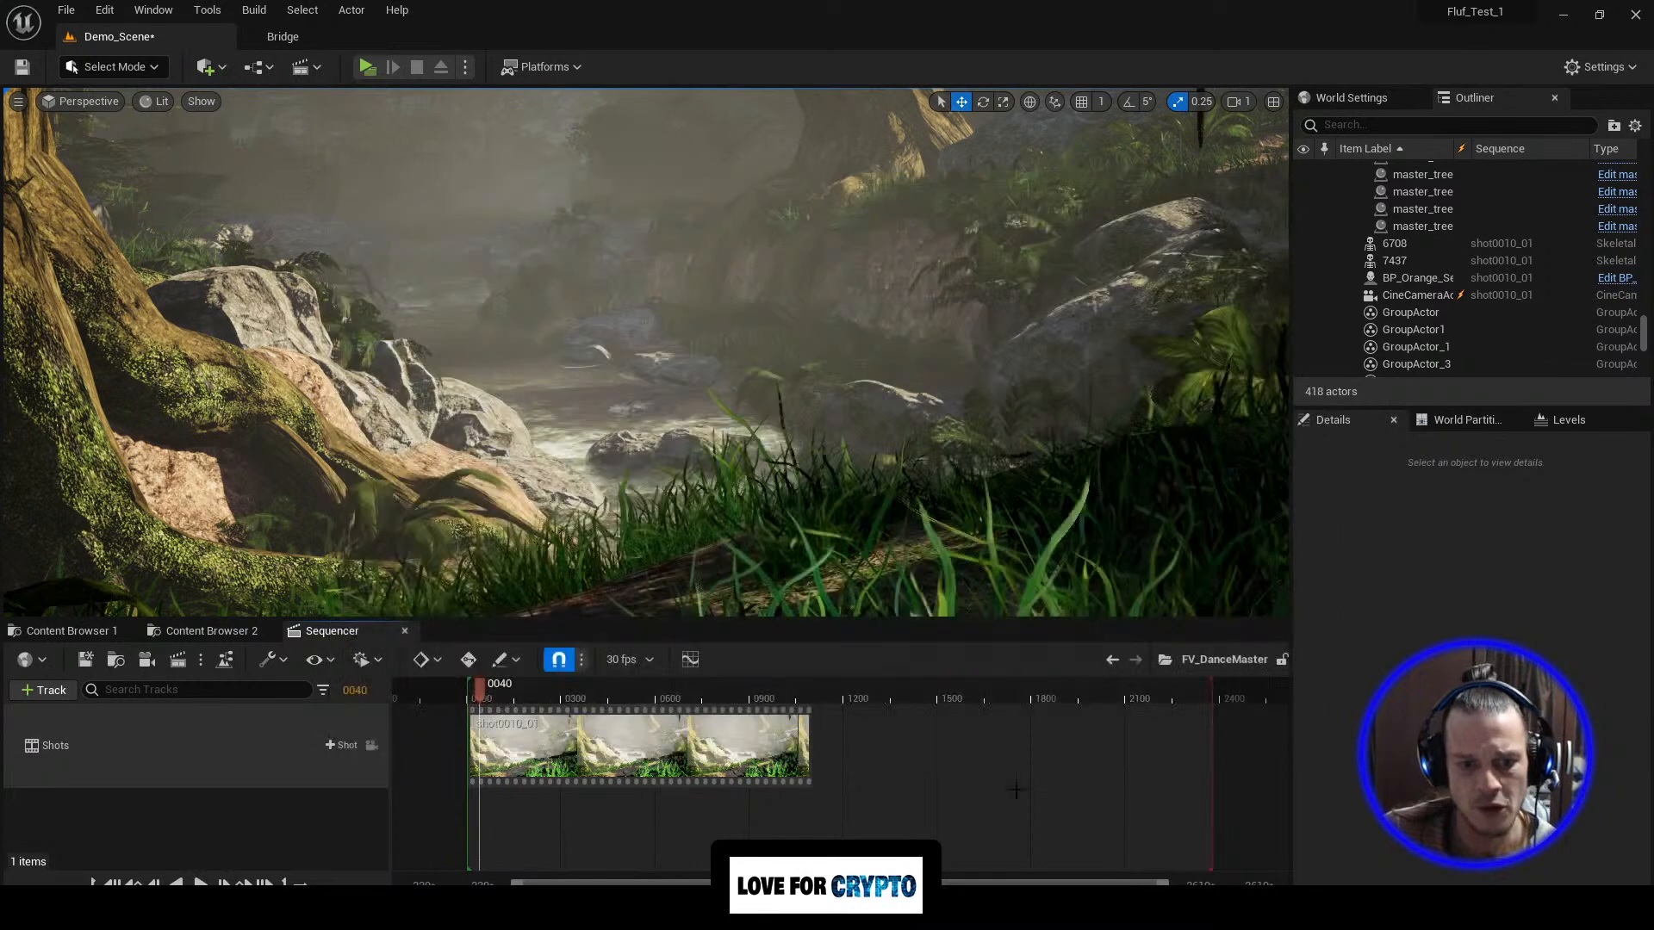
Step: Lengthen shot0060_01 to about 897 frames and place it after the first shot, starting at frame 1170
{"action": "scroll", "coordinate": [585, 797], "scroll_direction": "down", "scroll_amount": 1}
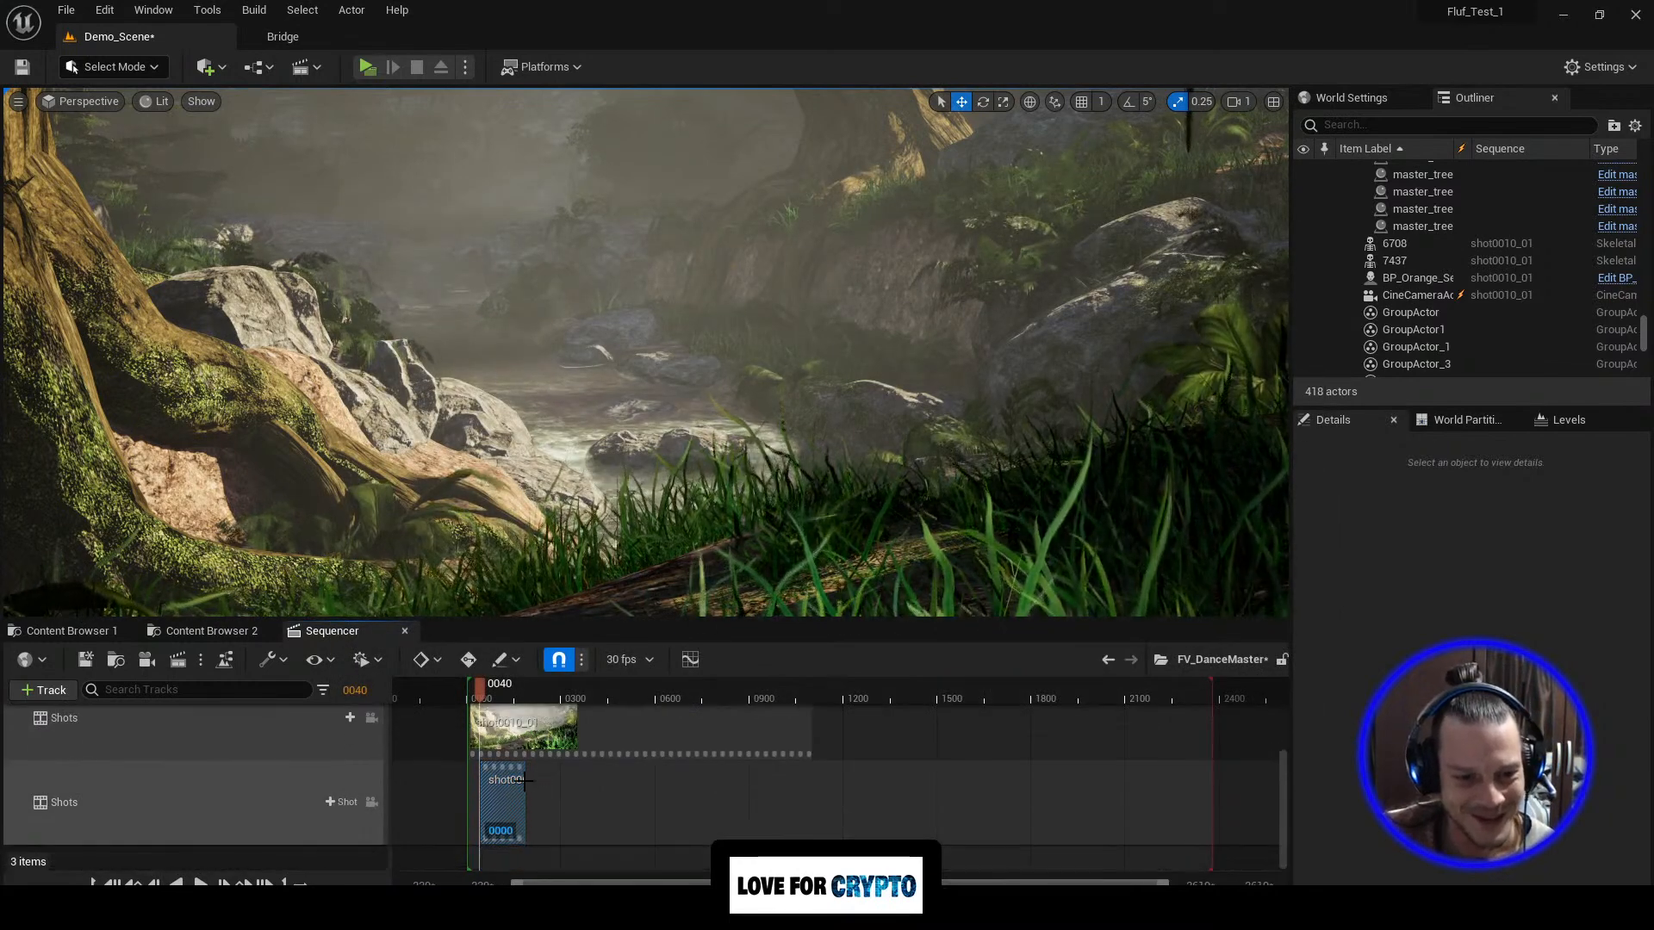
{"action": "left_click_drag", "start_coordinate": [504, 793], "coordinate": [1112, 806]}
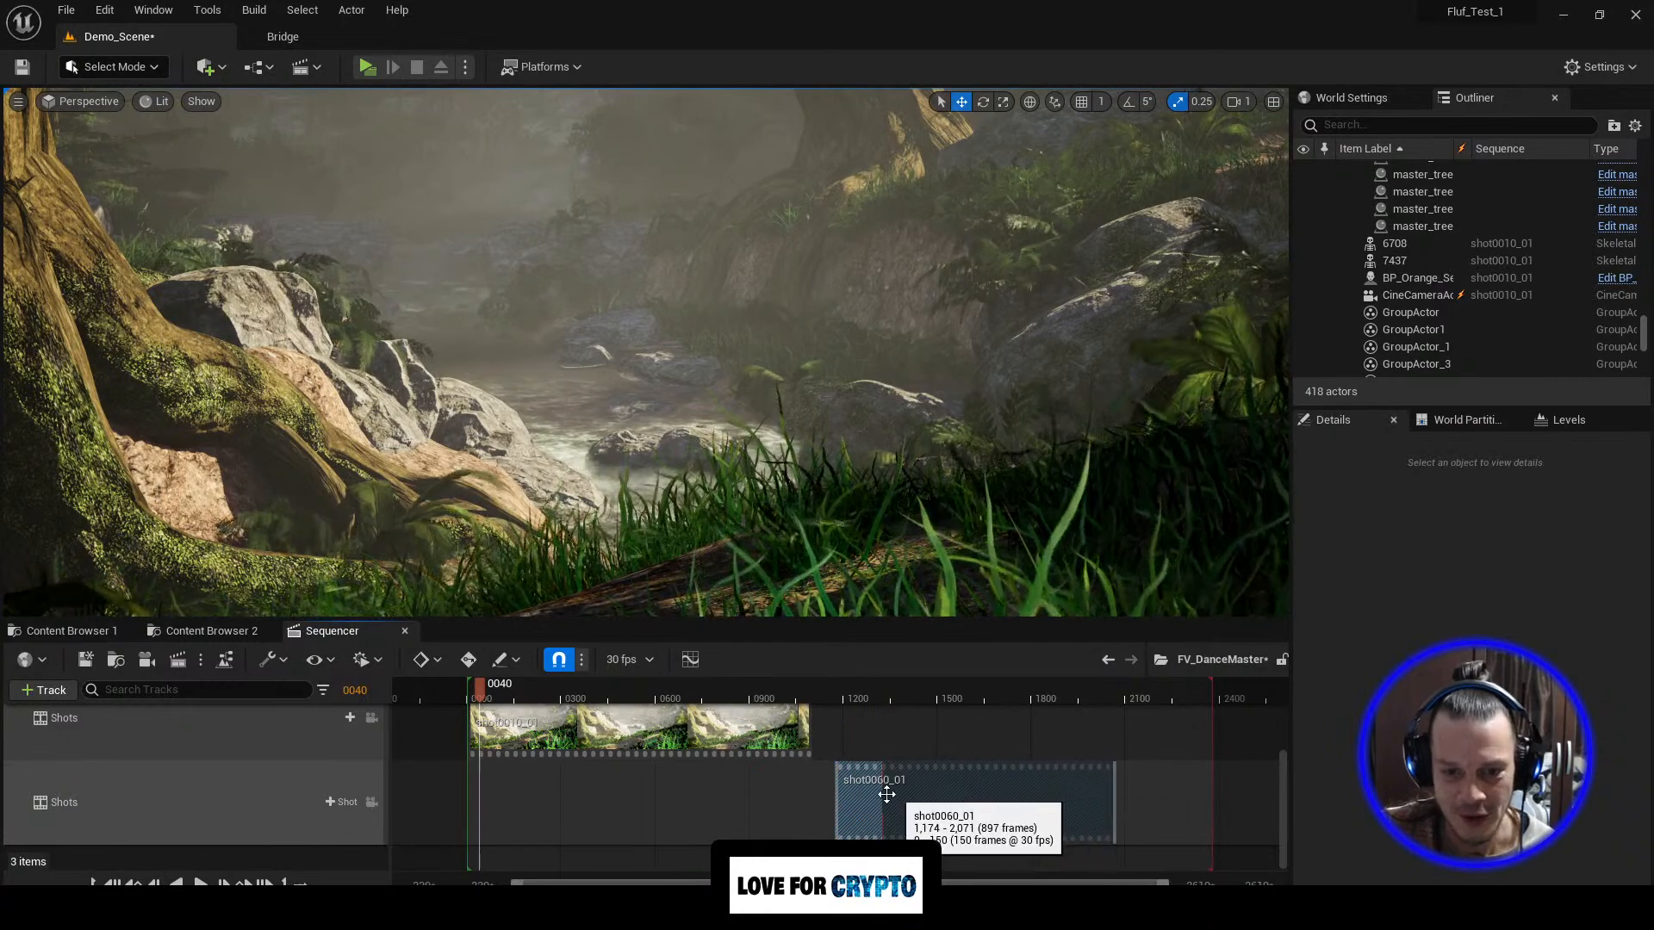
{"action": "left_click_drag", "start_coordinate": [888, 798], "coordinate": [921, 798]}
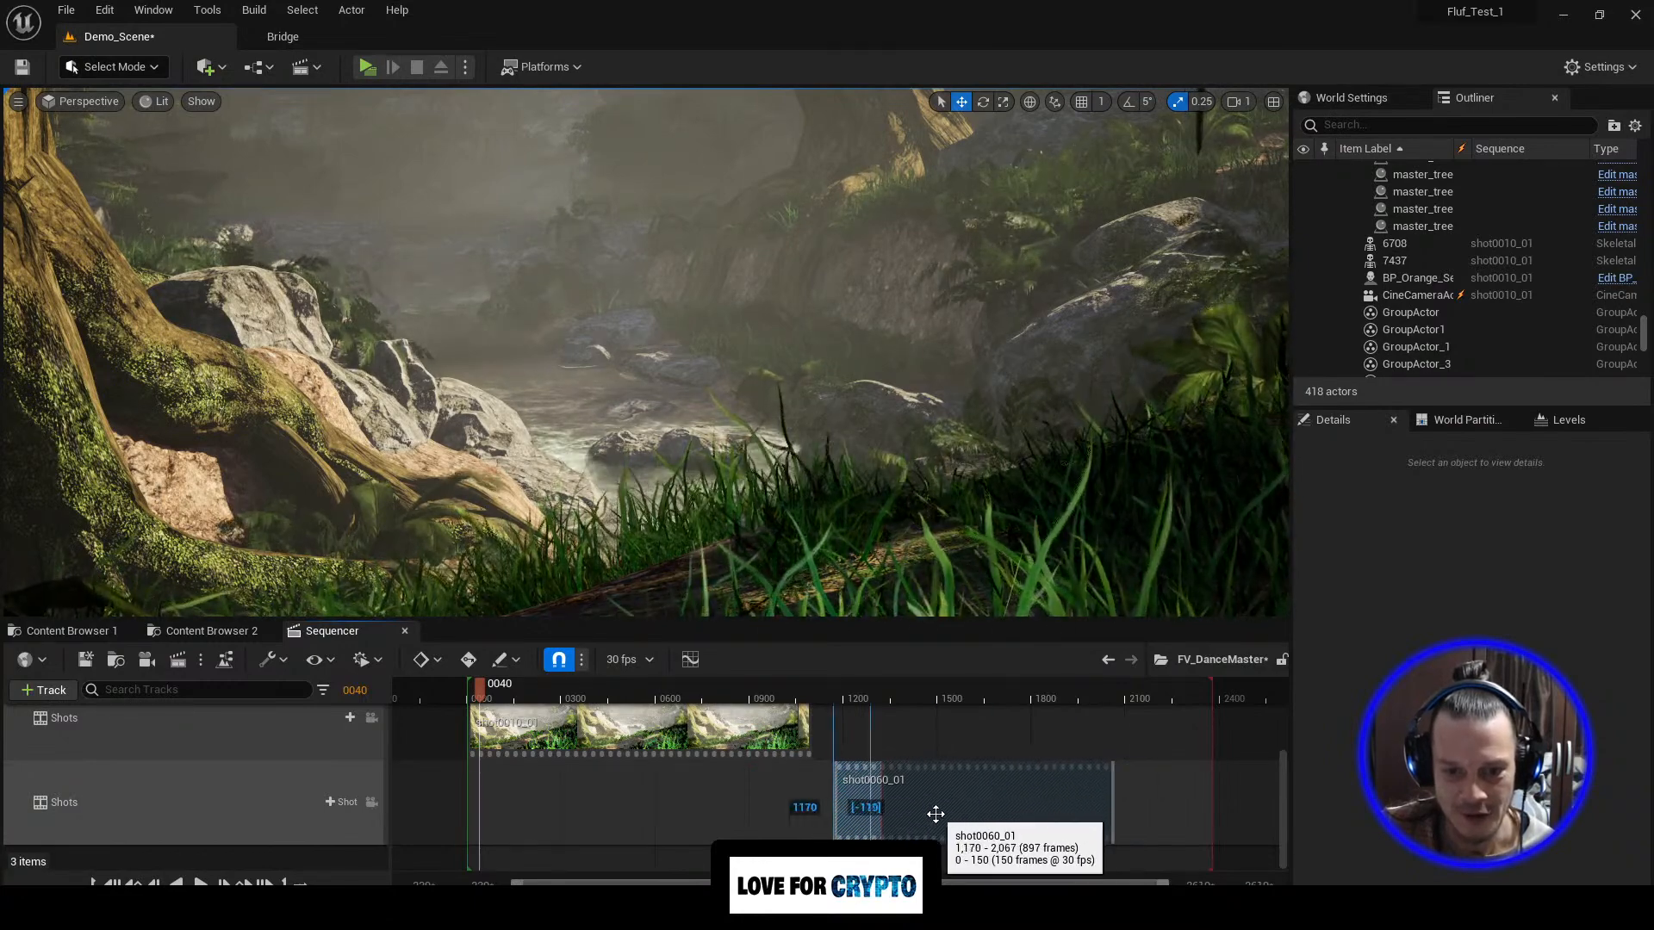
Step: Open shot0060_01 and add the existing CineCameraActor to its sequence
{"action": "double_click", "coordinate": [940, 807]}
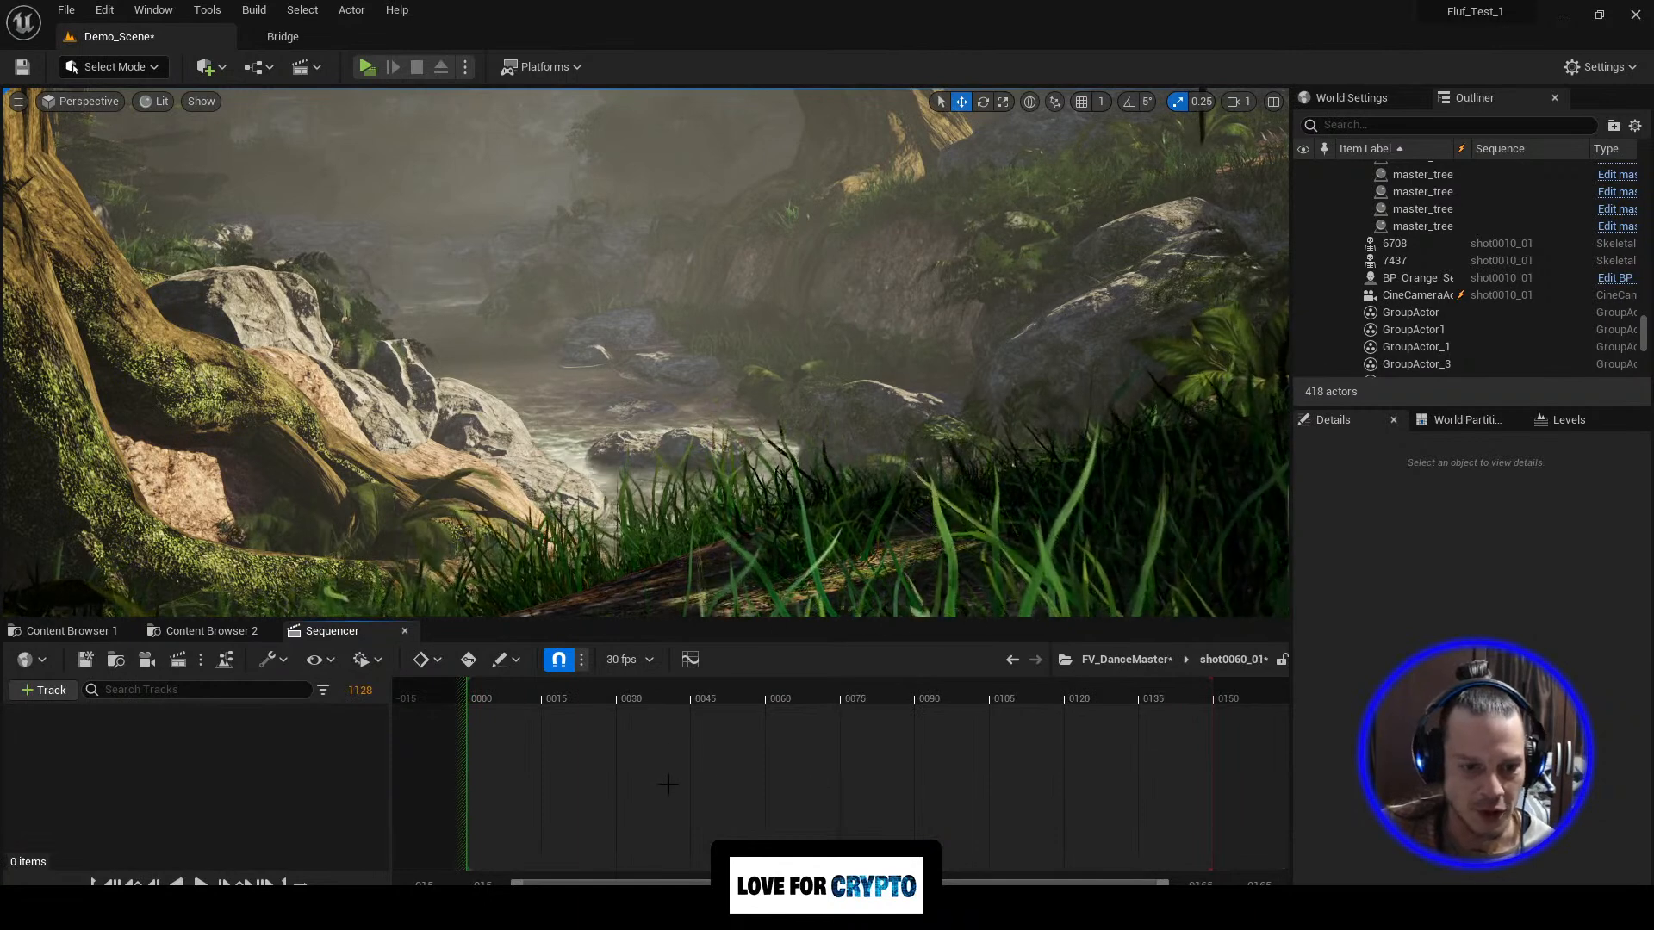
{"action": "left_click", "coordinate": [43, 690]}
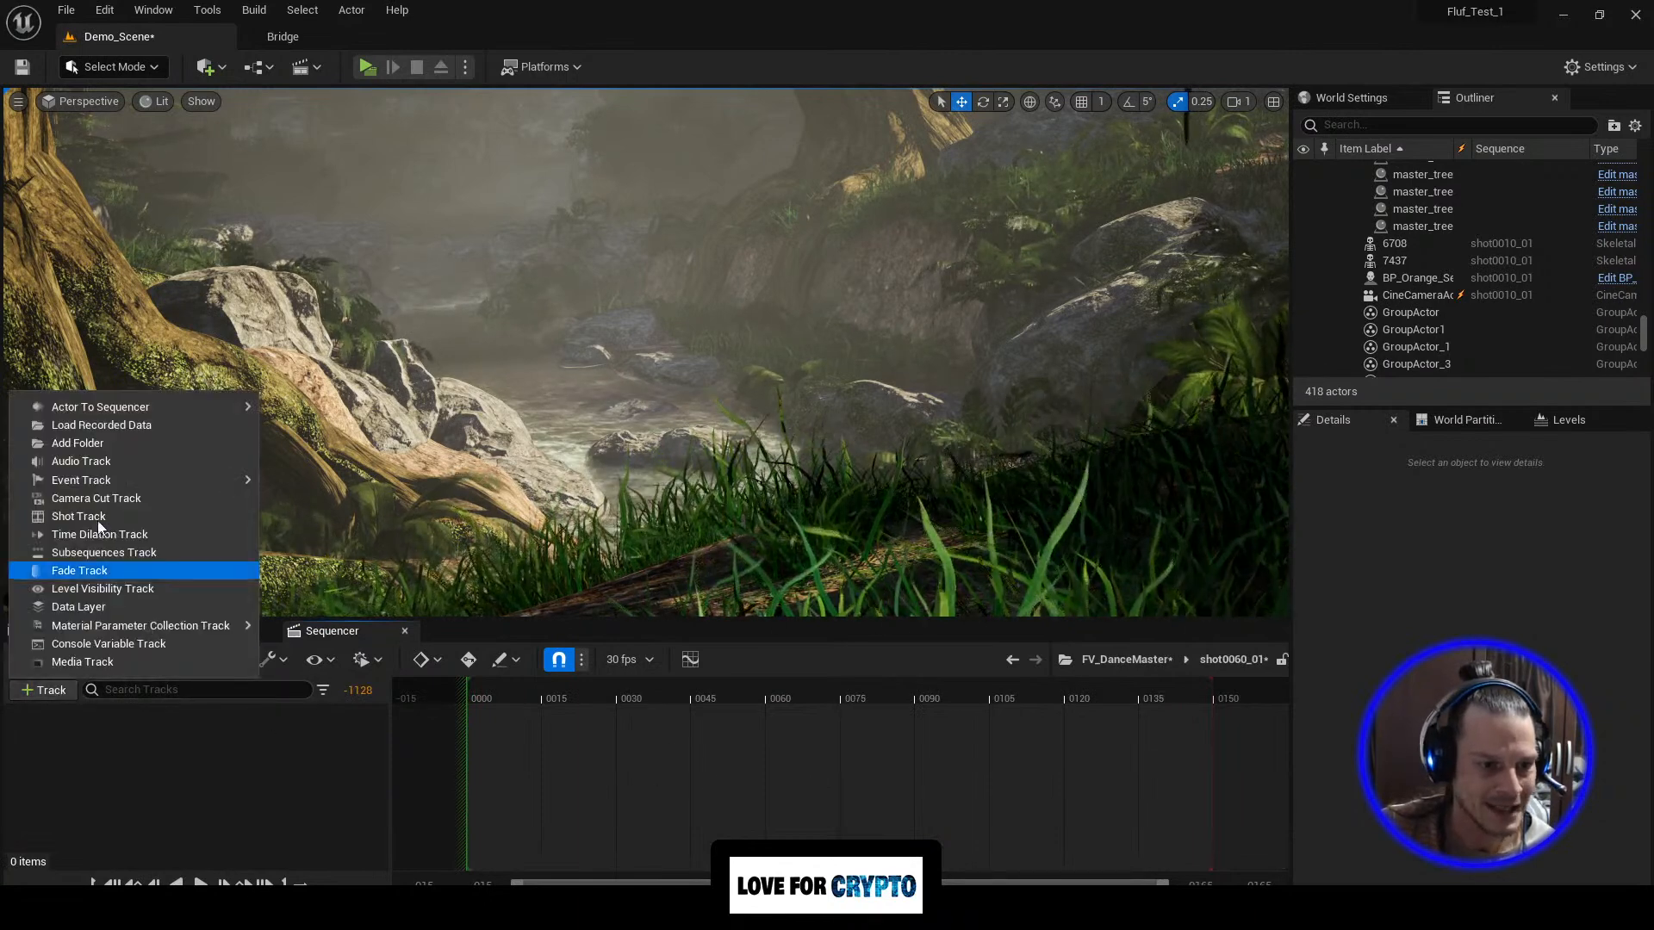
{"action": "mouse_move", "coordinate": [128, 401]}
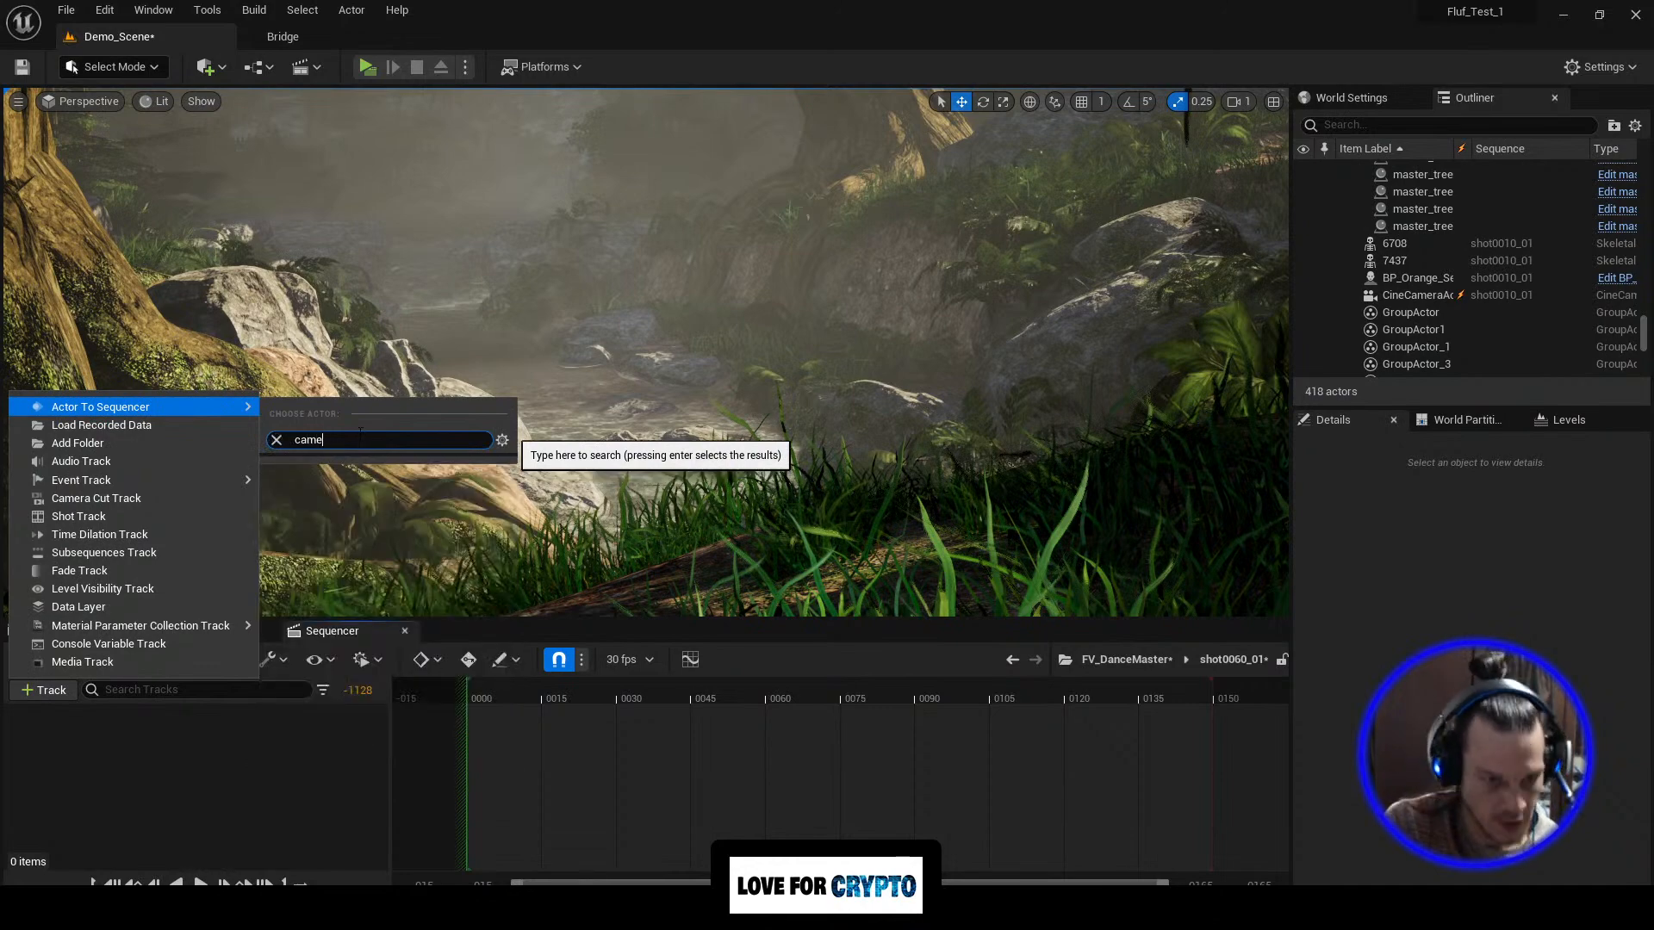
{"action": "left_click", "coordinate": [387, 479]}
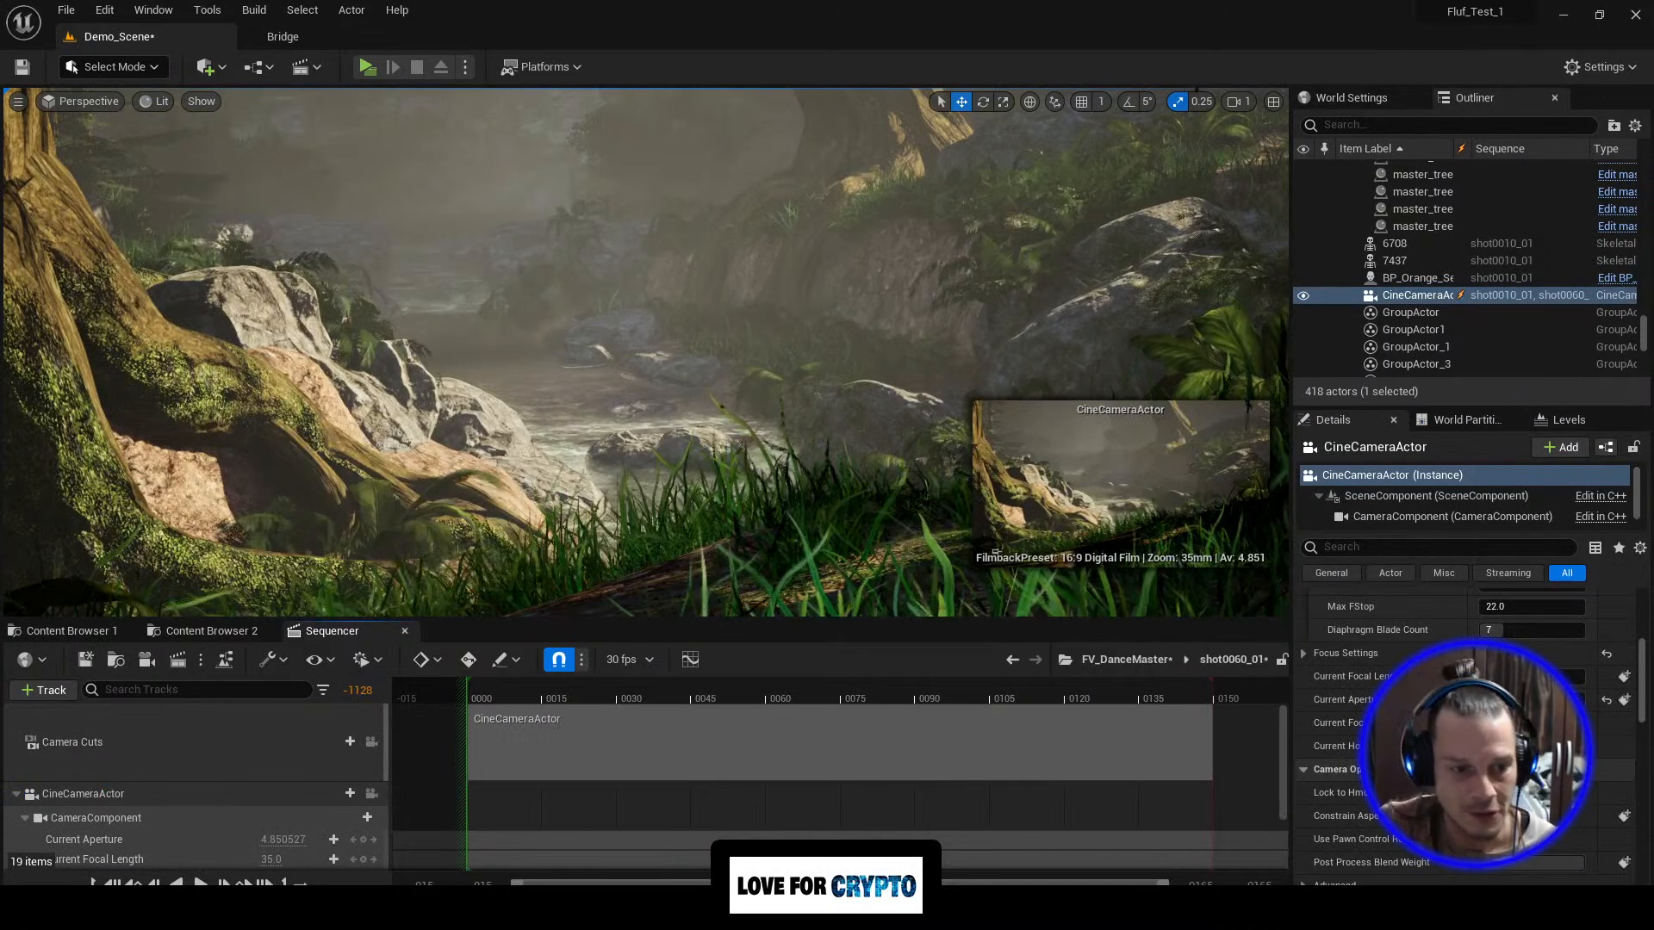
Step: Add the BP_Orange_Seeker actor to the shot0060_01 sequence
{"action": "scroll", "coordinate": [287, 814], "scroll_direction": "down", "scroll_amount": 3}
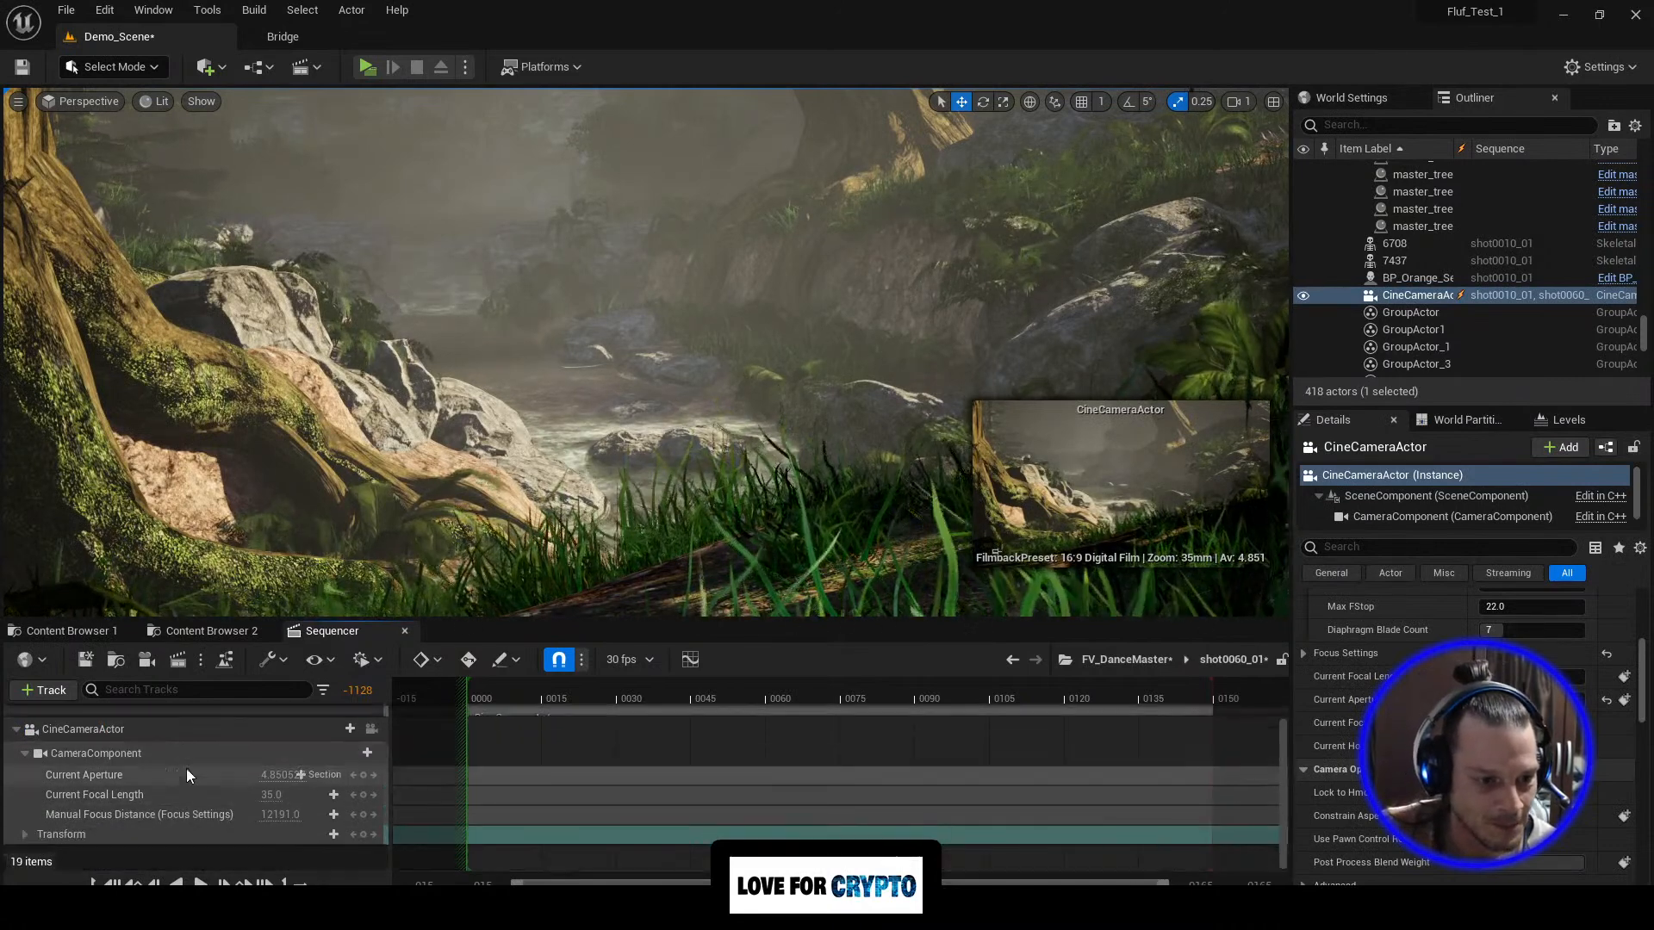
{"action": "left_click", "coordinate": [47, 690]}
{"action": "mouse_move", "coordinate": [110, 414]}
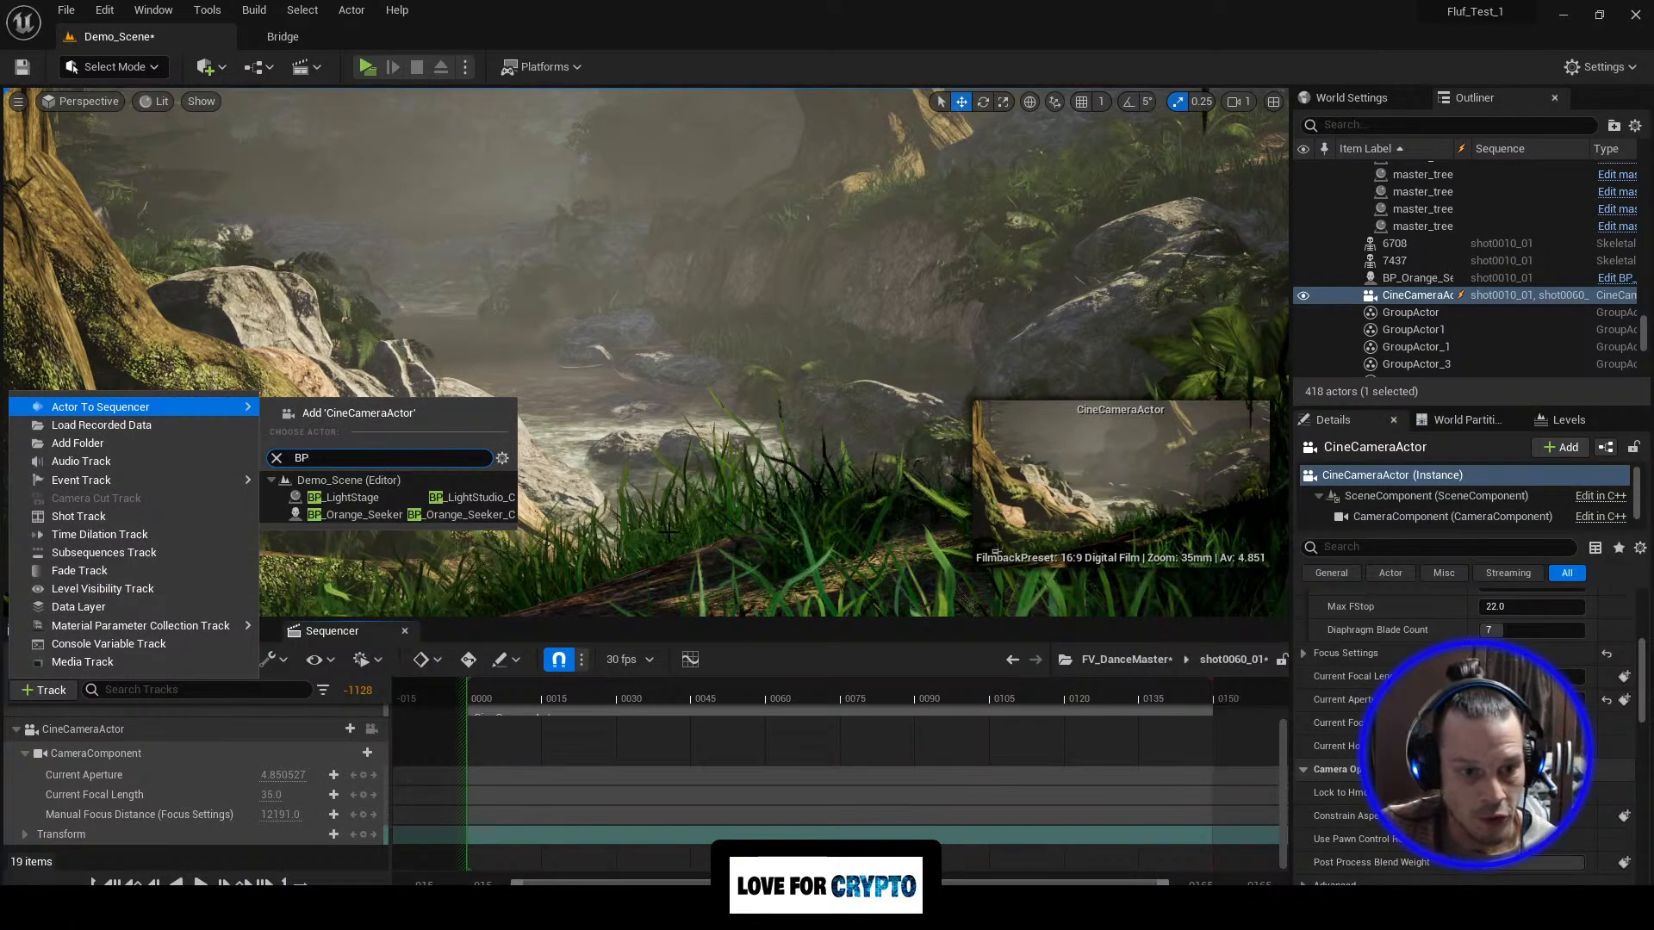
{"action": "left_click", "coordinate": [385, 514]}
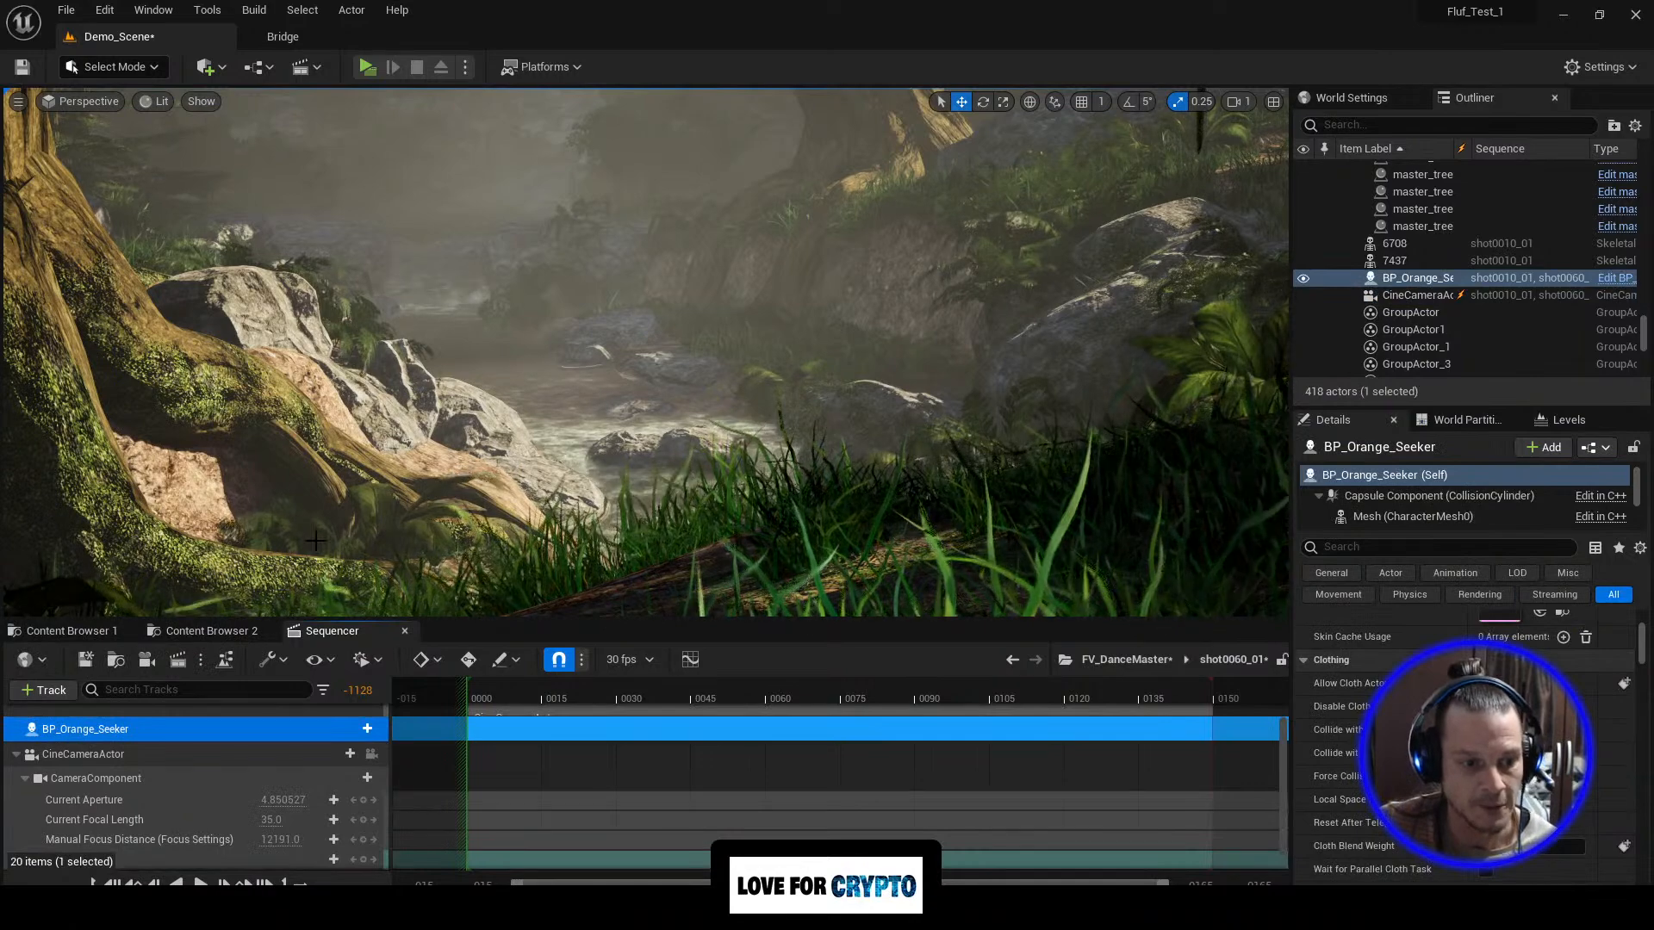
Step: Pilot the CineCameraActor, fly the view to a close-up of the orange seeker robot and scrub the shot's opening frames
{"action": "scroll", "coordinate": [184, 758], "scroll_direction": "down", "scroll_amount": 1}
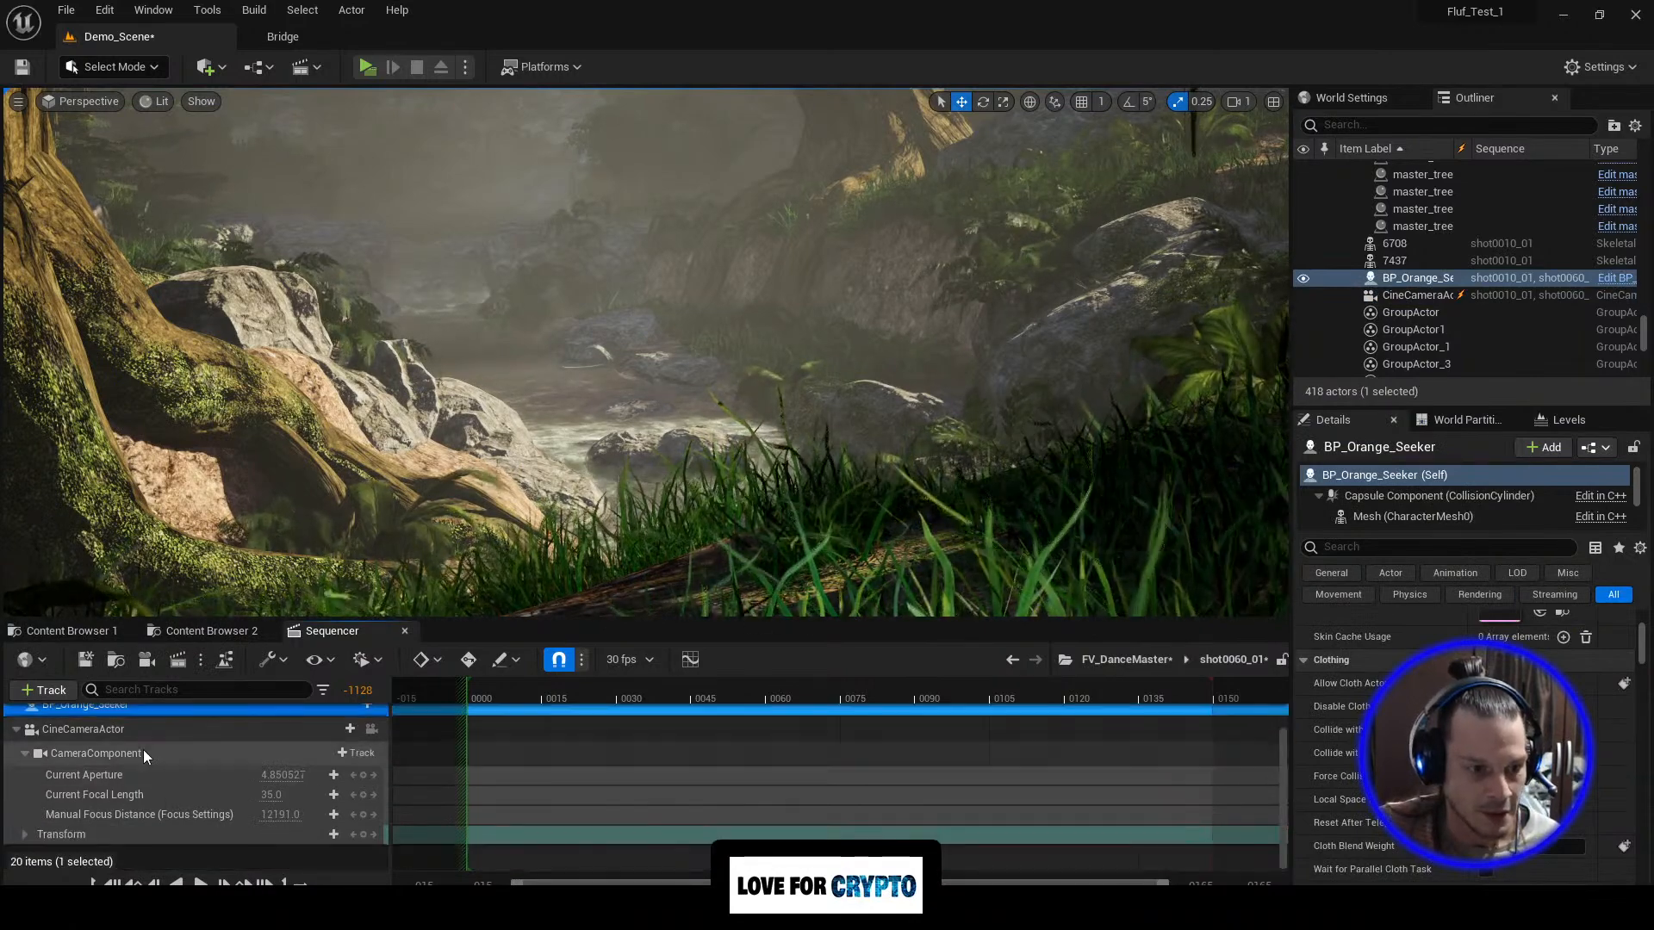
{"action": "left_click", "coordinate": [372, 729]}
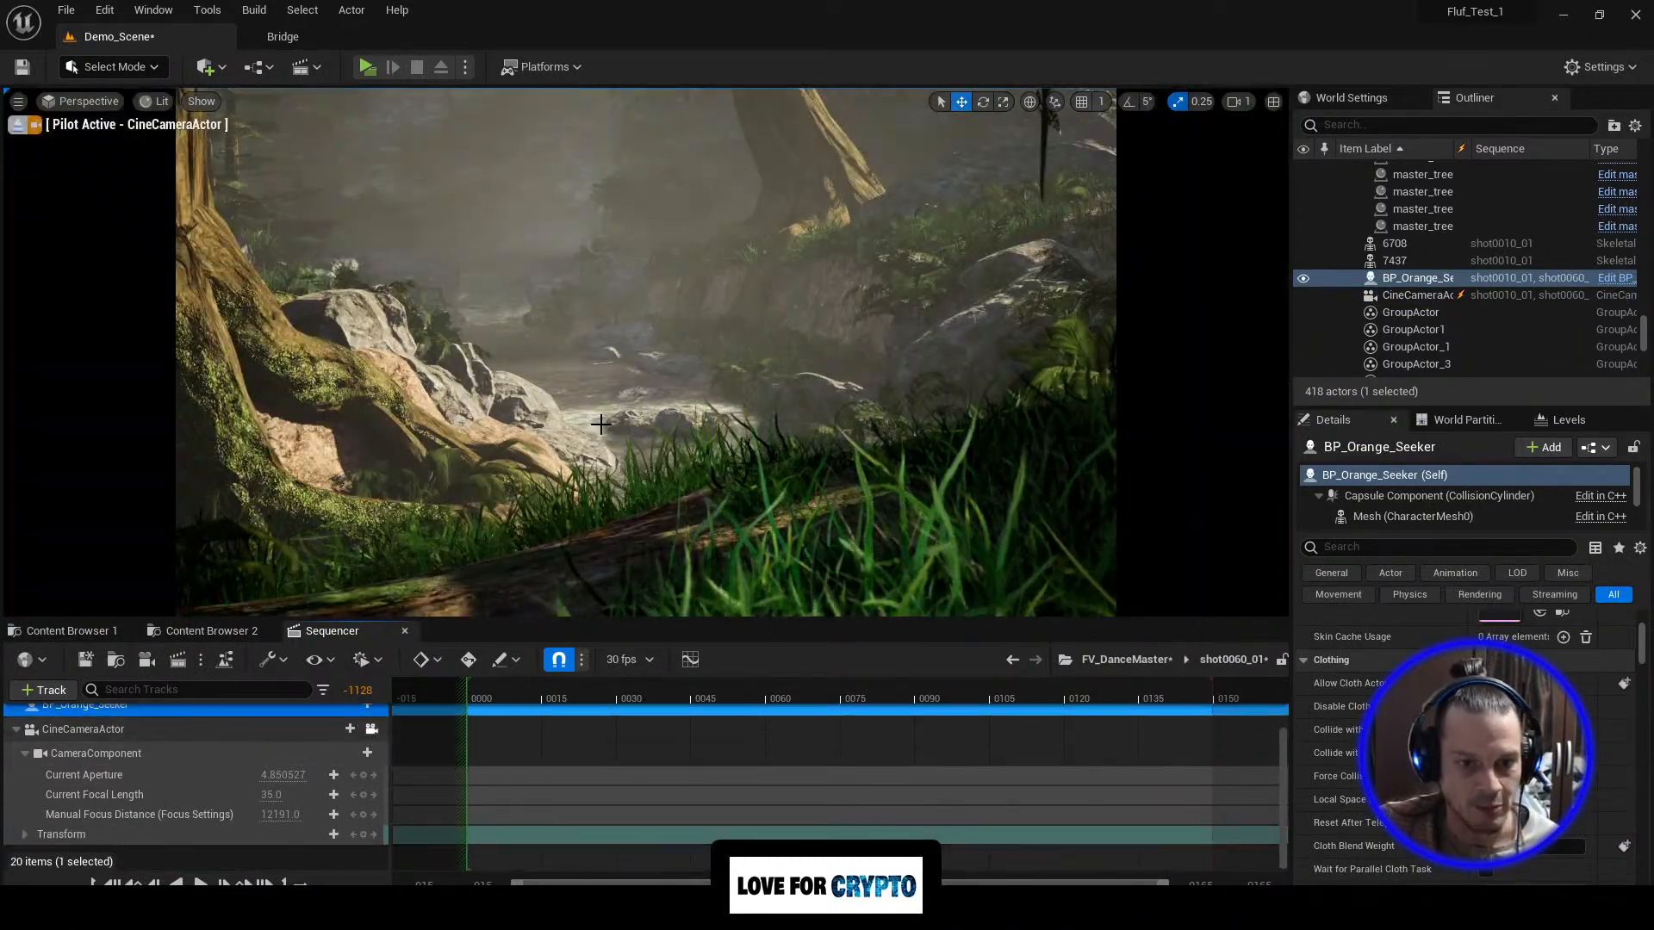
{"action": "right_click_drag", "start_coordinate": [647, 353], "coordinate": [642, 307]}
{"action": "left_click", "coordinate": [479, 696]}
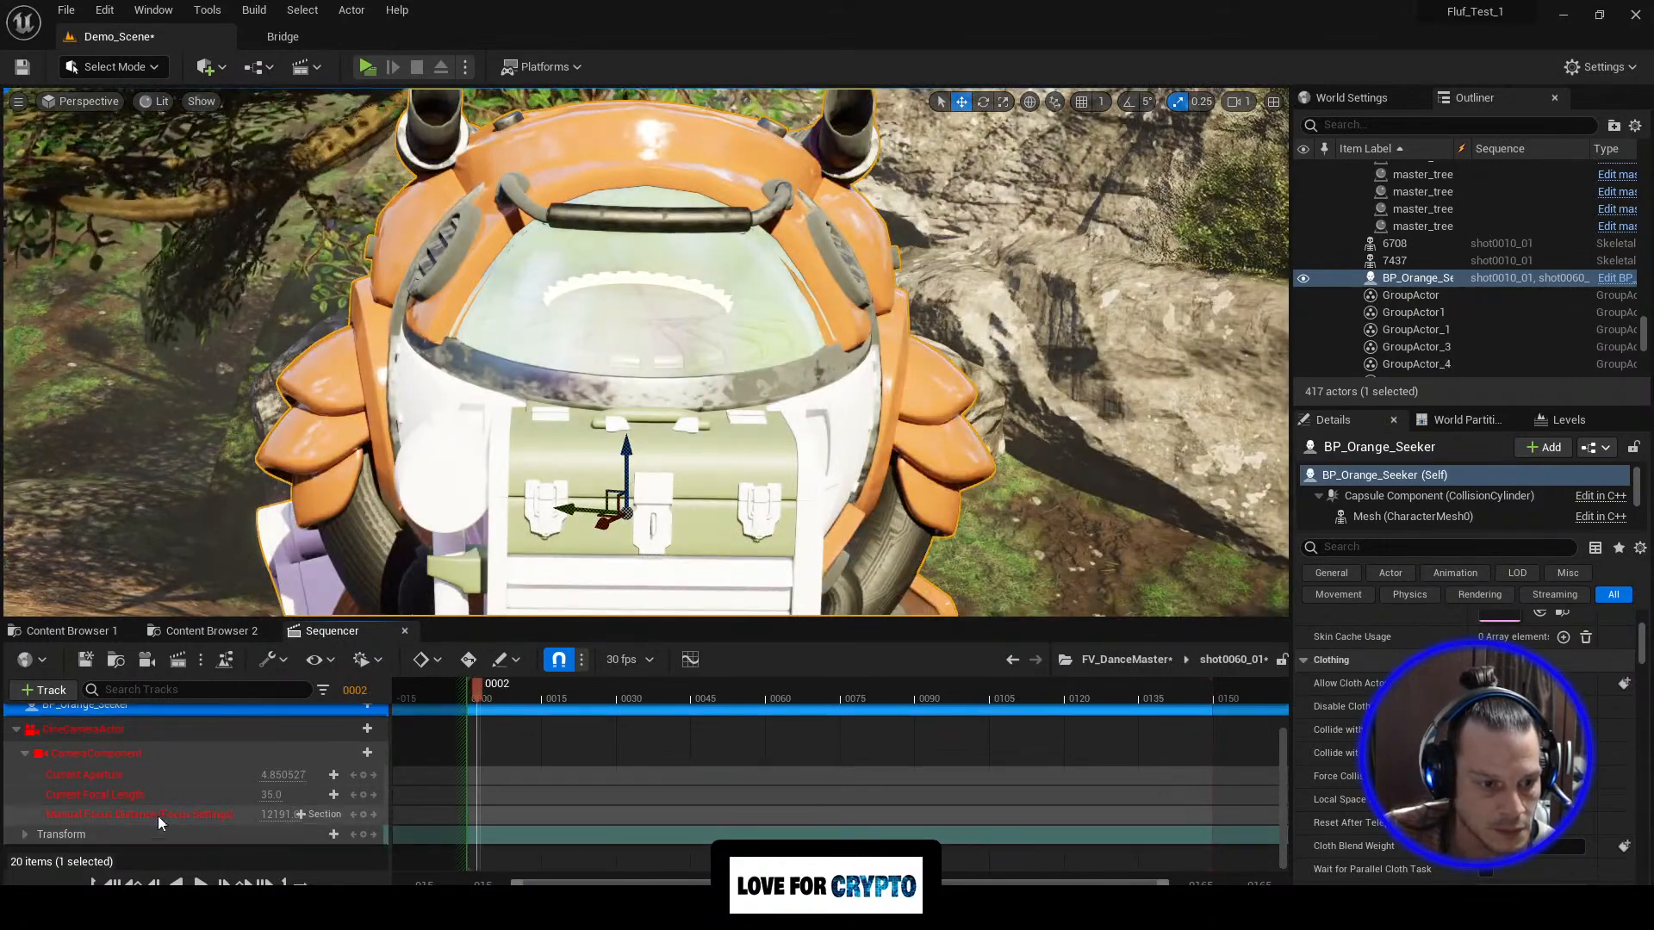
{"action": "left_click_drag", "start_coordinate": [479, 696], "coordinate": [544, 674]}
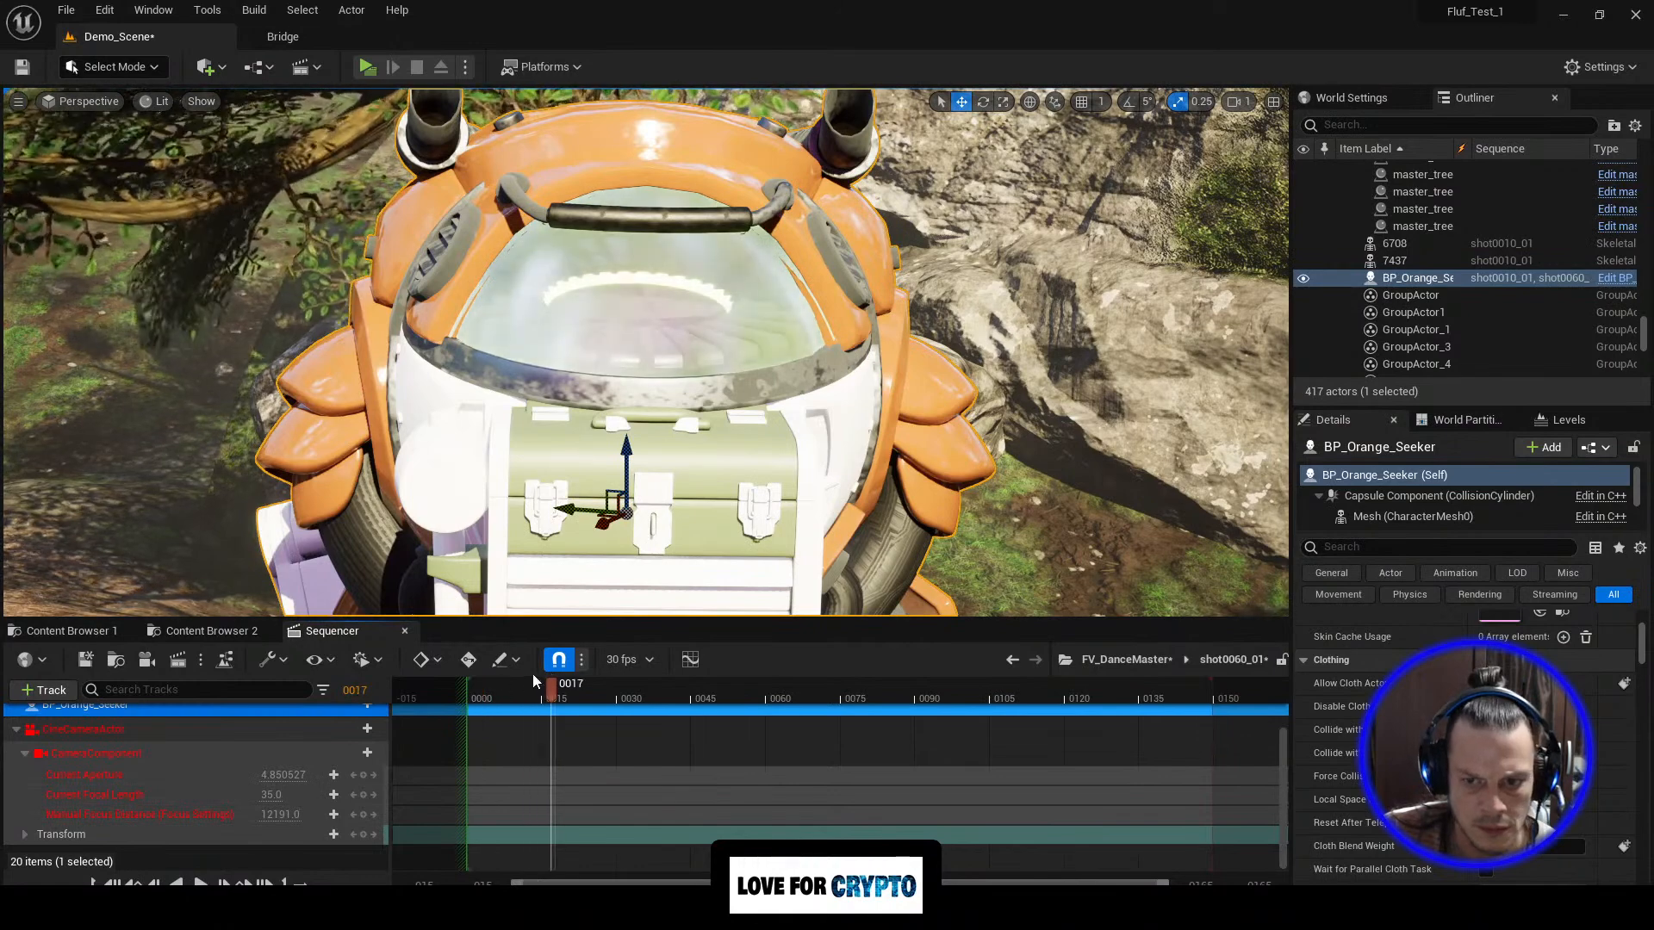
Step: Key the camera's aperture, focal length, manual focus distance and transform at frame 1
{"action": "left_click", "coordinate": [364, 775]}
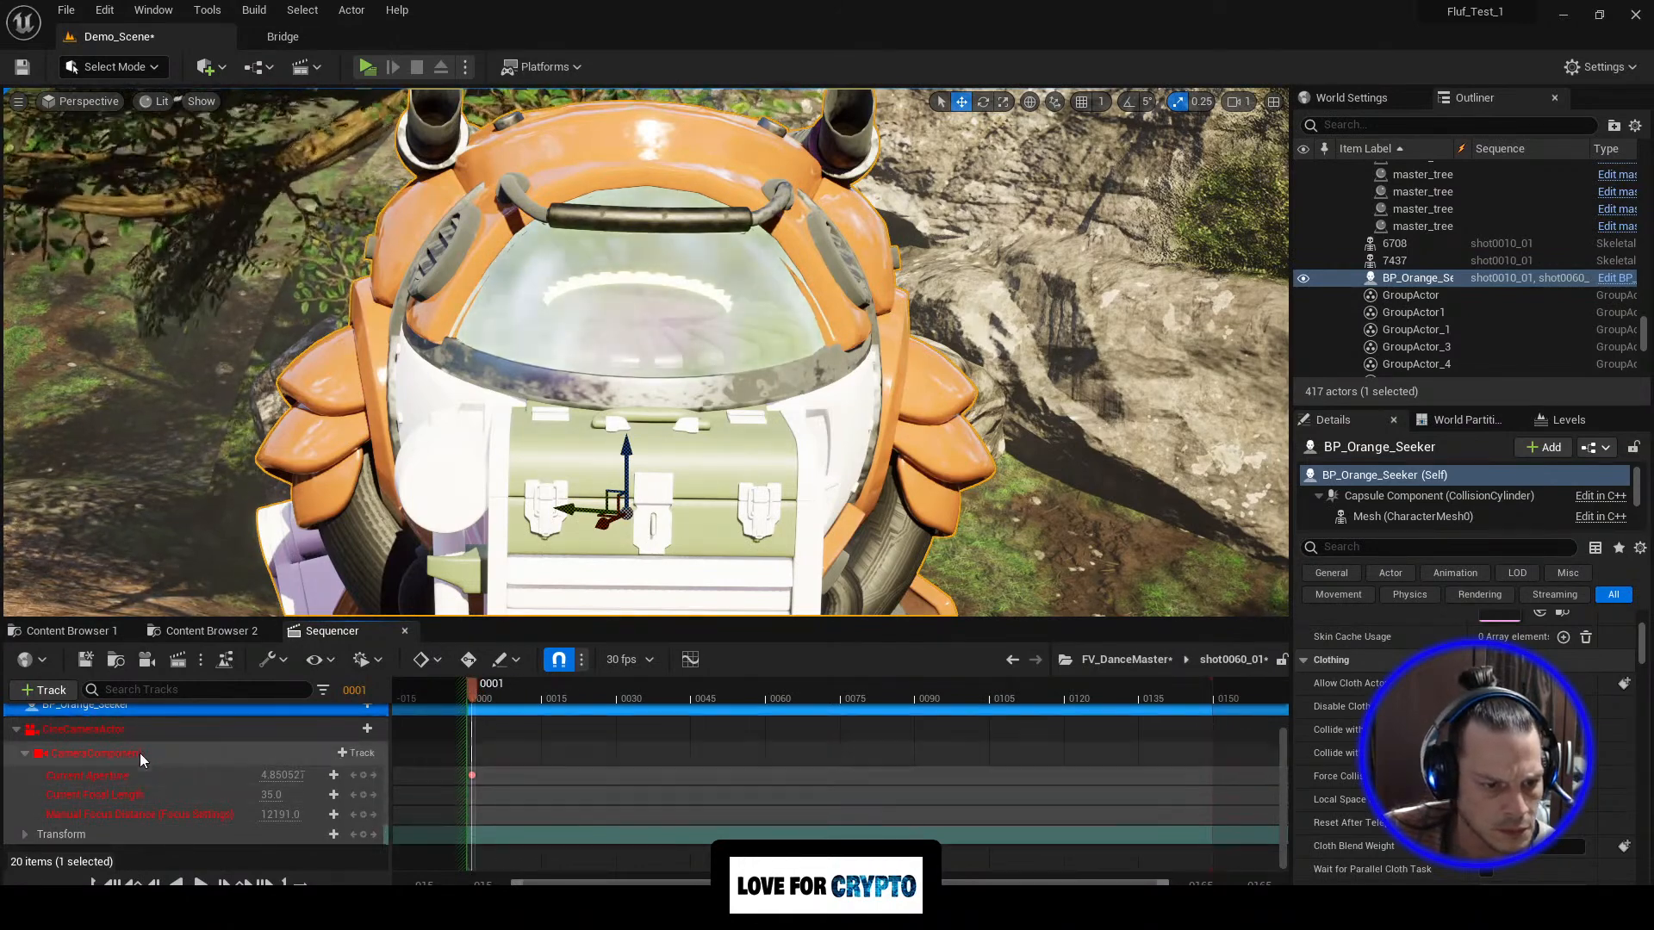
{"action": "left_click", "coordinate": [121, 730]}
{"action": "scroll", "coordinate": [148, 799], "scroll_direction": "up", "scroll_amount": 2}
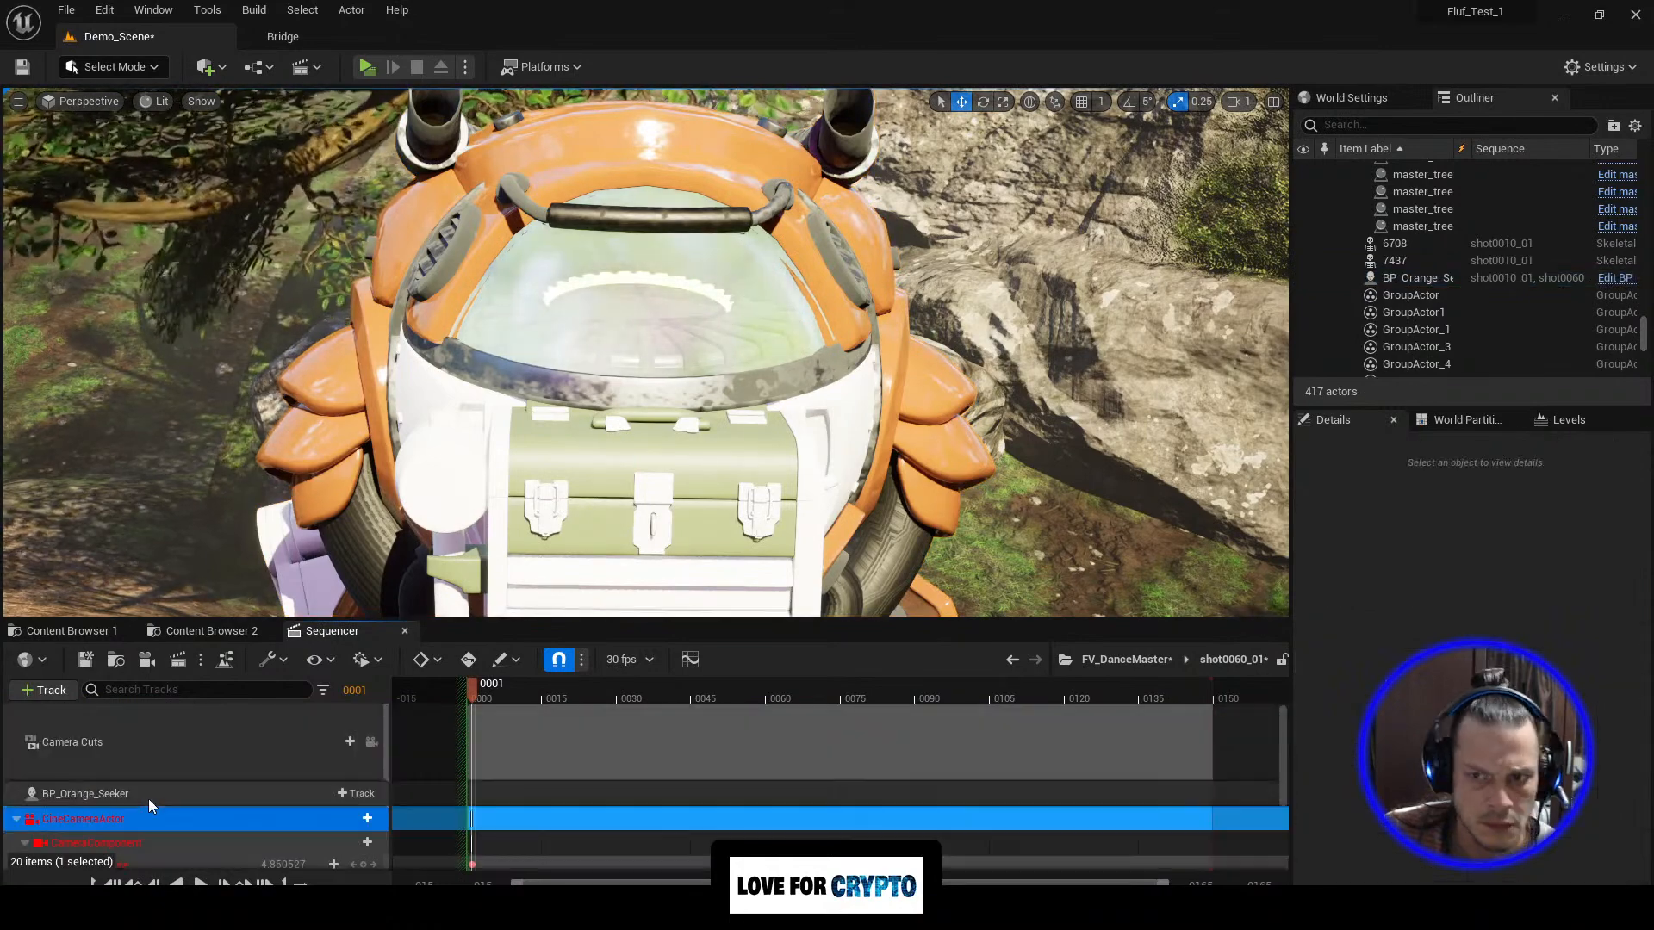
{"action": "scroll", "coordinate": [149, 798], "scroll_direction": "down", "scroll_amount": 2}
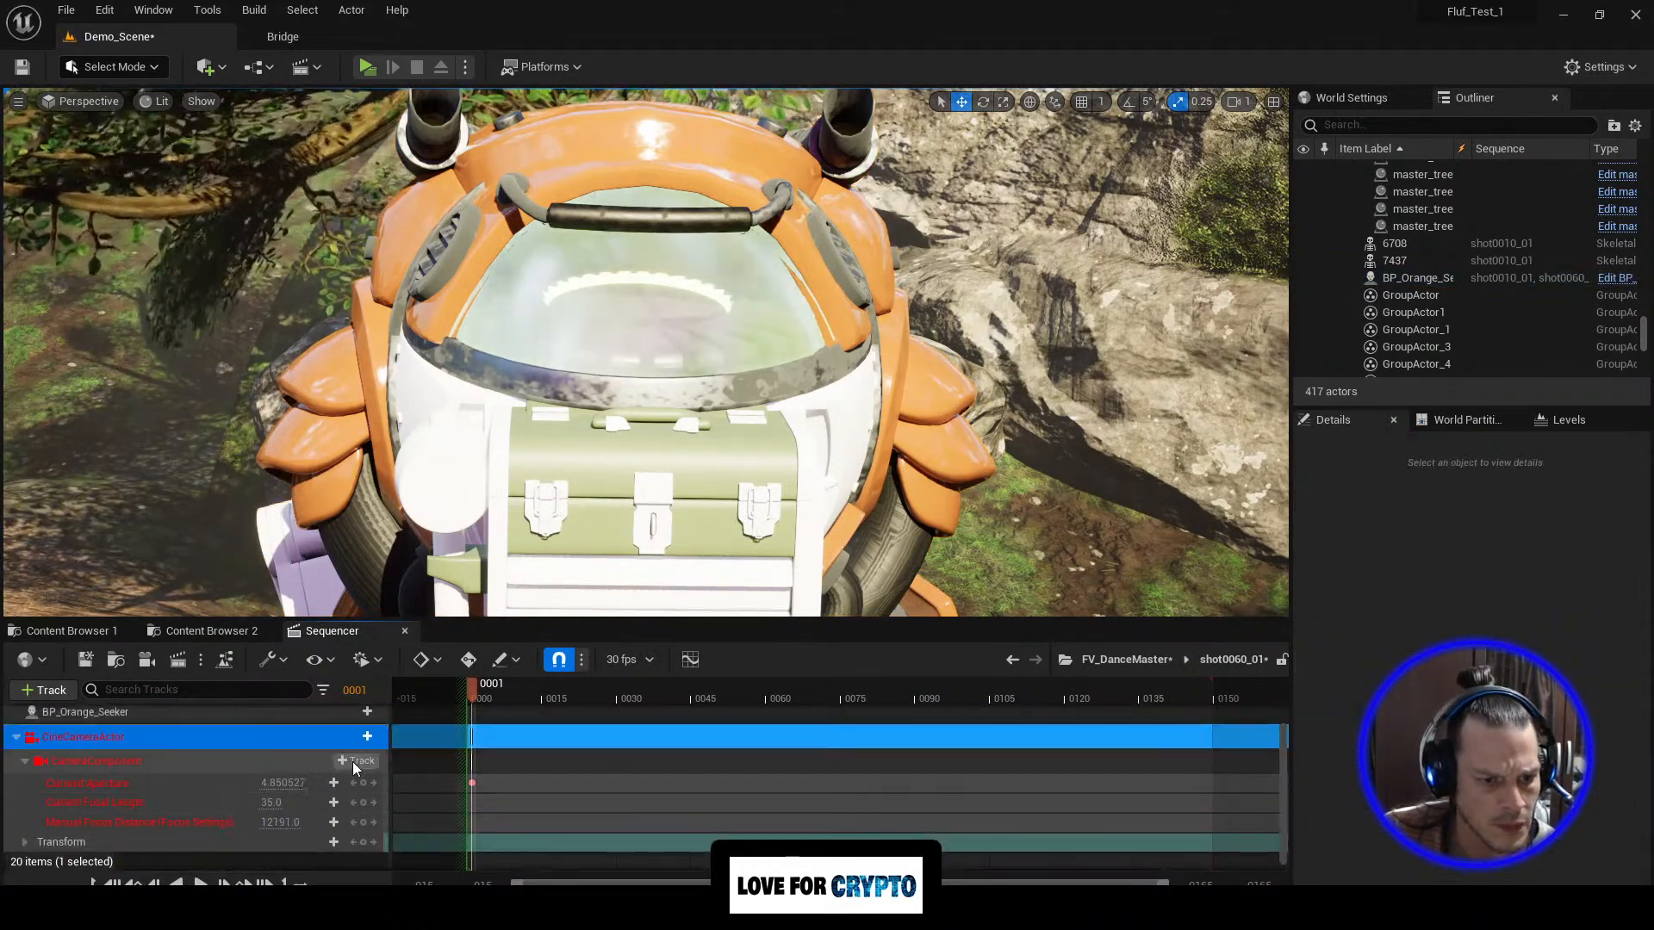
{"action": "left_click", "coordinate": [363, 802]}
{"action": "left_click", "coordinate": [363, 822]}
{"action": "left_click", "coordinate": [363, 842]}
{"action": "scroll", "coordinate": [209, 834], "scroll_direction": "down", "scroll_amount": 1}
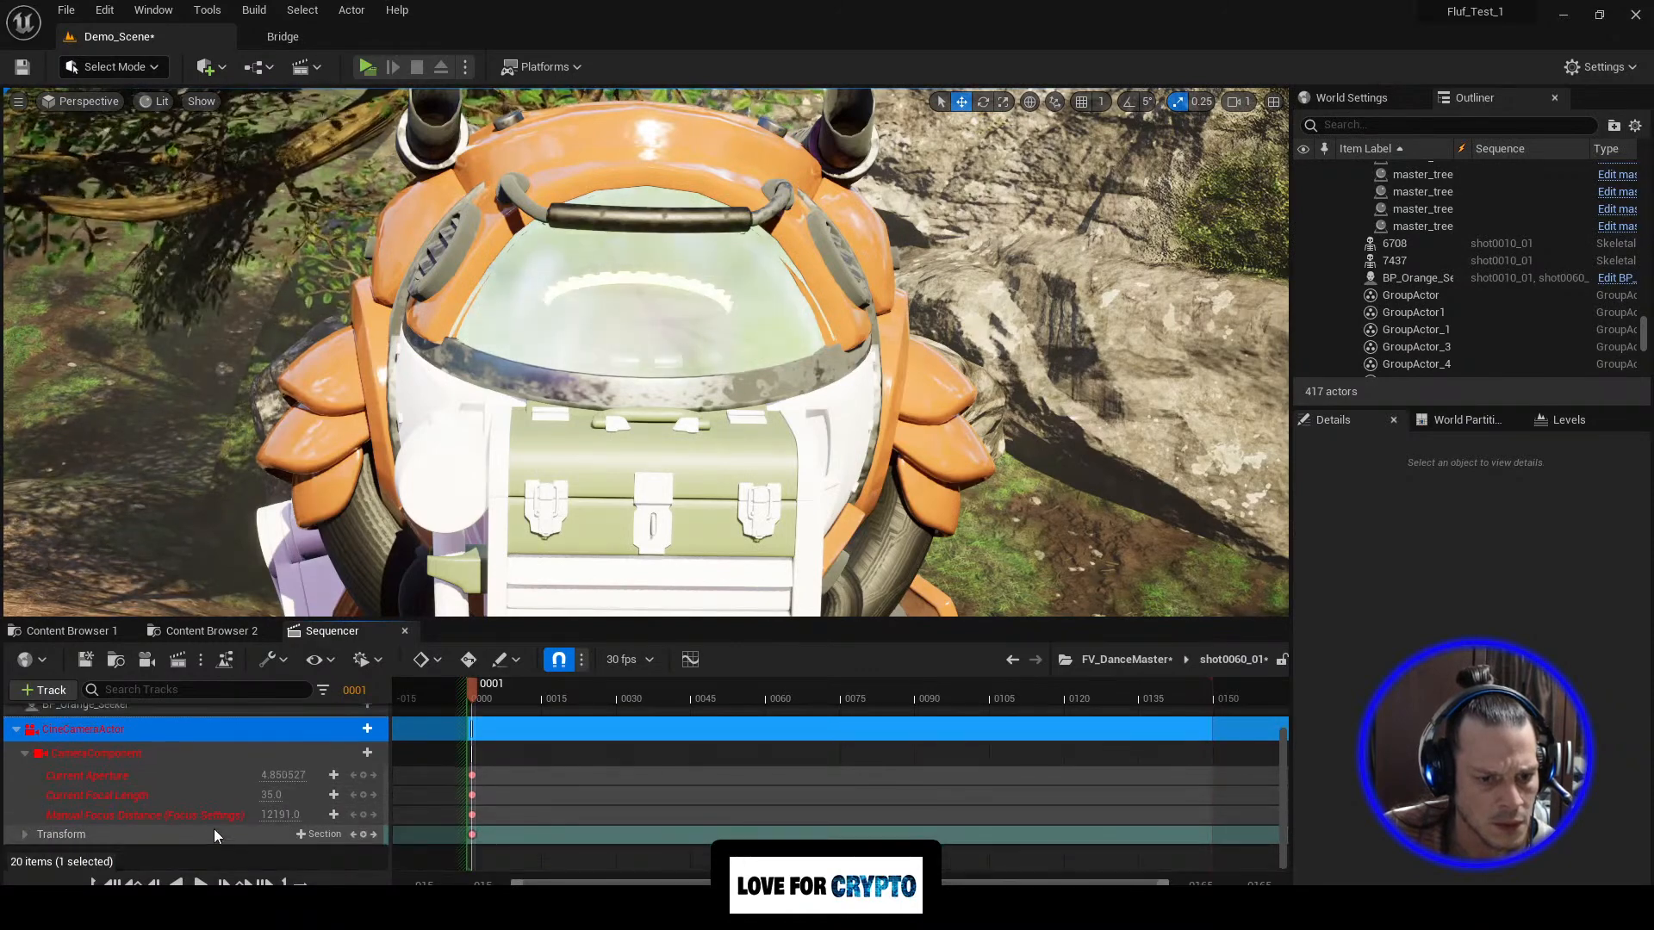
Step: Reframe the view on the robot's side at frame 18 and key the camera's transform, focus distance, focal length and aperture
{"action": "left_click_drag", "start_coordinate": [474, 688], "coordinate": [559, 688]}
{"action": "right_click_drag", "start_coordinate": [646, 353], "coordinate": [636, 303]}
{"action": "key", "text": "a"}
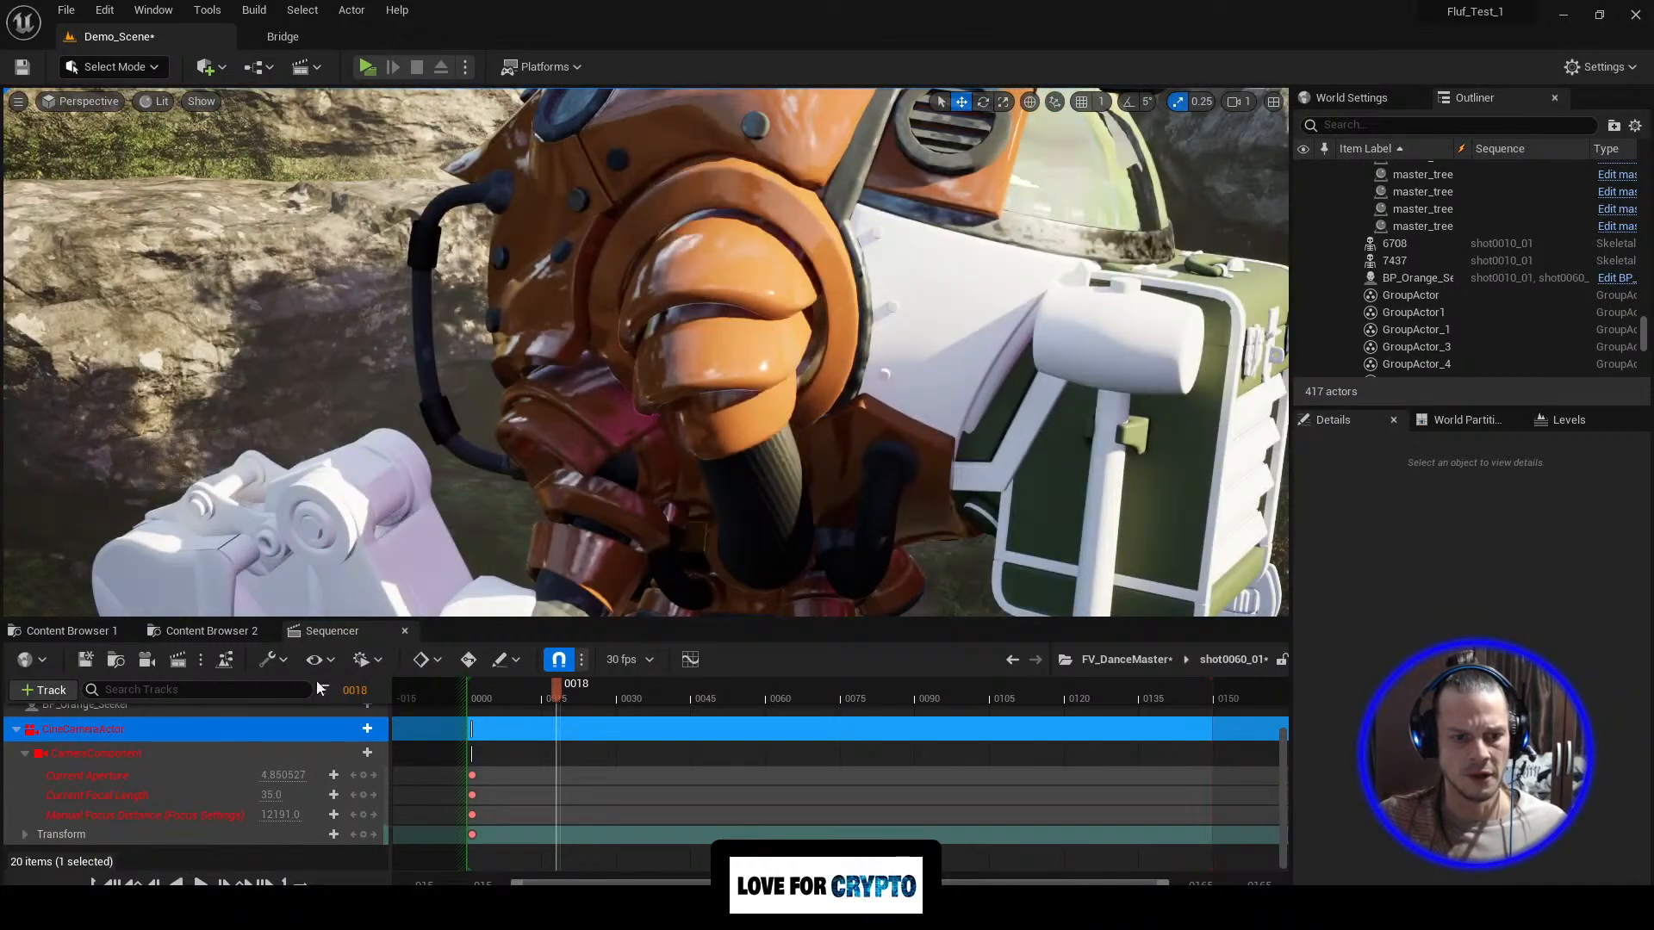
{"action": "left_click", "coordinate": [363, 835]}
{"action": "left_click", "coordinate": [363, 795]}
{"action": "left_click", "coordinate": [363, 775]}
Step: Play and scrub the opening frames to check the camera move, and examine the BP_Orange_Seeker and CineCameraActor tracks
{"action": "left_click_drag", "start_coordinate": [555, 686], "coordinate": [470, 701]}
{"action": "key", "text": "space"}
{"action": "left_click", "coordinate": [521, 698]}
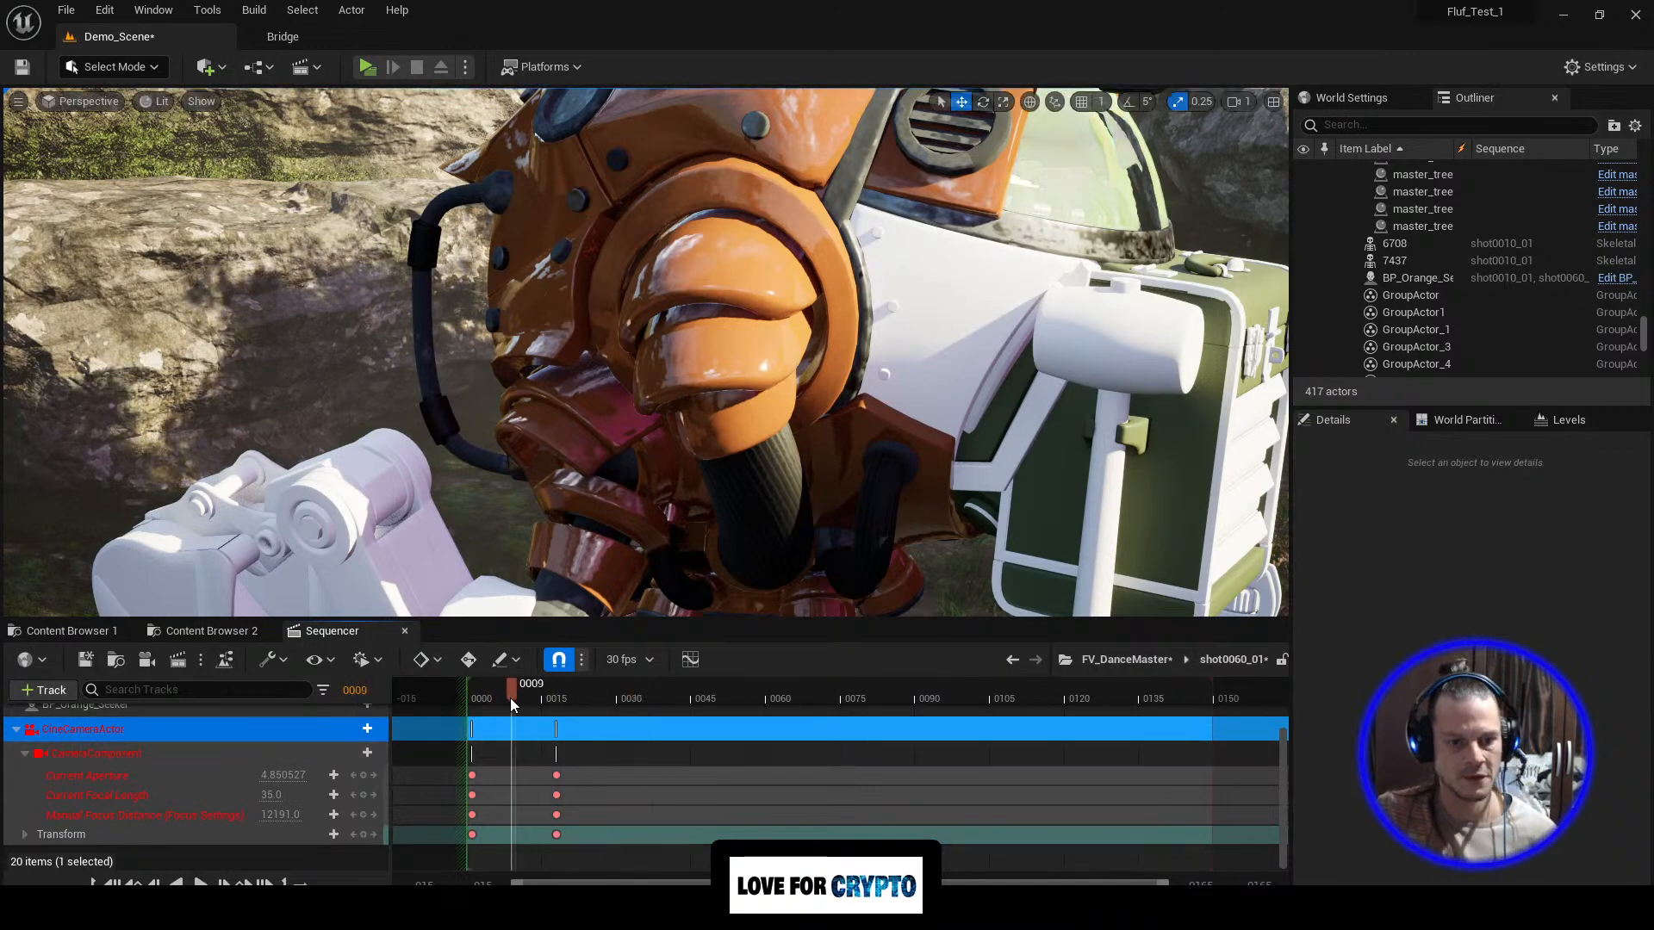
{"action": "scroll", "coordinate": [138, 784], "scroll_direction": "up", "scroll_amount": 4}
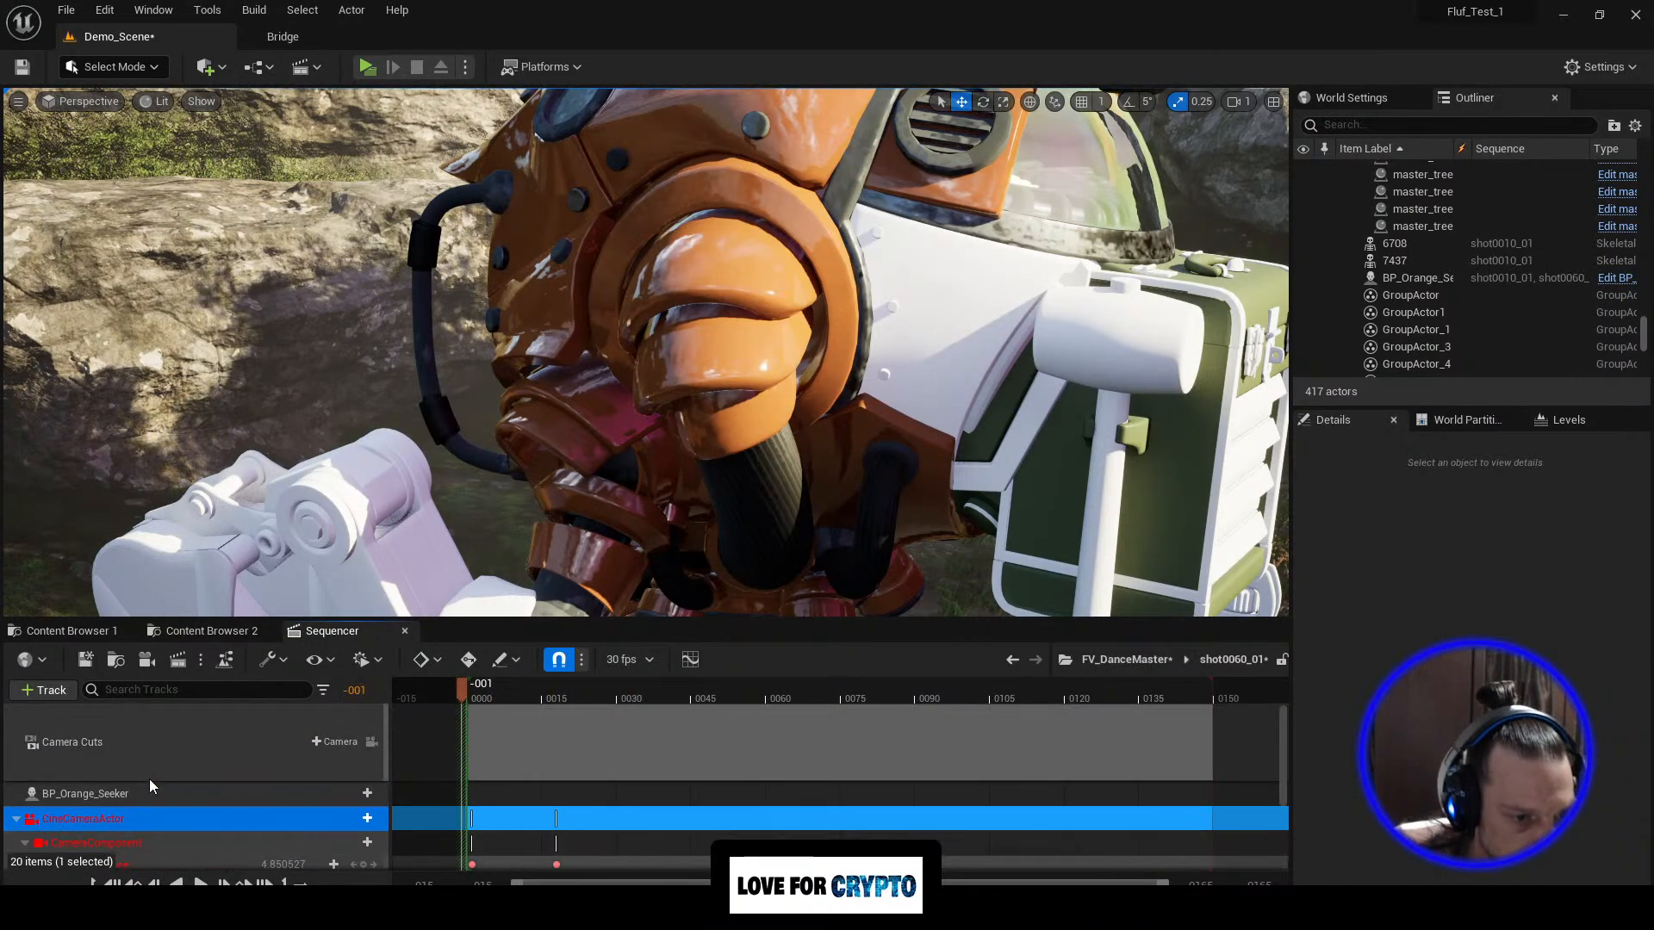
{"action": "left_click", "coordinate": [93, 796]}
{"action": "scroll", "coordinate": [82, 810], "scroll_direction": "down", "scroll_amount": 1}
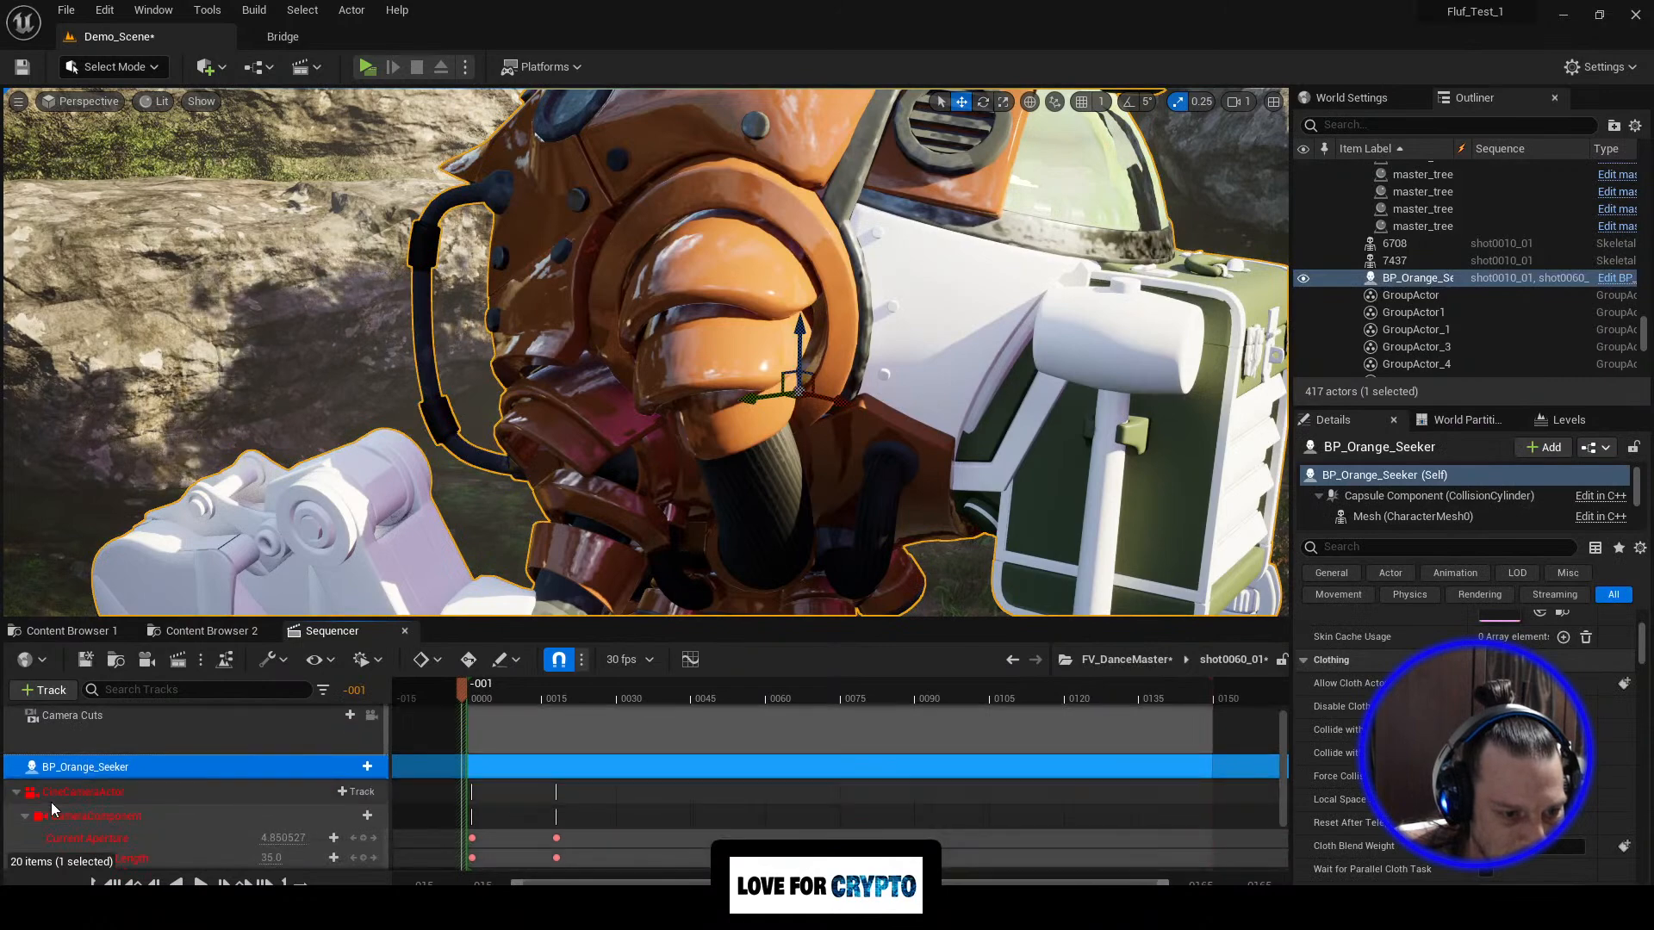
{"action": "left_click", "coordinate": [49, 794]}
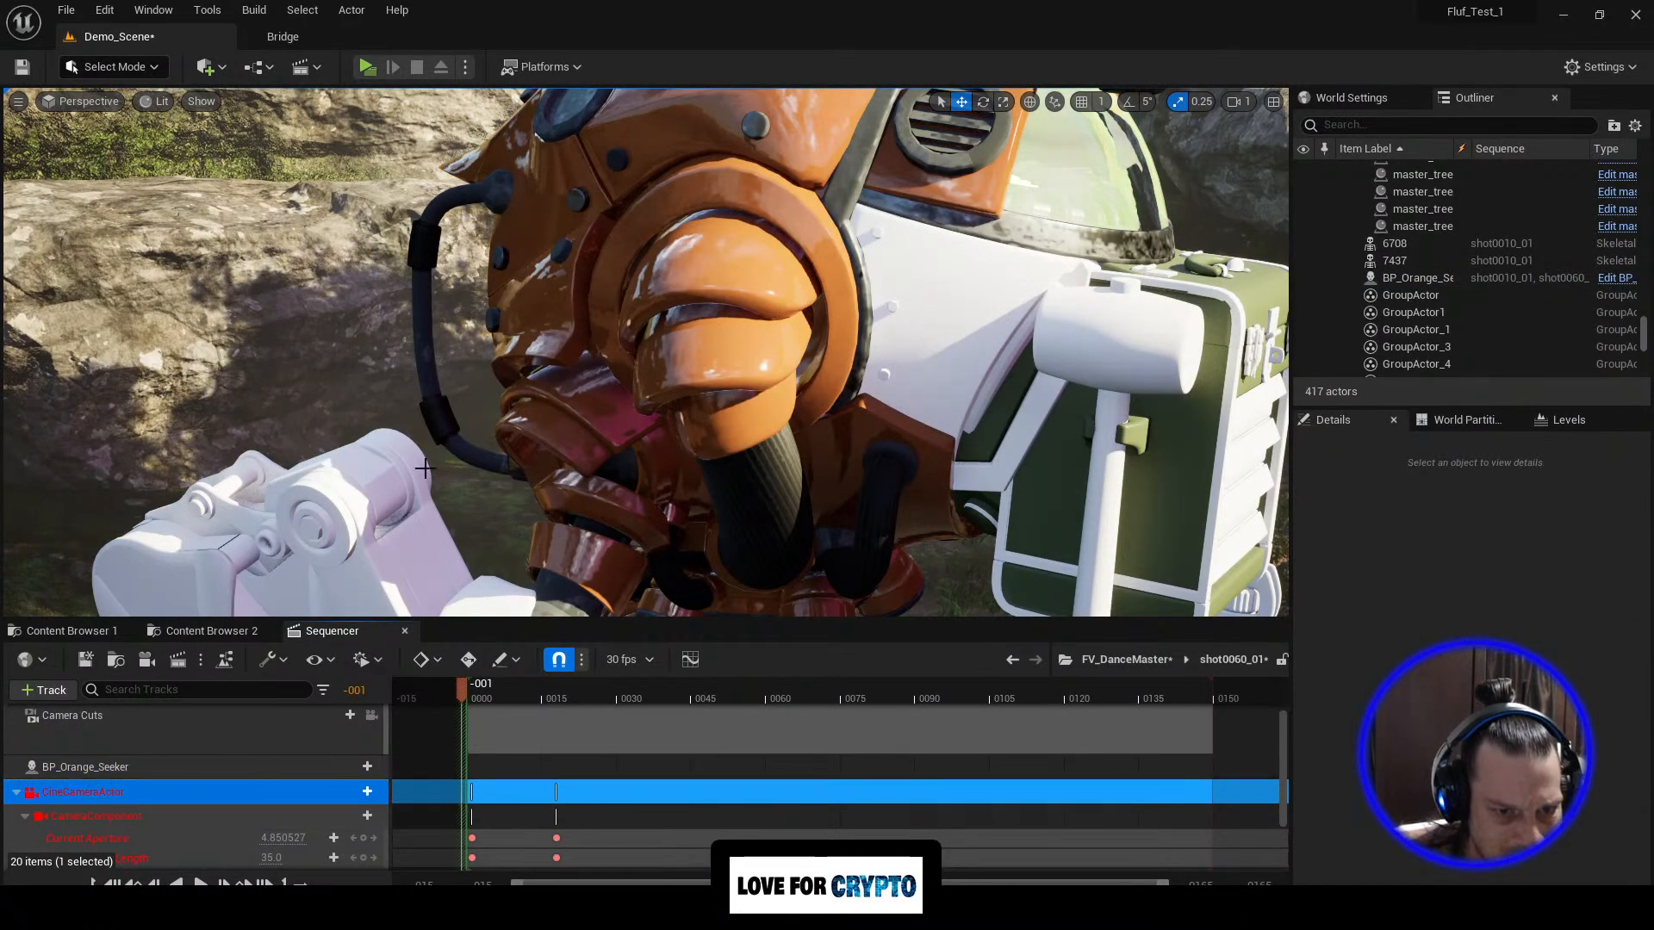
{"action": "scroll", "coordinate": [489, 767], "scroll_direction": "down", "scroll_amount": 2}
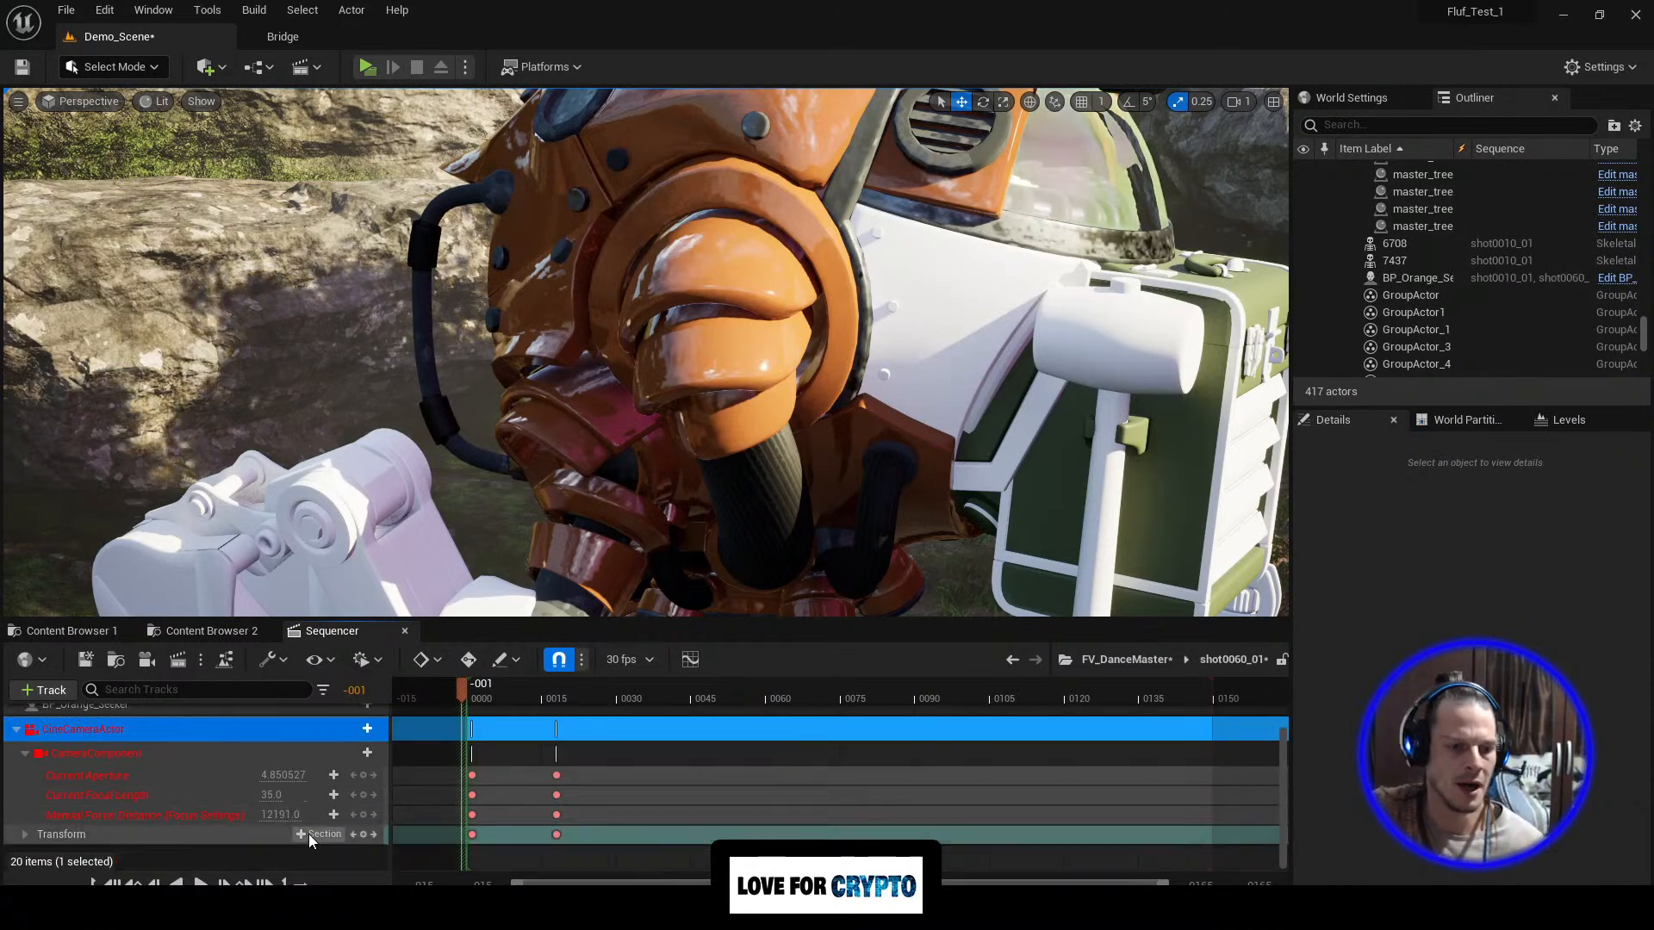
{"action": "scroll", "coordinate": [490, 767], "scroll_direction": "up", "scroll_amount": 2}
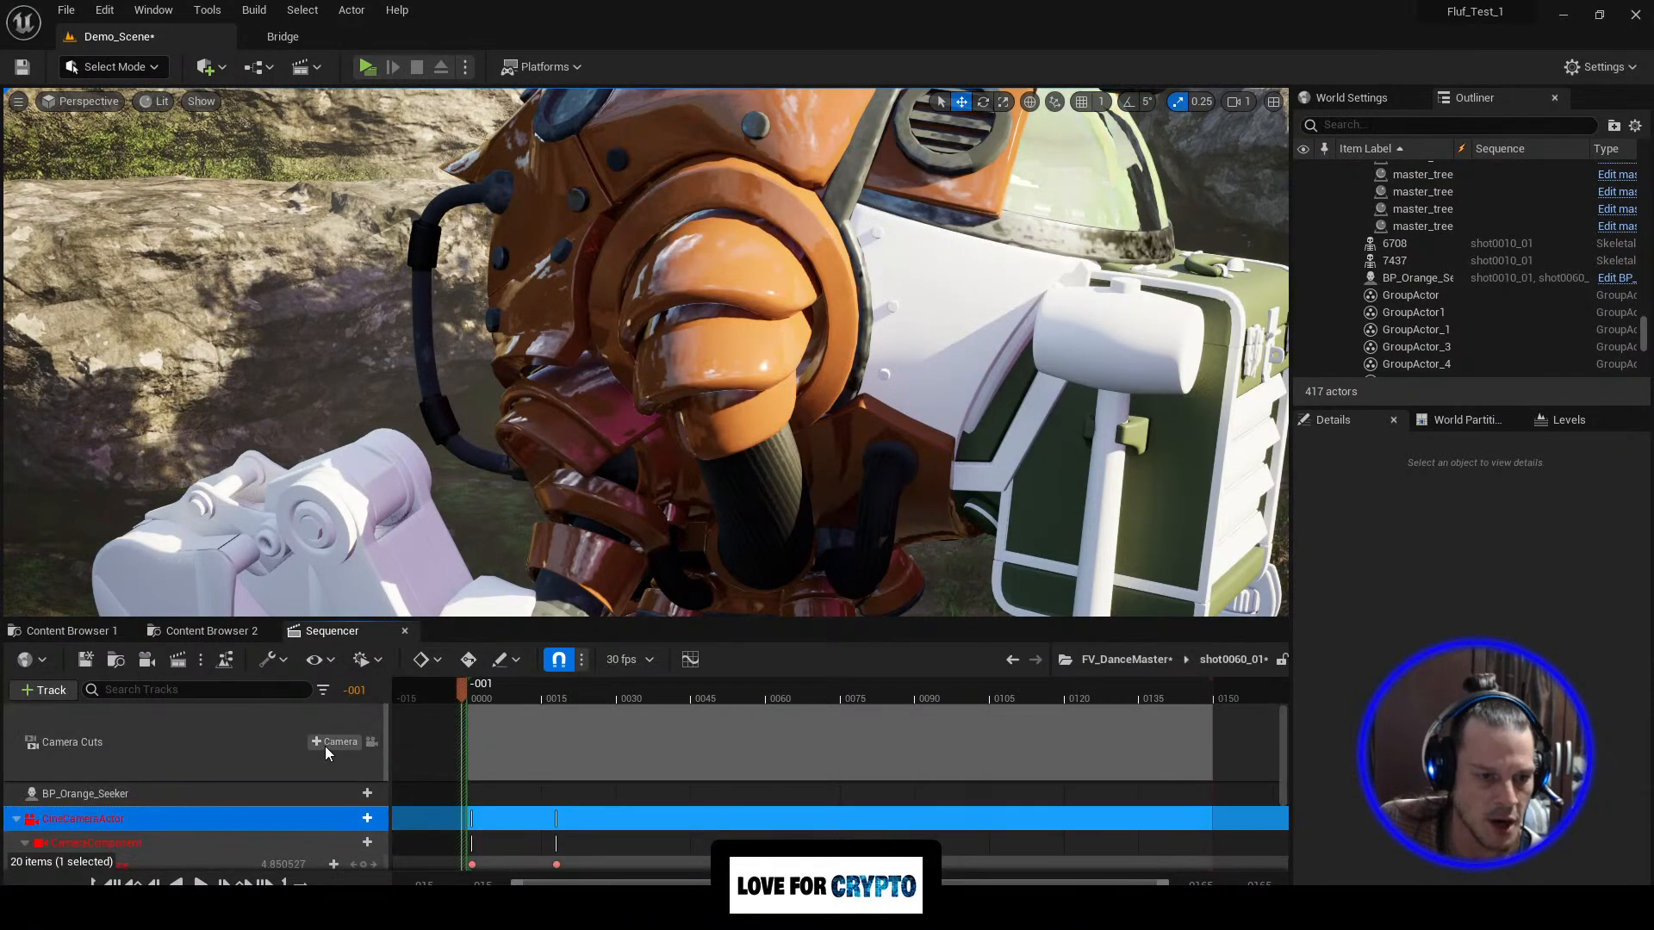
{"action": "left_click", "coordinate": [328, 746]}
{"action": "mouse_move", "coordinate": [367, 769]}
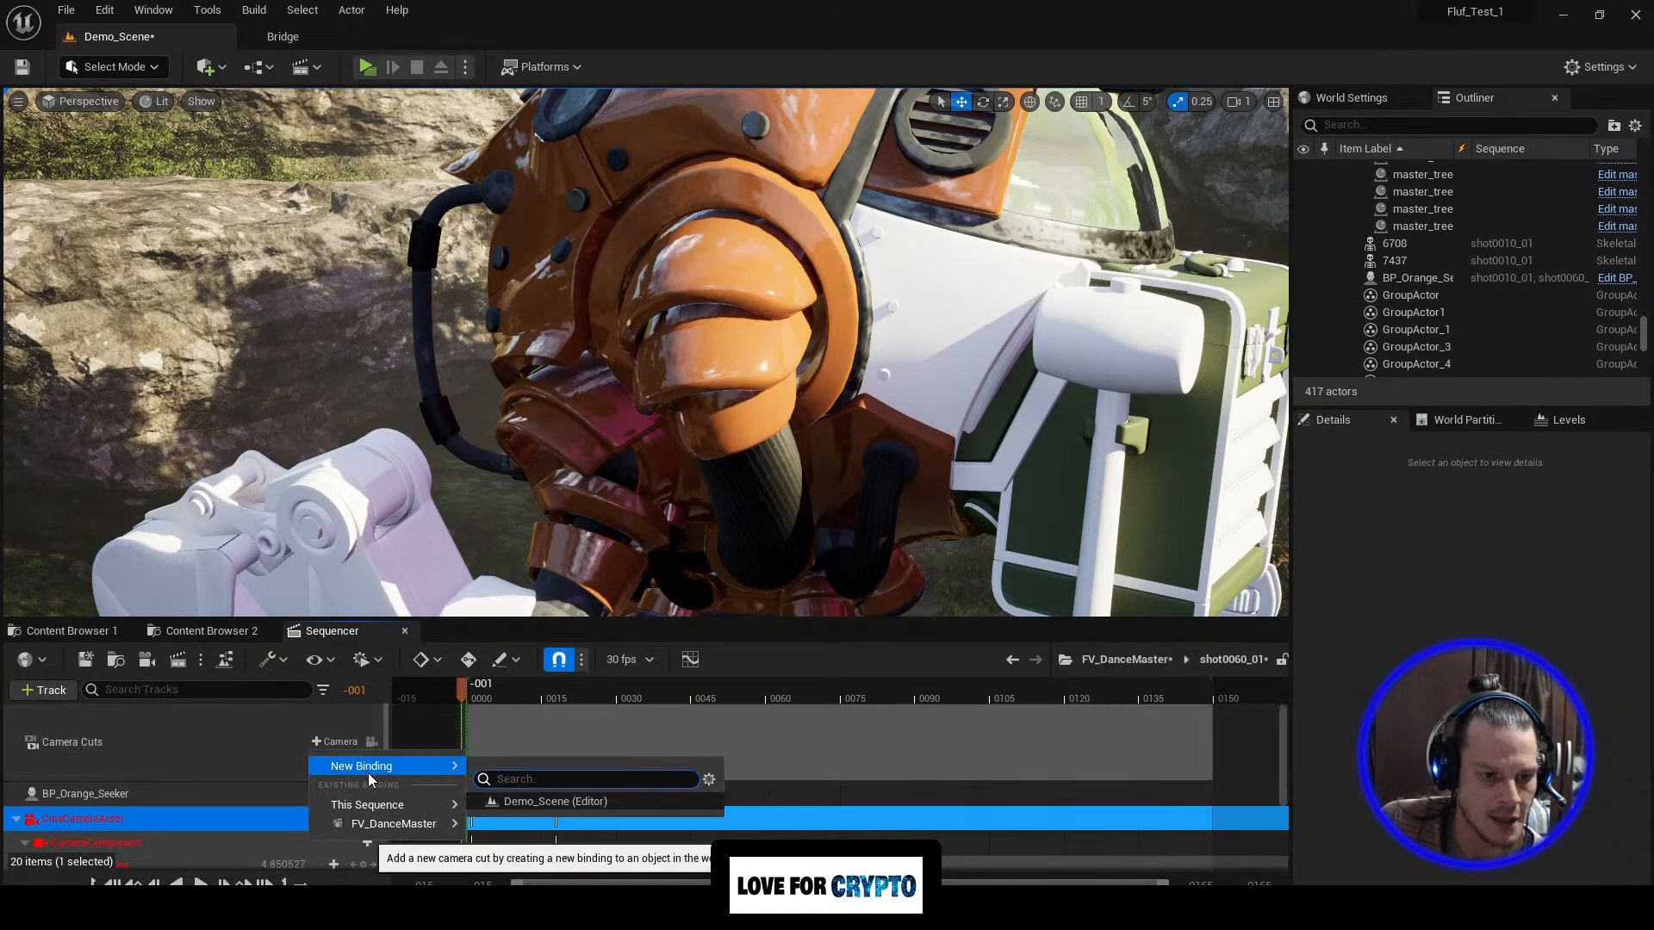
{"action": "mouse_move", "coordinate": [392, 824]}
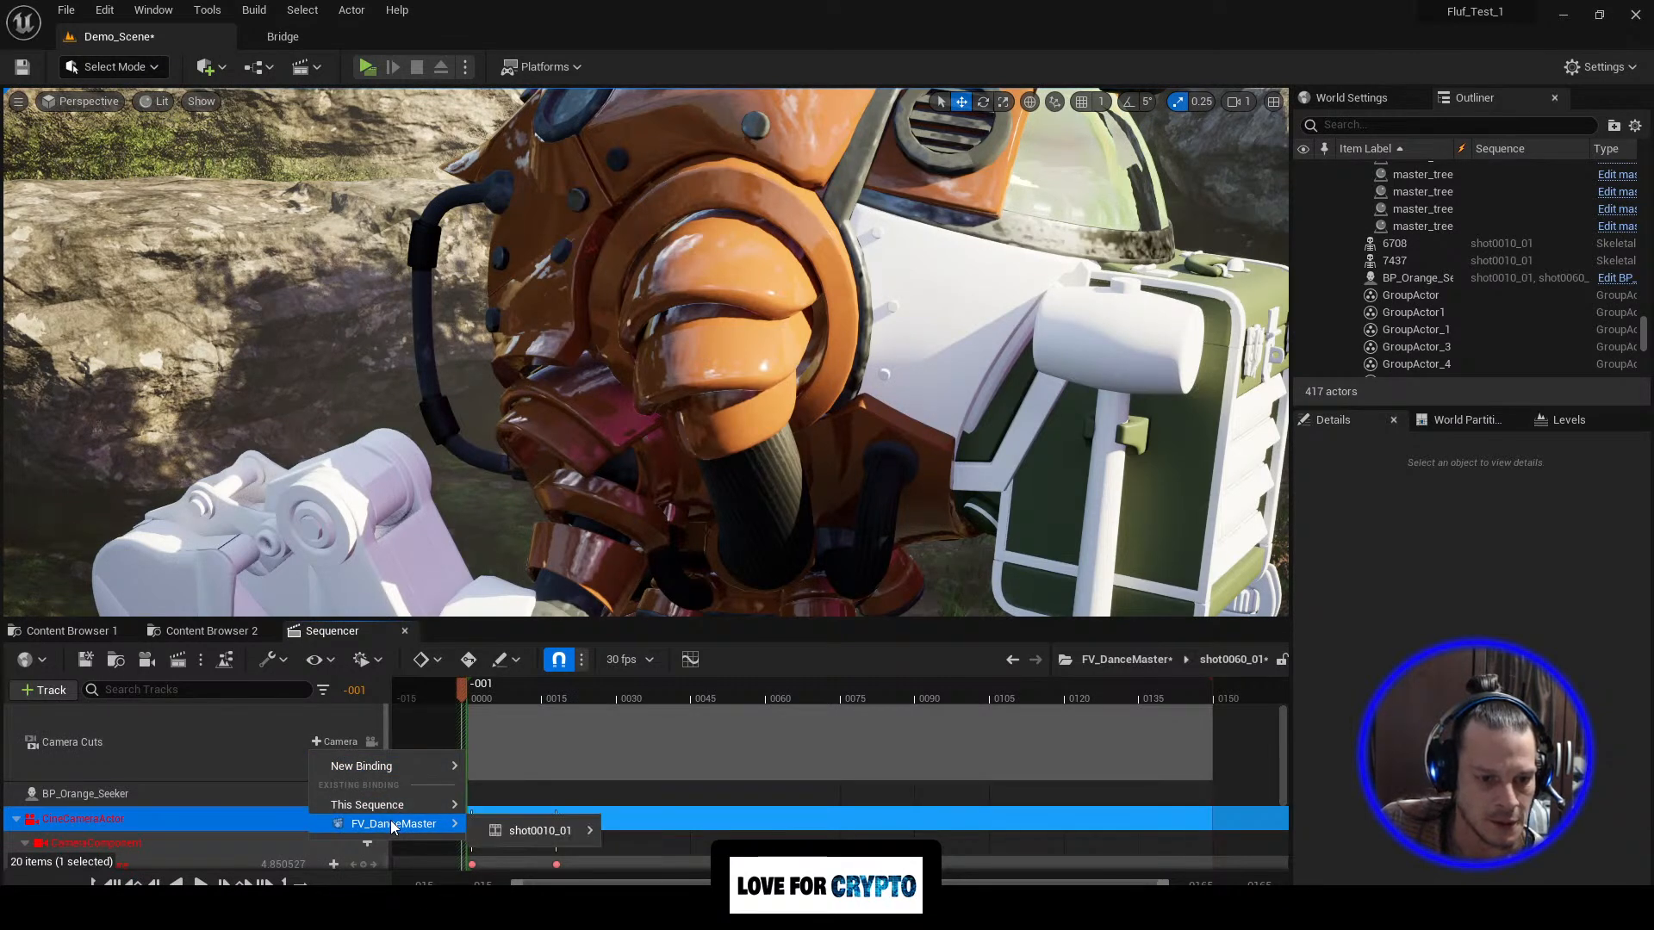
{"action": "left_click", "coordinate": [491, 735]}
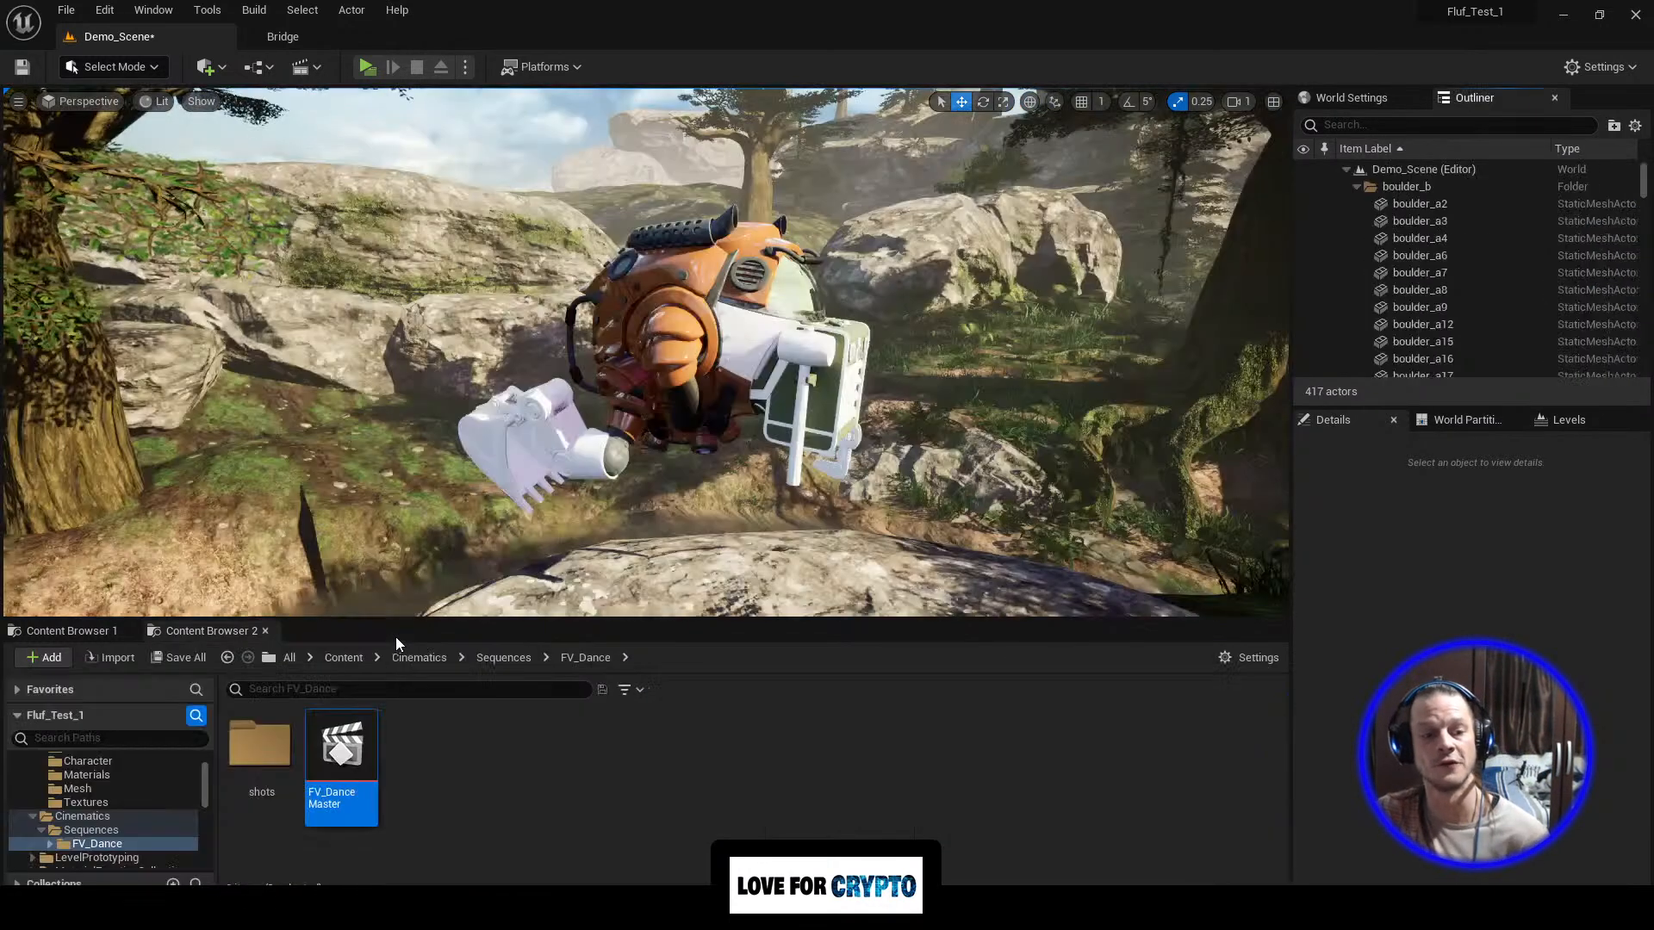
Step: Close the open sequence and delete the FV_DanceMaster level sequence from the FV_Dance folder
{"action": "left_click", "coordinate": [405, 632]}
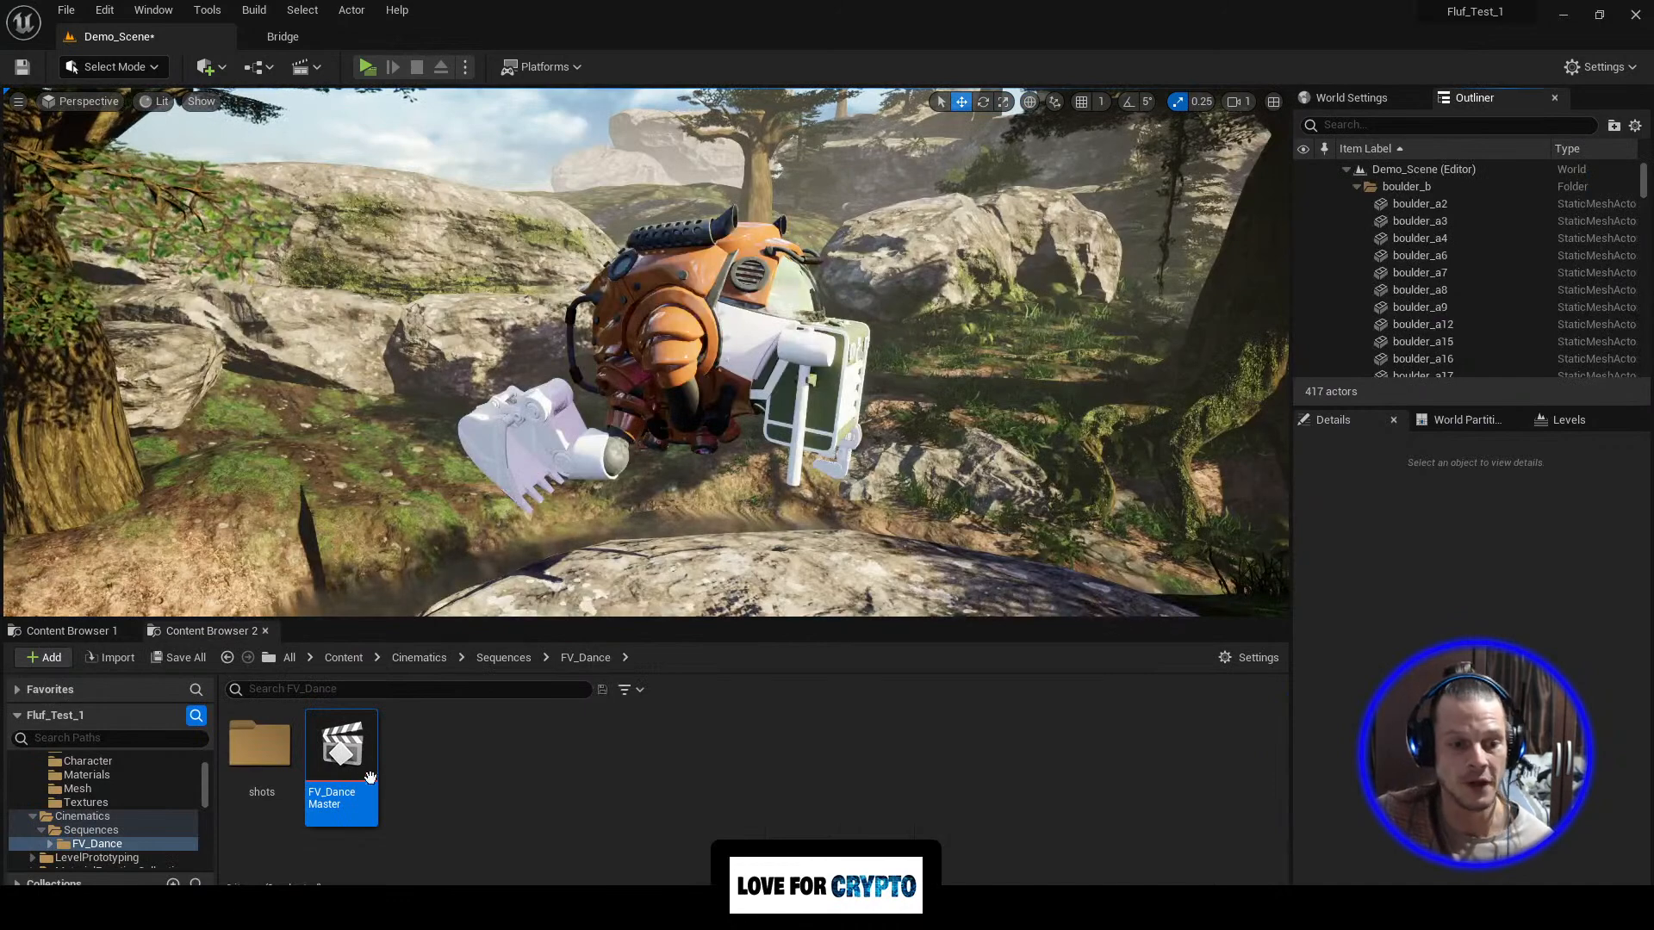
{"action": "right_click", "coordinate": [338, 807]}
{"action": "left_click", "coordinate": [453, 531]}
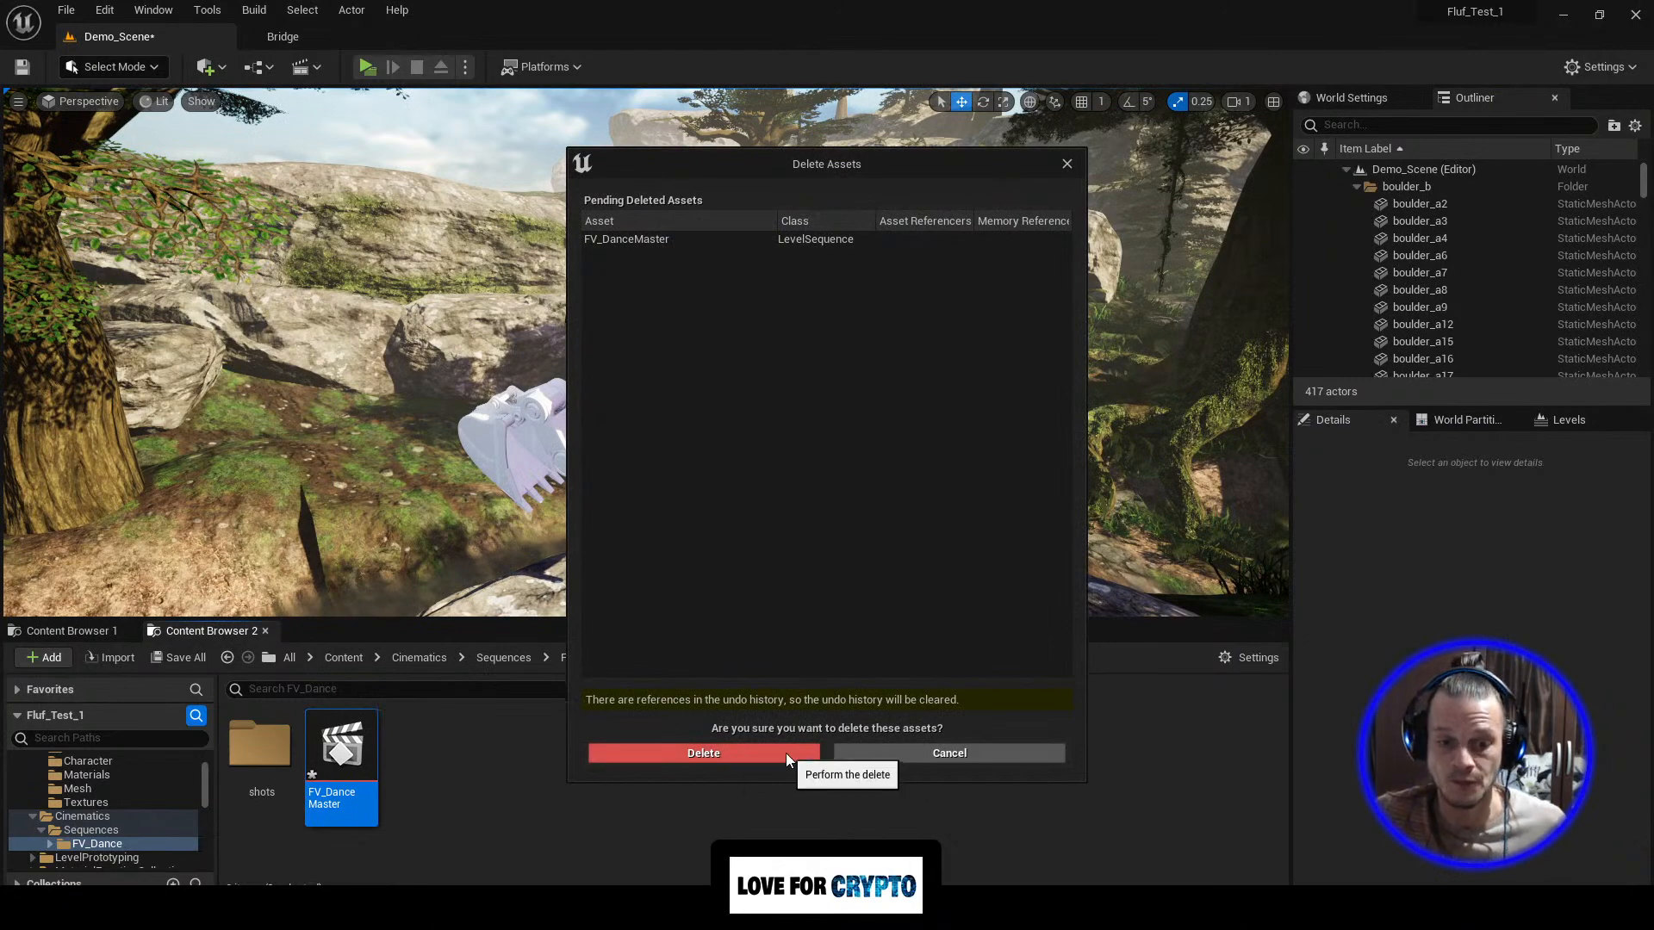
{"action": "left_click", "coordinate": [786, 752]}
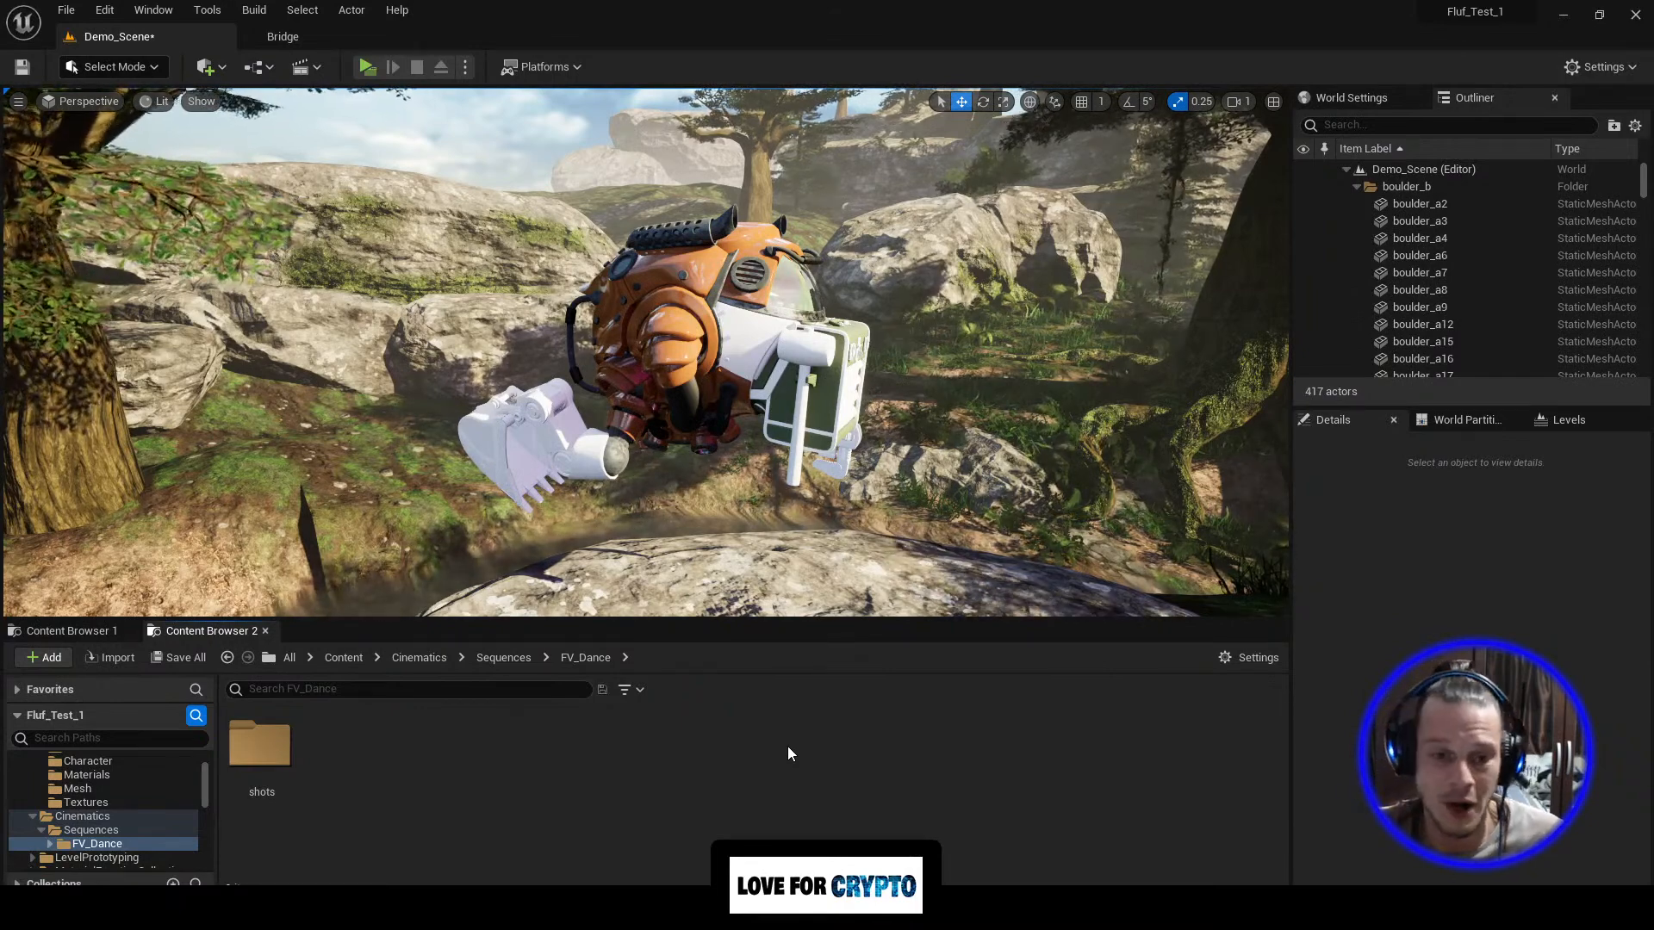
Step: Set the viewport camera speed to 5, fly to the seeker with the jet thrusters near the bare-legged character and select Seeker_1
{"action": "right_click_drag", "start_coordinate": [728, 492], "coordinate": [597, 506]}
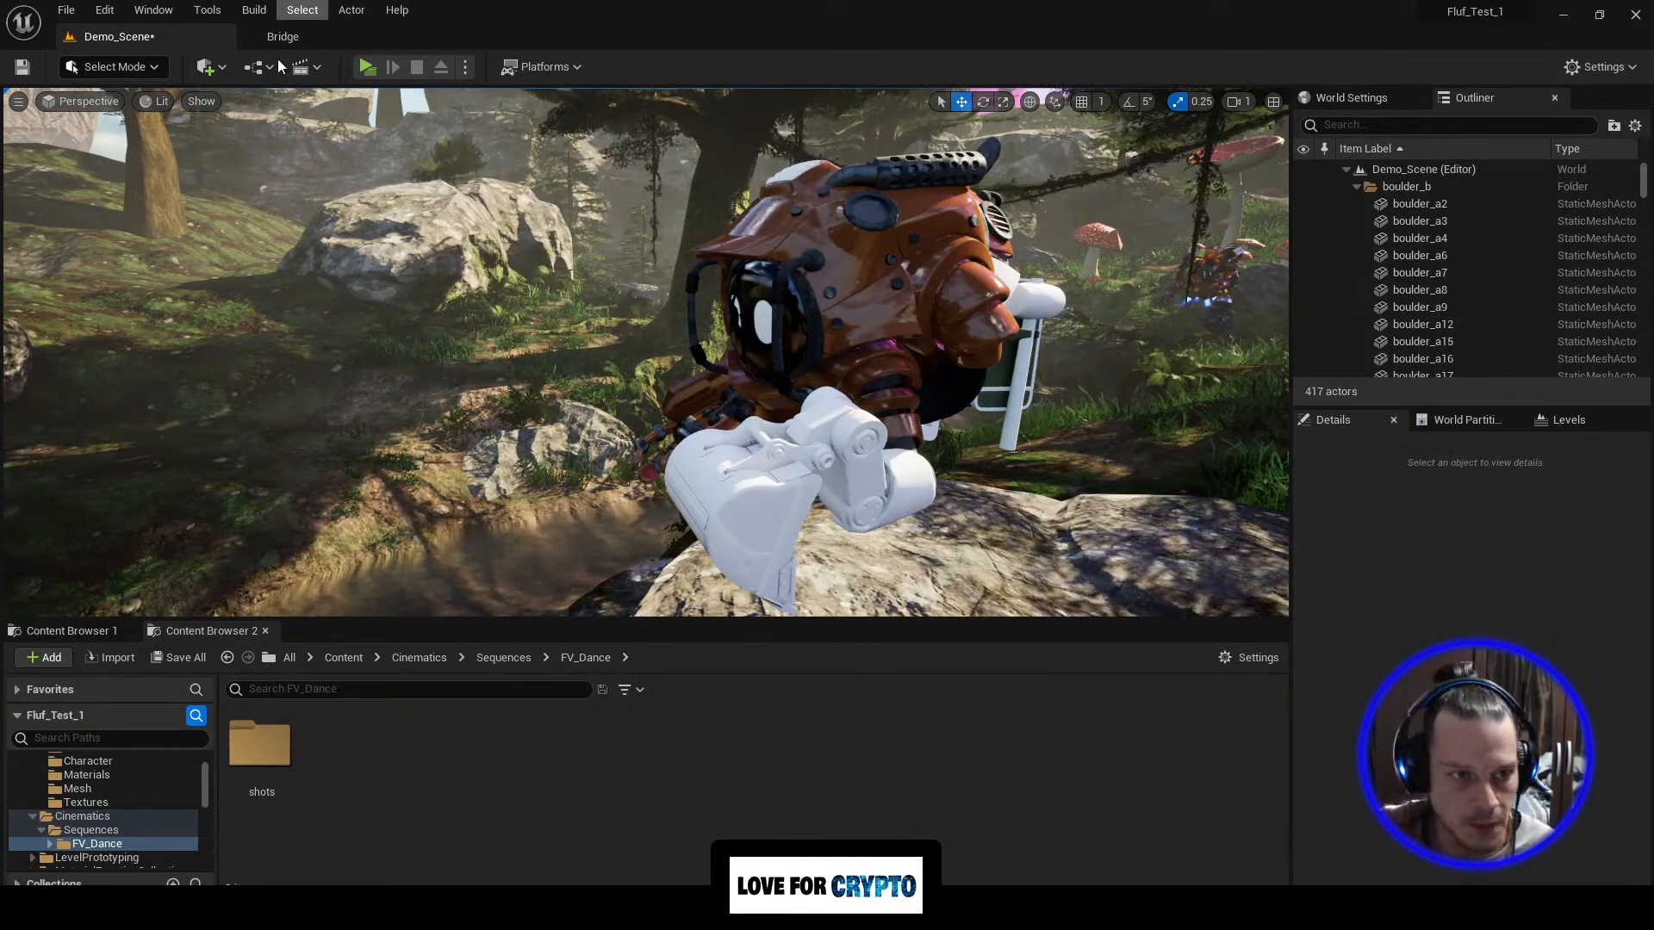
{"action": "left_click", "coordinate": [1234, 106]}
{"action": "left_click", "coordinate": [1310, 138]}
{"action": "right_click_drag", "start_coordinate": [1223, 249], "coordinate": [1262, 241]}
{"action": "right_click_drag", "start_coordinate": [904, 591], "coordinate": [951, 613]}
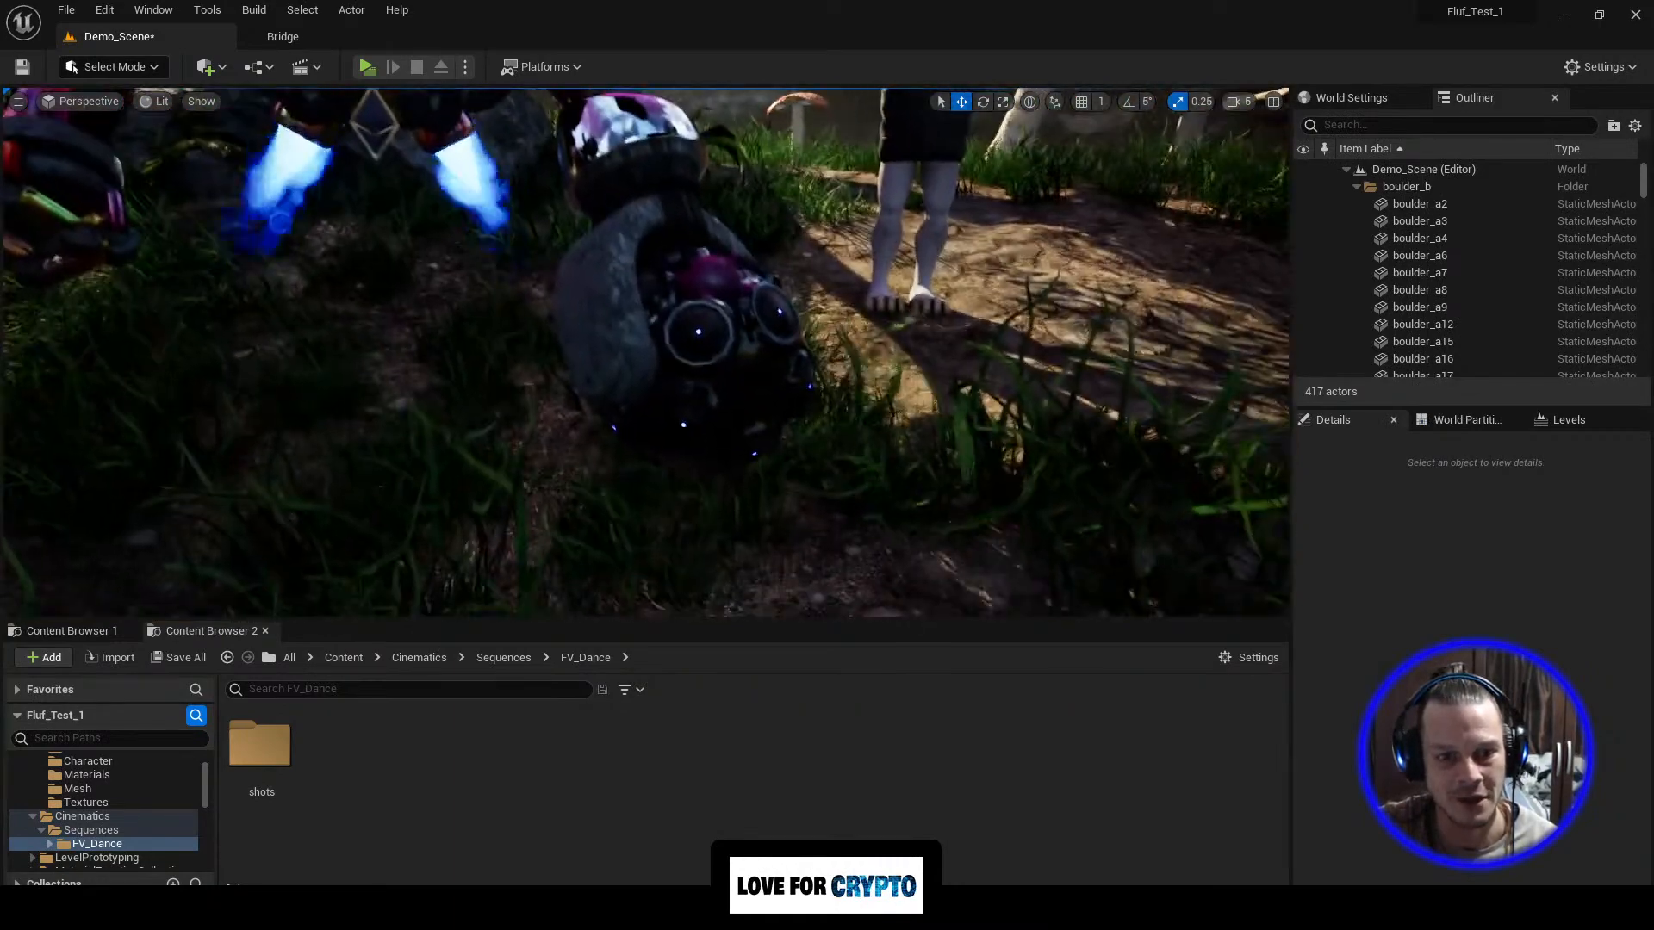
{"action": "left_click", "coordinate": [739, 379]}
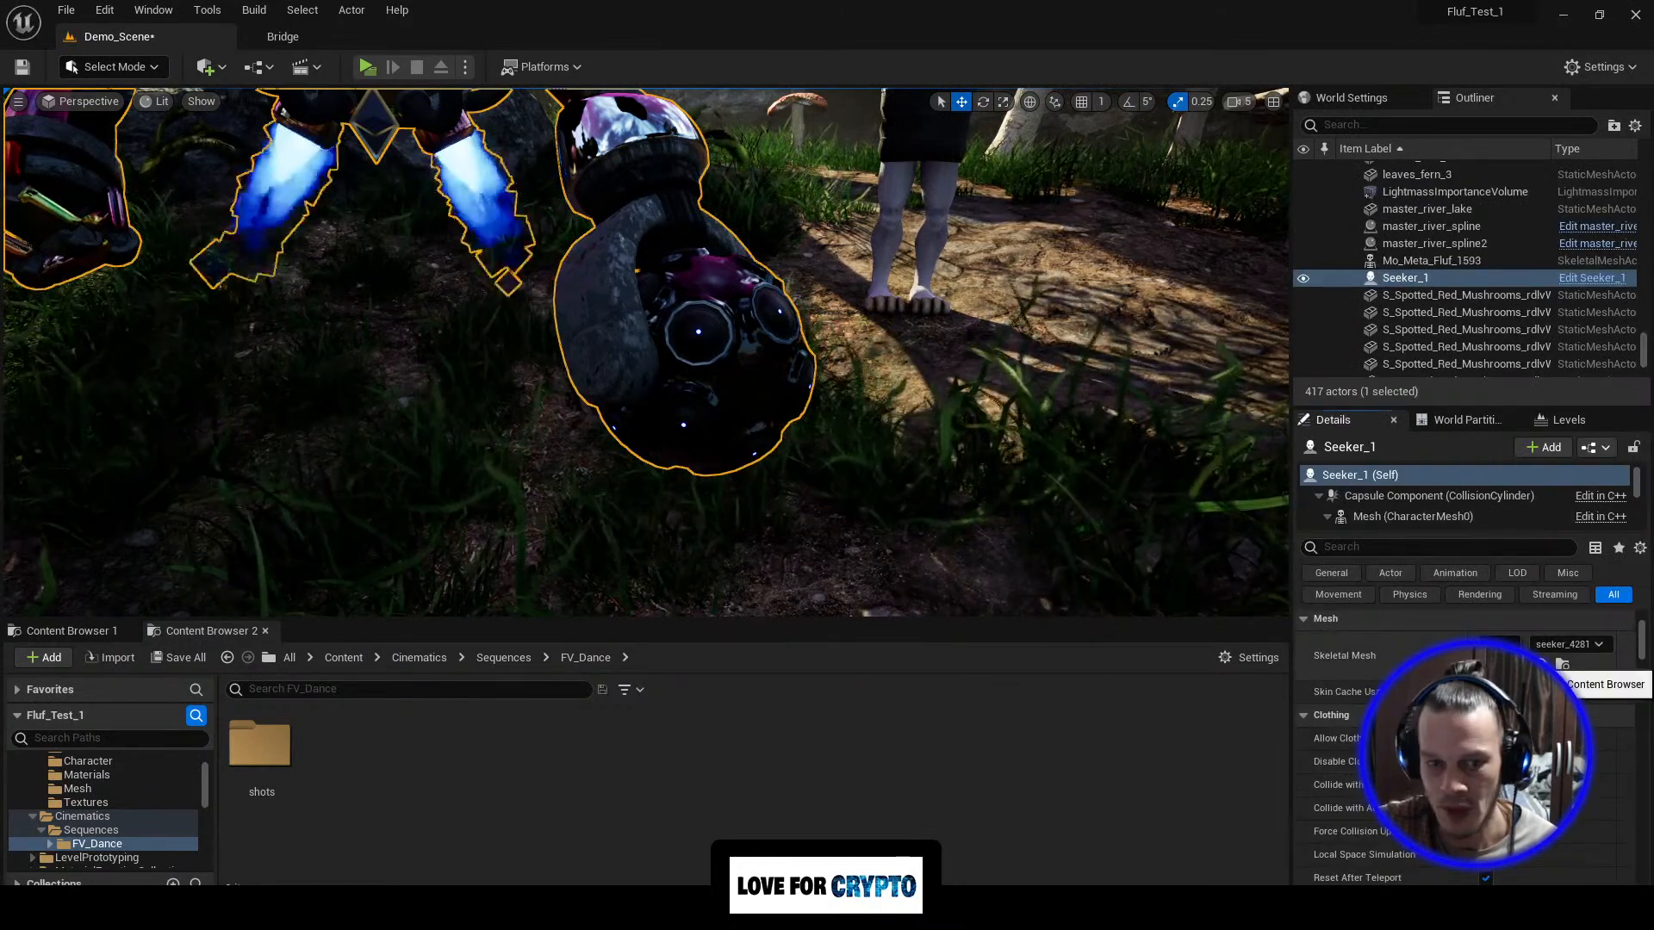
Step: Locate Seeker_1's skeletal mesh in the content browser and open seeker_4281_LeftArm from the neighbouring Left_Arm folder
{"action": "key", "text": "ctrl+b"}
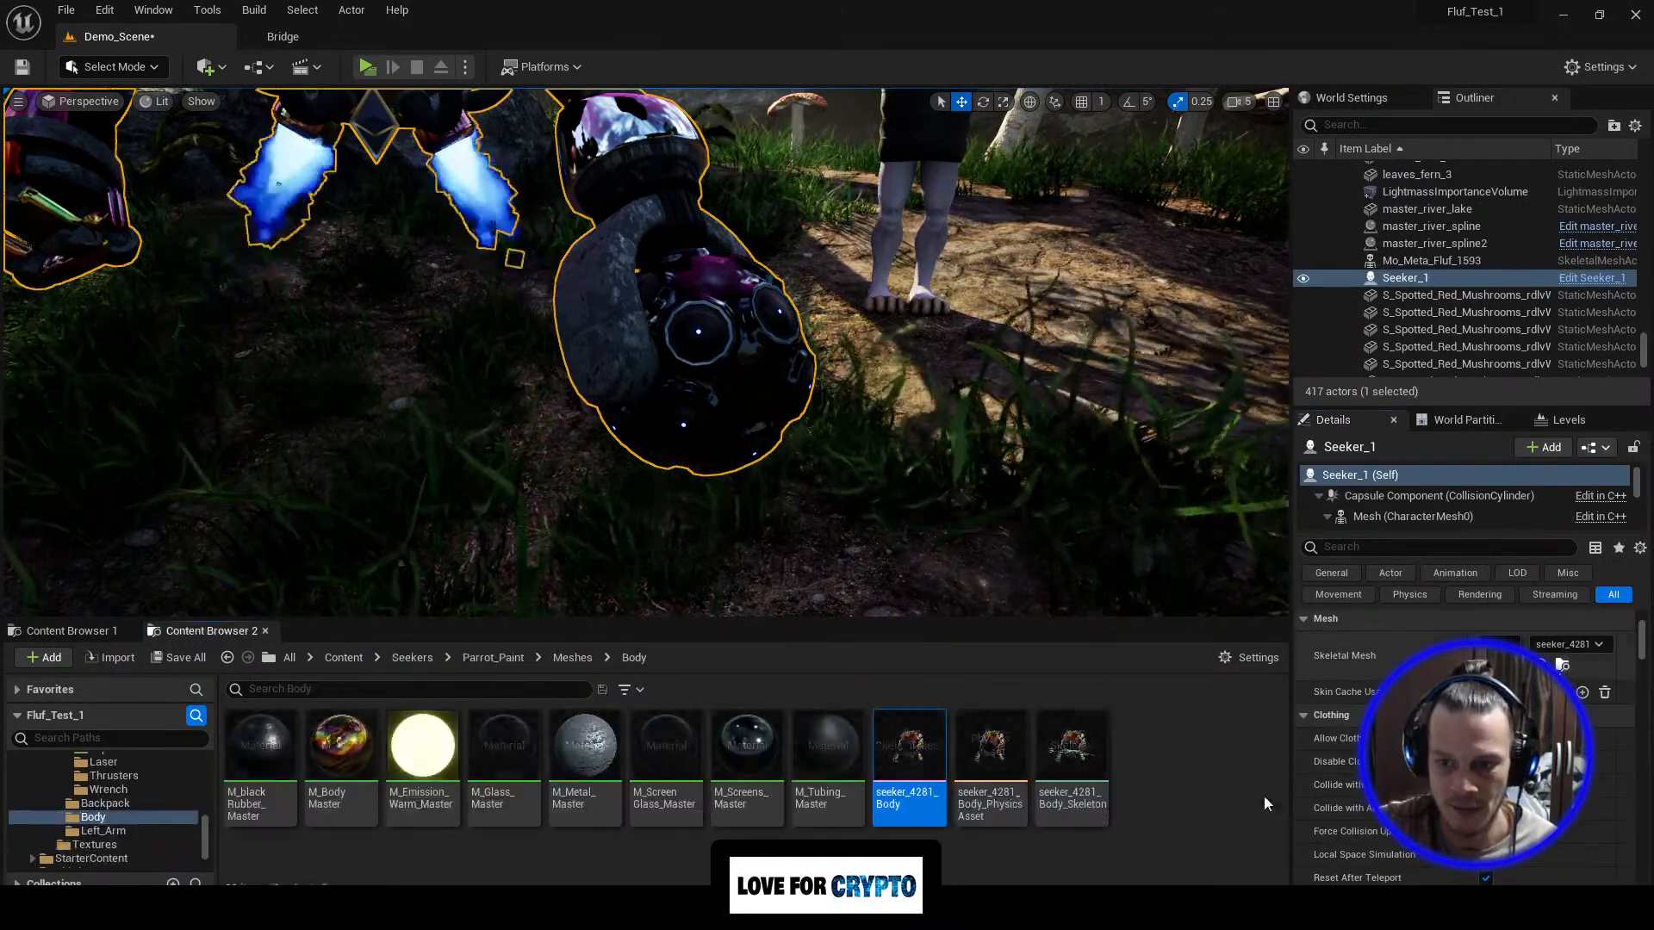
{"action": "left_click", "coordinate": [574, 658]}
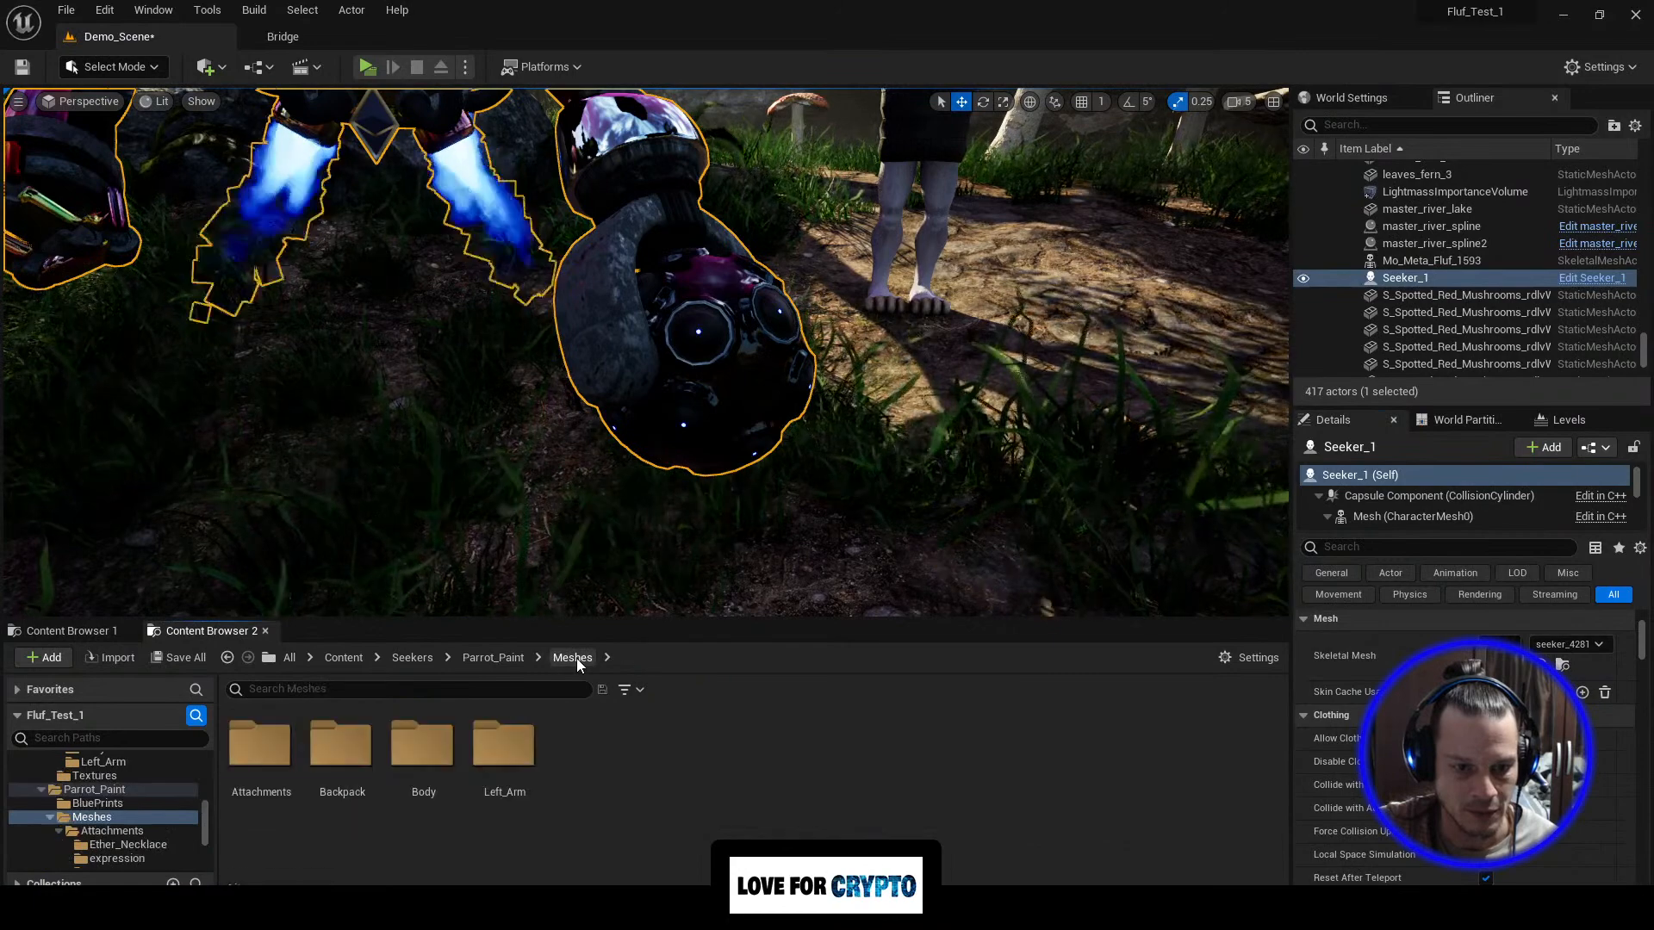
{"action": "double_click", "coordinate": [495, 754]}
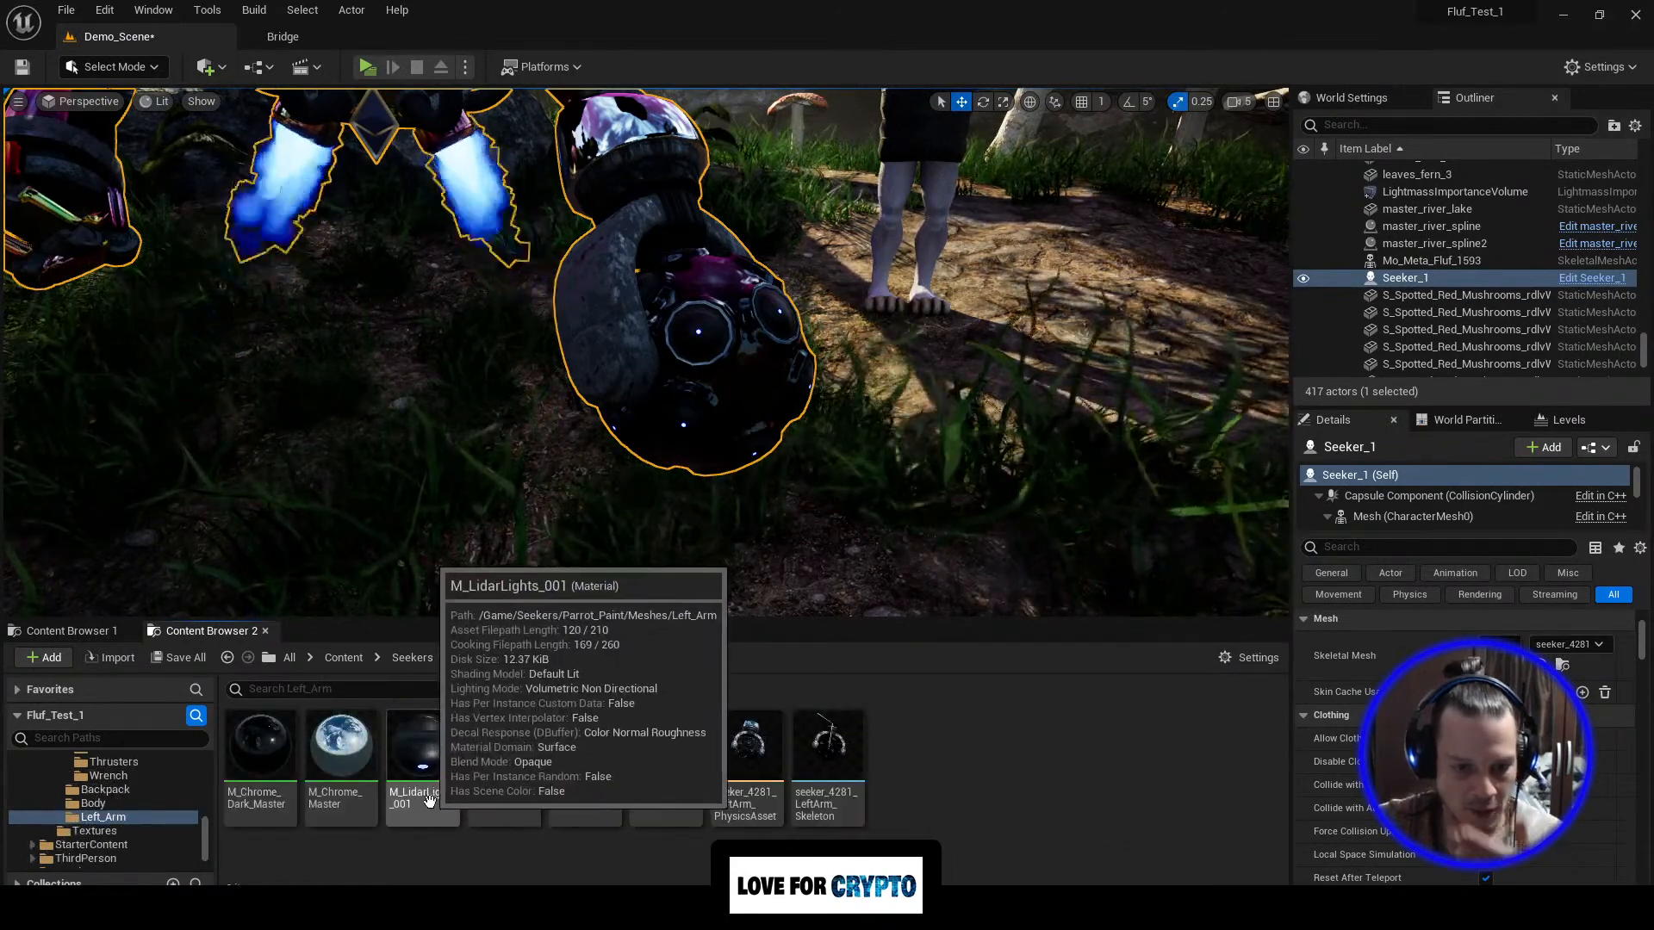
{"action": "double_click", "coordinate": [677, 805]}
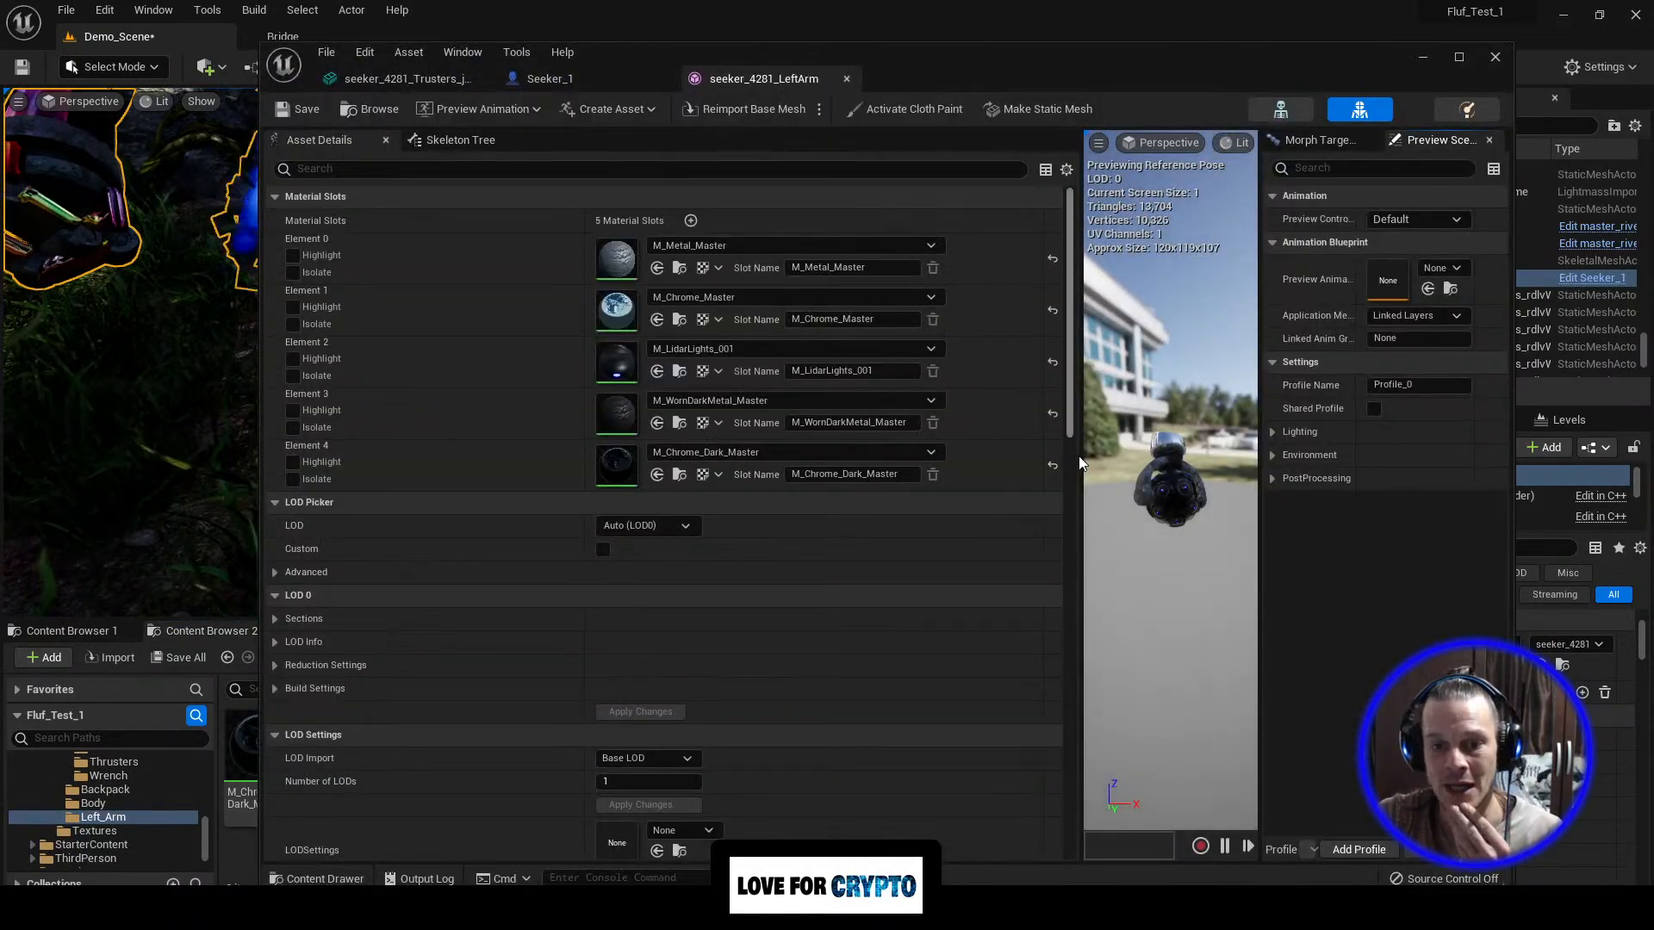
Step: Enlarge the mesh preview and examine the left arm's scanner ball and its lenses up close
{"action": "left_click_drag", "start_coordinate": [1078, 458], "coordinate": [419, 496]}
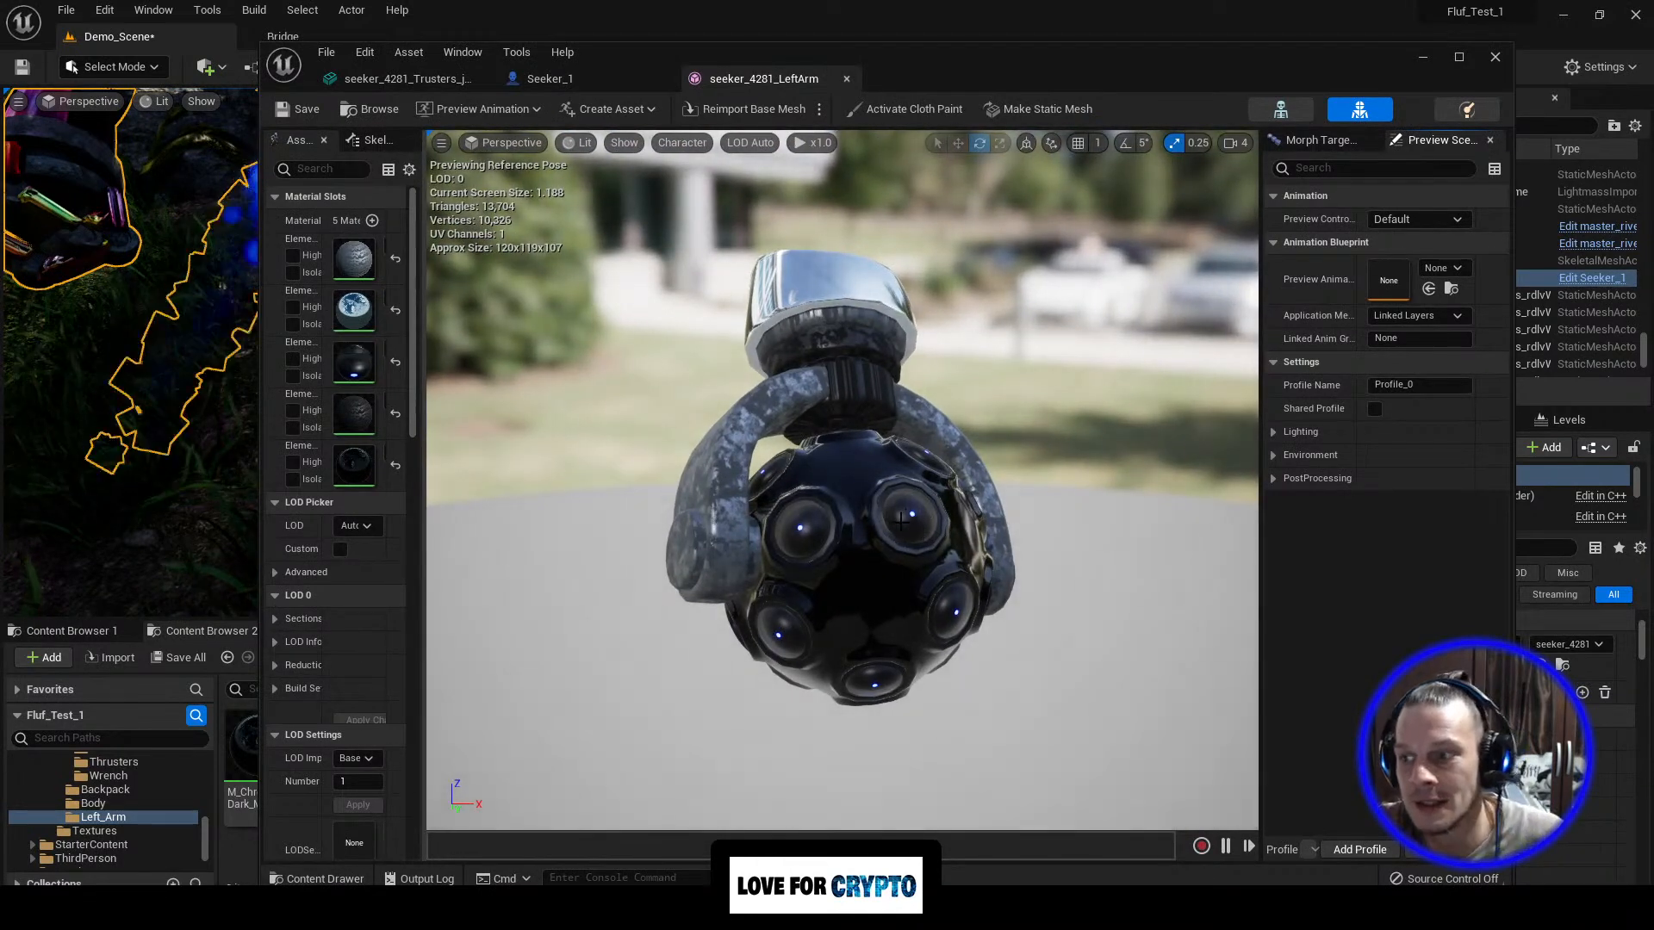
{"action": "scroll", "coordinate": [900, 545], "scroll_direction": "up", "scroll_amount": 5}
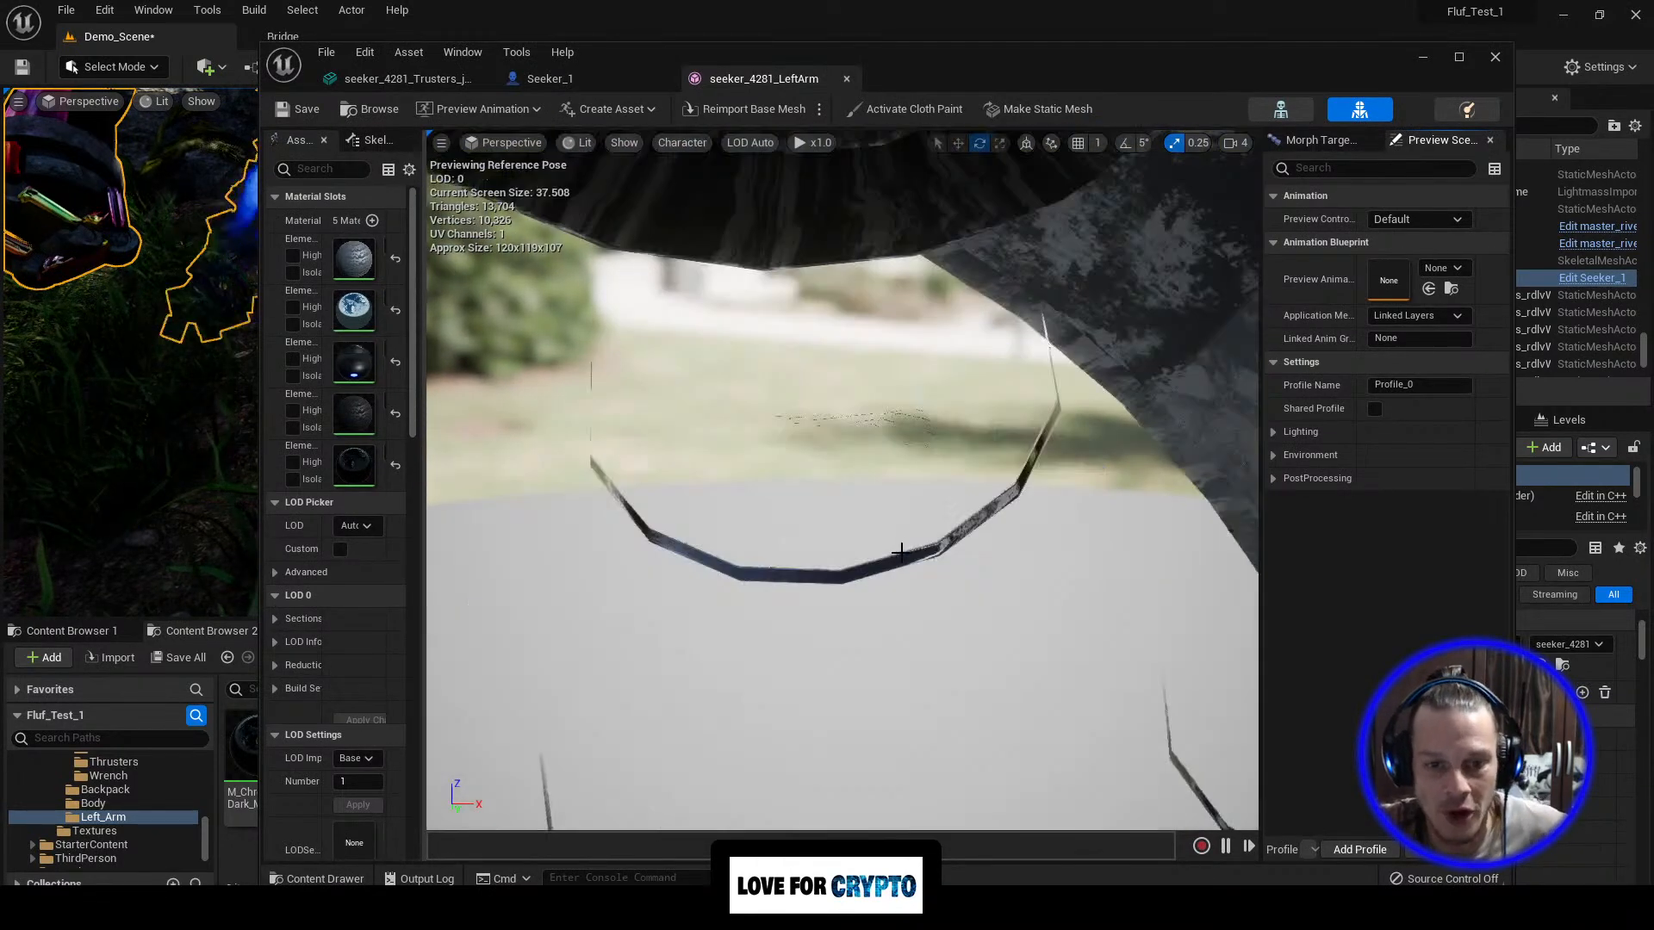
{"action": "scroll", "coordinate": [913, 544], "scroll_direction": "down", "scroll_amount": 3}
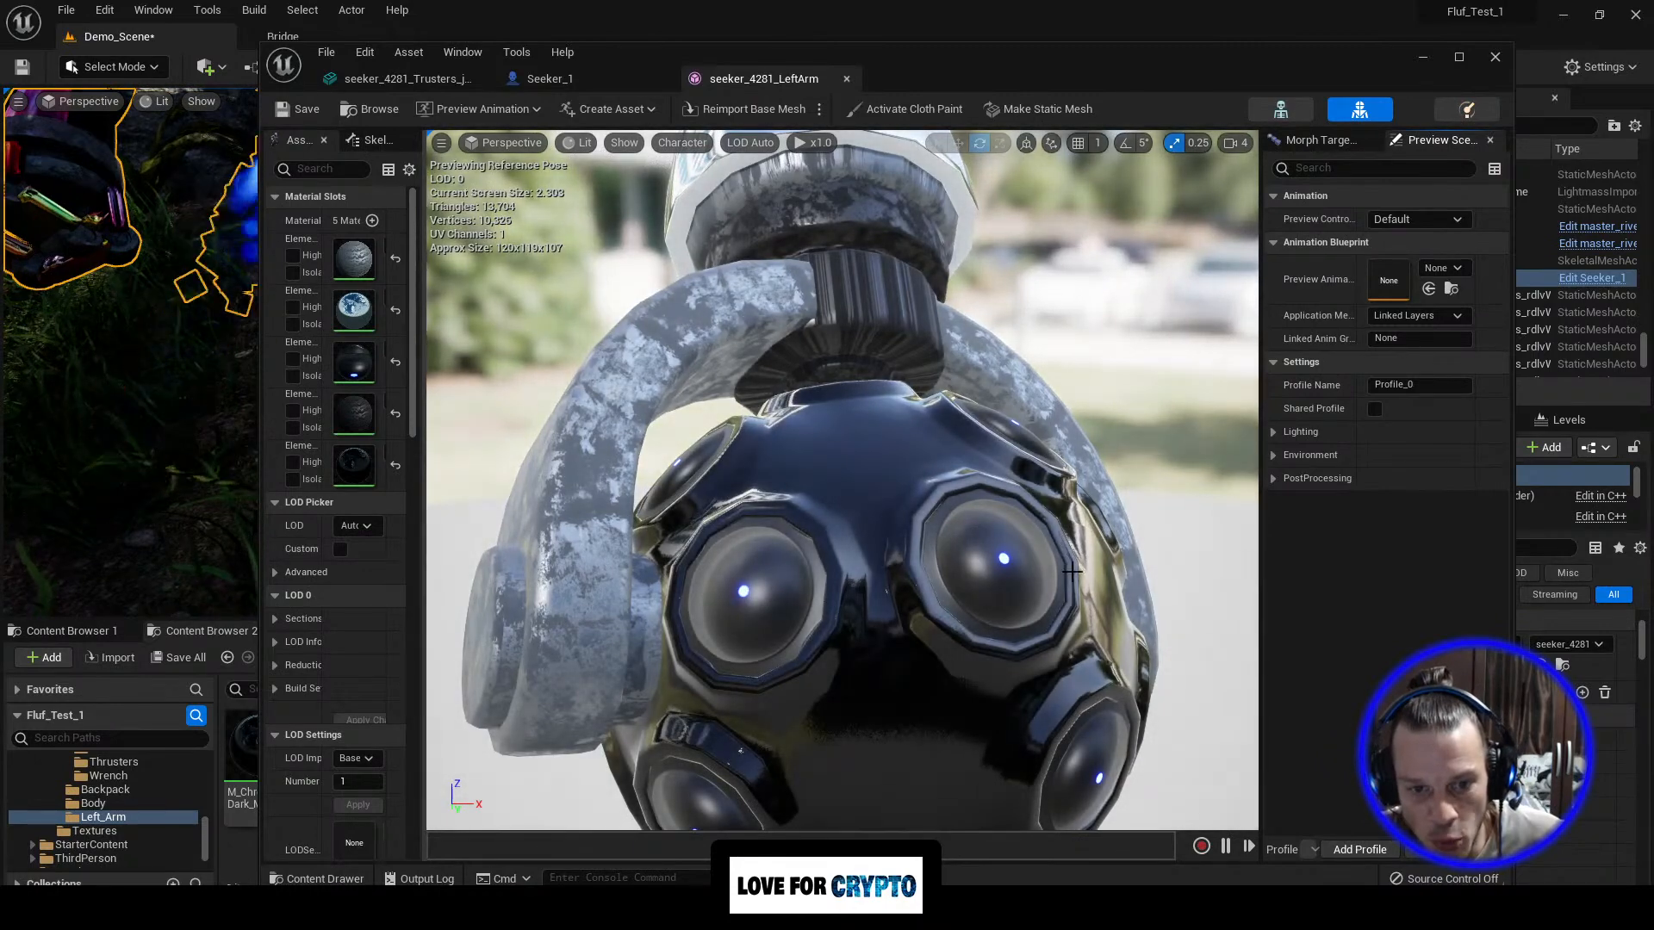
{"action": "mouse_move", "coordinate": [1023, 675]}
{"action": "right_mouse_down"}
{"action": "mouse_move", "coordinate": [991, 603]}
{"action": "mouse_move", "coordinate": [1023, 675]}
{"action": "right_mouse_up"}
{"action": "scroll", "coordinate": [1022, 675], "scroll_direction": "down", "scroll_amount": 5}
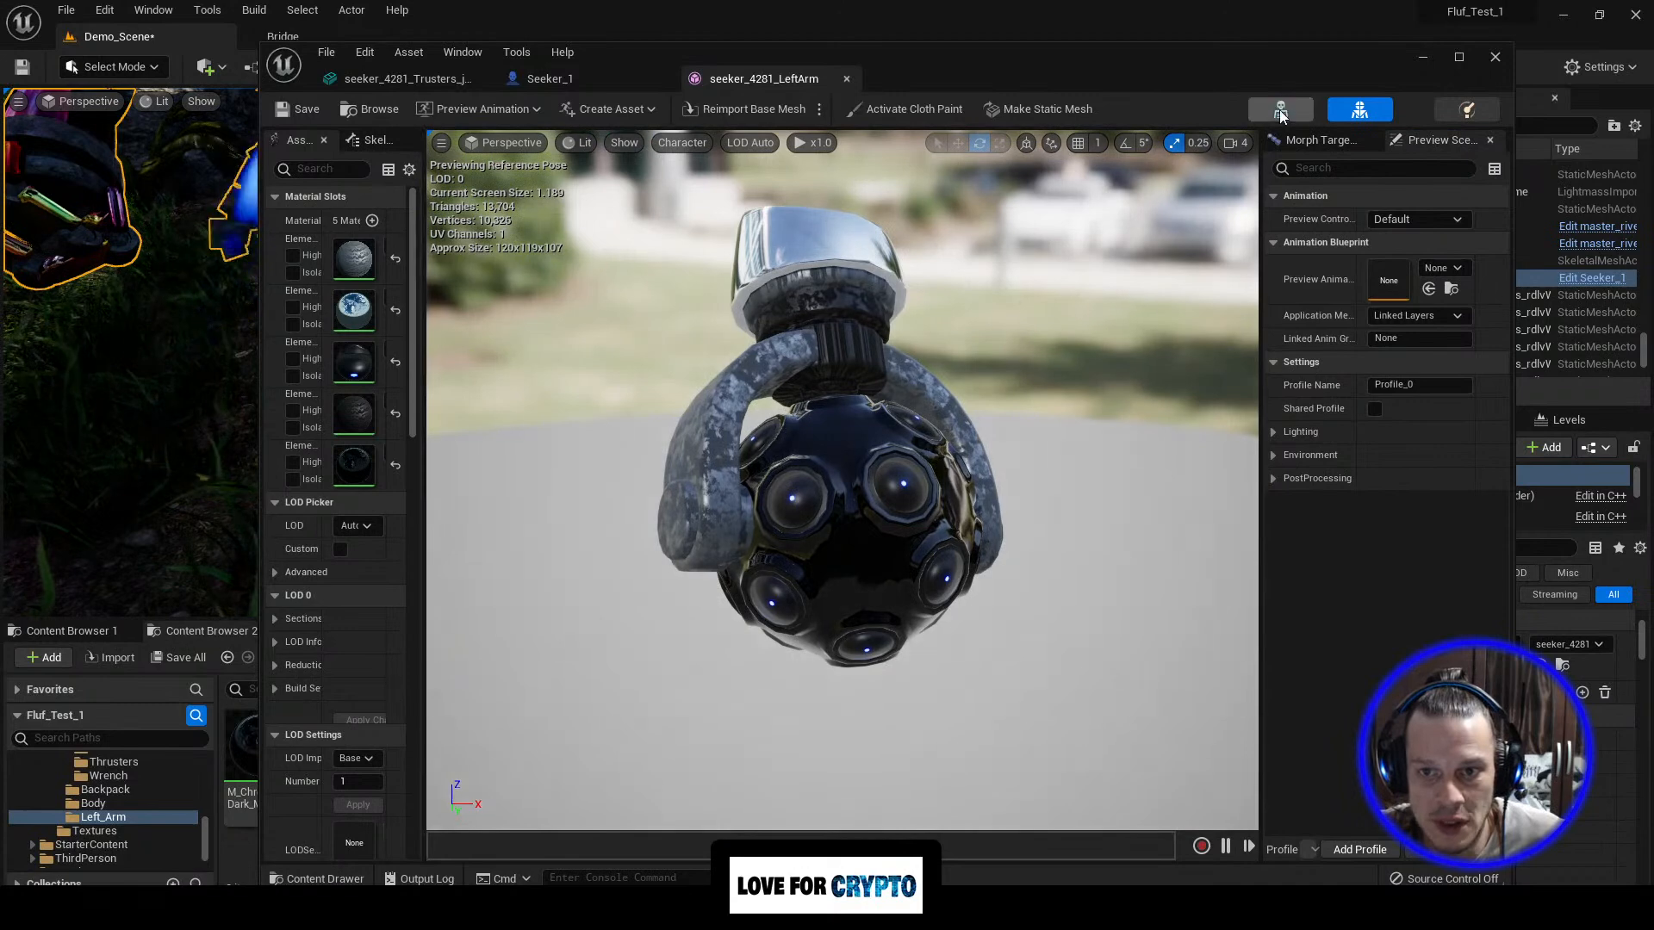
Step: Open the left arm's skeleton, rotate the def_wrist bone by about -16° to test its movement, and select the def_scanner bone
{"action": "left_click", "coordinate": [1281, 110]}
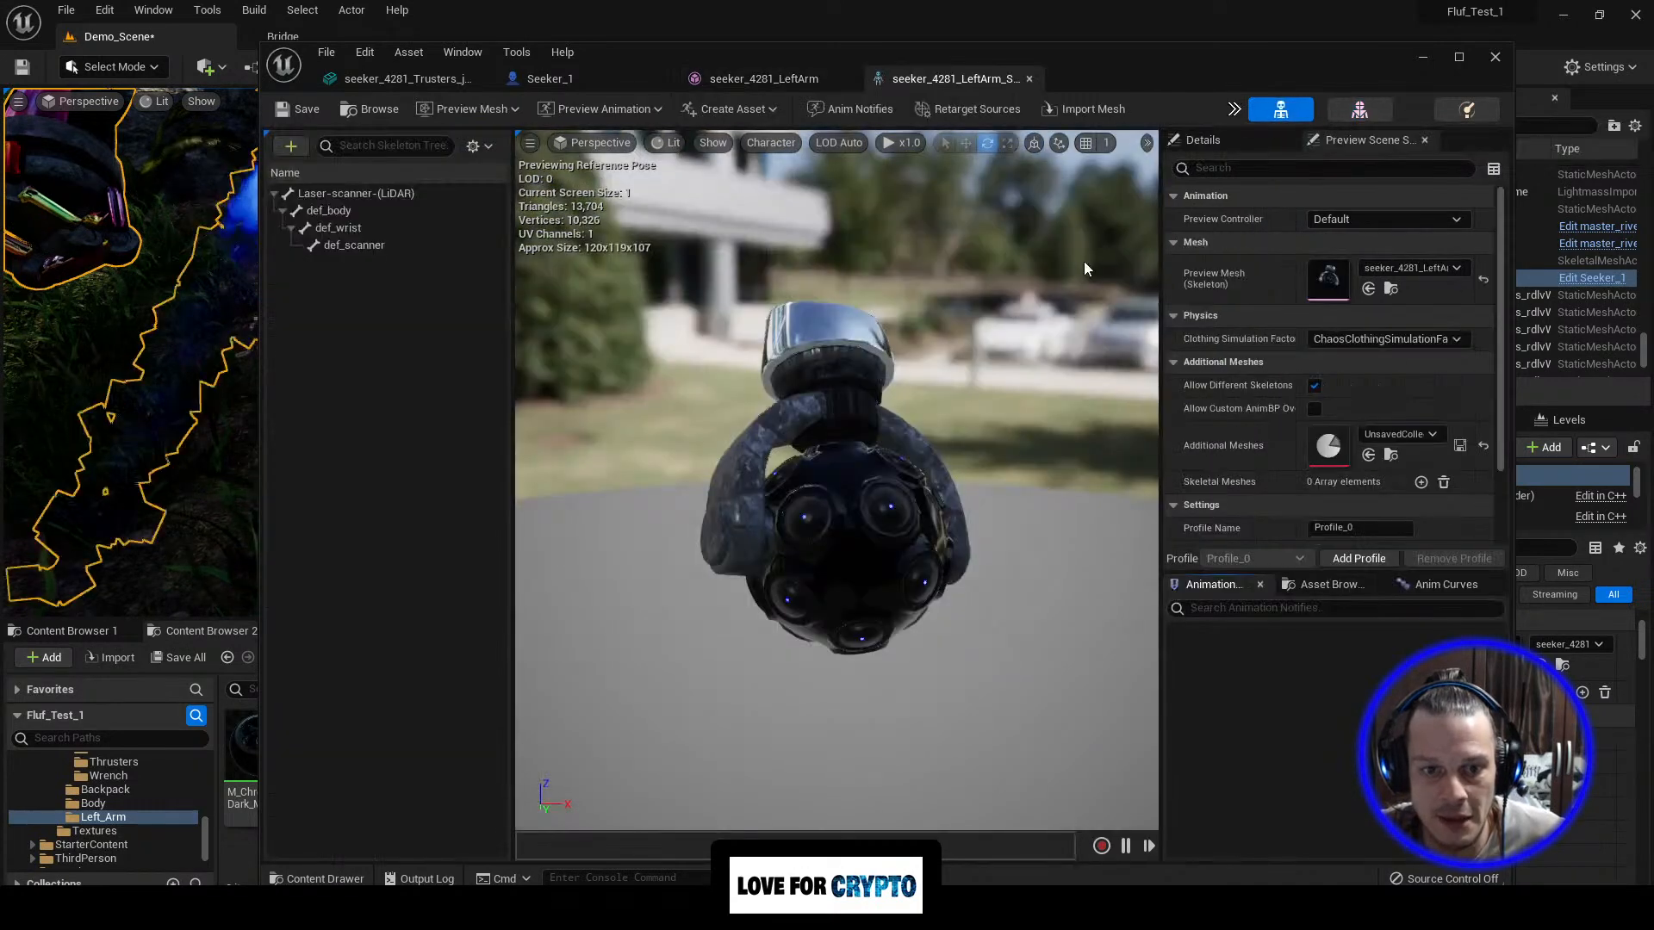
{"action": "left_click", "coordinate": [343, 229]}
{"action": "mouse_move", "coordinate": [820, 366]}
{"action": "left_mouse_down"}
{"action": "mouse_move", "coordinate": [763, 370]}
{"action": "mouse_move", "coordinate": [818, 367]}
{"action": "left_mouse_up"}
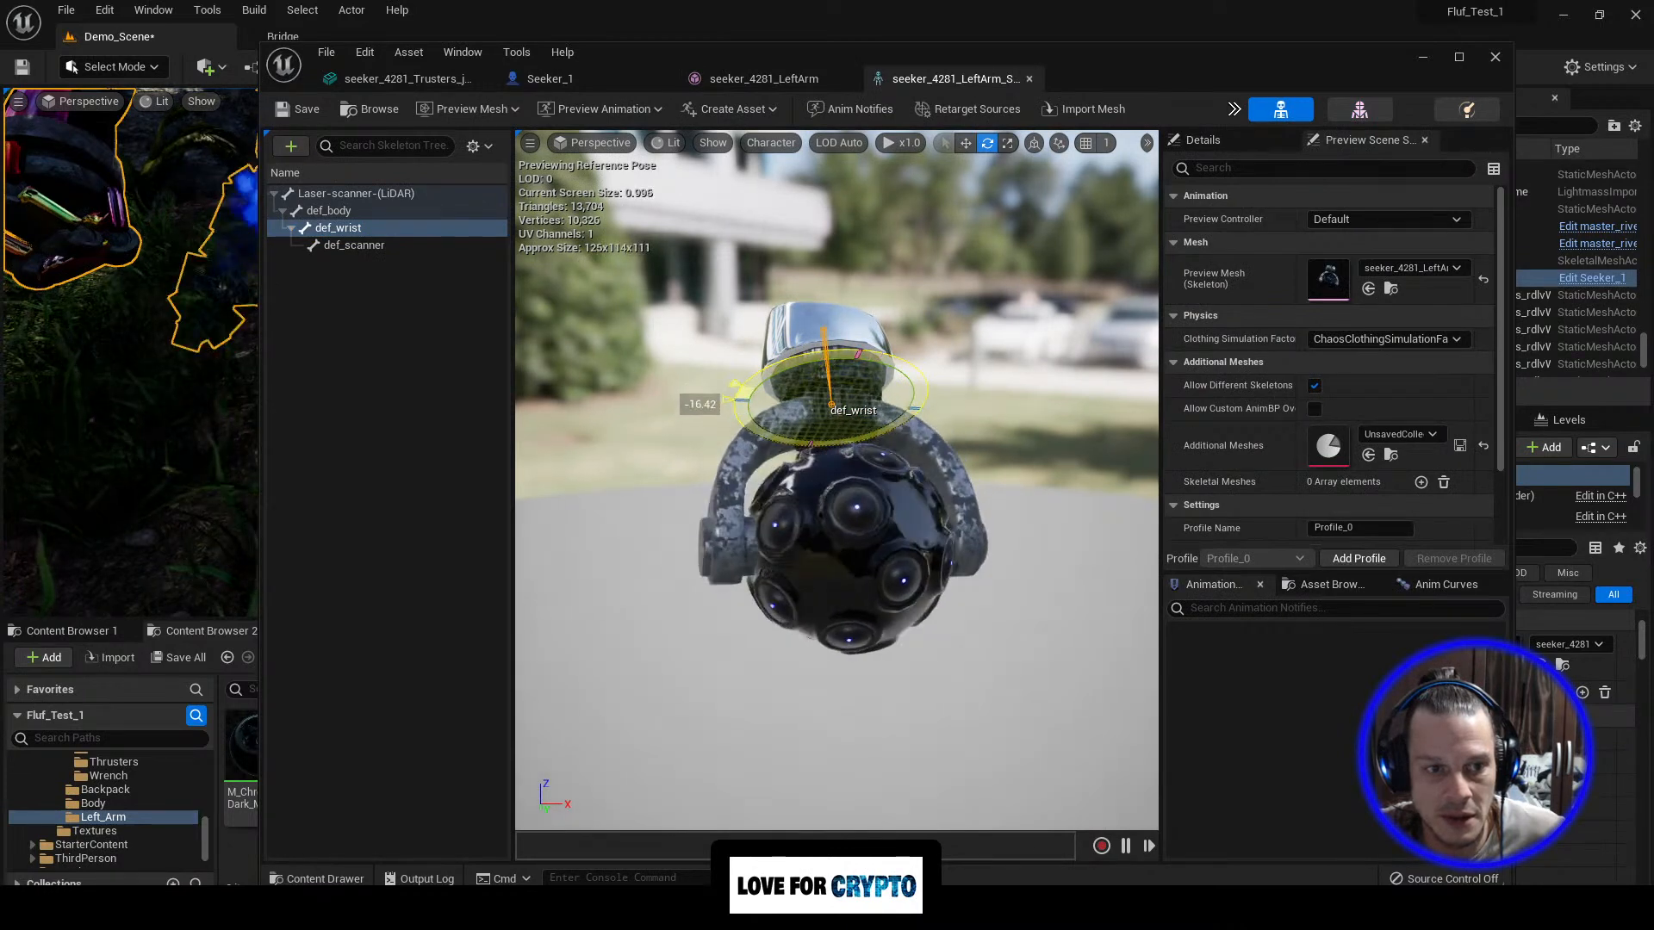
{"action": "left_click", "coordinate": [339, 244]}
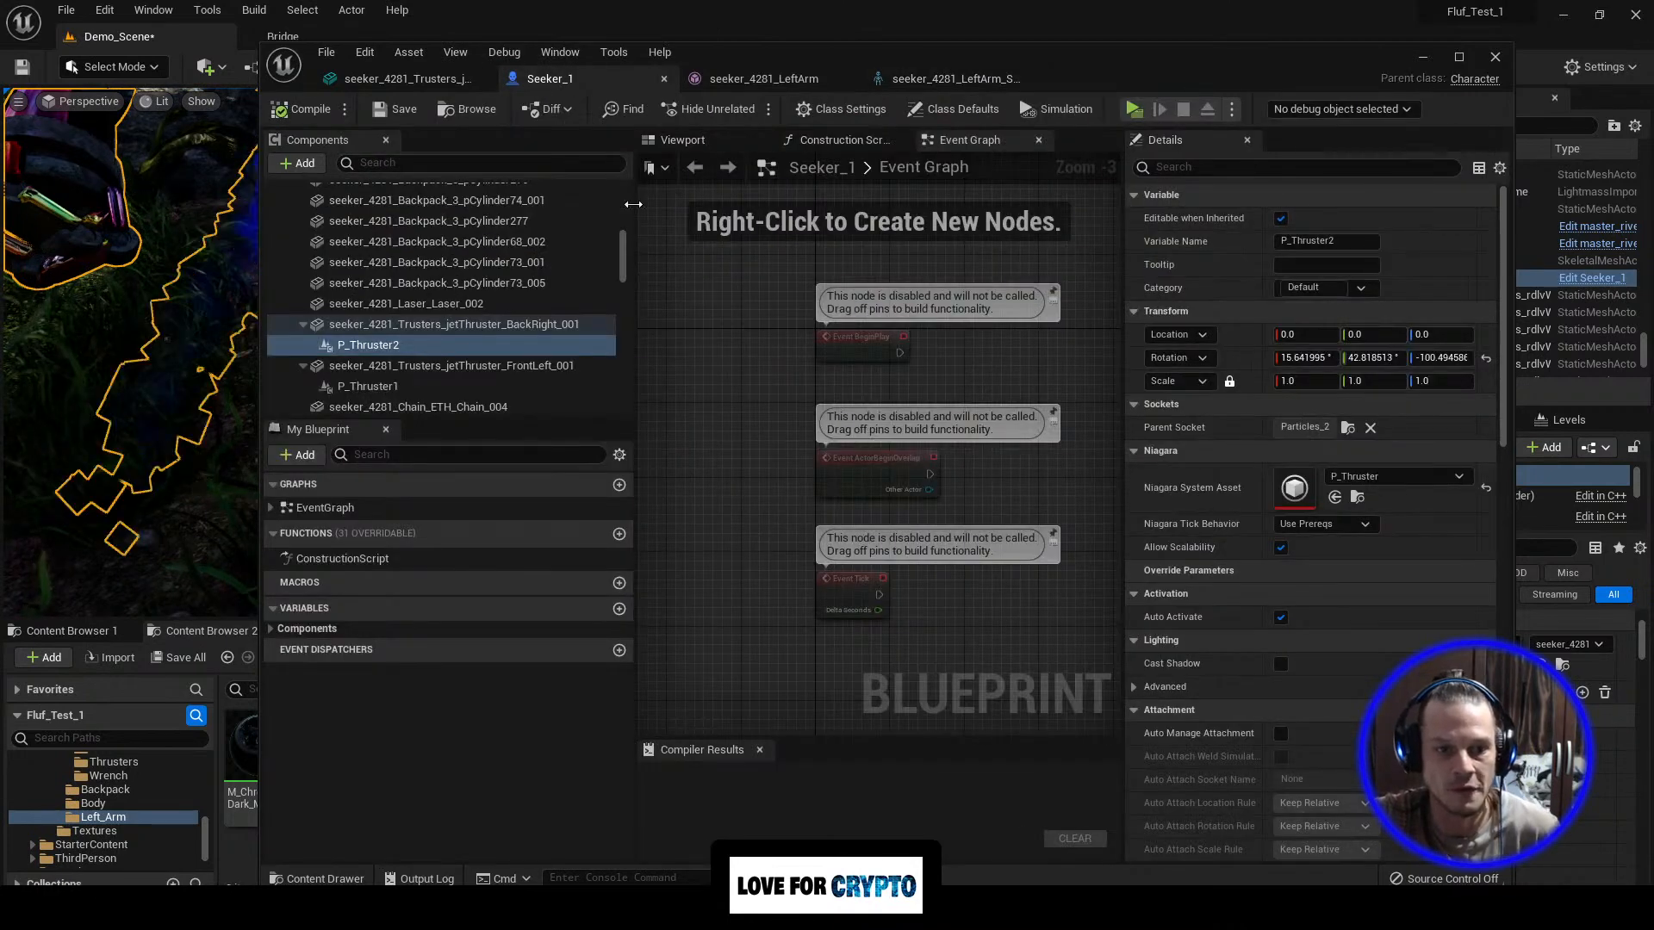
Step: Check the Seeker_1 blueprint's viewport, return to the seeker_4281_LeftArm mesh and close the asset editor window
{"action": "left_click", "coordinate": [682, 140]}
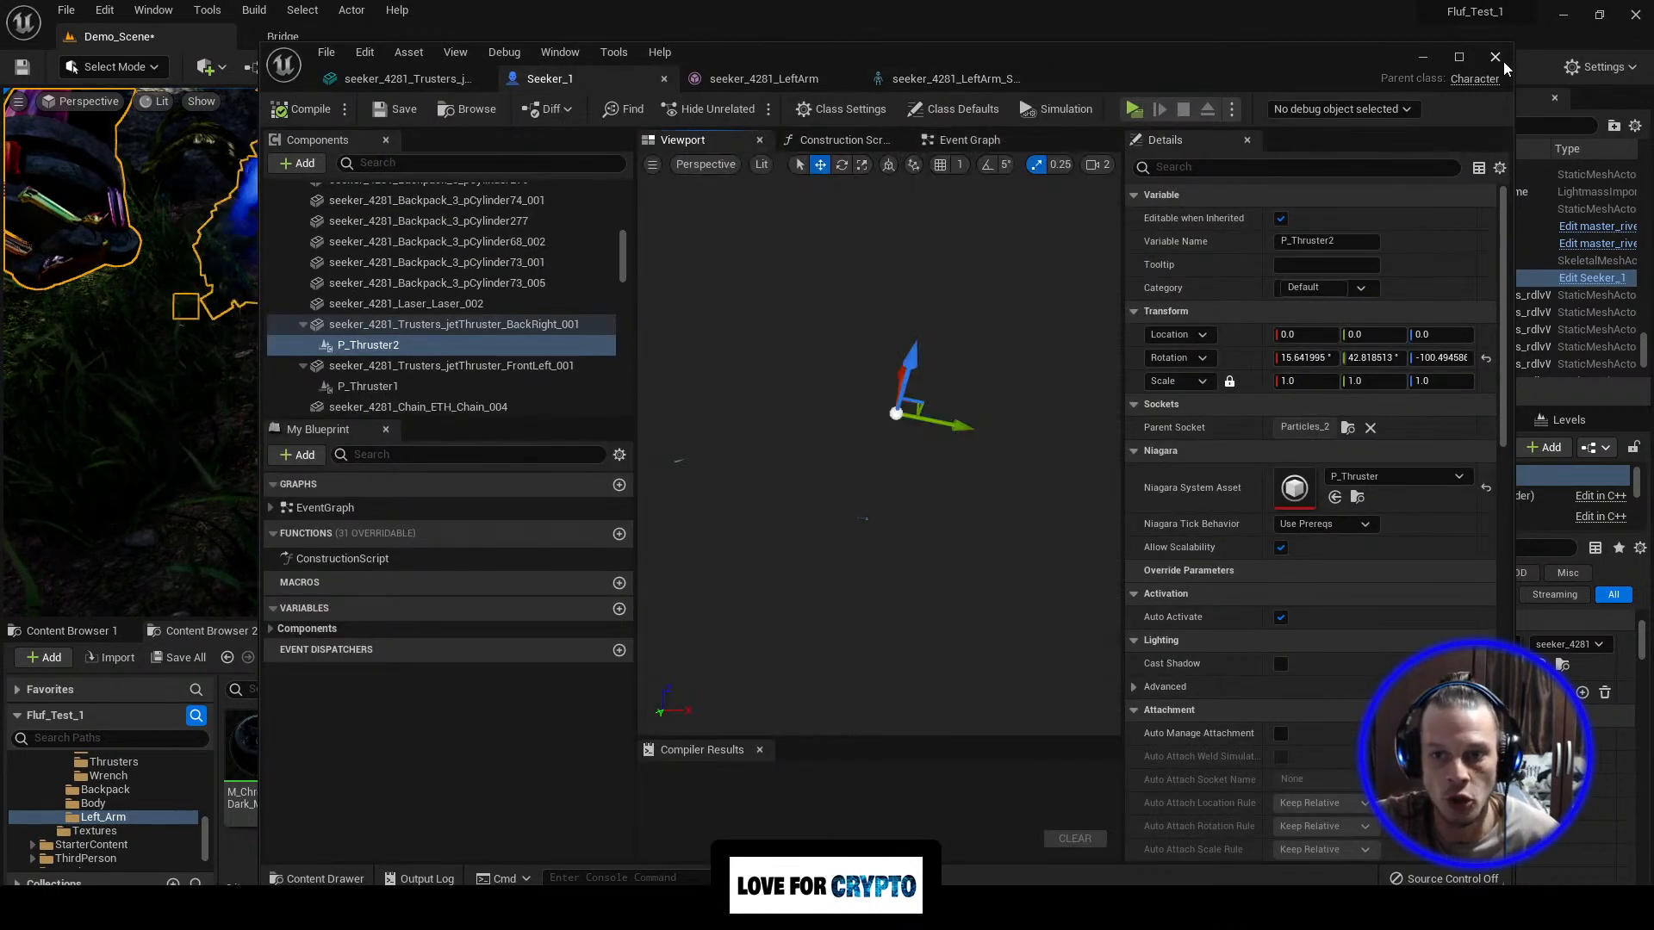
{"action": "left_click", "coordinate": [953, 79]}
{"action": "left_click", "coordinate": [1358, 110]}
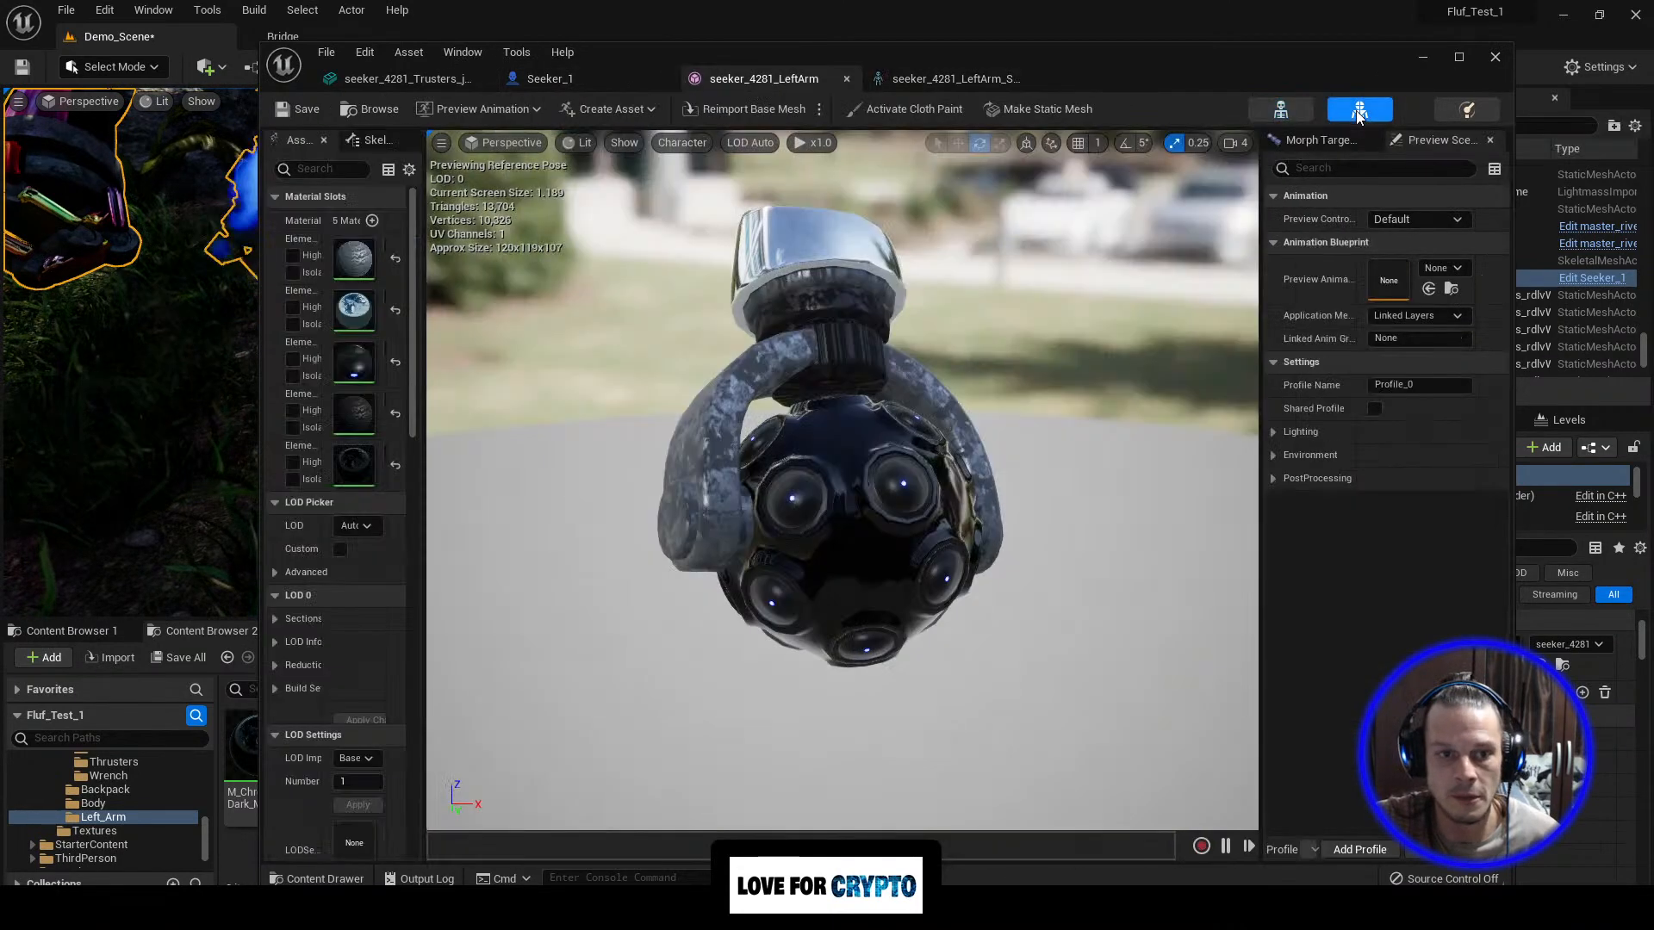
{"action": "left_click", "coordinate": [1496, 58]}
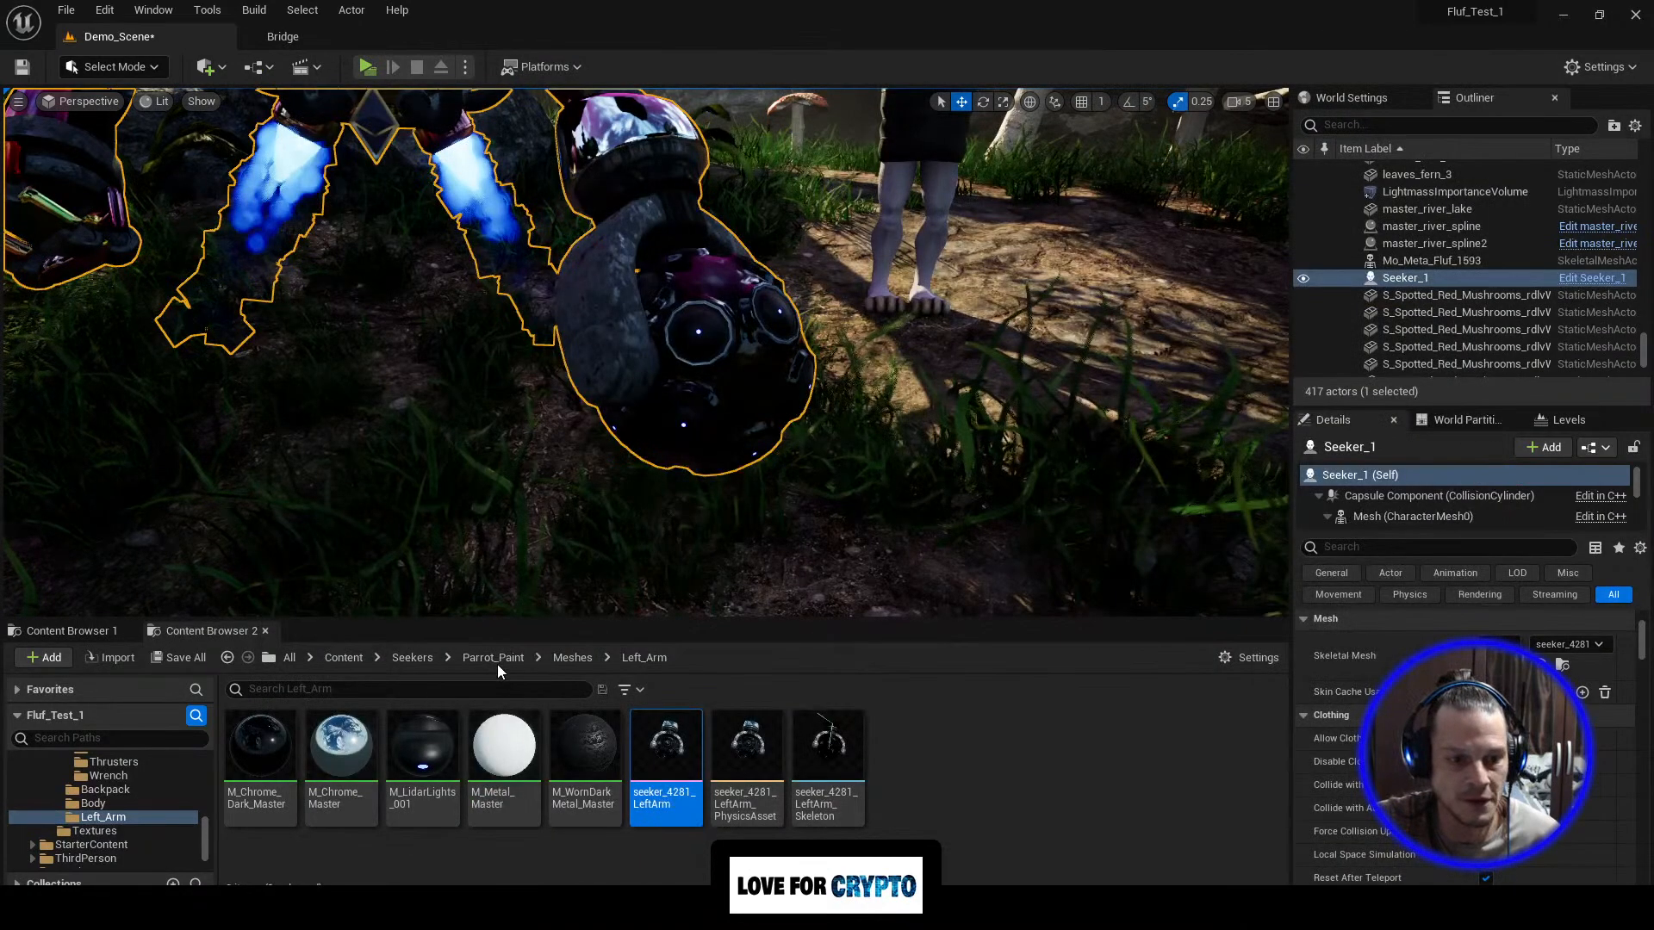
Step: Open the M_LidarLights_001 material, select the Texture Sample feeding Normal and locate its texture in the content browser
{"action": "double_click", "coordinate": [435, 748]}
{"action": "right_click_drag", "start_coordinate": [658, 368], "coordinate": [791, 499]}
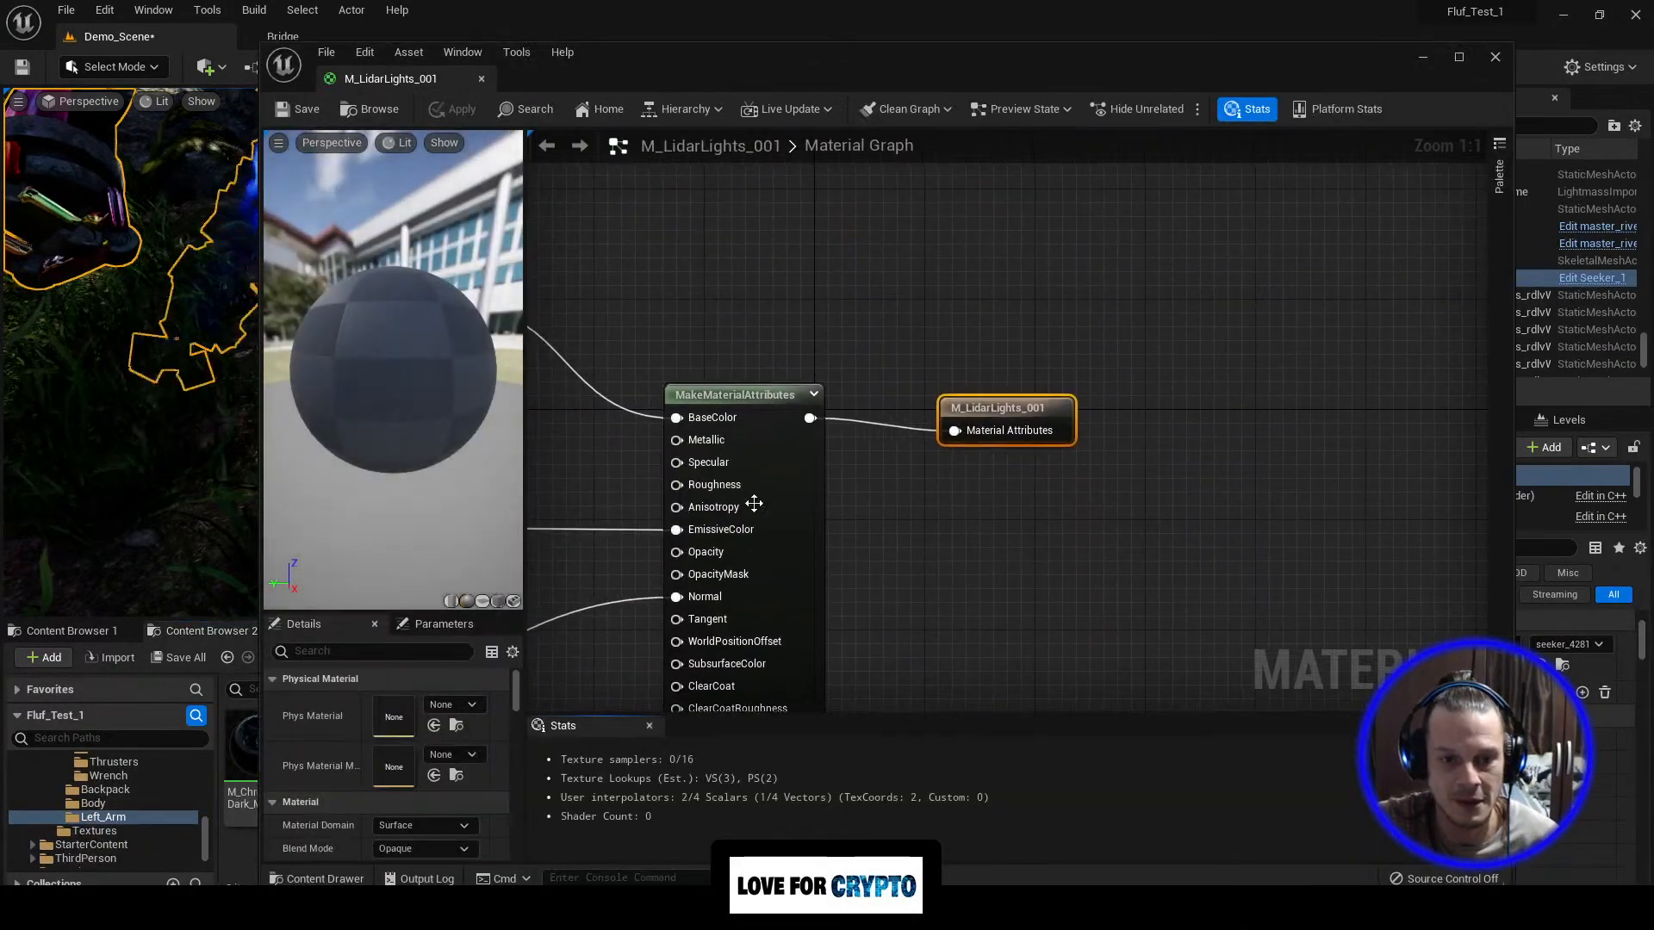
{"action": "right_click_drag", "start_coordinate": [659, 254], "coordinate": [1180, 267]}
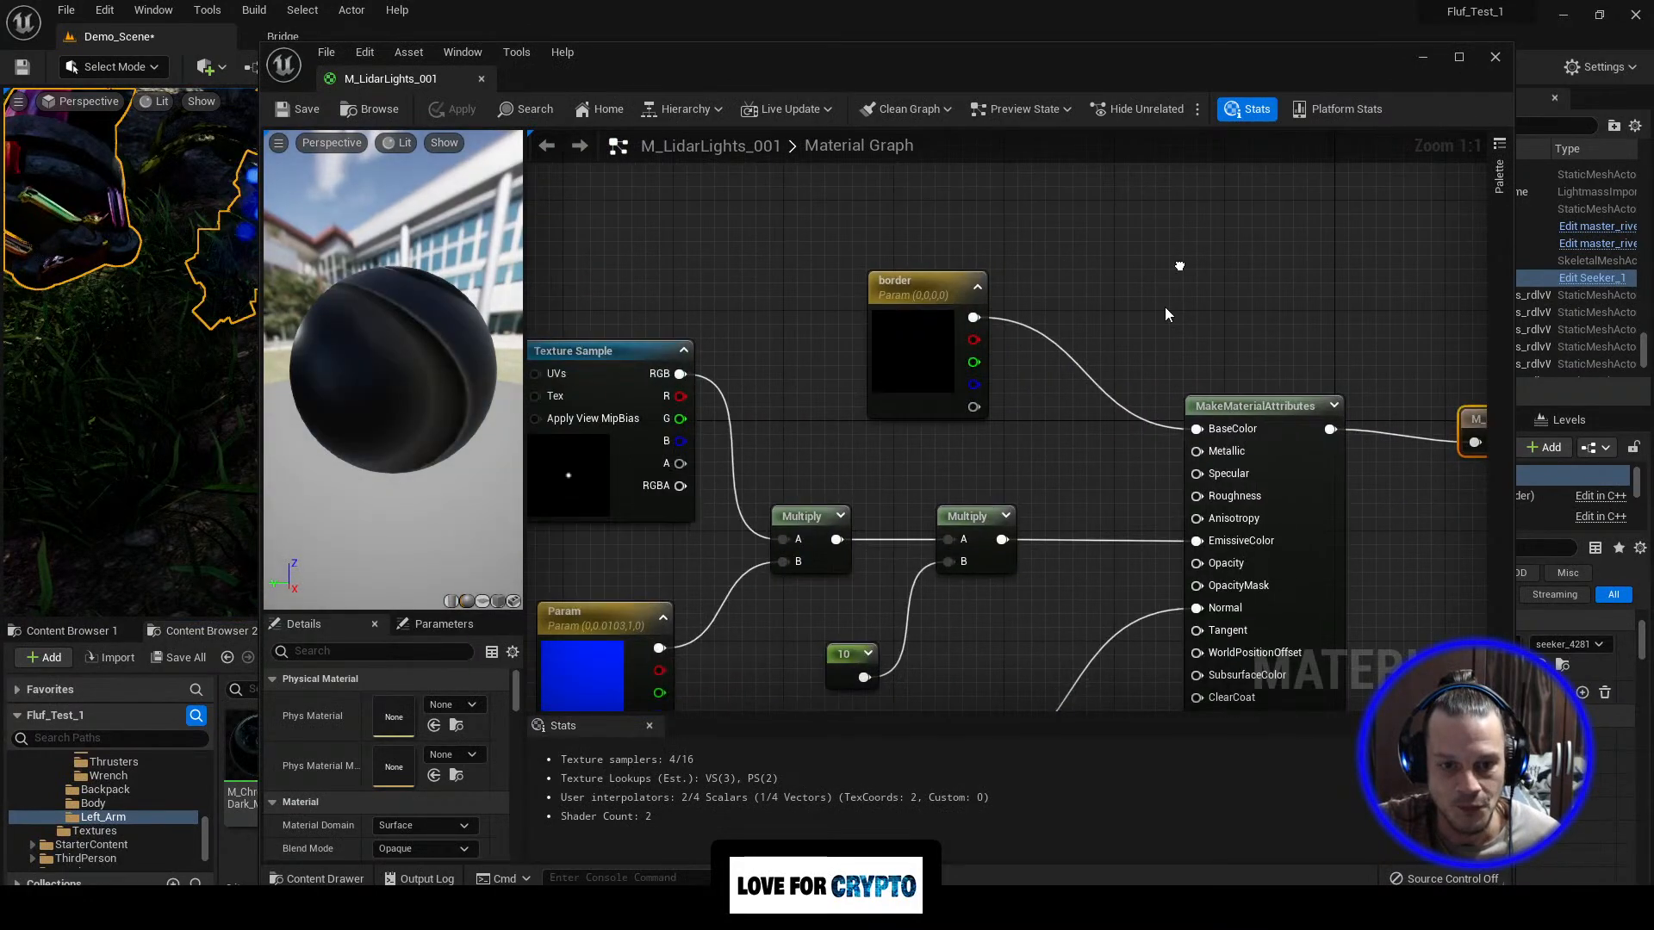
{"action": "scroll", "coordinate": [1165, 306], "scroll_direction": "down", "scroll_amount": 4}
{"action": "right_click_drag", "start_coordinate": [942, 311], "coordinate": [961, 297]}
{"action": "left_click", "coordinate": [1023, 495]}
{"action": "scroll", "coordinate": [414, 775], "scroll_direction": "down", "scroll_amount": 3}
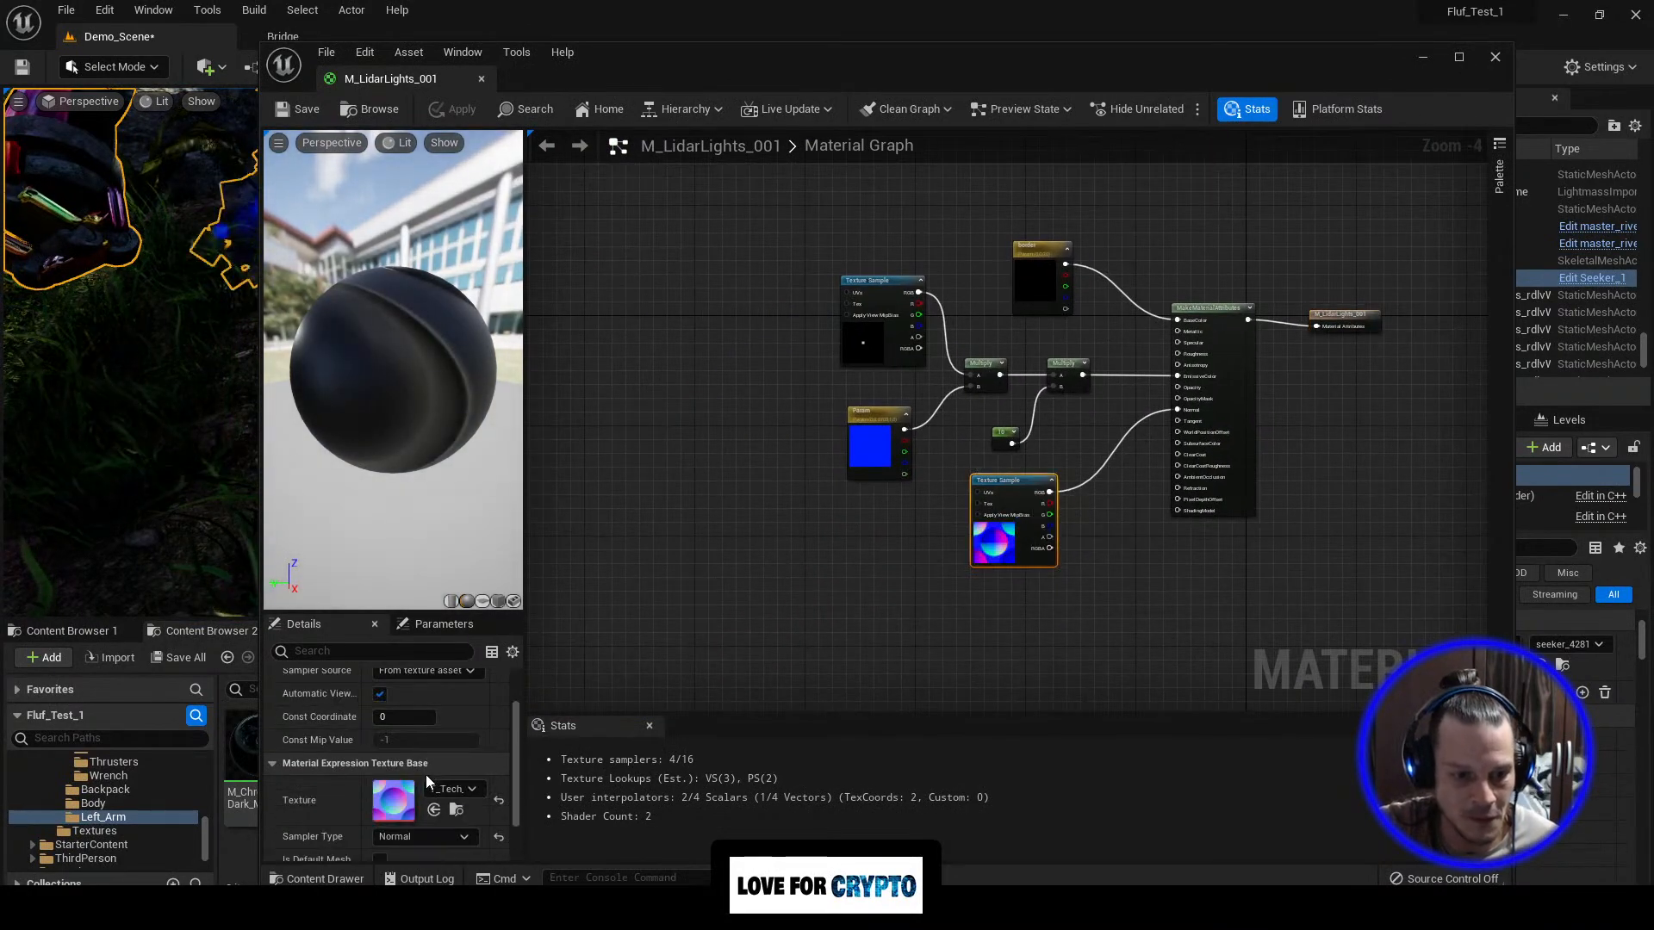
{"action": "left_click", "coordinate": [453, 813]}
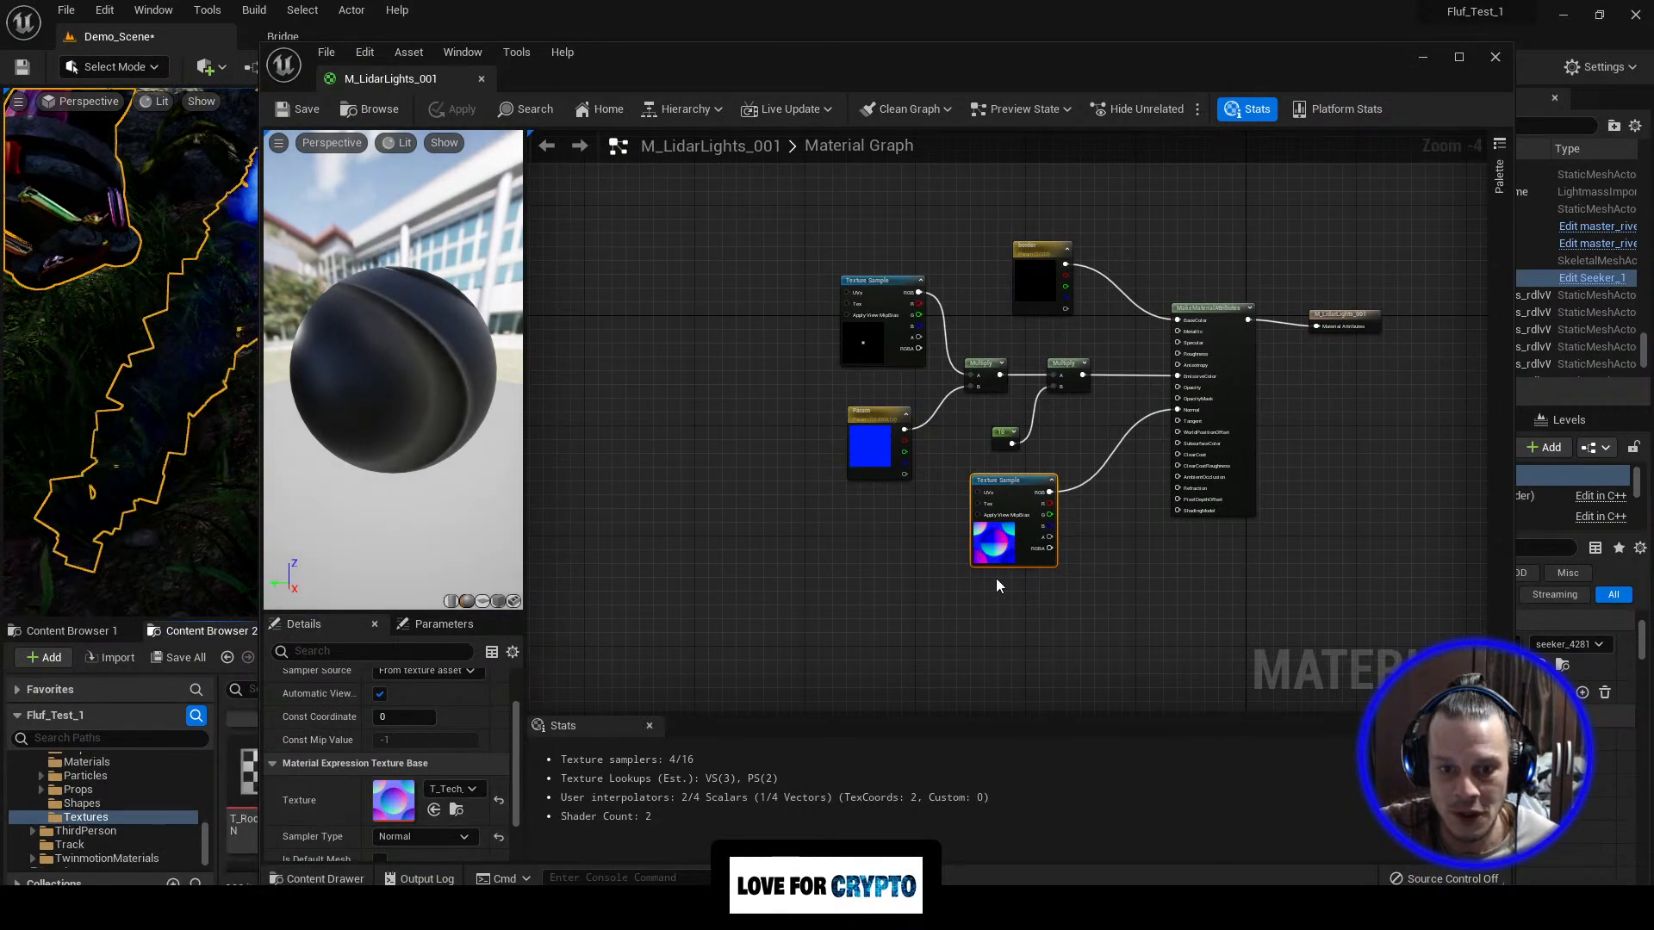
Step: Examine the normal map's Texture Sample node and the blue Param node in the M_LidarLights_001 graph
{"action": "scroll", "coordinate": [996, 578], "scroll_direction": "up", "scroll_amount": 4}
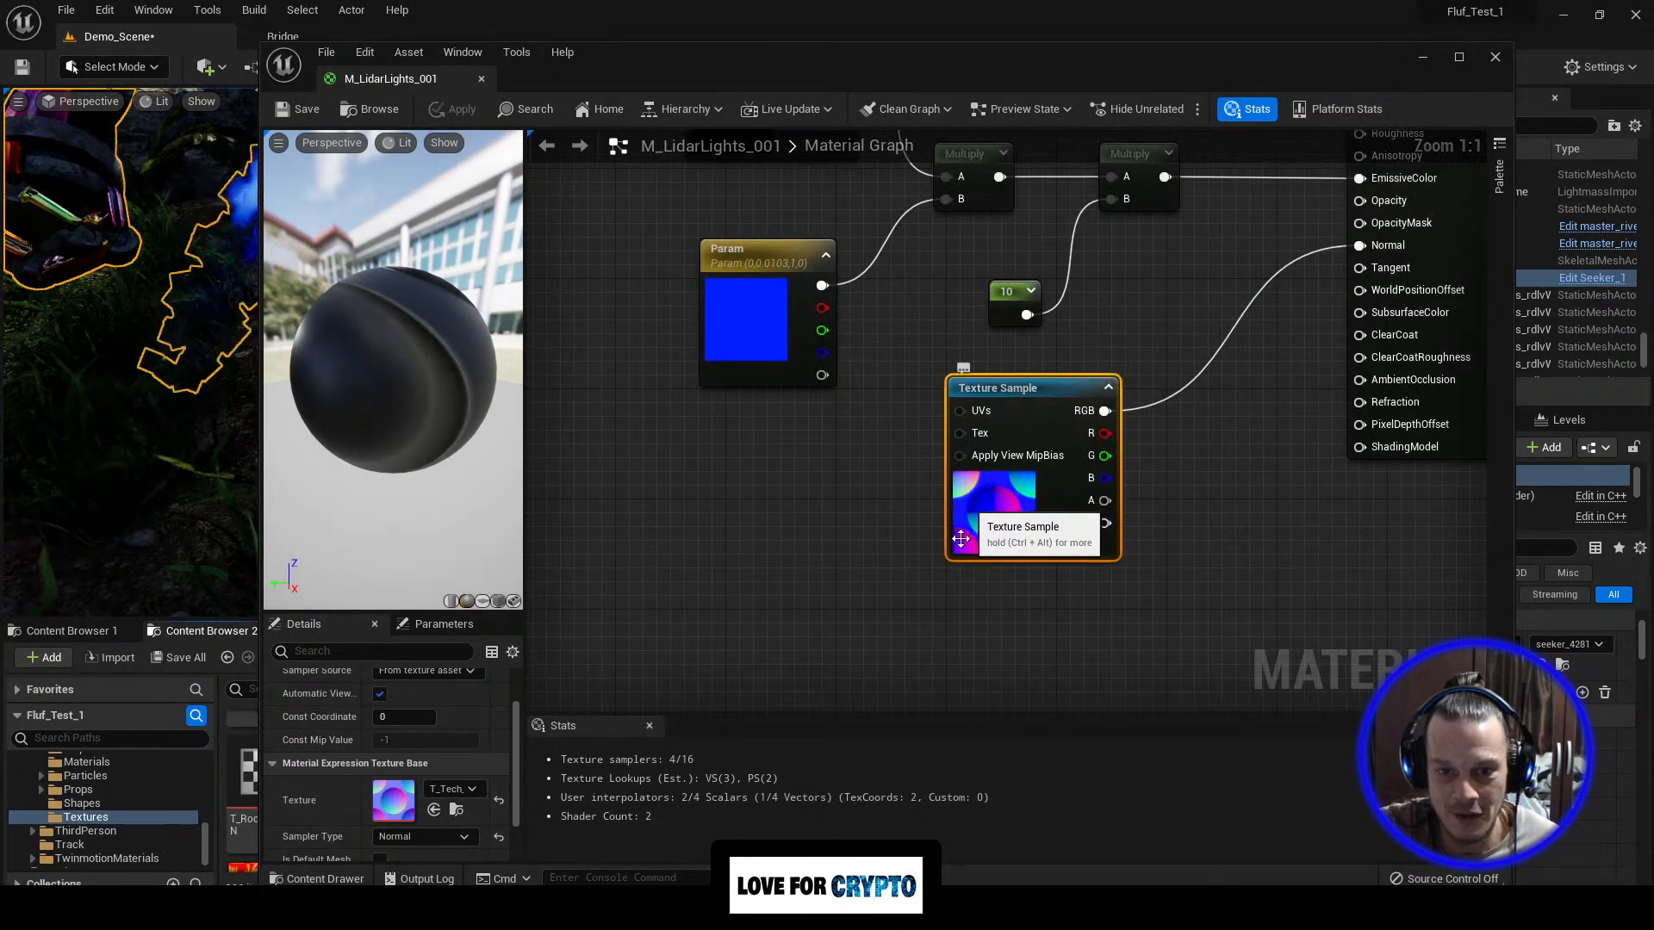
{"action": "scroll", "coordinate": [1089, 395], "scroll_direction": "down", "scroll_amount": 3}
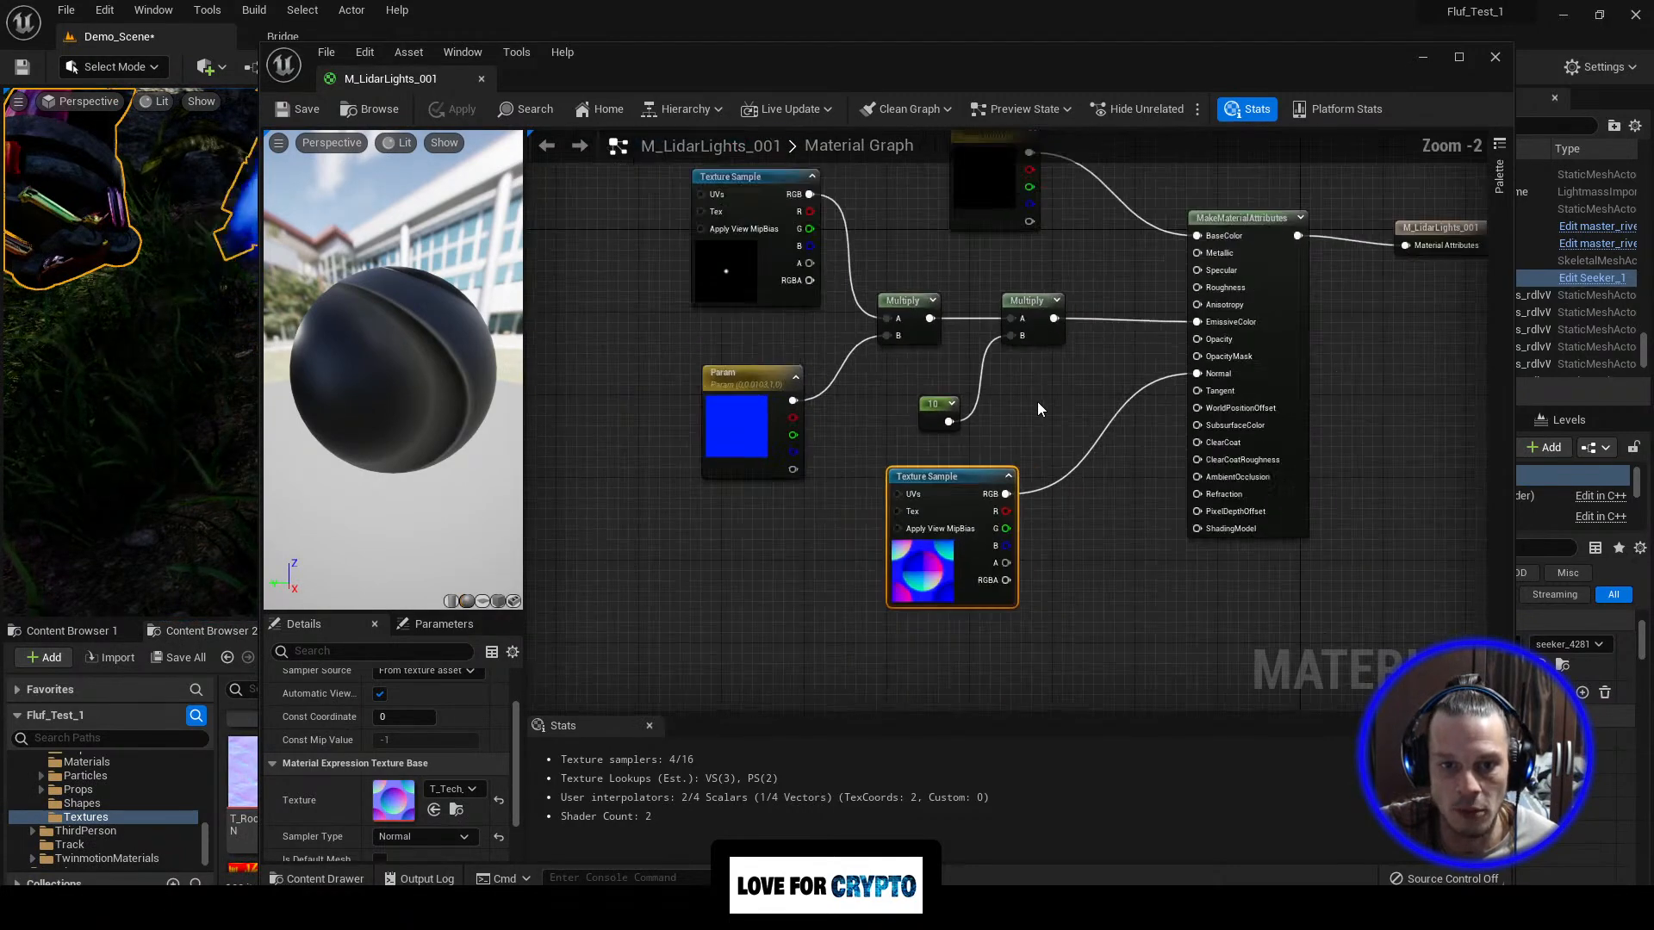
{"action": "right_click_drag", "start_coordinate": [1038, 402], "coordinate": [1067, 442]}
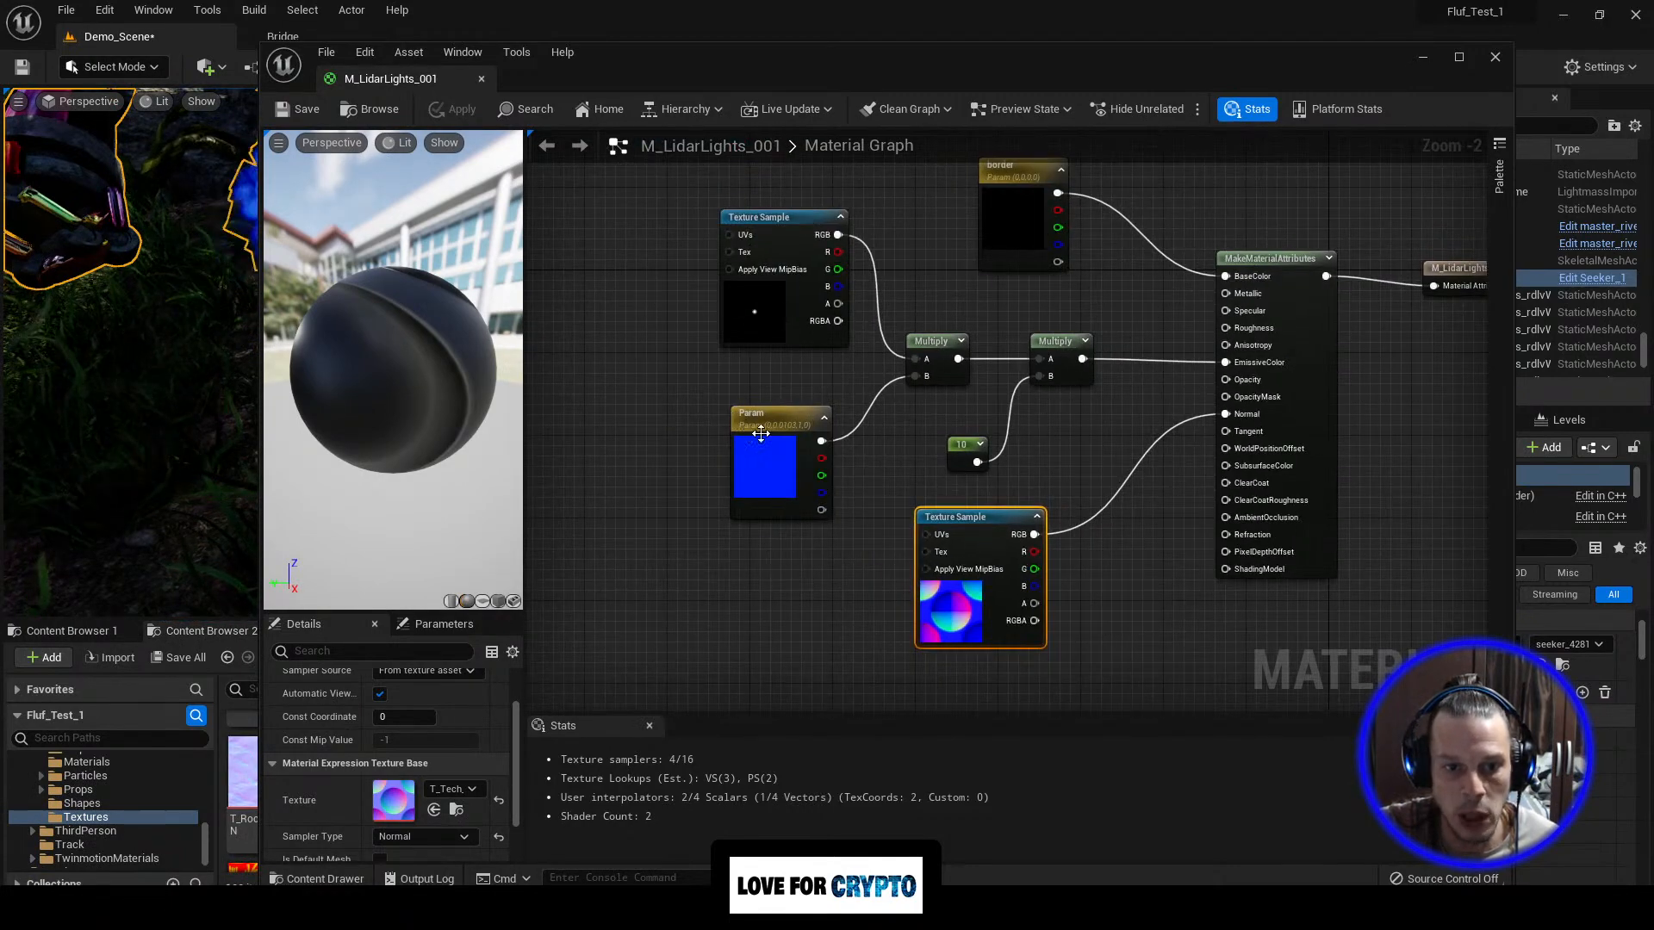
{"action": "left_click_drag", "start_coordinate": [773, 425], "coordinate": [762, 424]}
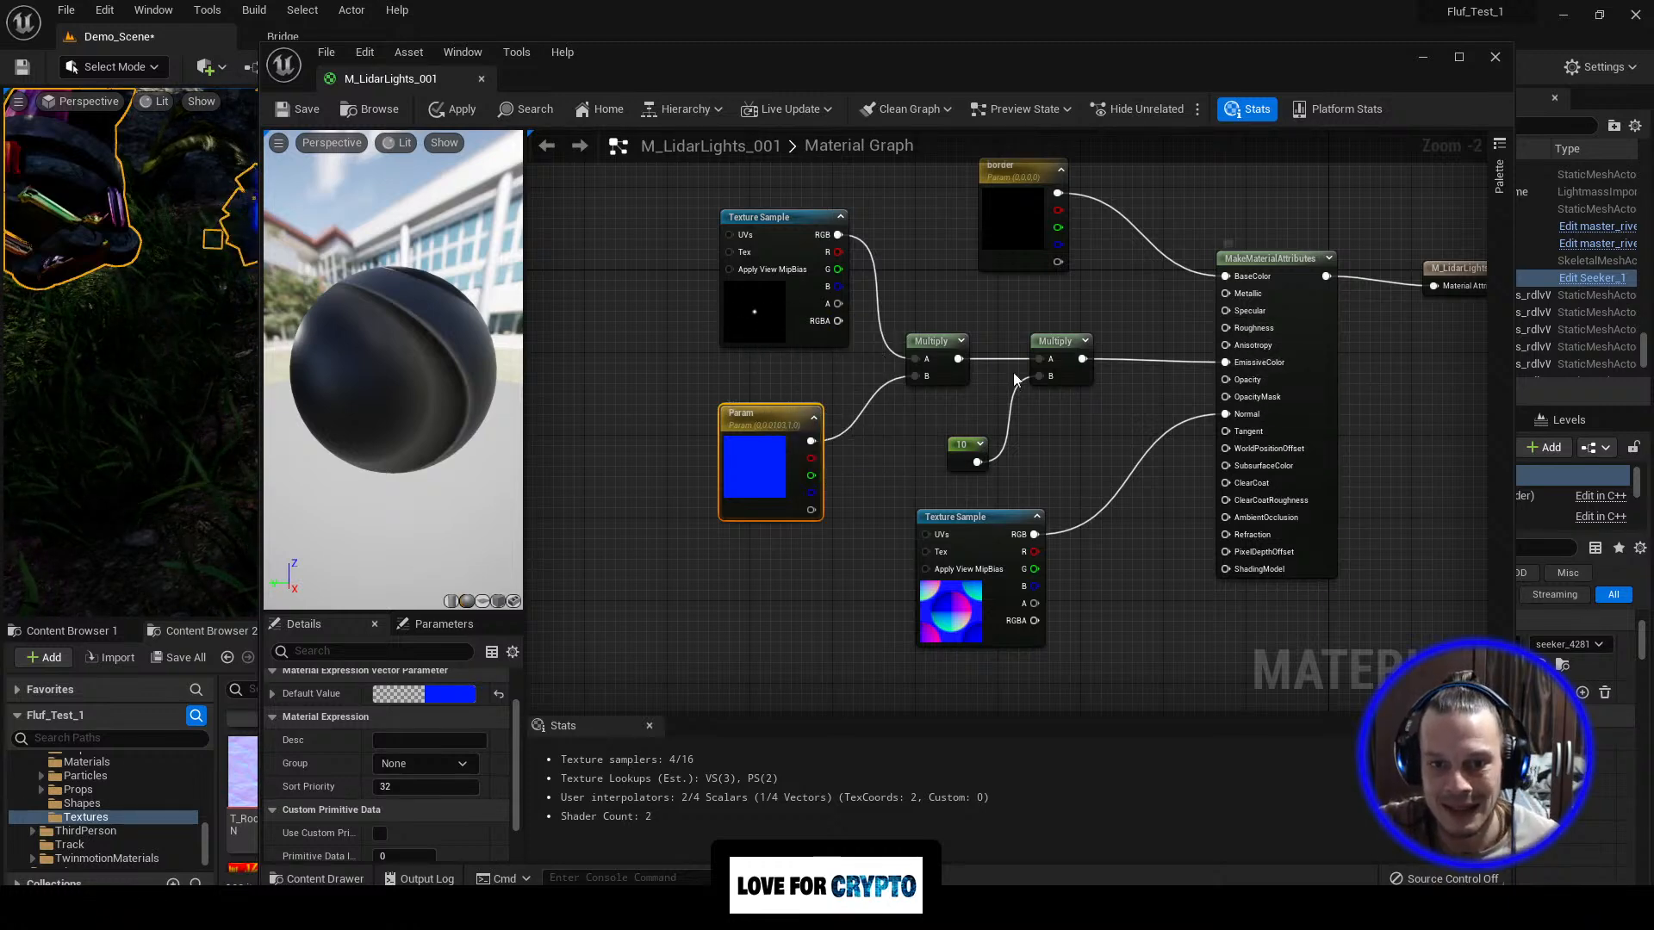
Step: Examine the two Multiply nodes and the constant 10 node, and rotate the preview sphere to inspect the emissive light
{"action": "scroll", "coordinate": [931, 377], "scroll_direction": "up", "scroll_amount": 2}
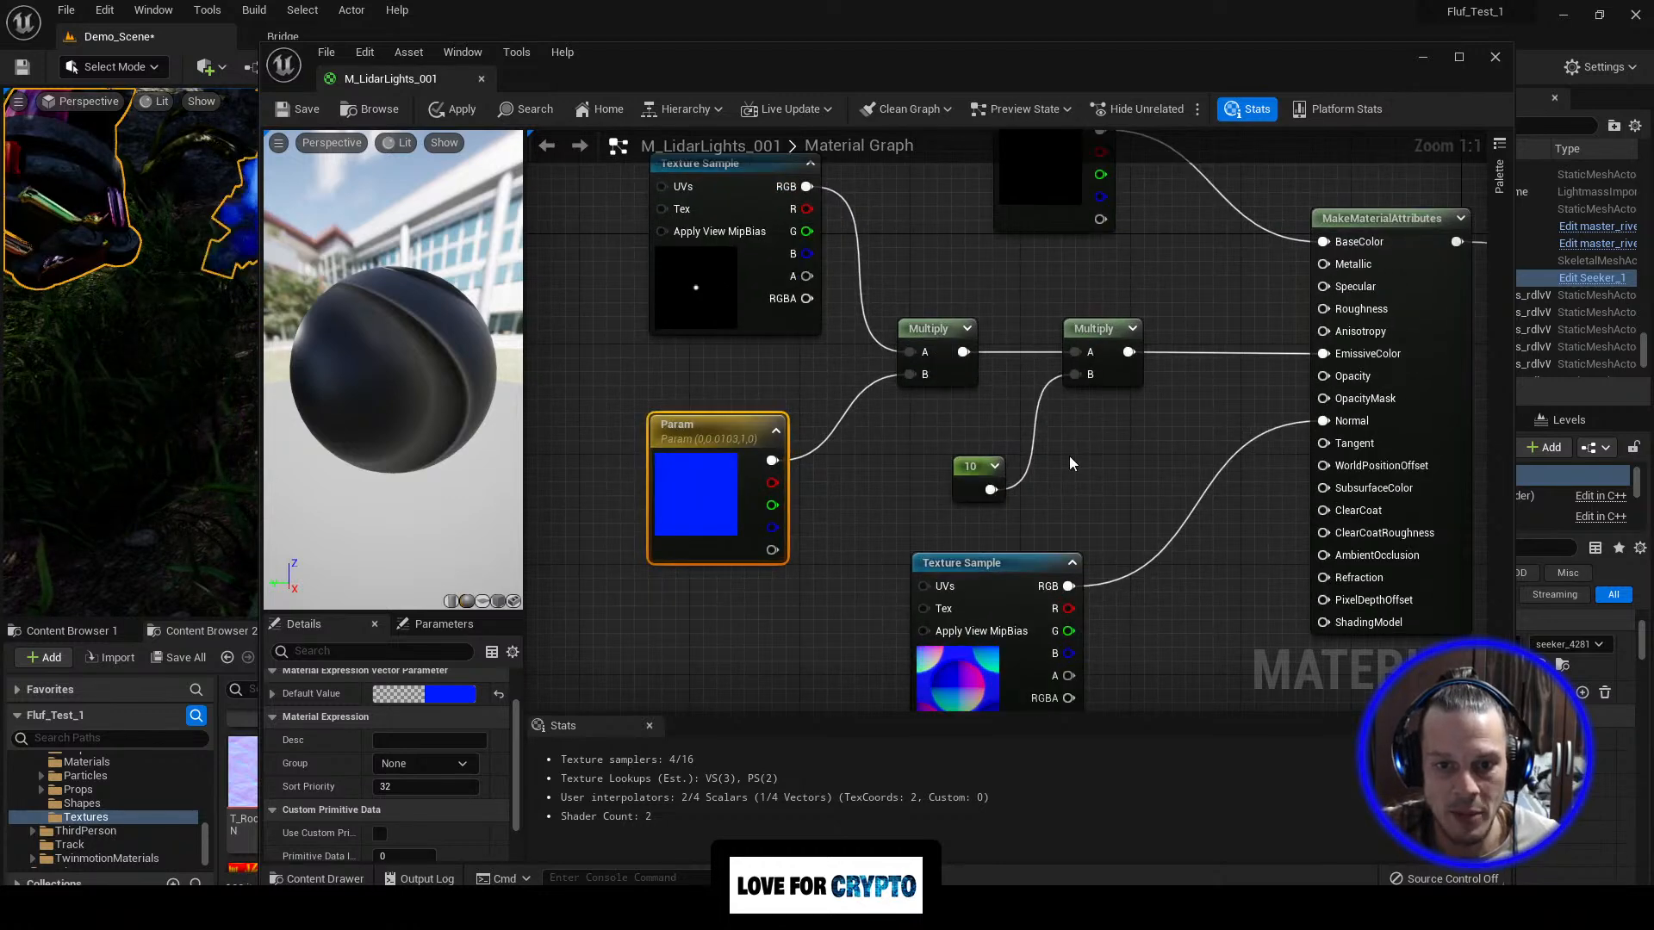
{"action": "left_click", "coordinate": [936, 343]}
{"action": "left_click", "coordinate": [1098, 341]}
{"action": "left_click", "coordinate": [948, 468]}
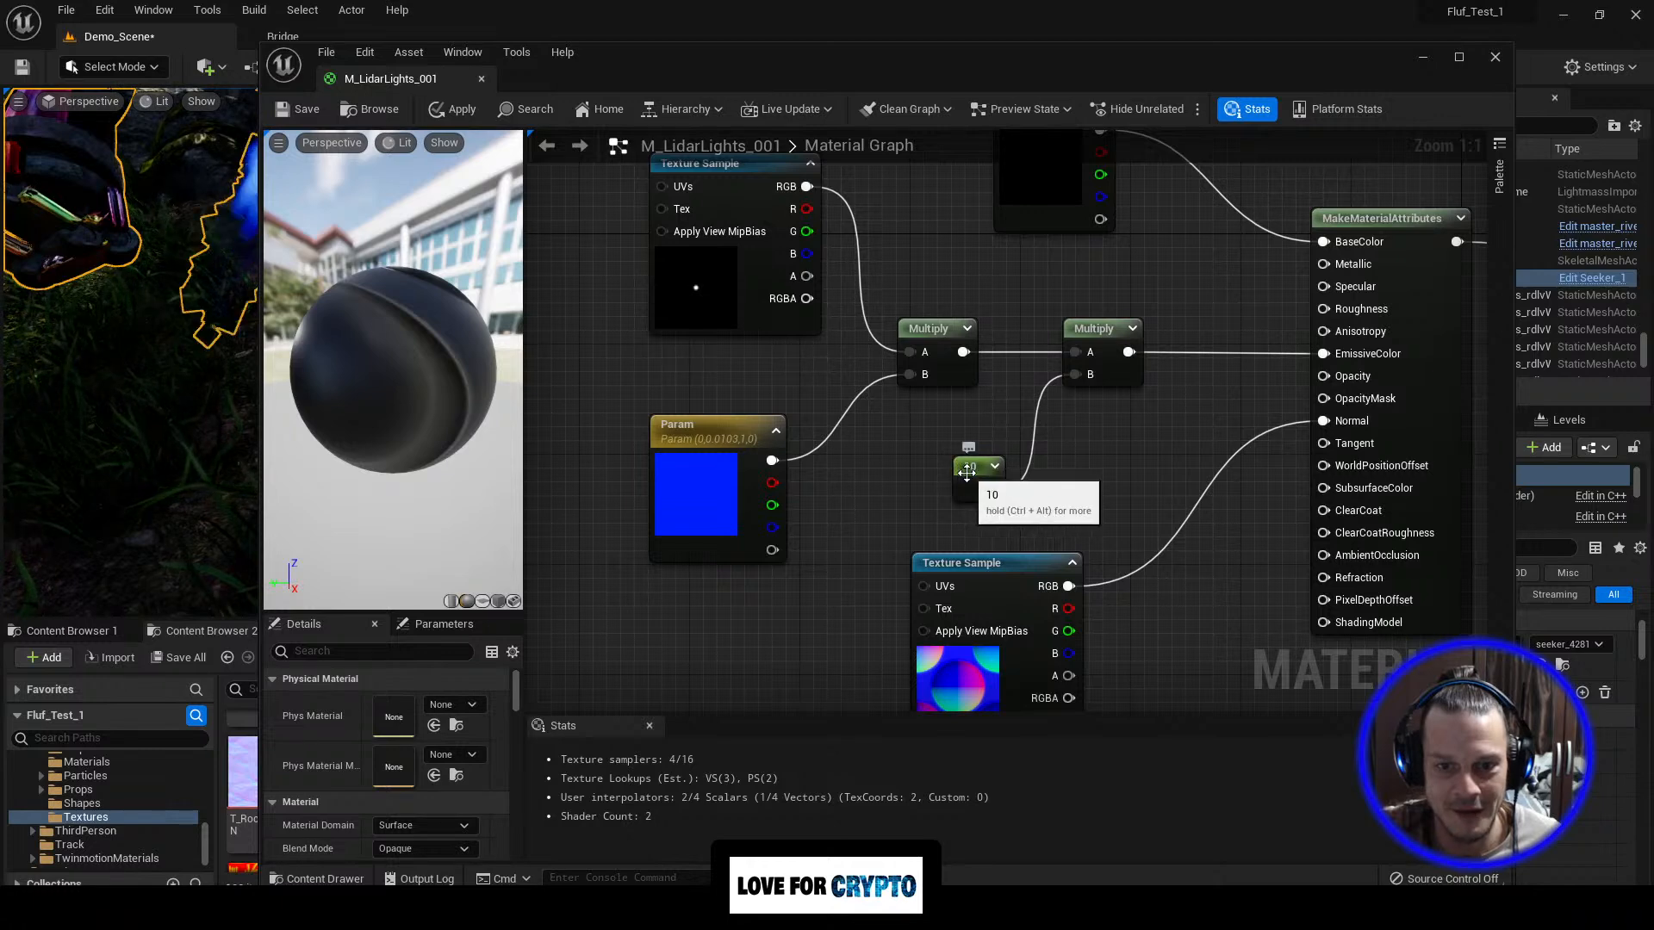
{"action": "left_click", "coordinate": [972, 479]}
{"action": "left_click_drag", "start_coordinate": [362, 379], "coordinate": [448, 375]}
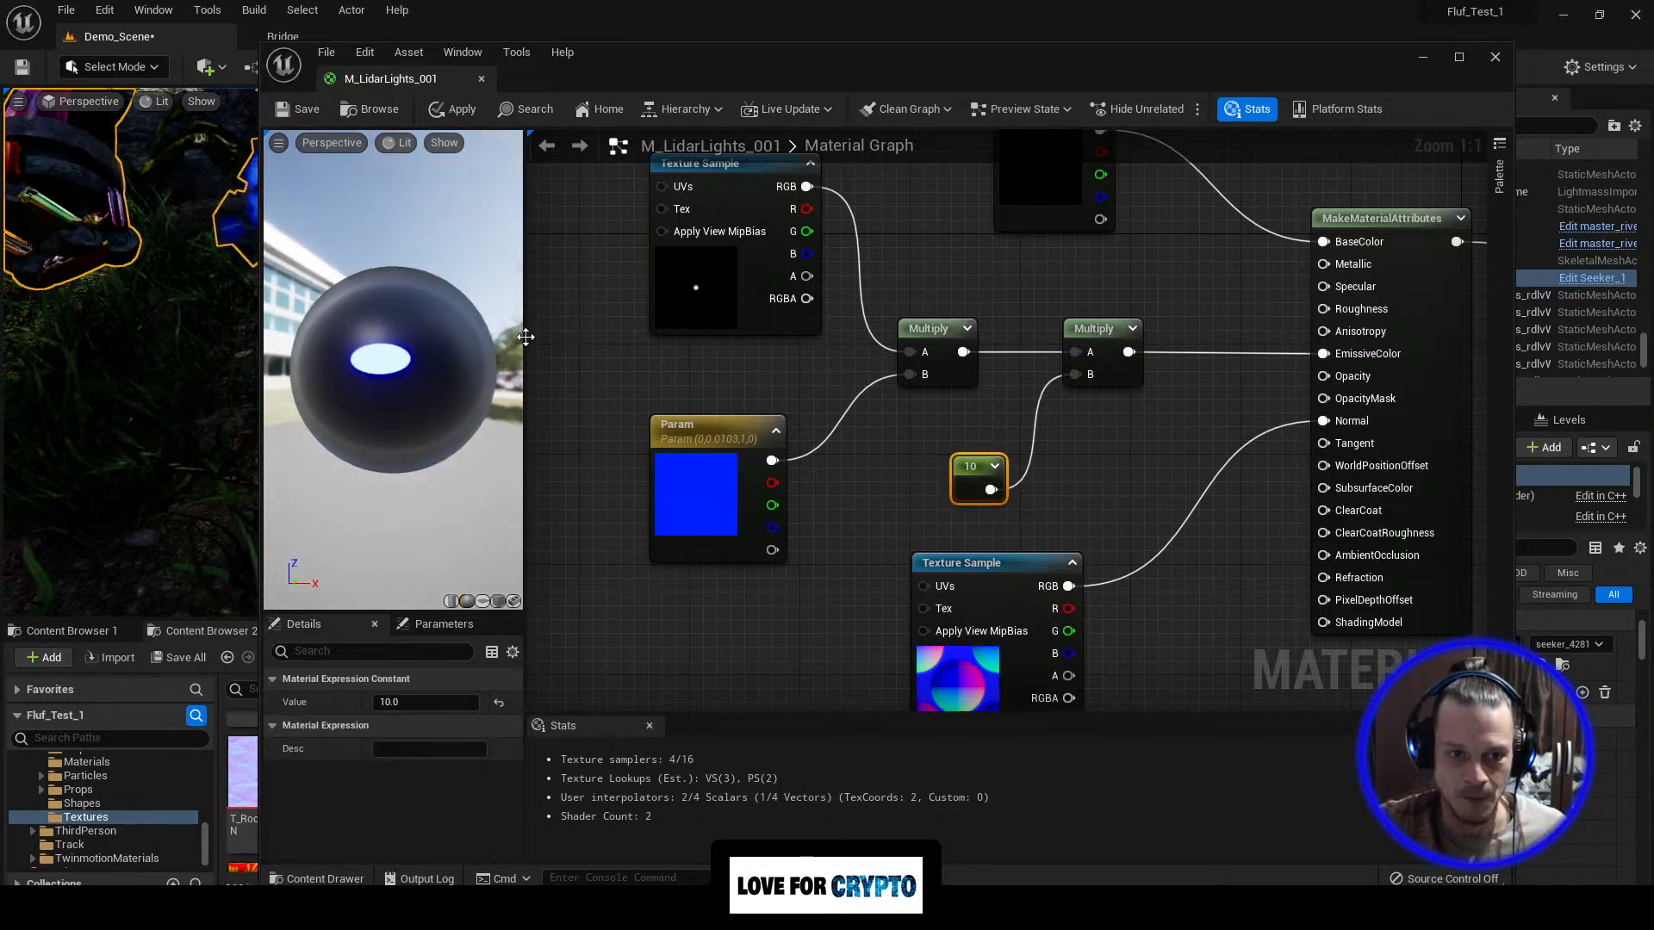
Step: Select the Texture Sample feeding the first Multiply and view its source image Lidar_Light_N from File Explorer's recent files
{"action": "left_click", "coordinate": [712, 304]}
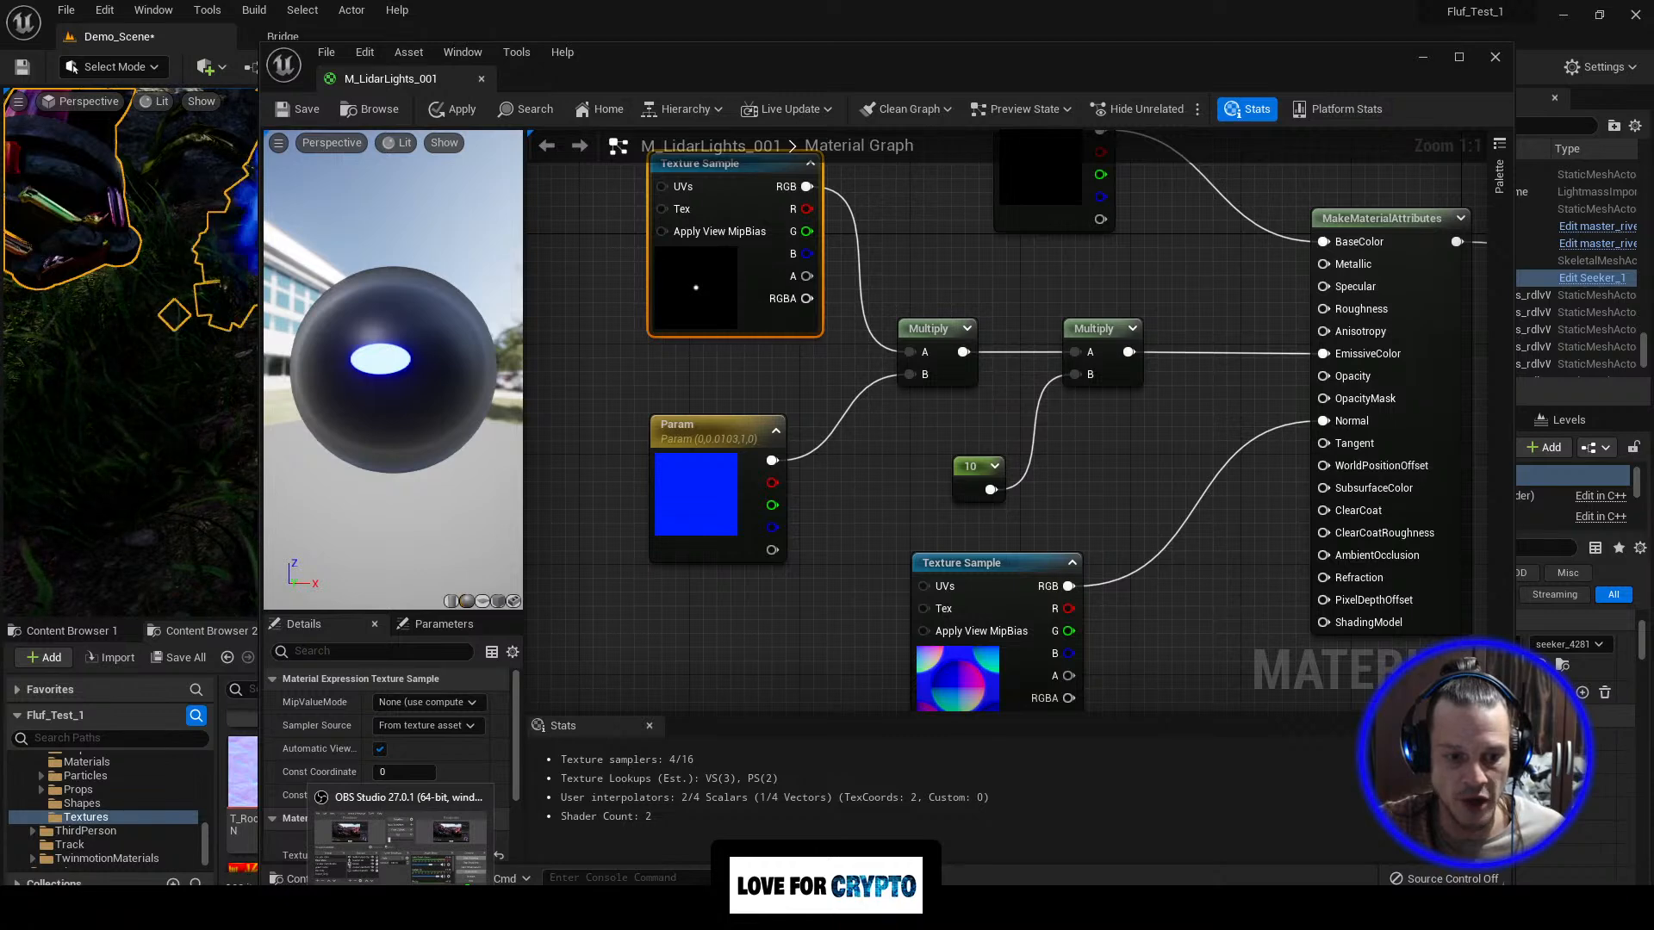
{"action": "mouse_move", "coordinate": [317, 913]}
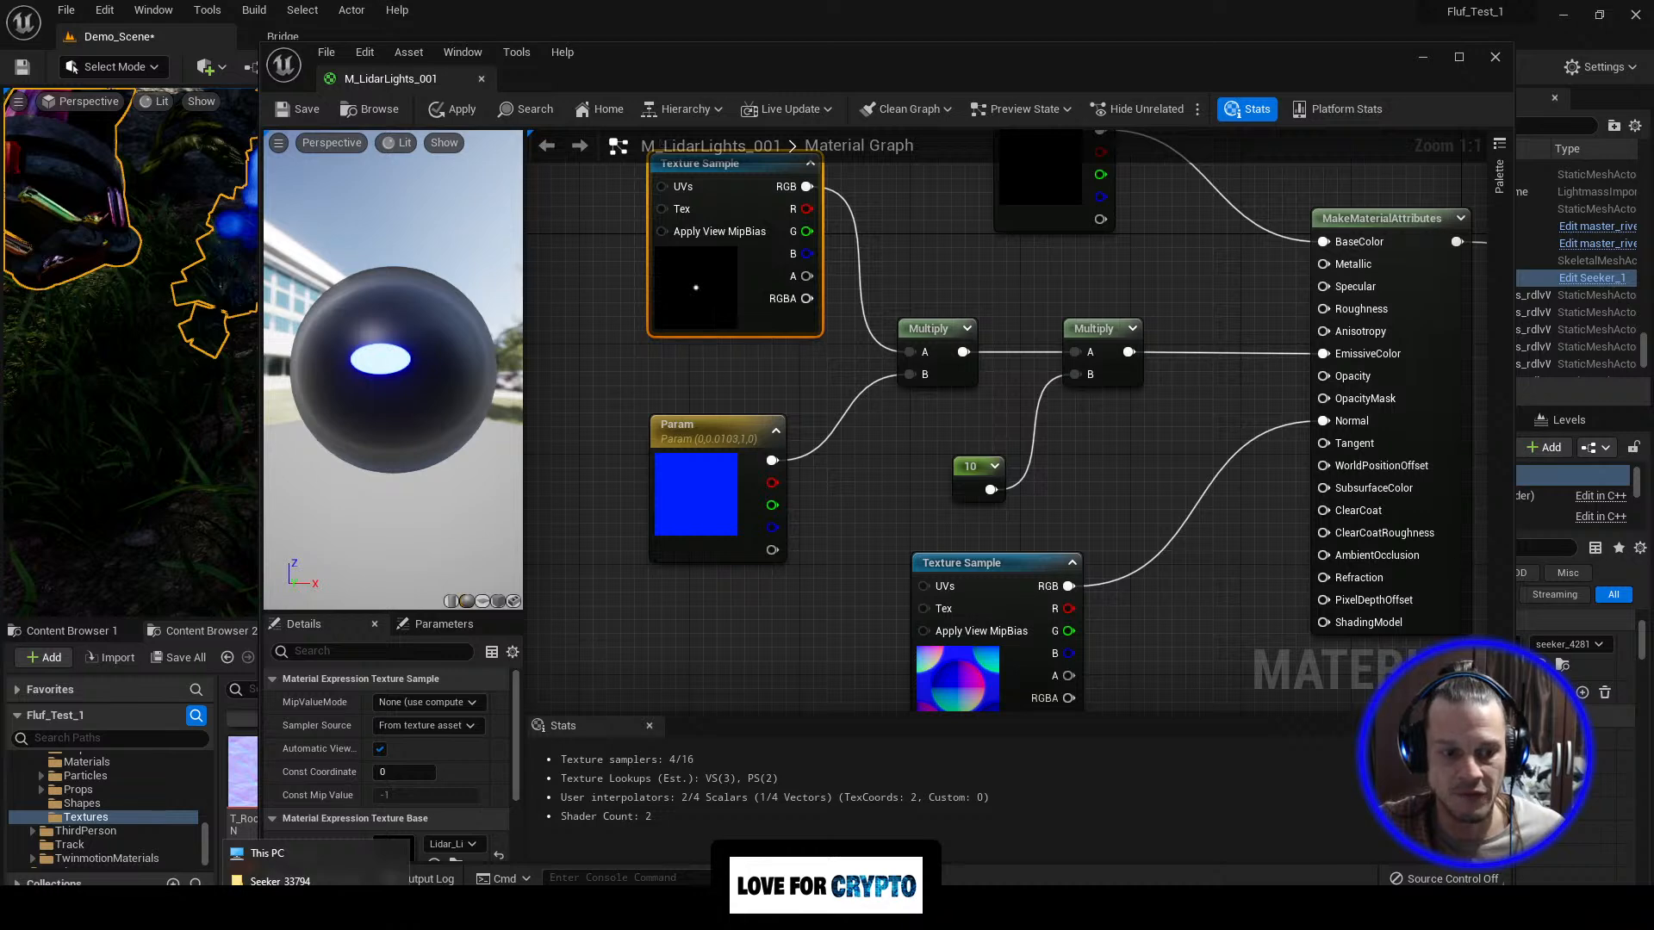
{"action": "left_click", "coordinate": [267, 853]}
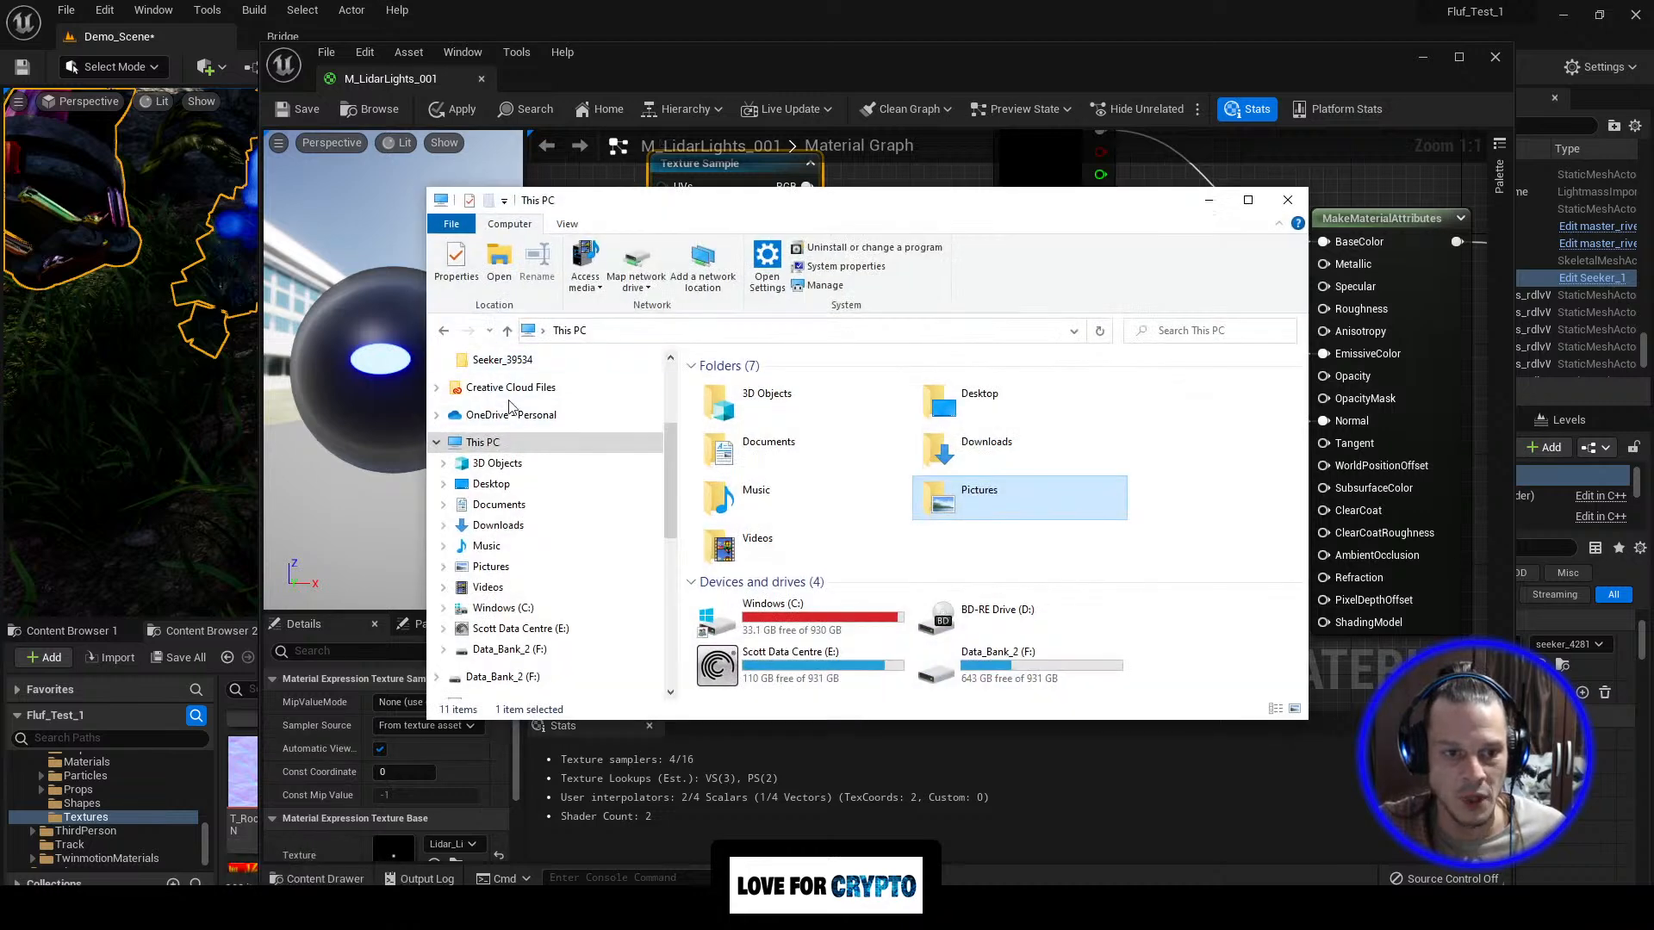
{"action": "scroll", "coordinate": [508, 435], "scroll_direction": "up", "scroll_amount": 3}
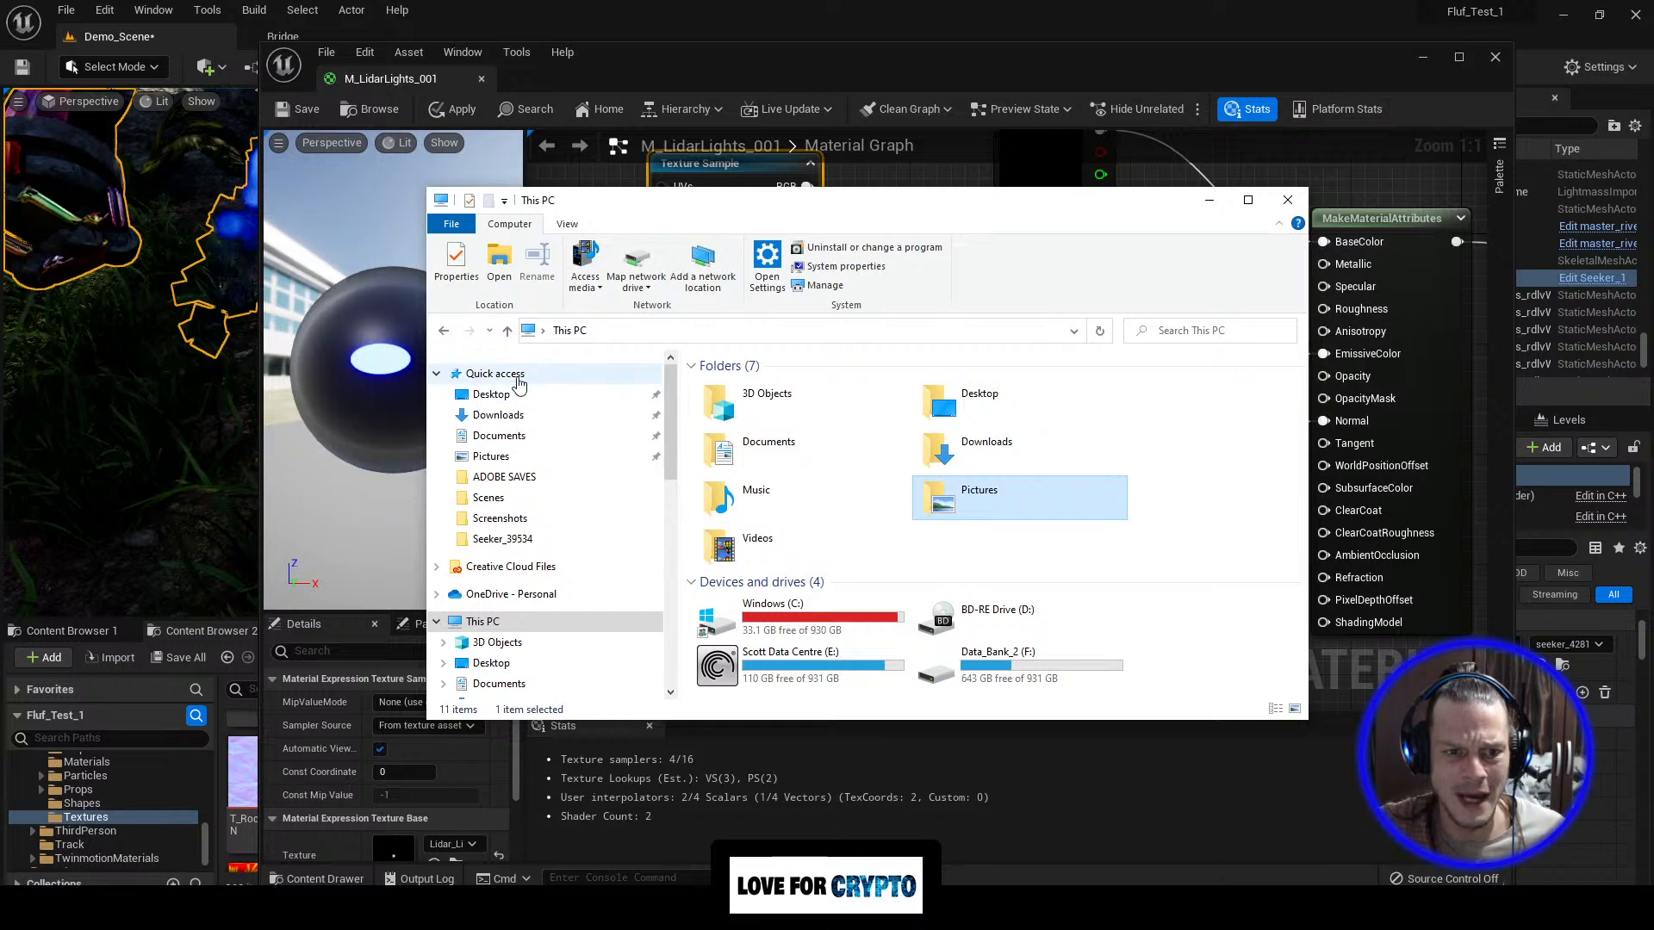
{"action": "left_click", "coordinate": [517, 376]}
{"action": "scroll", "coordinate": [925, 481], "scroll_direction": "down", "scroll_amount": 5}
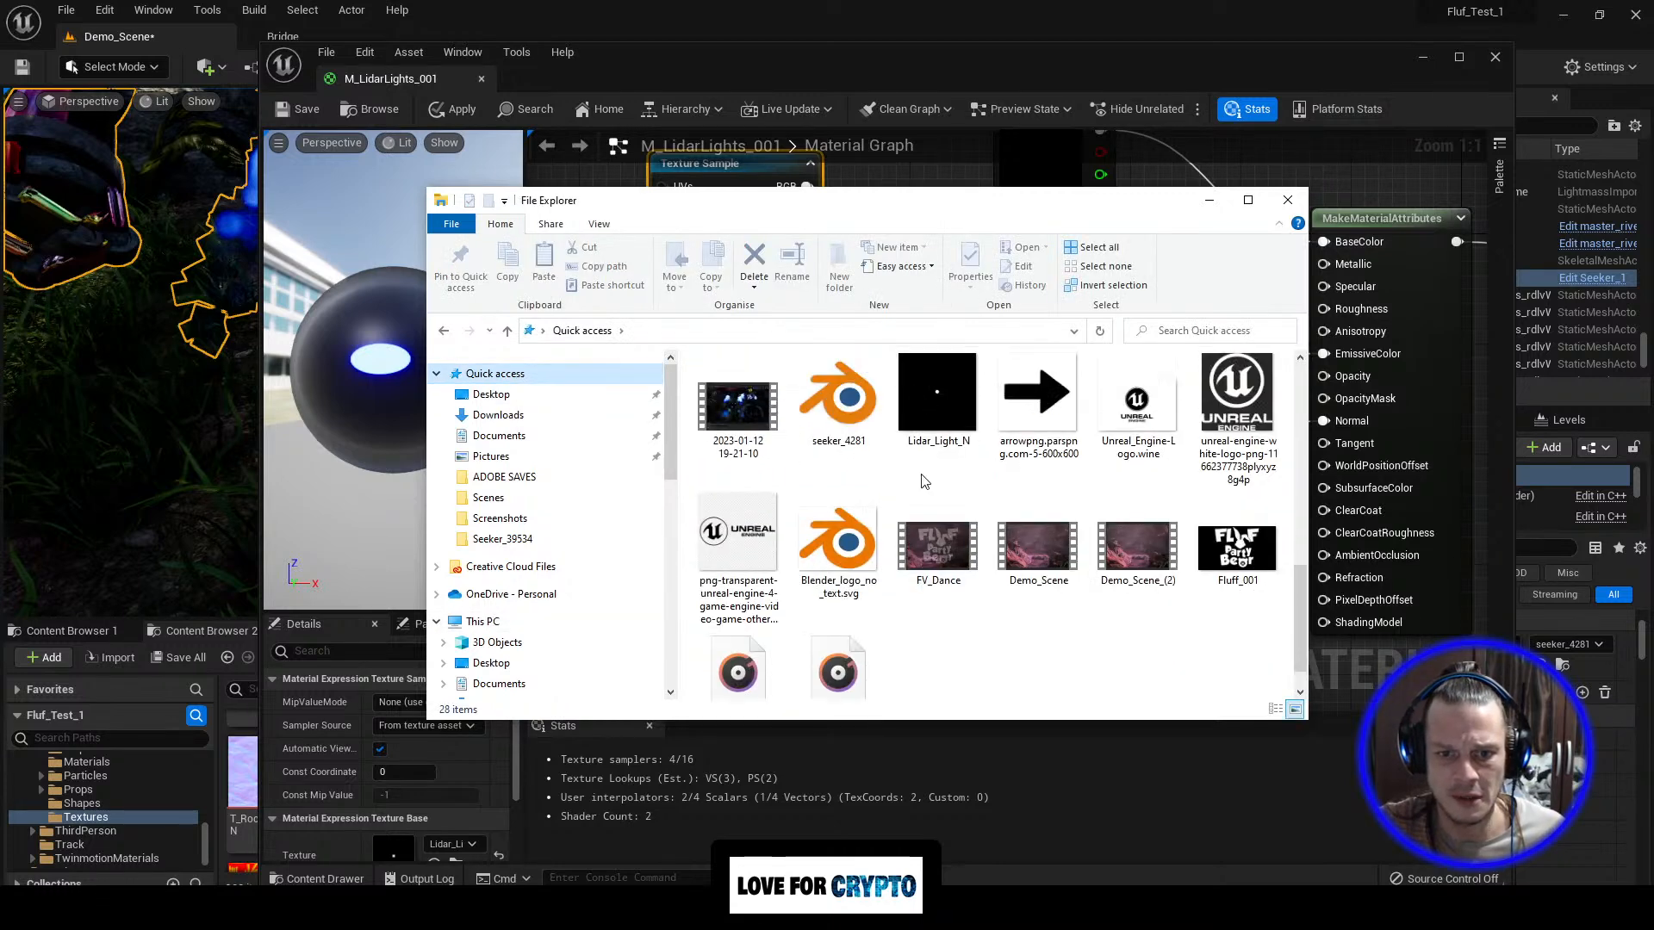
{"action": "scroll", "coordinate": [963, 419], "scroll_direction": "up", "scroll_amount": 2}
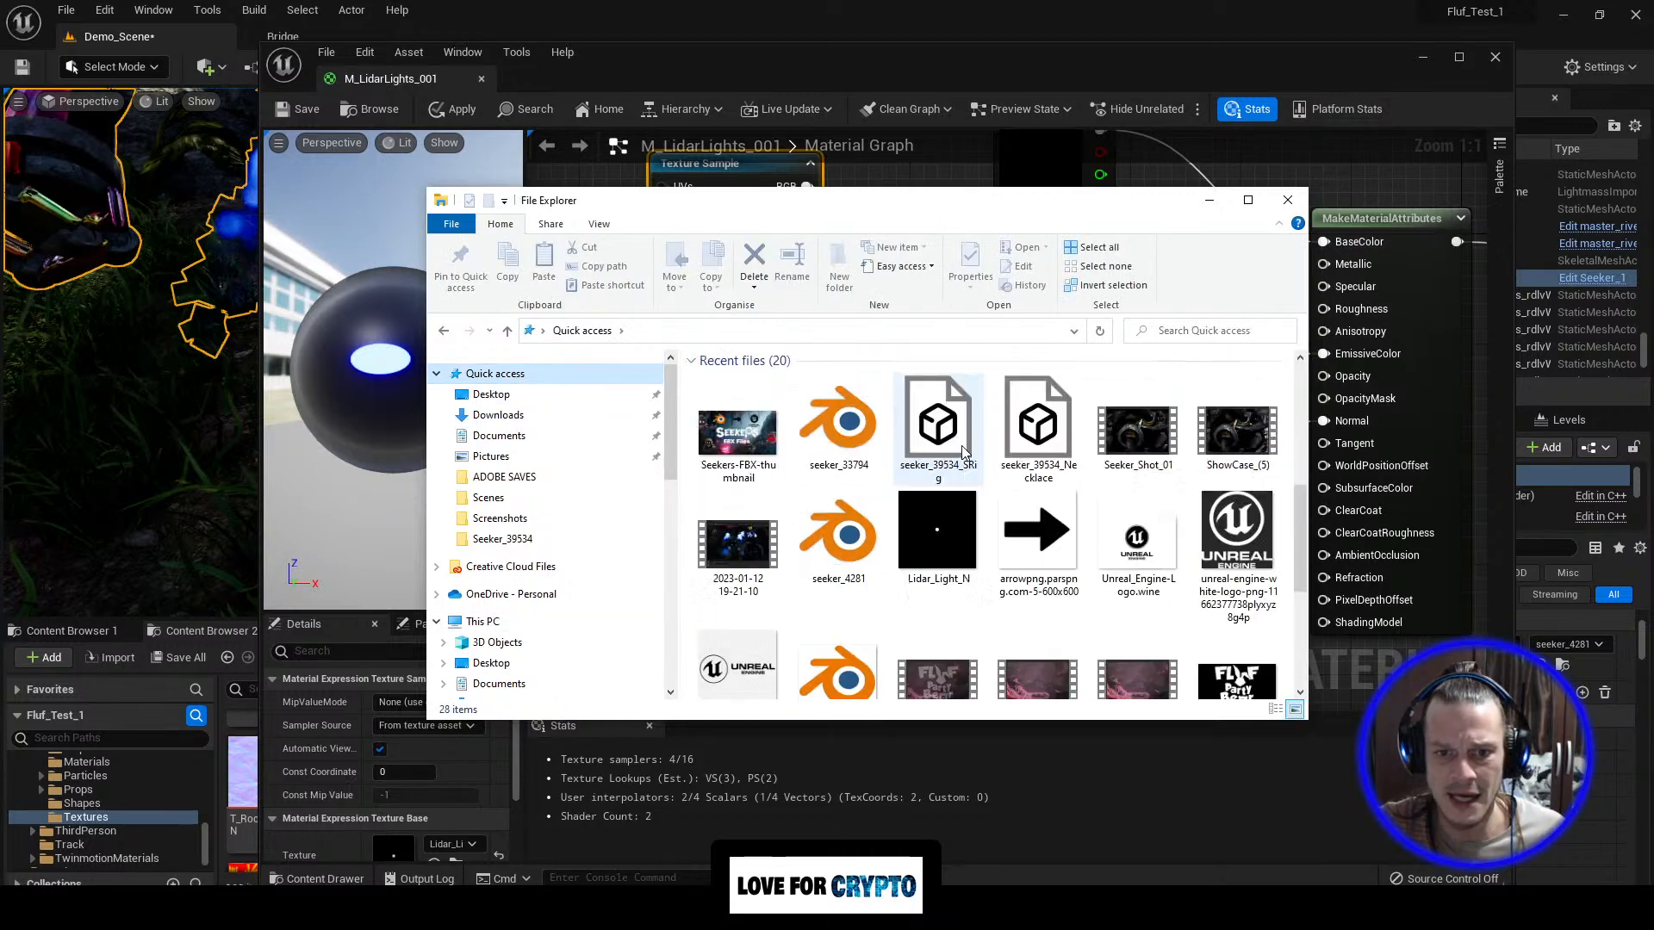
{"action": "double_click", "coordinate": [951, 528]}
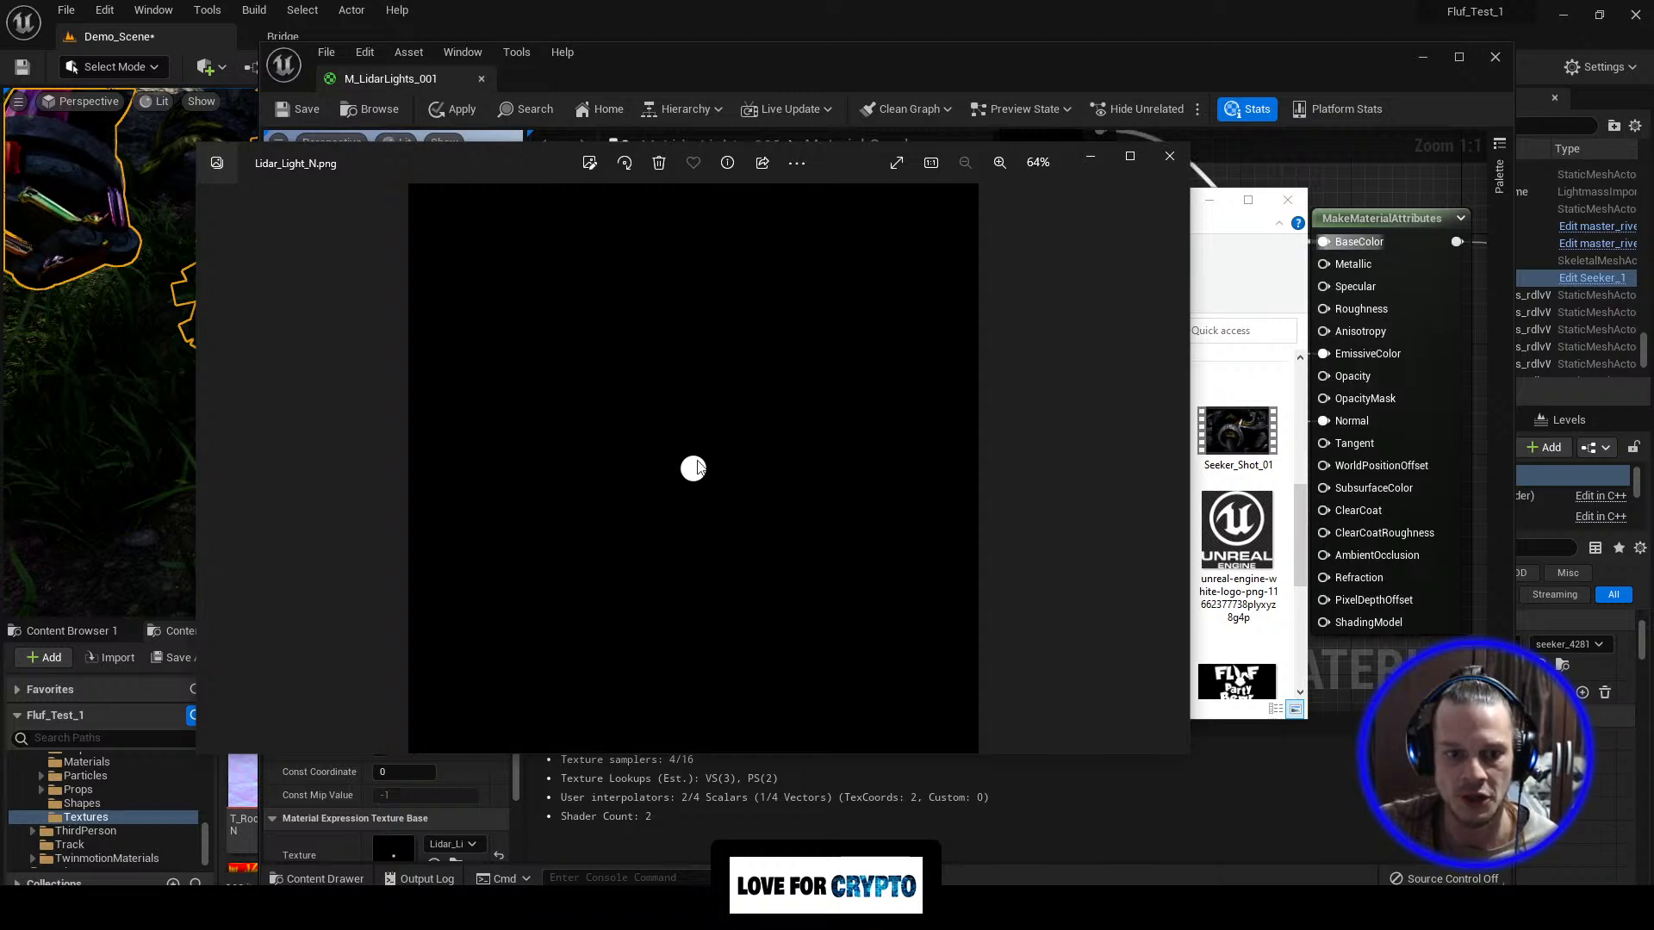
{"action": "left_click", "coordinate": [1170, 155]}
{"action": "left_click", "coordinate": [1210, 201]}
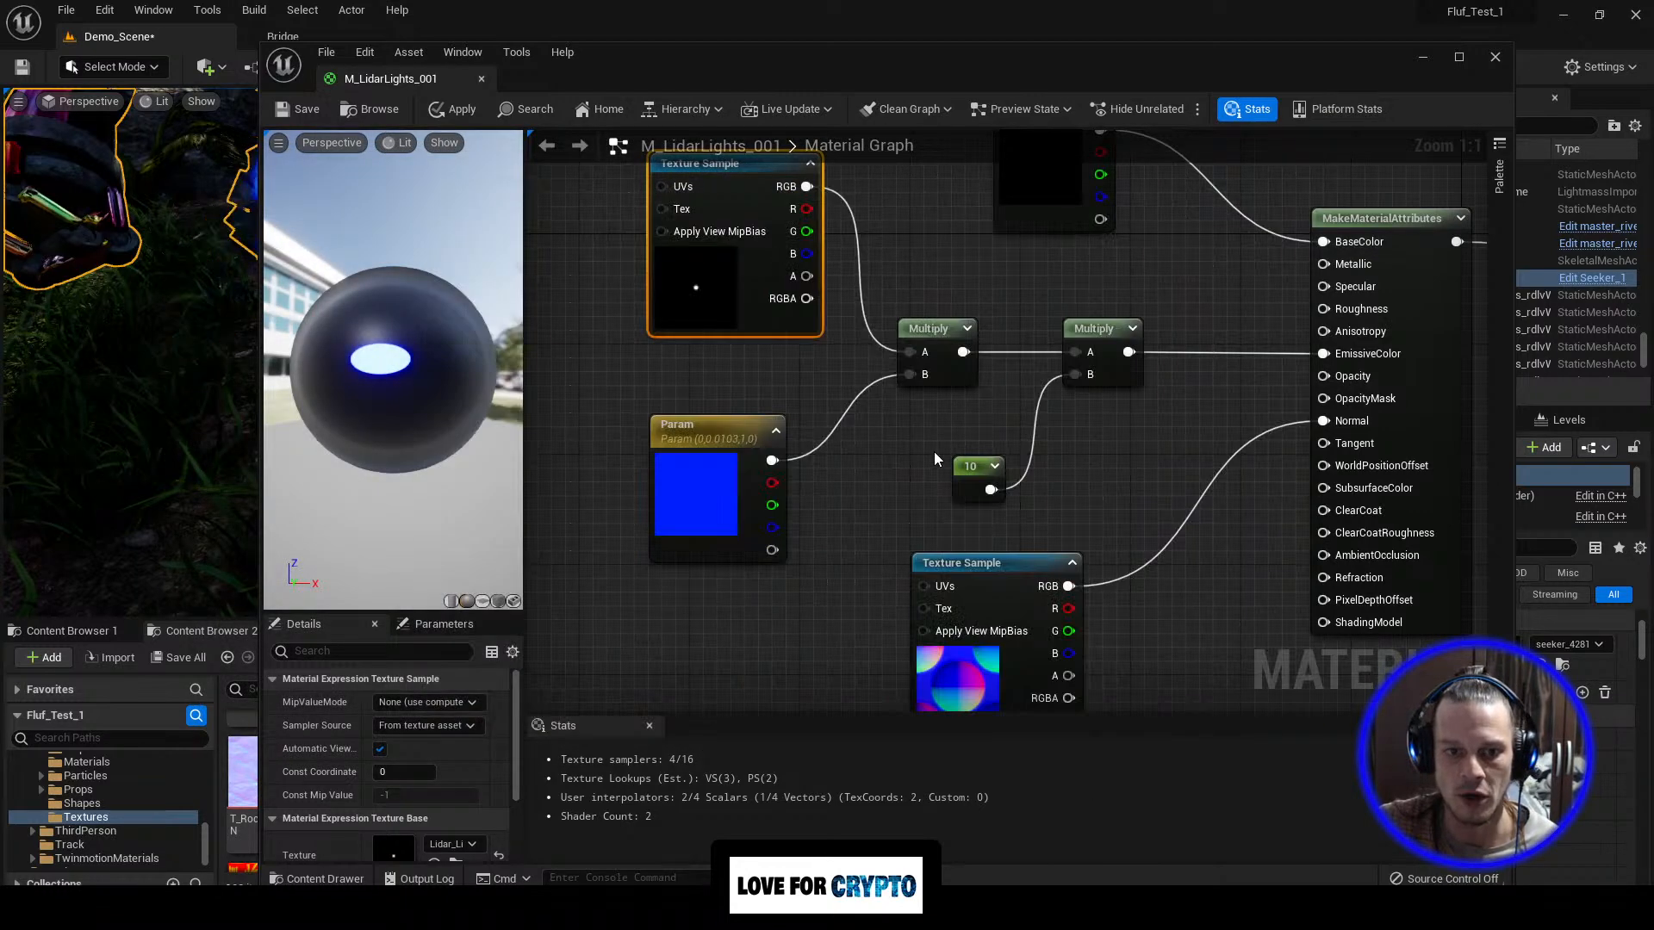
Step: Locate the Normal Texture Sample's T_Tech_Dot_N texture in the content browser and look at the seeker's LiDAR arm in the scene
{"action": "scroll", "coordinate": [935, 431], "scroll_direction": "down", "scroll_amount": 2}
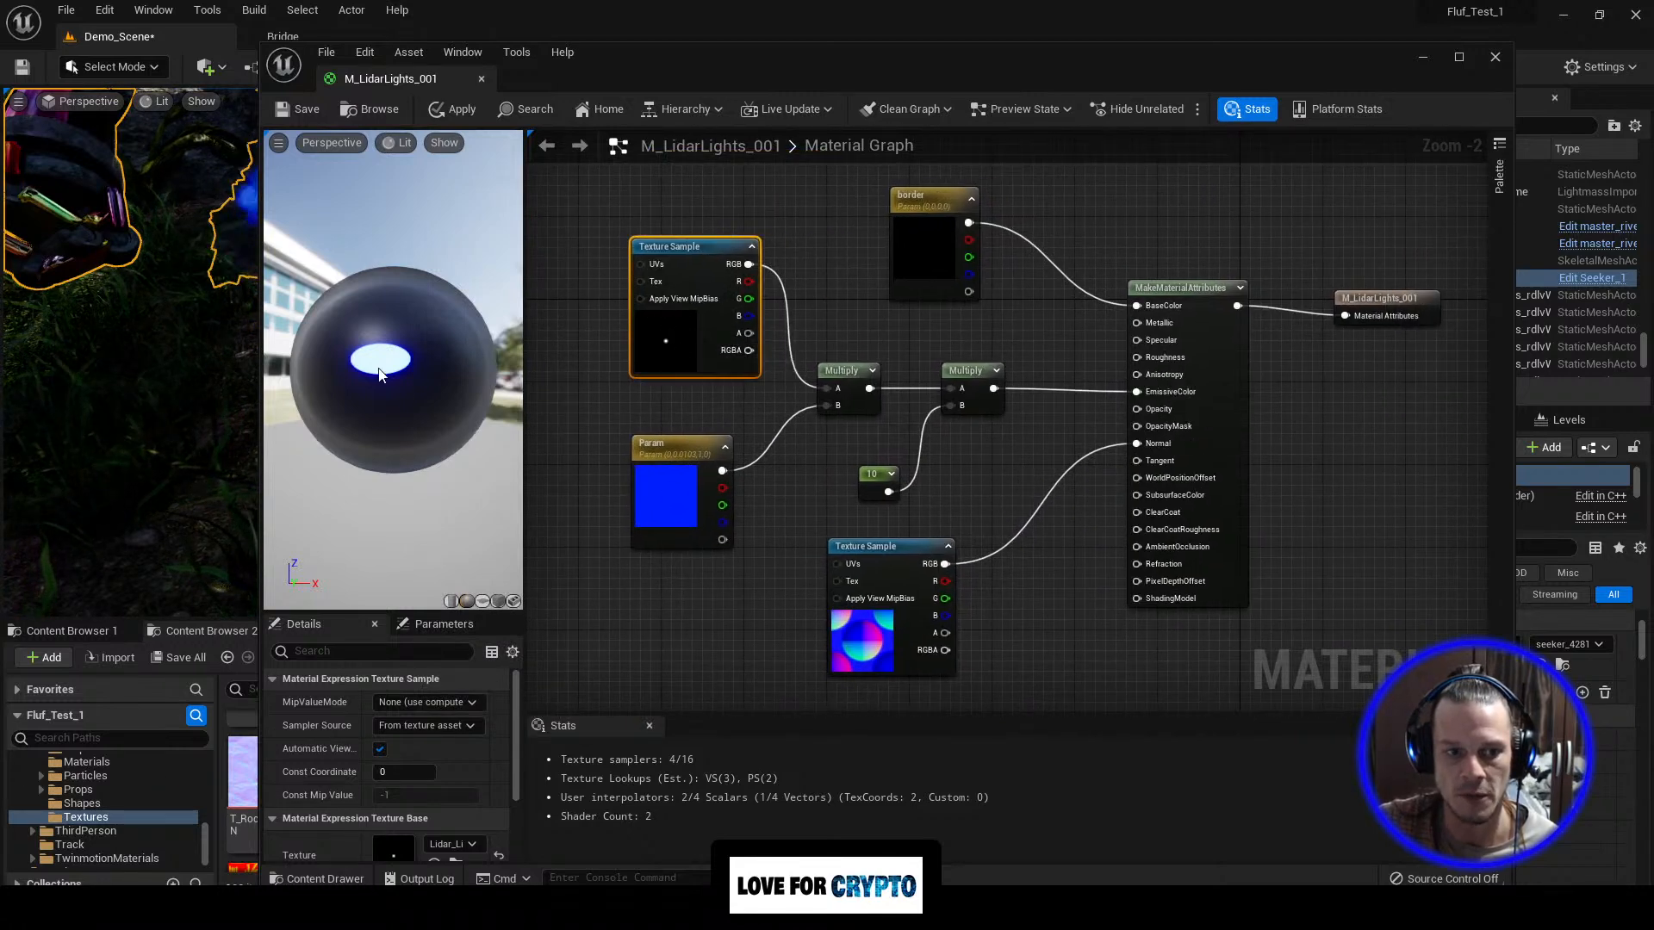
{"action": "left_click", "coordinate": [891, 558]}
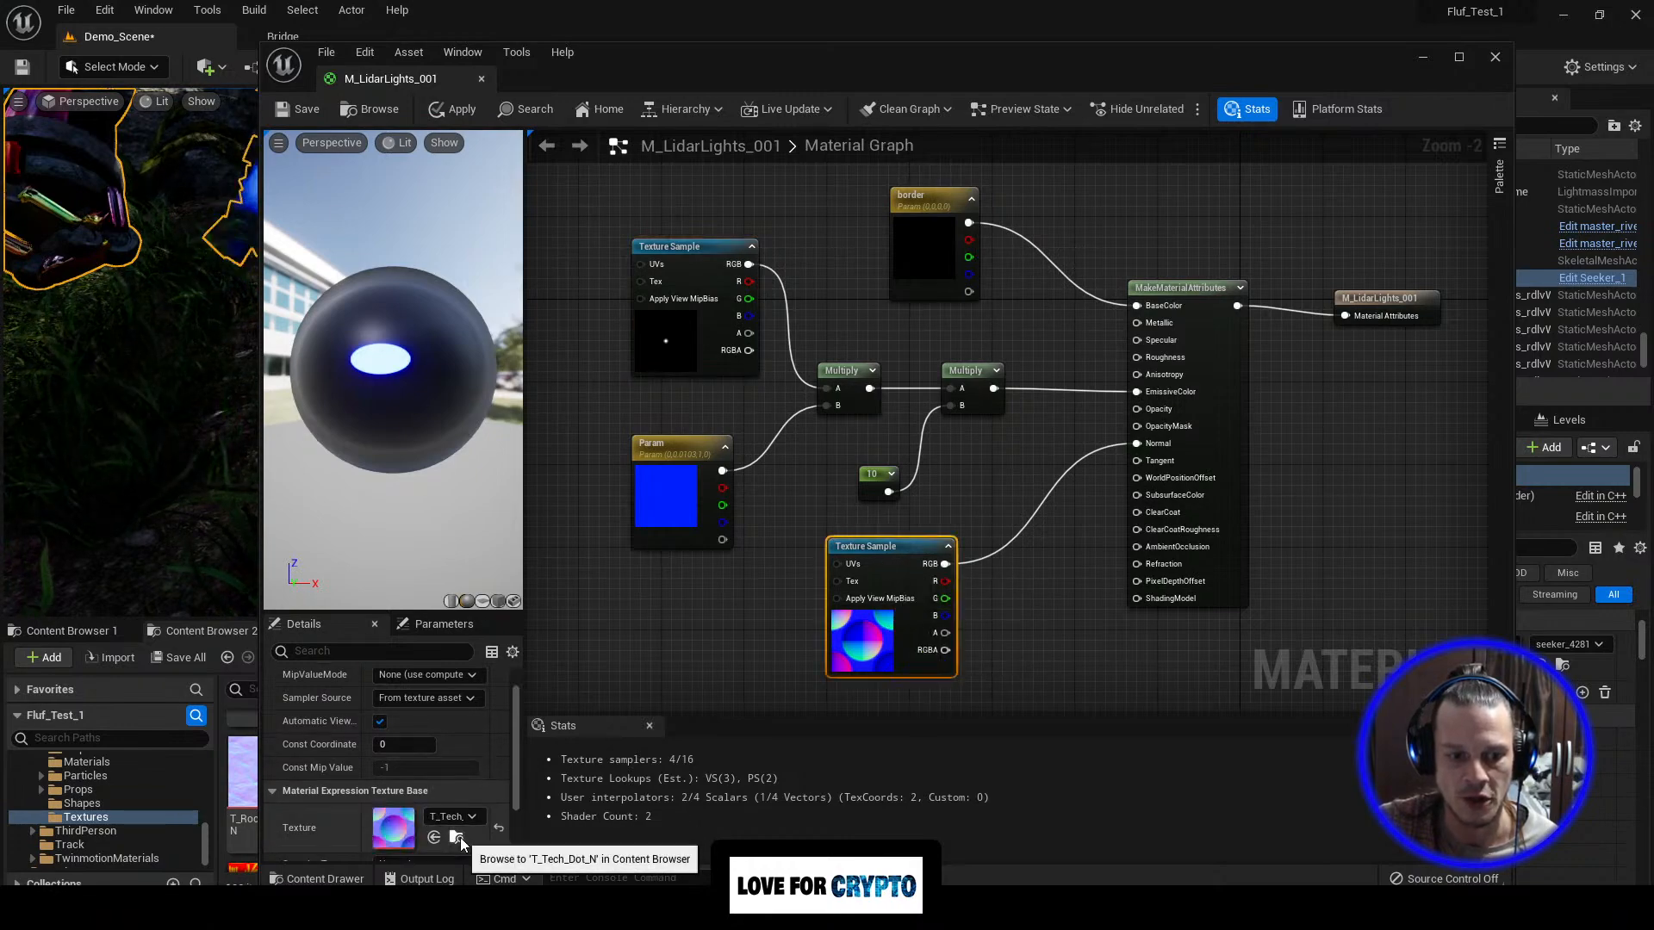
{"action": "left_click", "coordinate": [457, 837]}
{"action": "left_click", "coordinate": [1422, 58]}
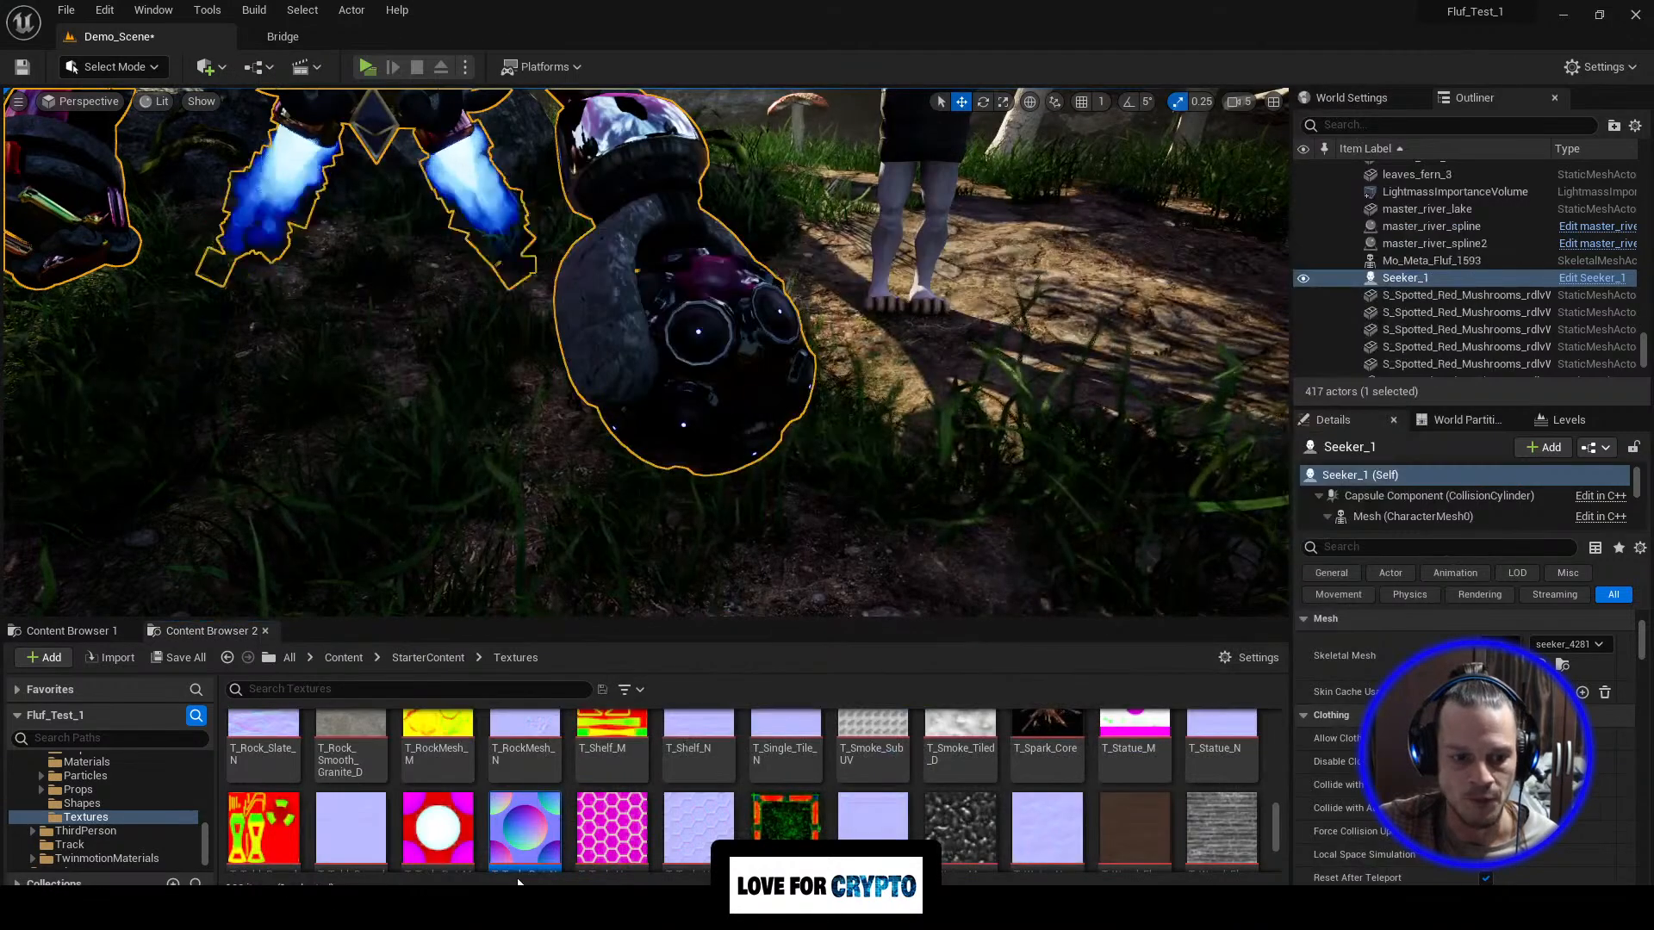
{"action": "mouse_move", "coordinate": [532, 811]}
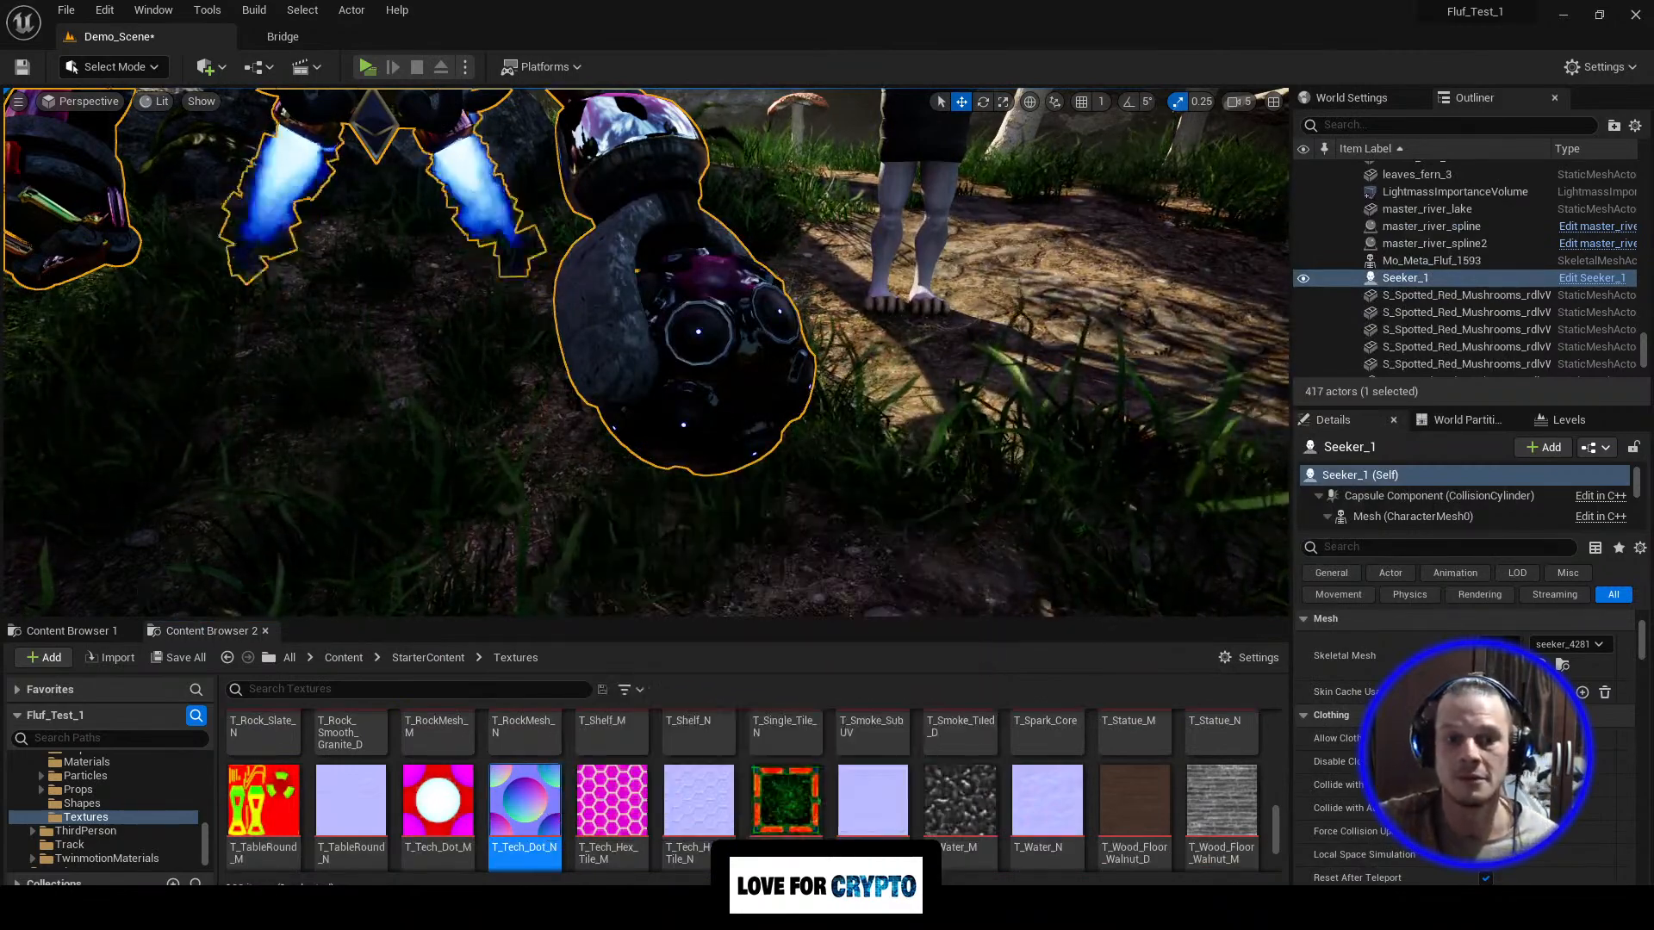
{"action": "scroll", "coordinate": [647, 353], "scroll_direction": "up", "scroll_amount": 5}
{"action": "mouse_move", "coordinate": [646, 353]}
{"action": "right_mouse_down"}
{"action": "mouse_move", "coordinate": [655, 334]}
{"action": "mouse_move", "coordinate": [806, 345]}
{"action": "mouse_move", "coordinate": [793, 414]}
{"action": "mouse_move", "coordinate": [681, 345]}
{"action": "mouse_move", "coordinate": [637, 388]}
{"action": "mouse_move", "coordinate": [642, 345]}
{"action": "right_mouse_up"}
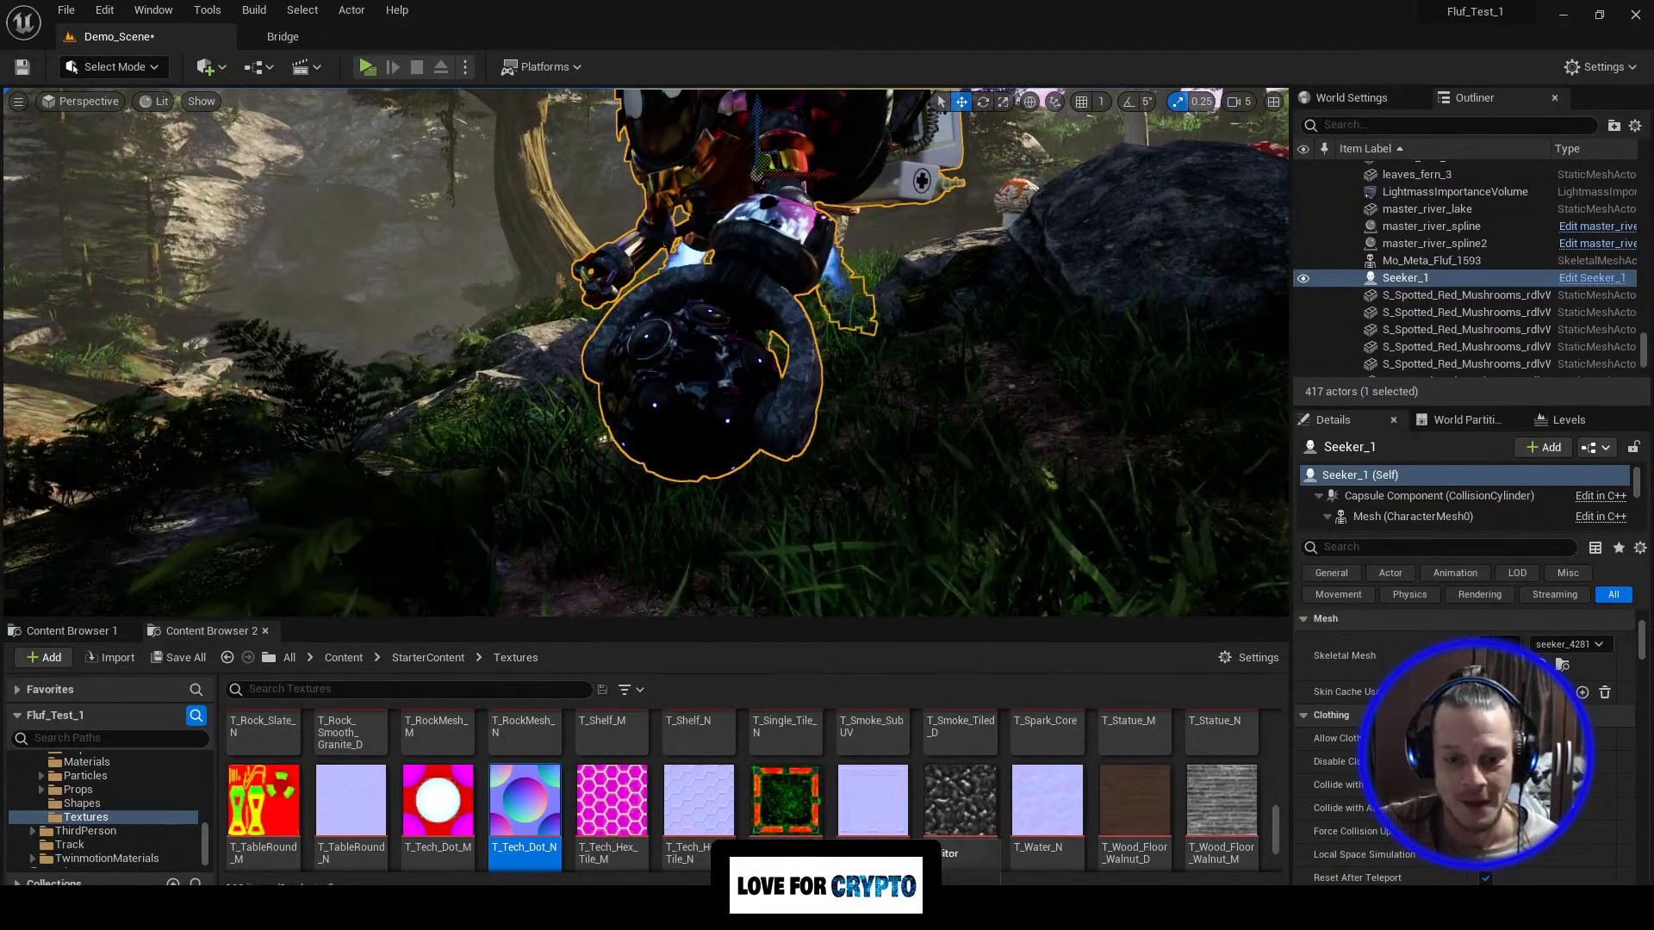
Step: Return to M_LidarLights_001 and close its material editor, applying the changes to the original material
{"action": "left_click", "coordinate": [905, 905]}
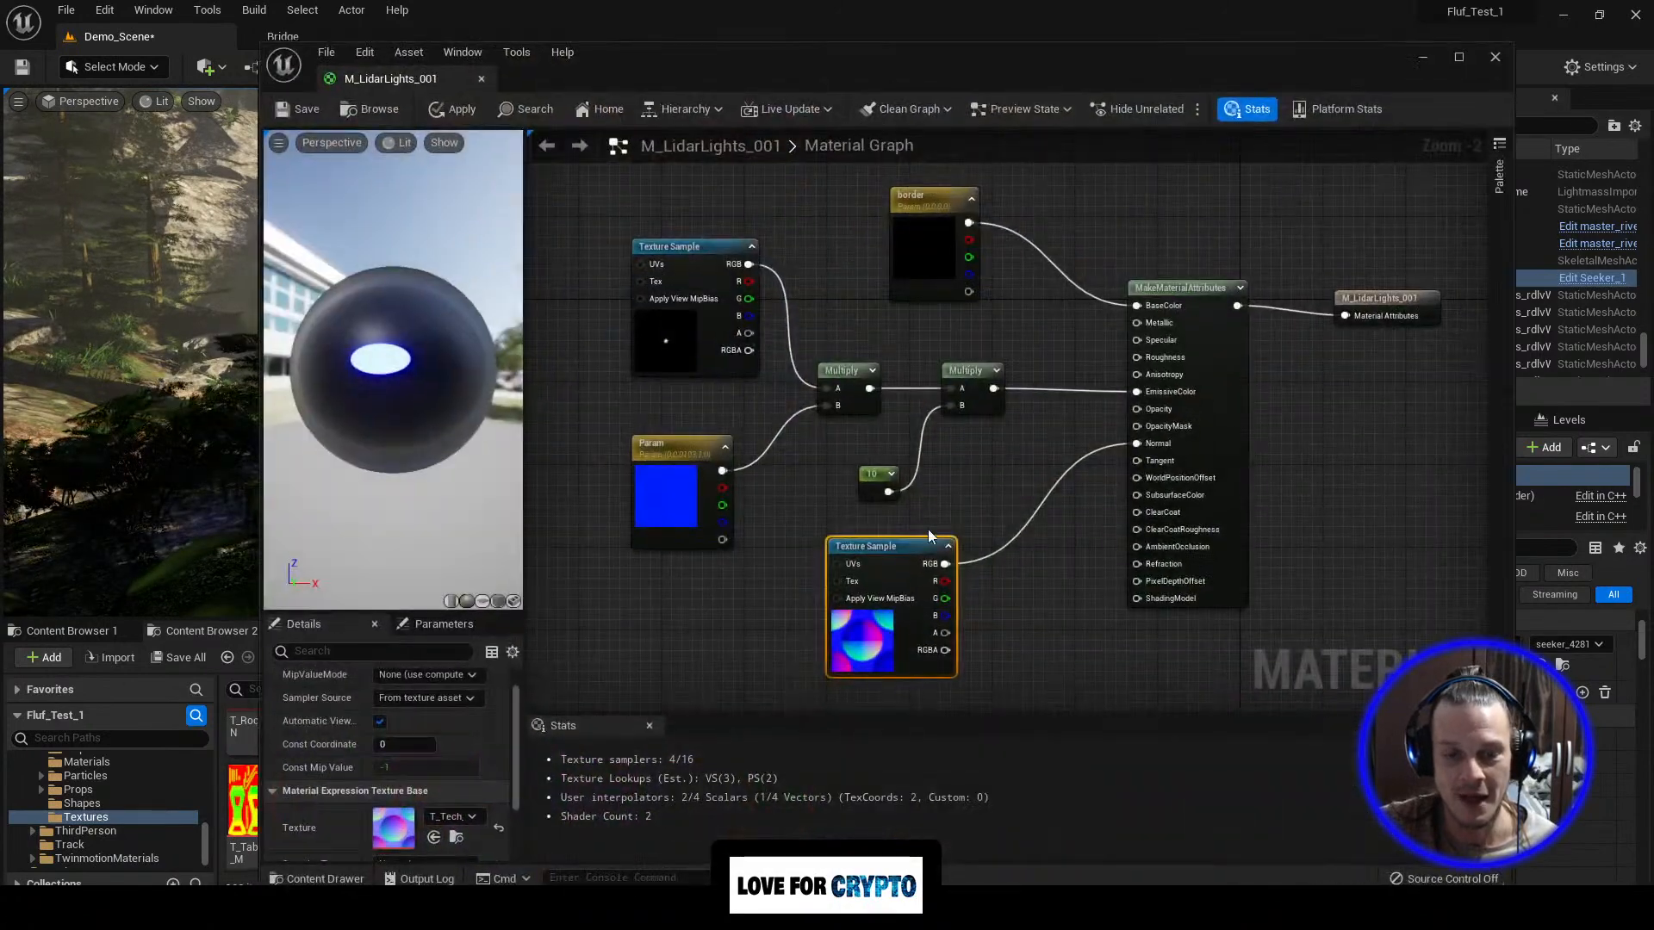
{"action": "left_click", "coordinate": [1495, 57]}
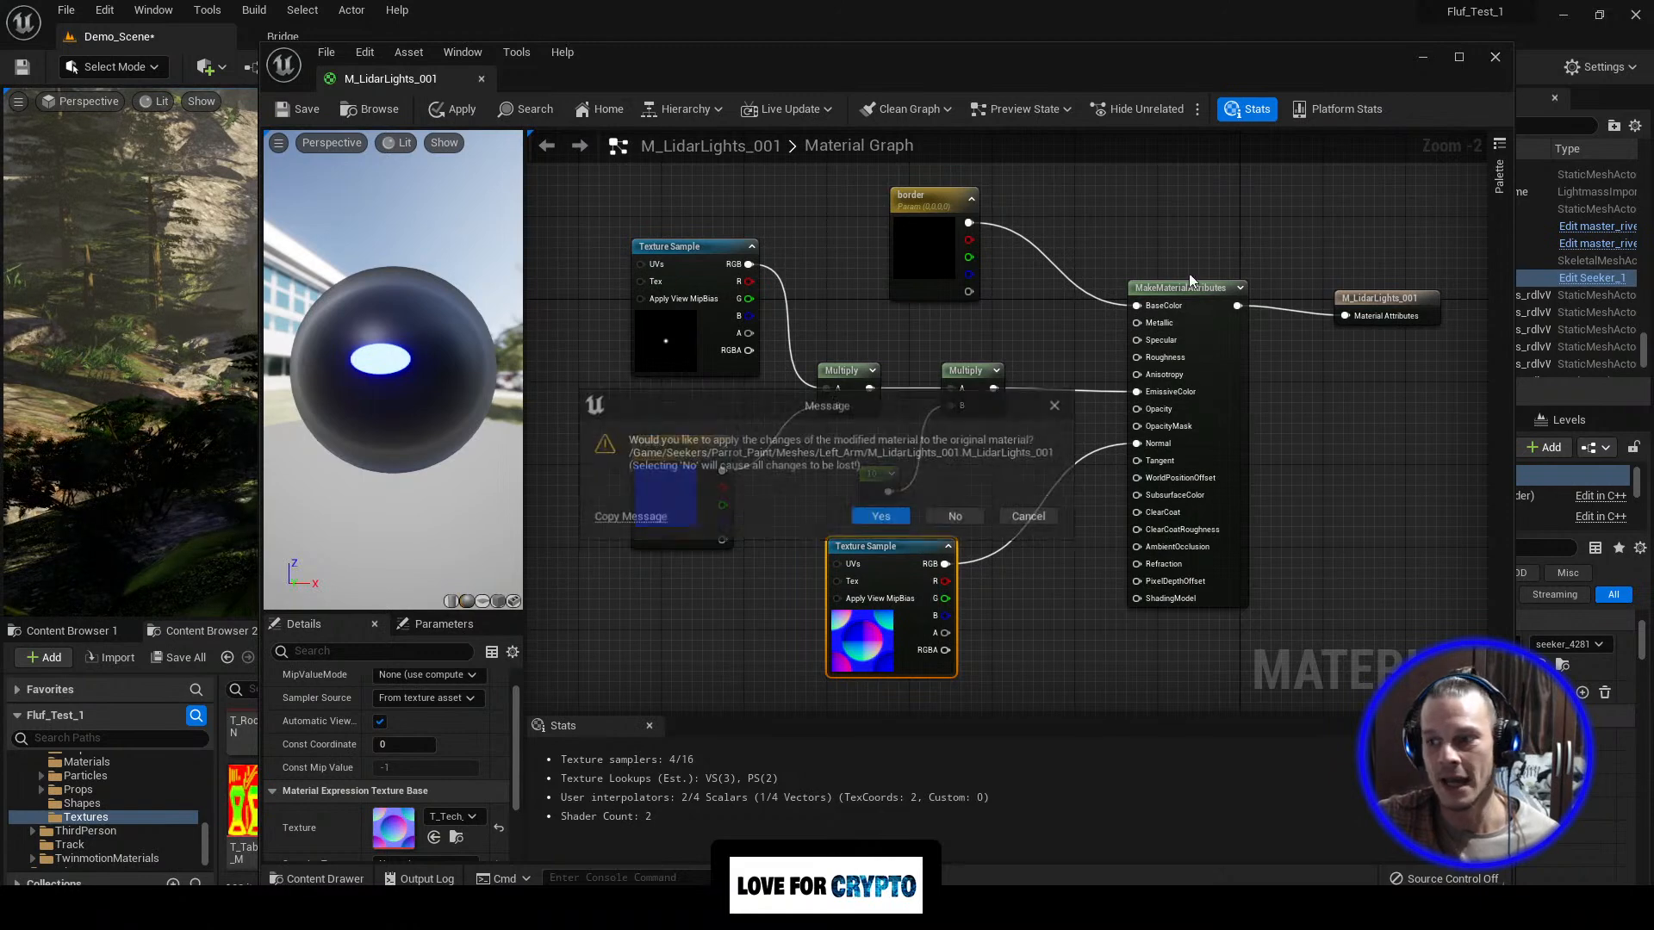
{"action": "left_click", "coordinate": [1497, 60]}
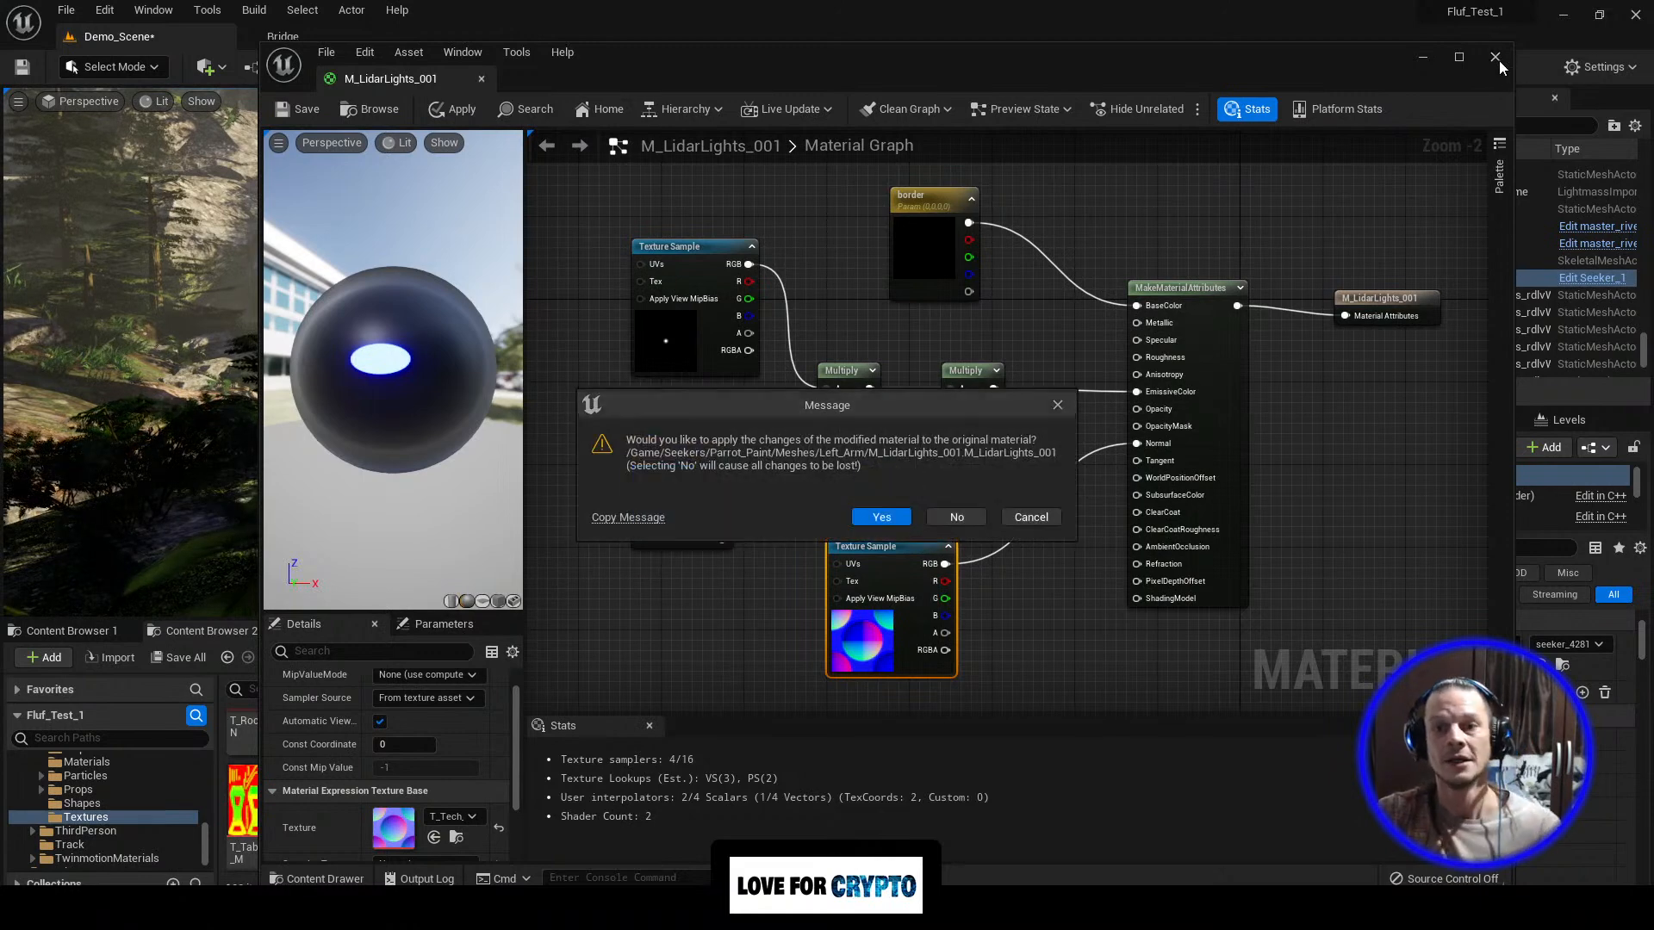
{"action": "left_click", "coordinate": [896, 515]}
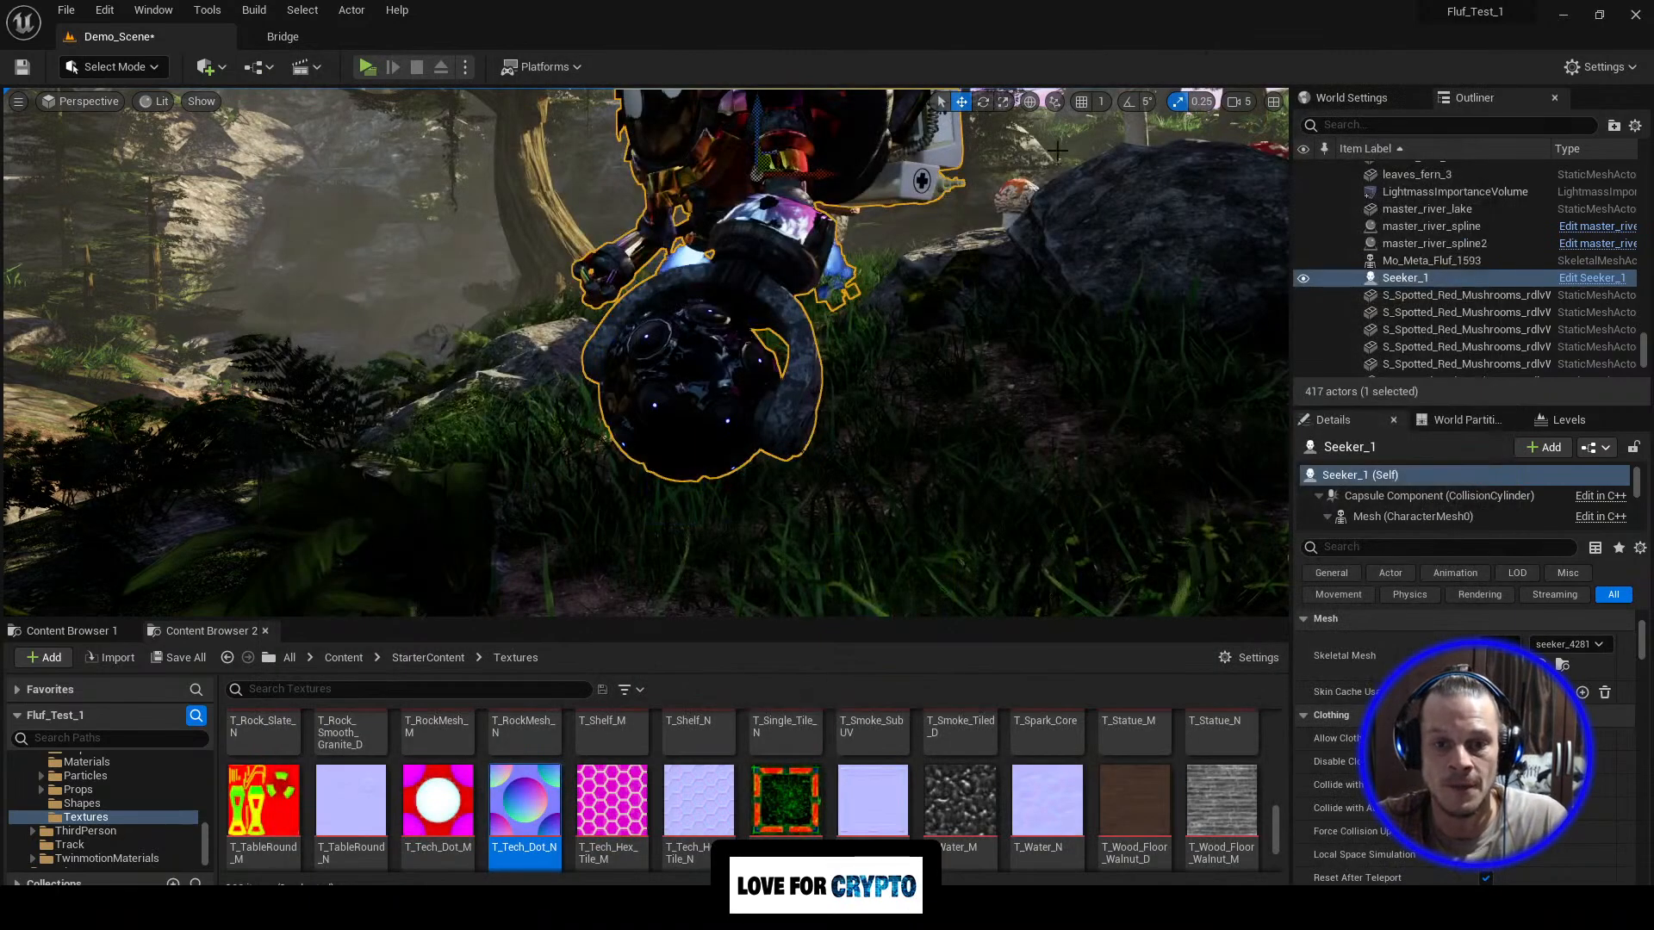
Step: Examine Seeker_1 beside the other characters in the scene and the orange seeker on the rock
{"action": "right_click_drag", "start_coordinate": [911, 424], "coordinate": [914, 470]}
{"action": "key", "text": "s"}
{"action": "key", "text": "w"}
{"action": "key", "text": "a"}
{"action": "key", "text": "w"}
{"action": "key", "text": "w"}
{"action": "key", "text": "s"}
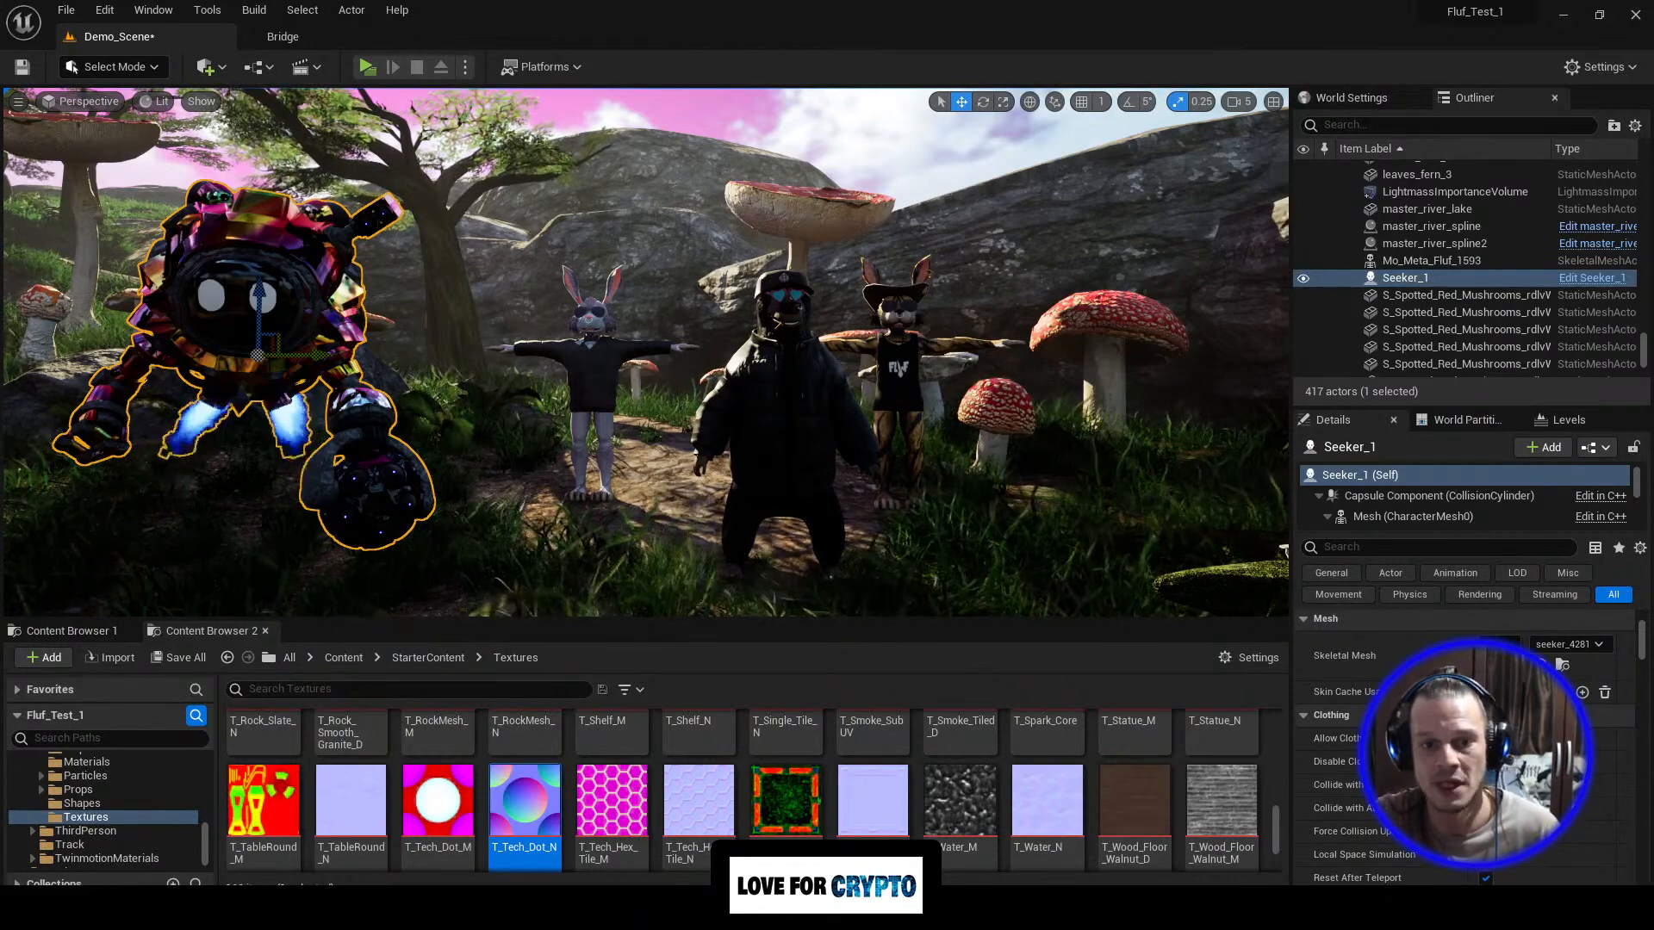
{"action": "mouse_move", "coordinate": [801, 431]}
{"action": "right_mouse_down"}
{"action": "mouse_move", "coordinate": [974, 431]}
{"action": "mouse_move", "coordinate": [775, 422]}
{"action": "mouse_move", "coordinate": [814, 417]}
{"action": "right_mouse_up"}
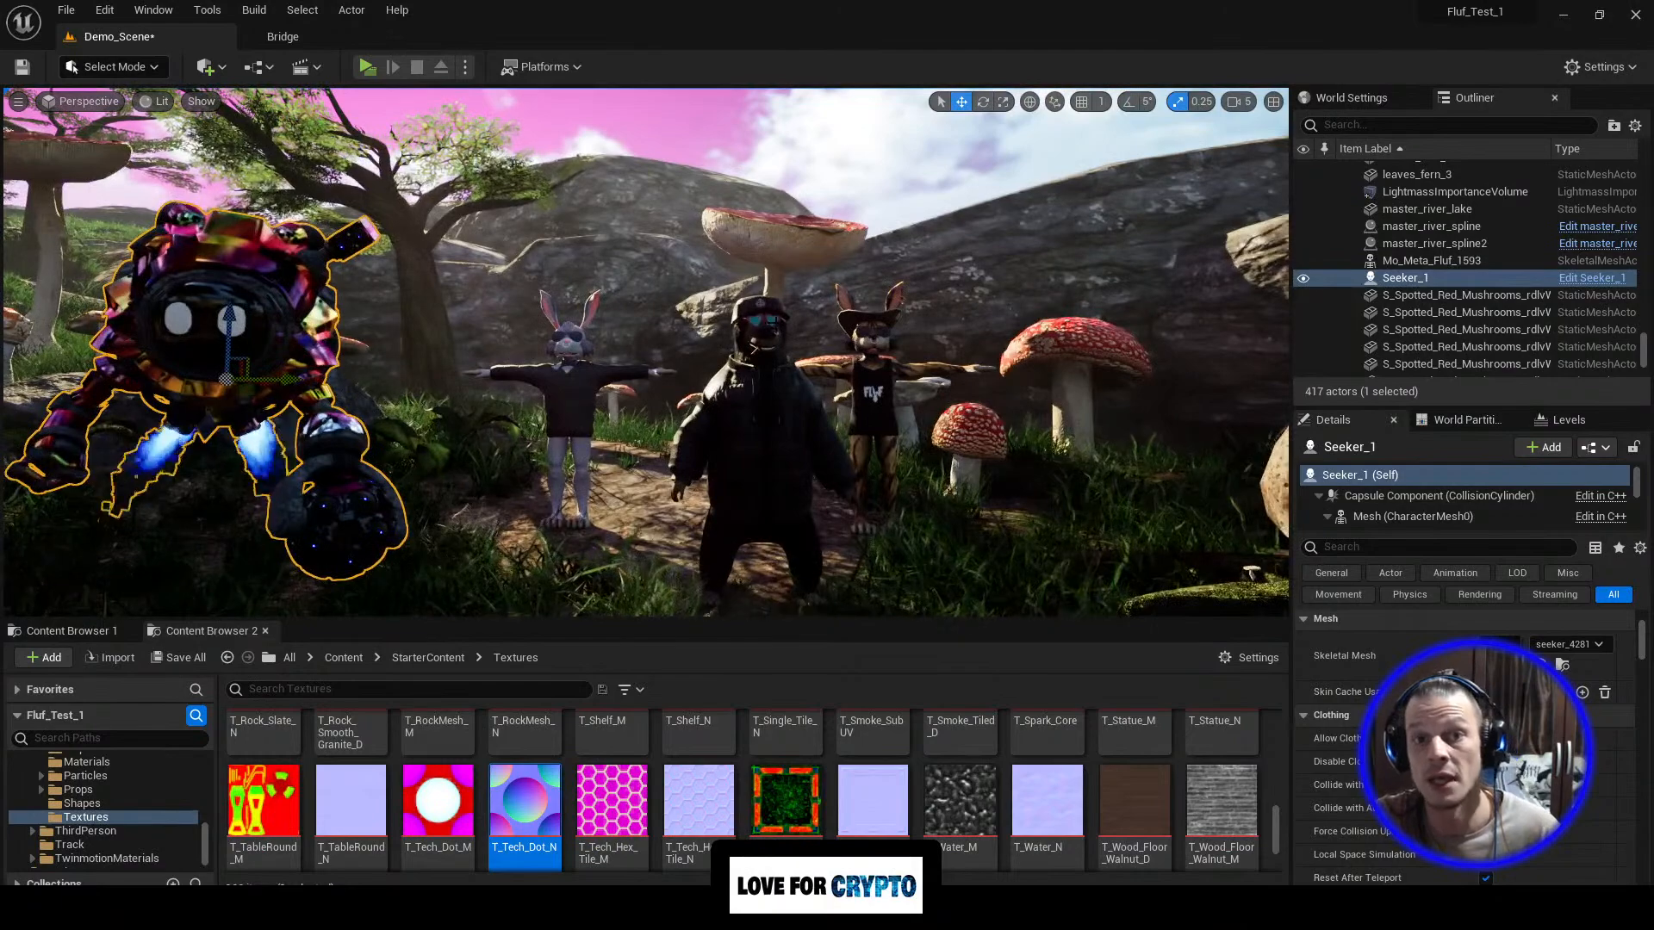
{"action": "right_click_drag", "start_coordinate": [835, 289], "coordinate": [1232, 289]}
{"action": "mouse_move", "coordinate": [646, 353]}
{"action": "right_mouse_down"}
{"action": "mouse_move", "coordinate": [604, 387]}
{"action": "mouse_move", "coordinate": [690, 448]}
{"action": "mouse_move", "coordinate": [801, 396]}
{"action": "mouse_move", "coordinate": [672, 362]}
{"action": "right_mouse_up"}
{"action": "right_click_drag", "start_coordinate": [827, 457], "coordinate": [788, 460]}
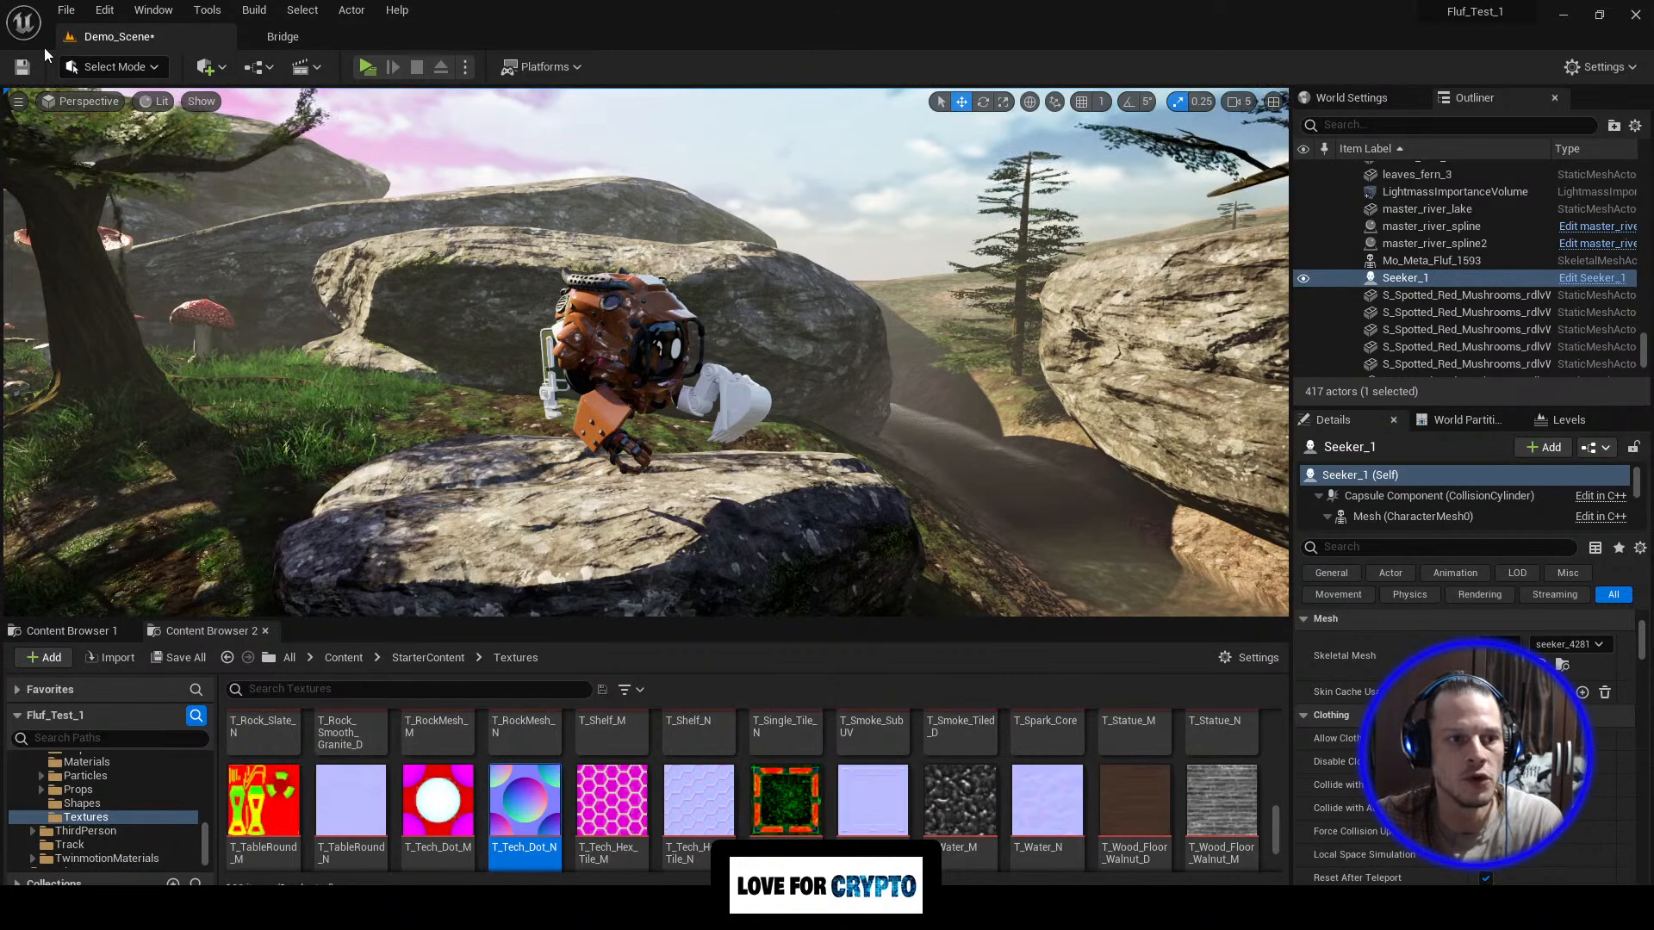
Step: Save Demo_Scene and open the Orange_Body_33794 skeletal mesh from Seekers/Orange_Seeker/Meshes/Body
{"action": "left_click", "coordinate": [21, 67]}
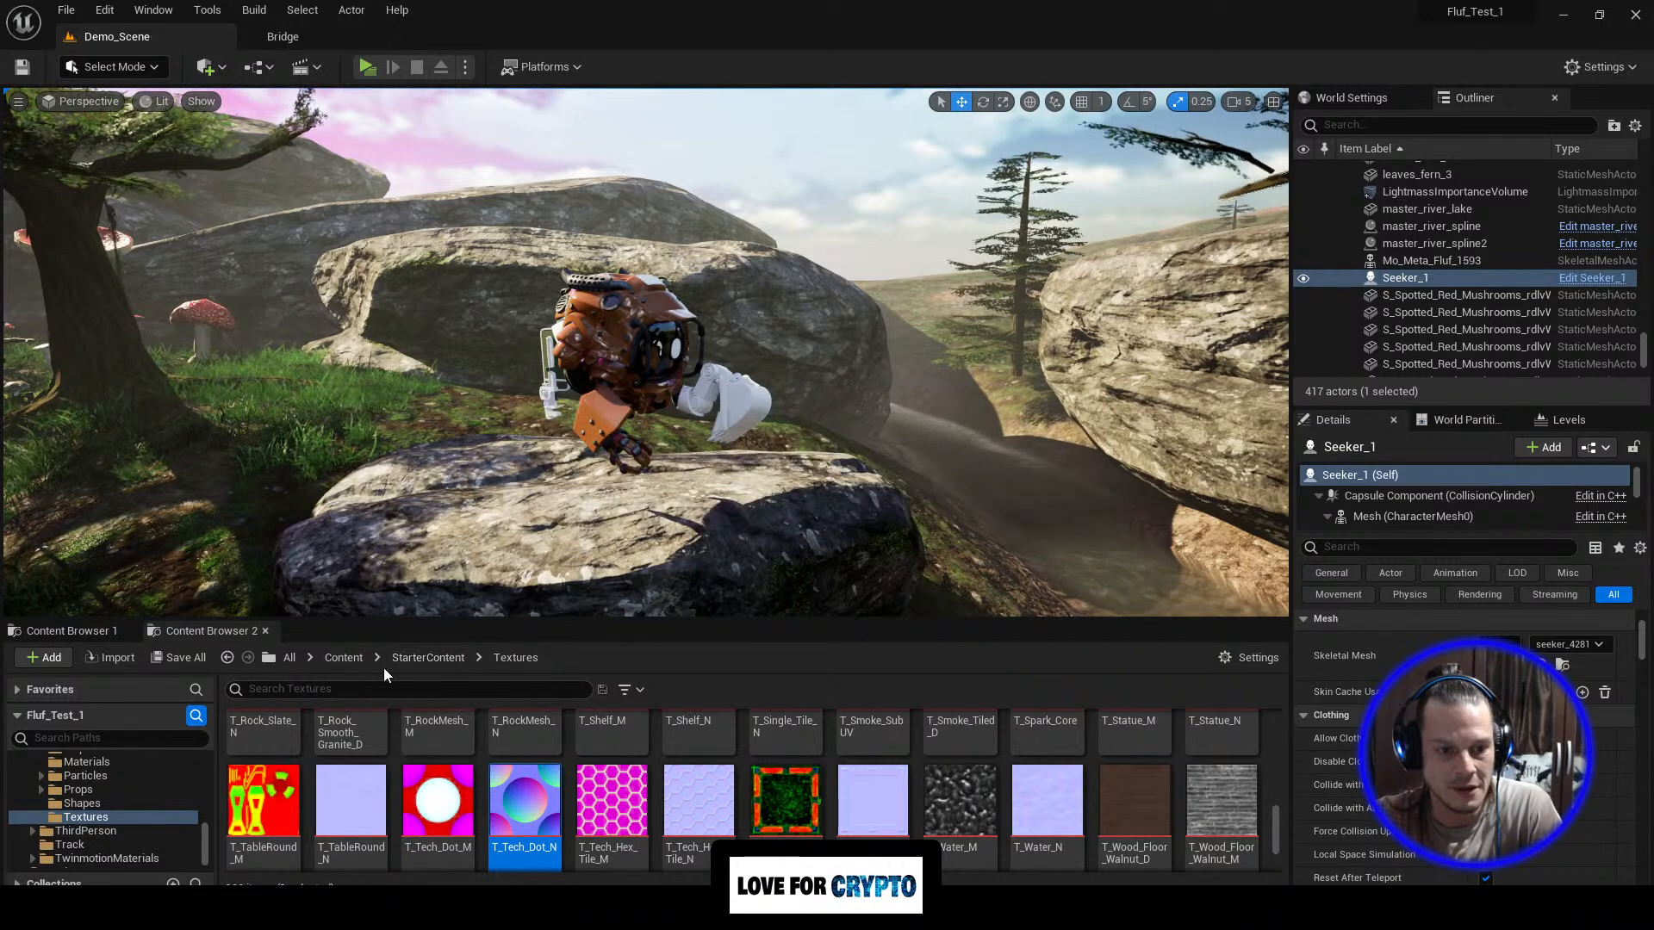
{"action": "left_click", "coordinate": [352, 663]}
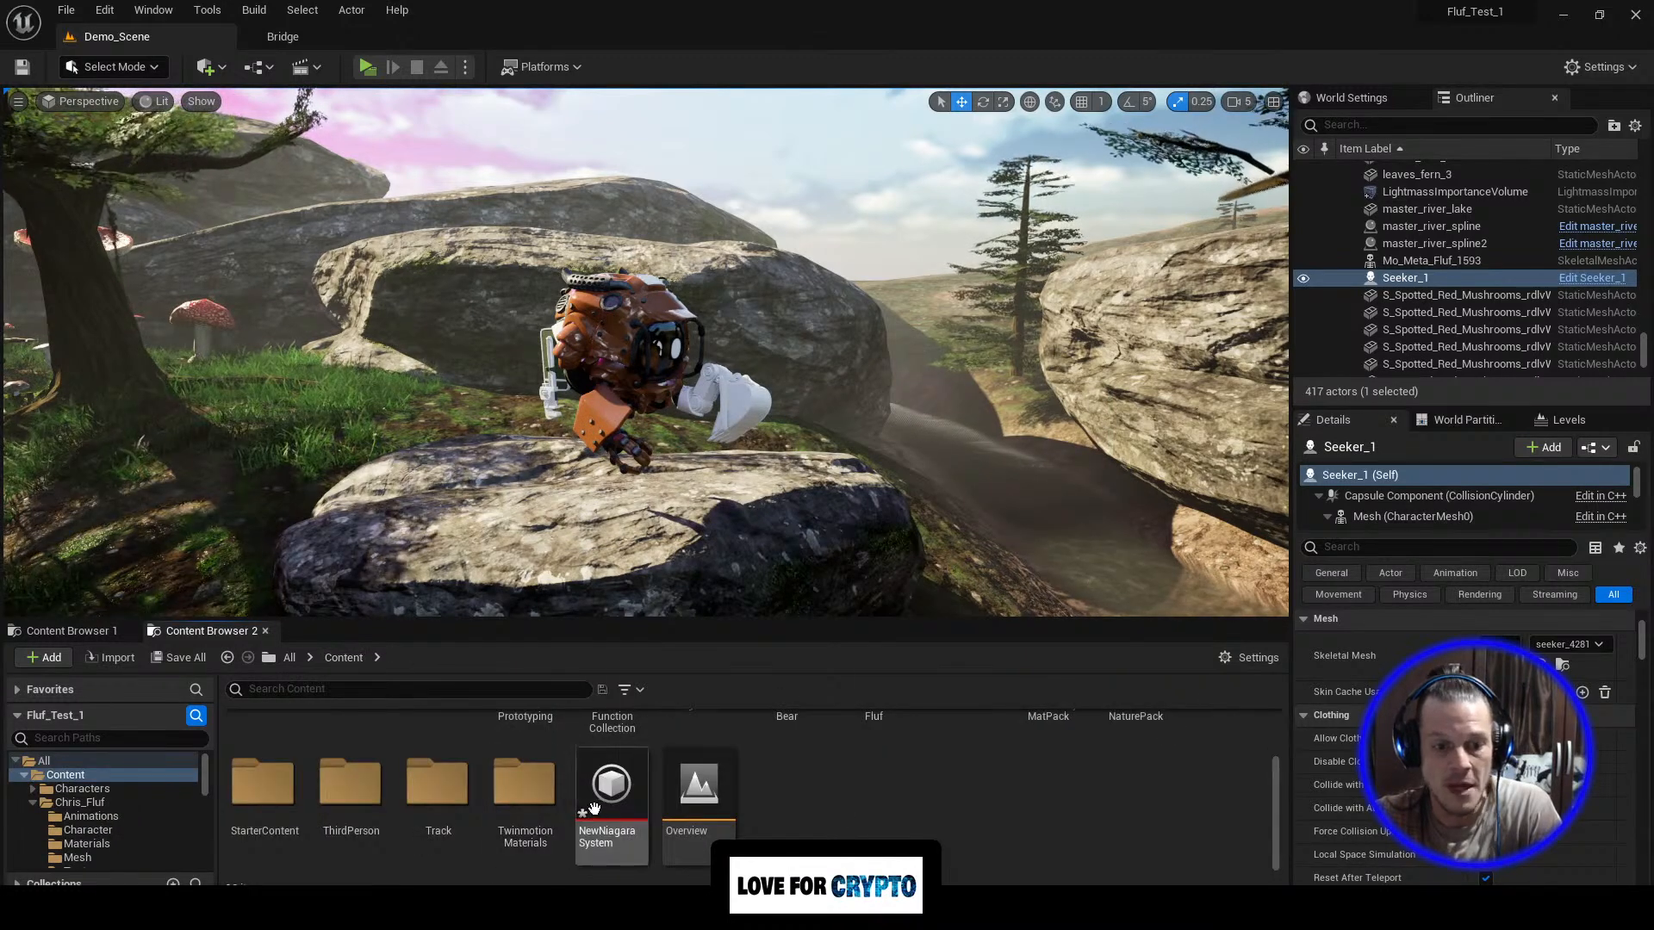
{"action": "scroll", "coordinate": [448, 810], "scroll_direction": "up", "scroll_amount": 2}
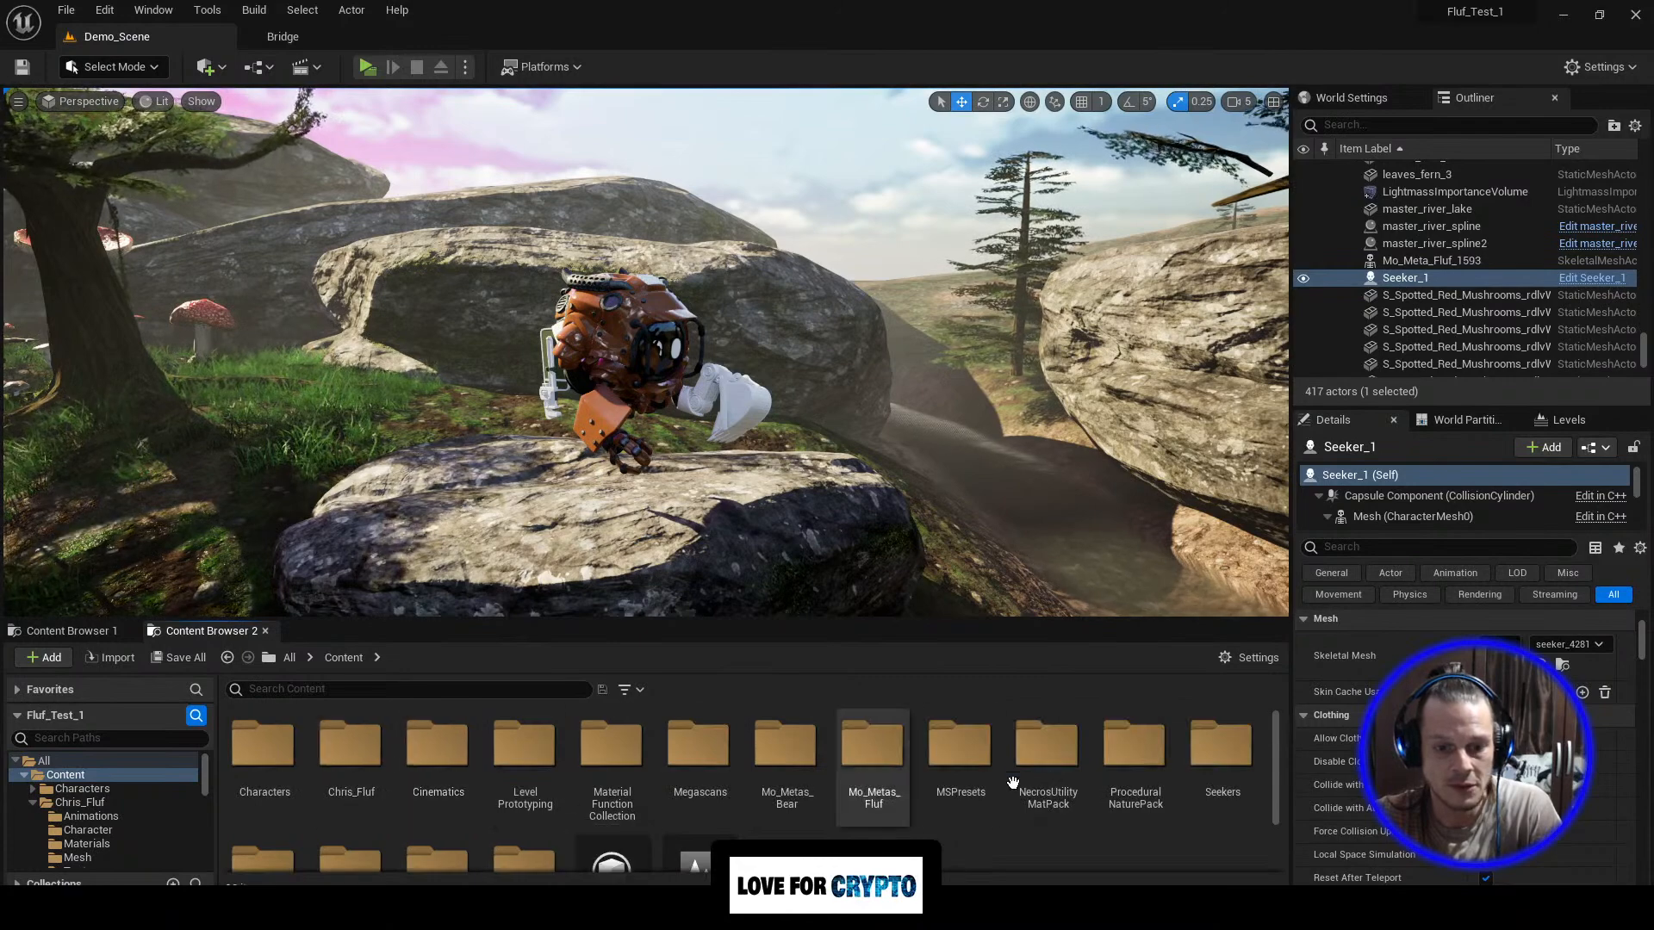
{"action": "double_click", "coordinate": [1220, 750]}
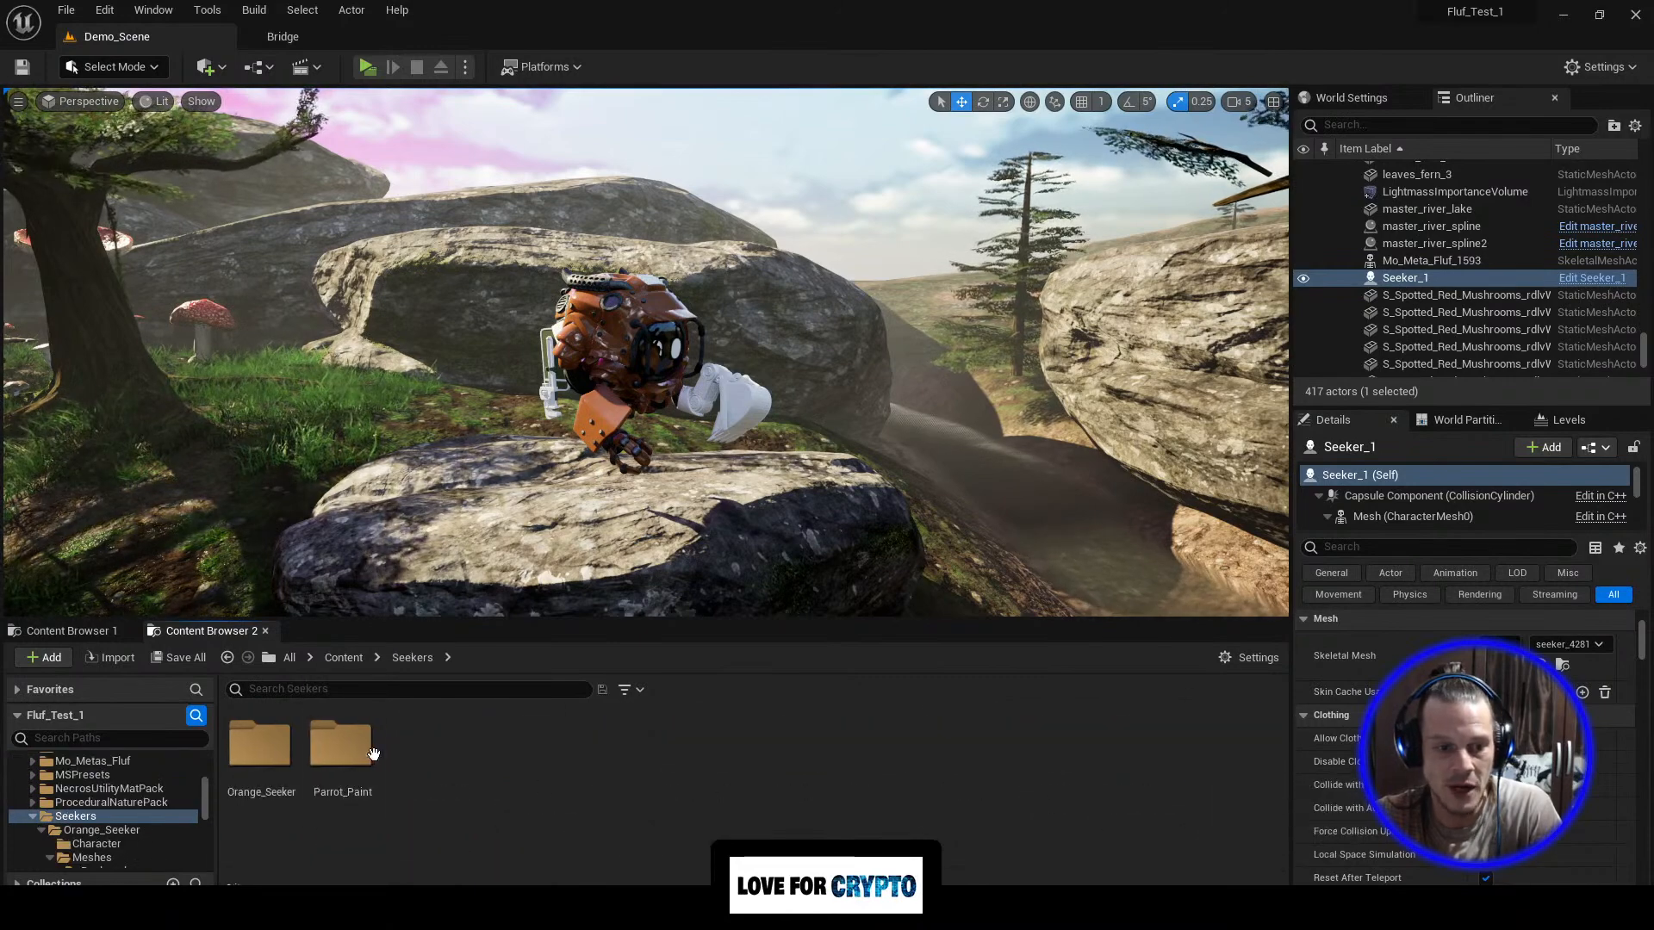
{"action": "double_click", "coordinate": [259, 749]}
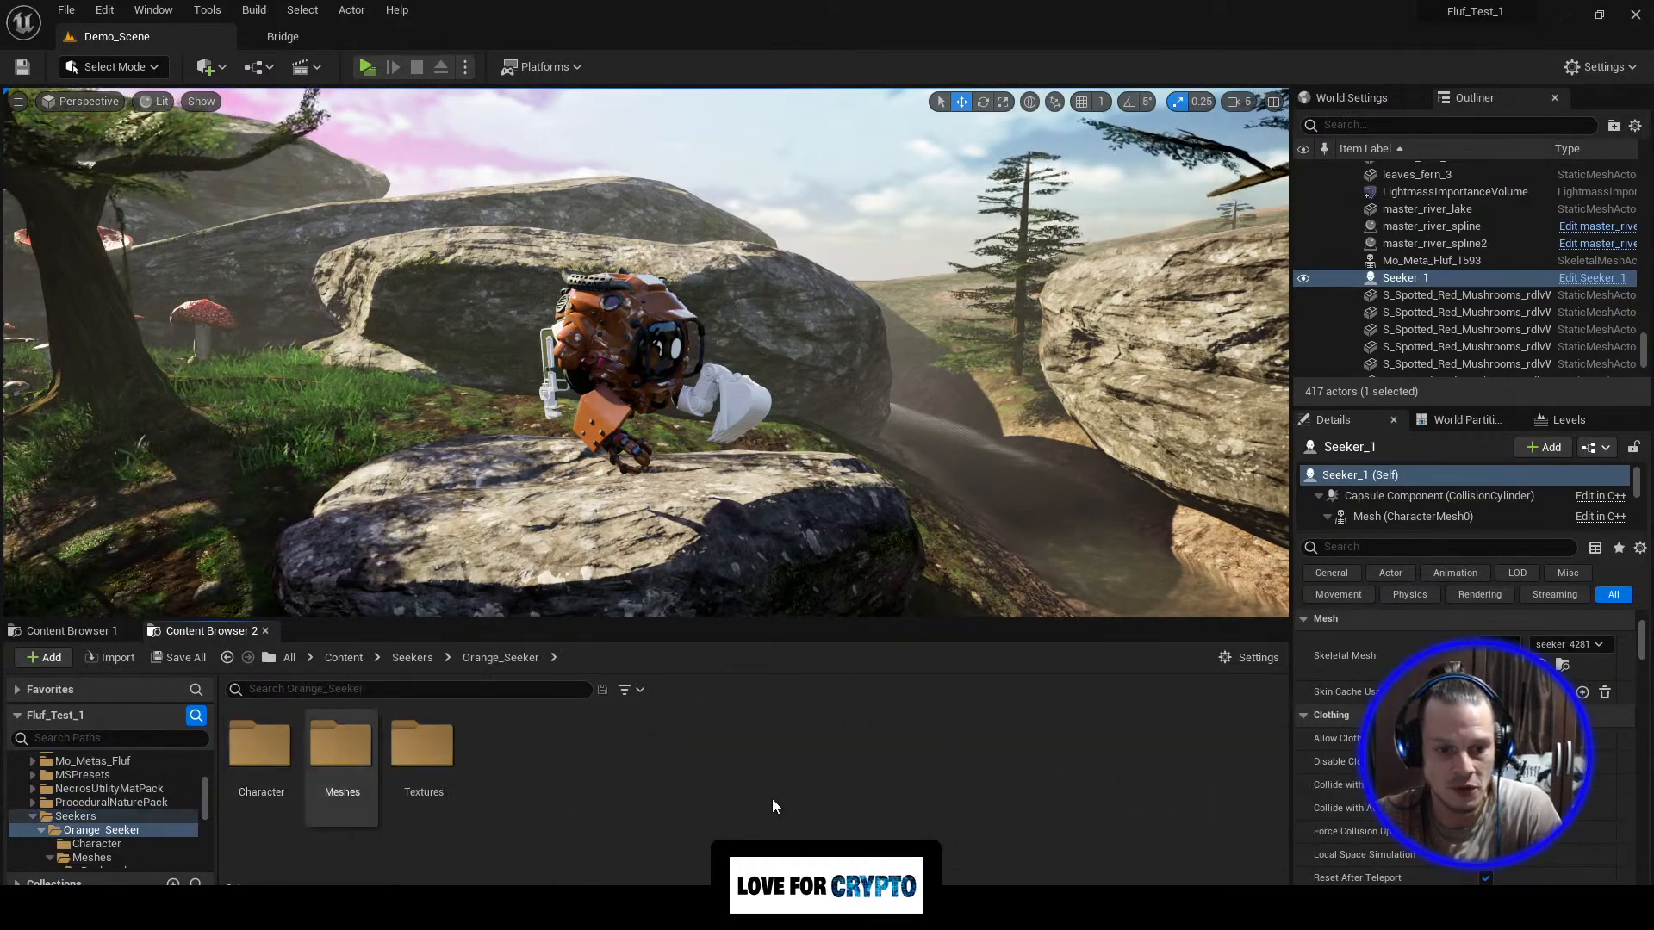
{"action": "double_click", "coordinate": [342, 749]}
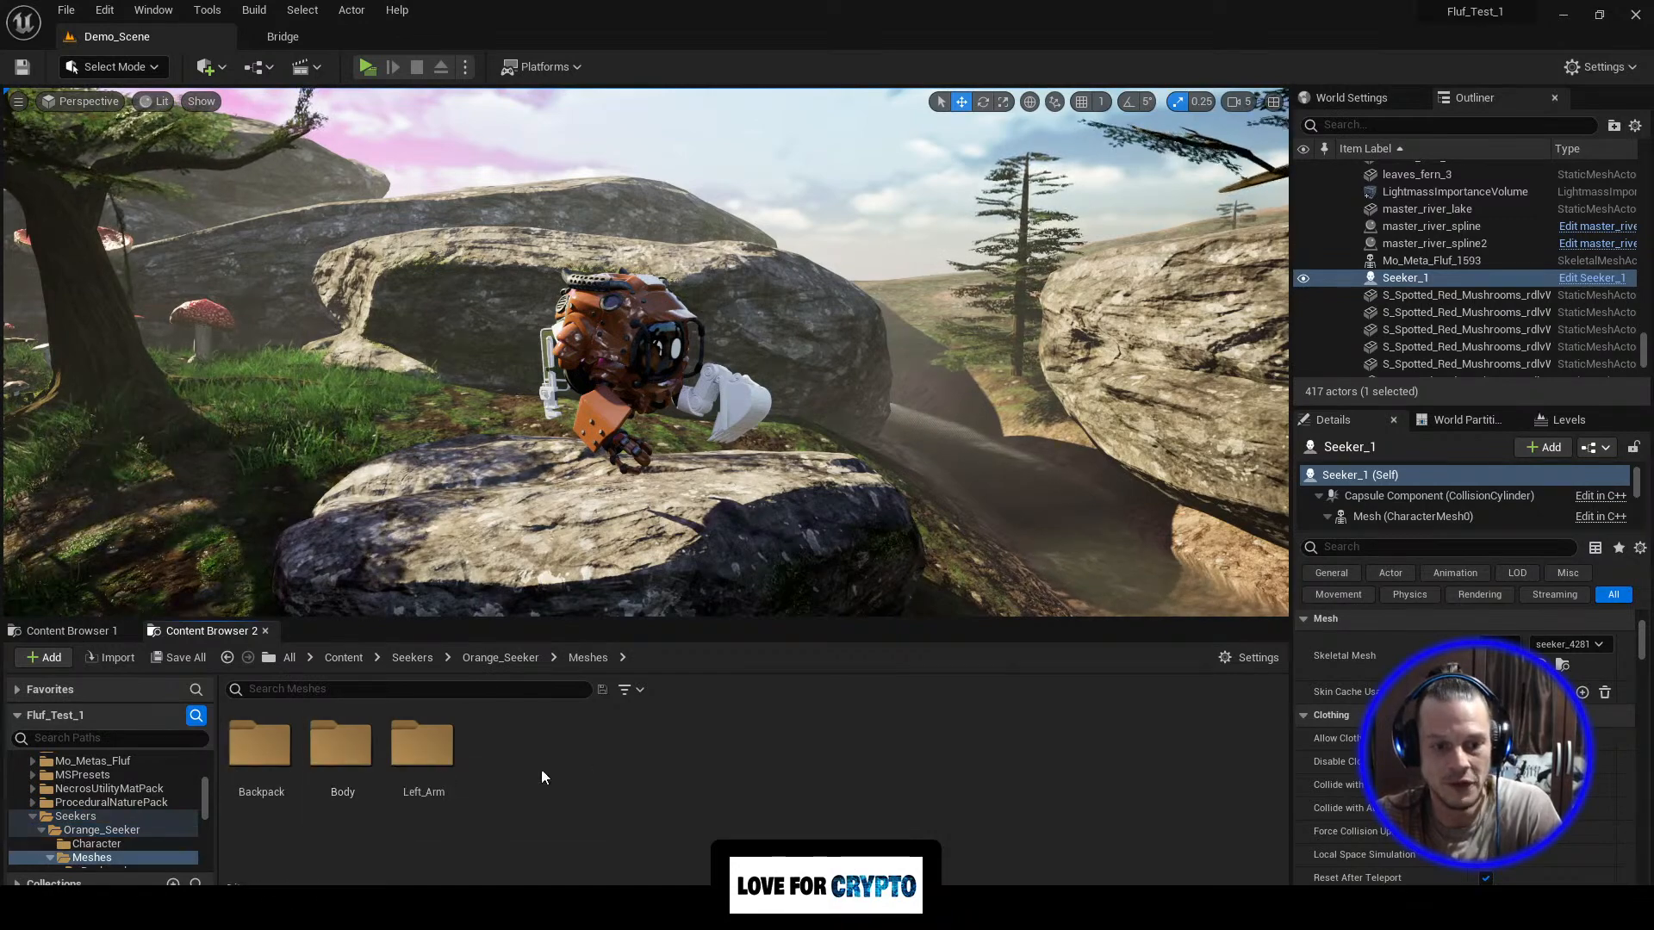
{"action": "double_click", "coordinate": [340, 747]}
{"action": "double_click", "coordinate": [990, 749]}
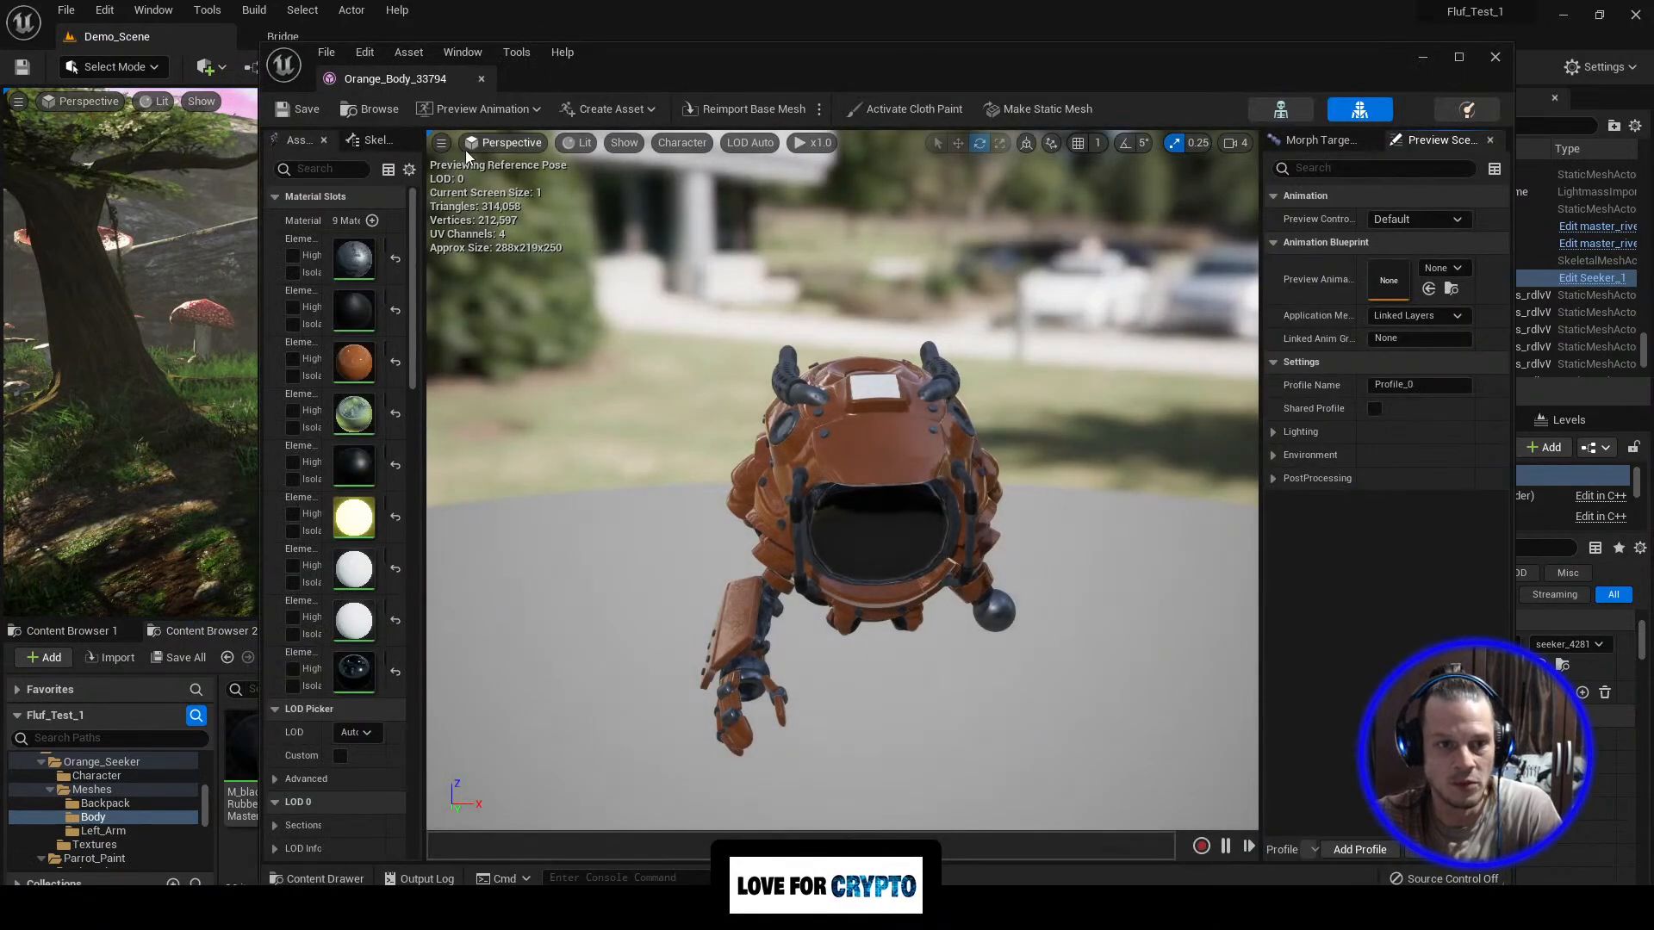
Step: Set the mesh preview to Wireframe and examine the orange seeker body's topology from several angles
{"action": "left_click", "coordinate": [503, 143]}
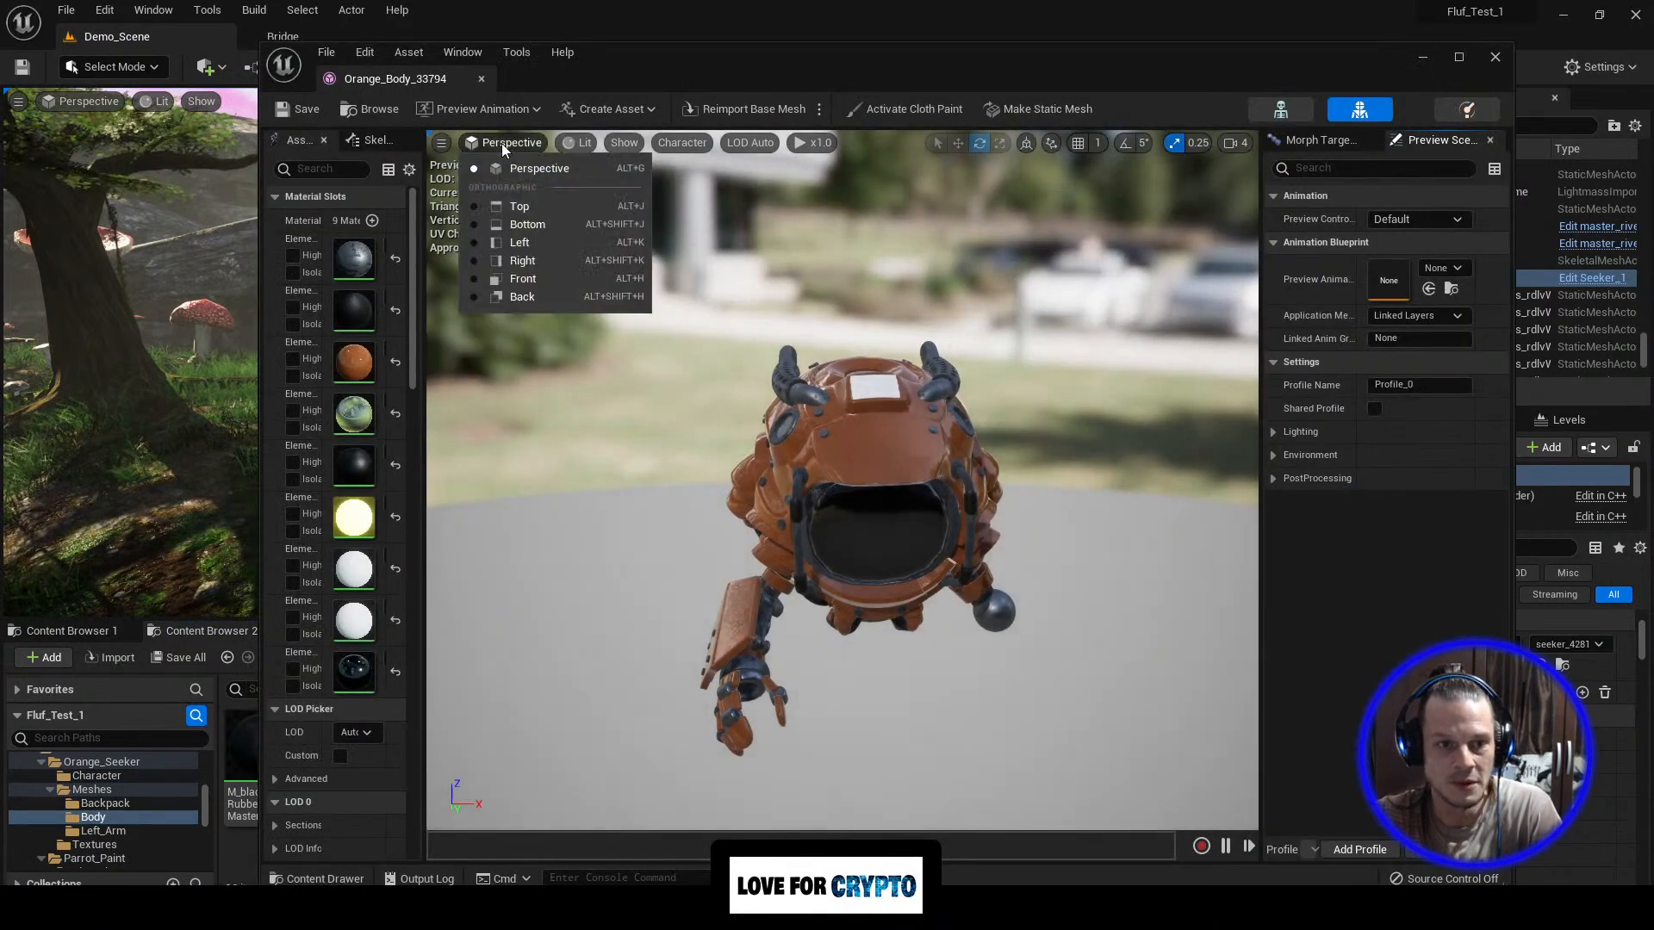
{"action": "left_click", "coordinate": [581, 145]}
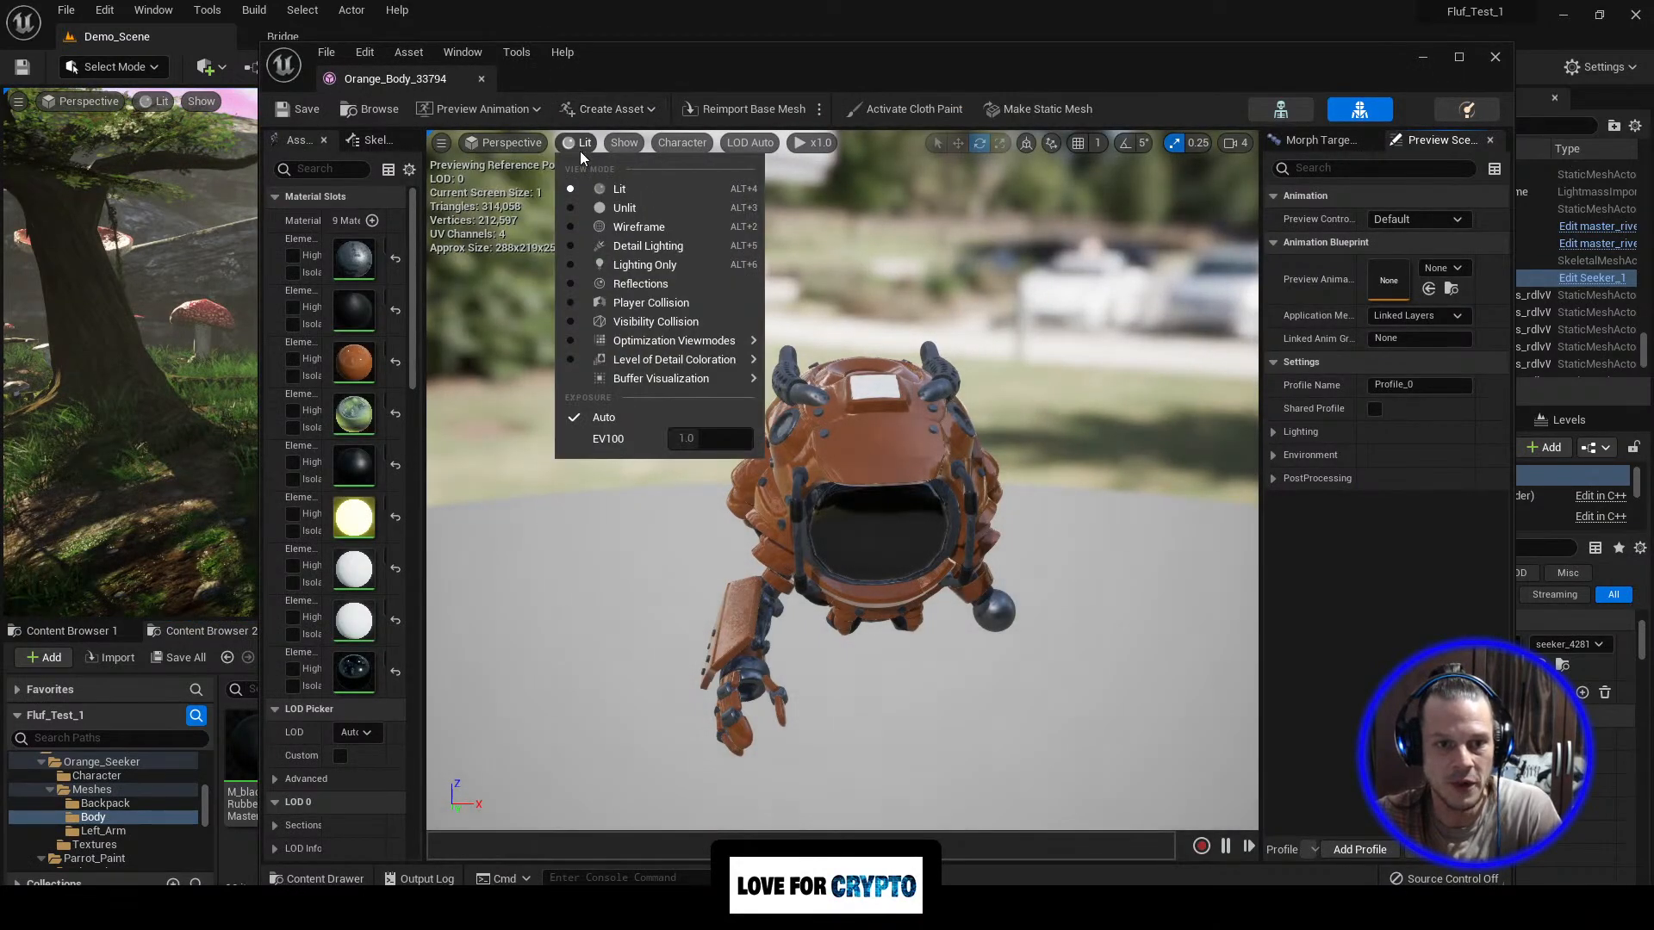
{"action": "left_click", "coordinate": [638, 227]}
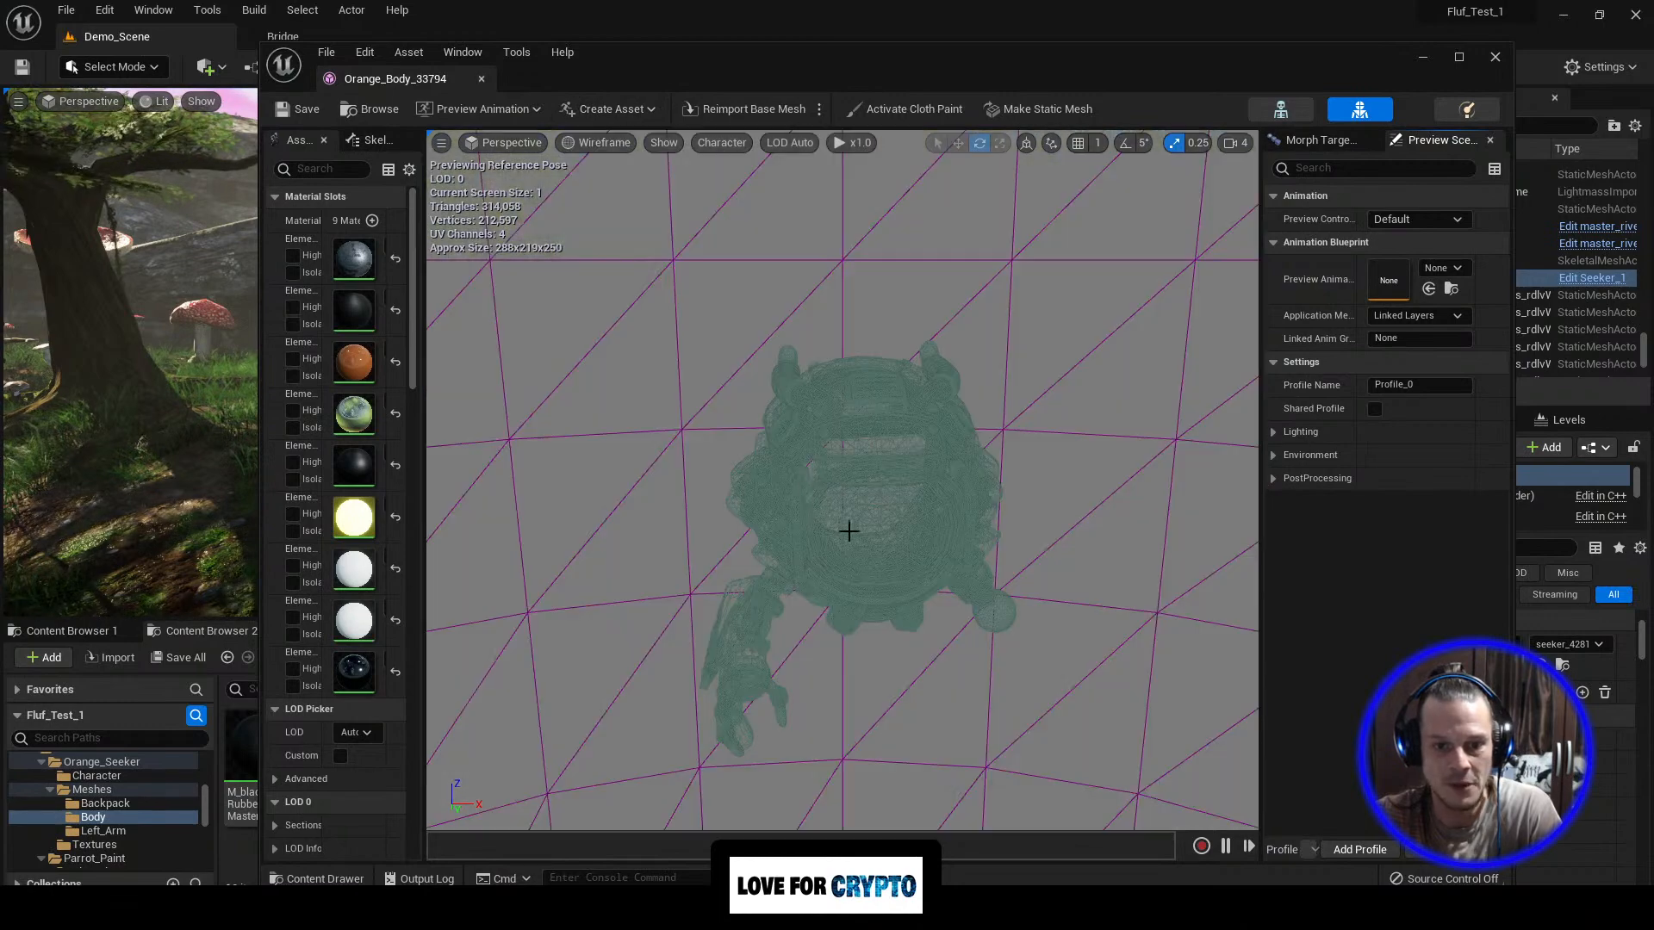
{"action": "scroll", "coordinate": [849, 531], "scroll_direction": "up", "scroll_amount": 5}
{"action": "scroll", "coordinate": [803, 556], "scroll_direction": "down", "scroll_amount": 4}
{"action": "middle_click_drag", "start_coordinate": [803, 556], "coordinate": [904, 672]}
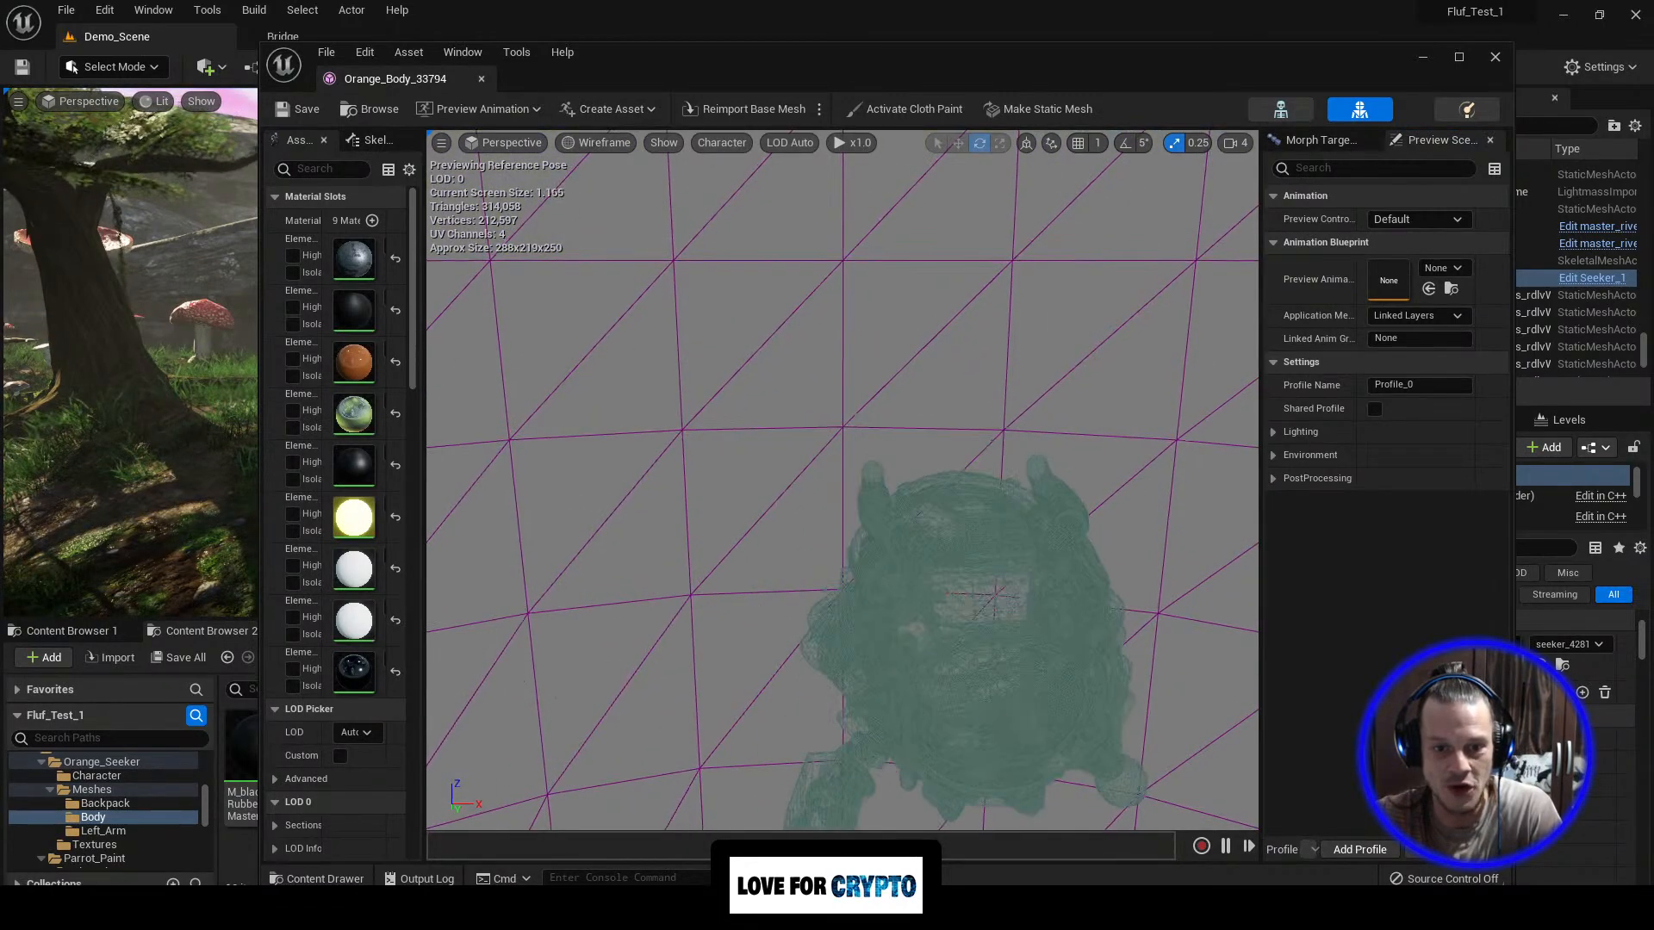
{"action": "middle_click_drag", "start_coordinate": [784, 672], "coordinate": [782, 565]}
{"action": "left_click_drag", "start_coordinate": [782, 565], "coordinate": [1008, 638]}
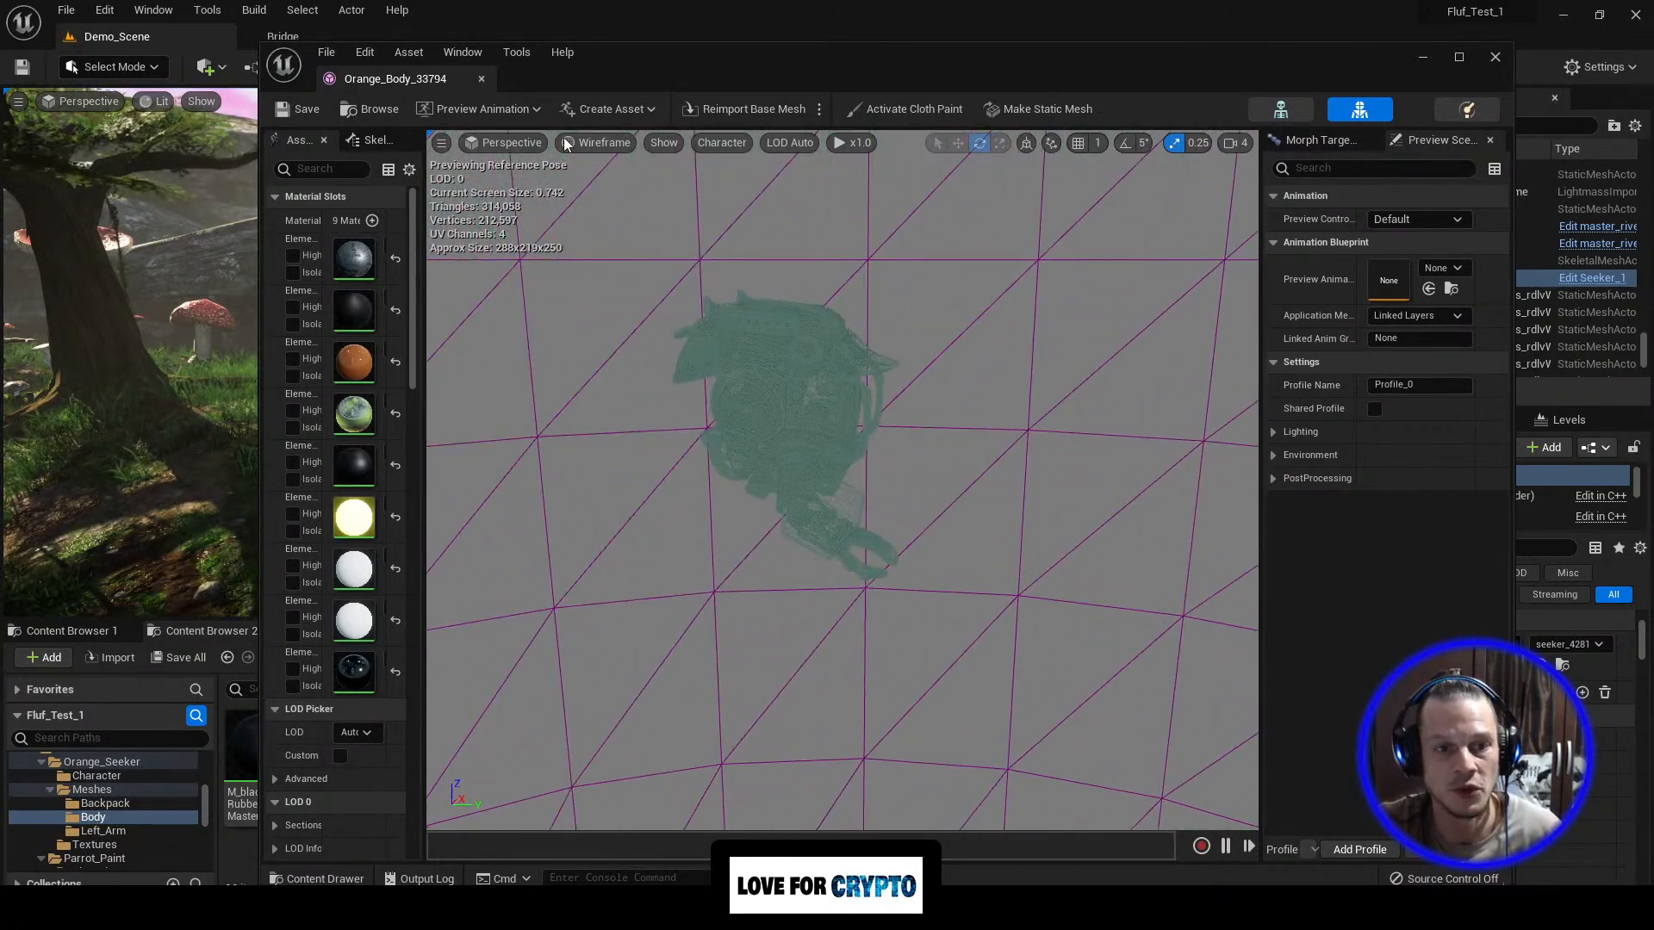
Step: Set the preview back to Lit and inspect the orange seeker body's helmet and arm from the front side
{"action": "left_click", "coordinate": [603, 144]}
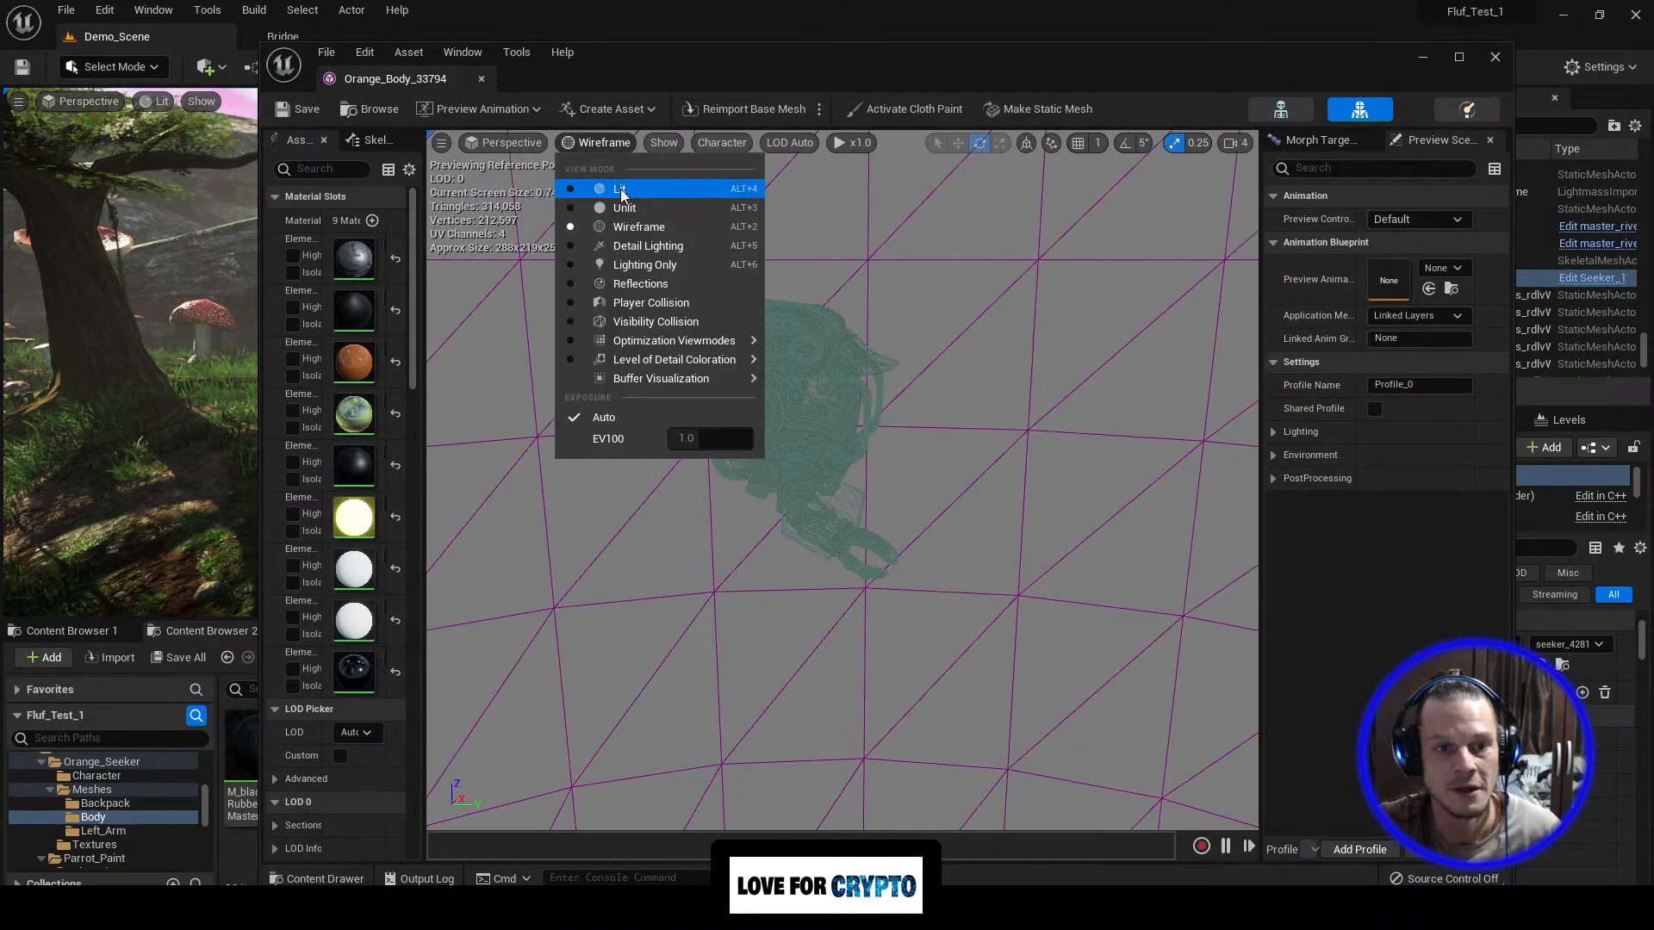
{"action": "left_click", "coordinate": [620, 192]}
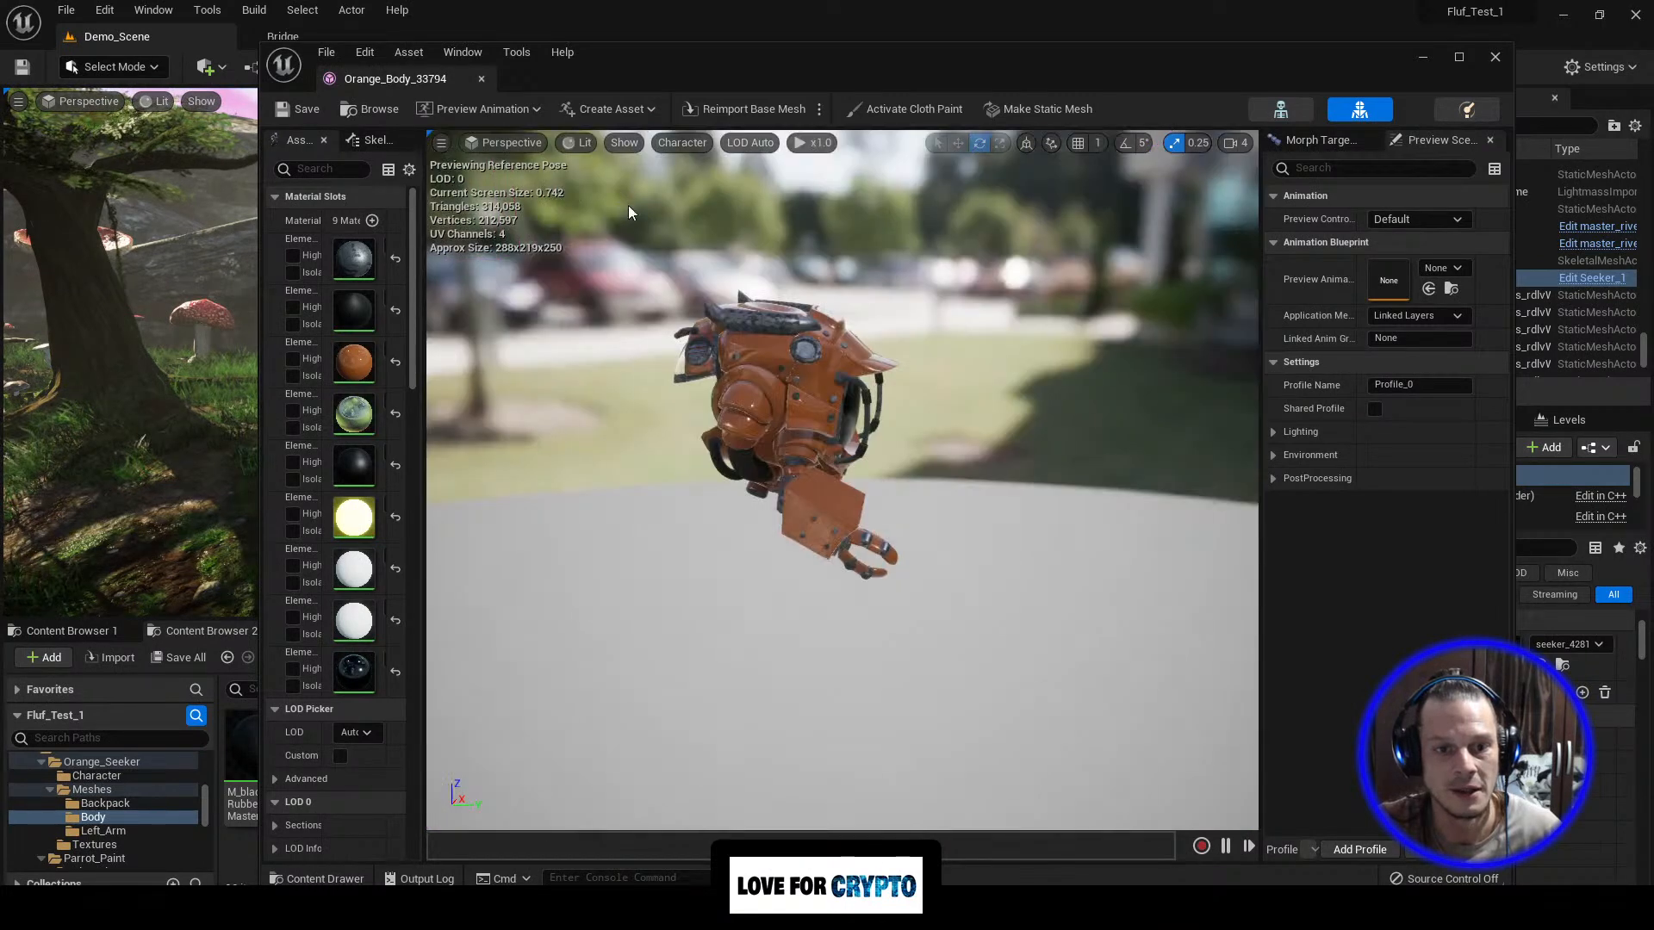
{"action": "right_click_drag", "start_coordinate": [816, 470], "coordinate": [569, 448]}
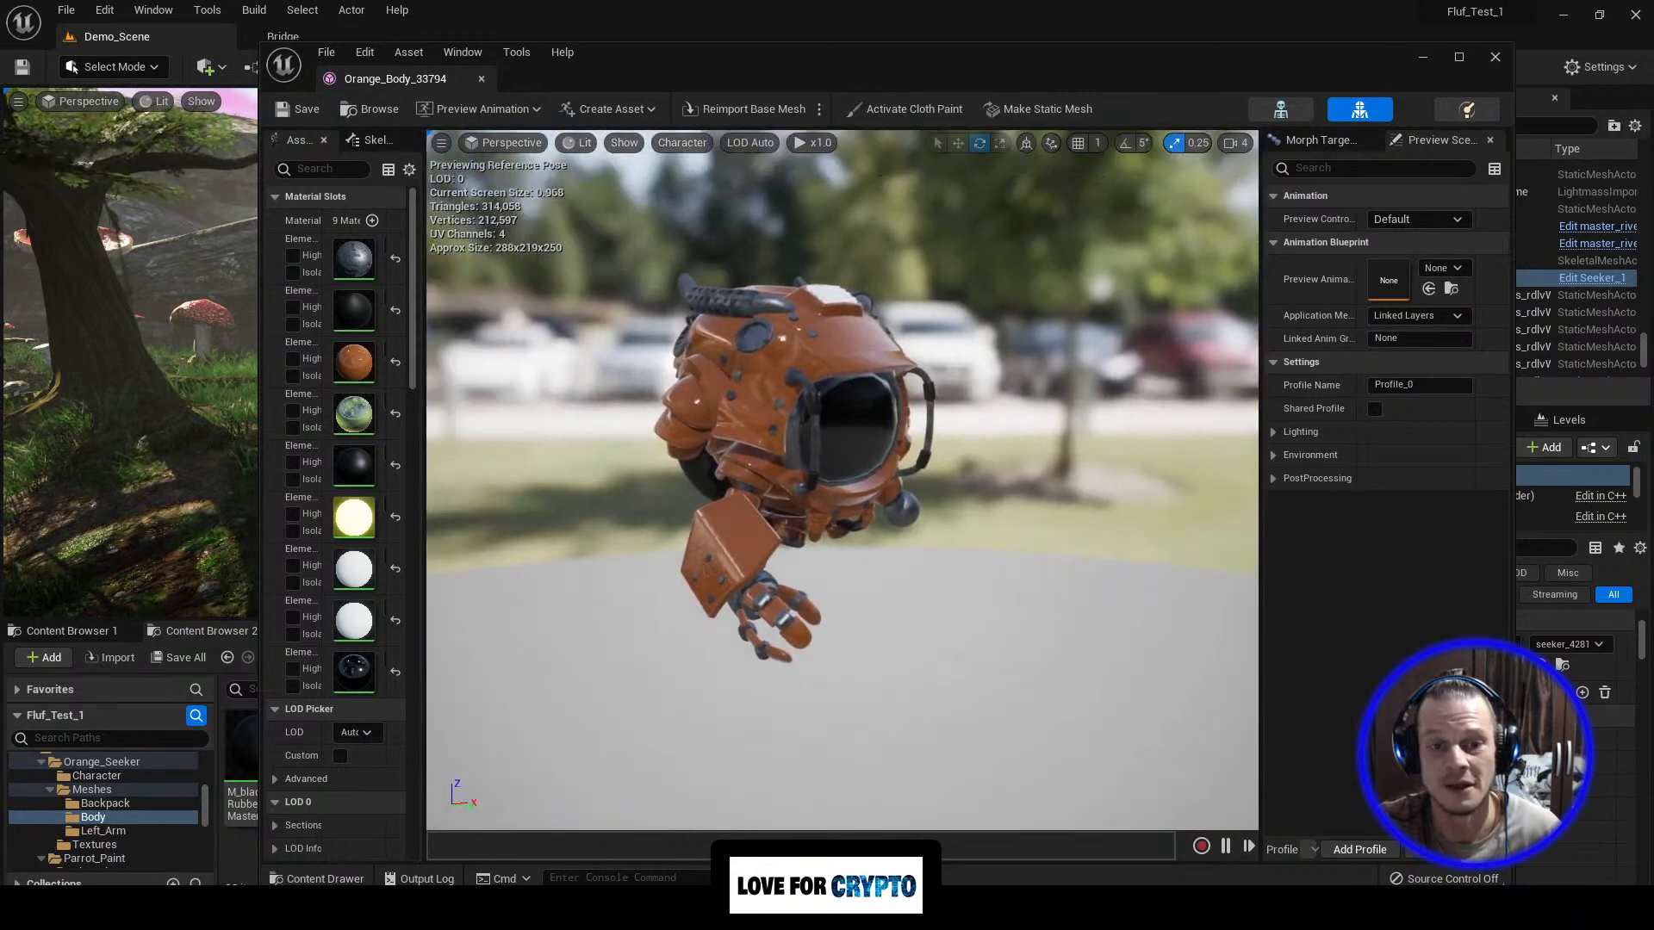
Step: Examine the orange seeker body's outline in the Top and Front orthographic preview views
{"action": "left_click", "coordinate": [495, 142]}
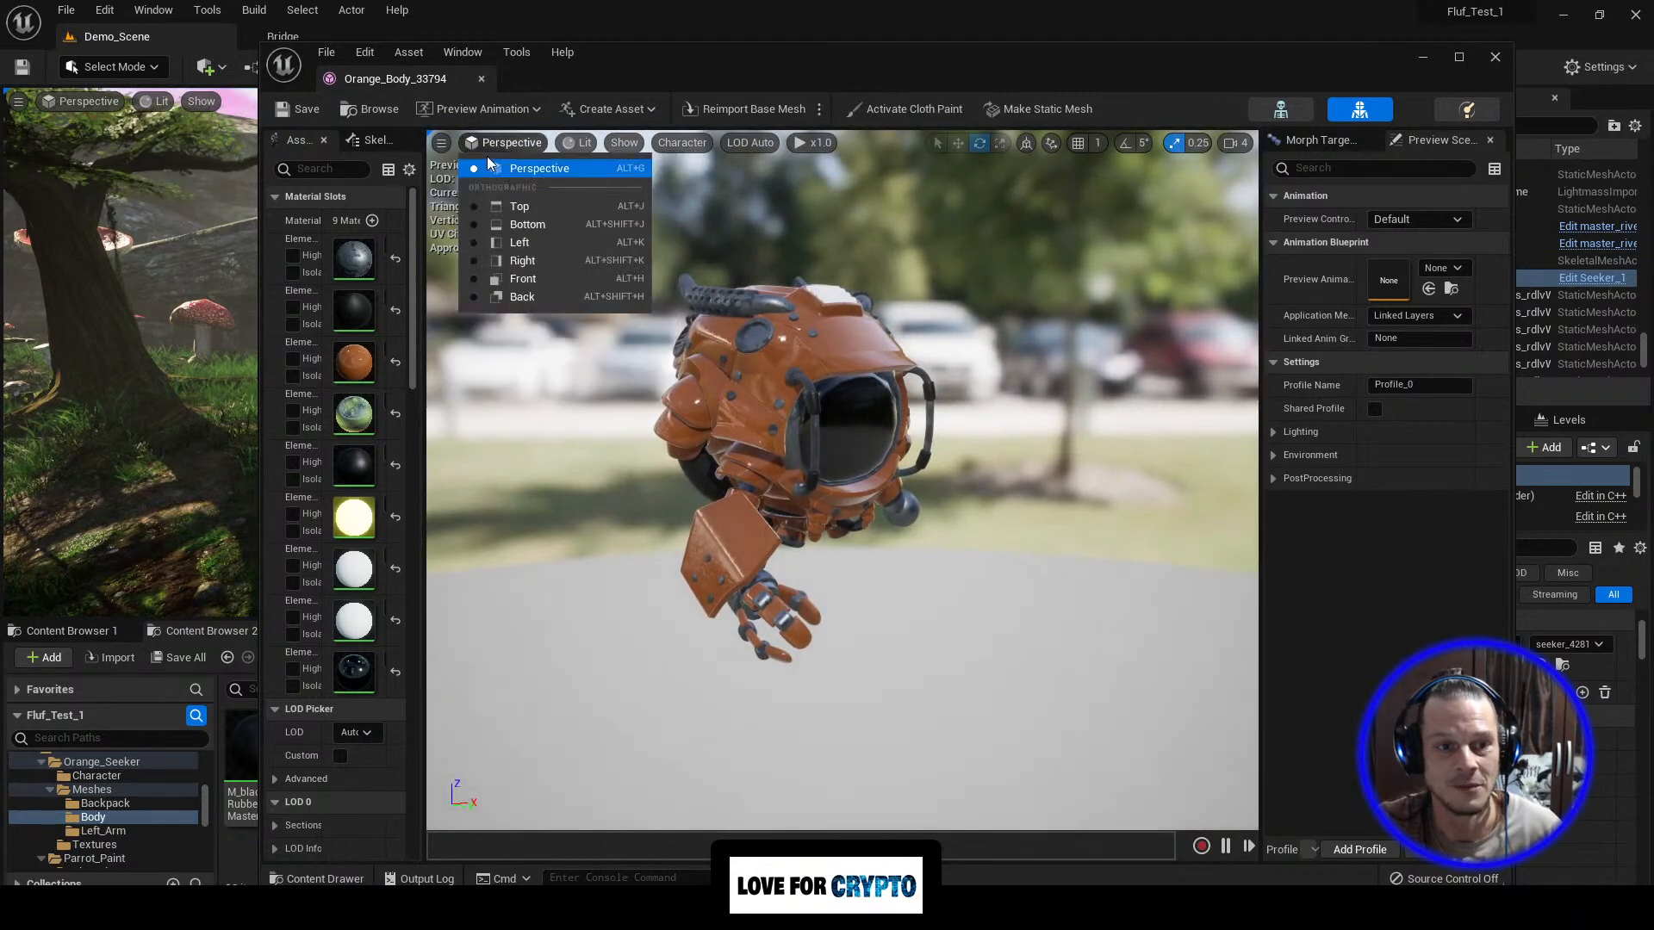
{"action": "left_click", "coordinate": [476, 209]}
{"action": "scroll", "coordinate": [866, 530], "scroll_direction": "up", "scroll_amount": 3}
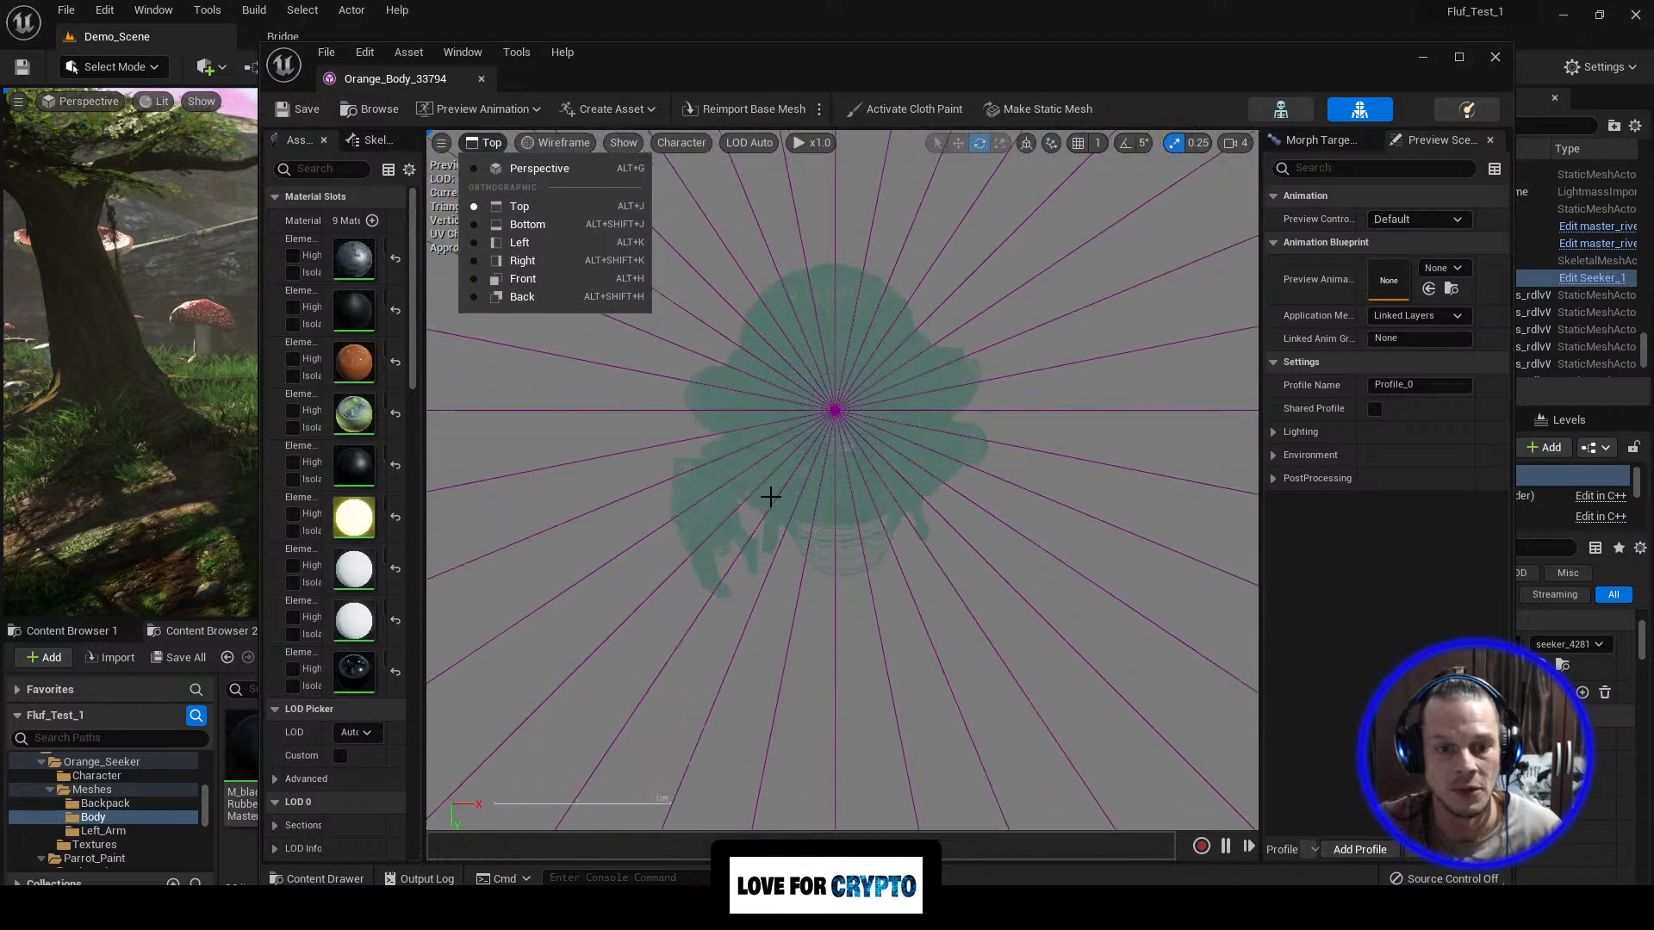
{"action": "scroll", "coordinate": [828, 414], "scroll_direction": "up", "scroll_amount": 1}
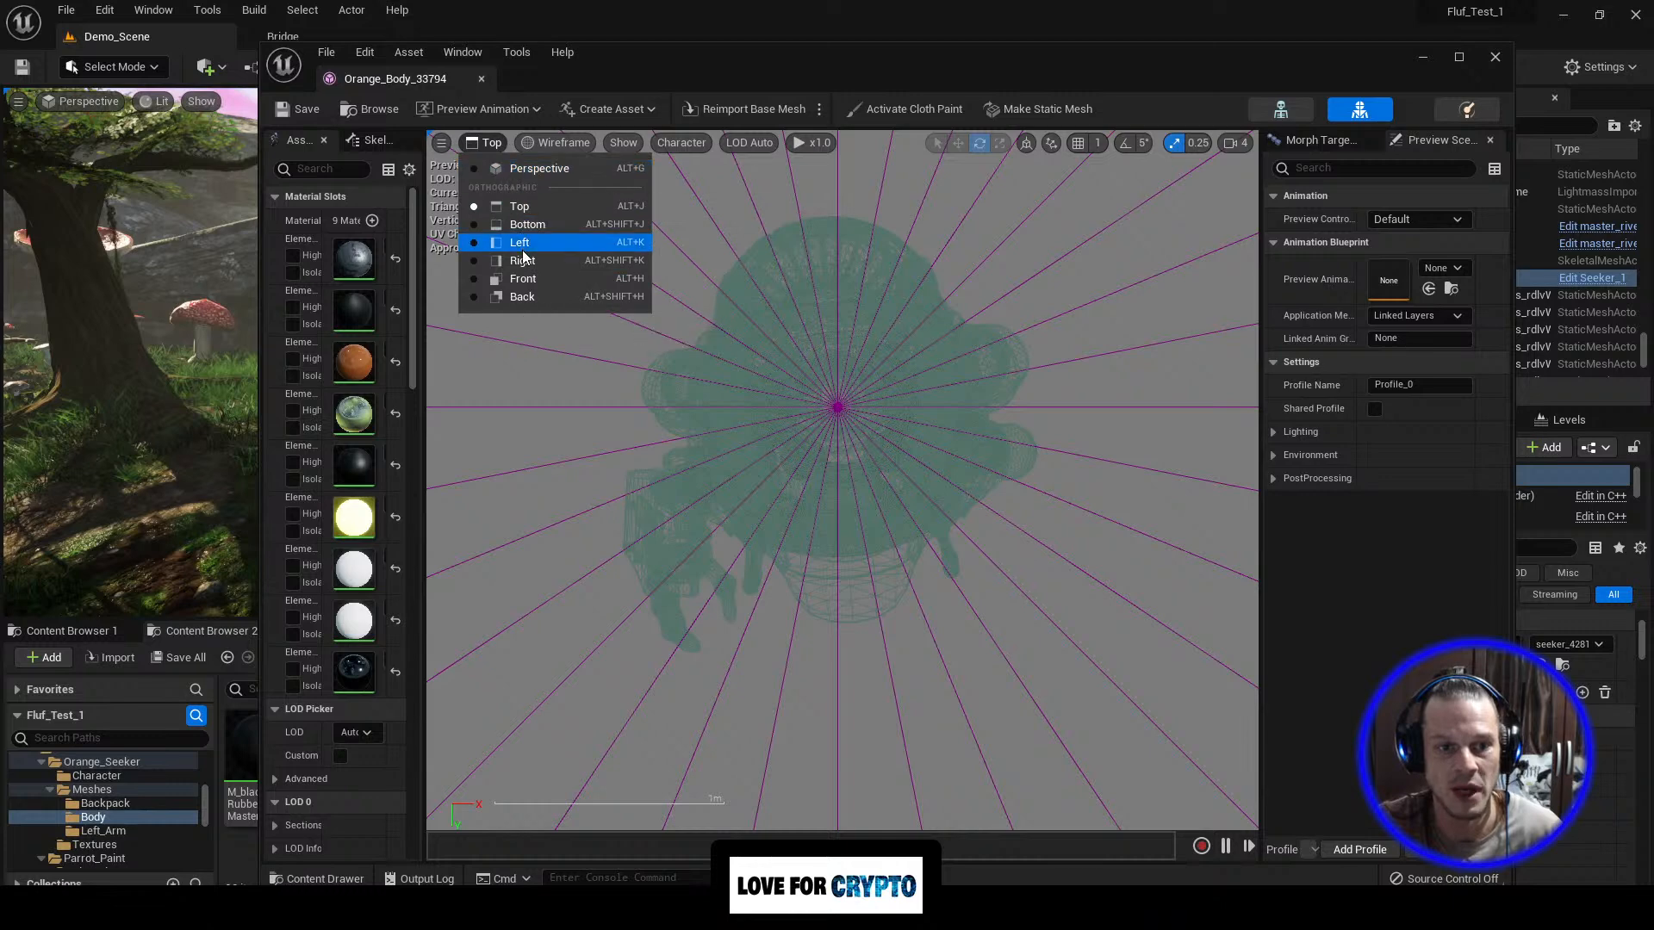
{"action": "left_click", "coordinate": [539, 278]}
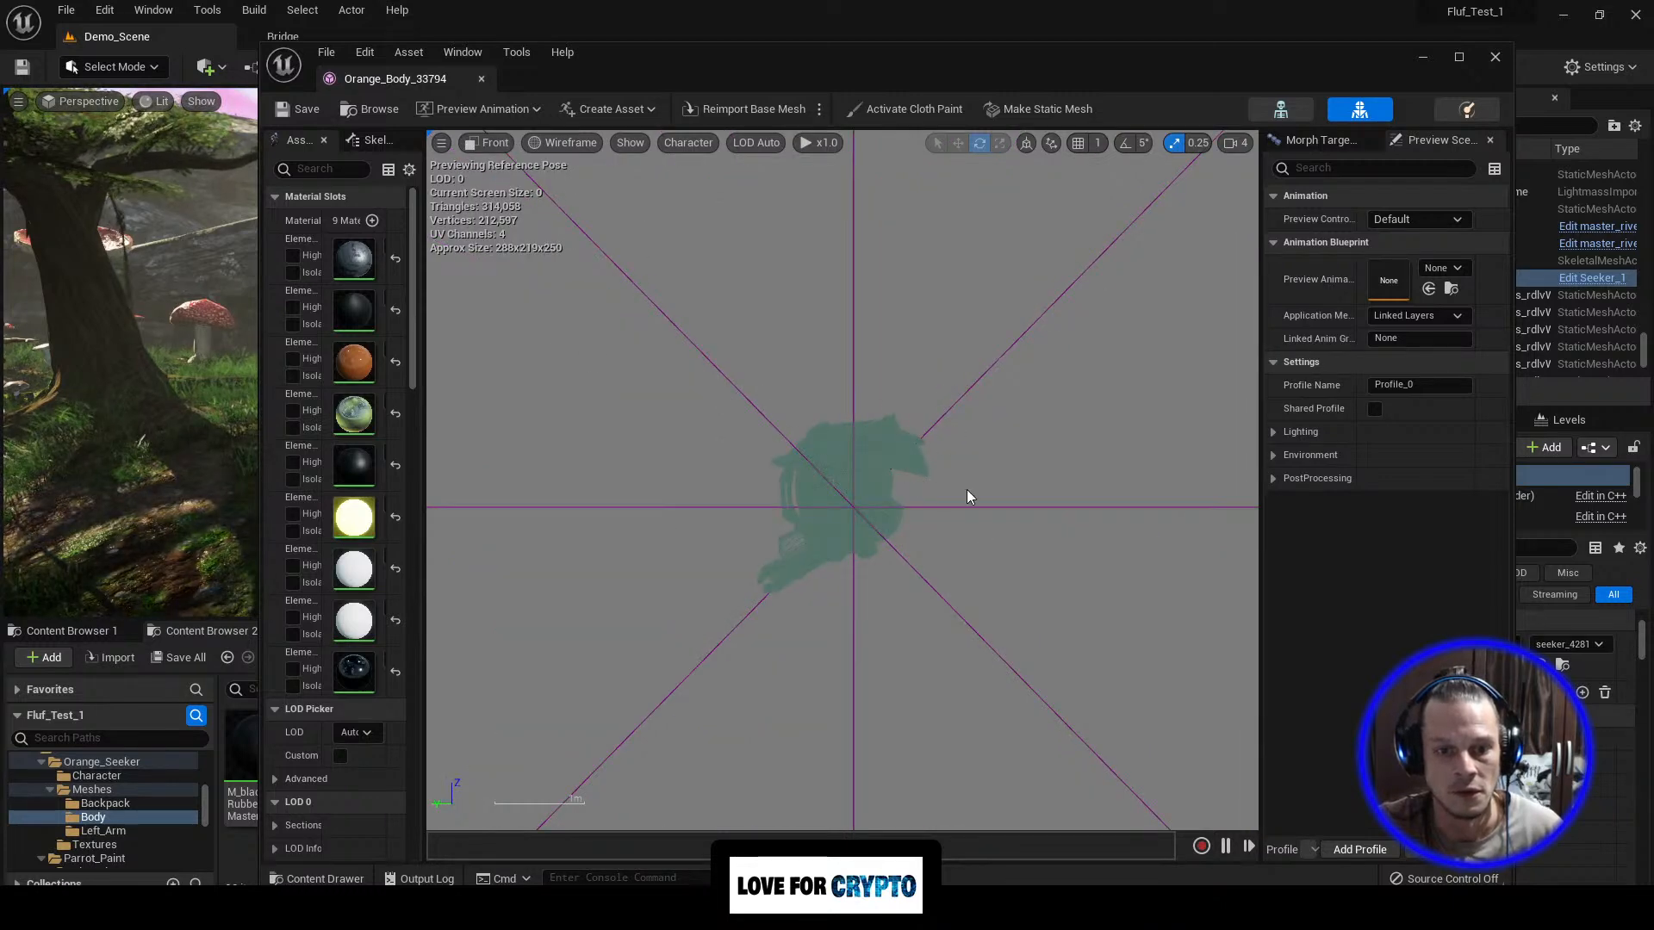
{"action": "scroll", "coordinate": [890, 528], "scroll_direction": "up", "scroll_amount": 3}
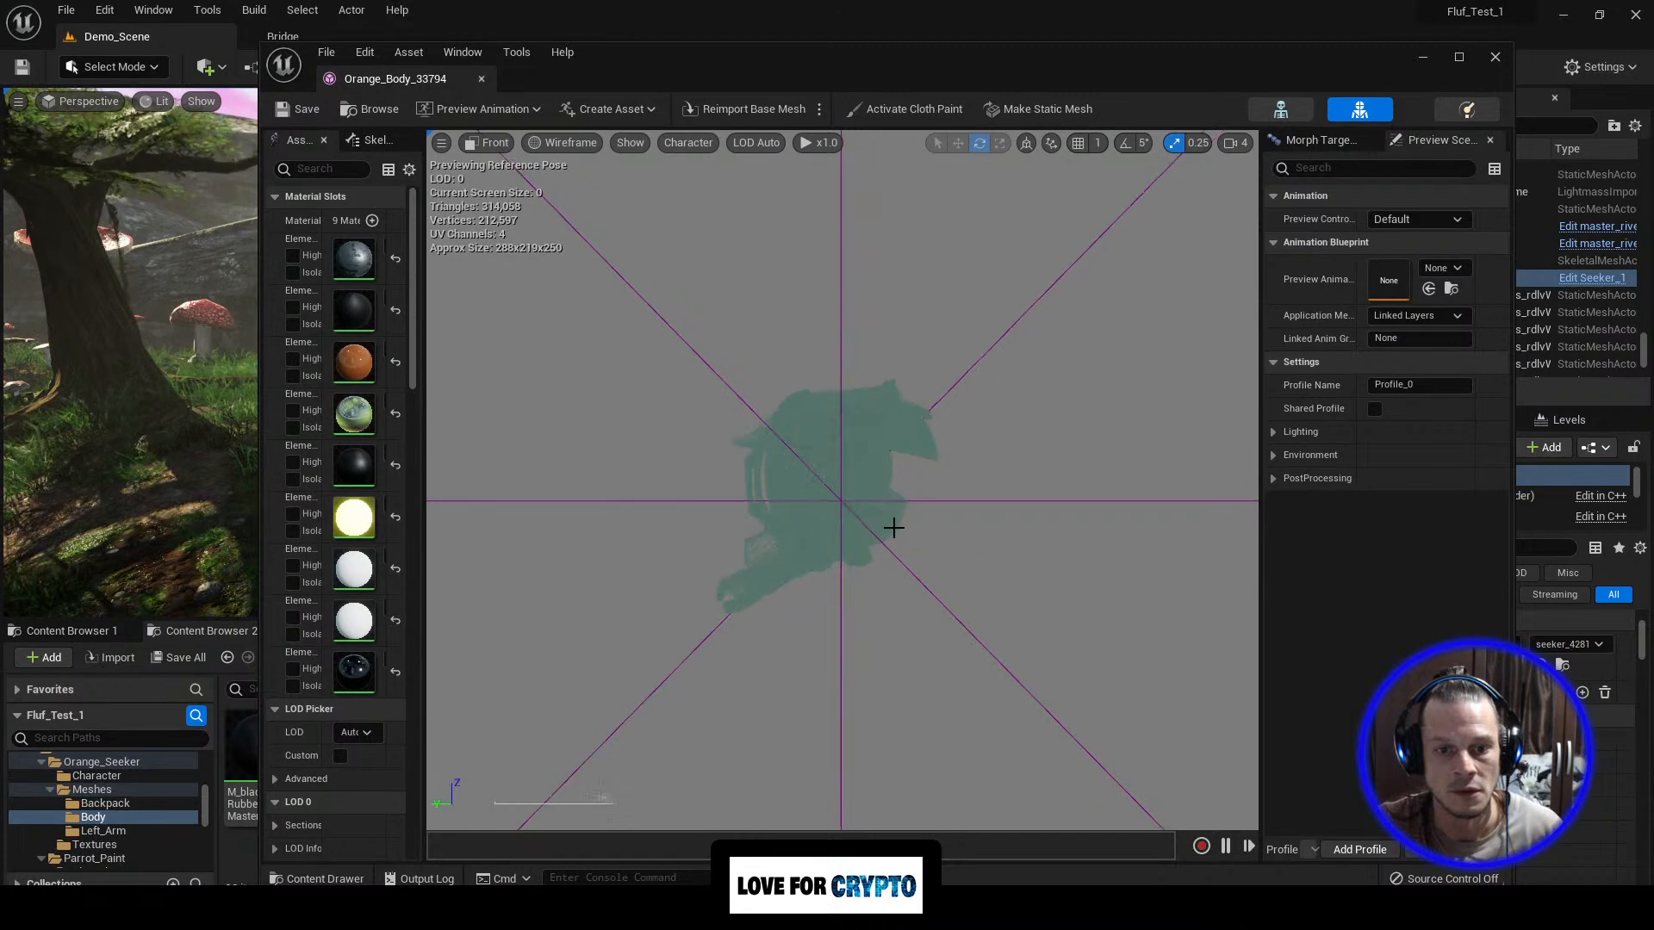
{"action": "scroll", "coordinate": [831, 534], "scroll_direction": "up", "scroll_amount": 4}
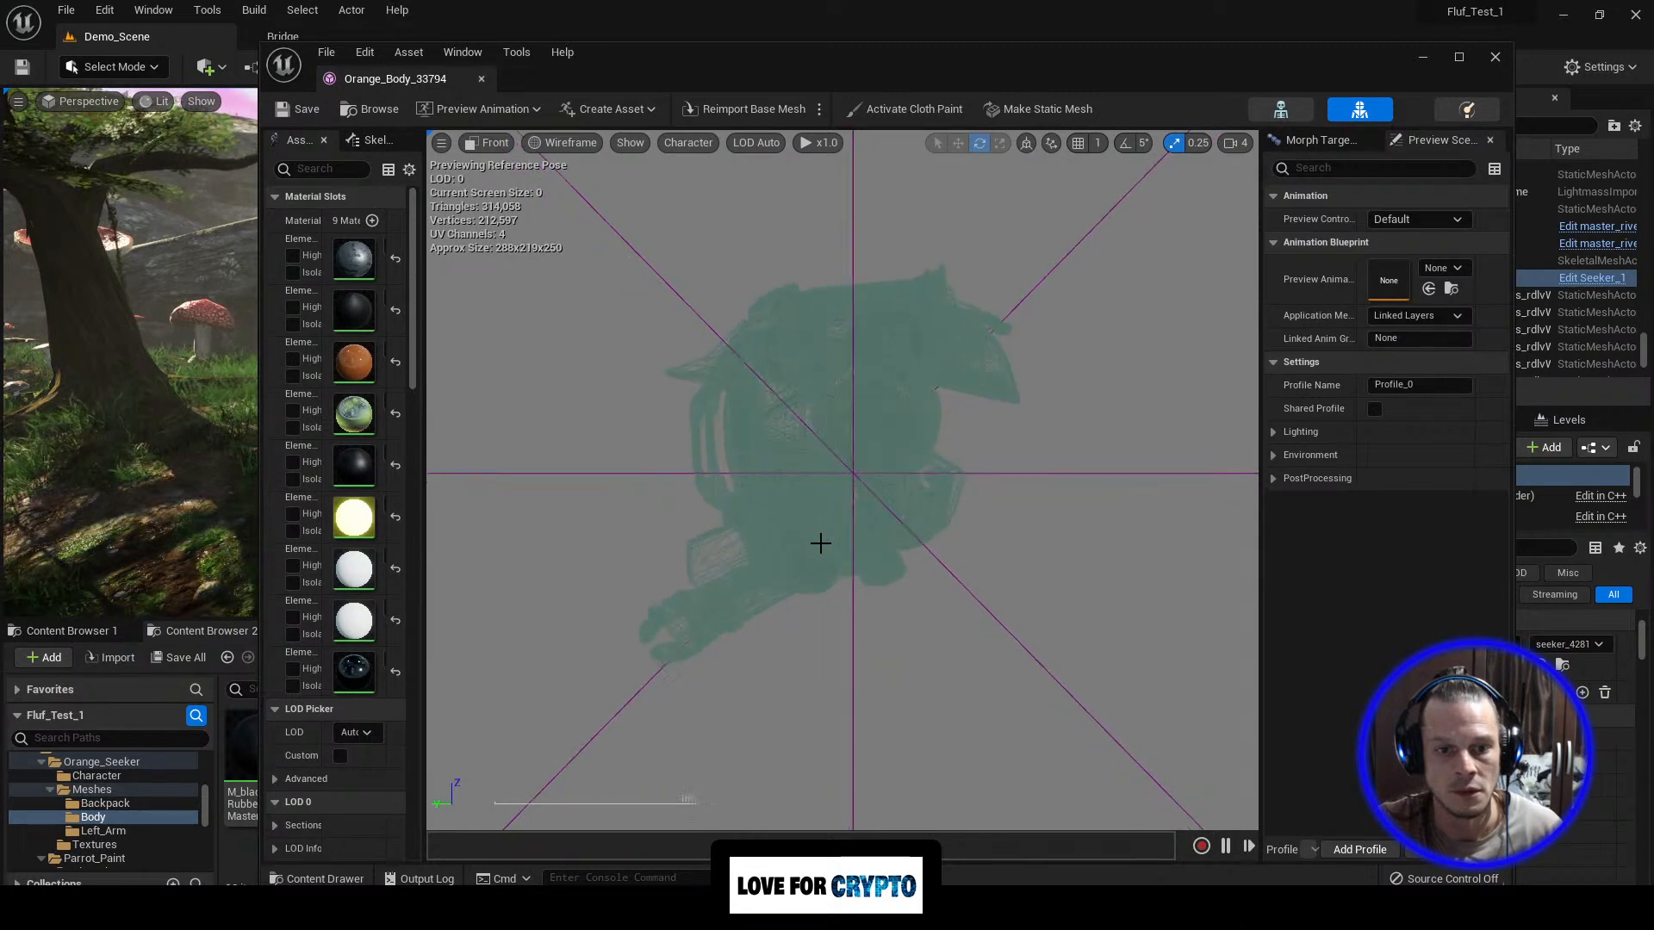
Step: Check the orange seeker body's orientation by comparing the Right and Front orthographic preview views
{"action": "left_click", "coordinate": [486, 143]}
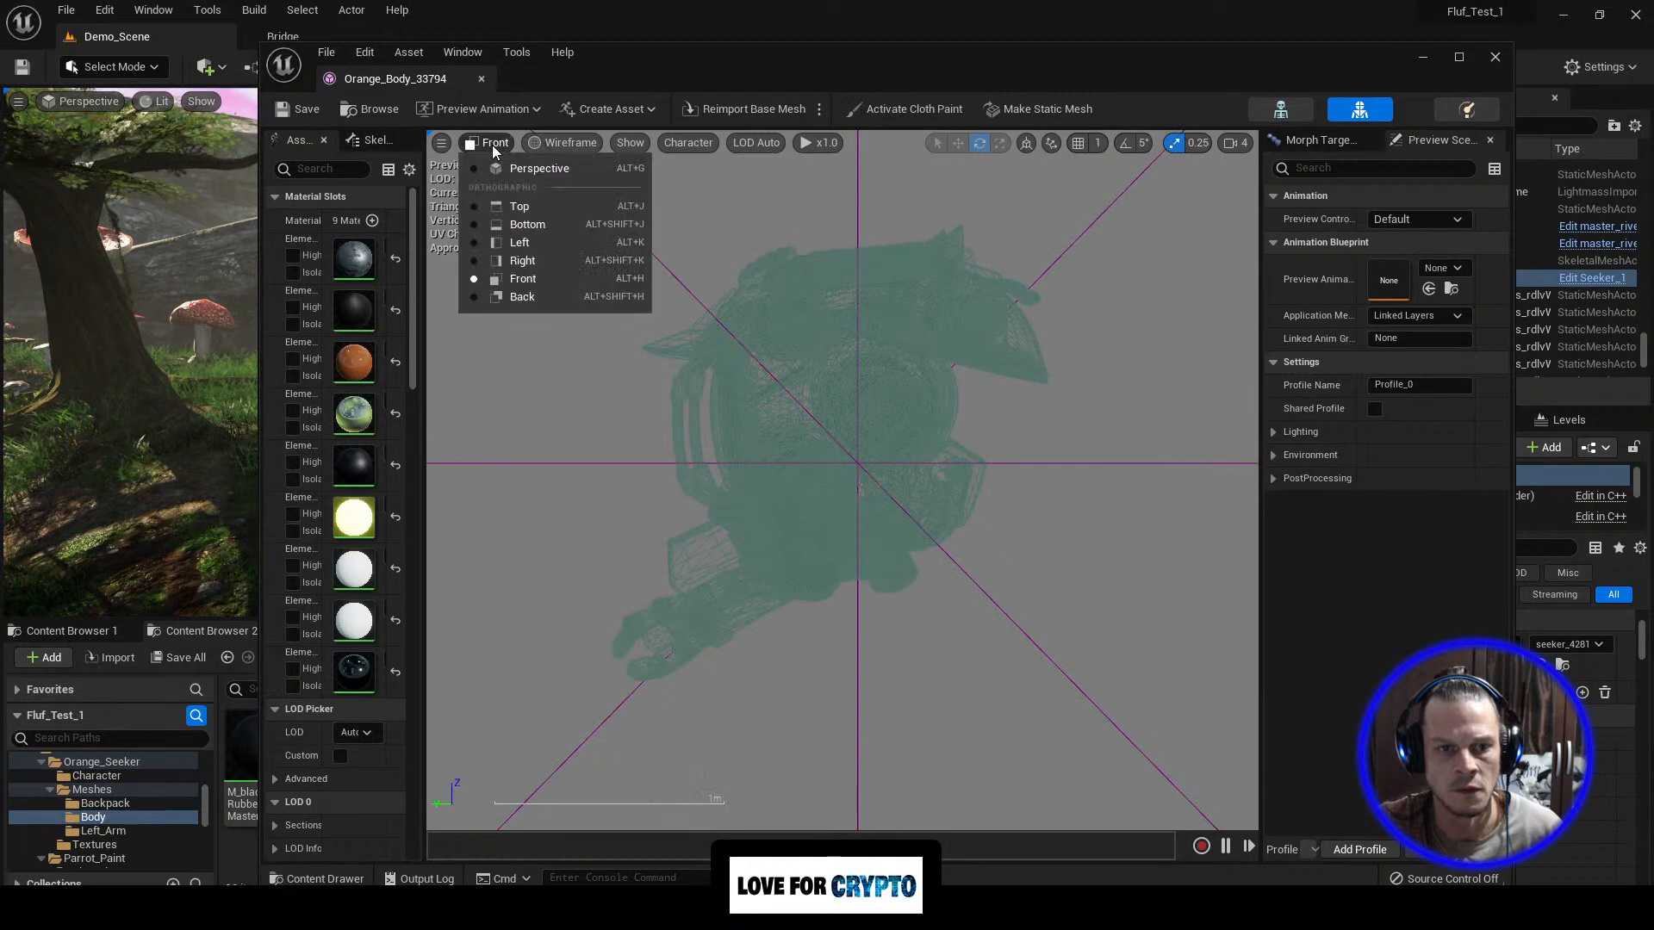
{"action": "left_click", "coordinate": [520, 260]}
{"action": "scroll", "coordinate": [872, 539], "scroll_direction": "up", "scroll_amount": 5}
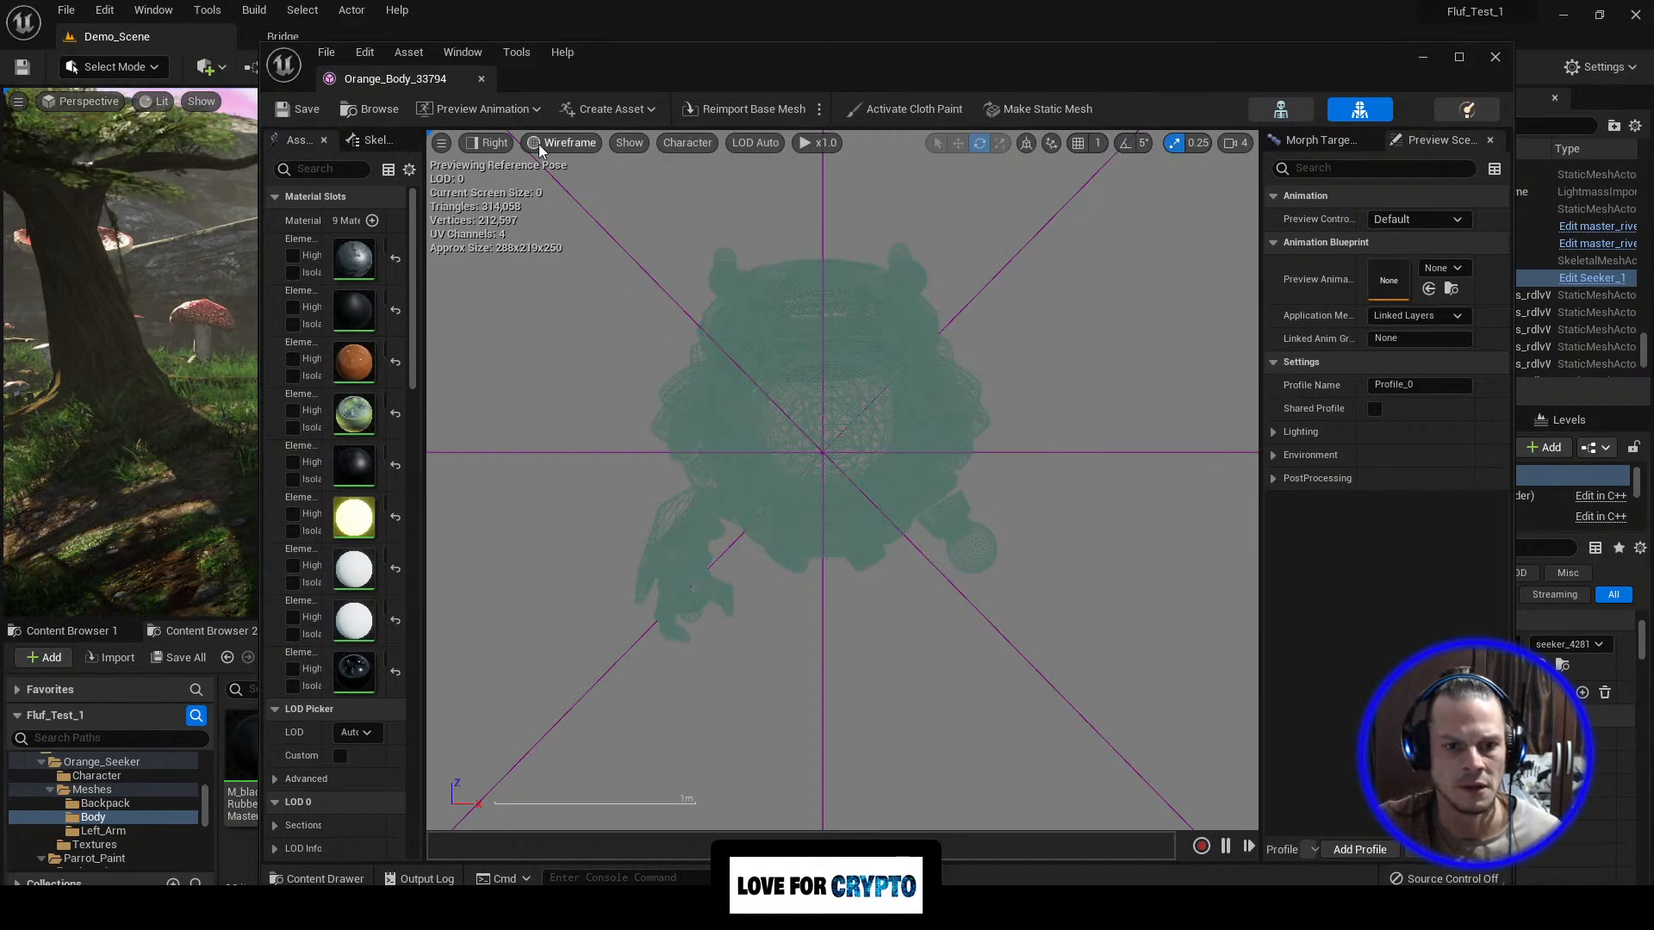
{"action": "left_click", "coordinate": [489, 143]}
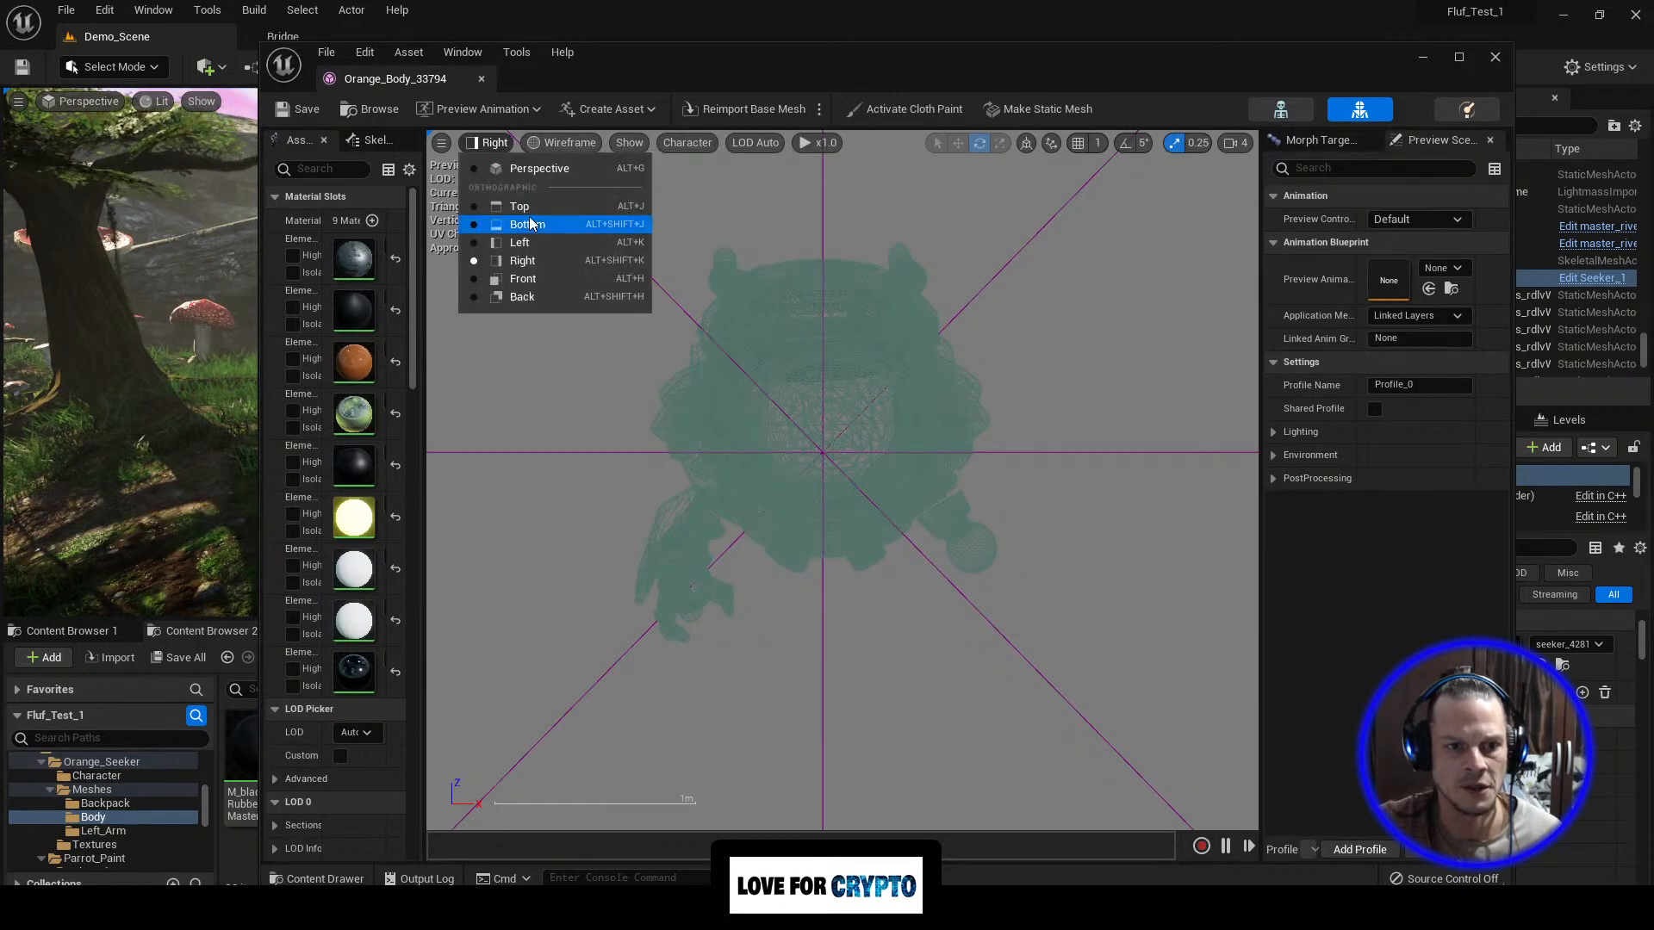
{"action": "left_click", "coordinate": [554, 279]}
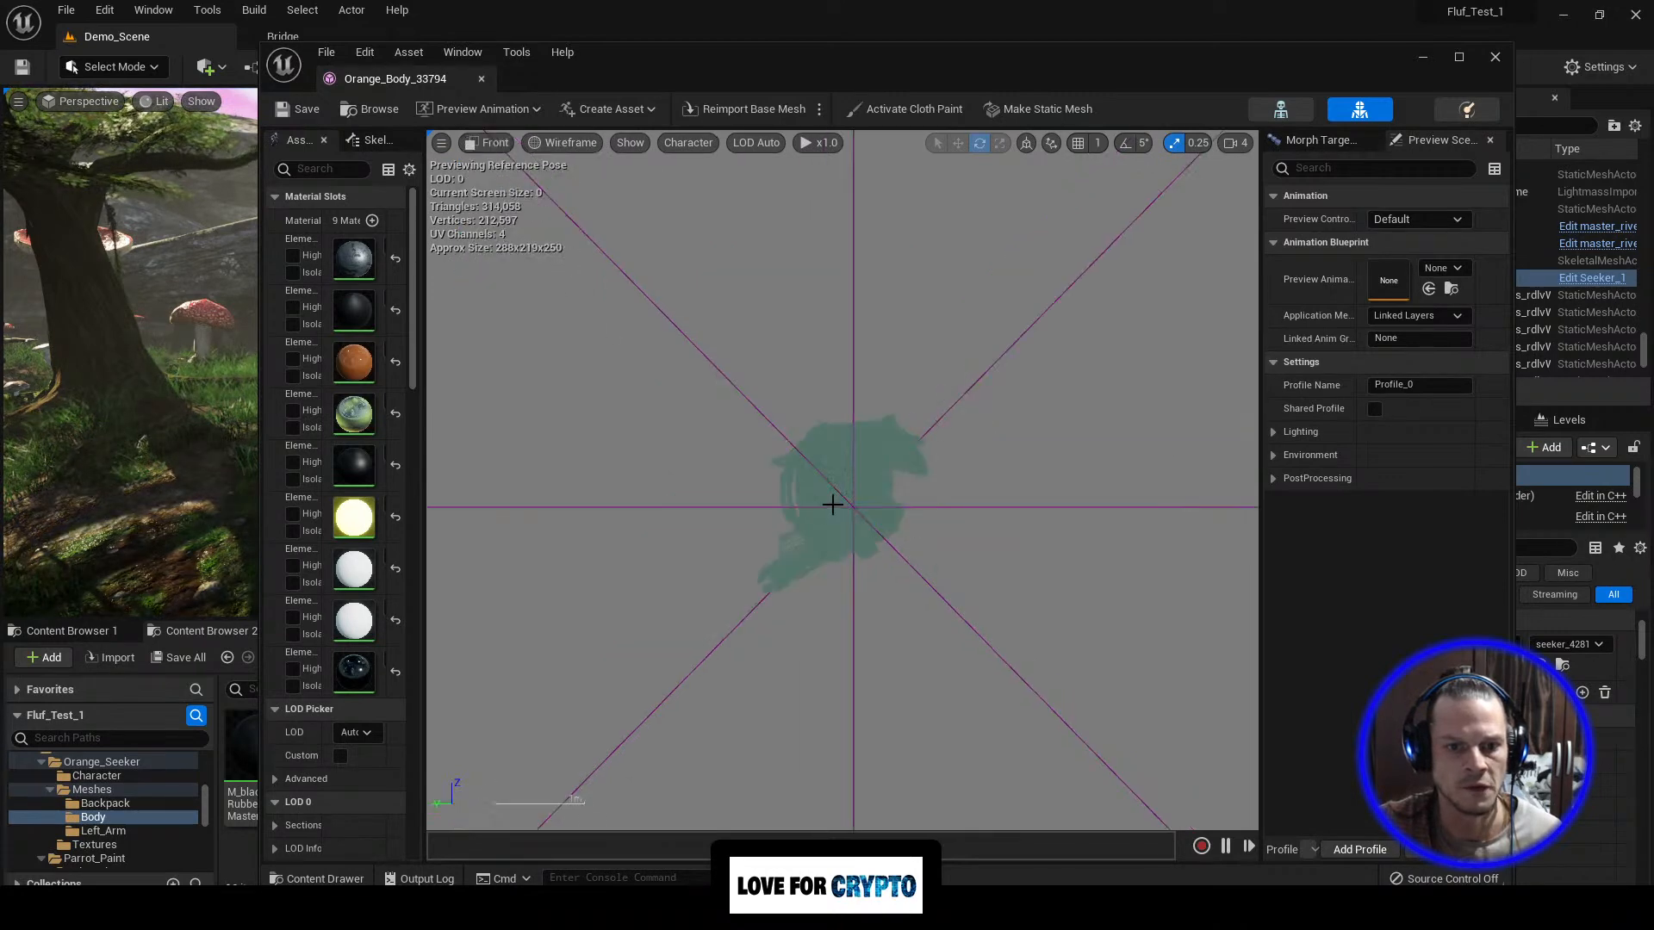
Step: Close the Orange_Body_33794 mesh editor and save the Demo_Scene level, leaving the other unsaved assets unsaved
{"action": "left_click_drag", "start_coordinate": [989, 55], "coordinate": [934, 38]}
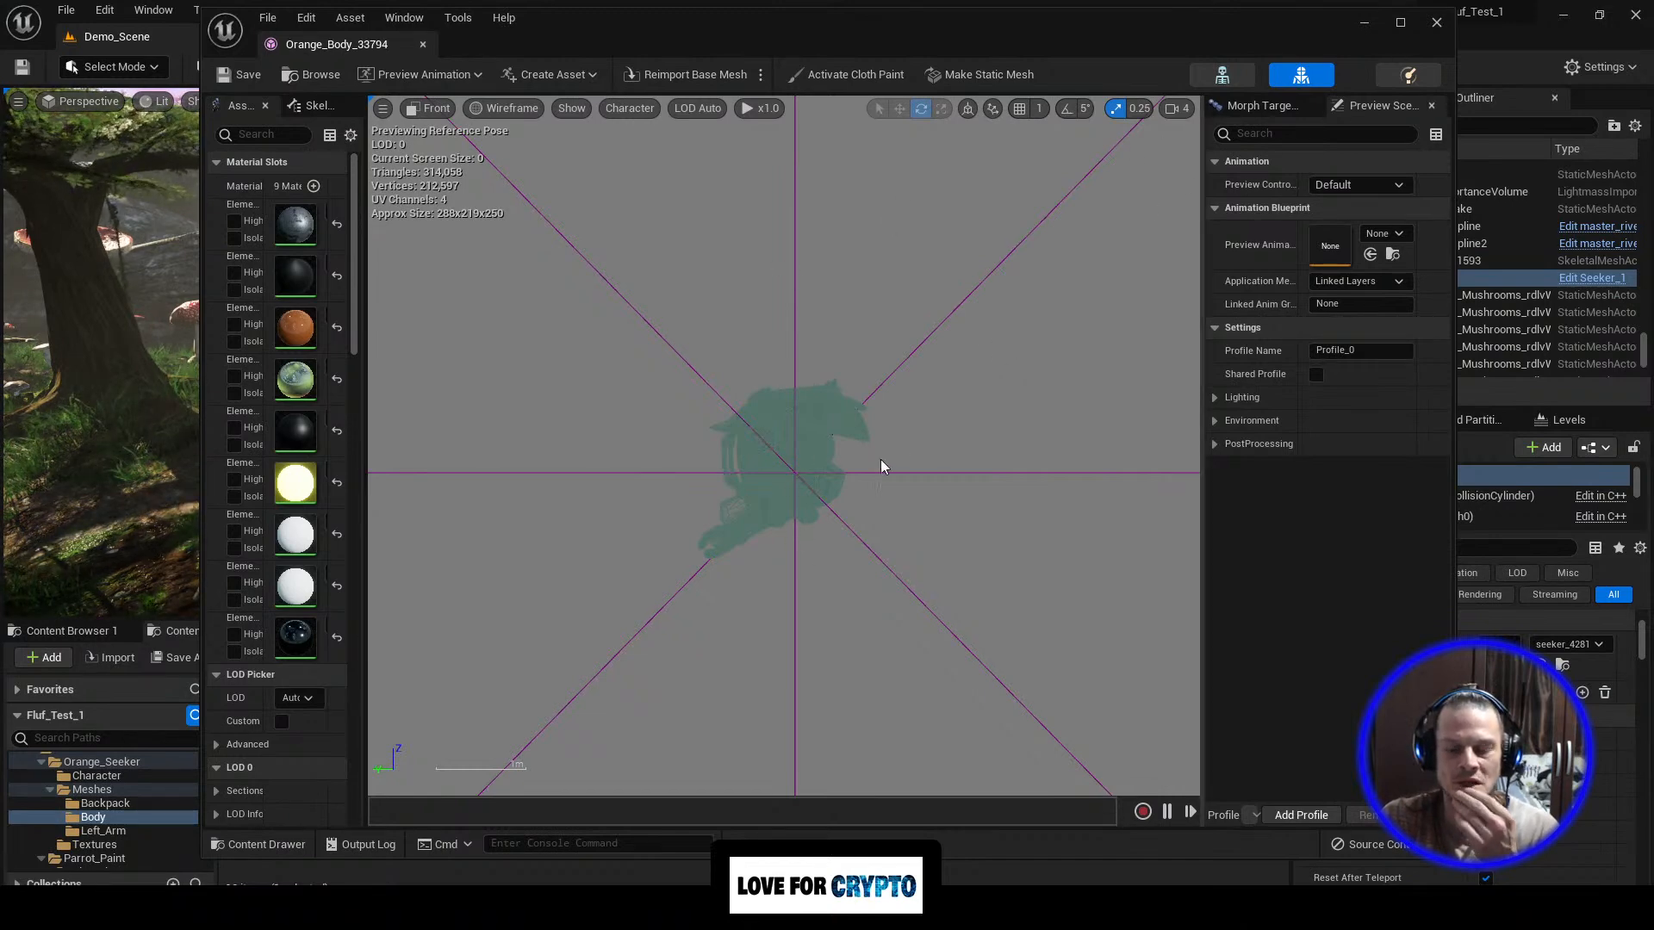
{"action": "left_click", "coordinate": [1436, 23]}
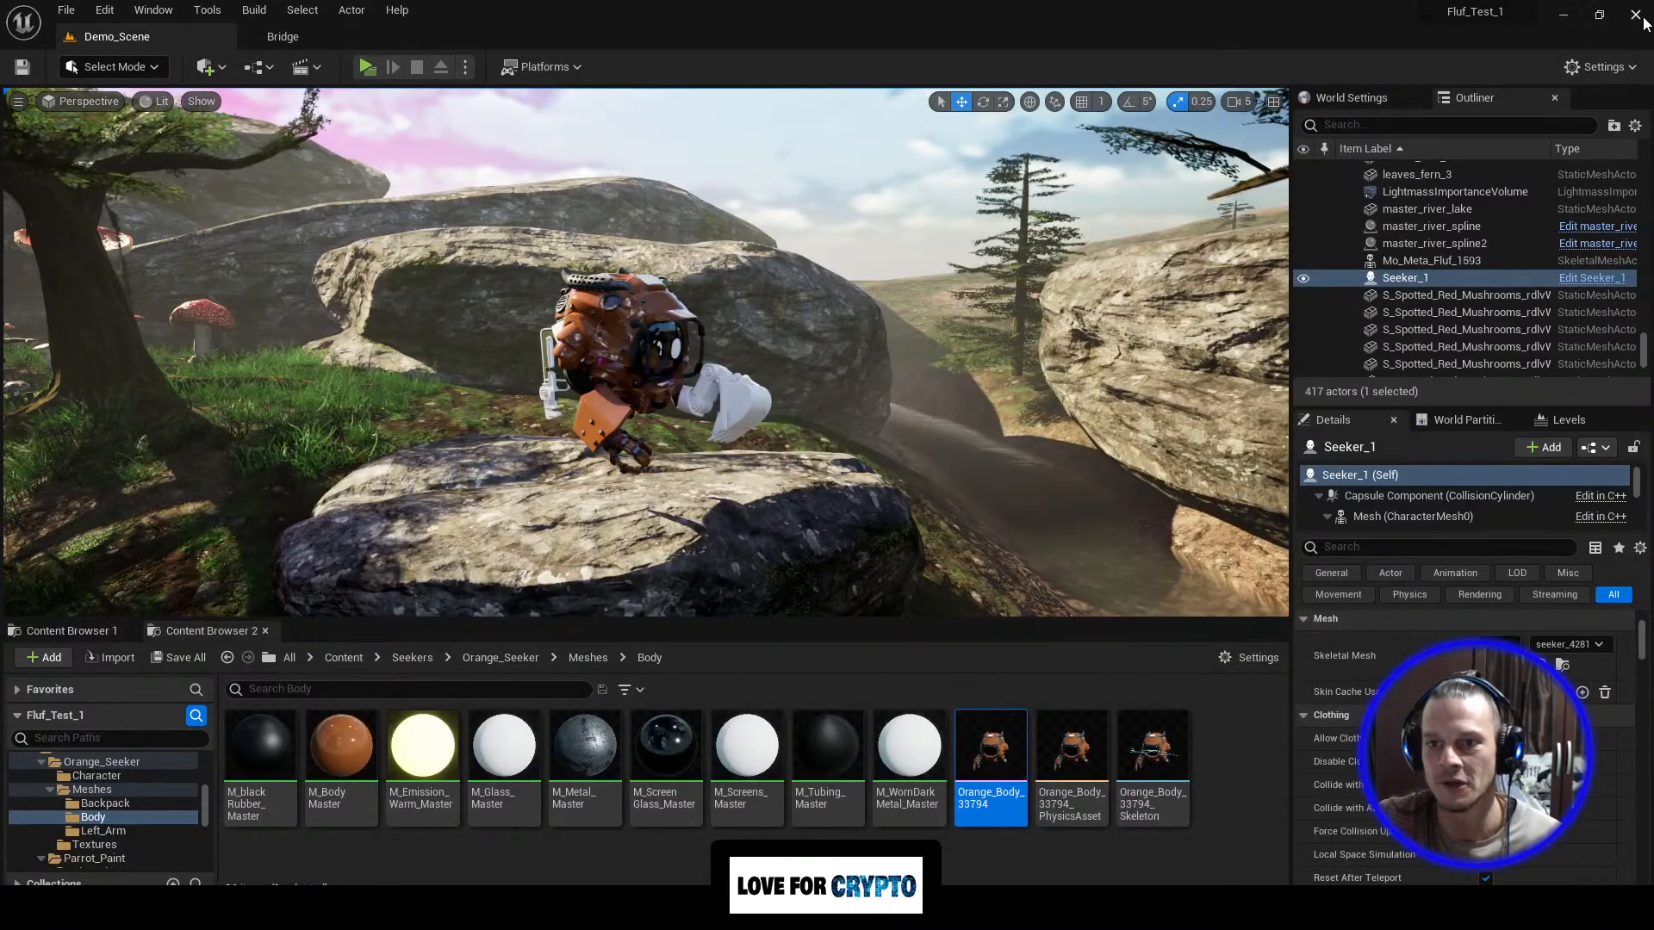
{"action": "key", "text": "ctrl+shift+s"}
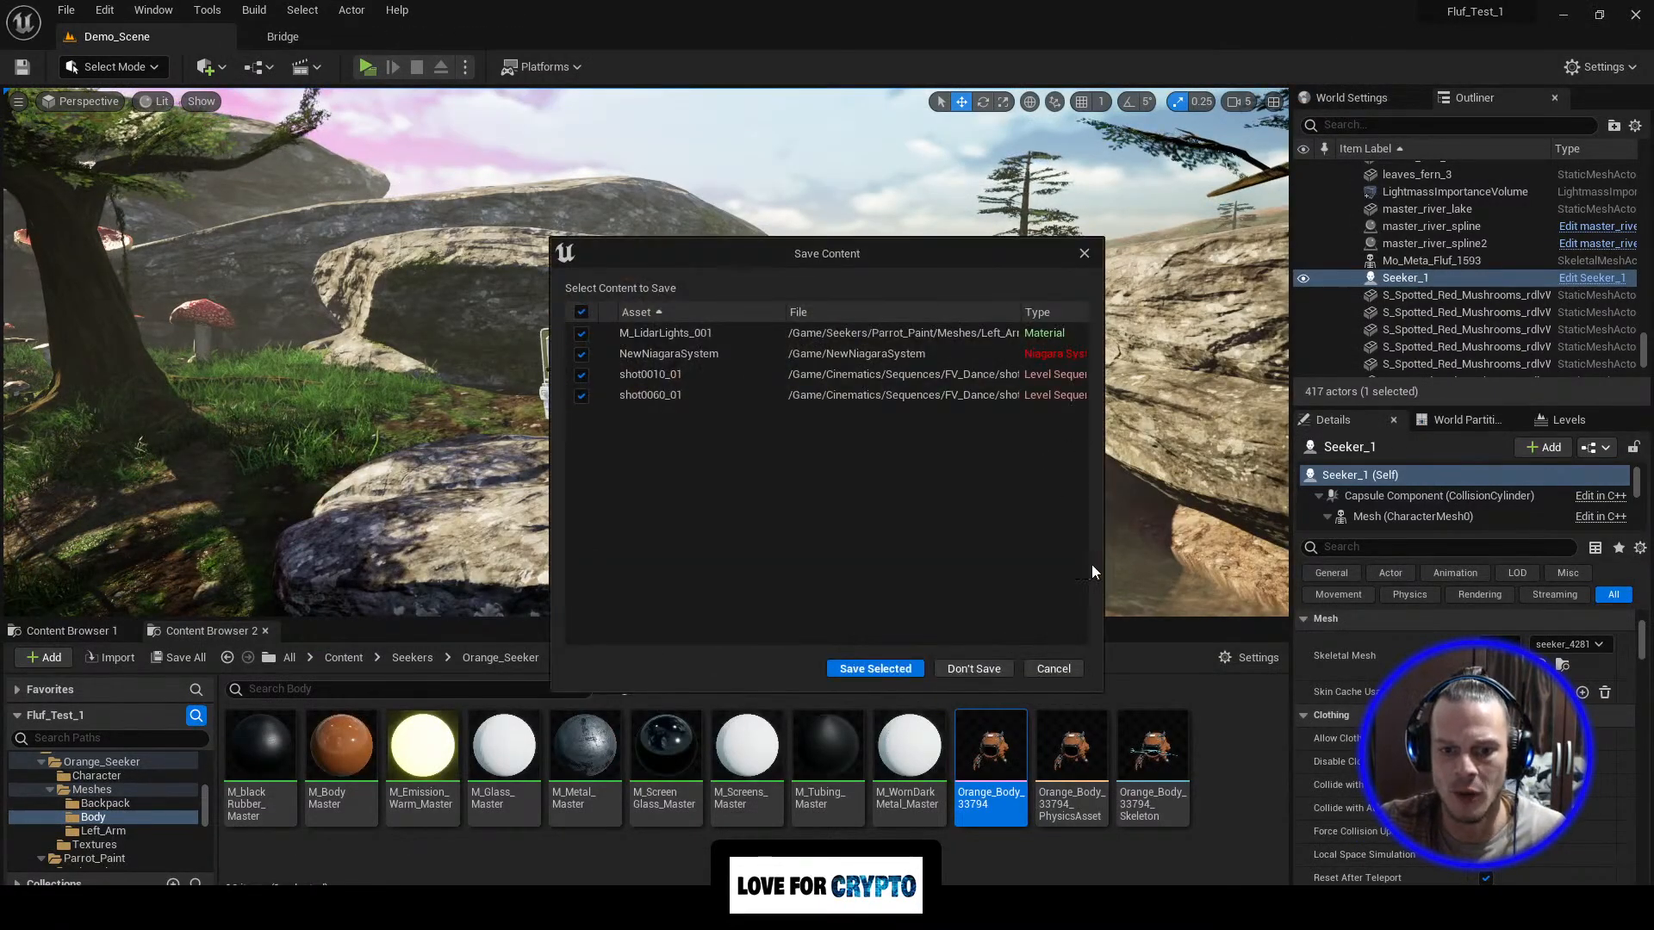
{"action": "left_click", "coordinate": [1052, 669]}
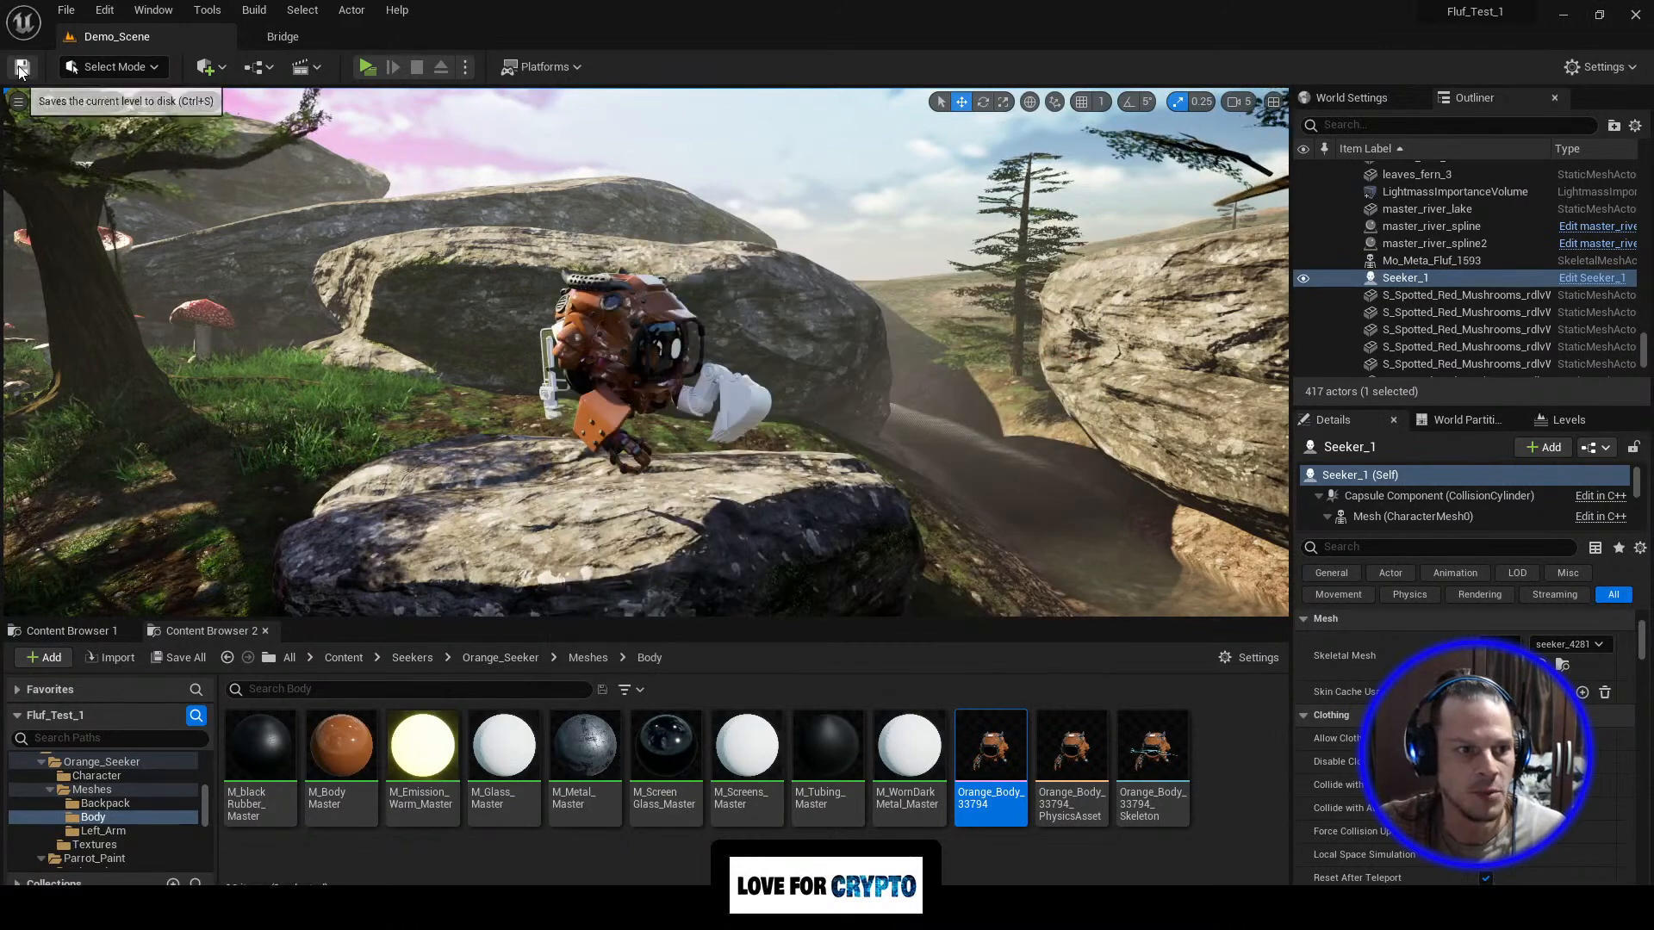
{"action": "key", "text": "ctrl+s"}
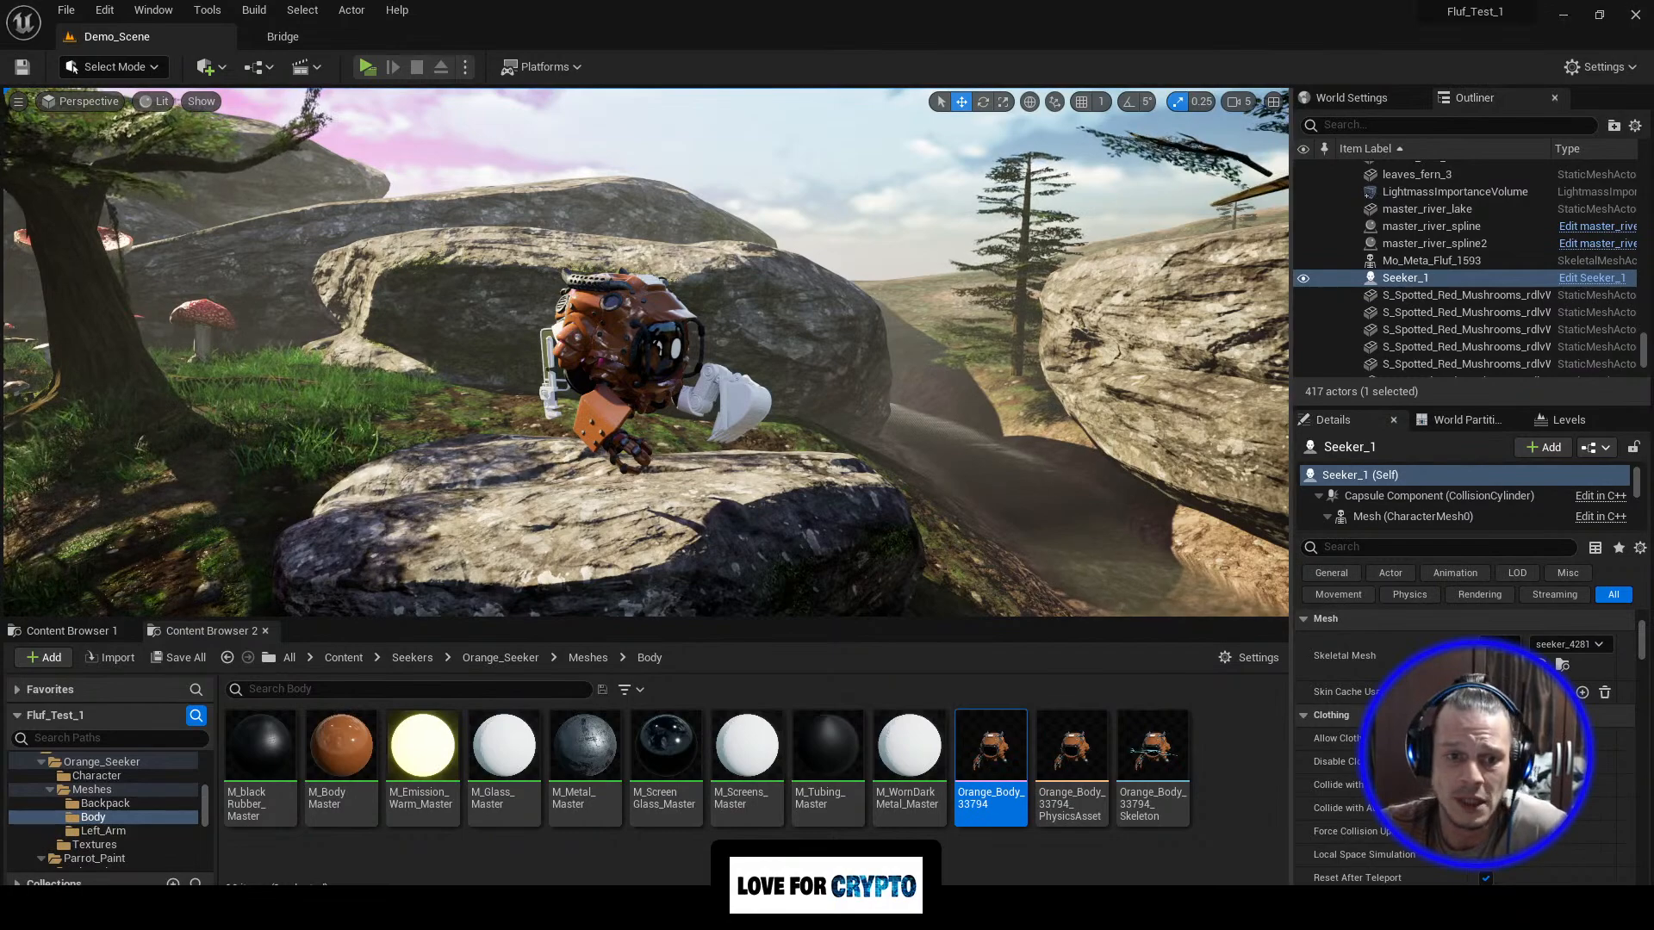
{"action": "right_click_drag", "start_coordinate": [817, 443], "coordinate": [650, 453]}
{"action": "key", "text": "w"}
{"action": "key", "text": "s"}
{"action": "key", "text": "w"}
{"action": "key", "text": "s"}
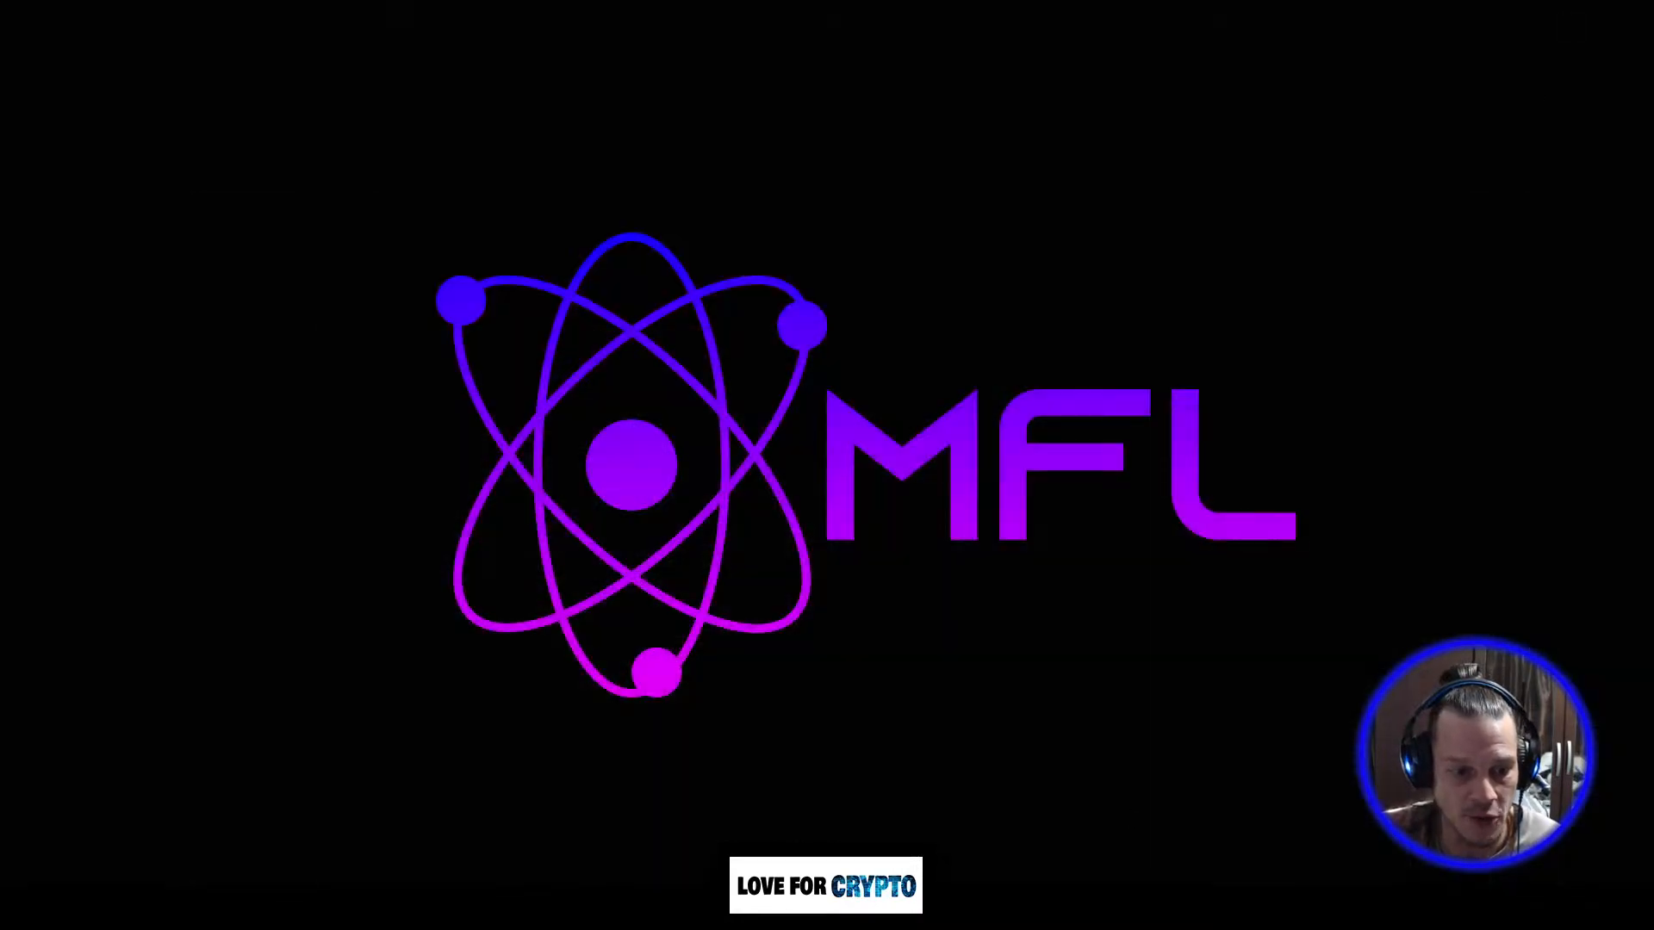
Step: Switch to File Explorer and select the seeker_39534 Blender file in the Scenes/Seeker_39534 folder
{"action": "mouse_move", "coordinate": [316, 914]}
{"action": "left_click", "coordinate": [344, 878]}
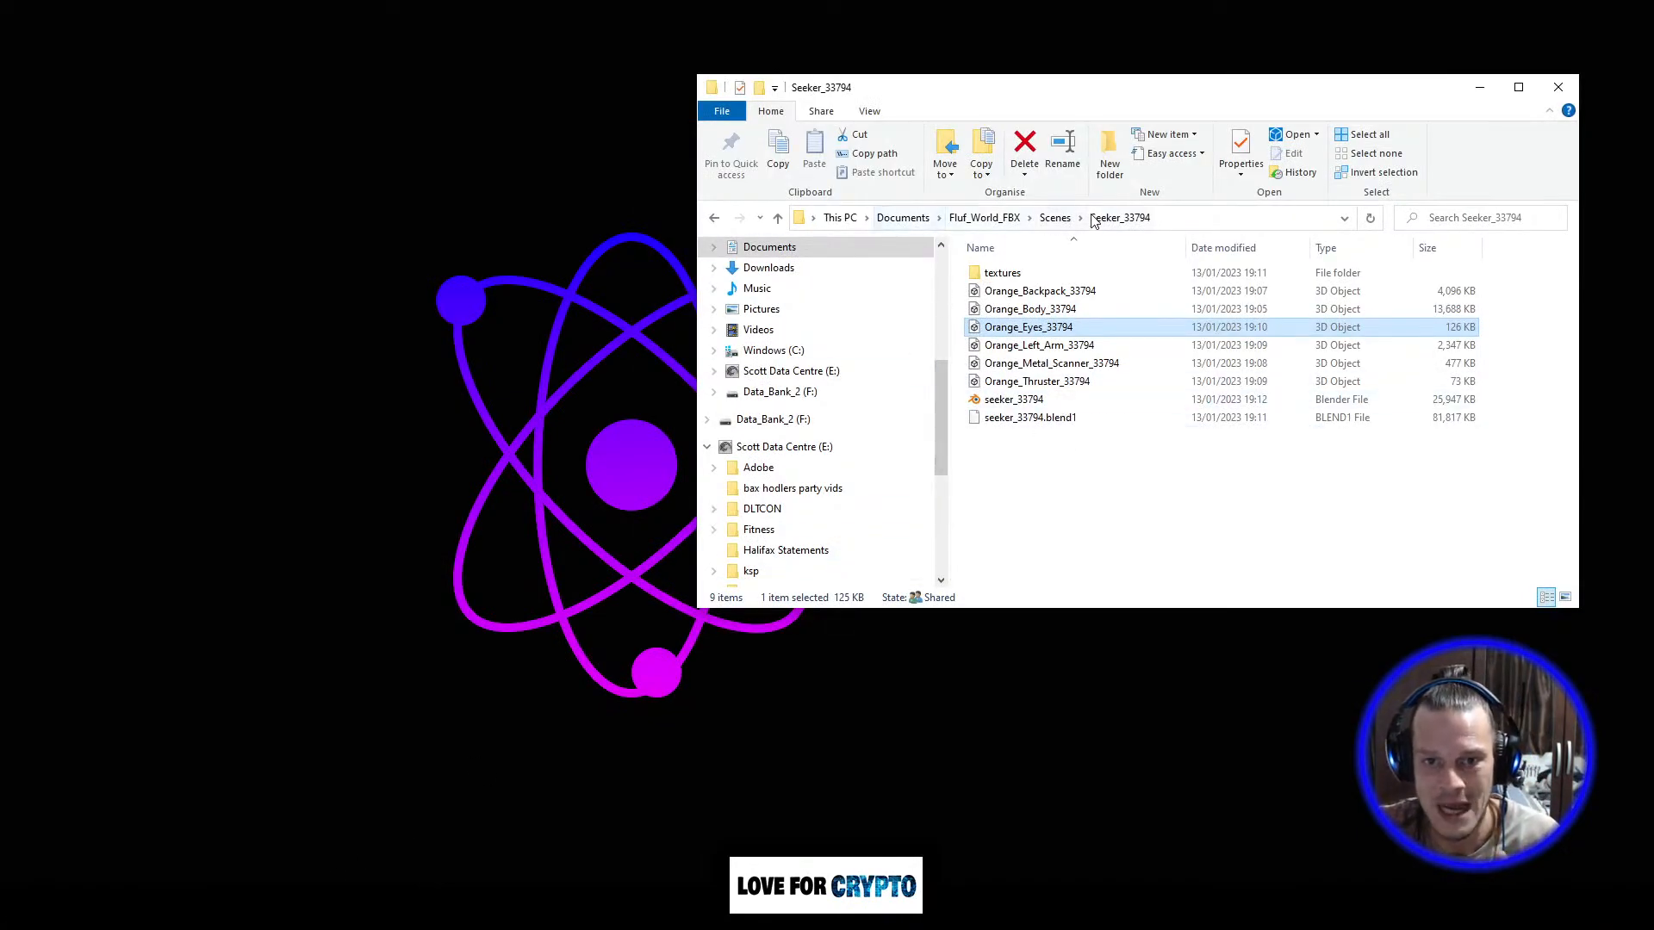
{"action": "left_click", "coordinate": [1054, 217]}
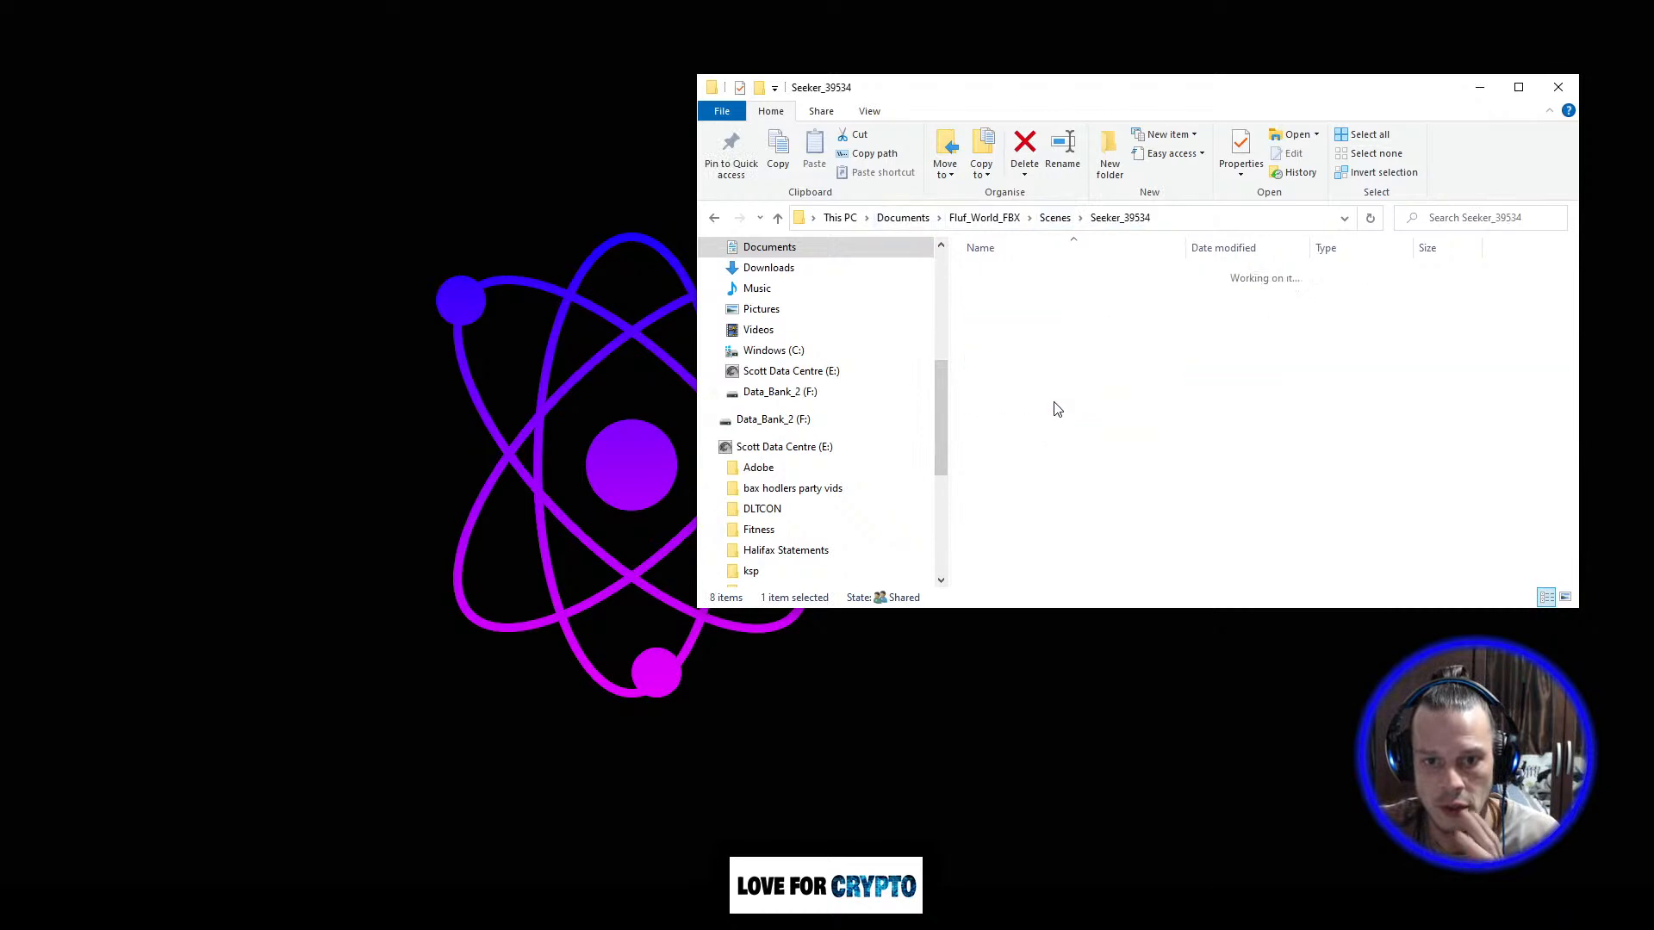
{"action": "double_click", "coordinate": [1058, 408]}
{"action": "left_click", "coordinate": [1040, 294]}
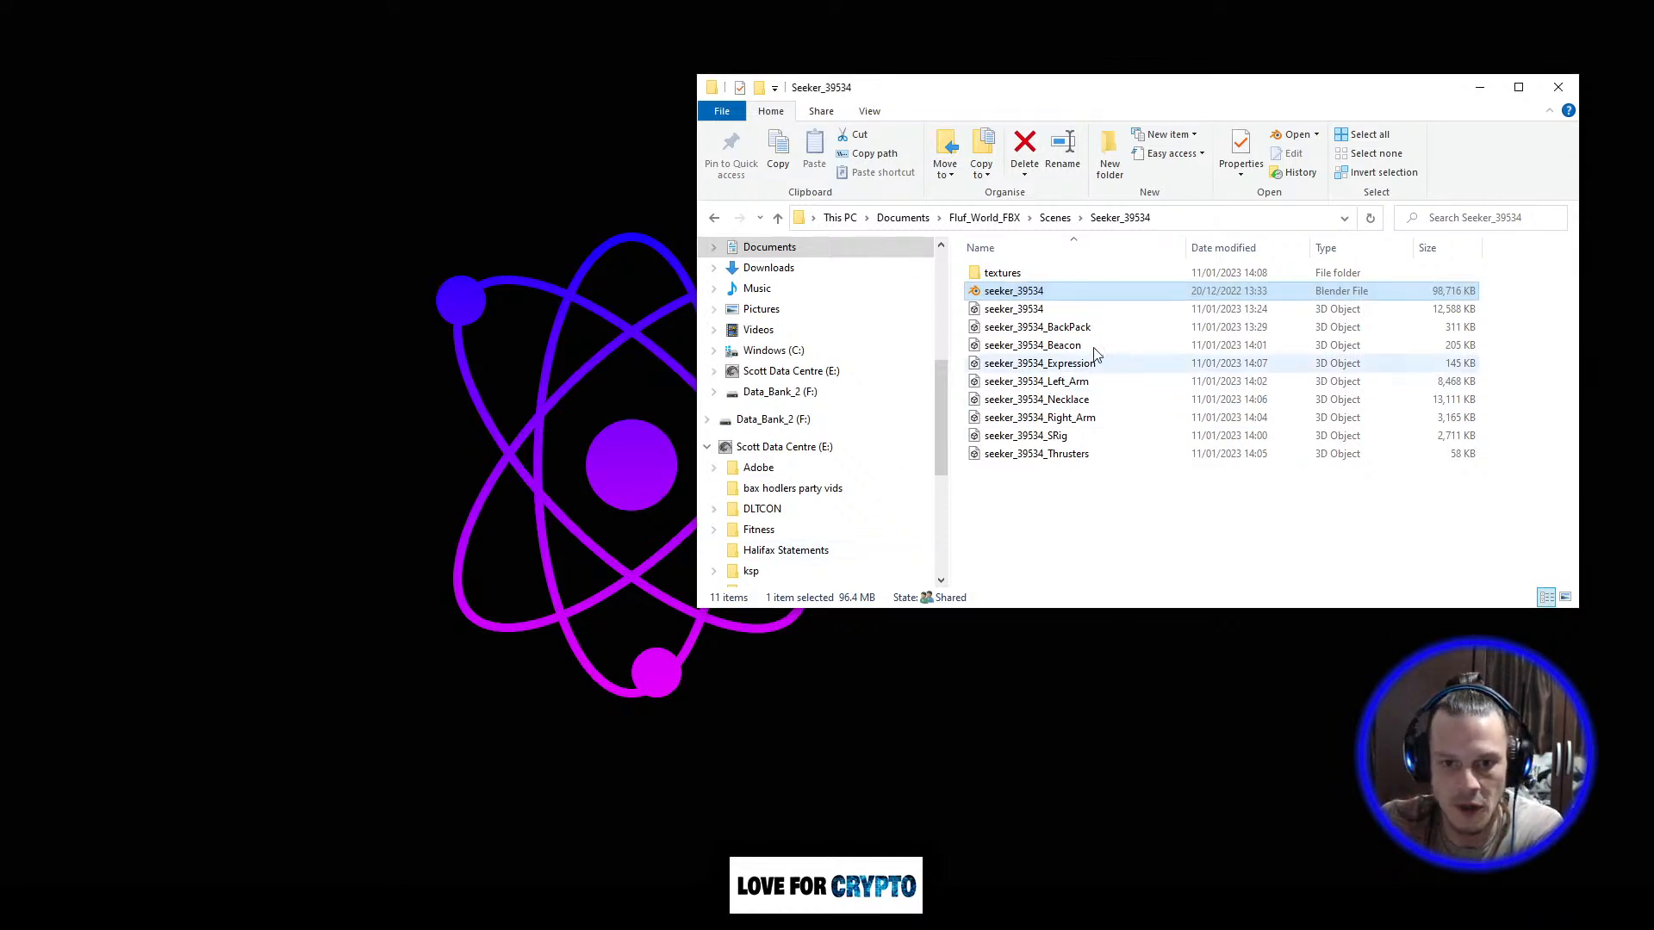
Step: Open the seeker_33794 Blender file from the Scenes/Seeker_33794 folder and view the orange seeker model in Blender
{"action": "left_click", "coordinate": [1056, 219]}
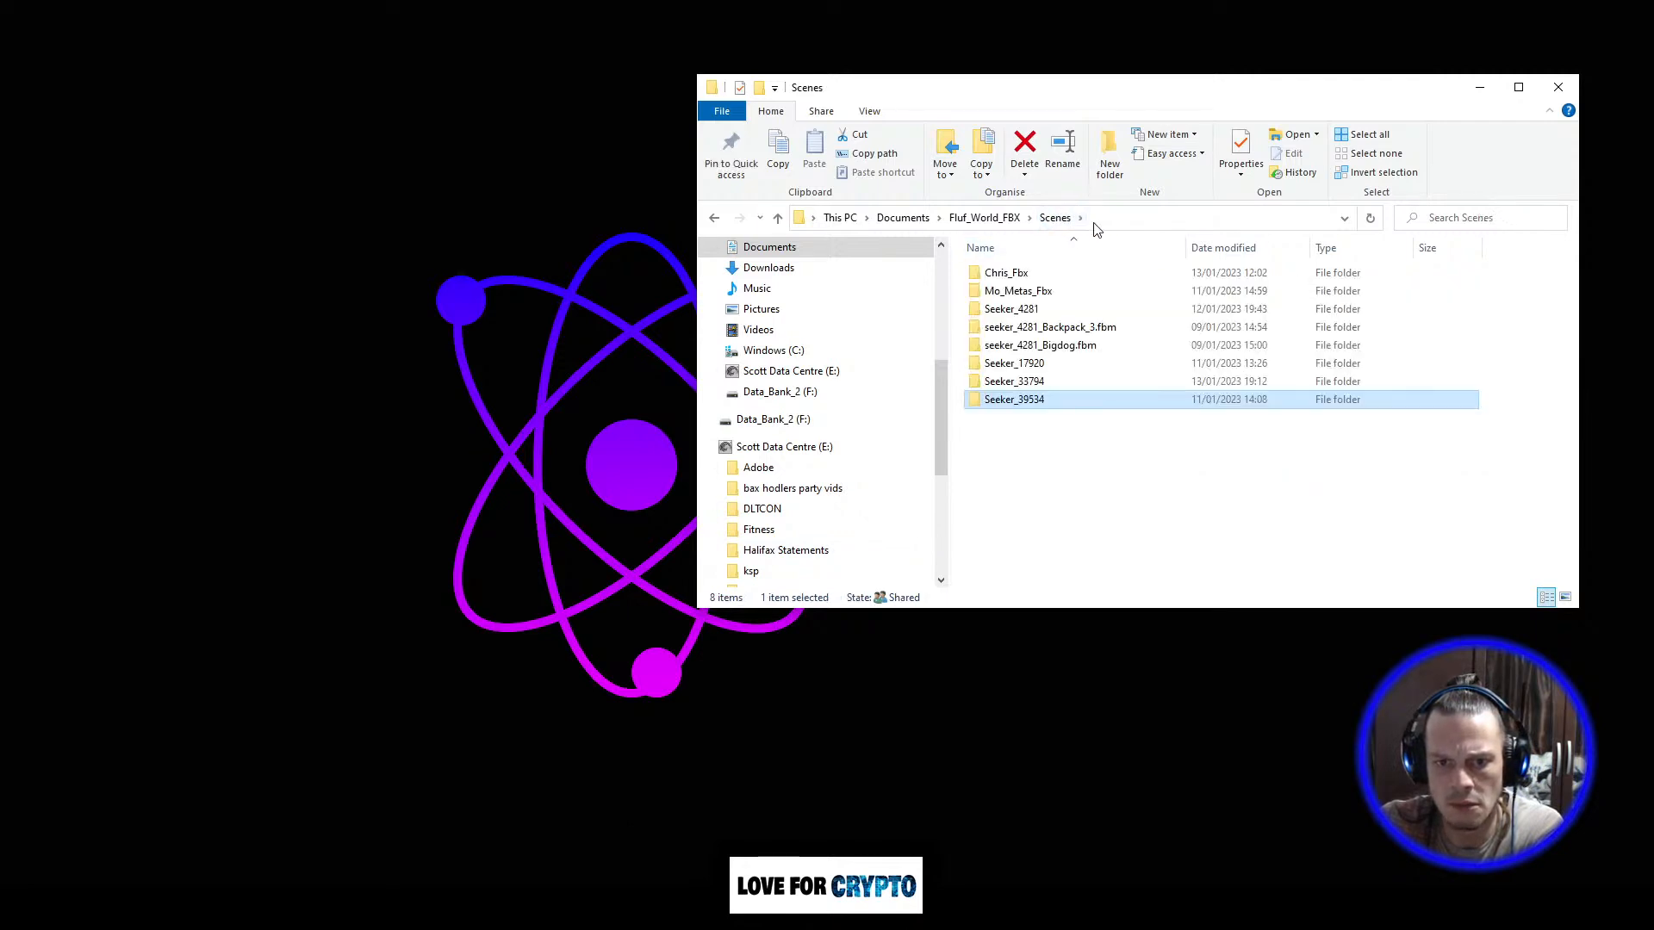
{"action": "double_click", "coordinate": [1071, 381]}
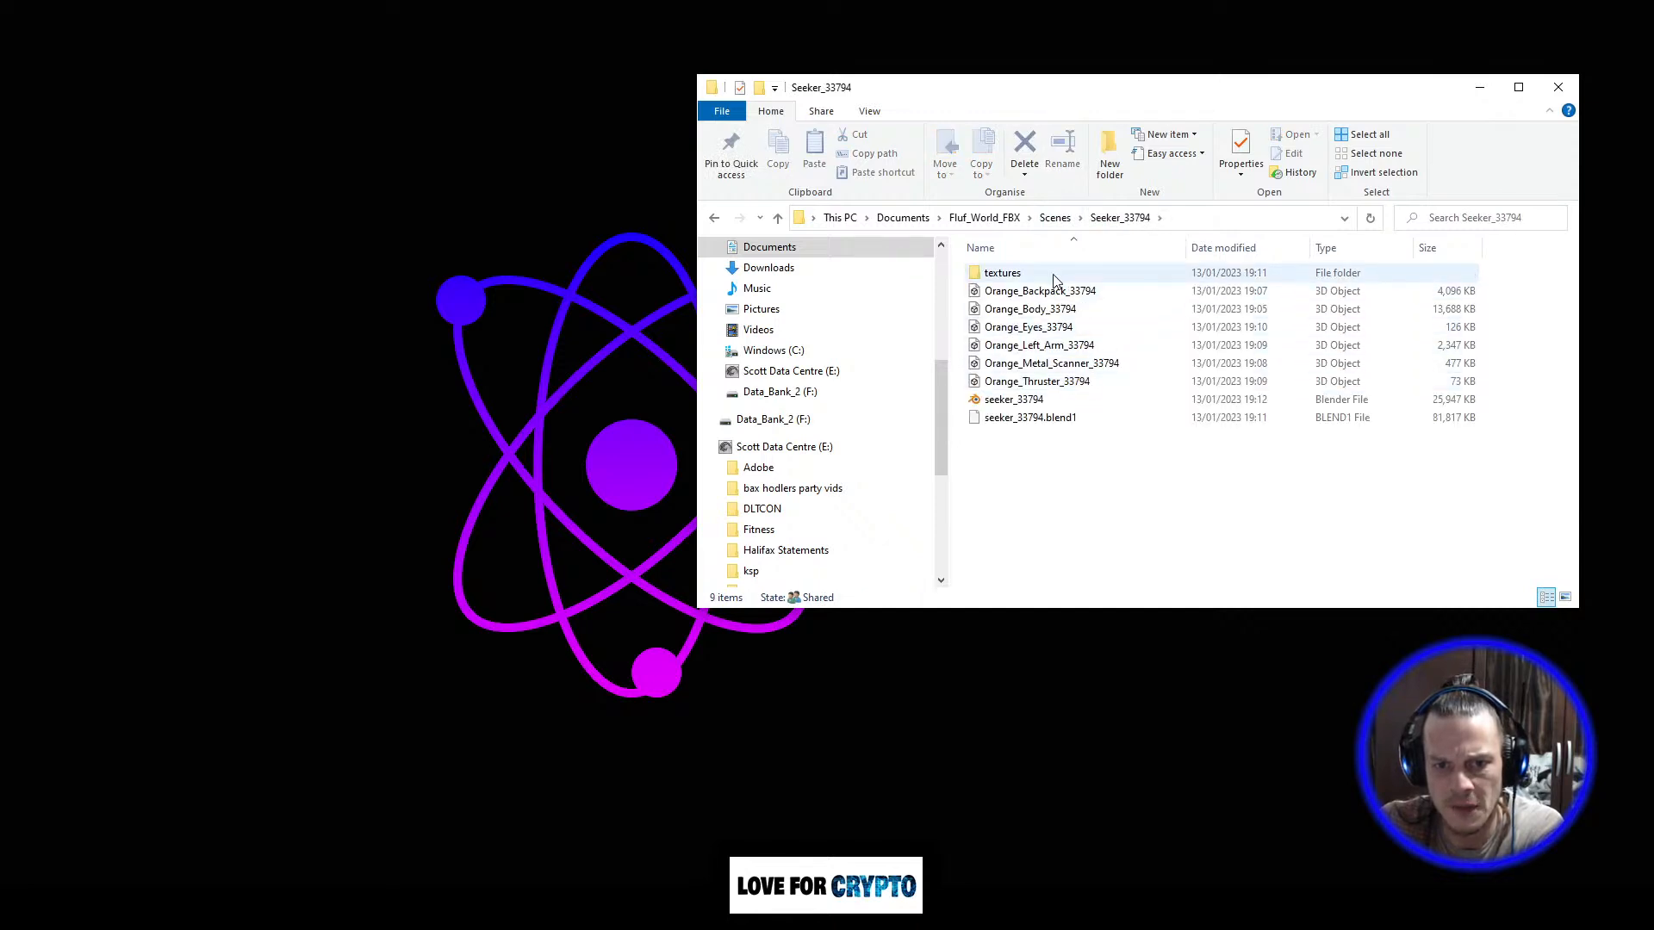
{"action": "left_click", "coordinate": [1067, 401]}
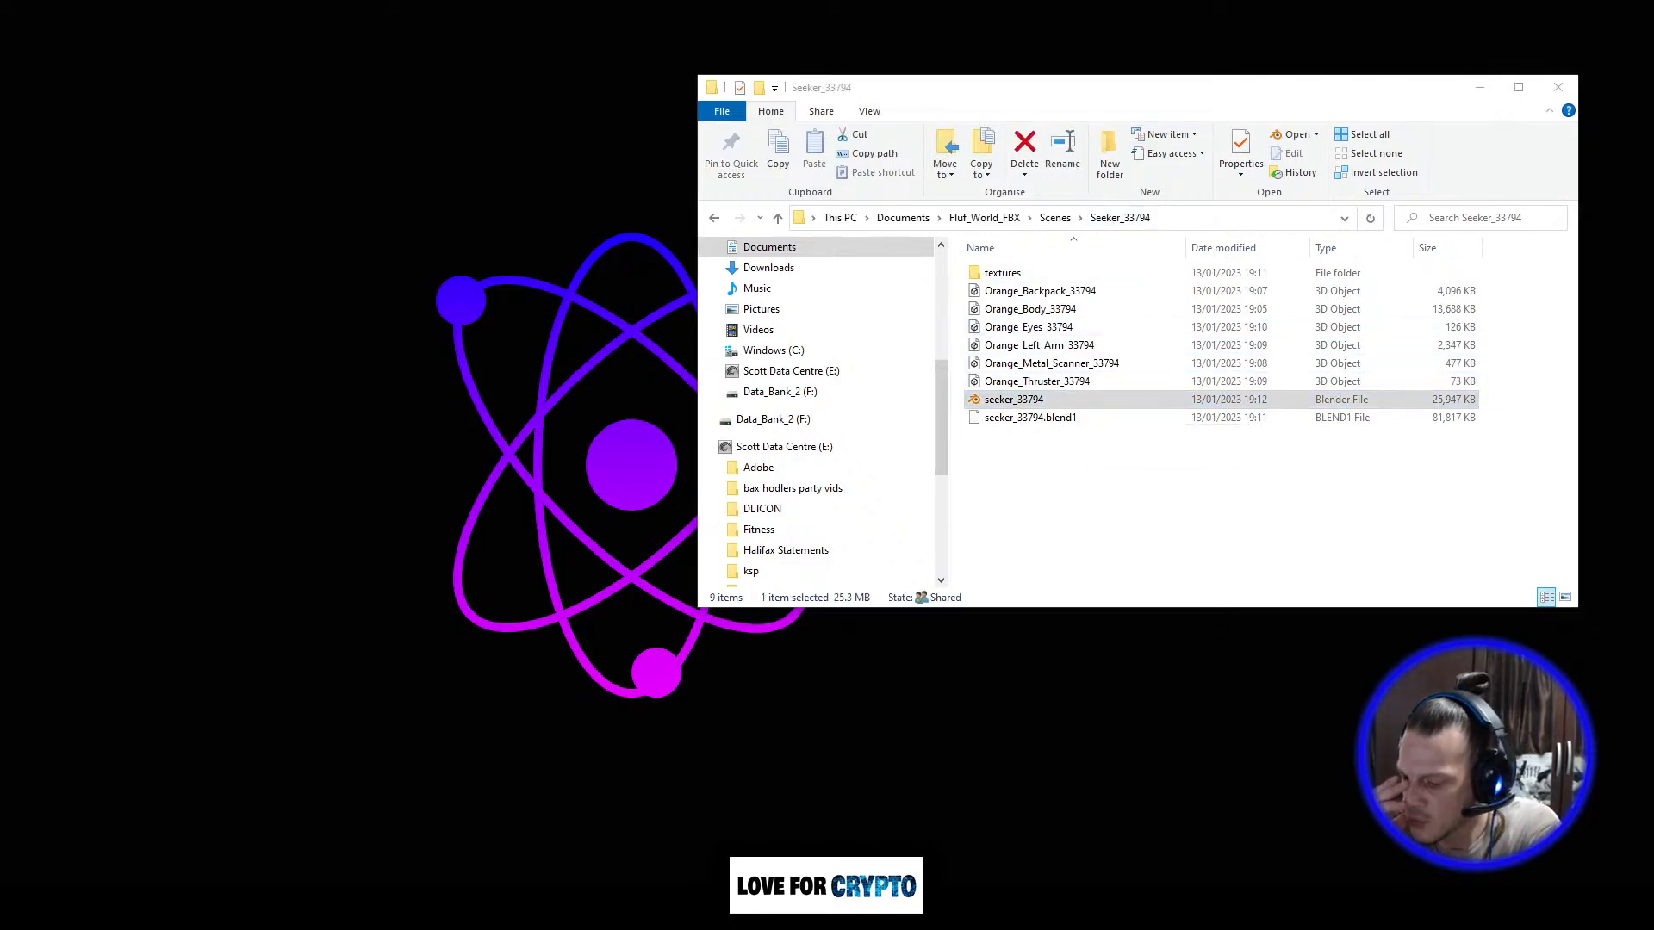
{"action": "left_click_drag", "start_coordinate": [1653, 156], "coordinate": [976, 43]}
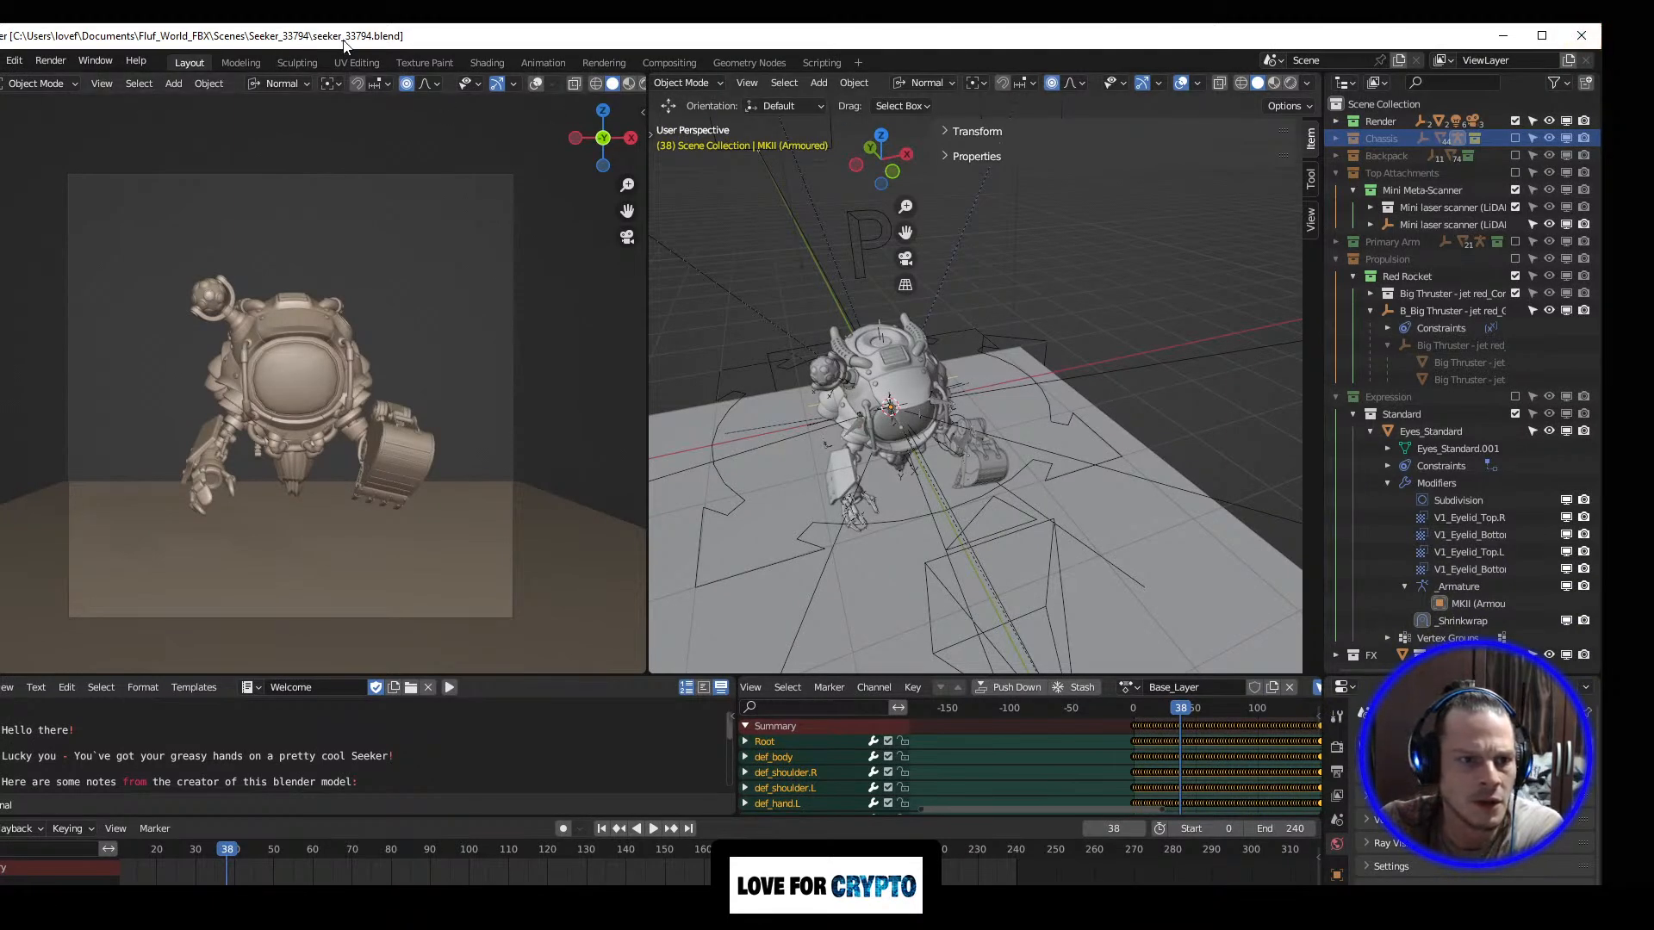
{"action": "scroll", "coordinate": [1025, 510], "scroll_direction": "up", "scroll_amount": 2}
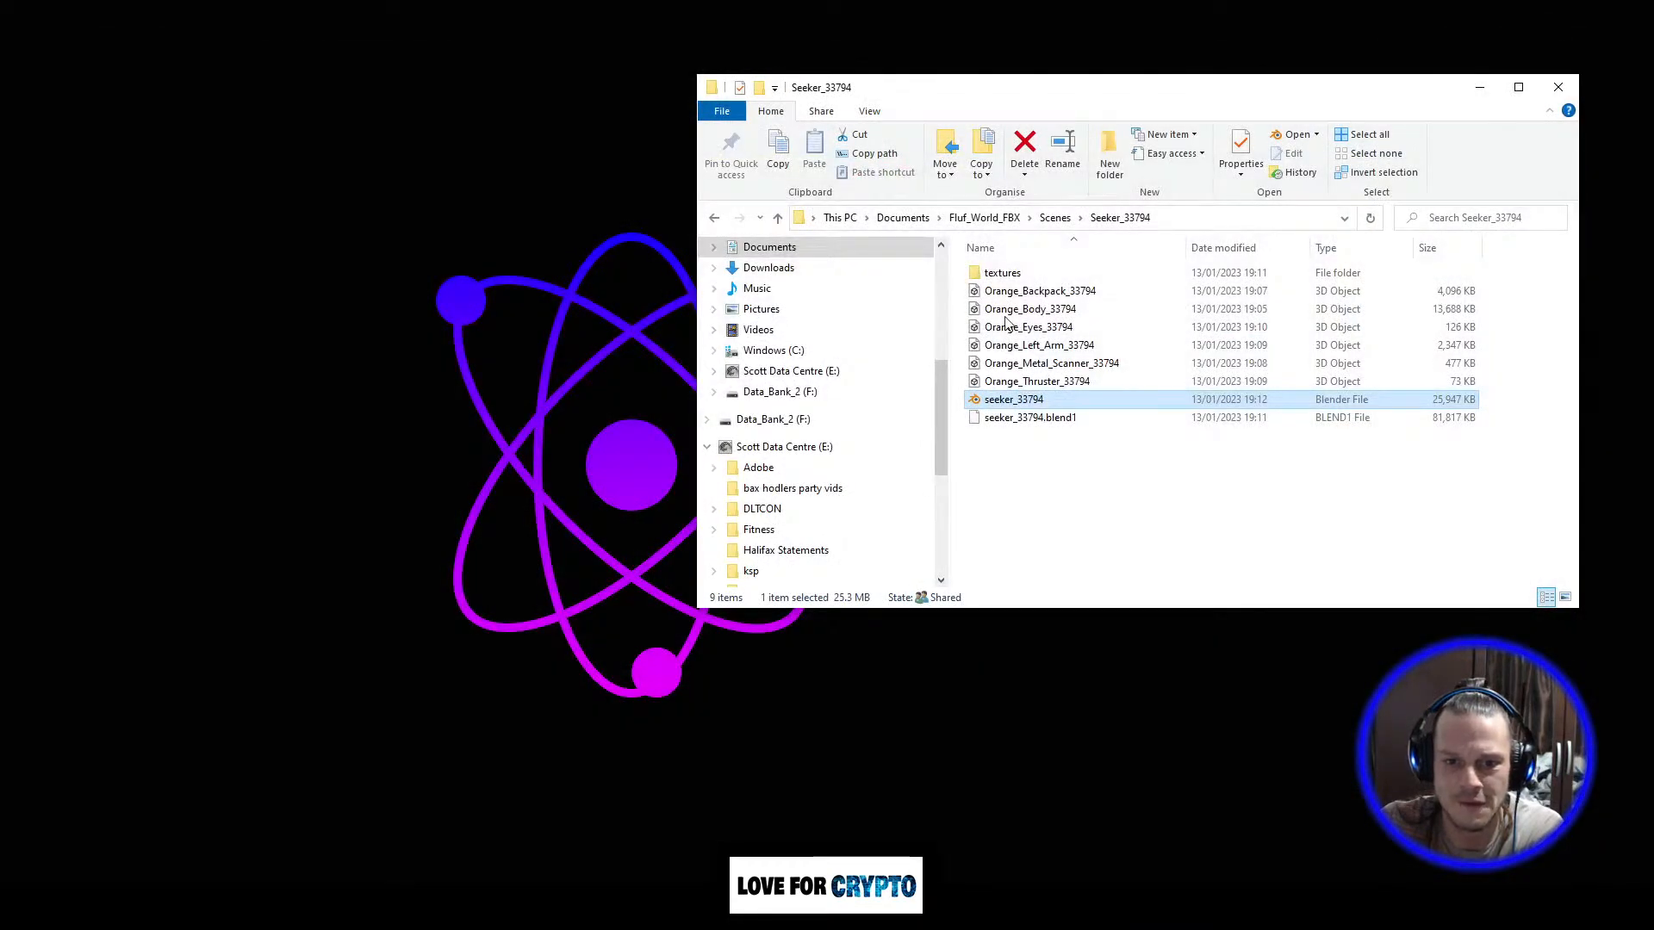
Step: Look through the Seeker_17920 and Seeker_39534 folders for seeker source files and return to the Scenes folder
{"action": "left_click", "coordinate": [1054, 218]}
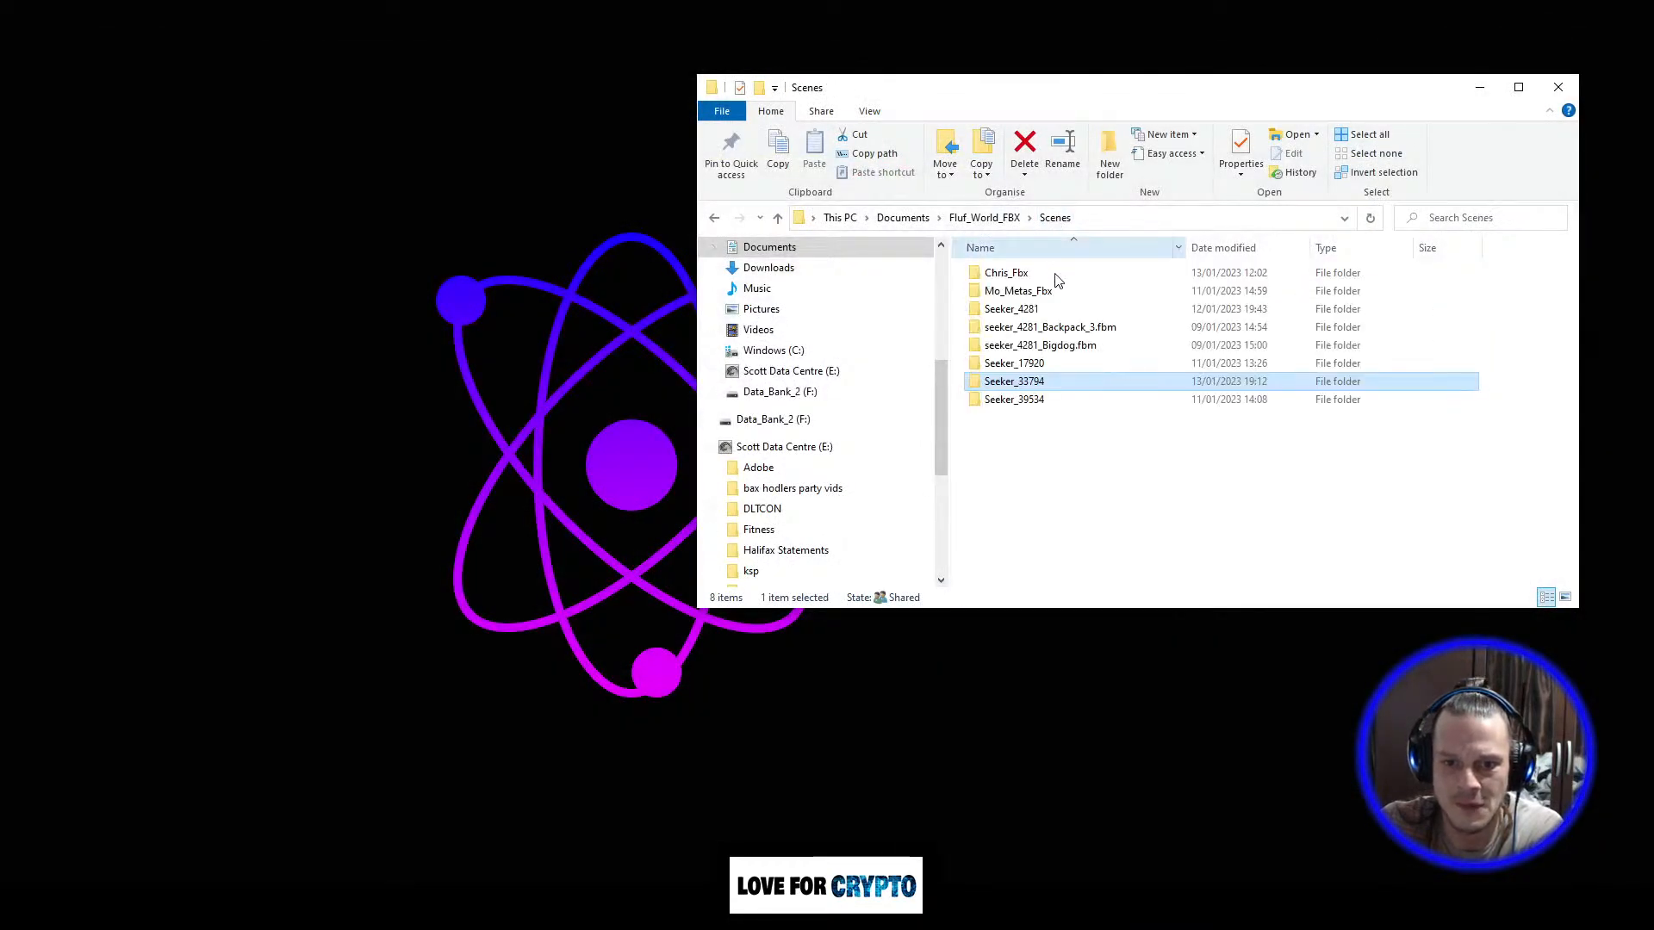
{"action": "double_click", "coordinate": [1087, 364]}
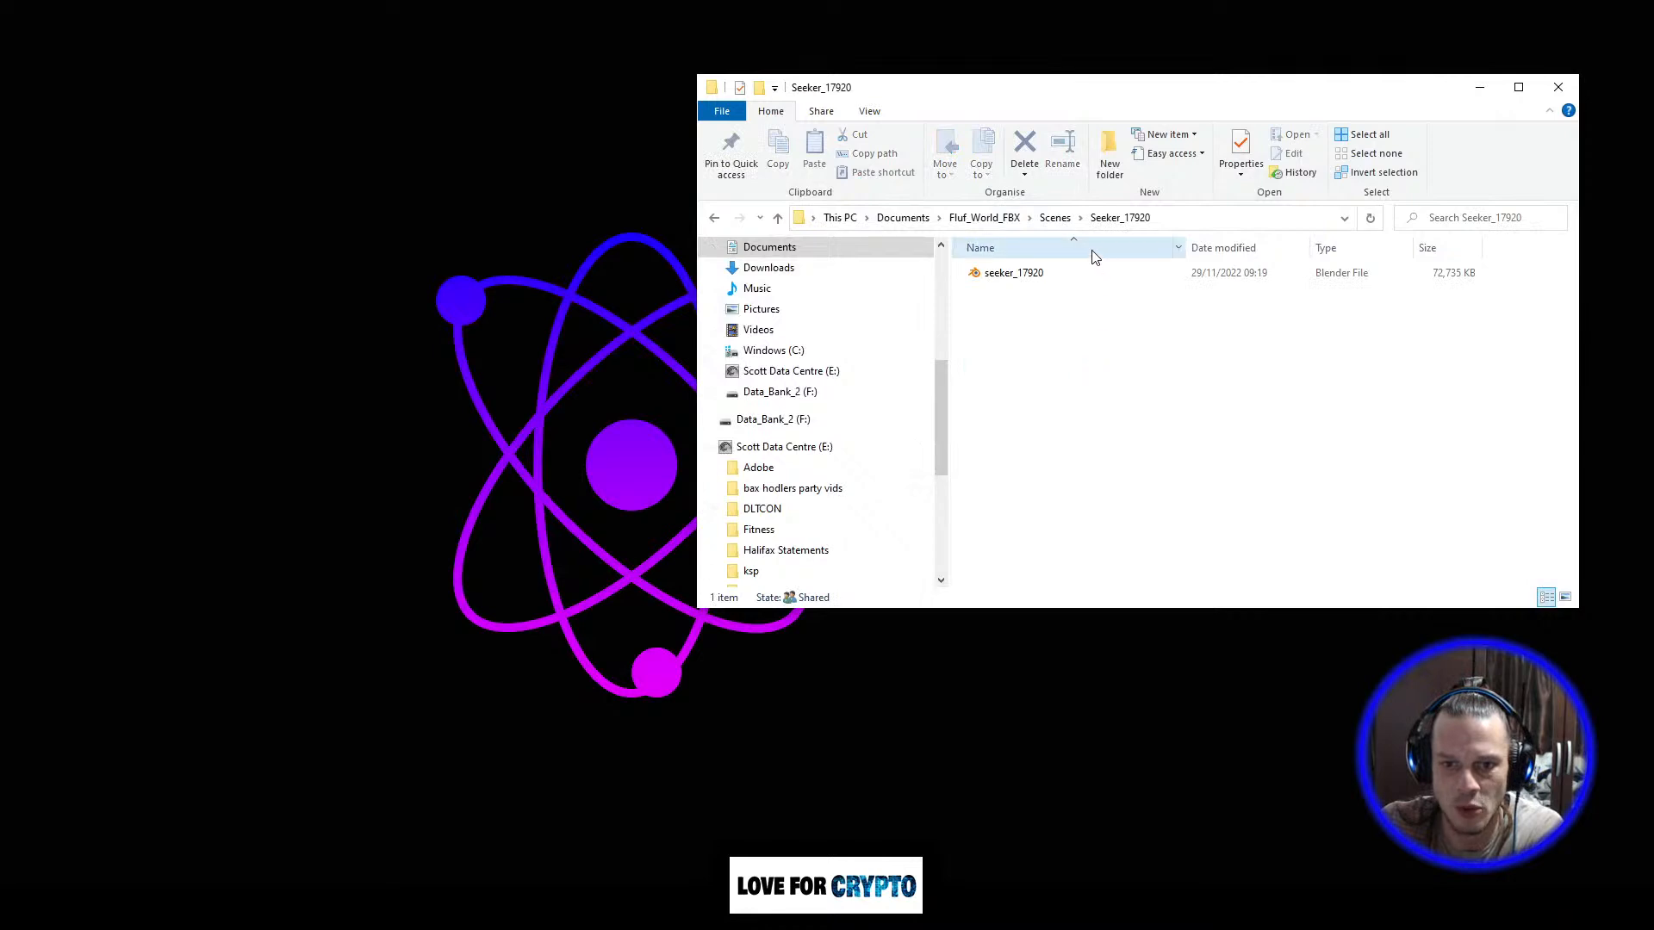
{"action": "left_click", "coordinate": [1052, 217]}
{"action": "double_click", "coordinate": [1084, 399]}
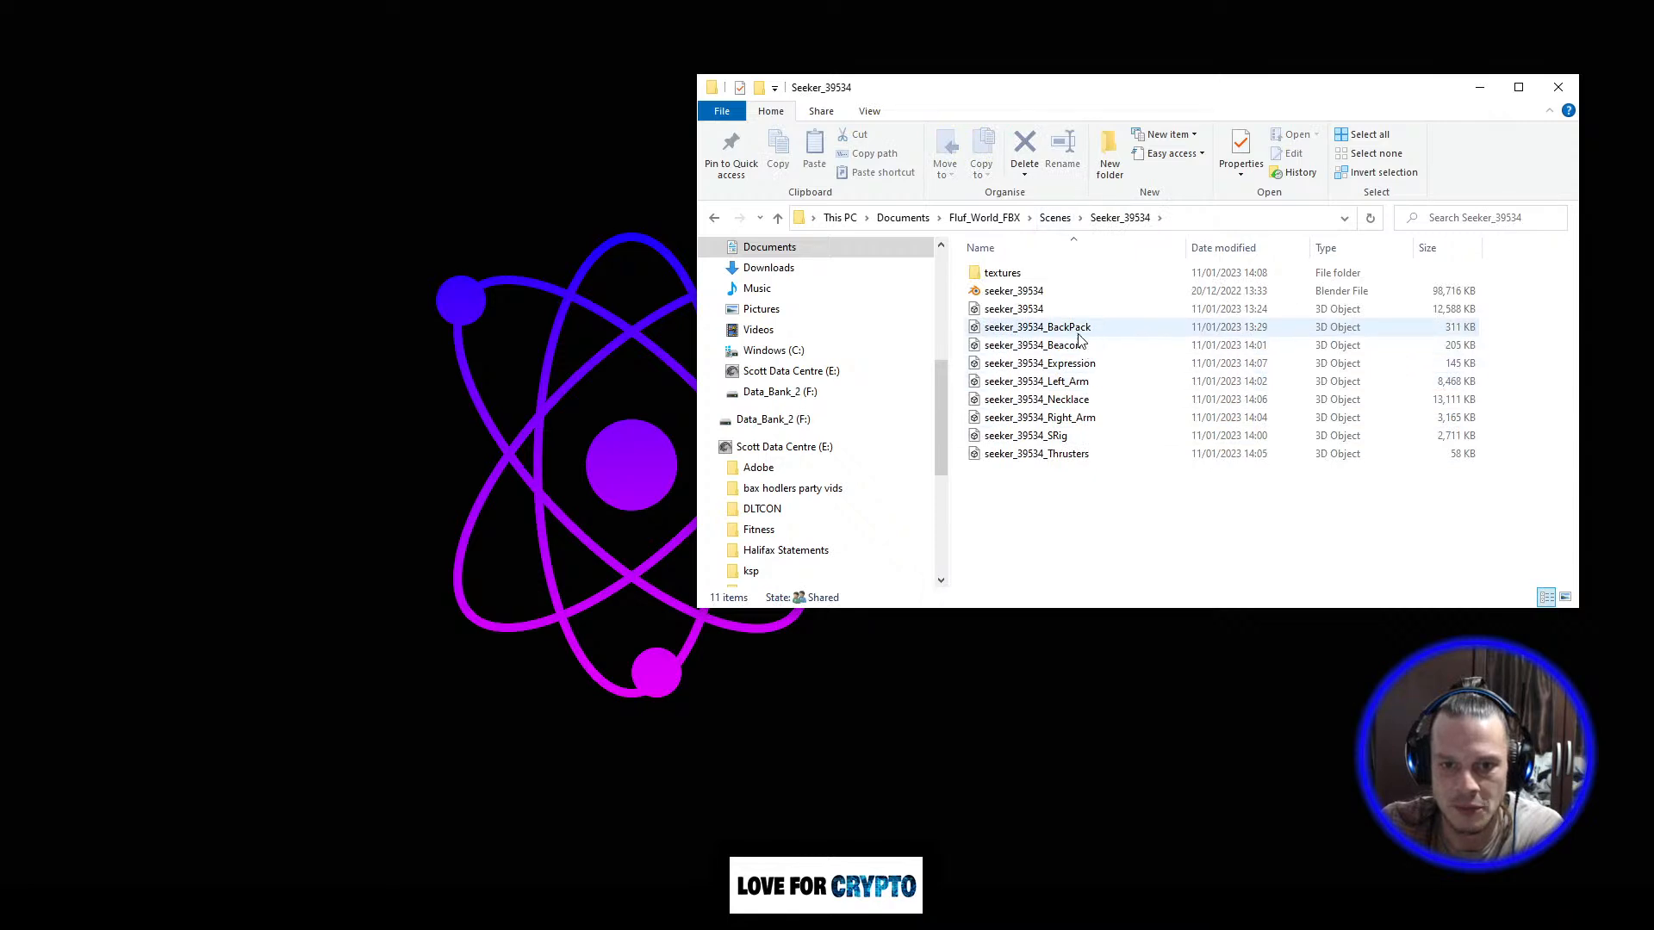
{"action": "left_click", "coordinate": [1055, 218]}
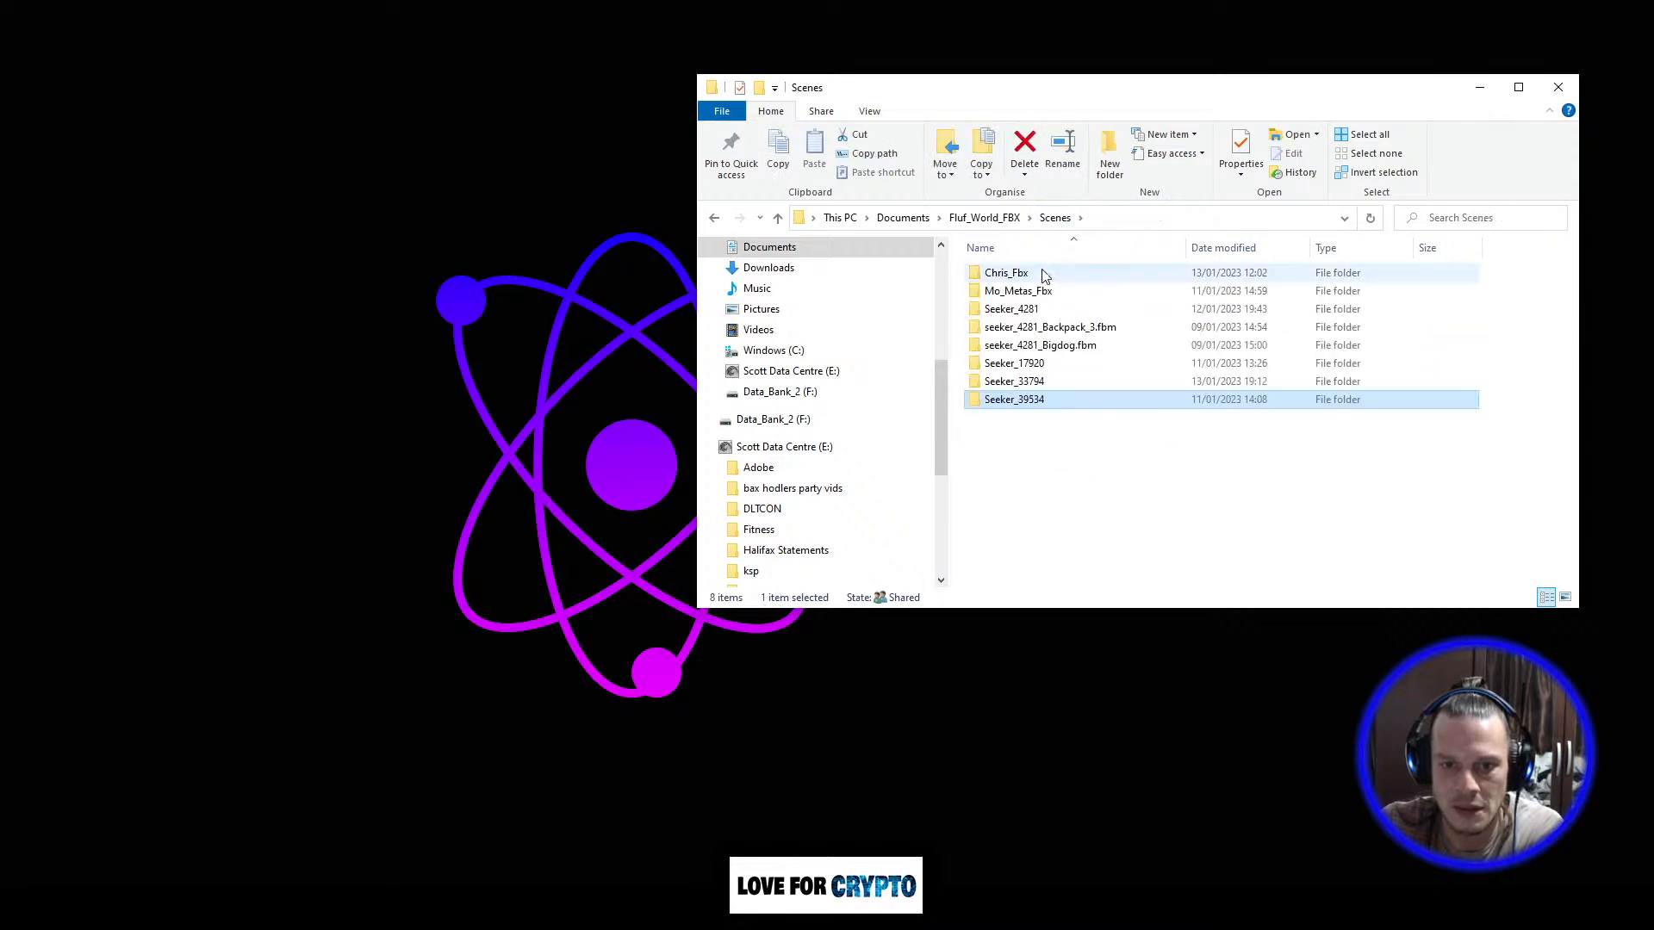
Step: Open the seeker_4281 Blender file from the Scenes/Seeker_4281 folder
{"action": "double_click", "coordinate": [1056, 310]}
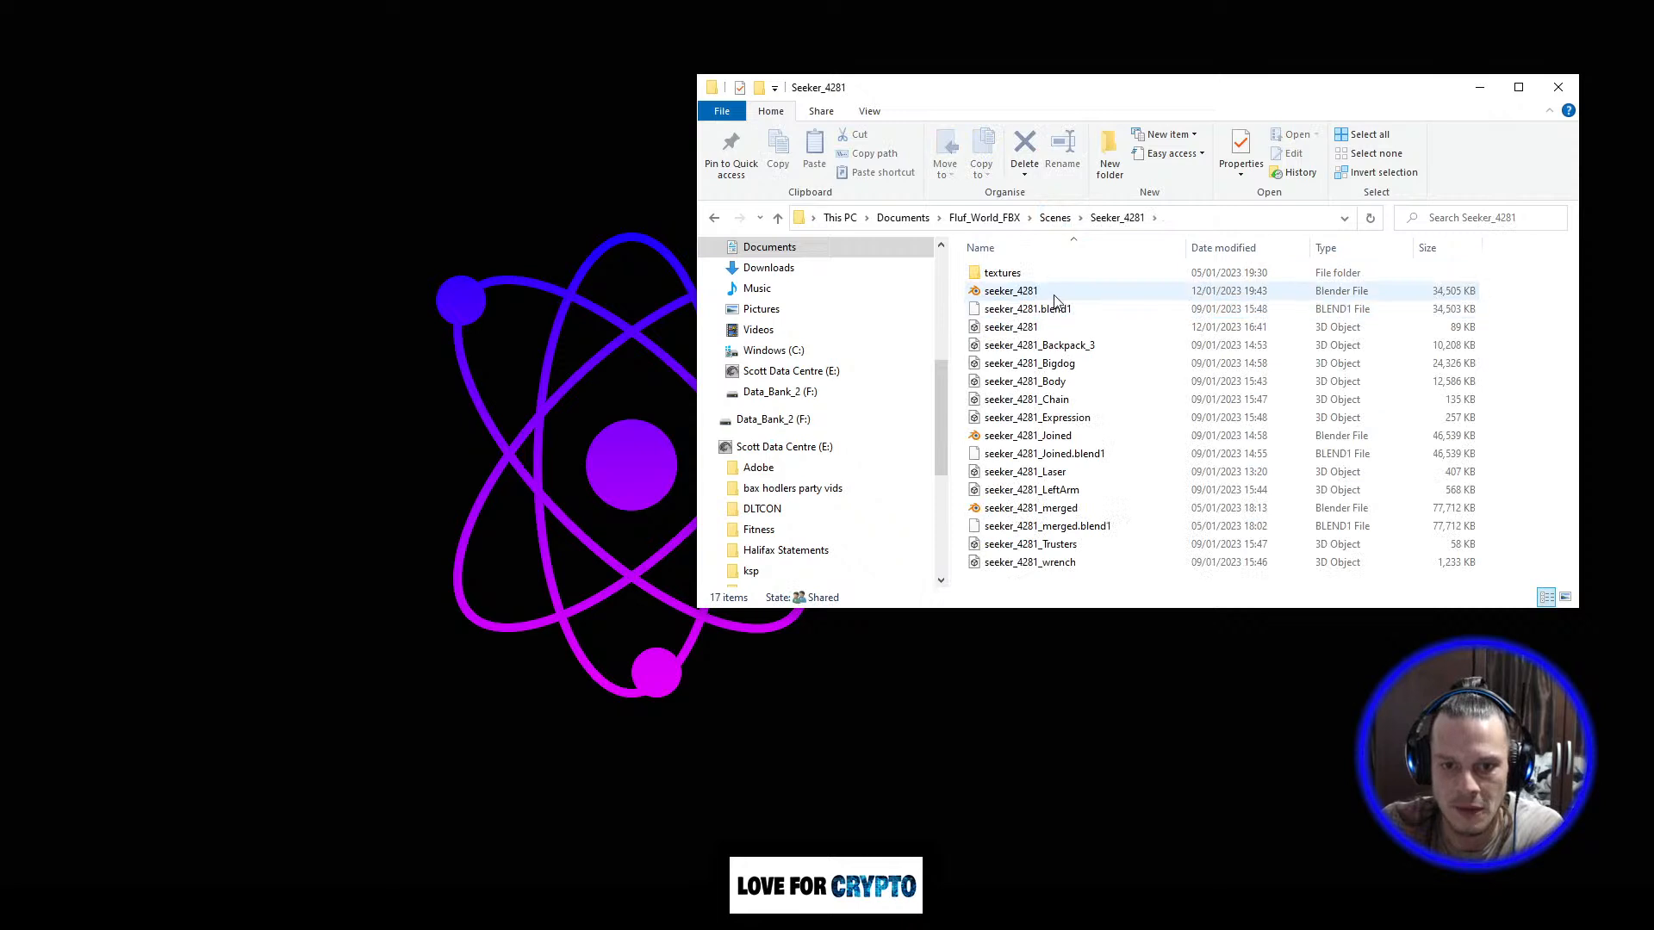
{"action": "left_click", "coordinate": [1056, 293]}
{"action": "double_click", "coordinate": [1054, 291]}
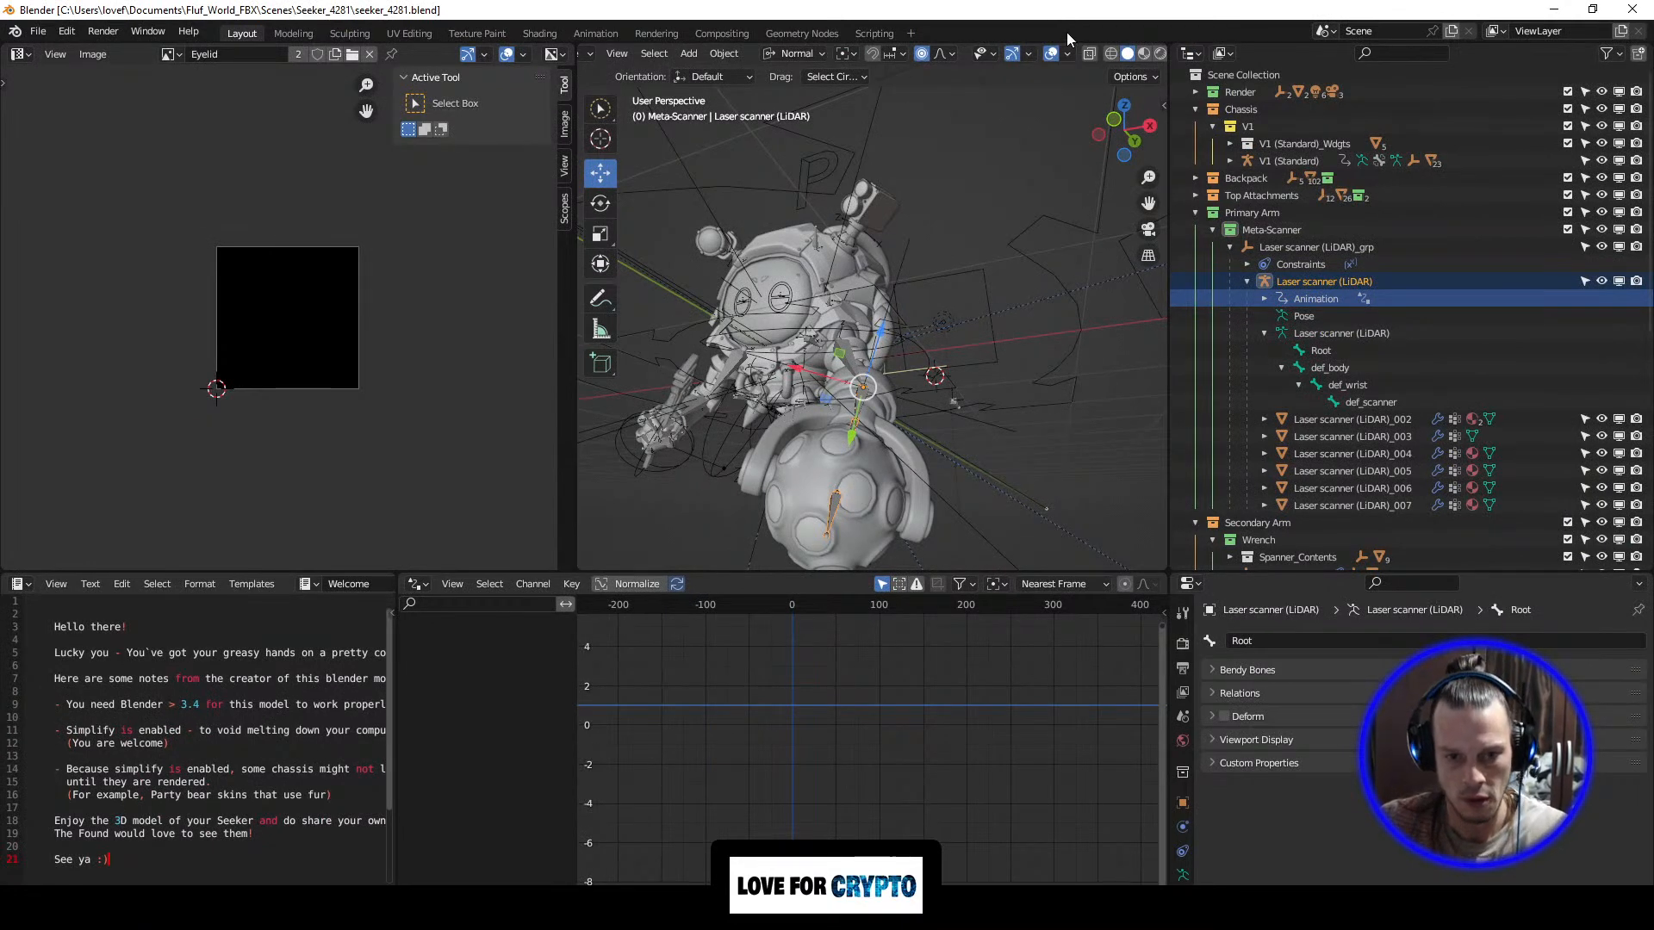
Step: Enlarge Blender's 3D viewport and examine the seeker_4281 model's orientation in the Front and Left orthographic views
{"action": "right_click", "coordinate": [982, 349]}
{"action": "middle_click_drag", "start_coordinate": [927, 328], "coordinate": [1046, 451]}
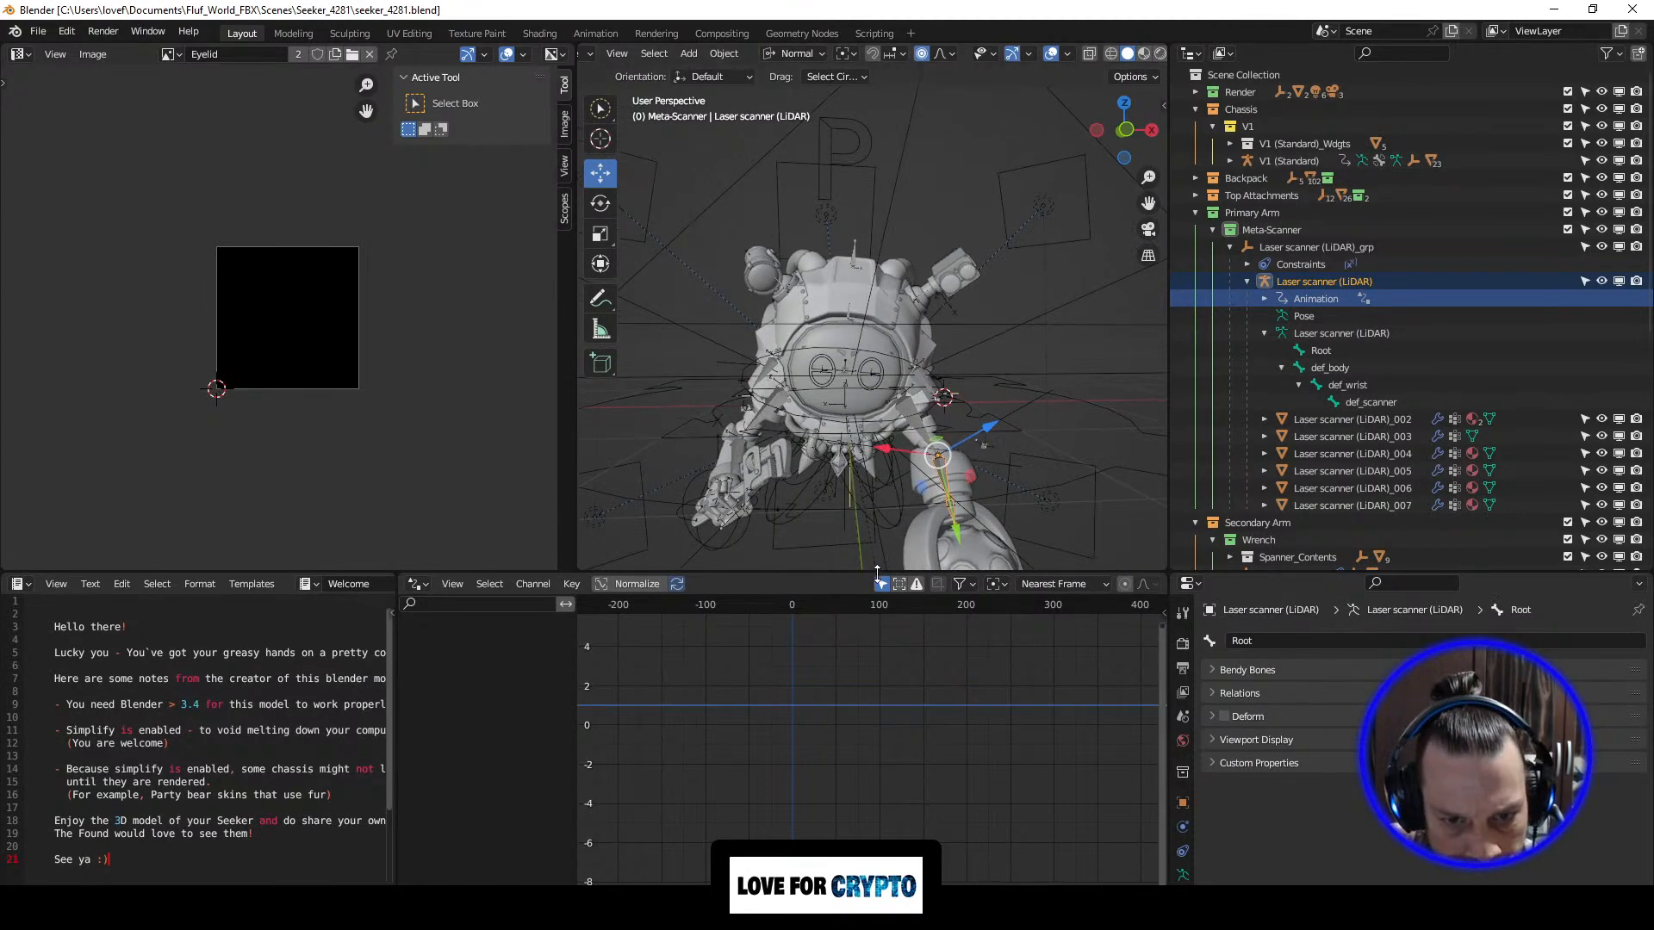
{"action": "left_click_drag", "start_coordinate": [876, 573], "coordinate": [863, 690]}
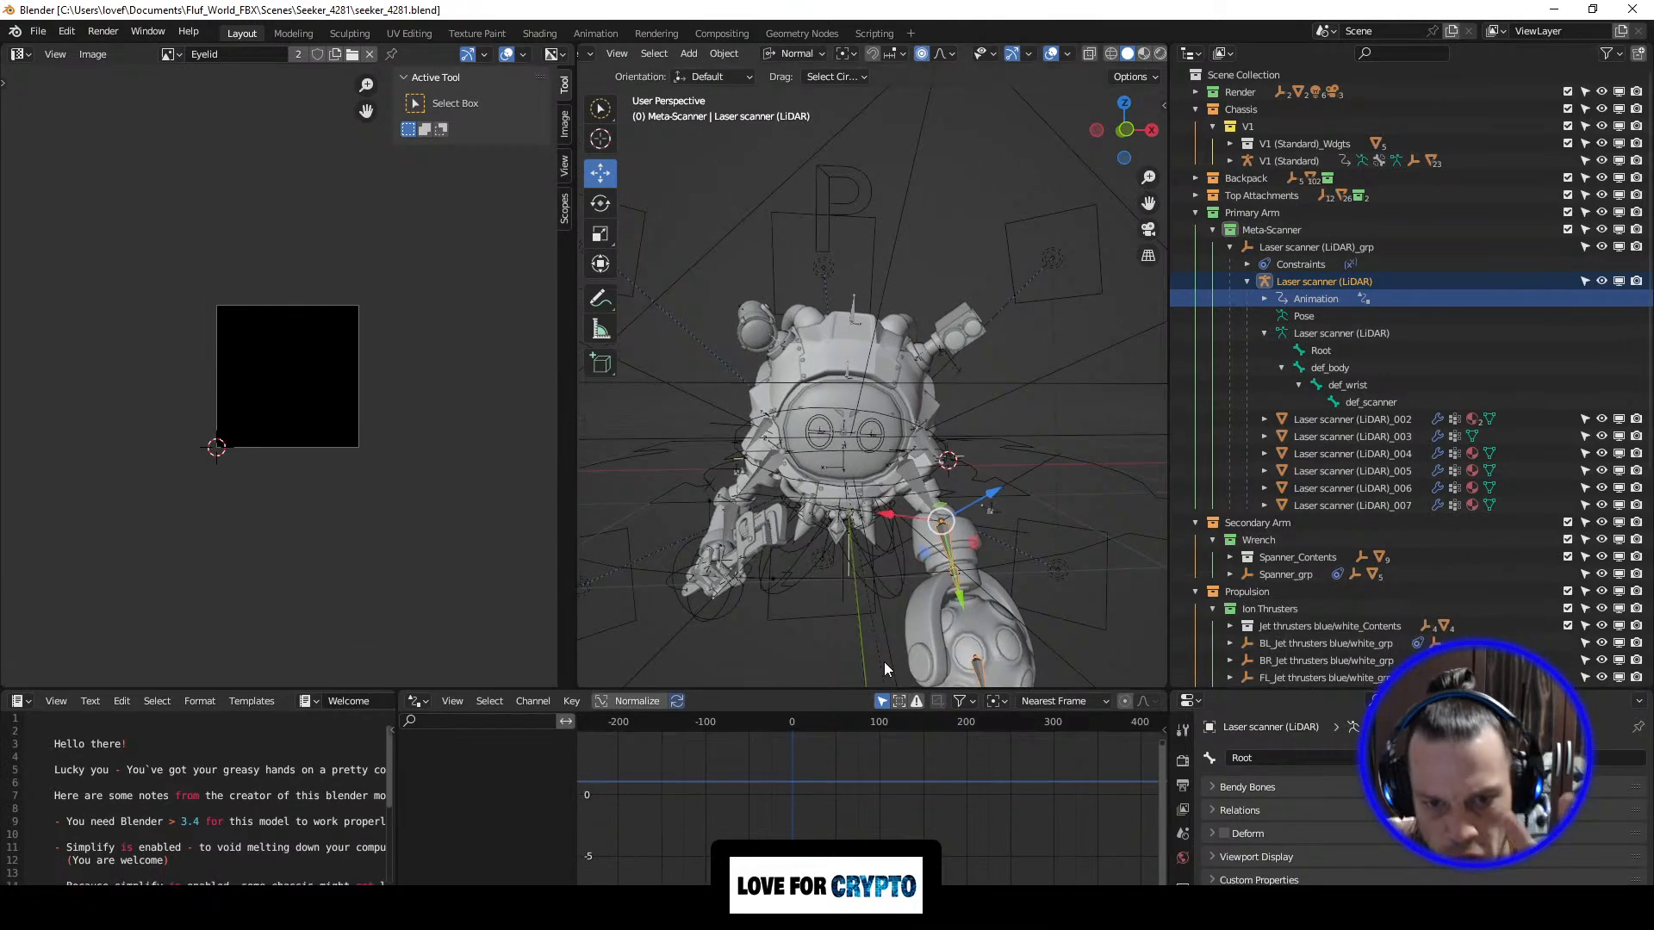
{"action": "left_click", "coordinate": [1128, 130]}
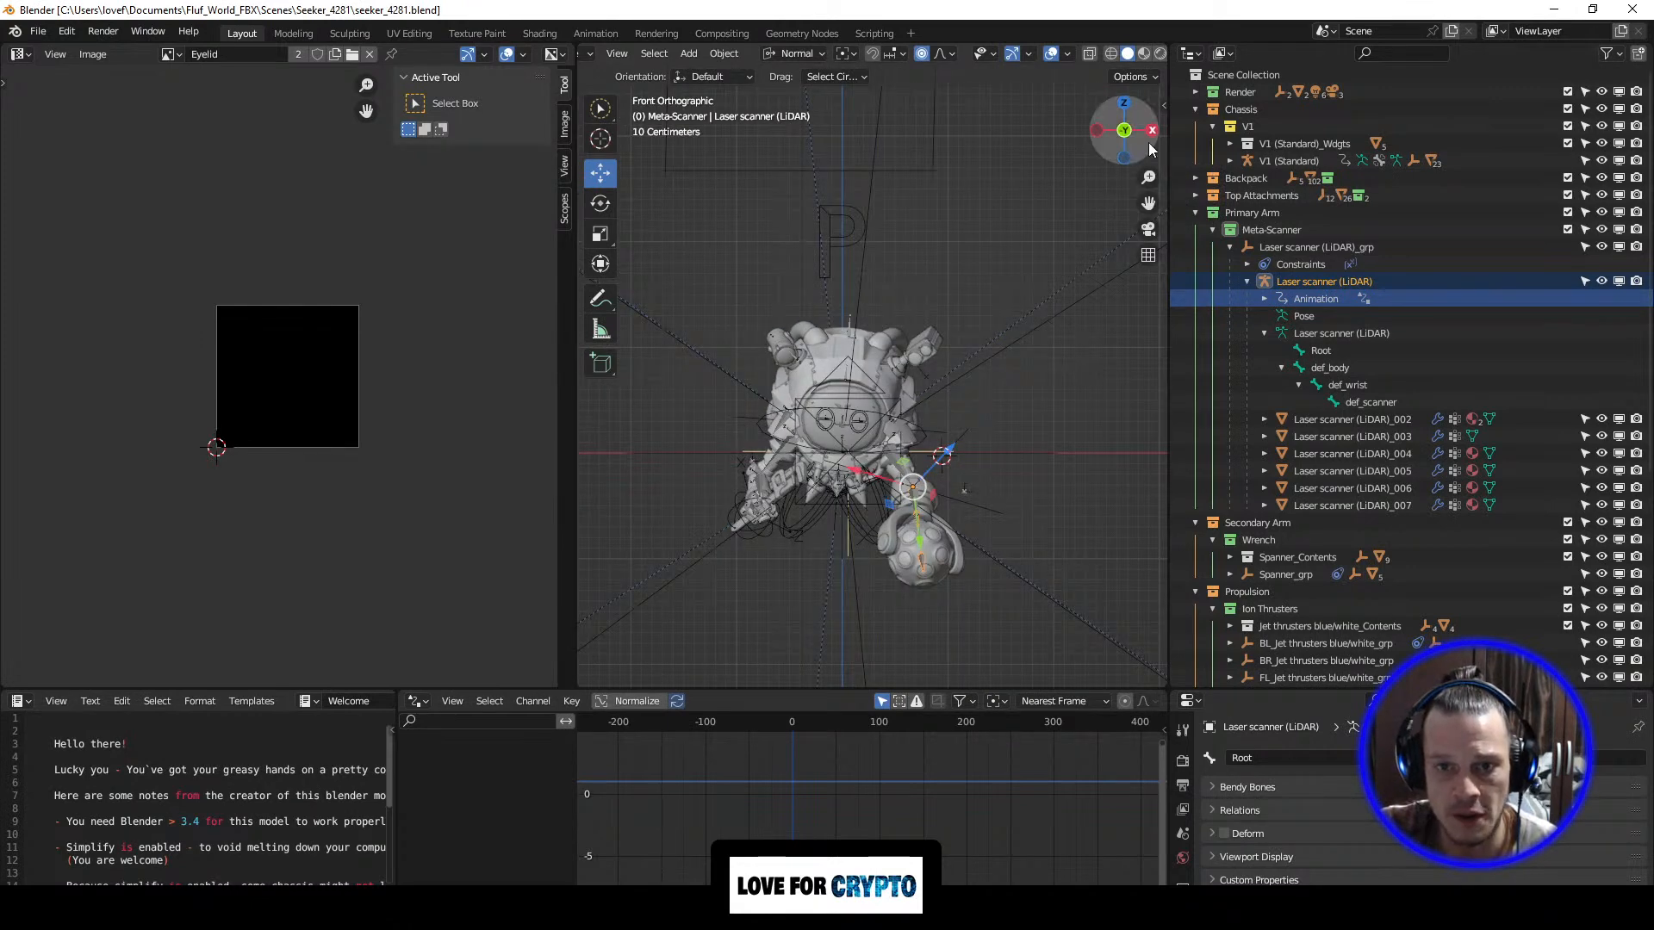
{"action": "left_click", "coordinate": [1097, 132]}
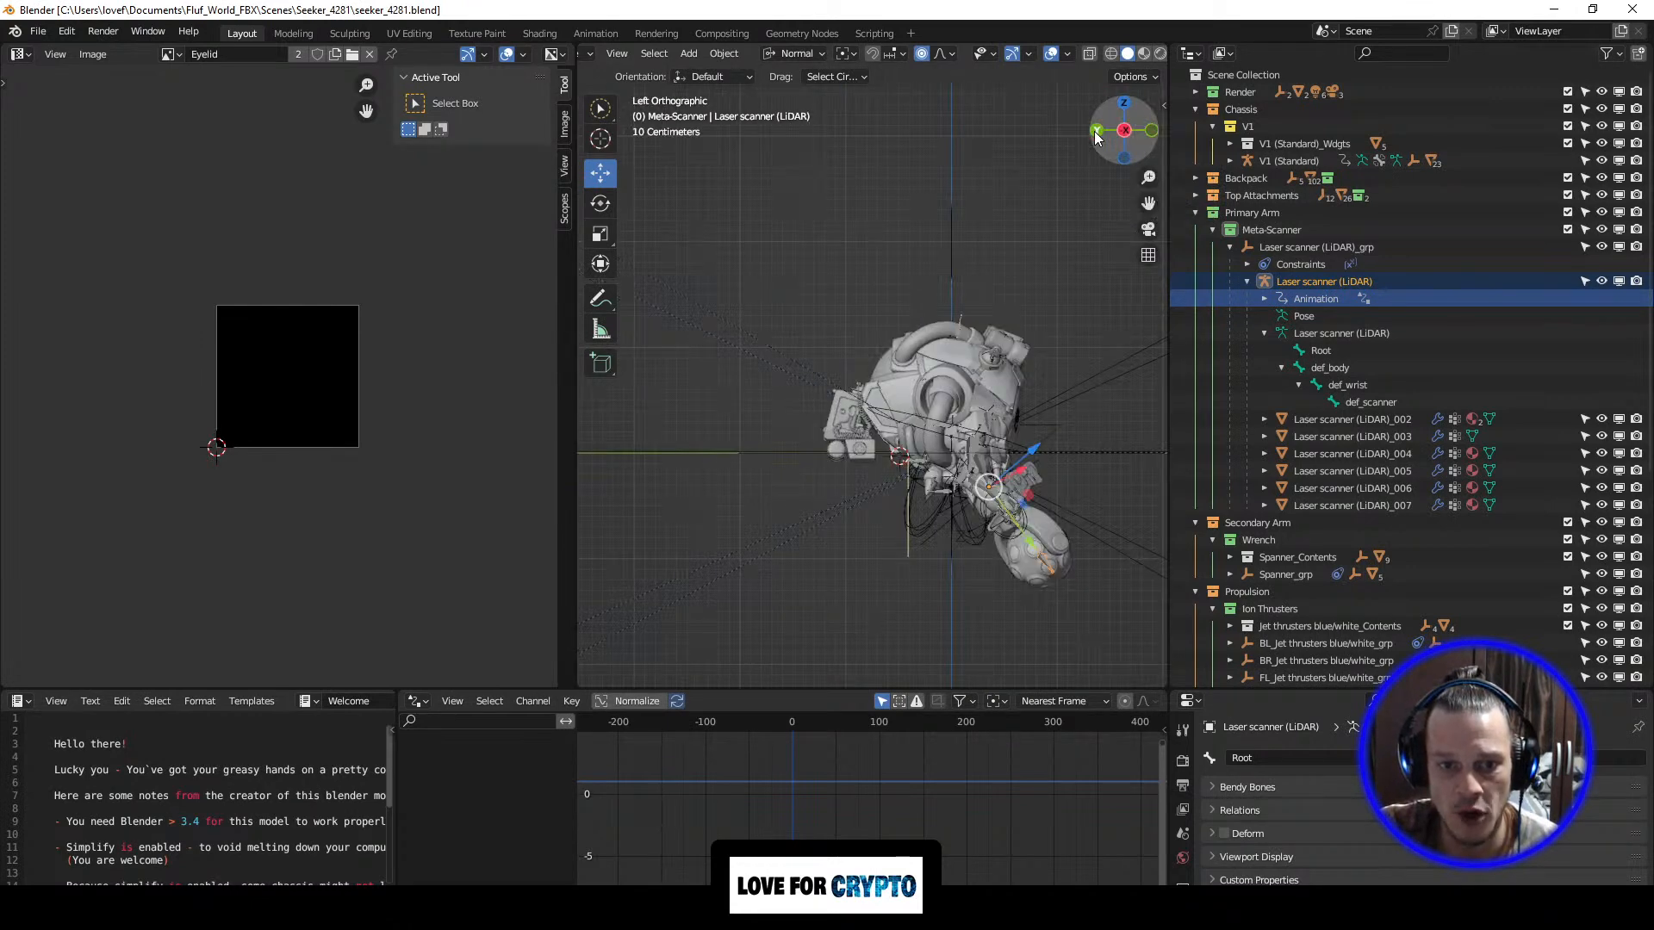
{"action": "left_click", "coordinate": [1152, 130]}
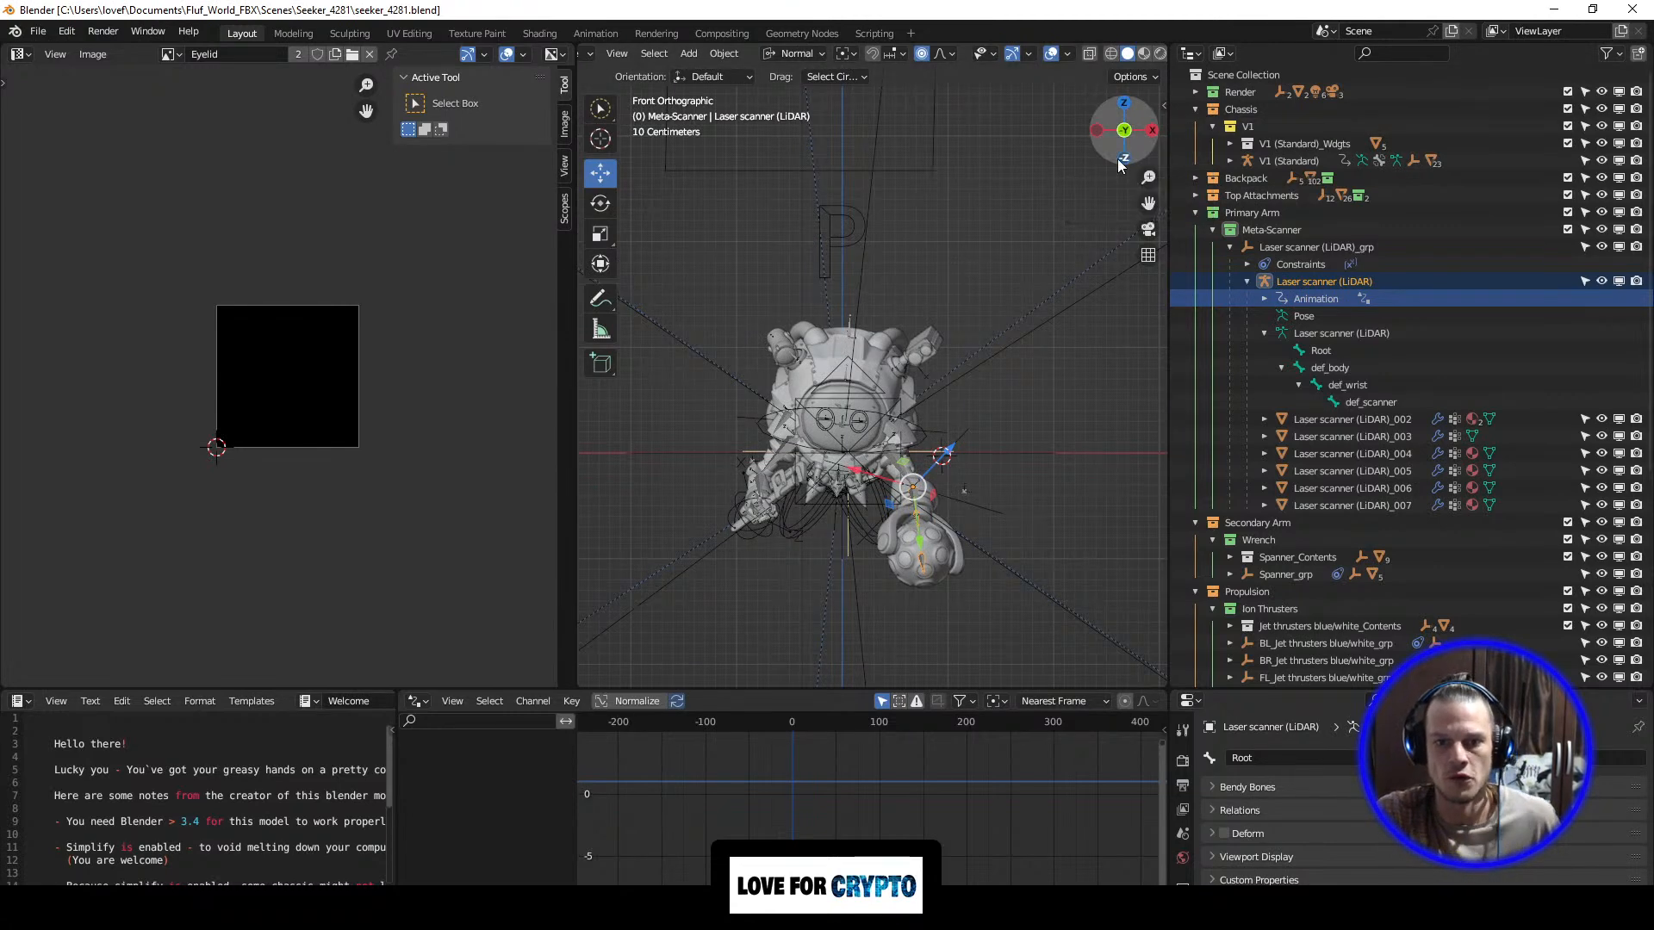
Step: View the seeker_4281 model from the left and front, and look through the scene's collections in the Outliner
{"action": "left_click", "coordinate": [1097, 137]}
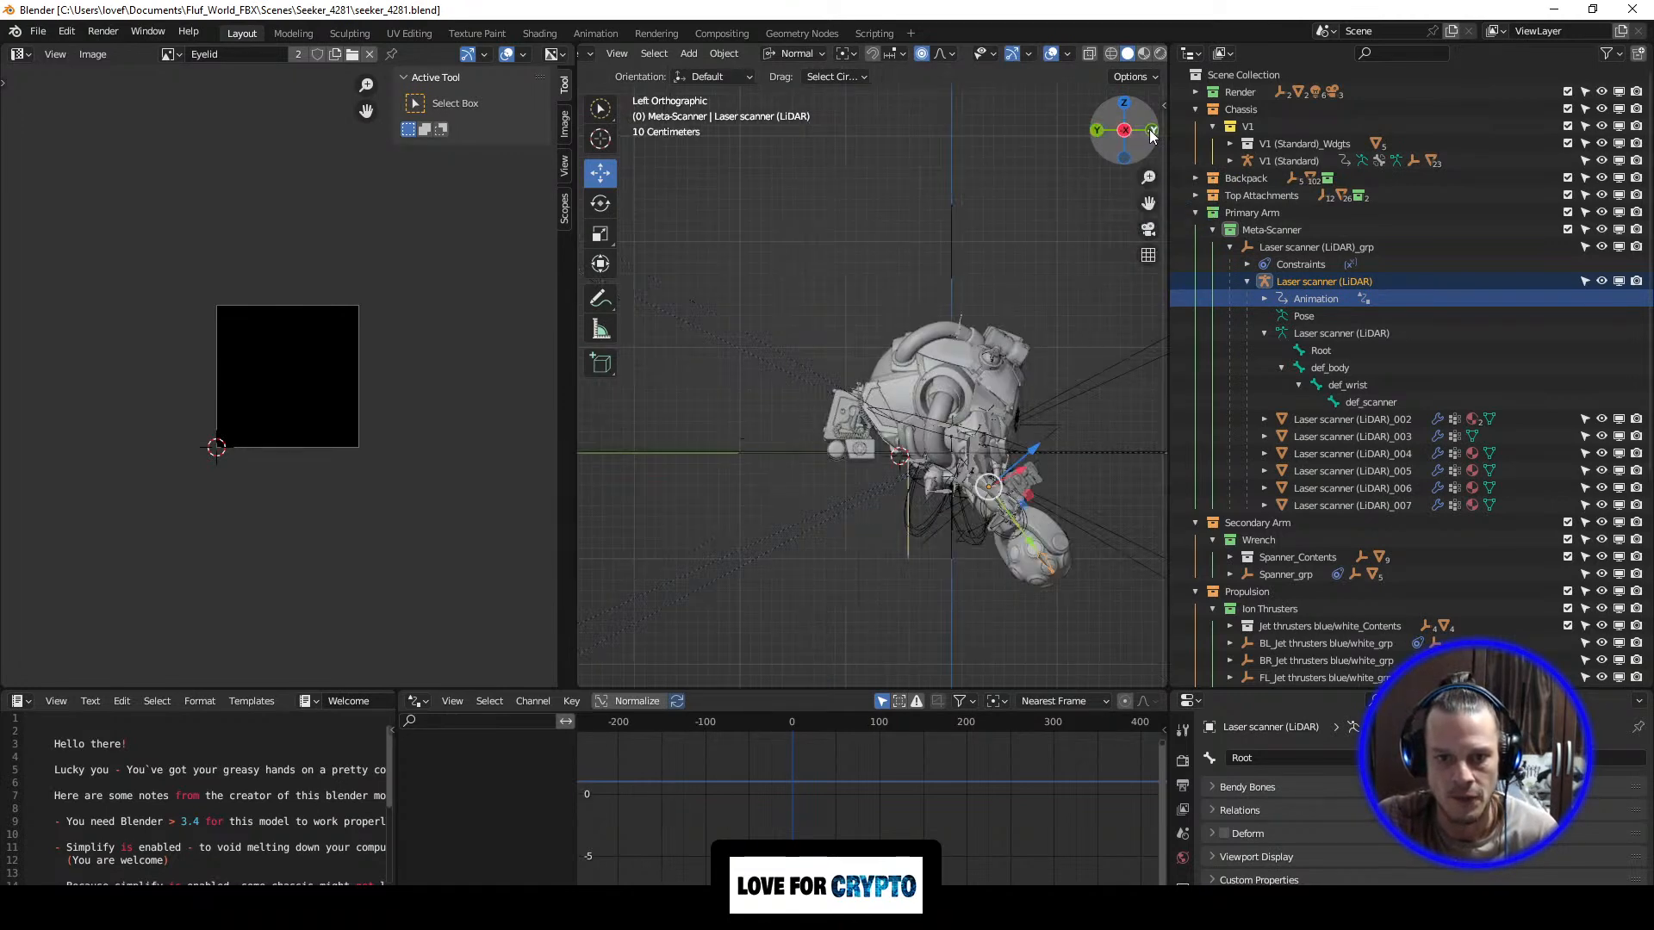
{"action": "left_click", "coordinate": [1152, 133]}
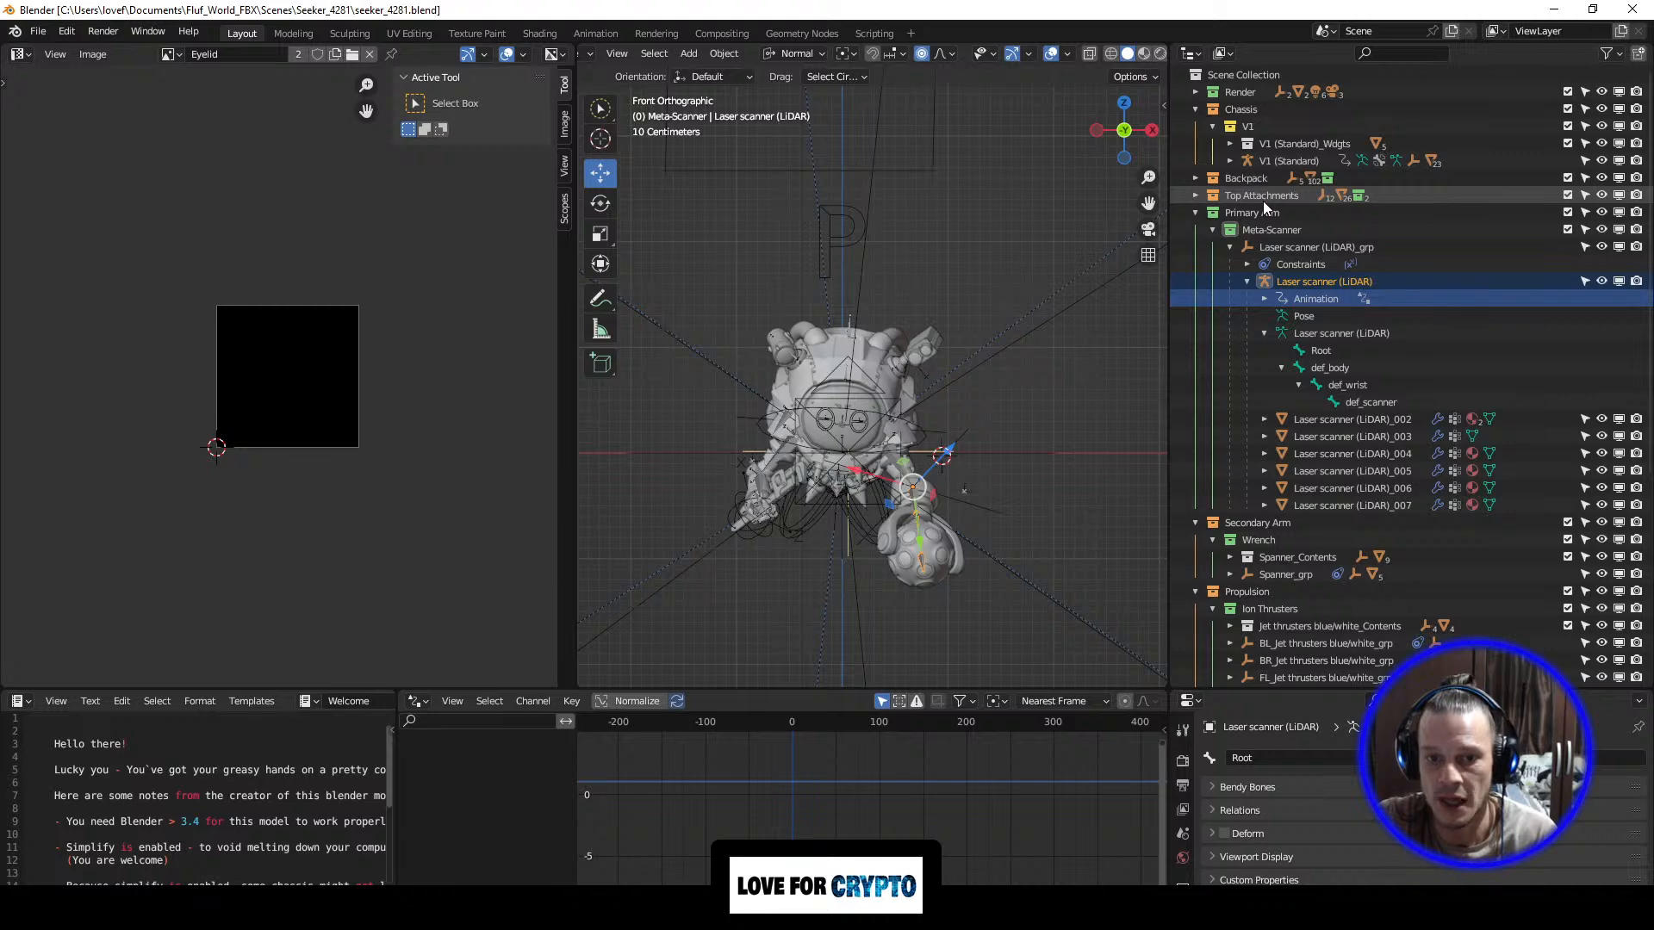
{"action": "scroll", "coordinate": [1263, 200], "scroll_direction": "down", "scroll_amount": 4}
{"action": "scroll", "coordinate": [1277, 365], "scroll_direction": "down", "scroll_amount": 1}
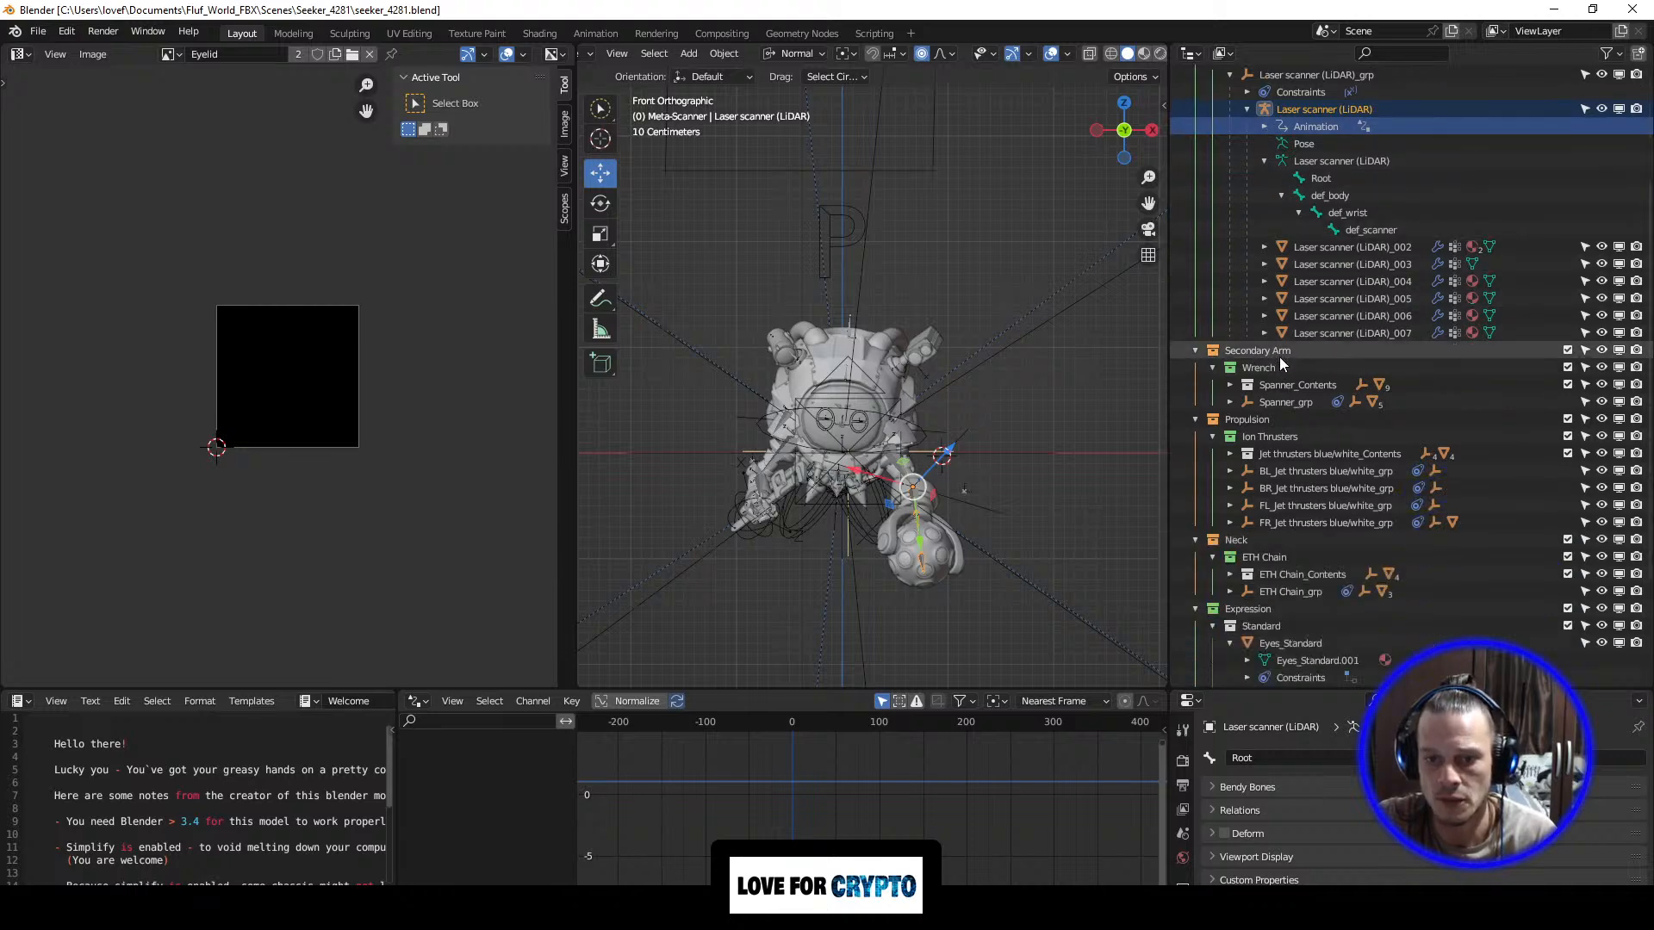
{"action": "scroll", "coordinate": [1280, 357], "scroll_direction": "up", "scroll_amount": 1}
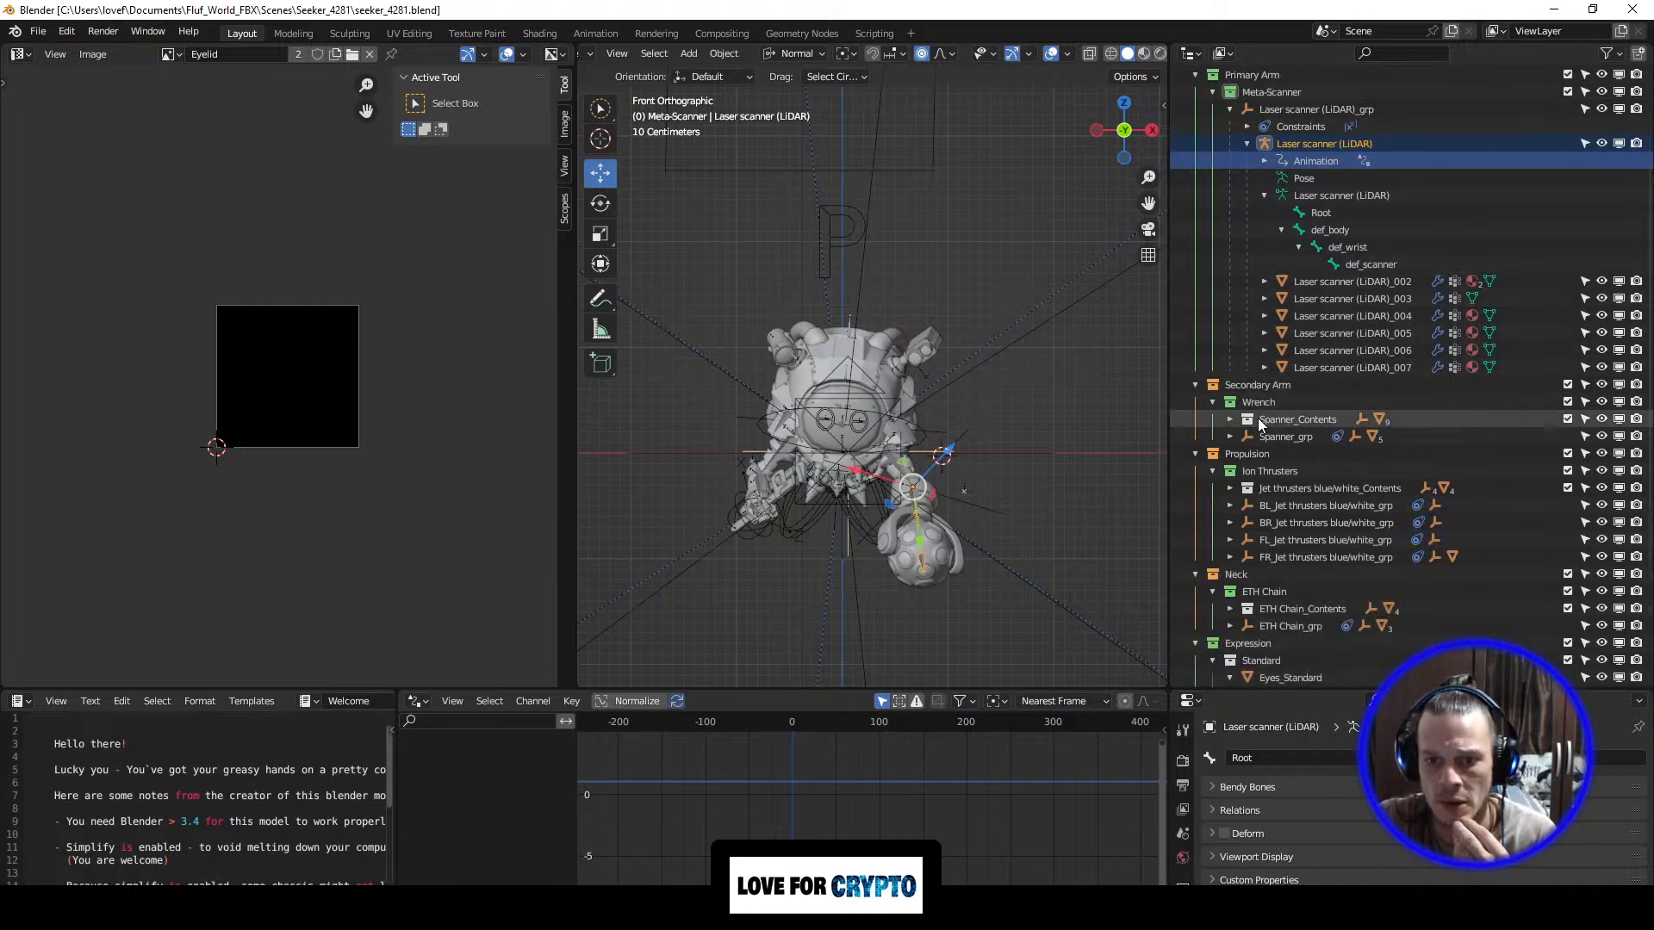
{"action": "scroll", "coordinate": [1259, 421], "scroll_direction": "up", "scroll_amount": 3}
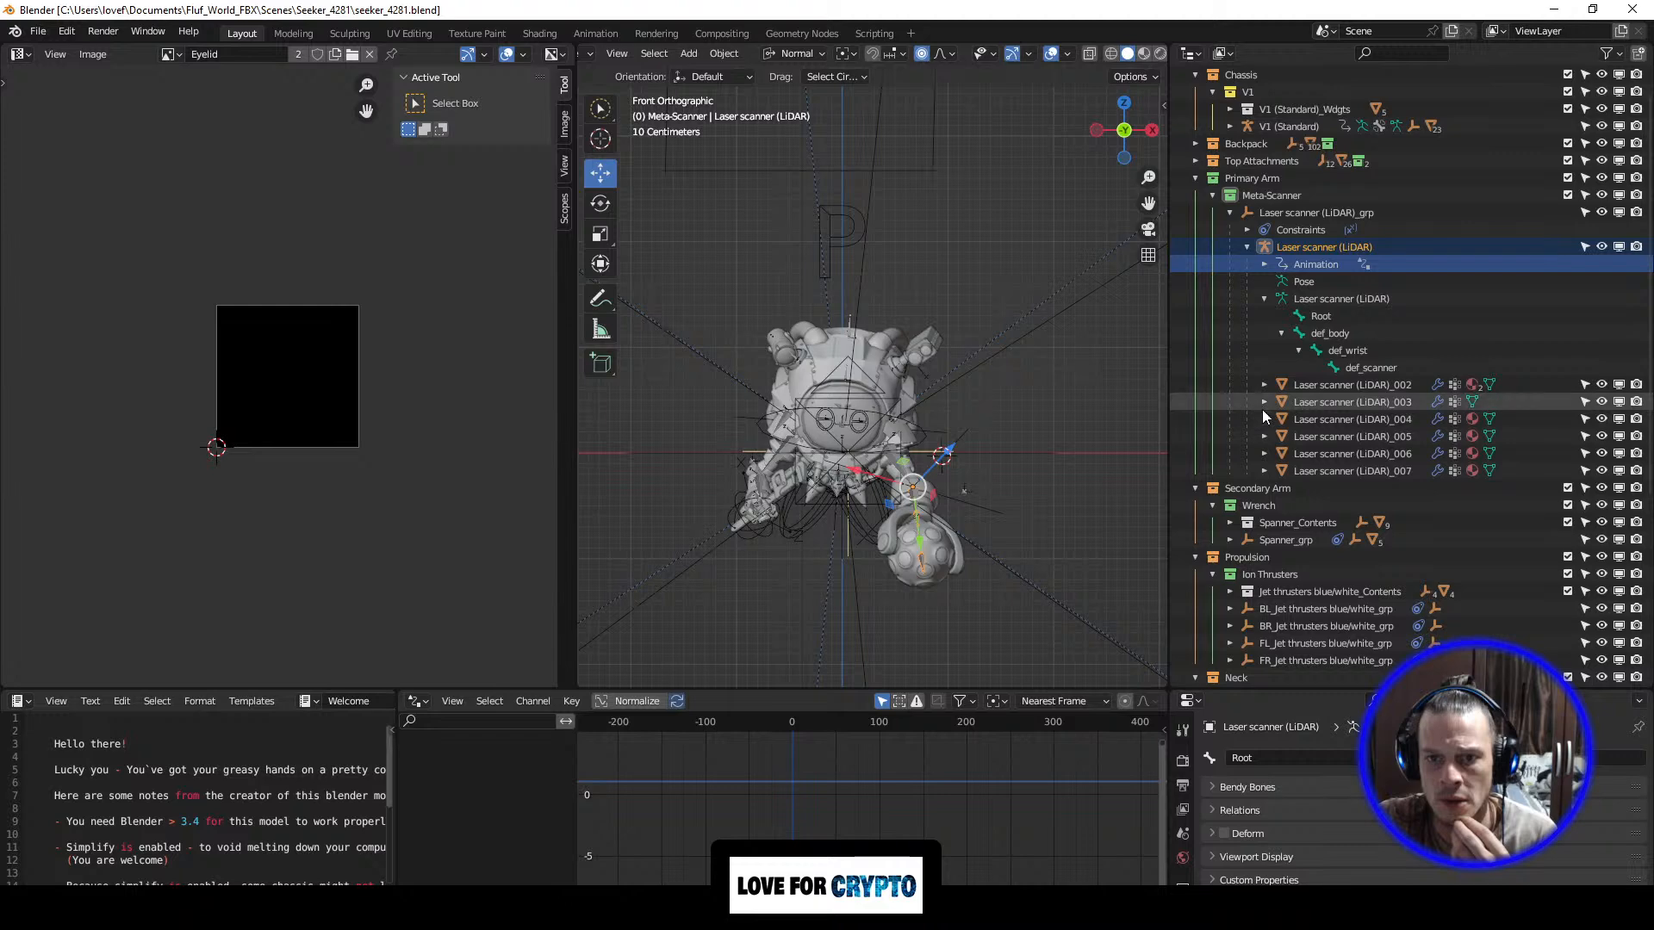
Step: Select all objects in the Meta-Scanner collection under Primary Arm
{"action": "left_click", "coordinate": [1283, 195]}
{"action": "right_click", "coordinate": [1283, 194]}
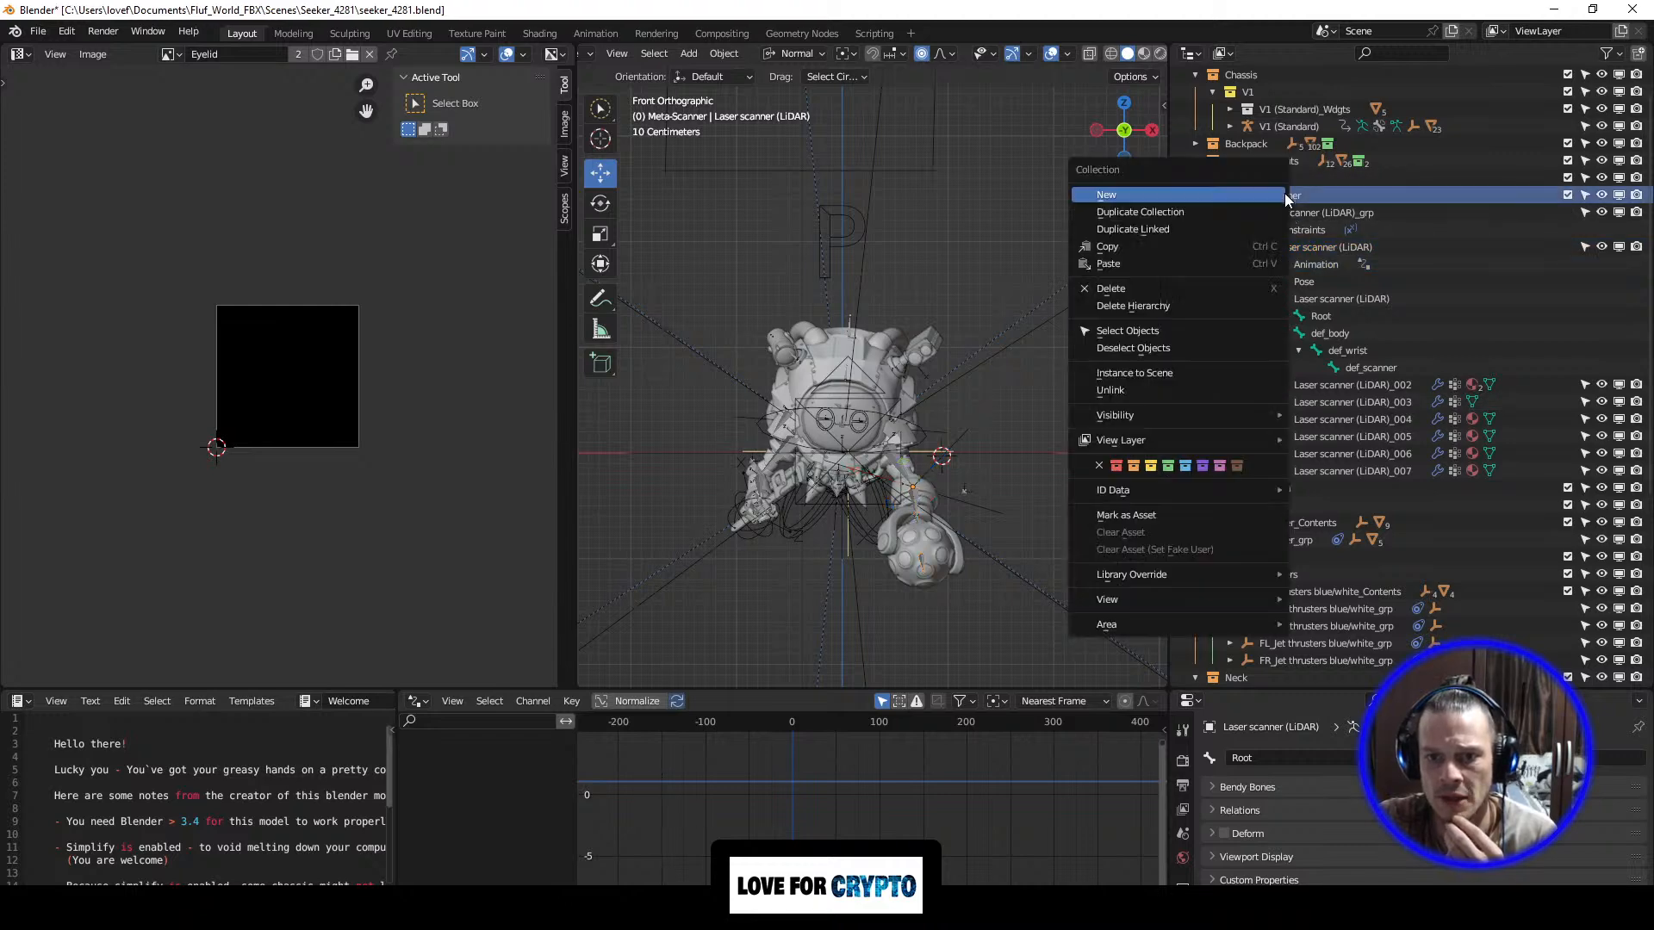
{"action": "left_click", "coordinate": [1181, 330]}
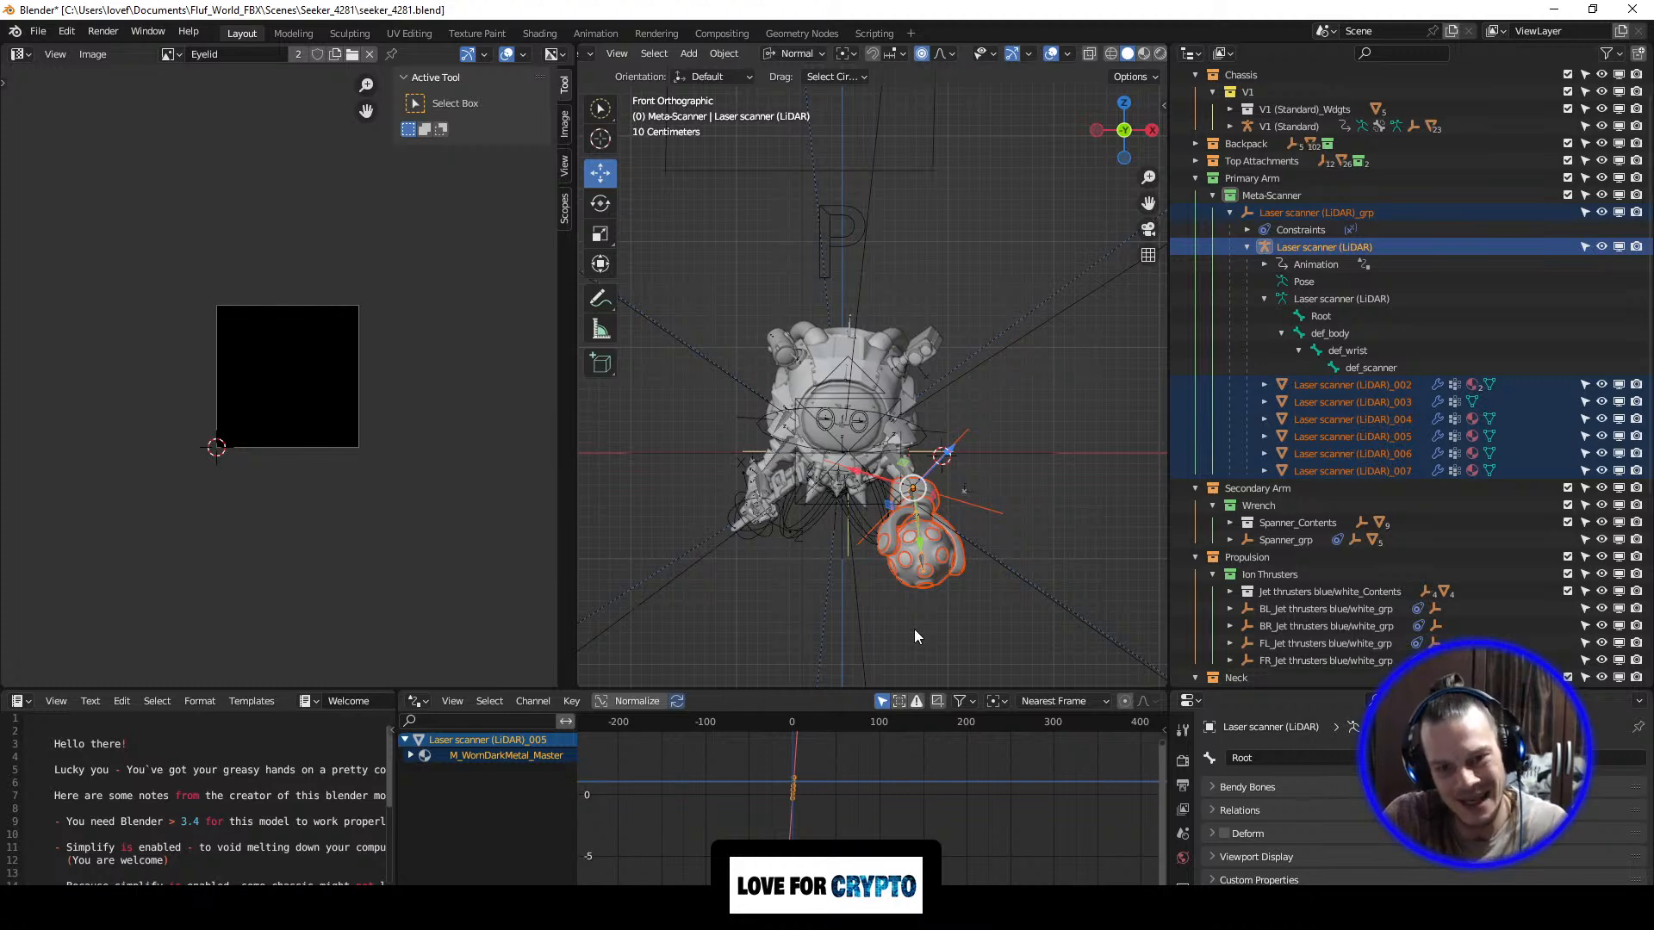
{"action": "left_click", "coordinate": [38, 35]}
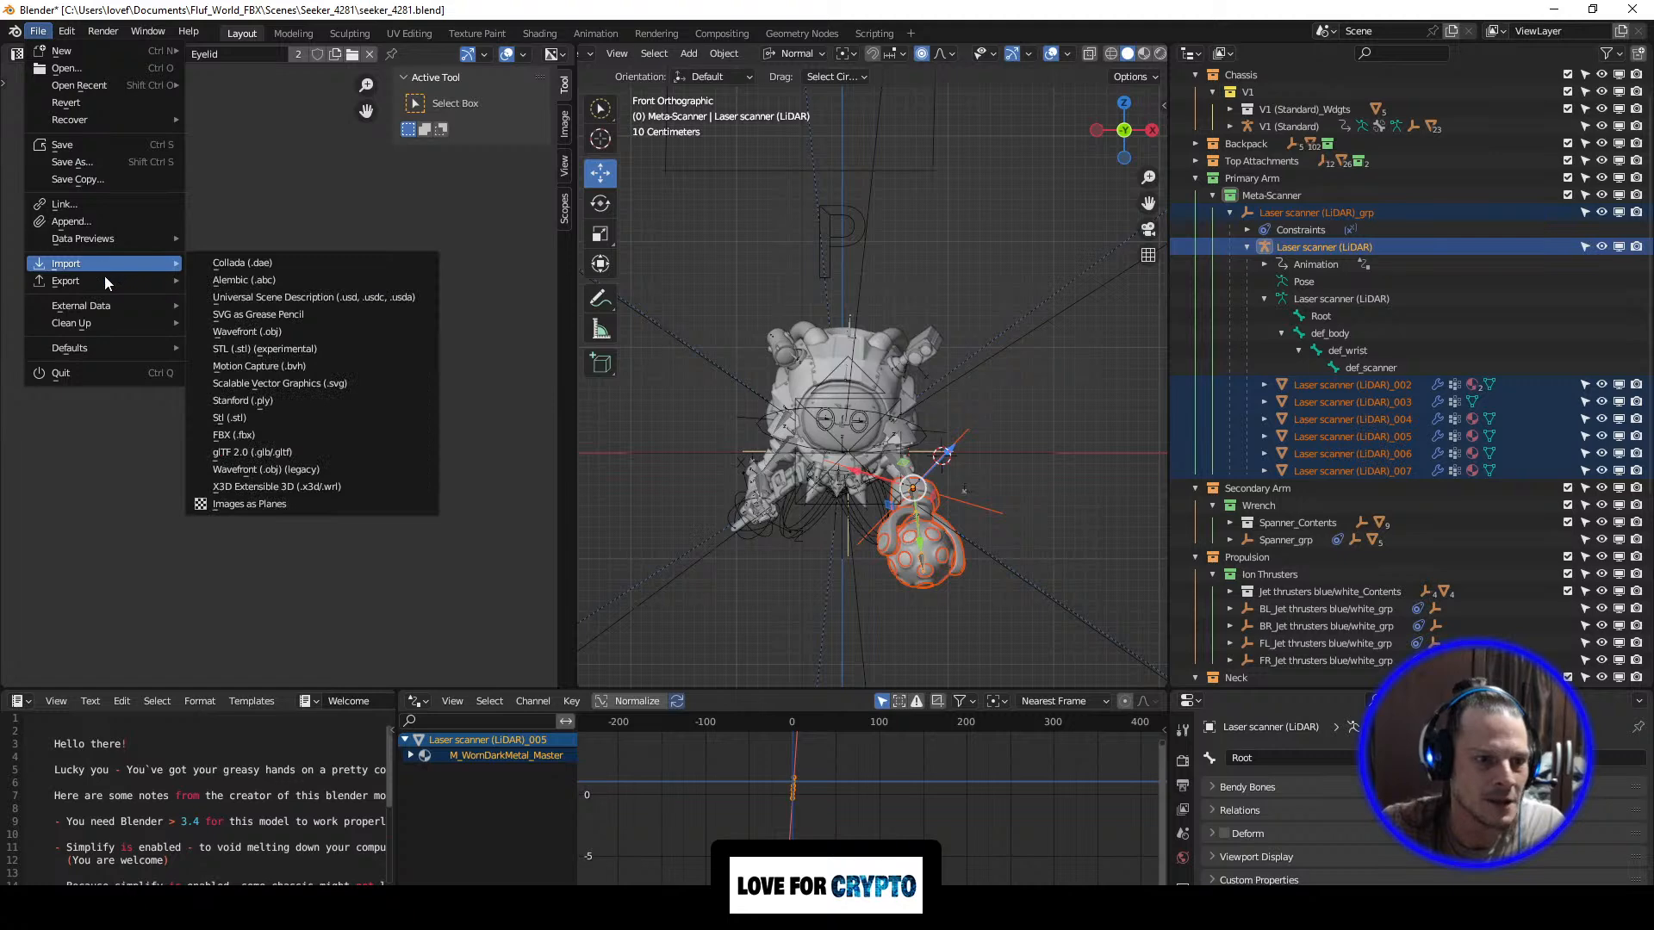
{"action": "mouse_move", "coordinate": [112, 281]}
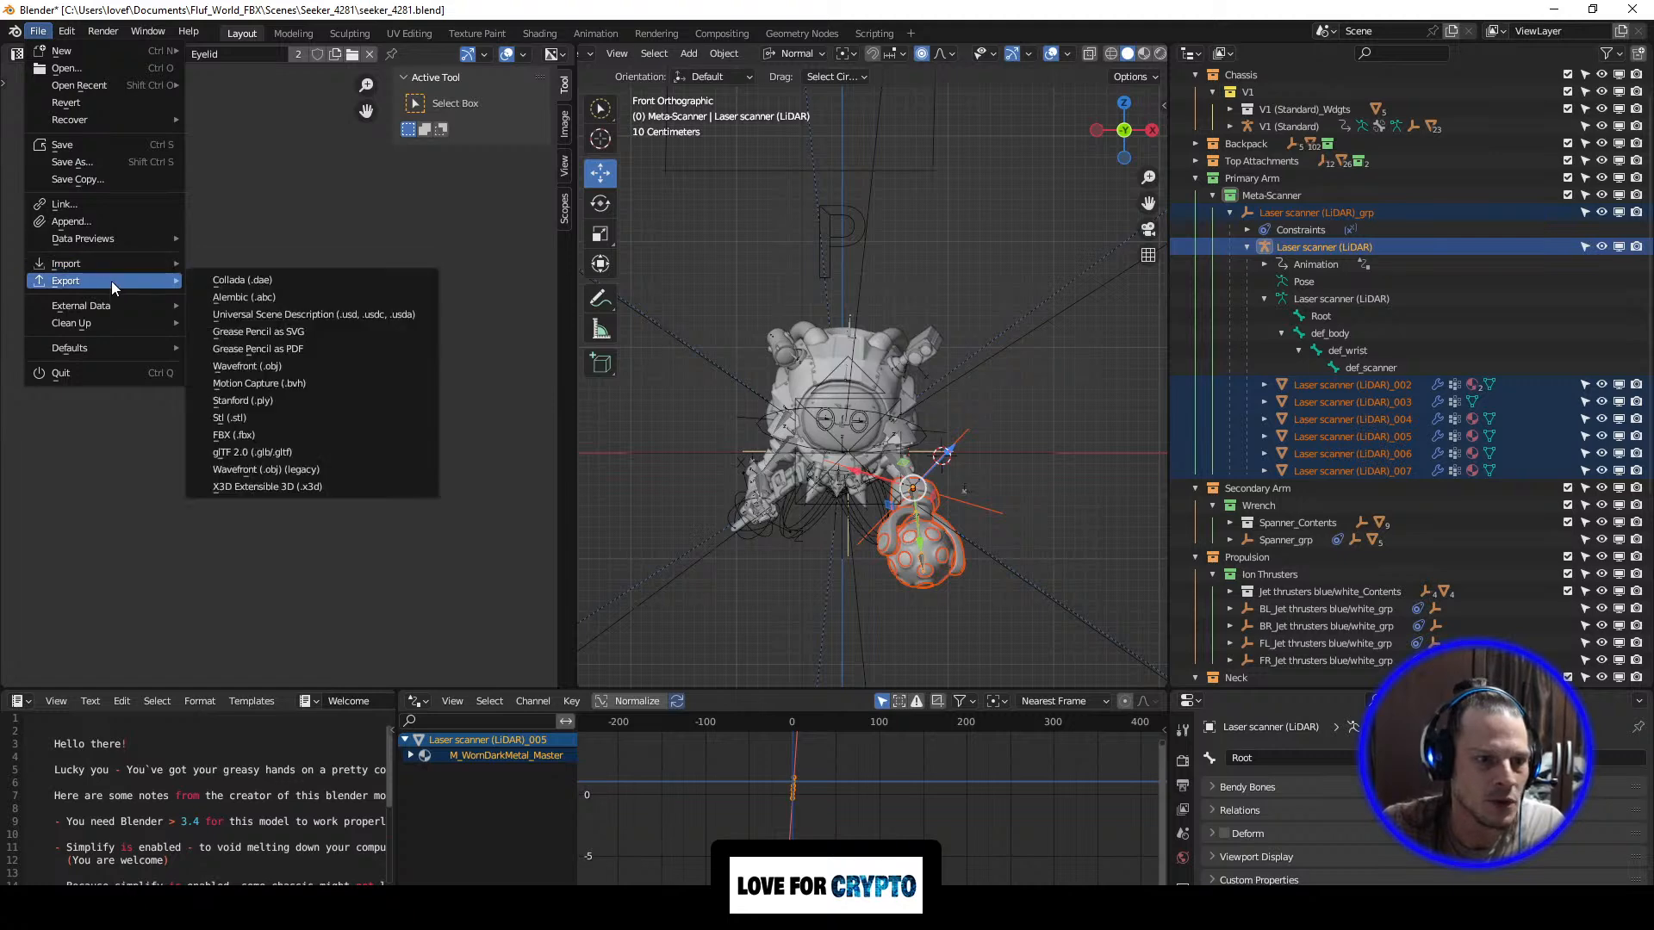
{"action": "left_click", "coordinate": [270, 436]}
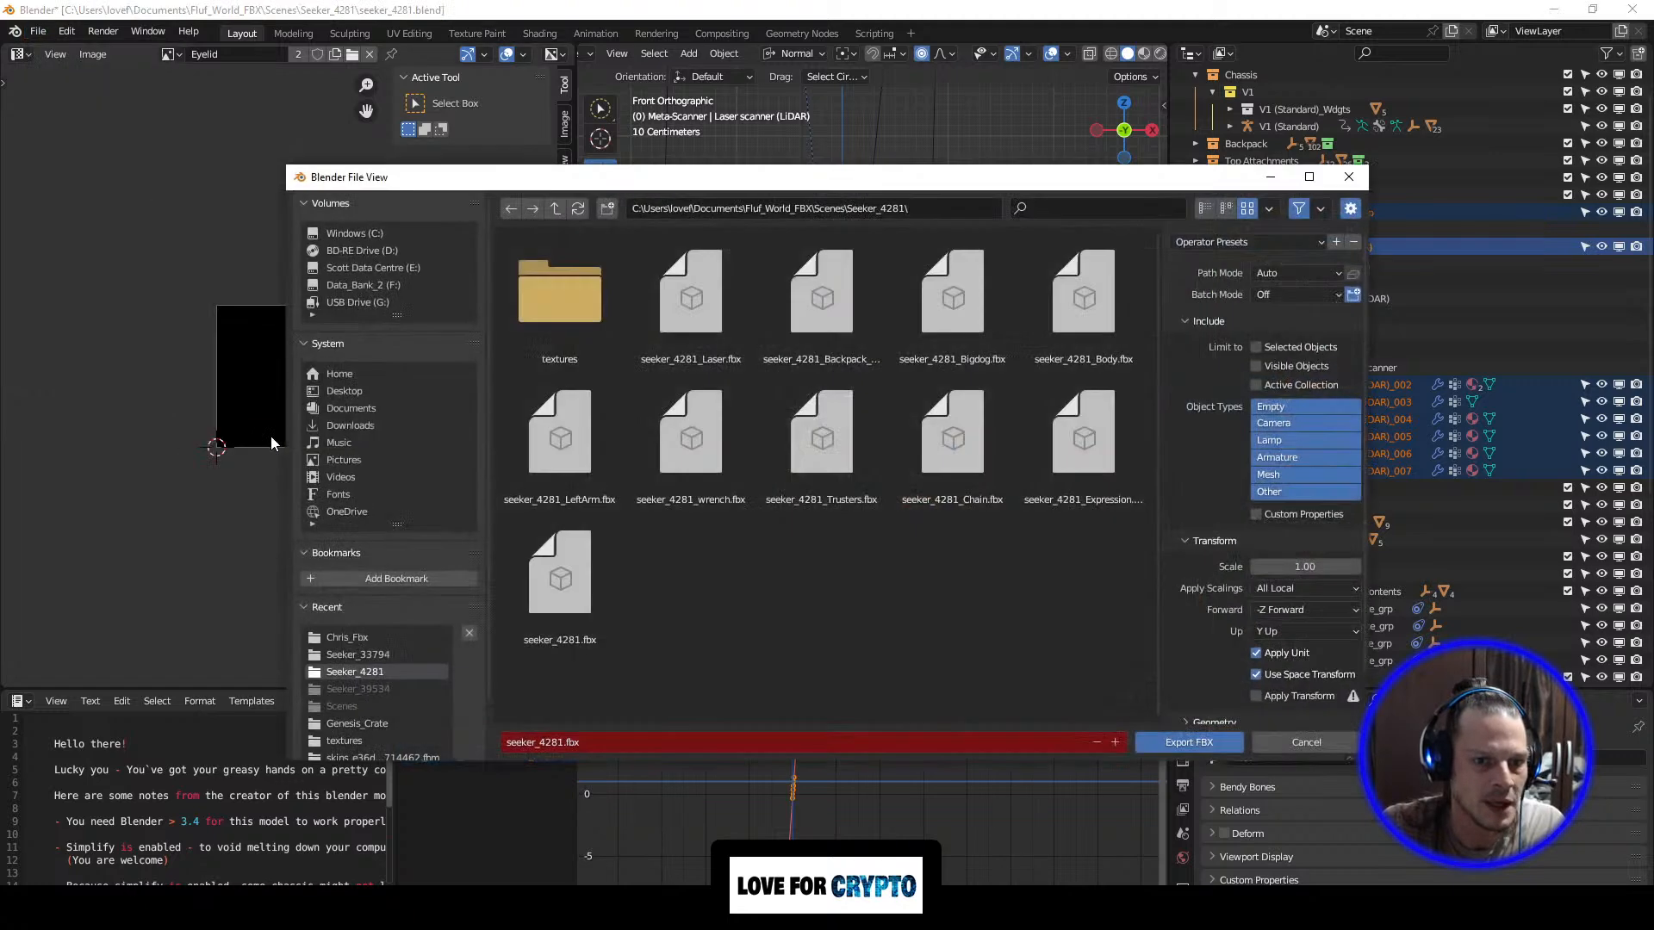
{"action": "left_click", "coordinate": [556, 743]}
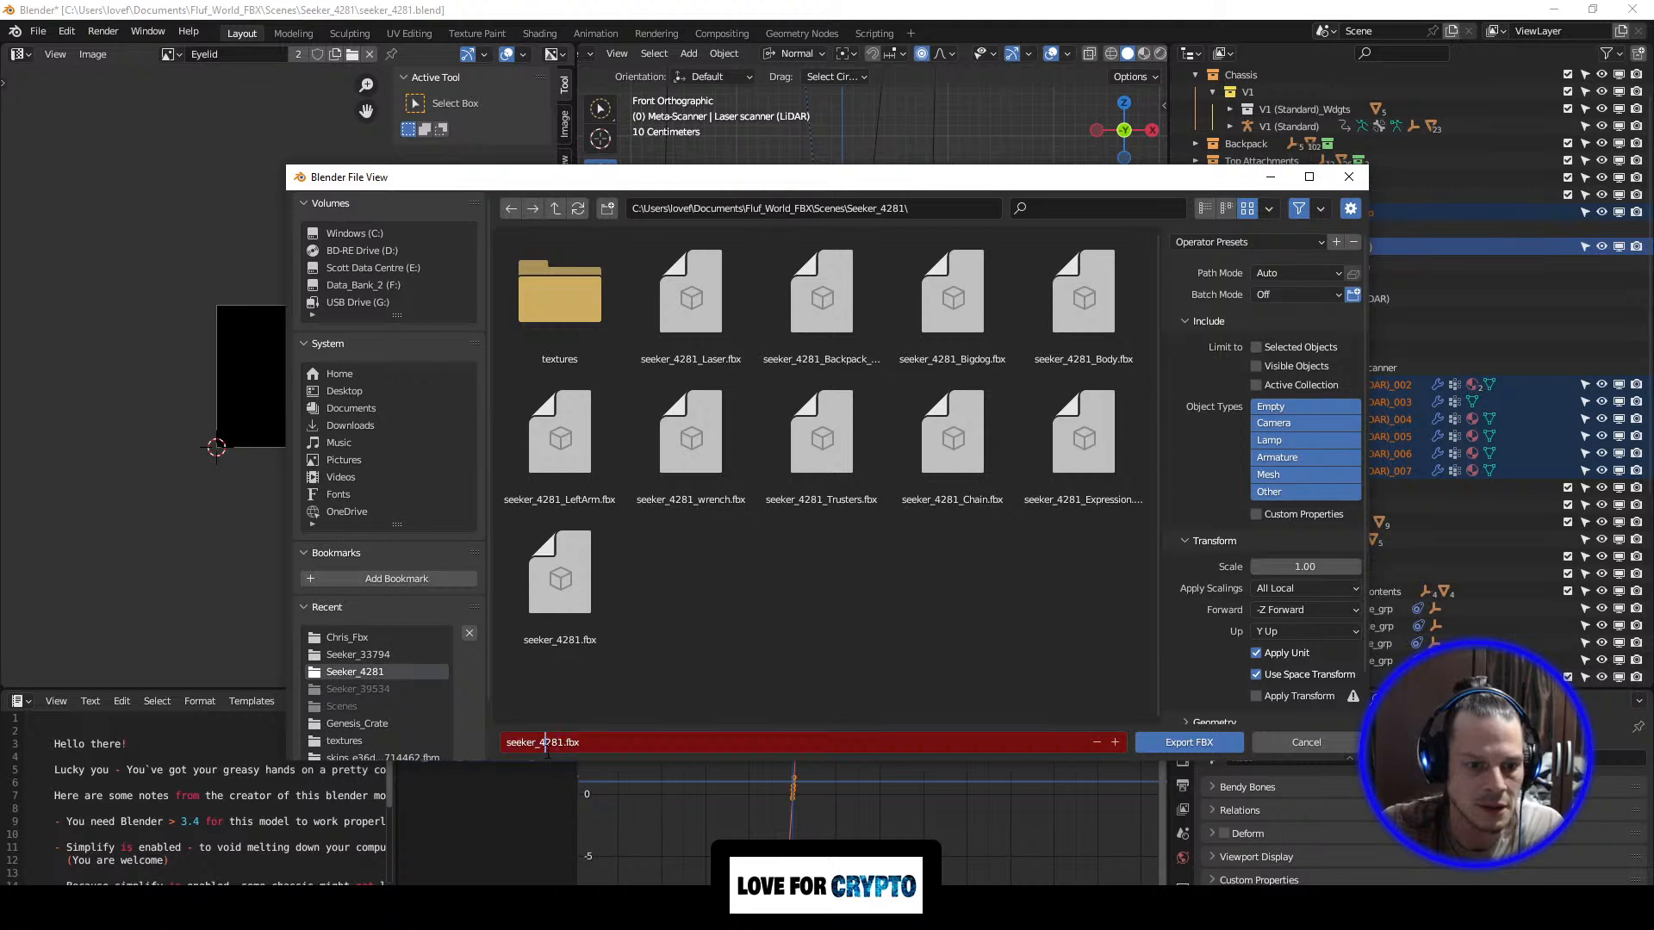
{"action": "key", "text": "Left"}
{"action": "type", "text": "Arm"}
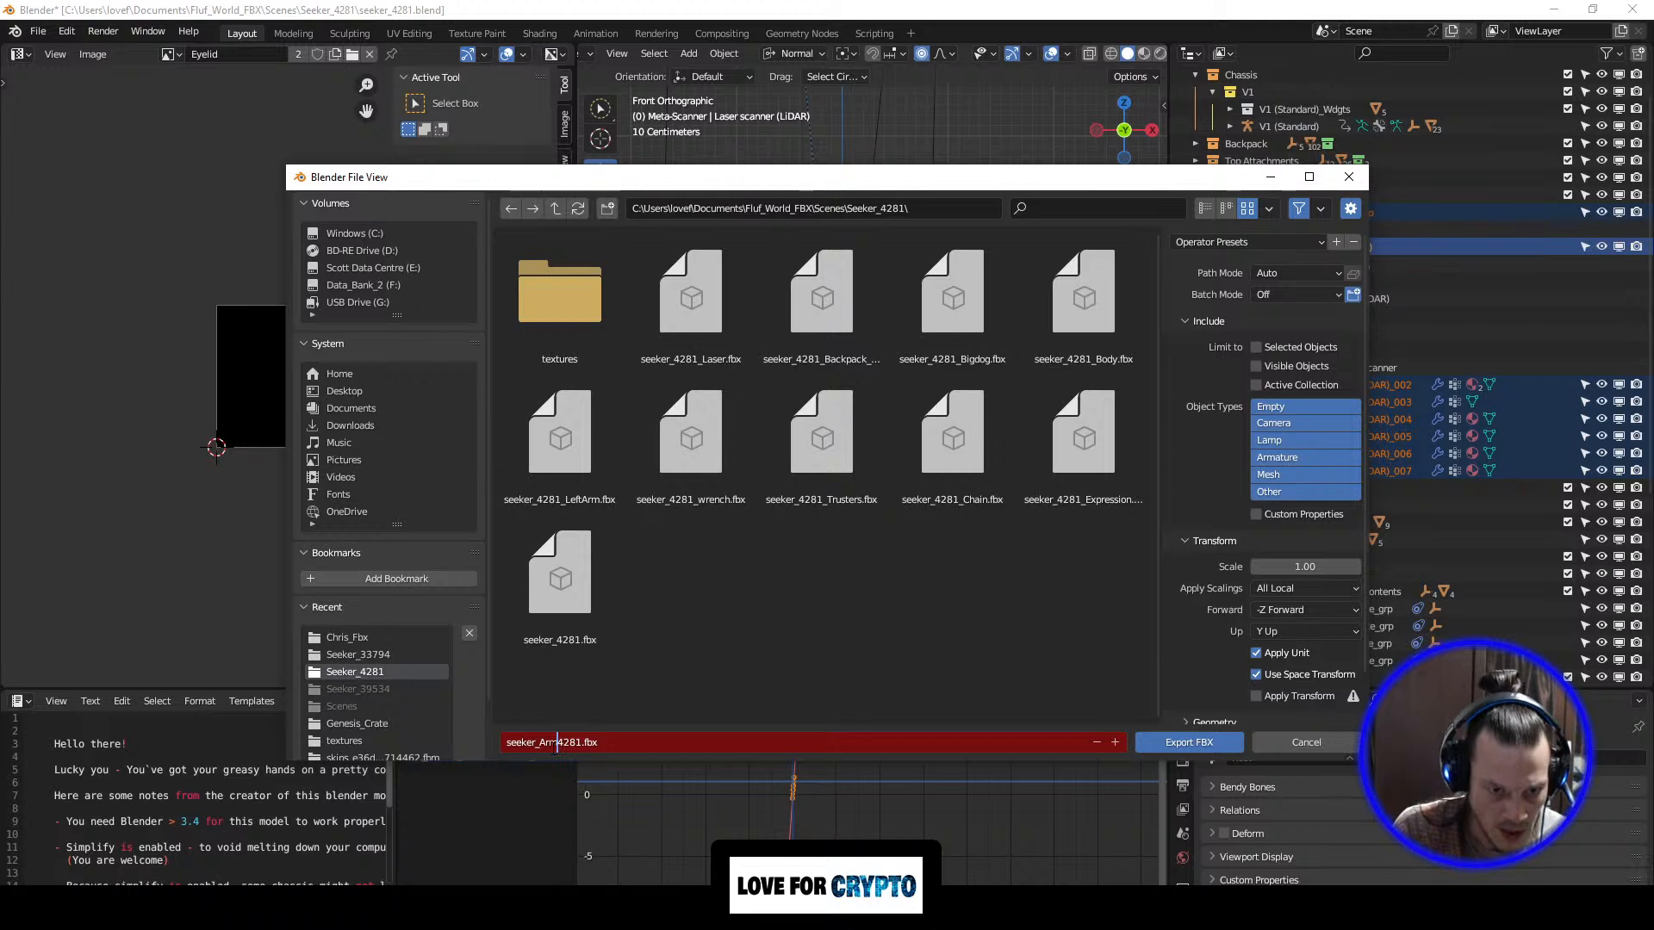
{"action": "type", "text": "_anim"}
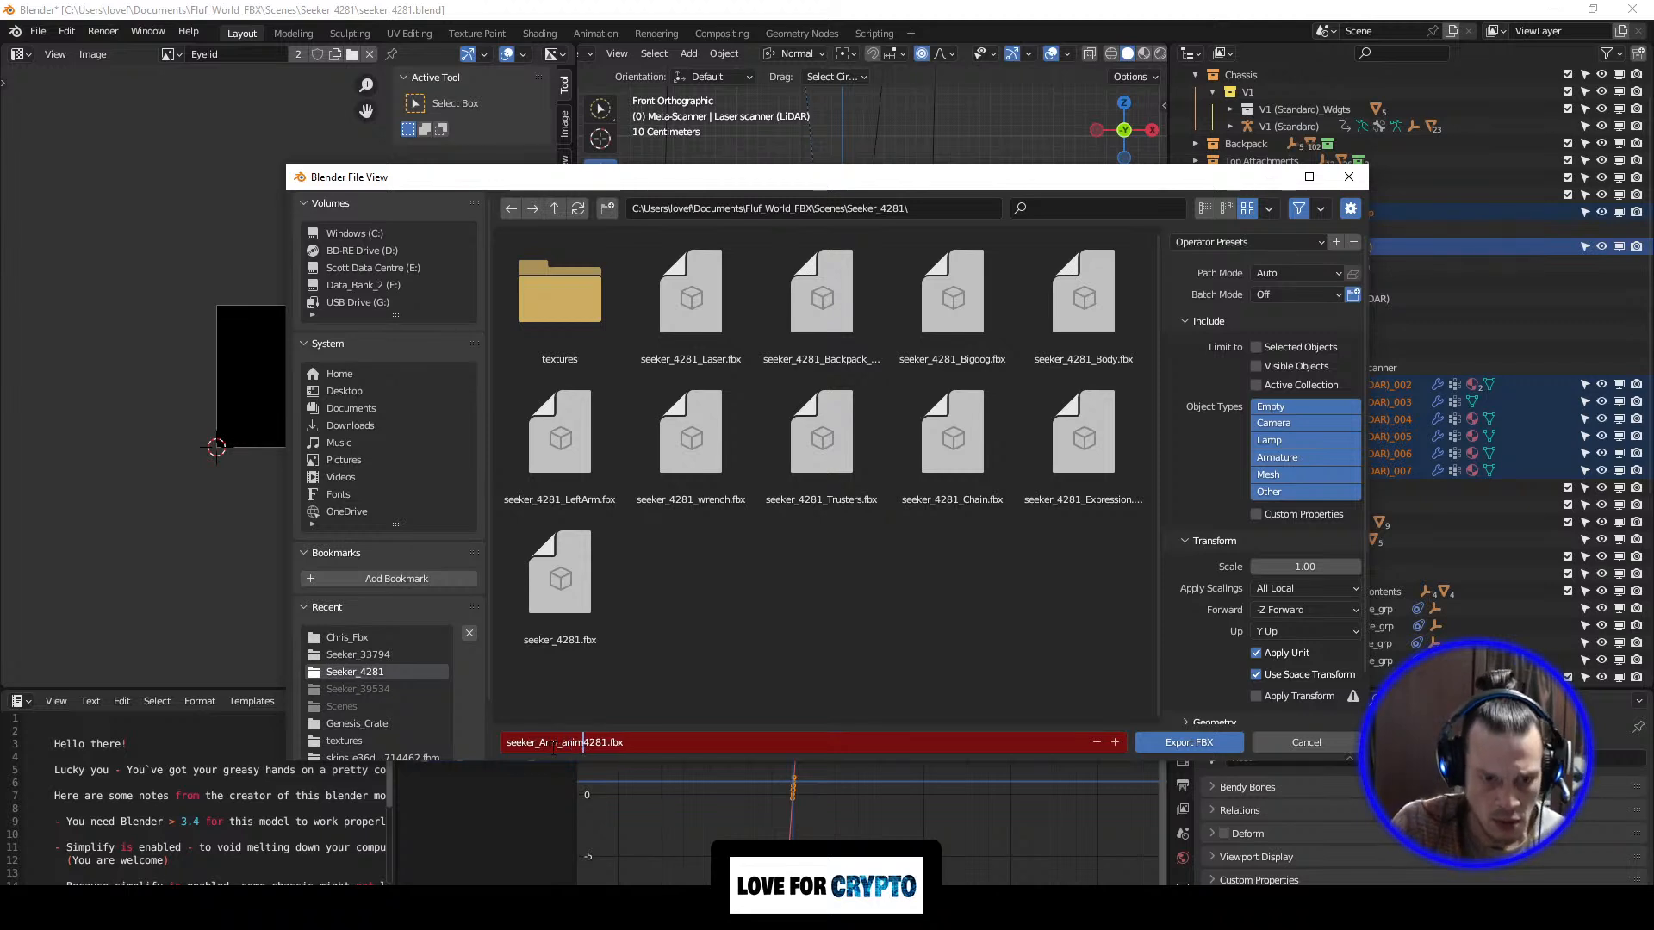
{"action": "left_click", "coordinate": [753, 680]}
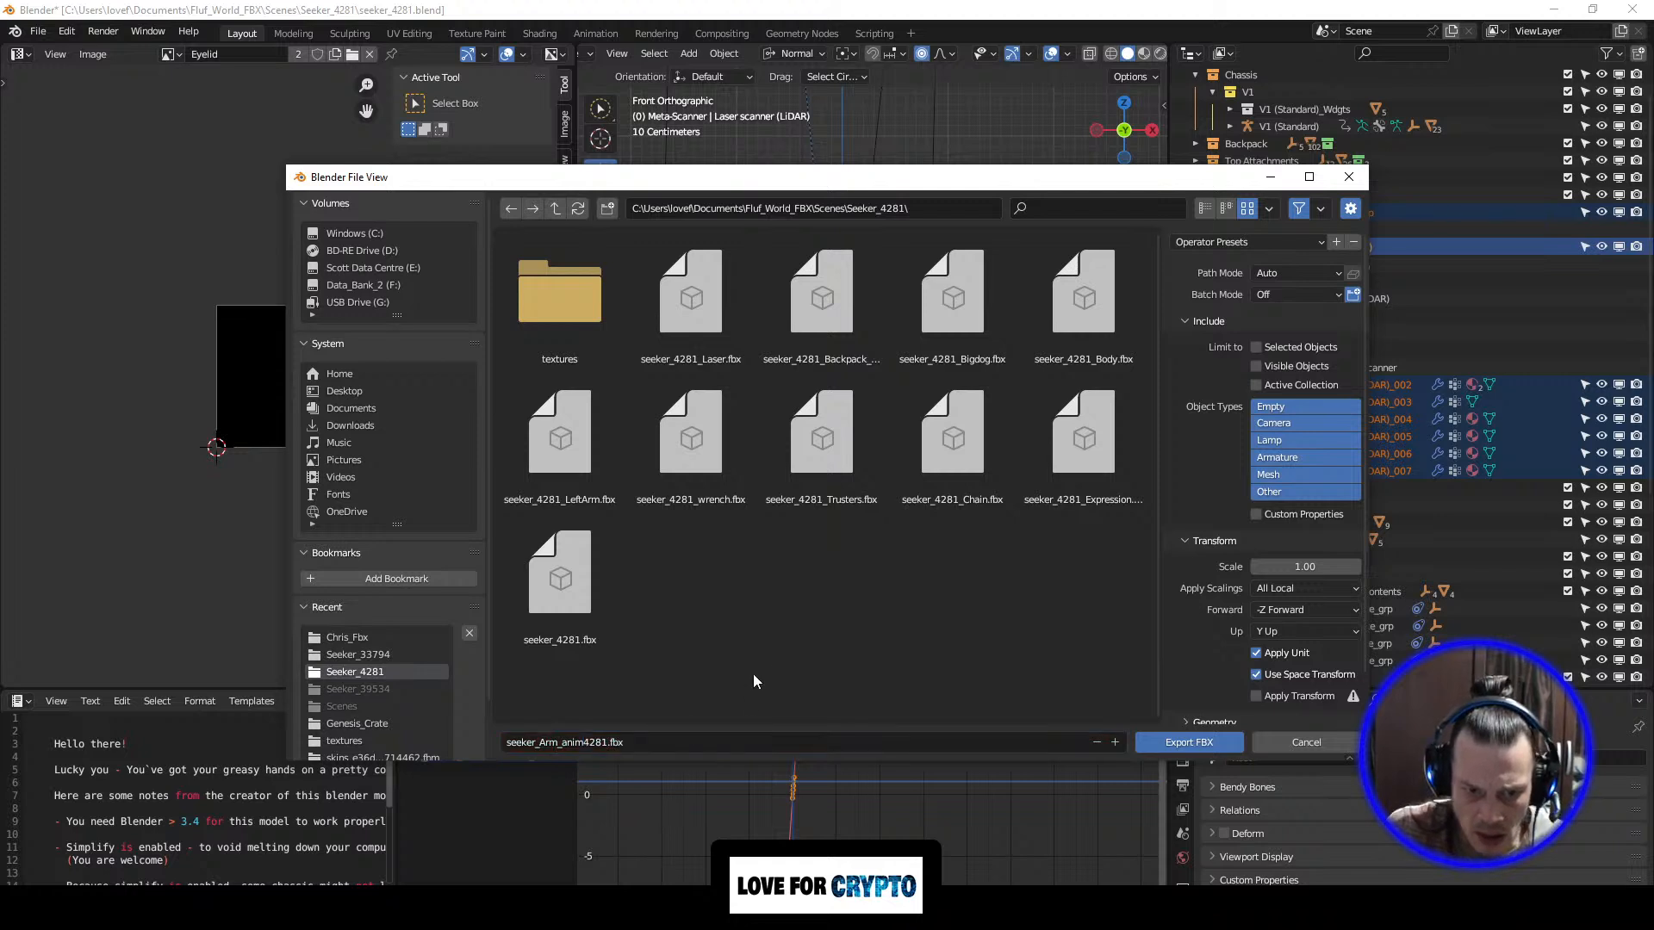
{"action": "scroll", "coordinate": [1189, 608], "scroll_direction": "down", "scroll_amount": 1}
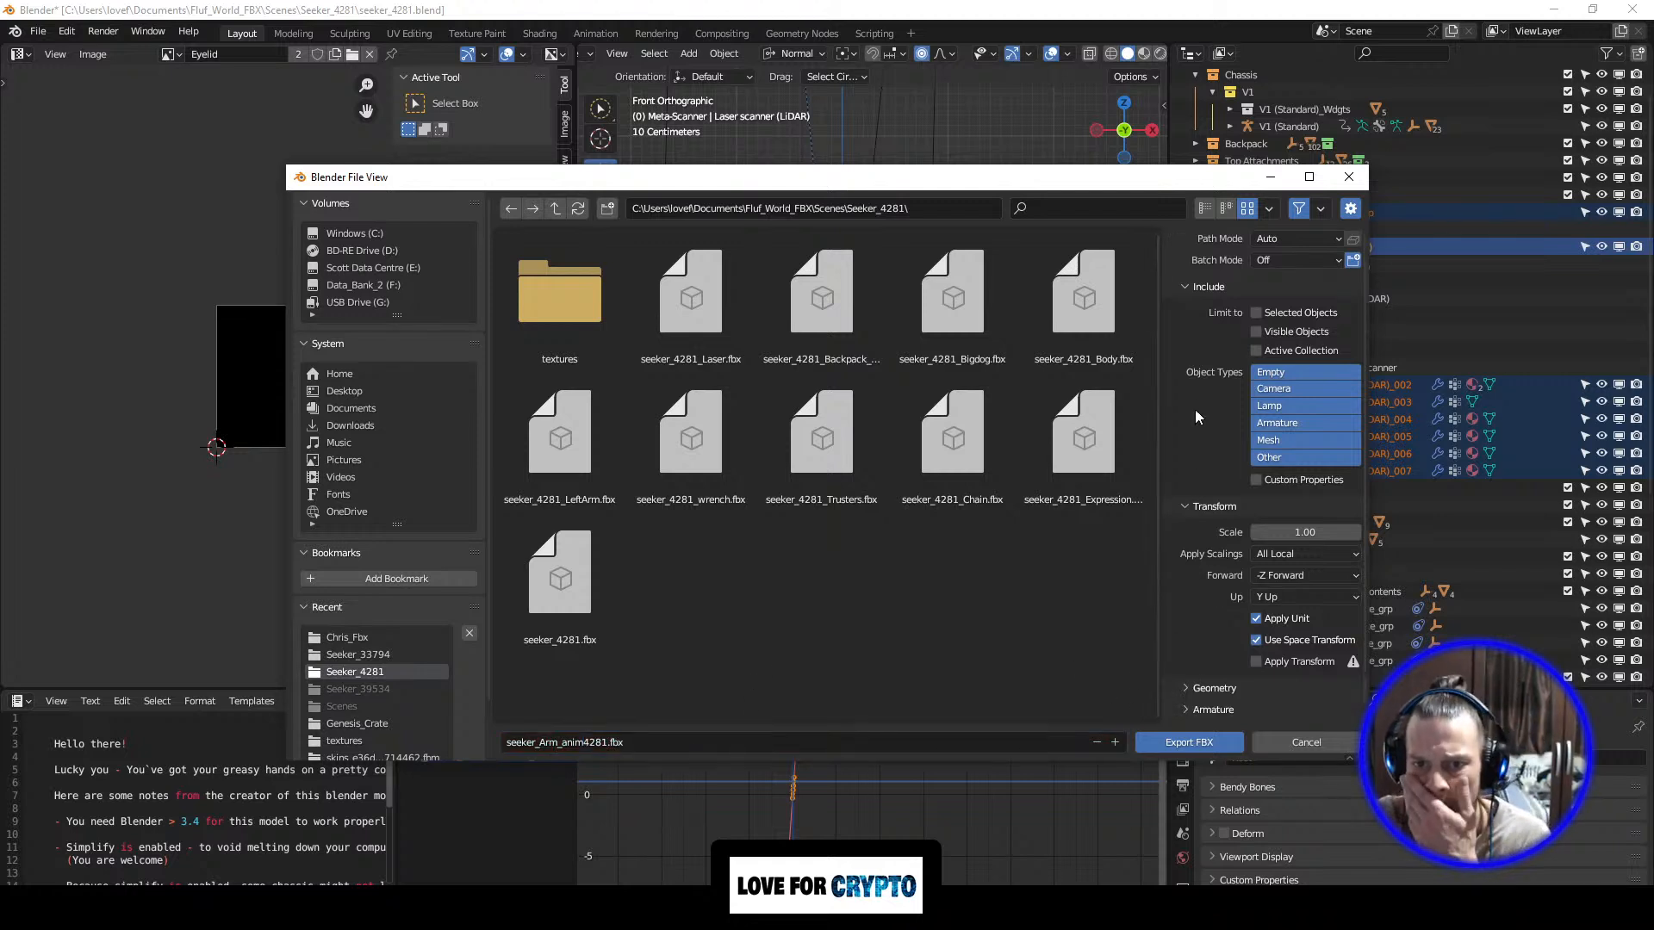
{"action": "left_click", "coordinate": [1263, 422]}
{"action": "left_click", "coordinate": [1275, 441], "text": "shift"}
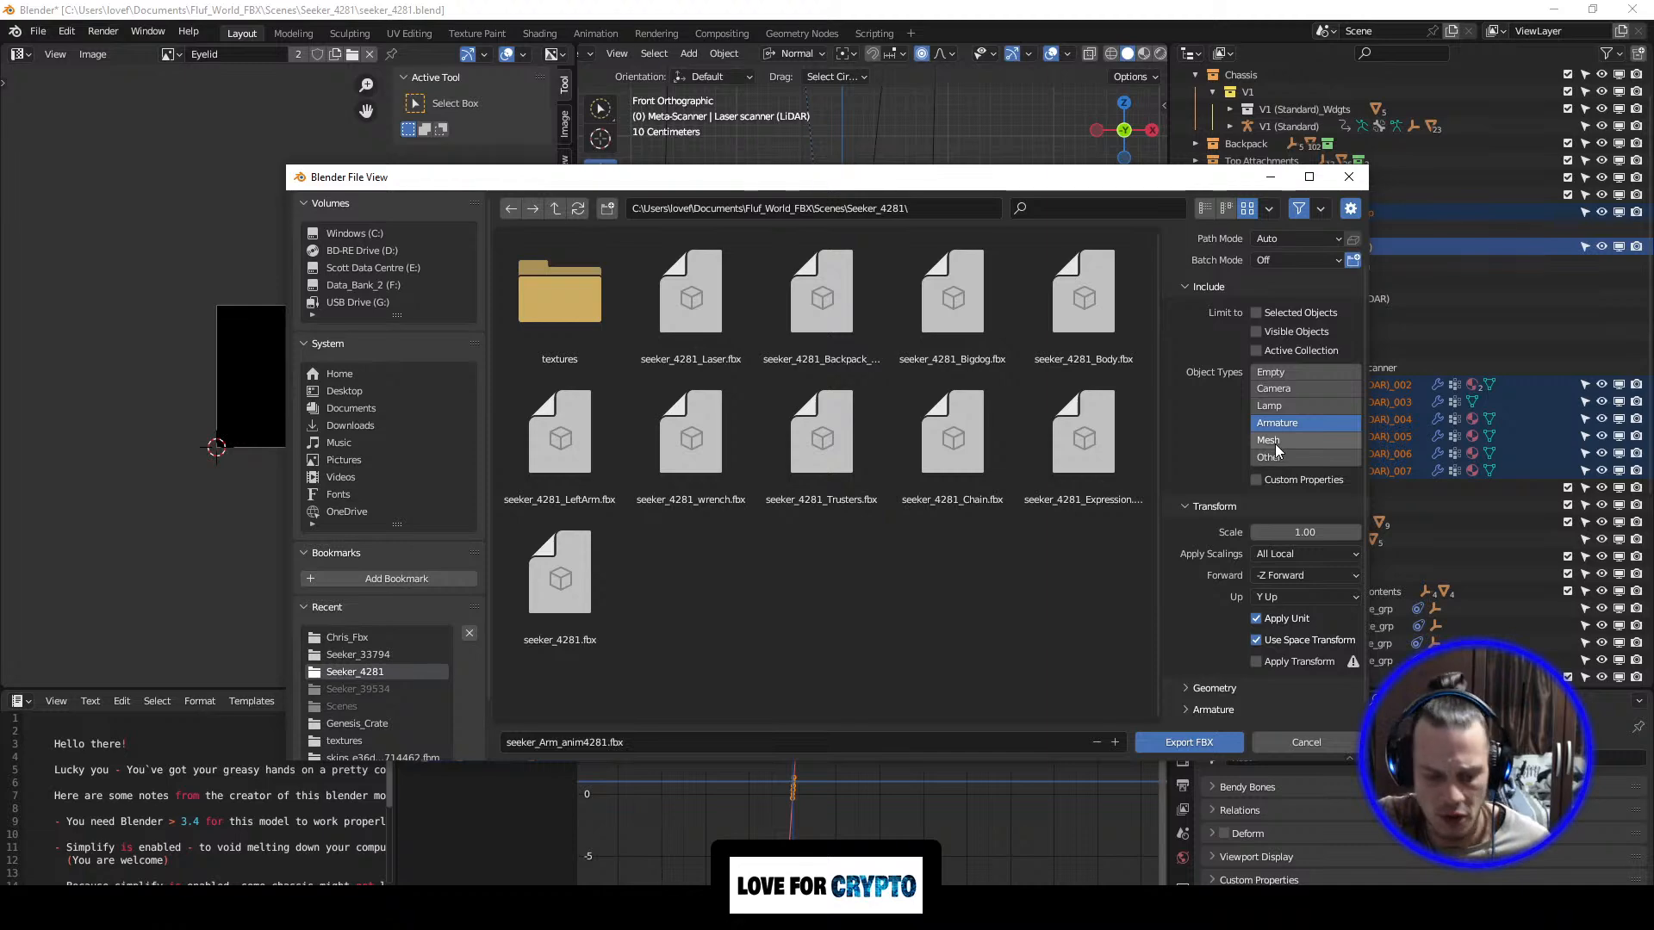
{"action": "left_click", "coordinate": [1258, 312]}
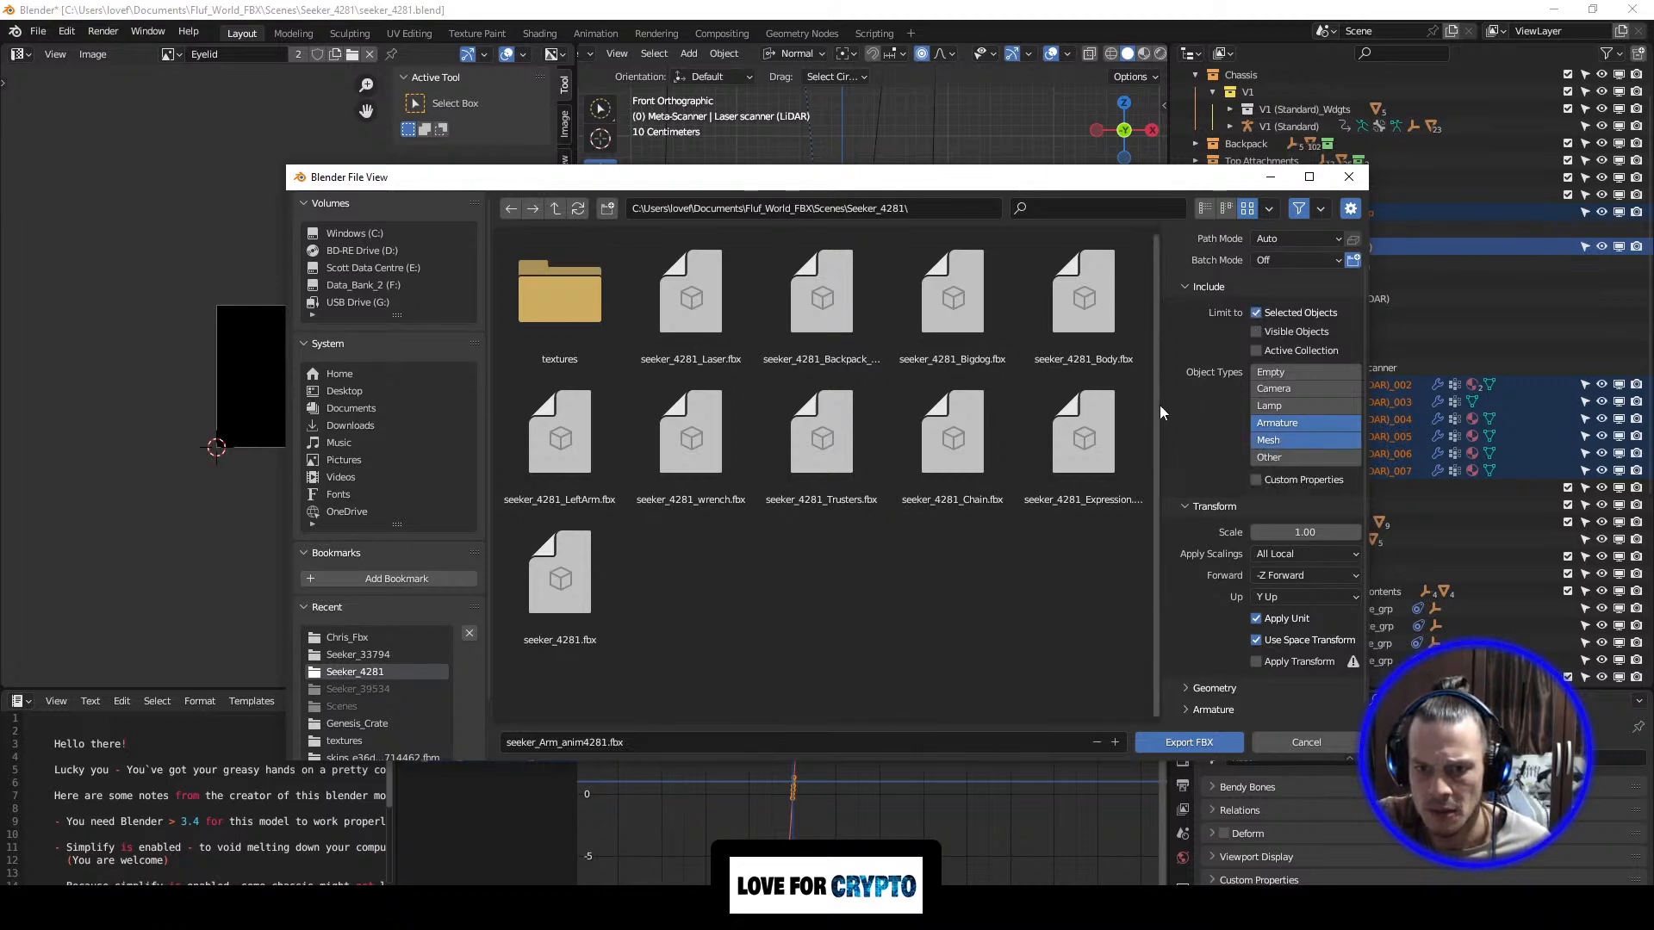
{"action": "left_click_drag", "start_coordinate": [1160, 405], "coordinate": [920, 409]}
{"action": "scroll", "coordinate": [979, 541], "scroll_direction": "down", "scroll_amount": 1}
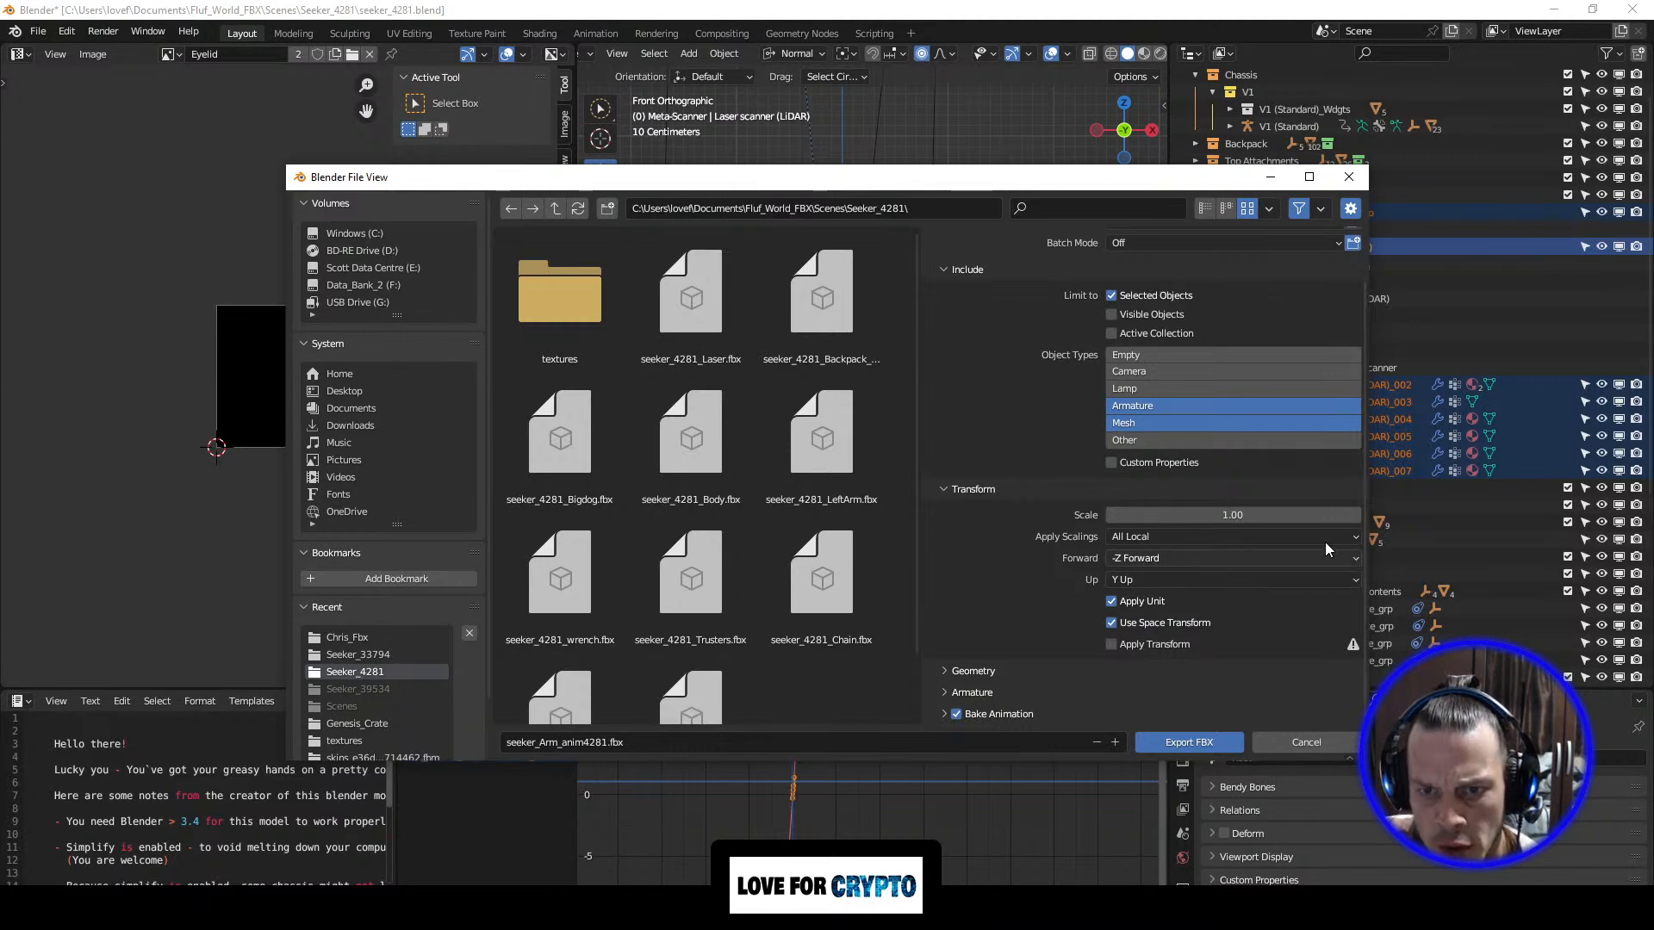
{"action": "left_click_drag", "start_coordinate": [1025, 177], "coordinate": [938, 713]}
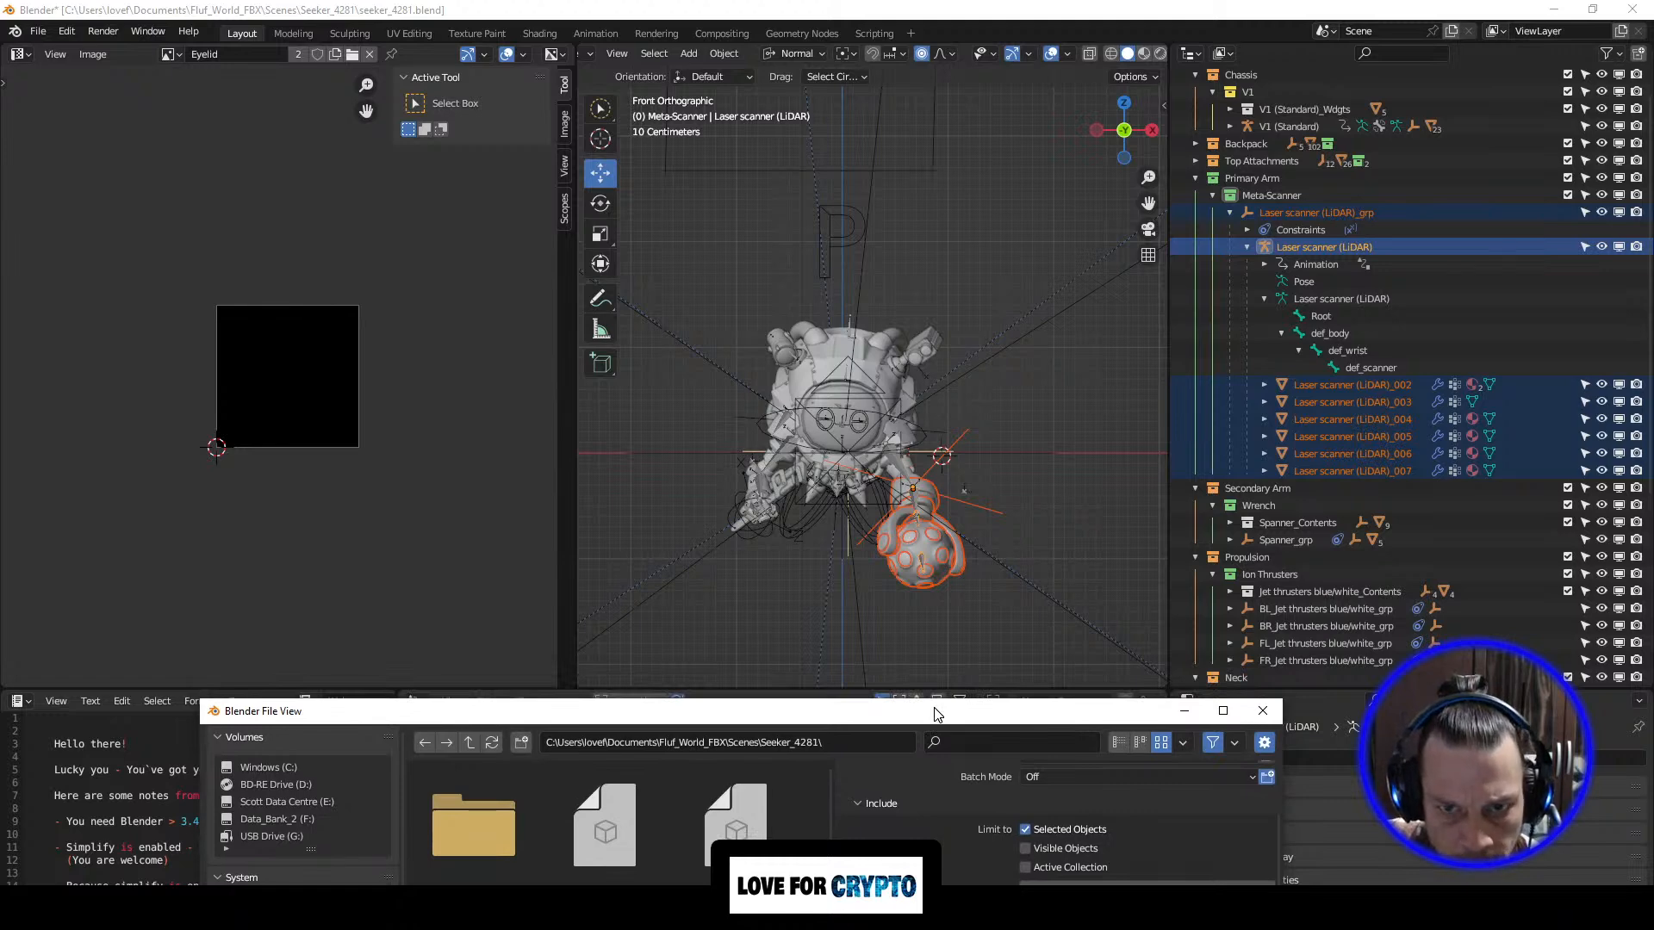
{"action": "left_click_drag", "start_coordinate": [937, 714], "coordinate": [976, 658]}
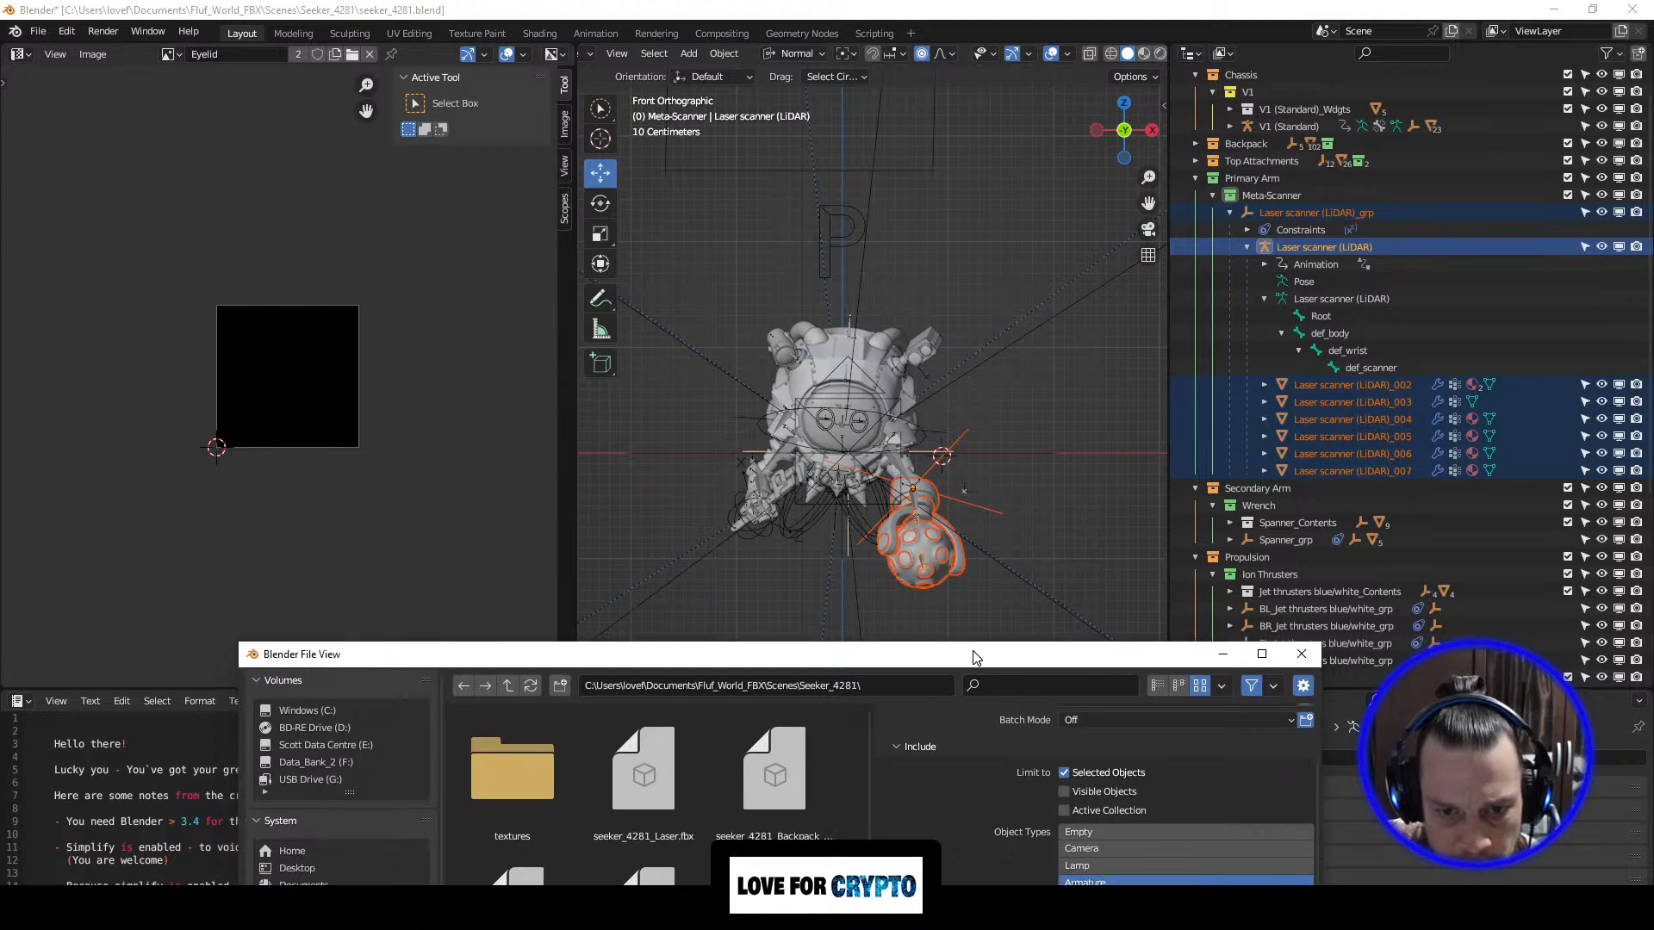
{"action": "left_click_drag", "start_coordinate": [976, 658], "coordinate": [789, 128]}
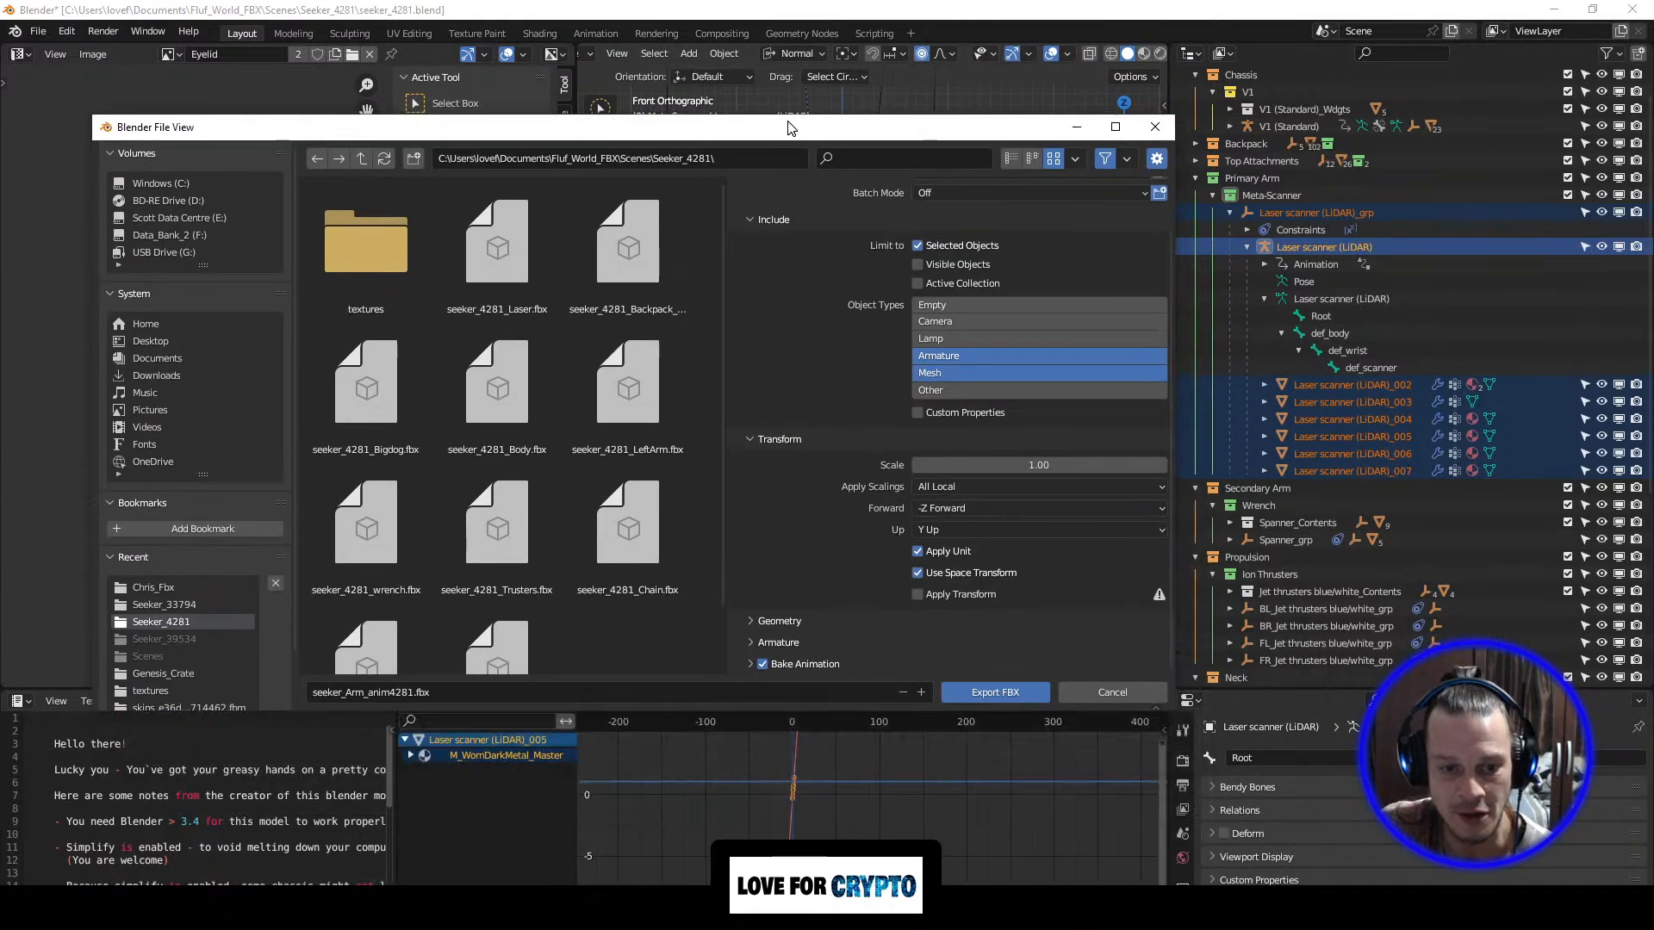
{"action": "left_click", "coordinate": [1113, 693]}
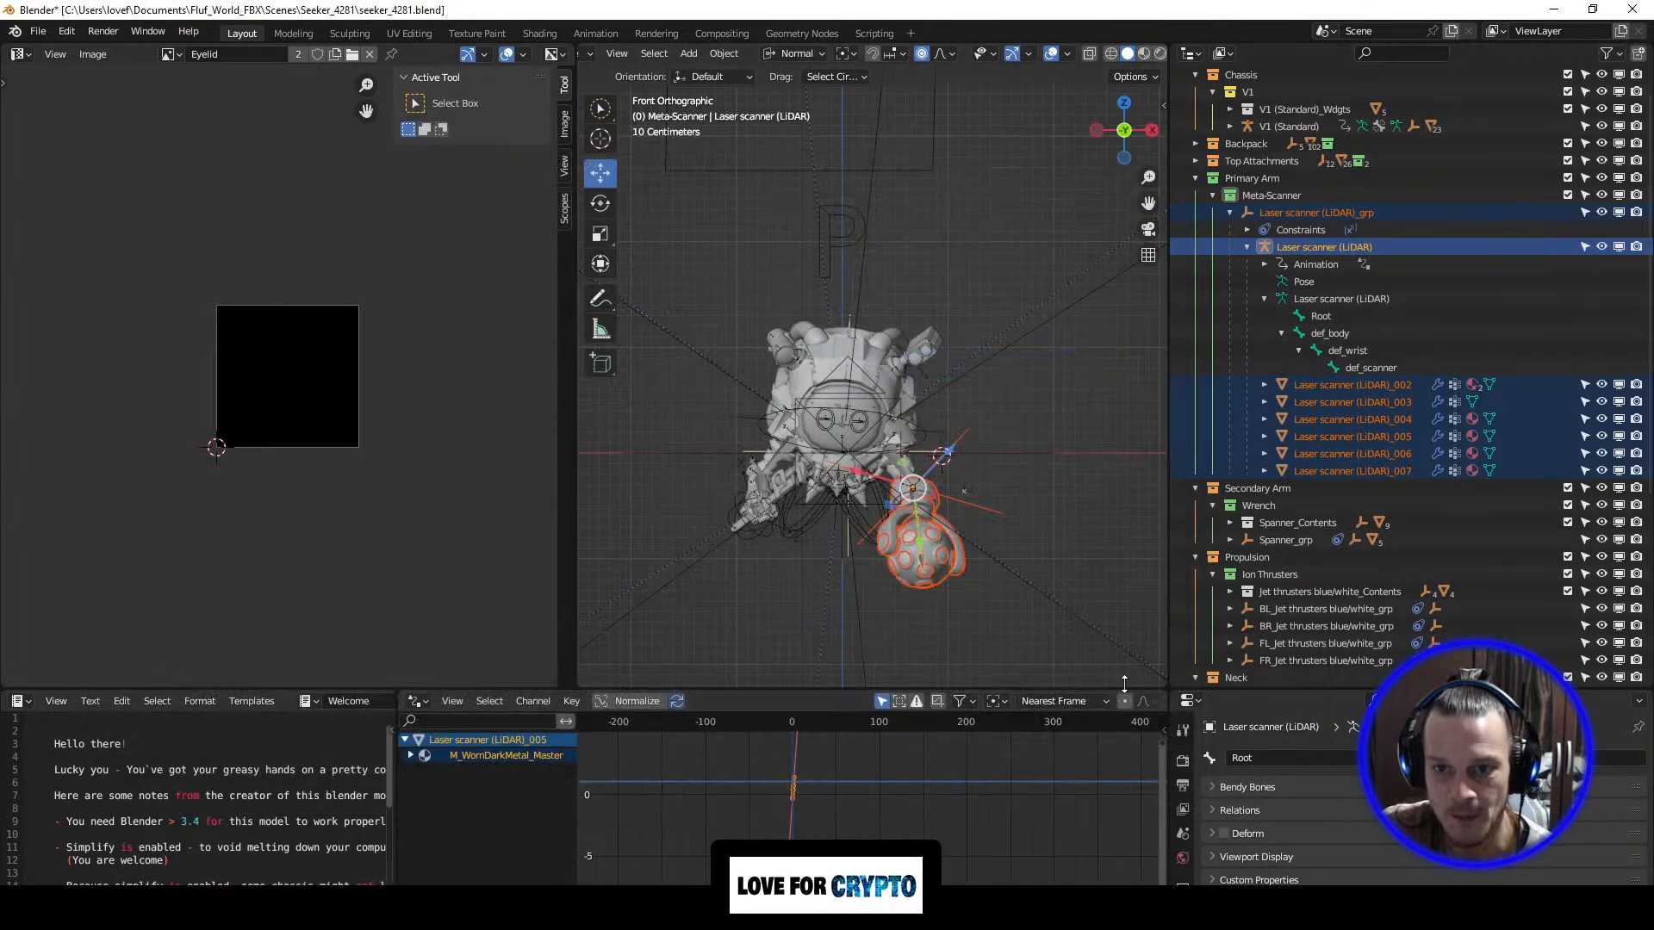
Step: Select only the Animation data of the Laser scanner (LiDAR) armature and start an FBX export
{"action": "left_click", "coordinate": [1315, 264]}
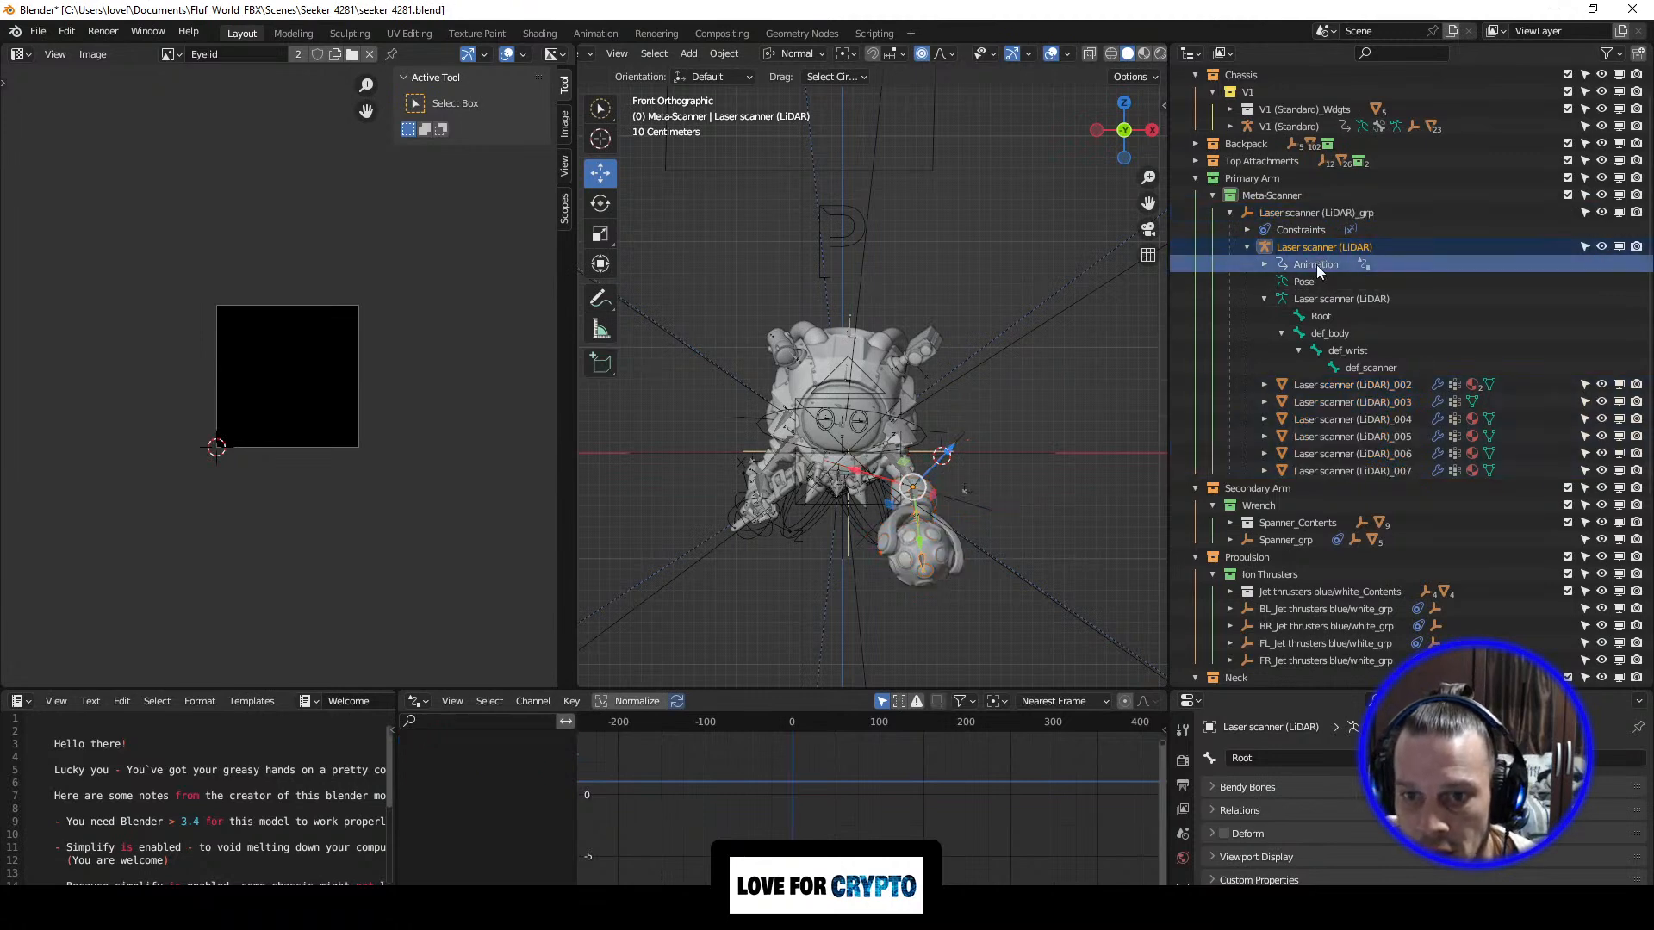
{"action": "right_click", "coordinate": [1316, 265]}
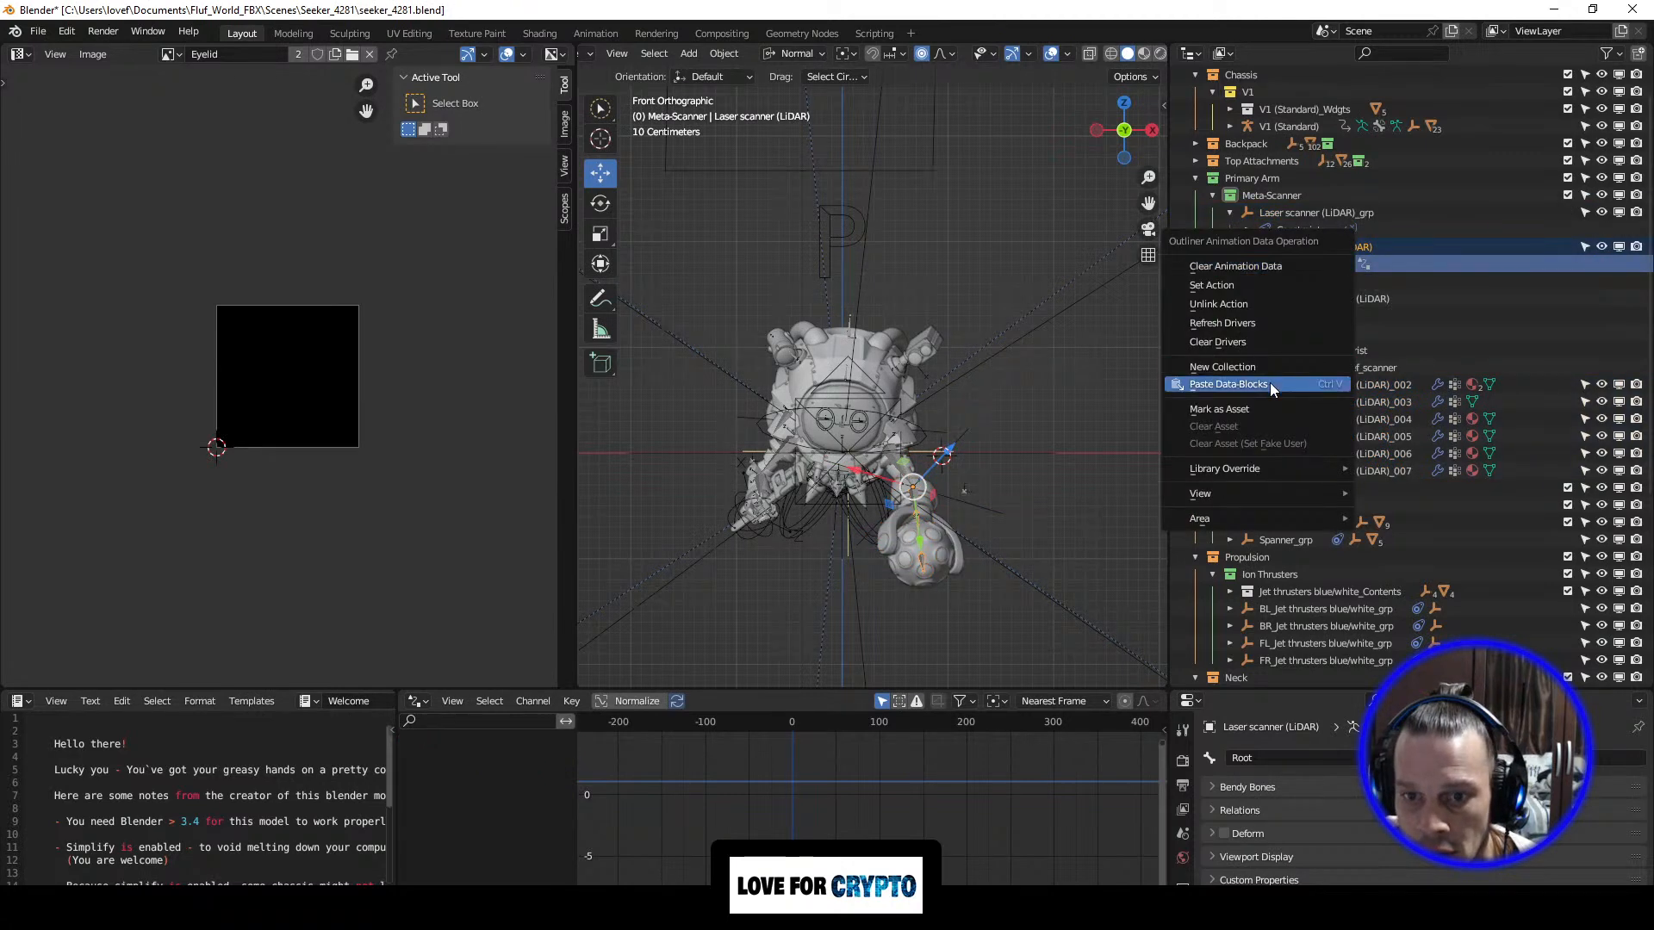
{"action": "left_click", "coordinate": [1377, 269]}
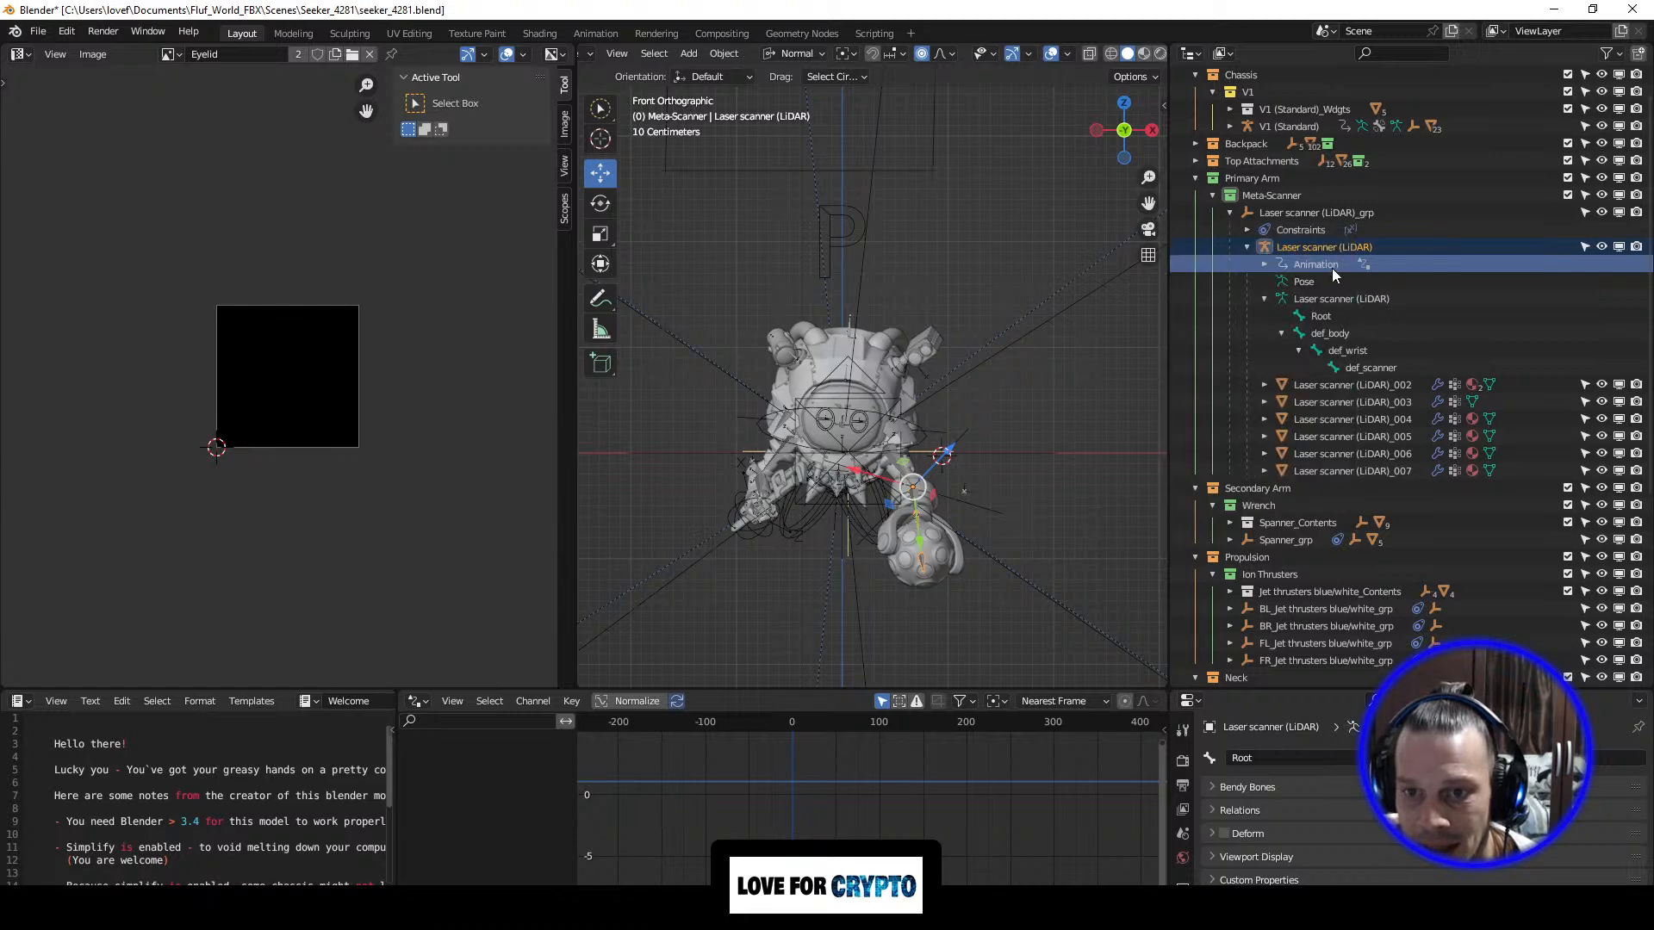
{"action": "left_click", "coordinate": [38, 32]}
{"action": "mouse_move", "coordinate": [129, 281]}
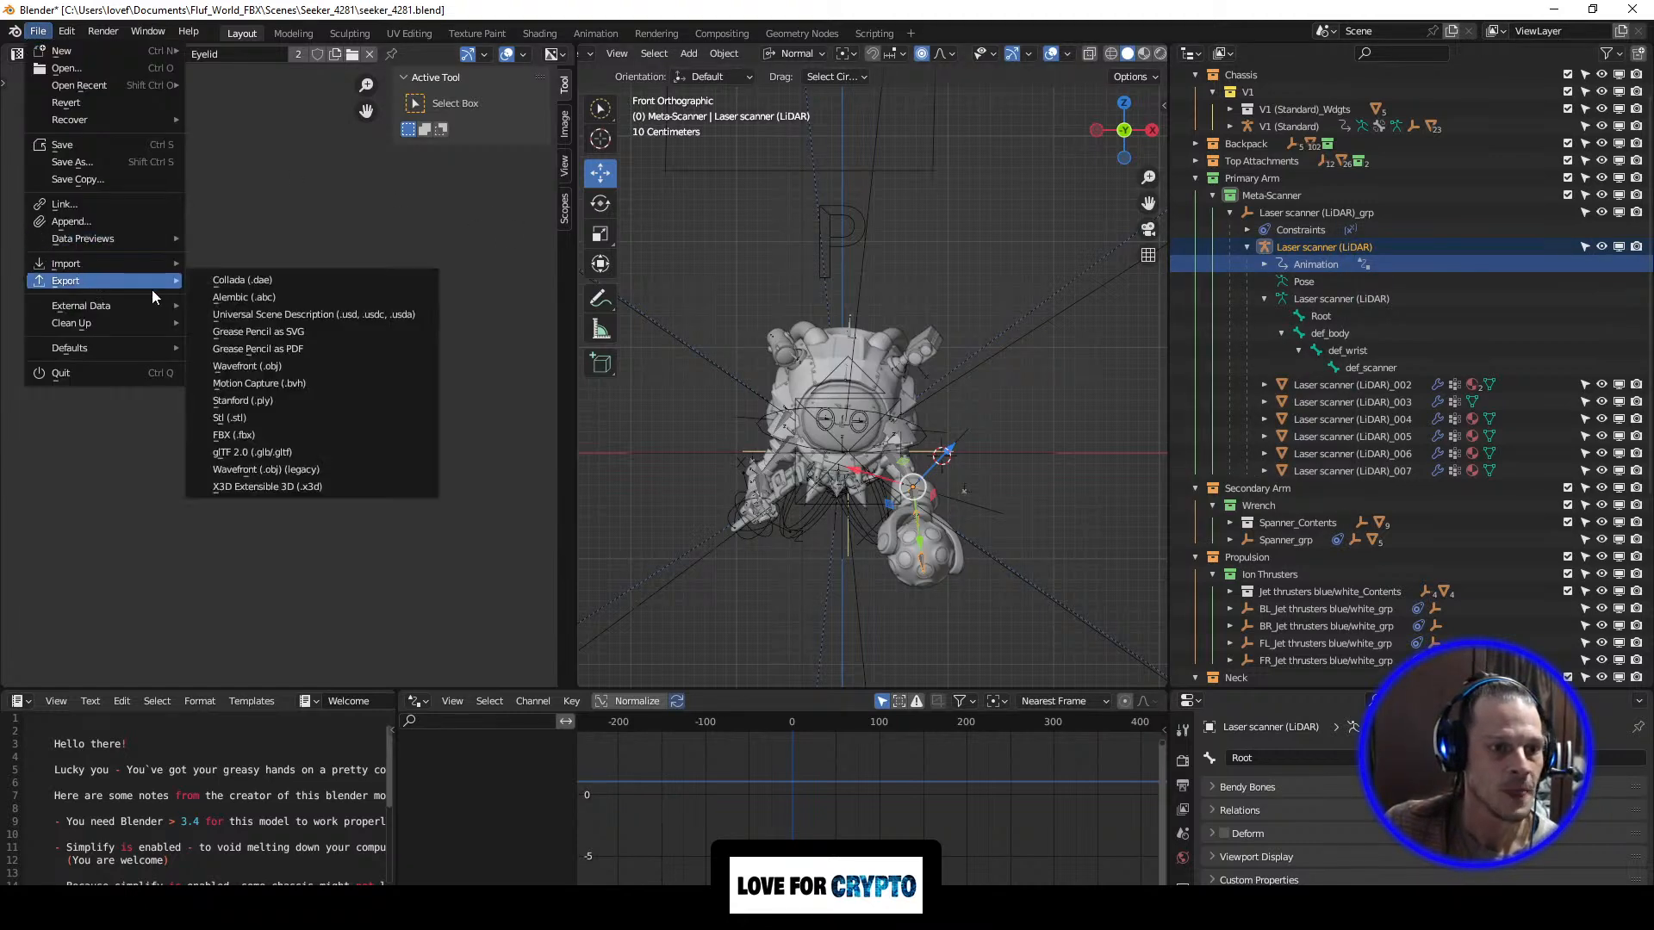
{"action": "left_click", "coordinate": [286, 434]}
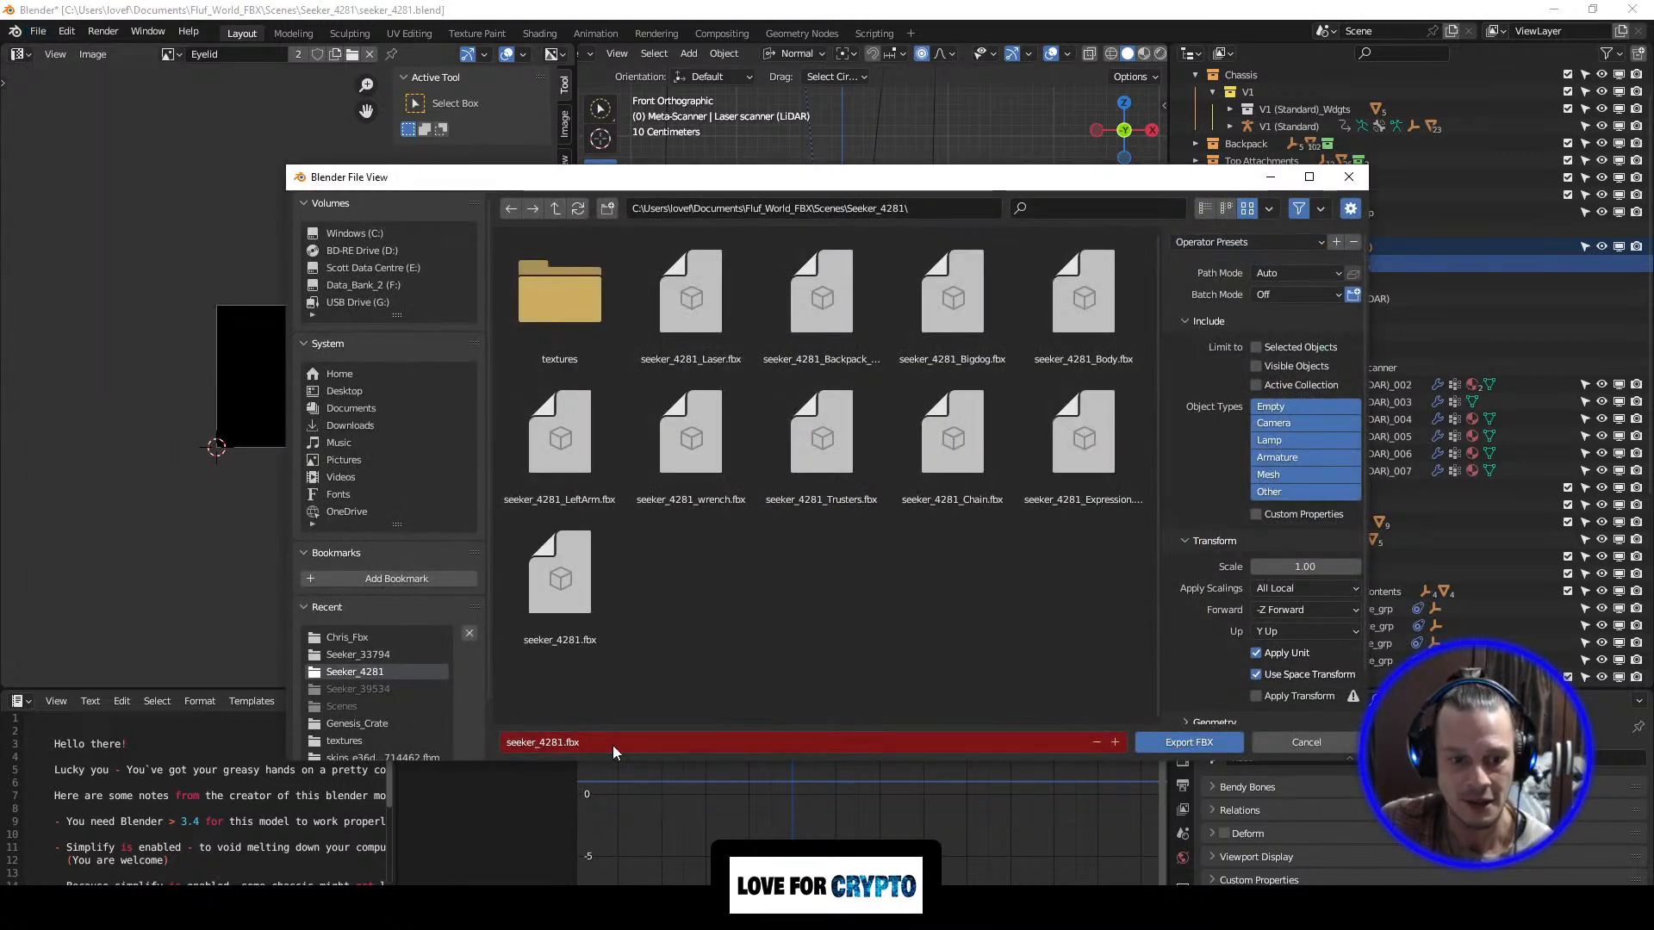
Step: Name the export file seeker_Arm_anim4281.fbx in the Seeker_4281 folder
{"action": "left_click", "coordinate": [538, 746]}
{"action": "left_click", "coordinate": [539, 746]}
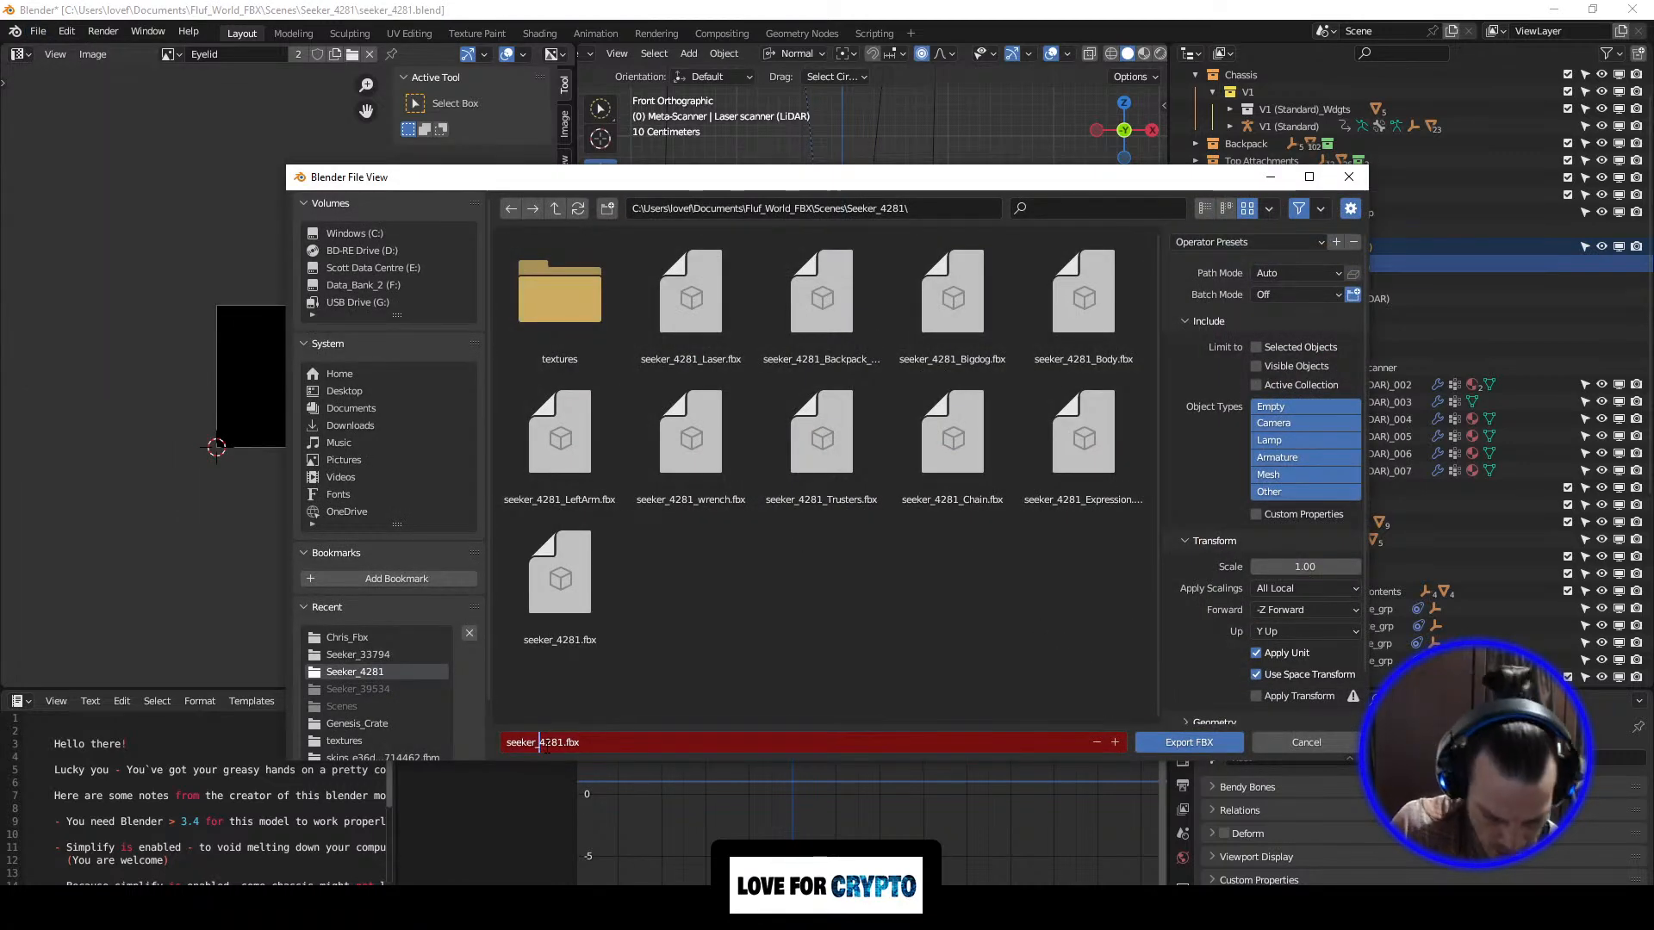
{"action": "type", "text": "Arm"}
{"action": "type", "text": "_ar"}
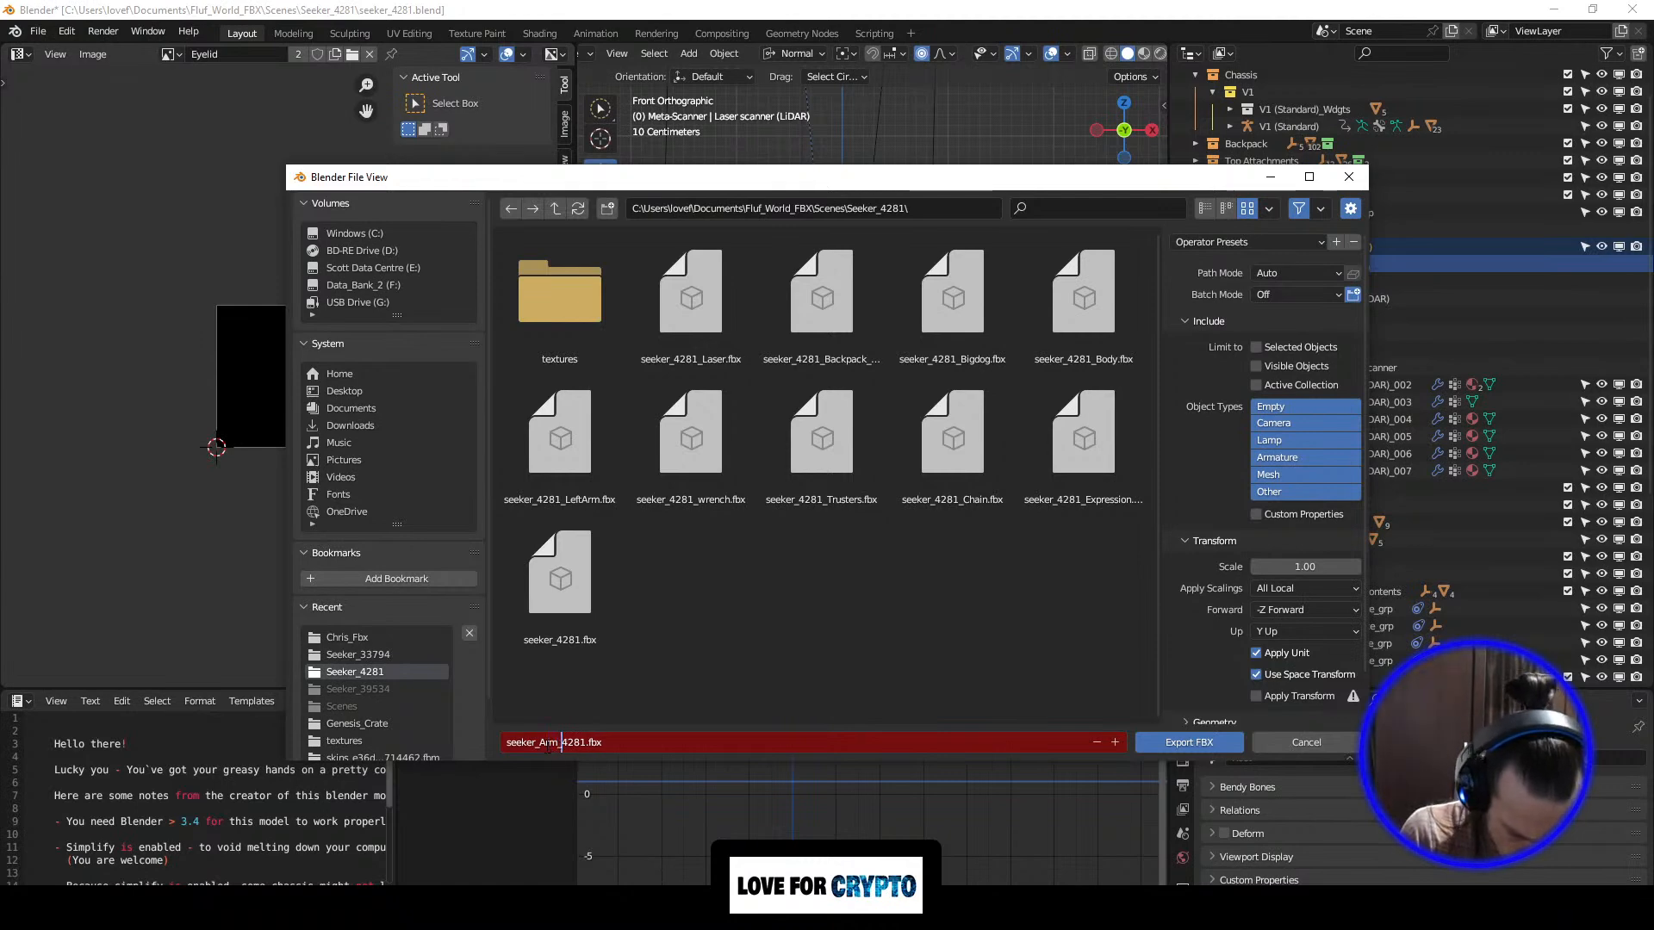
{"action": "type", "text": "im"}
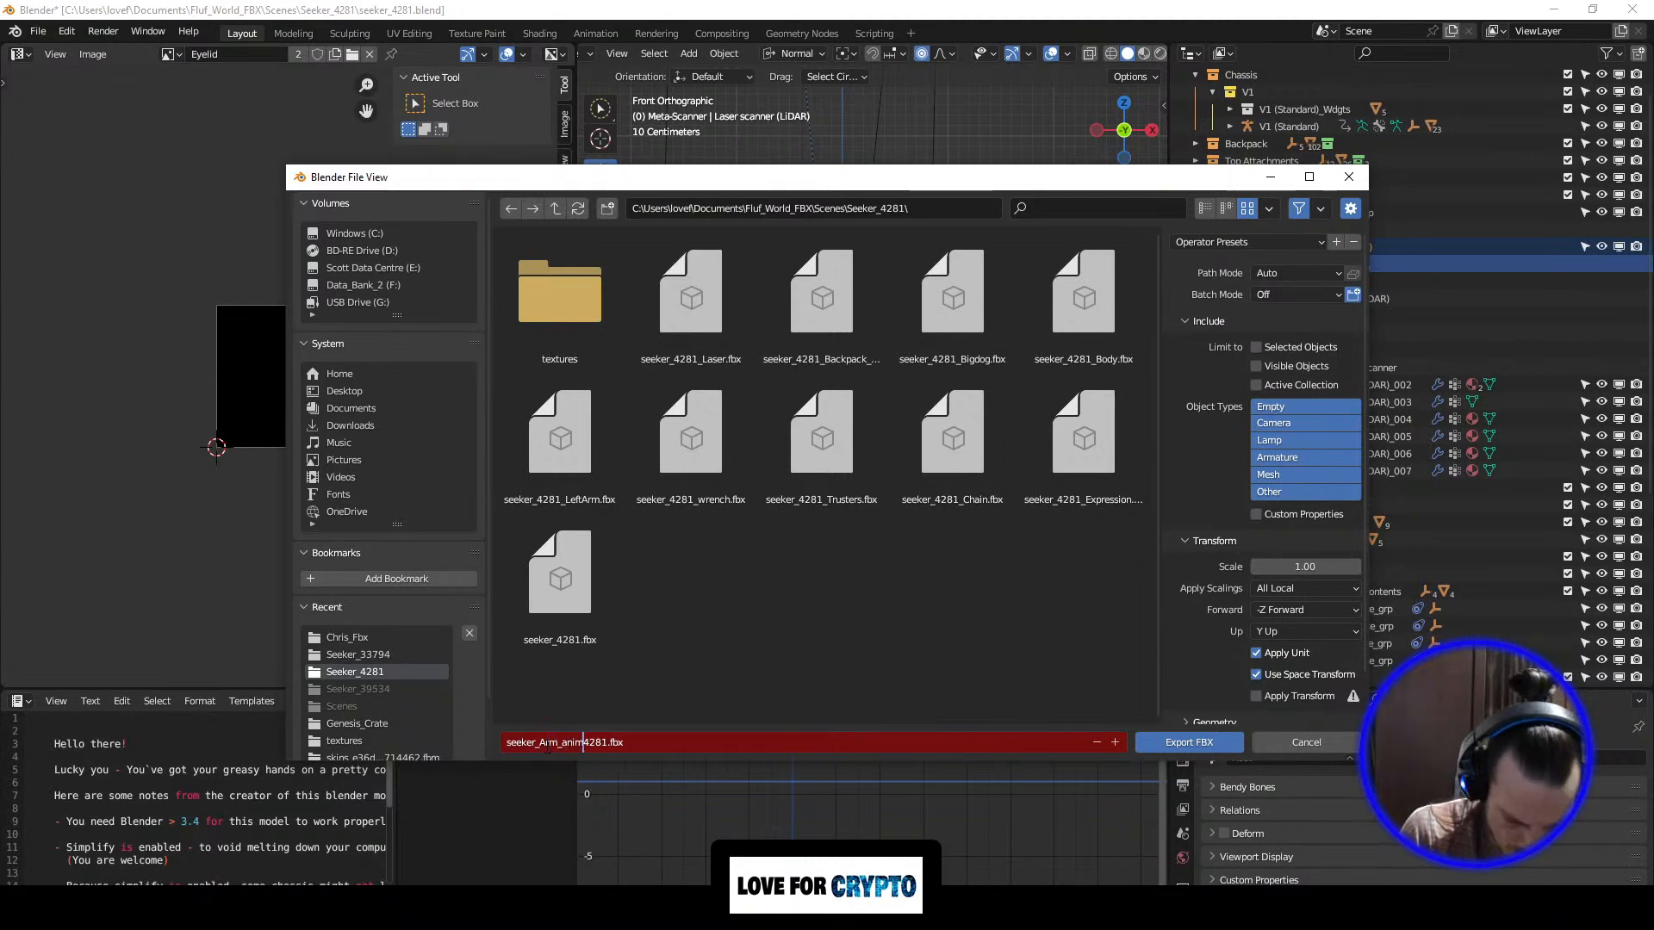
{"action": "left_click", "coordinate": [968, 664]}
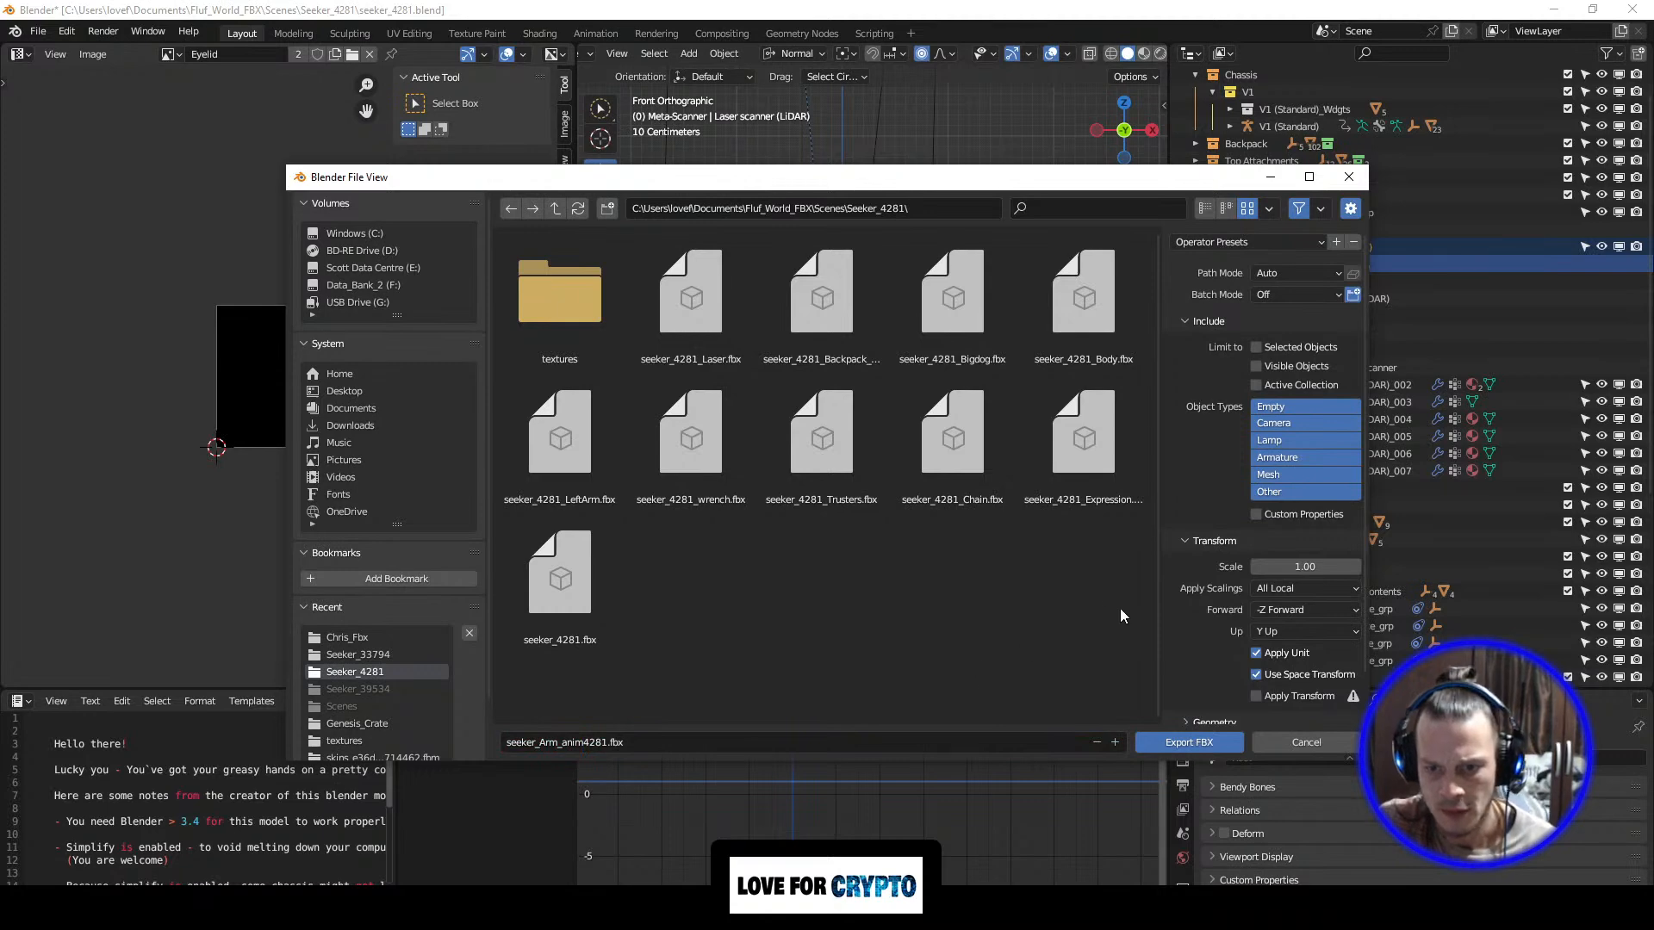
Step: Widen the export options and limit the FBX export to selected objects of the Armature, Mesh and Other types
{"action": "left_click_drag", "start_coordinate": [1158, 586], "coordinate": [874, 572]}
{"action": "left_click", "coordinate": [1125, 458]}
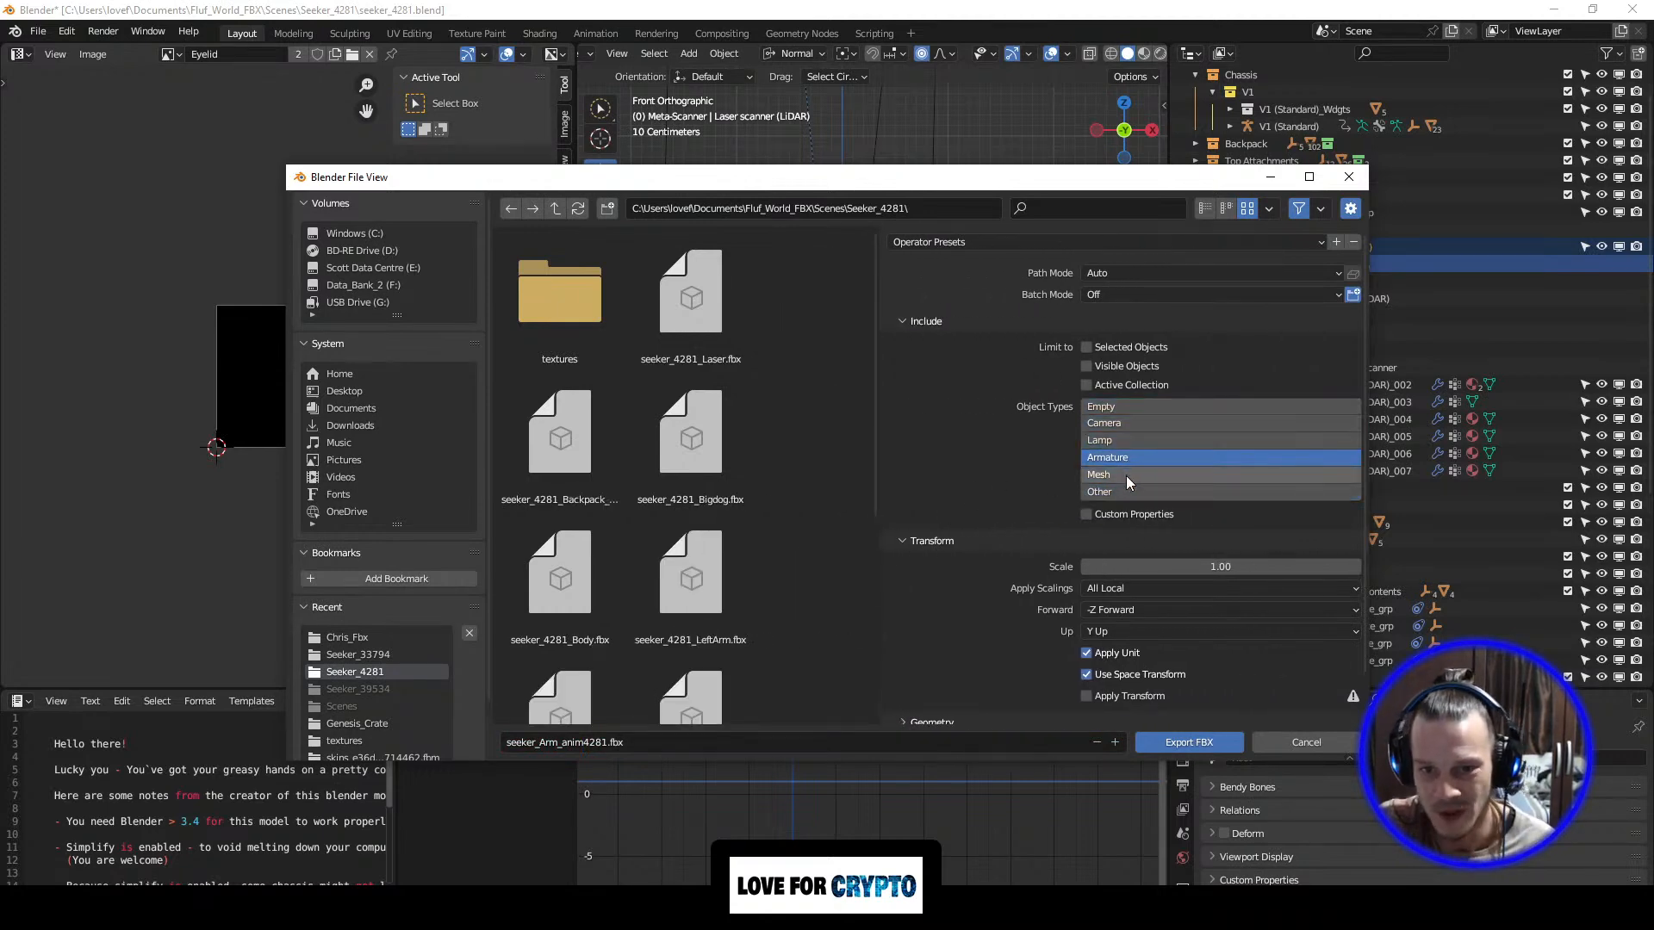
{"action": "left_click", "coordinate": [1125, 476], "text": "shift"}
{"action": "left_click", "coordinate": [1125, 488], "text": "shift"}
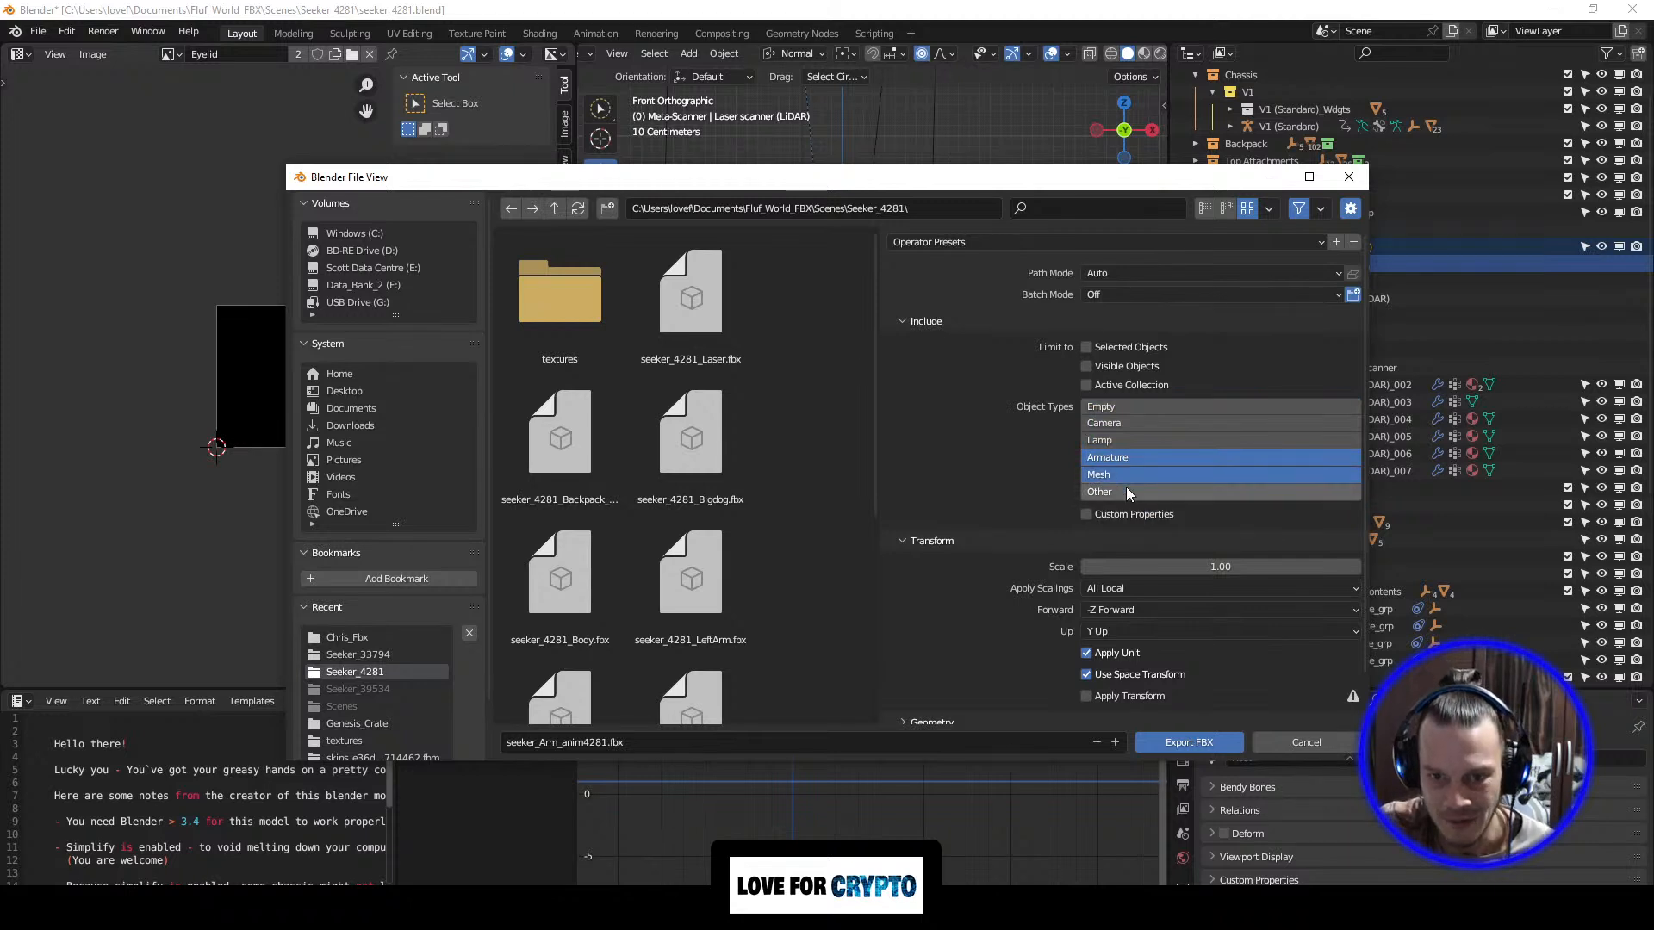
{"action": "left_click", "coordinate": [1087, 347]}
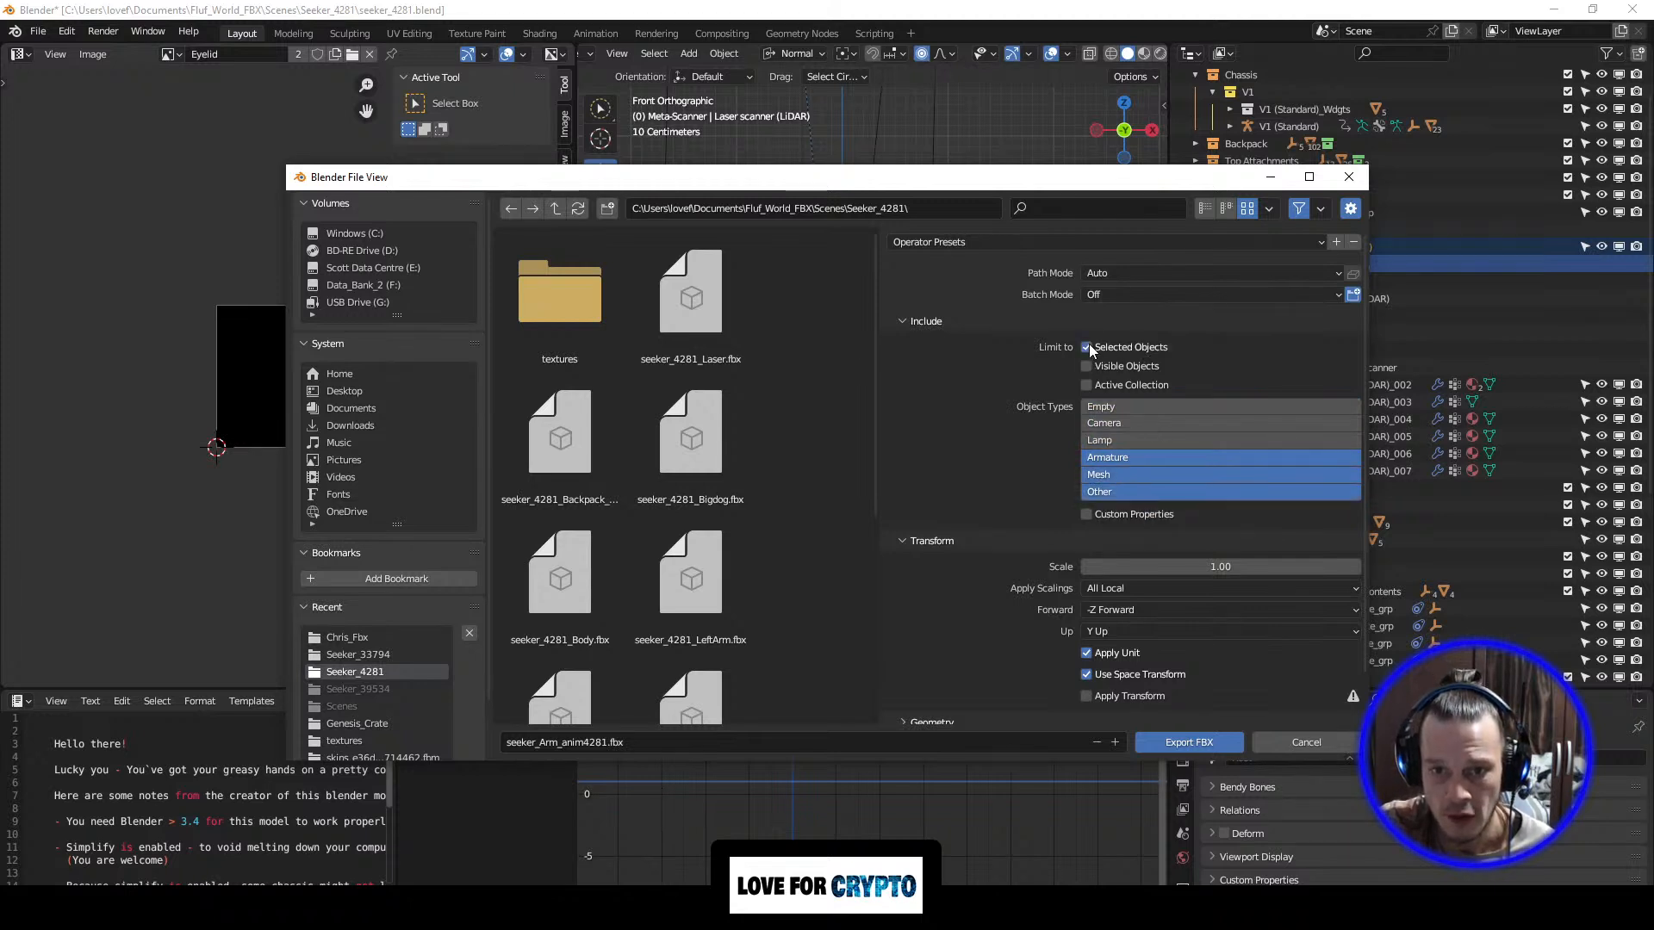
{"action": "scroll", "coordinate": [943, 524], "scroll_direction": "down", "scroll_amount": 2}
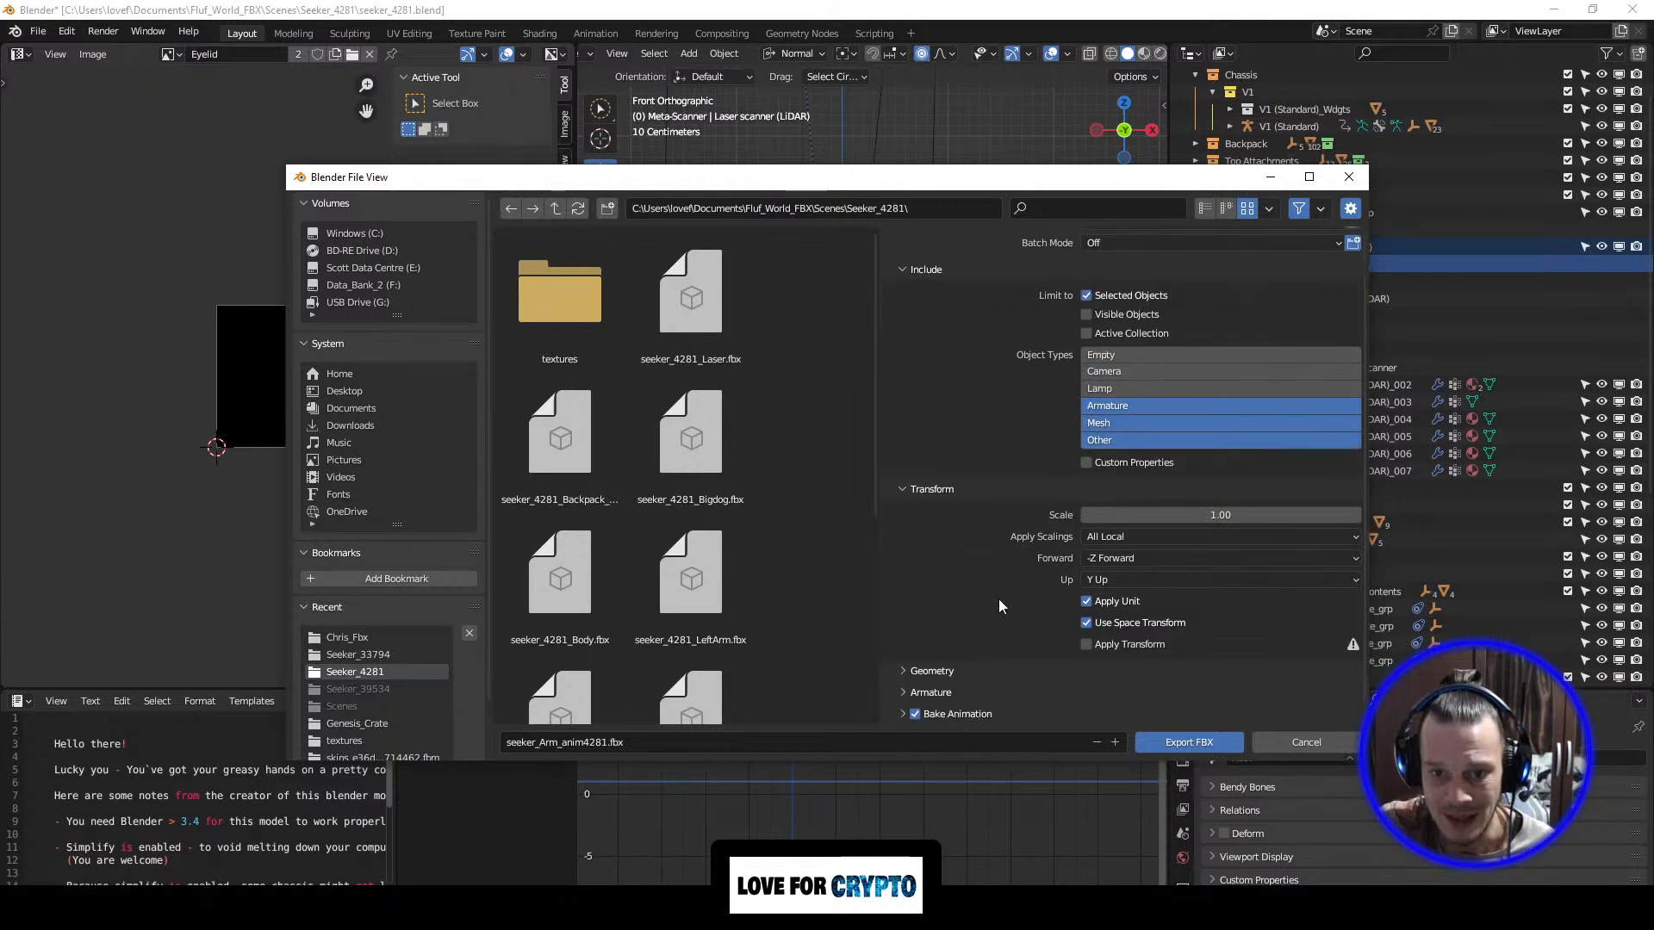
Step: Set the FBX export axes to -Y Forward and Z Up, and enable Apply Transform
{"action": "left_click", "coordinate": [1356, 562]}
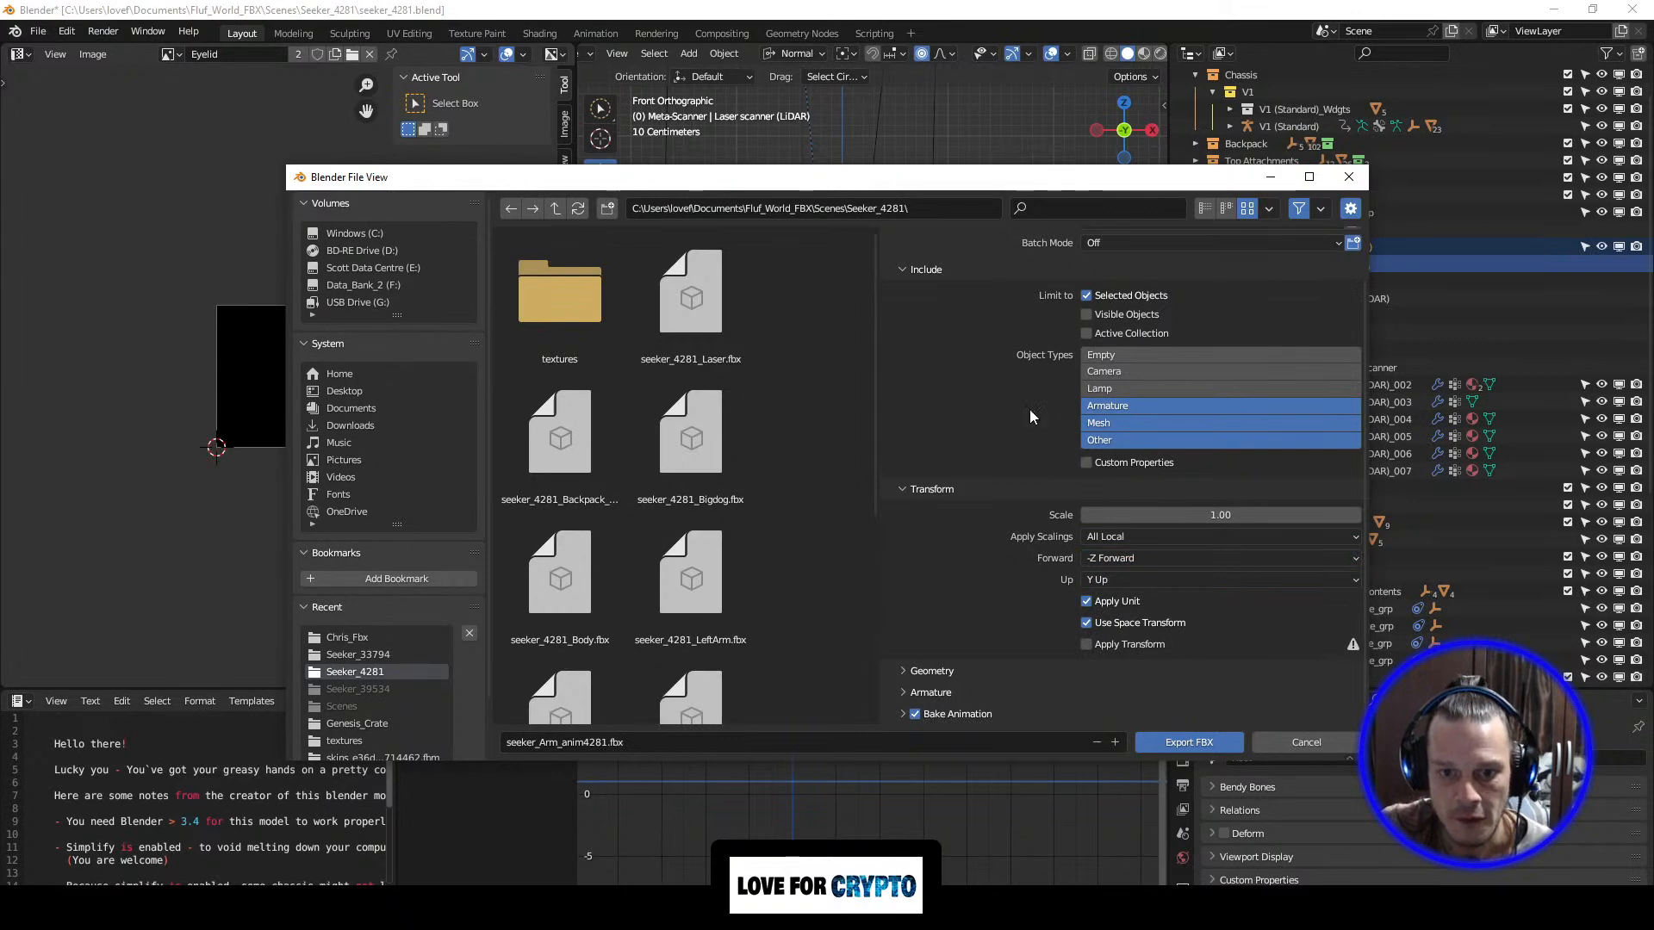
{"action": "left_click", "coordinate": [1284, 559]}
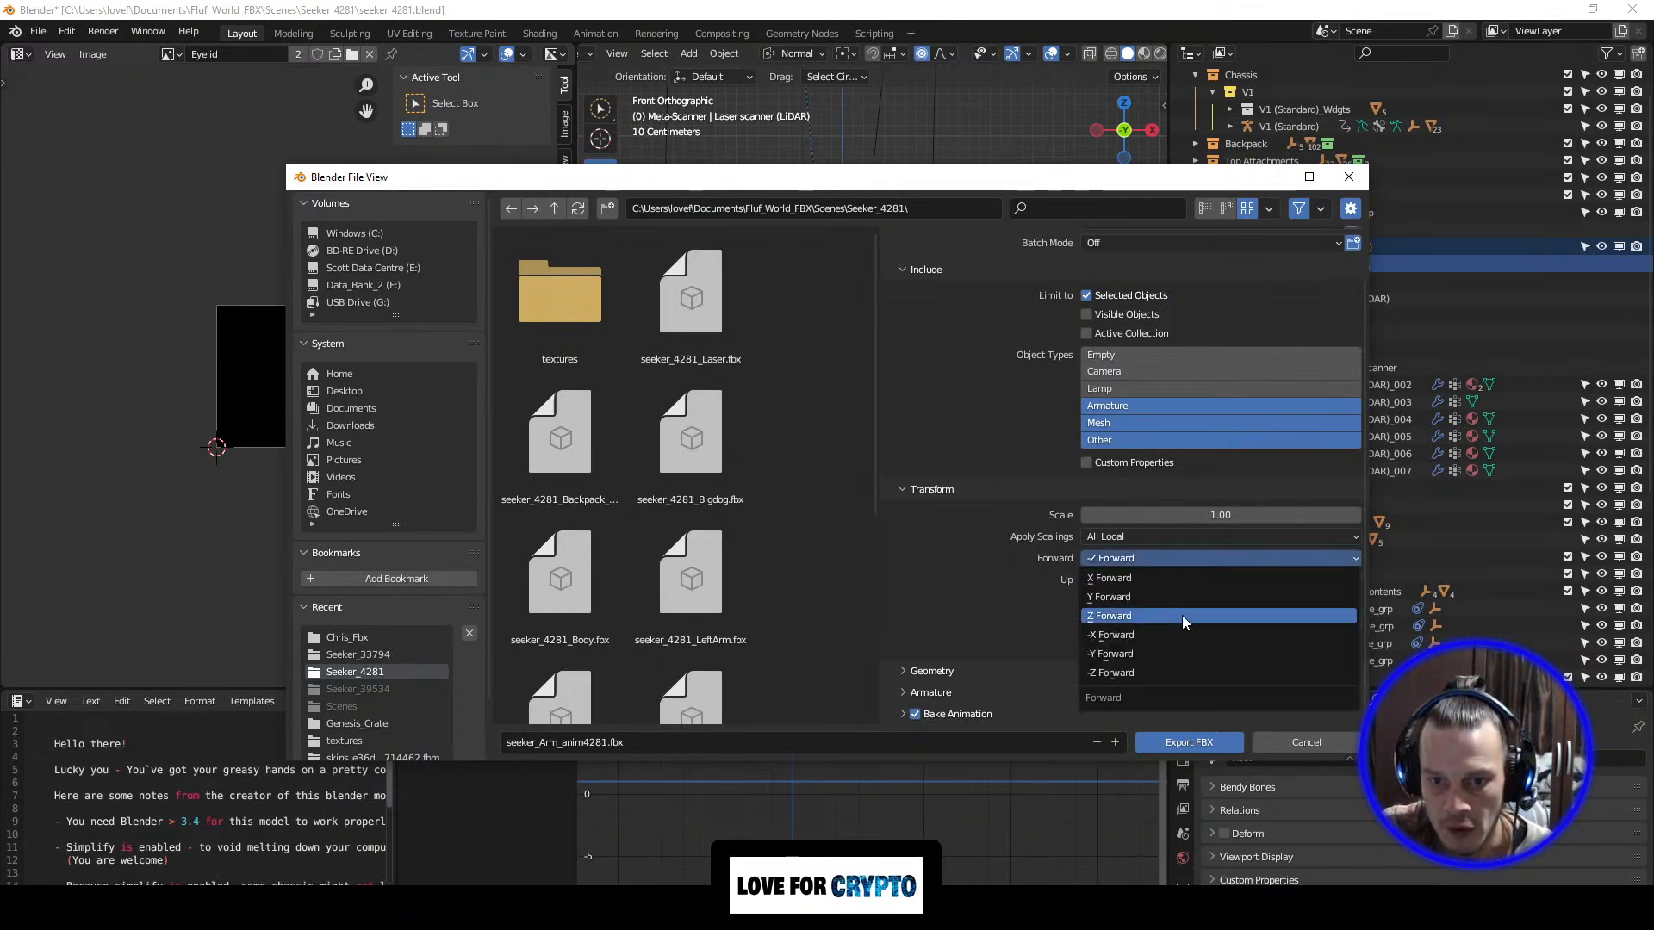
{"action": "left_click", "coordinate": [1120, 652]}
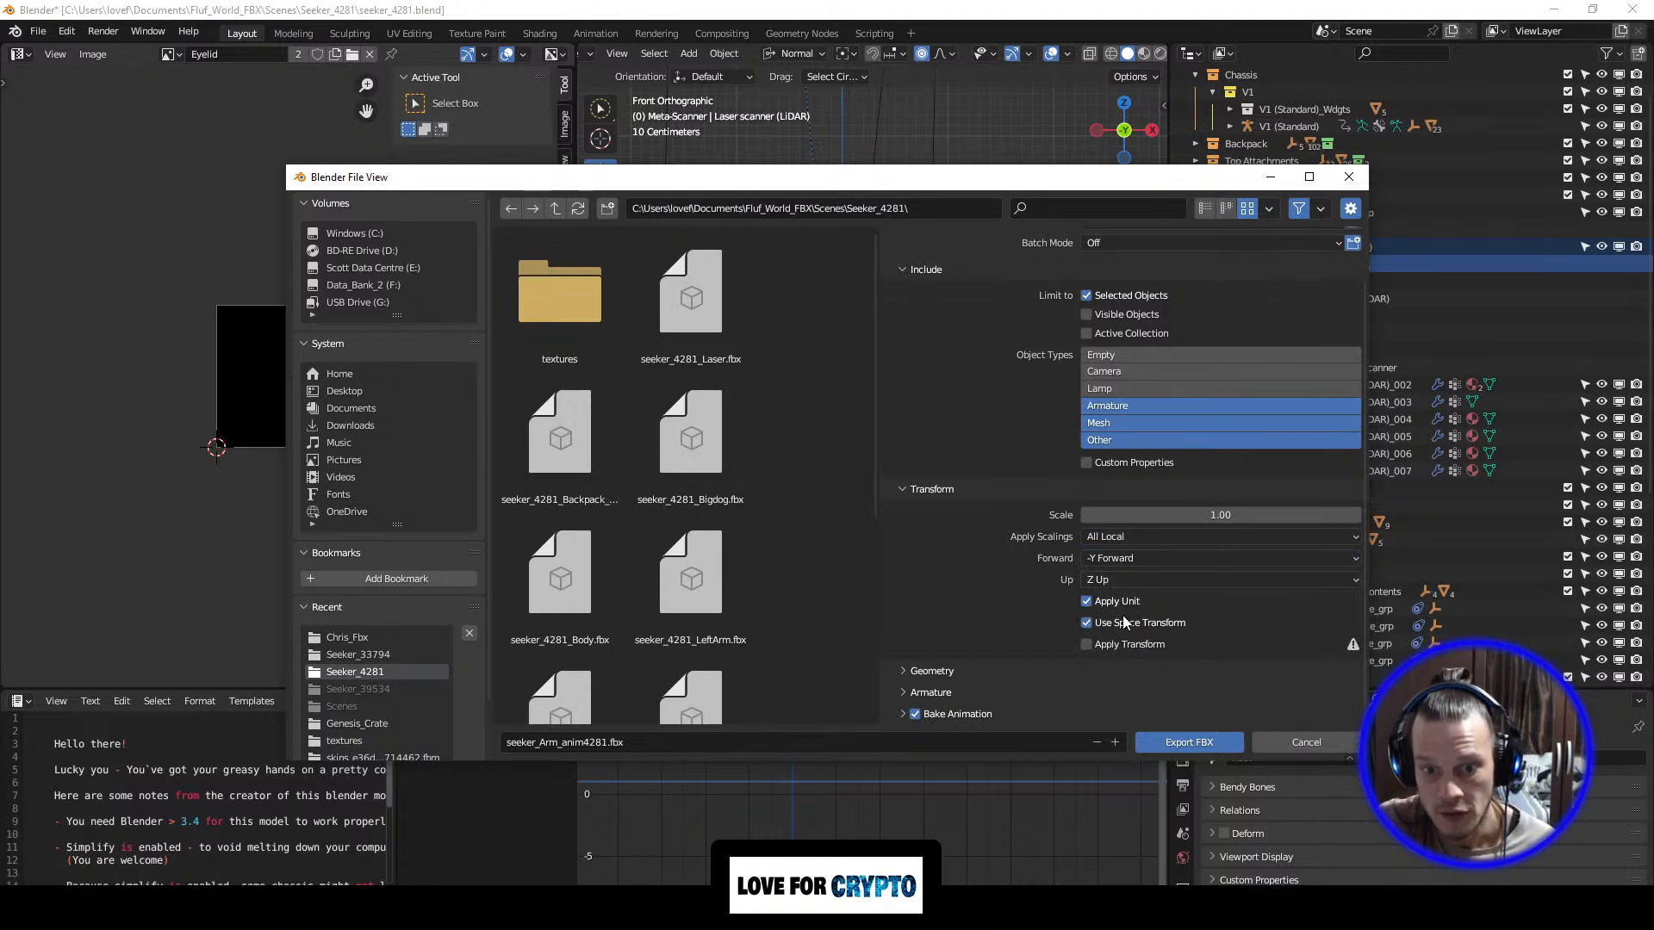
{"action": "left_click", "coordinate": [1088, 645]}
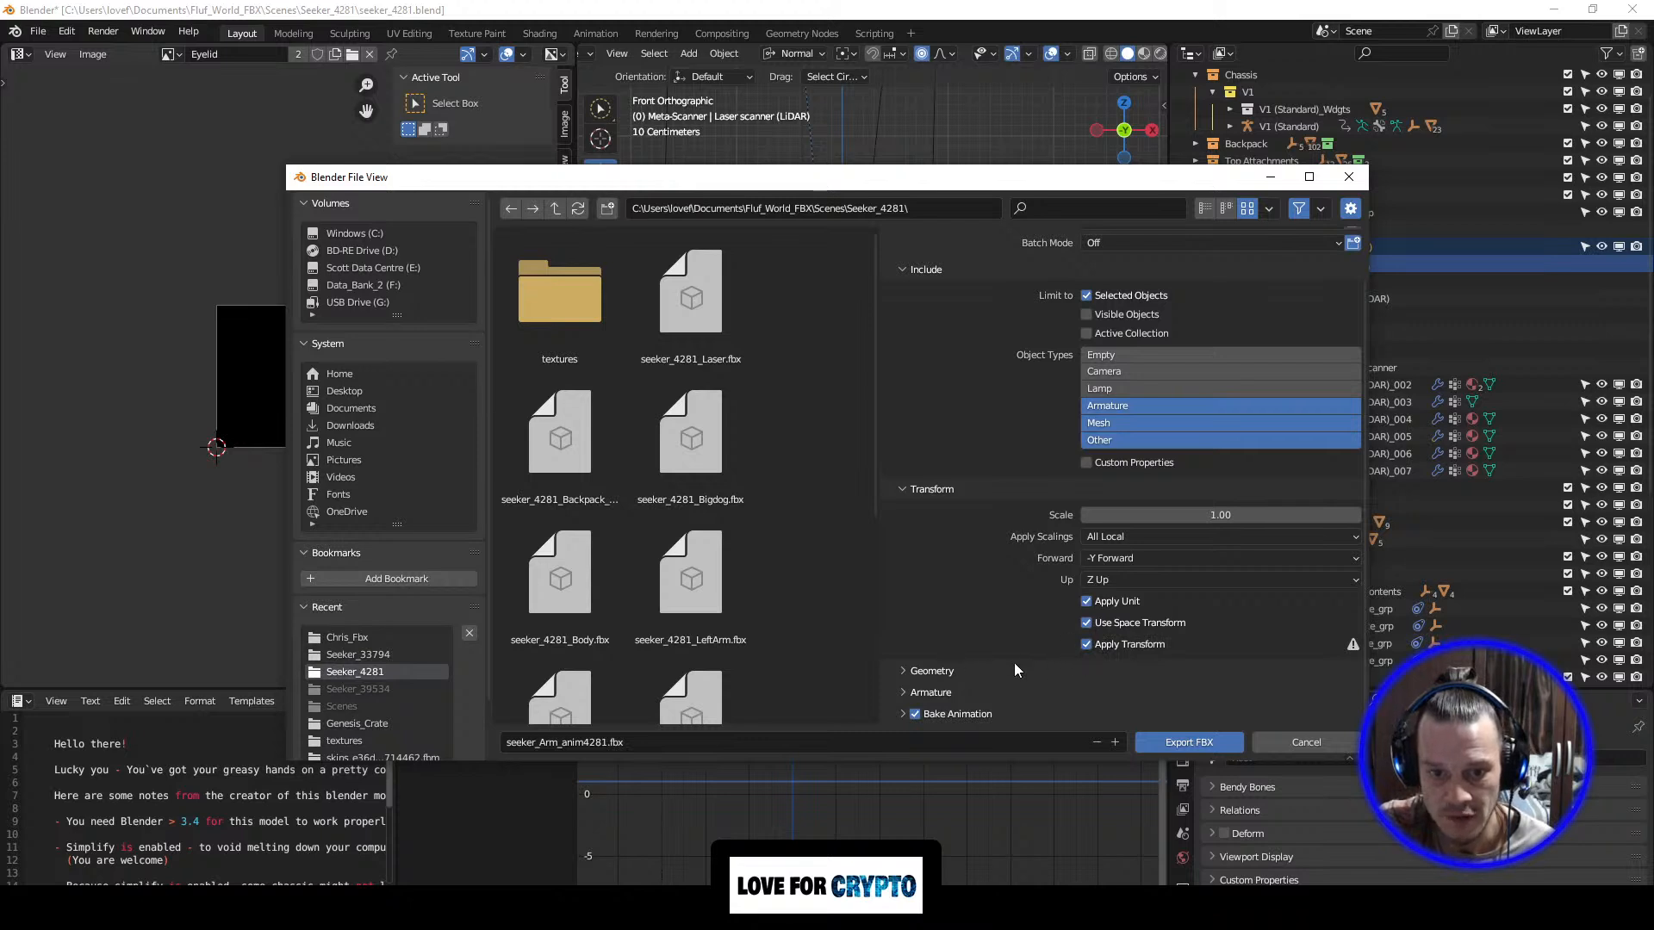
Step: Enable Only Deform Bones, turn off Add Leaf Bones and NLA Strips, and export the FBX
{"action": "left_click", "coordinate": [901, 672]}
{"action": "scroll", "coordinate": [902, 673], "scroll_direction": "down", "scroll_amount": 4}
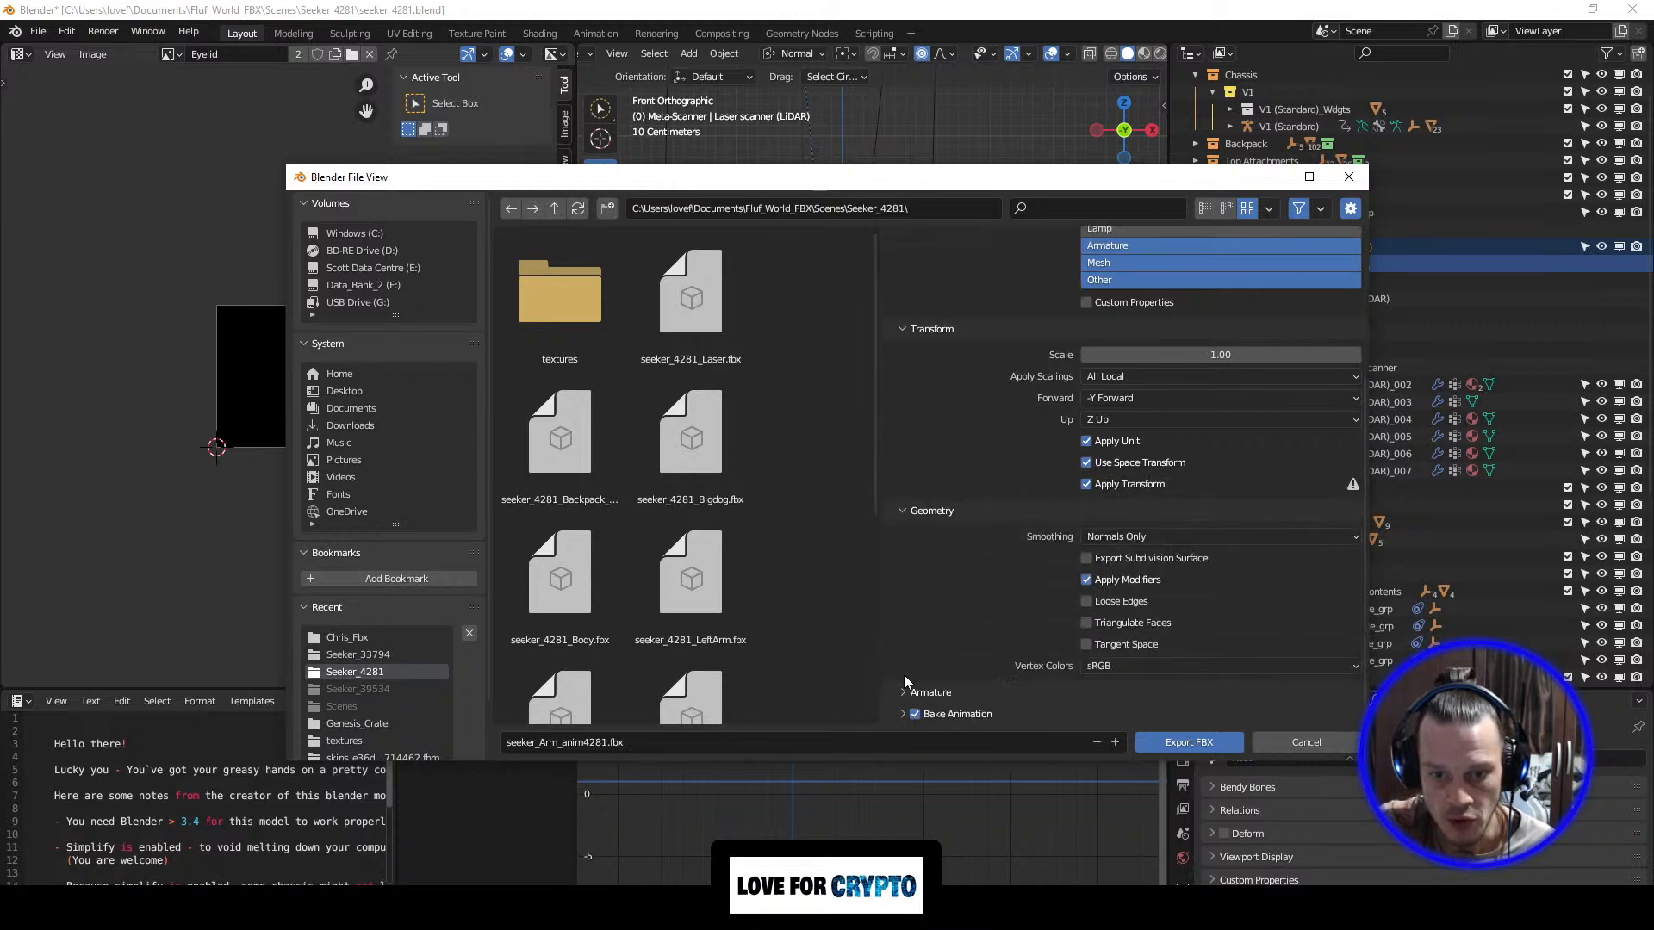
{"action": "left_click", "coordinate": [902, 693]}
{"action": "scroll", "coordinate": [913, 672], "scroll_direction": "down", "scroll_amount": 3}
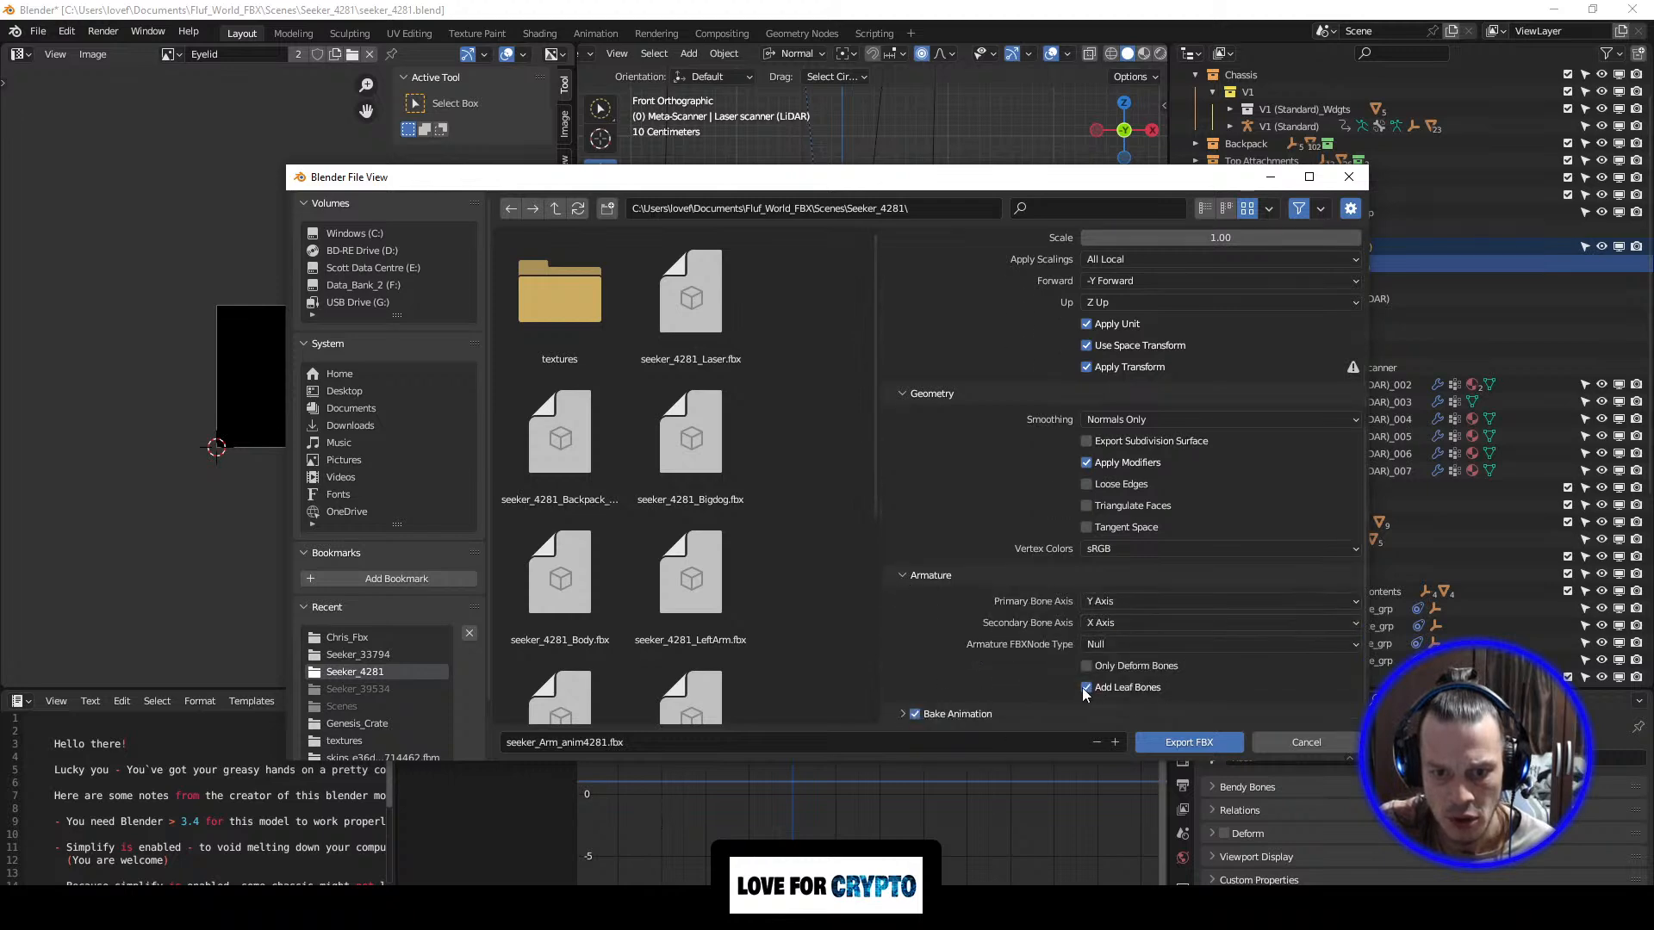
{"action": "left_click", "coordinate": [903, 713]}
{"action": "scroll", "coordinate": [920, 653], "scroll_direction": "down", "scroll_amount": 3}
{"action": "left_click", "coordinate": [1100, 630]}
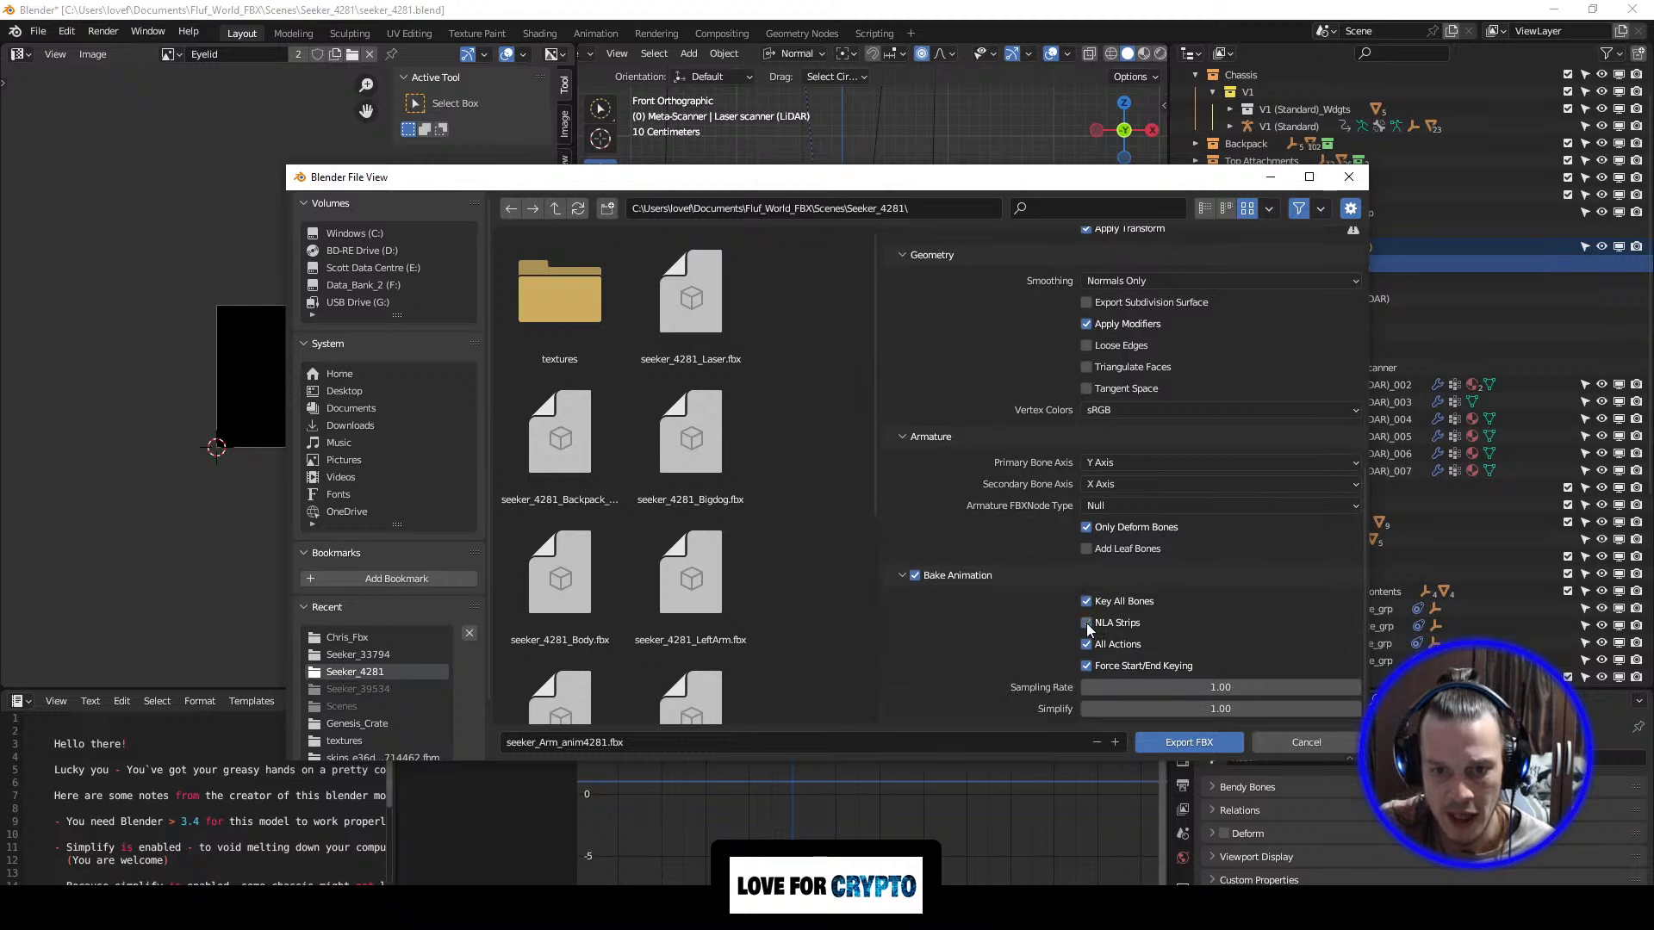
{"action": "left_click", "coordinate": [1182, 746]}
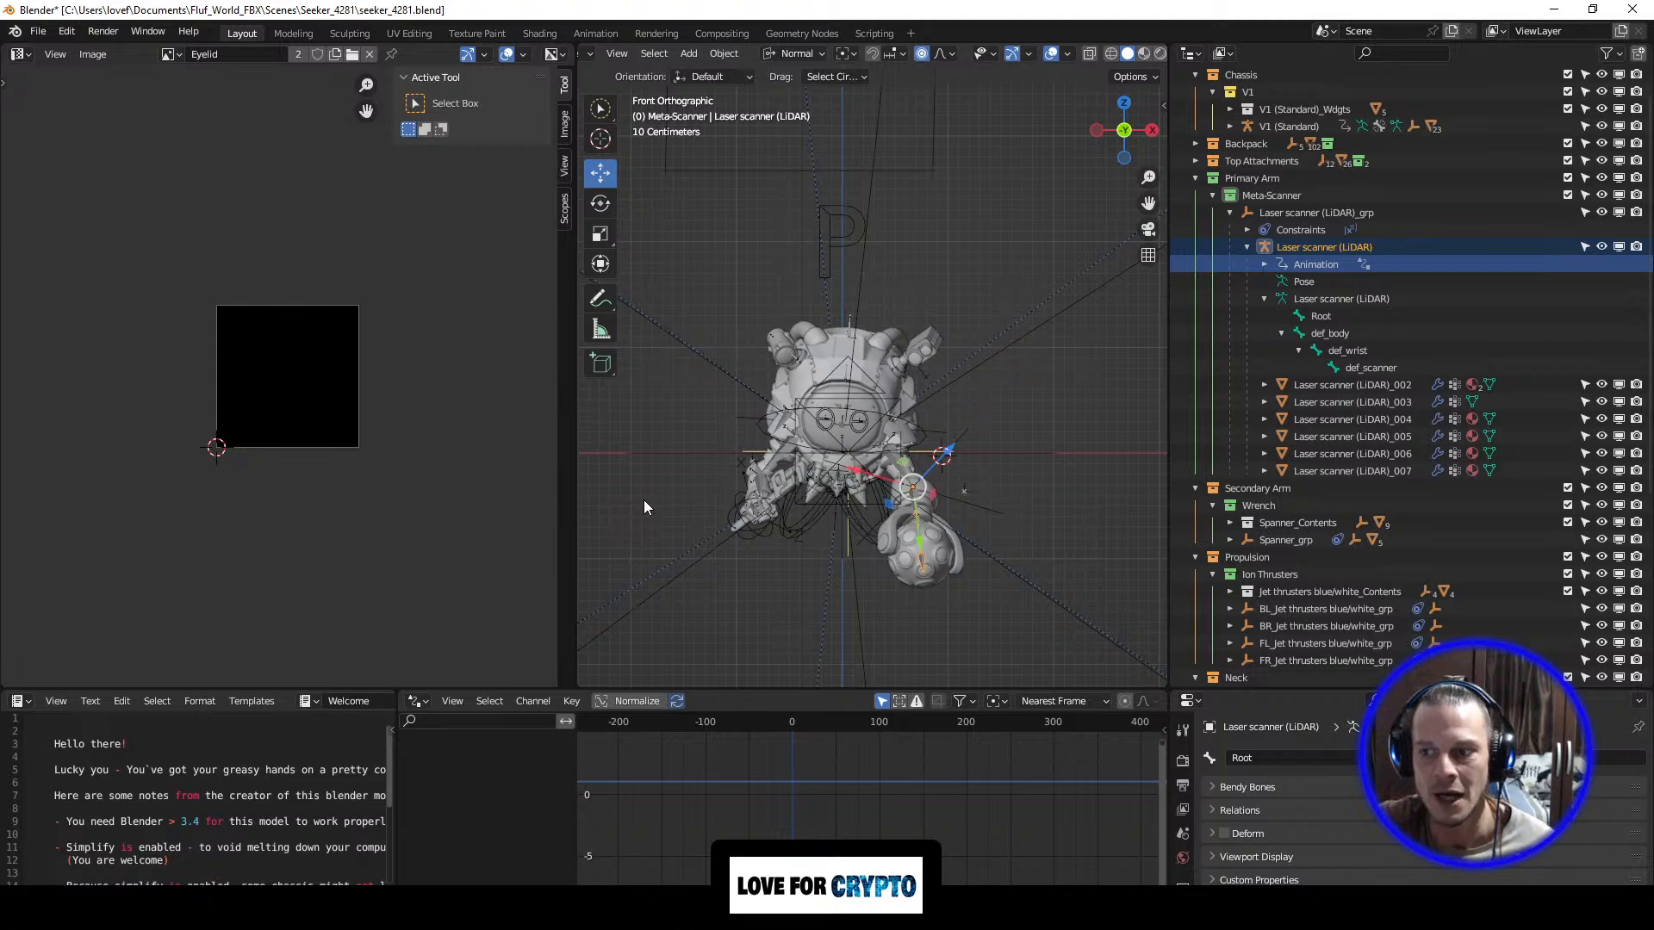
{"action": "scroll", "coordinate": [870, 463], "scroll_direction": "down", "scroll_amount": 3}
{"action": "scroll", "coordinate": [869, 463], "scroll_direction": "up", "scroll_amount": 3}
{"action": "left_click", "coordinate": [728, 487]}
{"action": "right_click", "coordinate": [689, 478]}
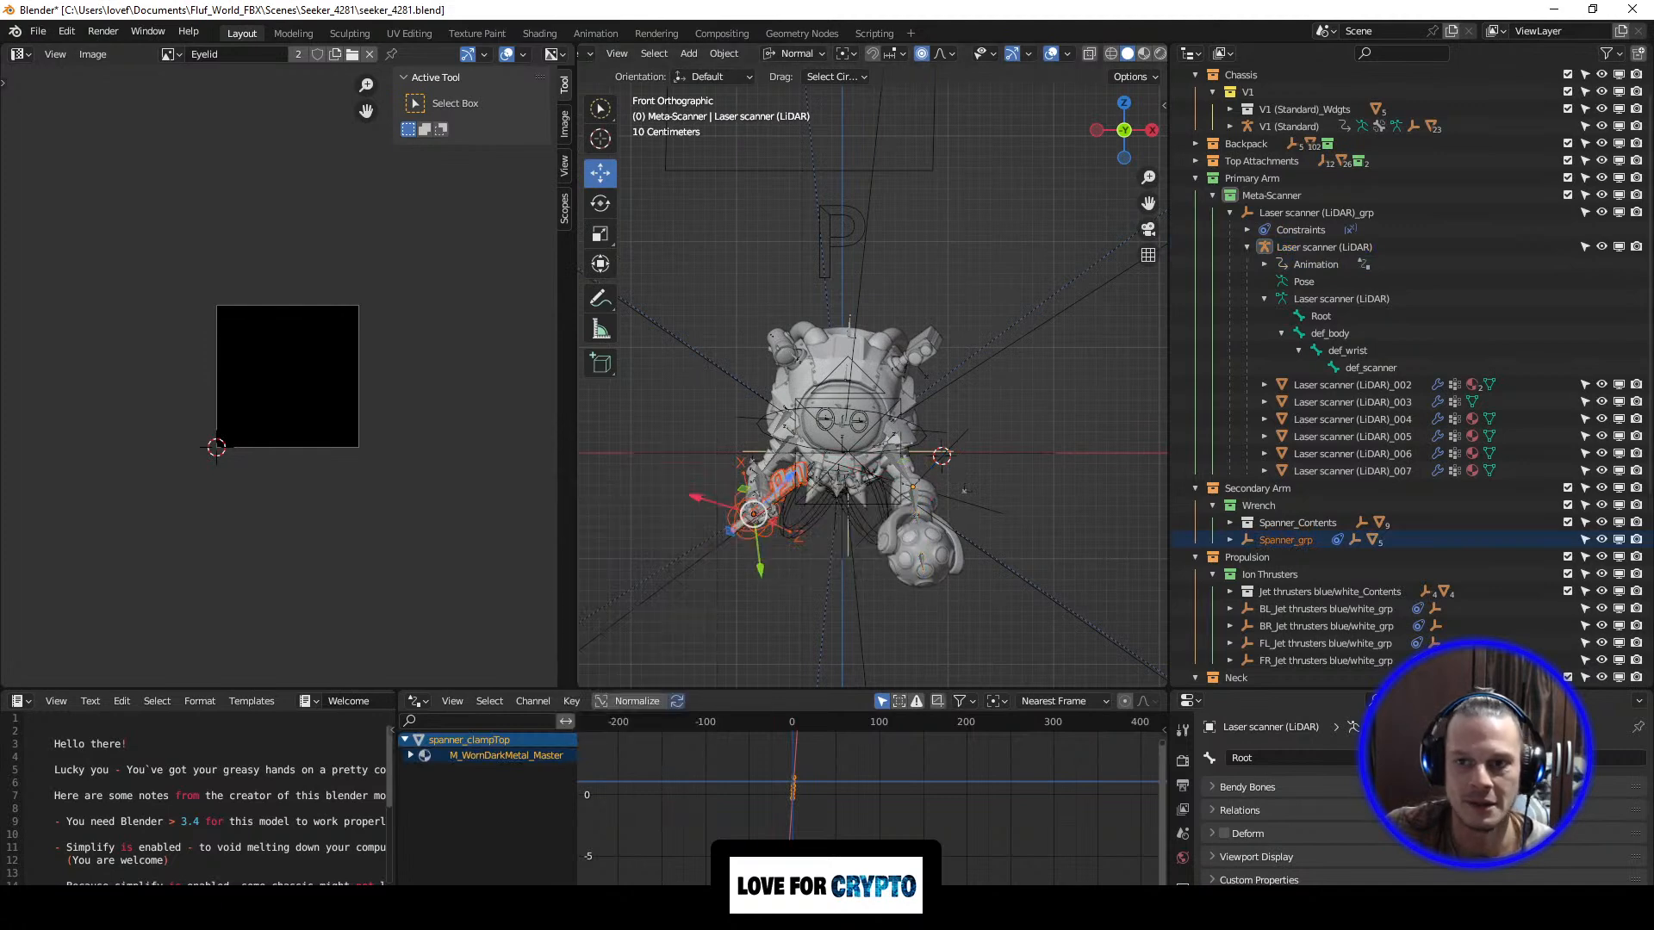
Step: Switch to Unreal Engine and open the Seekers/Parrot_Paint/Meshes/Left_Arm content folder
{"action": "left_click", "coordinate": [1554, 9]}
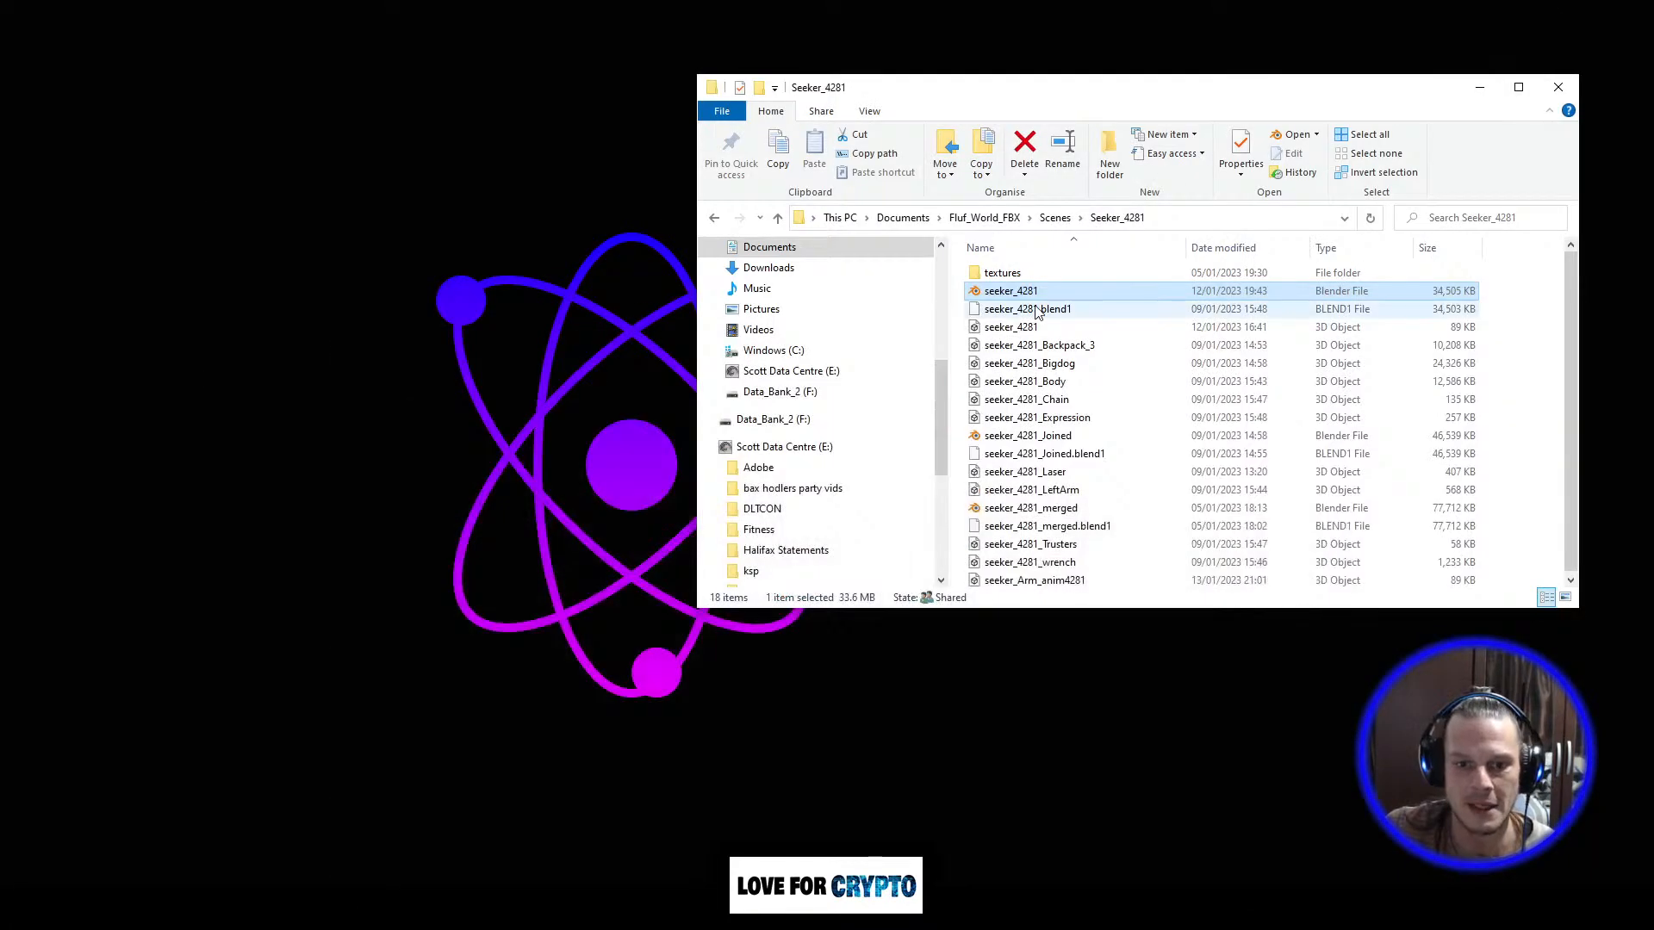
{"action": "left_click_drag", "start_coordinate": [1211, 87], "coordinate": [992, 91]}
{"action": "scroll", "coordinate": [926, 361], "scroll_direction": "down", "scroll_amount": 1}
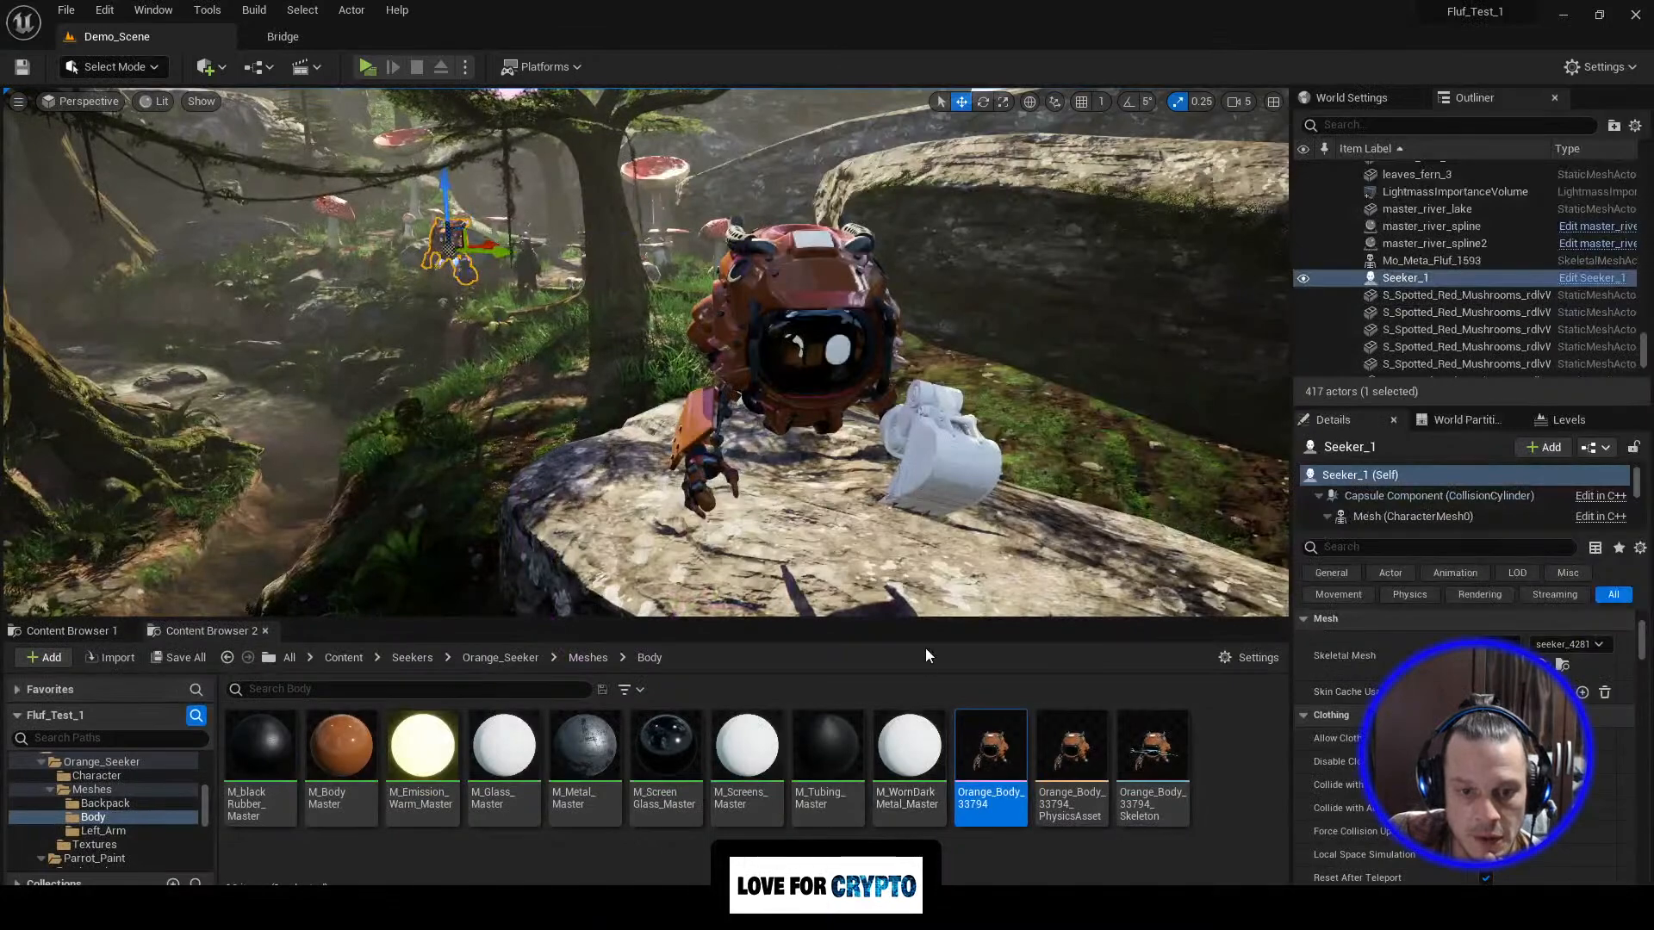
{"action": "left_click", "coordinate": [413, 657]}
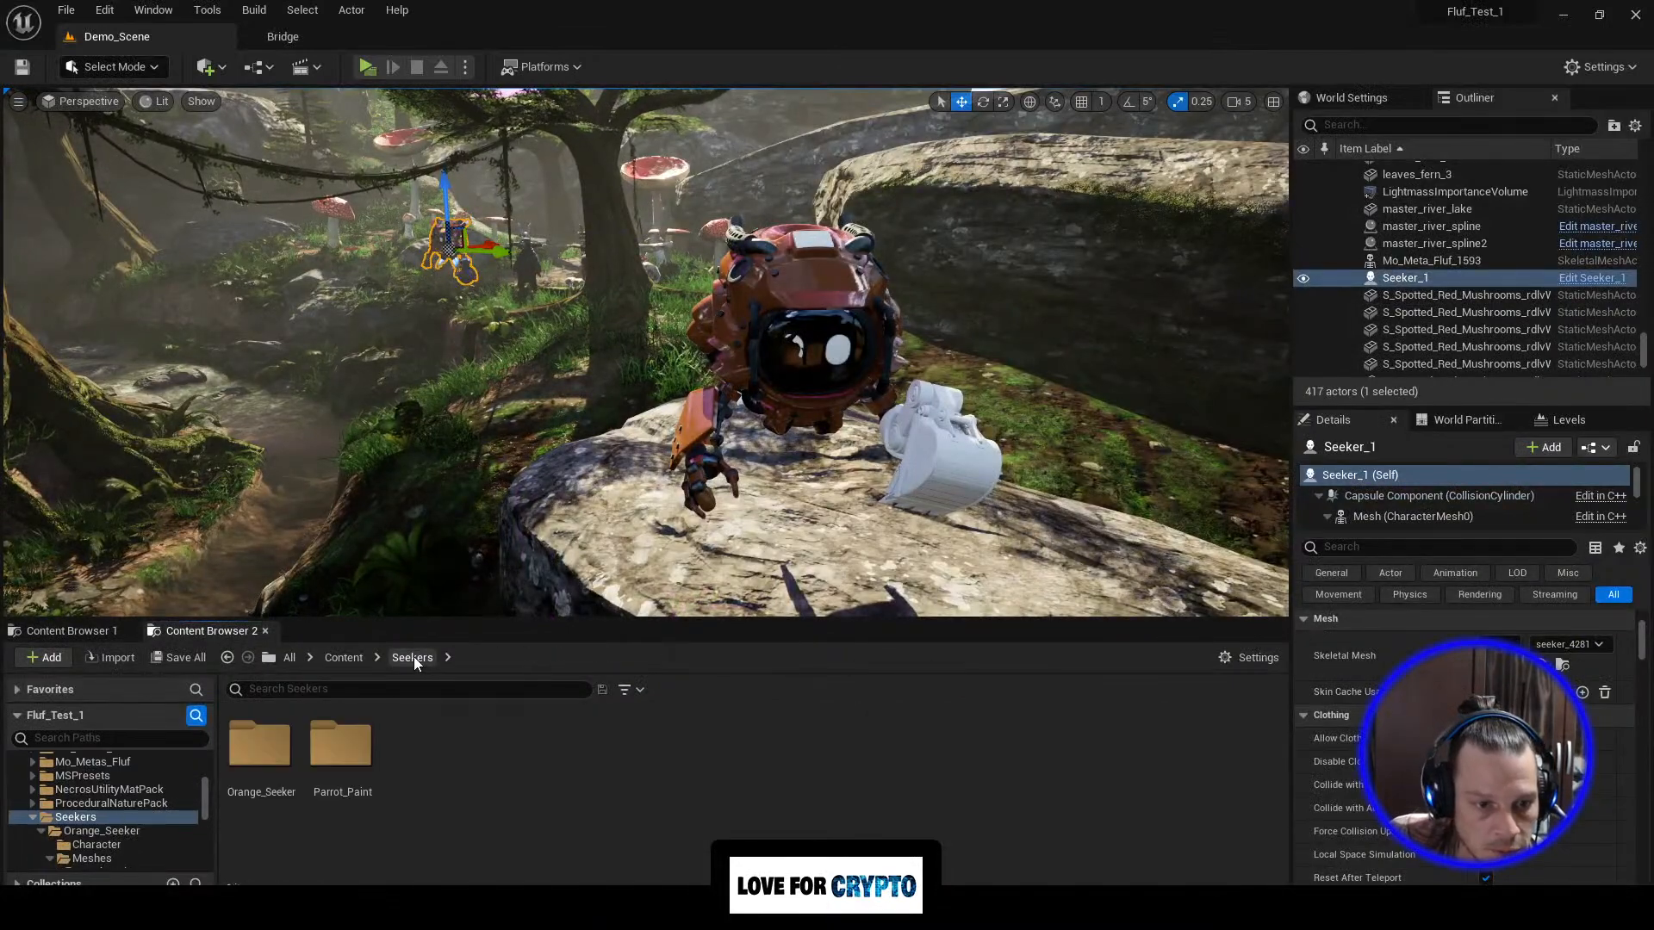
{"action": "double_click", "coordinate": [349, 751]}
{"action": "double_click", "coordinate": [356, 755]}
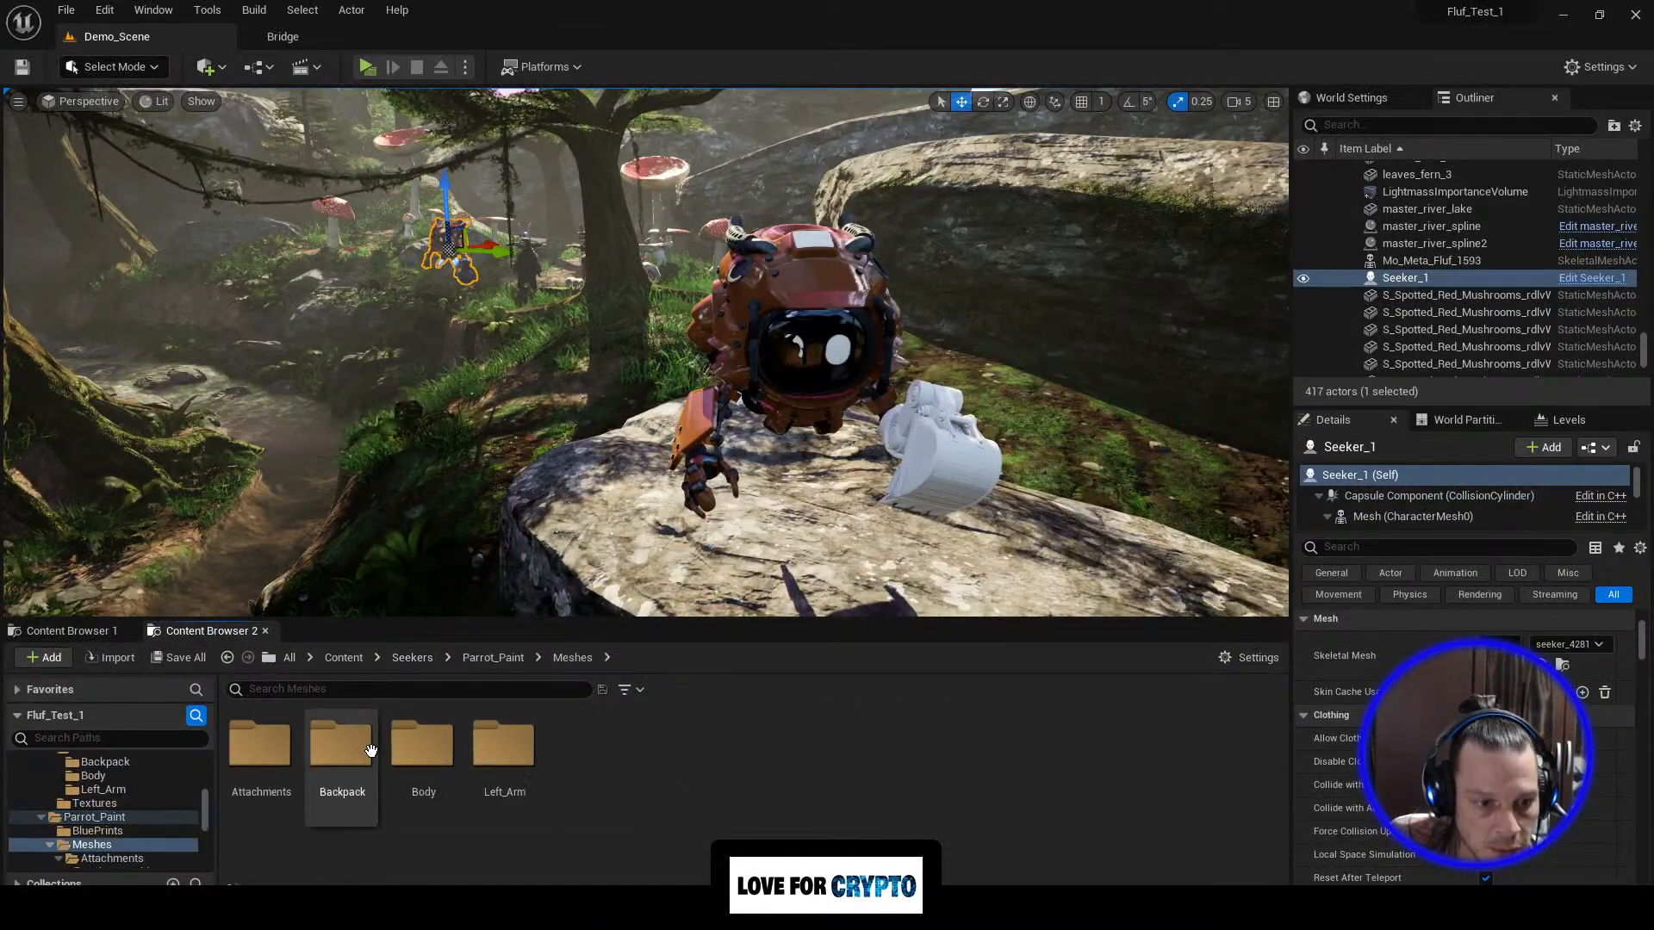
{"action": "double_click", "coordinate": [503, 751]}
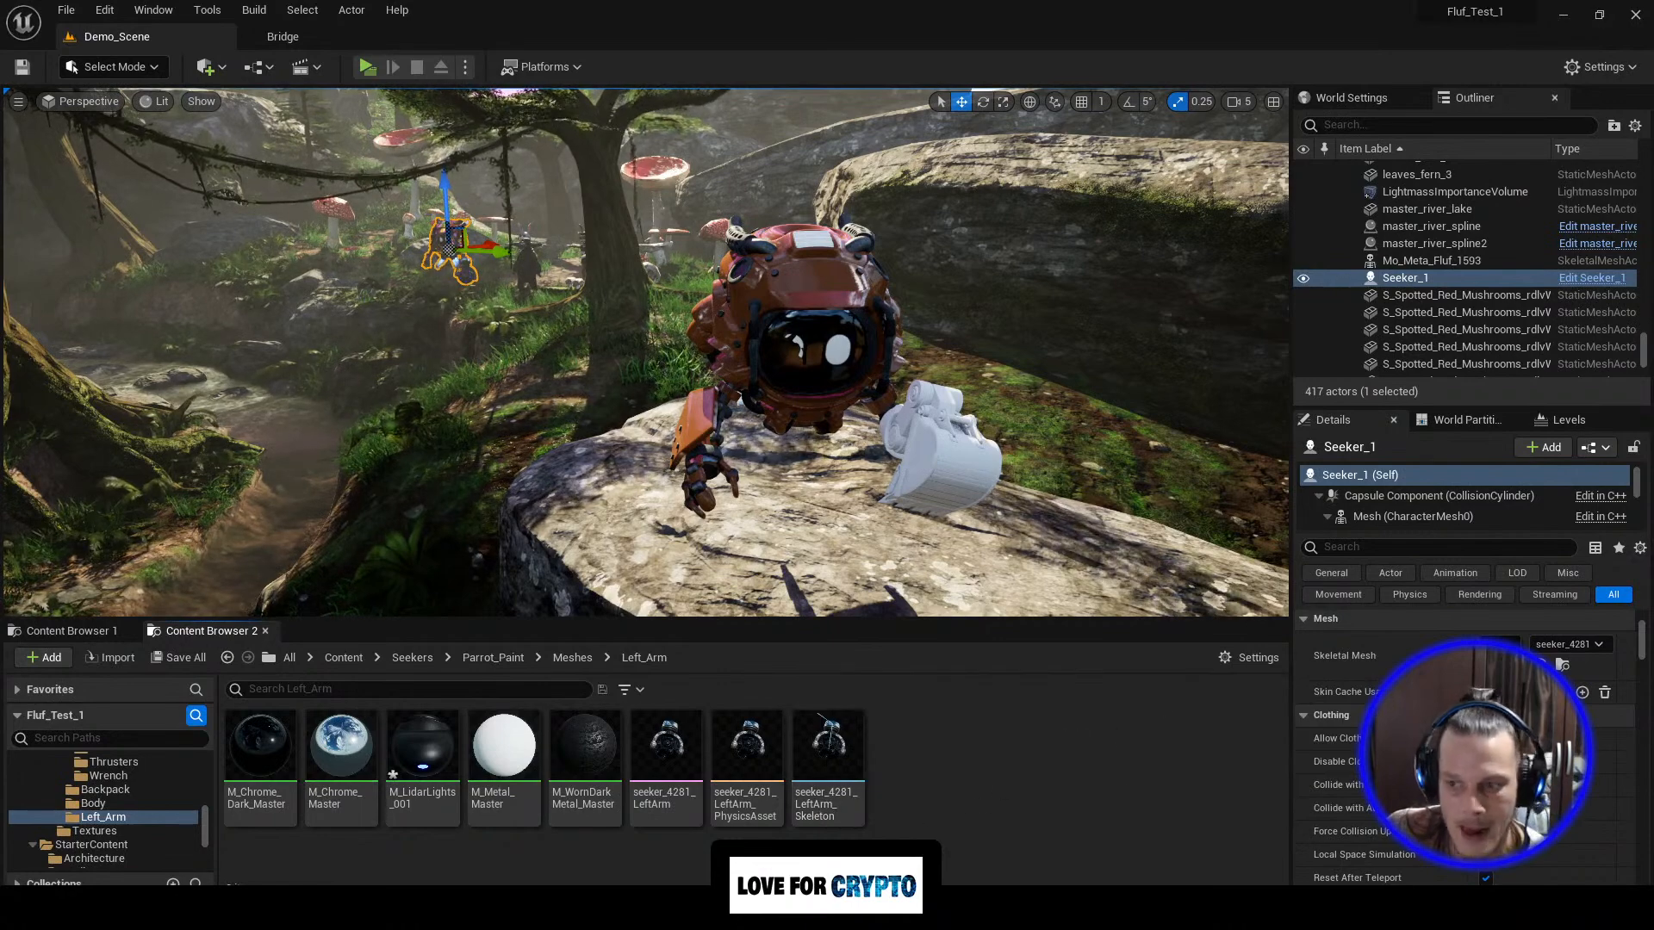
Step: Bring seeker_Arm_anim4281 from the Seeker_4281 Windows folder into Left_Arm to start its FBX import
{"action": "left_click_drag", "start_coordinate": [1653, 152], "coordinate": [1394, 87]}
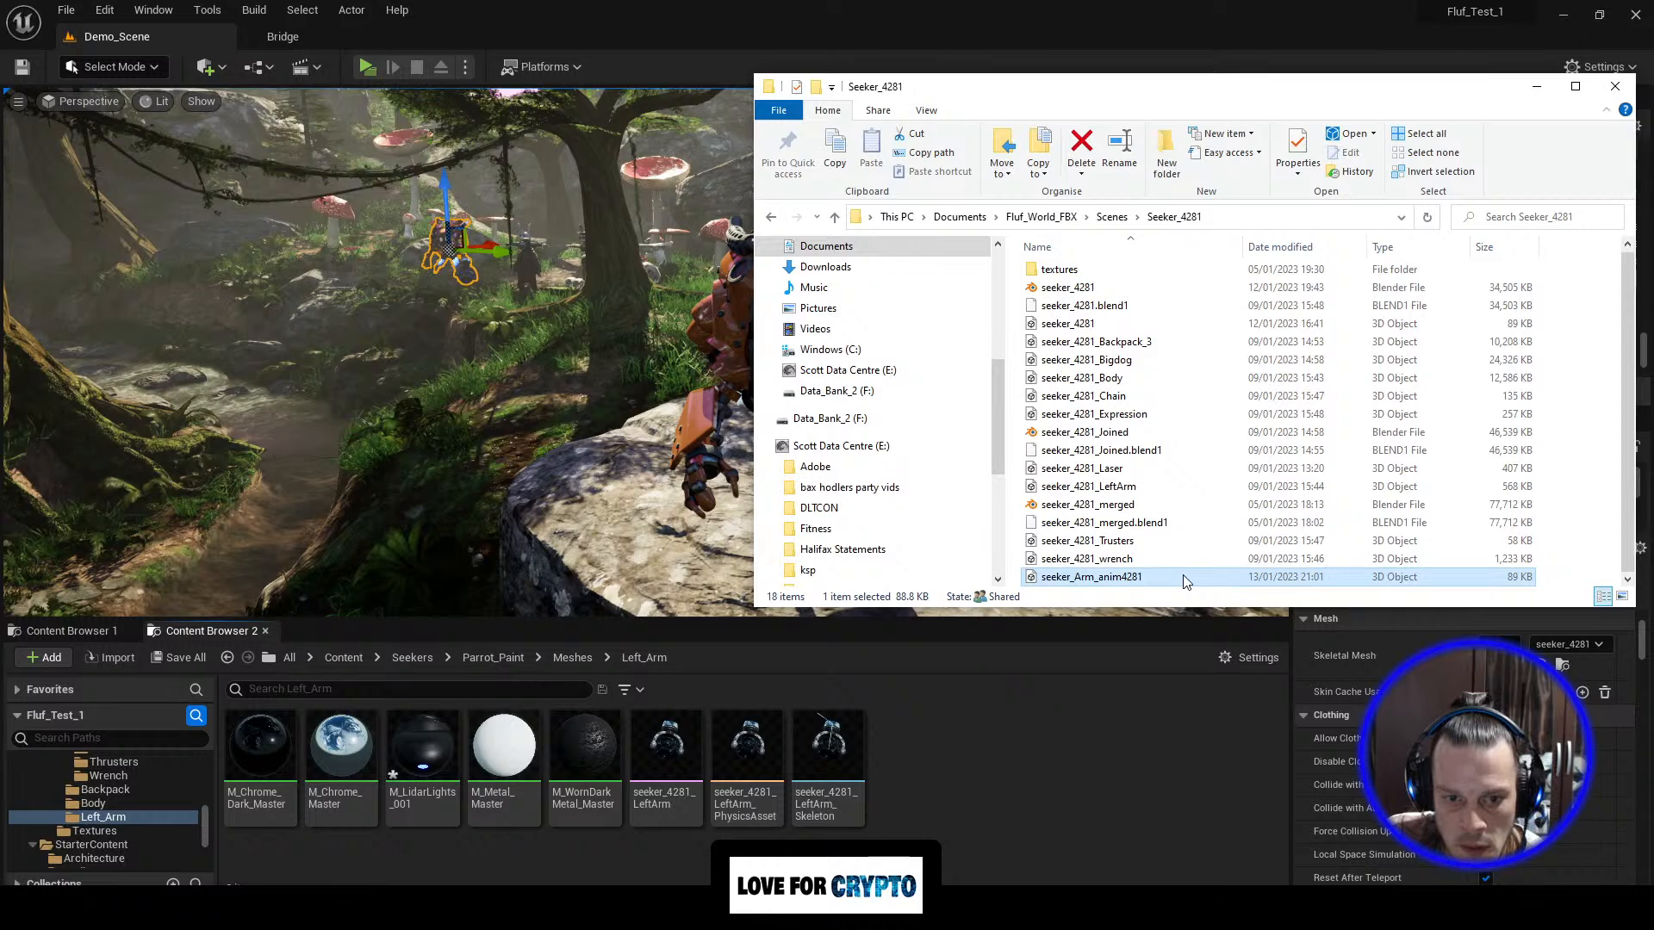
{"action": "left_click_drag", "start_coordinate": [1120, 659], "coordinate": [993, 779]}
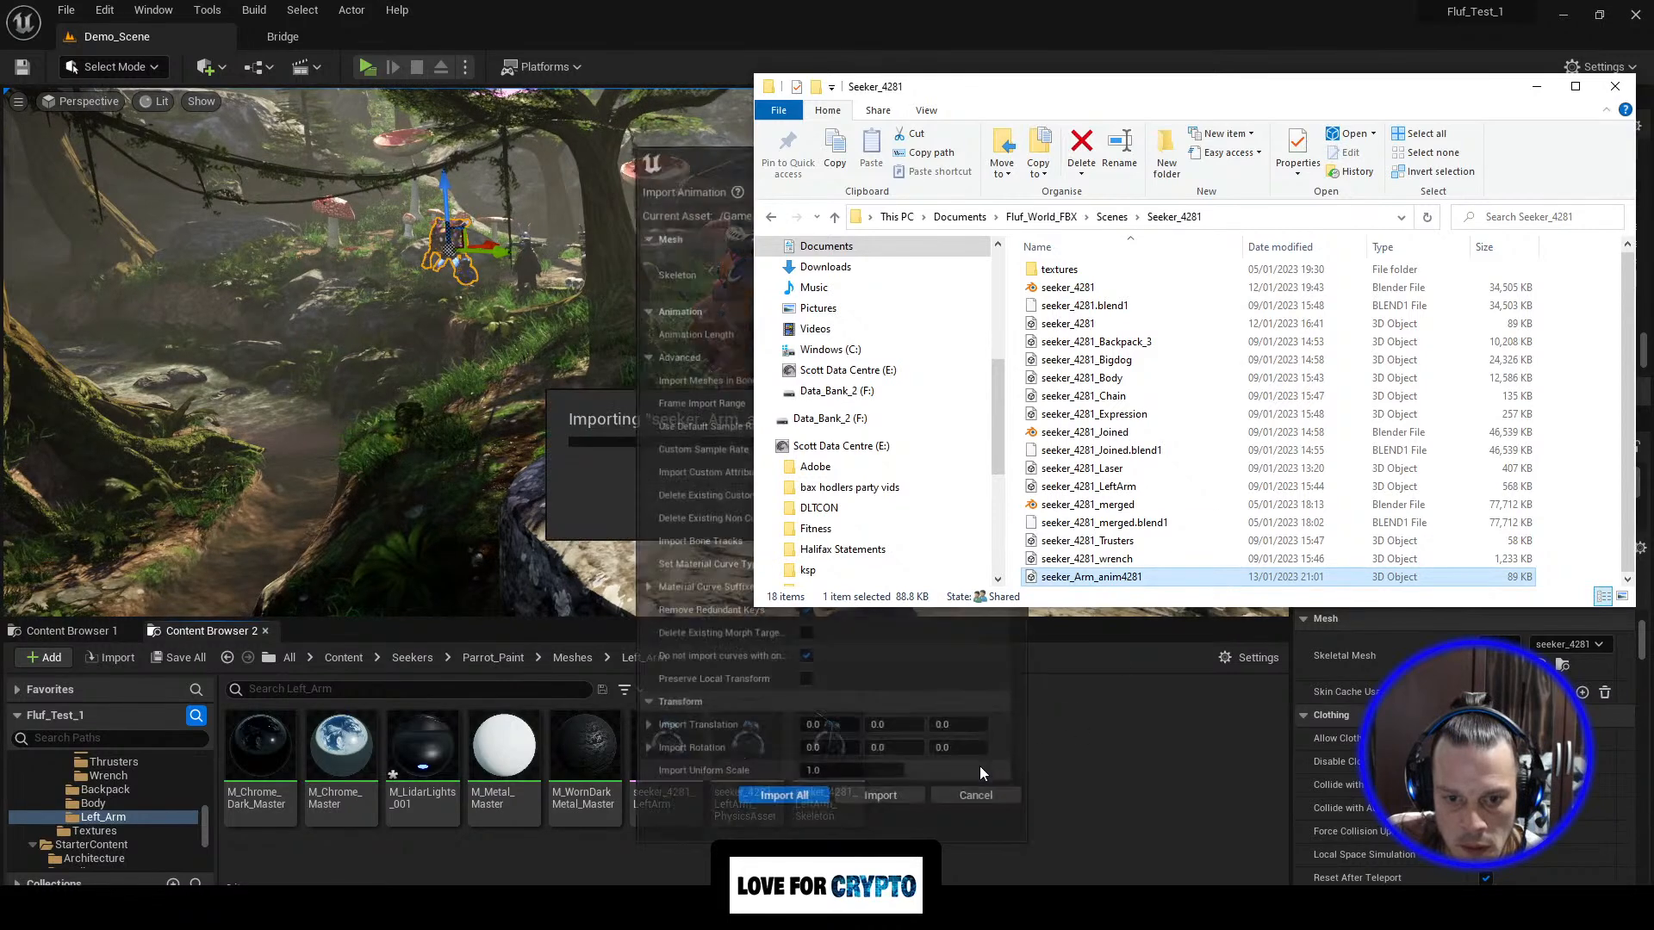
{"action": "left_click", "coordinate": [1535, 90]}
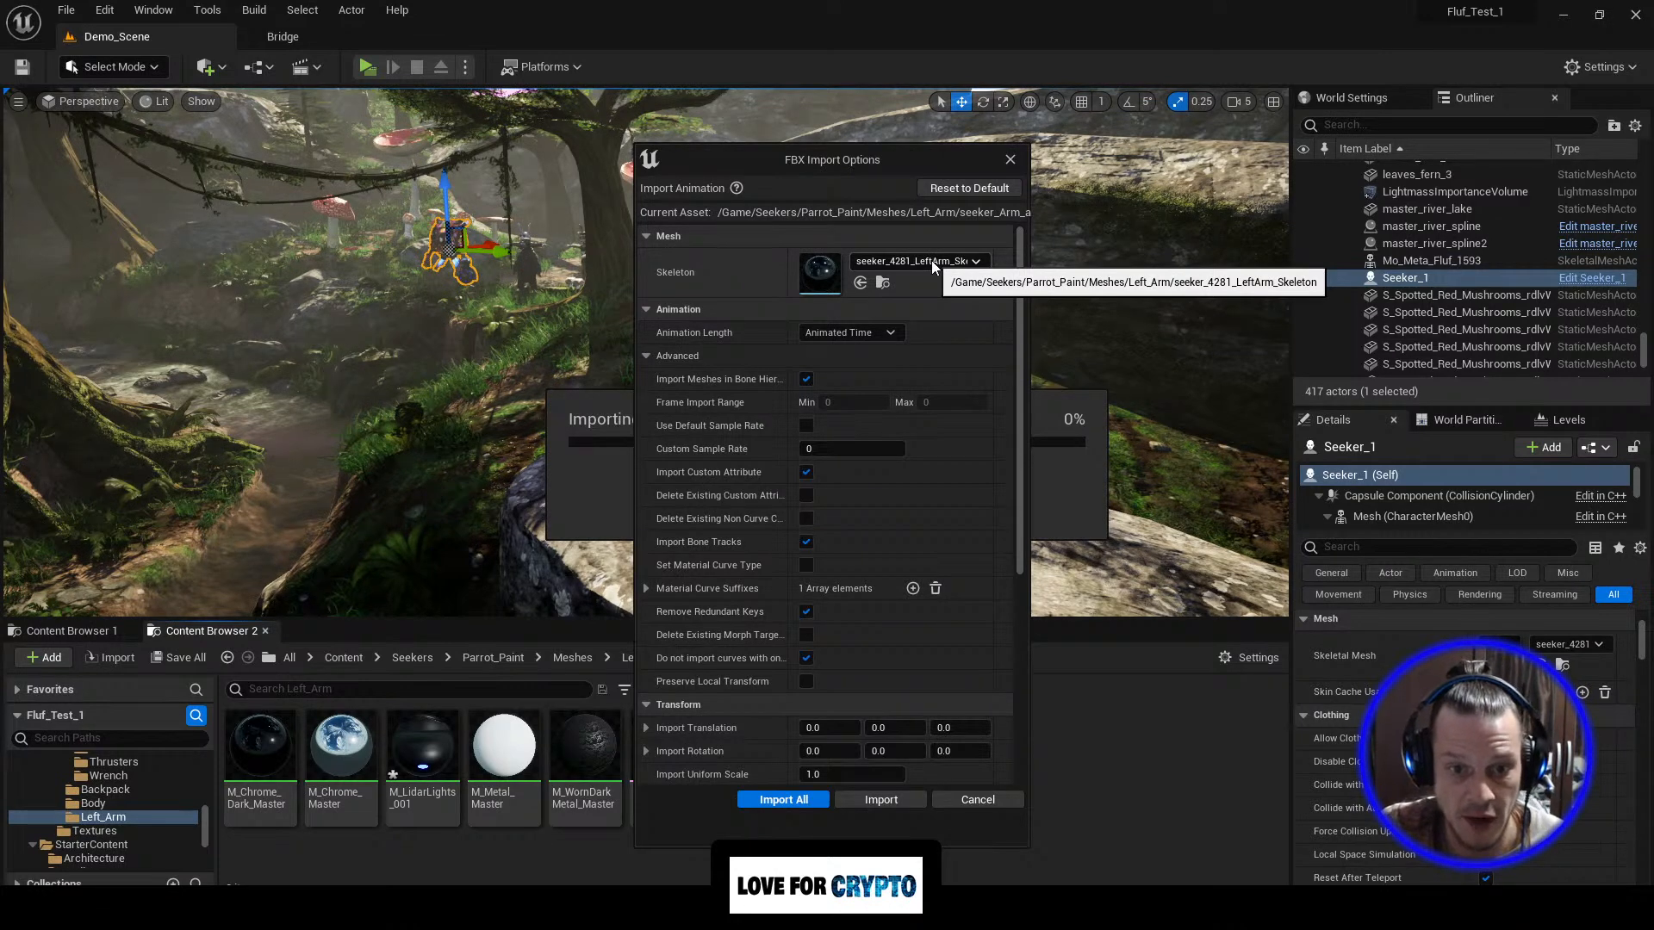
Step: Review the FBX import options, import the animation onto seeker_4281_LeftArm_Skeleton, and save all assets
{"action": "scroll", "coordinate": [844, 567], "scroll_direction": "down", "scroll_amount": 5}
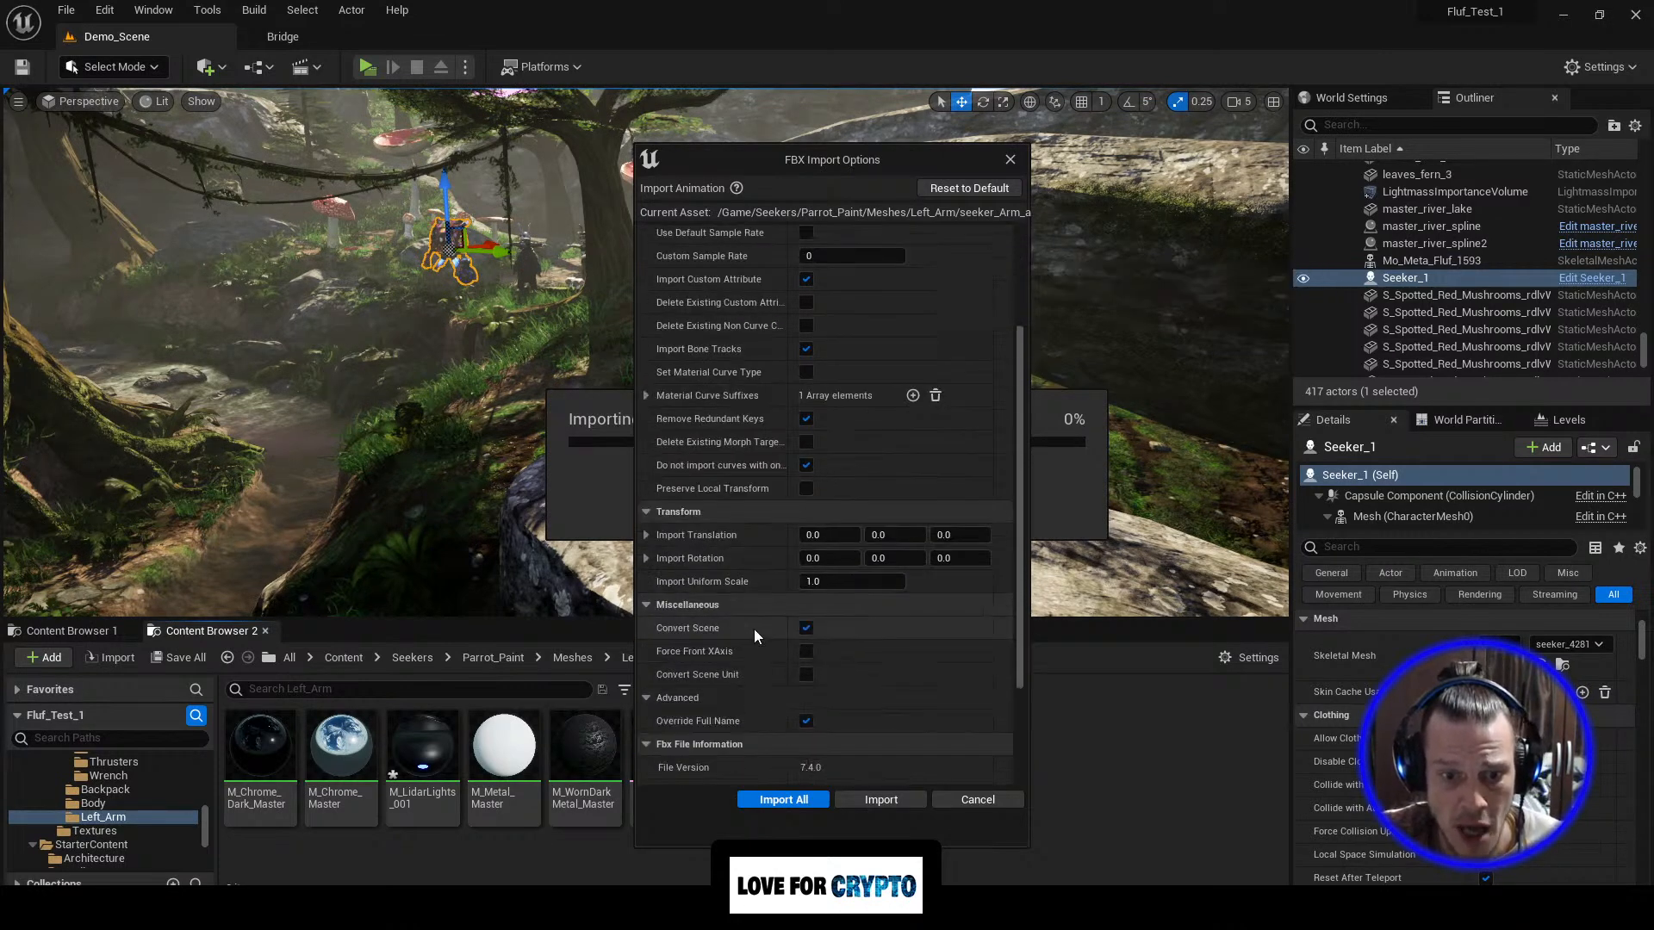
{"action": "scroll", "coordinate": [748, 646], "scroll_direction": "down", "scroll_amount": 2}
{"action": "scroll", "coordinate": [758, 644], "scroll_direction": "up", "scroll_amount": 7}
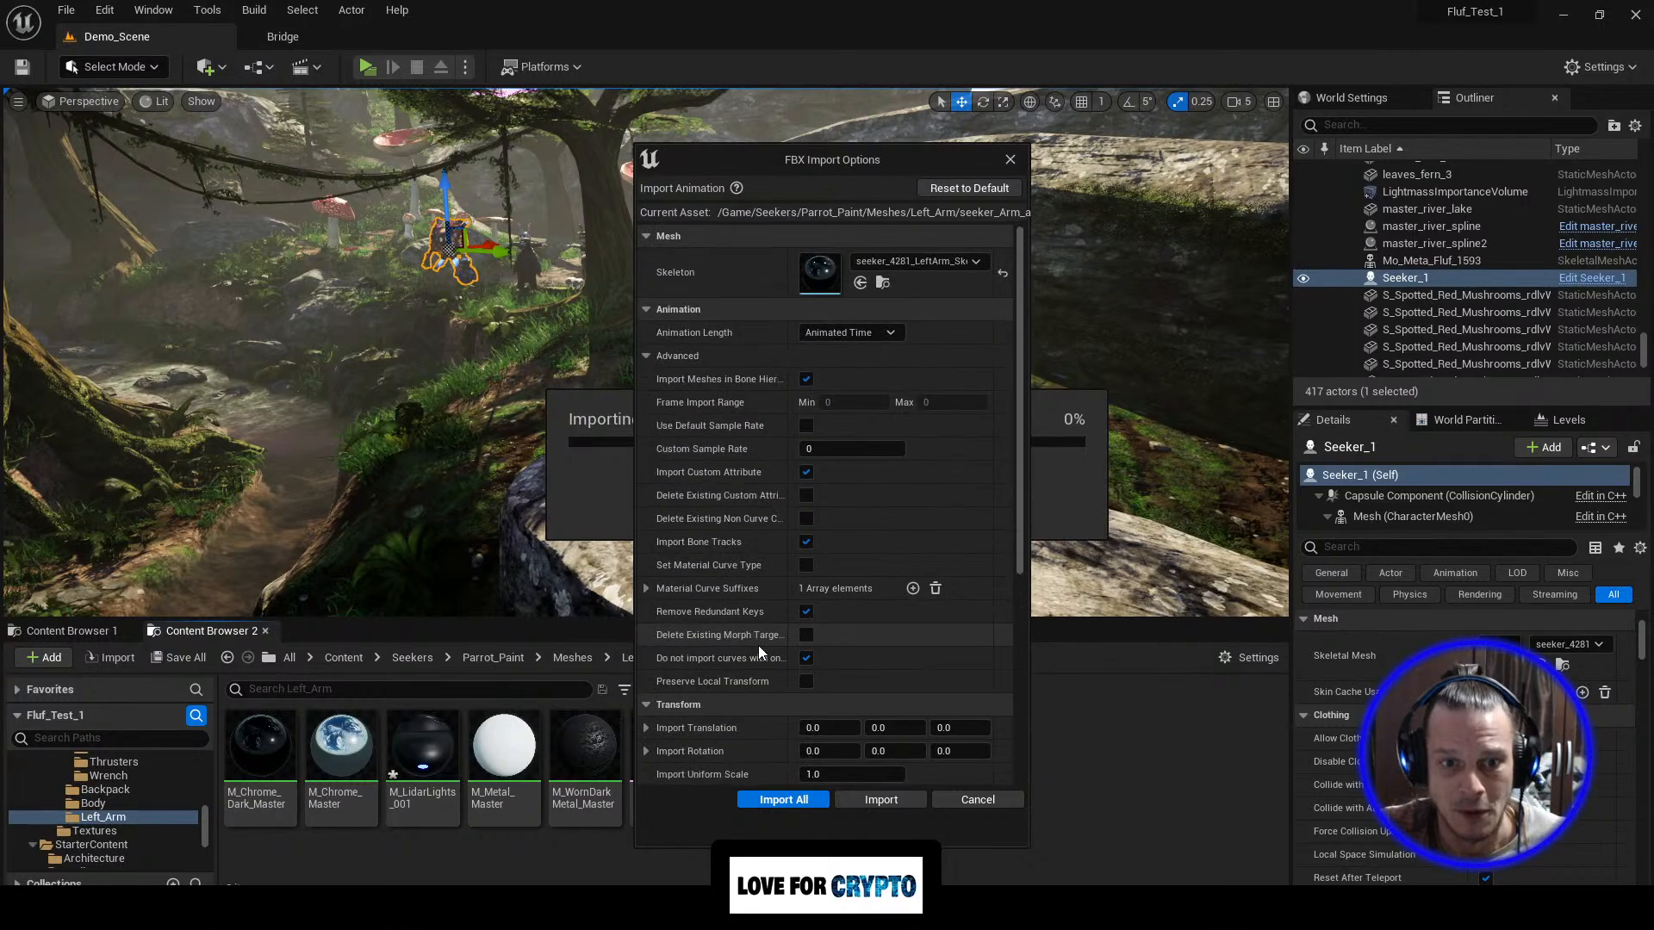
{"action": "scroll", "coordinate": [743, 659], "scroll_direction": "down", "scroll_amount": 1}
{"action": "scroll", "coordinate": [742, 658], "scroll_direction": "up", "scroll_amount": 1}
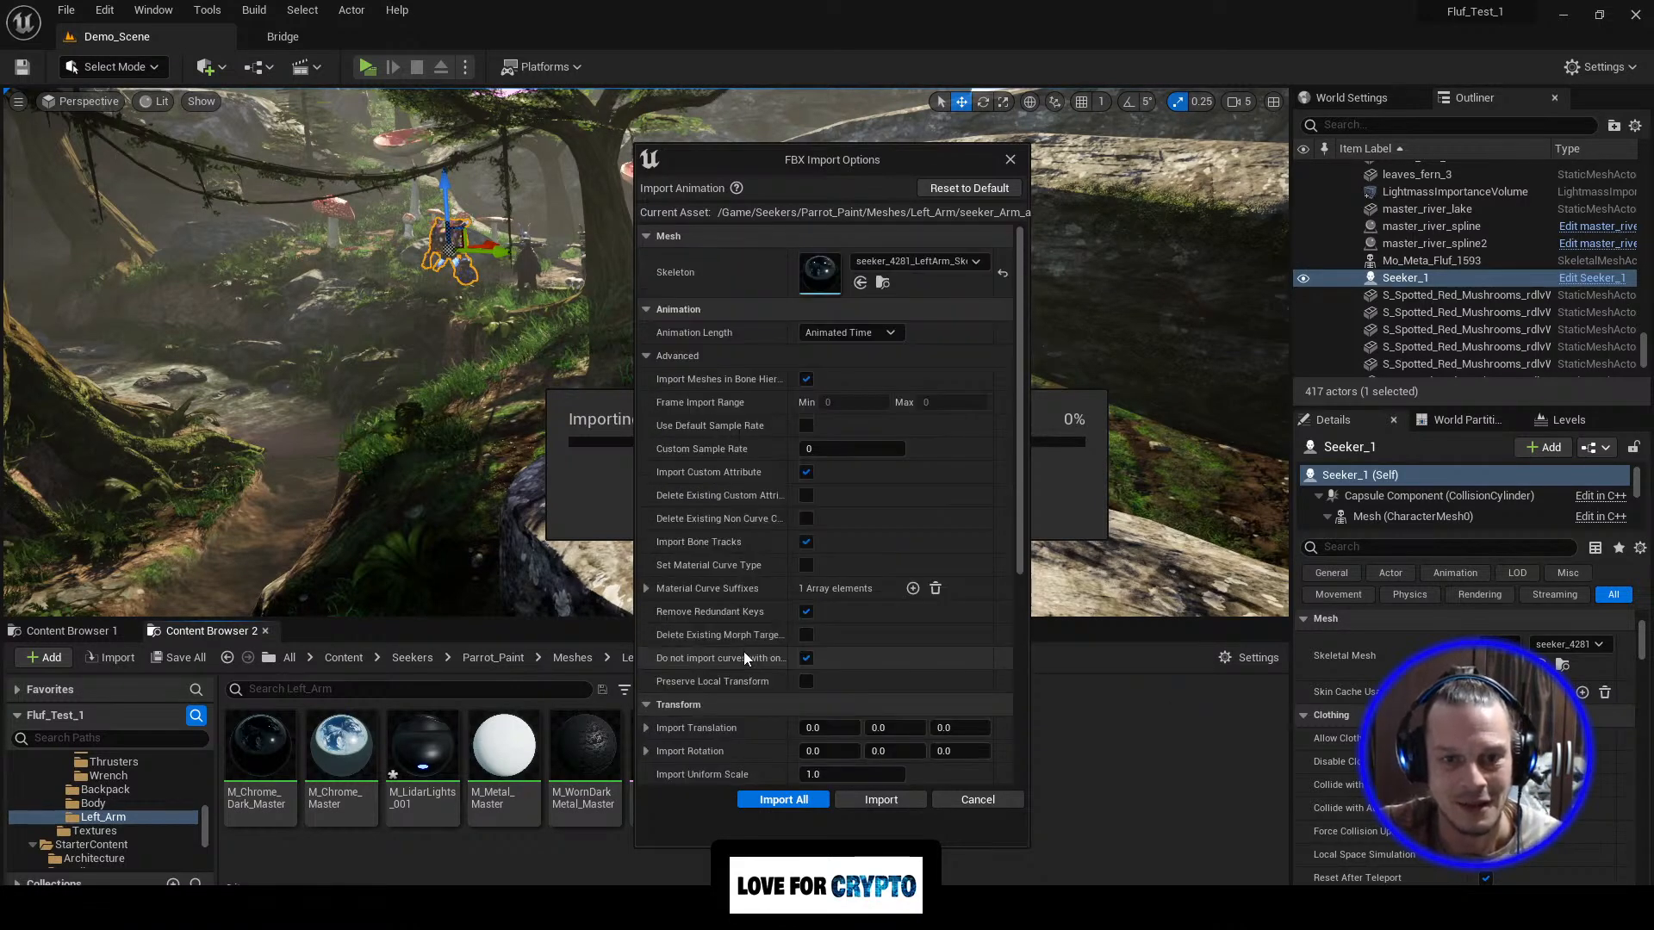
{"action": "left_click", "coordinate": [880, 800]}
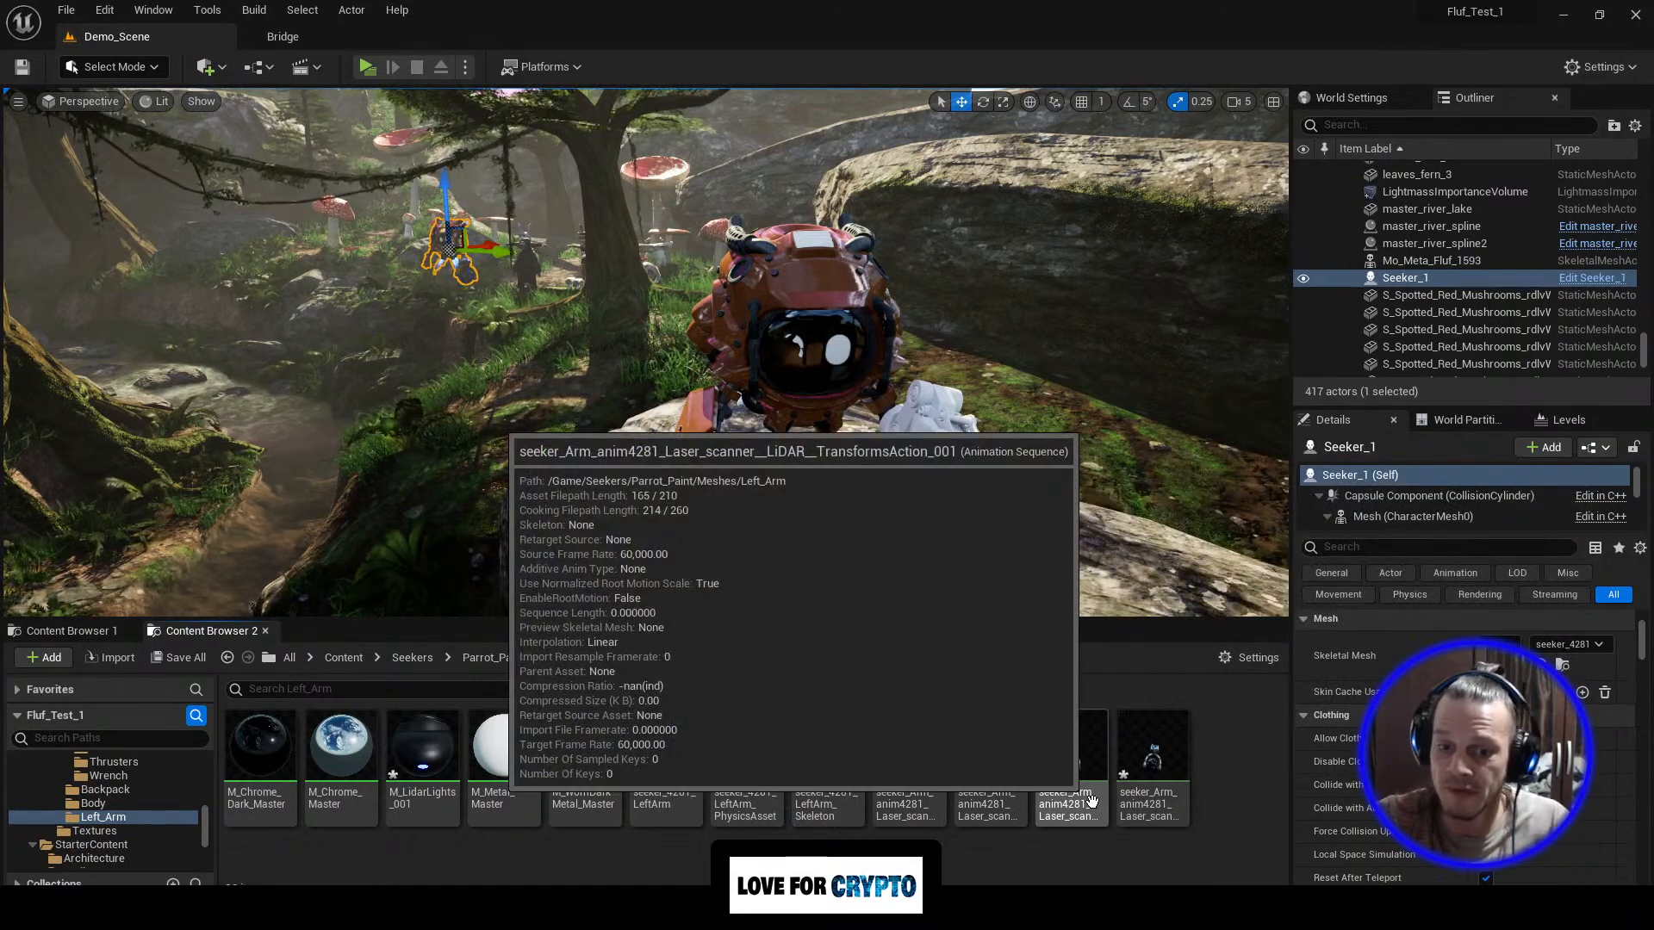
{"action": "left_click", "coordinate": [184, 657]}
{"action": "left_click", "coordinate": [973, 668]}
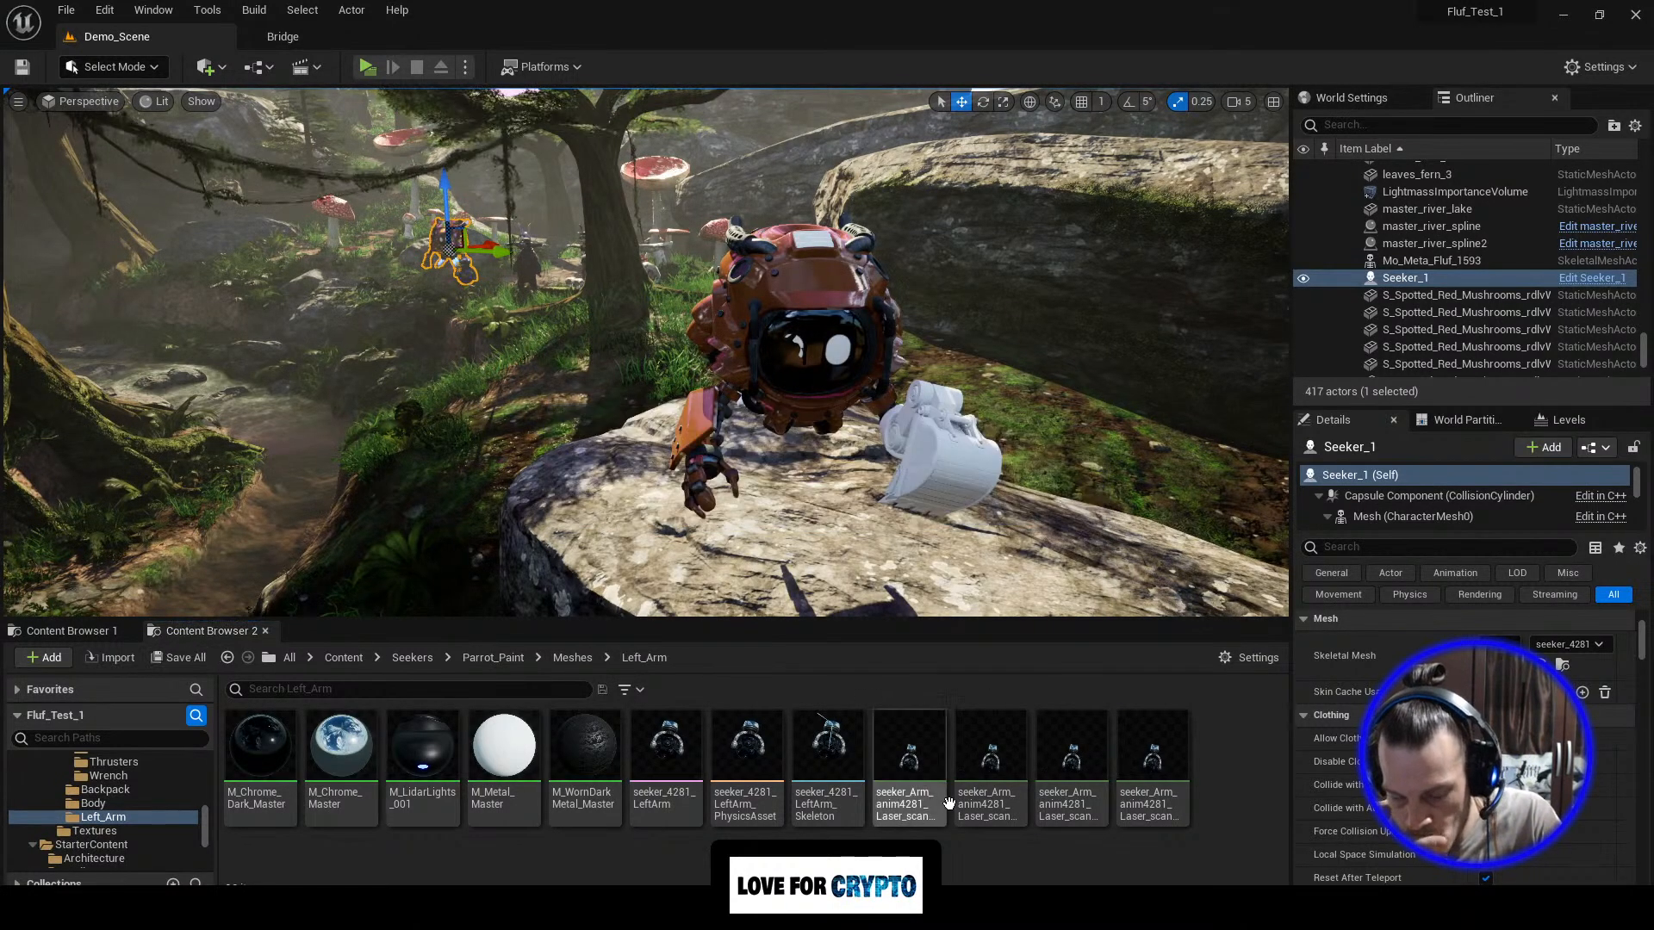
Step: Open the imported laser scanner TransformsAction_003 animation sequence and scrub through its timeline
{"action": "left_click", "coordinate": [923, 808]}
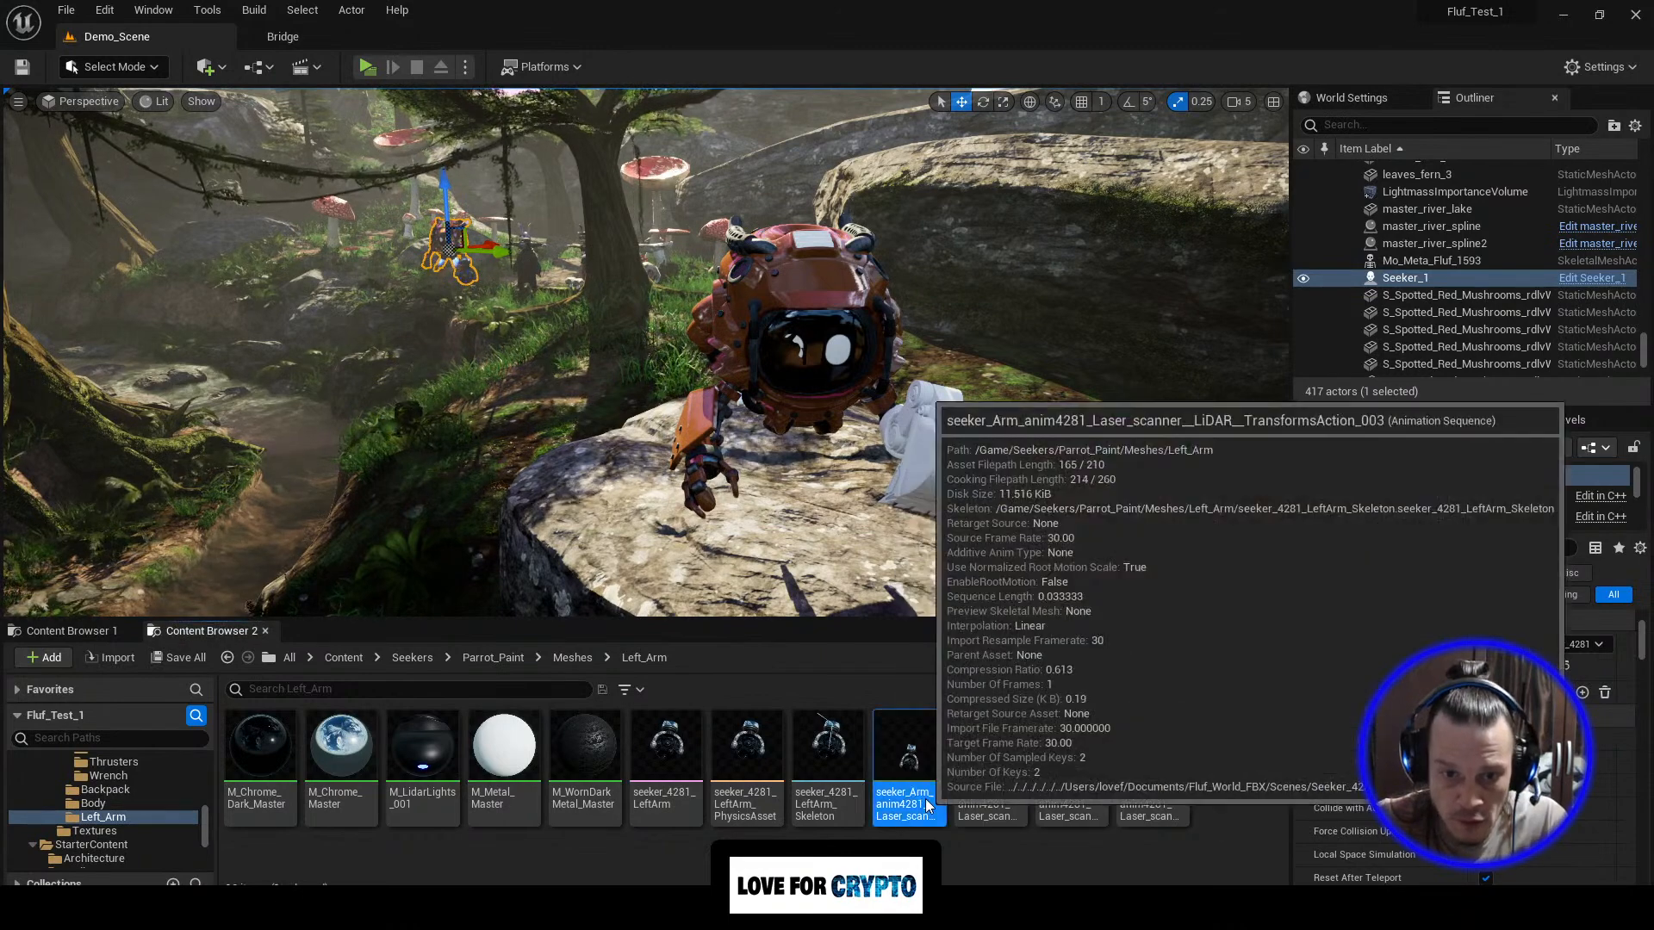
{"action": "double_click", "coordinate": [915, 754]}
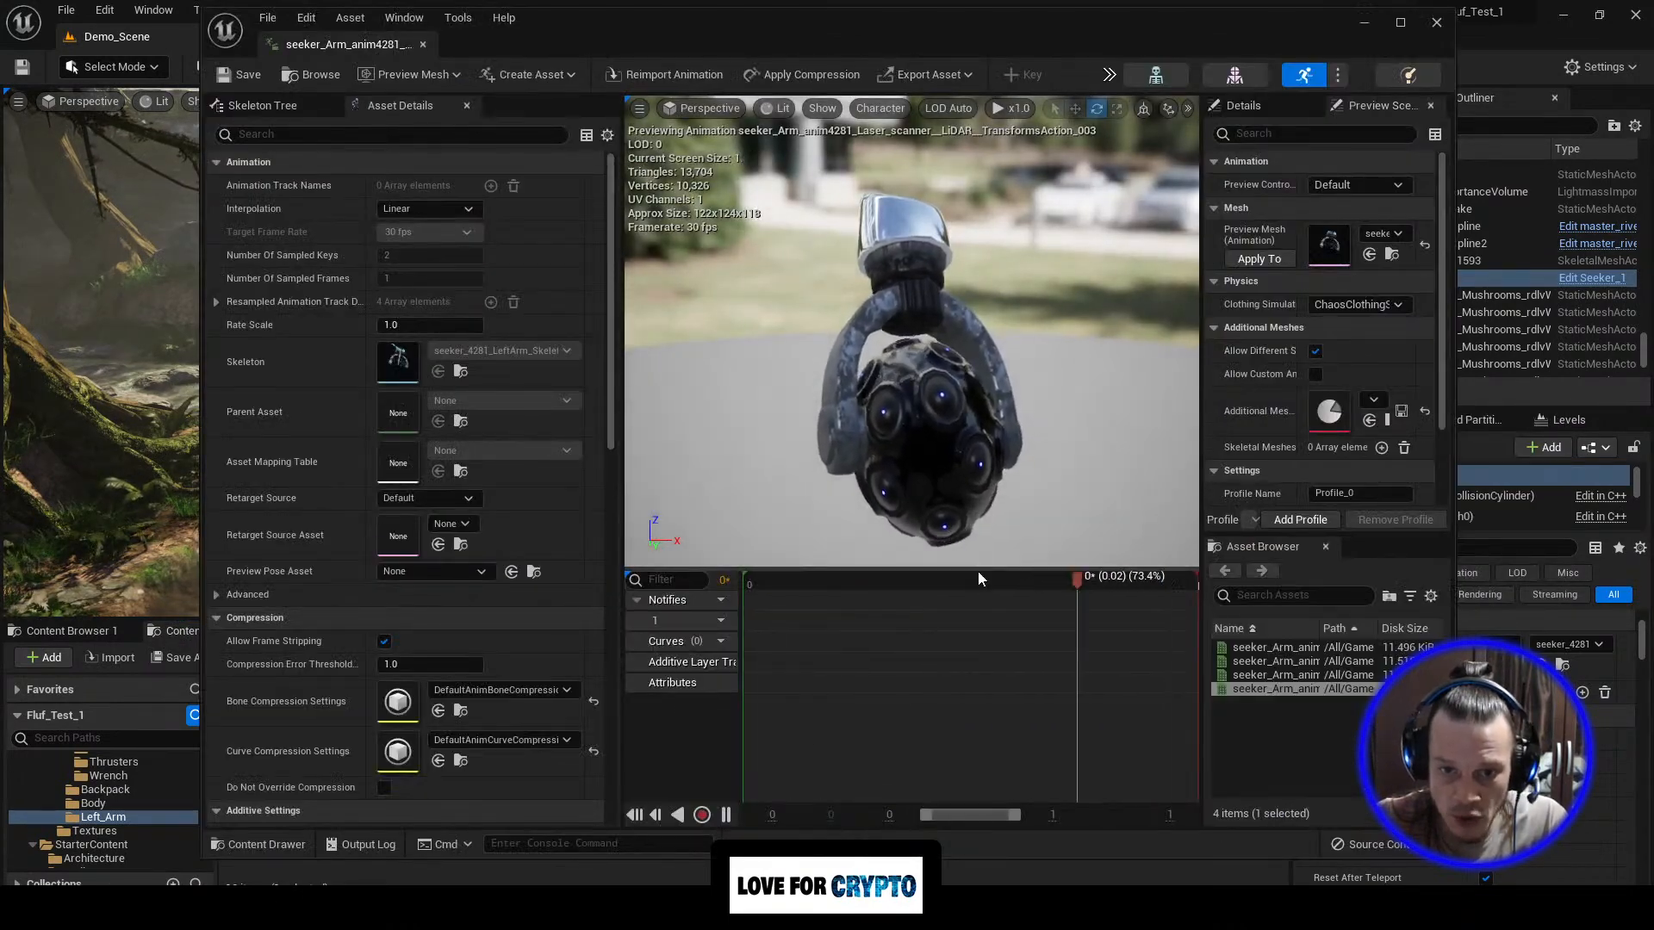
{"action": "left_click", "coordinate": [886, 581]}
{"action": "left_click_drag", "start_coordinate": [888, 575], "coordinate": [1151, 505]}
{"action": "left_click", "coordinate": [1314, 685]}
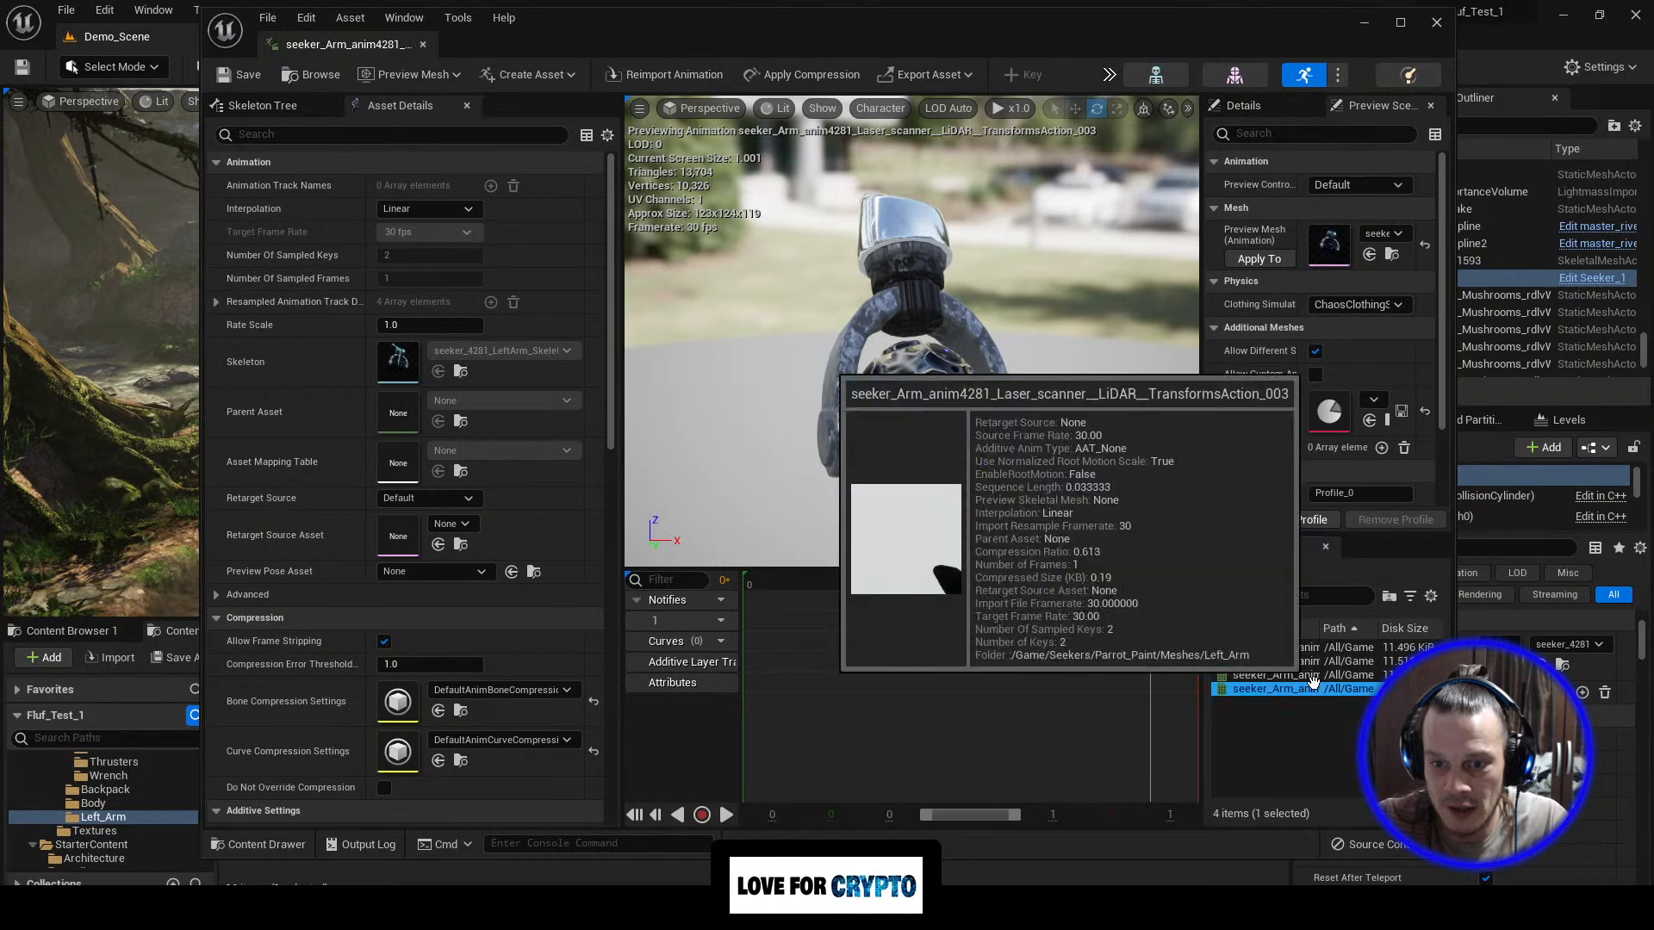
Step: Preview the TransformsAction_002 and TransformsAction_001 animations by scrubbing through their timelines
{"action": "left_click", "coordinate": [1310, 675]}
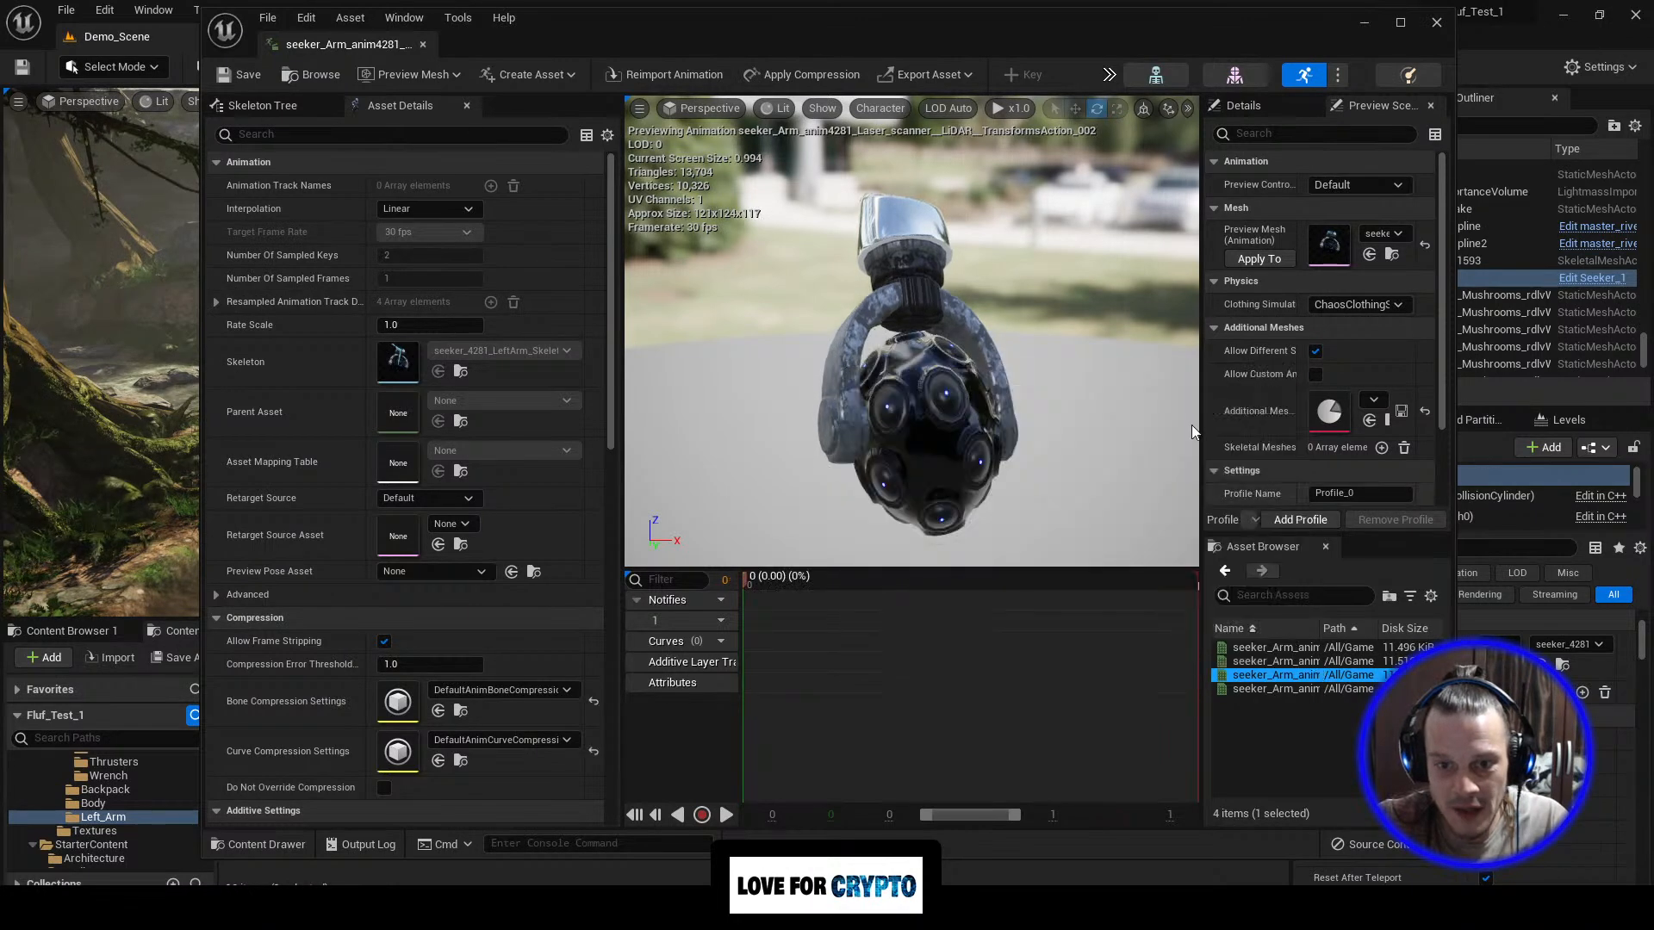
{"action": "left_click_drag", "start_coordinate": [752, 577], "coordinate": [1027, 577]}
{"action": "left_click", "coordinate": [1288, 661]}
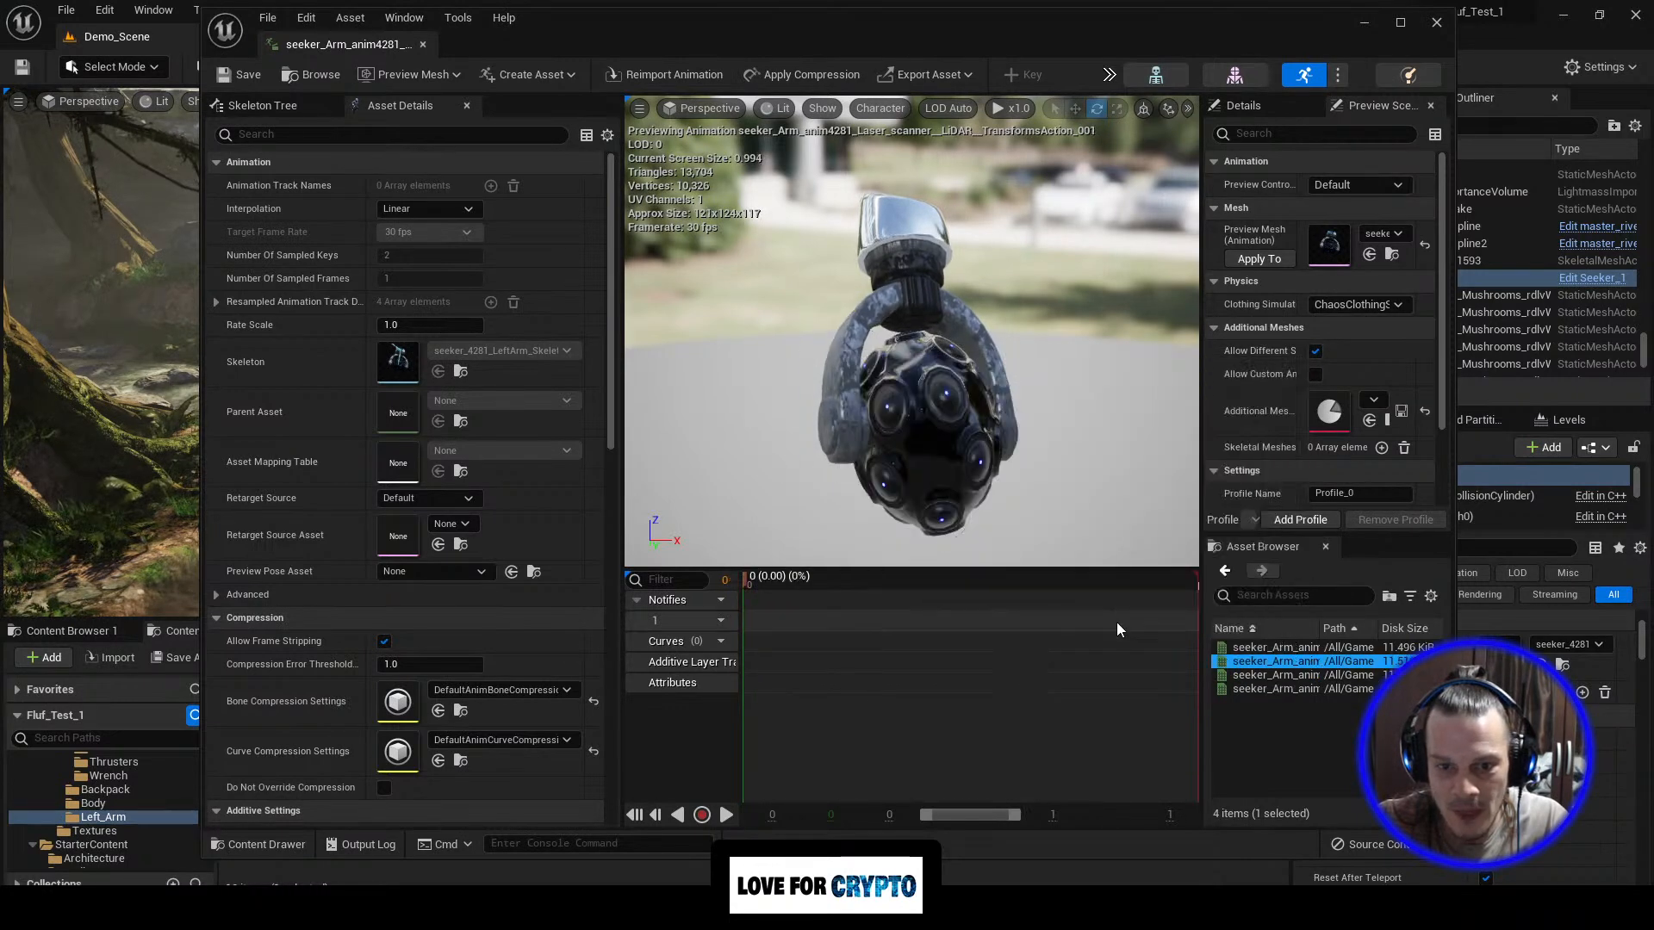
{"action": "left_click_drag", "start_coordinate": [748, 578], "coordinate": [1057, 566]}
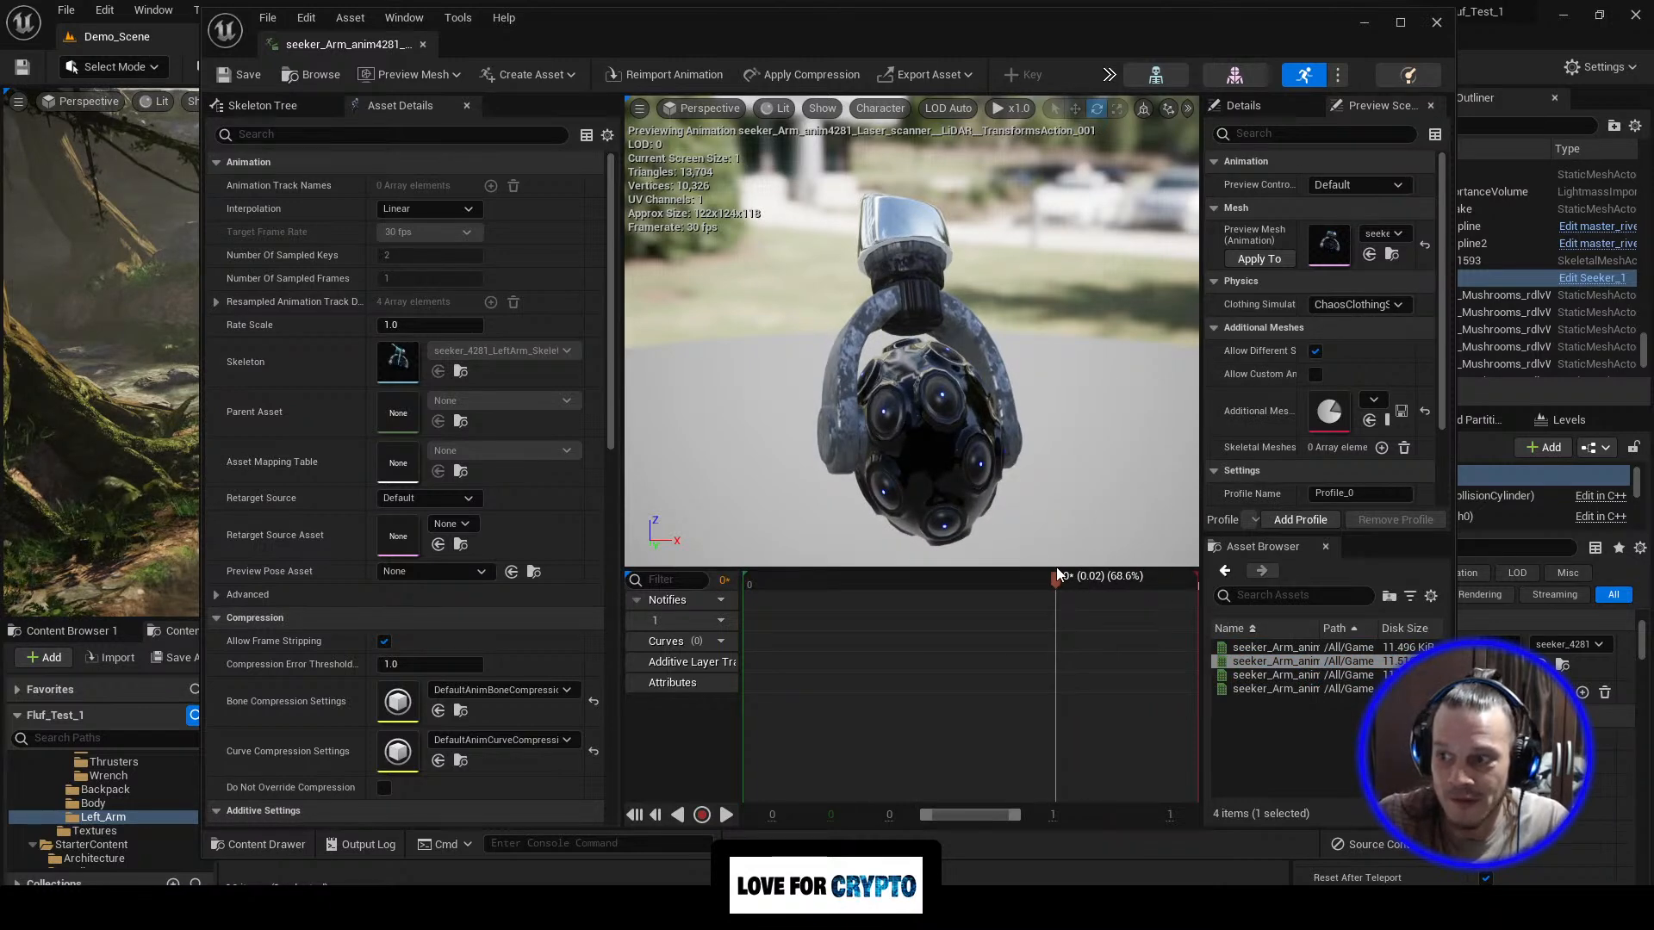
Step: Preview the laser scanner TransformsAction animation without a number suffix by scrubbing its timeline
{"action": "left_click", "coordinate": [1272, 658]}
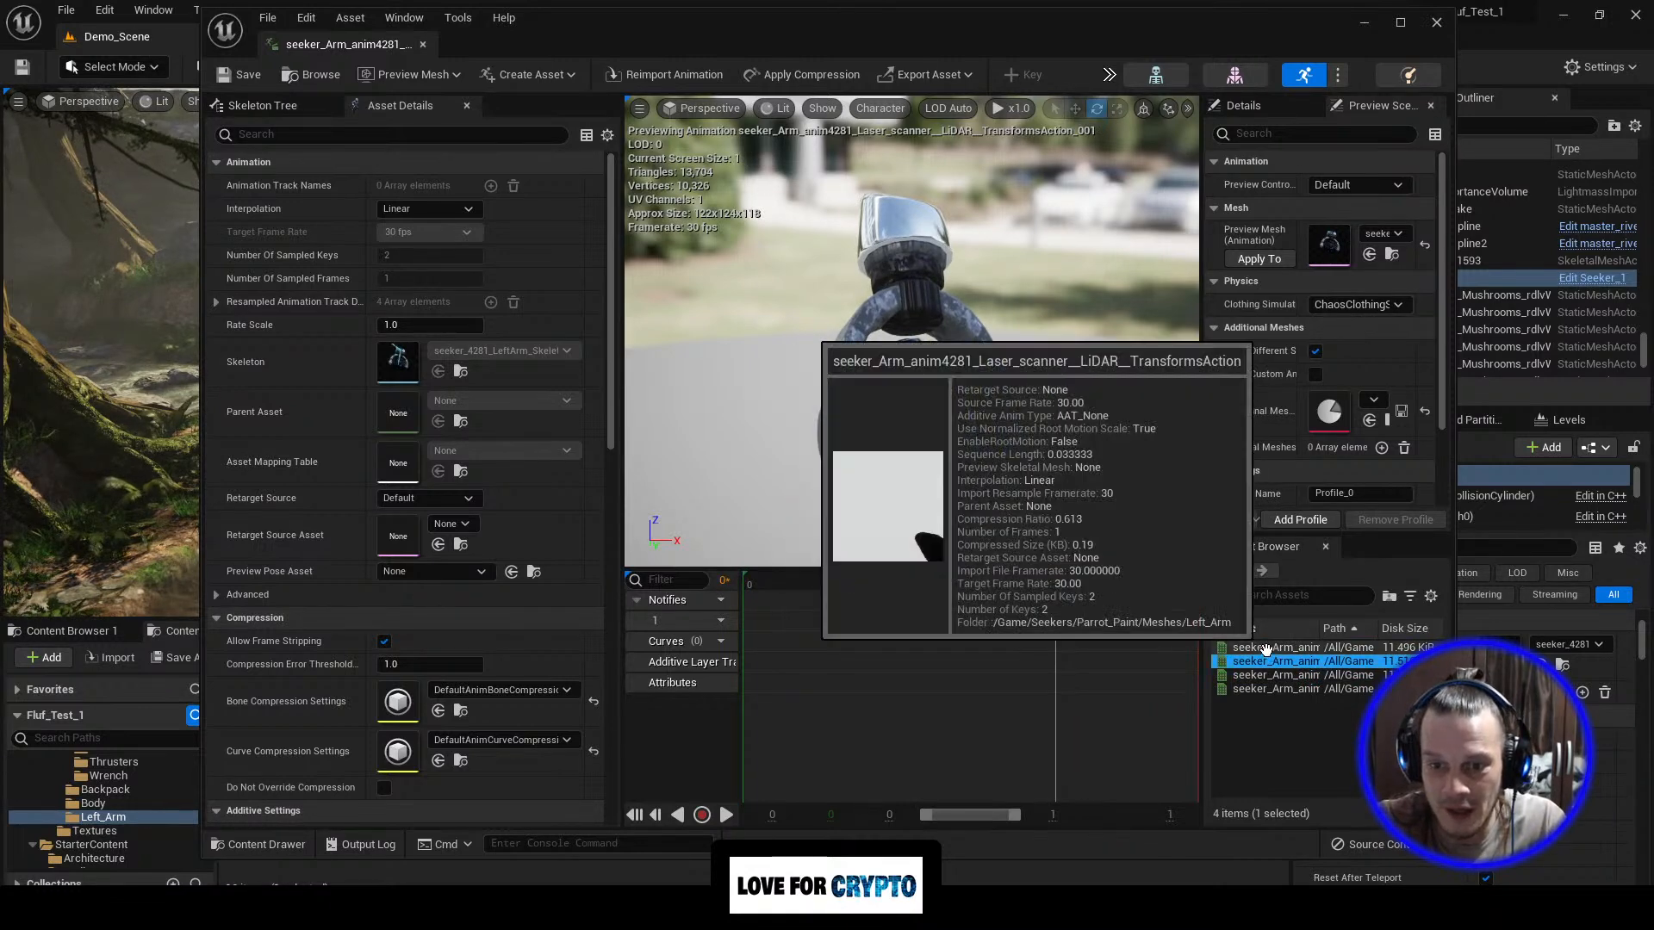
{"action": "left_click", "coordinate": [1265, 649]}
{"action": "left_click_drag", "start_coordinate": [746, 581], "coordinate": [782, 582]}
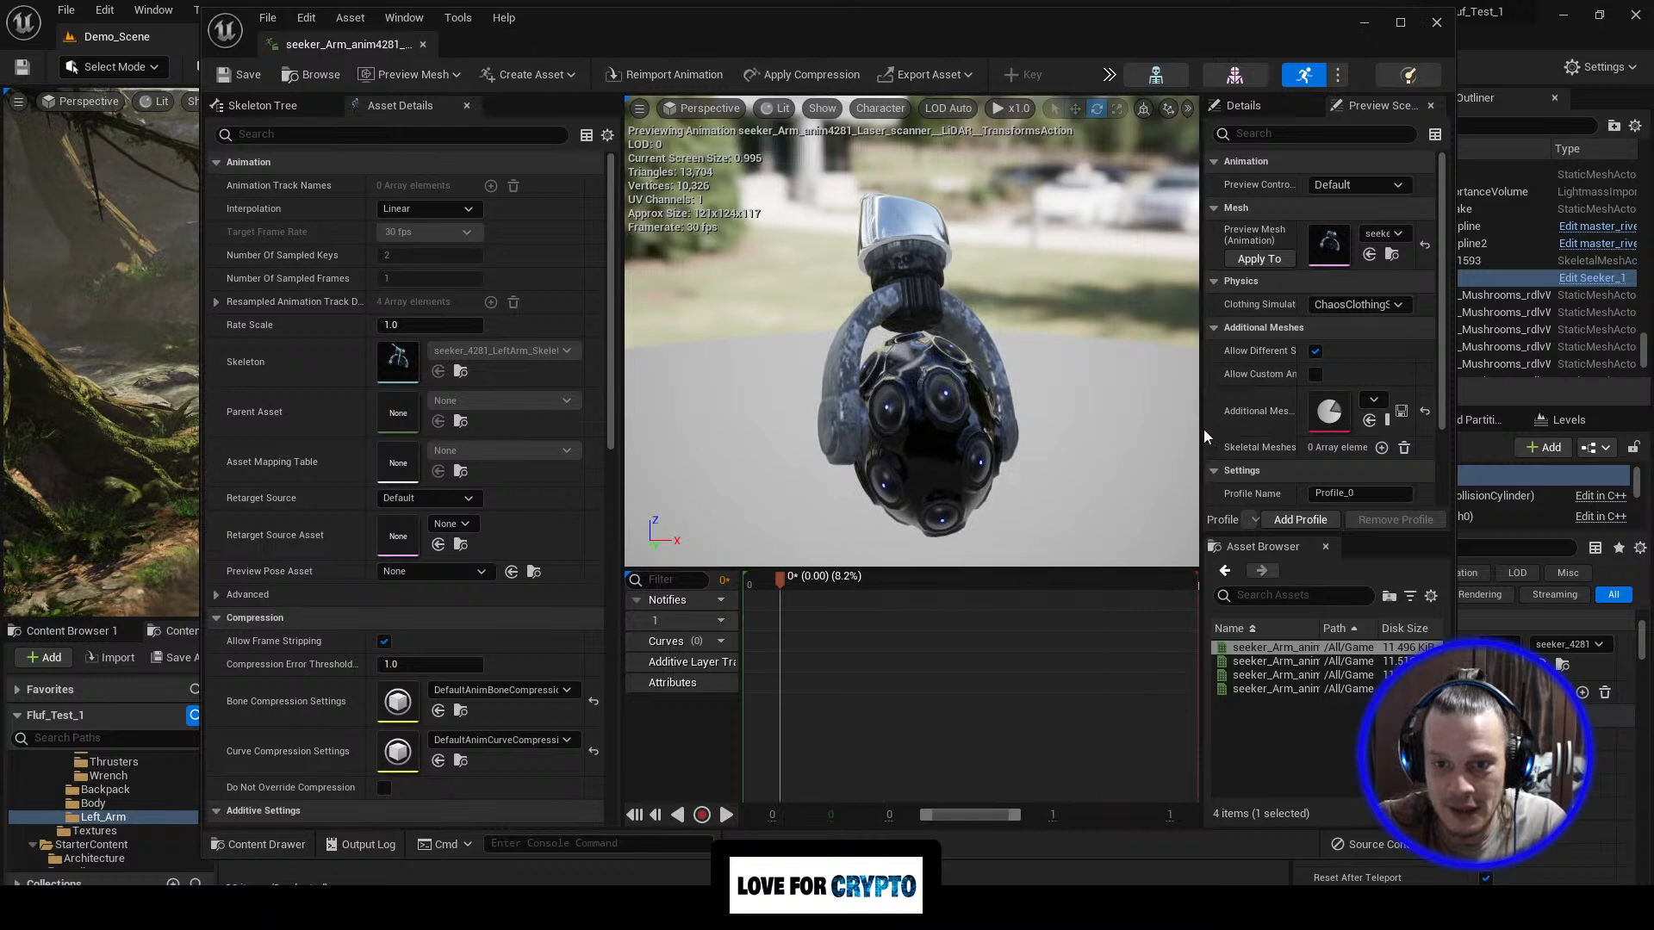
Step: Open the left arm's skeleton and test-rotate the def_body and def_wrist bones in the preview
{"action": "left_click_drag", "start_coordinate": [1202, 429], "coordinate": [1173, 446]}
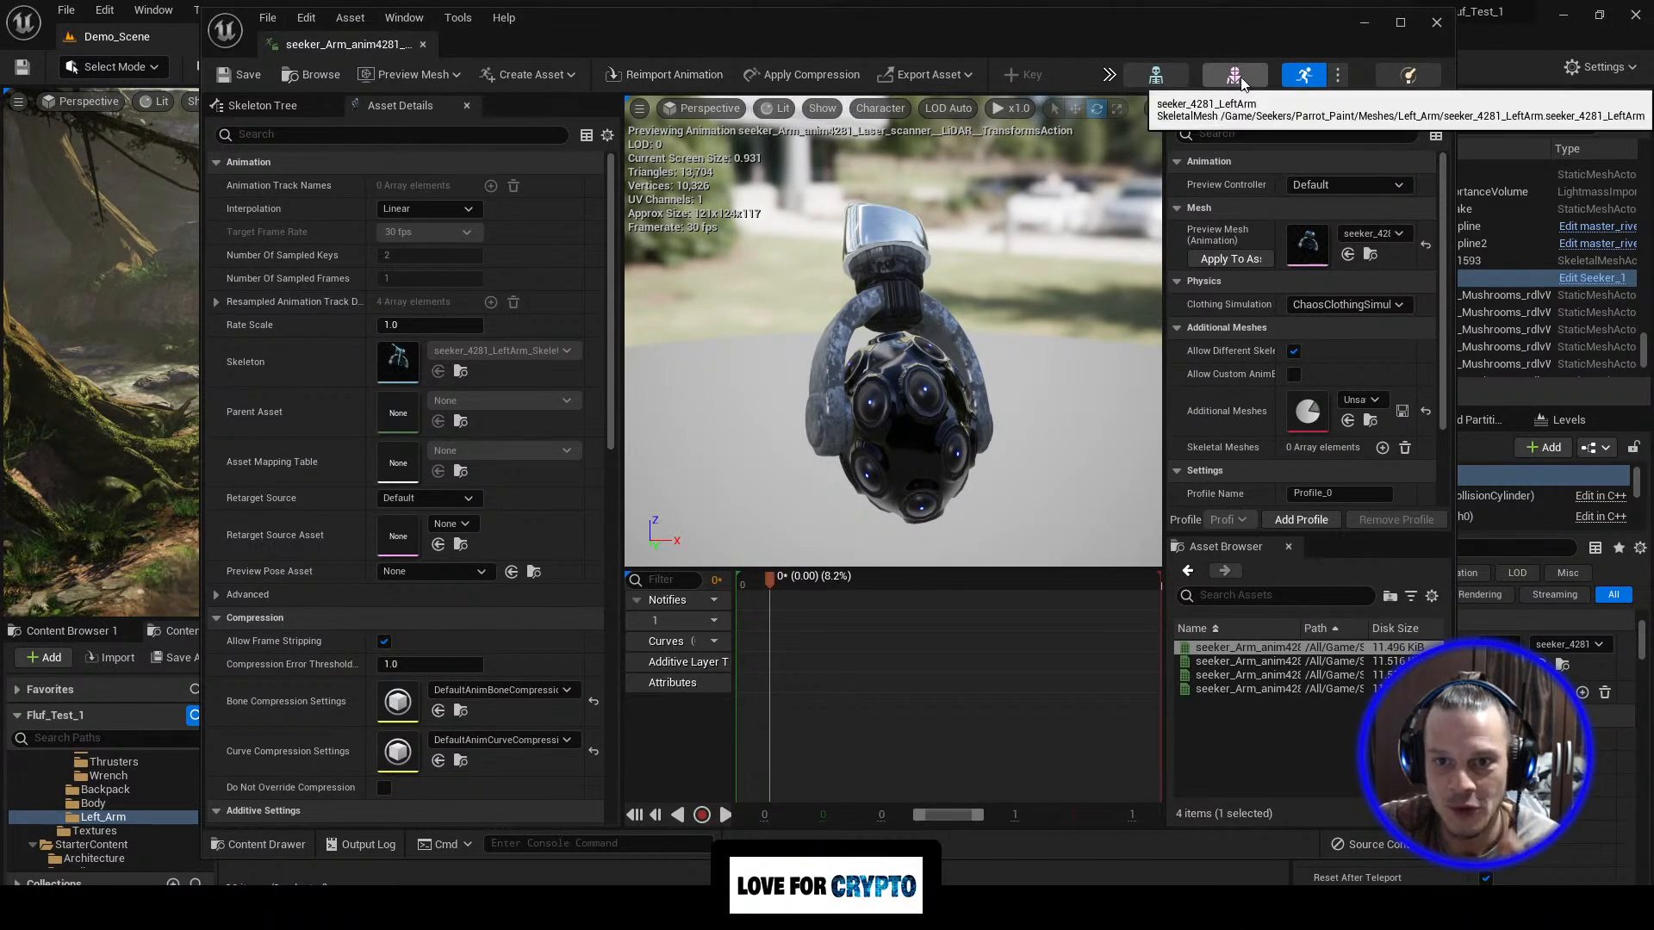
{"action": "left_click", "coordinate": [1154, 83]}
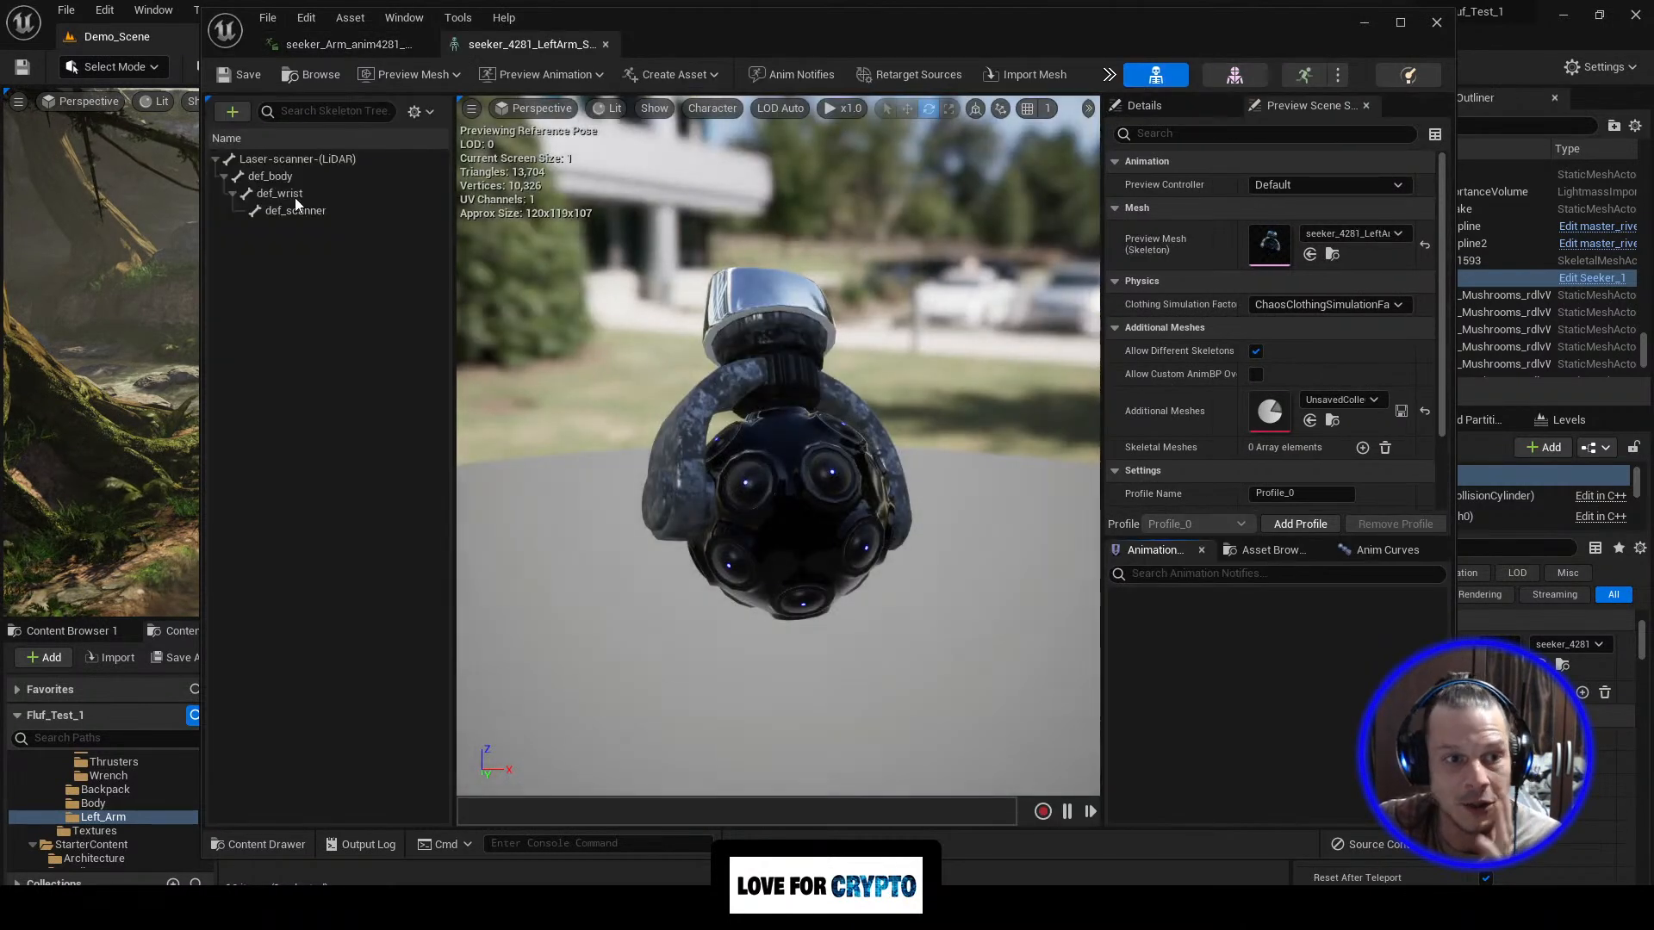
{"action": "left_click", "coordinate": [283, 177]}
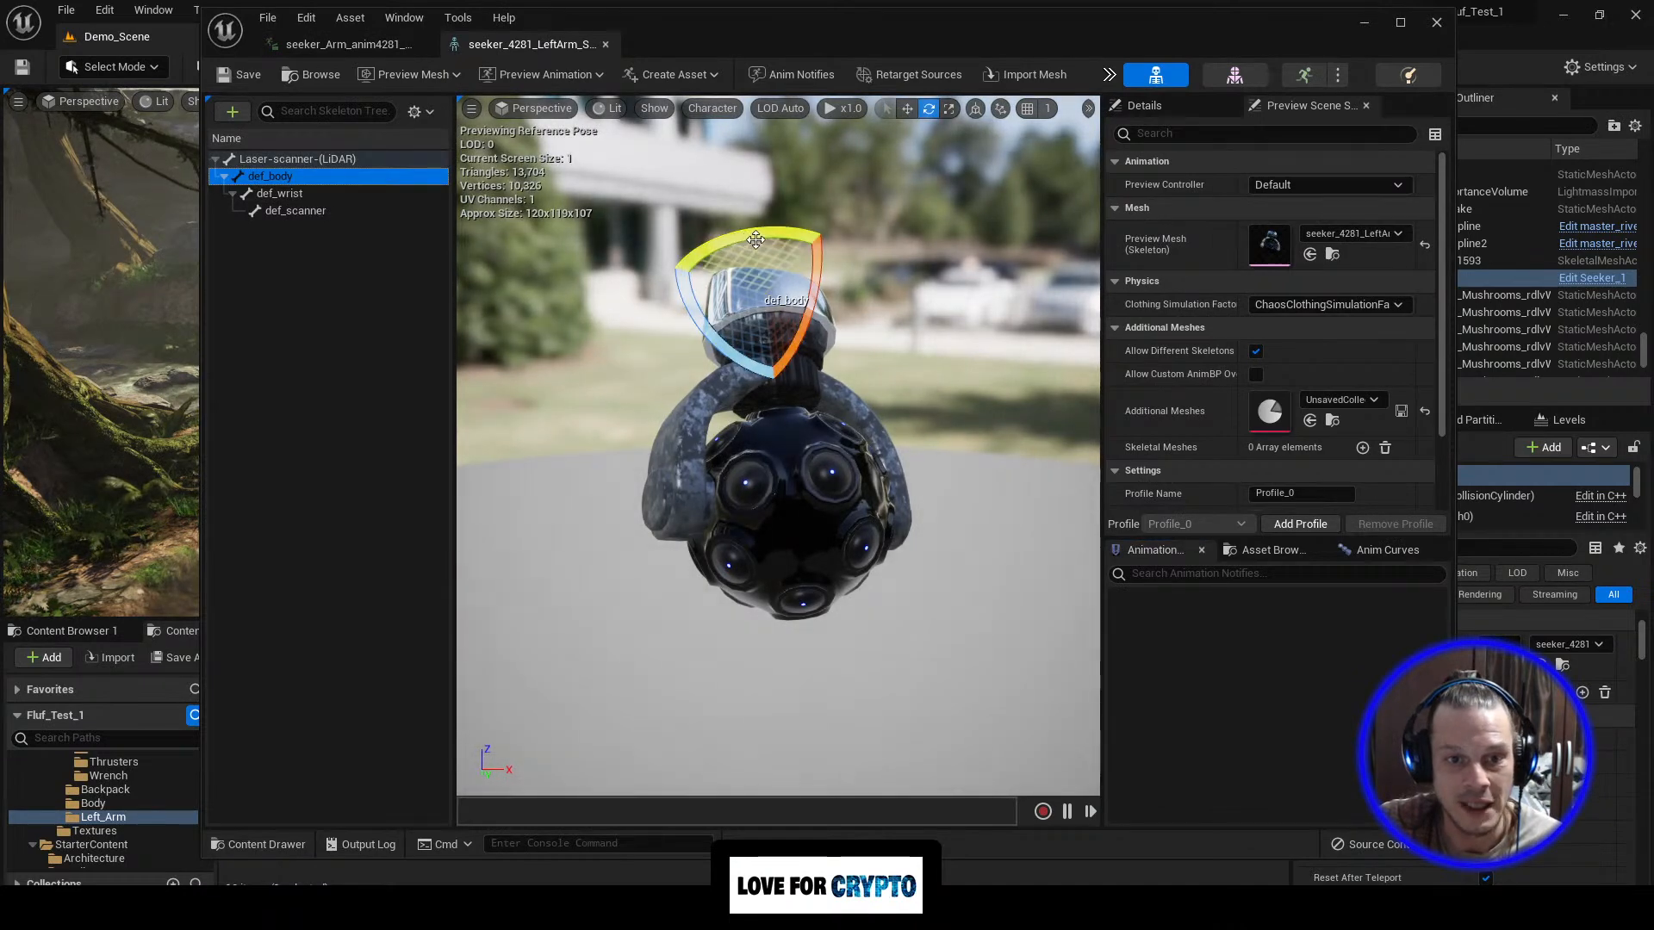
{"action": "left_click_drag", "start_coordinate": [781, 232], "coordinate": [642, 365]}
{"action": "left_click", "coordinate": [275, 195]}
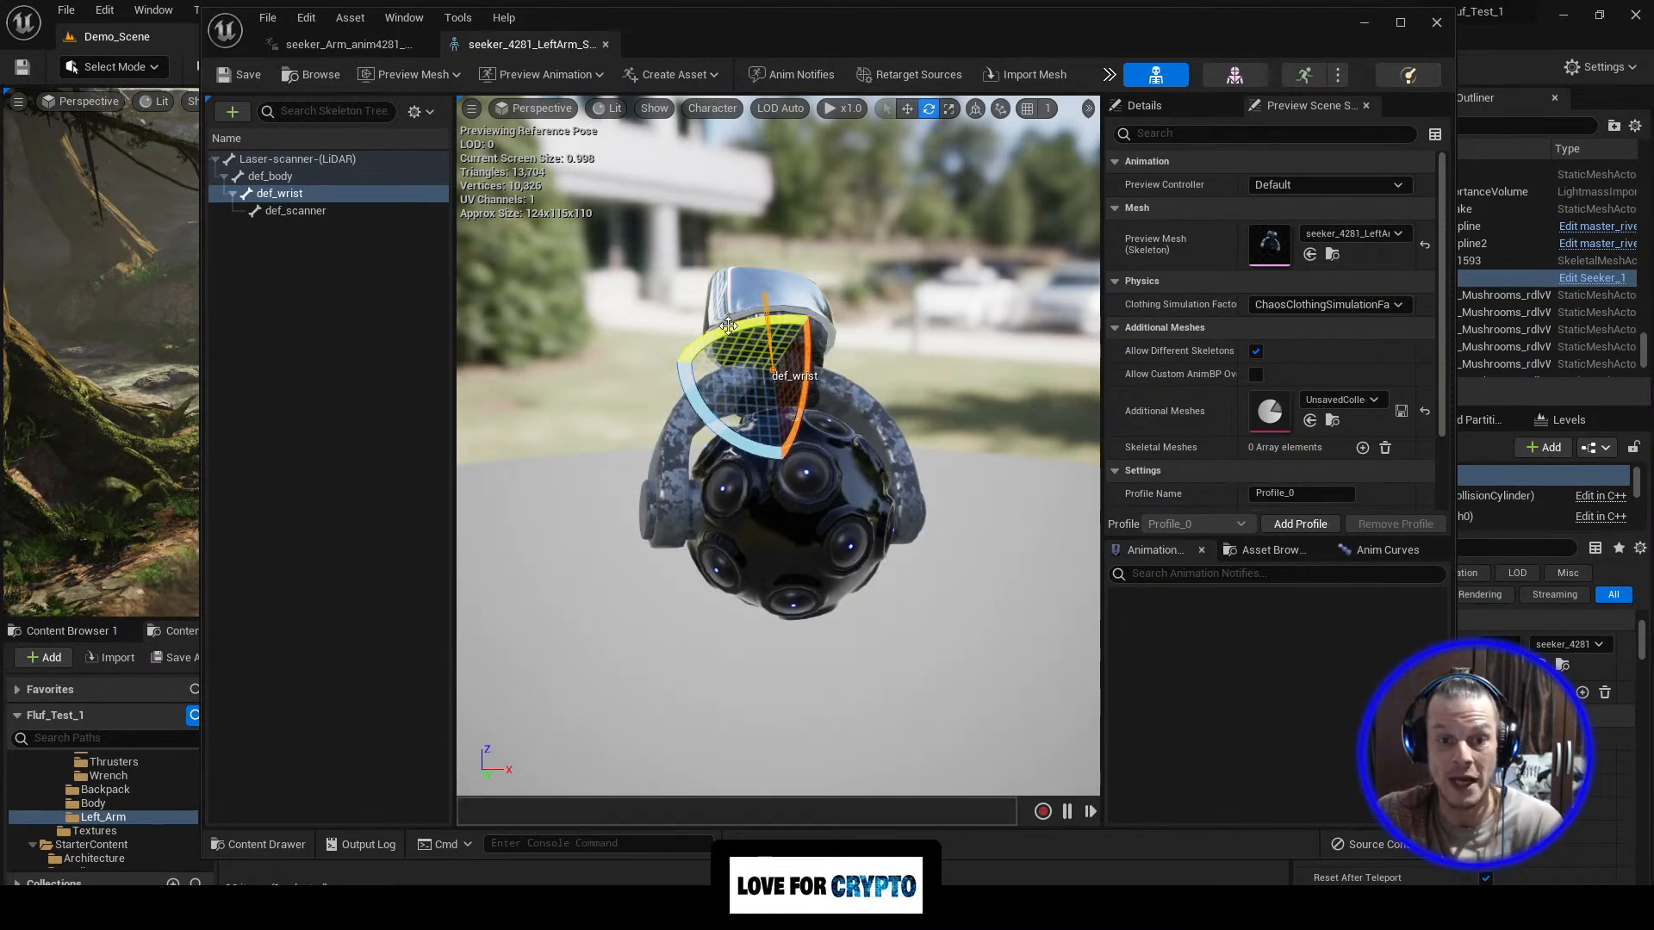
{"action": "left_click_drag", "start_coordinate": [773, 318], "coordinate": [682, 347]}
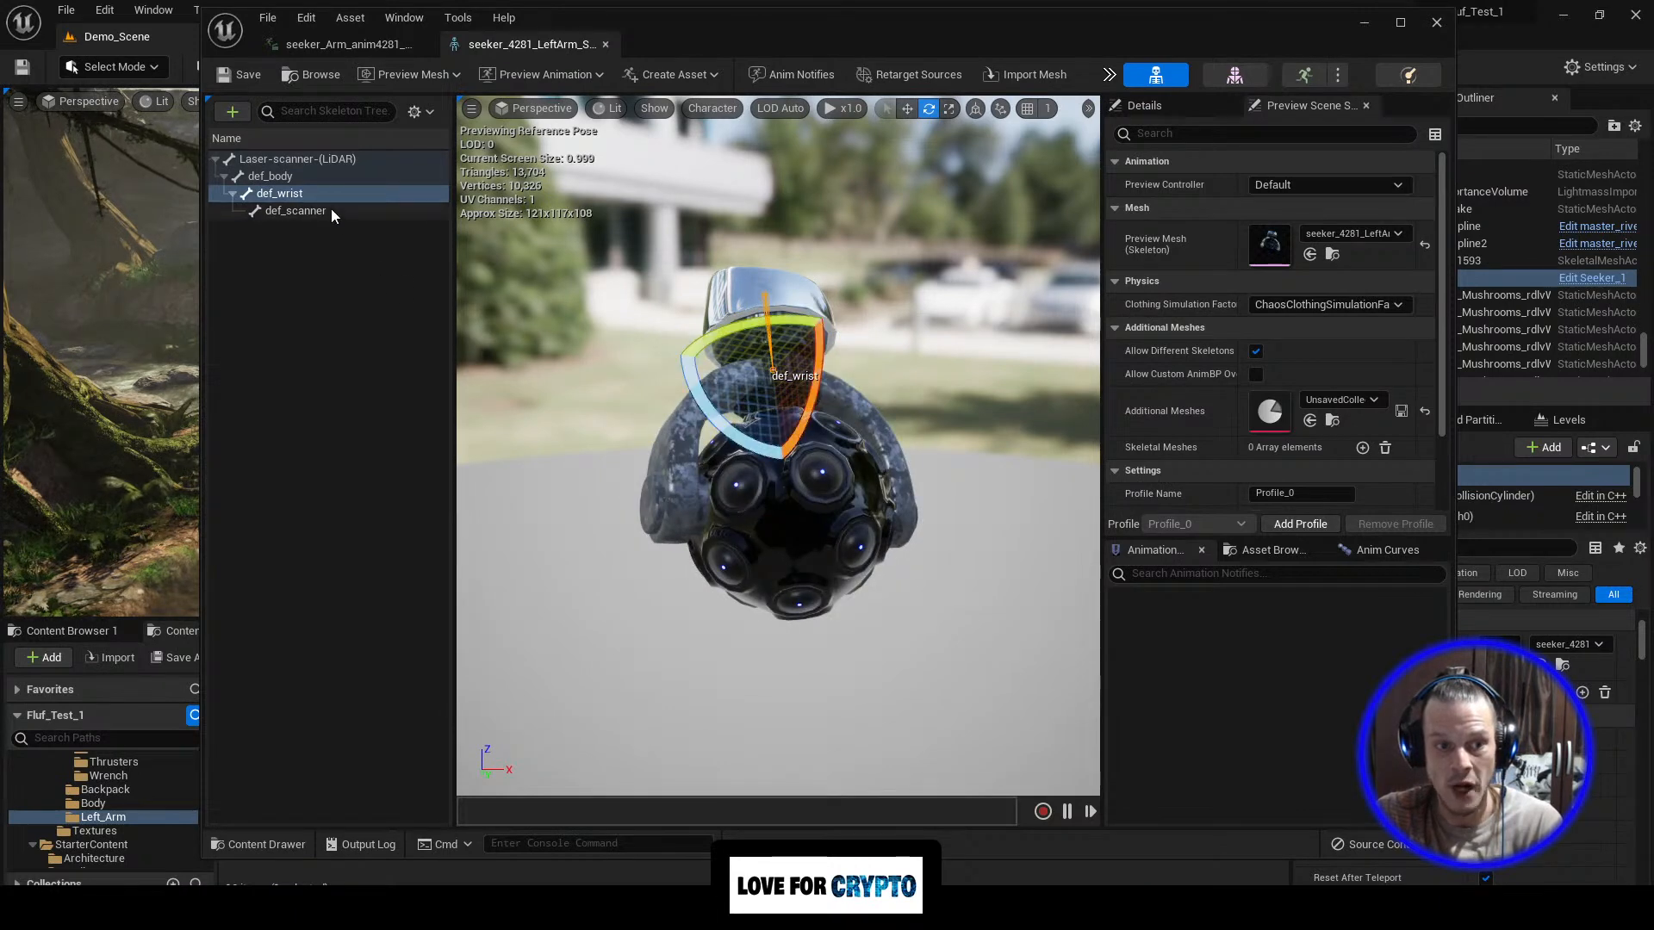
Step: Test-rotate the def_scanner bone in the left arm skeleton's preview
{"action": "left_click", "coordinate": [297, 211]}
{"action": "left_click_drag", "start_coordinate": [836, 517], "coordinate": [784, 637]}
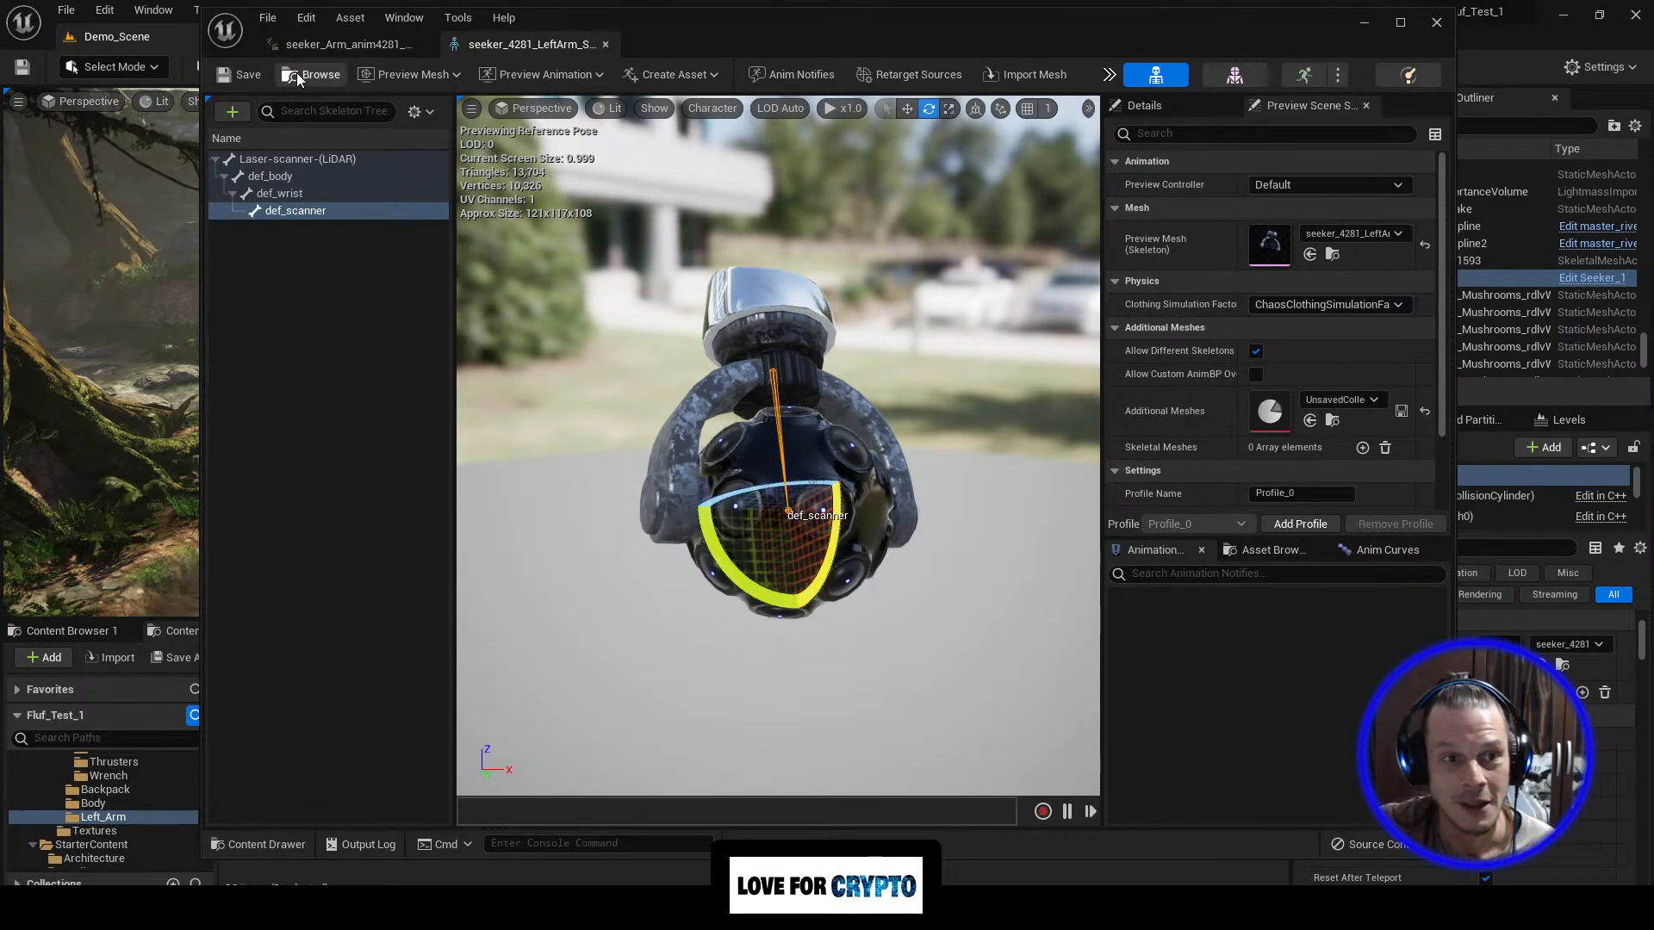
Step: Return to the laser scanner TransformsAction animation, widen its editor window and play the animation
{"action": "left_click", "coordinate": [373, 44]}
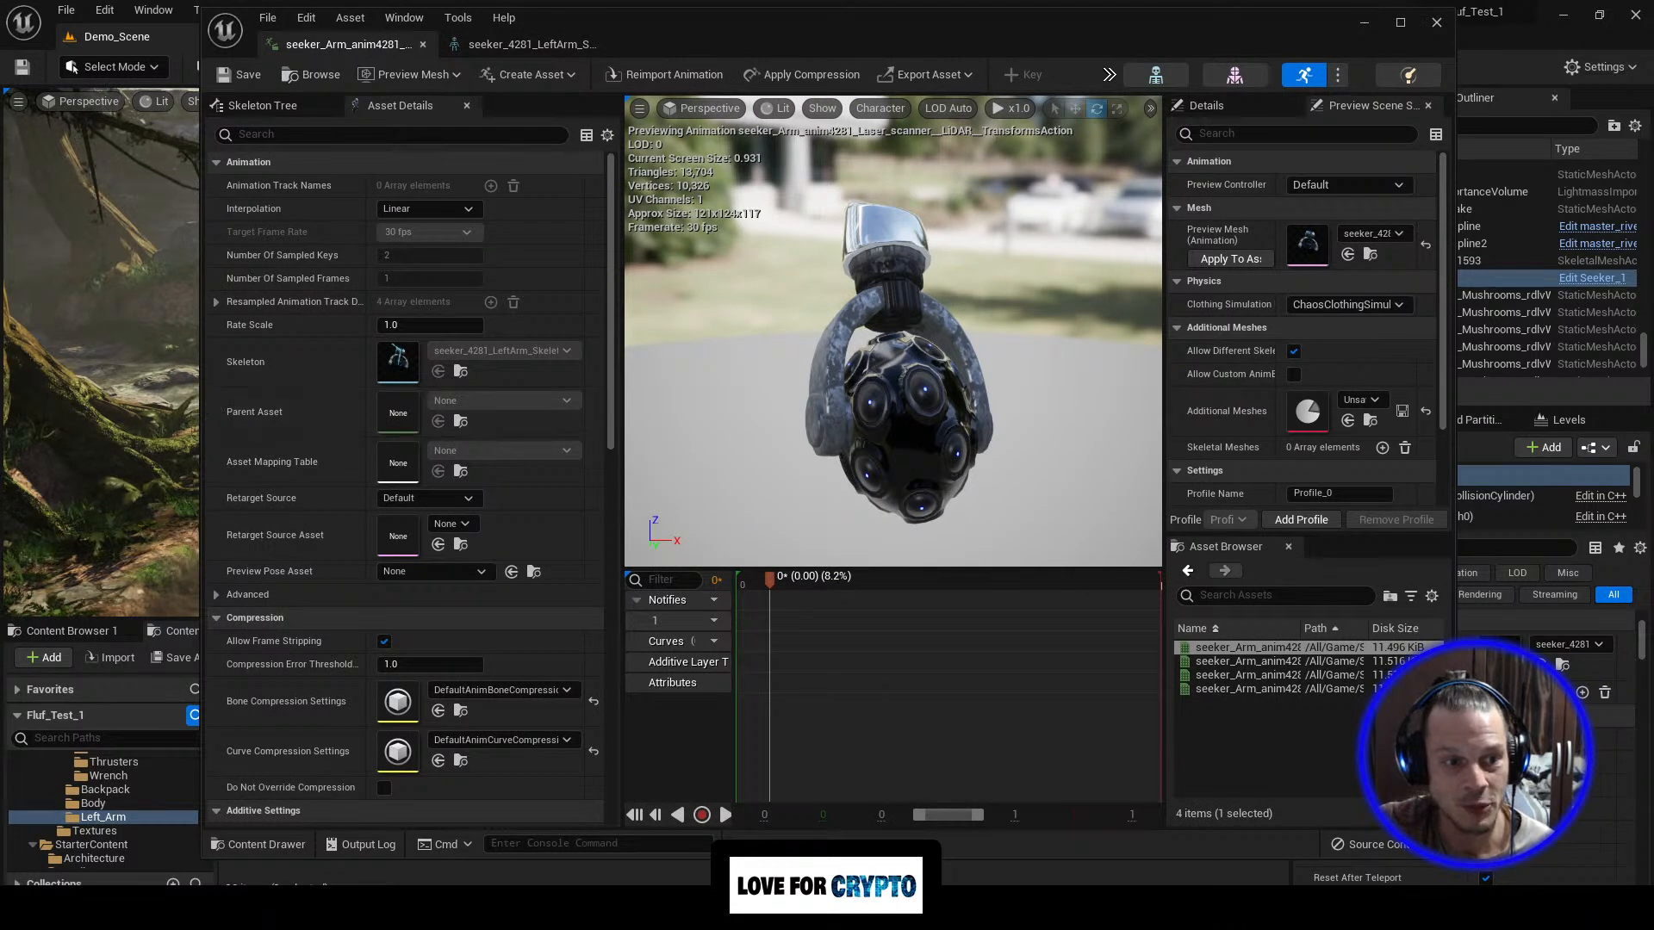
{"action": "left_click", "coordinate": [195, 396]}
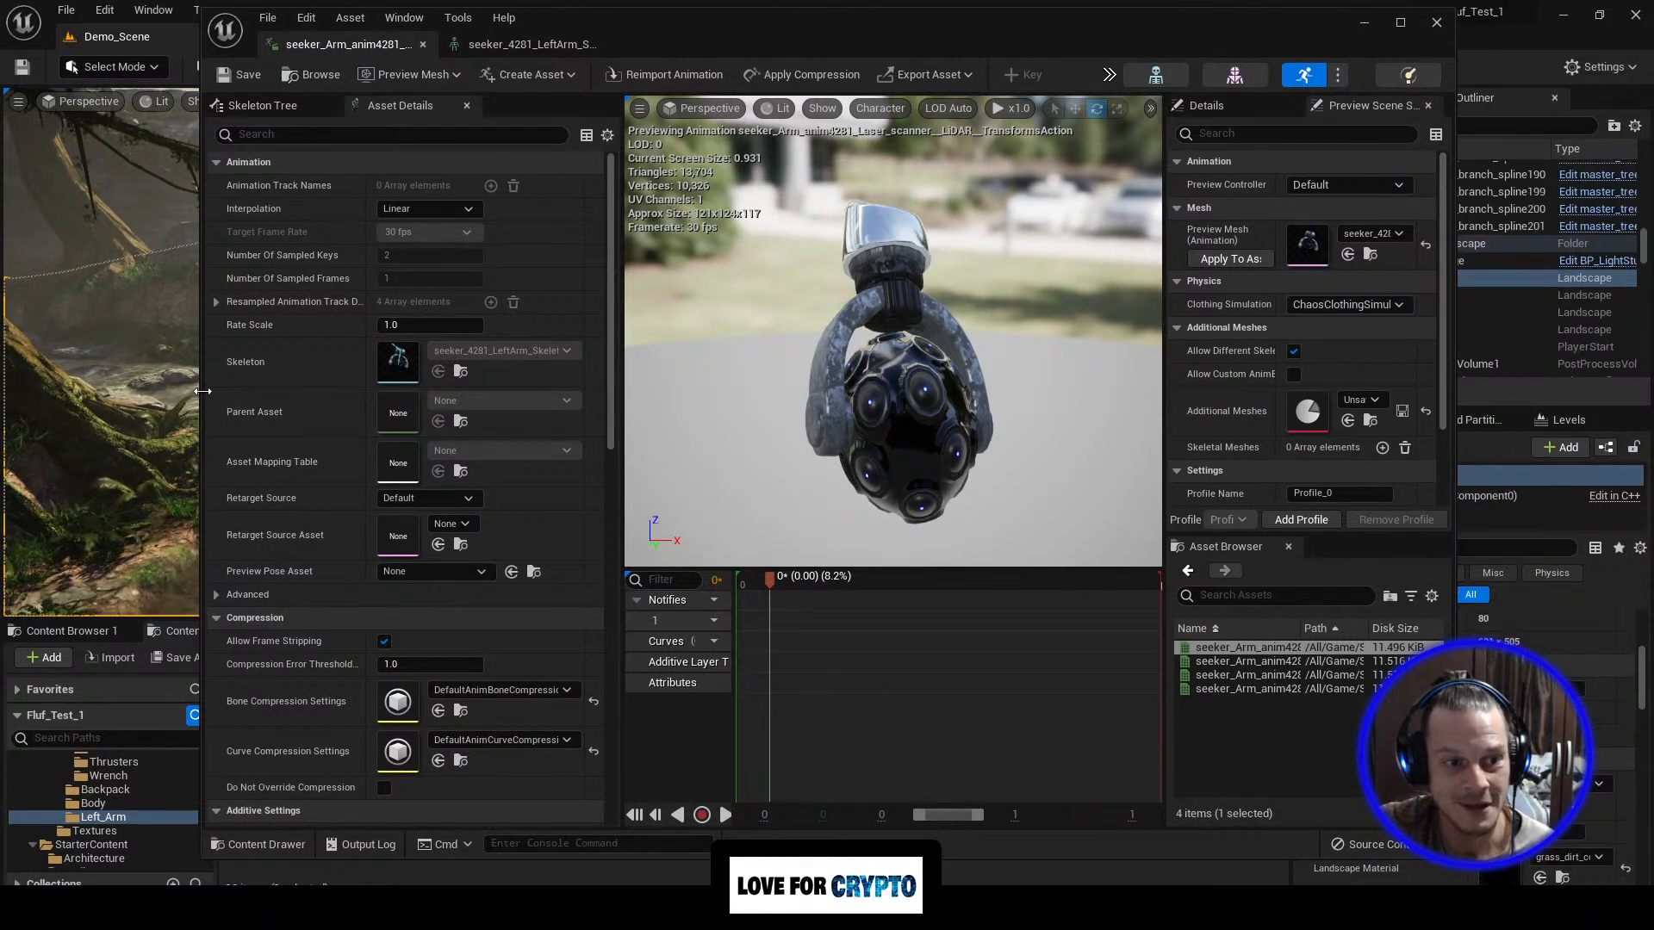
{"action": "left_click_drag", "start_coordinate": [203, 393], "coordinate": [37, 393]}
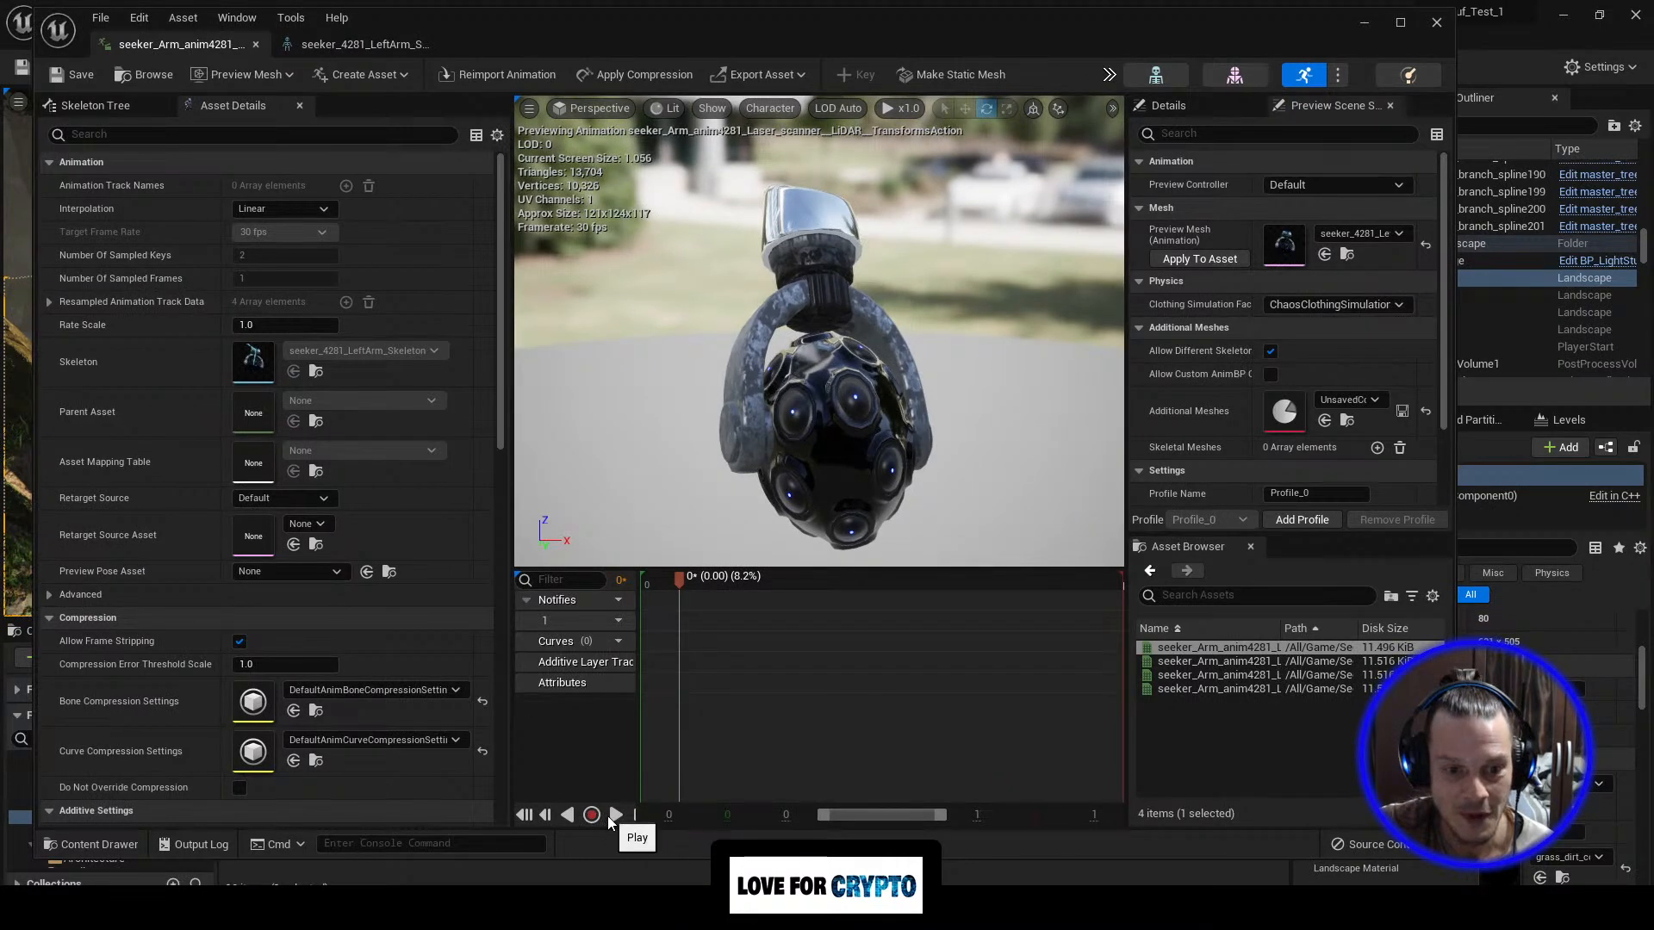
{"action": "left_click", "coordinate": [613, 815]}
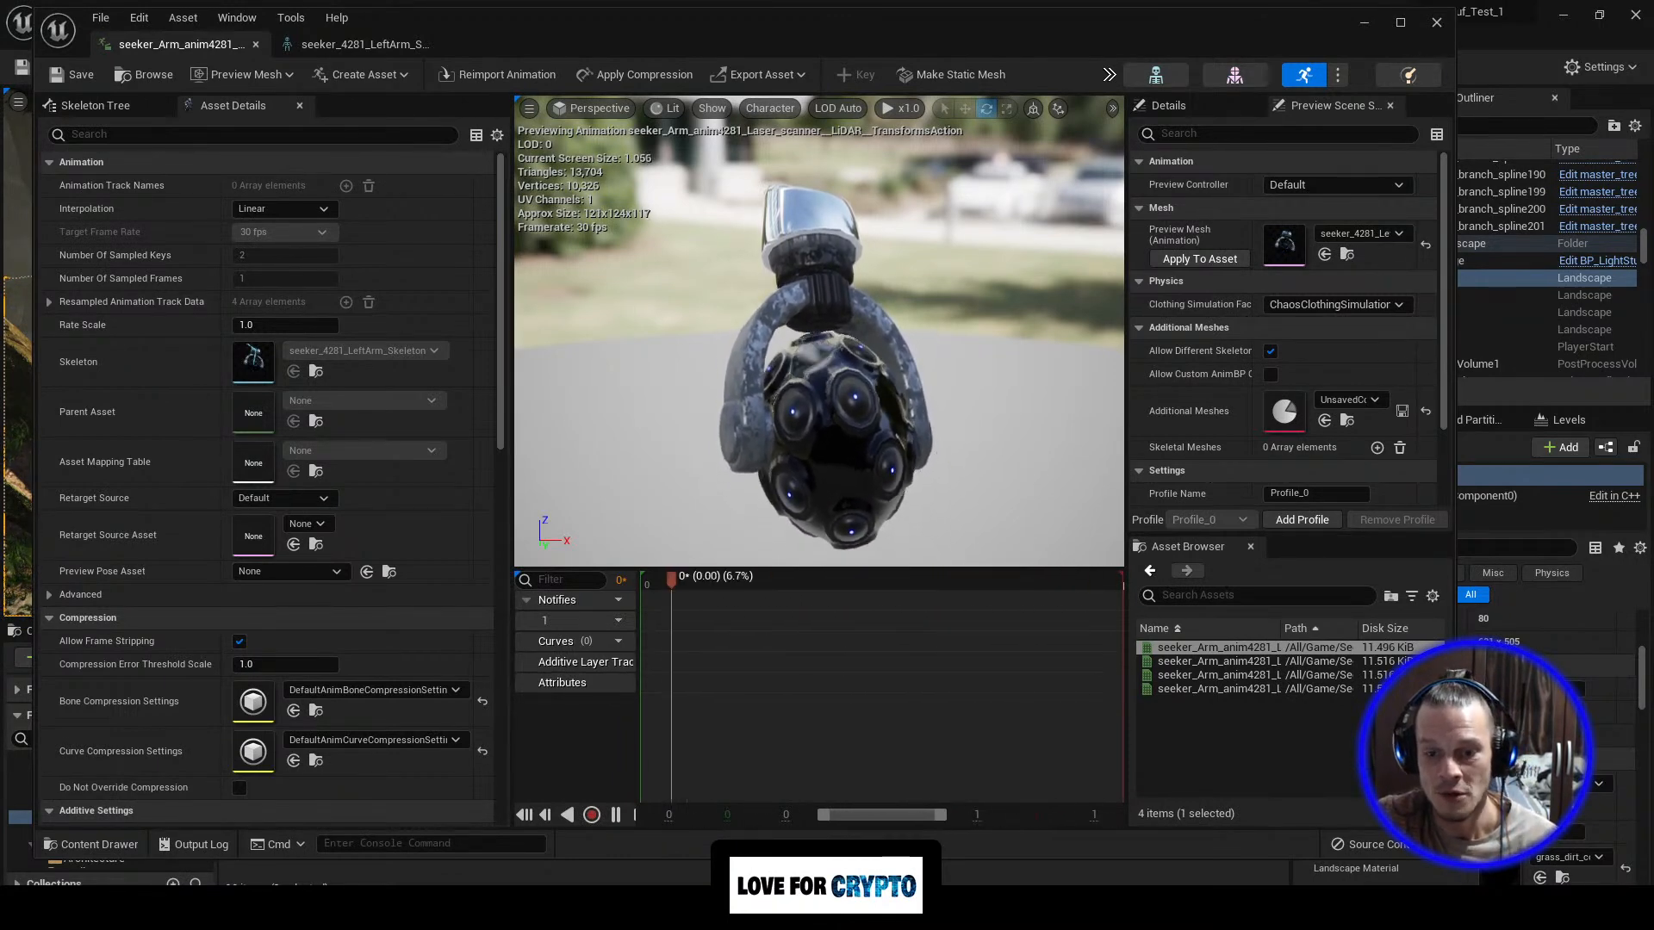
Step: Switch to Blender, select the Laser scanner (LiDAR) animation, and review the FBX export transform settings and forward-axis options without exporting
{"action": "key", "text": "alt+Tab"}
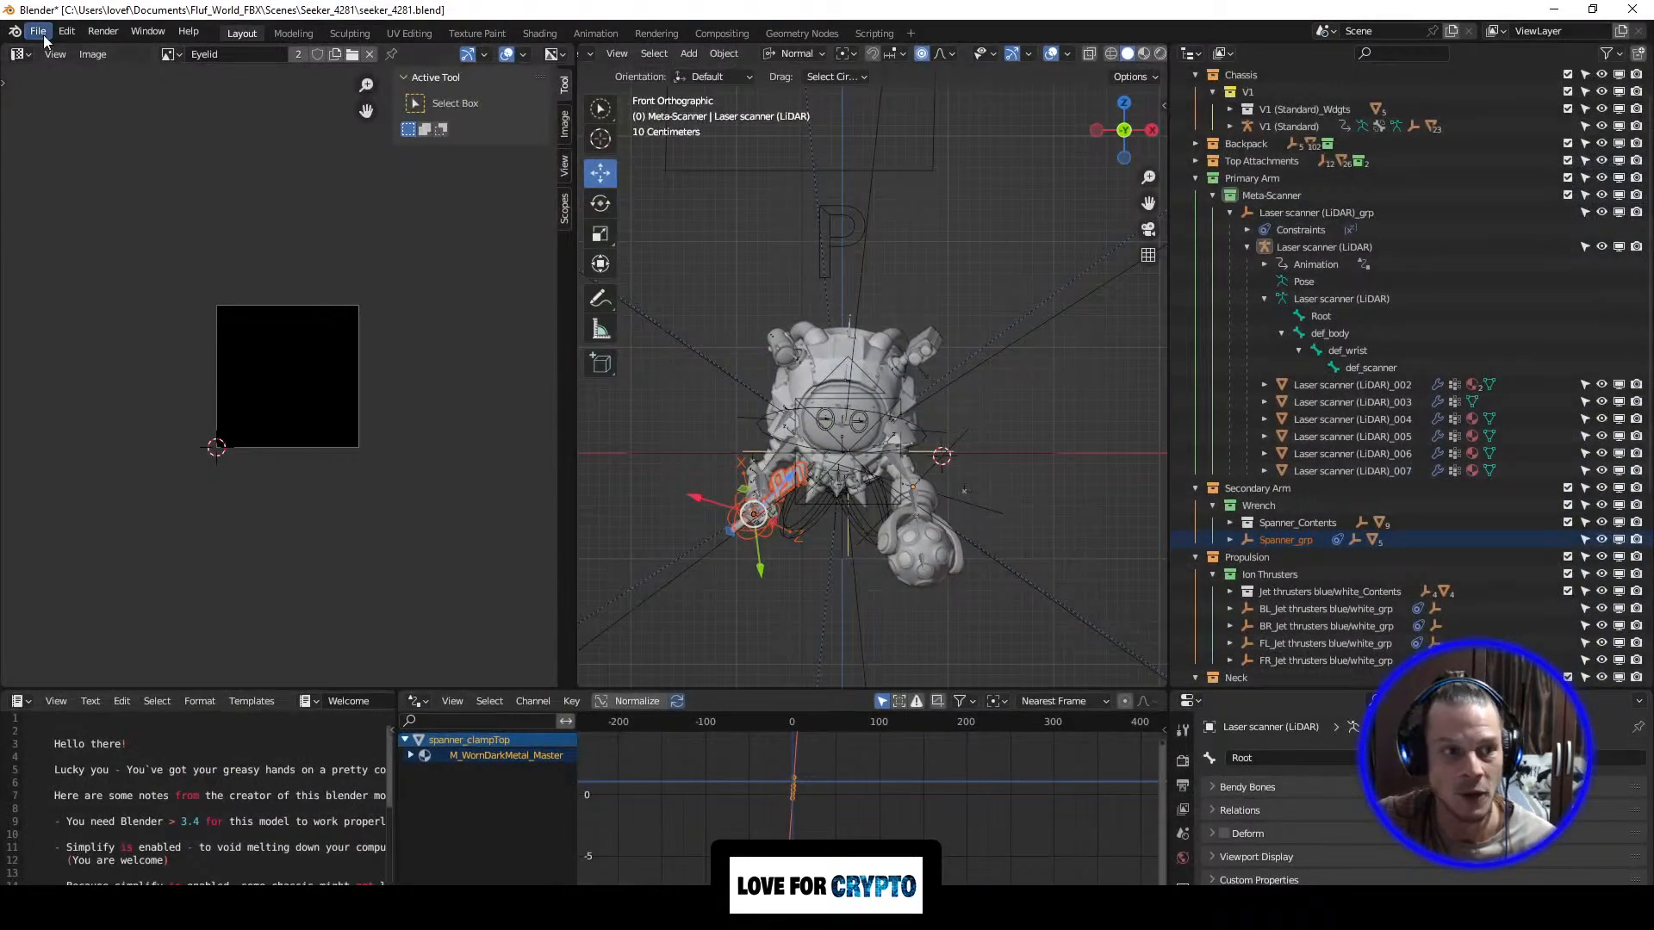
{"action": "left_click", "coordinate": [1337, 262]}
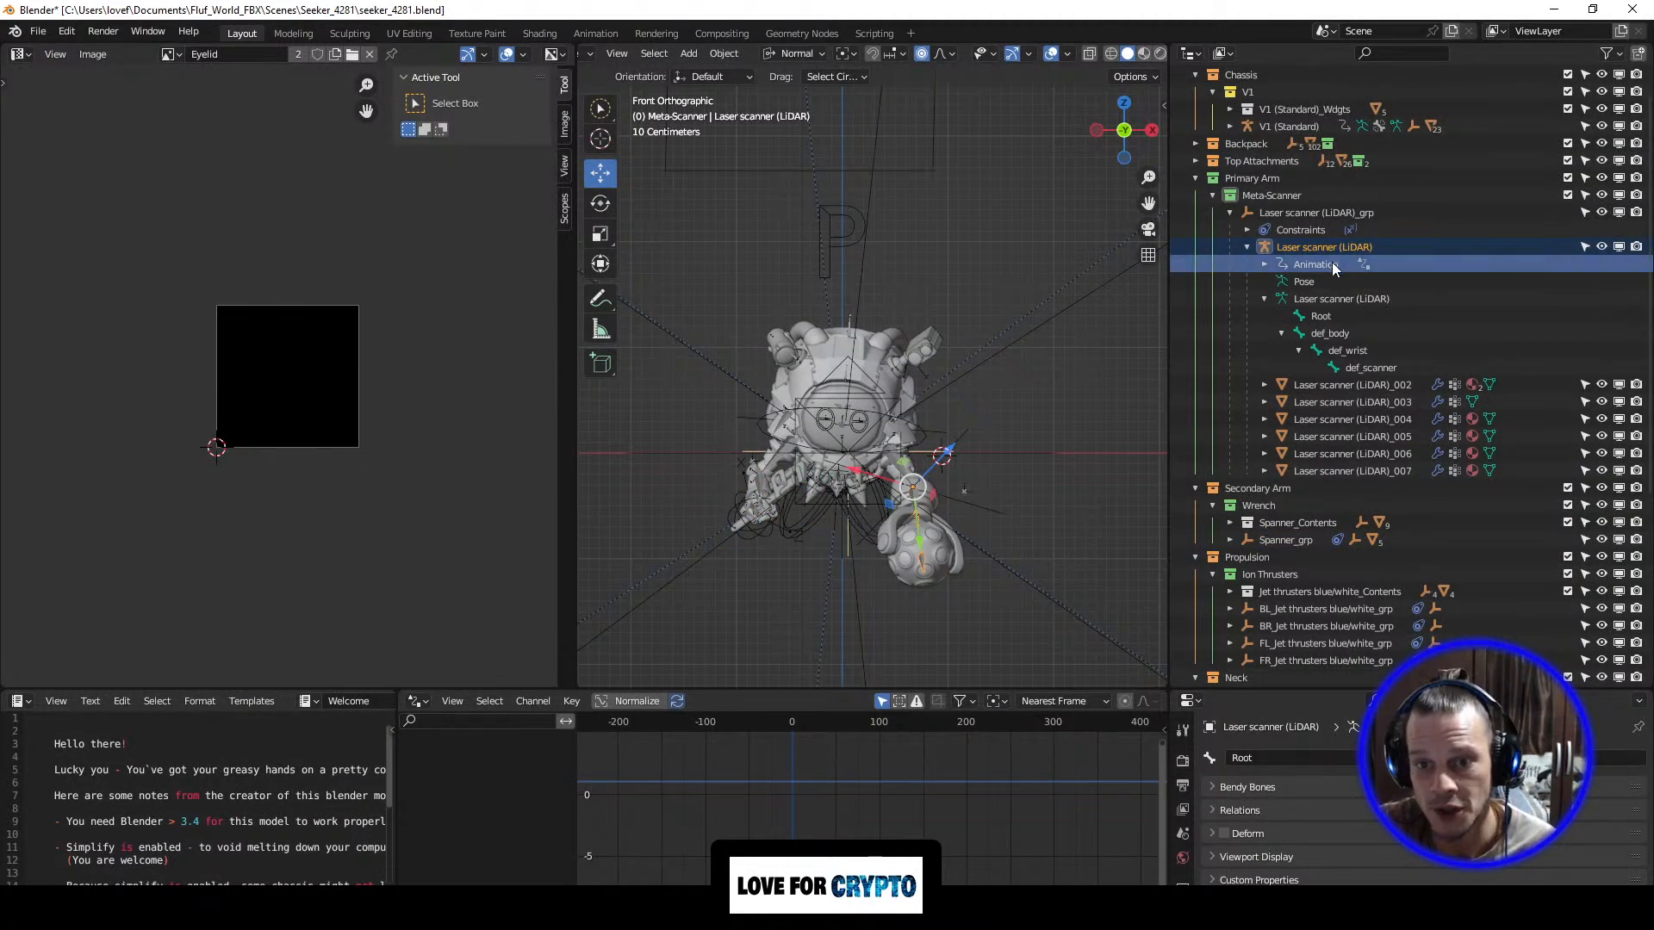
{"action": "right_click", "coordinate": [1331, 264]}
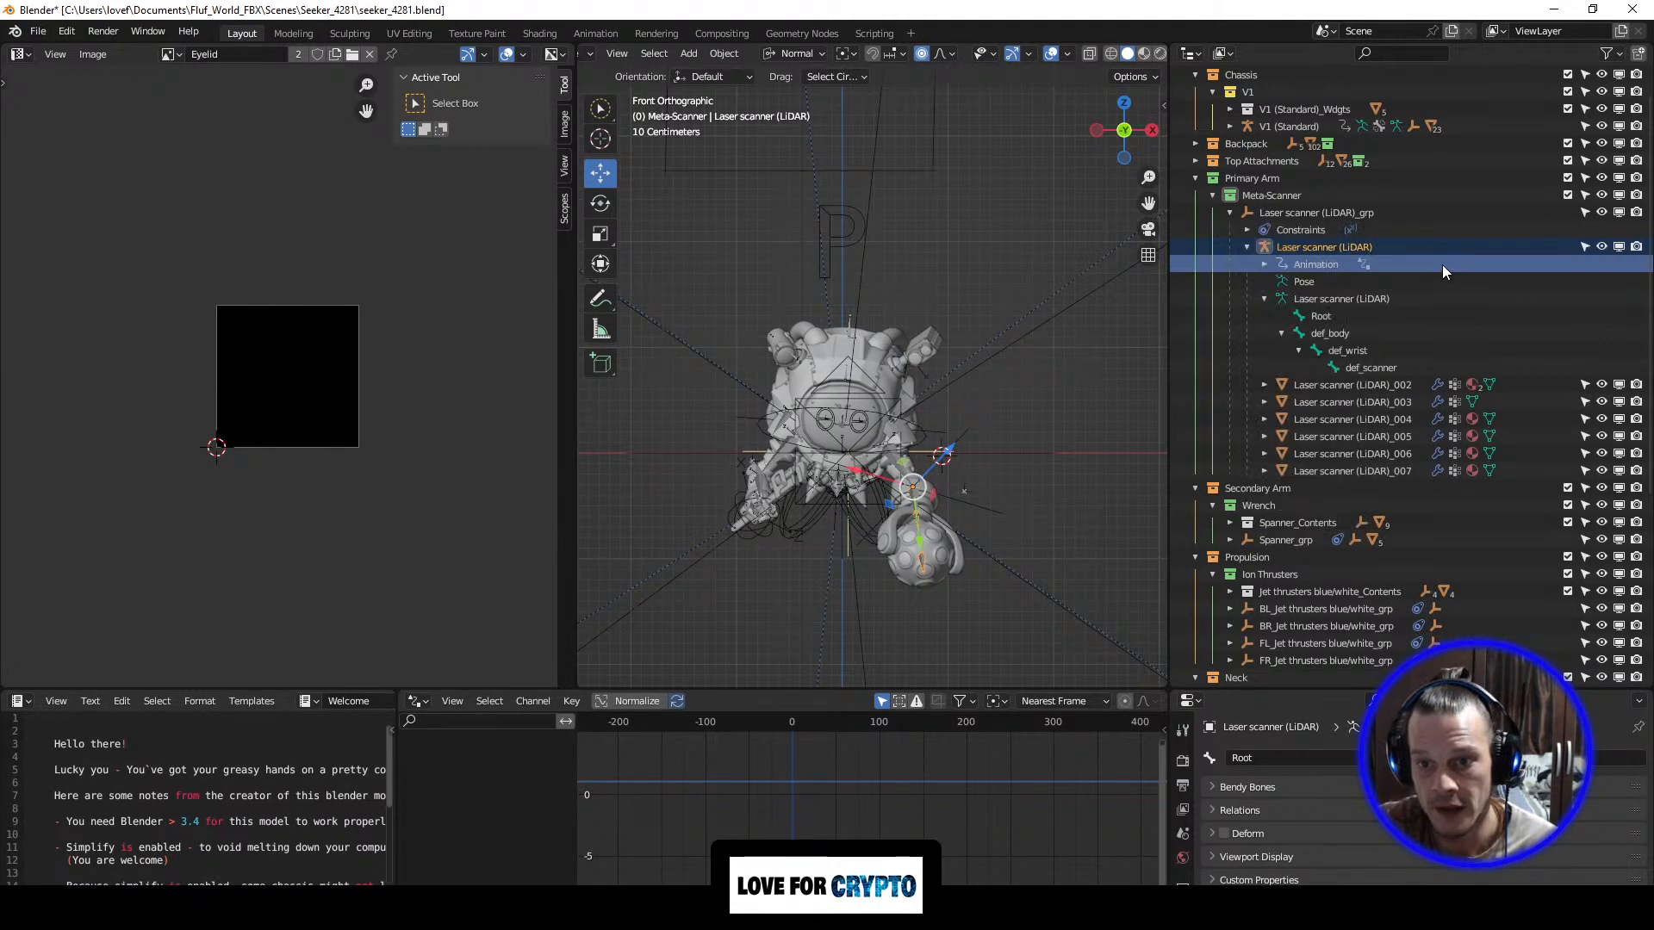
{"action": "left_click", "coordinate": [39, 33]}
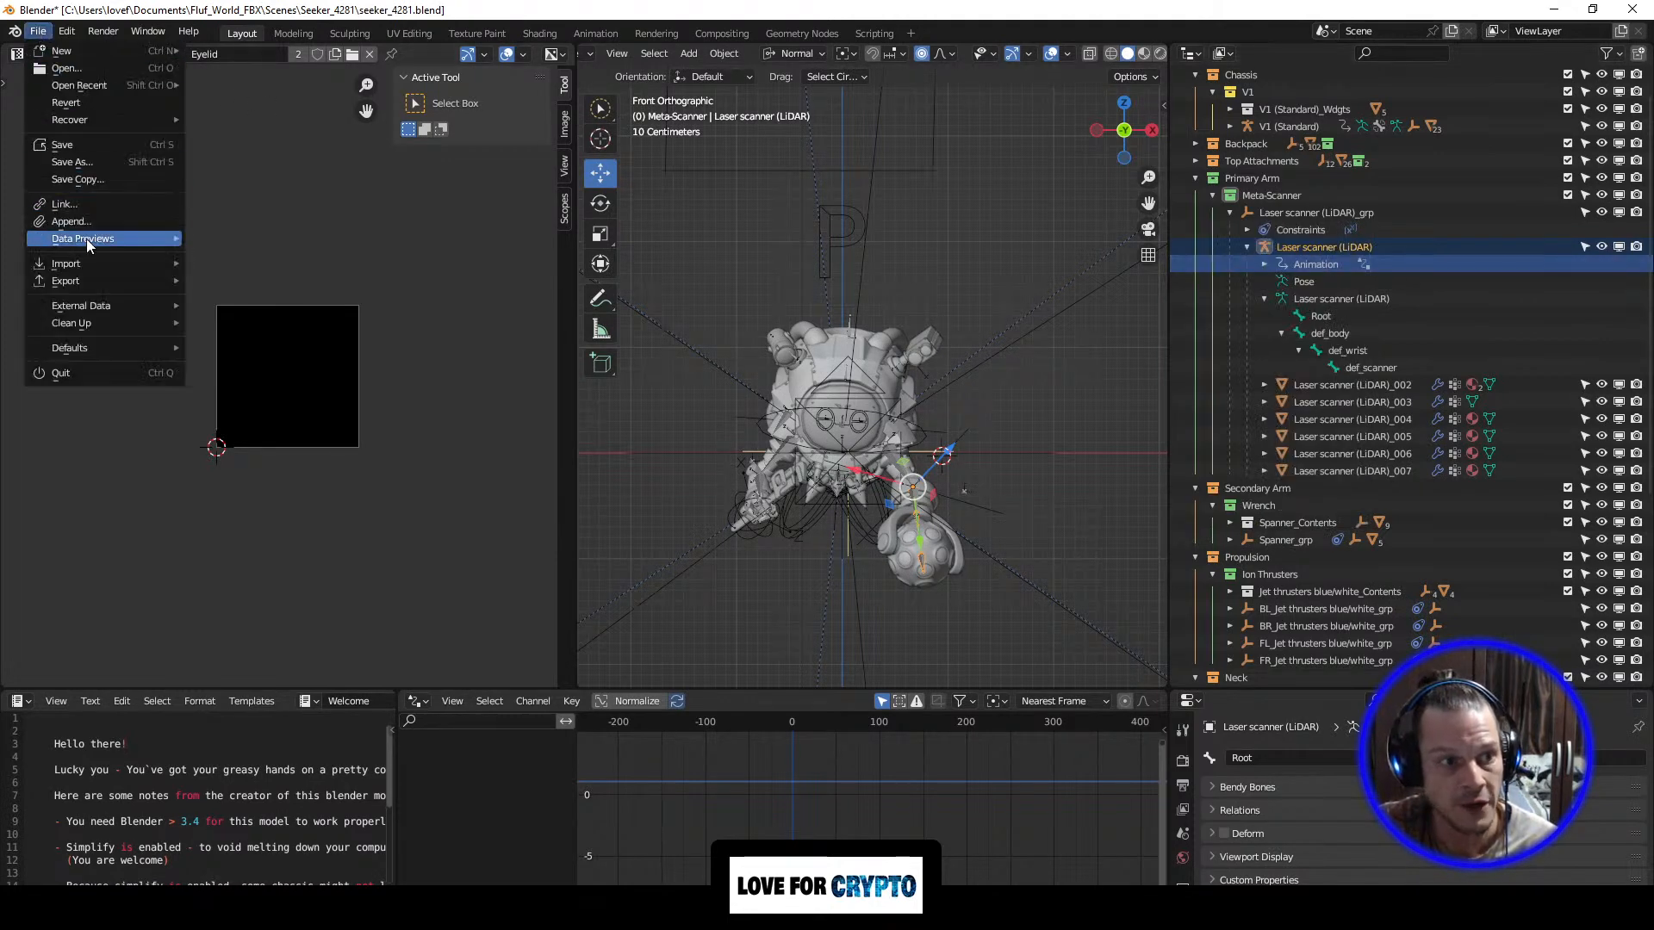
{"action": "mouse_move", "coordinate": [91, 284]}
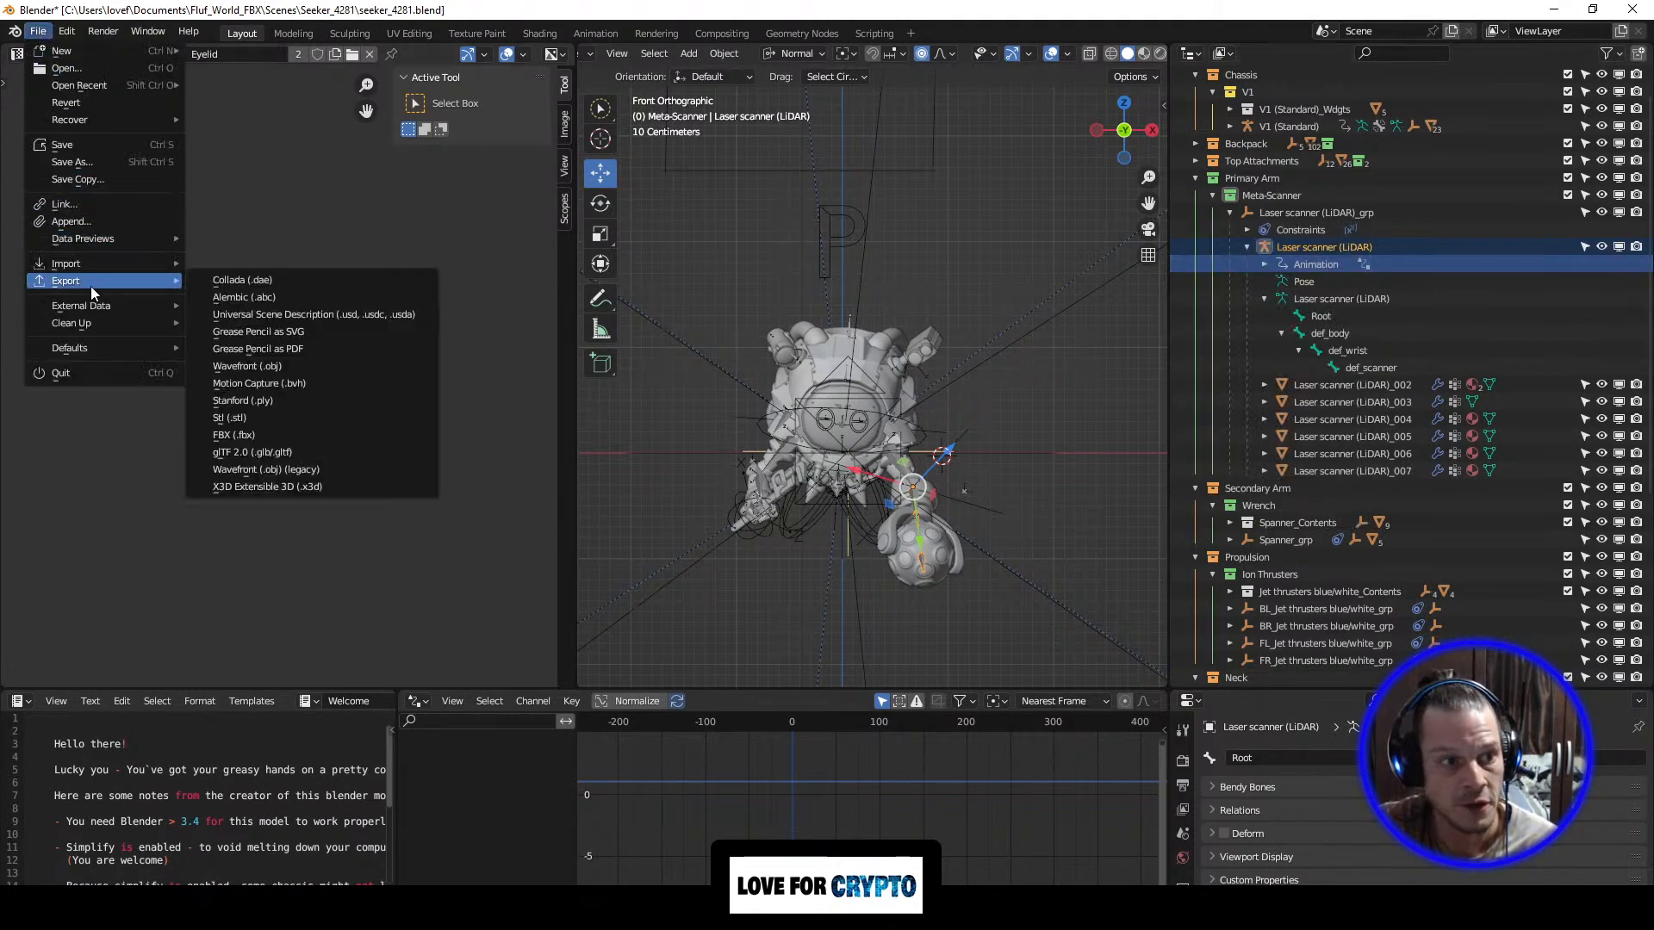
{"action": "left_click", "coordinate": [276, 436]}
{"action": "scroll", "coordinate": [1270, 616], "scroll_direction": "down", "scroll_amount": 3}
{"action": "scroll", "coordinate": [1270, 521], "scroll_direction": "down", "scroll_amount": 1}
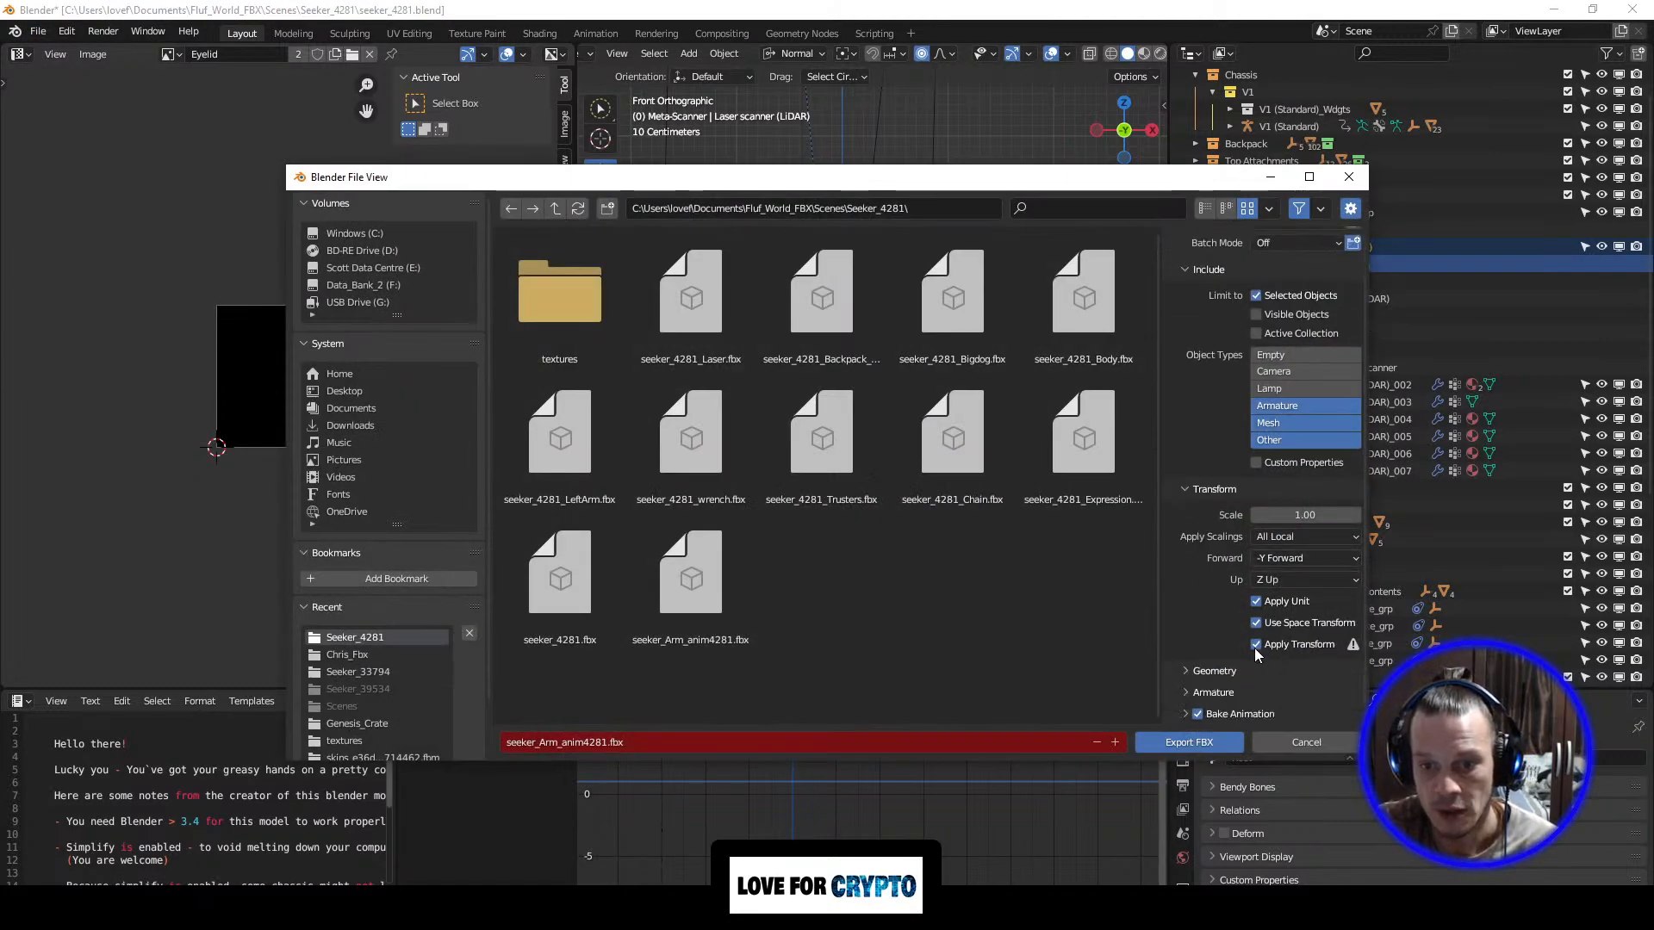
{"action": "left_click", "coordinate": [1353, 560]}
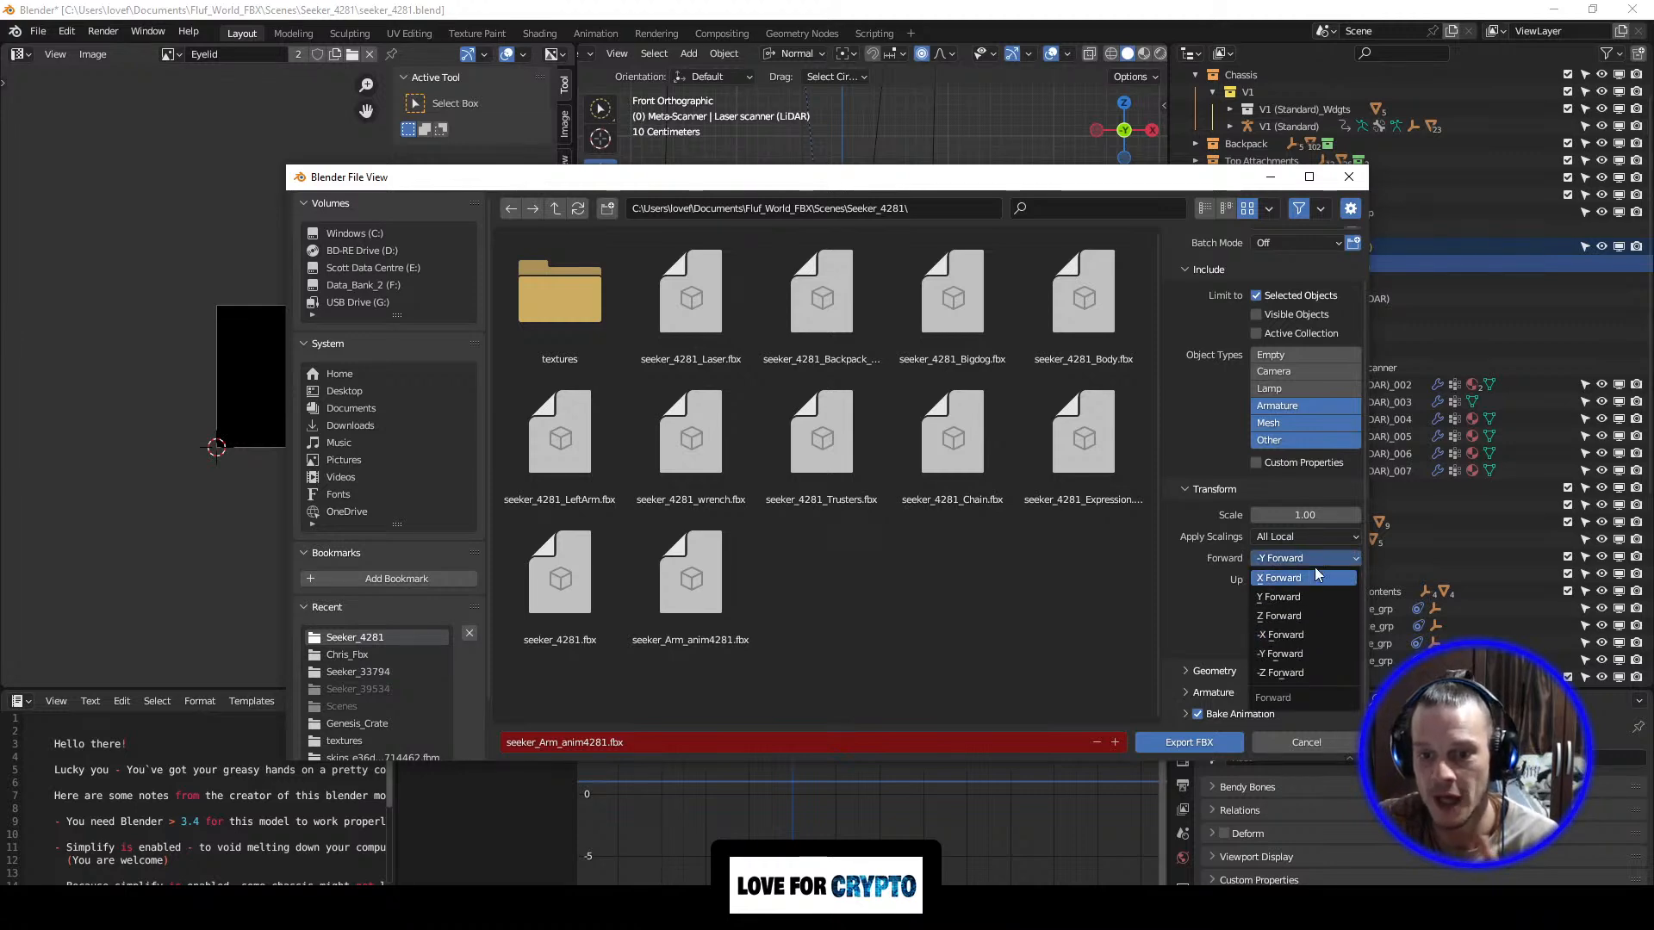
{"action": "left_click", "coordinate": [1349, 177]}
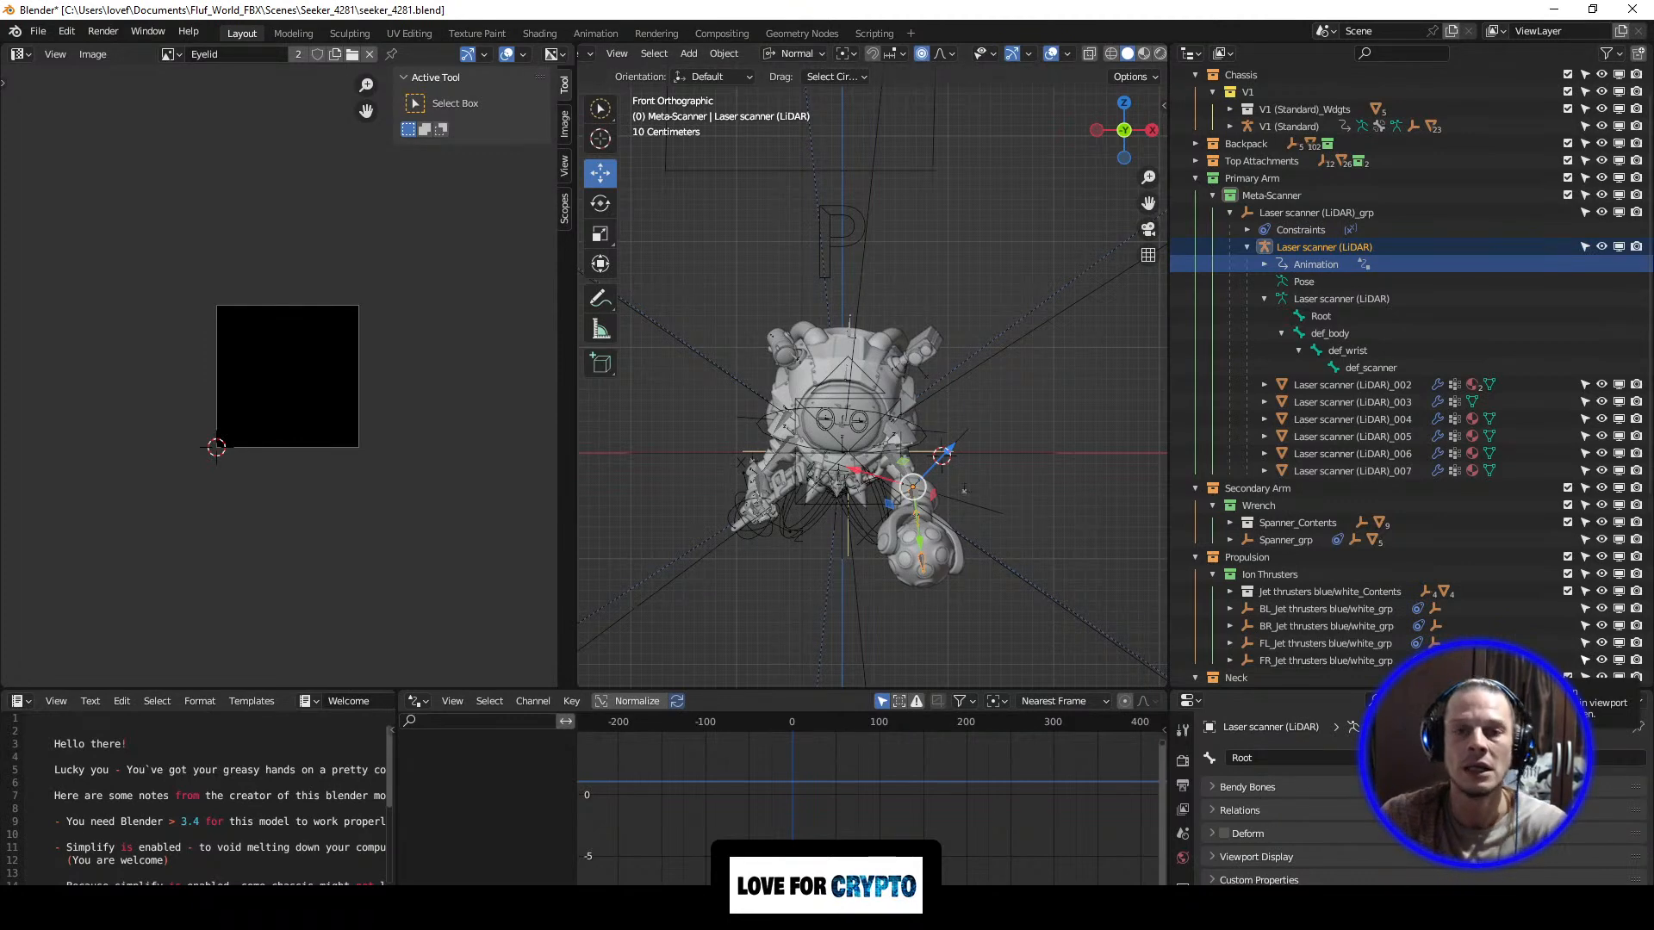
Step: Close Blender without saving seeker_4281.blend, and close Unreal Engine's animation editor and main editor
{"action": "left_click", "coordinate": [1628, 12]}
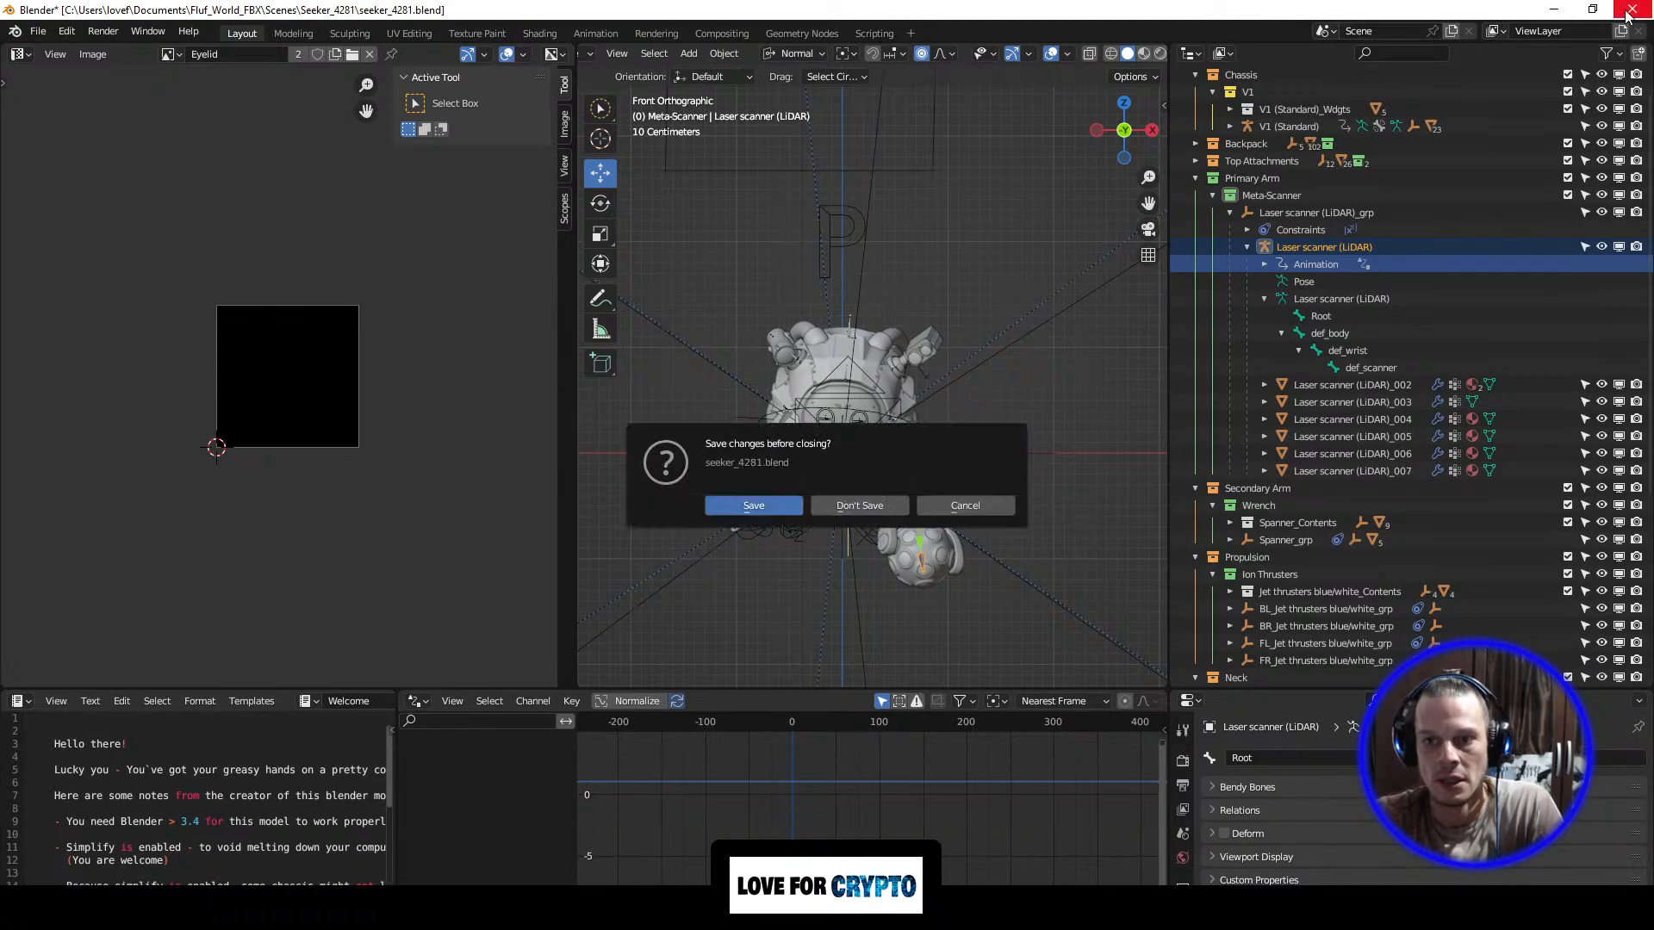
{"action": "left_click", "coordinate": [860, 506]}
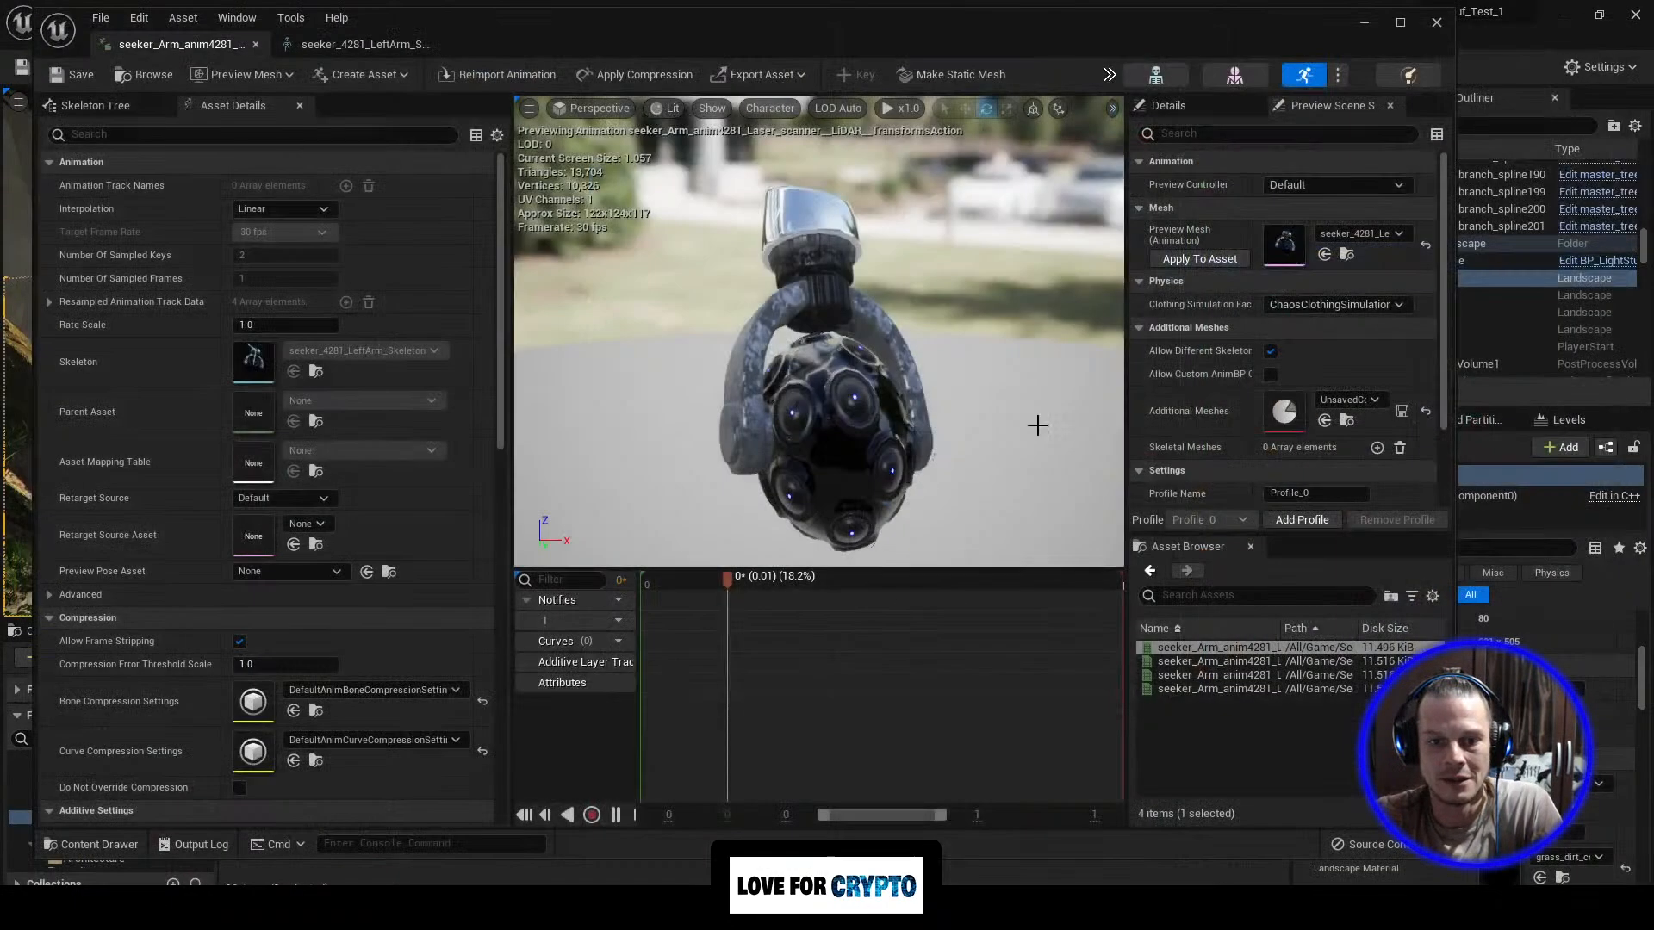
{"action": "left_click", "coordinate": [1434, 23]}
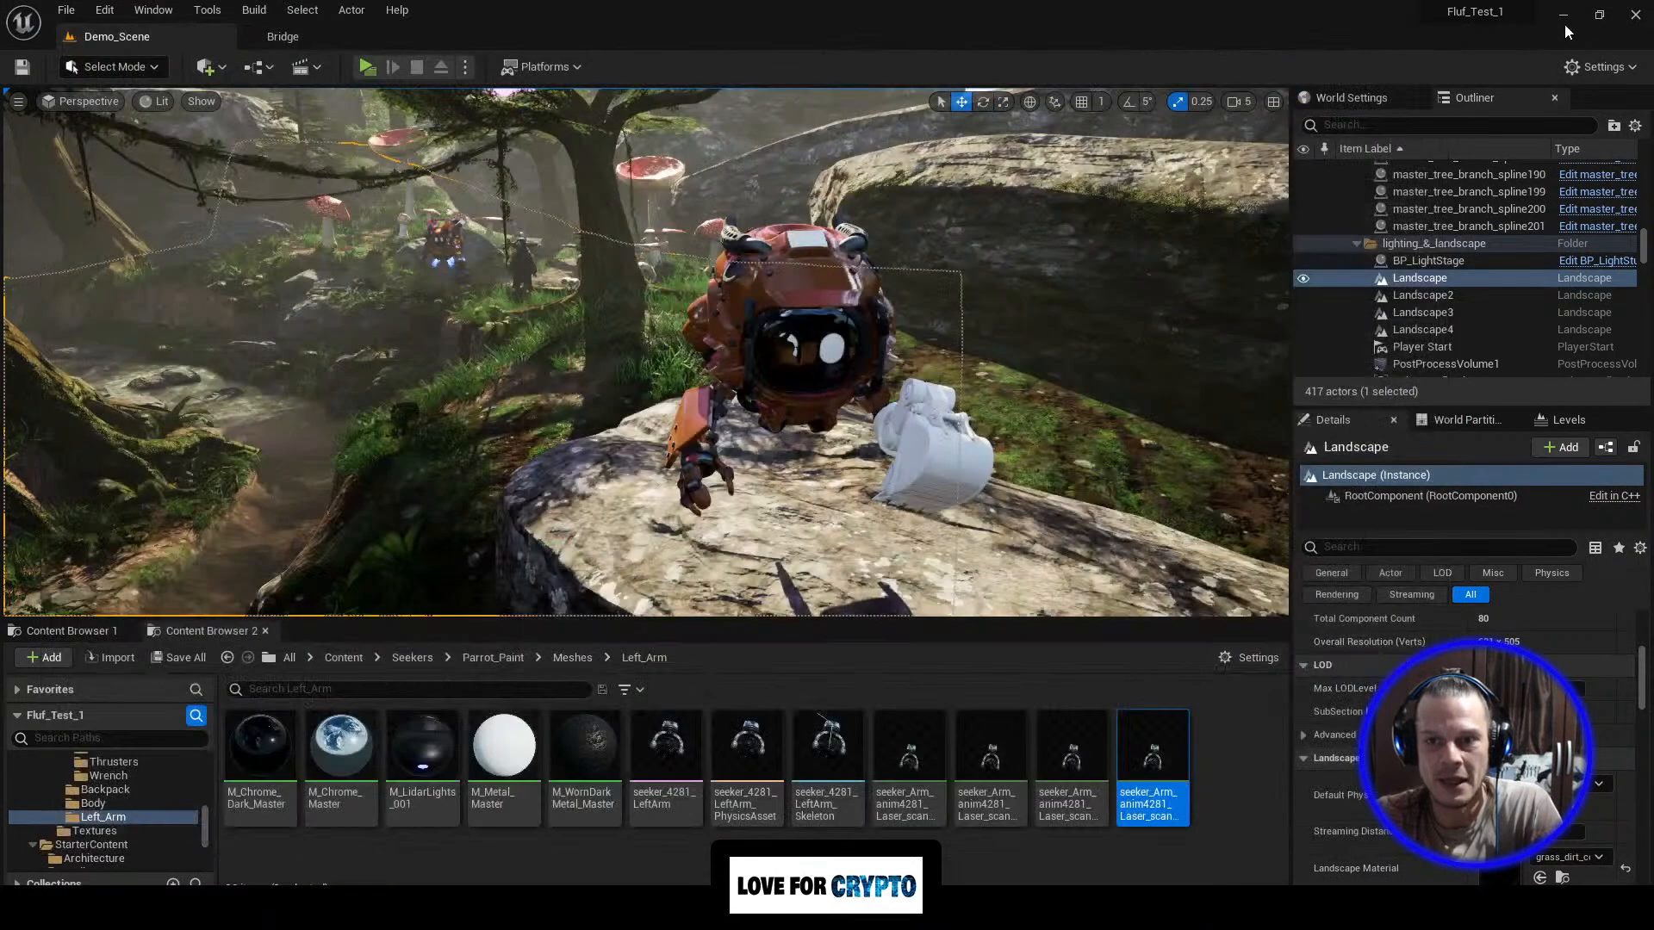
{"action": "left_click", "coordinate": [1637, 17]}
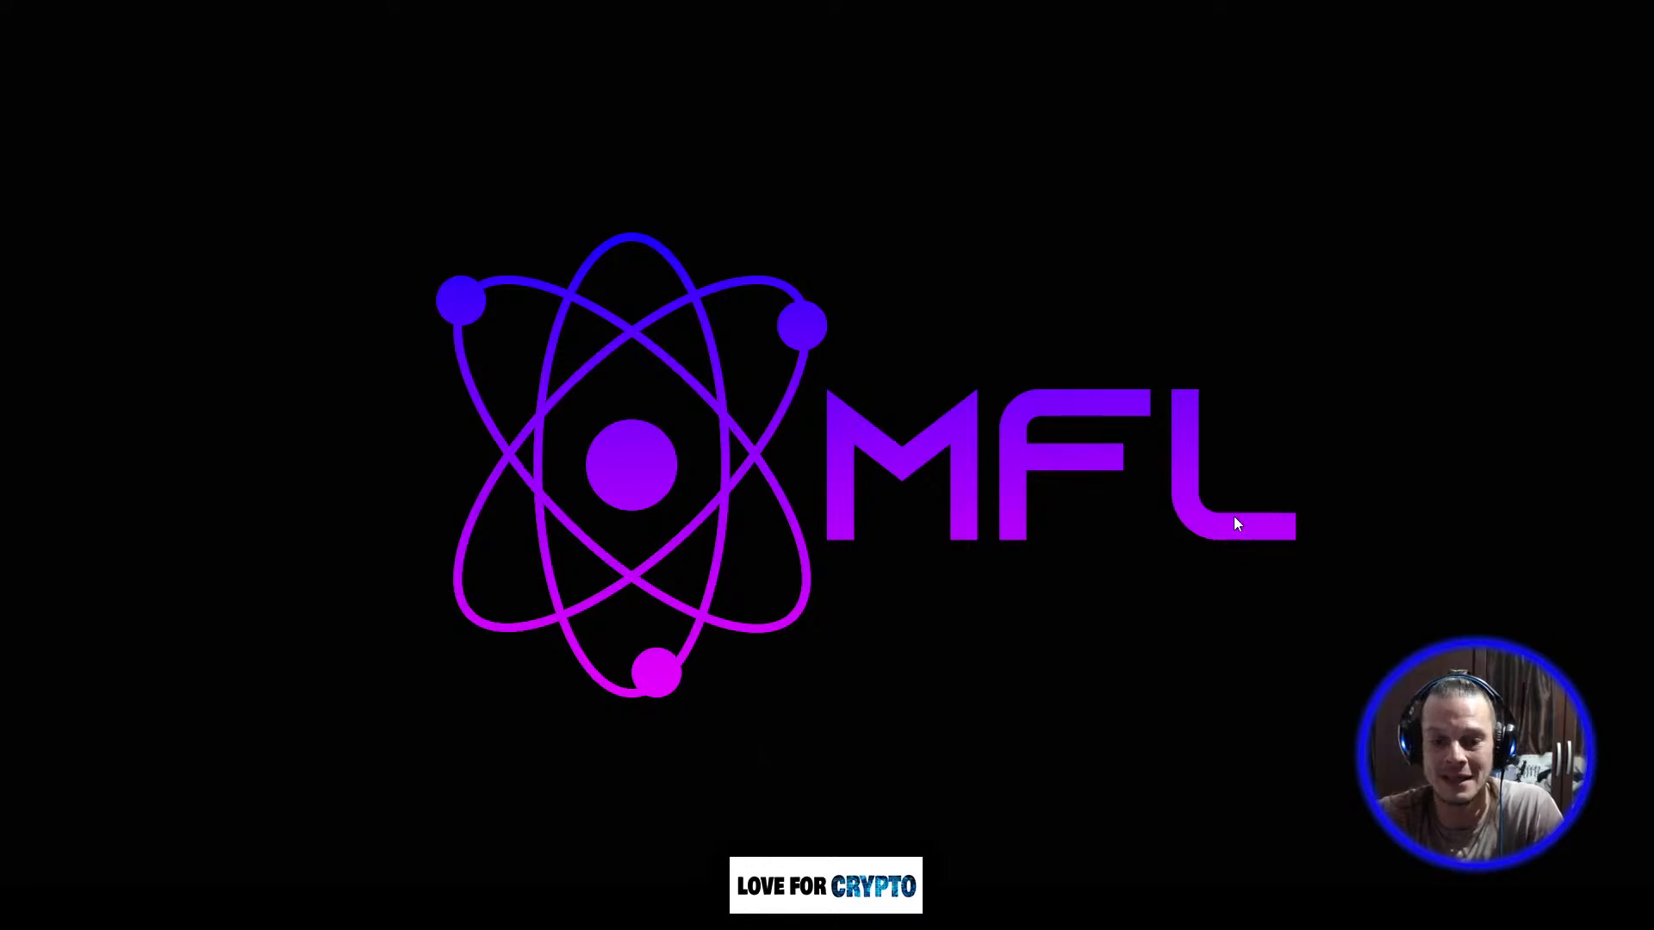